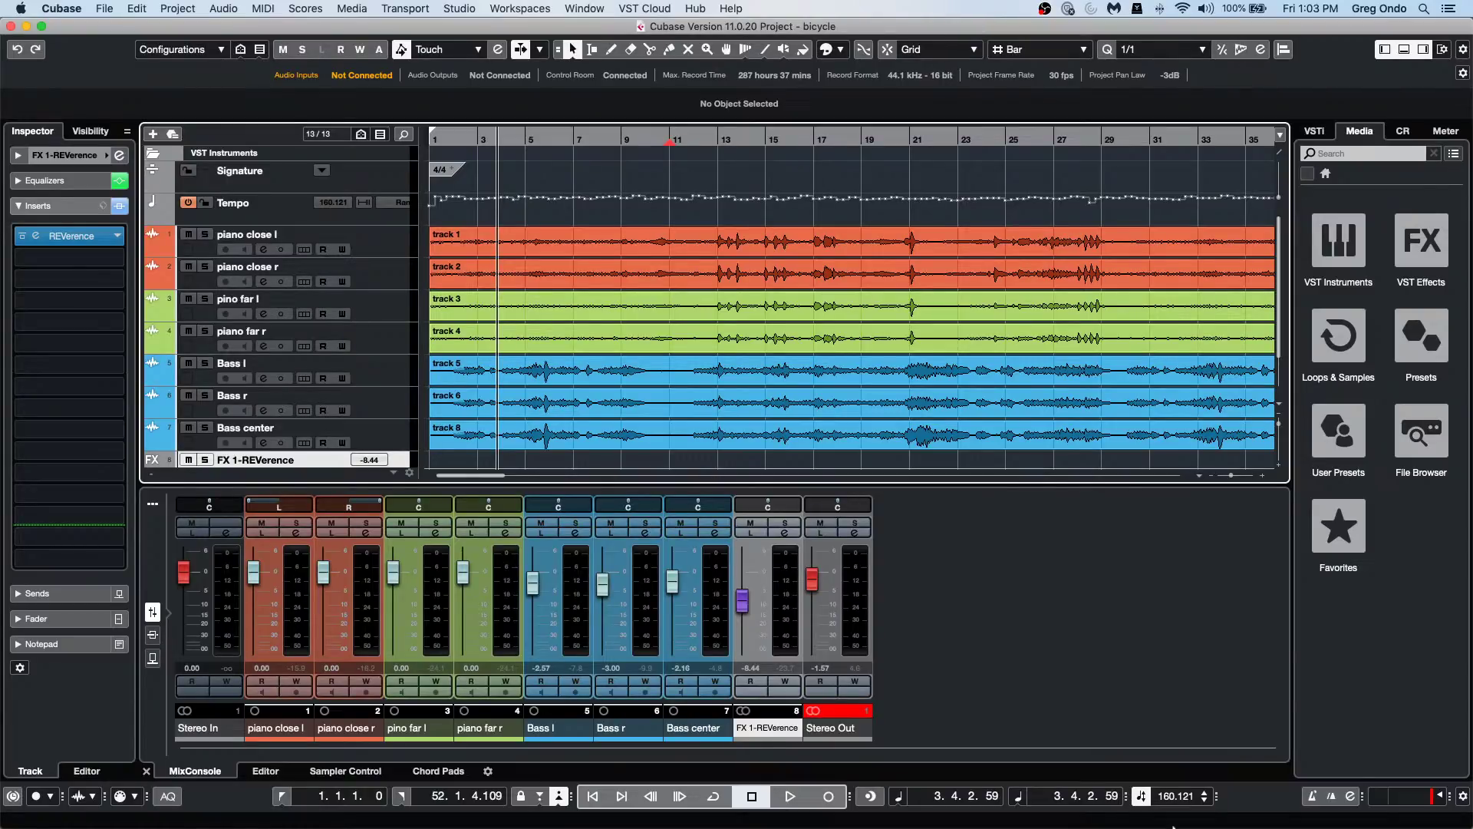
{"action": "mouse_move", "coordinate": [737, 827]}
{"action": "right_click", "coordinate": [383, 273]}
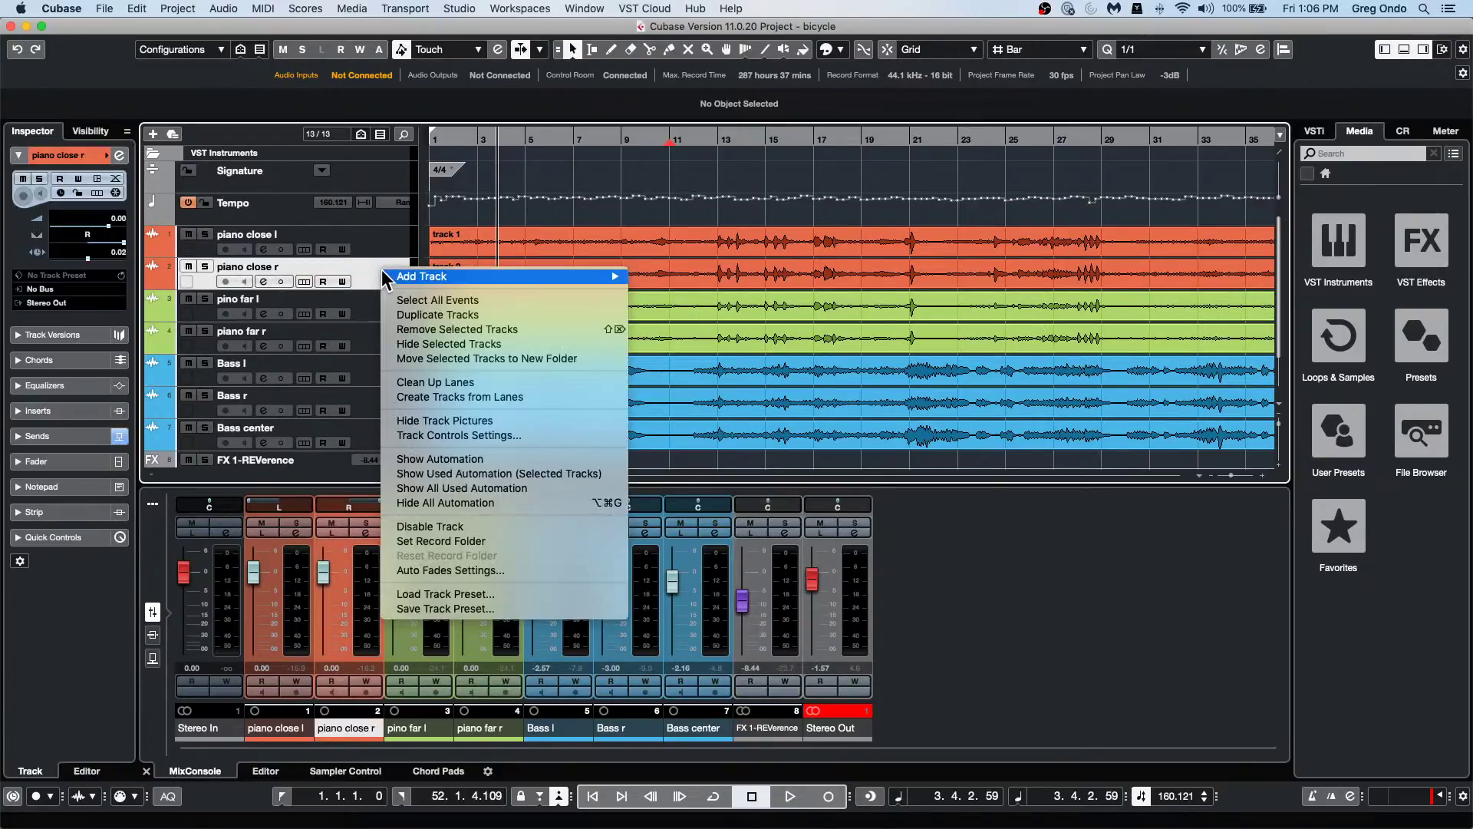
{"action": "mouse_move", "coordinate": [385, 277]}
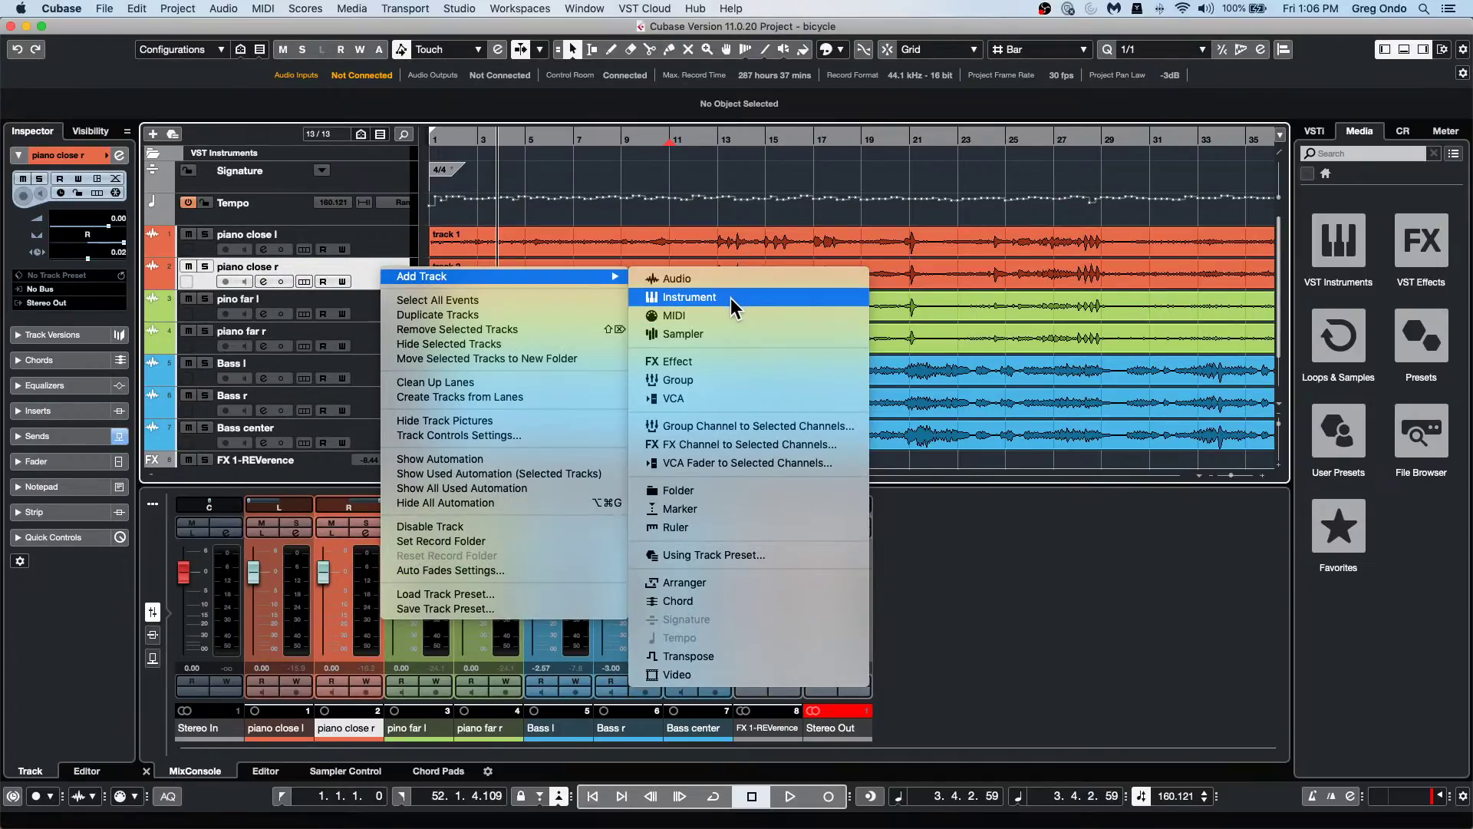
Open the recent project be someone.cpr and activate it.
{"action": "left_click", "coordinate": [104, 17]}
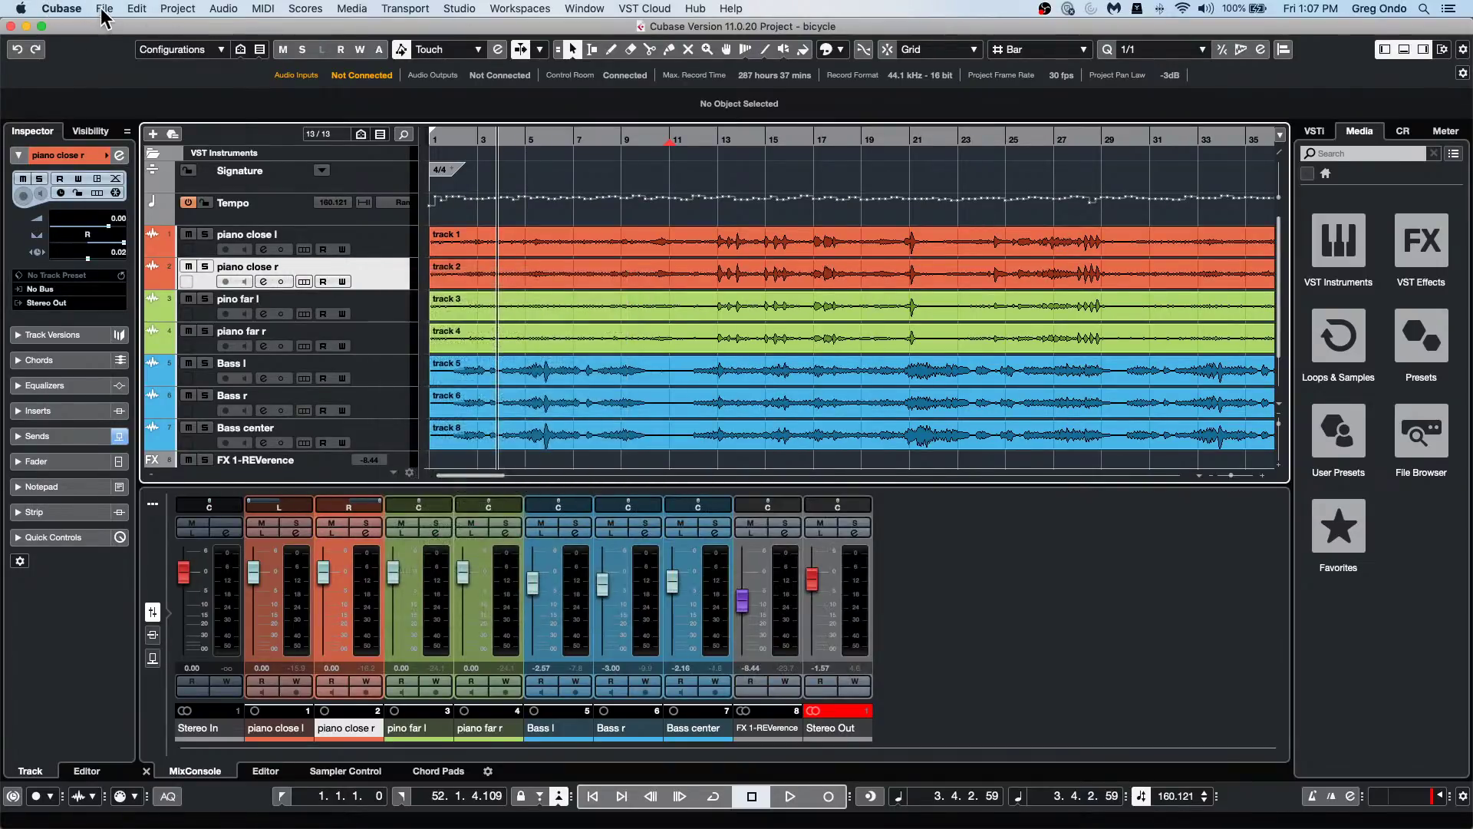
{"action": "left_click", "coordinate": [104, 17]}
{"action": "mouse_move", "coordinate": [206, 297]}
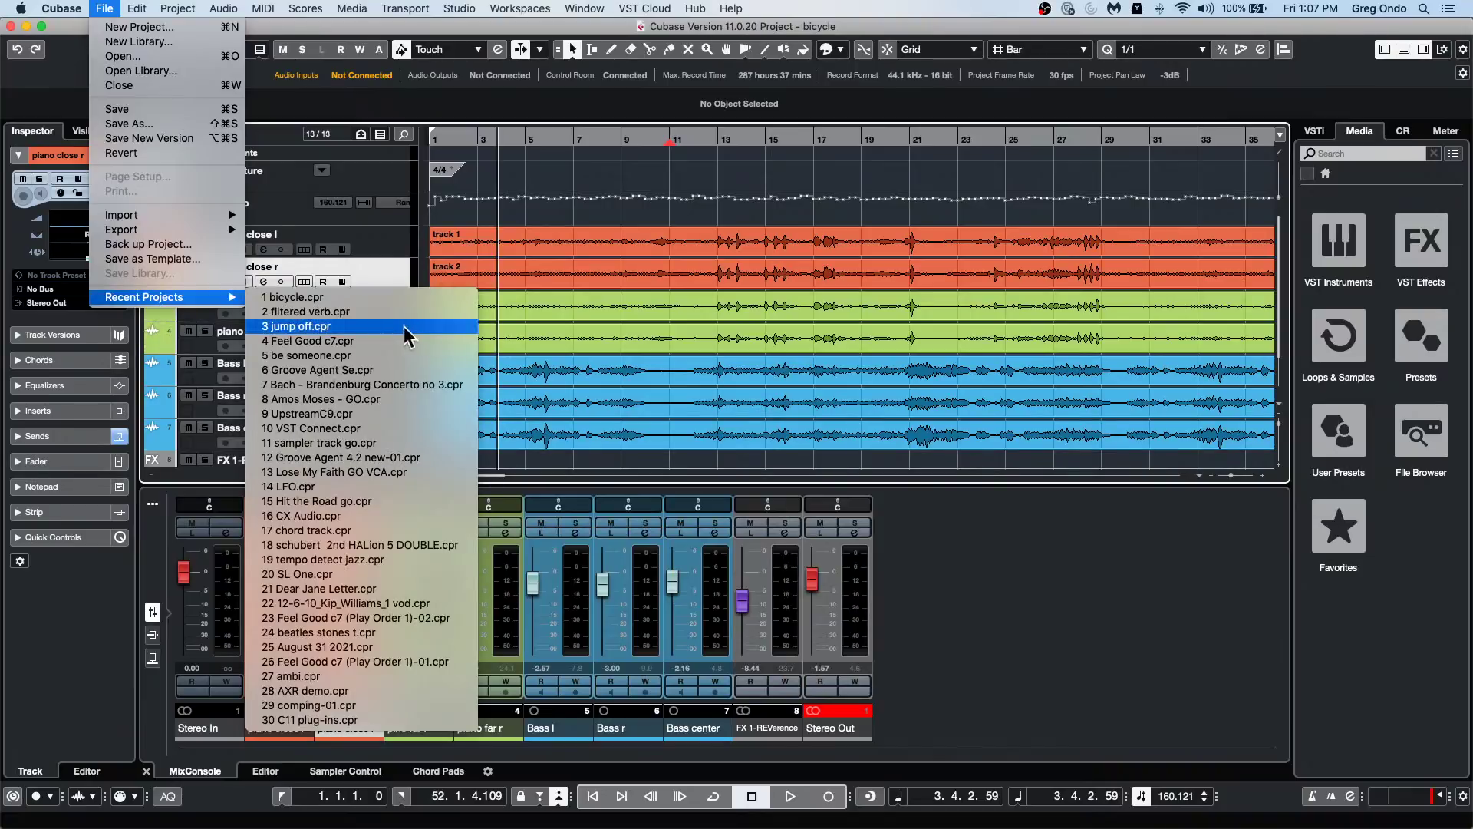
{"action": "left_click", "coordinate": [407, 356]}
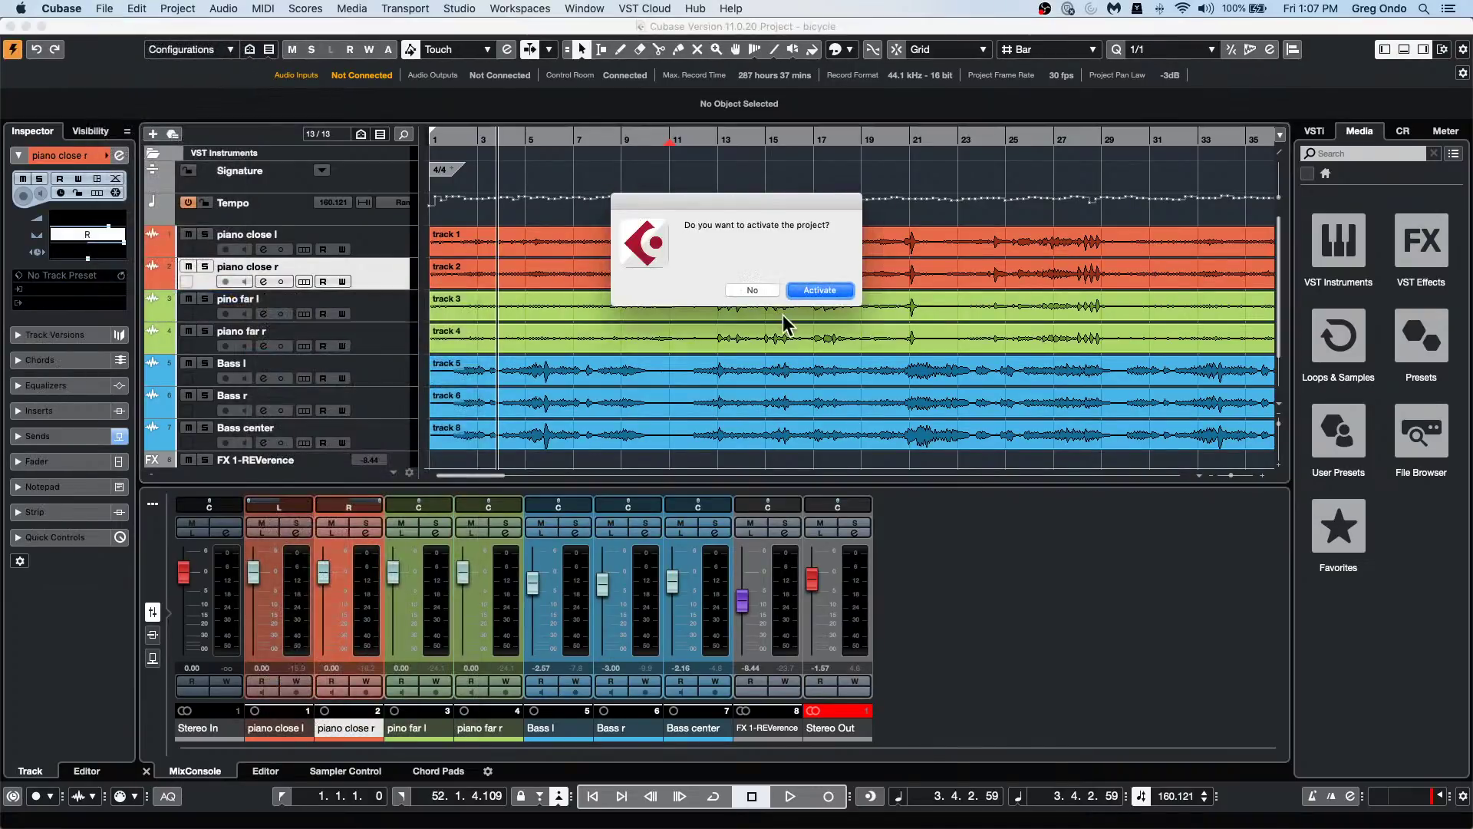
{"action": "left_click", "coordinate": [818, 290]}
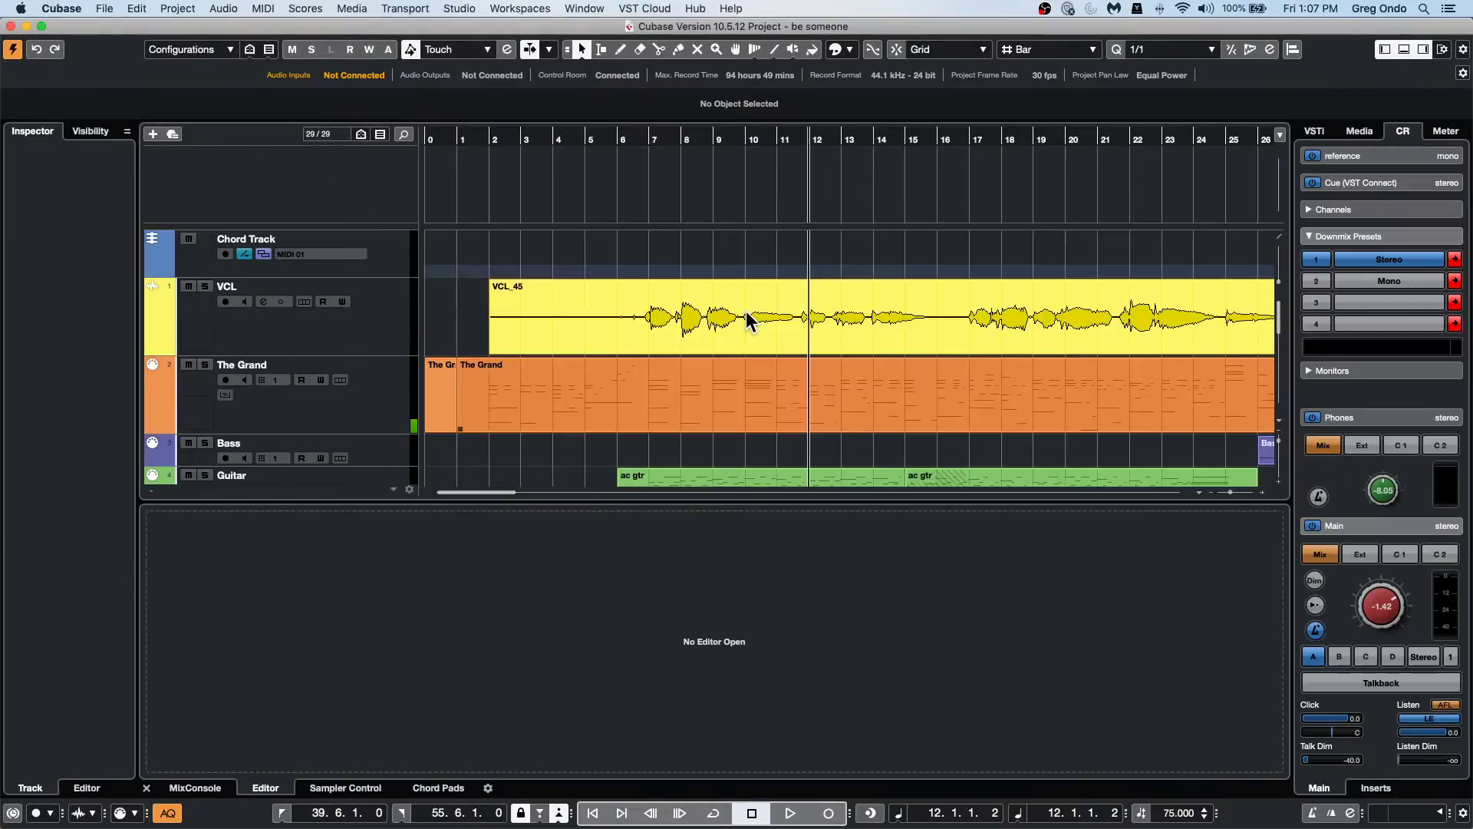
Open The Grand MIDI part in a separate Key Editor window, focused on the notes around bar 7.
{"action": "double_click", "coordinate": [666, 422]}
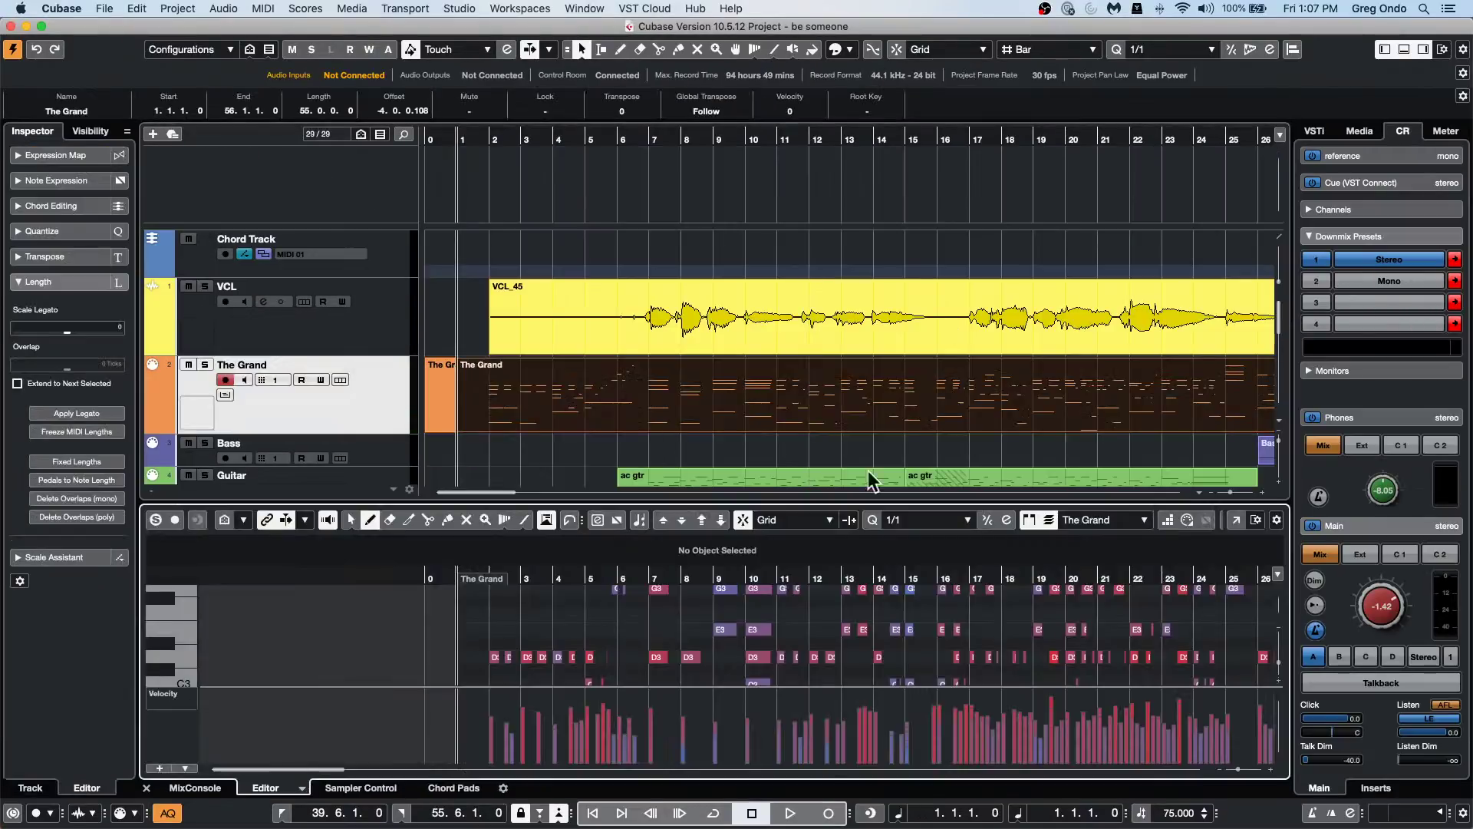
{"action": "left_click", "coordinate": [1242, 521]}
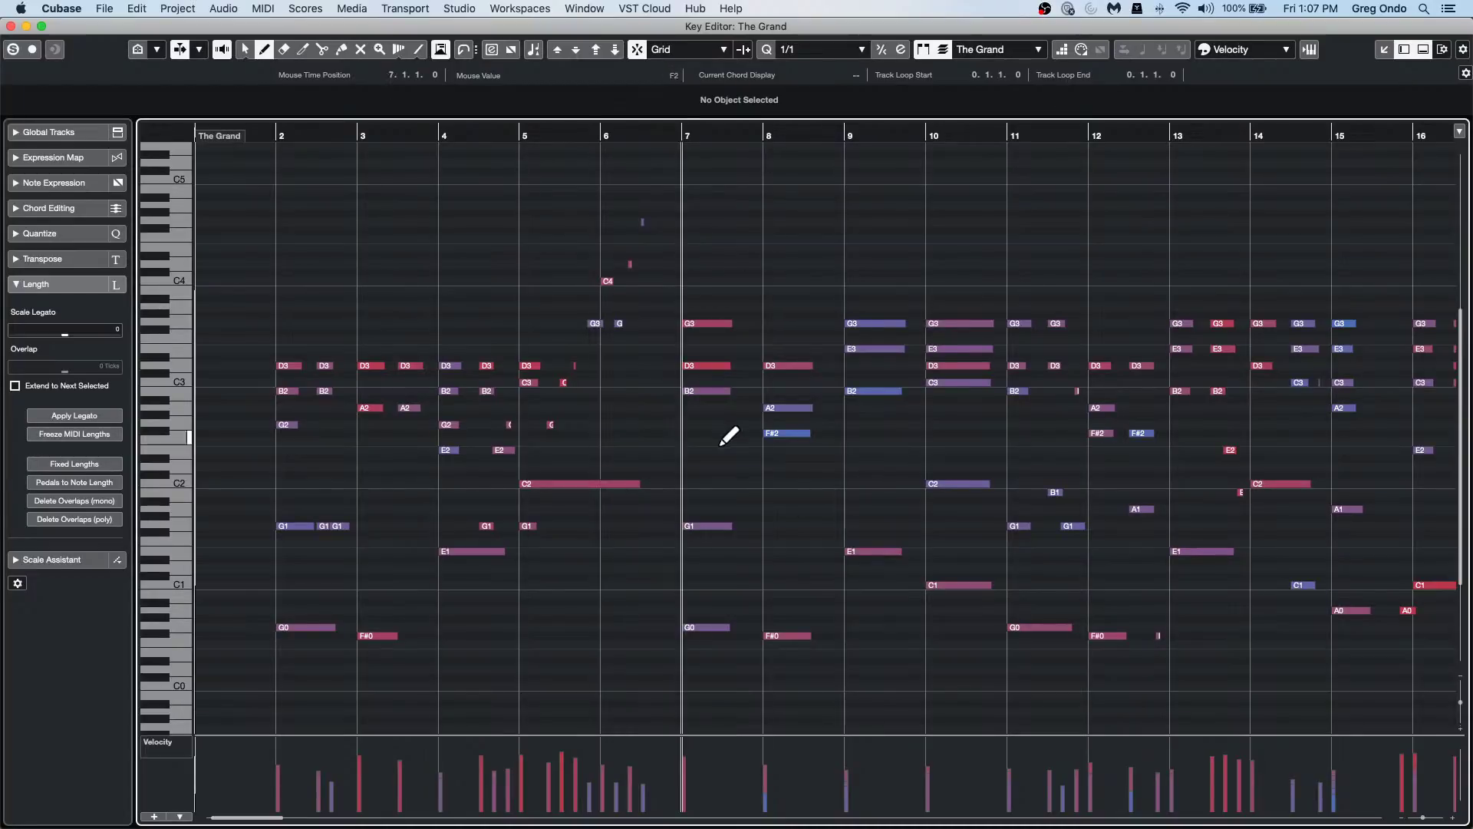
{"action": "left_click_drag", "start_coordinate": [696, 135], "coordinate": [700, 151]}
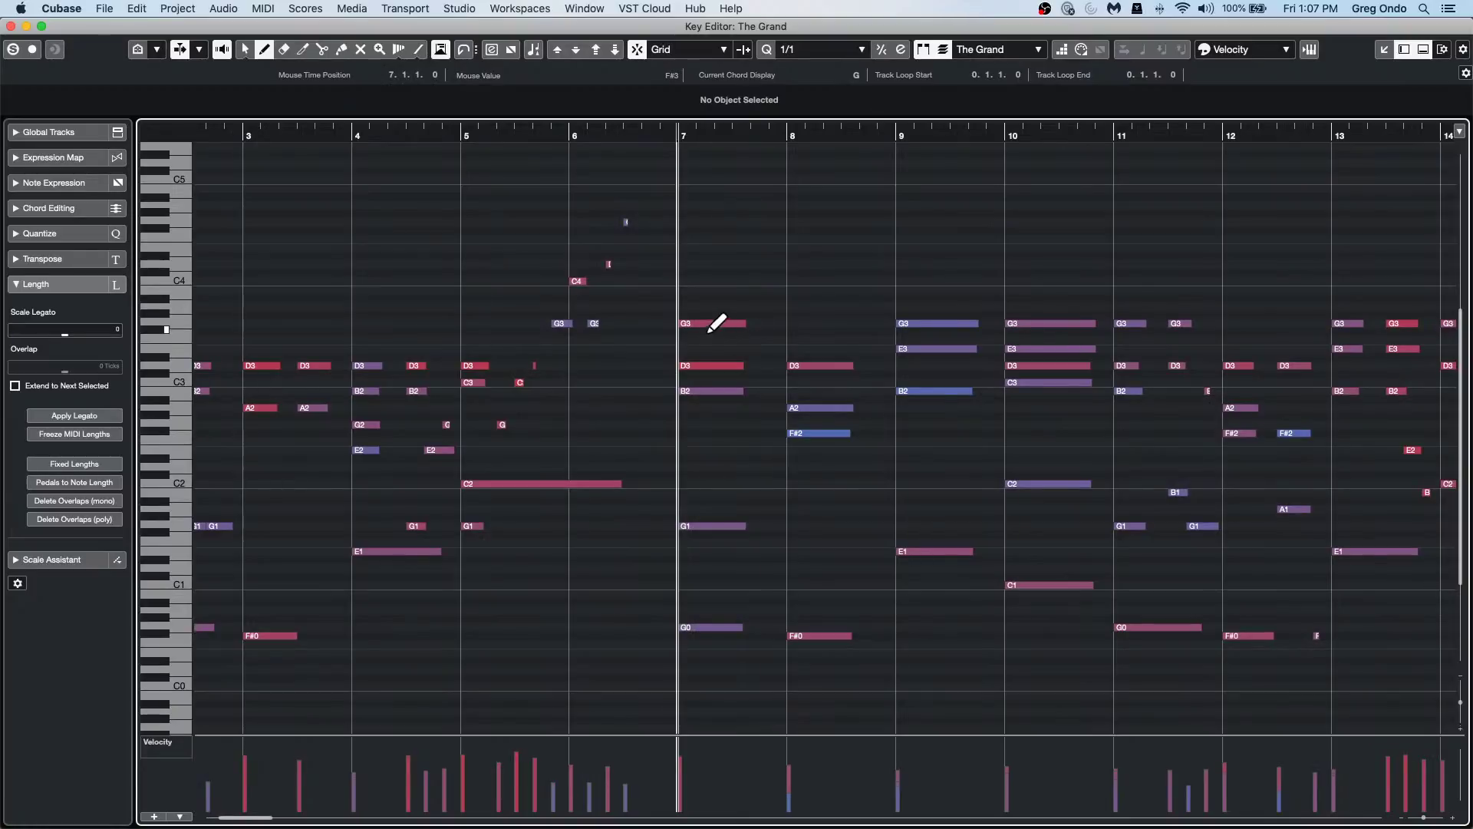
Add a CC 64 (Sustain) controller lane below the velocity lane and reduce the lane heights to leave more room for the notes.
{"action": "left_click", "coordinate": [164, 739]}
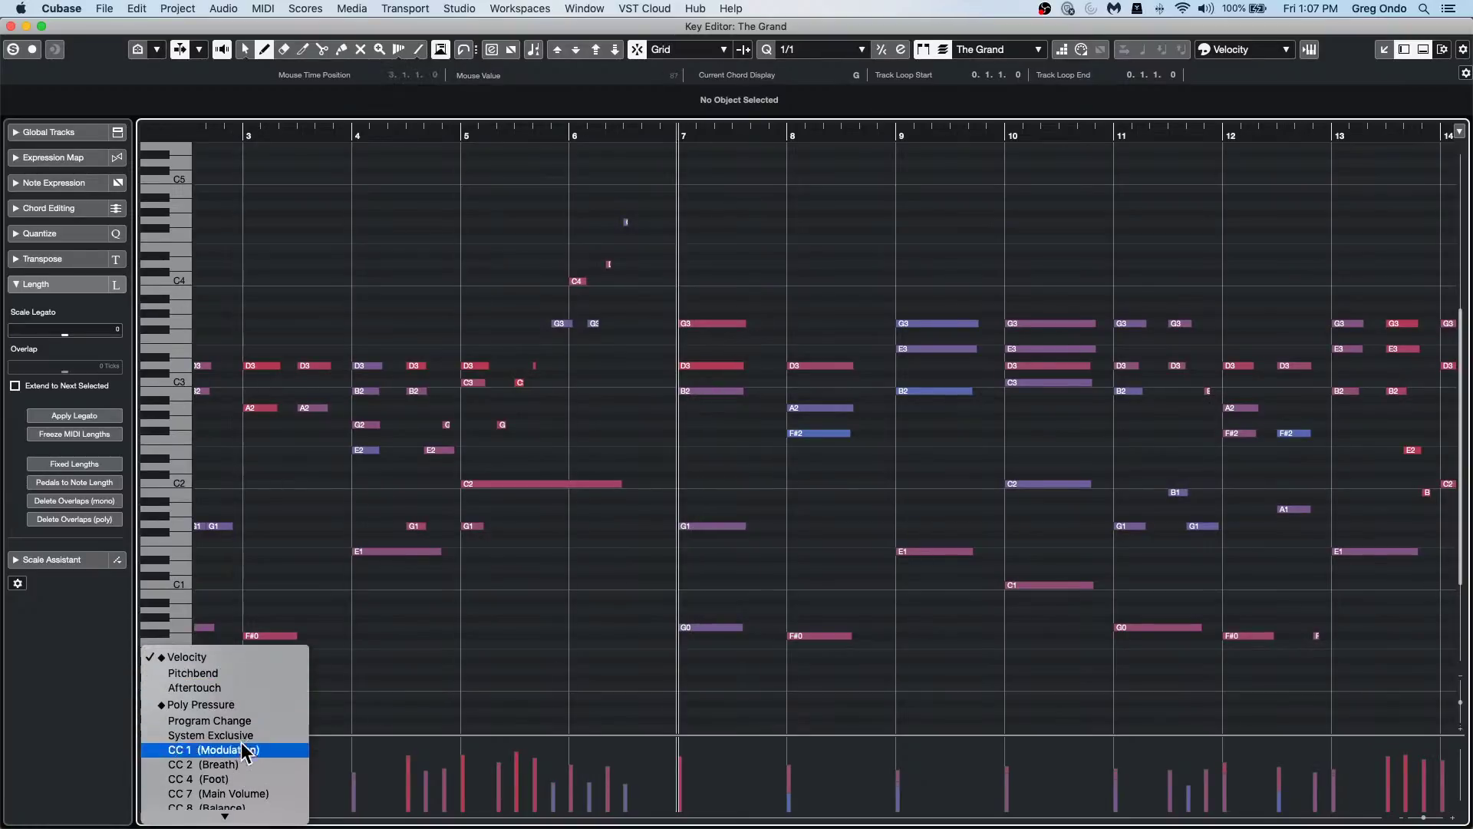
{"action": "scroll", "coordinate": [244, 748], "scroll_direction": "down", "scroll_amount": 3}
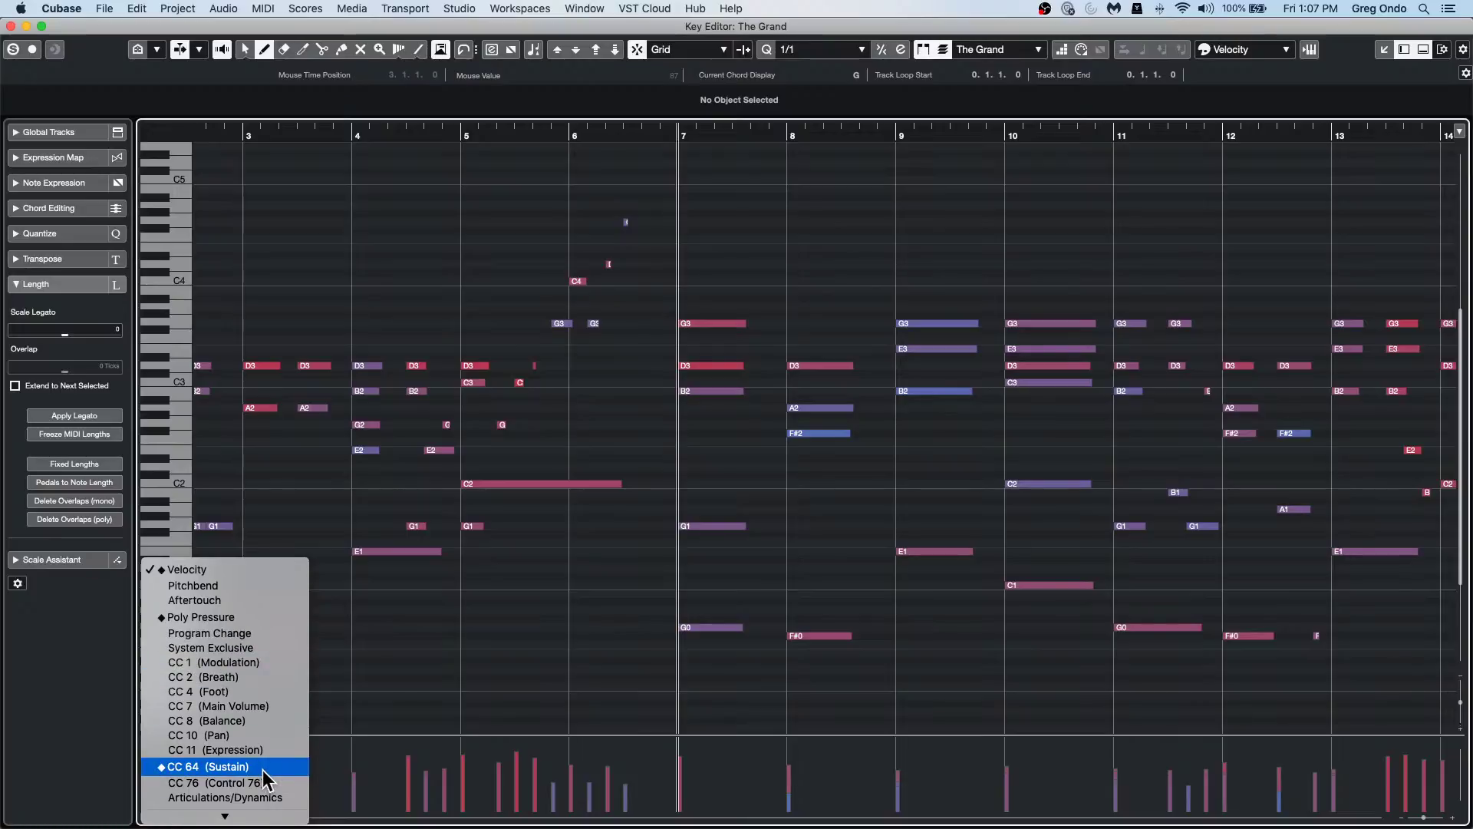
{"action": "left_click", "coordinate": [614, 664]}
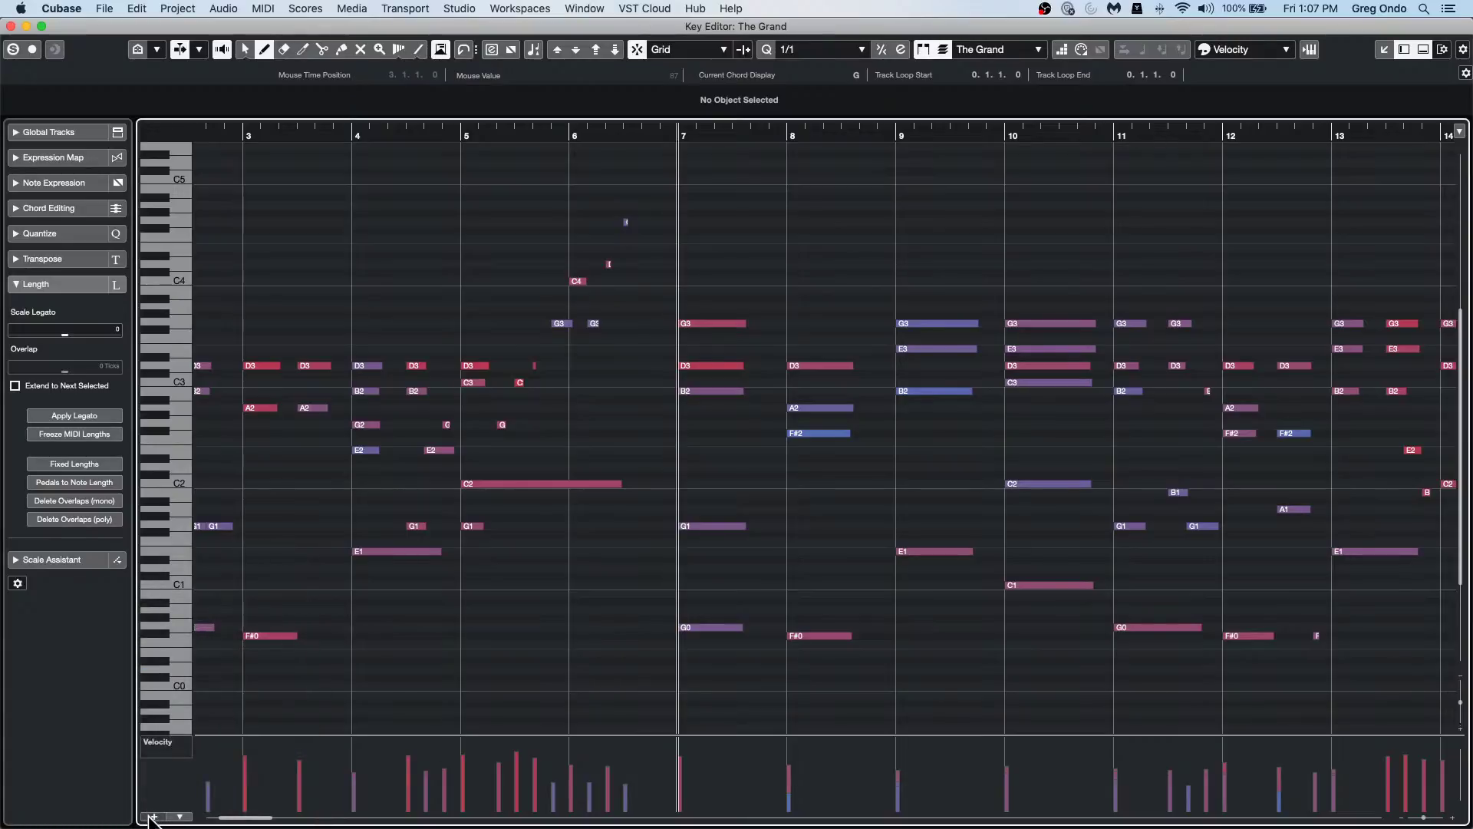
{"action": "left_click", "coordinate": [149, 815]}
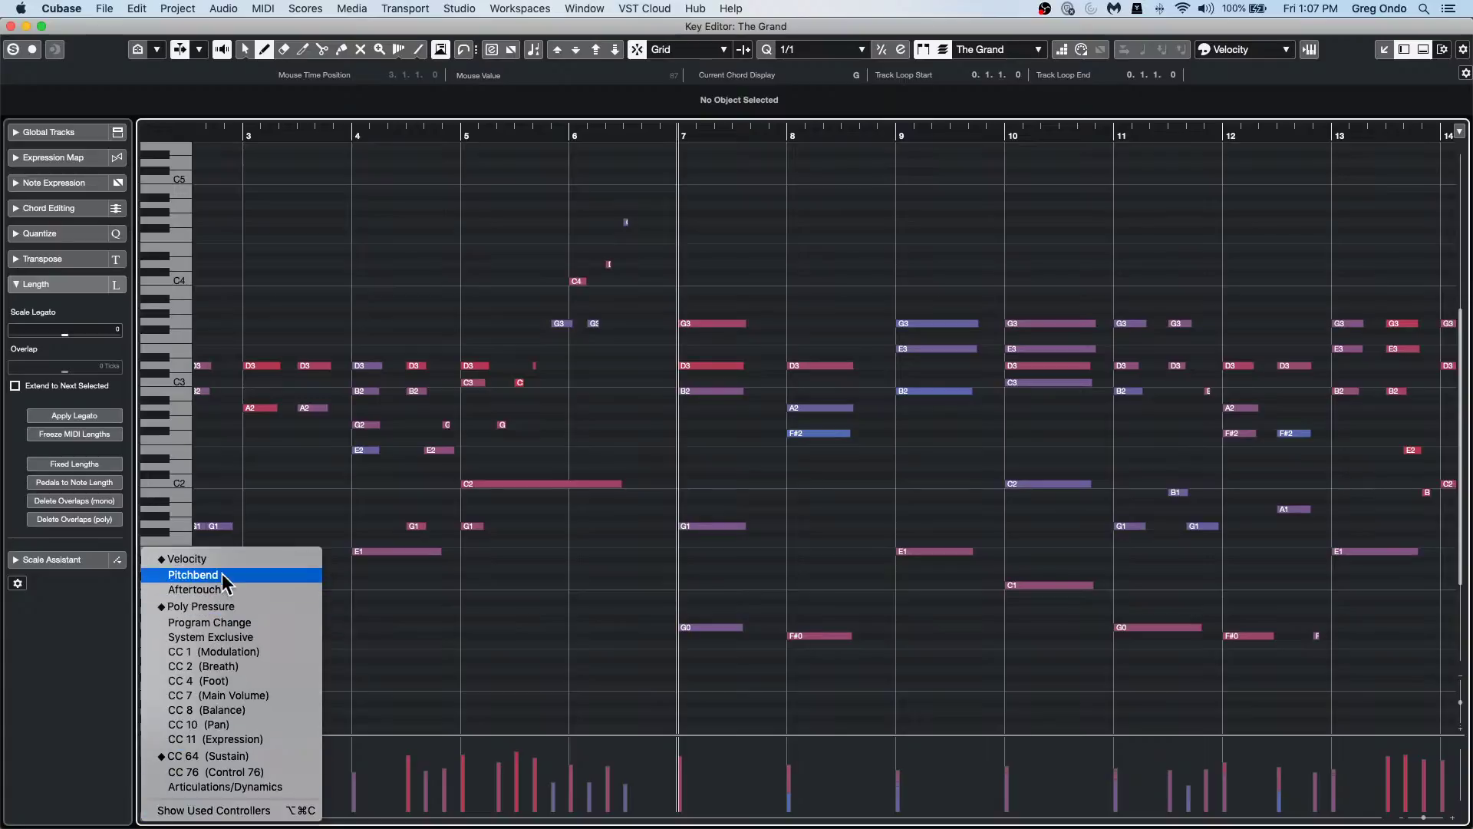
{"action": "left_click", "coordinate": [535, 650]}
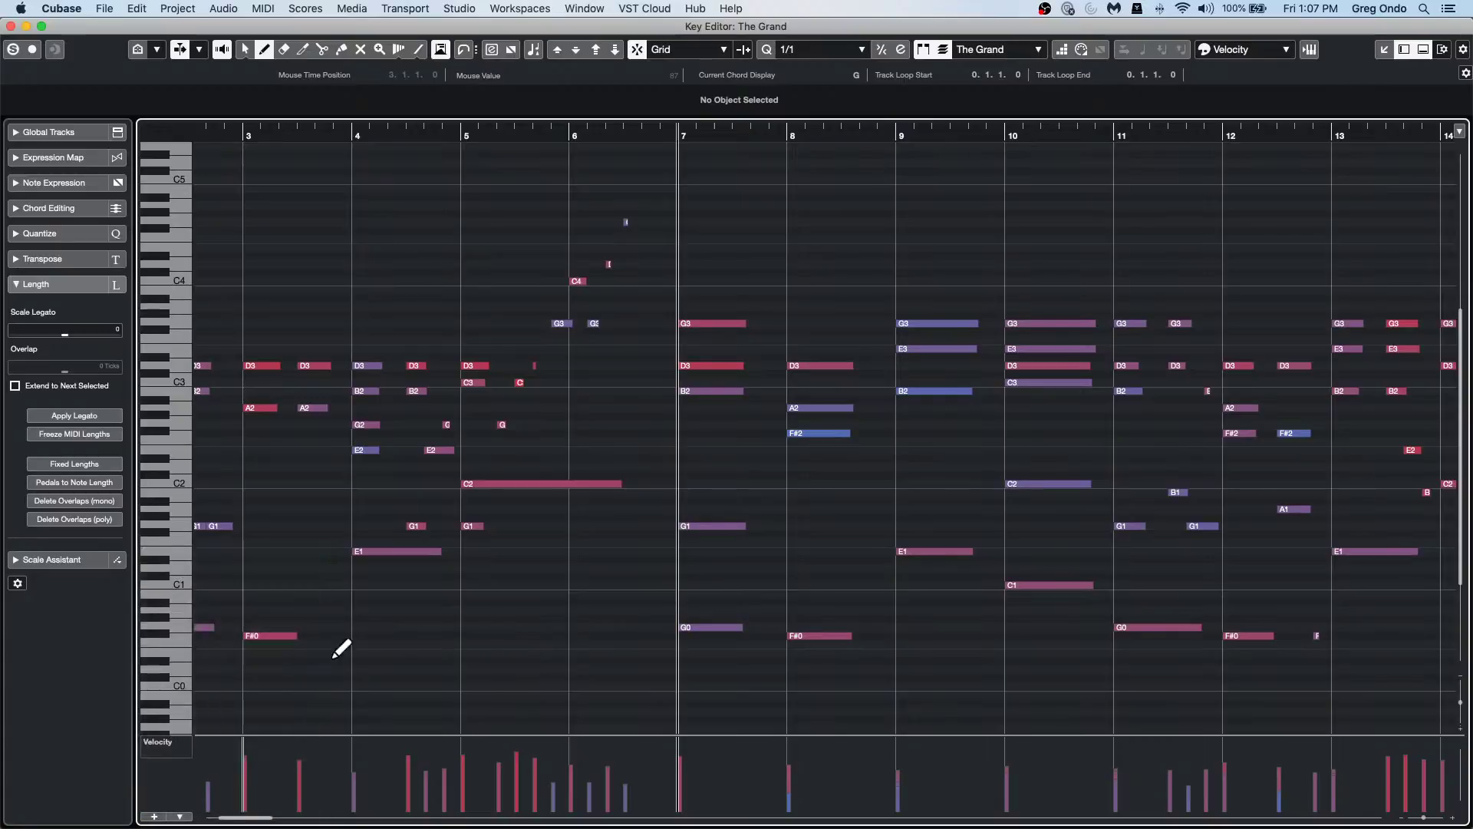
{"action": "left_click", "coordinate": [156, 806]}
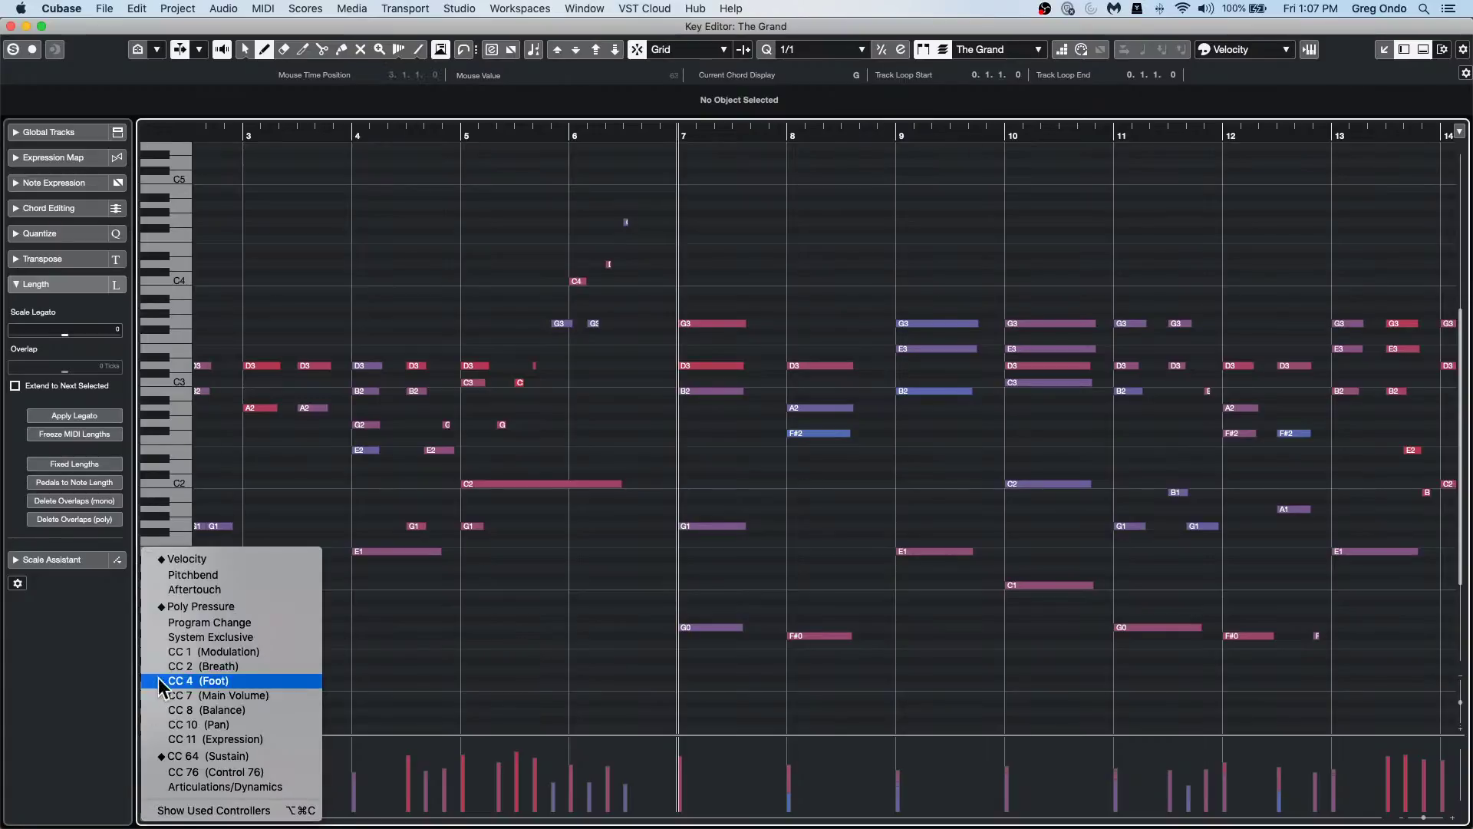
{"action": "left_click", "coordinate": [251, 757]}
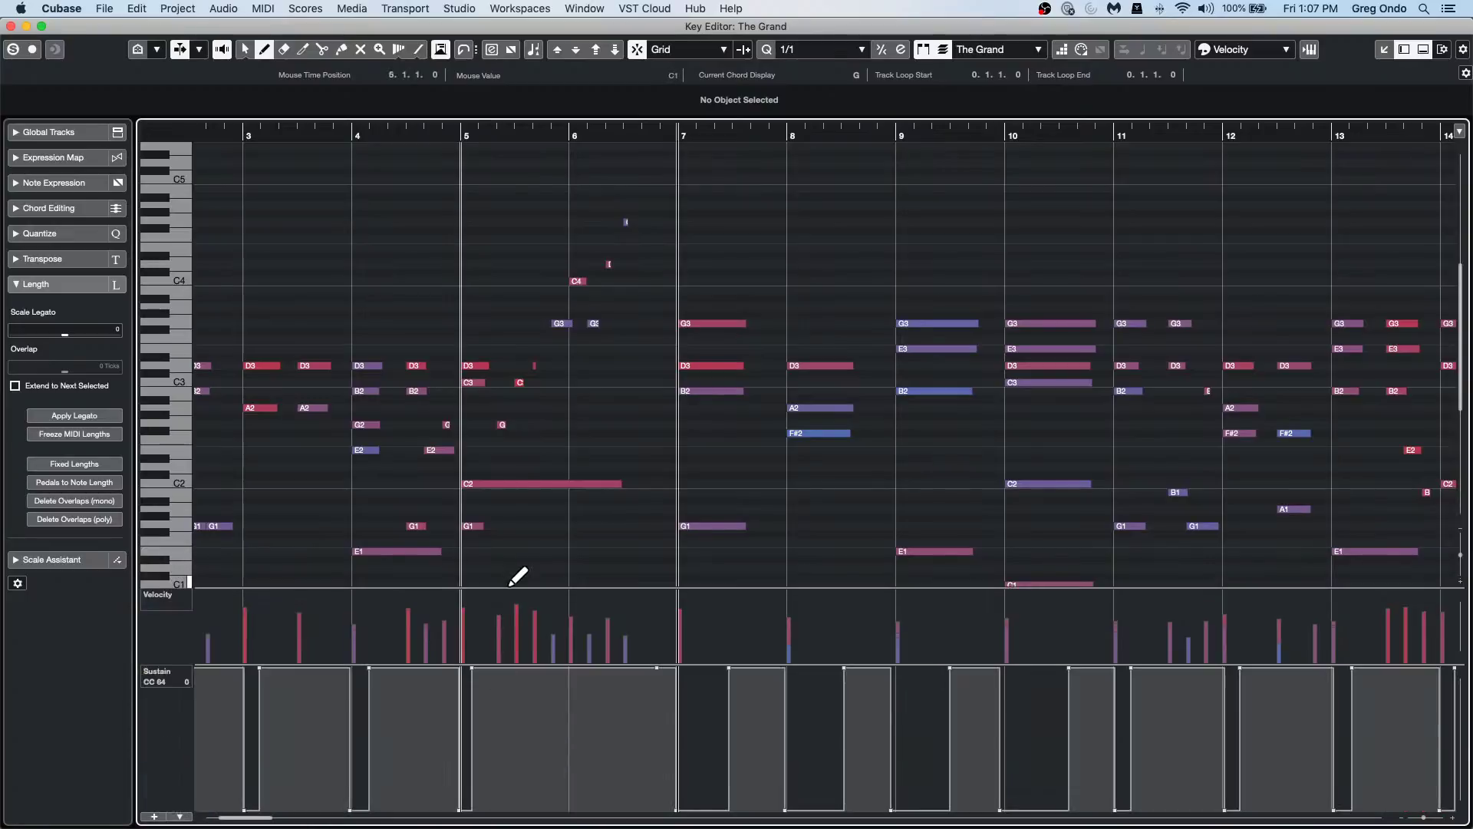
{"action": "left_click_drag", "start_coordinate": [510, 587], "coordinate": [510, 611]}
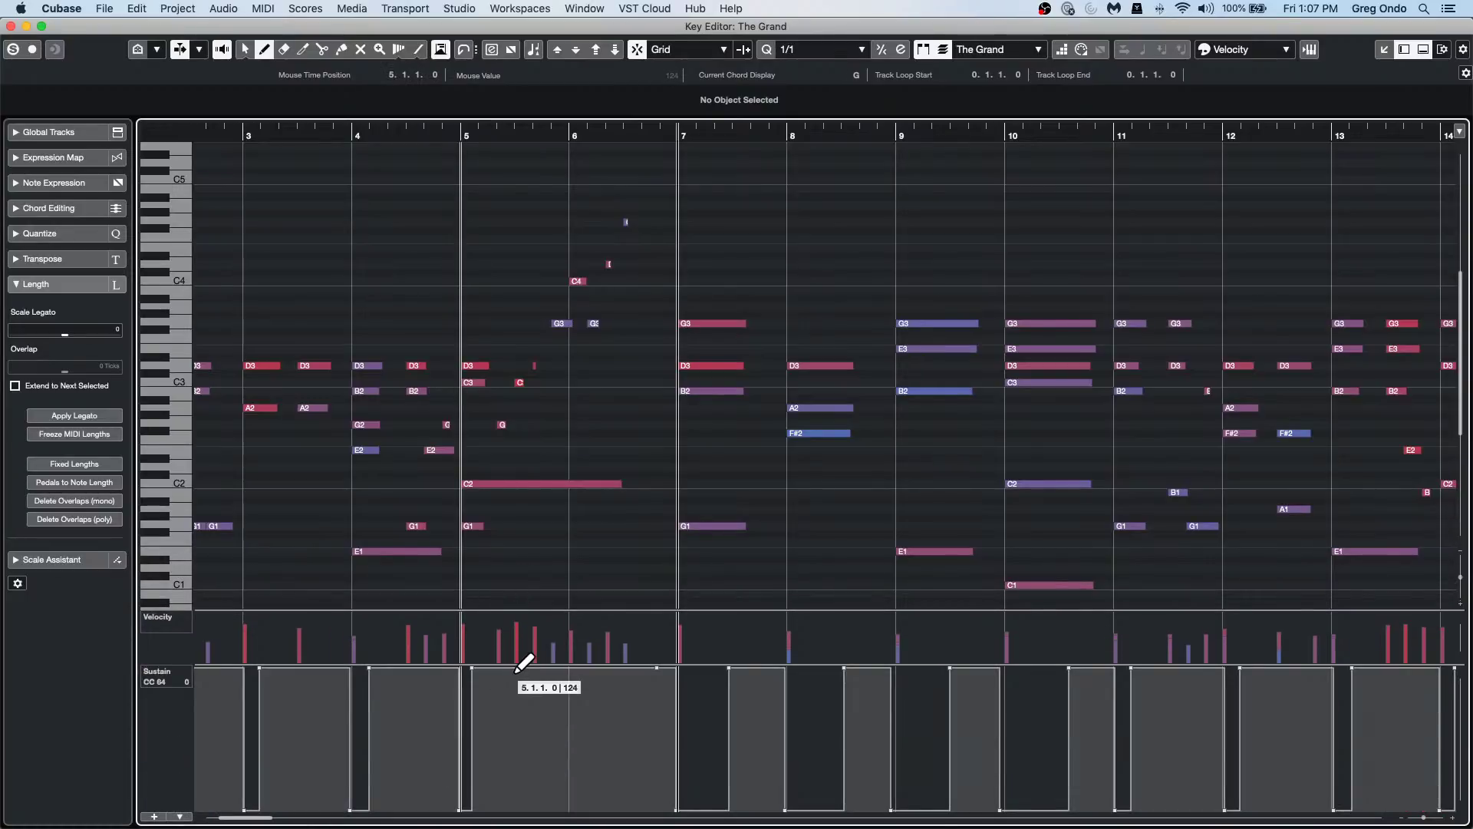
{"action": "left_click_drag", "start_coordinate": [511, 665], "coordinate": [510, 733]}
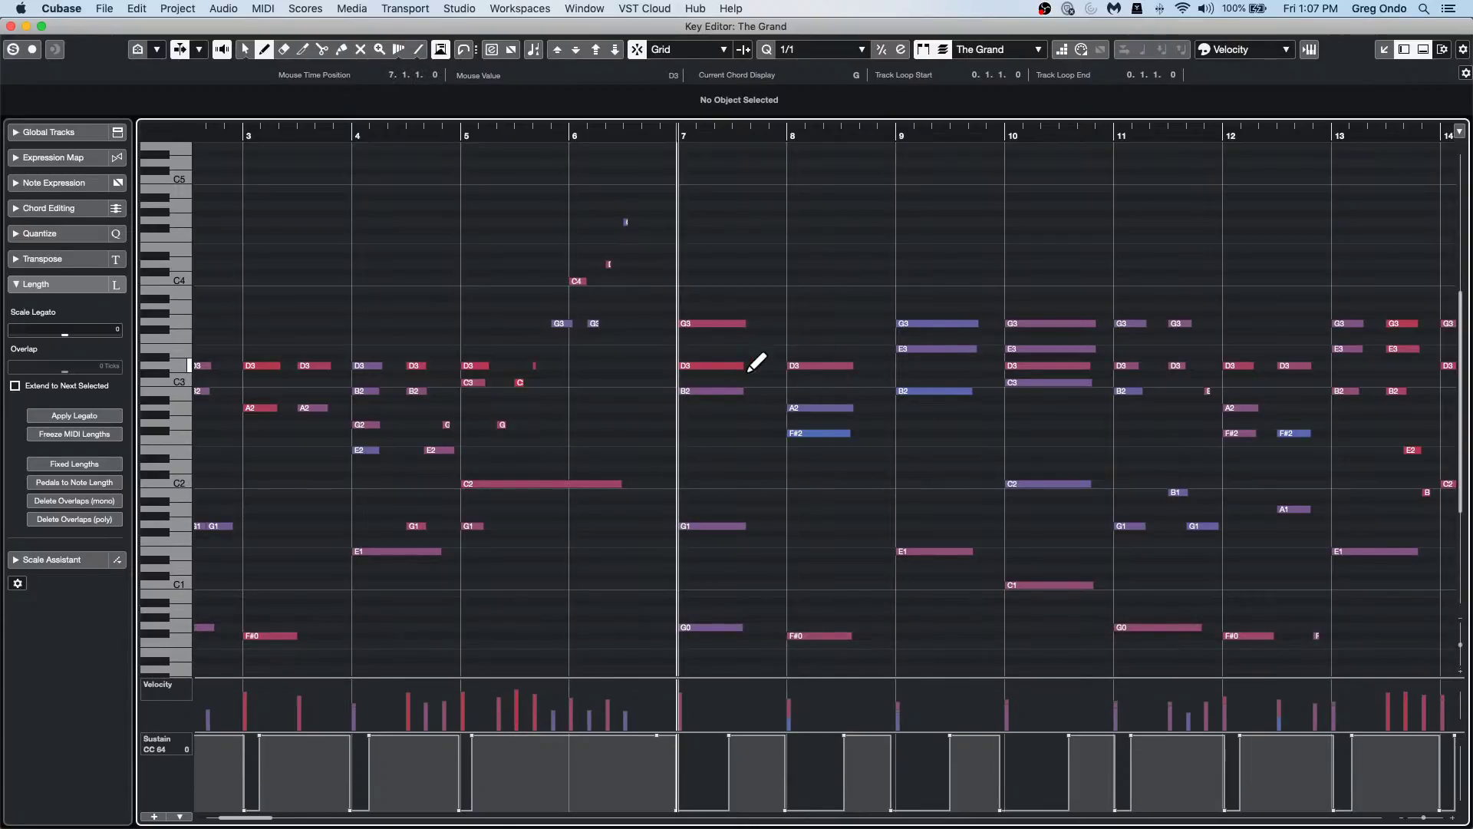
Lengthen the G3 note at bar 7 to one full bar and select it together with its sustain data.
{"action": "left_click", "coordinate": [689, 323]}
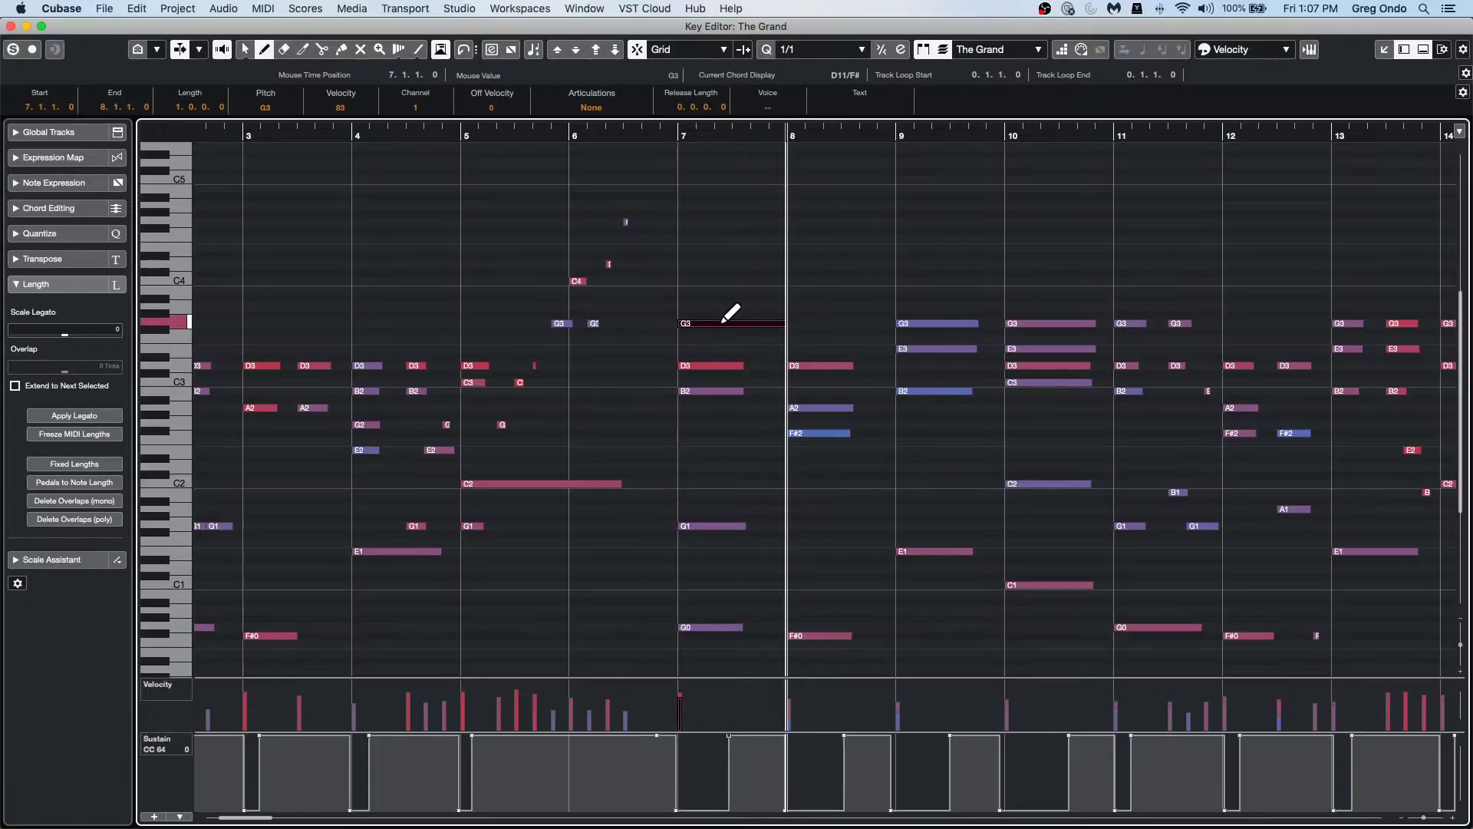
{"action": "key", "text": "1"}
{"action": "left_click", "coordinate": [730, 278]}
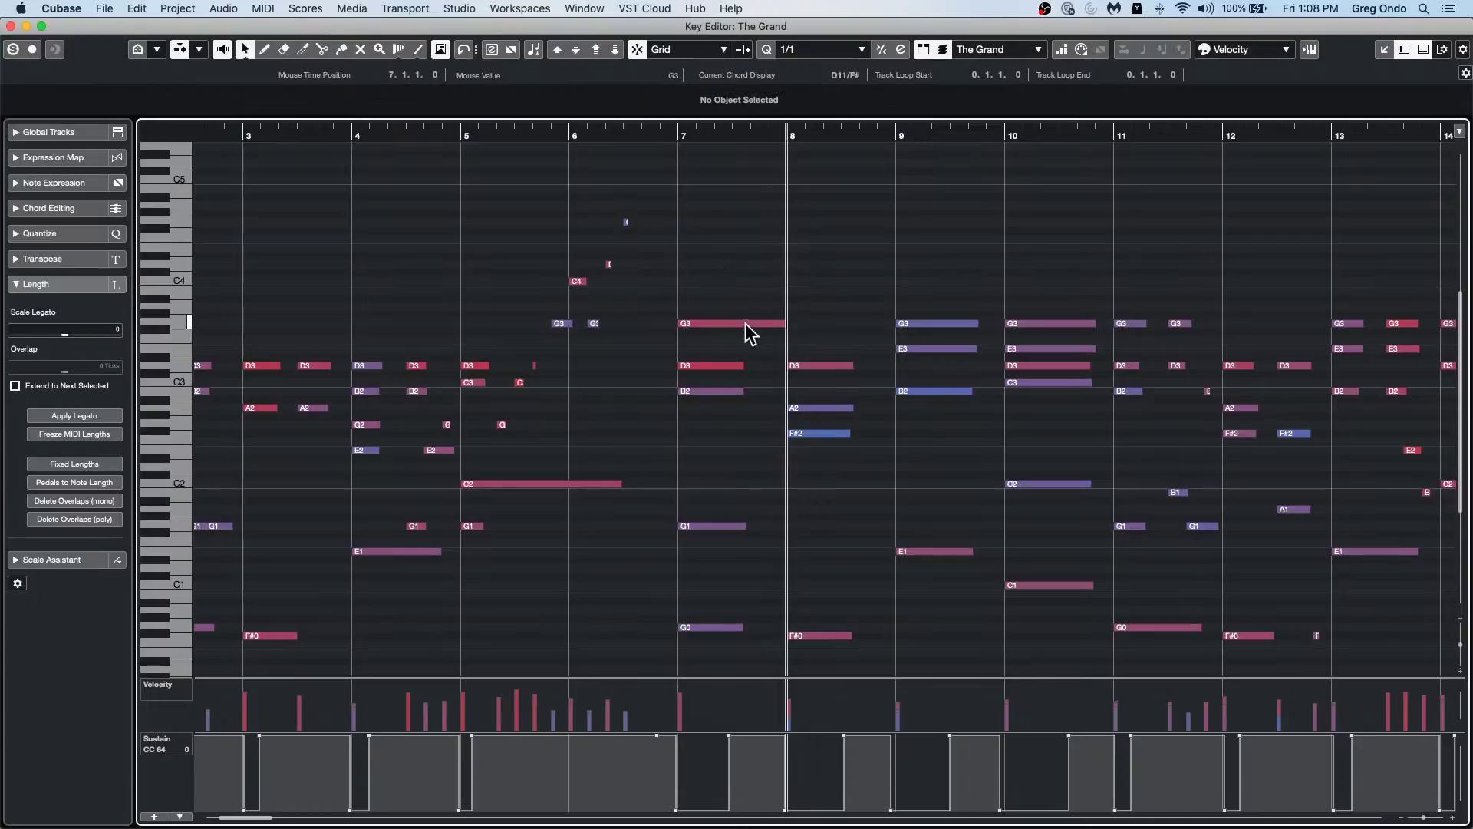
{"action": "left_click", "coordinate": [738, 322]}
{"action": "right_click", "coordinate": [733, 299]}
{"action": "left_click", "coordinate": [733, 301]}
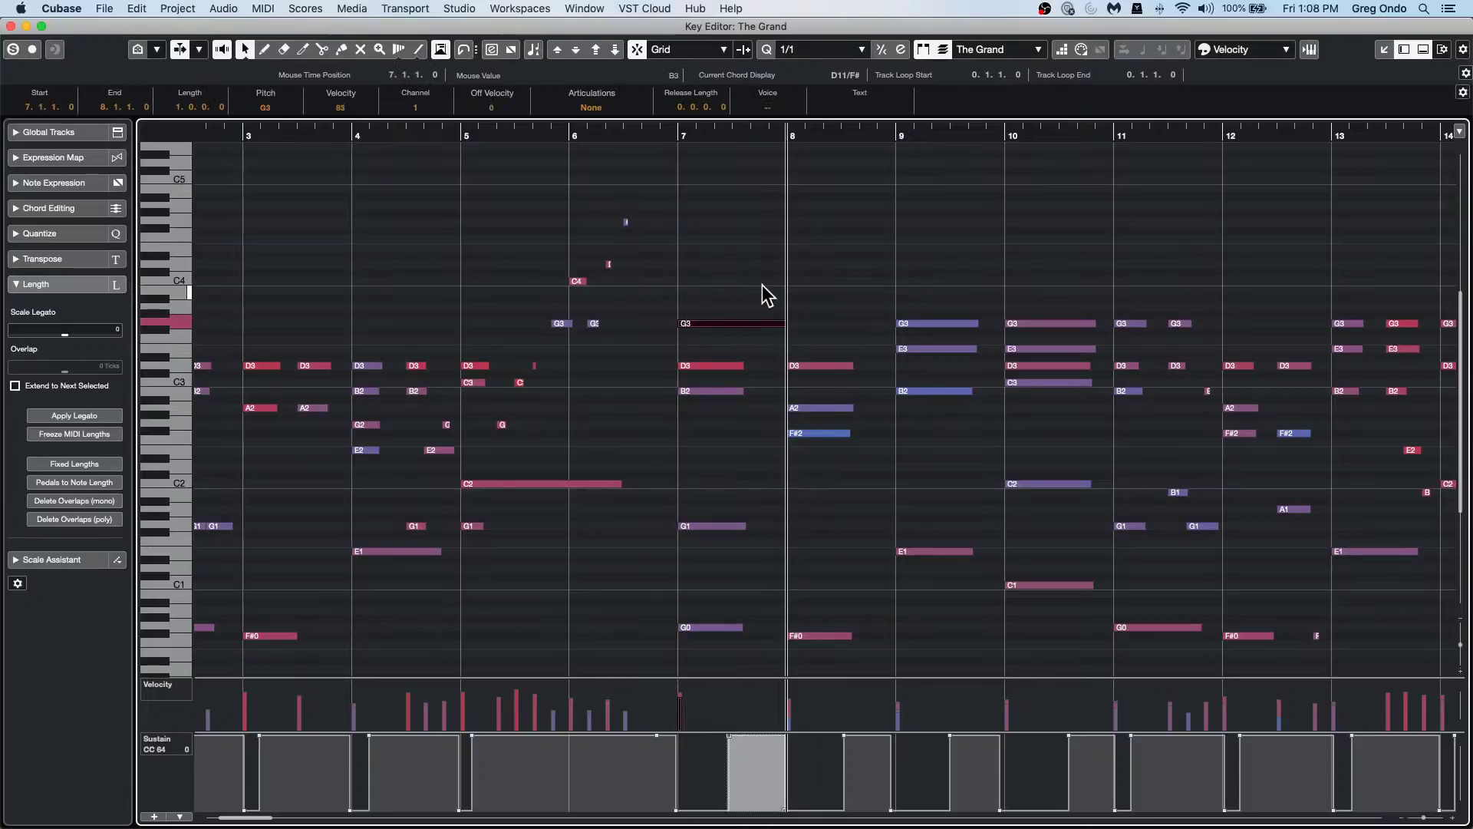
Move the D3 note at bar 8 up to G3 and back to bar 7, stacking it on the one-bar G3 note.
{"action": "left_click", "coordinate": [818, 366]}
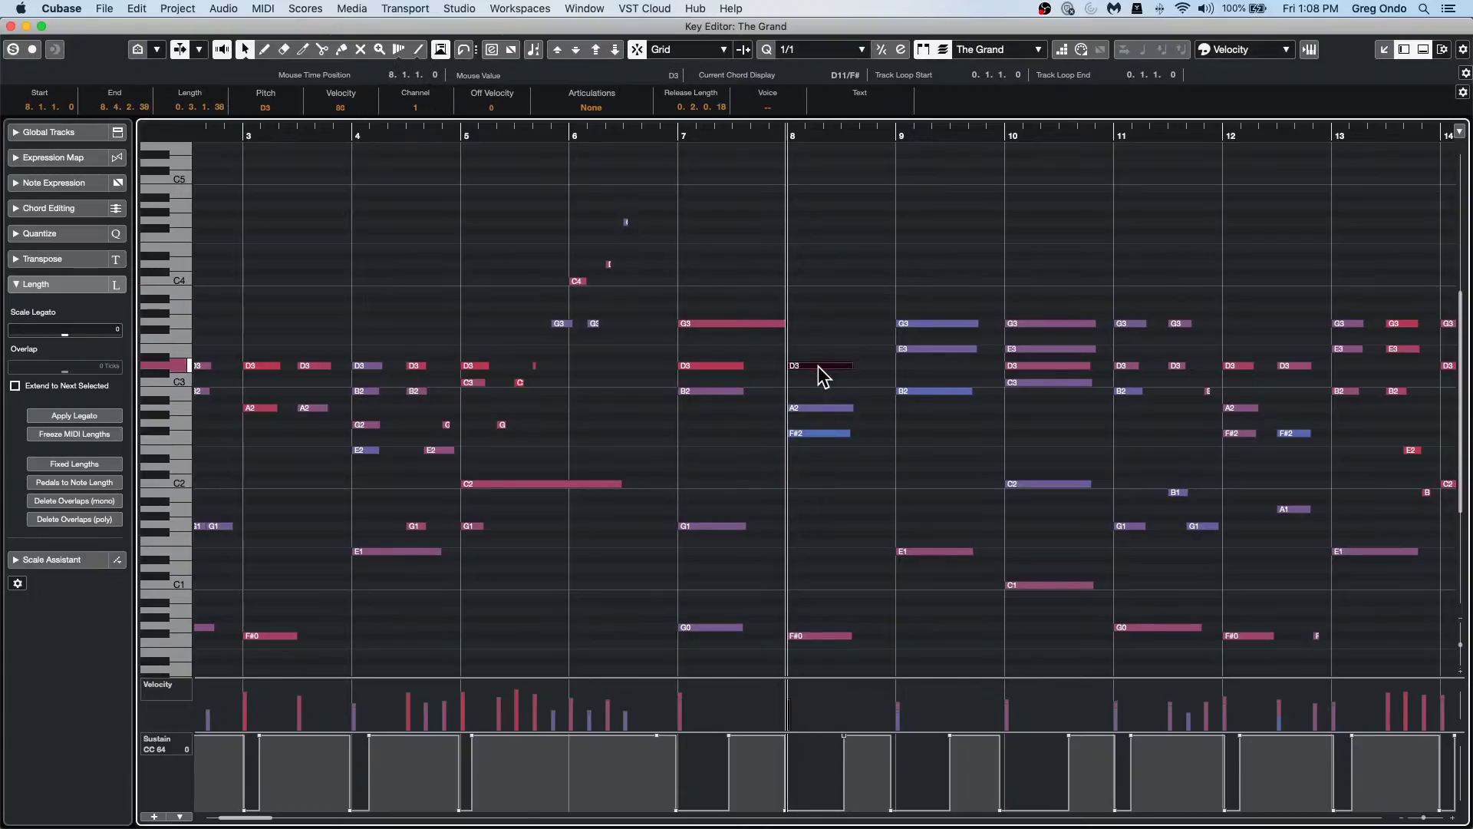
{"action": "left_click_drag", "start_coordinate": [818, 366], "coordinate": [805, 328]}
{"action": "left_click", "coordinate": [725, 324]}
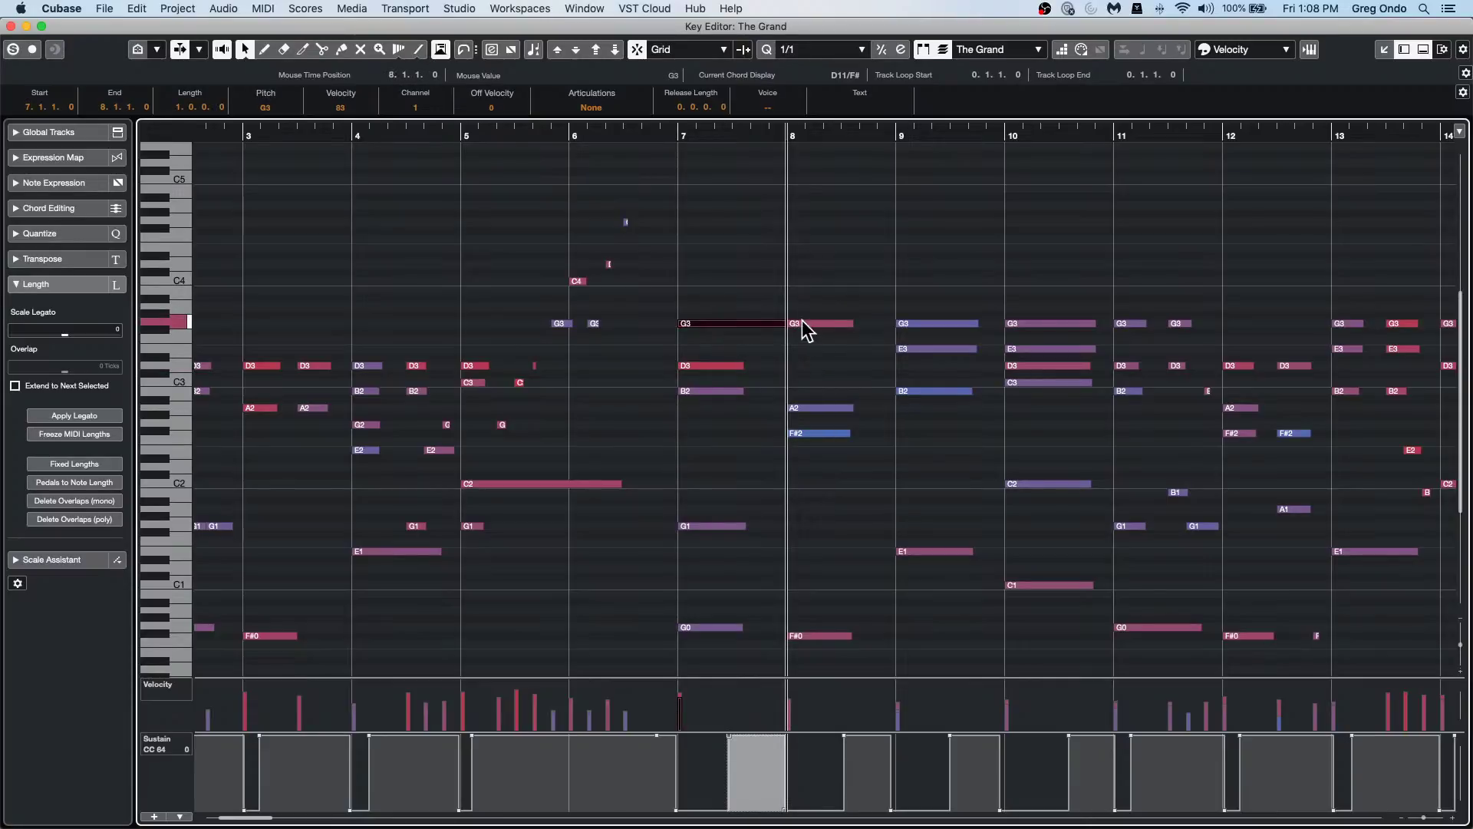
{"action": "left_click", "coordinate": [805, 329]}
{"action": "left_click_drag", "start_coordinate": [816, 332], "coordinate": [725, 338]}
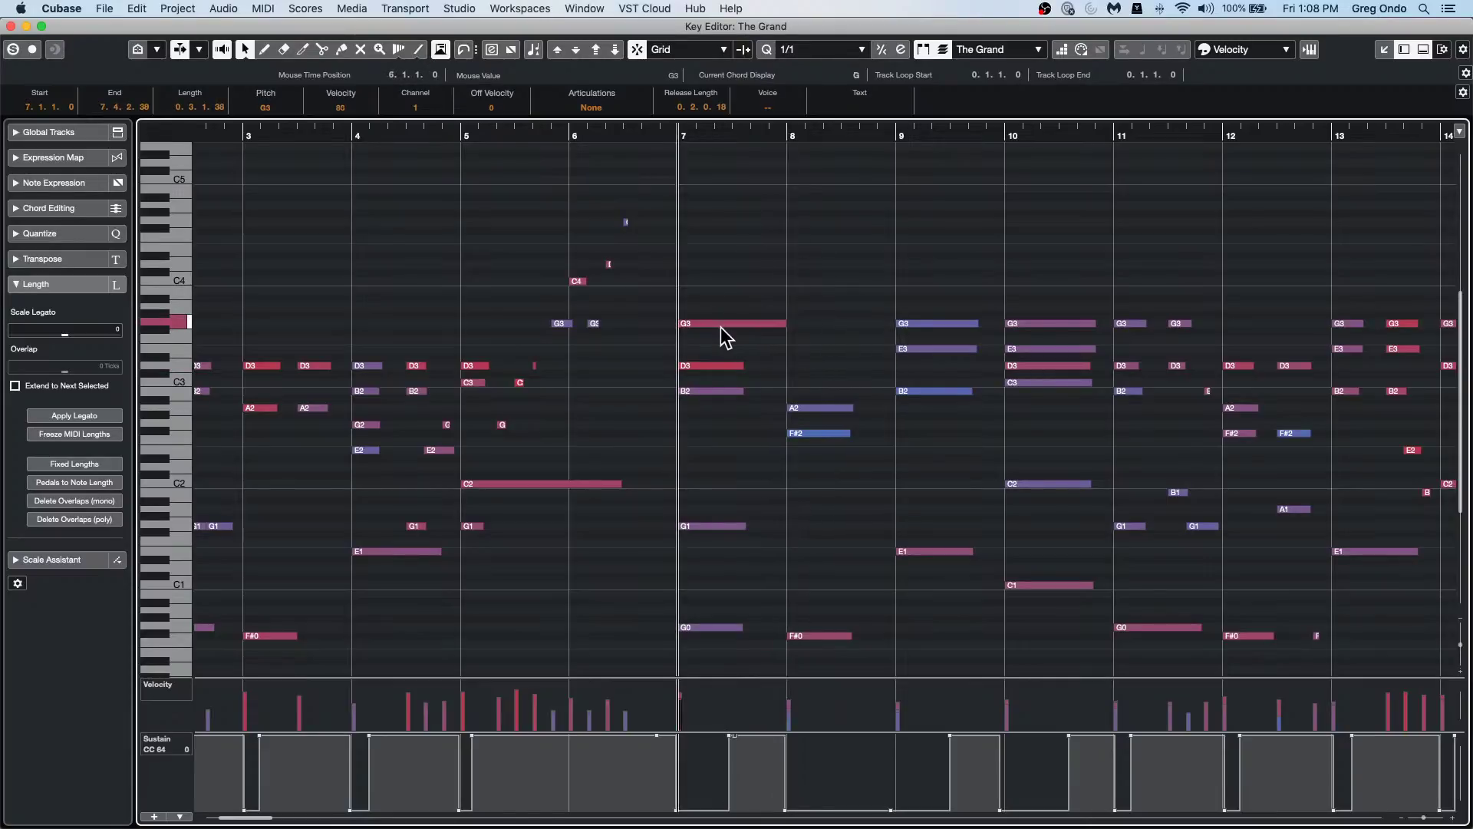
Move the one-bar G3 note at bar 7 up to A#3 to uncover the shorter note stacked with it.
{"action": "left_click", "coordinate": [748, 273]}
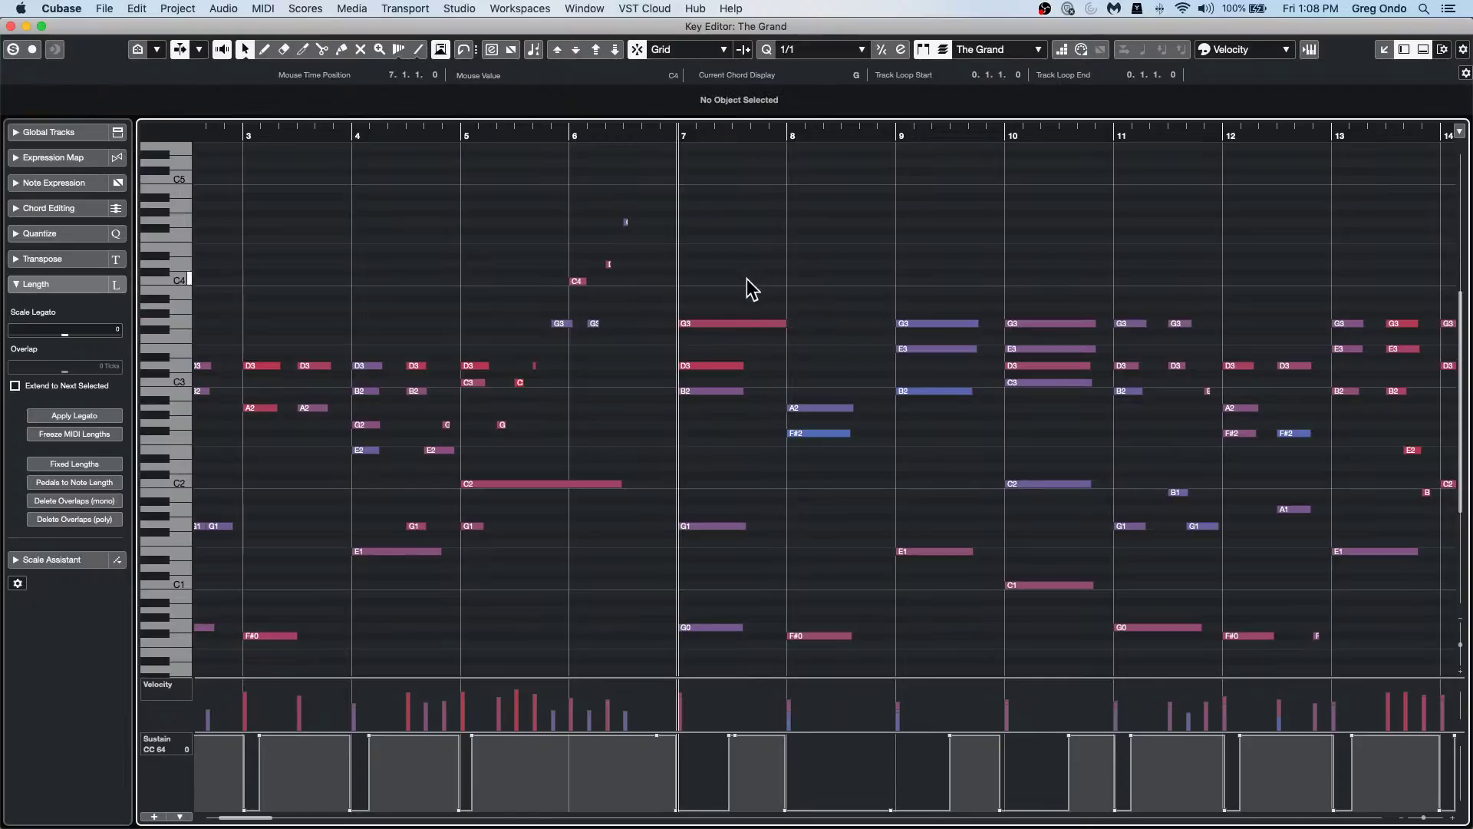
{"action": "left_click", "coordinate": [736, 323]}
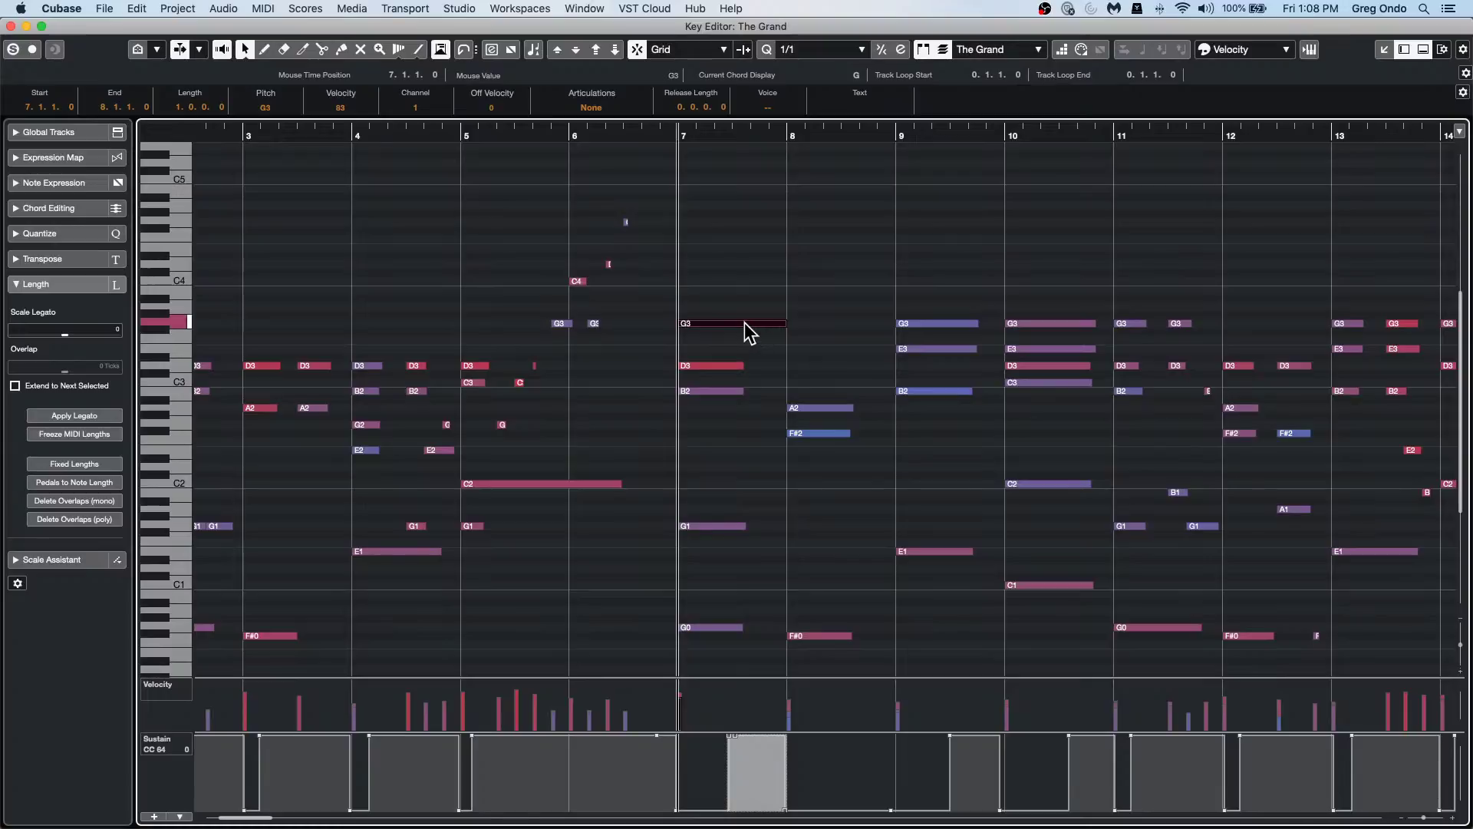
{"action": "left_click_drag", "start_coordinate": [752, 323], "coordinate": [750, 302]}
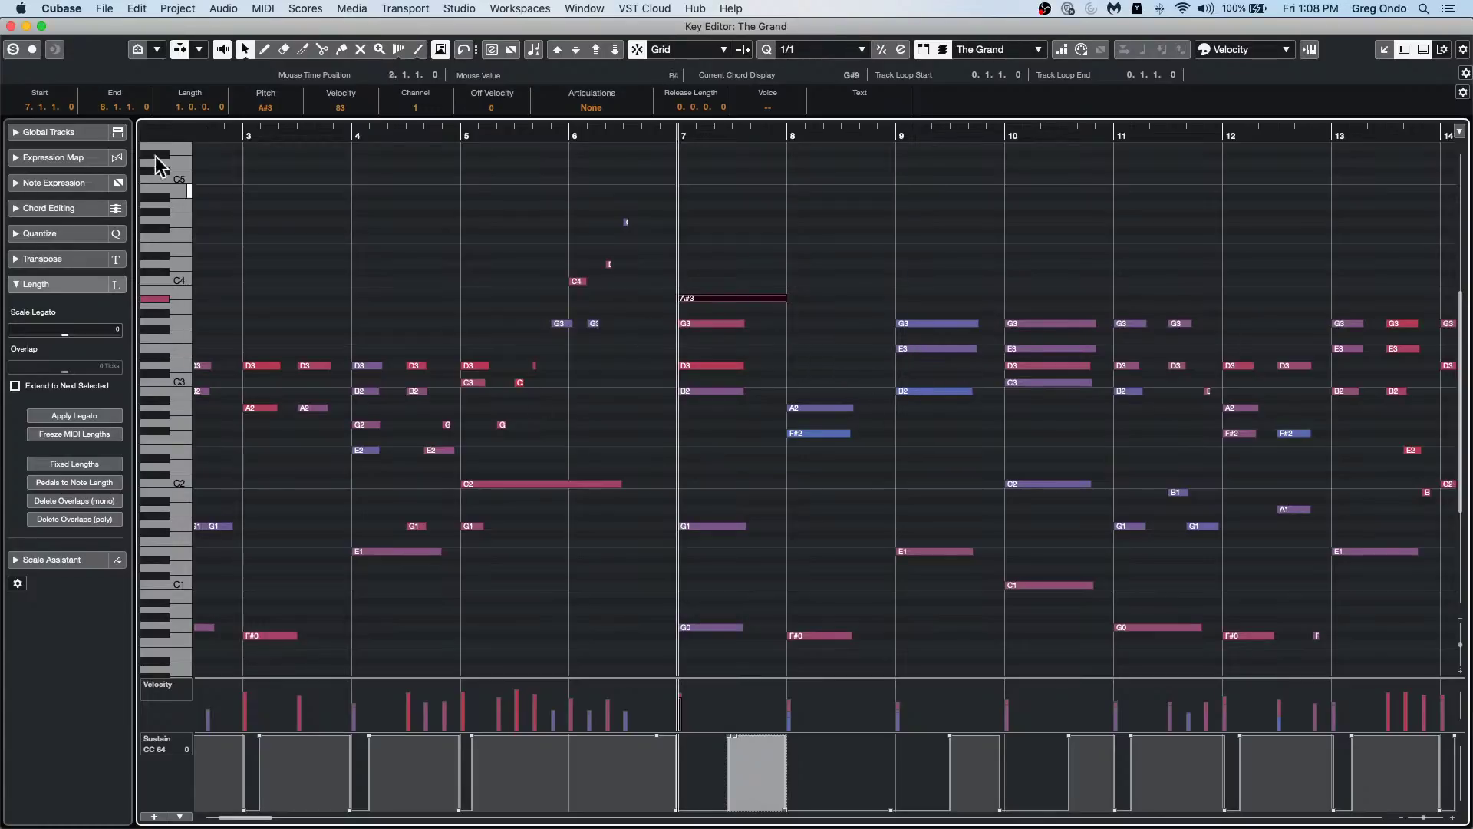
Examine the part's notes and sustain events around bar 7 in the List Editor, and return to the Key Editor.
{"action": "left_click", "coordinate": [178, 8]}
{"action": "mouse_move", "coordinate": [222, 11]}
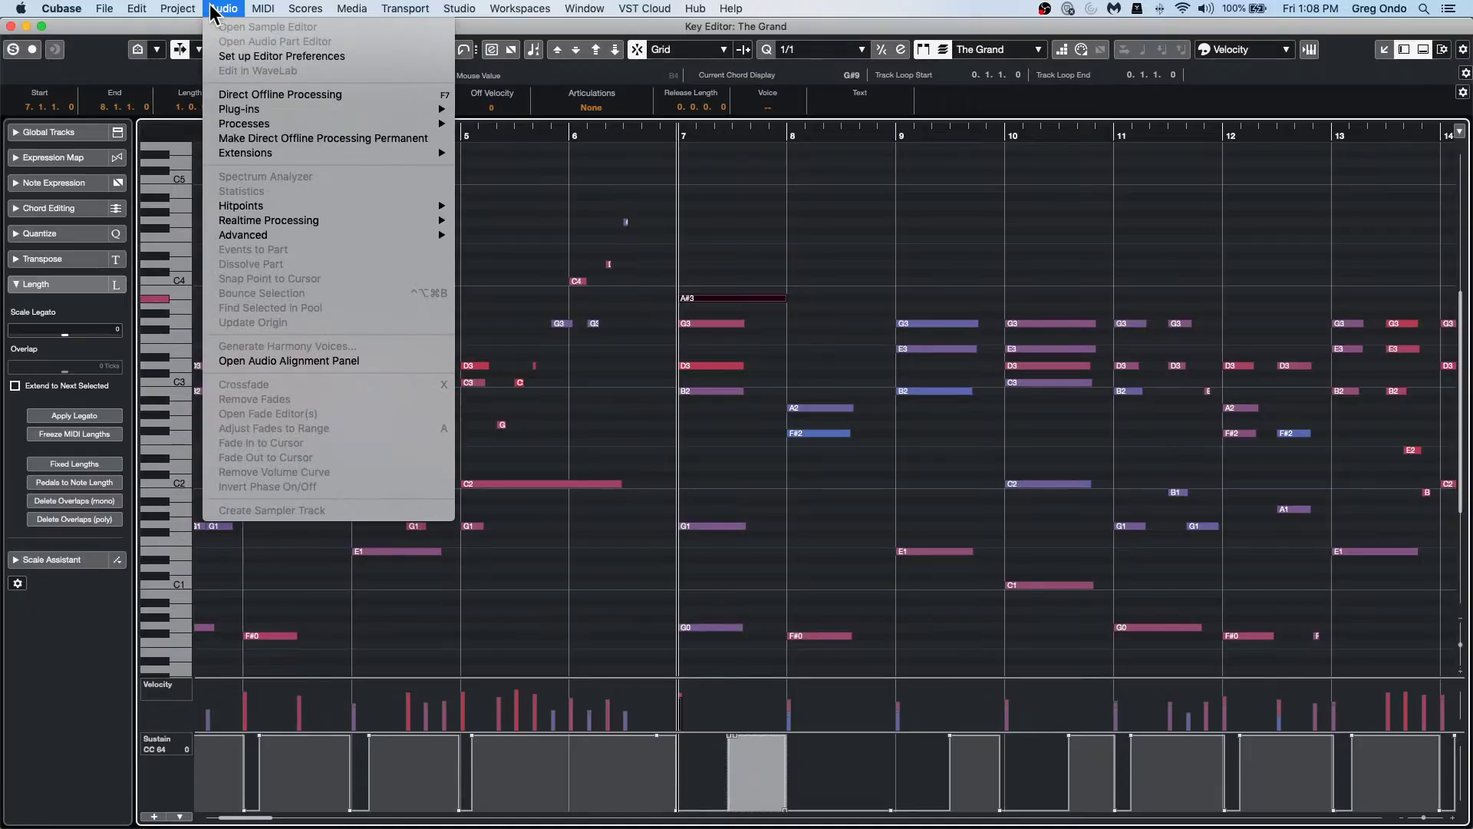
{"action": "mouse_move", "coordinate": [127, 11]}
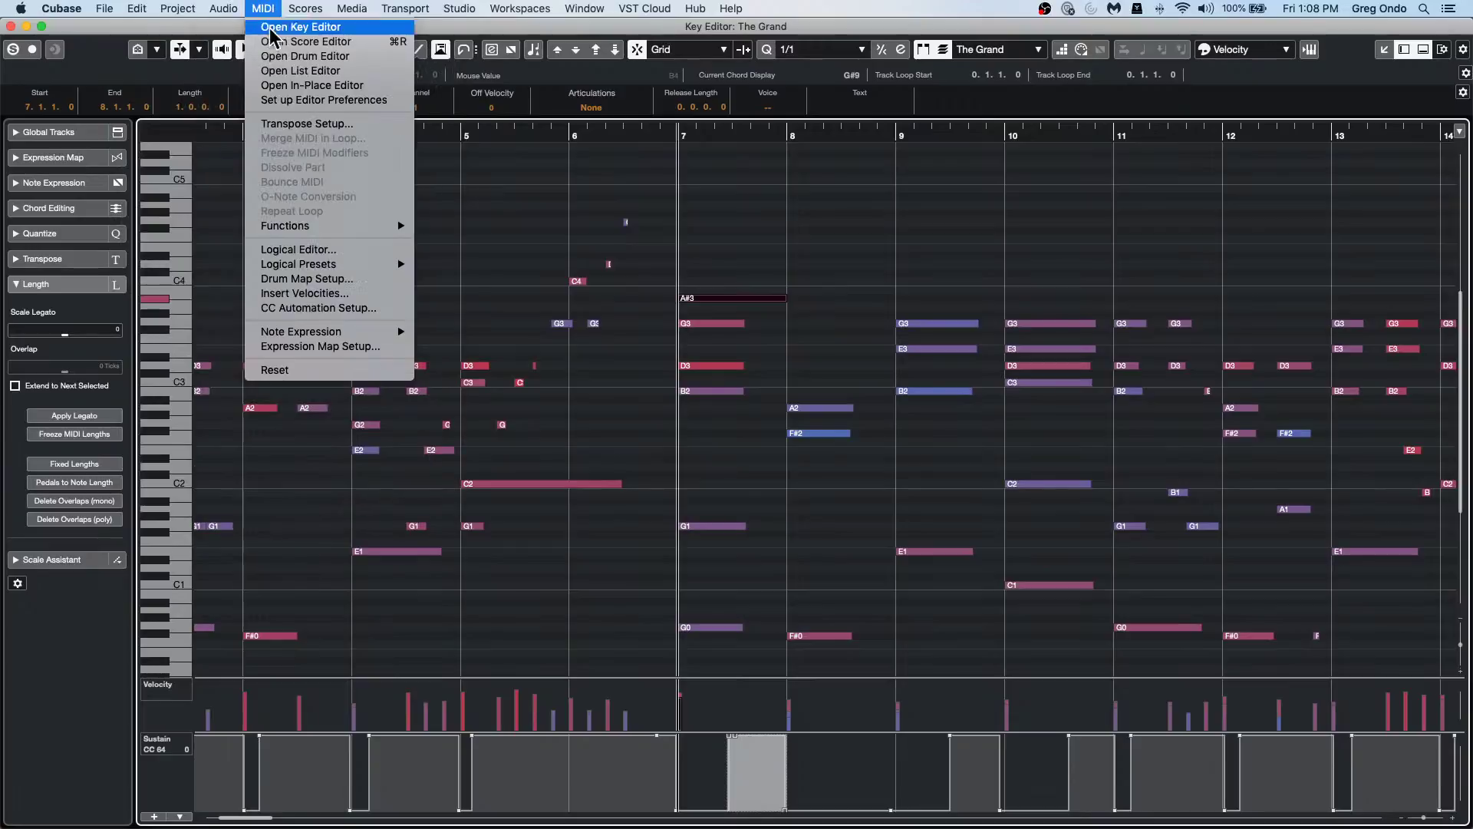
{"action": "left_click", "coordinate": [292, 71]}
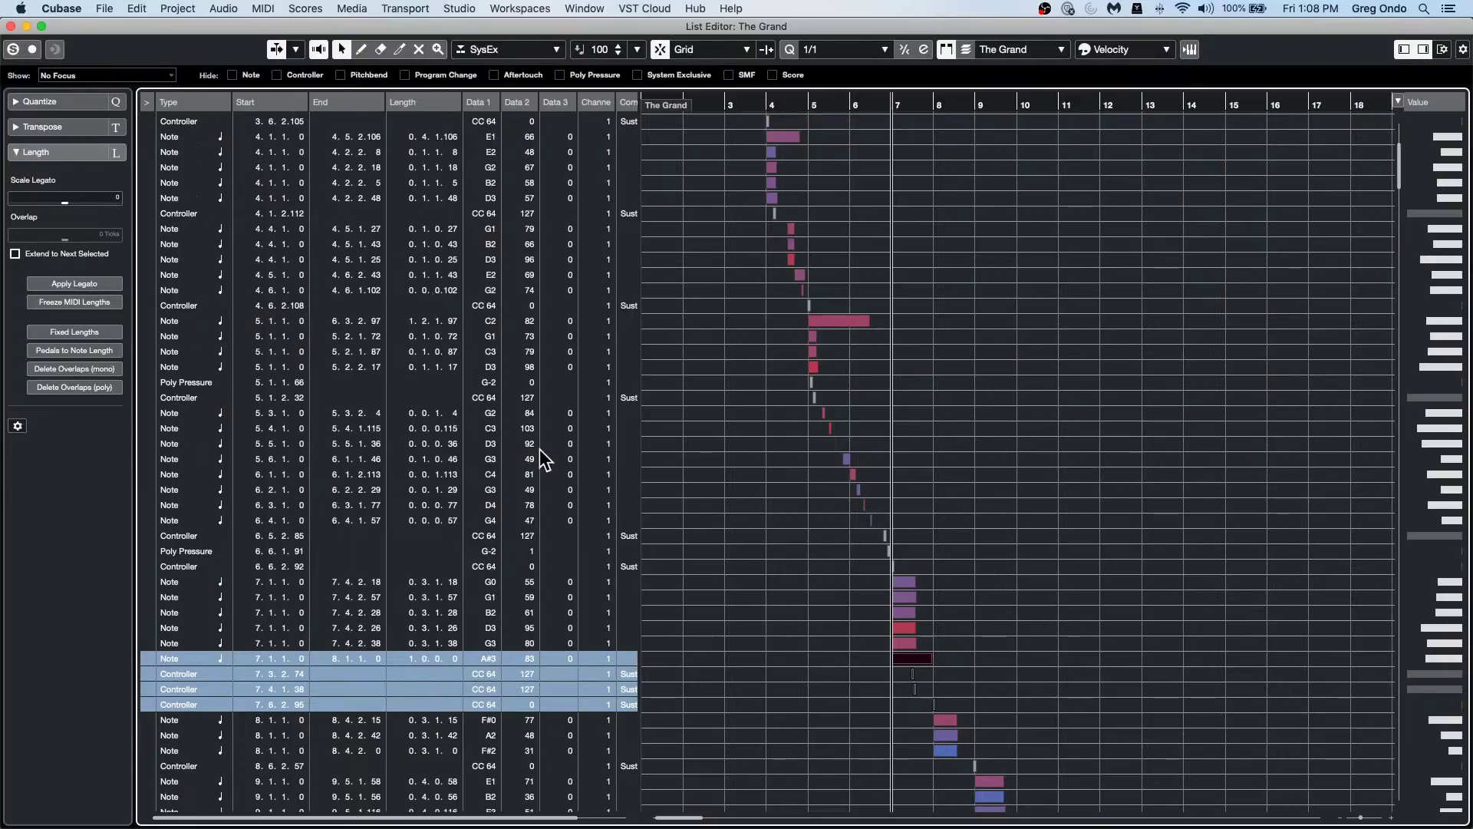
{"action": "left_click", "coordinate": [255, 8]}
{"action": "left_click", "coordinate": [258, 27]}
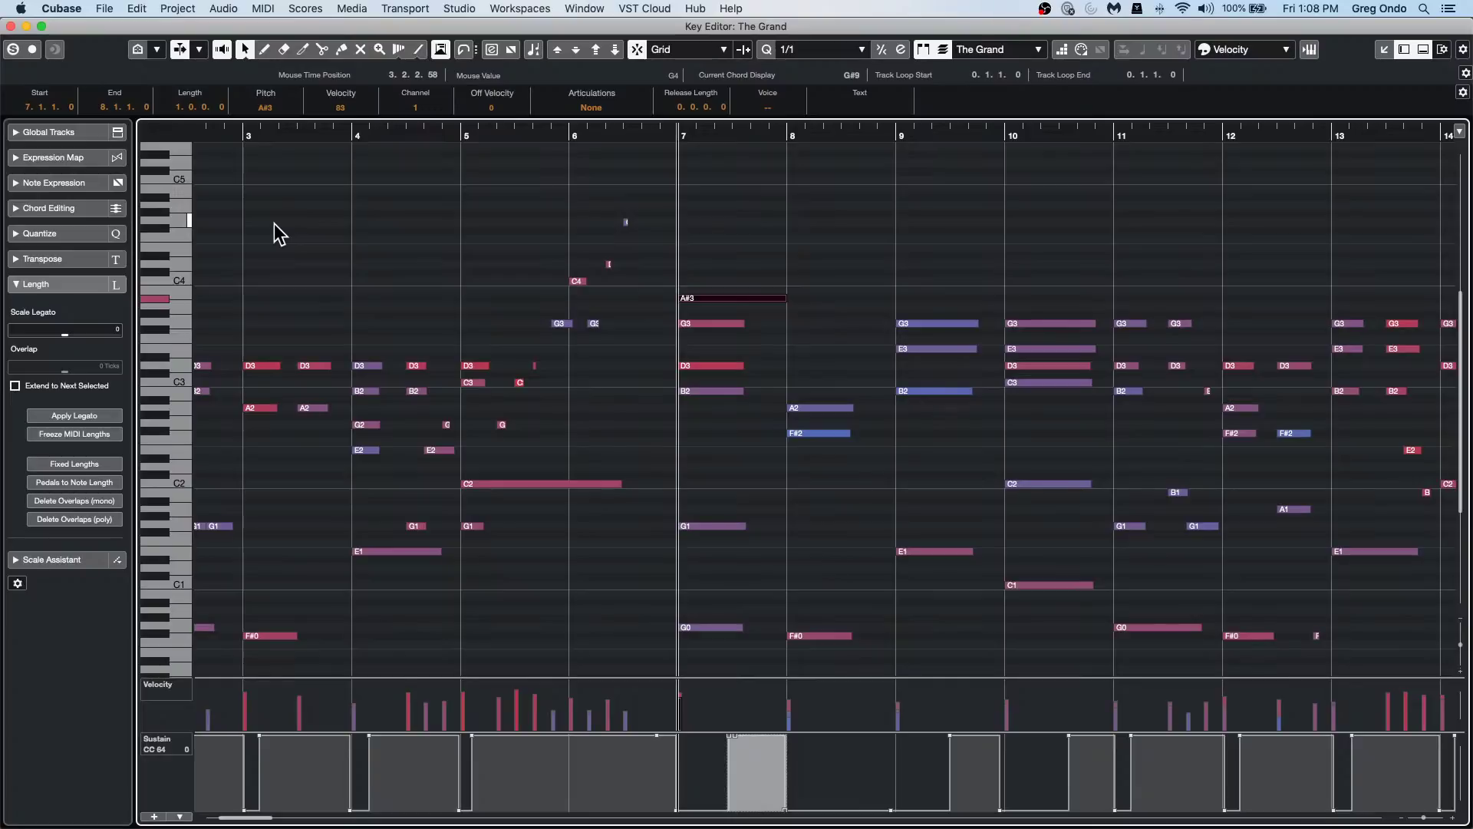
Undo the last three note edits at bars 7 and 8.
{"action": "key", "text": "super+z"}
{"action": "key", "text": "super+z"}
{"action": "key", "text": "super+z"}
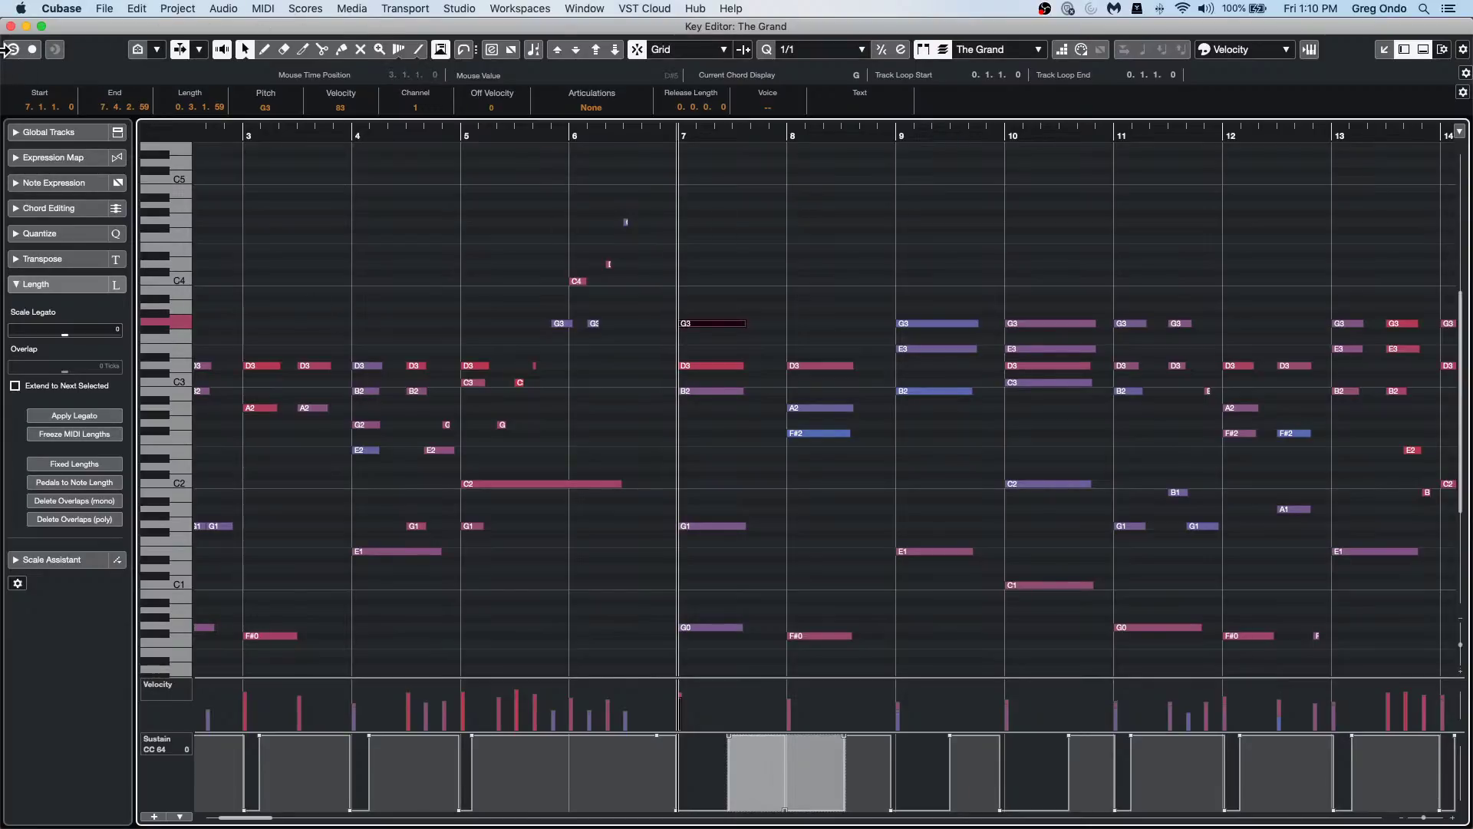
Close the Key Editor and List Editor windows and select The Grand track in the project window.
{"action": "key", "text": "super+g"}
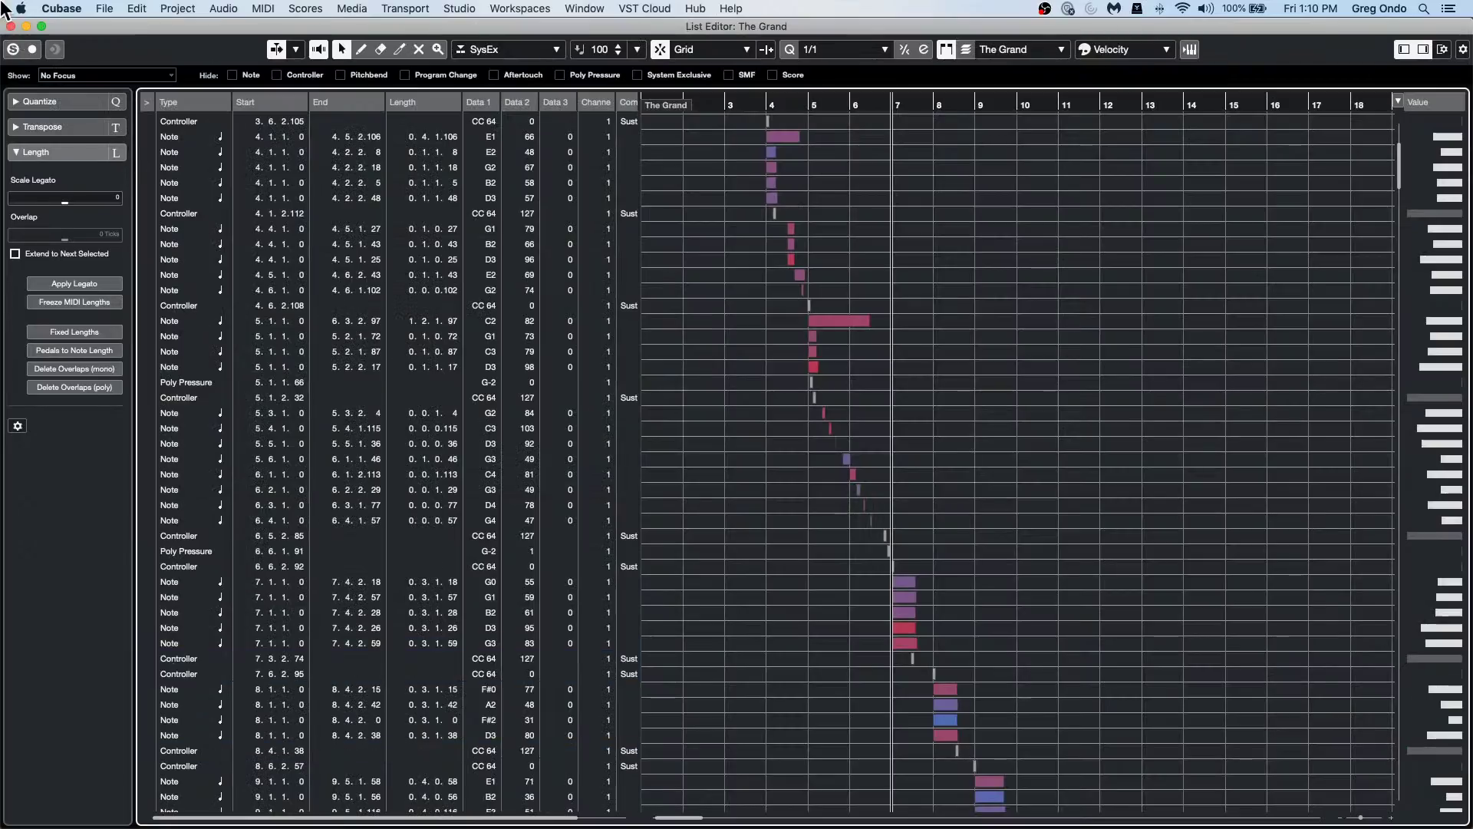
{"action": "left_click", "coordinate": [11, 26]}
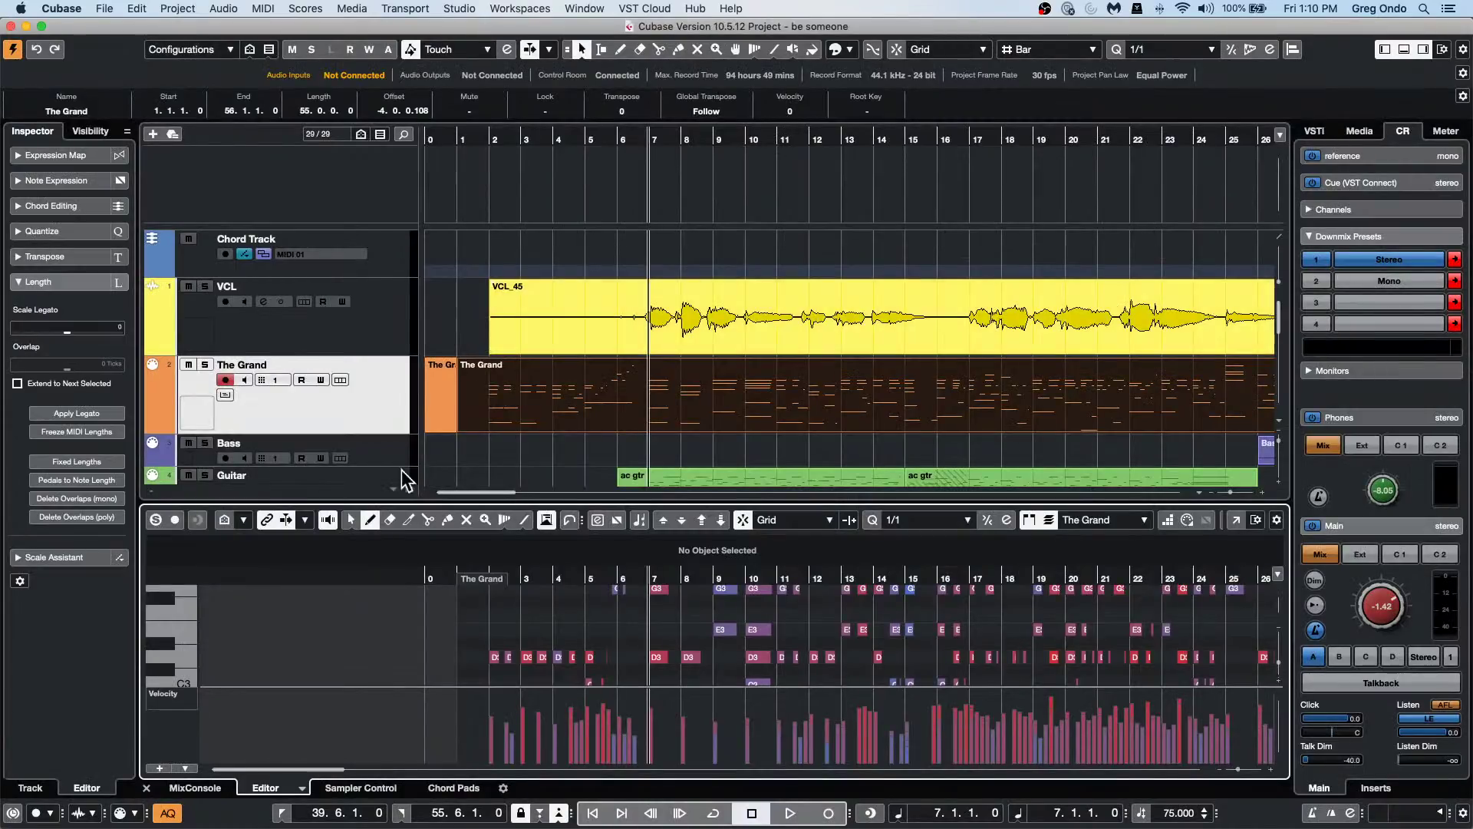
{"action": "left_click", "coordinate": [407, 338]}
{"action": "left_click", "coordinate": [398, 397]}
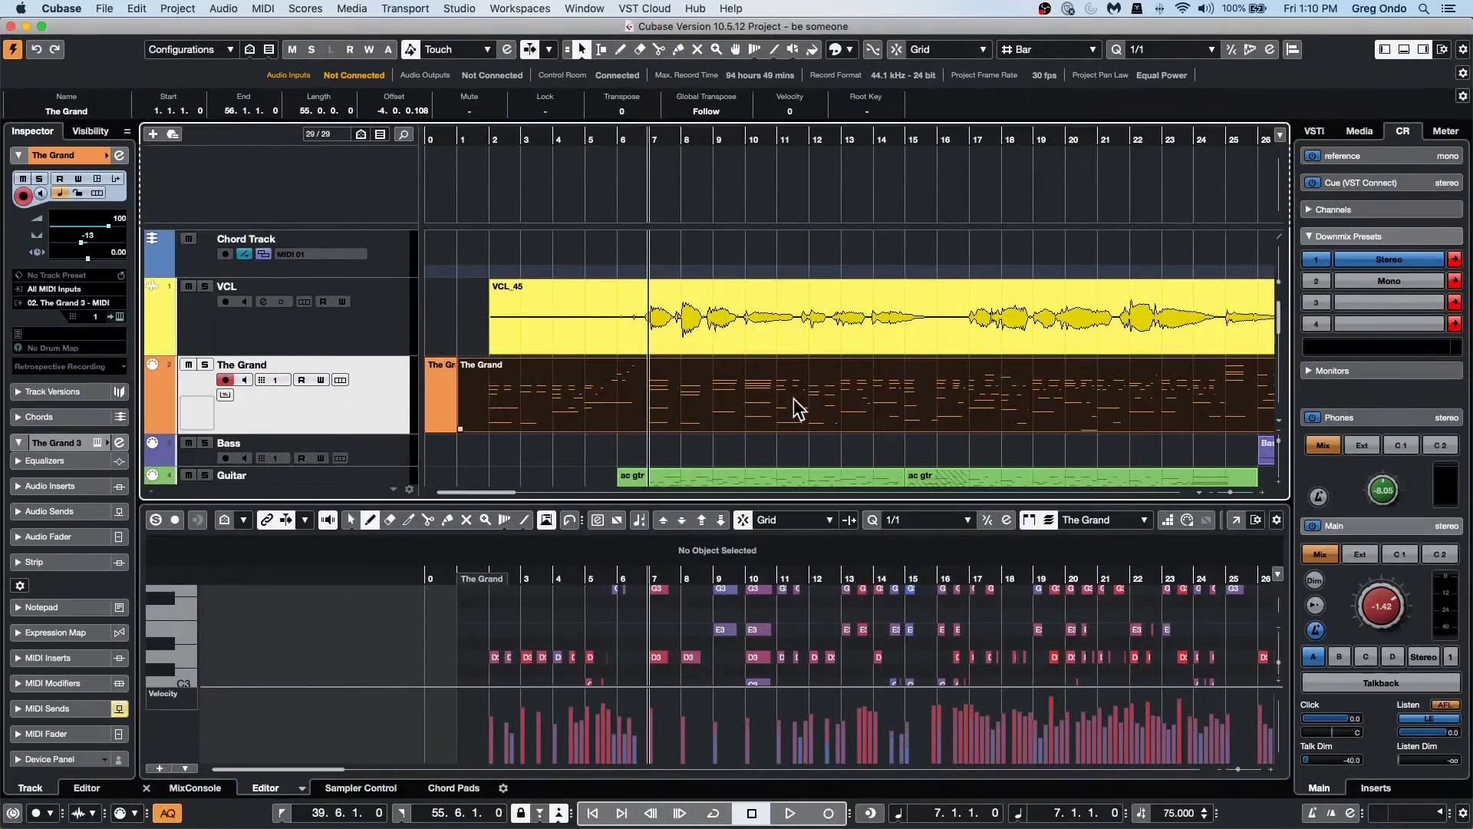
Show the Chord Pads and audition several of them, including C, A7, Dmin, Emin and D7.
{"action": "left_click", "coordinate": [382, 788]}
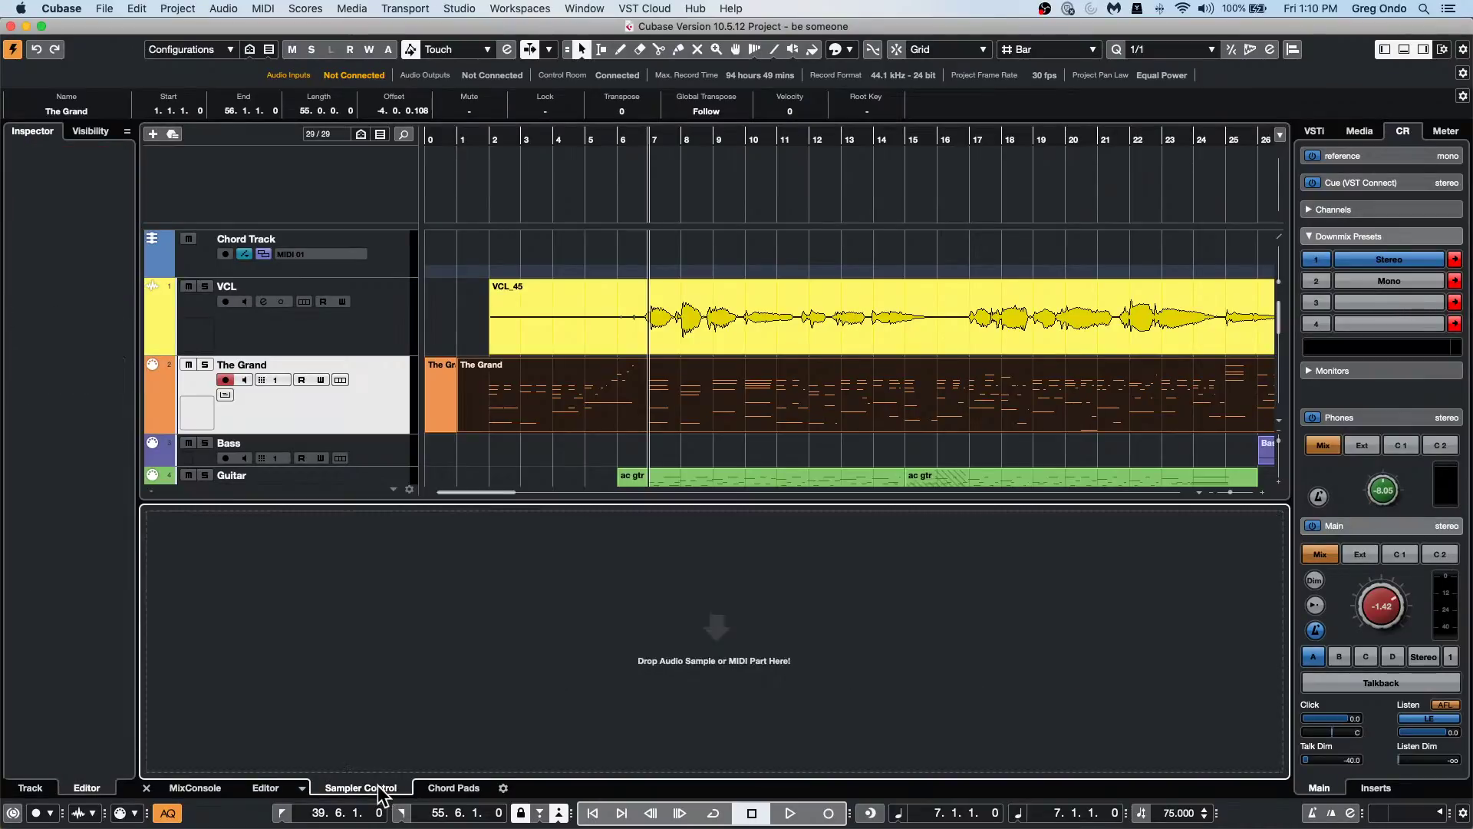
{"action": "left_click", "coordinate": [445, 791]}
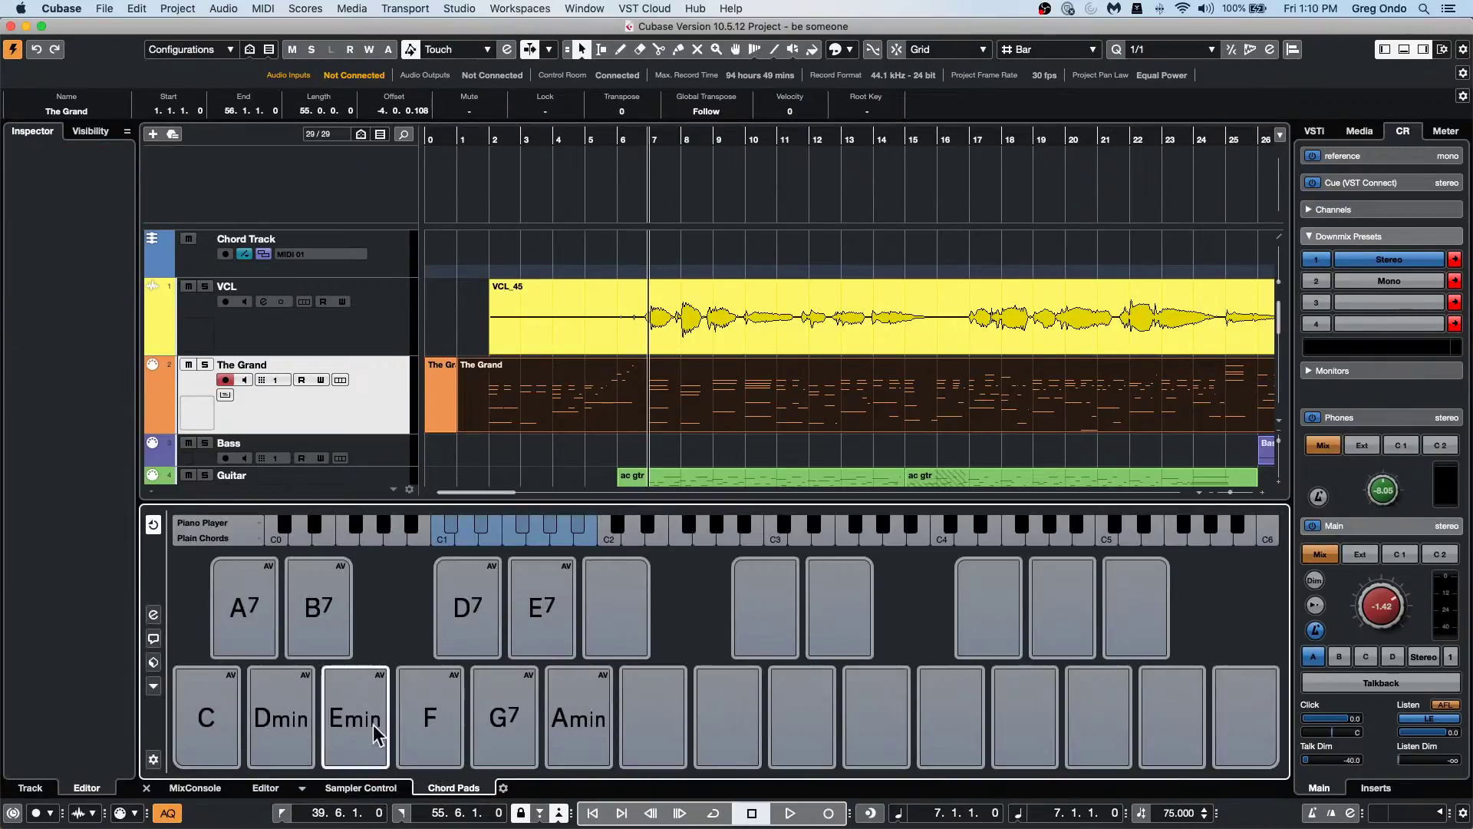
{"action": "left_click", "coordinate": [223, 720]}
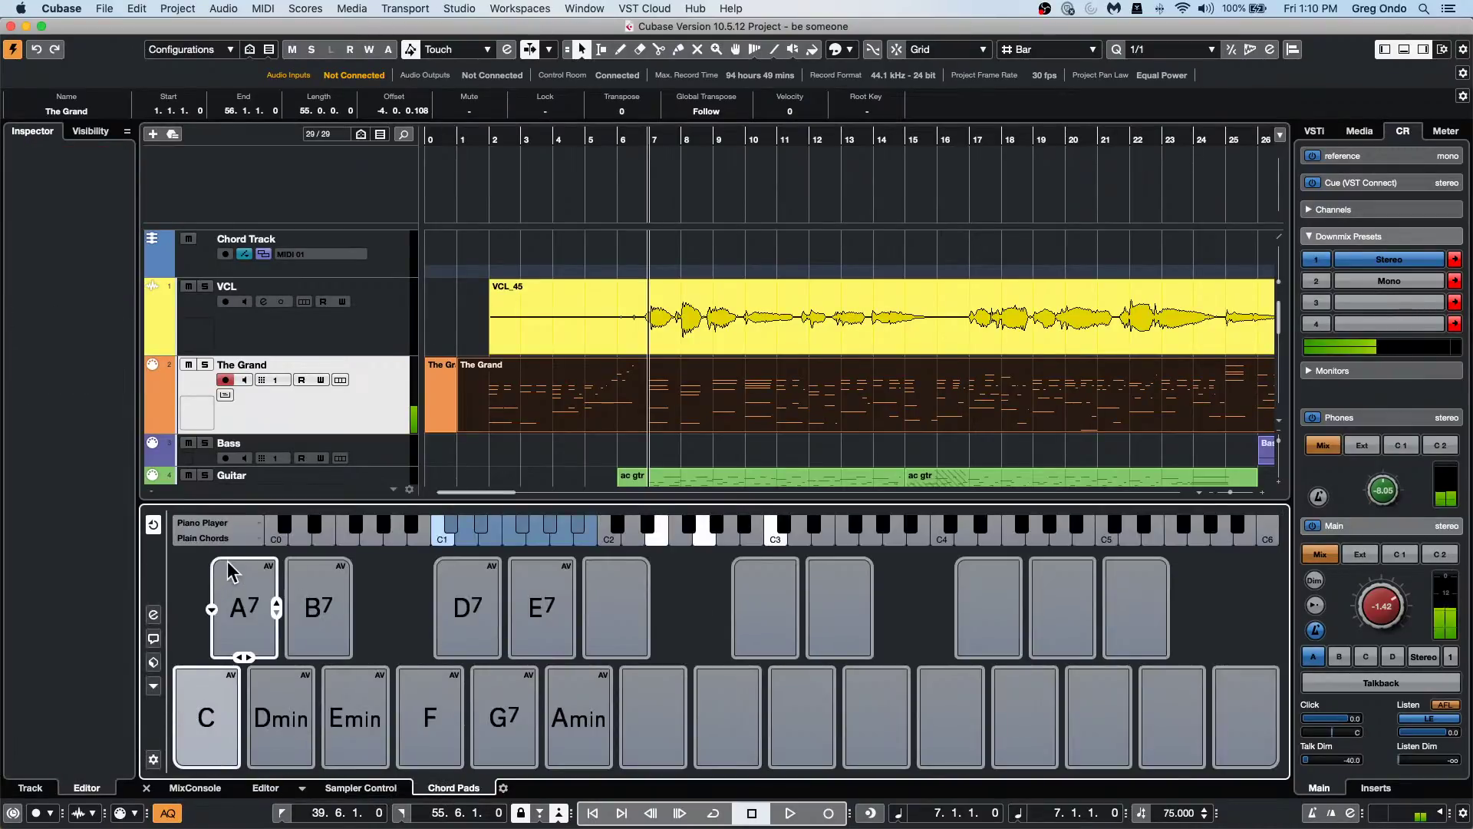
{"action": "left_click", "coordinate": [234, 600]}
{"action": "left_click", "coordinate": [292, 717]}
{"action": "left_click", "coordinate": [349, 712]}
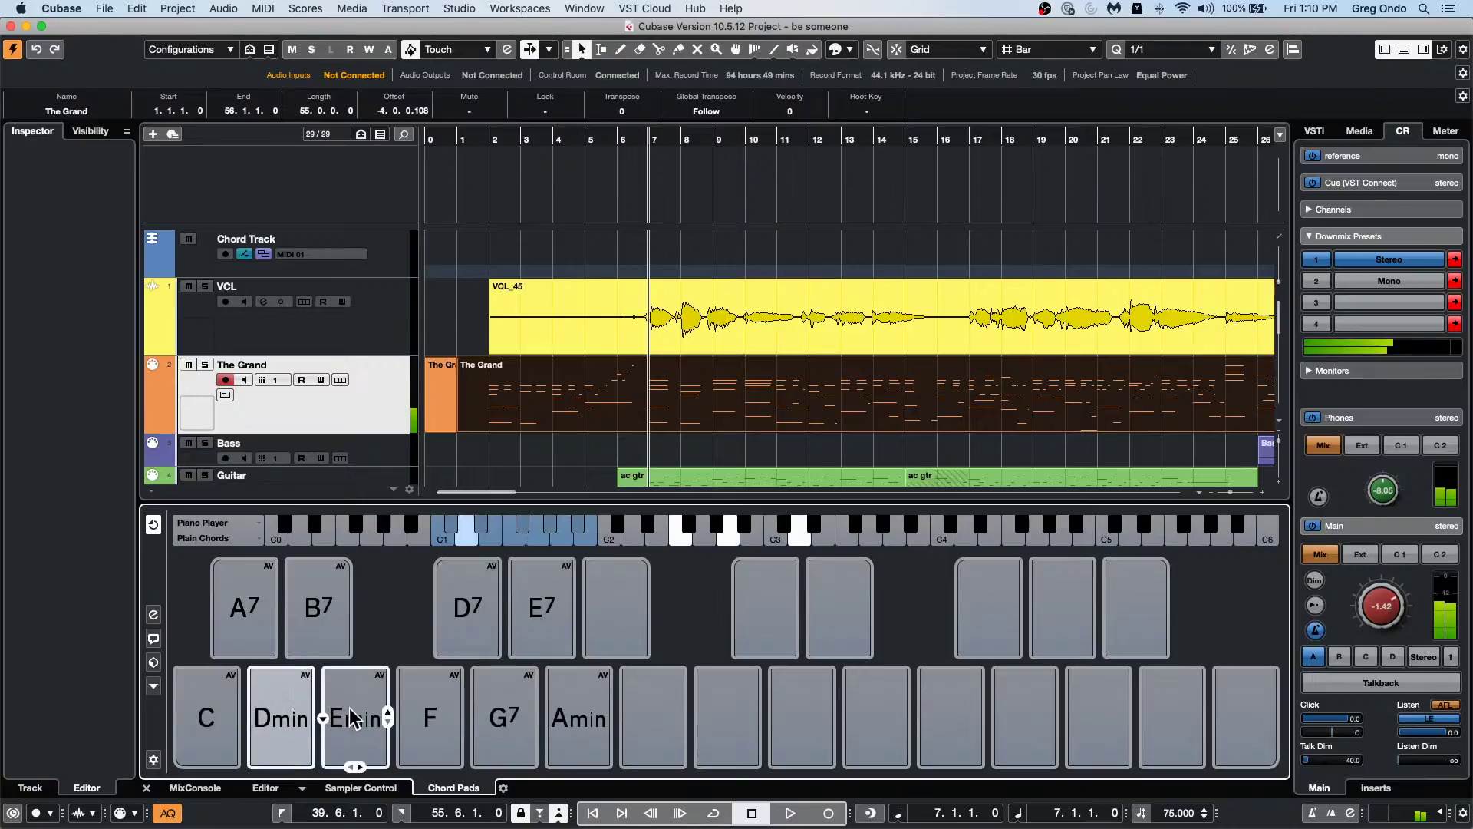
{"action": "left_click", "coordinate": [467, 646]}
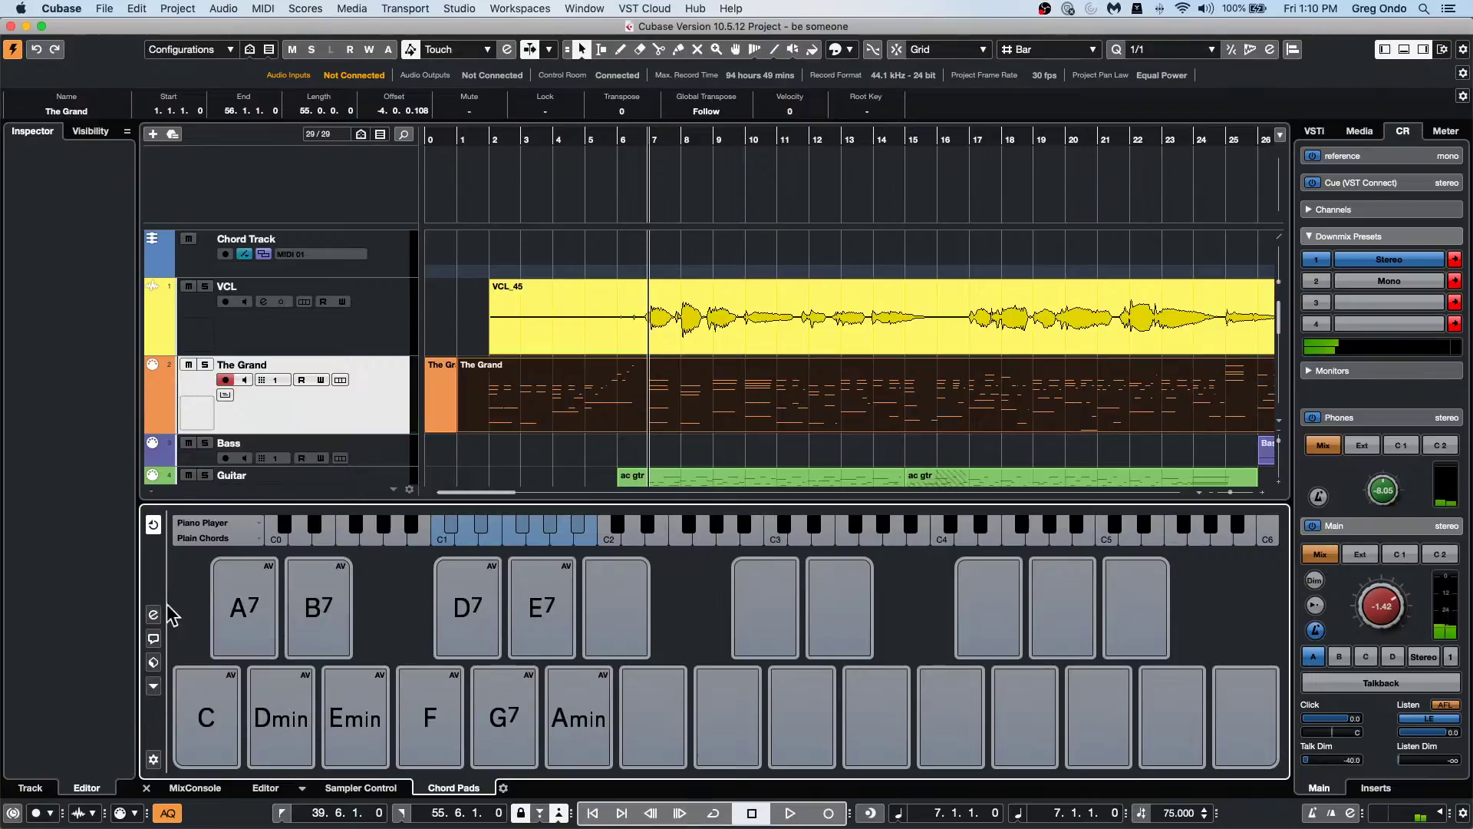
Show the chord pads' player setup and look through the available Chord Voicing Style options.
{"action": "left_click", "coordinate": [154, 687]}
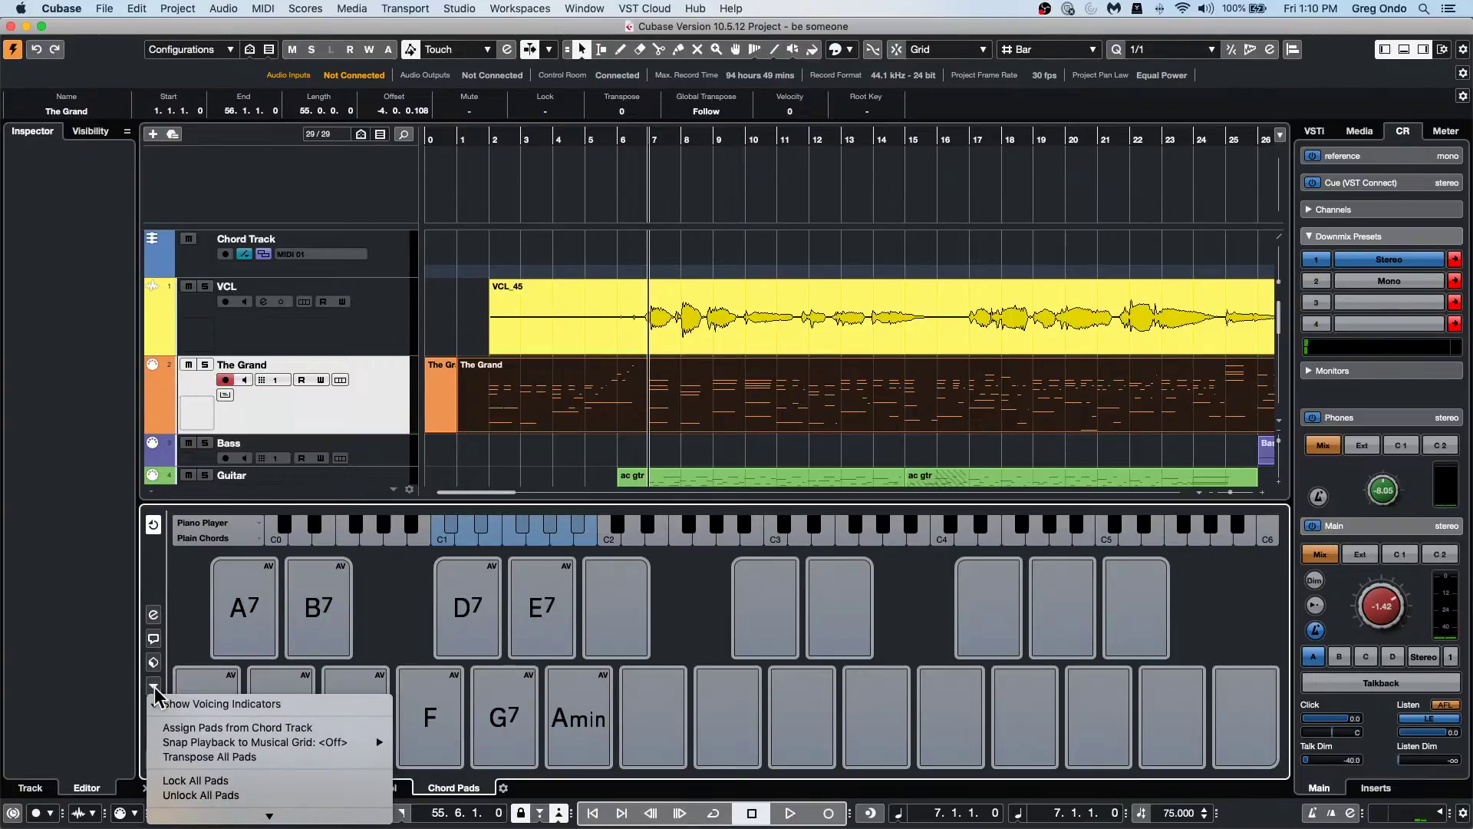
{"action": "left_click", "coordinate": [162, 602]}
{"action": "left_click", "coordinate": [153, 614]}
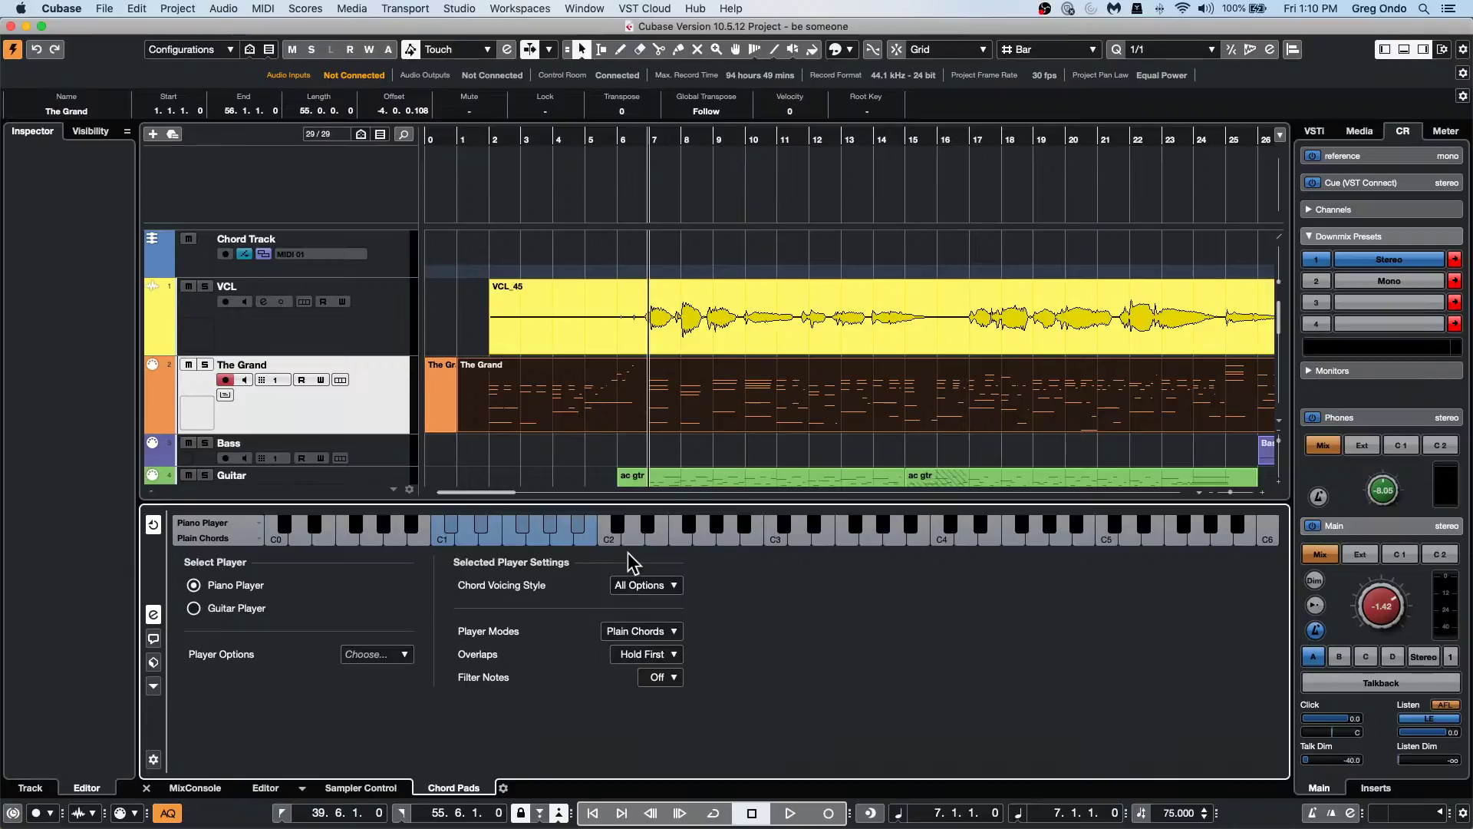
{"action": "left_click", "coordinate": [672, 586]}
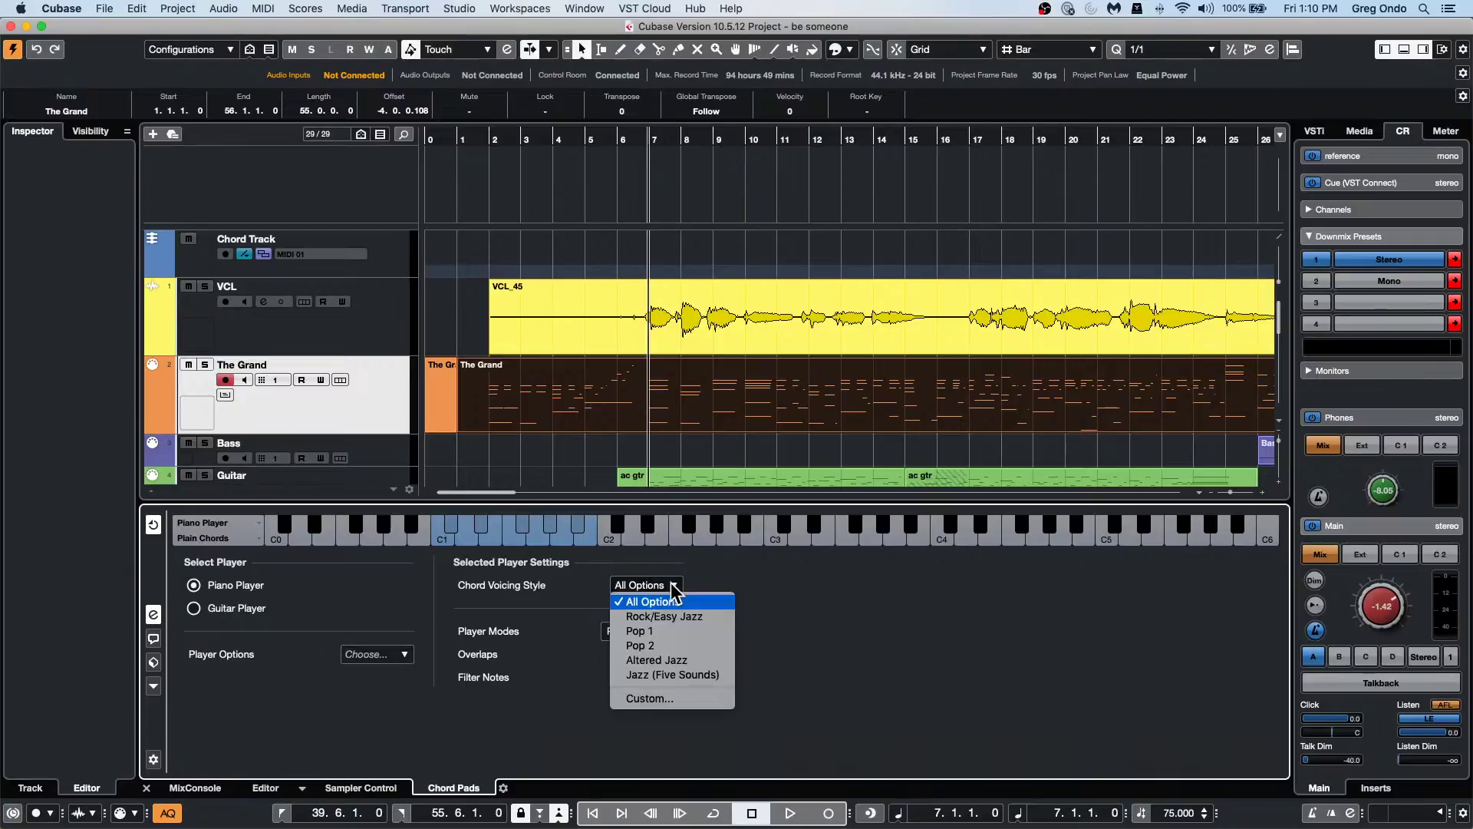
{"action": "left_click", "coordinate": [735, 566]}
Review the pad and player remote control assignments in the Chord Pads Setup from Studio Setup, and close that setup dialog.
{"action": "left_click", "coordinate": [470, 10]}
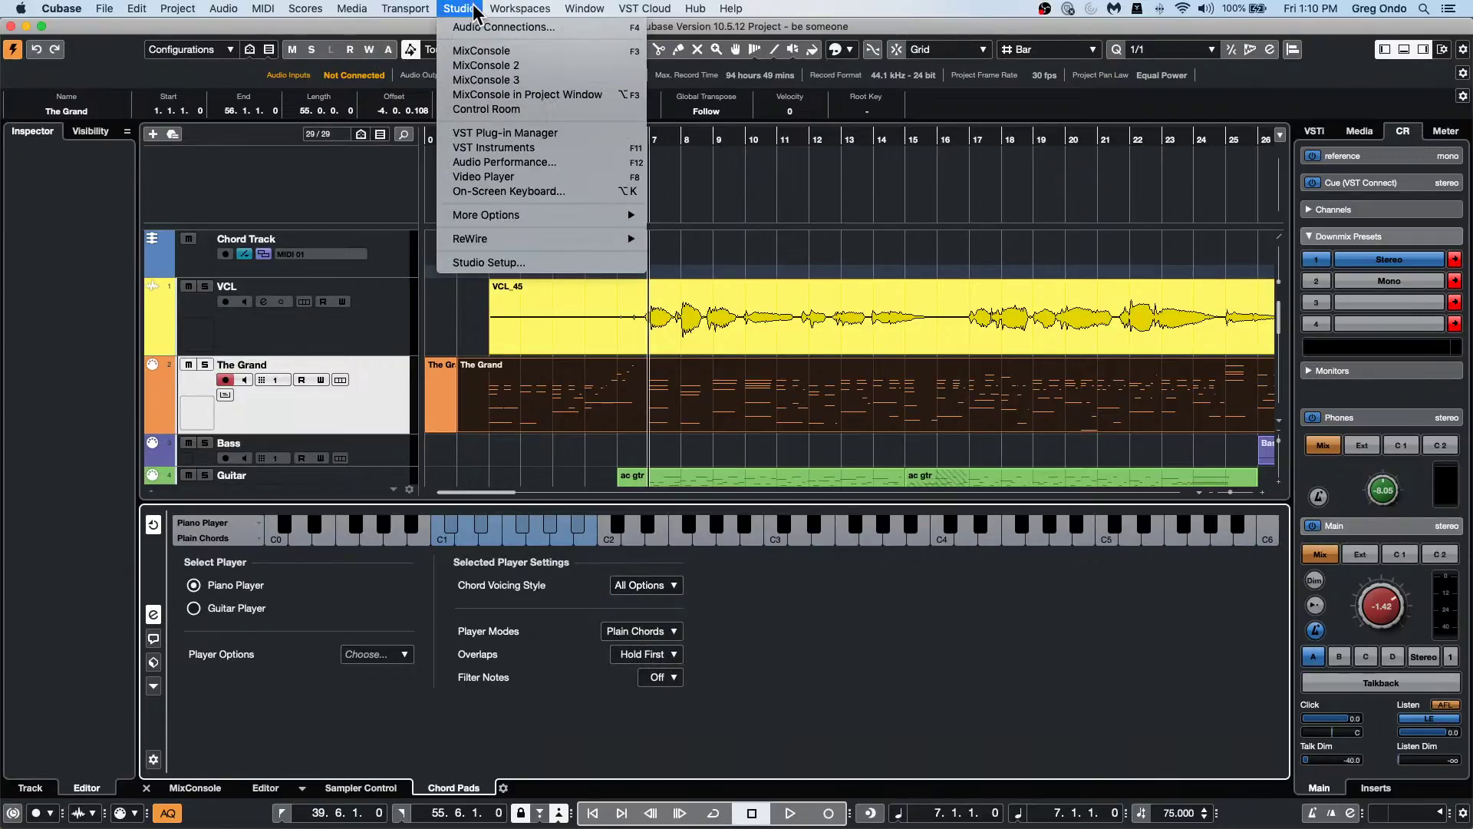
{"action": "left_click", "coordinate": [511, 263]}
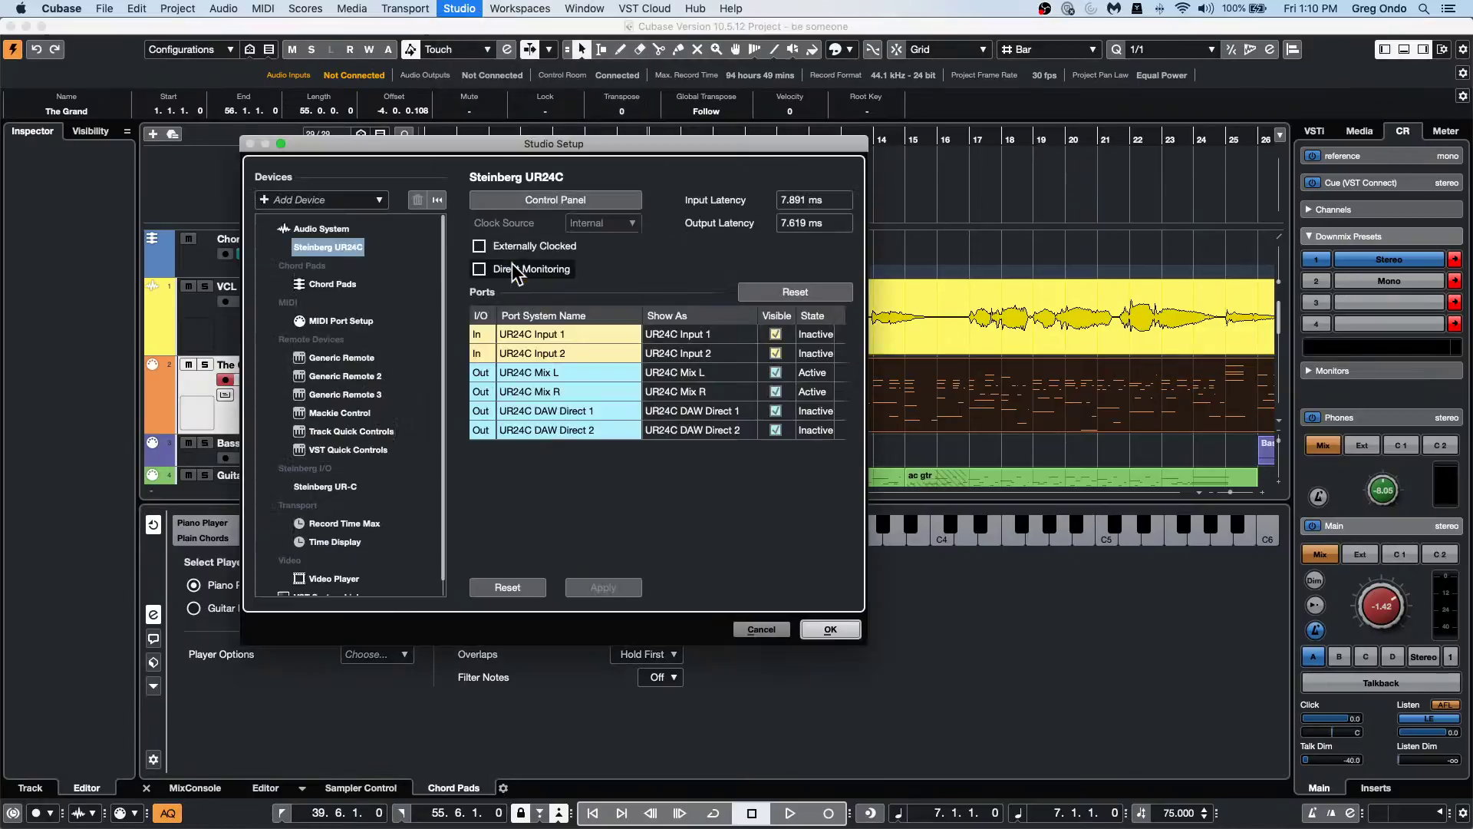
{"action": "left_click", "coordinate": [352, 284]}
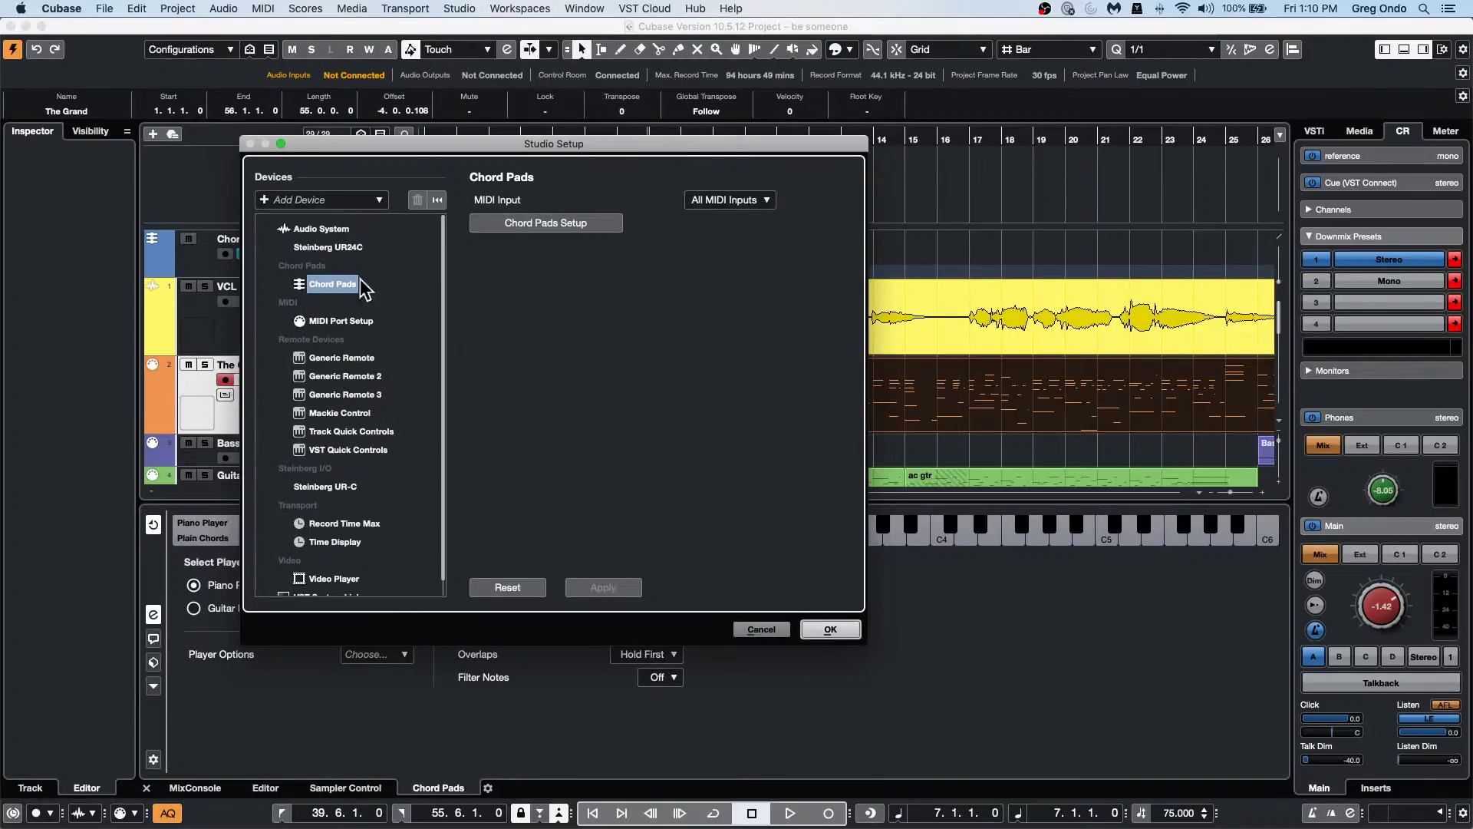
{"action": "left_click", "coordinate": [580, 226]}
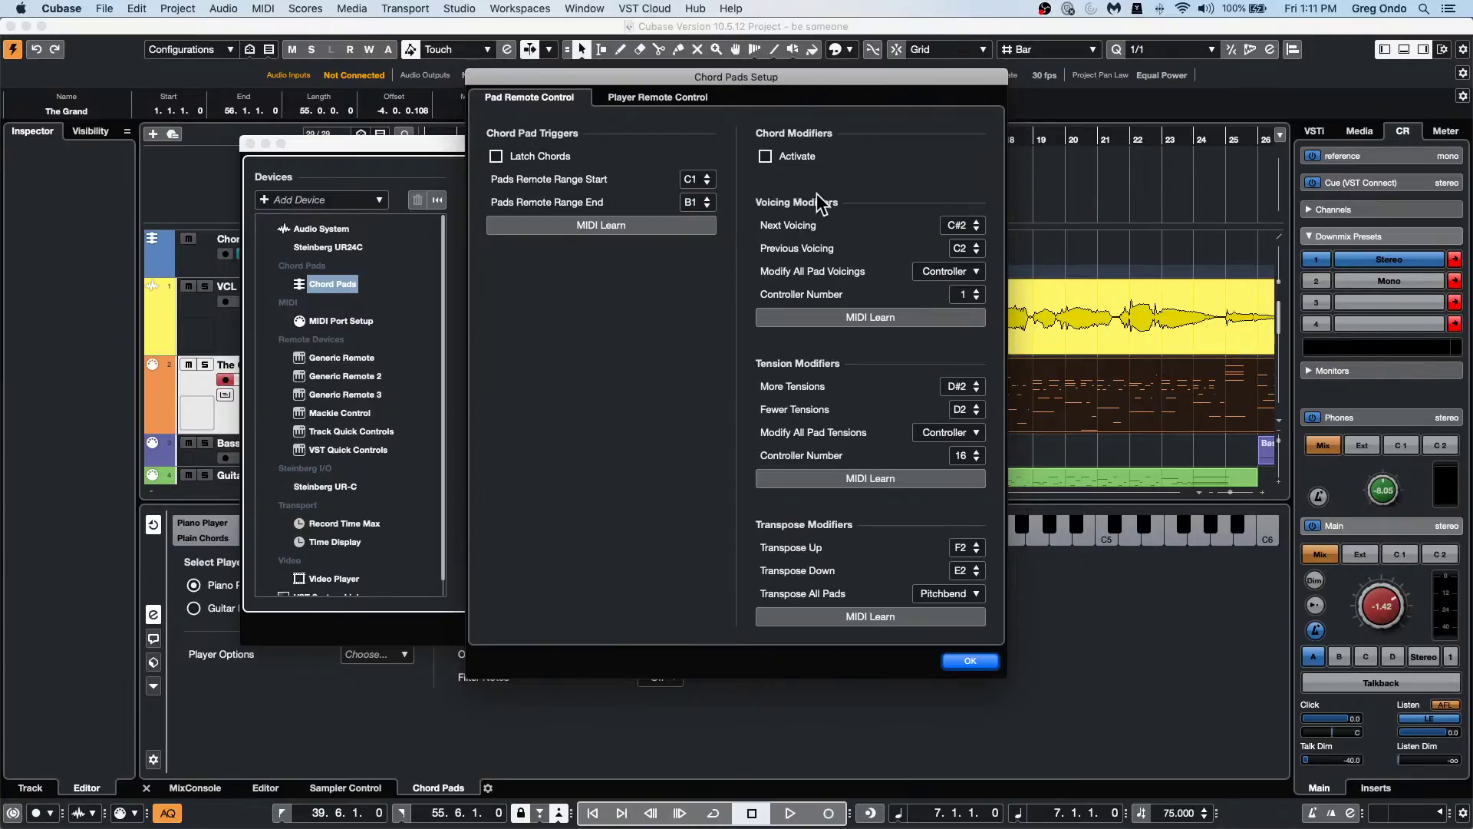
{"action": "left_click", "coordinate": [657, 100]}
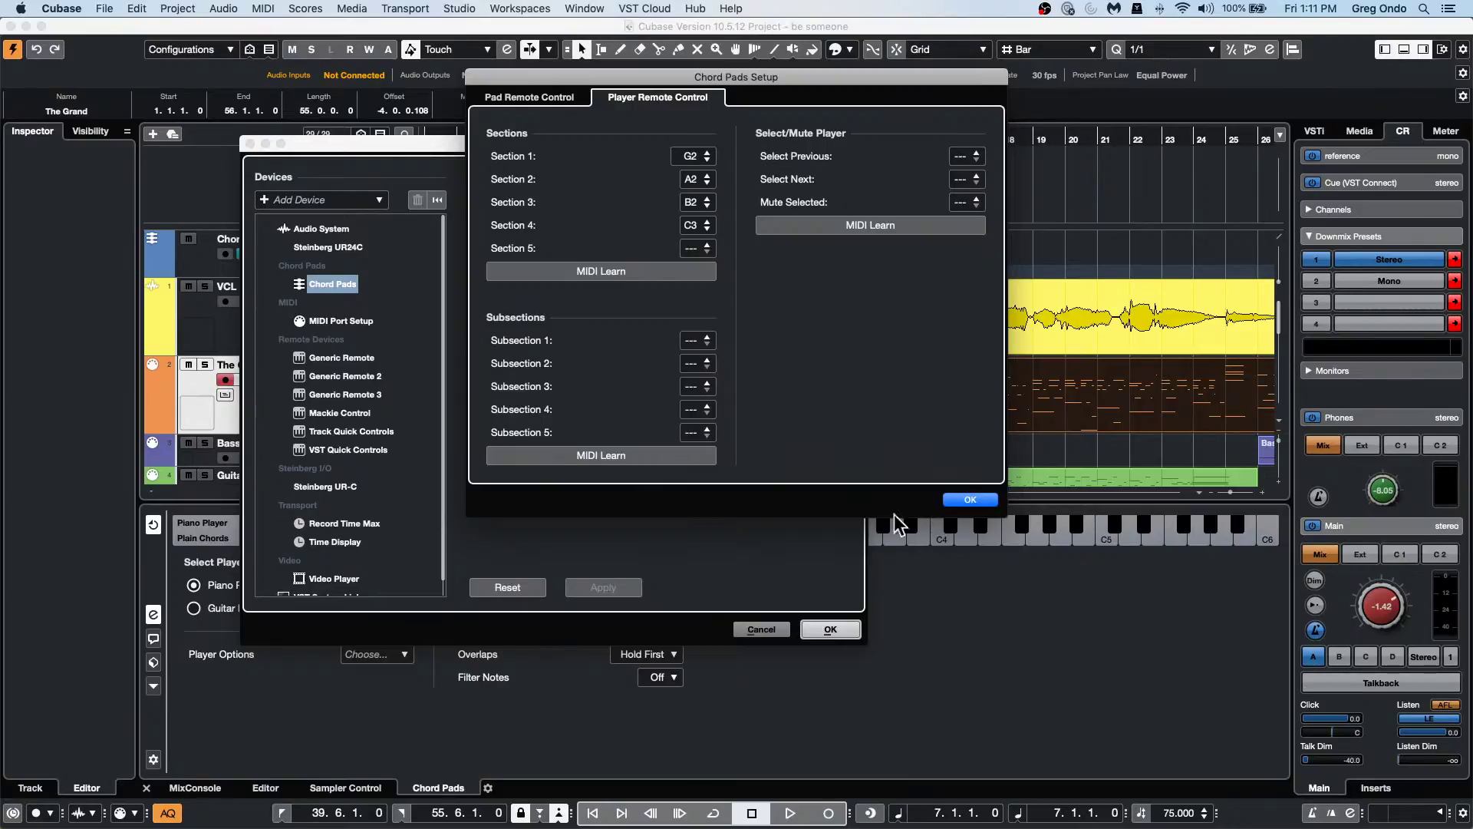
{"action": "left_click", "coordinate": [981, 501]}
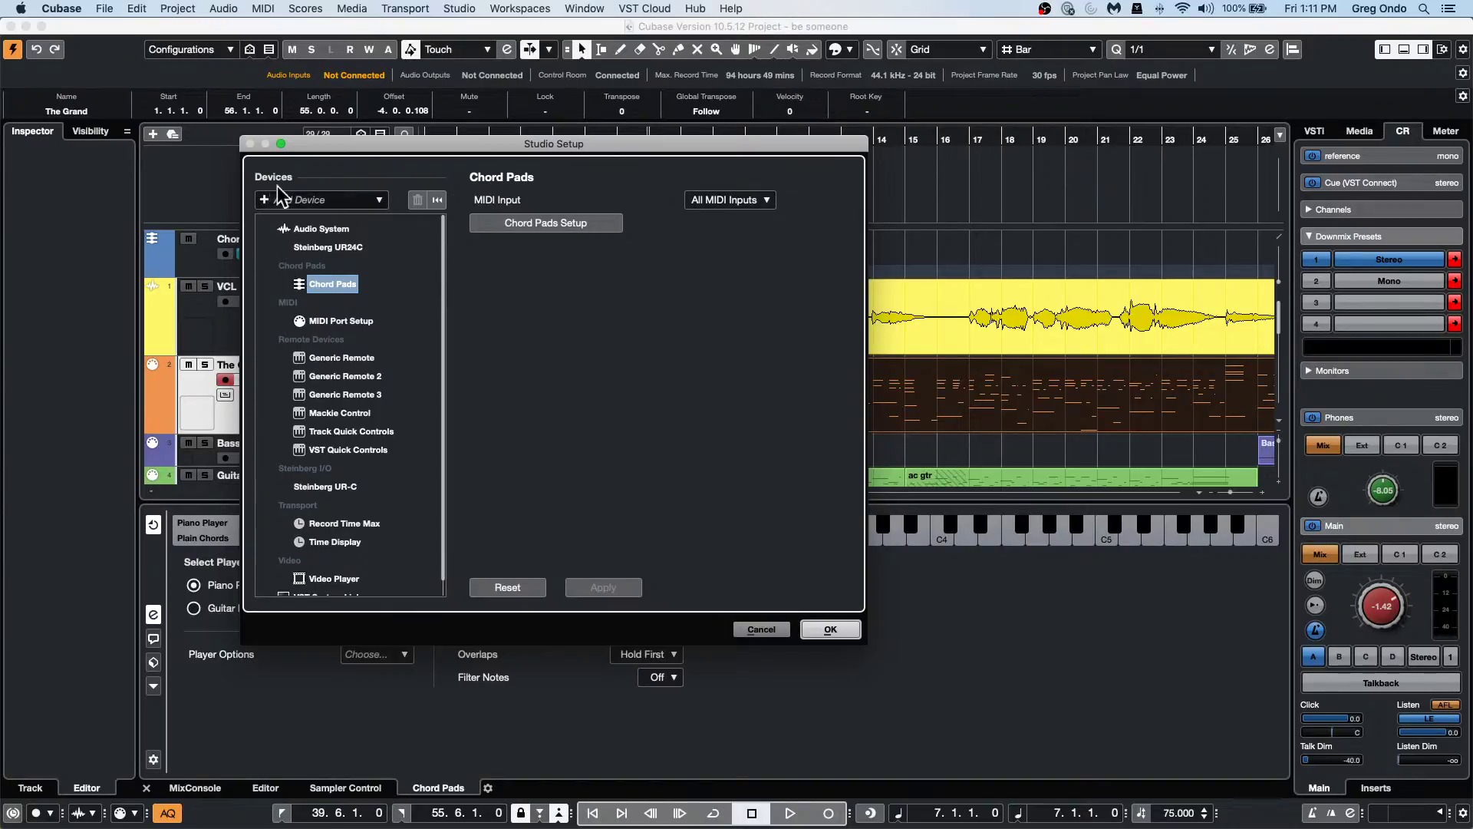
Reopen the Chord Pads Setup to check the section and subsection remote assignments, and close both setup dialogs.
{"action": "left_click", "coordinate": [571, 223]}
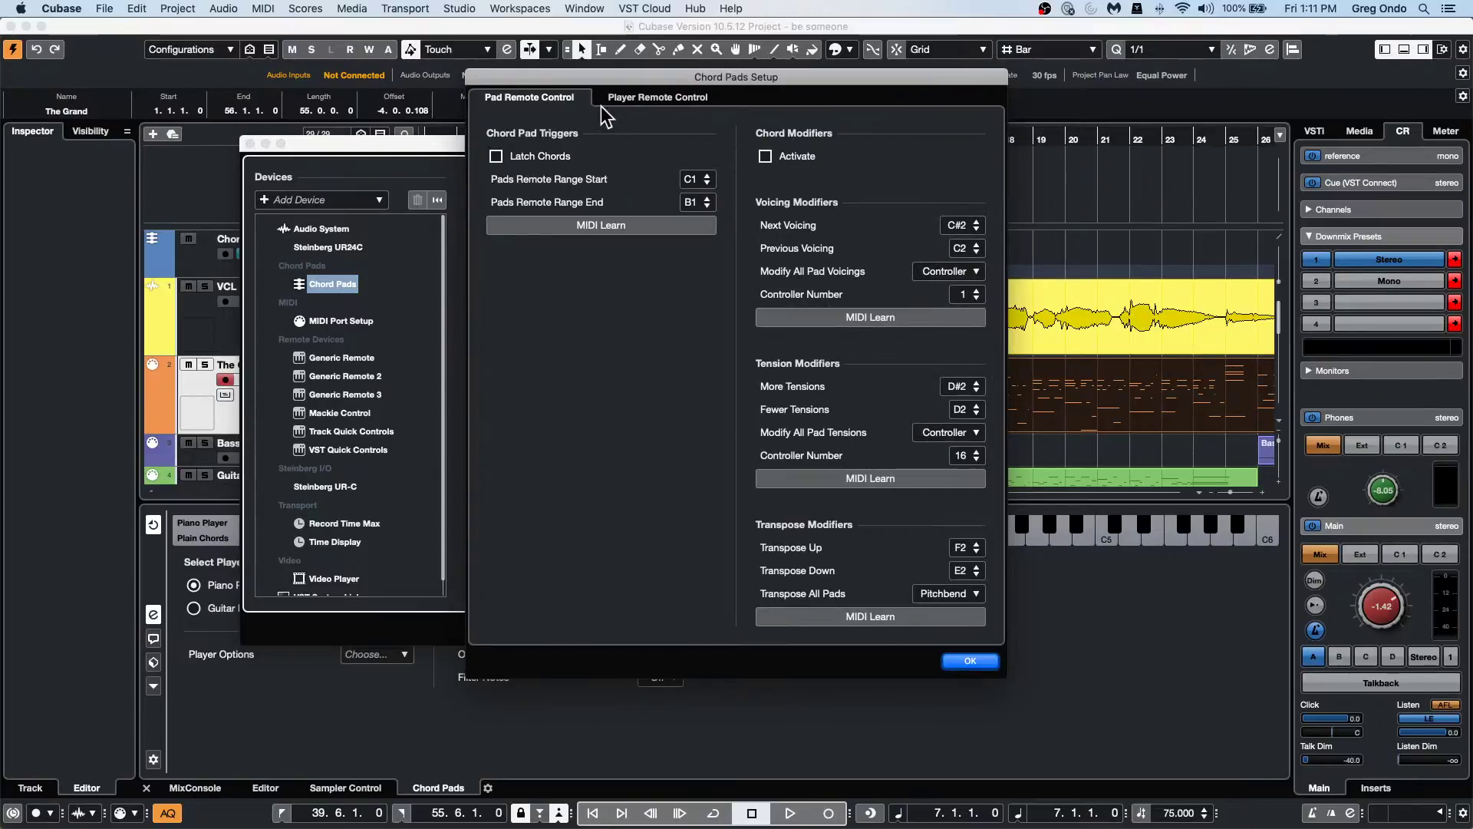
{"action": "left_click", "coordinate": [671, 95]}
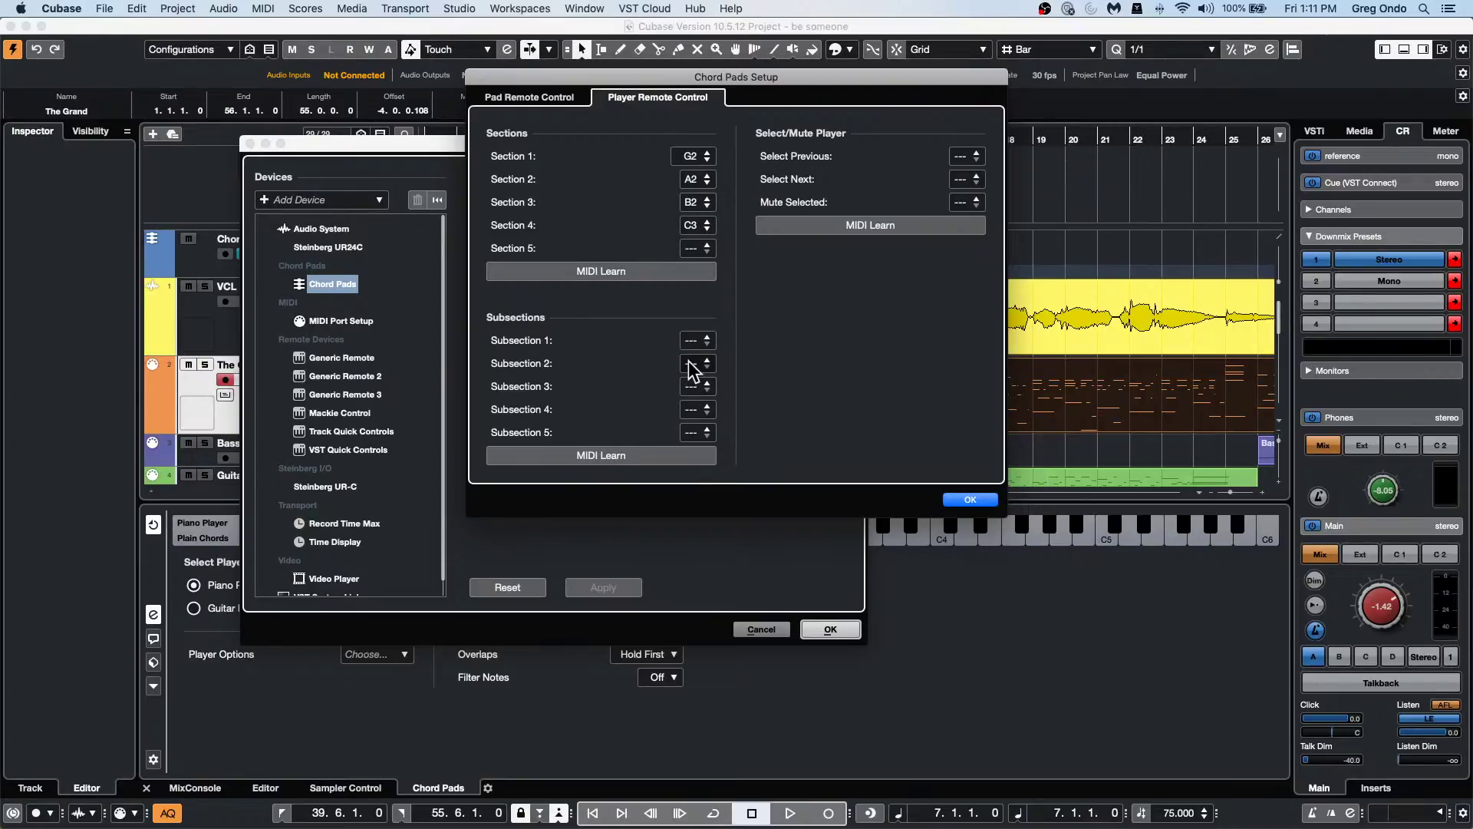
{"action": "left_click", "coordinate": [968, 501]}
{"action": "left_click", "coordinate": [821, 630]}
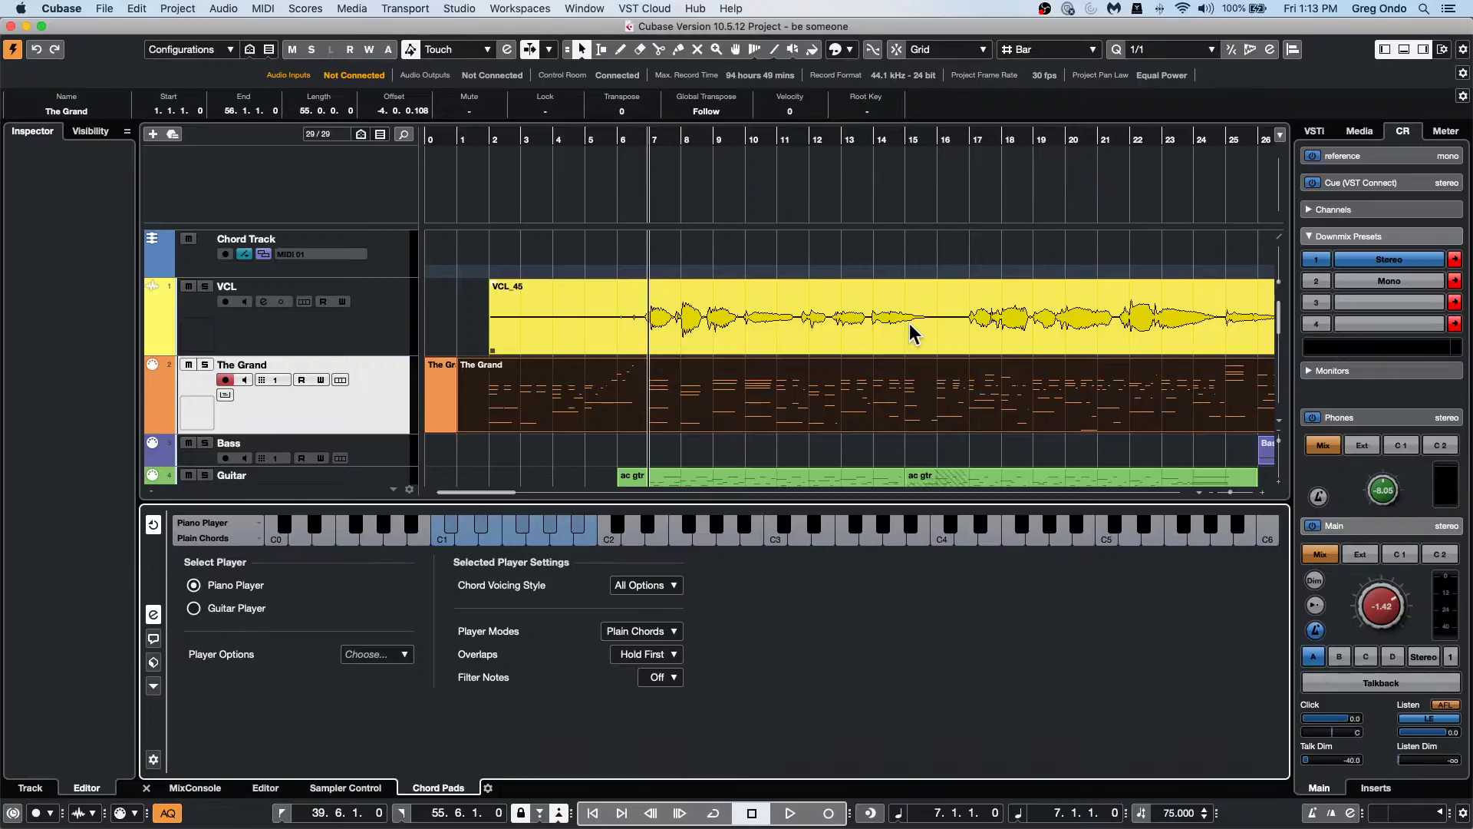
Open and activate the recent project "sampler track go.cpr", and select its glide sampler track.
{"action": "left_click", "coordinate": [434, 449]}
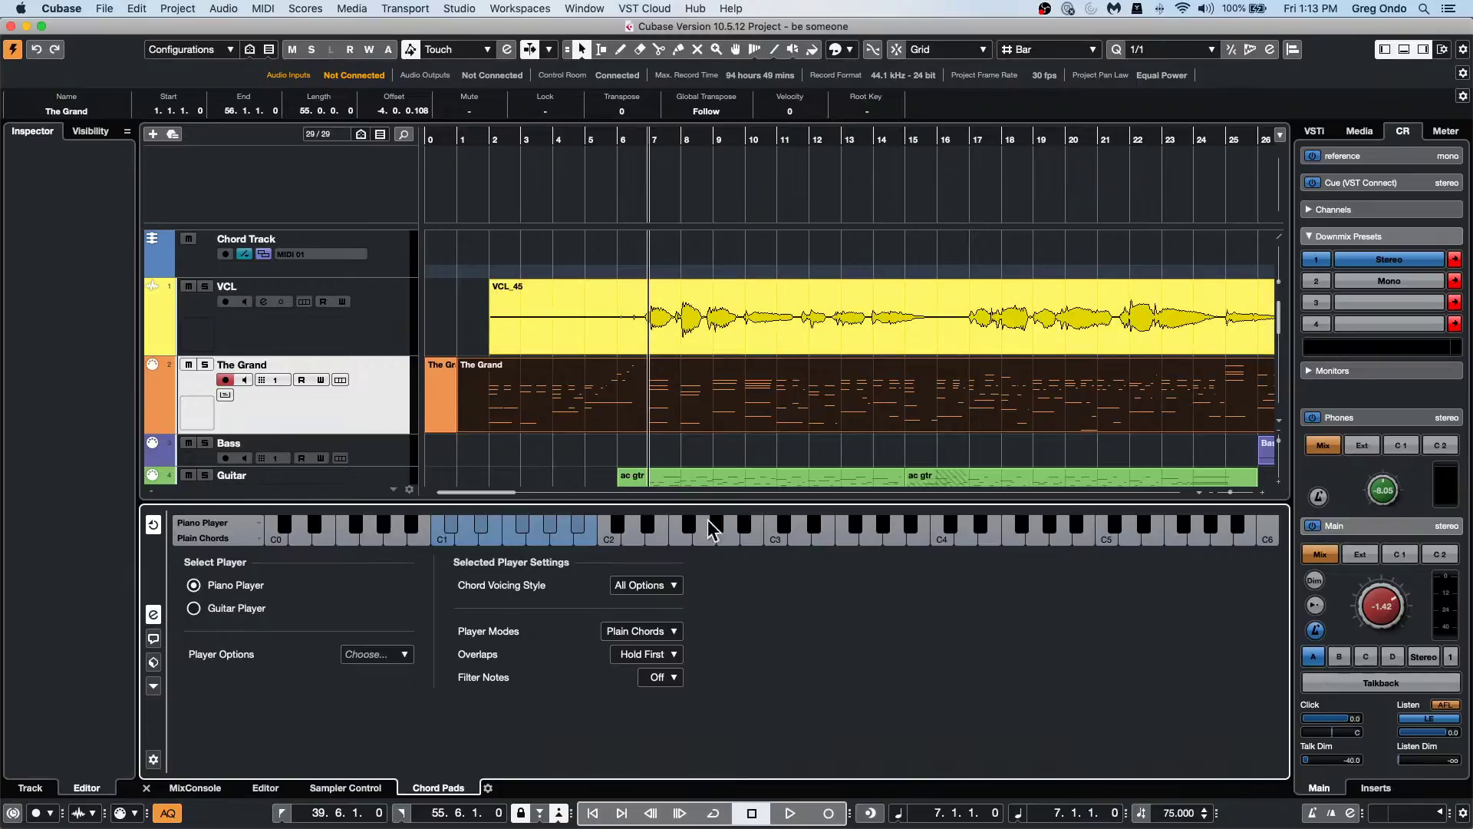
{"action": "left_click", "coordinate": [103, 9]}
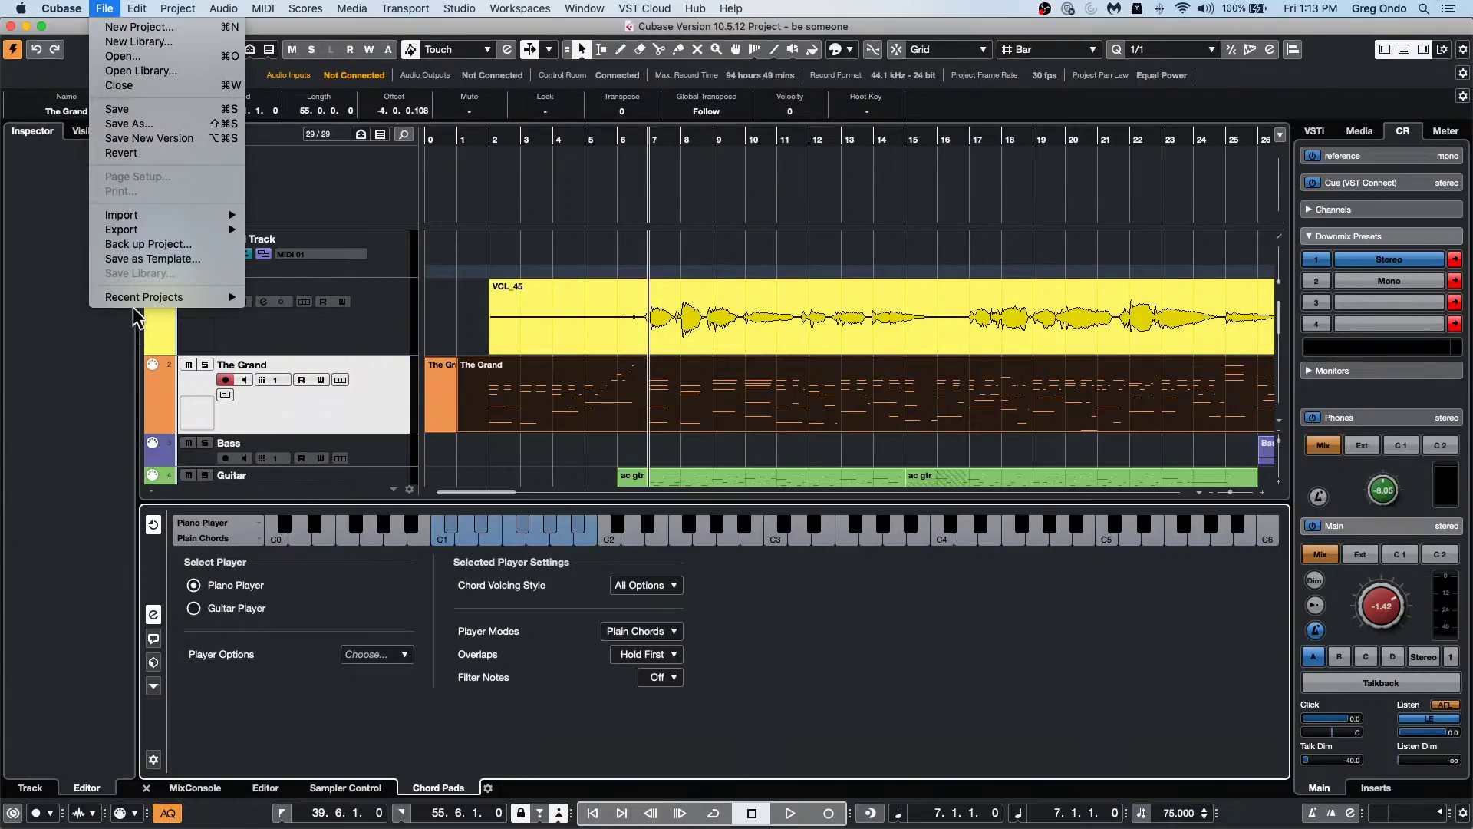
{"action": "mouse_move", "coordinate": [169, 296]}
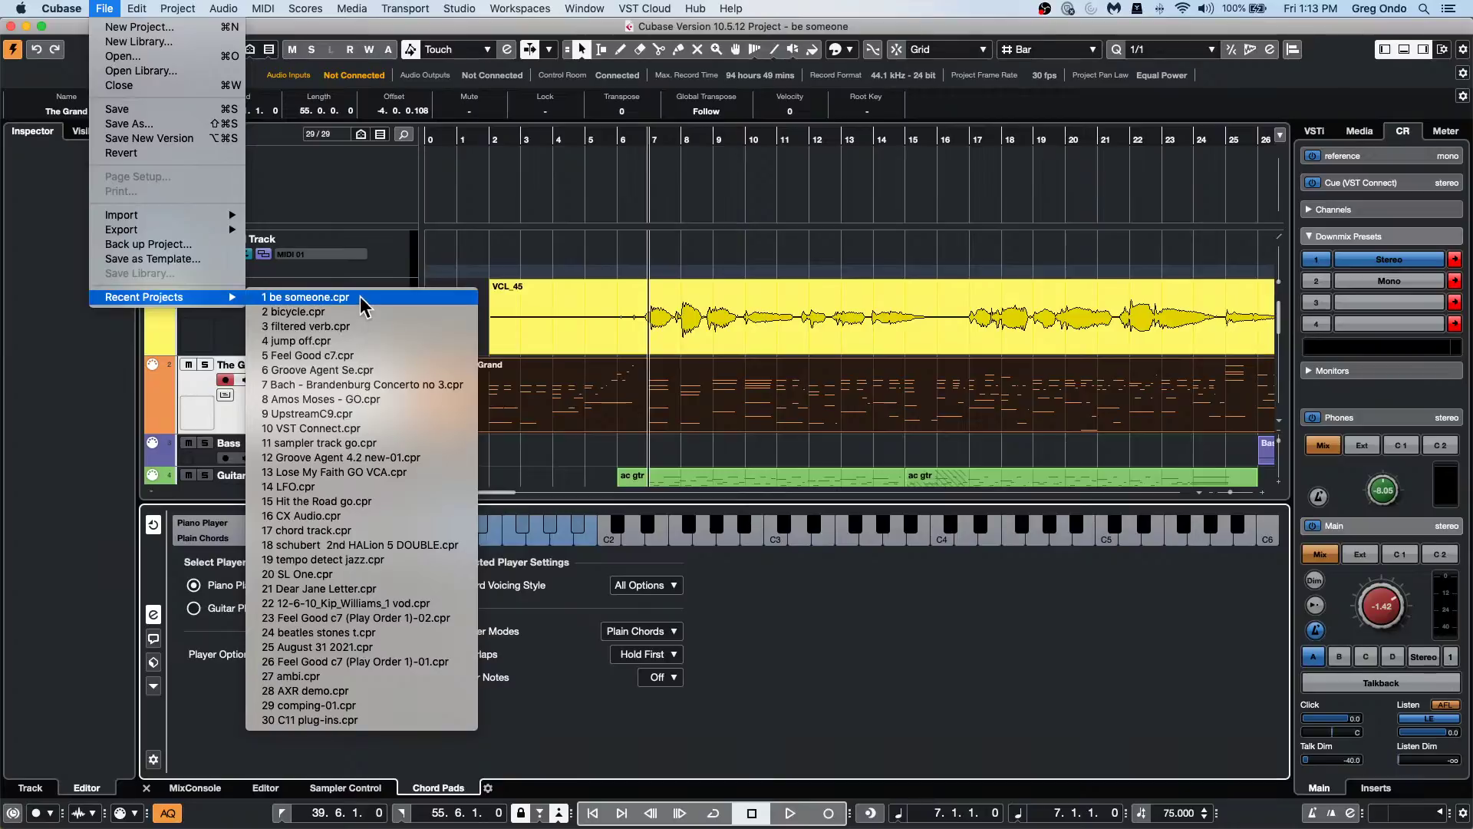
{"action": "key", "text": "Escape"}
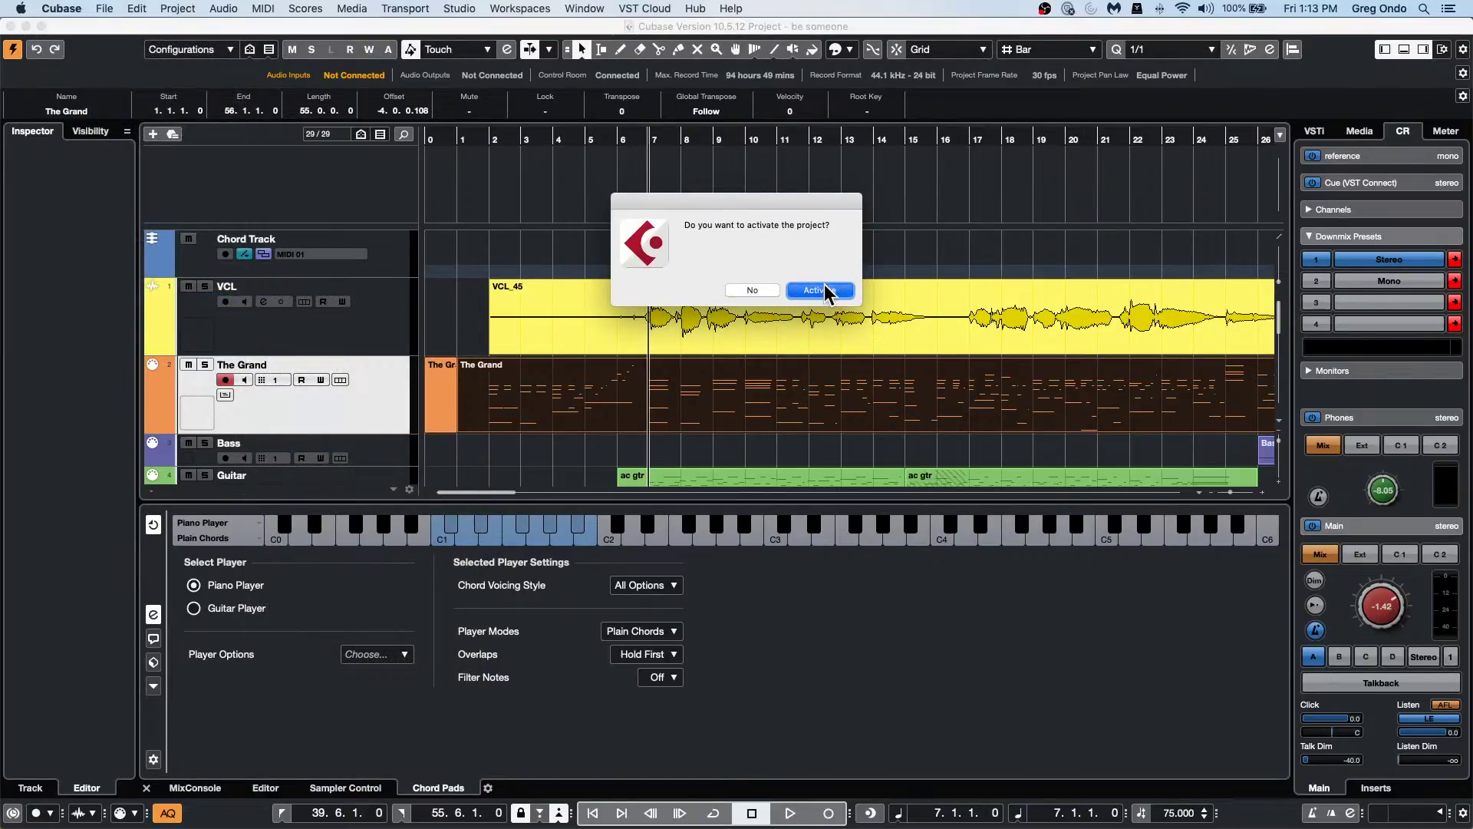
{"action": "left_click", "coordinate": [826, 291]}
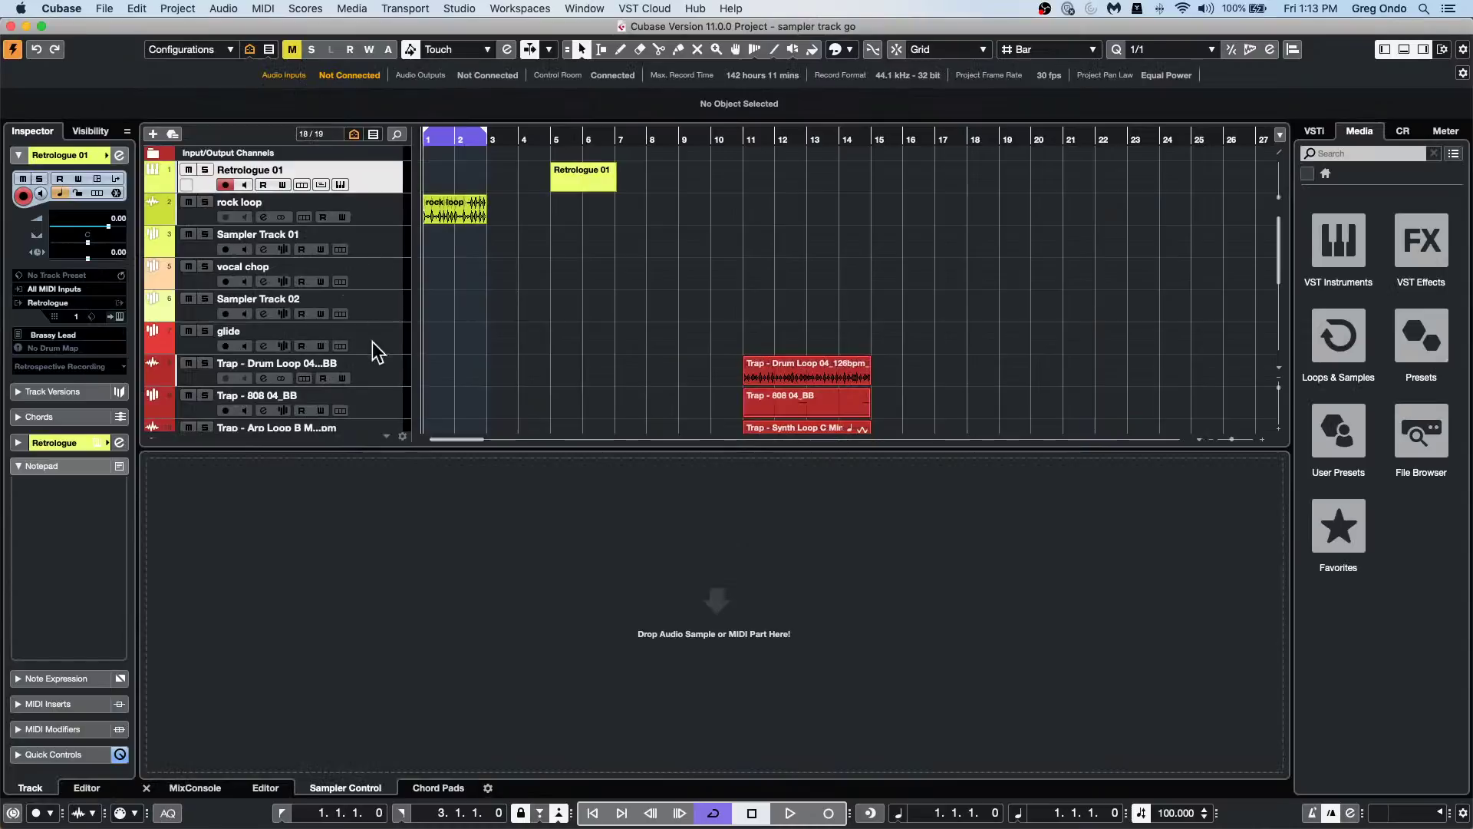
{"action": "left_click", "coordinate": [386, 347]}
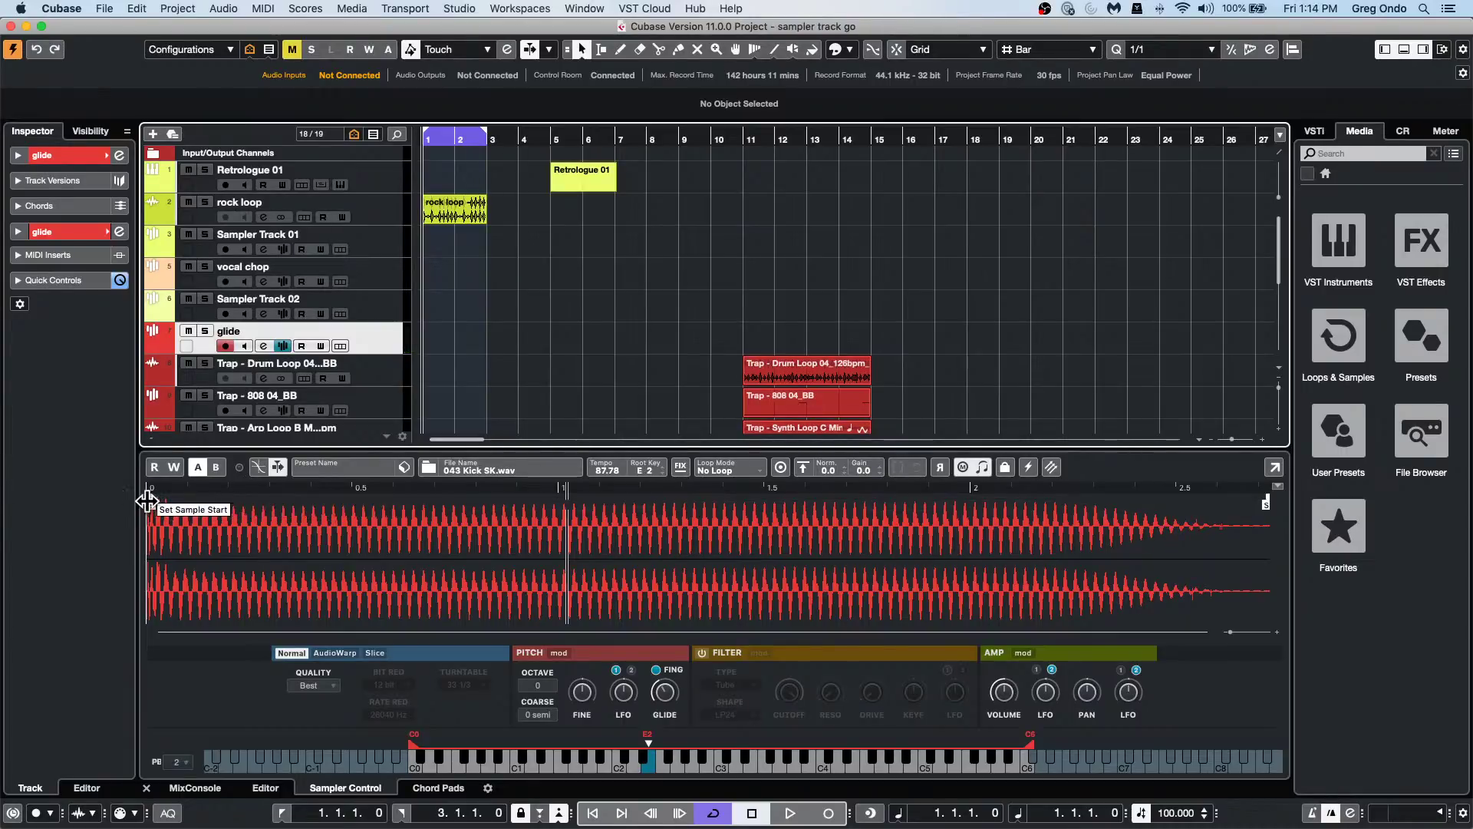
Try a fade-in of about 0.3 s on the glide sample, shorten it to about 0.1 s, and remove it.
{"action": "left_click_drag", "start_coordinate": [161, 491], "coordinate": [188, 497]}
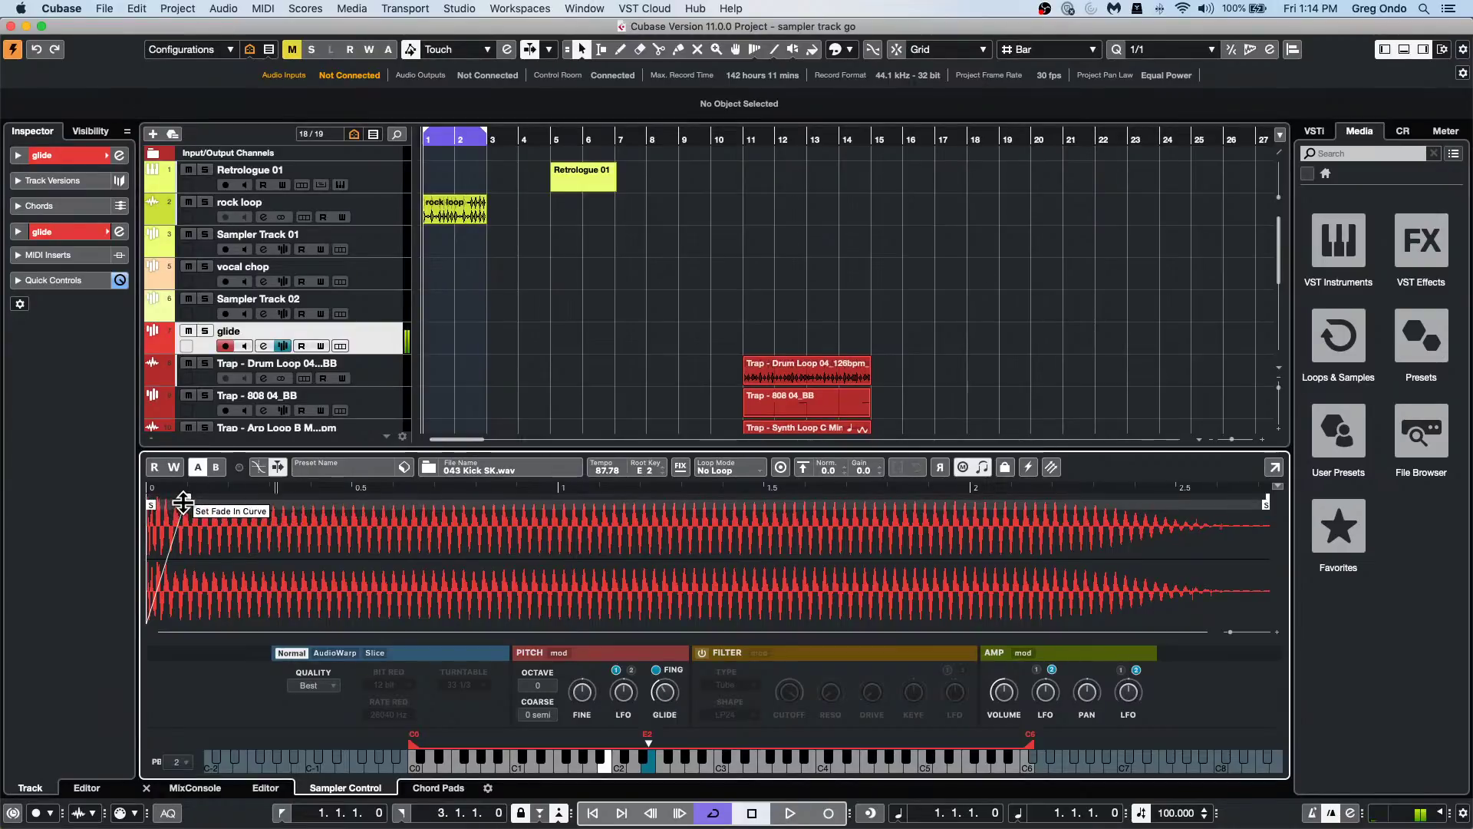
{"action": "left_click_drag", "start_coordinate": [188, 497], "coordinate": [261, 498]}
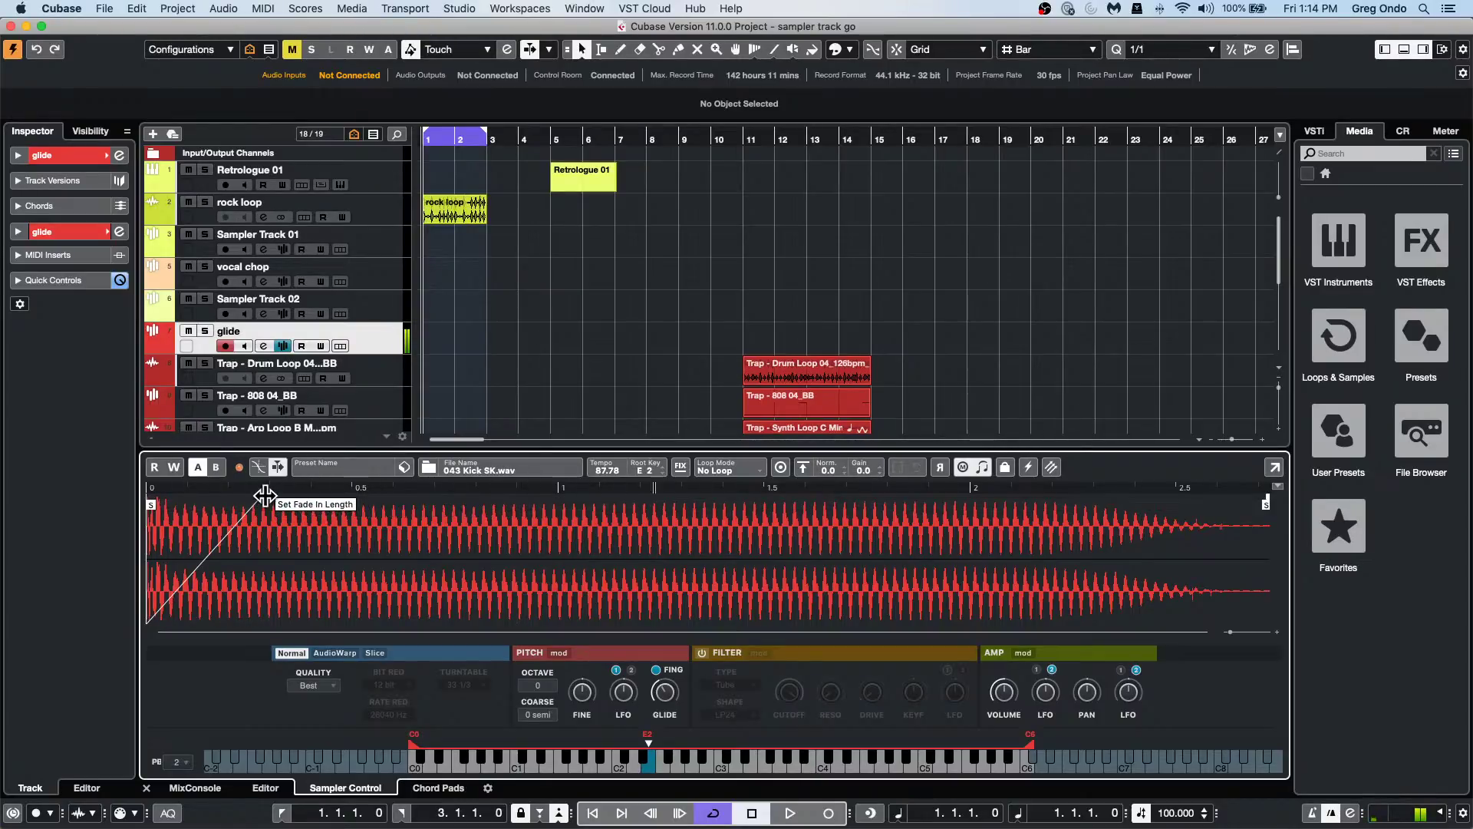
{"action": "left_click_drag", "start_coordinate": [265, 497], "coordinate": [179, 497]}
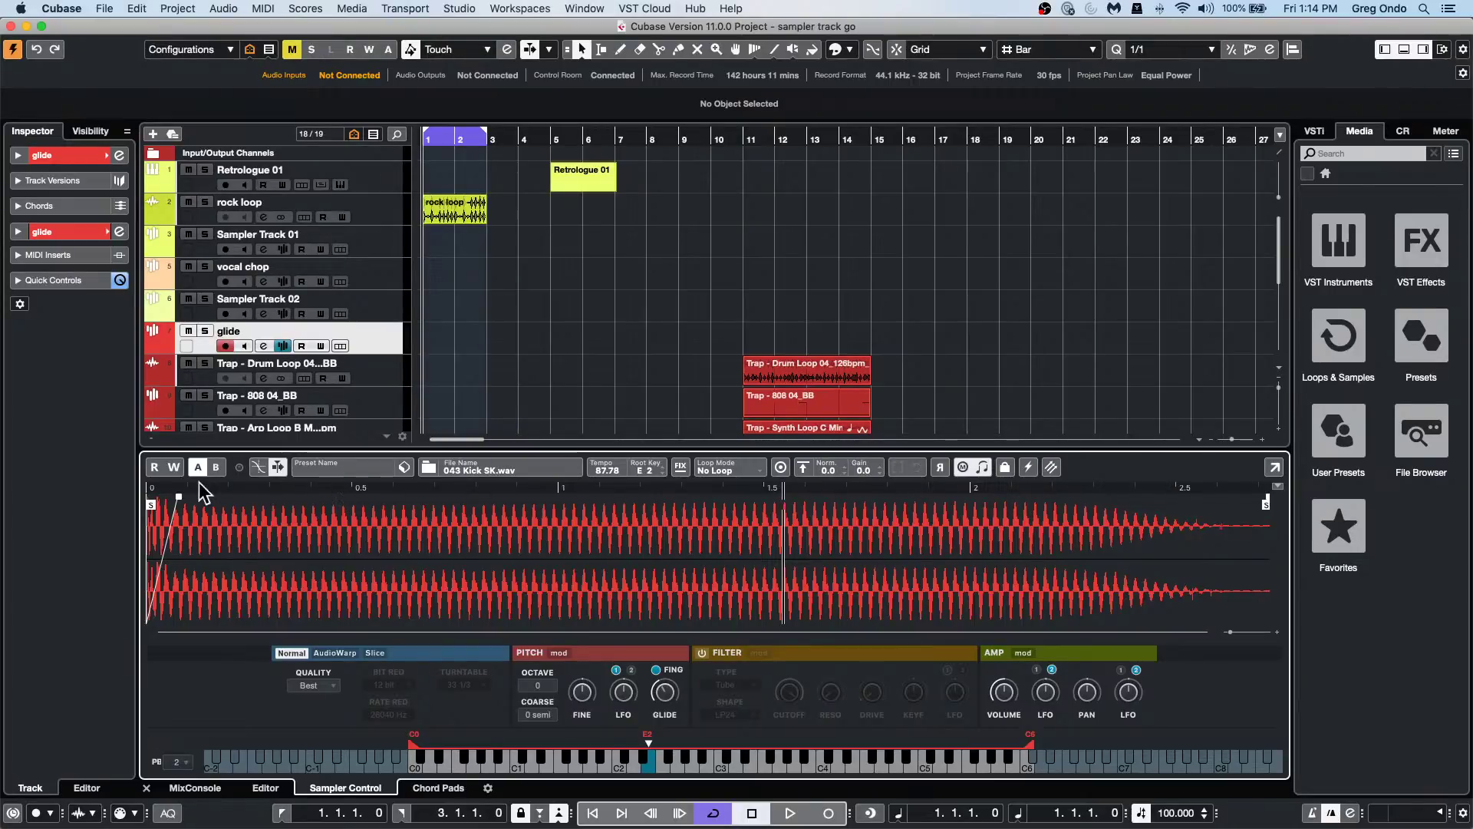
{"action": "left_click", "coordinate": [258, 468]}
{"action": "left_click_drag", "start_coordinate": [179, 497], "coordinate": [69, 498]}
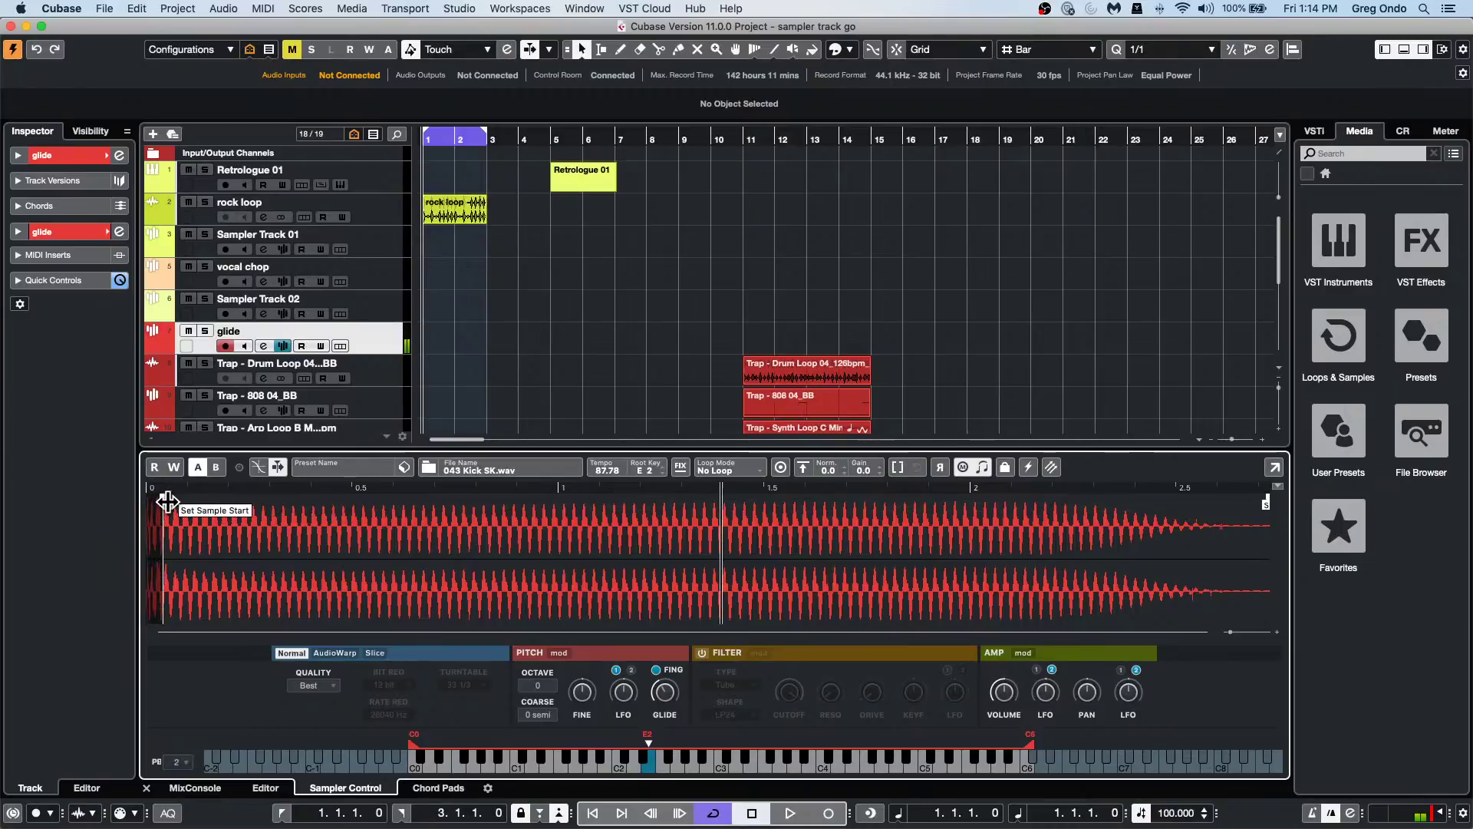
Stretch the glide sample's fade-in to about 2.1 s, shorten it to about 0.8 s and 0.1 s, and remove it.
{"action": "left_click_drag", "start_coordinate": [155, 503], "coordinate": [1018, 528]}
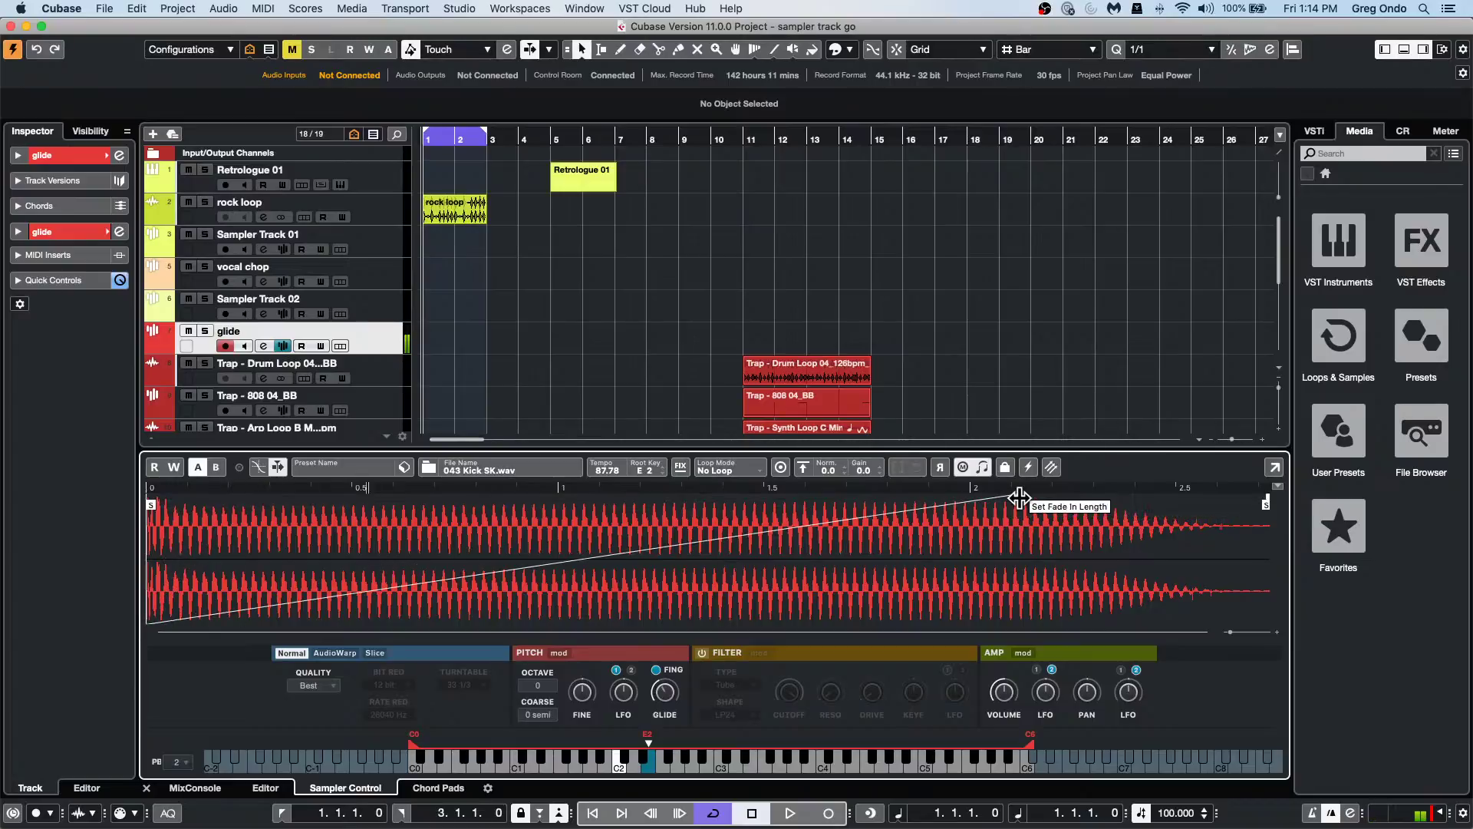
{"action": "mouse_move", "coordinate": [1019, 497]}
{"action": "left_mouse_down"}
{"action": "mouse_move", "coordinate": [483, 500]}
{"action": "mouse_move", "coordinate": [386, 537]}
{"action": "left_mouse_up"}
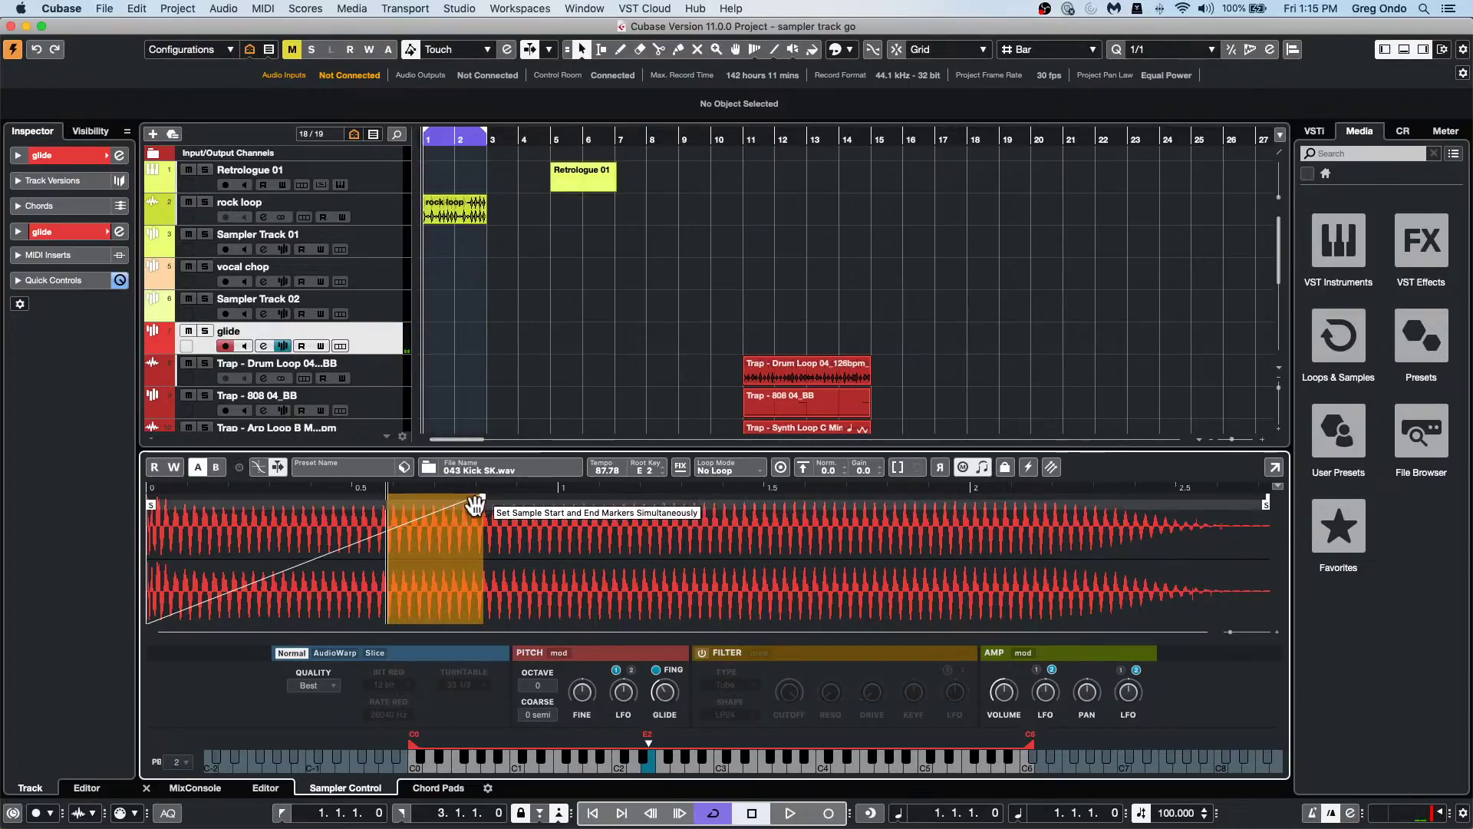
{"action": "left_click", "coordinate": [516, 524]}
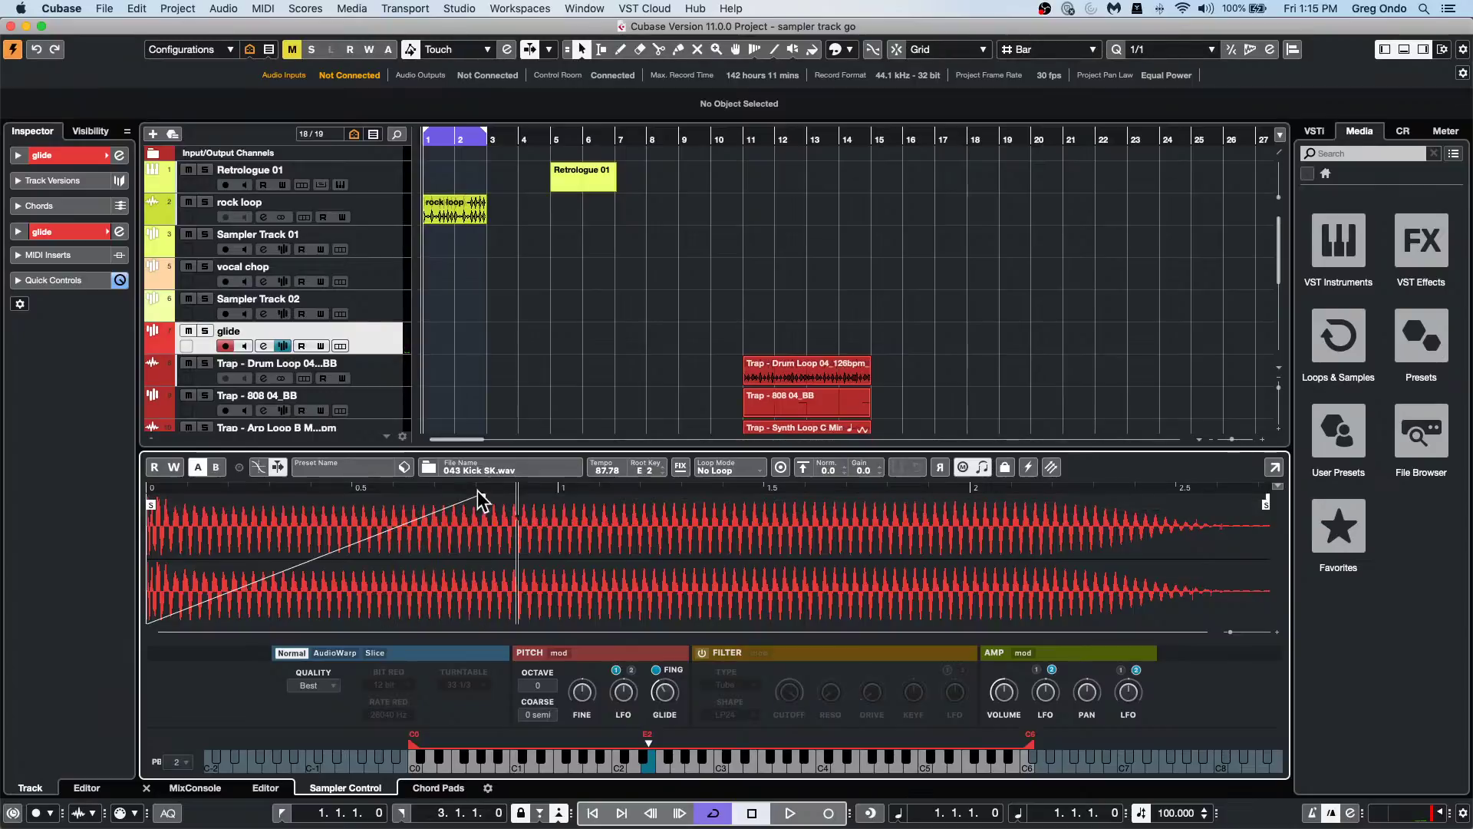
{"action": "left_click_drag", "start_coordinate": [484, 496], "coordinate": [196, 528]}
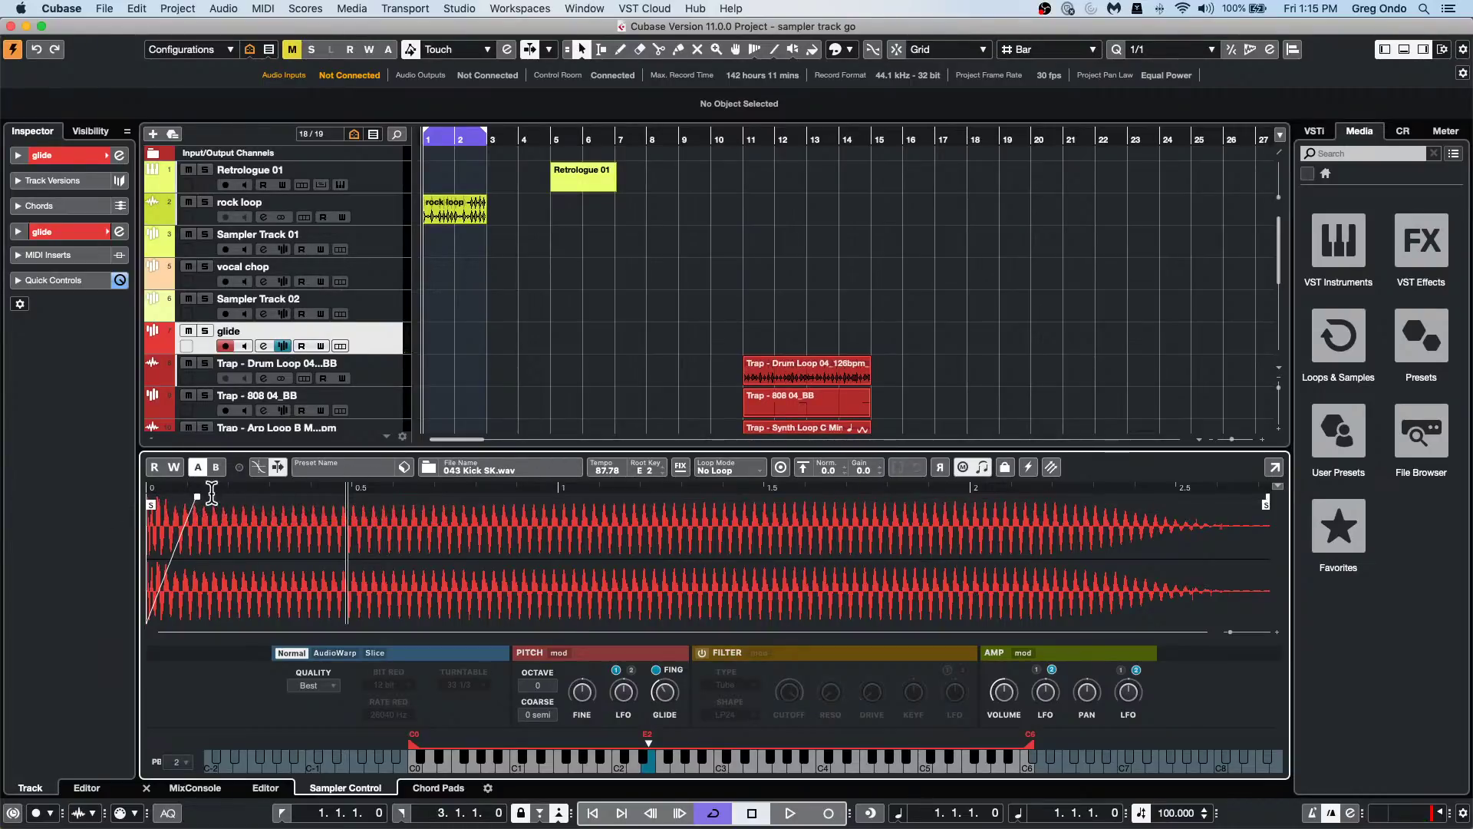
{"action": "left_click_drag", "start_coordinate": [192, 495], "coordinate": [7, 513]}
Open and activate the recent project "chord track.cpr", and move the HALion Sonic SE window clear of the first bars.
{"action": "left_click", "coordinate": [62, 9]}
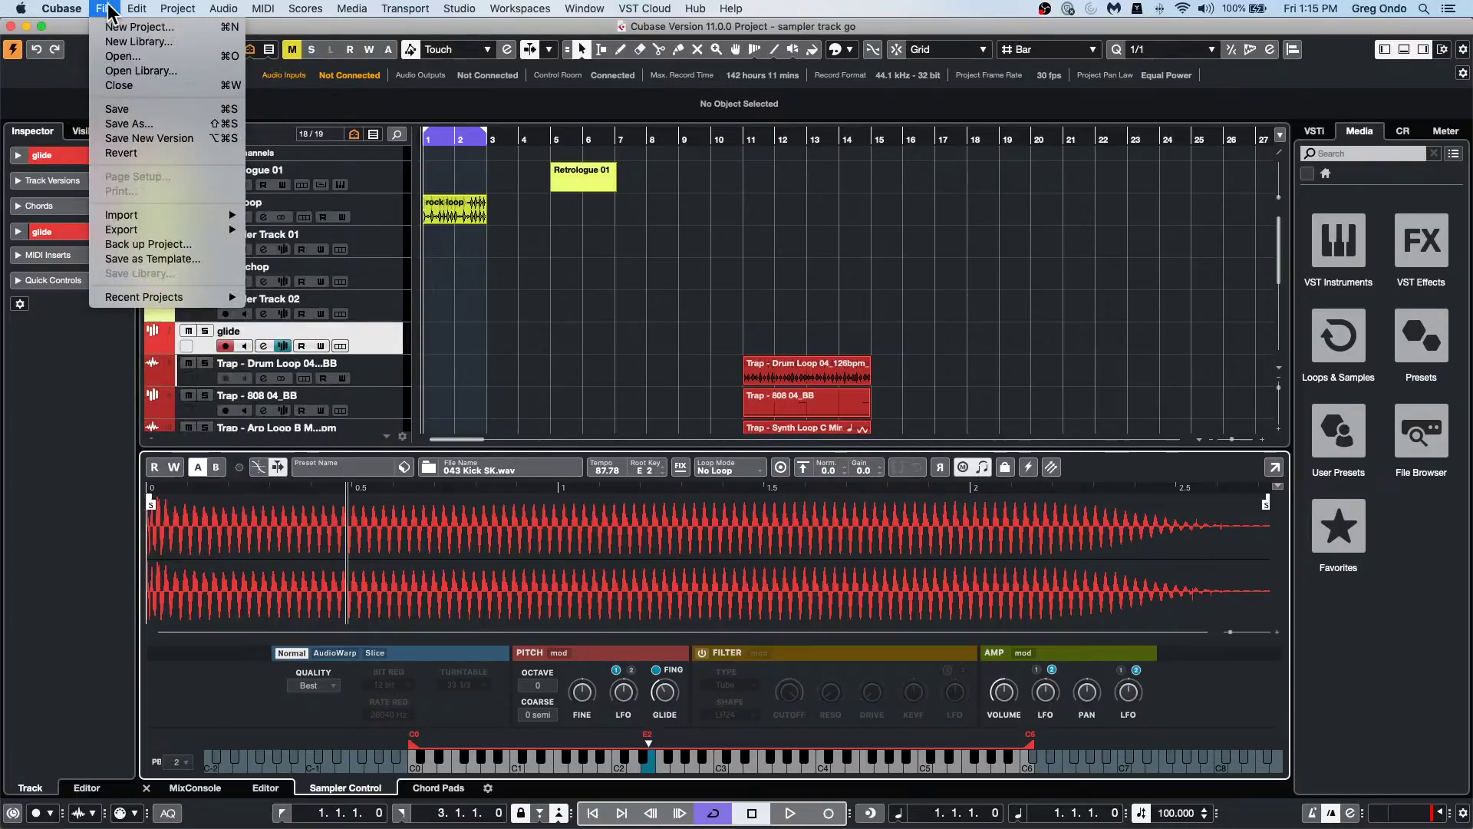
{"action": "mouse_move", "coordinate": [169, 297]}
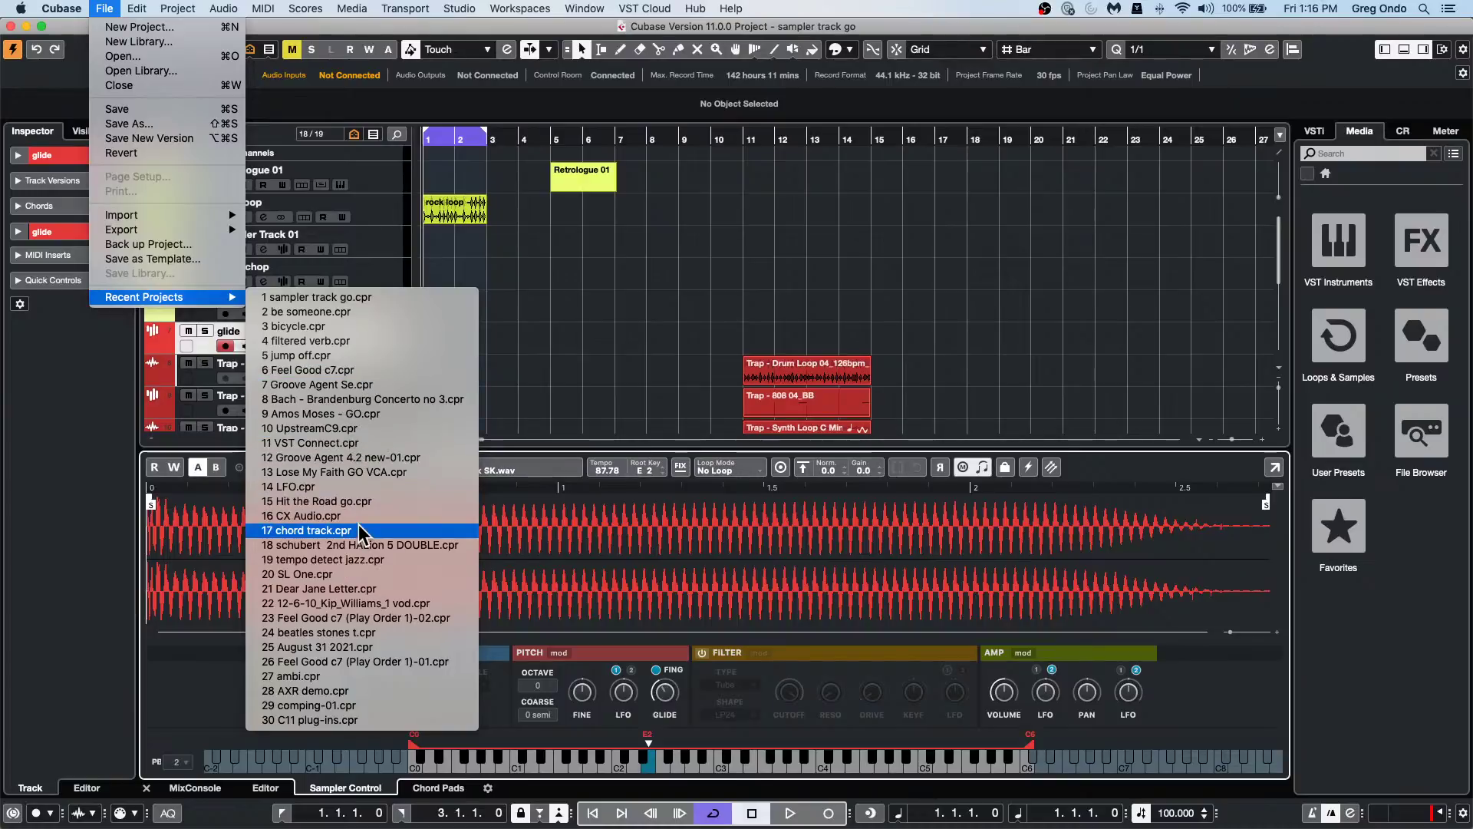
{"action": "left_click", "coordinate": [359, 530]}
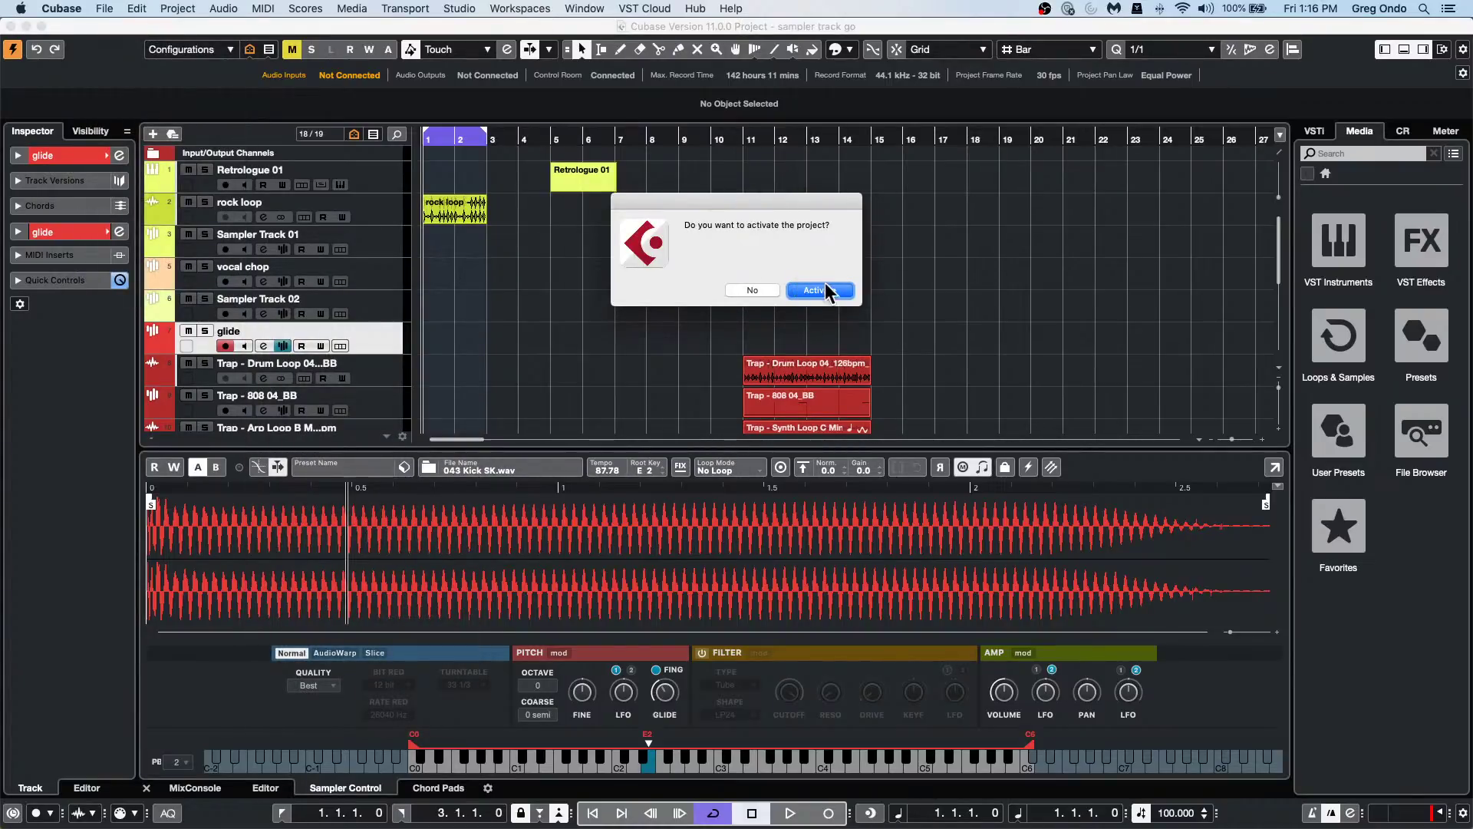
{"action": "left_click", "coordinate": [821, 290]}
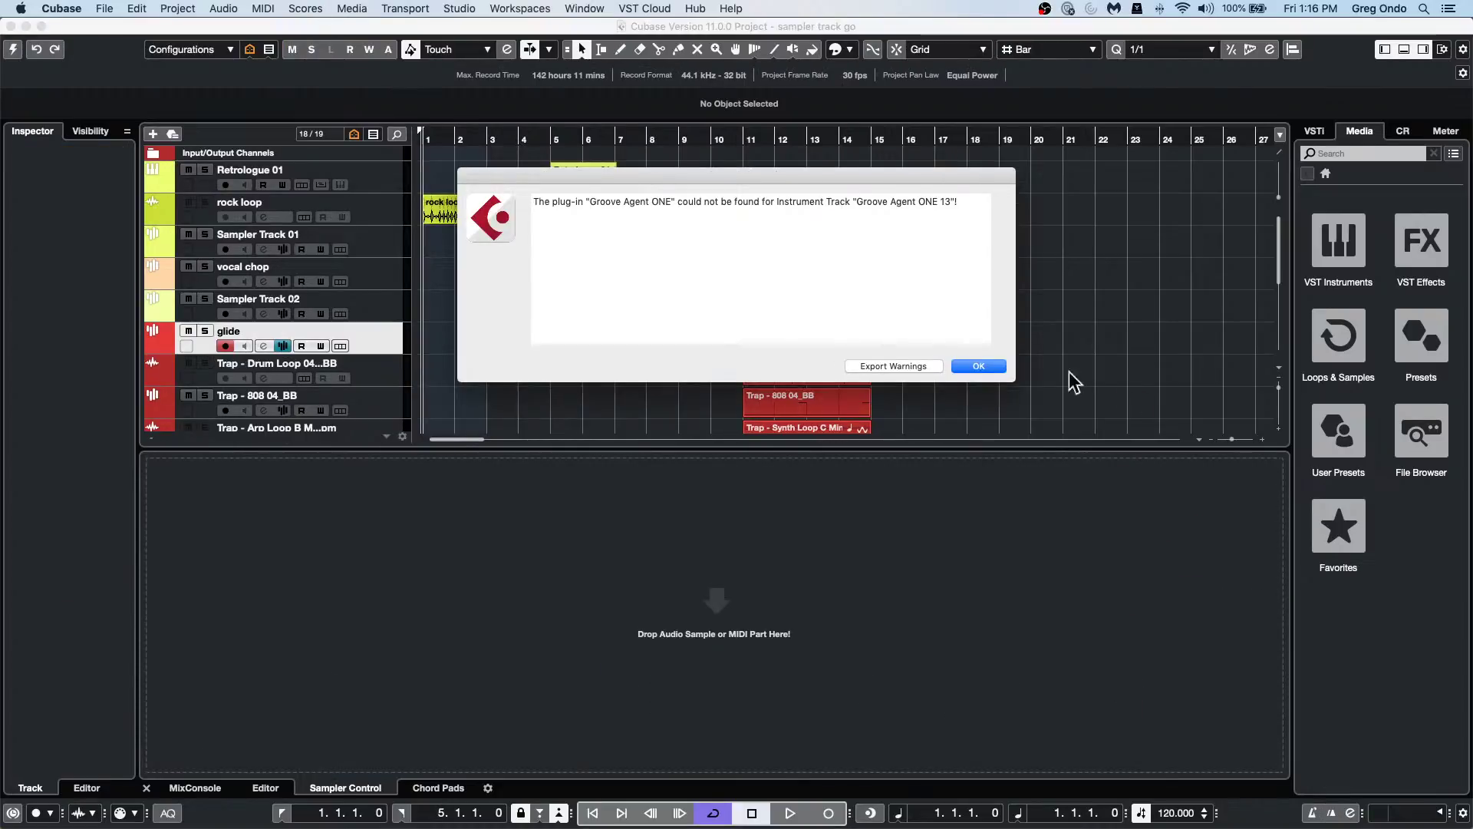
{"action": "left_click", "coordinate": [995, 367]}
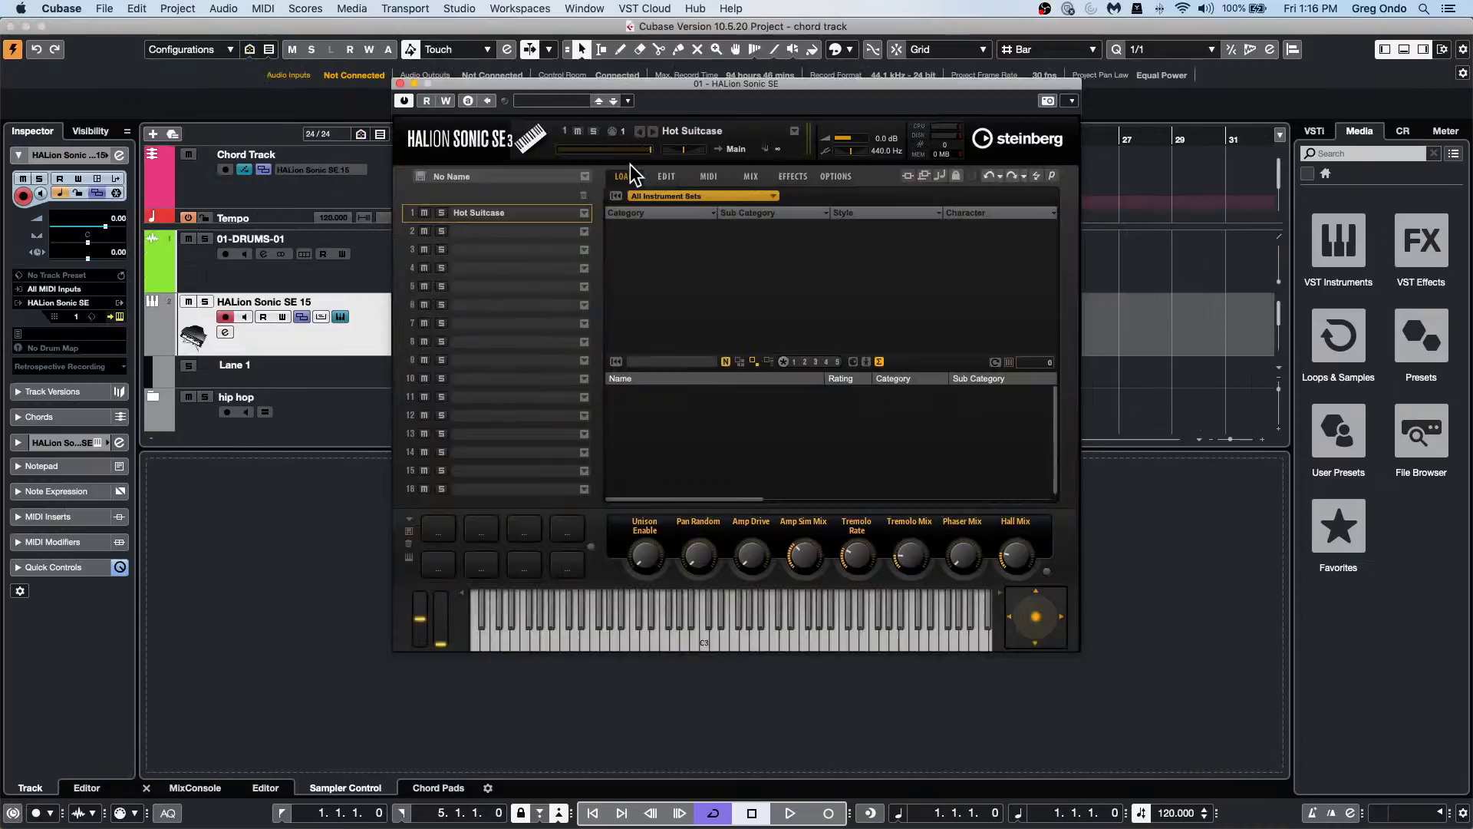
{"action": "left_click_drag", "start_coordinate": [458, 80], "coordinate": [786, 192]}
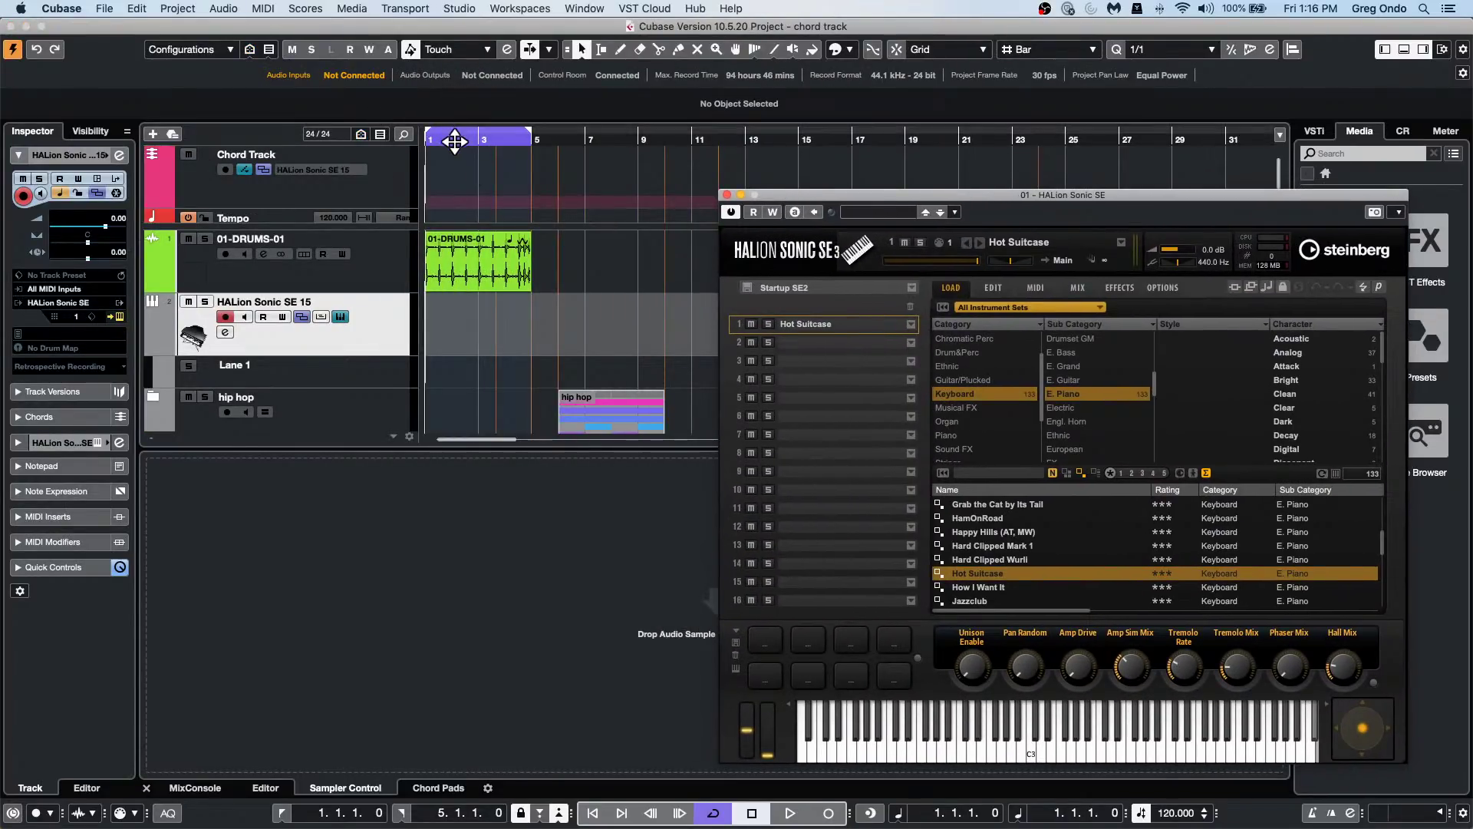
Draw a chord event at bar 1 of the Chord Track and define it as C major.
{"action": "left_click", "coordinate": [351, 131]}
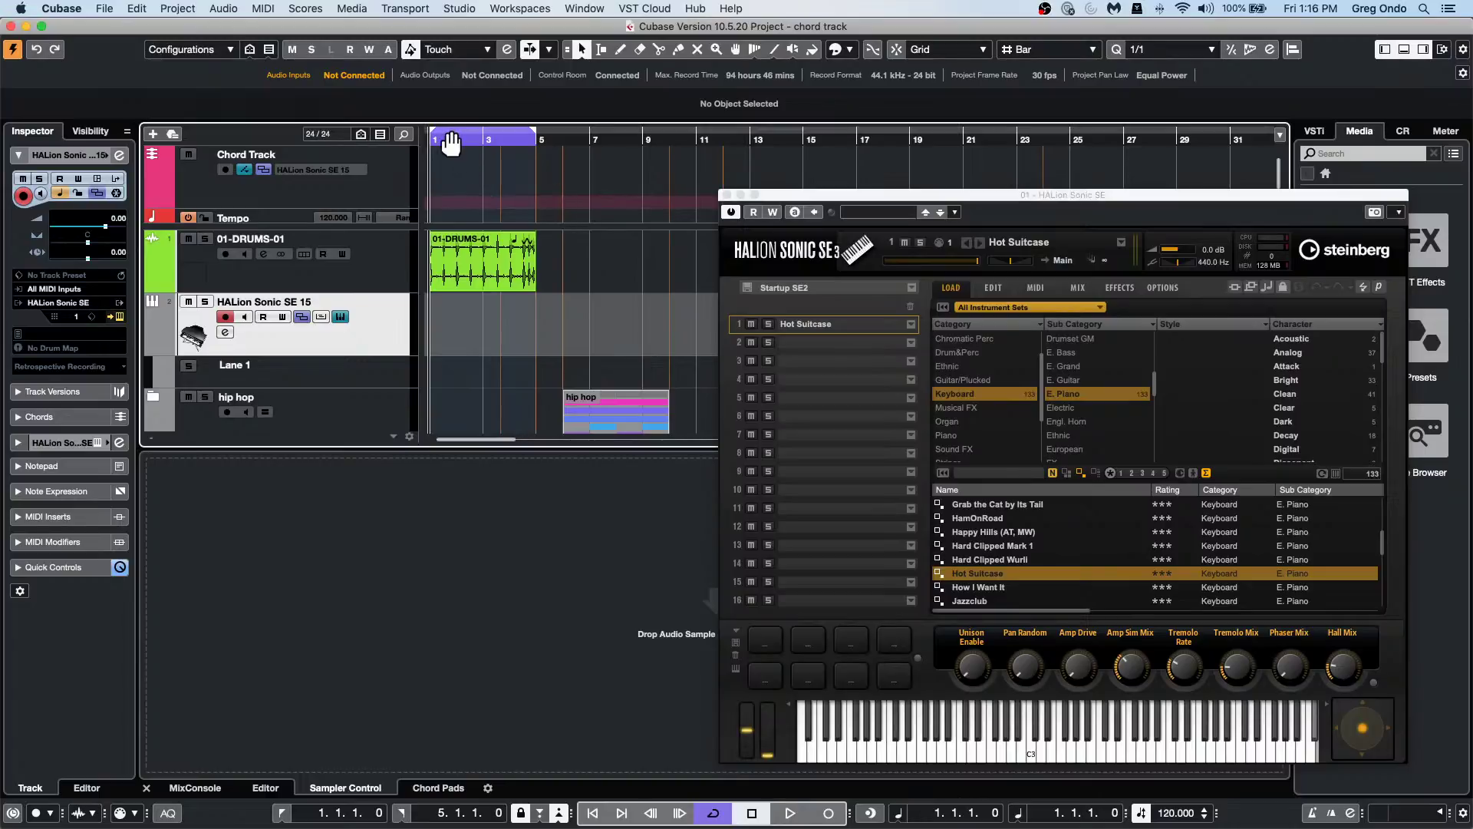
{"action": "key", "text": "h"}
{"action": "key", "text": "h"}
{"action": "key", "text": "h"}
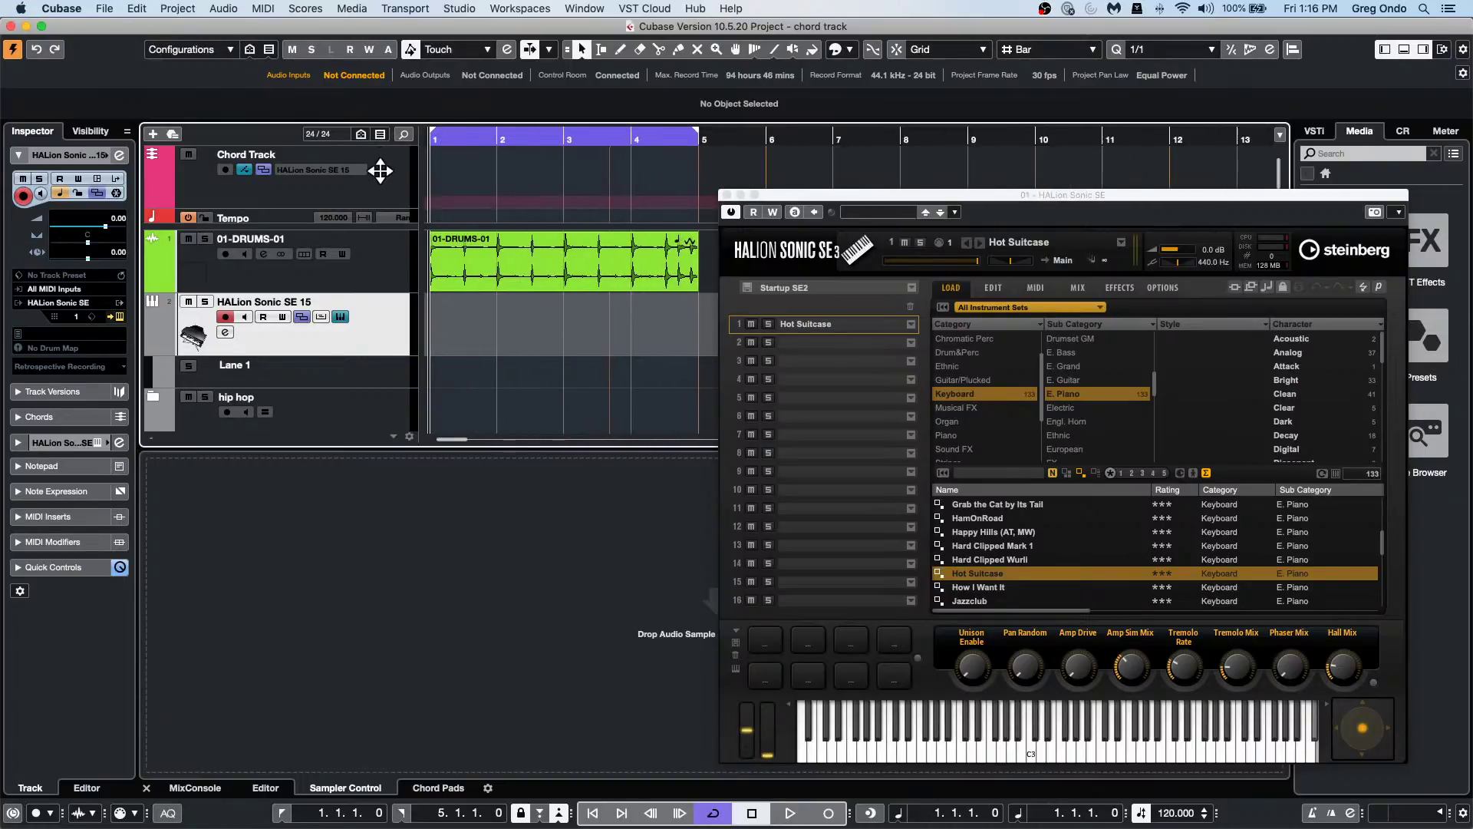
{"action": "right_click", "coordinate": [512, 184]}
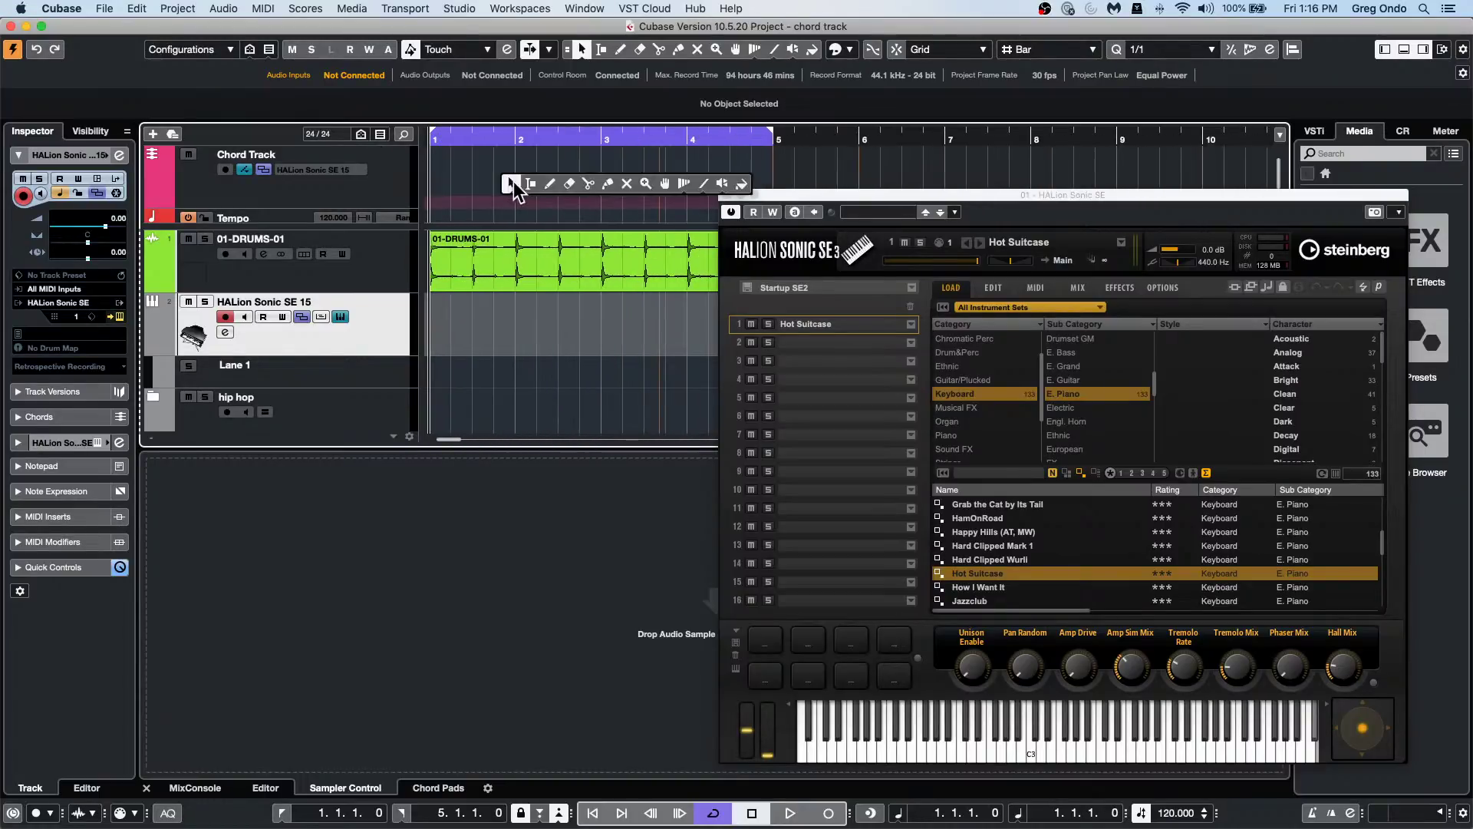
{"action": "left_click", "coordinate": [552, 183]}
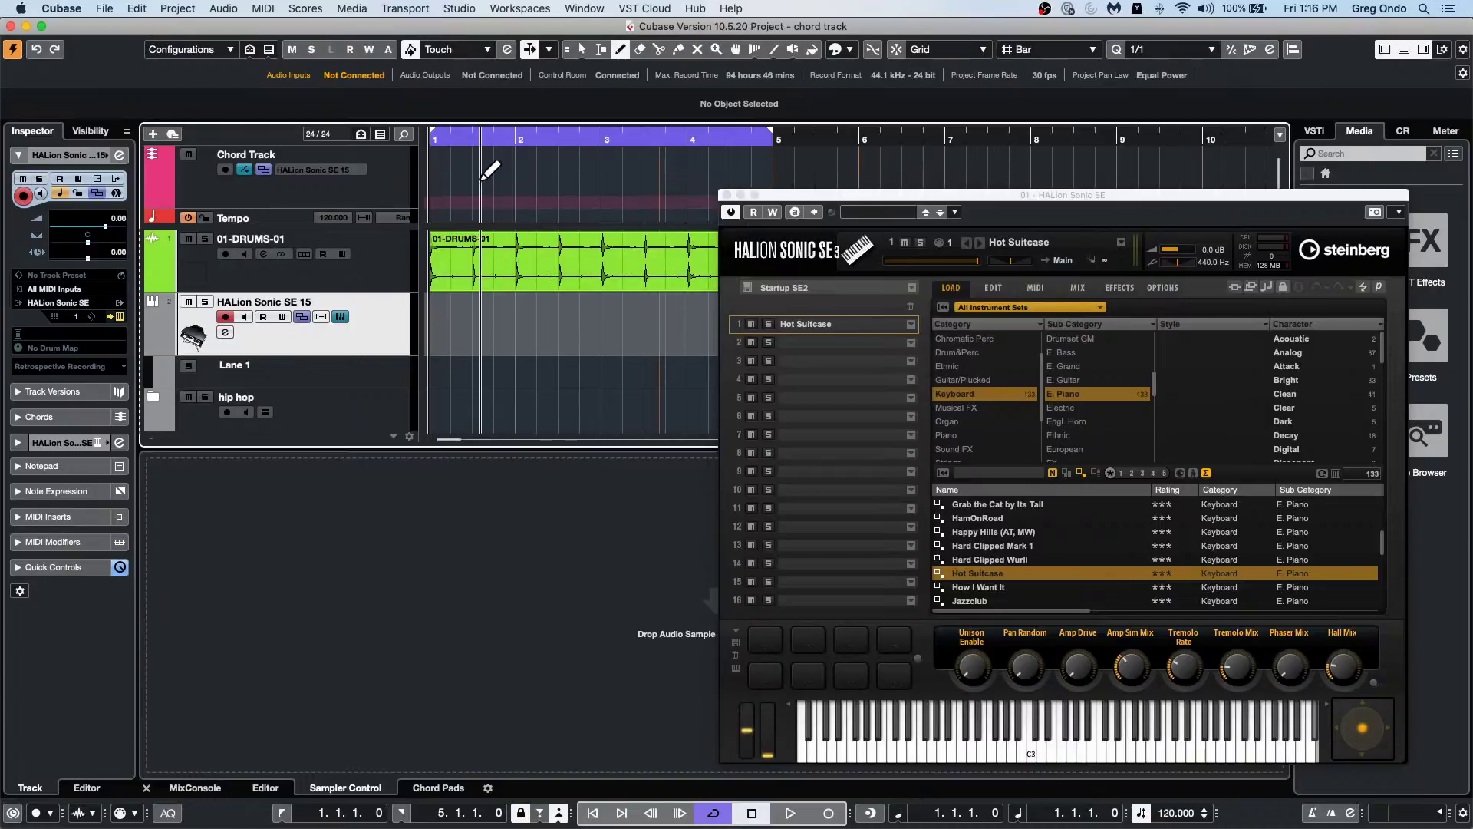
{"action": "left_click", "coordinate": [432, 173]}
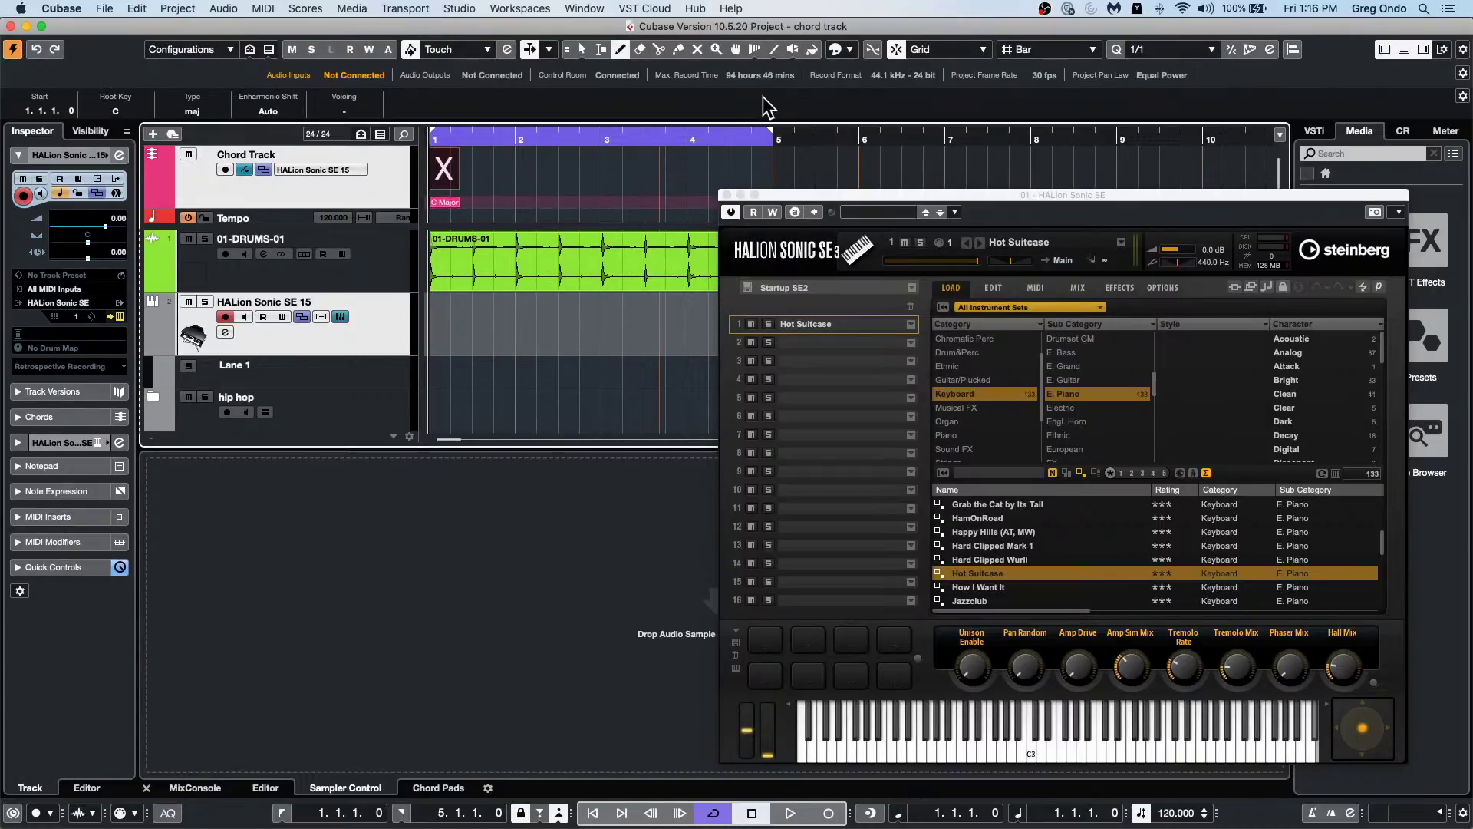
{"action": "key", "text": "1"}
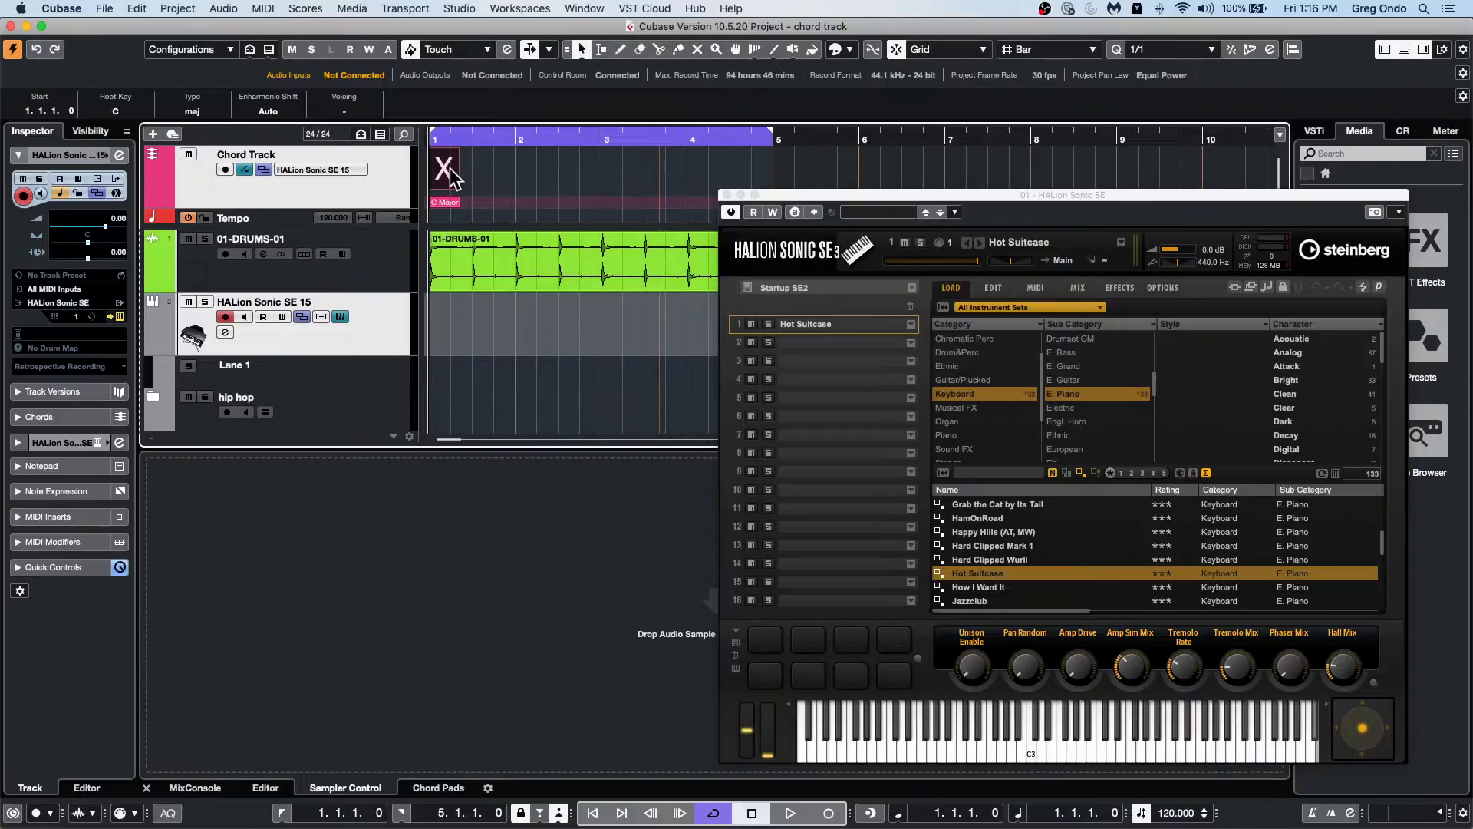
{"action": "double_click", "coordinate": [453, 178]}
{"action": "left_click", "coordinate": [355, 228]}
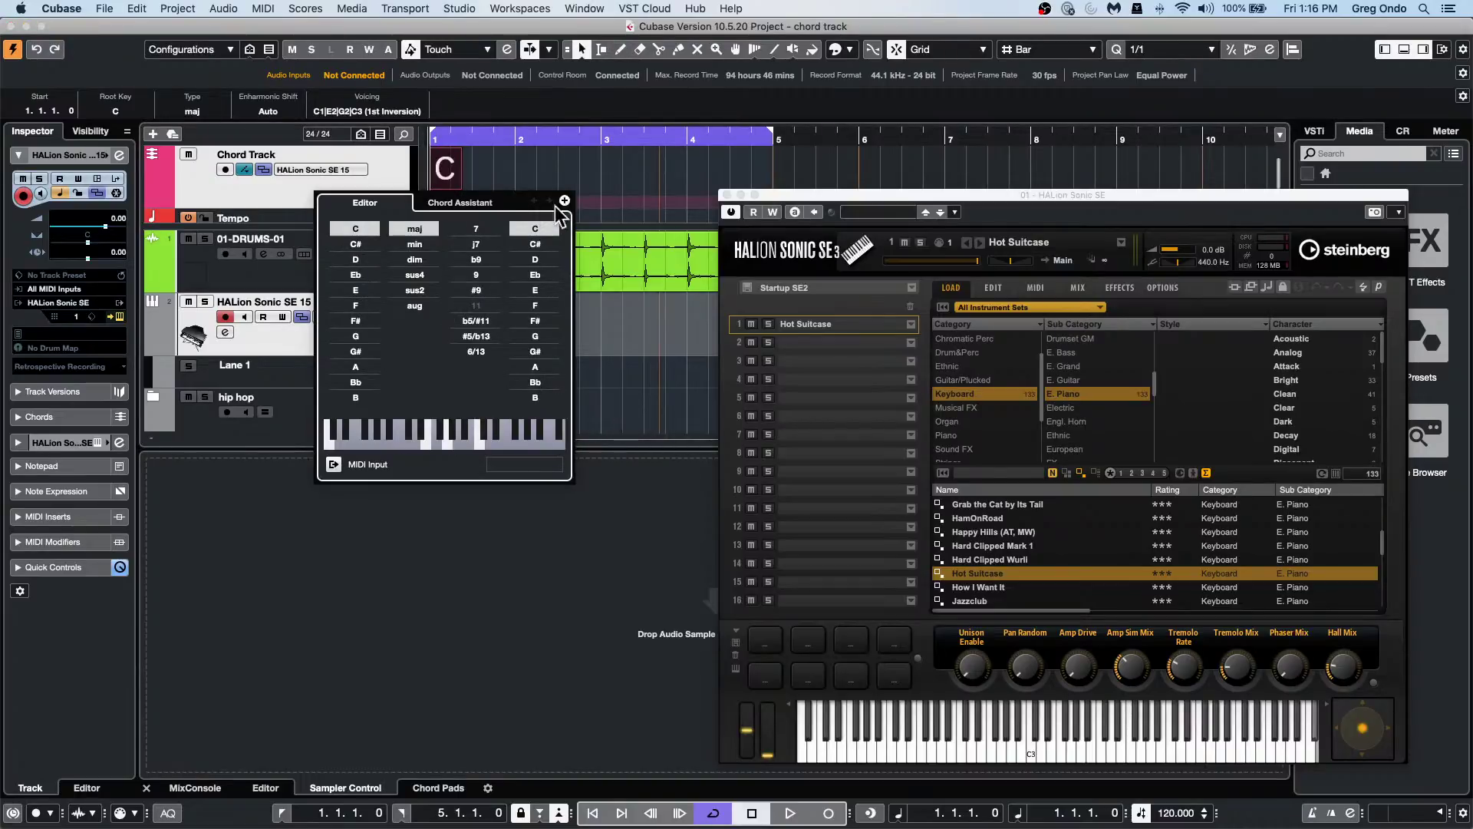
Add the chords Amin at bar 2, F at bar 3 and G at bar 4 of the Chord Track.
{"action": "left_click", "coordinate": [565, 202]}
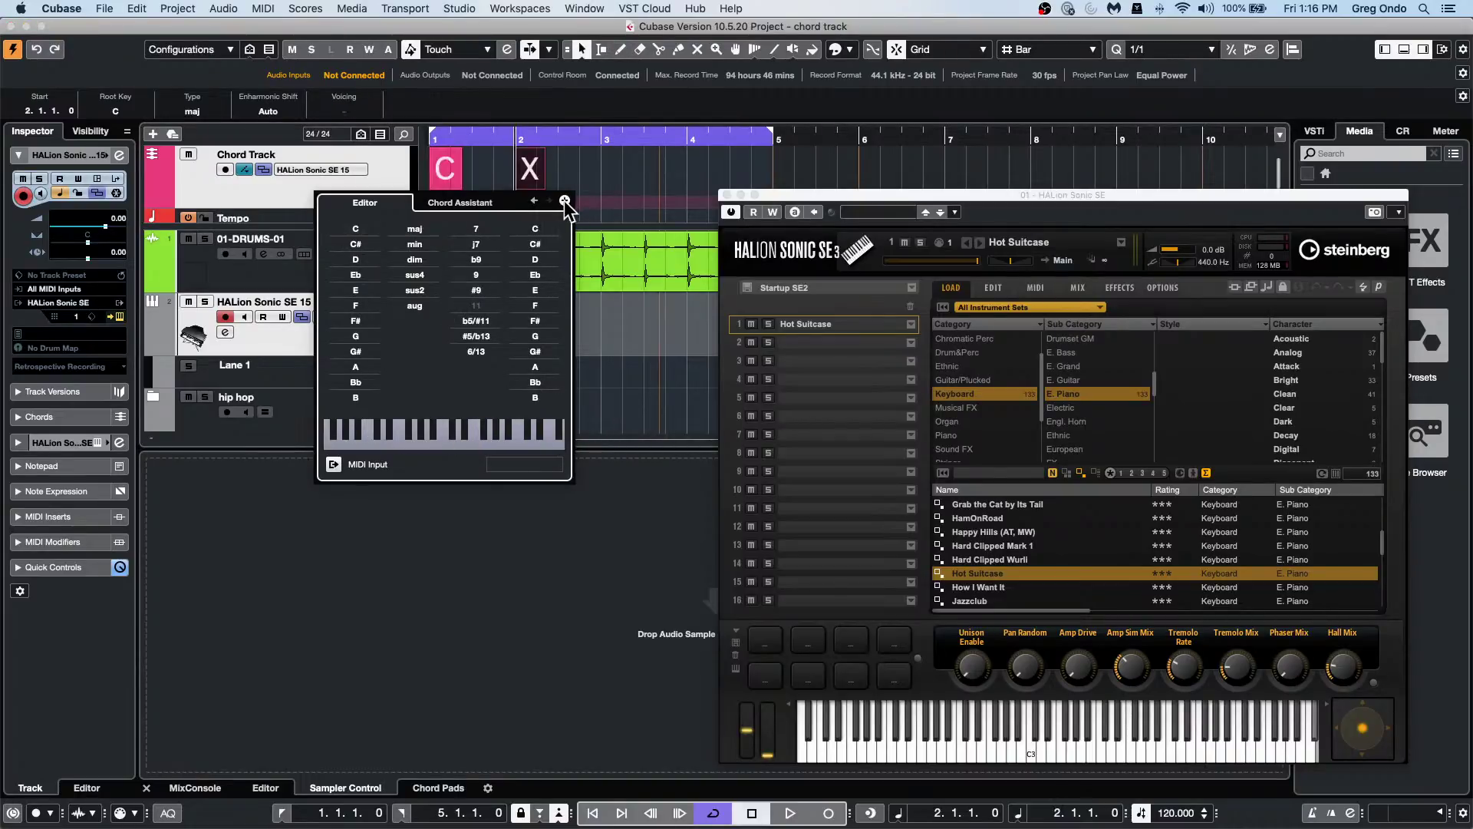
{"action": "left_click", "coordinate": [355, 366]}
{"action": "left_click", "coordinate": [414, 244]}
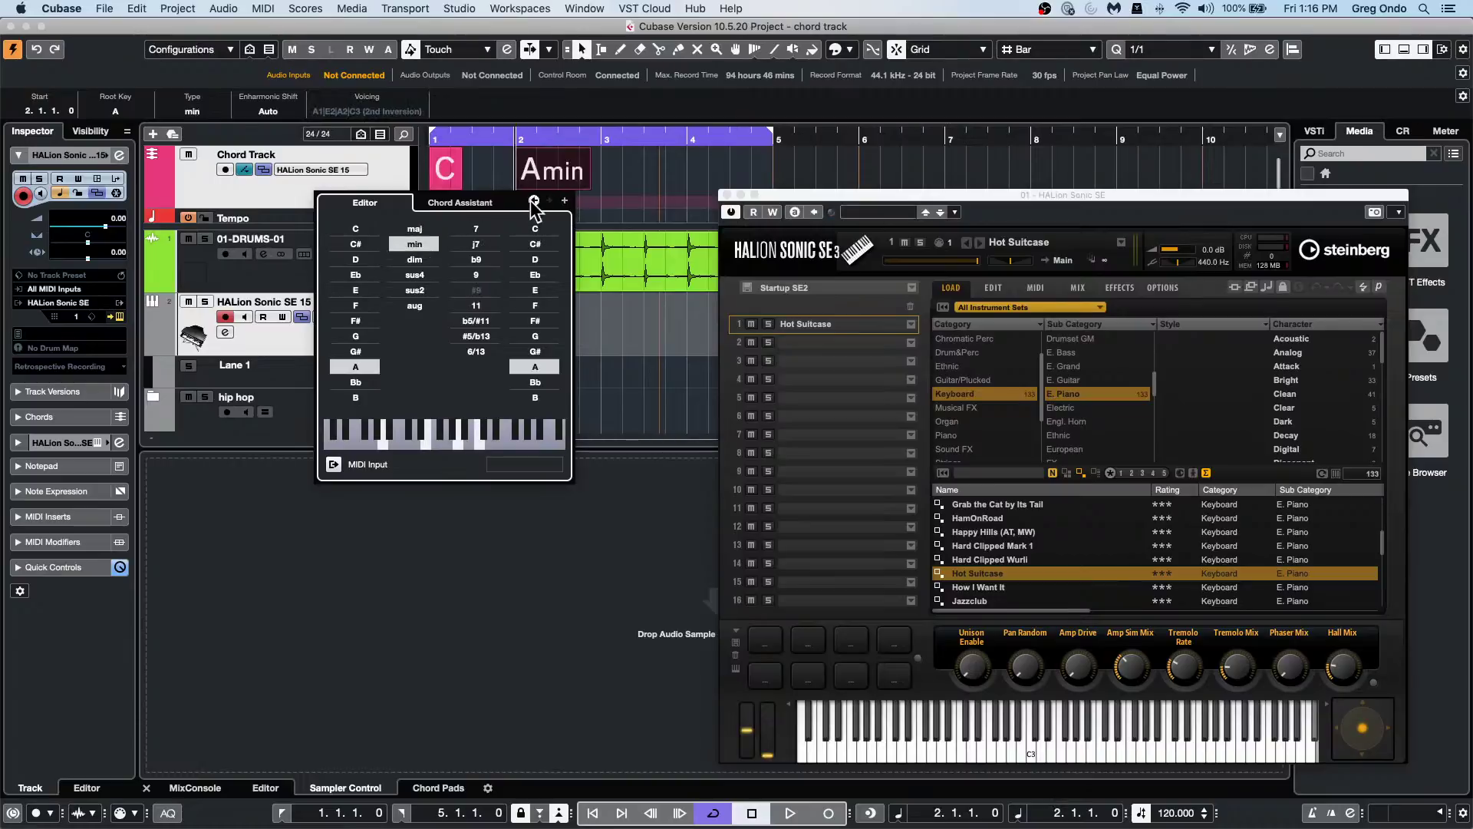
{"action": "left_click", "coordinate": [565, 202]}
{"action": "left_click", "coordinate": [356, 304]}
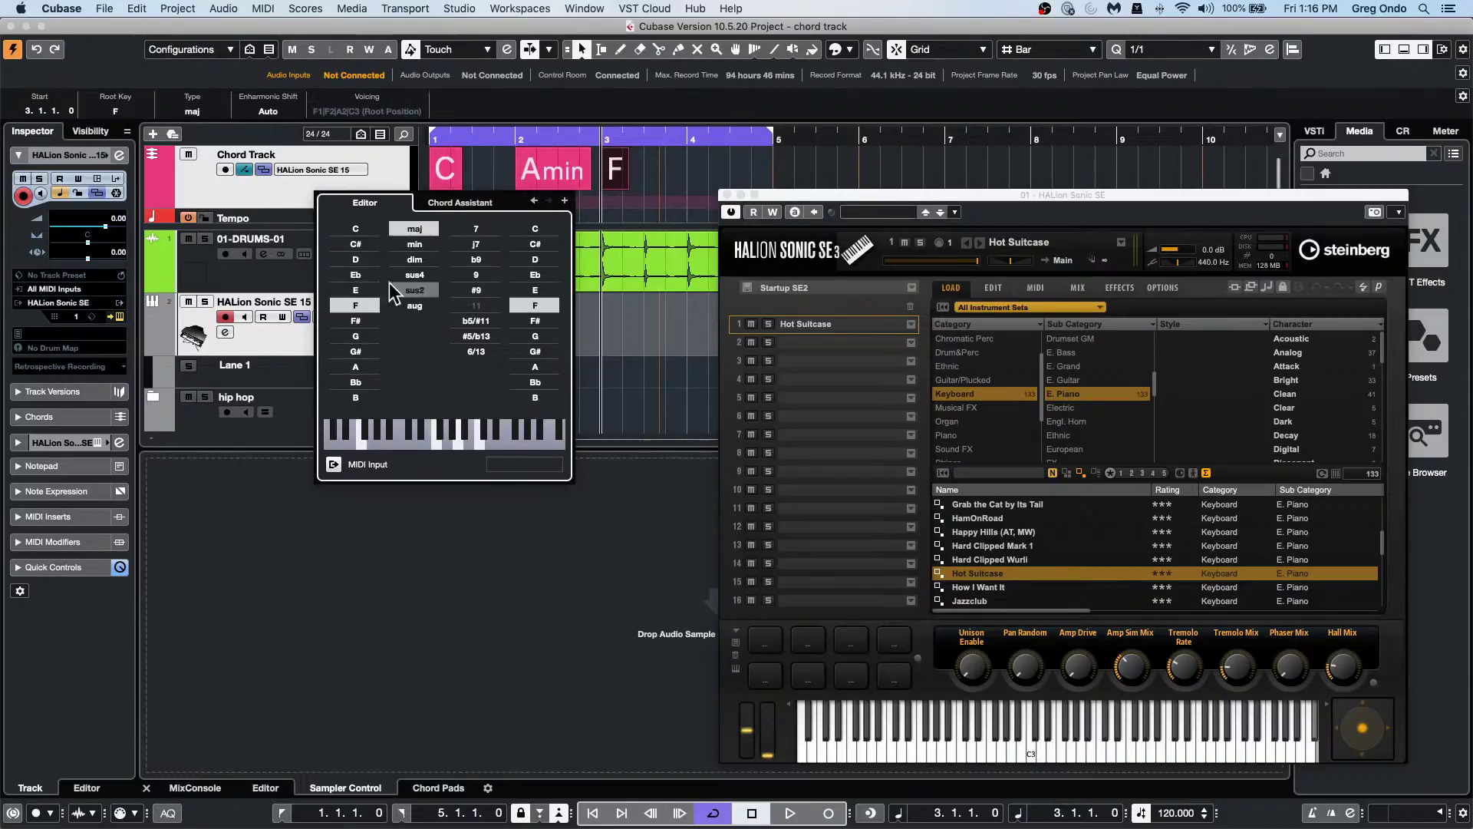
{"action": "left_click", "coordinate": [565, 201]}
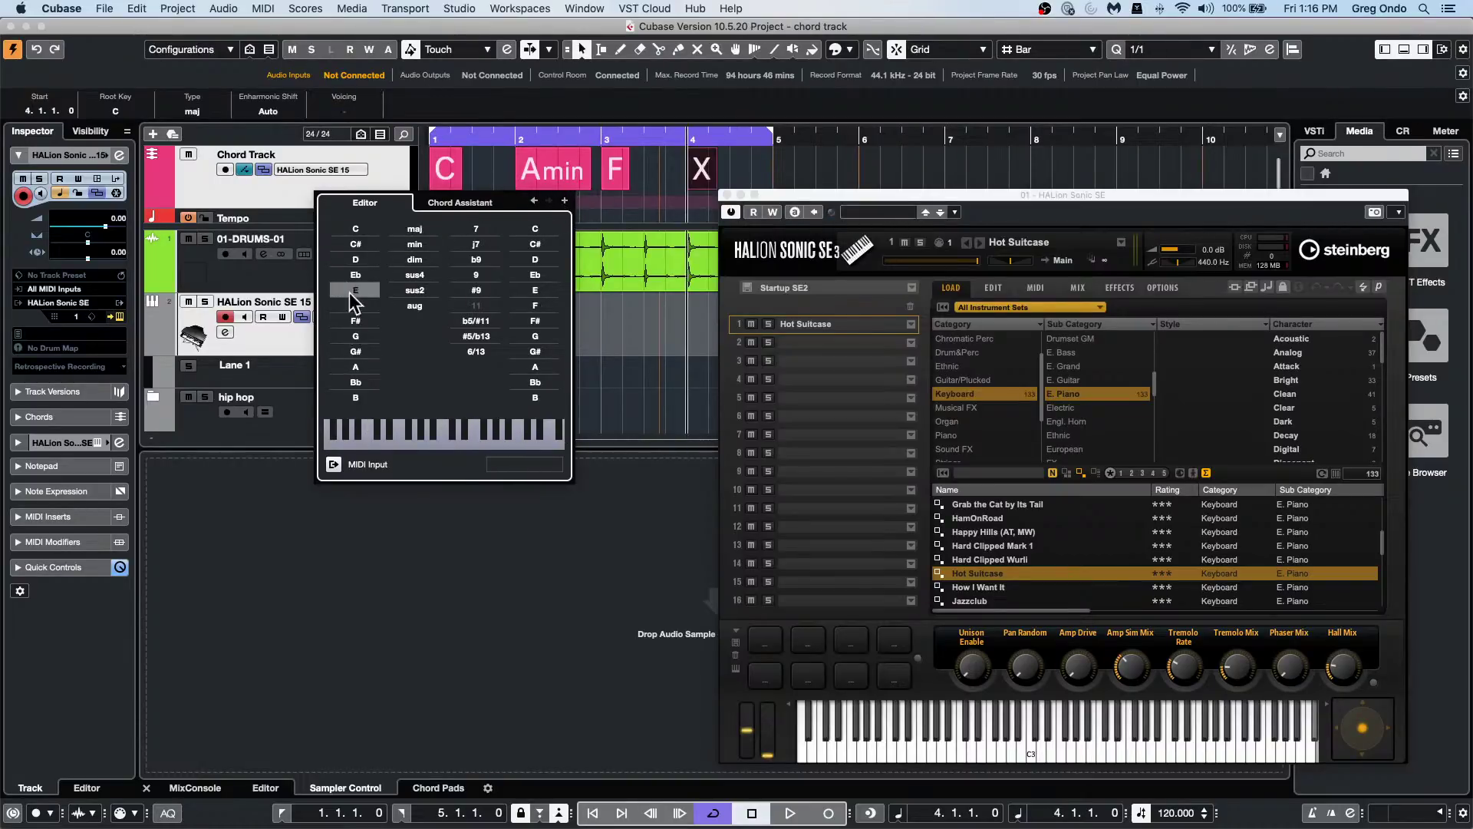
{"action": "left_click", "coordinate": [356, 335]}
{"action": "left_click", "coordinate": [787, 169]}
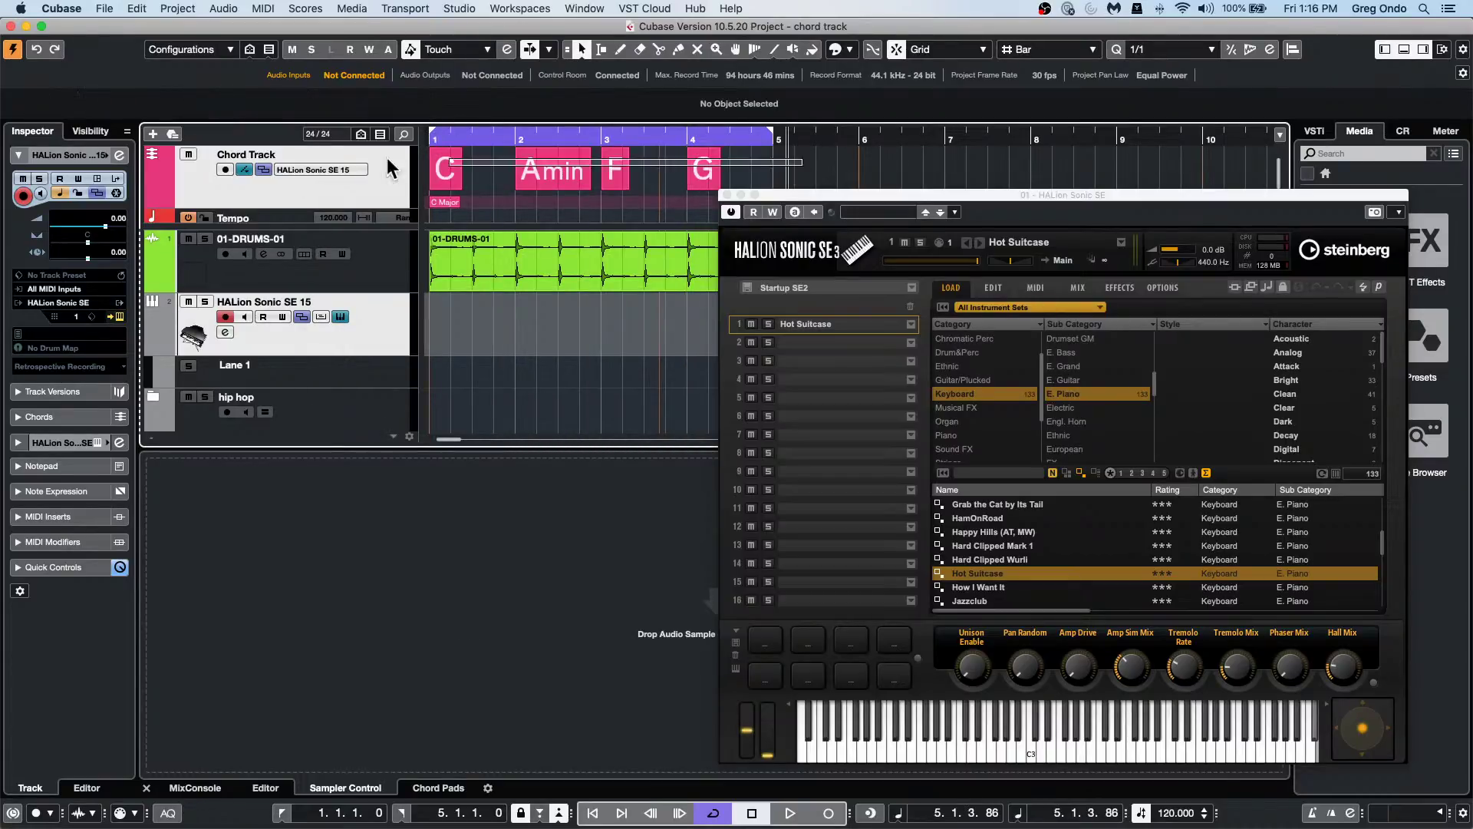
Copy the four chord events onto the HALion Sonic SE 15 track at bar 1, and glue the parts into one.
{"action": "key", "text": "Home"}
{"action": "left_click_drag", "start_coordinate": [445, 176], "coordinate": [431, 342]}
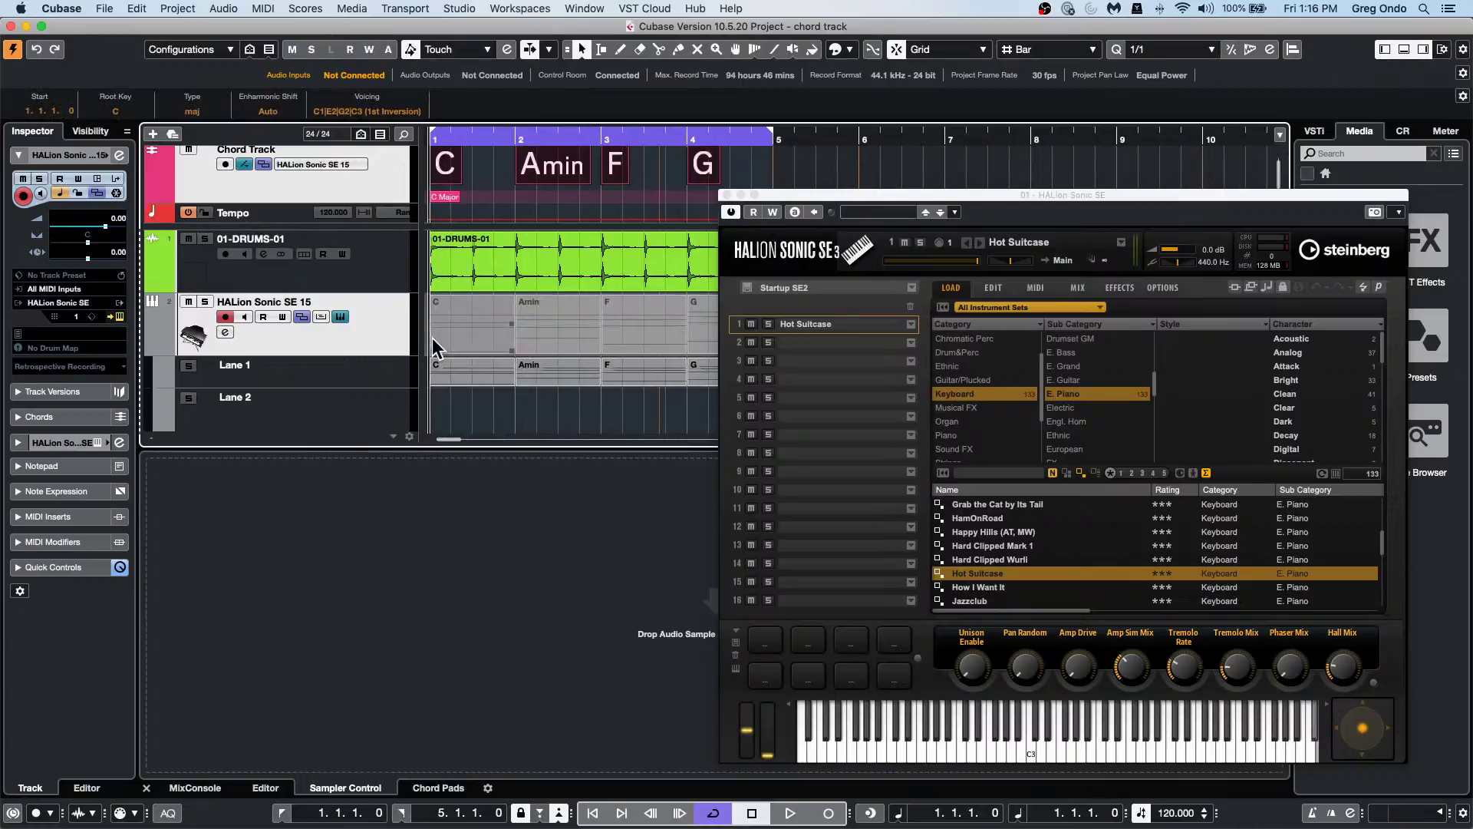
{"action": "right_click", "coordinate": [530, 421]}
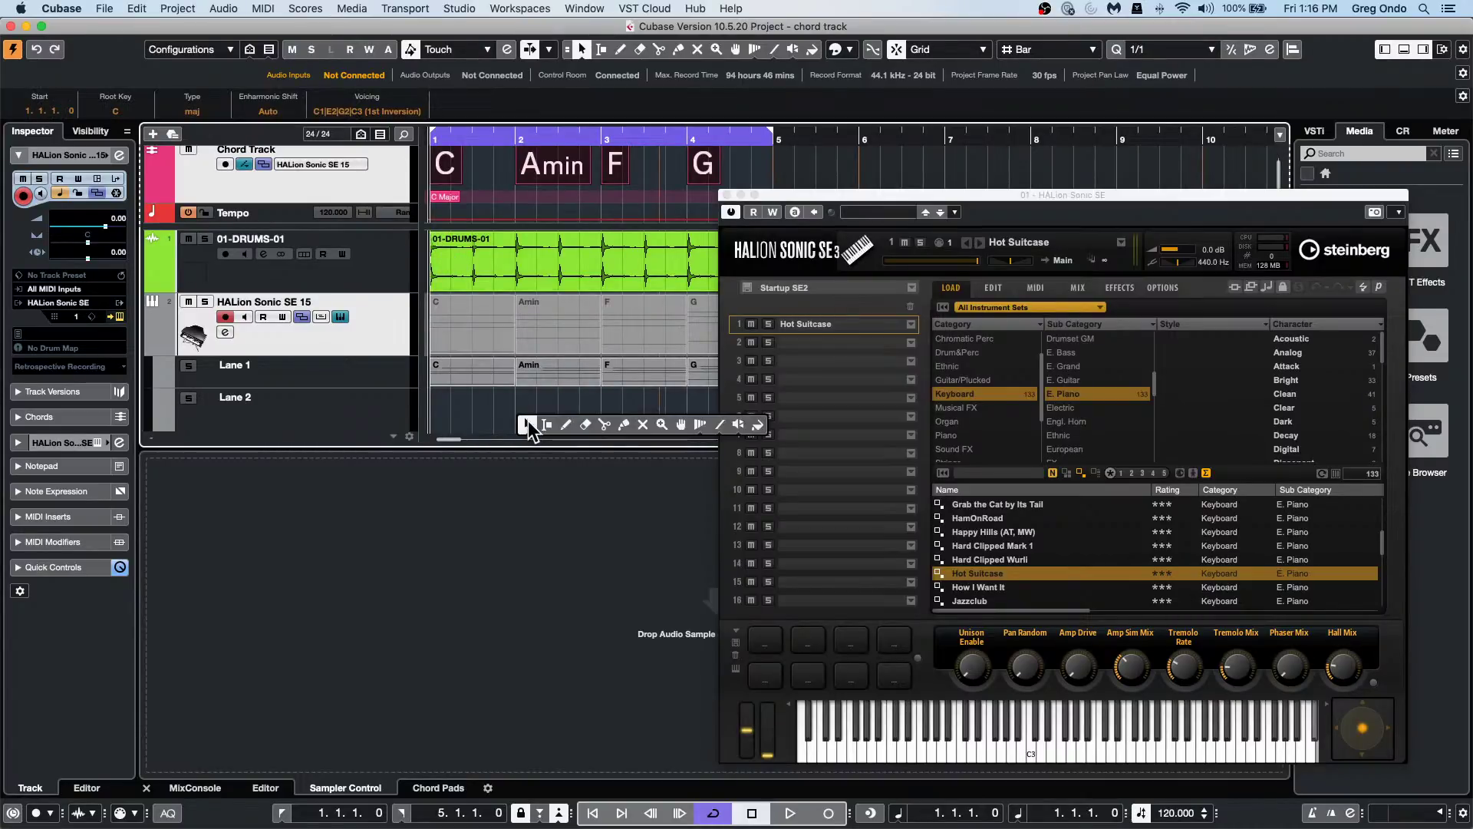
{"action": "left_click", "coordinate": [621, 423]}
{"action": "left_click", "coordinate": [424, 410]}
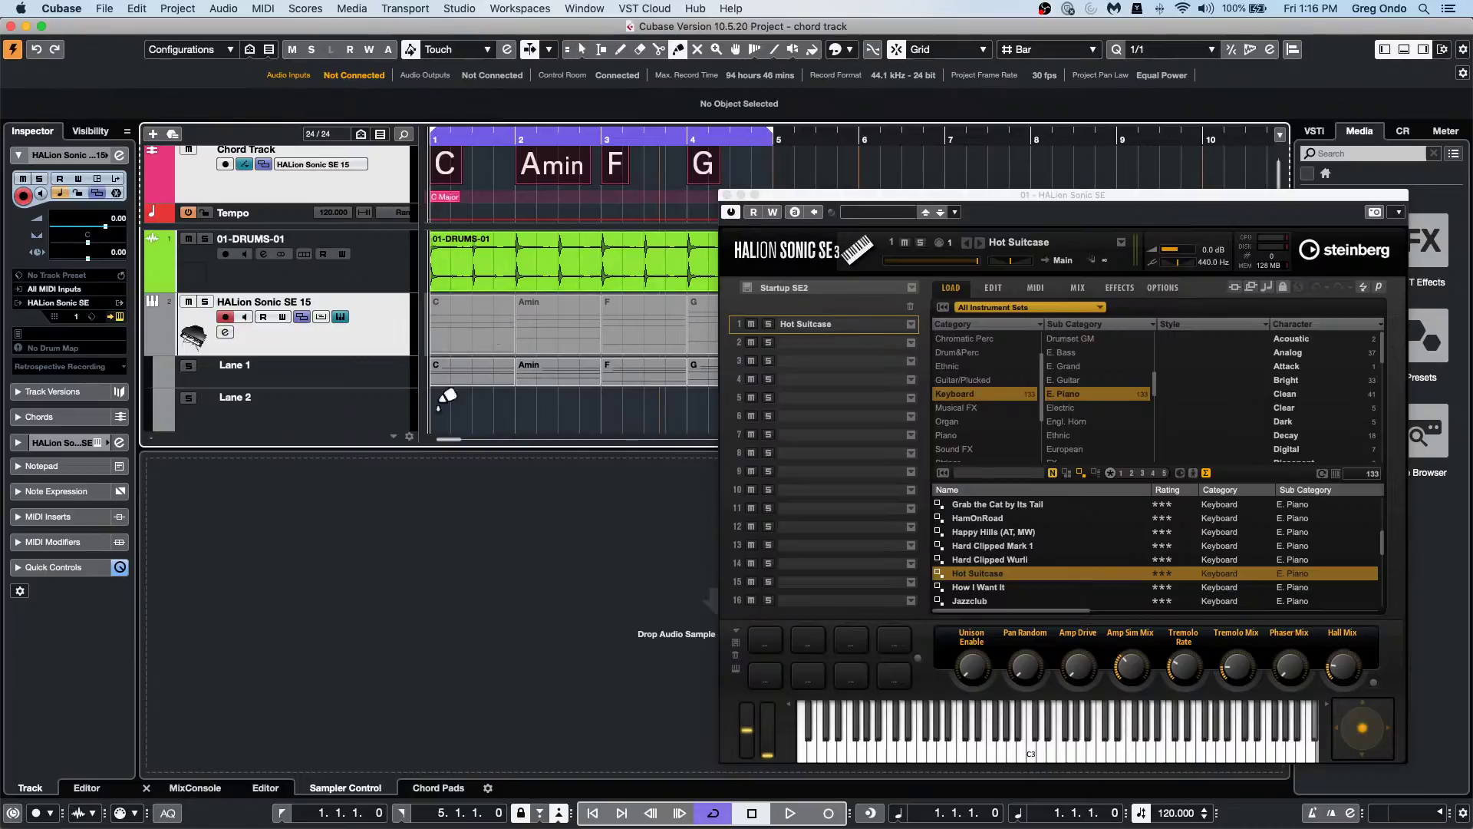
{"action": "left_click", "coordinate": [491, 369]}
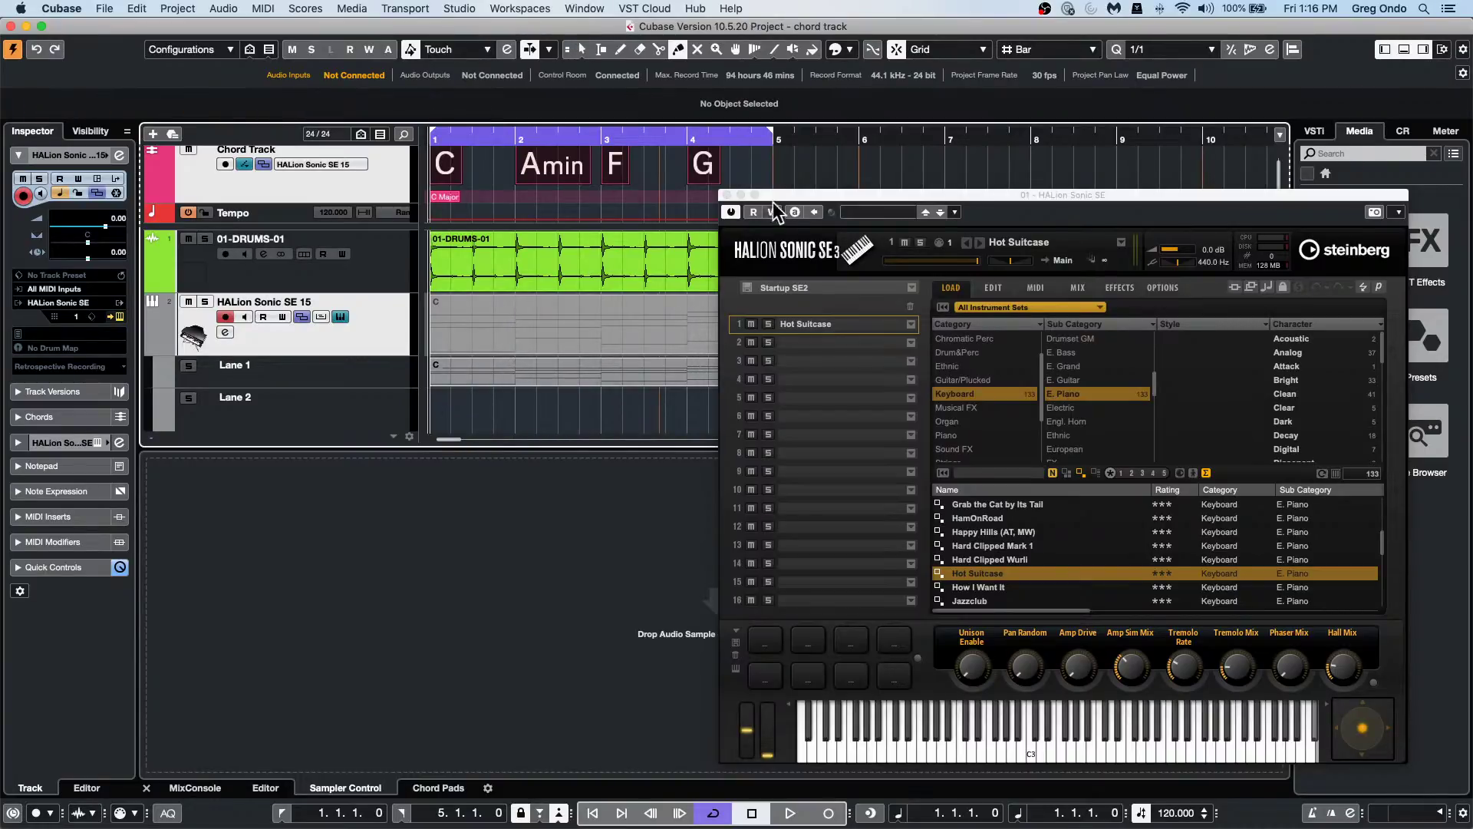
{"action": "right_click", "coordinate": [575, 386]}
{"action": "left_click", "coordinate": [576, 381]}
Open the glued chord part in the lower-zone Key Editor, and close the HALion Sonic SE window.
{"action": "left_click", "coordinate": [577, 381]}
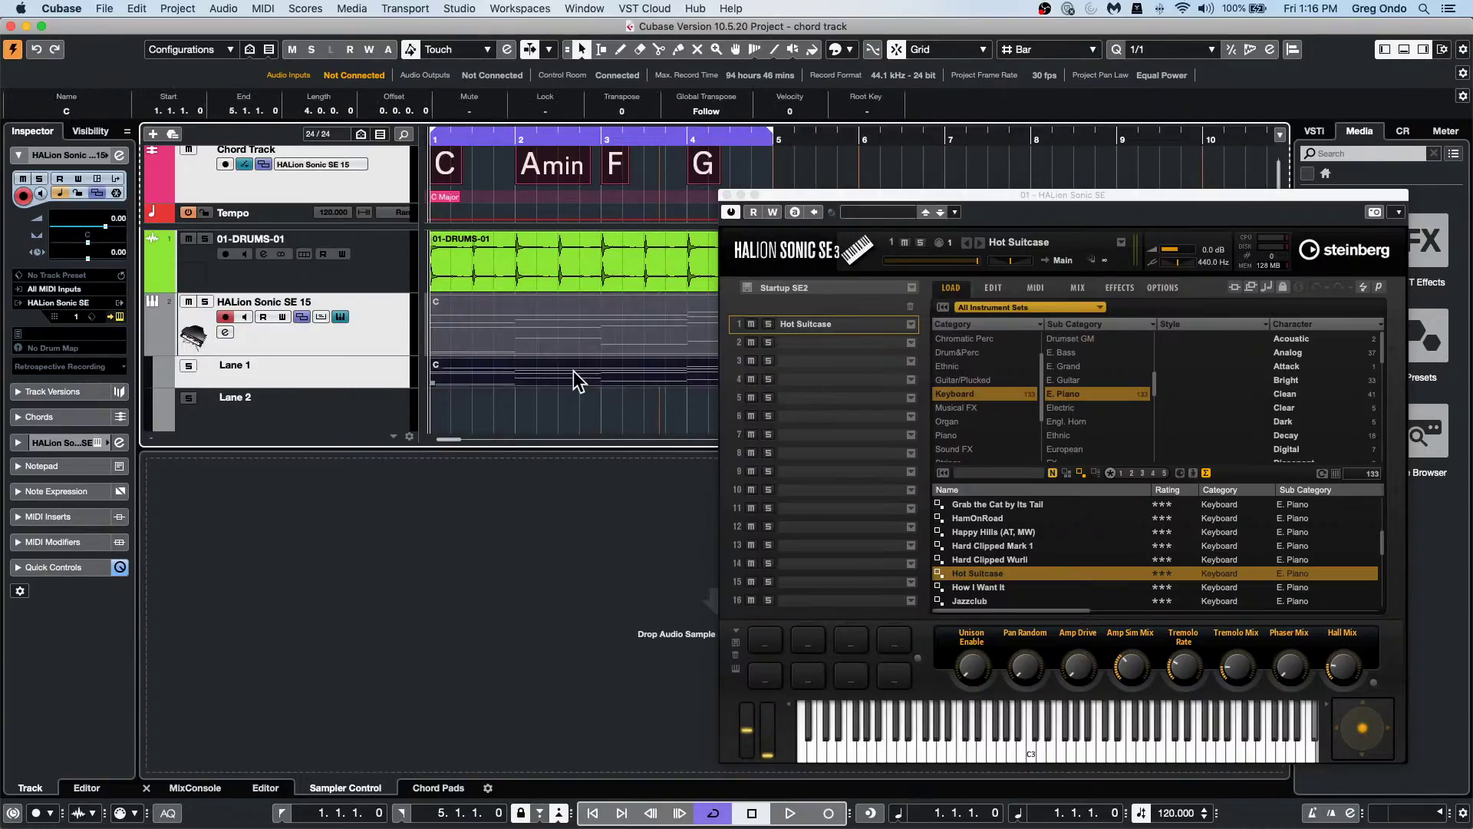
{"action": "double_click", "coordinate": [577, 380]}
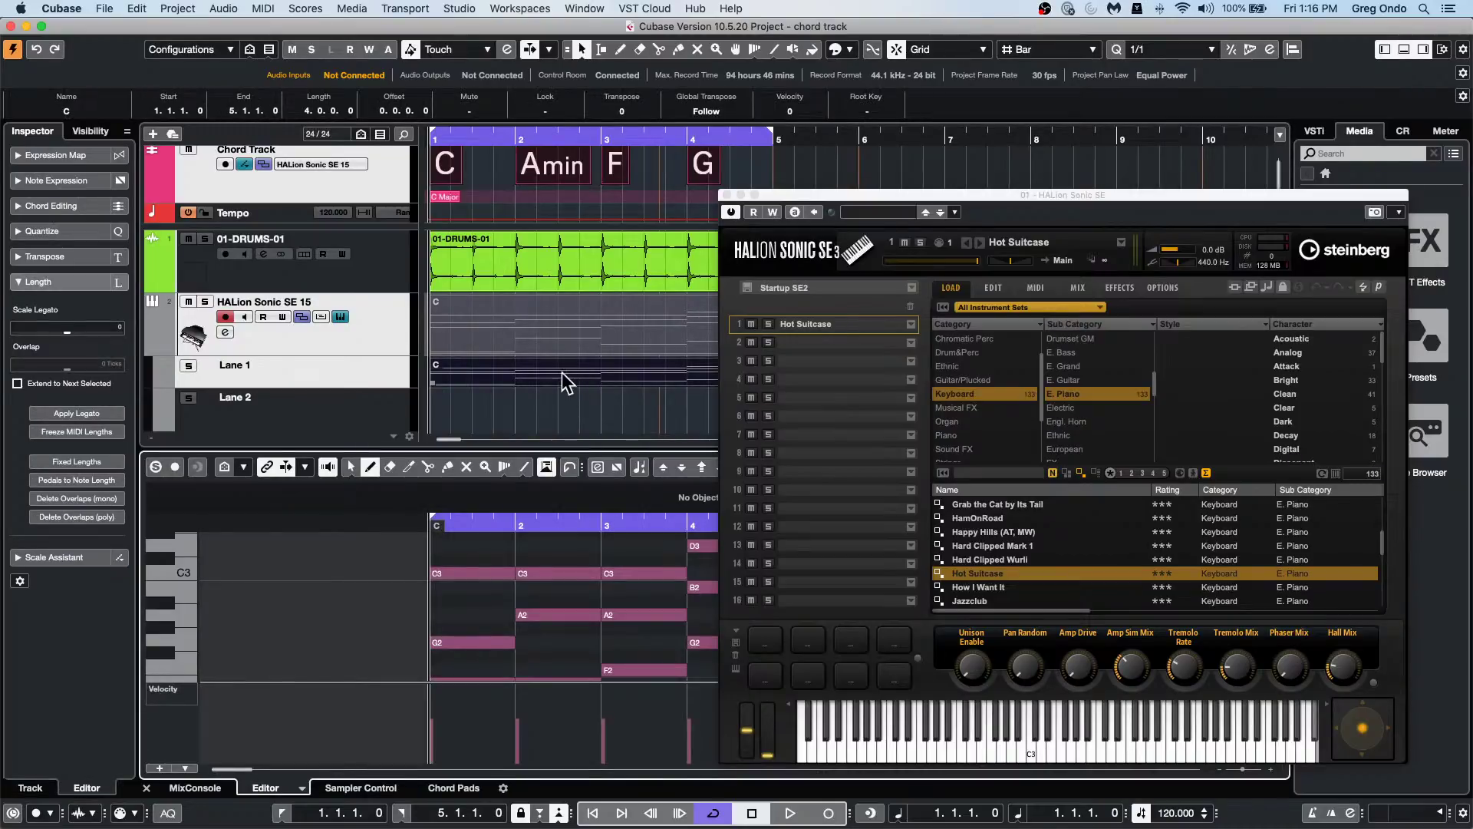
{"action": "left_click", "coordinate": [727, 195]}
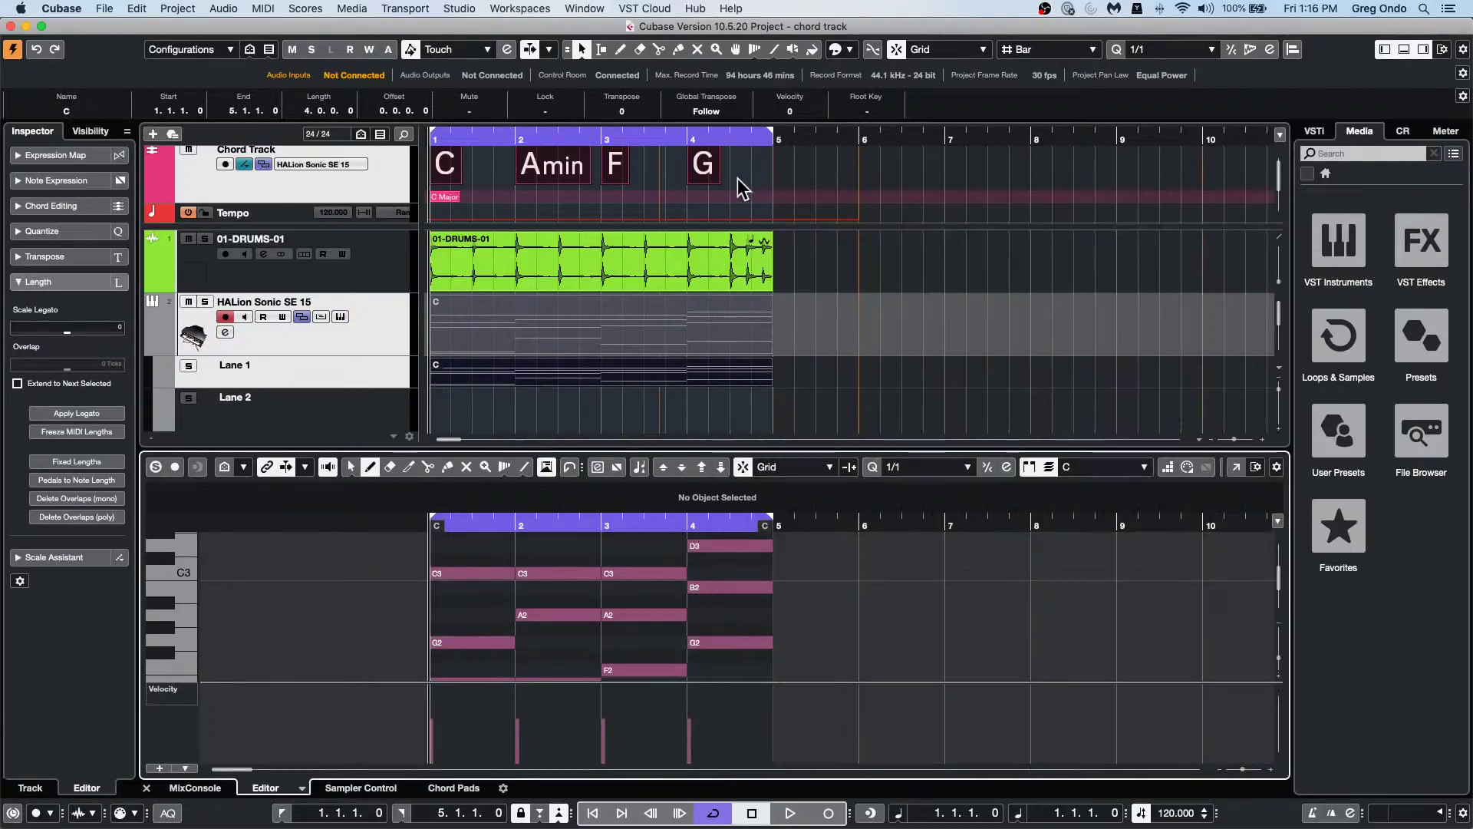
Hide the lanes of the HALion Sonic SE 15 track, and show the full note range of the chord part in the Key Editor.
{"action": "left_click", "coordinate": [366, 335]}
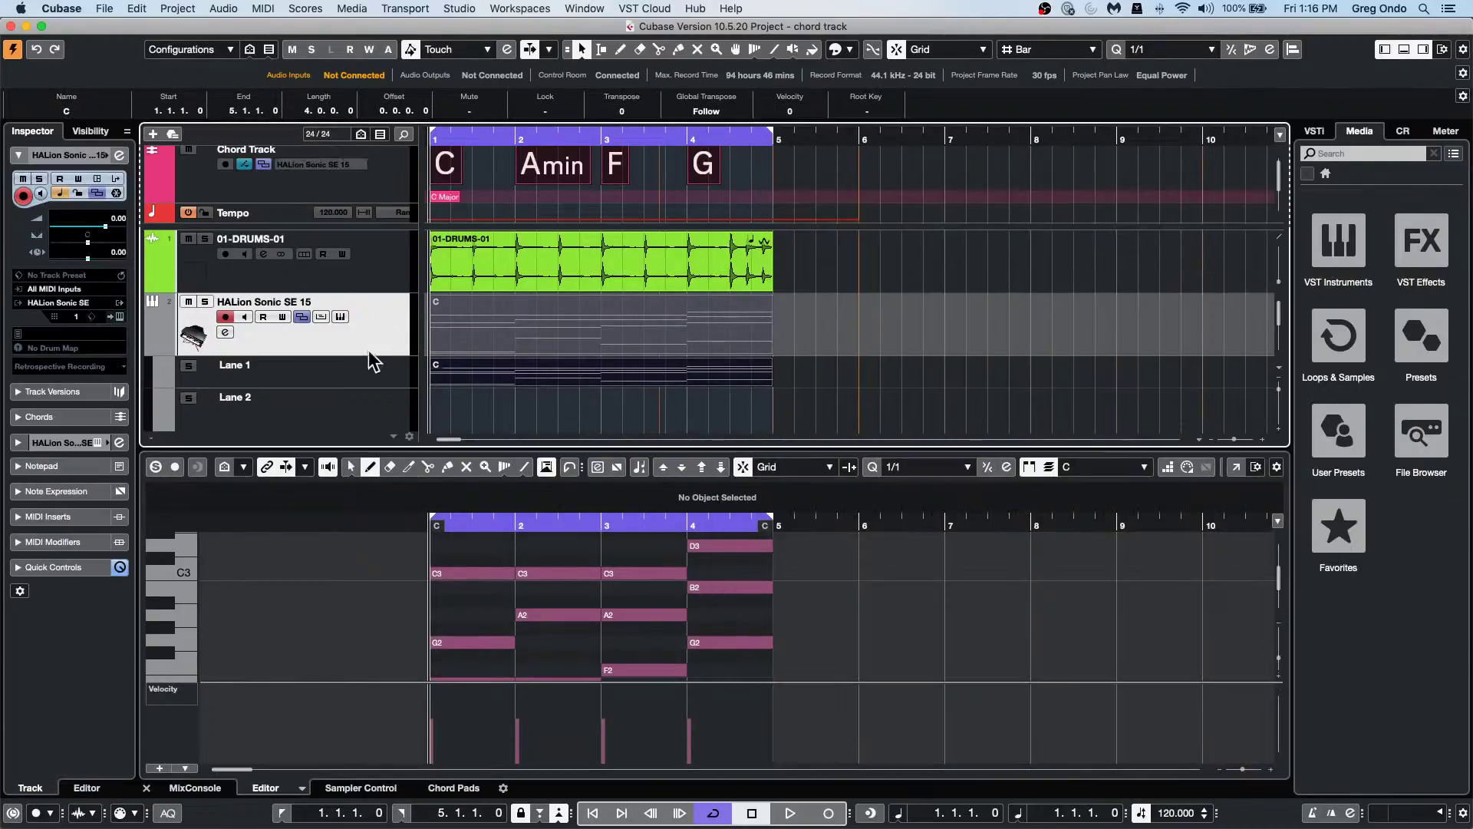
{"action": "left_click", "coordinate": [301, 315]}
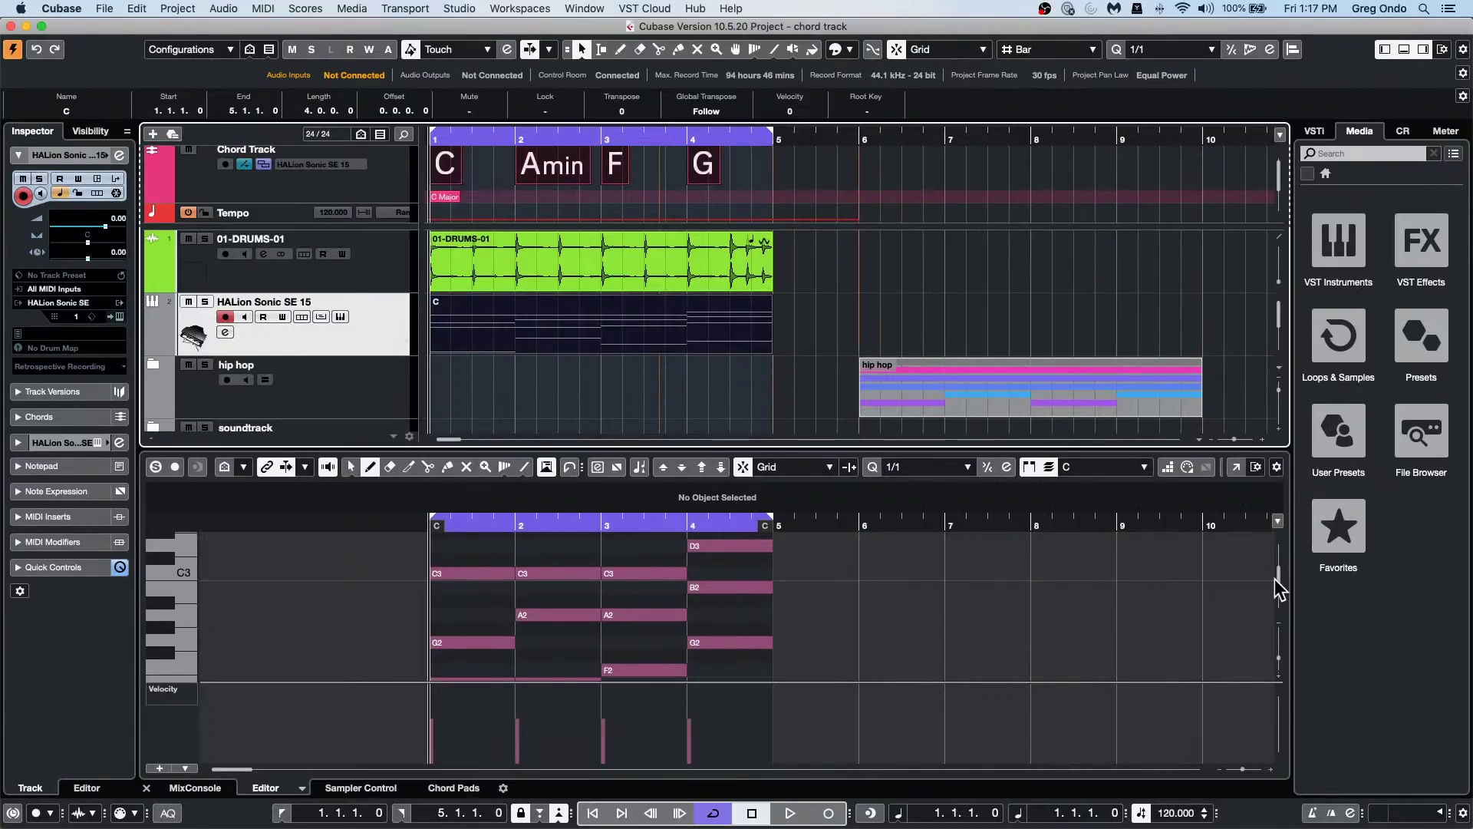
{"action": "left_click_drag", "start_coordinate": [1279, 577], "coordinate": [1282, 577]}
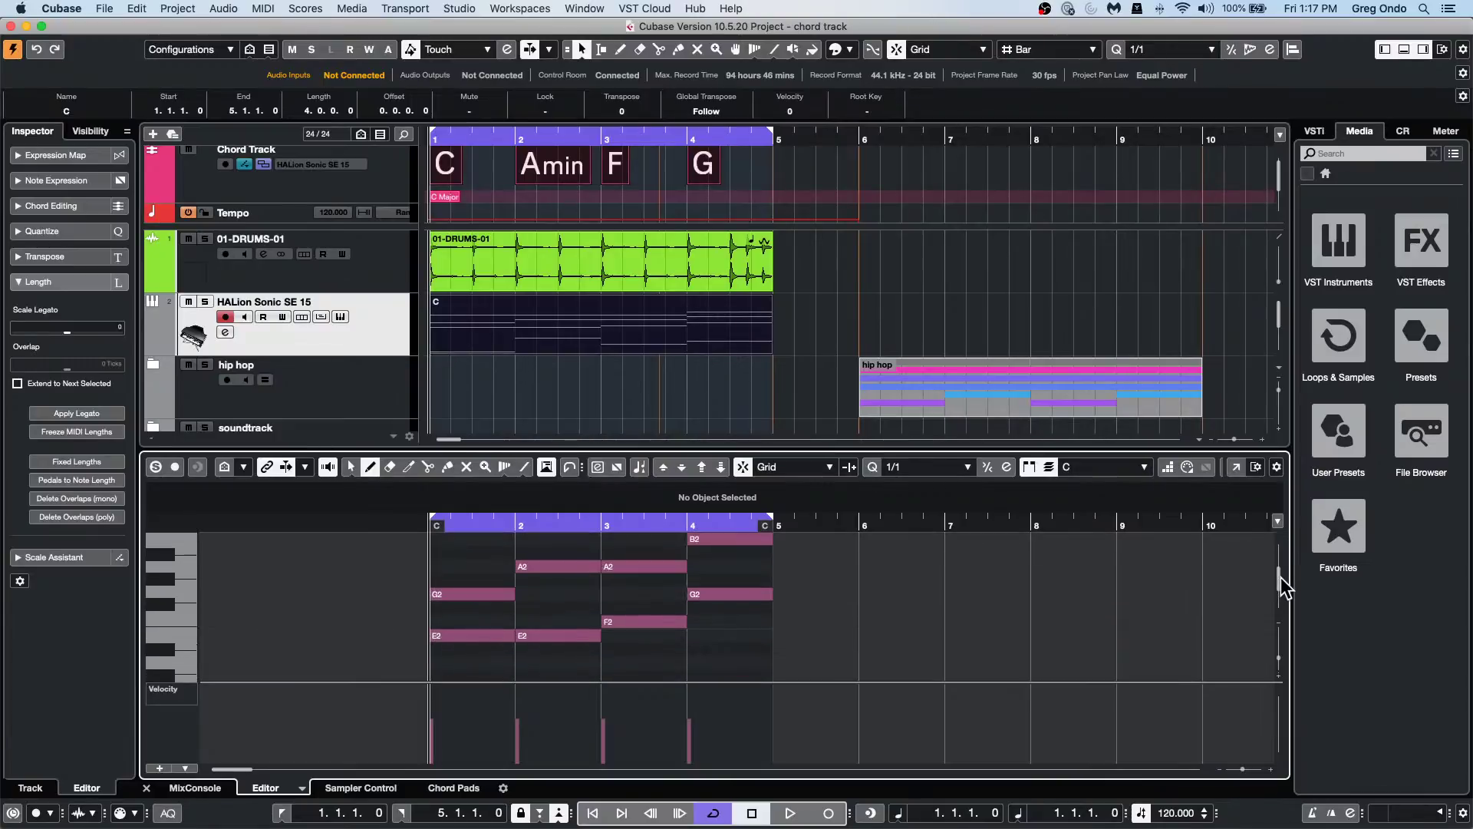
{"action": "key", "text": "shift+g"}
{"action": "key", "text": "shift+g"}
{"action": "key", "text": "shift+g"}
{"action": "key", "text": "shift+g"}
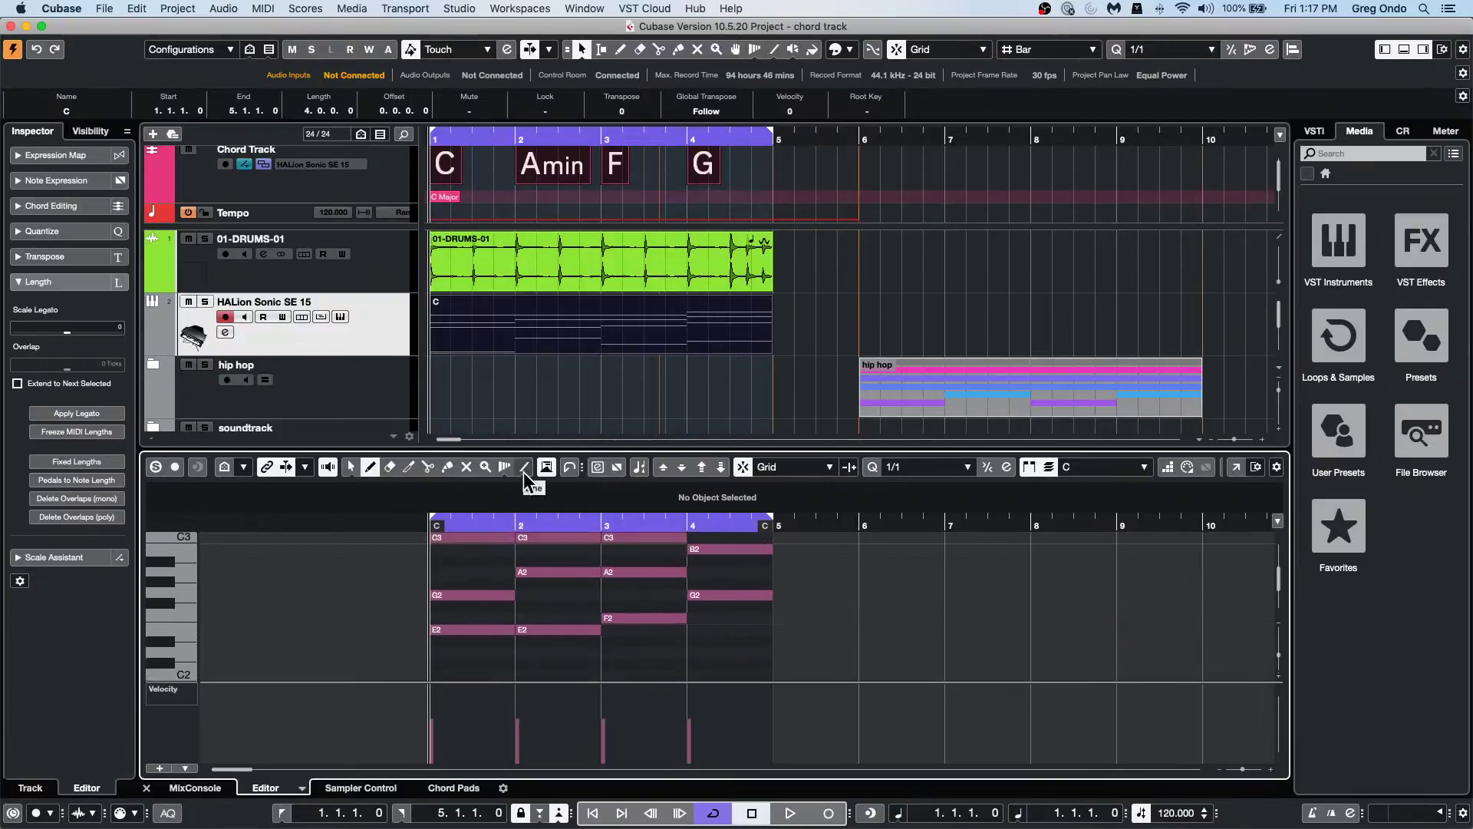
{"action": "key", "text": "shift+g"}
{"action": "key", "text": "shift+g"}
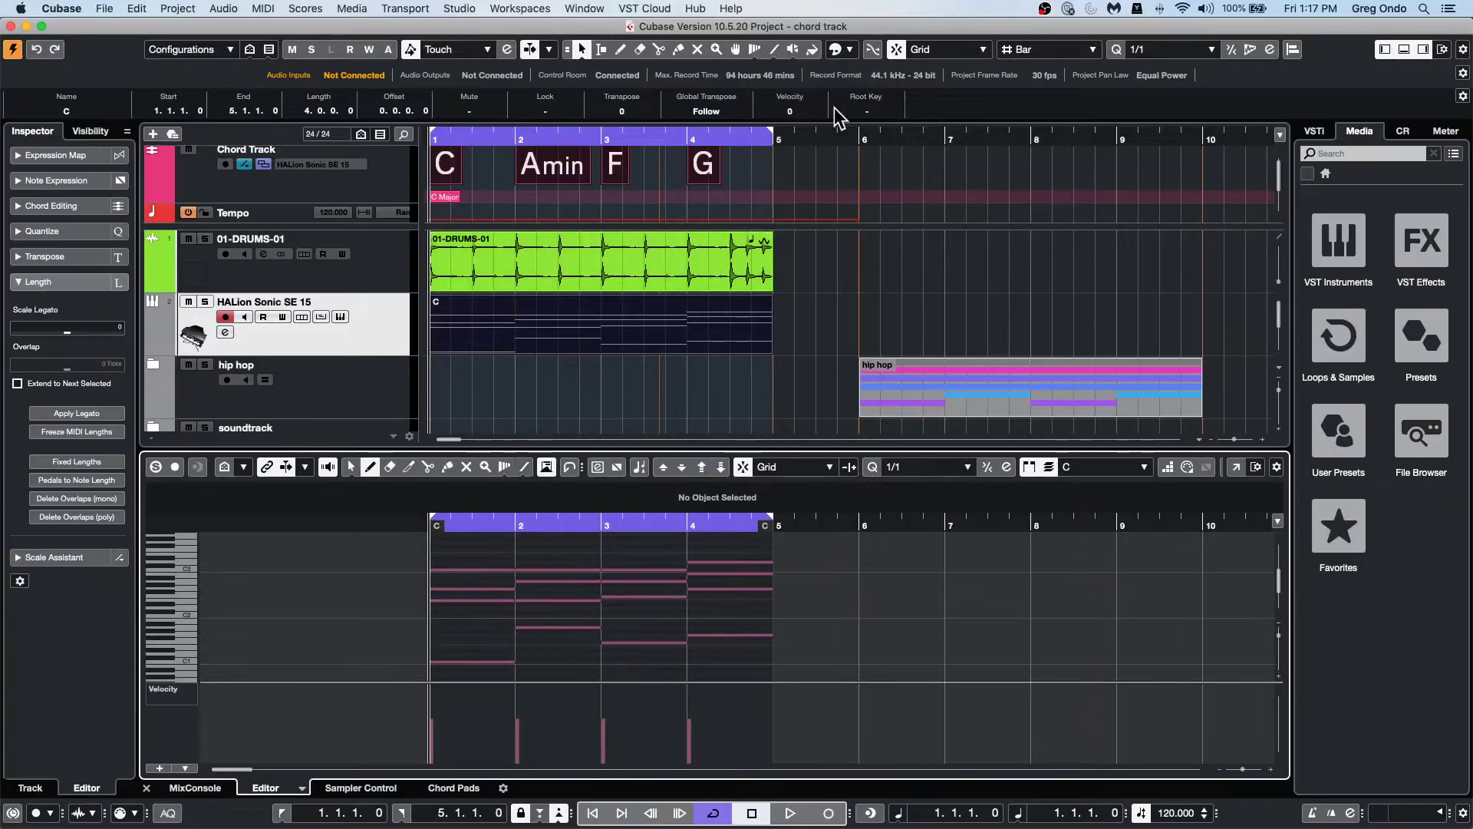
Select all four events on the Chord Track and change the root key to F, transposing the progression.
{"action": "left_click", "coordinate": [352, 141]}
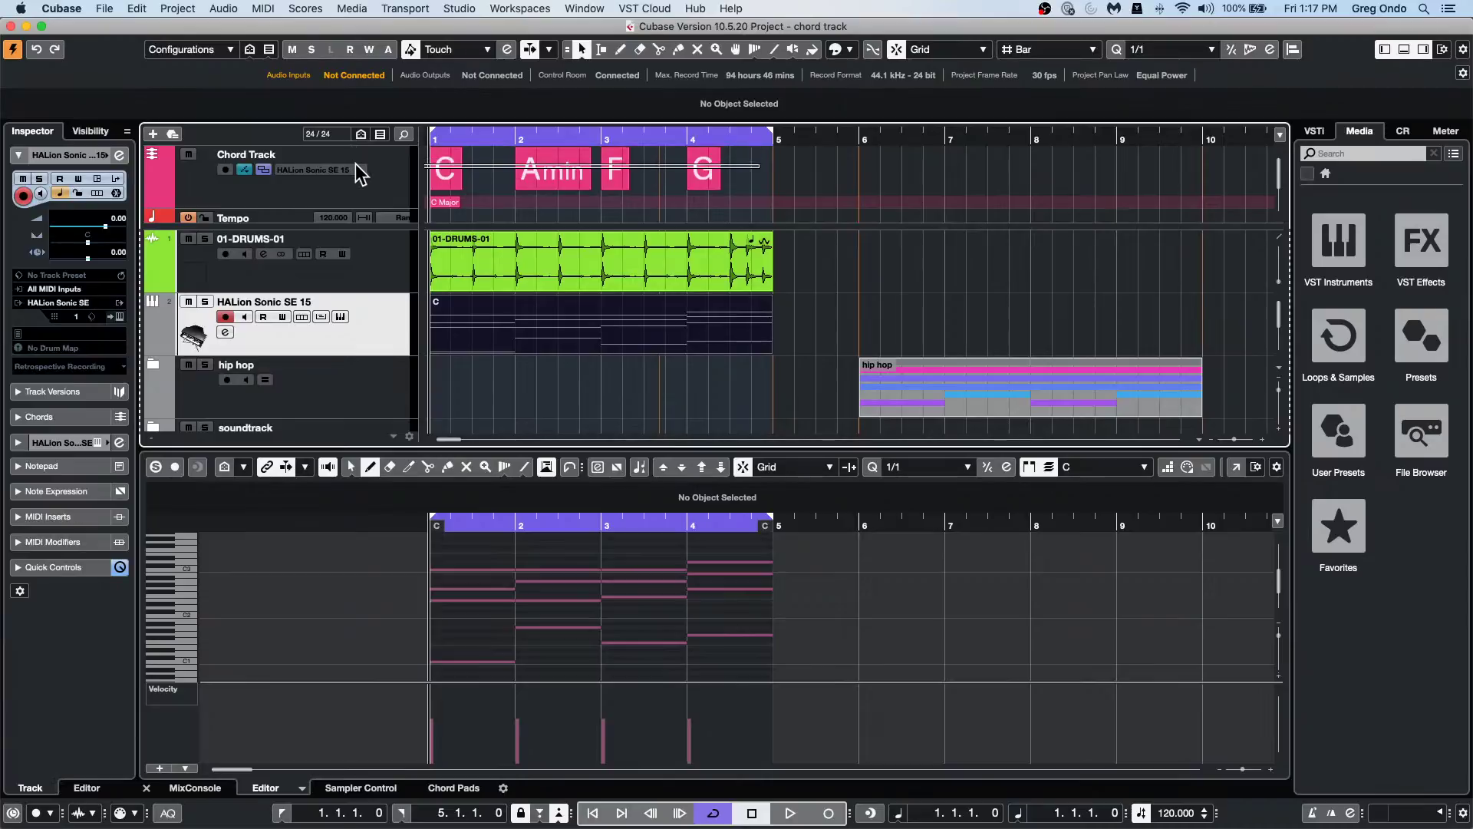
{"action": "left_click", "coordinate": [356, 163]}
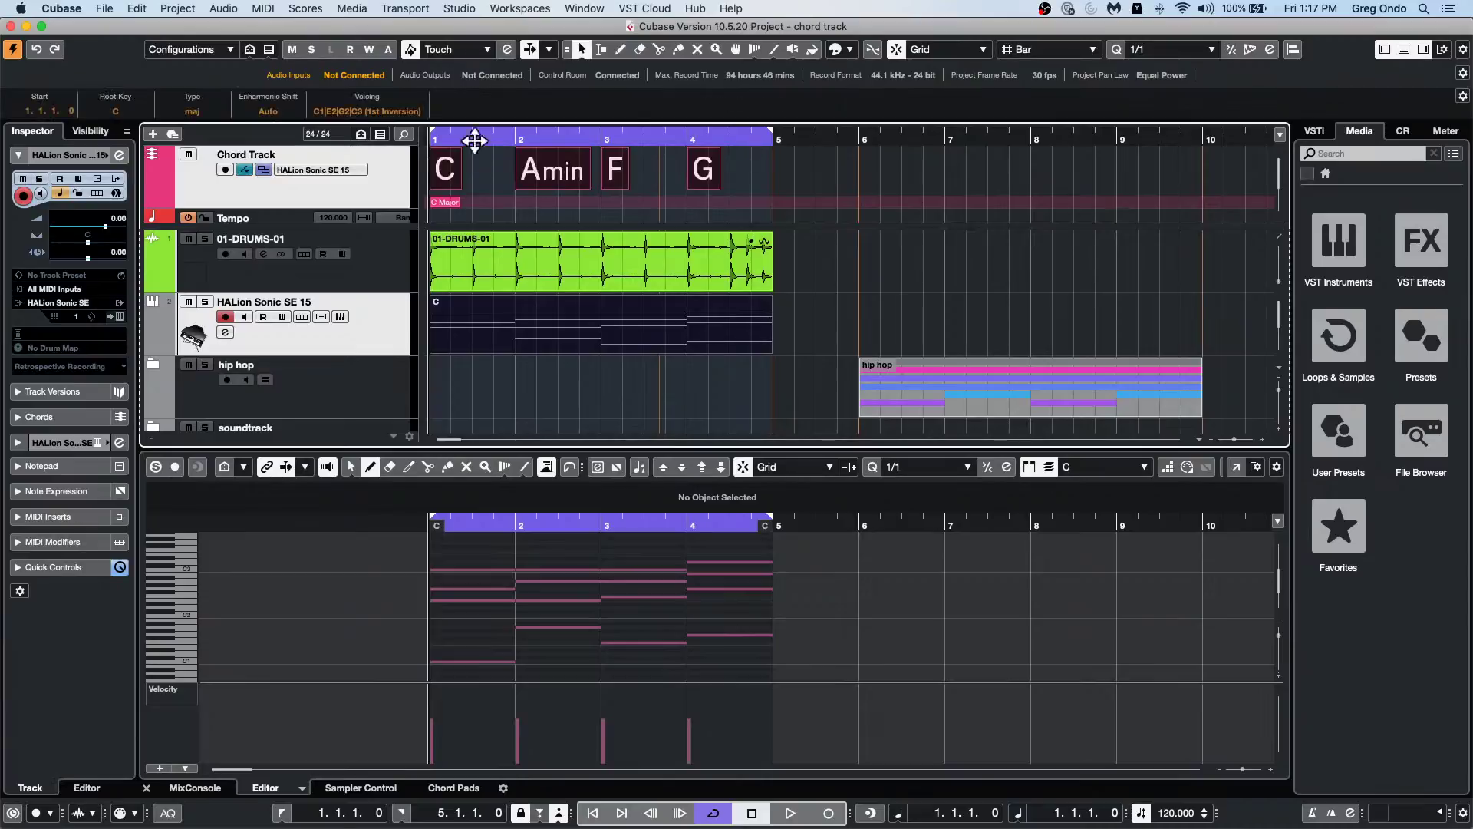
{"action": "left_click", "coordinate": [117, 111]}
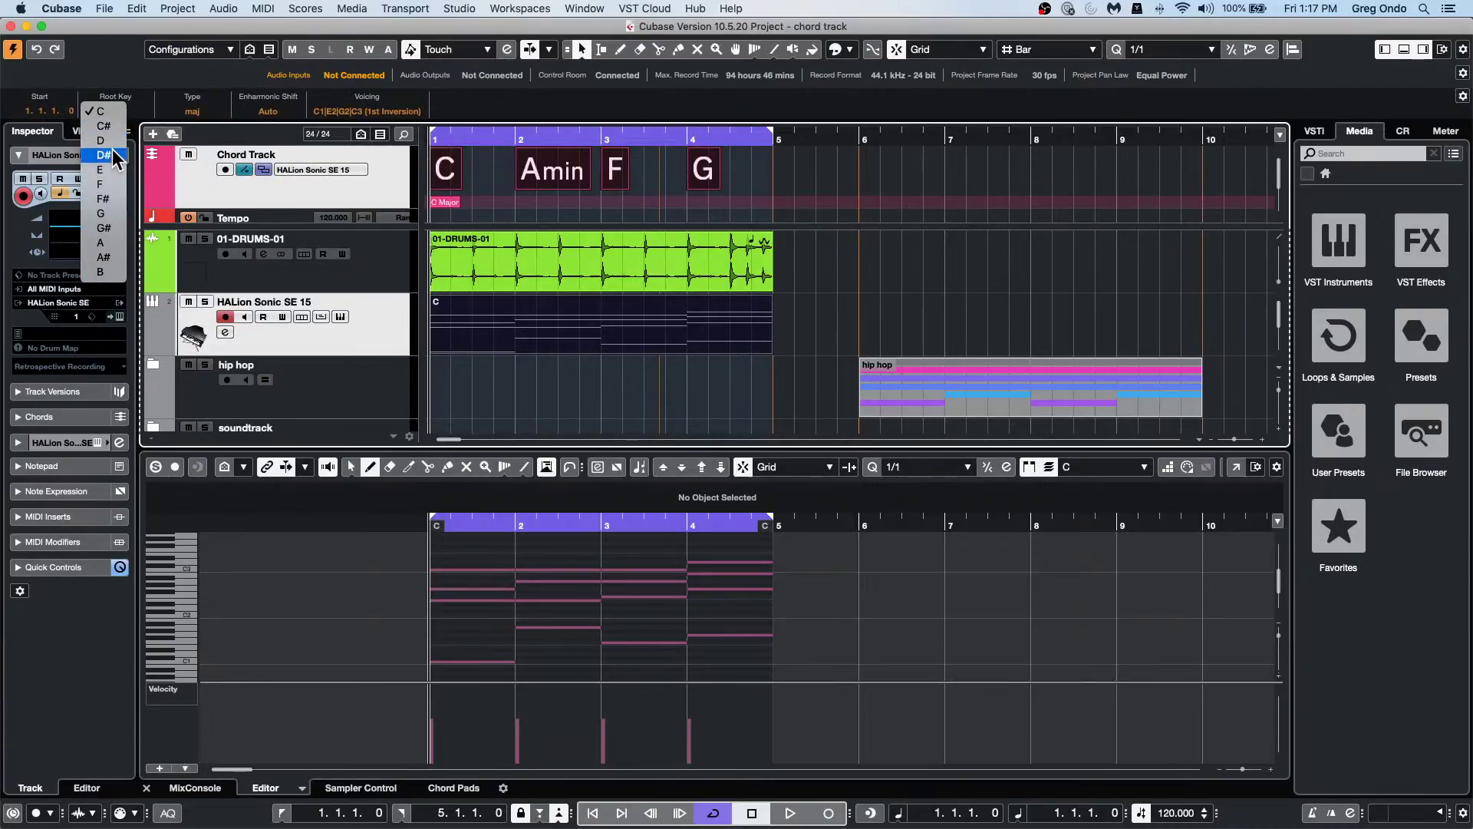
{"action": "left_click", "coordinate": [115, 184]}
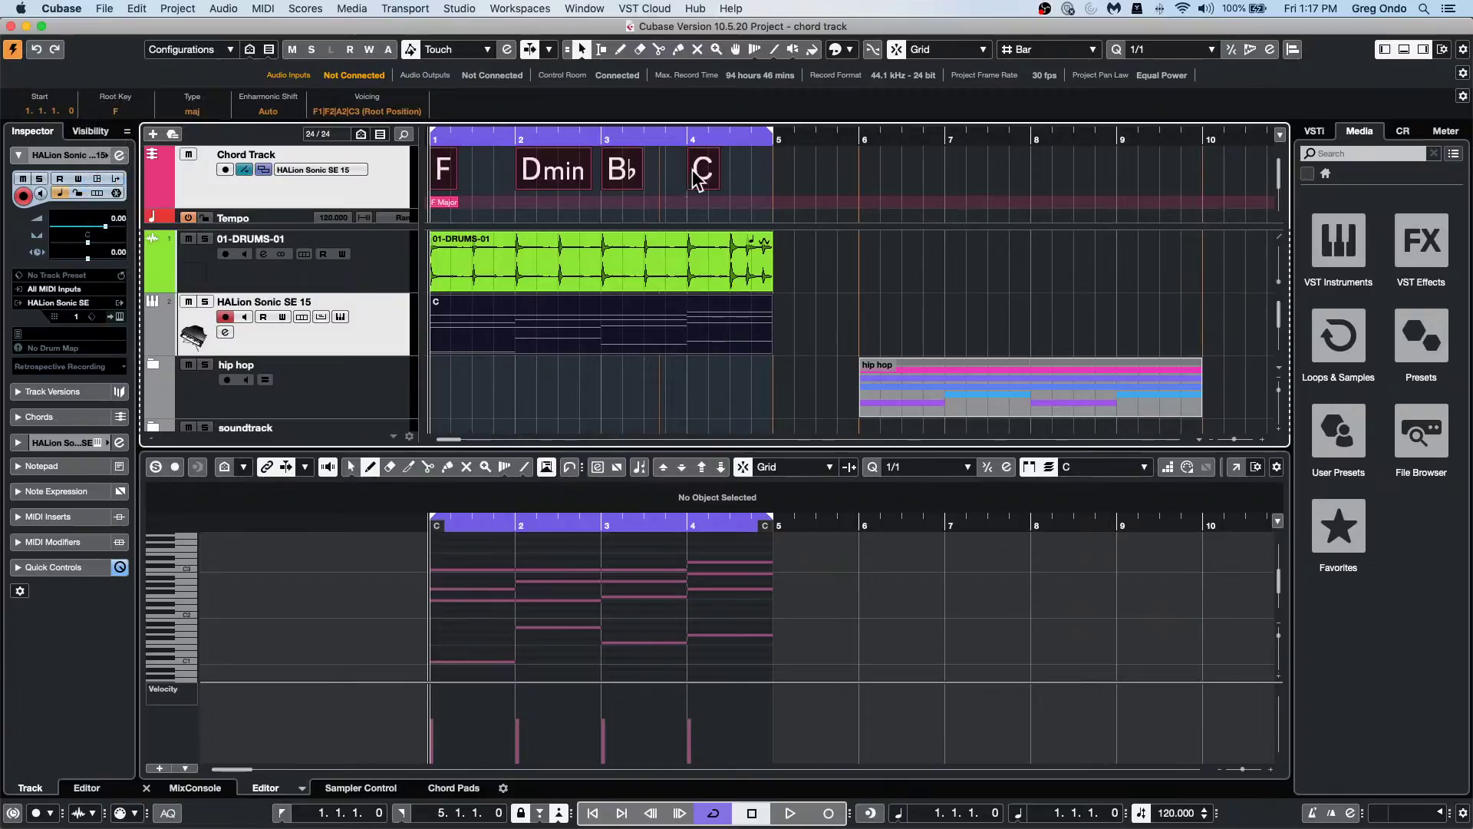
{"action": "left_click", "coordinate": [899, 181]}
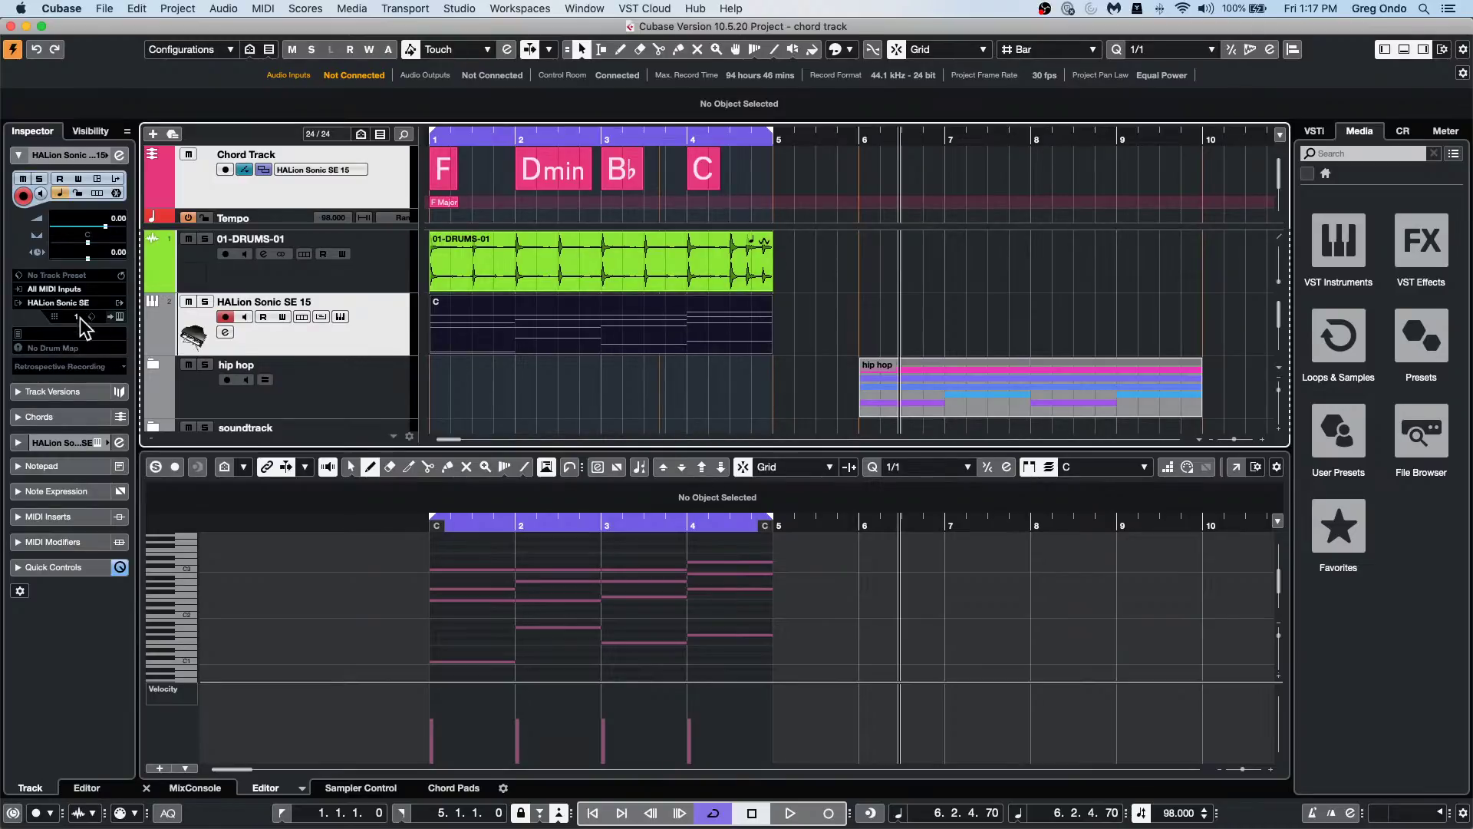
Set the HALion Sonic SE 15 track's Follow Chord Track mode to Chords, using the Follow Directly option.
{"action": "left_click", "coordinate": [85, 416]}
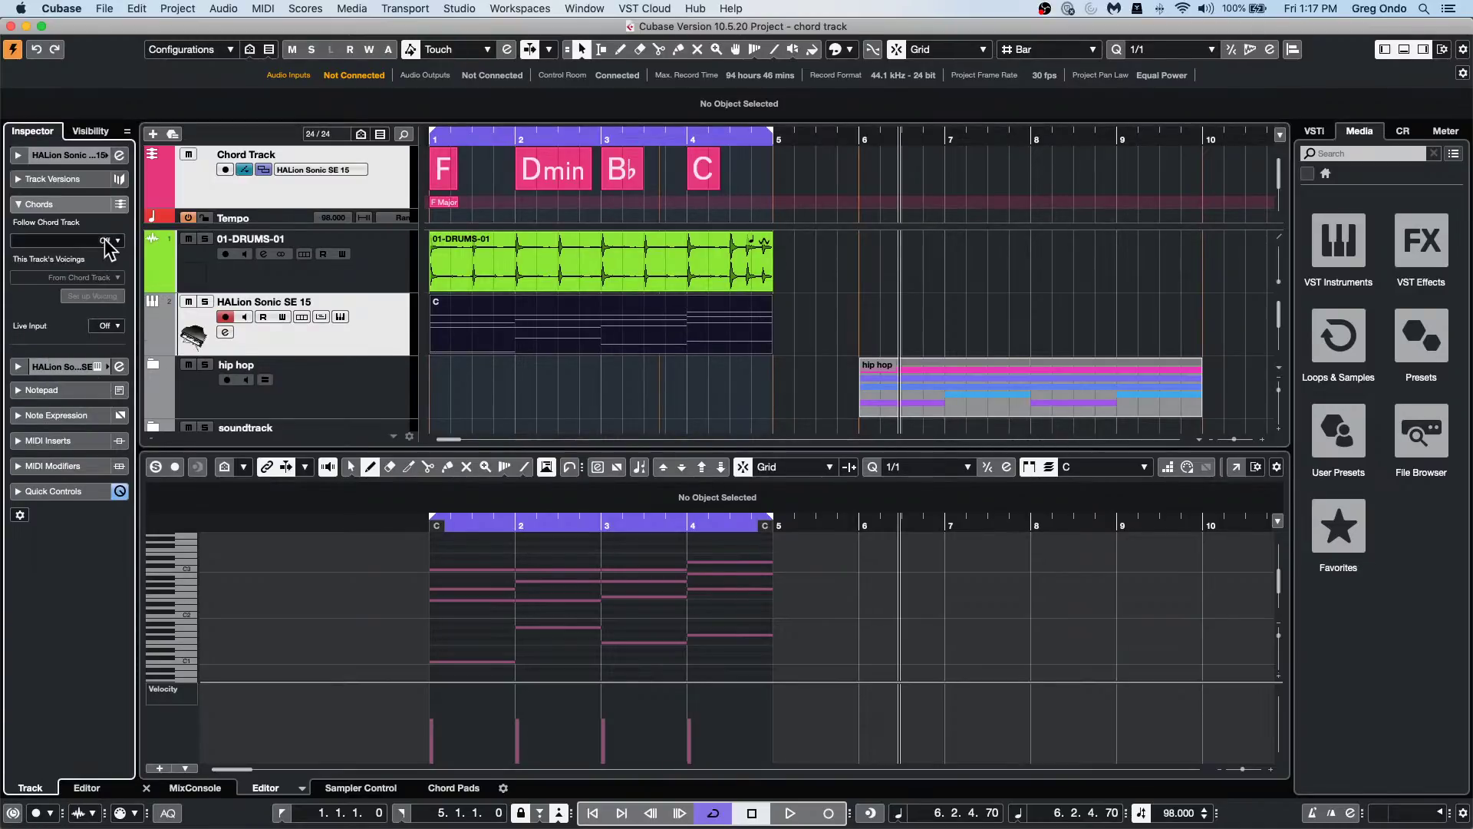
{"action": "left_click", "coordinate": [114, 241]}
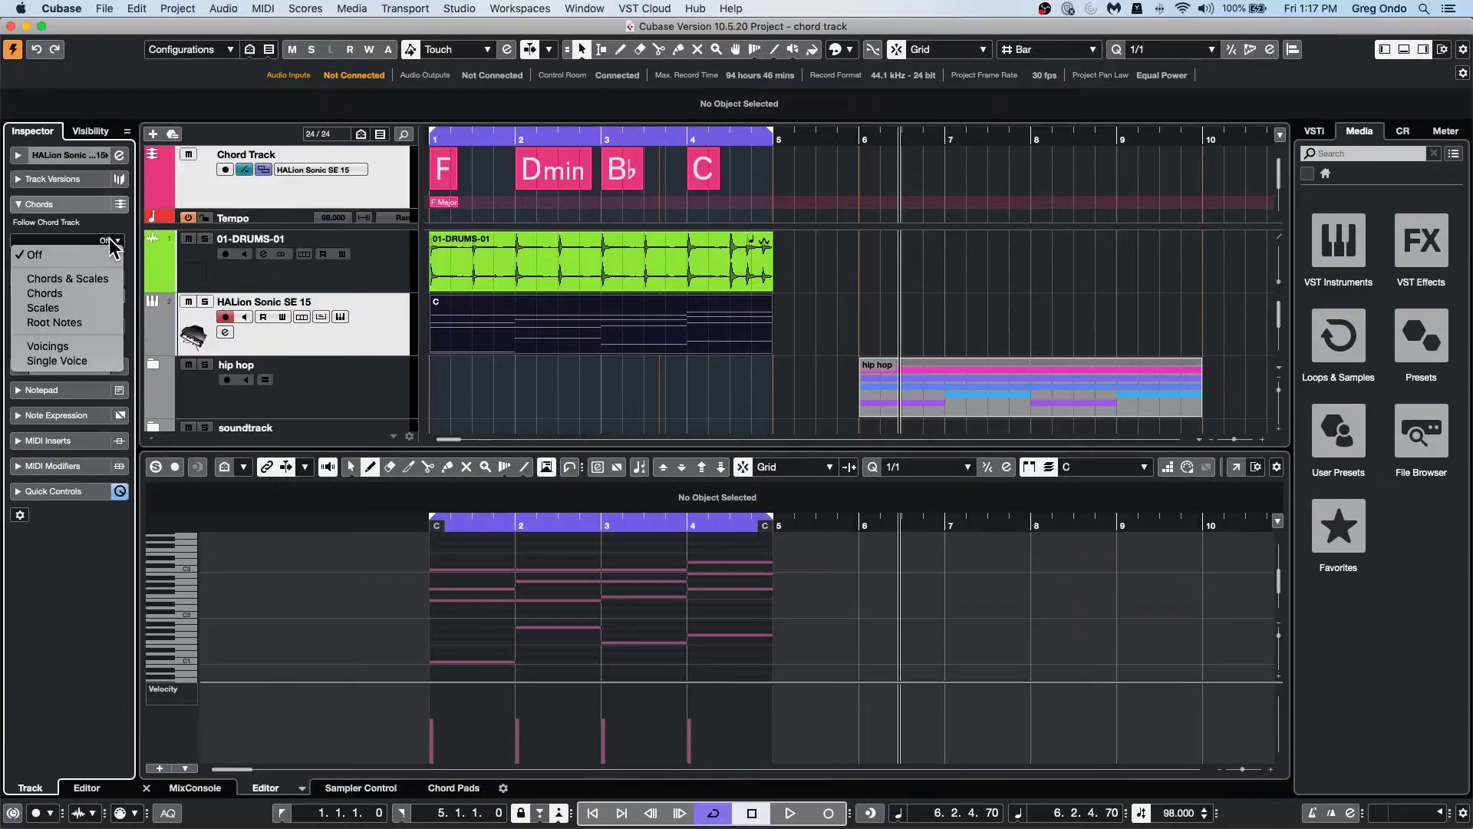
{"action": "left_click", "coordinate": [149, 228]}
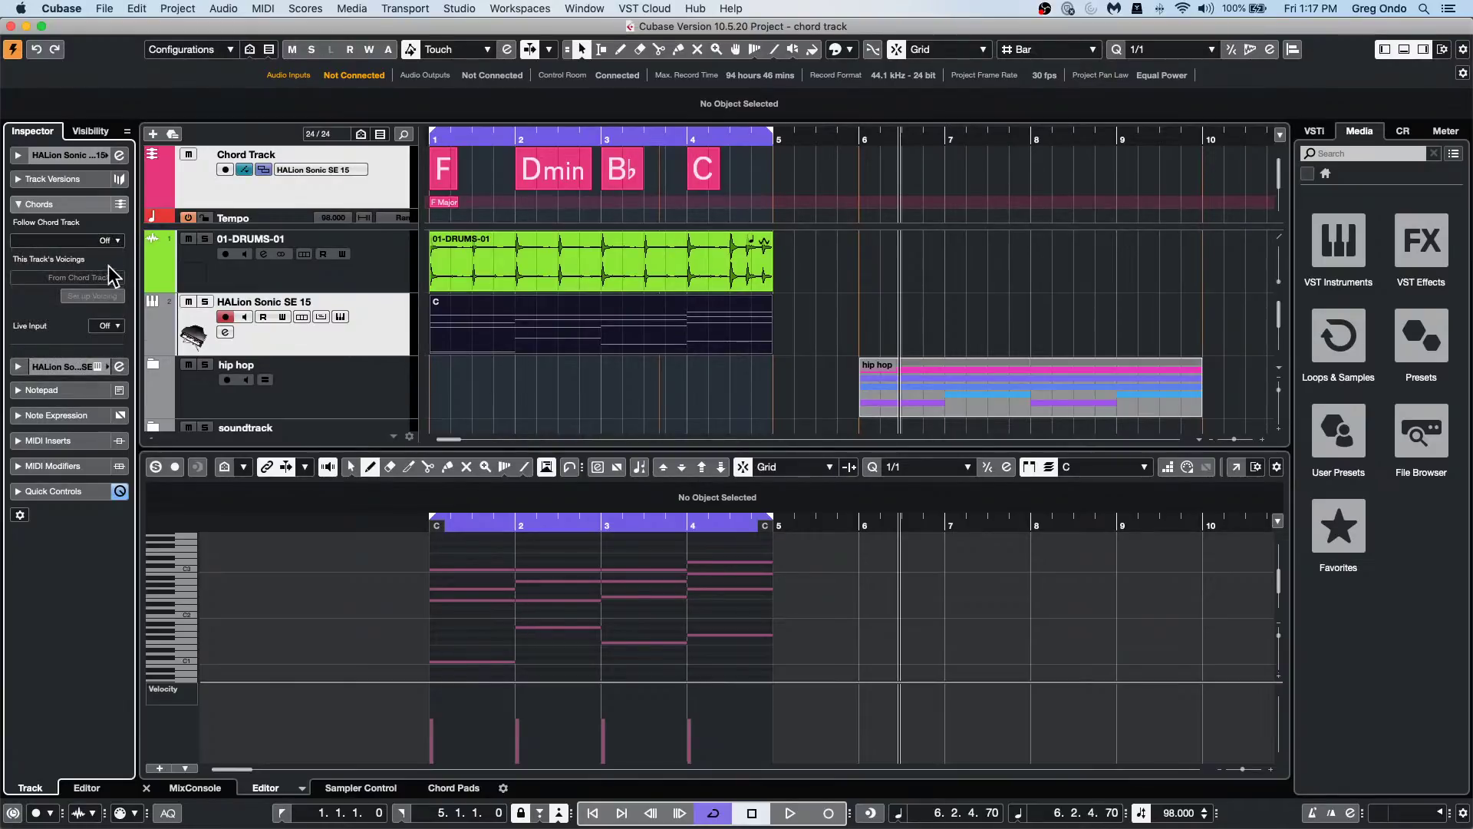
{"action": "left_click", "coordinate": [114, 241]}
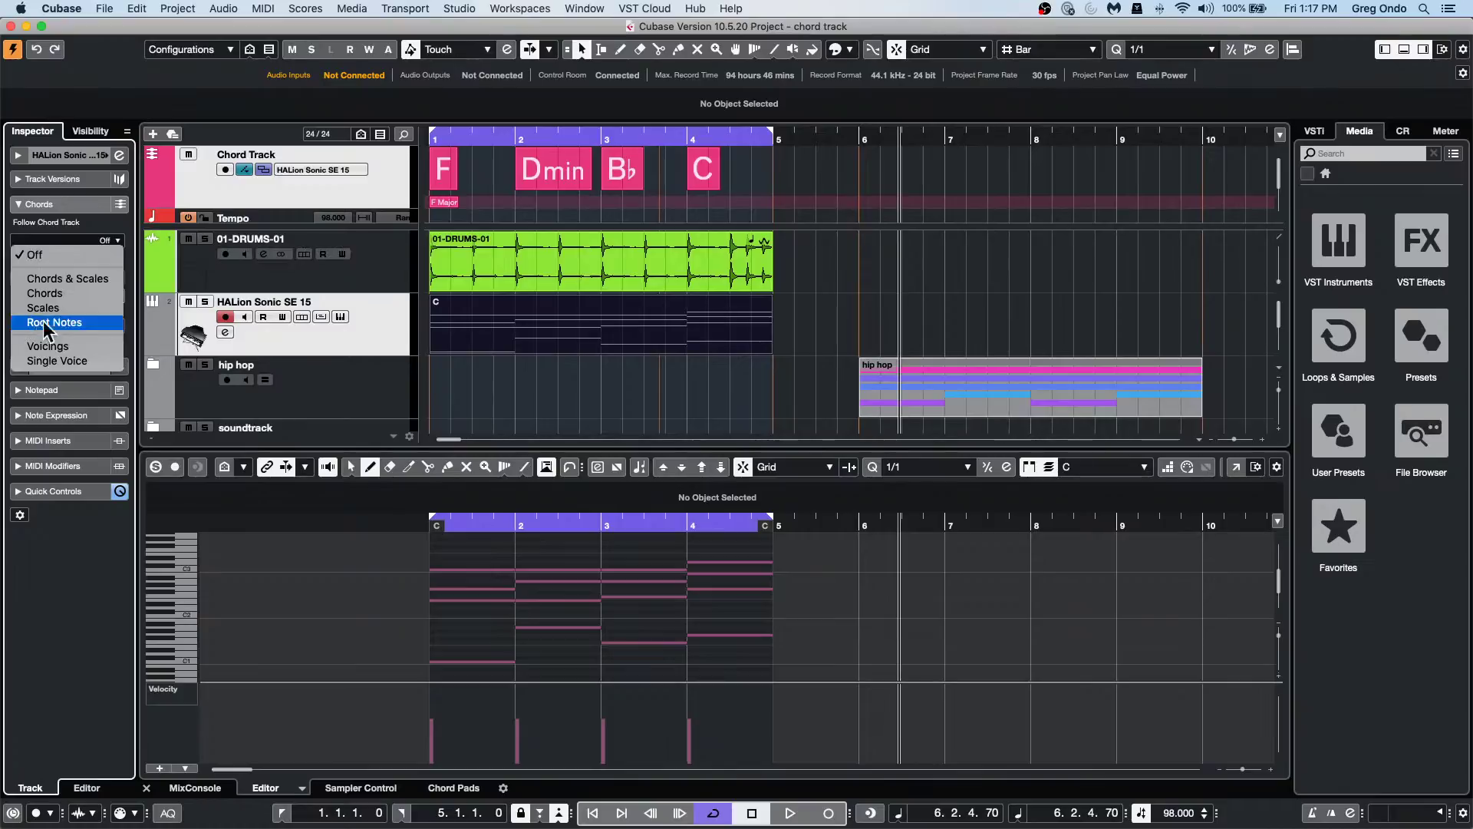
{"action": "left_click", "coordinate": [65, 295]}
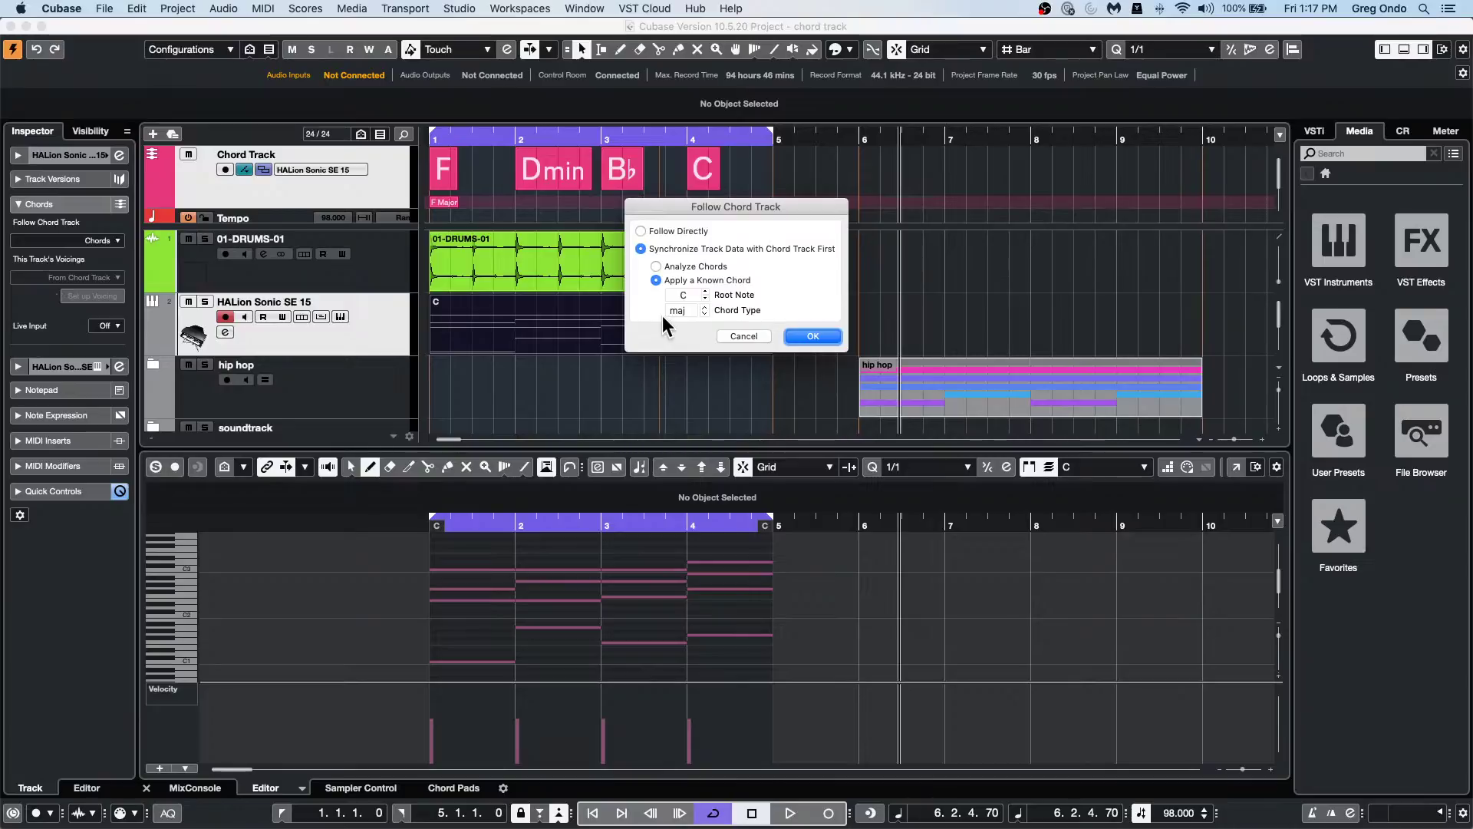
{"action": "left_click", "coordinate": [640, 229]}
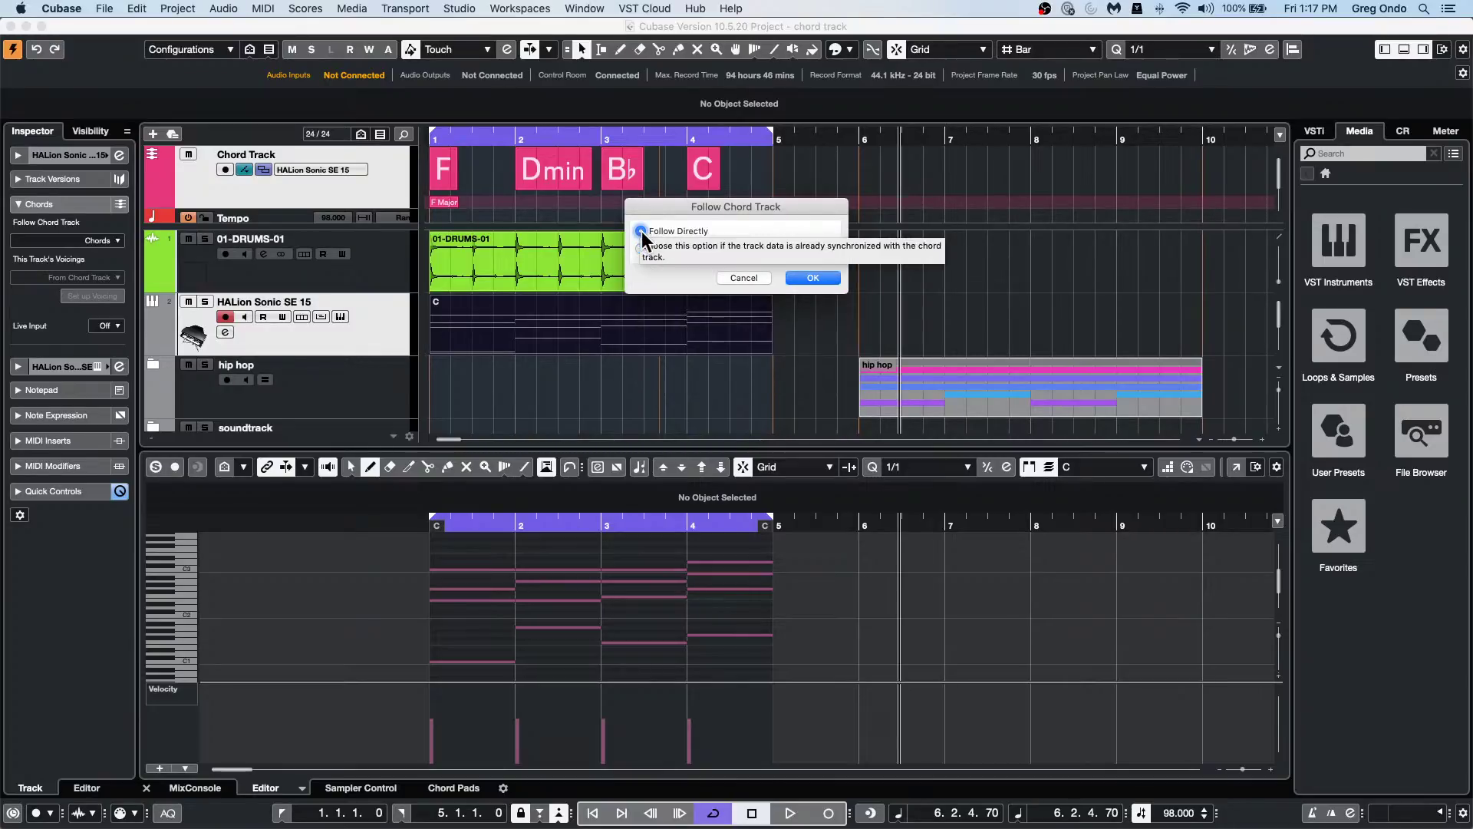
{"action": "left_click", "coordinate": [813, 277]}
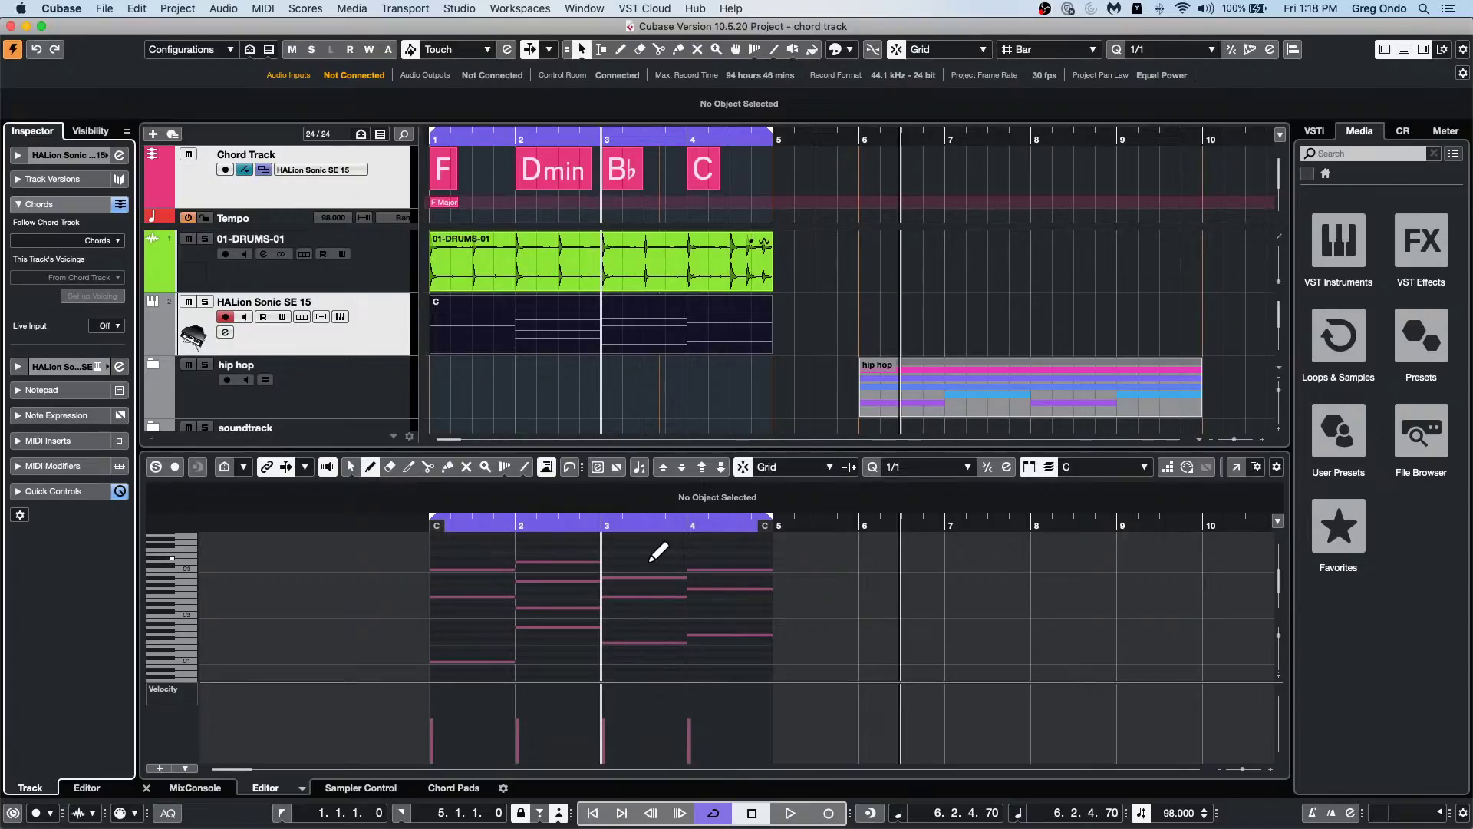
Turn Follow Chord Track off and set it to Chords again, synchronizing the track data first with Analyze Chords.
{"action": "left_click", "coordinate": [662, 466]}
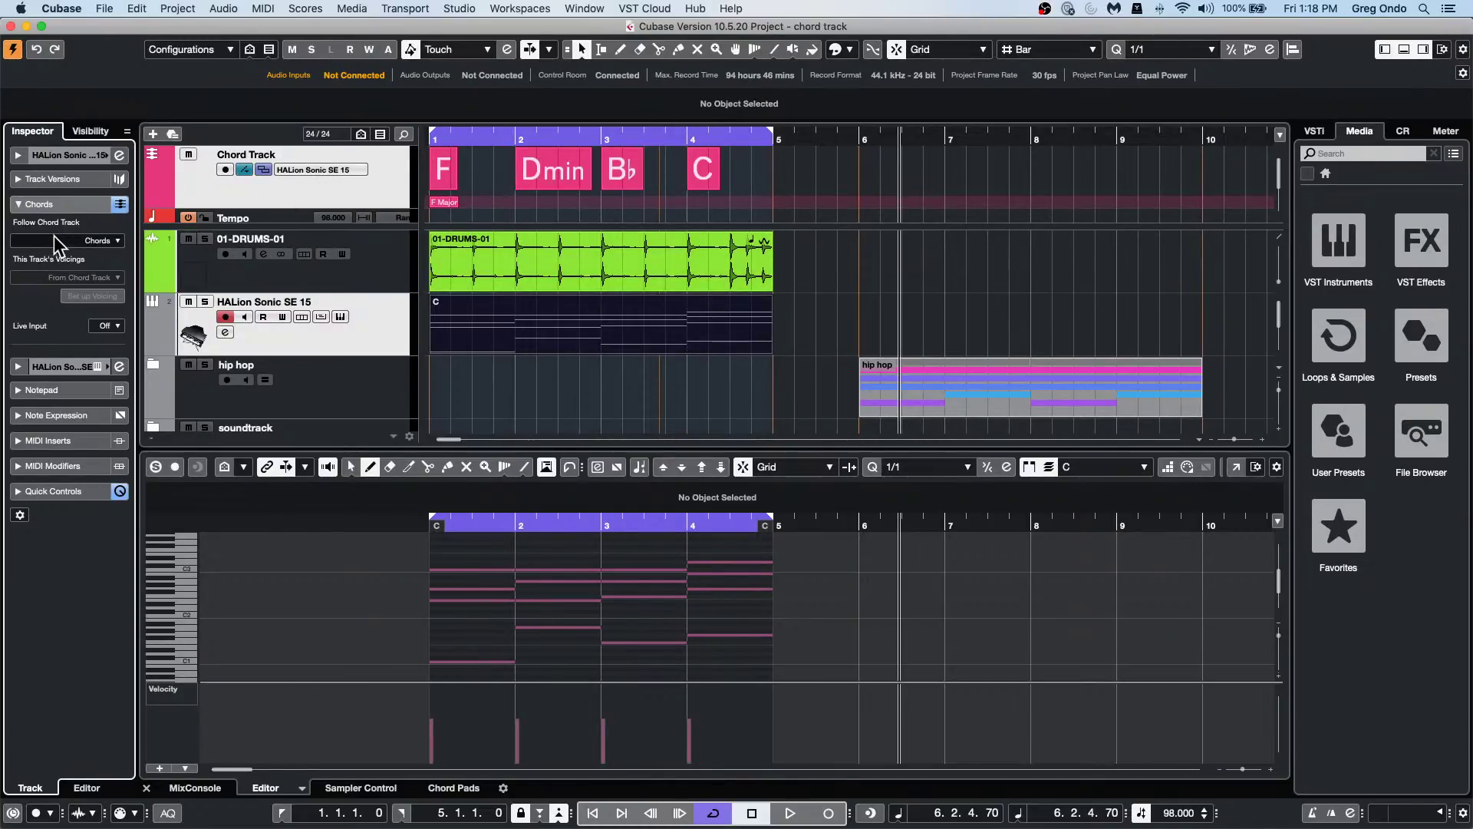
{"action": "left_click", "coordinate": [112, 237]}
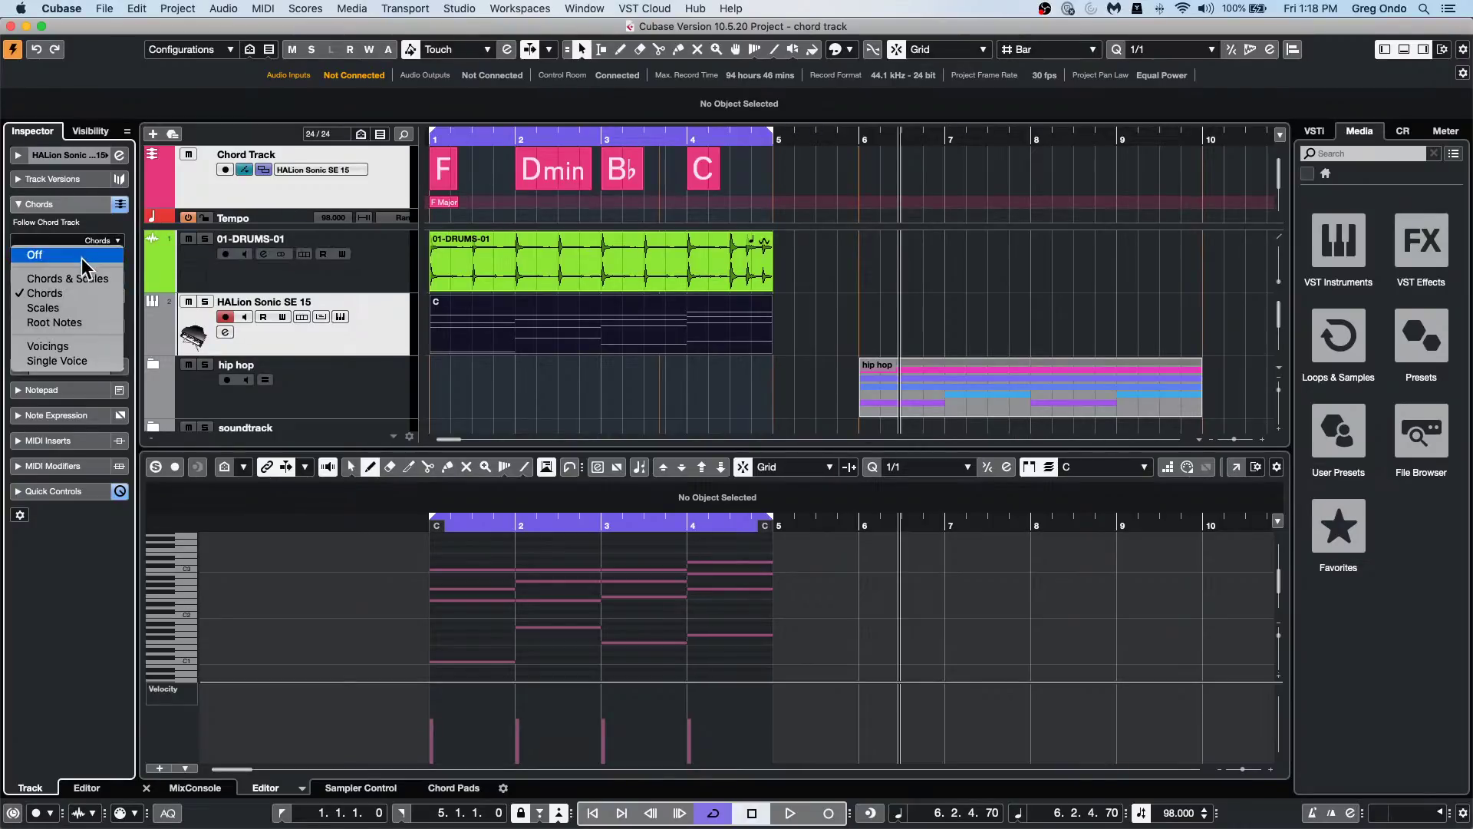
{"action": "left_click", "coordinate": [76, 293]}
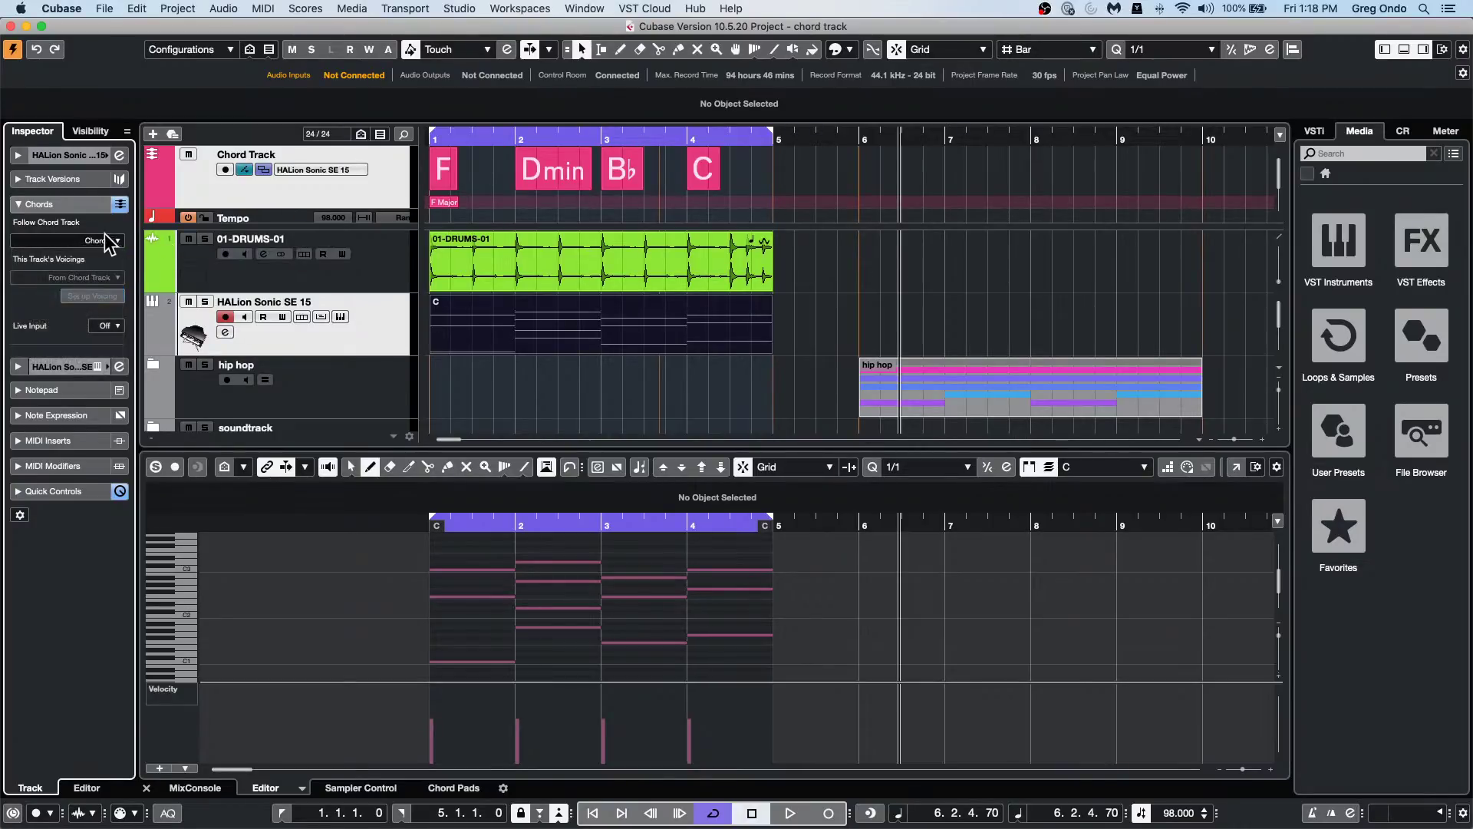
{"action": "left_click", "coordinate": [108, 239]}
{"action": "left_click", "coordinate": [83, 253]}
{"action": "left_click", "coordinate": [108, 240]}
{"action": "left_click", "coordinate": [99, 298]}
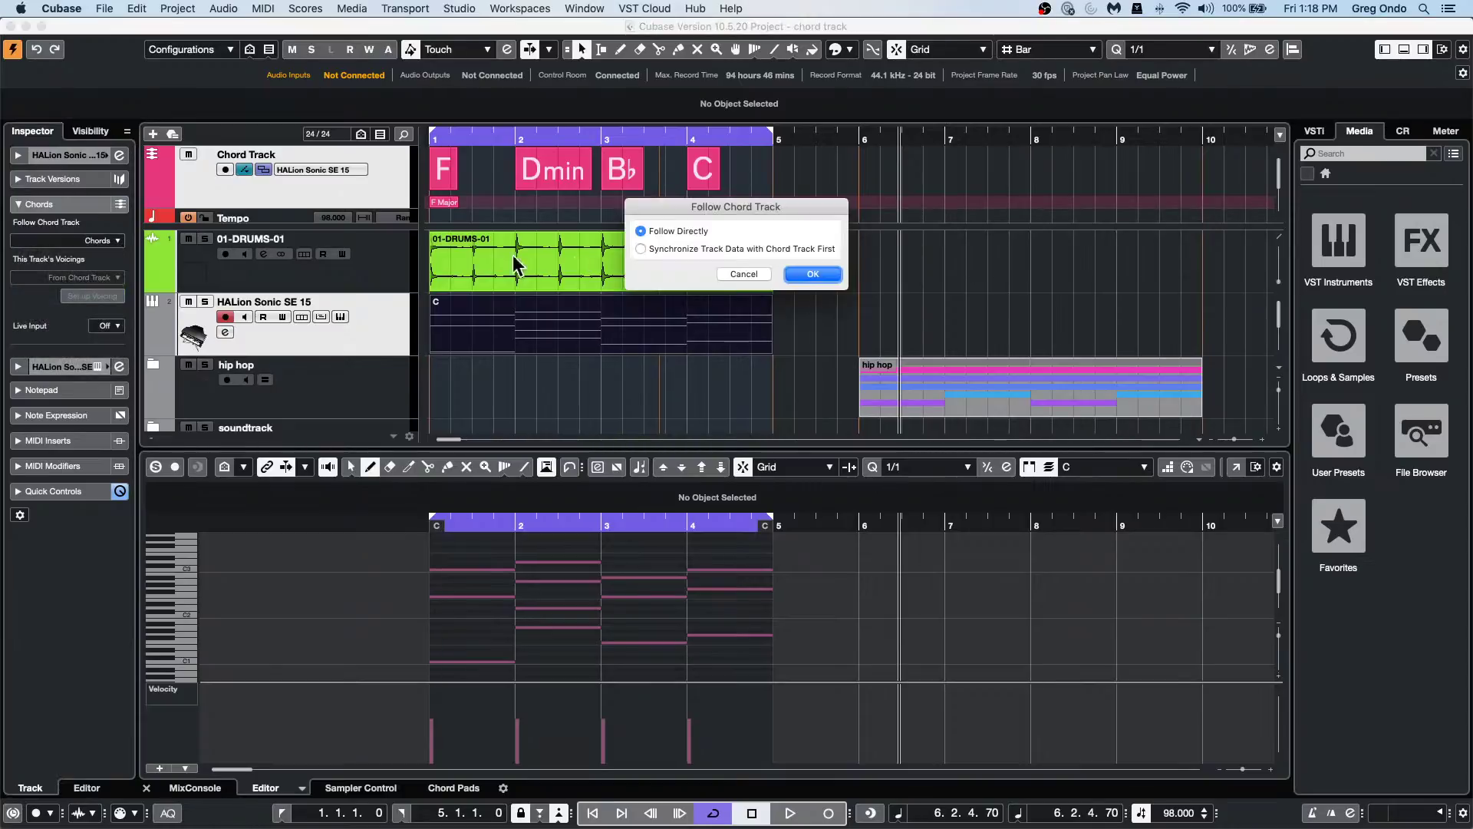
{"action": "left_click", "coordinate": [653, 248]}
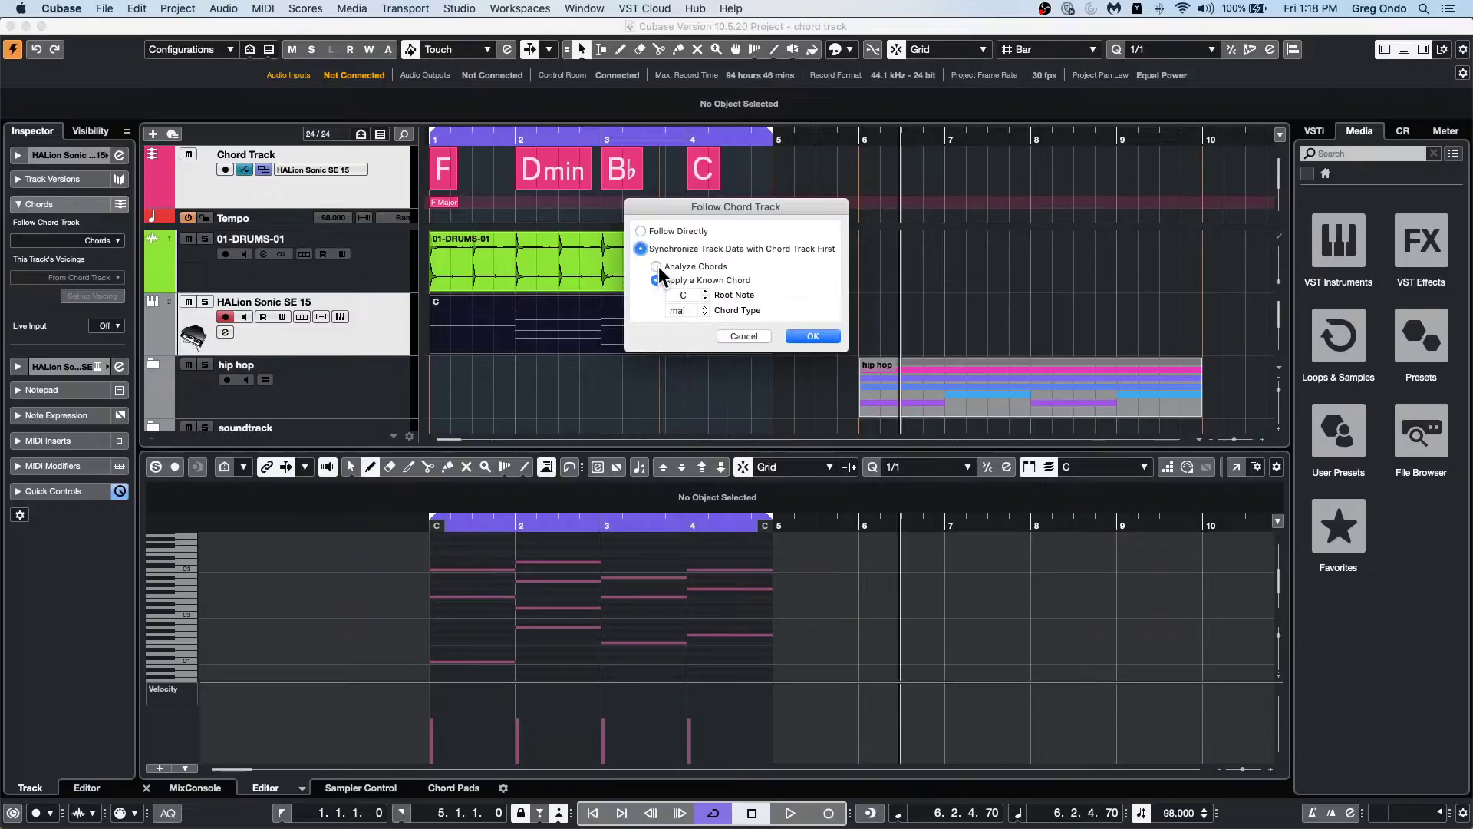
{"action": "left_click", "coordinate": [657, 265]}
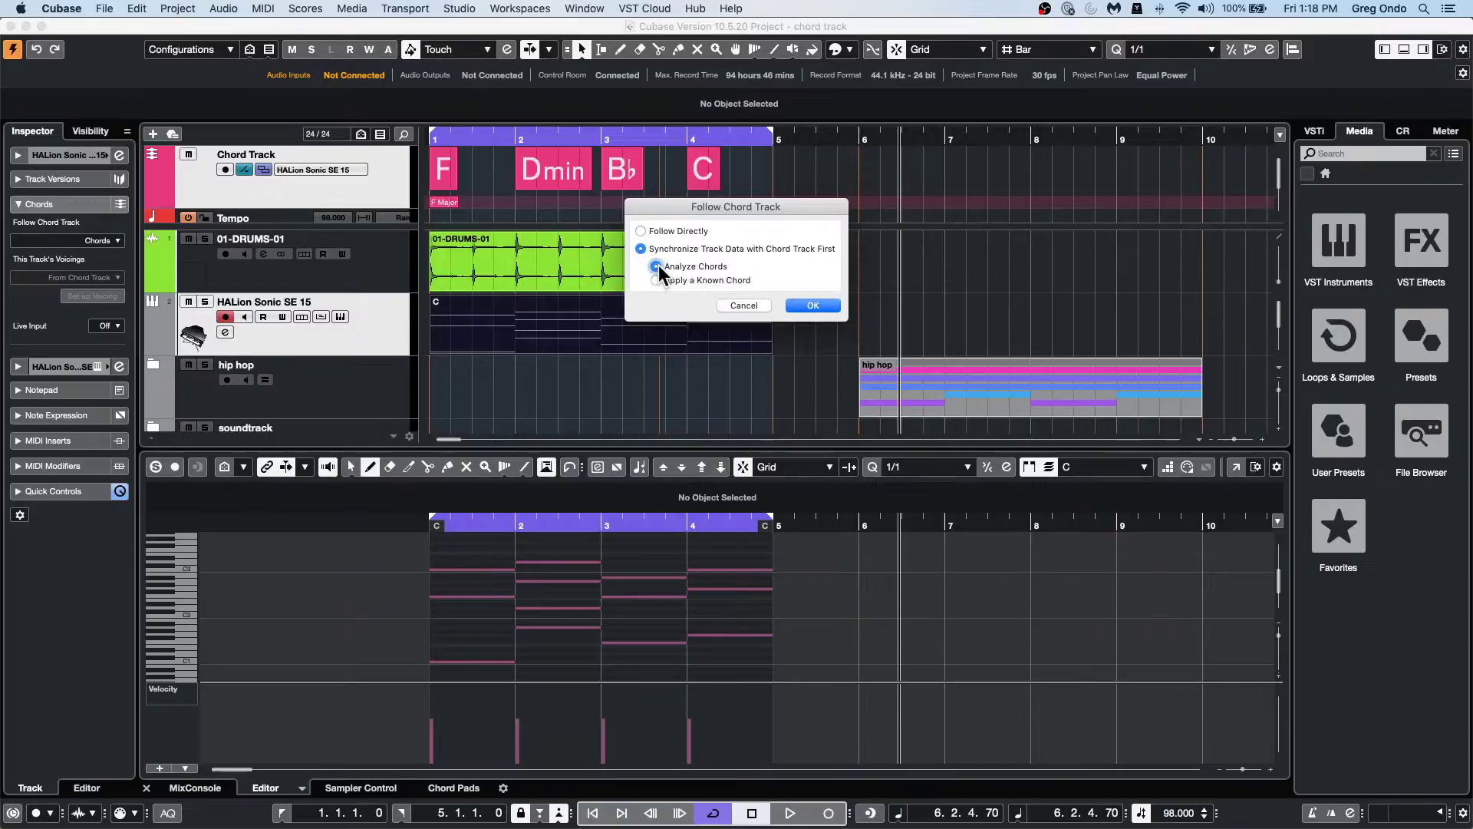
{"action": "left_click", "coordinate": [814, 306]}
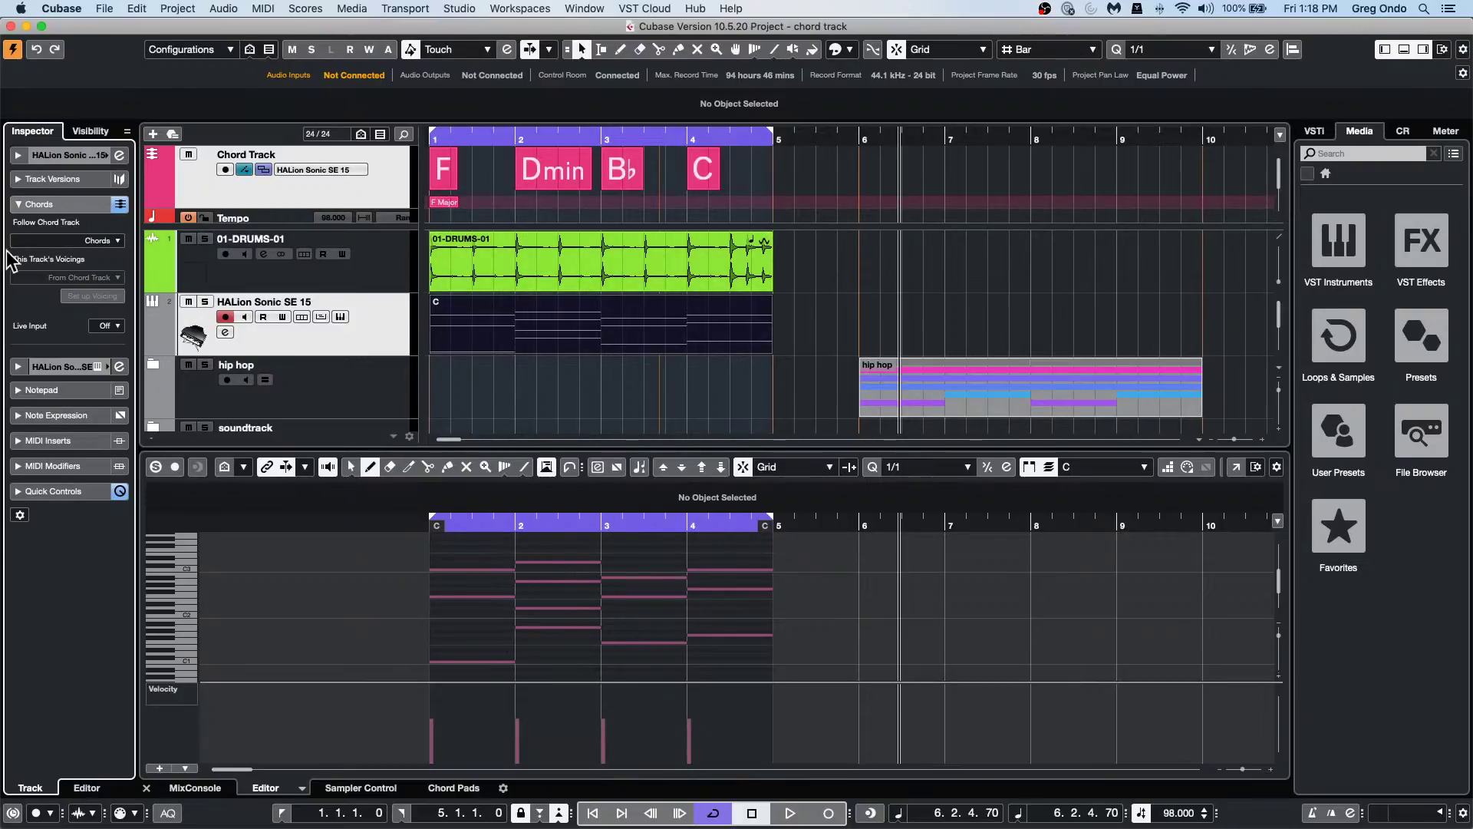
{"action": "left_click", "coordinate": [113, 241]}
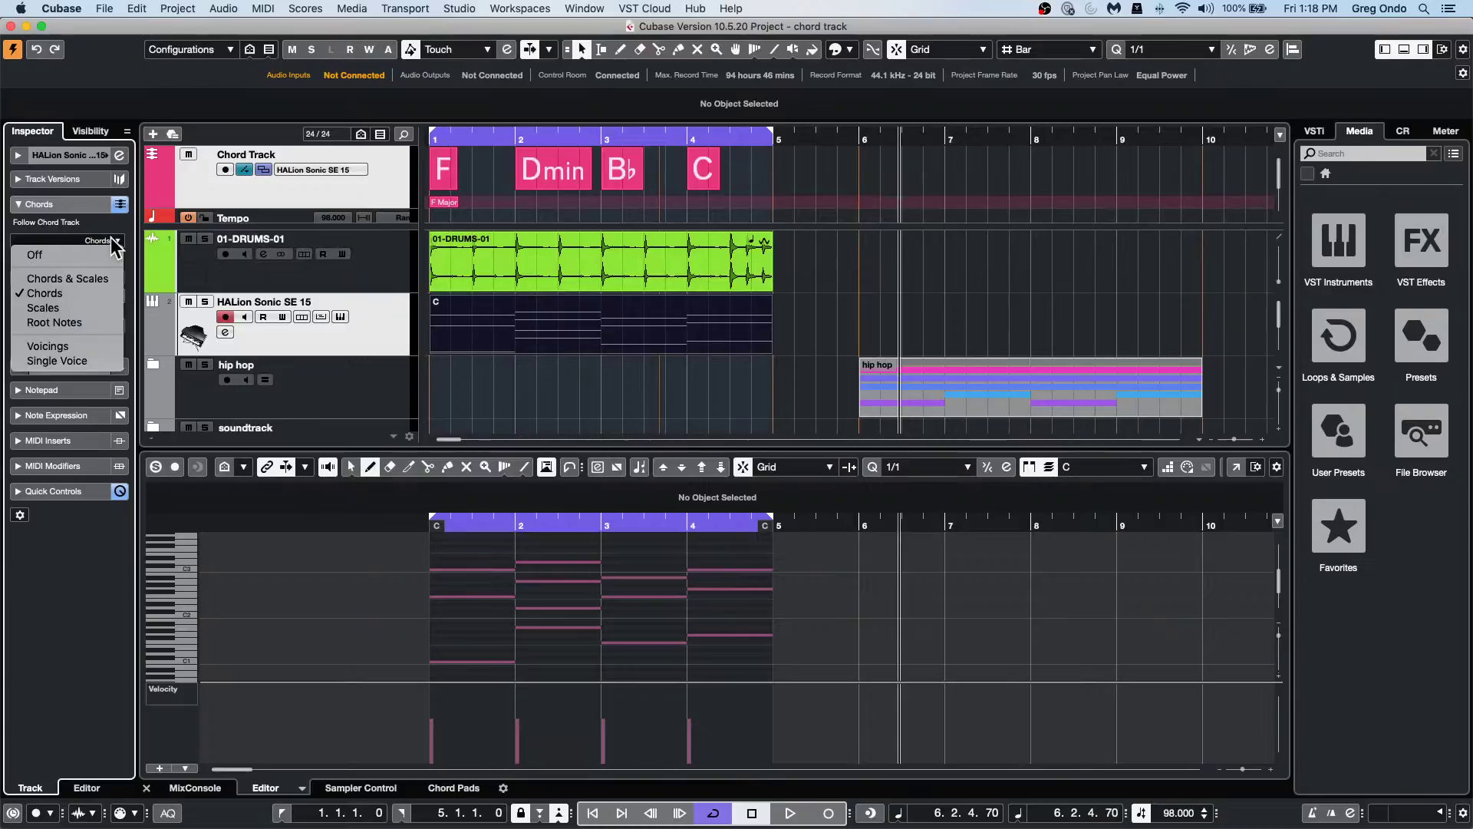
{"action": "left_click", "coordinate": [816, 432]}
{"action": "left_click", "coordinate": [452, 244]}
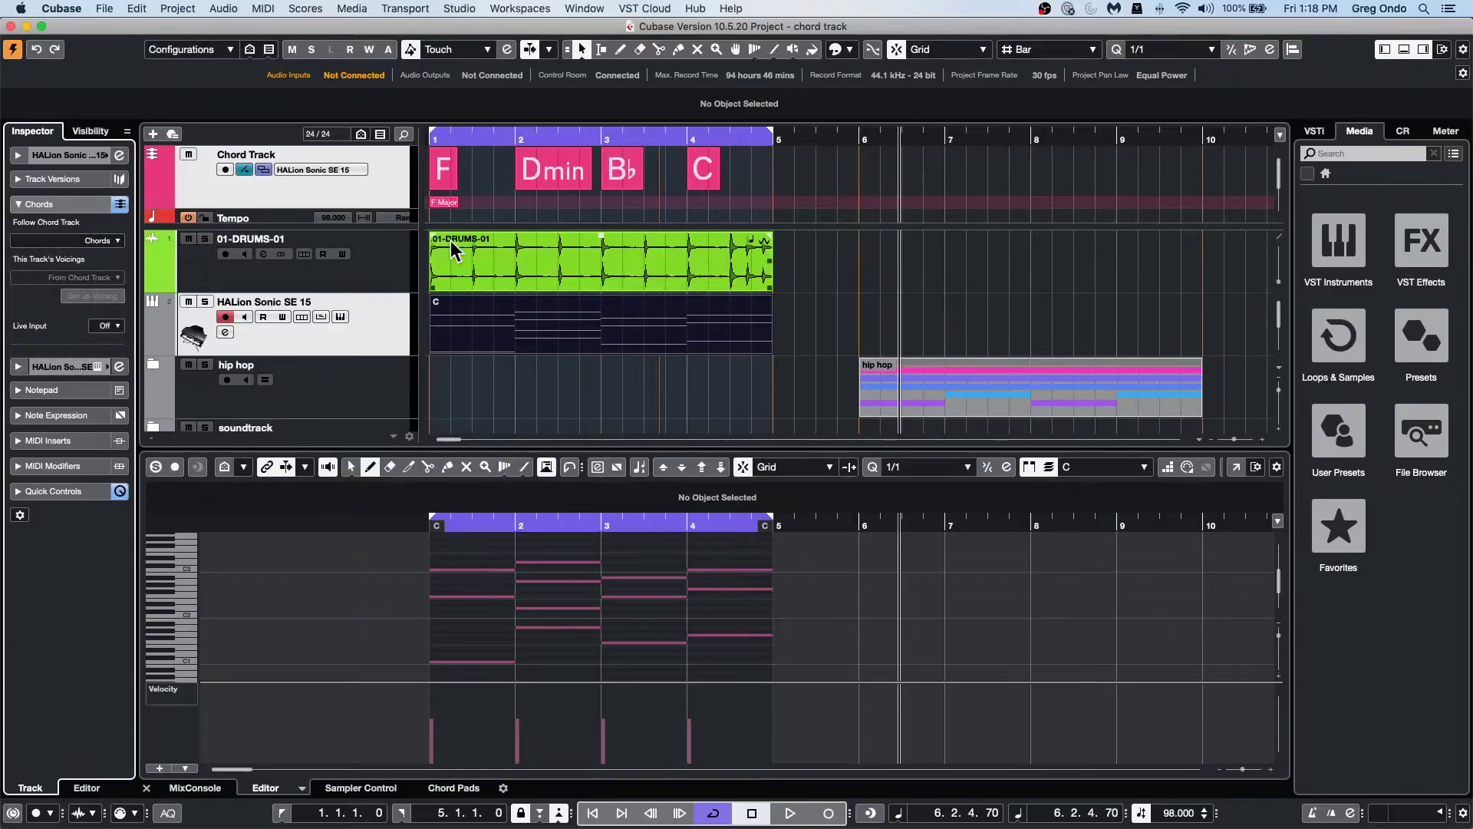
{"action": "left_click", "coordinate": [108, 240]}
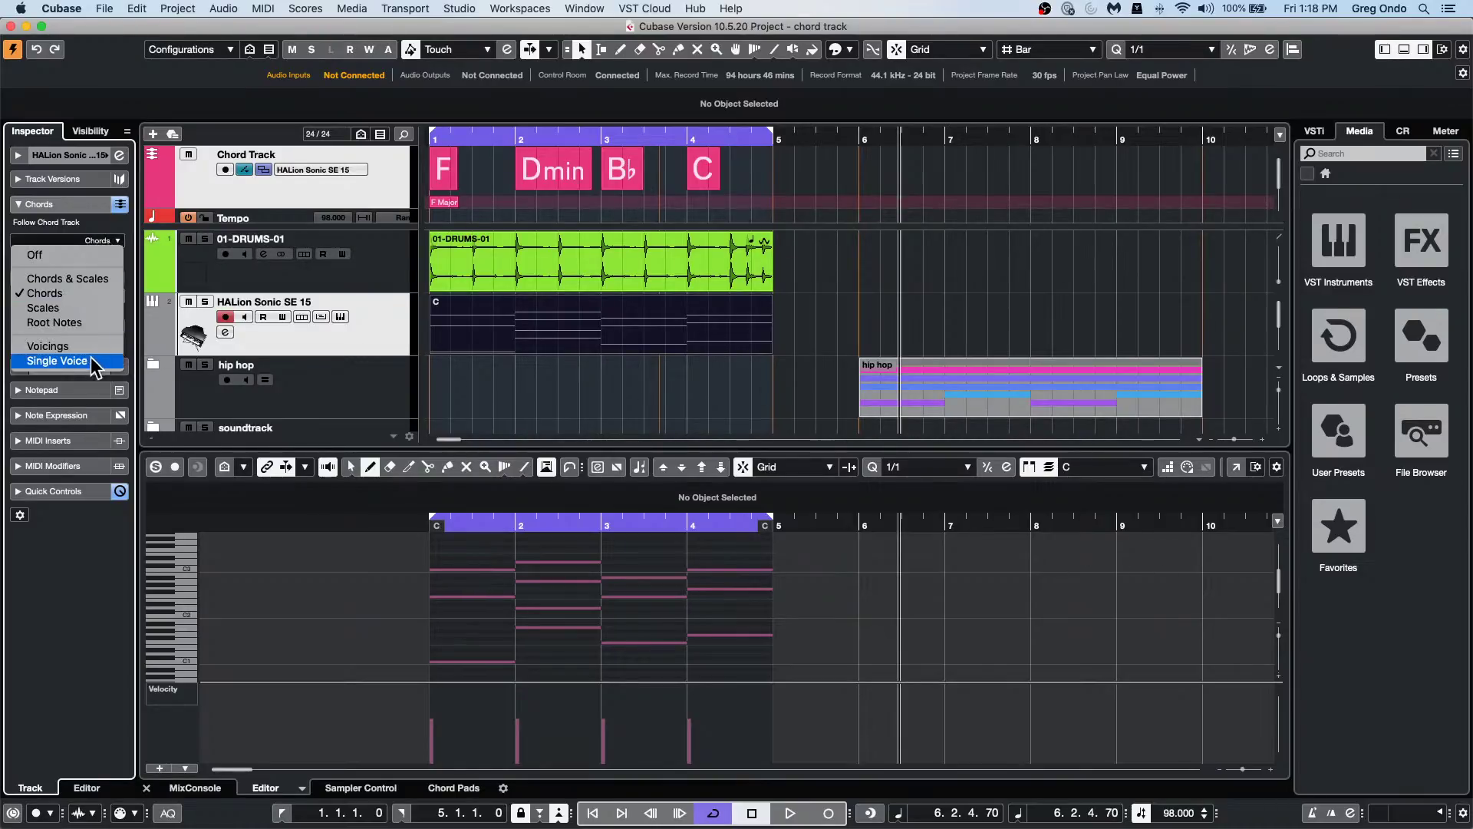
{"action": "left_click", "coordinate": [528, 351]}
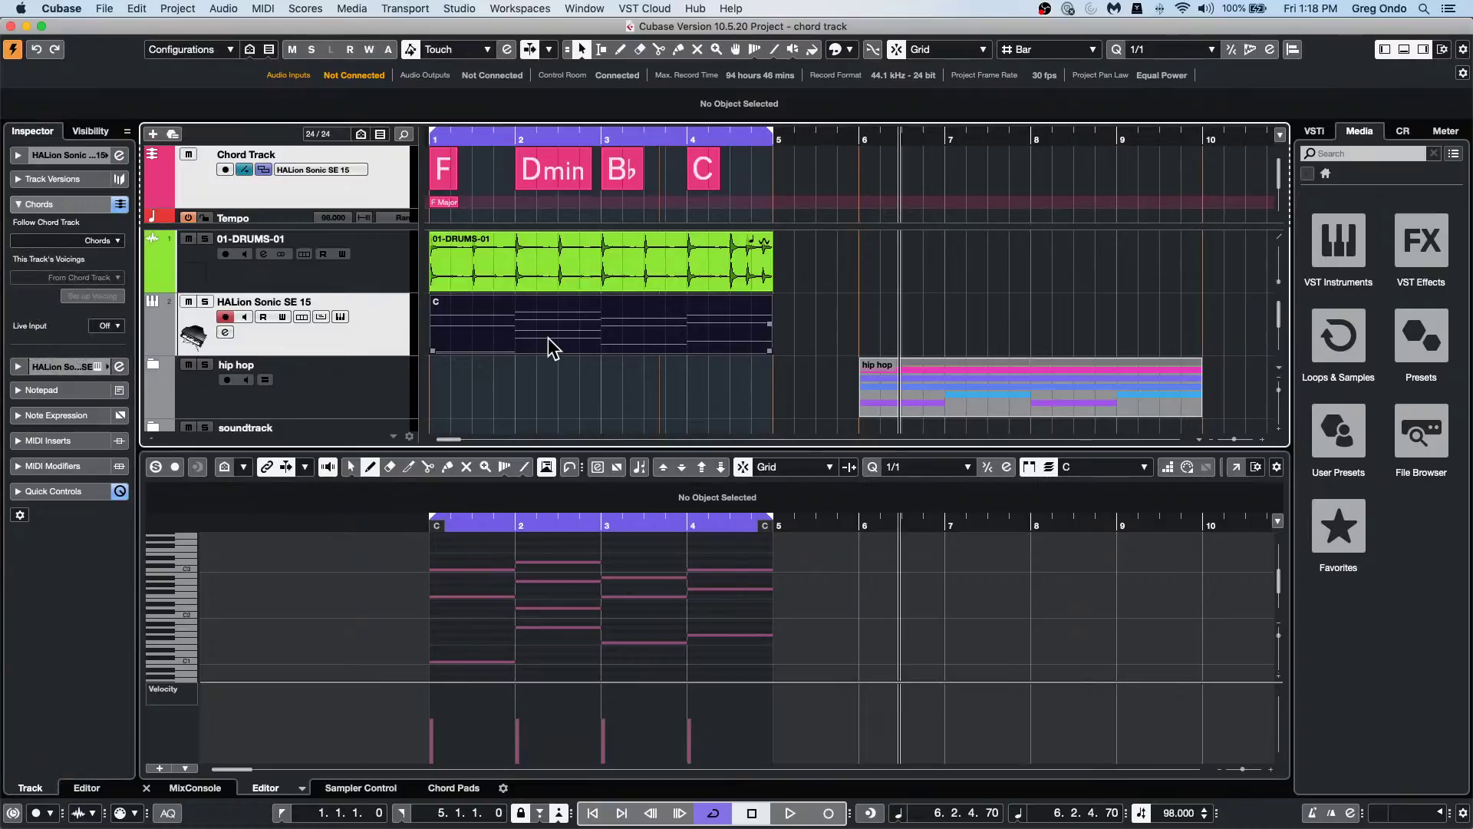
{"action": "left_click", "coordinate": [547, 338]}
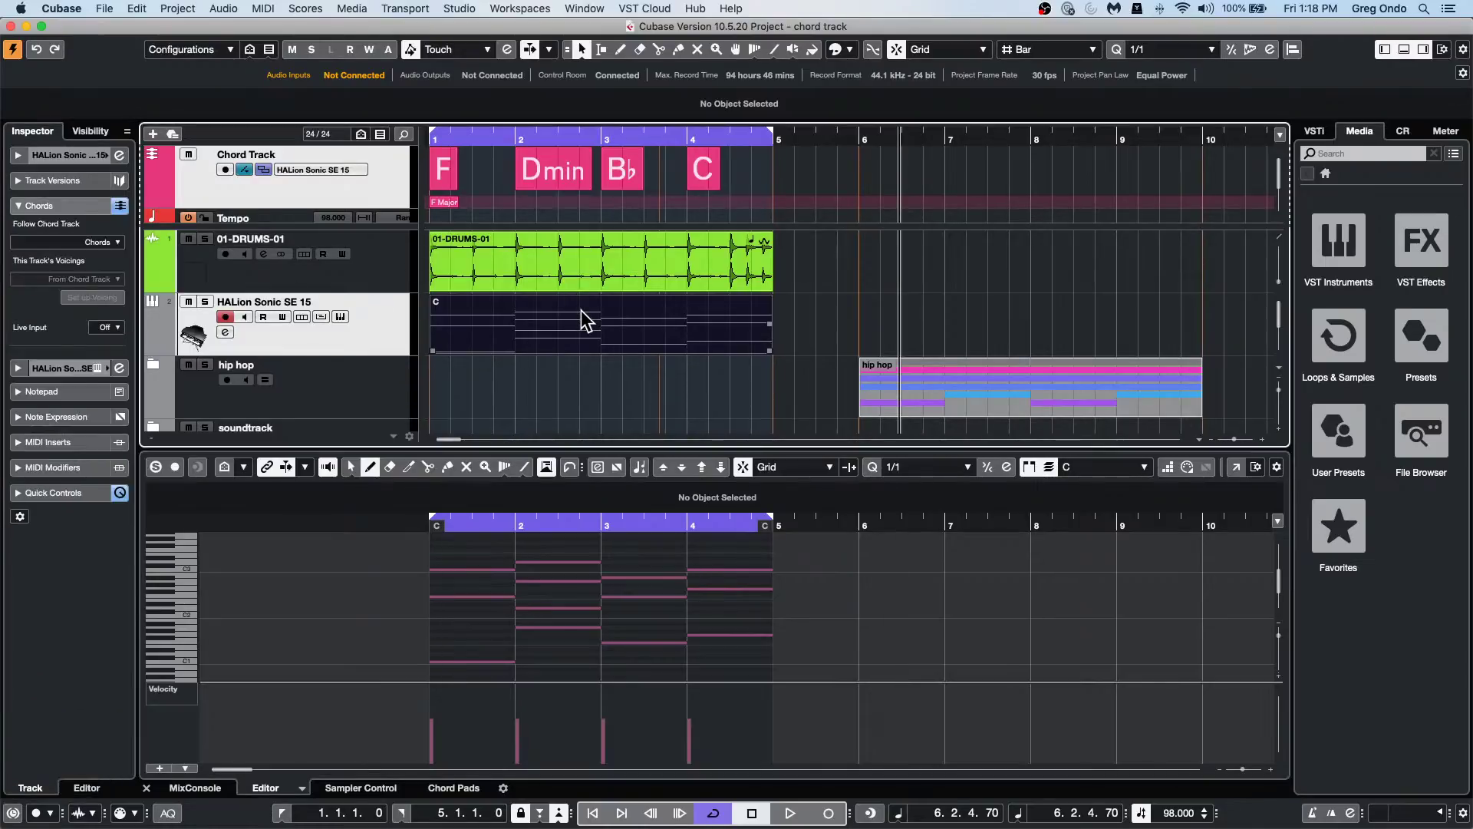
{"action": "left_click", "coordinate": [82, 205]}
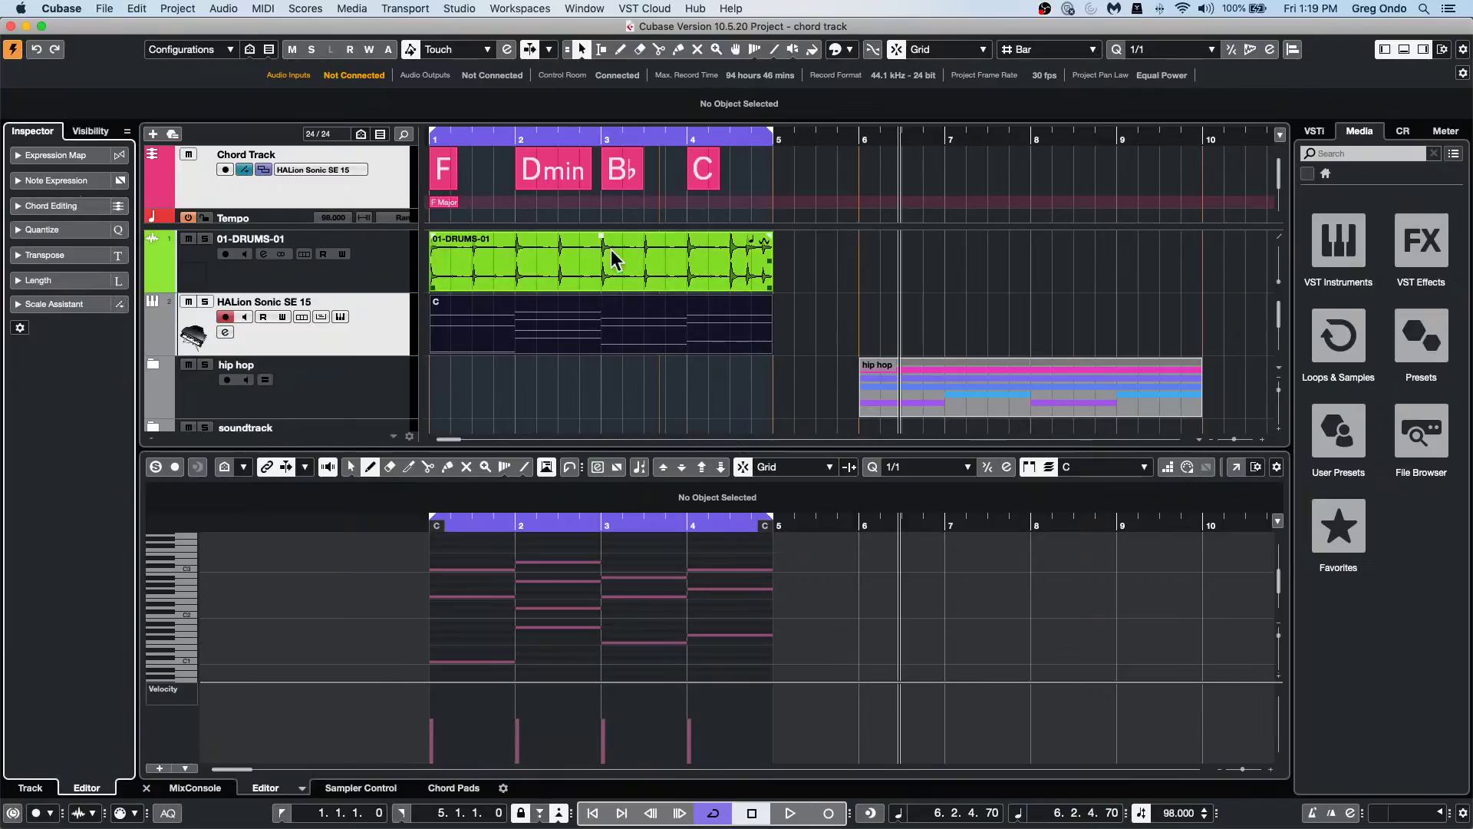
Turn the MIDI track's chord following off and back to Chords, synchronizing first by applying a known chord with root note F and type maj.
{"action": "left_click", "coordinate": [590, 330]}
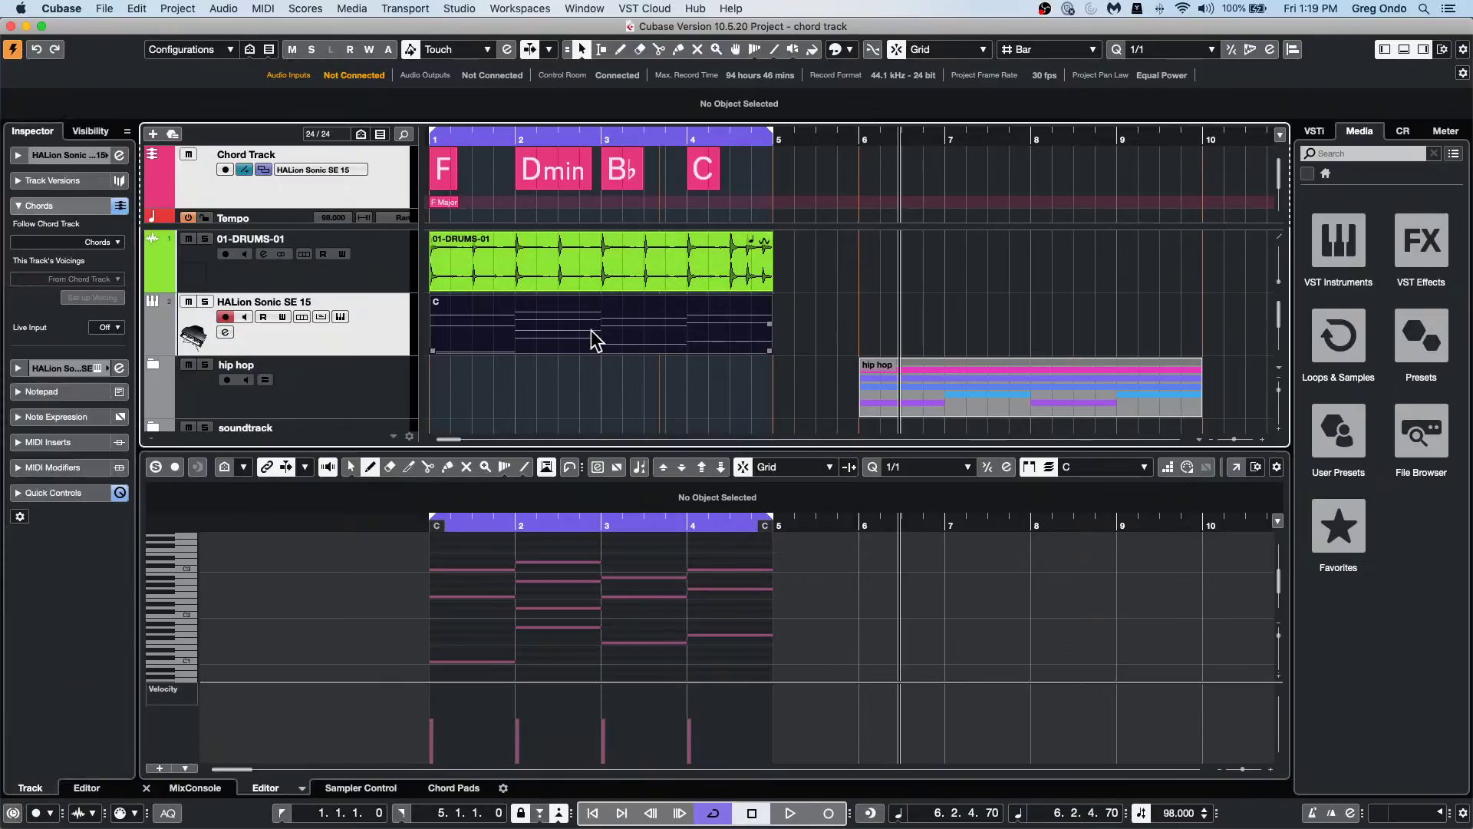
{"action": "left_click", "coordinate": [111, 242]}
{"action": "left_click", "coordinate": [94, 256]}
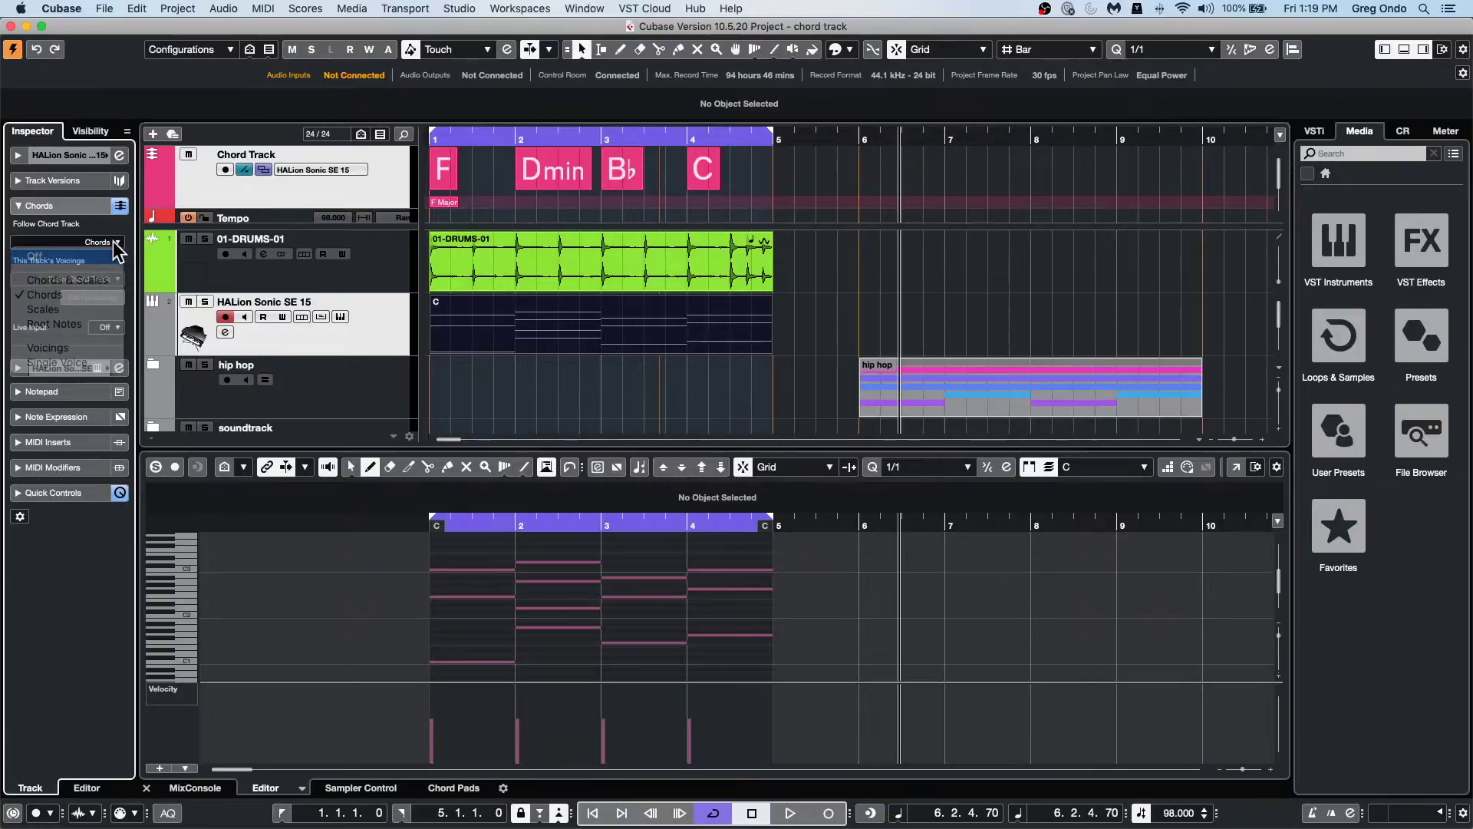
{"action": "left_click", "coordinate": [115, 240]}
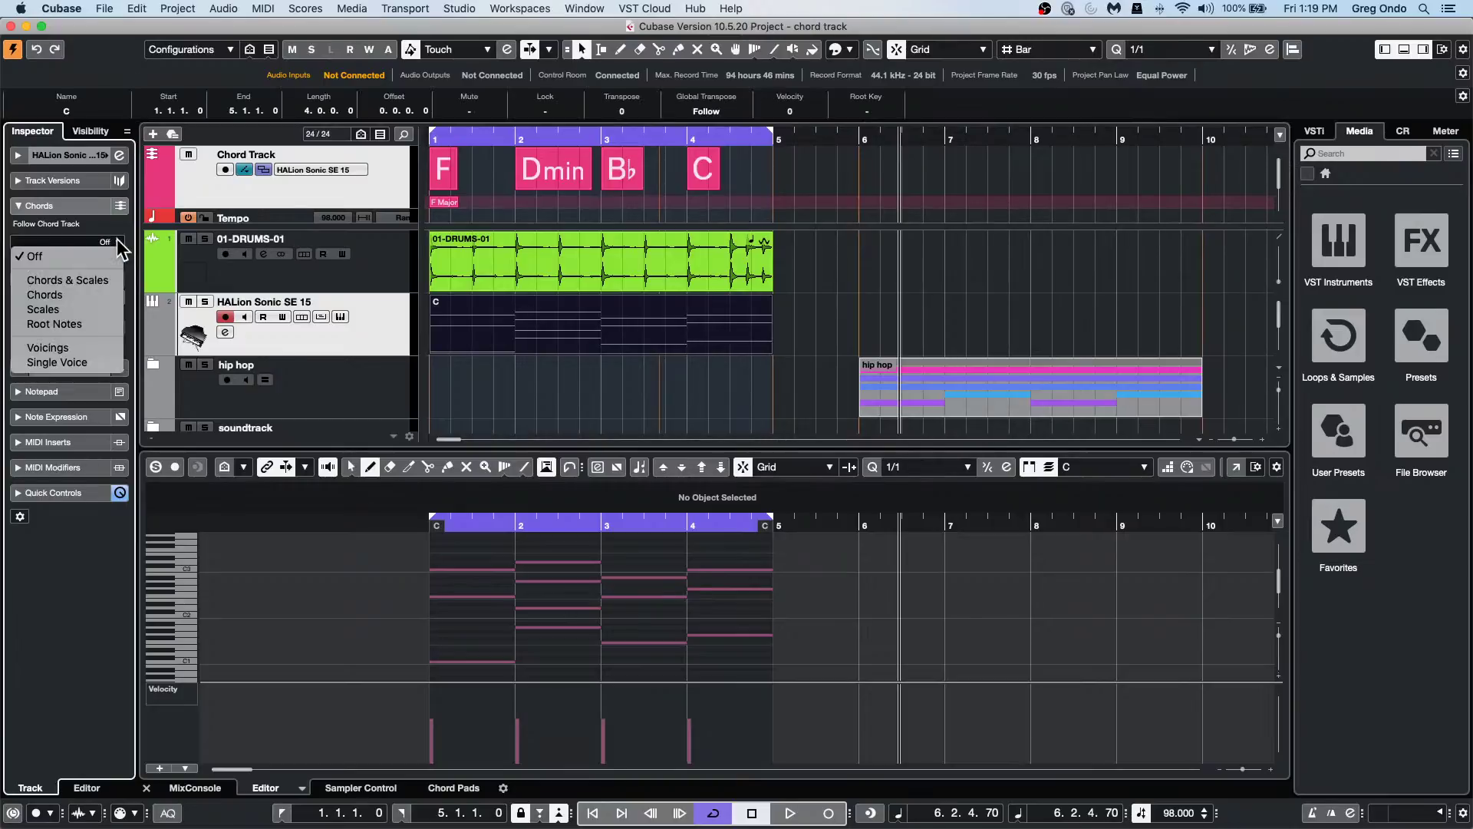
{"action": "left_click", "coordinate": [105, 295]}
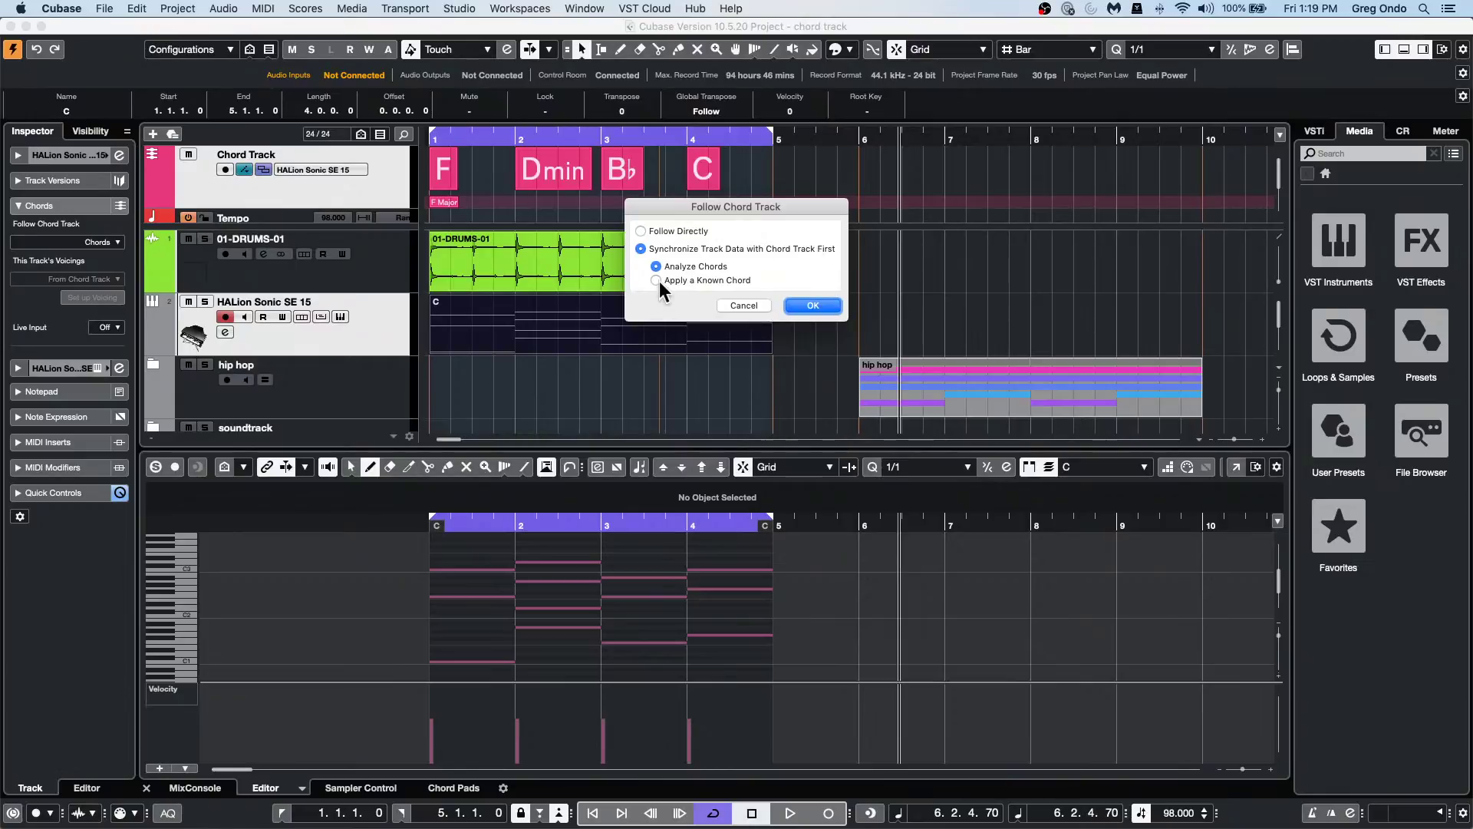
{"action": "left_click", "coordinate": [660, 280]}
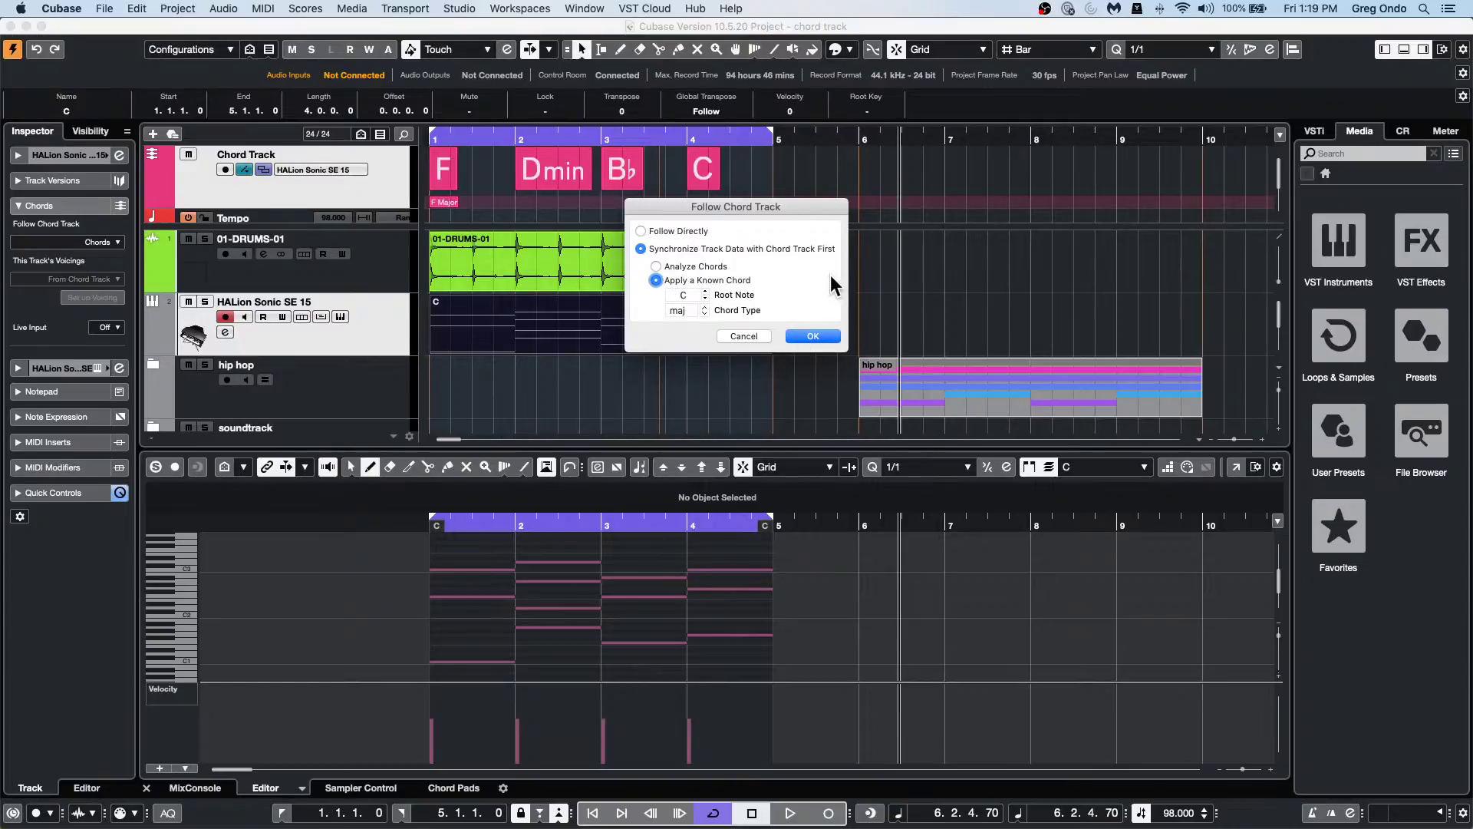
{"action": "left_click", "coordinate": [705, 292]}
{"action": "left_click", "coordinate": [704, 292]}
{"action": "left_click", "coordinate": [705, 291]}
{"action": "left_click", "coordinate": [705, 292]}
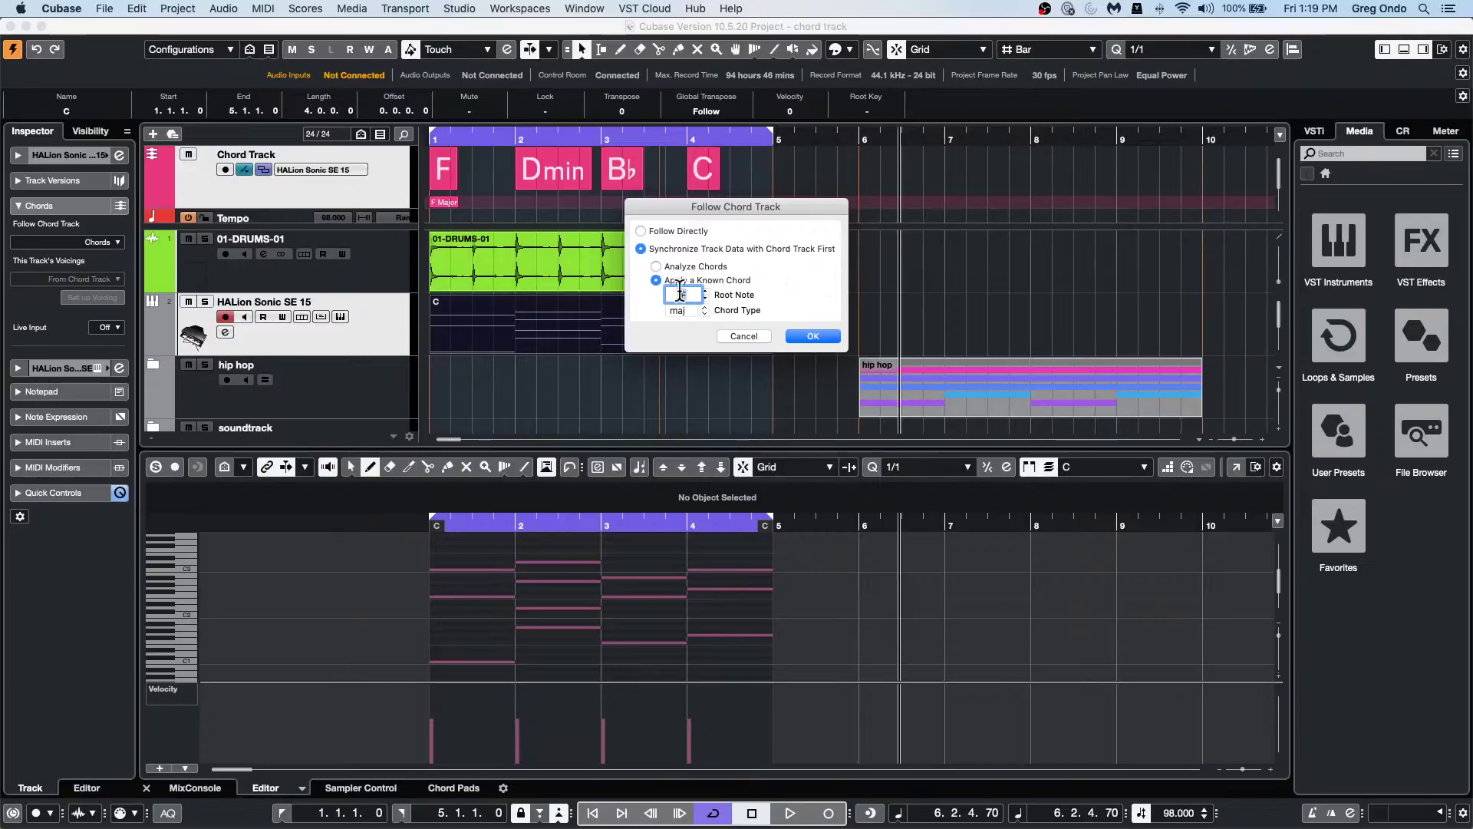
{"action": "left_click", "coordinate": [706, 291]}
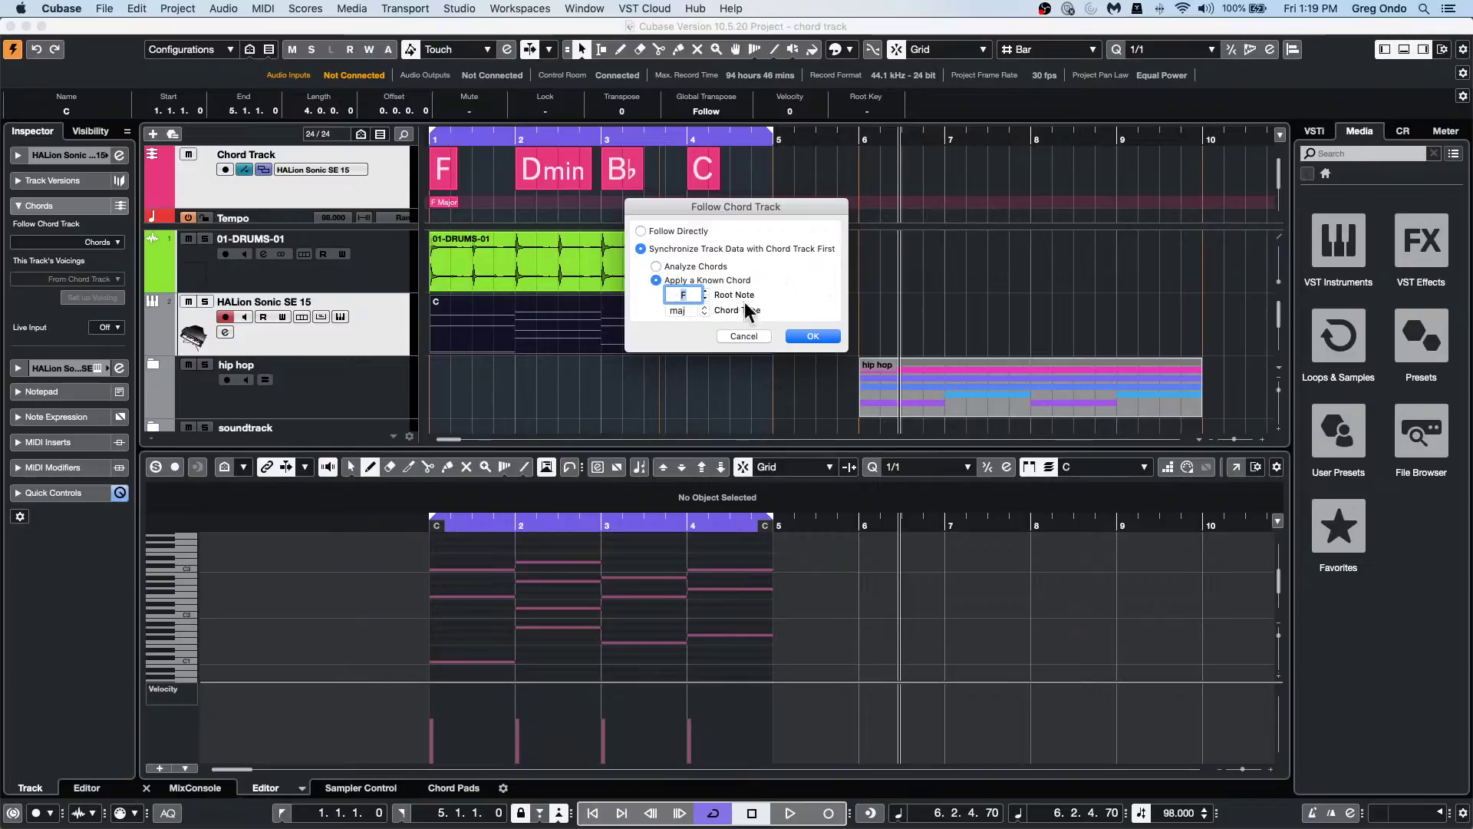
{"action": "left_click", "coordinate": [814, 337]}
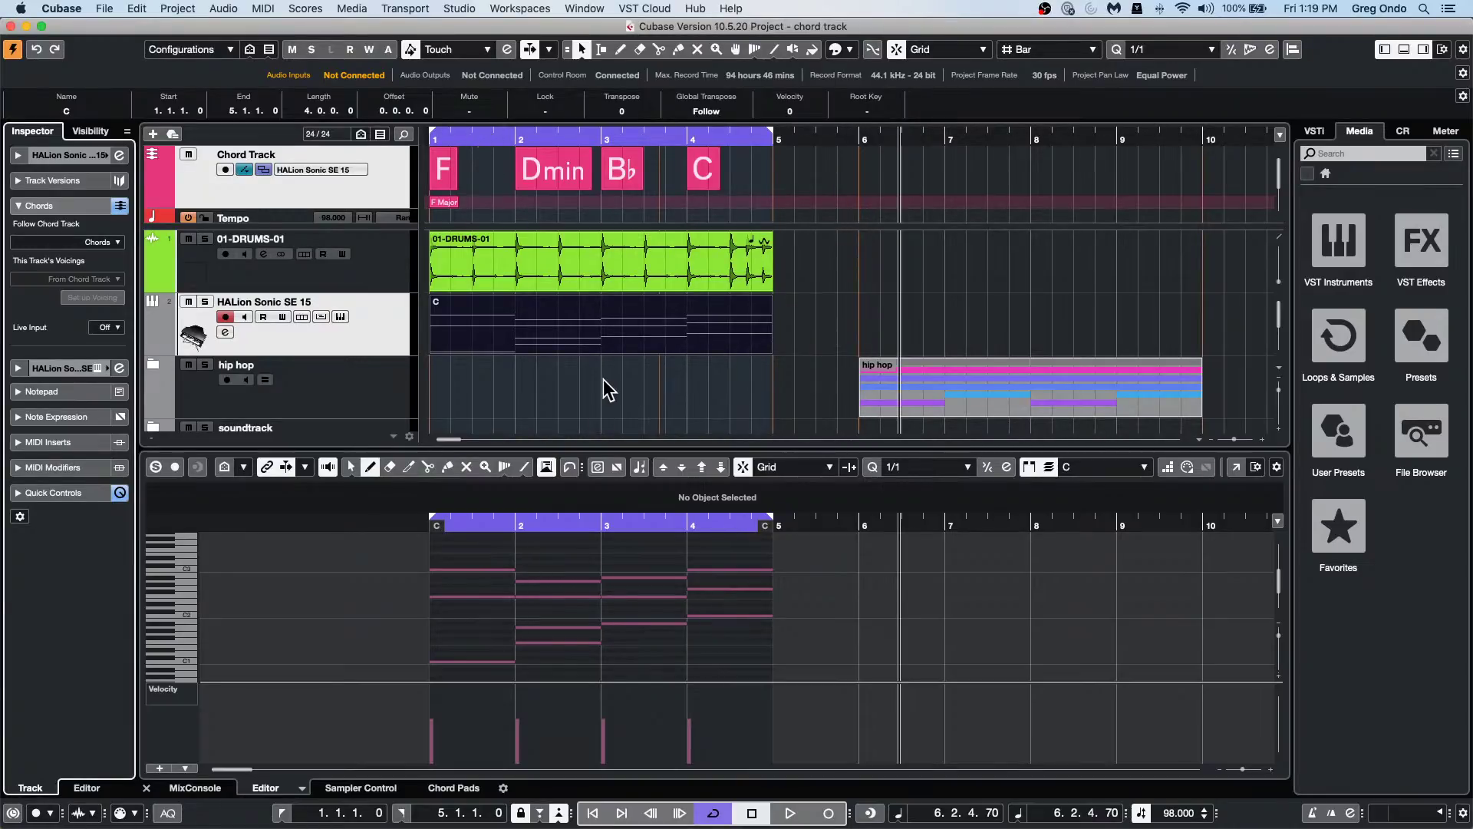
Switch the Key Editor to the Object Selection tool and select the F2 note in bar 1.
{"action": "right_click", "coordinate": [472, 648]}
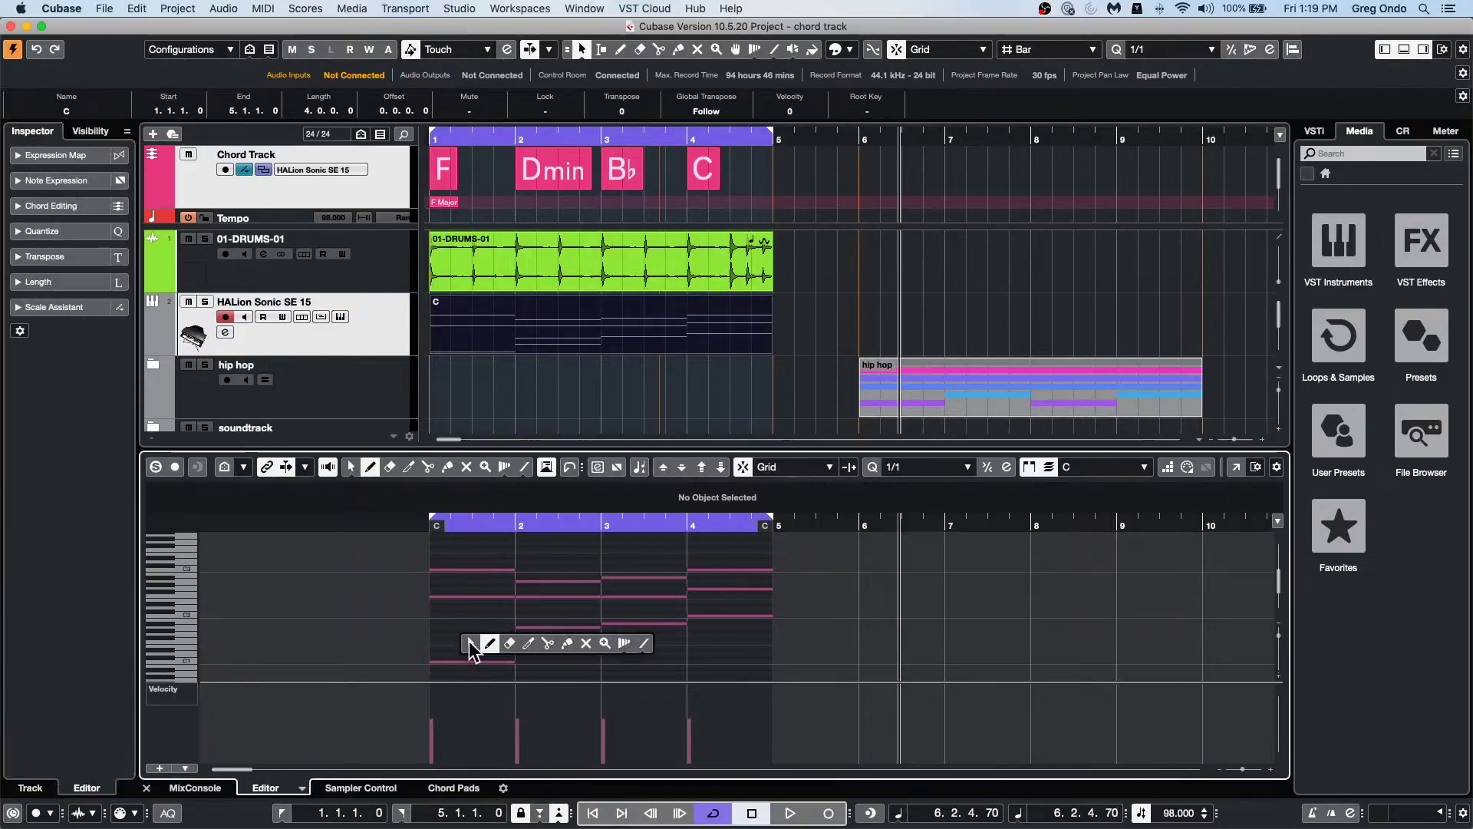
{"action": "left_click", "coordinate": [471, 645]}
{"action": "left_click", "coordinate": [472, 595]}
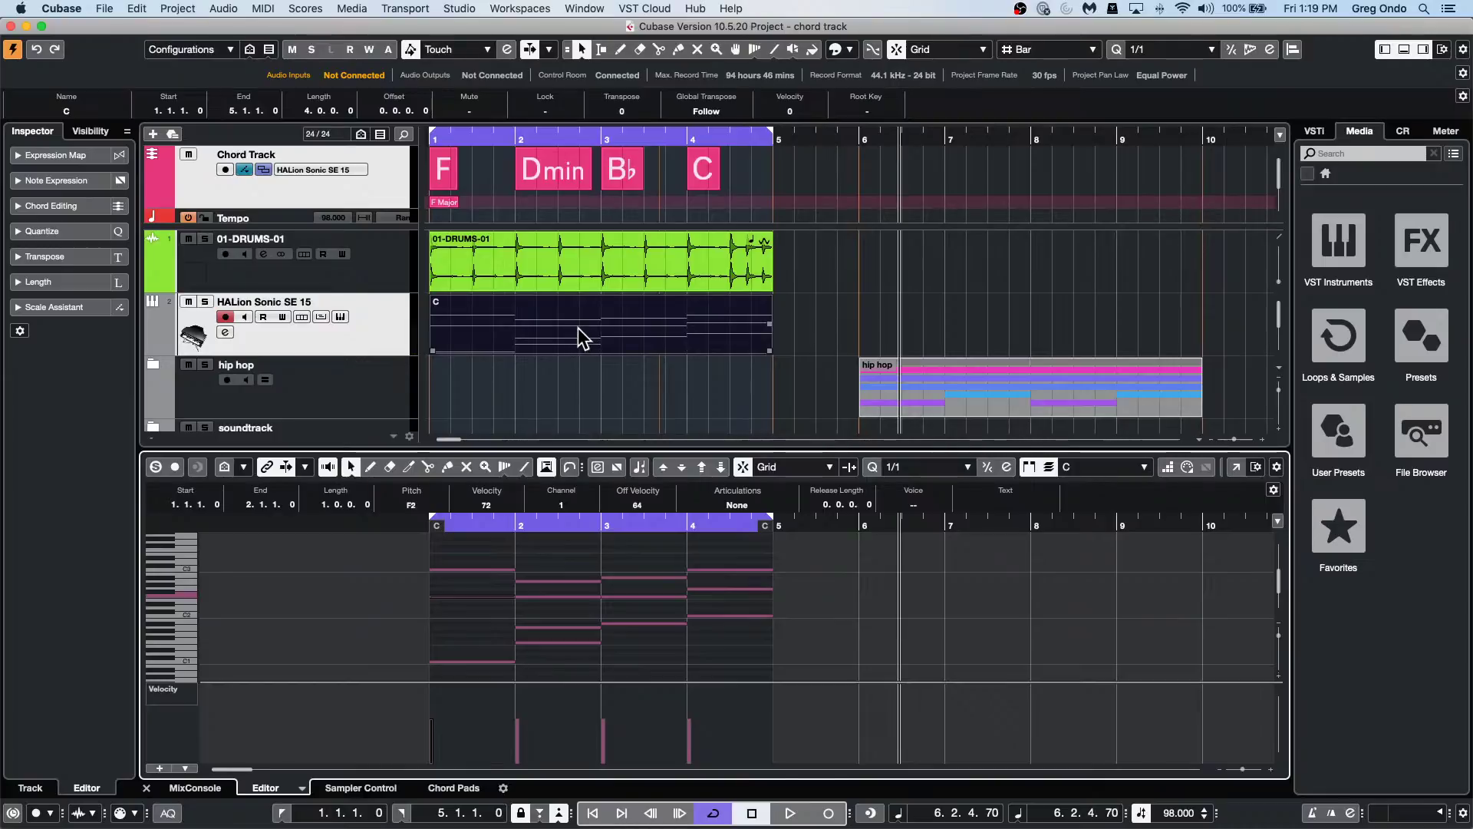
{"action": "left_click", "coordinate": [602, 338]}
{"action": "left_click", "coordinate": [590, 329]}
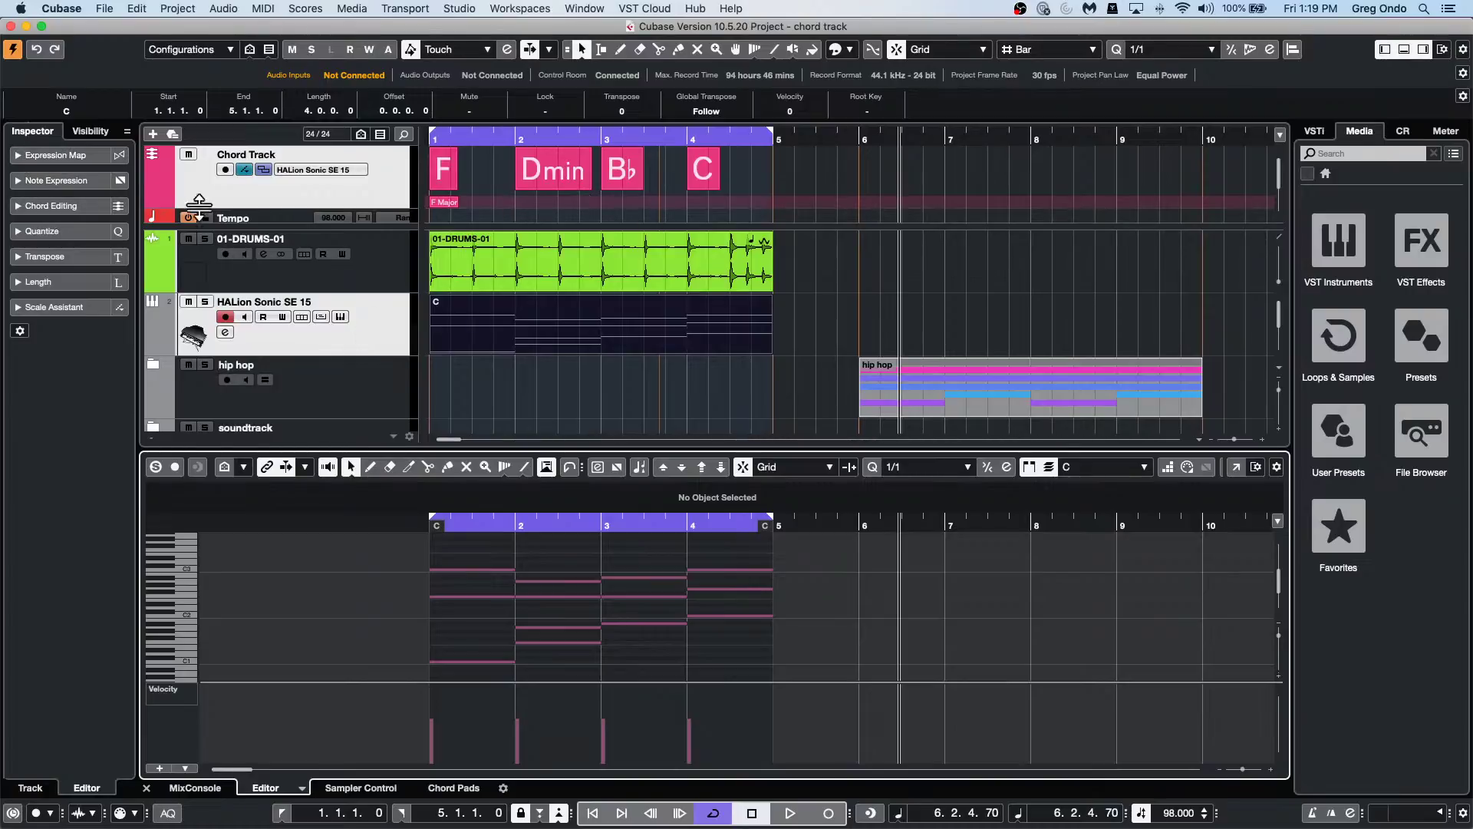
Turn the HALion Sonic SE 15 track's Follow Chord Track mode off and back to Chords, using the Follow Directly option.
{"action": "left_click", "coordinate": [380, 324]}
{"action": "left_click", "coordinate": [67, 206]}
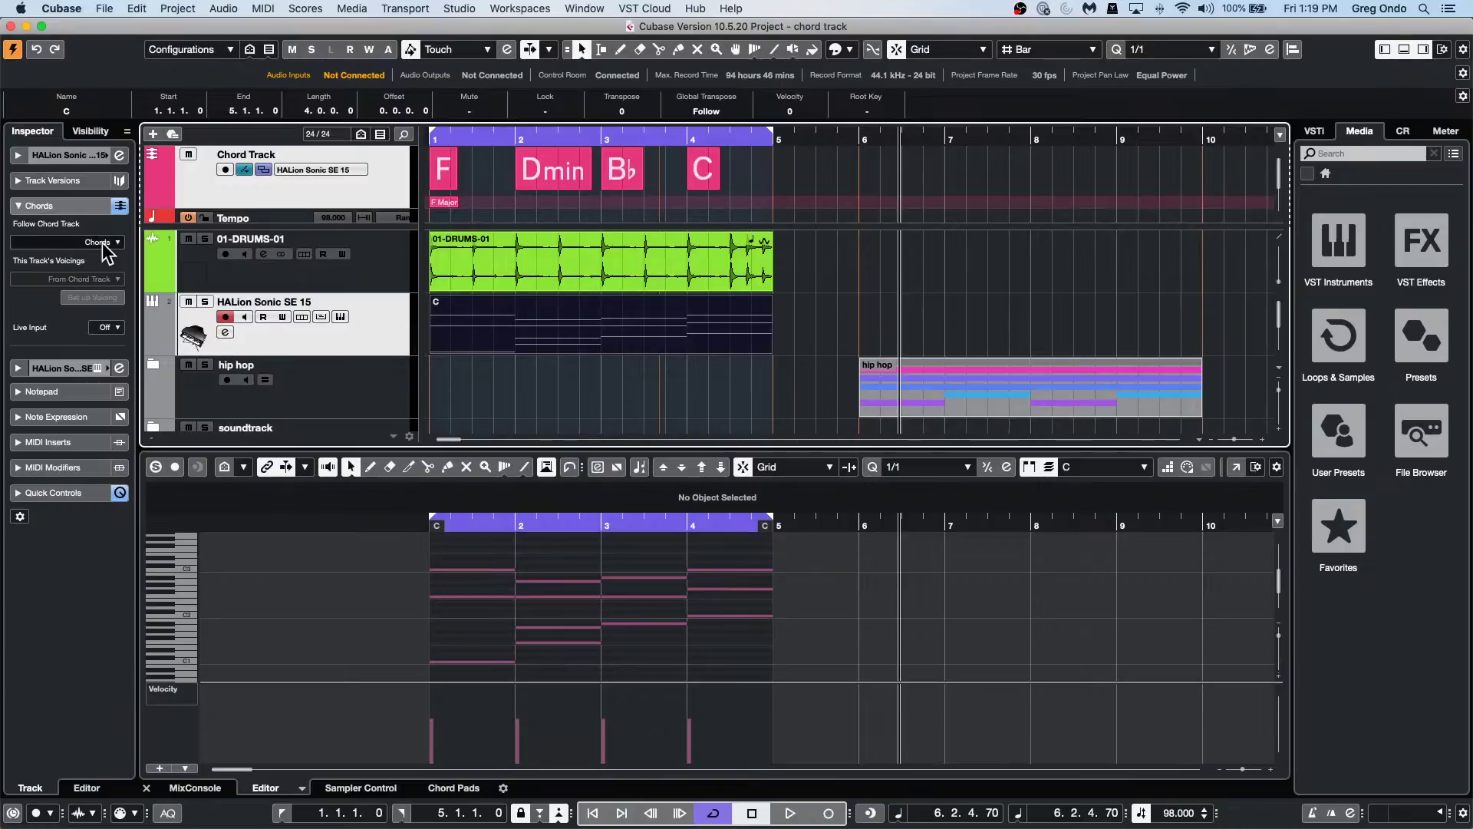
{"action": "left_click", "coordinate": [102, 243]}
{"action": "left_click", "coordinate": [95, 295]}
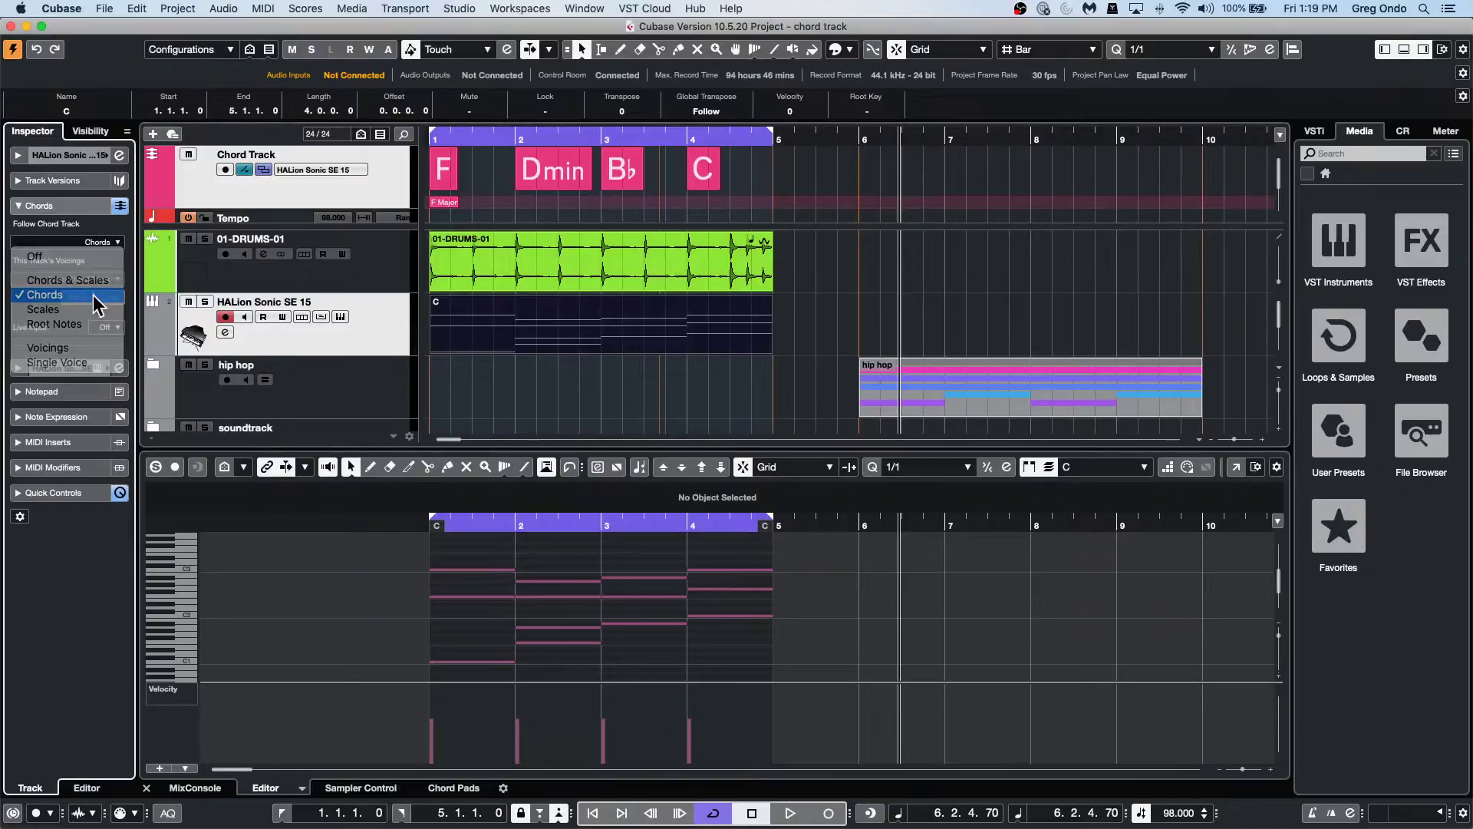
{"action": "left_click", "coordinate": [103, 244]}
{"action": "left_click", "coordinate": [32, 256]}
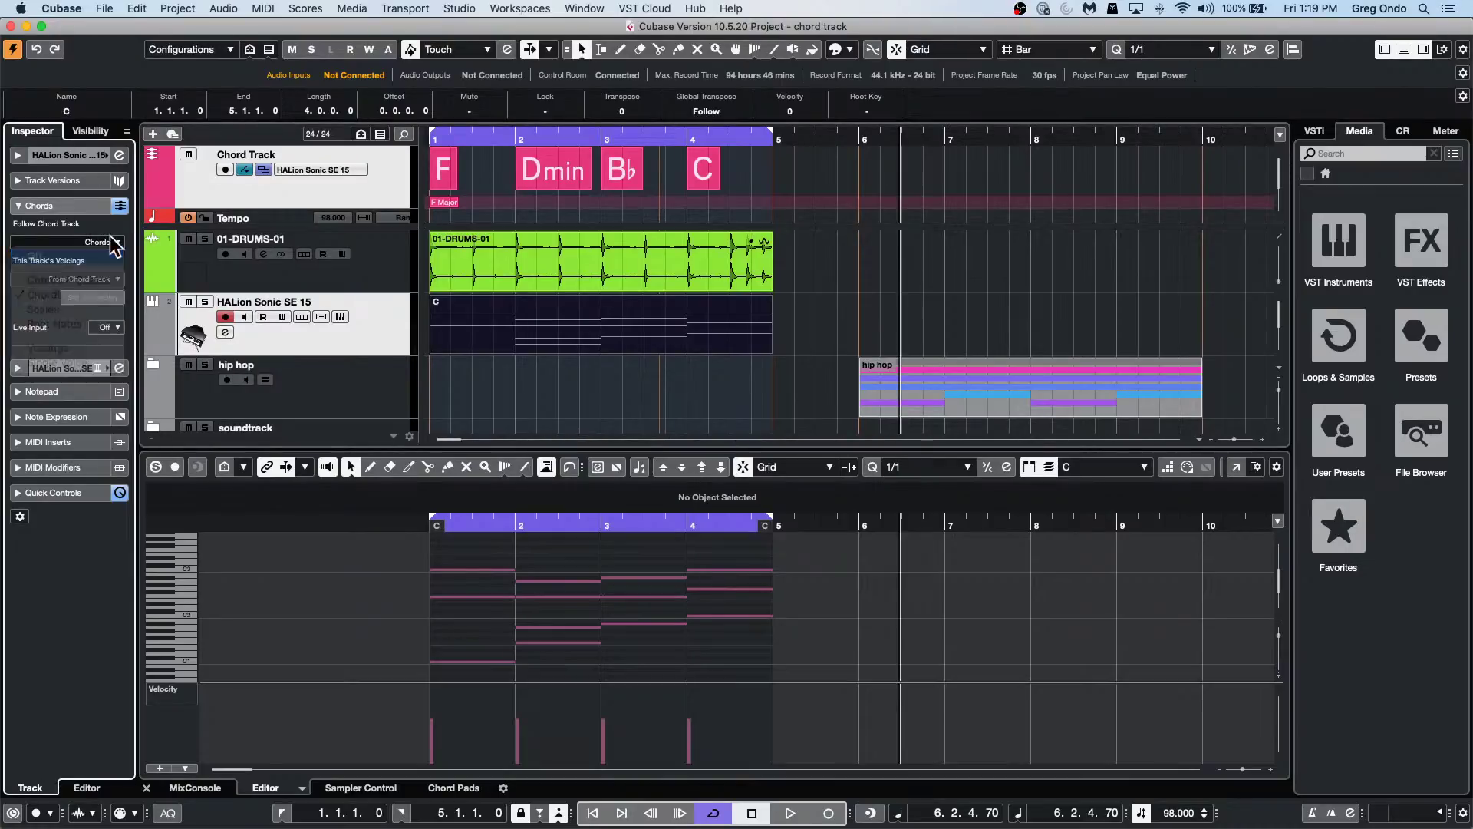
{"action": "left_click", "coordinate": [115, 242]}
{"action": "left_click", "coordinate": [91, 291]}
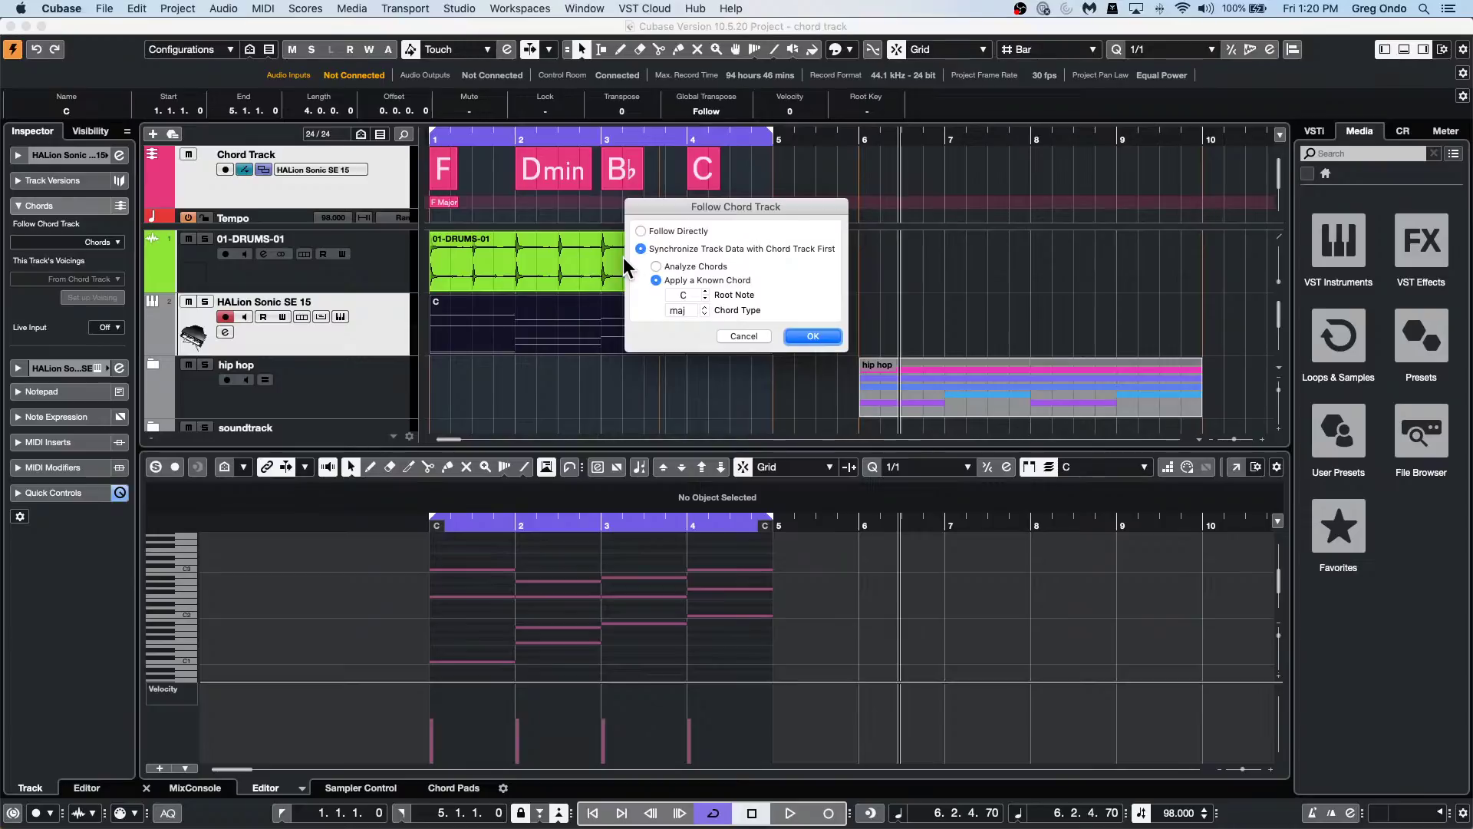
{"action": "left_click", "coordinate": [640, 231]}
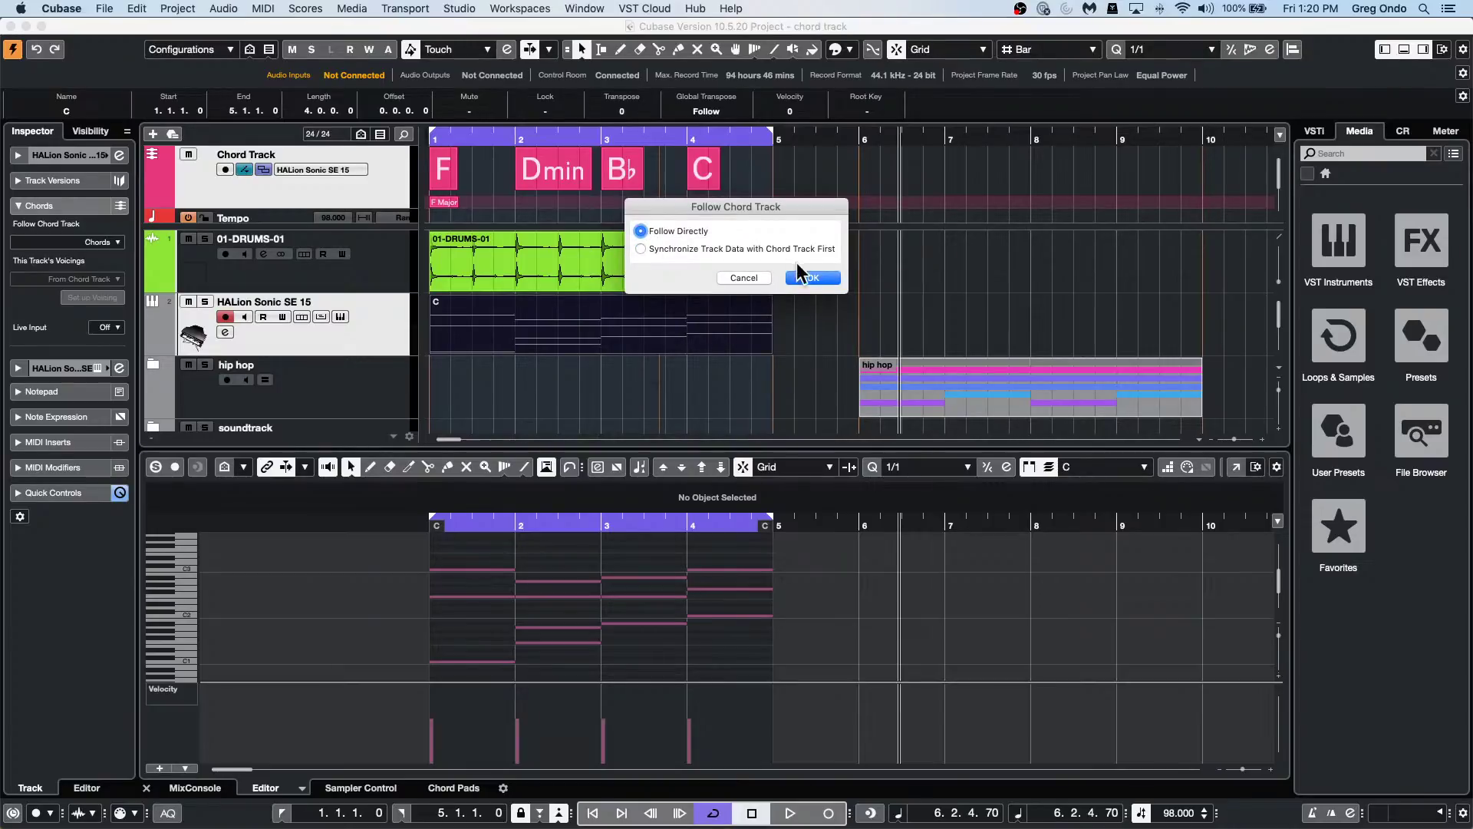
{"action": "left_click", "coordinate": [813, 278]}
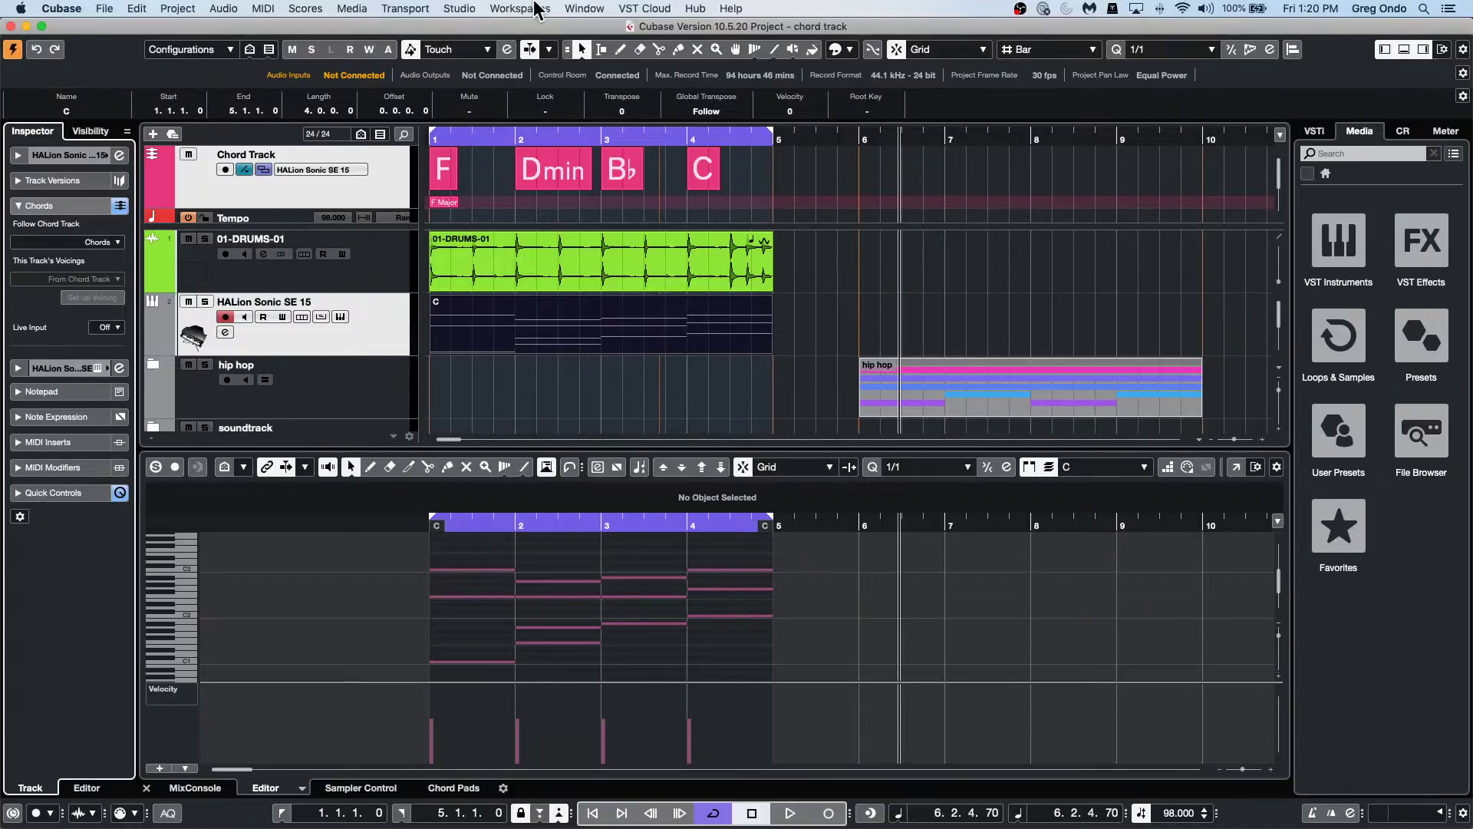
In the Generic Remote device settings of Studio Setup, set the Fader 2 control's MIDI address to 94.
{"action": "left_click", "coordinate": [528, 9]}
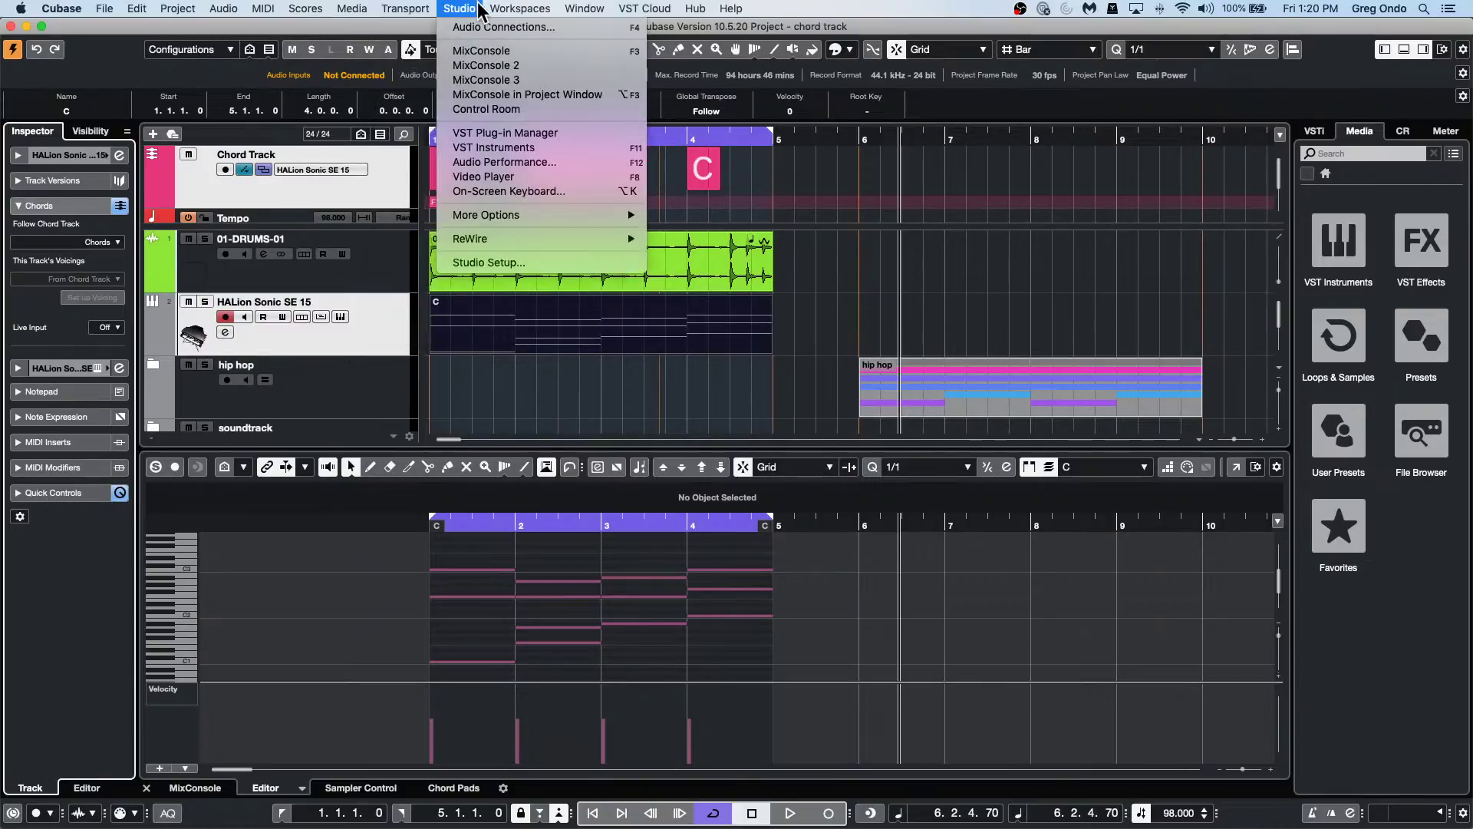
{"action": "left_click", "coordinate": [498, 257]}
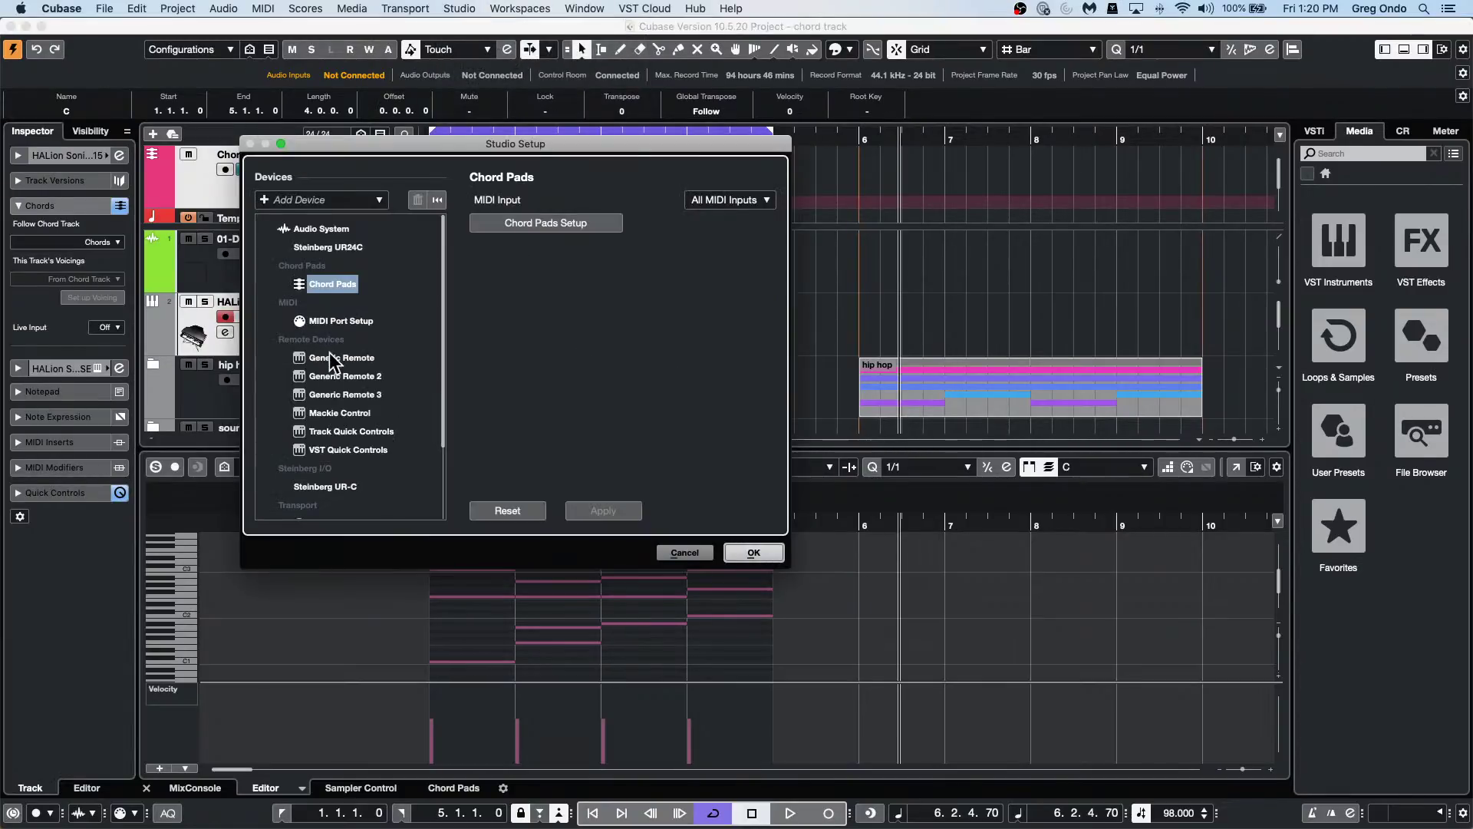
{"action": "left_click", "coordinate": [333, 358]}
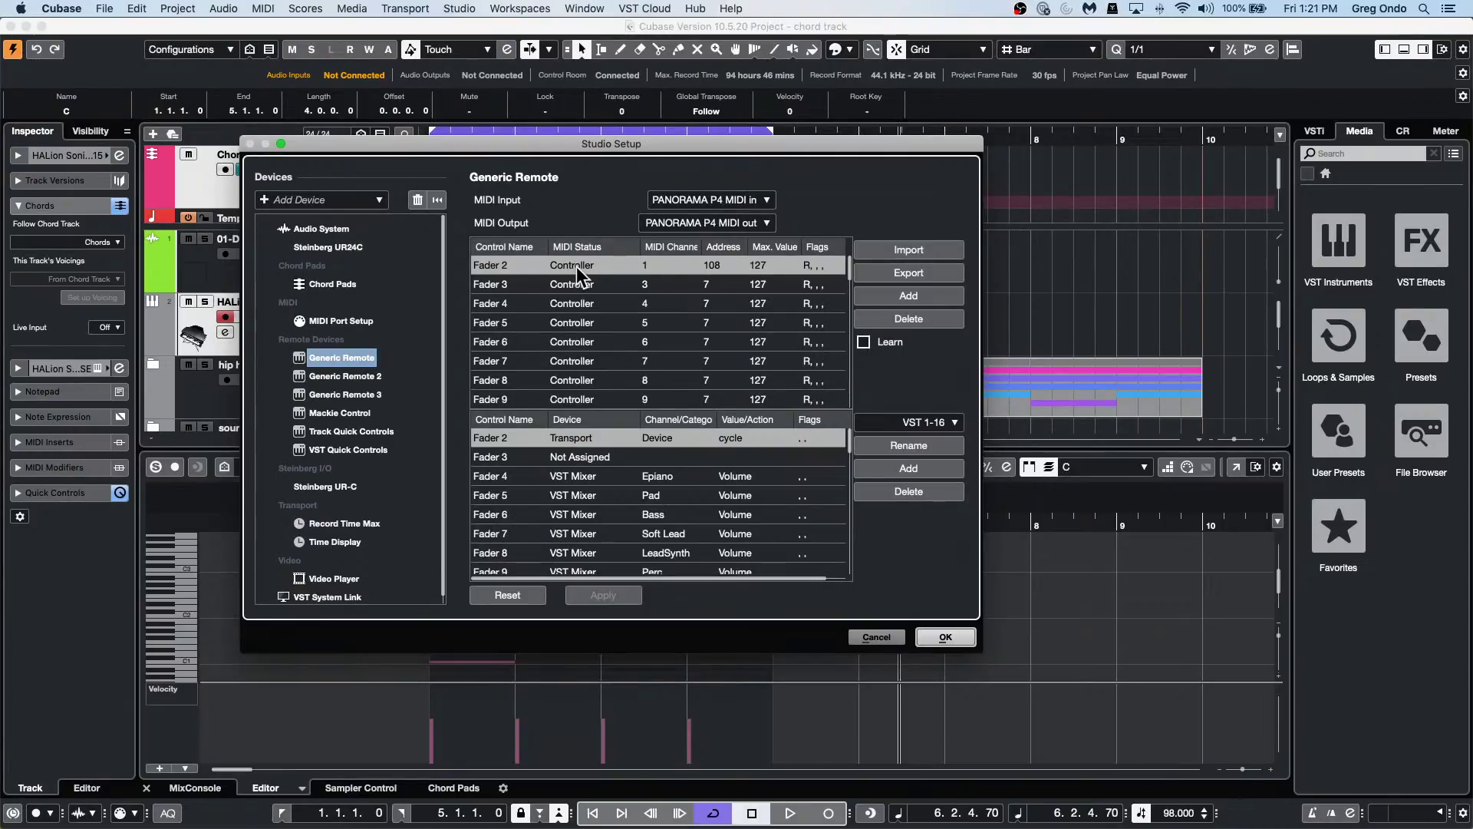
{"action": "double_click", "coordinate": [714, 265]}
{"action": "type", "text": "102"}
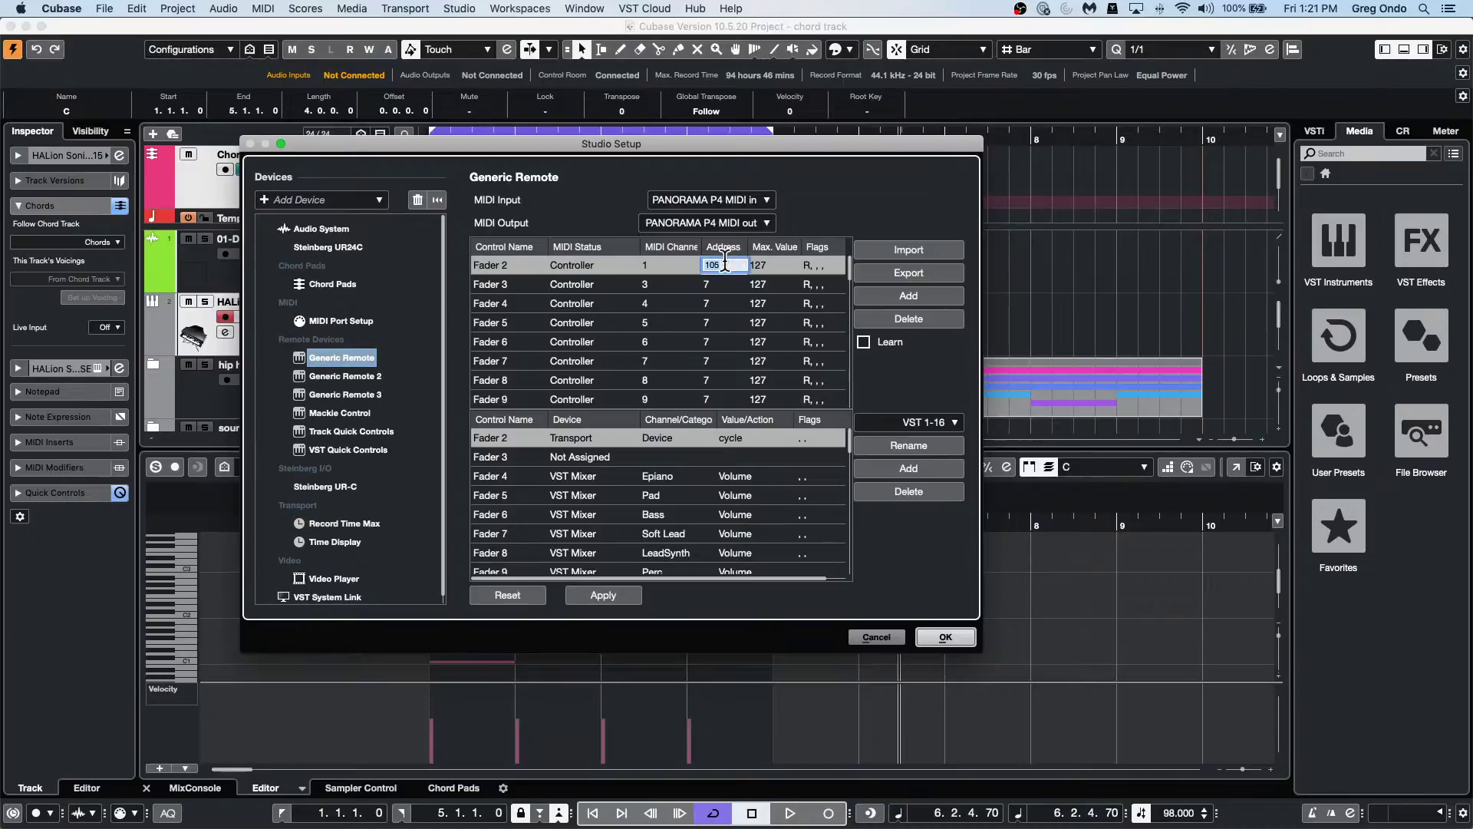
{"action": "scroll", "coordinate": [726, 263], "scroll_direction": "down", "scroll_amount": 6}
{"action": "scroll", "coordinate": [726, 263], "scroll_direction": "down", "scroll_amount": 5}
{"action": "scroll", "coordinate": [727, 264], "scroll_direction": "up", "scroll_amount": 6}
{"action": "scroll", "coordinate": [729, 264], "scroll_direction": "down", "scroll_amount": 4}
{"action": "scroll", "coordinate": [733, 262], "scroll_direction": "down", "scroll_amount": 20}
{"action": "left_click", "coordinate": [721, 284]}
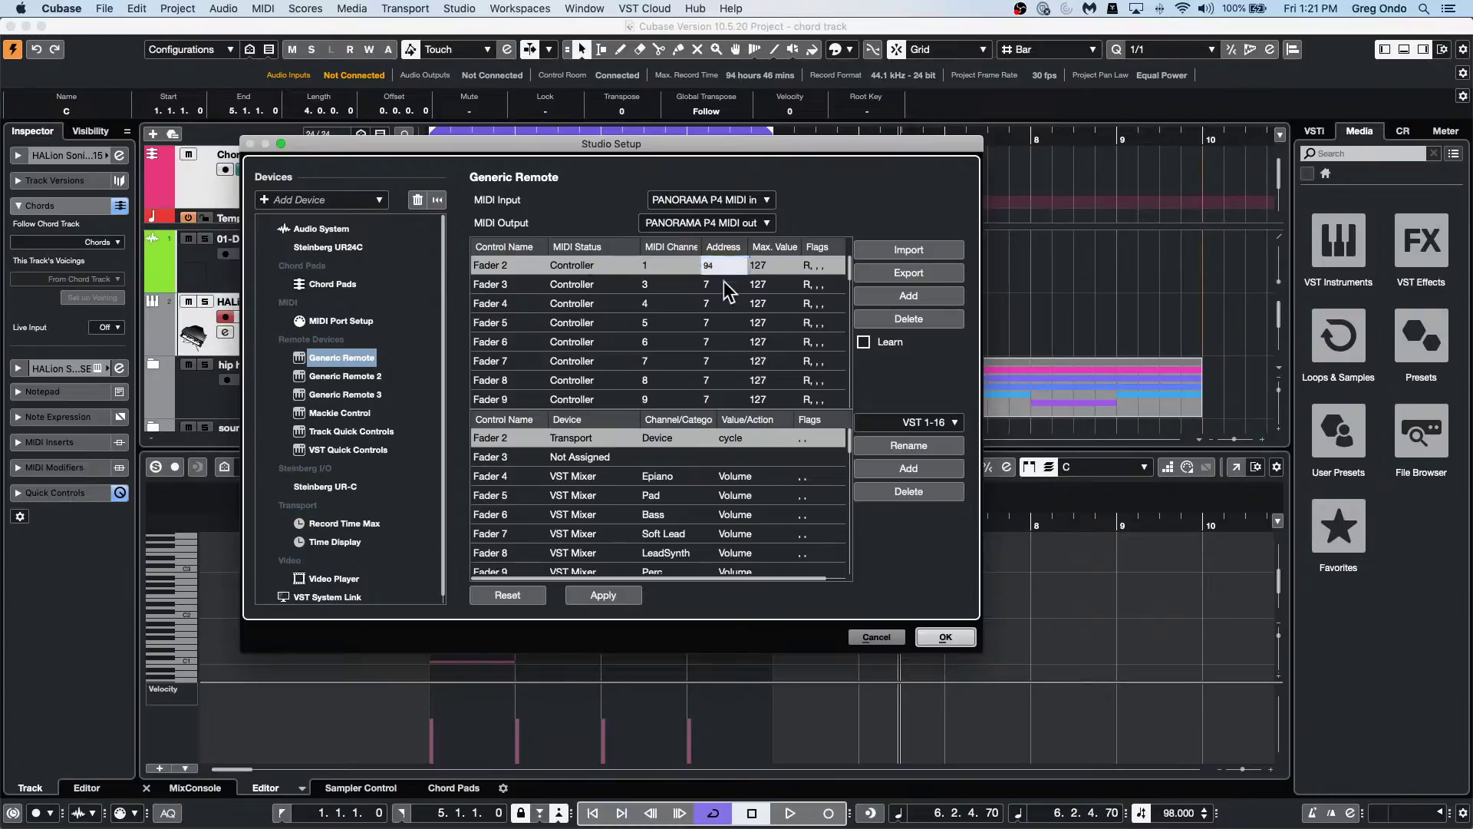
Use Learn to assign the Fader 3 control to MIDI channel 1, address 3.
{"action": "left_click", "coordinate": [612, 289]}
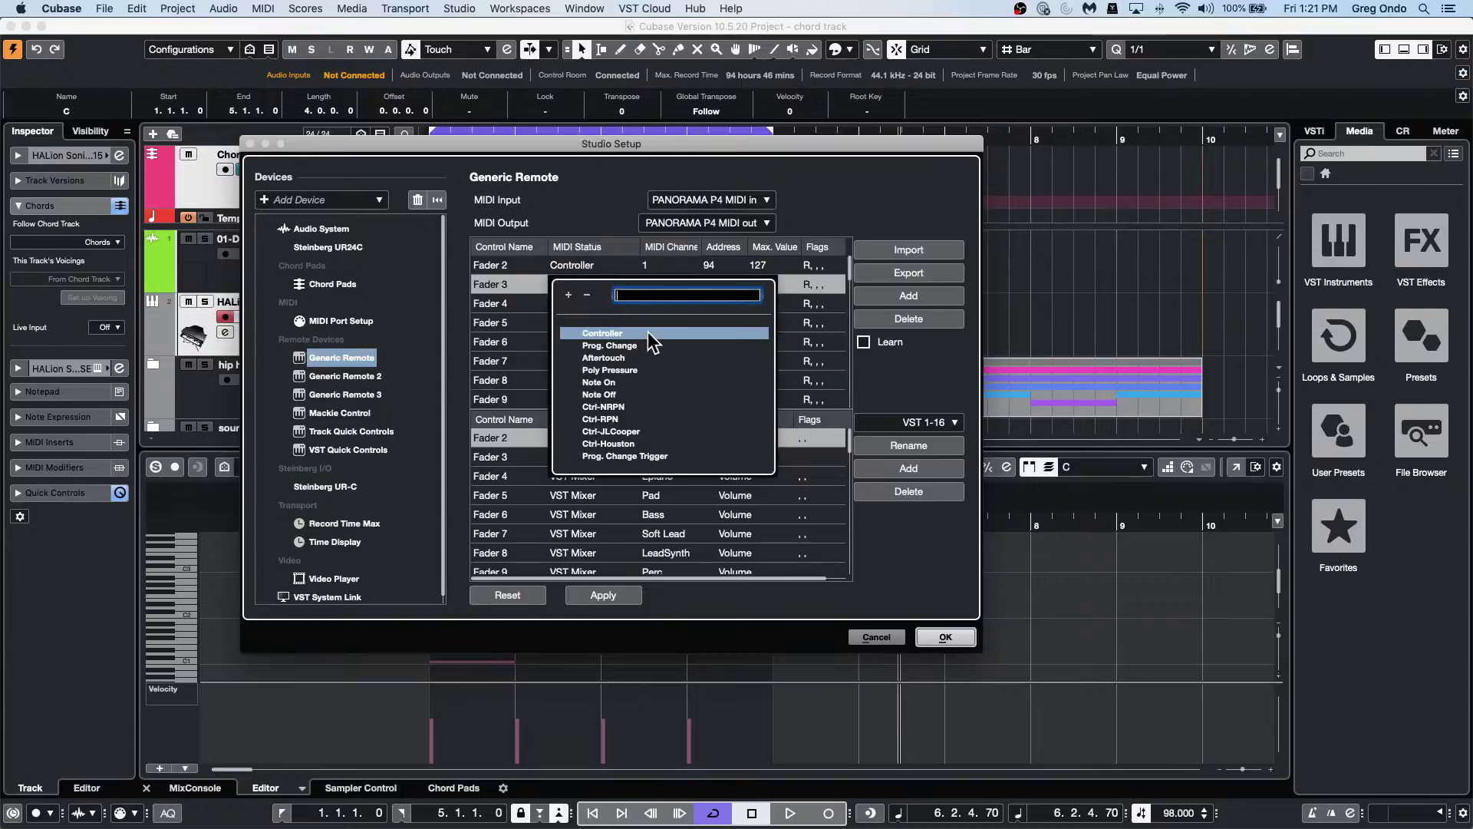
{"action": "left_click", "coordinate": [910, 384]}
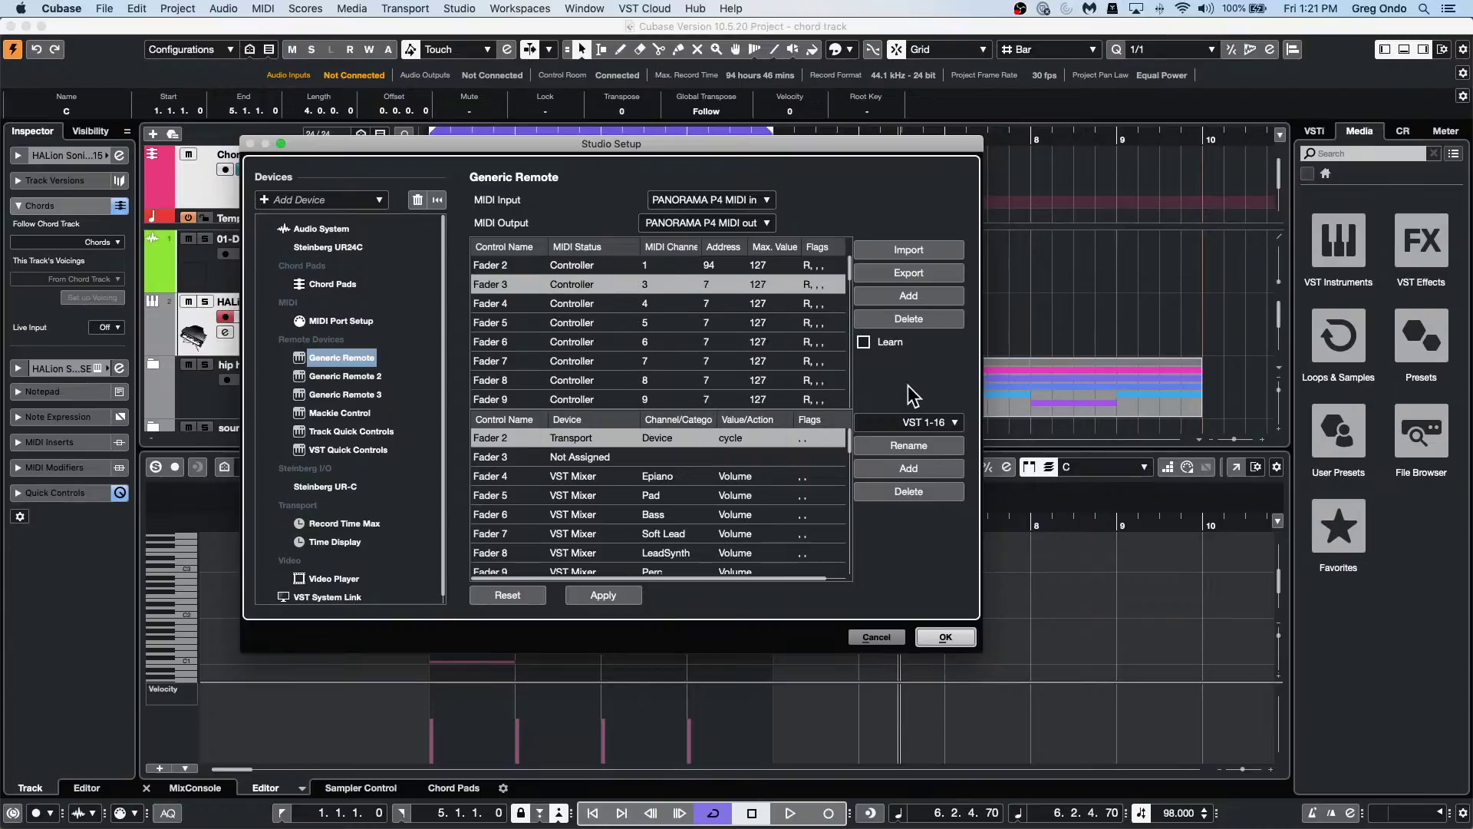
{"action": "left_click", "coordinate": [864, 342]}
{"action": "left_click", "coordinate": [865, 342]}
Check the available MIDI status types for Fader 2 and accept the Studio Setup changes.
{"action": "left_click", "coordinate": [583, 265]}
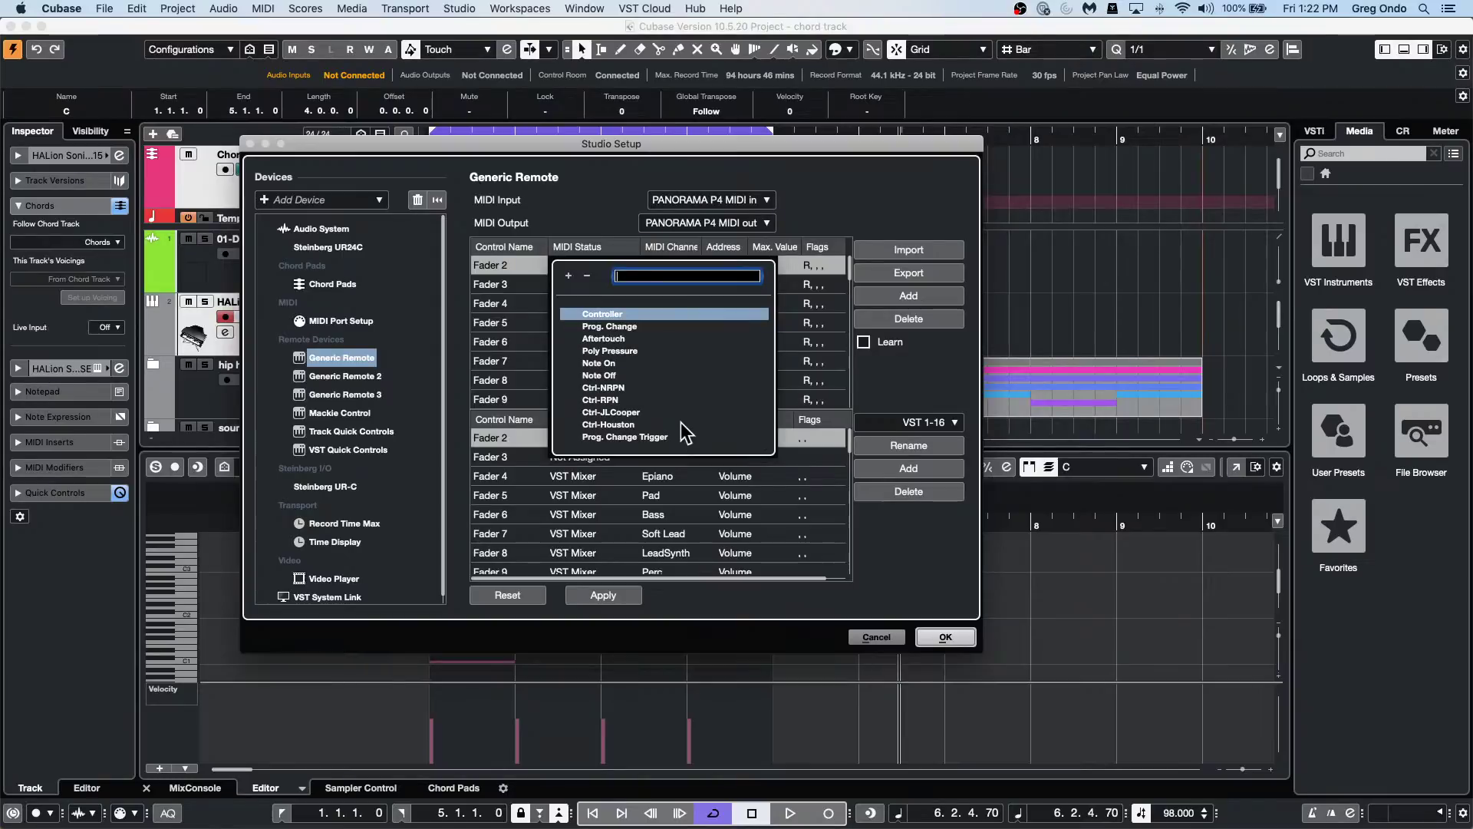
{"action": "left_click", "coordinate": [871, 388]}
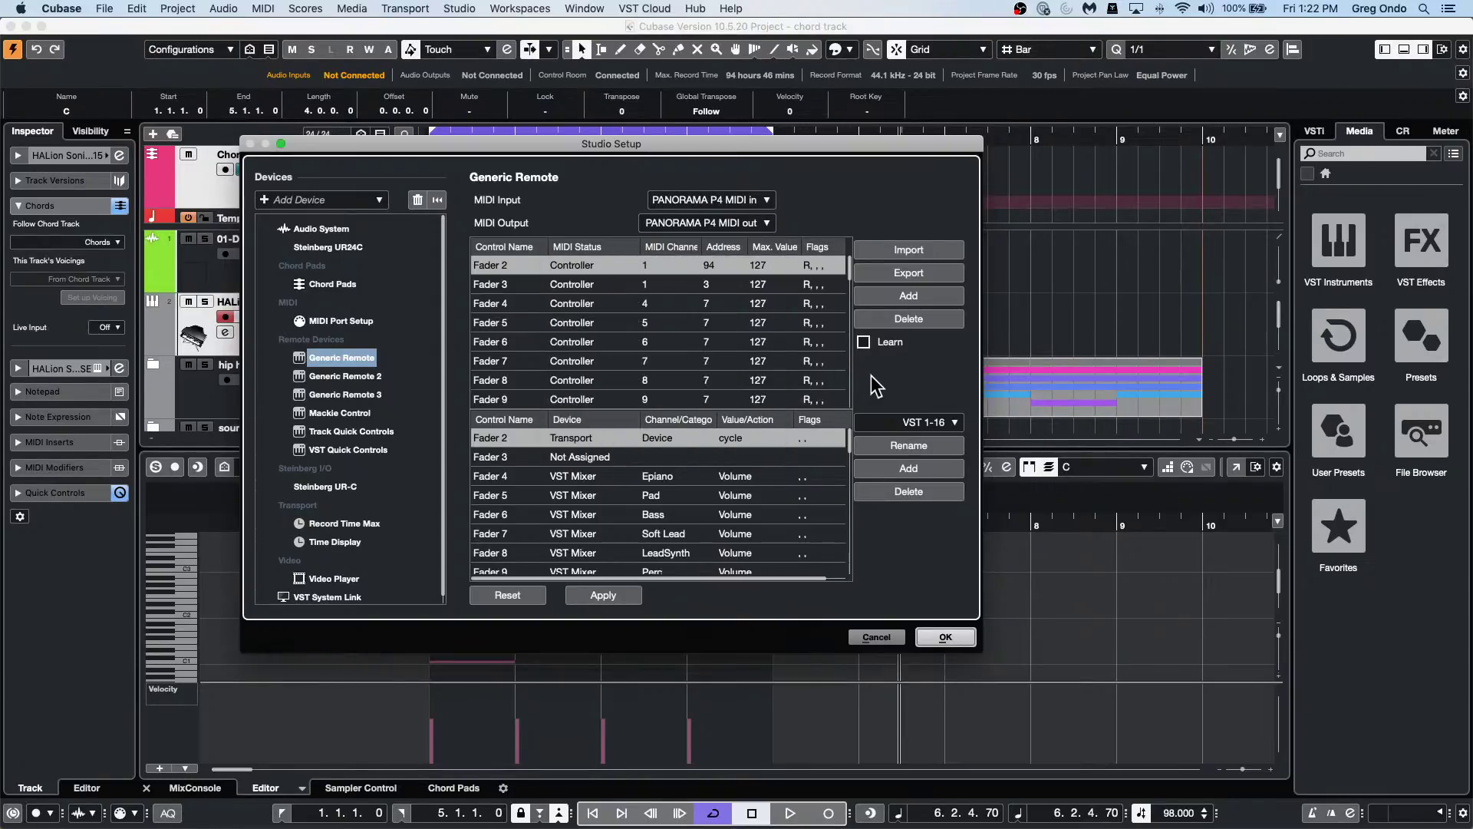
{"action": "left_click", "coordinate": [944, 638]}
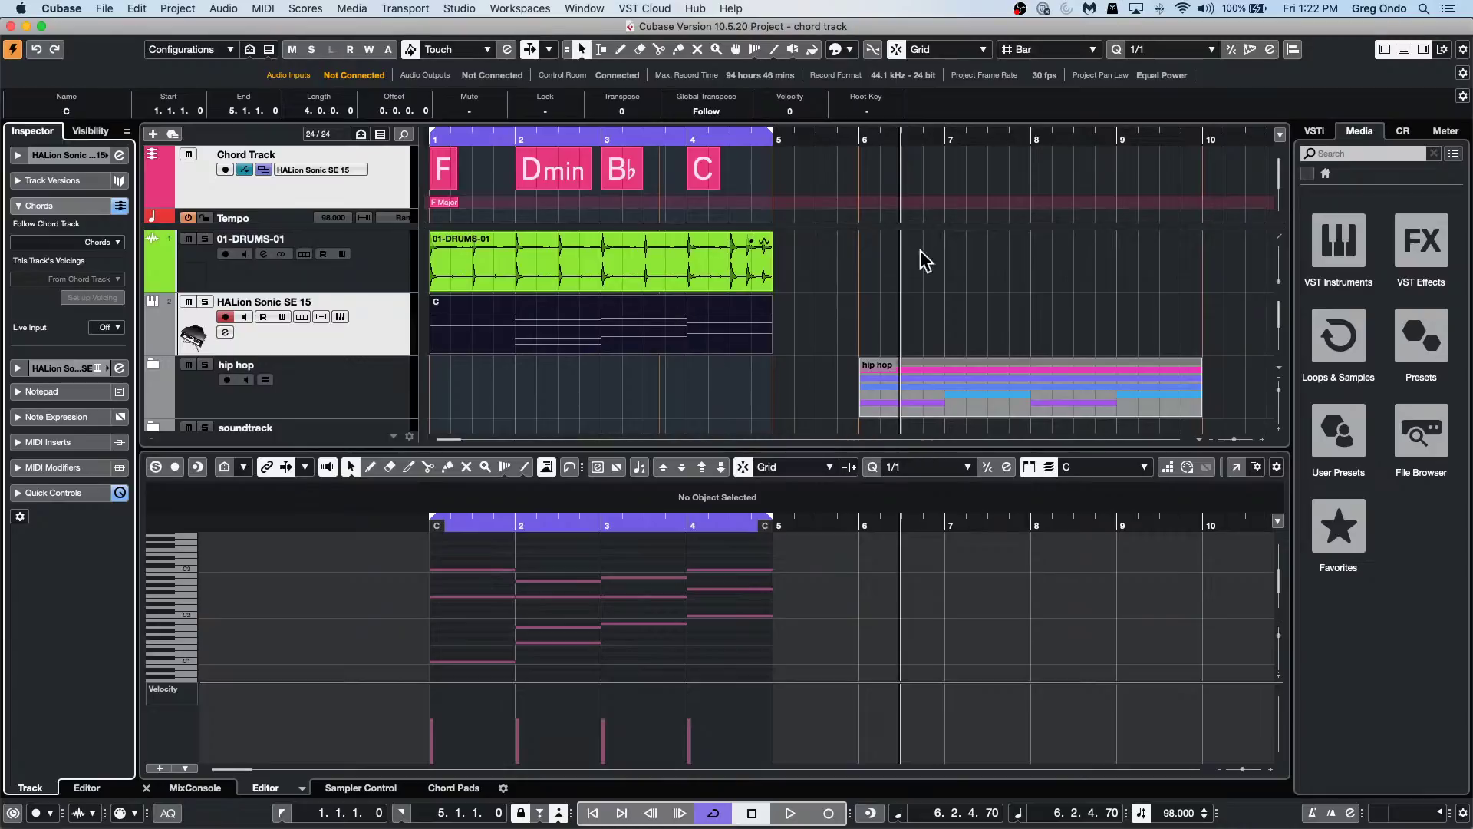
Expand the hip hop folder track and select the 02 Vers A part on its Pad track.
{"action": "left_click_drag", "start_coordinate": [632, 131], "coordinate": [626, 87]}
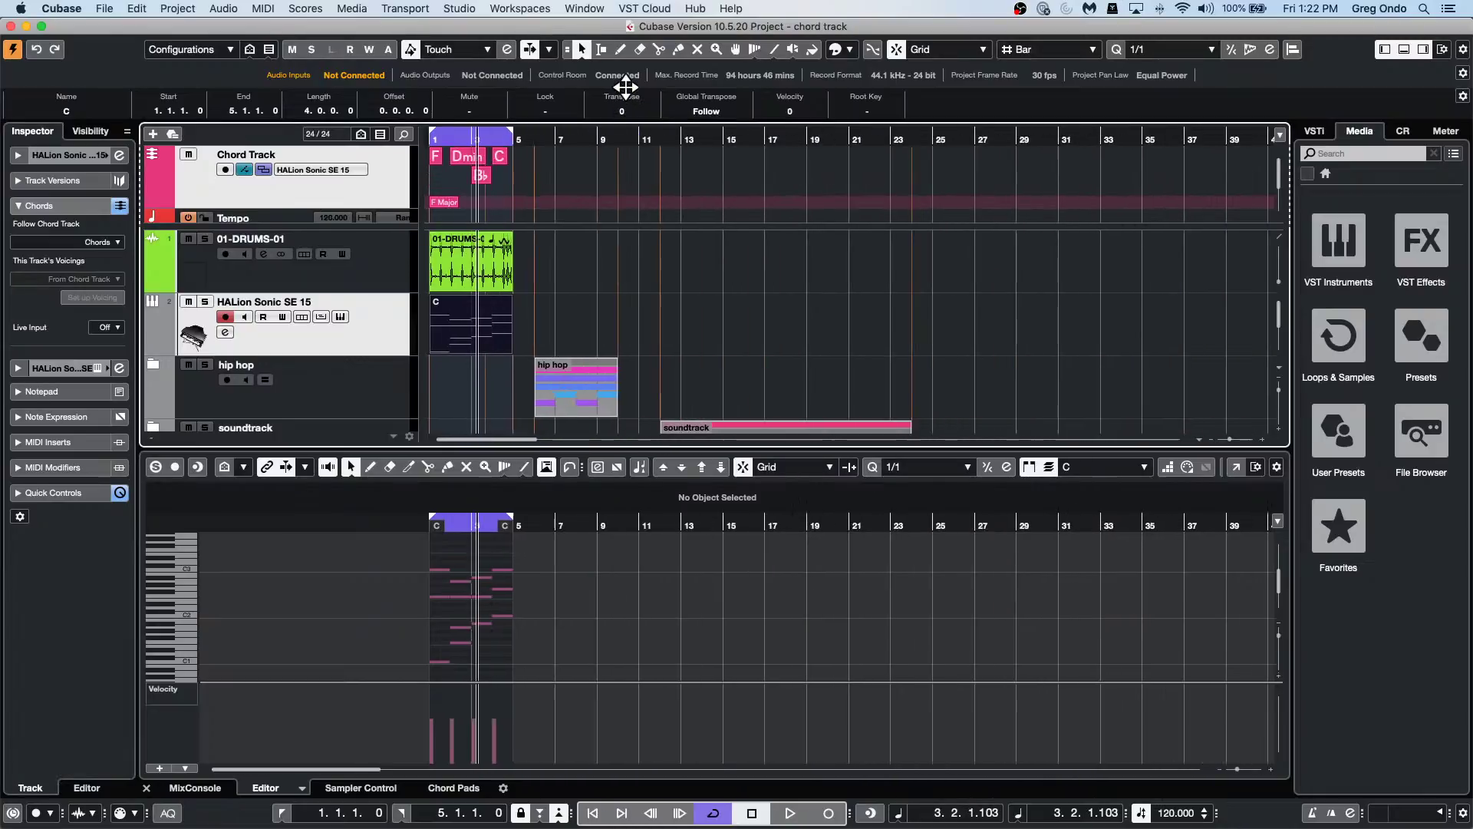
{"action": "scroll", "coordinate": [782, 319], "scroll_direction": "down", "scroll_amount": 5}
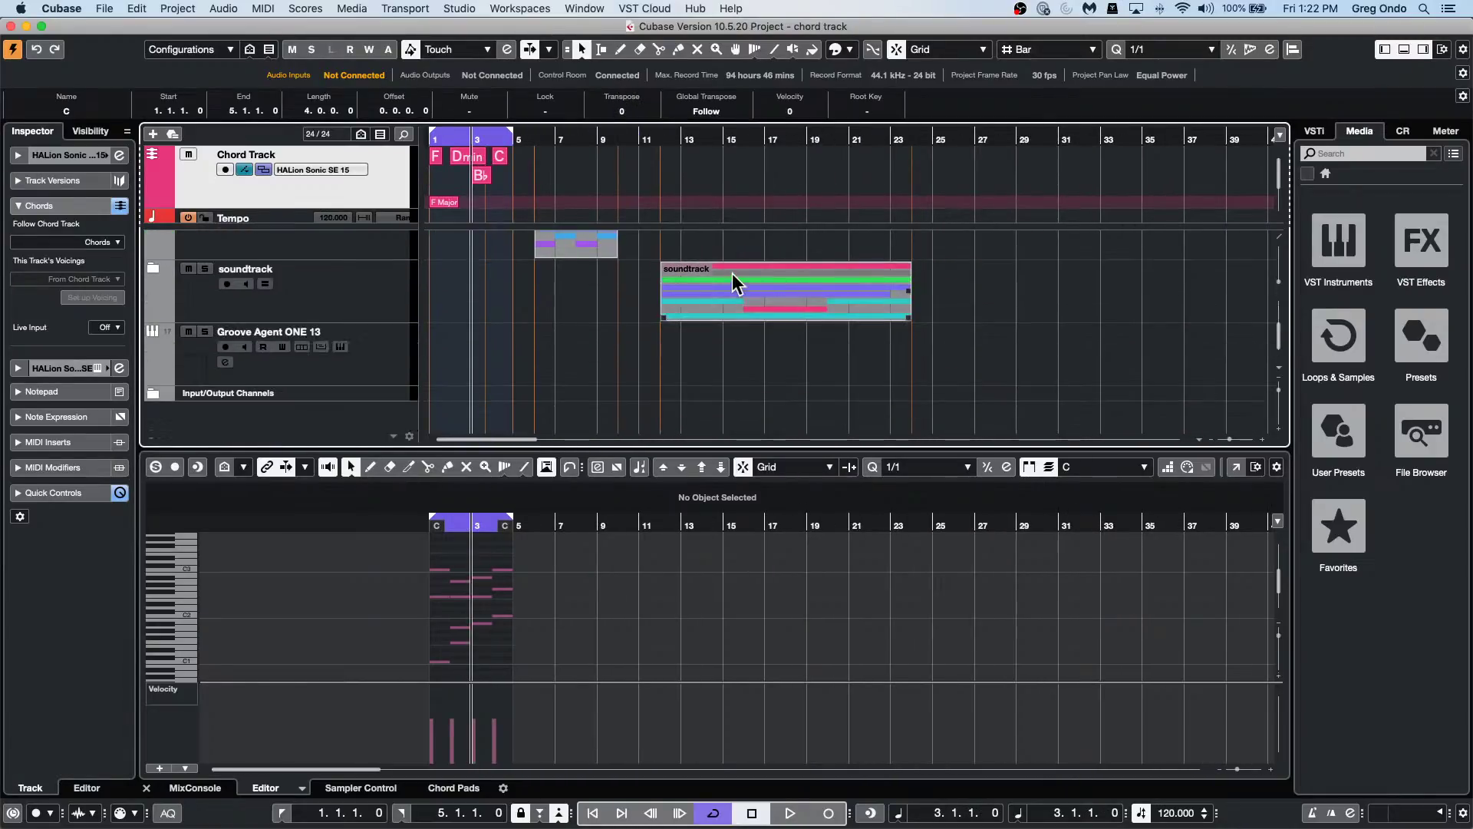
{"action": "left_click", "coordinate": [104, 8]}
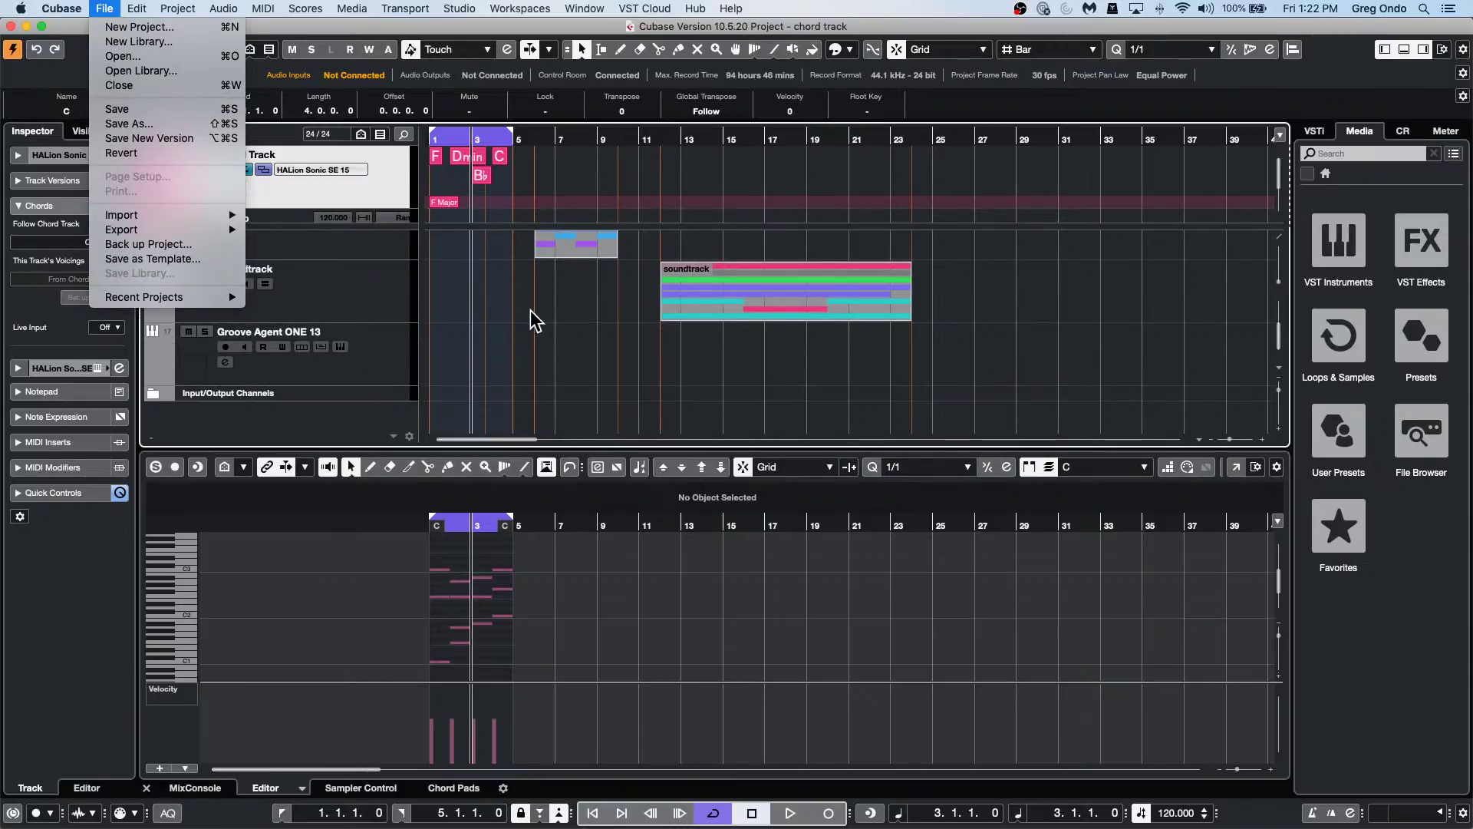
{"action": "left_click", "coordinate": [306, 251]}
{"action": "left_click", "coordinate": [321, 247]}
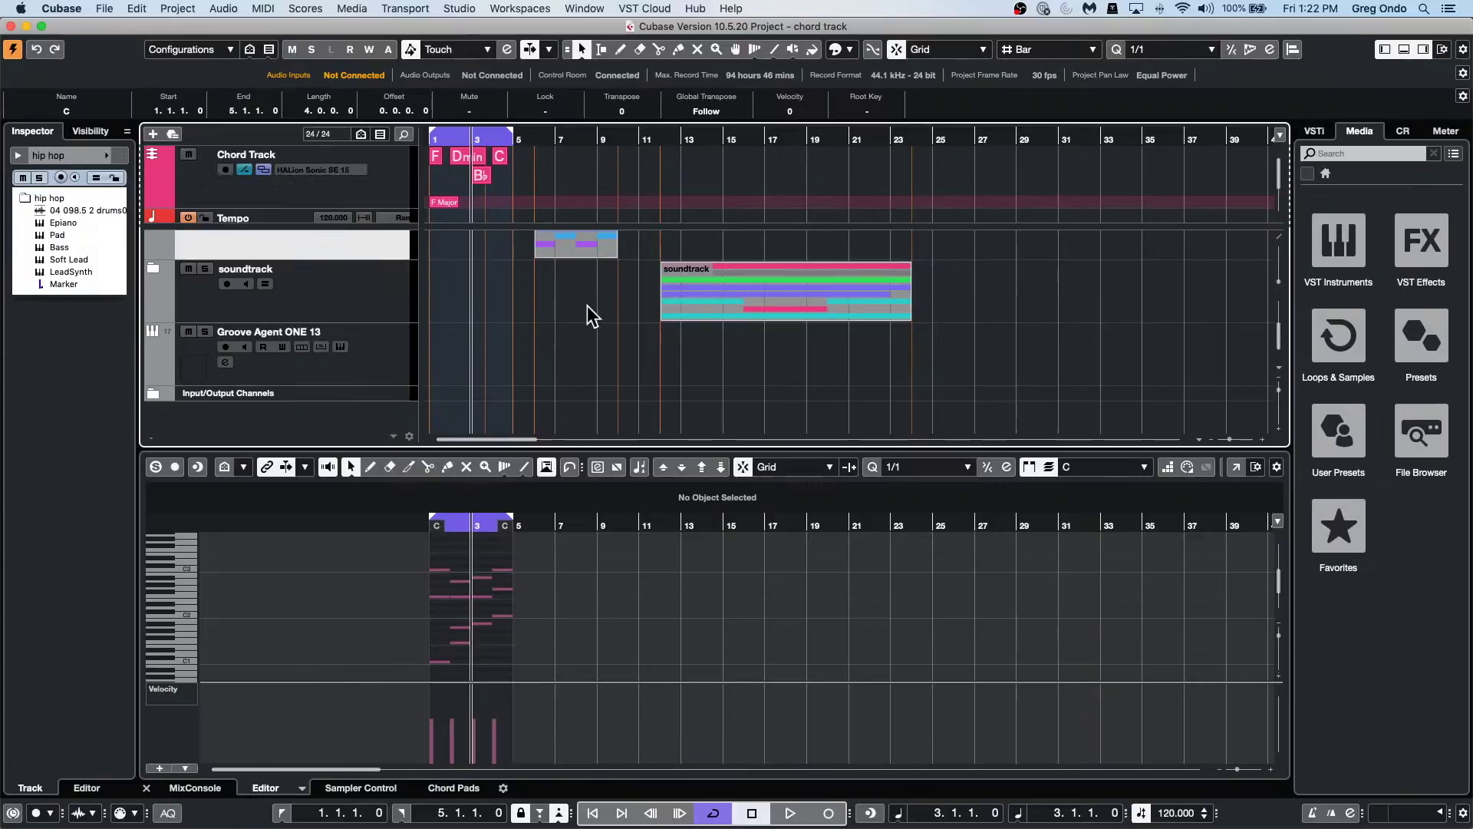
{"action": "left_click", "coordinate": [153, 239]}
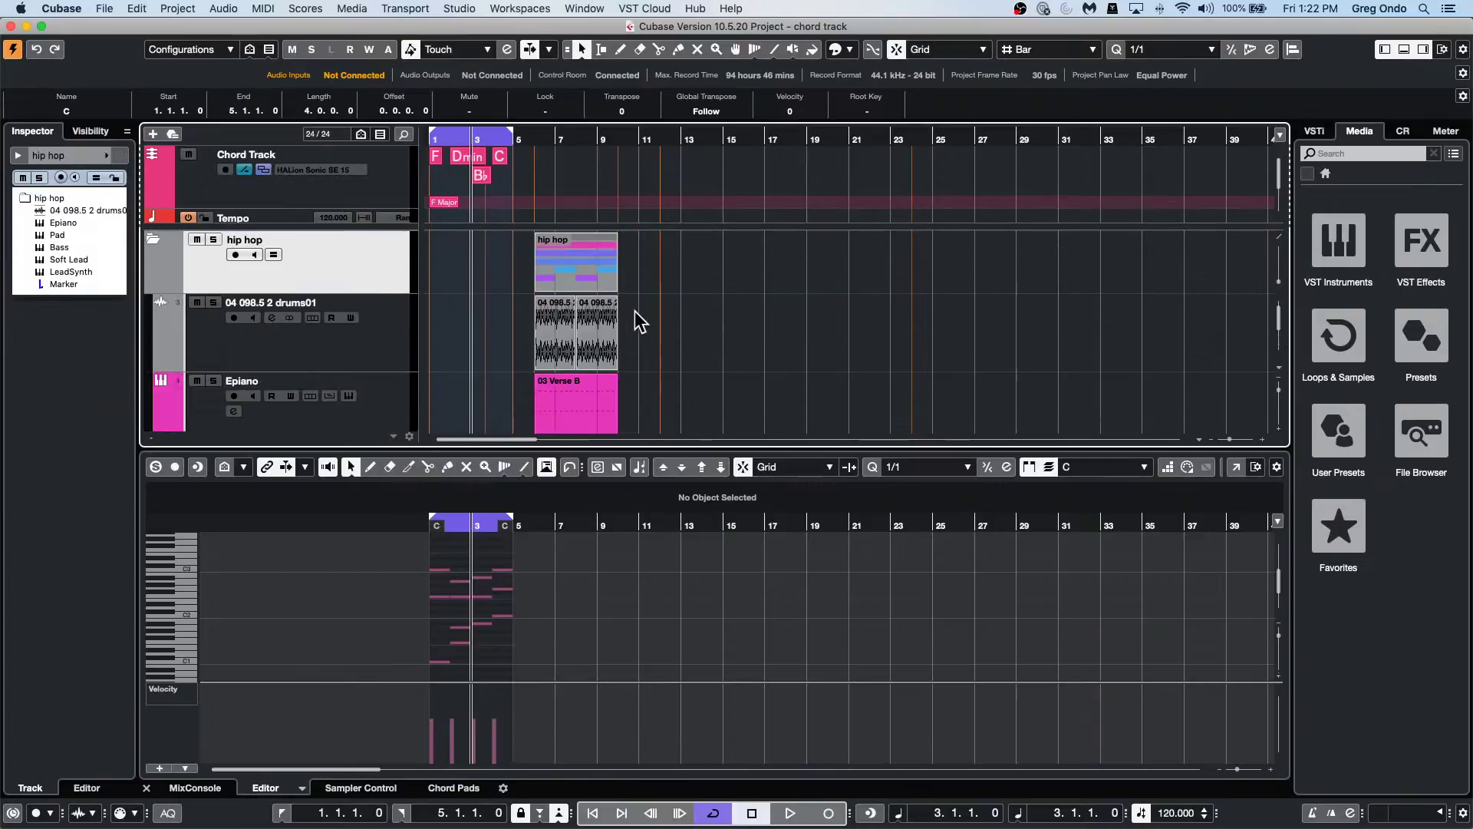
{"action": "scroll", "coordinate": [637, 322], "scroll_direction": "down", "scroll_amount": 2}
{"action": "left_click", "coordinate": [569, 421]}
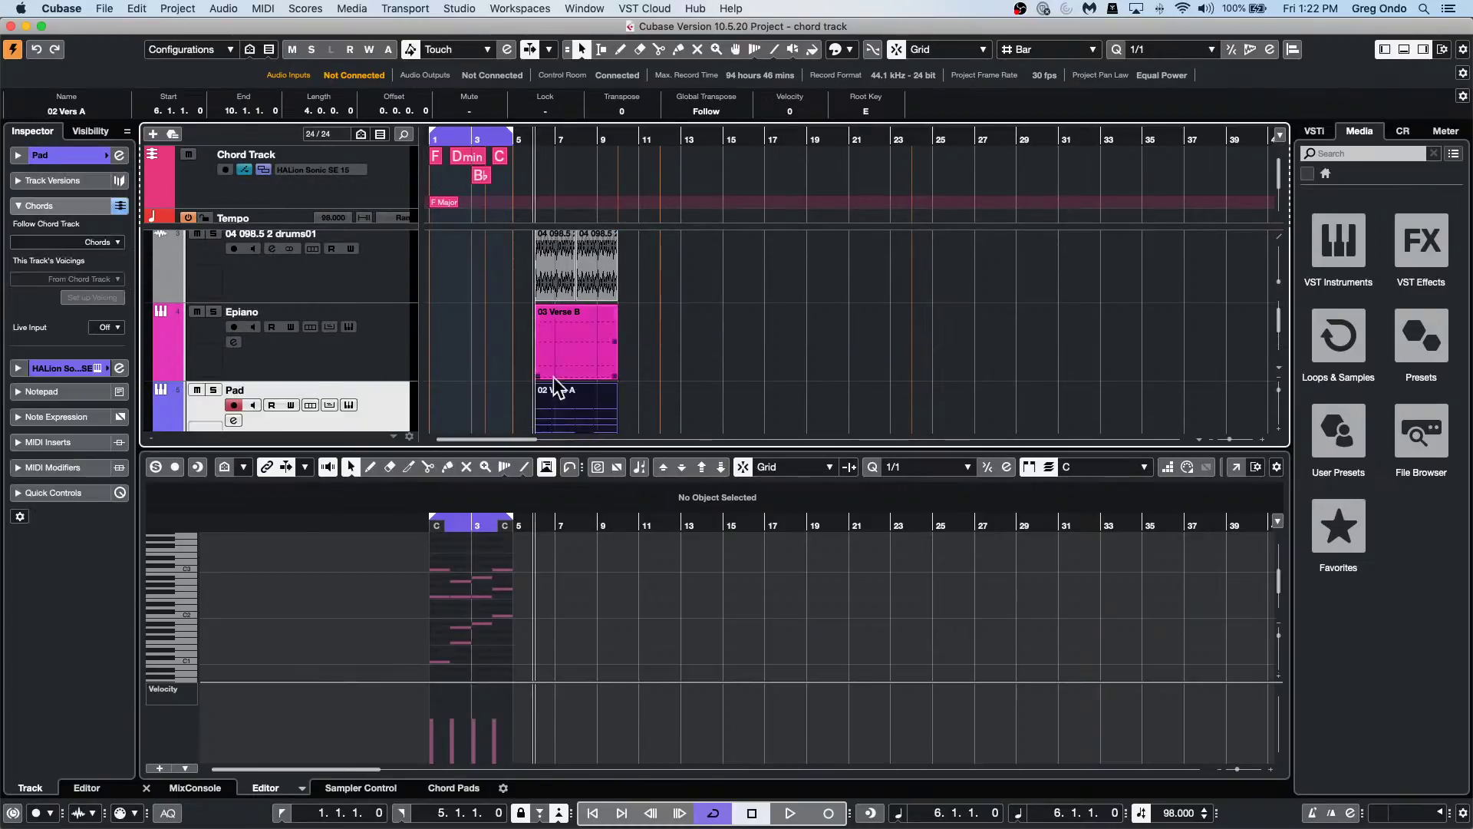
{"action": "scroll", "coordinate": [485, 291], "scroll_direction": "down", "scroll_amount": 3}
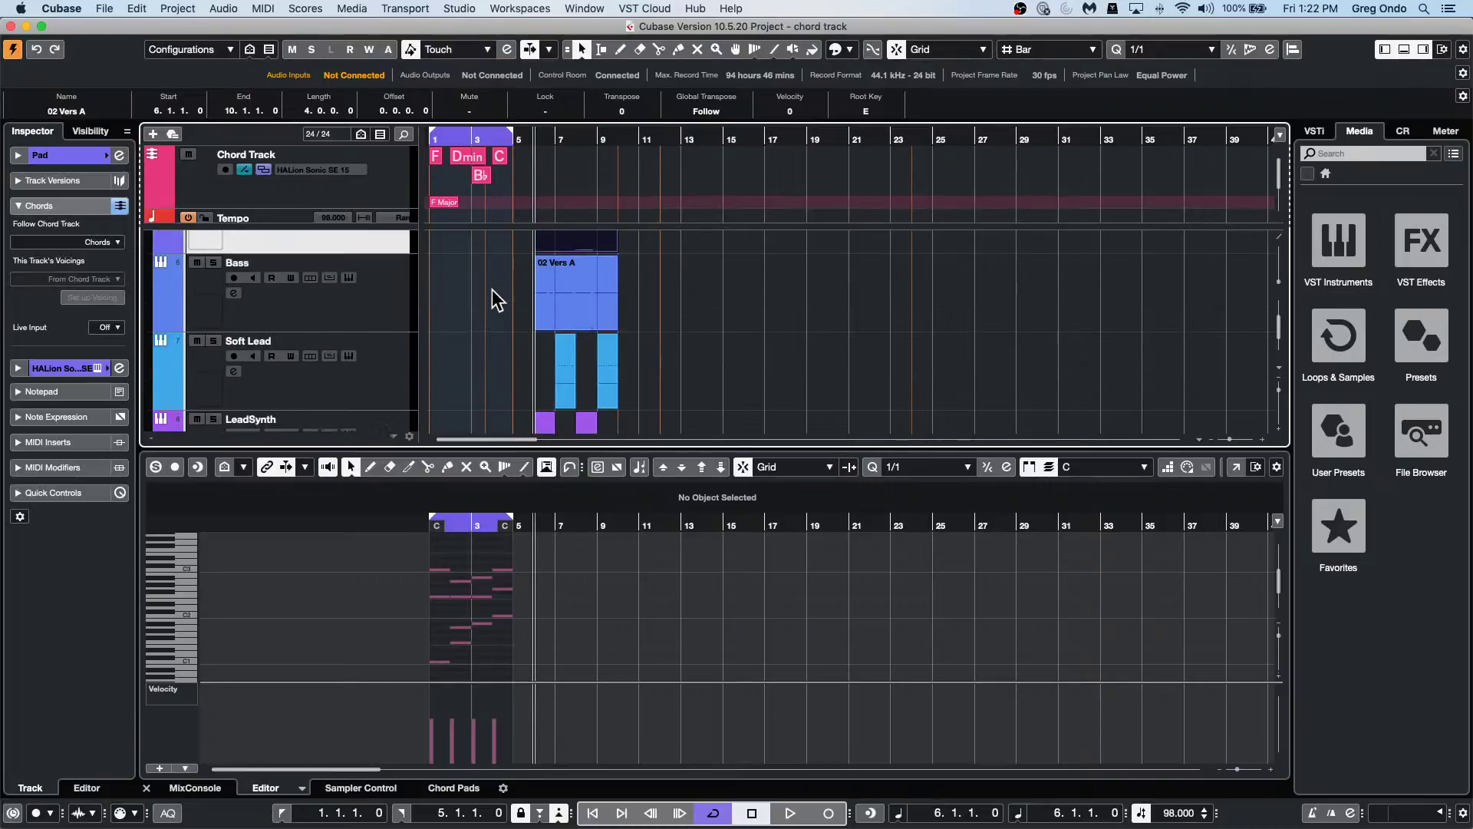
Glue the two Soft Lead parts into one and select the joined part with the Object Selection tool.
{"action": "right_click", "coordinate": [562, 381]}
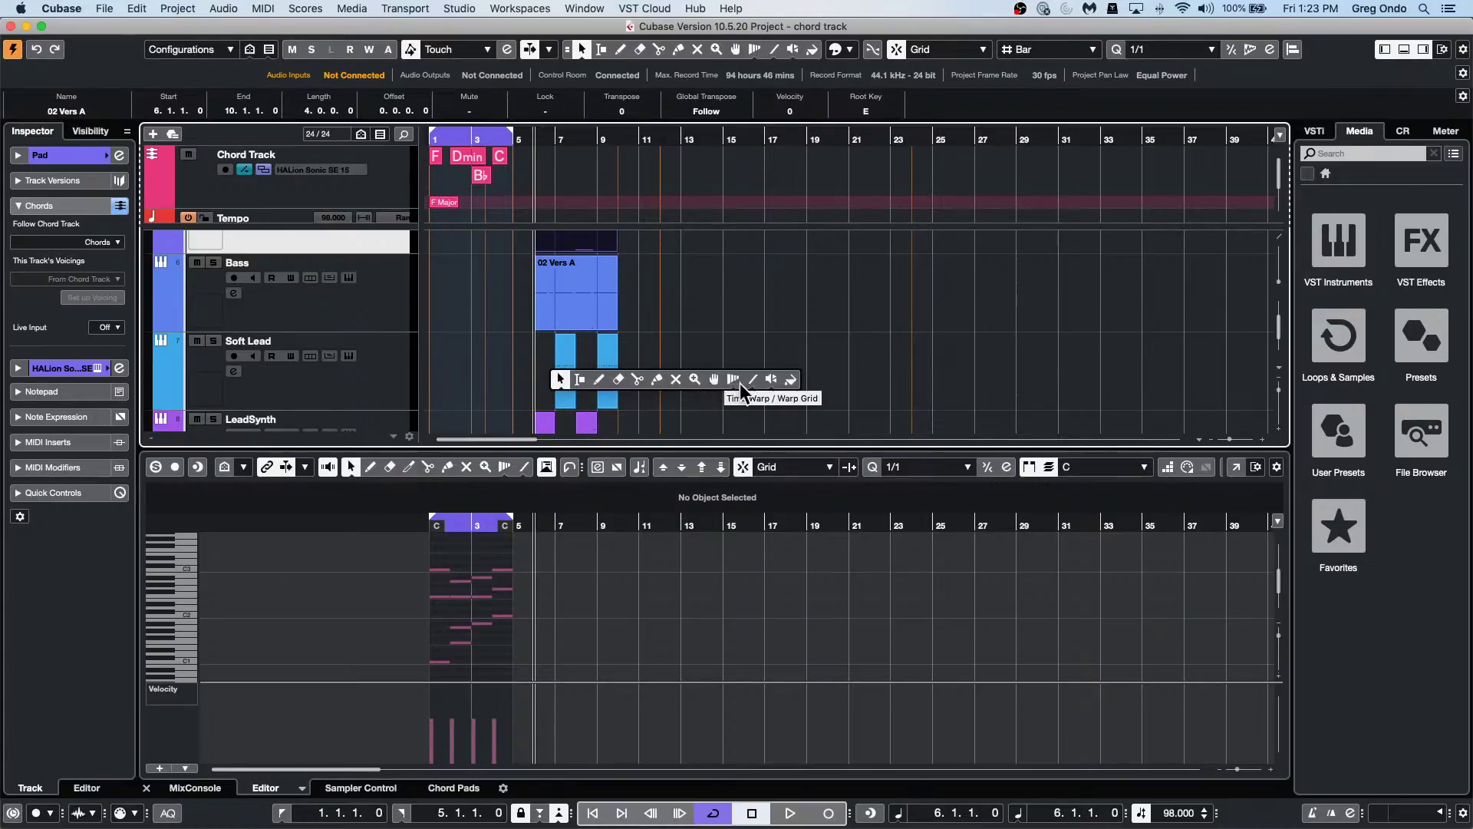
{"action": "left_click", "coordinate": [656, 379]}
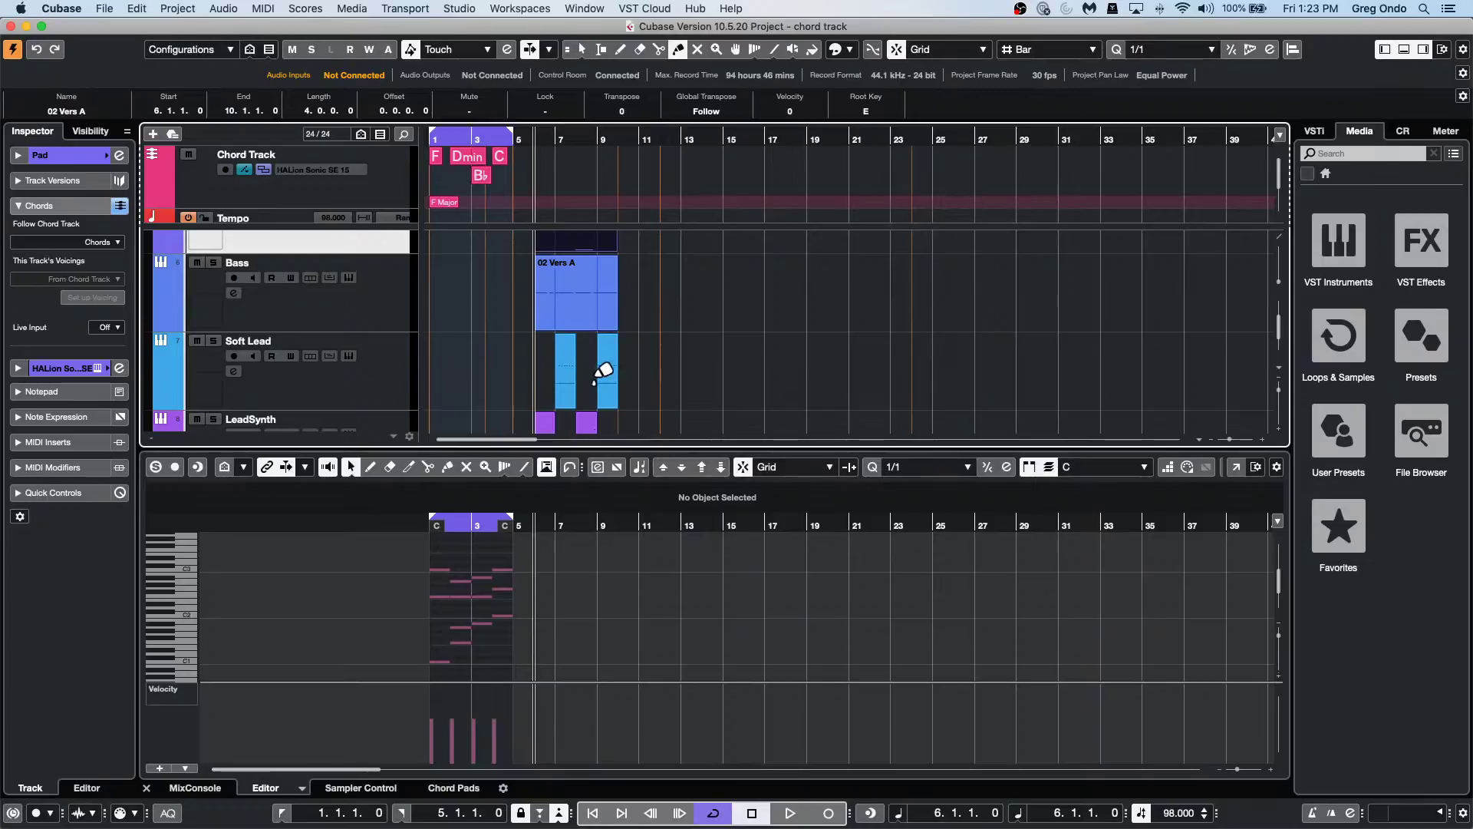
{"action": "left_click", "coordinate": [603, 371]}
{"action": "right_click", "coordinate": [580, 376]}
{"action": "left_click", "coordinate": [566, 379]}
{"action": "left_click", "coordinate": [579, 384]}
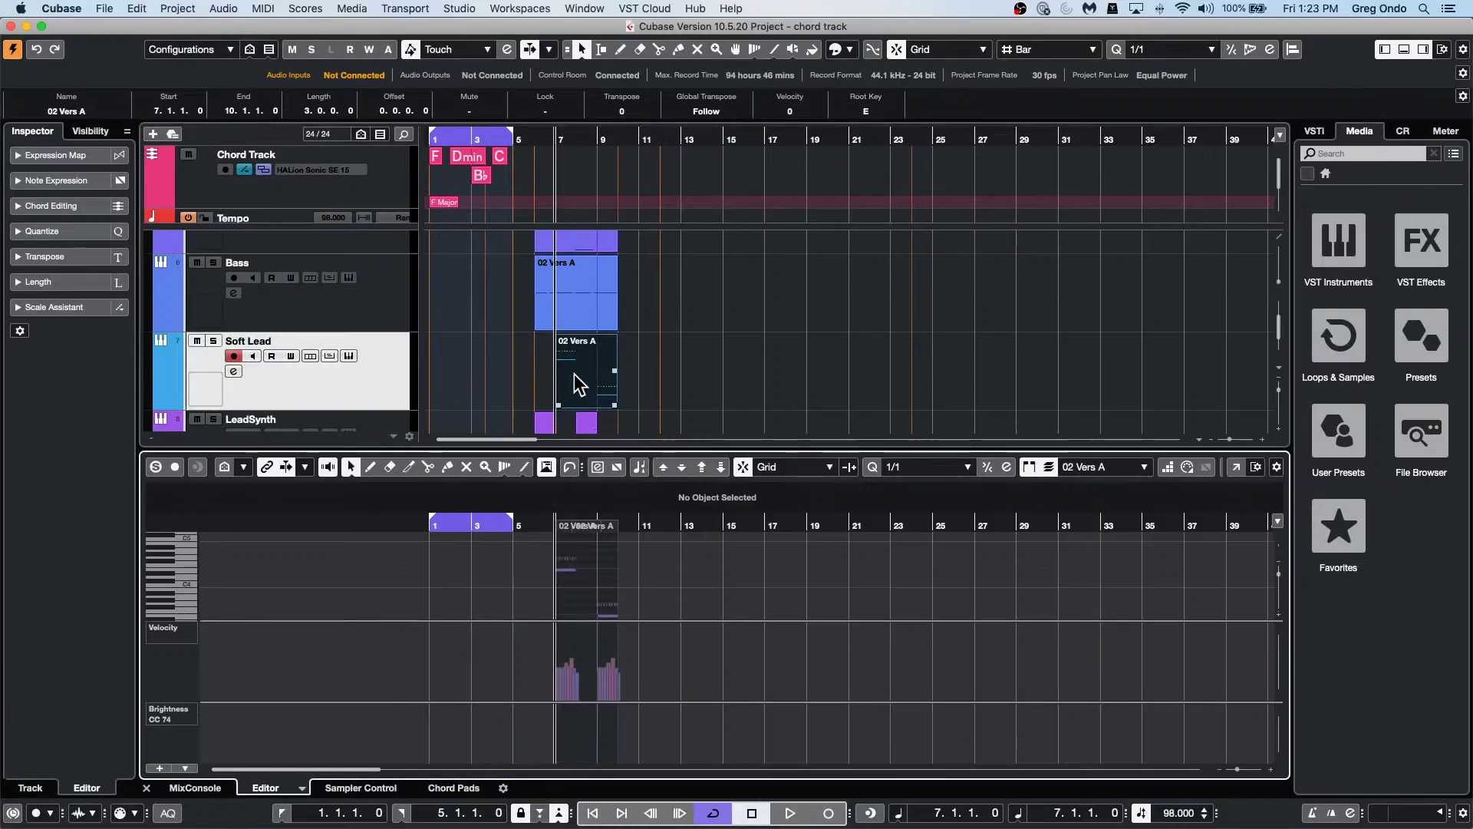
Open the glued Soft Lead part in a separate Key Editor window and select a G4 note in bar 7 plus a G3 note in bar 9.
{"action": "left_click", "coordinate": [1236, 467]}
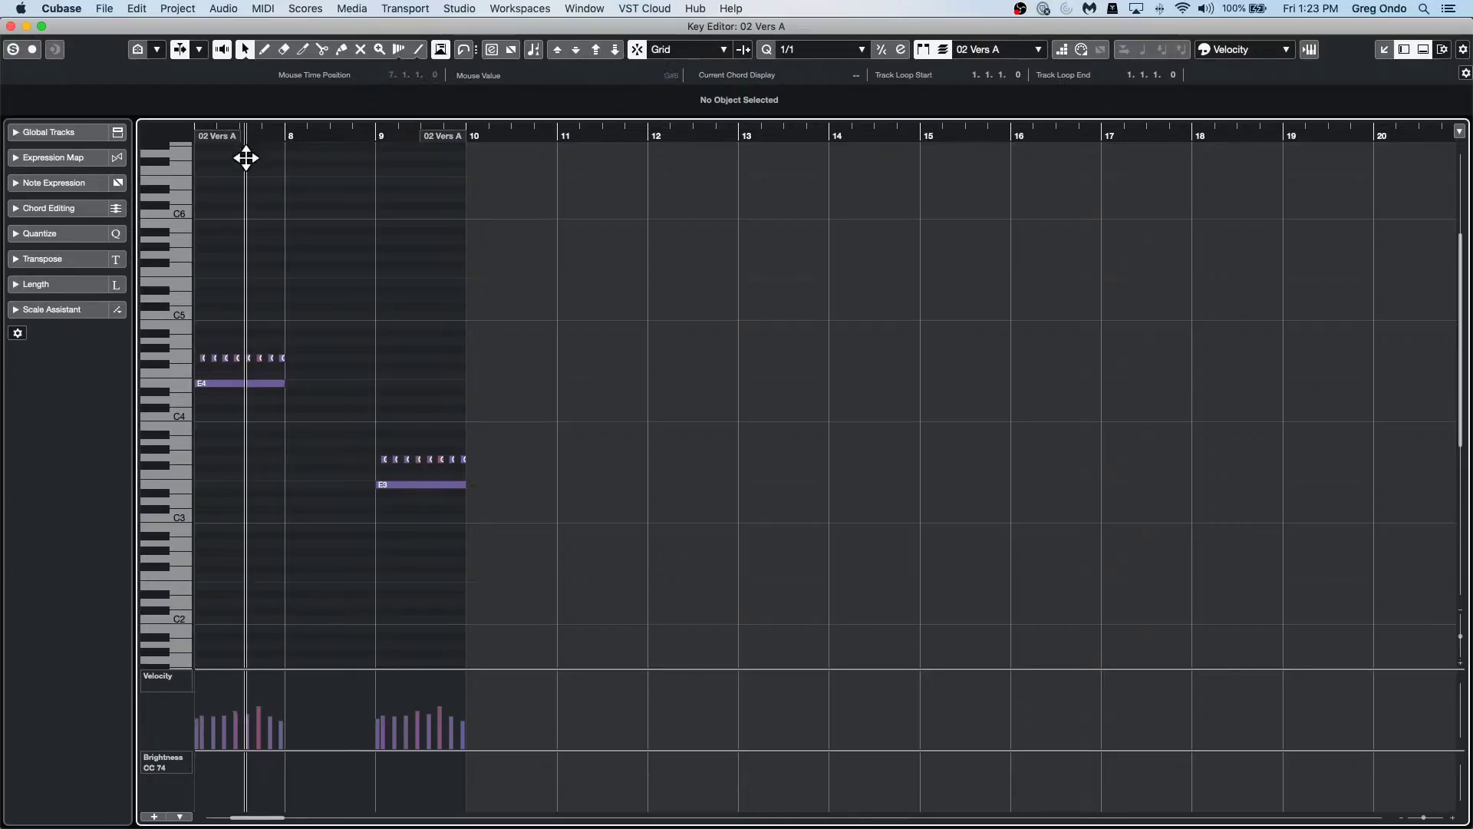
{"action": "left_click_drag", "start_coordinate": [246, 131], "coordinate": [247, 182]}
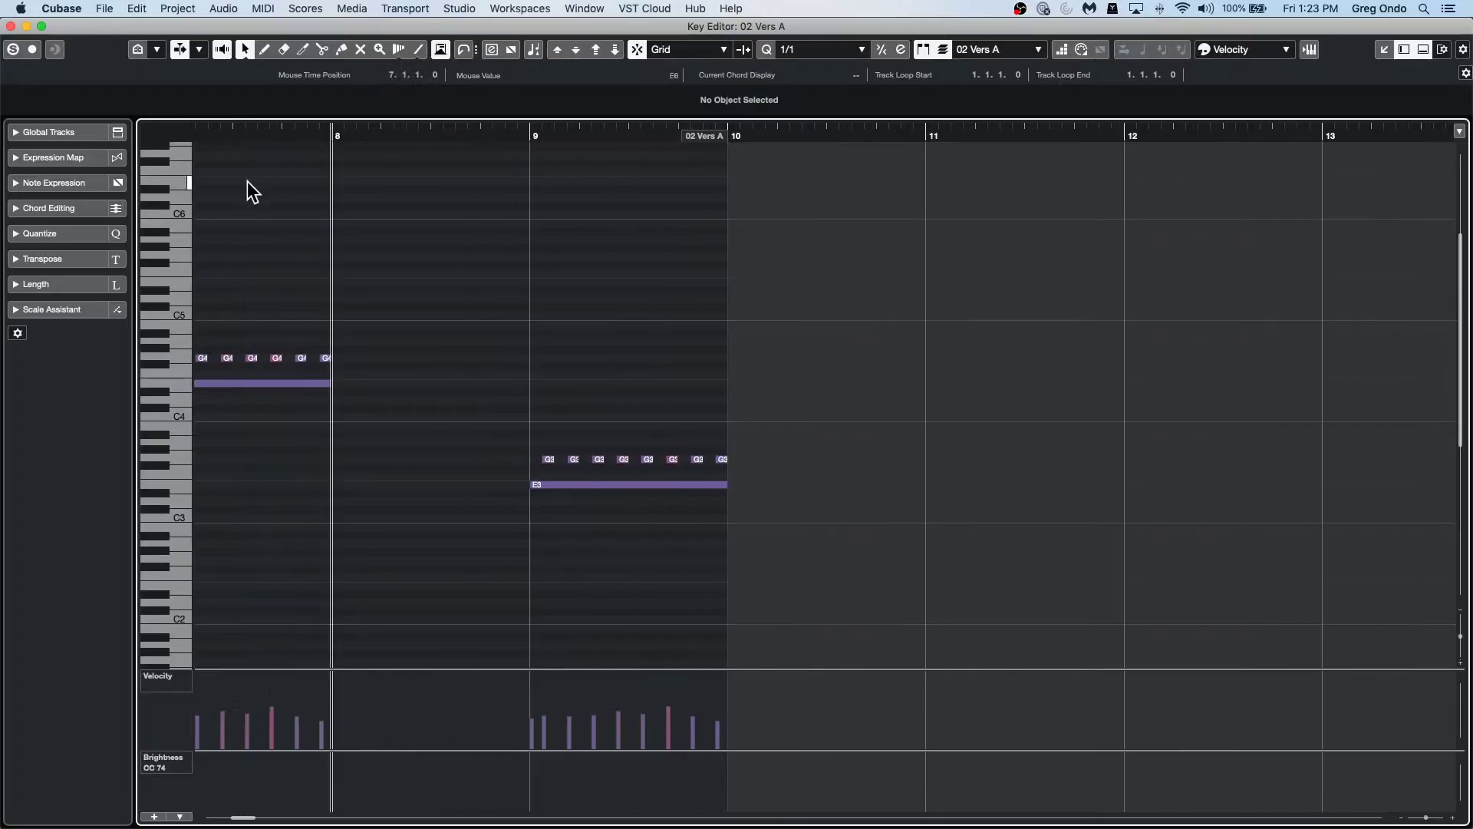
{"action": "left_click", "coordinate": [300, 357]}
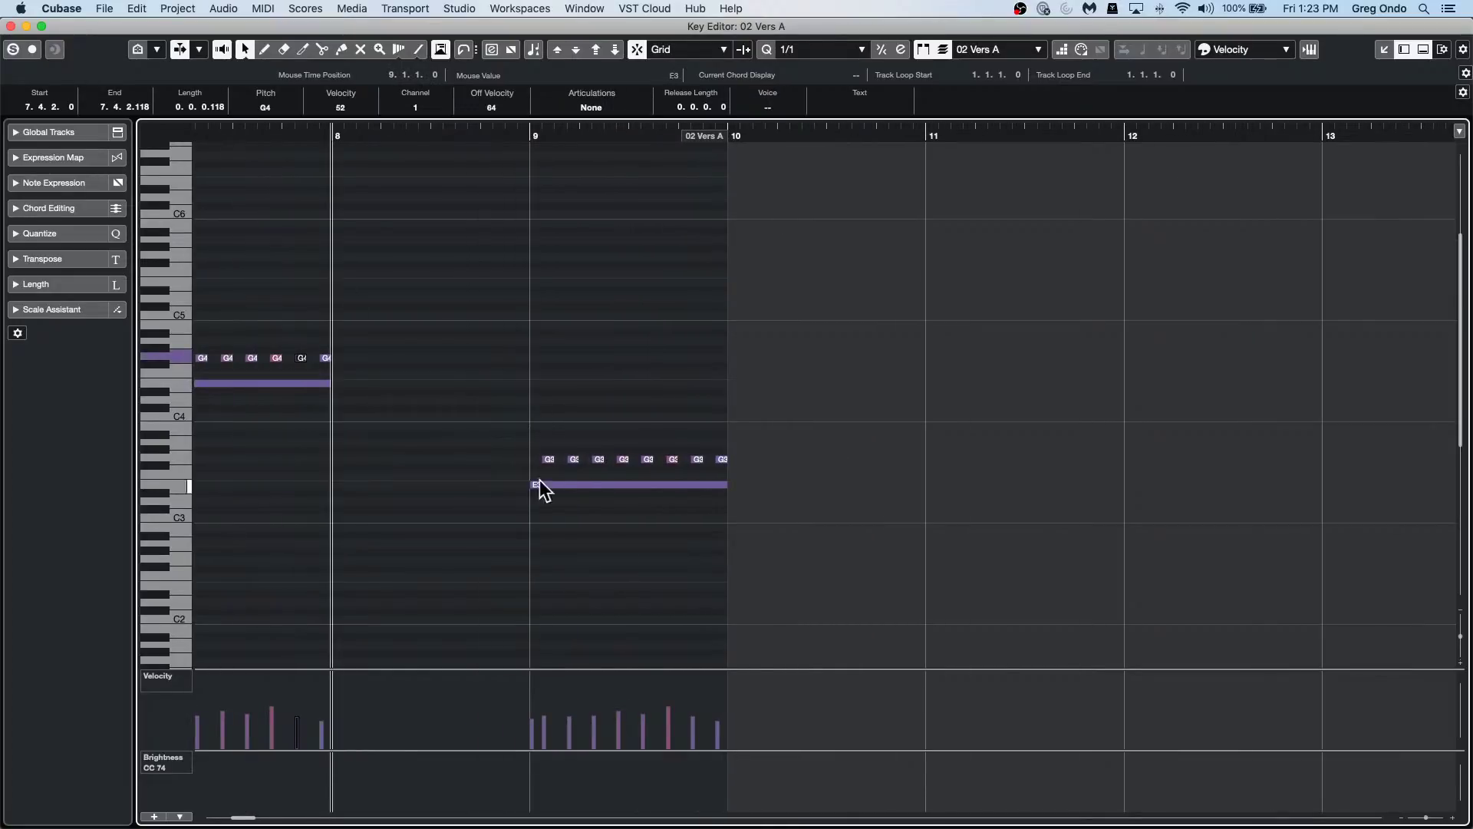
{"action": "left_click", "coordinate": [647, 459], "text": "shift"}
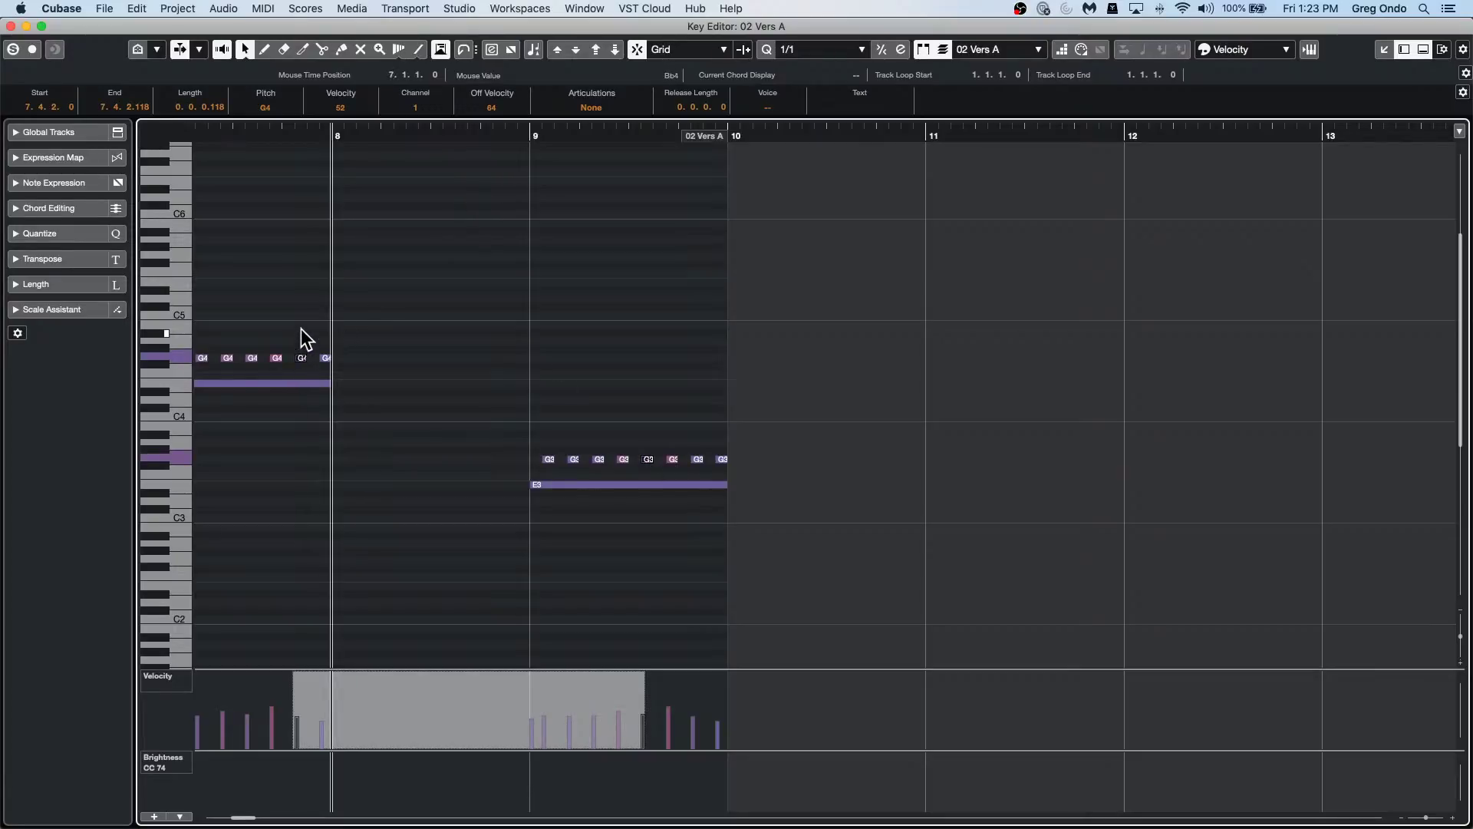
{"action": "left_click", "coordinate": [279, 480]}
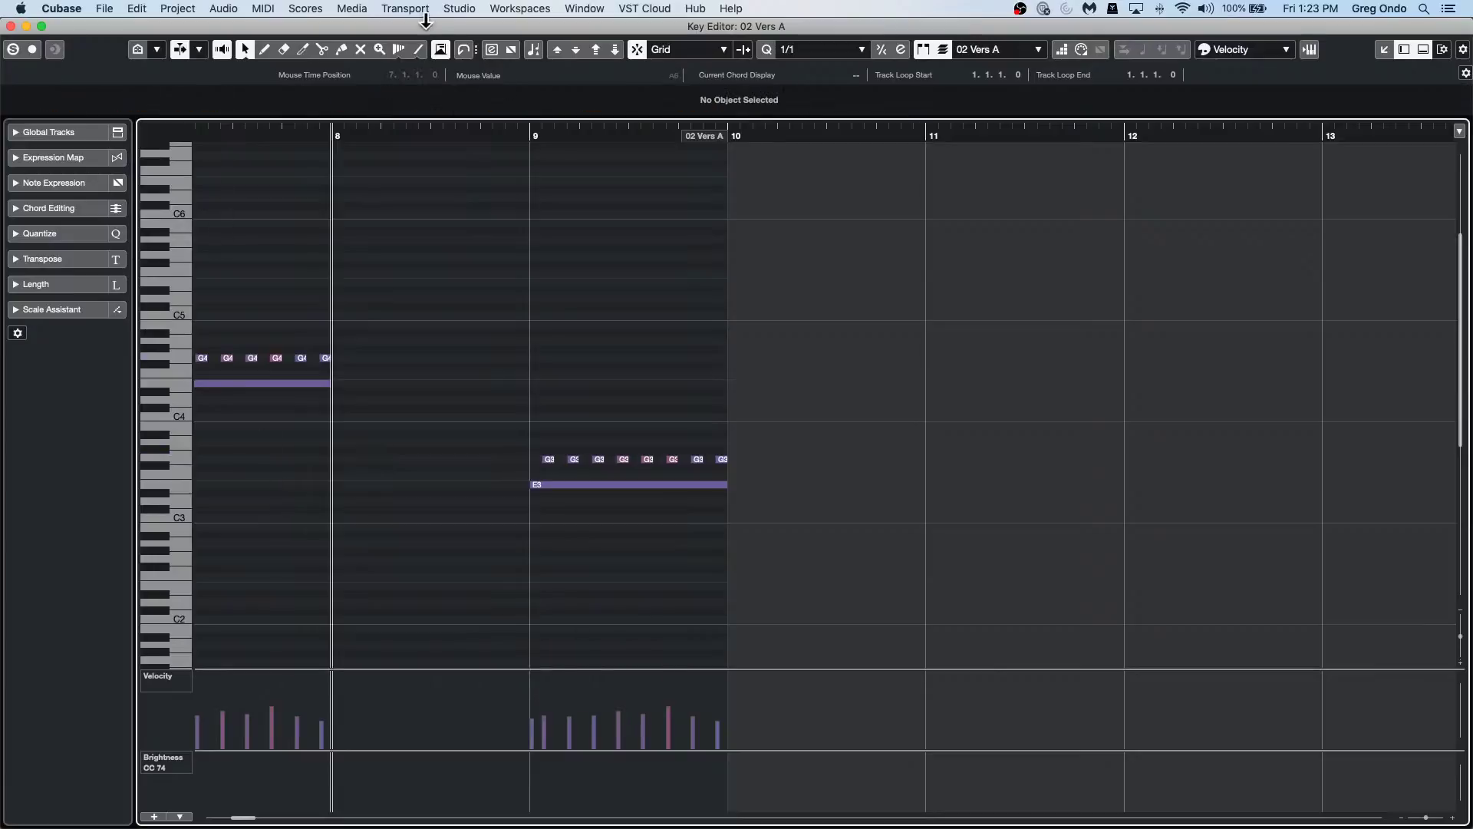
Try selecting notes across bars 7 to 9 with a selection rectangle, and clear the selection.
{"action": "left_click_drag", "start_coordinate": [292, 323], "coordinate": [645, 542]}
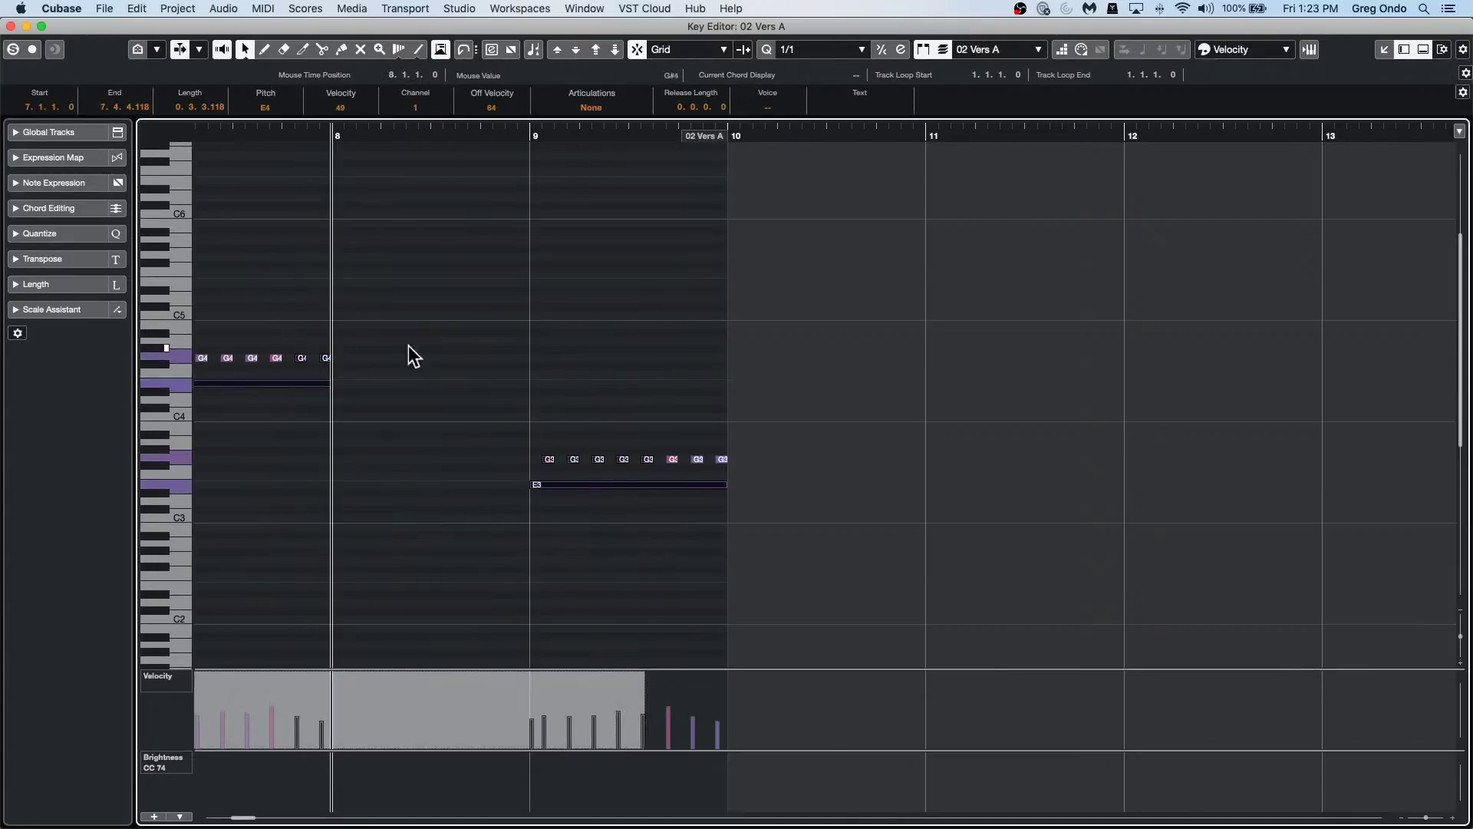
{"action": "left_click", "coordinate": [374, 301]}
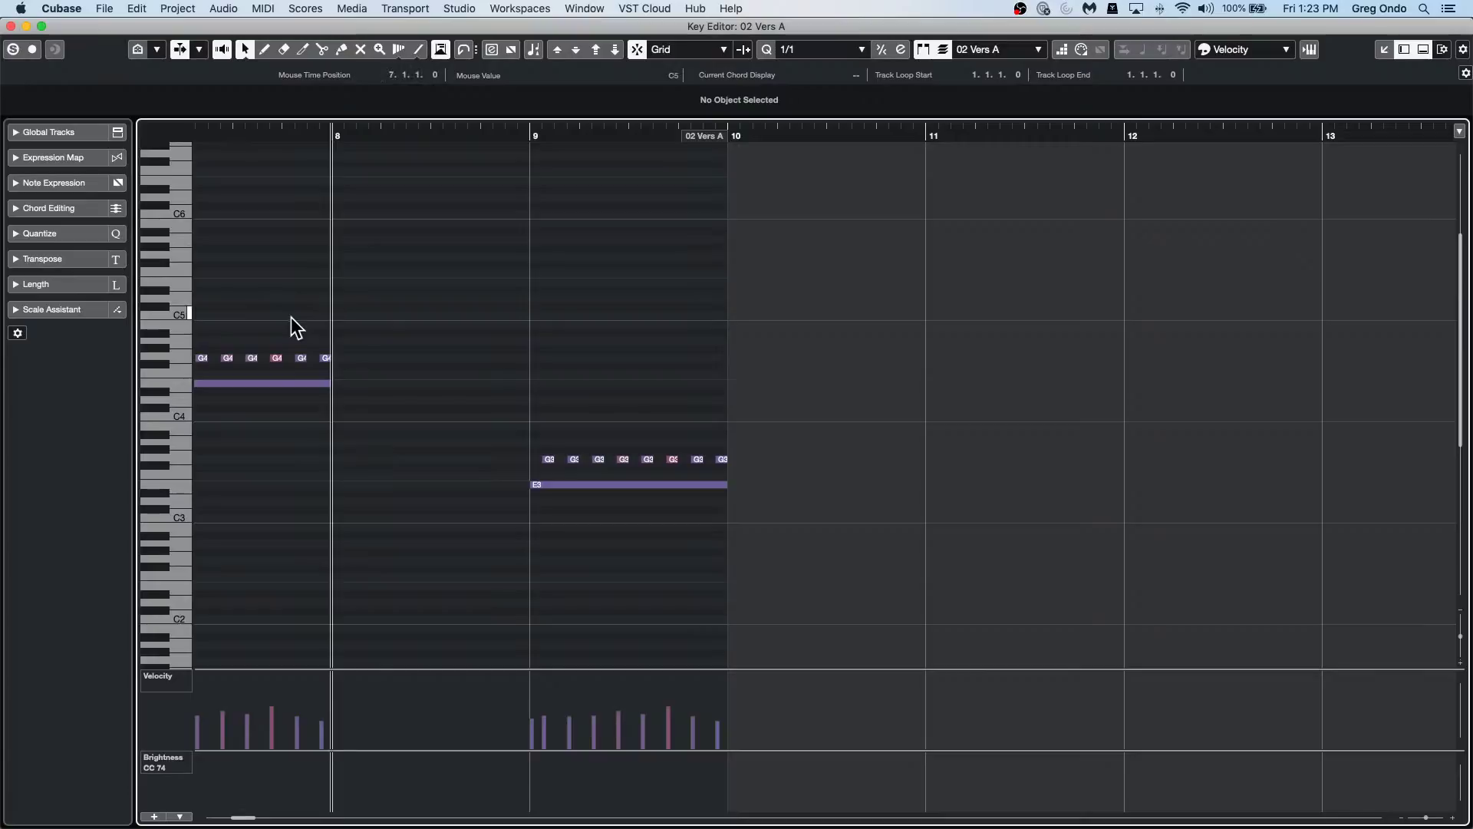
{"action": "left_click_drag", "start_coordinate": [292, 319], "coordinate": [616, 495]}
{"action": "left_click", "coordinate": [472, 312]}
Select the long E3 note and the first four G3 notes in bar 9, and move them to start at 7.3.4 with the long note on A3.
{"action": "left_click_drag", "start_coordinate": [539, 427], "coordinate": [712, 518]}
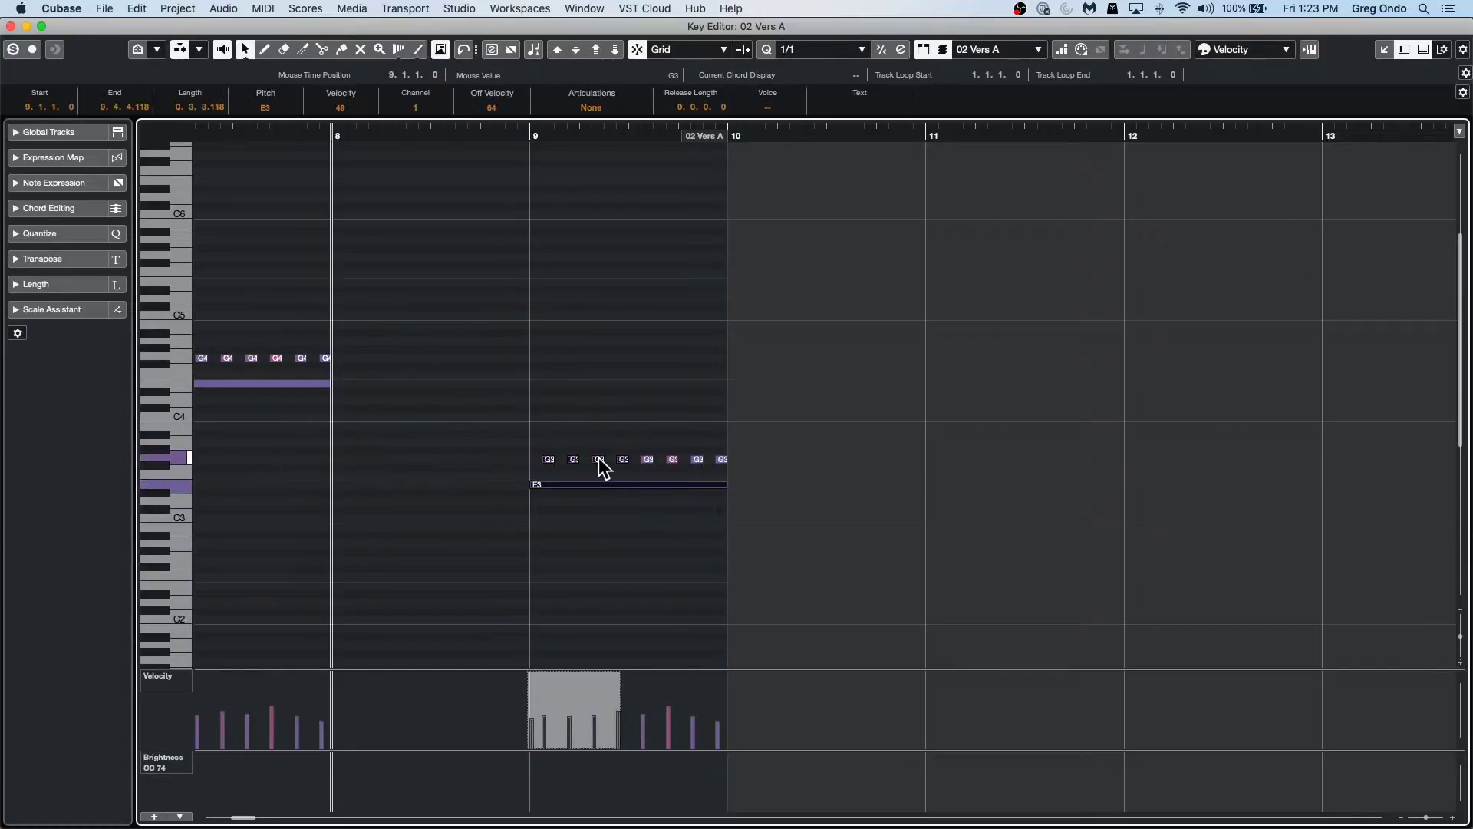
{"action": "left_click_drag", "start_coordinate": [598, 457], "coordinate": [366, 420]}
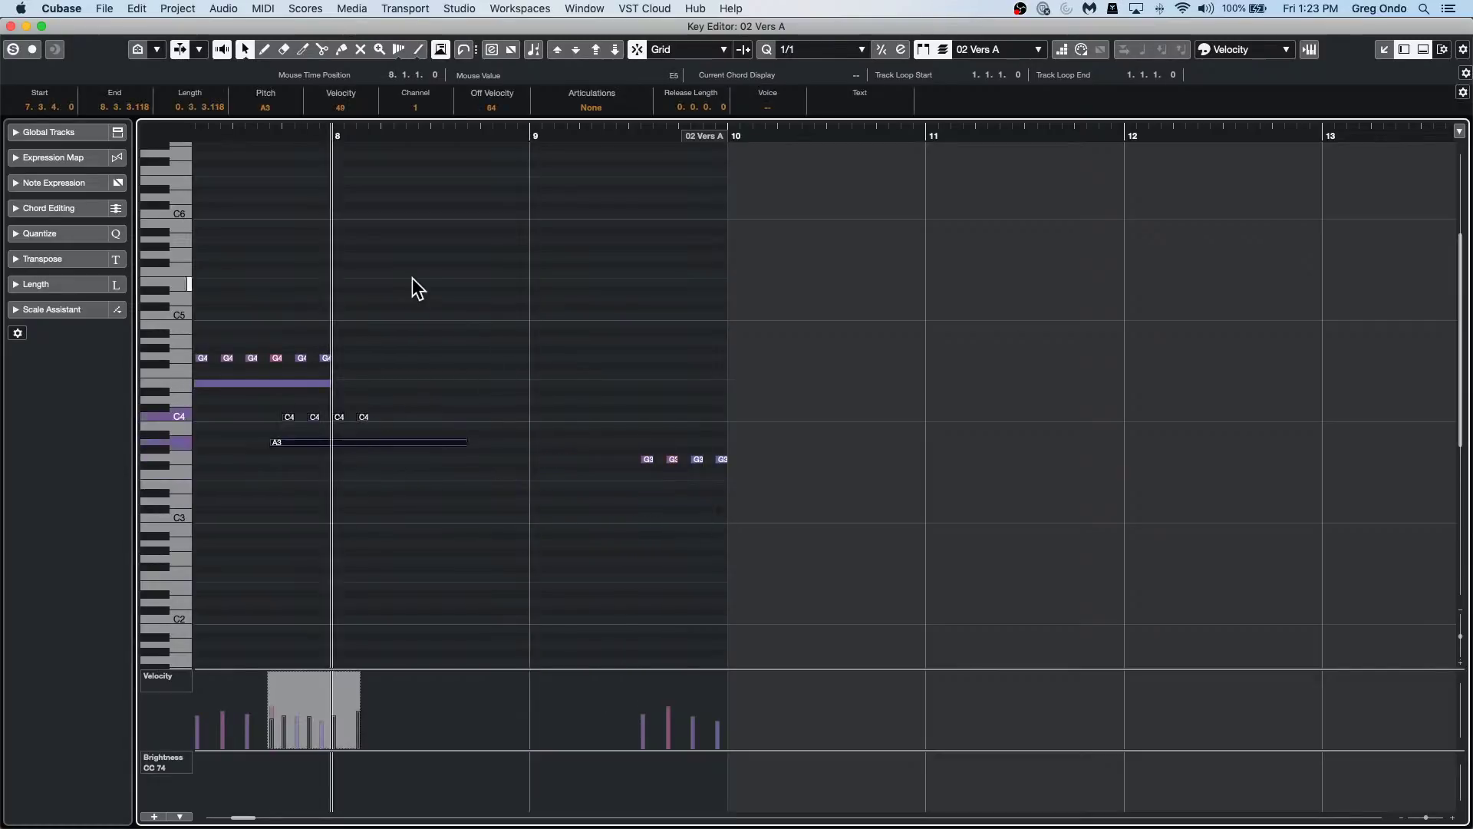
Undo the last note move, and move the first five G3 notes in bar 9 to C4 at the start of bar 8.
{"action": "left_click", "coordinate": [416, 289]}
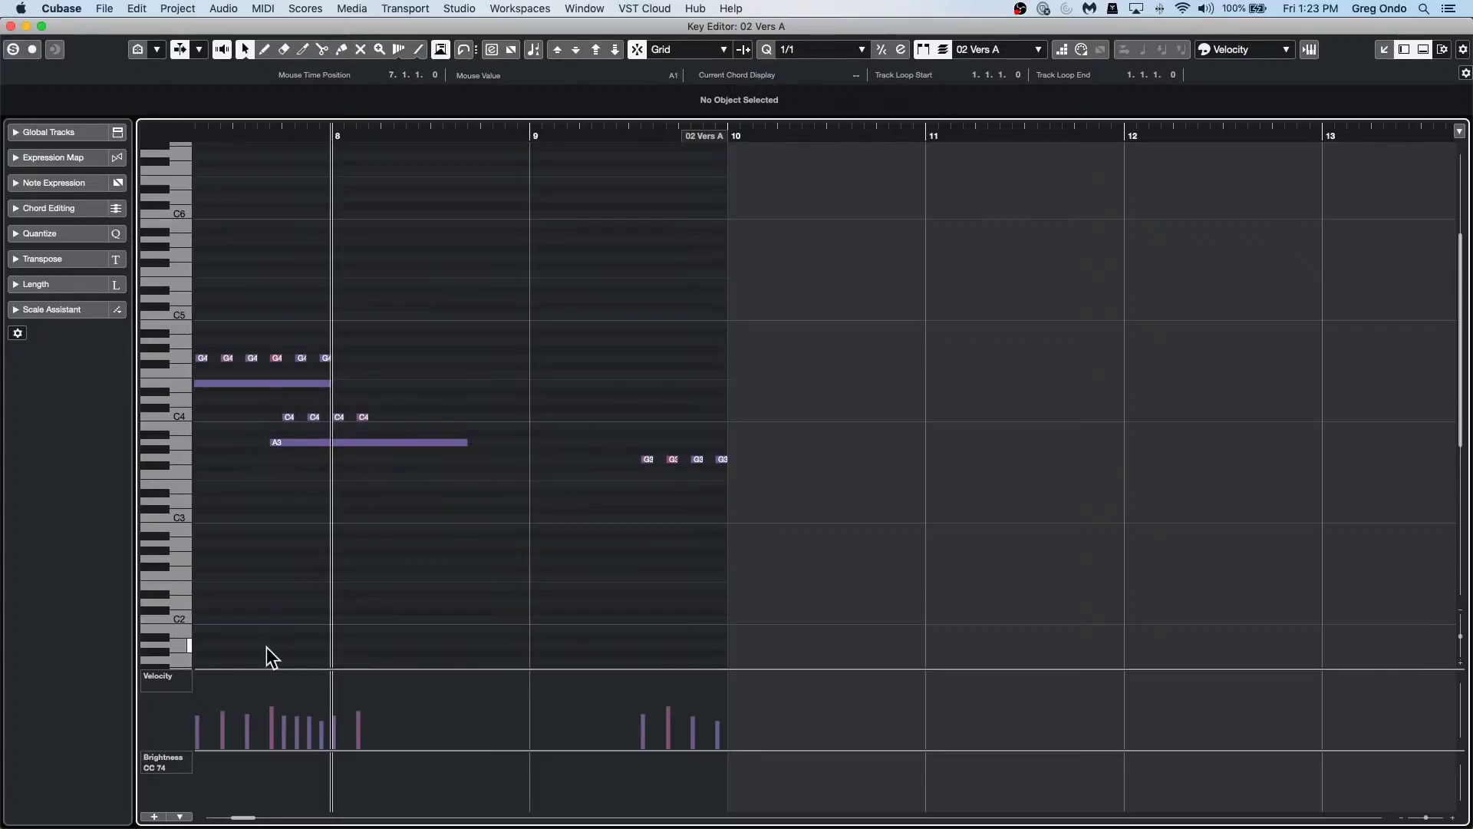
{"action": "key", "text": "super+z"}
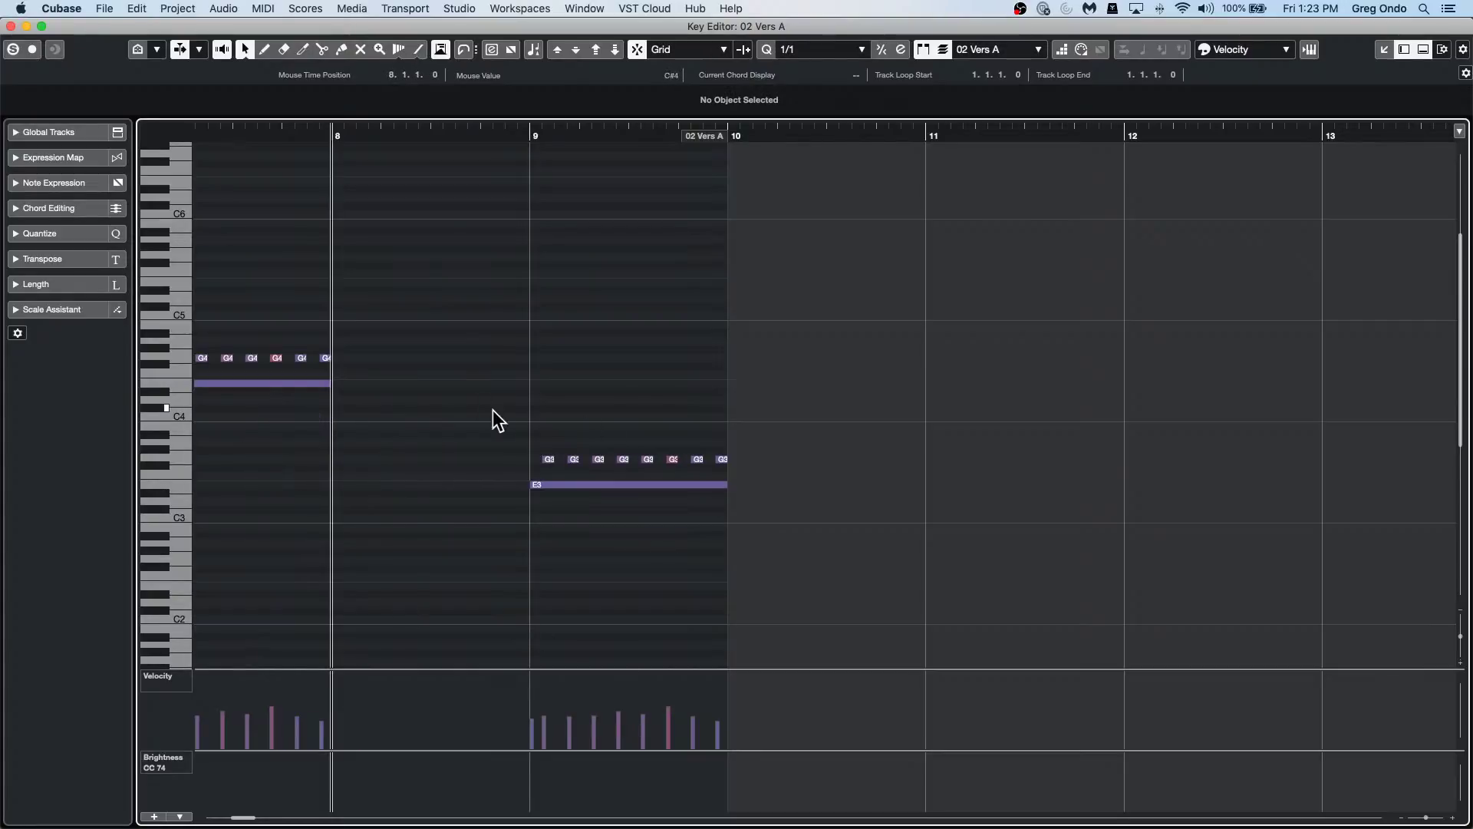
{"action": "left_click_drag", "start_coordinate": [495, 412], "coordinate": [663, 472]}
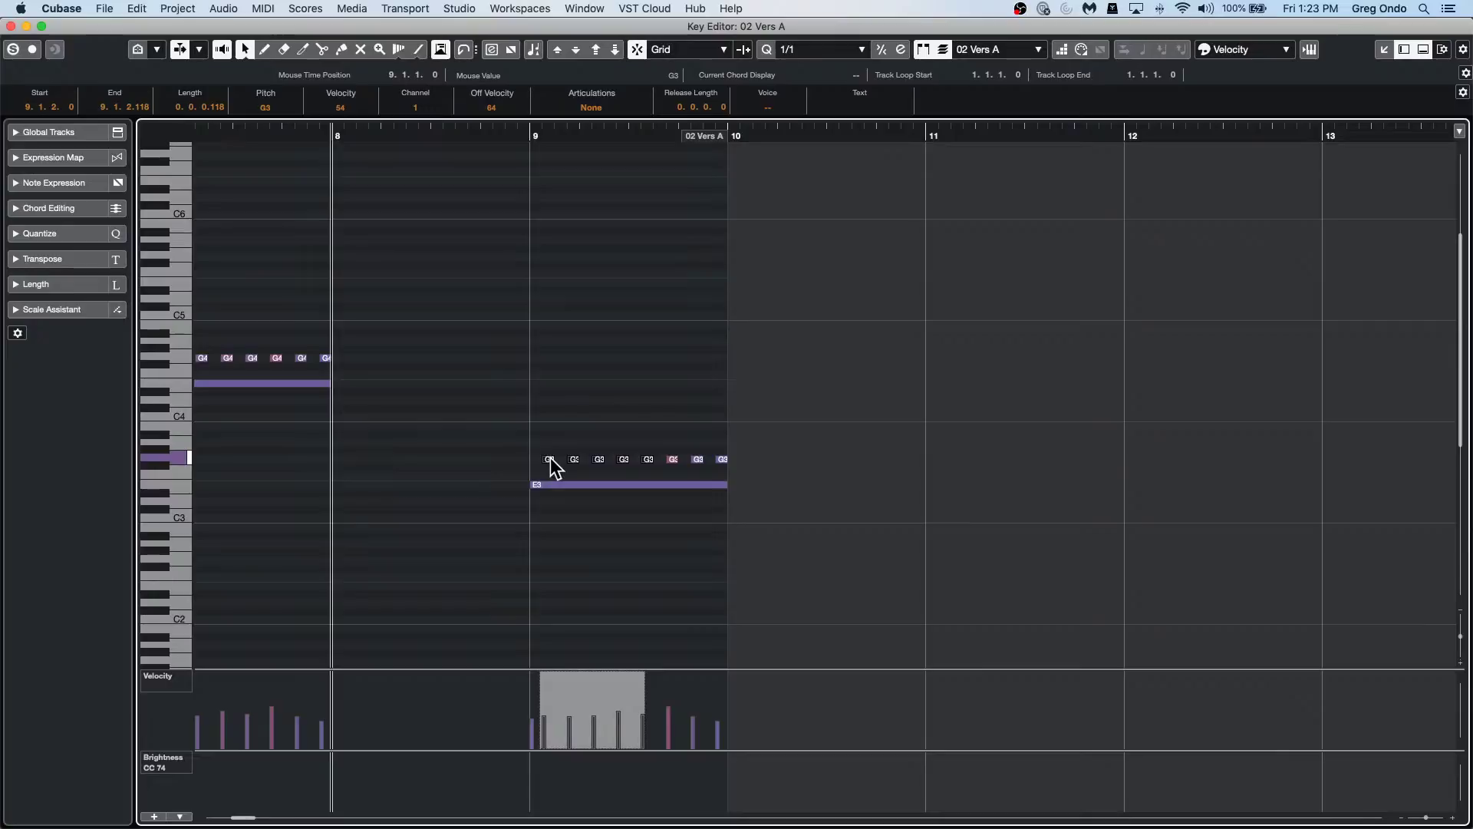
{"action": "left_click_drag", "start_coordinate": [551, 458], "coordinate": [367, 414]}
{"action": "left_click", "coordinate": [384, 326]}
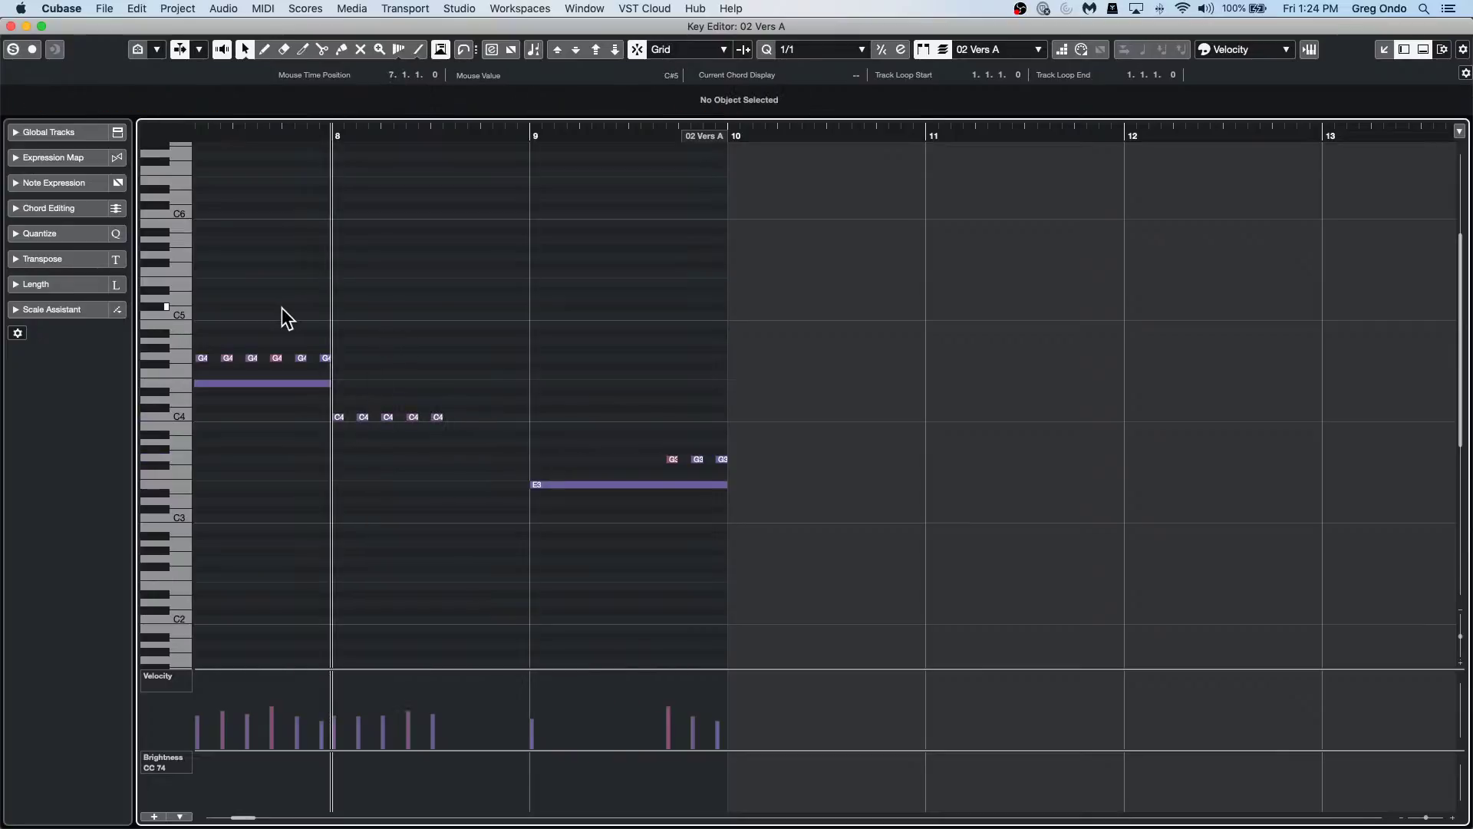
Try selecting bar 7 notes with a selection rectangle, and select only the last G4 in bar 7 plus the last C4 in bar 8.
{"action": "left_click_drag", "start_coordinate": [274, 309], "coordinate": [303, 388]}
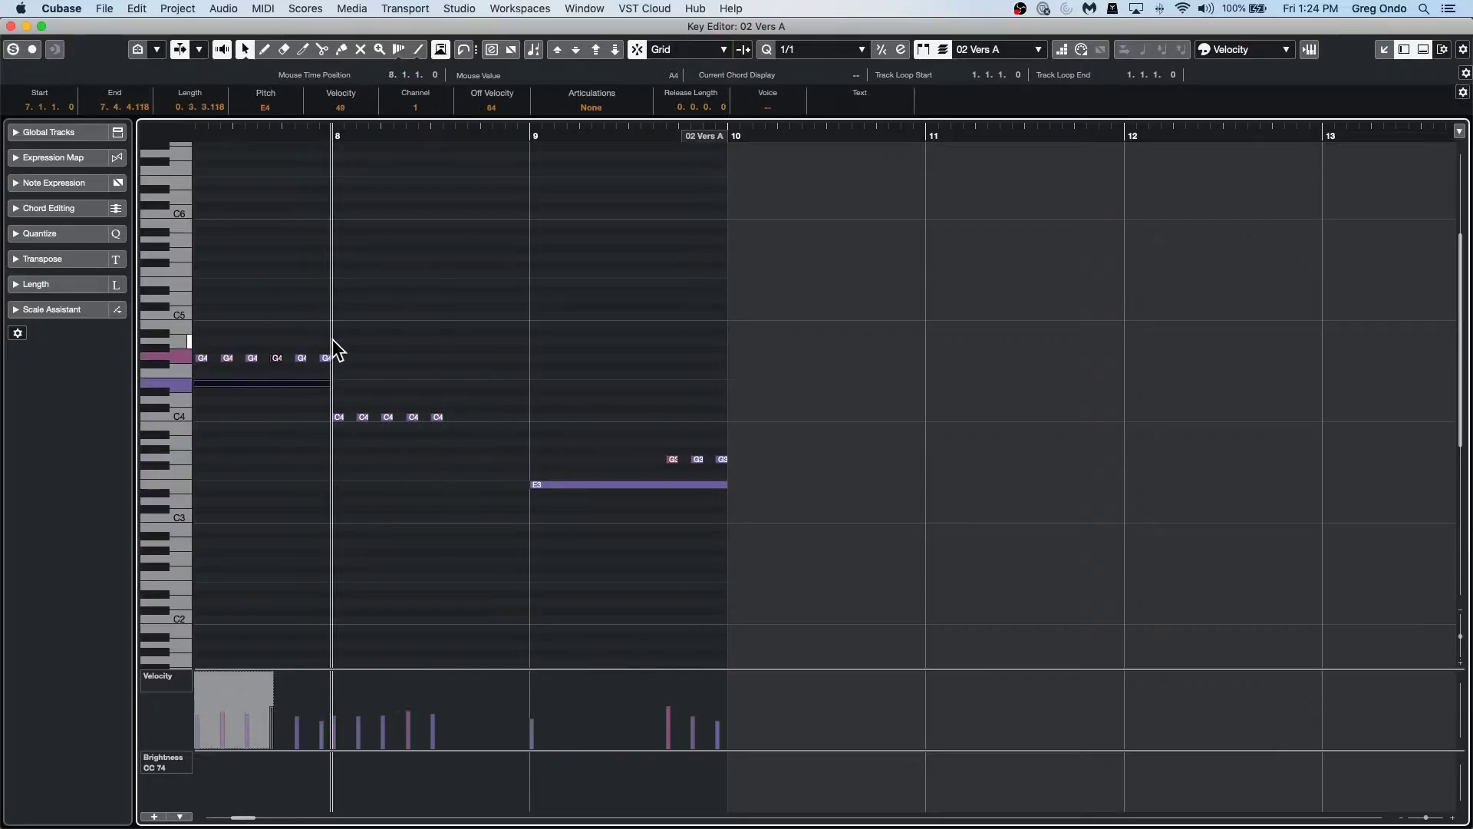
{"action": "left_click", "coordinate": [327, 357]}
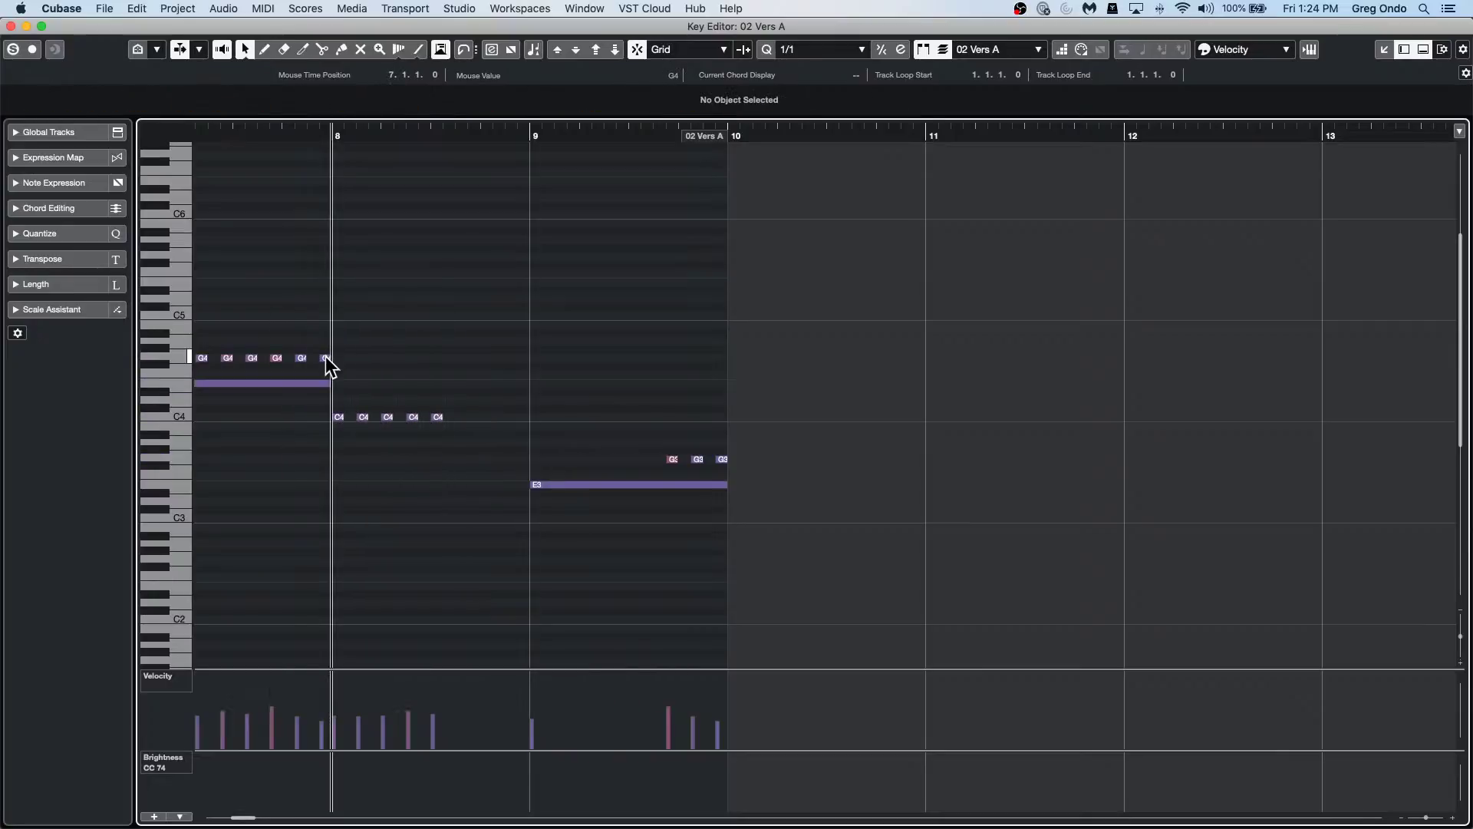
{"action": "left_click", "coordinate": [437, 417]}
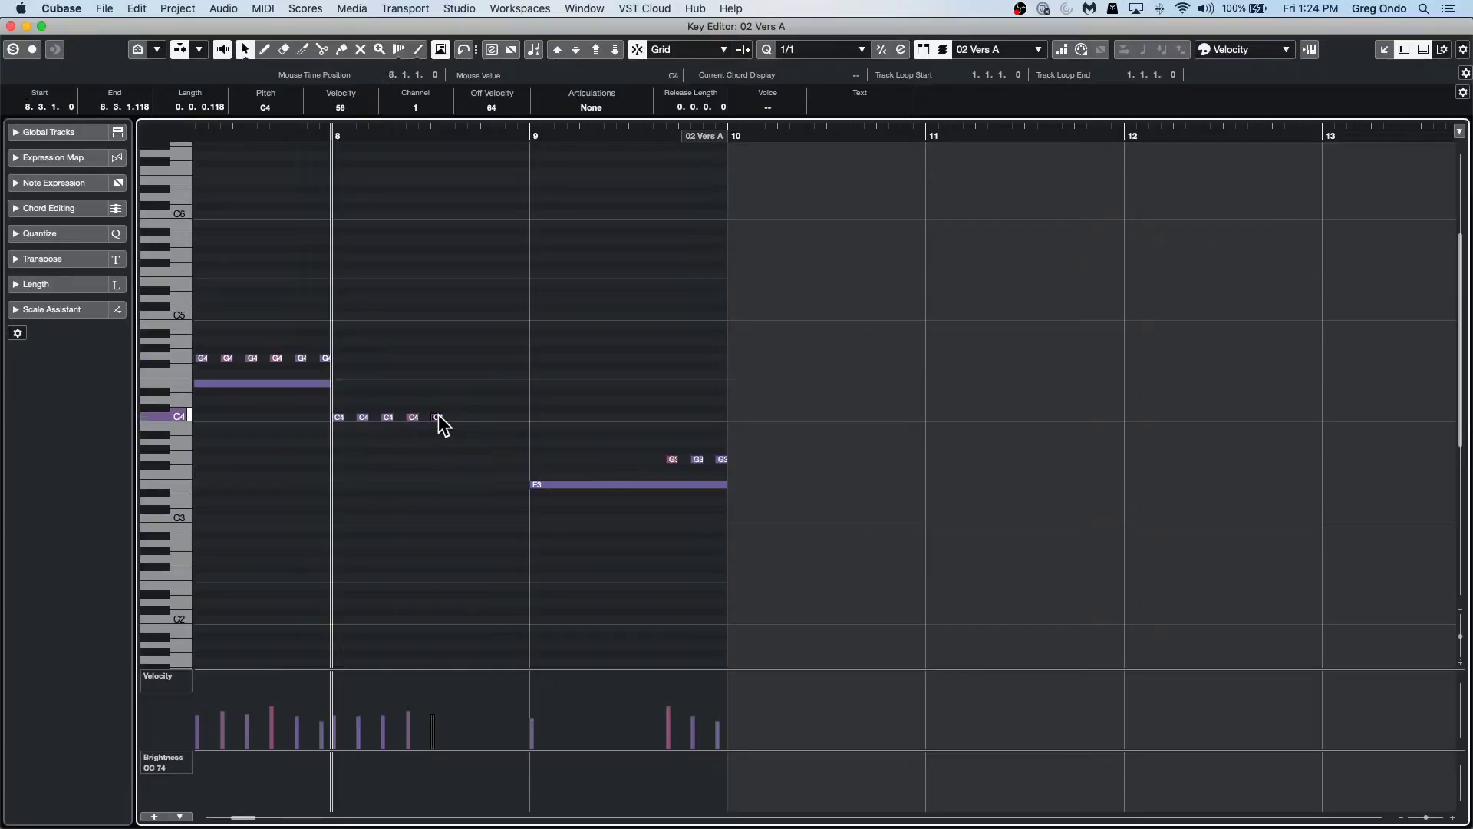
{"action": "left_click", "coordinate": [325, 356]}
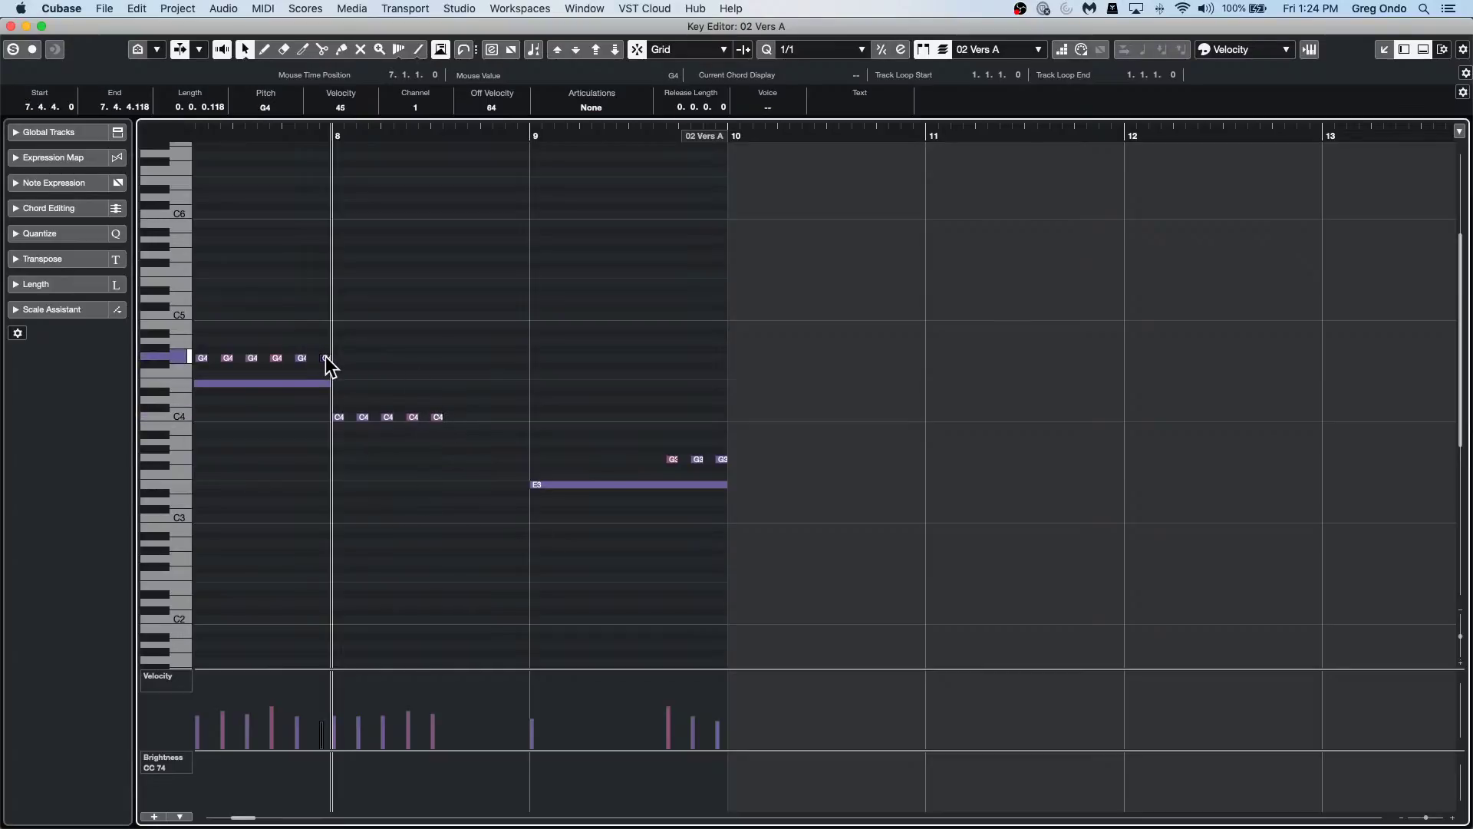
{"action": "left_click", "coordinate": [439, 418], "text": "shift"}
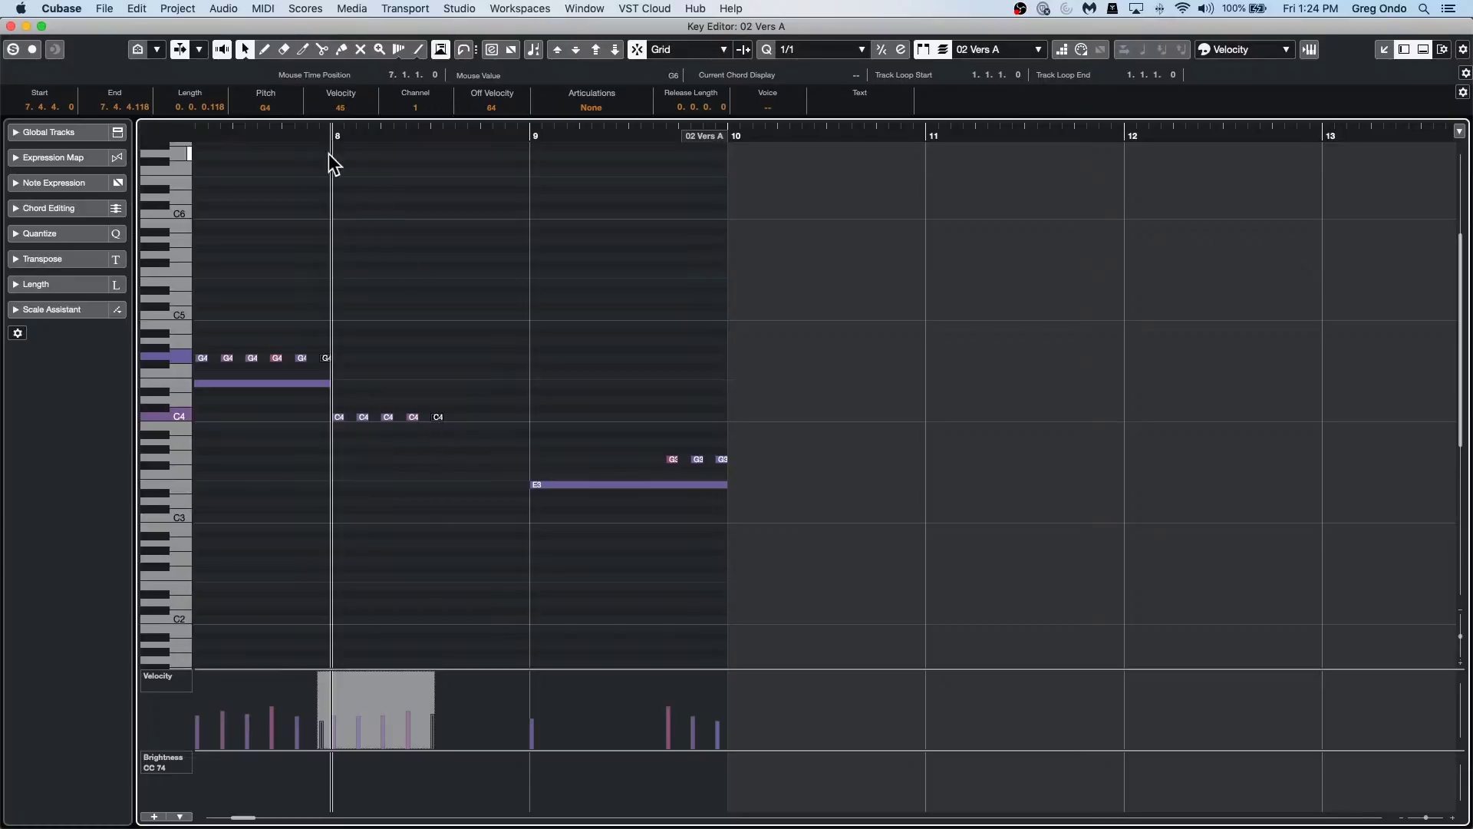
Select only the first and last C4 notes in bar 8 together twice, clearing the selection each time.
{"action": "left_click_drag", "start_coordinate": [284, 133], "coordinate": [290, 170]}
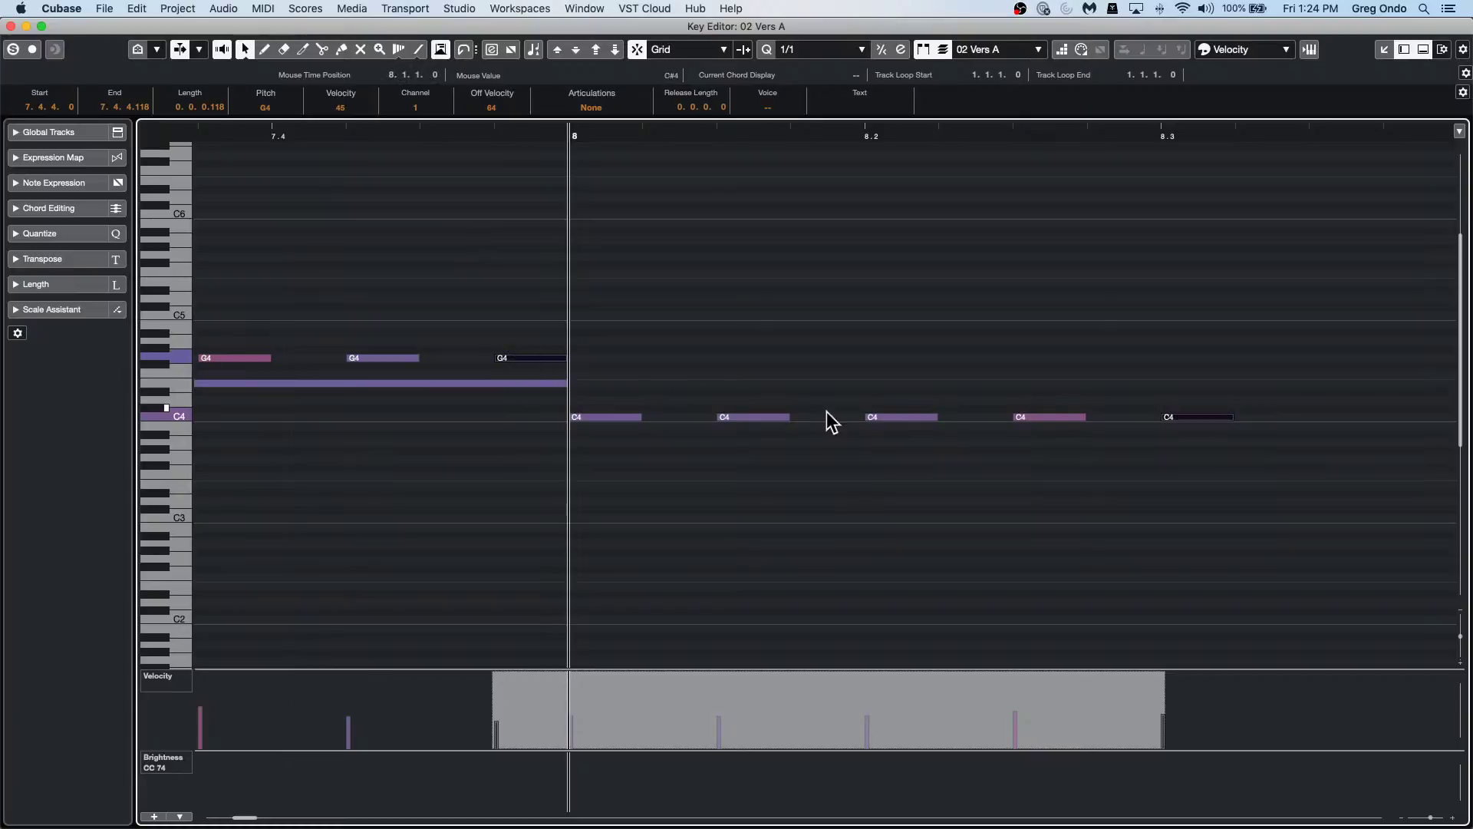
{"action": "left_click", "coordinate": [581, 418]}
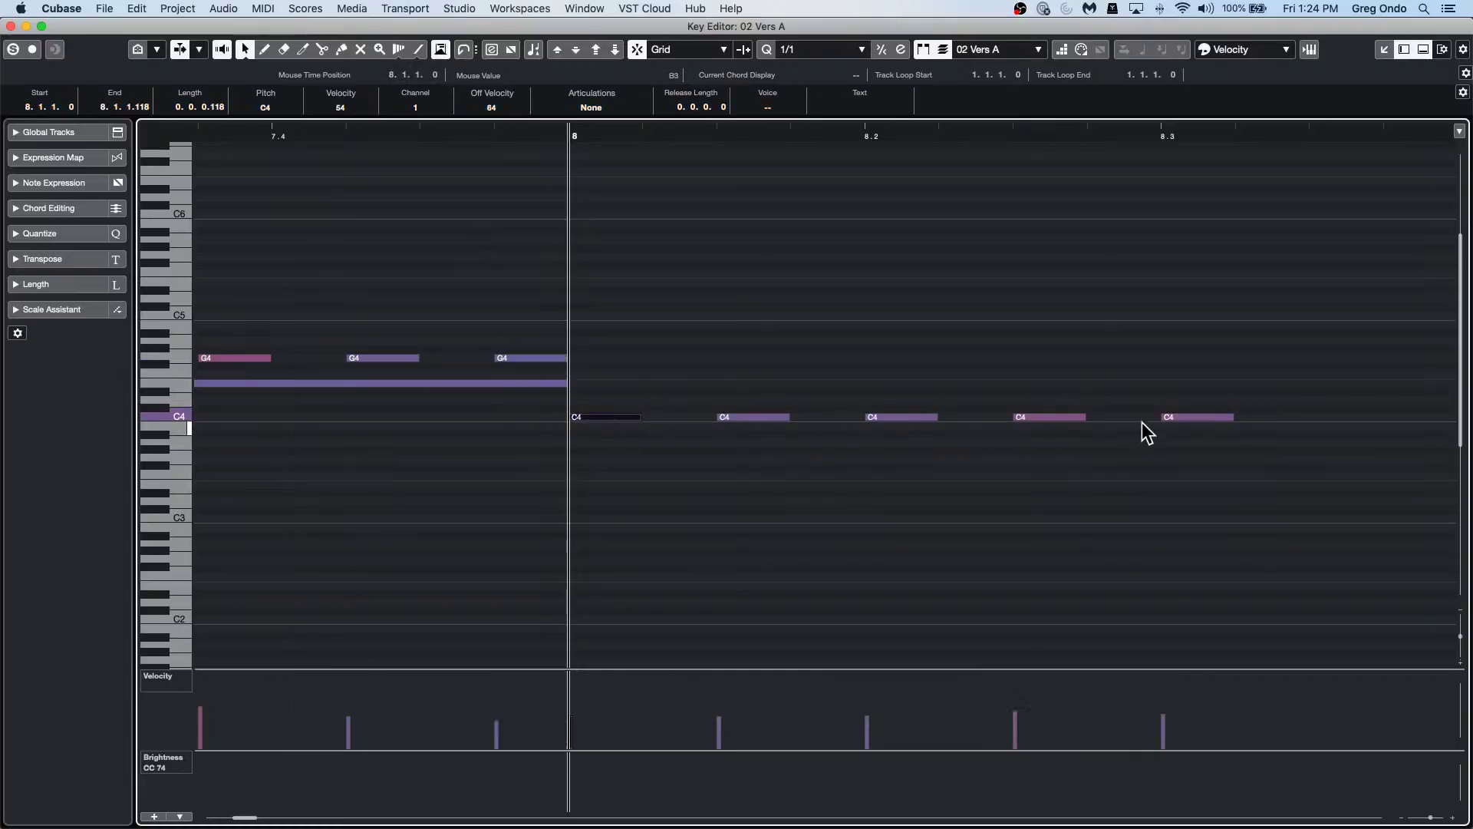
{"action": "left_click", "coordinate": [1172, 415], "text": "shift"}
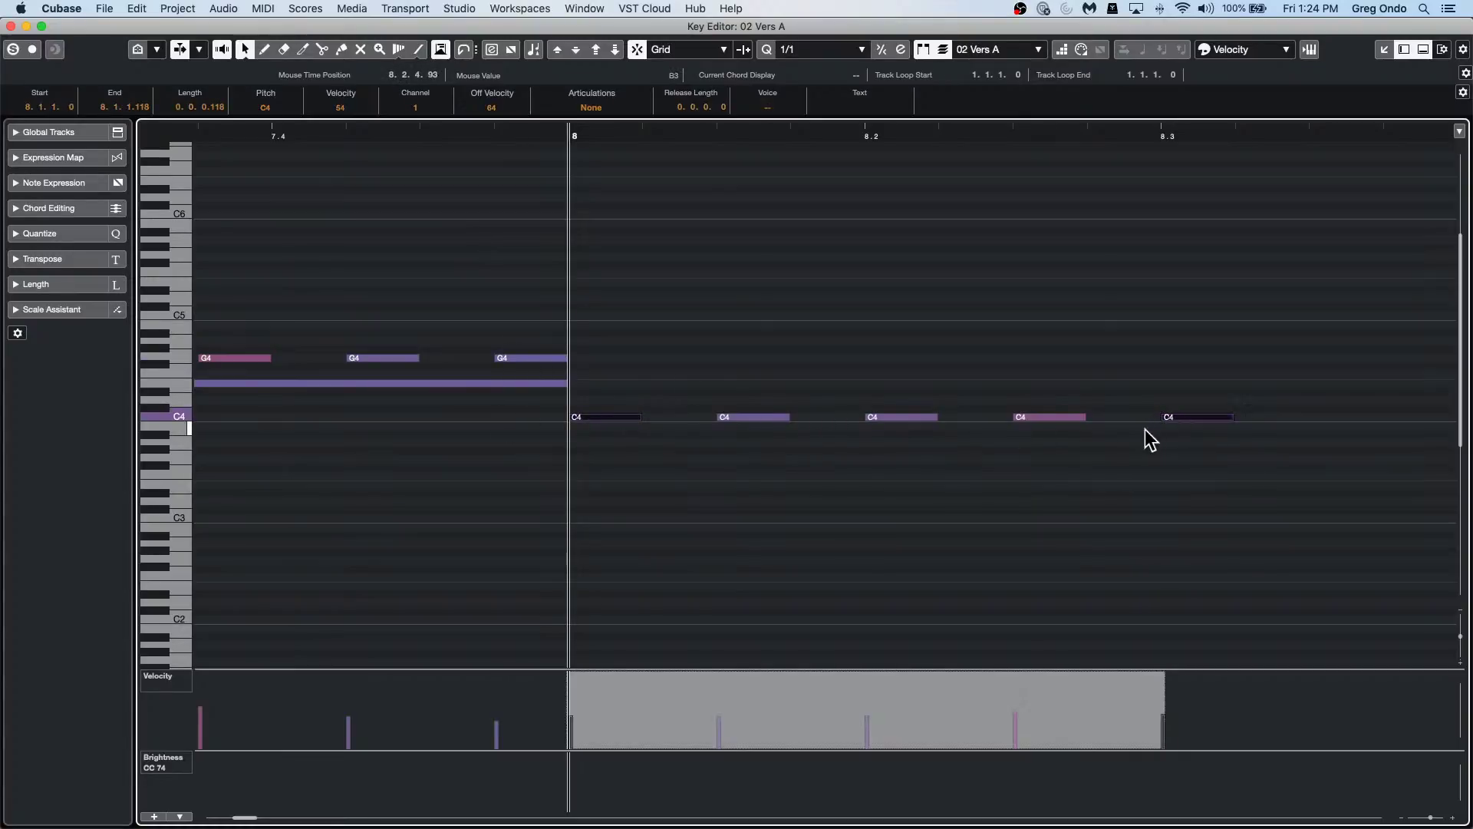
{"action": "left_click", "coordinate": [1144, 430]}
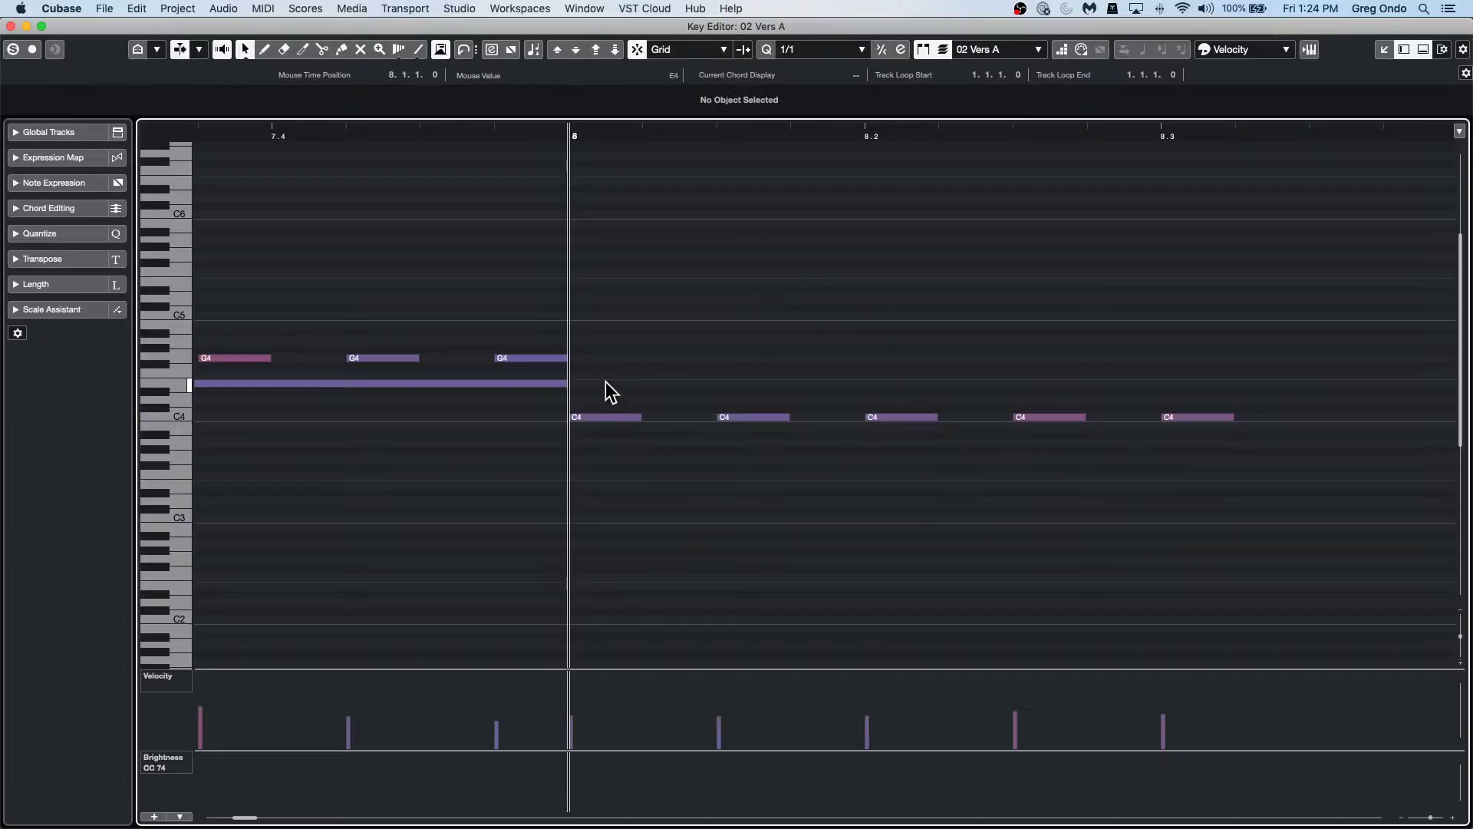
{"action": "left_click", "coordinate": [610, 415]}
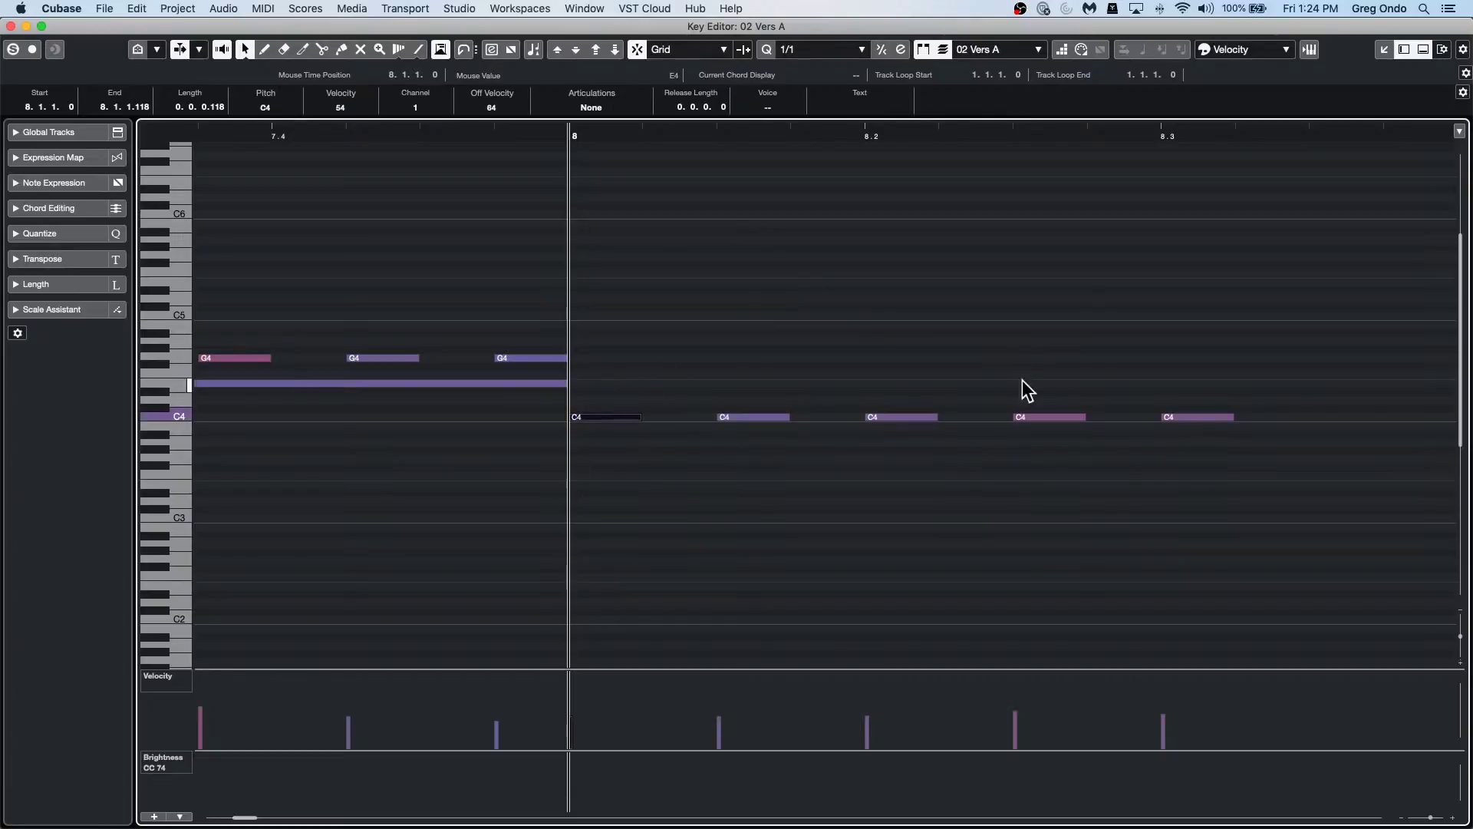
{"action": "left_click", "coordinate": [1191, 415], "text": "shift"}
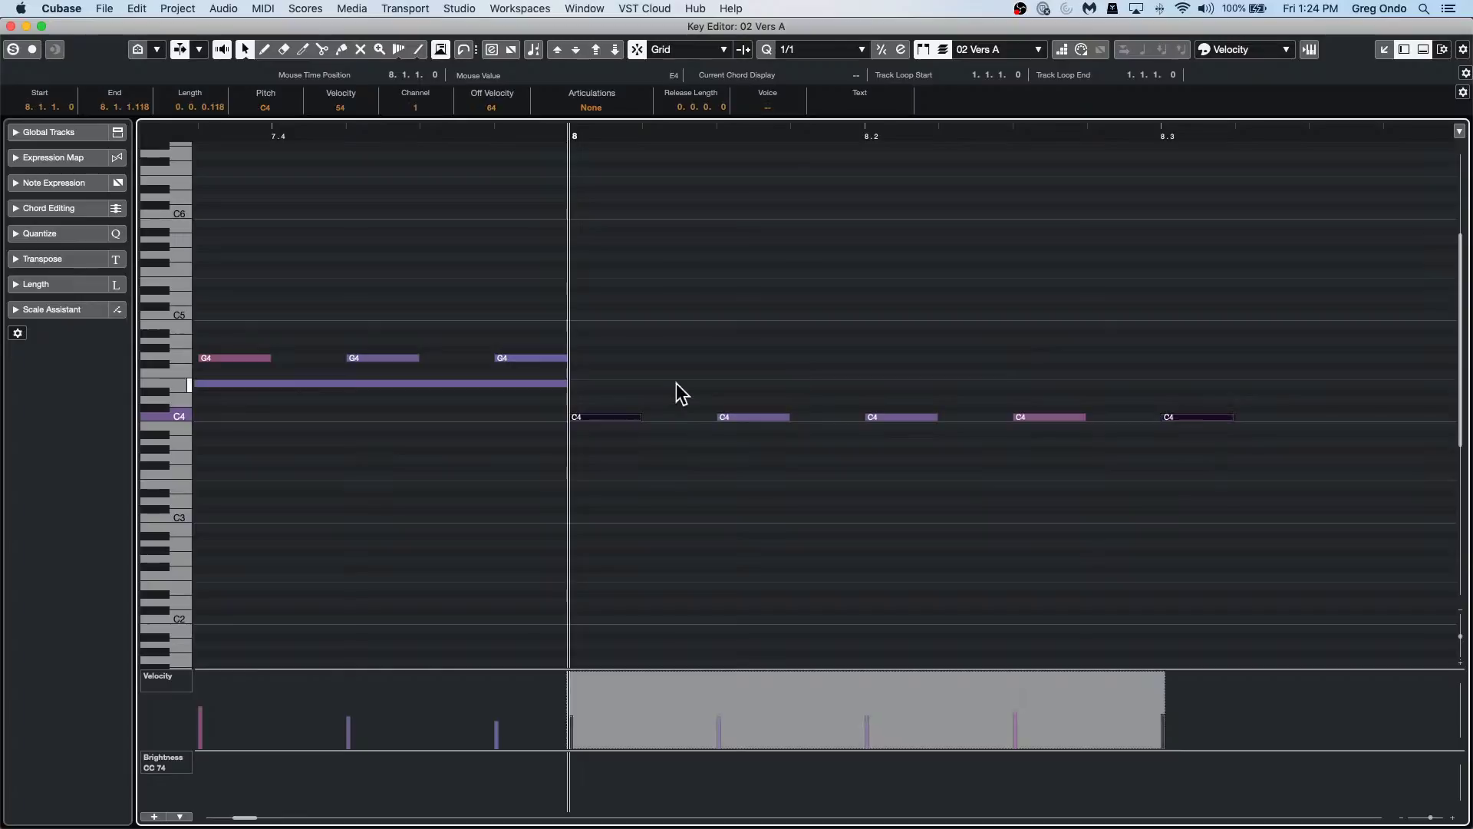
{"action": "key", "text": "super+shift+a"}
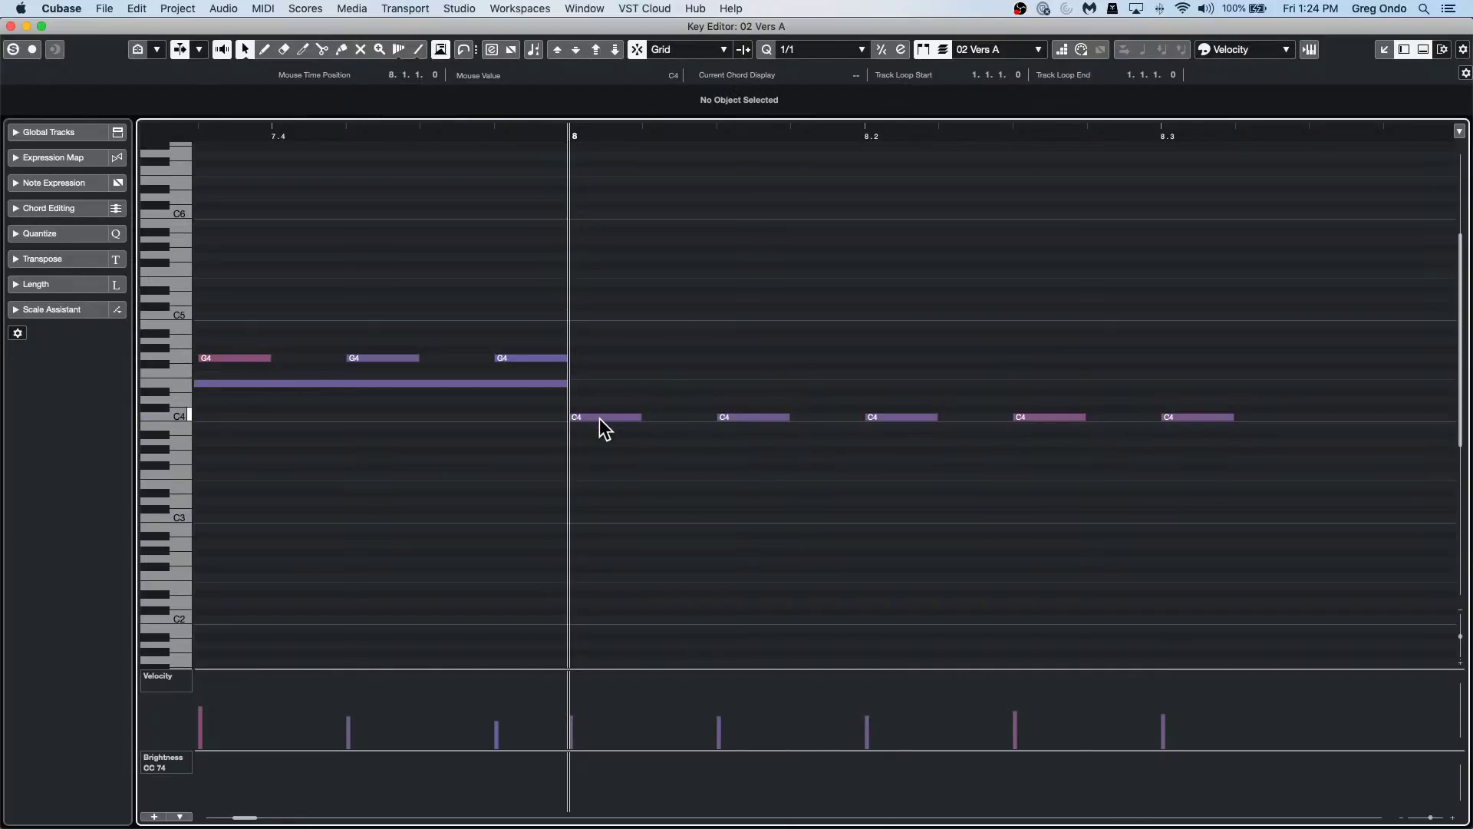
Select all C4 notes in bar 8 starting from the first one, clear the selection, and close the Key Editor window.
{"action": "double_click", "coordinate": [600, 417], "text": "shift"}
{"action": "key", "text": "super+shift+a"}
{"action": "left_click", "coordinate": [11, 26]}
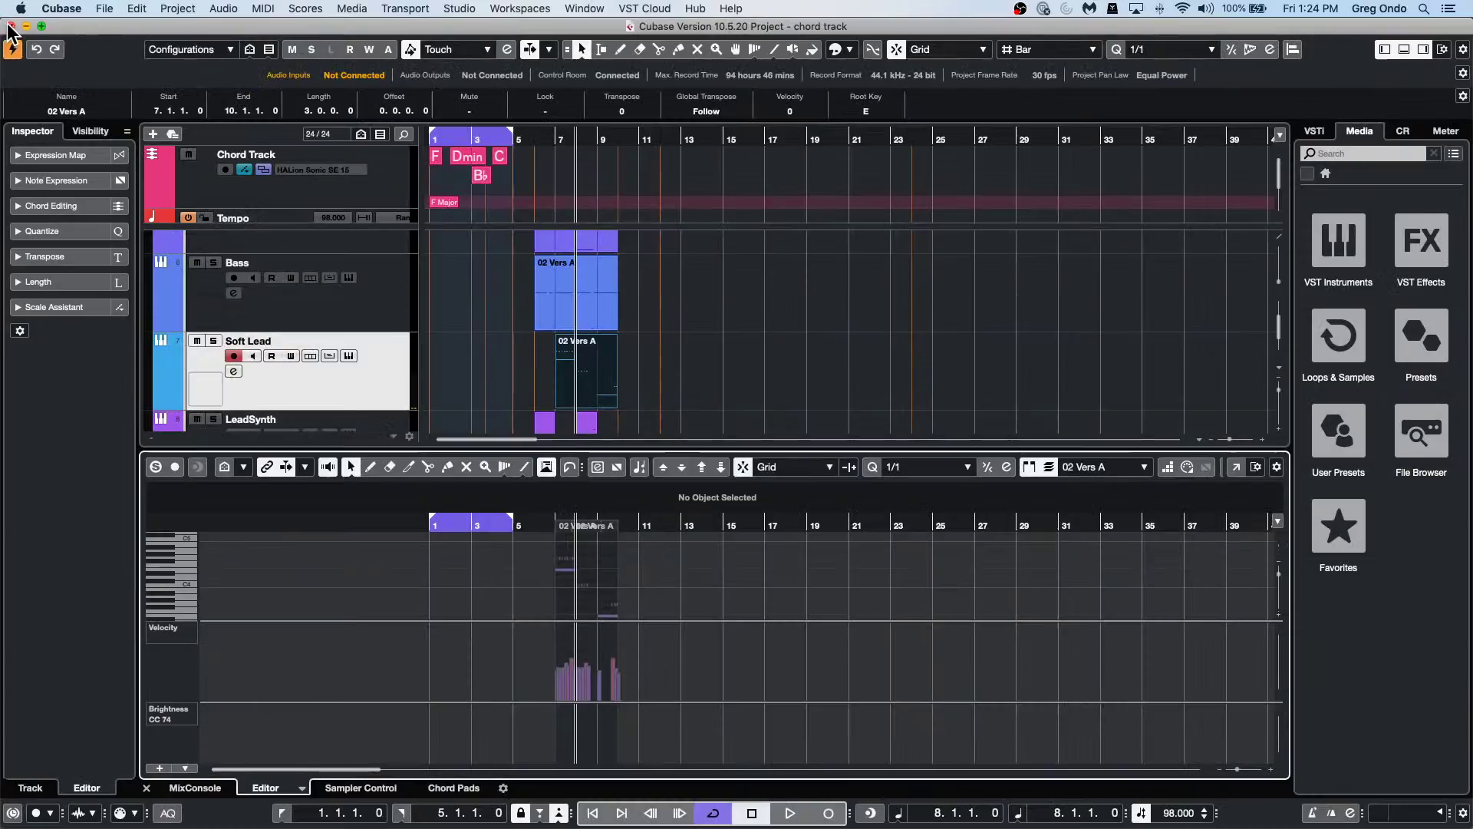
Turn on in-place editing for the Soft Lead track in the project window.
{"action": "left_click", "coordinate": [348, 355]}
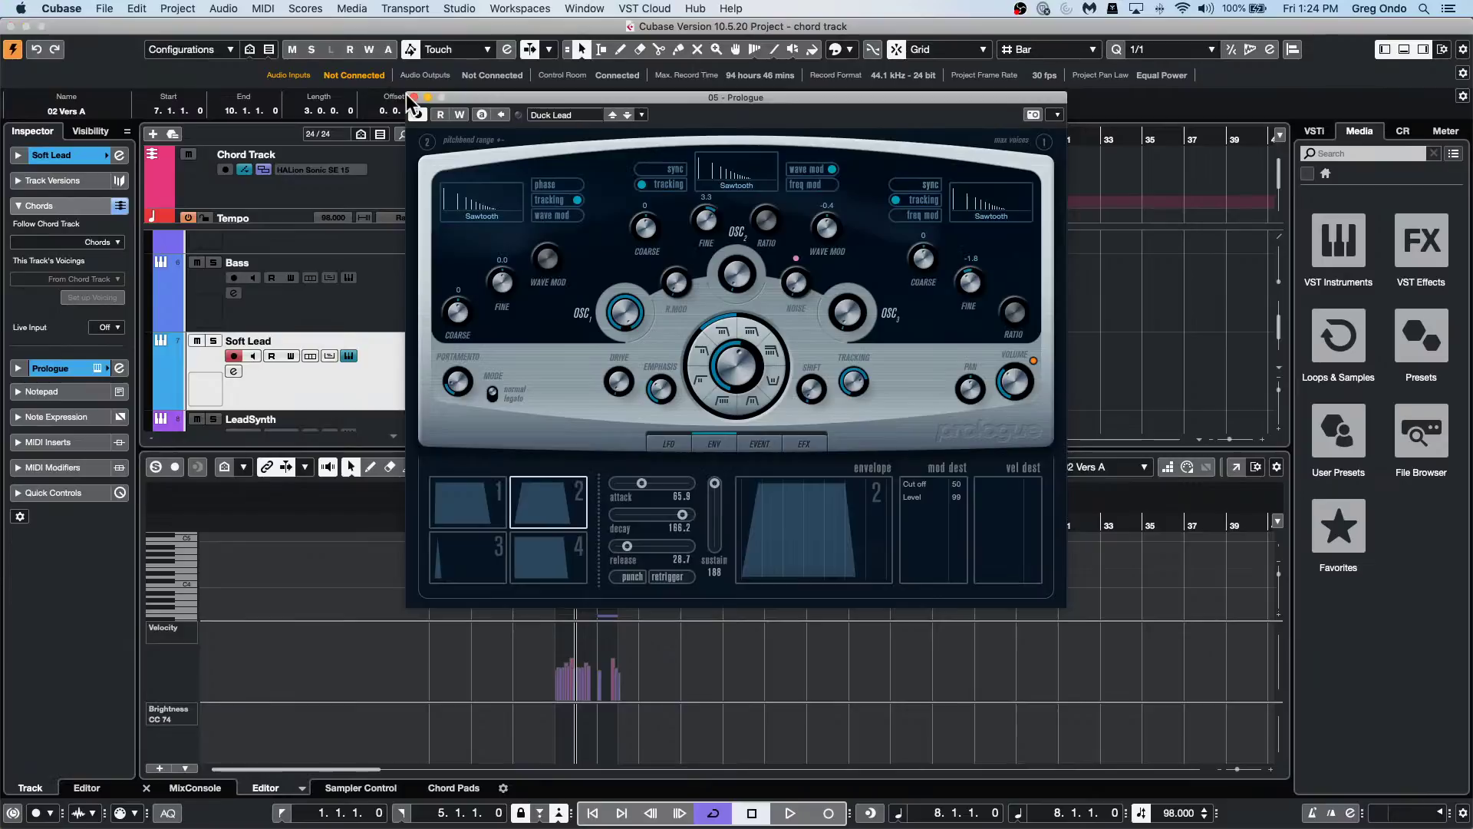
{"action": "left_click", "coordinate": [413, 97]}
{"action": "left_click", "coordinate": [587, 367]}
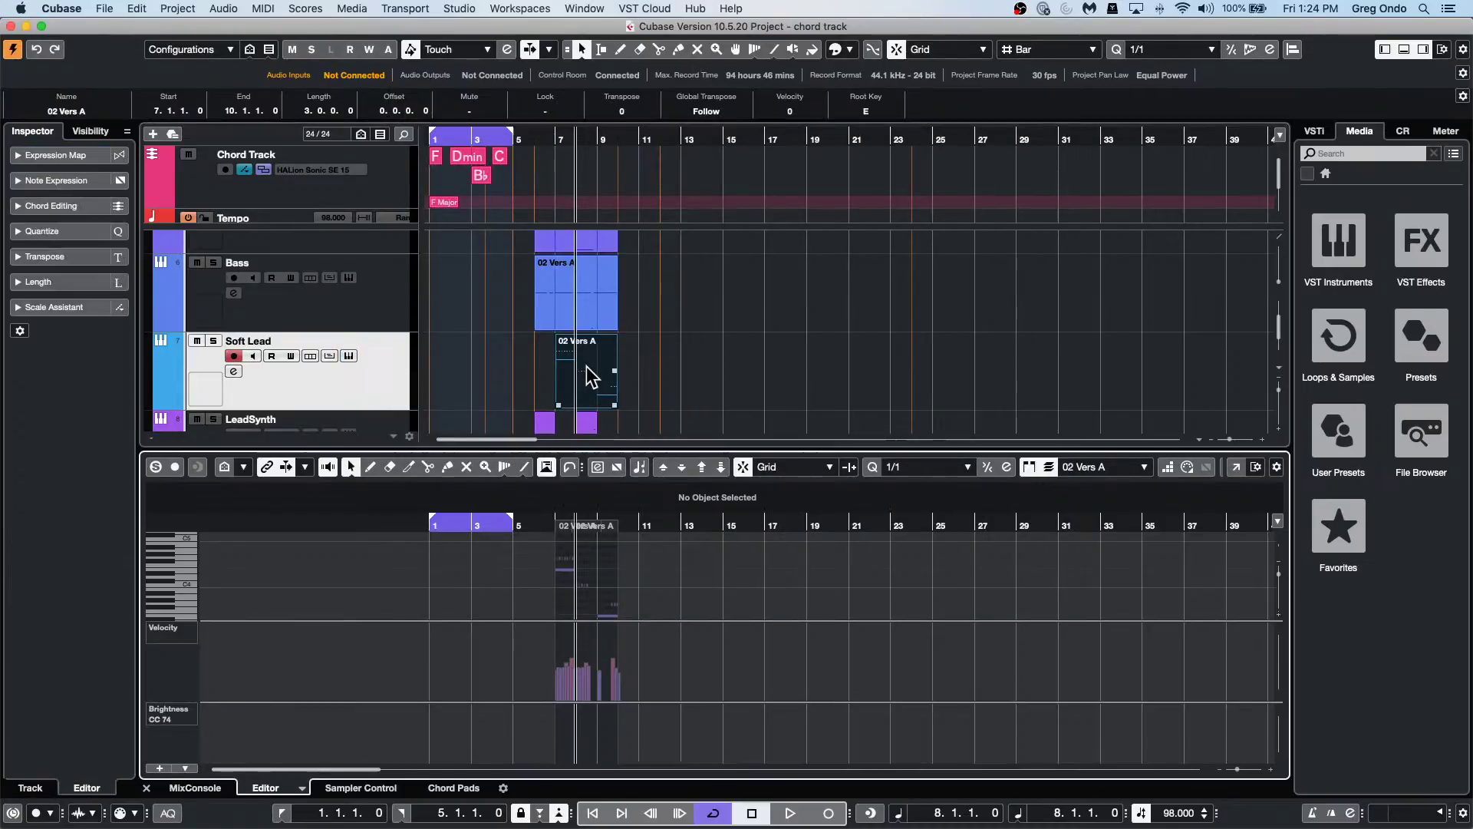
{"action": "left_click", "coordinate": [329, 356]}
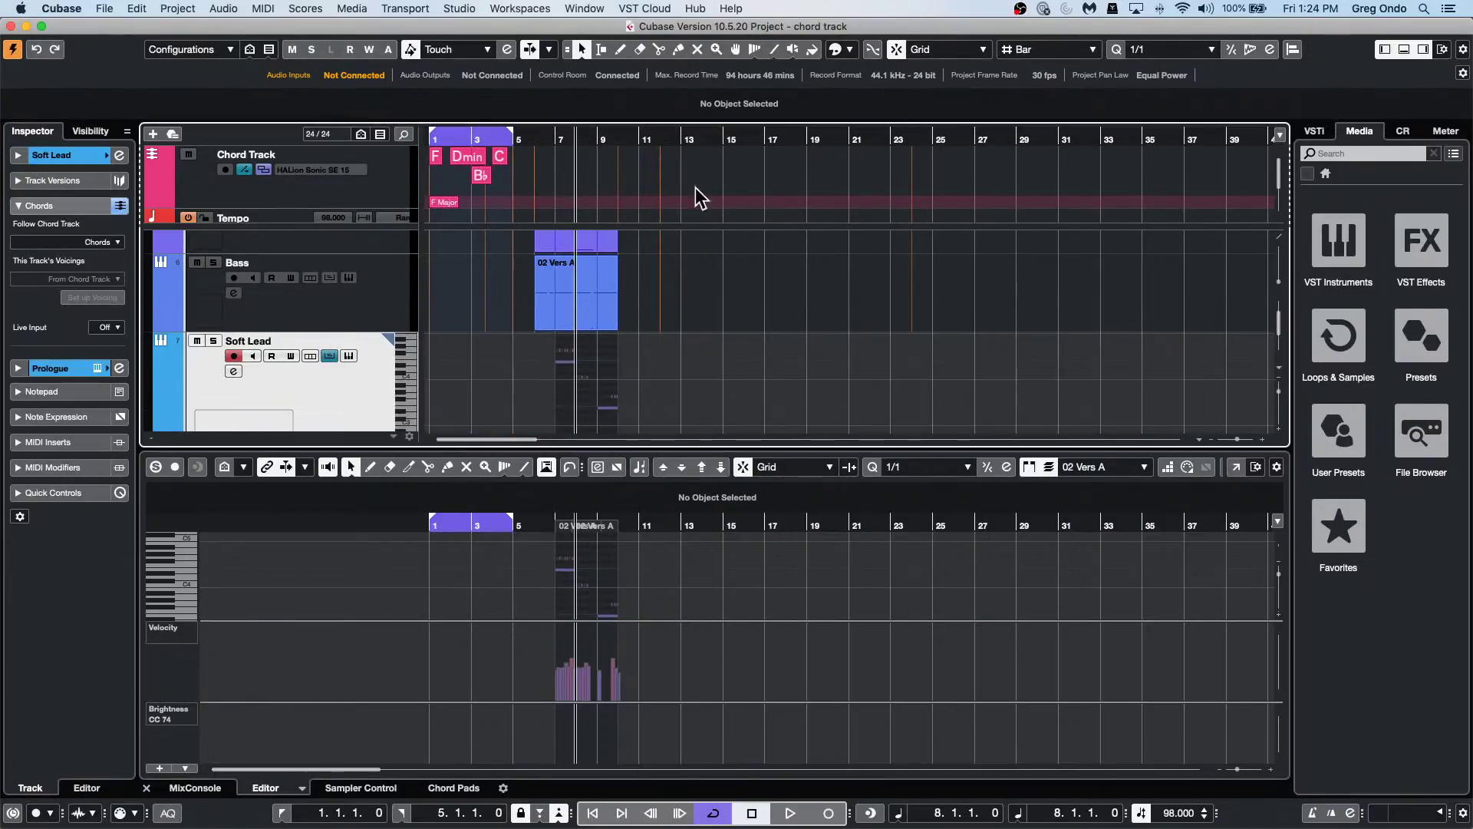
Select the last G4 in bar 7 together with the last C4 in bar 8 in the Soft Lead in-place editor.
{"action": "left_click_drag", "start_coordinate": [572, 138], "coordinate": [580, 214]}
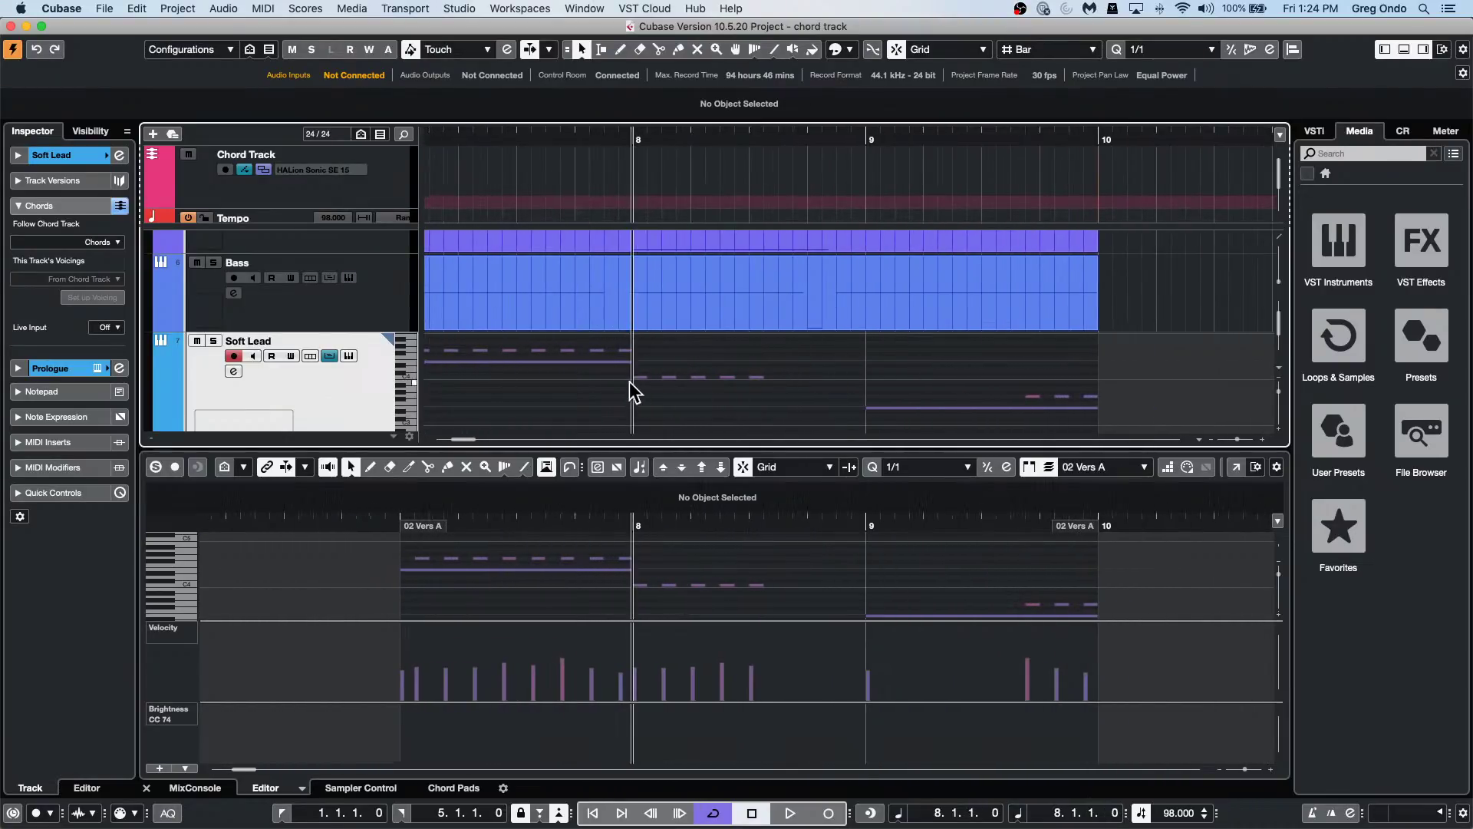
{"action": "left_click", "coordinate": [628, 353]}
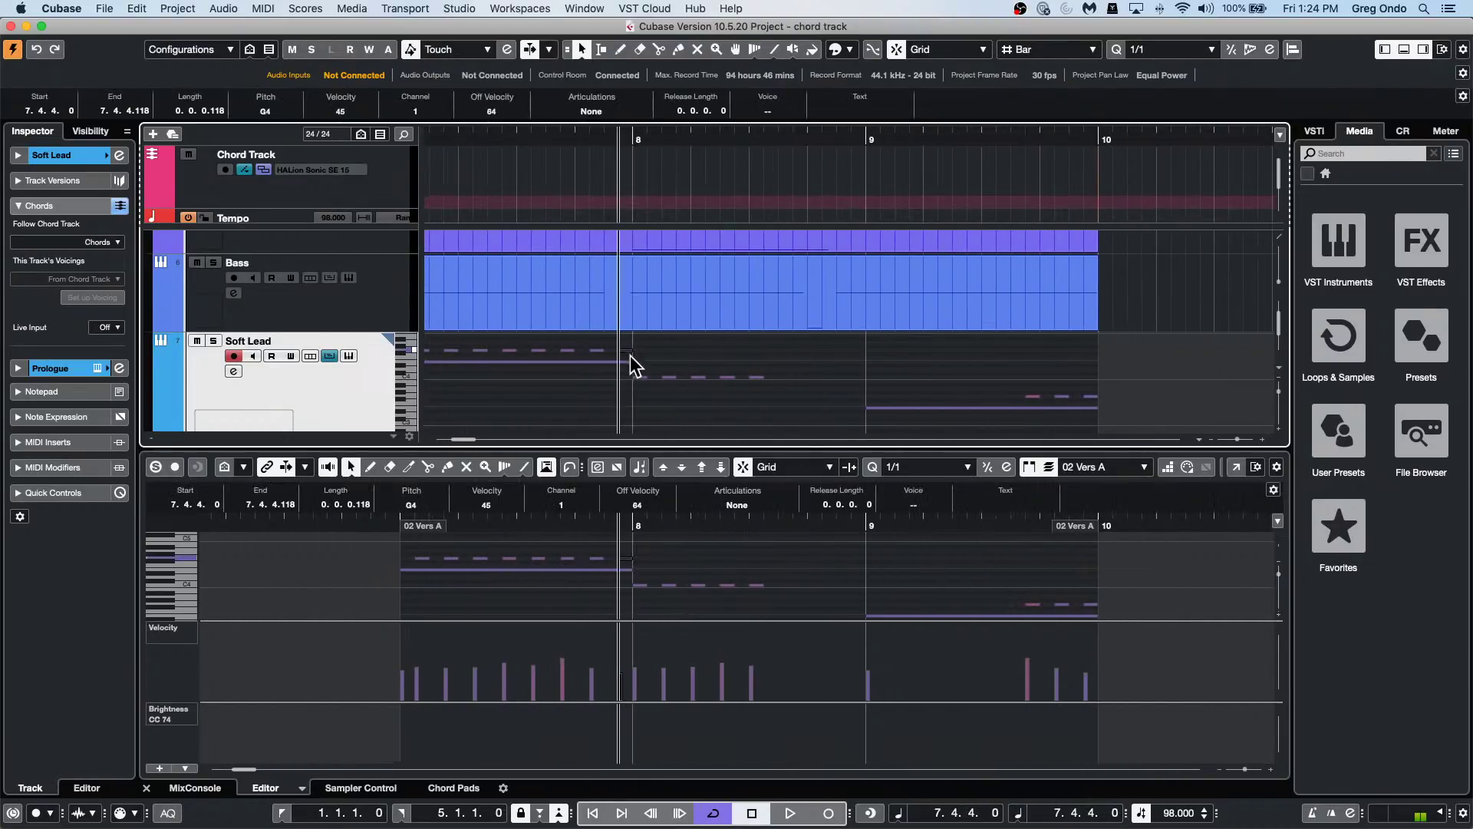
{"action": "left_click", "coordinate": [757, 377], "text": "shift"}
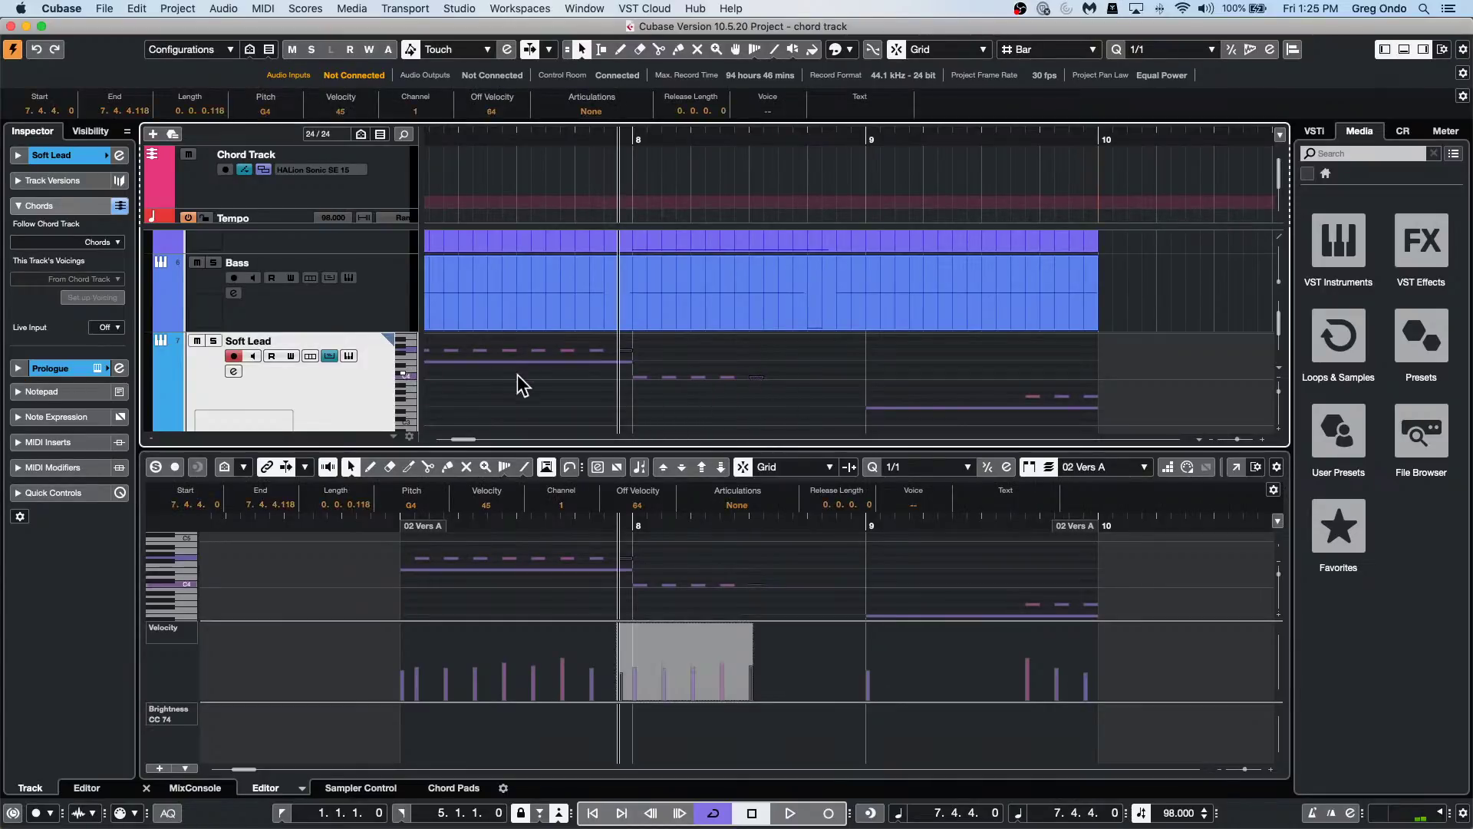
Select notes around the start of bar 8 in the in-place editor with selection rectangles, clearing the selection after each attempt.
{"action": "right_click", "coordinate": [624, 390]}
{"action": "left_click", "coordinate": [661, 389]}
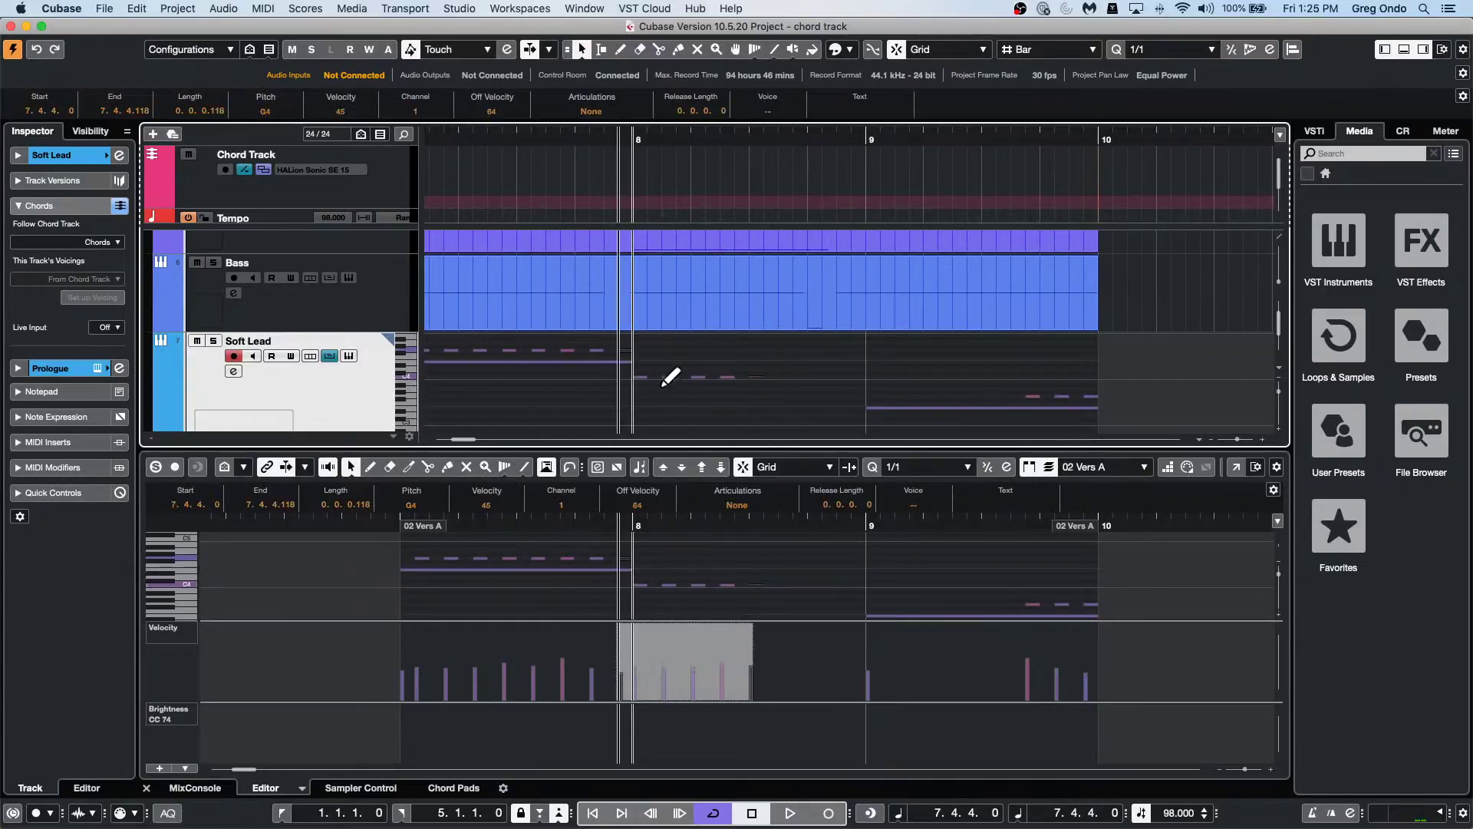
{"action": "right_click", "coordinate": [633, 346]}
{"action": "left_click", "coordinate": [629, 356]}
{"action": "left_click_drag", "start_coordinate": [610, 342], "coordinate": [776, 409]}
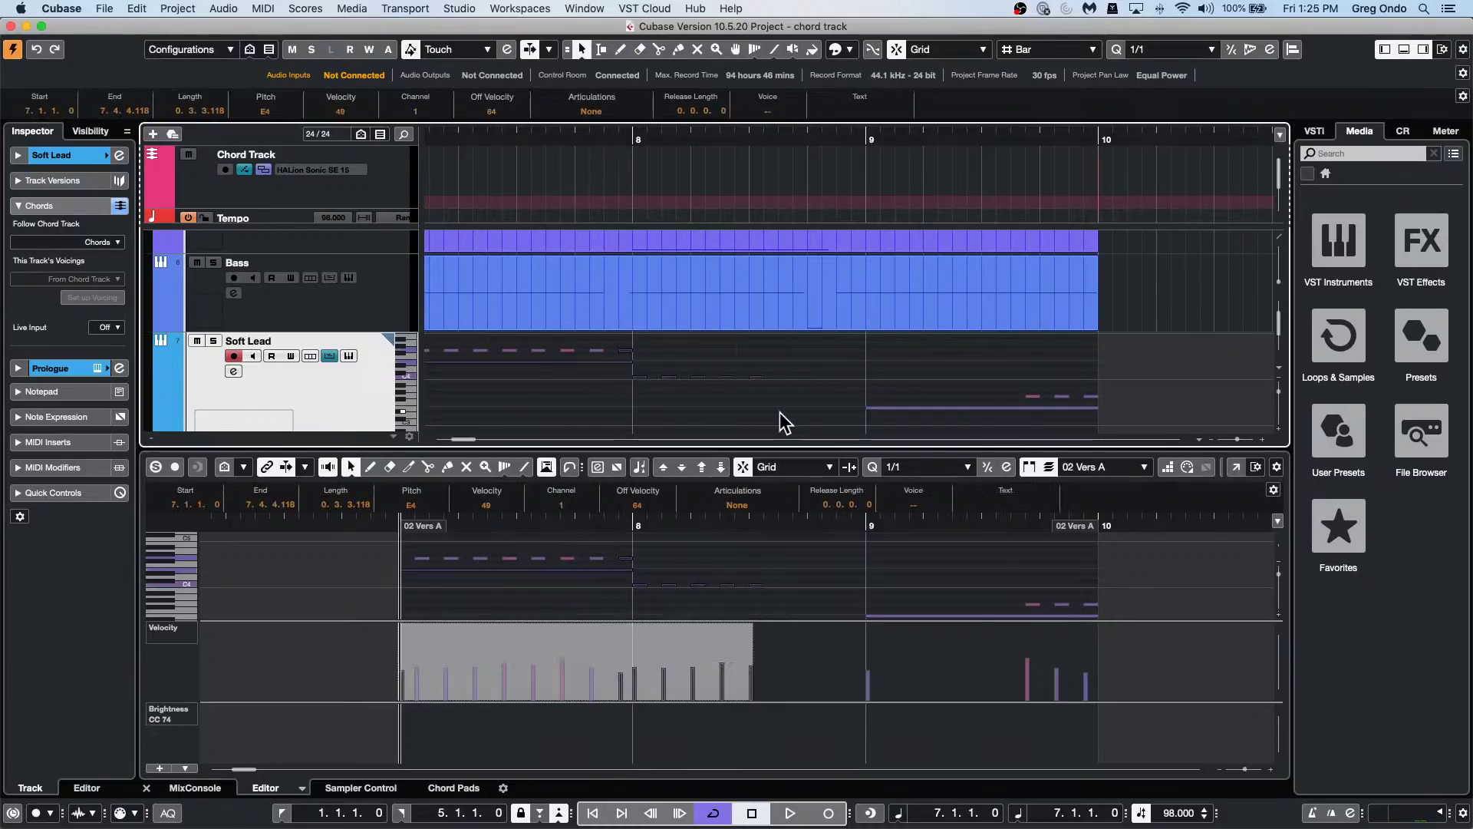
{"action": "left_click", "coordinate": [683, 420]}
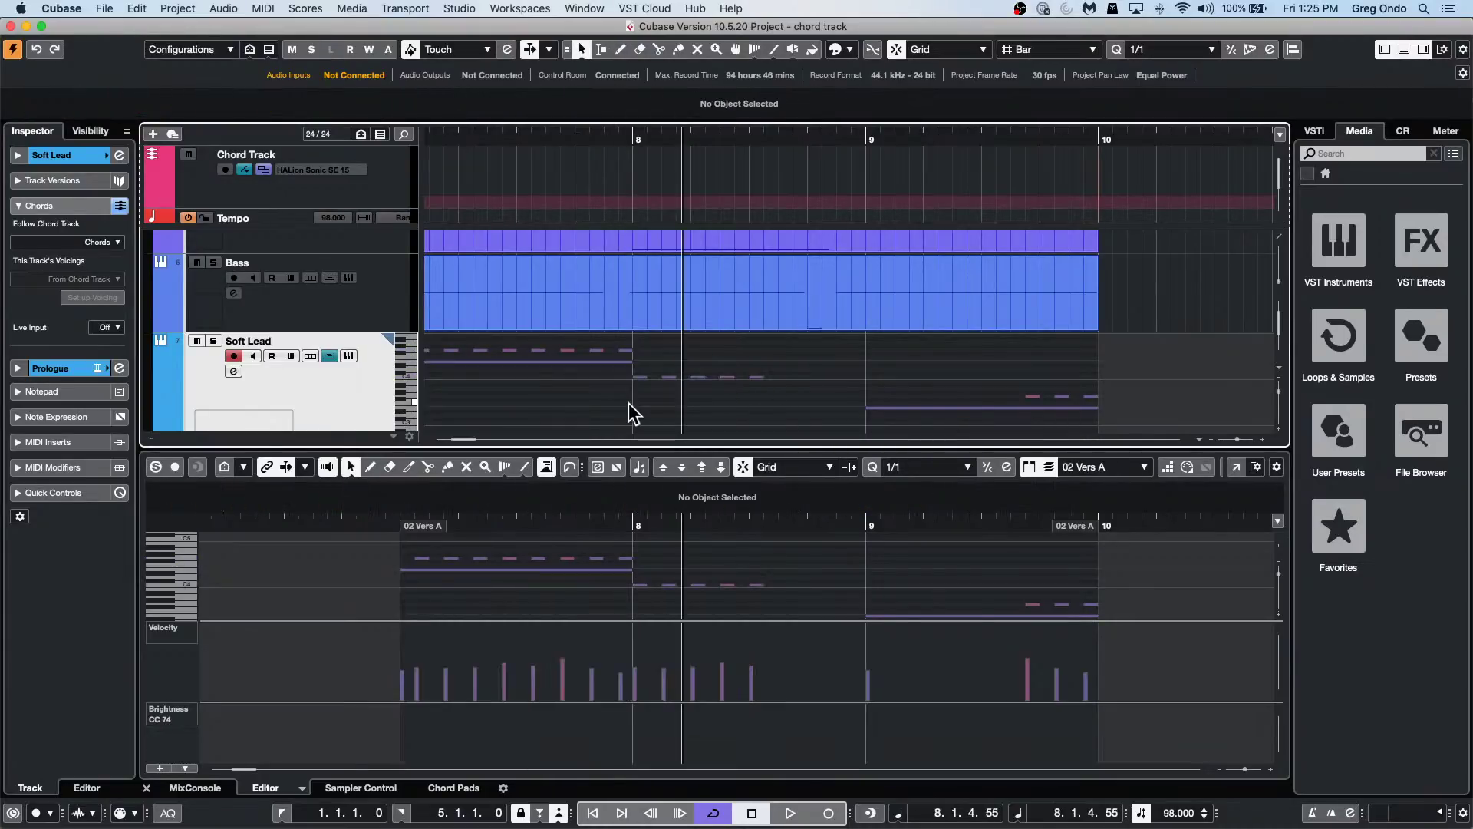
{"action": "left_click_drag", "start_coordinate": [630, 402], "coordinate": [835, 355]}
{"action": "left_click", "coordinate": [743, 361]}
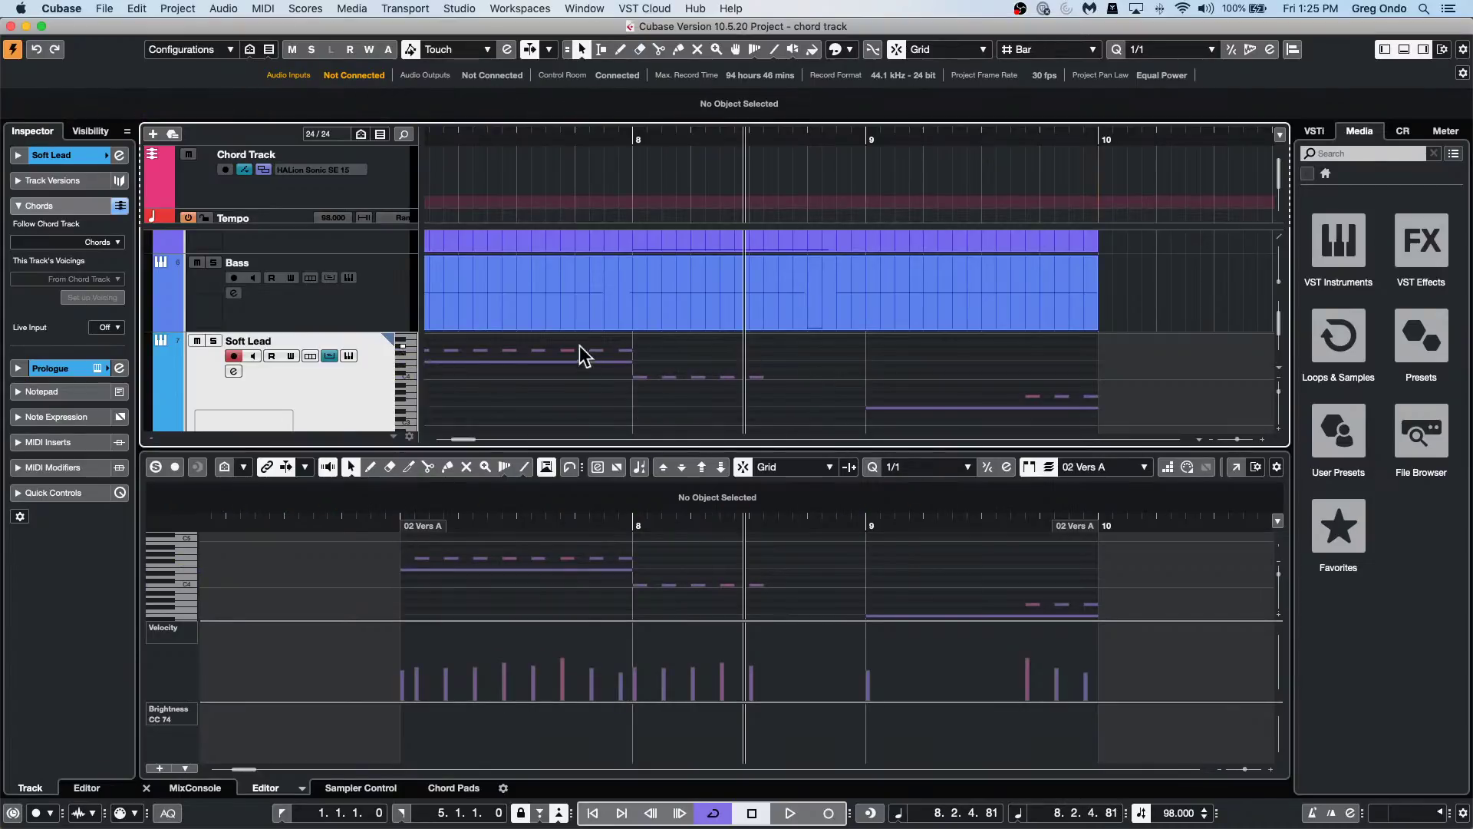
Open the Soft Lead part in a separate Key Editor window, select all G4 notes in bar 7 at once, and close the window.
{"action": "left_click", "coordinate": [635, 377]}
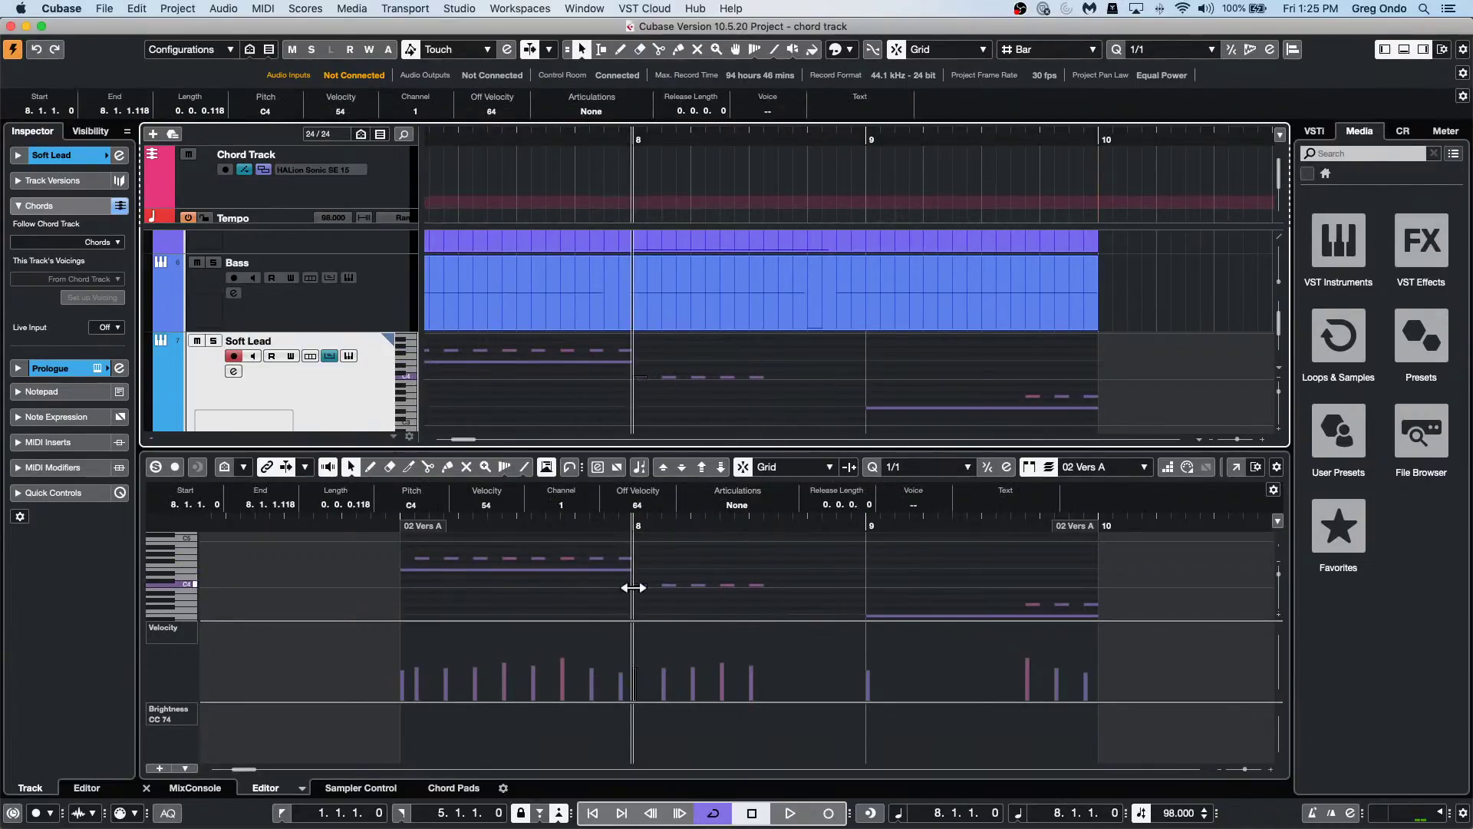
{"action": "left_click", "coordinate": [1235, 466]}
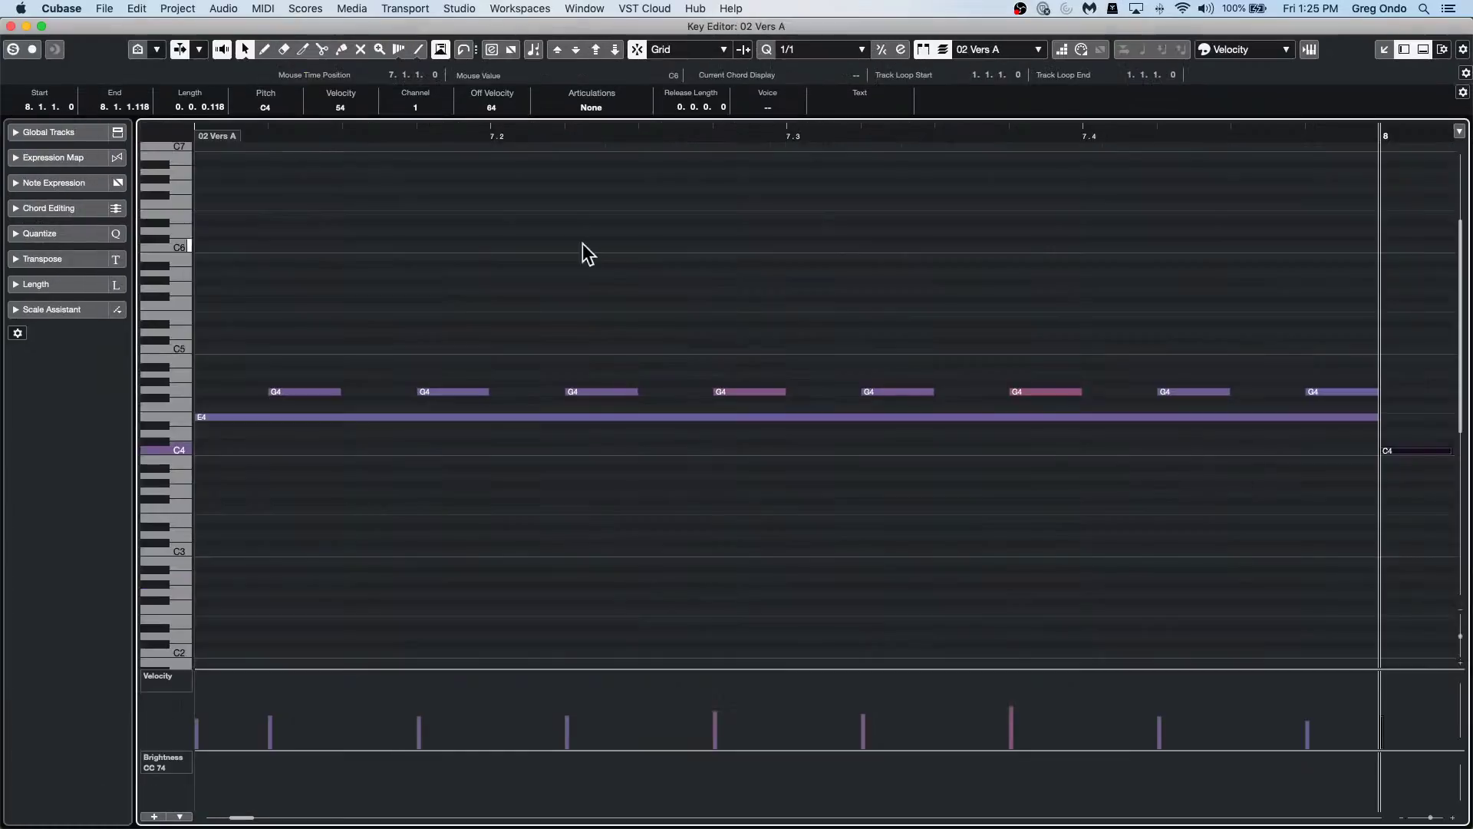
{"action": "double_click", "coordinate": [296, 391], "text": "shift"}
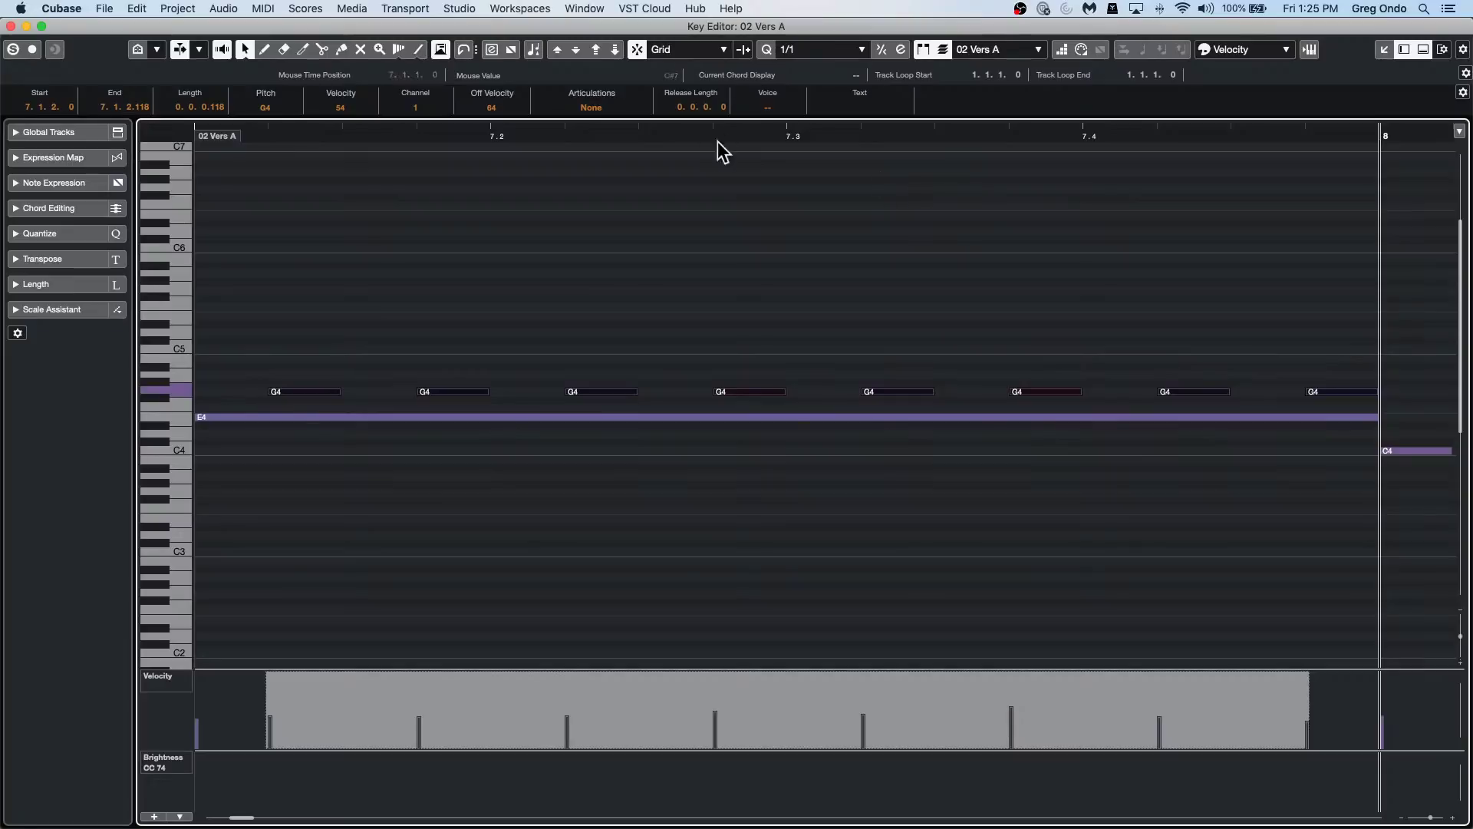
{"action": "left_click_drag", "start_coordinate": [655, 138], "coordinate": [652, 122]}
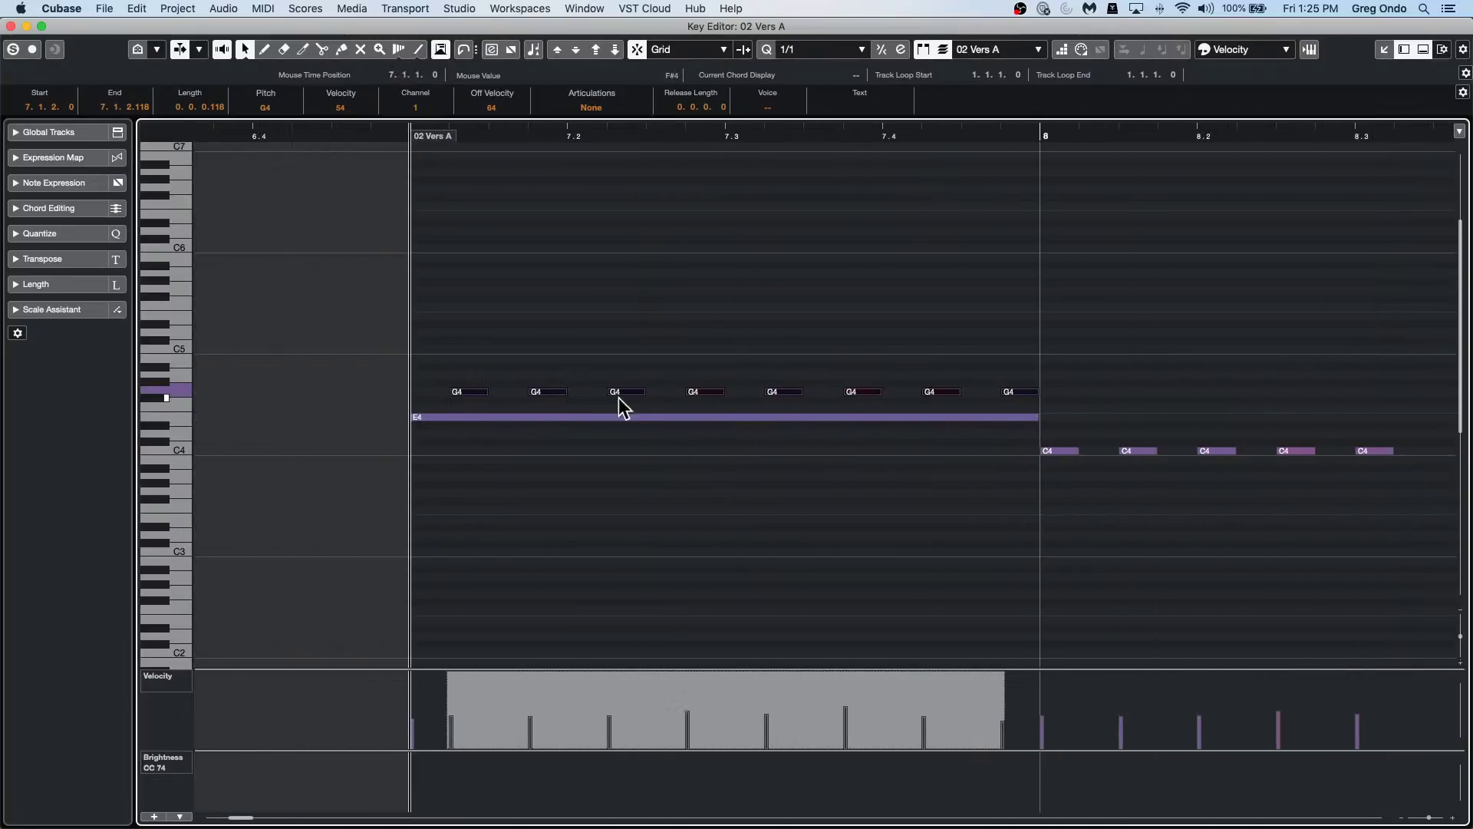
{"action": "left_click", "coordinate": [700, 332]}
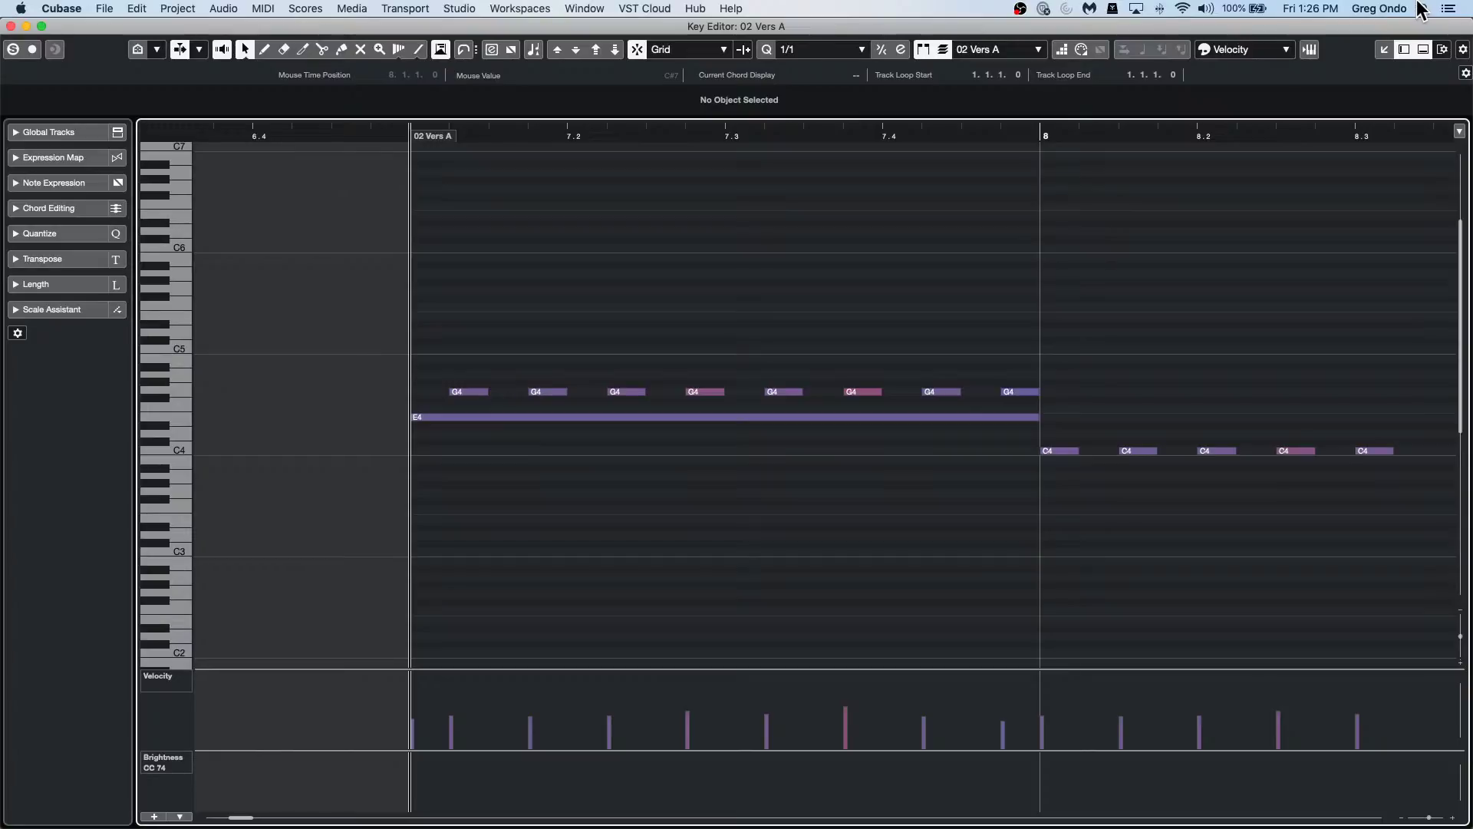
{"action": "left_click", "coordinate": [11, 26]}
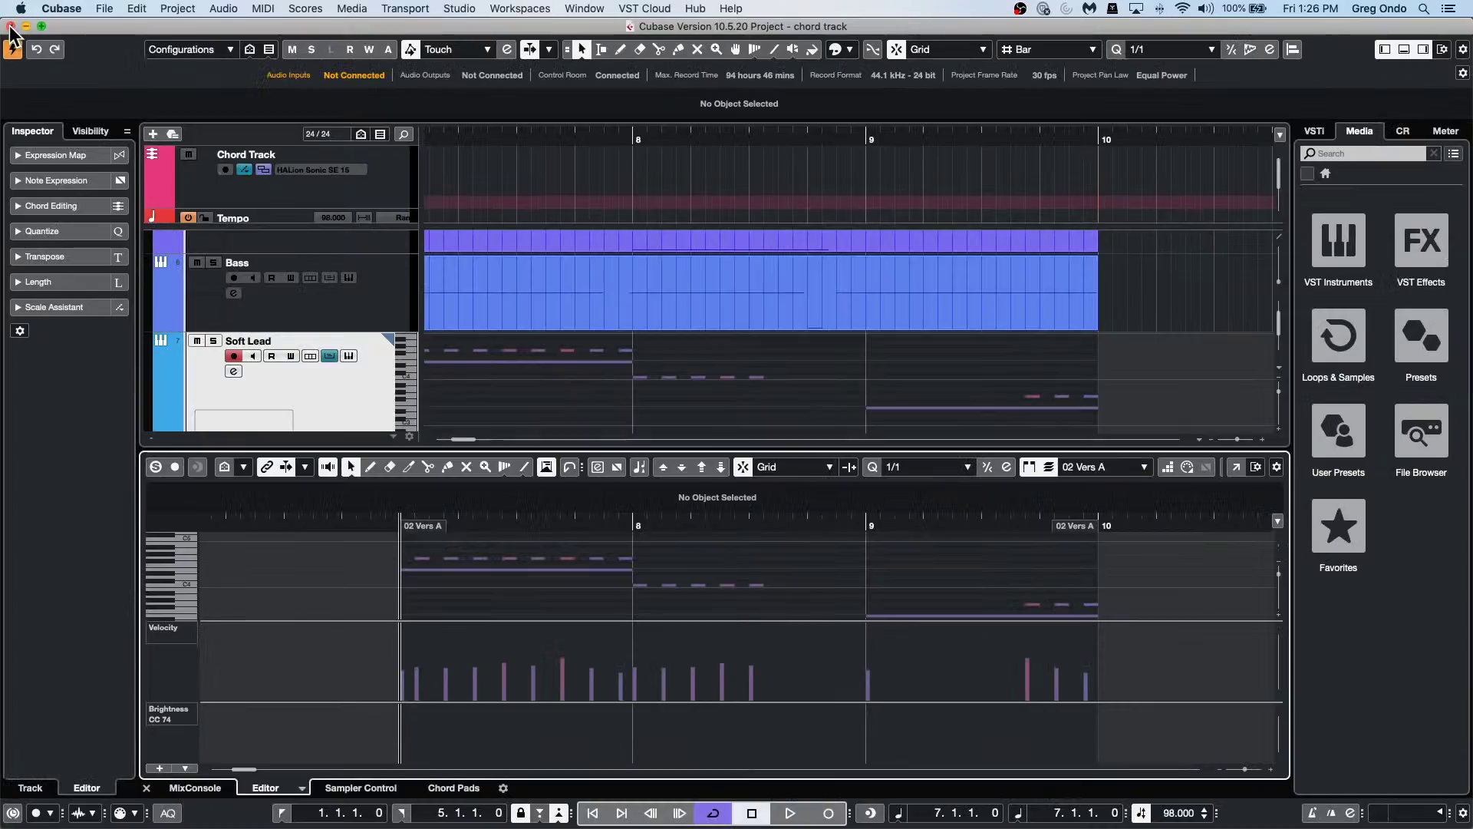
{"action": "left_click", "coordinate": [135, 10]}
{"action": "left_click", "coordinate": [1015, 352]}
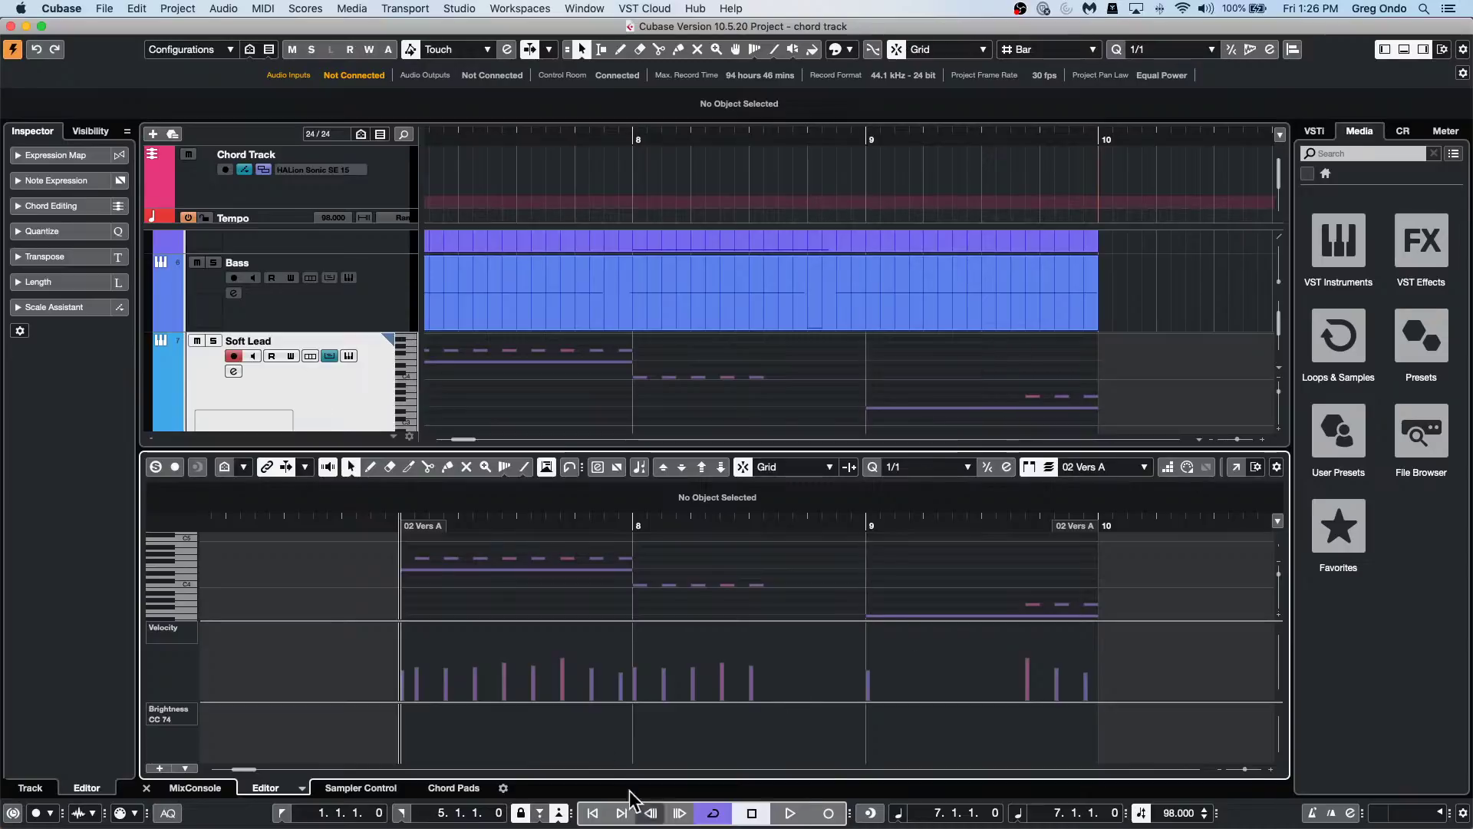
Open the recent project sampler track go.cpr, activate it, and select the glide sampler track.
{"action": "left_click", "coordinate": [86, 9]}
{"action": "mouse_move", "coordinate": [104, 9]}
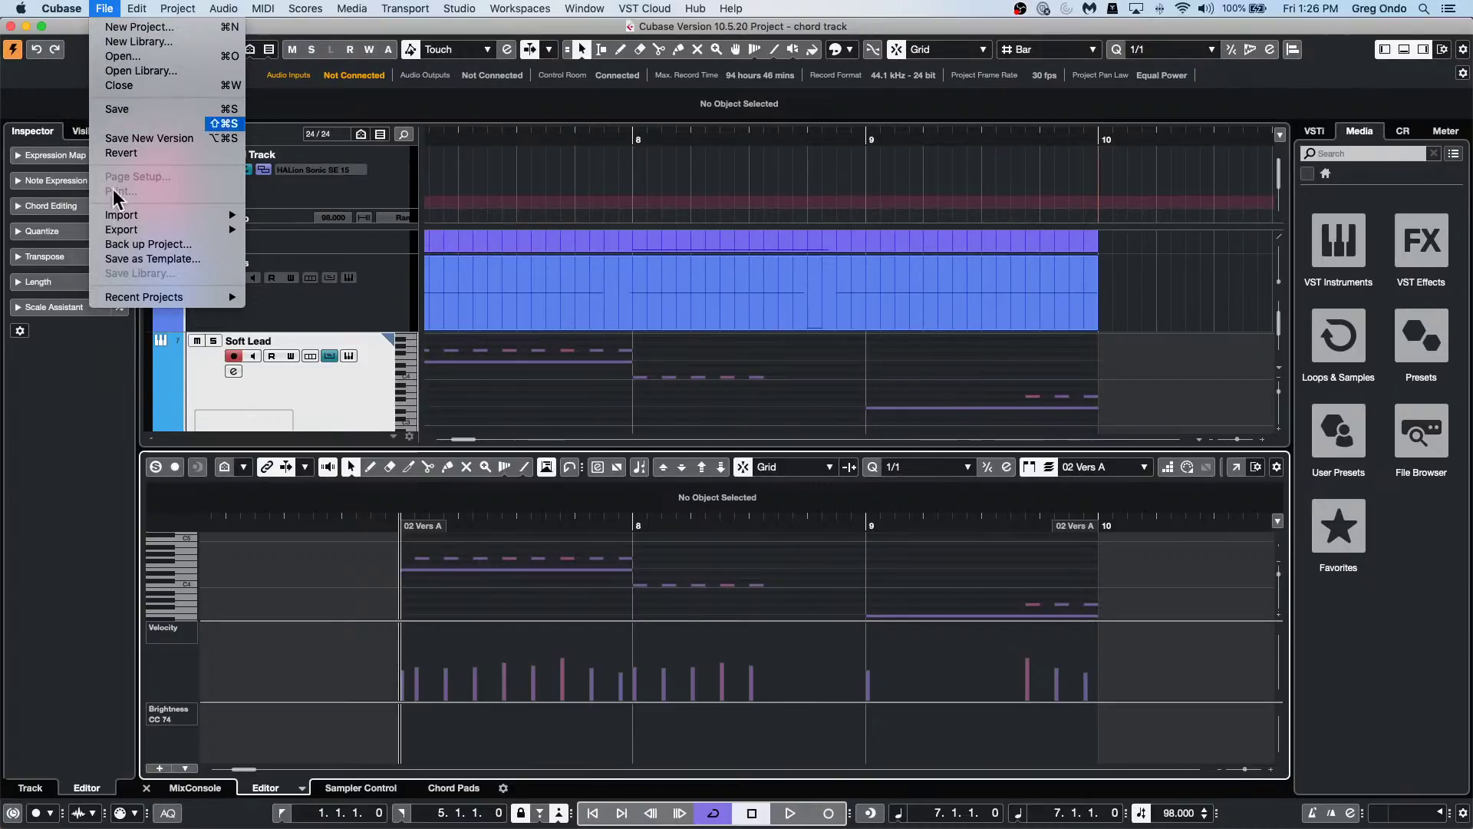
{"action": "mouse_move", "coordinate": [222, 297]}
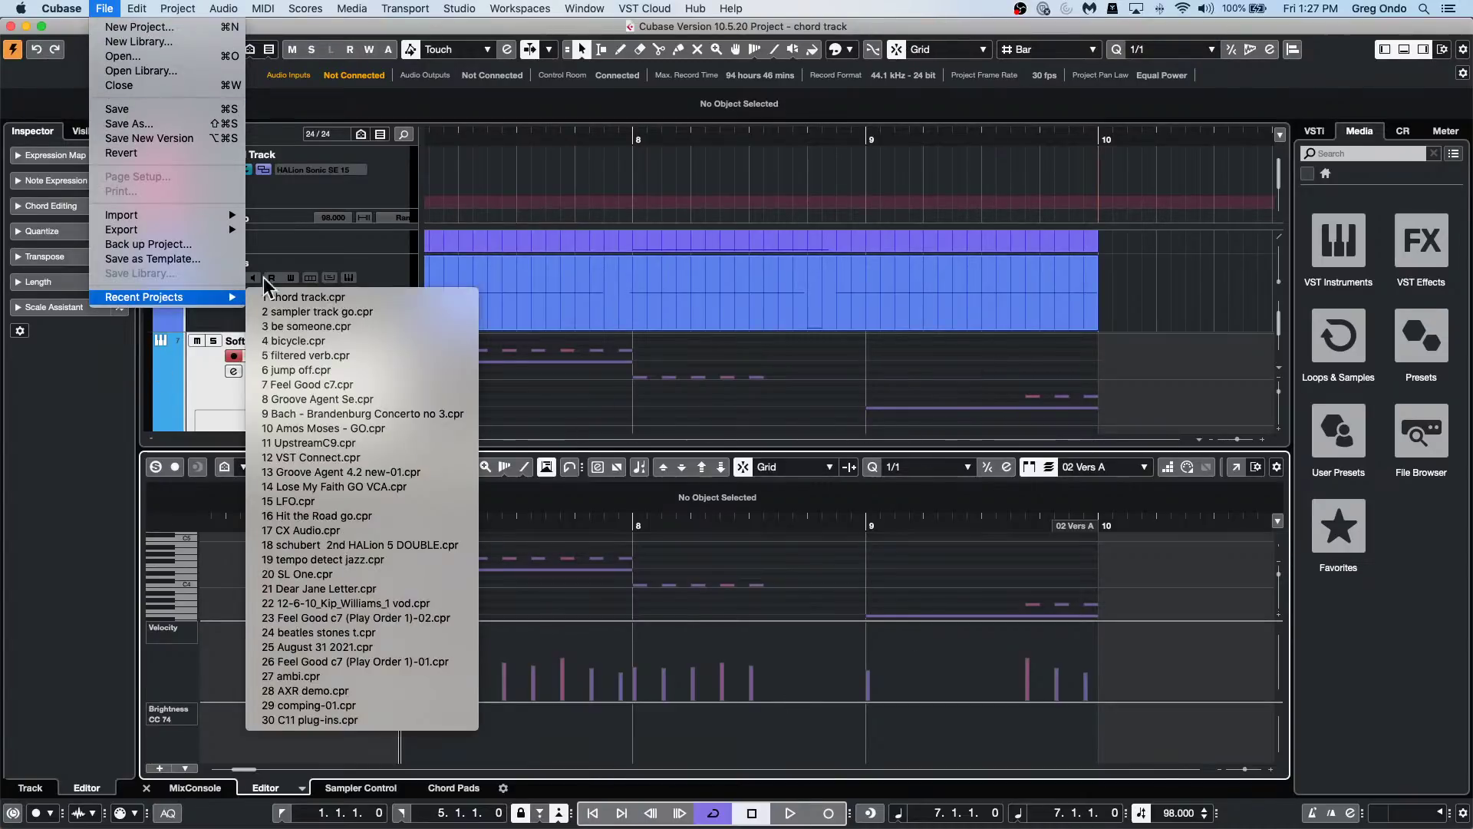
{"action": "left_click", "coordinate": [345, 312]}
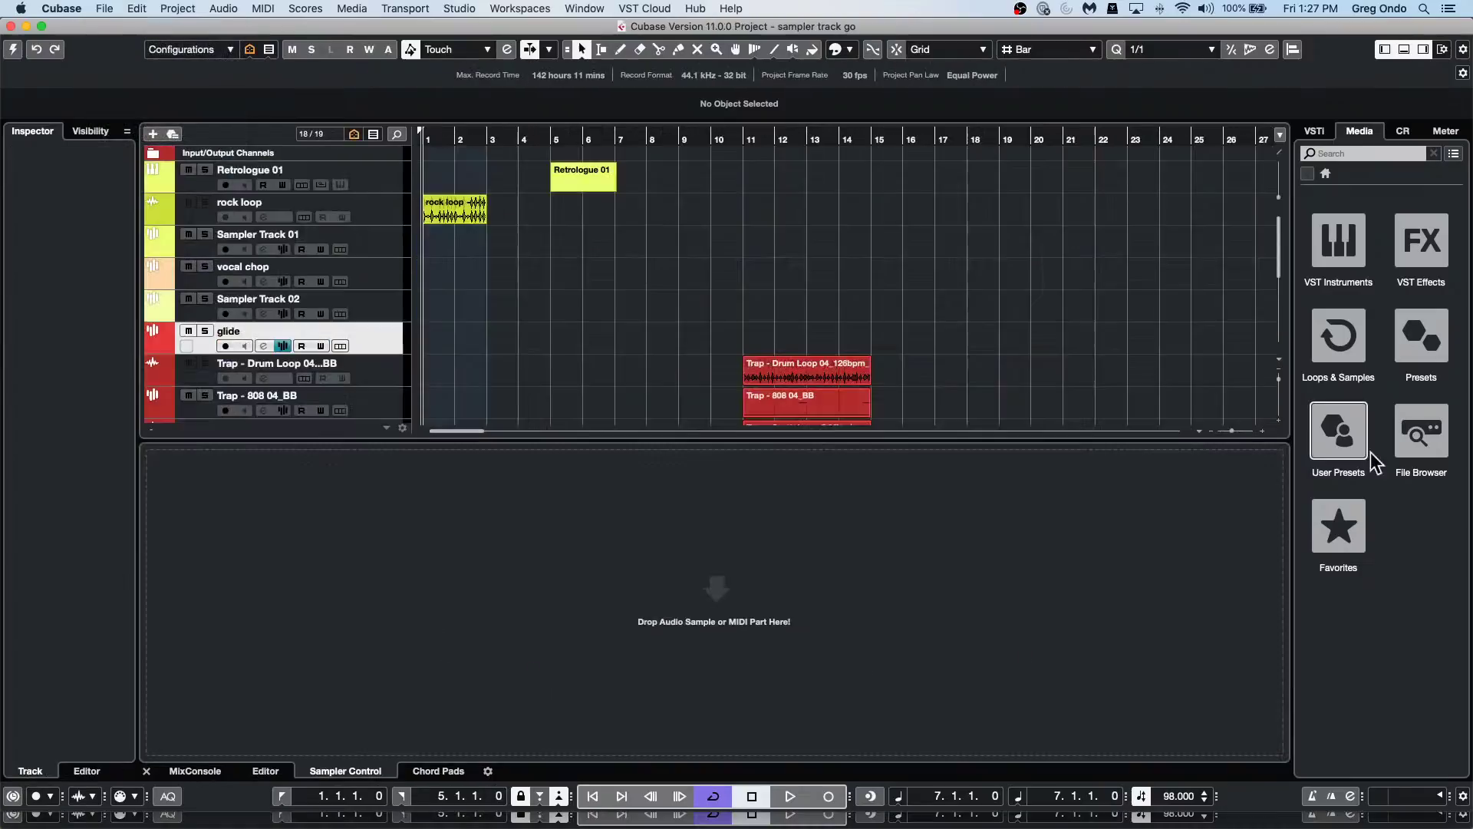
{"action": "left_click", "coordinate": [389, 311]}
{"action": "left_click", "coordinate": [15, 50]}
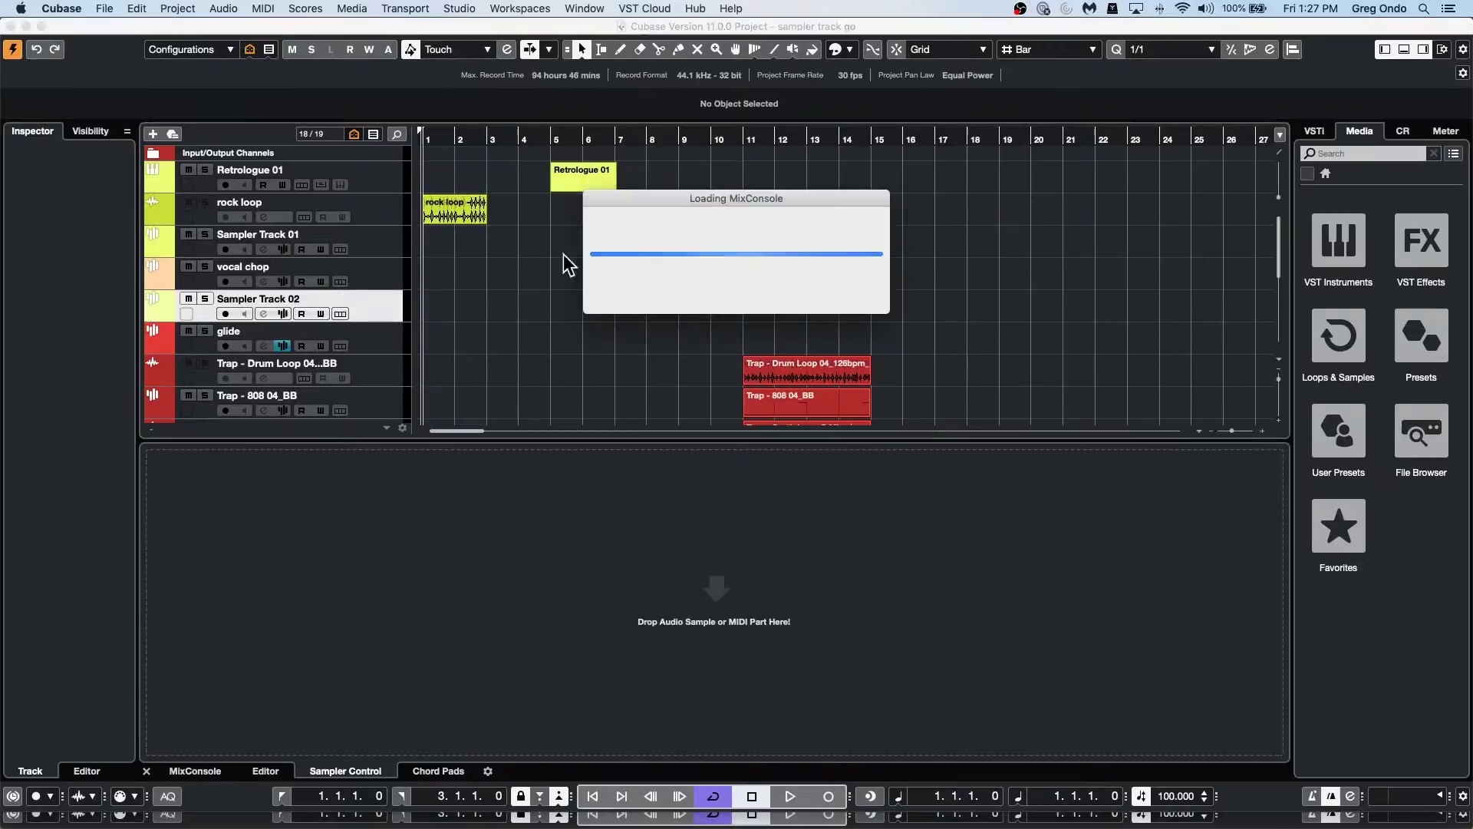
{"action": "left_click", "coordinate": [380, 340]}
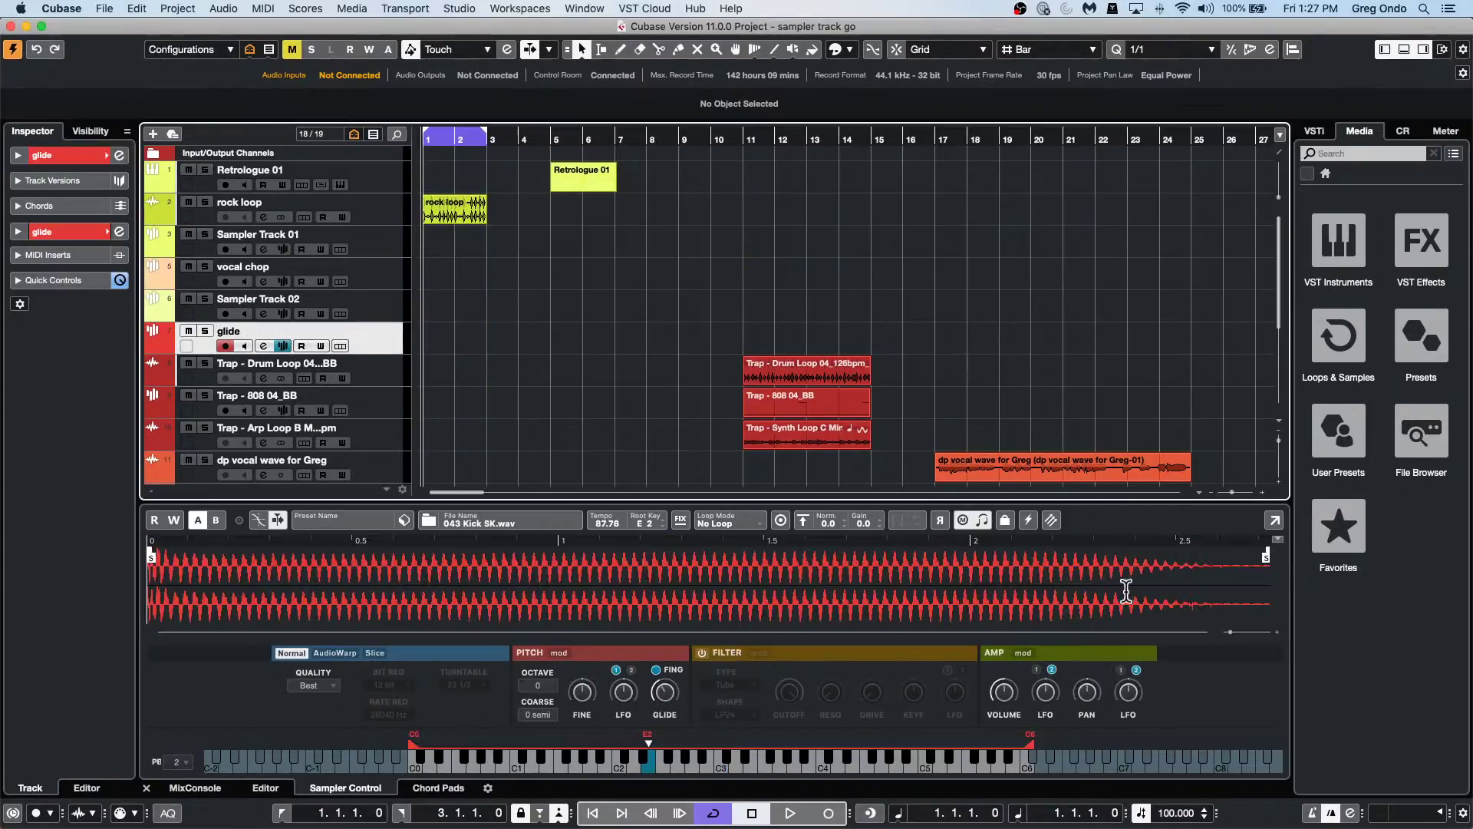
Turn on the glide sampler's filter and lower its cutoff to 93 Hz.
{"action": "left_click", "coordinate": [701, 653]}
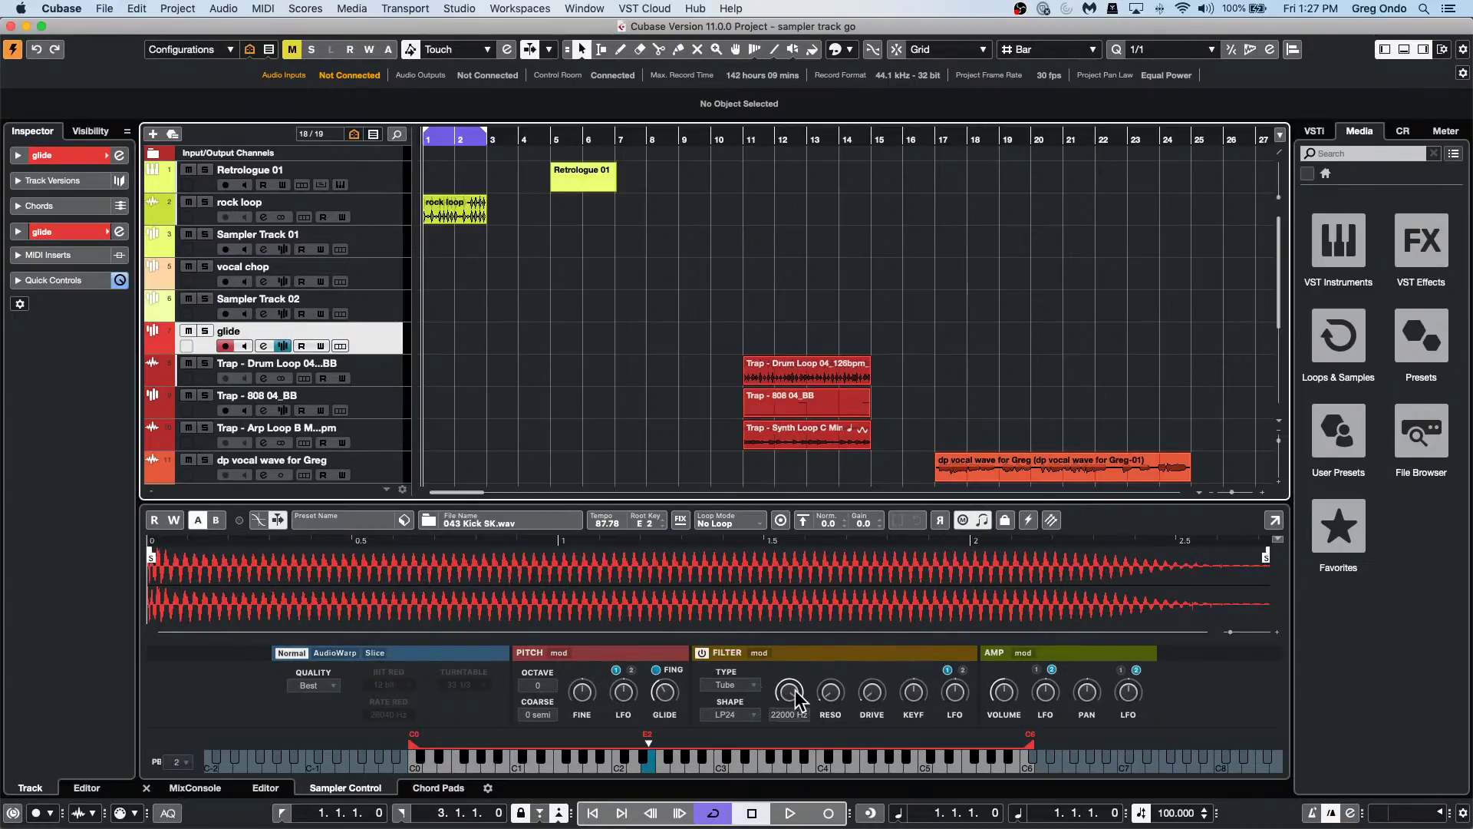
{"action": "left_click_drag", "start_coordinate": [803, 746], "coordinate": [817, 802]}
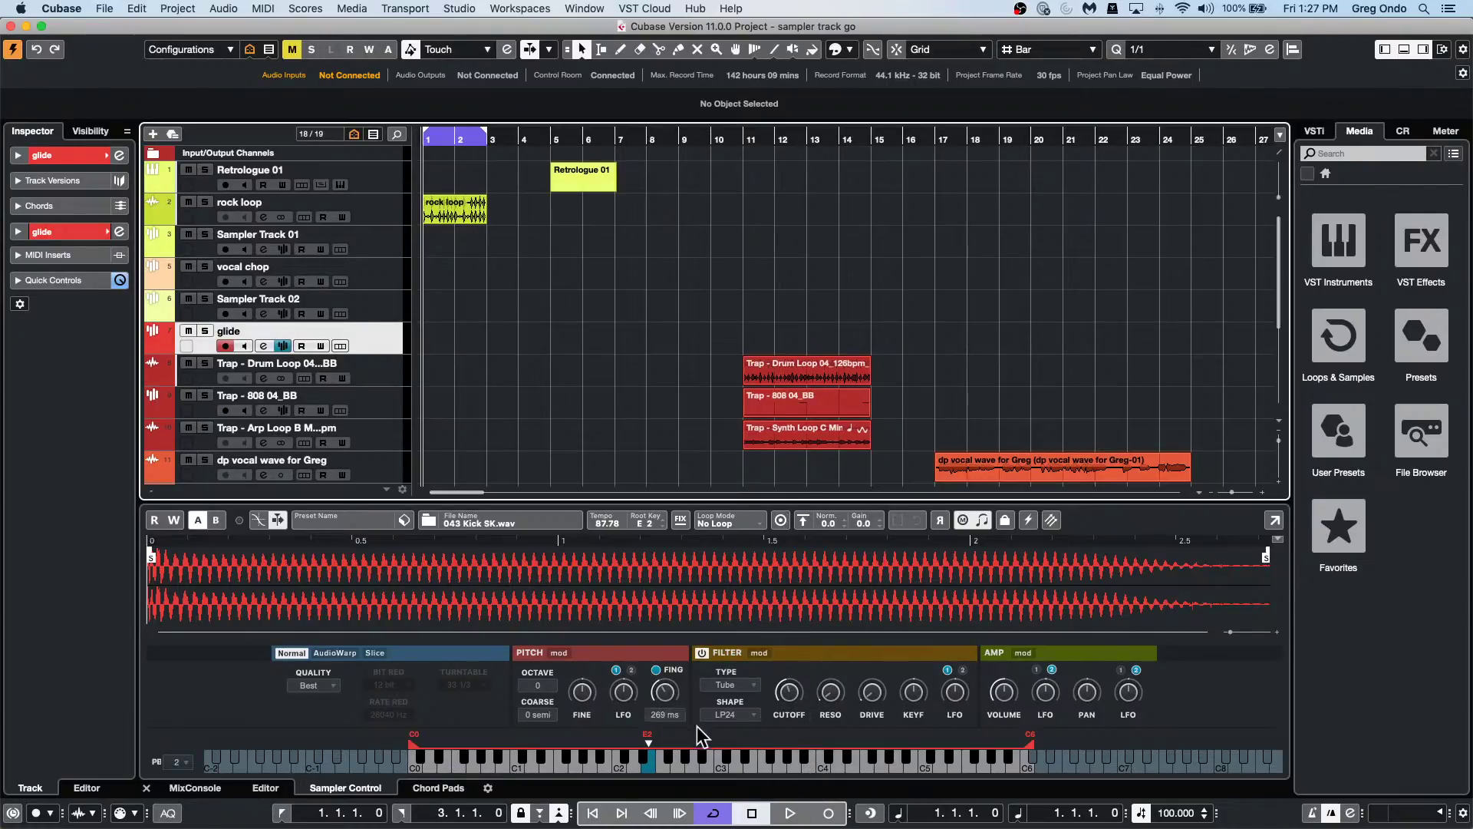
{"action": "right_click", "coordinate": [788, 693]}
{"action": "left_click", "coordinate": [788, 663]}
{"action": "left_click", "coordinate": [1052, 670]}
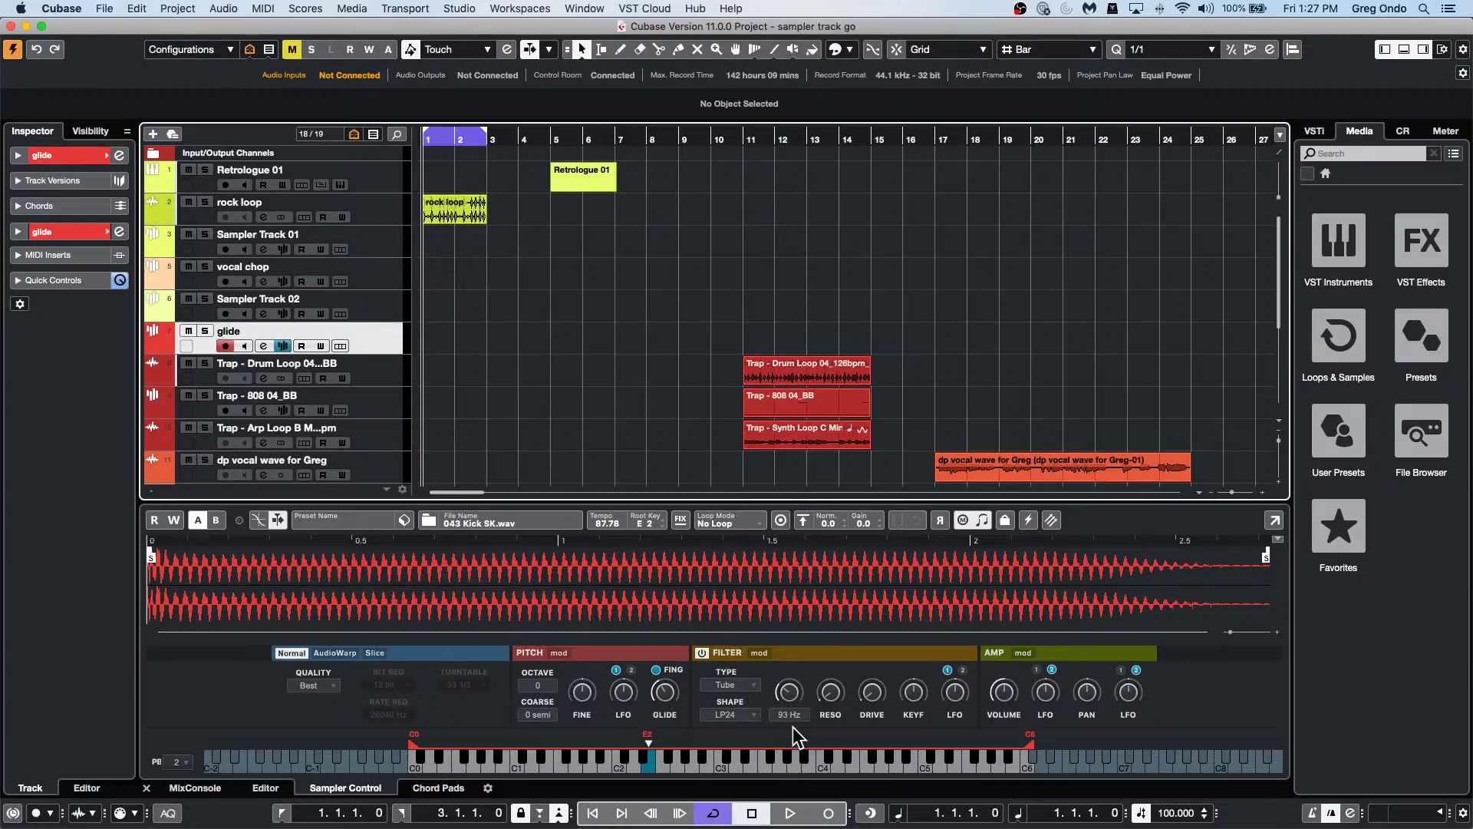
Audition the filtered kick sample by repeatedly playing one key on the Sampler Control keyboard.
{"action": "left_click", "coordinate": [778, 765]}
{"action": "left_click", "coordinate": [779, 765]}
{"action": "left_click", "coordinate": [779, 765]}
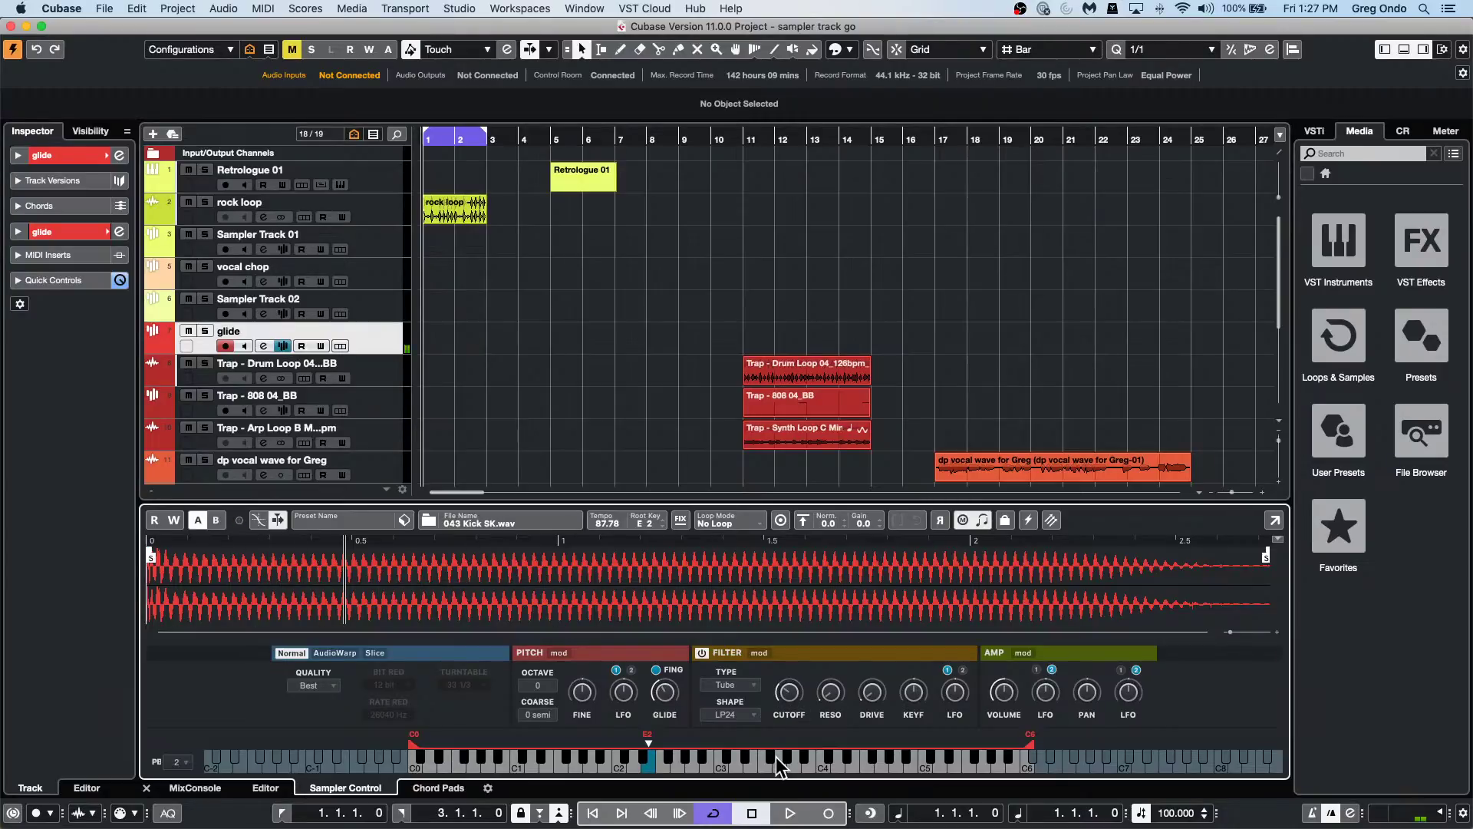
{"action": "left_click", "coordinate": [779, 765]}
{"action": "left_click", "coordinate": [778, 765]}
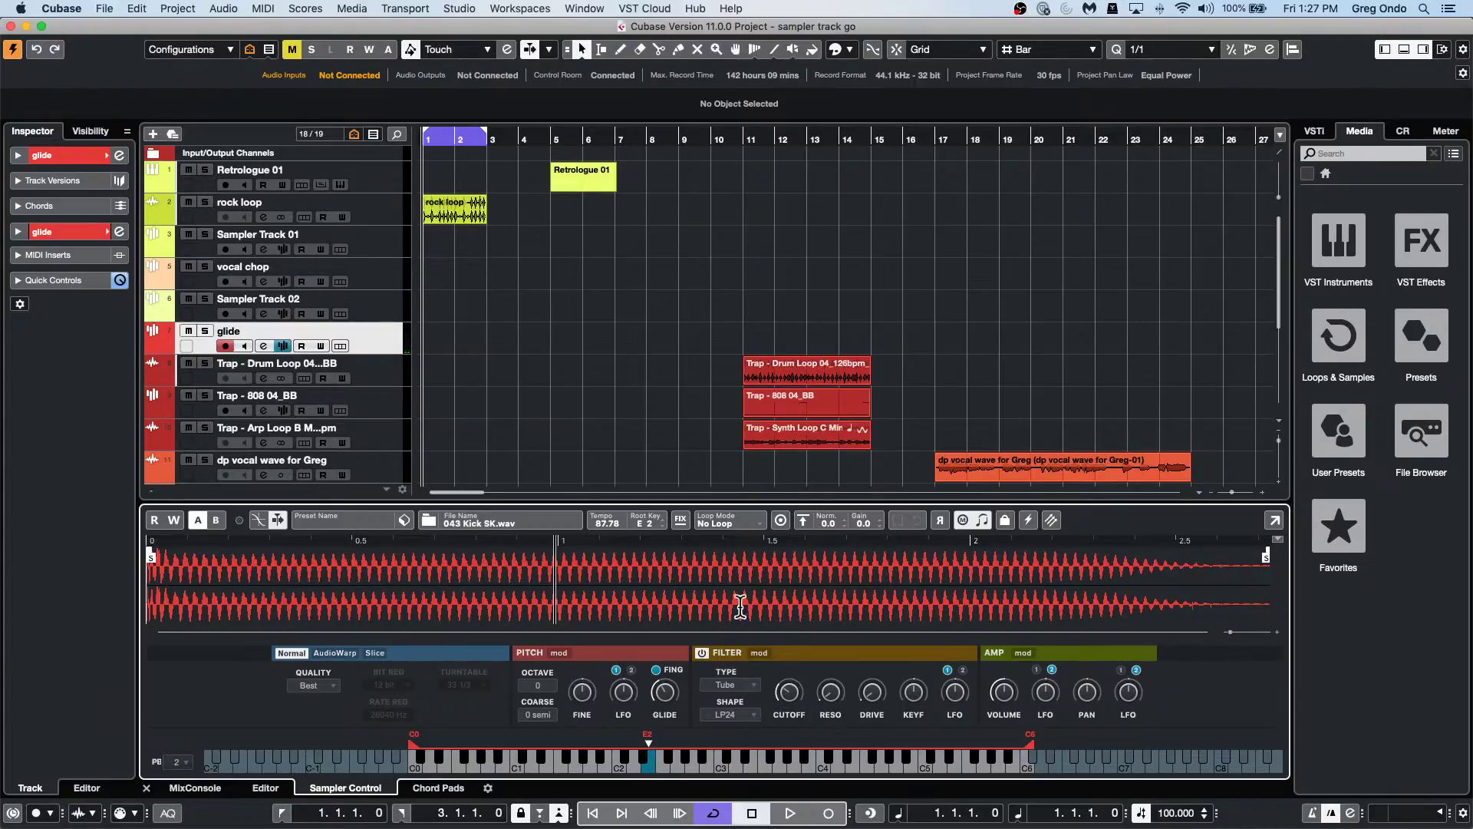
Show the filter's modulation envelope, enlarge the Sampler Control area, and check the envelope mode options.
{"action": "mouse_move", "coordinate": [791, 717]}
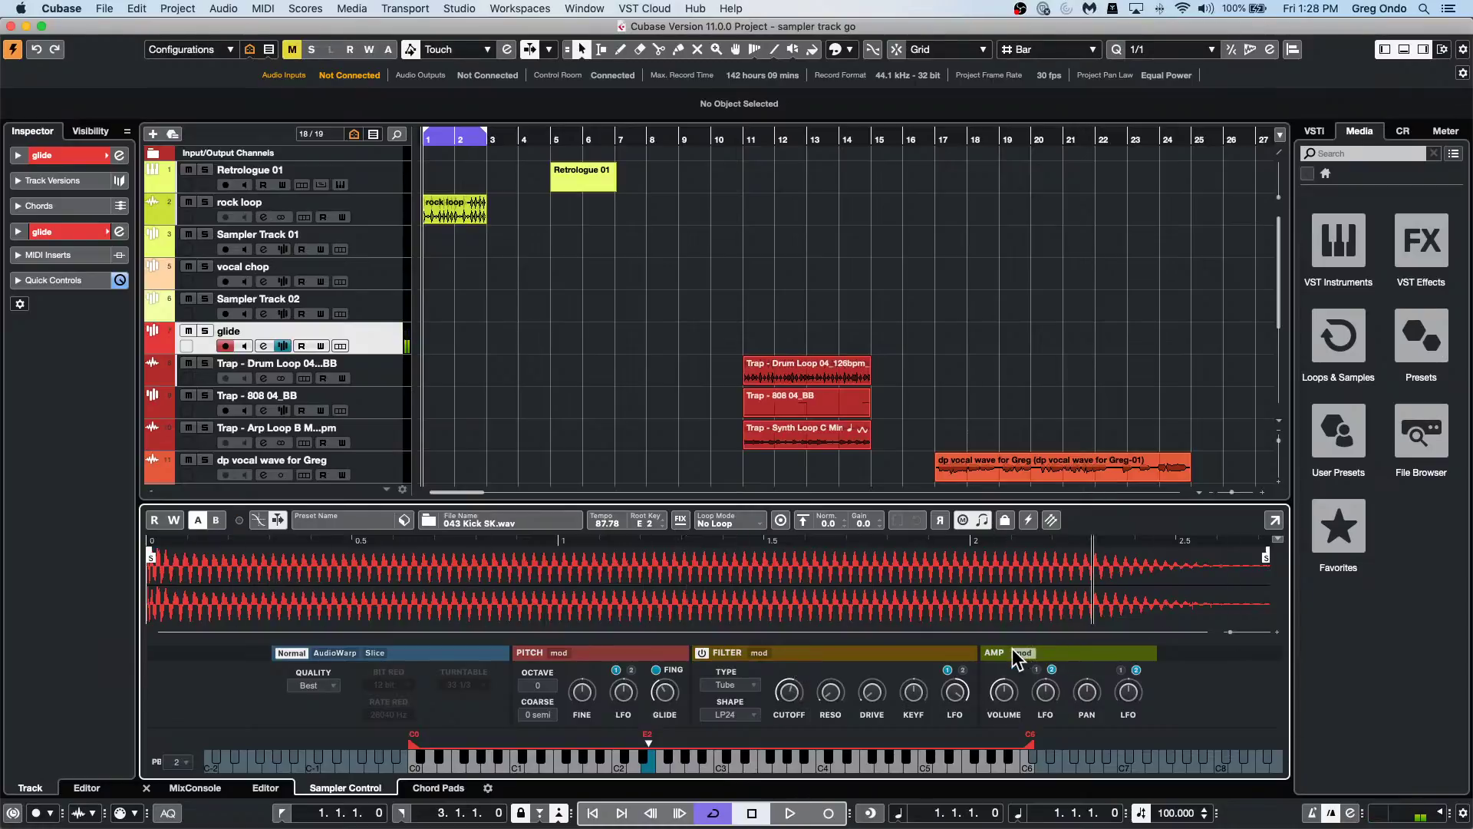
{"action": "left_click", "coordinate": [759, 652]}
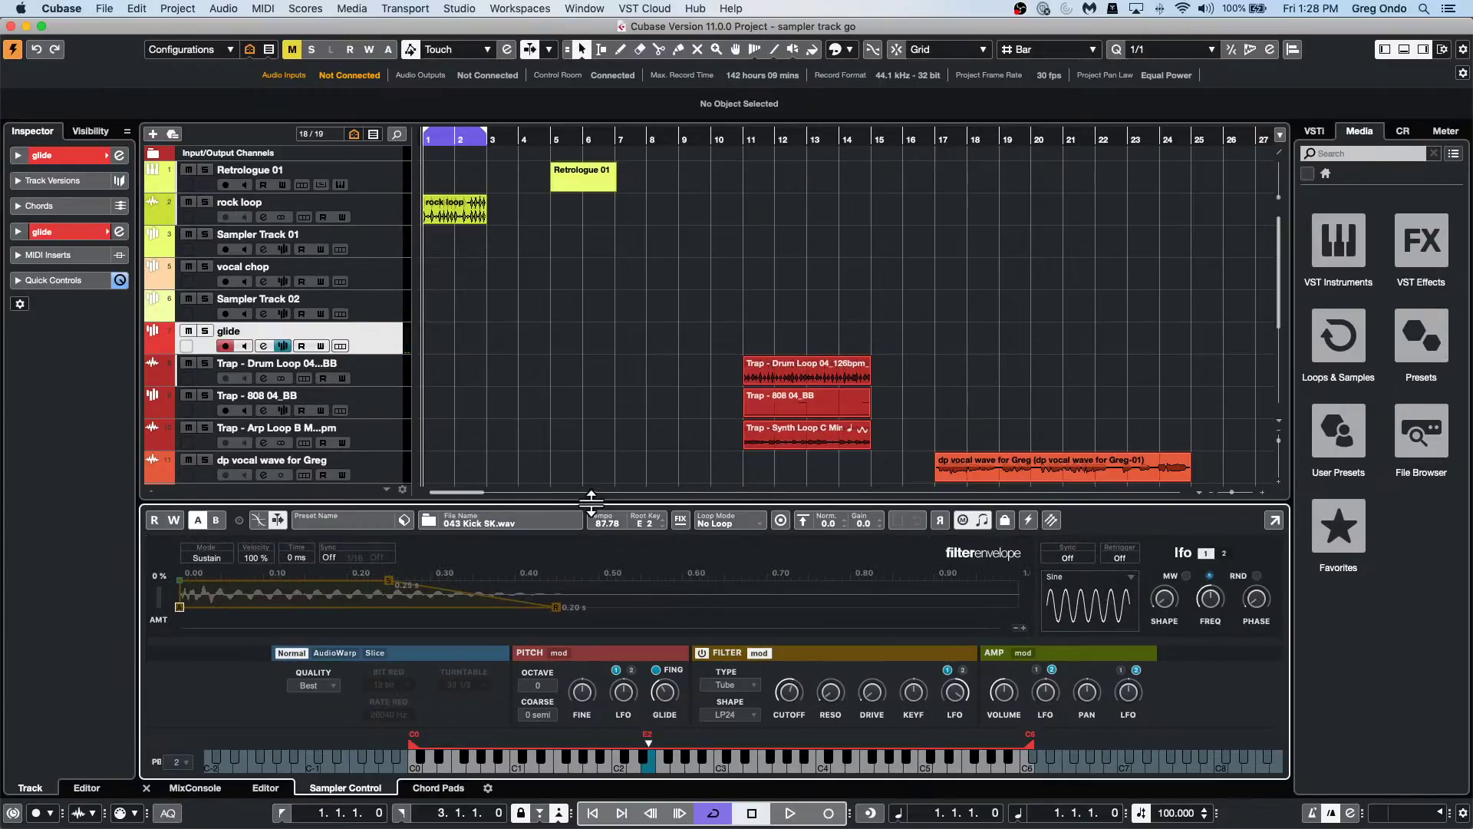
{"action": "left_click_drag", "start_coordinate": [591, 501], "coordinate": [618, 405]}
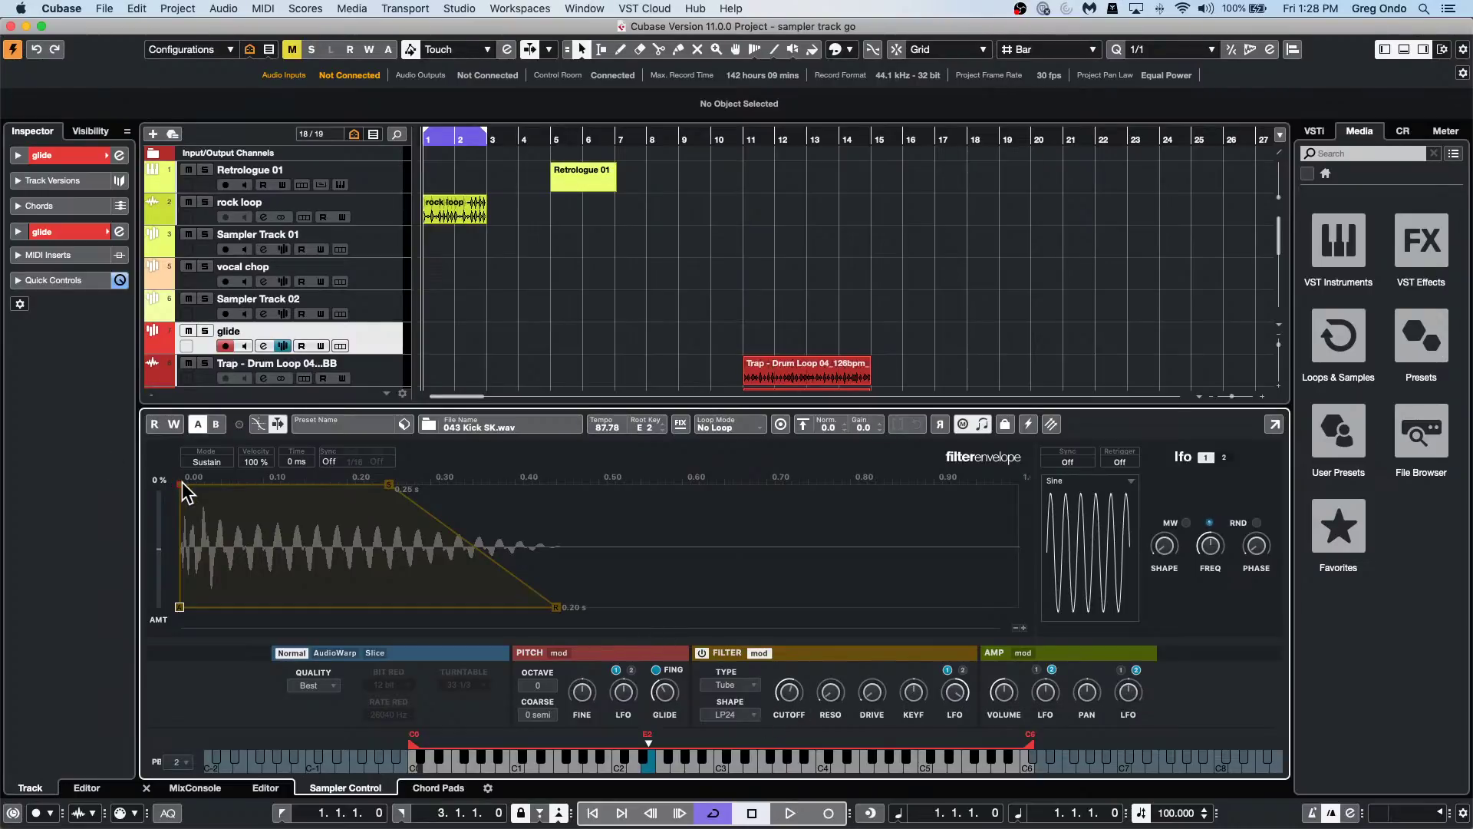
{"action": "left_click", "coordinate": [219, 460]}
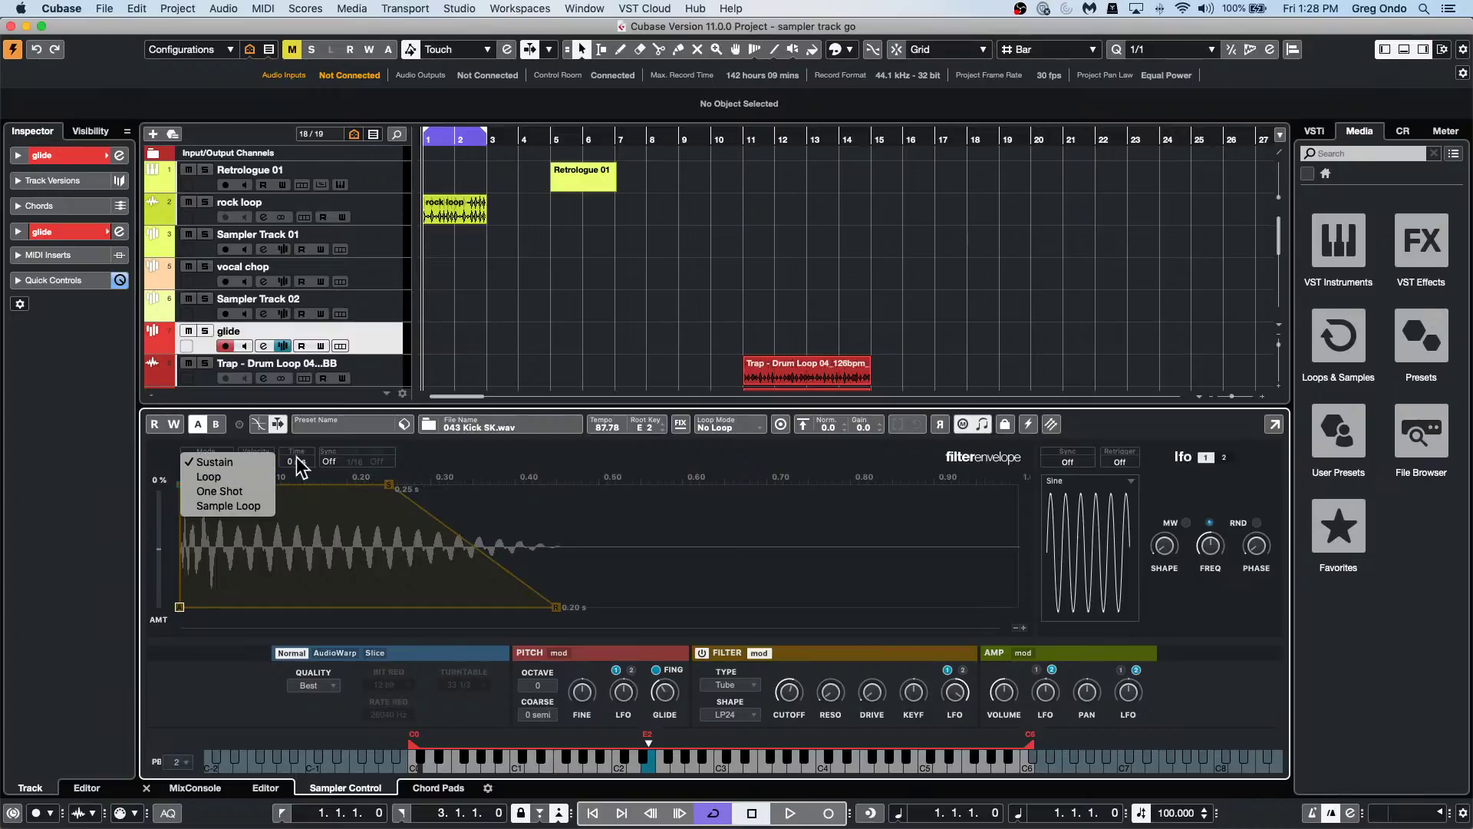
{"action": "left_click", "coordinate": [338, 480]}
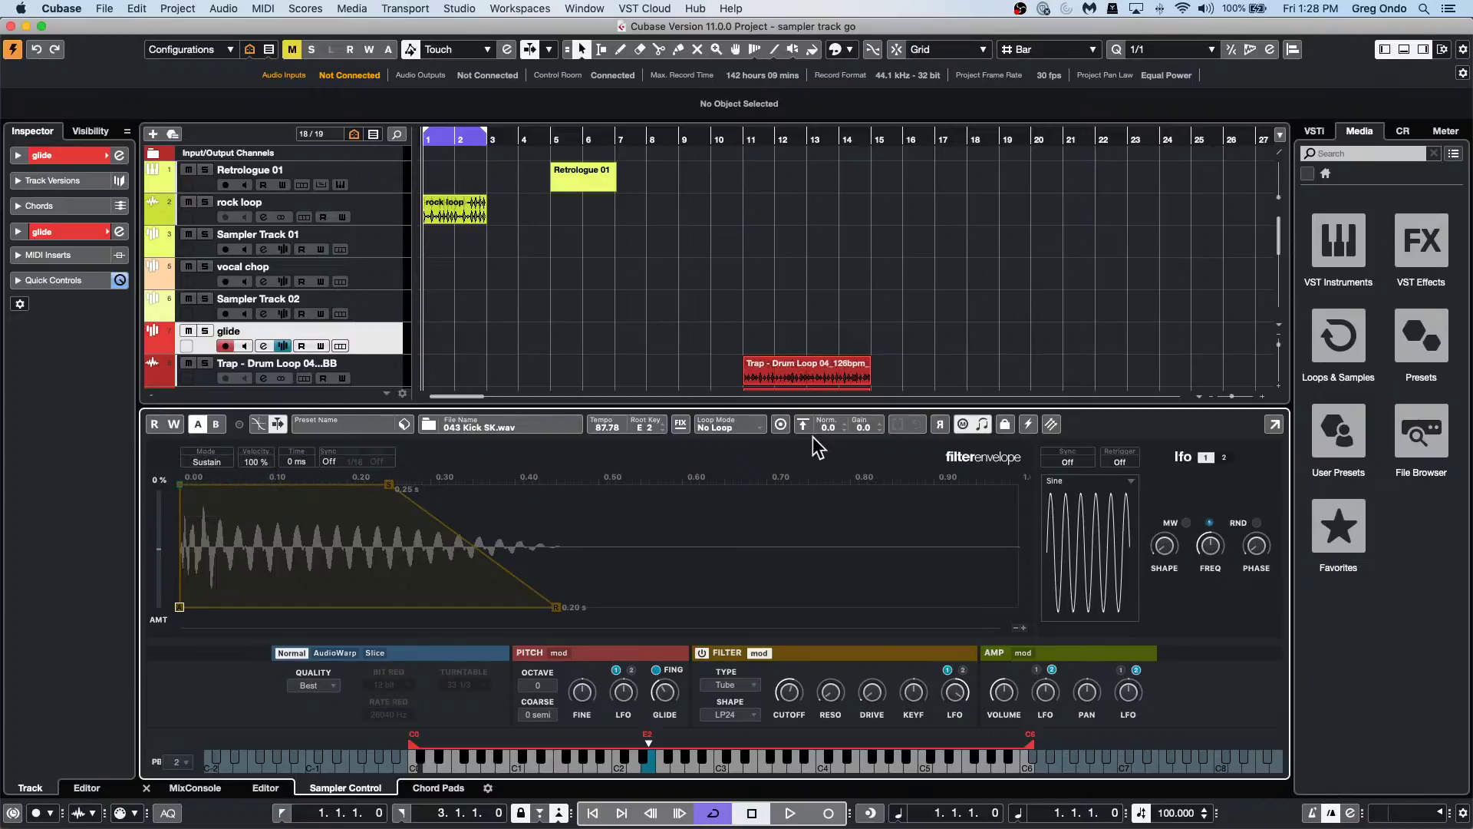
Inspect the sync and retrigger options of the filter's LFO without changing them.
{"action": "left_click", "coordinate": [1071, 461]}
{"action": "left_click", "coordinate": [1089, 439]}
{"action": "left_click", "coordinate": [1127, 461]}
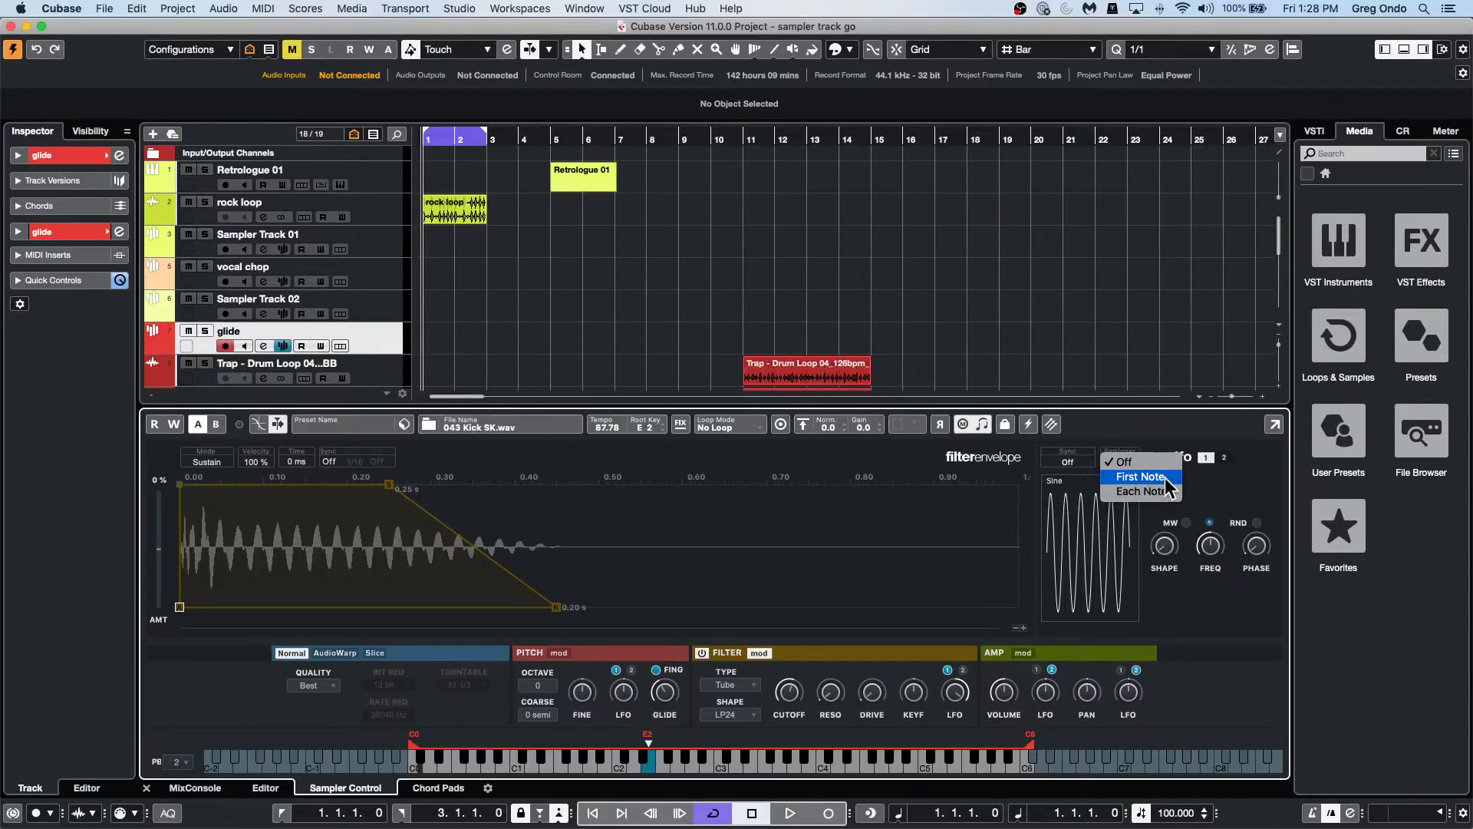
{"action": "left_click", "coordinate": [879, 522]}
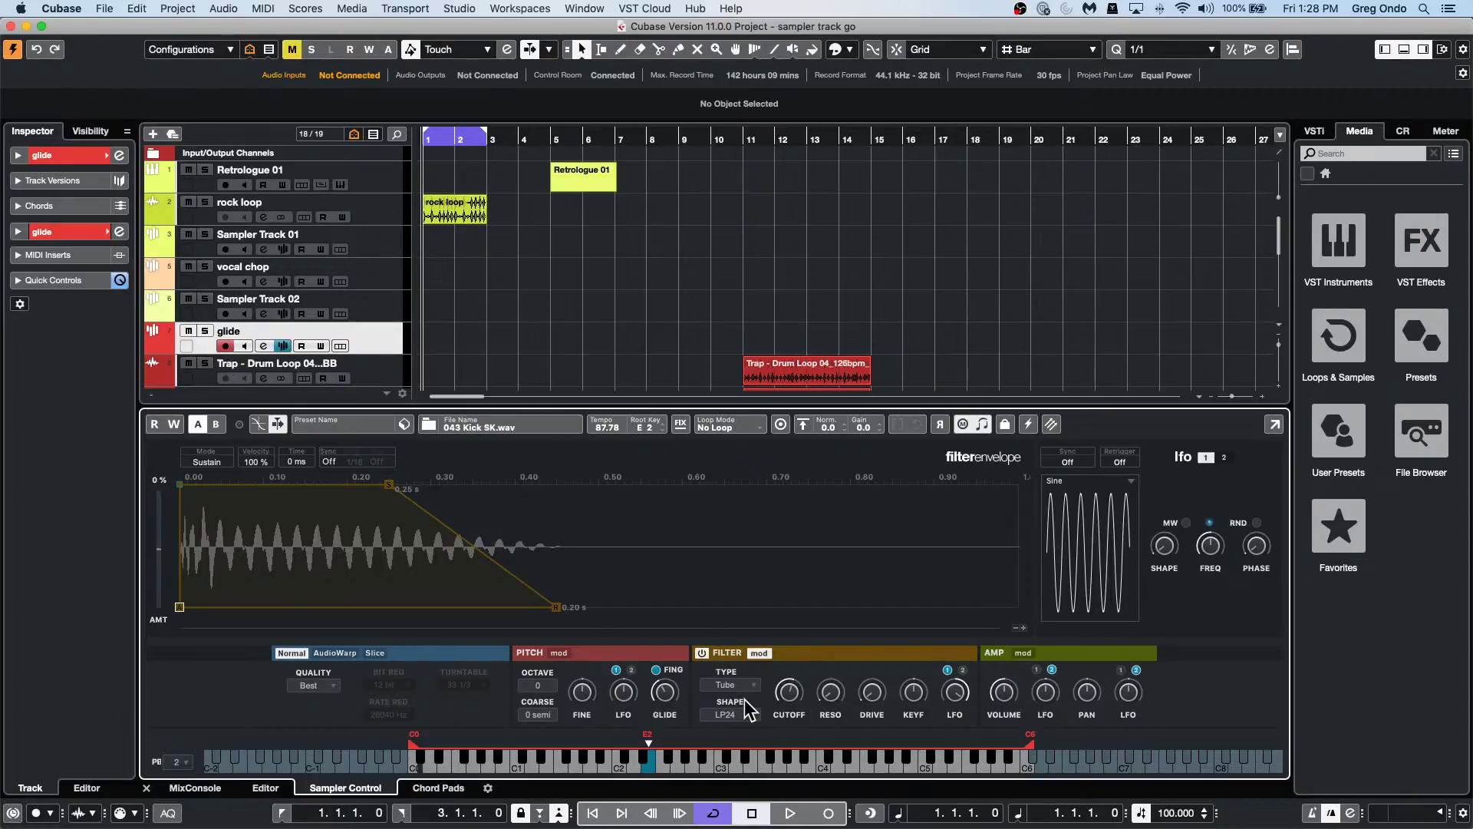
Return to the sample waveform, look through the filter type and shape options, and try the cutoff key follow control.
{"action": "left_click", "coordinate": [733, 653]}
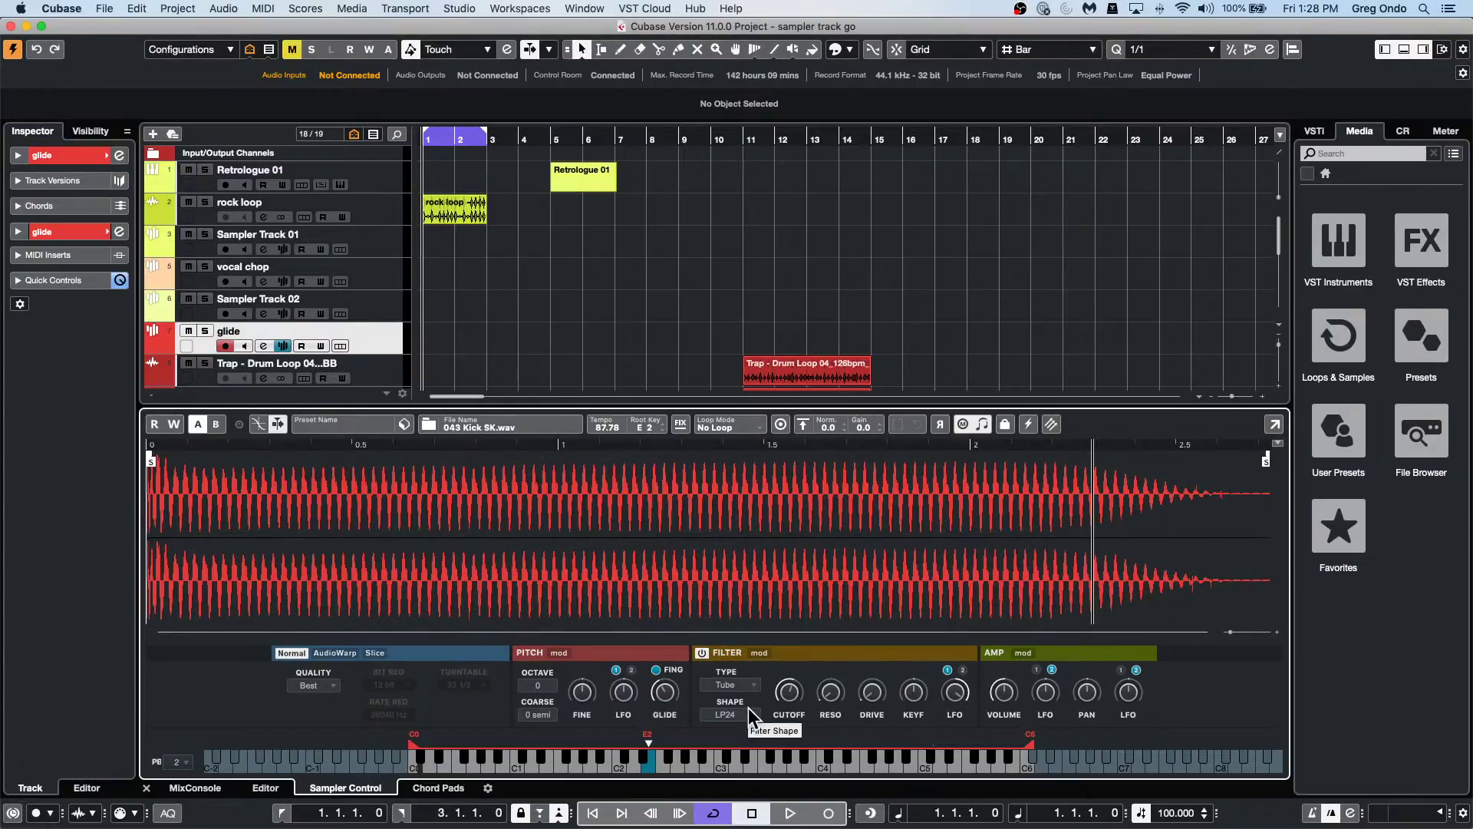
{"action": "left_click", "coordinate": [752, 685]}
{"action": "left_click", "coordinate": [753, 685]}
{"action": "left_click", "coordinate": [751, 716]}
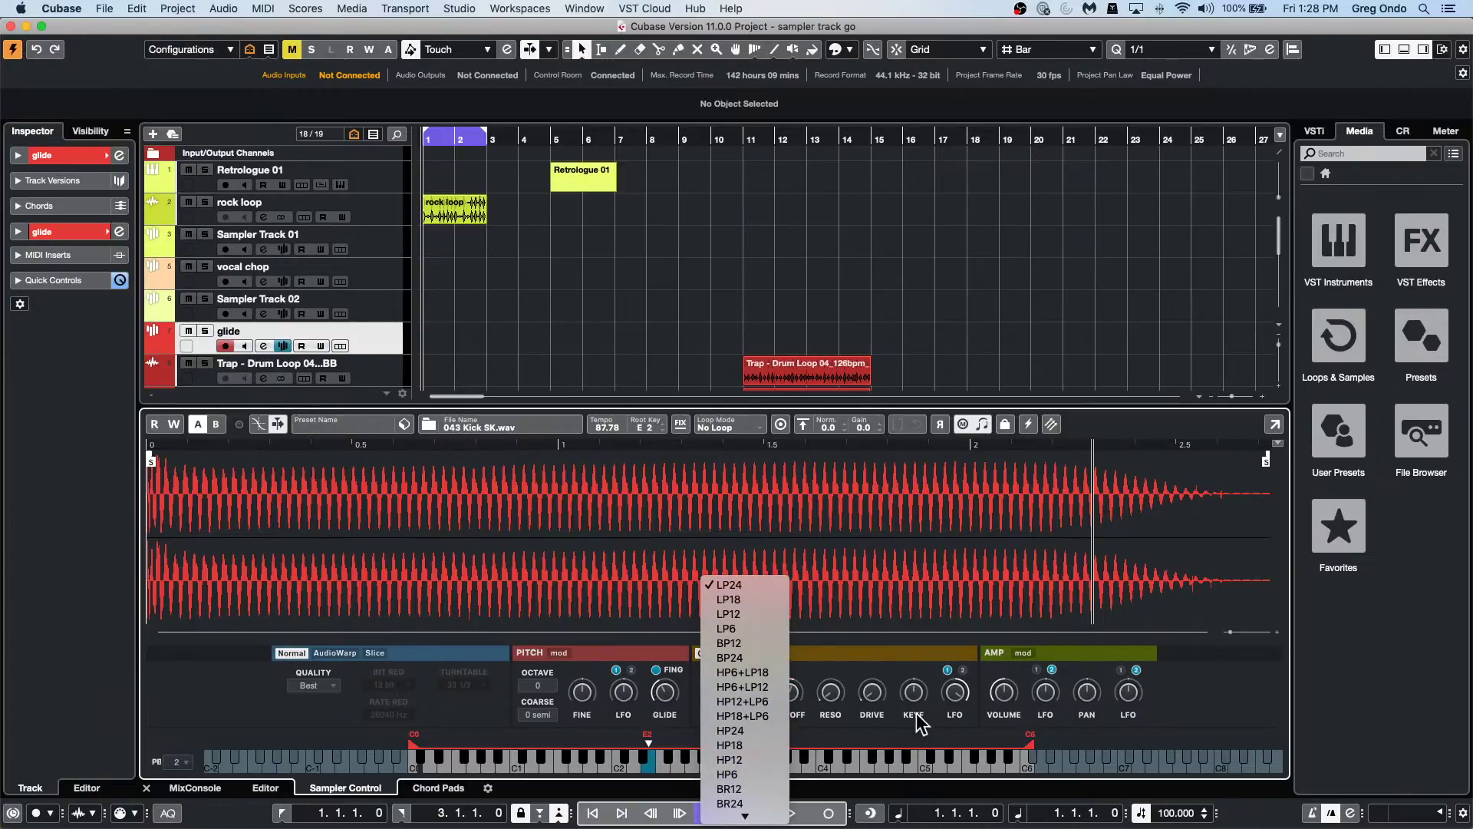
{"action": "left_click", "coordinate": [924, 741]}
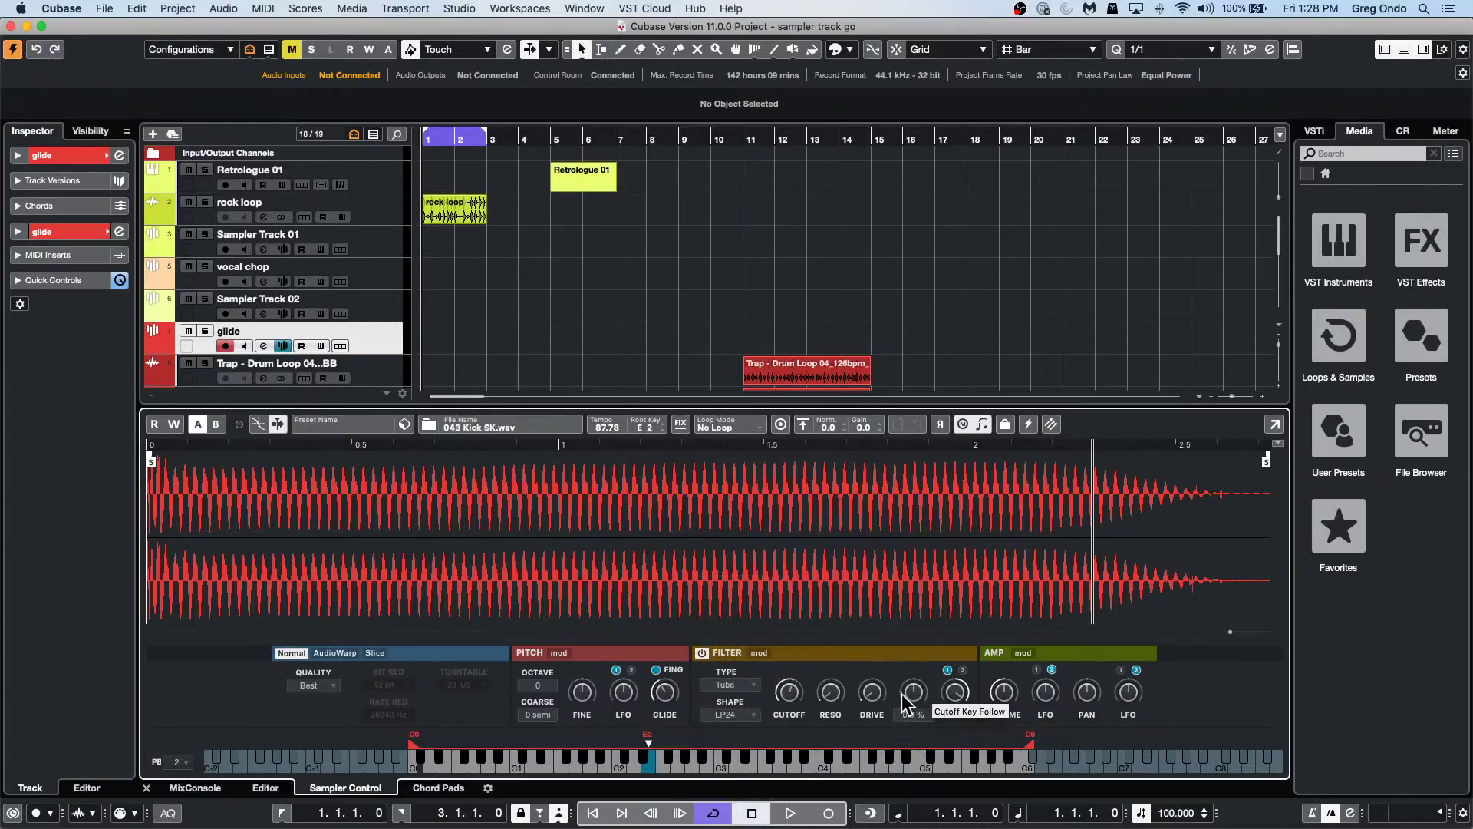
{"action": "left_click_drag", "start_coordinate": [916, 692], "coordinate": [923, 641]}
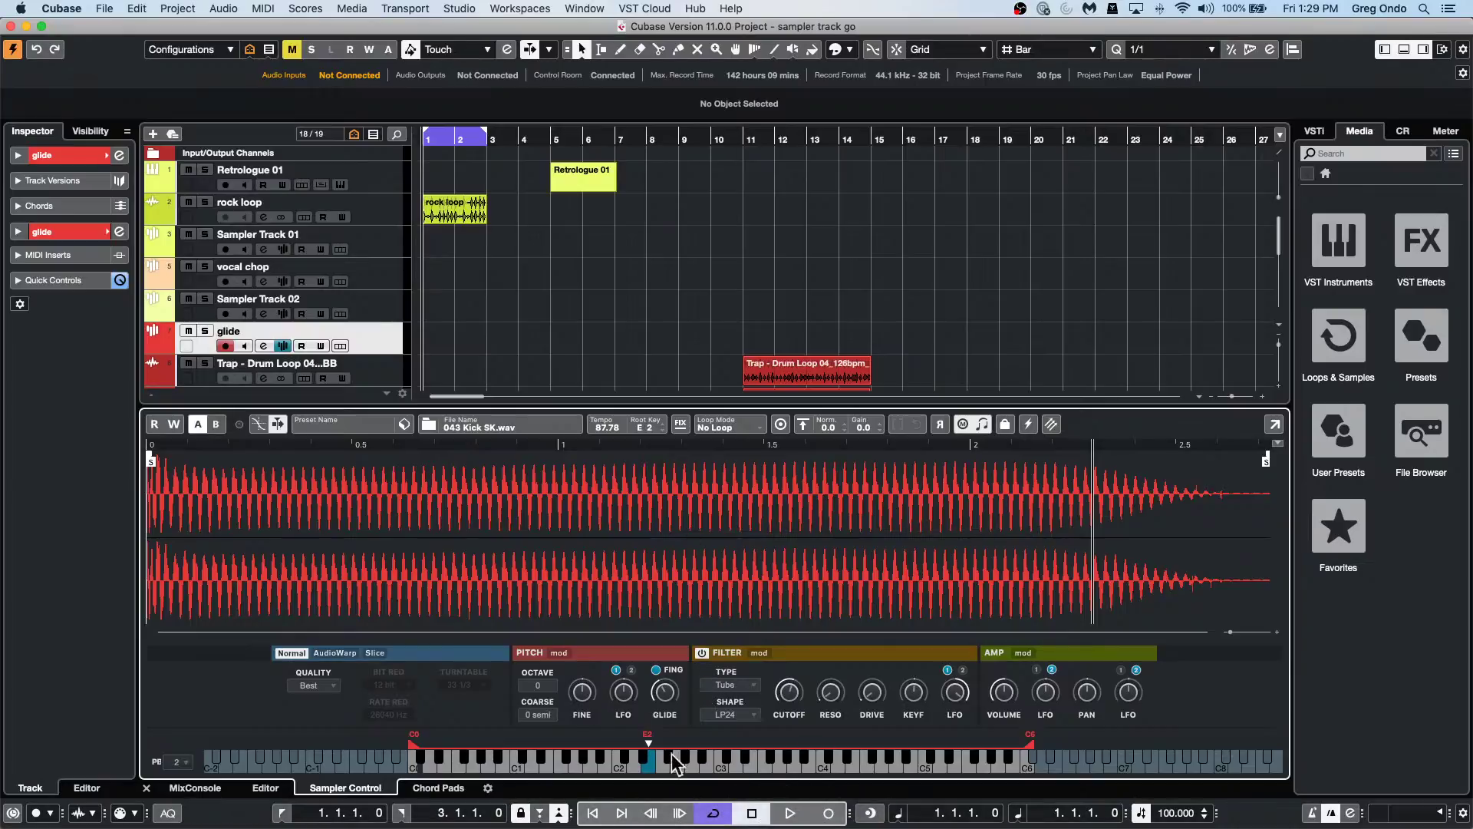
Open the Audio Connections window to examine the Control Room channels and their device ports.
{"action": "left_click", "coordinate": [587, 8]}
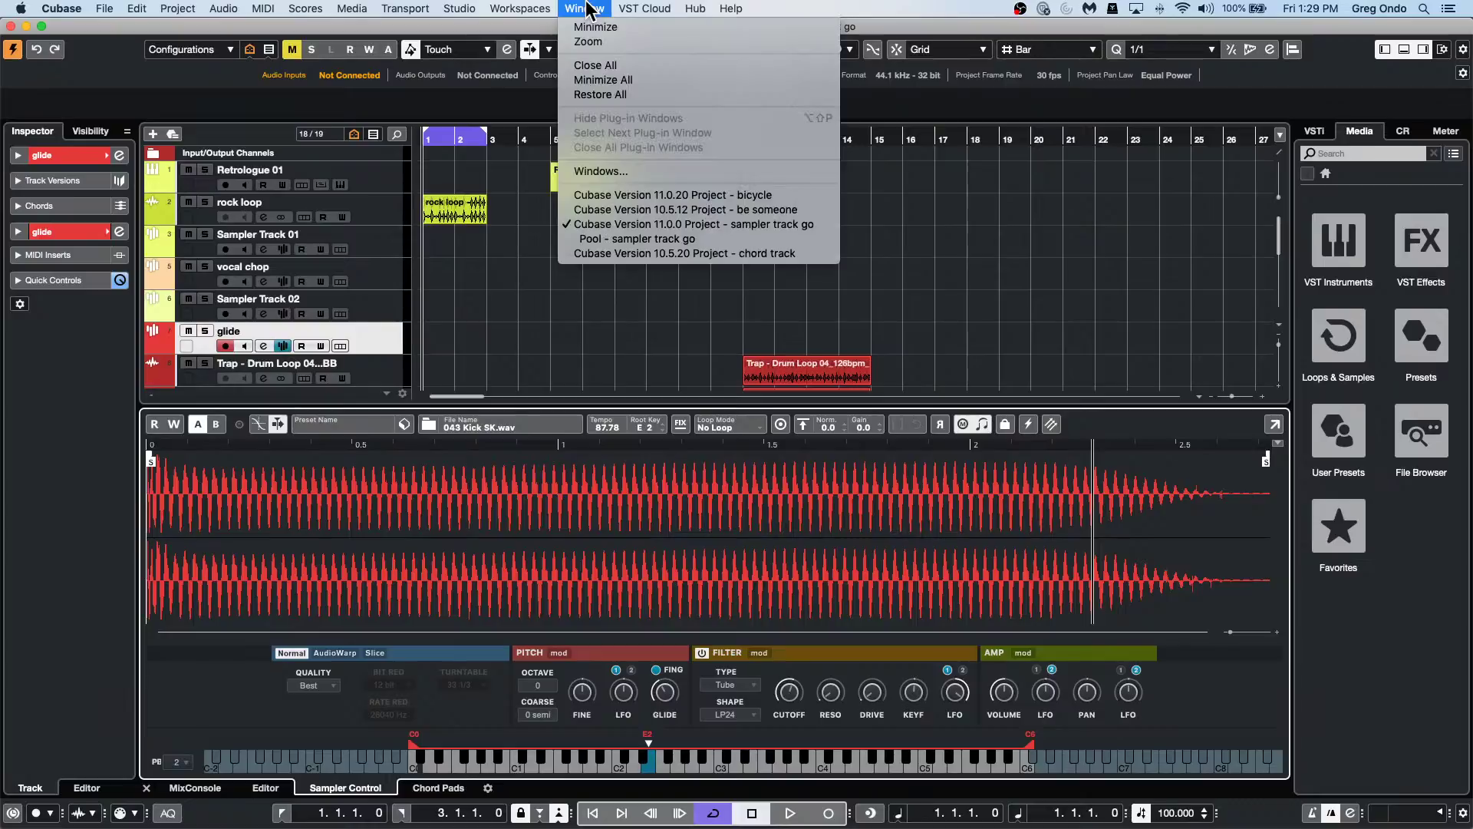
{"action": "mouse_move", "coordinate": [537, 9]}
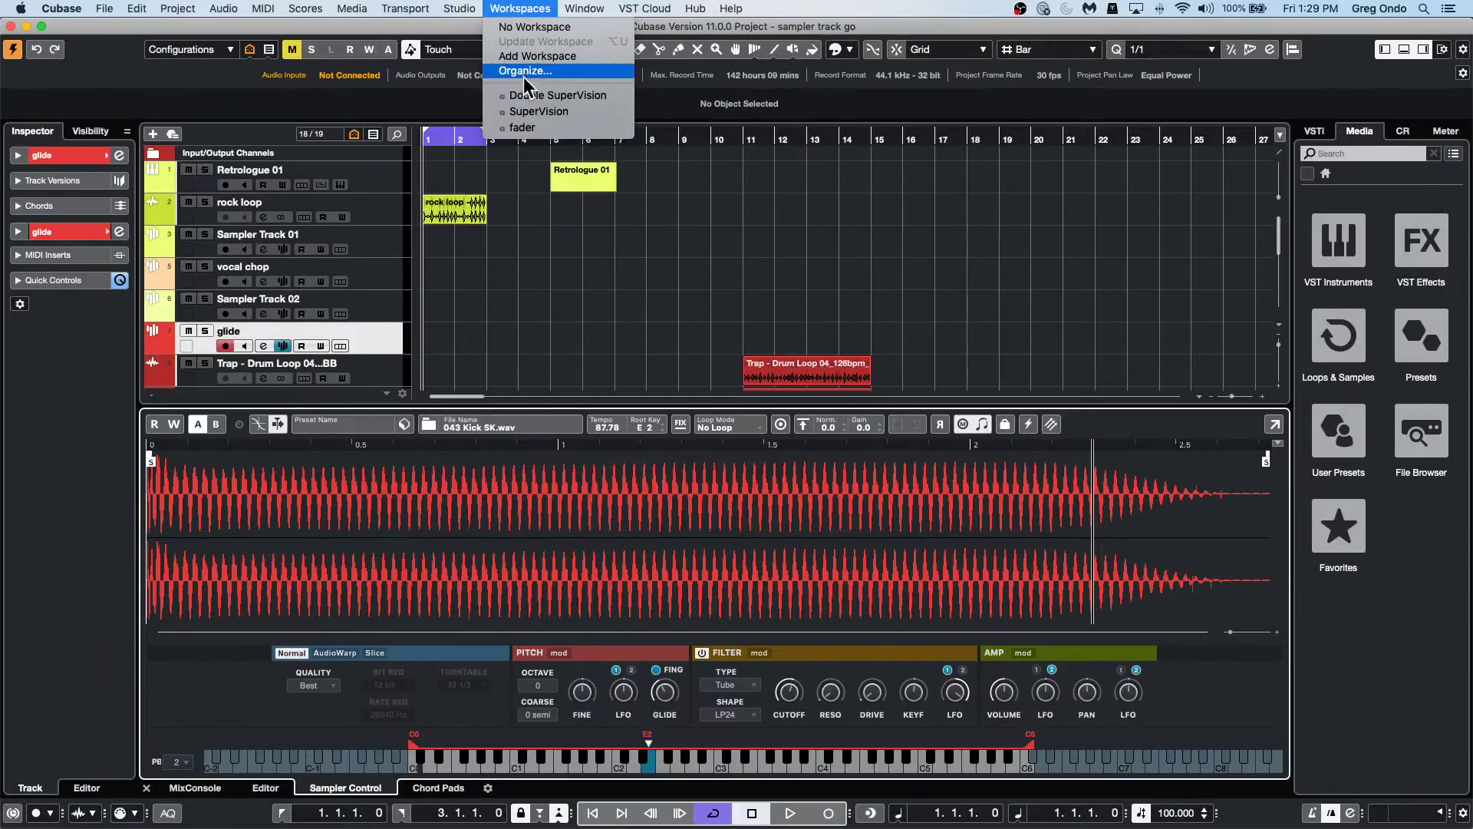
{"action": "mouse_move", "coordinate": [585, 8]}
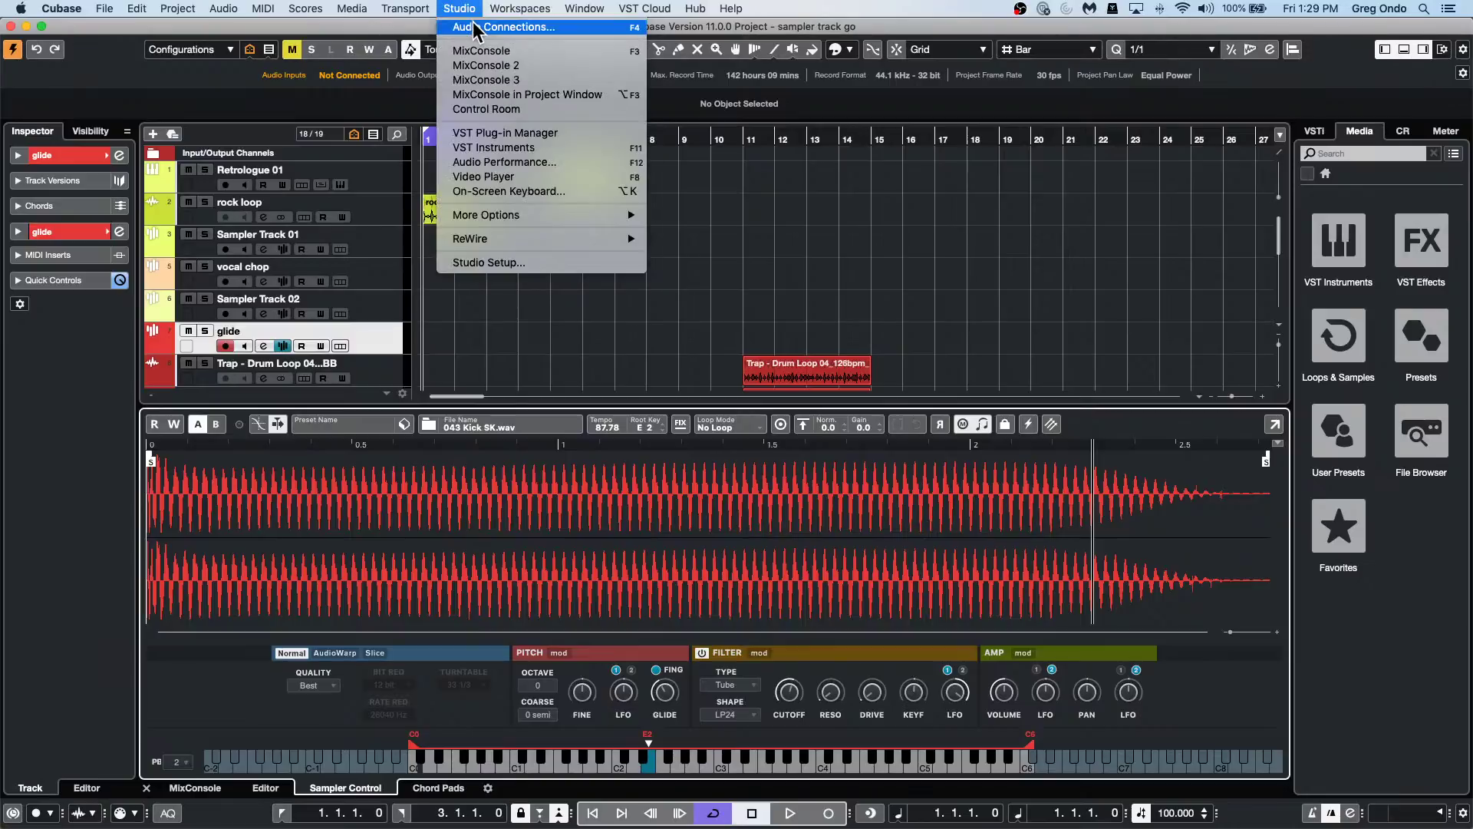
{"action": "left_click", "coordinate": [476, 28]}
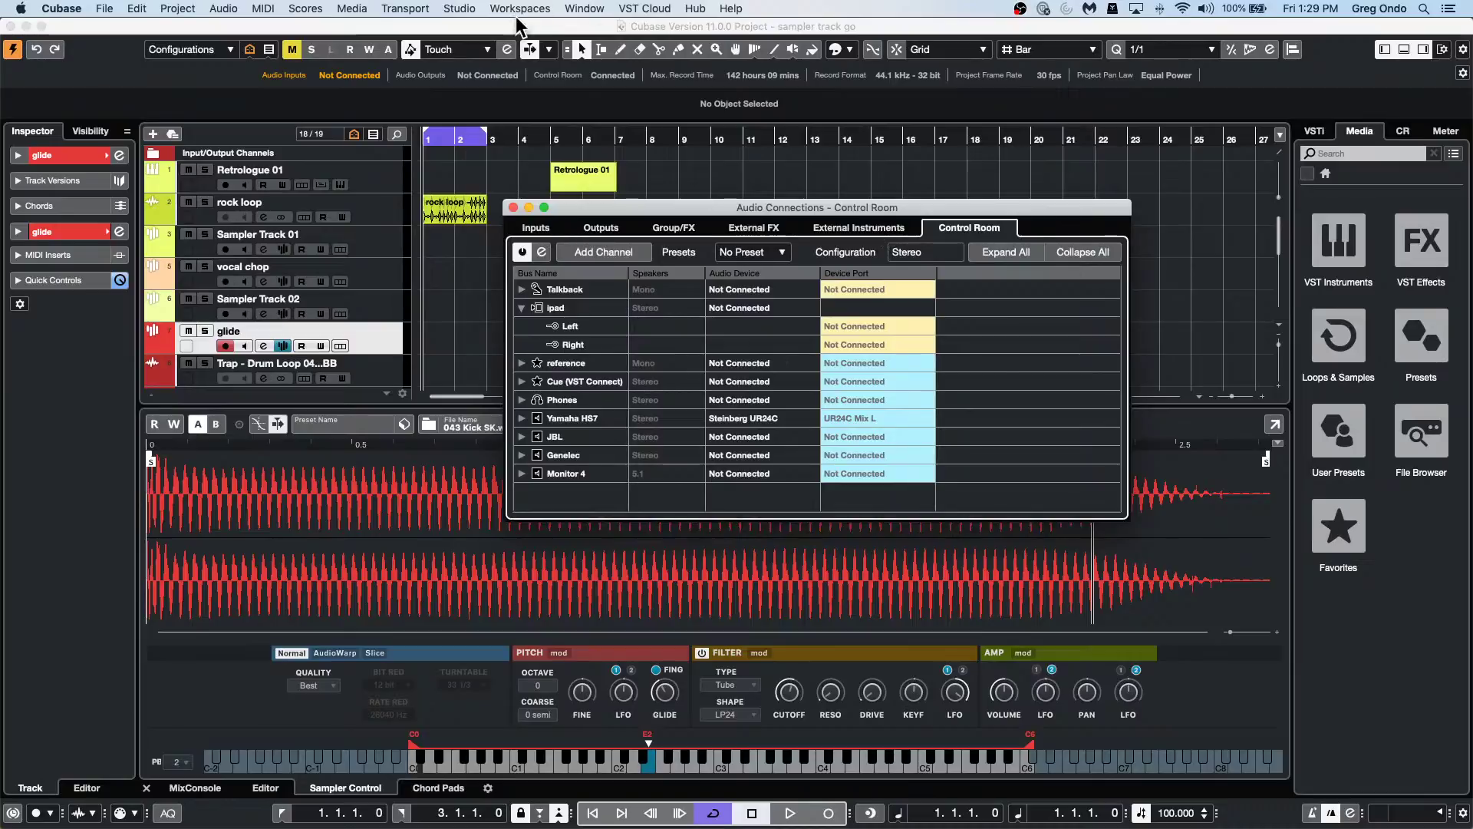
Enable Release Driver when Application is in Background in the Audio System page of Studio Setup and apply it.
{"action": "left_click", "coordinate": [459, 9]}
{"action": "left_click", "coordinate": [503, 262]}
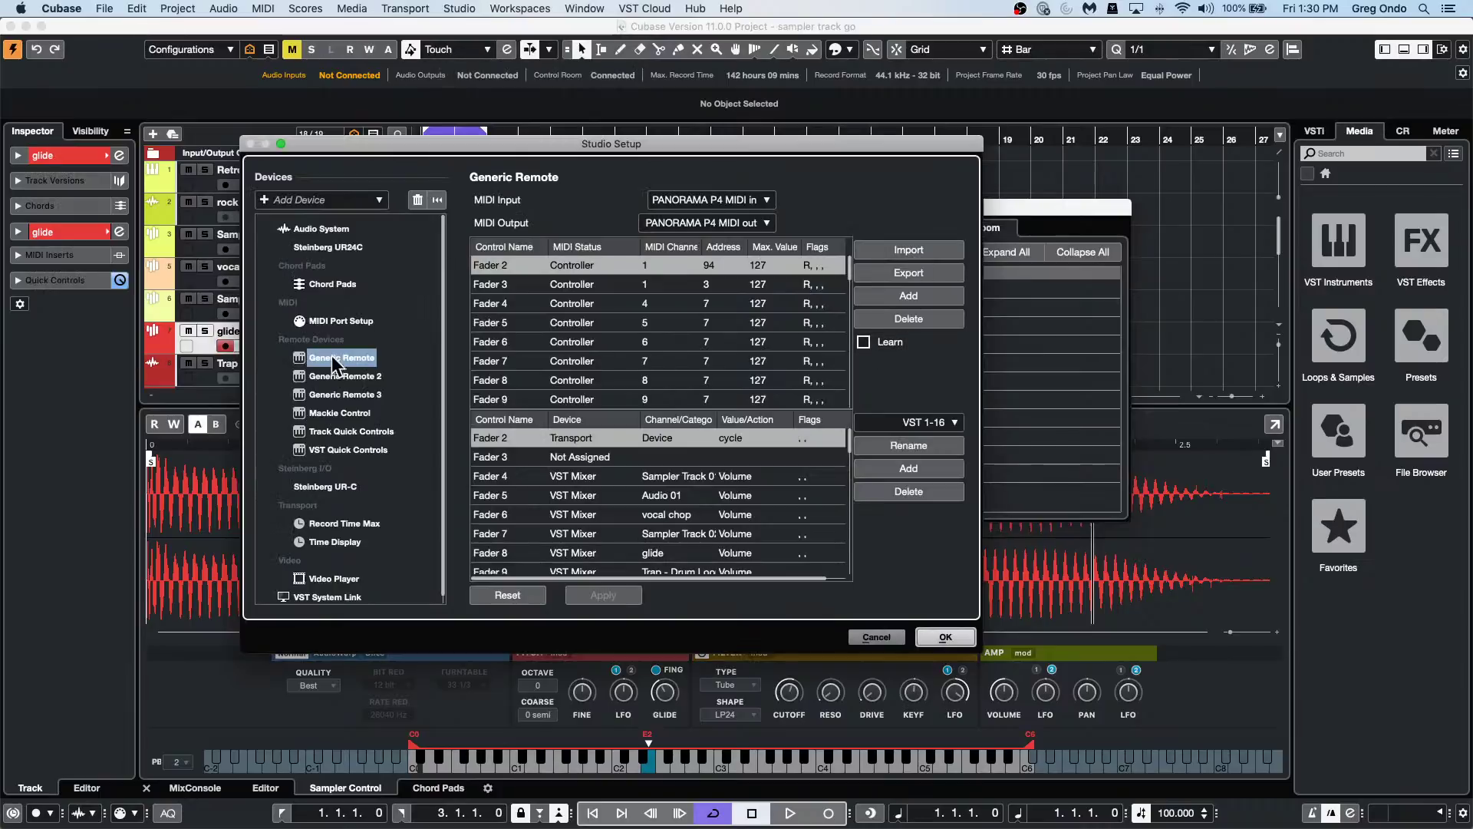
{"action": "left_click", "coordinate": [334, 247]}
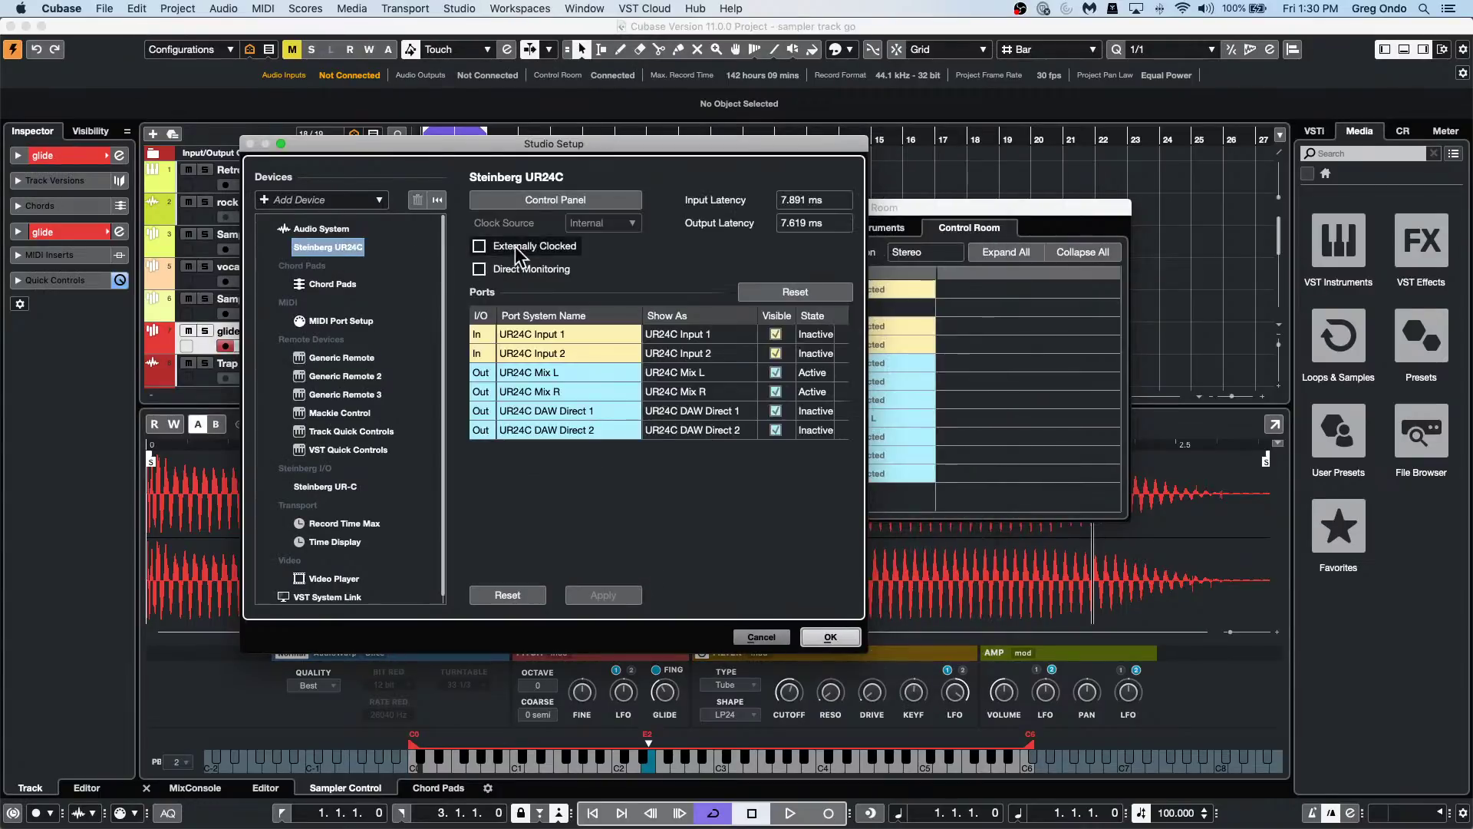
{"action": "left_click", "coordinate": [339, 228]}
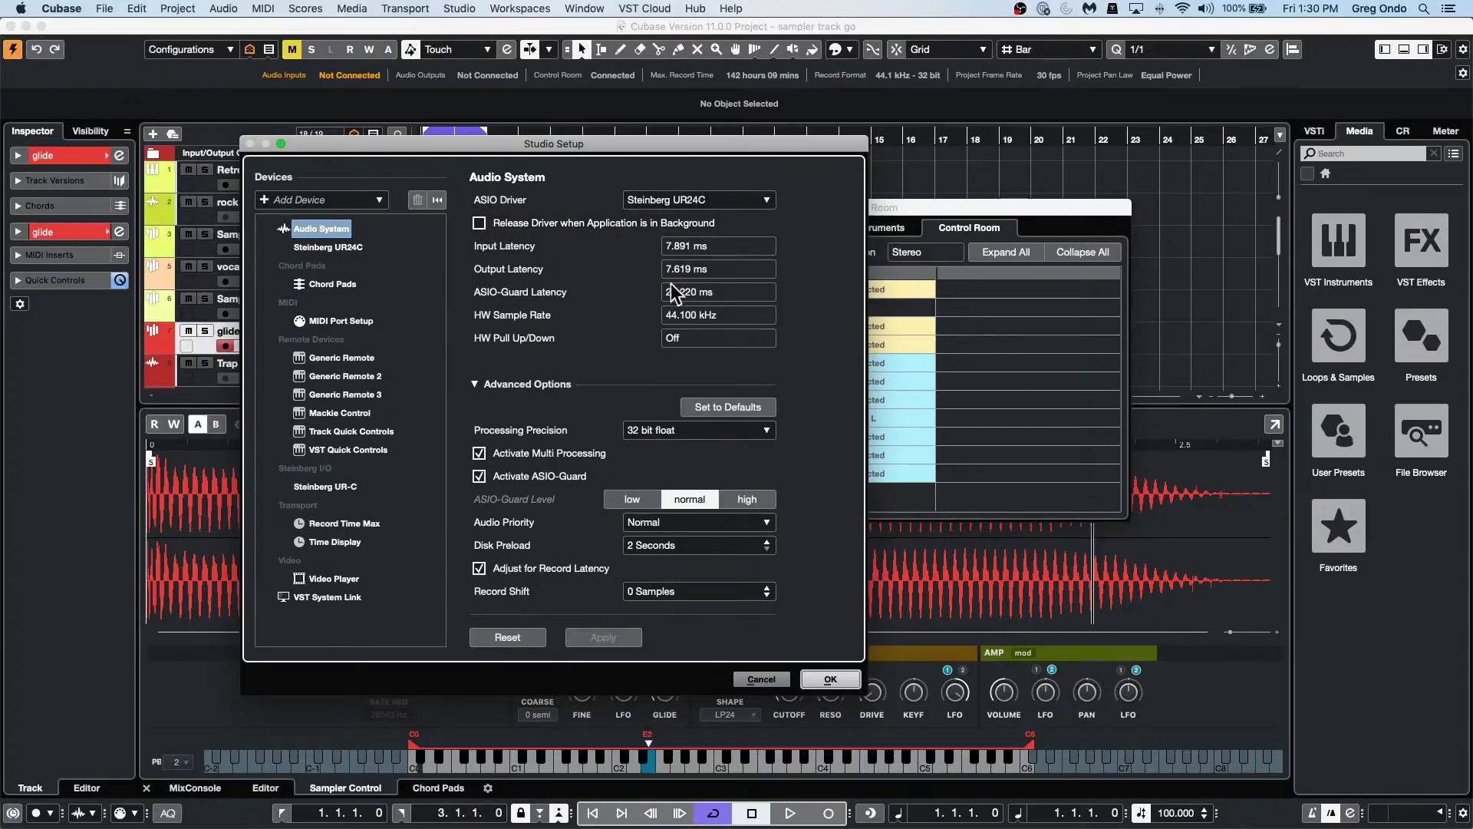
{"action": "left_click", "coordinate": [480, 223]}
{"action": "left_click", "coordinate": [830, 679]}
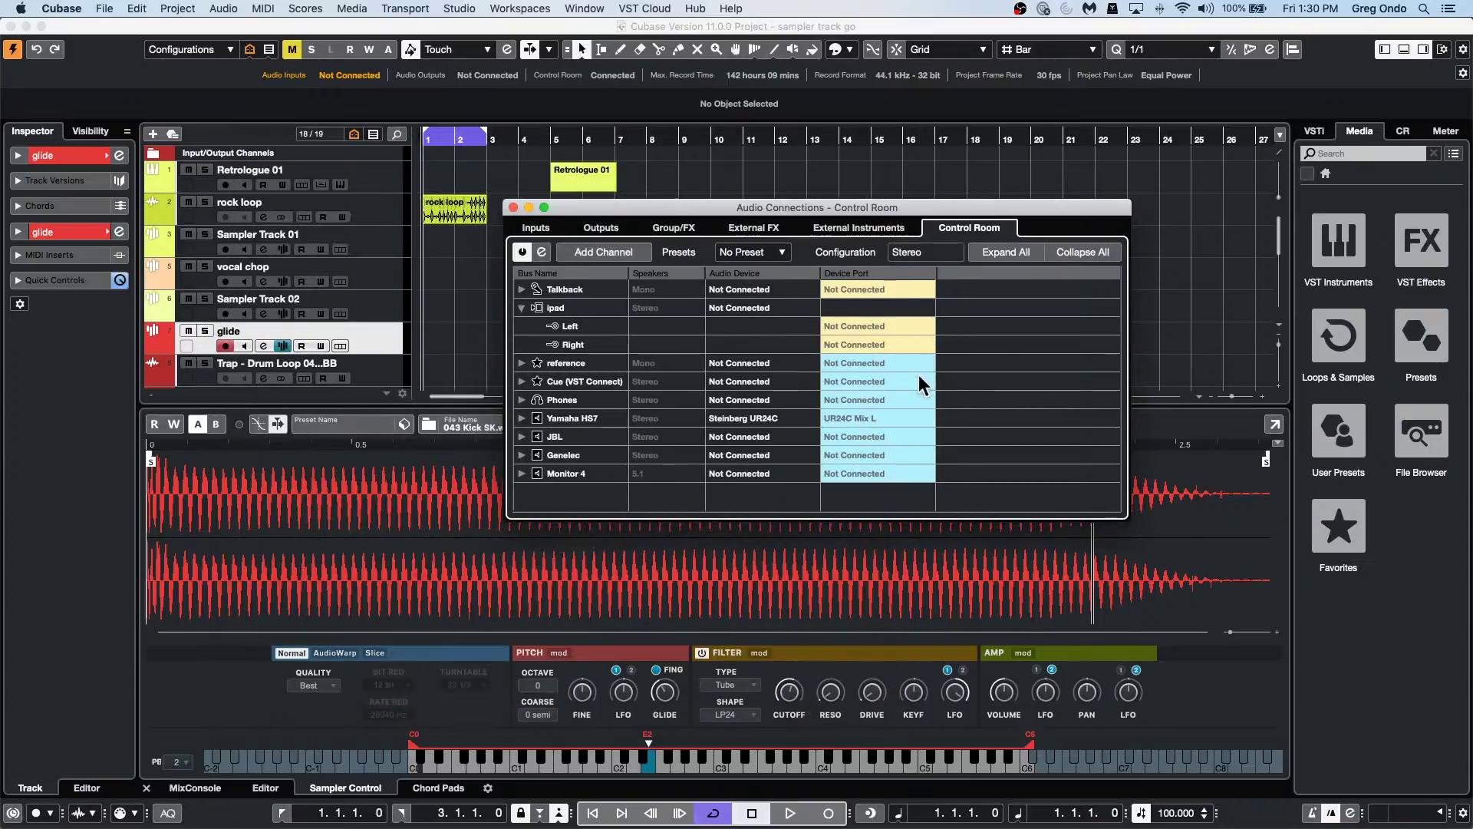
Select the rock loop event at bar 1, play it briefly, and stop playback.
{"action": "left_click", "coordinate": [462, 218]}
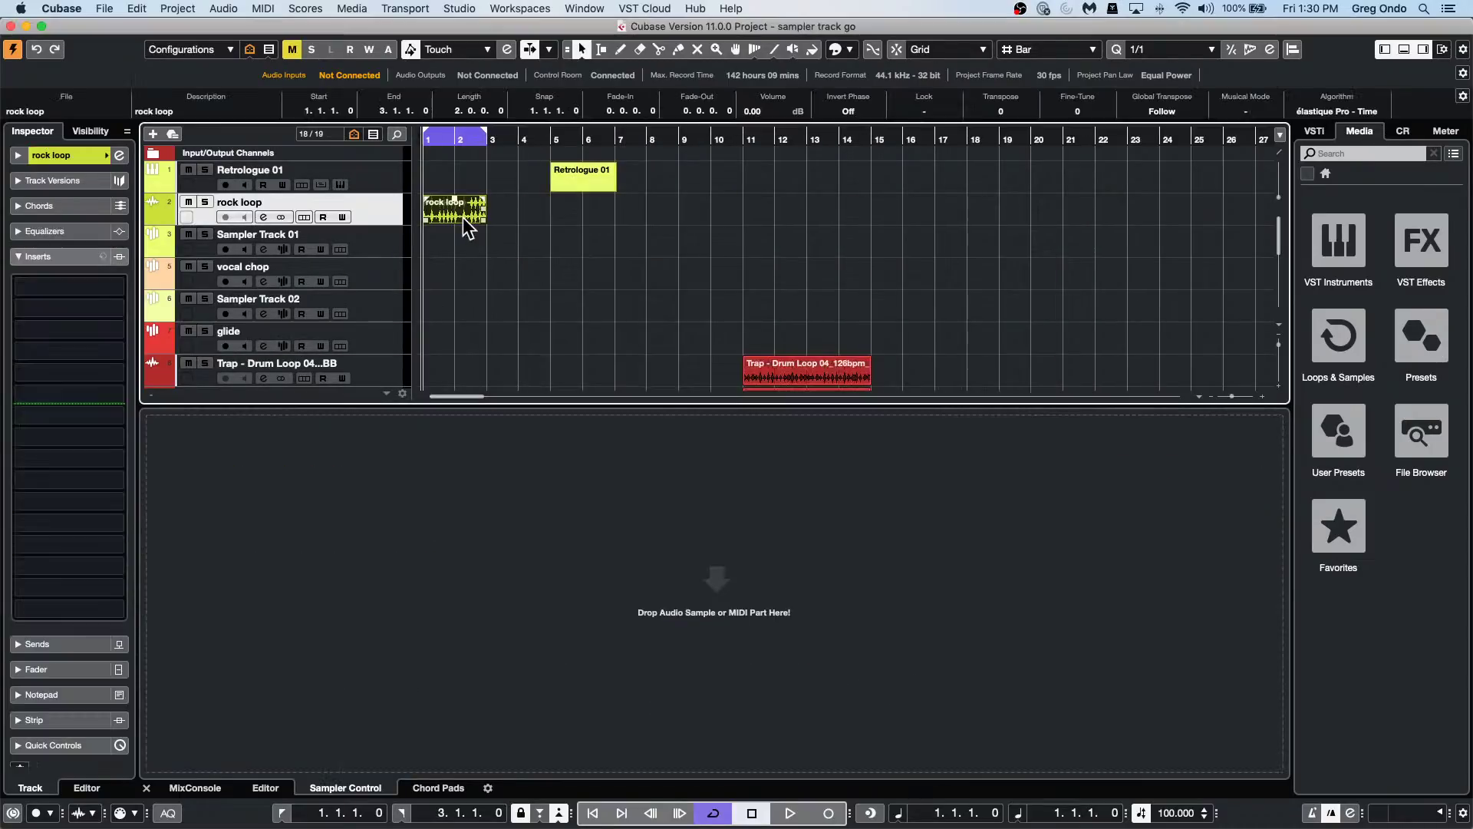
{"action": "key", "text": "space"}
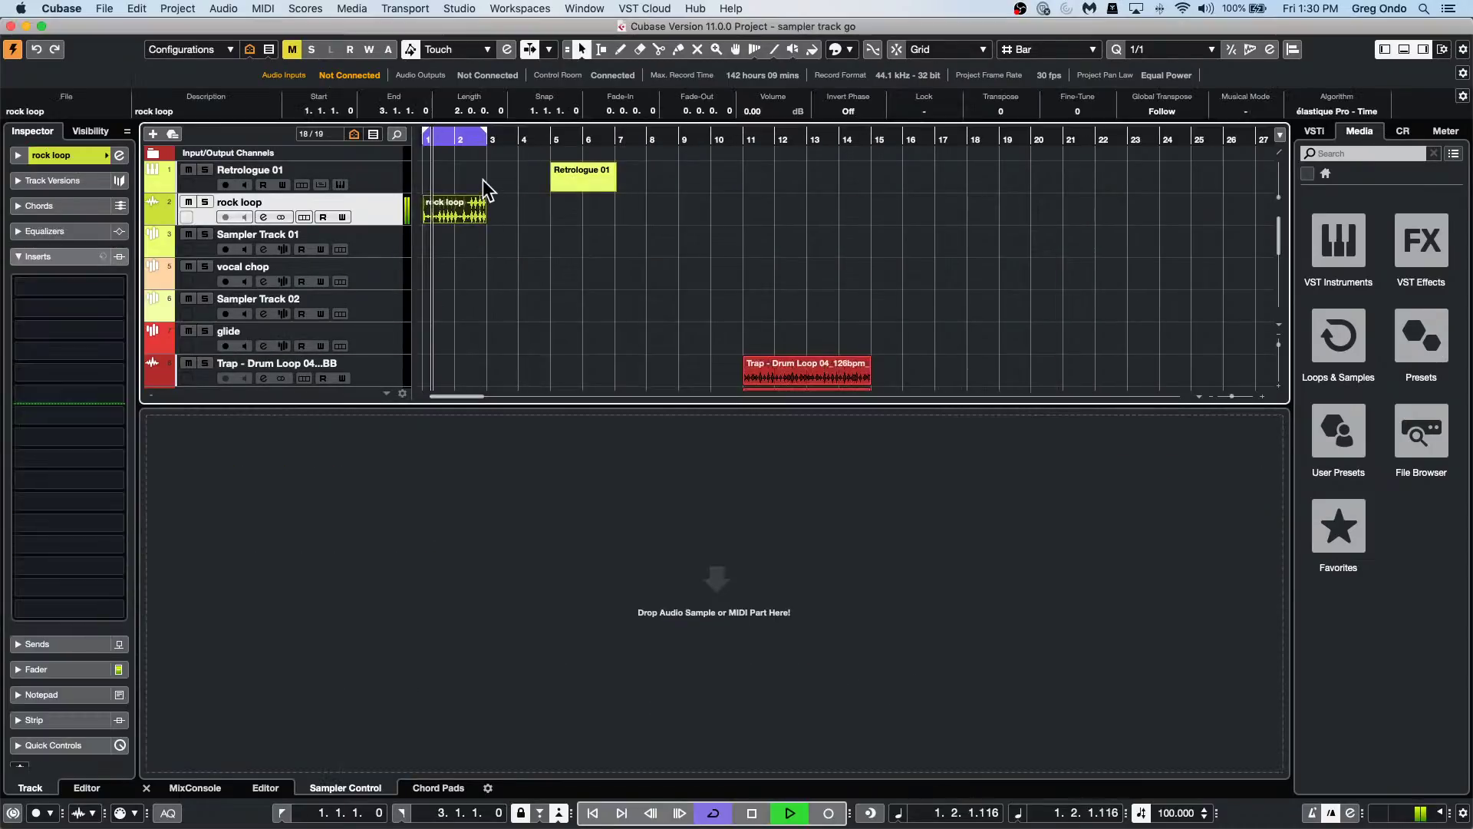
{"action": "key", "text": "space"}
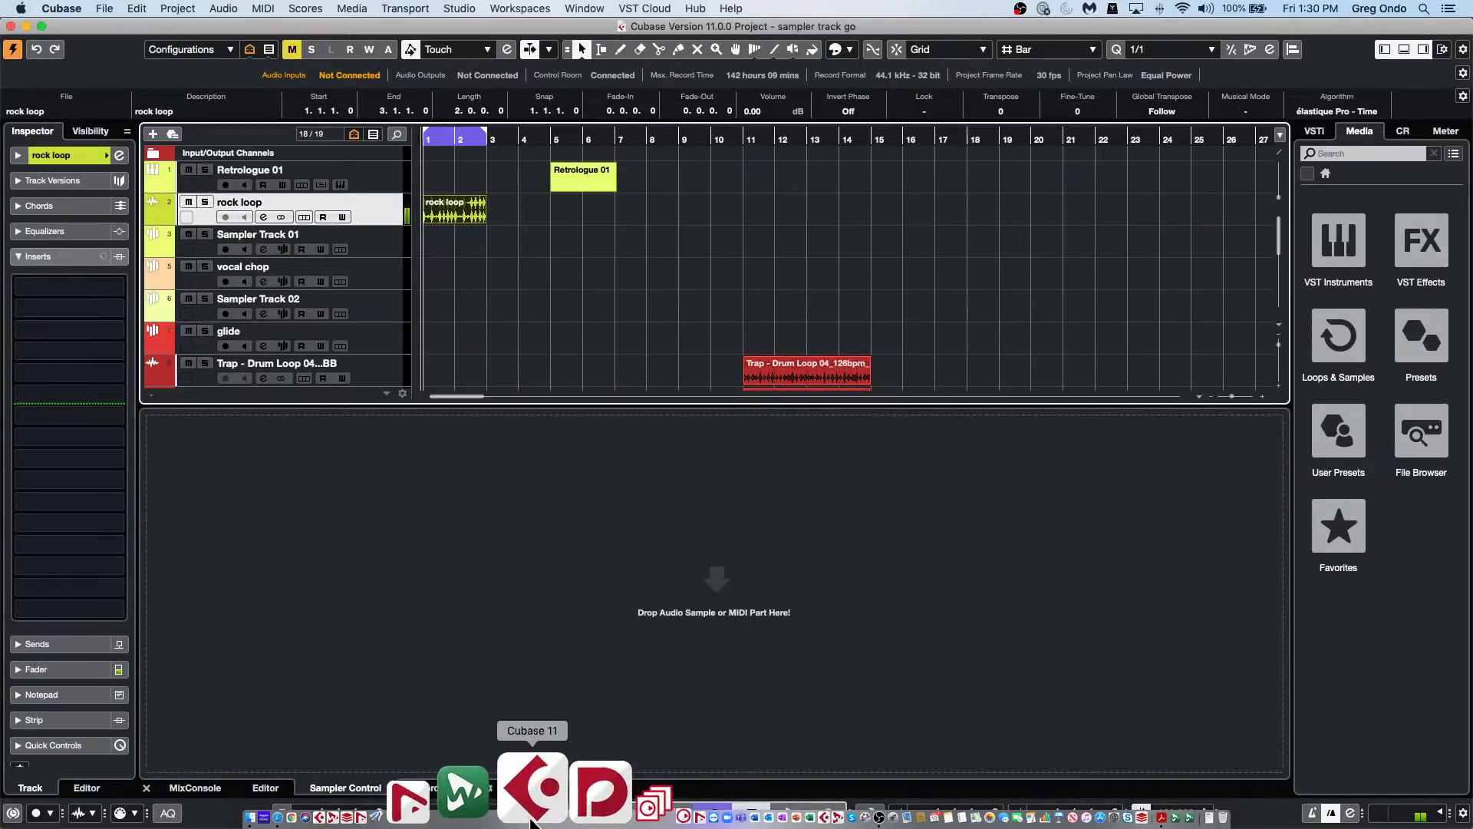
Launch WaveLab Pro 11, open the recently used audio file Track 03, and play it.
{"action": "left_click", "coordinate": [518, 817]}
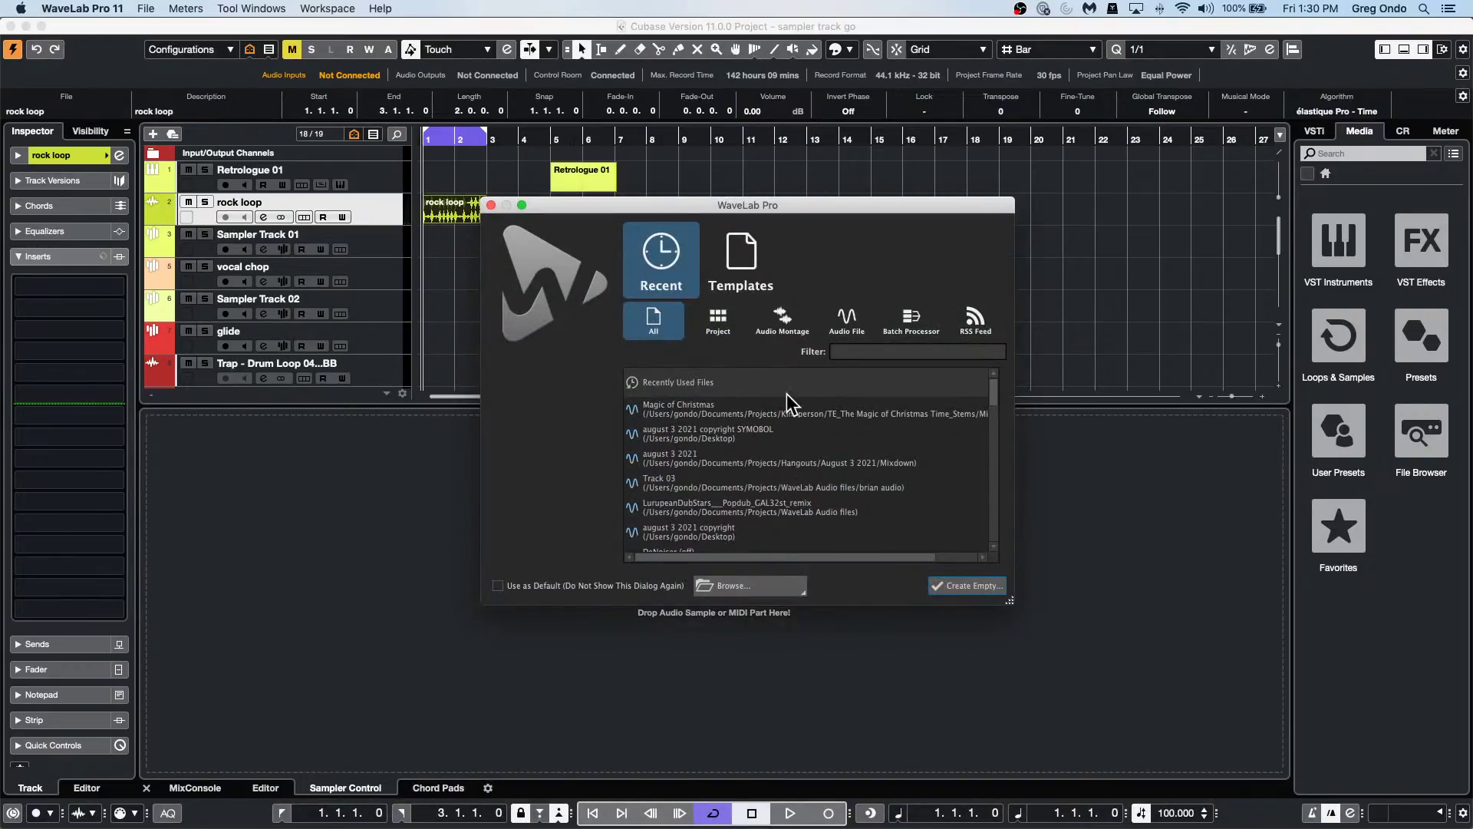
{"action": "double_click", "coordinate": [706, 481]}
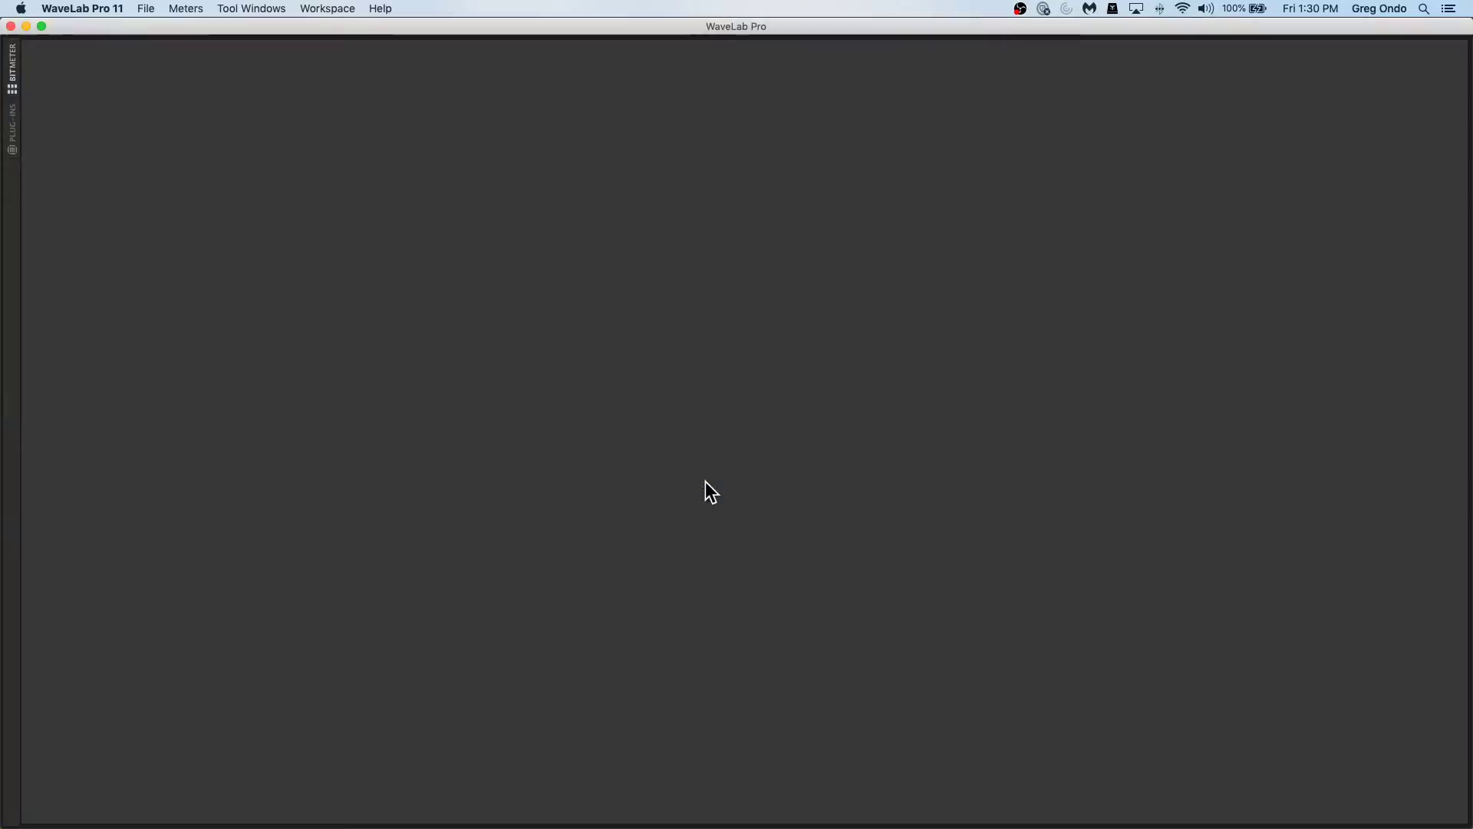
{"action": "key", "text": "space"}
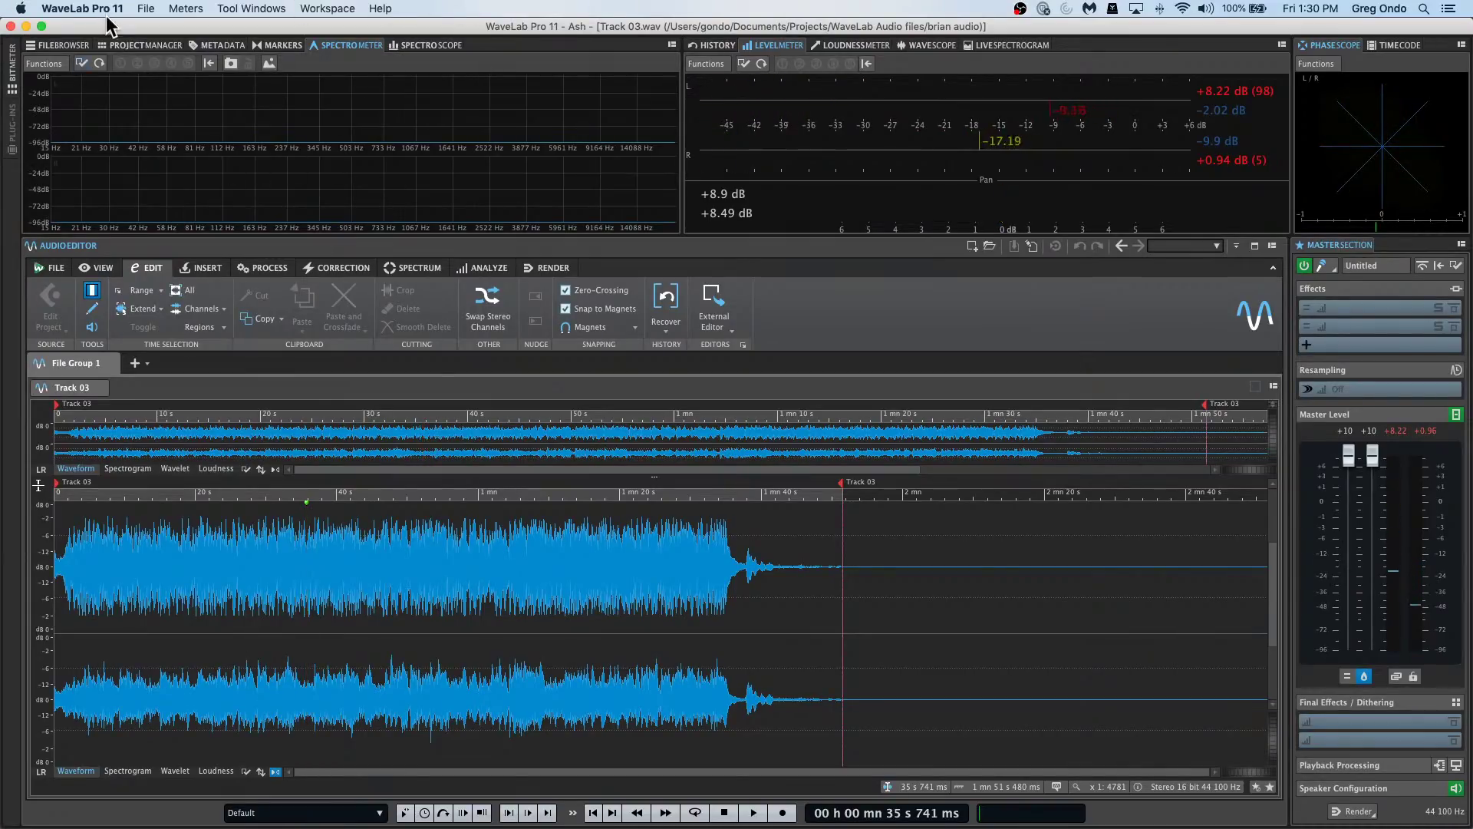
Quit WaveLab Pro 11 and return to the Cubase project.
{"action": "left_click", "coordinate": [82, 9]}
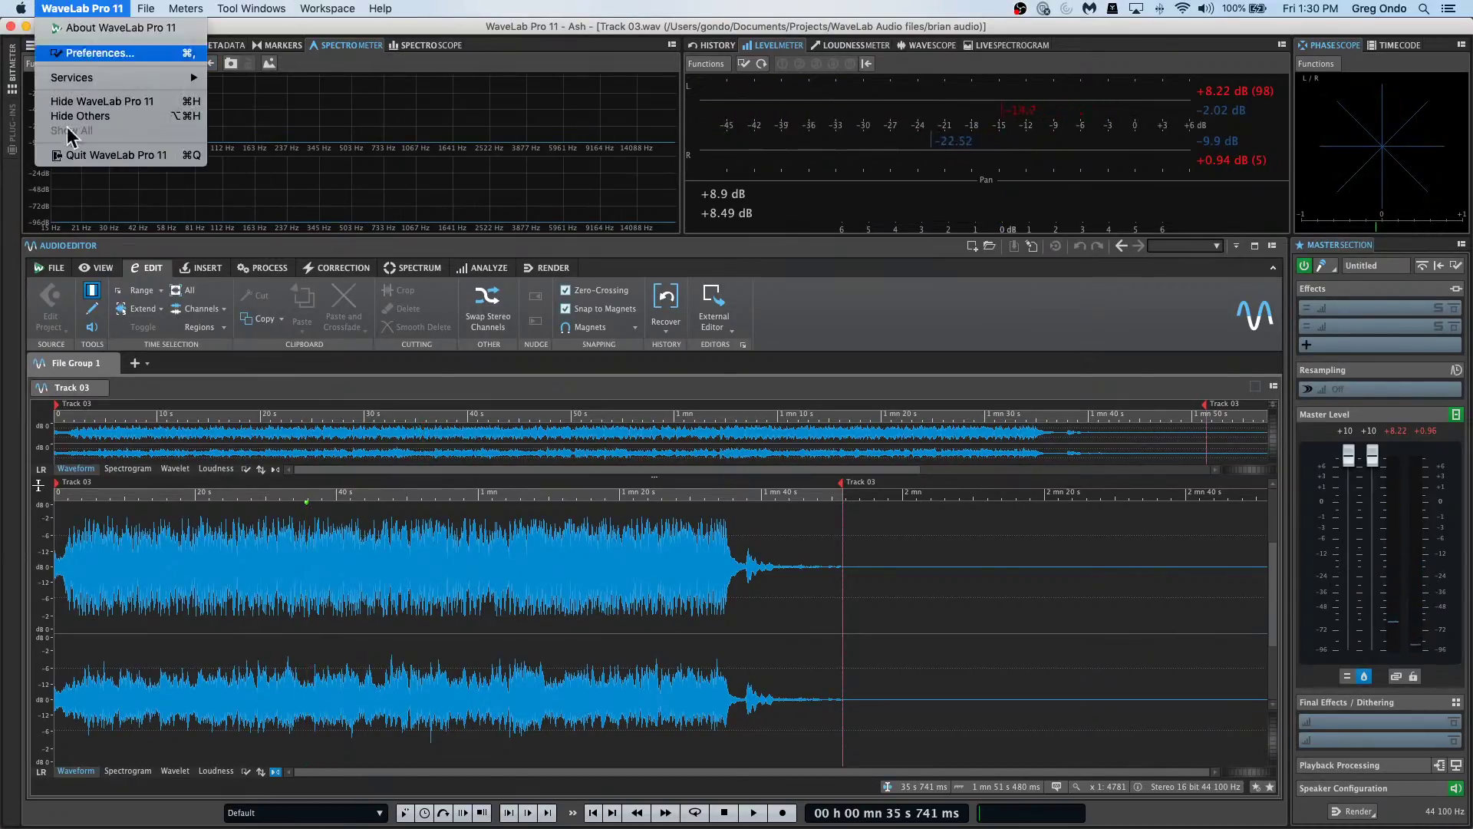
{"action": "left_click", "coordinate": [152, 156]}
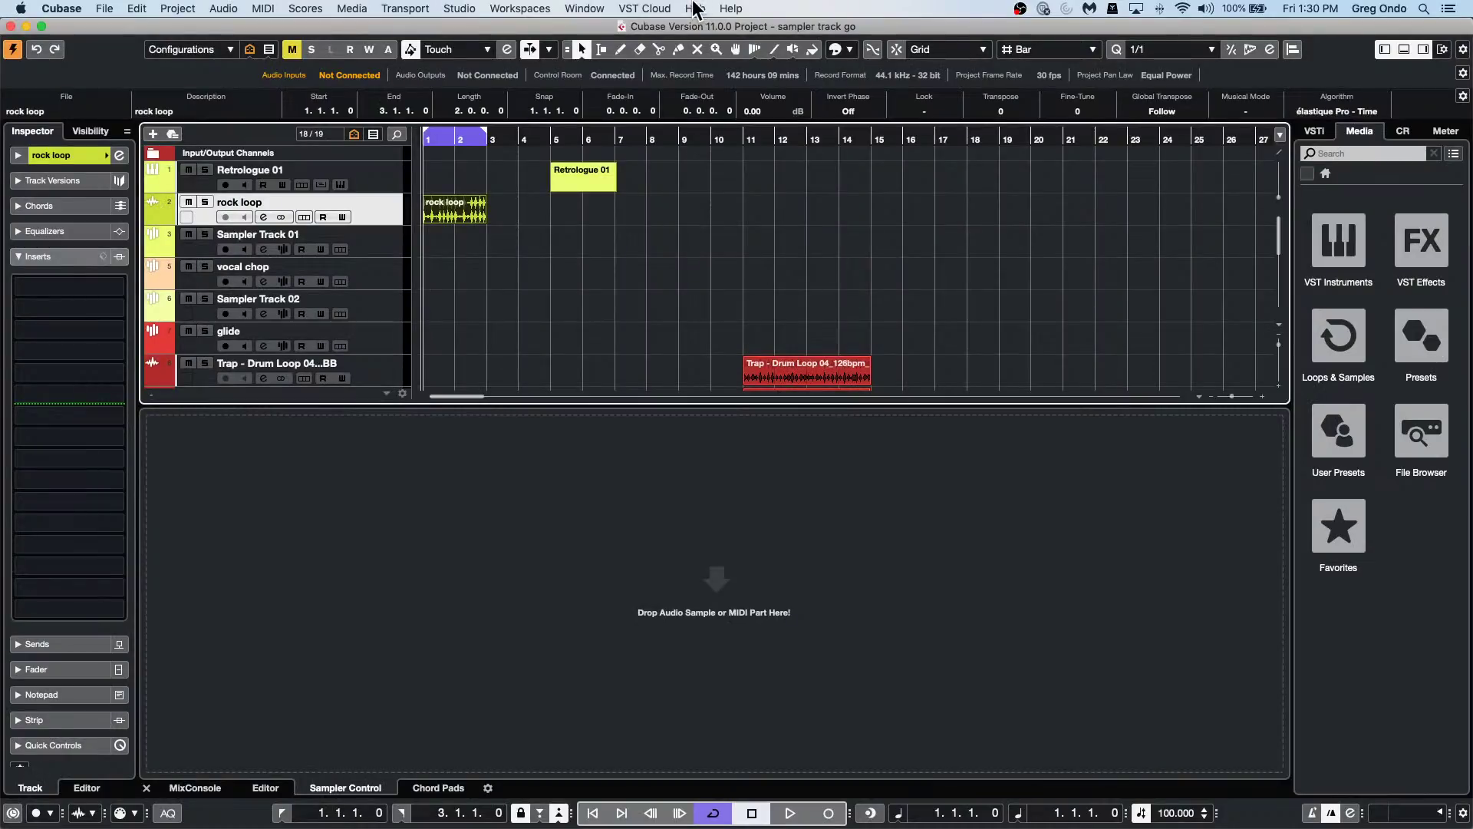
{"action": "left_click", "coordinate": [405, 8]}
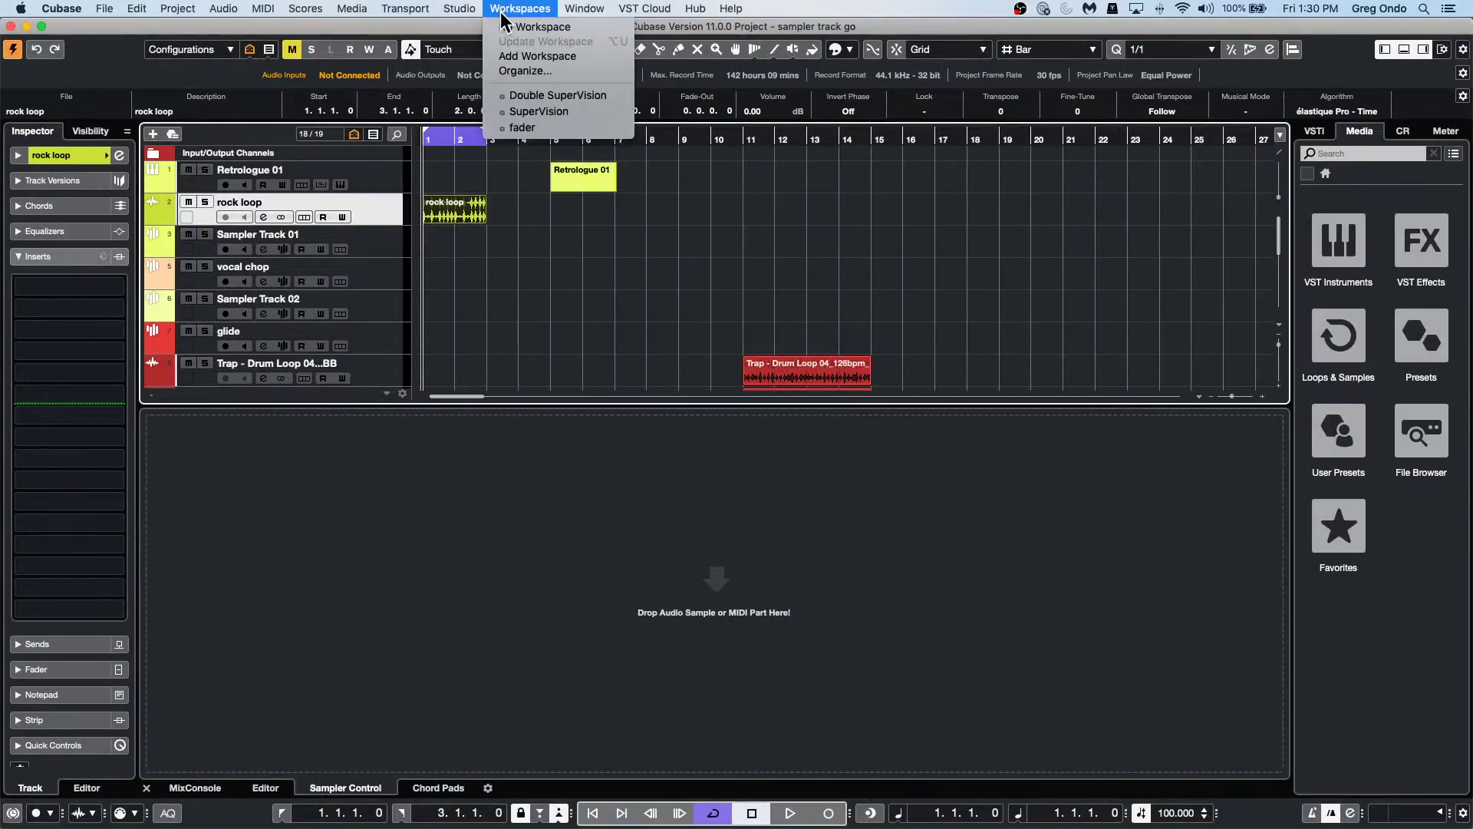
{"action": "mouse_move", "coordinate": [522, 9]}
{"action": "mouse_move", "coordinate": [460, 9]}
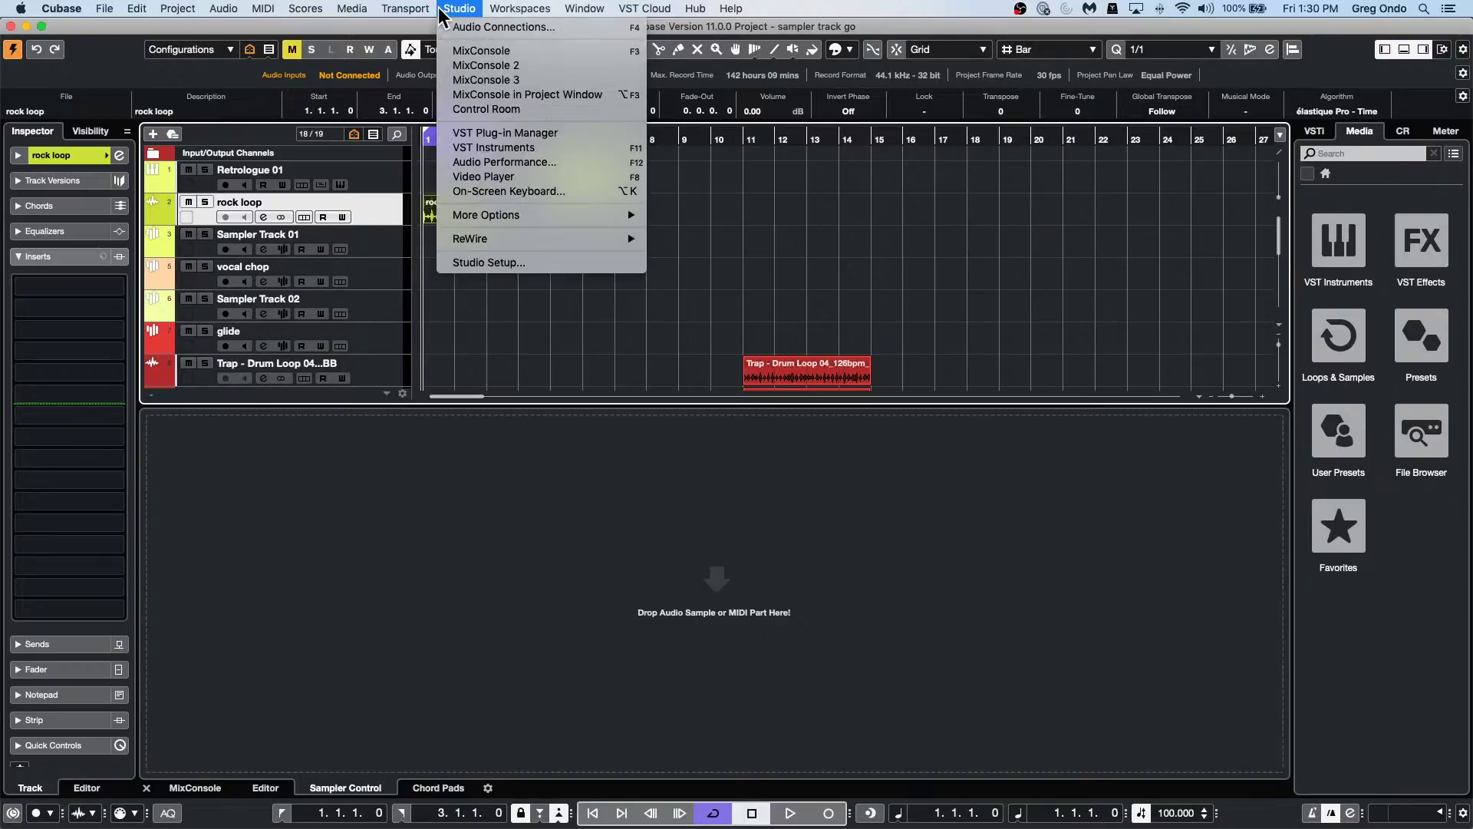
{"action": "left_click", "coordinate": [778, 206]}
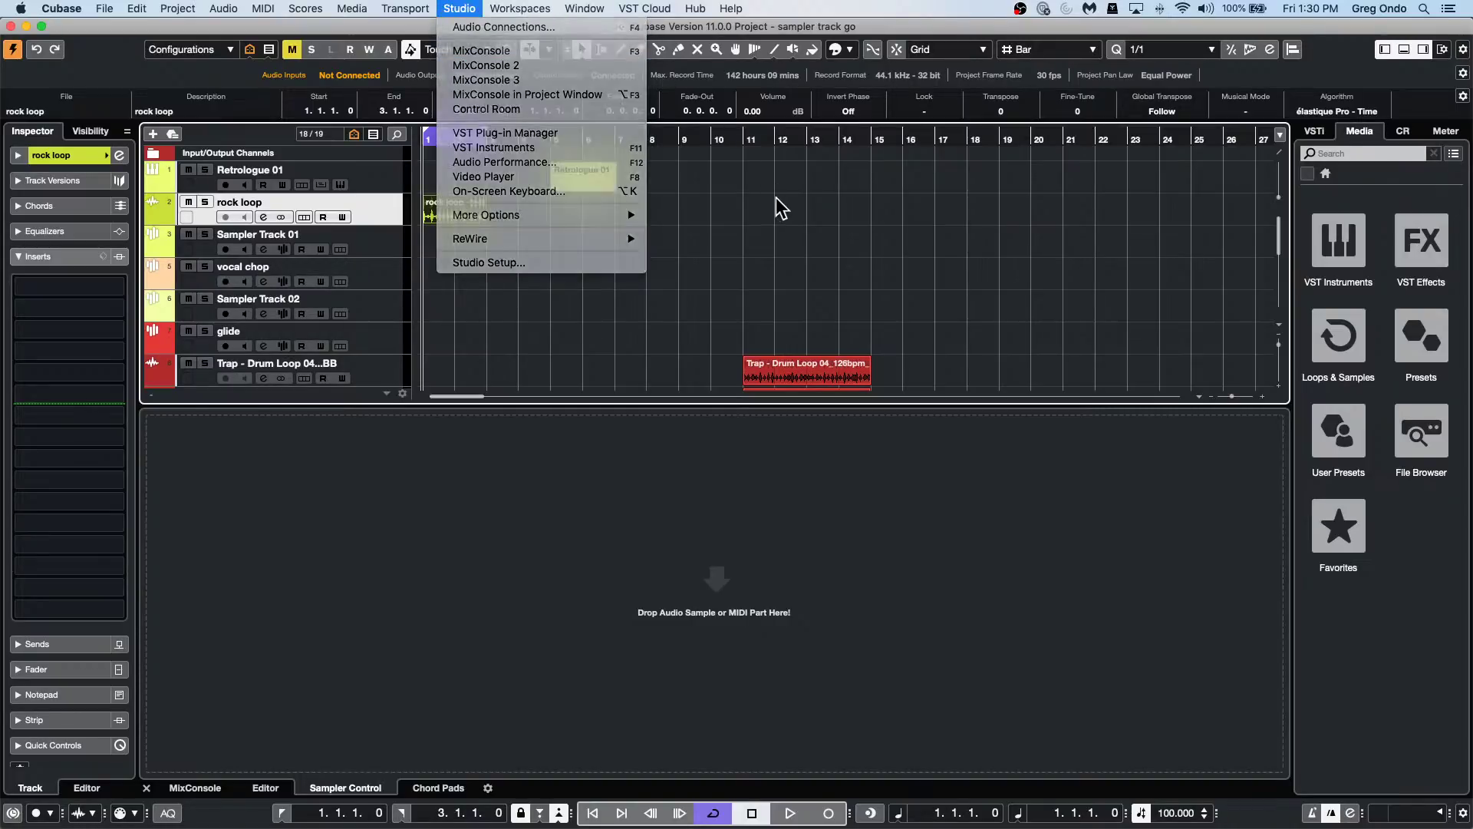
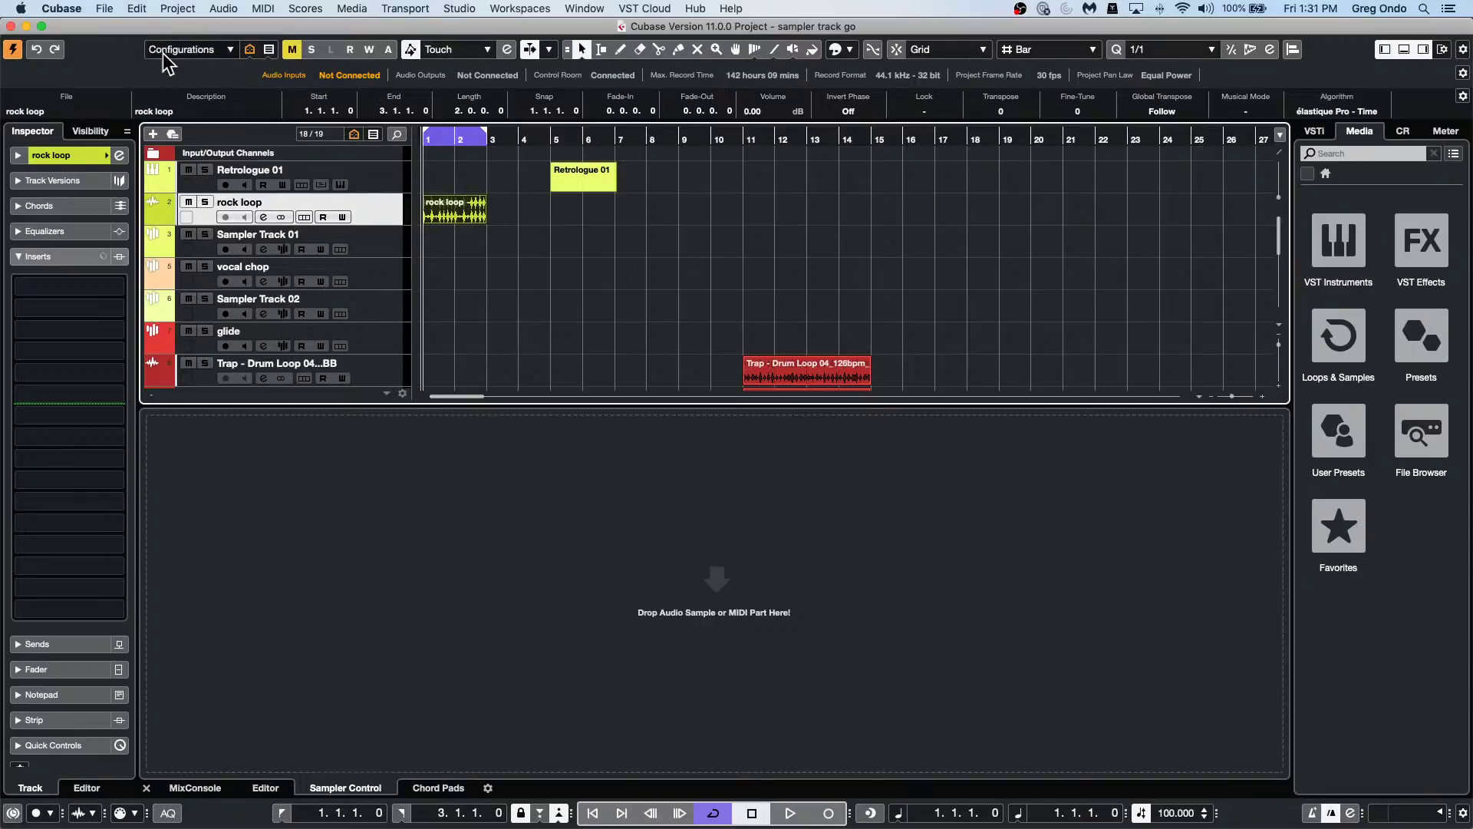
Open the recent project Feel Good c7, dismissing the missing plug-in warning and closing the missing files dialog.
{"action": "left_click", "coordinate": [65, 8]}
{"action": "mouse_move", "coordinate": [104, 8]}
{"action": "mouse_move", "coordinate": [153, 298]}
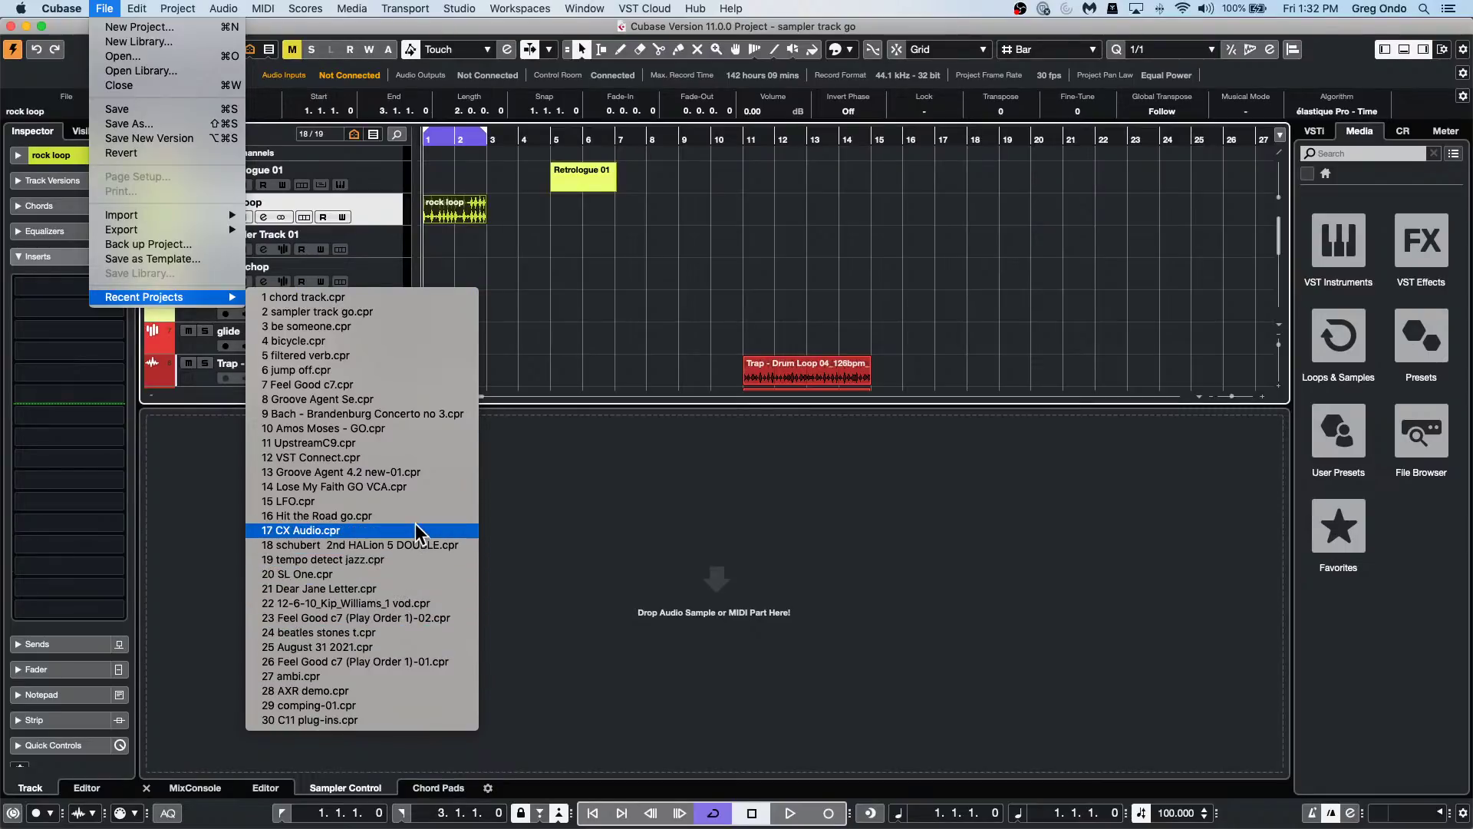
{"action": "left_click", "coordinate": [407, 389]}
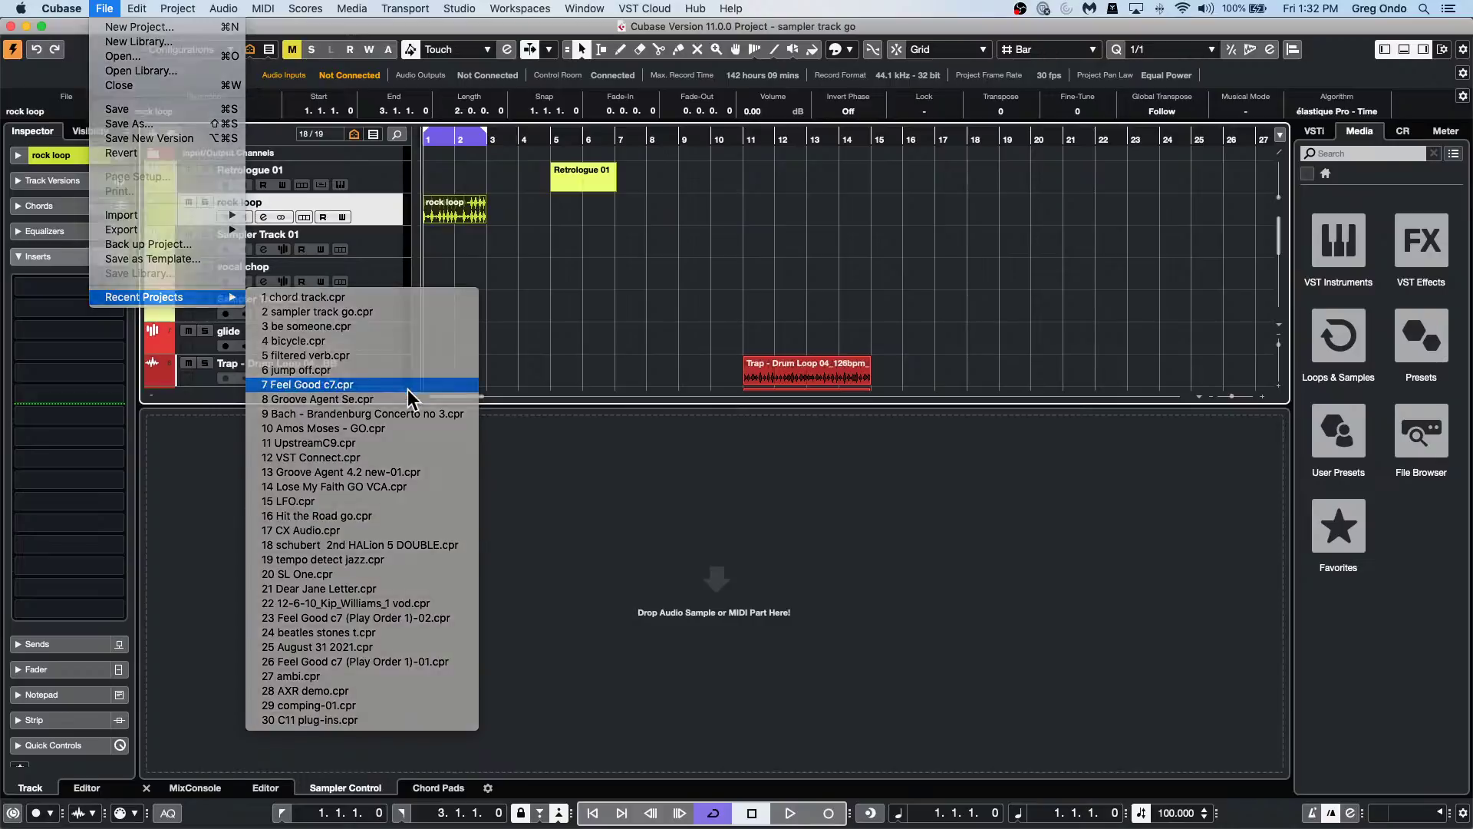
{"action": "left_click", "coordinate": [837, 290]}
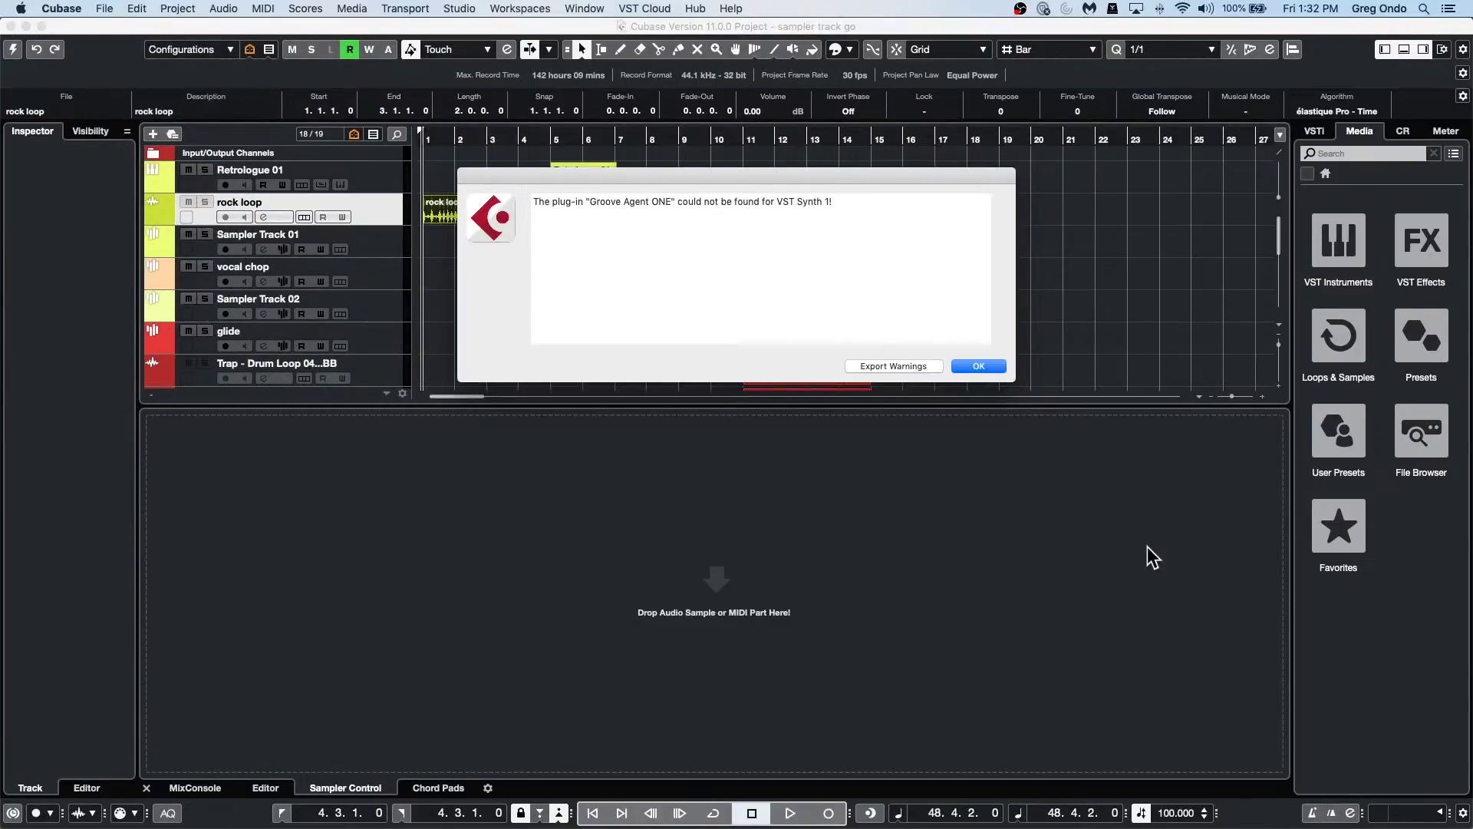
{"action": "left_click", "coordinate": [979, 367]}
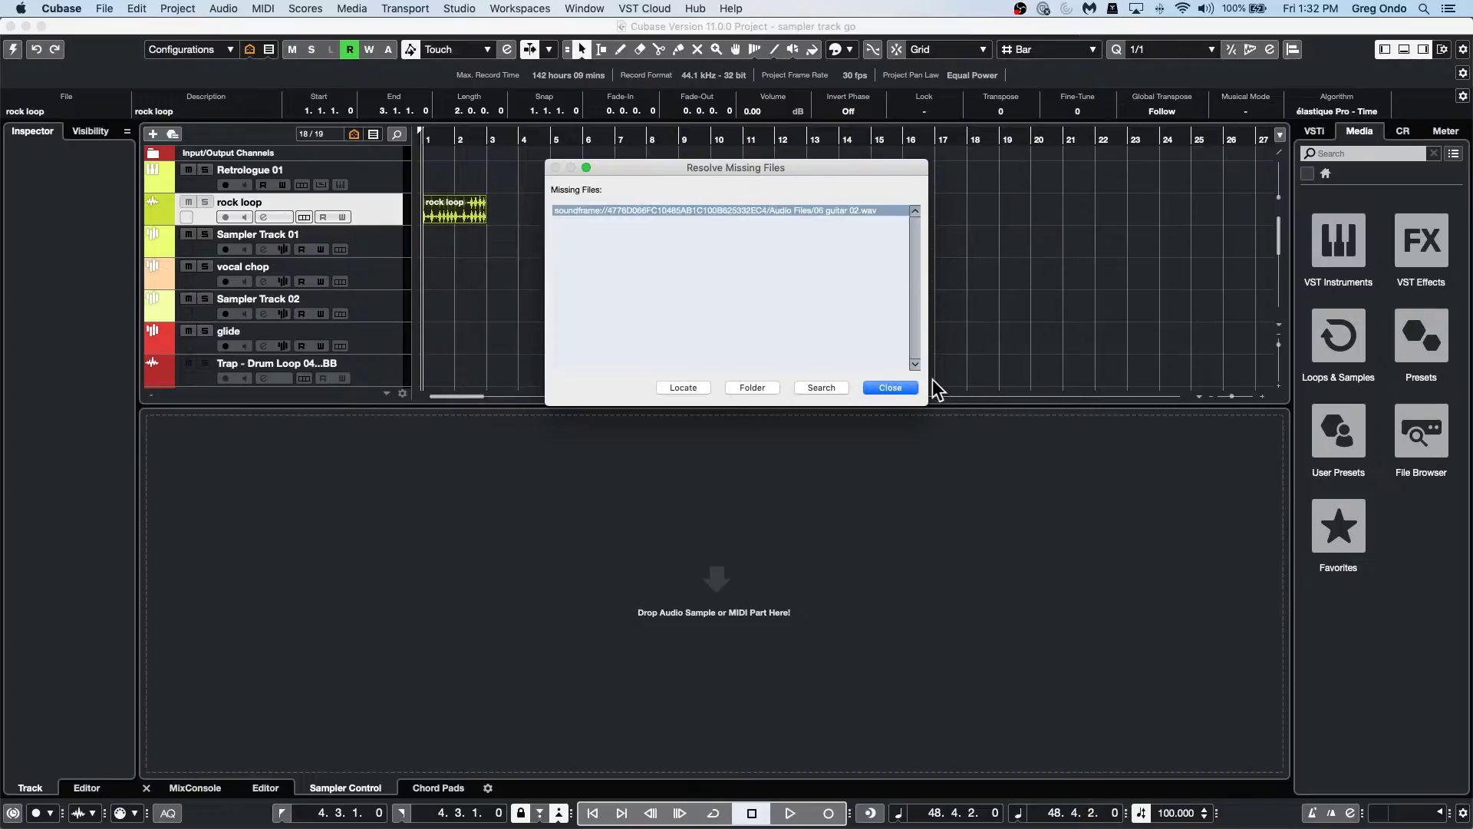
{"action": "left_click", "coordinate": [891, 388]}
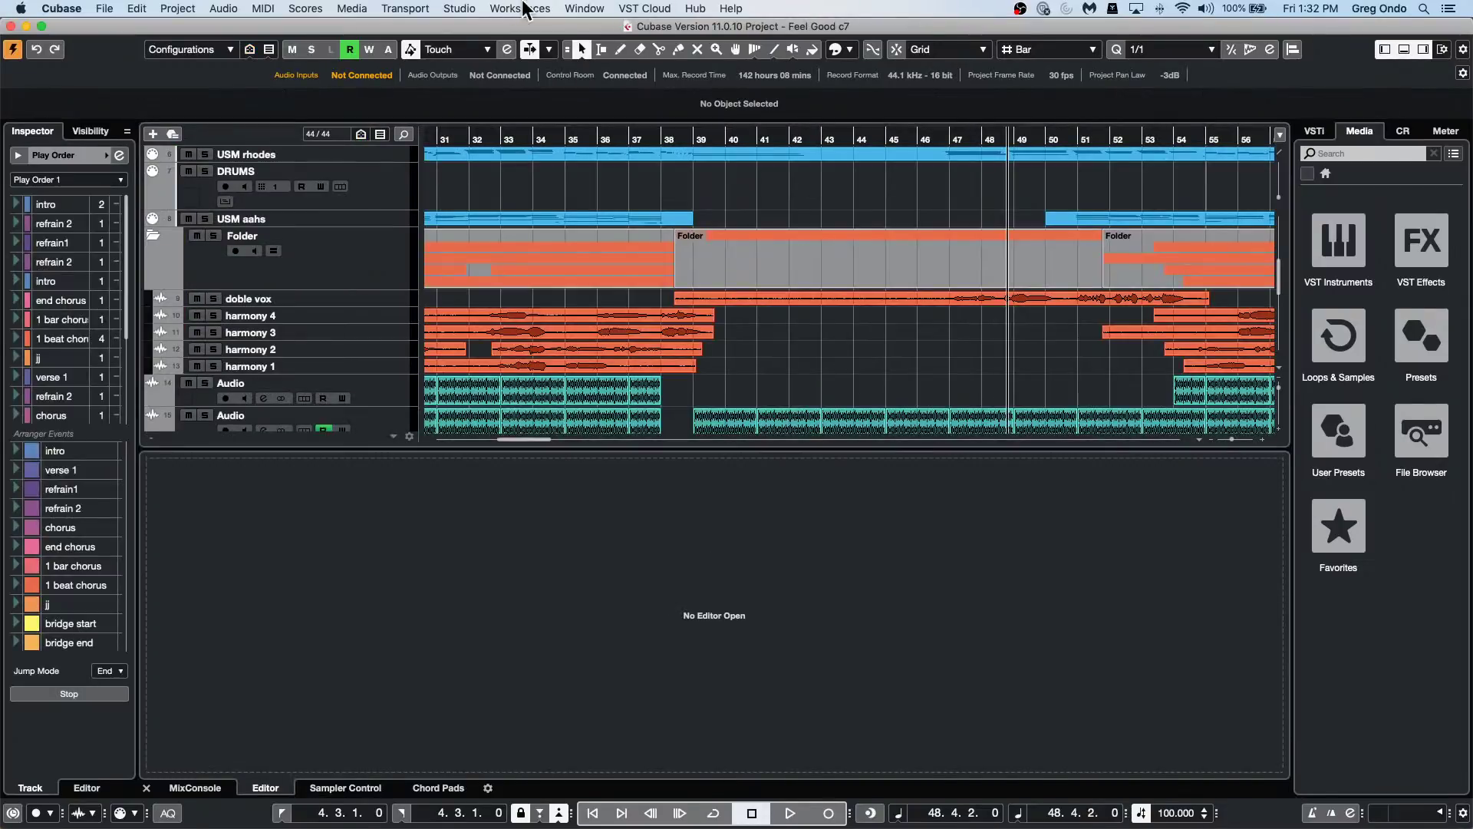
Open the Generic Remote page of Studio Setup and enable Learn to capture Note On 84 for Fader 2.
{"action": "left_click", "coordinate": [525, 10]}
{"action": "mouse_move", "coordinate": [458, 11]}
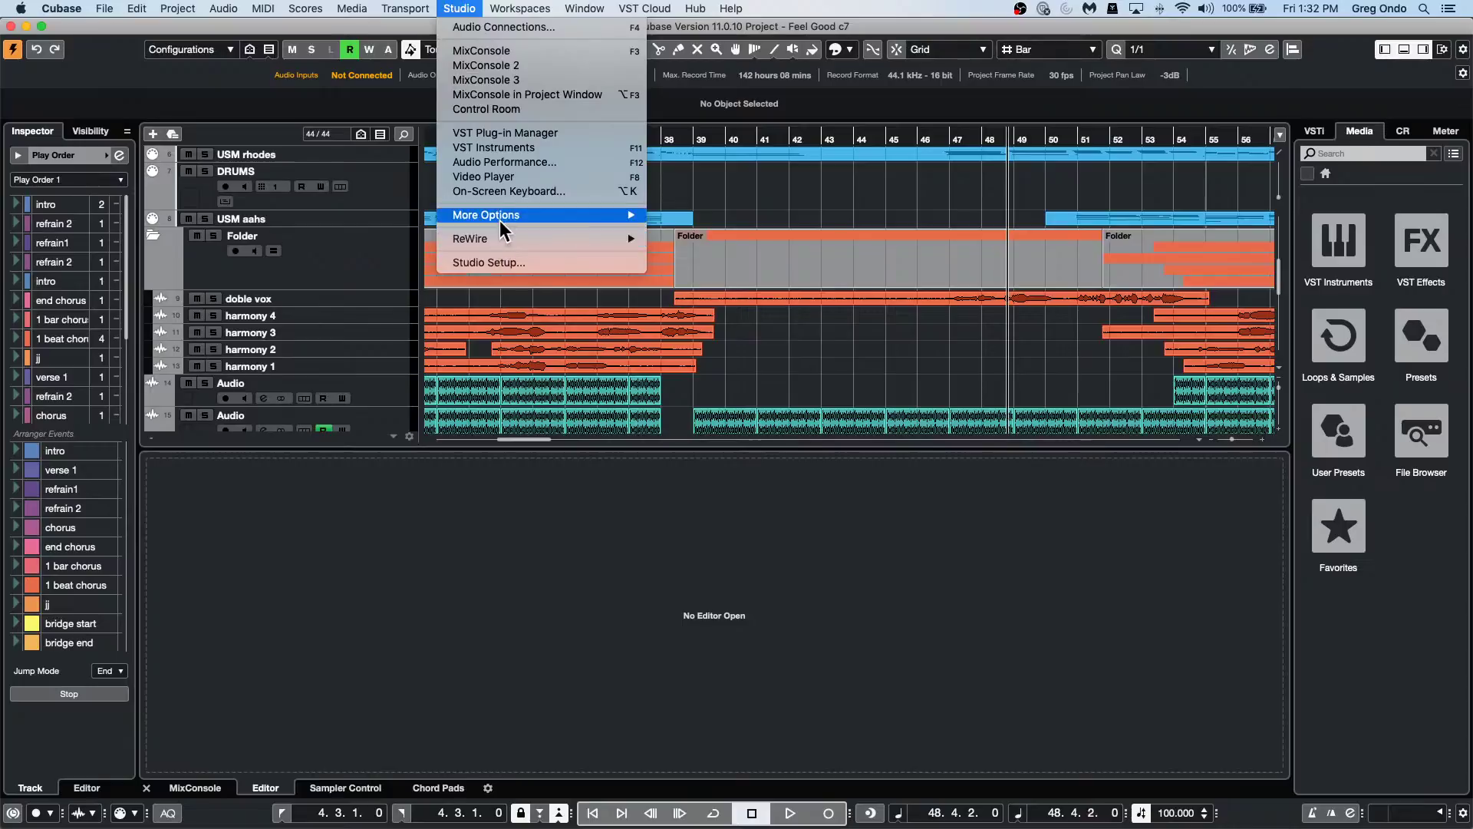
{"action": "mouse_move", "coordinate": [396, 6]}
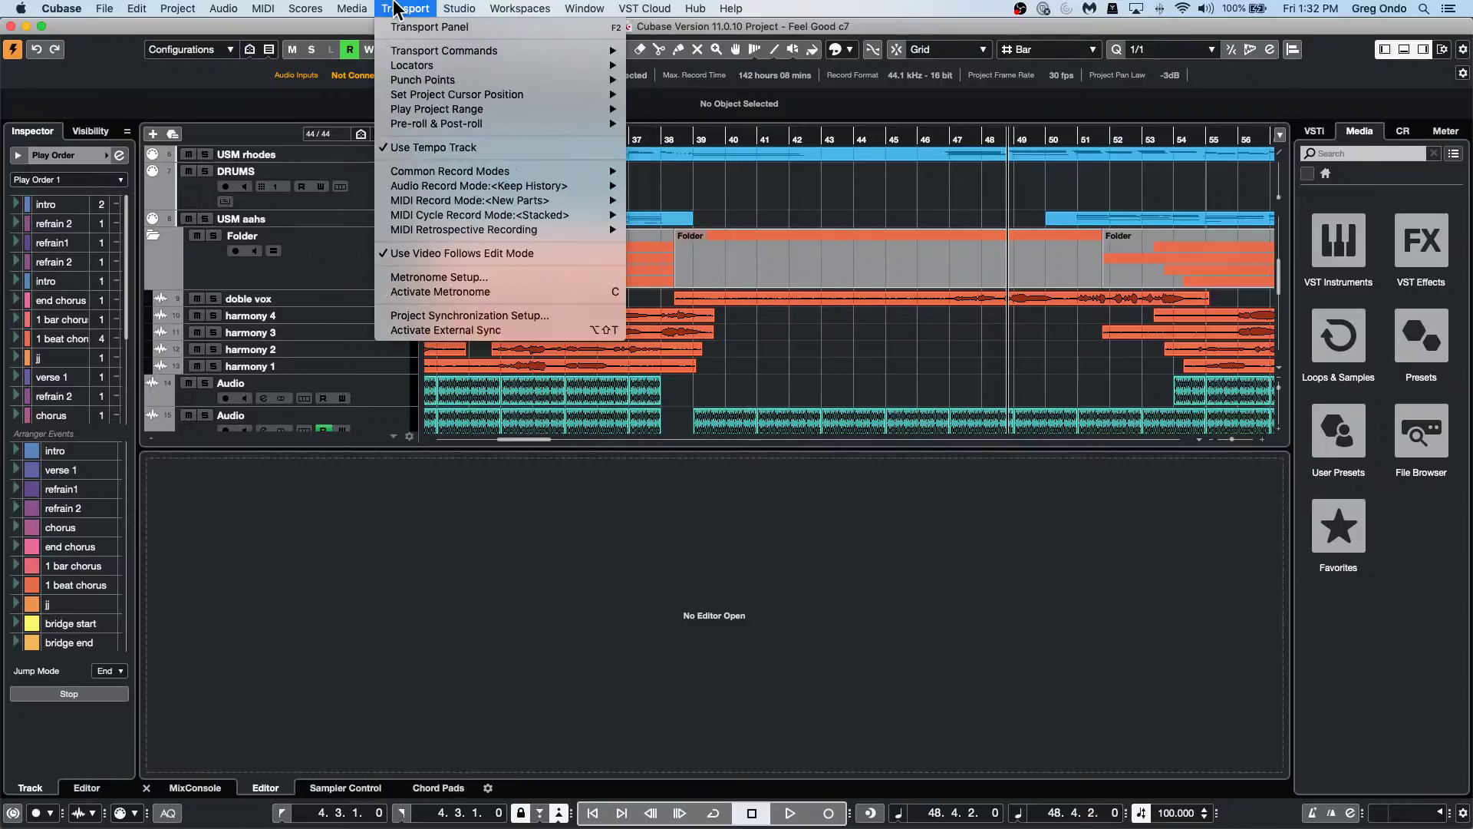
{"action": "mouse_move", "coordinate": [464, 9]}
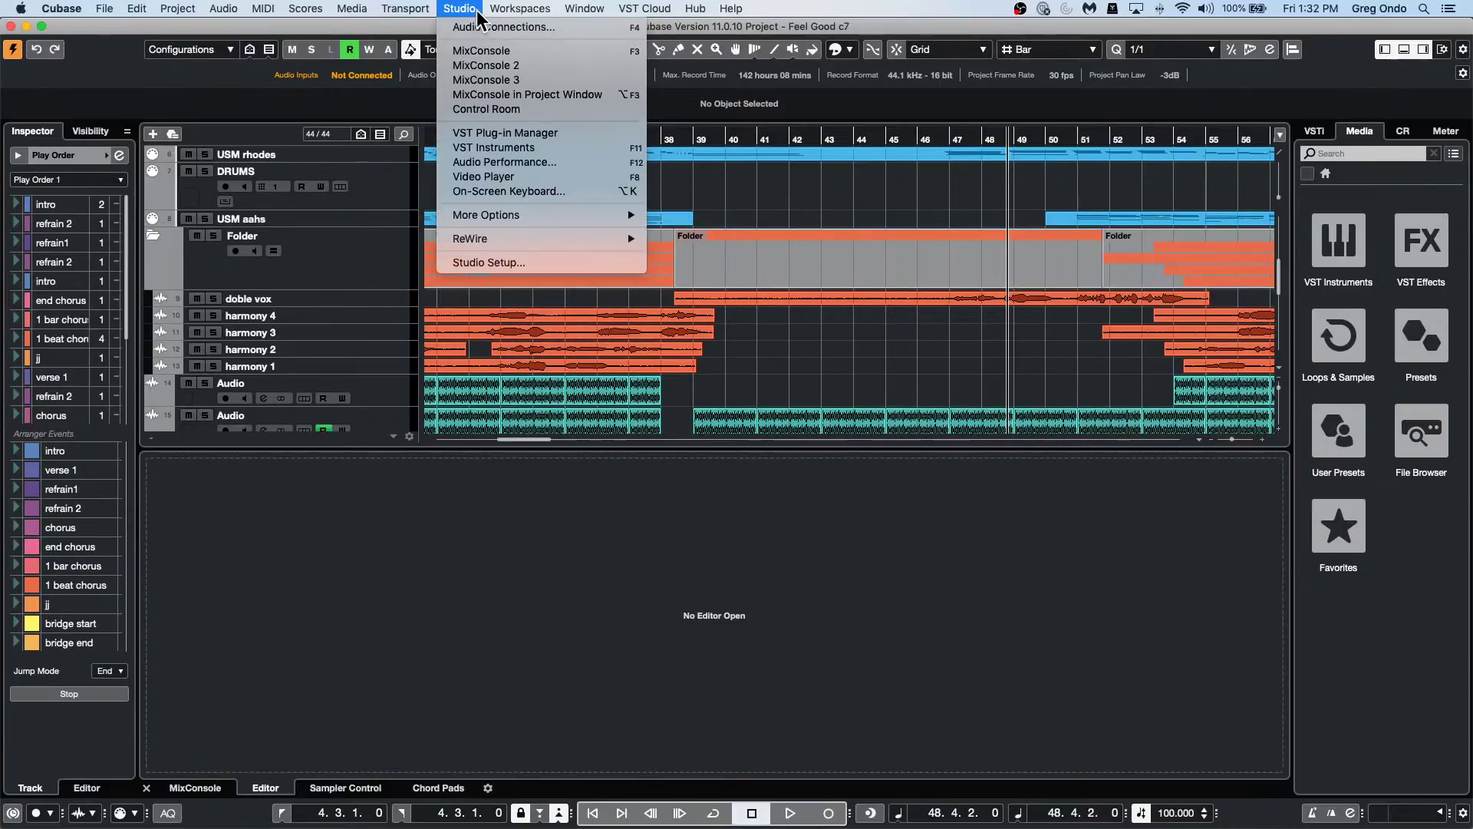
{"action": "left_click", "coordinate": [516, 264]}
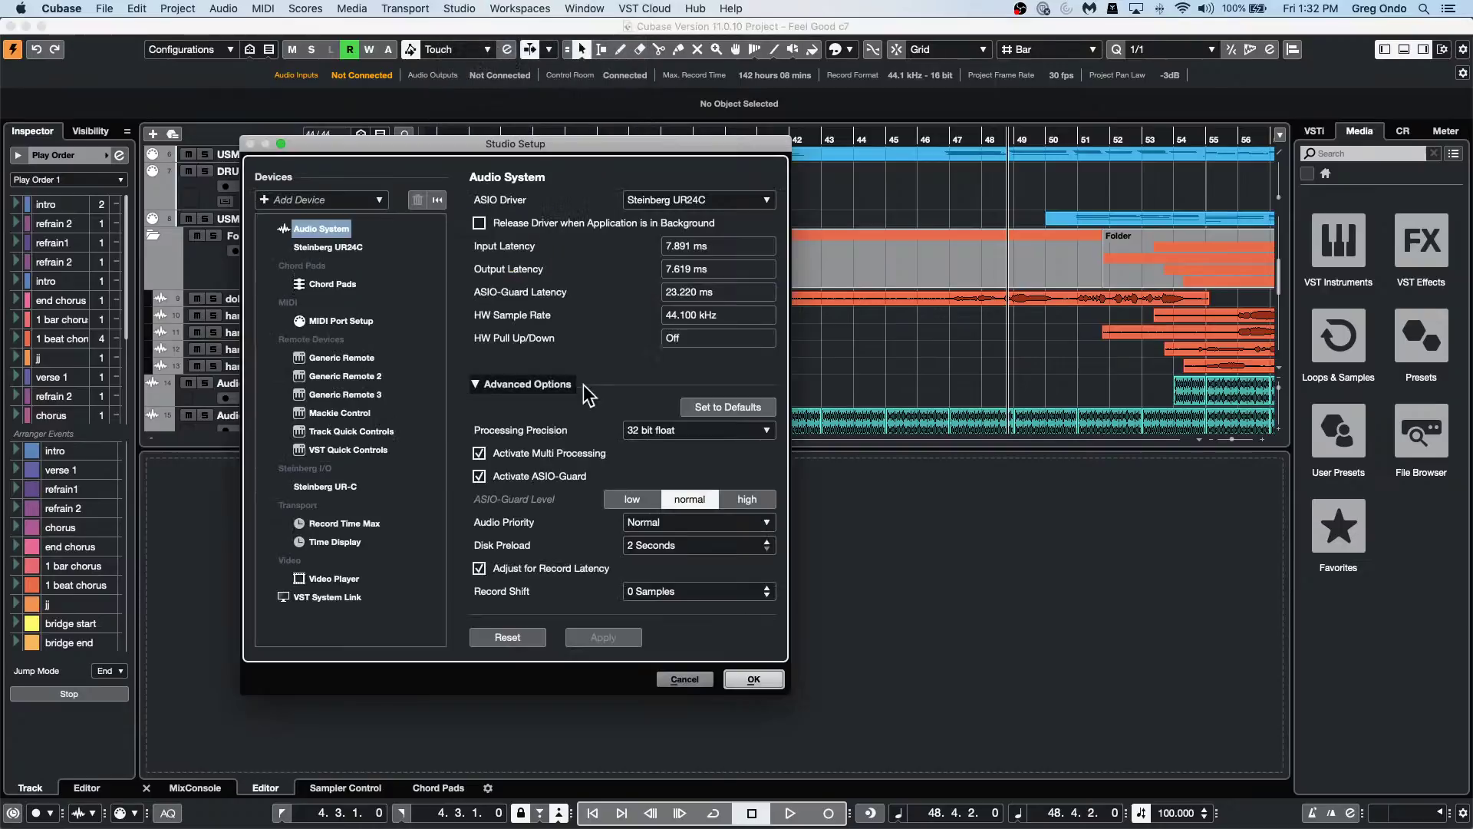
{"action": "left_click", "coordinate": [316, 359]}
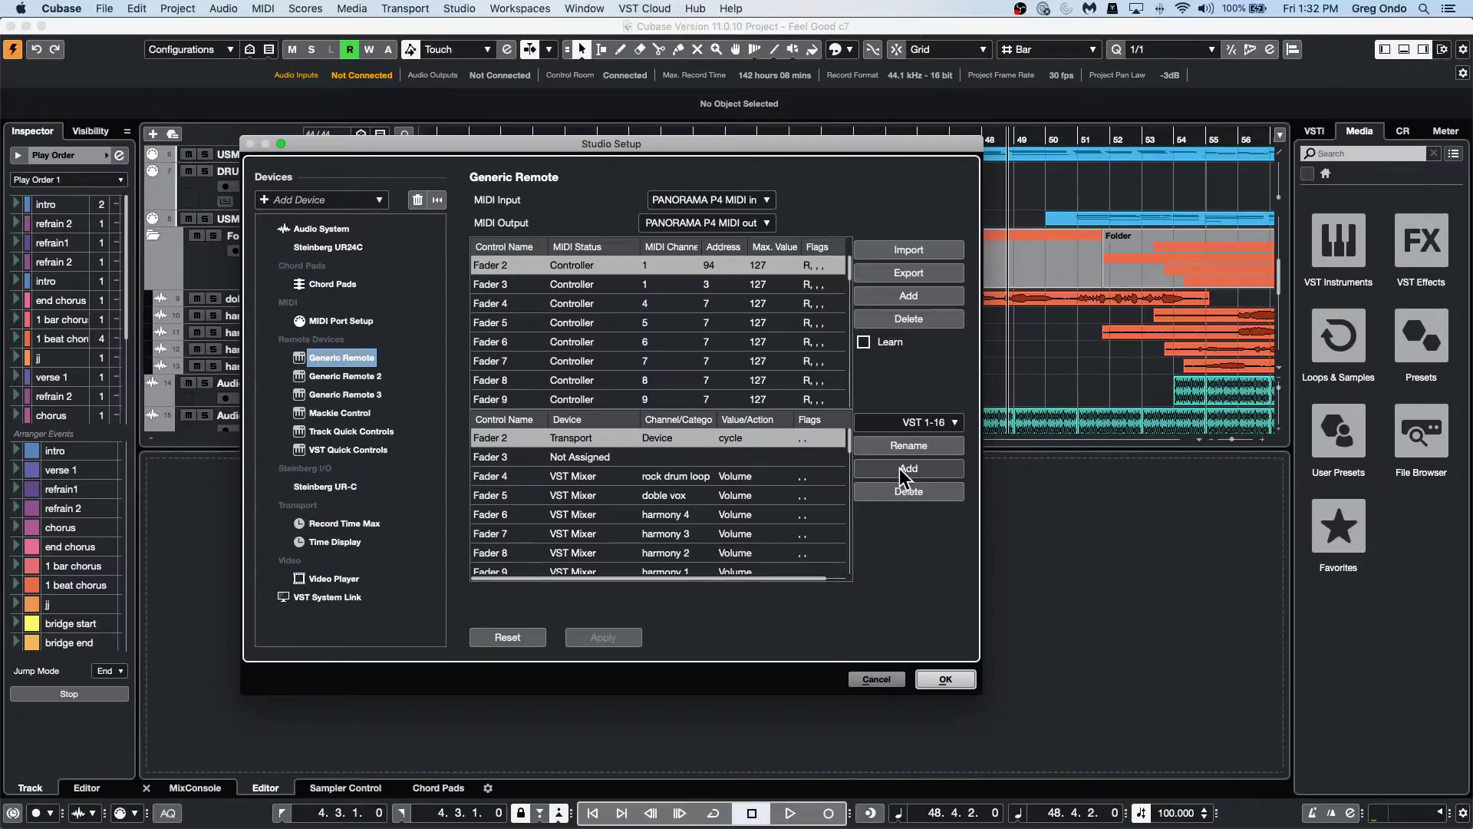
{"action": "left_click", "coordinate": [864, 342]}
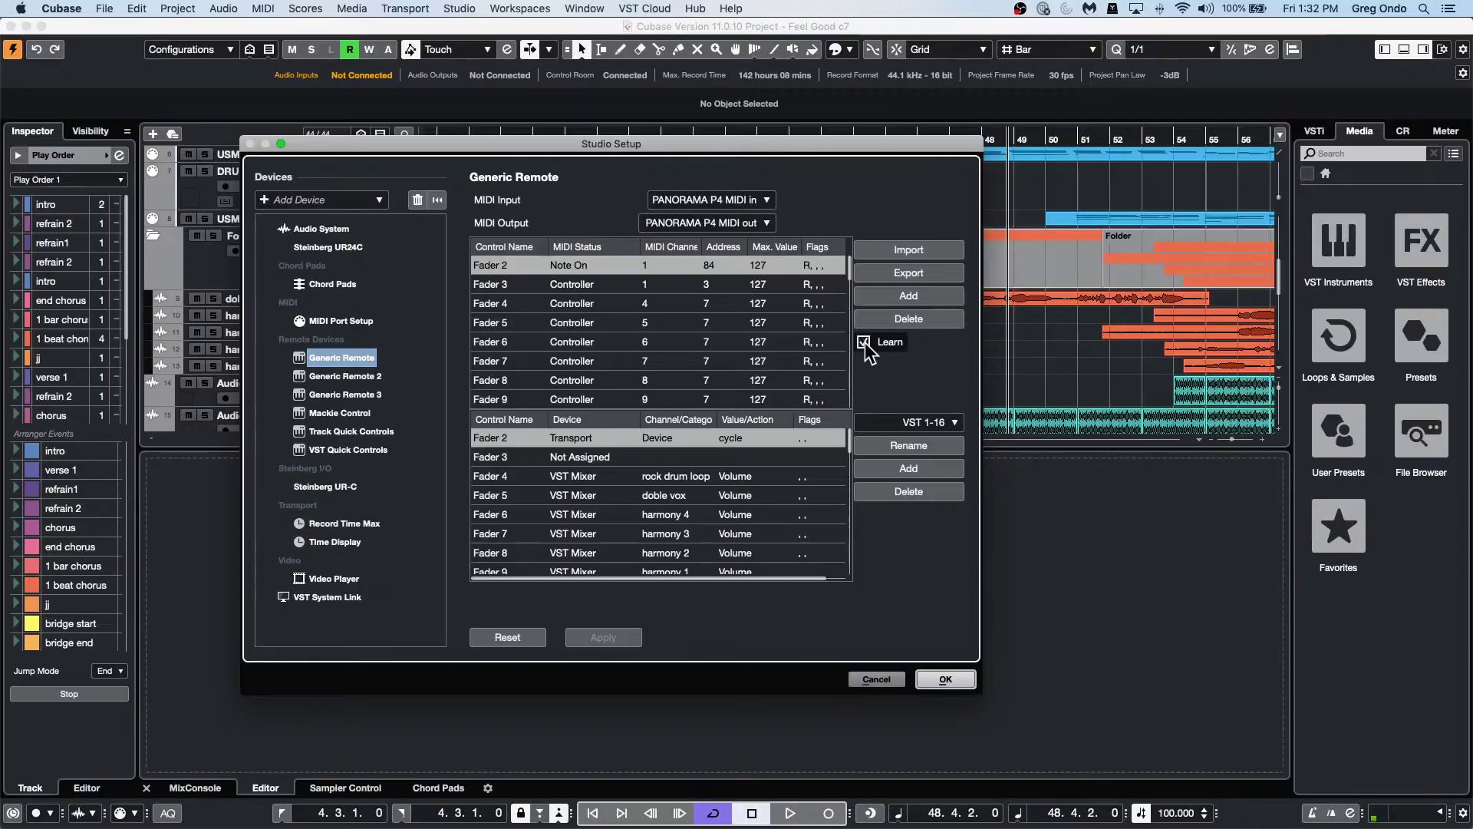
Assign Fader 2 to the Command device, the Arranger category and a Trigger Arranger Event action.
{"action": "left_click", "coordinate": [595, 439]}
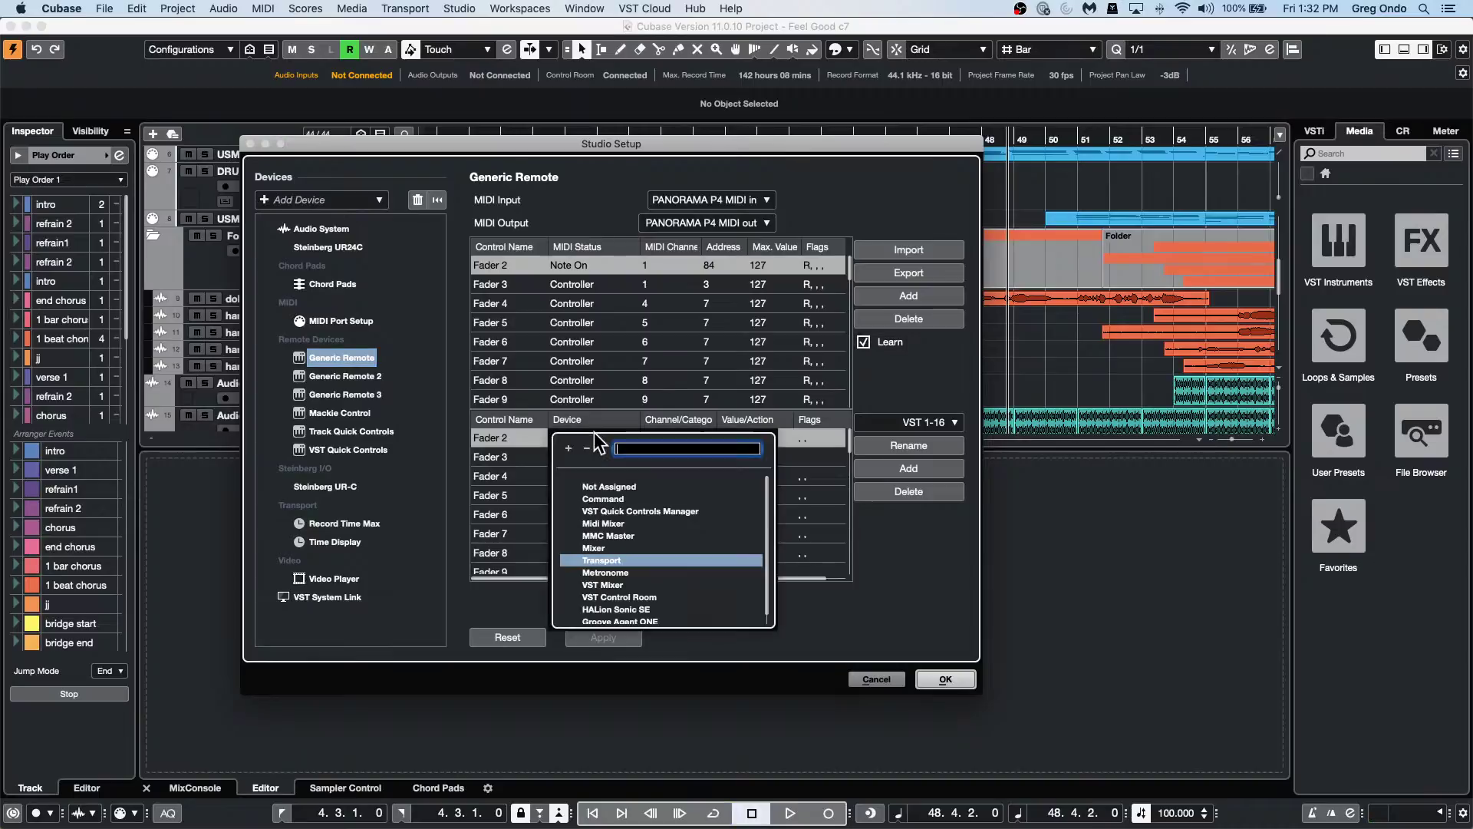
{"action": "left_click", "coordinate": [628, 500]}
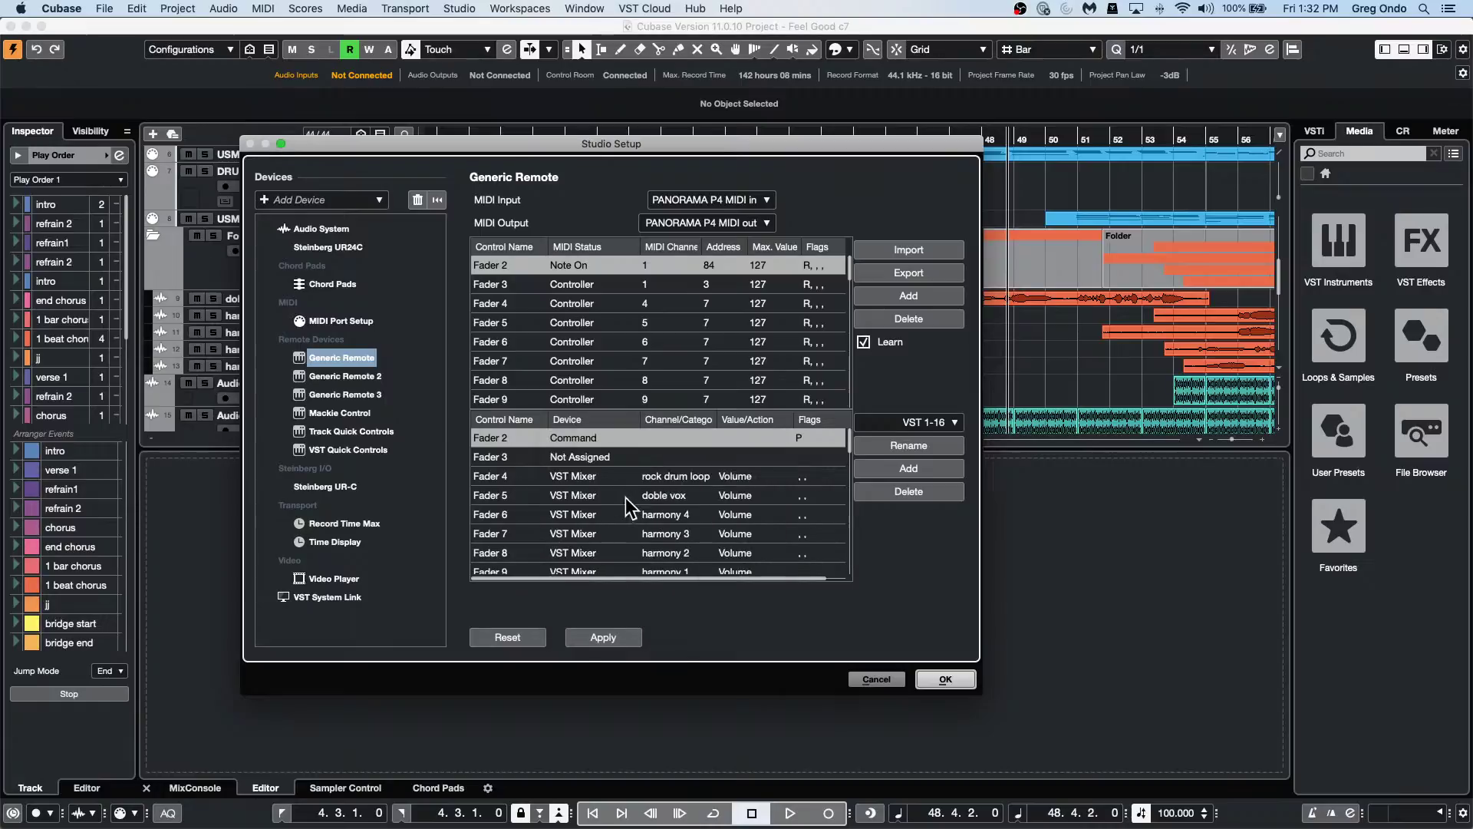
{"action": "left_click", "coordinate": [669, 461]}
{"action": "left_click", "coordinate": [583, 459]}
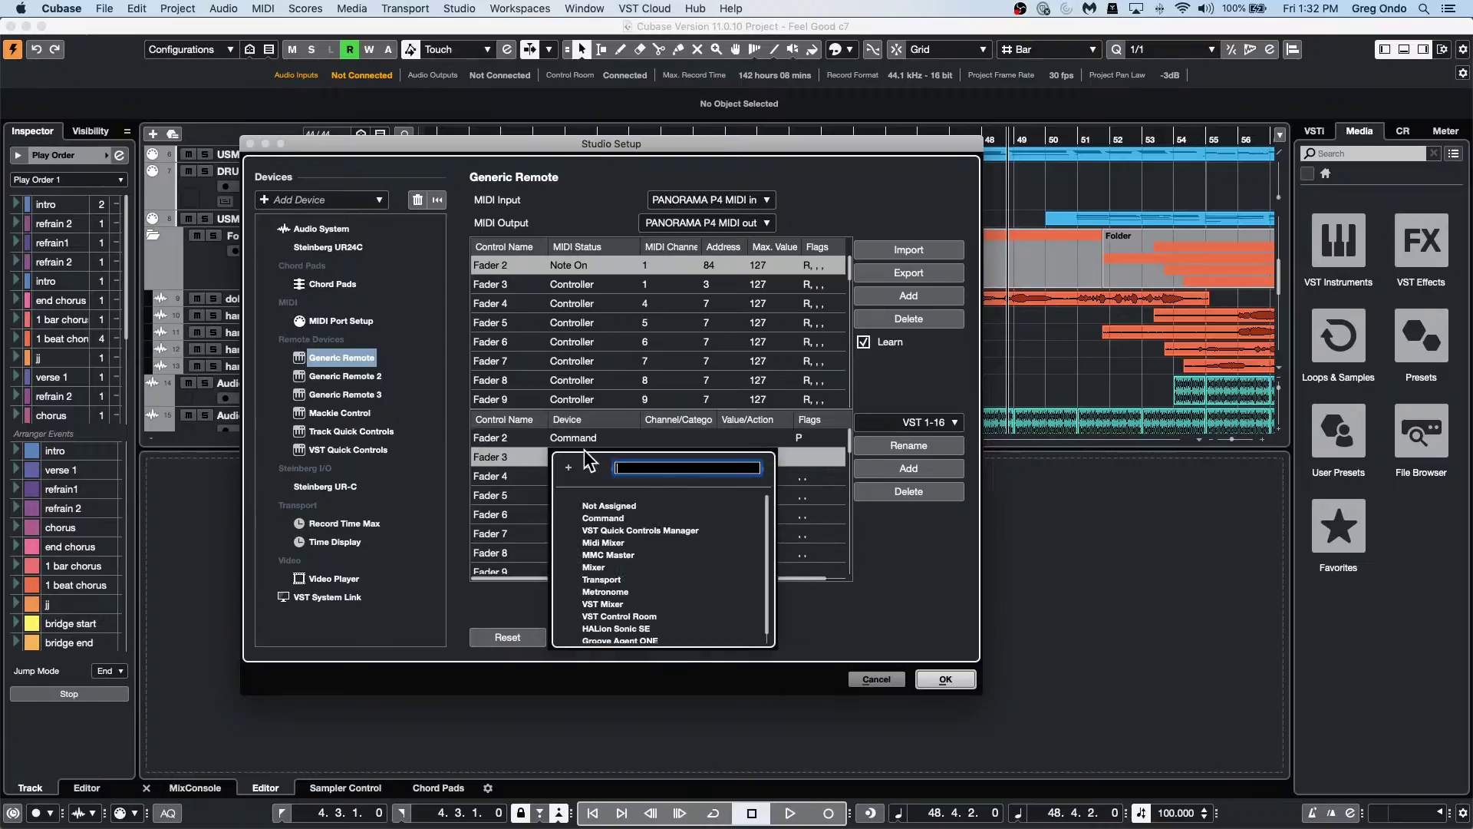
{"action": "left_click", "coordinate": [663, 438]}
{"action": "left_click", "coordinate": [663, 438]}
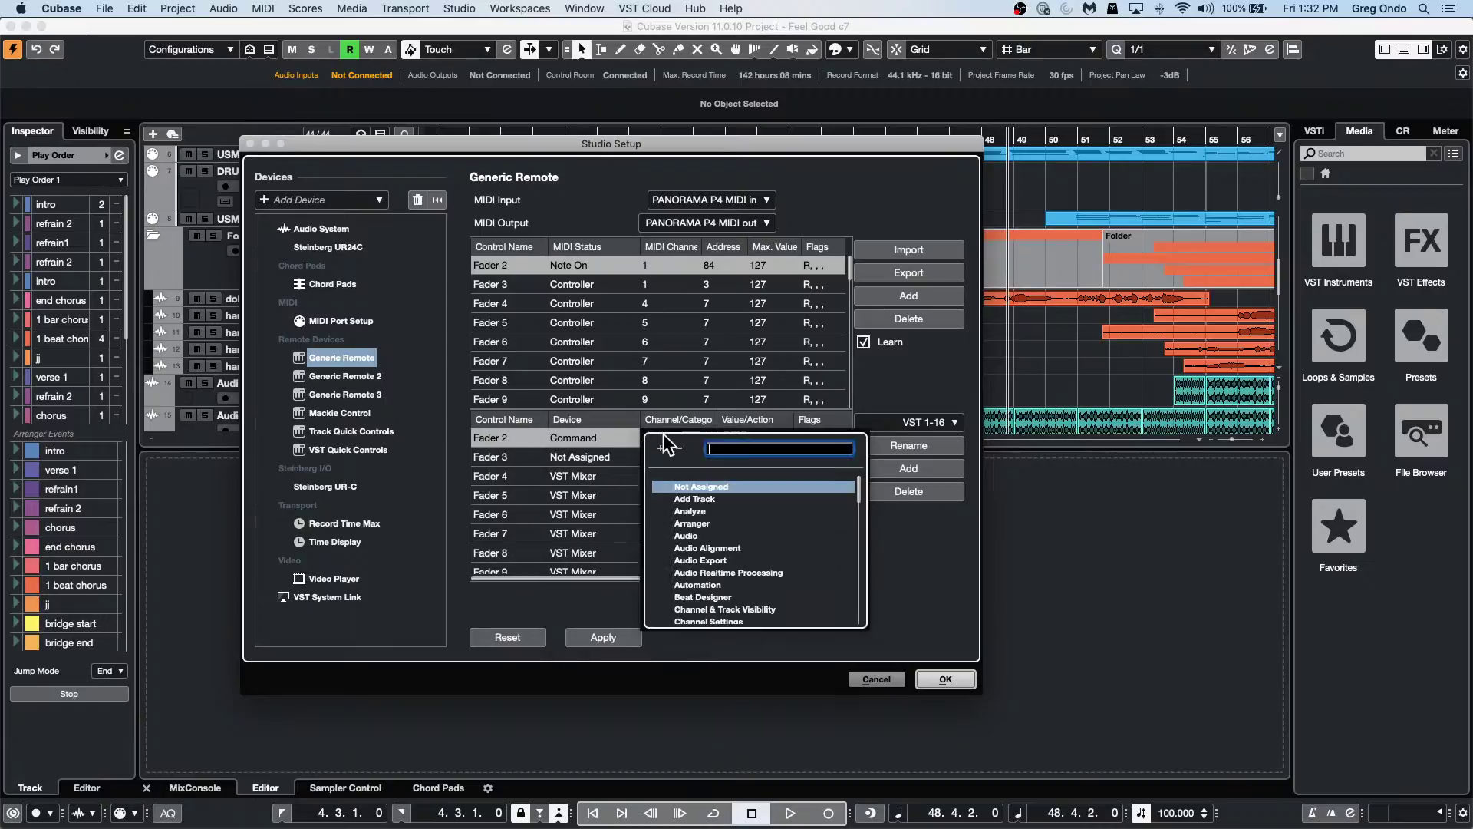
{"action": "left_click", "coordinate": [695, 523]}
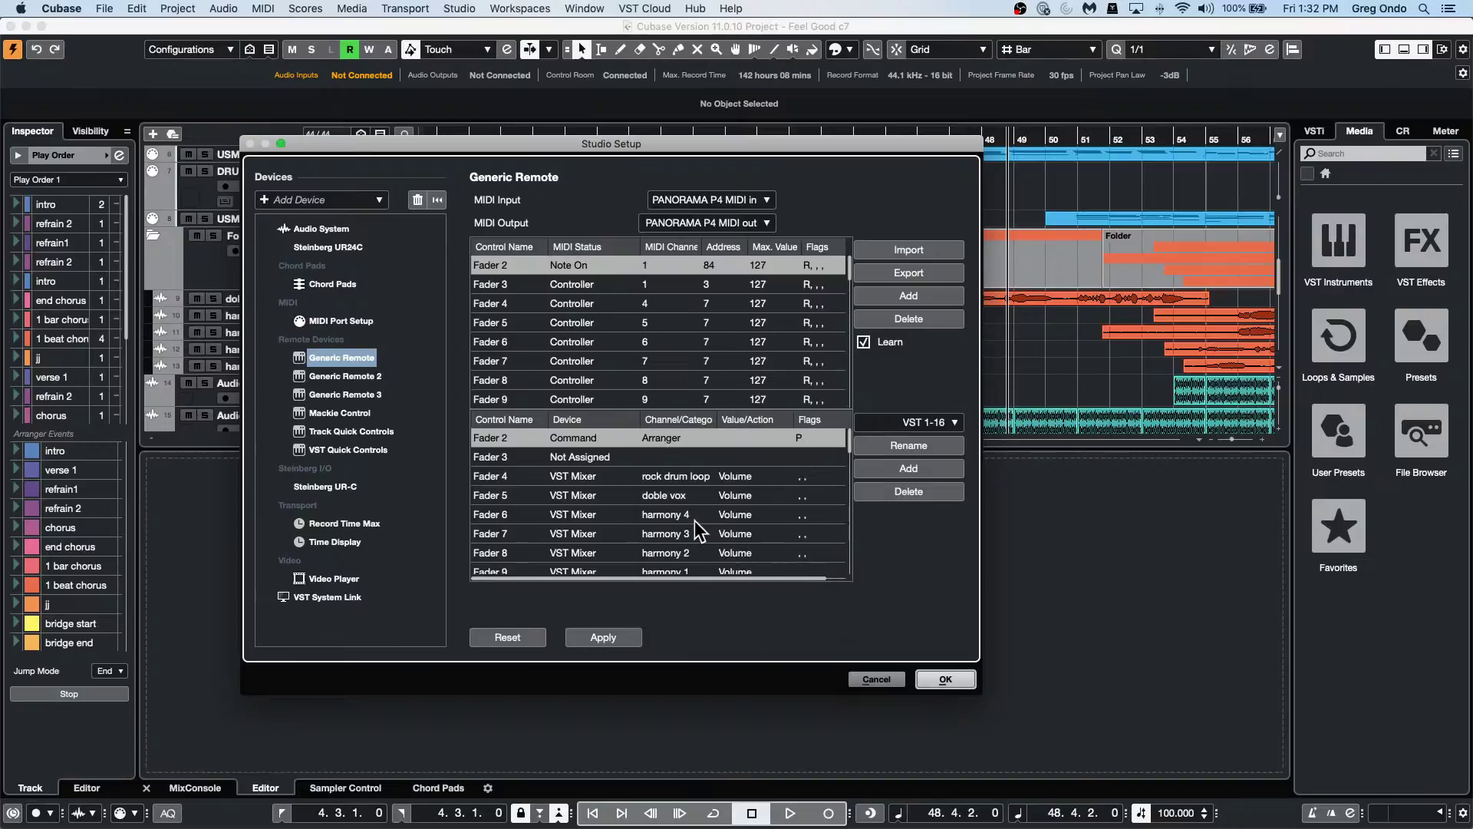
{"action": "left_click", "coordinate": [752, 438]}
{"action": "left_click", "coordinate": [815, 548]}
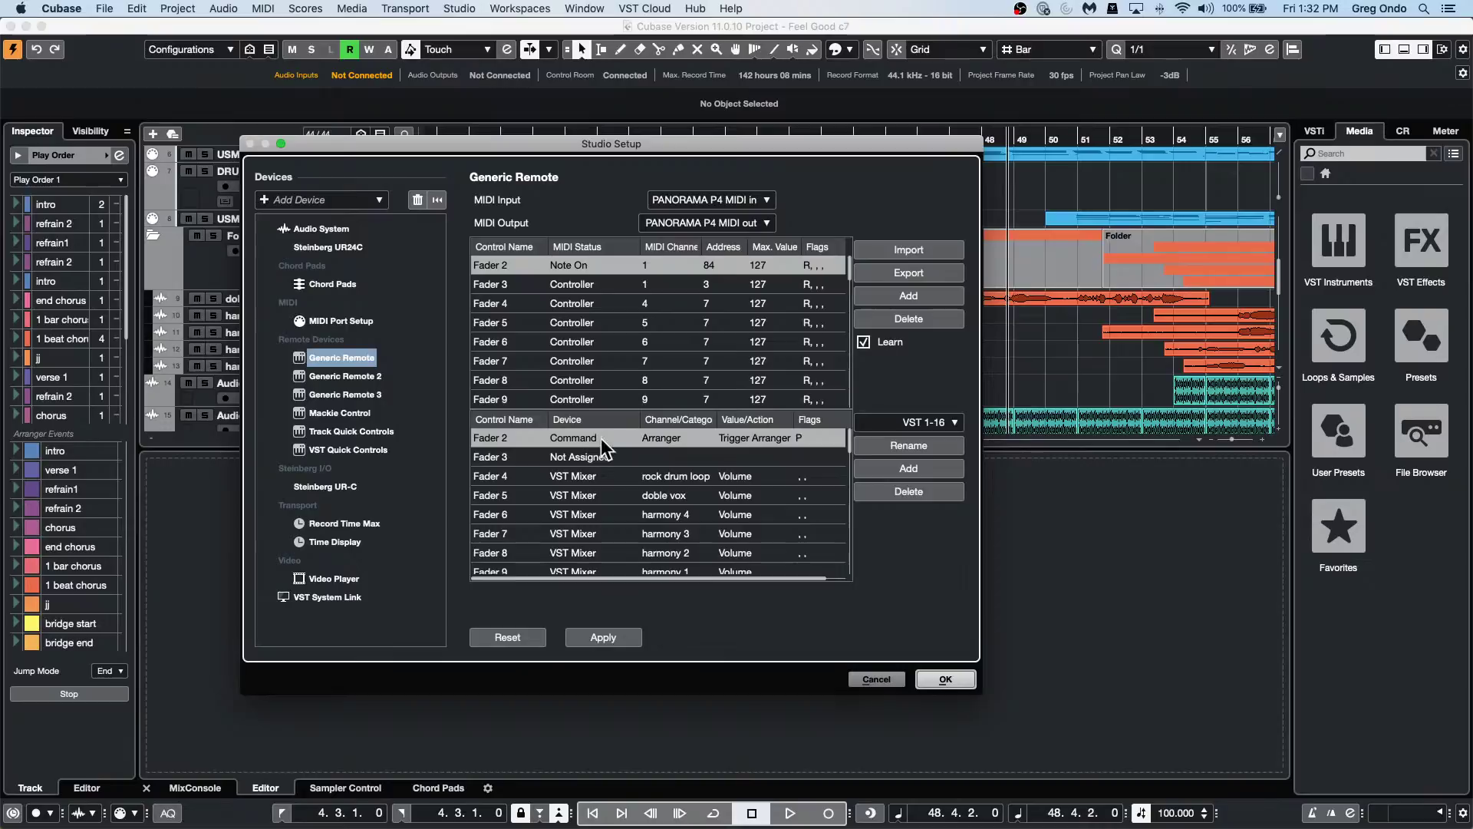
Learn Note On 83 for Fader 3, assign it to Command, Arranger, Trigger Arranger Event 2, and apply the remote setup.
{"action": "left_click", "coordinate": [580, 289]}
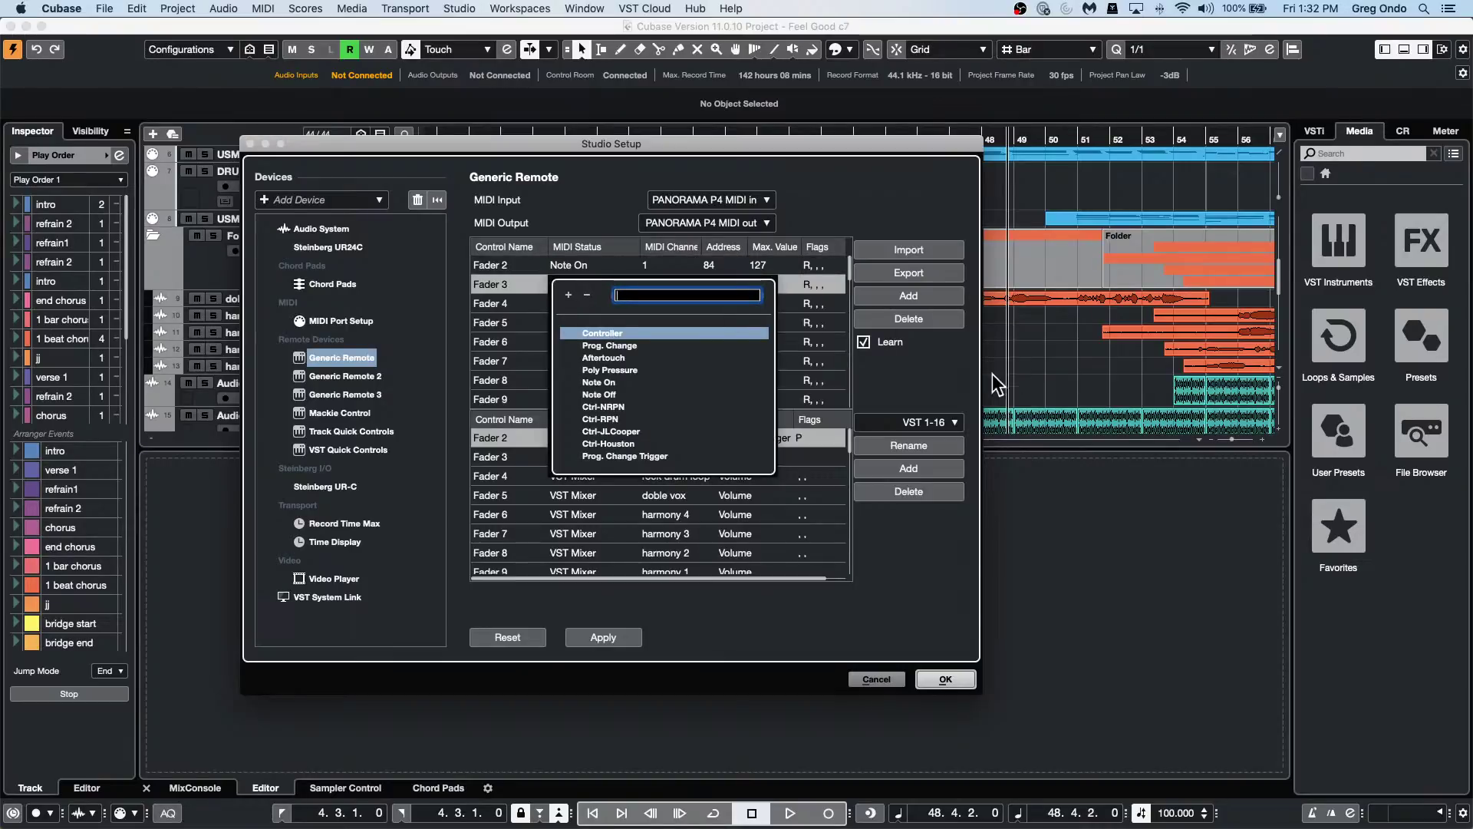
{"action": "left_click", "coordinate": [959, 391]}
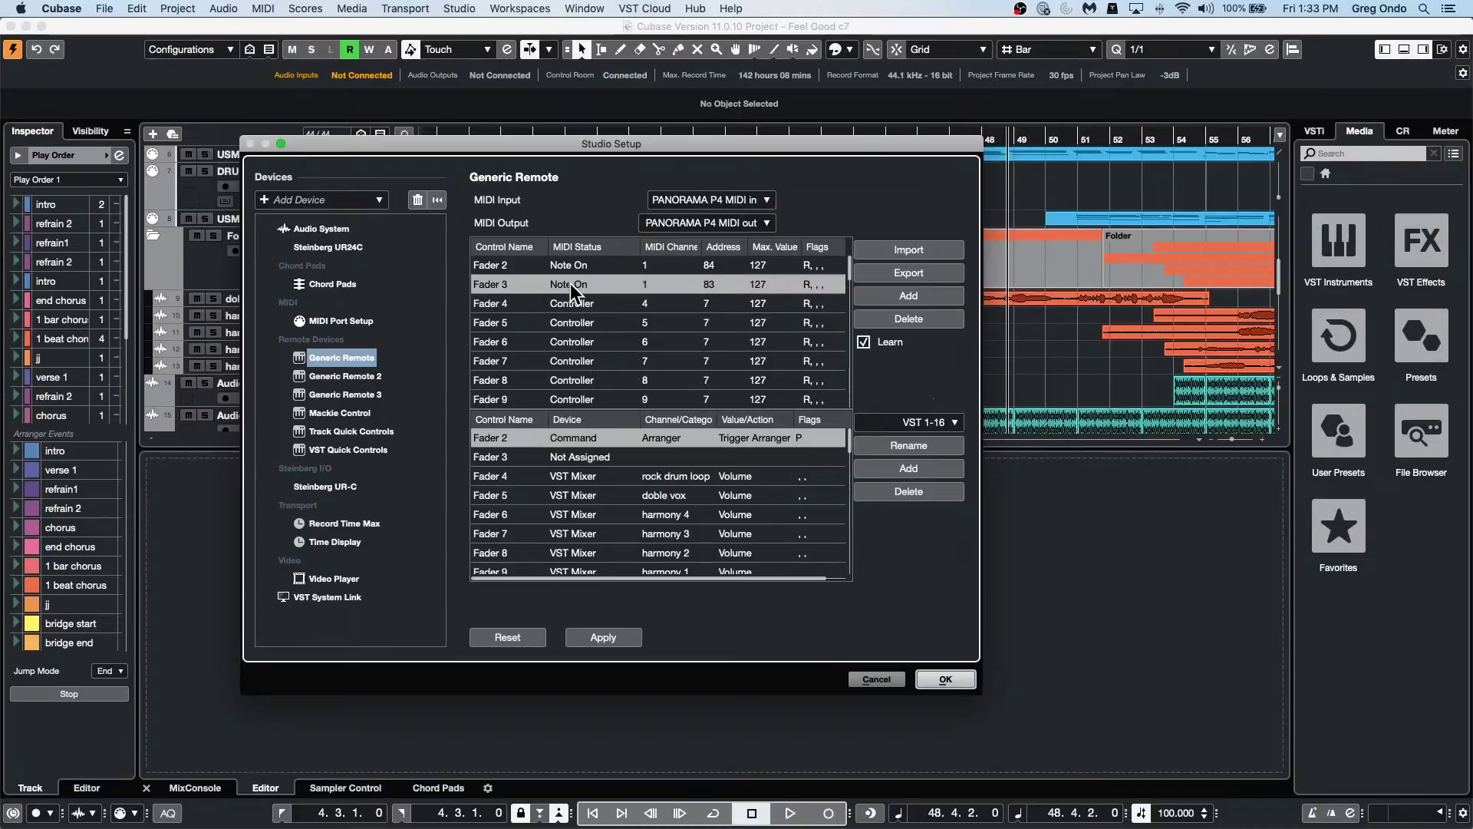
{"action": "left_click", "coordinate": [577, 456]}
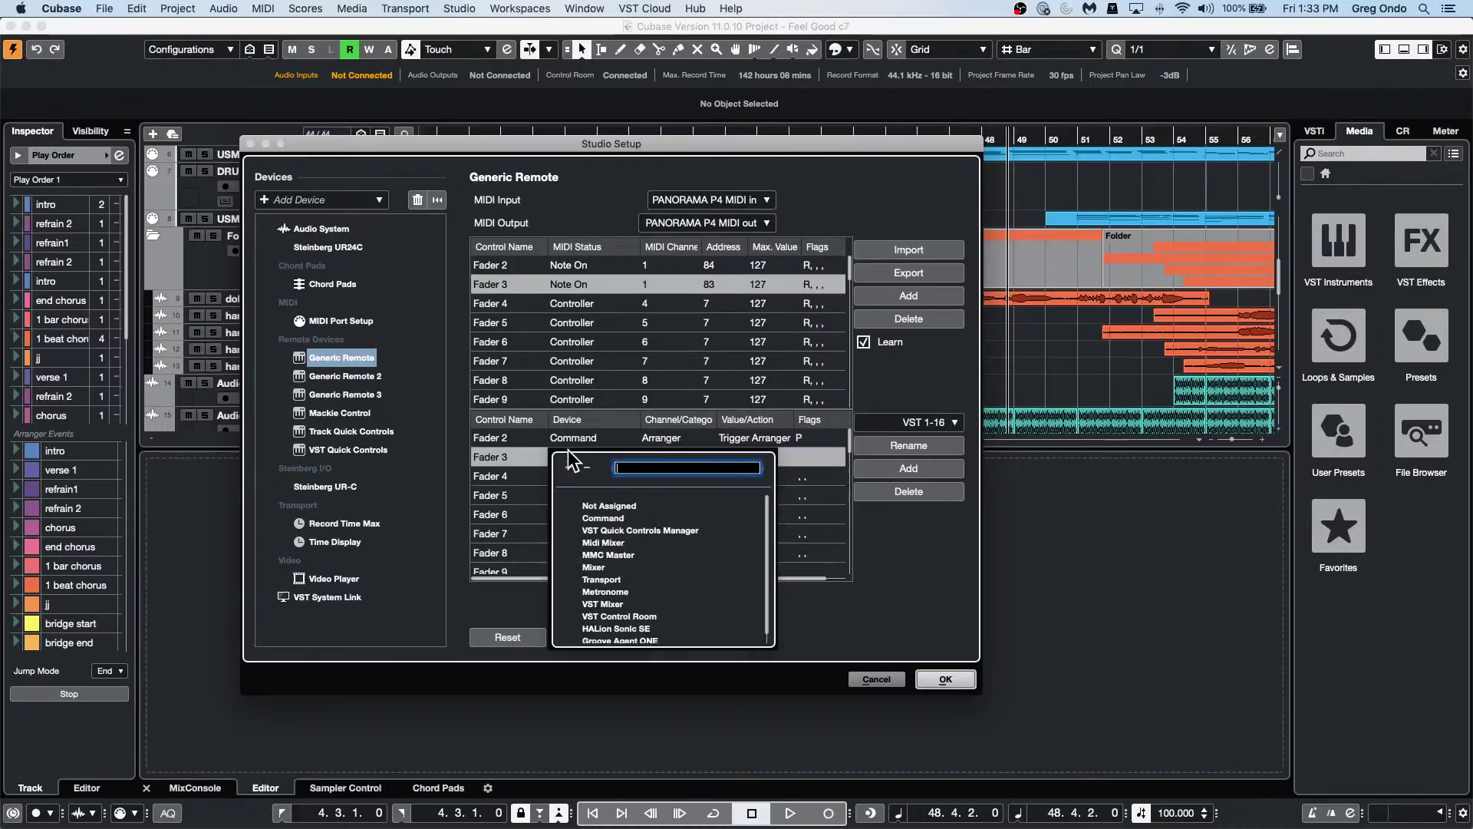
{"action": "left_click", "coordinate": [618, 519]}
{"action": "left_click", "coordinate": [666, 458]}
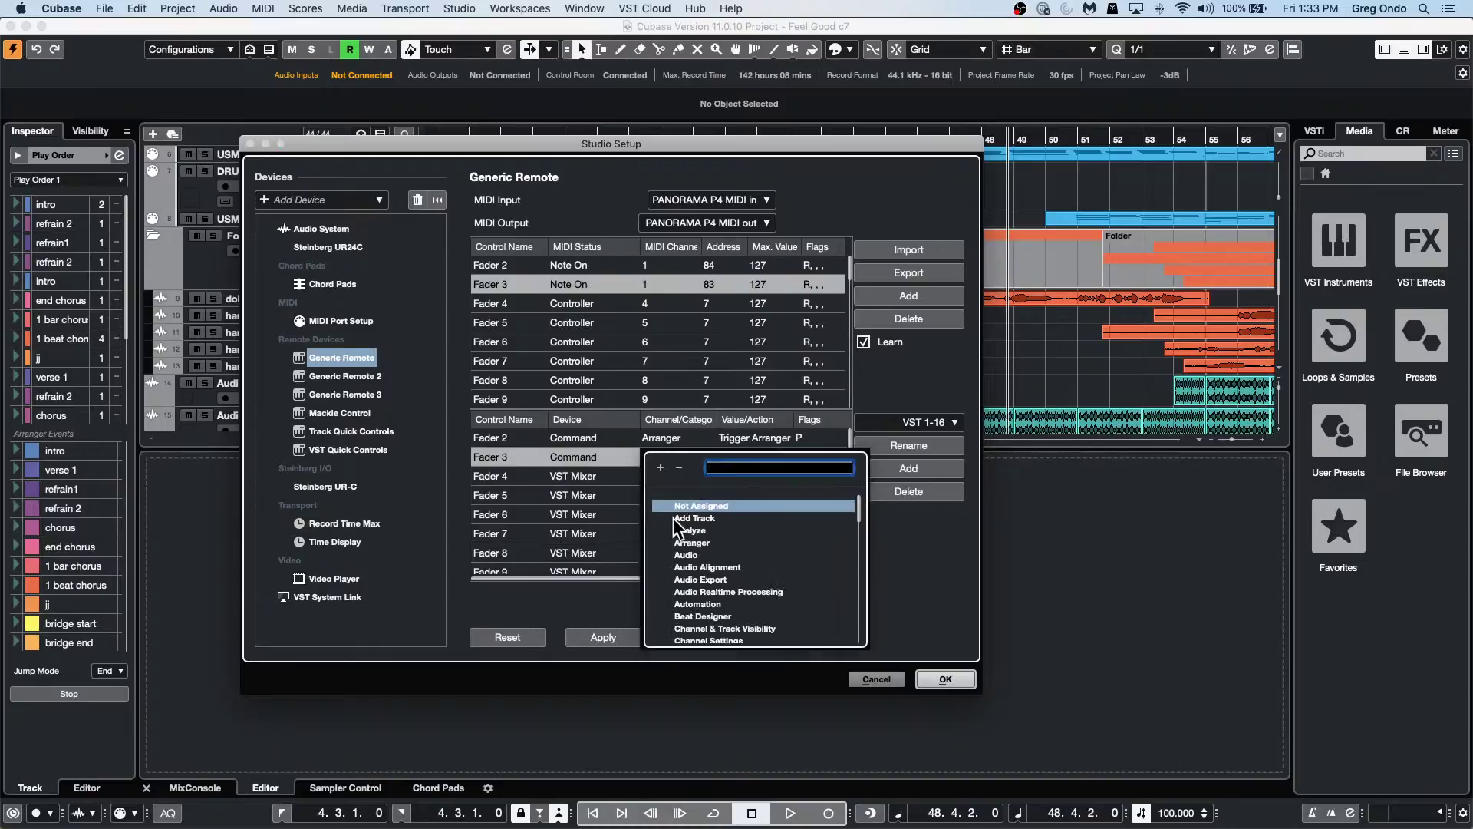
{"action": "left_click", "coordinate": [689, 542]}
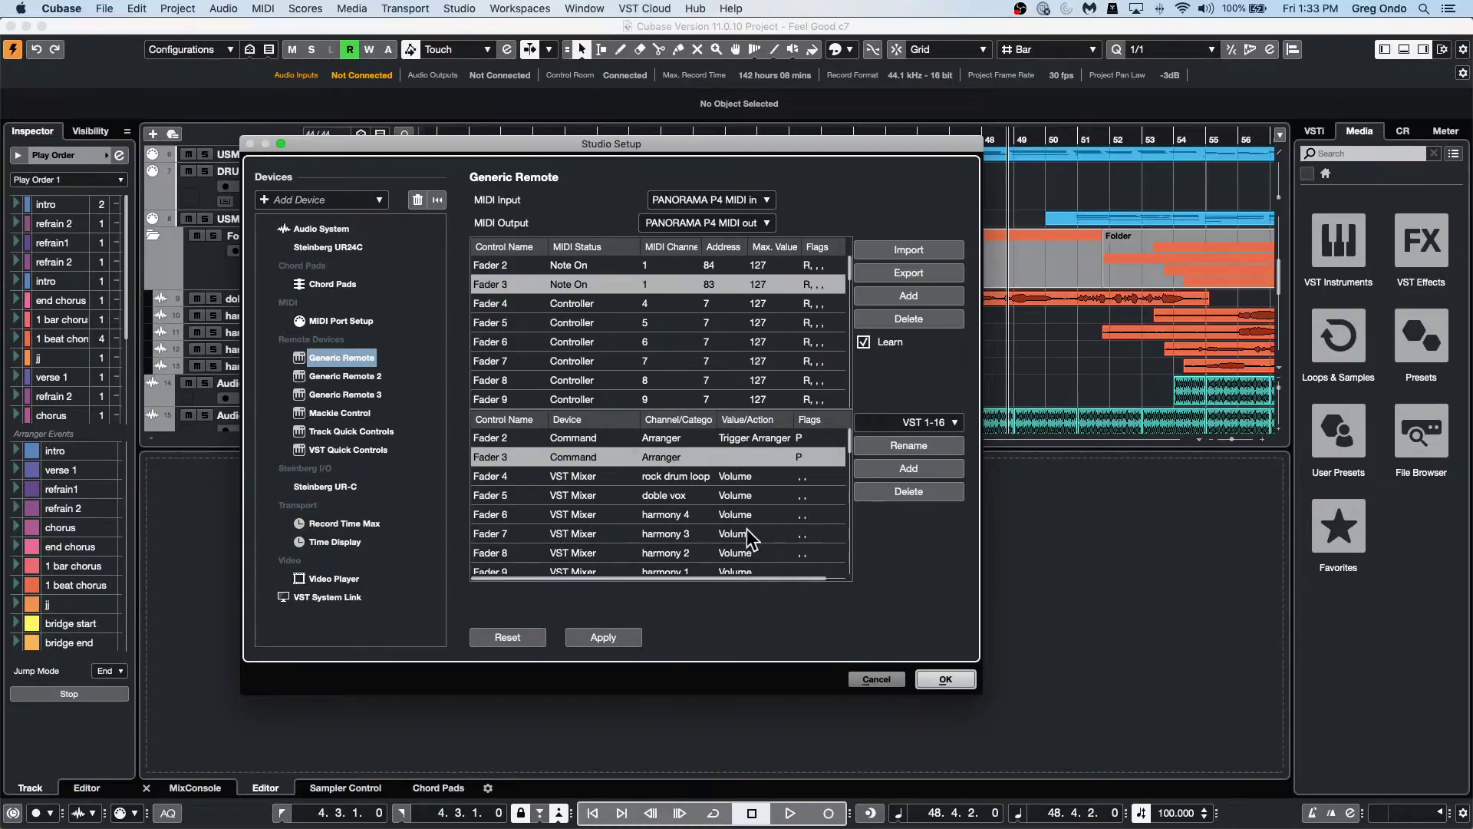
{"action": "left_click", "coordinate": [750, 466]}
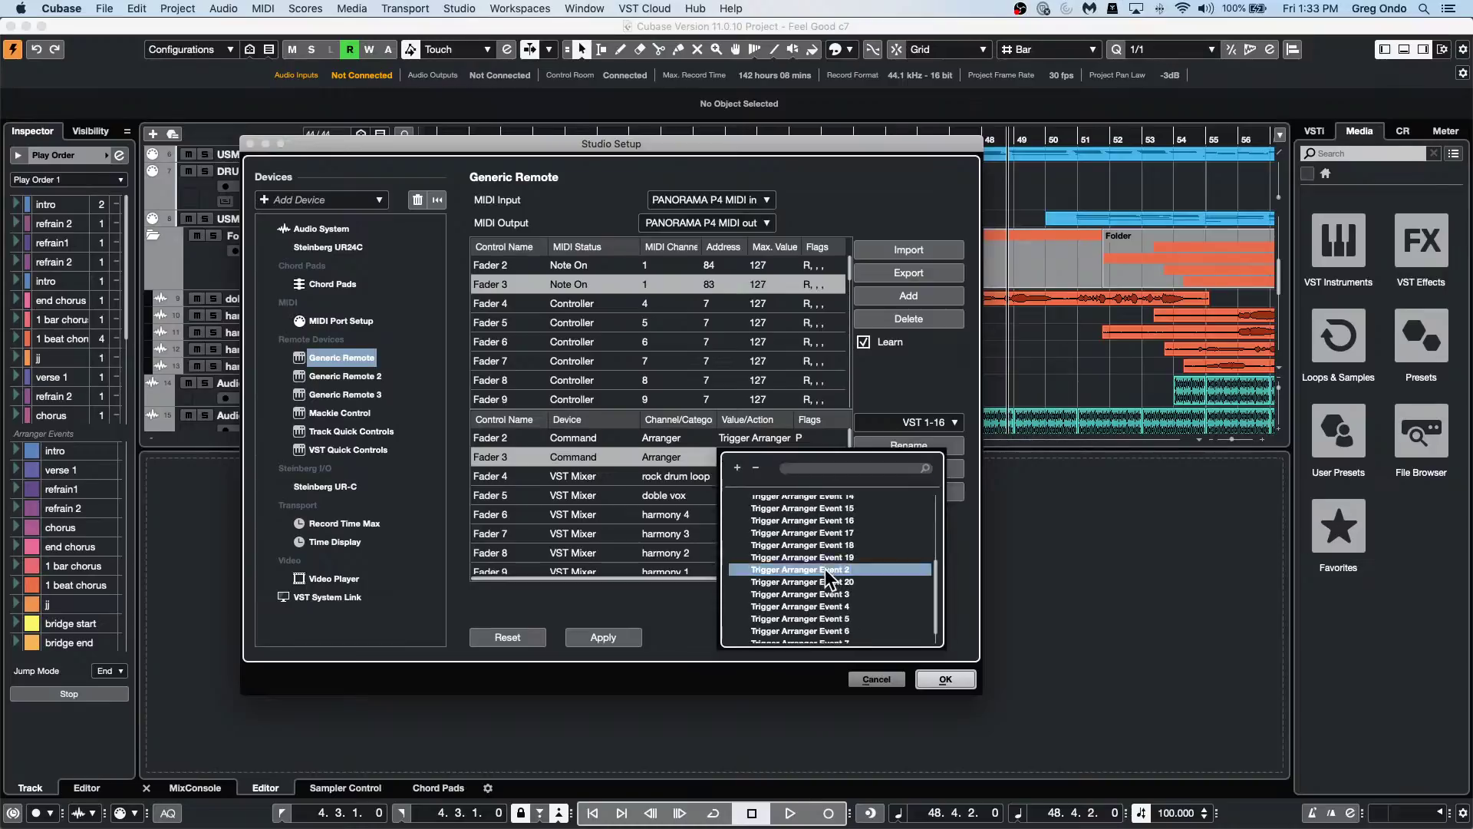
{"action": "left_click", "coordinate": [826, 569]}
{"action": "left_click", "coordinate": [606, 639]}
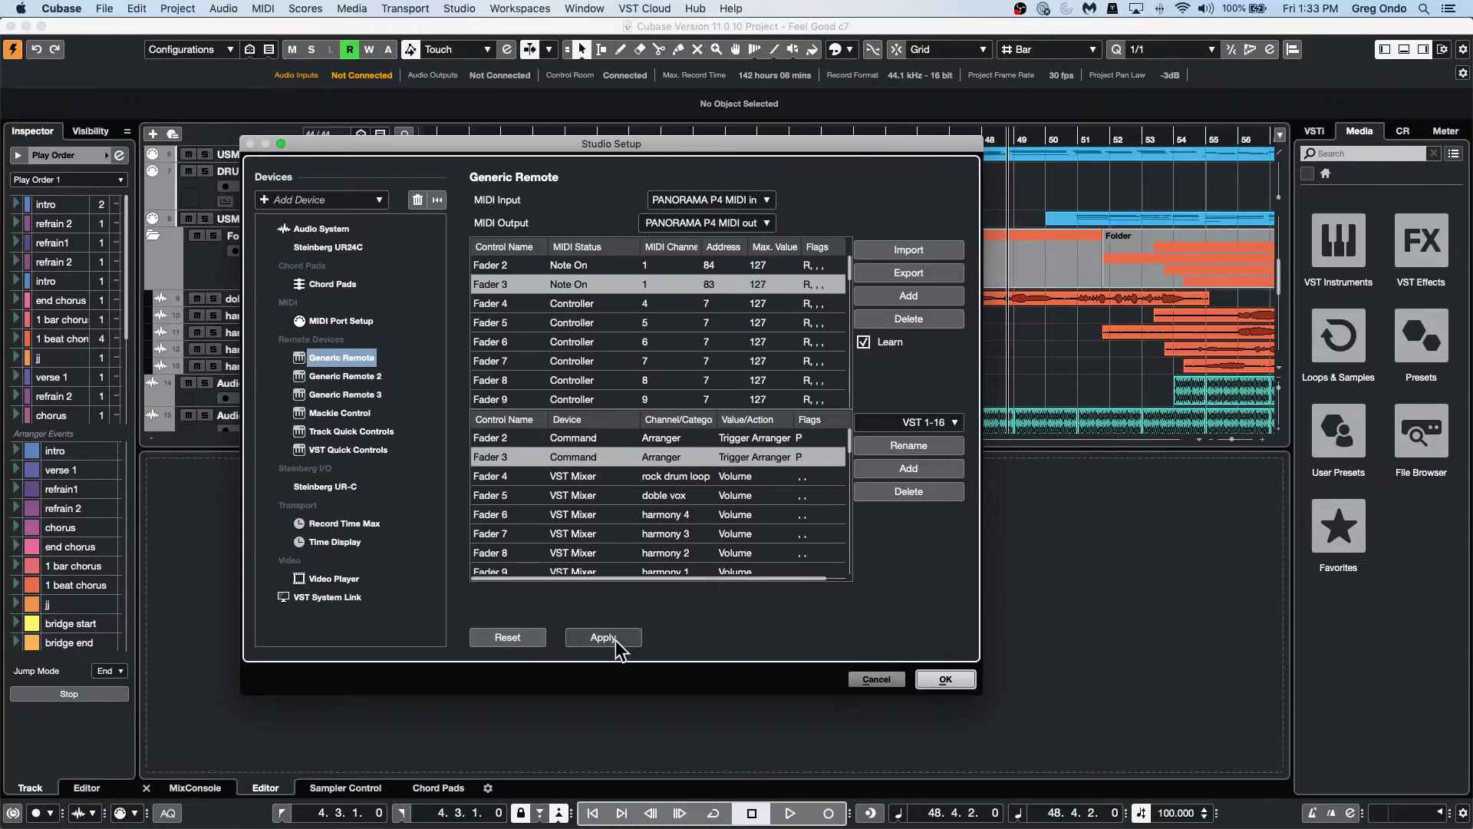
{"action": "left_click", "coordinate": [945, 678]}
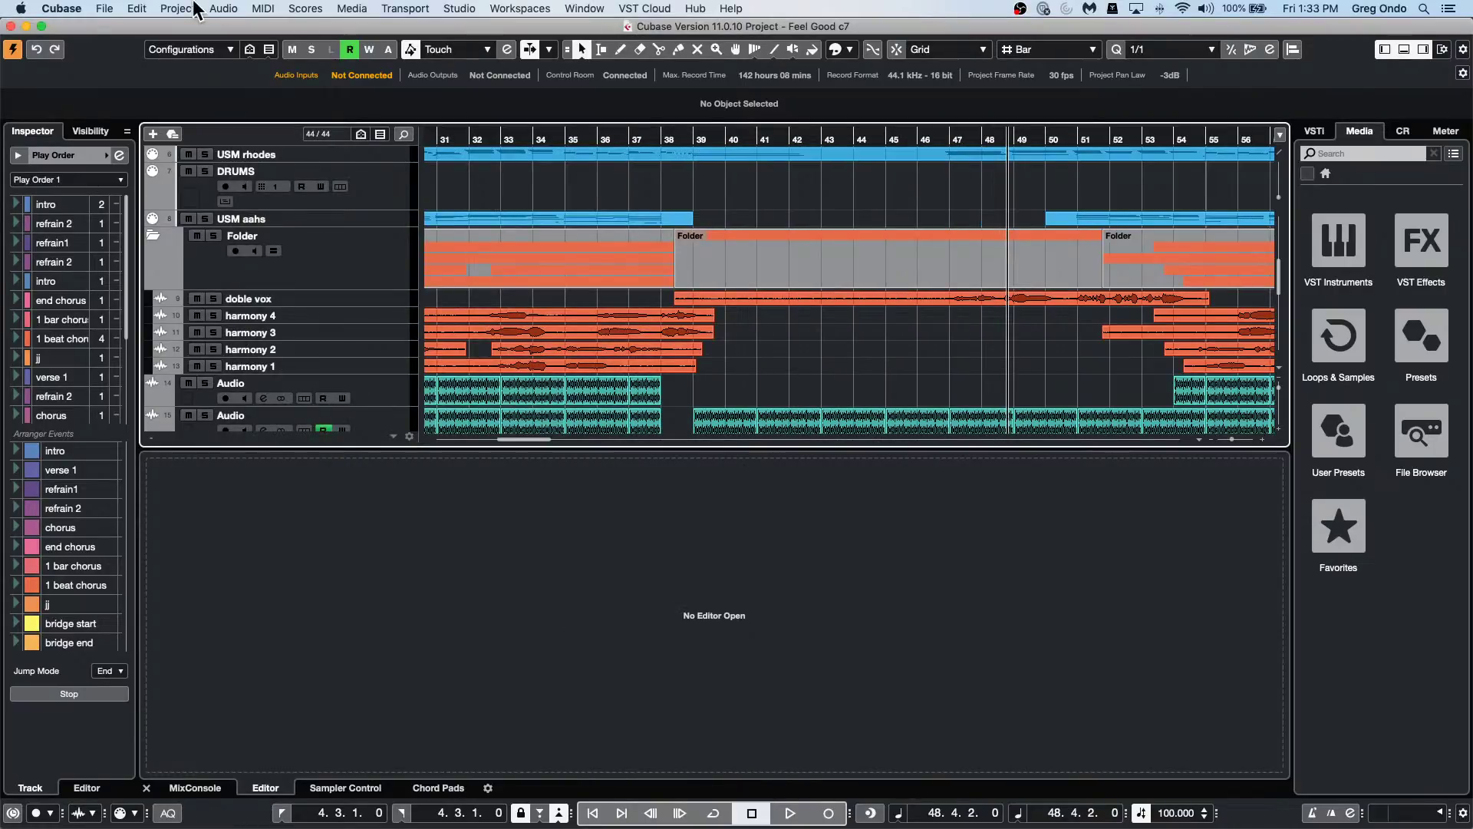
Play the project to test triggering the arranger events from the remote keys, and stop playback.
{"action": "key", "text": "space"}
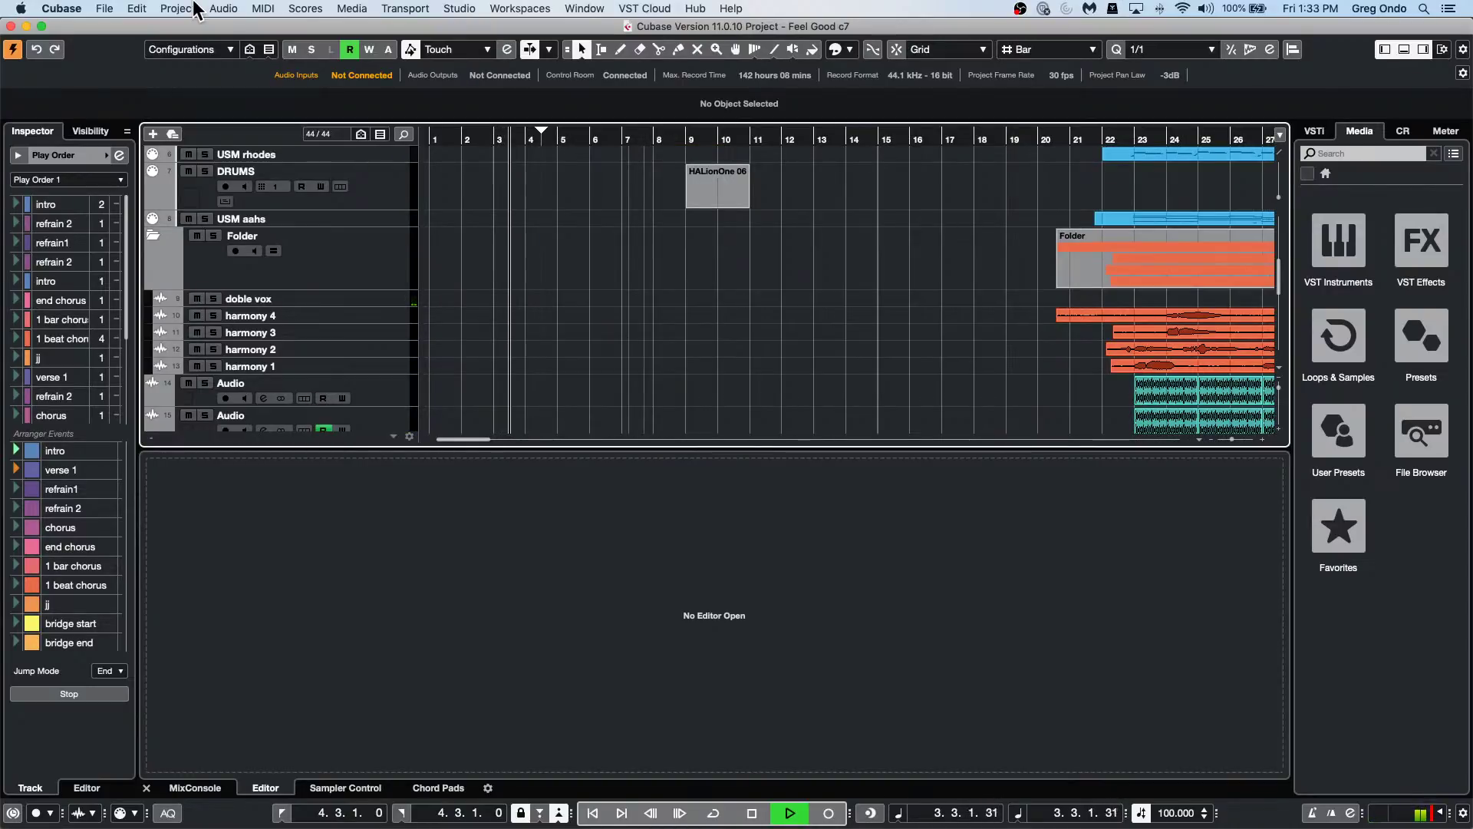
{"action": "key", "text": "space"}
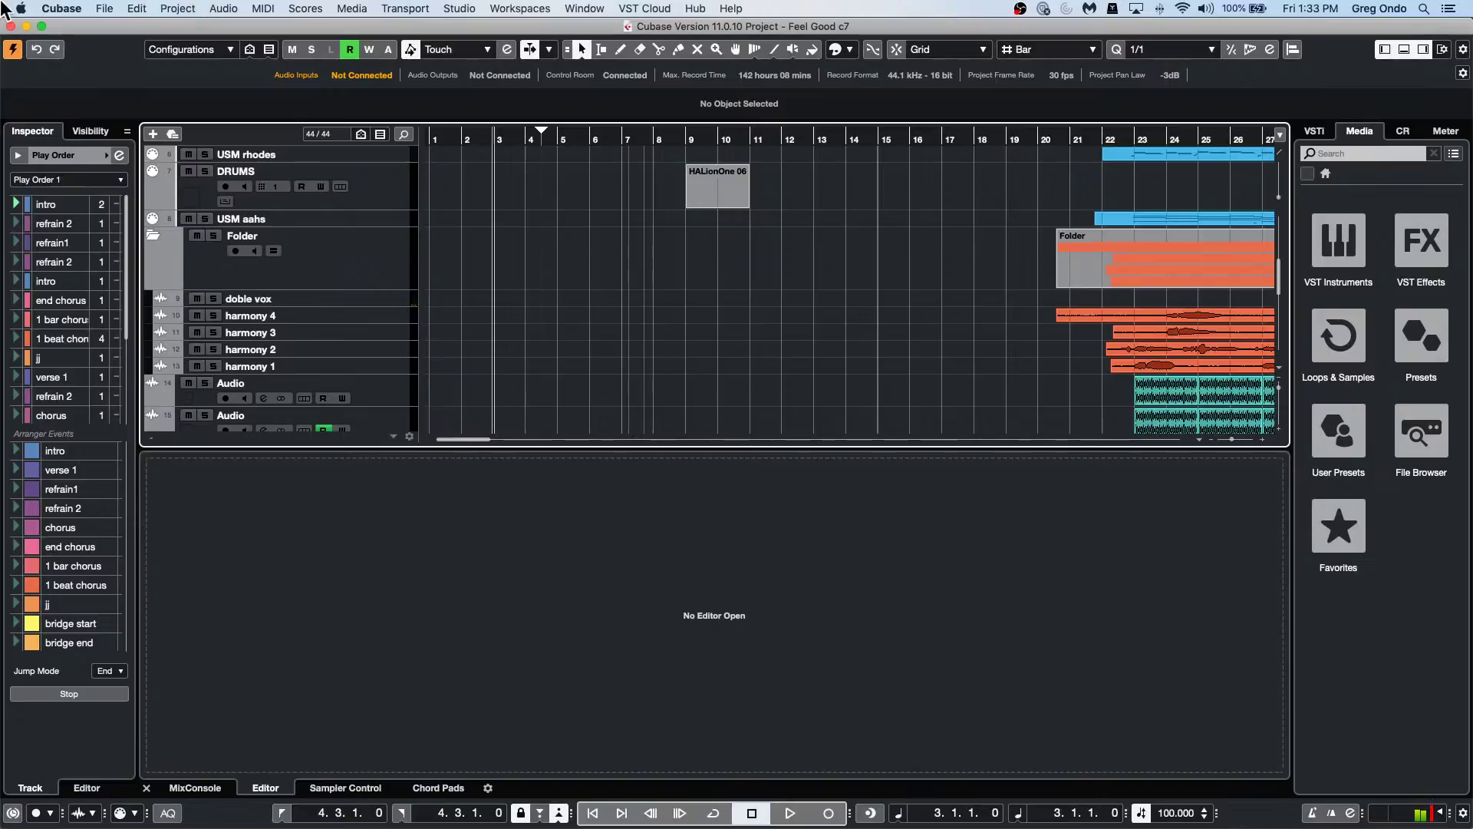
Reopen Studio Setup to review the Generic Remote assignments of Fader 2 and Fader 3, and close it.
{"action": "left_click", "coordinate": [460, 9]}
{"action": "left_click", "coordinate": [489, 262]}
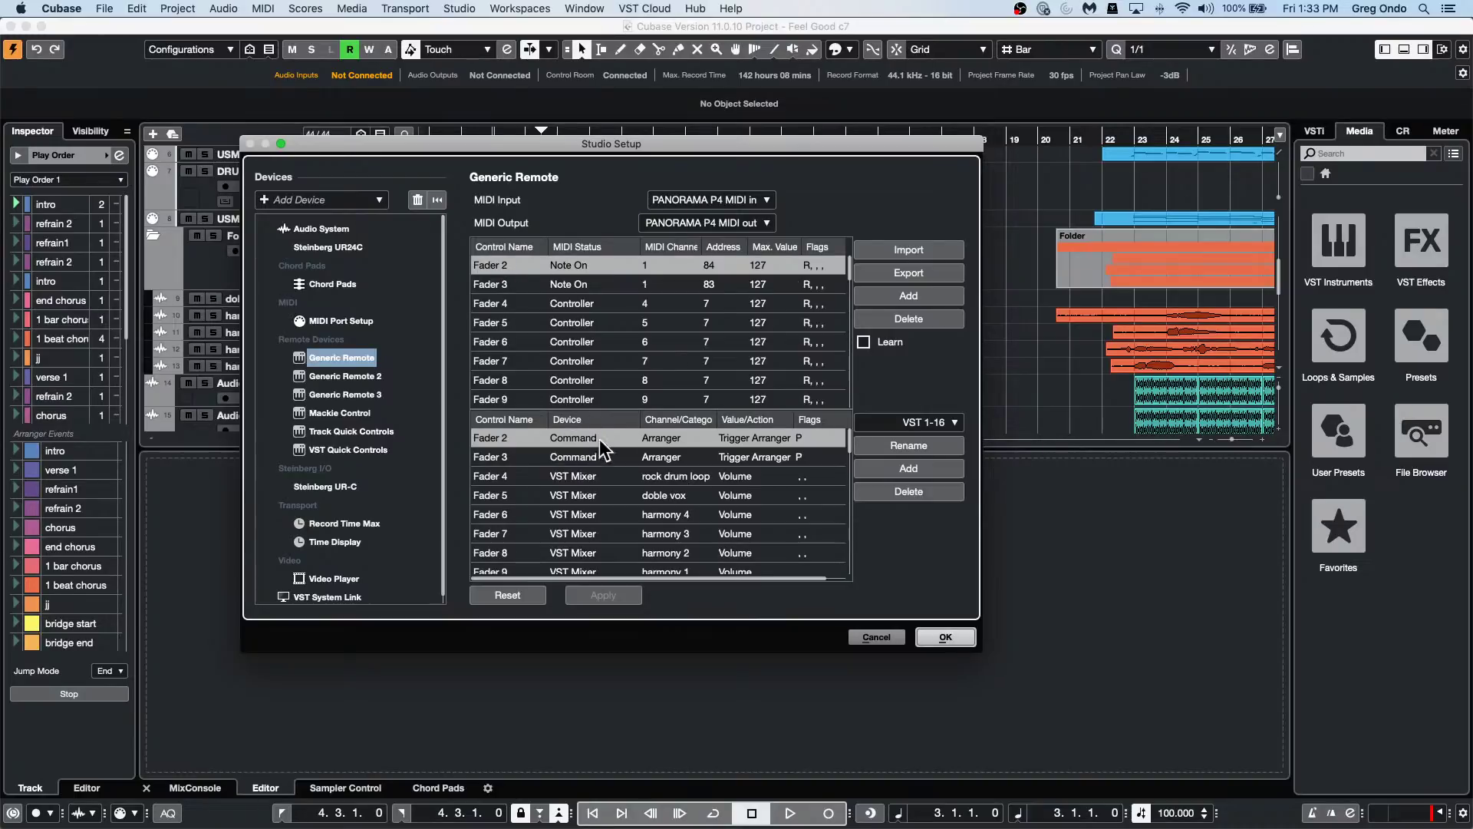
{"action": "left_click", "coordinate": [959, 640]}
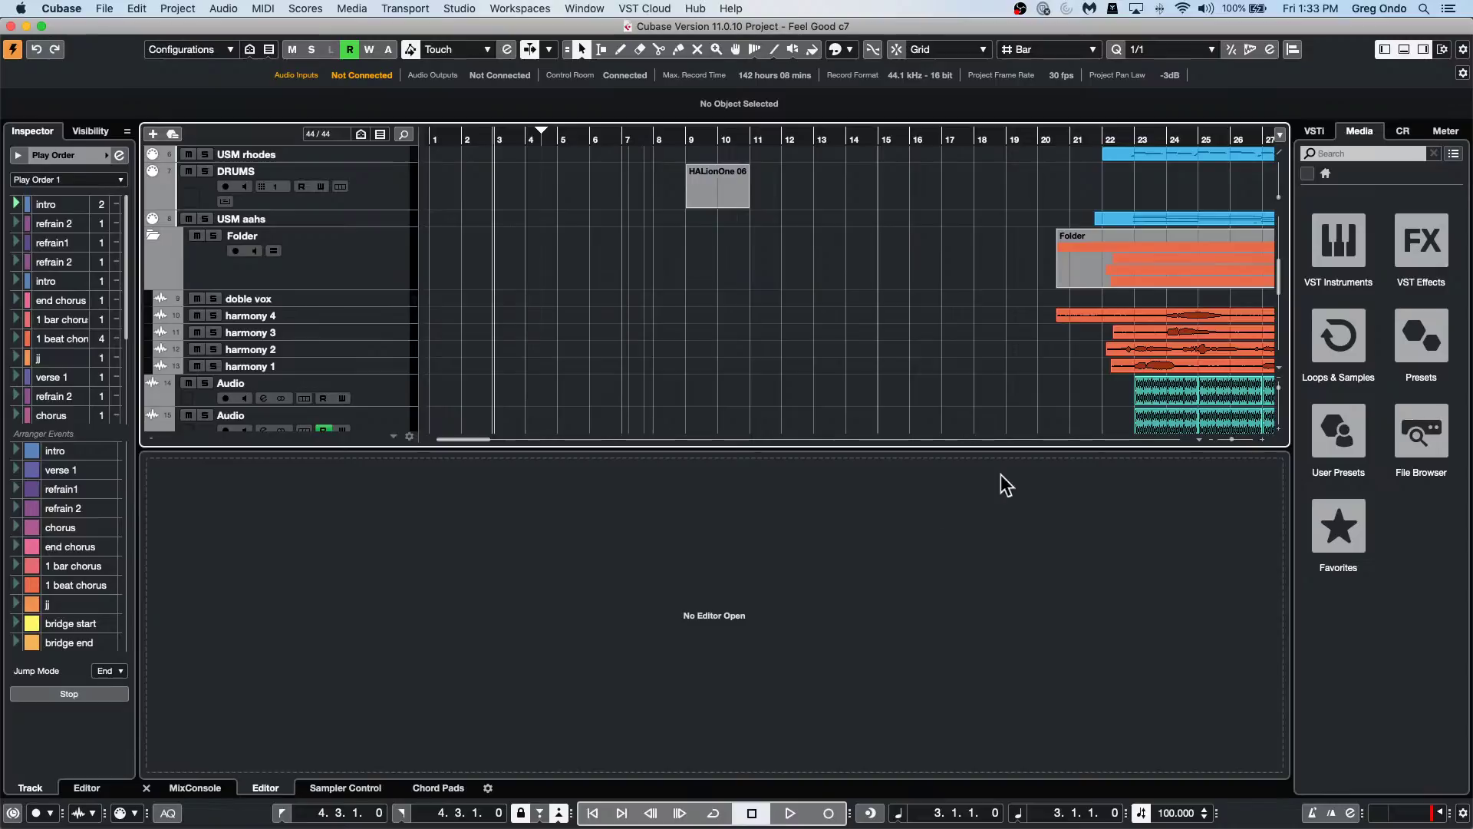
Open the recent project CX Audio.cpr and activate it.
{"action": "left_click", "coordinate": [104, 9]}
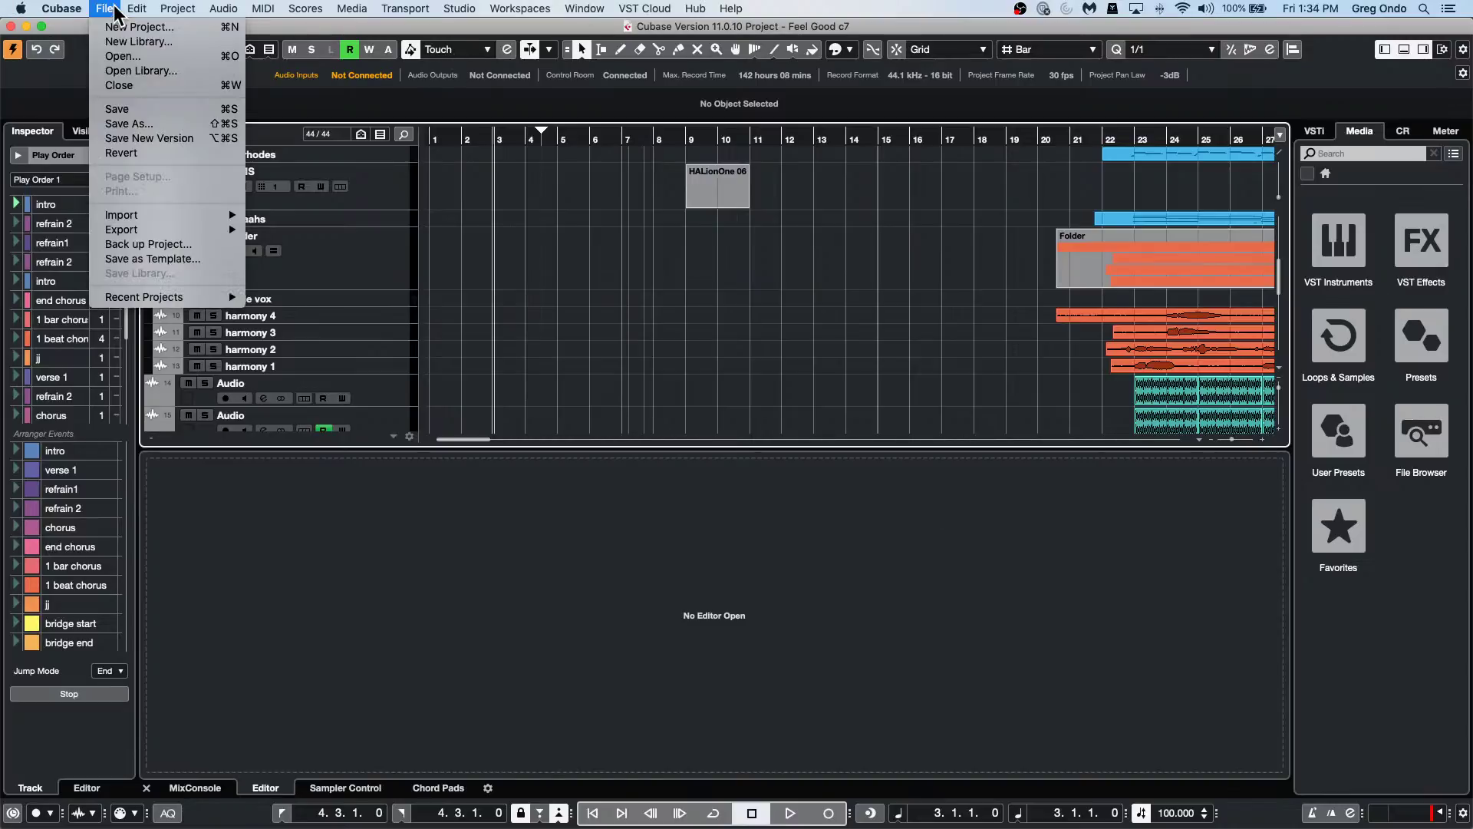
{"action": "mouse_move", "coordinate": [181, 298]}
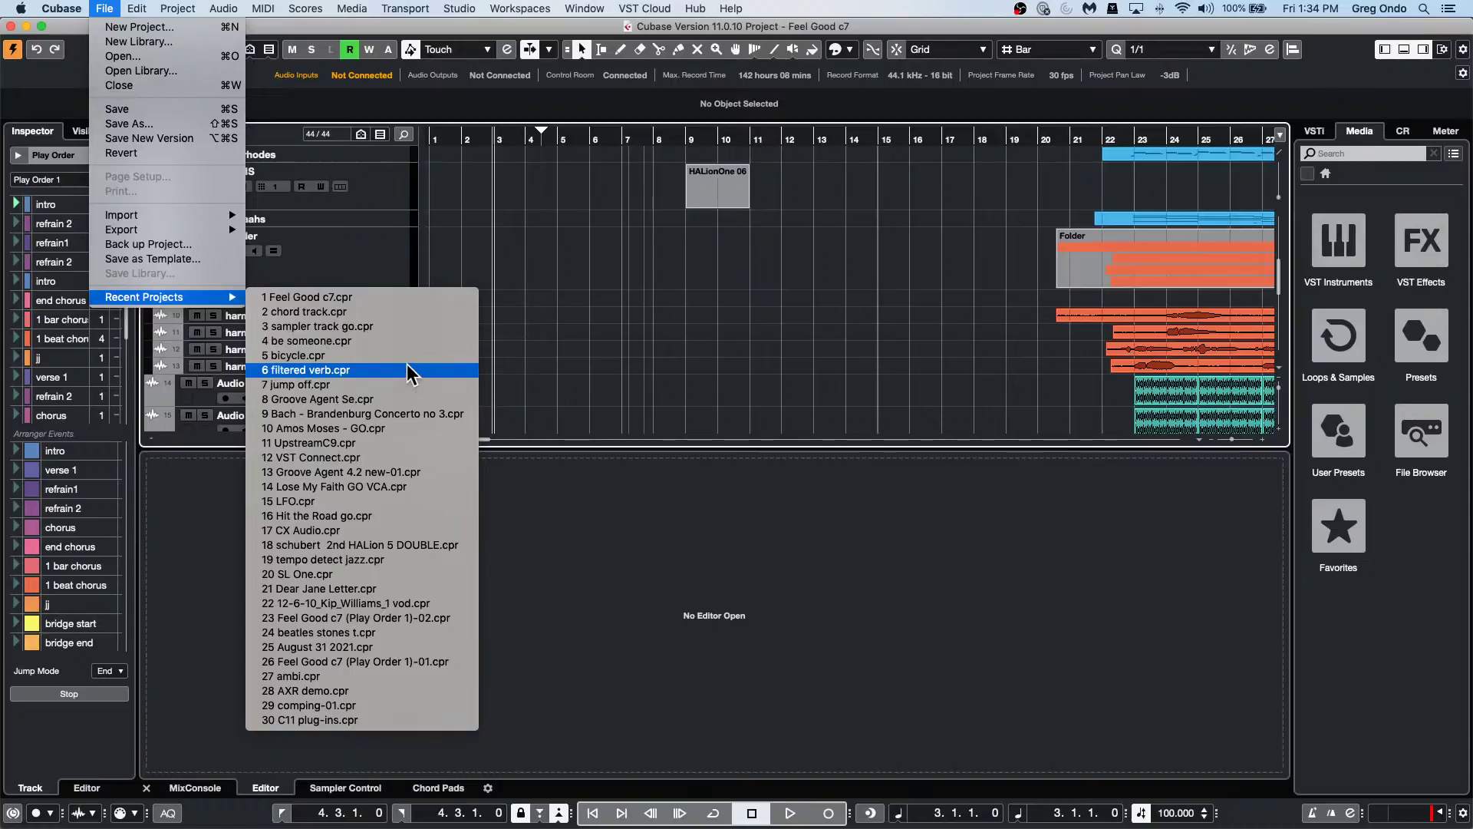
{"action": "left_click", "coordinate": [399, 531]}
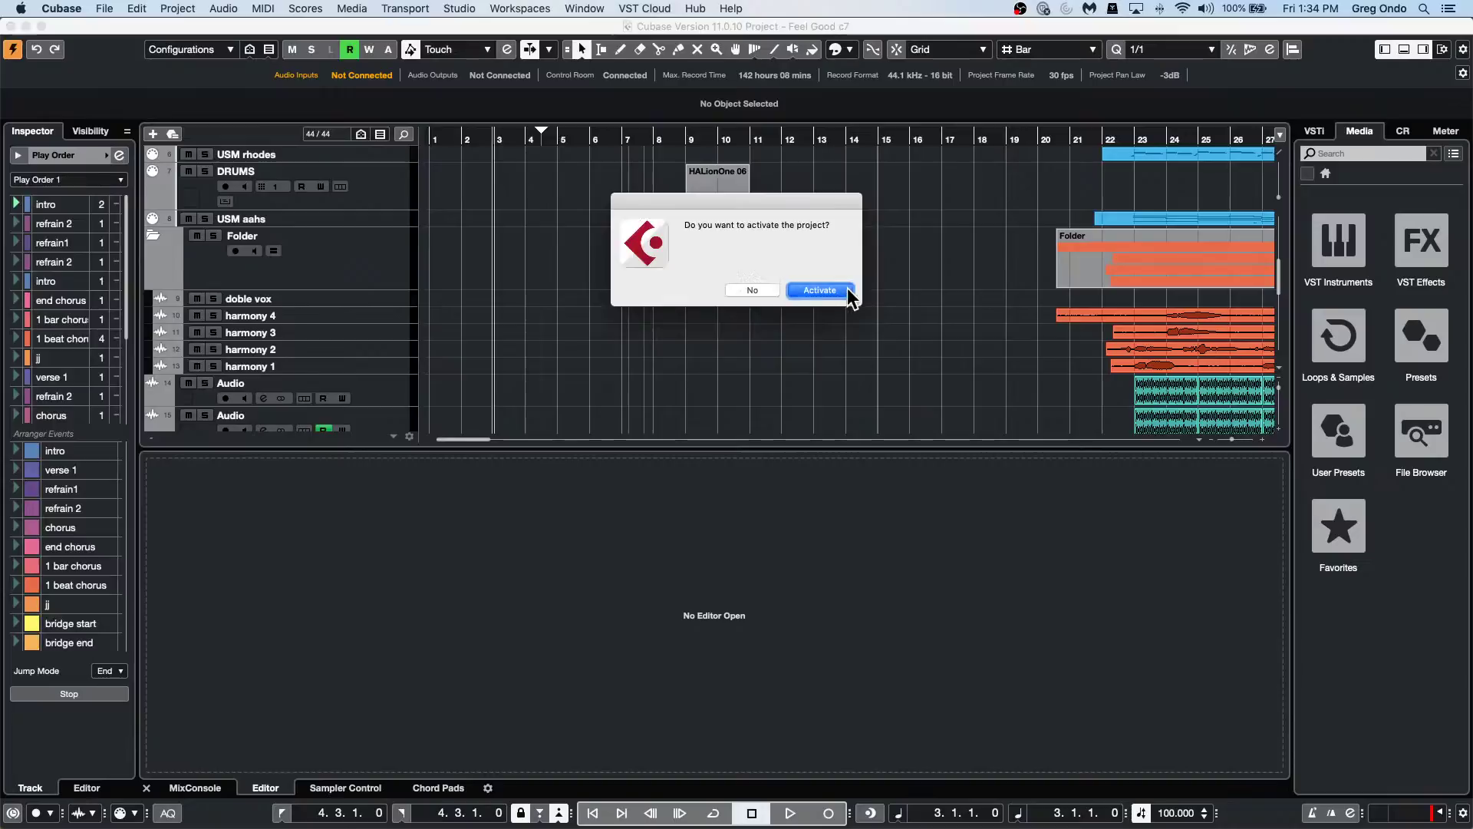
{"action": "left_click", "coordinate": [846, 290]}
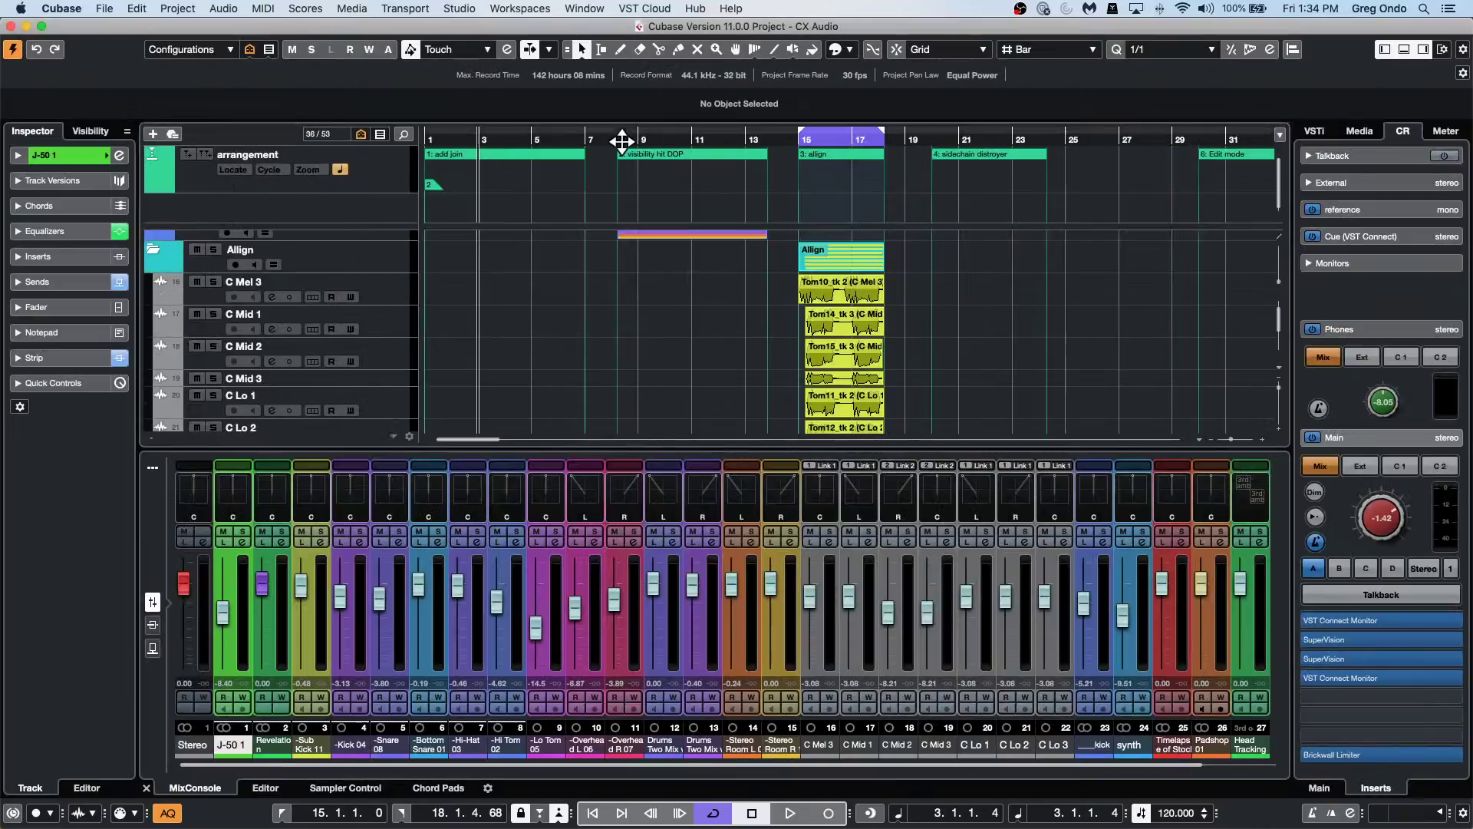
Lower the Control Room main level to -15.4 and remove its two SuperVision inserts while playing the looped align section.
{"action": "left_click_drag", "start_coordinate": [870, 145], "coordinate": [841, 221]}
{"action": "left_click_drag", "start_coordinate": [1392, 530], "coordinate": [1369, 553]}
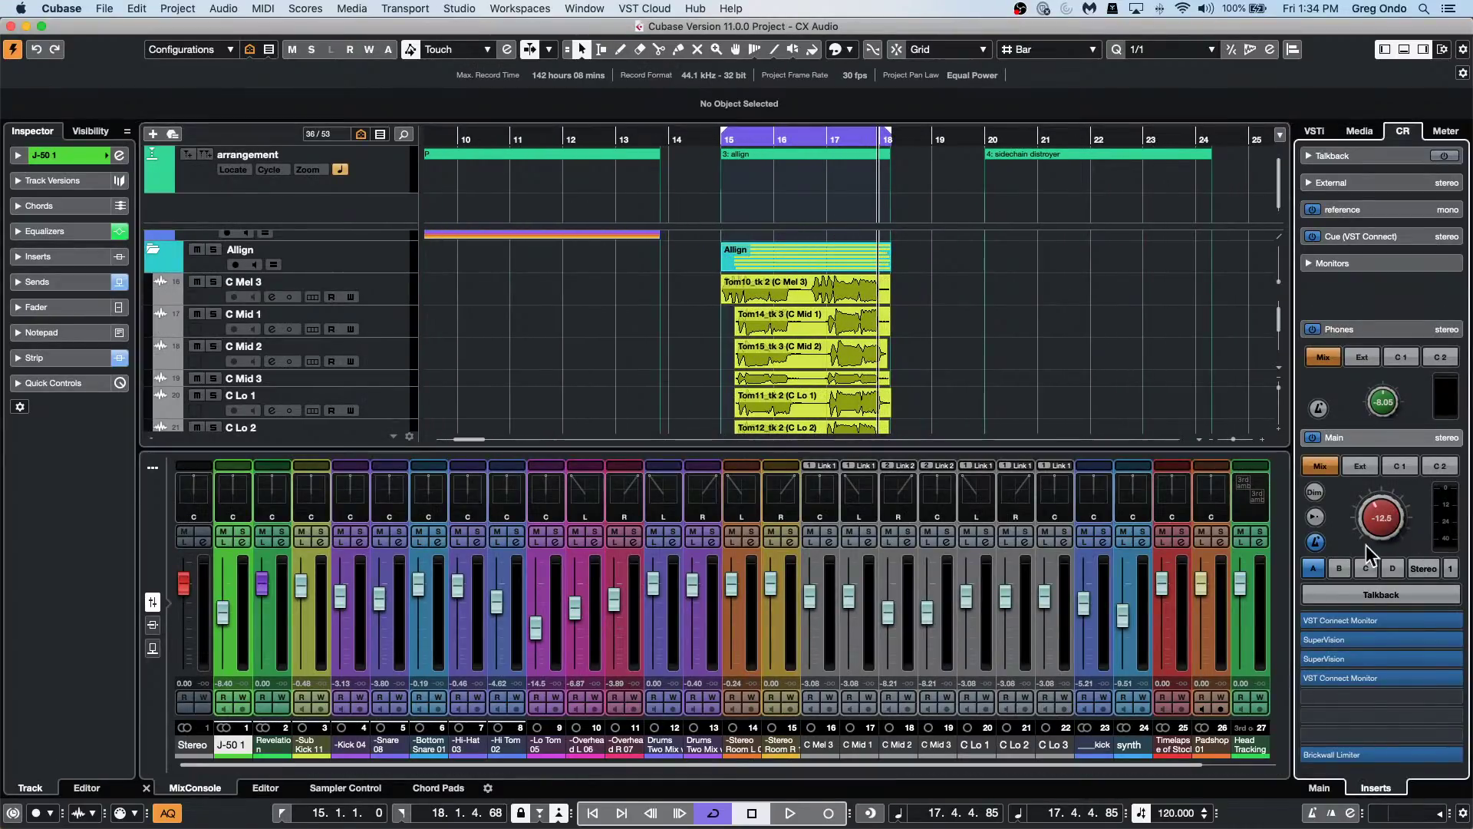
{"action": "key", "text": "space"}
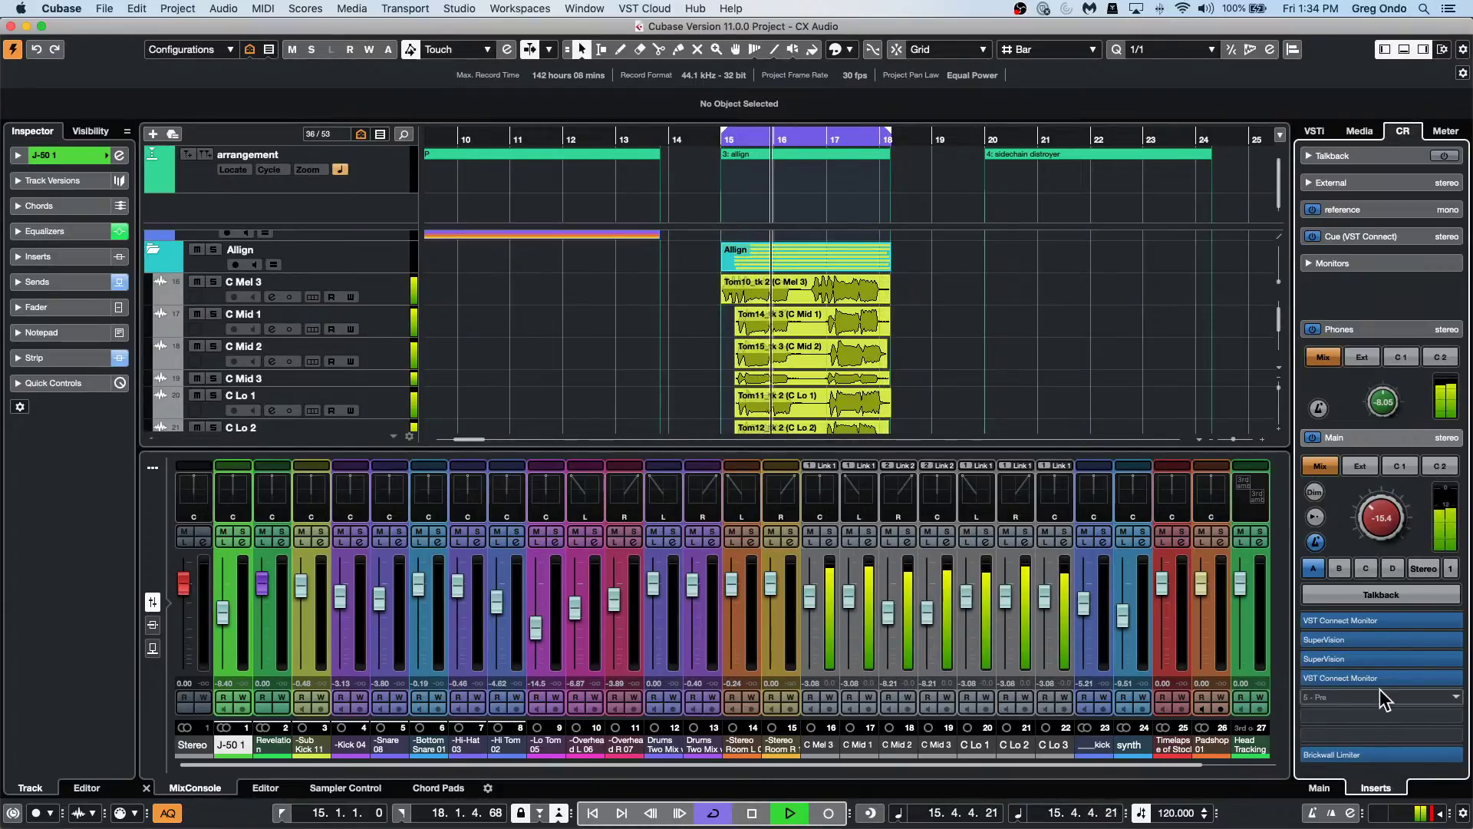
{"action": "left_click_drag", "start_coordinate": [1373, 660], "coordinate": [1249, 625]}
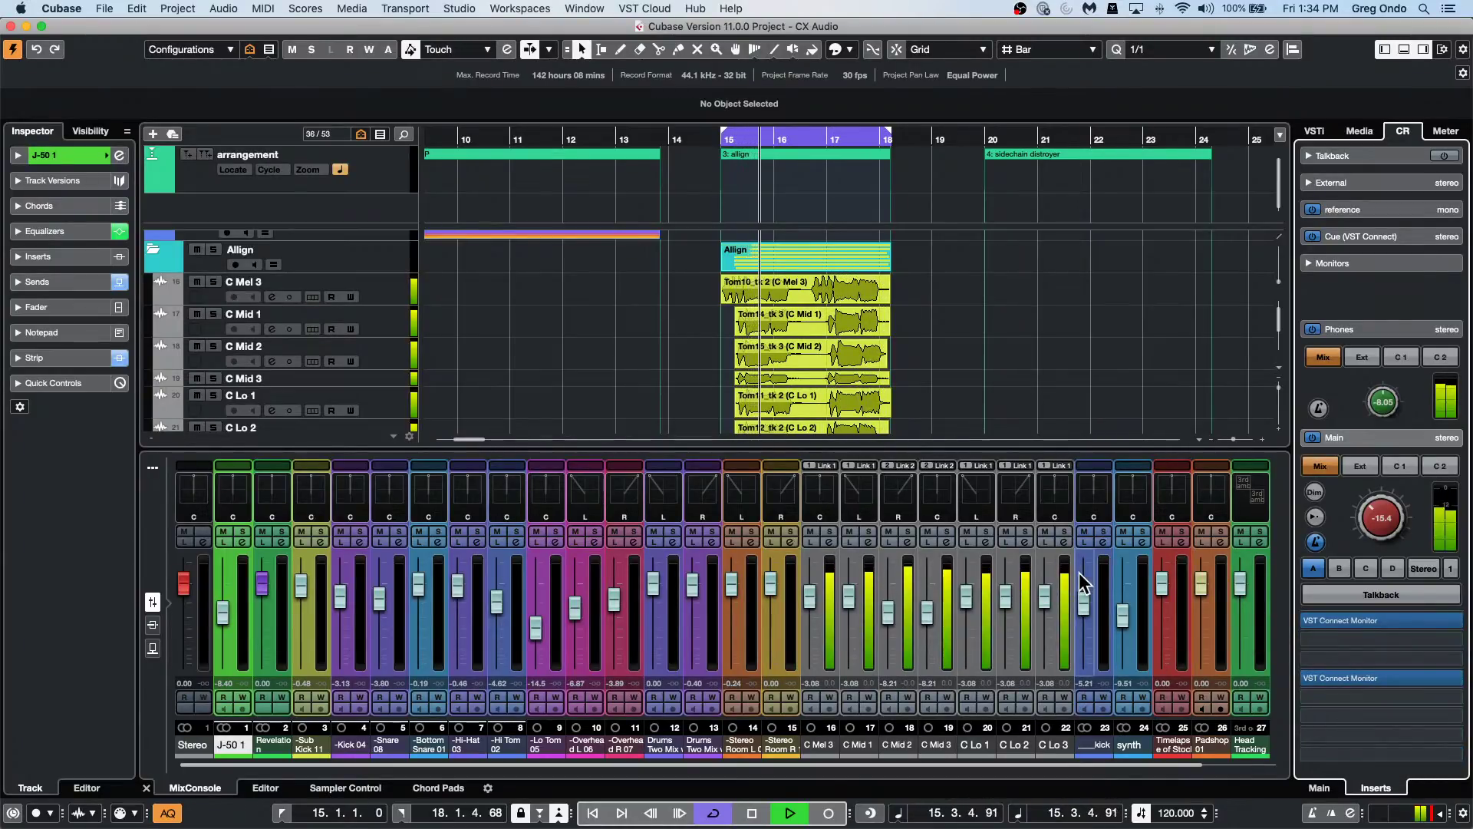
{"action": "key", "text": "space"}
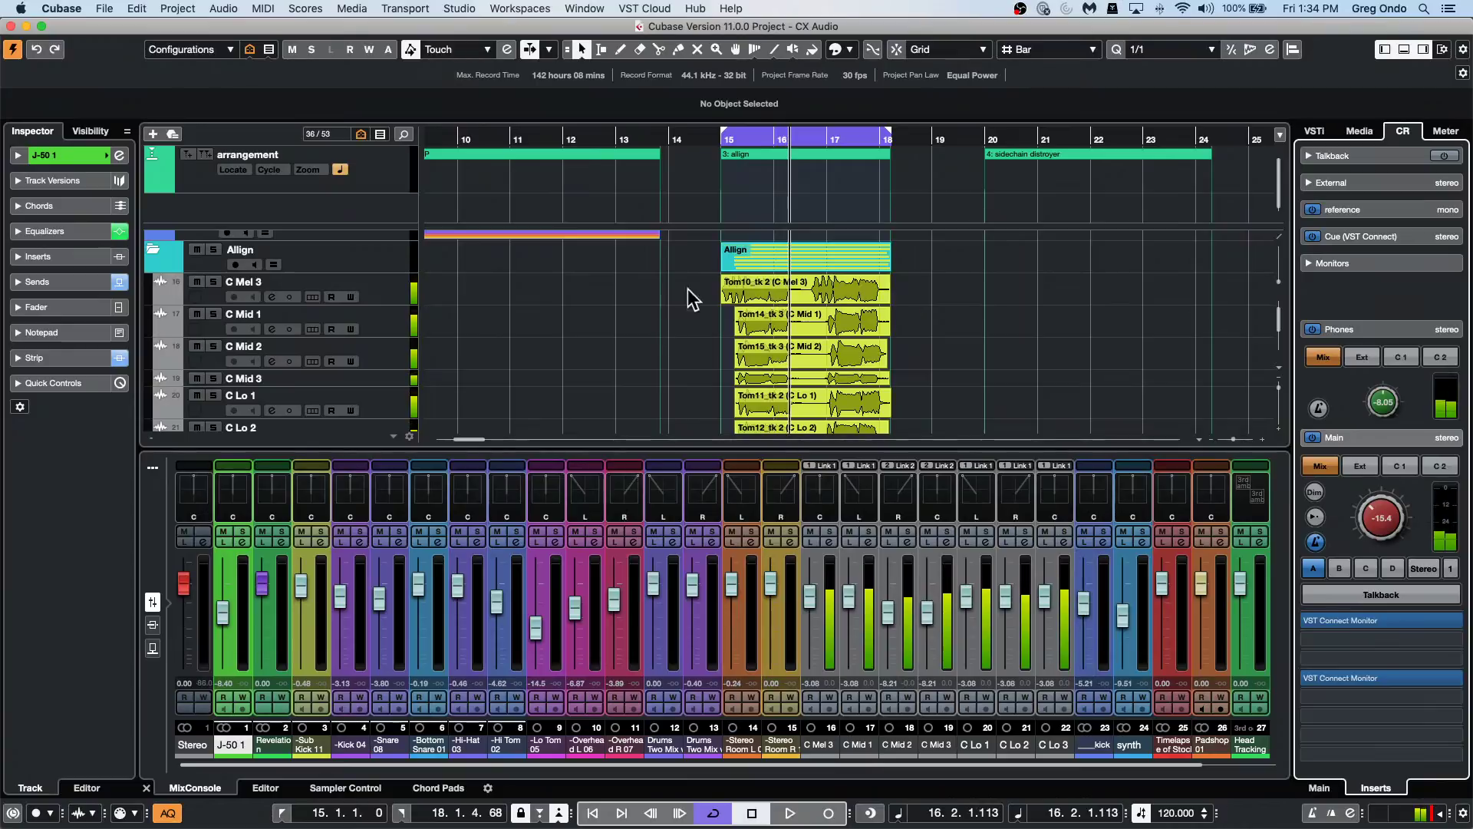
Set the Tom14_tk 3 event on track C Mid 1 as the reference in the Audio Alignment Panel.
{"action": "scroll", "coordinate": [959, 384], "scroll_direction": "down", "scroll_amount": 1}
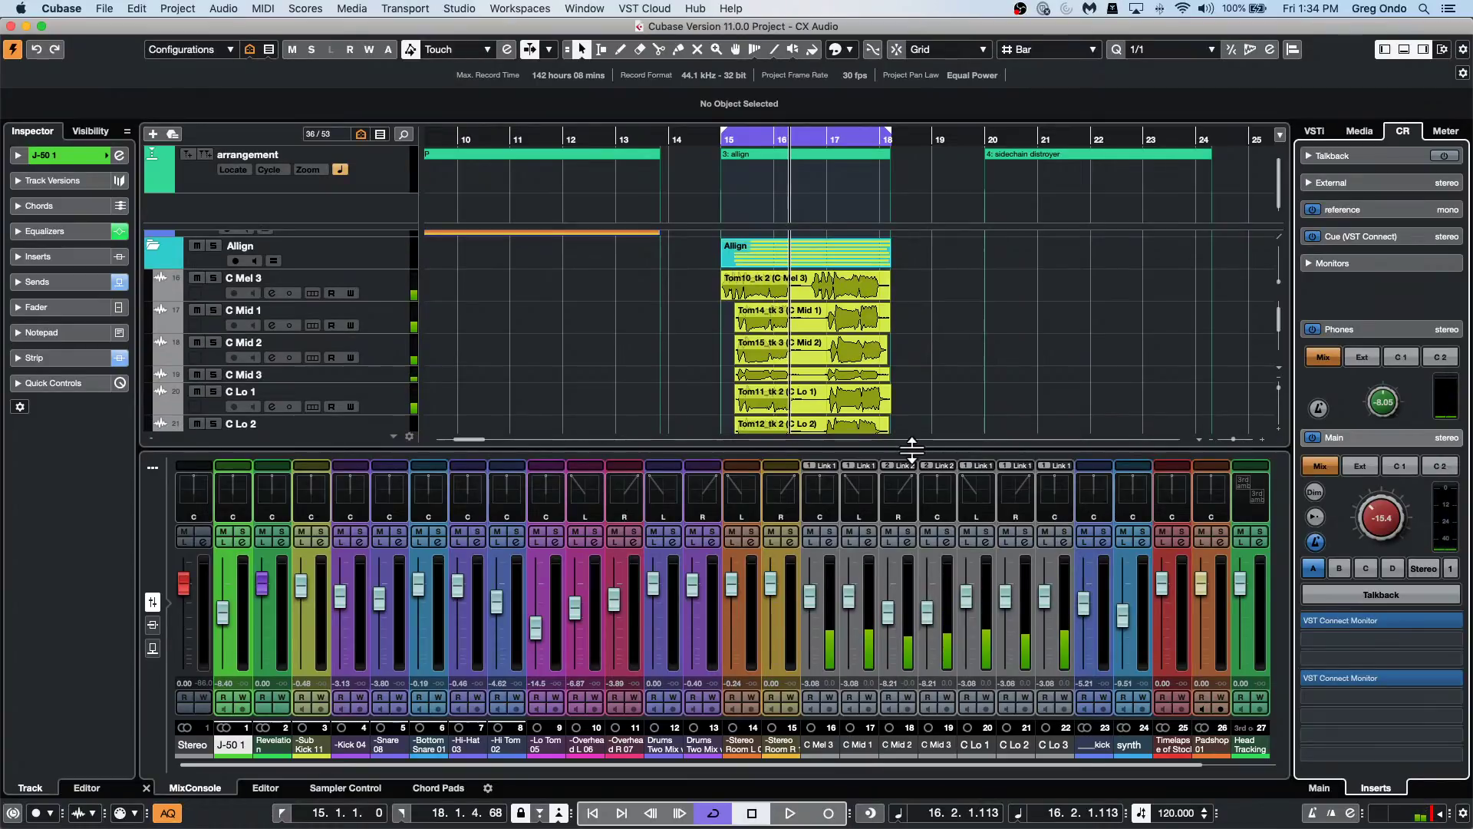
{"action": "left_click_drag", "start_coordinate": [912, 451], "coordinate": [909, 526]}
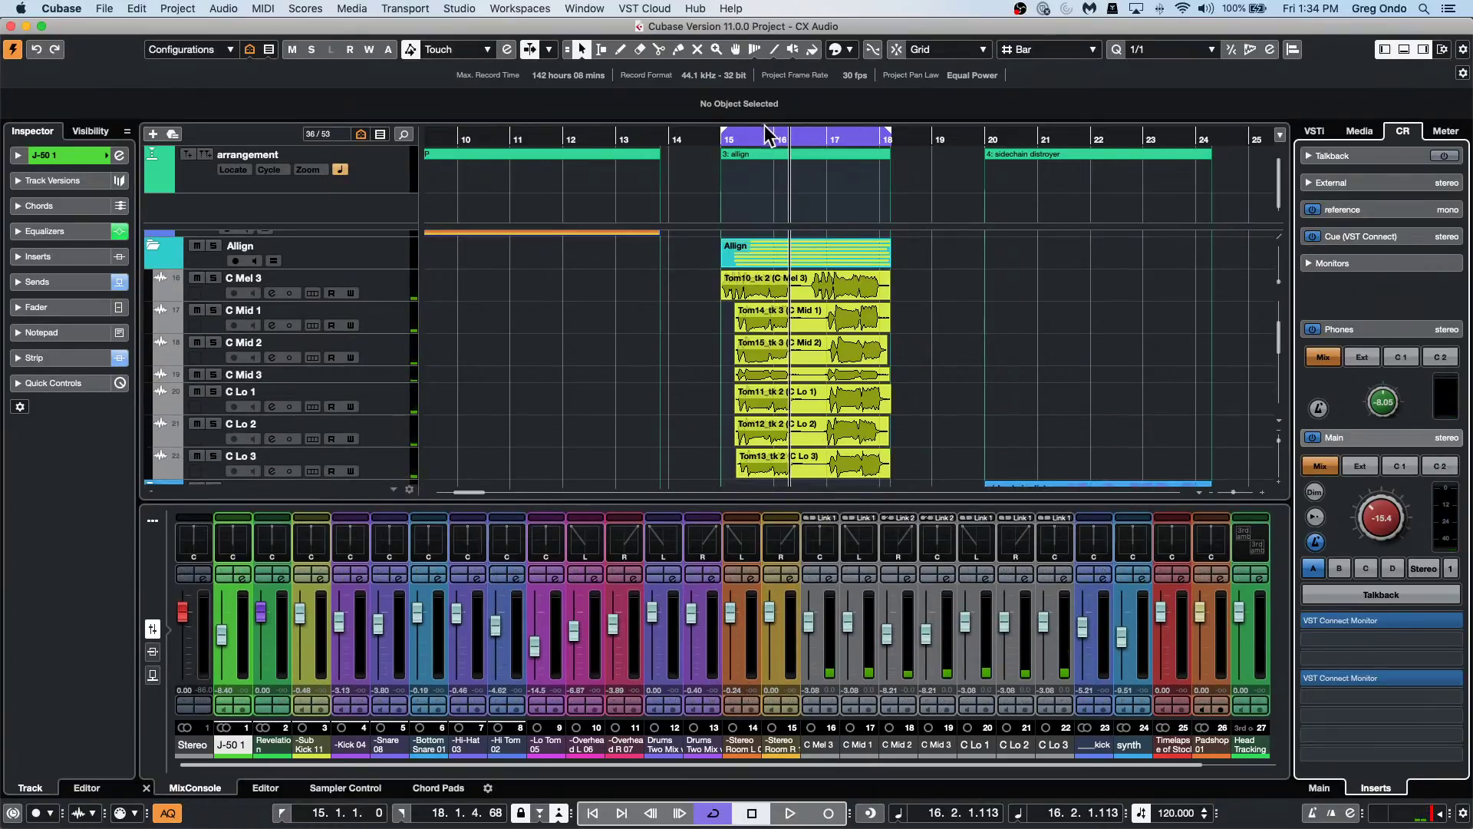
{"action": "left_click_drag", "start_coordinate": [795, 139], "coordinate": [804, 163]}
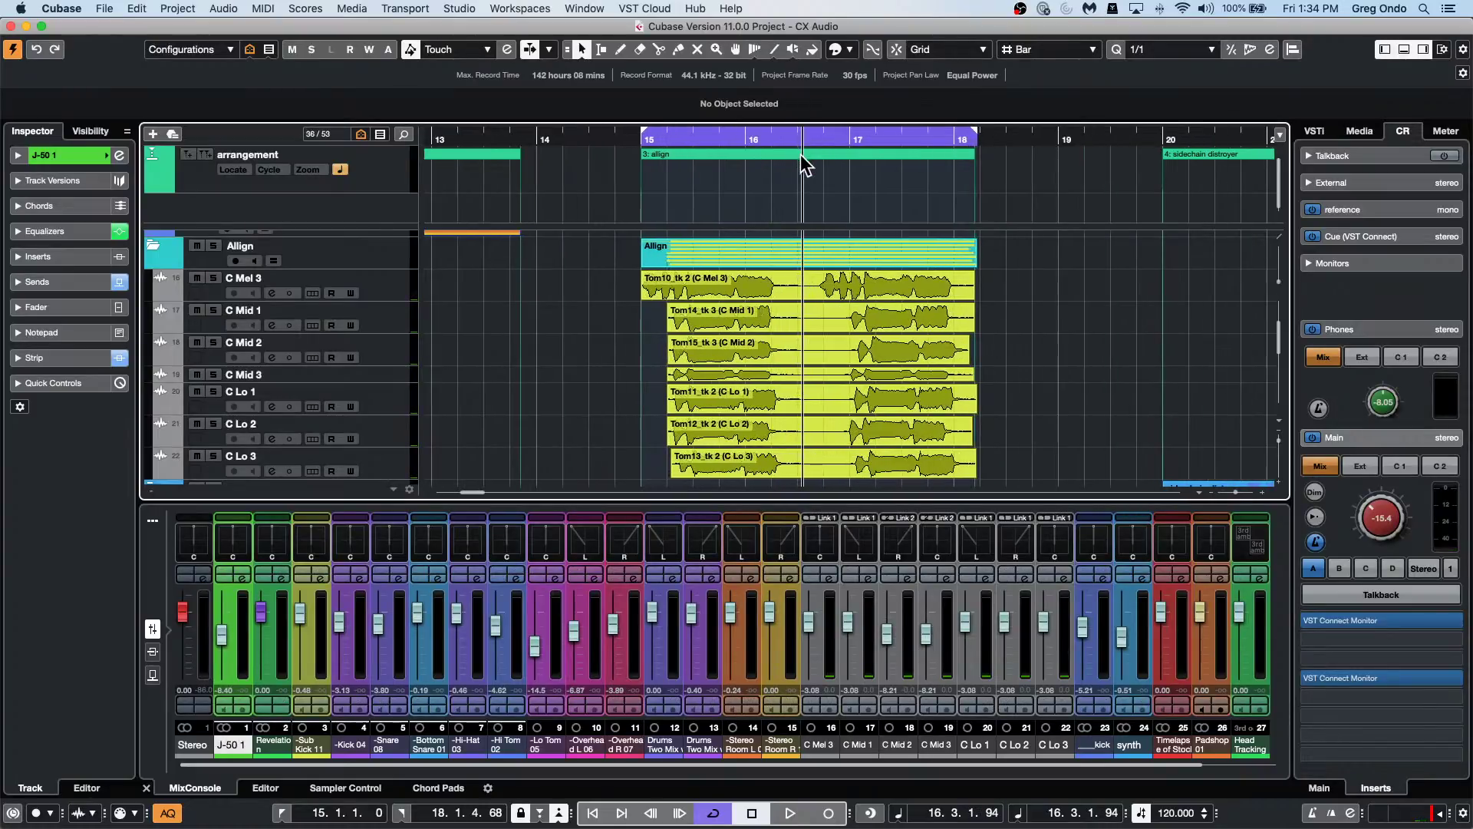
{"action": "left_click", "coordinate": [906, 326]}
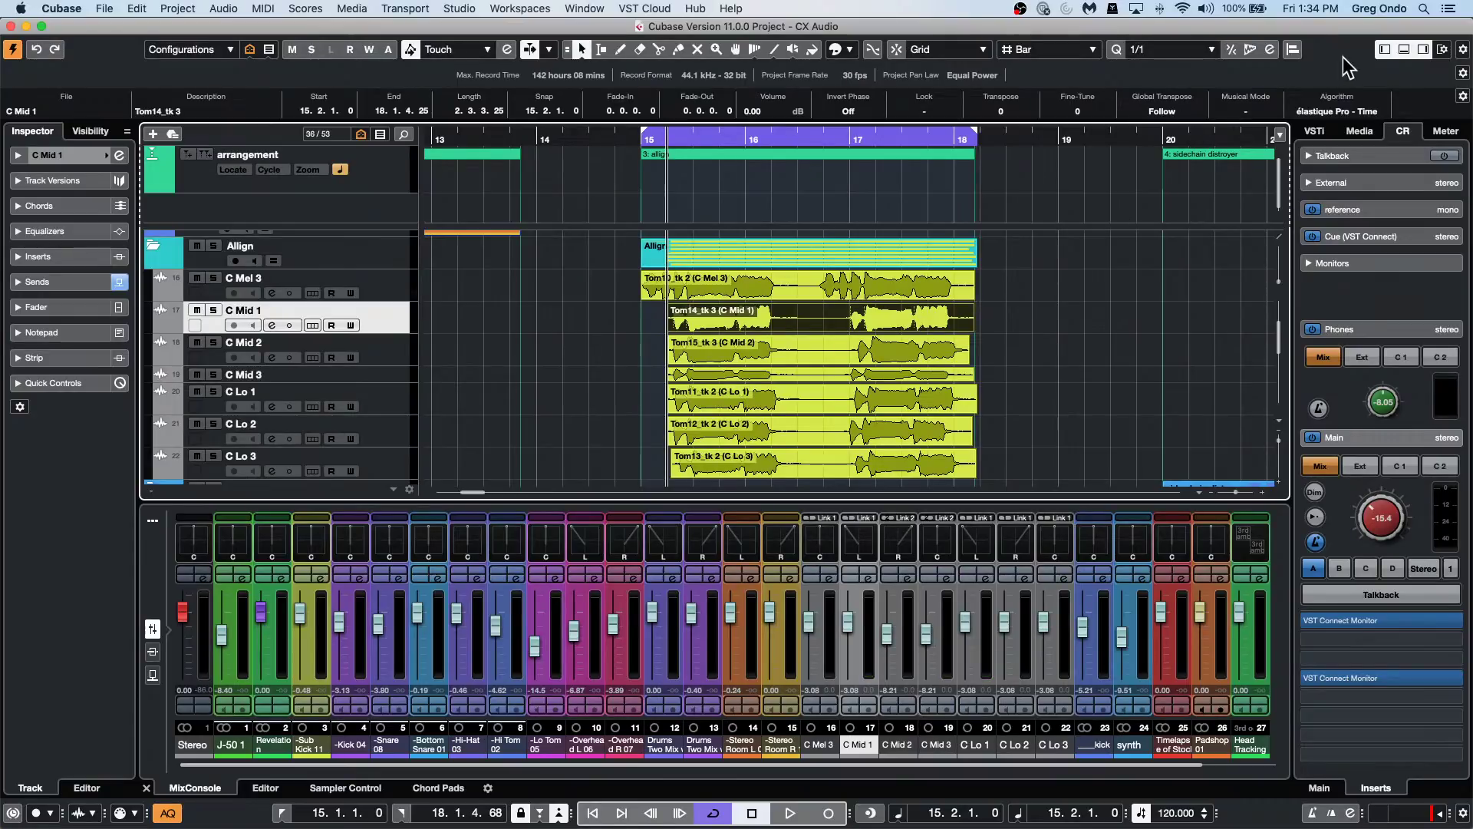
{"action": "left_click", "coordinate": [1293, 49]}
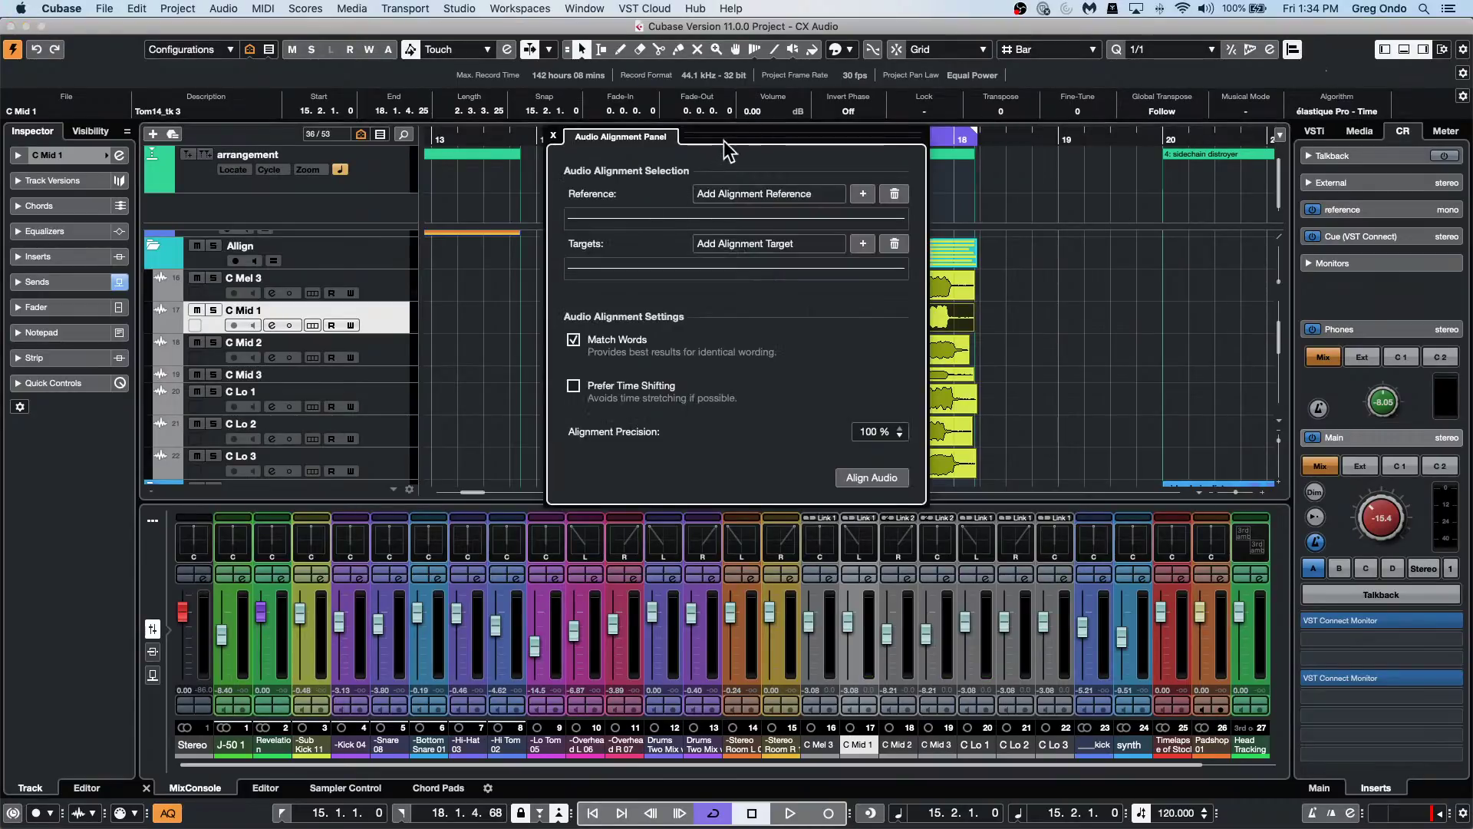
{"action": "left_click_drag", "start_coordinate": [726, 150], "coordinate": [1186, 152]}
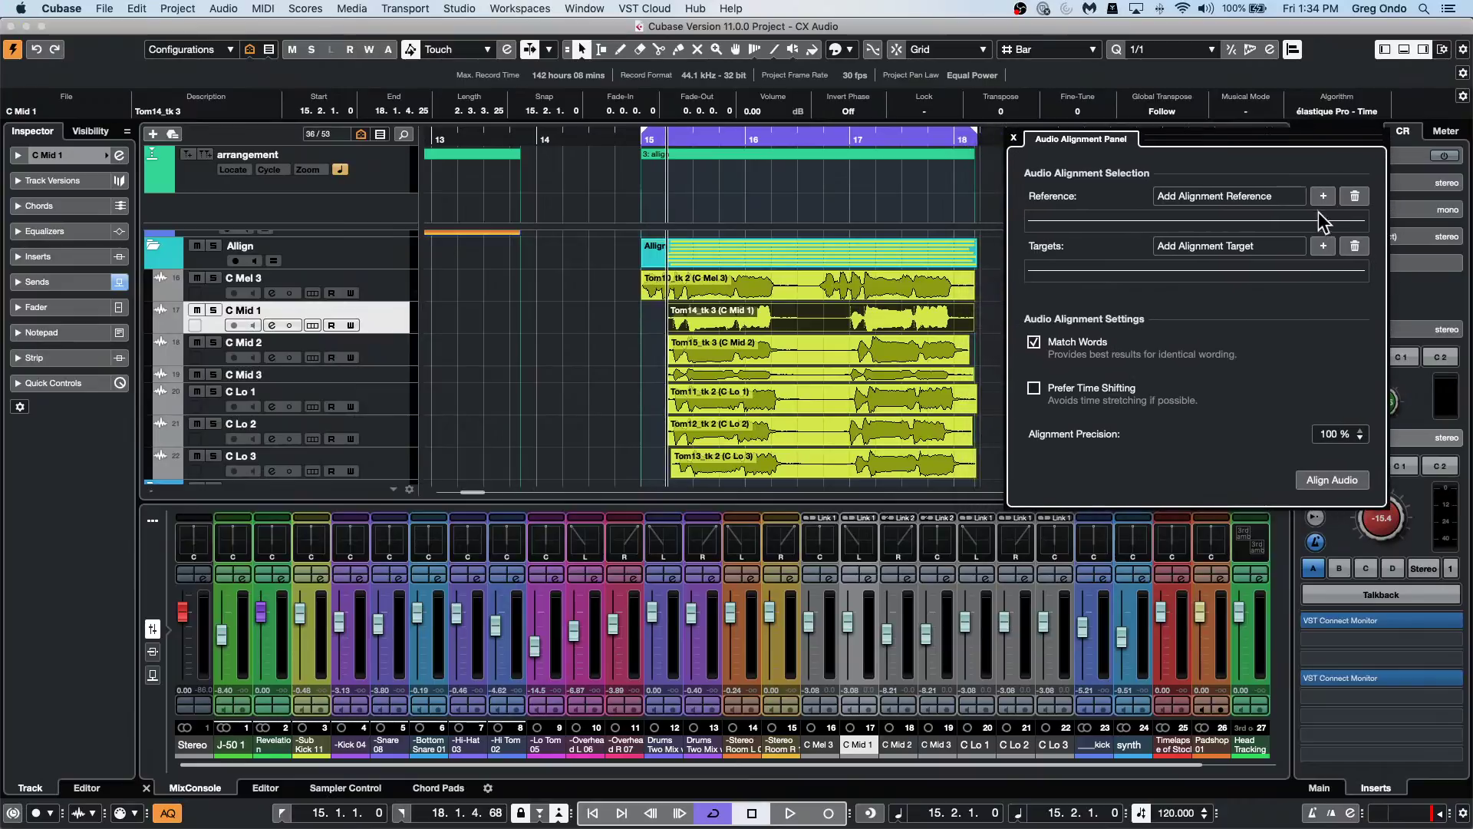
{"action": "left_click", "coordinate": [1323, 198]}
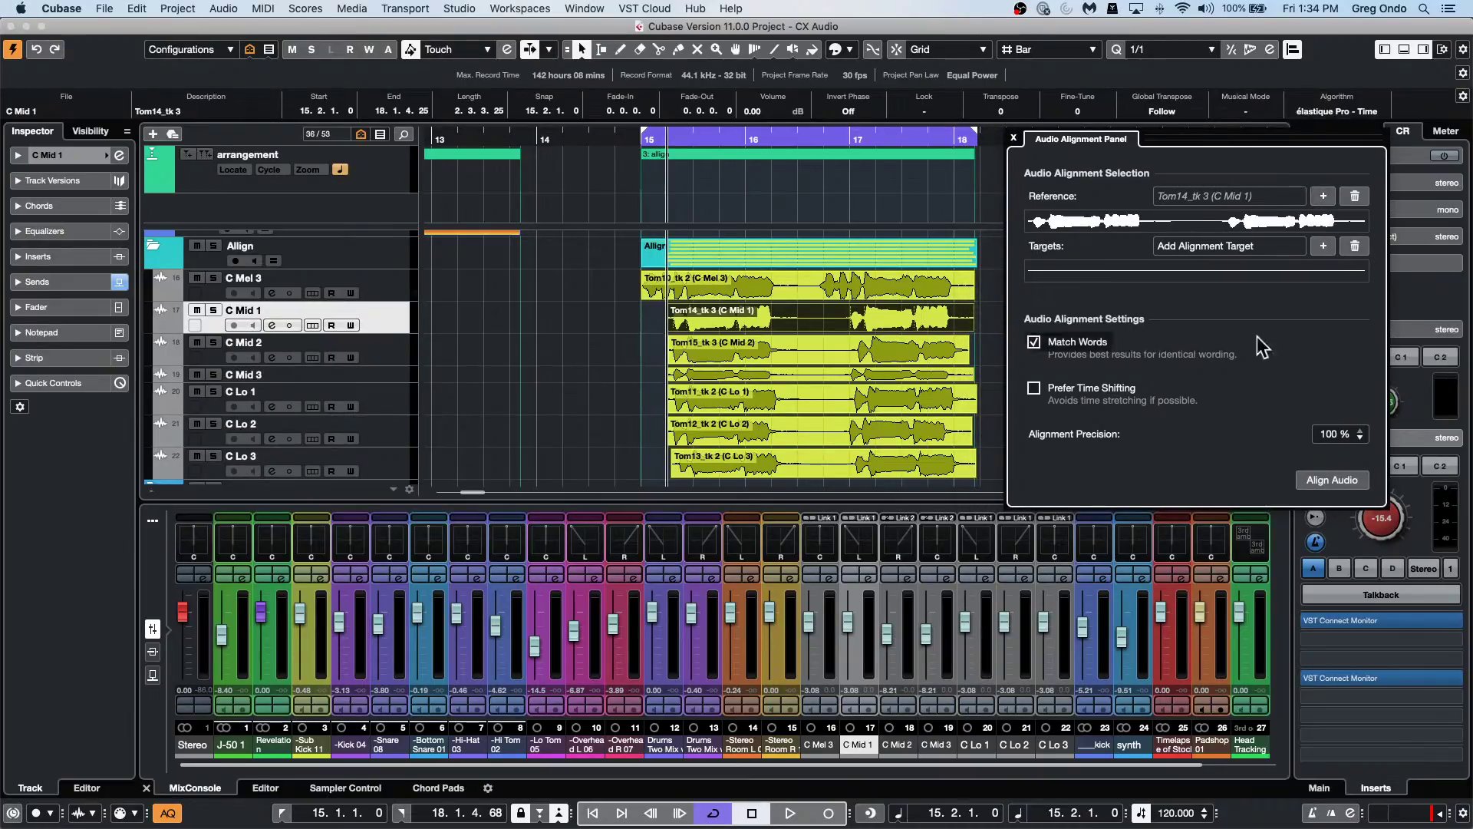
Add the five events on tracks C Mid 2 through C Lo 3 as alignment targets and align their audio.
{"action": "left_click_drag", "start_coordinate": [653, 351], "coordinate": [831, 465]}
{"action": "left_click", "coordinate": [1323, 245]}
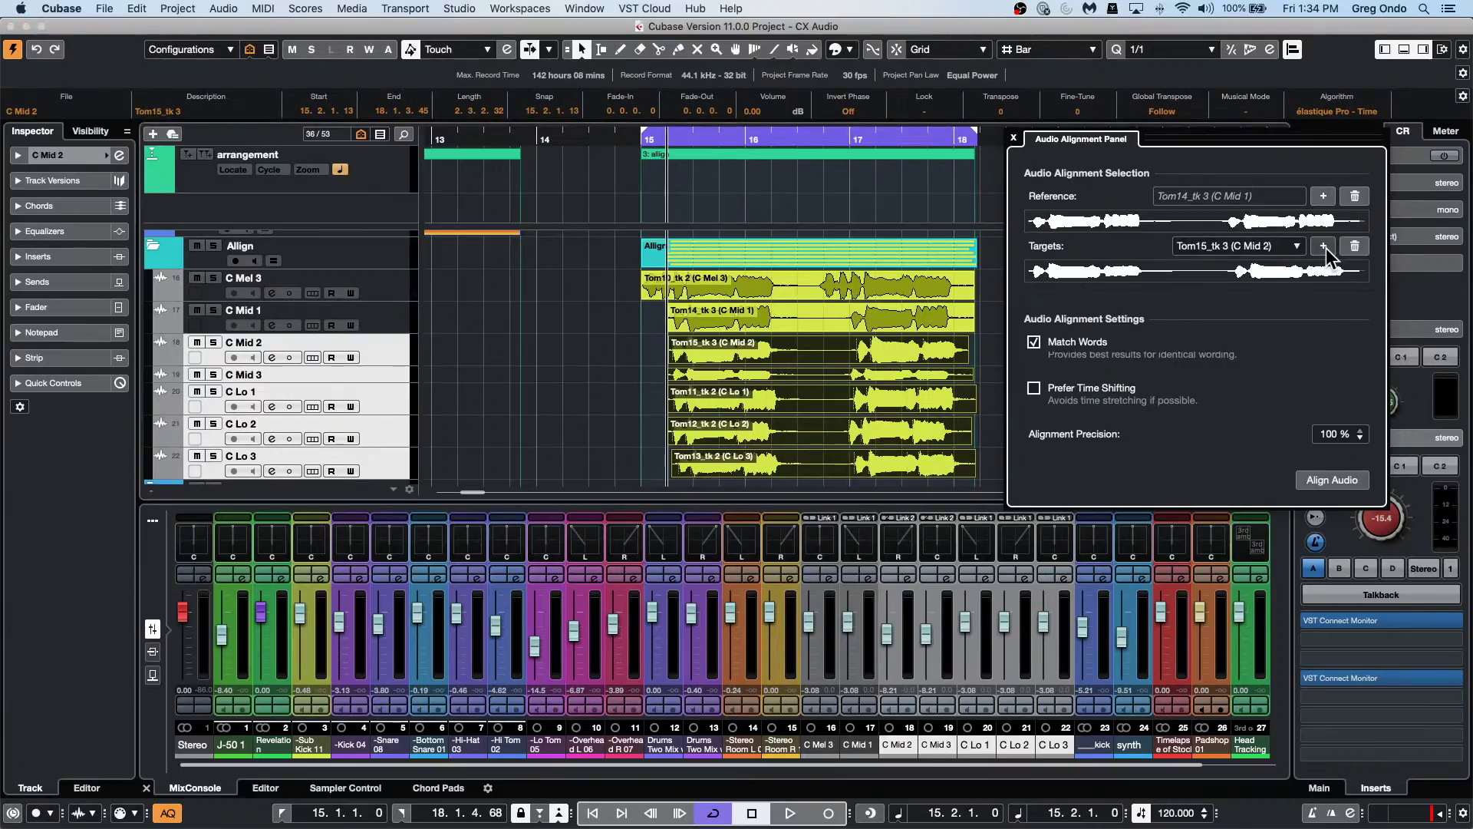
{"action": "left_click", "coordinate": [1334, 480]}
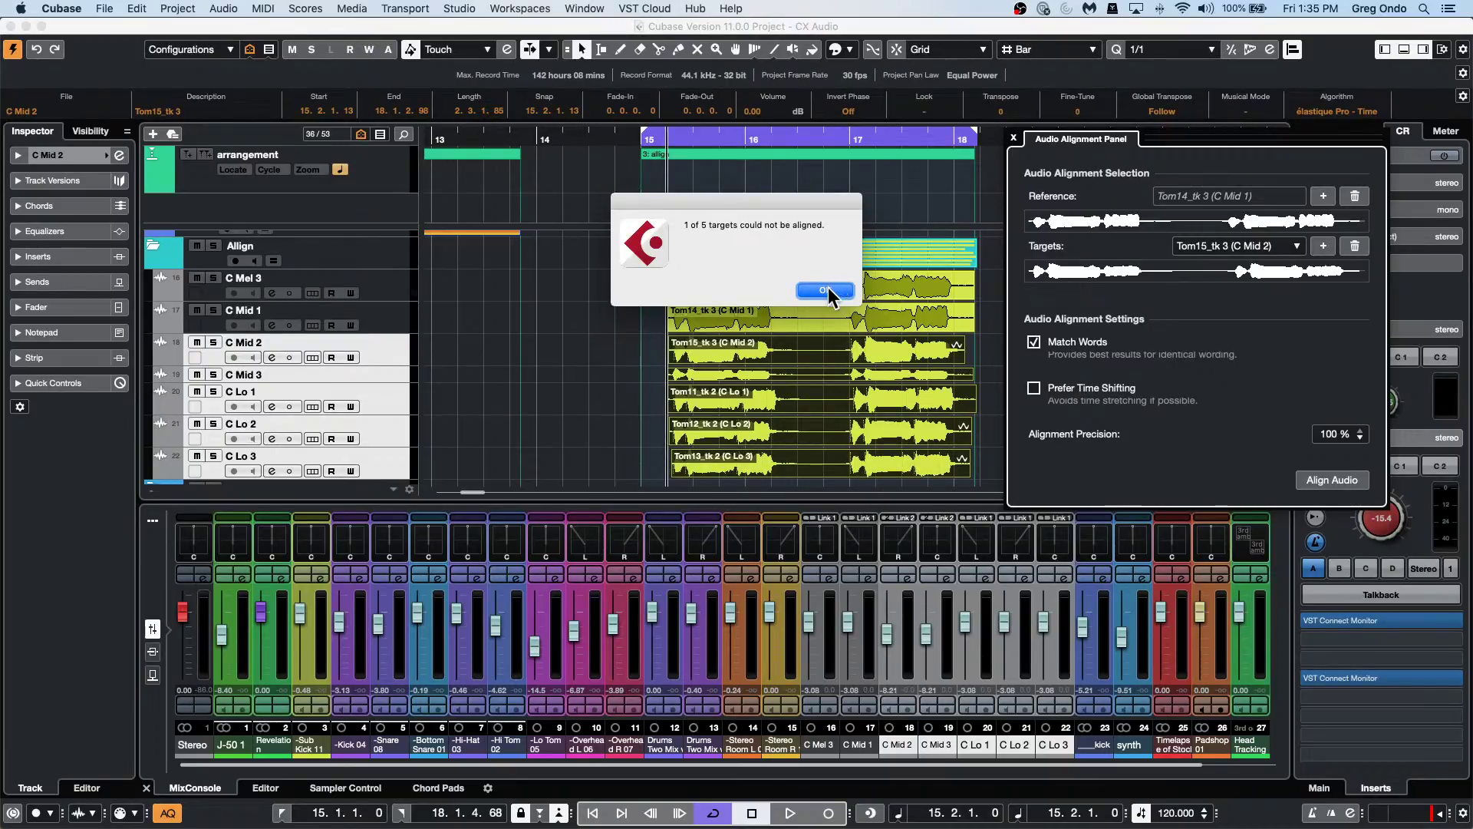
{"action": "left_click", "coordinate": [826, 291]}
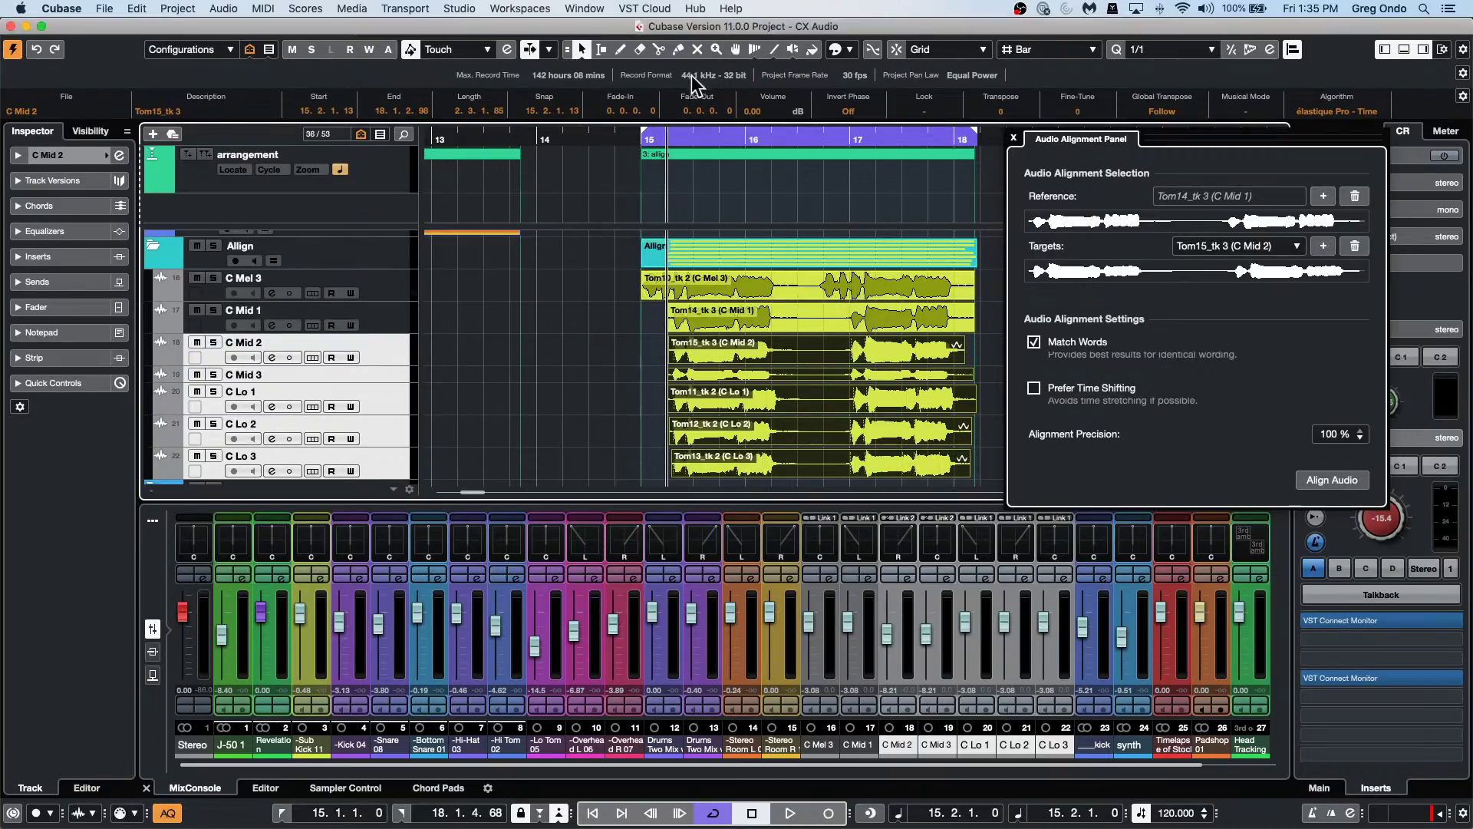
Play the aligned vocals from bar 15, stop playback and close the Audio Alignment Panel.
{"action": "double_click", "coordinate": [652, 135]}
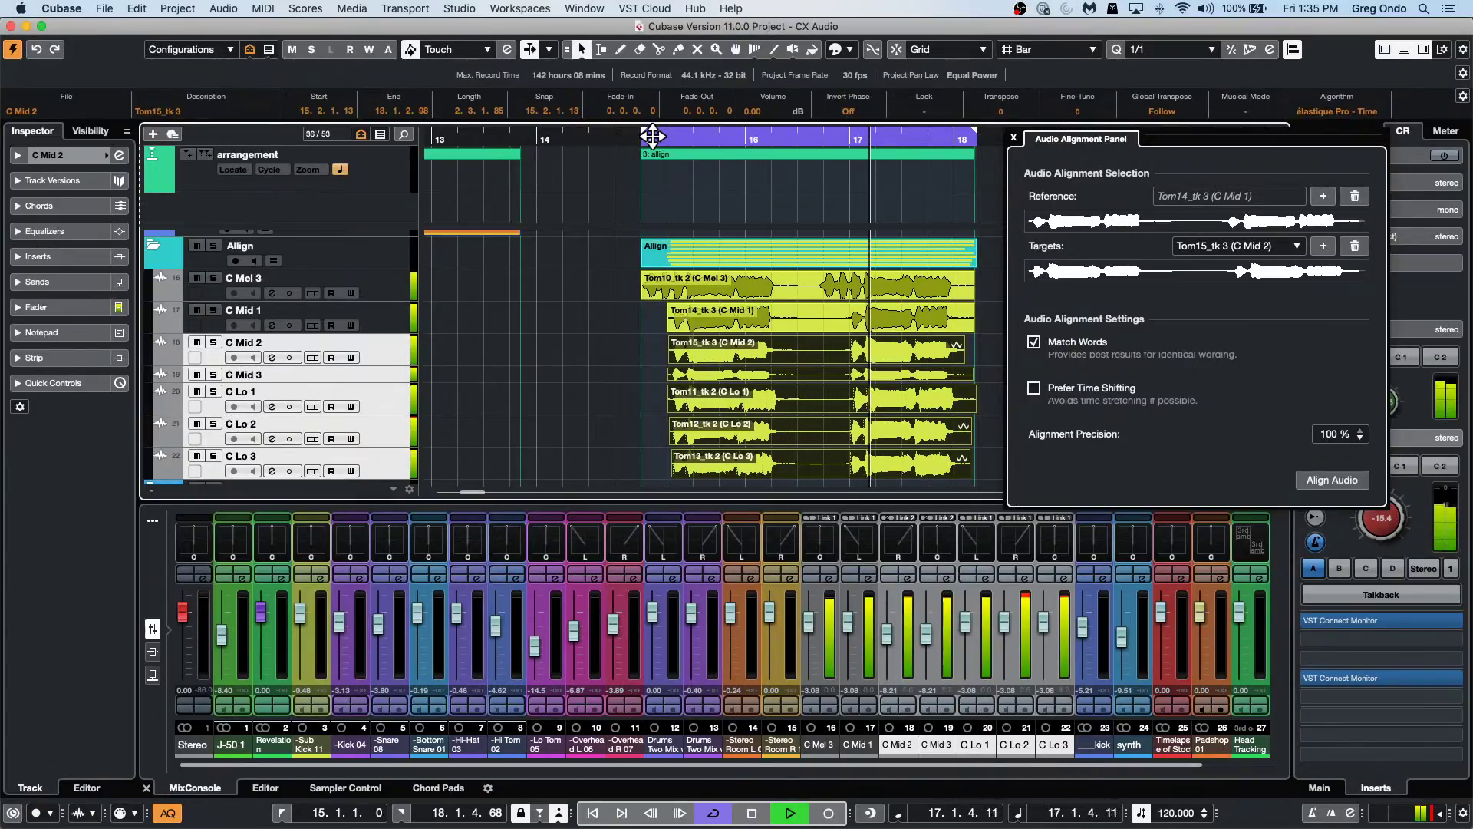
{"action": "key", "text": "space"}
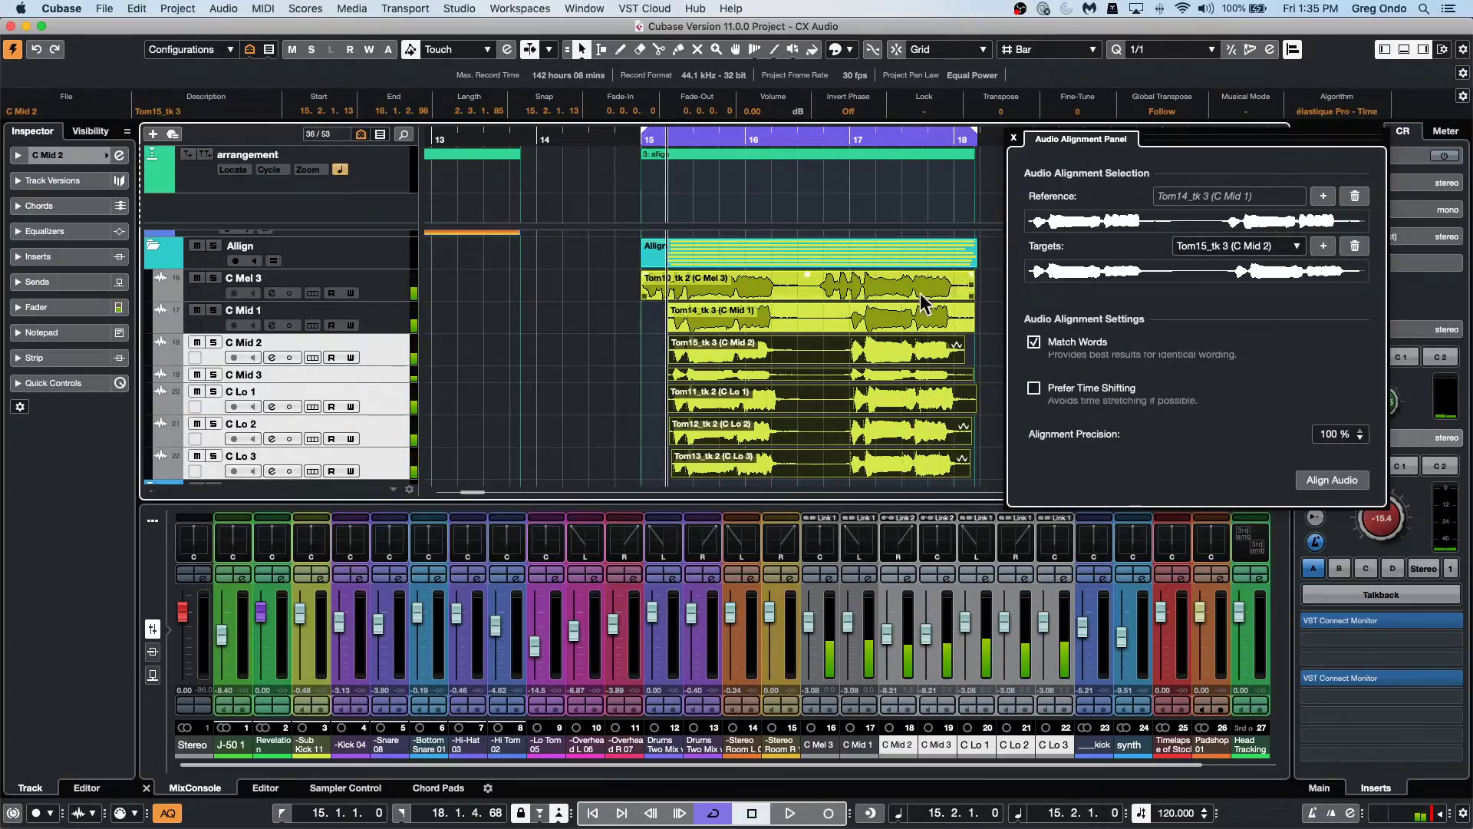
{"action": "left_click", "coordinate": [1014, 138]}
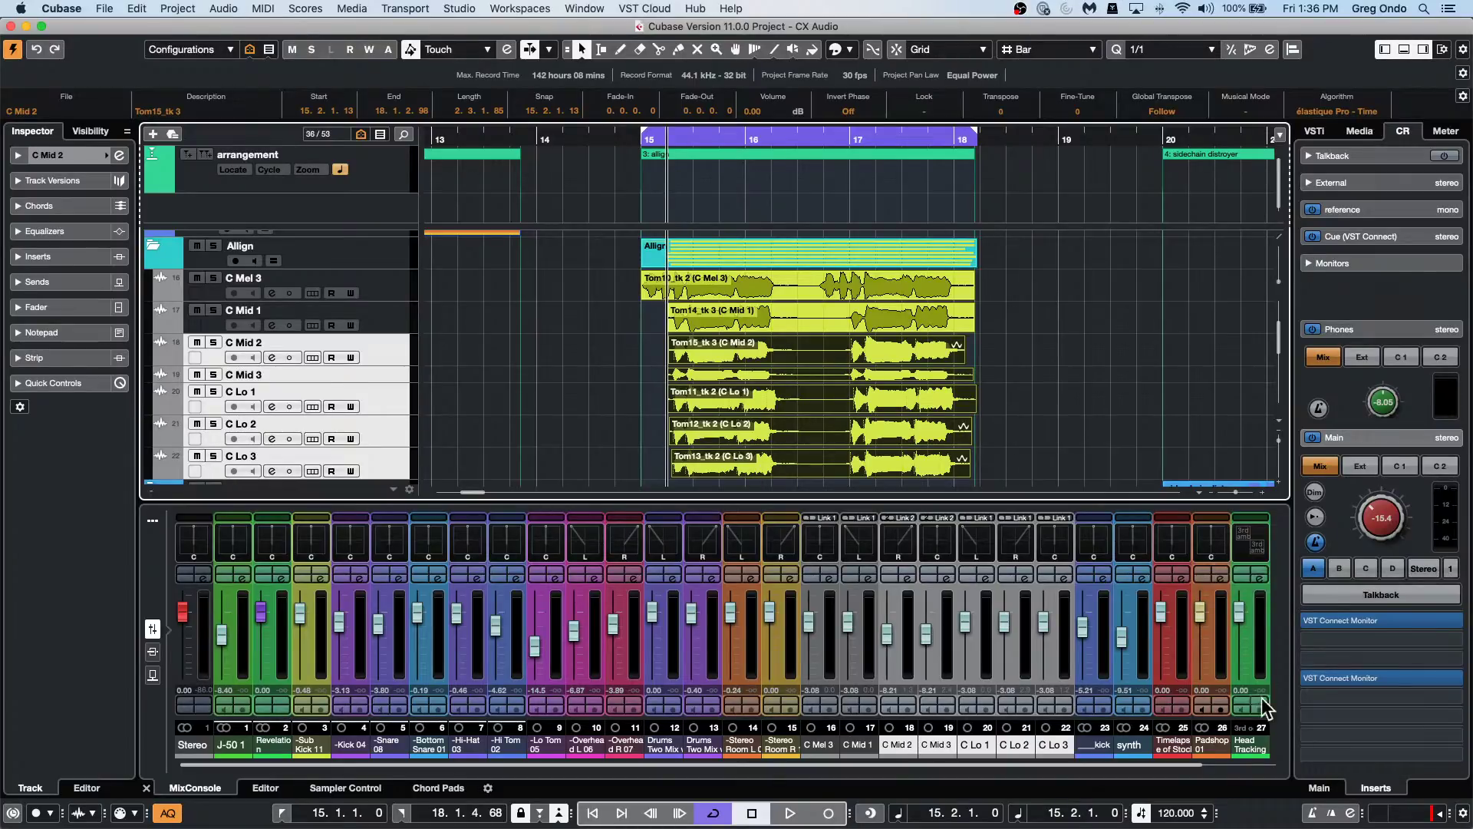
Add one HALion 6 instrument track routed to Stereo Out below the C Mel 3 track.
{"action": "left_click", "coordinate": [389, 286]}
{"action": "right_click", "coordinate": [390, 285]}
{"action": "mouse_move", "coordinate": [463, 287]}
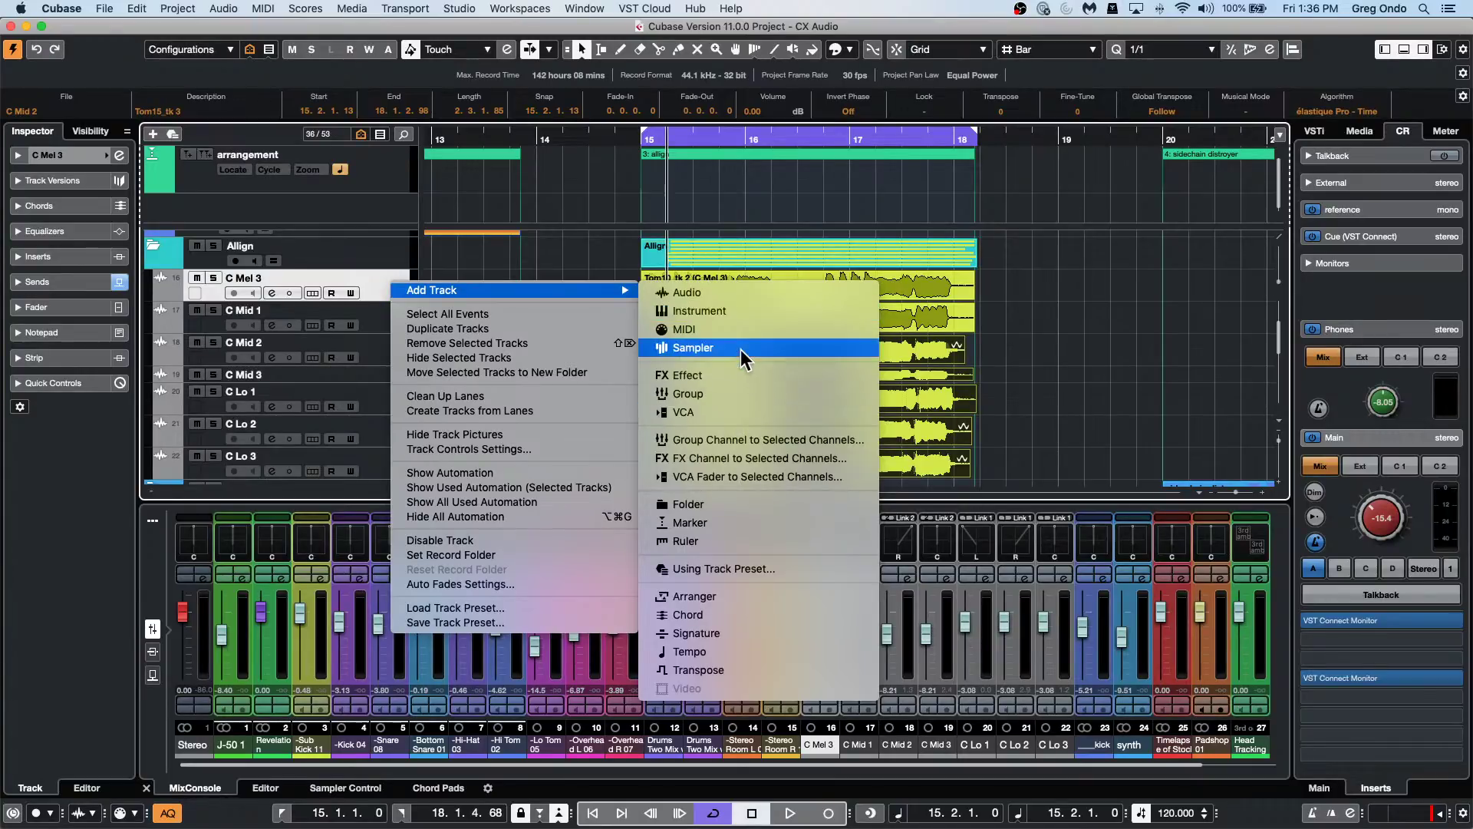
{"action": "left_click", "coordinate": [743, 307]}
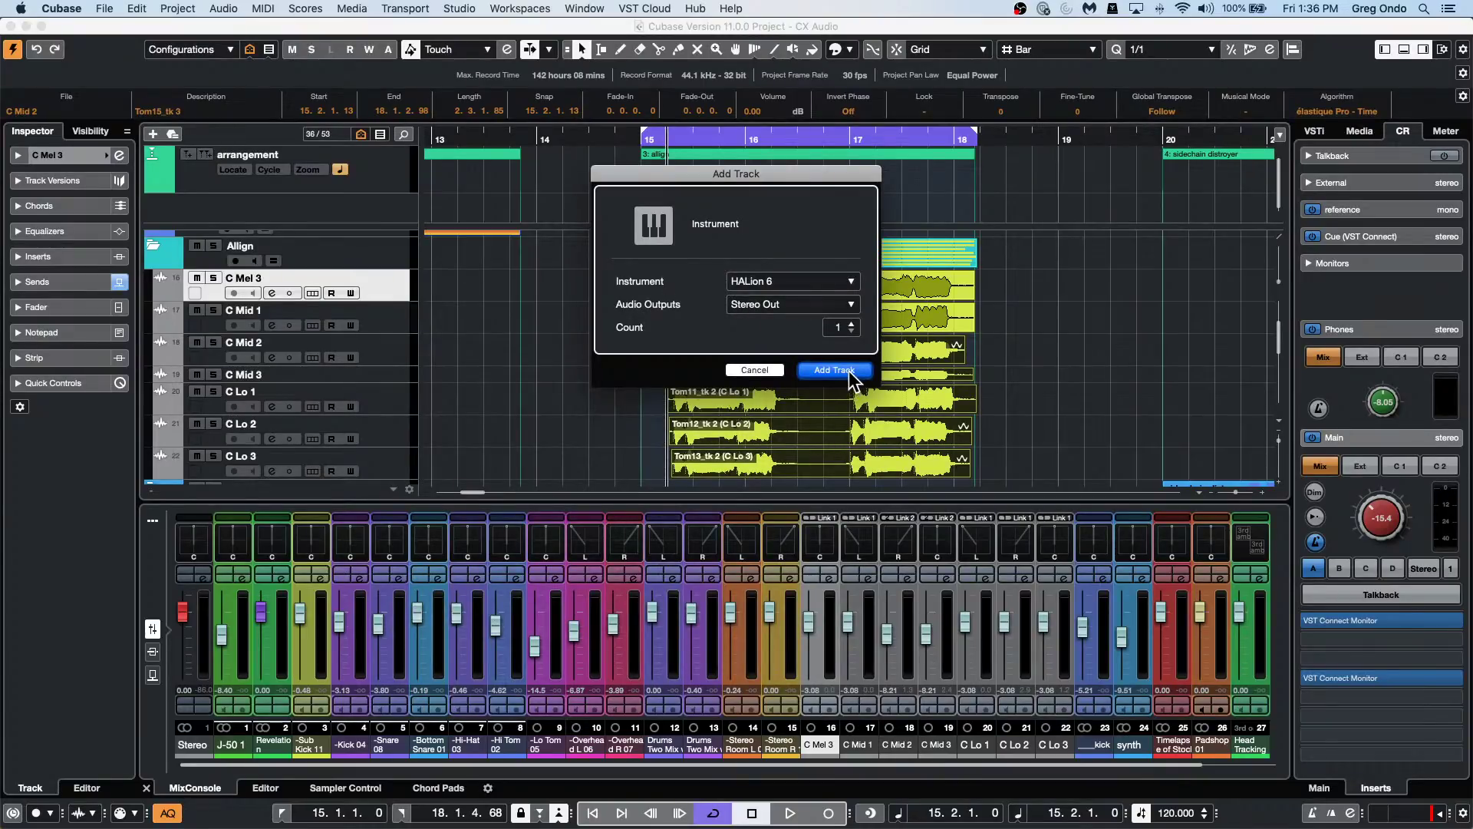
{"action": "left_click", "coordinate": [849, 371]}
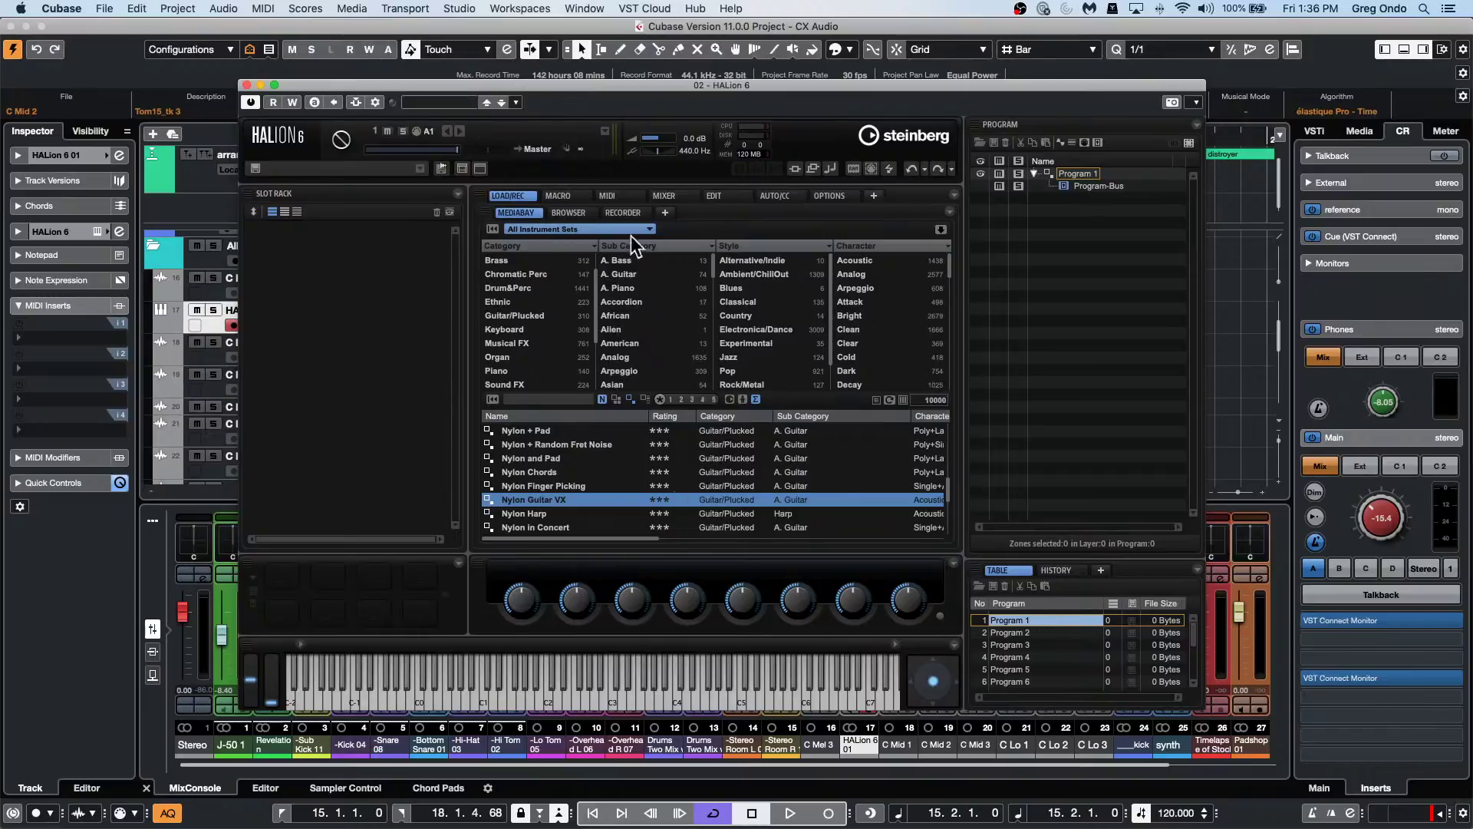
Filter the HALion 6 sounds to Keyboard in the Amped Elektra set and try to load Slowly Pulsing.
{"action": "left_click", "coordinate": [519, 329]}
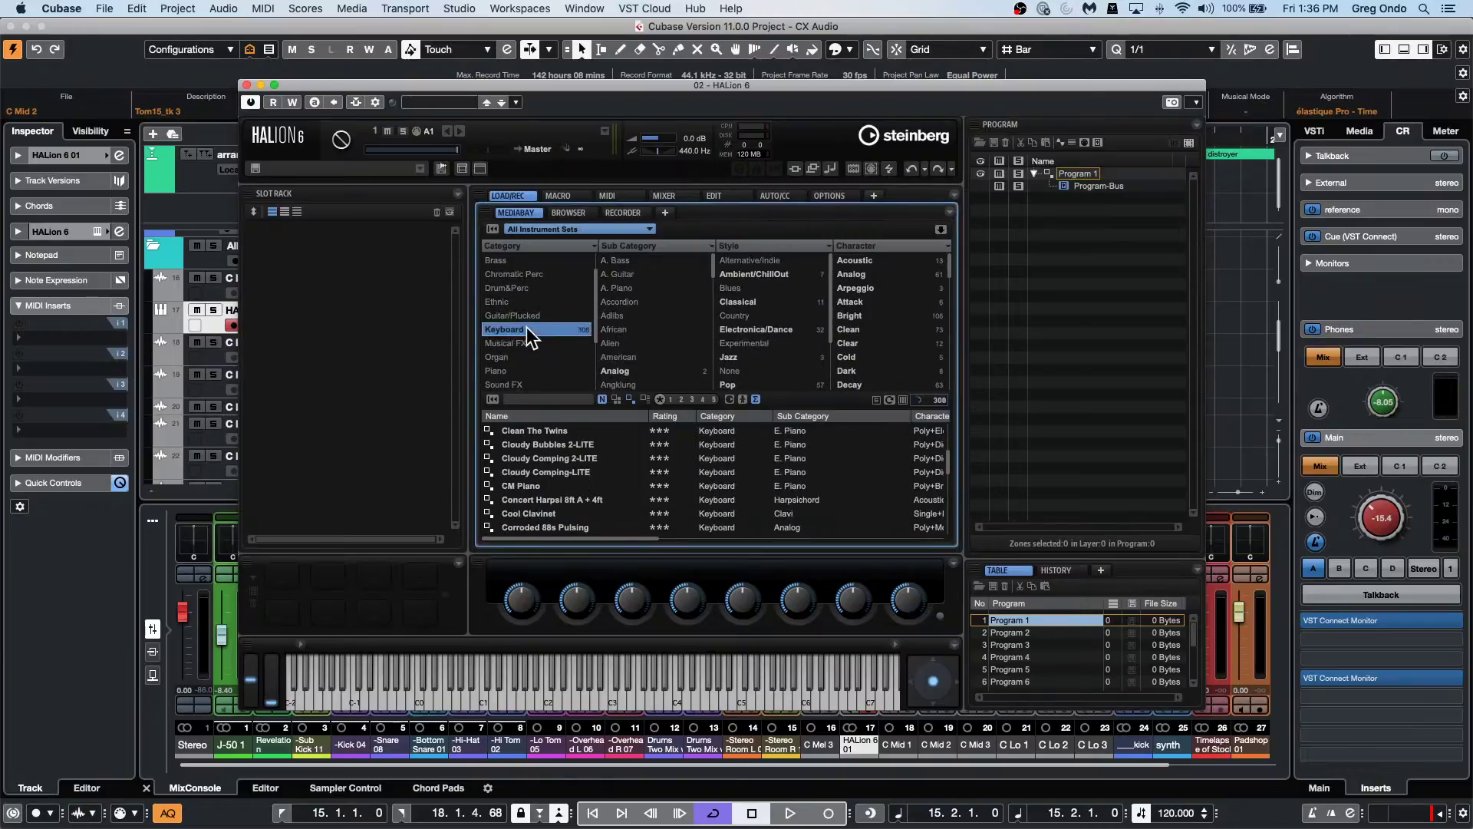
{"action": "left_click", "coordinate": [592, 230]}
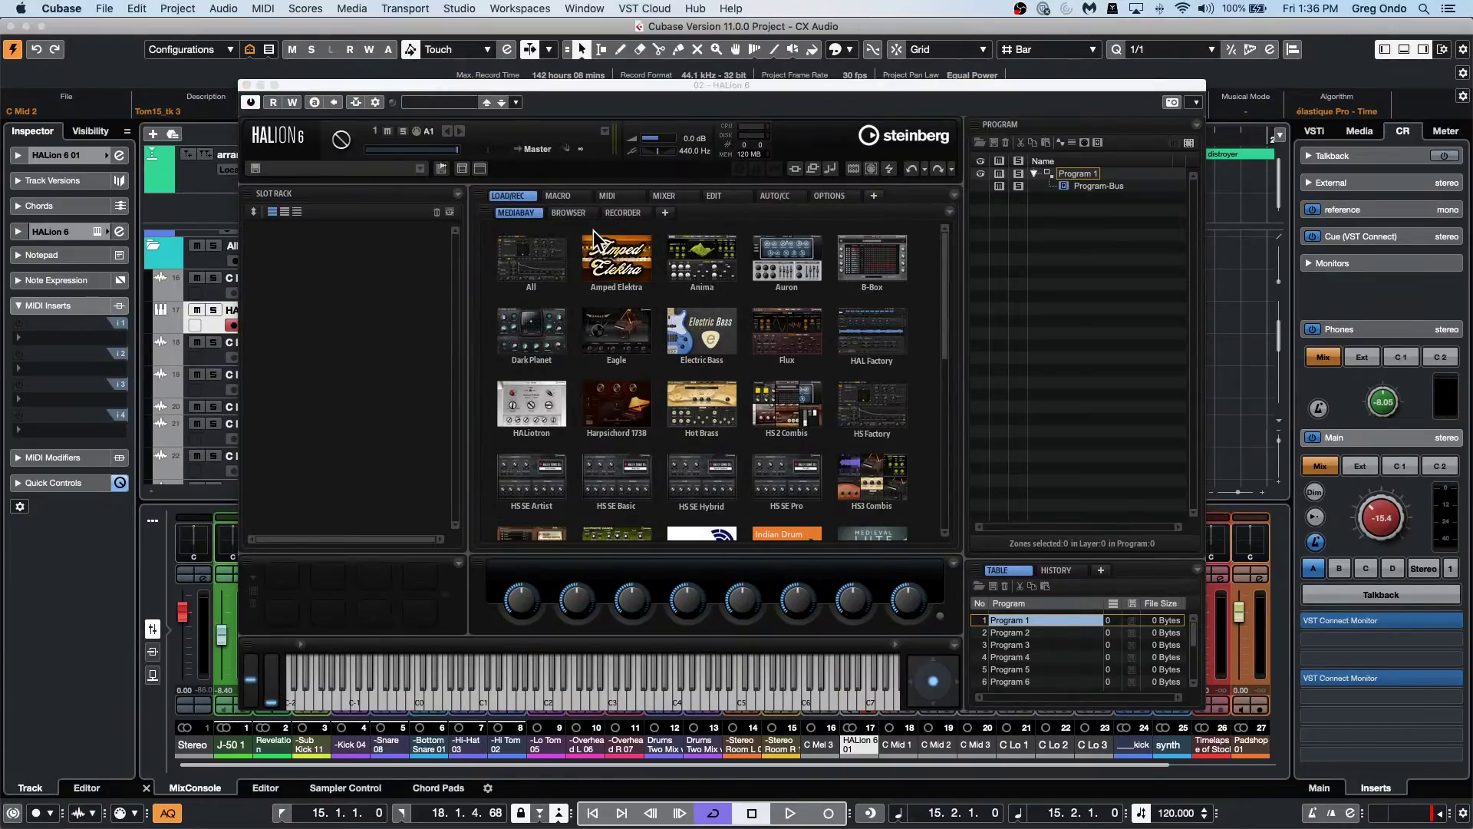
{"action": "left_click", "coordinate": [606, 276]}
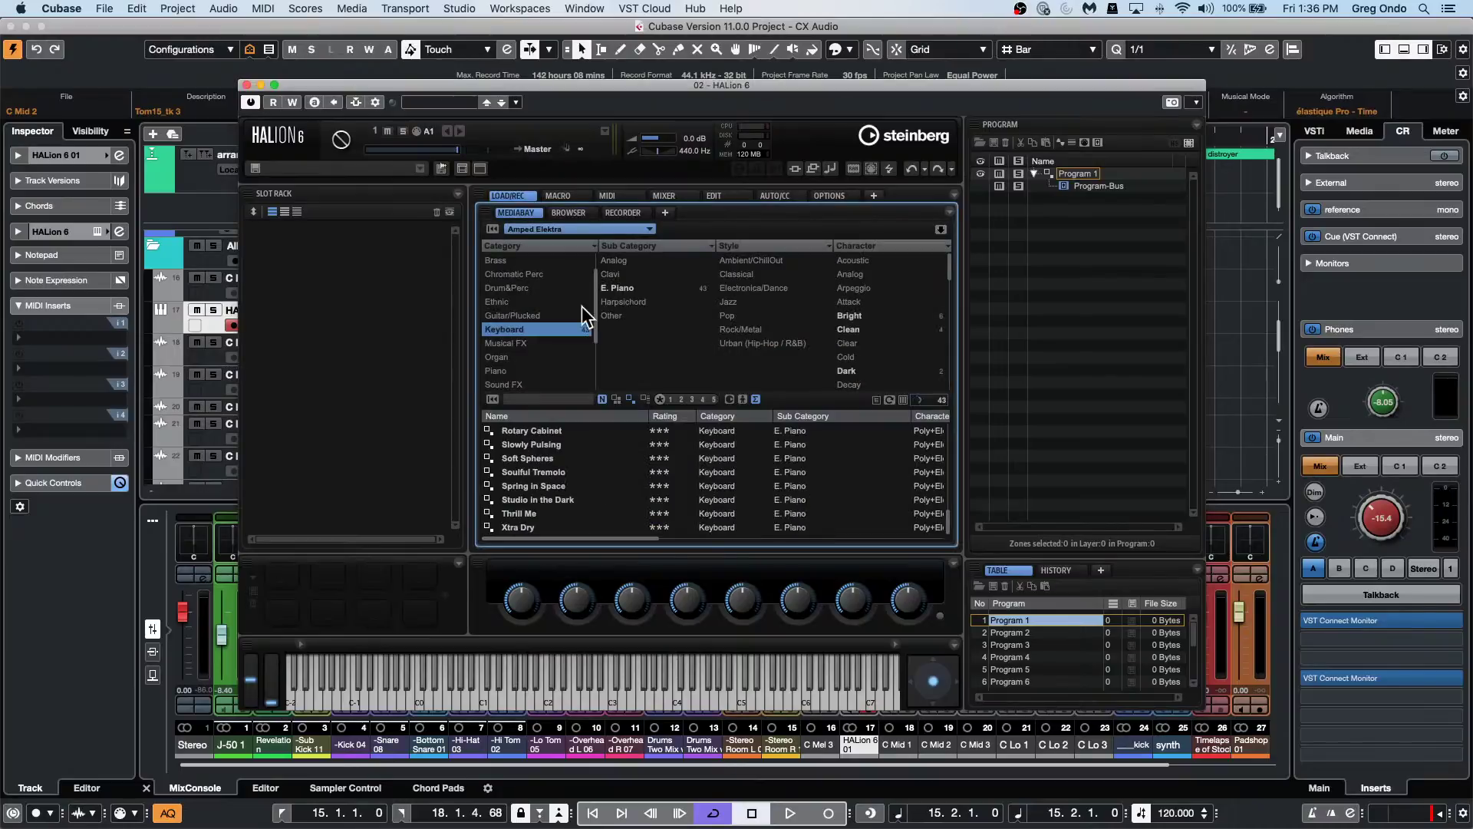
{"action": "double_click", "coordinate": [542, 444]}
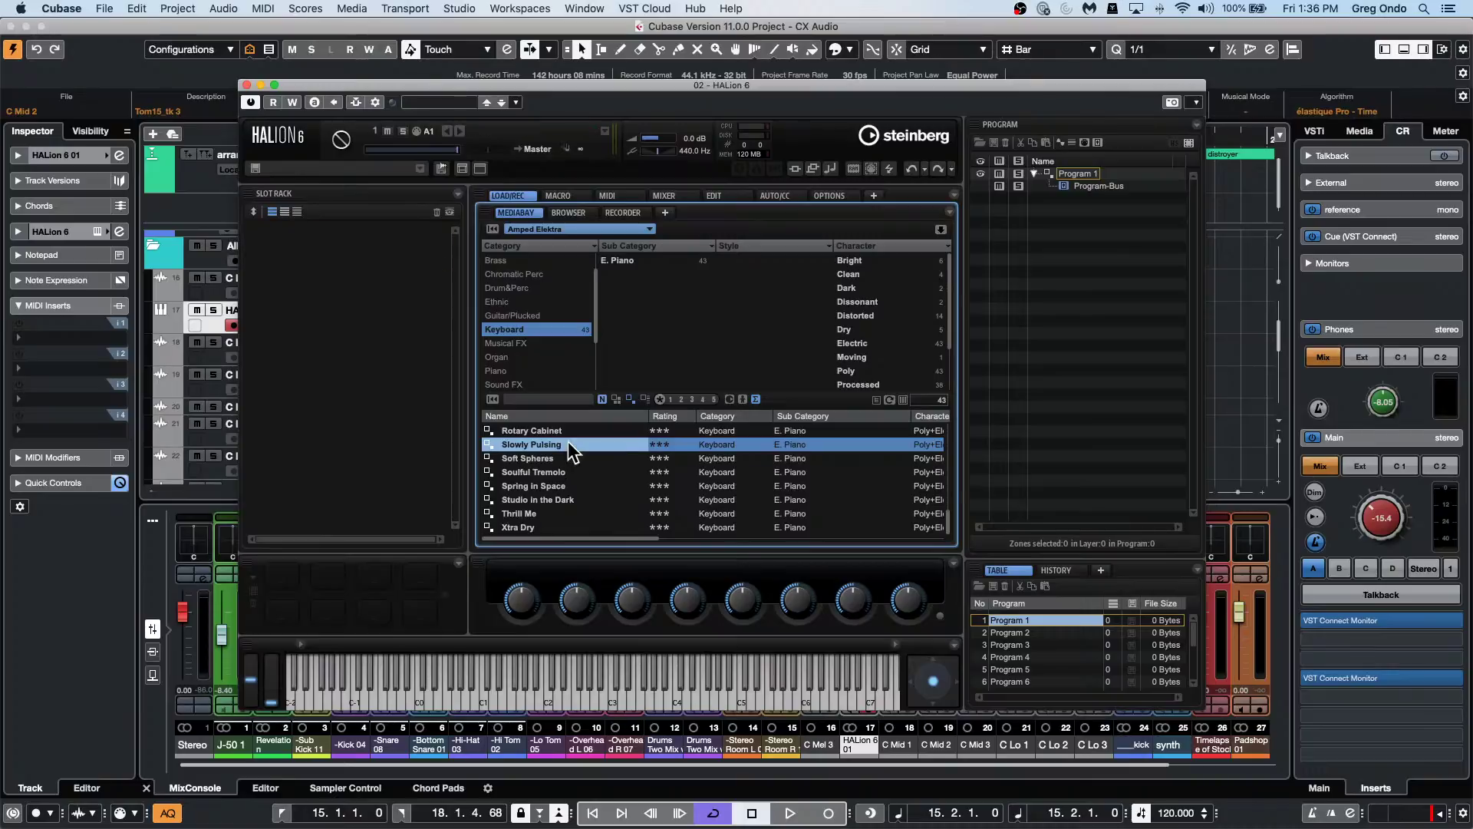
{"action": "left_click_drag", "start_coordinate": [568, 445], "coordinate": [351, 315]}
Switch HALion 6 to the Olympus Elements set, clear the Keyboard filter and load the Delay Bath choir program.
{"action": "left_click", "coordinate": [572, 229]}
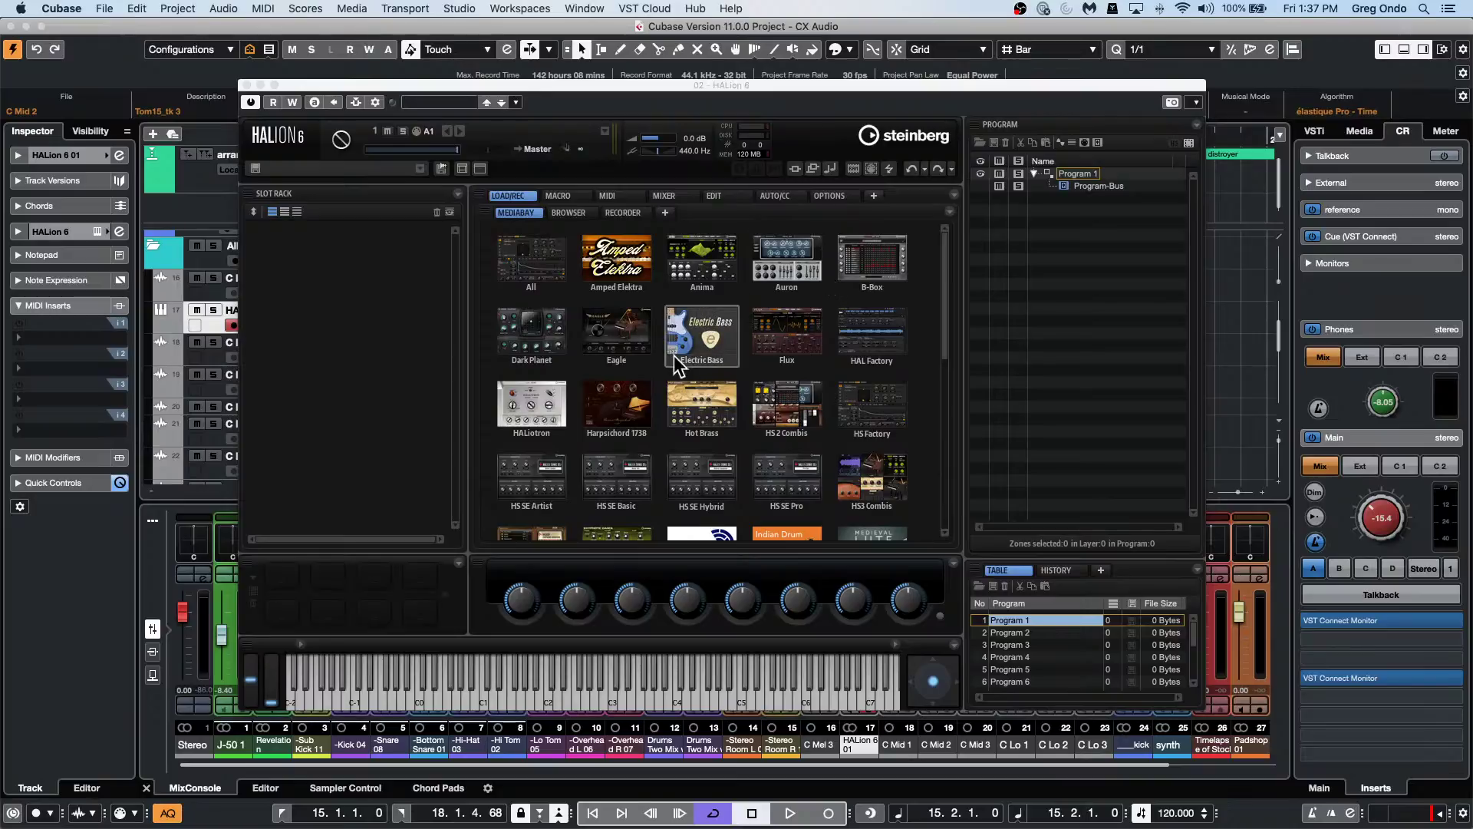
{"action": "scroll", "coordinate": [674, 356], "scroll_direction": "down", "scroll_amount": 3}
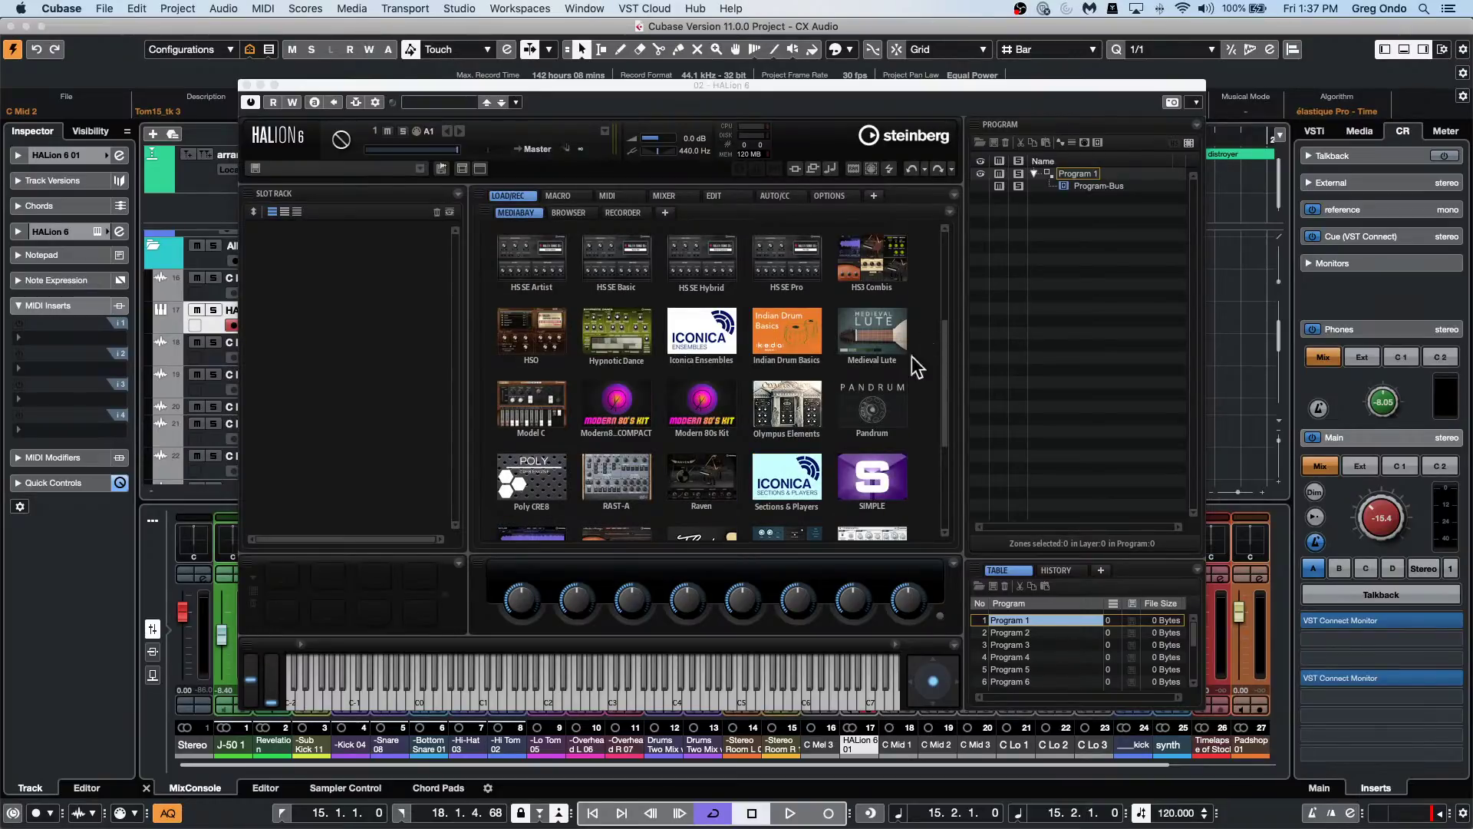
{"action": "left_click", "coordinate": [798, 411]}
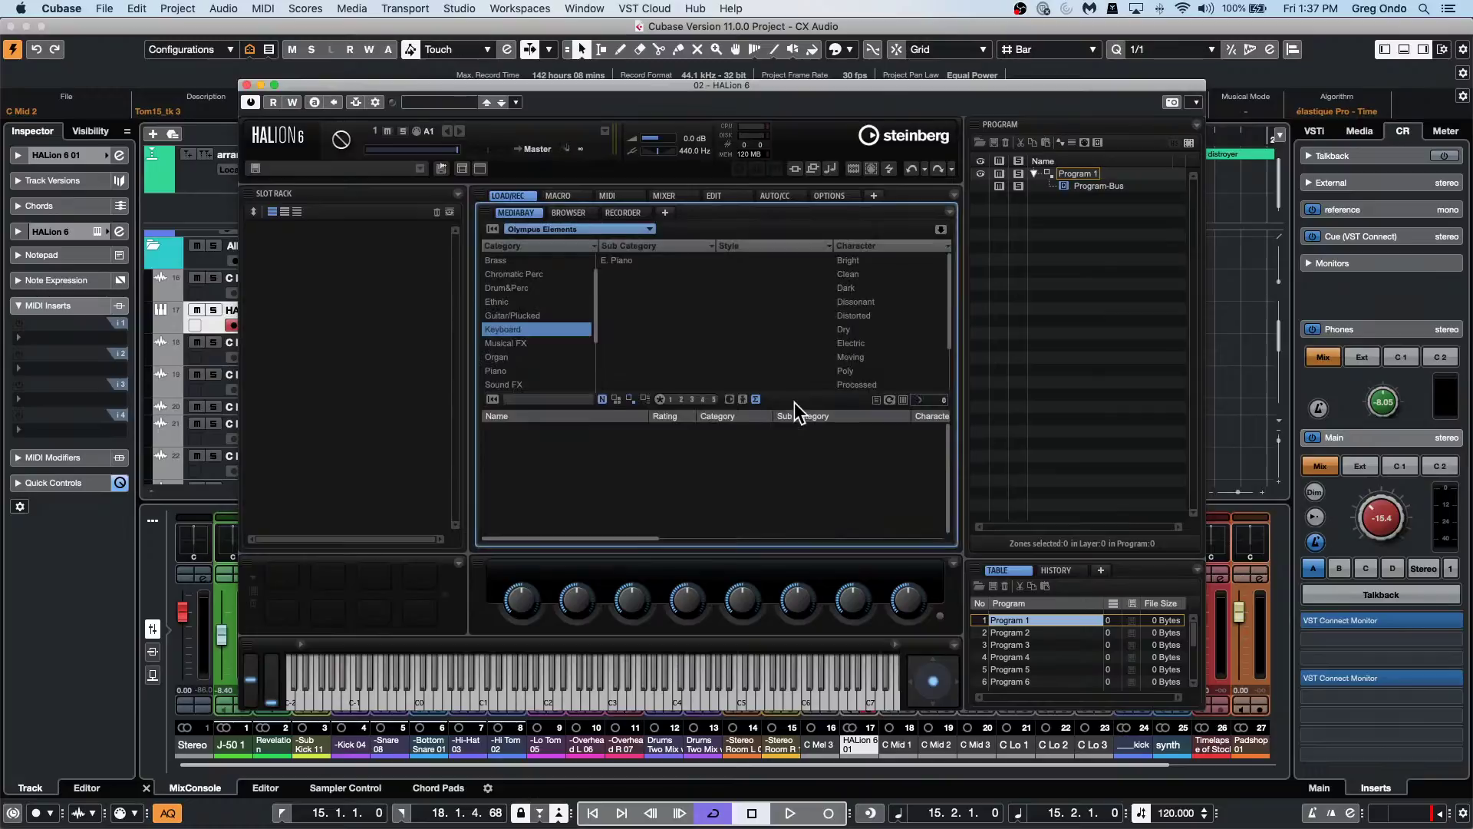
{"action": "left_click", "coordinate": [566, 329]}
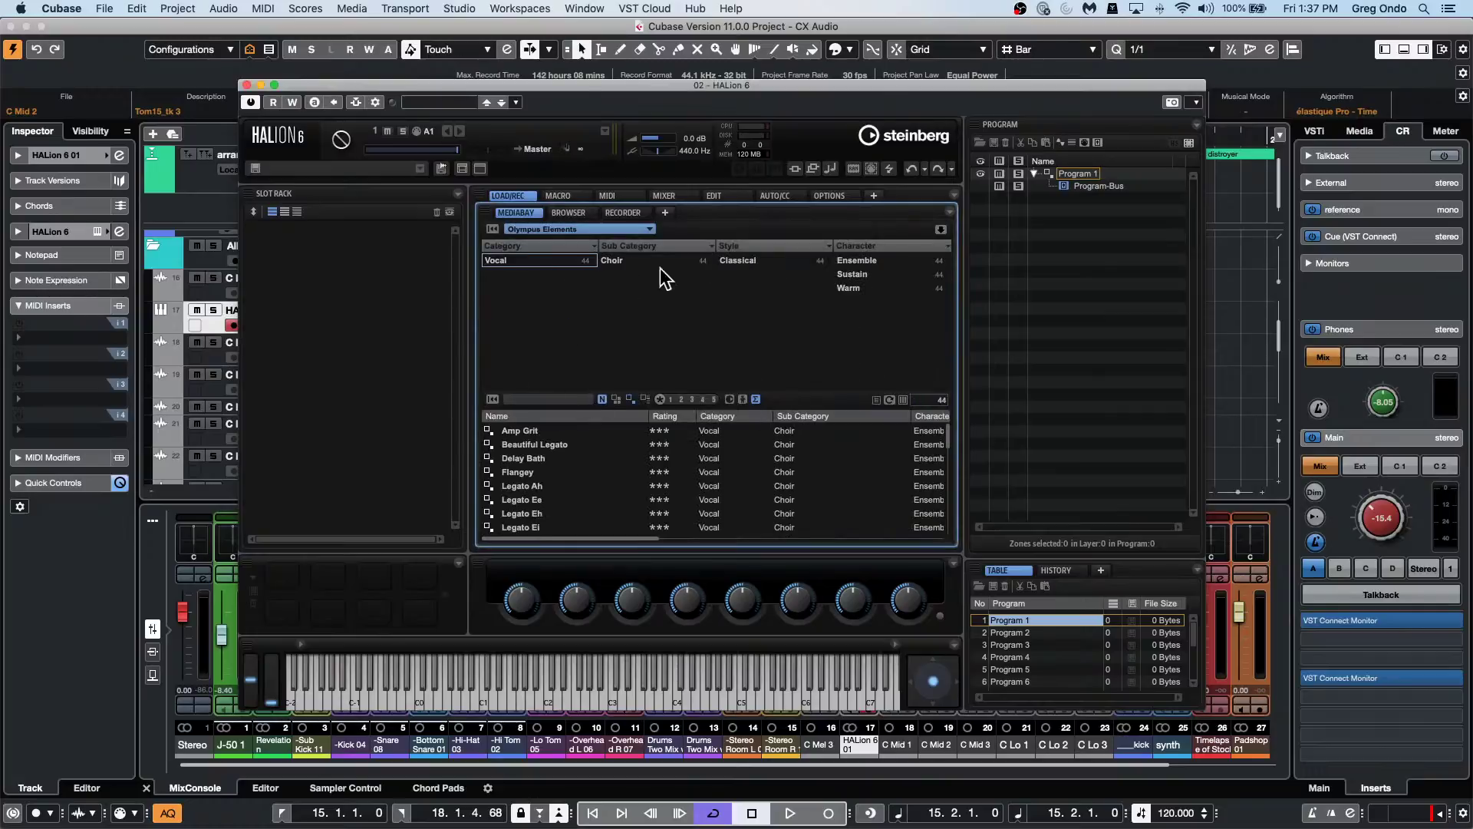
{"action": "double_click", "coordinate": [540, 459]}
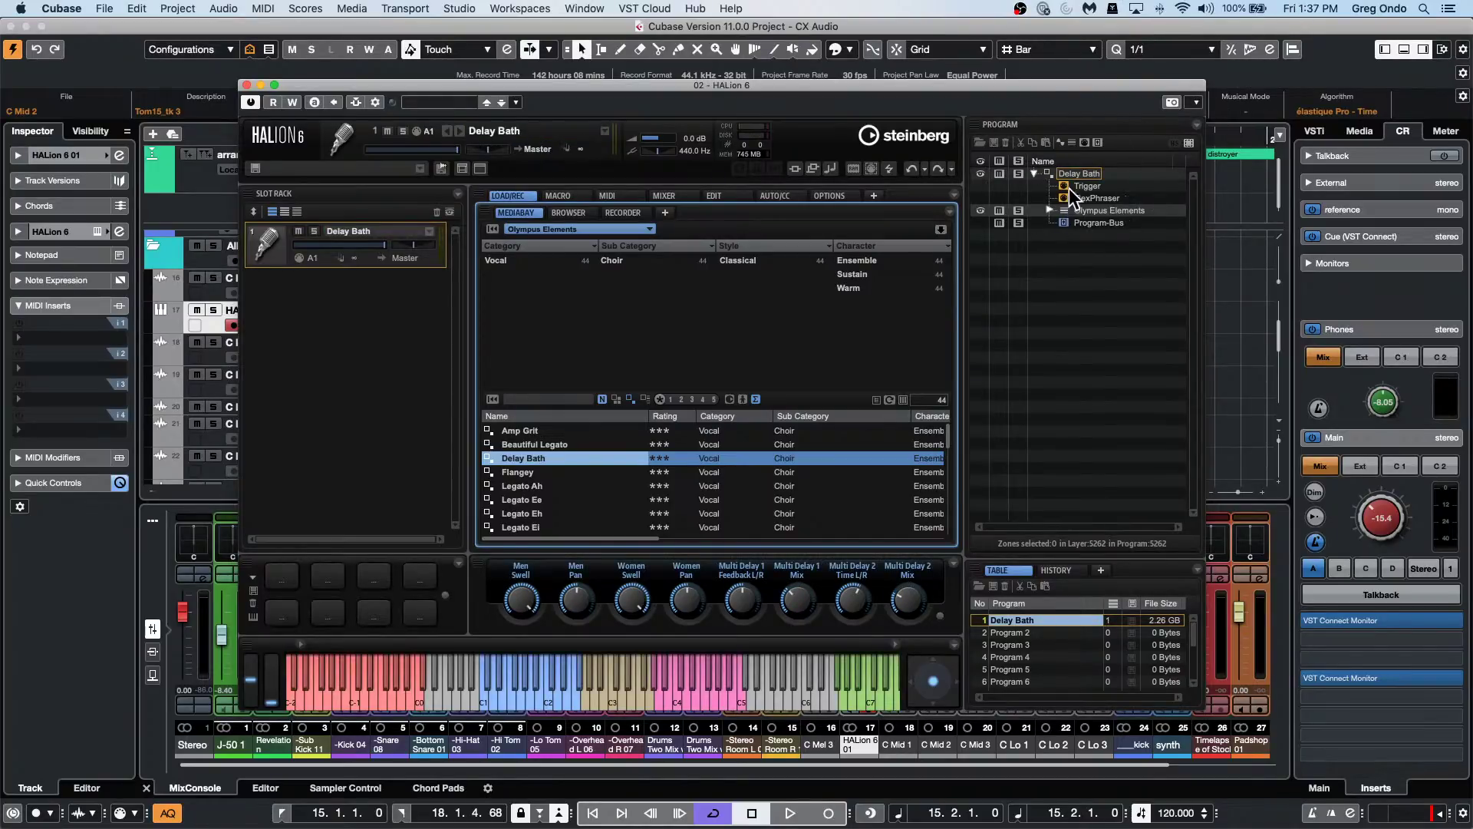
Expand the Olympus Elements layer and its bus in the program tree to examine the effects it contains.
{"action": "left_click", "coordinate": [1049, 211]}
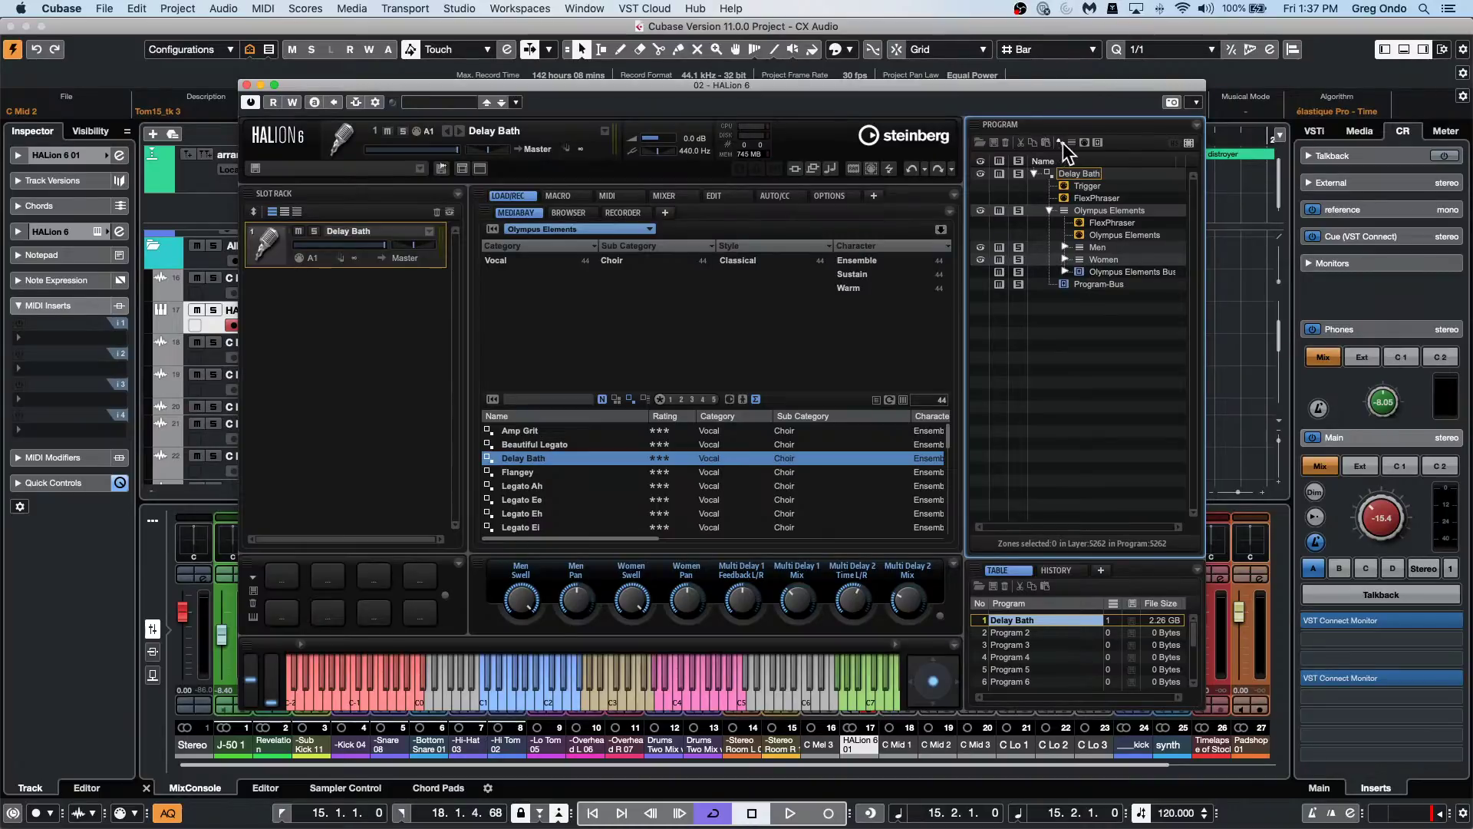
{"action": "left_click", "coordinate": [1065, 272]}
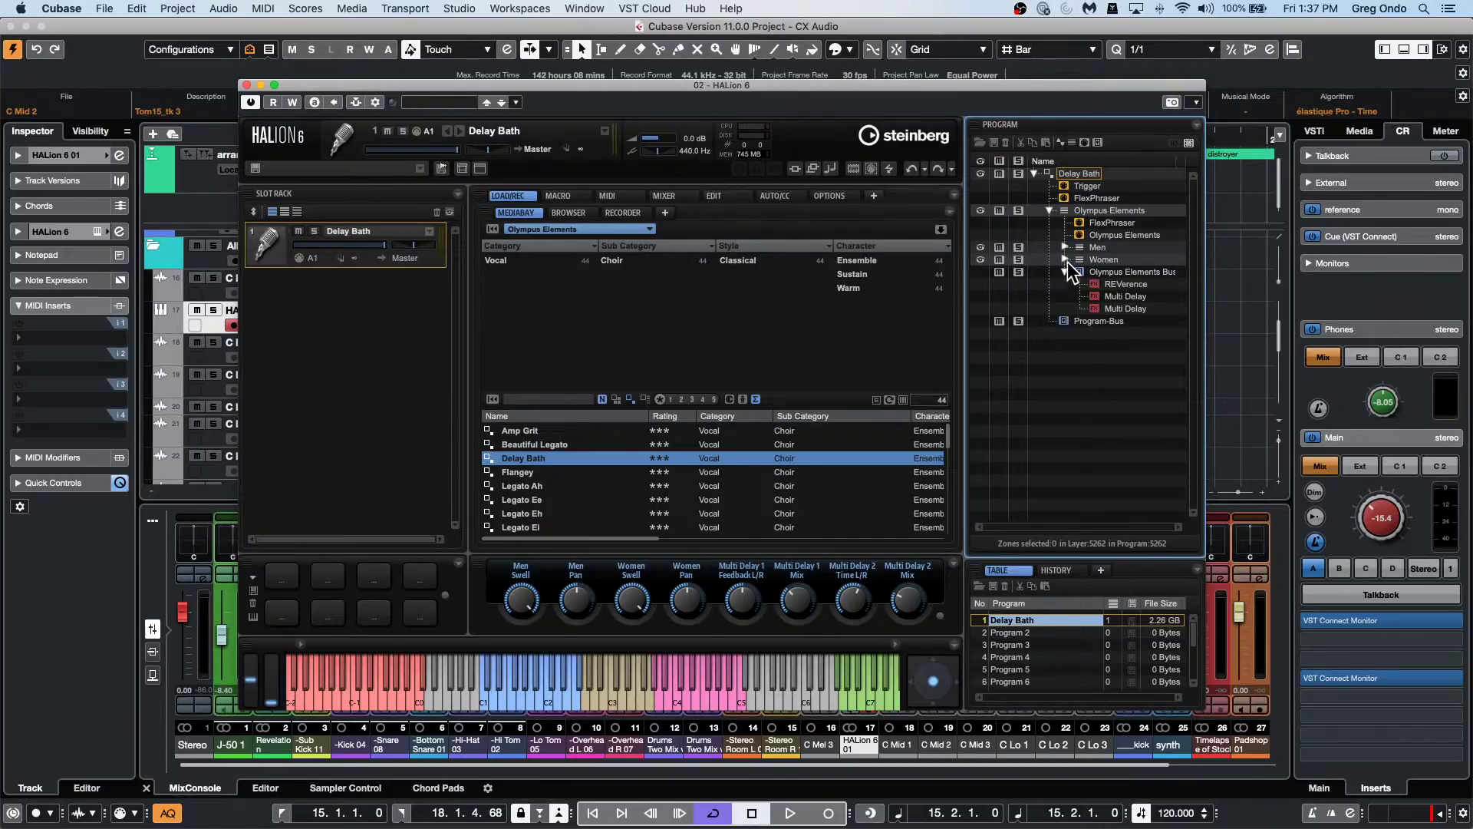
Expand the Women layer with its Sustains and Legato Sustains layers, and widen the HALion 6 window to show the full layer names.
{"action": "left_click", "coordinate": [1066, 259]}
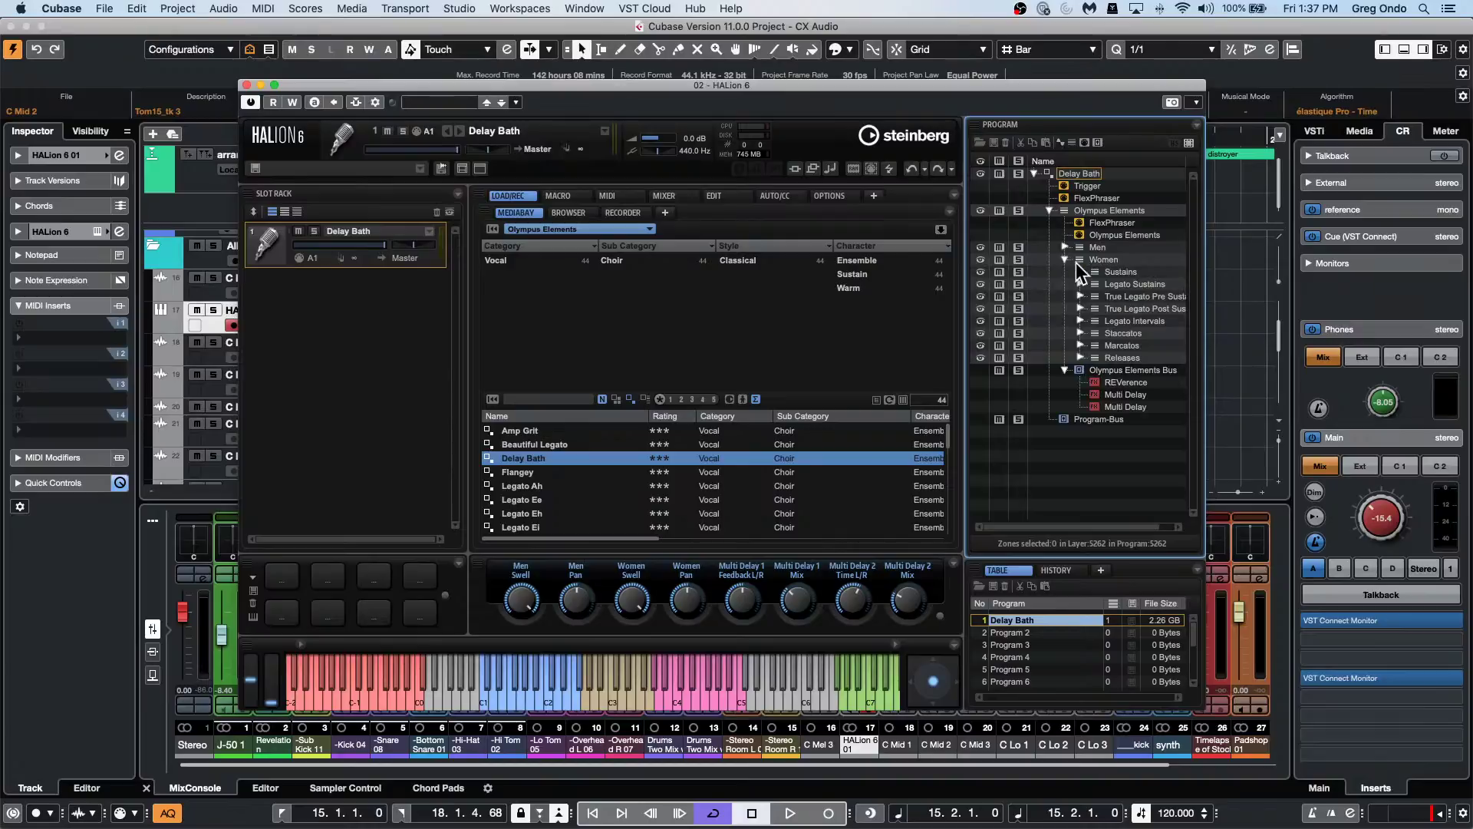
{"action": "left_click", "coordinate": [1080, 272]}
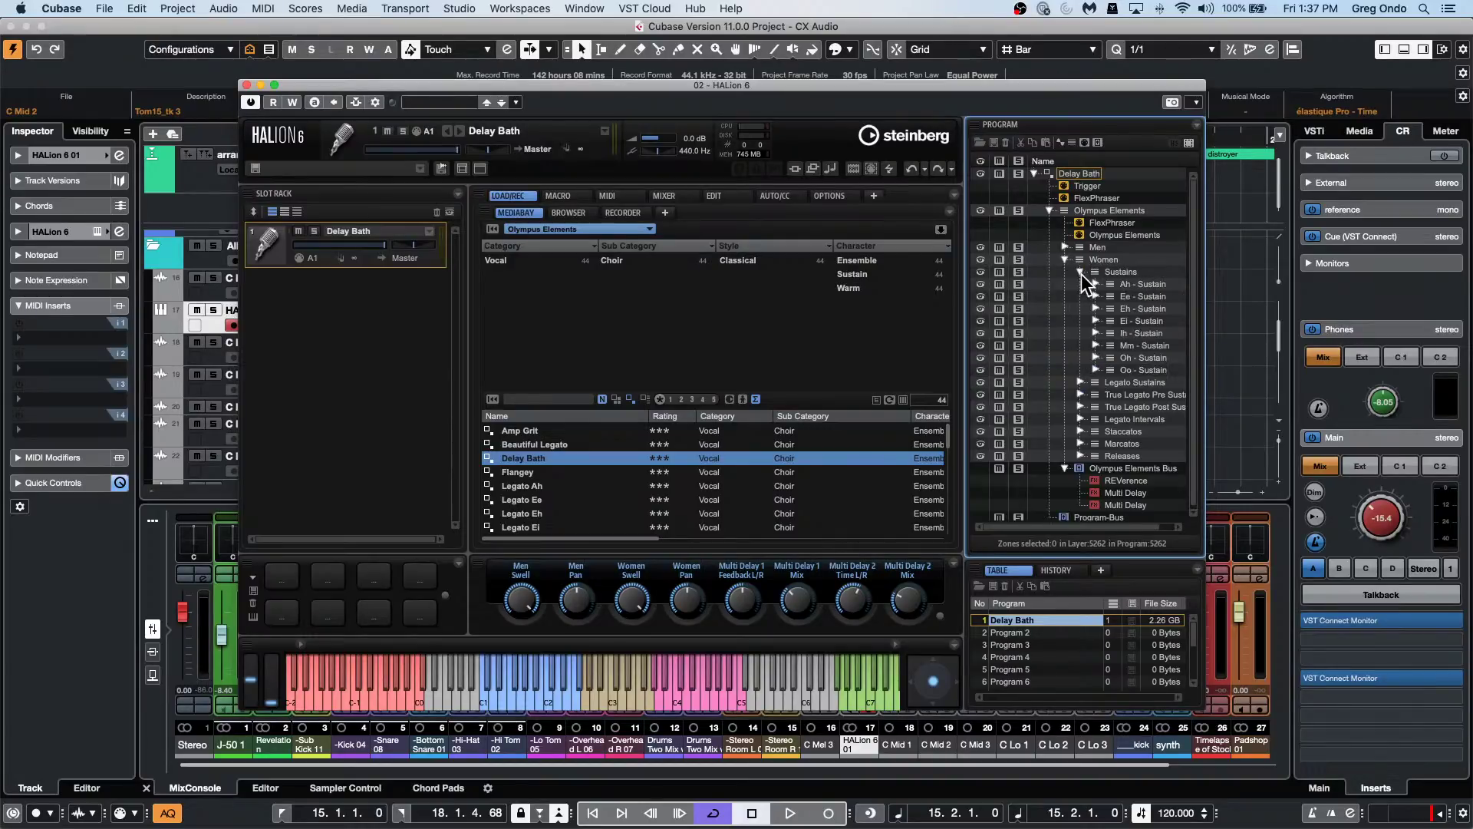
{"action": "left_click", "coordinate": [1080, 383]}
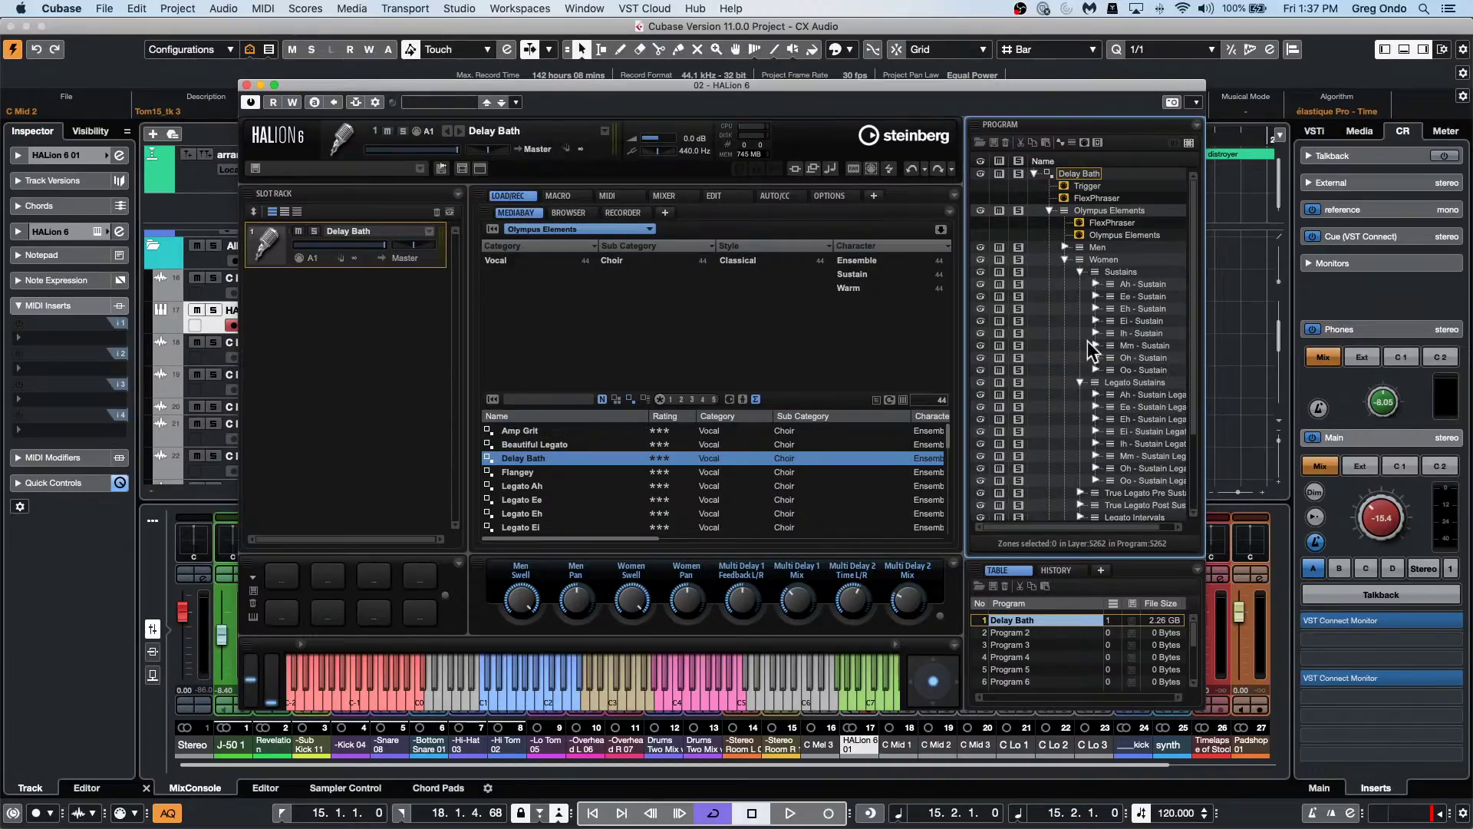
{"action": "left_click_drag", "start_coordinate": [1205, 712], "coordinate": [1306, 709]}
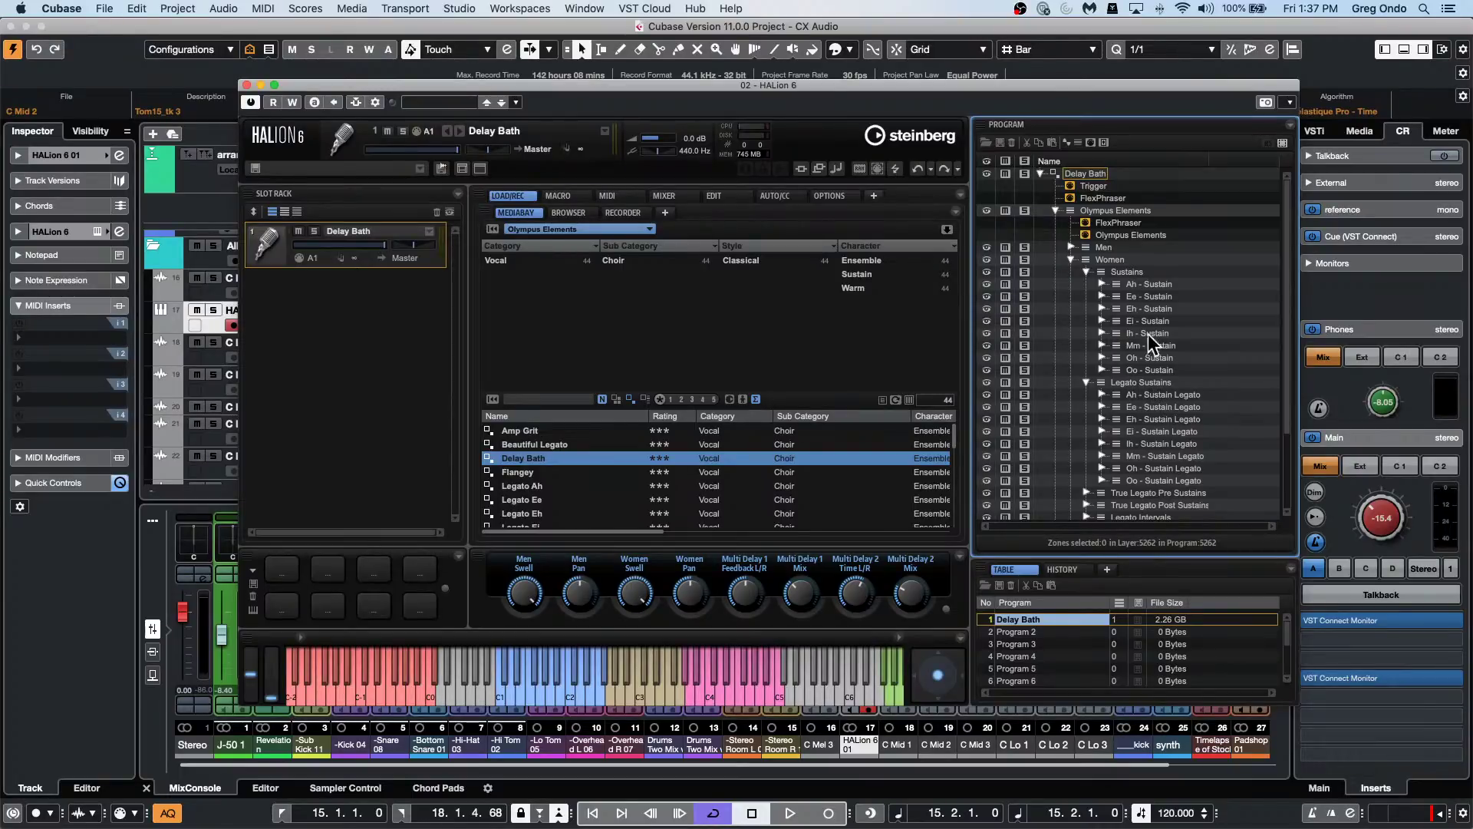
Expand the True Legato Pre Sustains, True Legato Post Sustains, Legato Intervals and Staccatos layers under Women to examine their vowel layers.
{"action": "left_click", "coordinate": [1085, 491]}
{"action": "scroll", "coordinate": [1177, 402], "scroll_direction": "down", "scroll_amount": 3}
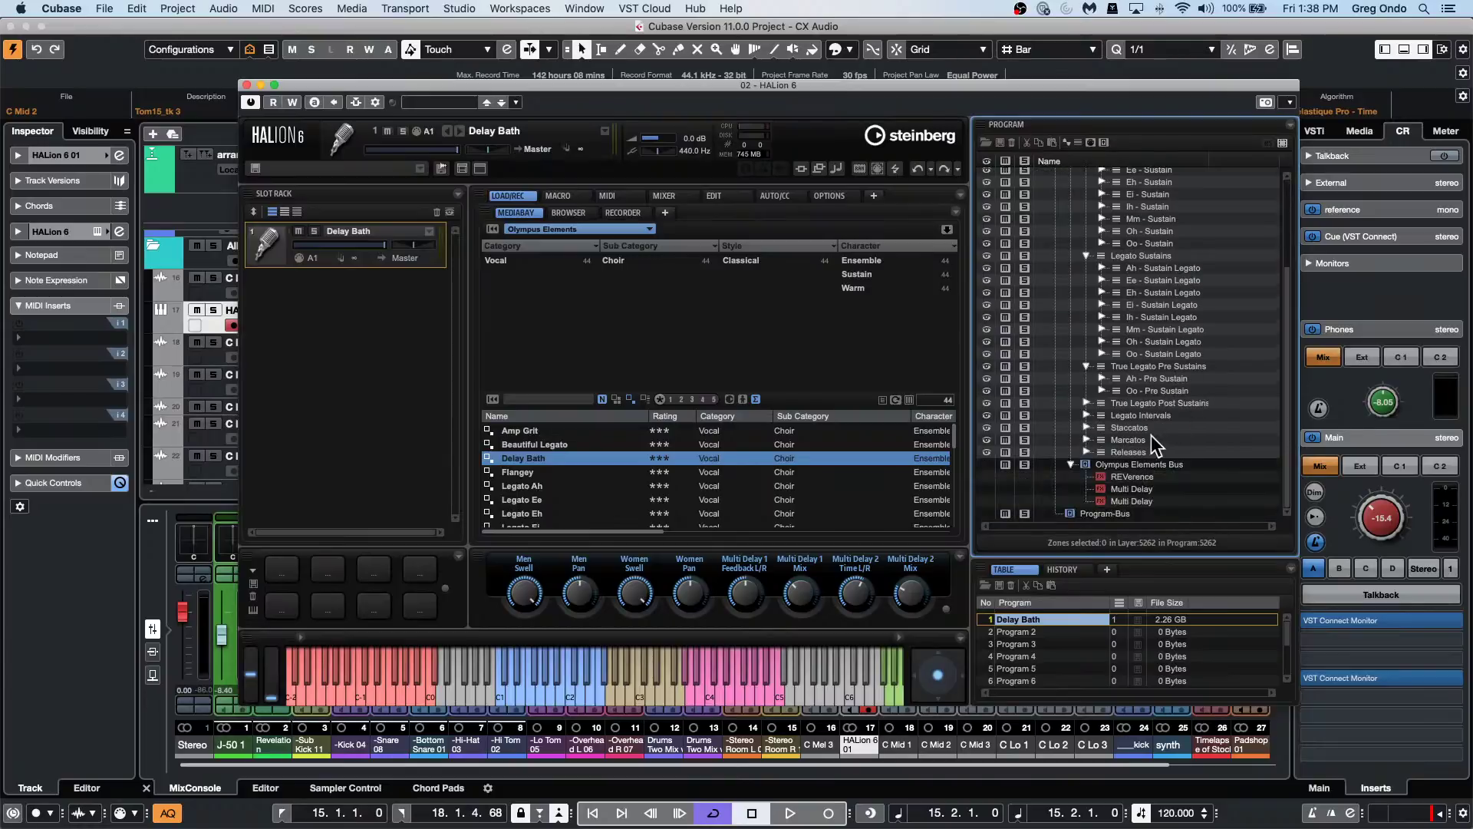
{"action": "left_click", "coordinate": [1087, 402]}
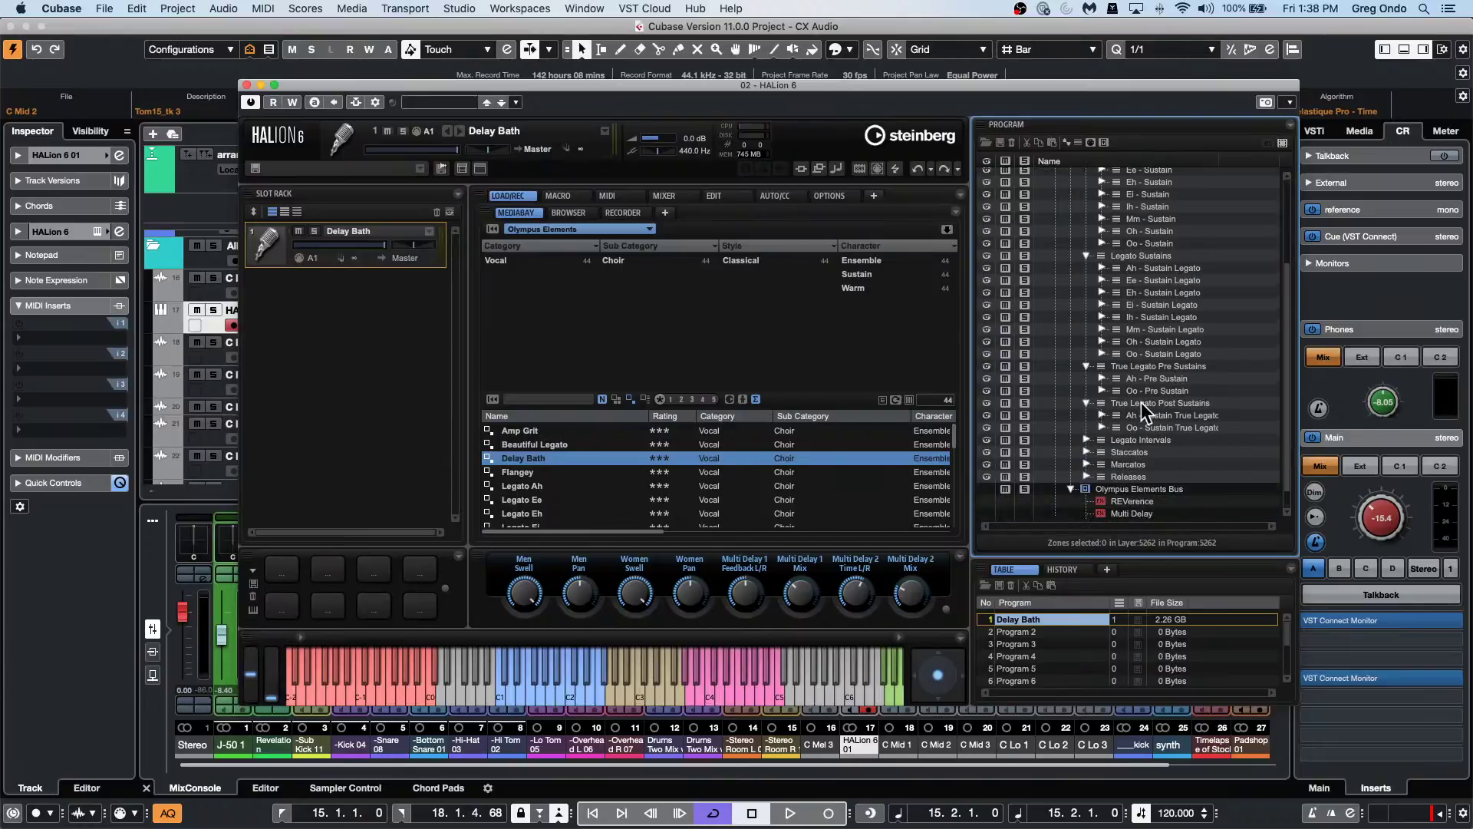
{"action": "left_click", "coordinate": [1086, 440]}
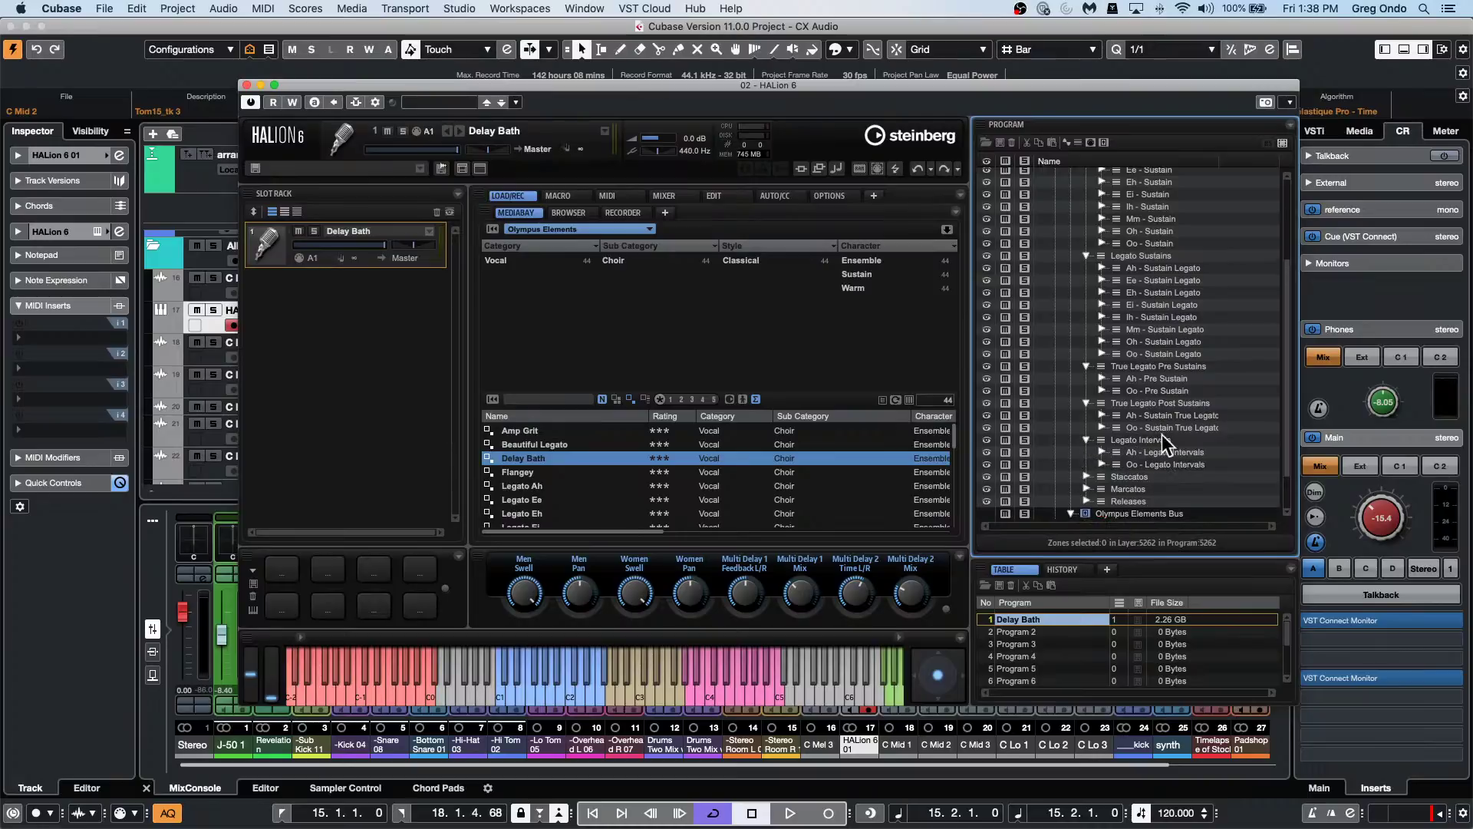
{"action": "left_click", "coordinate": [1085, 475]}
{"action": "scroll", "coordinate": [1167, 428], "scroll_direction": "down", "scroll_amount": 4}
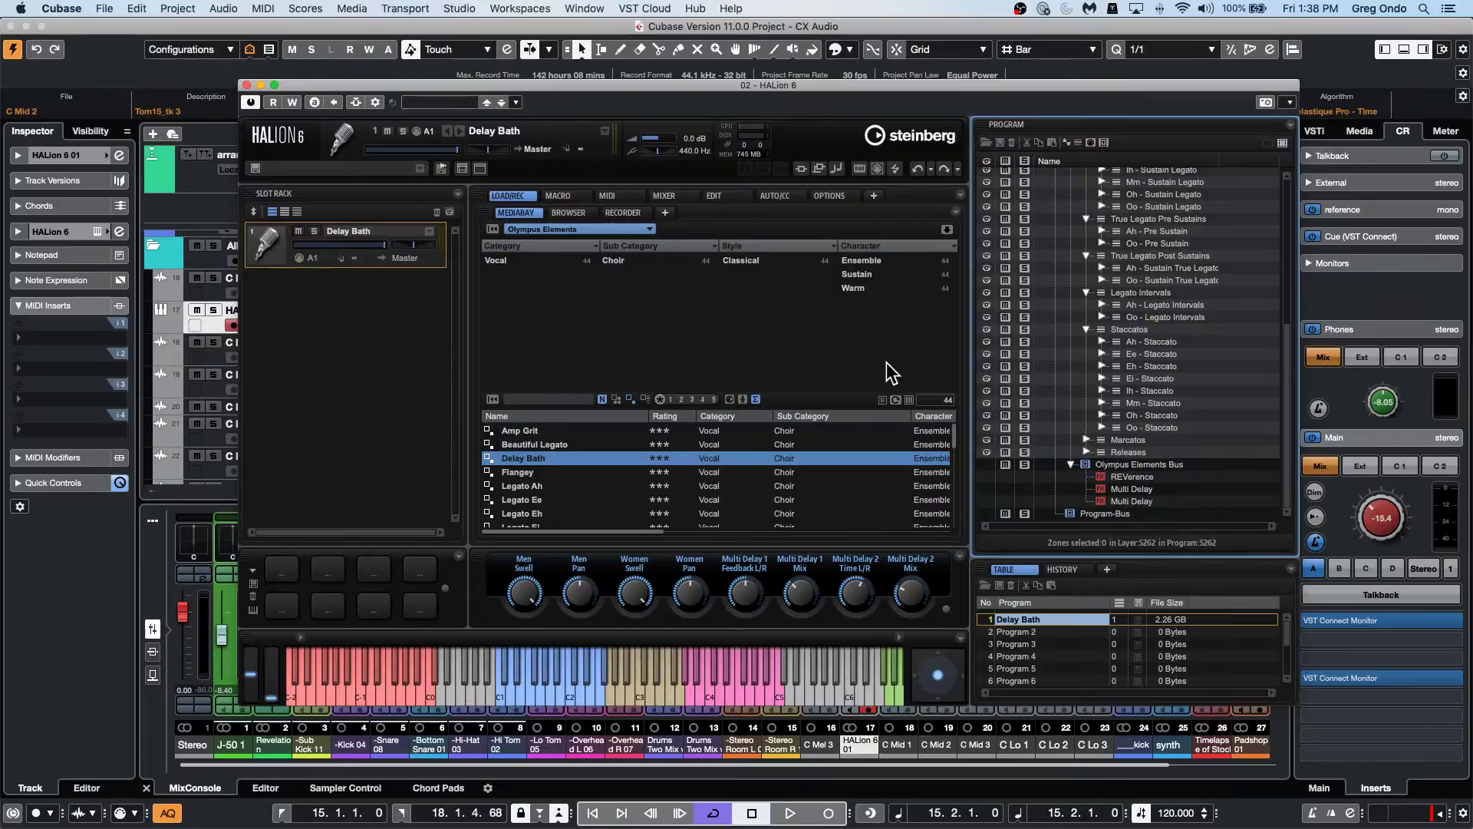
Inspect the sound parameters and key mapping of the Oo - Legato Intervals layer, and close the HALion 6 window.
{"action": "left_click", "coordinate": [1134, 313]}
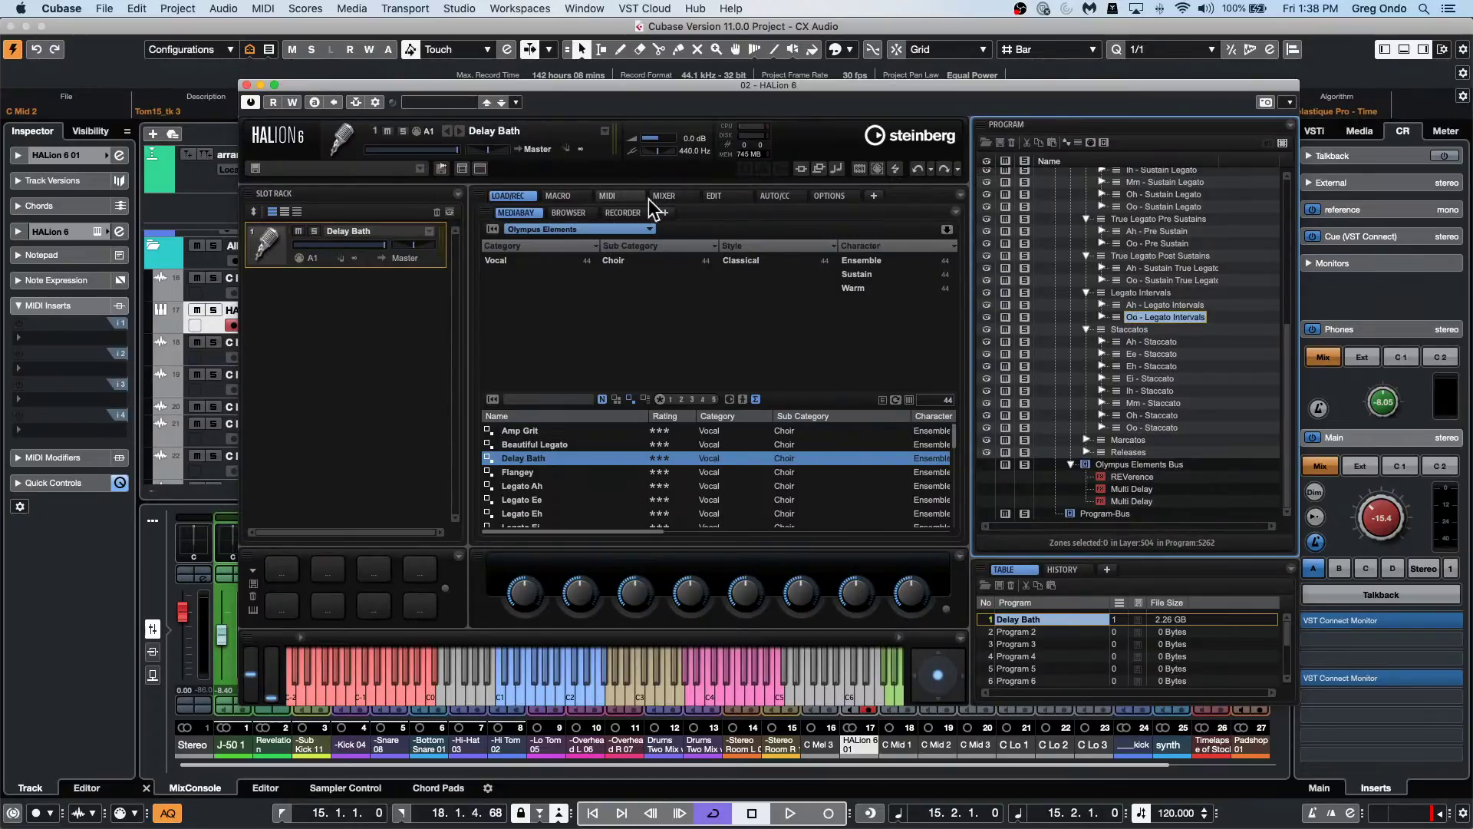
{"action": "left_click", "coordinate": [760, 196]}
{"action": "left_click", "coordinate": [732, 197]}
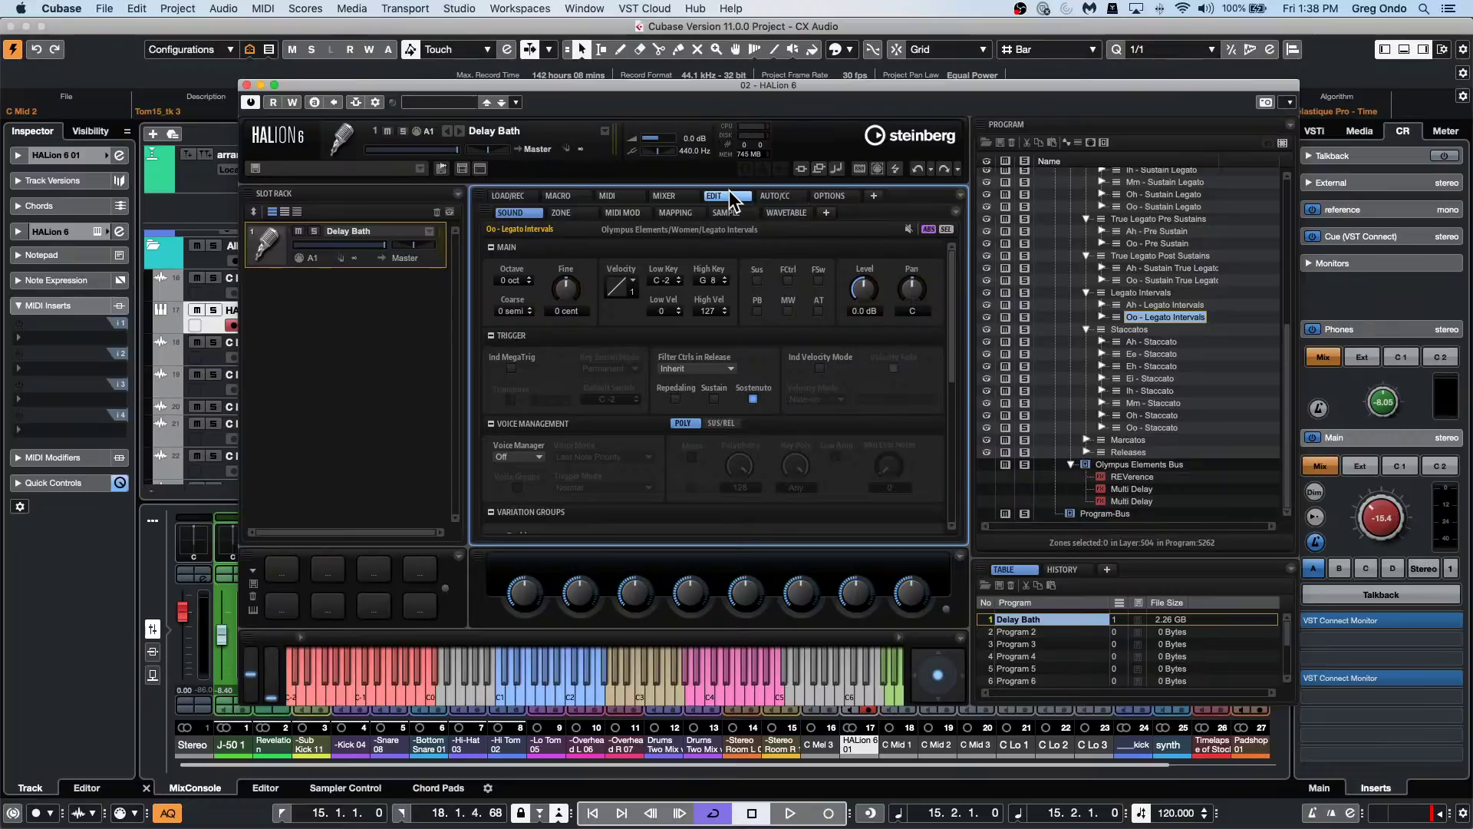
{"action": "scroll", "coordinate": [1074, 322], "scroll_direction": "up", "scroll_amount": 8}
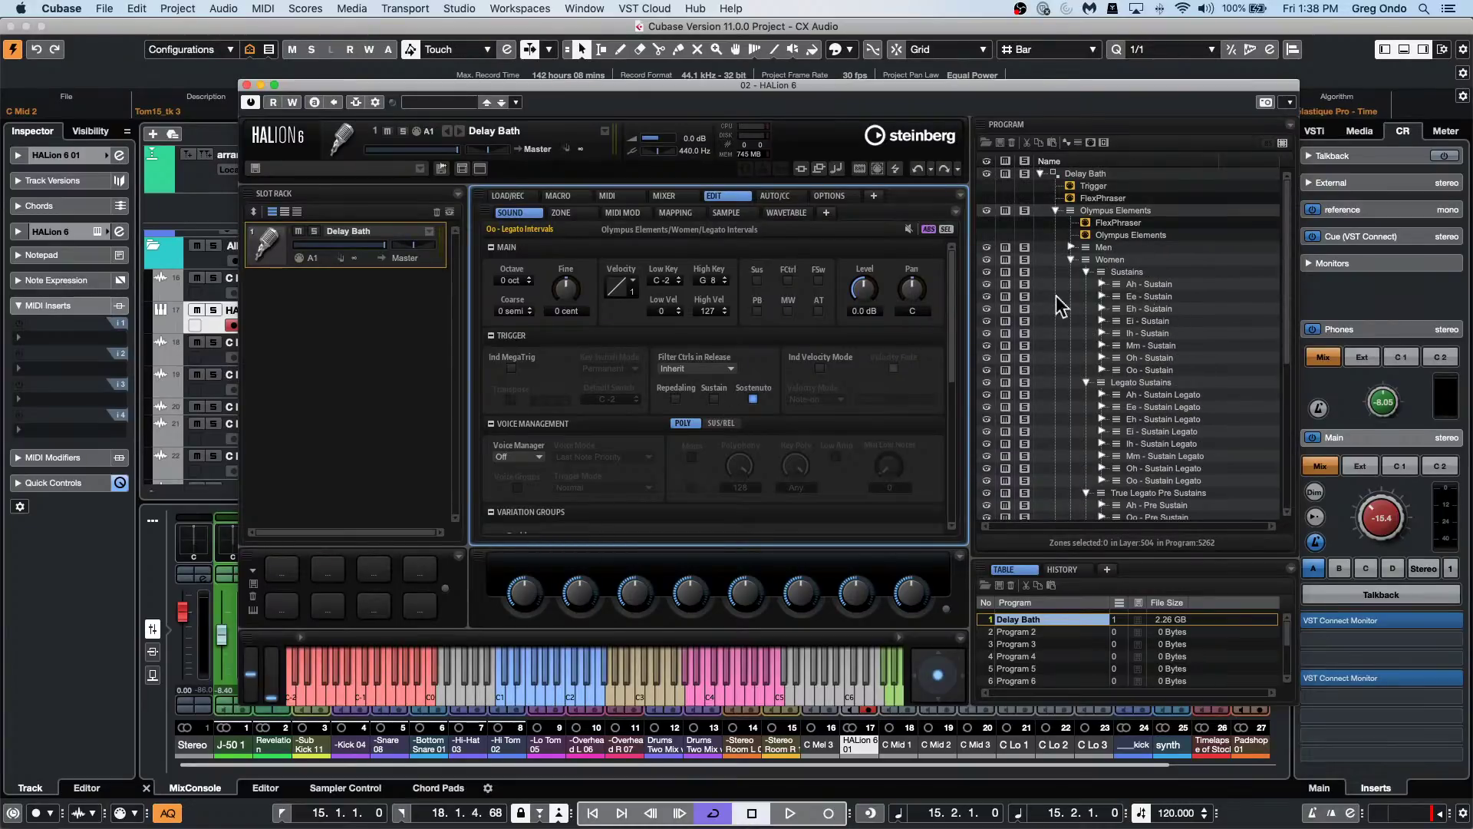
{"action": "left_click", "coordinate": [678, 213]}
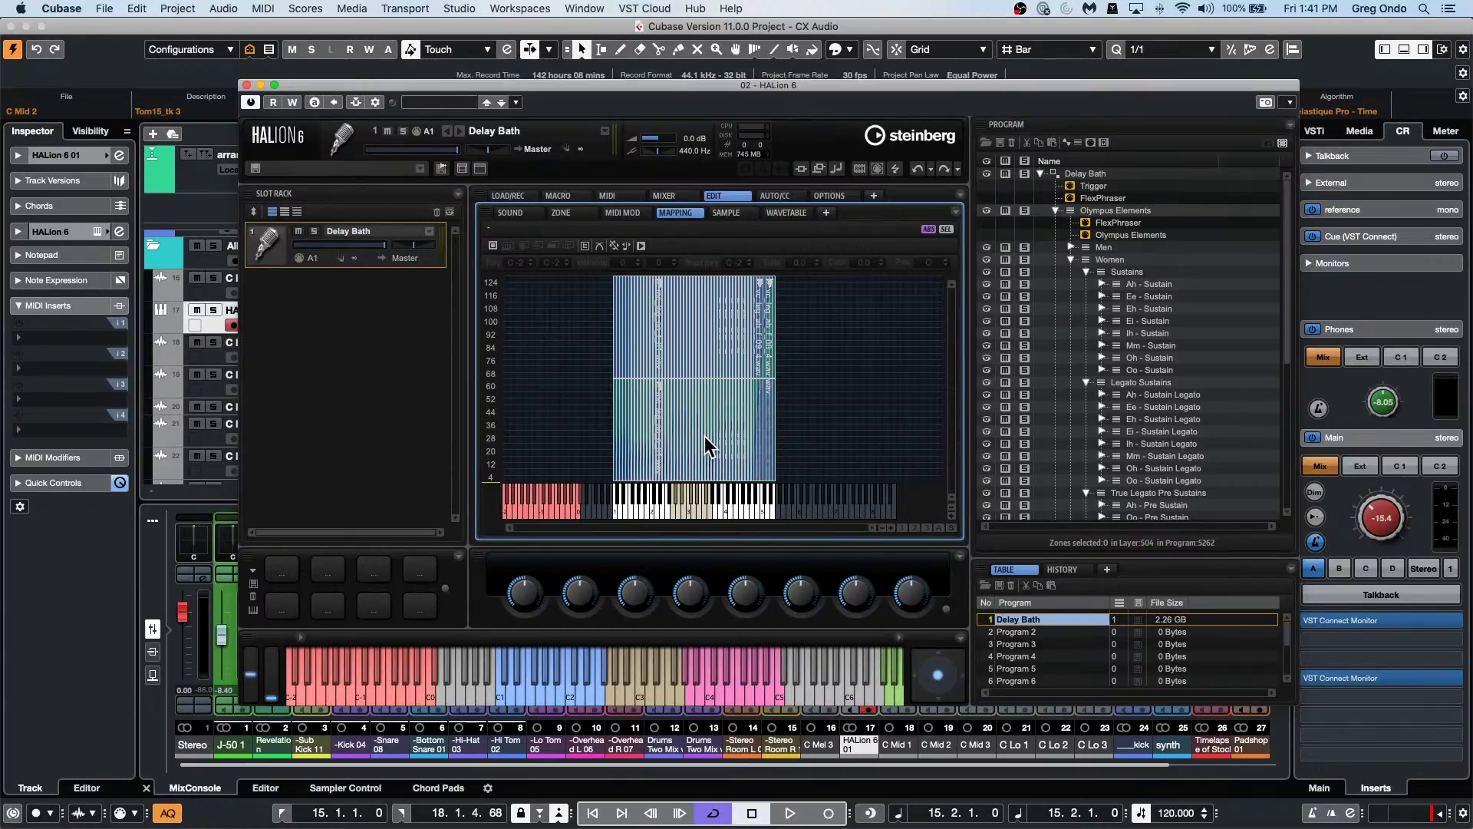
{"action": "left_click", "coordinate": [246, 85]}
Check the After Export options for WaveLab in the Export Audio Mixdown dialog, and close the dialog without exporting.
{"action": "left_click", "coordinate": [104, 8]}
{"action": "mouse_move", "coordinate": [124, 299]}
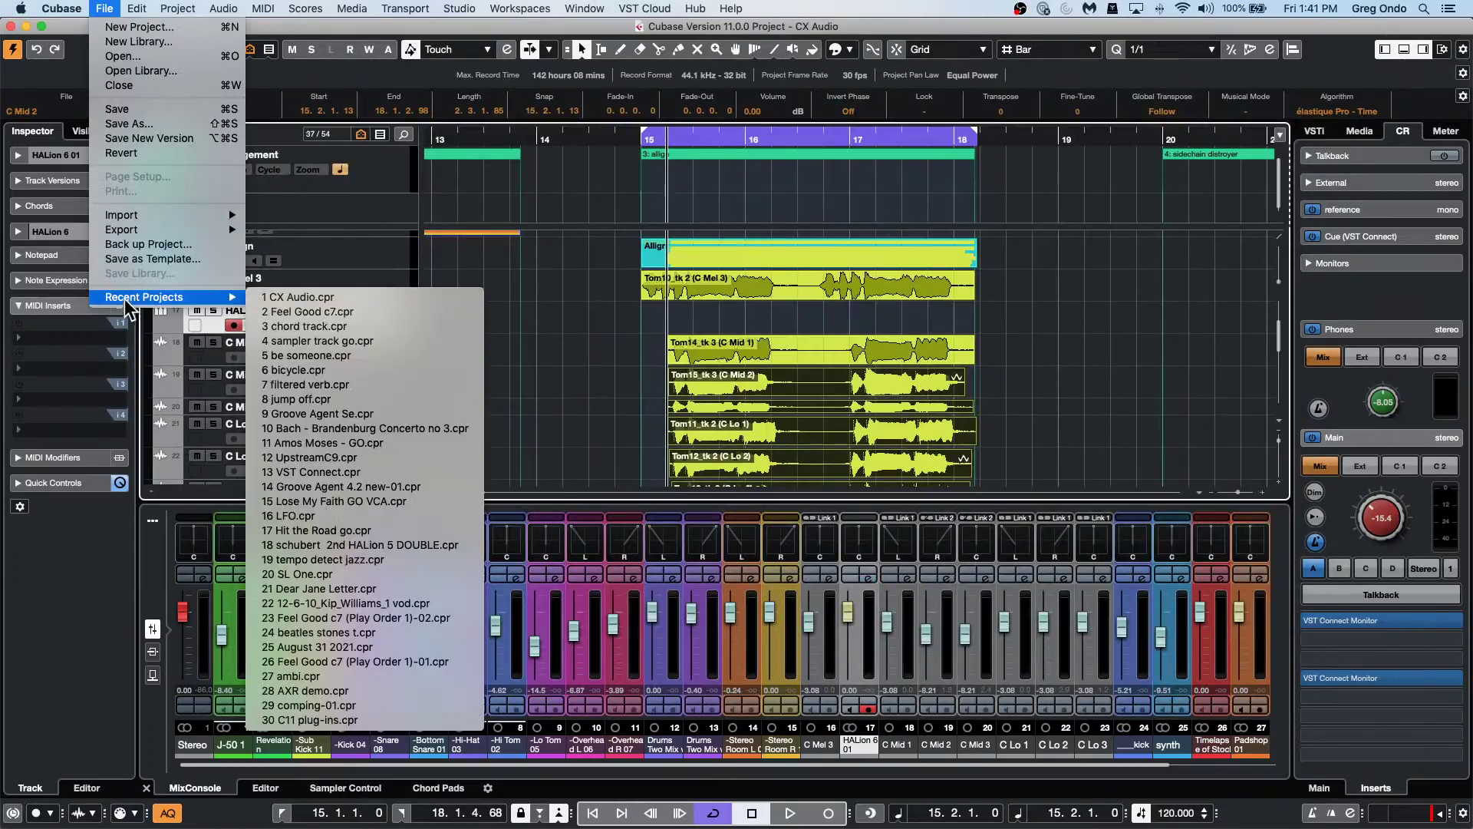
{"action": "mouse_move", "coordinate": [135, 228]}
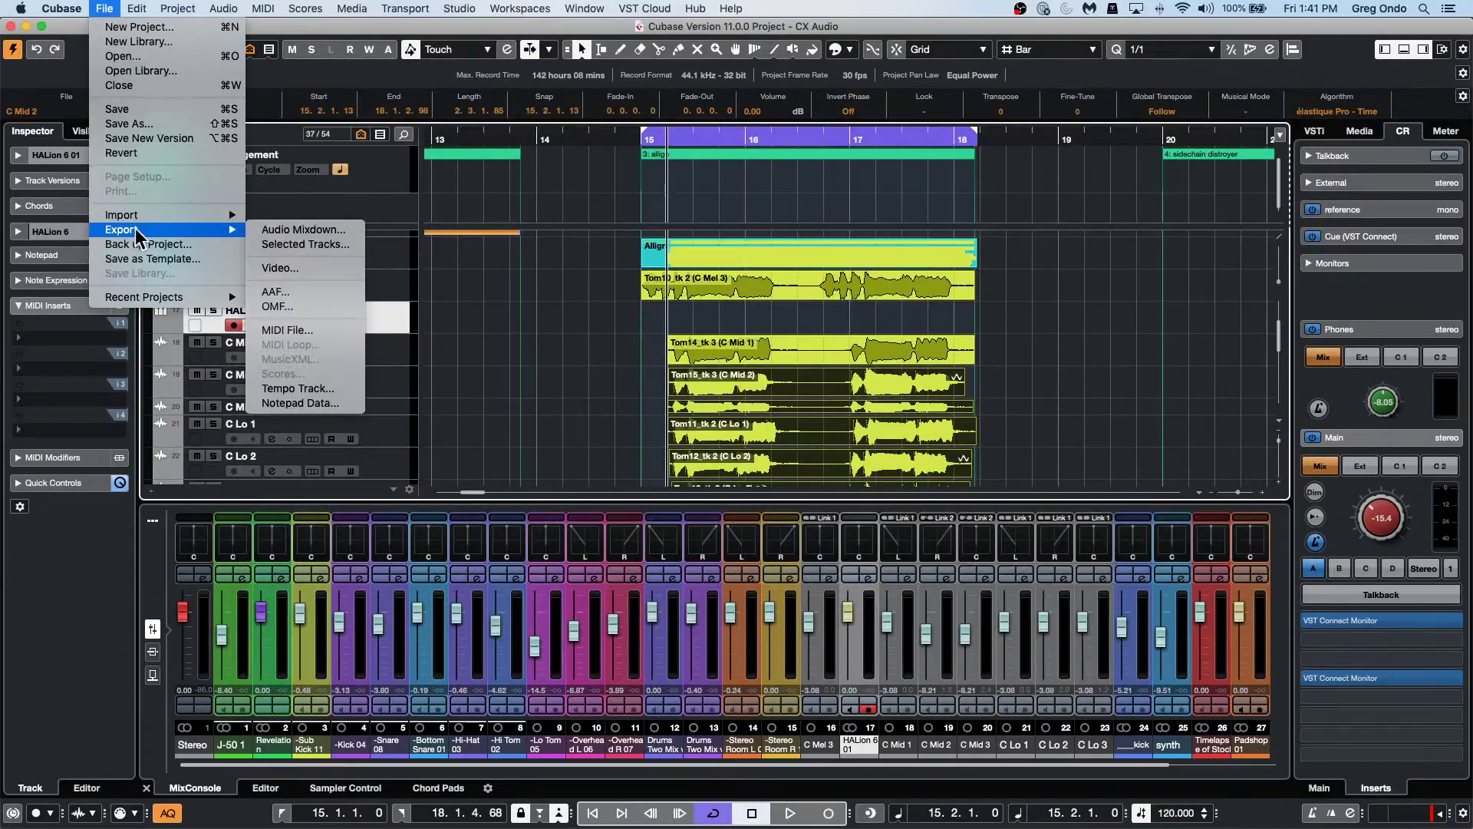
{"action": "left_click", "coordinate": [326, 228]}
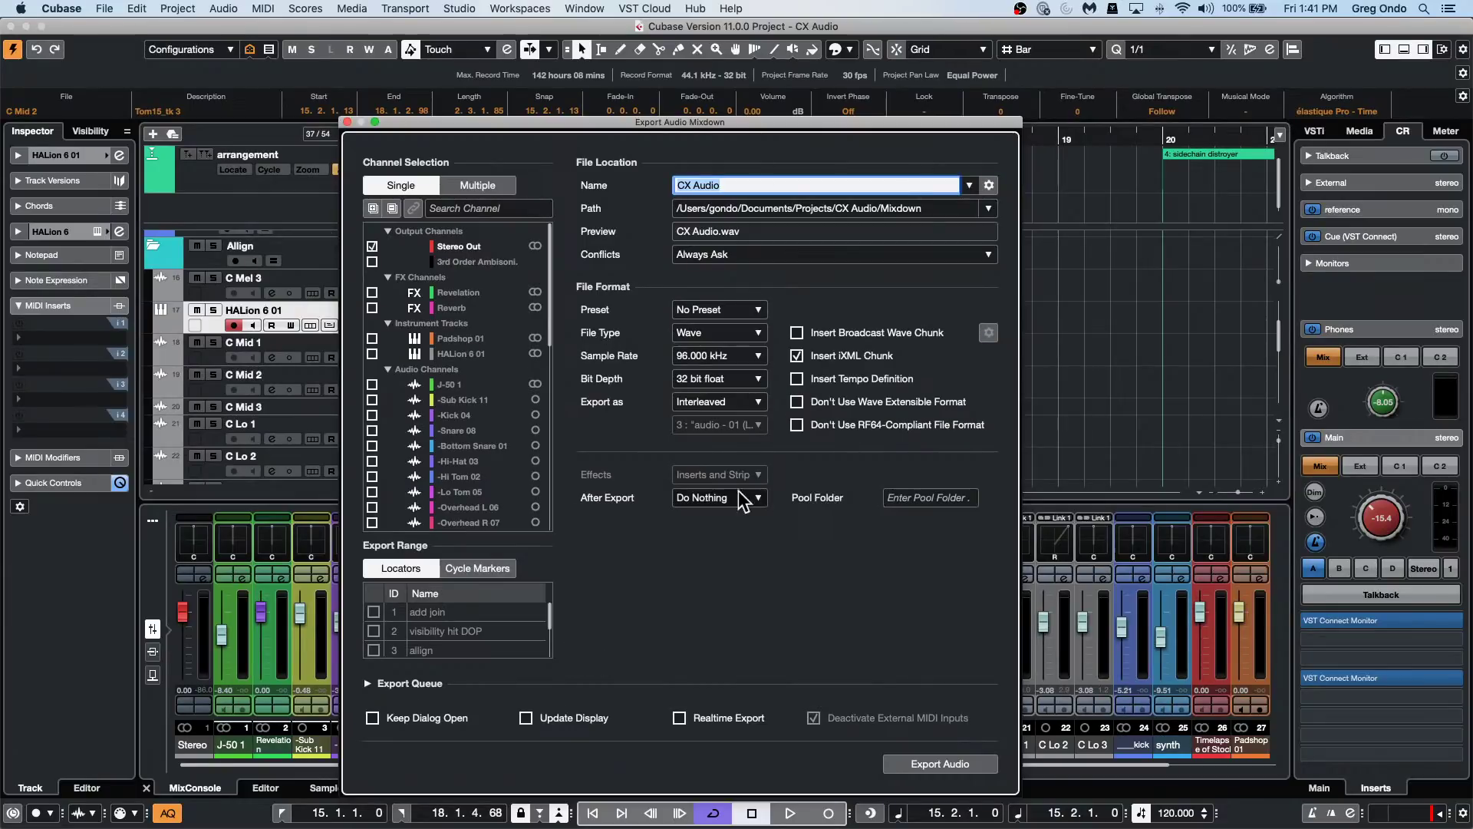
{"action": "left_click", "coordinate": [713, 499]}
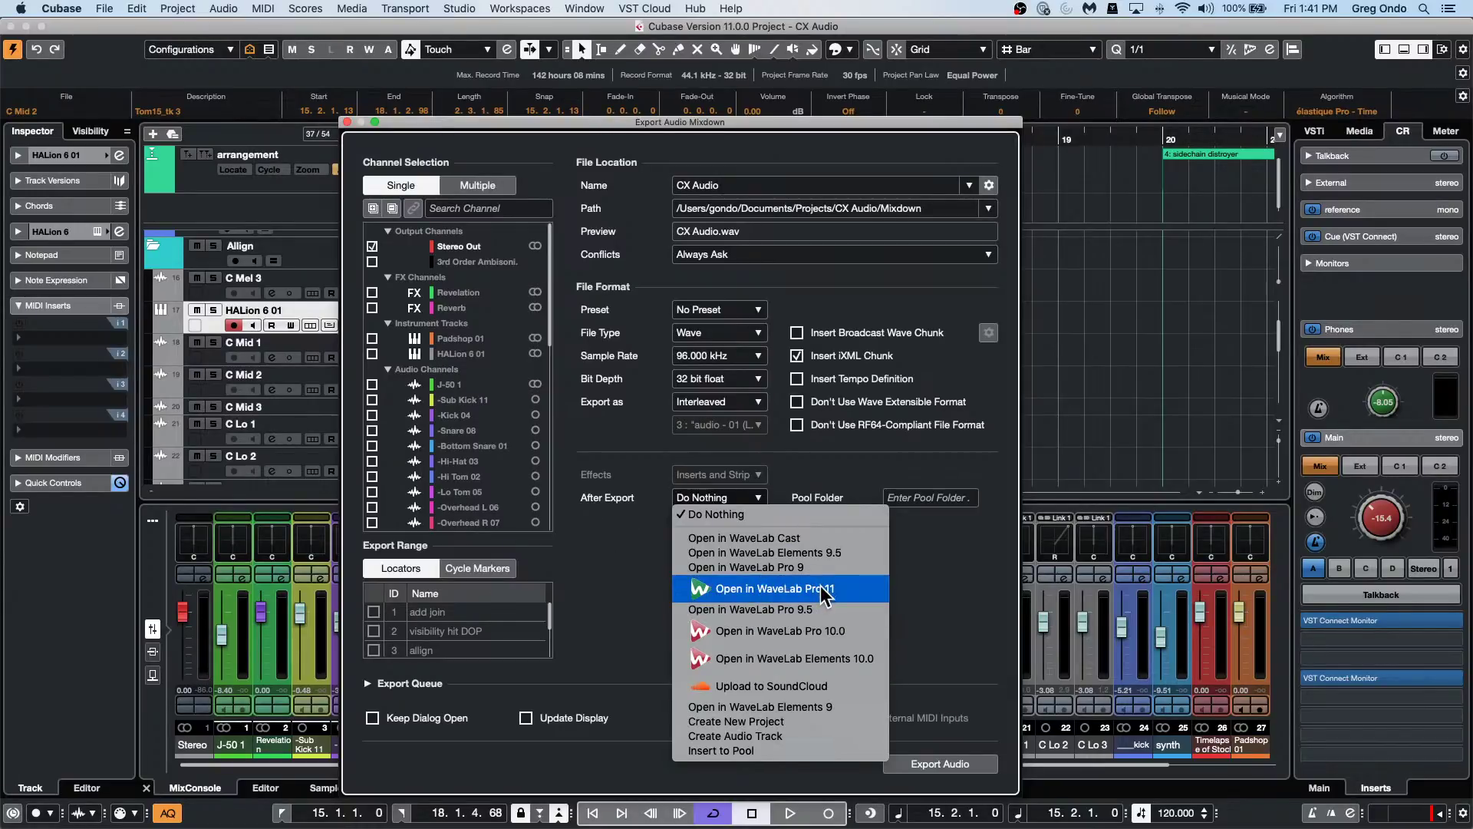
{"action": "left_click", "coordinate": [608, 565]}
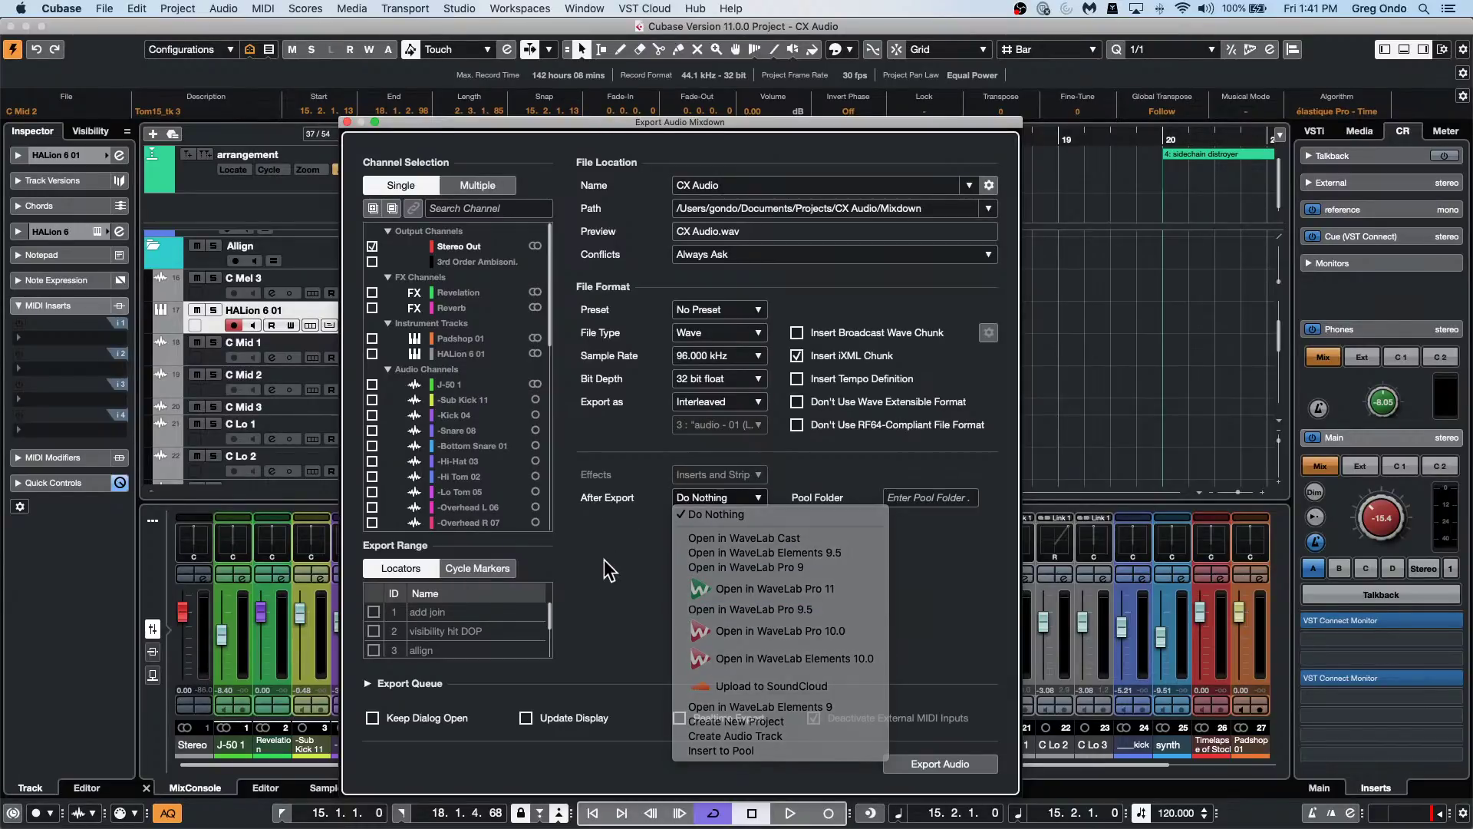
{"action": "left_click", "coordinate": [347, 122]}
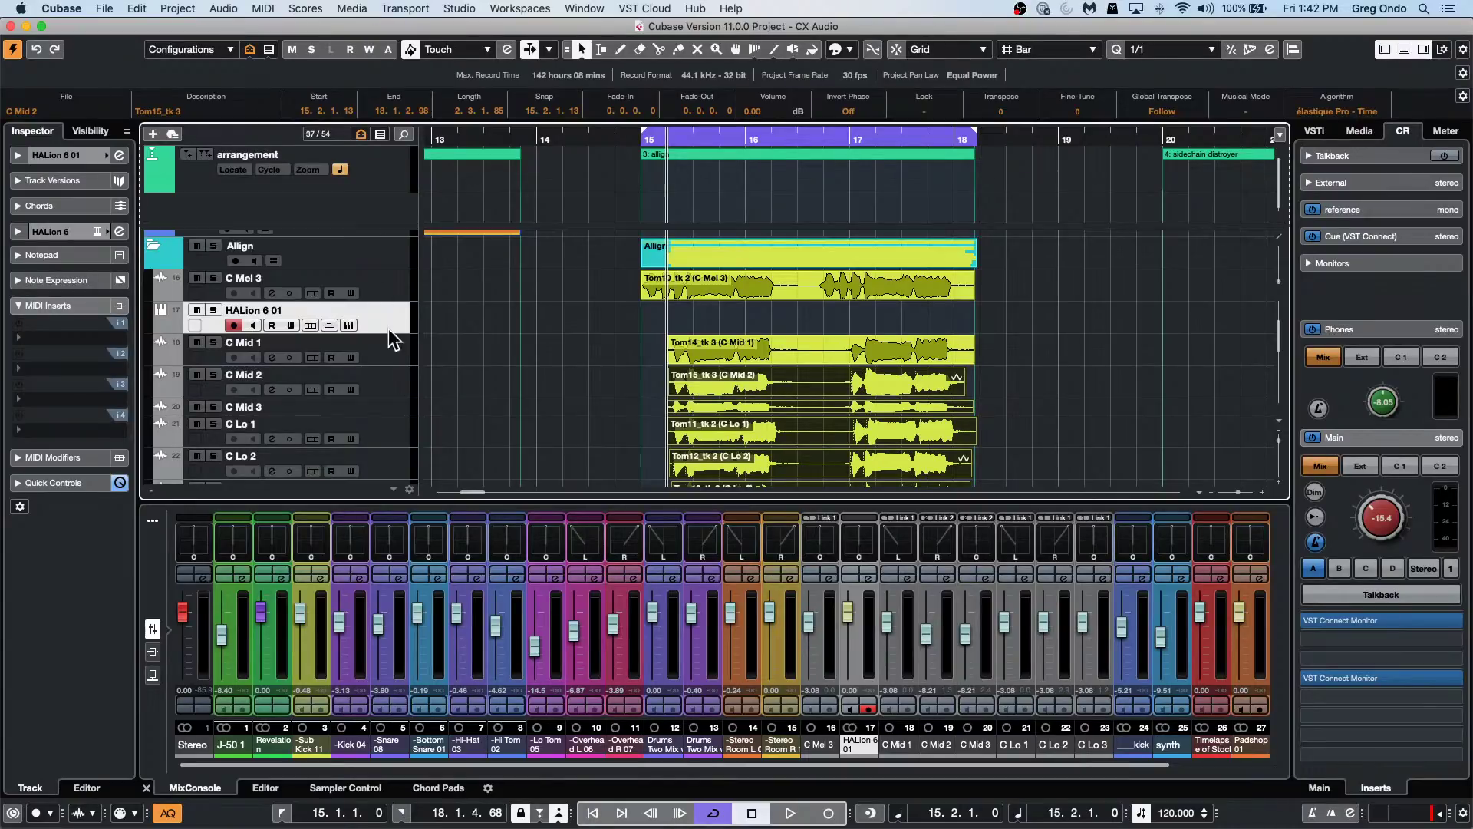
Add one Groove Agent instrument track routed to Stereo Out below the HALion 6 01 track.
{"action": "right_click", "coordinate": [391, 308]}
{"action": "mouse_move", "coordinate": [430, 319]}
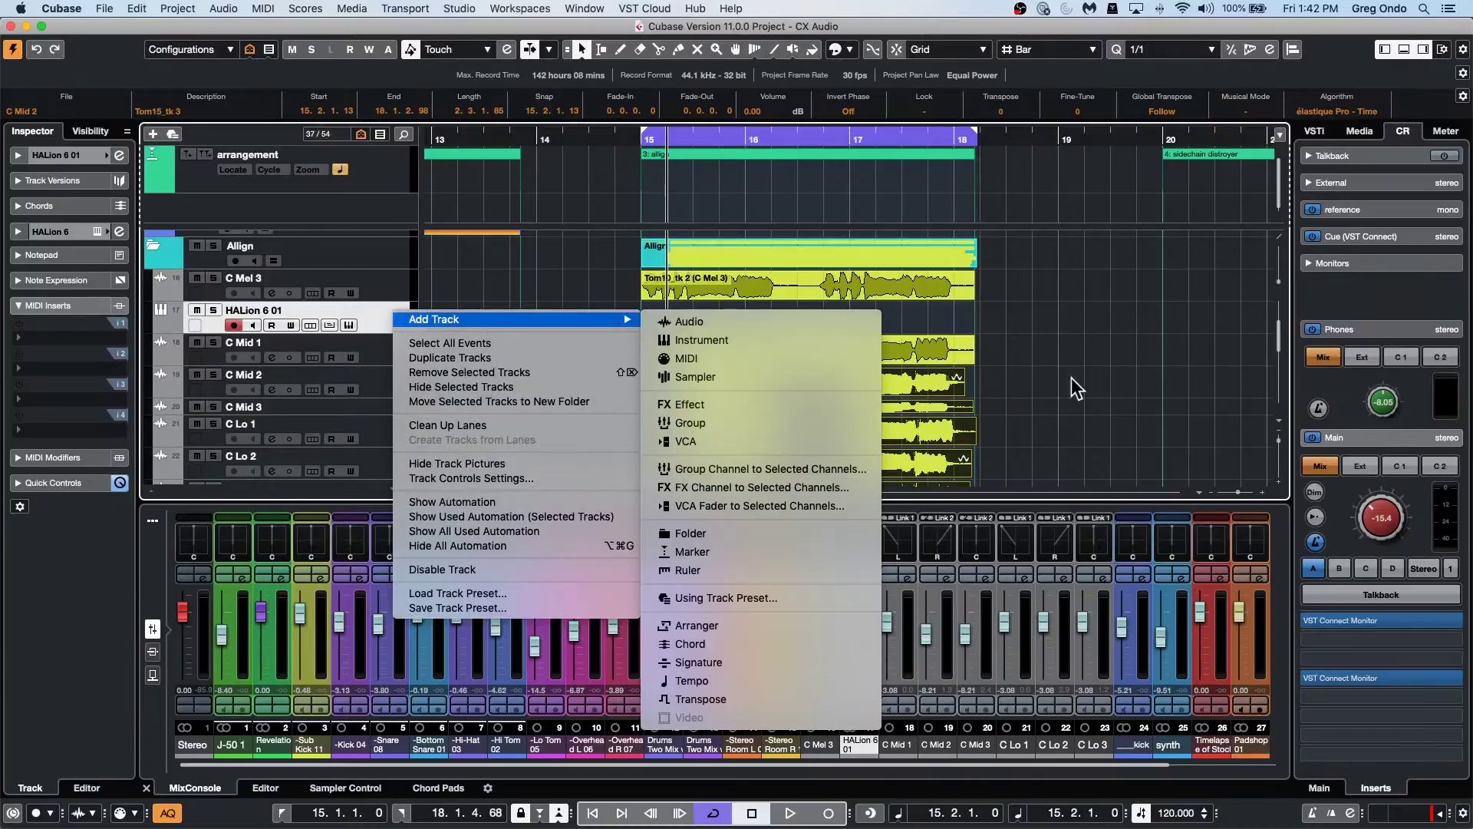
{"action": "left_click", "coordinate": [800, 340]}
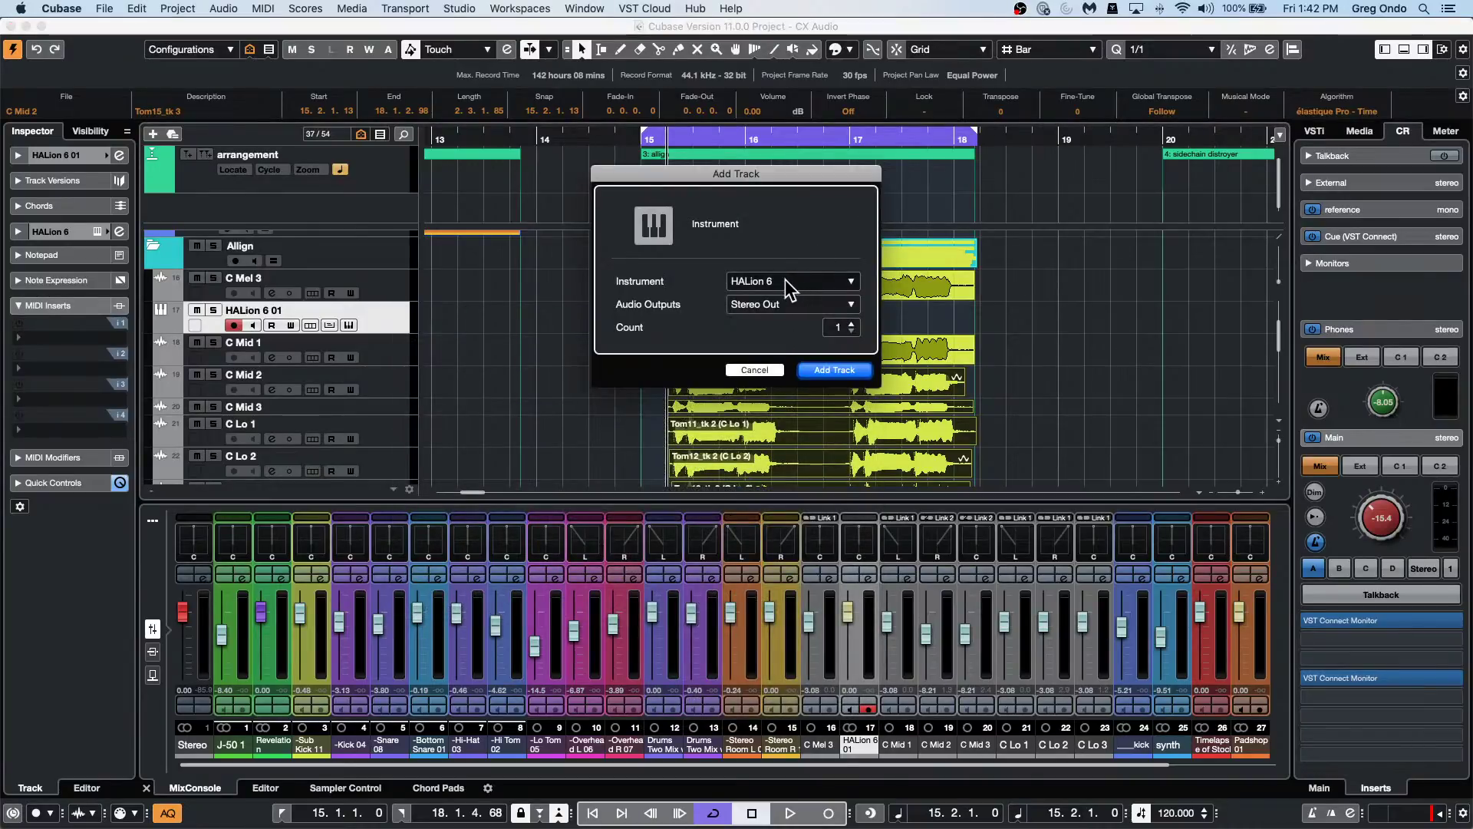
{"action": "left_click", "coordinate": [784, 281]}
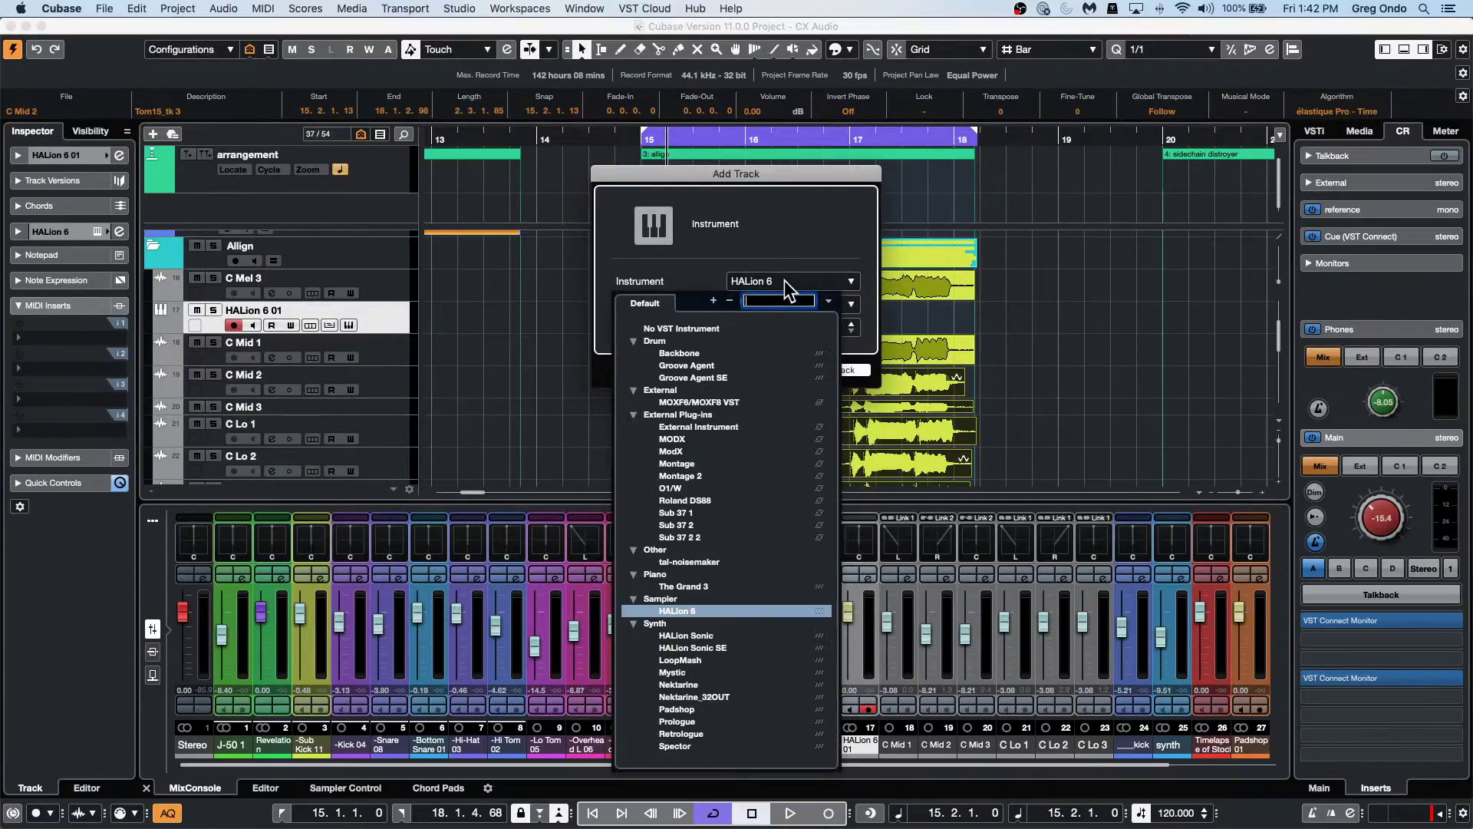
{"action": "left_click", "coordinate": [716, 365]}
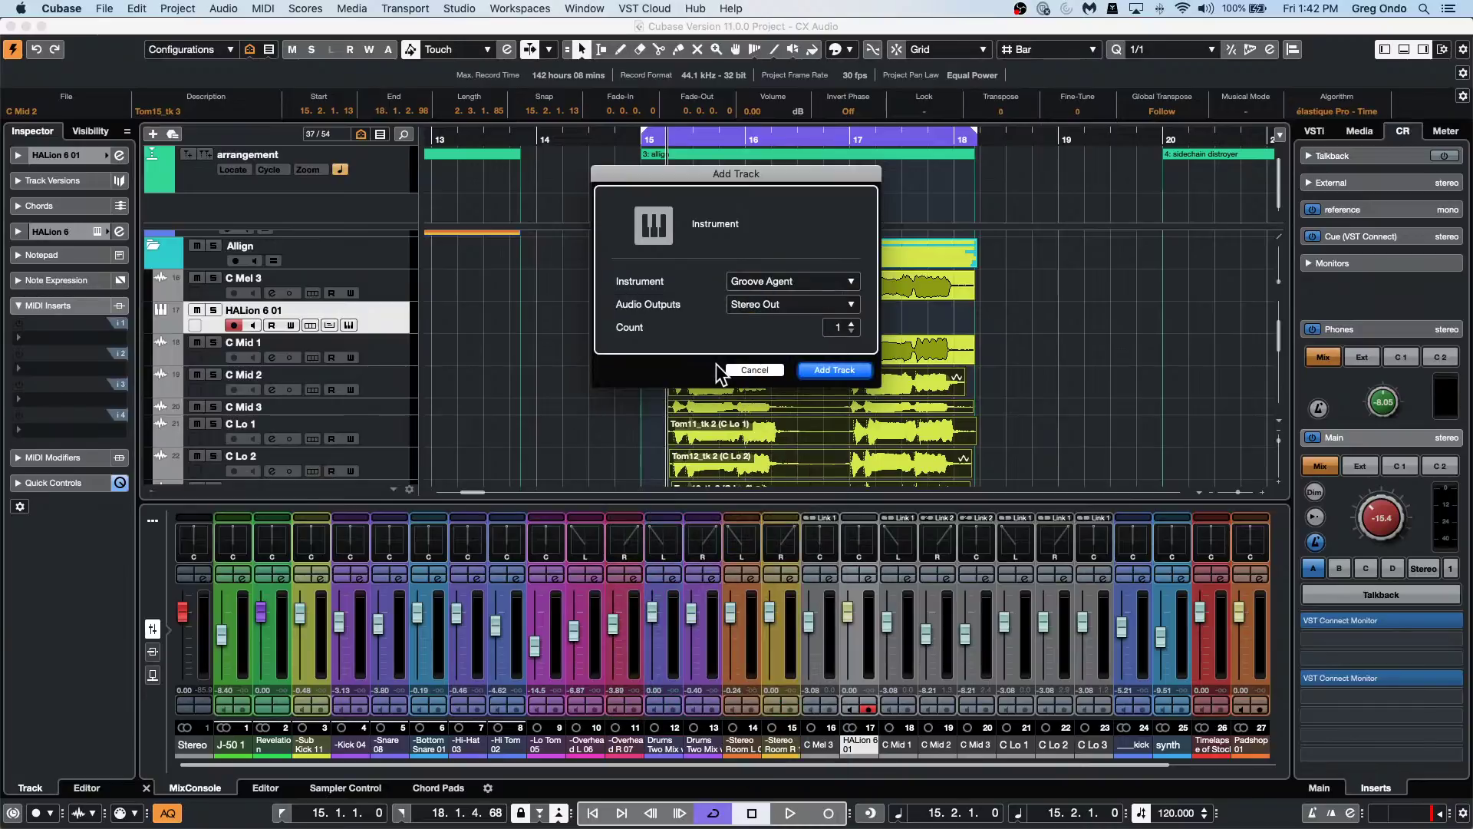
{"action": "left_click", "coordinate": [823, 369]}
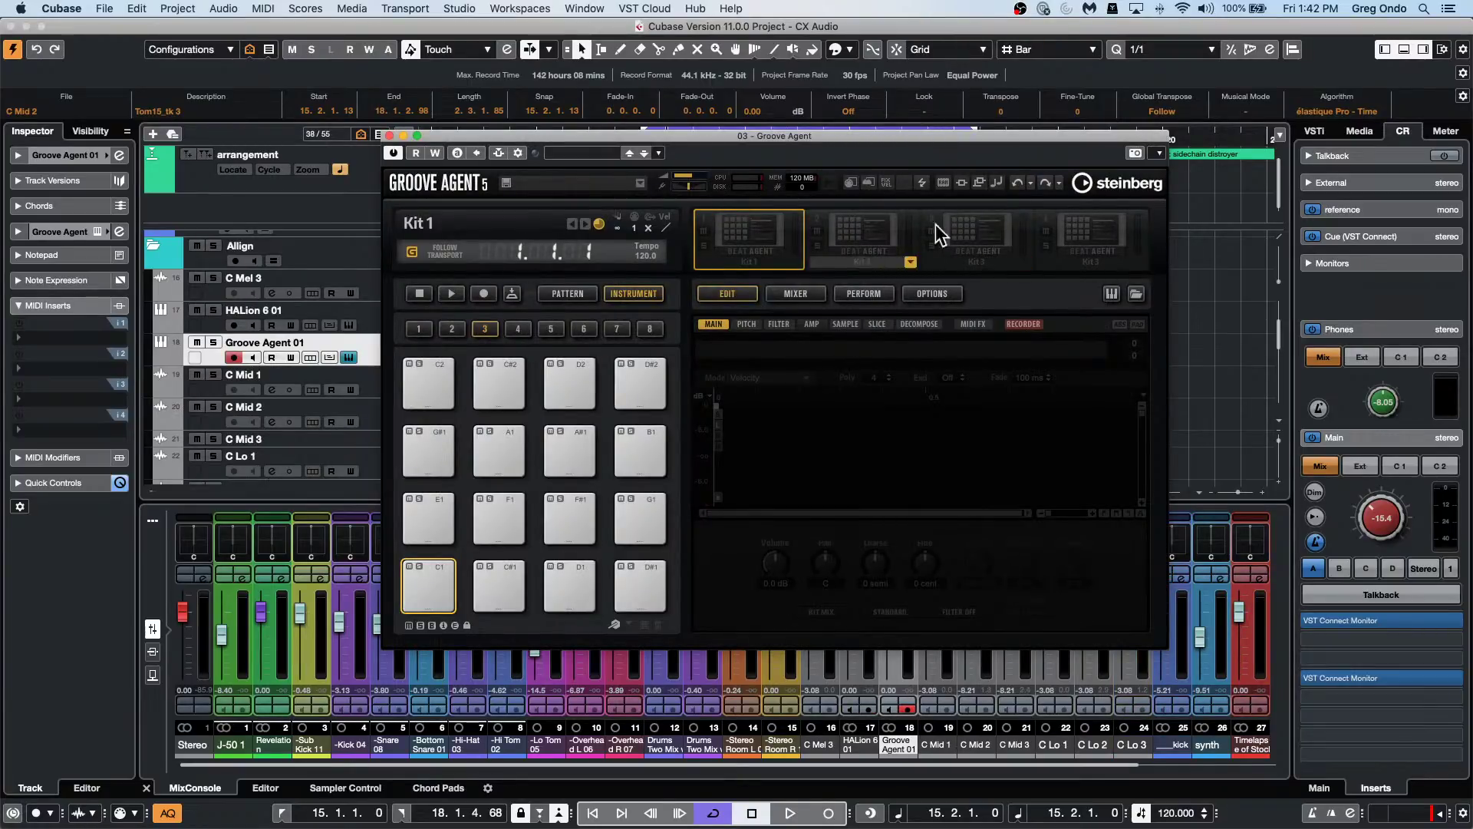
Load the Disco Craze kit with its patterns into Groove Agent's first kit slot.
{"action": "right_click", "coordinate": [720, 224]}
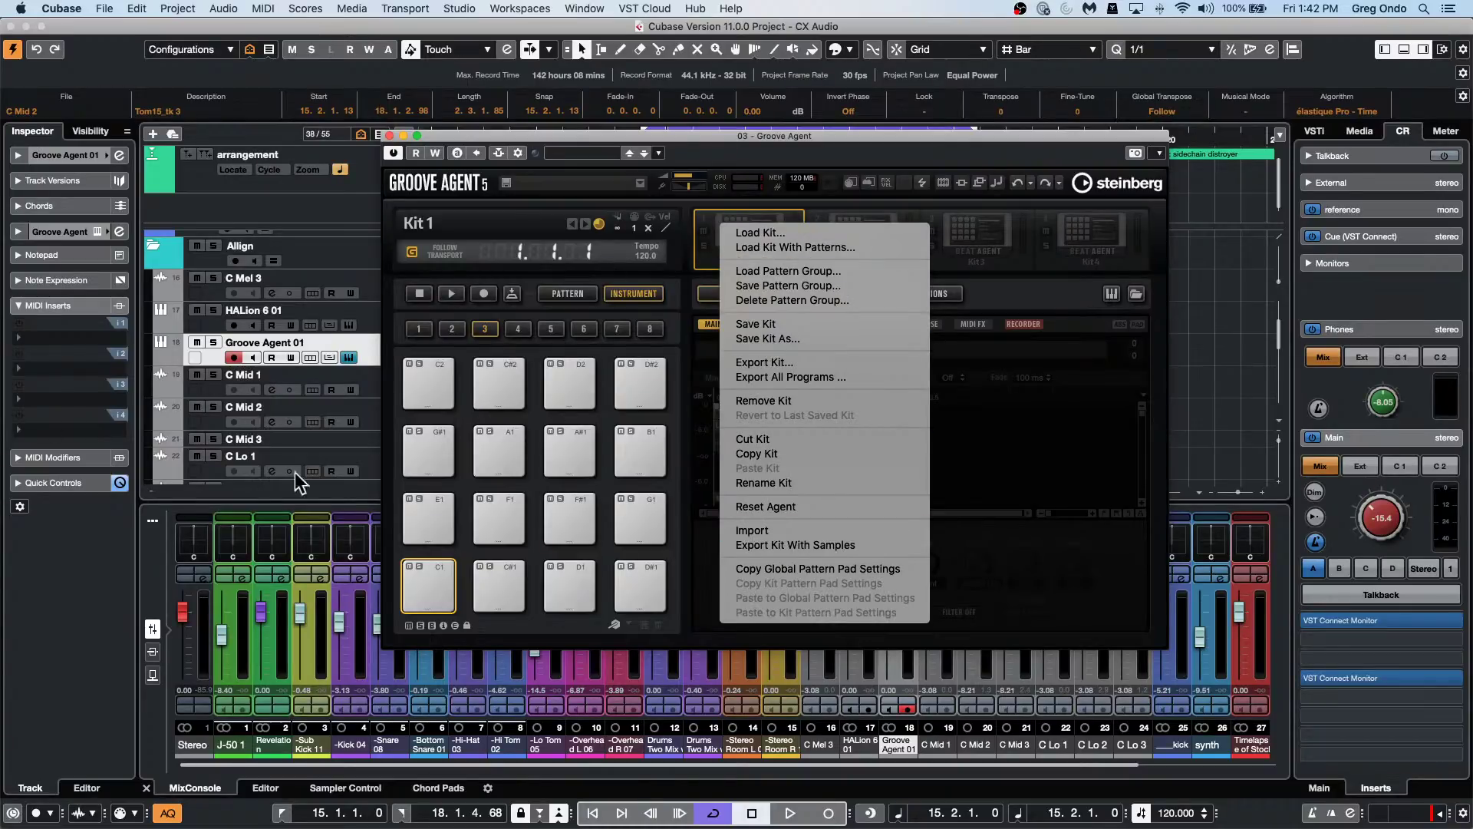
{"action": "left_click", "coordinate": [901, 249]}
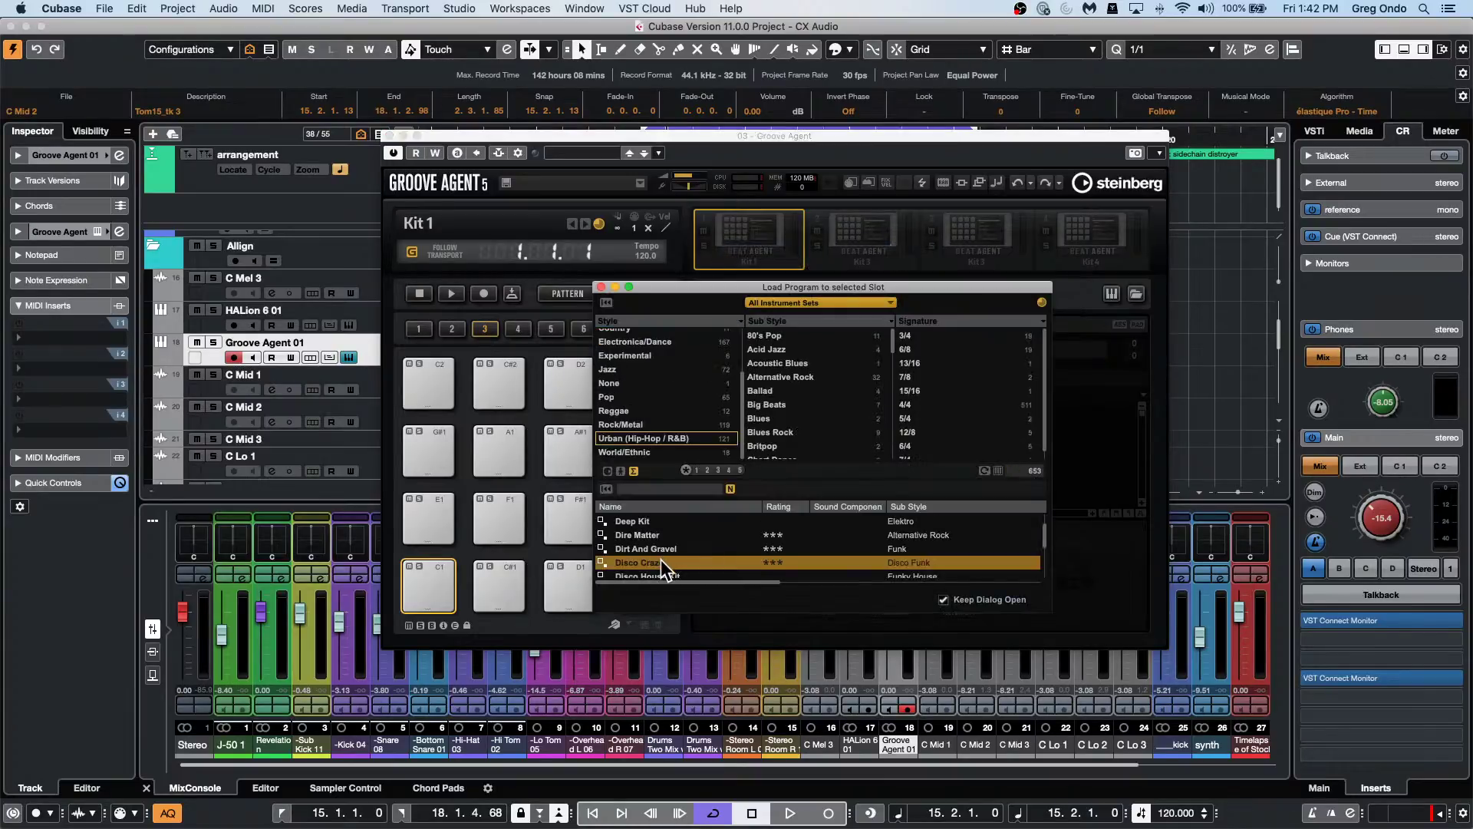
{"action": "double_click", "coordinate": [660, 560]}
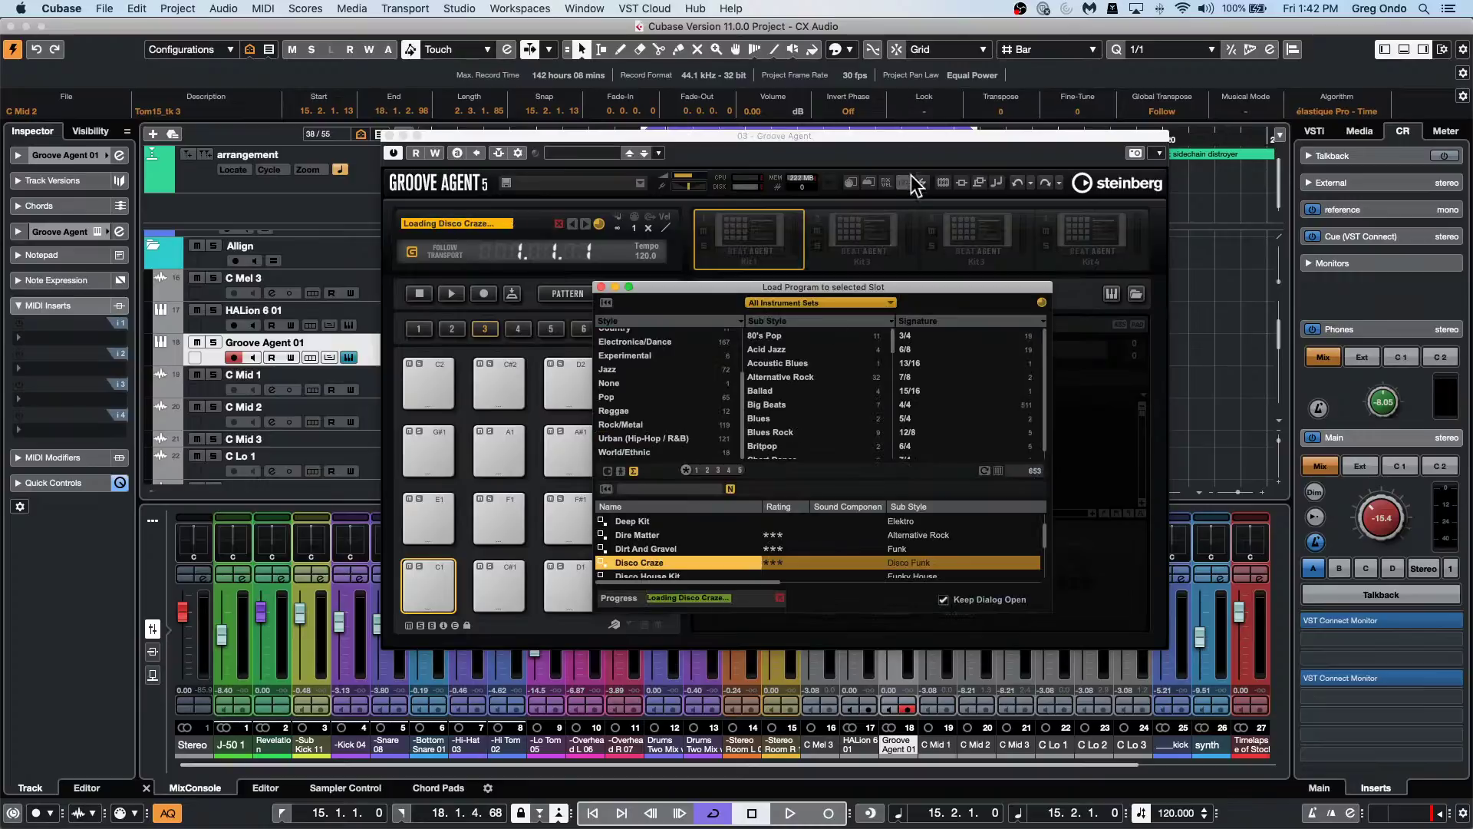
Load the Vintage Funky Brush kit from the Simon Phillips Jazz Drums set into the second kit slot, locking the global Pattern Pad settings.
{"action": "left_click", "coordinate": [874, 231]}
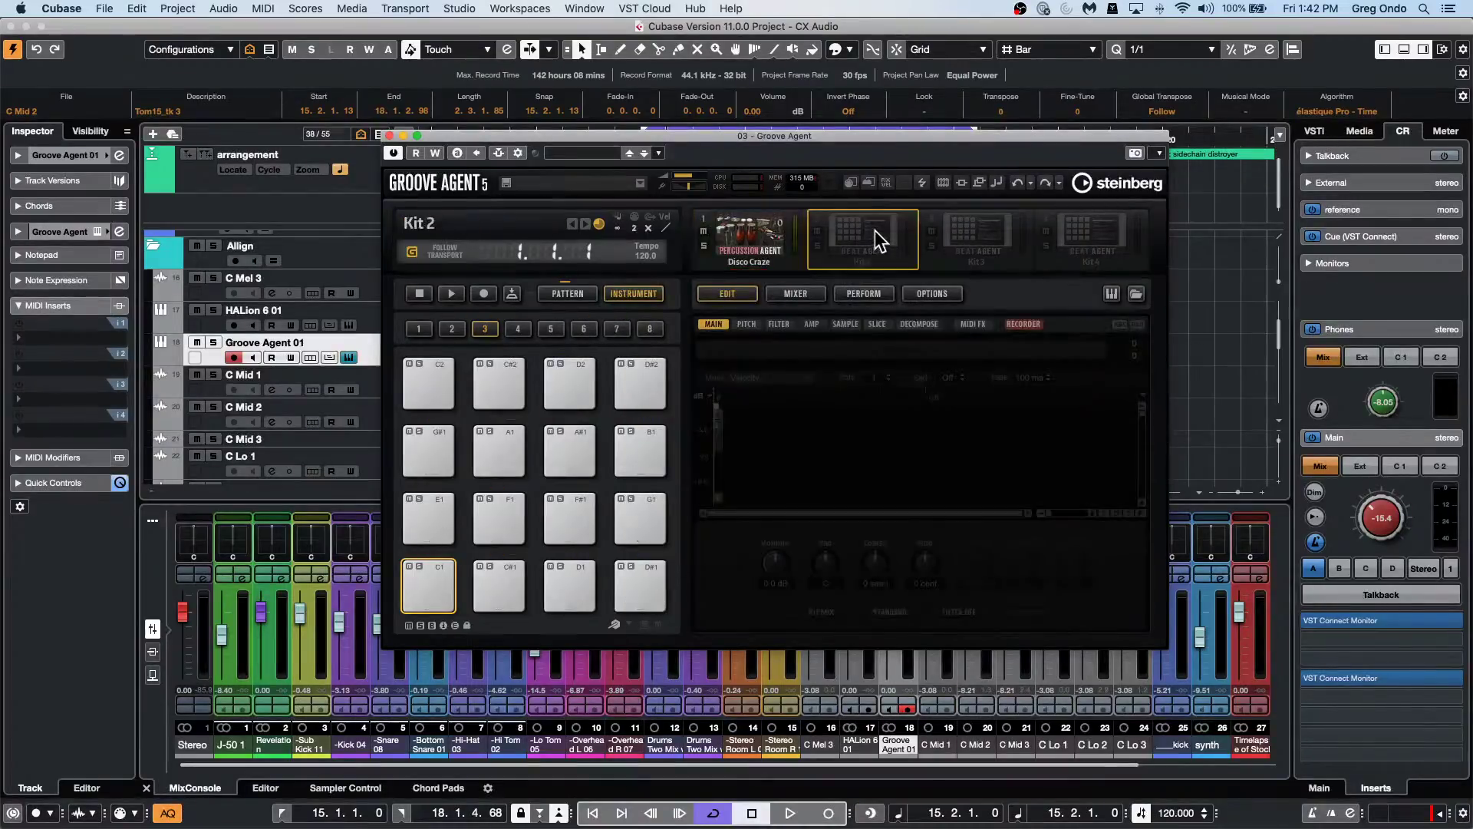
{"action": "right_click", "coordinate": [877, 229]}
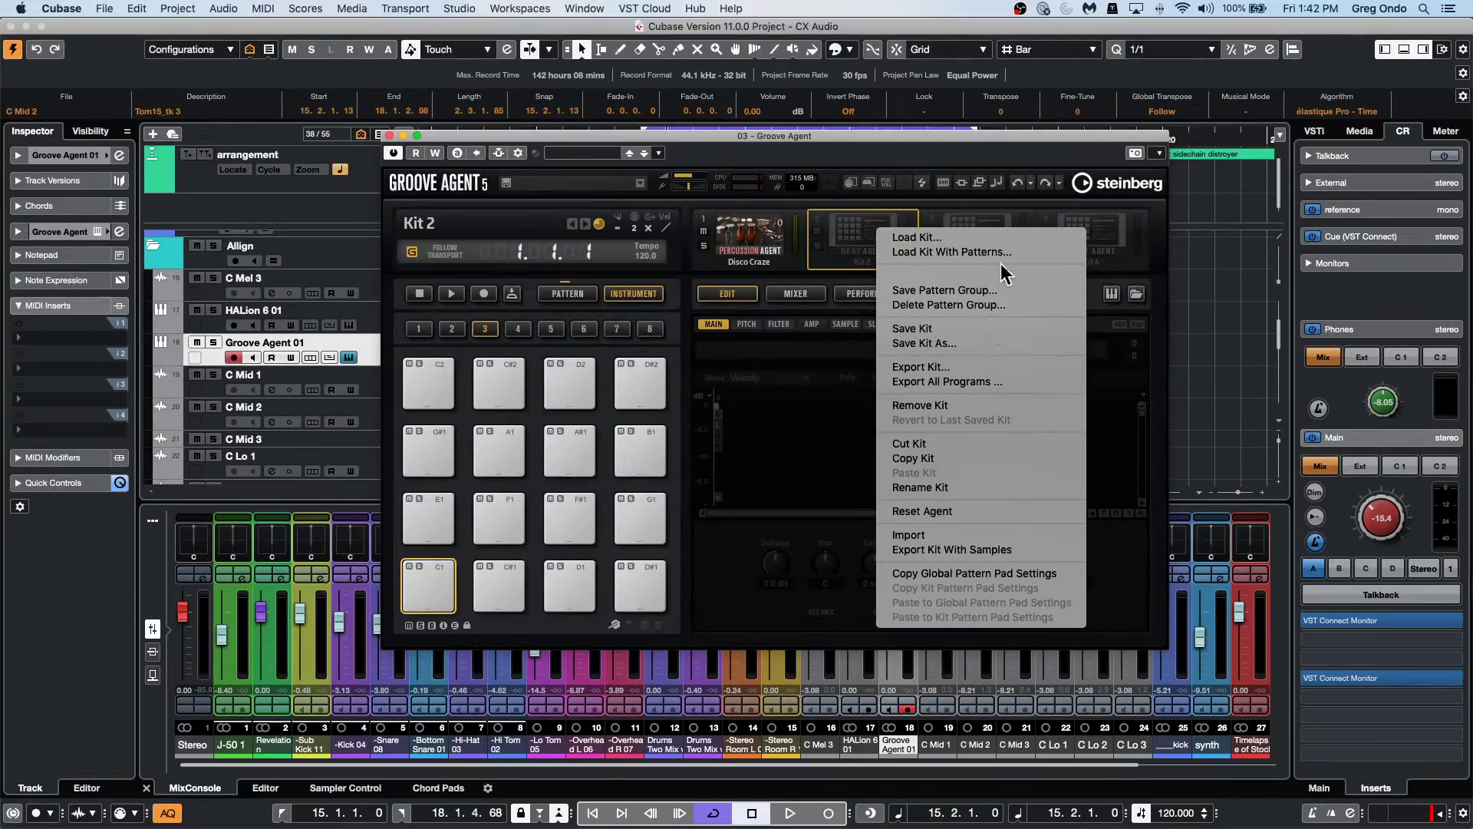
{"action": "left_click", "coordinate": [998, 239]}
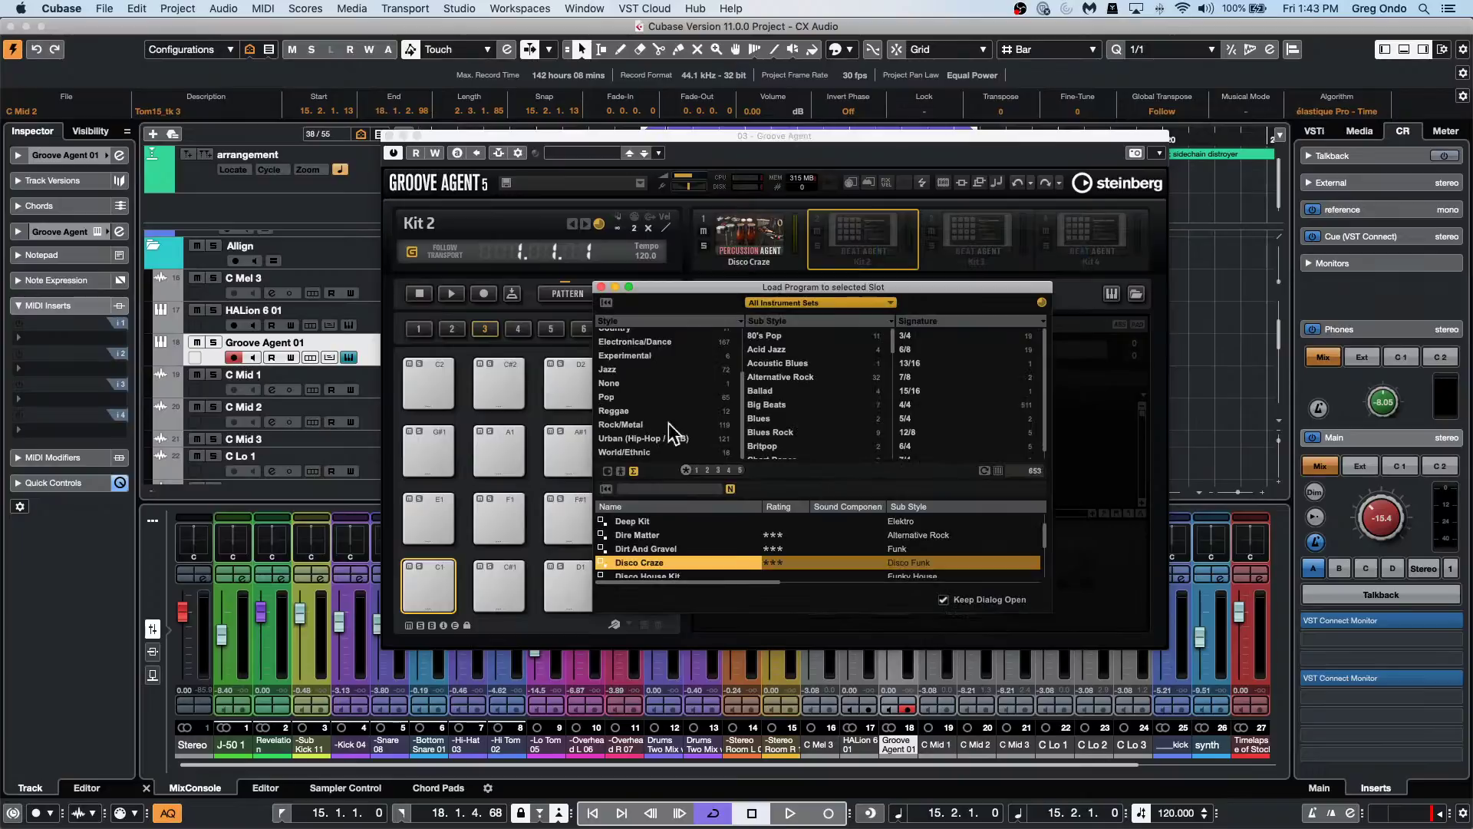
{"action": "left_click", "coordinate": [821, 302]}
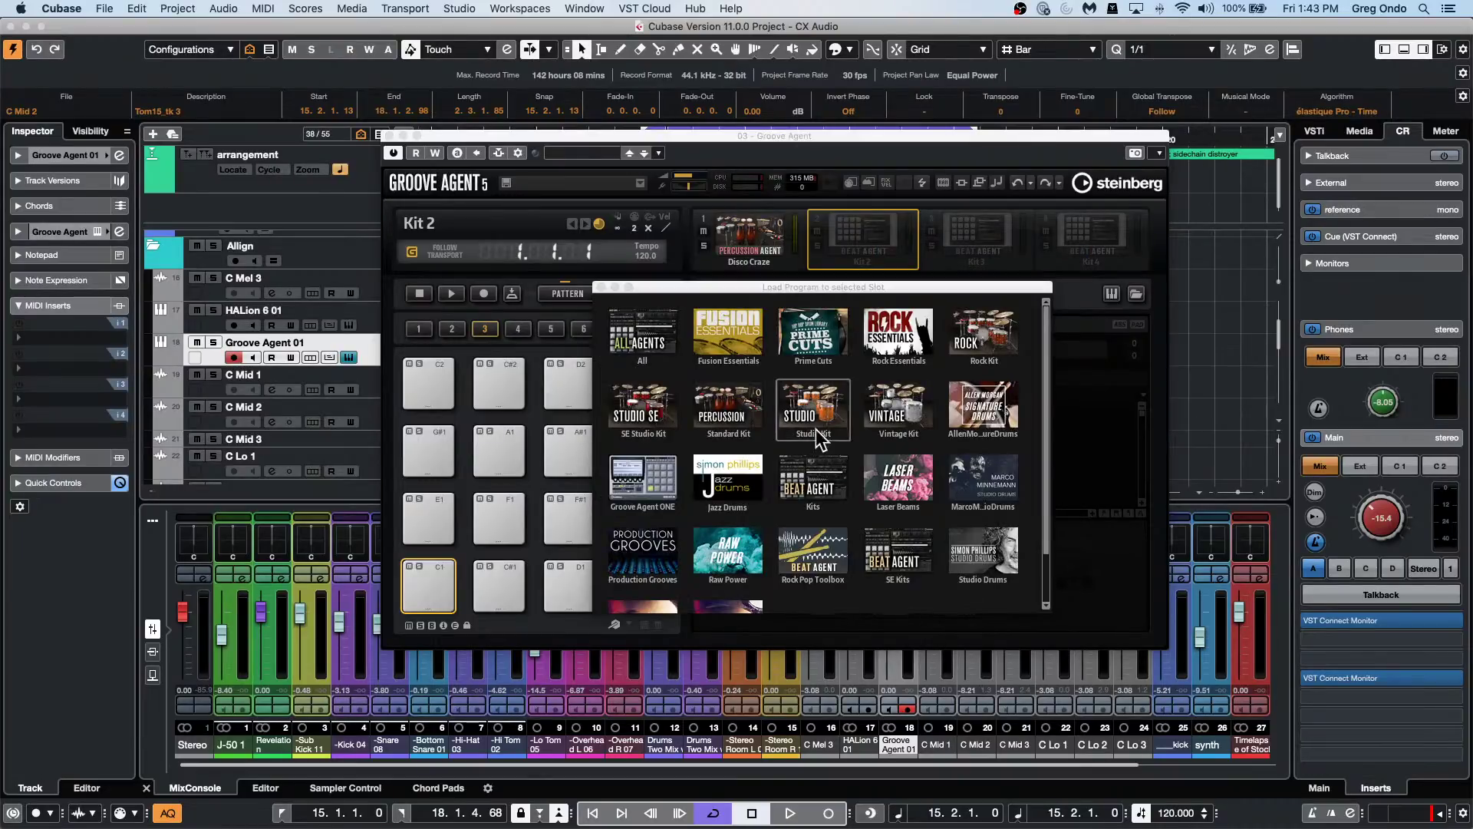
{"action": "left_click", "coordinate": [752, 467]}
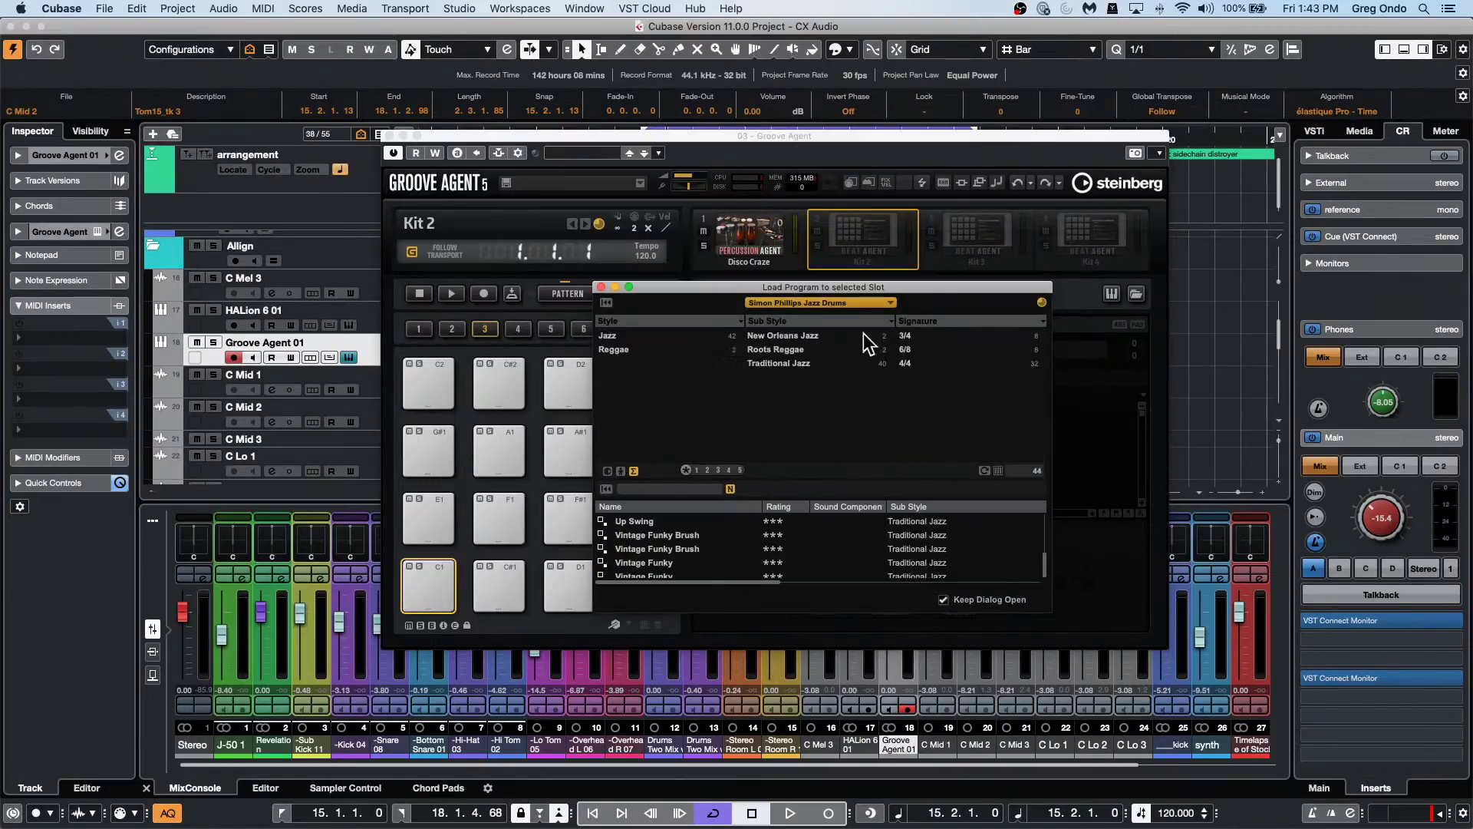
{"action": "left_click", "coordinate": [666, 535]}
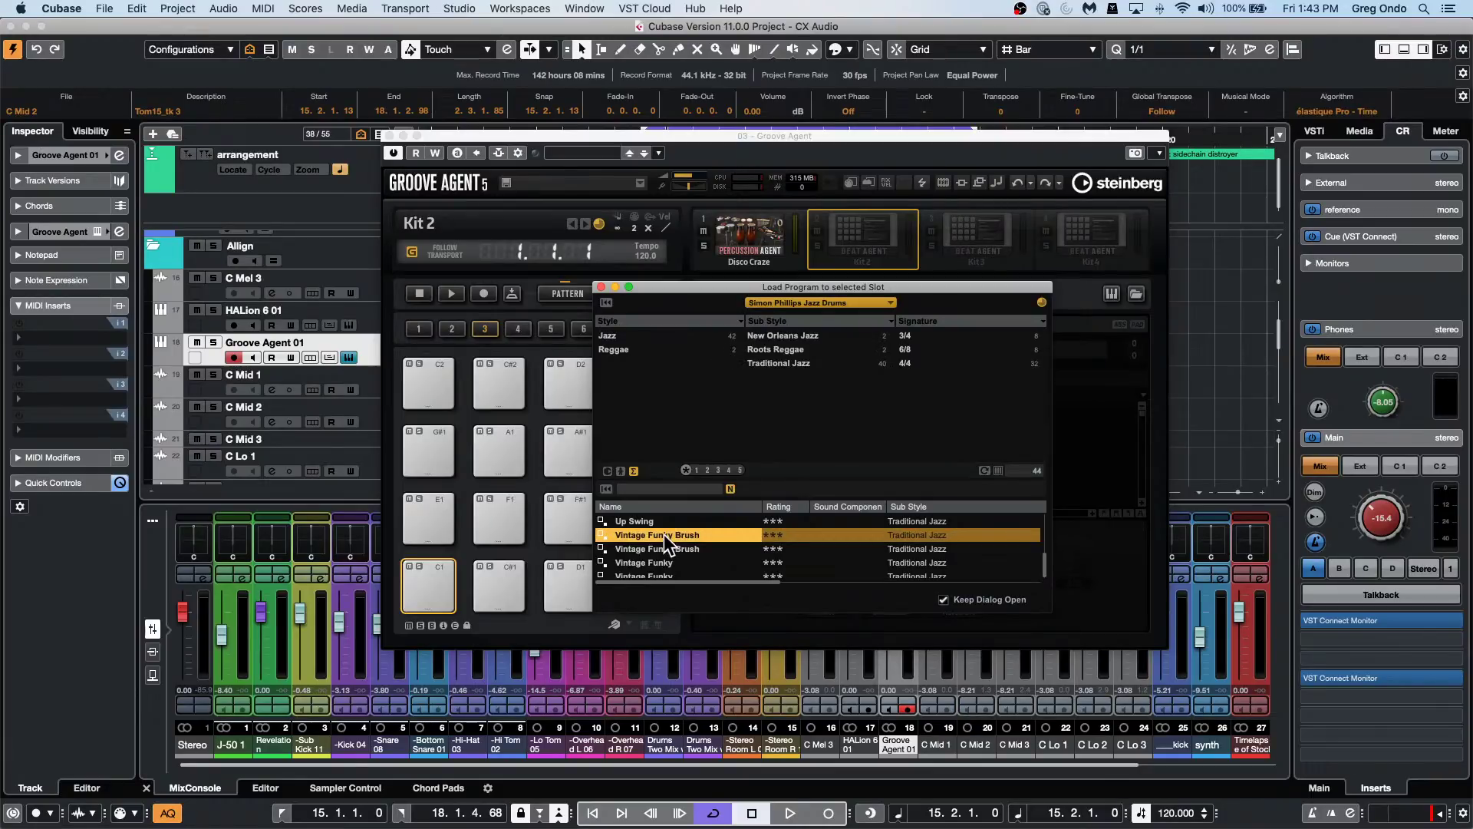
{"action": "double_click", "coordinate": [664, 534]}
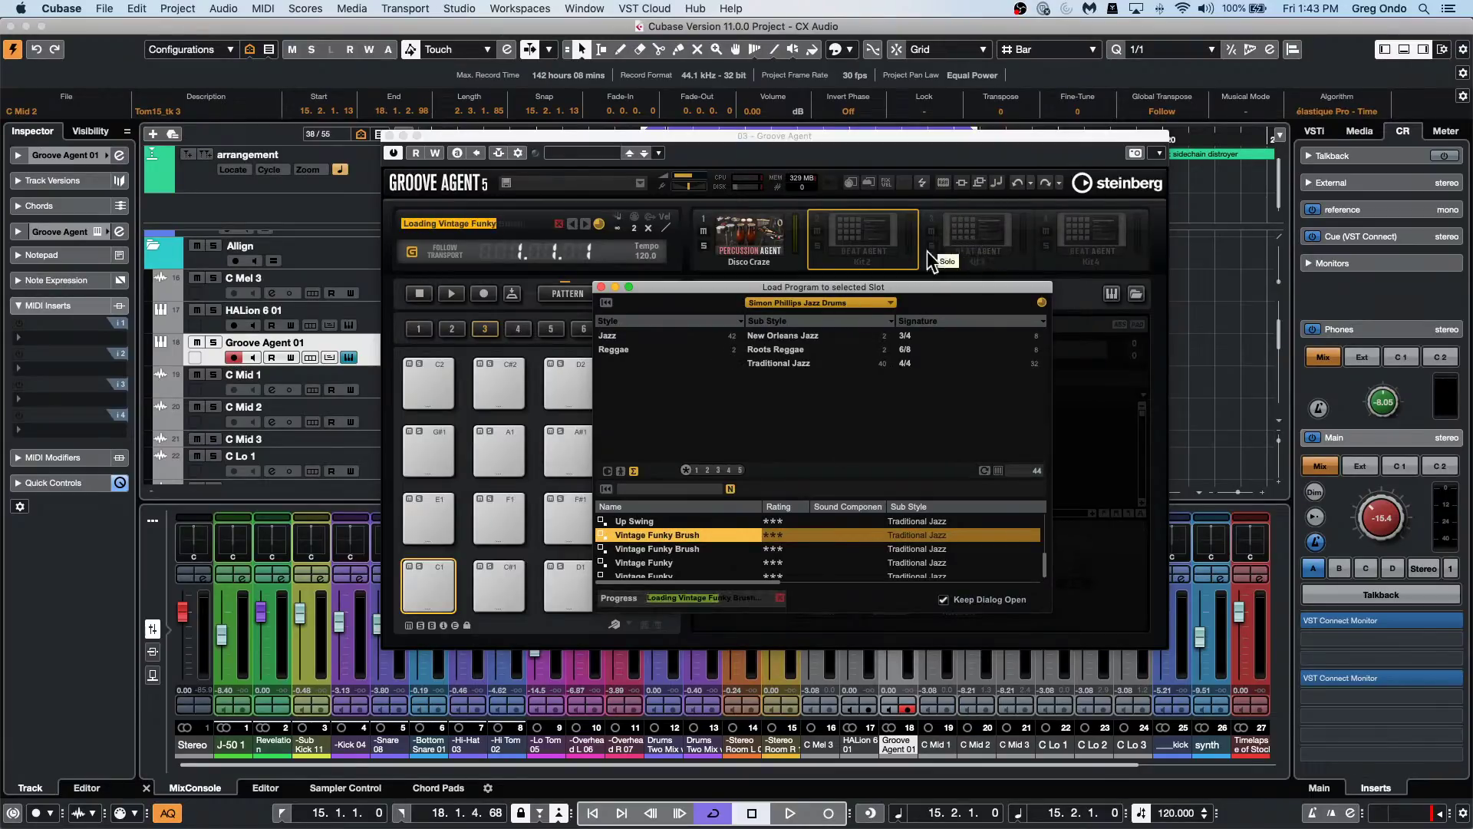
{"action": "left_click", "coordinate": [773, 292]}
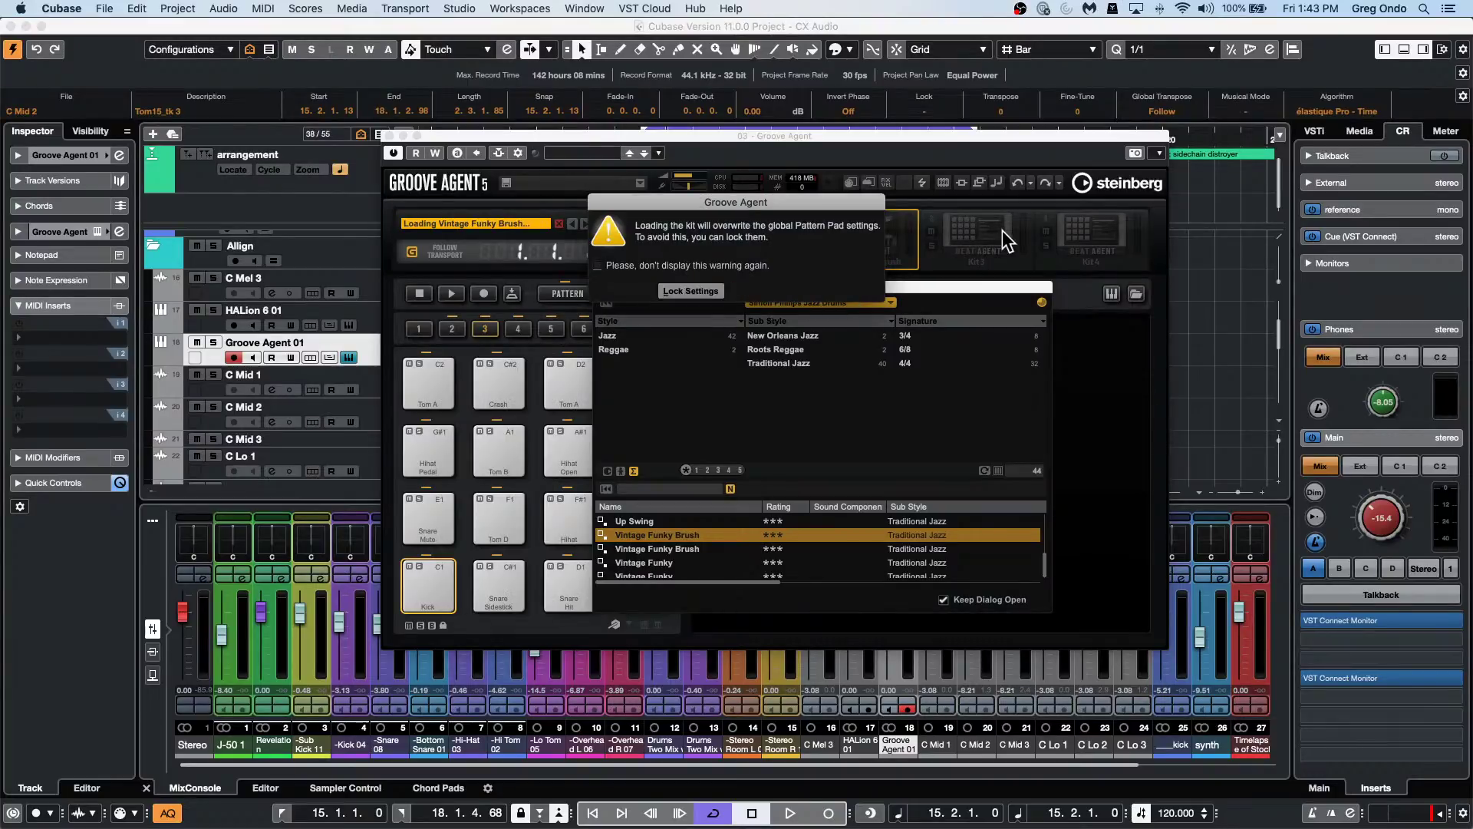
{"action": "left_click", "coordinate": [702, 291]}
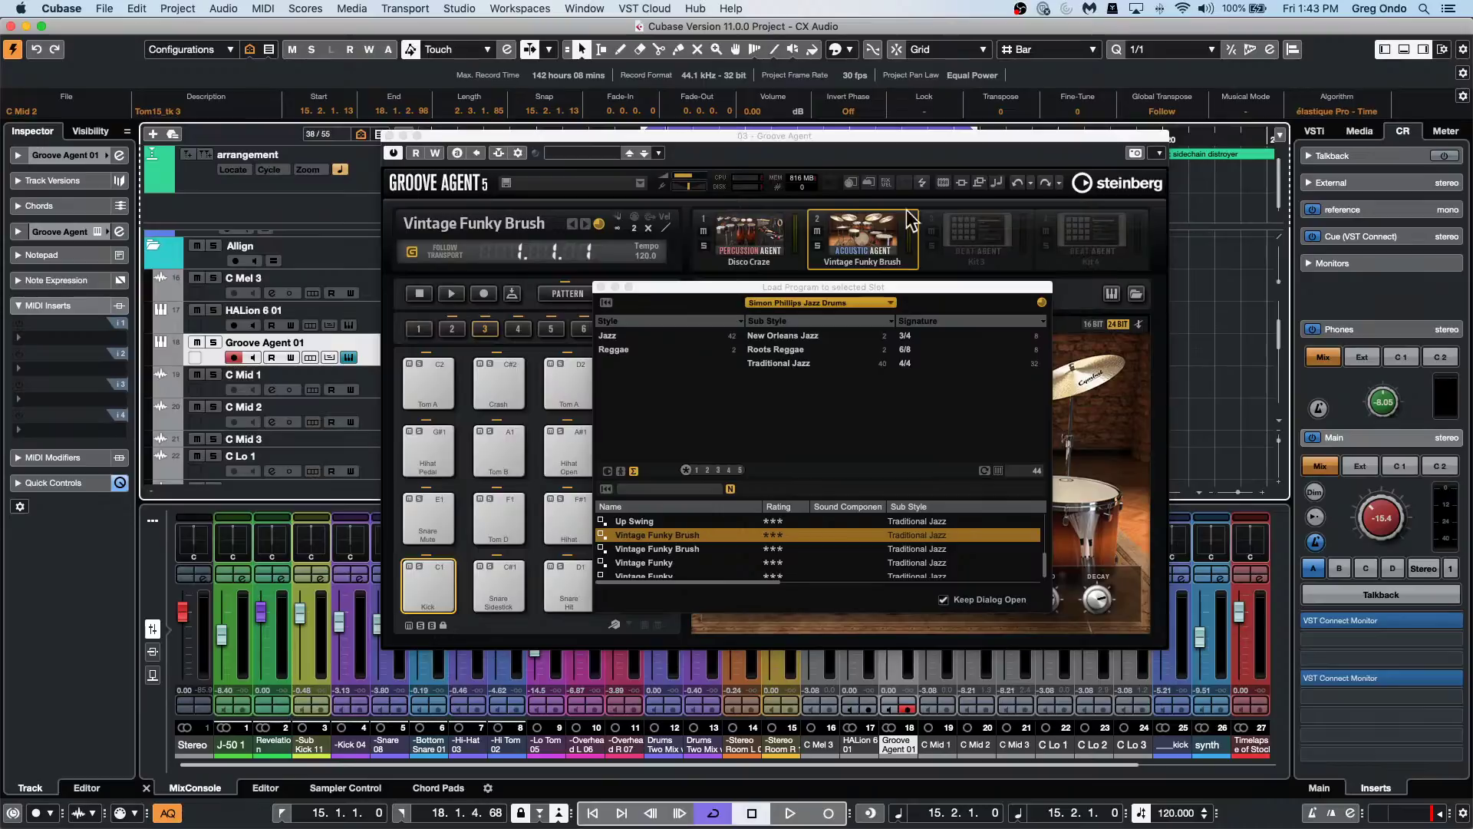
Load the Electronica/Dance kit Marvelous with its patterns into the third kit slot, overwriting the global Pattern Pad settings, and close the load dialog.
{"action": "right_click", "coordinate": [984, 236]}
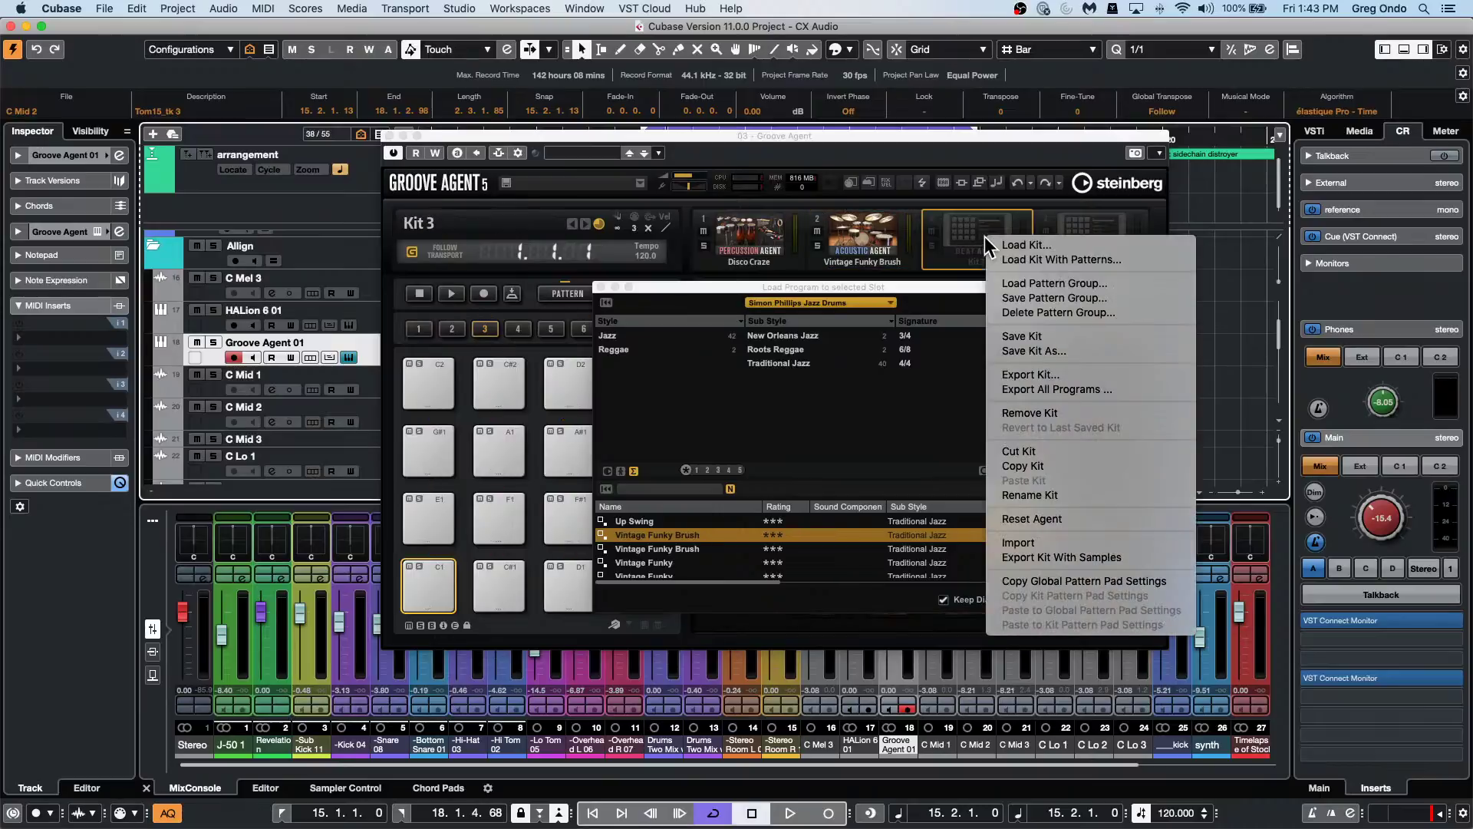
{"action": "left_click", "coordinate": [1057, 258]}
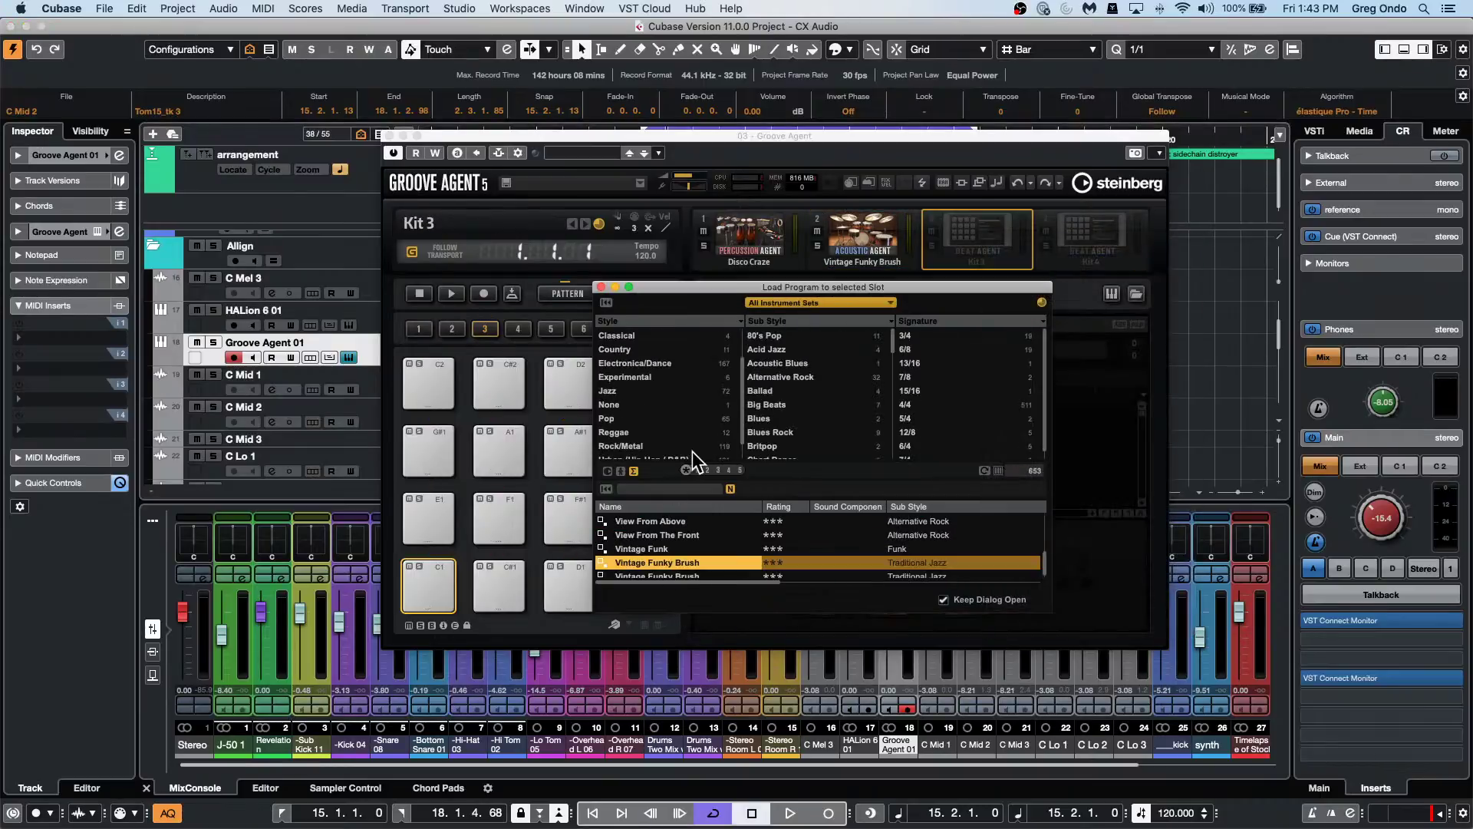
{"action": "left_click", "coordinate": [674, 358]}
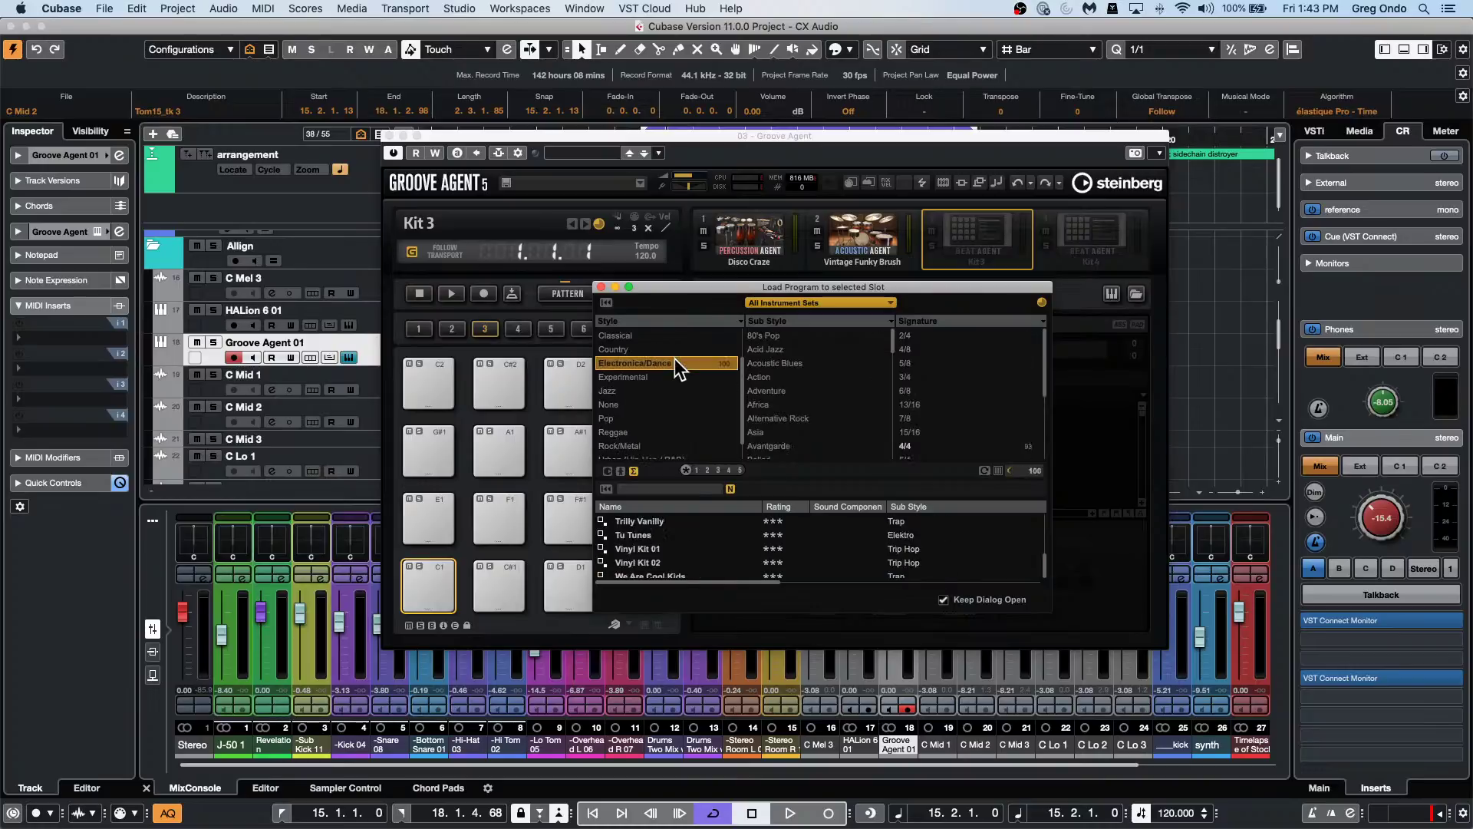
{"action": "double_click", "coordinate": [651, 536]}
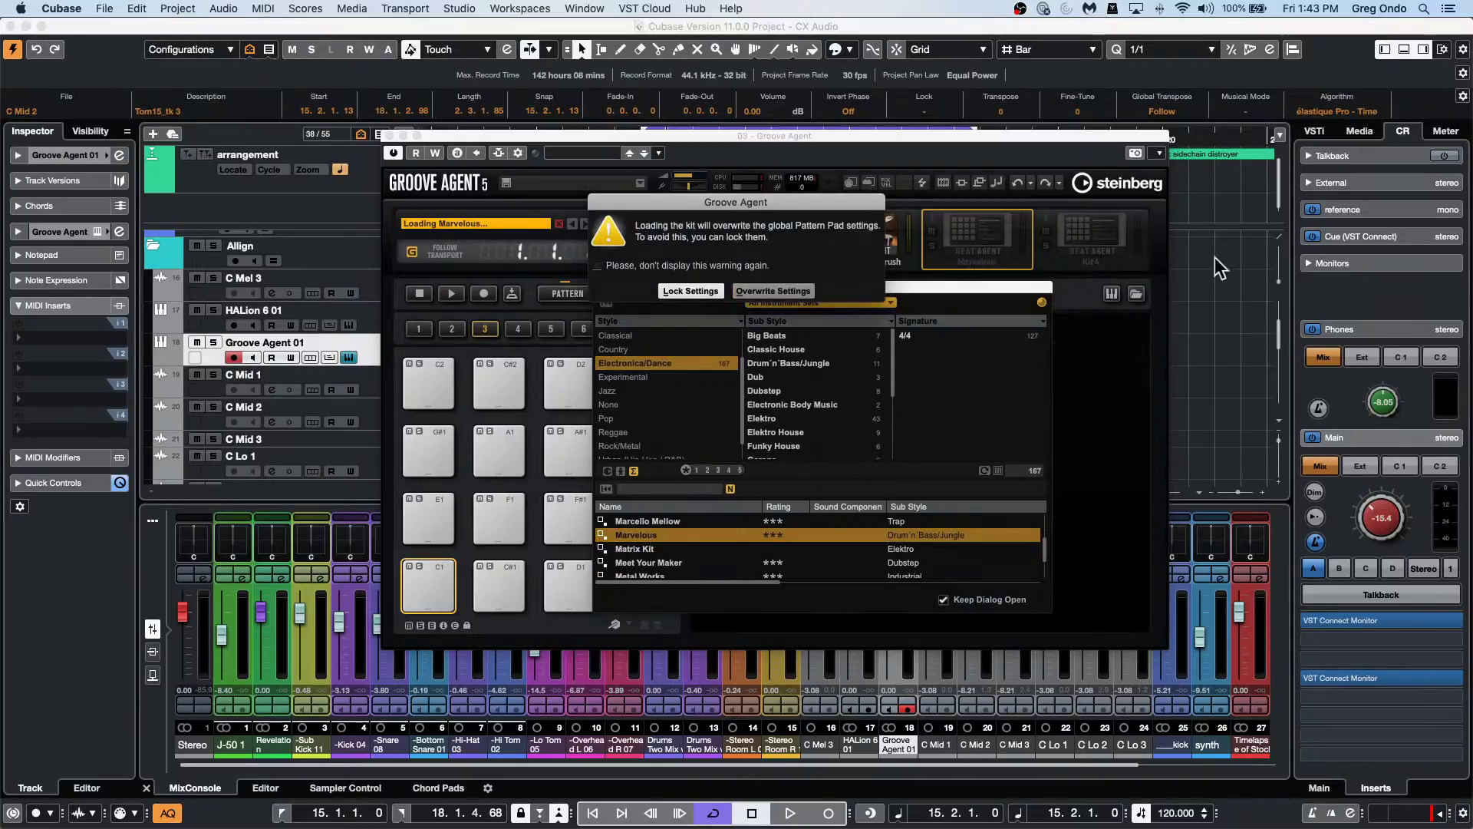
{"action": "left_click", "coordinate": [762, 289]}
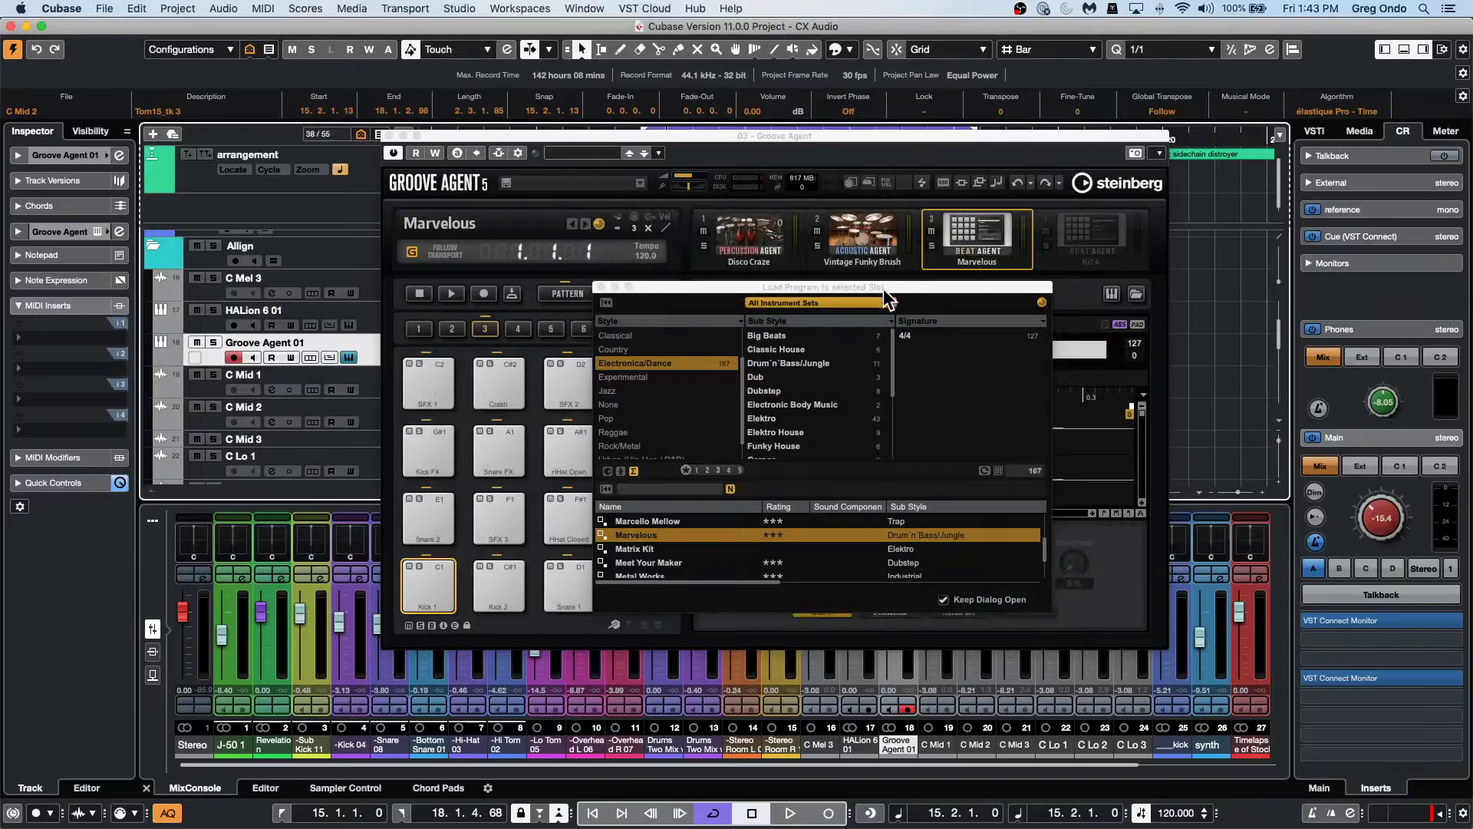
{"action": "left_click", "coordinate": [600, 287]}
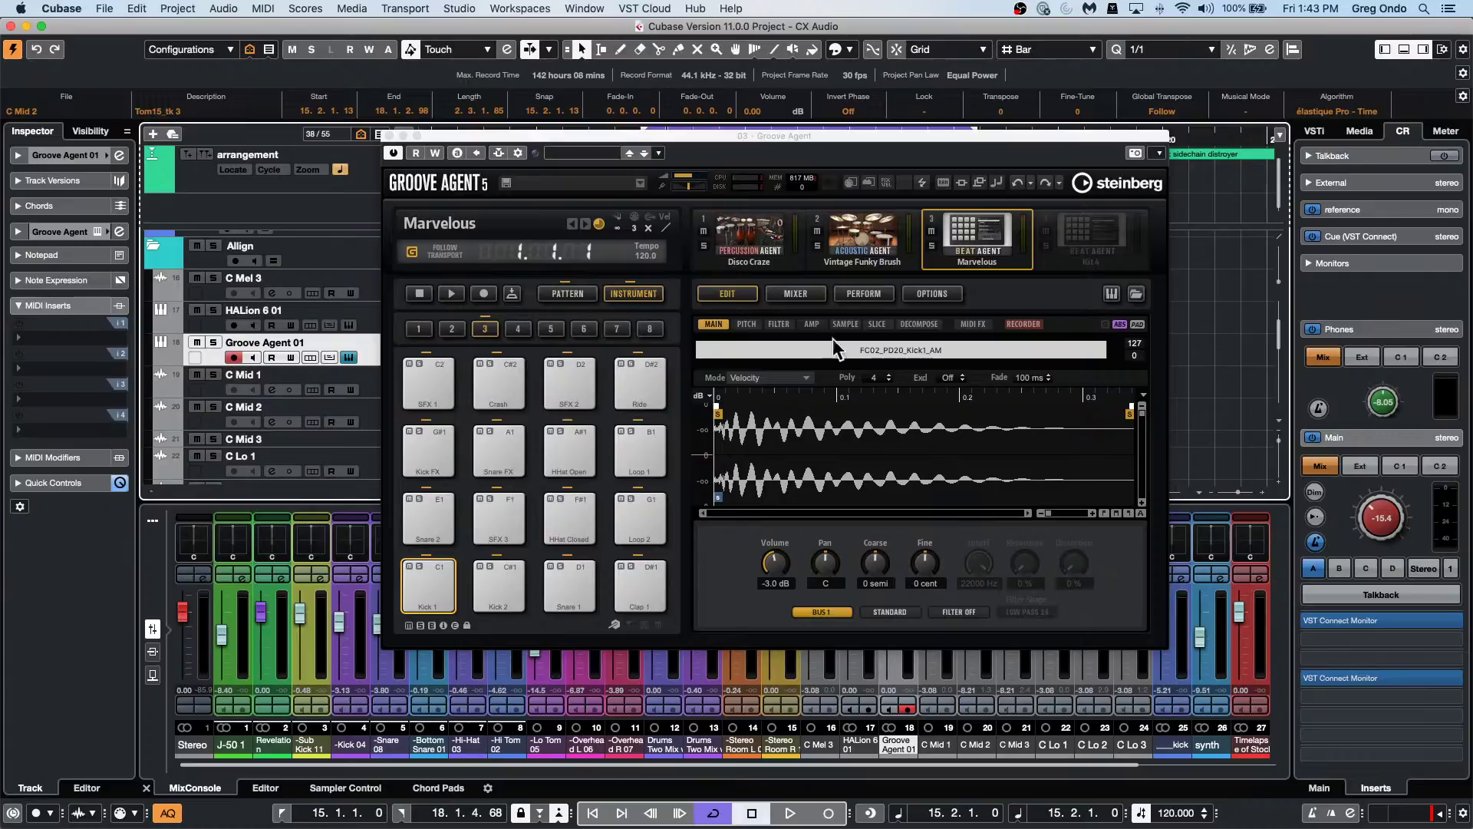
Compare the instrument pads and edit pages of the Disco Craze, Vintage Funky Brush and Marvelous kits, finishing on Disco Craze.
{"action": "left_click", "coordinate": [768, 230]}
{"action": "left_click", "coordinate": [874, 226]}
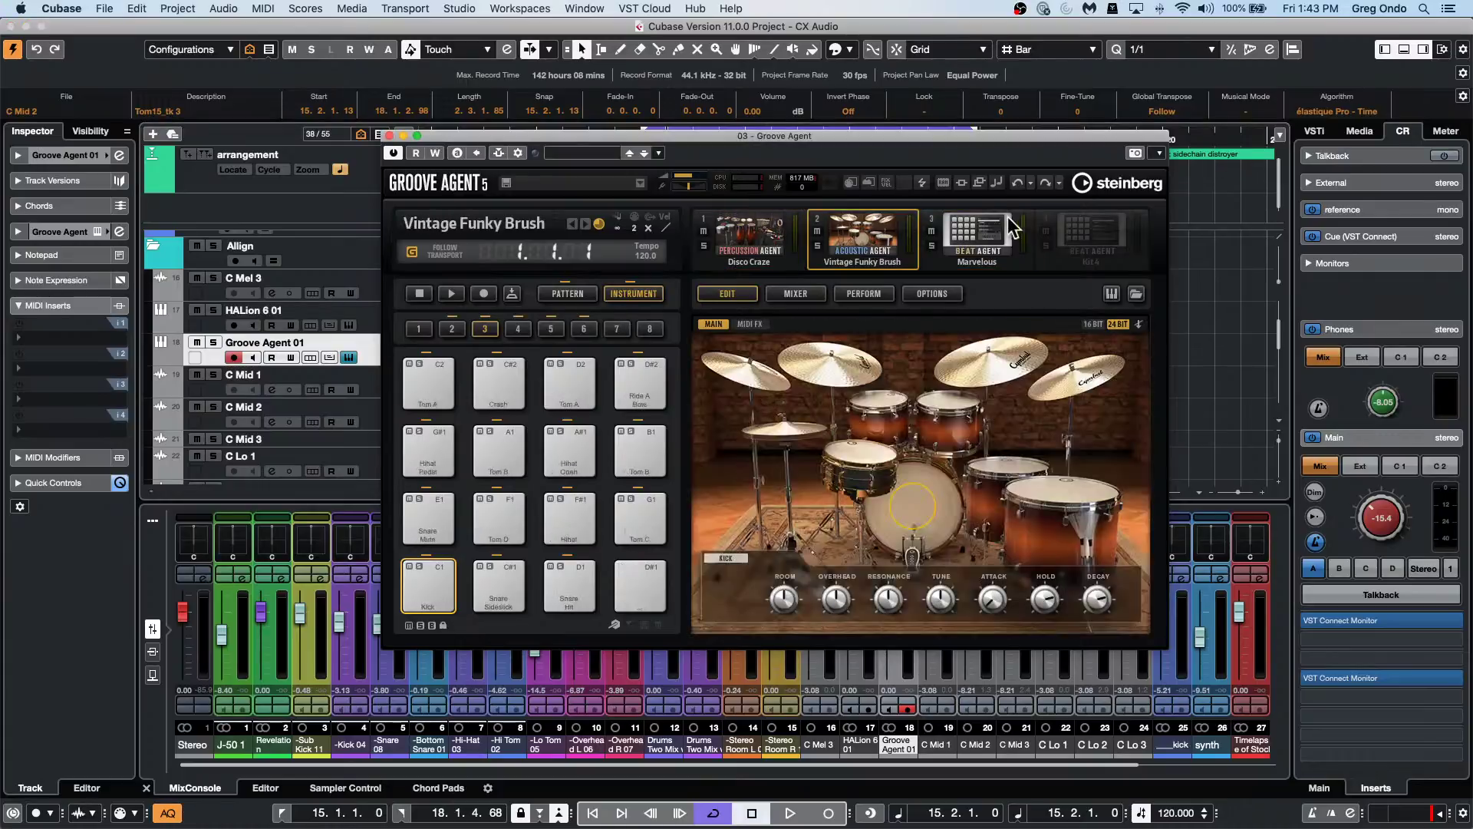
{"action": "left_click", "coordinate": [975, 230]}
{"action": "left_click", "coordinate": [761, 232]}
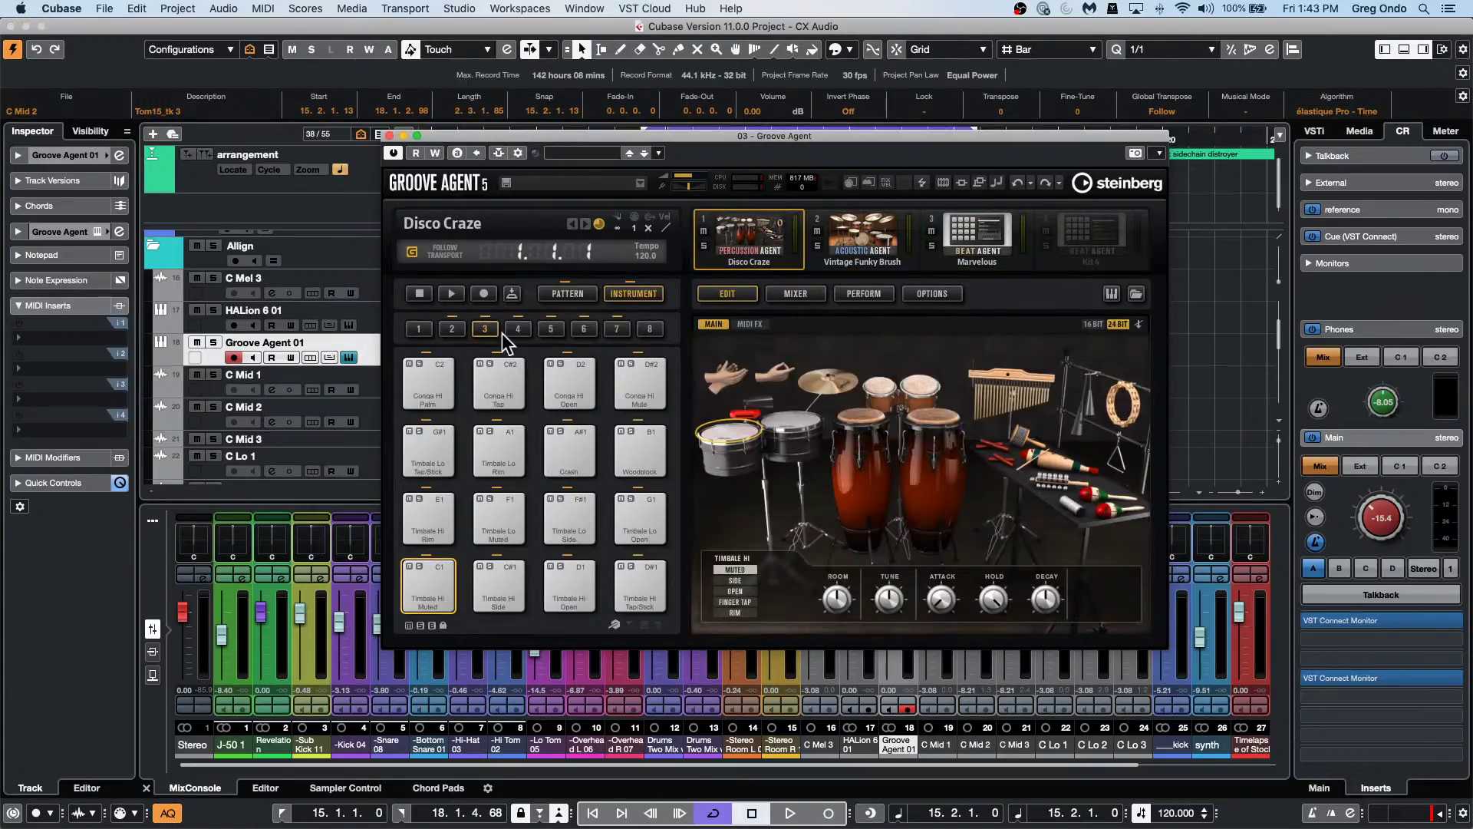
{"action": "left_click_drag", "start_coordinate": [693, 137], "coordinate": [621, 128]}
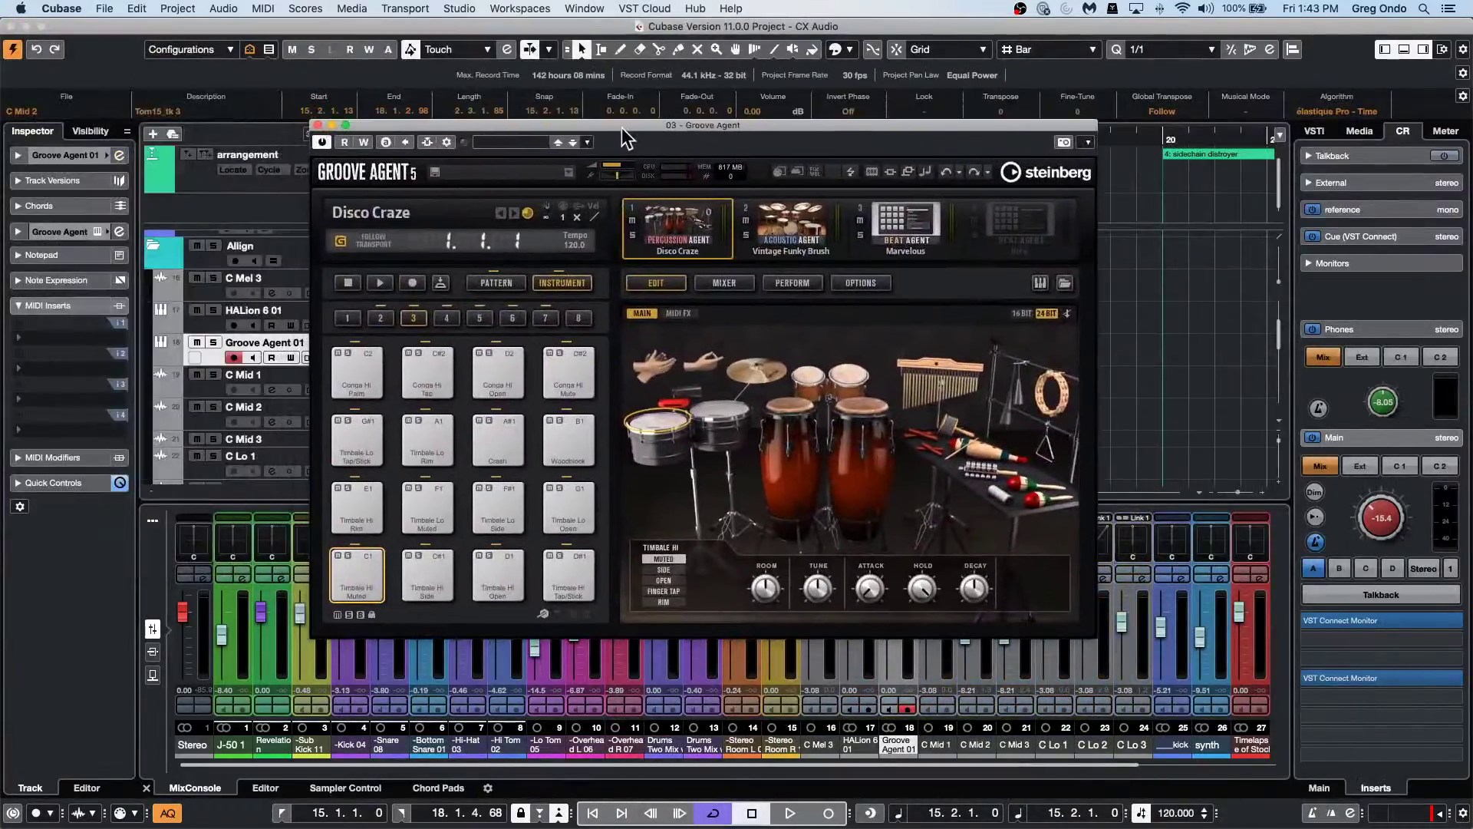
{"action": "left_click", "coordinate": [795, 237]}
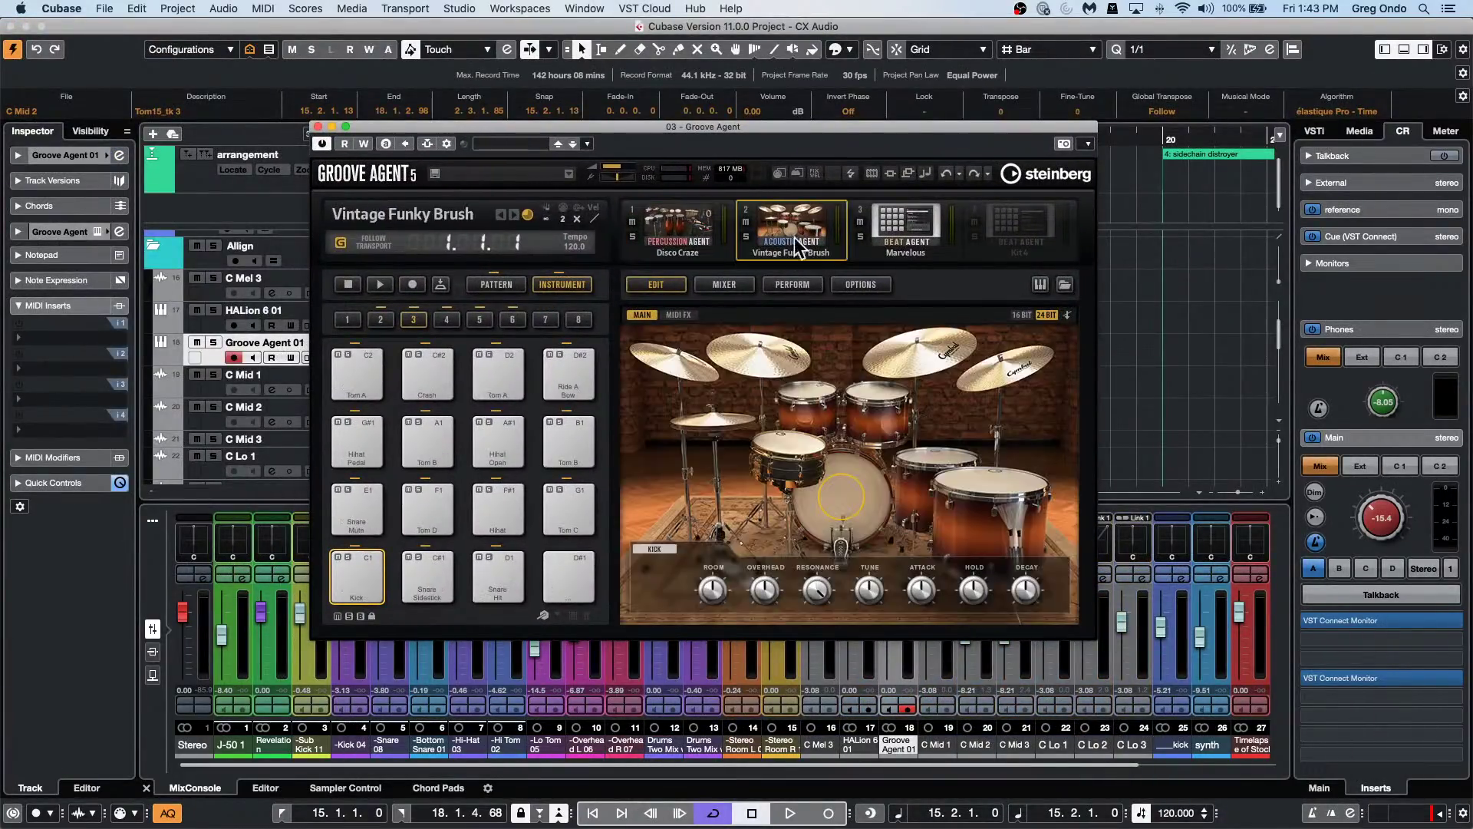
{"action": "left_click", "coordinate": [940, 230]}
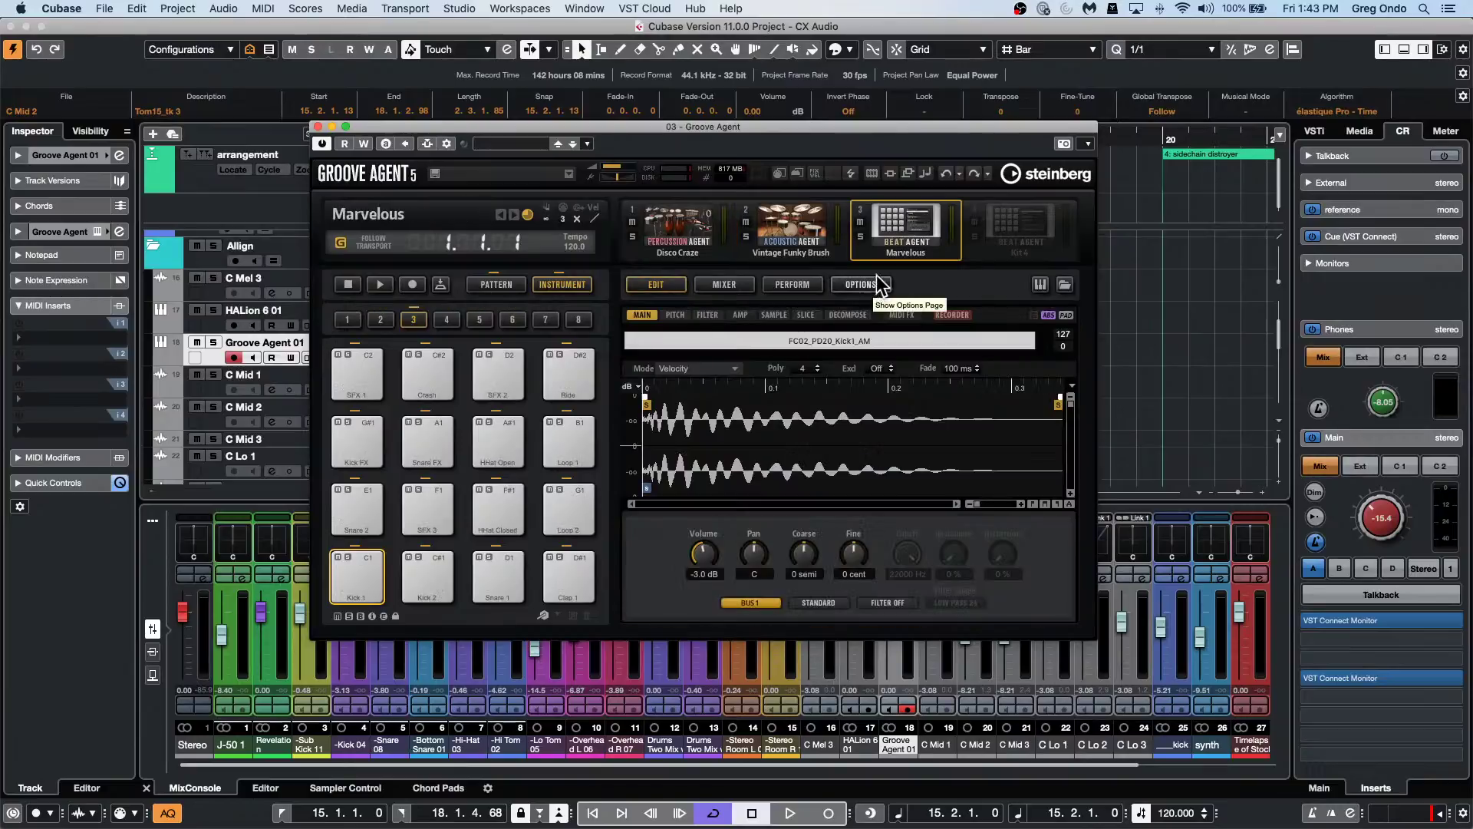
{"action": "left_click", "coordinate": [690, 222]}
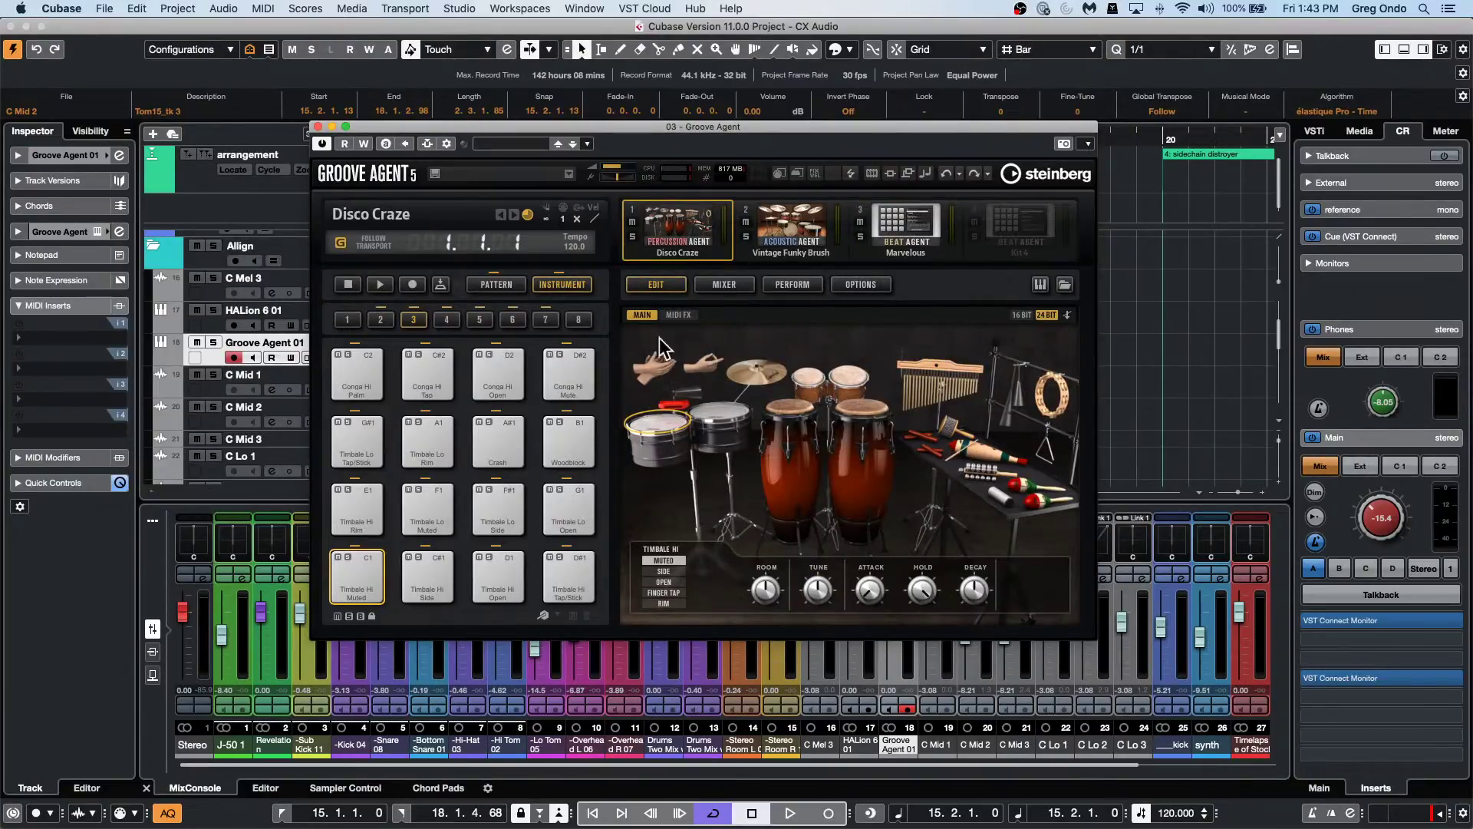
Show the pattern pads and the pattern overview for all loaded kits in Groove Agent.
{"action": "left_click", "coordinate": [502, 277]}
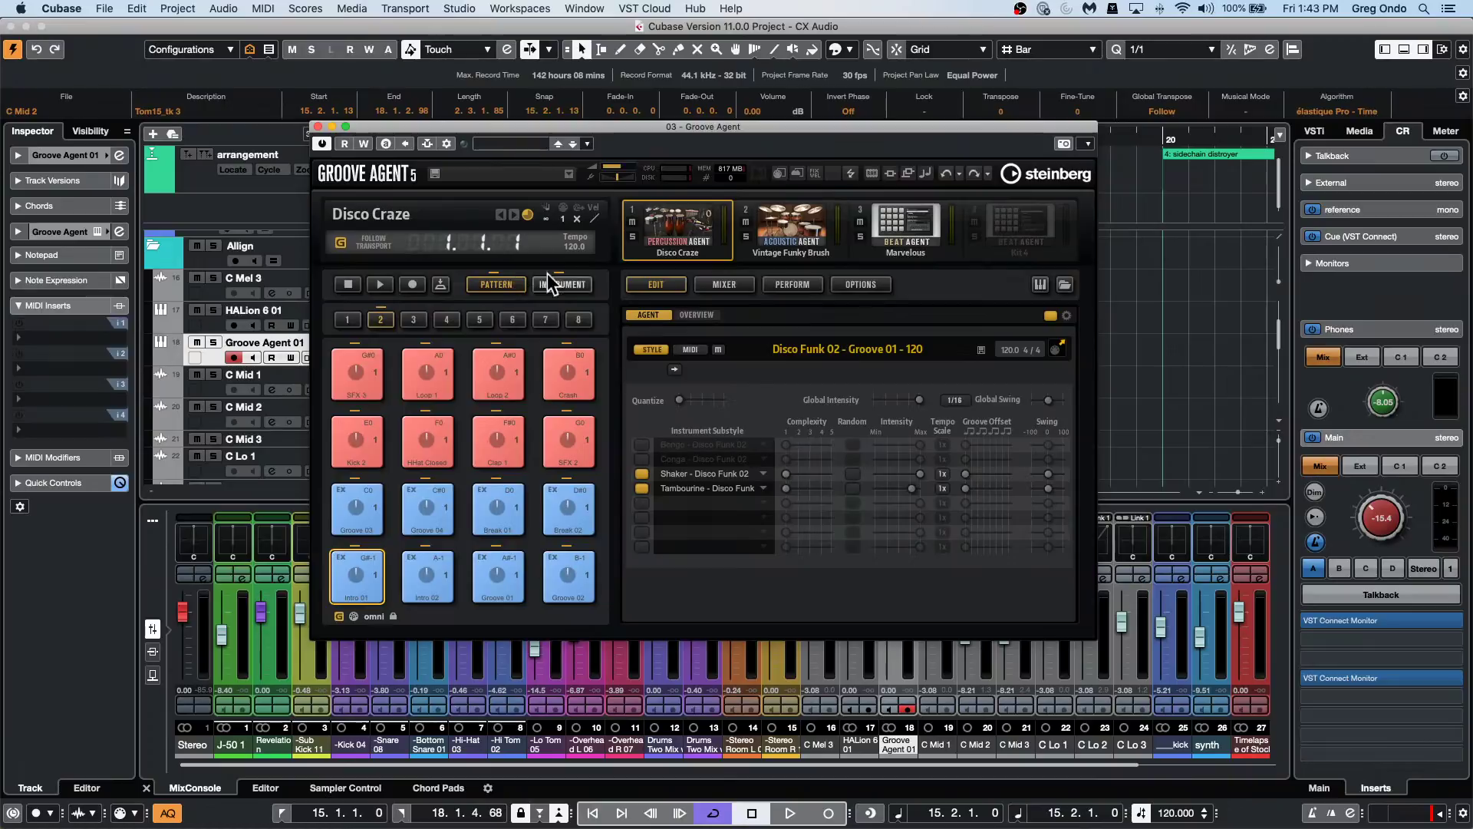
{"action": "left_click", "coordinate": [706, 315]}
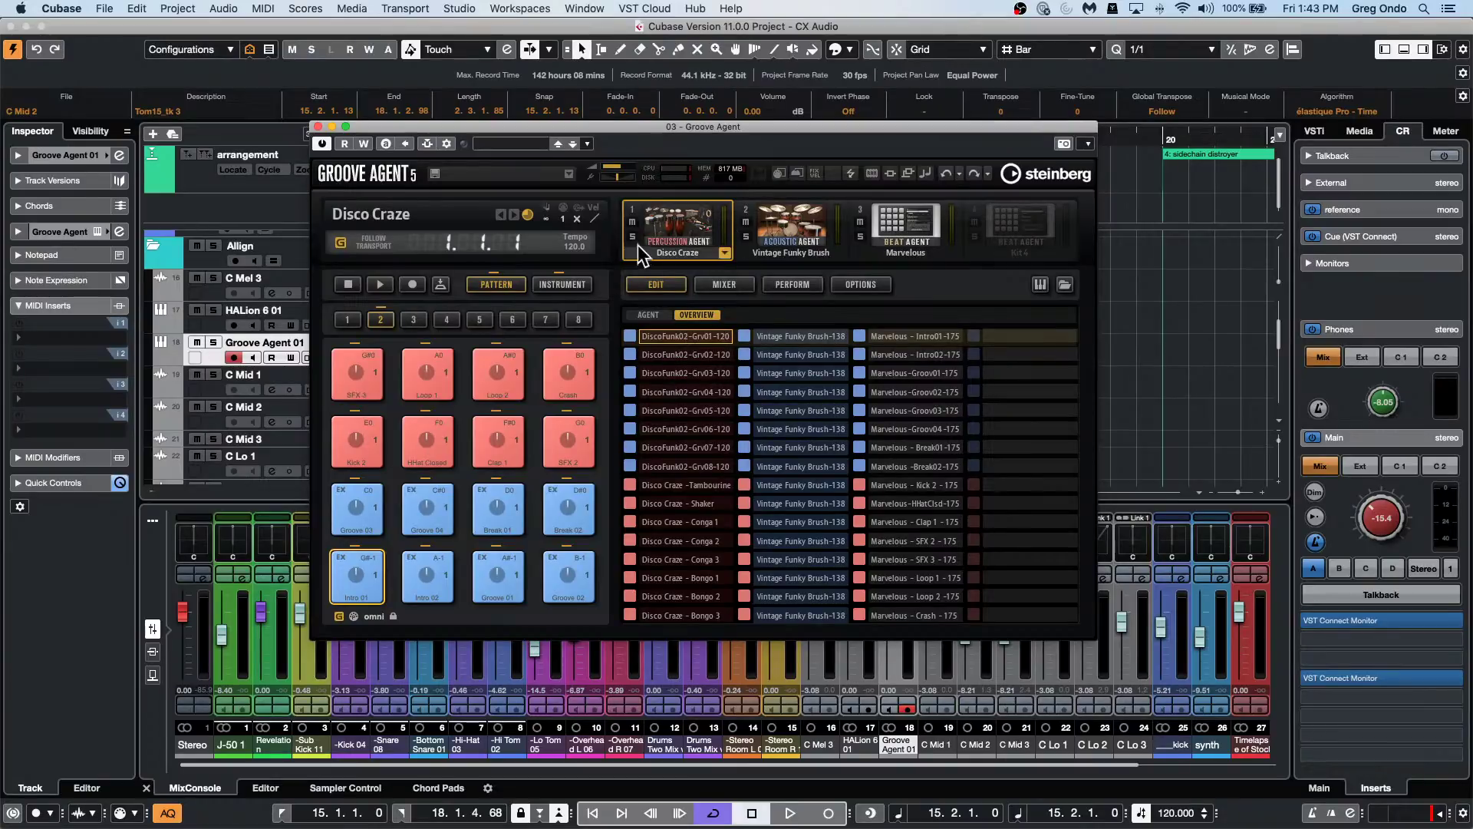
Turn off the global pattern player and play Disco Craze together with the Main 3 pattern of the Vintage Funky Brush kit.
{"action": "left_click", "coordinate": [342, 242]}
{"action": "left_click", "coordinate": [378, 286]}
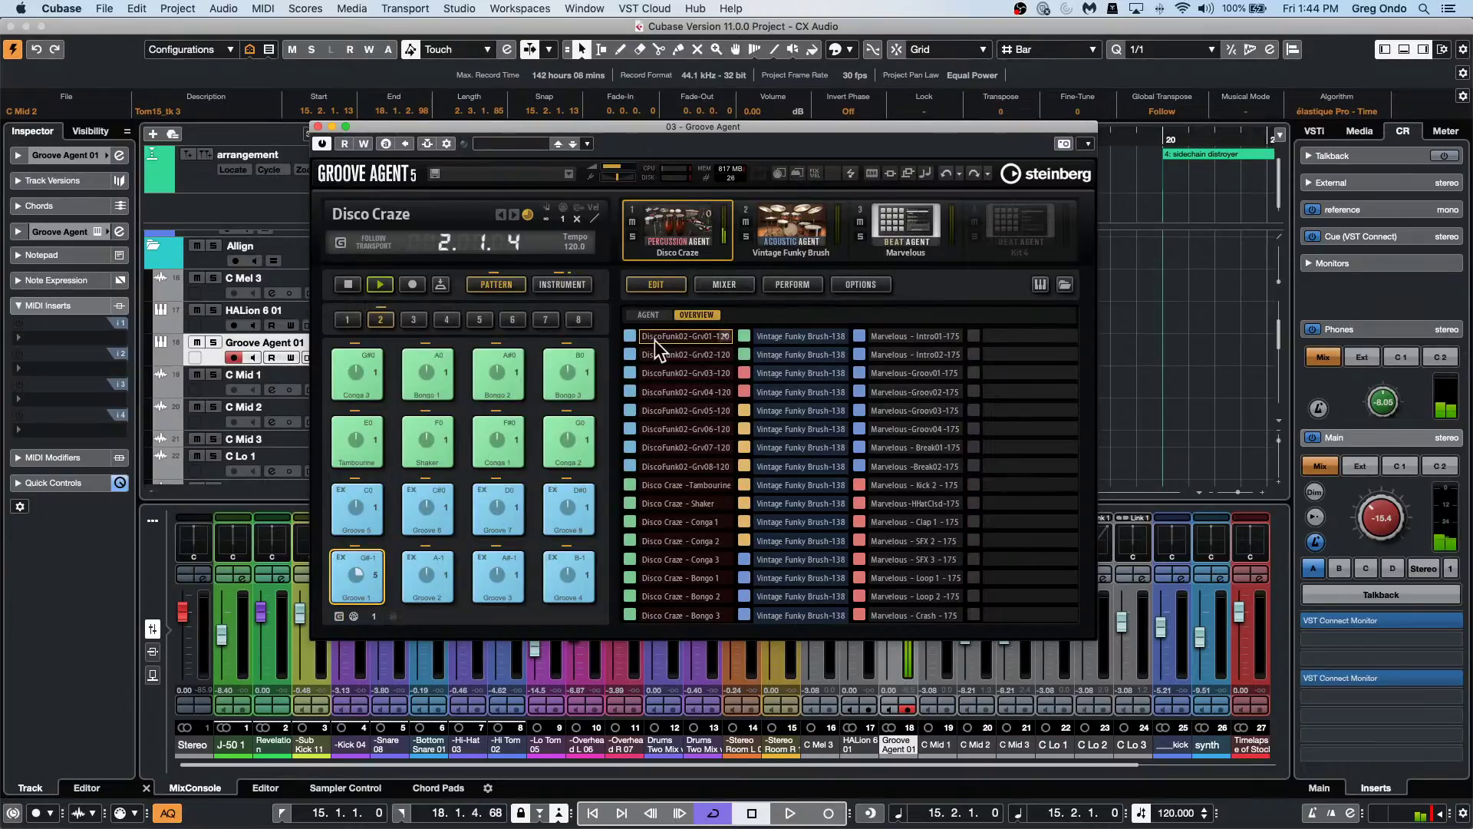
{"action": "left_click", "coordinate": [802, 430]}
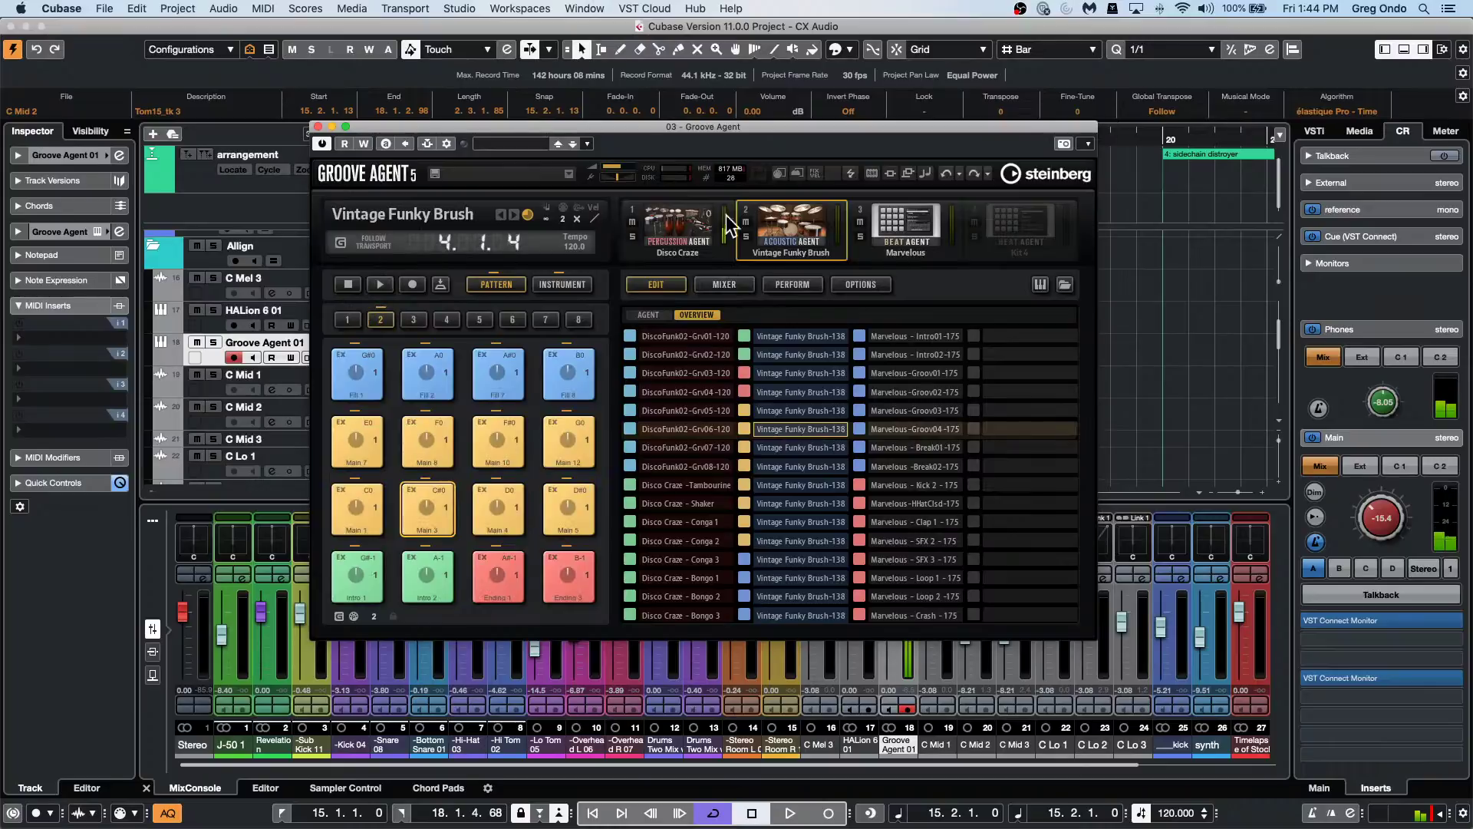
{"action": "left_click", "coordinate": [377, 283]}
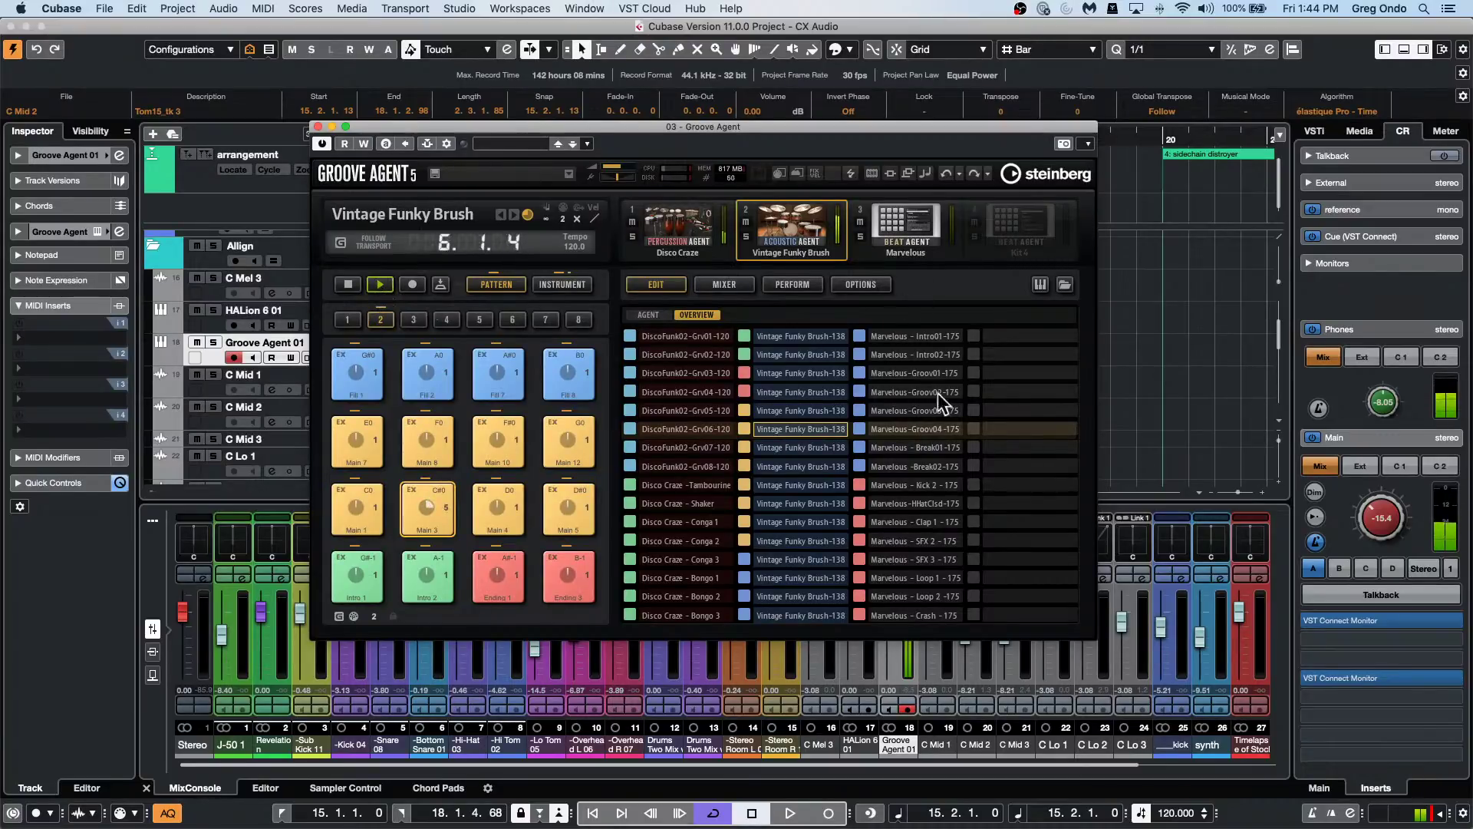
Set the Control Room main level to -7.14 and play the Groove 04 pattern of the Marvelous kit.
{"action": "left_click", "coordinate": [911, 558]}
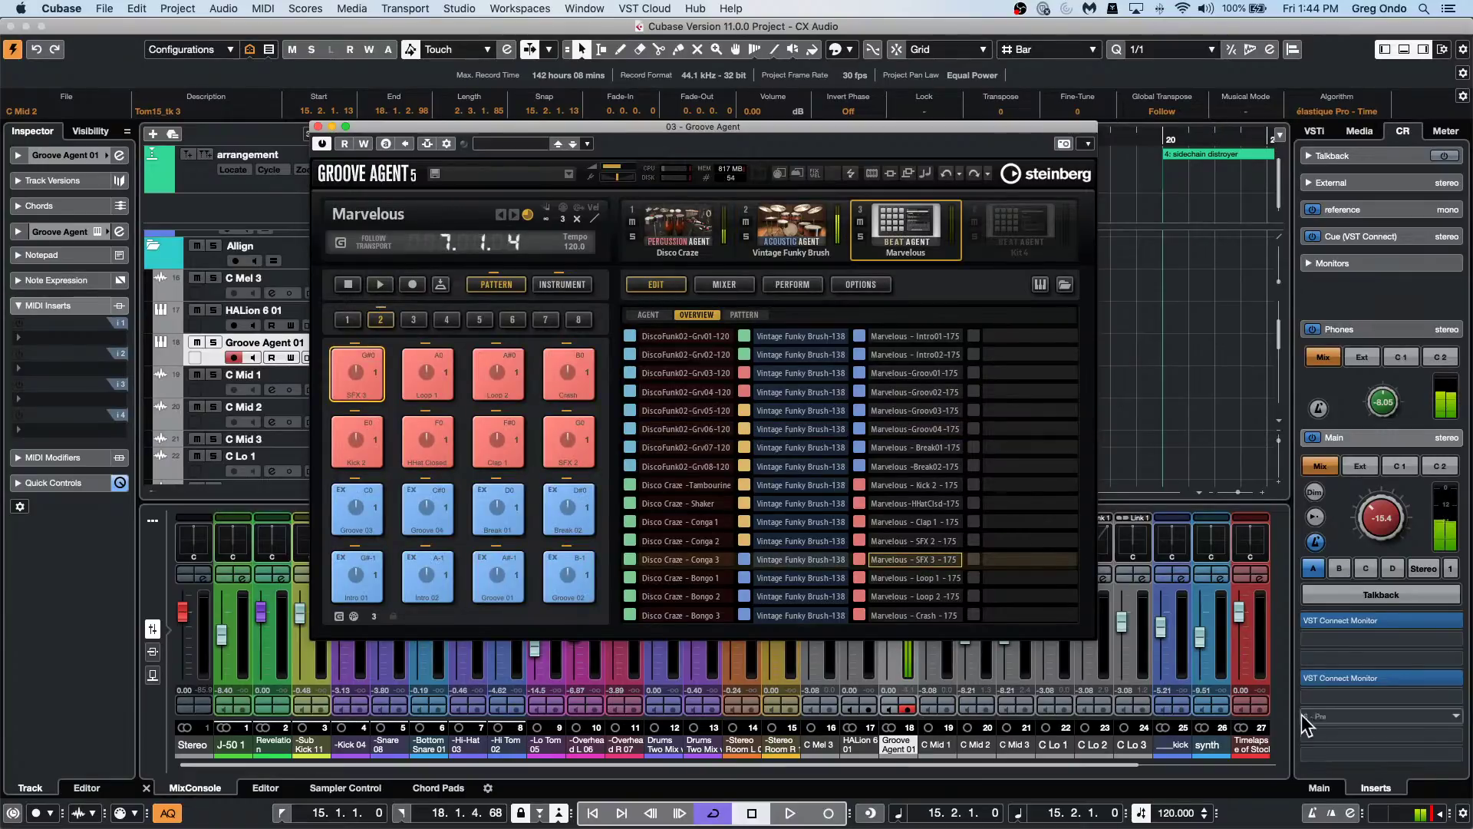
{"action": "left_click", "coordinate": [1434, 812]}
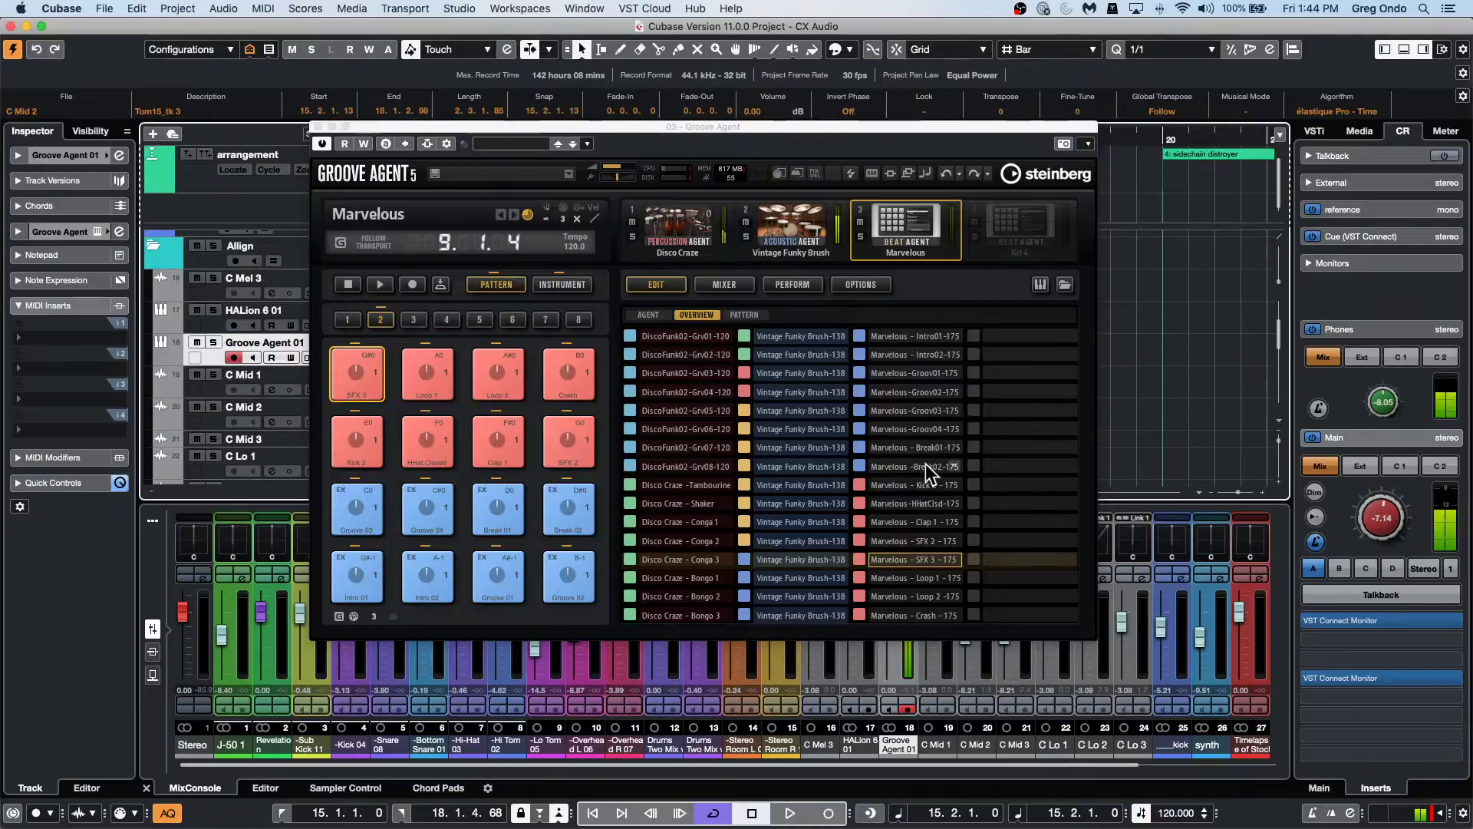
{"action": "left_click", "coordinate": [914, 429]}
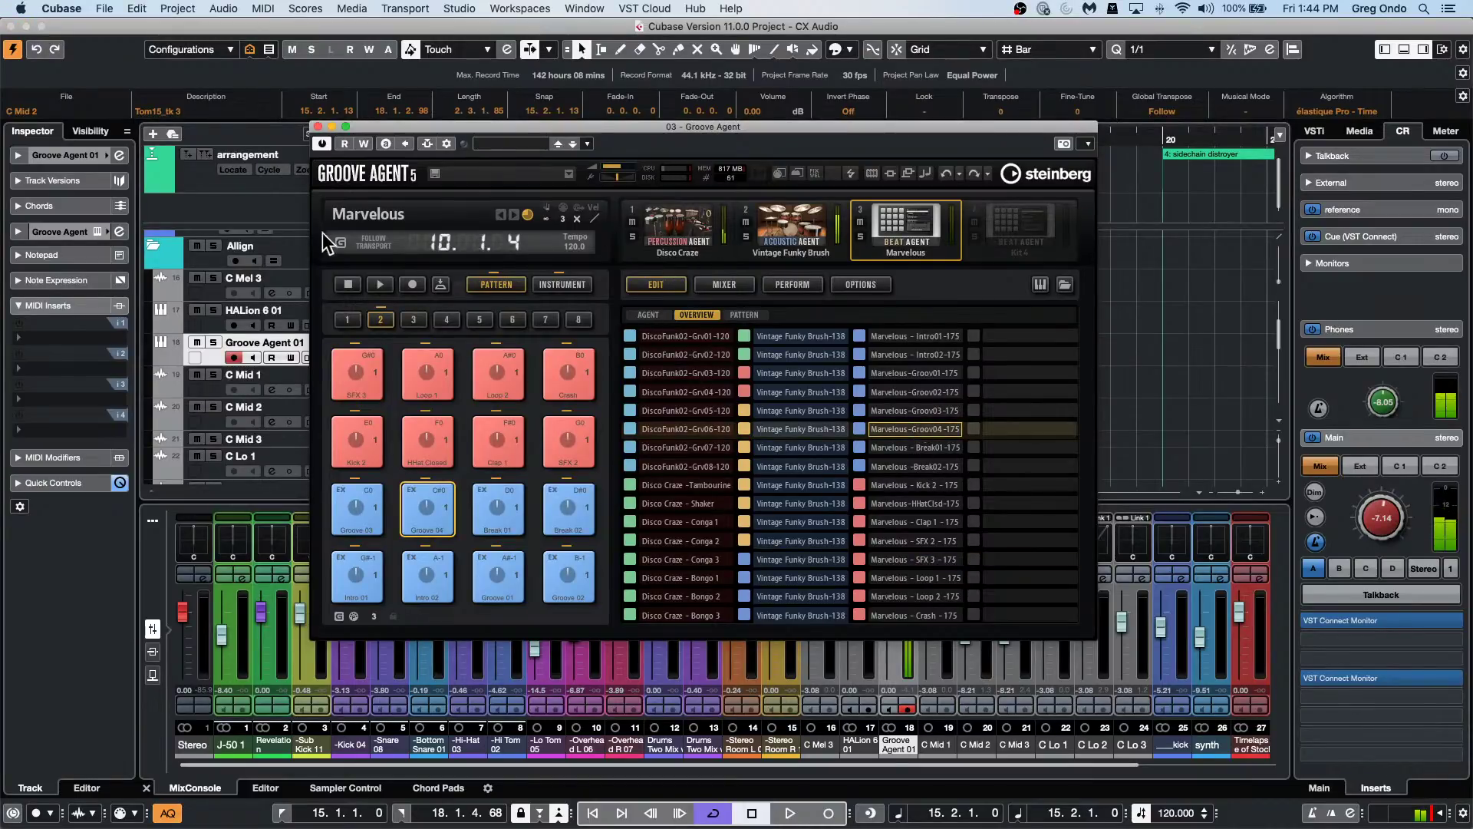
{"action": "left_click", "coordinate": [381, 284]}
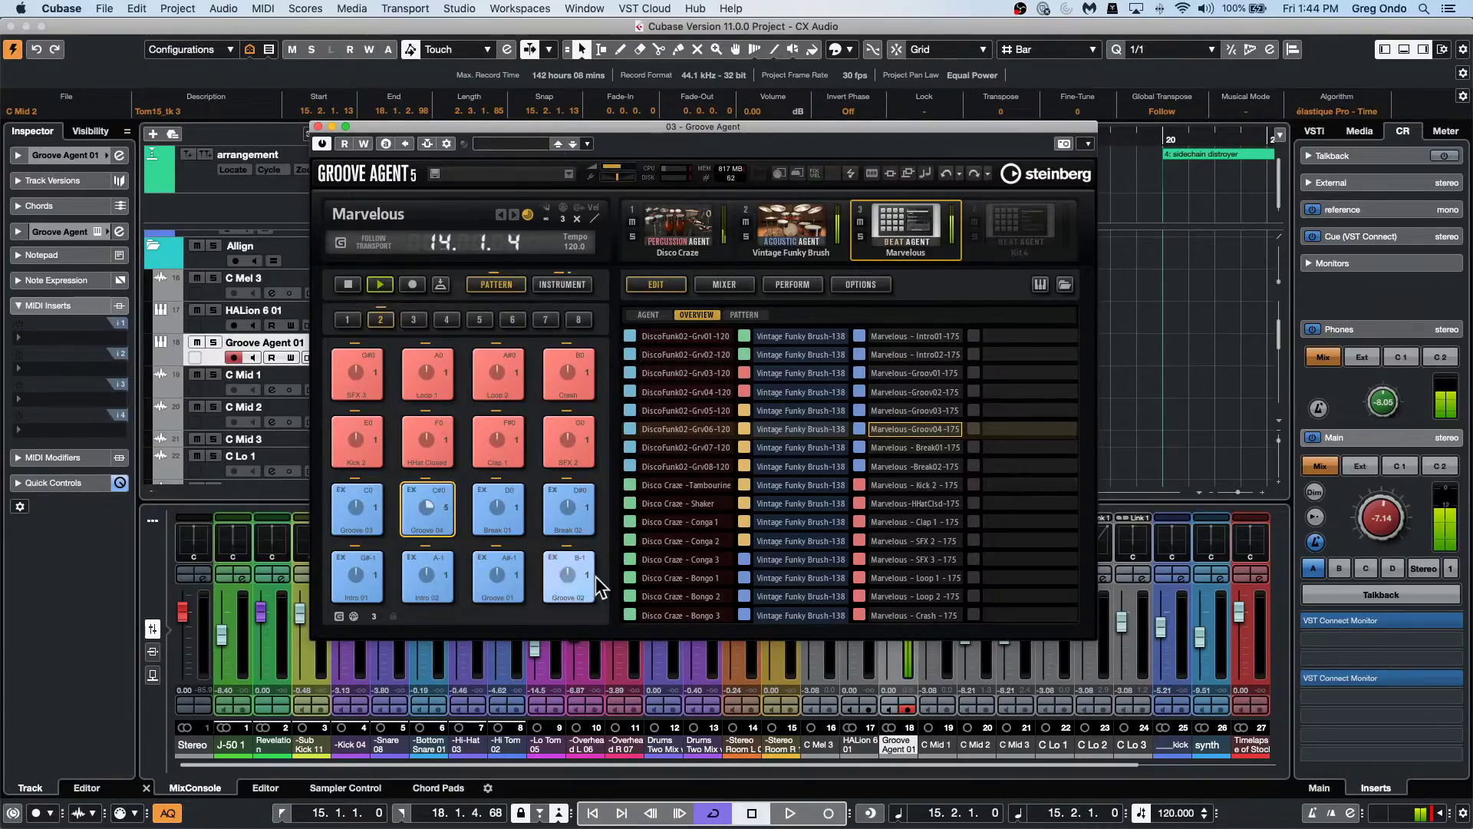
Switch patterns during playback to Disco Craze Conga 2, Vintage Funky Brush Main 7 and Fill 1, and Marvelous Break 01 and Groove 01.
{"action": "left_click", "coordinate": [647, 538]}
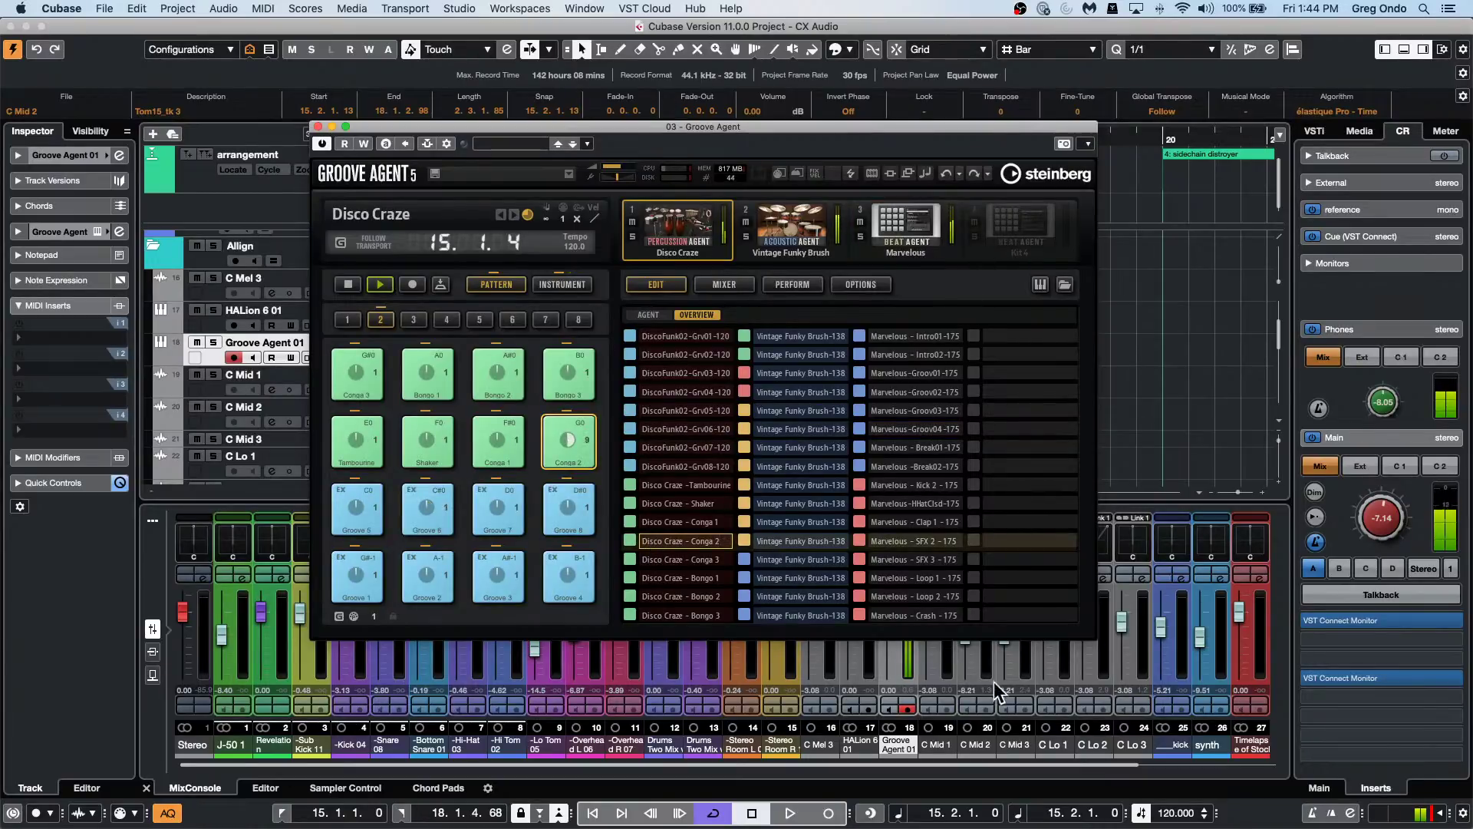
{"action": "left_click", "coordinate": [919, 446]}
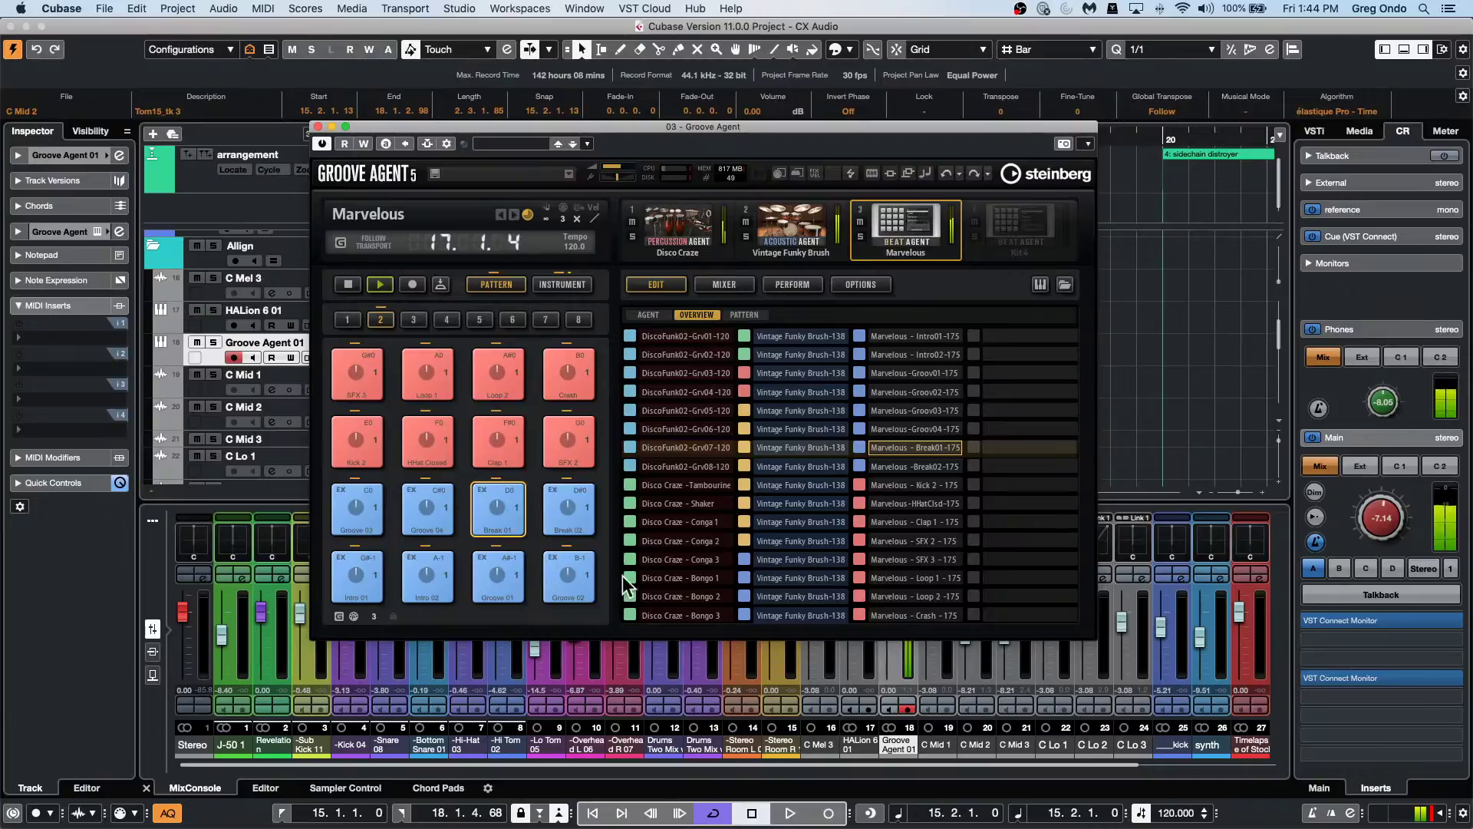
{"action": "left_click", "coordinate": [805, 481]}
{"action": "left_click", "coordinate": [799, 555]}
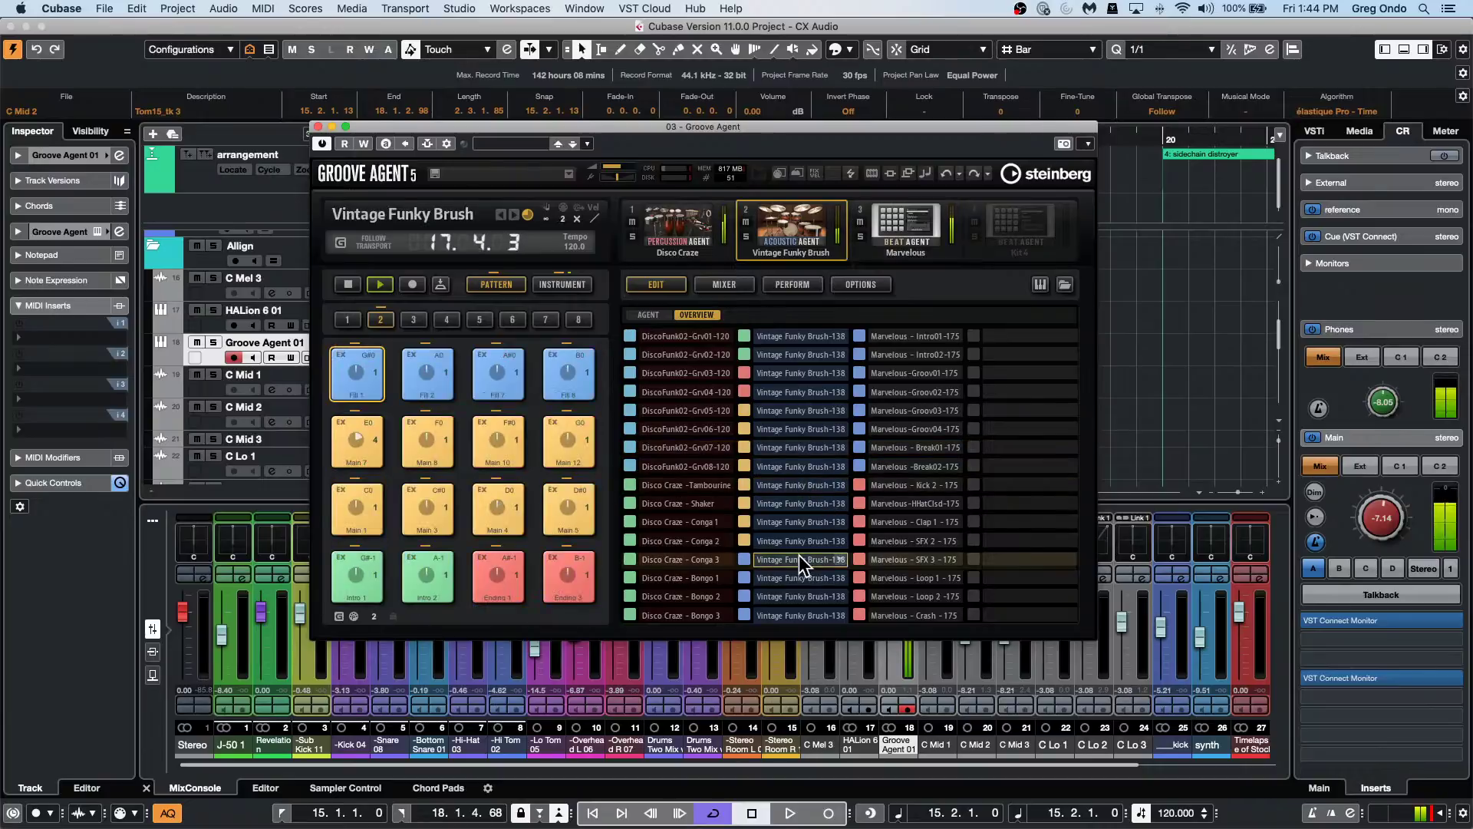
{"action": "left_click", "coordinate": [897, 466]}
{"action": "left_click", "coordinate": [918, 373]}
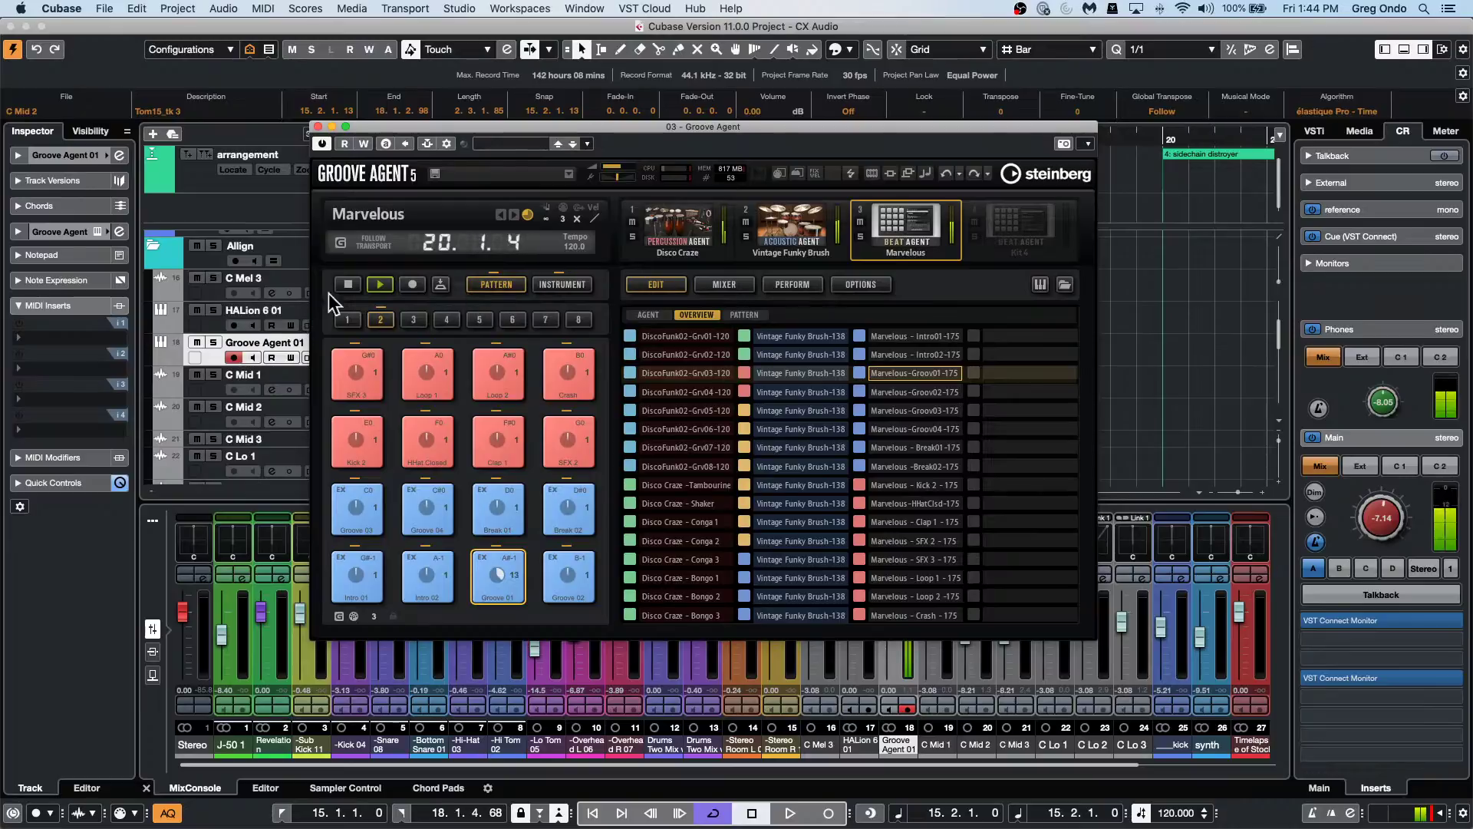
Stop the pattern playback of all three kits and dismiss the calendar notification.
{"action": "left_click", "coordinate": [347, 284]}
{"action": "left_click", "coordinate": [657, 226]}
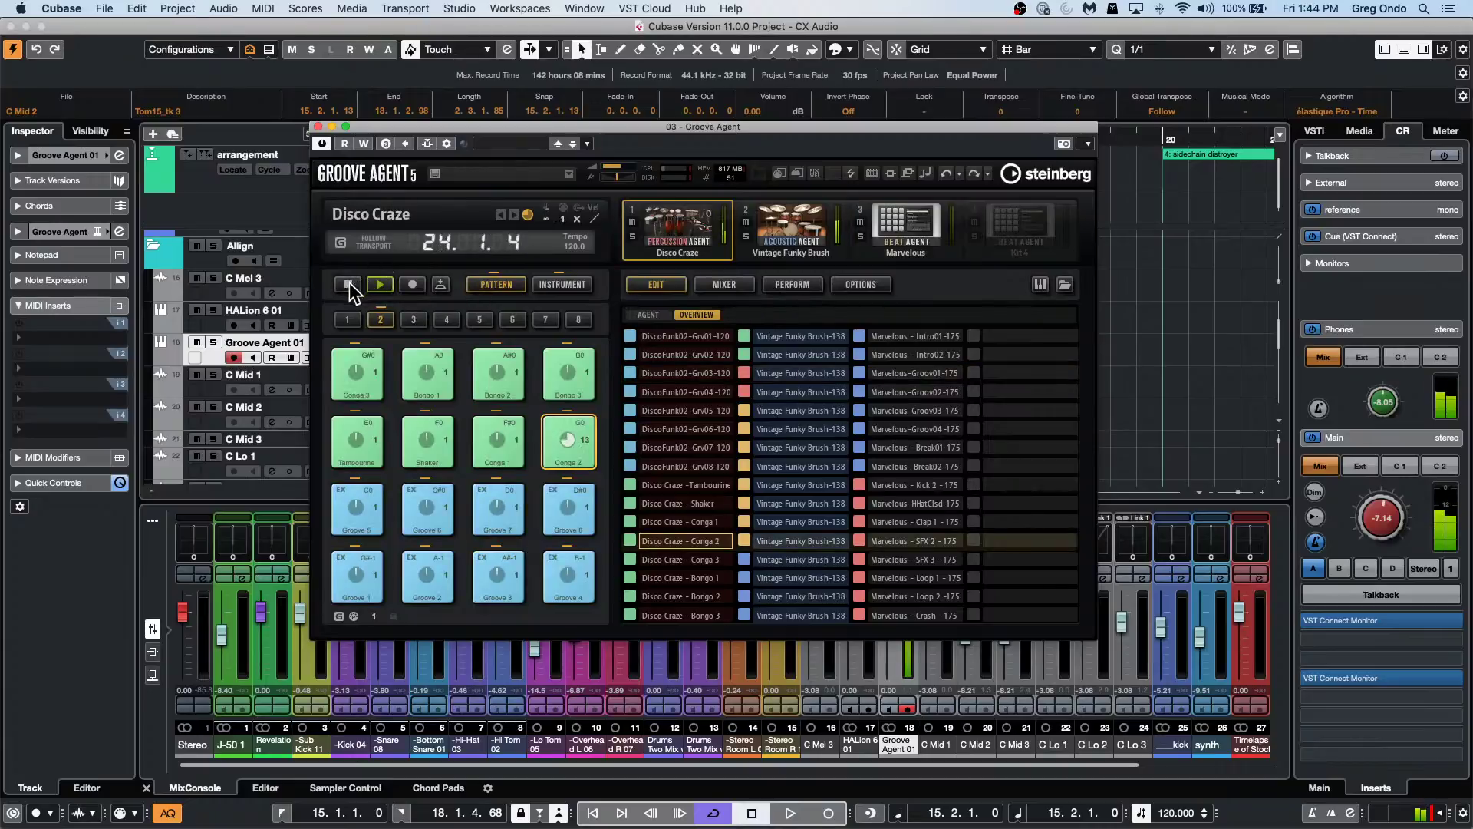
{"action": "left_click", "coordinate": [784, 216]}
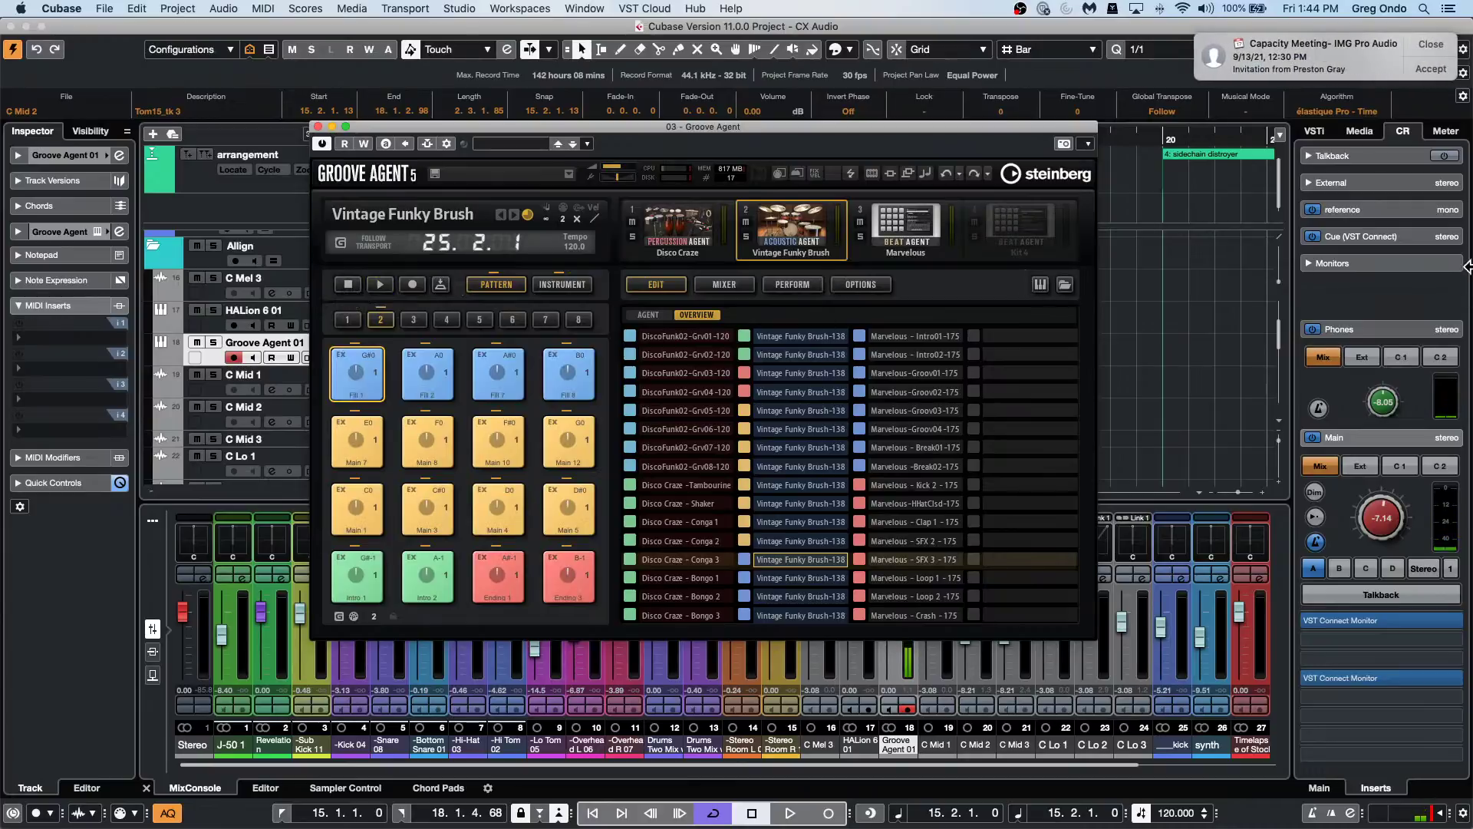
{"action": "left_click", "coordinate": [1431, 44]}
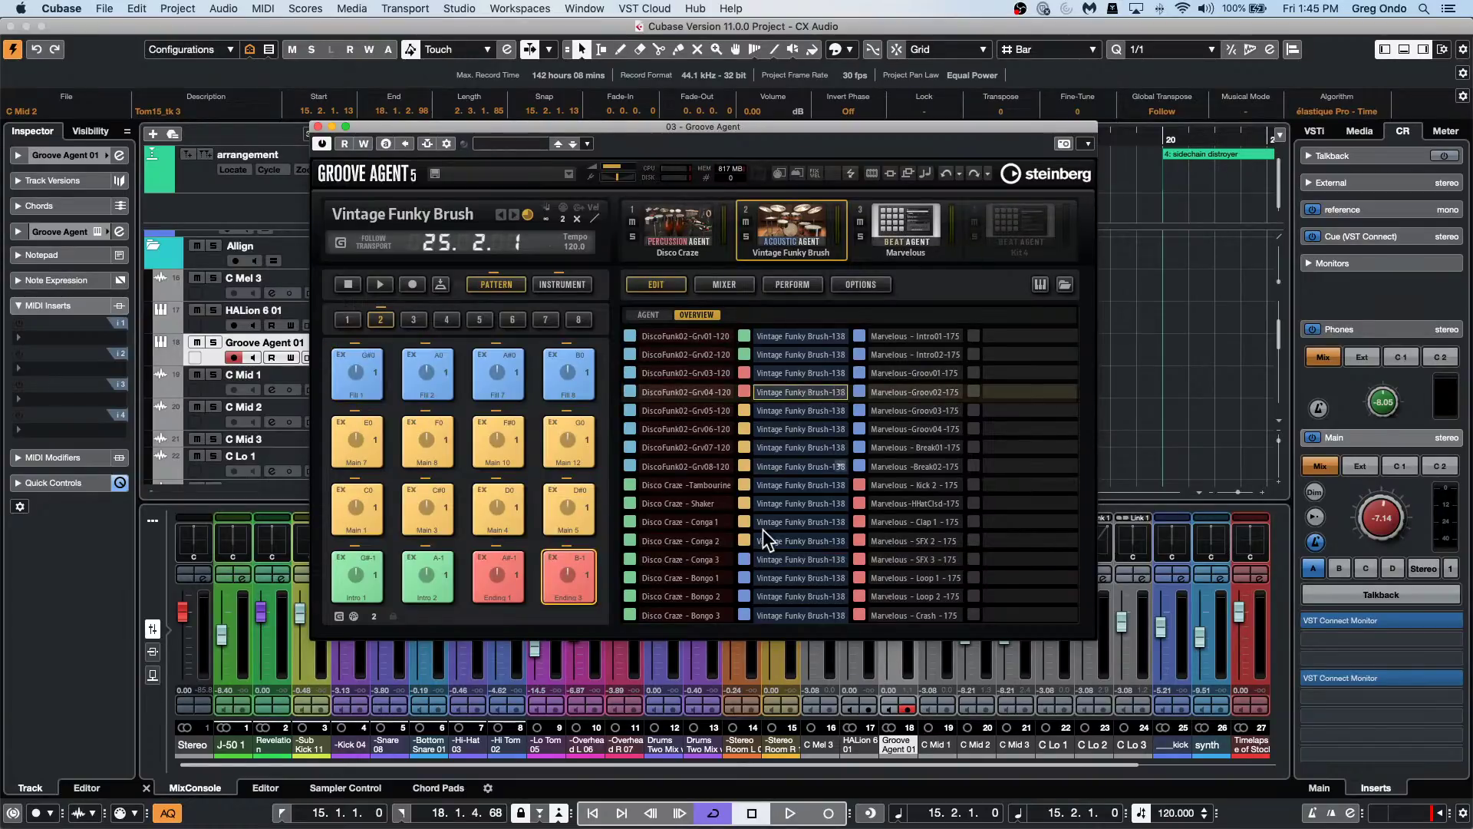
Select the Disco Craze tambourine pattern and turn the global pattern player back on.
{"action": "left_click", "coordinate": [685, 485]}
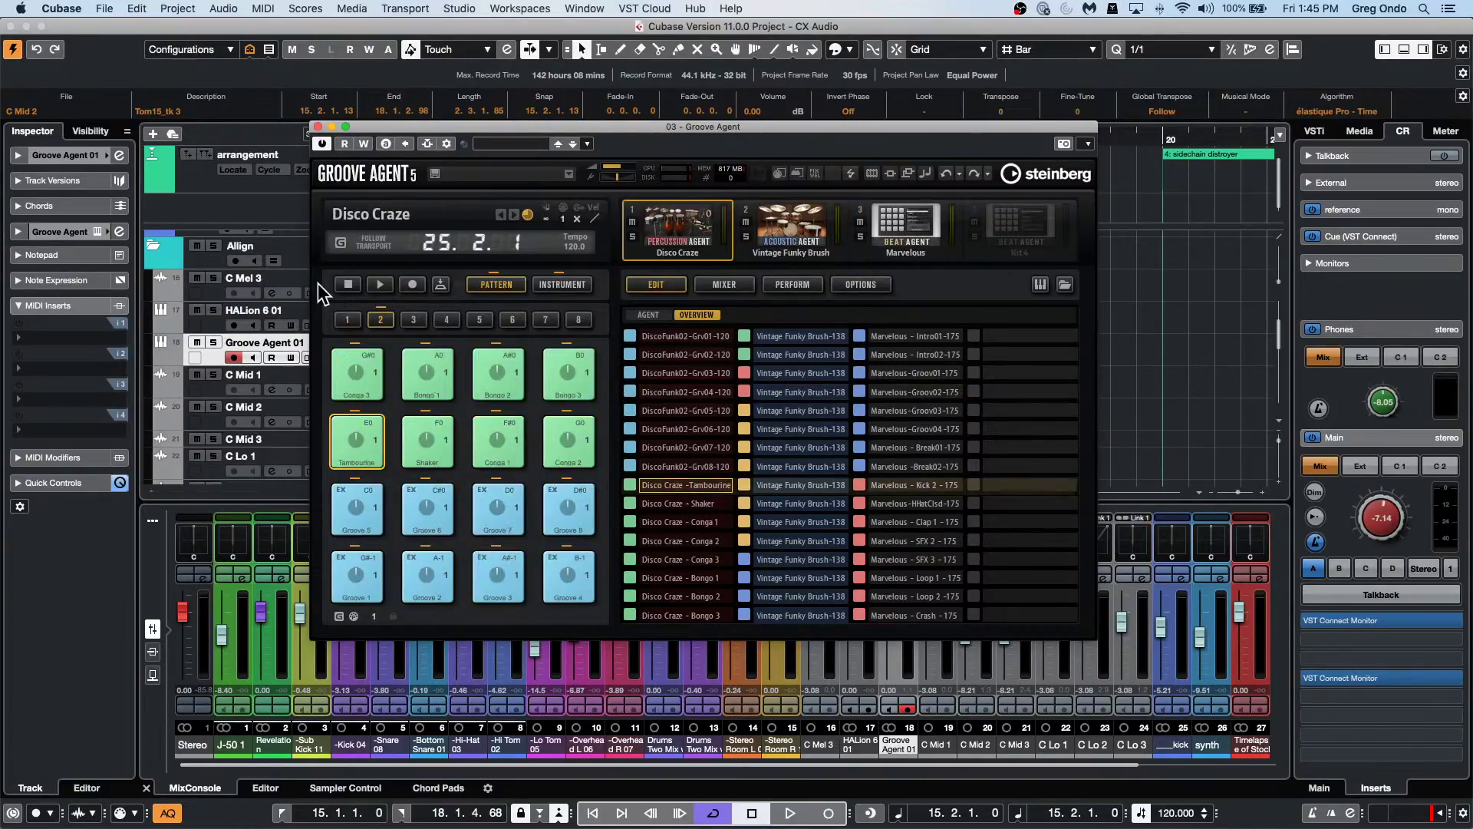
{"action": "left_click", "coordinate": [345, 244]}
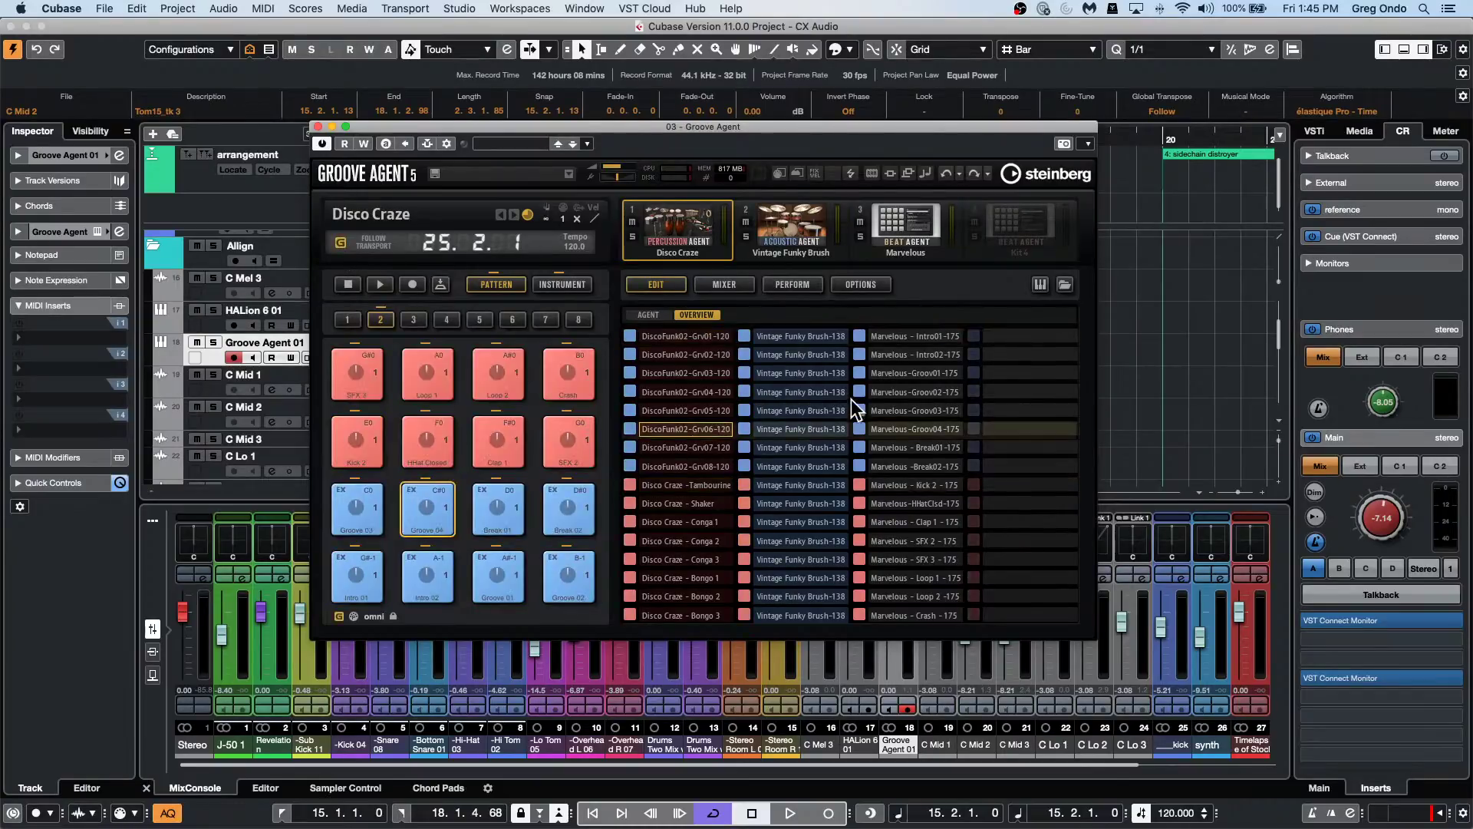
View the acoustic styles available for a Vintage Funky Brush pattern, cancel without loading one, and close Groove Agent.
{"action": "double_click", "coordinate": [836, 392]}
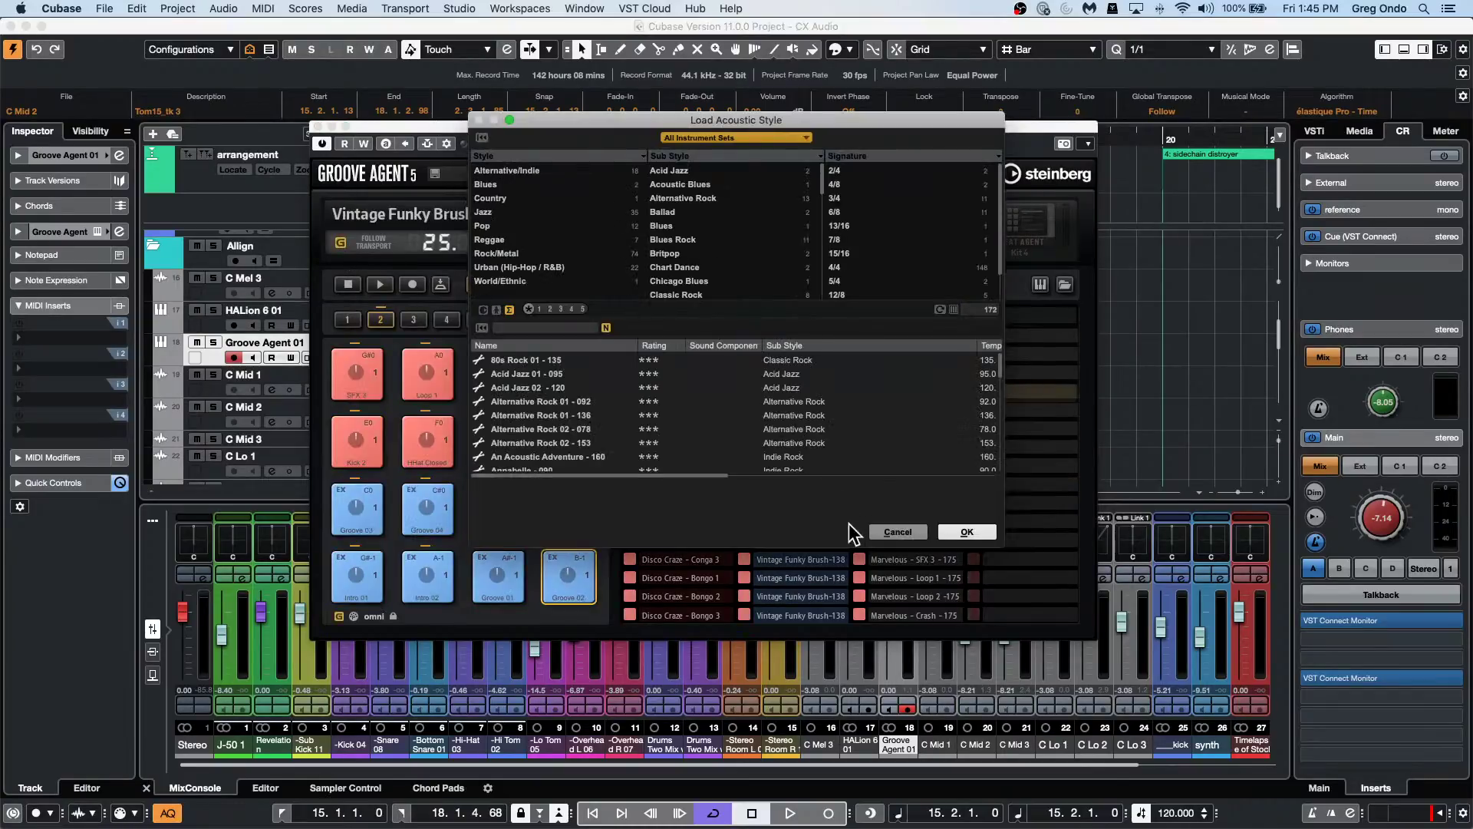
{"action": "left_click", "coordinate": [896, 532]}
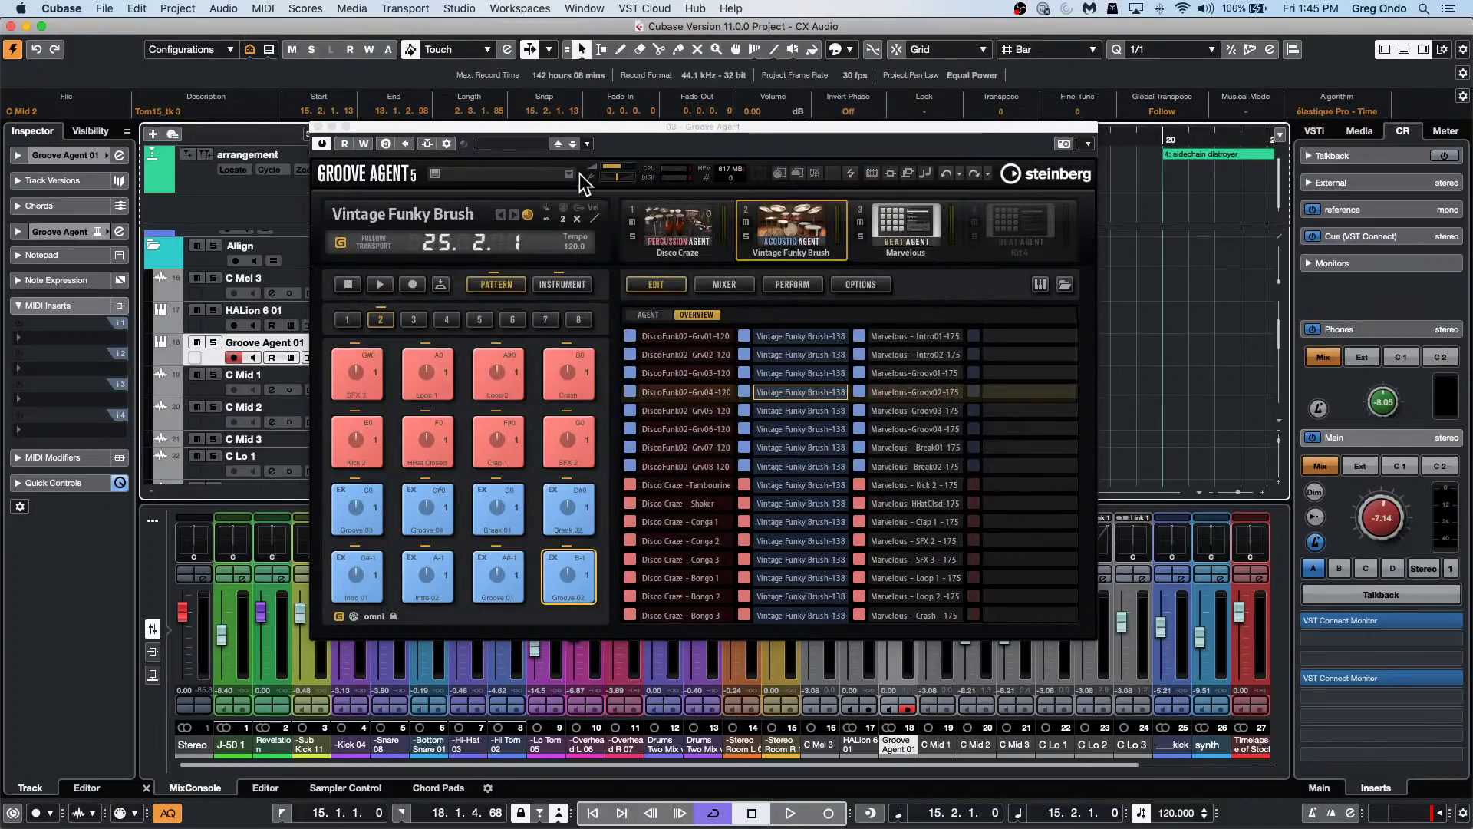
{"action": "left_click", "coordinate": [318, 126]}
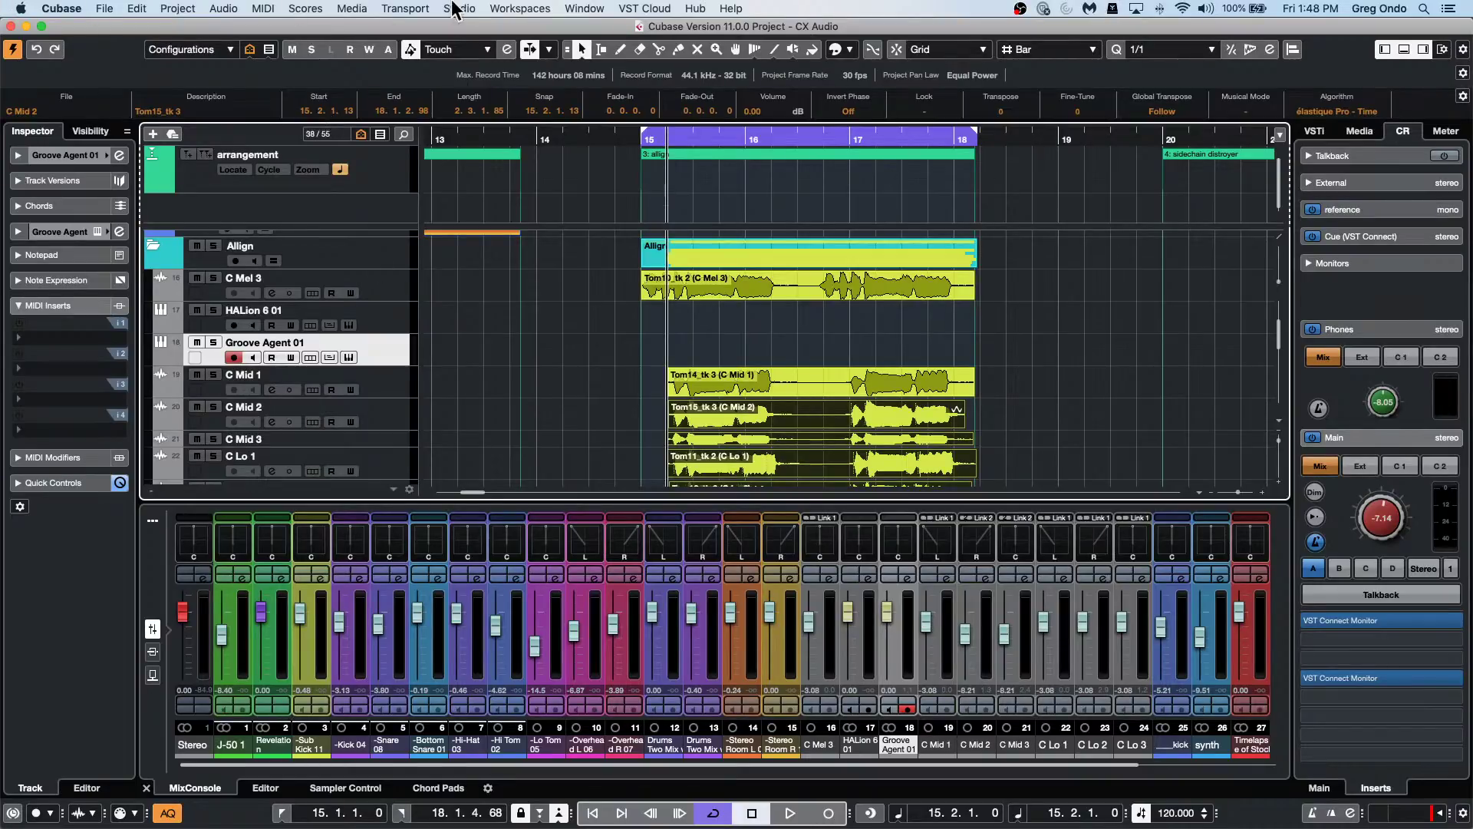
Browse the available VST instruments in the media browser.
{"action": "left_click", "coordinate": [1360, 132]}
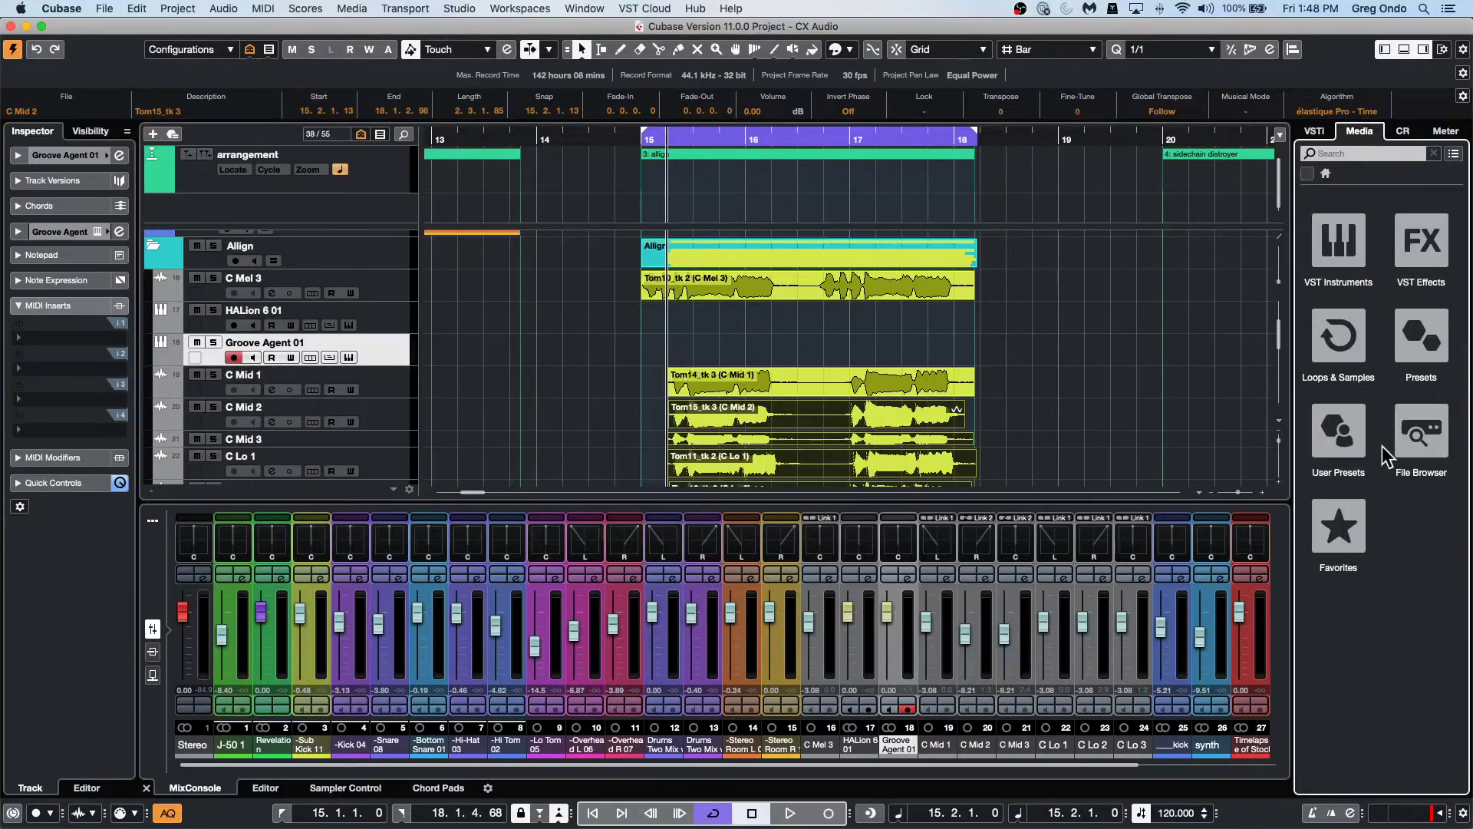
{"action": "left_click", "coordinate": [1348, 250]}
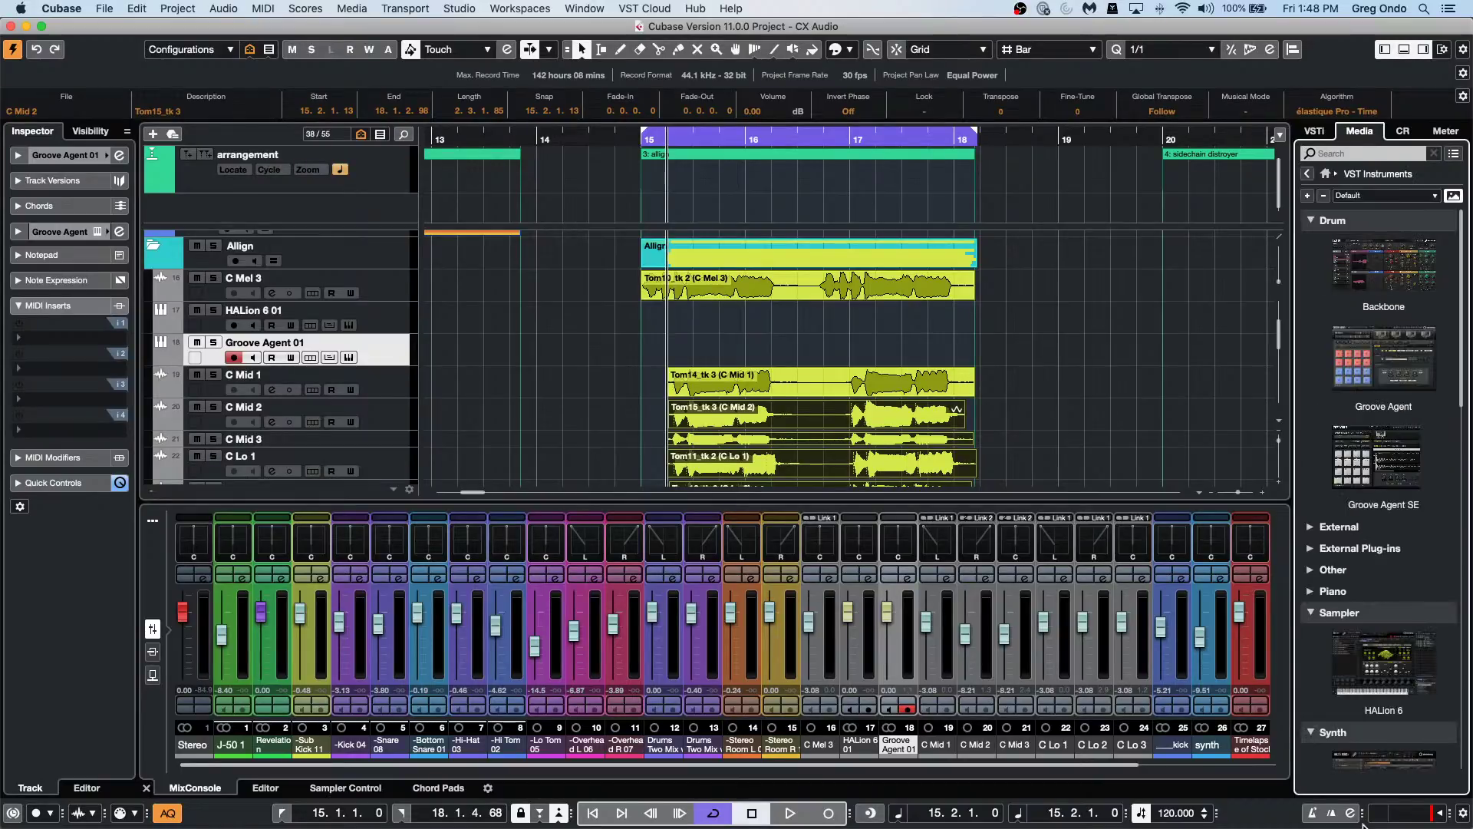
{"action": "scroll", "coordinate": [1316, 574], "scroll_direction": "down", "scroll_amount": 5}
{"action": "scroll", "coordinate": [1318, 581], "scroll_direction": "down", "scroll_amount": 10}
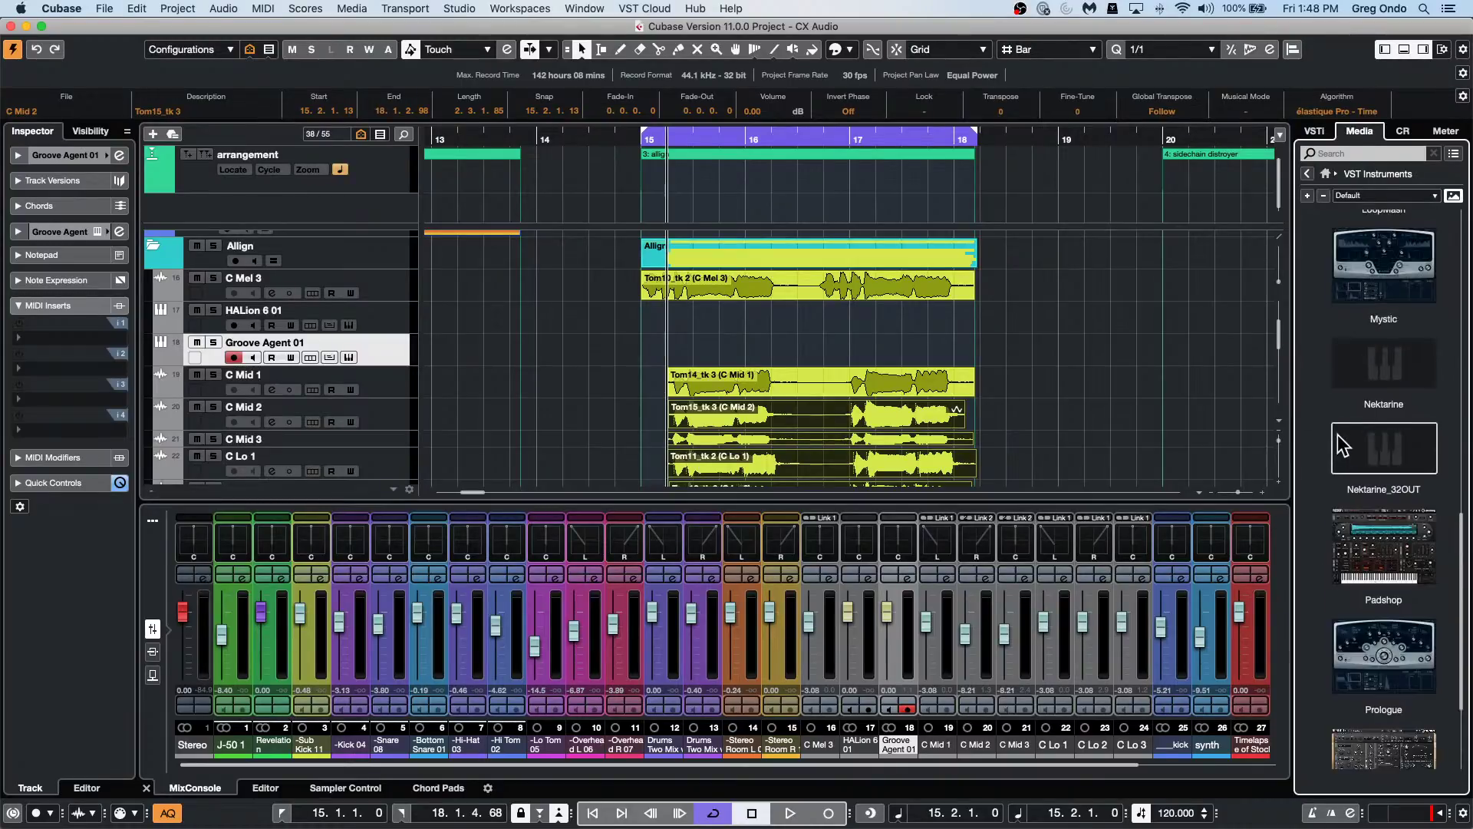
{"action": "scroll", "coordinate": [1341, 445], "scroll_direction": "up", "scroll_amount": 3}
{"action": "scroll", "coordinate": [1341, 445], "scroll_direction": "up", "scroll_amount": 3}
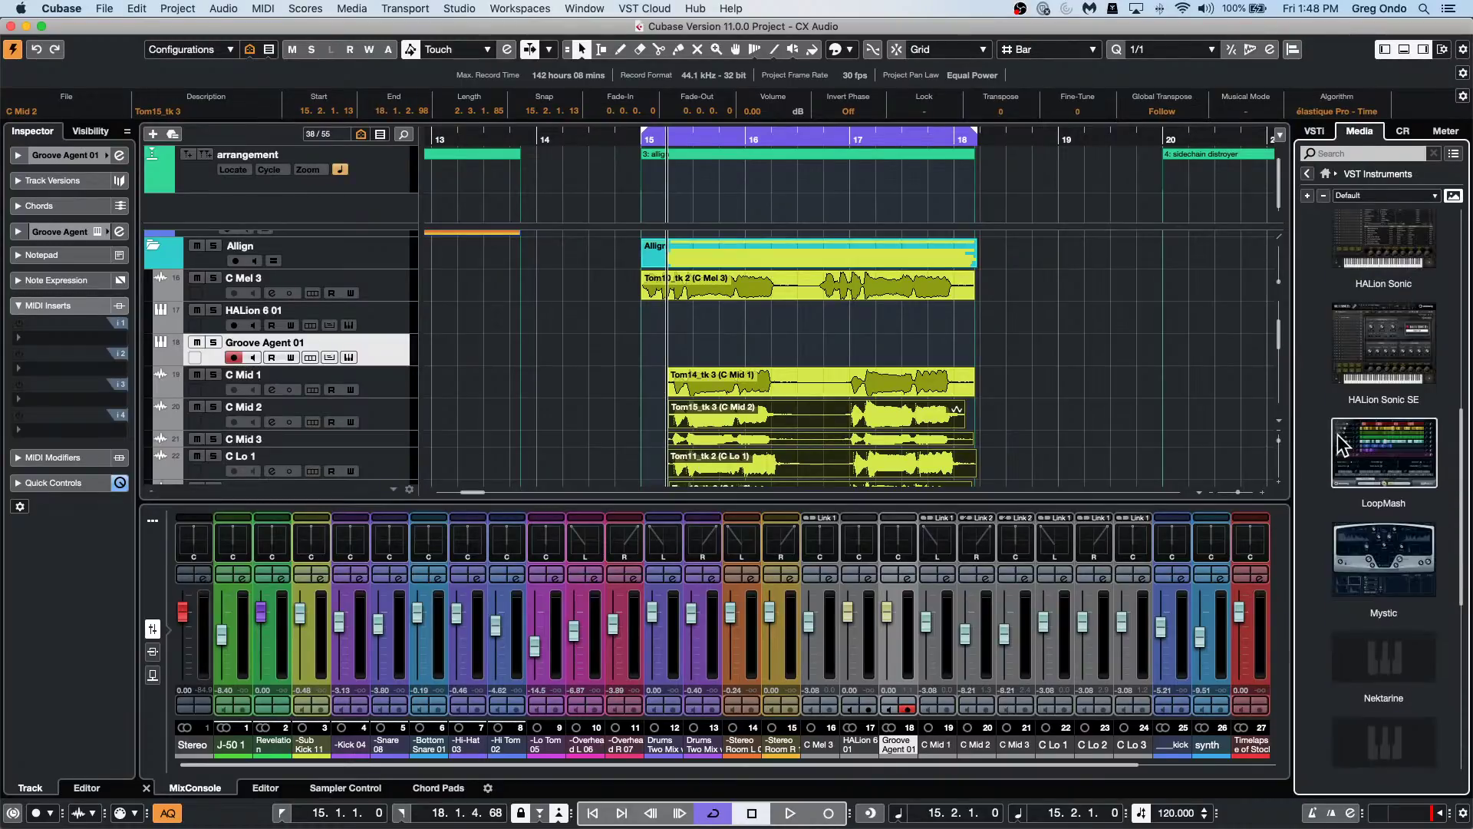
Search the VST instruments for "tal" and open the tal-noisemaker preset list.
{"action": "left_click", "coordinate": [1379, 152]}
{"action": "type", "text": "ta"}
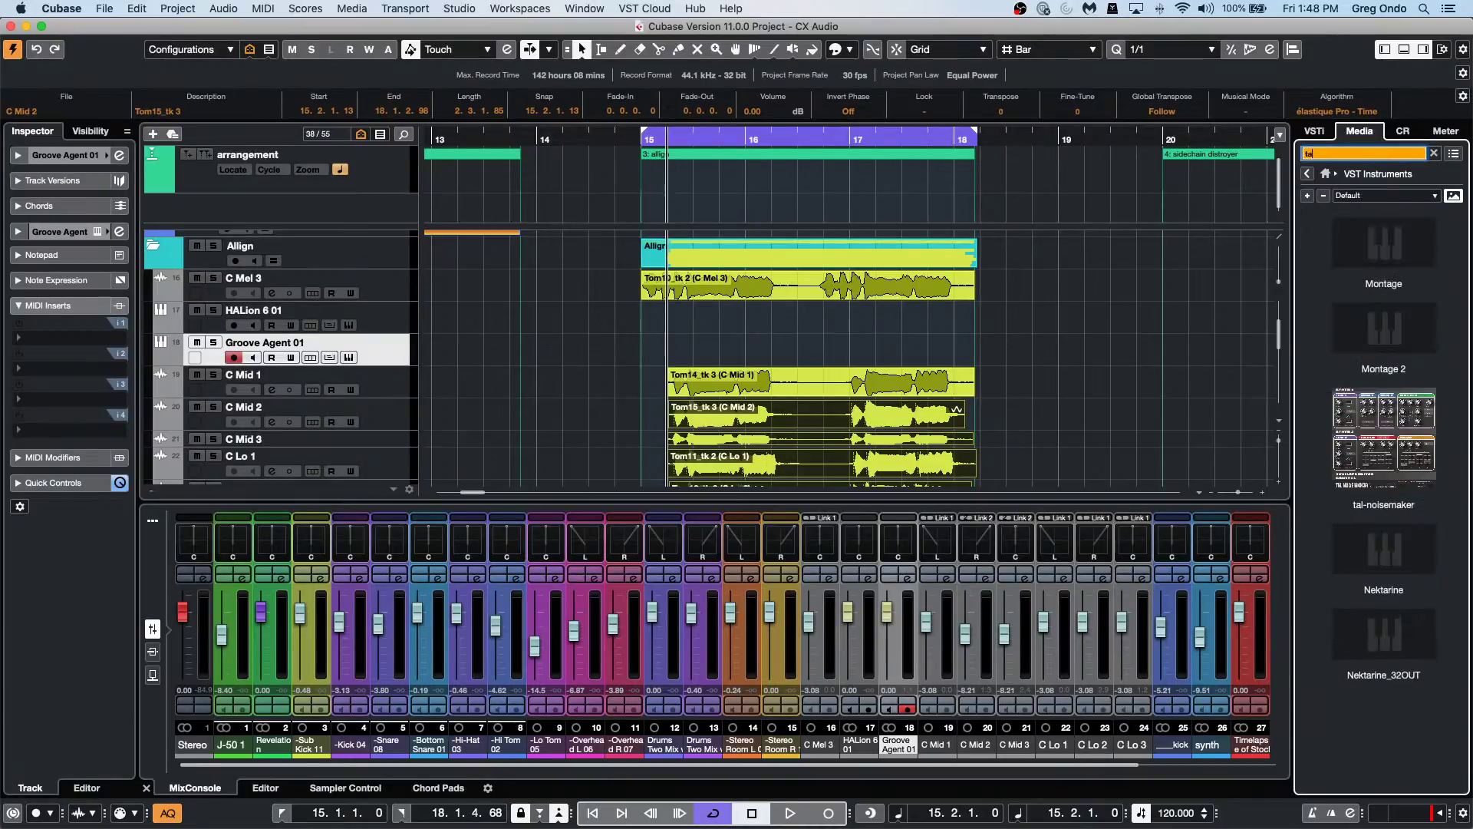
{"action": "type", "text": "l"}
{"action": "double_click", "coordinate": [1396, 264]}
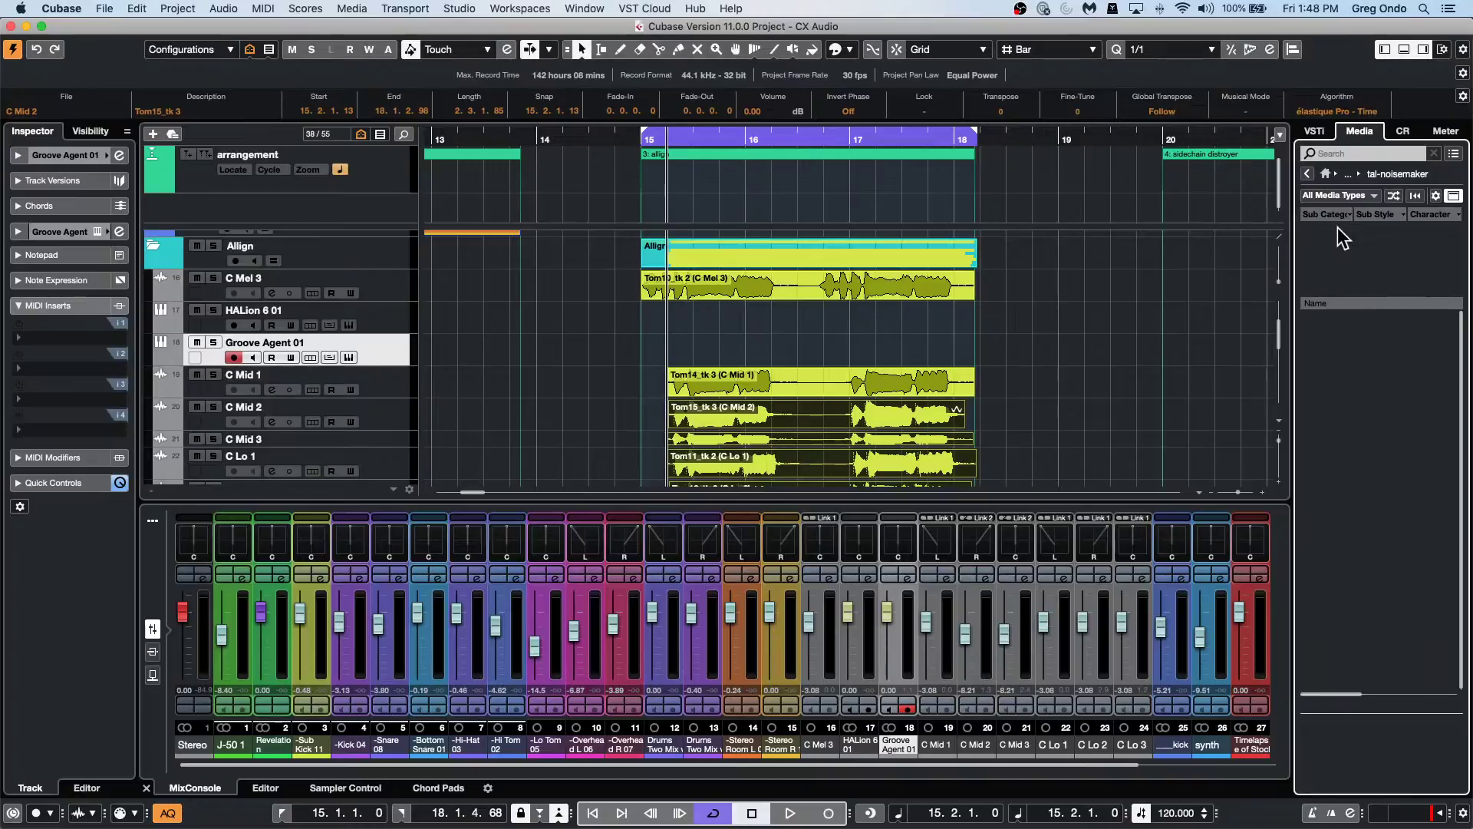
View the HALion 6 content libraries and return to the VST instruments overview.
{"action": "left_click", "coordinate": [1309, 173]}
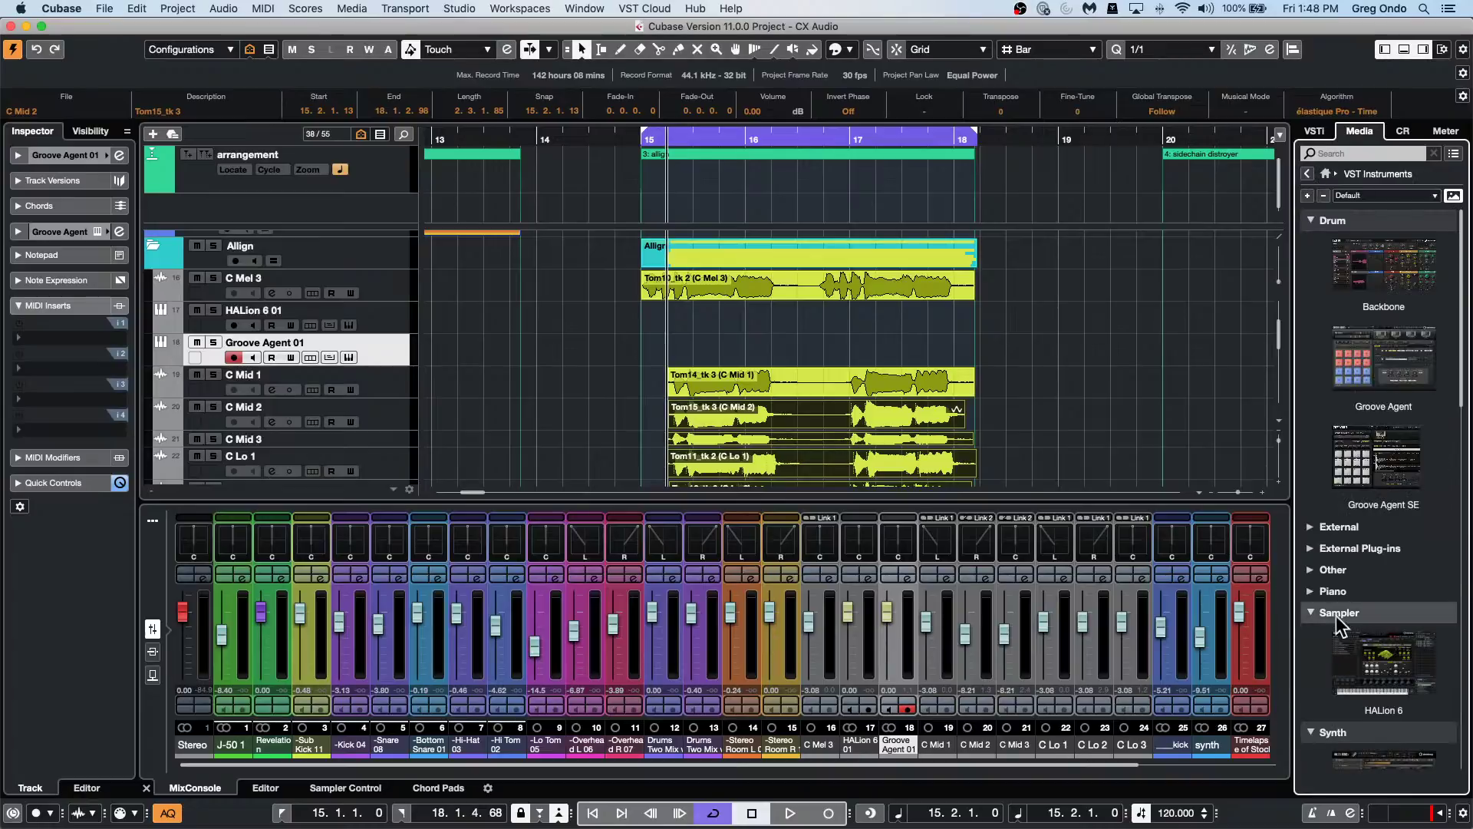
{"action": "left_click", "coordinate": [1401, 668]}
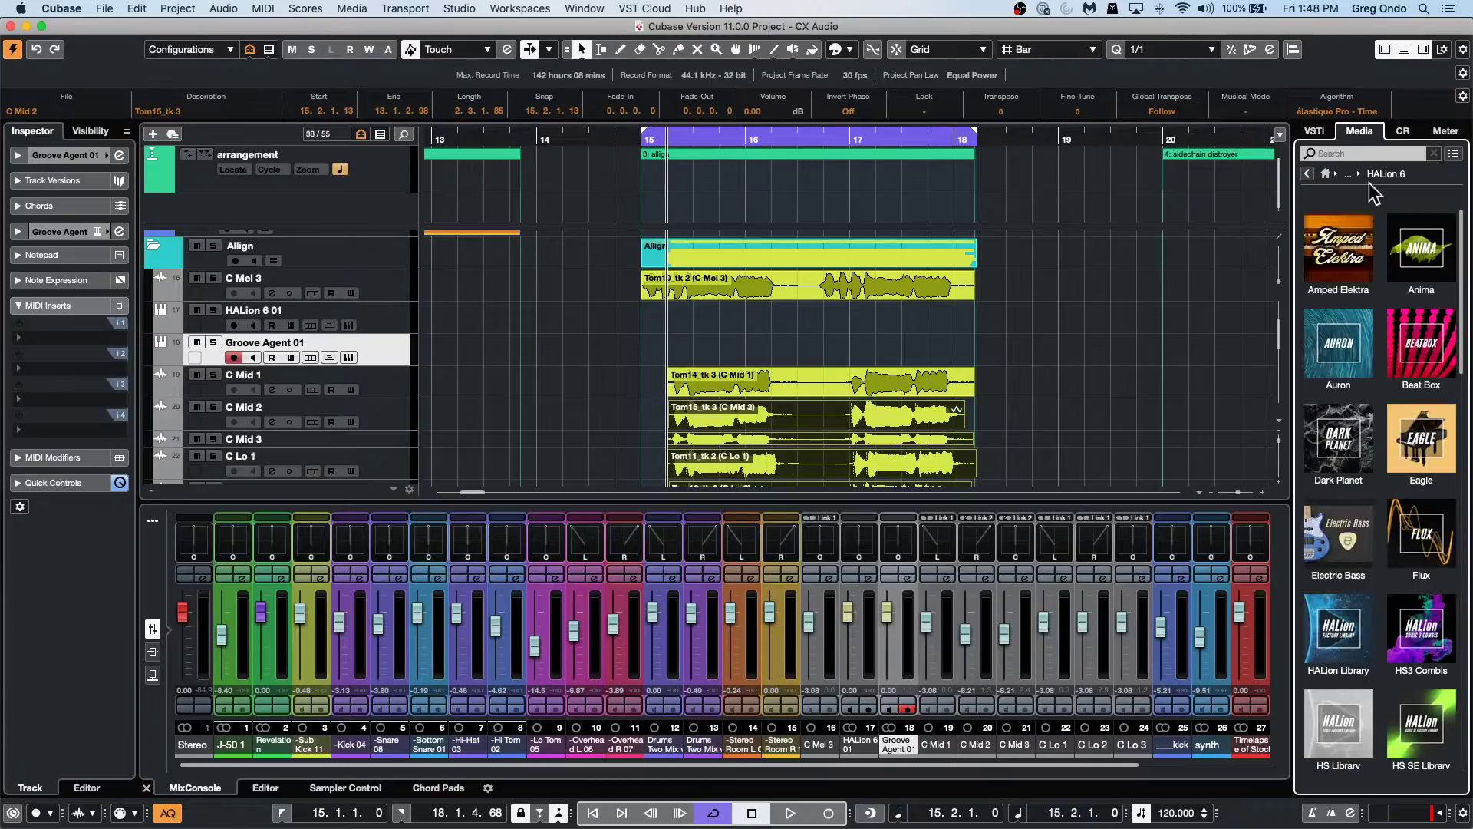
{"action": "left_click", "coordinate": [1309, 175]}
Open the Retrologue factory library's preset list from the VST instruments.
{"action": "left_click", "coordinate": [1385, 659]}
{"action": "scroll", "coordinate": [1389, 636], "scroll_direction": "down", "scroll_amount": 5}
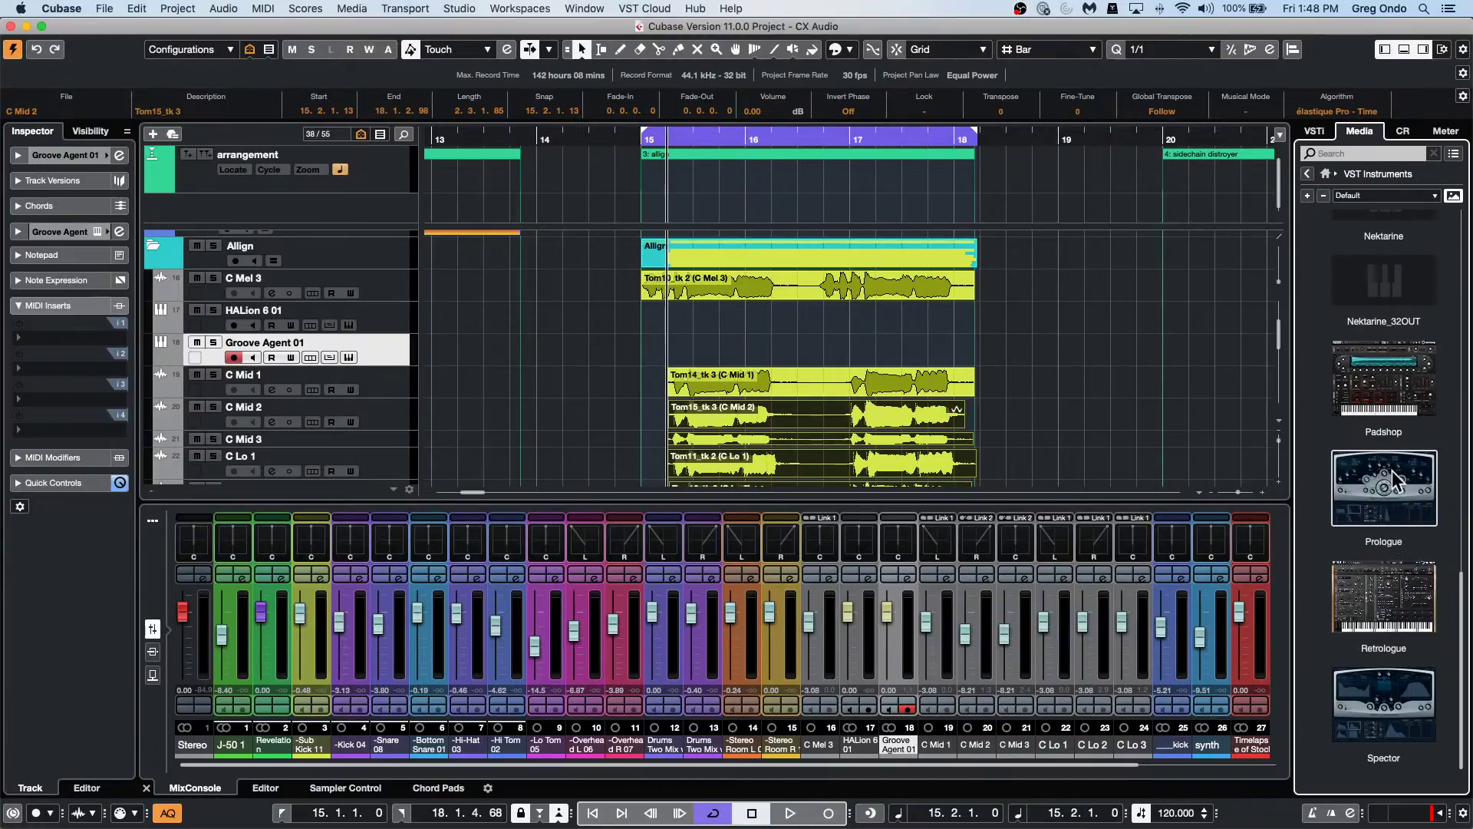
{"action": "left_click", "coordinate": [1389, 592]}
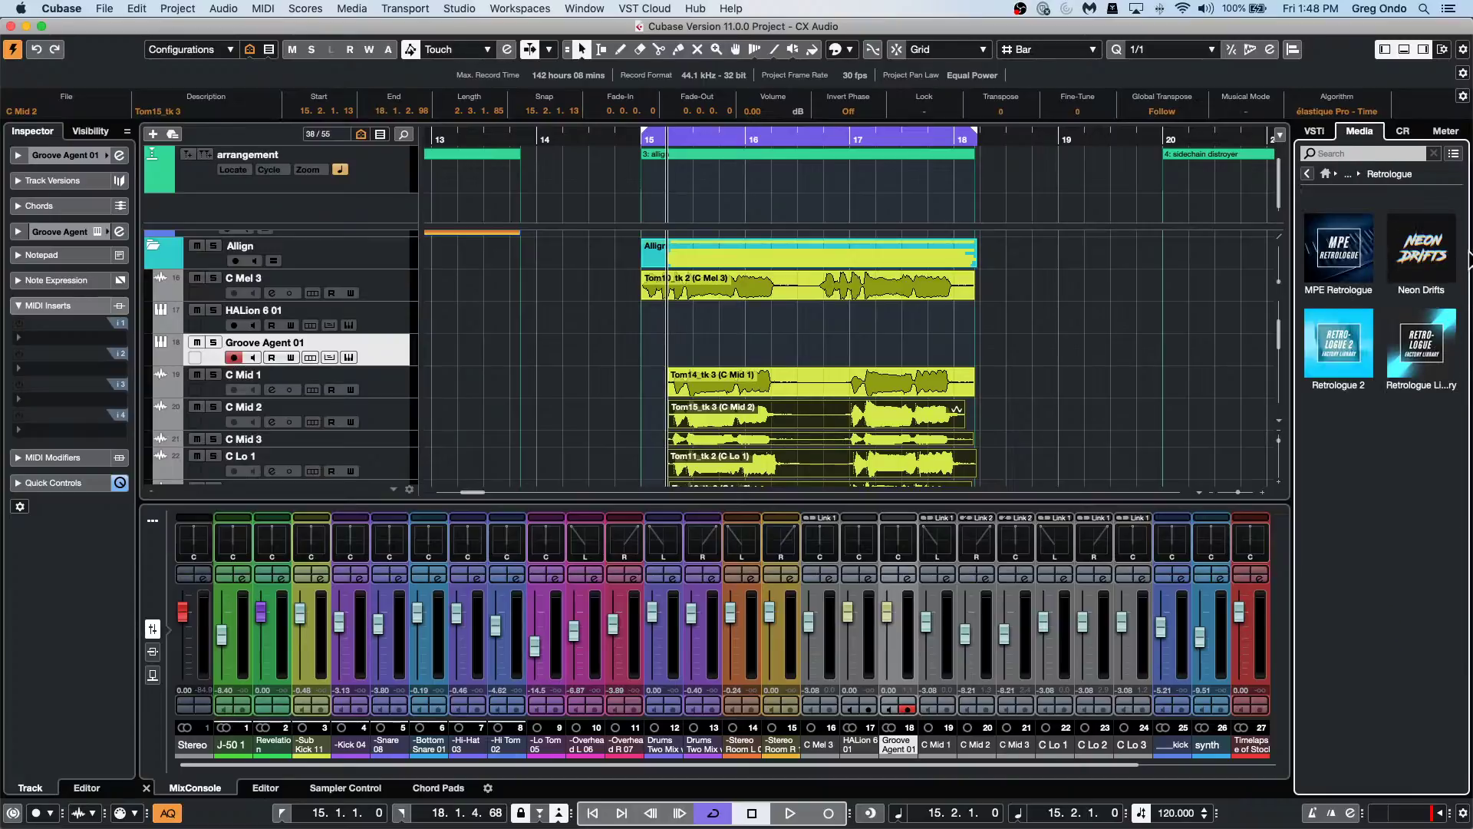
{"action": "left_click", "coordinate": [1446, 357]}
Try the Big Wave preset and add the Biosphere preset as a new instrument track below C Mid 1.
{"action": "left_click_drag", "start_coordinate": [1346, 523], "coordinate": [1082, 413]}
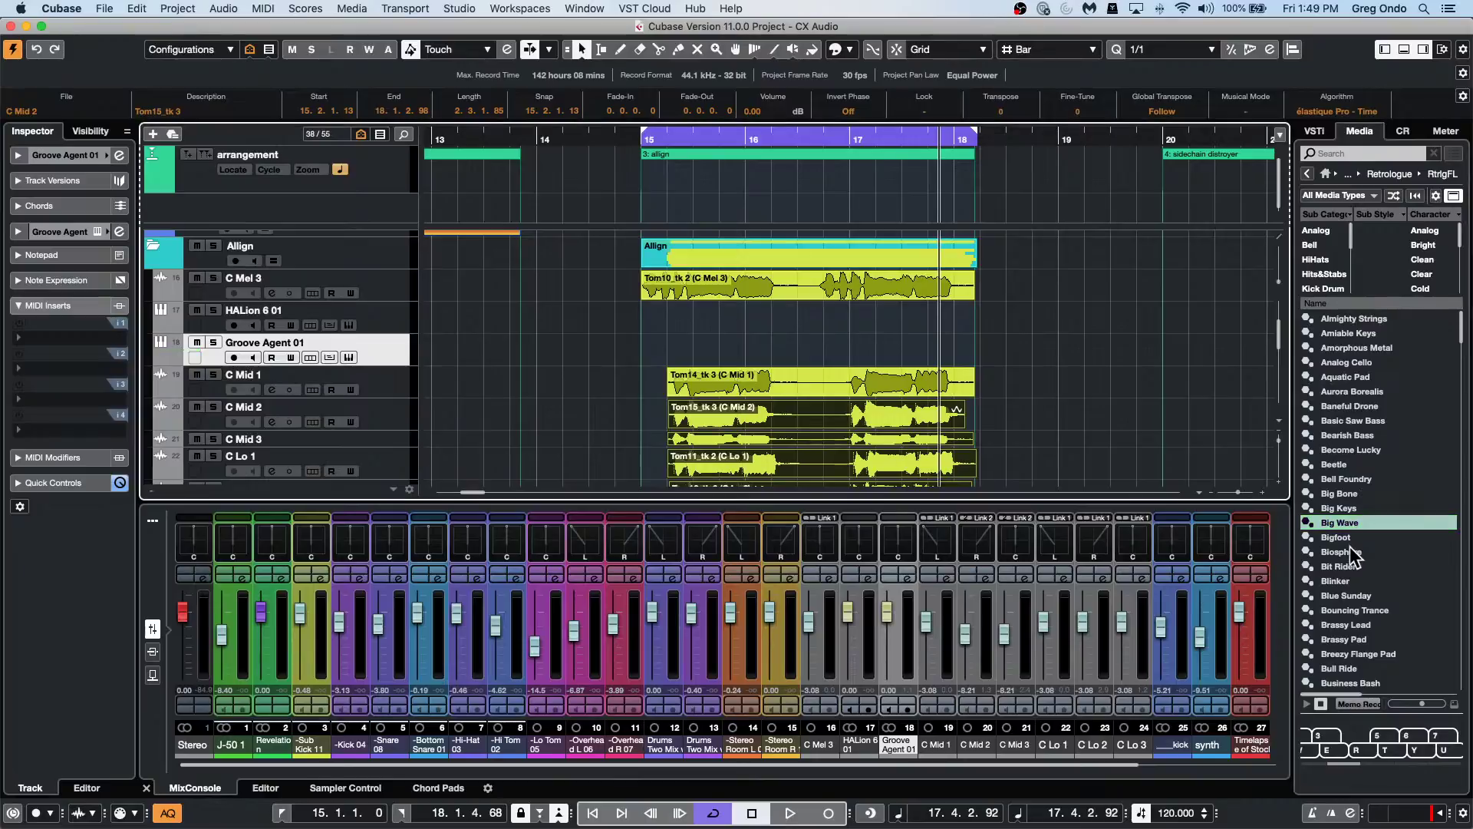
{"action": "left_click_drag", "start_coordinate": [1352, 554], "coordinate": [383, 389]}
{"action": "left_click_drag", "start_coordinate": [379, 378], "coordinate": [379, 377]}
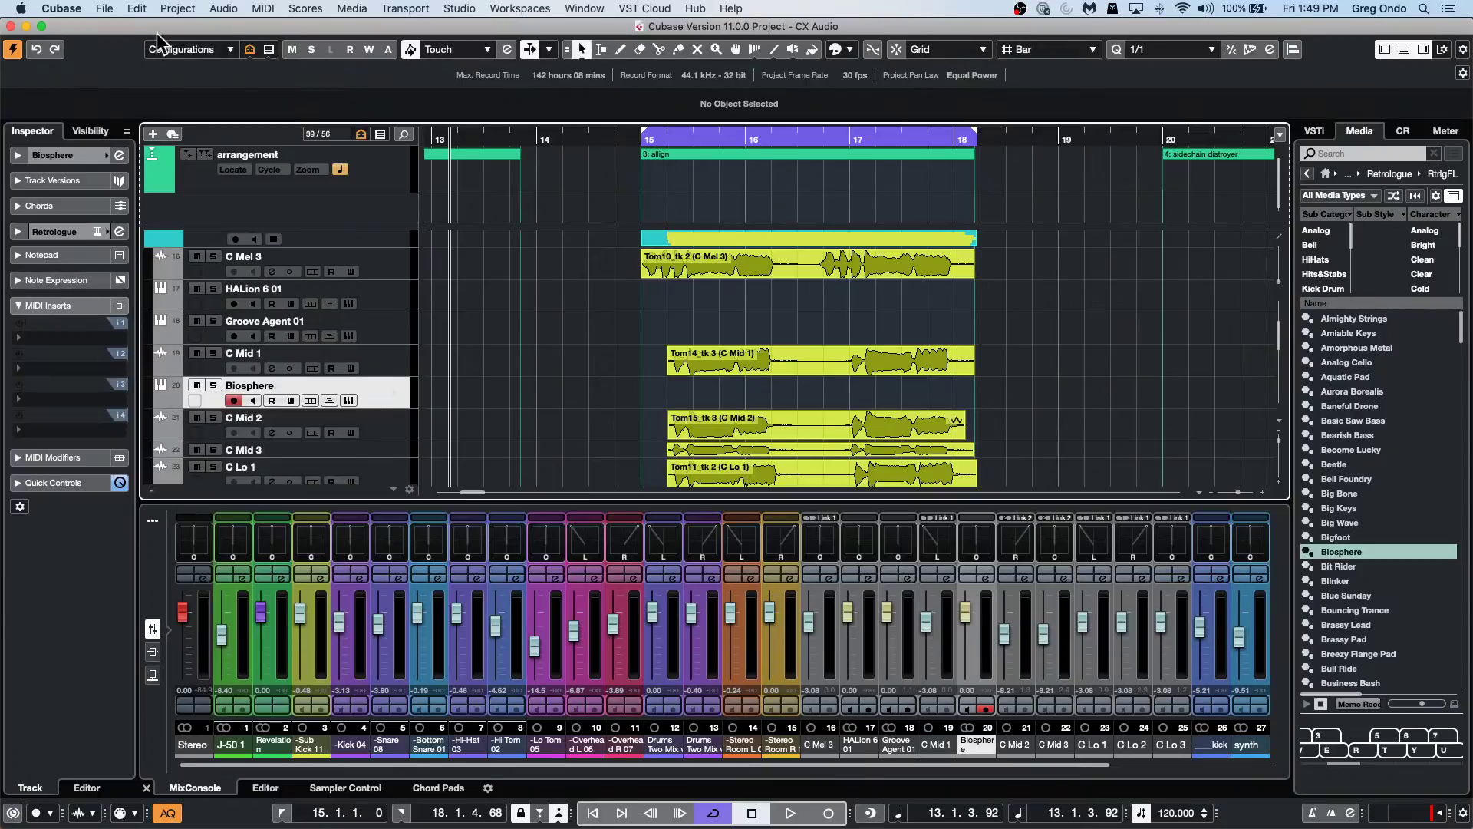
Open the Biosphere track's Retrologue instrument and replace its sound with the Bull Ride preset.
{"action": "left_click", "coordinate": [350, 400]}
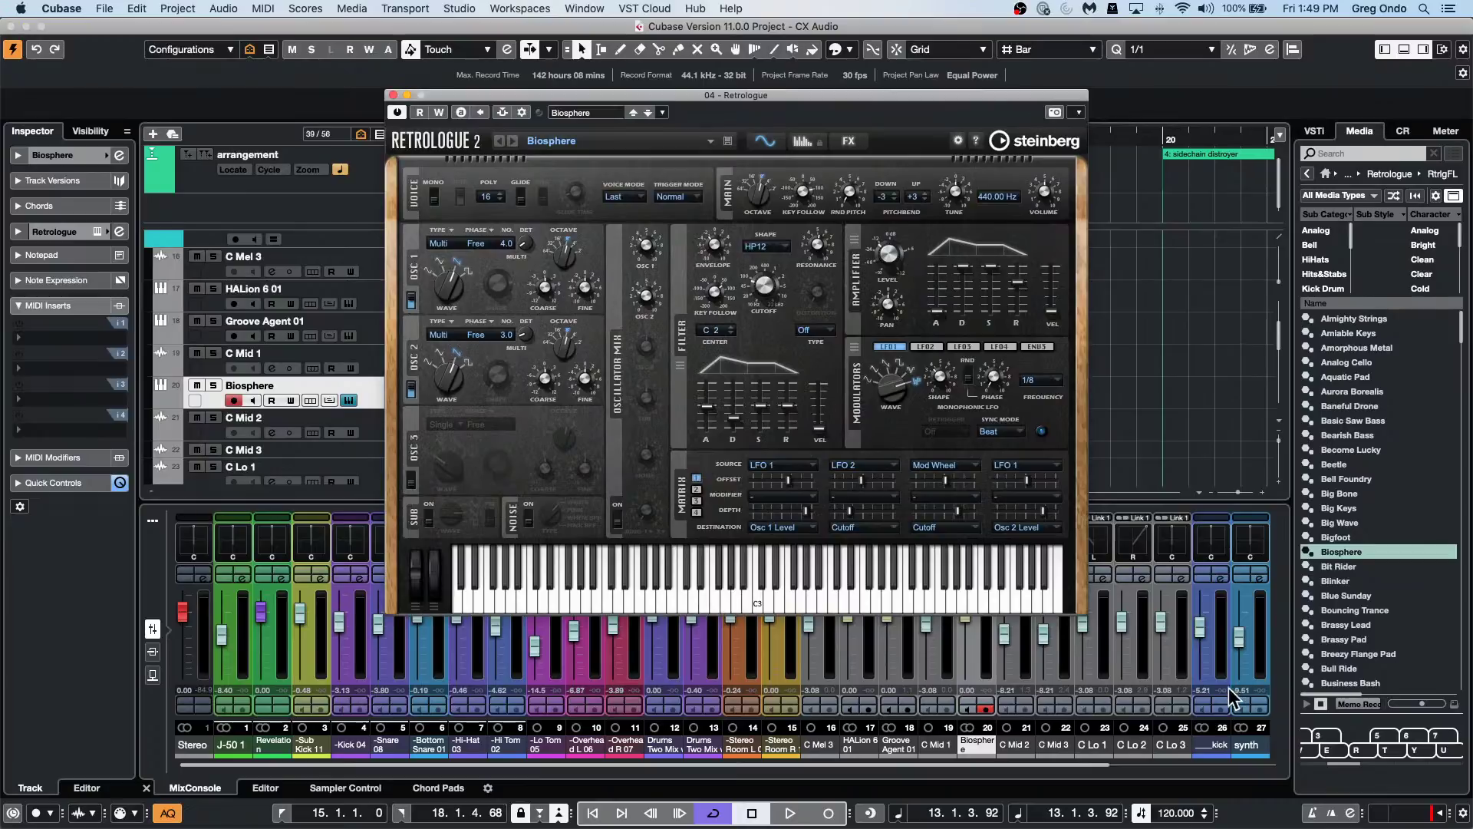
{"action": "left_click_drag", "start_coordinate": [1385, 669], "coordinate": [249, 382]}
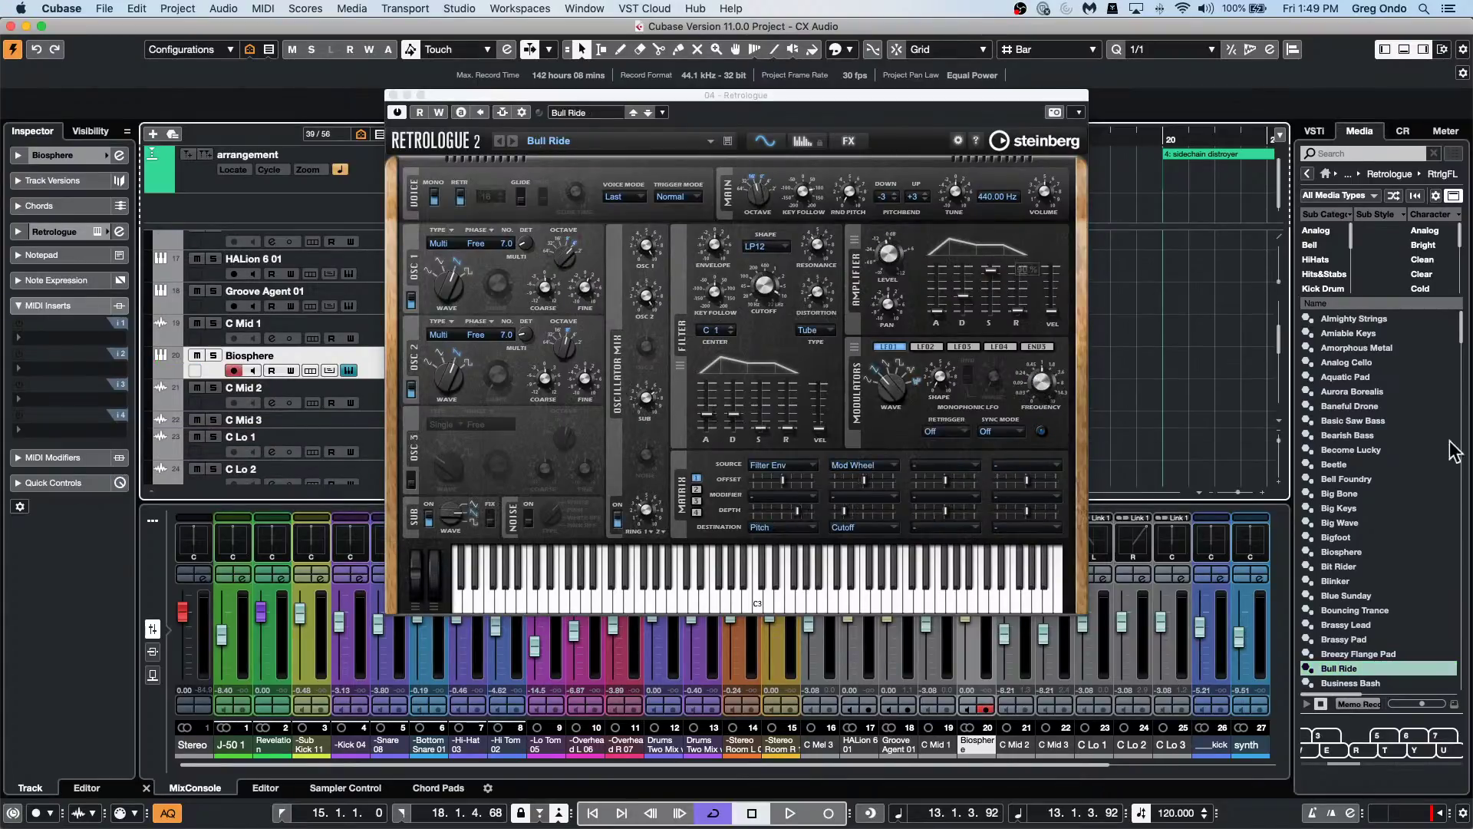
Replace the Biosphere track's Retrologue sound with the Bearish Bass preset and close the instrument window.
{"action": "left_click_drag", "start_coordinate": [1435, 435], "coordinate": [234, 376]}
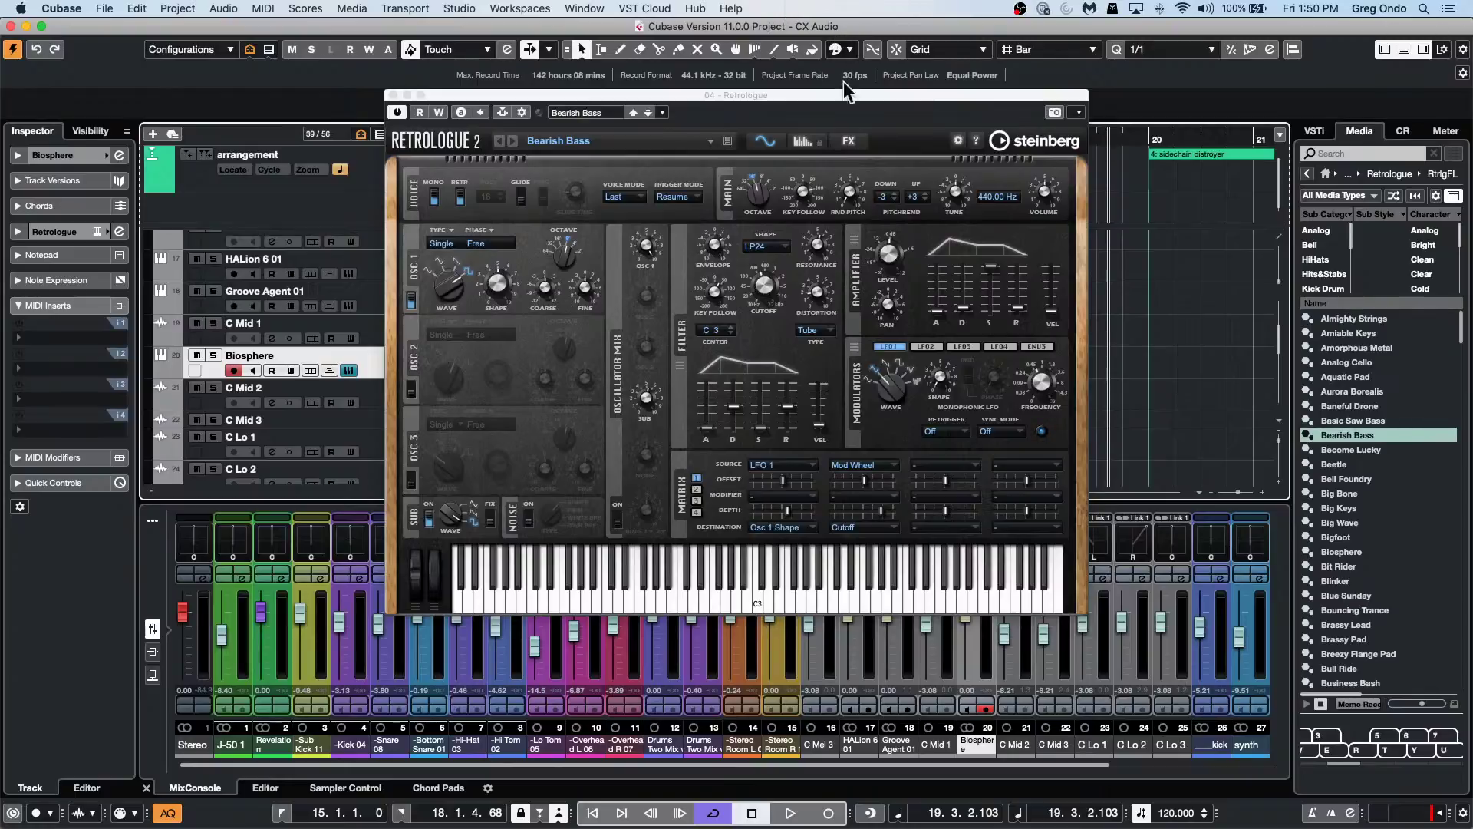
{"action": "left_click", "coordinate": [394, 95]}
Open MediaBay, look through the Steinberg preset folders under the user content's VST3 Presets, including Groove Agent, and close it.
{"action": "left_click", "coordinate": [305, 8]}
{"action": "mouse_move", "coordinate": [352, 9]}
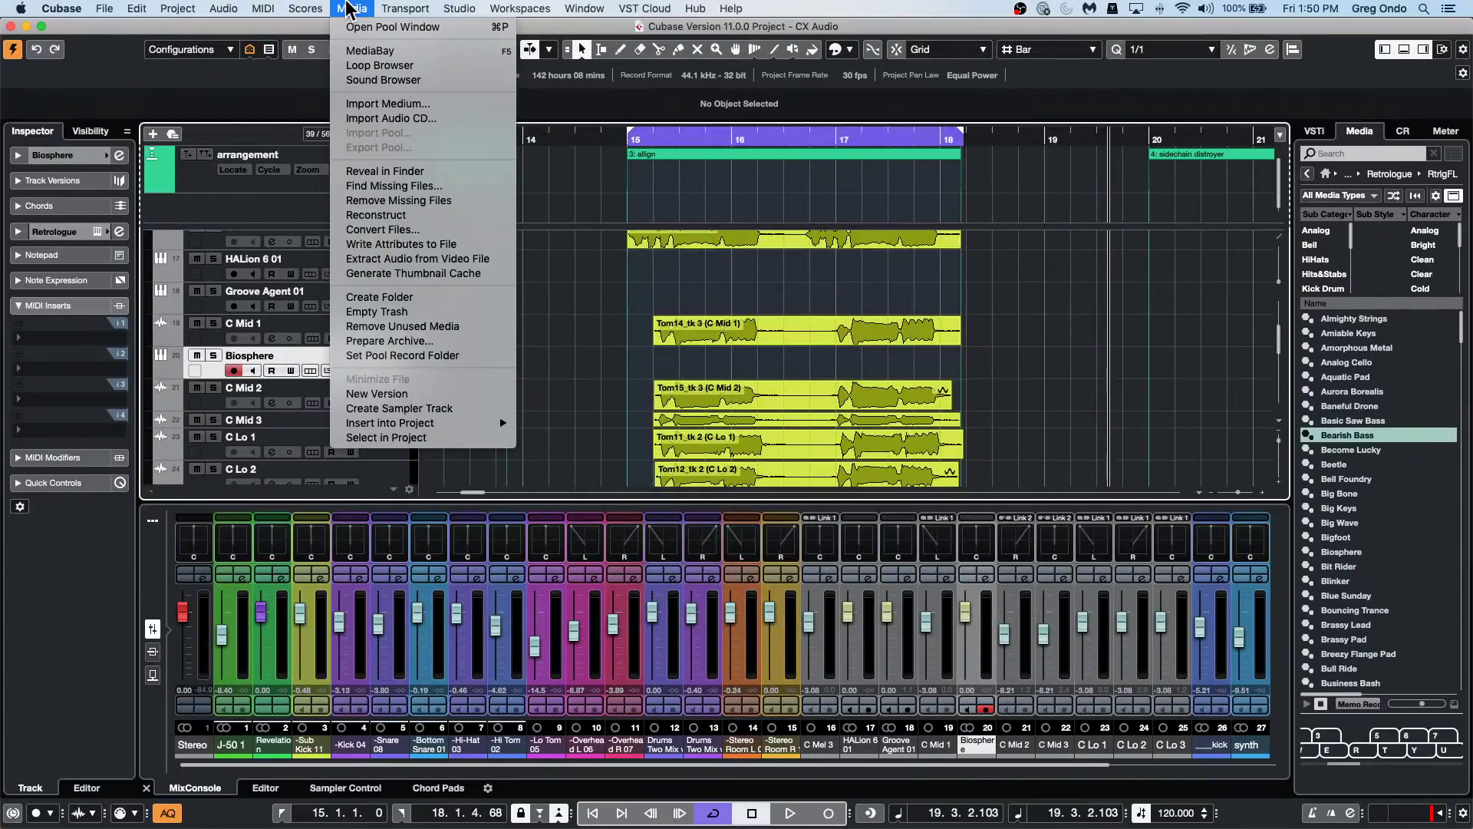
{"action": "left_click", "coordinate": [373, 51]}
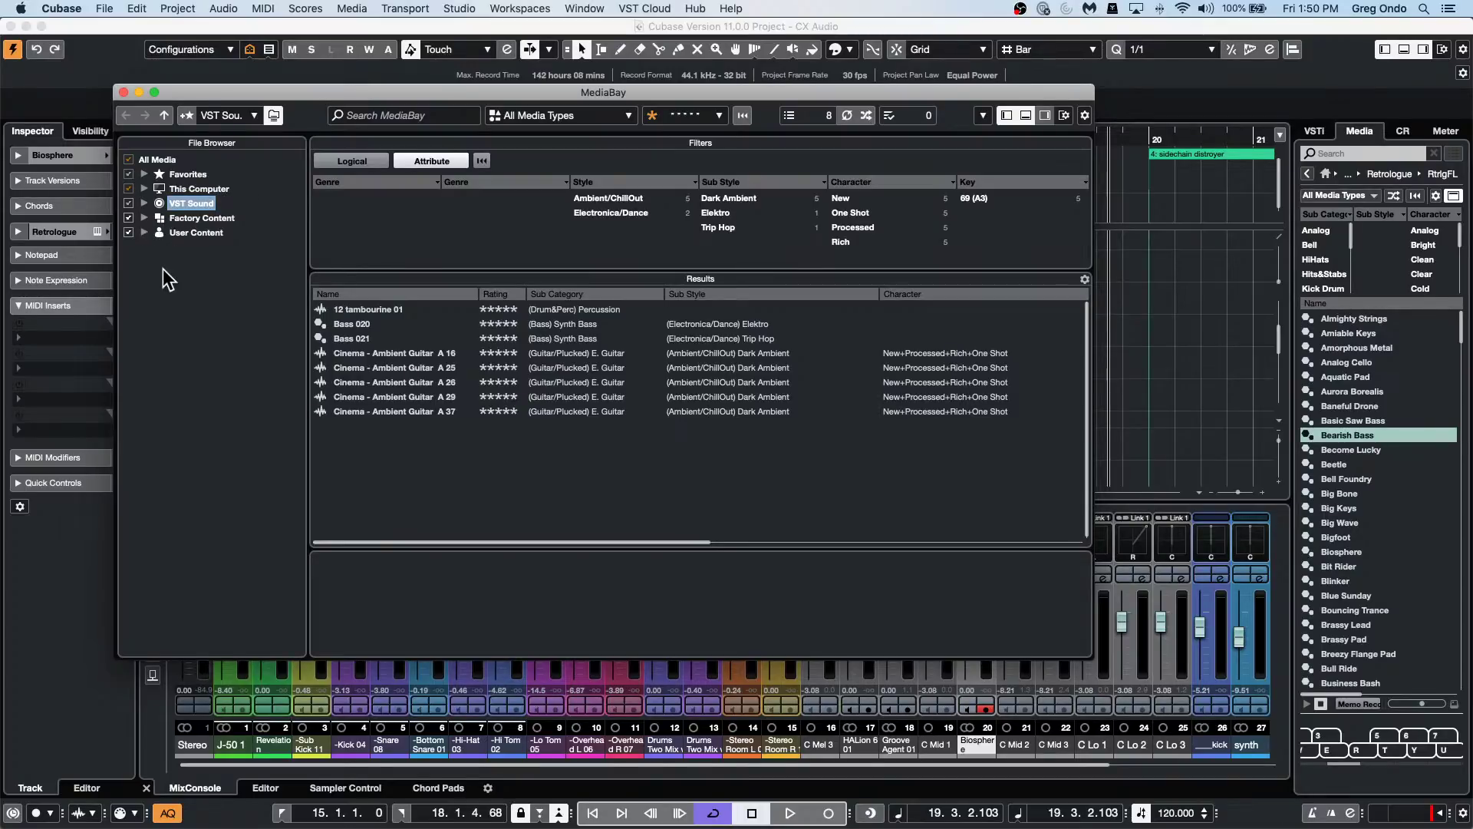
{"action": "left_click", "coordinate": [145, 232]}
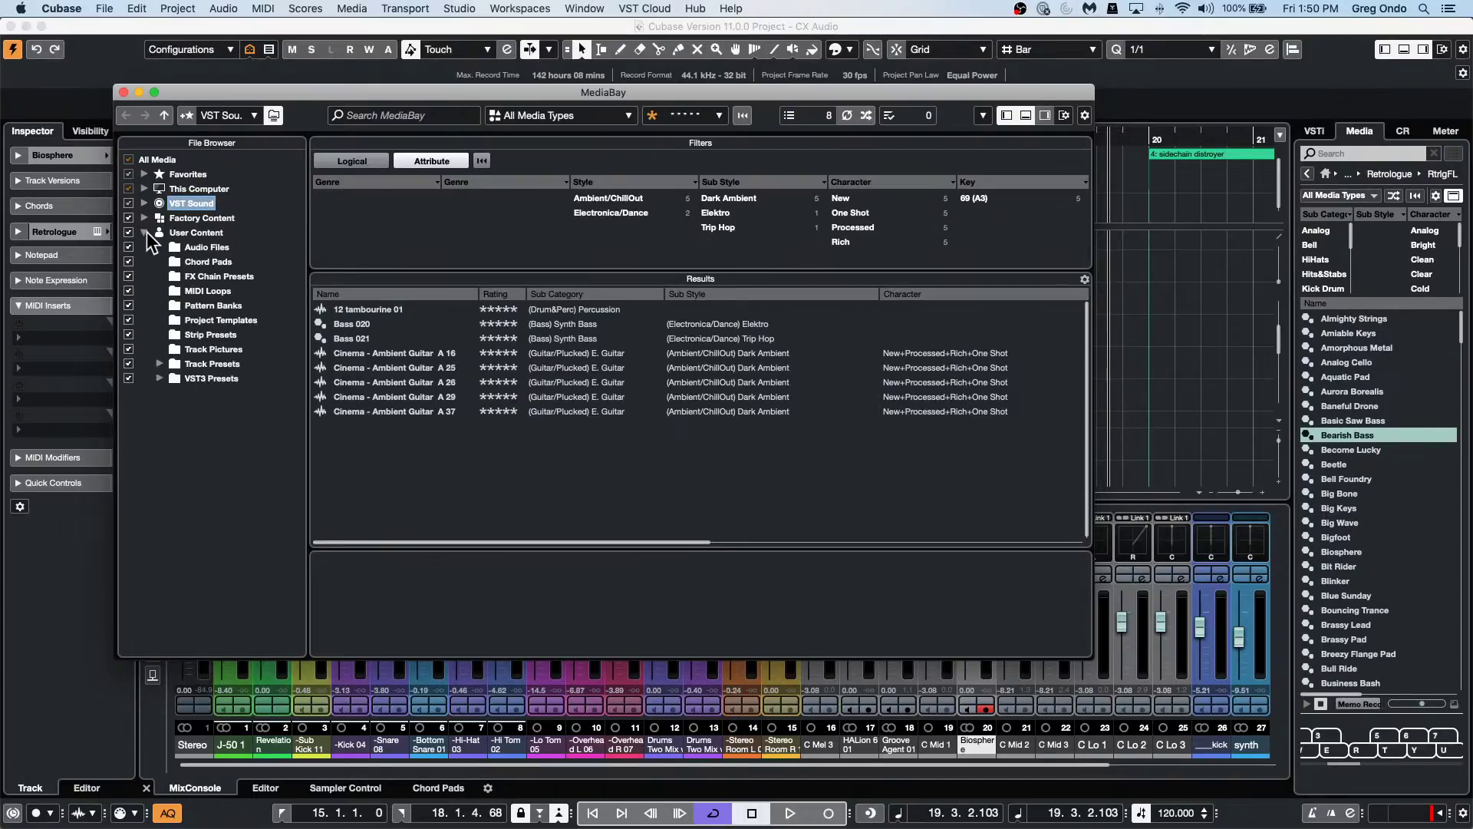
{"action": "left_click", "coordinate": [161, 378]}
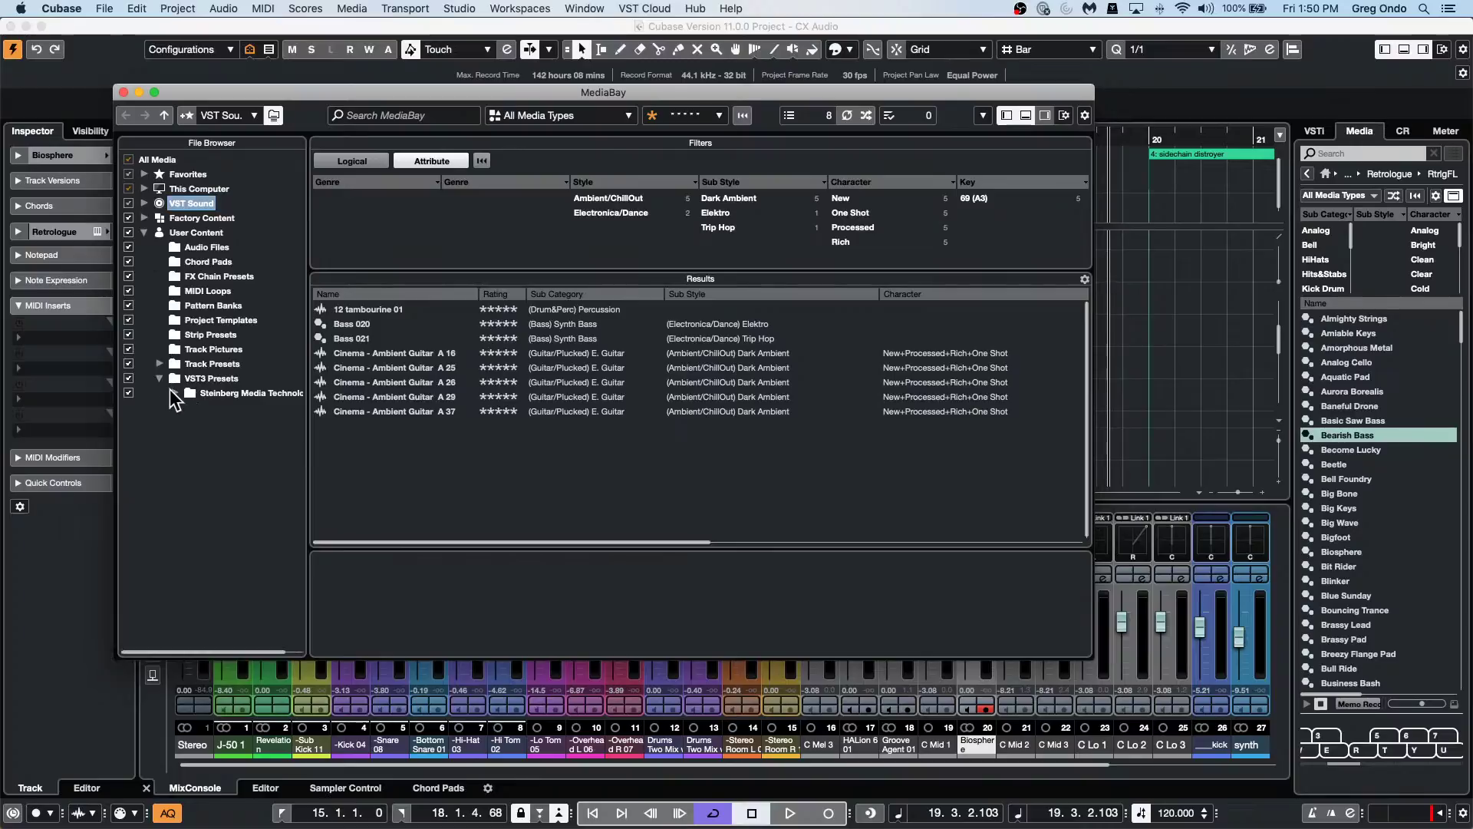
{"action": "left_click", "coordinate": [175, 392]}
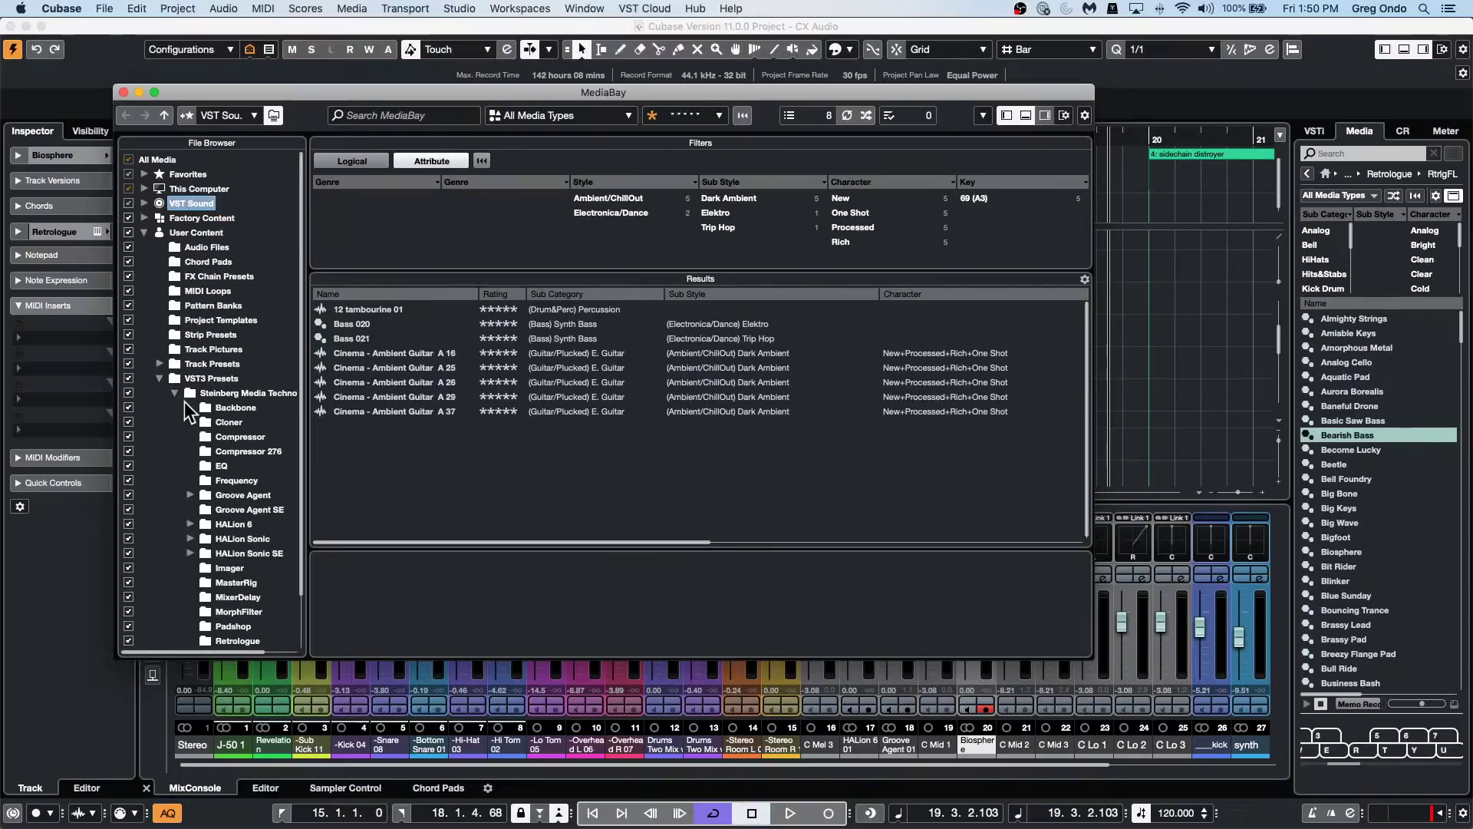
{"action": "left_click", "coordinate": [186, 524]}
{"action": "left_click", "coordinate": [188, 495]}
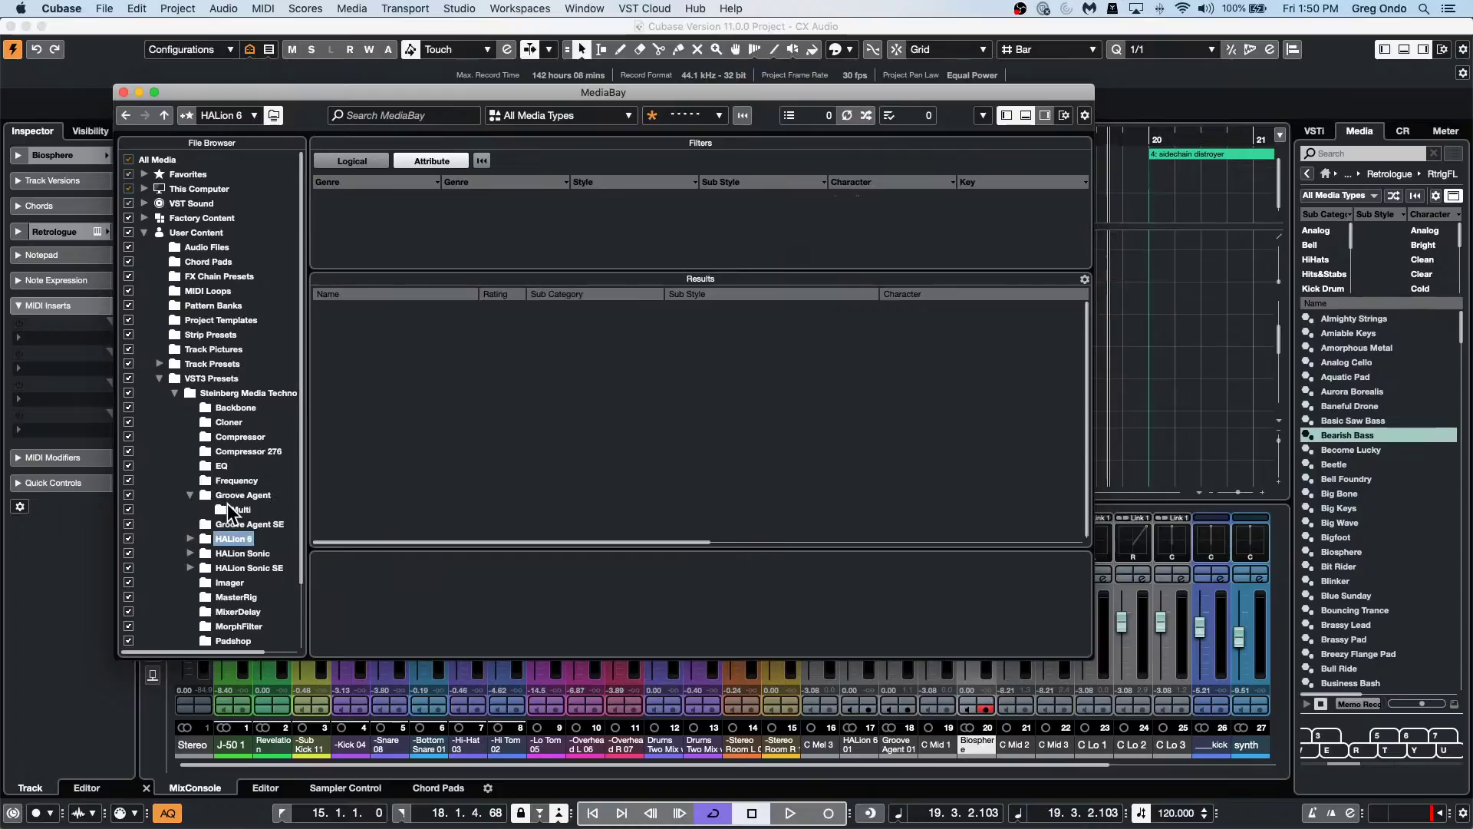
{"action": "left_click", "coordinate": [159, 377]}
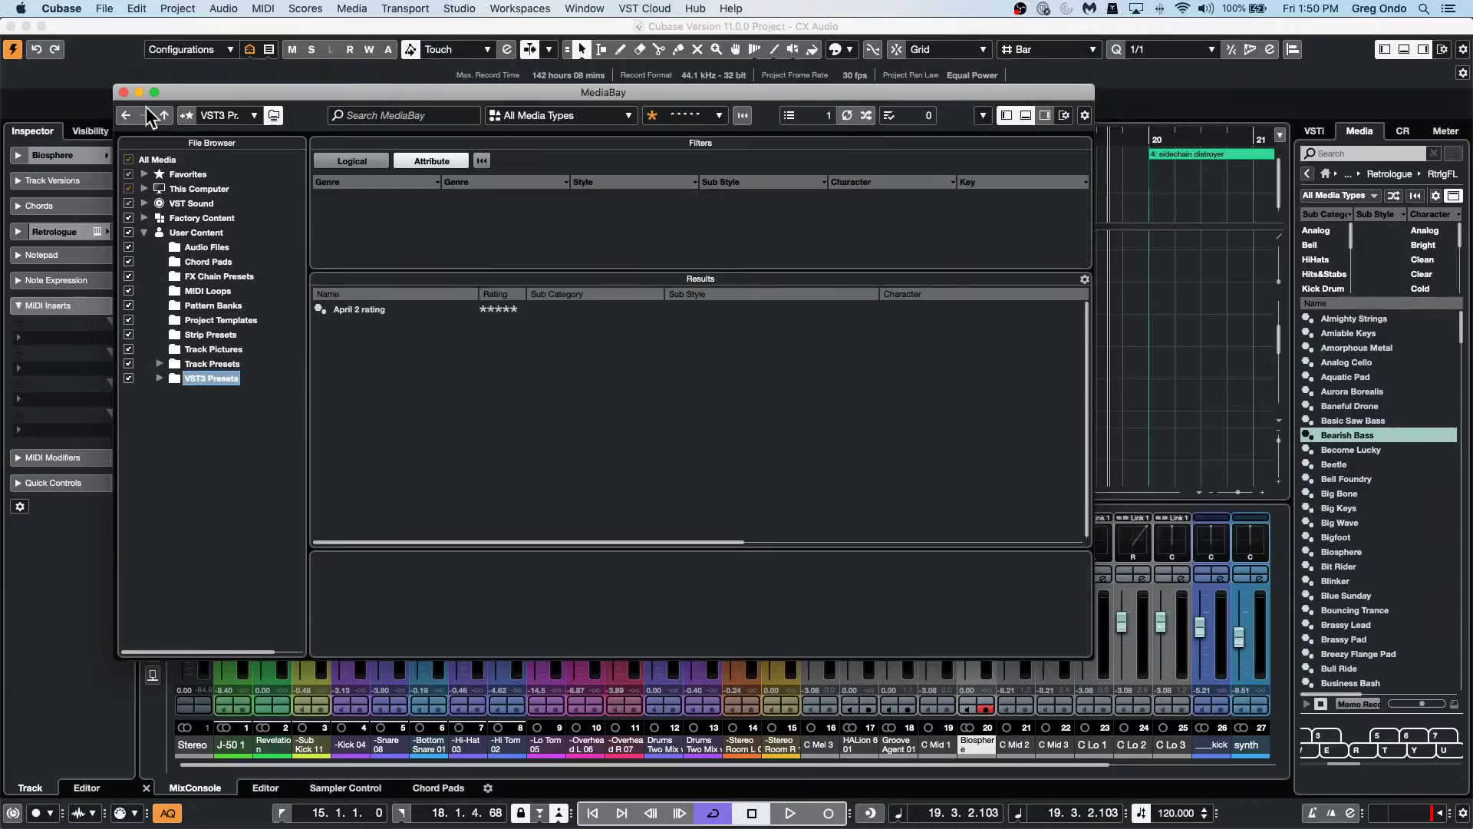
{"action": "left_click", "coordinate": [123, 92]}
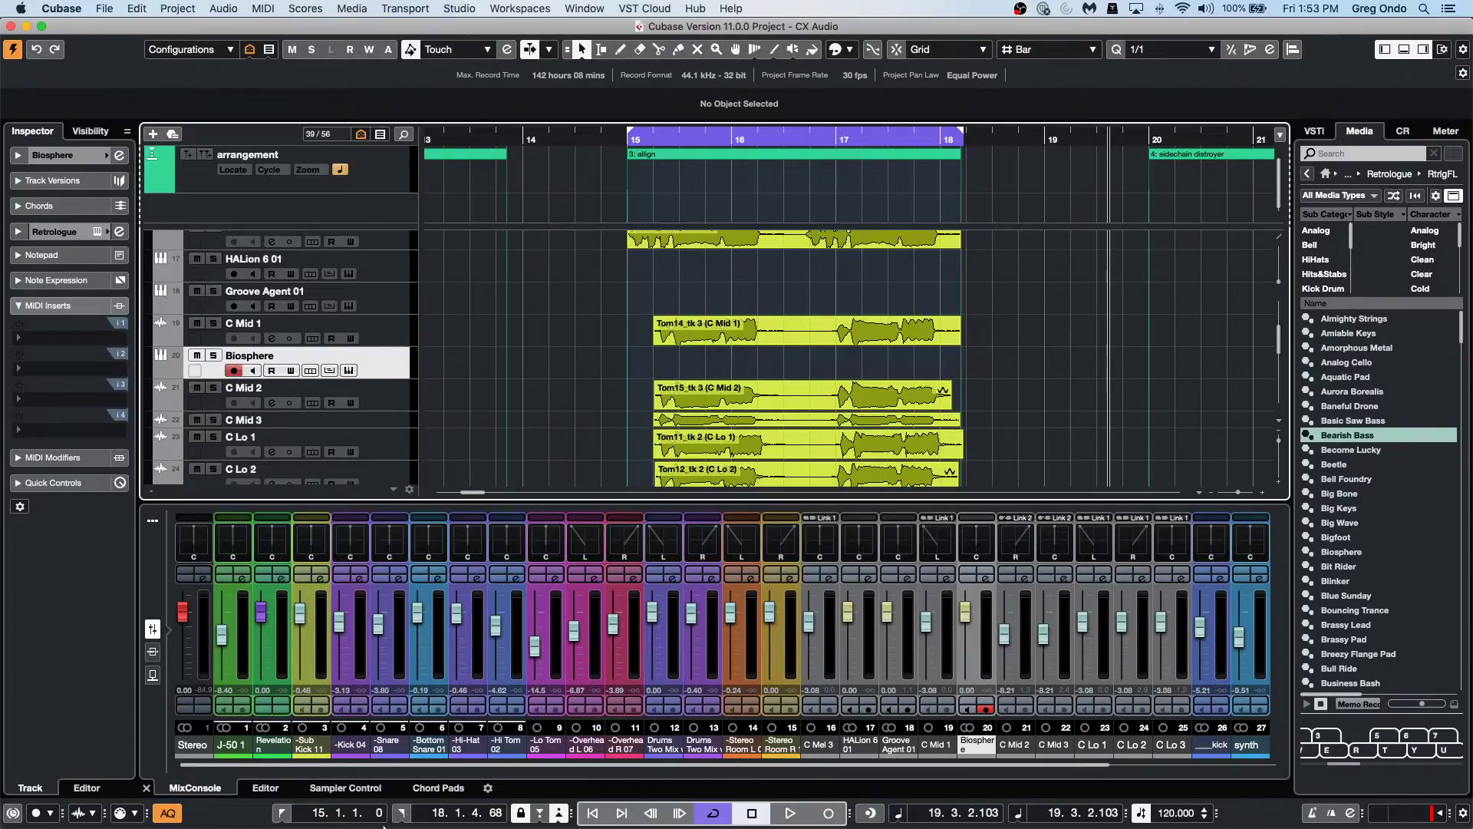
Switch to eLicenser Control Center, skip the maintenance tasks, view the licenses on the Soft-eLicenser and first USB-eLicenser, and close it.
{"action": "mouse_move", "coordinate": [491, 826]}
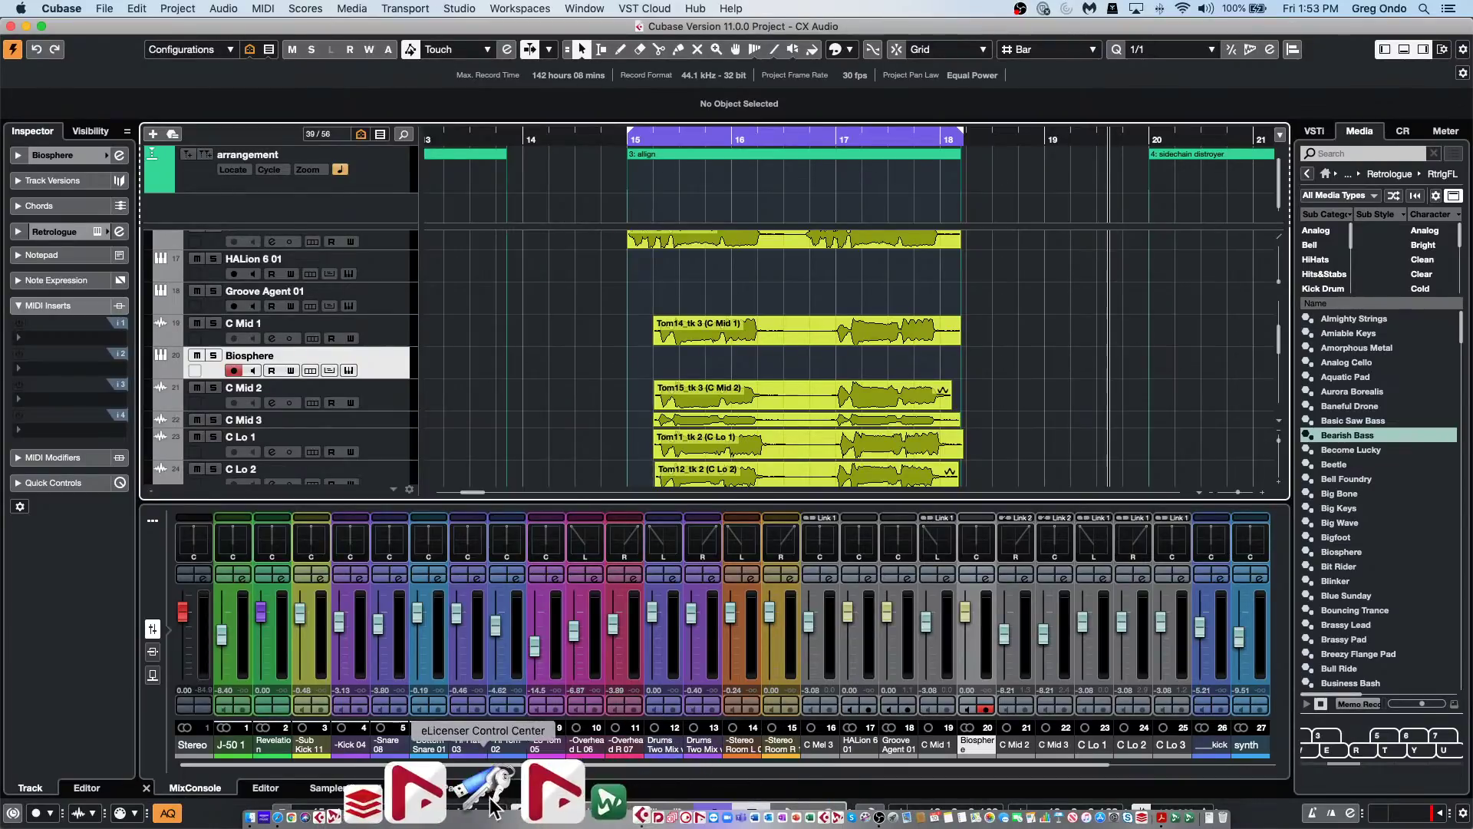
{"action": "left_click", "coordinate": [489, 798]}
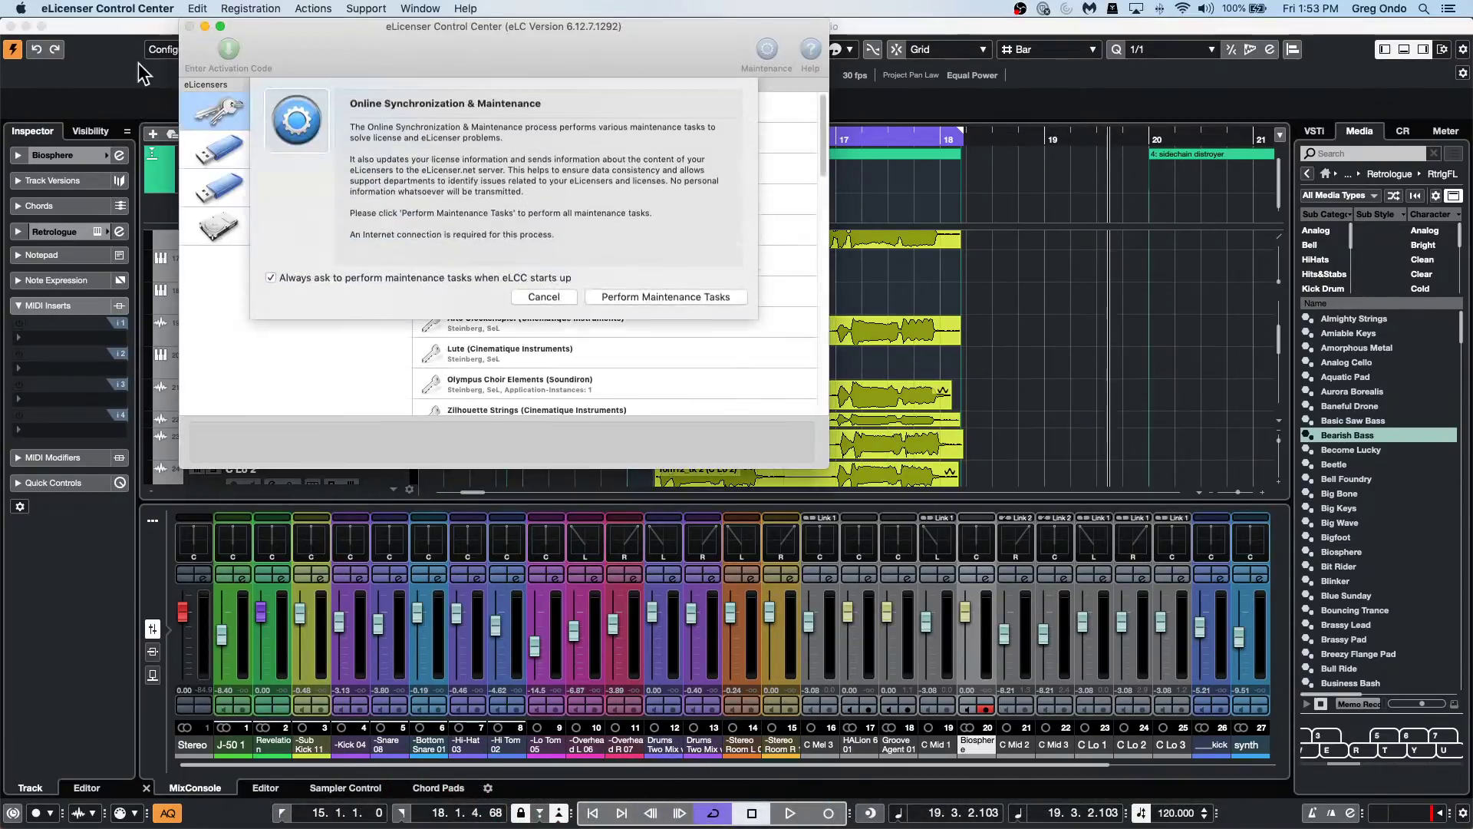
{"action": "left_click", "coordinate": [545, 297]}
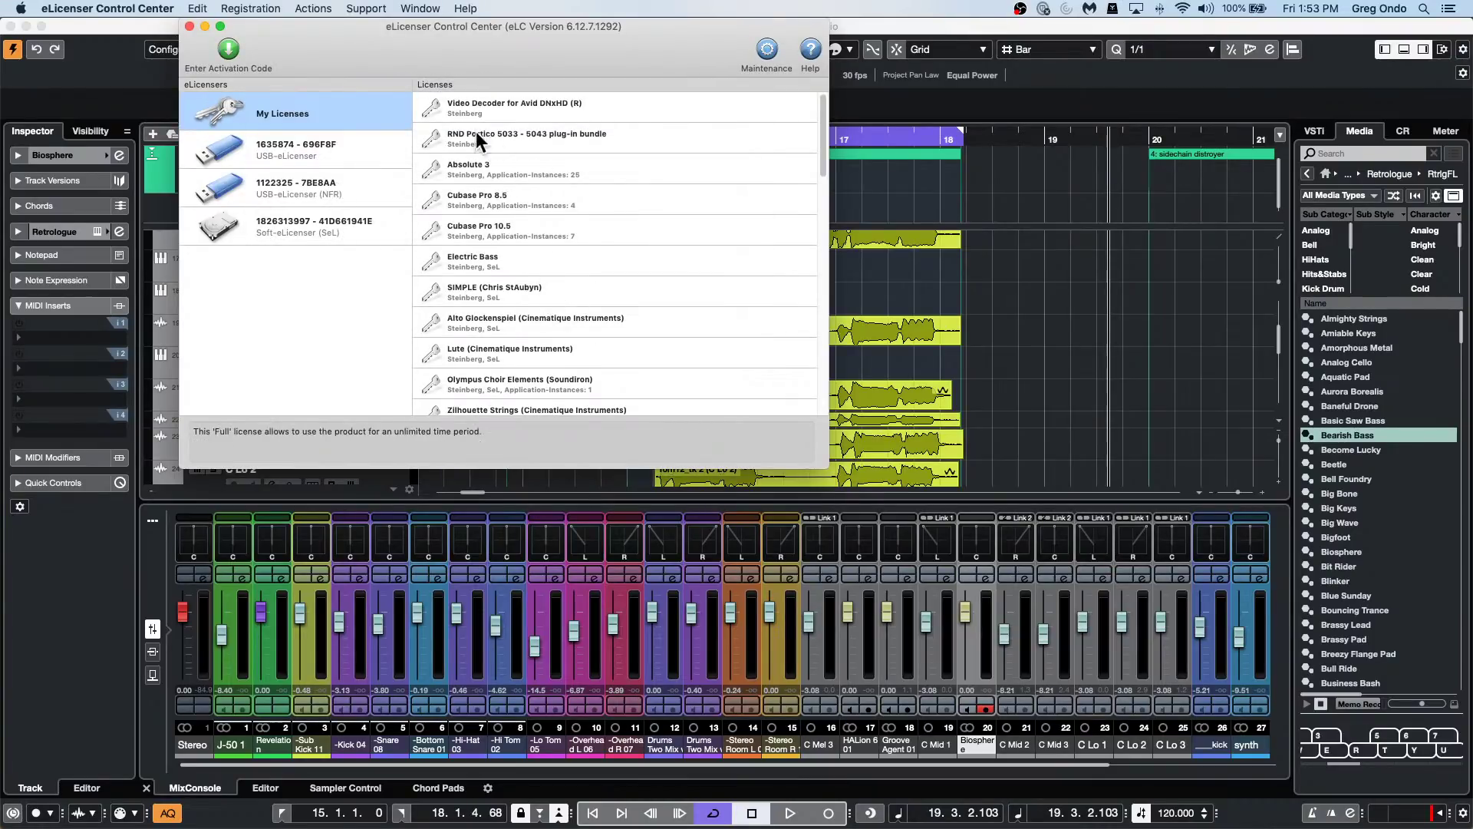
{"action": "left_click", "coordinate": [336, 228]}
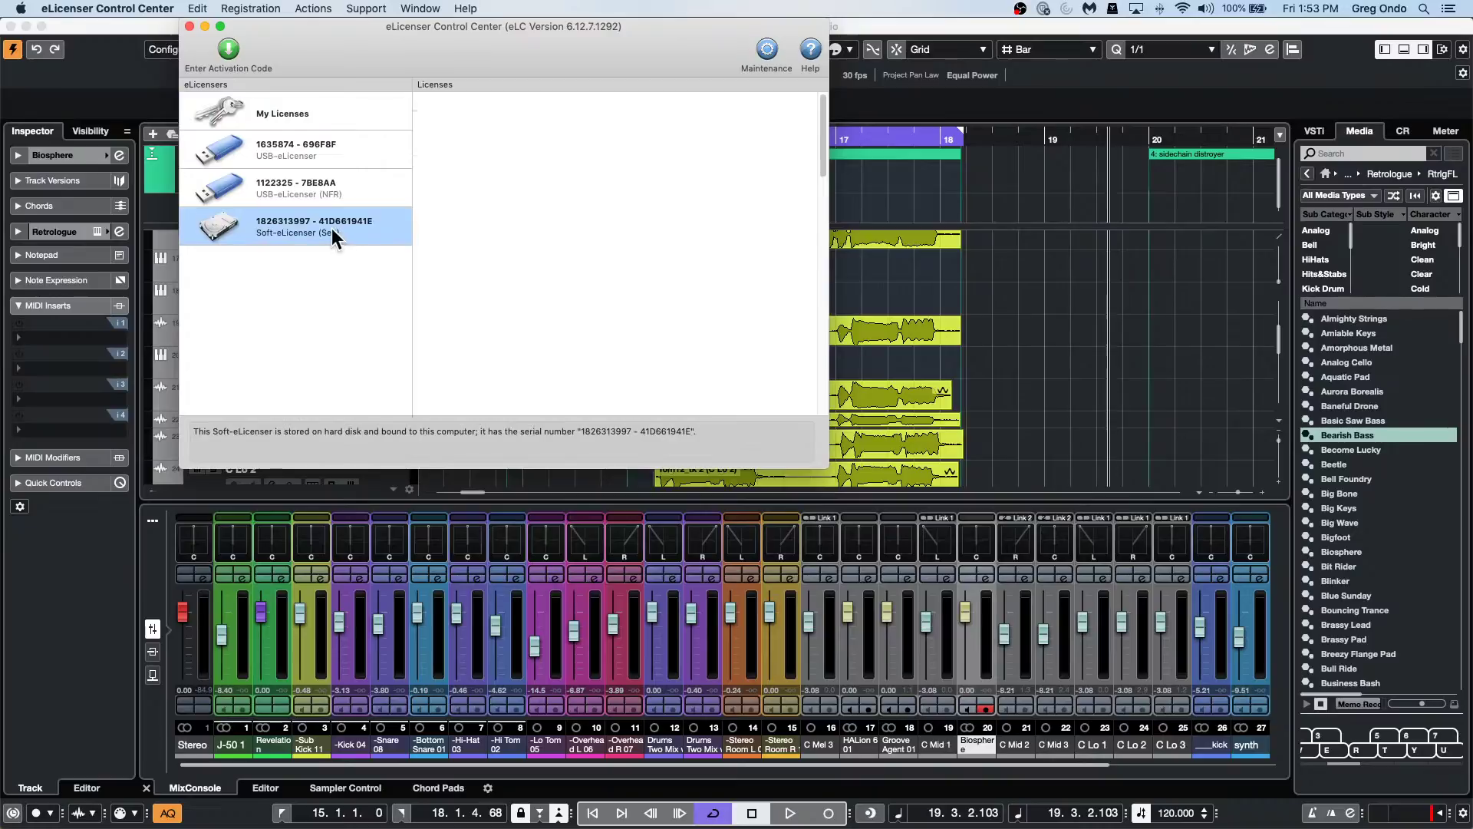
{"action": "left_click", "coordinate": [316, 144]}
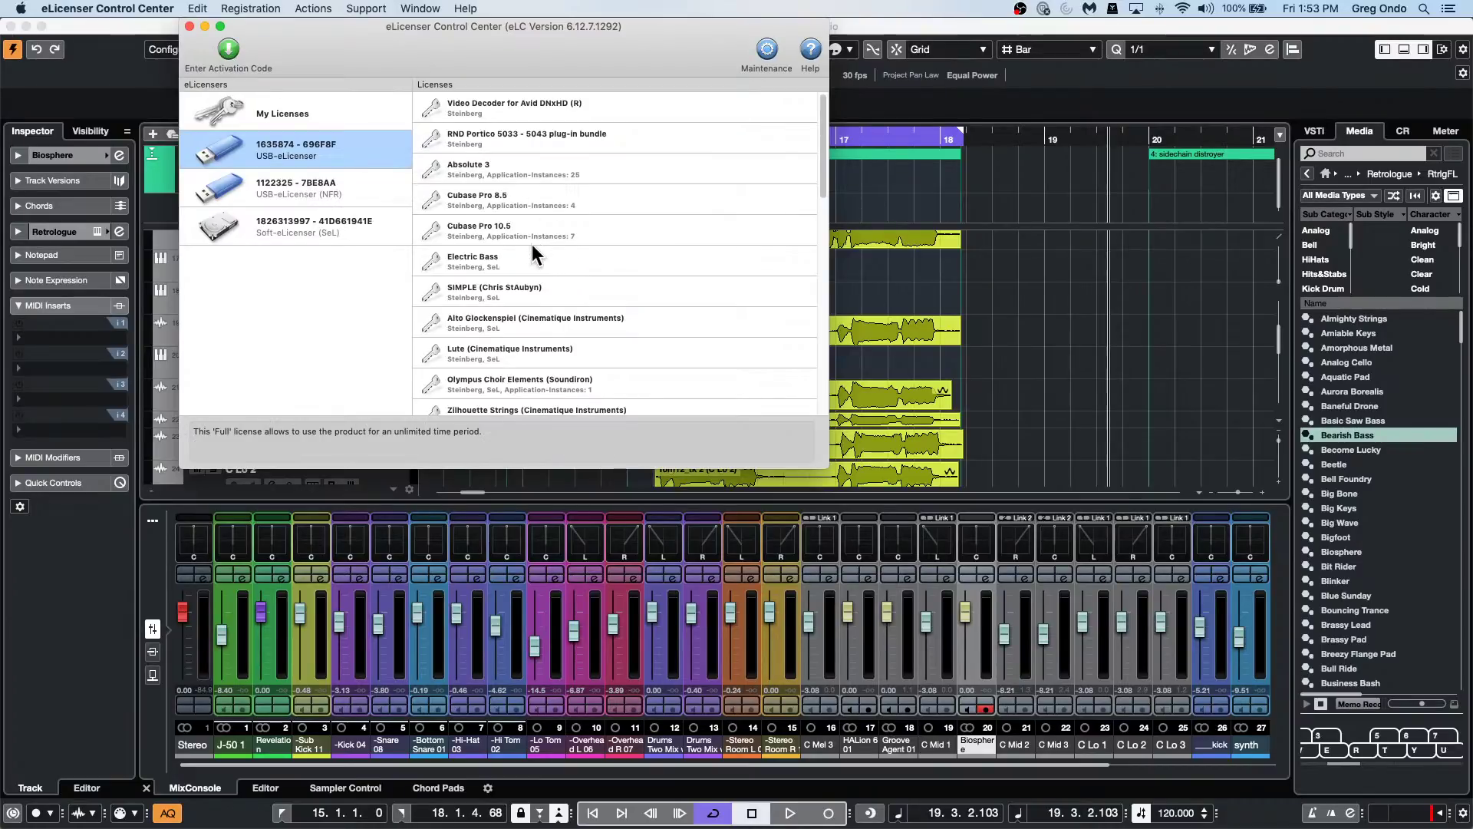
{"action": "left_click", "coordinate": [188, 26]}
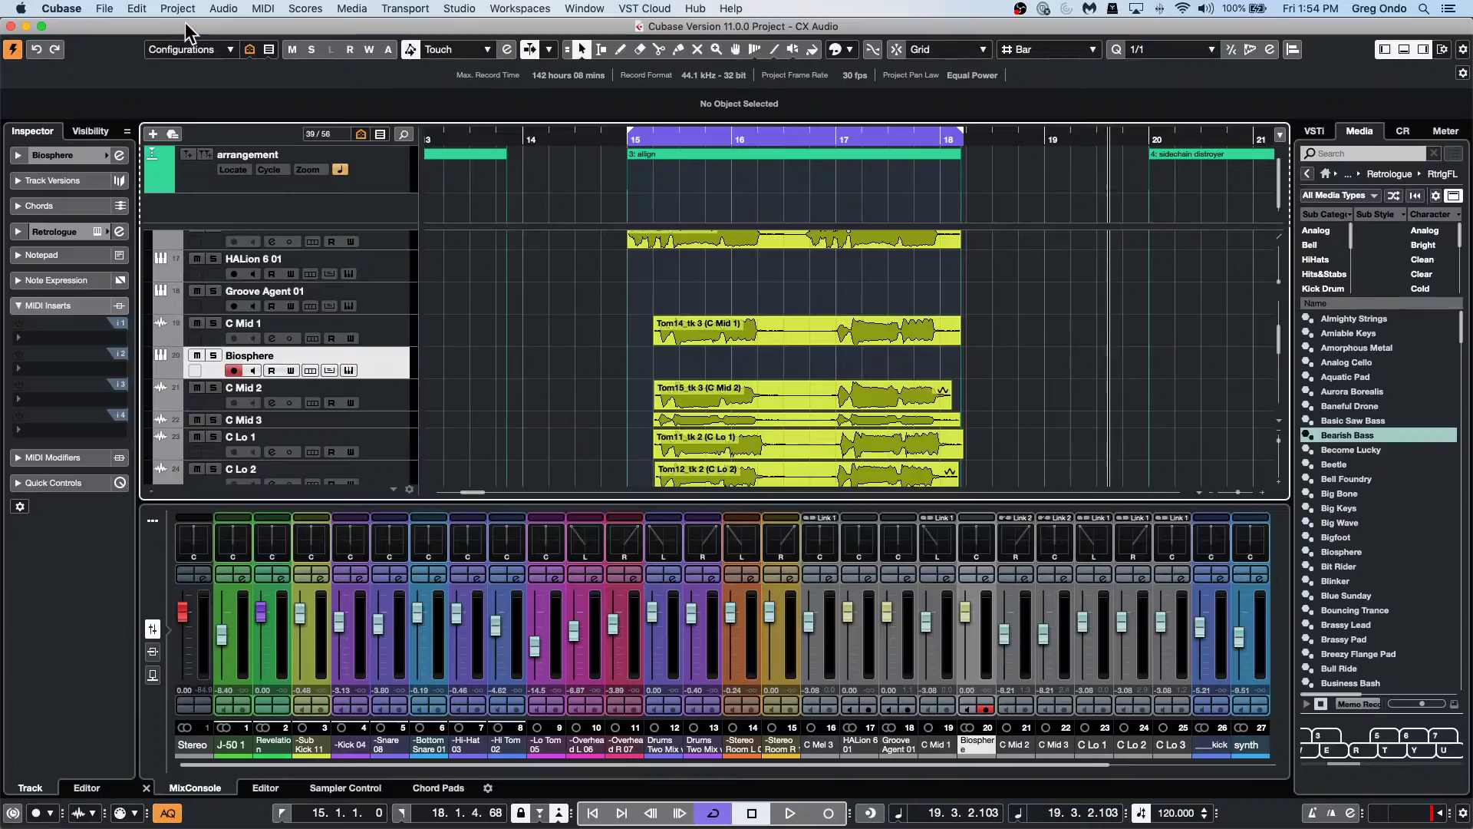
Open the C Mid 1 track's Tom14_tk 3 audio event for editing in WaveLab, and quit WaveLab without editing.
{"action": "left_click", "coordinate": [761, 334]}
{"action": "left_click", "coordinate": [144, 9]}
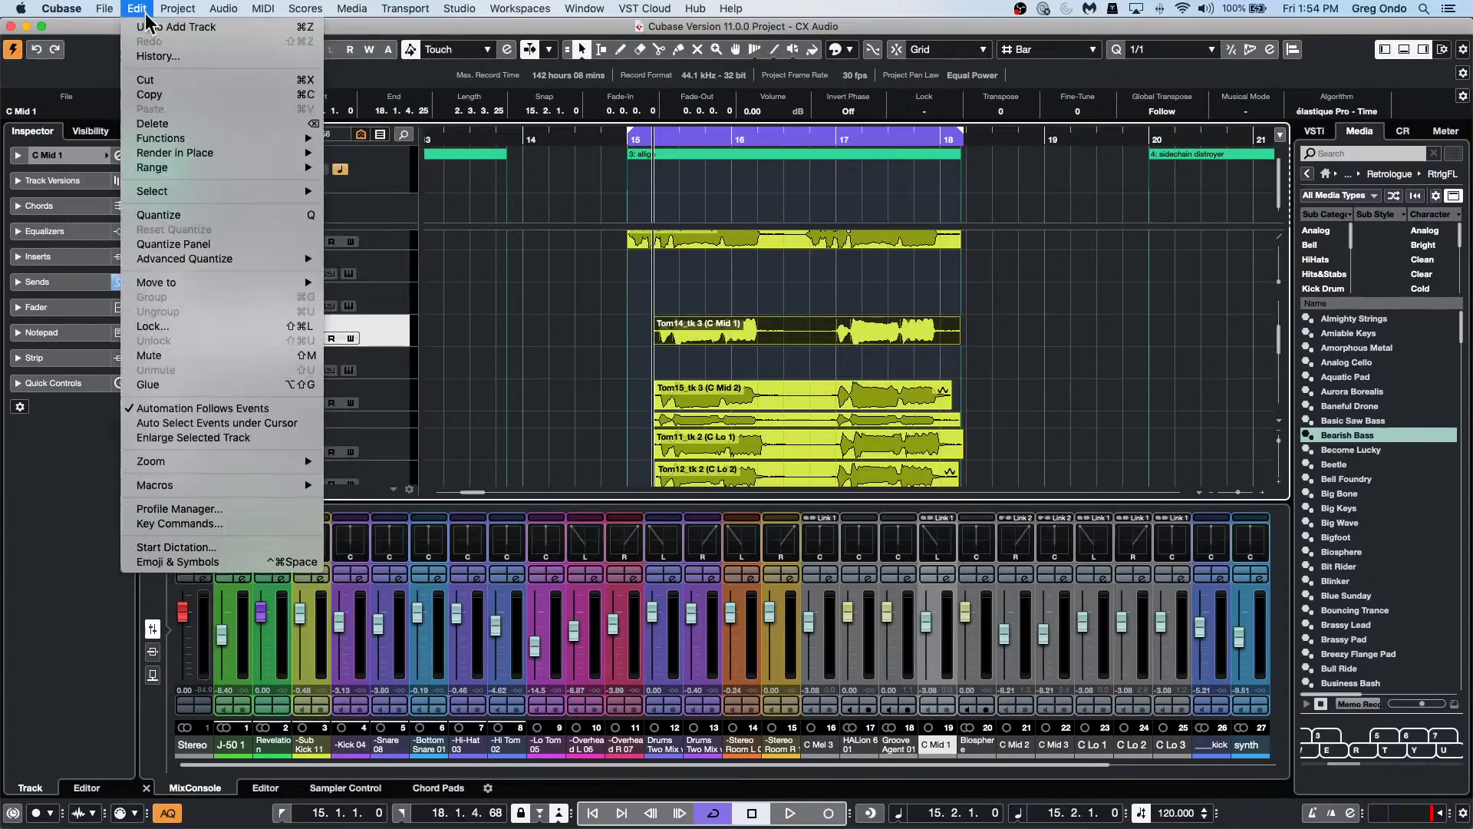
{"action": "mouse_move", "coordinate": [211, 10]}
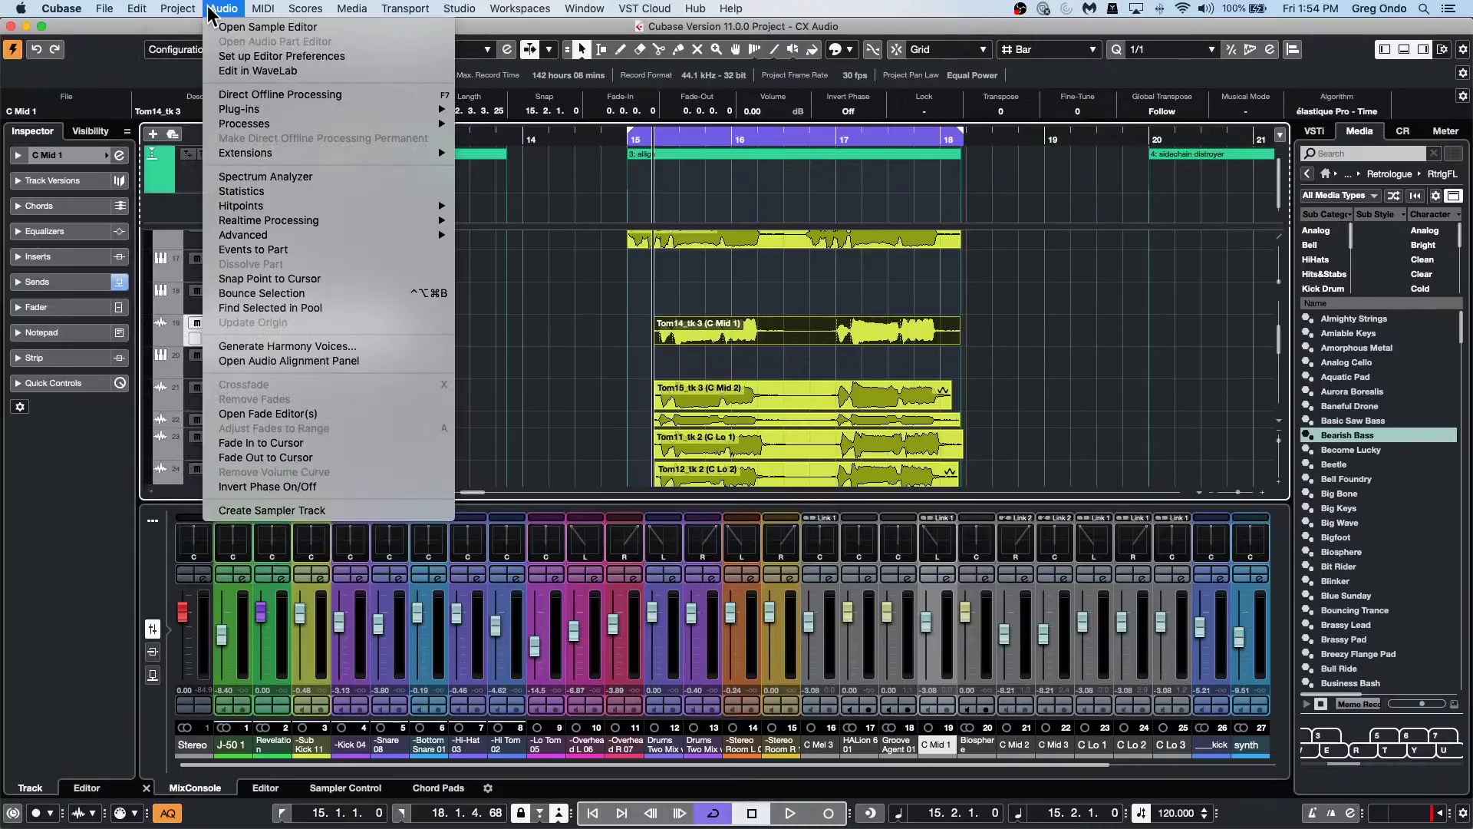
{"action": "left_click", "coordinate": [242, 73]}
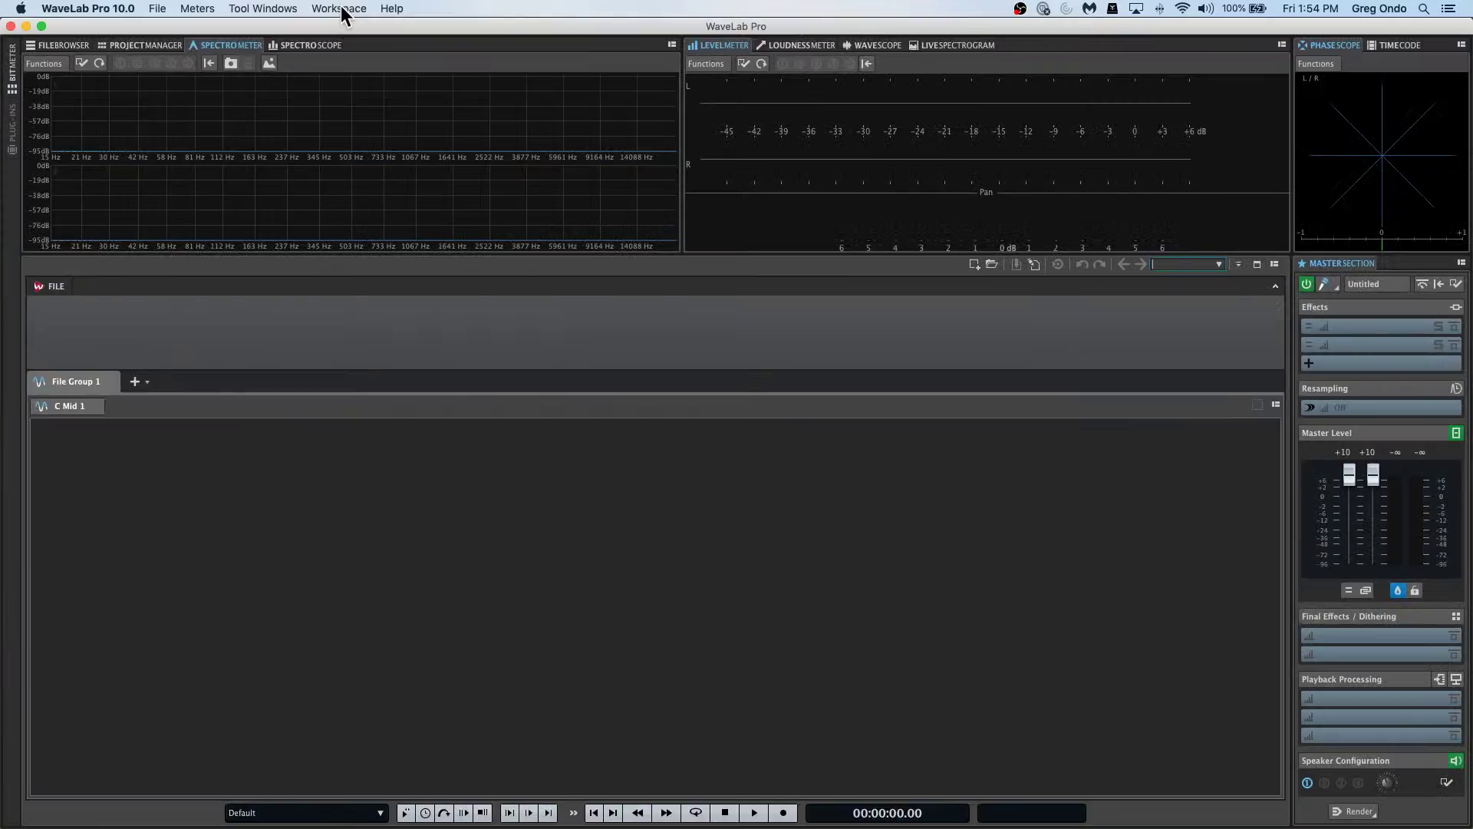
{"action": "left_click", "coordinate": [77, 9]}
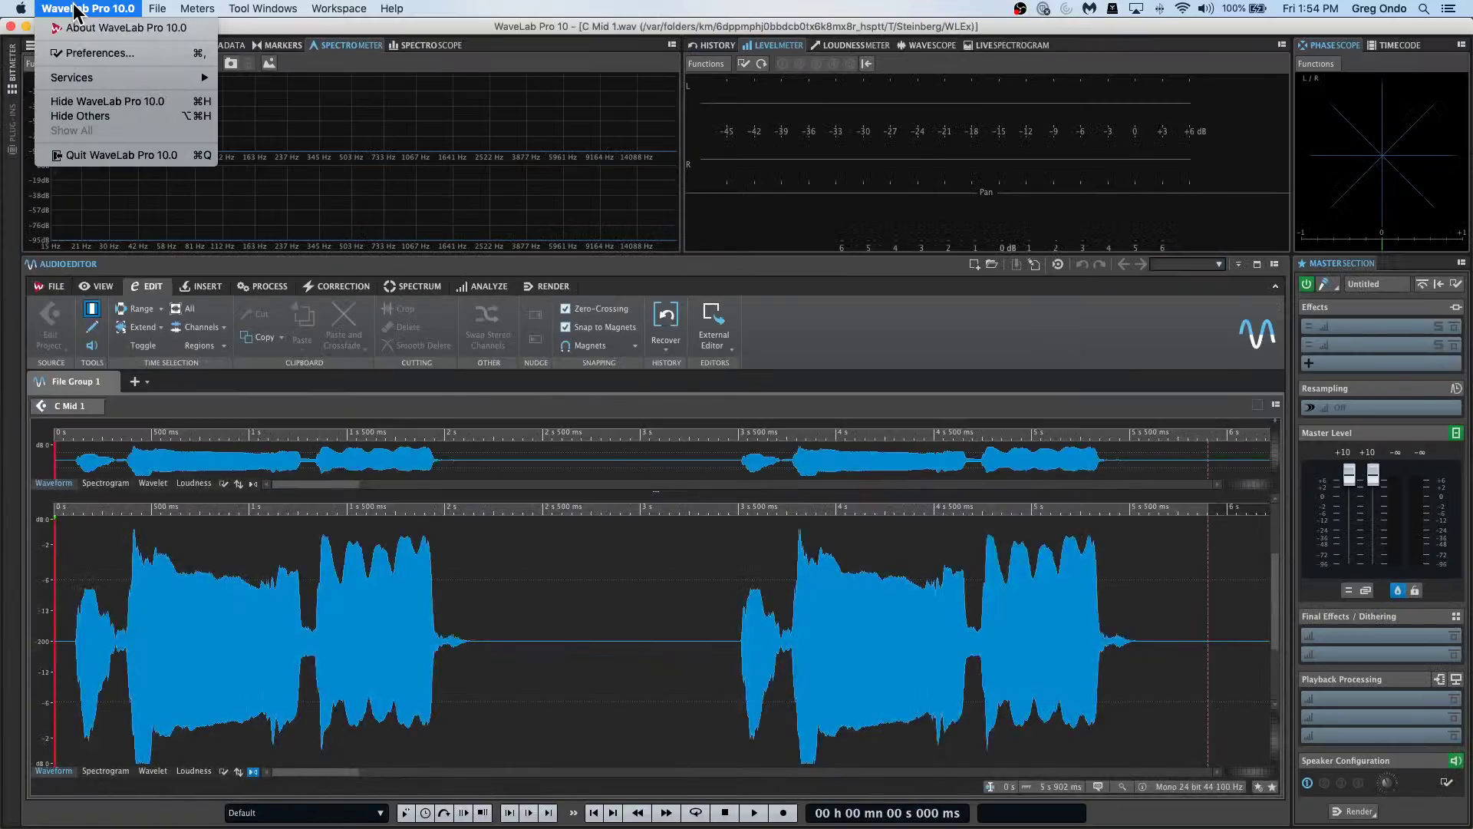
{"action": "left_click", "coordinate": [108, 154]}
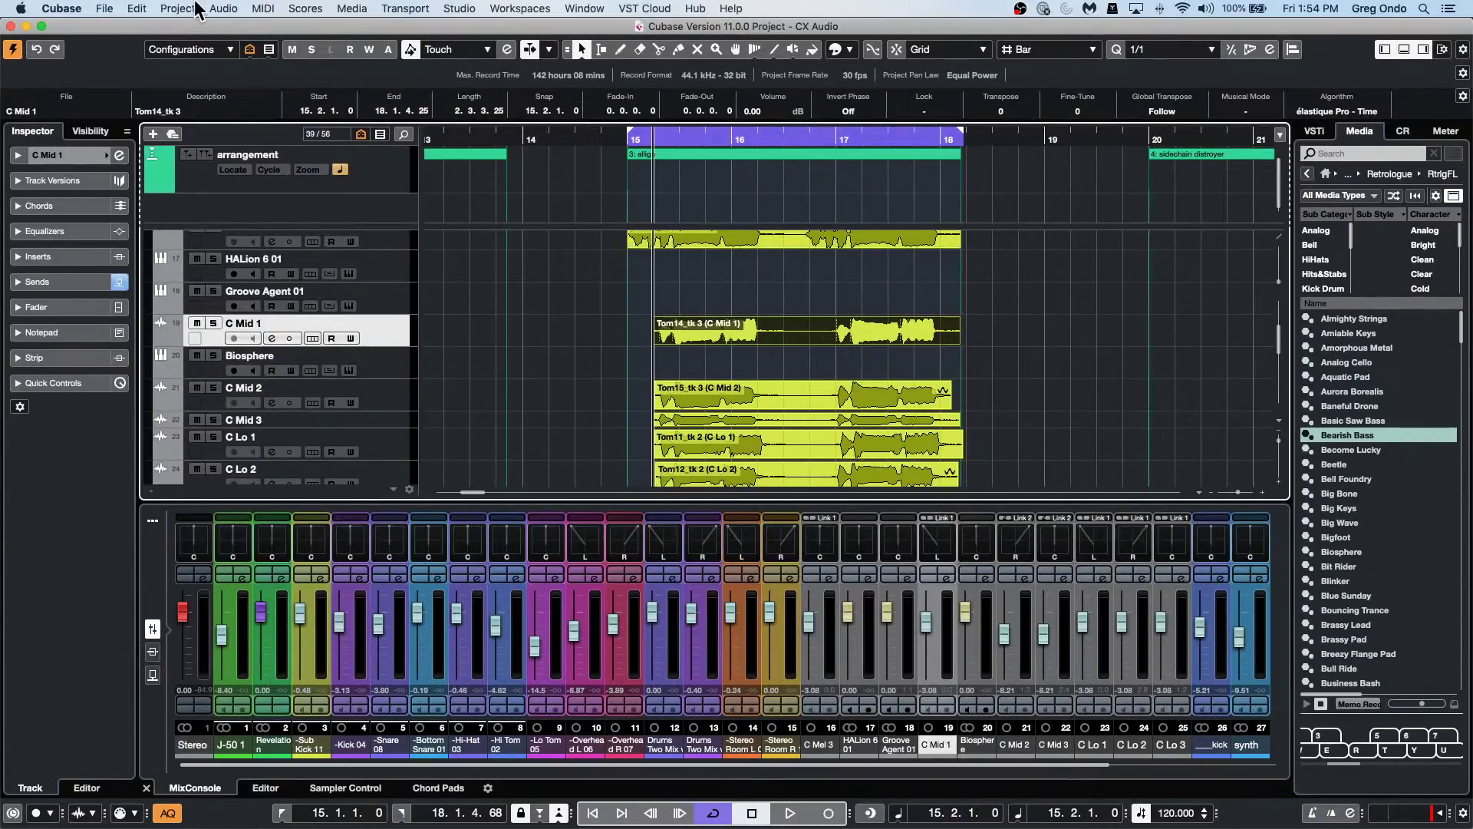
Review the Editors page and the category list of the Preferences, and cancel without changing anything.
{"action": "left_click", "coordinate": [224, 9]}
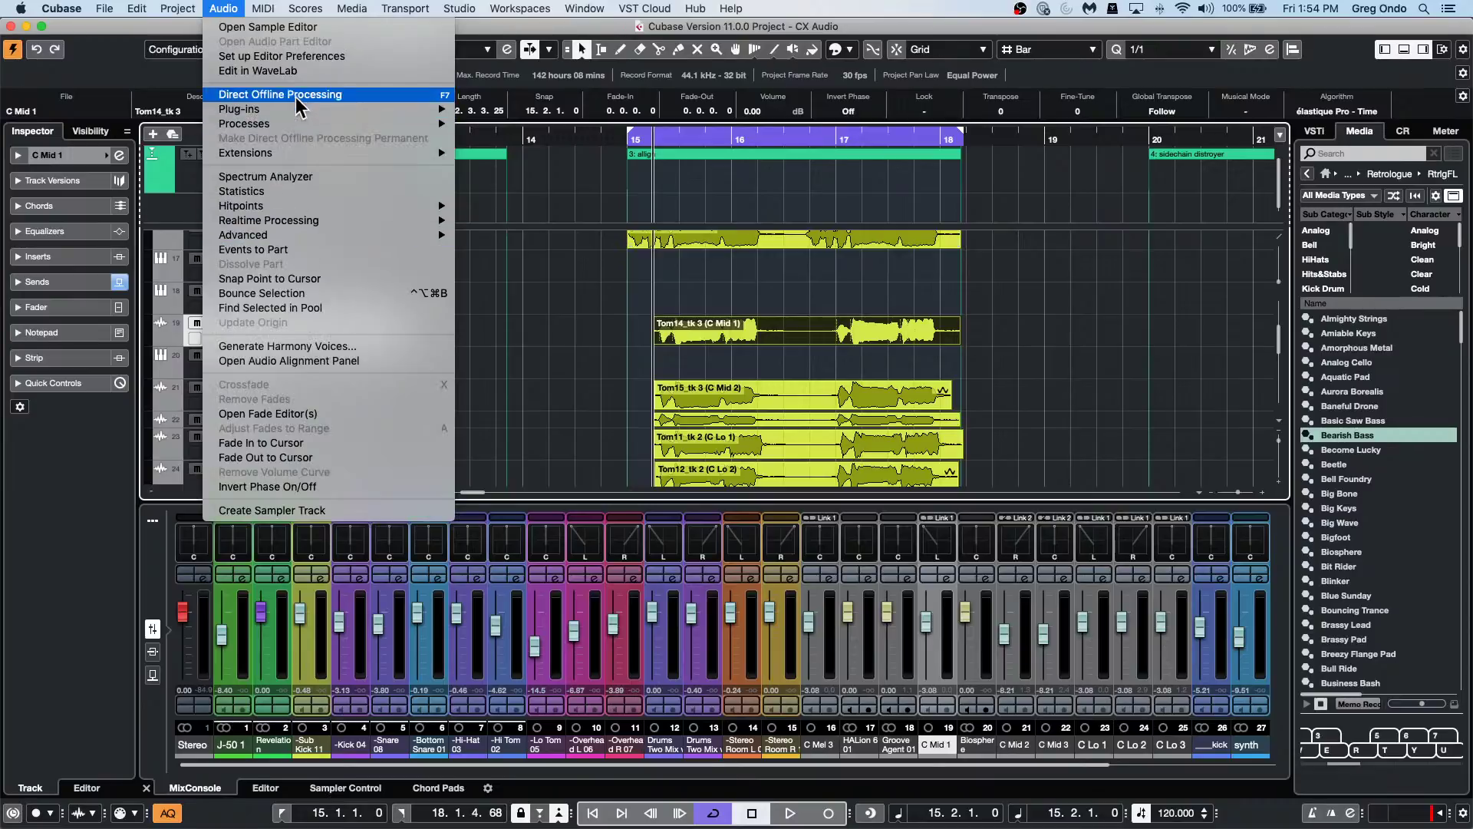
{"action": "left_click", "coordinate": [313, 56]}
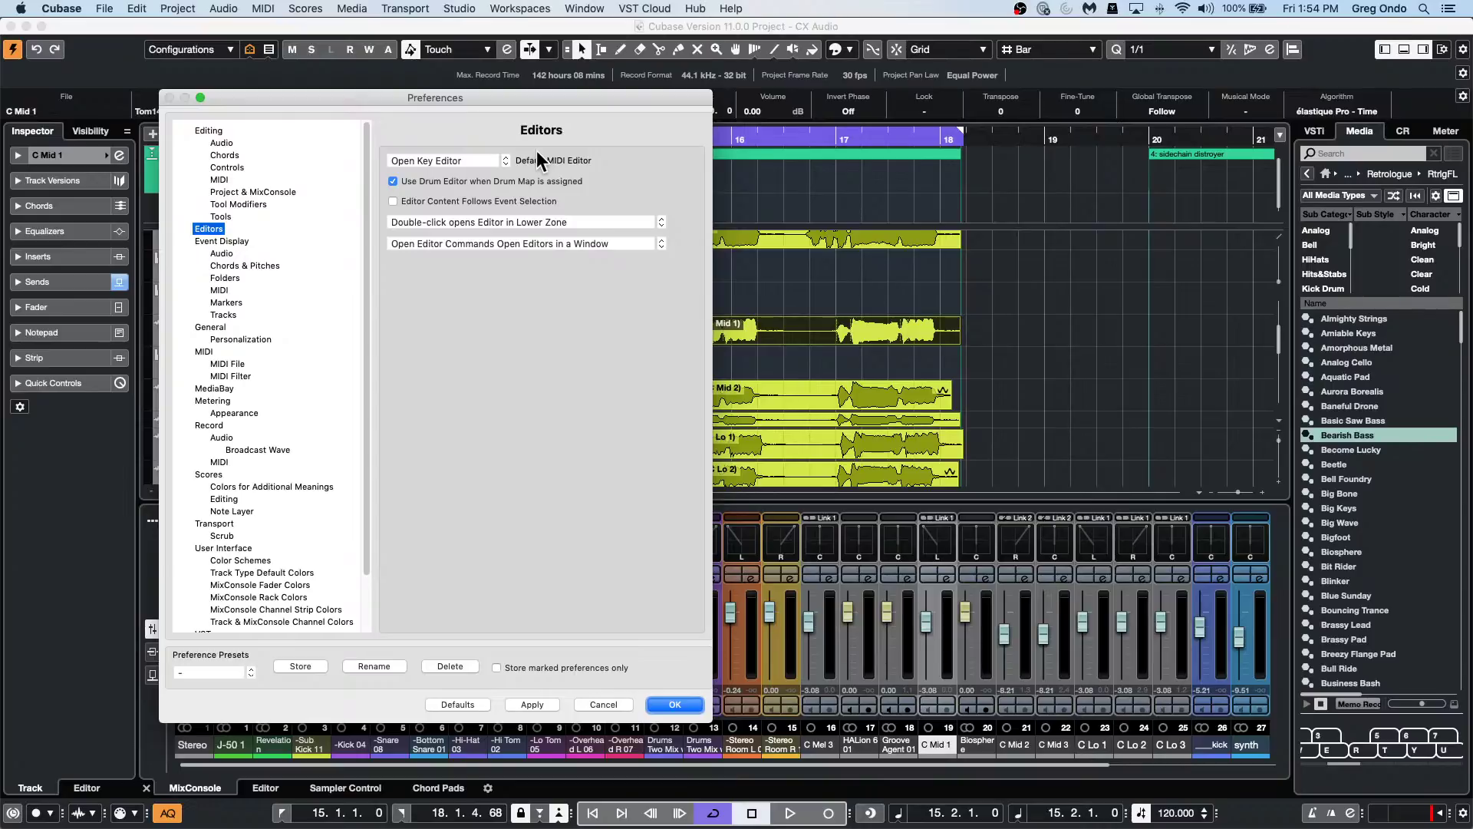
{"action": "scroll", "coordinate": [208, 412], "scroll_direction": "down", "scroll_amount": 3}
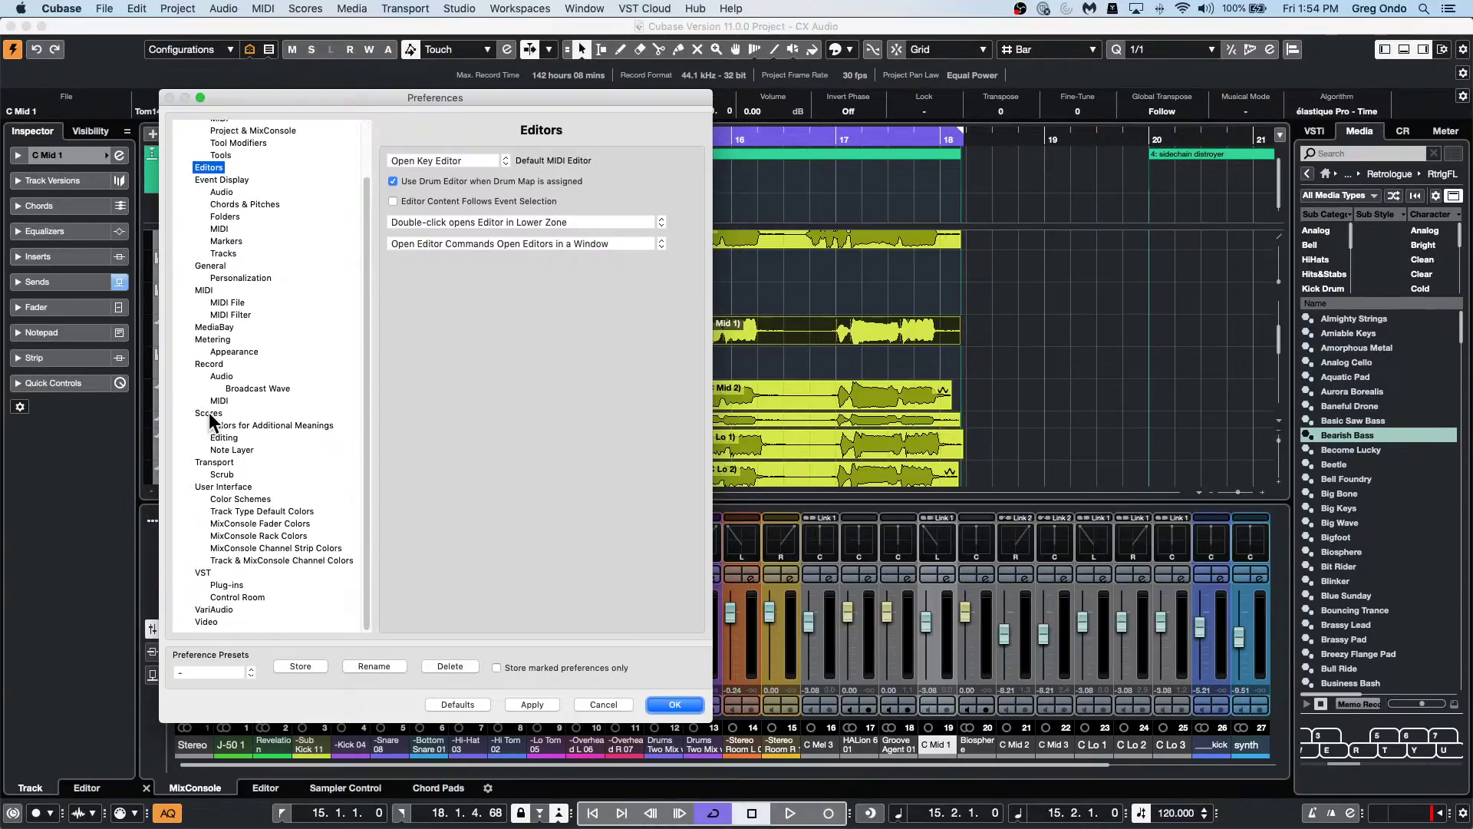
{"action": "scroll", "coordinate": [231, 346], "scroll_direction": "up", "scroll_amount": 3}
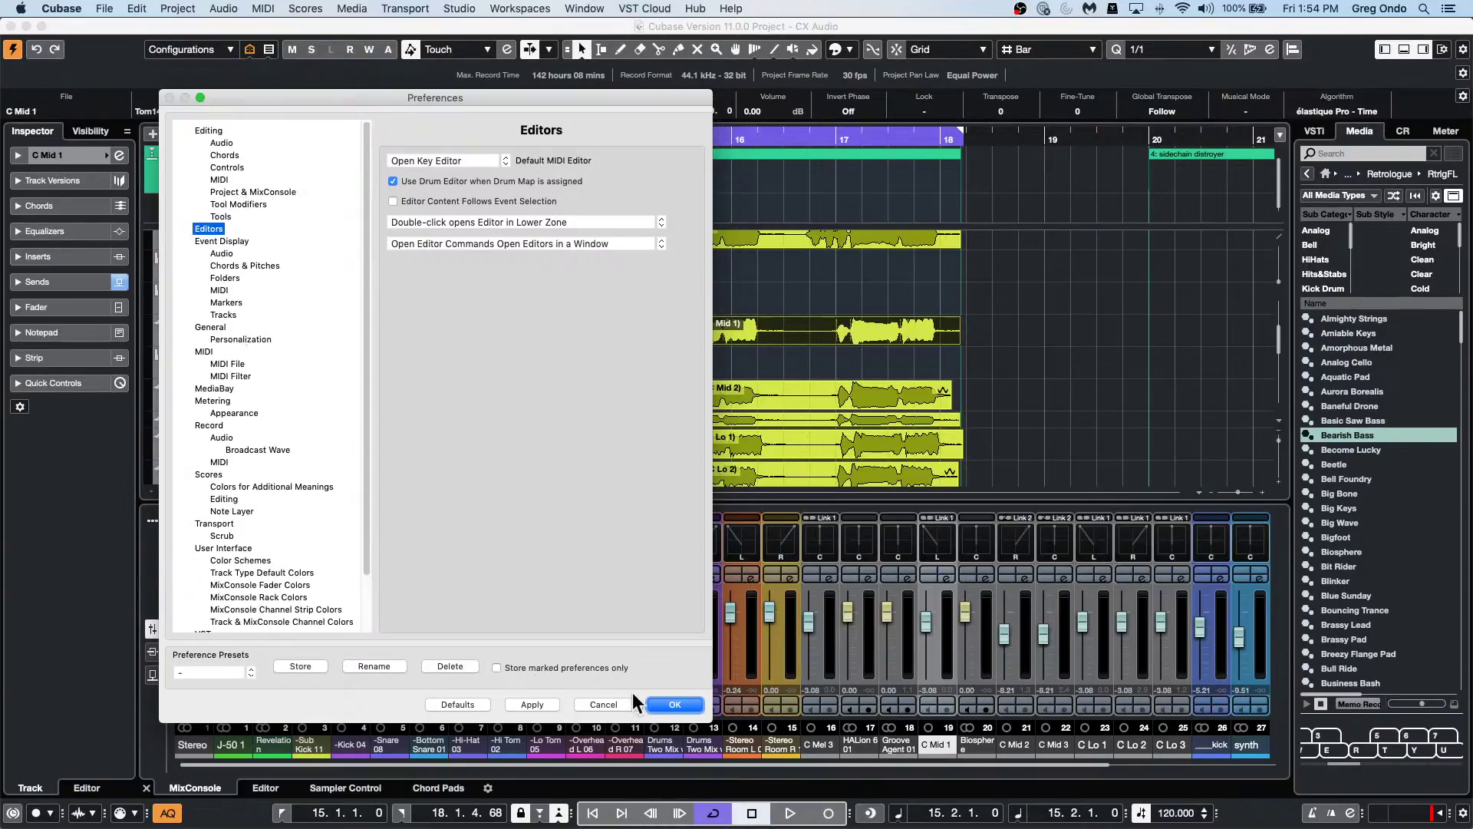
{"action": "left_click", "coordinate": [612, 700]}
{"action": "left_click", "coordinate": [270, 8]}
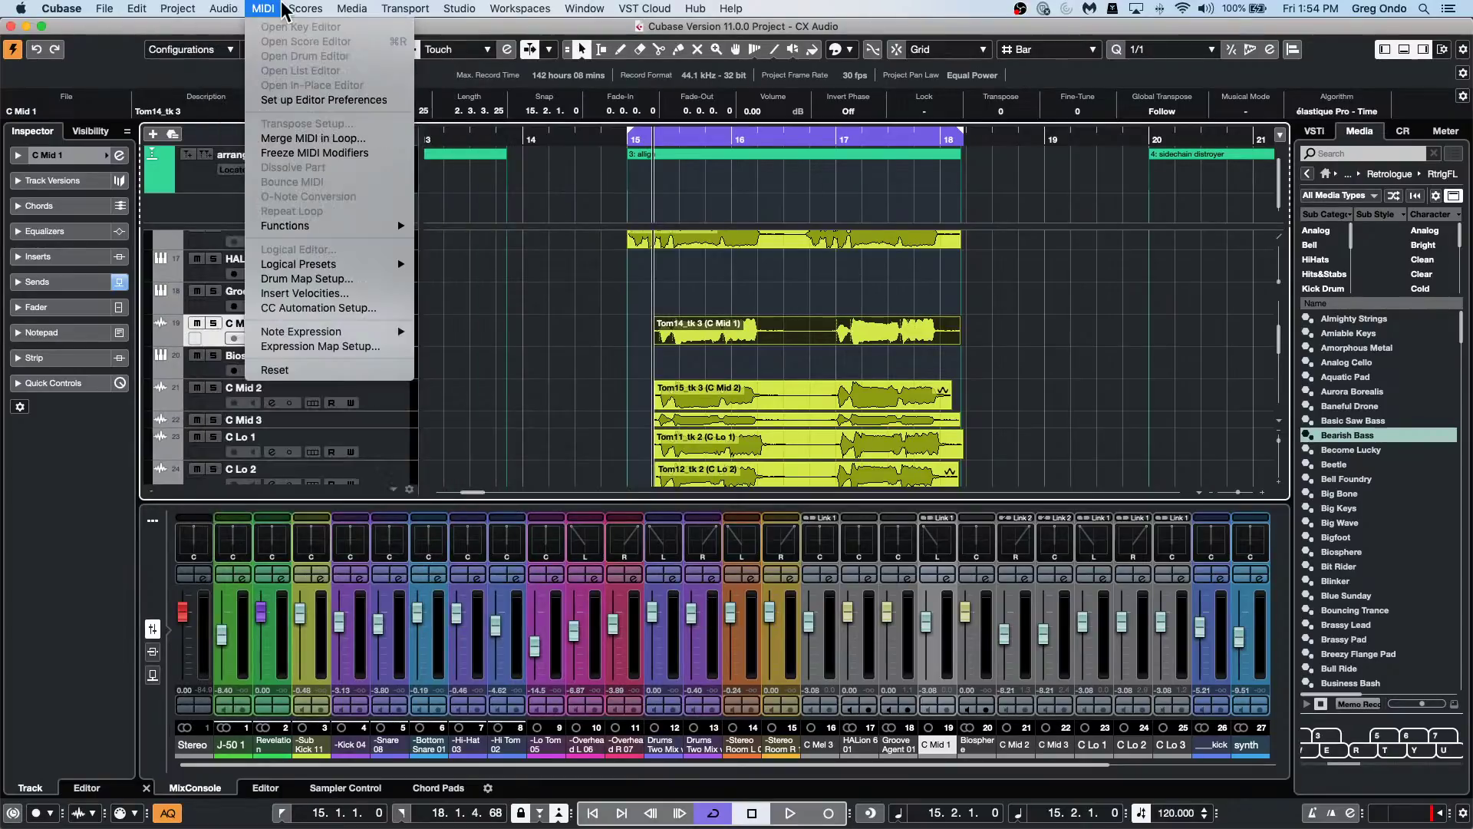
{"action": "mouse_move", "coordinate": [223, 8]}
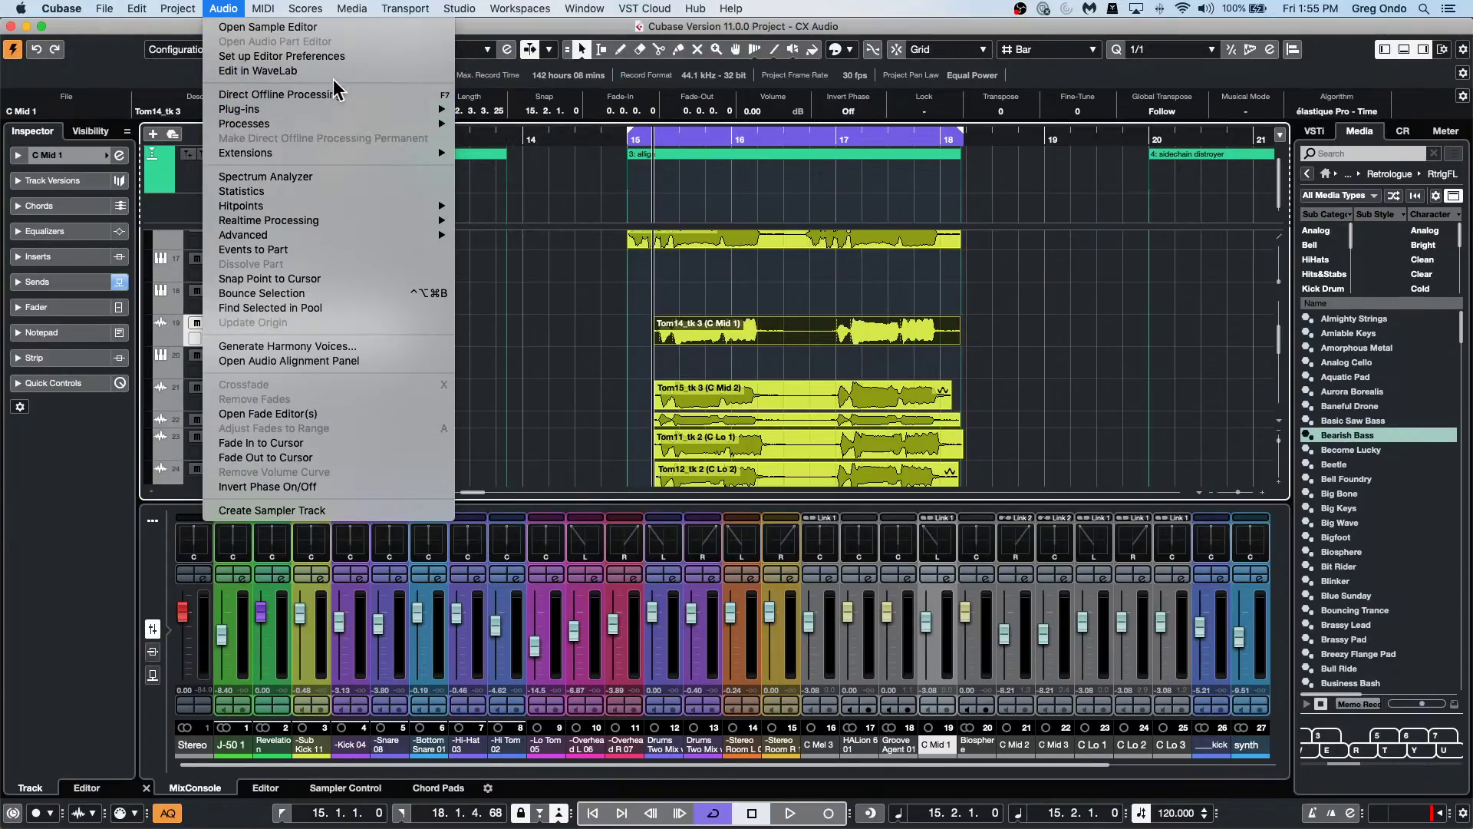
{"action": "left_click", "coordinate": [709, 170]}
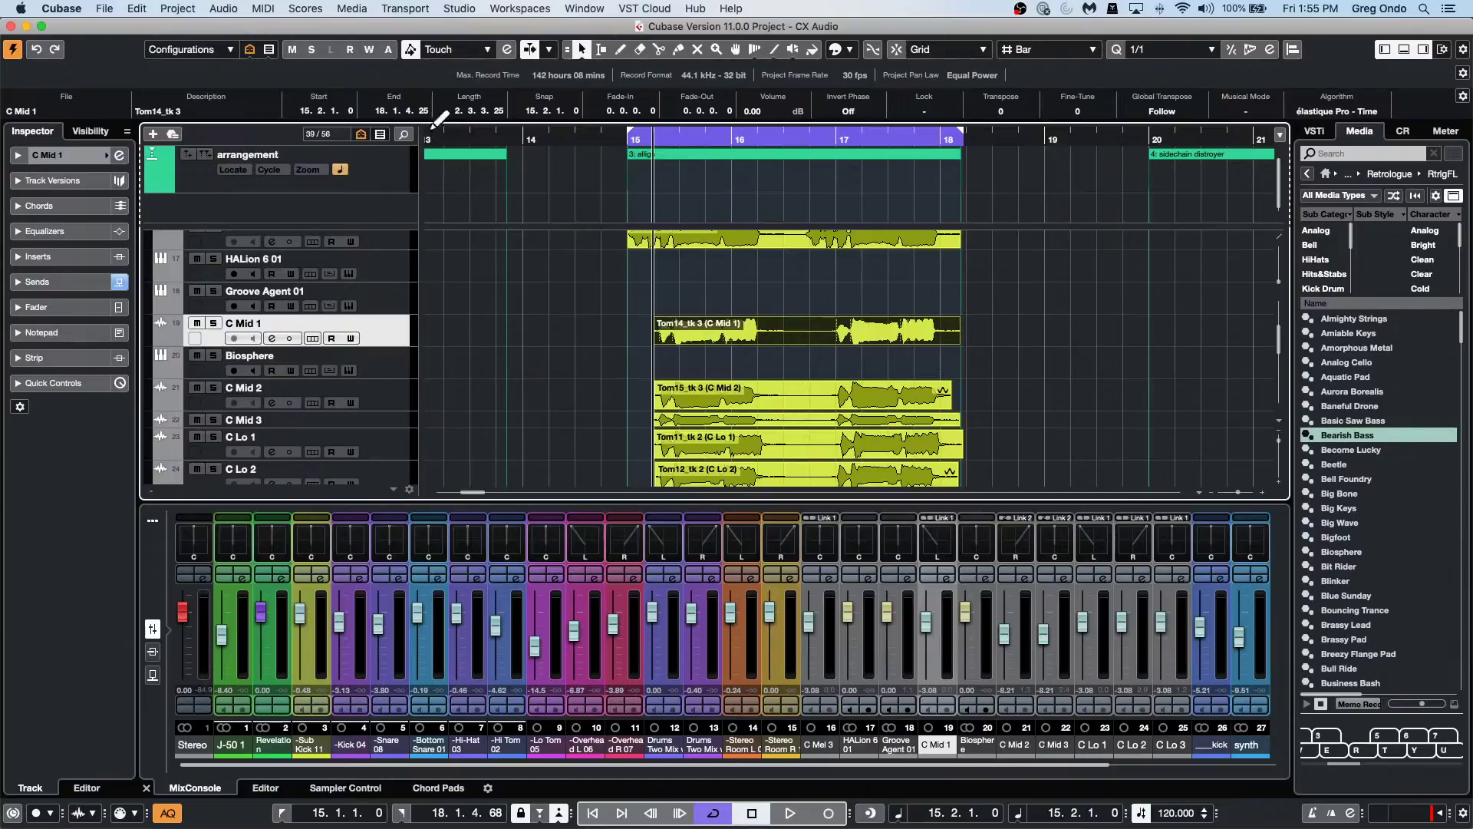
Add a Signature track below the Groove Agent 01 track and increase its height slightly.
{"action": "left_click_drag", "start_coordinate": [446, 135], "coordinate": [437, 56]}
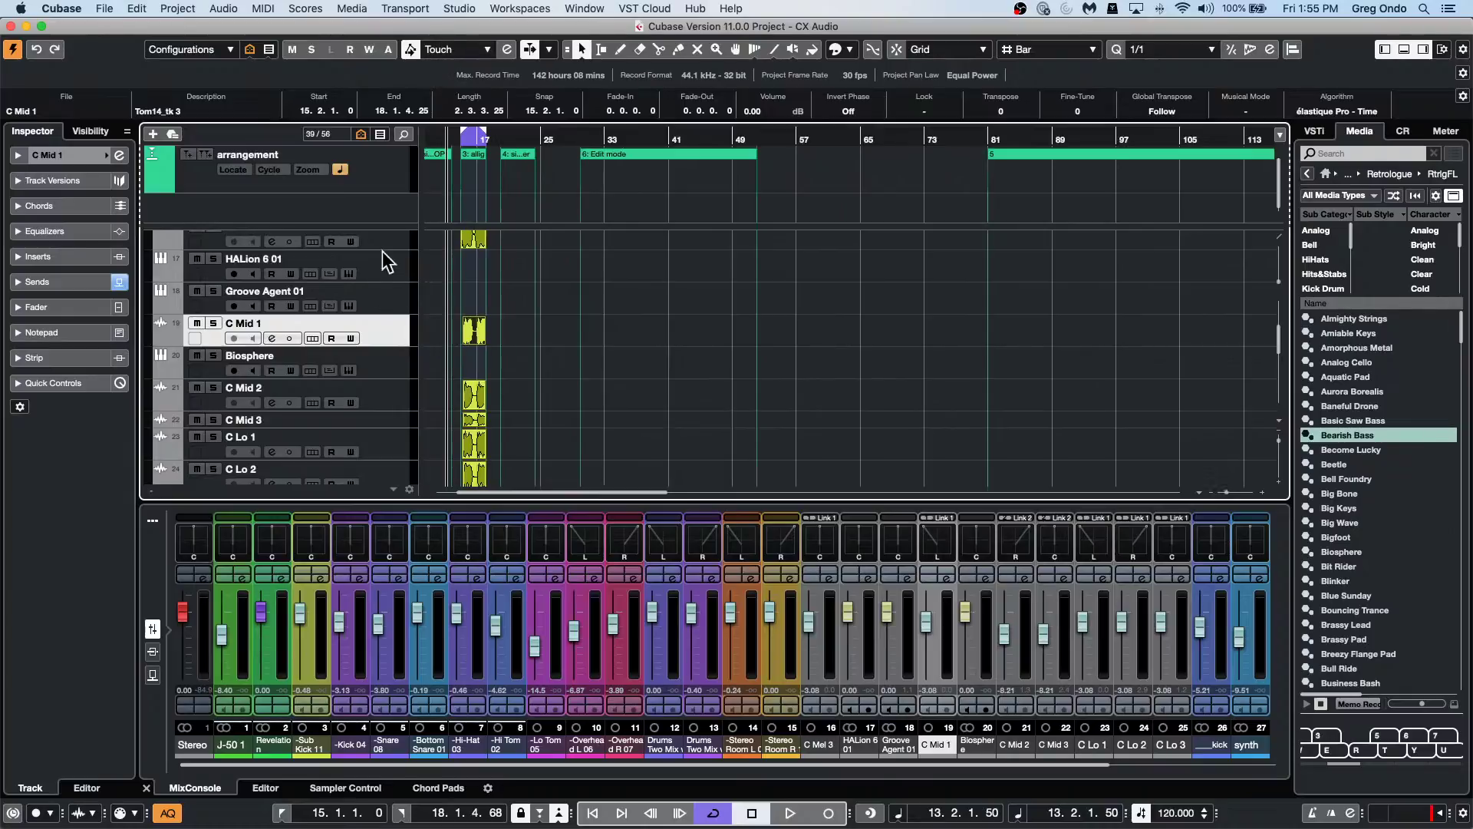
{"action": "right_click", "coordinate": [379, 298]}
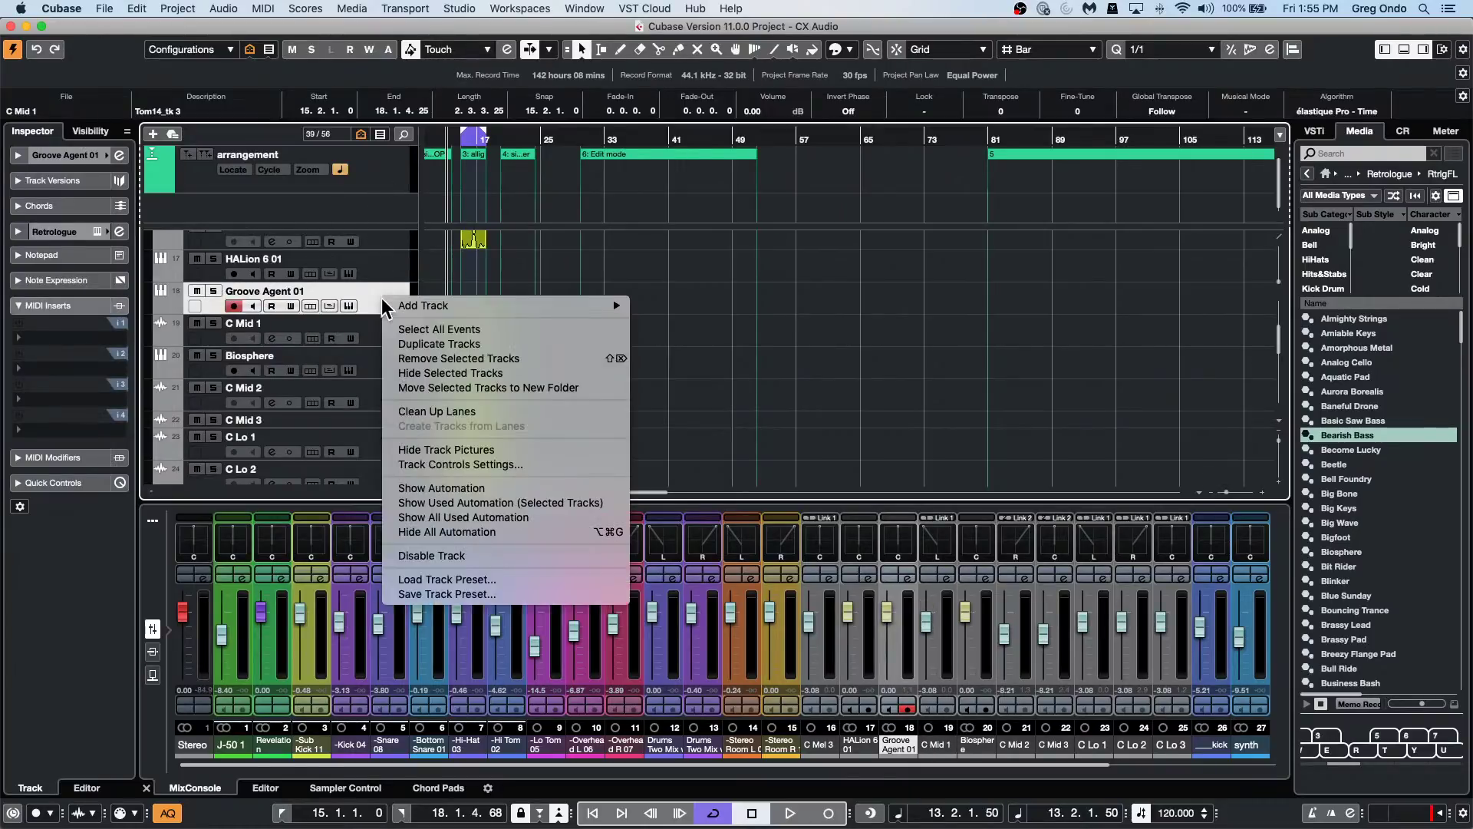
{"action": "mouse_move", "coordinate": [503, 304]}
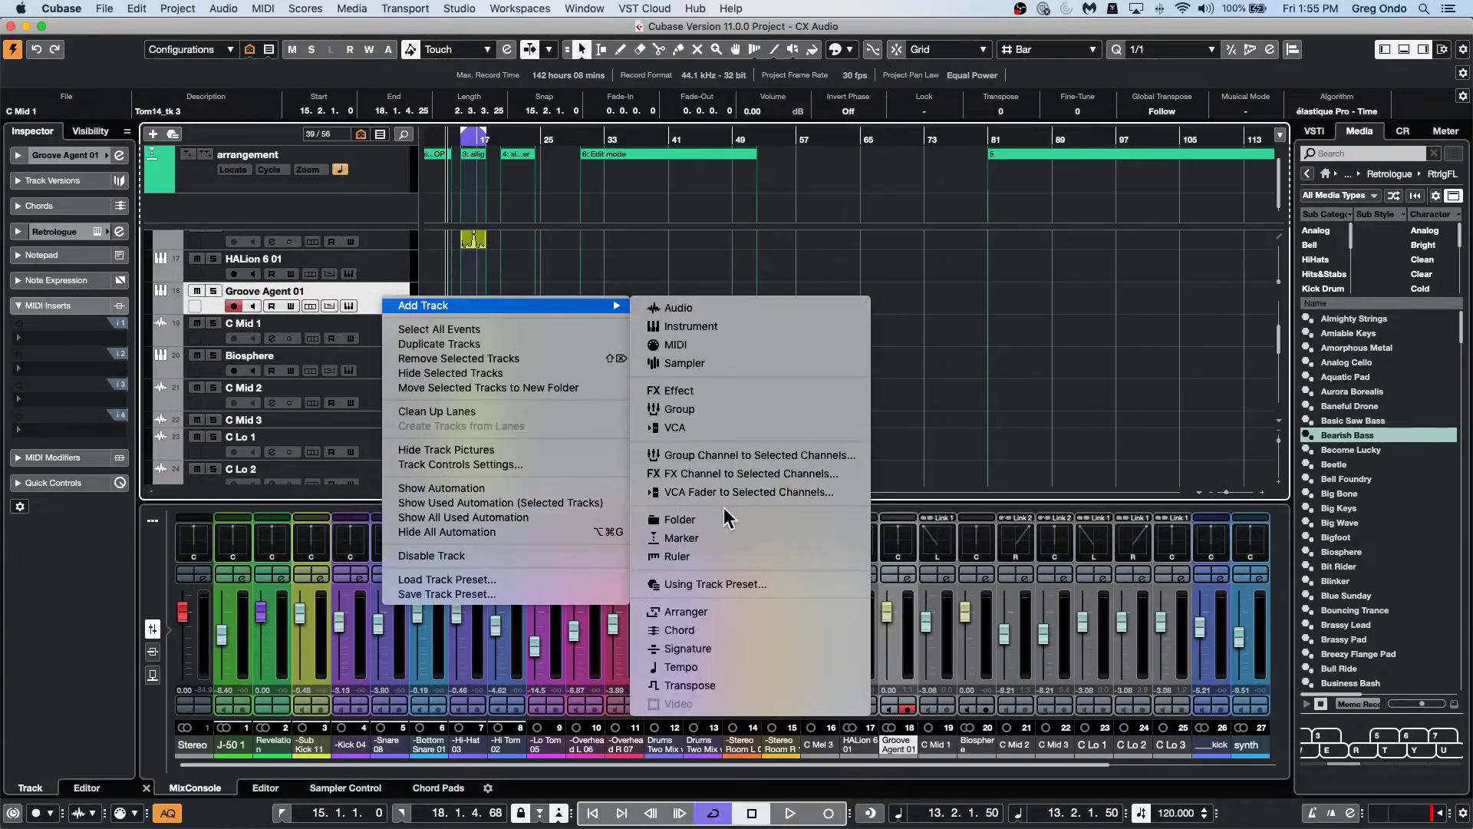
{"action": "left_click", "coordinate": [730, 650]}
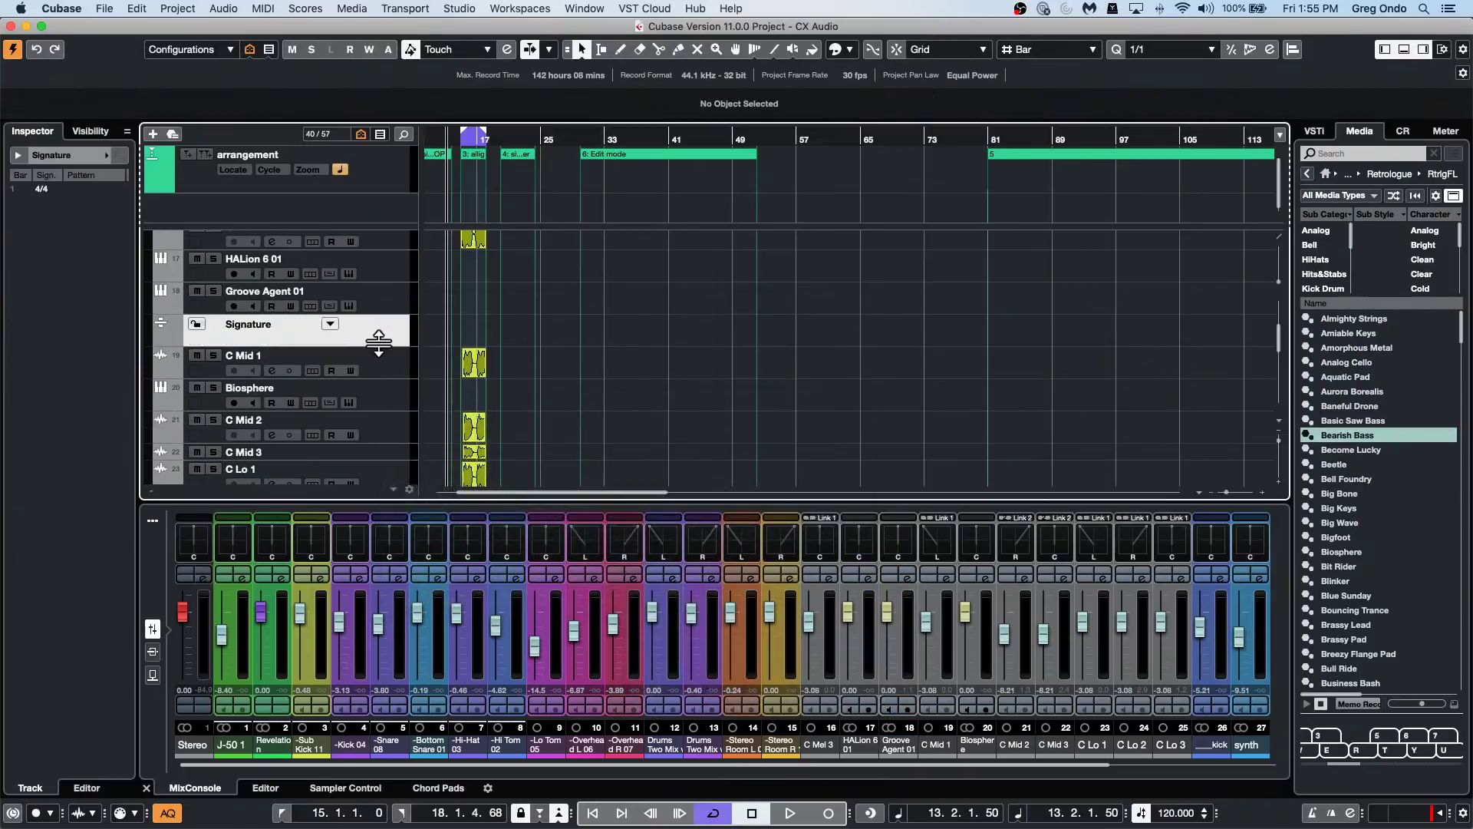
{"action": "left_click_drag", "start_coordinate": [379, 345], "coordinate": [382, 362]}
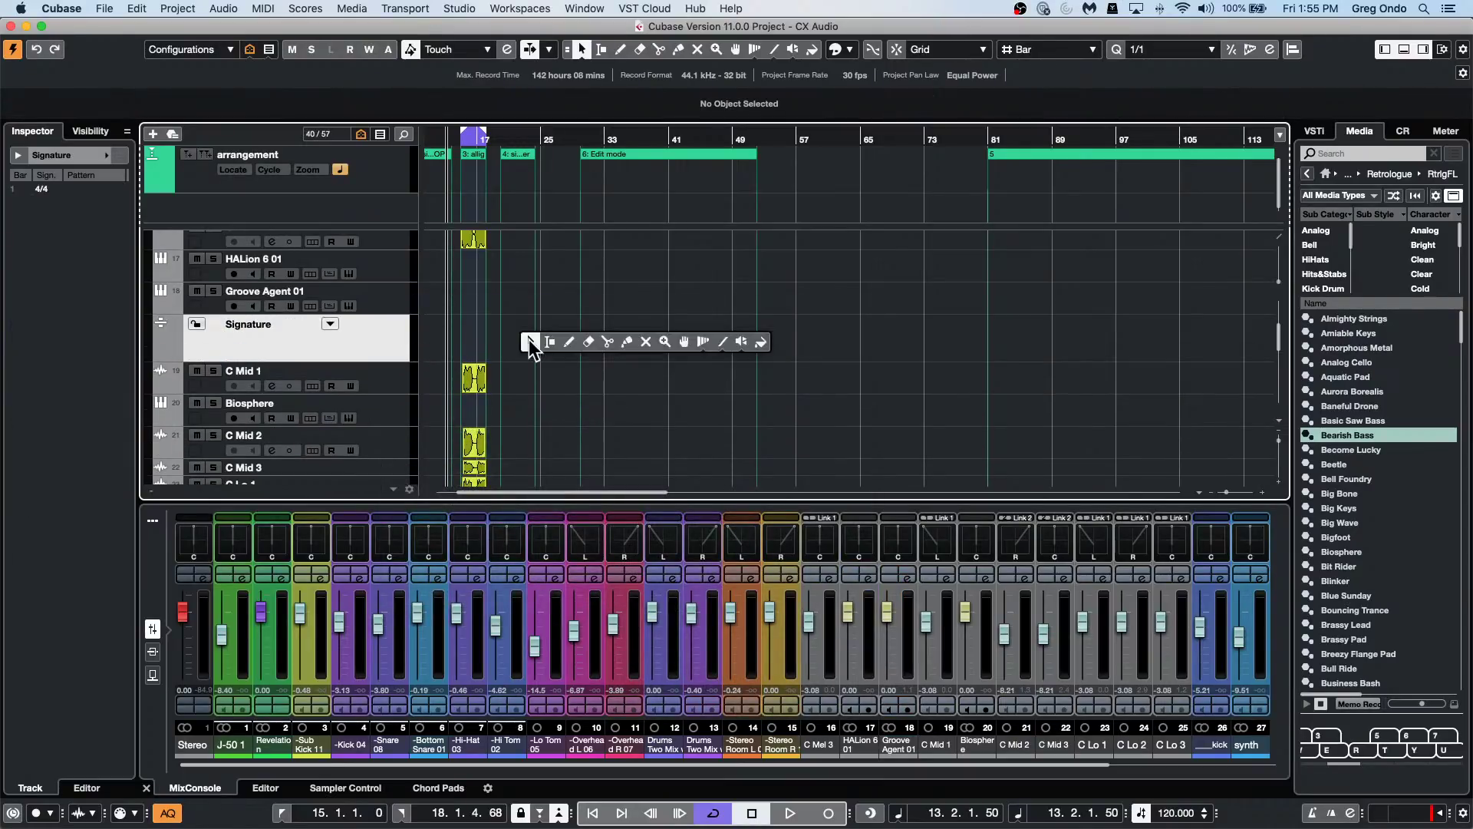
Draw a time signature event at bar 25 on the Signature track and set it to 3/4.
{"action": "left_click", "coordinate": [568, 341]}
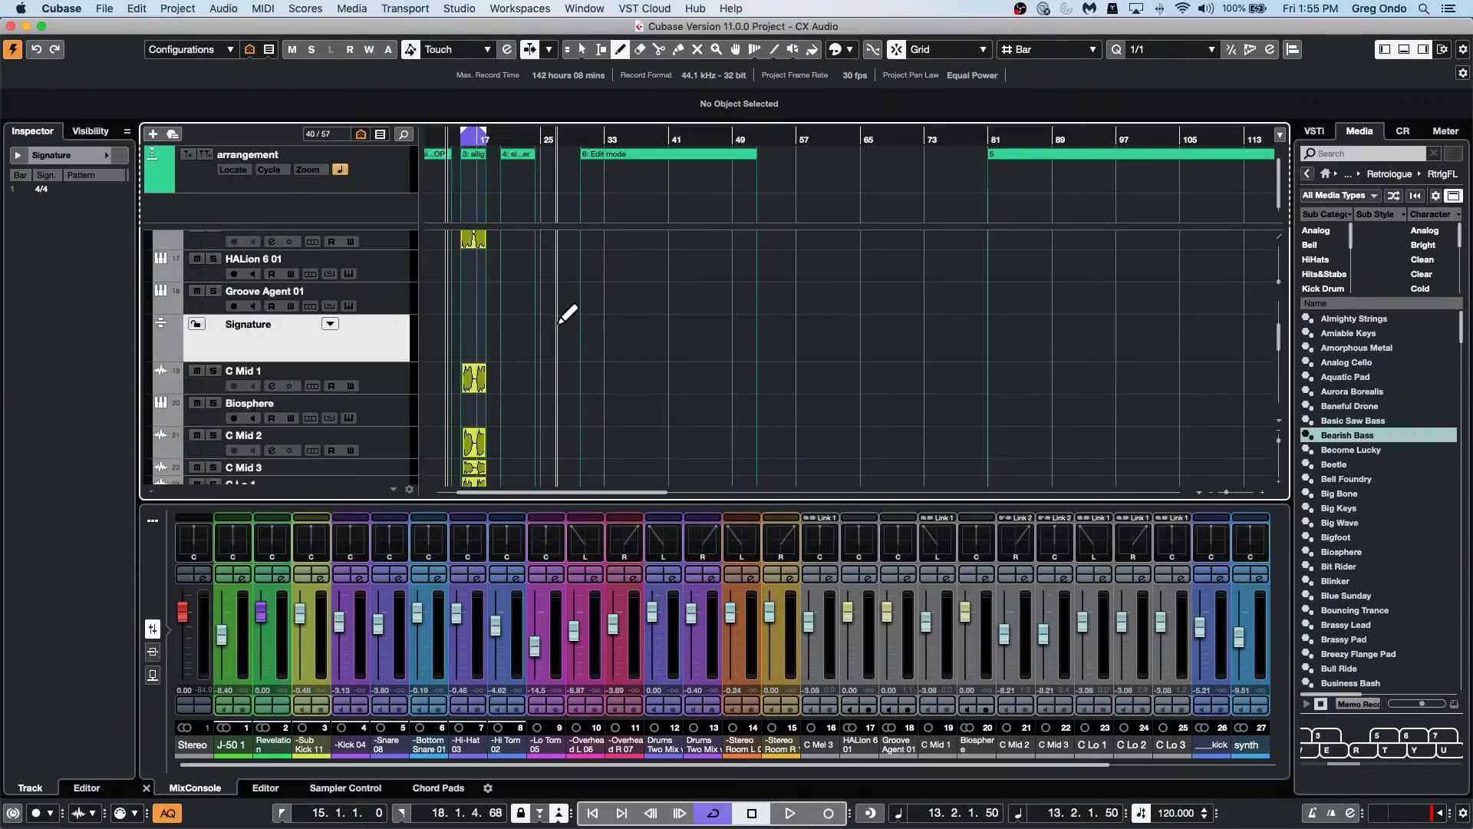
{"action": "left_click", "coordinate": [546, 330]}
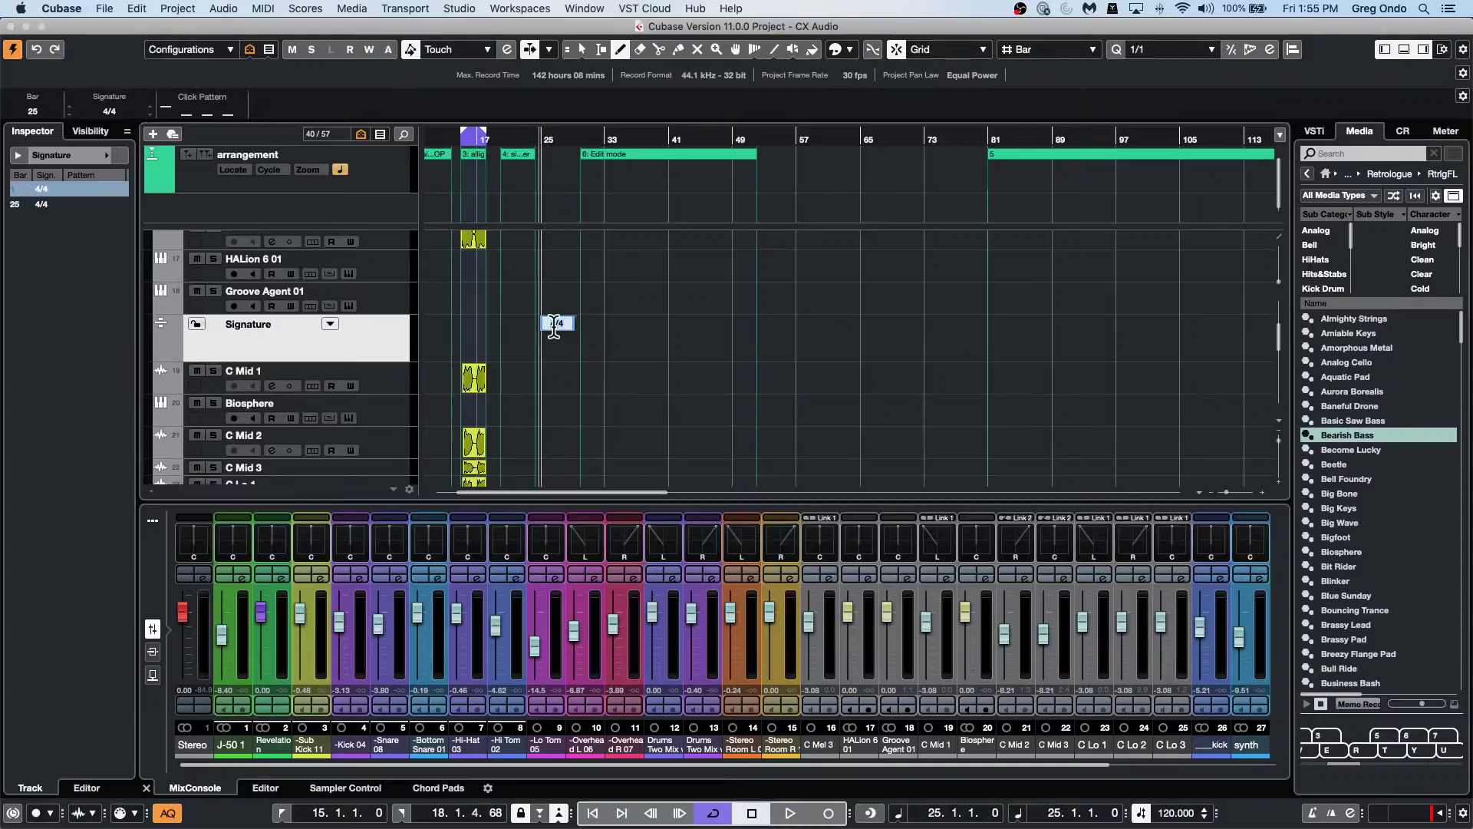
{"action": "type", "text": "3/4"}
{"action": "key", "text": "Return"}
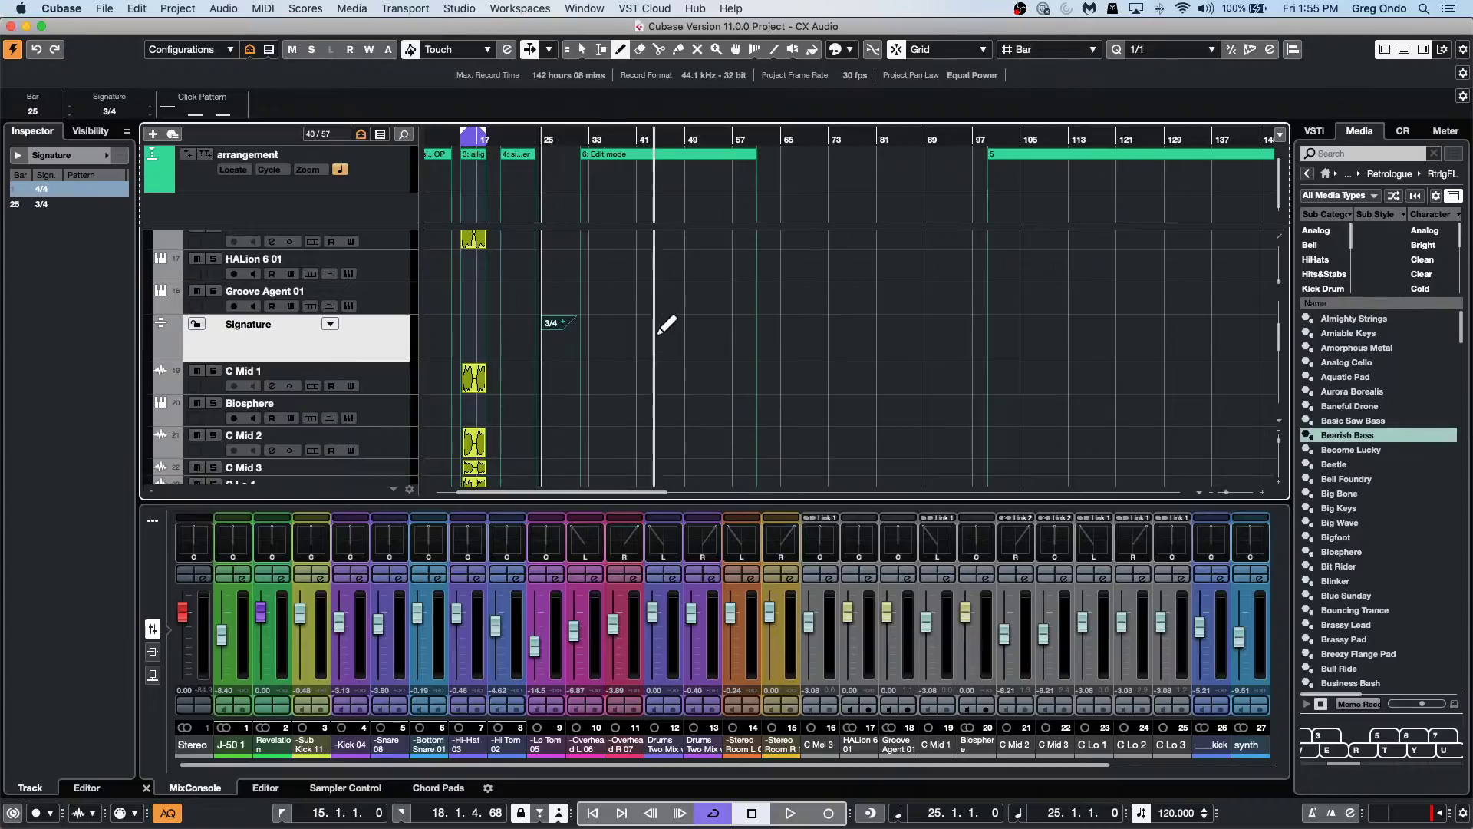
Draw time signature events at bars 57 and 68 on the Signature track, and set the bar 68 event to 7/8.
{"action": "left_click", "coordinate": [740, 330]}
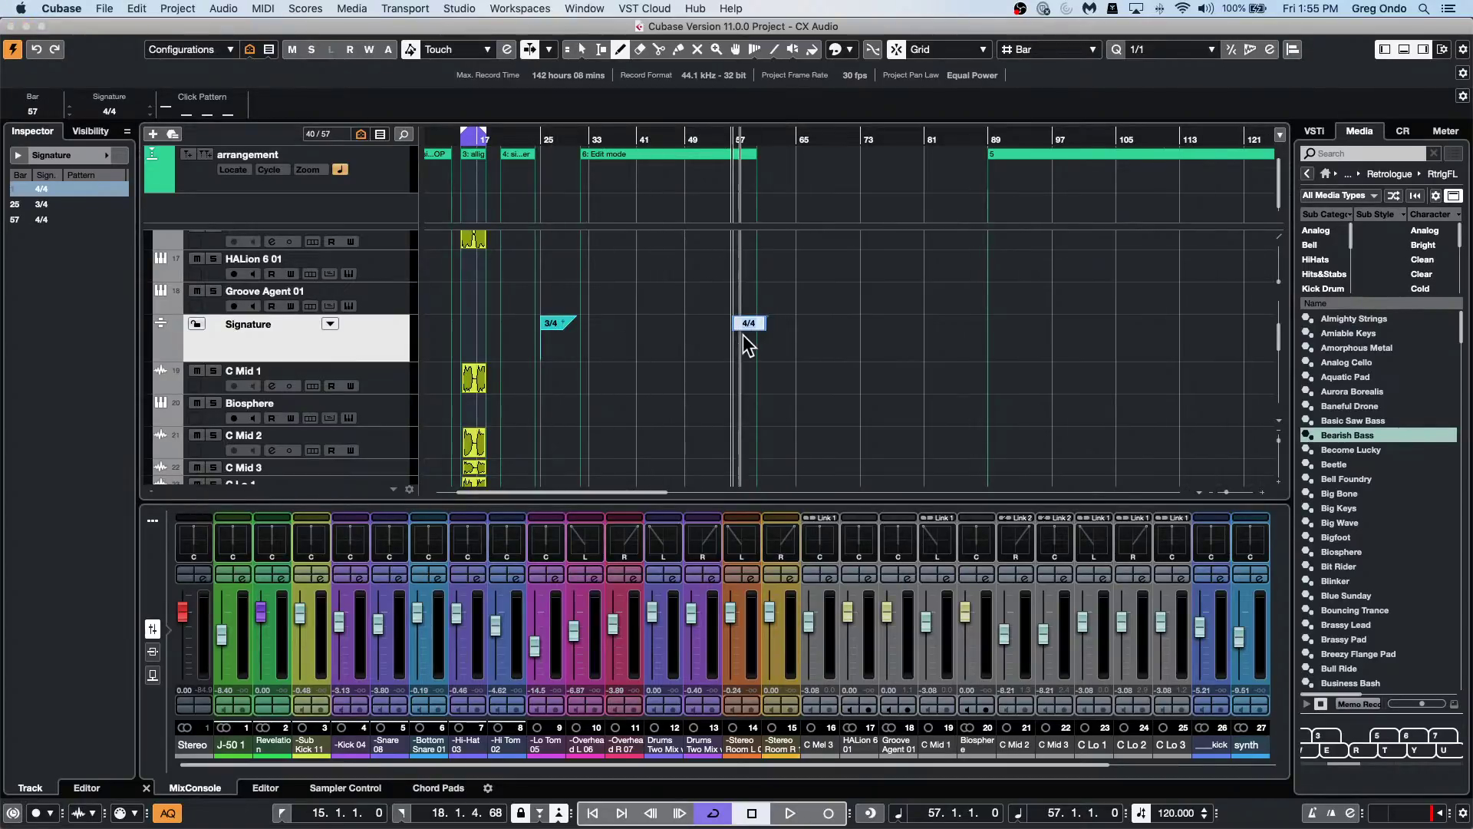
{"action": "left_click", "coordinate": [827, 328]}
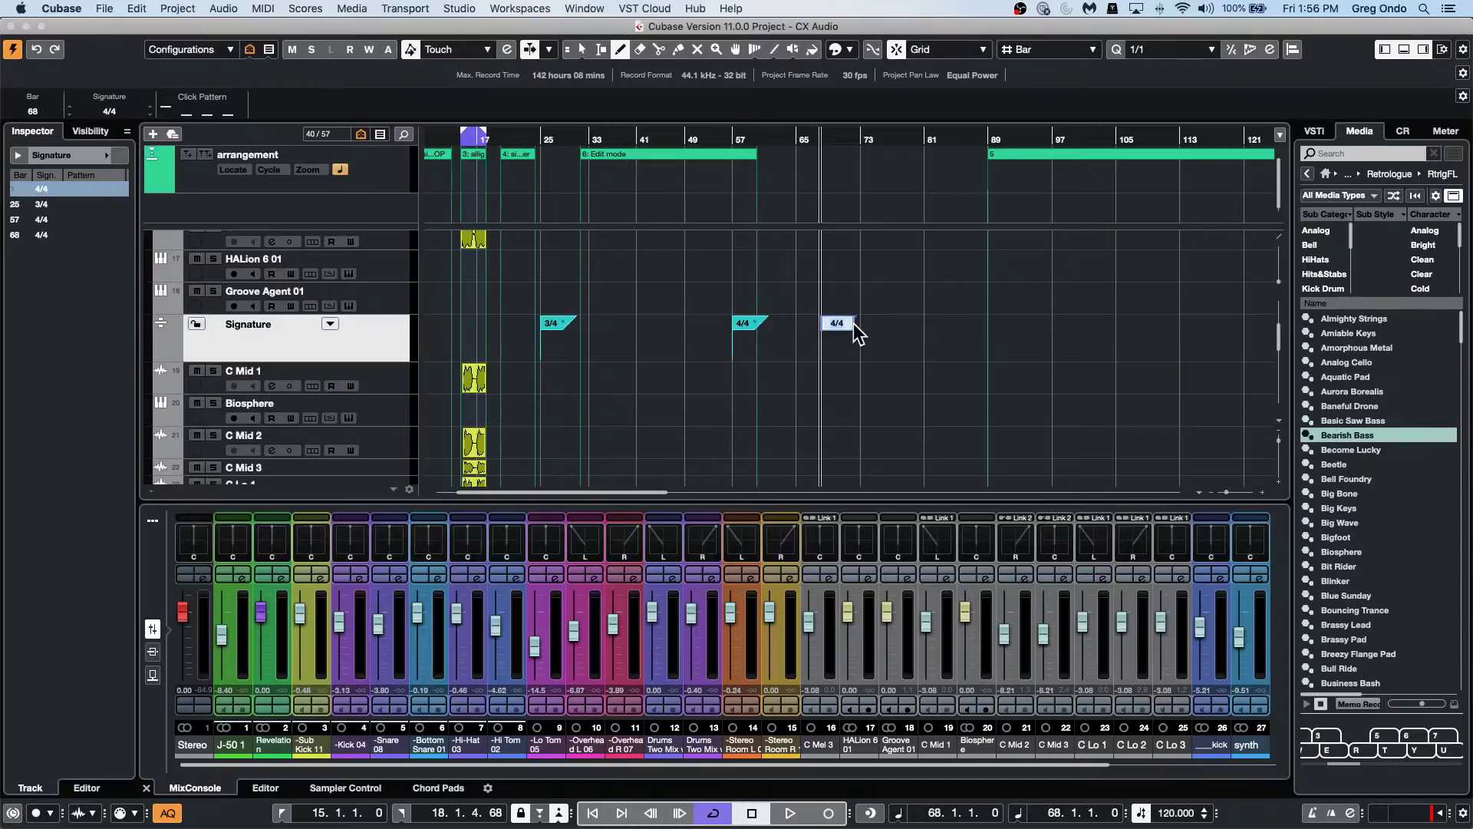
{"action": "type", "text": "7/8"}
{"action": "key", "text": "Return"}
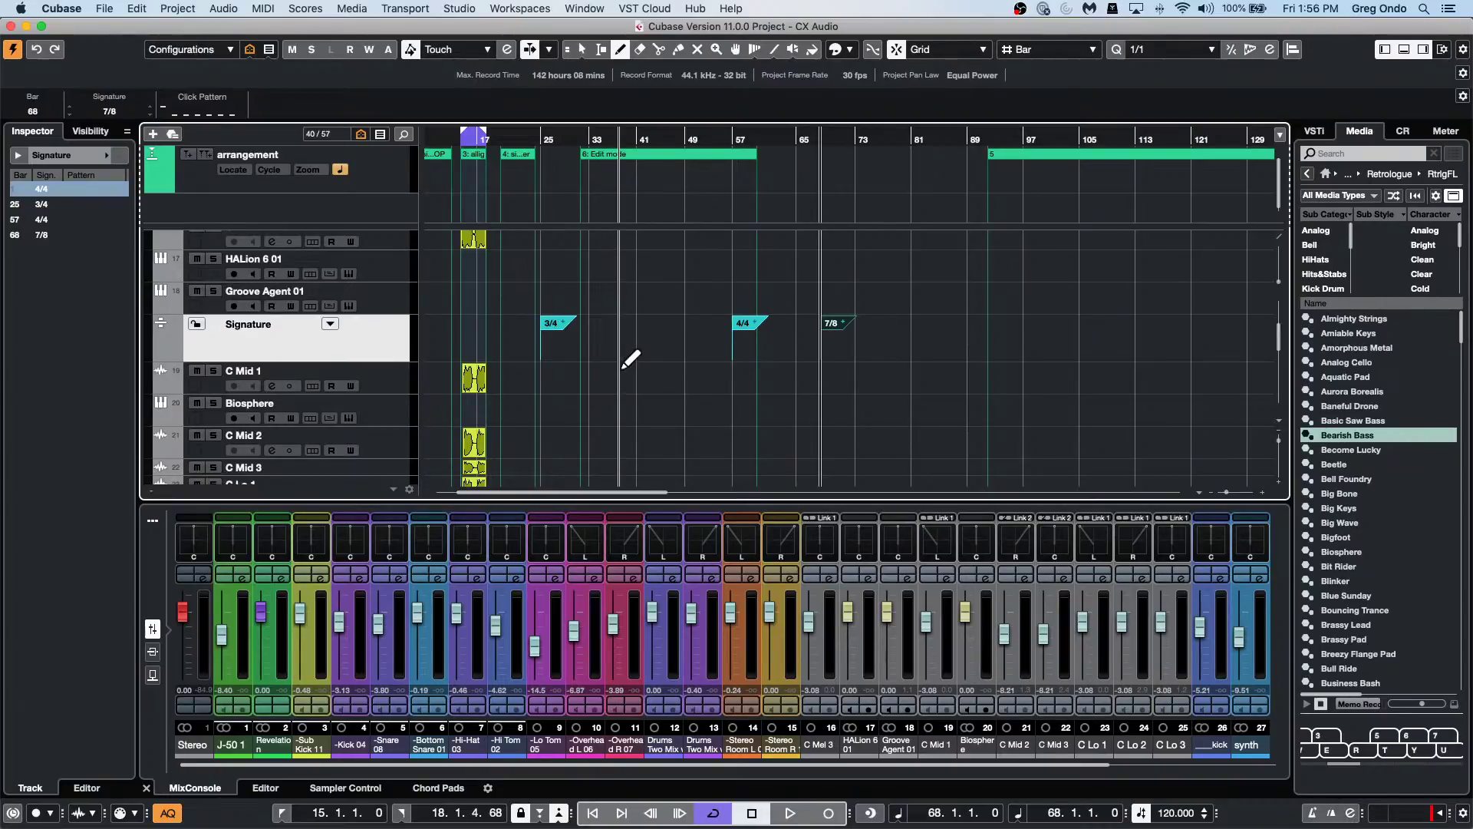
Draw a time signature event at bar 41 on the Signature track and set it to 7/8.
{"action": "key", "text": "1"}
{"action": "right_click", "coordinate": [630, 335]}
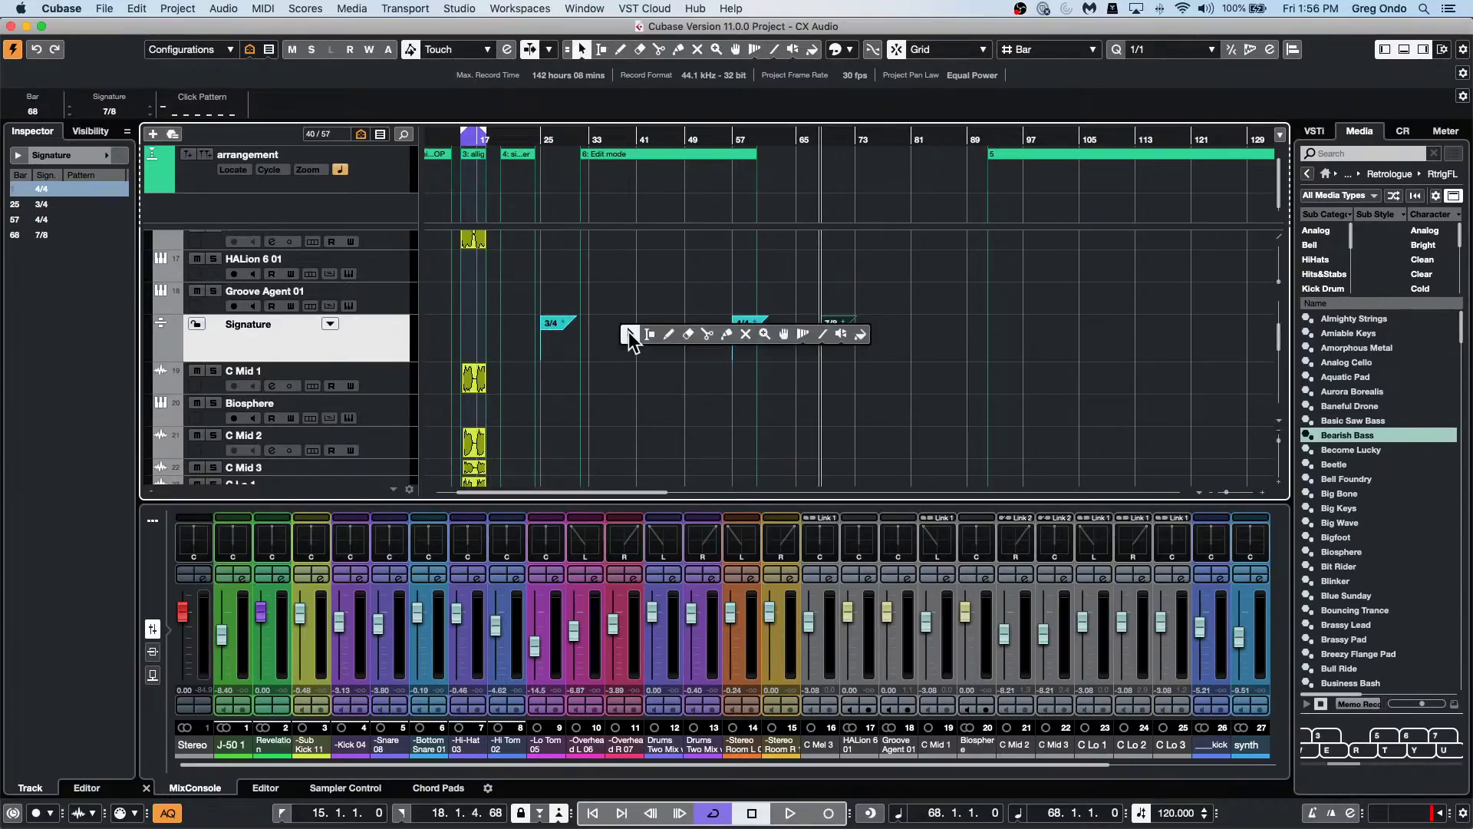
{"action": "left_click", "coordinate": [669, 335]}
{"action": "left_click", "coordinate": [644, 325]}
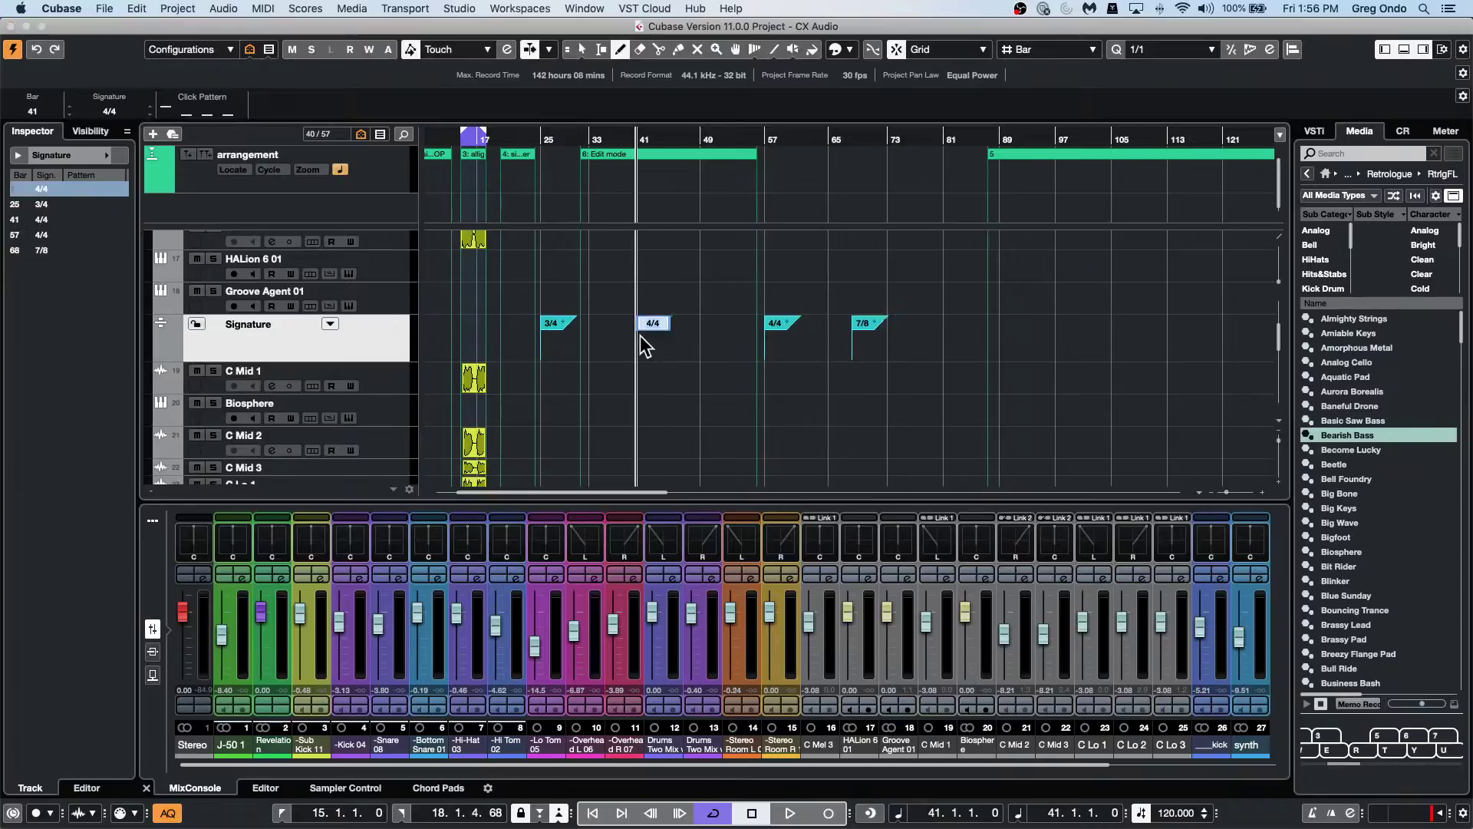
{"action": "double_click", "coordinate": [651, 323]}
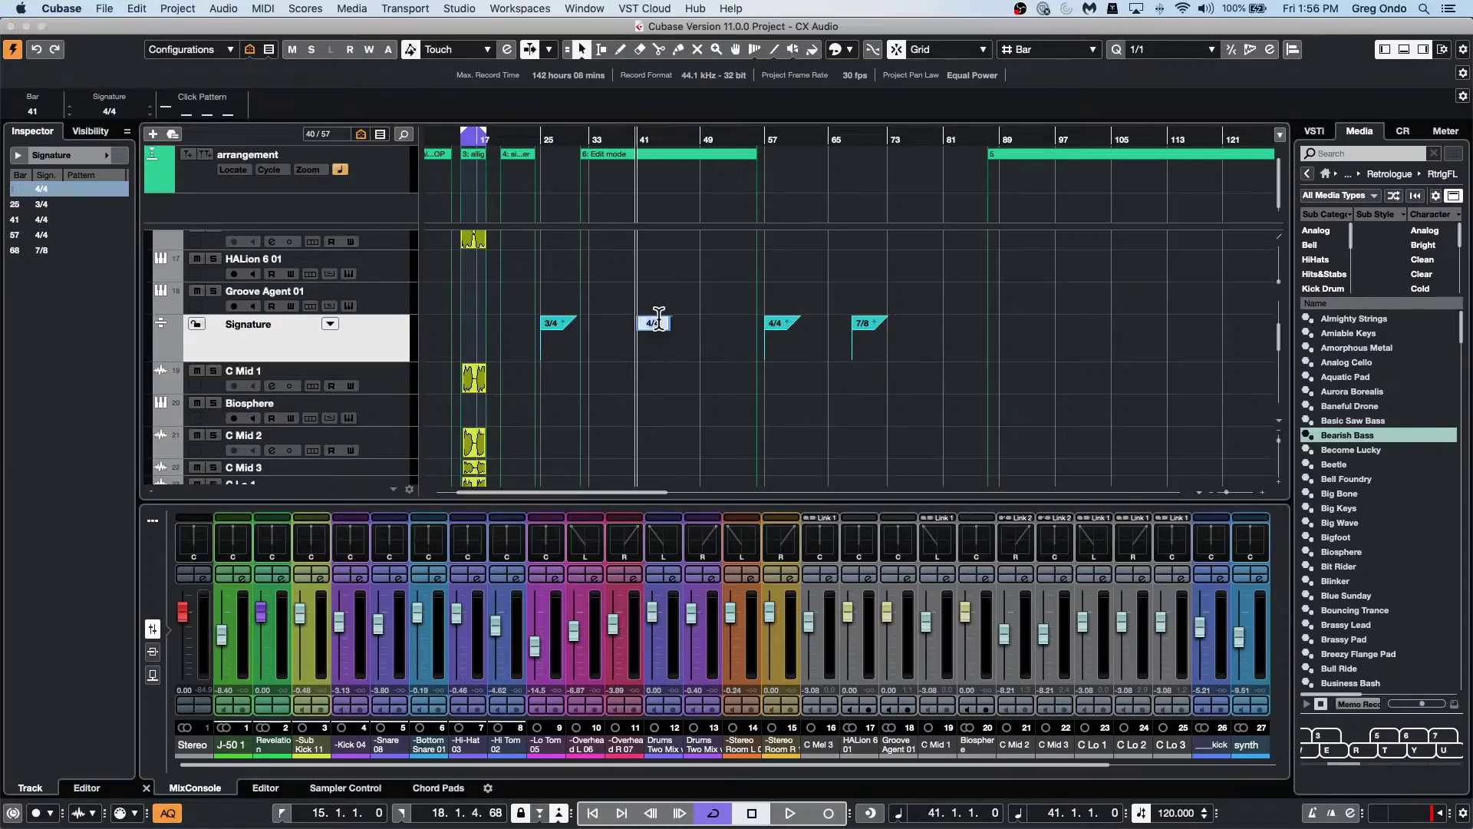
{"action": "type", "text": "7/8"}
{"action": "key", "text": "Return"}
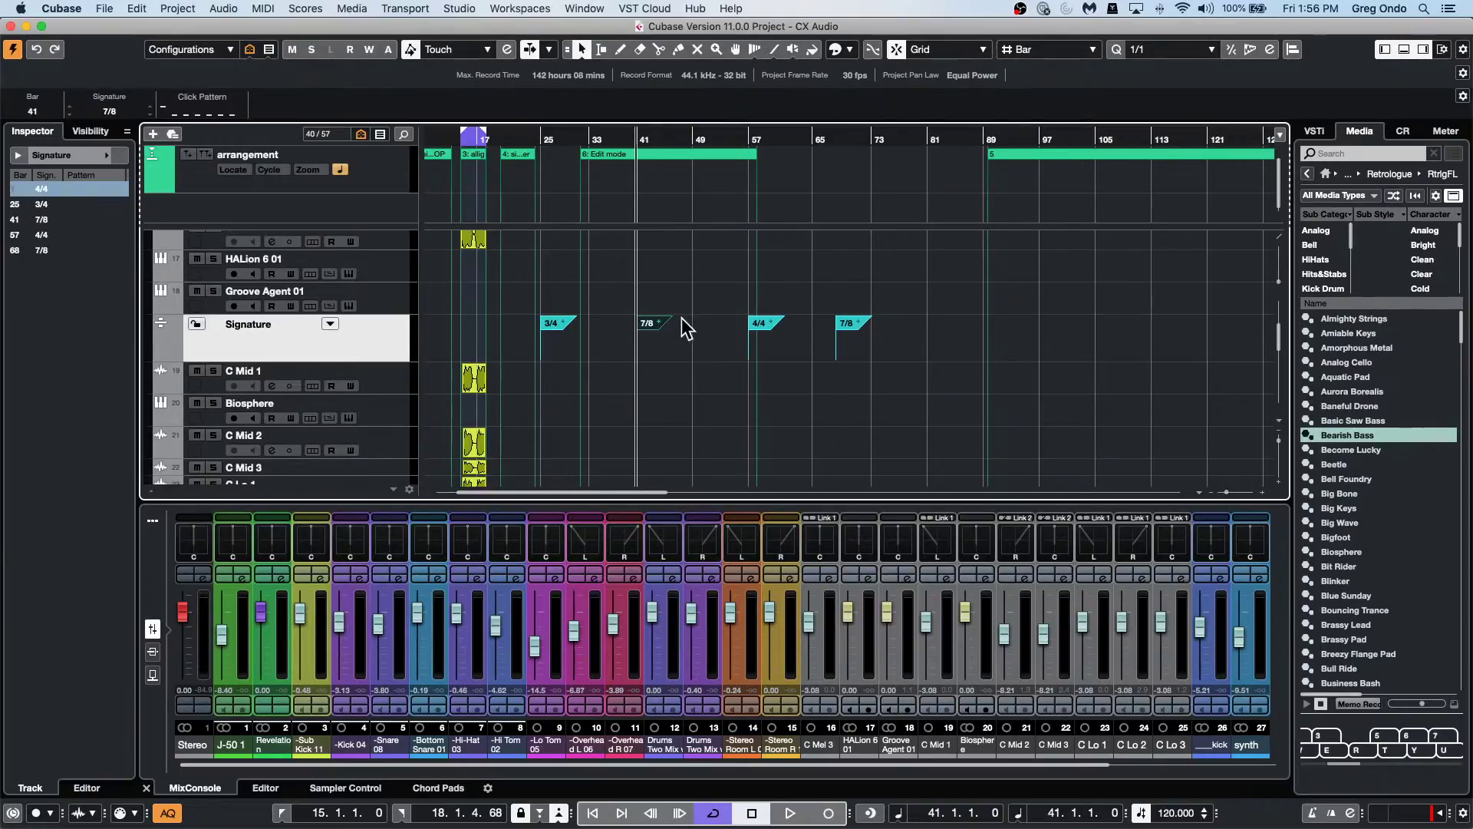
Edit the click pattern of the bar 41 signature, raising the third click to the highest accent level and the fifth to the second-highest.
{"action": "double_click", "coordinate": [654, 327]}
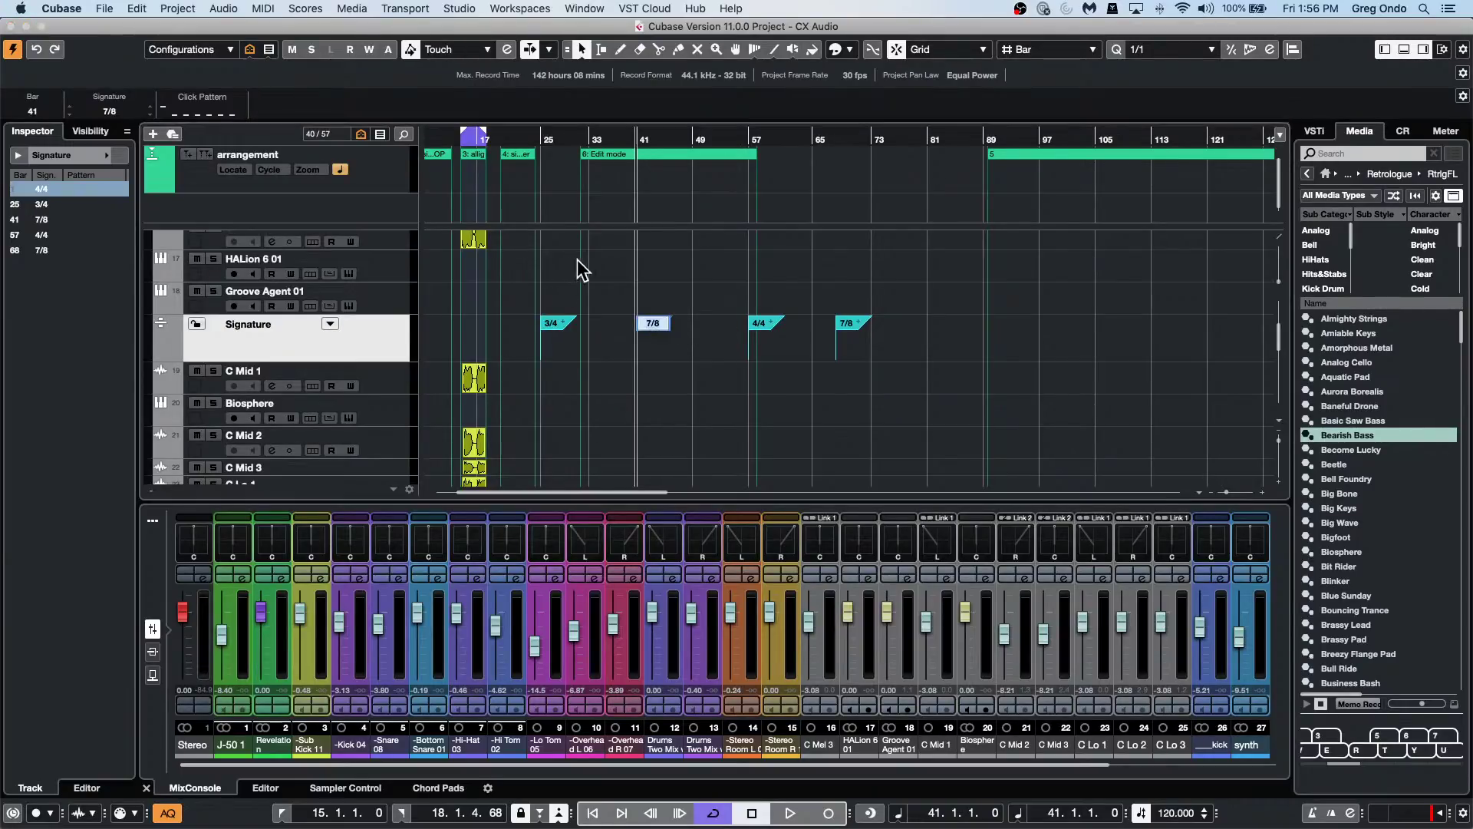
{"action": "left_click", "coordinate": [195, 109]}
{"action": "left_click", "coordinate": [279, 207]}
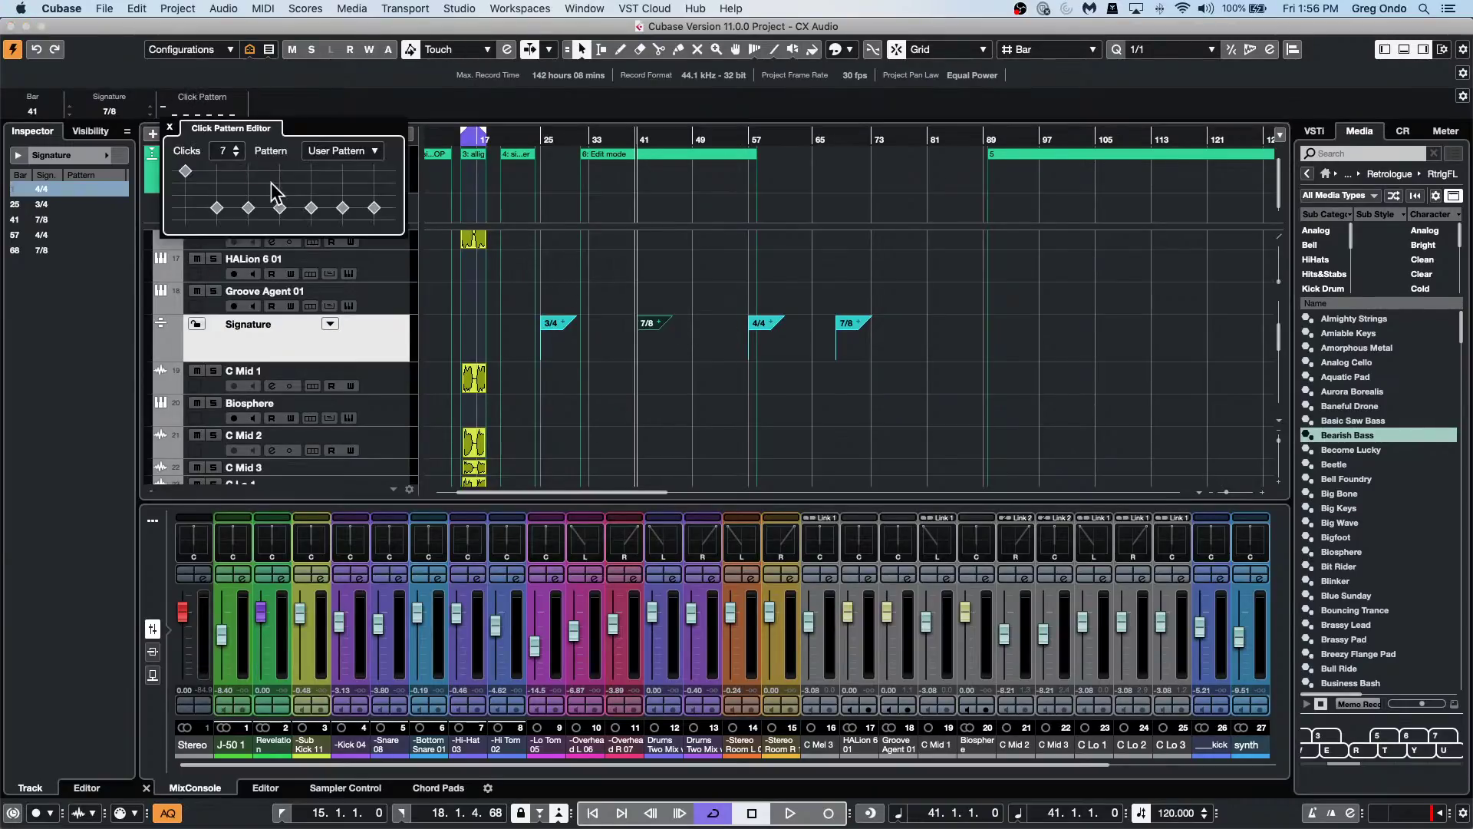
{"action": "left_click", "coordinate": [248, 170]}
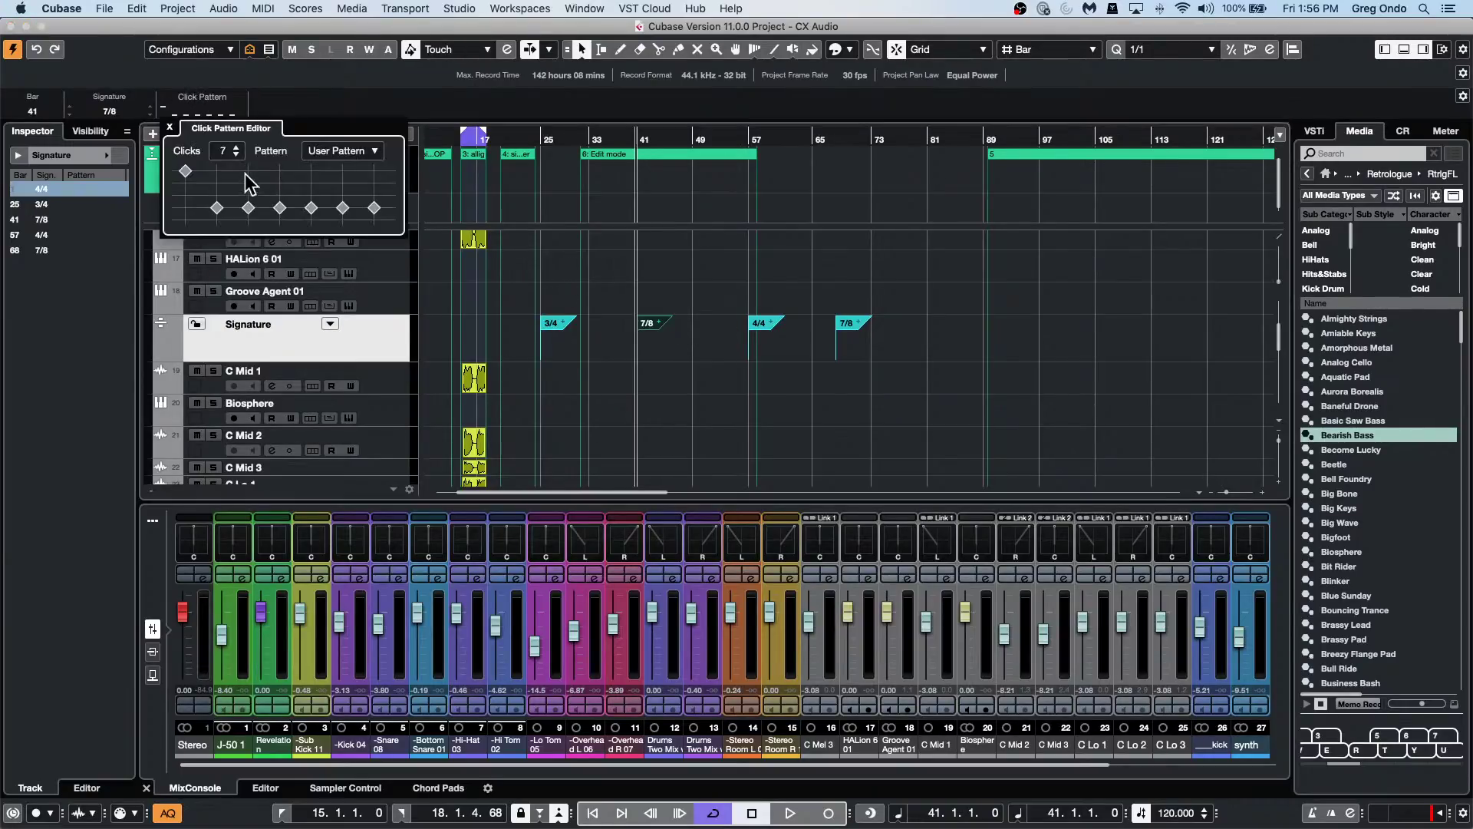
{"action": "left_click", "coordinate": [311, 182]}
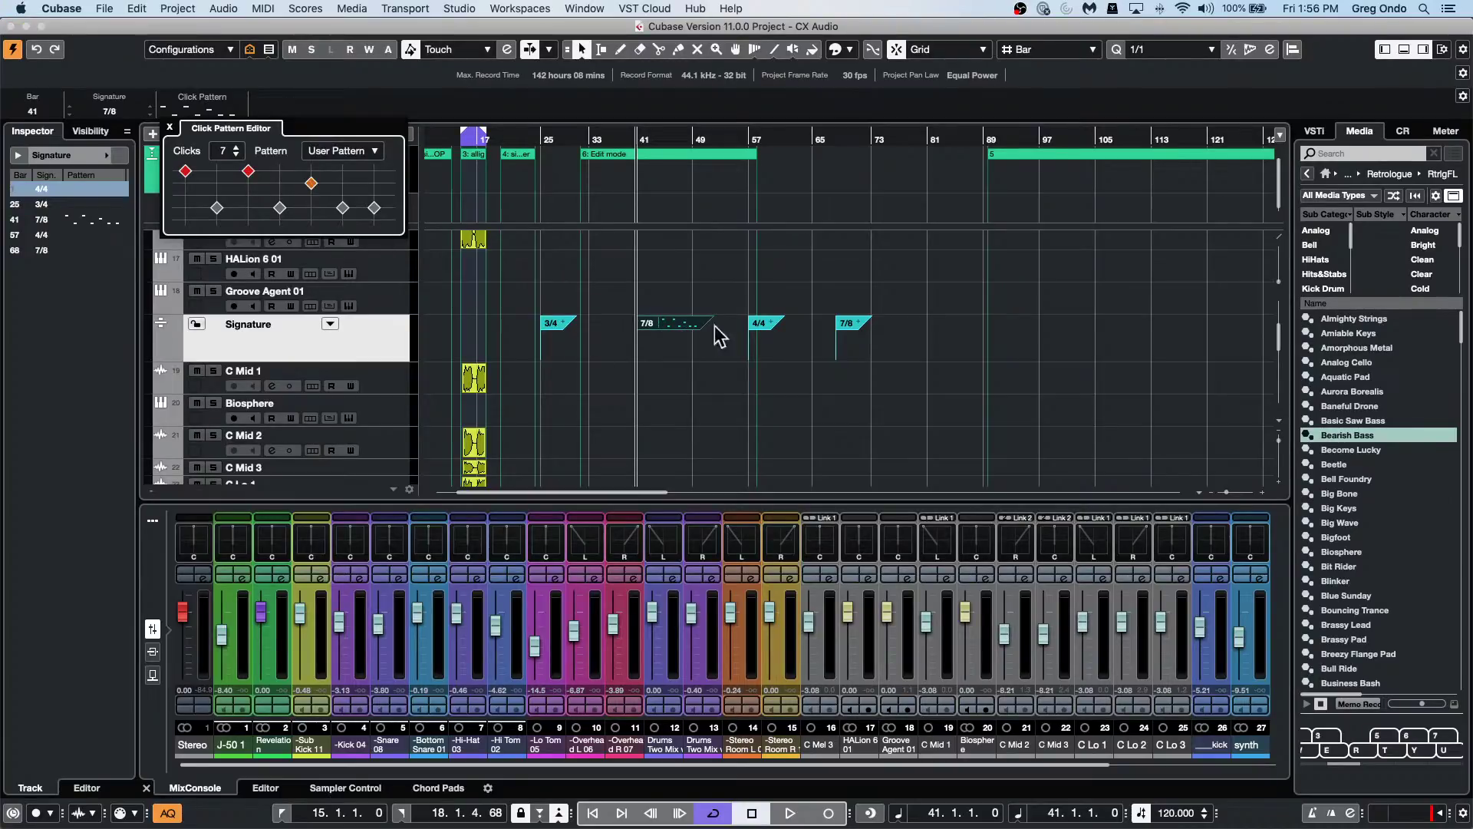
{"action": "left_click", "coordinate": [696, 388]}
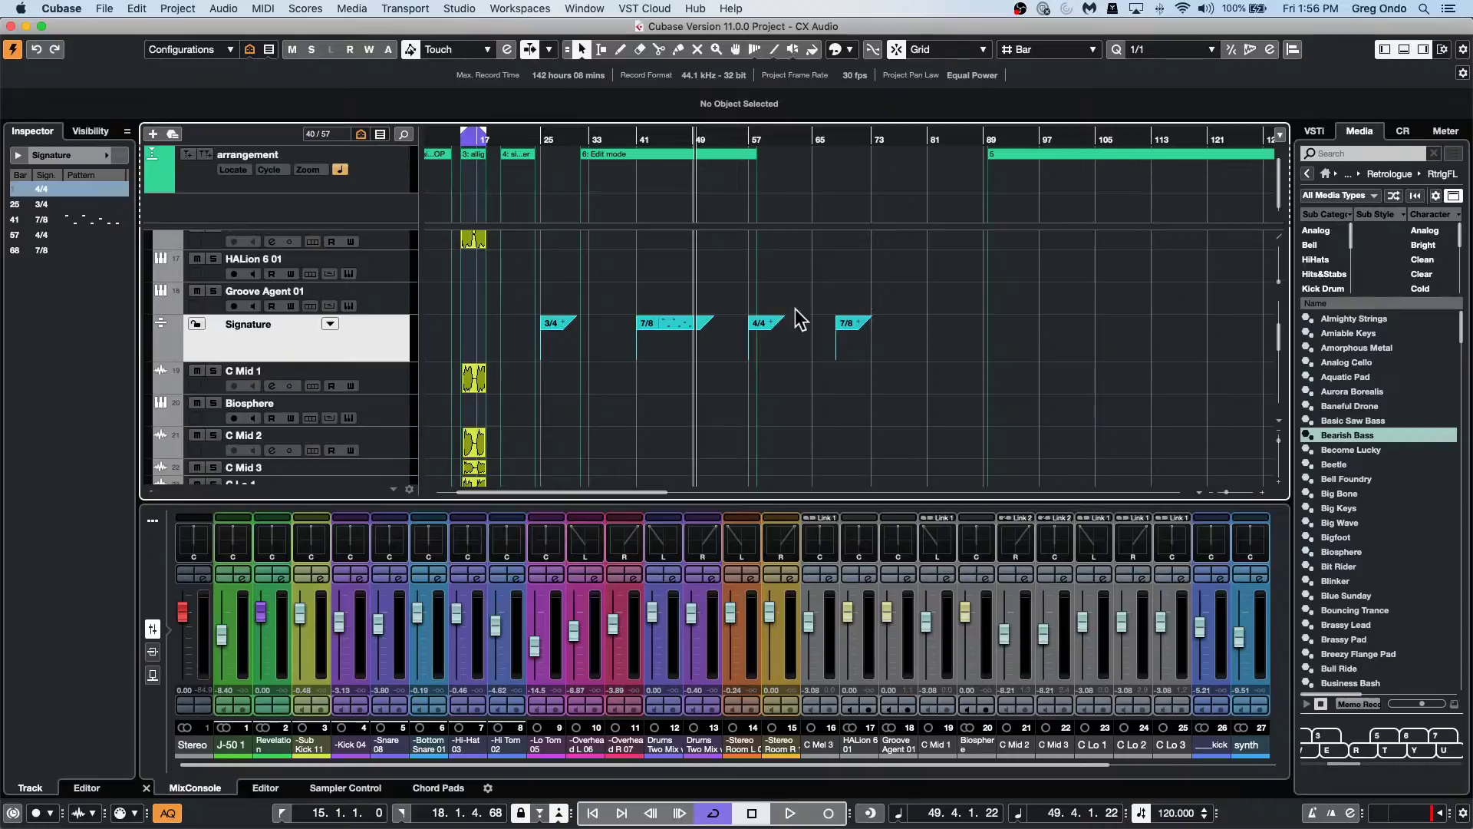
{"action": "right_click", "coordinate": [396, 329]}
{"action": "left_click", "coordinate": [361, 332]}
{"action": "left_click", "coordinate": [174, 9]}
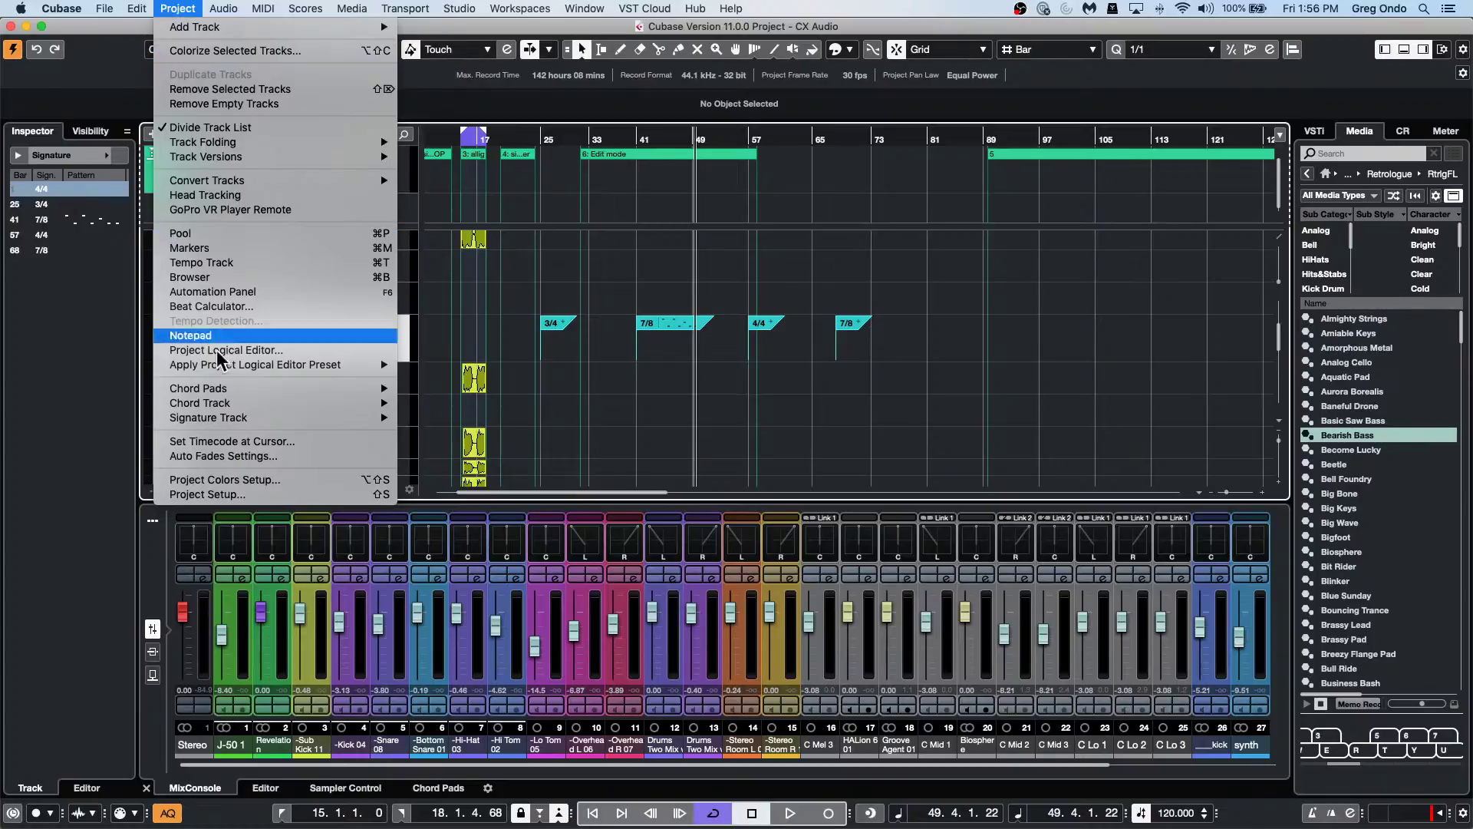
{"action": "mouse_move", "coordinate": [232, 421]}
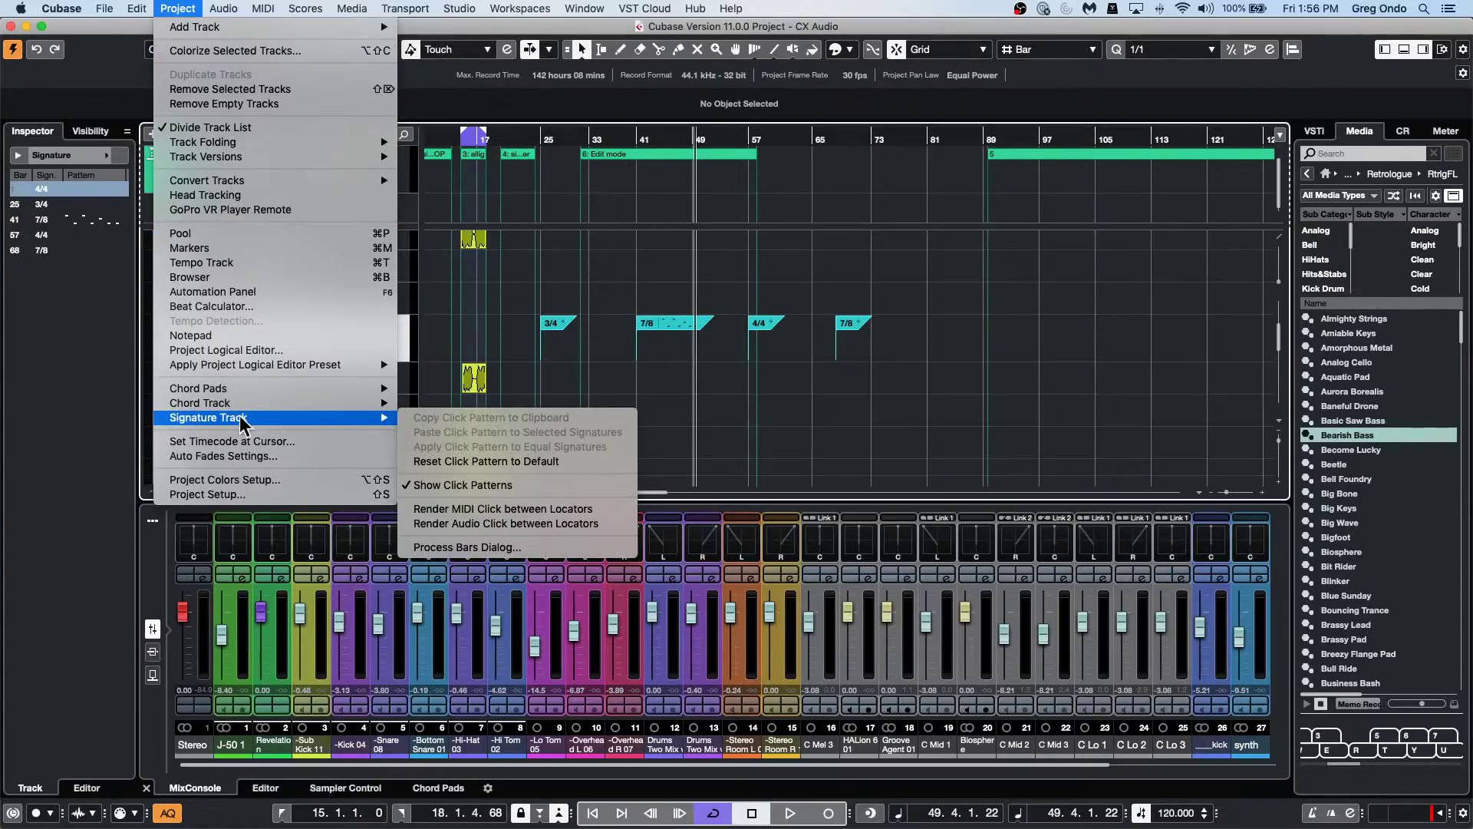
{"action": "mouse_move", "coordinate": [295, 407]}
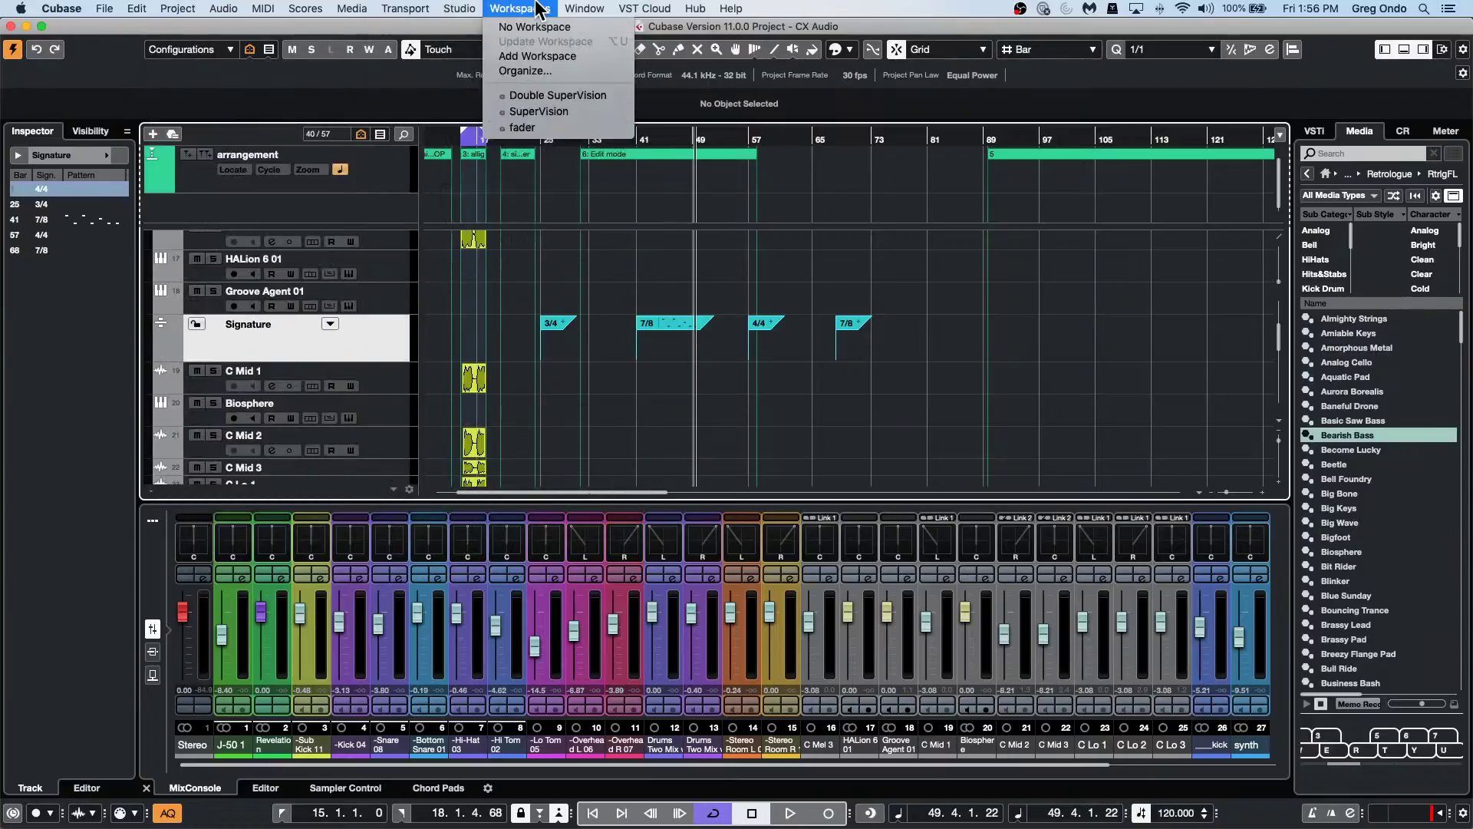
{"action": "mouse_move", "coordinate": [449, 9]}
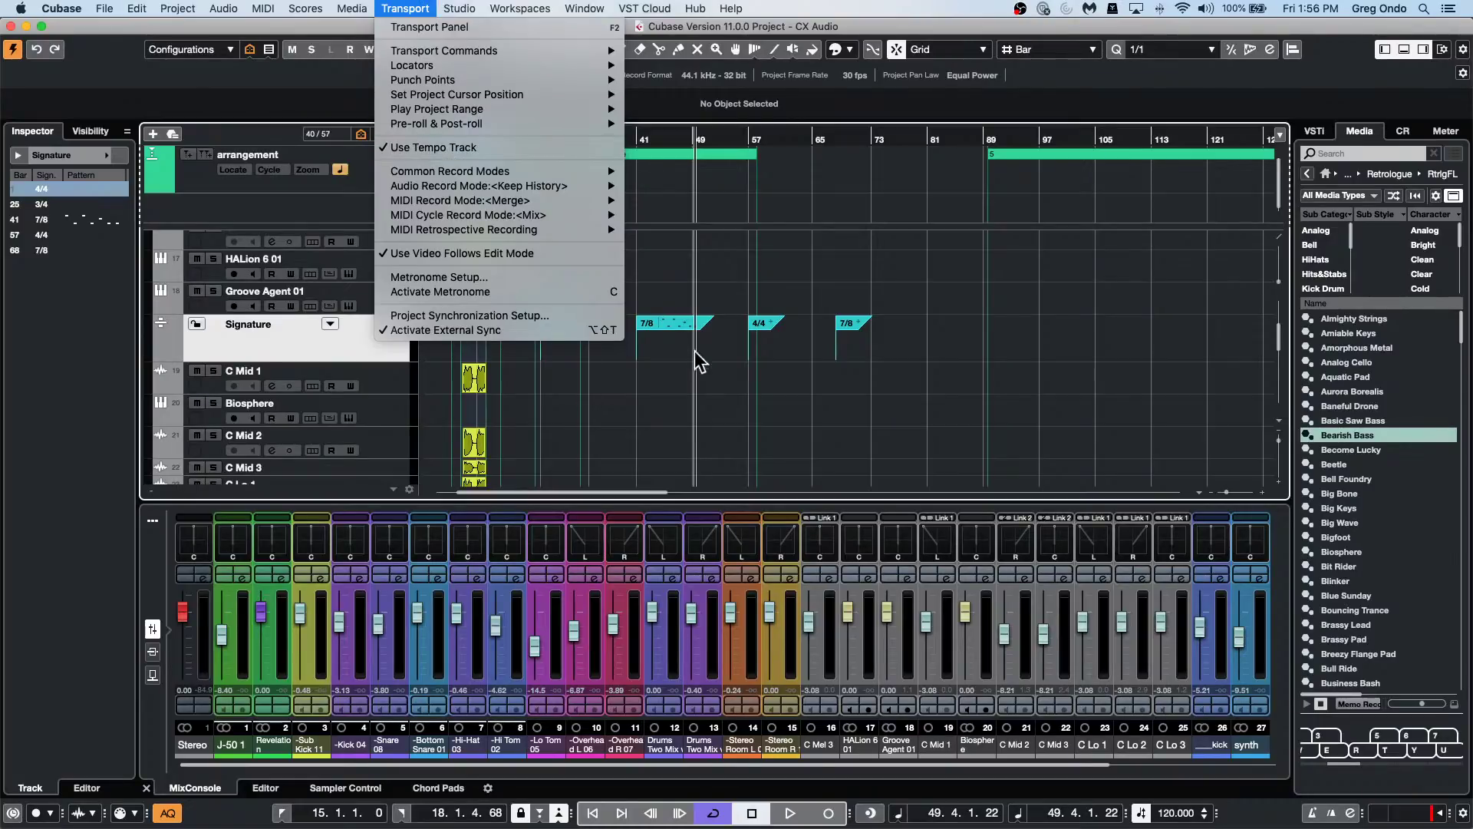
{"action": "left_click", "coordinate": [695, 420]}
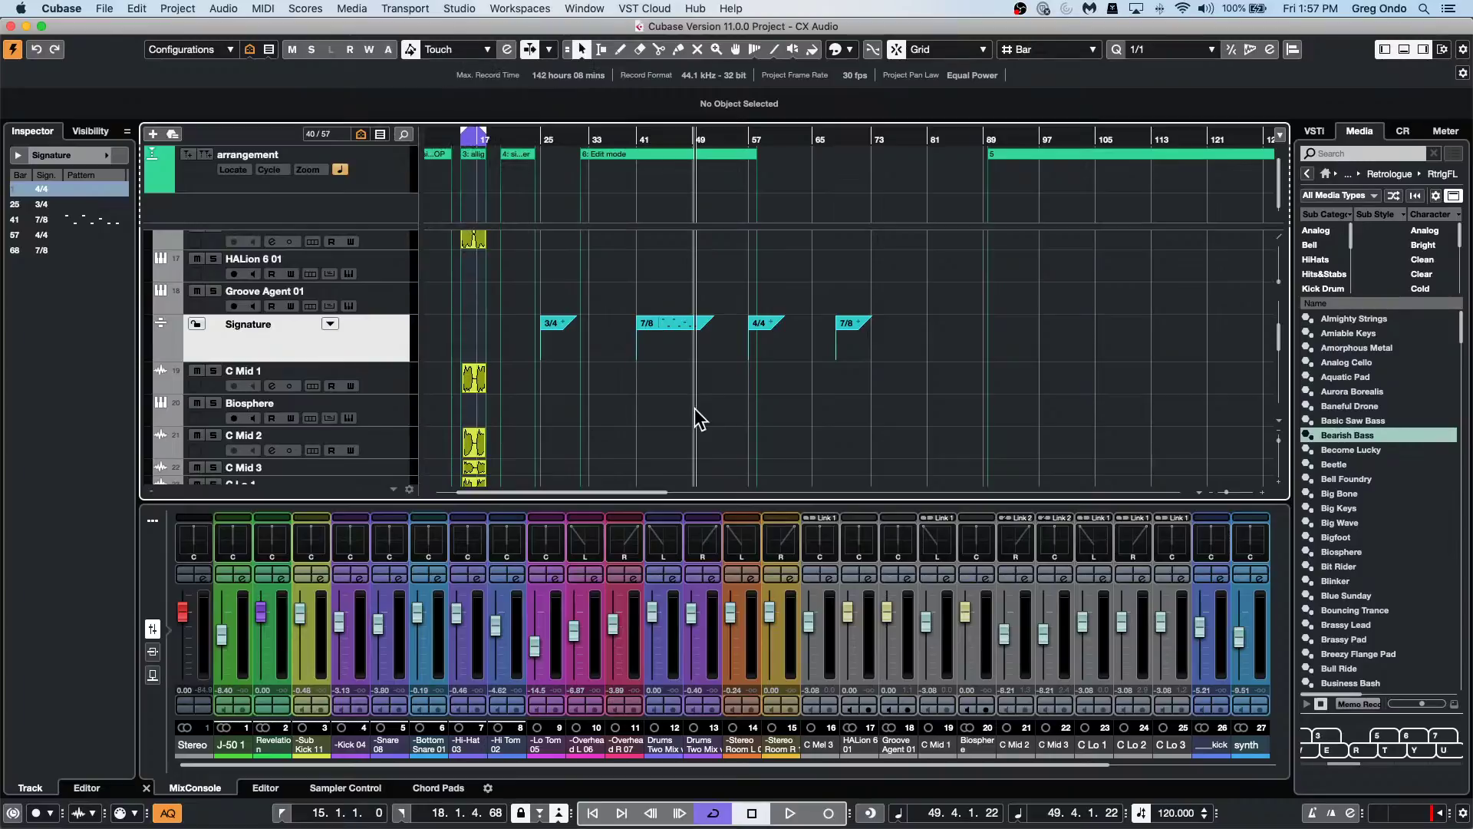
Draw 4/4 time signature events at bars 12, 18 and 23 in the Tempo Track Editor, and close the editor.
{"action": "key", "text": "Tab"}
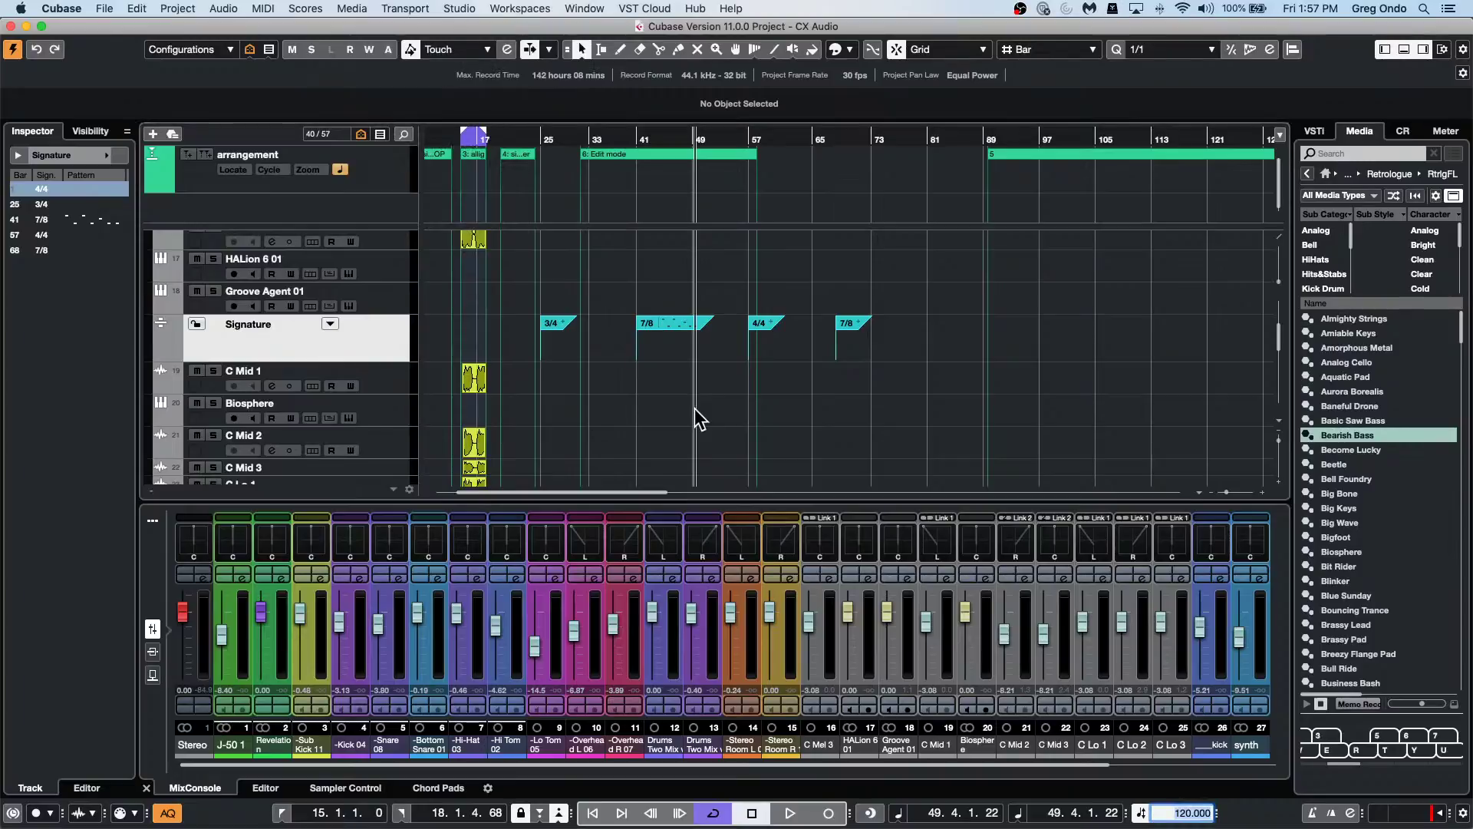
{"action": "key", "text": "super+t"}
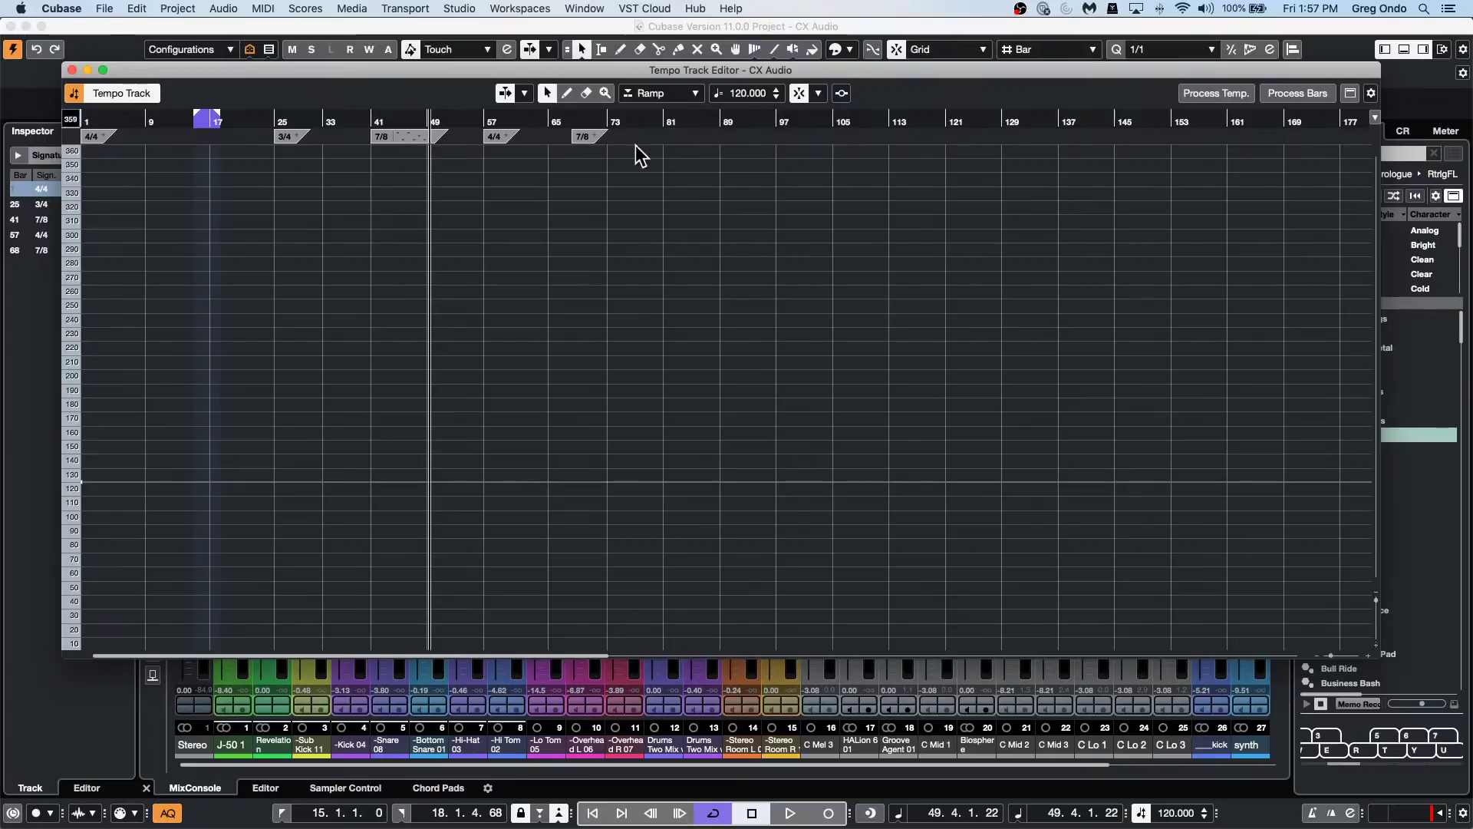
{"action": "key", "text": "8"}
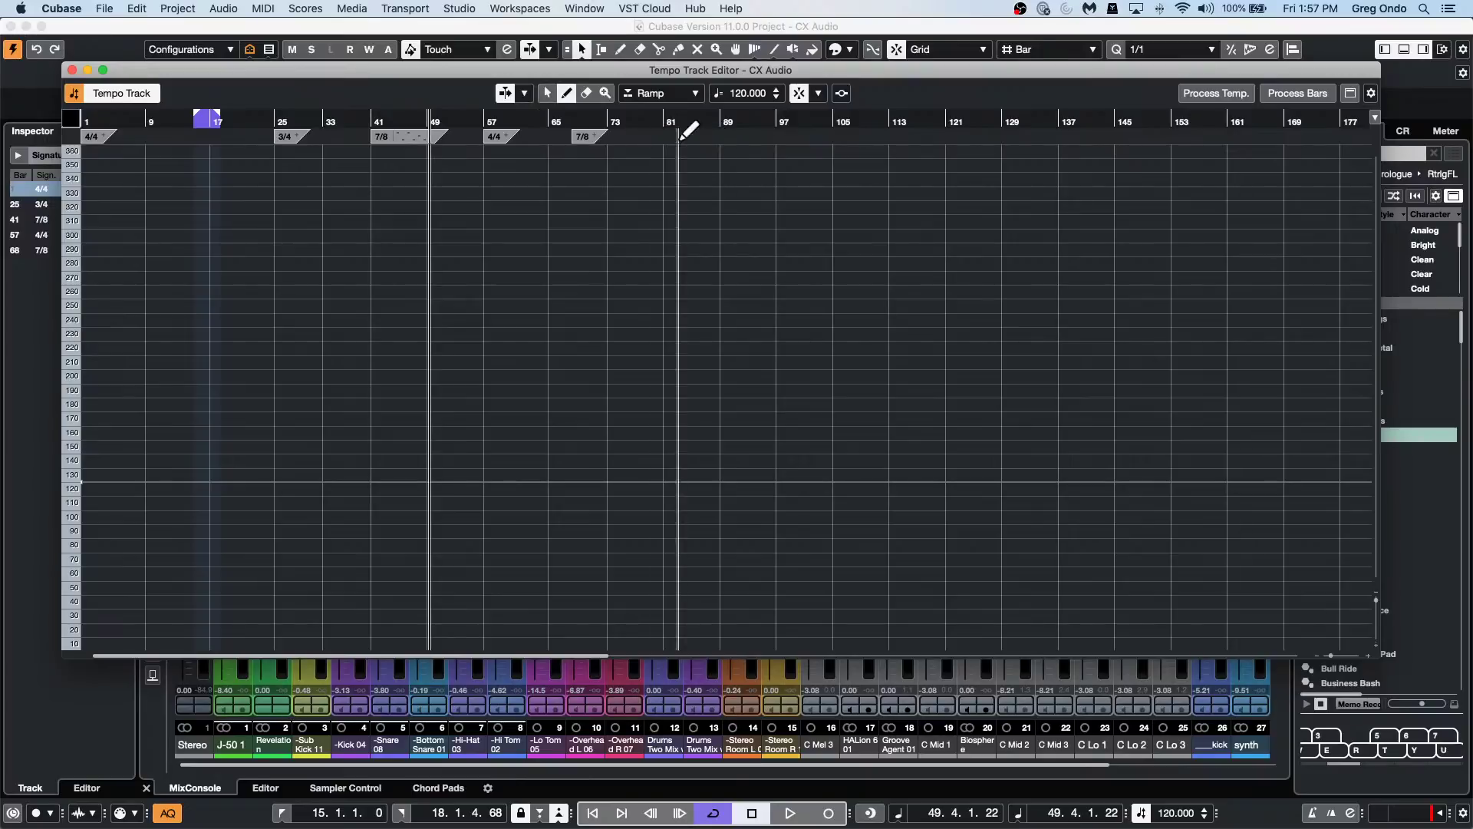
{"action": "left_click", "coordinate": [175, 136]}
{"action": "left_click", "coordinate": [229, 141]}
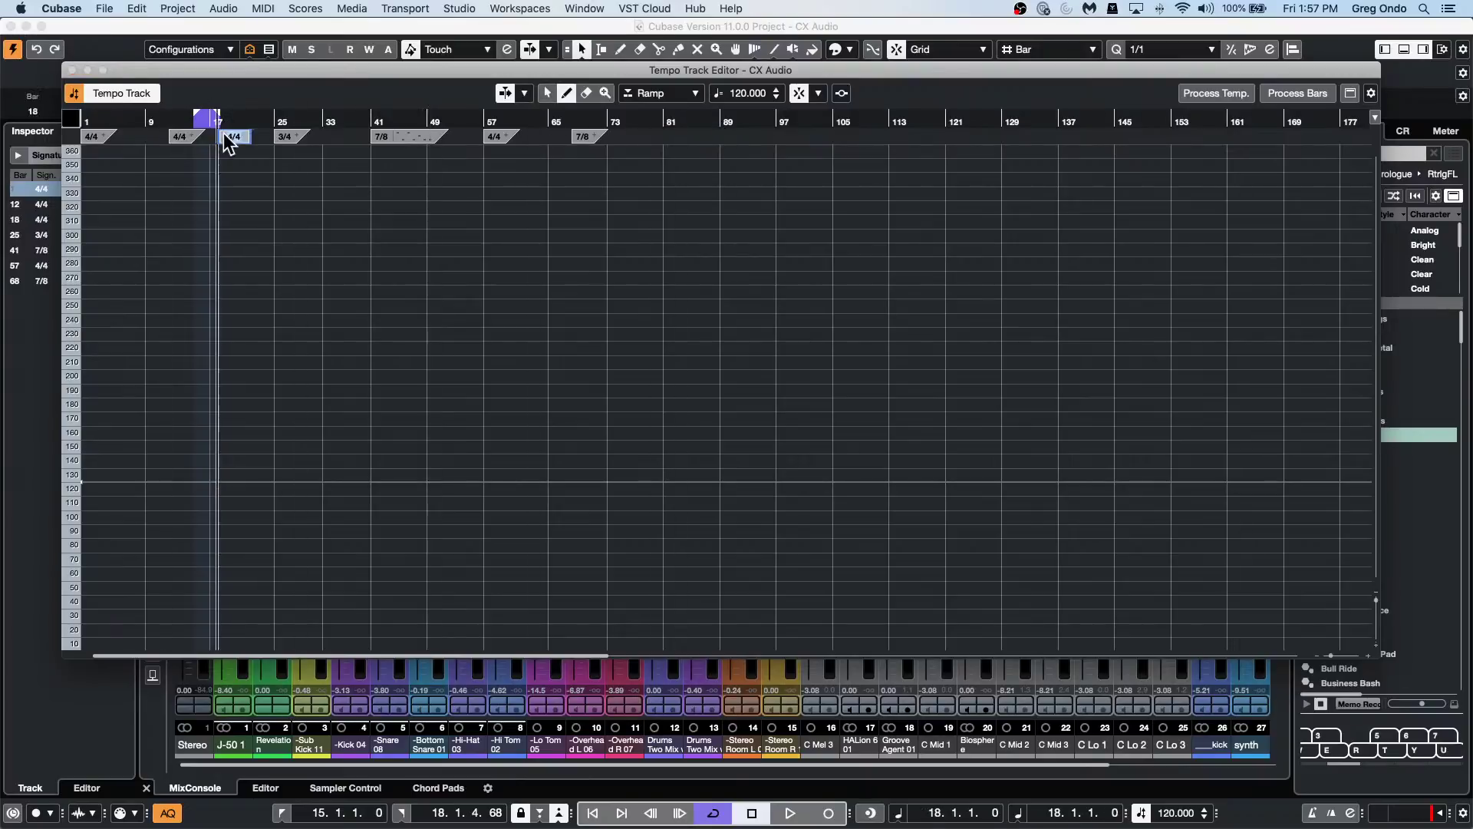
{"action": "left_click", "coordinate": [267, 138]}
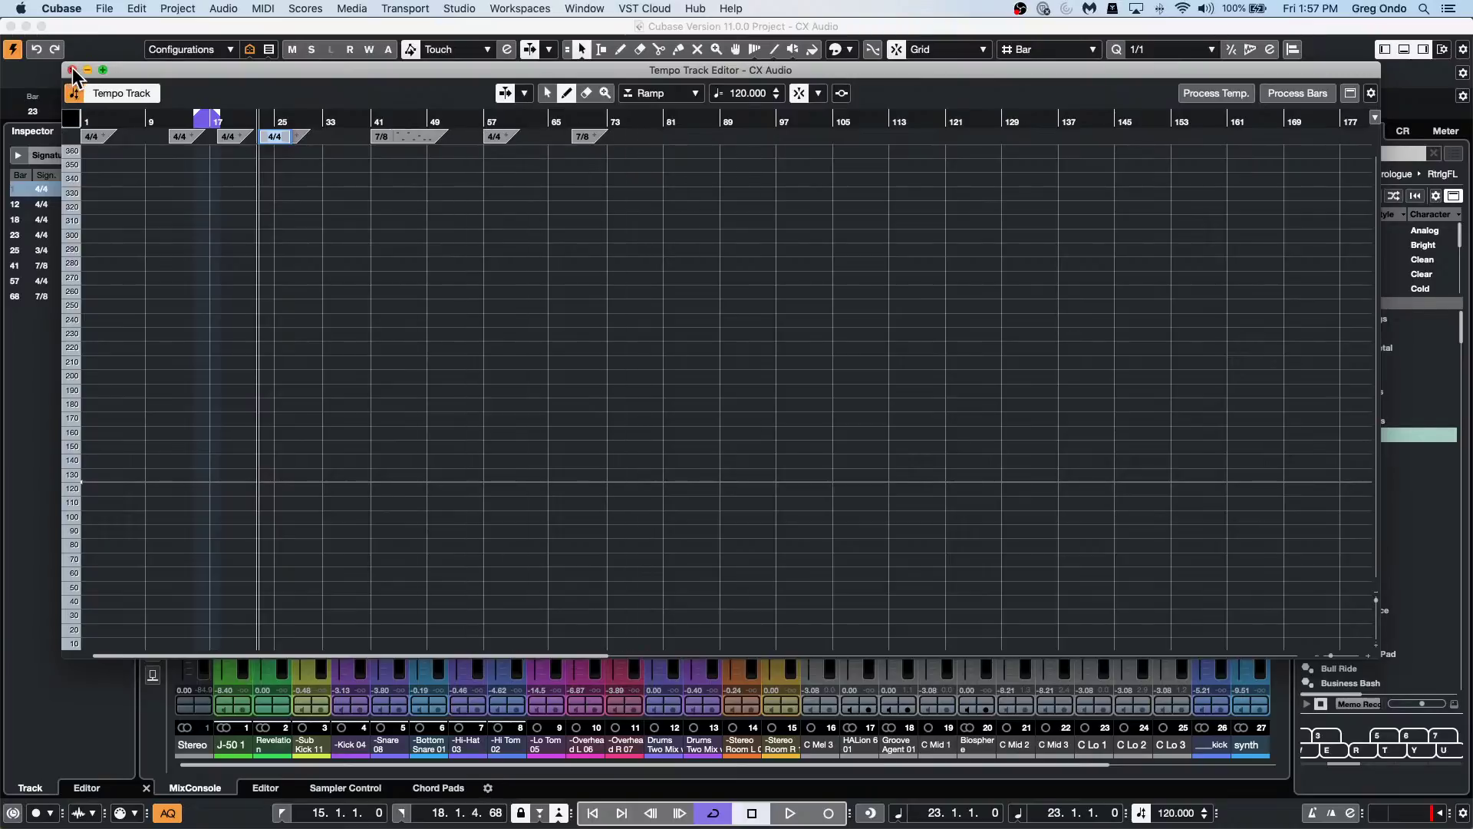
{"action": "left_click", "coordinate": [72, 70]}
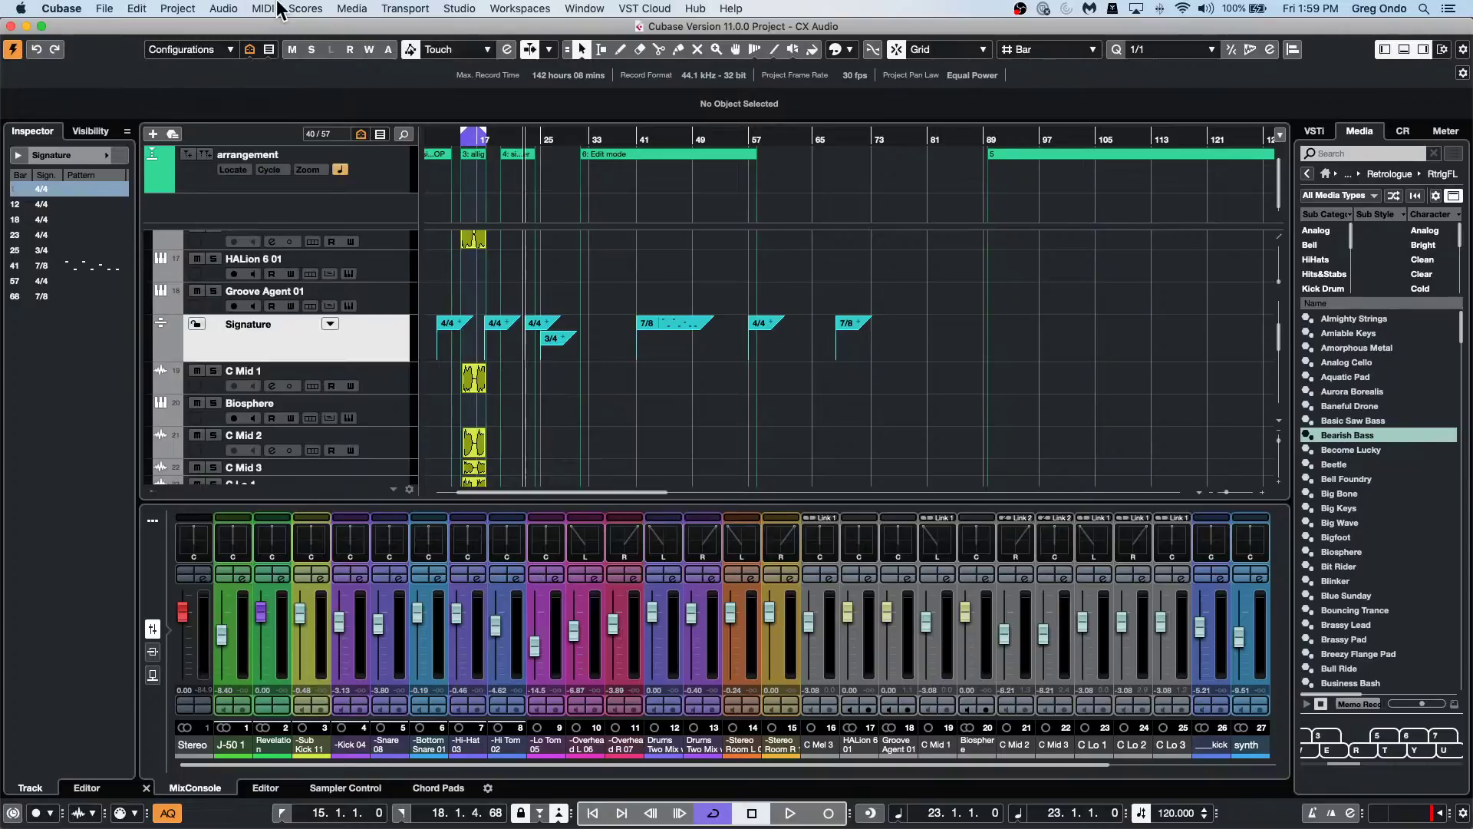
Select the C Mid 1 track's audio event and review the audio commands offered for it, including Edit in WaveLab.
{"action": "left_click", "coordinate": [306, 9]}
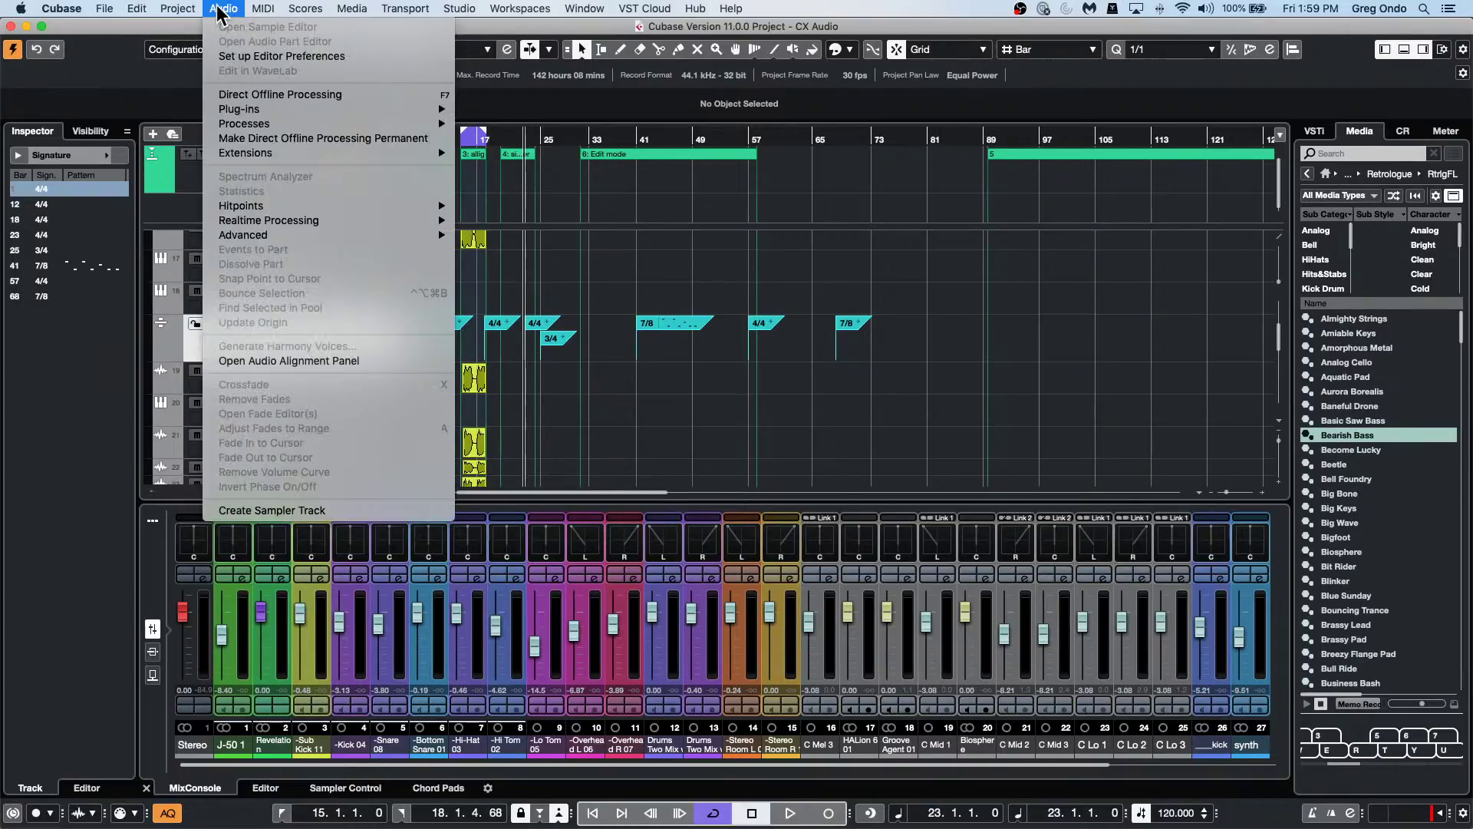
{"action": "left_click", "coordinate": [529, 342]}
{"action": "left_click", "coordinate": [473, 376]}
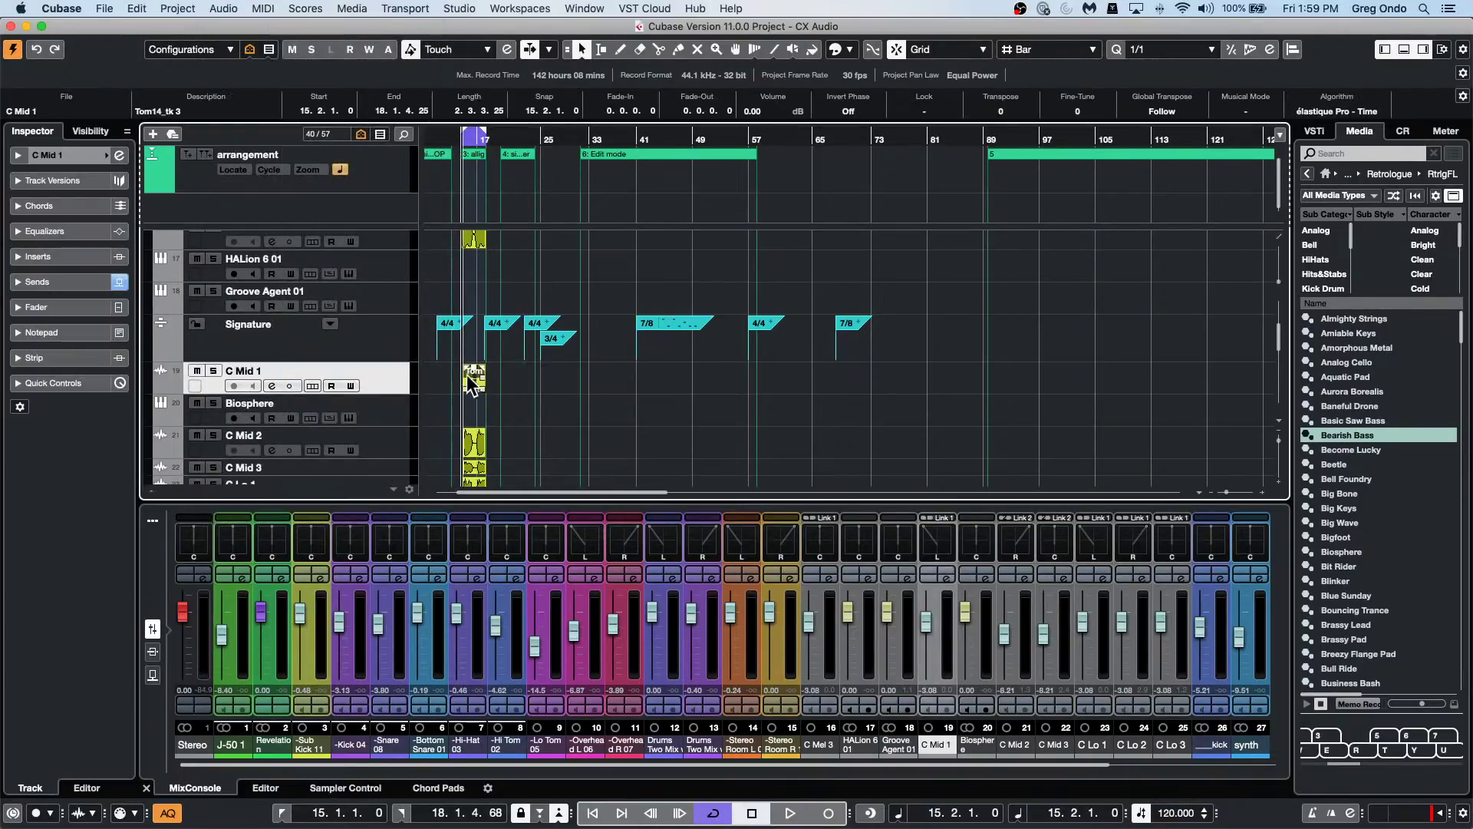
{"action": "left_click", "coordinate": [262, 9]}
{"action": "mouse_move", "coordinate": [223, 9]}
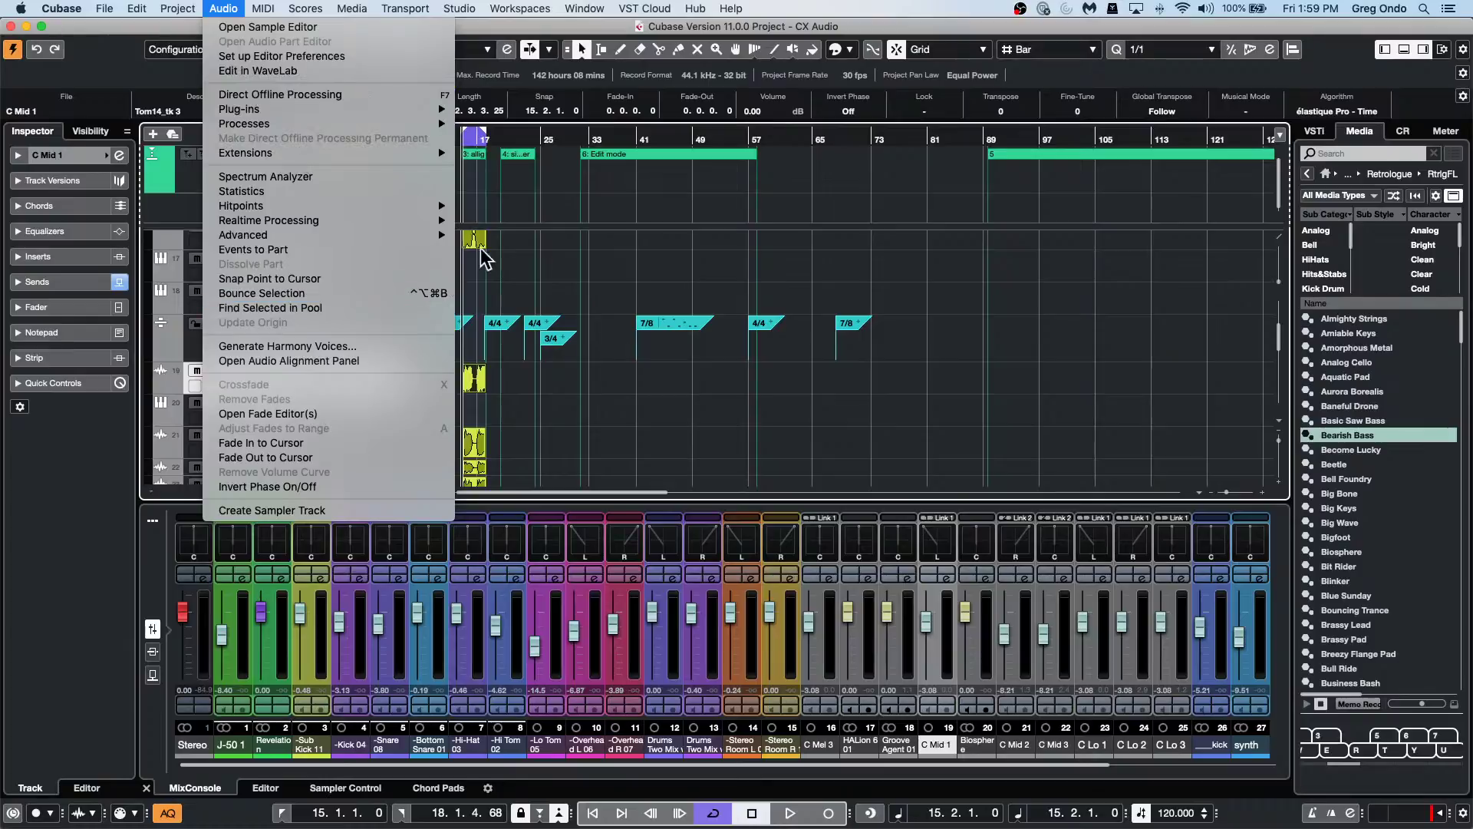
{"action": "mouse_move", "coordinate": [360, 123]}
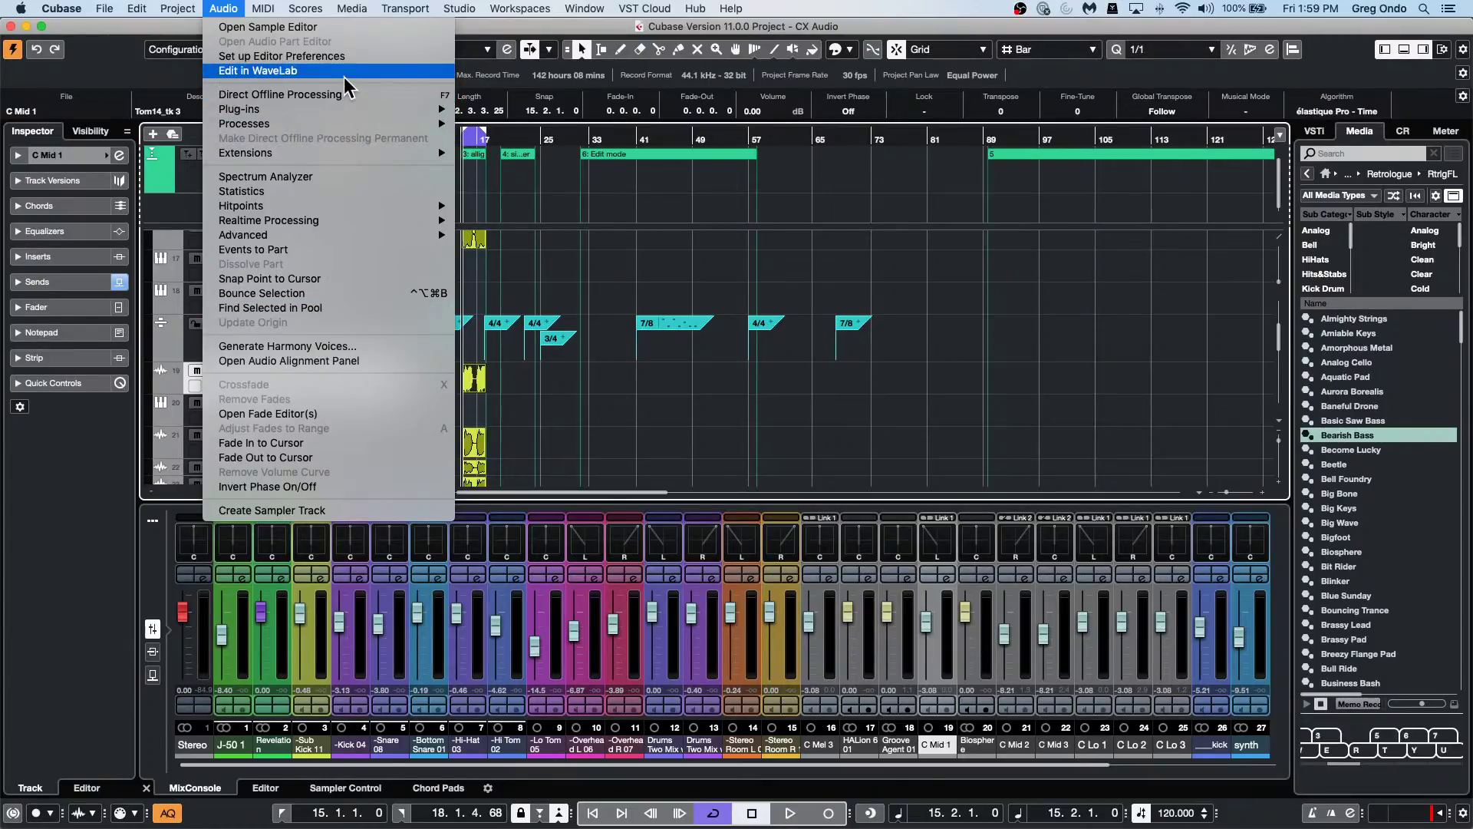
{"action": "left_click", "coordinate": [626, 233]}
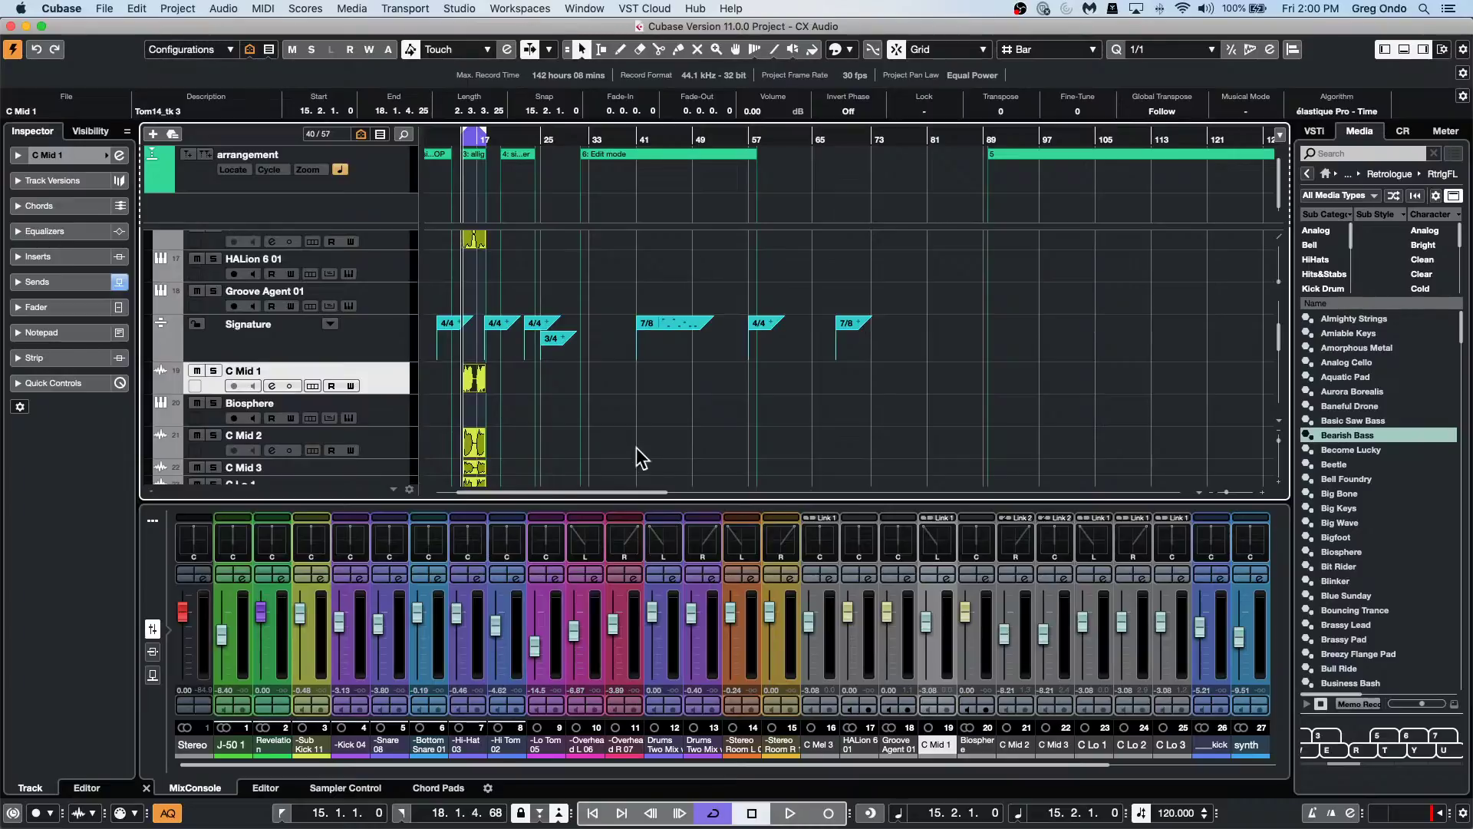
Pan the Overhead L 06 channel back and forth in its Standard Panner and in the mixer, finishing at R72.
{"action": "mouse_move", "coordinate": [582, 539]}
{"action": "left_mouse_down"}
{"action": "mouse_move", "coordinate": [609, 496]}
{"action": "mouse_move", "coordinate": [600, 541]}
{"action": "mouse_move", "coordinate": [586, 543]}
{"action": "left_mouse_up"}
{"action": "double_click", "coordinate": [586, 542]}
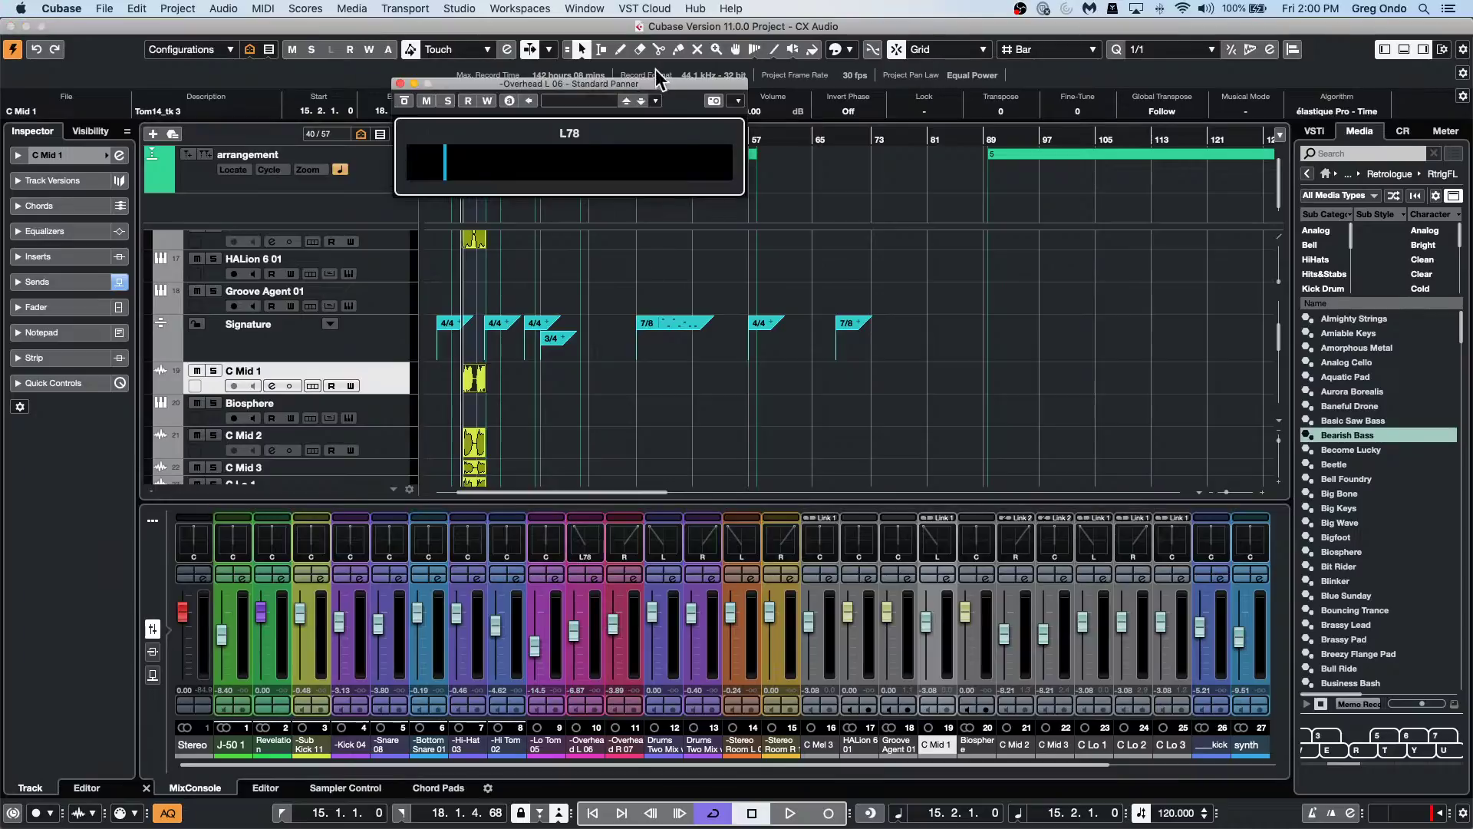
{"action": "mouse_move", "coordinate": [446, 163]}
{"action": "left_mouse_down"}
{"action": "mouse_move", "coordinate": [773, 158]}
{"action": "mouse_move", "coordinate": [550, 171]}
{"action": "left_mouse_up"}
{"action": "left_click_drag", "start_coordinate": [583, 536], "coordinate": [616, 539]}
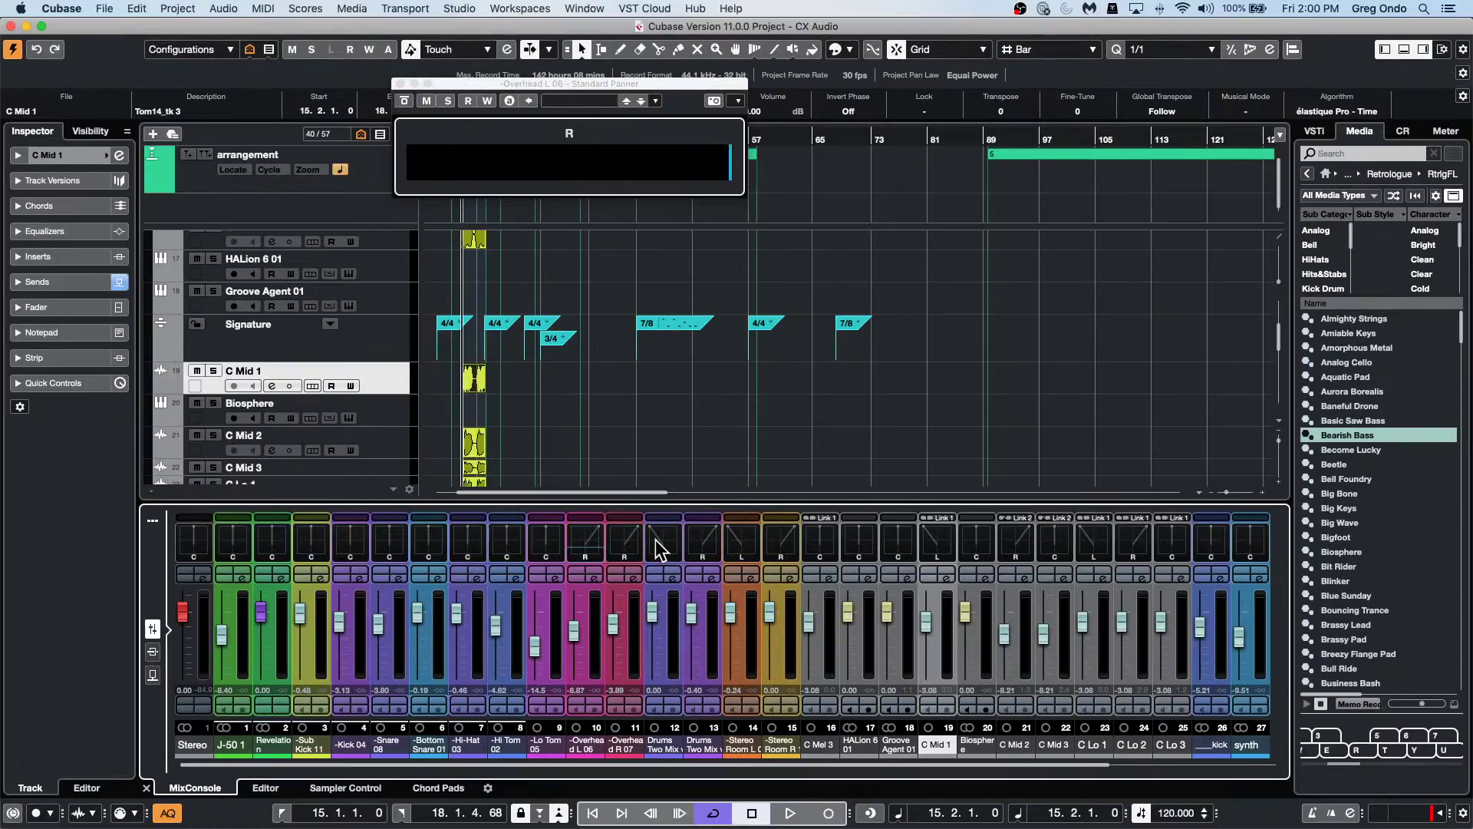
{"action": "left_click_drag", "start_coordinate": [624, 542], "coordinate": [591, 546]}
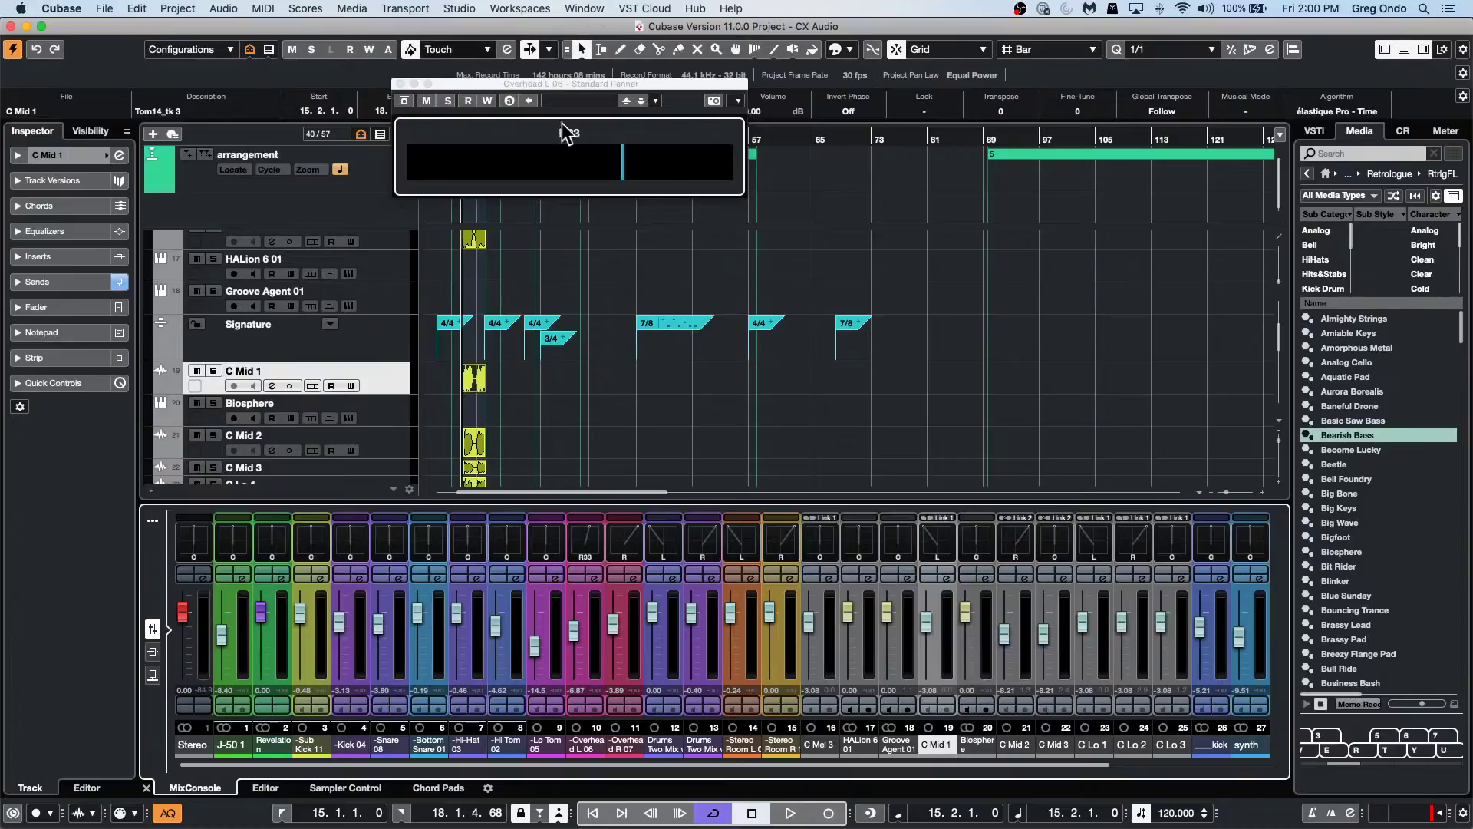
{"action": "left_click_drag", "start_coordinate": [595, 138], "coordinate": [567, 184]}
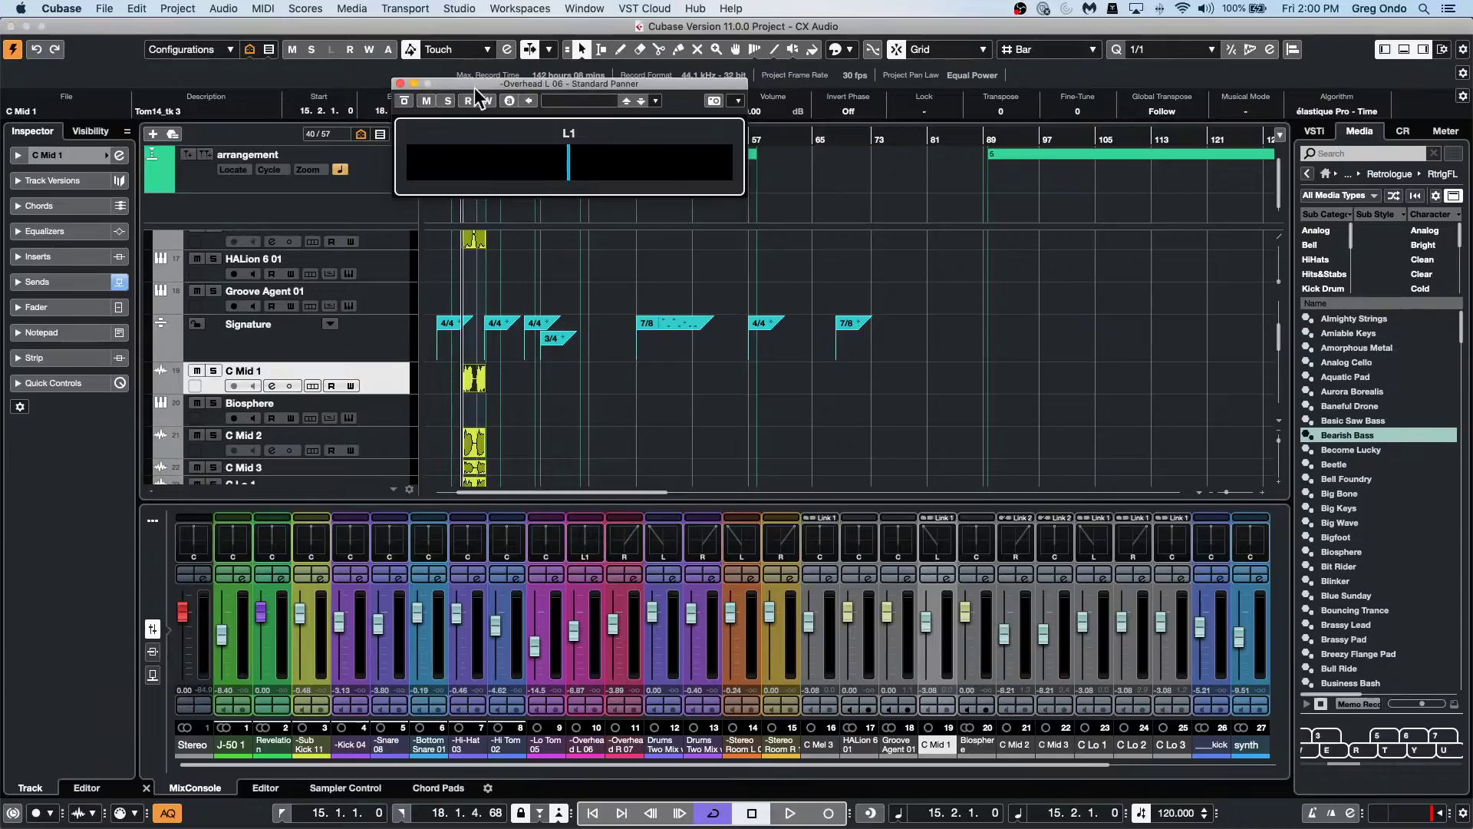
{"action": "left_click", "coordinate": [399, 84]}
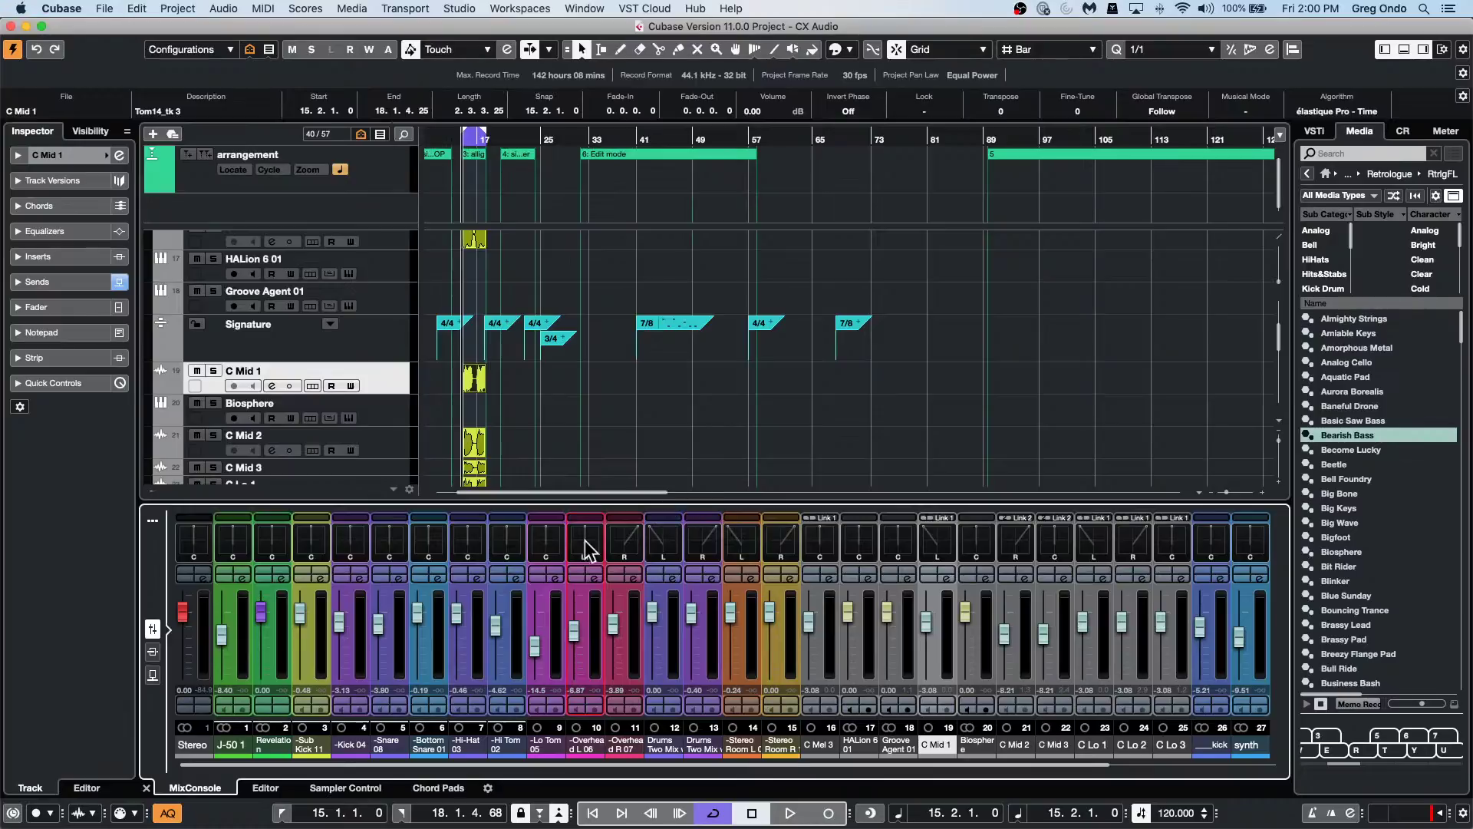
{"action": "left_click_drag", "start_coordinate": [591, 542], "coordinate": [906, 526]}
Create a new empty project from the Steinberg Hub and make it the active project.
{"action": "left_click", "coordinate": [104, 8]}
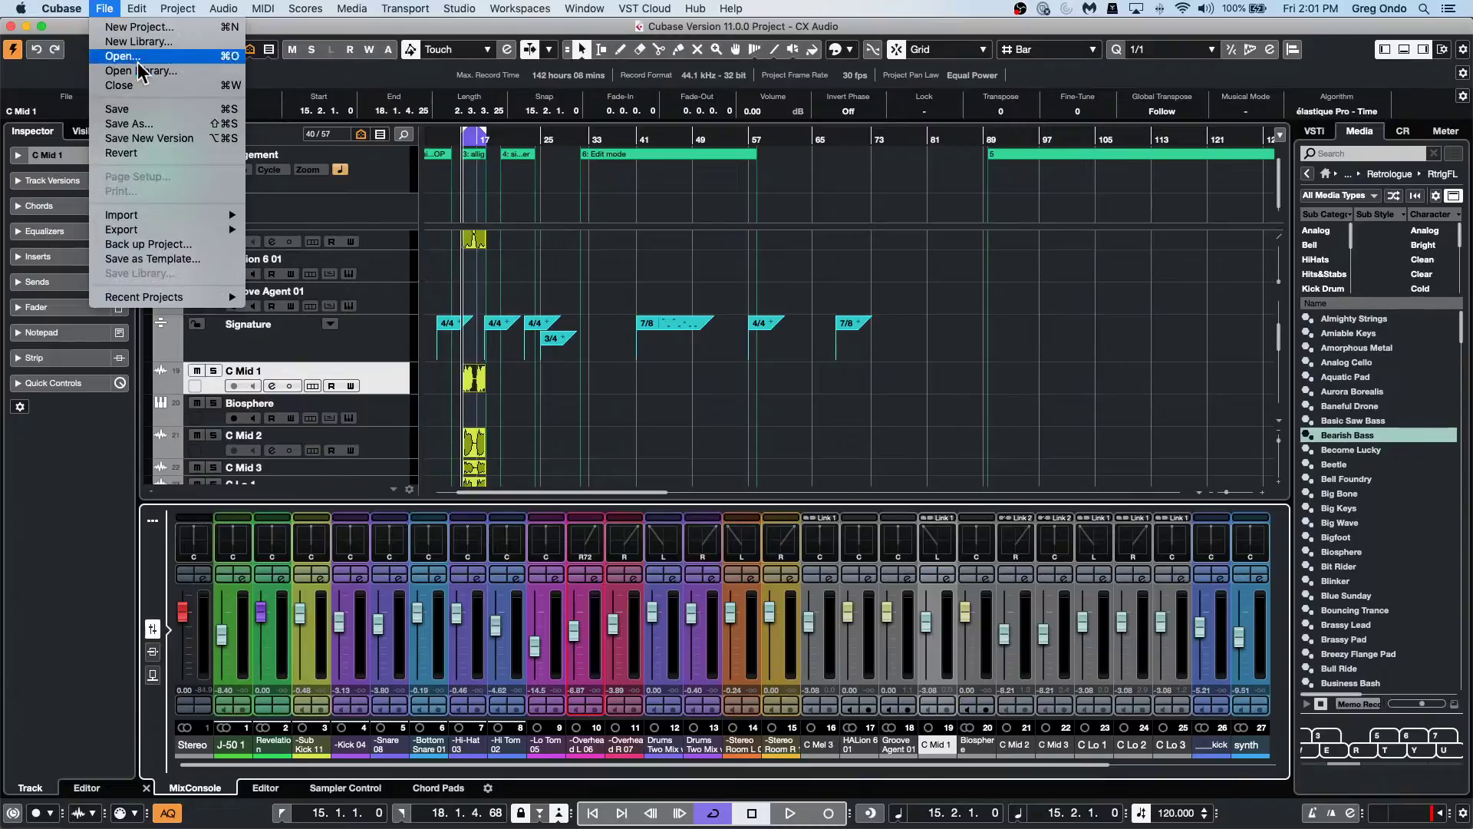
{"action": "left_click", "coordinate": [144, 29]}
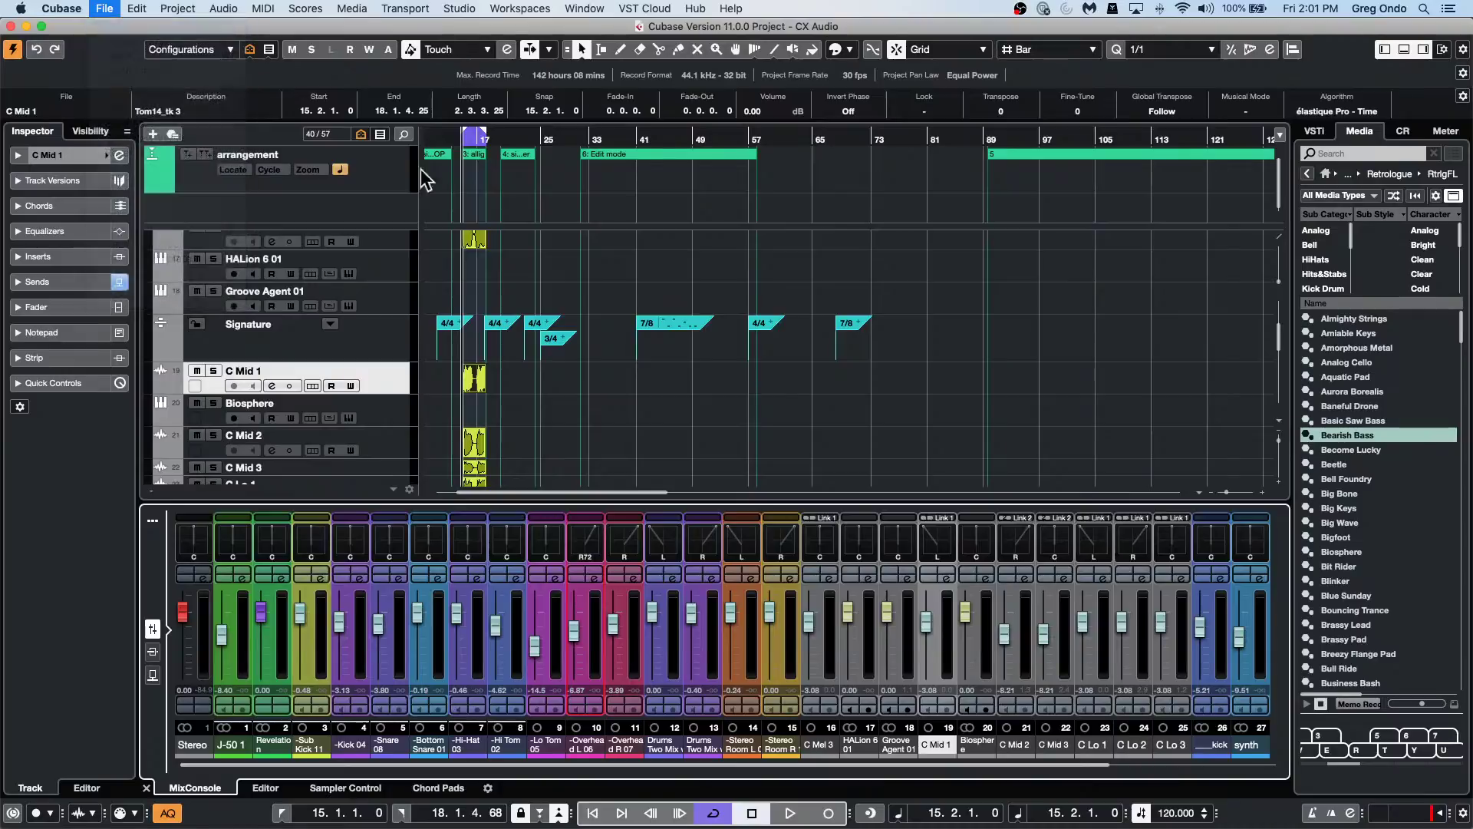
{"action": "left_click", "coordinate": [1132, 619]}
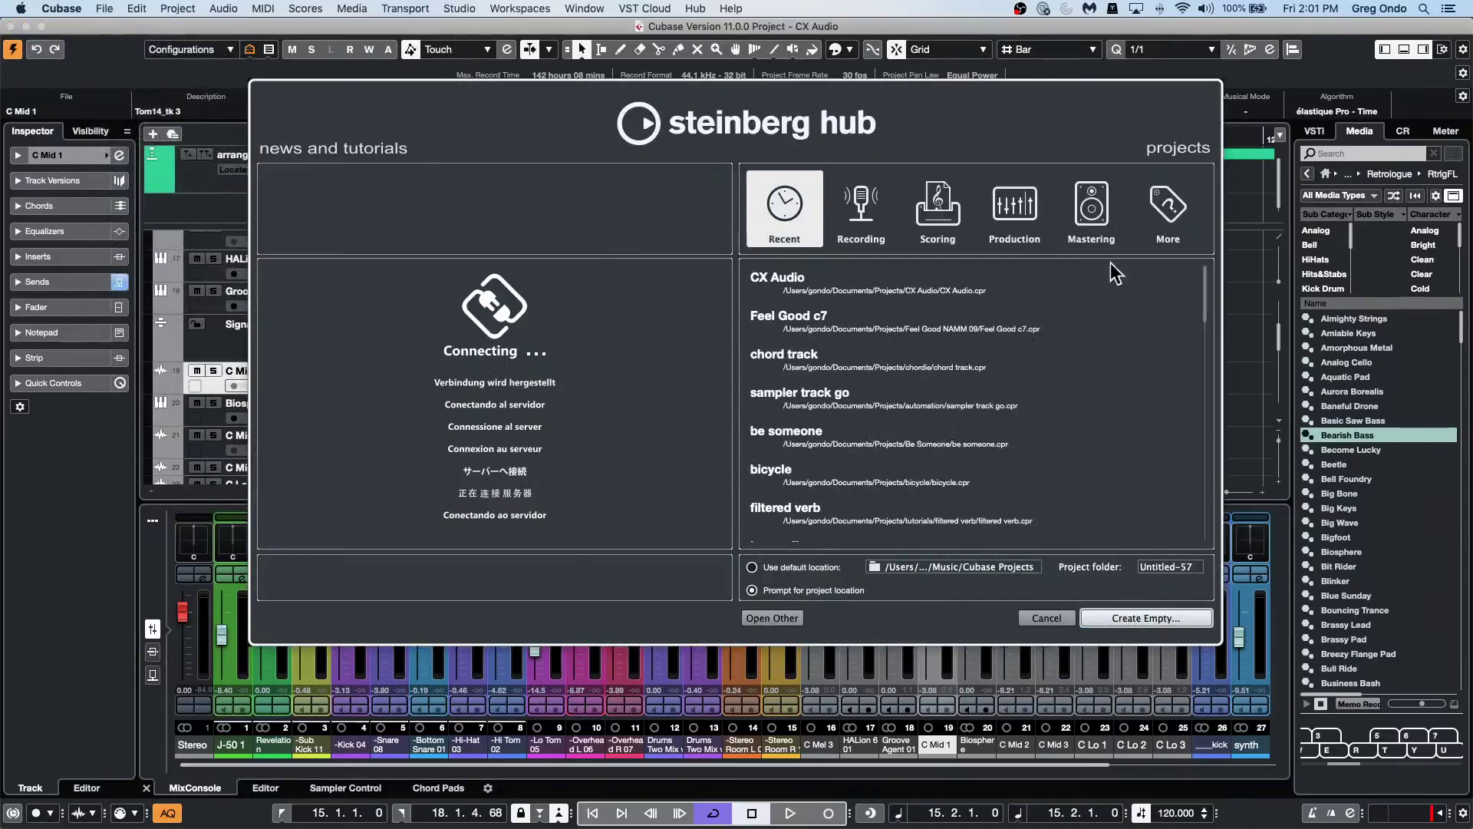
{"action": "left_click", "coordinate": [1143, 719]}
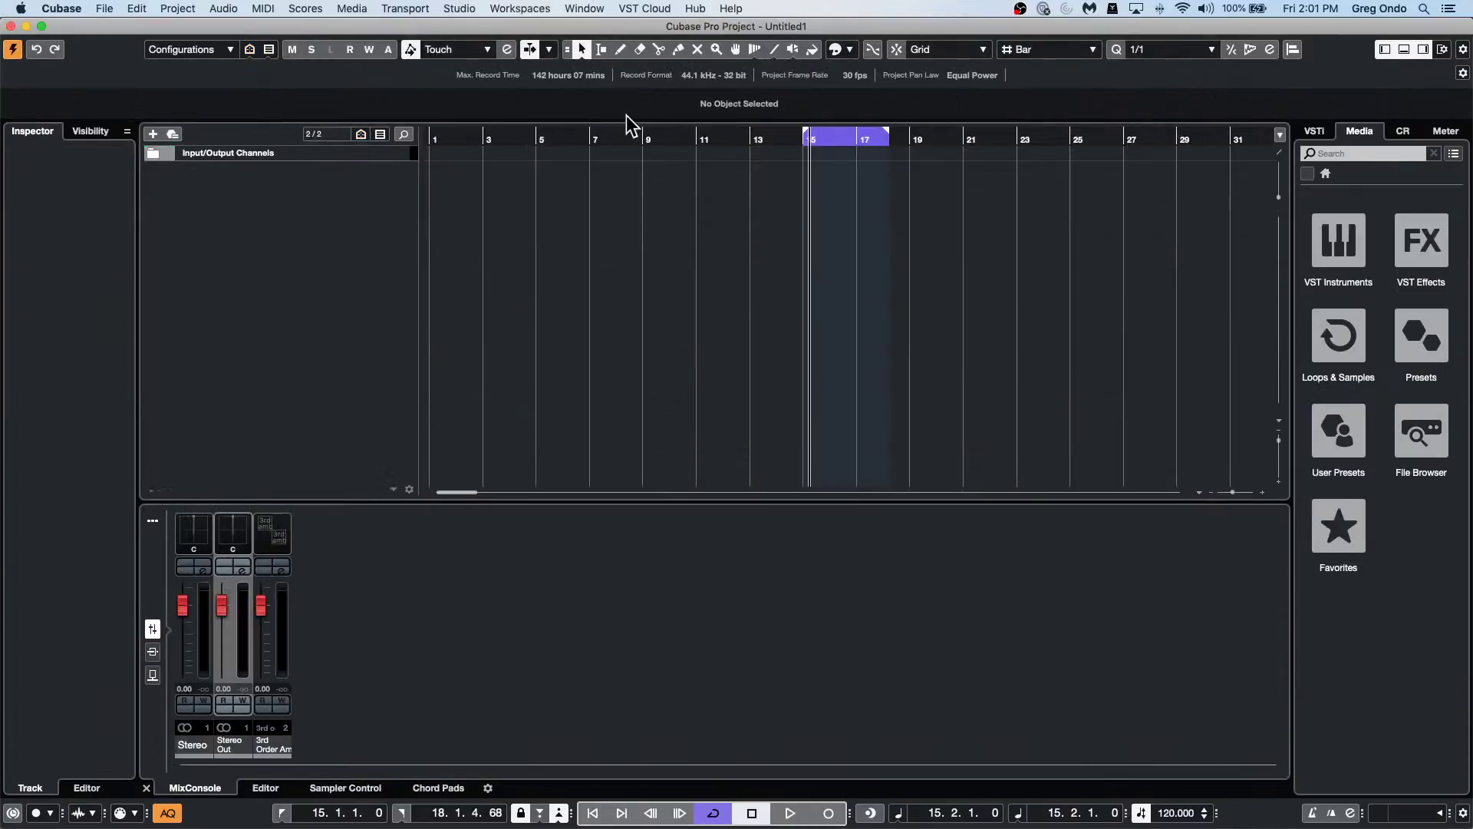
Add one stereo audio track with UR24C Input 1 as its input and Stereo Out as its output.
{"action": "right_click", "coordinate": [232, 188]}
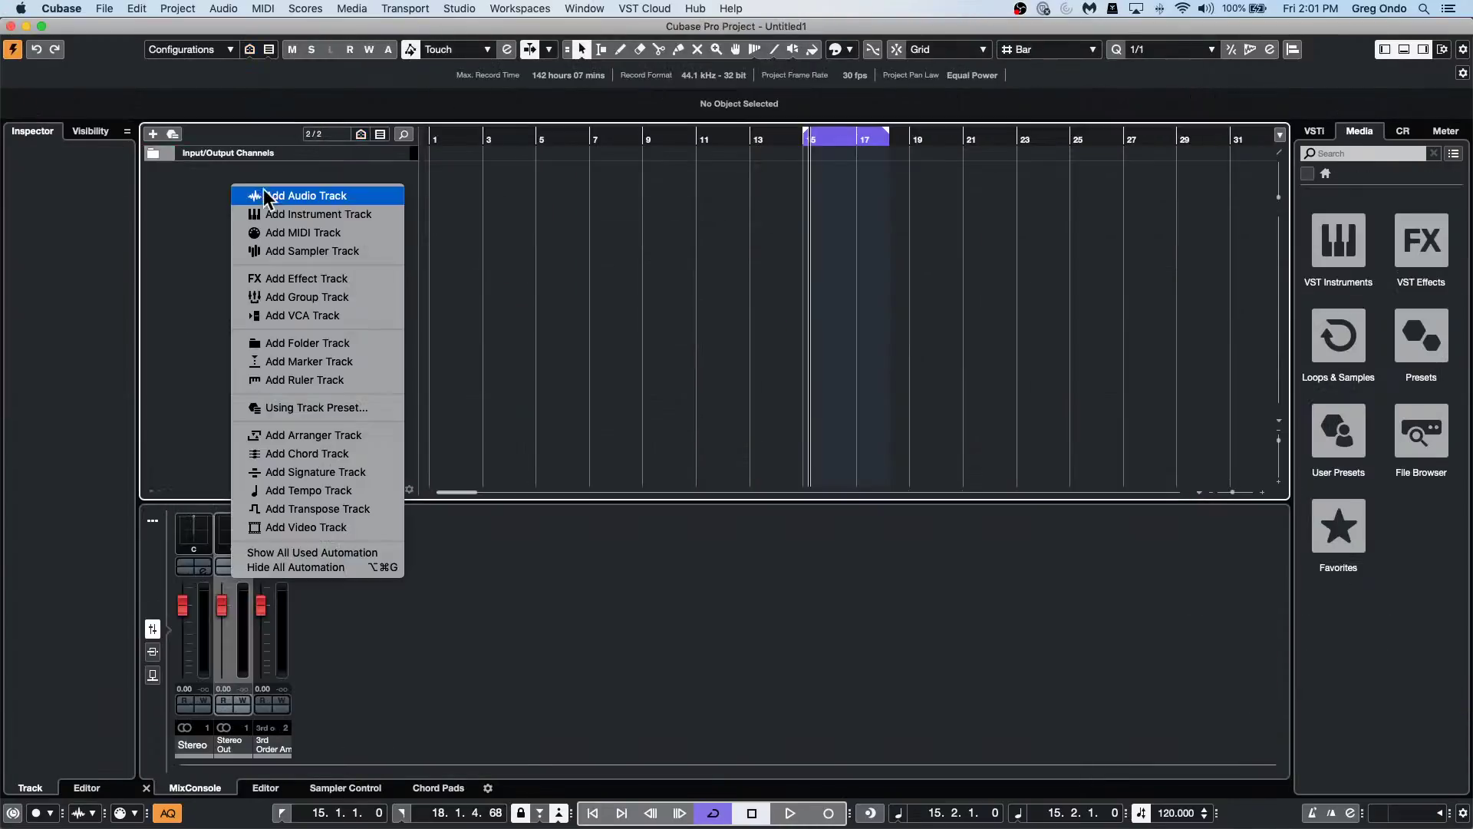
{"action": "left_click", "coordinate": [349, 198]}
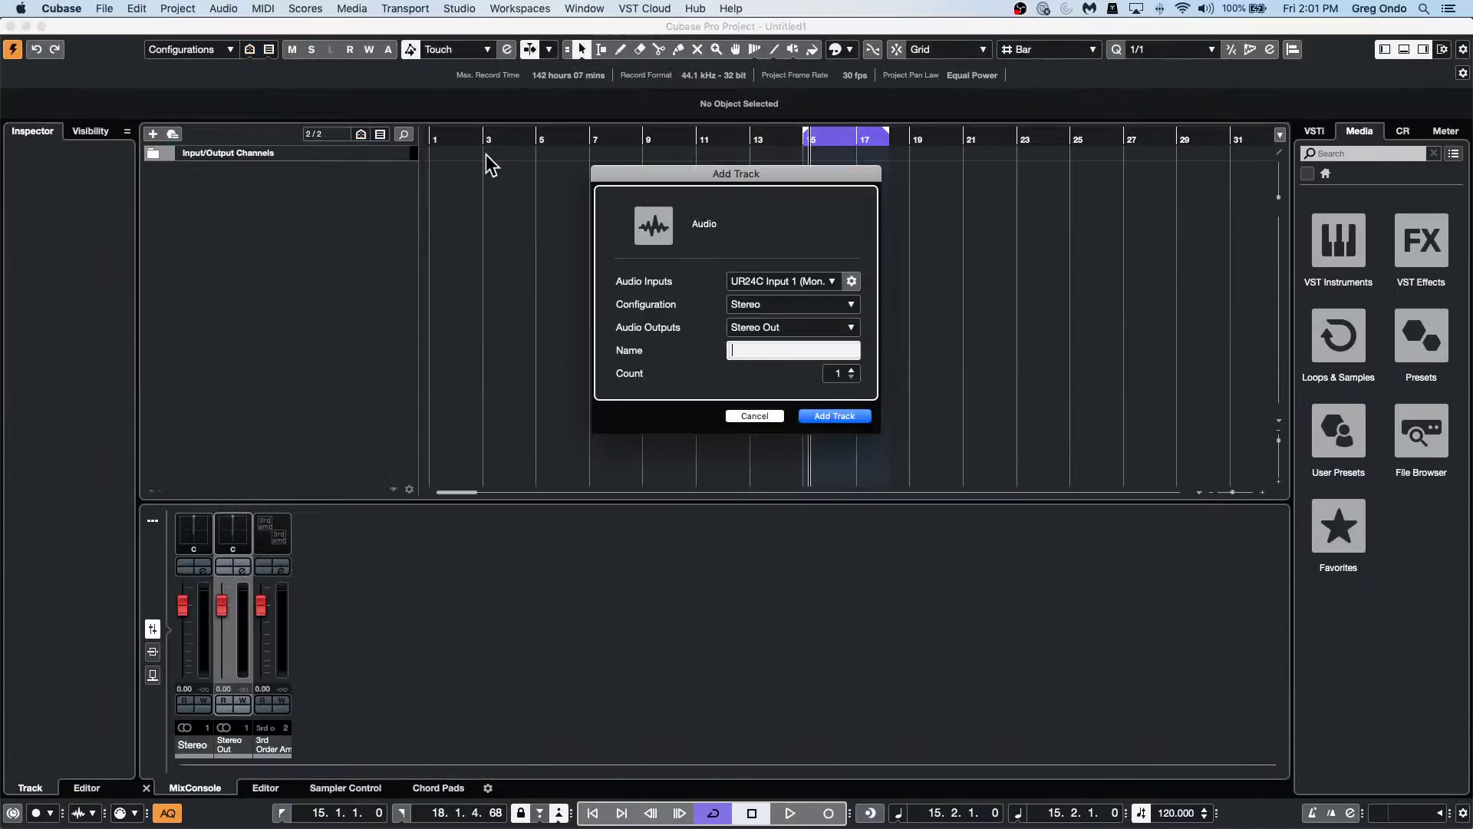
{"action": "left_click", "coordinate": [833, 416]}
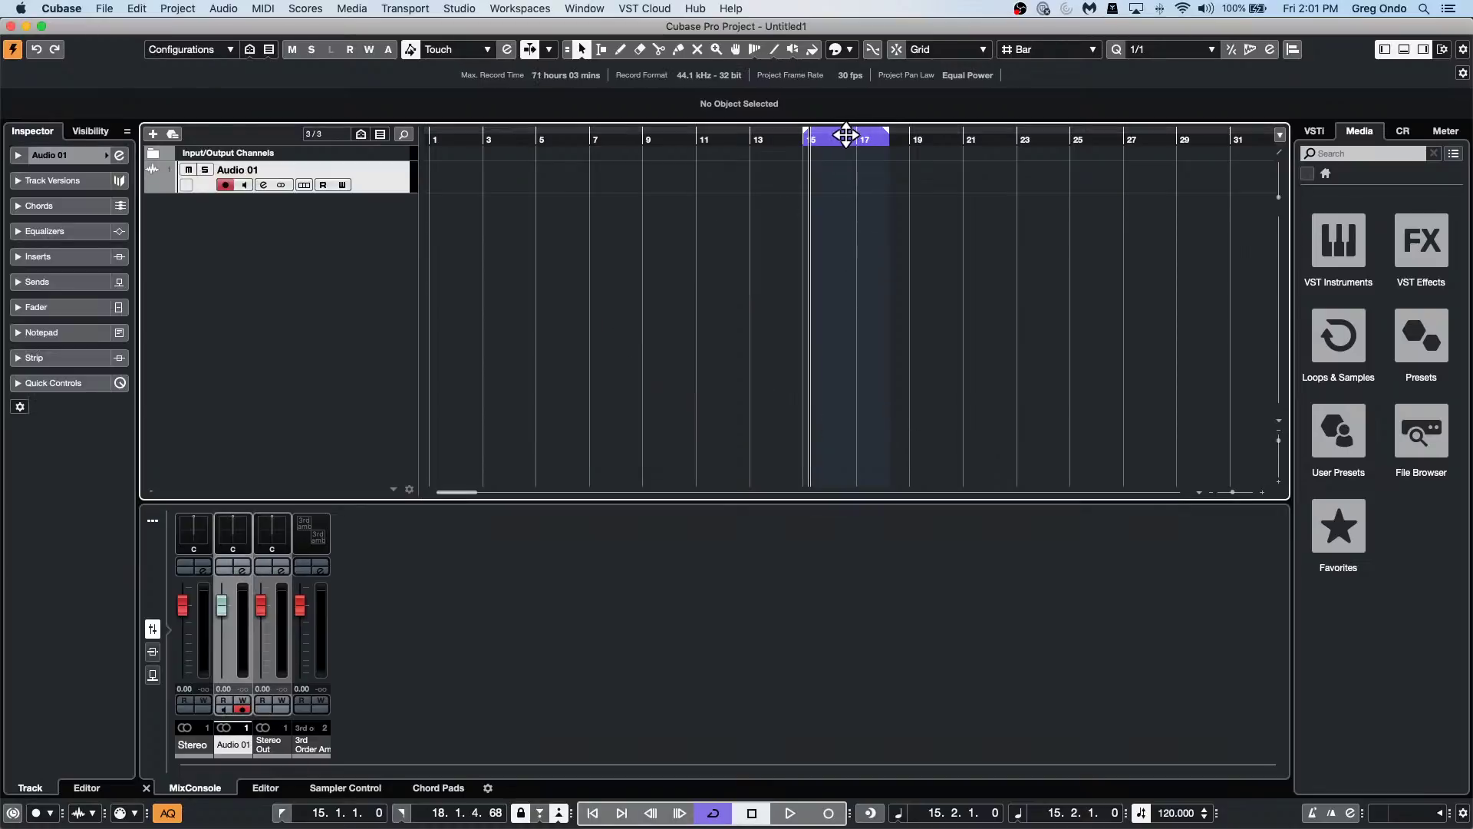
Put the playhead at bar 1 and set the cycle range from bar 1 to bar 2, with its end snapped to the grid.
{"action": "left_click", "coordinate": [432, 139]}
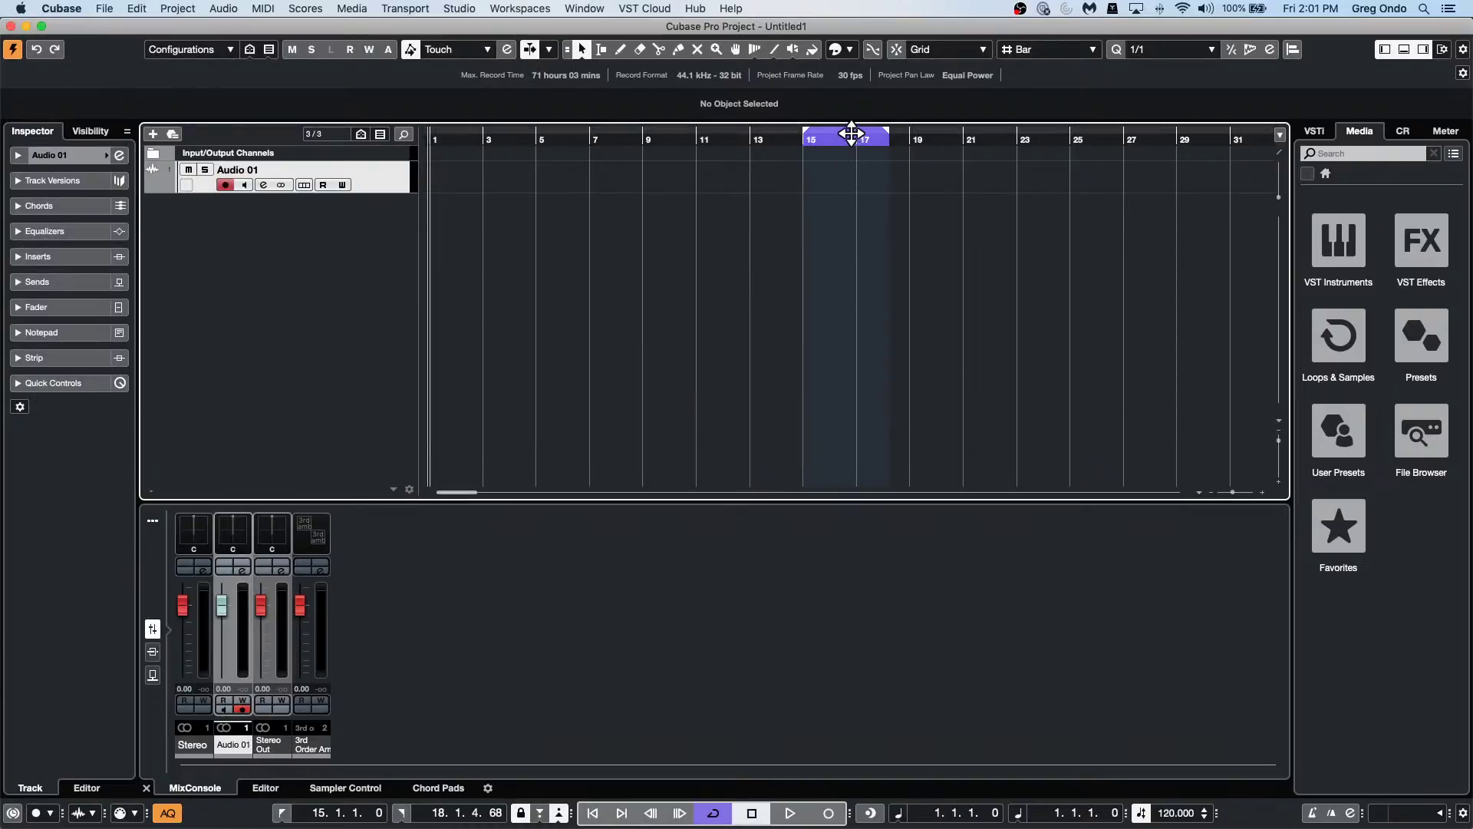
{"action": "left_click_drag", "start_coordinate": [851, 139], "coordinate": [280, 150]}
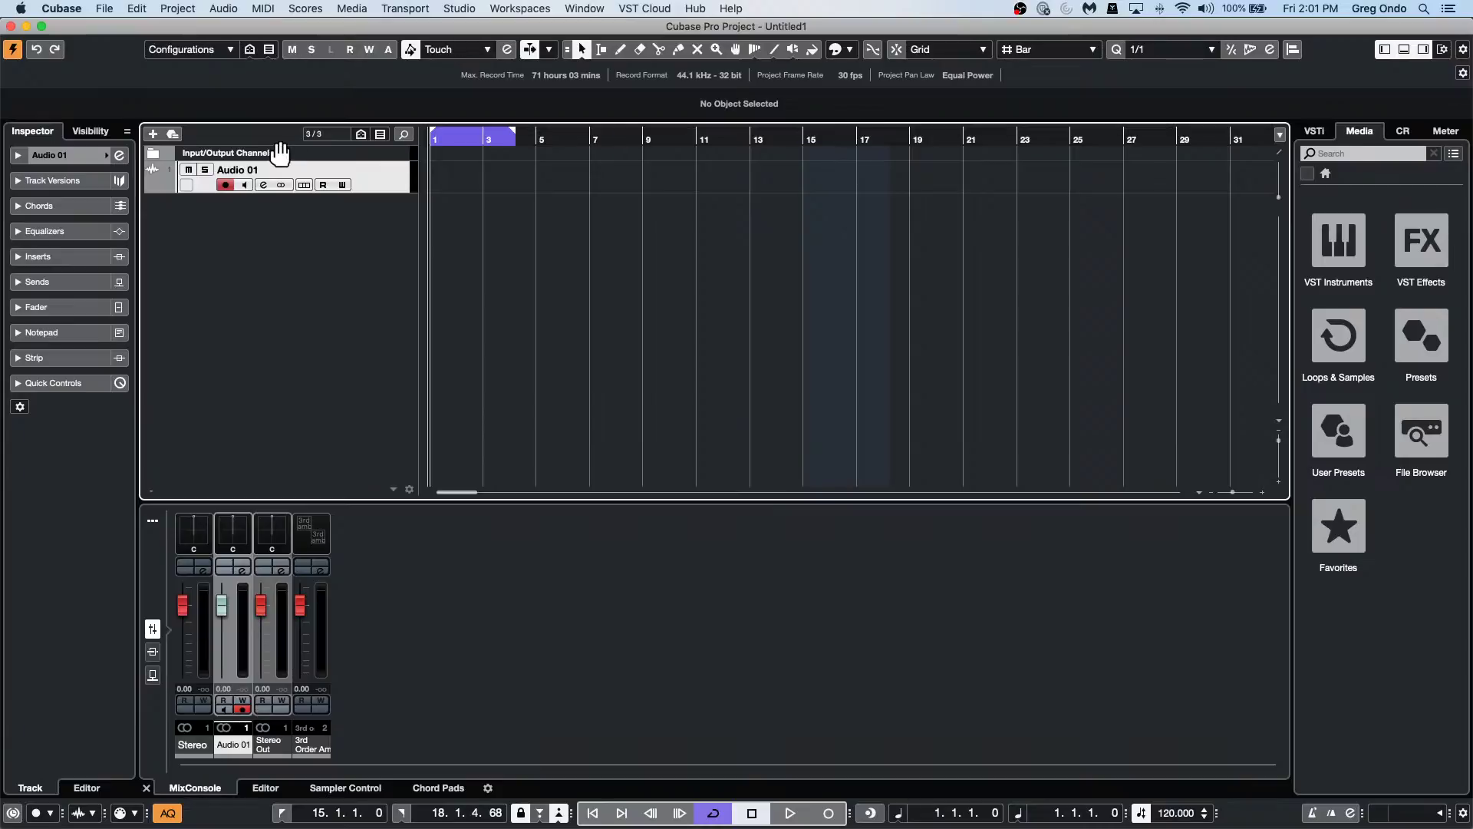
{"action": "left_click_drag", "start_coordinate": [516, 138], "coordinate": [270, 218]}
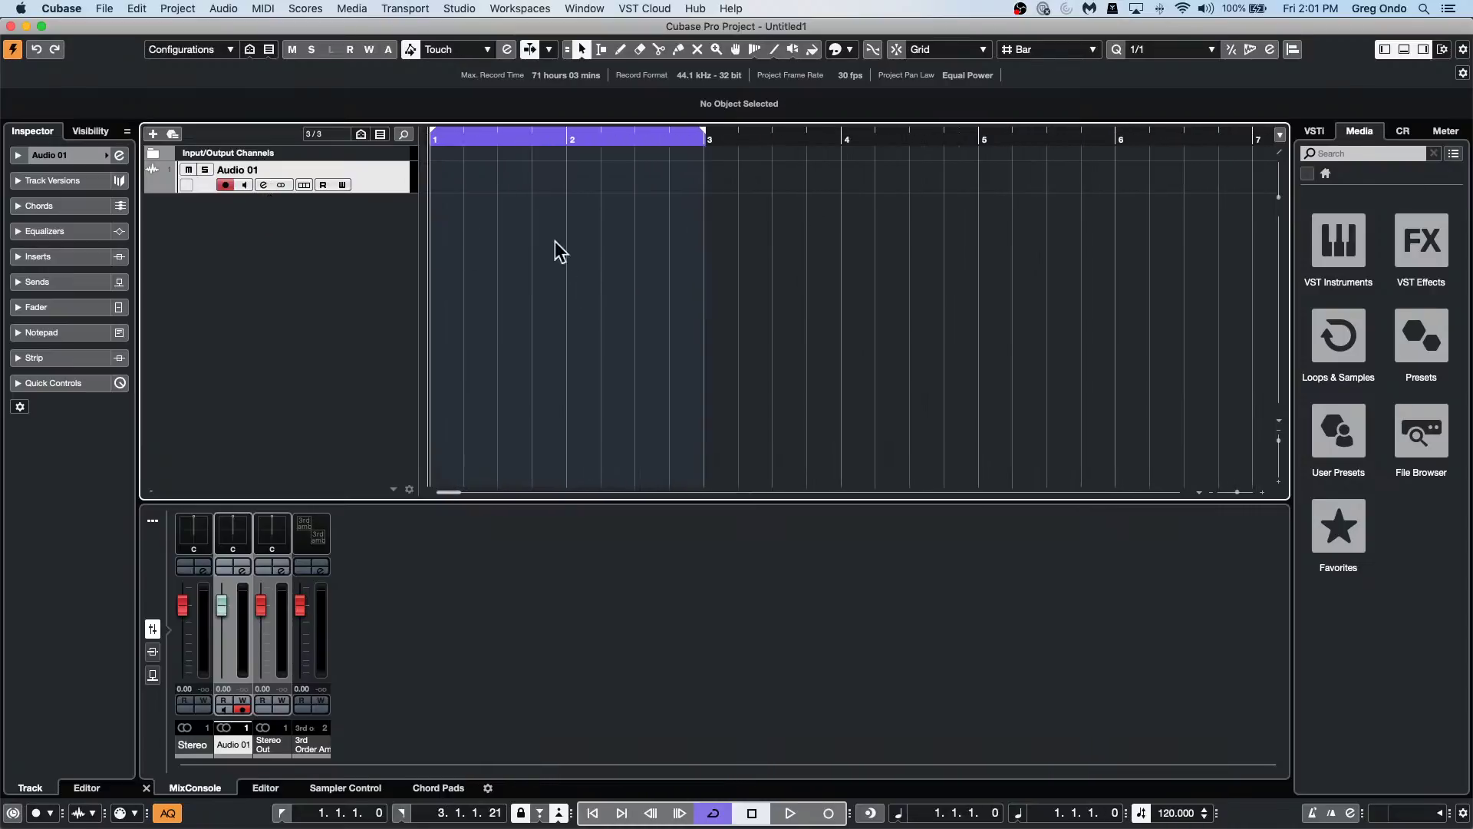
{"action": "left_click_drag", "start_coordinate": [691, 137], "coordinate": [573, 153]}
{"action": "key", "text": "j"}
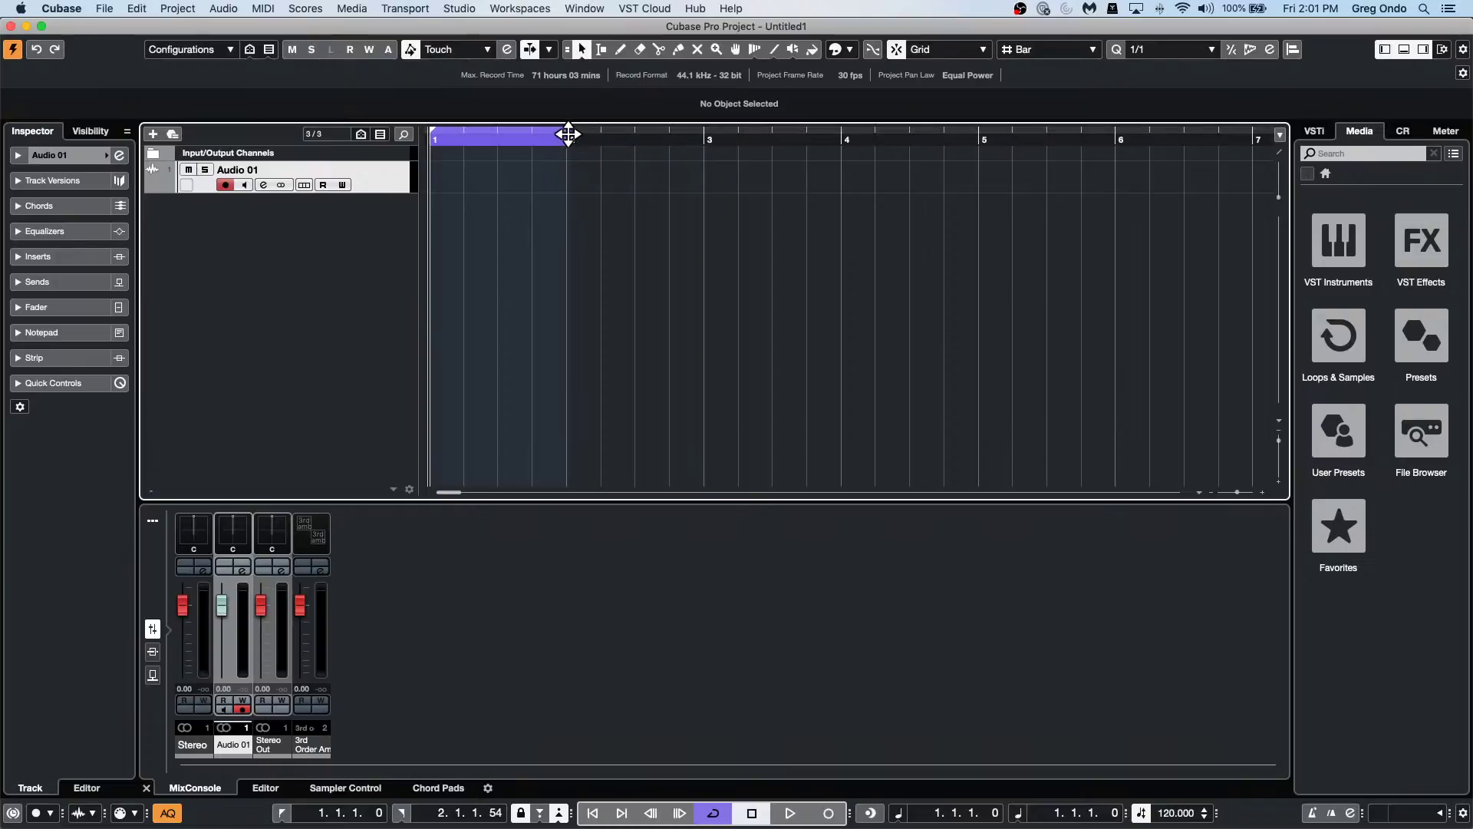
{"action": "left_click", "coordinate": [569, 139]}
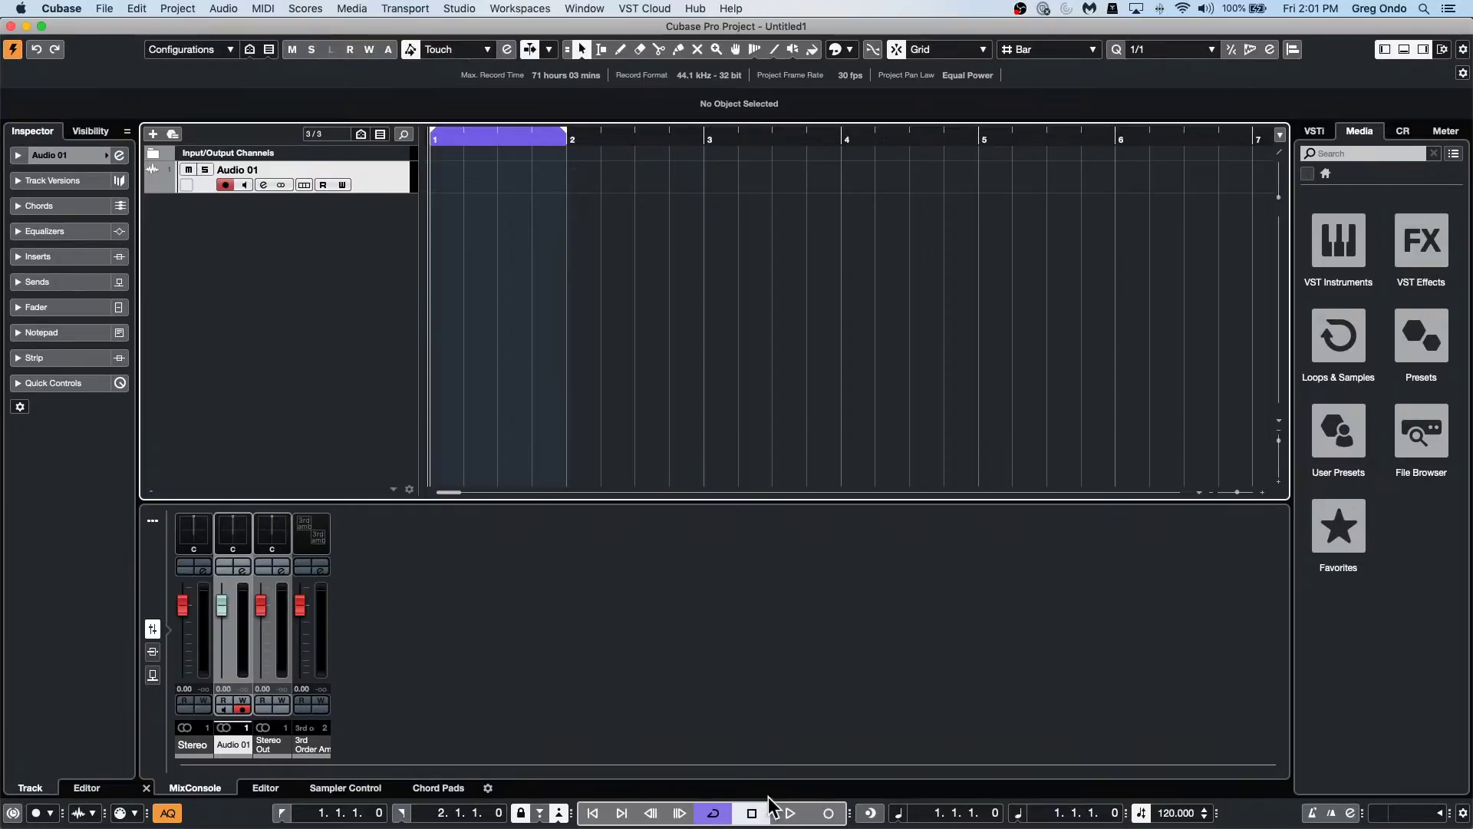
Record nine looped takes on the Audio 01 track within the cycle range and show the track's lanes.
{"action": "left_click", "coordinate": [828, 812]}
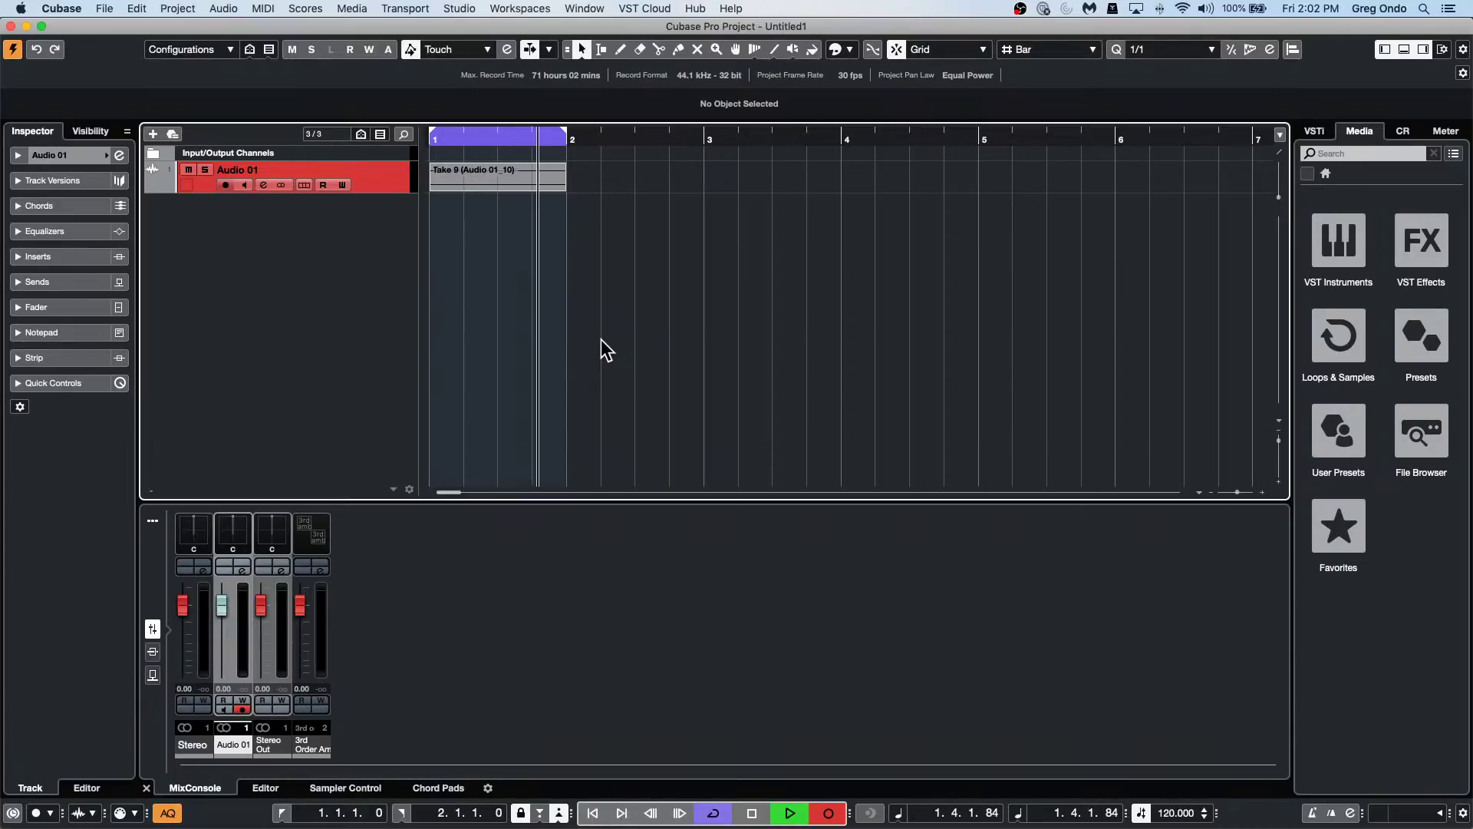
{"action": "key", "text": "space"}
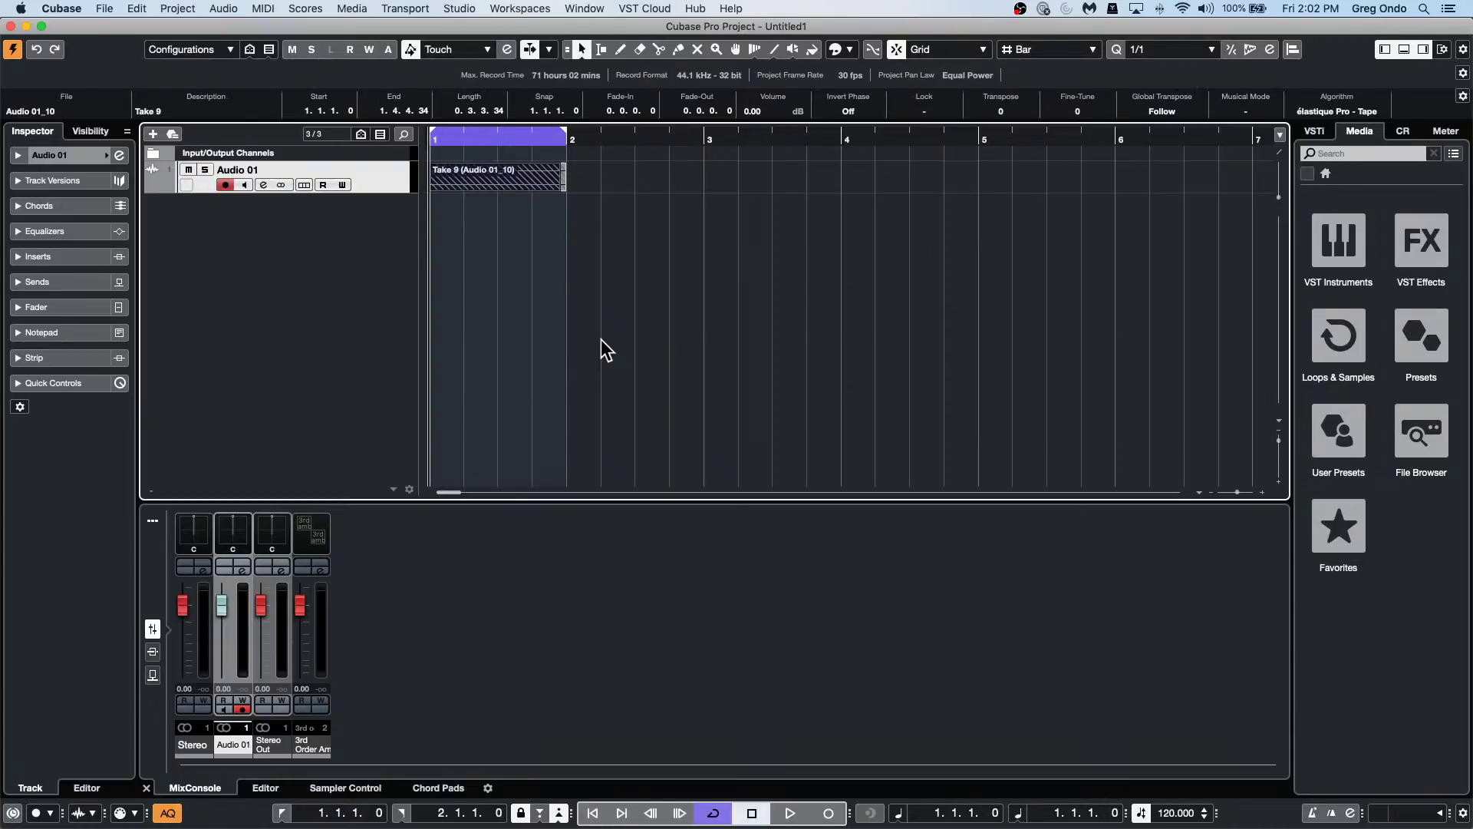
{"action": "left_click", "coordinate": [304, 185]}
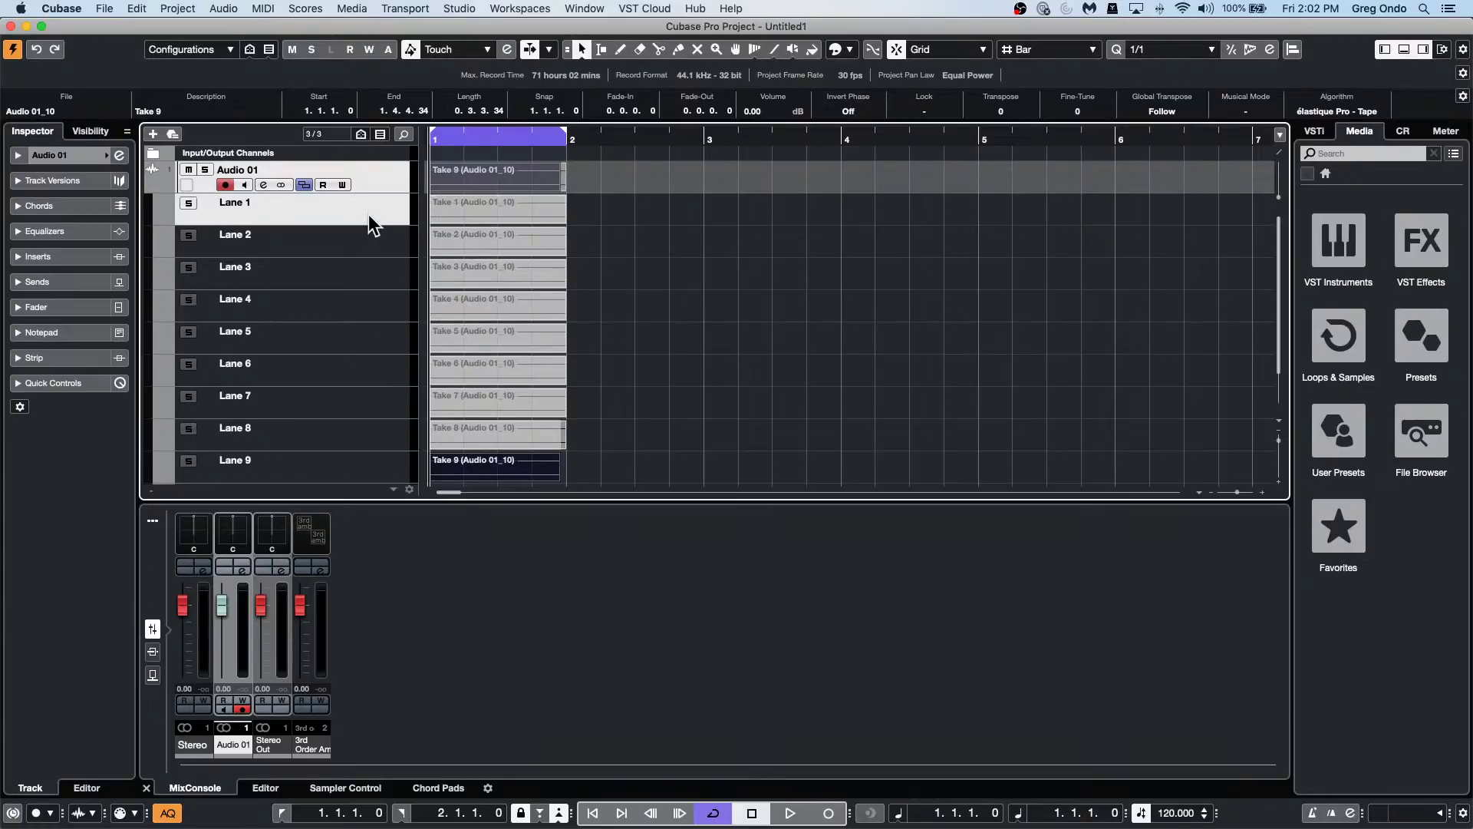
Select Lane 1 through Lane 9 of Audio 01 and create separate tracks from the lanes.
{"action": "left_click", "coordinate": [371, 220]}
{"action": "left_click", "coordinate": [389, 460], "text": "shift"}
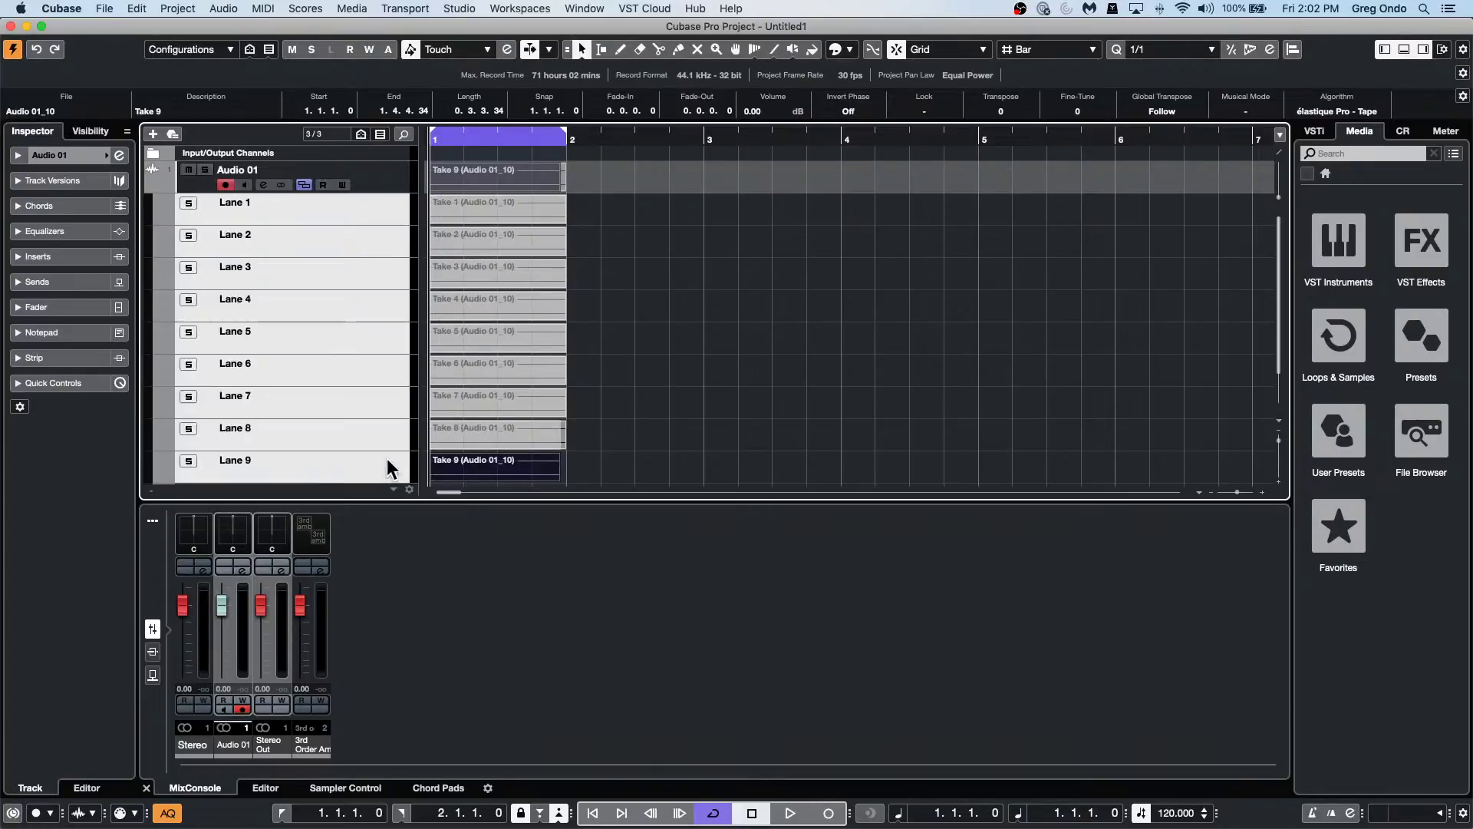
{"action": "right_click", "coordinate": [342, 232]}
{"action": "mouse_move", "coordinate": [347, 239]}
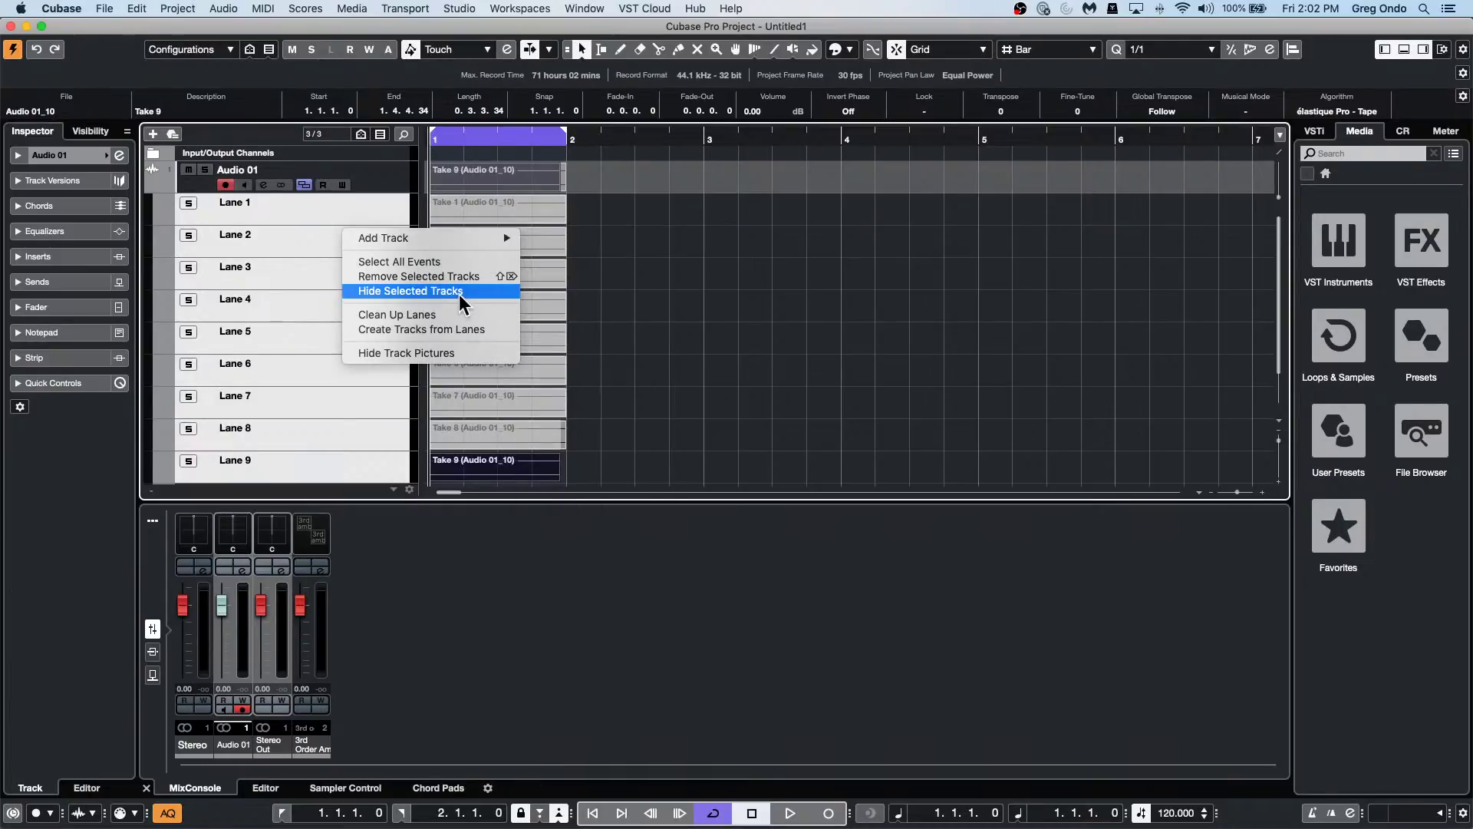
{"action": "left_click", "coordinate": [471, 325]}
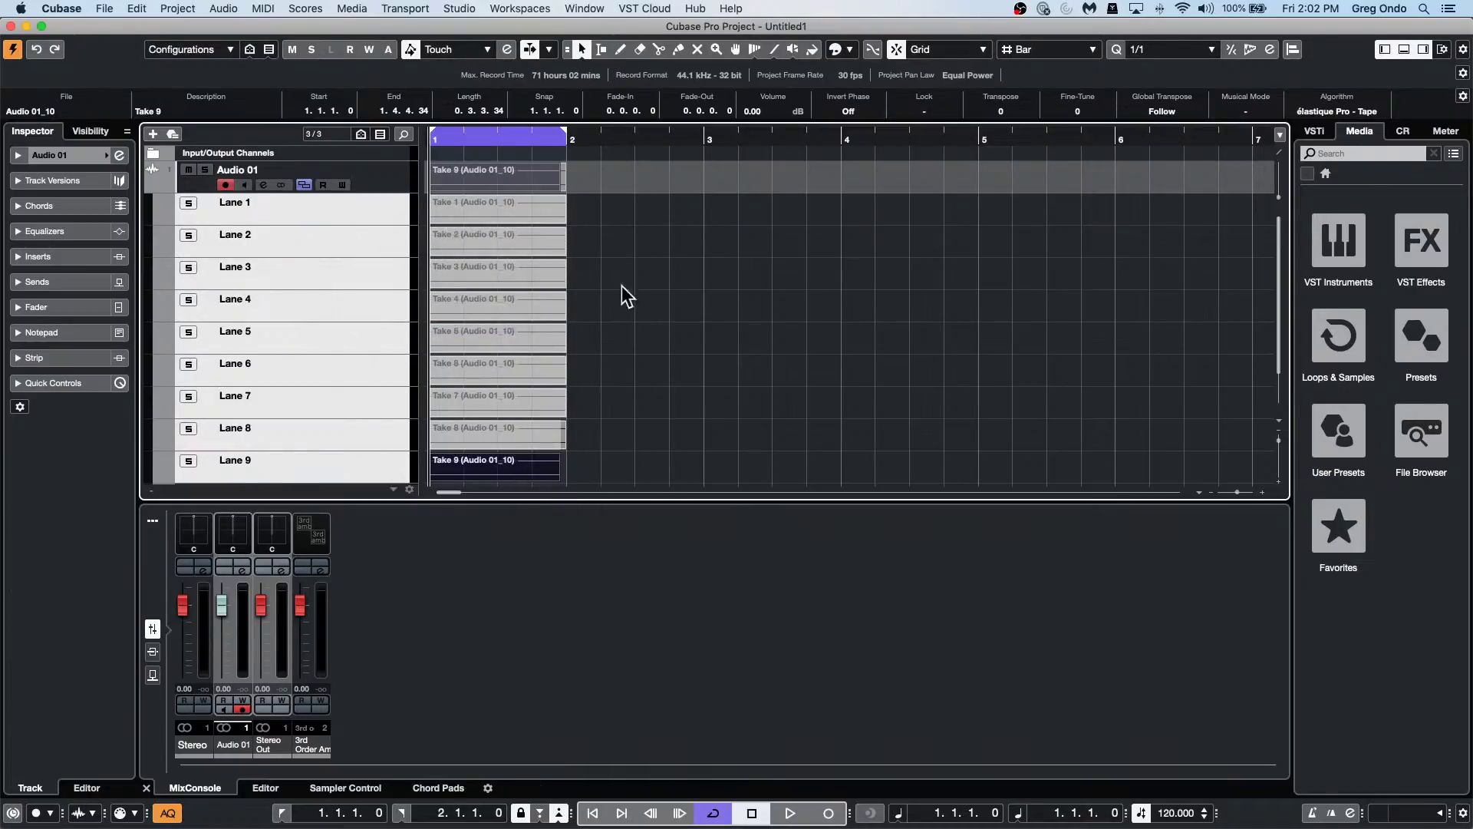
Unmute Take 1 through Take 8 on the newly created tracks with the Mute tool, and deselect the events.
{"action": "right_click", "coordinate": [689, 316]}
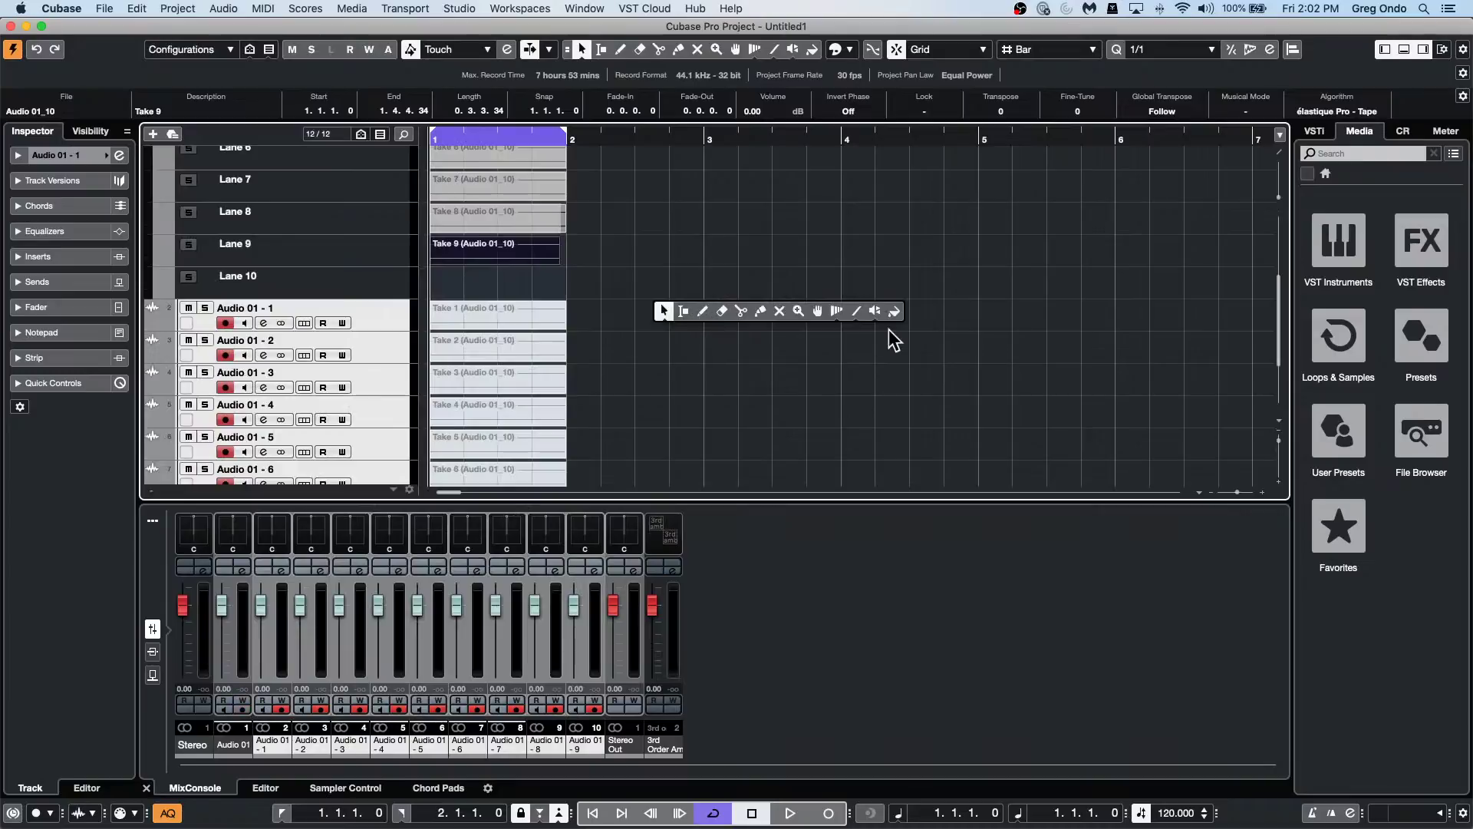
{"action": "left_click", "coordinate": [779, 311]}
{"action": "left_click_drag", "start_coordinate": [601, 318], "coordinate": [445, 411]}
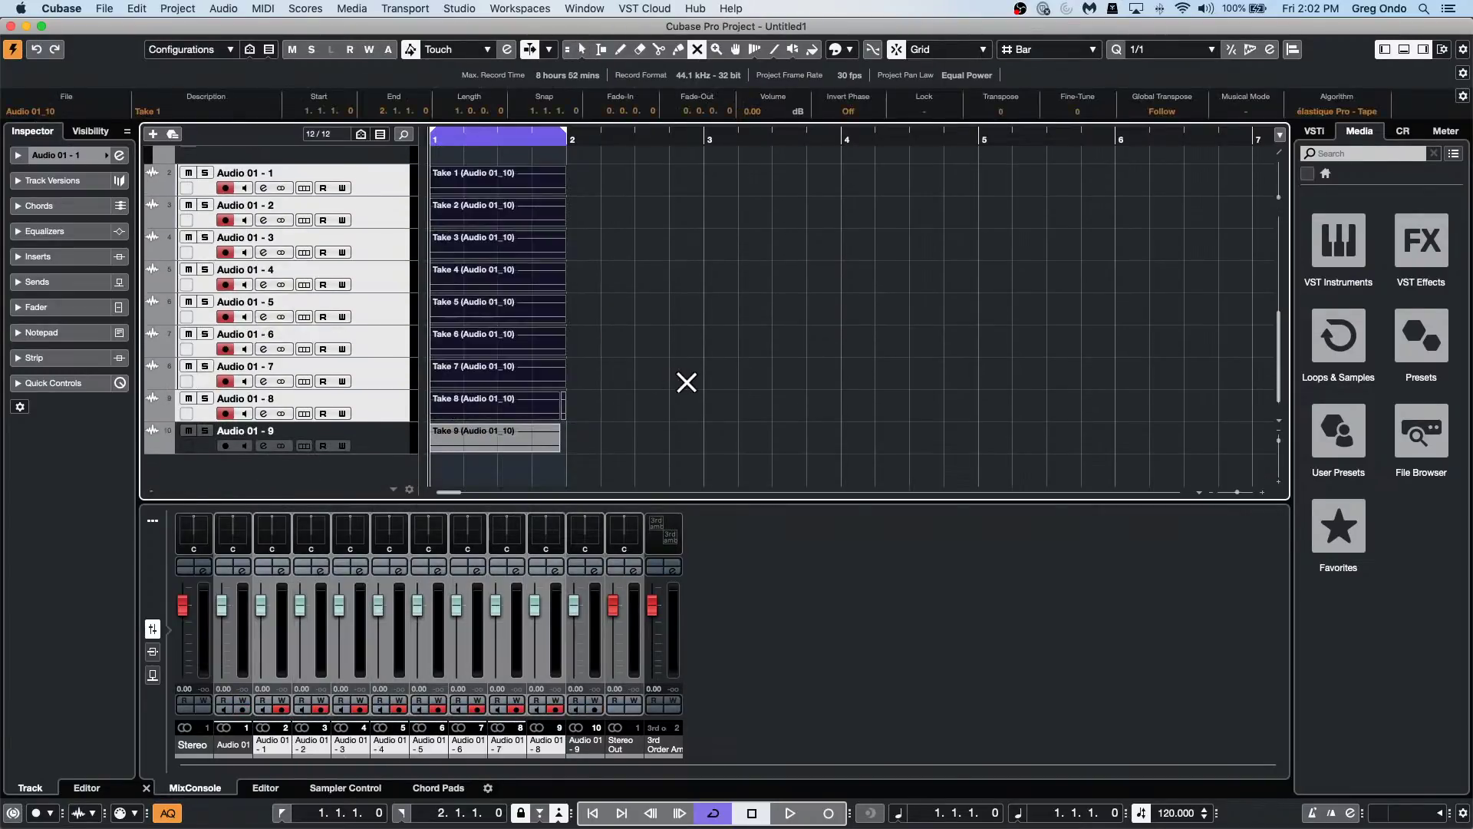
{"action": "left_click", "coordinate": [687, 381]}
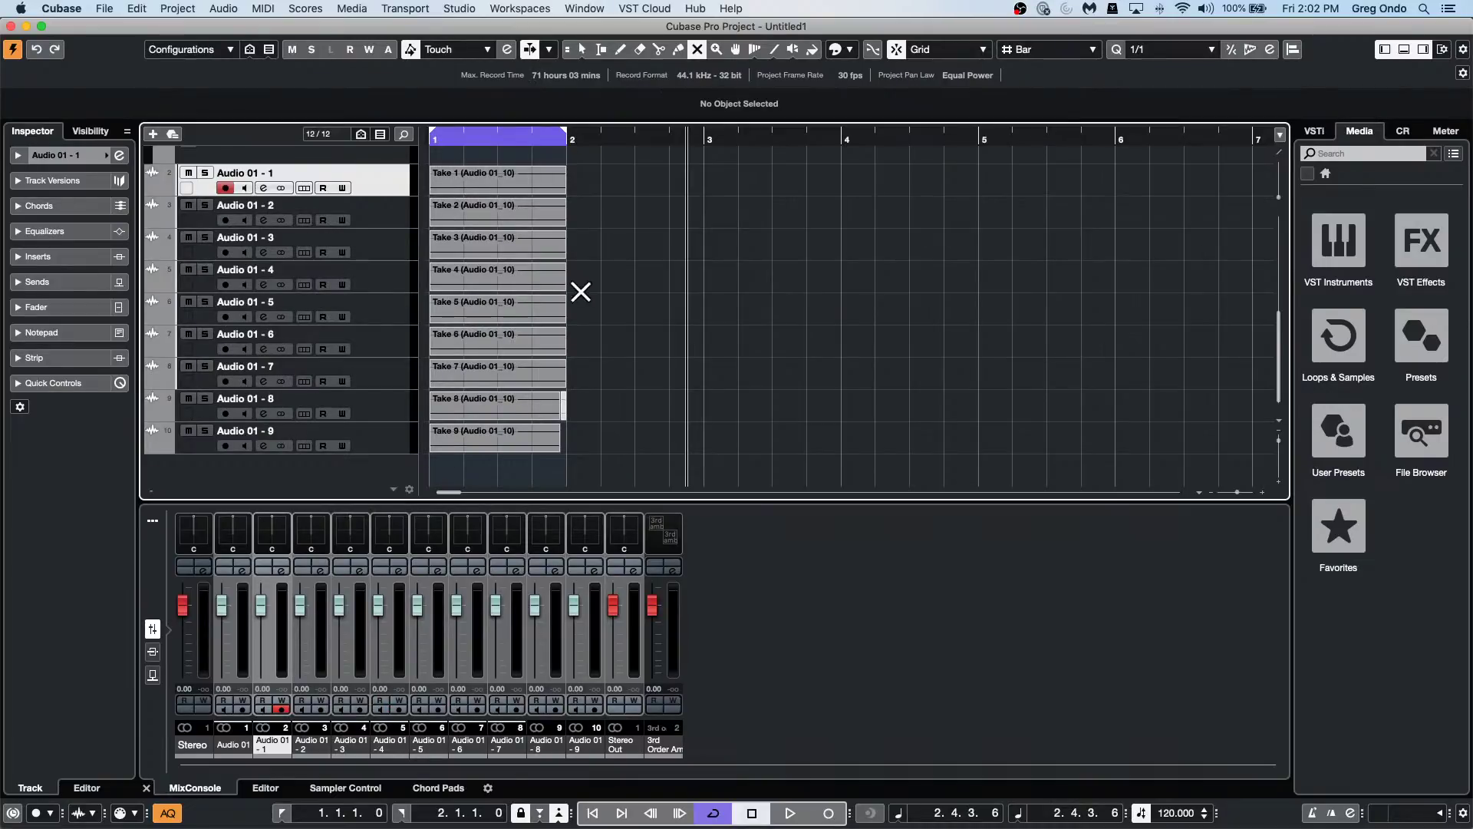
Return to the Object Selection tool and move the Take 3 event on track Audio 01 - 3 to bar 7.
{"action": "scroll", "coordinate": [616, 291], "scroll_direction": "up", "scroll_amount": 5}
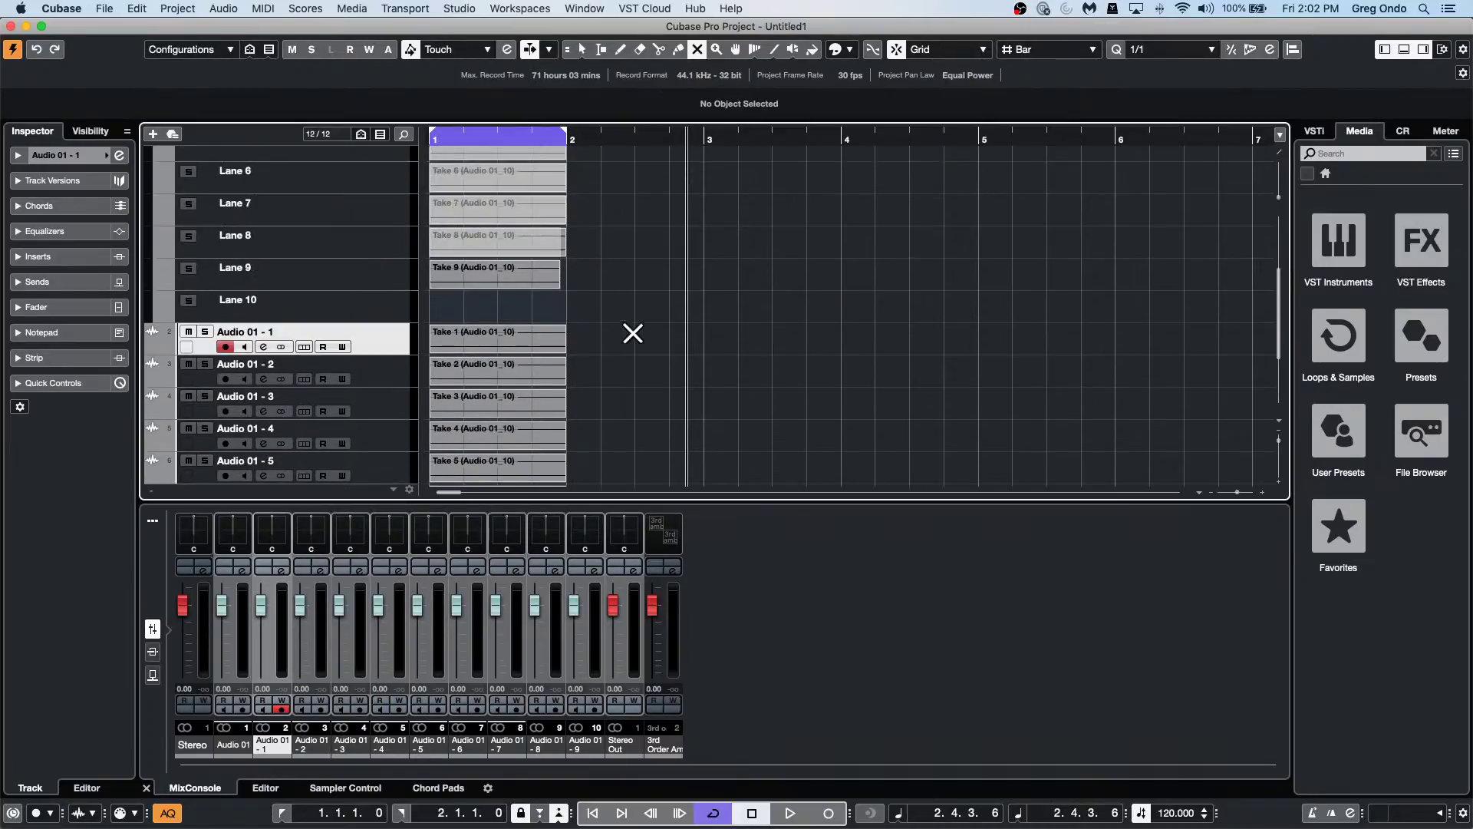
{"action": "scroll", "coordinate": [635, 361], "scroll_direction": "down", "scroll_amount": 2}
{"action": "scroll", "coordinate": [636, 368], "scroll_direction": "down", "scroll_amount": 3}
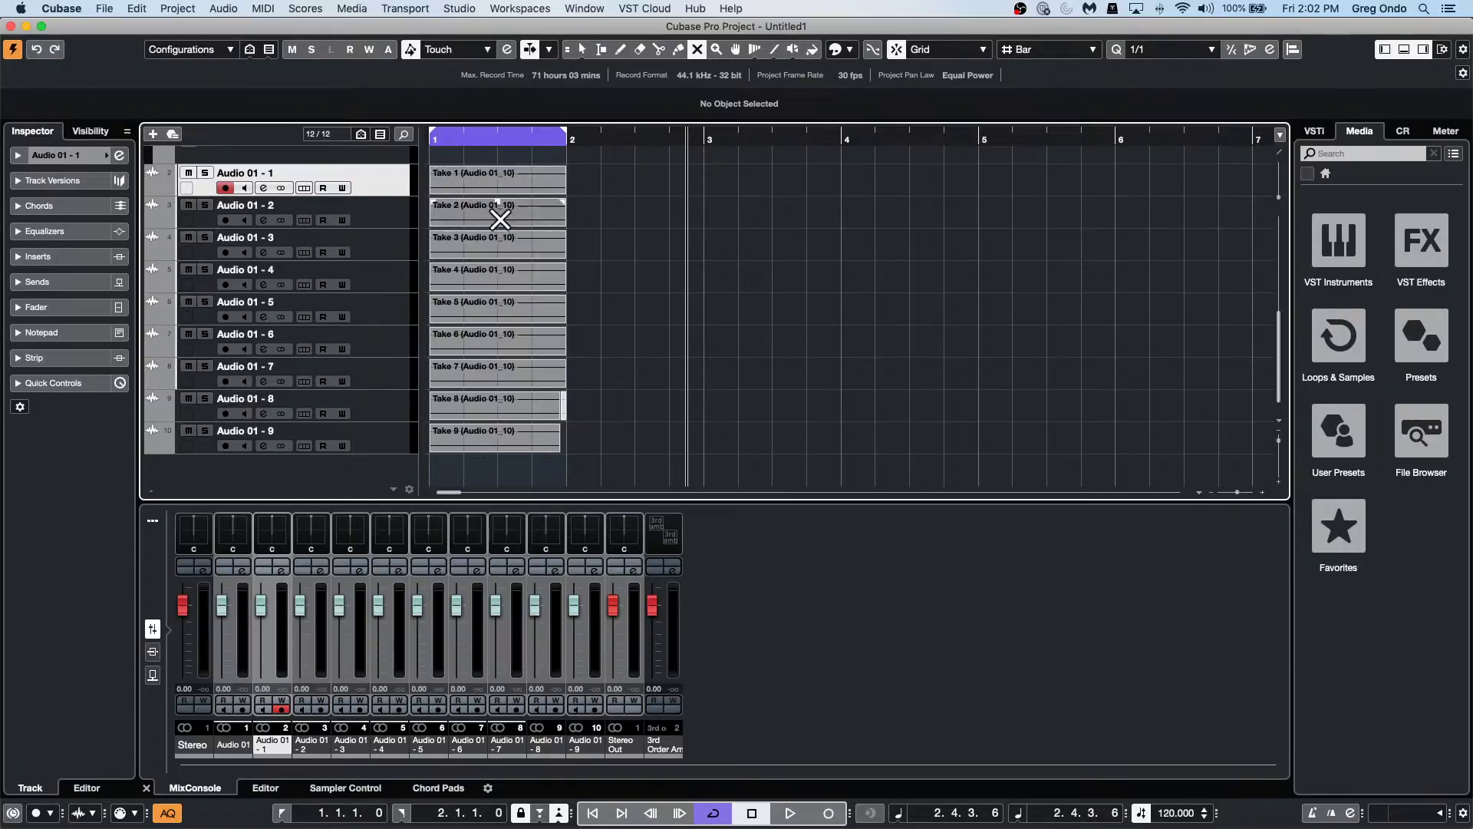
{"action": "scroll", "coordinate": [572, 252], "scroll_direction": "up", "scroll_amount": 1}
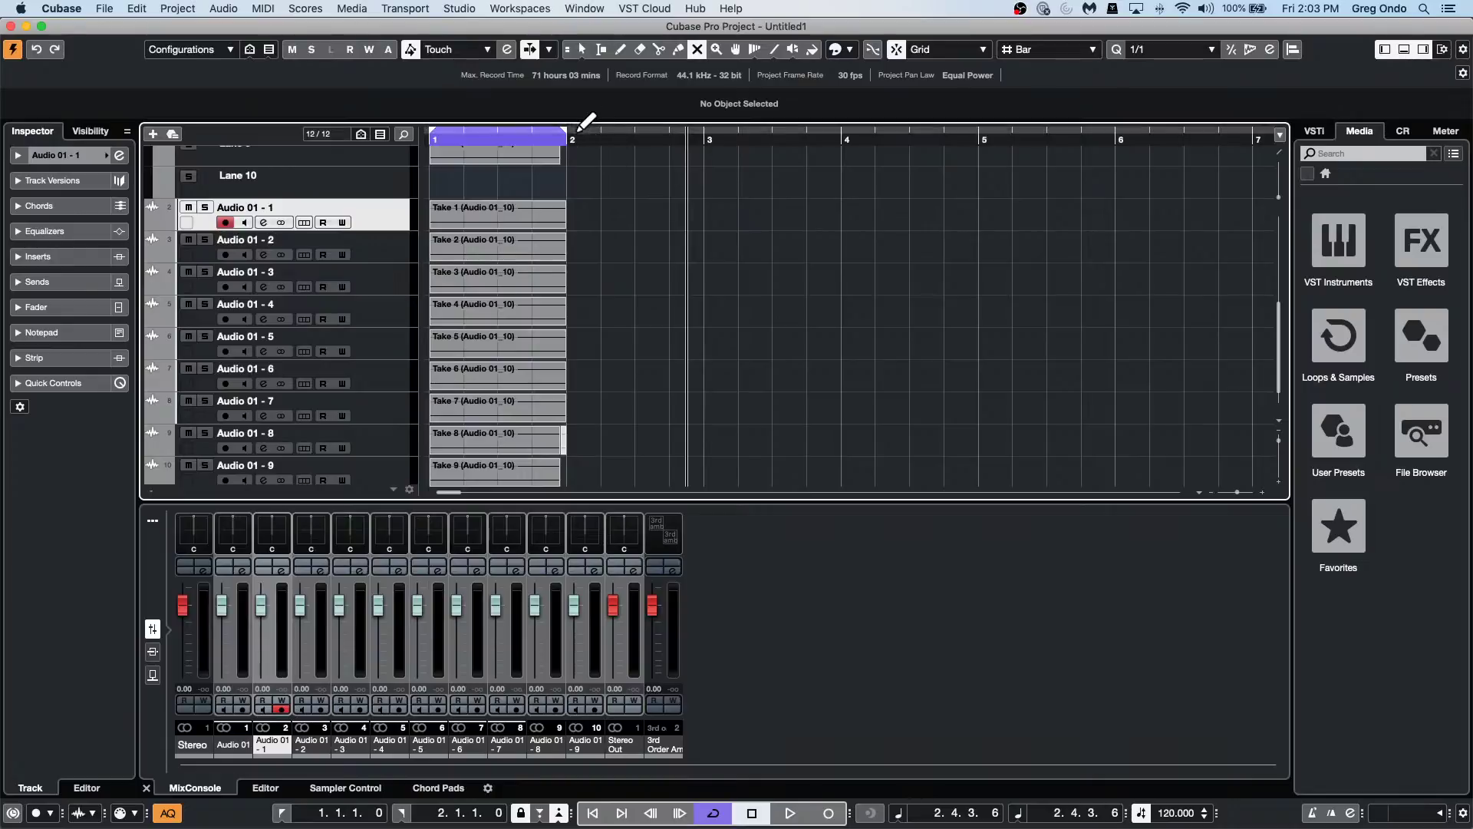
{"action": "key", "text": "g"}
{"action": "key", "text": "g"}
{"action": "key", "text": "g"}
{"action": "key", "text": "g"}
{"action": "key", "text": "g"}
{"action": "key", "text": "g"}
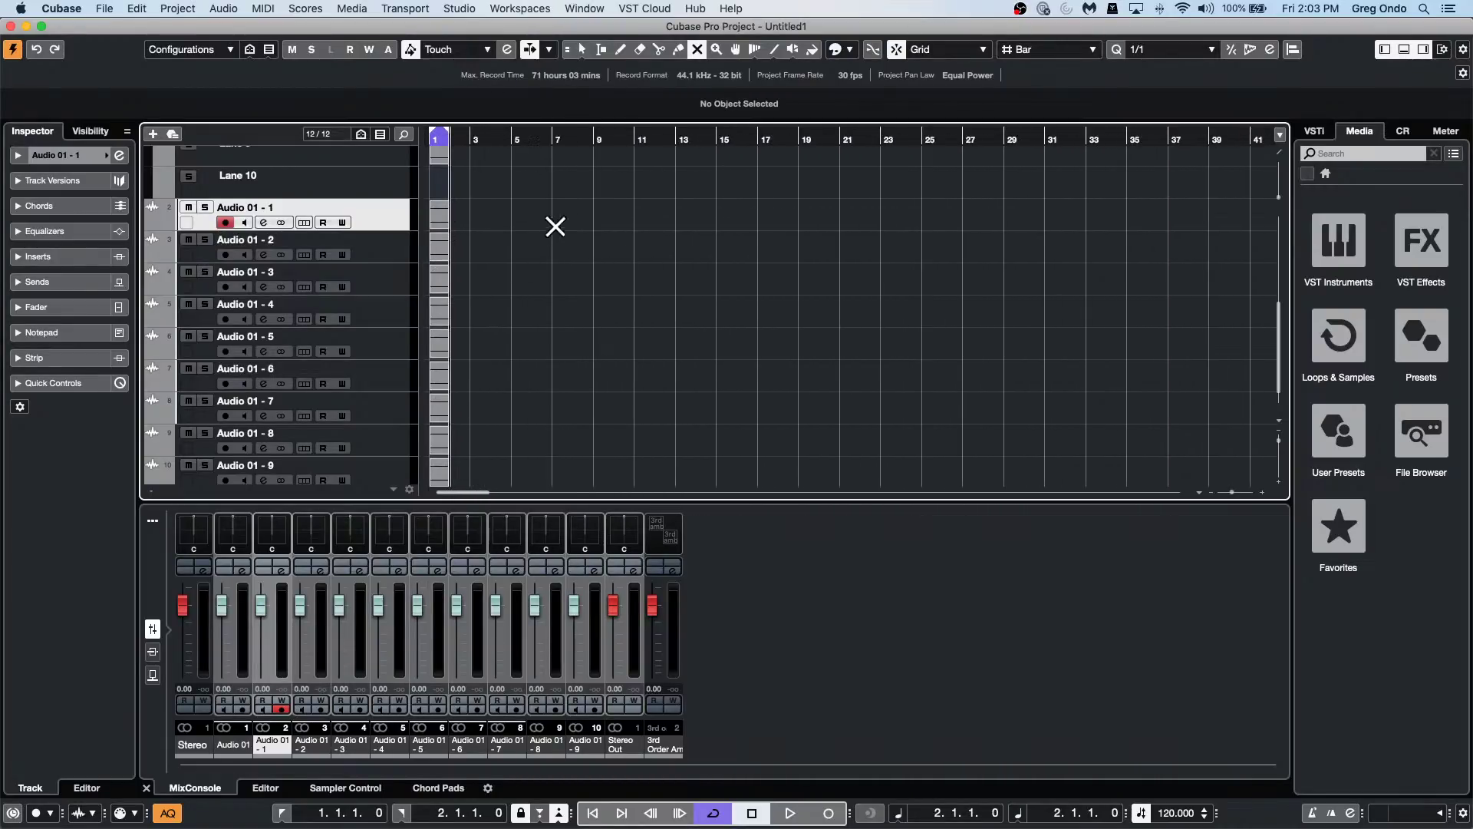
{"action": "right_click", "coordinate": [555, 164]}
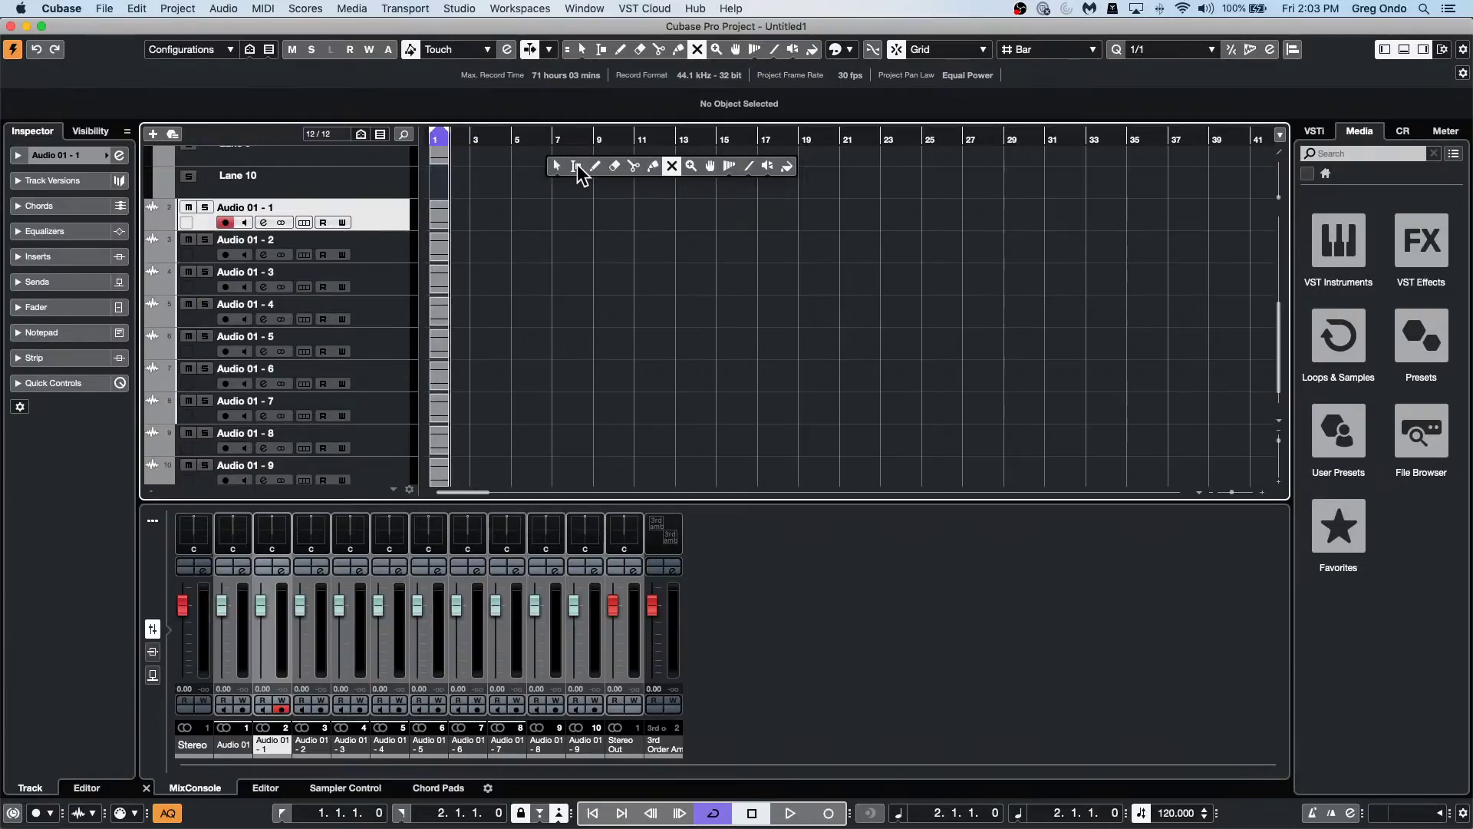
{"action": "left_click", "coordinate": [556, 166]}
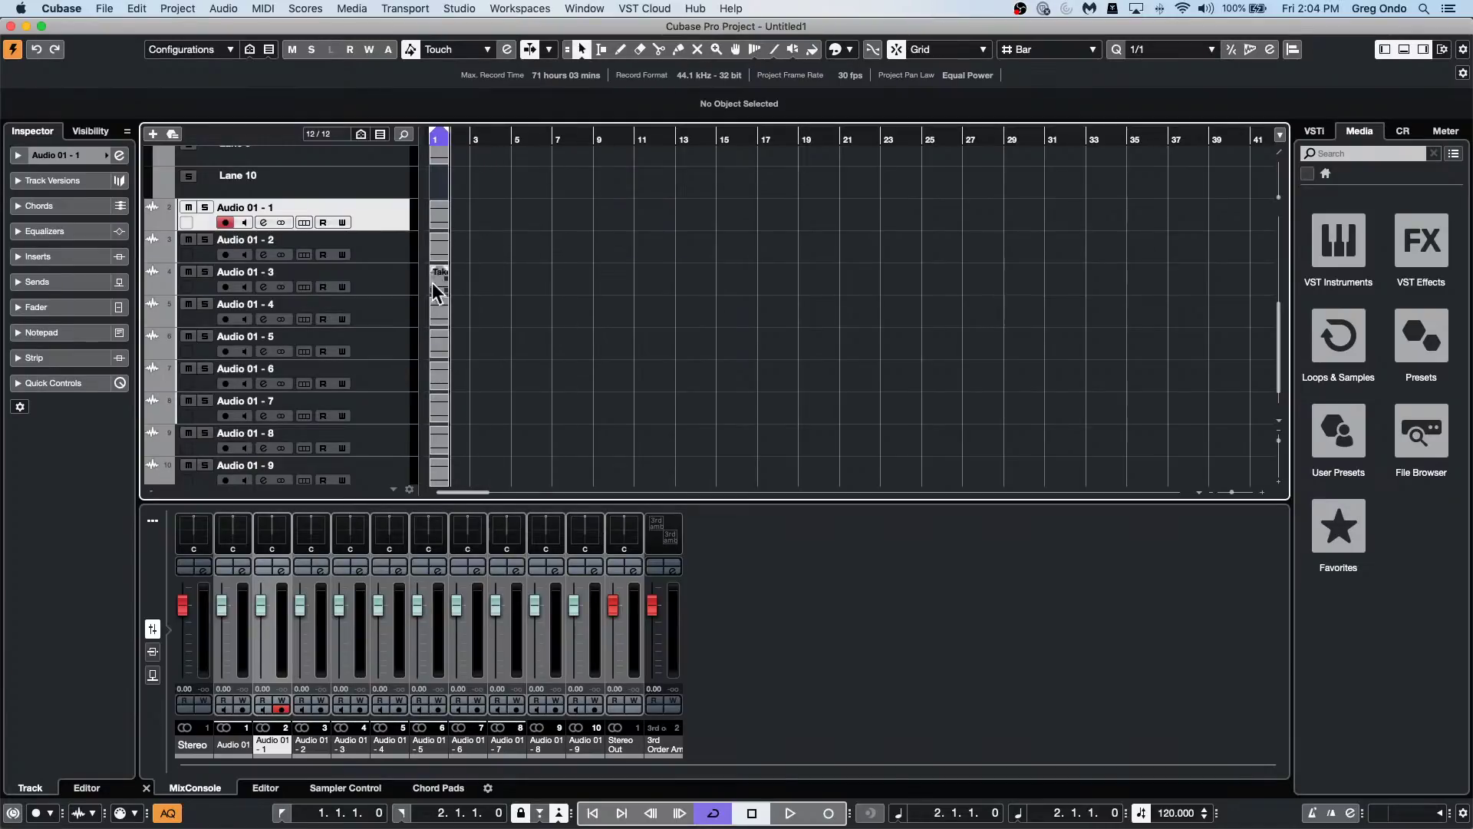
{"action": "left_click_drag", "start_coordinate": [439, 292], "coordinate": [562, 285]}
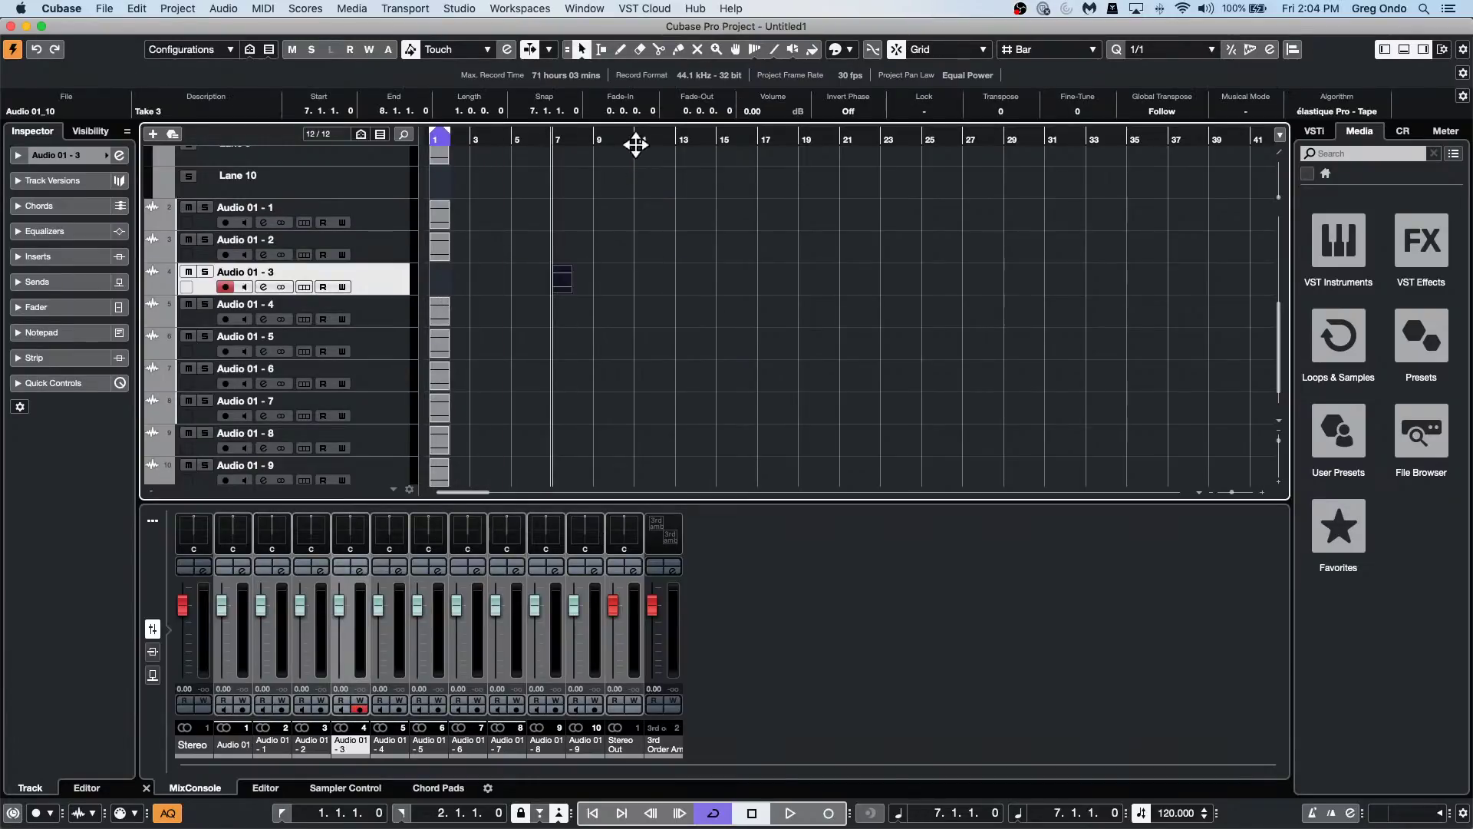
Place the playhead near bar 11 and set the cycle range from bar 12 to bar 29.
{"action": "left_click", "coordinate": [635, 141]}
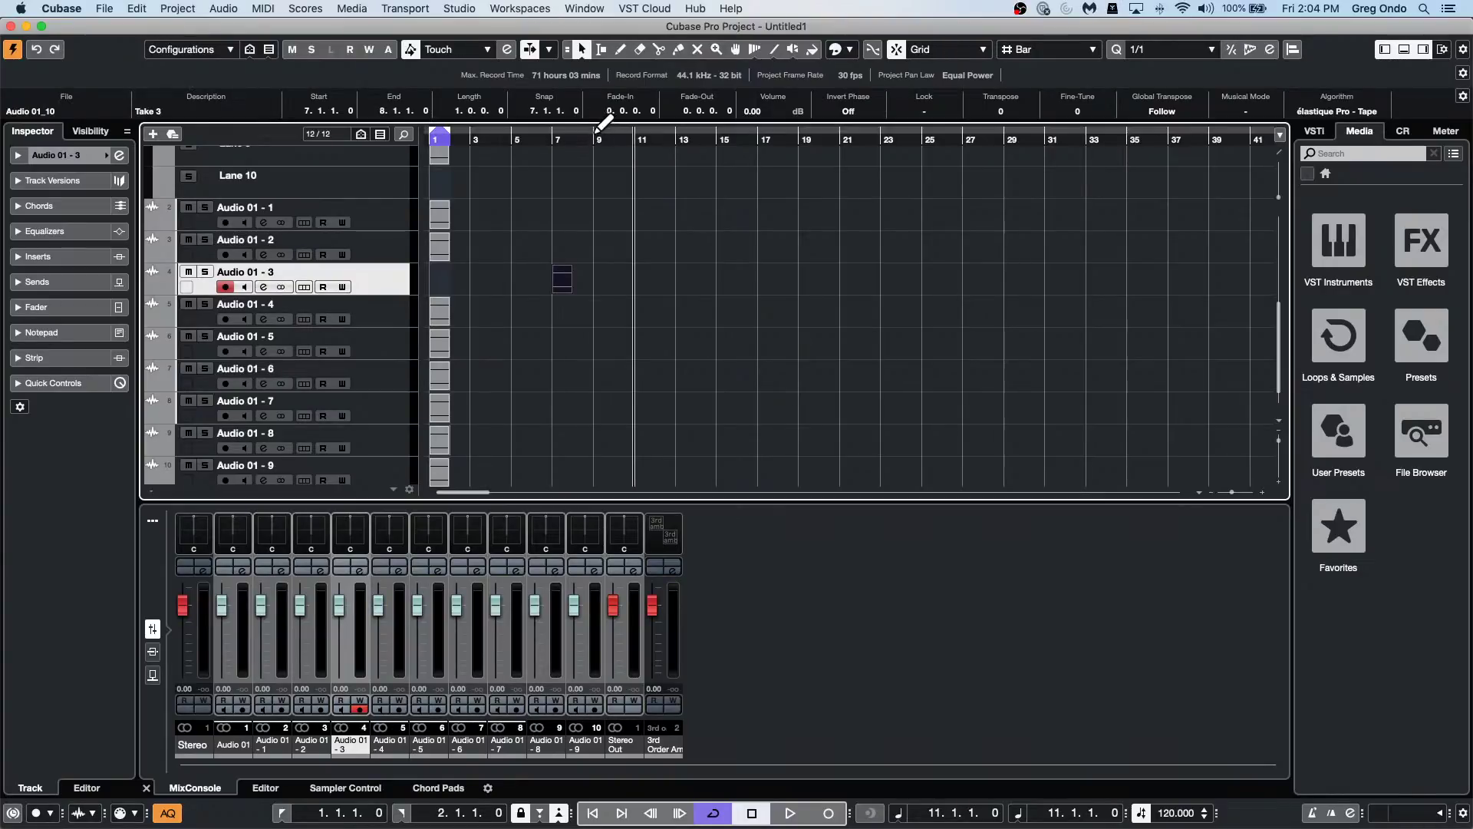
{"action": "left_click", "coordinate": [634, 137]}
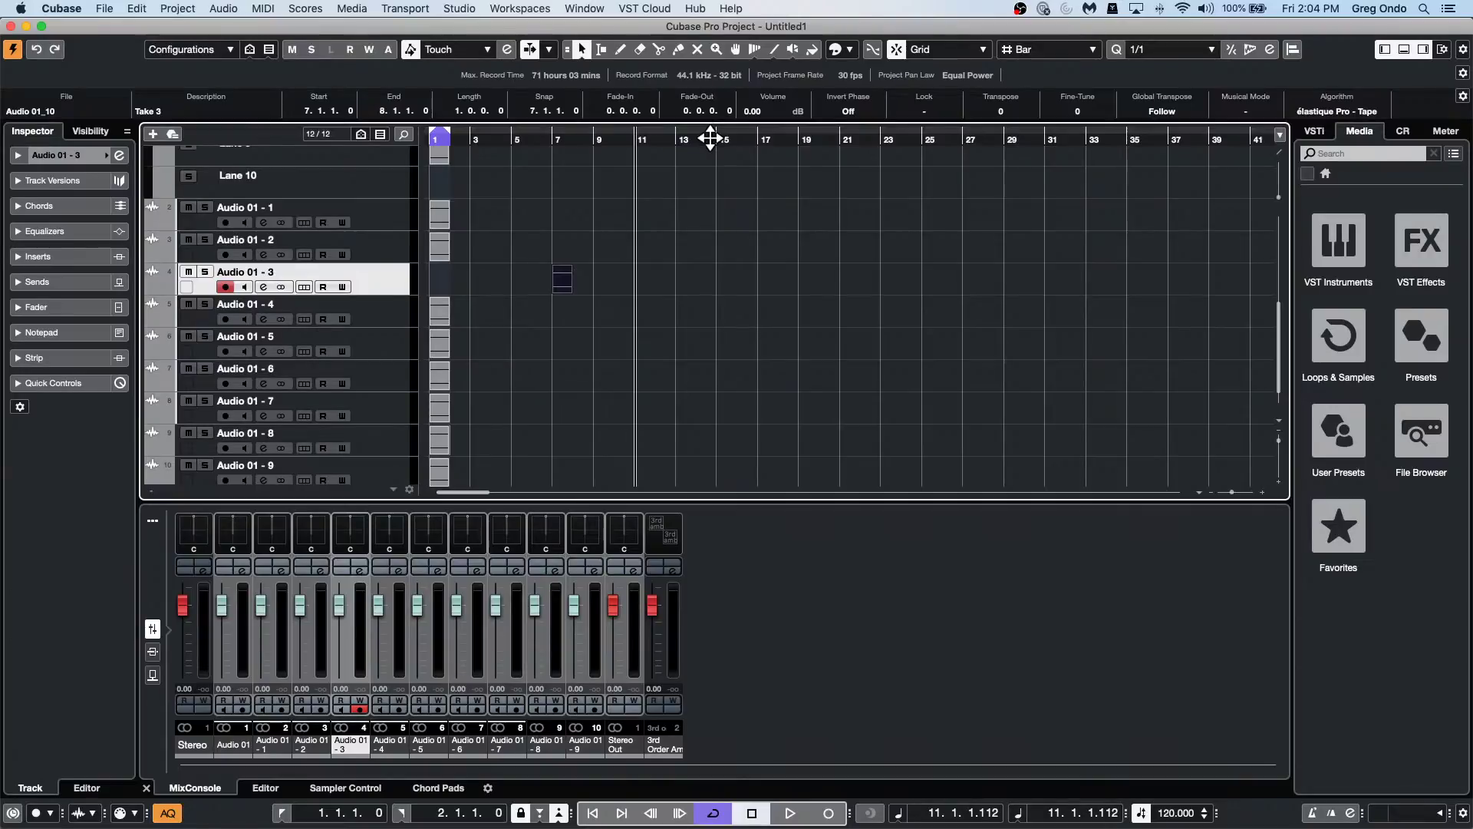
{"action": "right_click", "coordinate": [710, 138]}
{"action": "left_click", "coordinate": [661, 153]}
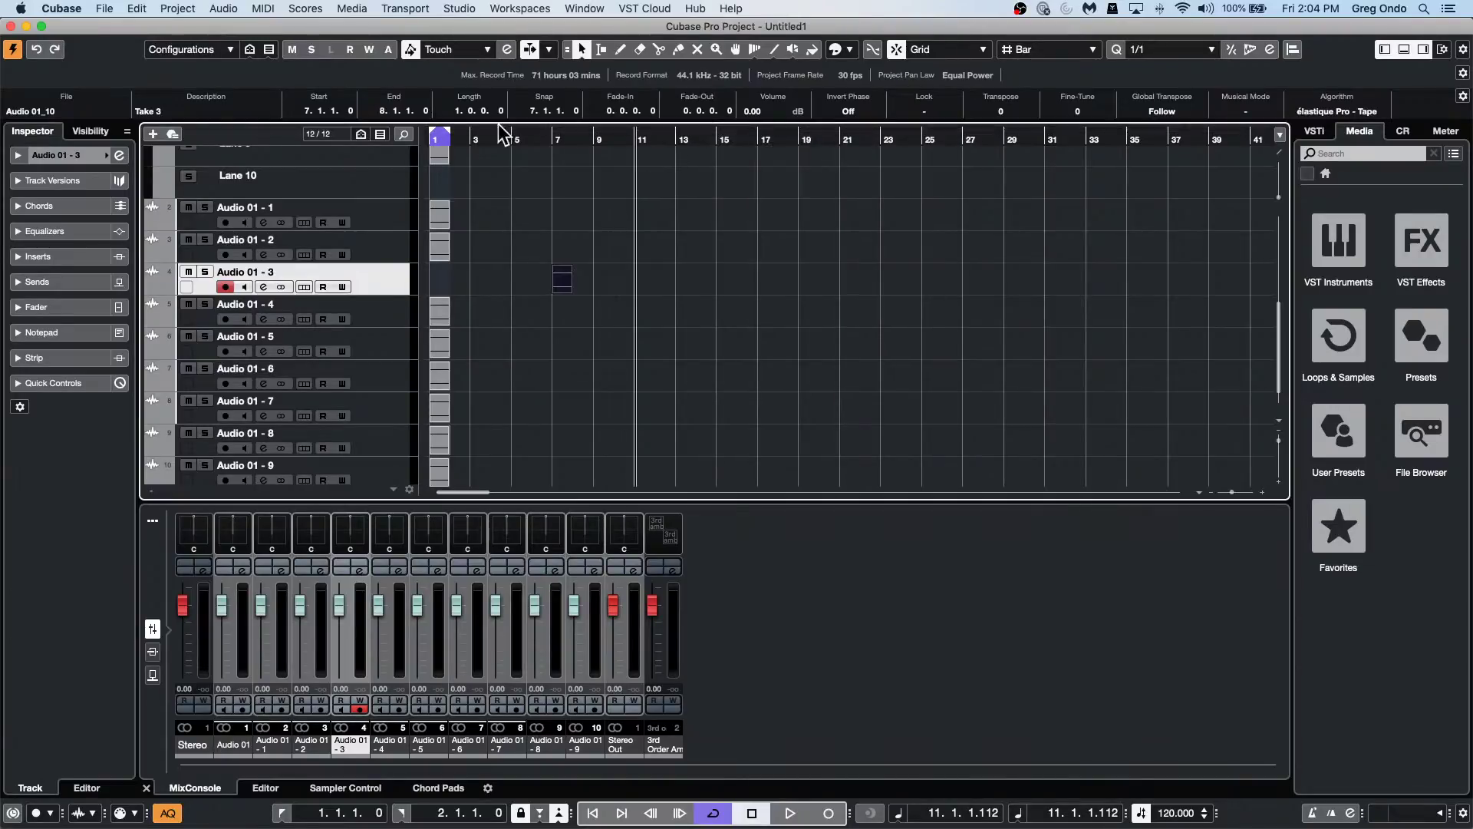
{"action": "left_click_drag", "start_coordinate": [437, 136], "coordinate": [997, 168]}
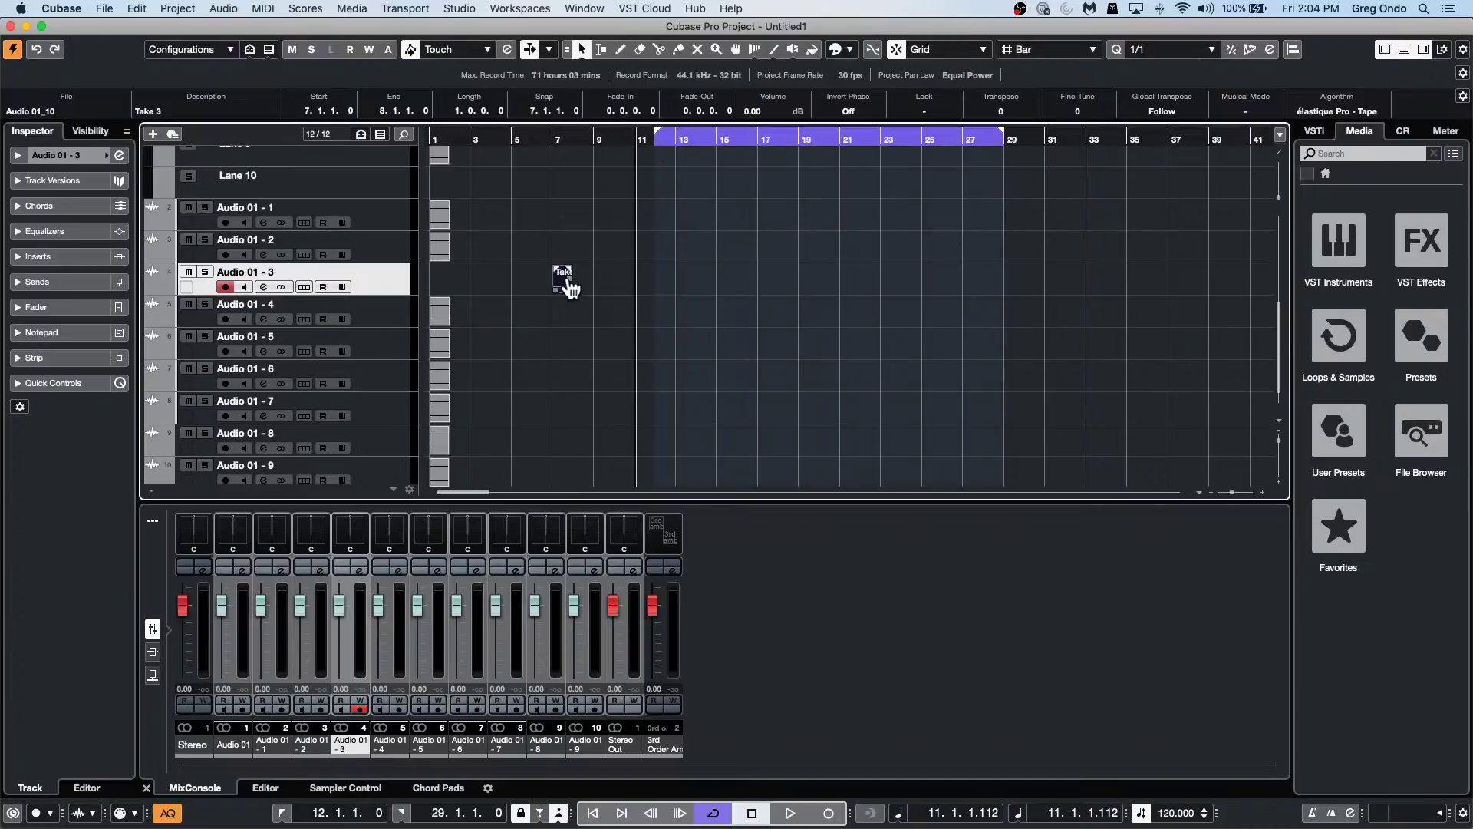
Move the Take 3 event on track Audio 01 - 3 to bar 12, the start of the cycle range.
{"action": "left_click_drag", "start_coordinate": [561, 283], "coordinate": [657, 278]}
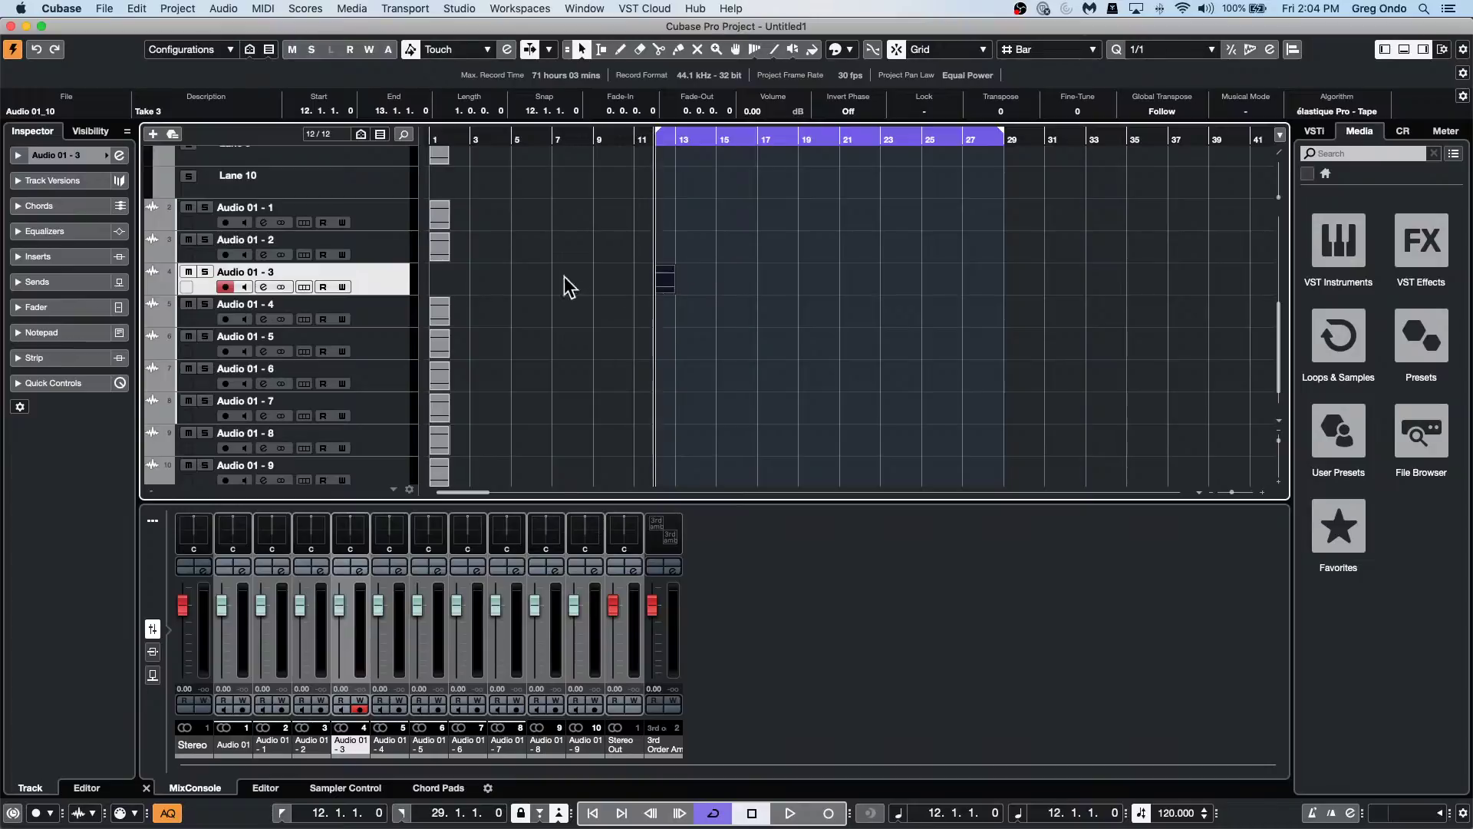
{"action": "left_click", "coordinate": [136, 9]}
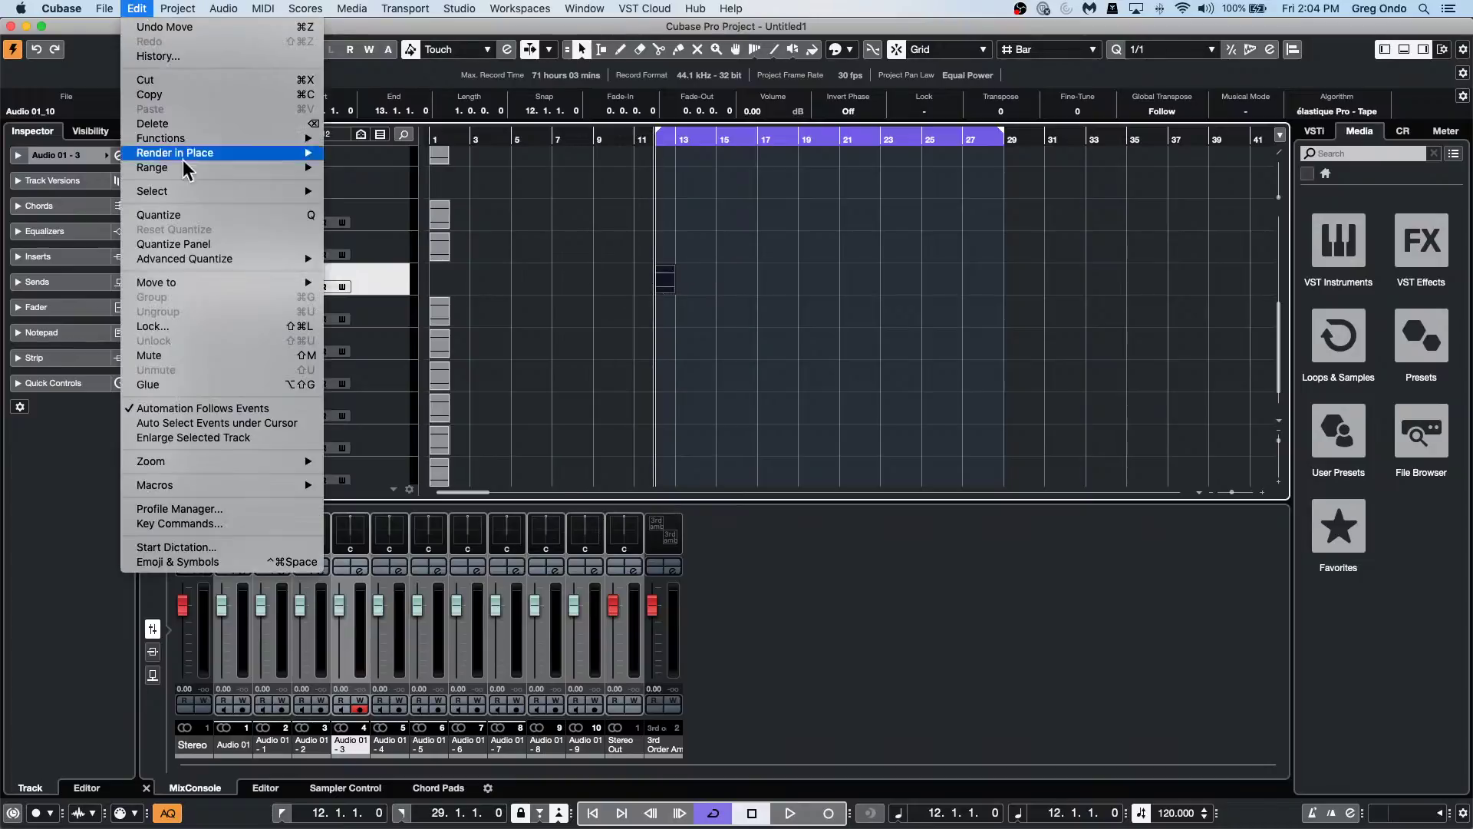
{"action": "mouse_move", "coordinate": [196, 164]}
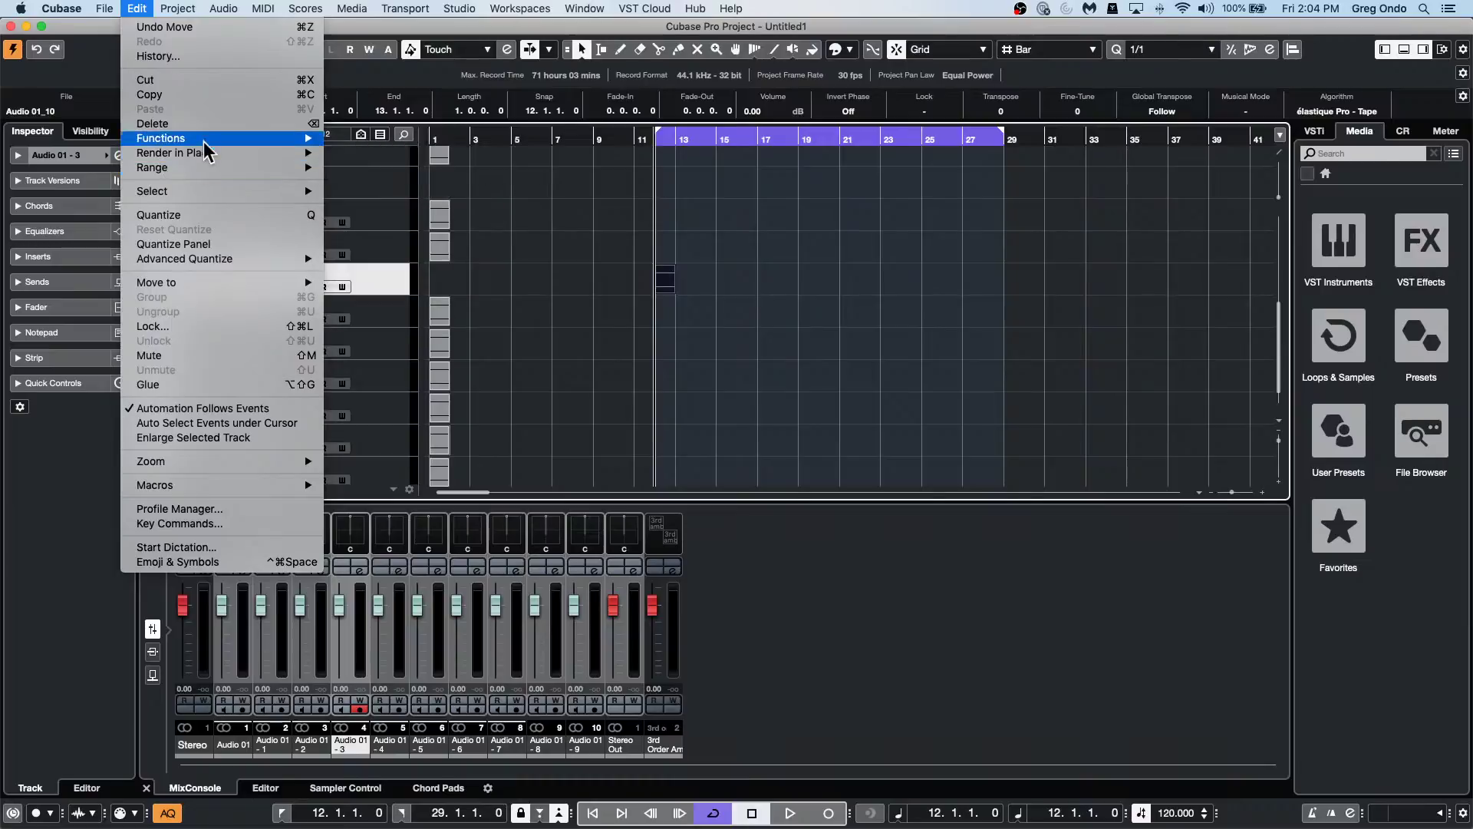
{"action": "mouse_move", "coordinate": [167, 10]}
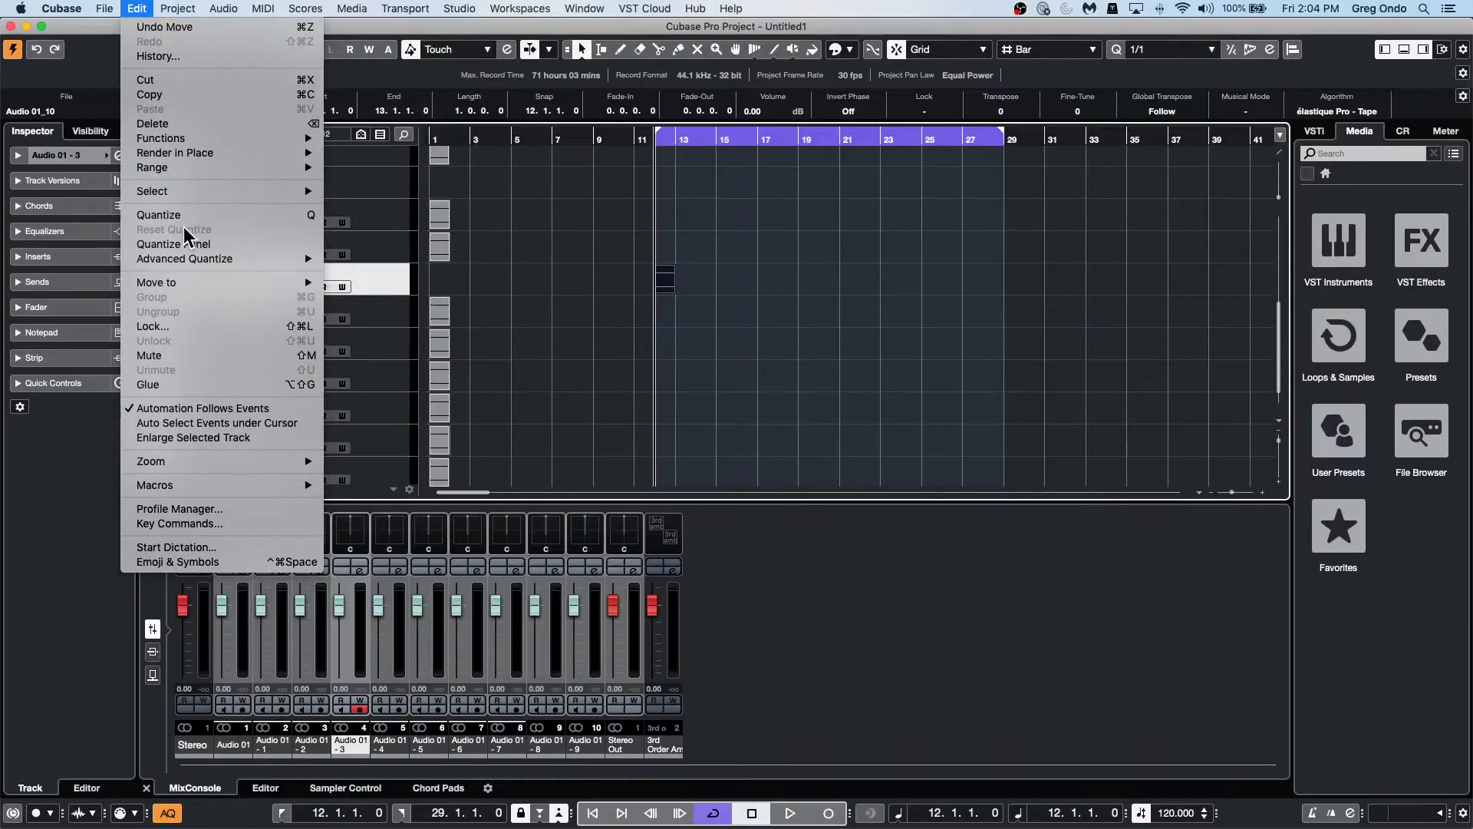
{"action": "mouse_move", "coordinate": [171, 286]}
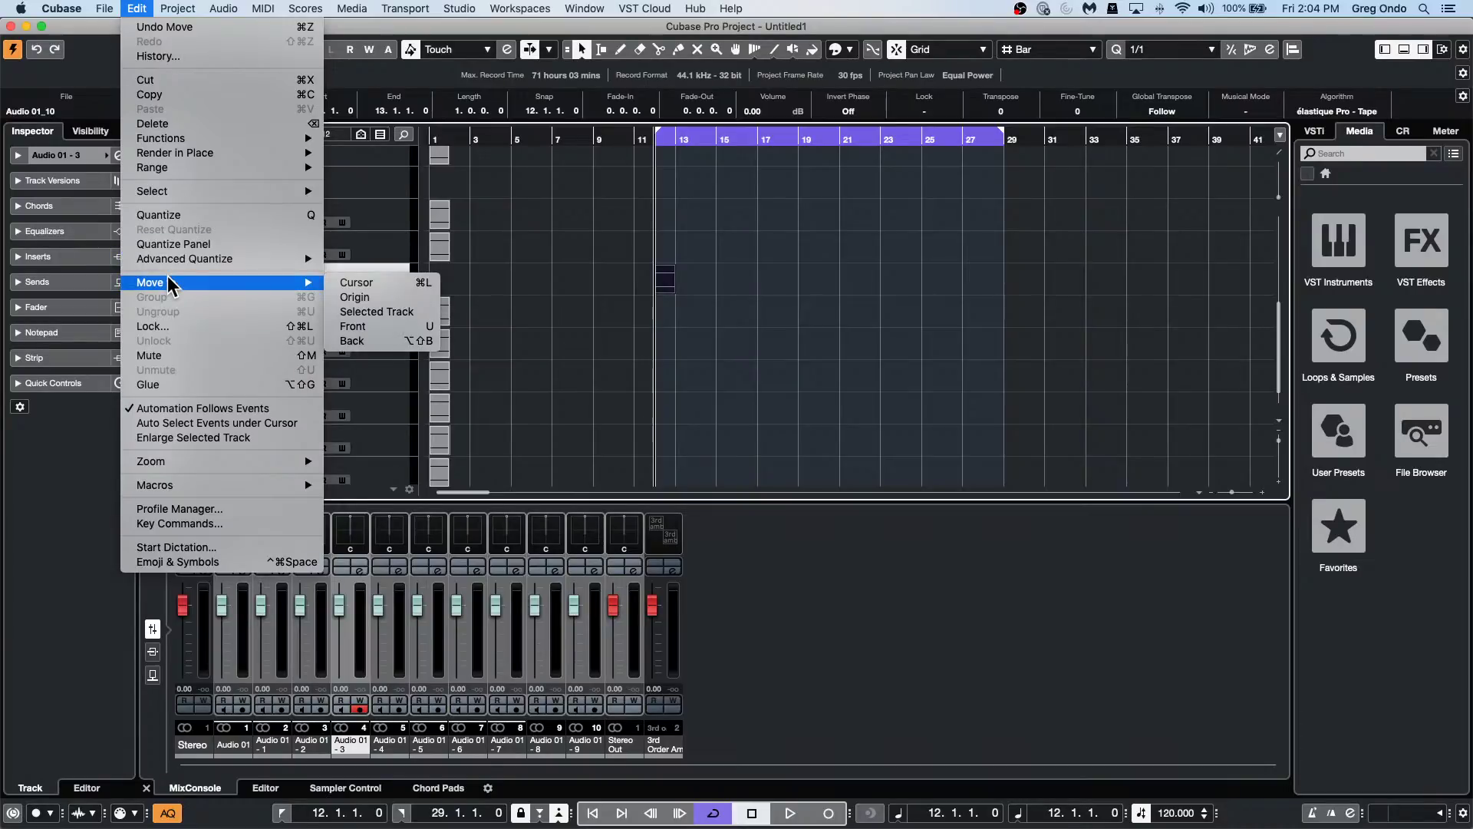
{"action": "left_click", "coordinate": [478, 190]}
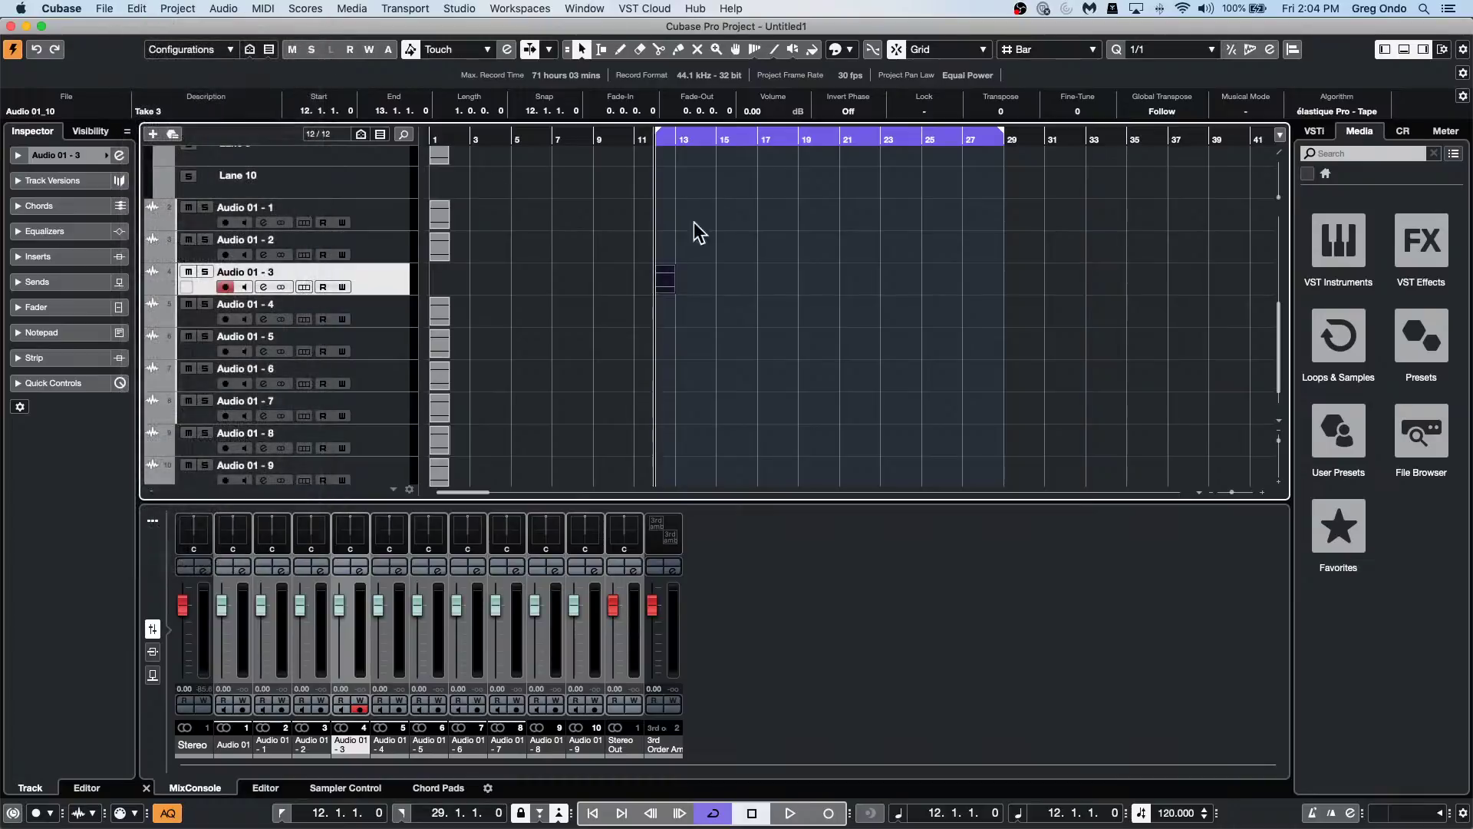
Repeat the Take 3 event along track Audio 01 - 3 from bar 13 to bar 35.
{"action": "left_click", "coordinate": [618, 254]}
{"action": "left_click", "coordinate": [662, 279]}
{"action": "left_click_drag", "start_coordinate": [672, 284], "coordinate": [1117, 280]}
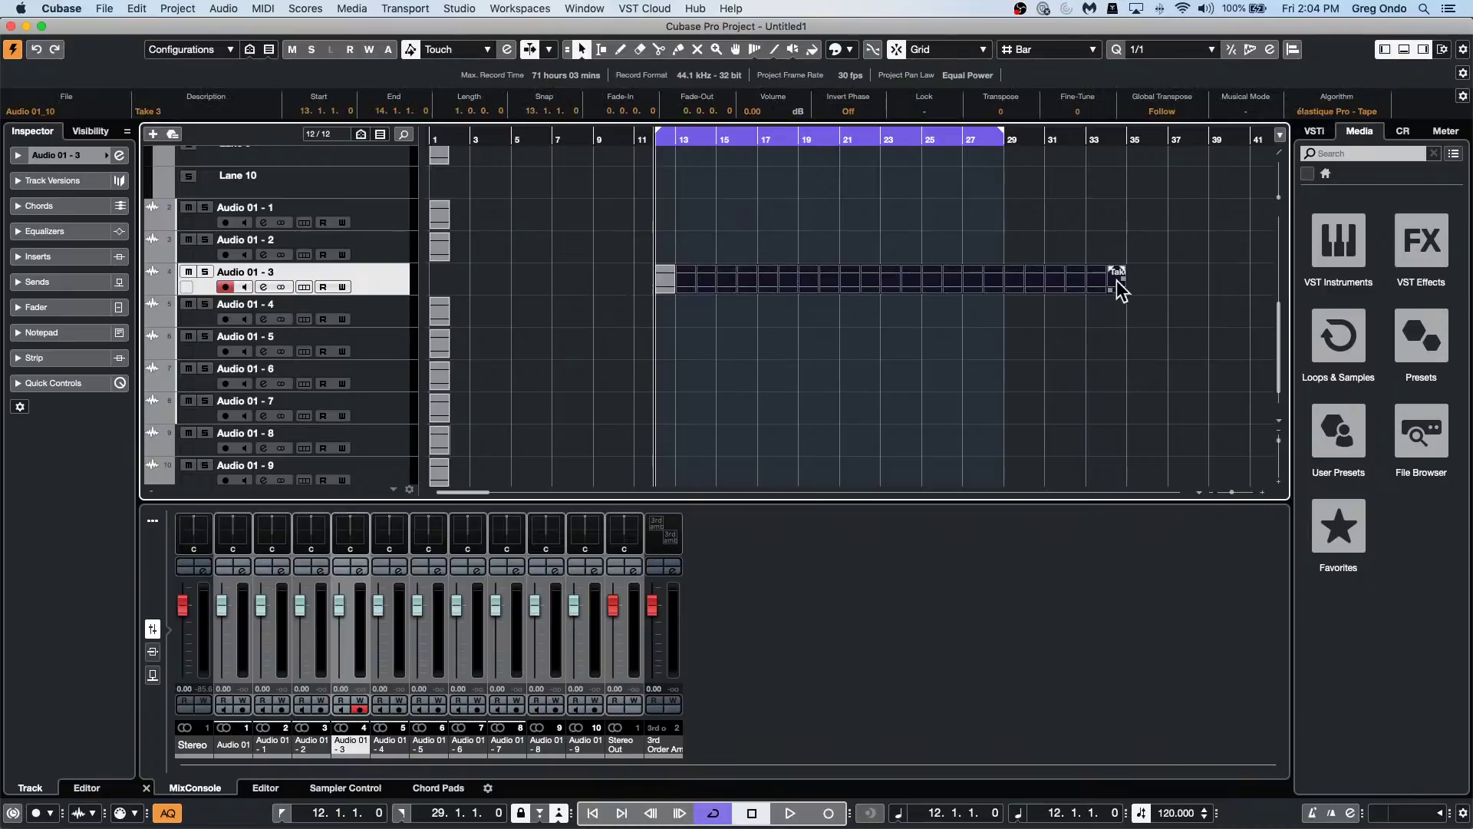
{"action": "left_click", "coordinate": [138, 8]}
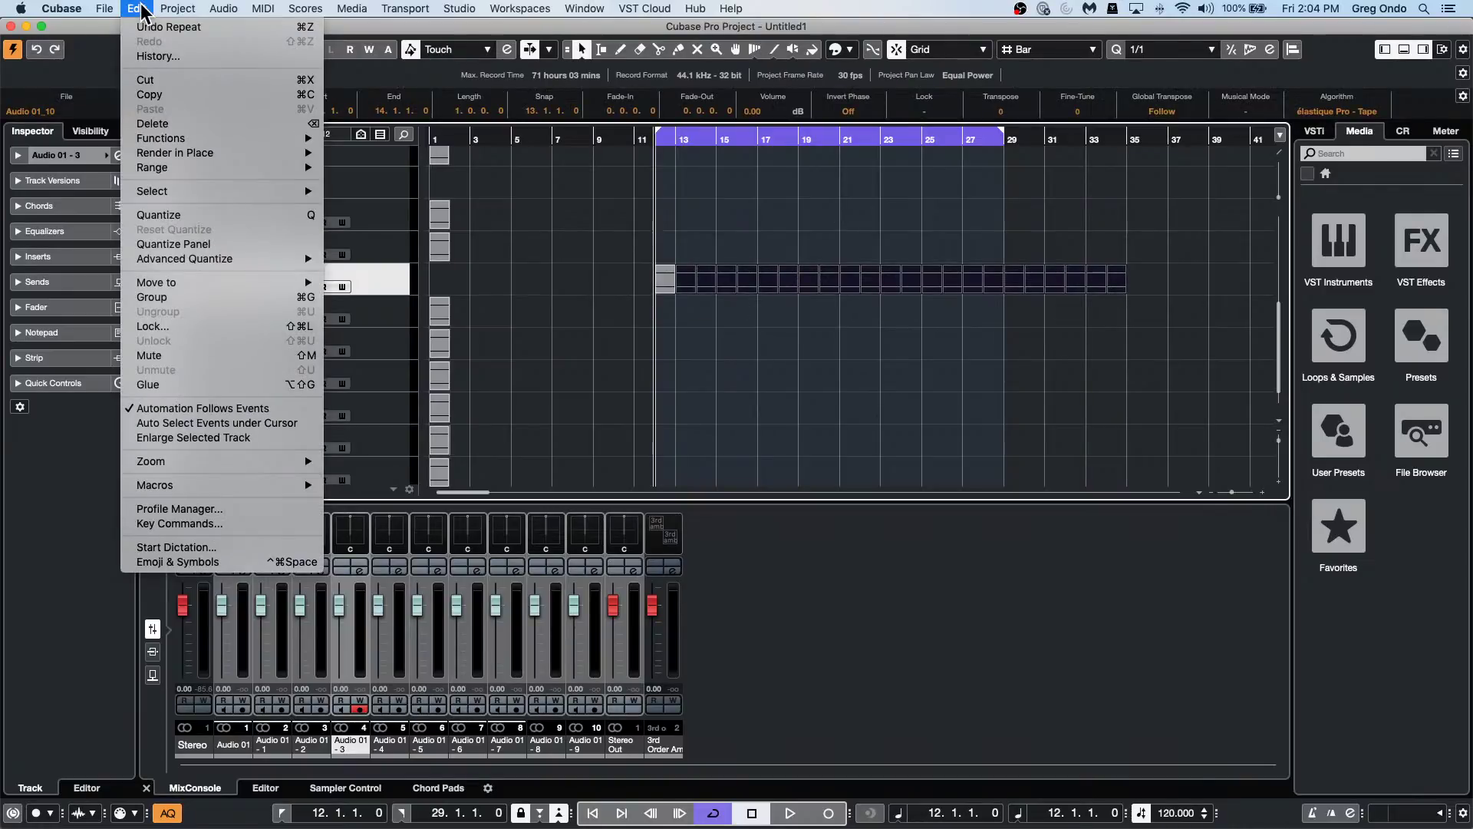
{"action": "left_click", "coordinate": [141, 10]}
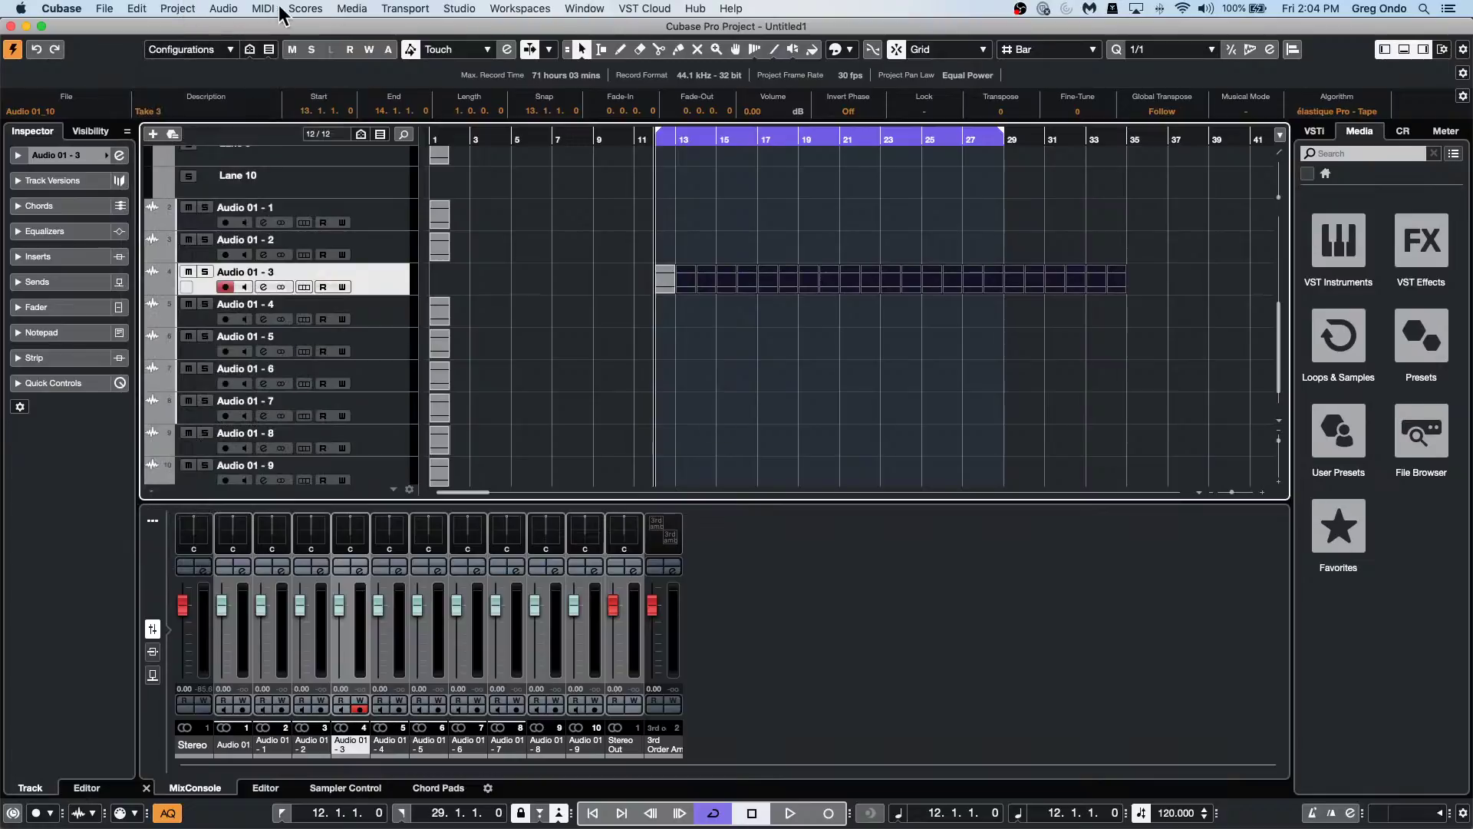
{"action": "left_click", "coordinate": [177, 8]}
{"action": "mouse_move", "coordinate": [223, 9]}
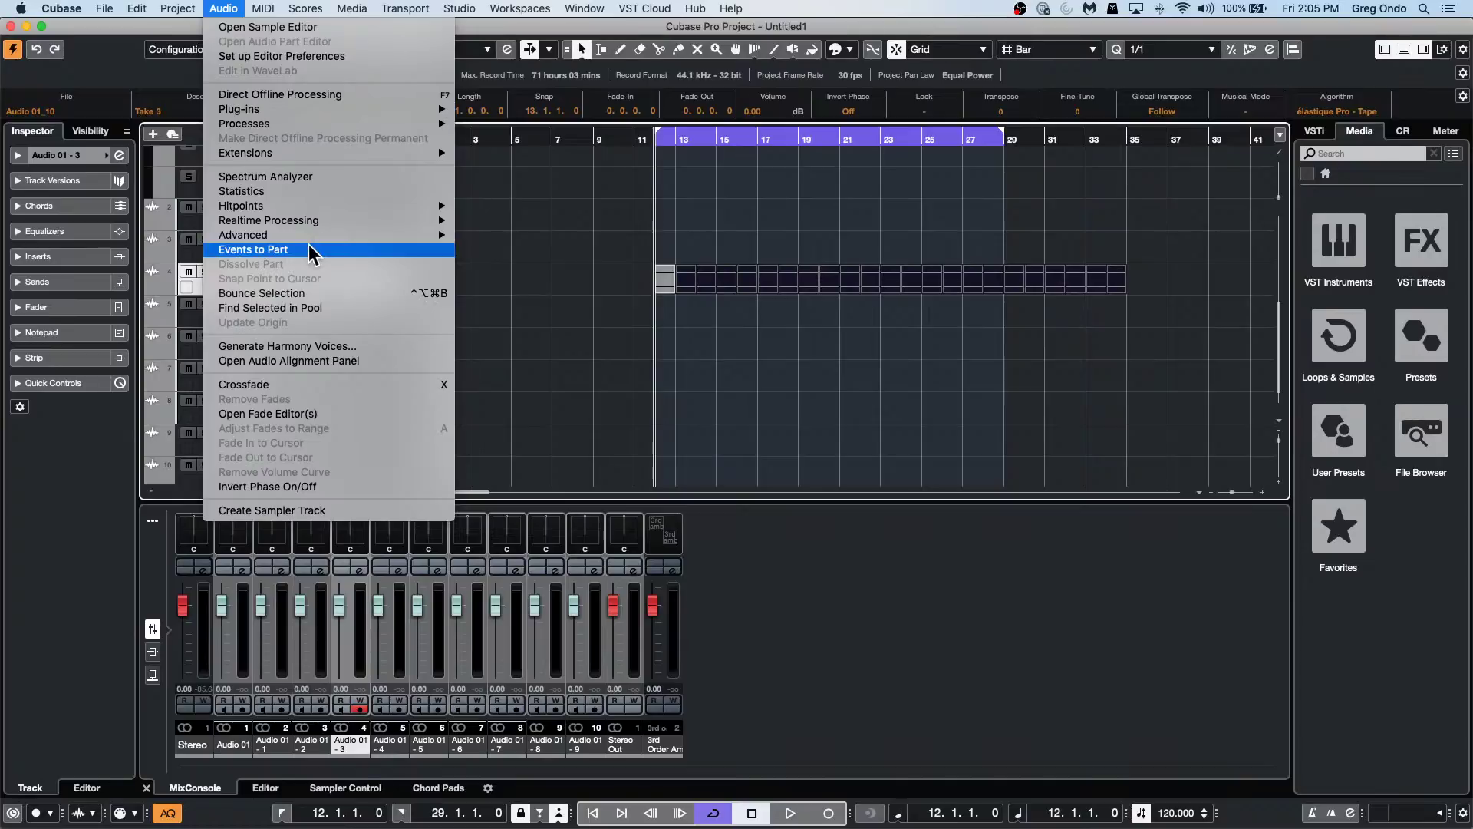
{"action": "mouse_move", "coordinate": [317, 11]}
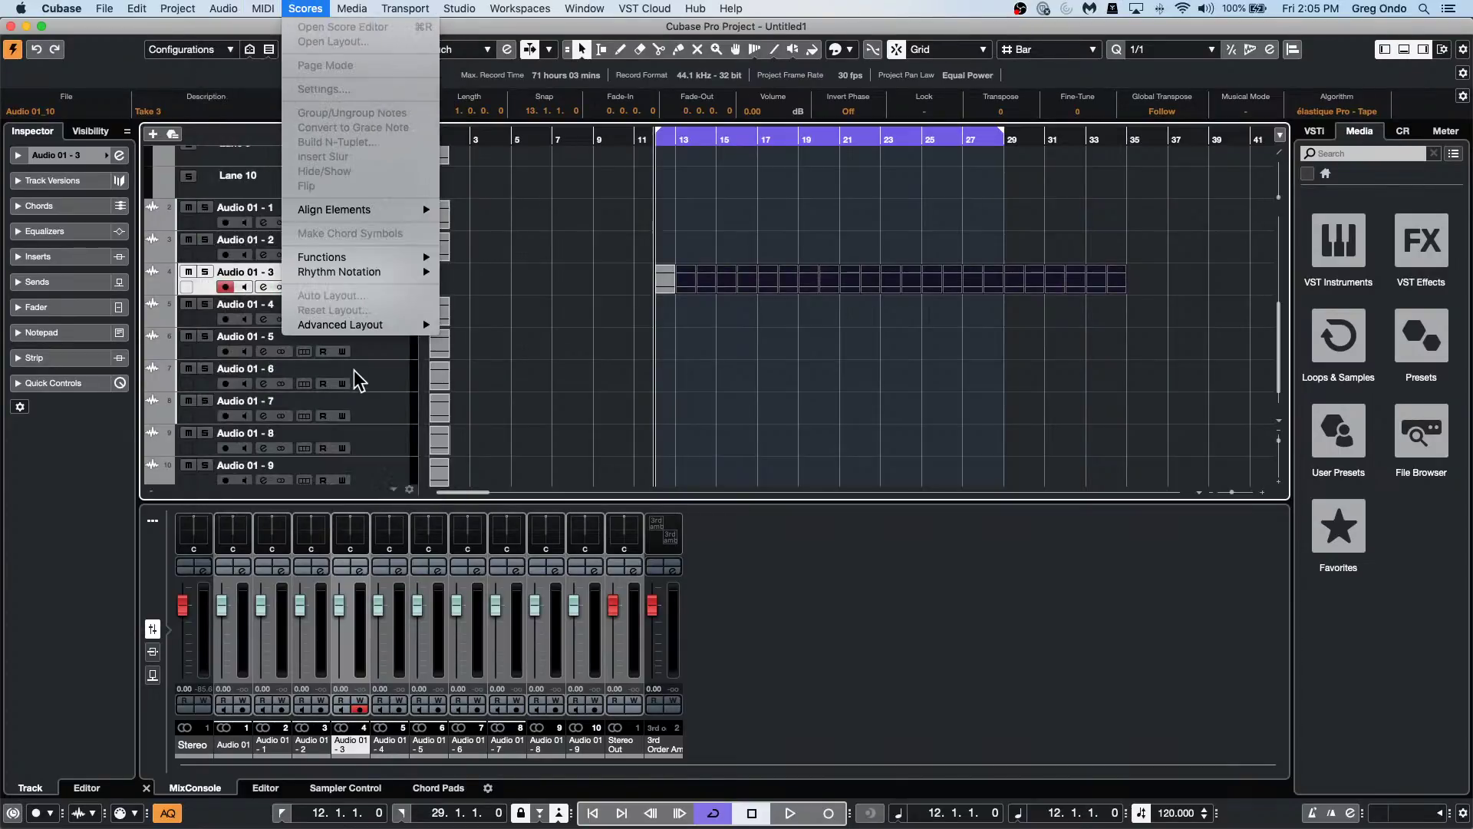
Open the Project Logical Editor, place it below the events and check its available function types.
{"action": "mouse_move", "coordinate": [331, 262]}
{"action": "mouse_move", "coordinate": [125, 10]}
{"action": "mouse_move", "coordinate": [176, 9]}
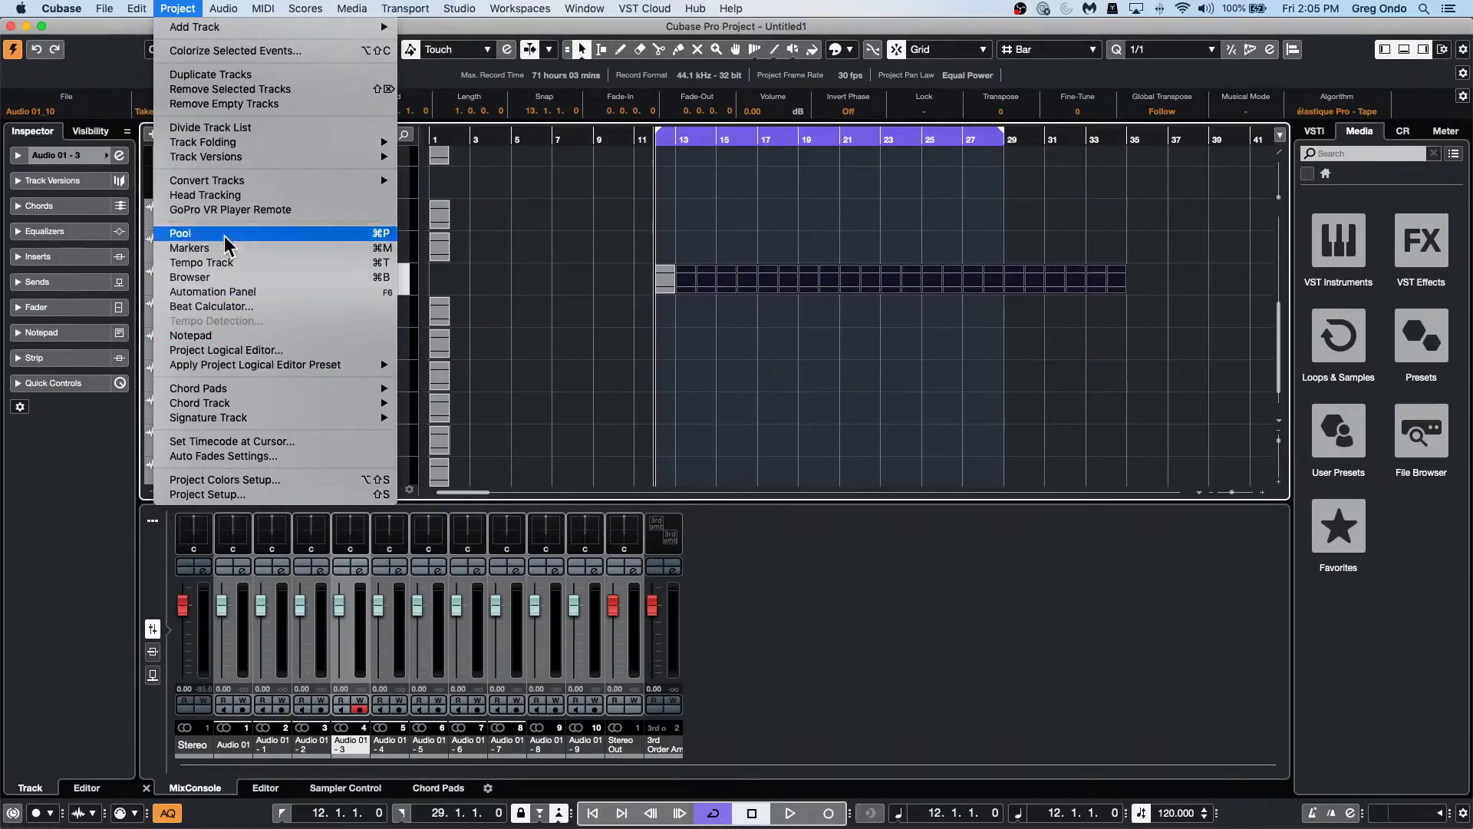
{"action": "left_click", "coordinate": [287, 350]}
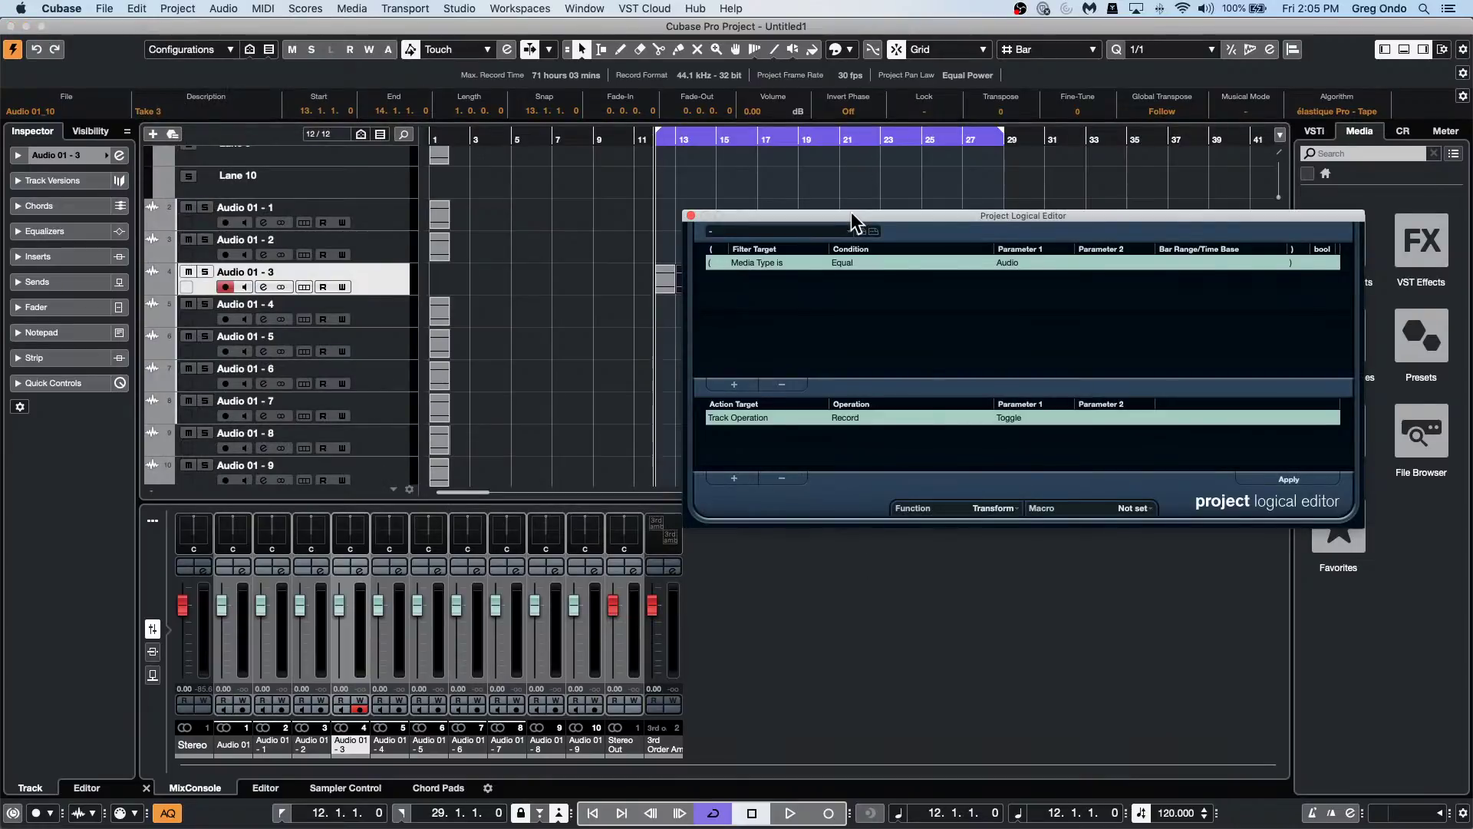
{"action": "left_click_drag", "start_coordinate": [850, 216], "coordinate": [401, 415]}
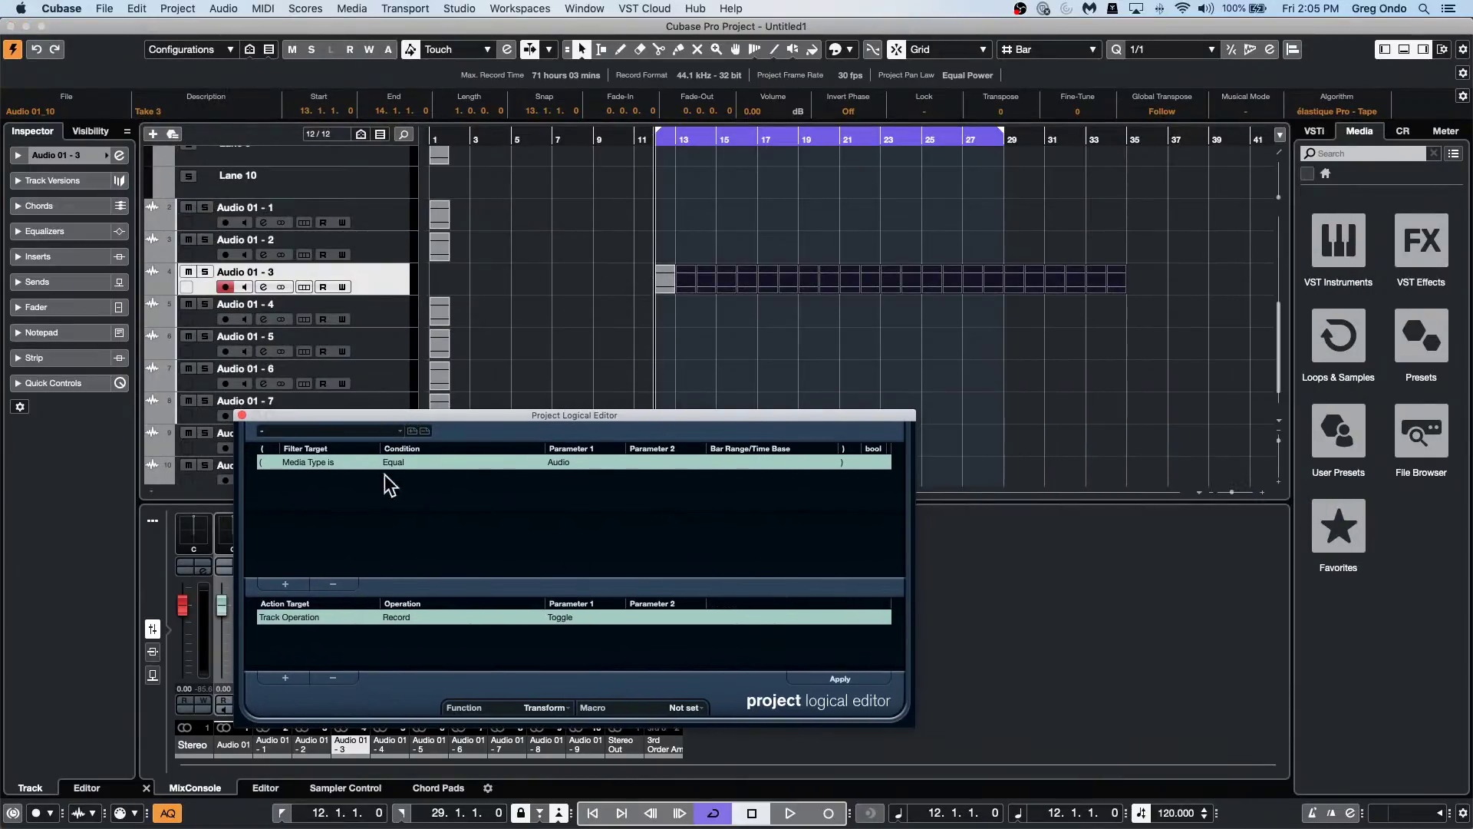
{"action": "left_click", "coordinate": [543, 701]}
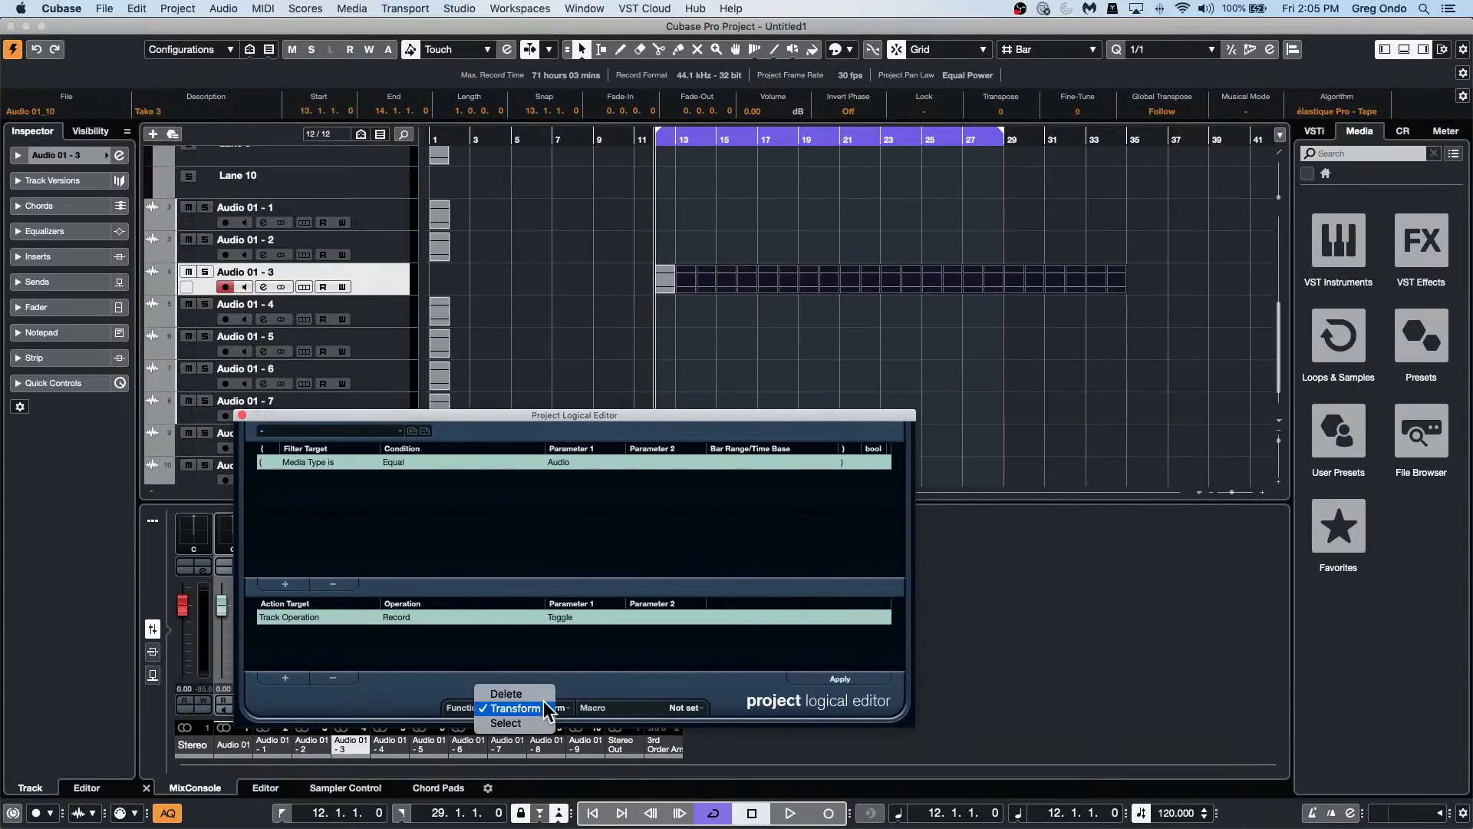
{"action": "left_click", "coordinate": [541, 704]}
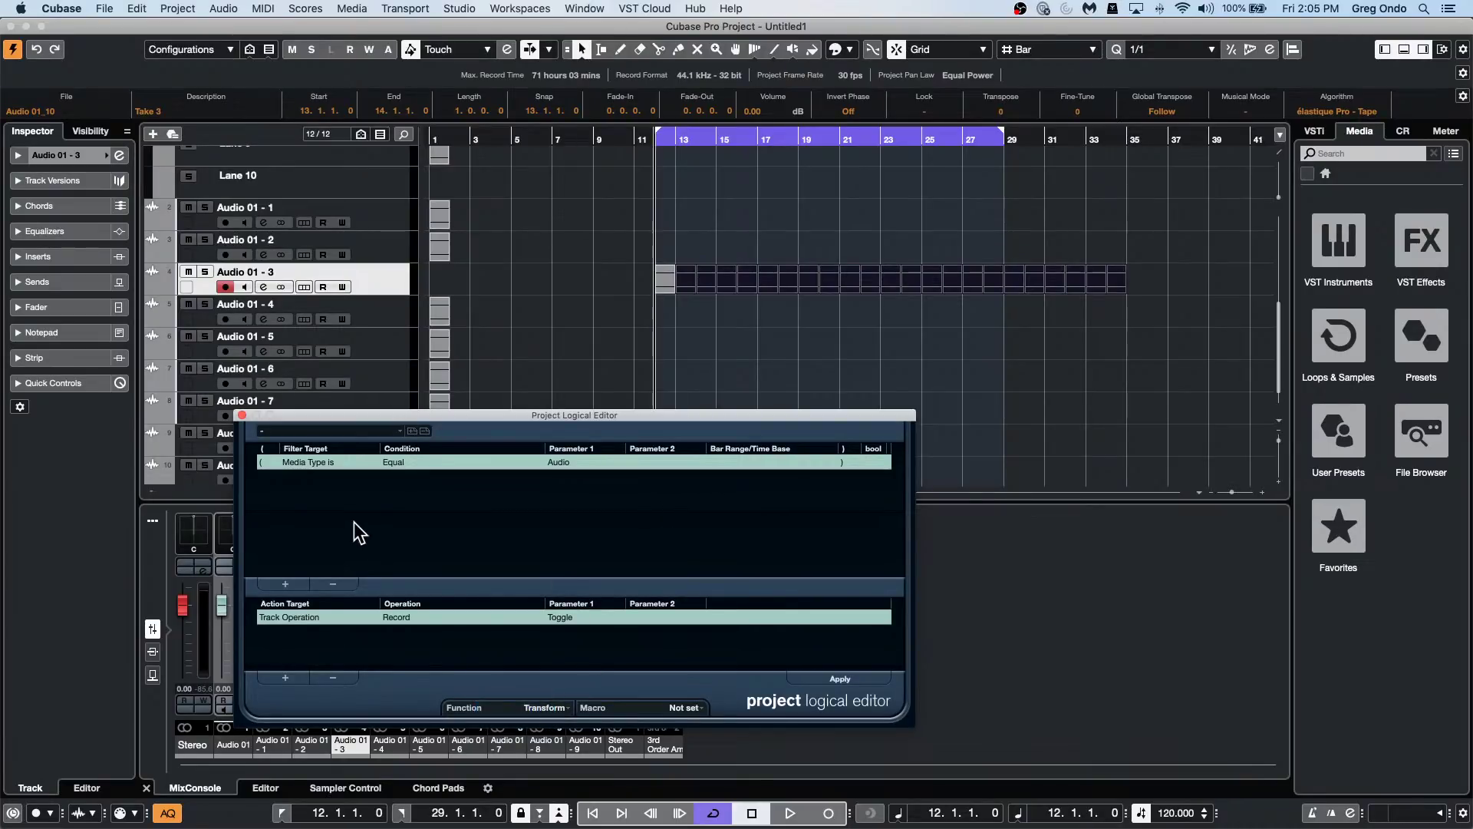
Set the Project Logical Editor's filter to Container Type equal to Event.
{"action": "left_click", "coordinate": [568, 461]}
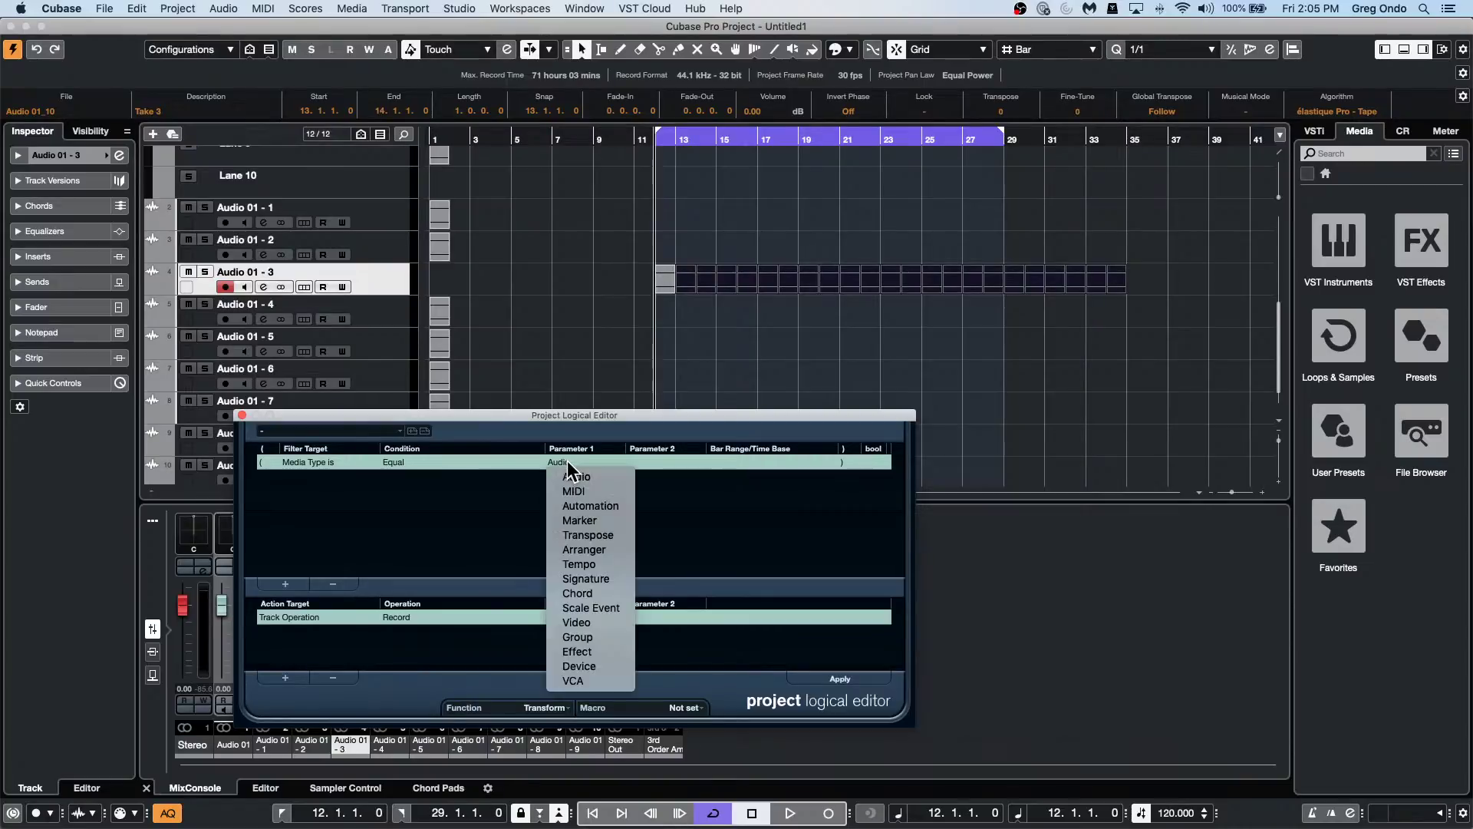
{"action": "left_click", "coordinate": [319, 463]}
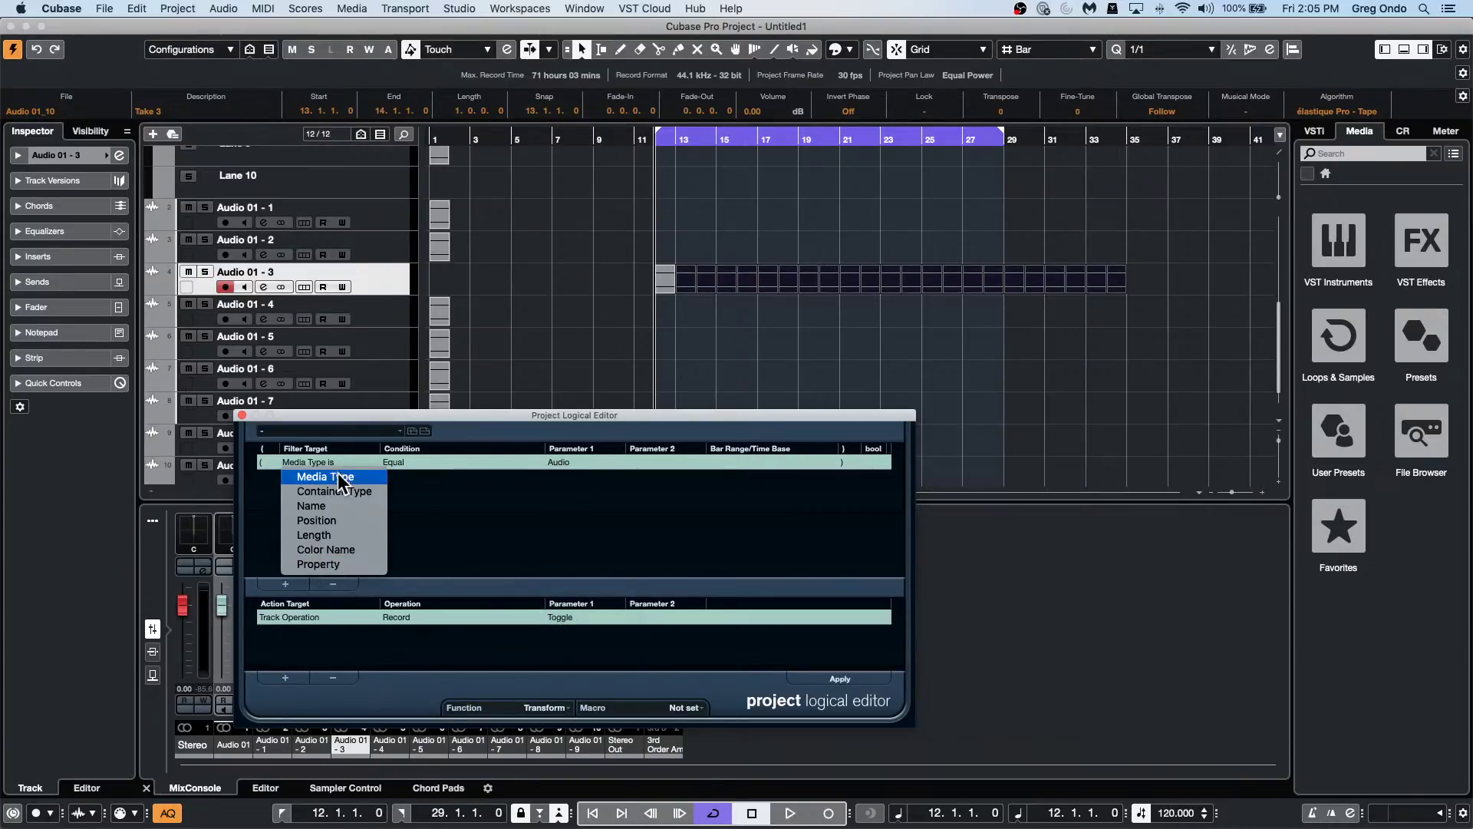
{"action": "left_click", "coordinate": [337, 490]}
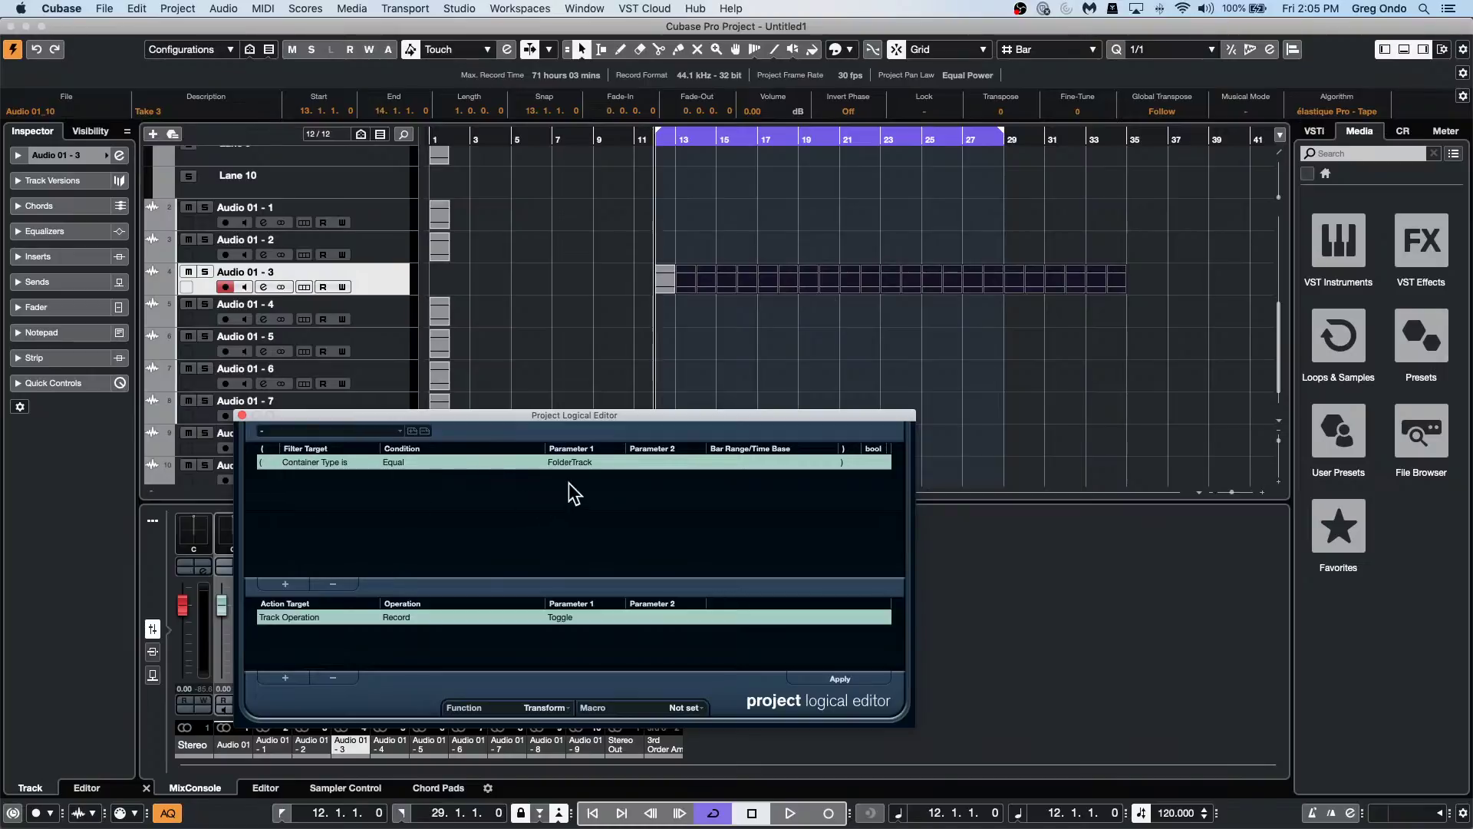
{"action": "left_click", "coordinate": [572, 461]}
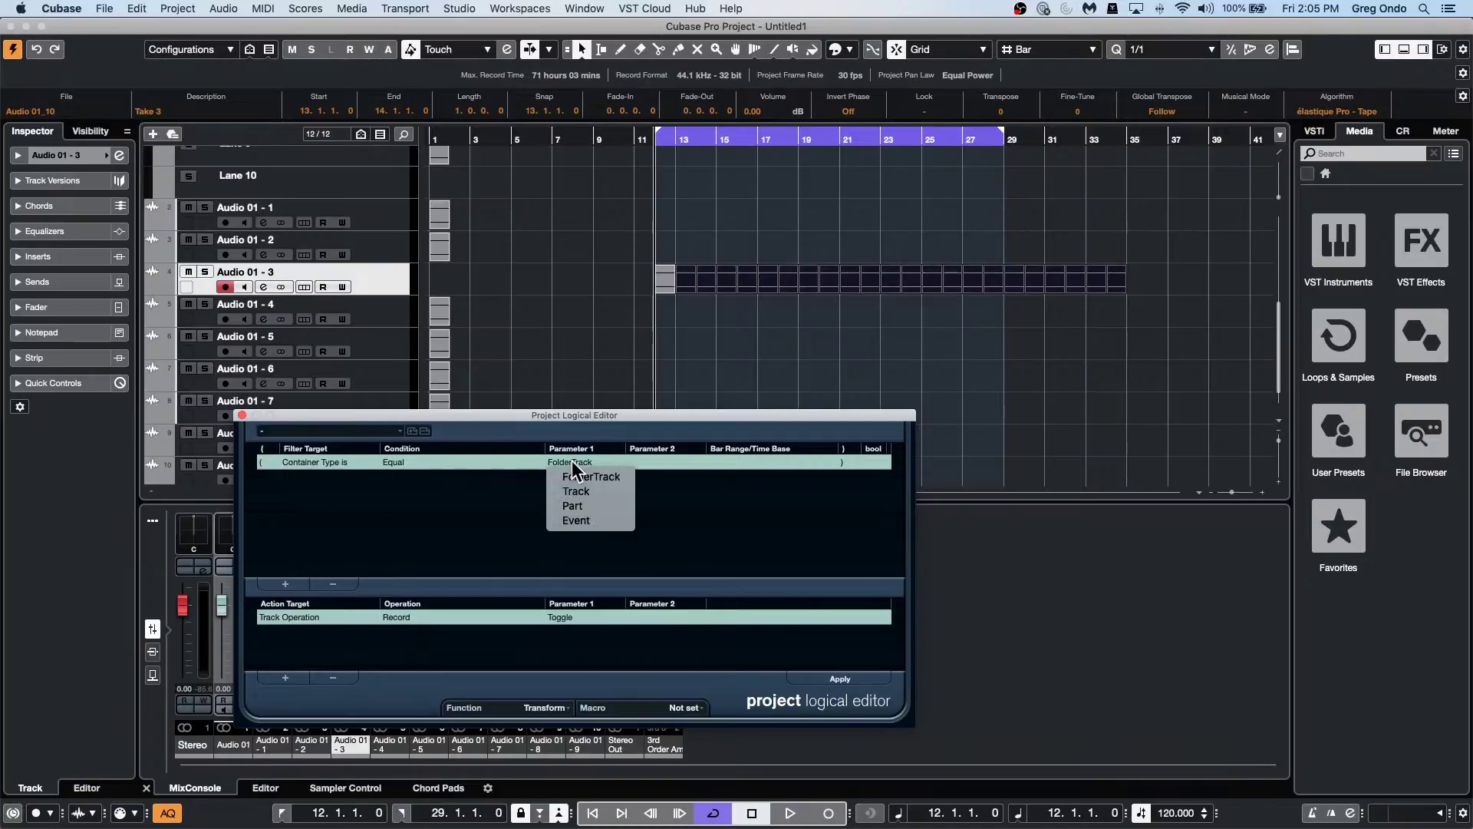
{"action": "left_click", "coordinate": [599, 521]}
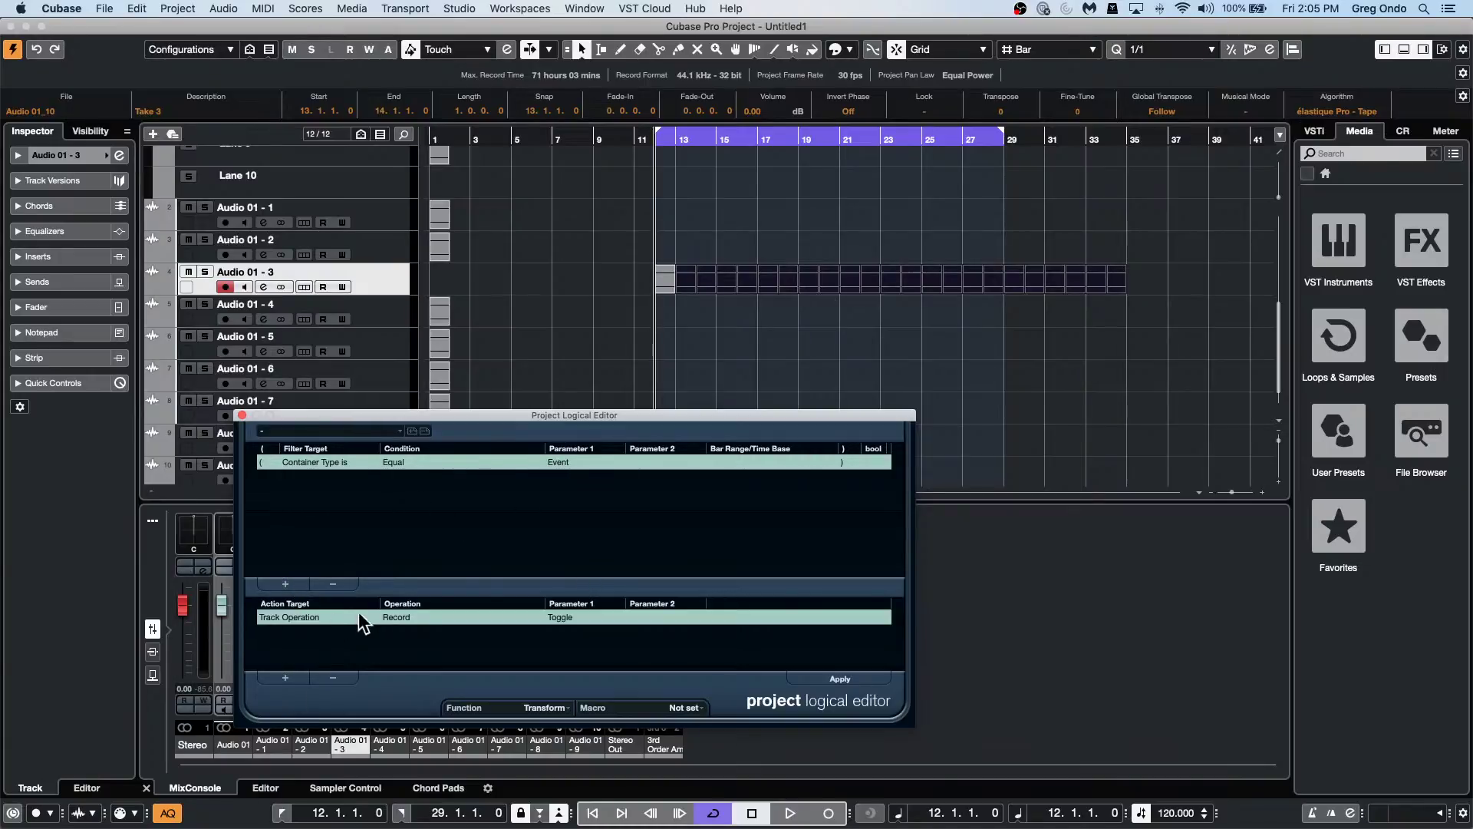
Set the logical editor's action target to Position and review the operations offered for it.
{"action": "left_click", "coordinate": [324, 615]}
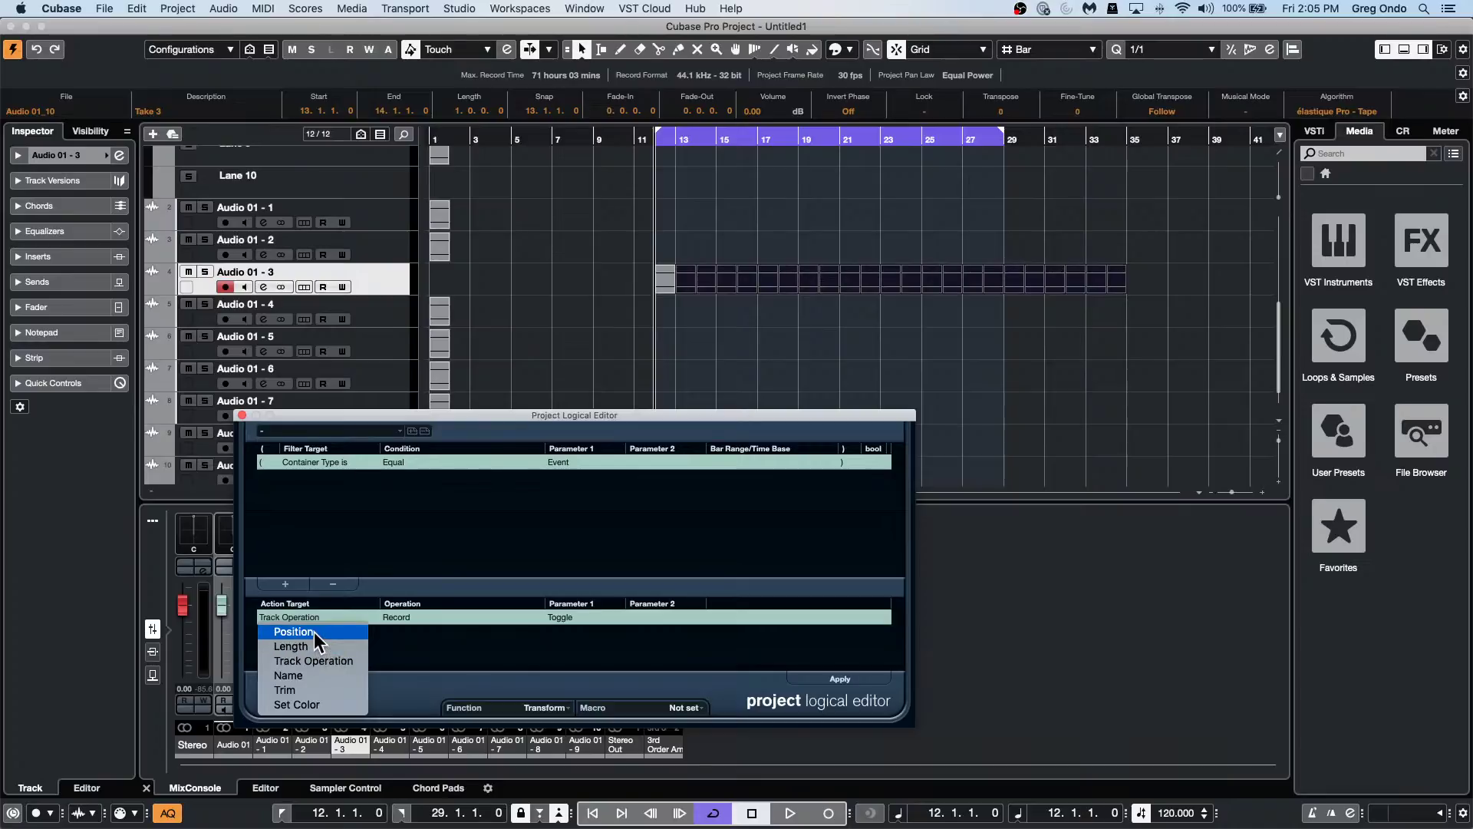
{"action": "left_click", "coordinate": [315, 632]}
{"action": "left_click", "coordinate": [390, 616]}
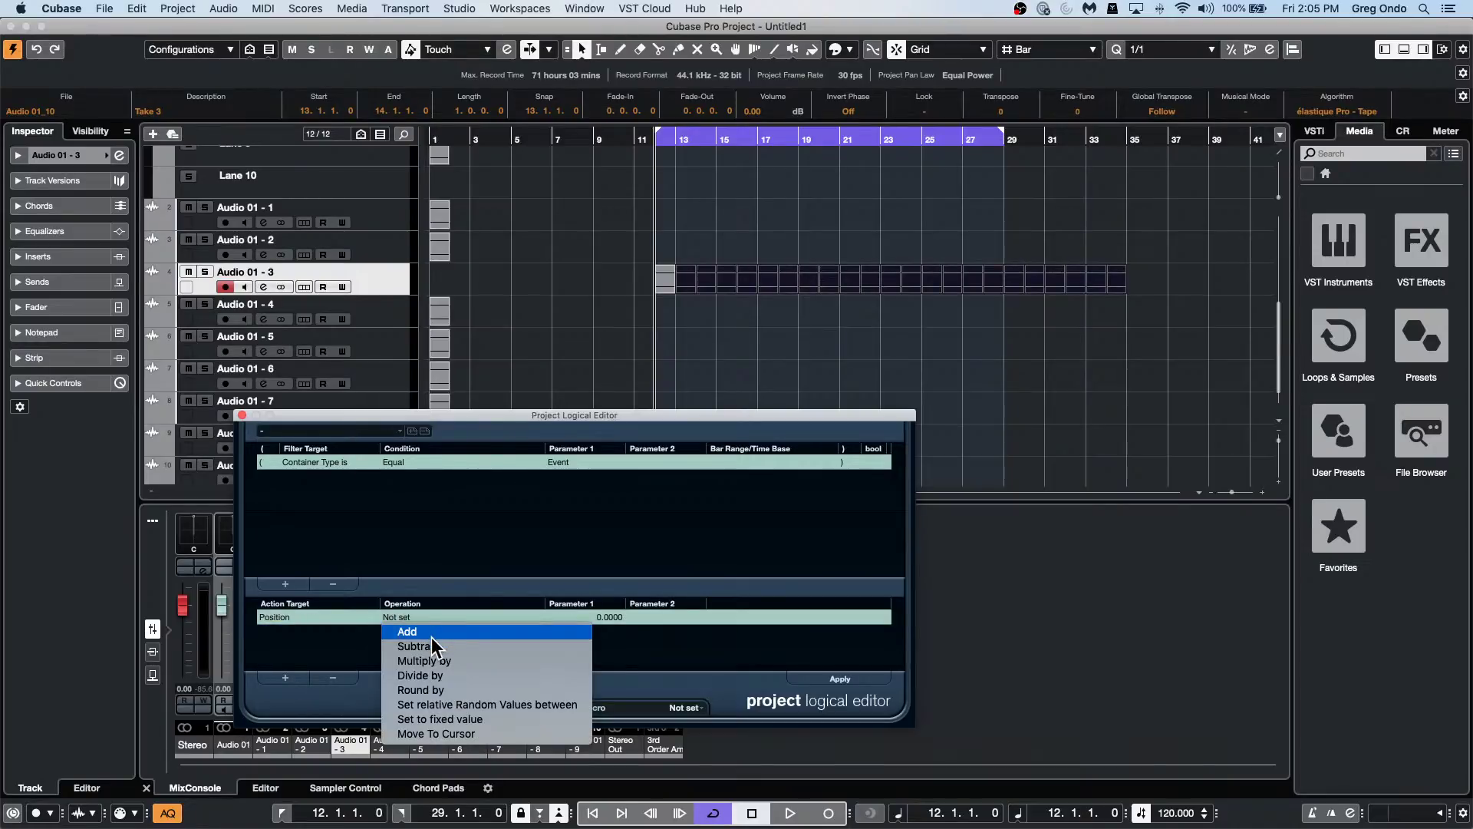
{"action": "left_click", "coordinate": [325, 655]}
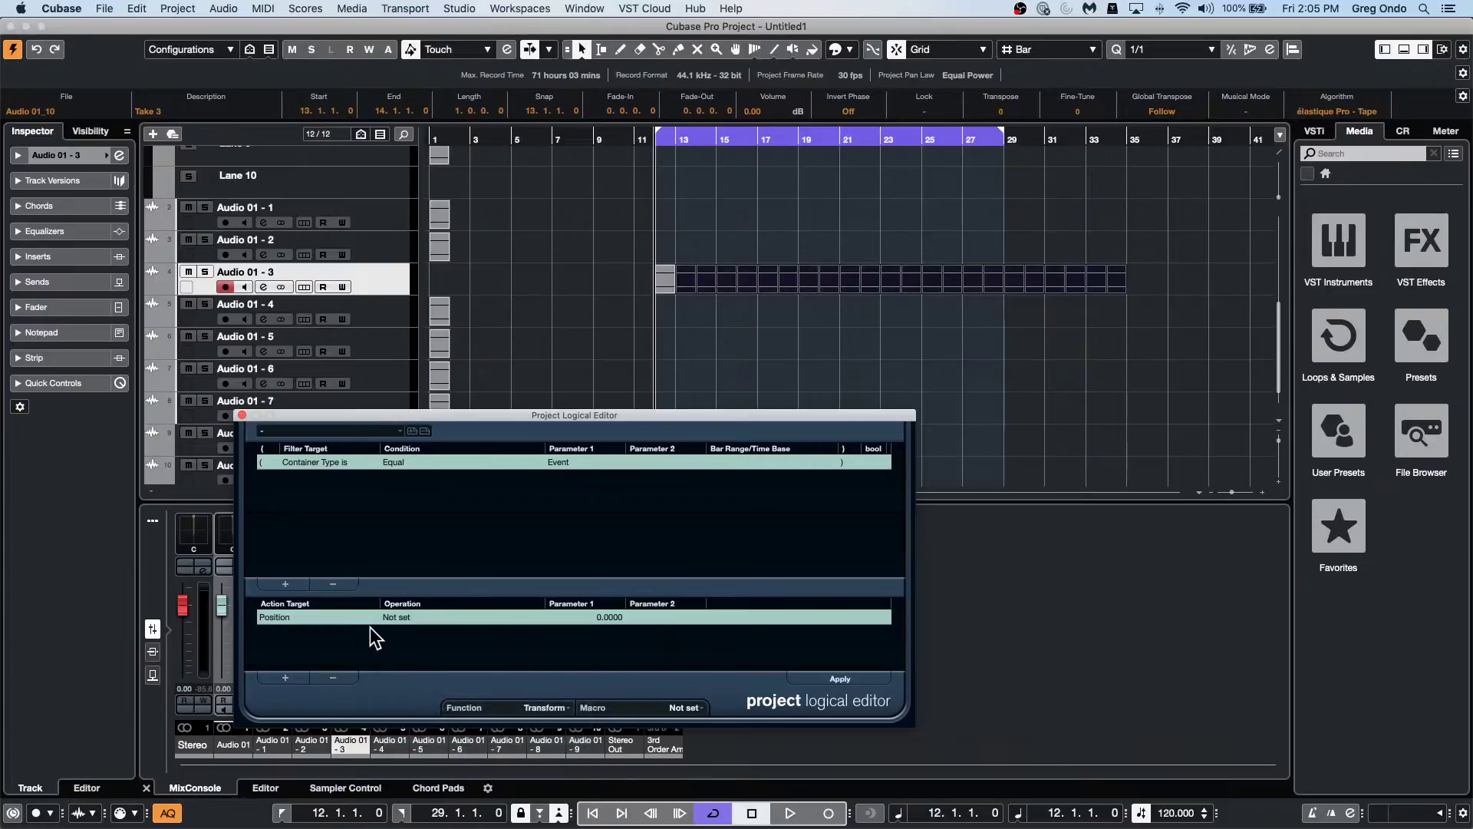
Change the action target to Length, review its operations, and close the Project Logical Editor without applying.
{"action": "left_click", "coordinate": [307, 619]}
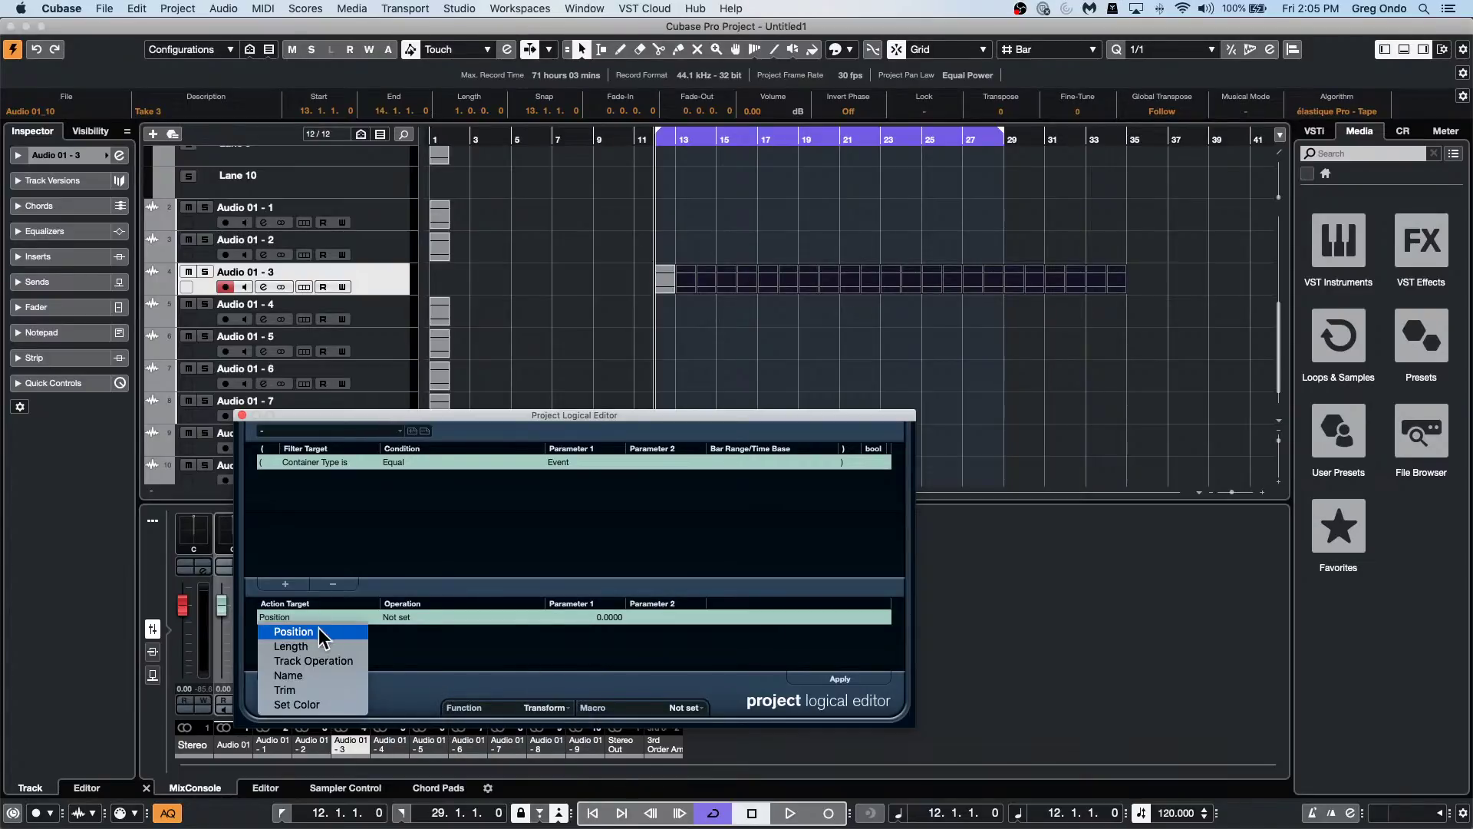
{"action": "left_click", "coordinate": [319, 644]}
{"action": "left_click", "coordinate": [408, 617]}
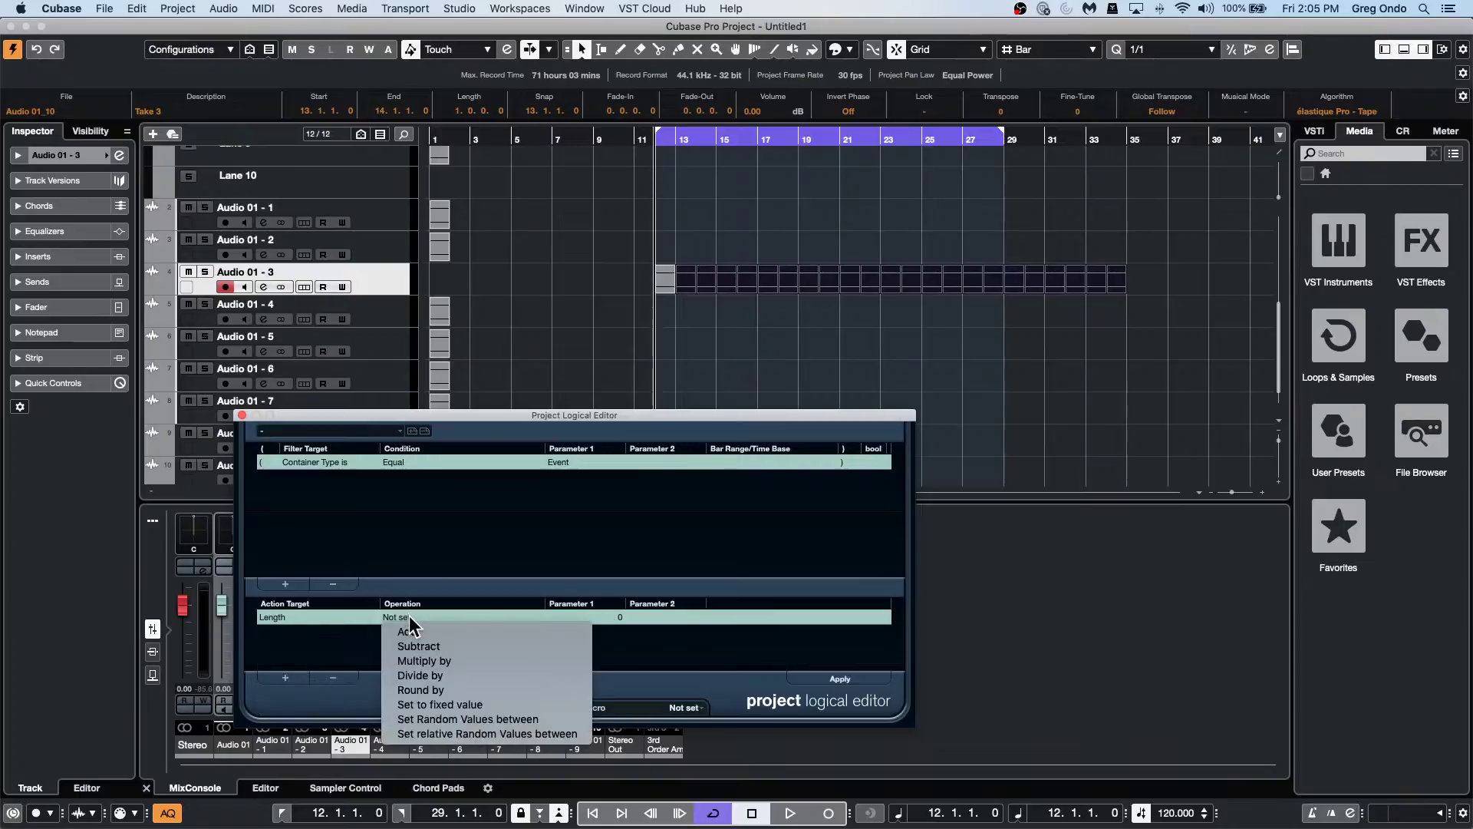
{"action": "left_click", "coordinate": [679, 634]}
{"action": "left_click", "coordinate": [242, 415]}
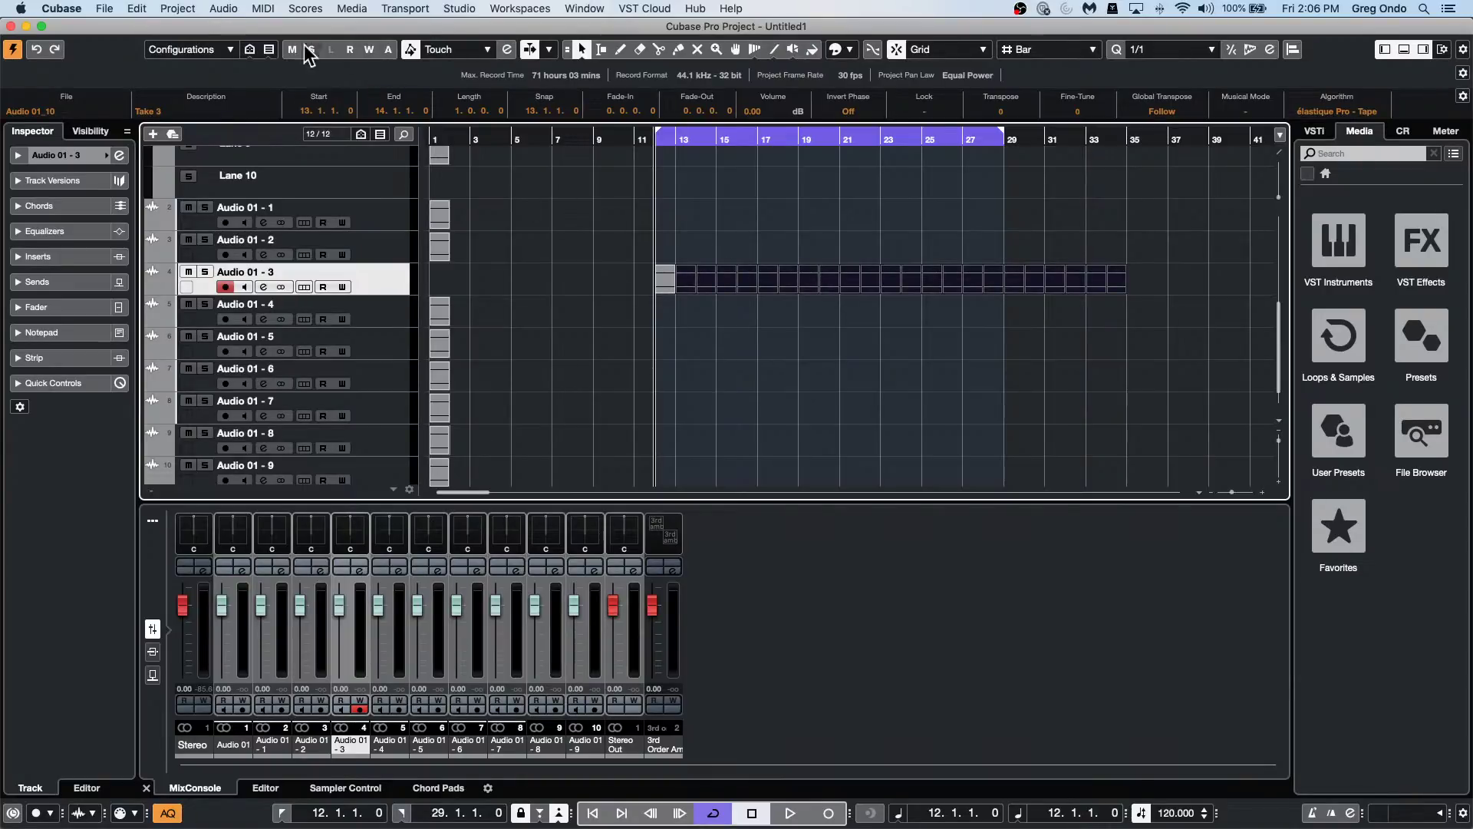
{"action": "left_click", "coordinate": [219, 9]}
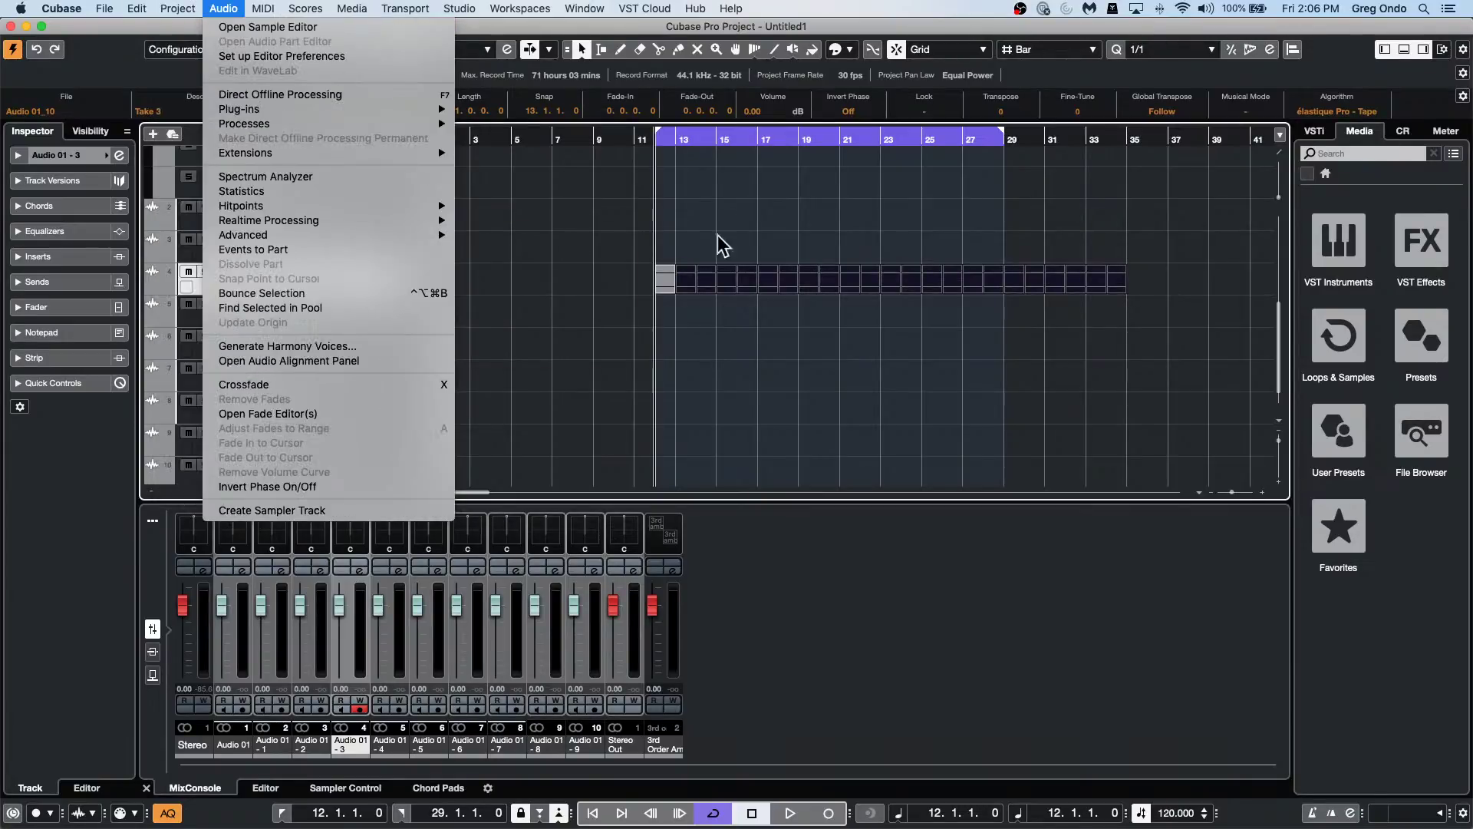
{"action": "left_click", "coordinate": [858, 344]}
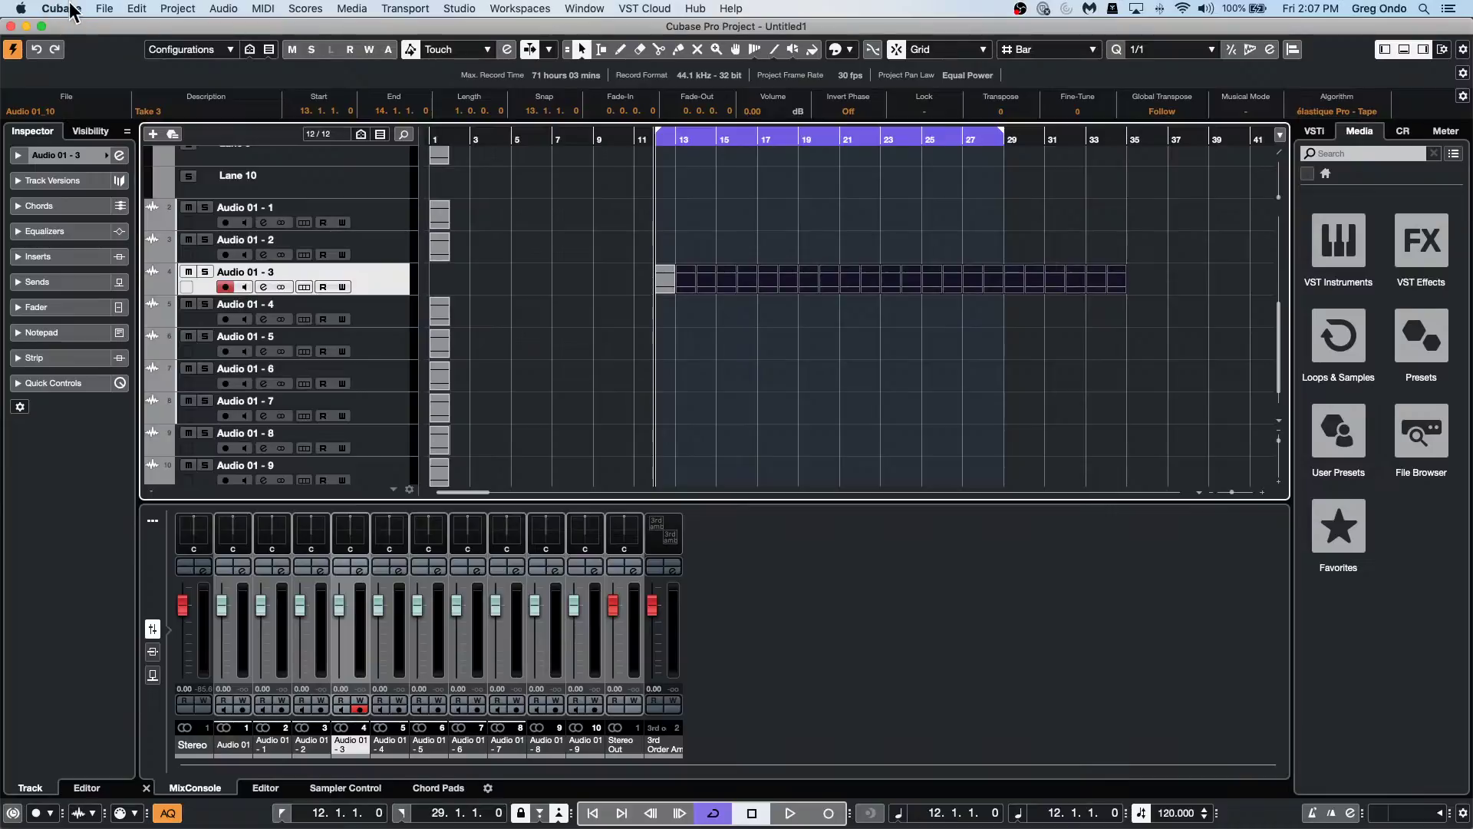
Open the recent project be someone.cpr.
{"action": "left_click", "coordinate": [97, 10]}
{"action": "mouse_move", "coordinate": [142, 9]}
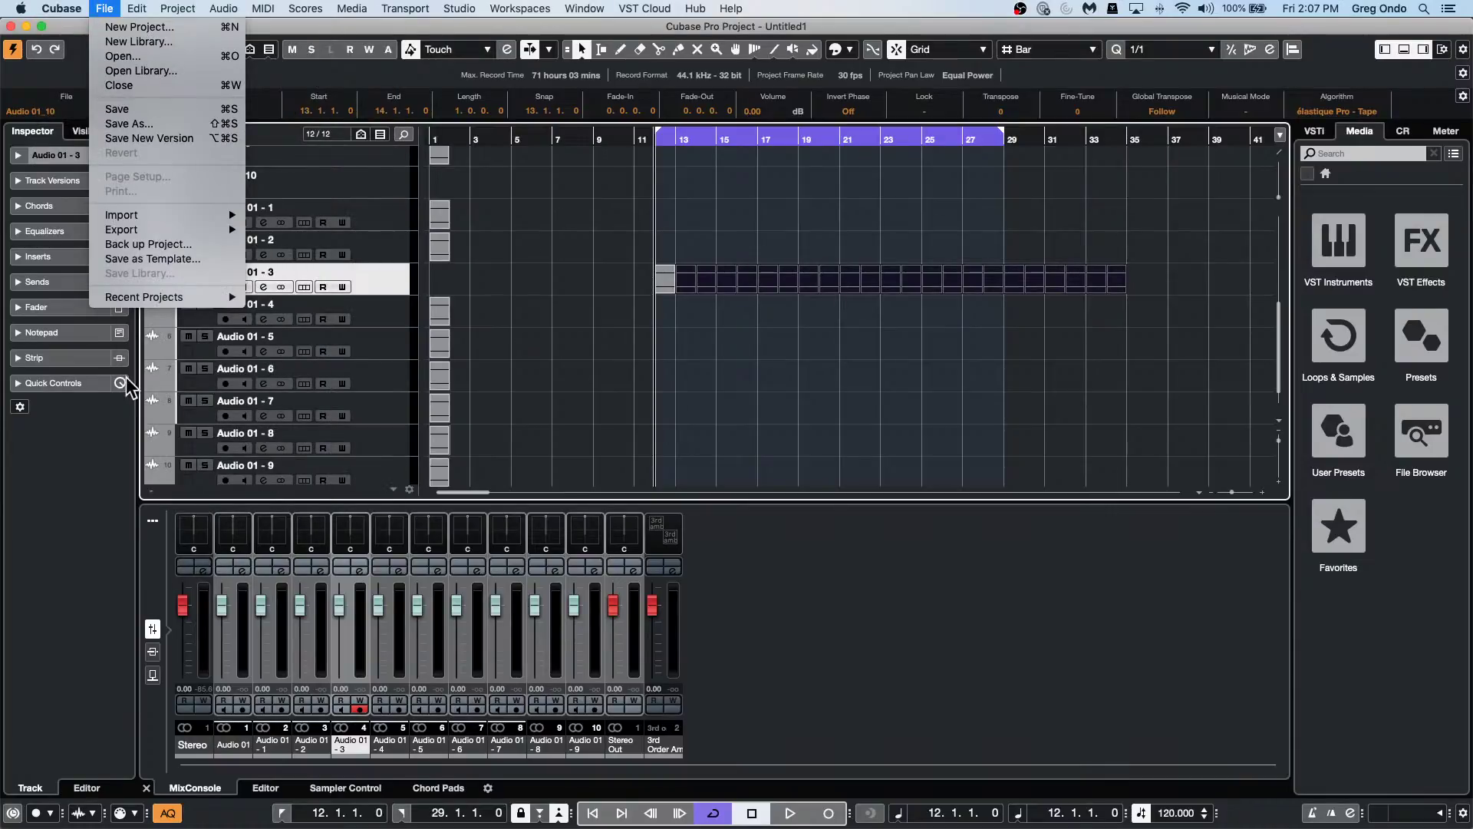
{"action": "mouse_move", "coordinate": [136, 306]}
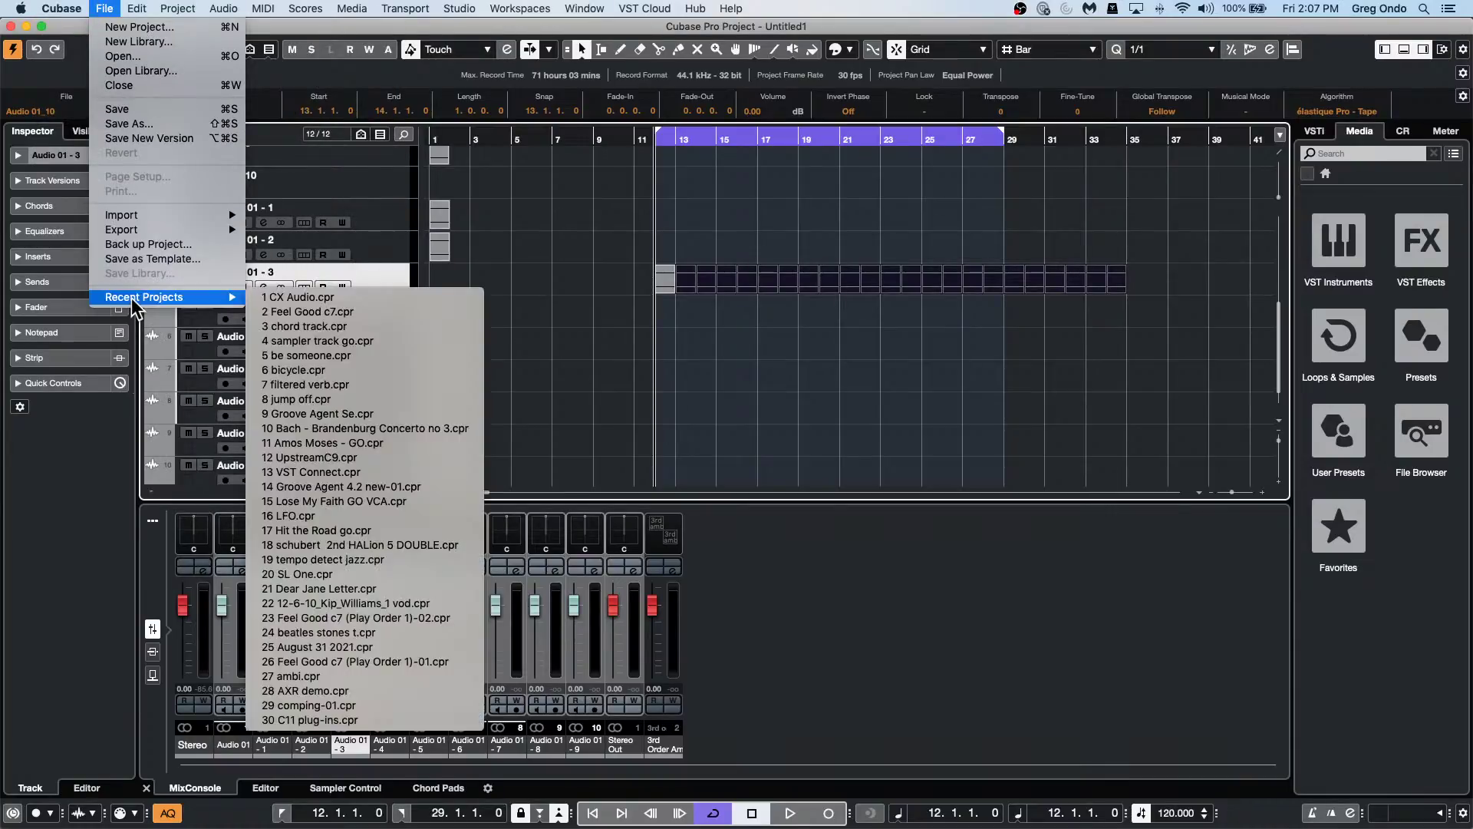
{"action": "left_click", "coordinate": [375, 357]}
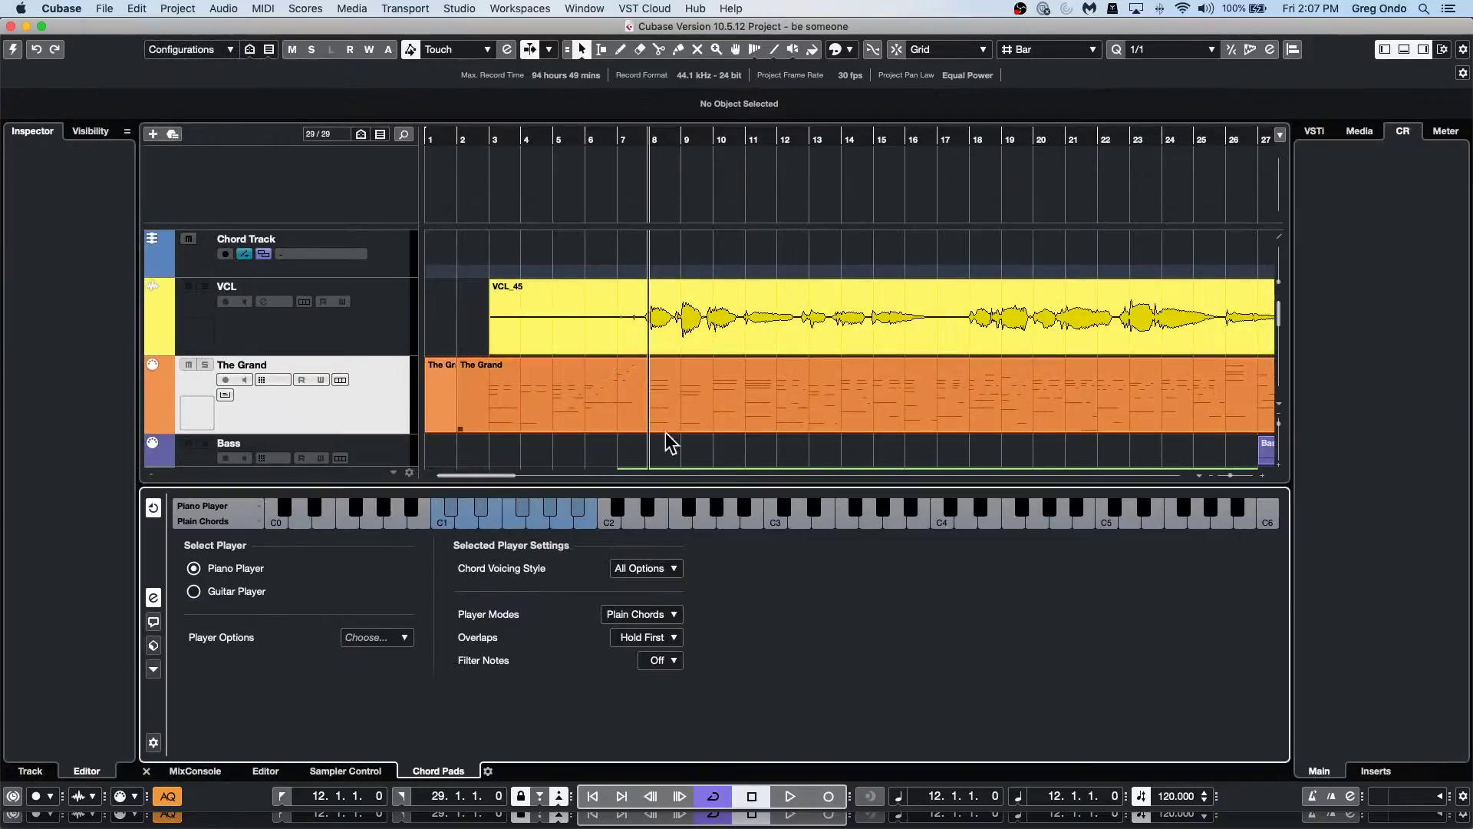
Open the long part on The Grand track in a separate Key Editor window, showing about 15 bars.
{"action": "double_click", "coordinate": [1061, 395]}
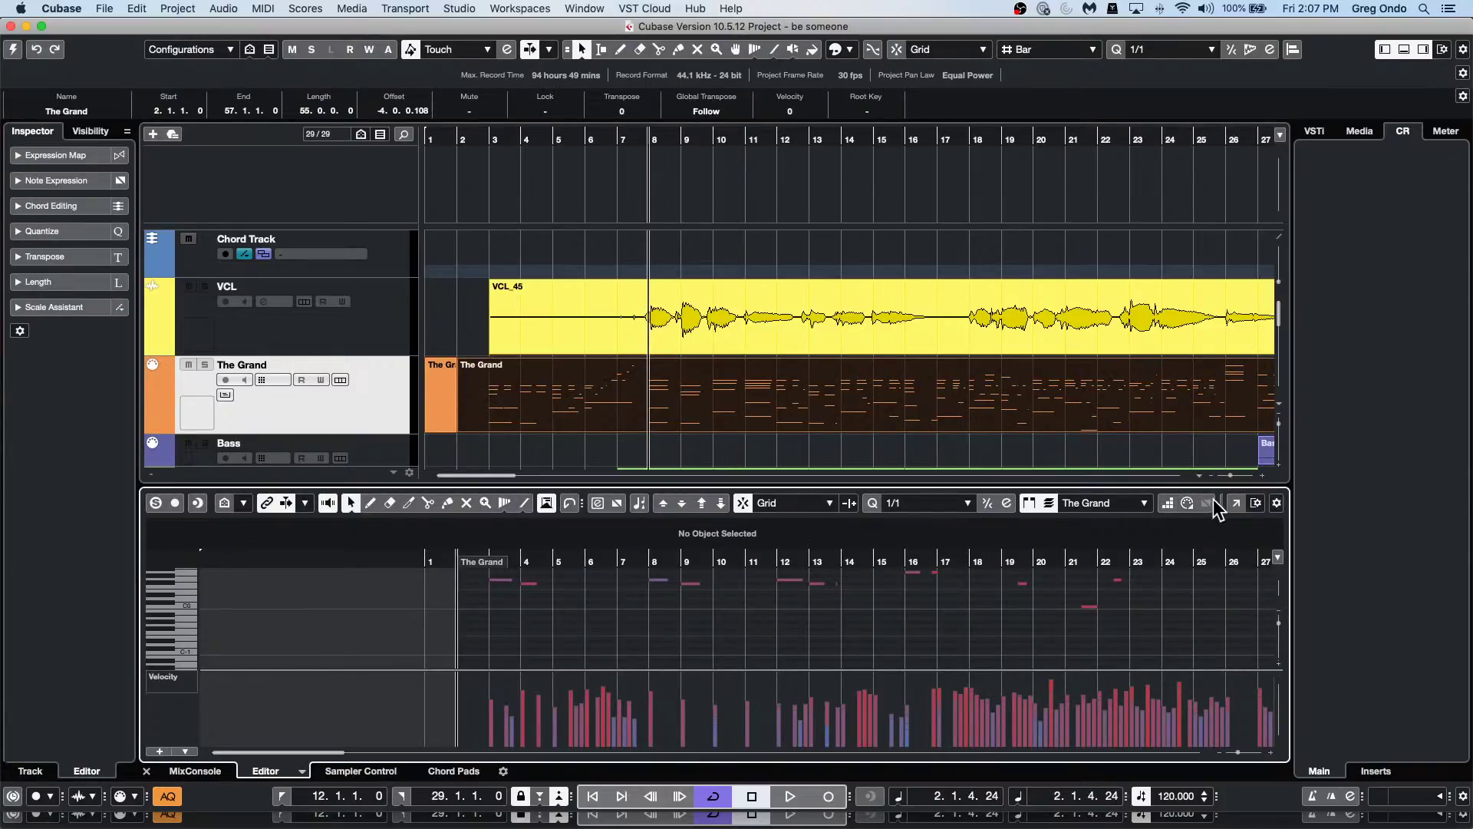
{"action": "left_click", "coordinate": [1236, 503]}
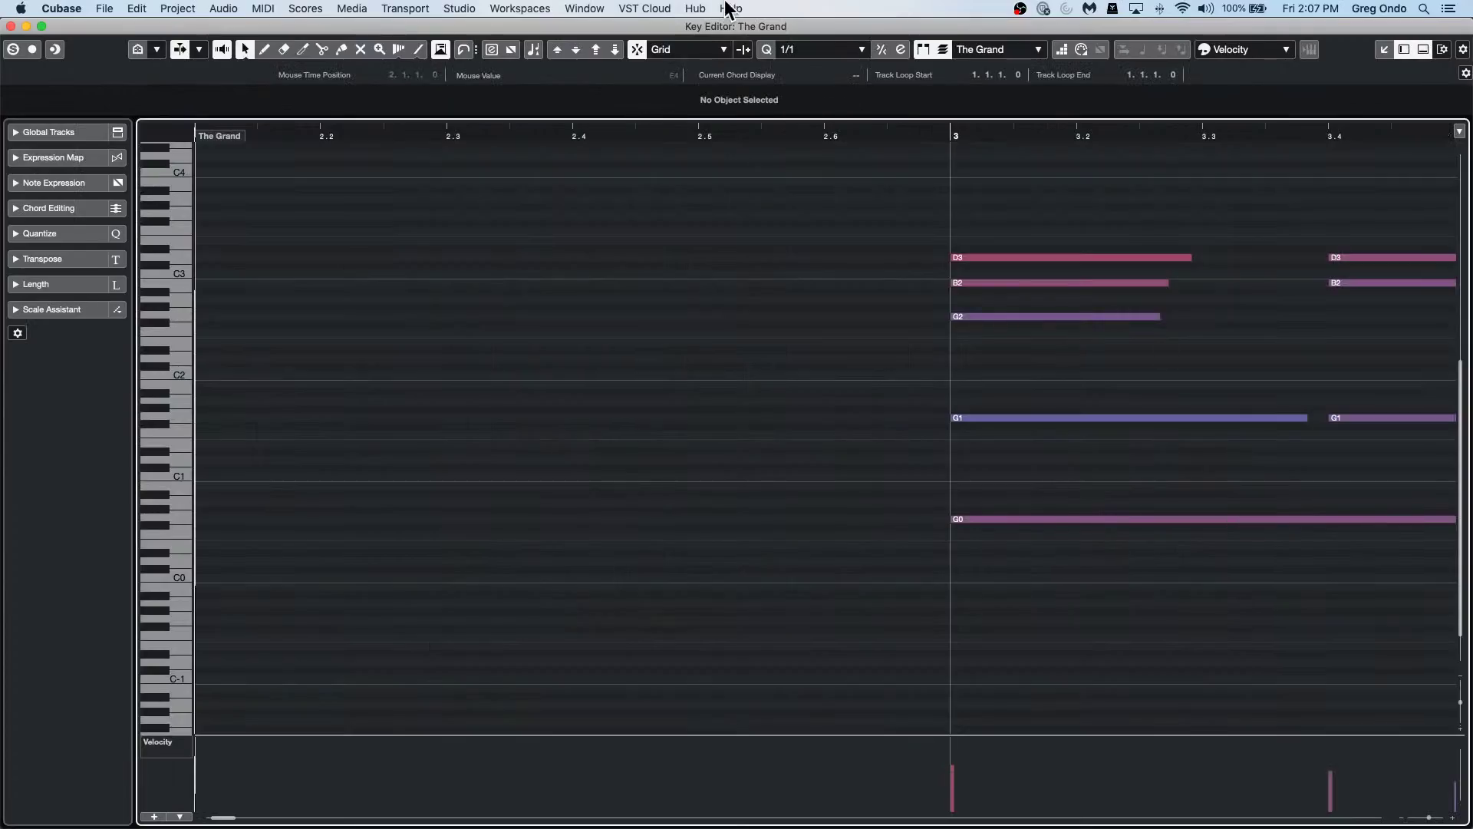
{"action": "left_click_drag", "start_coordinate": [588, 139], "coordinate": [325, 23]}
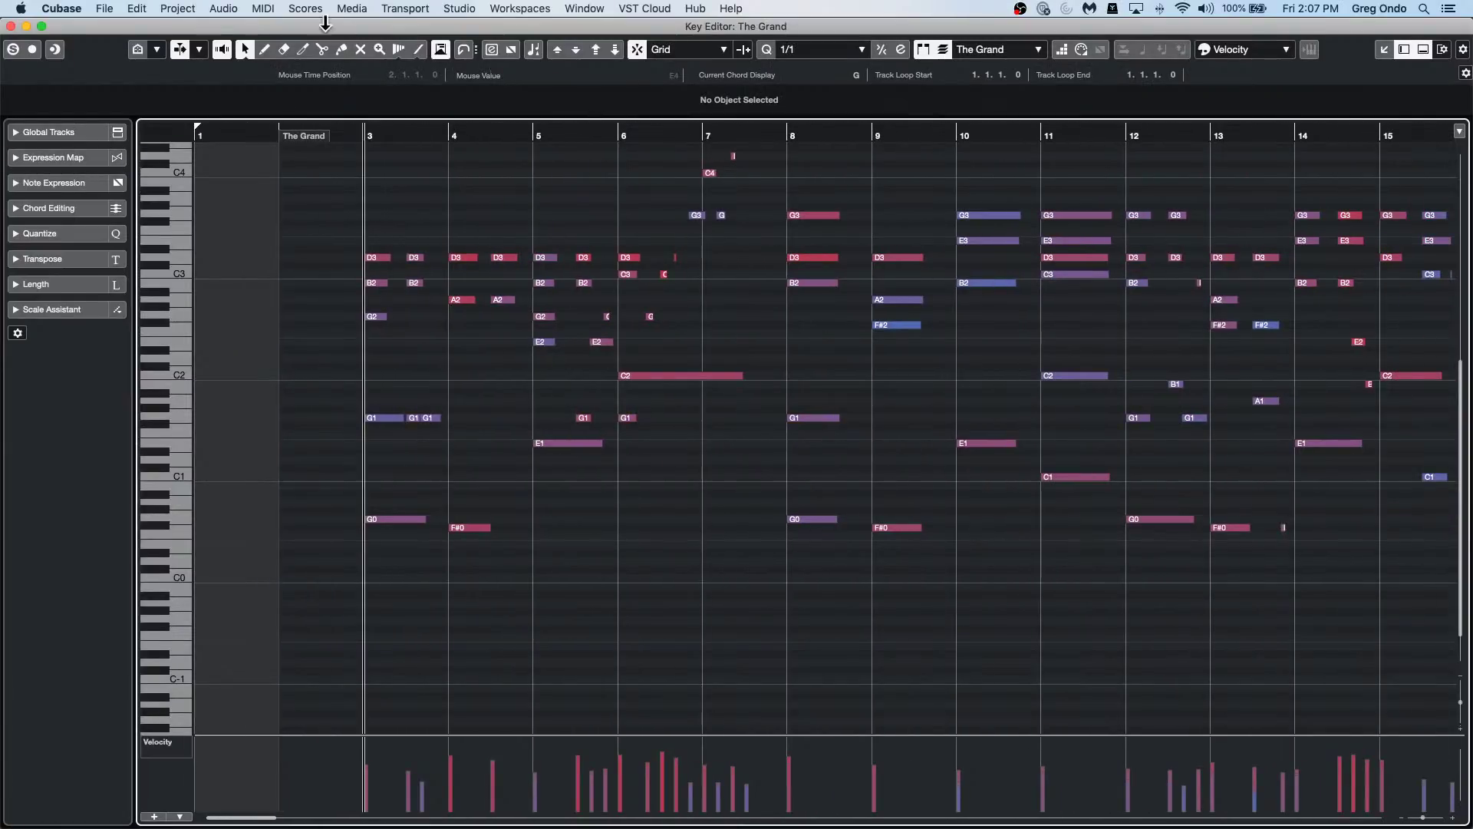
Shrink the floating Key Editor window and place it over the middle of the project window.
{"action": "left_click", "coordinate": [61, 10]}
{"action": "left_click", "coordinate": [9, 30]}
{"action": "left_click", "coordinate": [20, 8]}
{"action": "left_click", "coordinate": [223, 8]}
{"action": "left_click", "coordinate": [340, 48]}
{"action": "left_click_drag", "start_coordinate": [3, 18], "coordinate": [674, 332]}
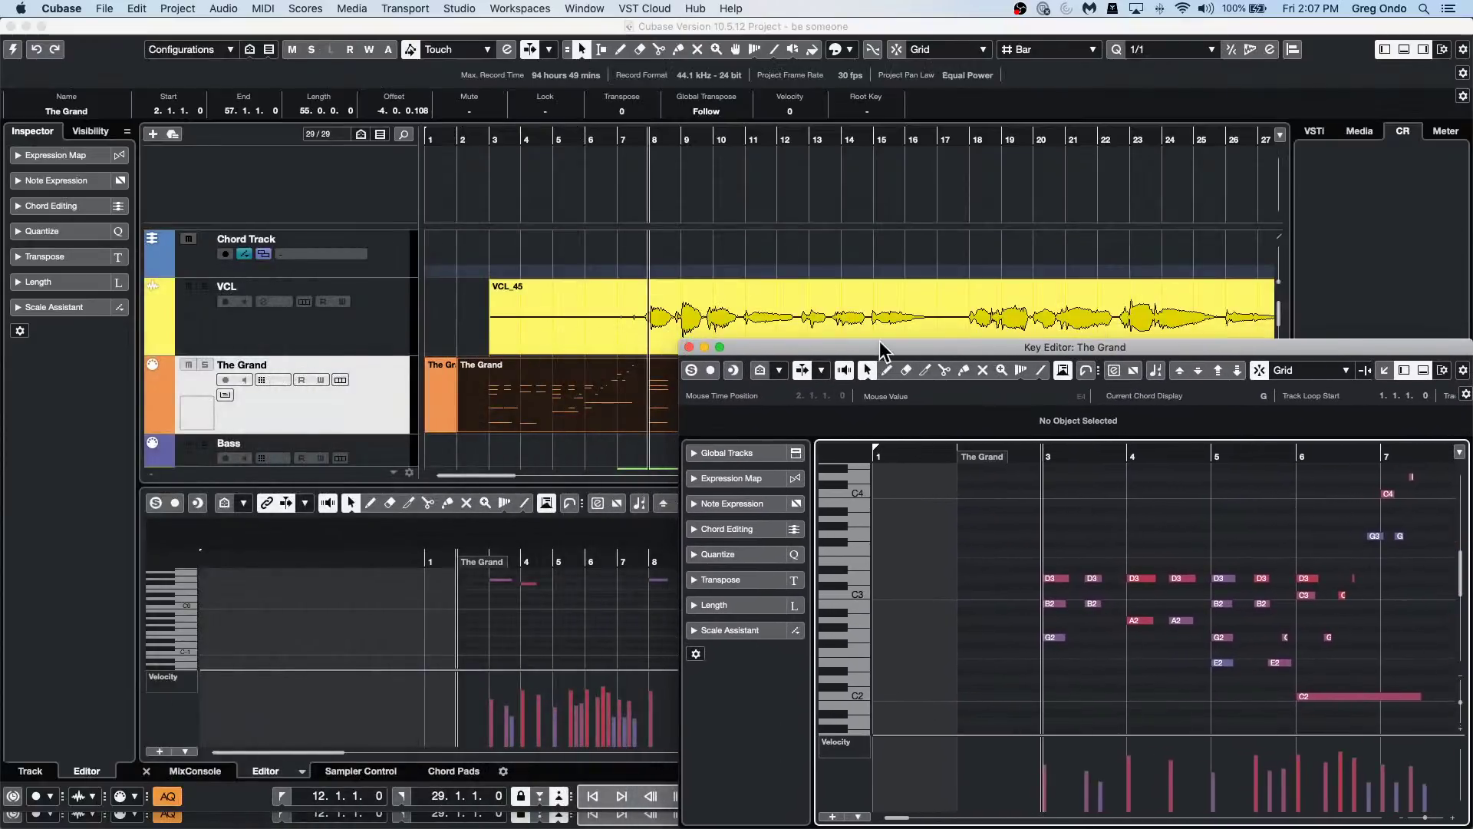
{"action": "left_click_drag", "start_coordinate": [856, 349], "coordinate": [491, 207]}
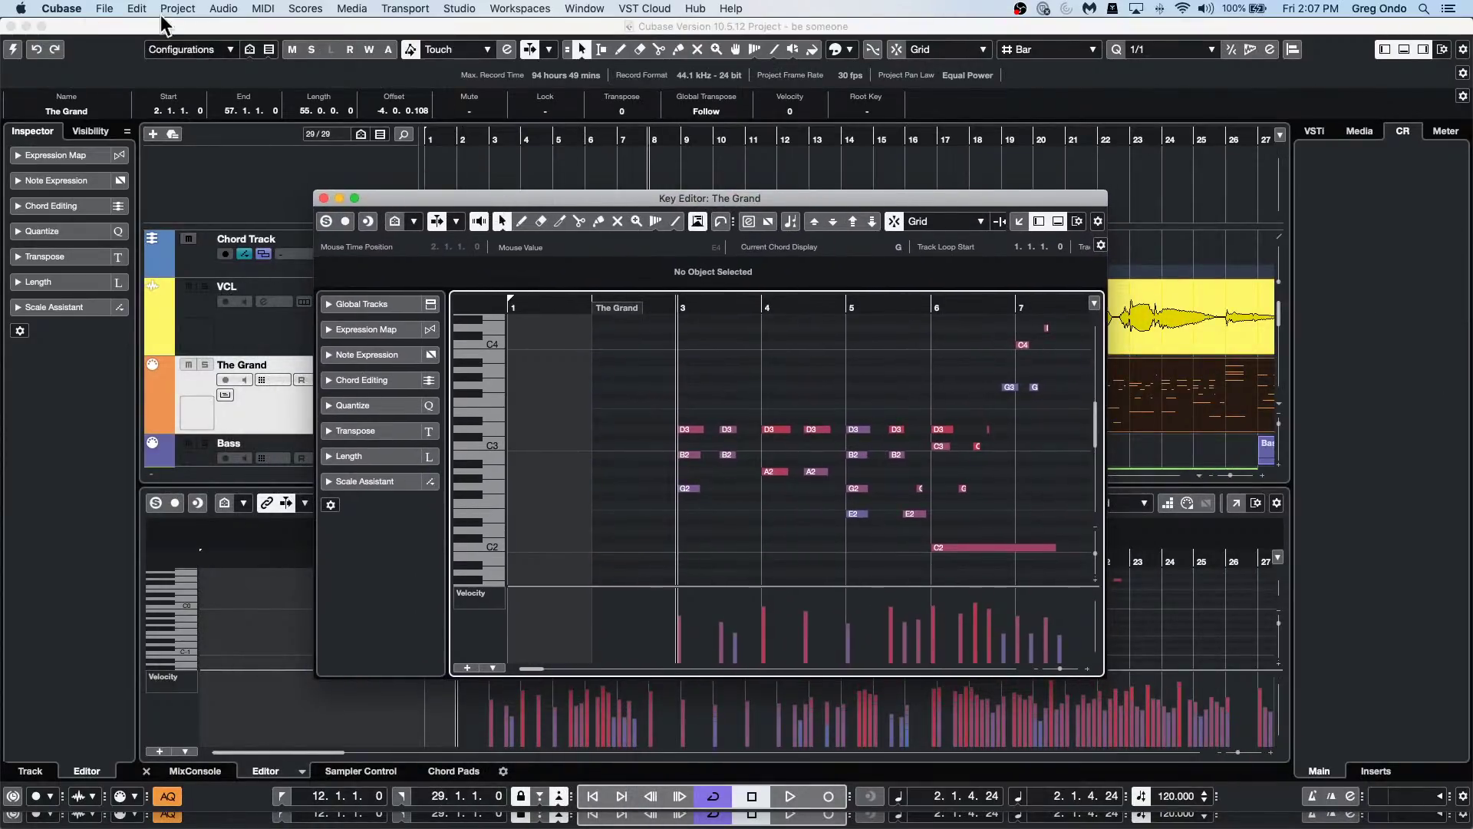
In the Editors preferences, set double-clicking to open editors in a window and accept the change.
{"action": "left_click", "coordinate": [103, 8]}
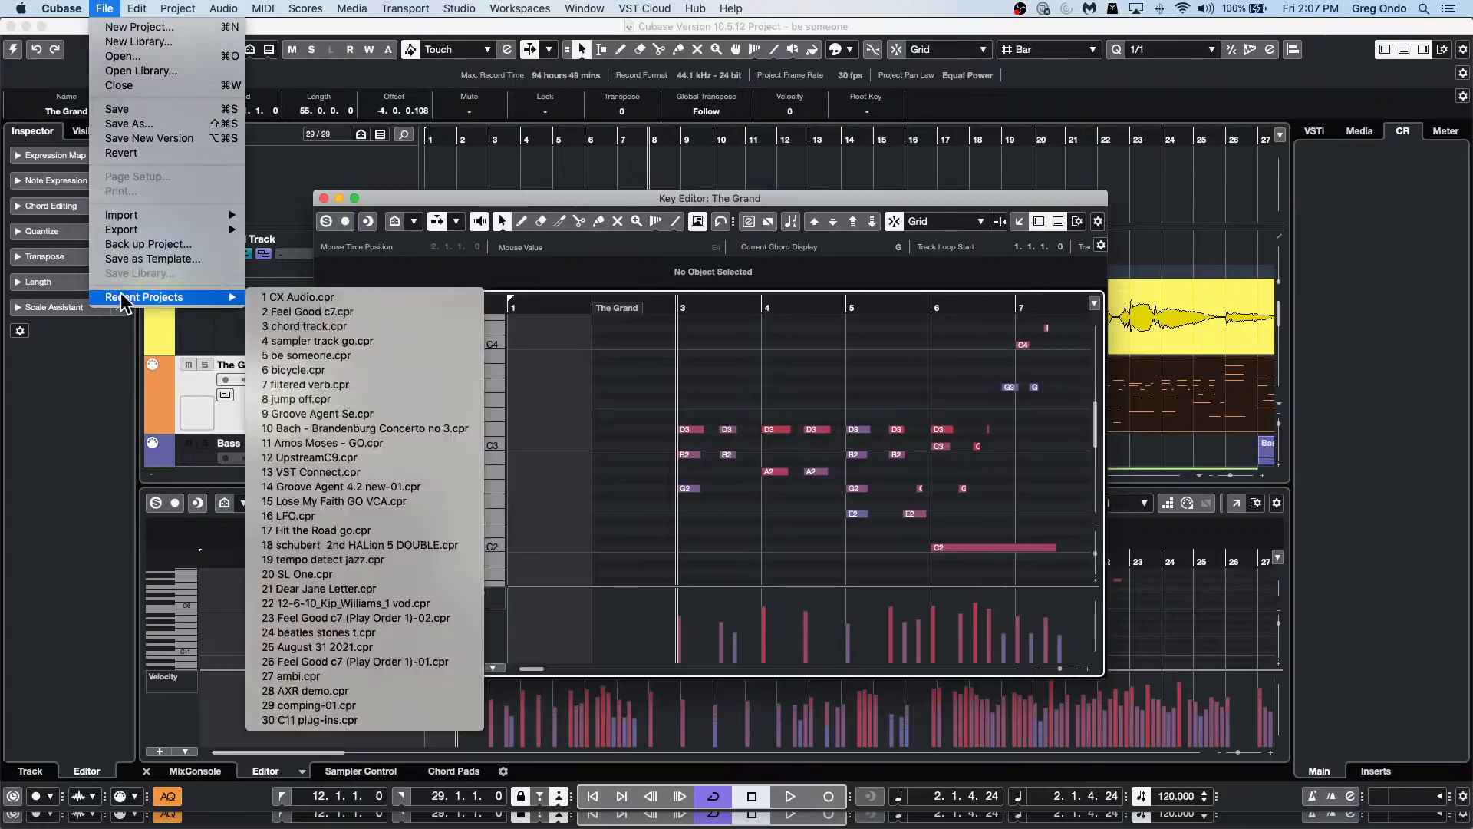
{"action": "mouse_move", "coordinate": [62, 9]}
{"action": "mouse_move", "coordinate": [72, 76]}
{"action": "left_click", "coordinate": [72, 51]}
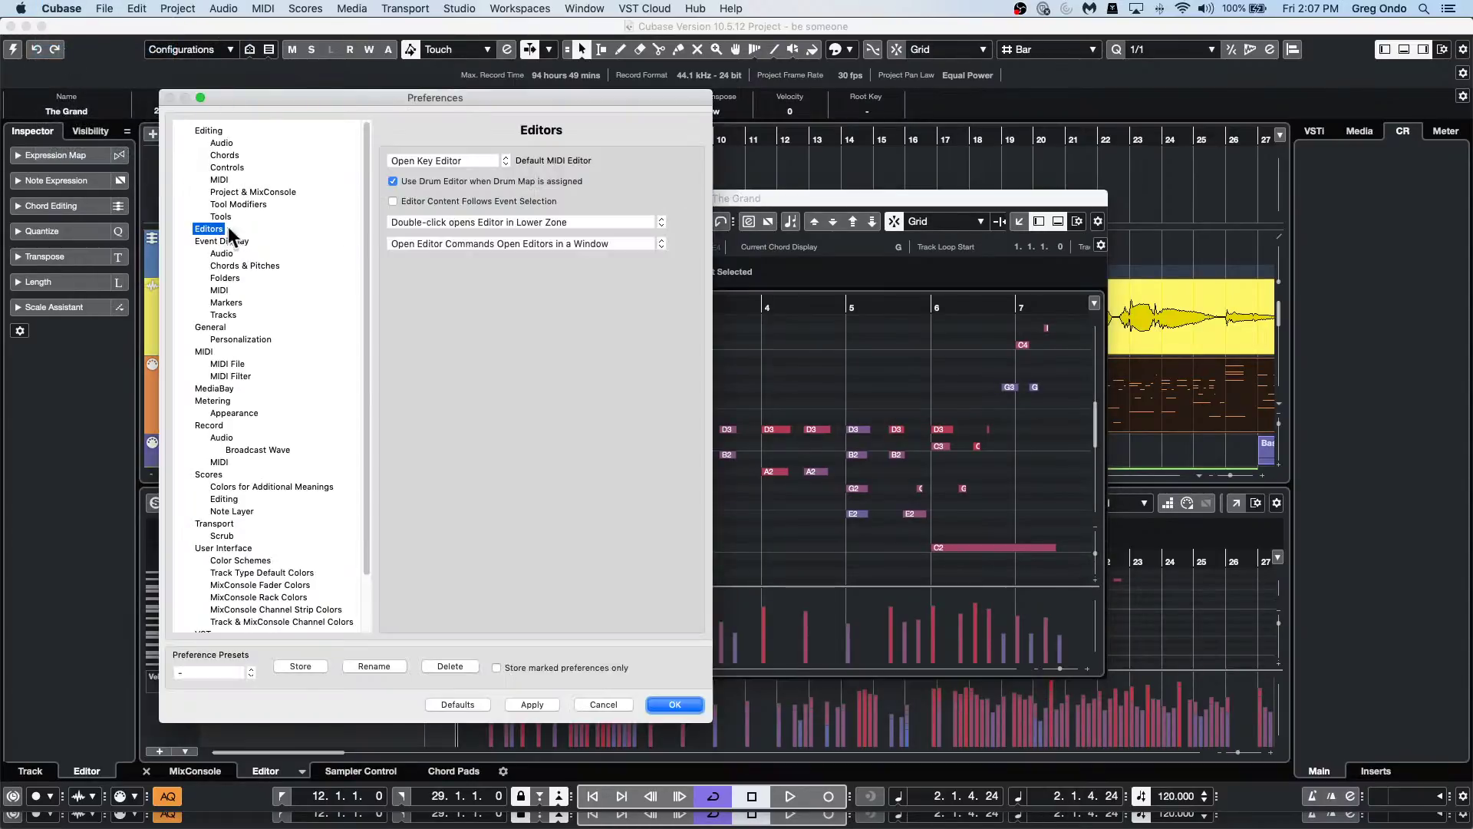
{"action": "left_click", "coordinate": [591, 220]}
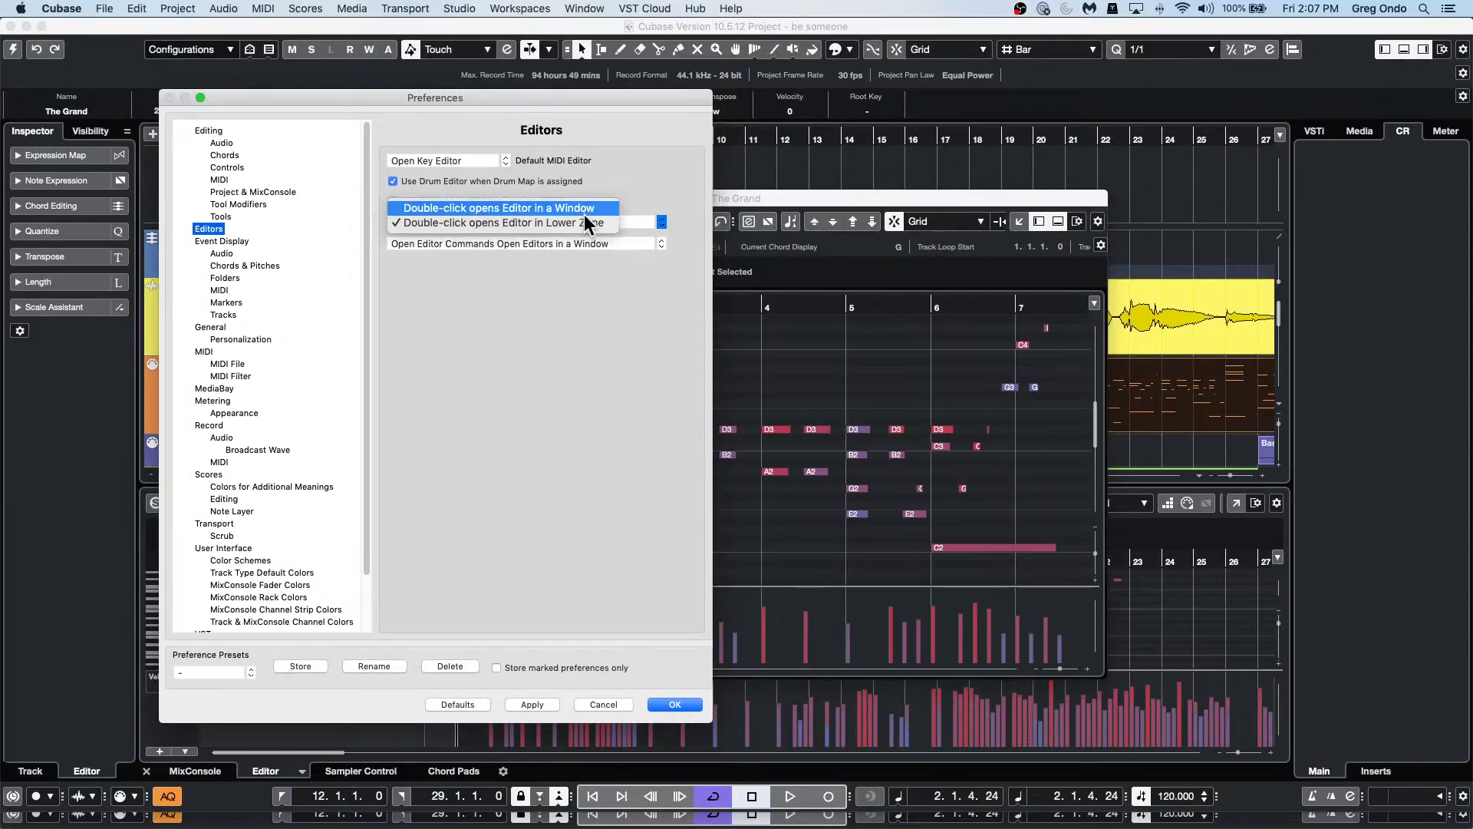
{"action": "left_click", "coordinate": [585, 207]}
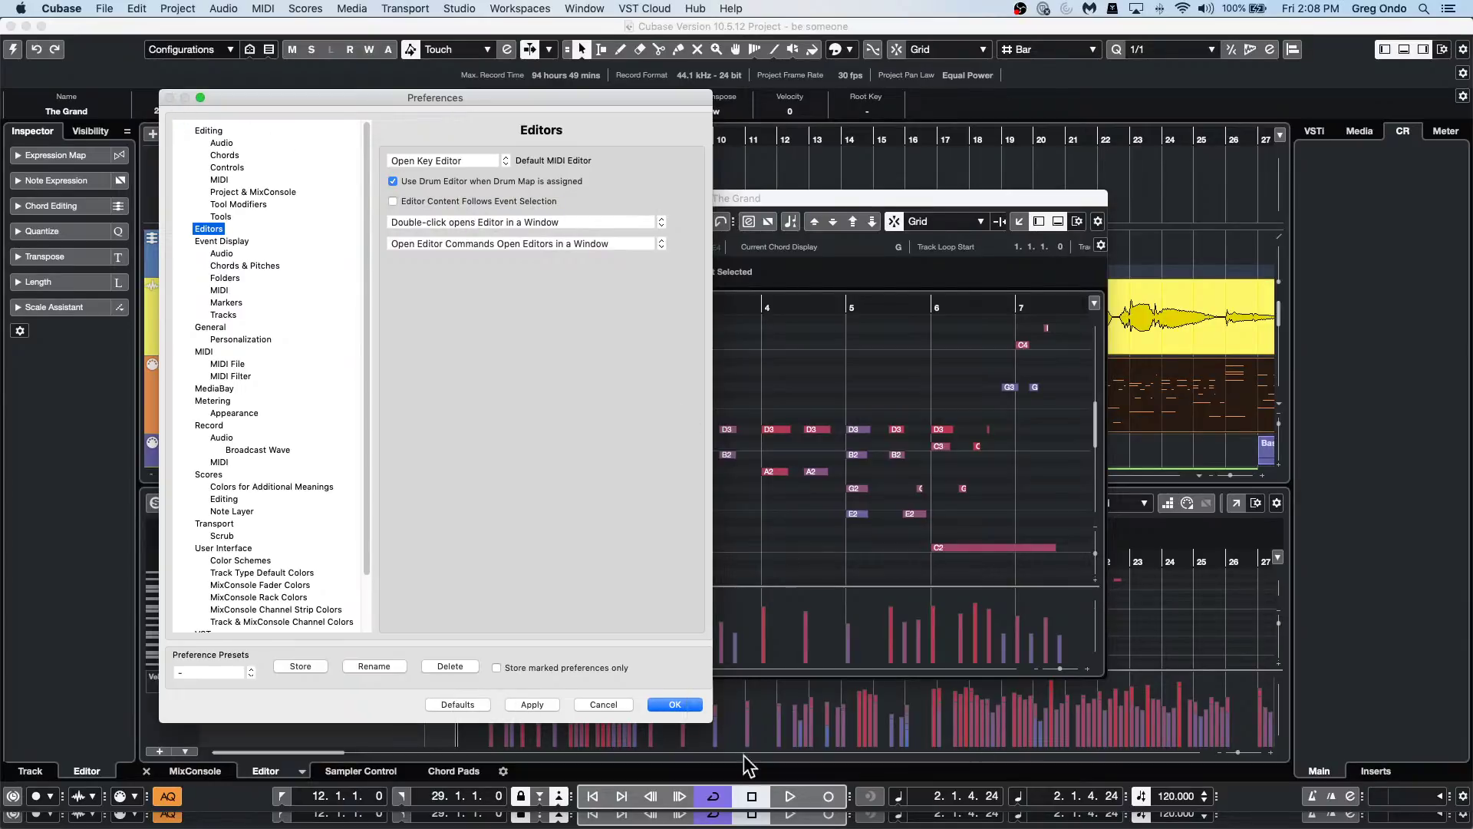
{"action": "left_click", "coordinate": [682, 706]}
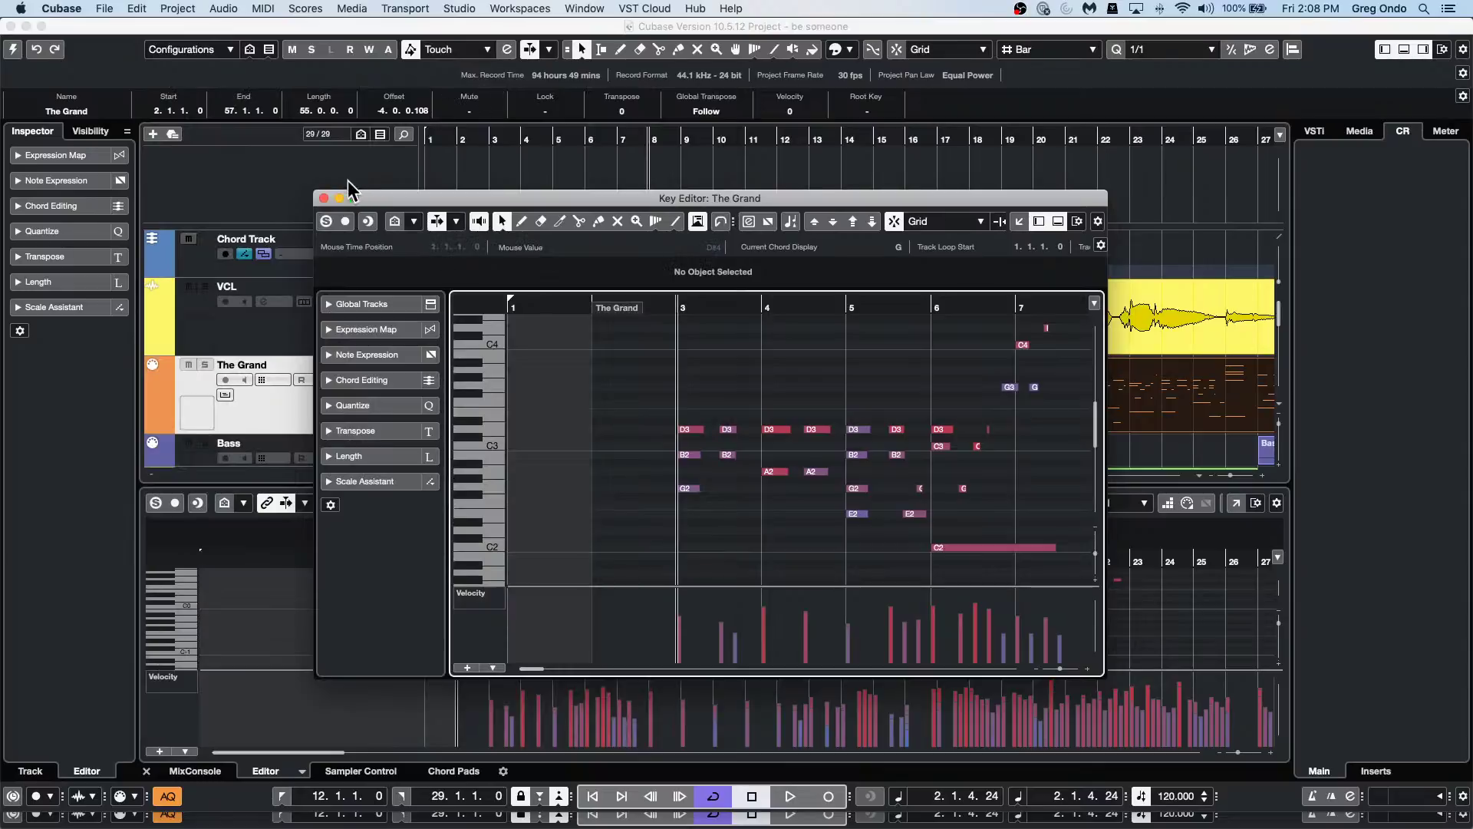
Open The Grand part and the ac gtr part in turn in separate Key Editor windows, closing each one.
{"action": "left_click", "coordinate": [327, 200]}
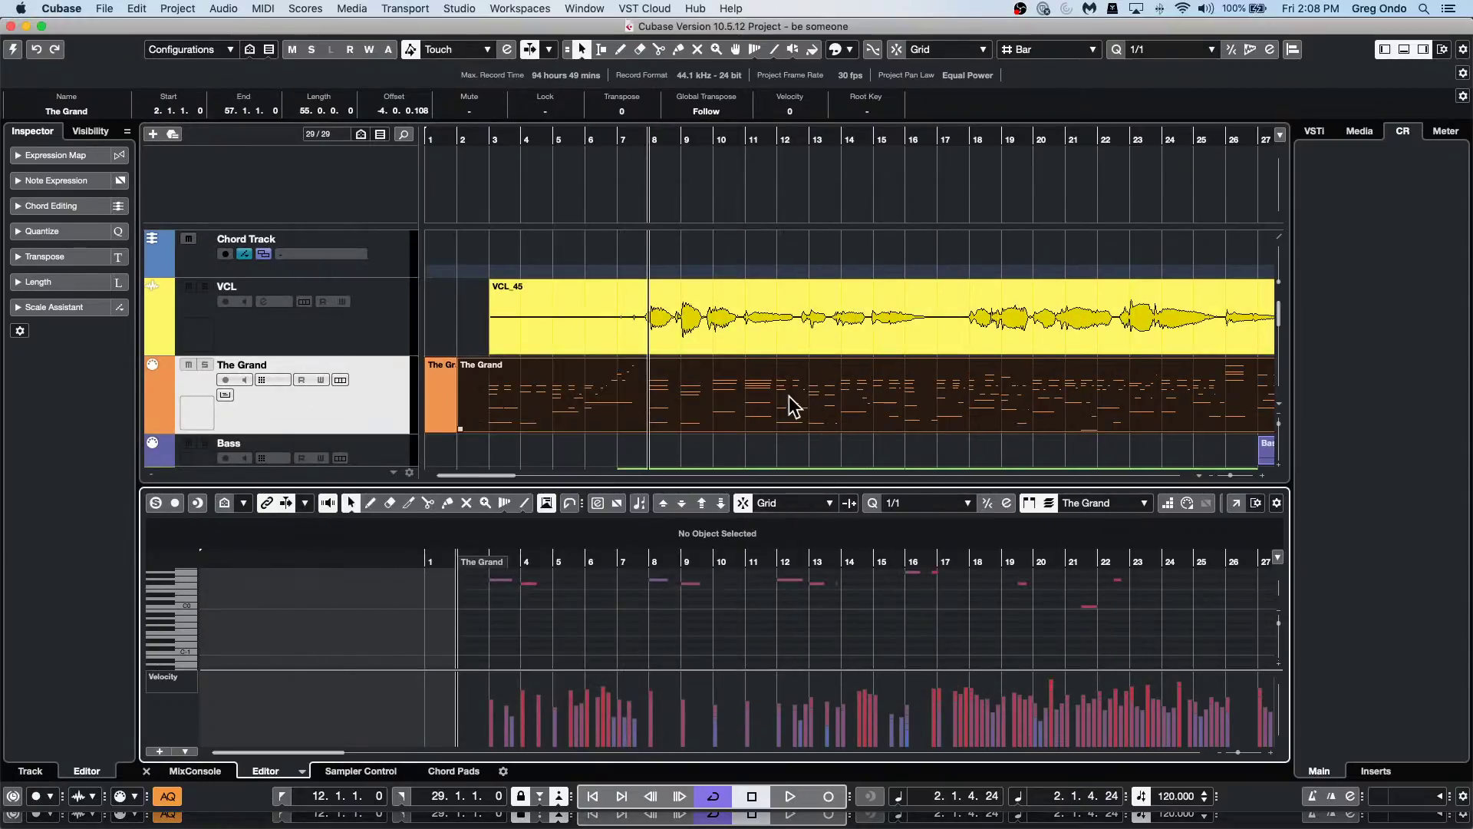
{"action": "double_click", "coordinate": [827, 405]}
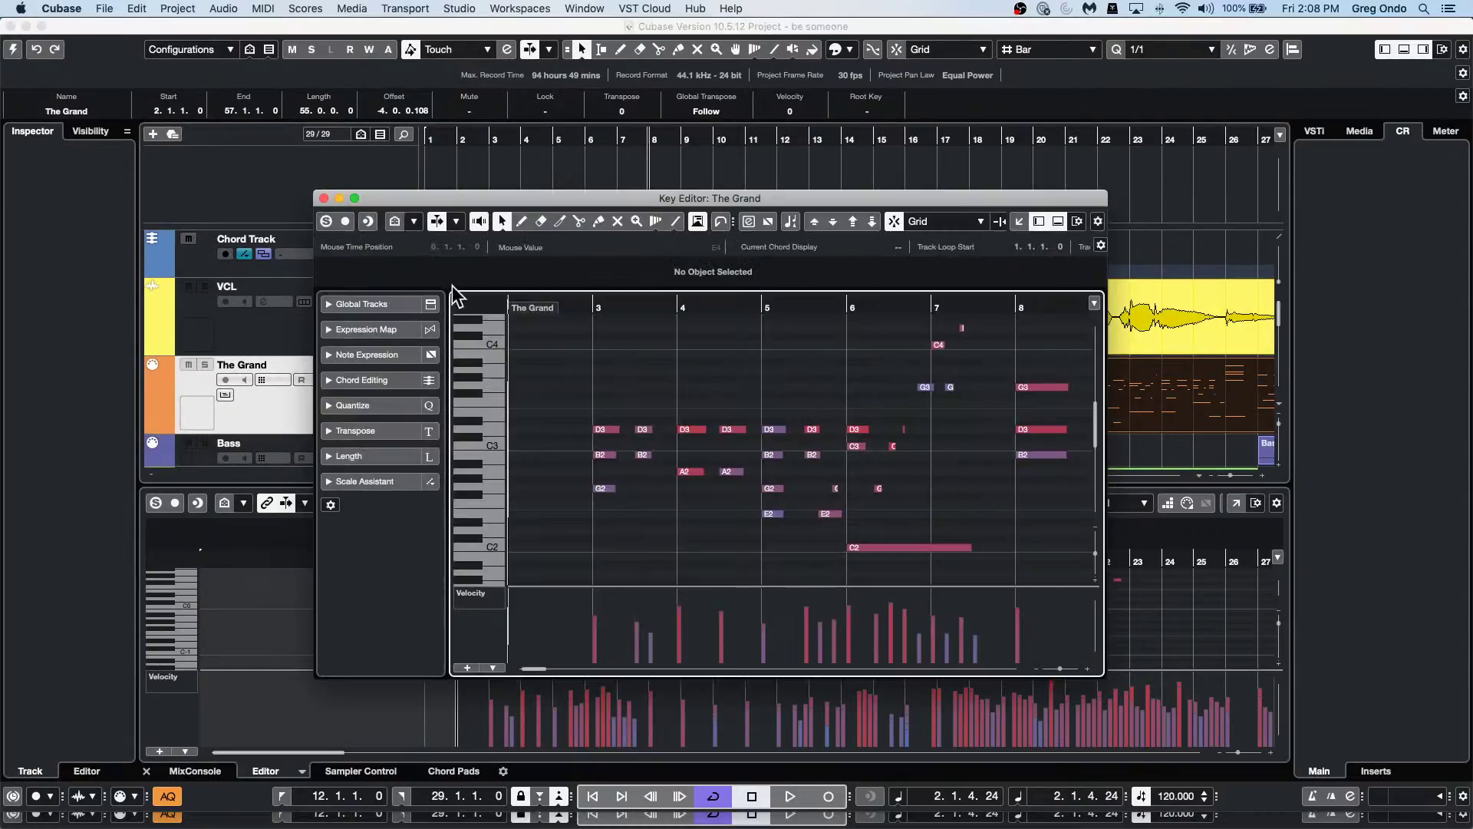
{"action": "left_click", "coordinate": [324, 198]}
{"action": "scroll", "coordinate": [880, 384], "scroll_direction": "down", "scroll_amount": 2}
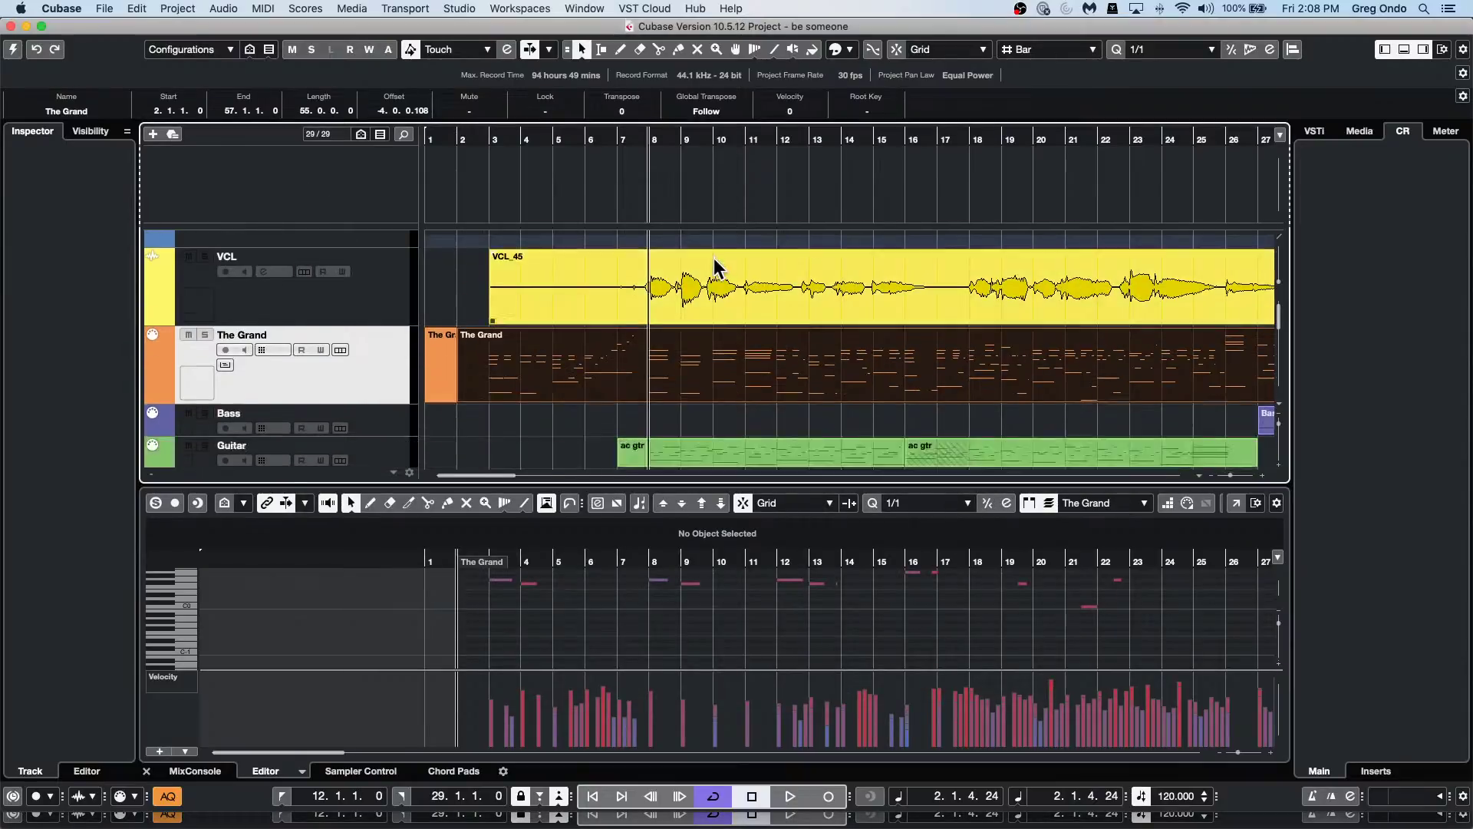
{"action": "double_click", "coordinate": [882, 408]}
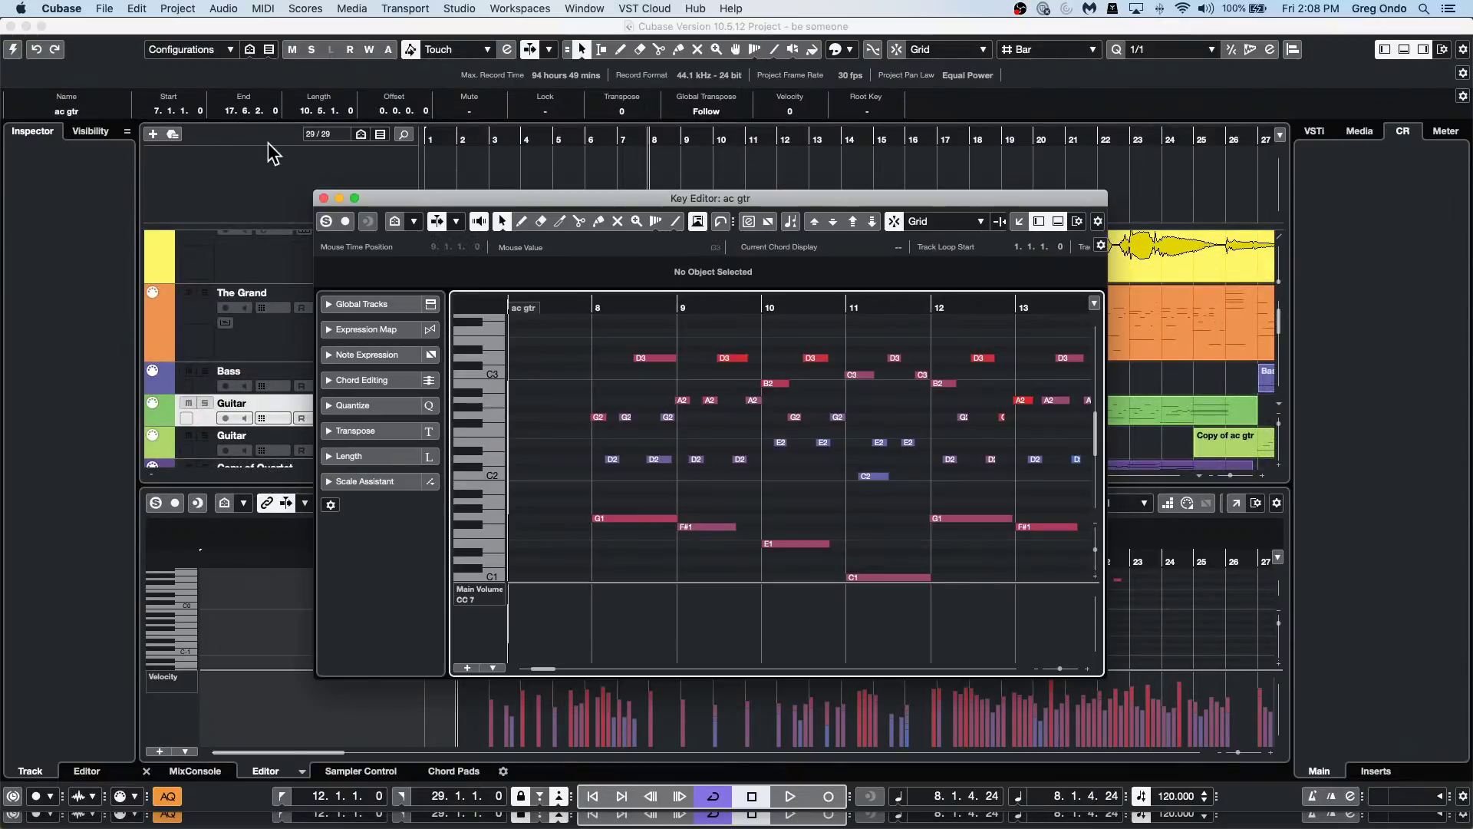
{"action": "left_click", "coordinate": [323, 198]}
In the Editors preferences, set double-clicking to open editors in the Lower Zone and apply the change.
{"action": "left_click", "coordinate": [62, 9]}
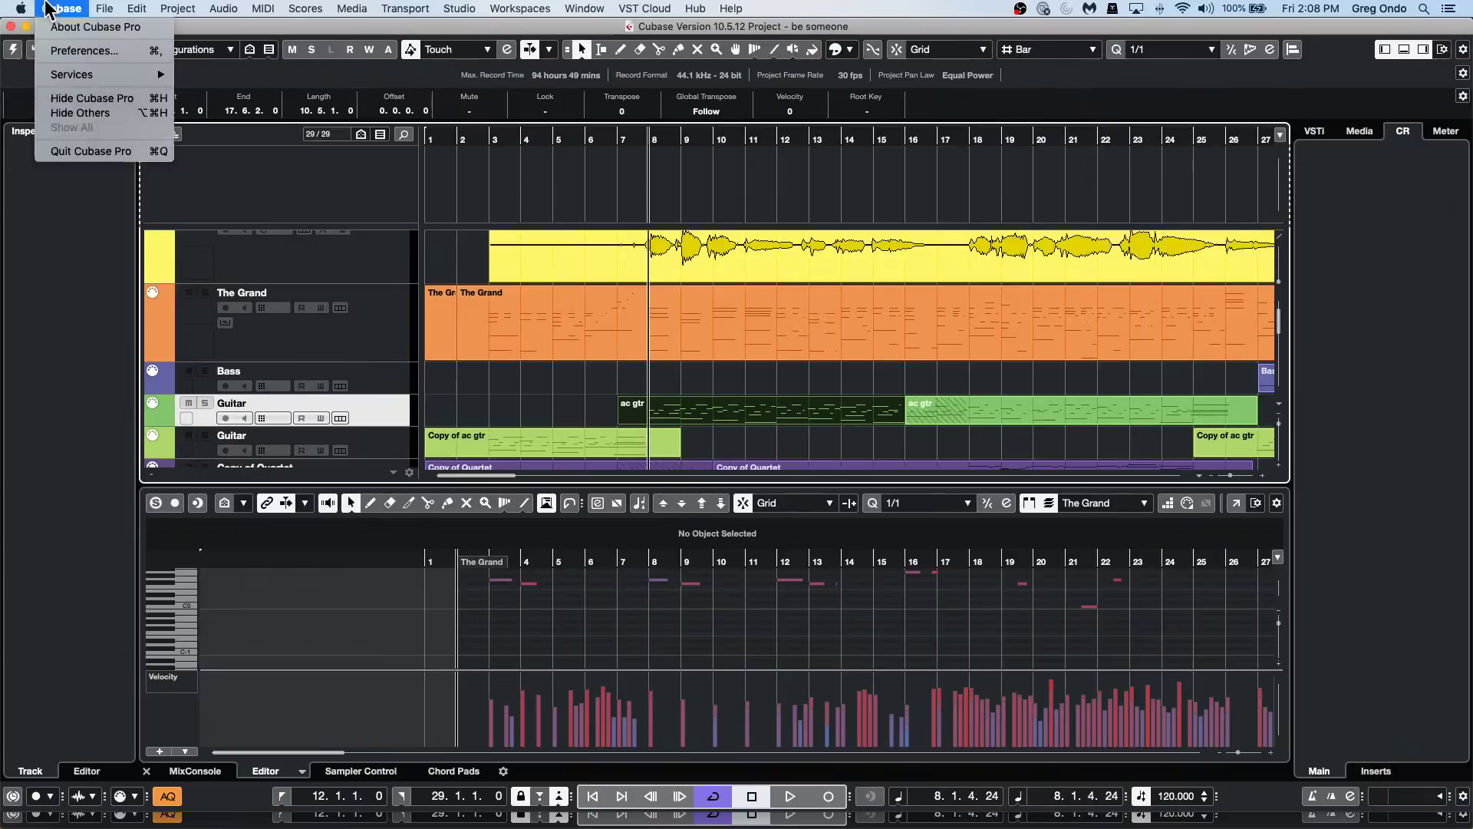
{"action": "left_click", "coordinate": [55, 51]}
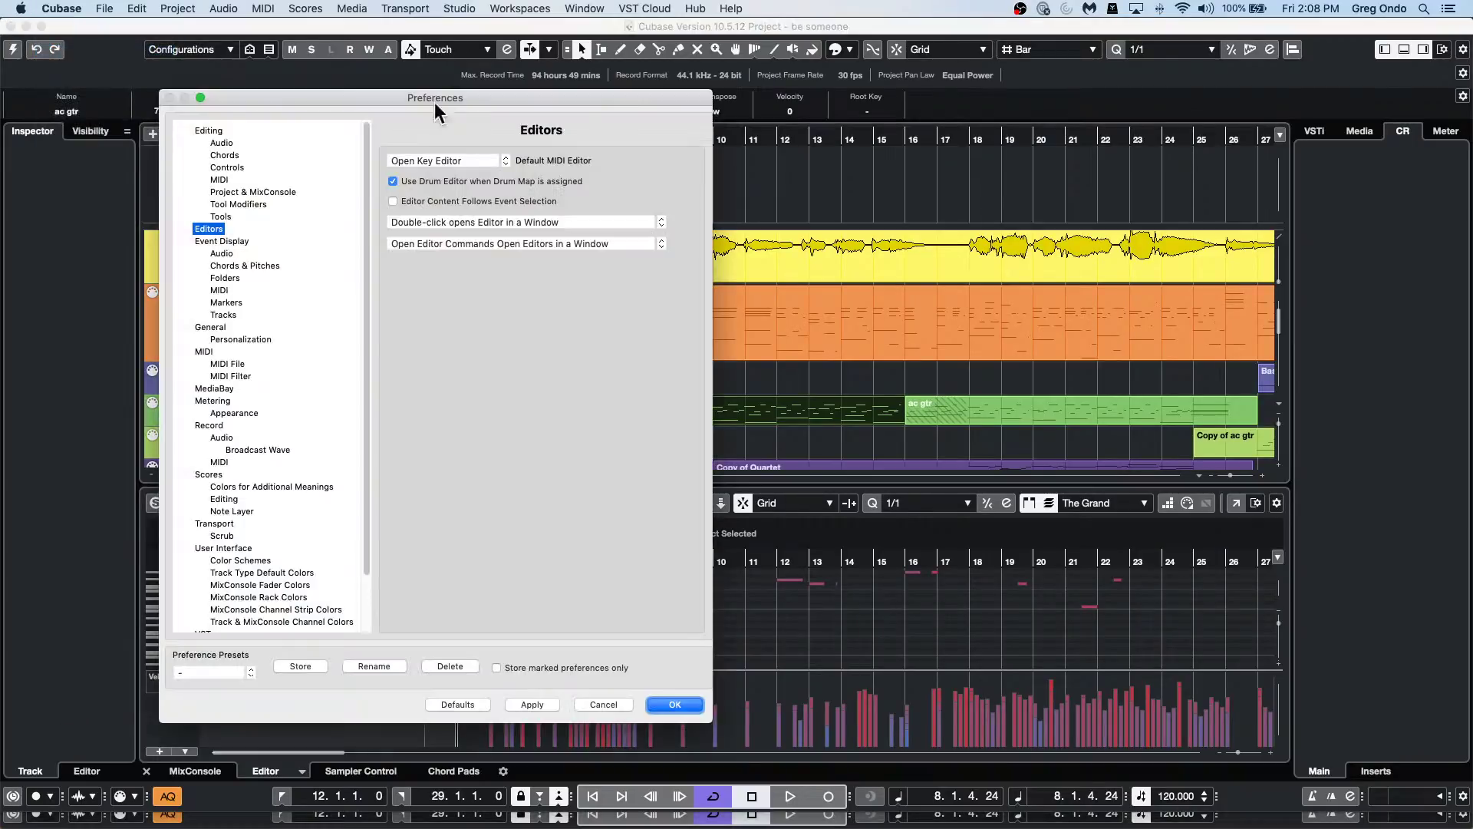
{"action": "left_click", "coordinate": [516, 218]}
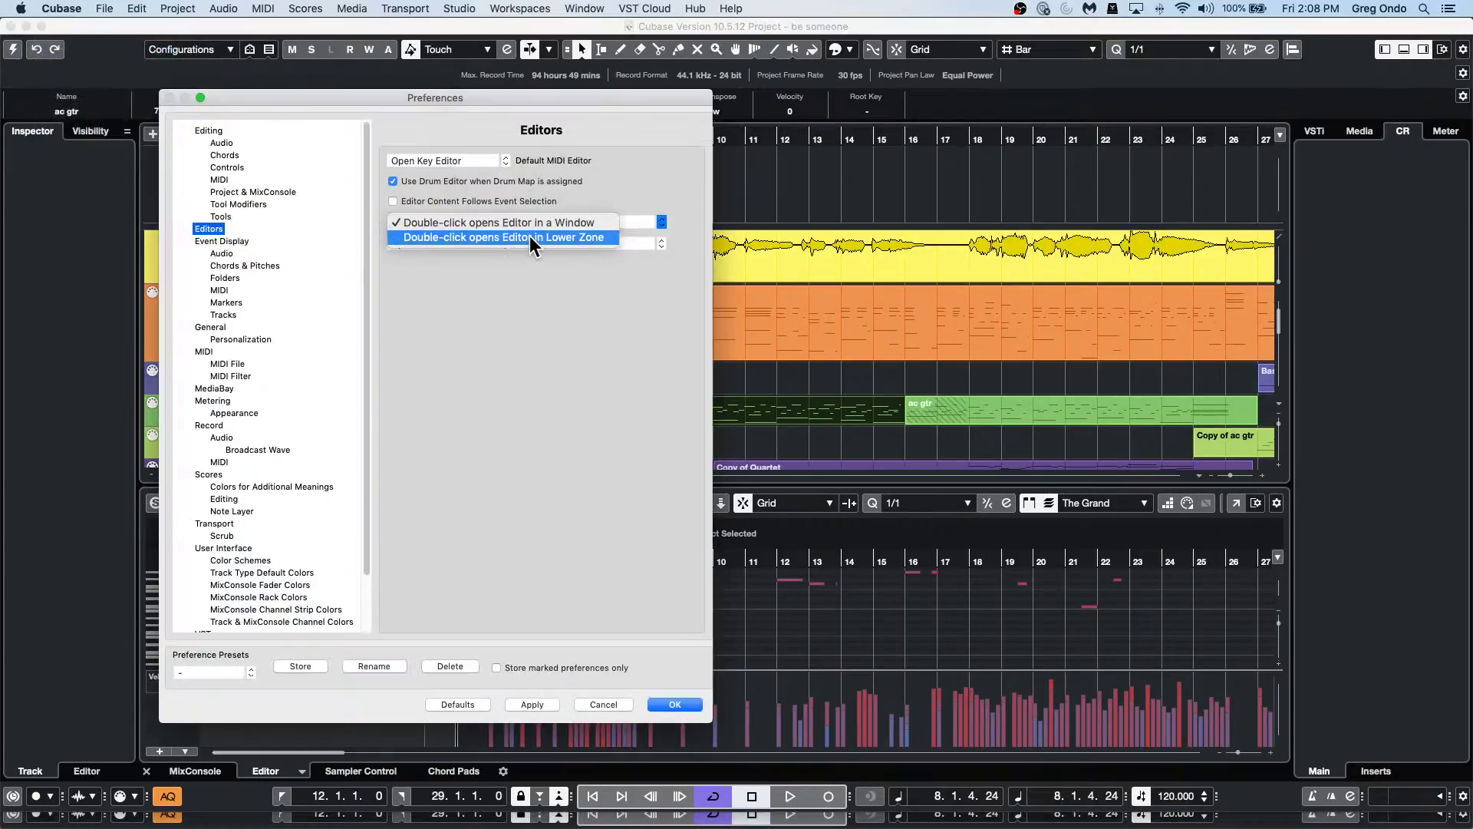
{"action": "left_click", "coordinate": [529, 236]}
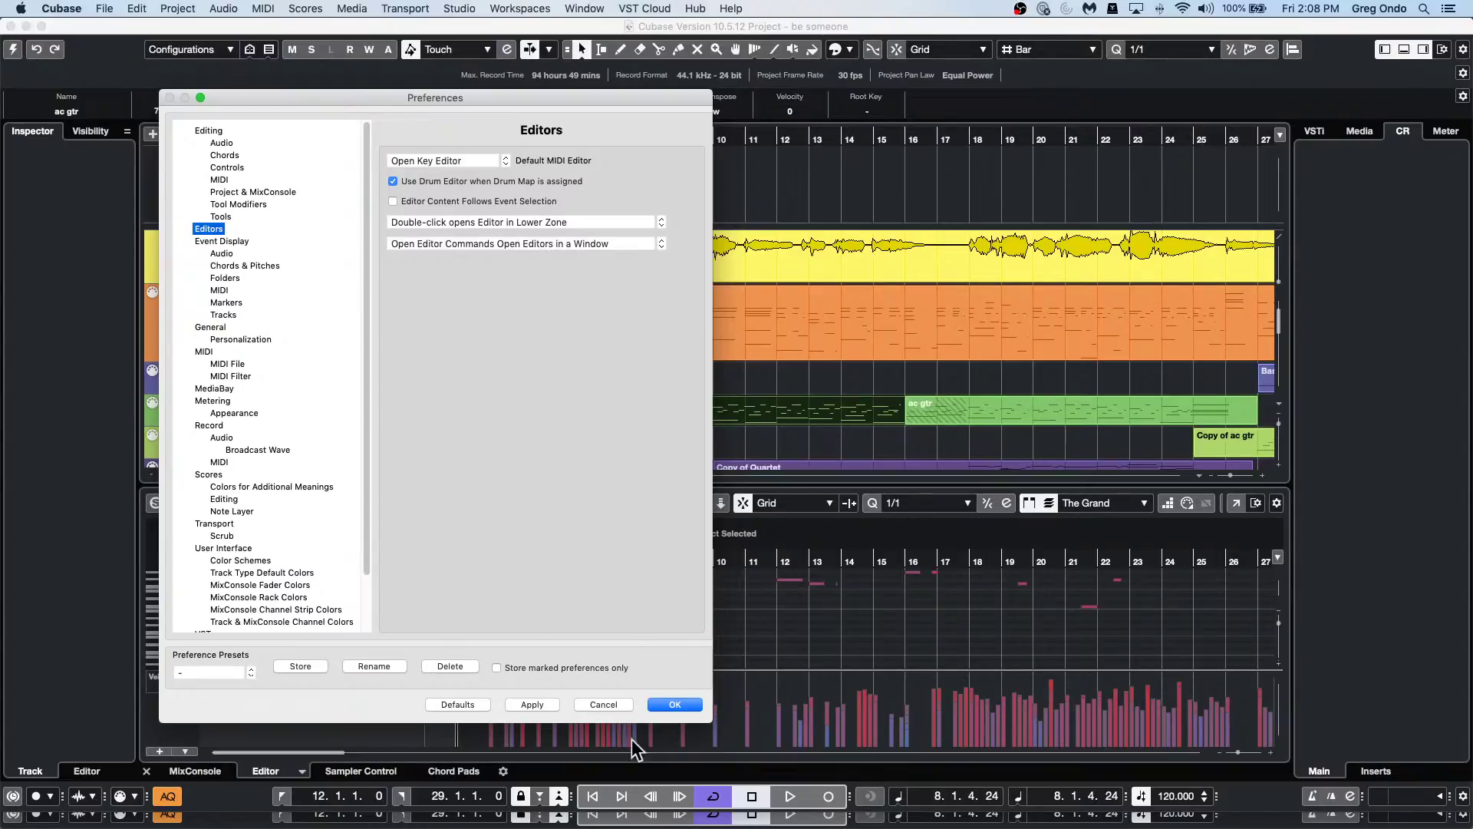
{"action": "left_click", "coordinate": [547, 704]}
{"action": "left_click", "coordinate": [665, 702]}
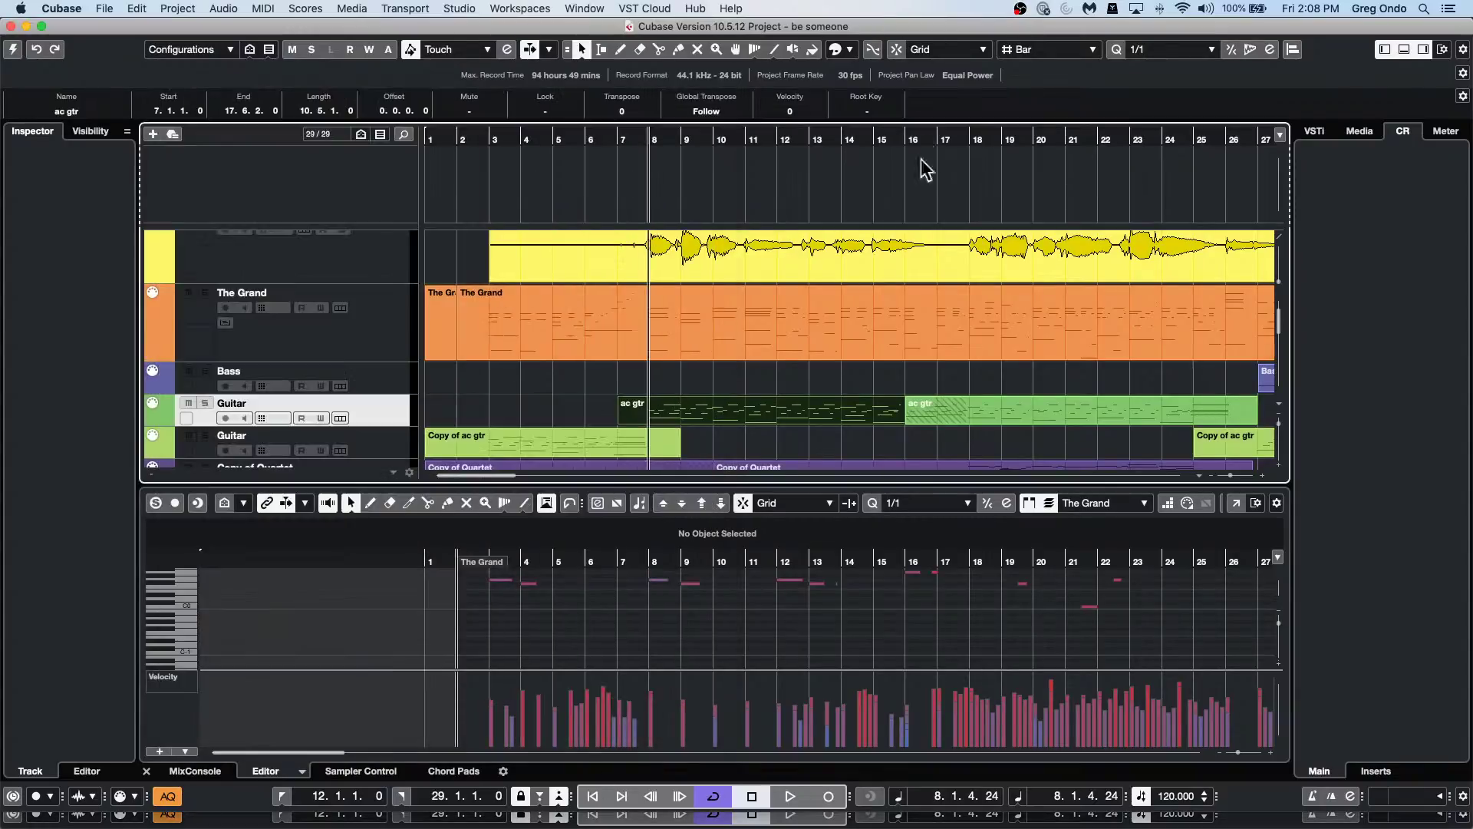
Open the first ac gtr part on the Guitar track in the lower zone Key Editor and select the long The Grand part.
{"action": "left_click", "coordinate": [799, 419]}
{"action": "left_click", "coordinate": [776, 407]}
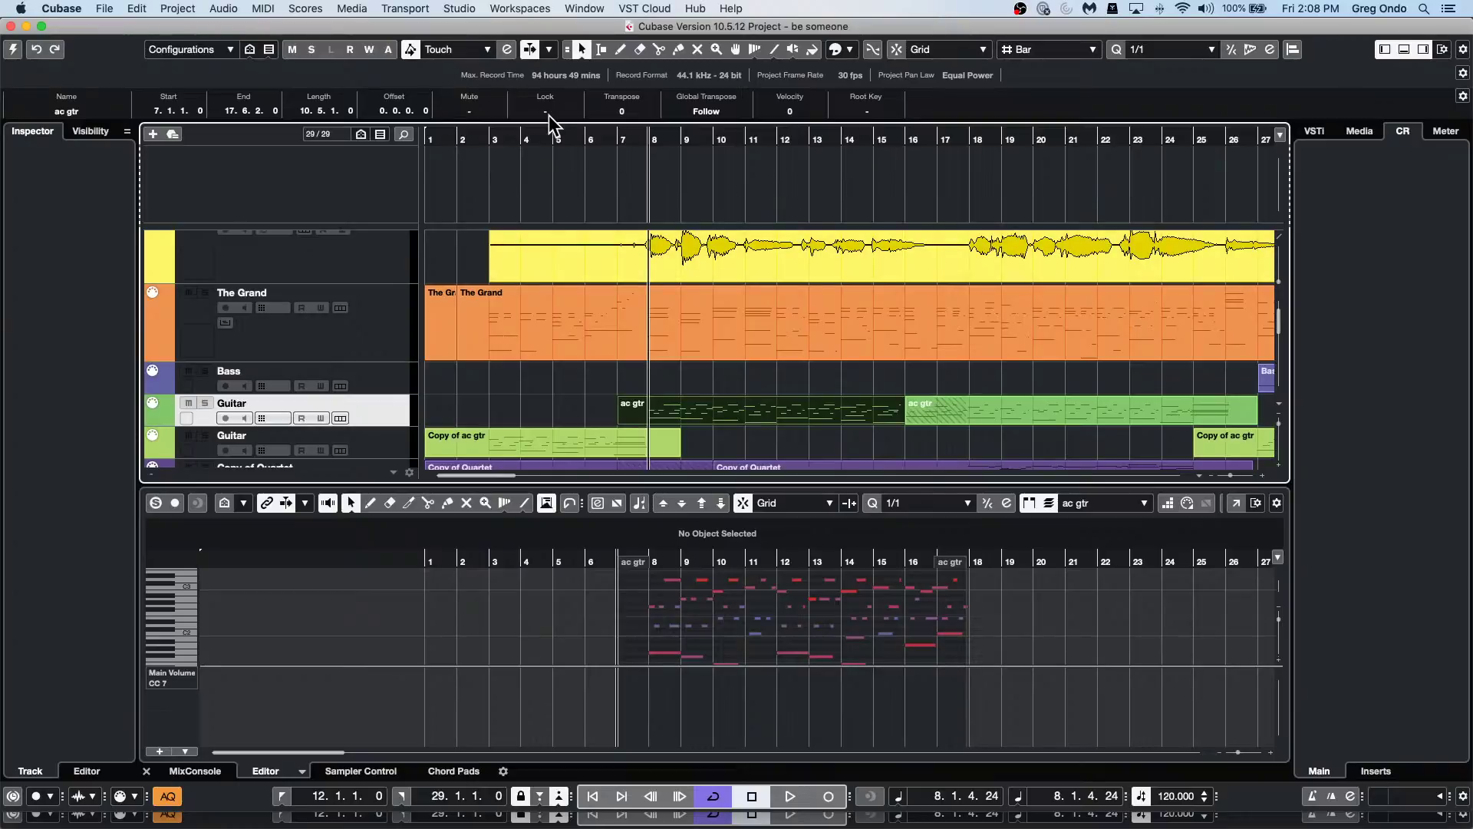
{"action": "left_click", "coordinate": [804, 308]}
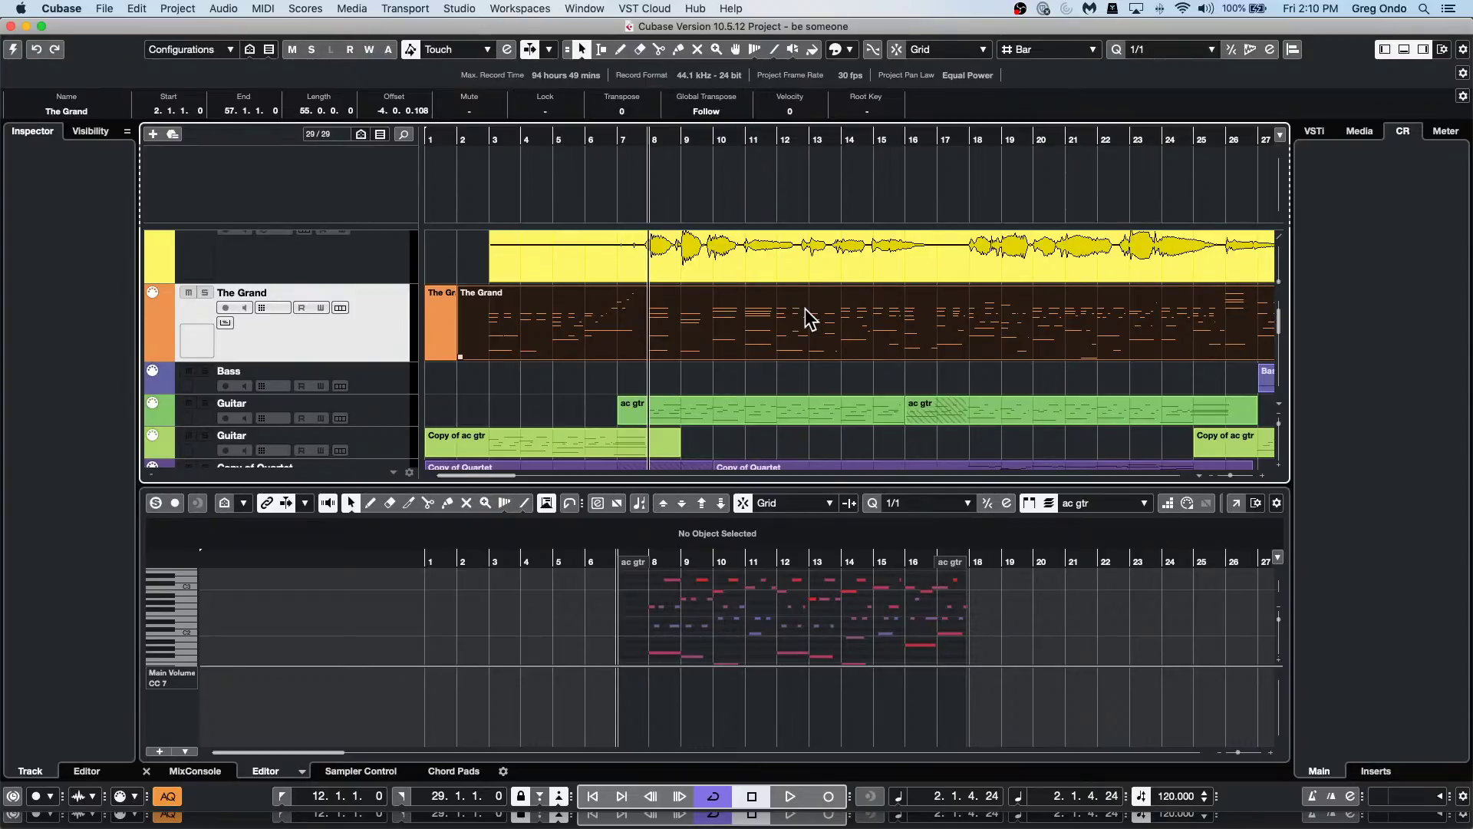
{"action": "left_click", "coordinate": [725, 259]}
Create a new empty project in the September 3 2021 folder.
{"action": "left_click", "coordinate": [105, 8]}
{"action": "left_click", "coordinate": [127, 27]}
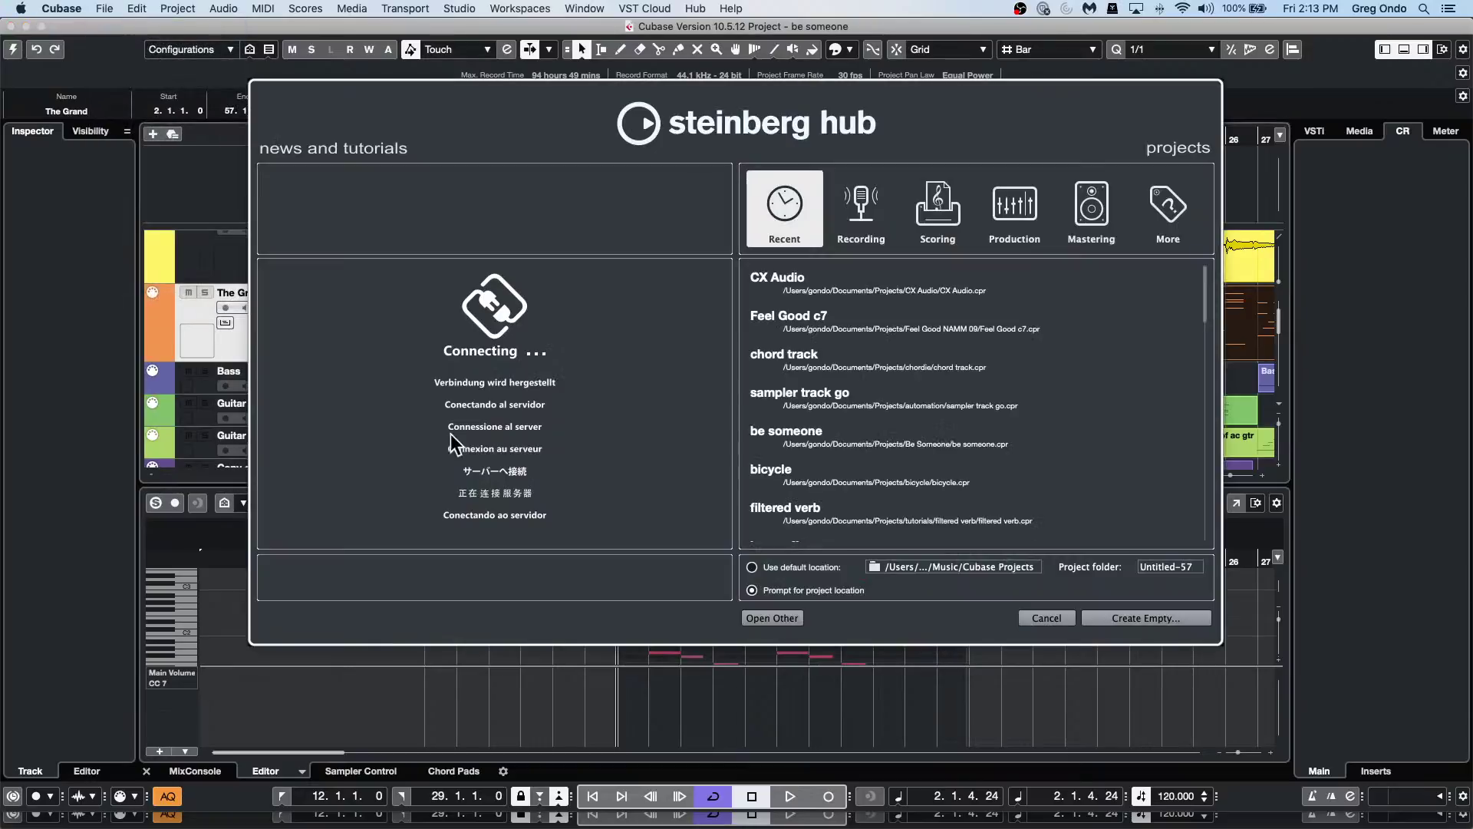
{"action": "left_click", "coordinate": [1106, 617]}
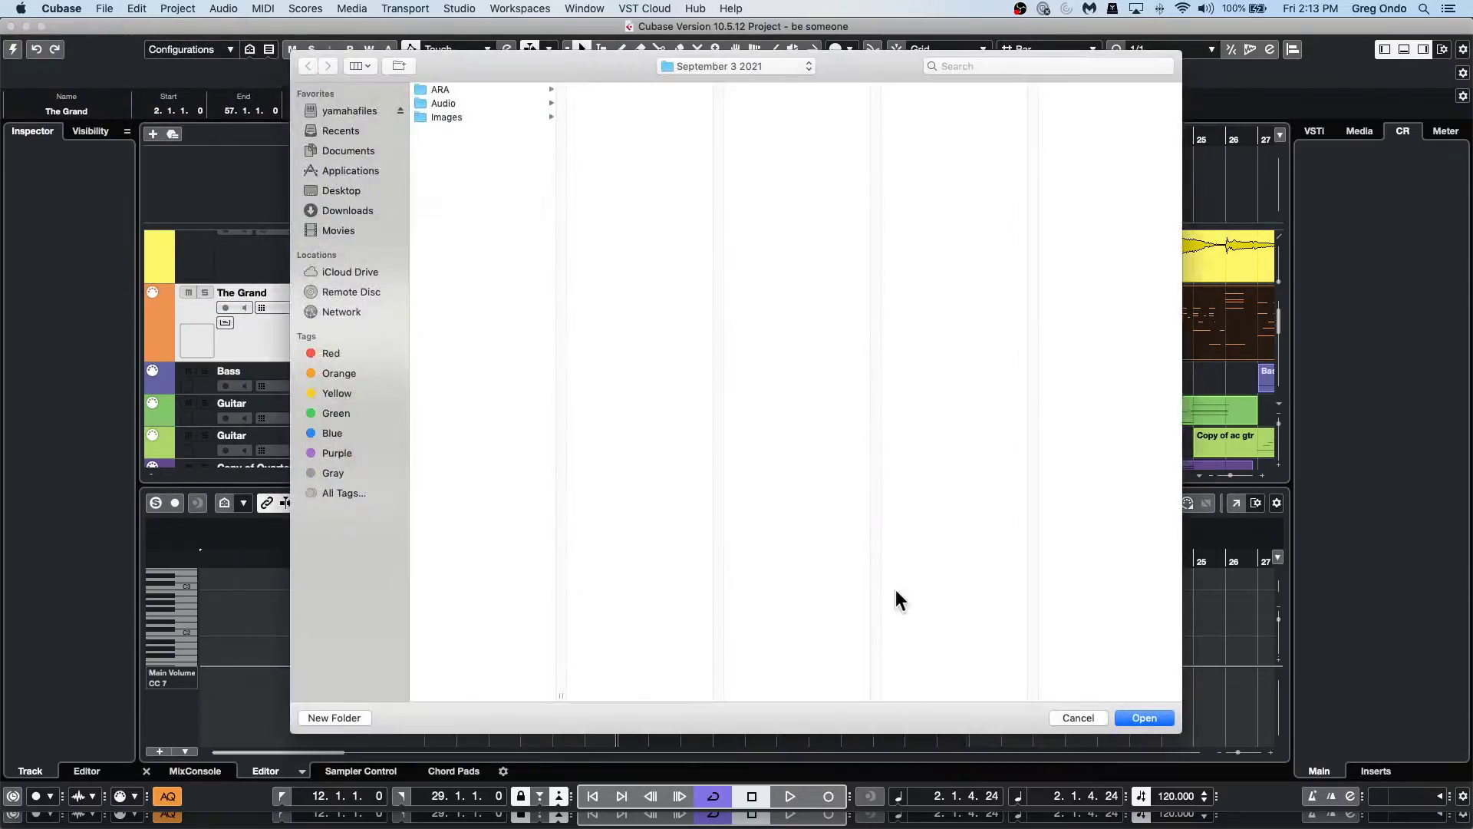
{"action": "left_click", "coordinate": [1159, 718]}
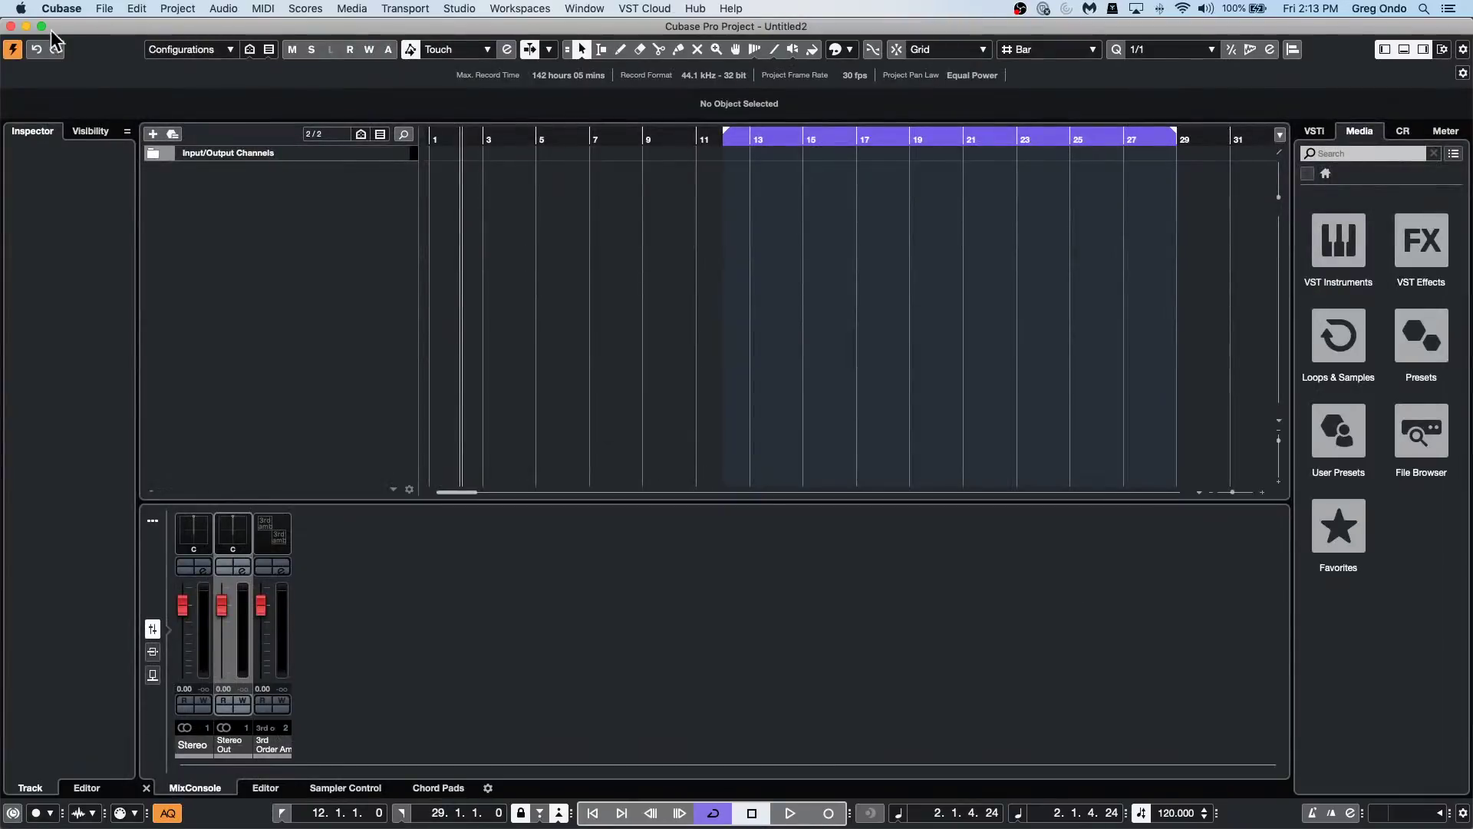
Add three stereo audio tracks and select all of them so they are record-enabled.
{"action": "right_click", "coordinate": [265, 193]}
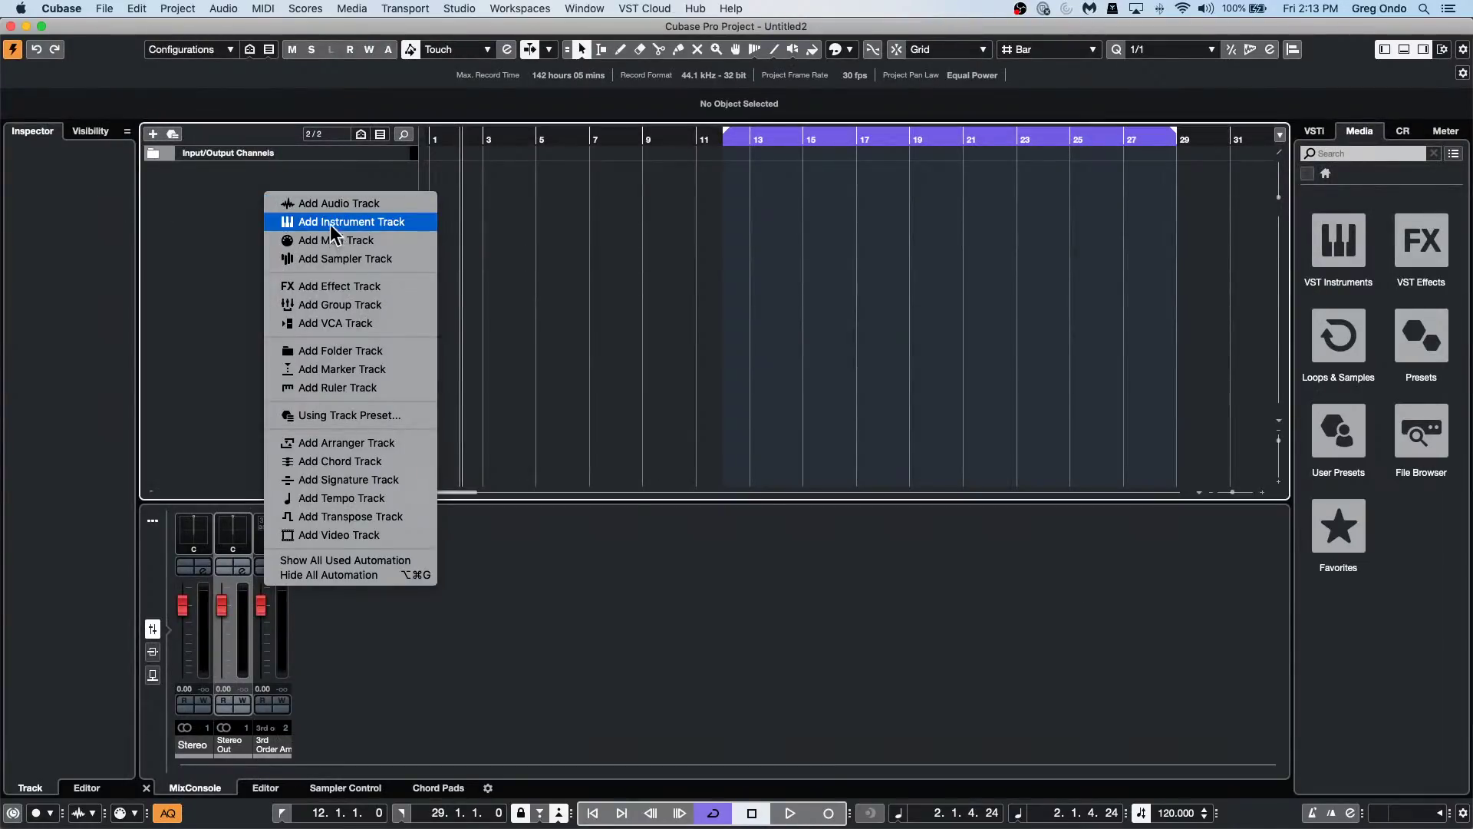
{"action": "left_click", "coordinate": [382, 202]}
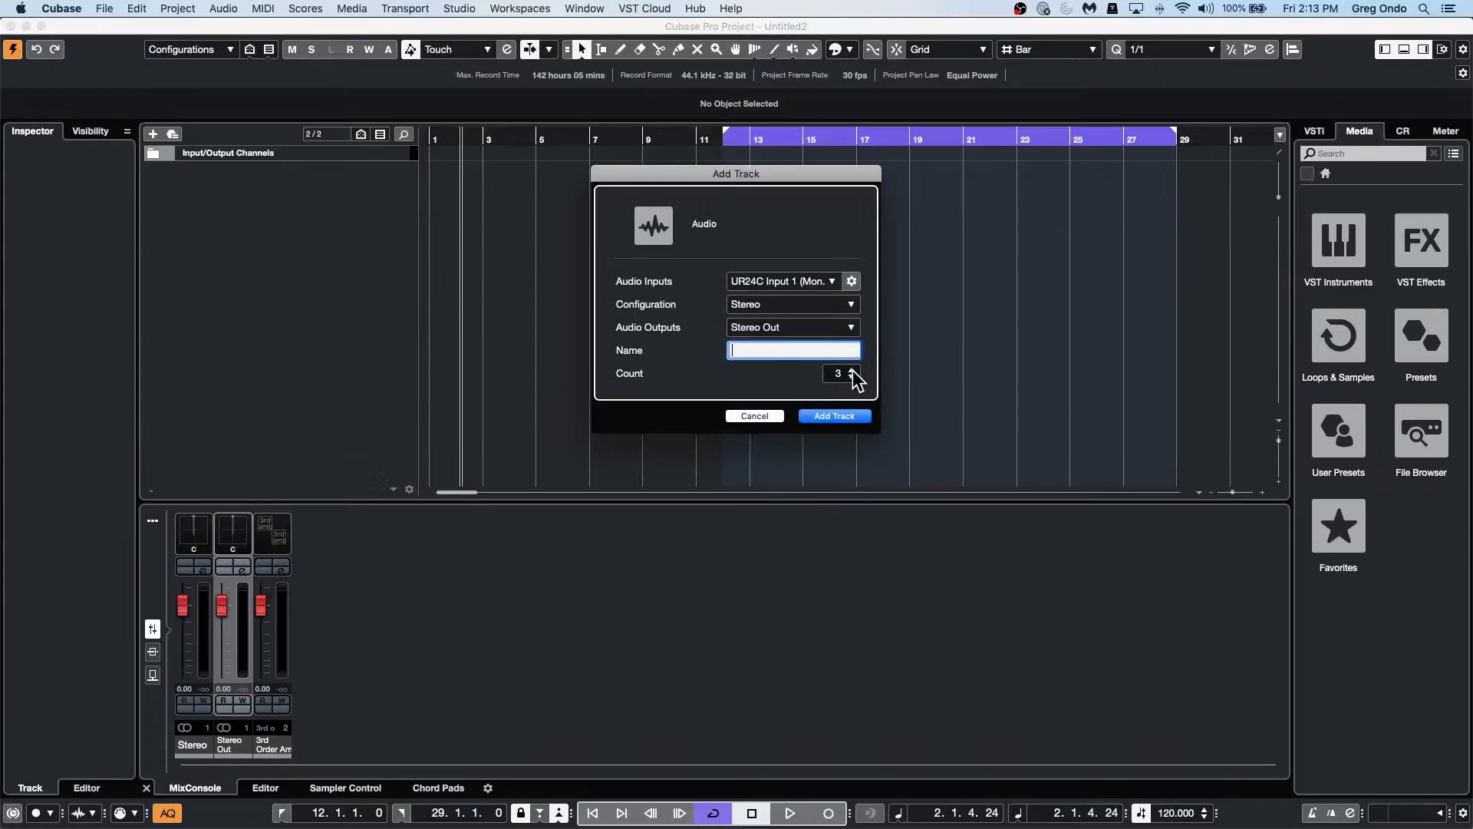
{"action": "left_click", "coordinate": [844, 415]}
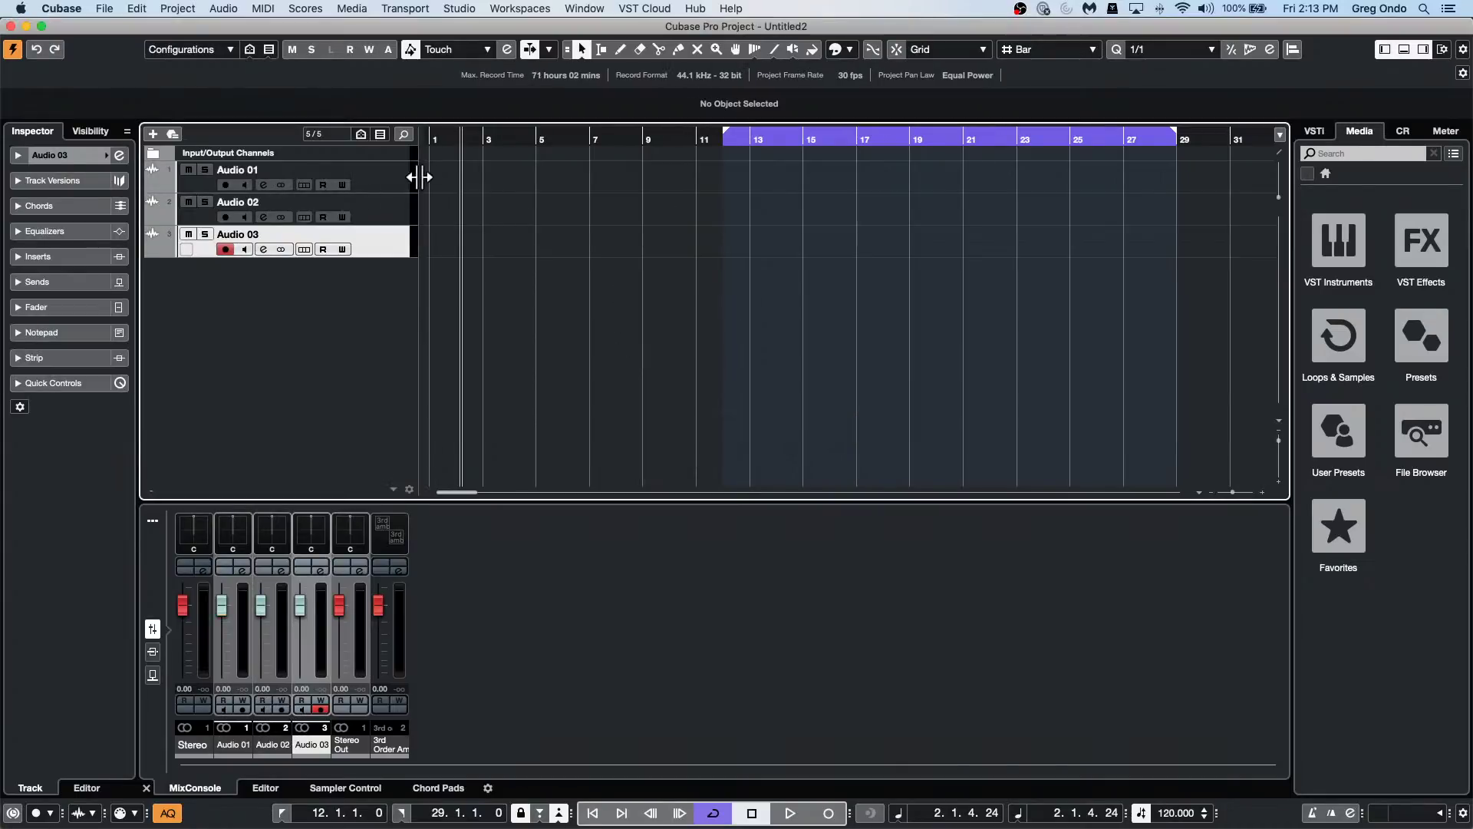
{"action": "left_click", "coordinate": [376, 169], "text": "shift"}
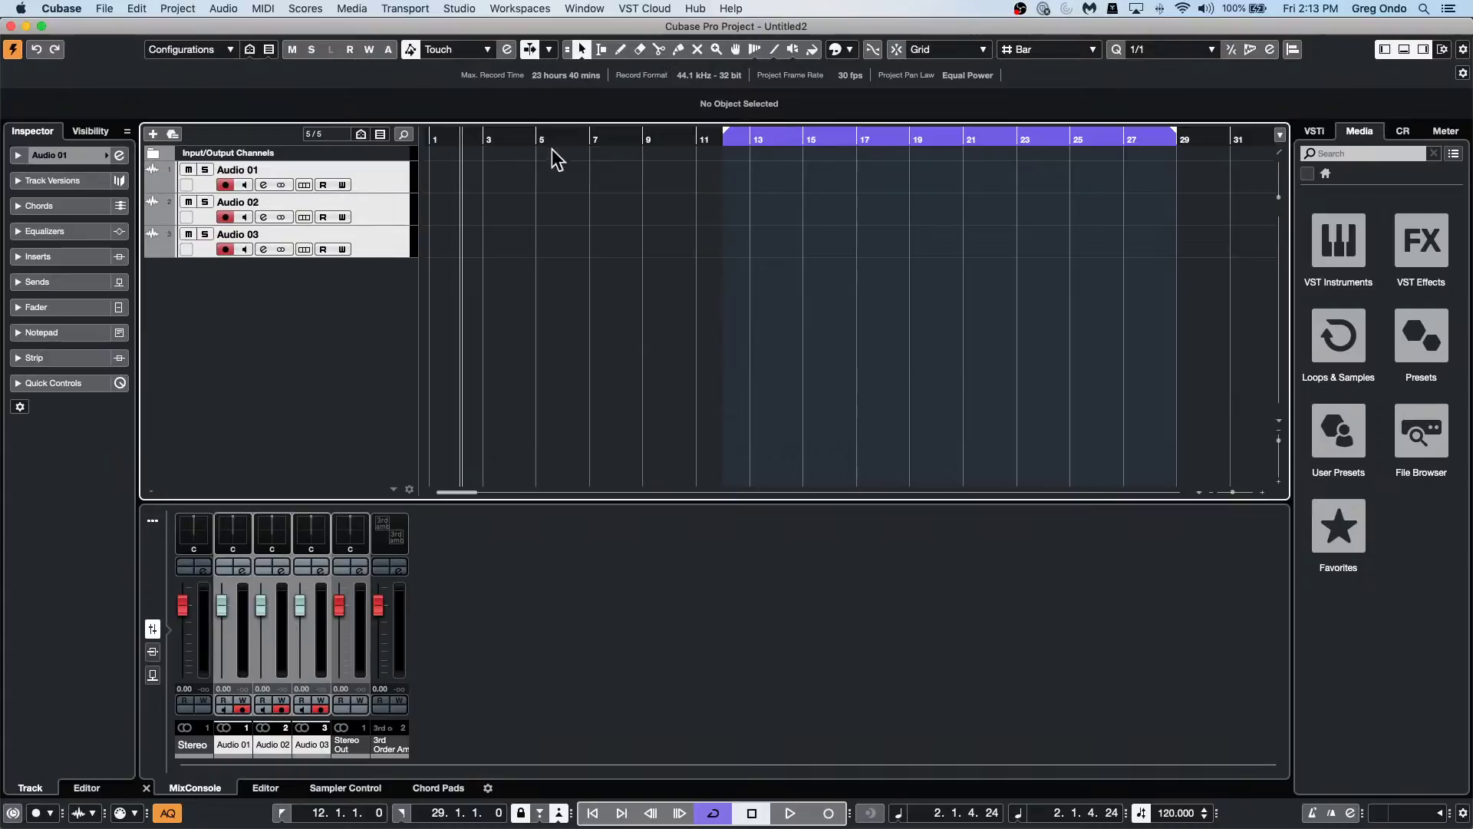
Set the cycle range to start at bar 1 and span about one bar.
{"action": "left_click_drag", "start_coordinate": [908, 141], "coordinate": [562, 136]}
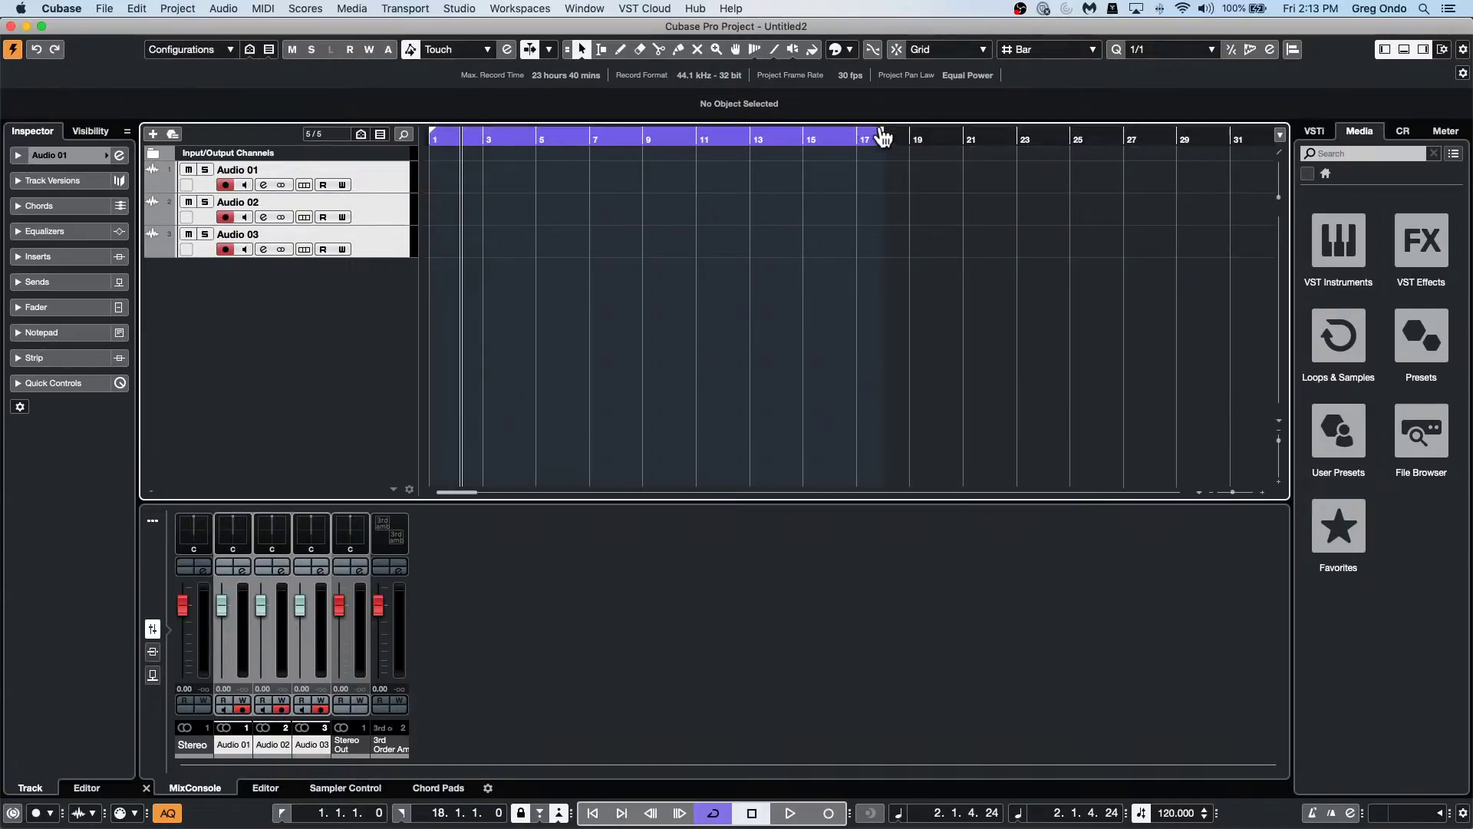
{"action": "left_click_drag", "start_coordinate": [881, 136], "coordinate": [450, 158]}
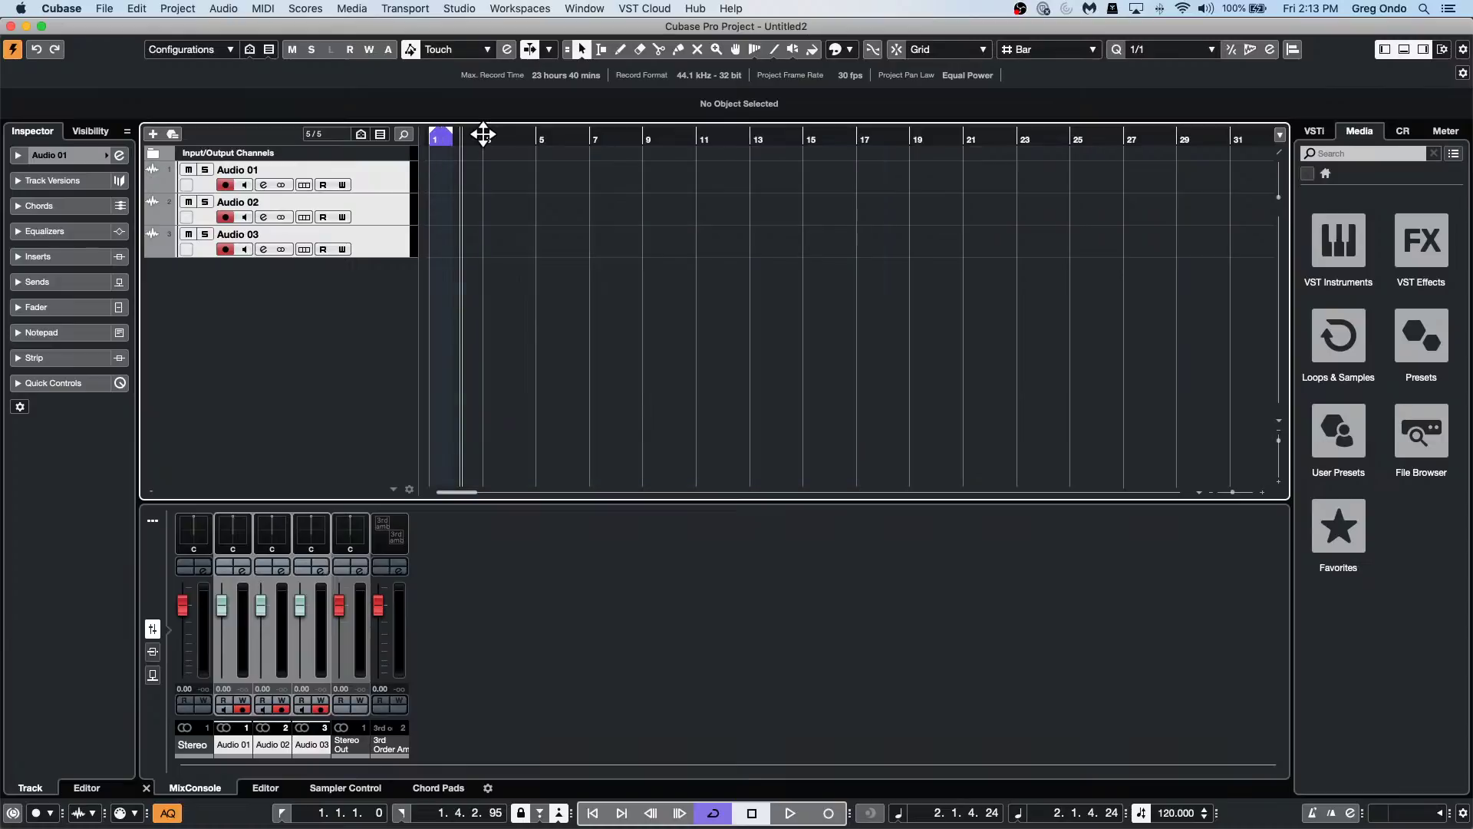
{"action": "key", "text": "h"}
{"action": "key", "text": "h"}
{"action": "key", "text": "h"}
{"action": "key", "text": "h"}
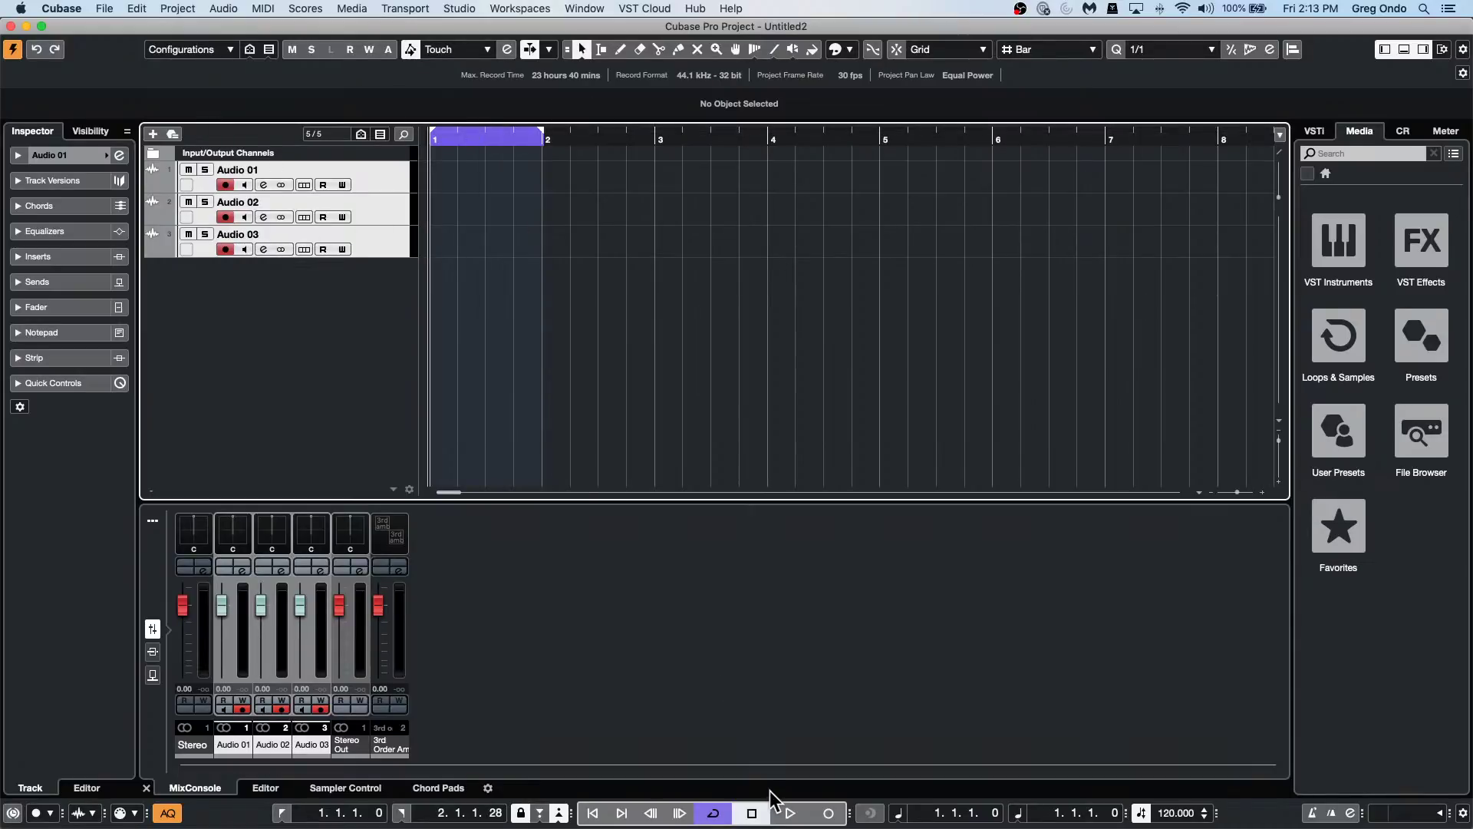
Record four cycled takes on the three audio tracks at once and stop the recording.
{"action": "left_click", "coordinate": [819, 810]}
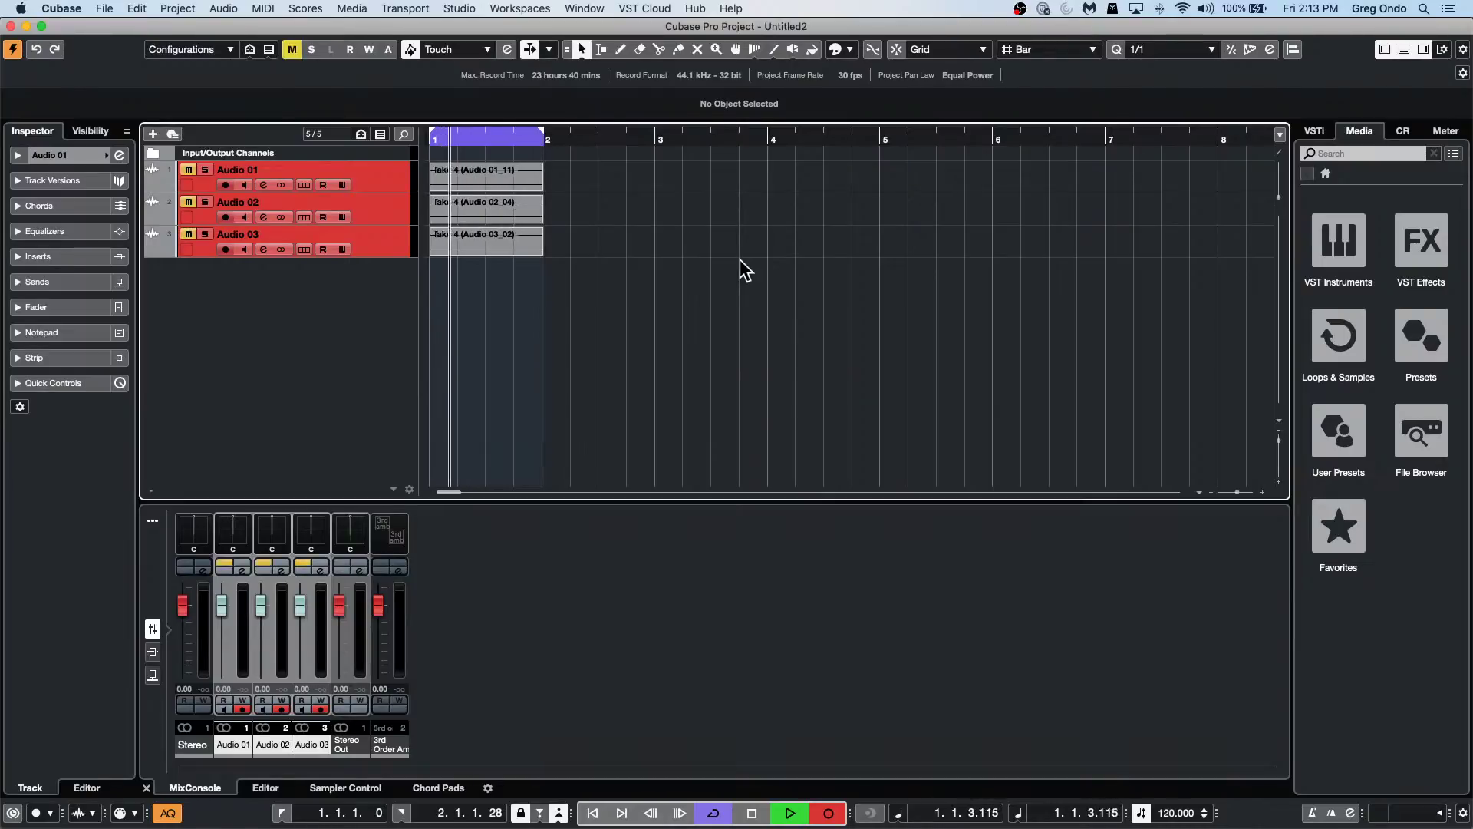
{"action": "key", "text": "space"}
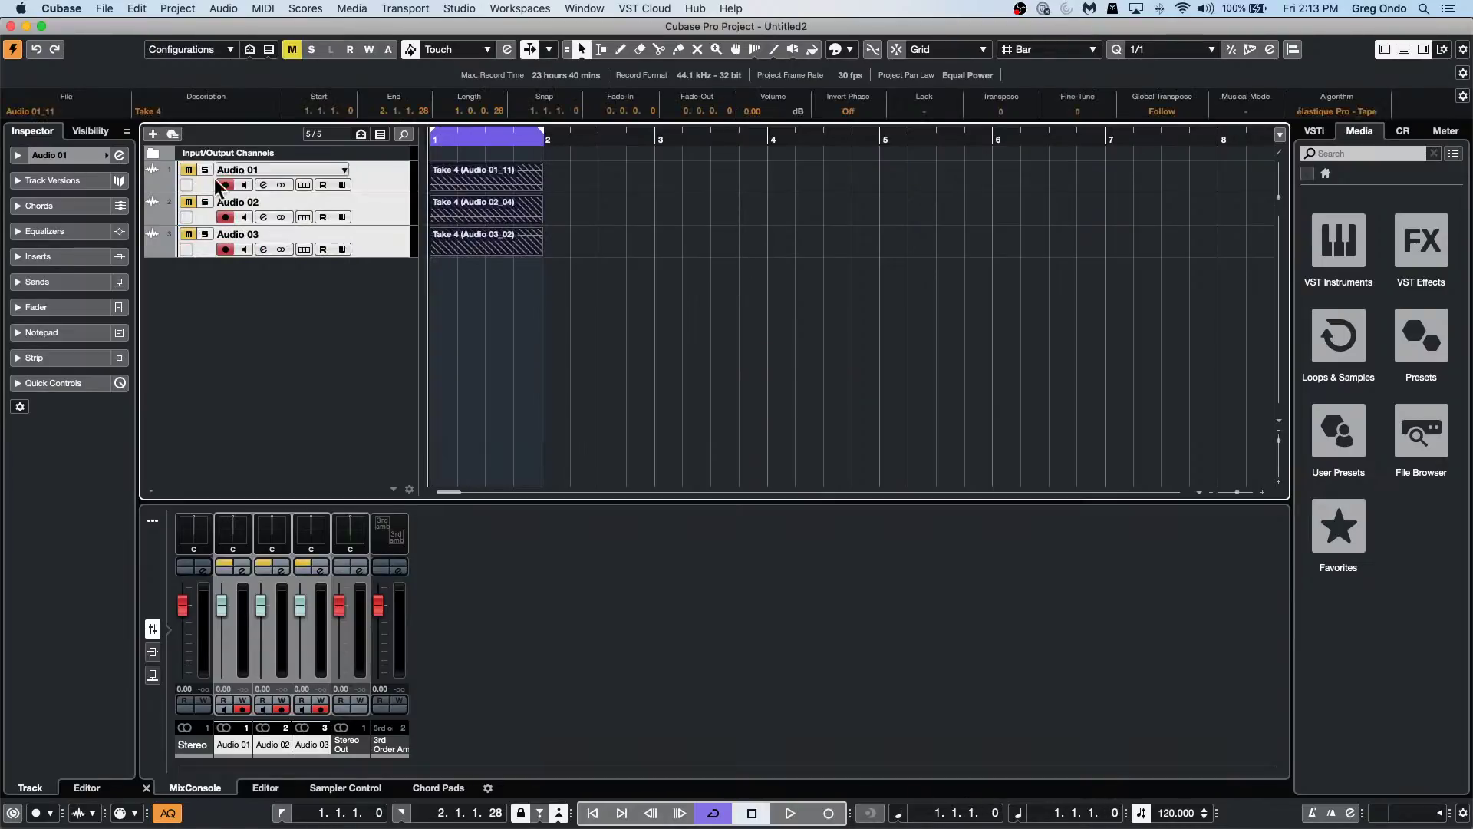
{"action": "right_click", "coordinate": [386, 177]}
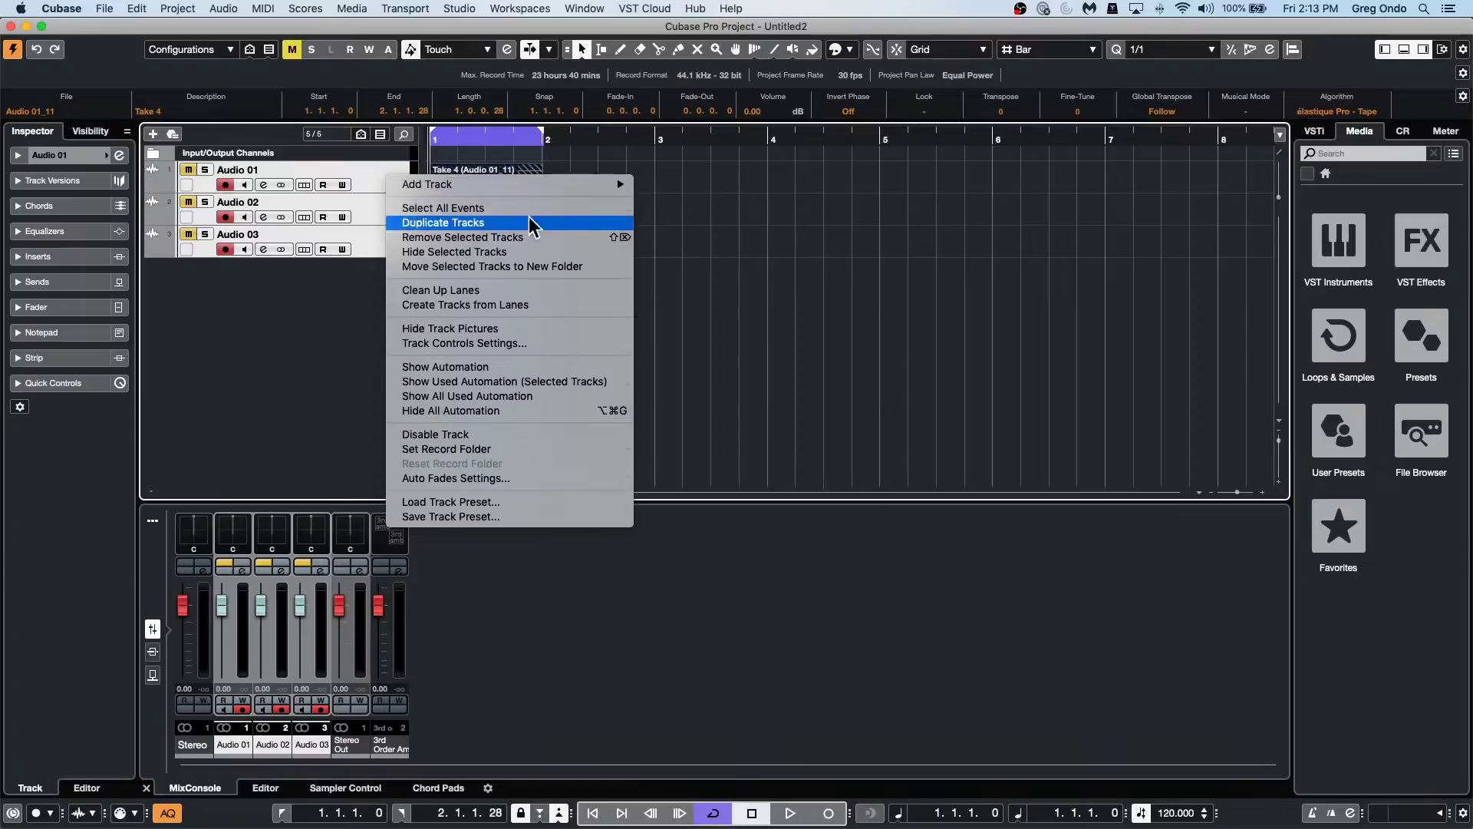
{"action": "left_click", "coordinate": [376, 296]}
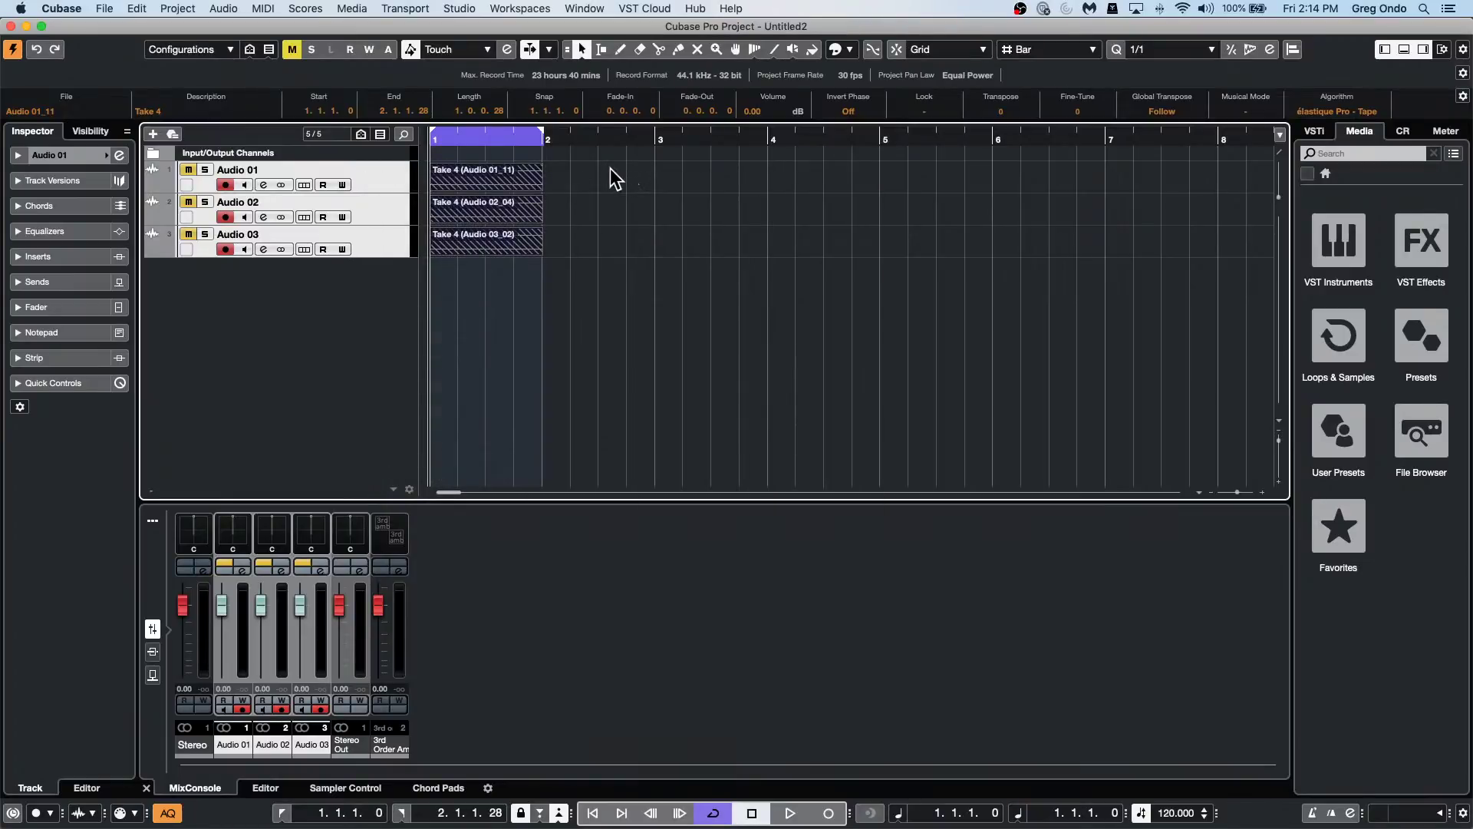
Show the take lanes of Audio 01, Audio 02 and Audio 03, and hide the lower zone.
{"action": "left_click_drag", "start_coordinate": [611, 167], "coordinate": [476, 253]}
{"action": "left_click", "coordinate": [305, 185]}
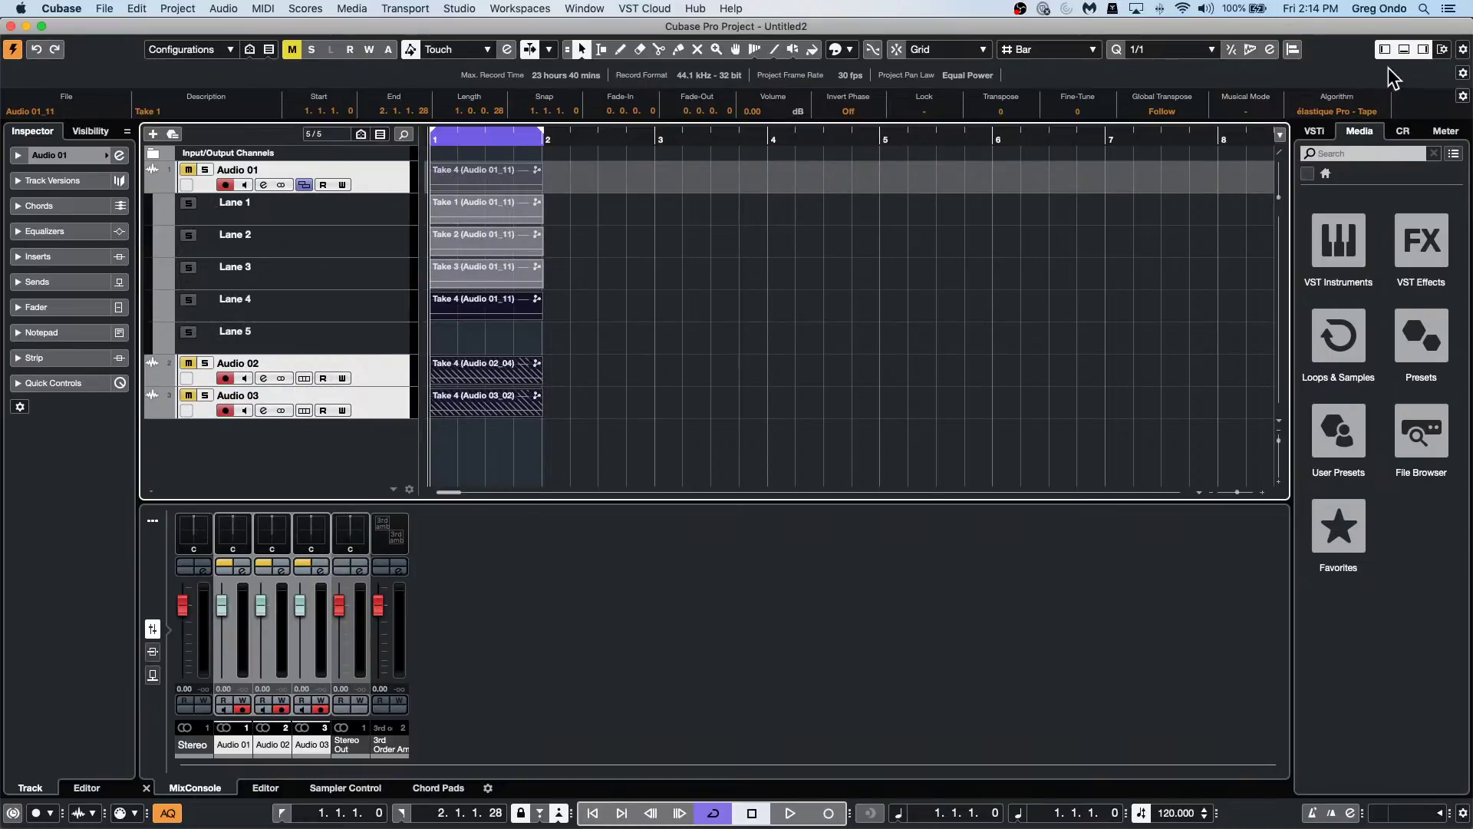
{"action": "left_click", "coordinate": [1404, 49]}
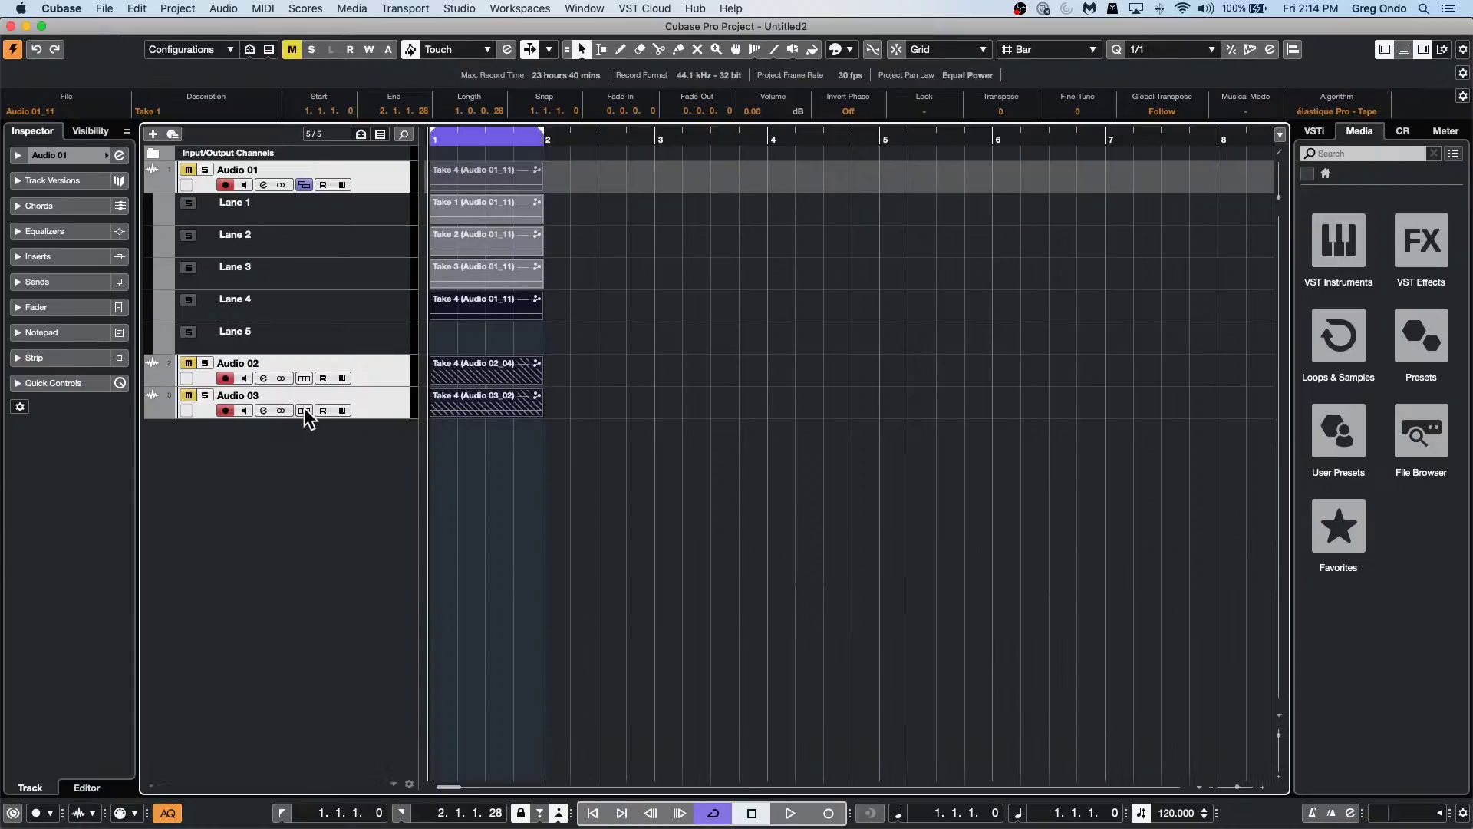
{"action": "left_click", "coordinate": [286, 415]}
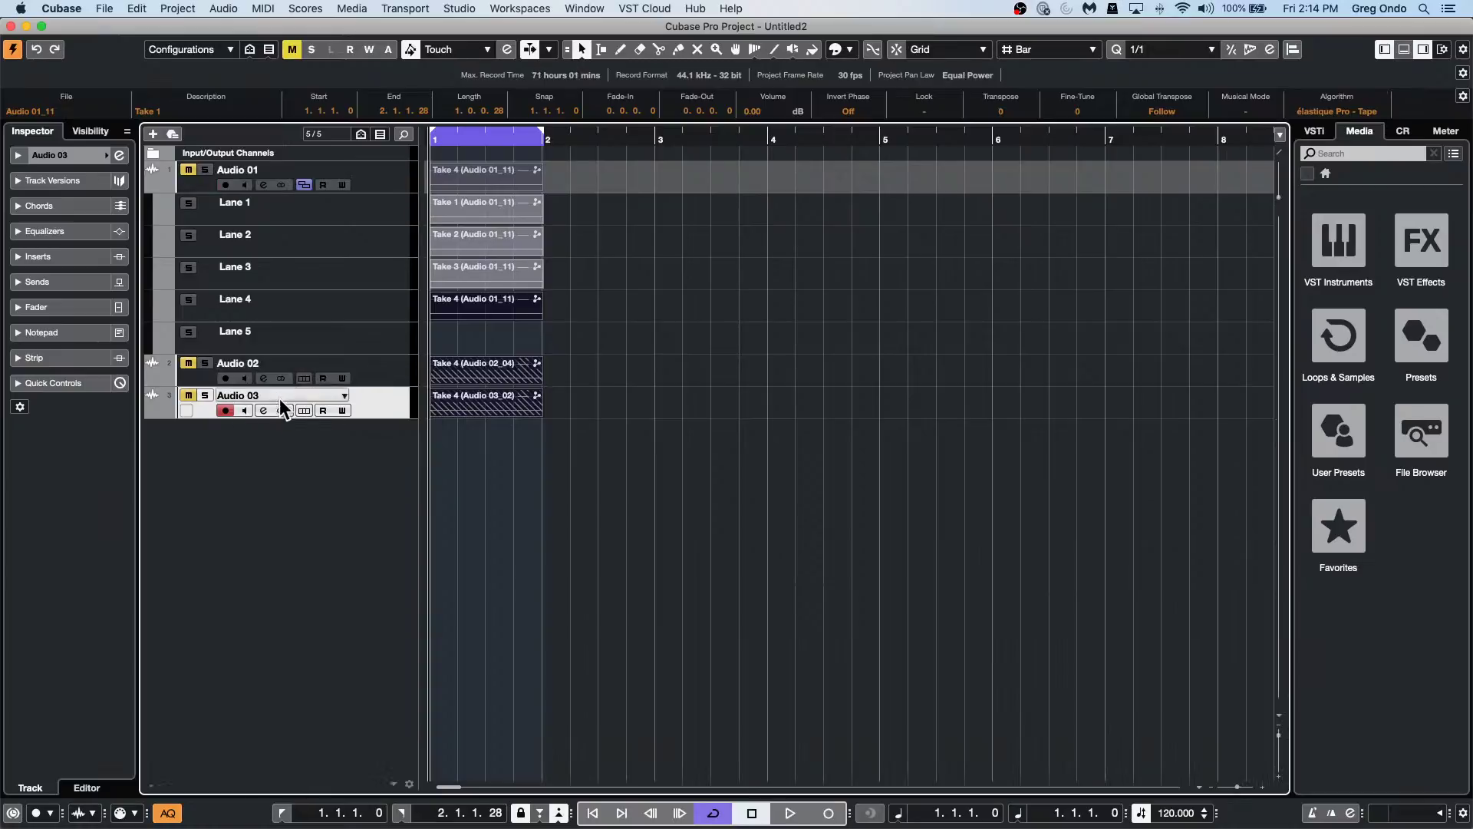
{"action": "left_click", "coordinate": [284, 388]}
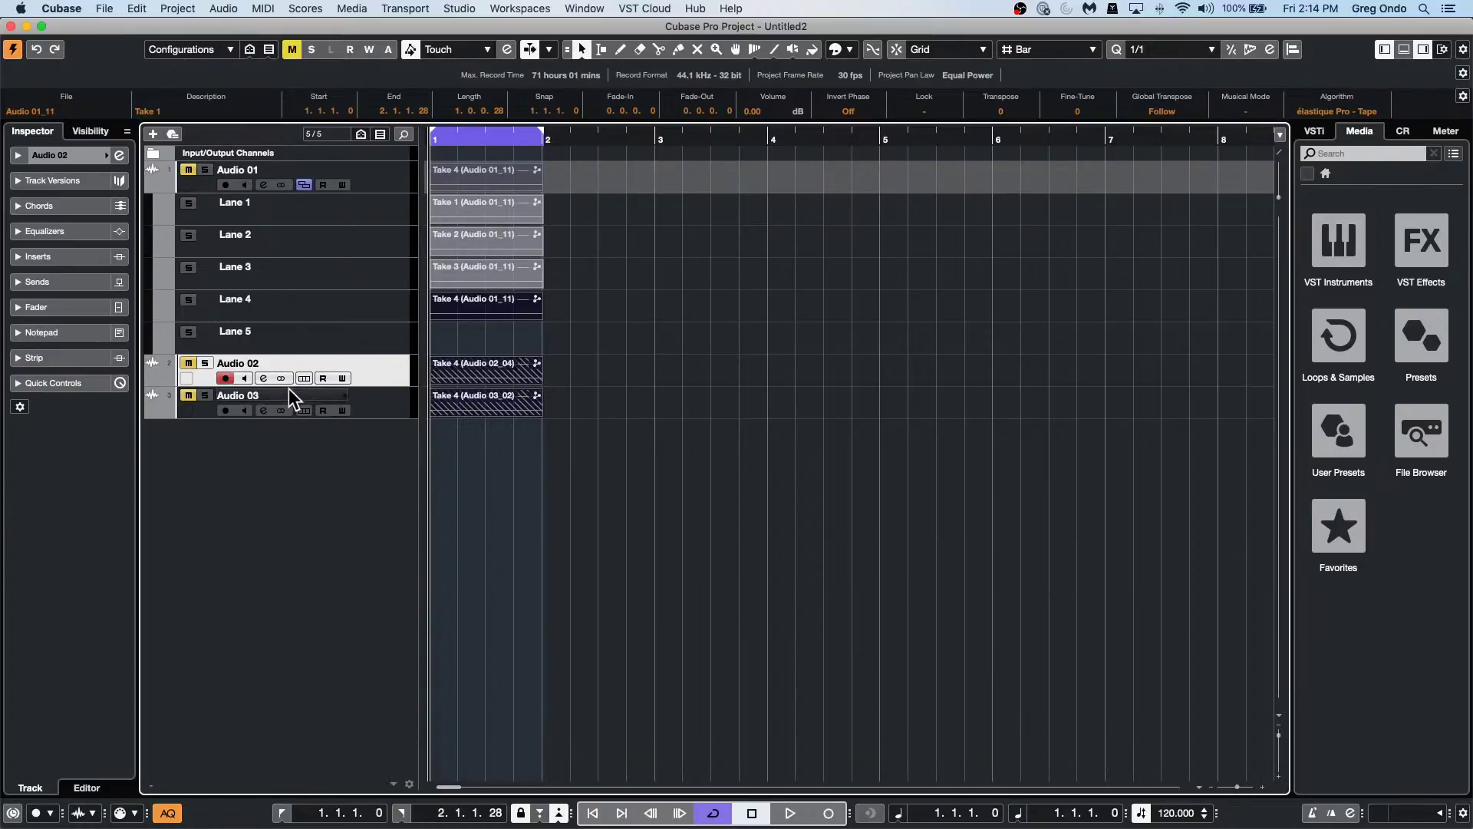
{"action": "left_click", "coordinate": [305, 379]}
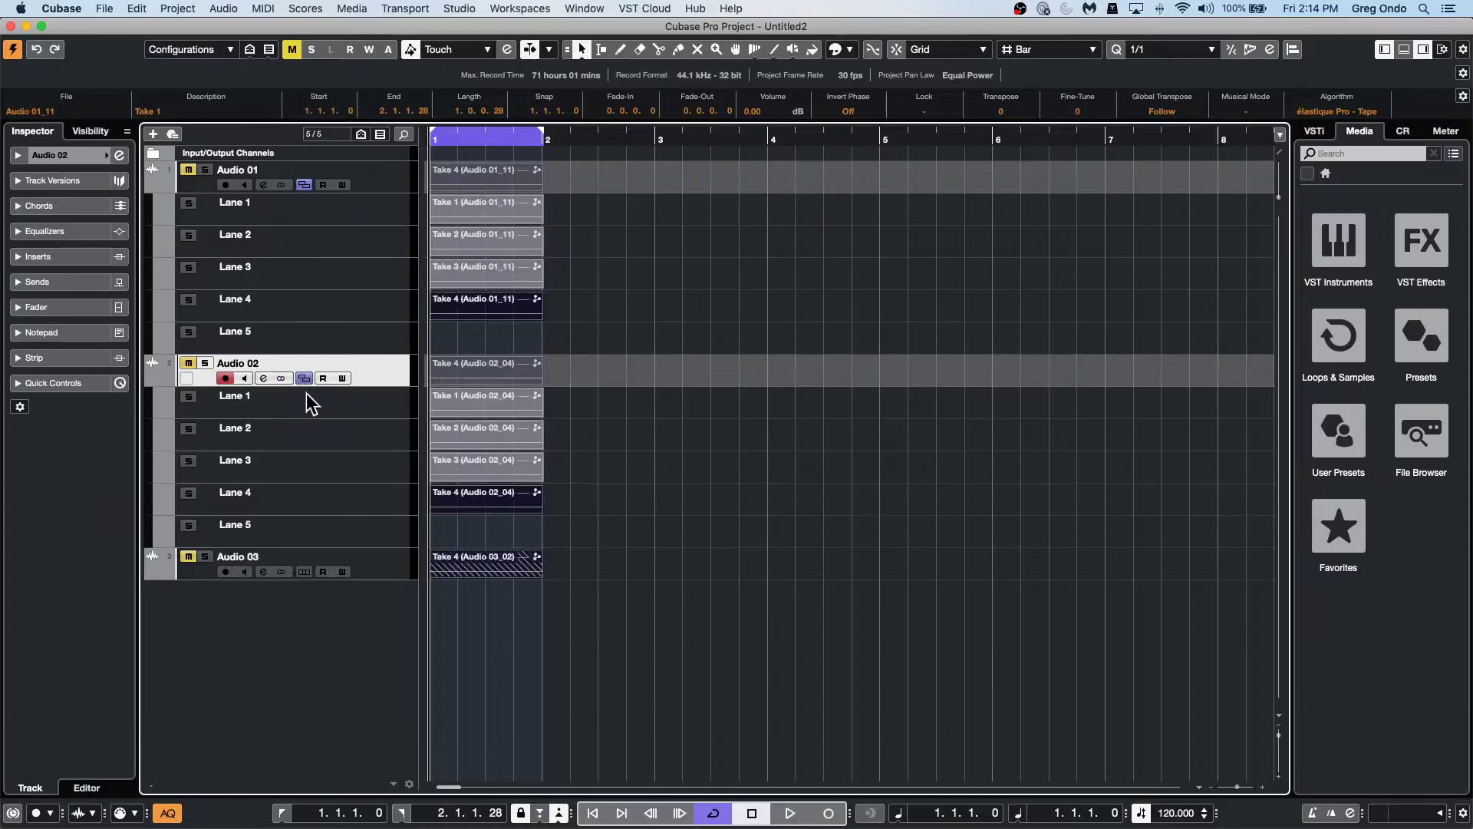
{"action": "left_click", "coordinate": [304, 572]}
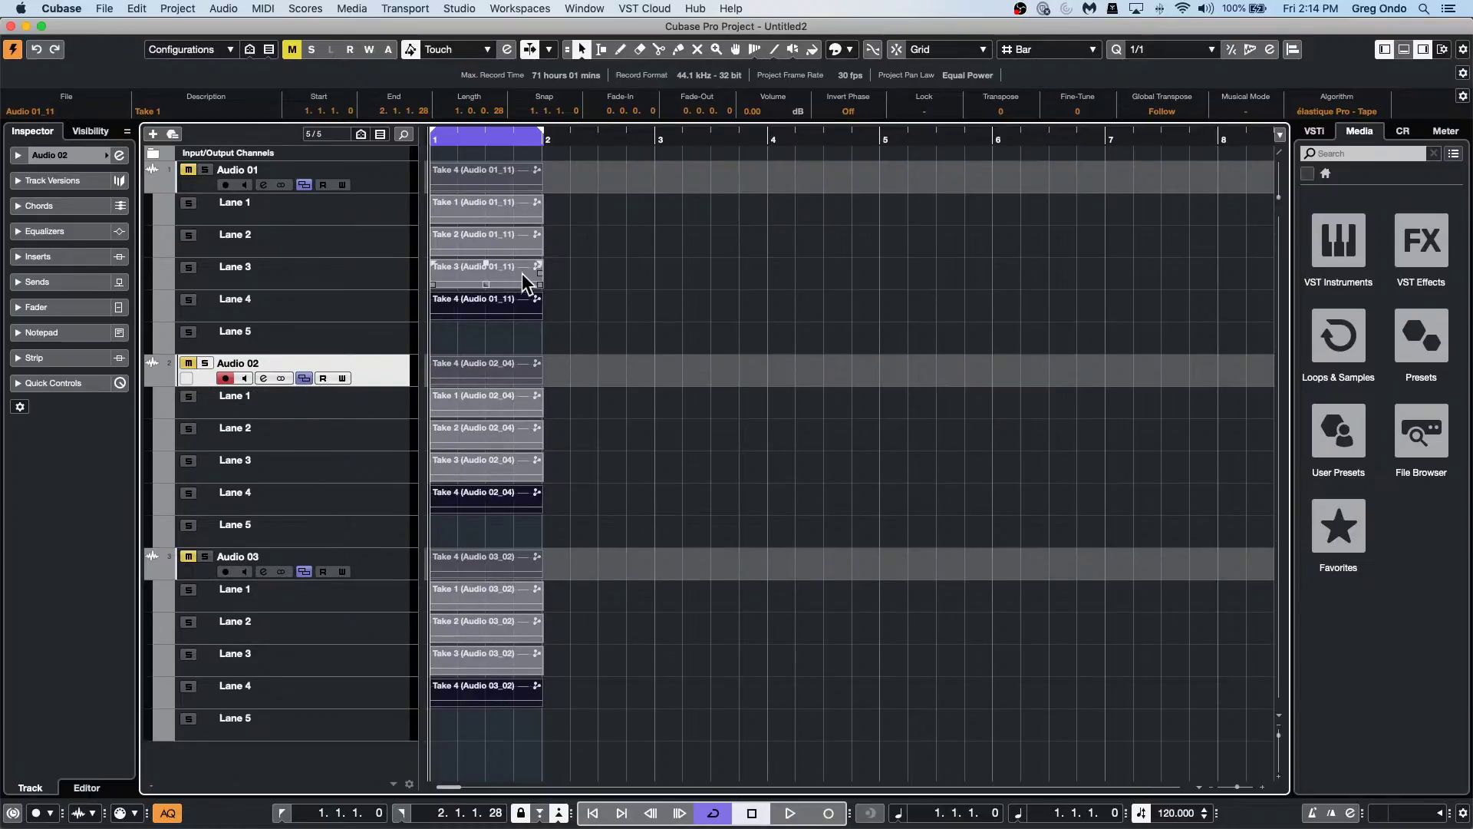
Activate Take 2 on Audio 01 with the Comp tool, then return to the Object Selection tool.
{"action": "right_click", "coordinate": [620, 253]}
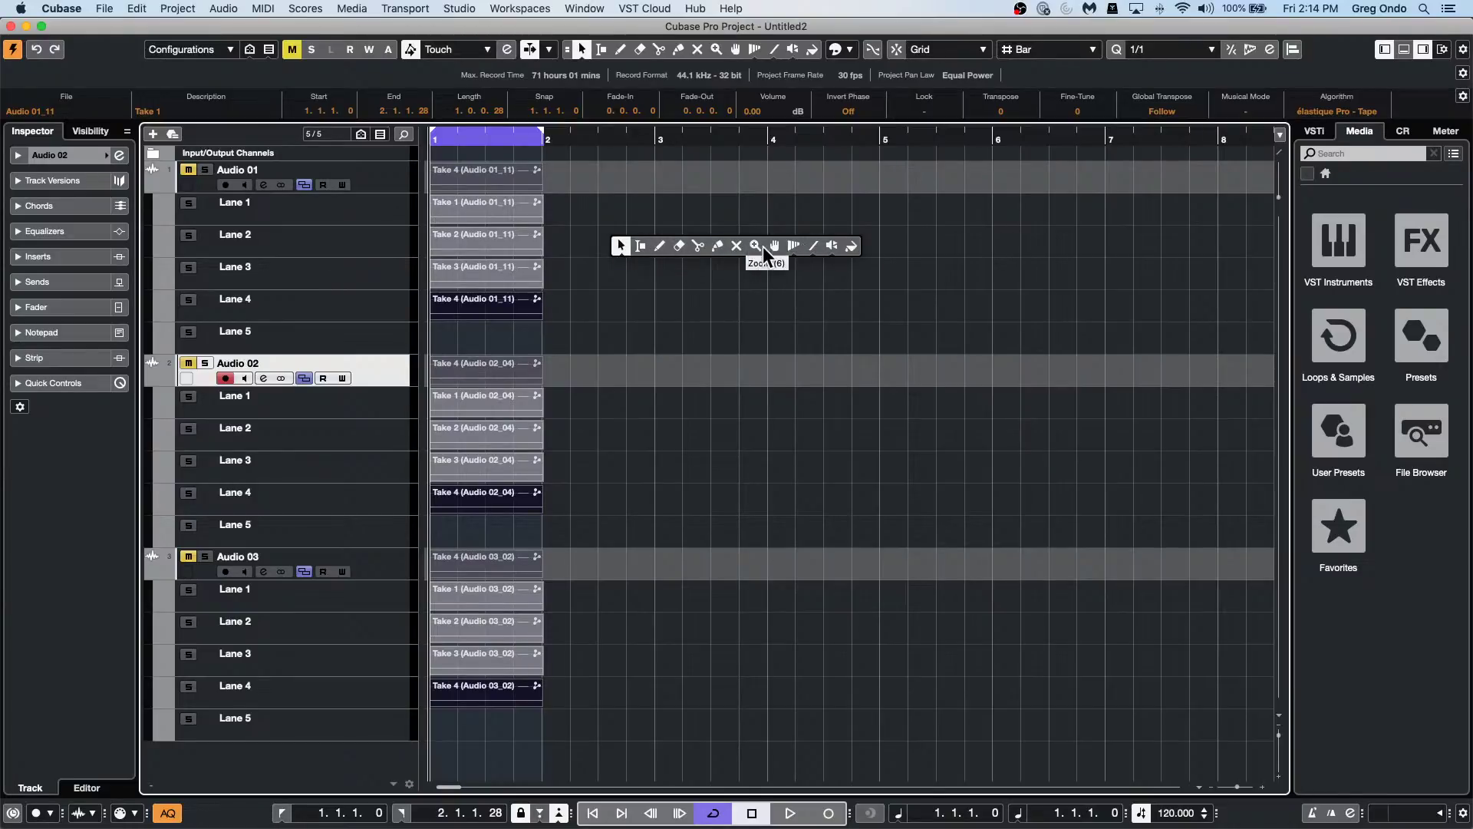
{"action": "left_click", "coordinate": [774, 247]}
{"action": "left_click", "coordinate": [455, 242]}
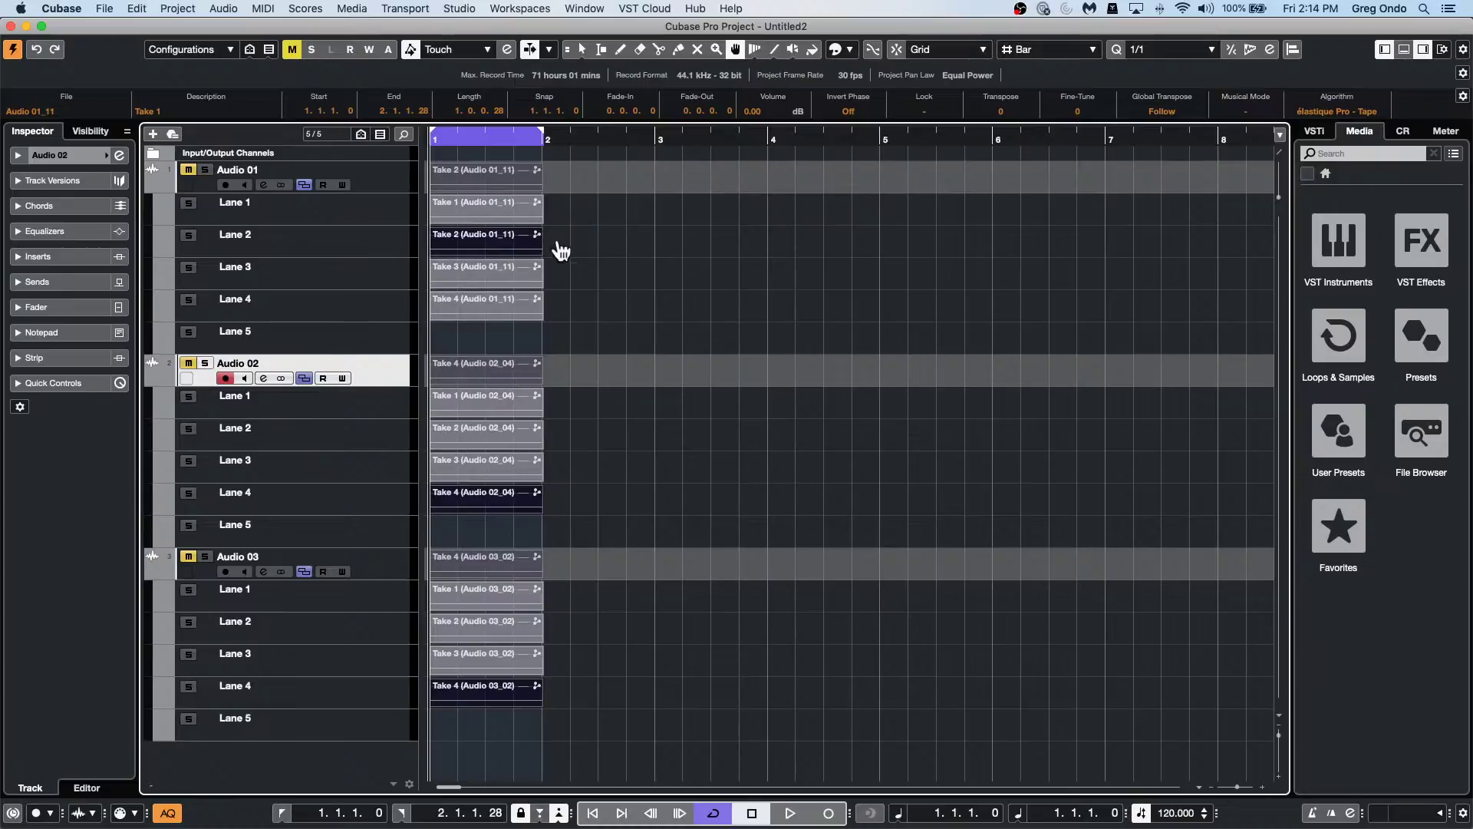
{"action": "right_click", "coordinate": [619, 299]}
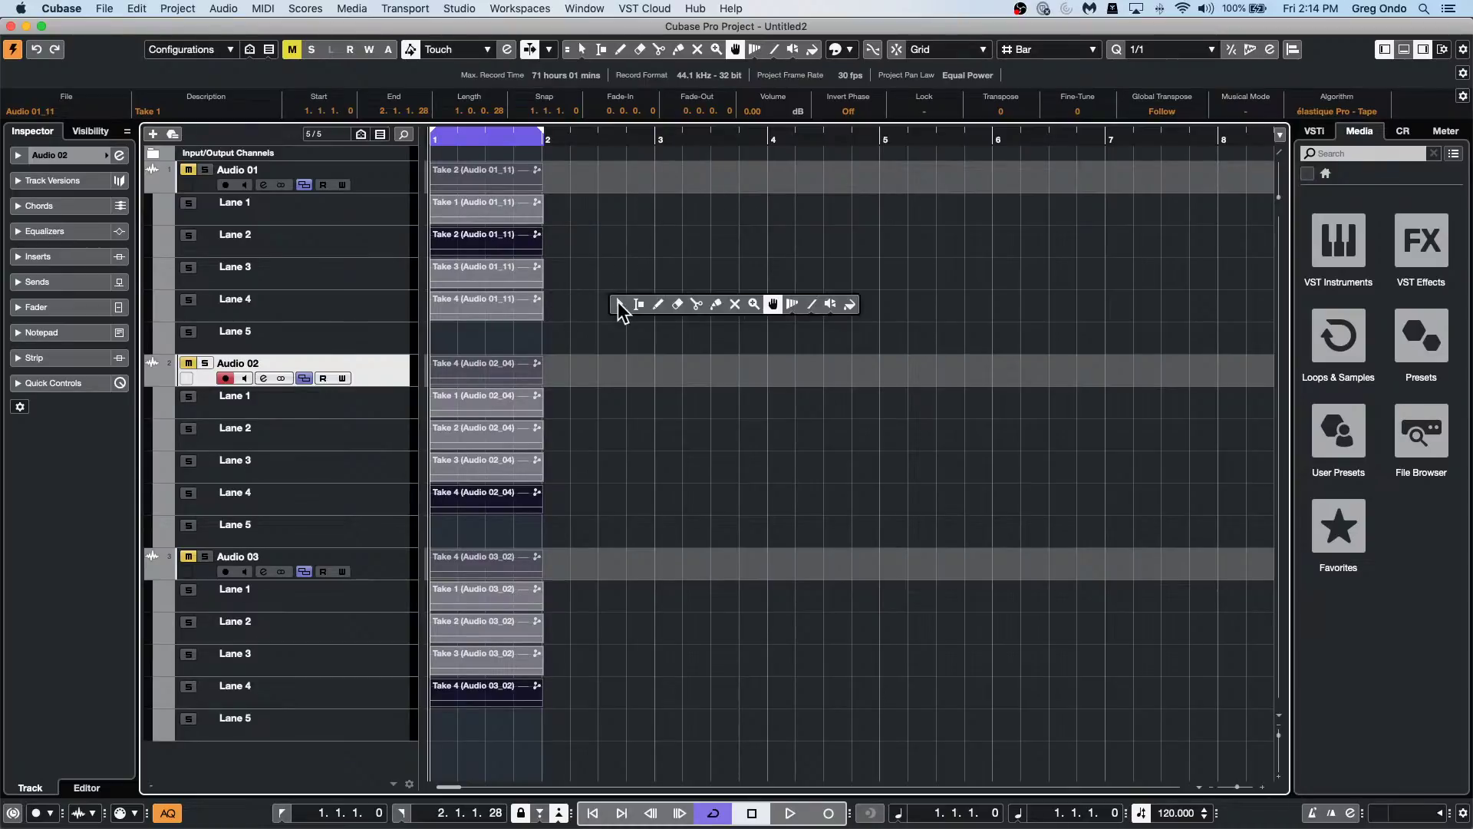
{"action": "left_click", "coordinate": [619, 306]}
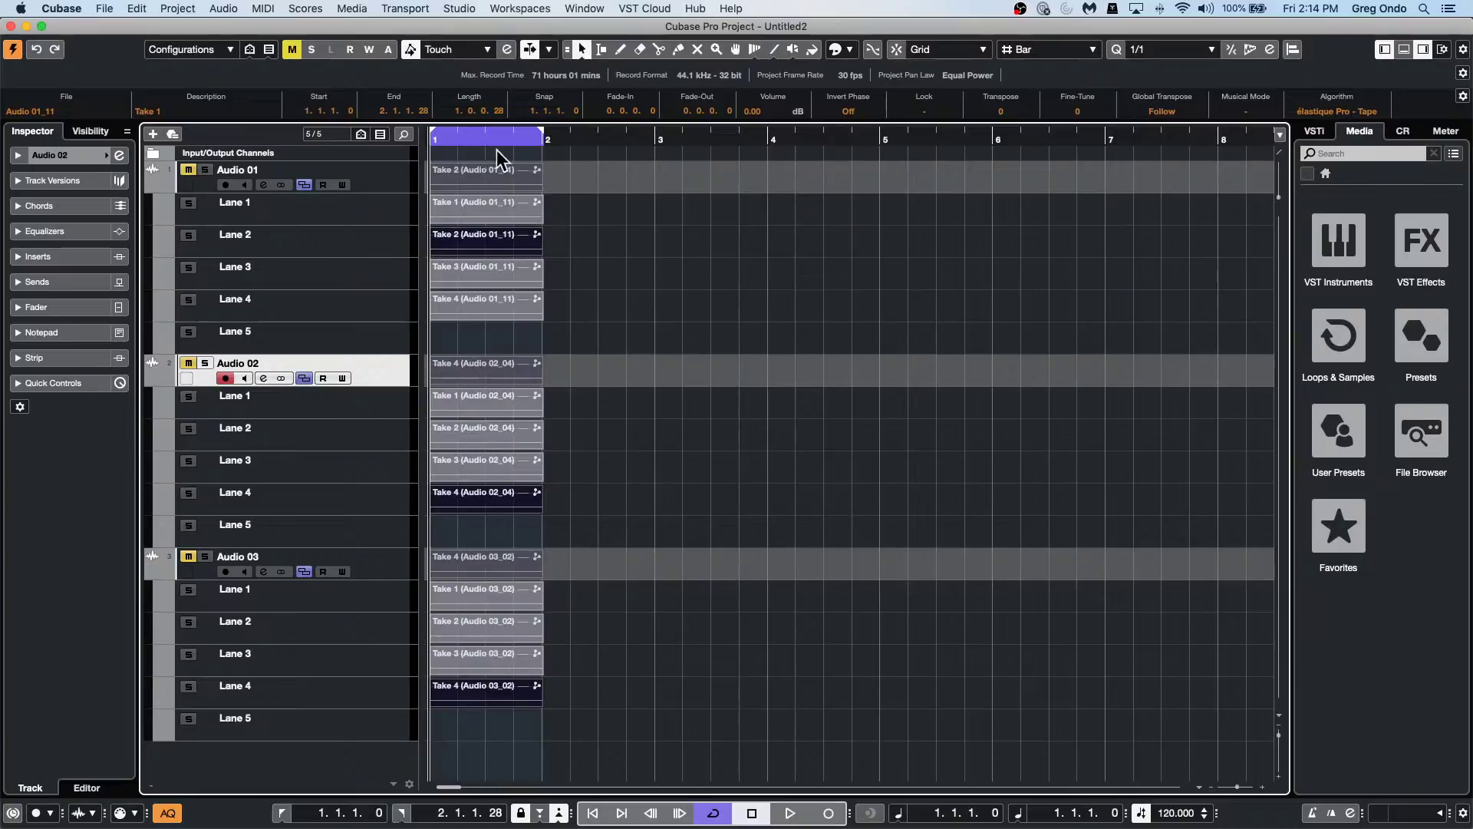
Audition take choices on Audio 02 and Audio 03 with the Comp tool, leaving Take 3 active on Audio 02 and Take 4 on Audio 03.
{"action": "left_click_drag", "start_coordinate": [438, 146], "coordinate": [537, 201]}
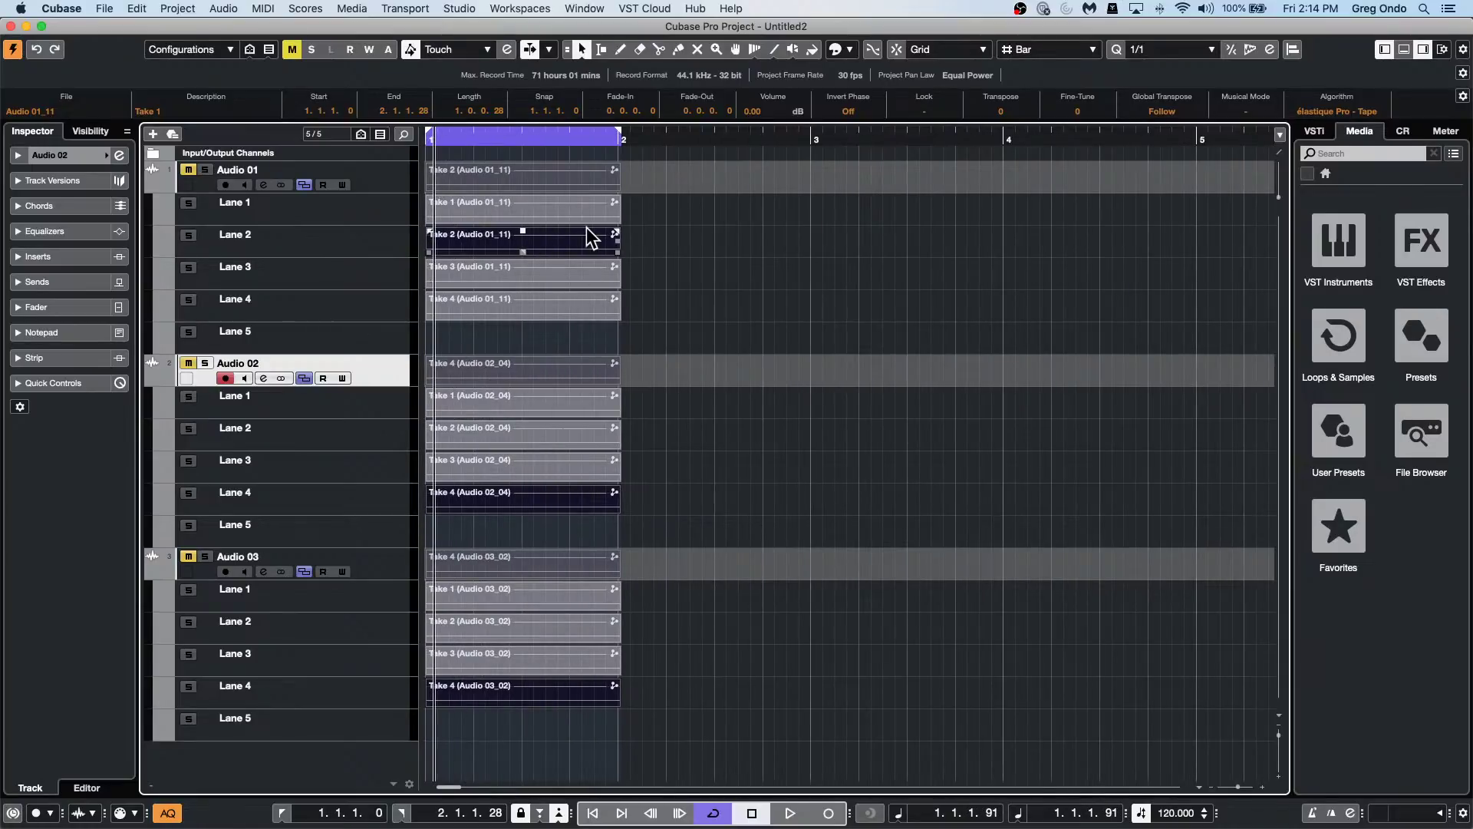
{"action": "right_click", "coordinate": [498, 440]}
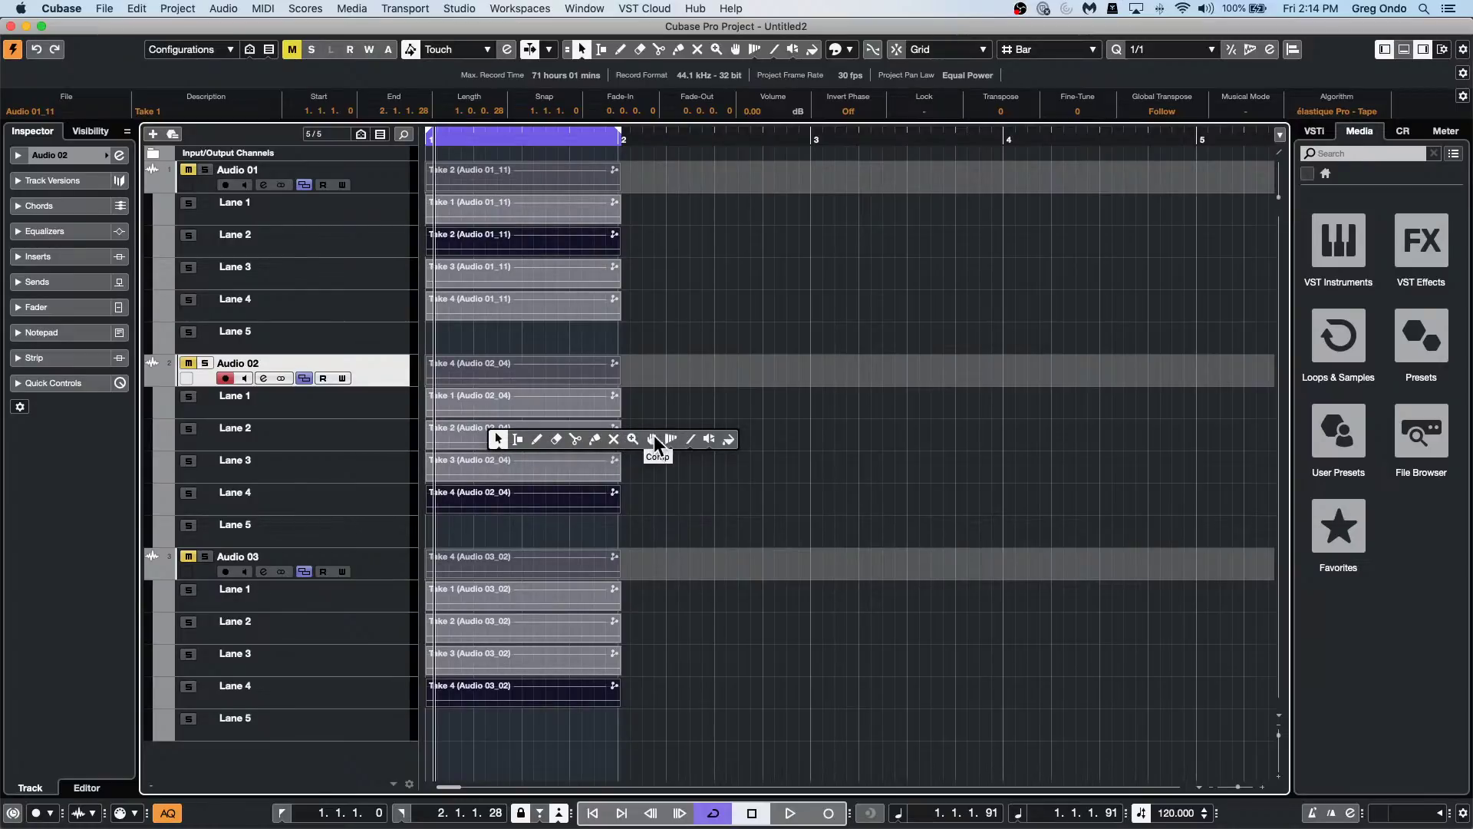
{"action": "left_click", "coordinate": [653, 440]}
{"action": "left_click", "coordinate": [493, 410]}
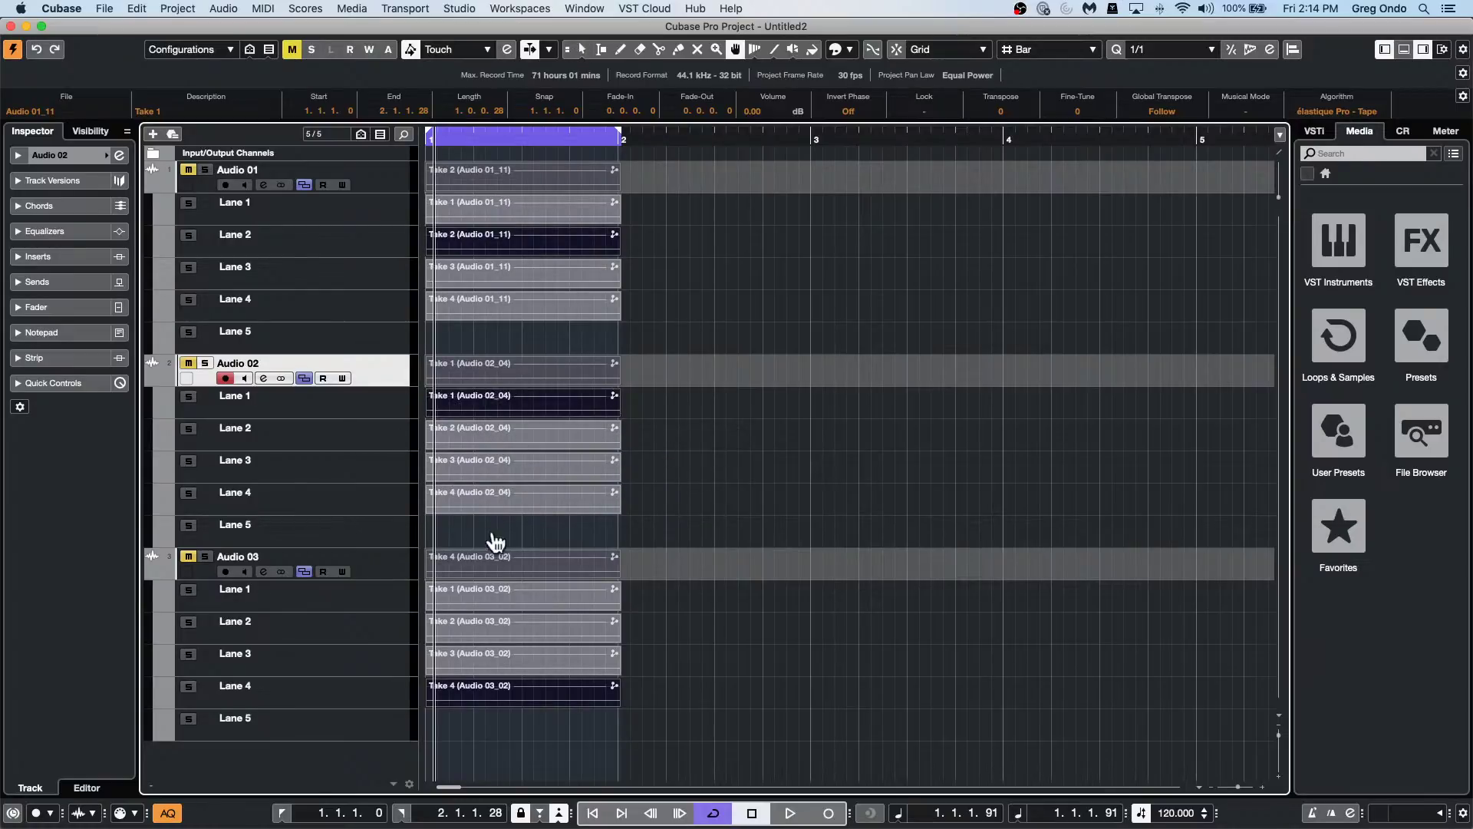
{"action": "left_click", "coordinate": [541, 634]}
{"action": "left_click", "coordinate": [526, 696]}
{"action": "left_click", "coordinate": [507, 479]}
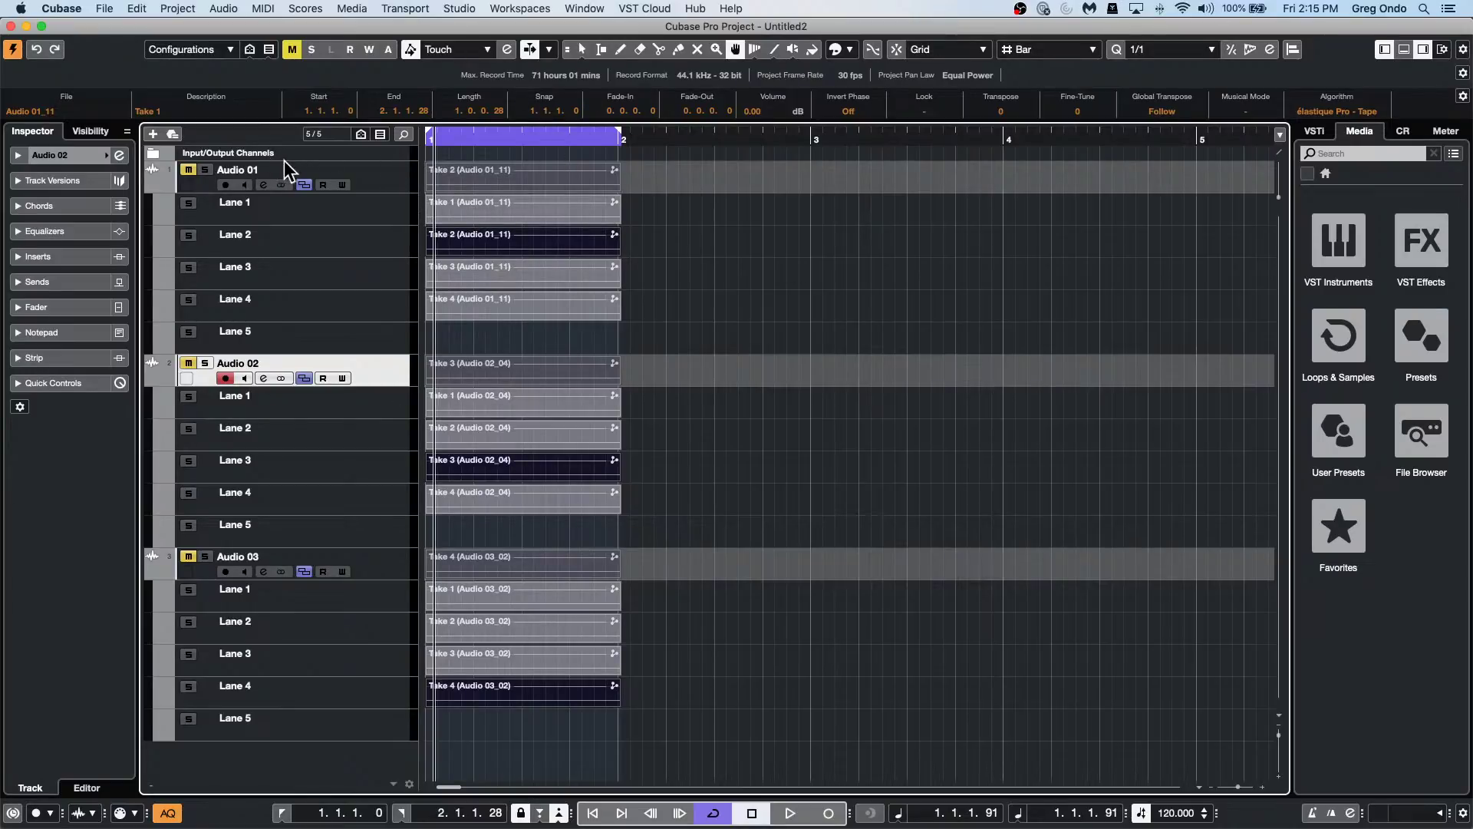
Create track versions from the lanes of Audio 02.
{"action": "left_click", "coordinate": [224, 8]}
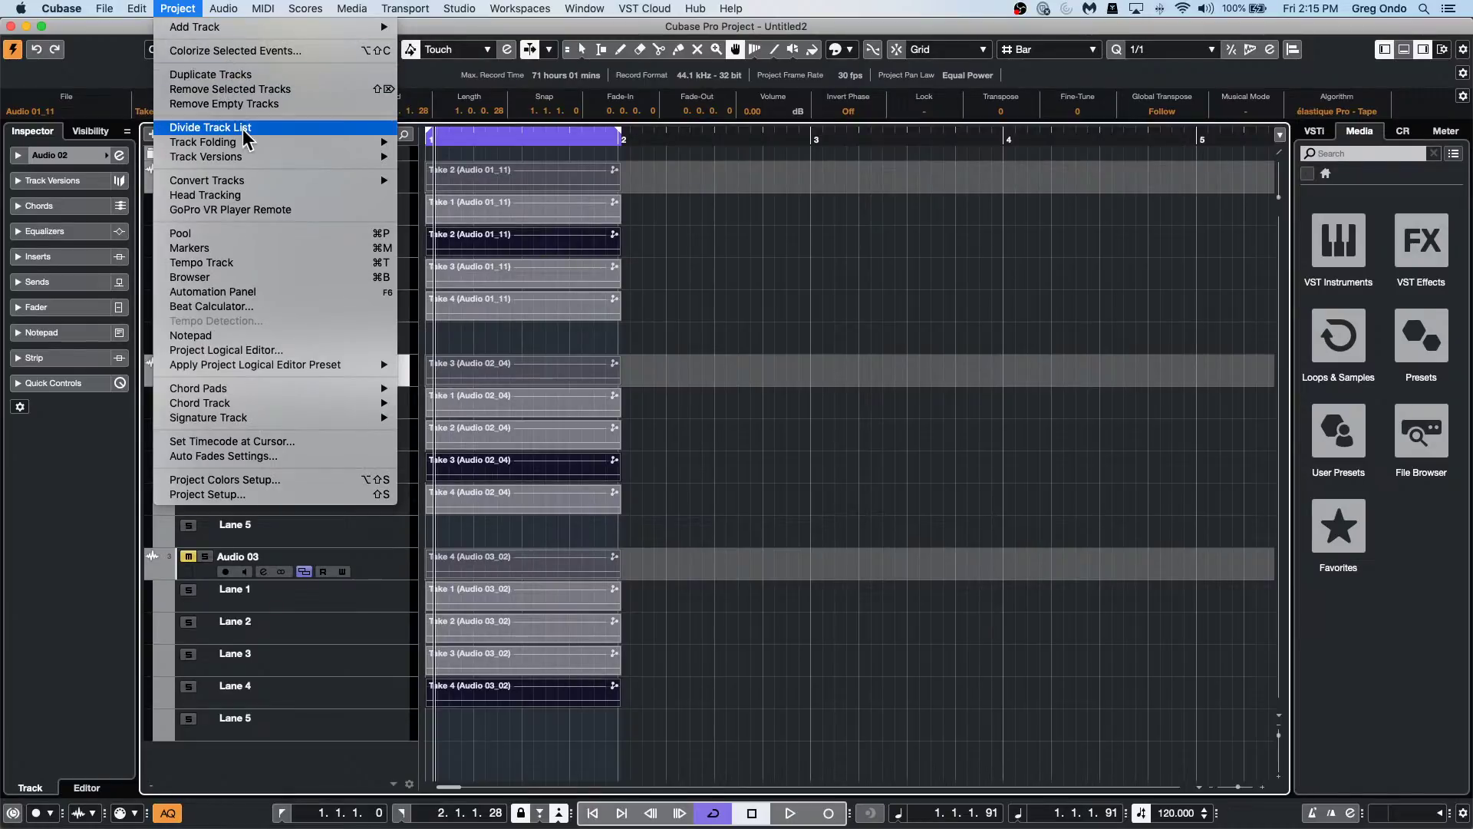
{"action": "mouse_move", "coordinate": [268, 157]}
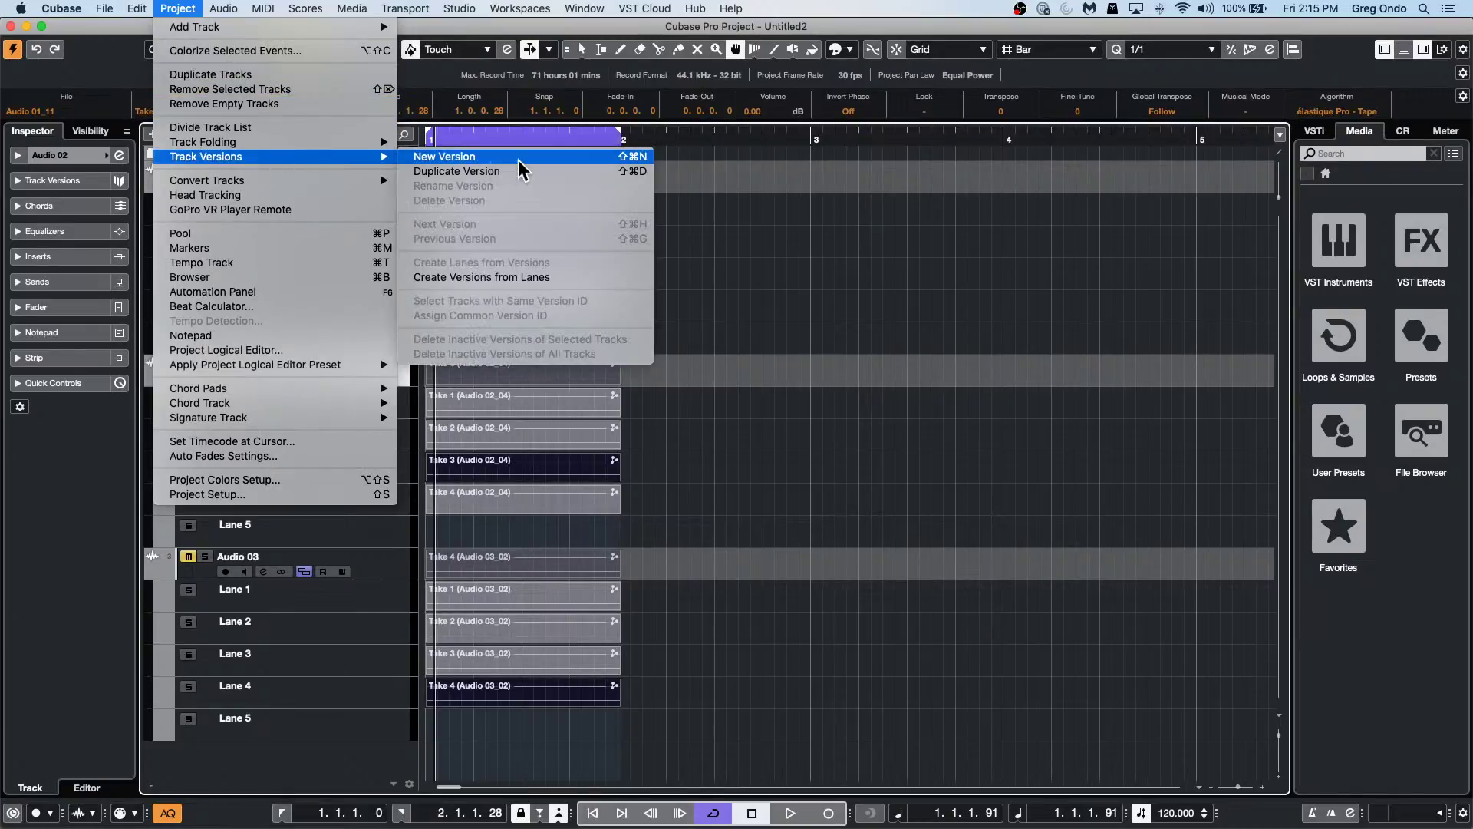
{"action": "left_click", "coordinate": [533, 277]}
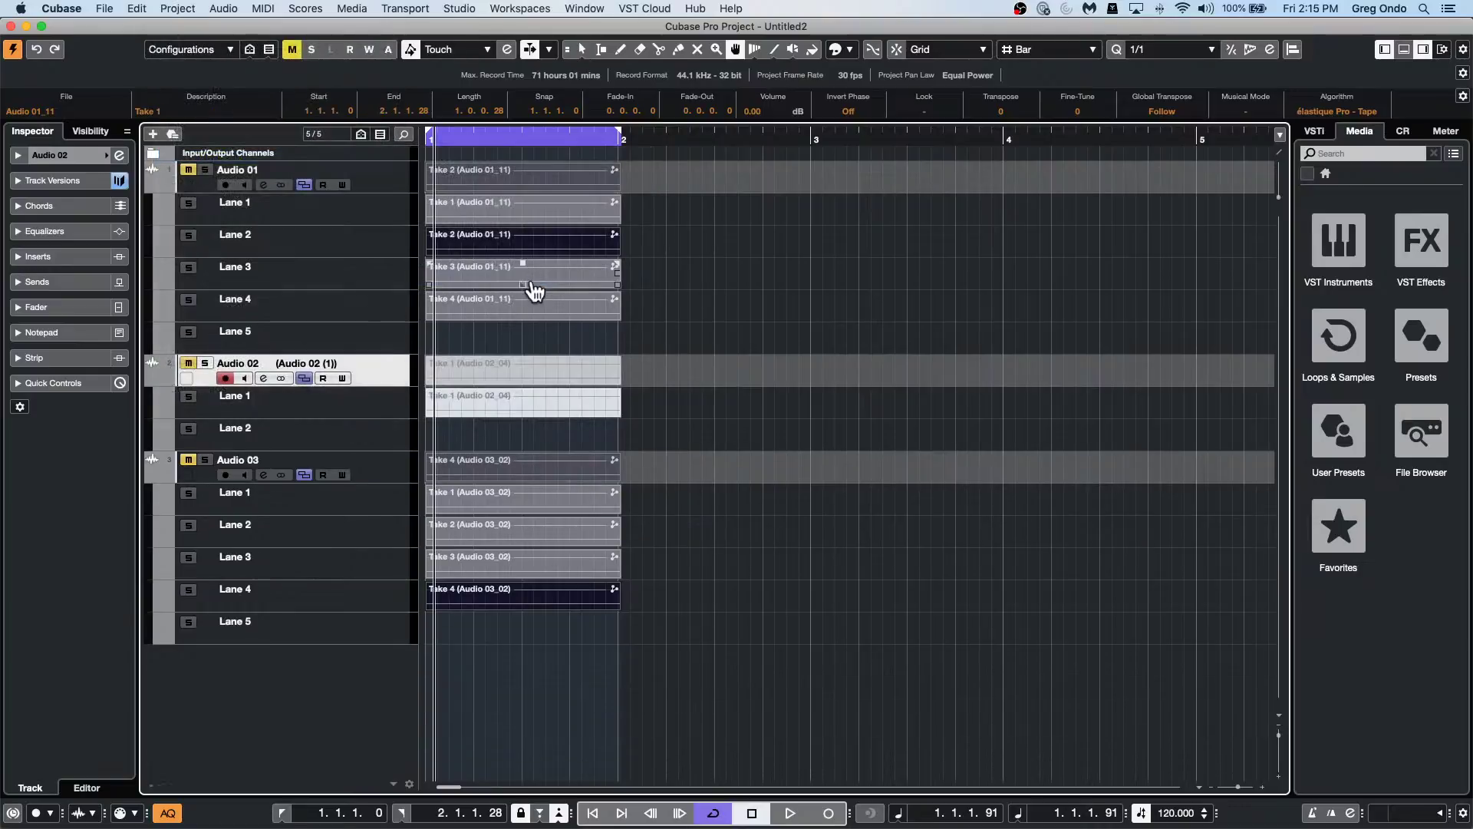
Hide the lanes of Audio 02 and create track versions from the lanes of Audio 01.
{"action": "left_click", "coordinate": [390, 177]}
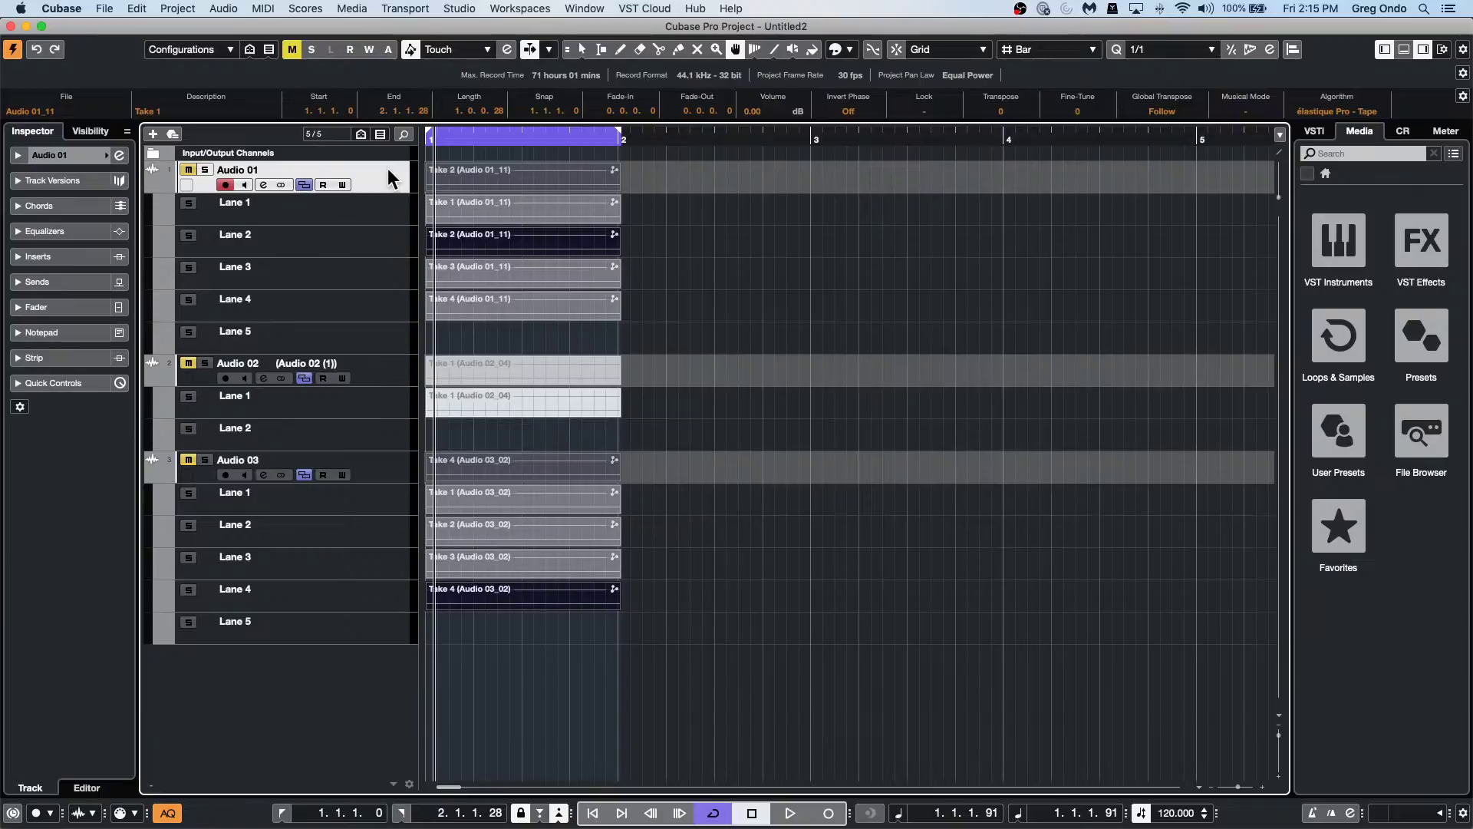
{"action": "left_click", "coordinate": [224, 8]}
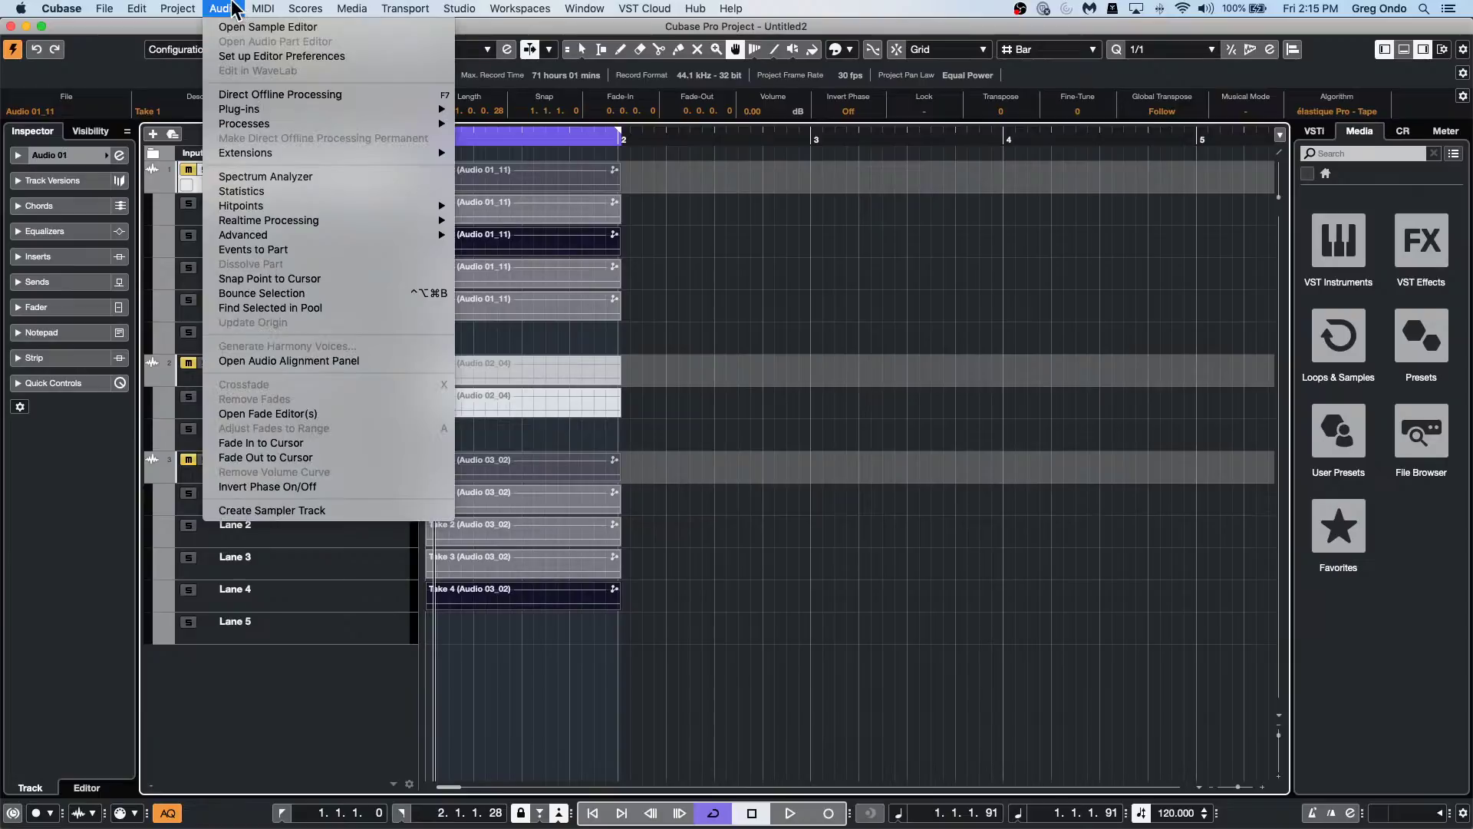
{"action": "left_click", "coordinate": [680, 311]}
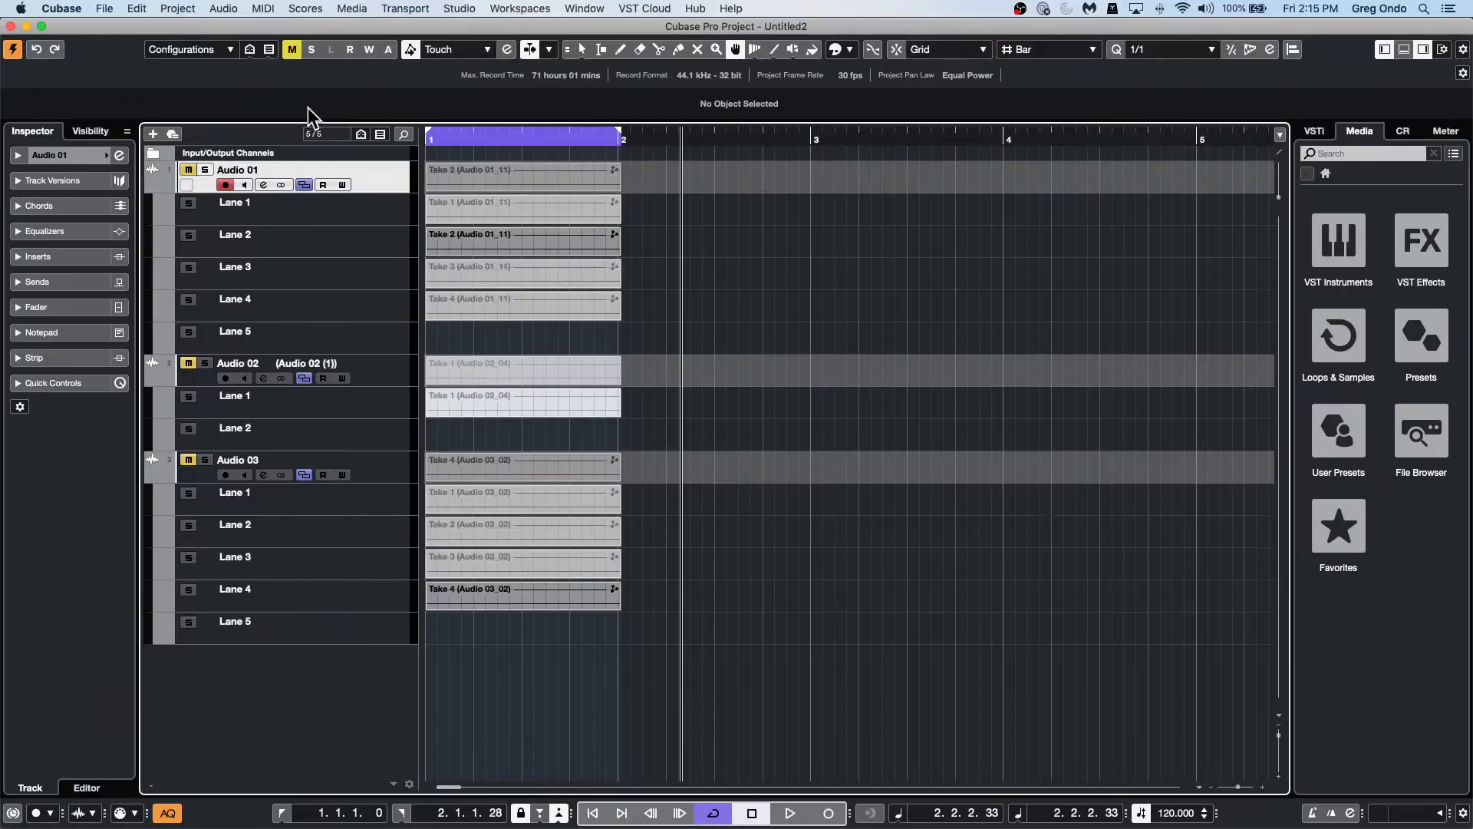
{"action": "left_click", "coordinate": [304, 378]}
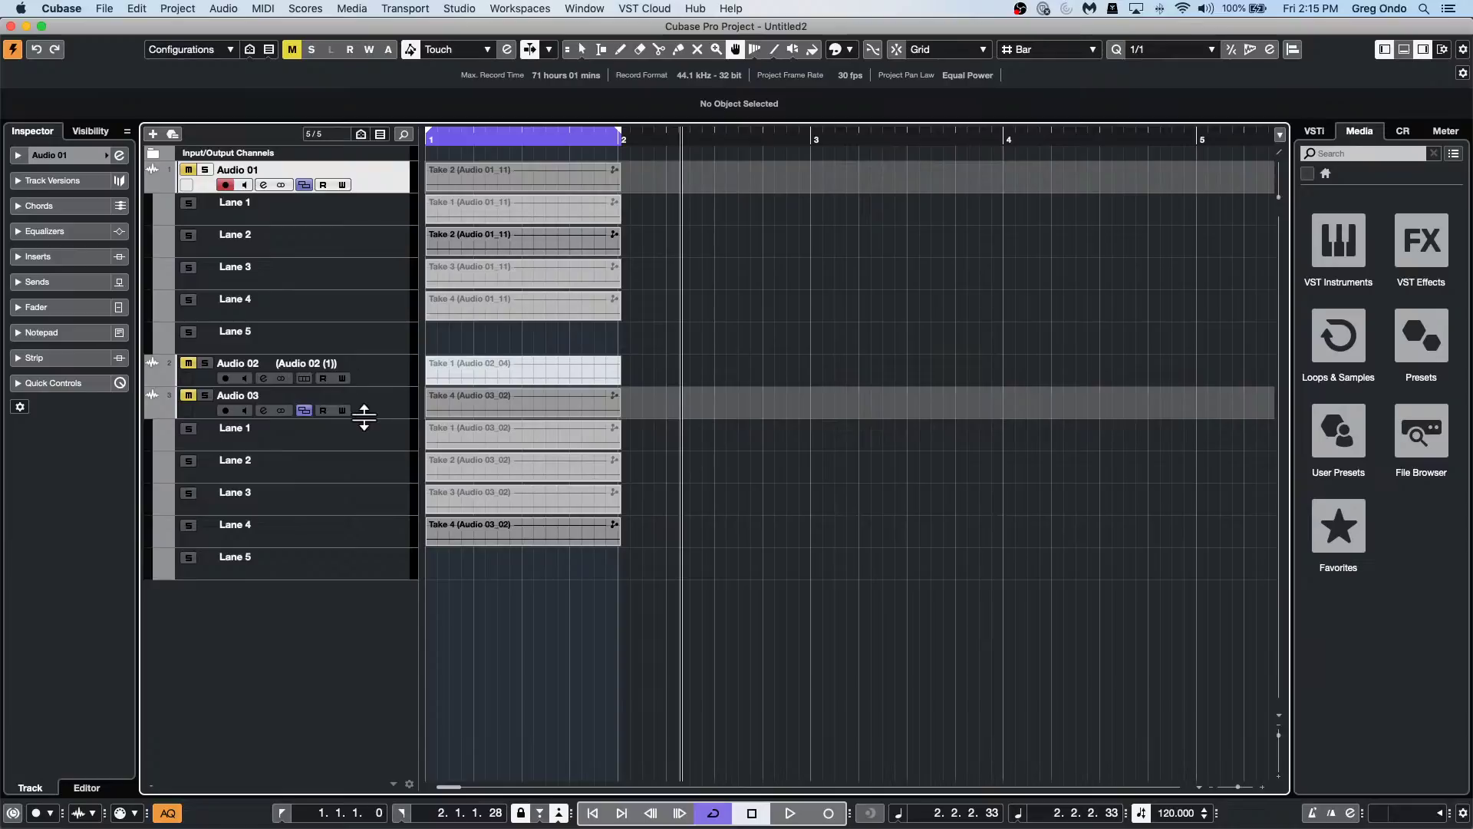
{"action": "left_click", "coordinate": [223, 9]}
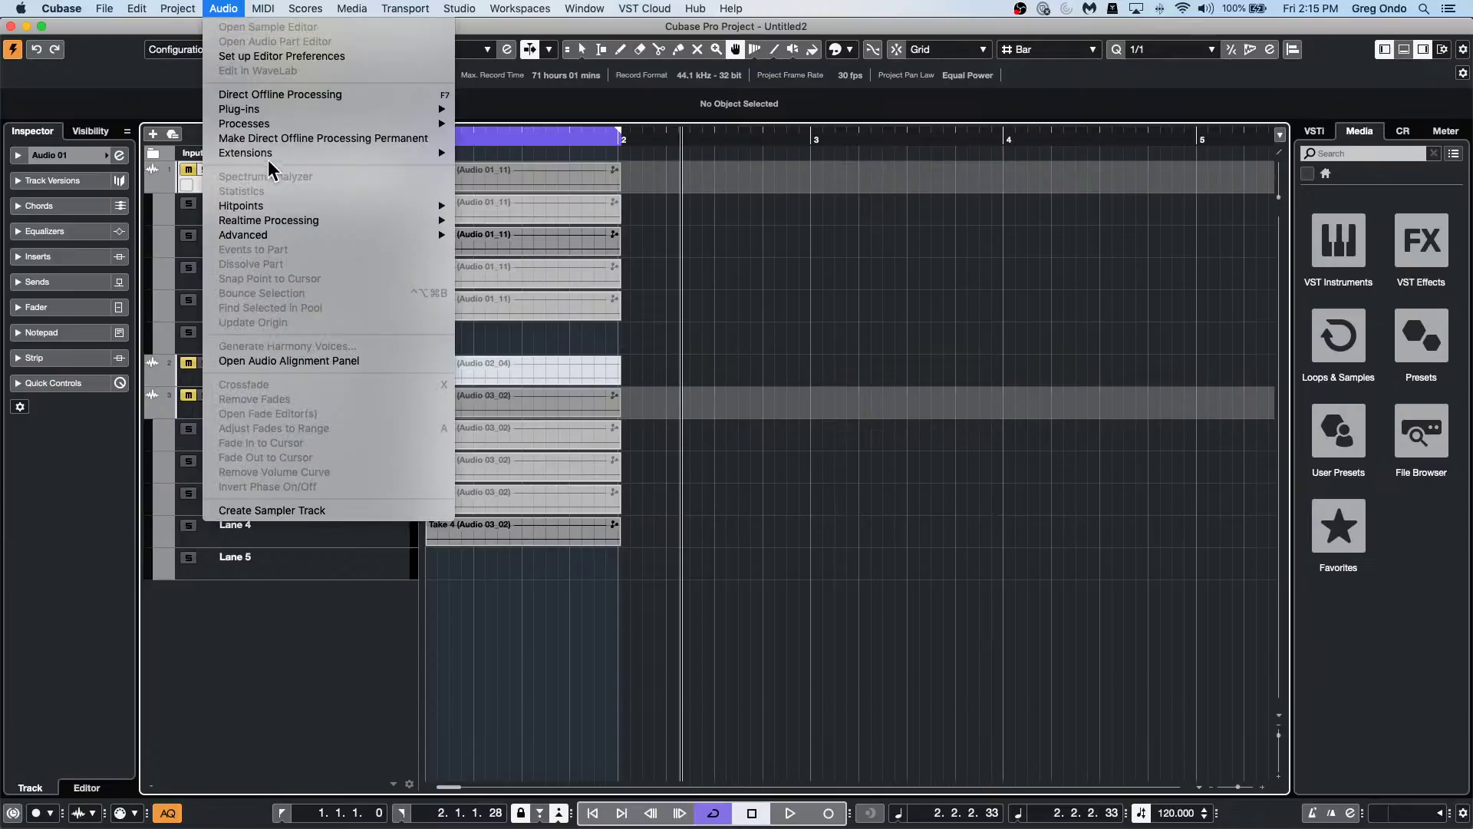
{"action": "mouse_move", "coordinate": [191, 9]}
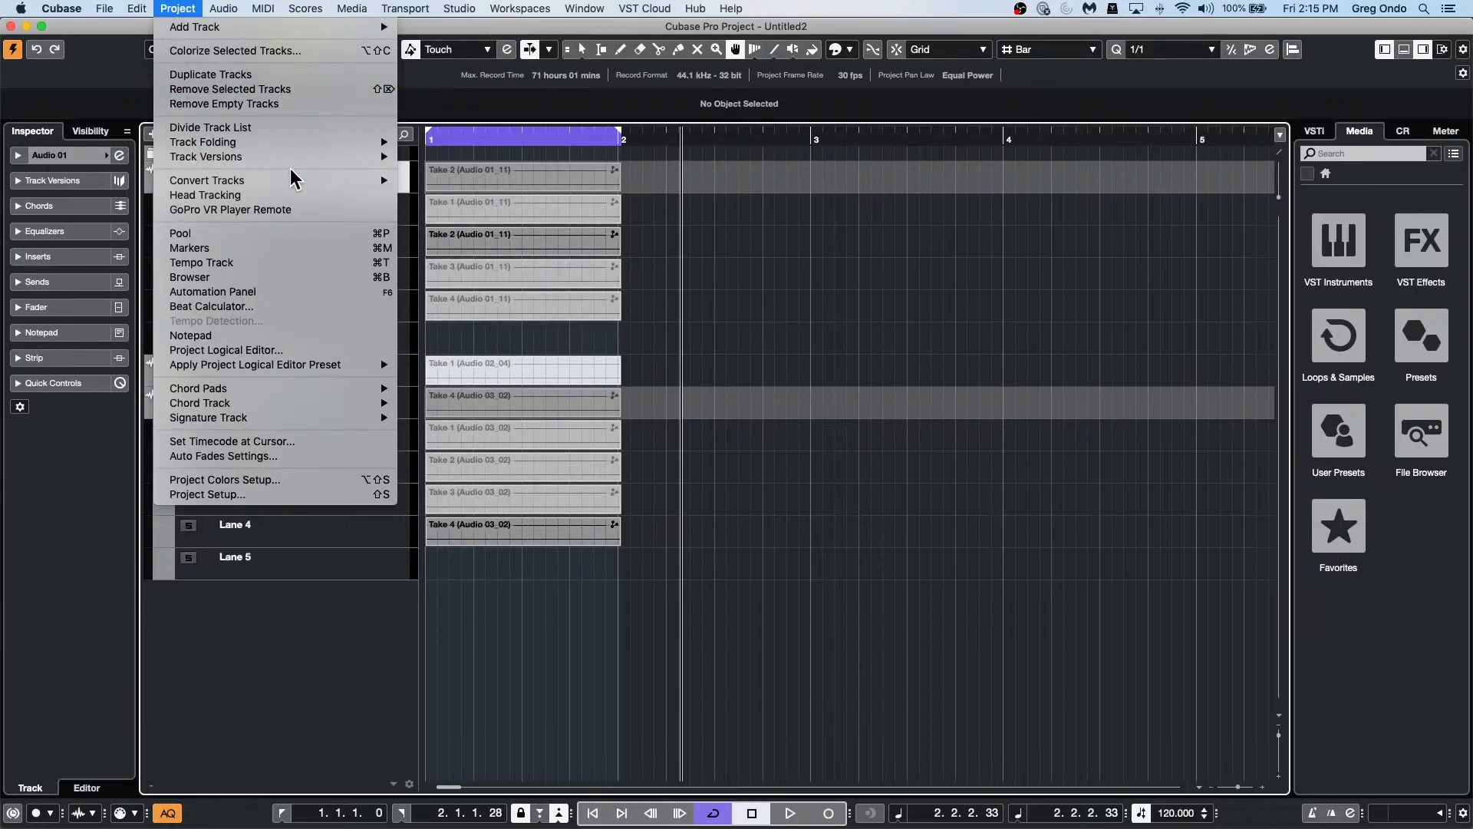
{"action": "mouse_move", "coordinate": [292, 164]}
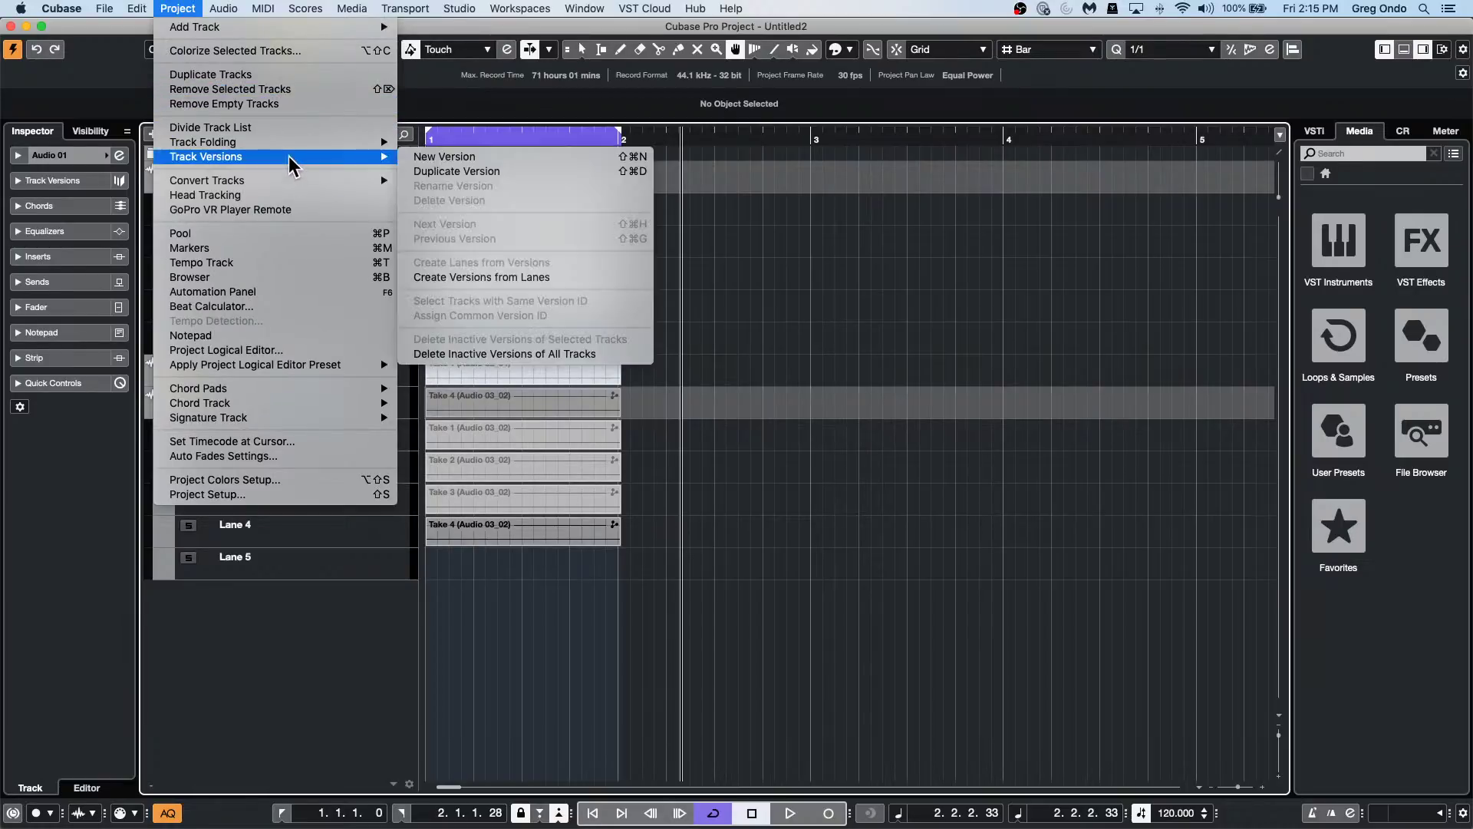
{"action": "left_click", "coordinate": [551, 275]}
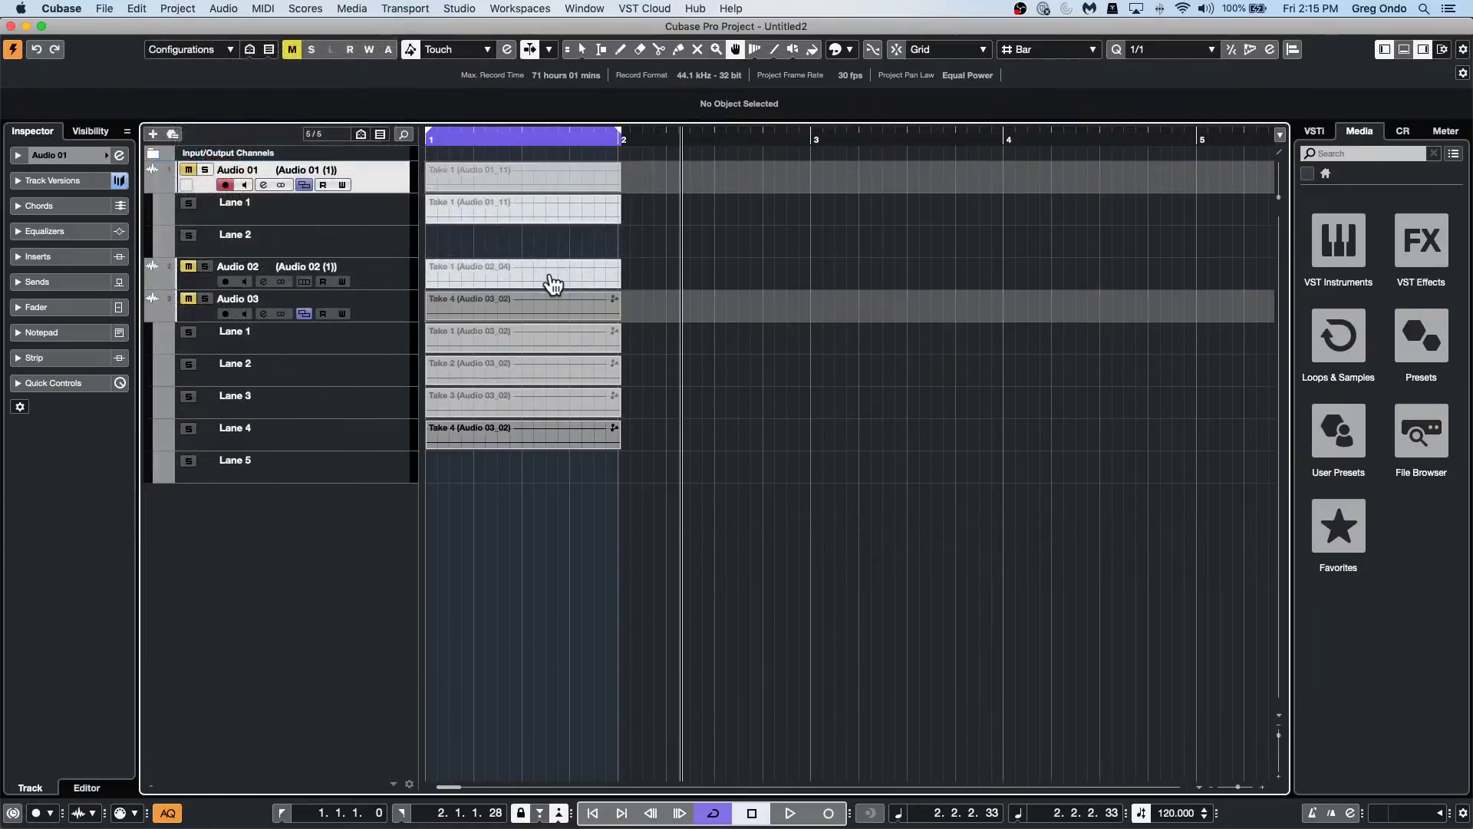
Create track versions from the lanes of Audio 03, and hide the lanes of Audio 03 and Audio 01.
{"action": "left_click", "coordinate": [377, 314]}
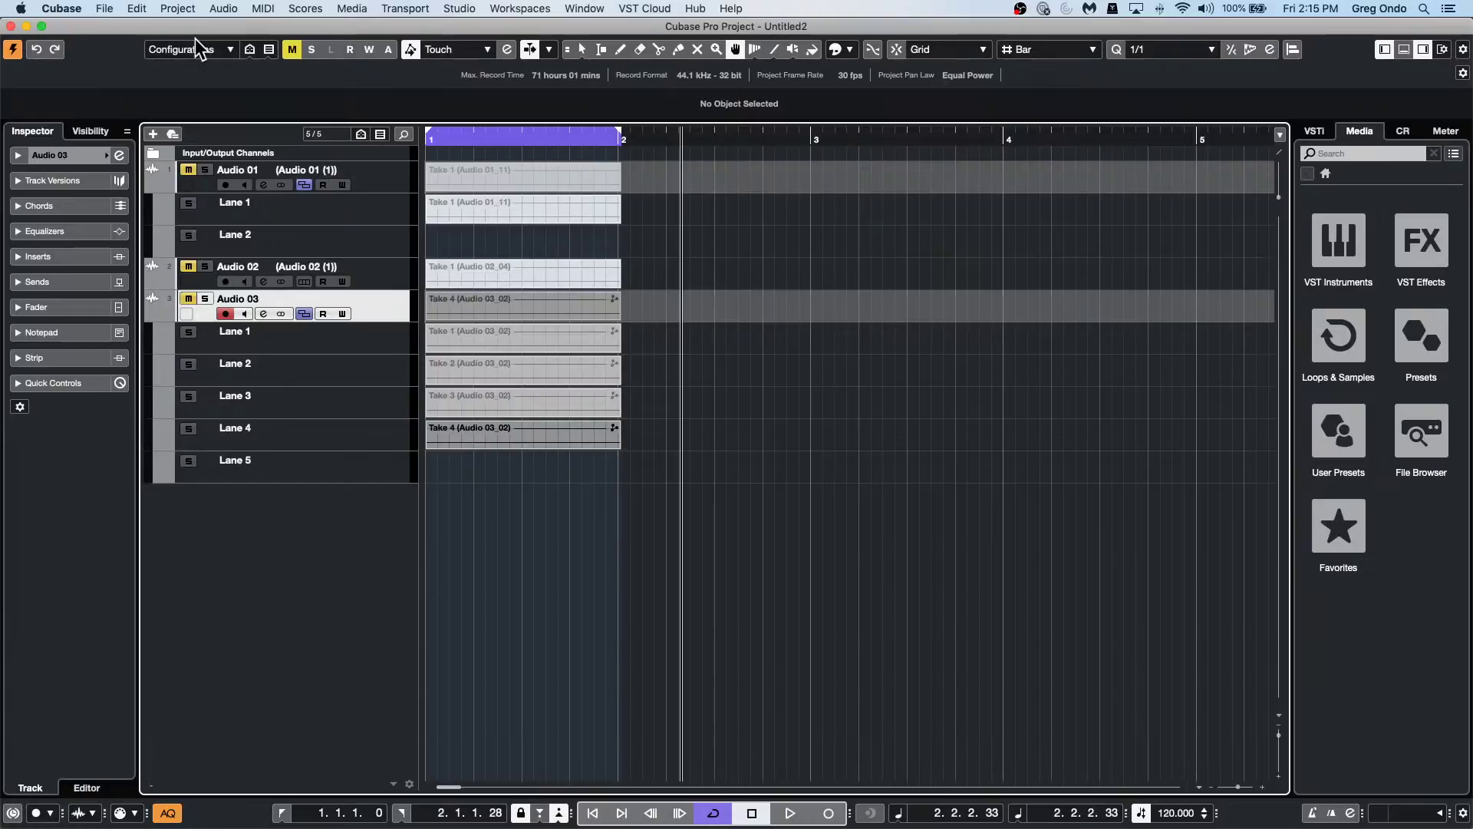
{"action": "left_click", "coordinate": [232, 50]}
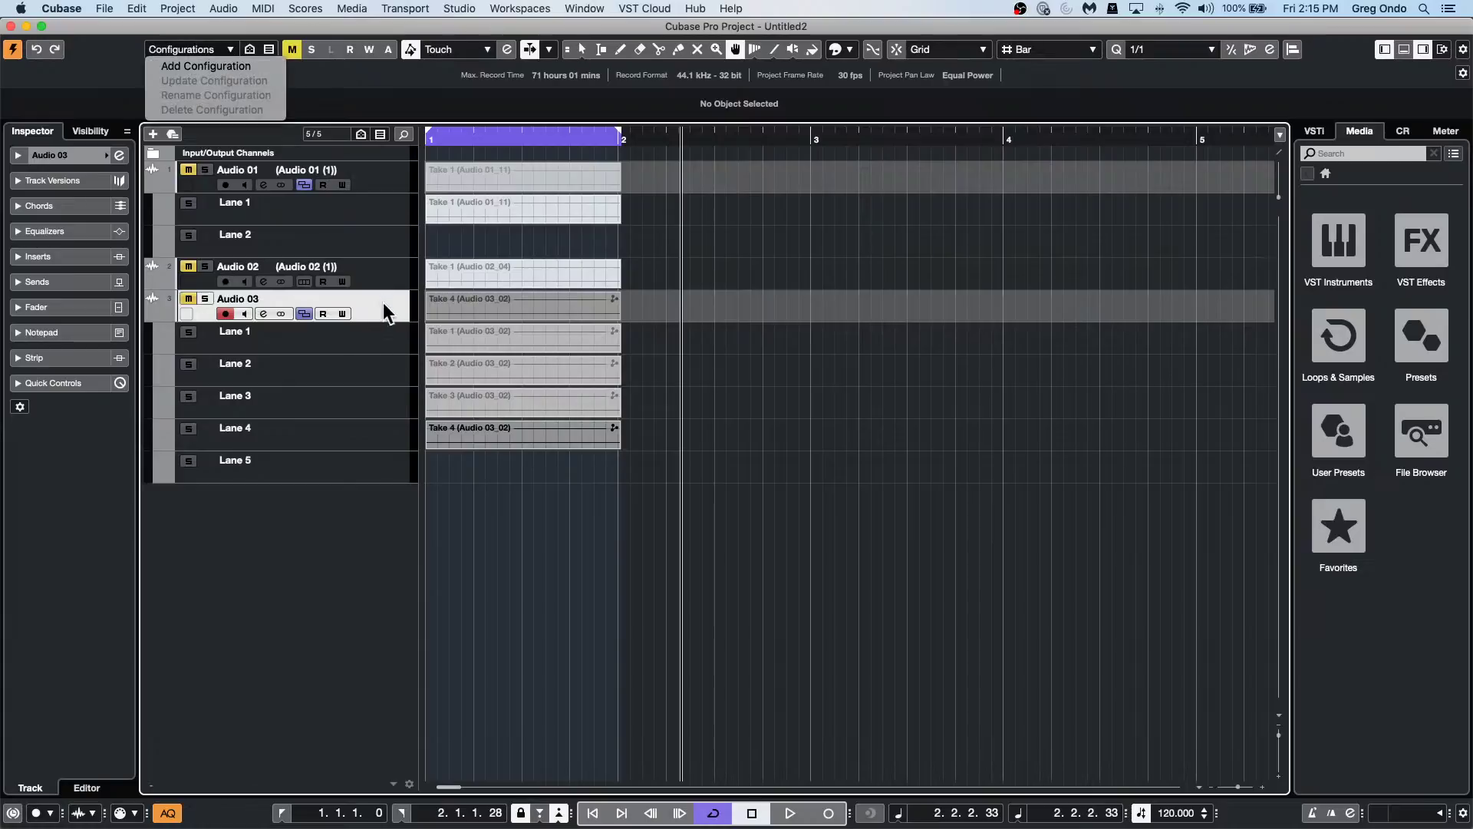
{"action": "left_click", "coordinate": [183, 8]}
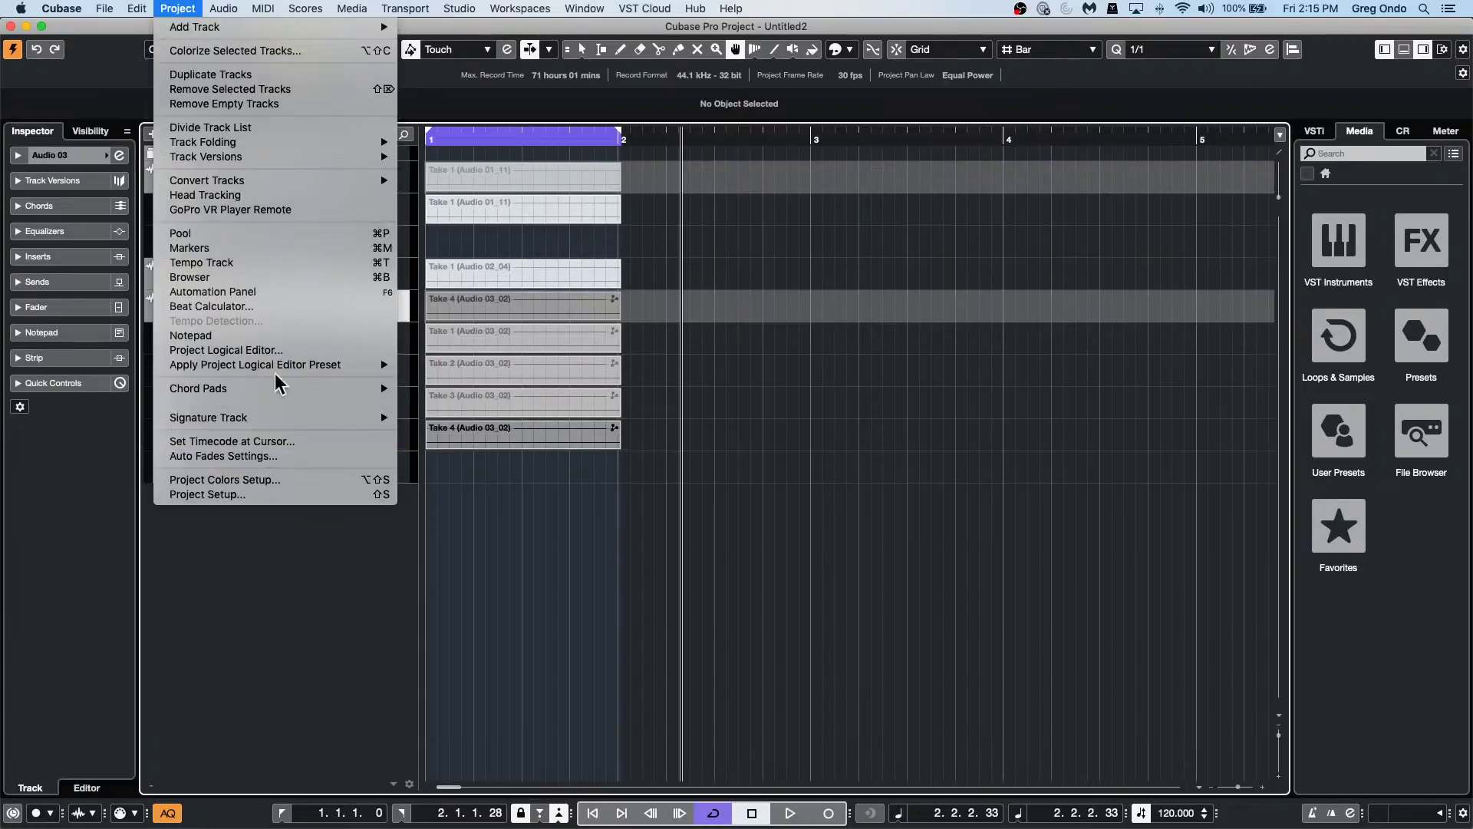
{"action": "mouse_move", "coordinate": [316, 156]}
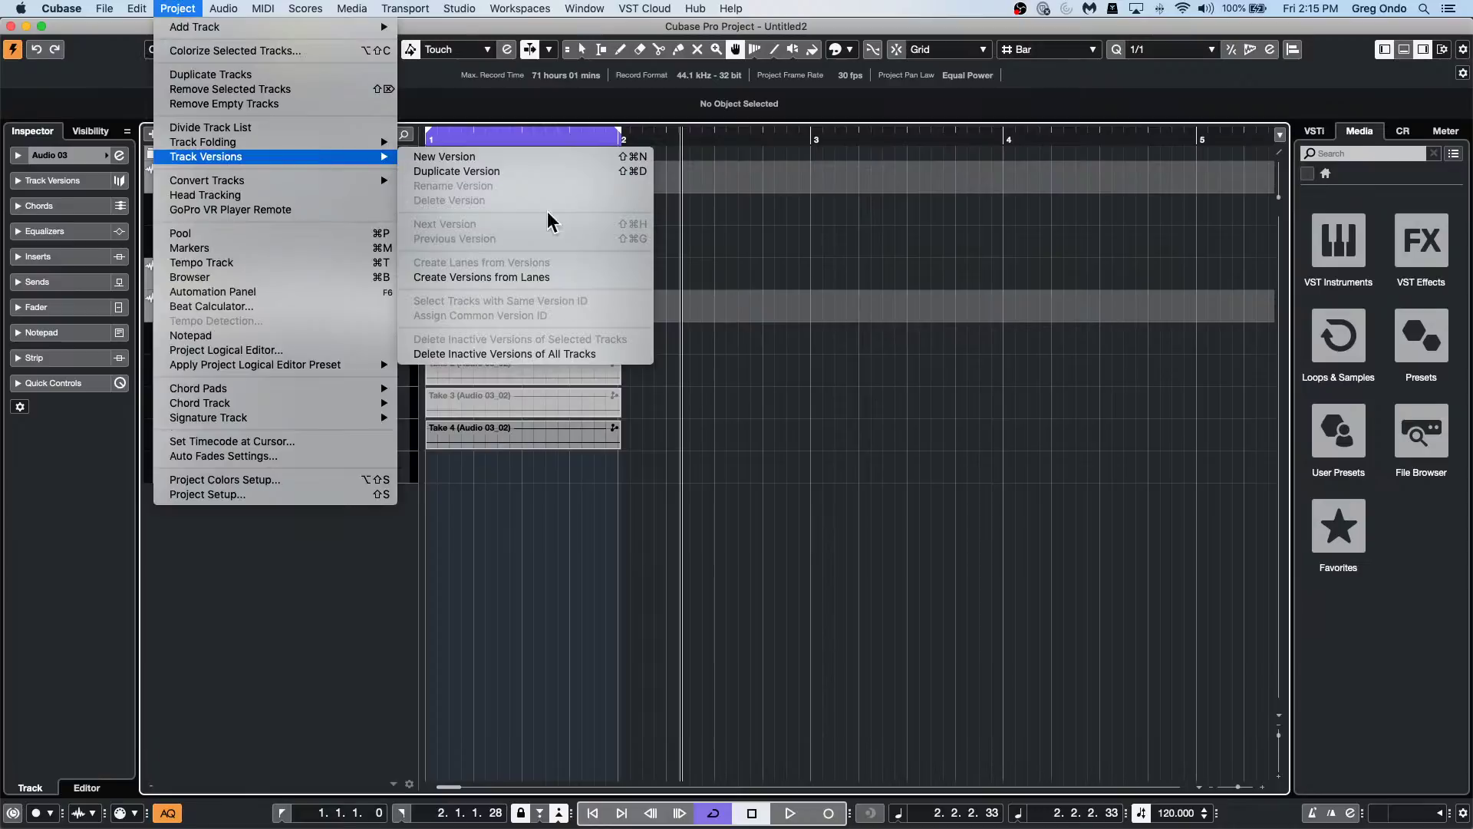
{"action": "left_click", "coordinate": [531, 278]}
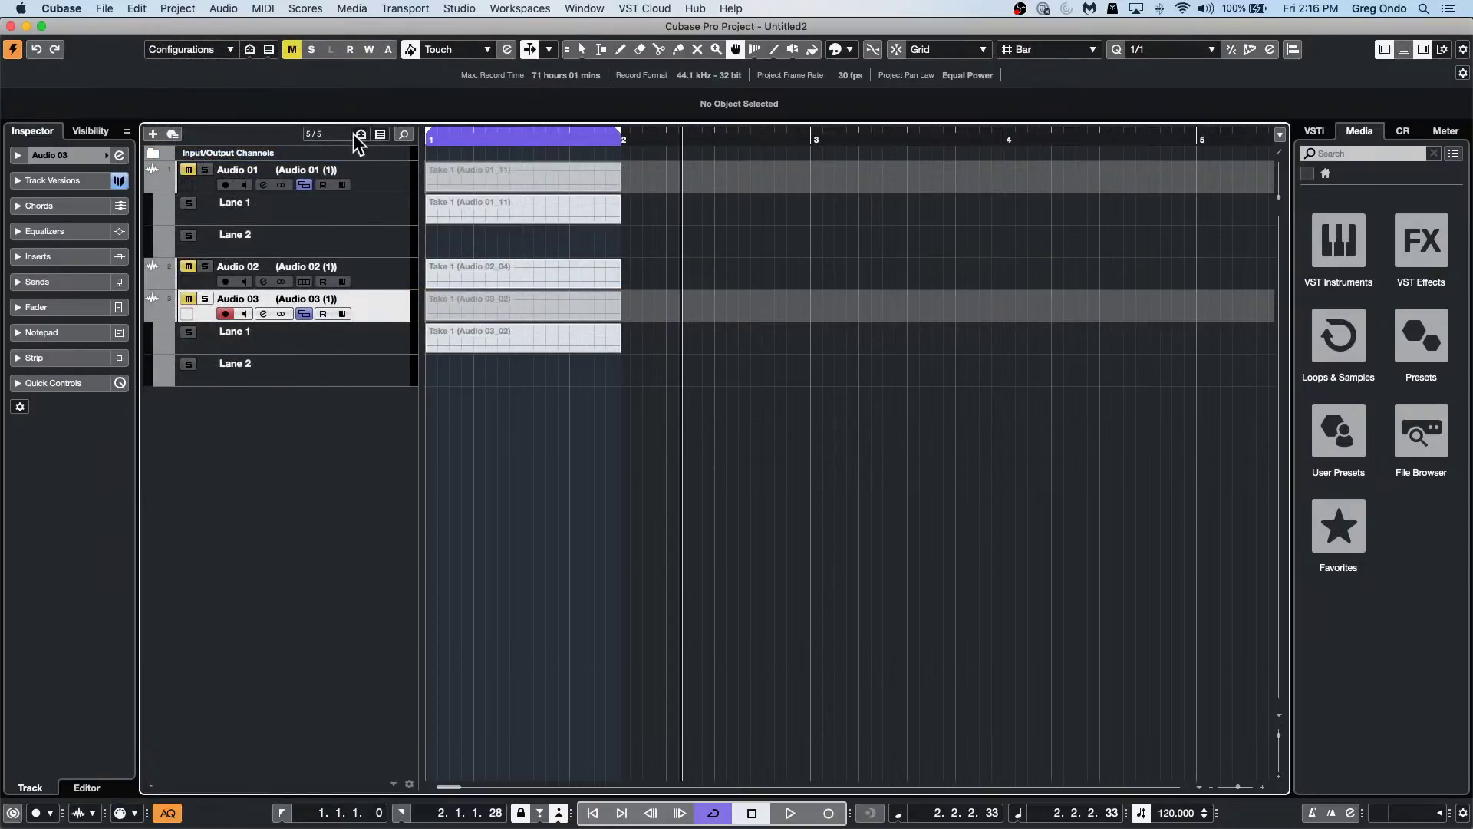
{"action": "left_click", "coordinate": [305, 313]}
{"action": "left_click", "coordinate": [304, 184]}
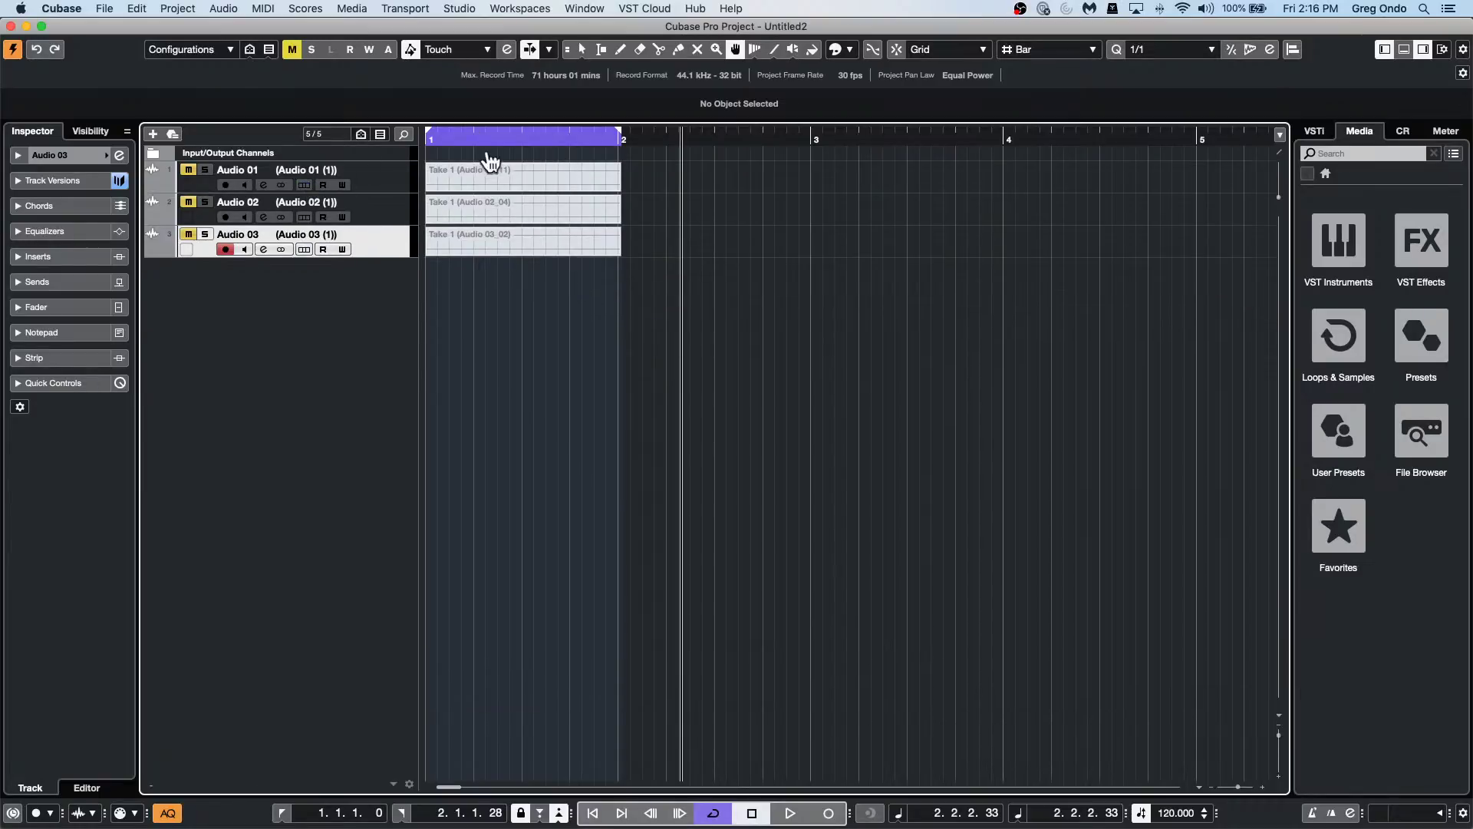
Activate version Audio 01 (3) on all three audio tracks, duplicating the current versions of Audio 02 and Audio 03 with a common version ID.
{"action": "left_click", "coordinate": [402, 175], "text": "shift"}
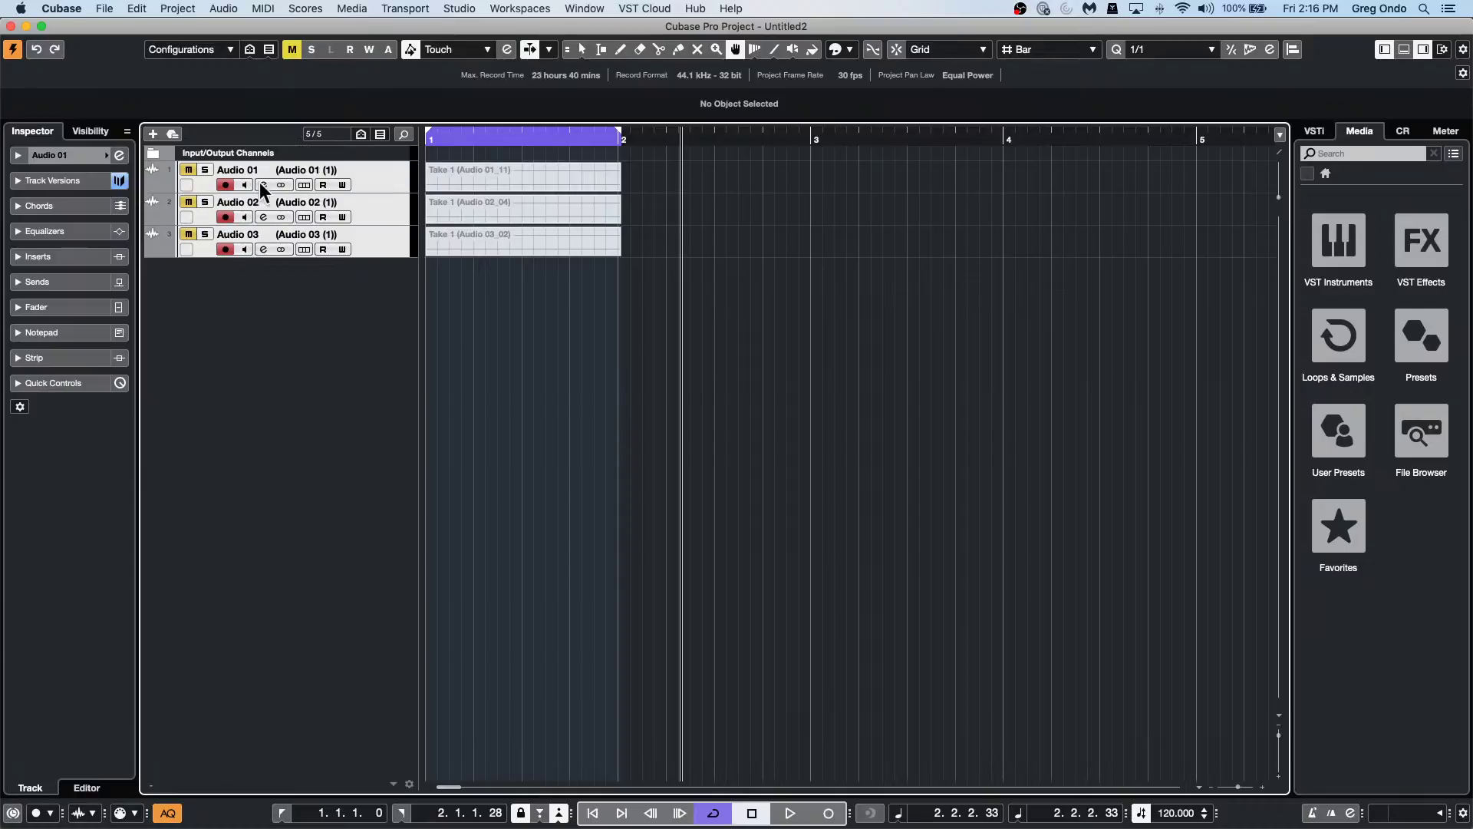
{"action": "left_click", "coordinate": [342, 183]}
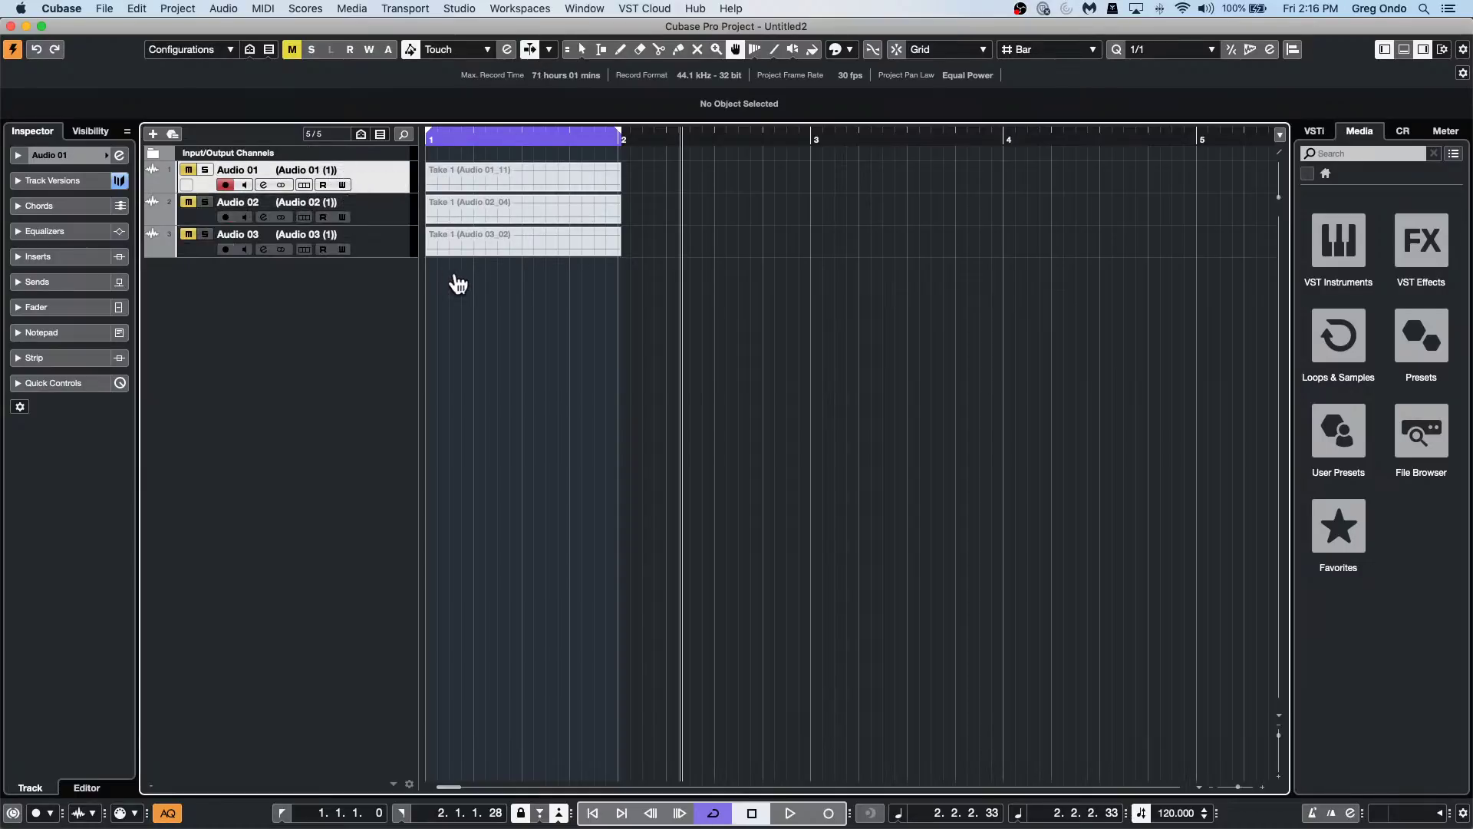
{"action": "left_click", "coordinate": [385, 238], "text": "shift"}
{"action": "left_click", "coordinate": [344, 171]}
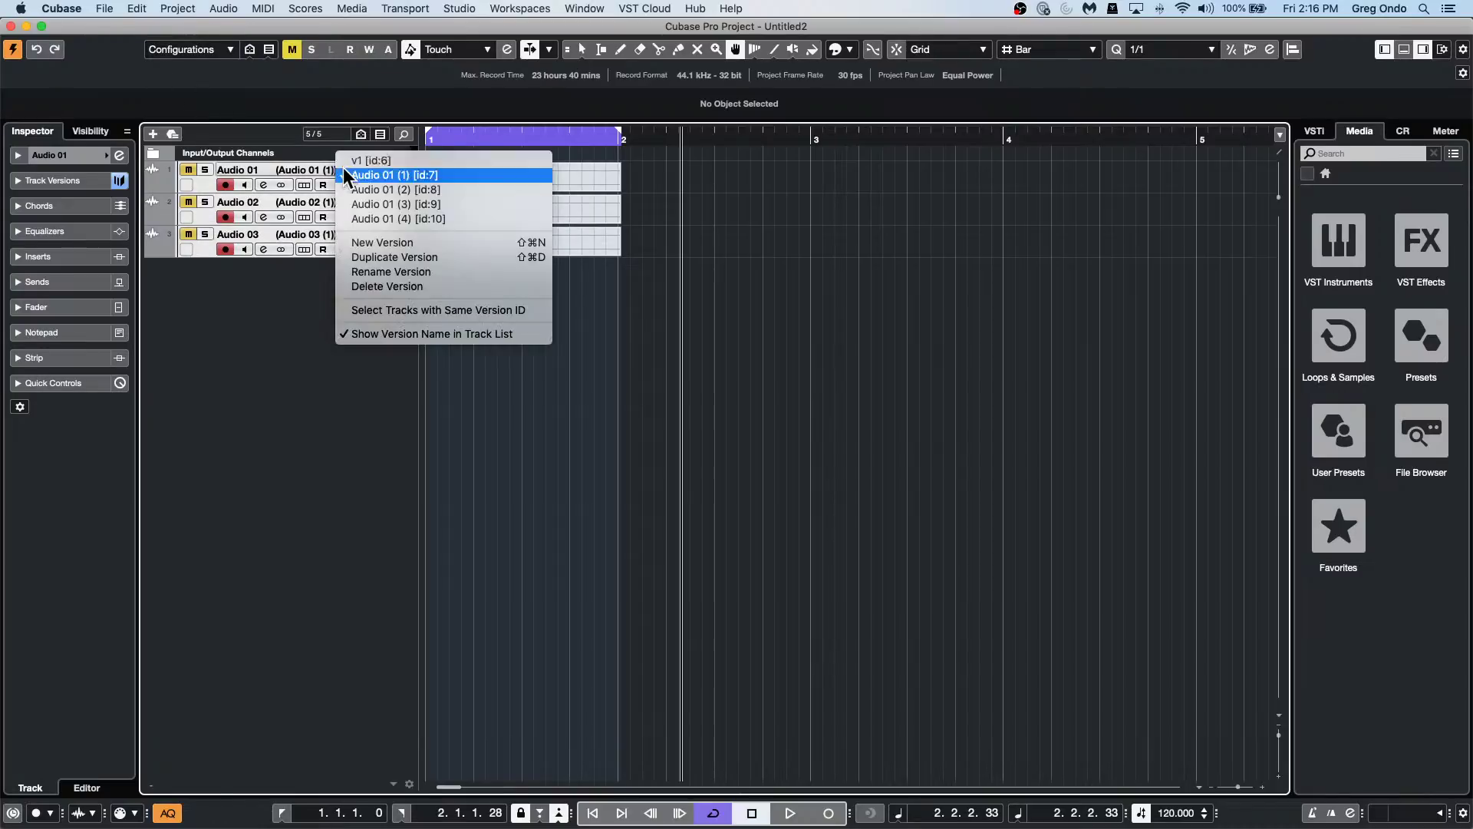
{"action": "left_click", "coordinate": [372, 204]}
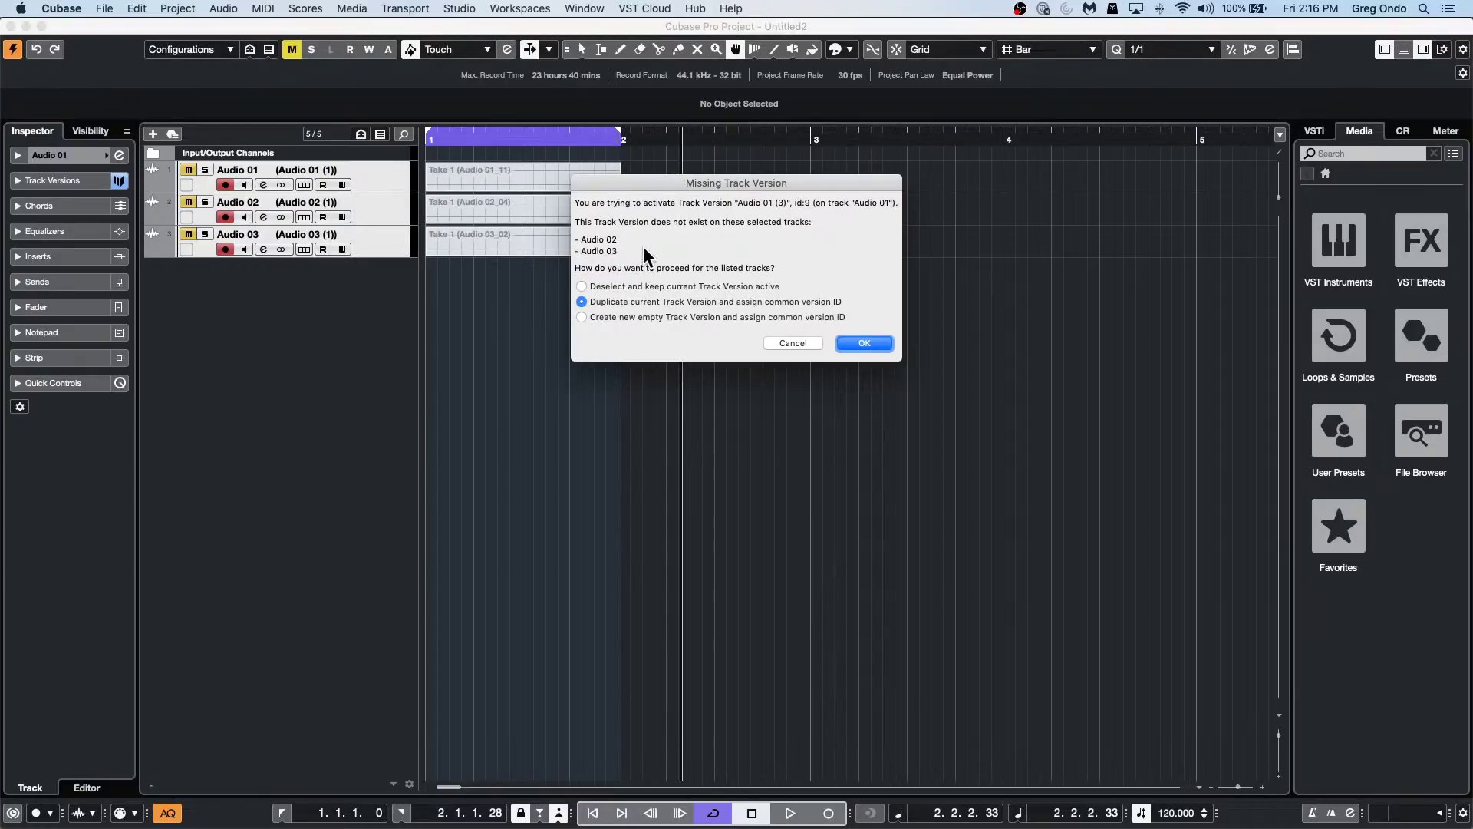
{"action": "left_click", "coordinate": [849, 342]}
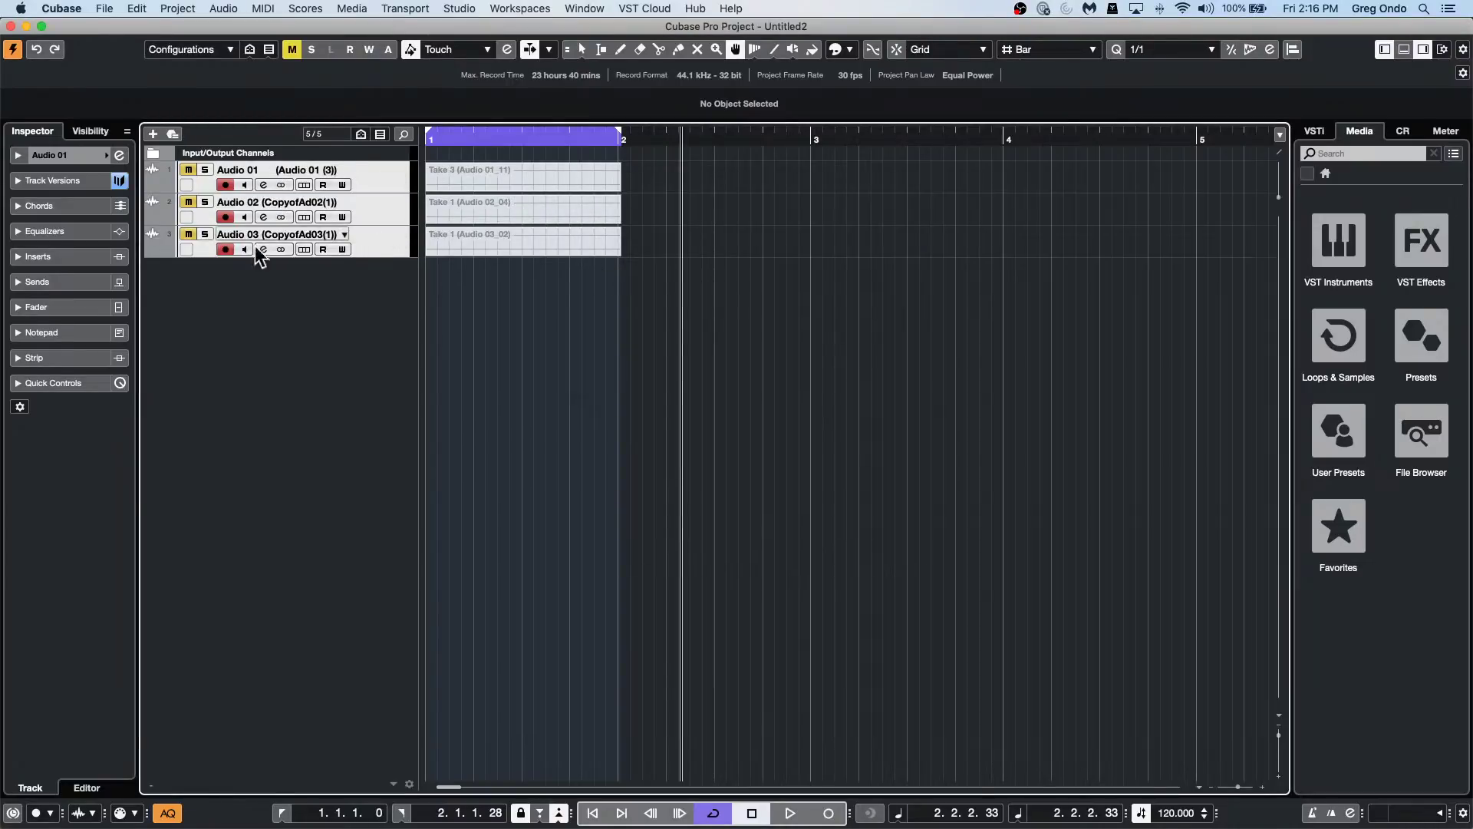
{"action": "left_click", "coordinate": [340, 176]}
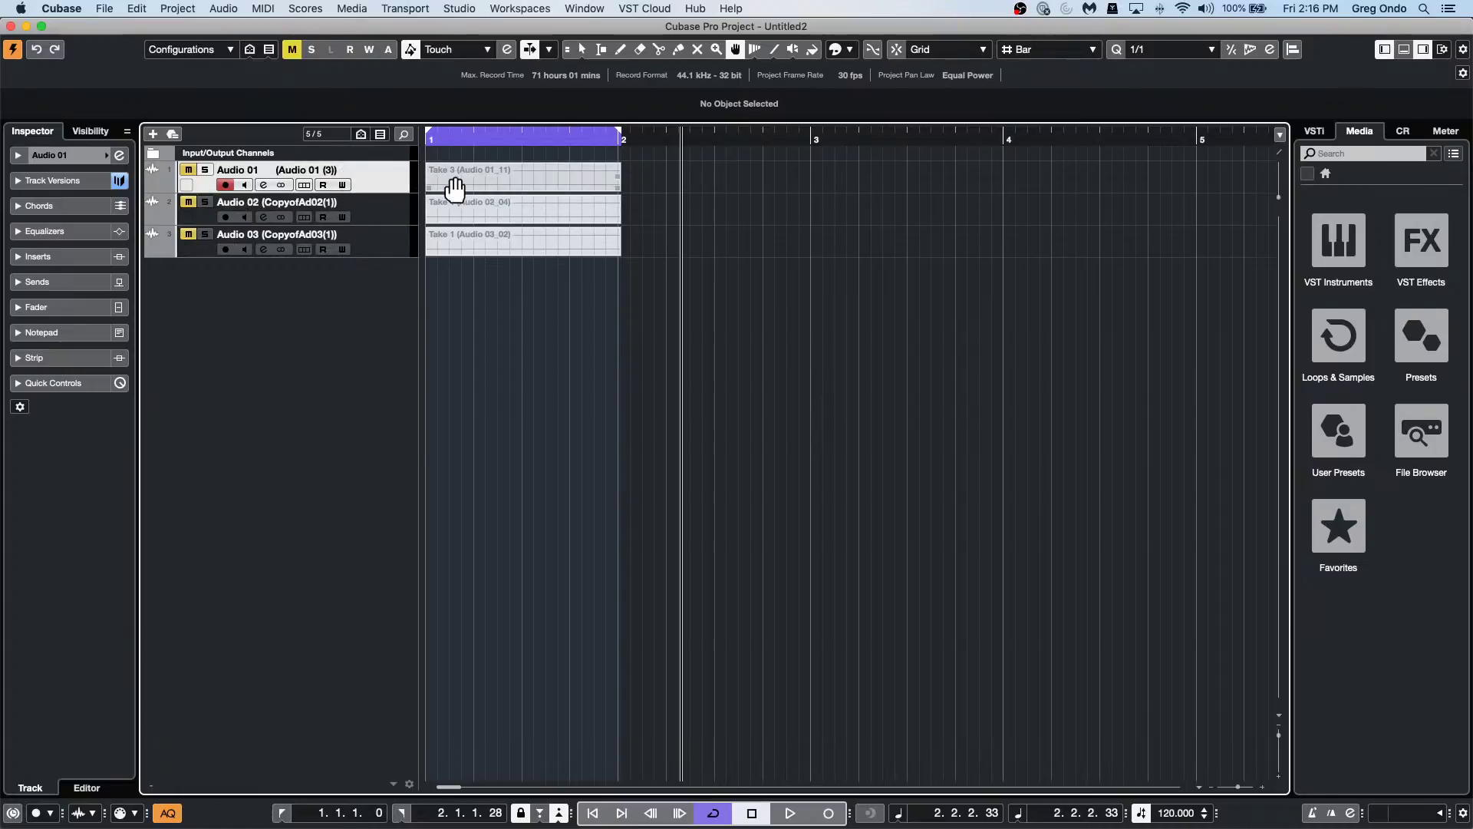
{"action": "left_click", "coordinate": [342, 166]}
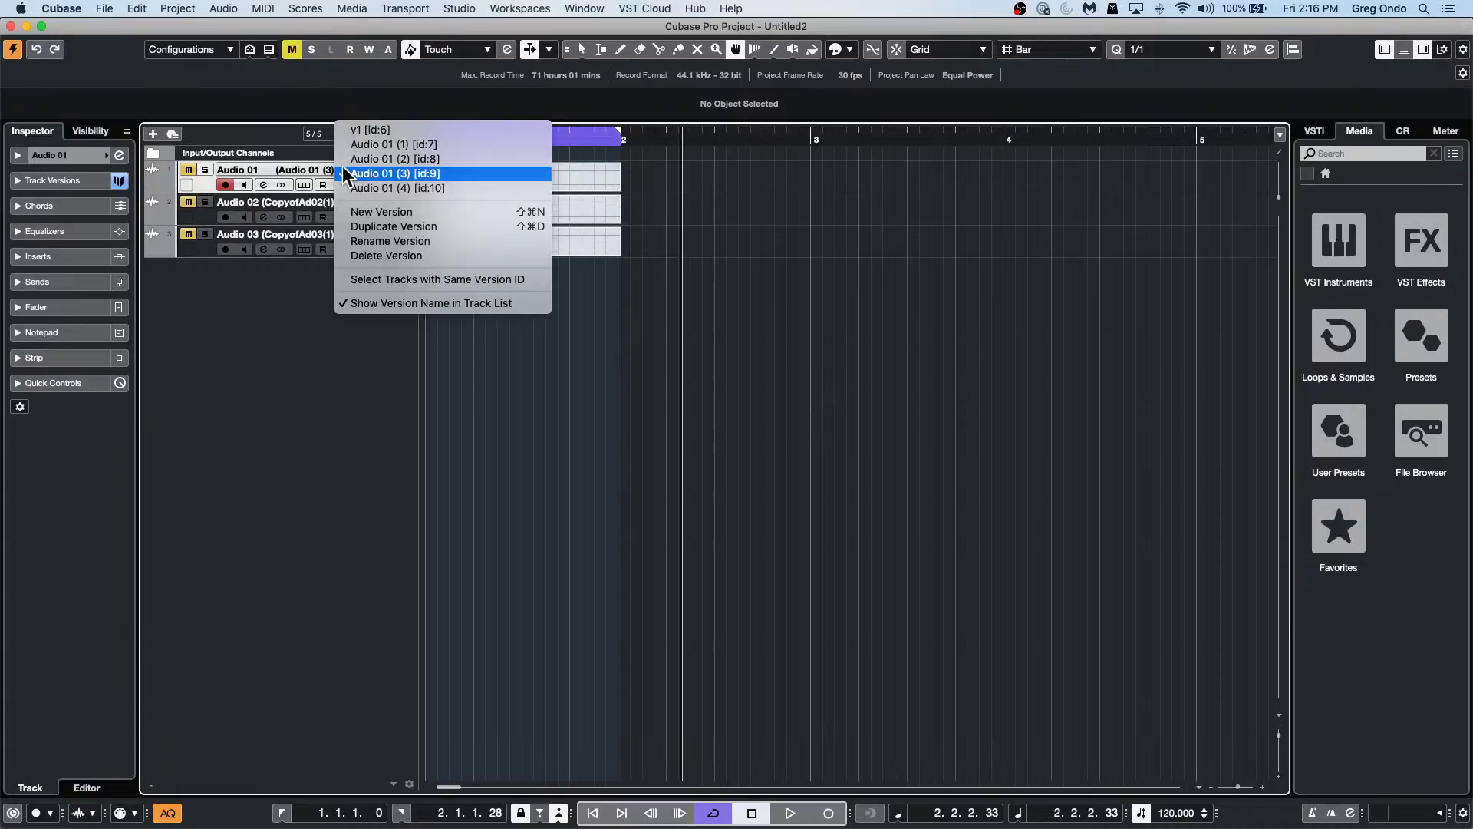
{"action": "left_click", "coordinate": [557, 297]}
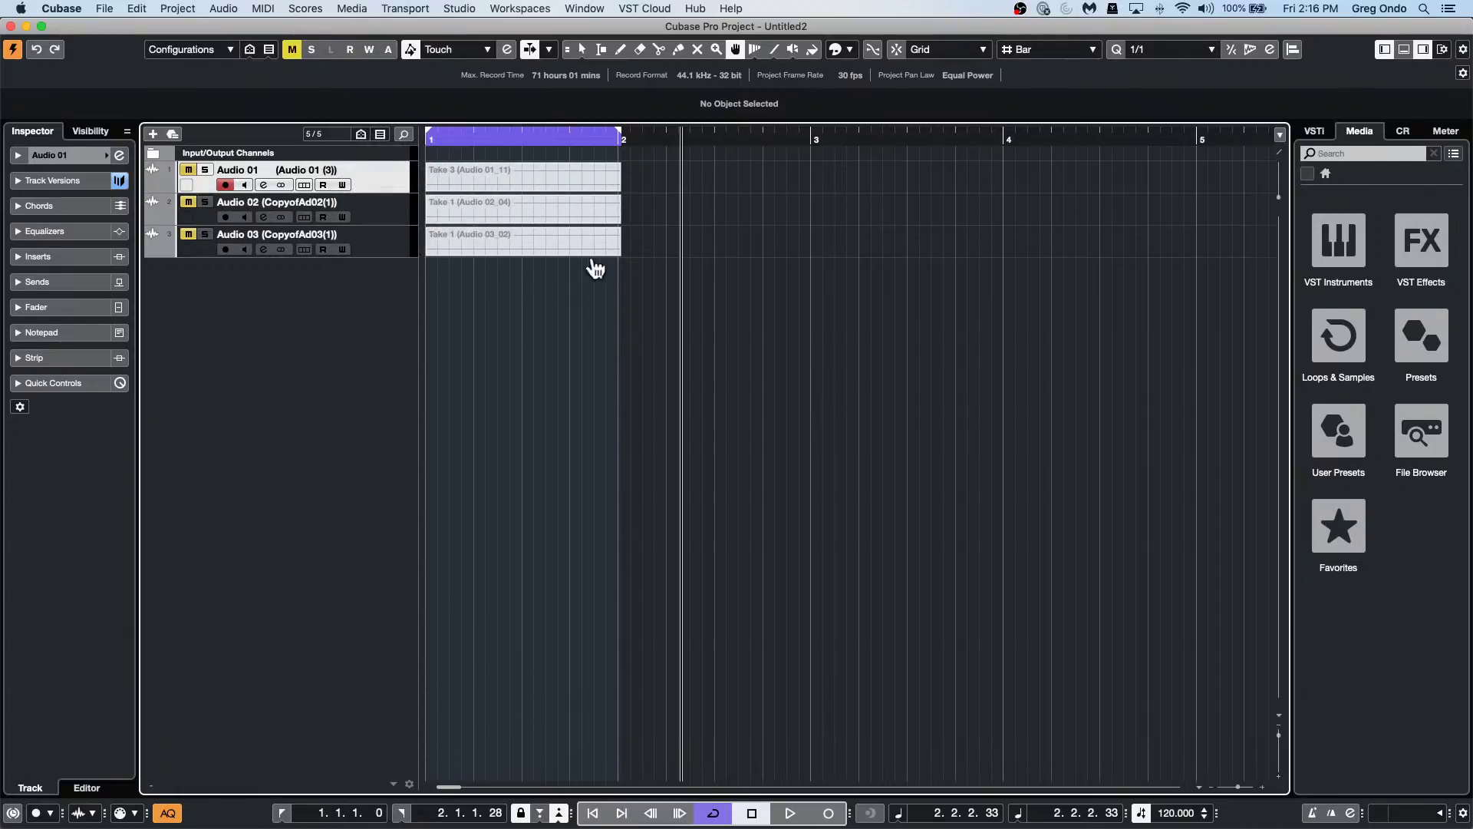
{"action": "right_click", "coordinate": [642, 195]}
{"action": "left_click", "coordinate": [697, 197]}
Remove the three audio tracks Audio 01 to Audio 03 from the project.
{"action": "left_click", "coordinate": [396, 252], "text": "shift"}
{"action": "right_click", "coordinate": [392, 238]}
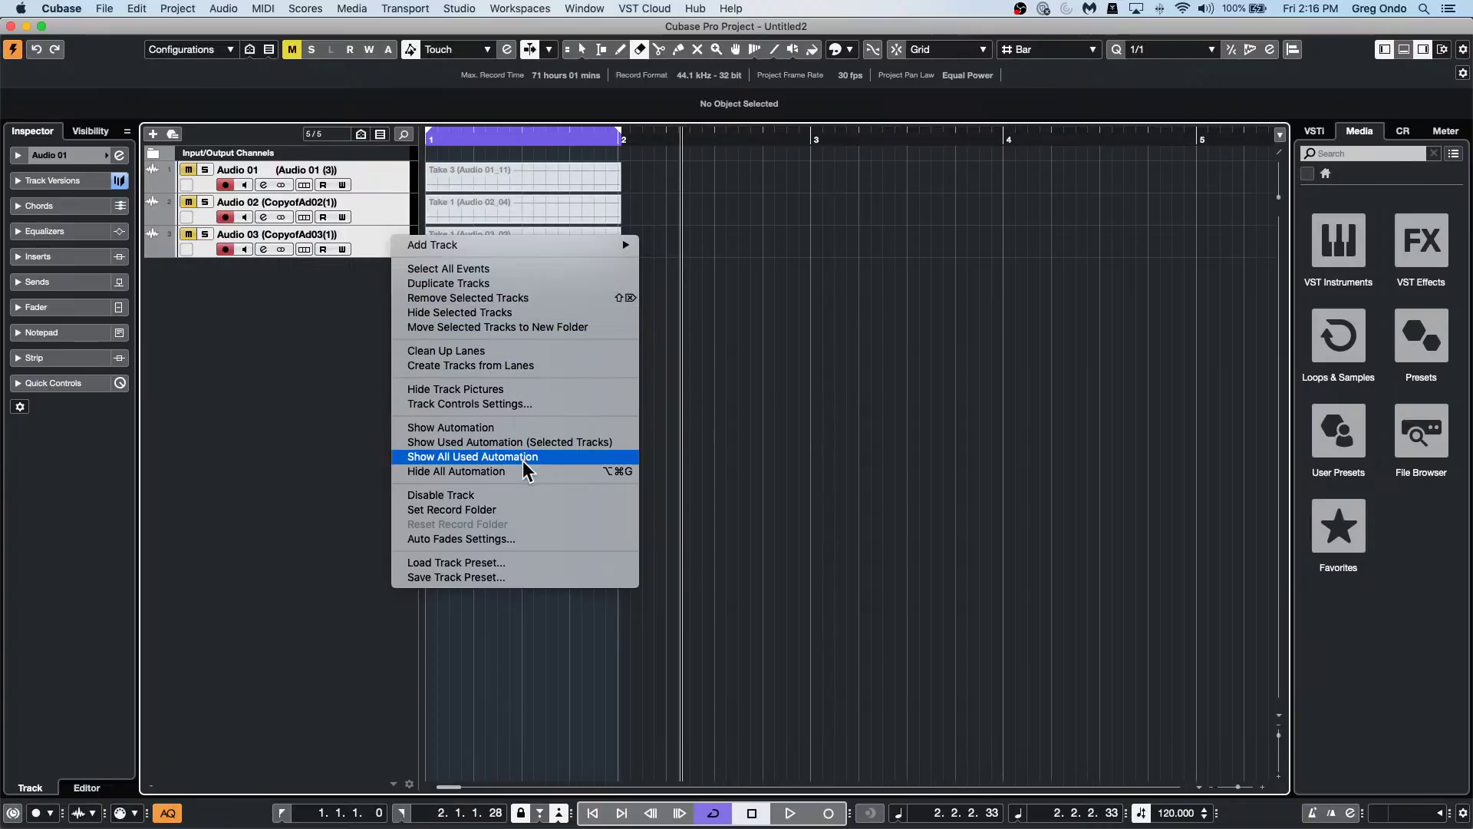
{"action": "left_click", "coordinate": [522, 298]}
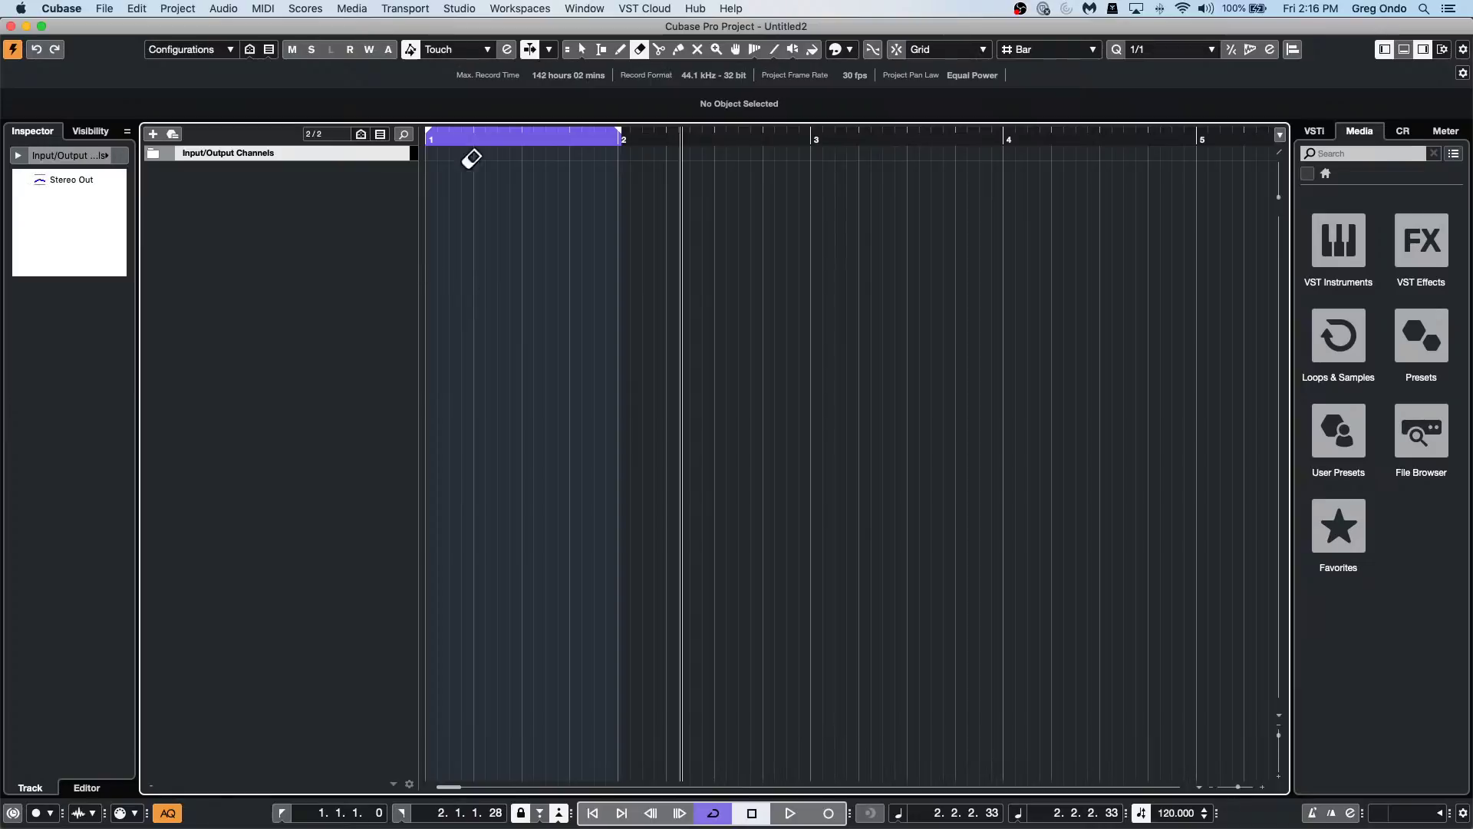
Add four stereo audio tracks using UR24C Input 1 and routed to Stereo Out.
{"action": "right_click", "coordinate": [289, 230]}
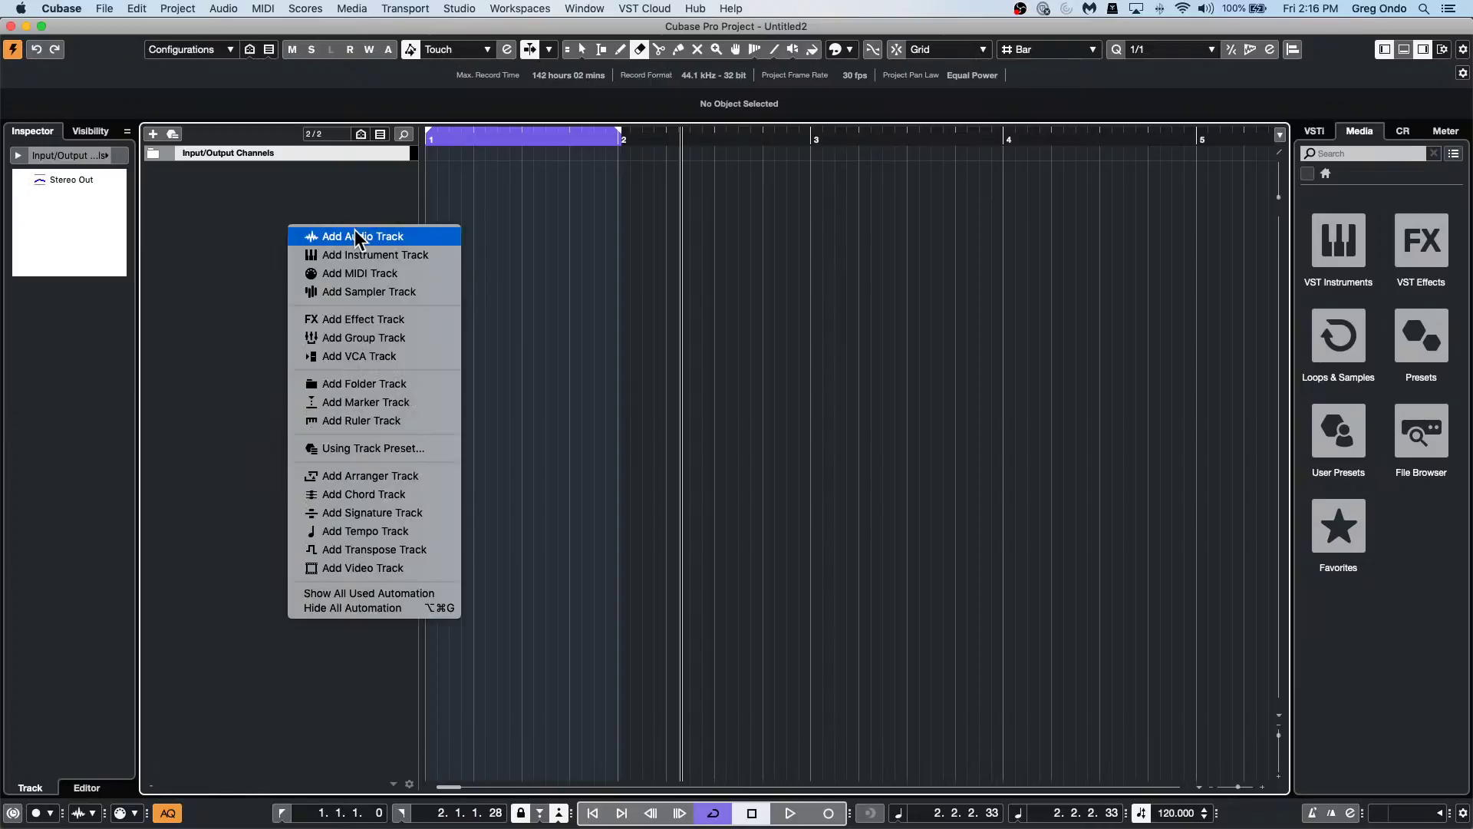
{"action": "left_click", "coordinate": [396, 238]}
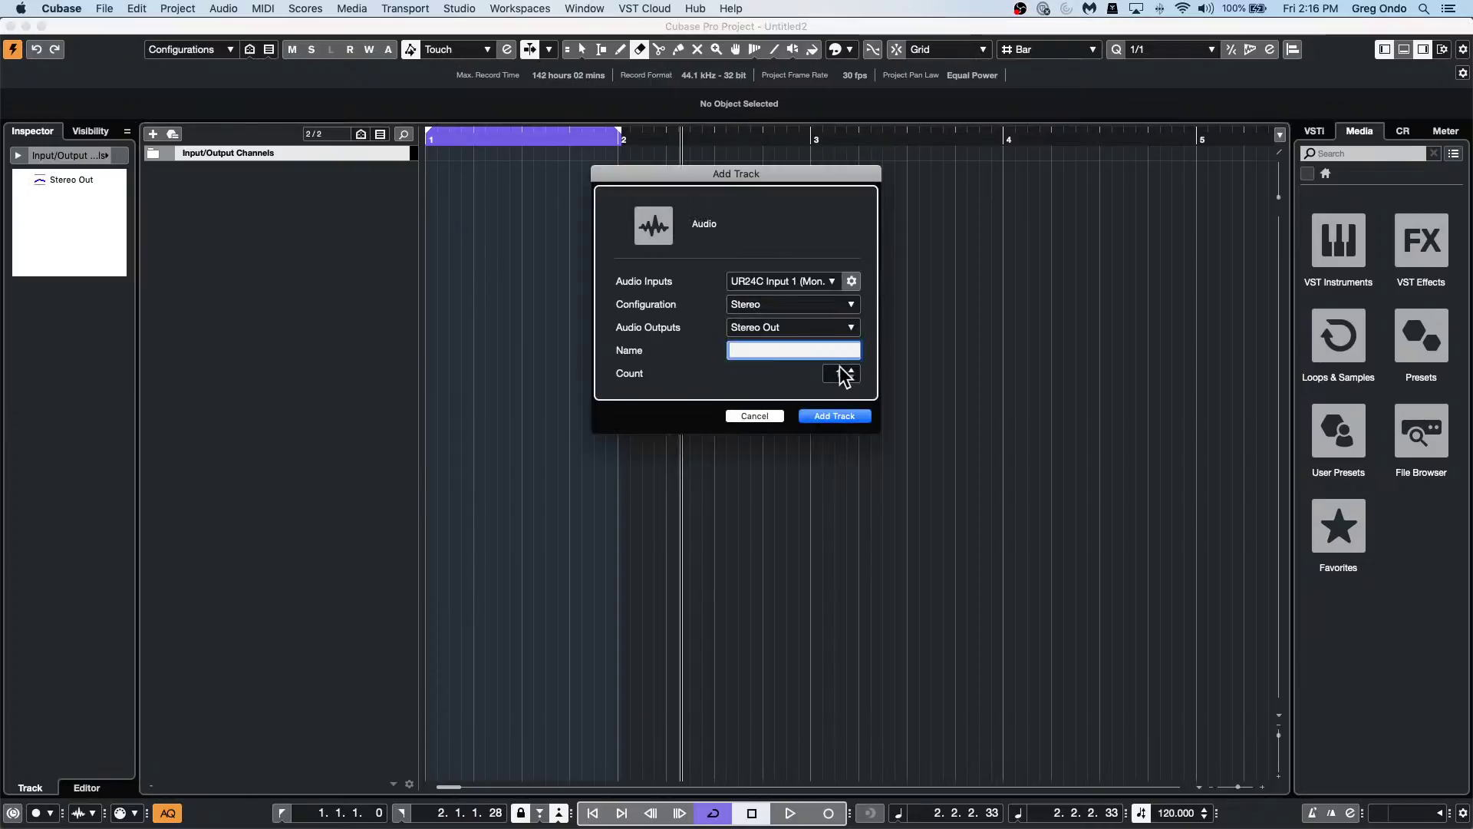
{"action": "left_click", "coordinate": [844, 416]}
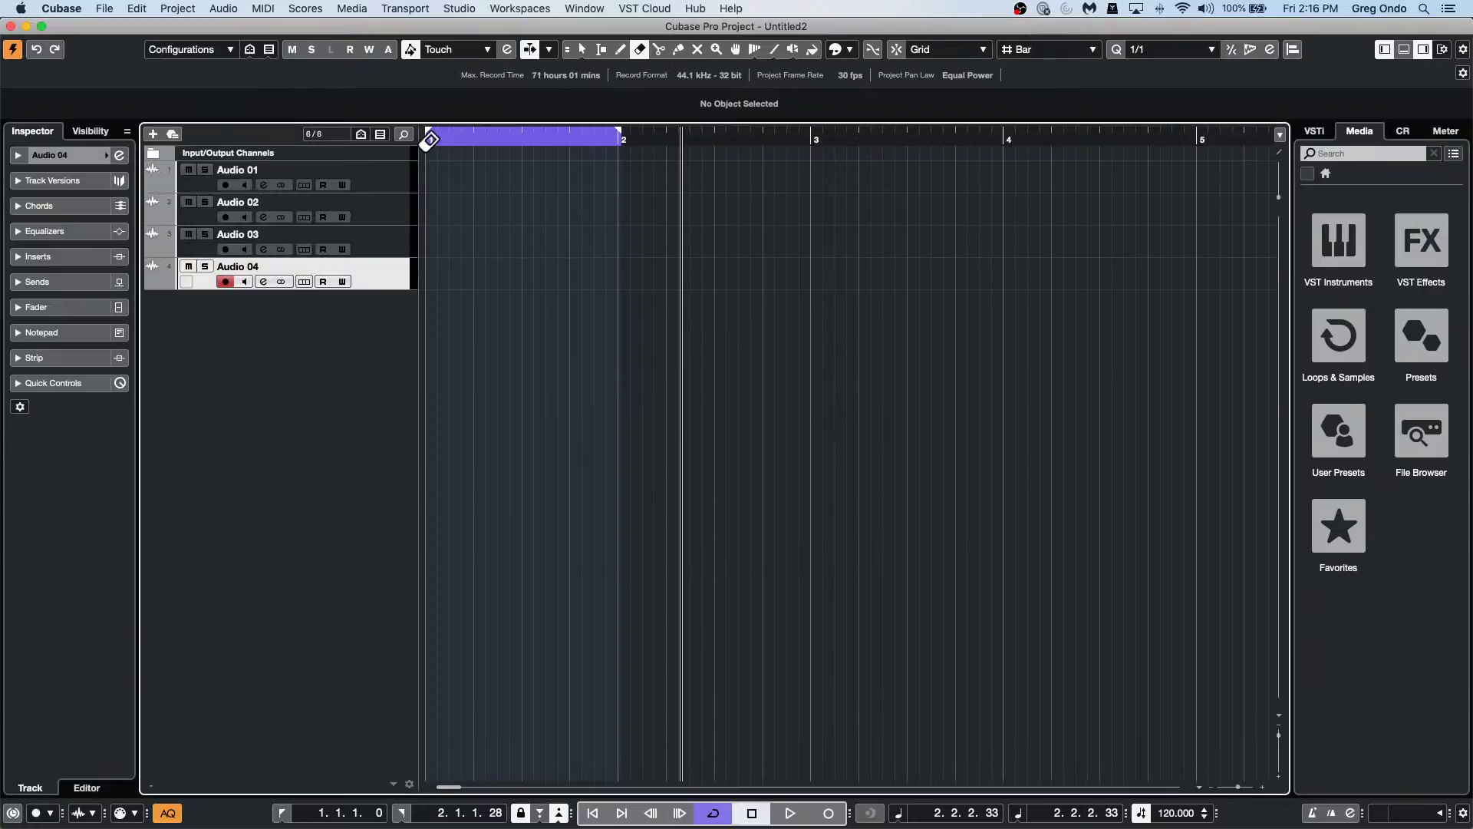
Record a short first take at bar 1 on all four audio tracks simultaneously.
{"action": "left_click", "coordinate": [387, 172], "text": "shift"}
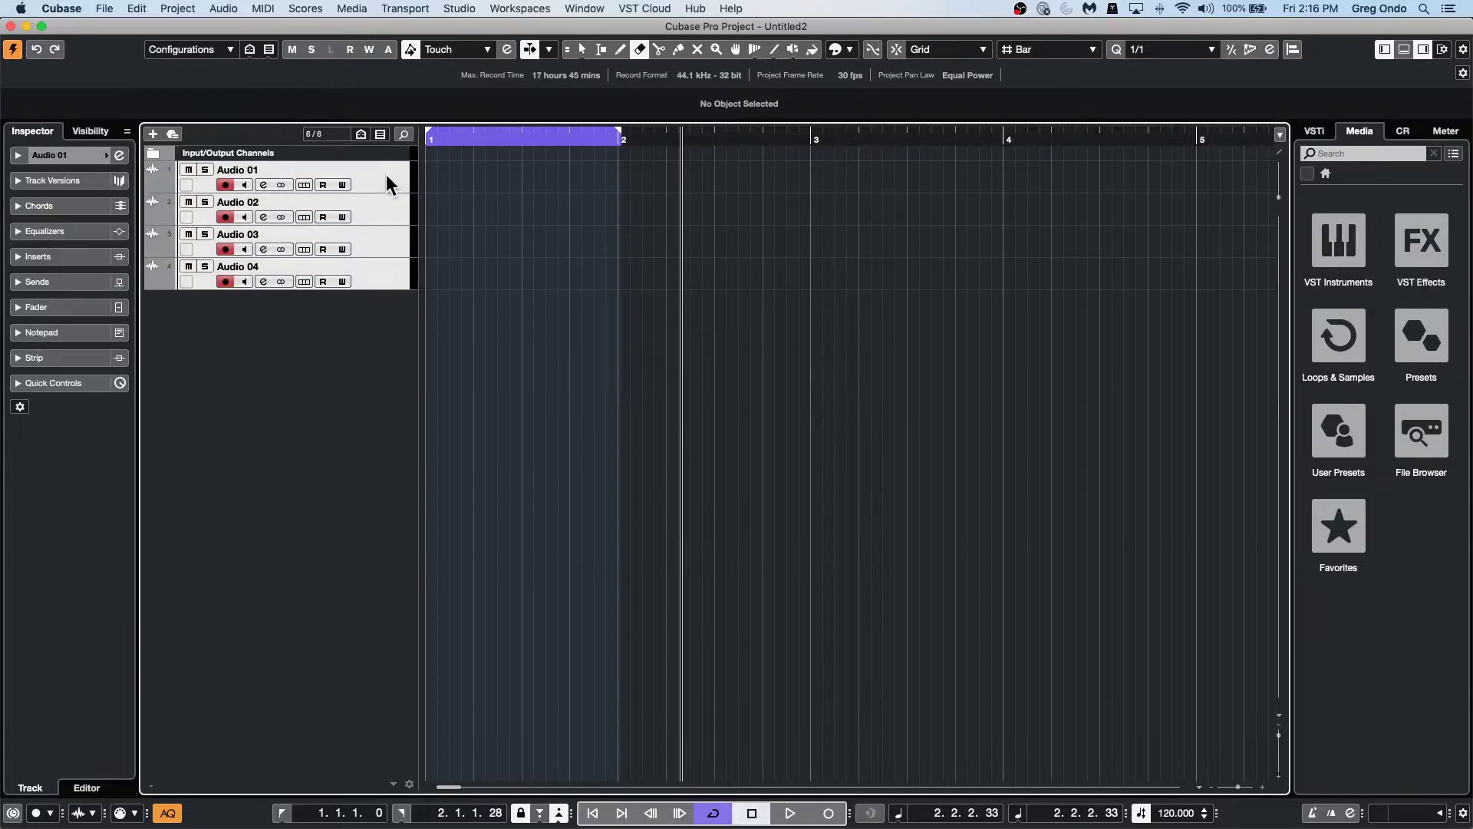
{"action": "left_click", "coordinate": [428, 142]}
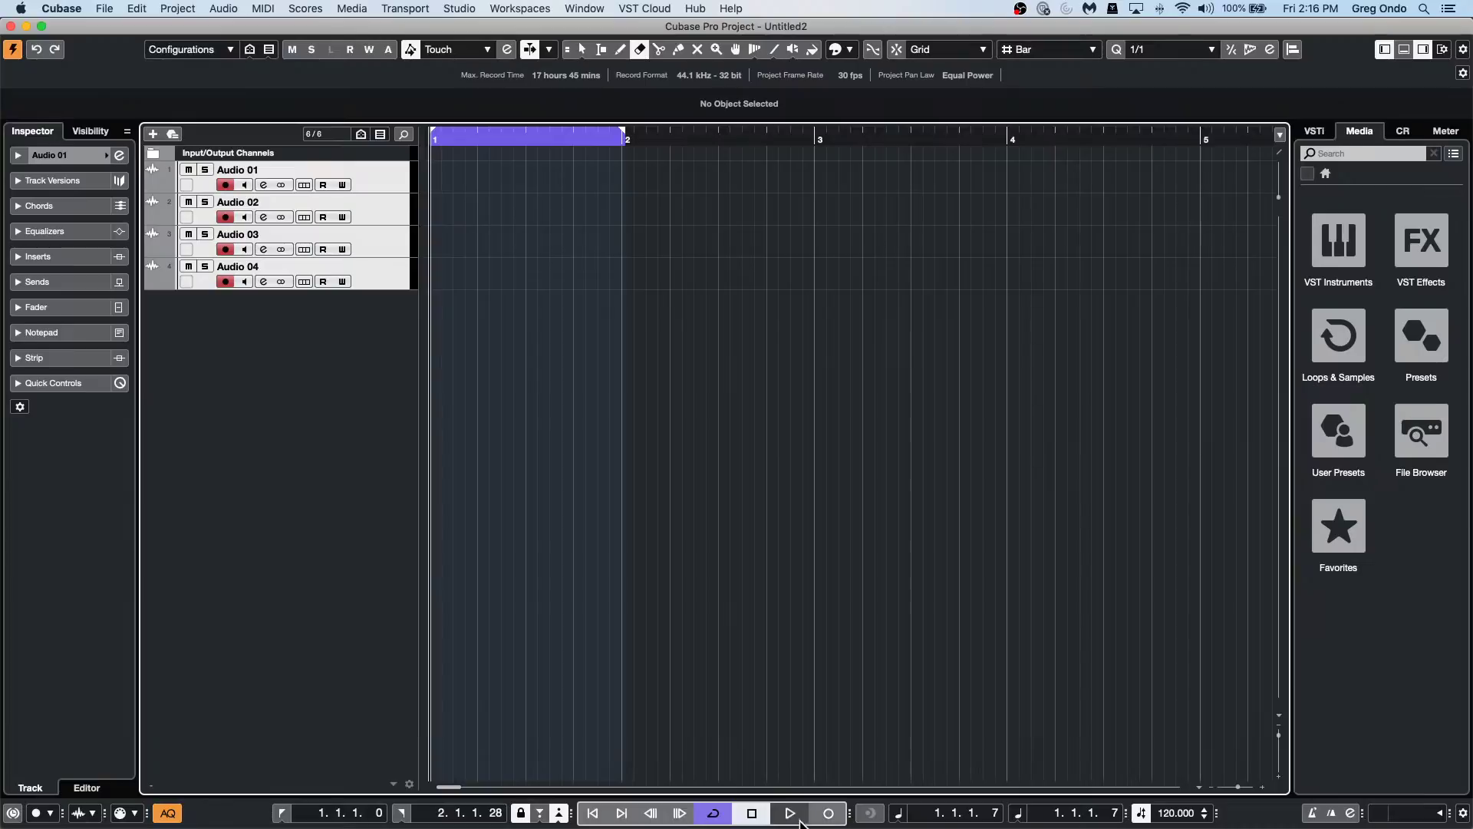
{"action": "left_click", "coordinate": [828, 812]}
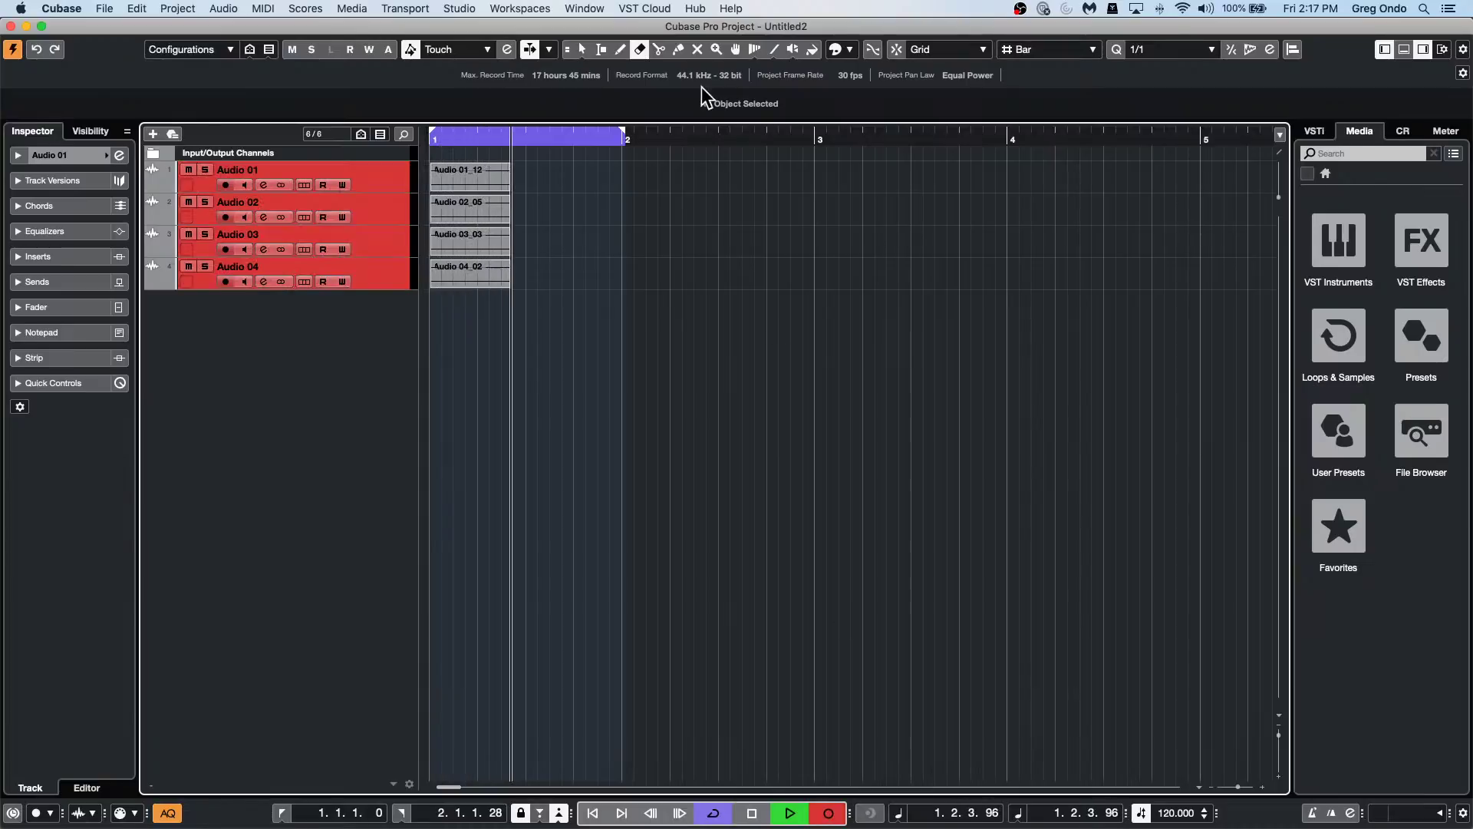
{"action": "key", "text": "space"}
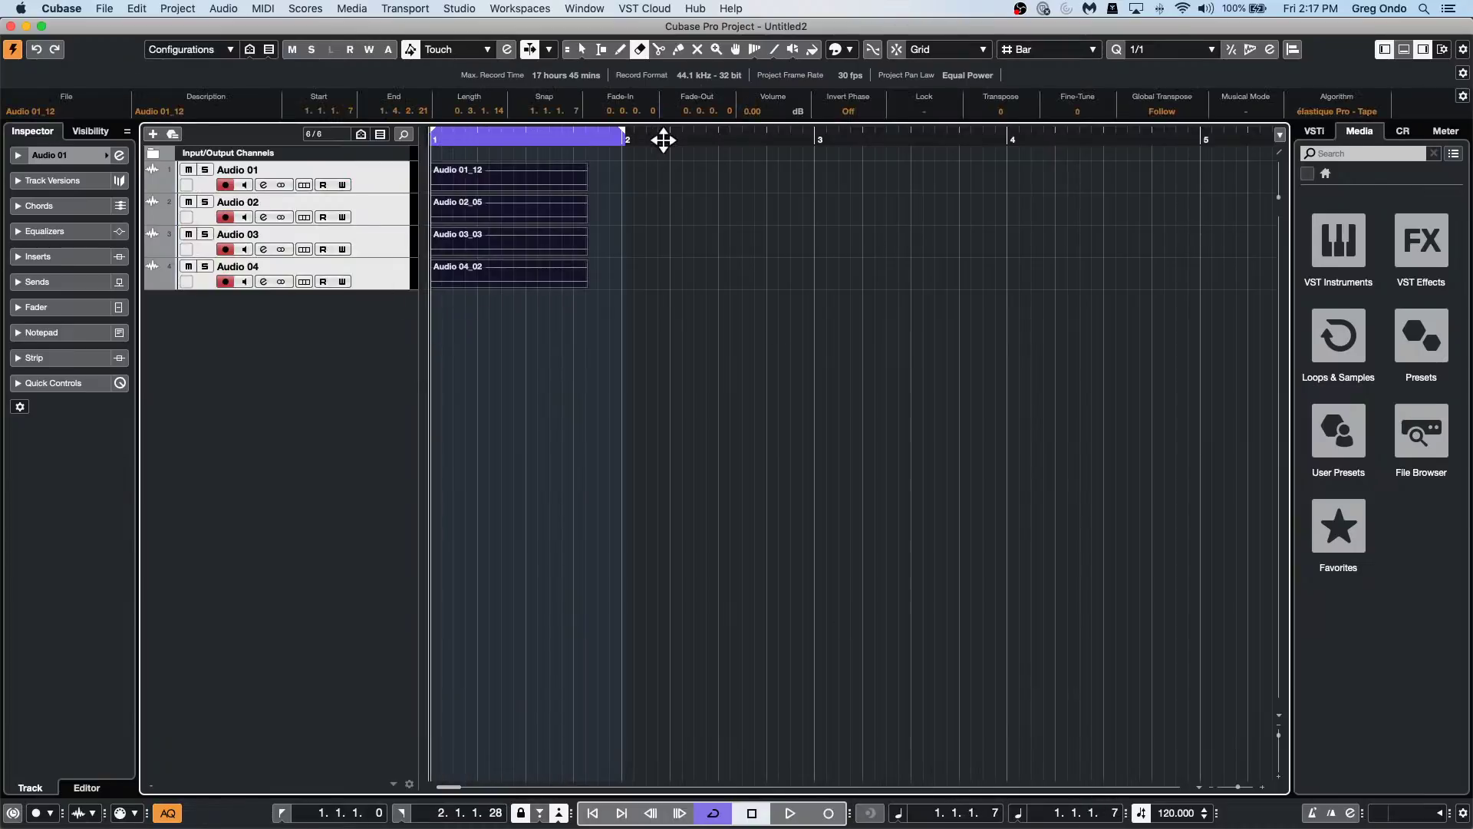
Create a new empty track version on all four tracks and record a take into it with cycle turned off.
{"action": "left_click", "coordinate": [344, 169]}
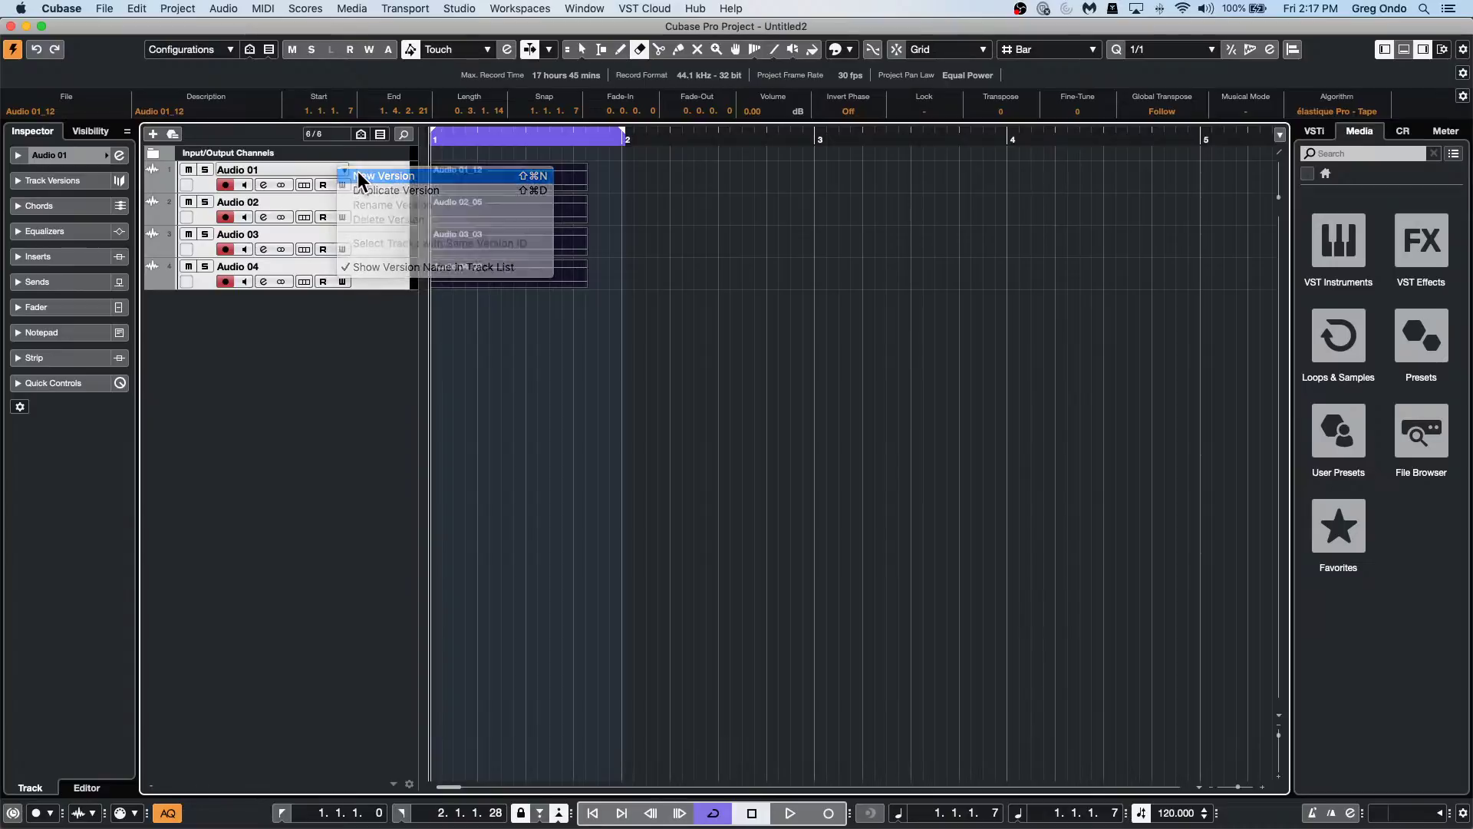
{"action": "left_click", "coordinate": [376, 175]}
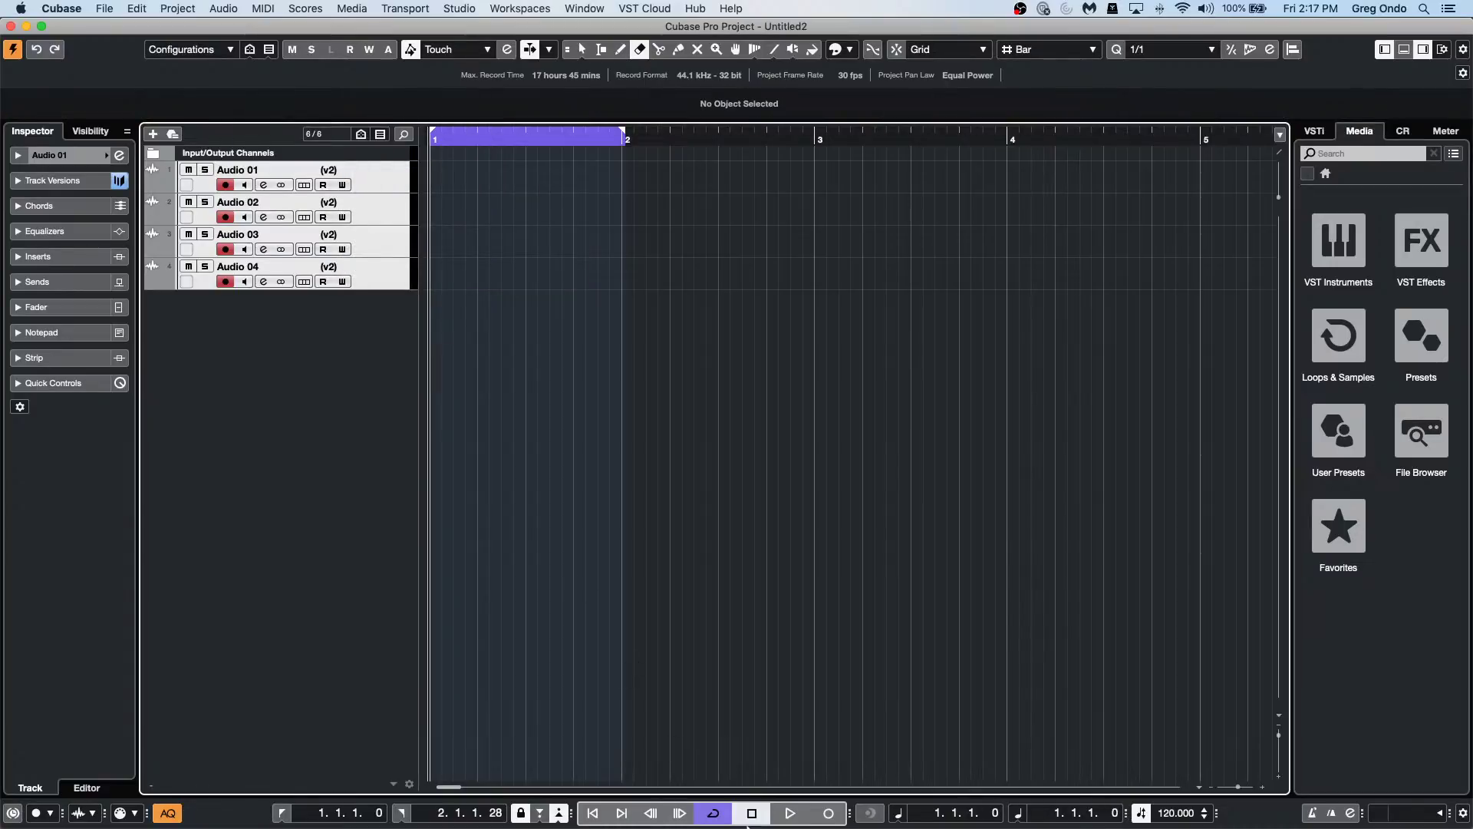
{"action": "left_click", "coordinate": [722, 818]}
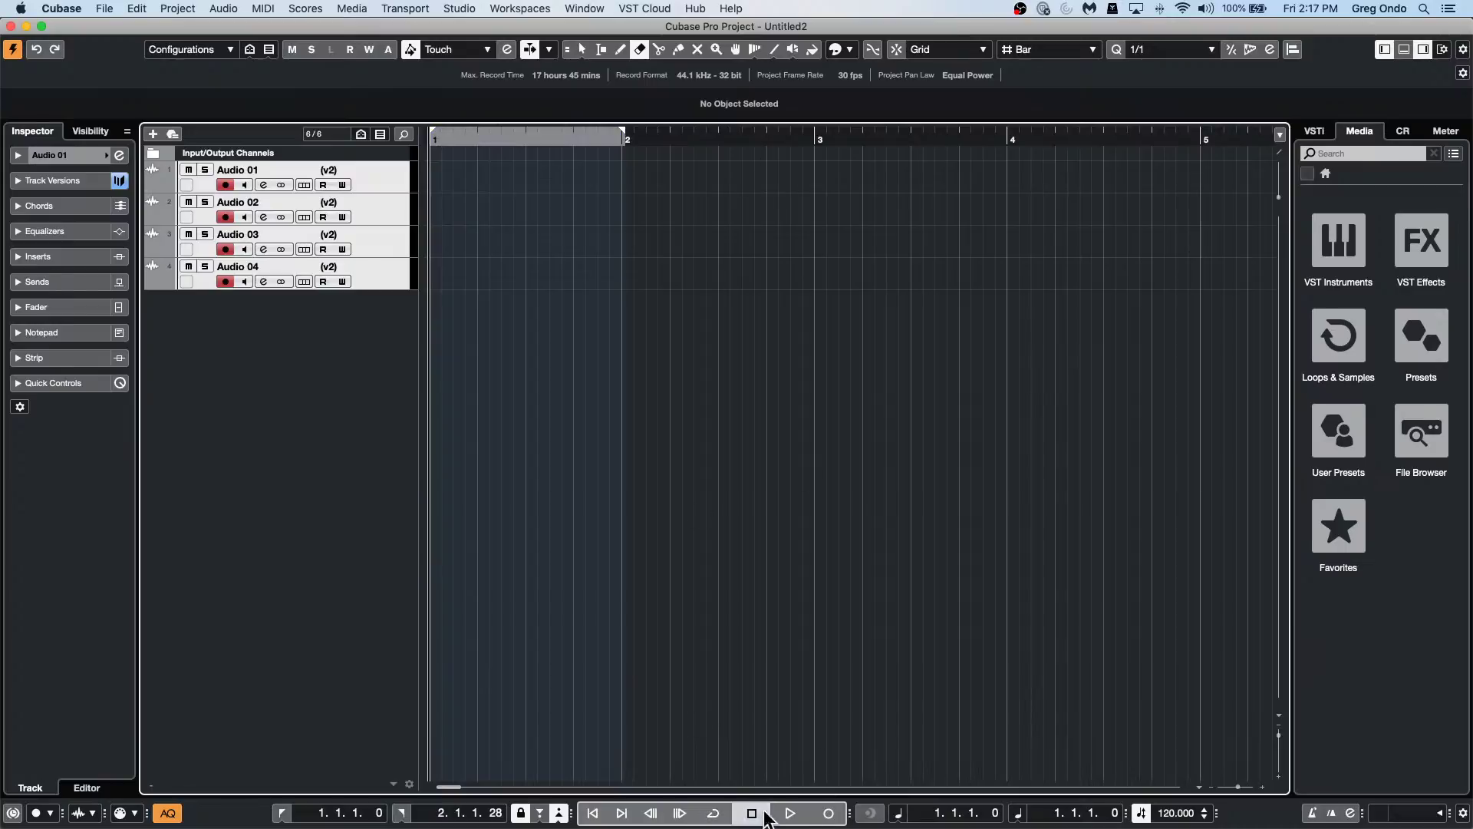
{"action": "left_click", "coordinate": [828, 814]}
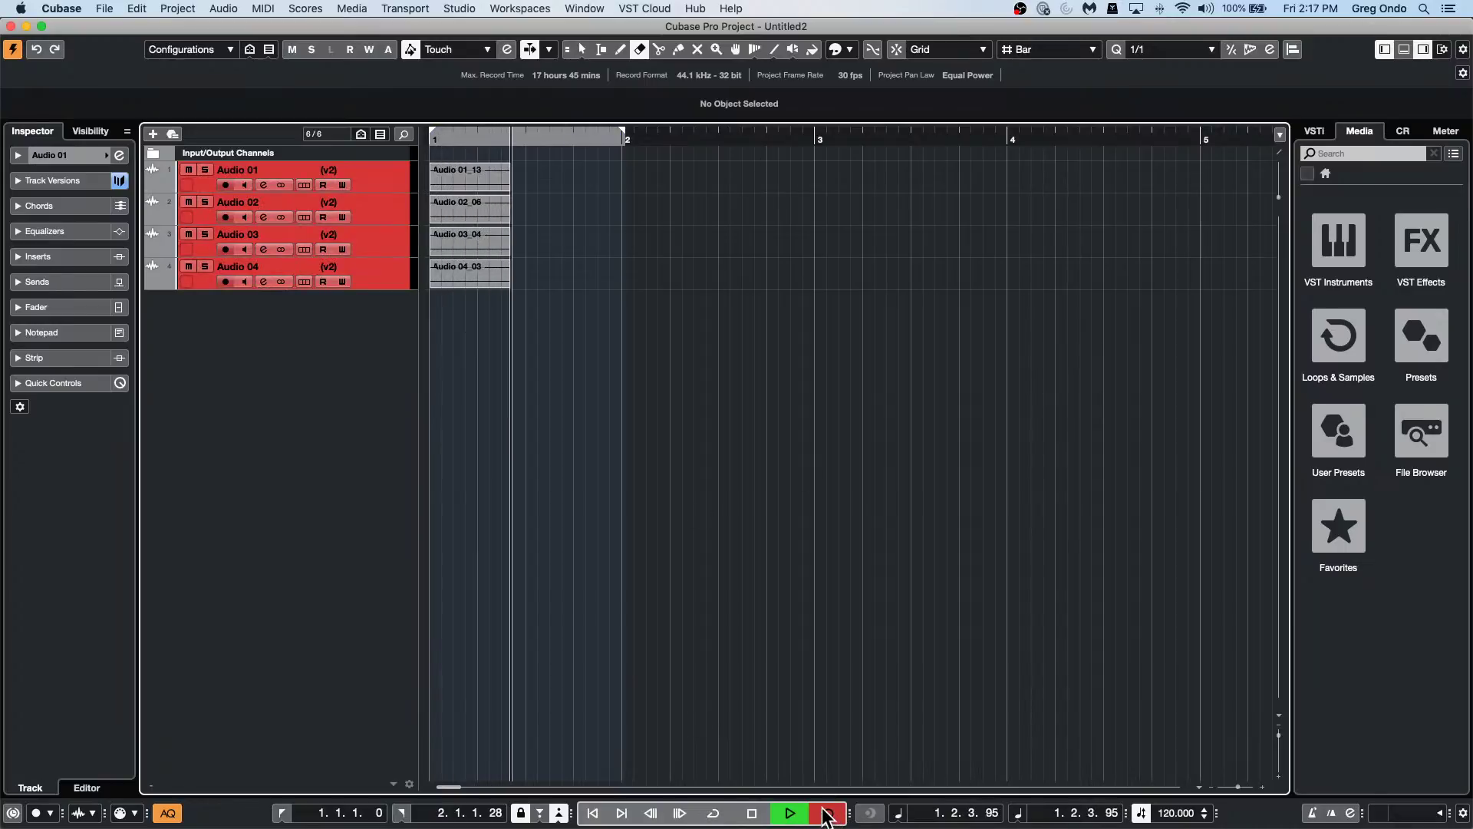
{"action": "key", "text": "space"}
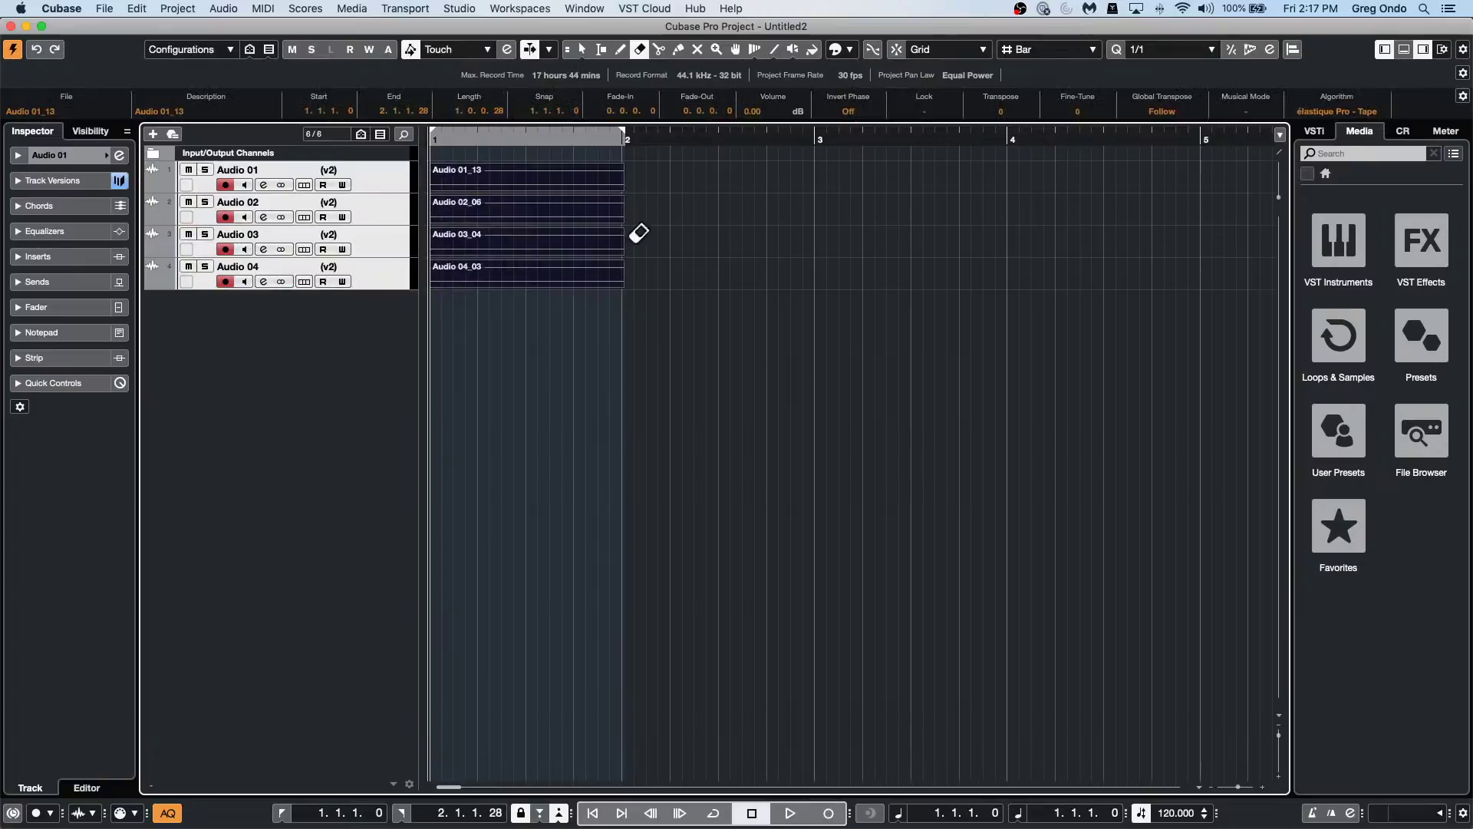
Create a third track version on all four tracks and record a short take into it.
{"action": "left_click", "coordinate": [338, 174]}
{"action": "left_click", "coordinate": [373, 271], "text": "shift"}
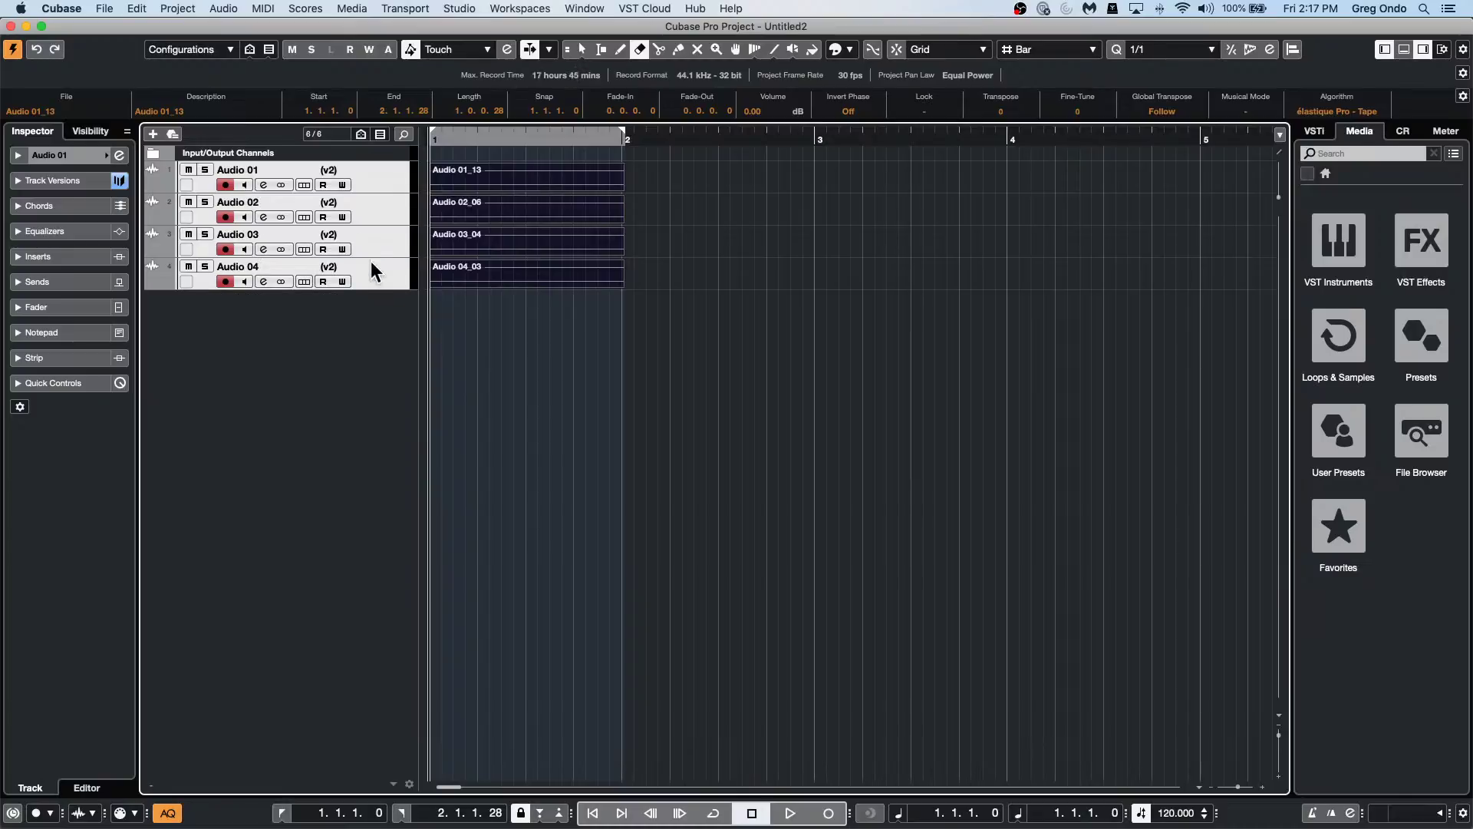
{"action": "left_click", "coordinate": [341, 173]}
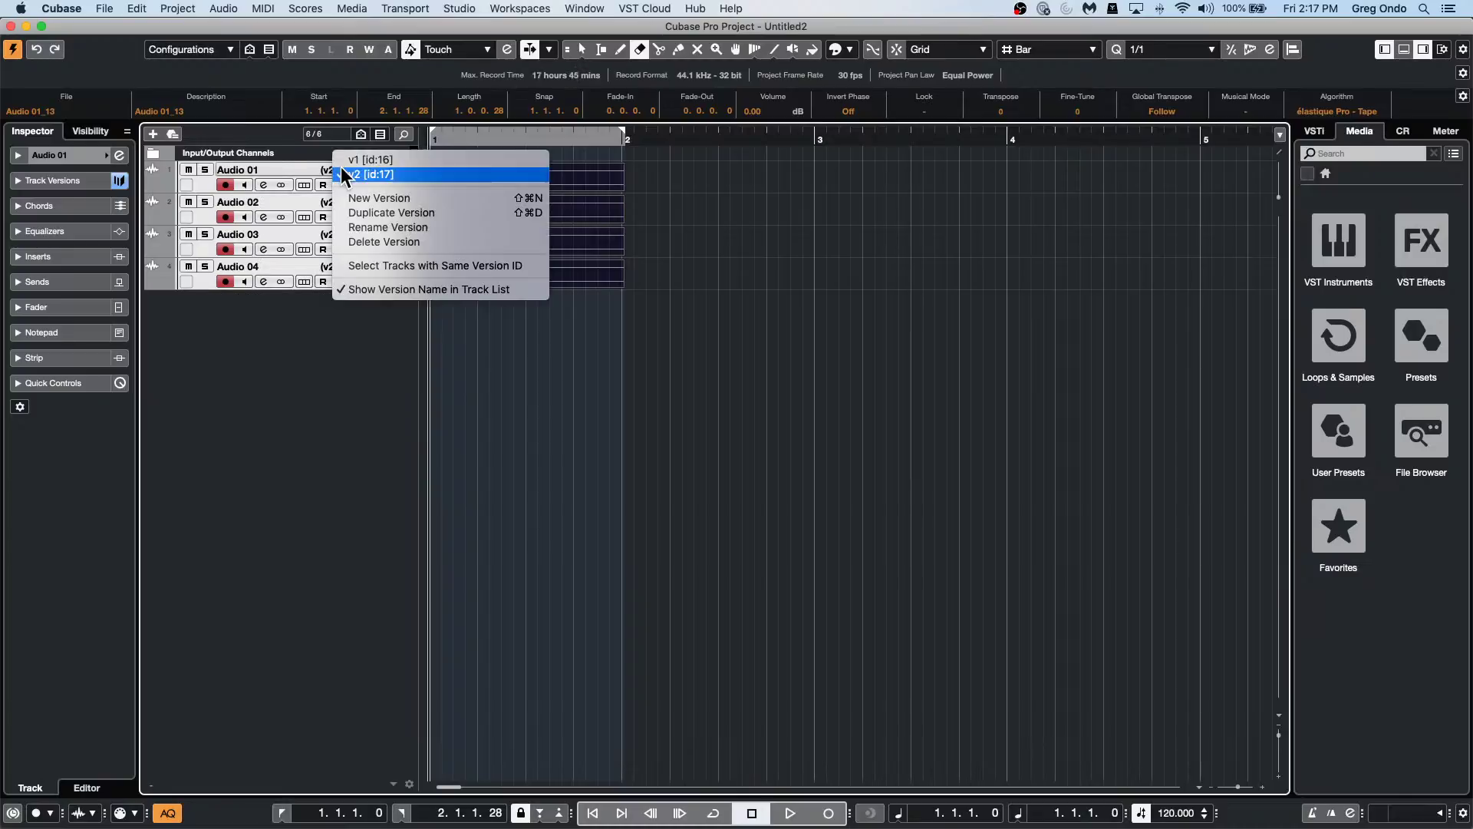
{"action": "left_click", "coordinate": [367, 198]}
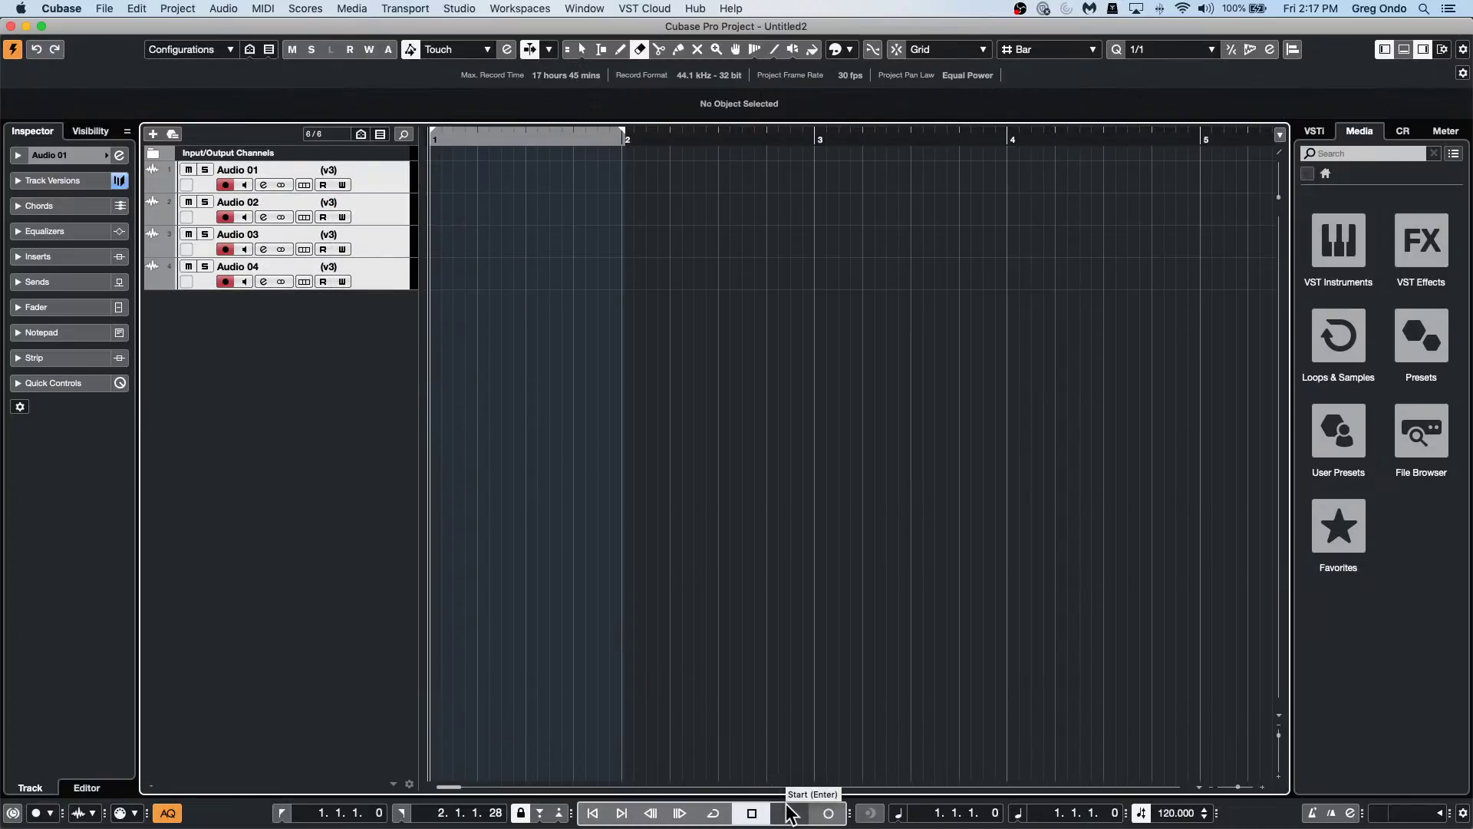
{"action": "left_click", "coordinate": [828, 813]}
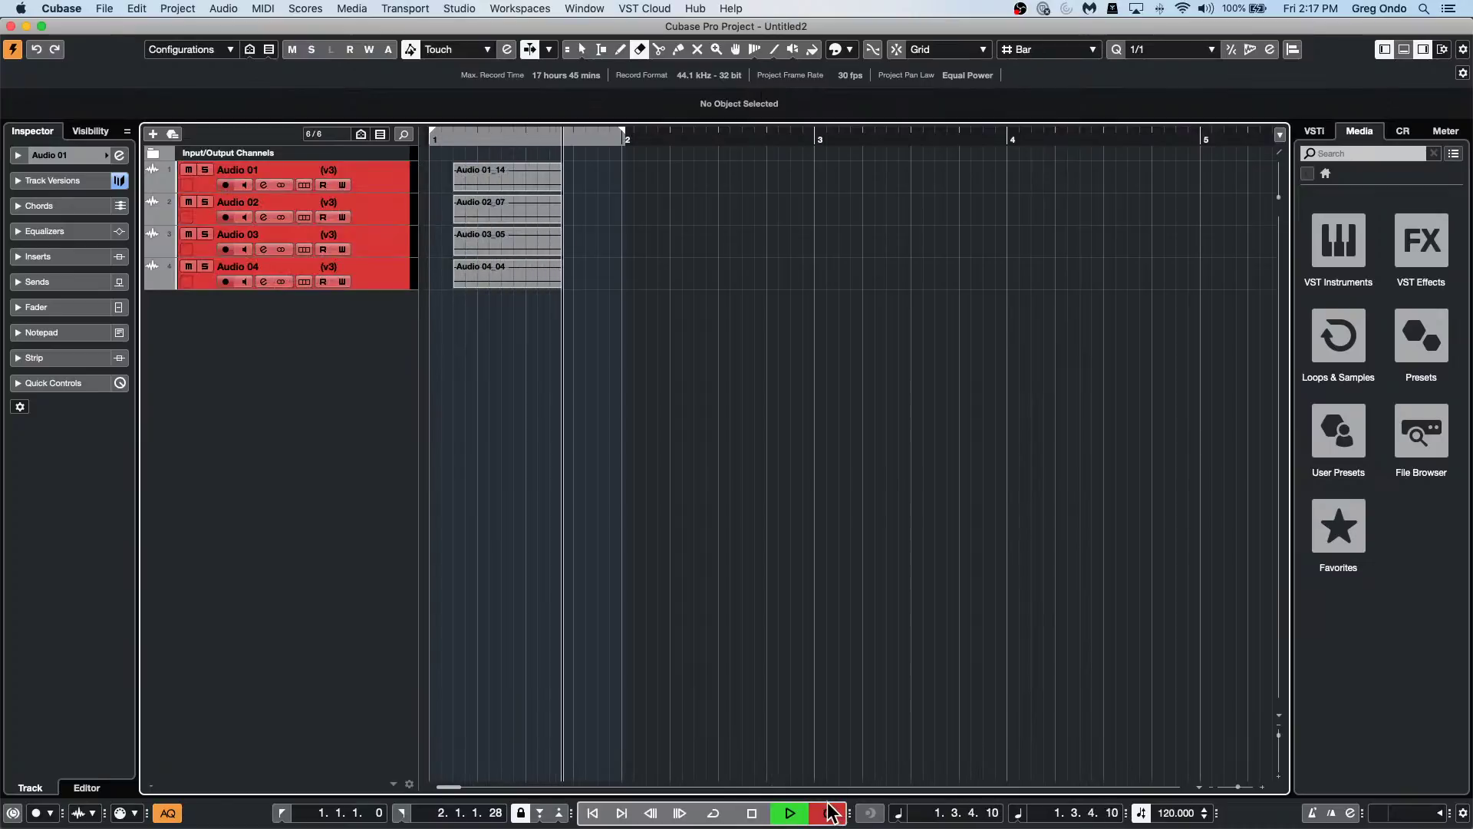
{"action": "left_click", "coordinate": [751, 812]}
Create a fourth track version on all four tracks, return to the project start and record a take into it.
{"action": "left_click", "coordinate": [343, 172]}
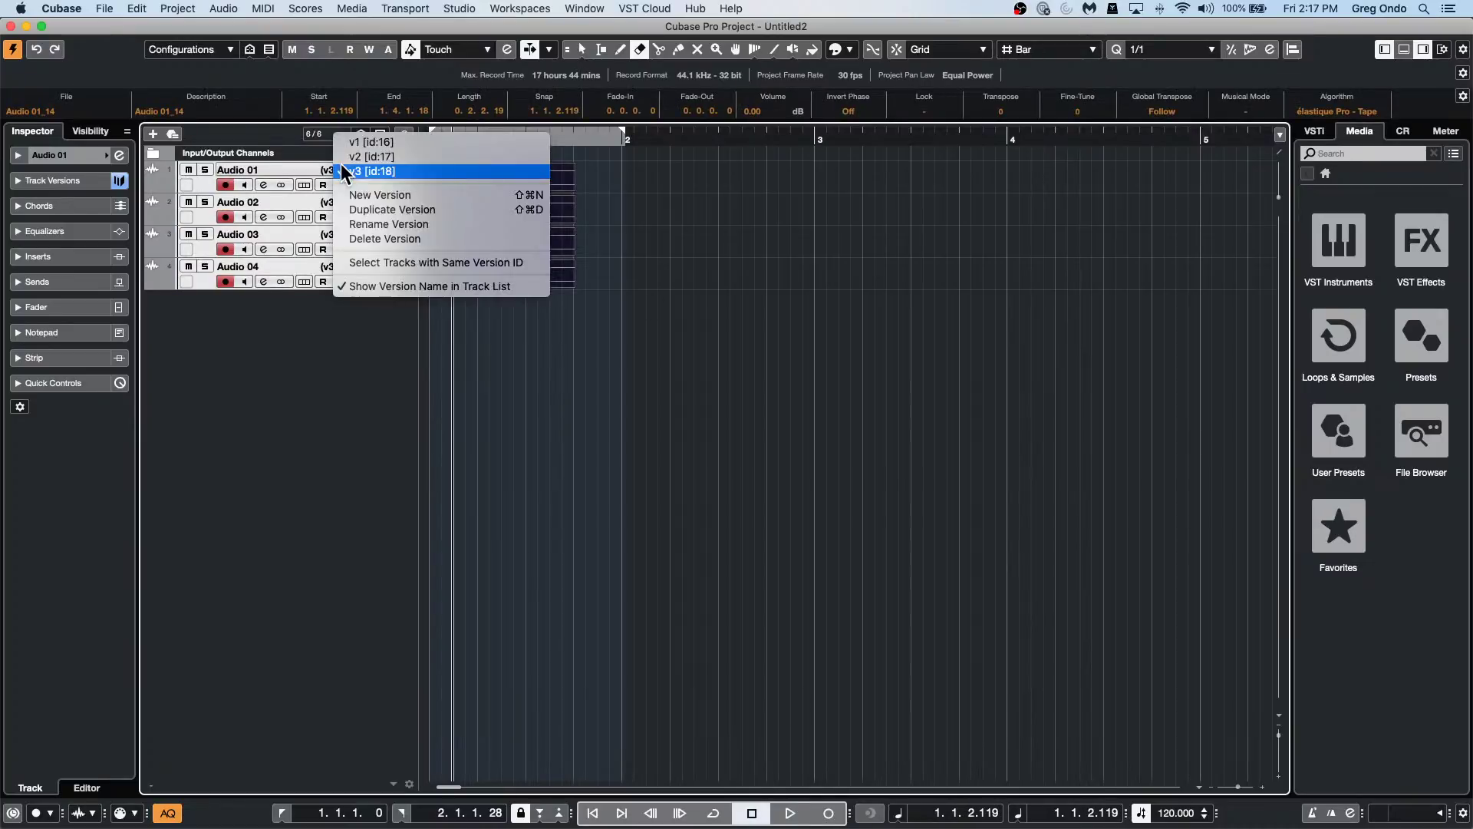
{"action": "left_click", "coordinate": [378, 195]}
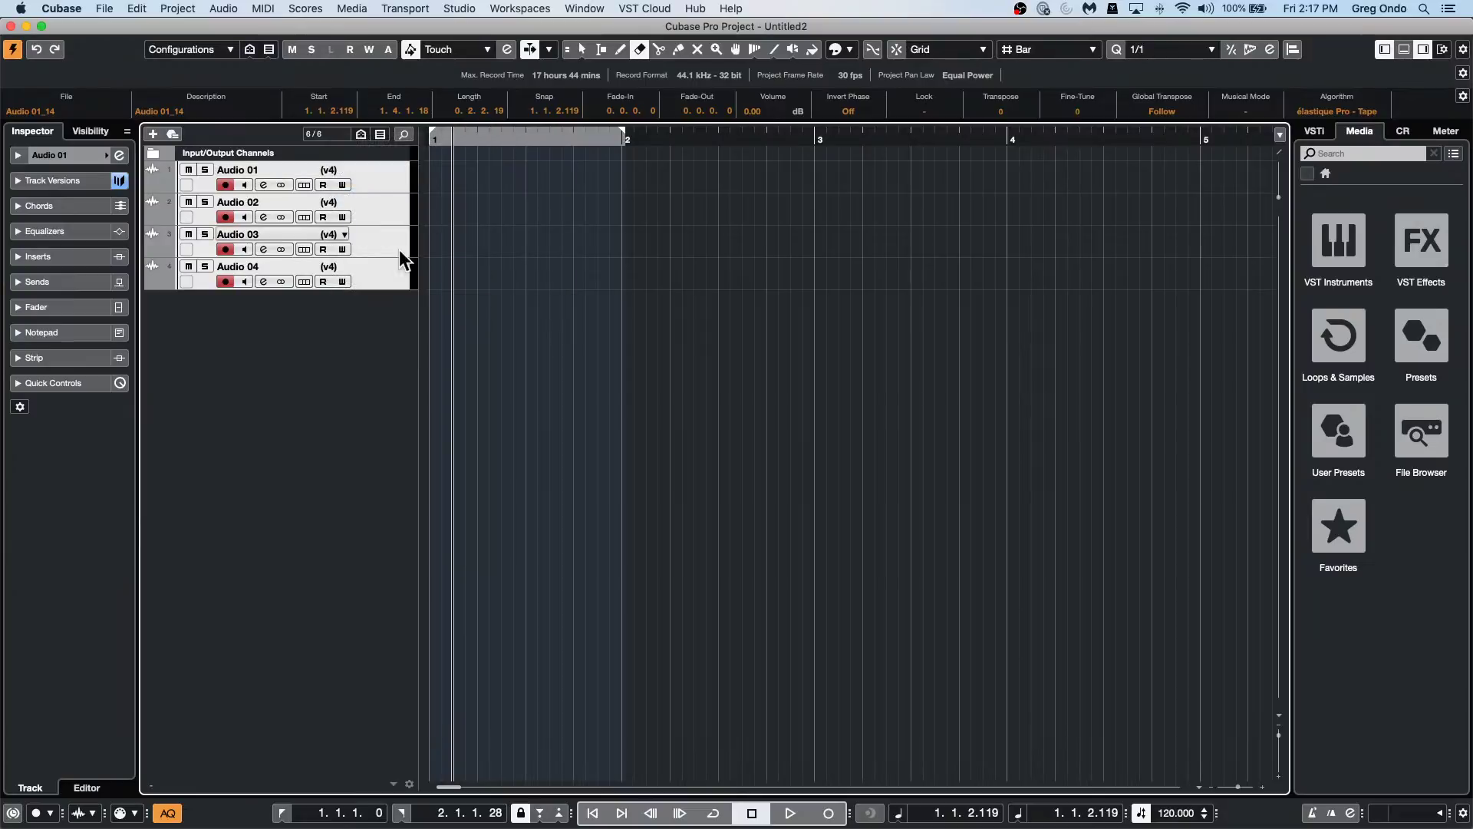
{"action": "left_click", "coordinate": [593, 812]}
{"action": "left_click", "coordinate": [789, 812]}
{"action": "left_click", "coordinate": [828, 813]}
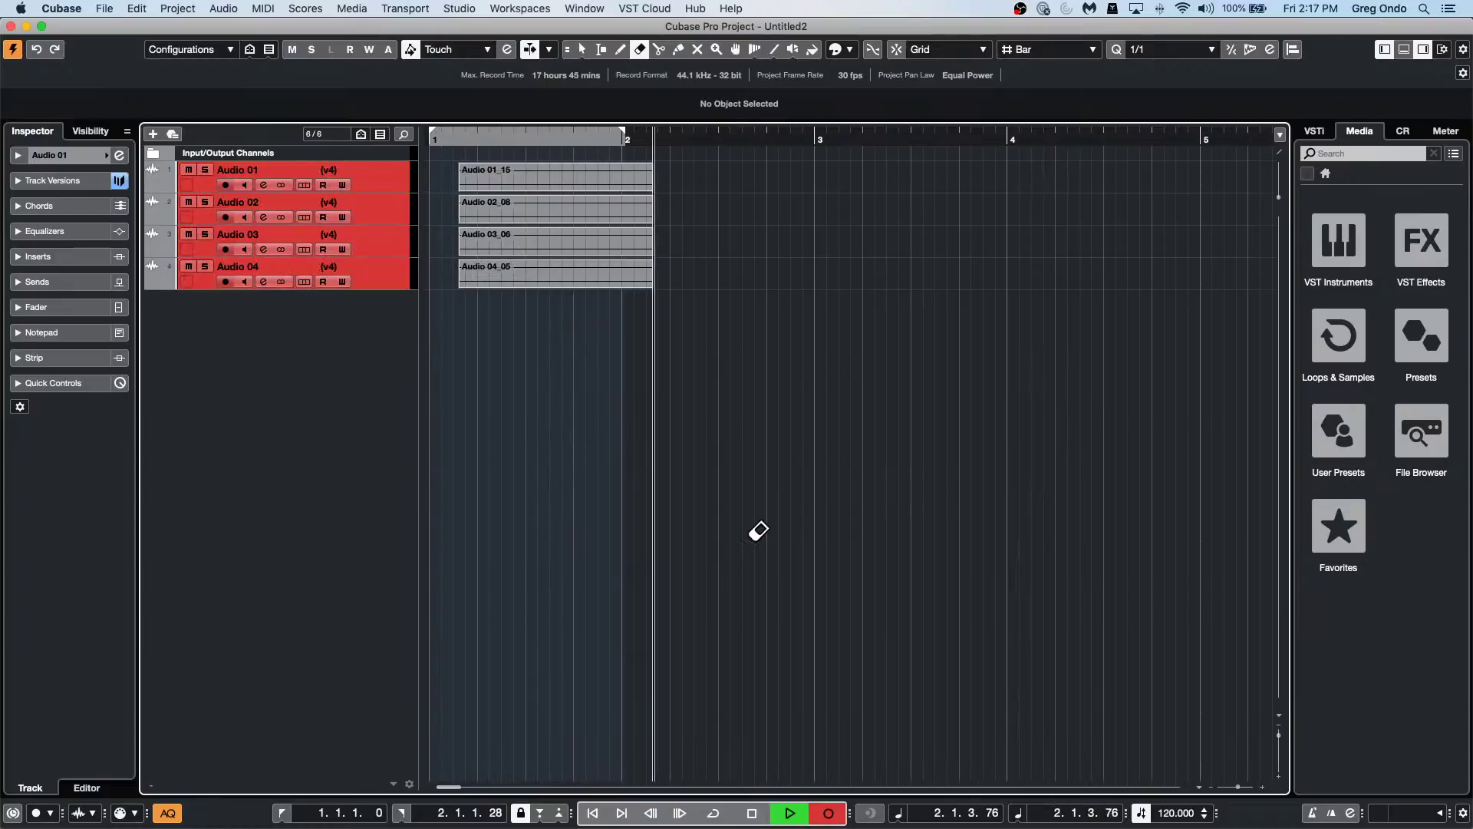
{"action": "key", "text": "space"}
Switch all four tracks together to version v2 and from there to v3, and select only Audio 03.
{"action": "left_click", "coordinate": [341, 171]}
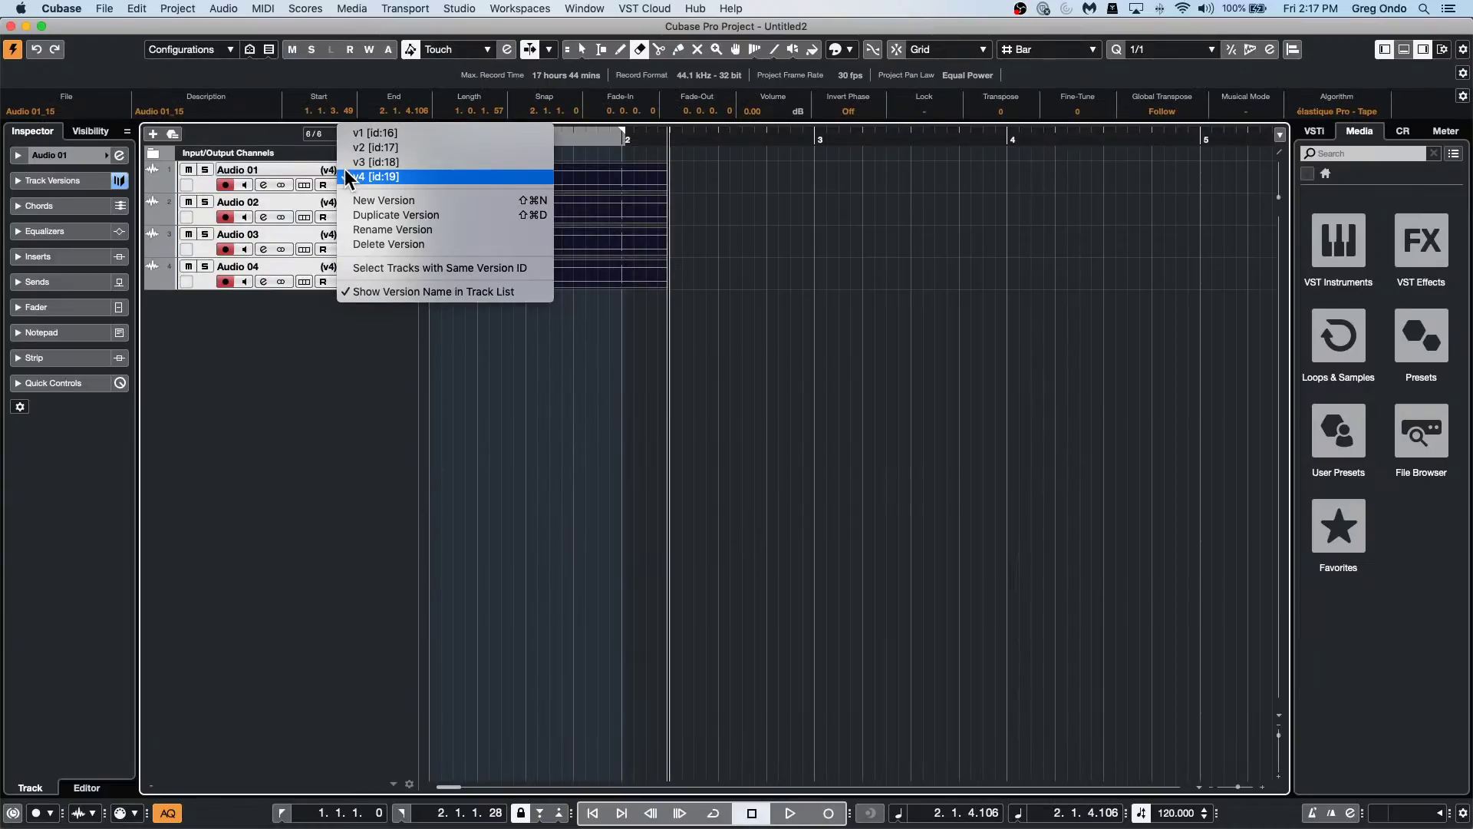
{"action": "left_click", "coordinate": [367, 149]}
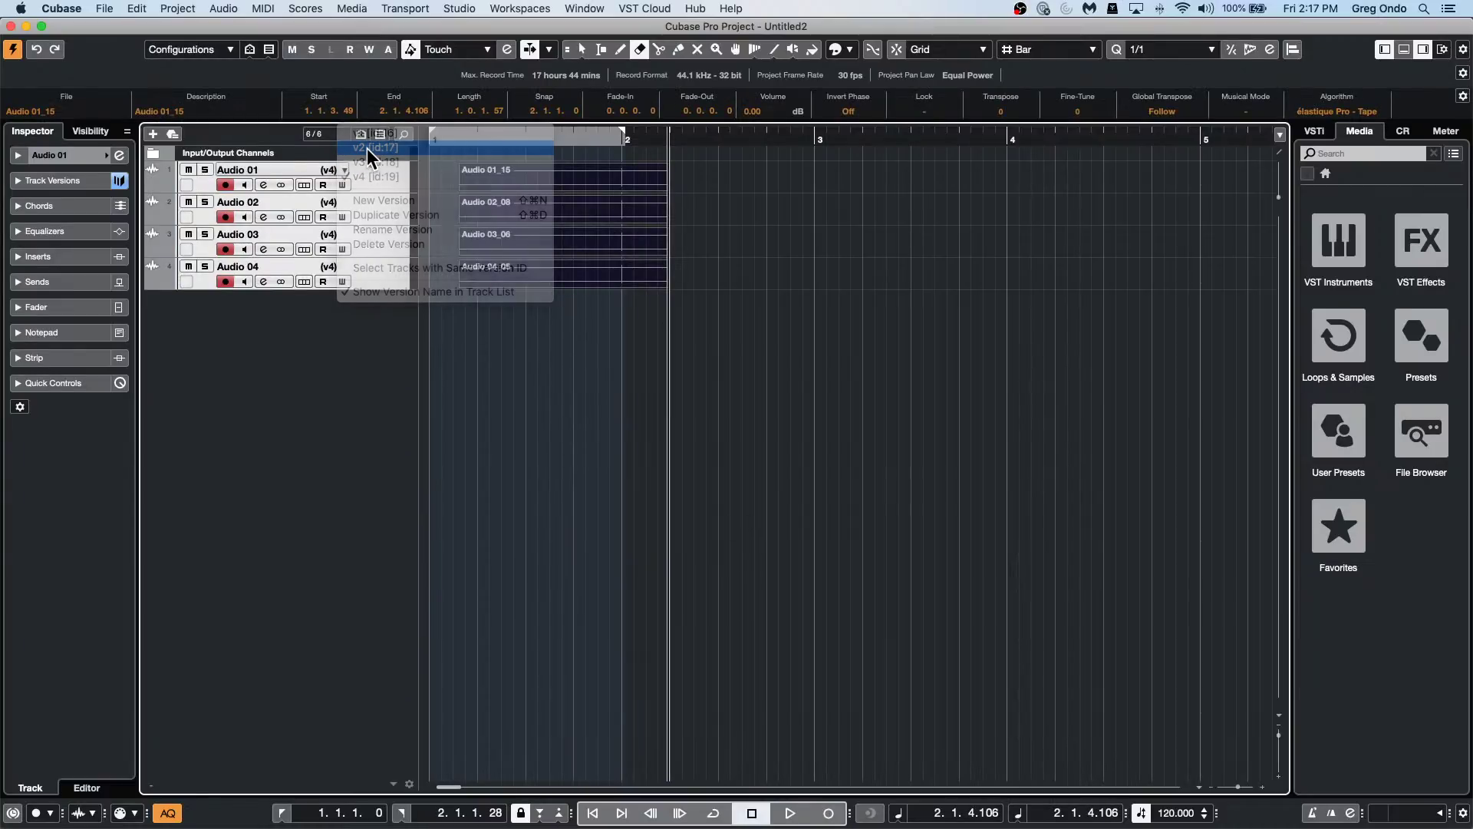
{"action": "left_click", "coordinate": [338, 165]}
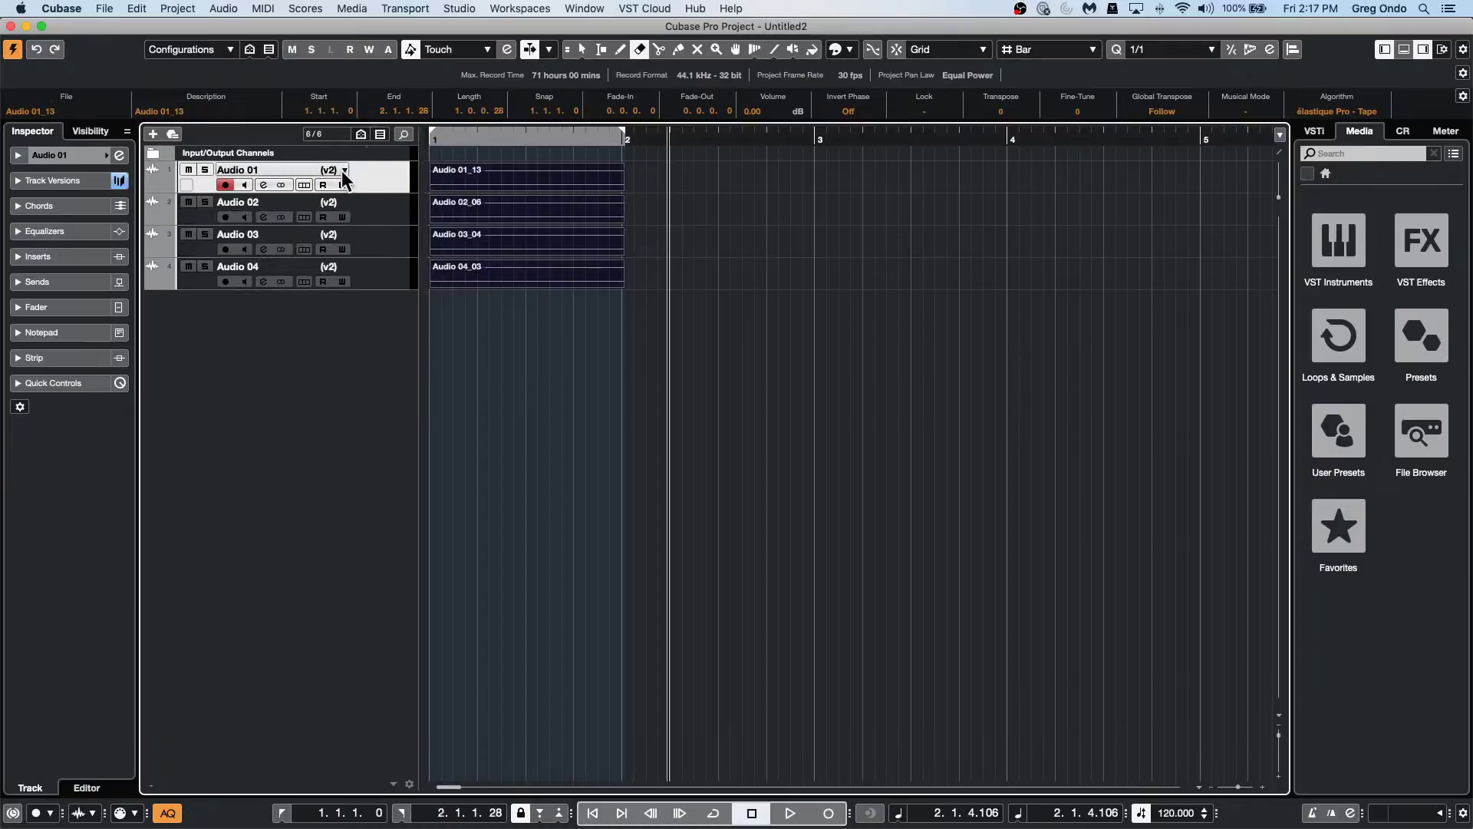
{"action": "left_click", "coordinate": [368, 270], "text": "shift"}
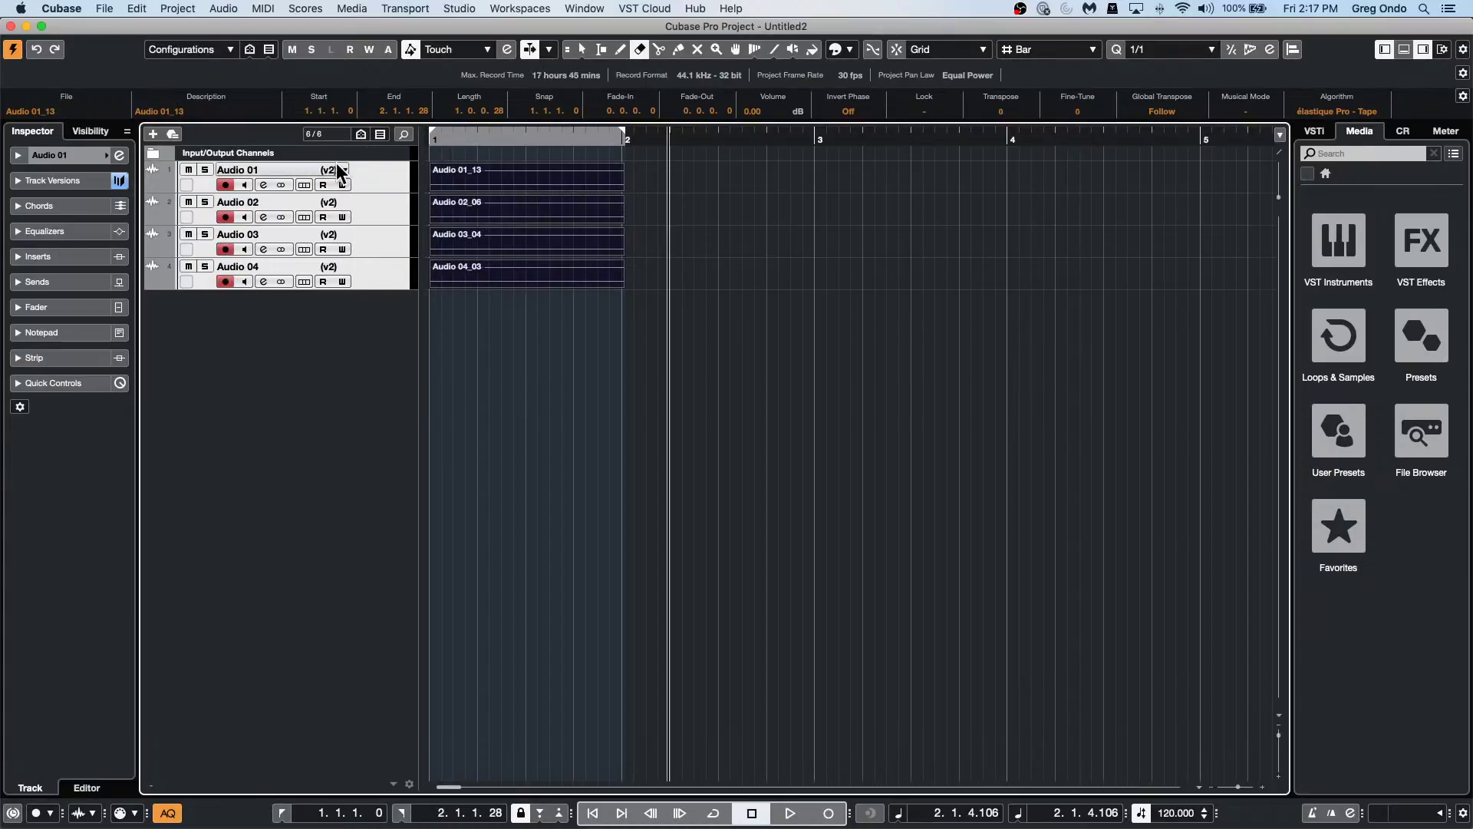
{"action": "left_click", "coordinate": [330, 175]}
{"action": "left_click", "coordinate": [383, 280], "text": "shift"}
{"action": "left_click", "coordinate": [340, 164]}
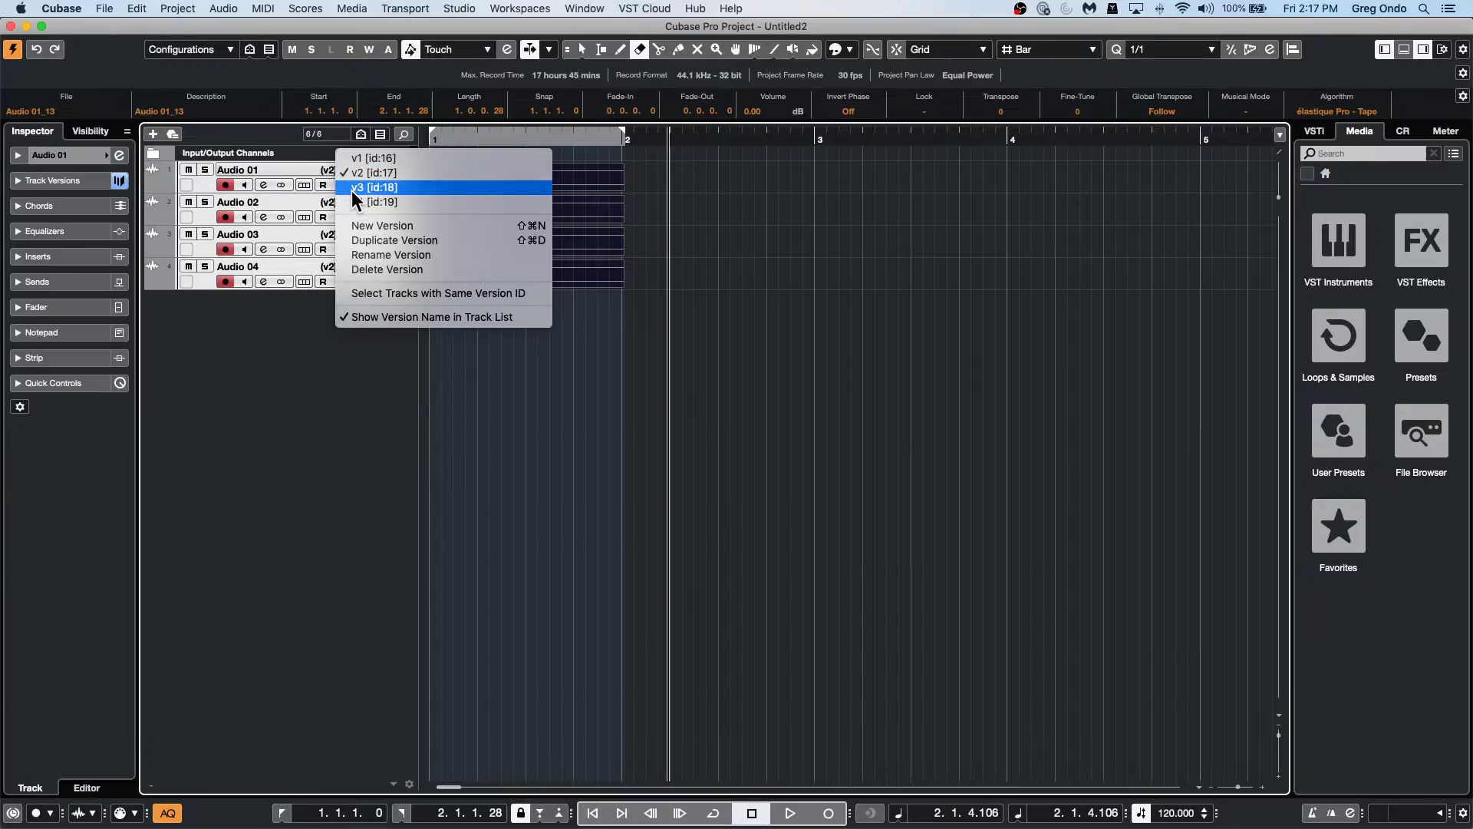
{"action": "left_click", "coordinate": [352, 187]}
{"action": "left_click", "coordinate": [381, 253]}
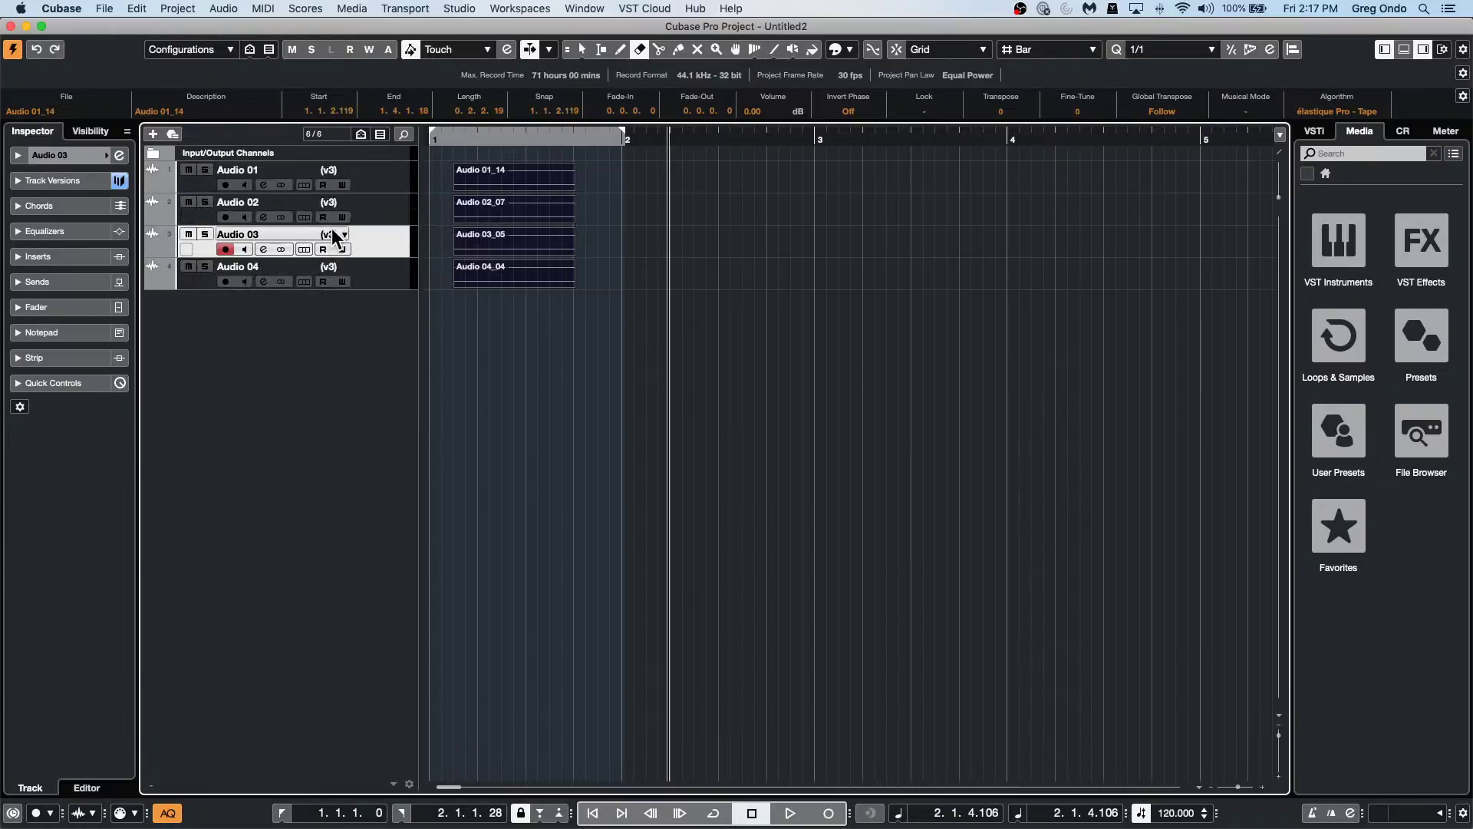
Switch only the Audio 03 track to version v2.
{"action": "left_click", "coordinate": [335, 232]}
{"action": "left_click", "coordinate": [357, 219]}
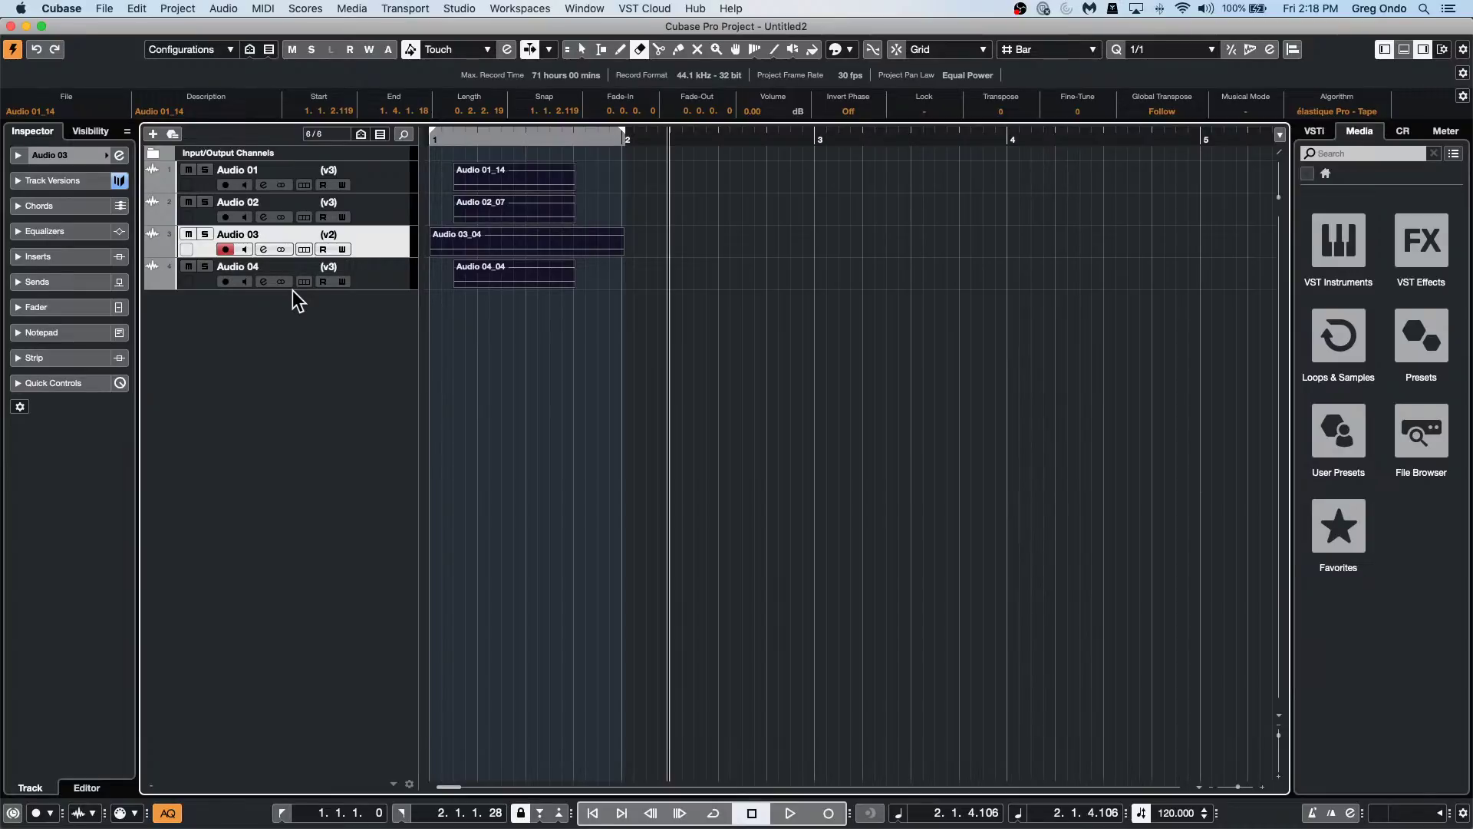
Open the recent project CX Audio.cpr and revert it to its previously saved version, accepting the unmapped Retrologue MIDI port.
{"action": "left_click", "coordinate": [104, 8]}
{"action": "mouse_move", "coordinate": [175, 299]}
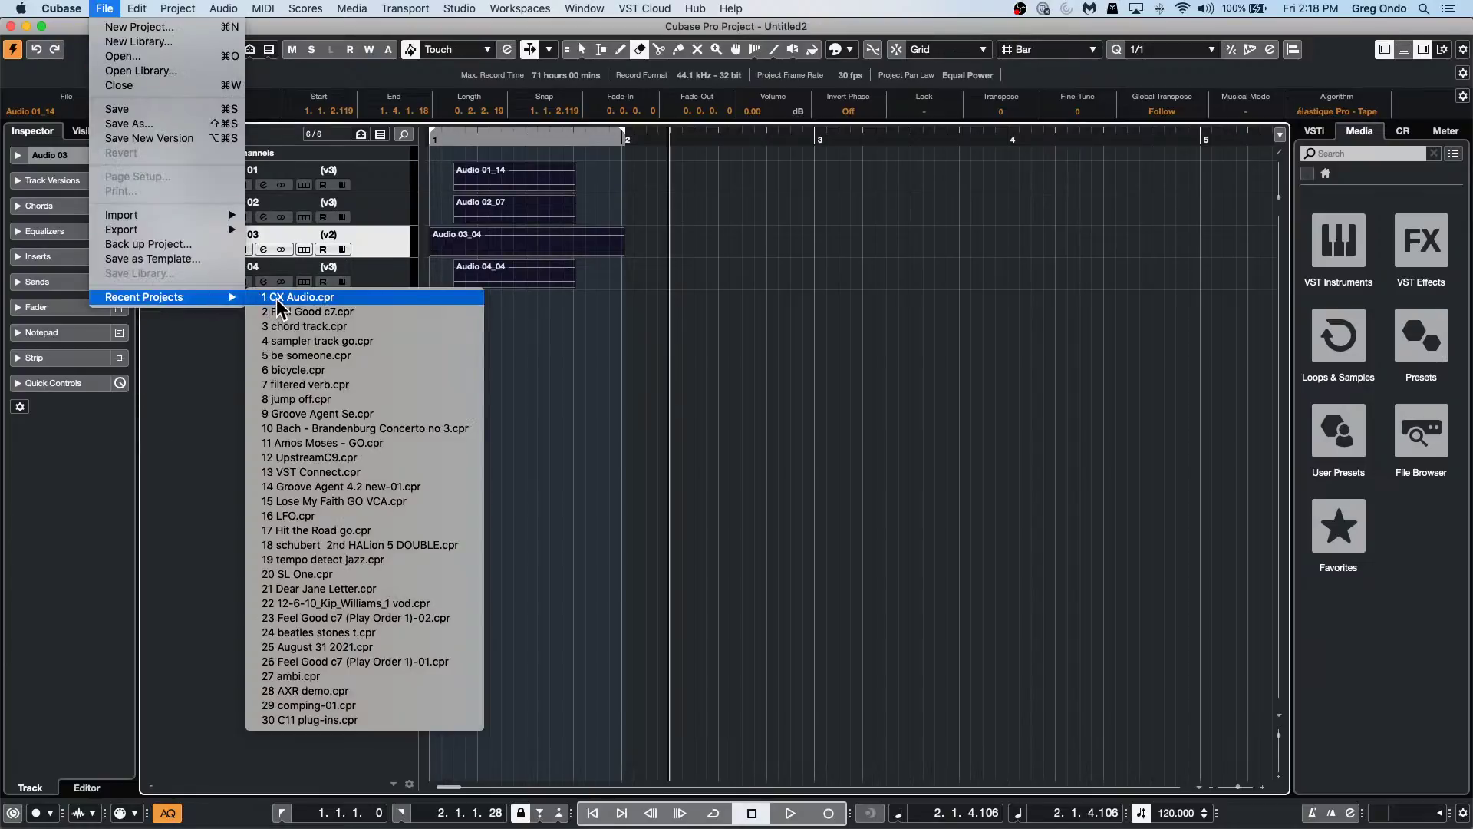
{"action": "left_click", "coordinate": [295, 298]}
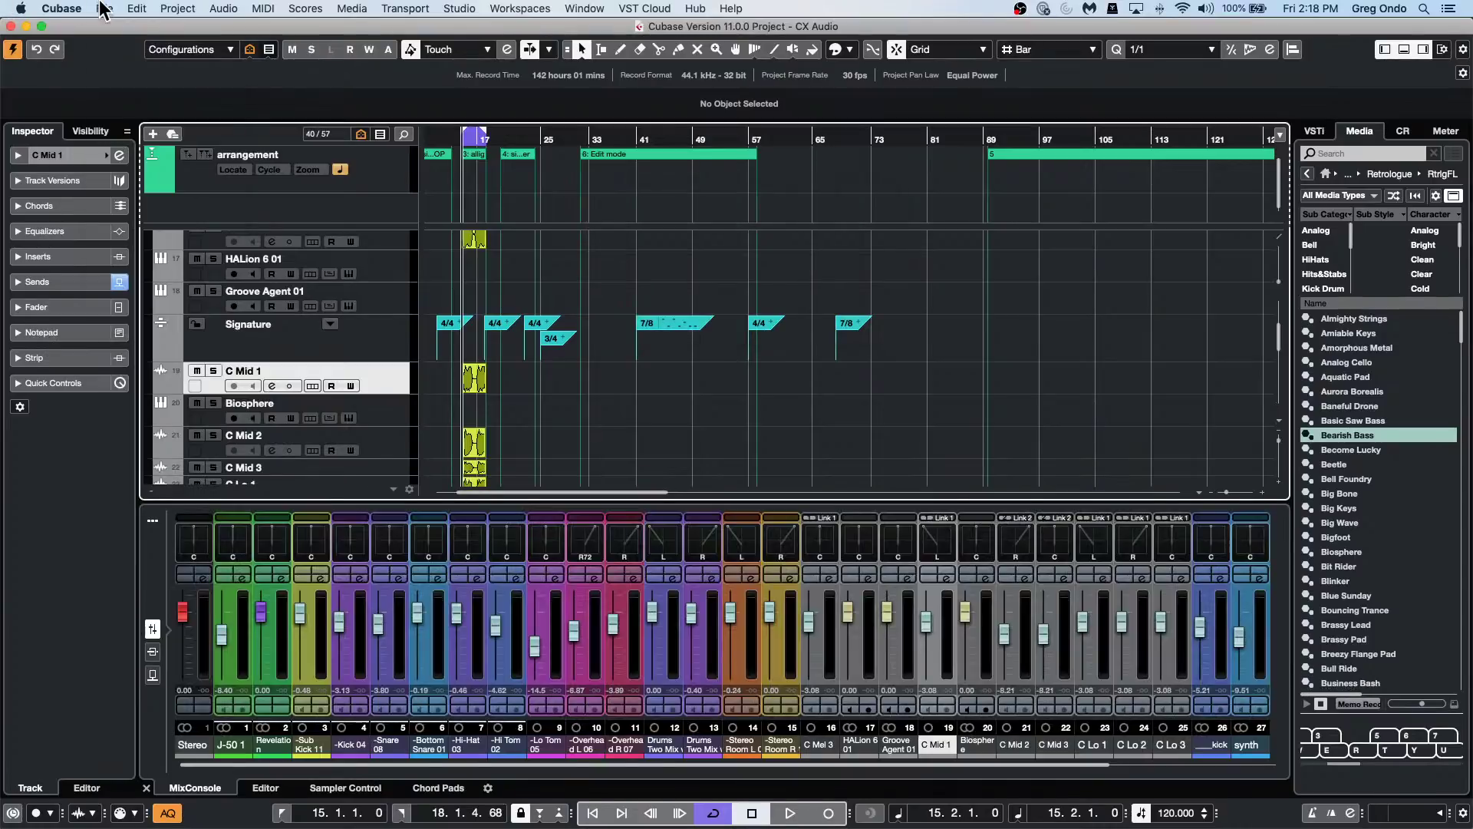
{"action": "left_click", "coordinate": [61, 8]}
{"action": "mouse_move", "coordinate": [104, 19]}
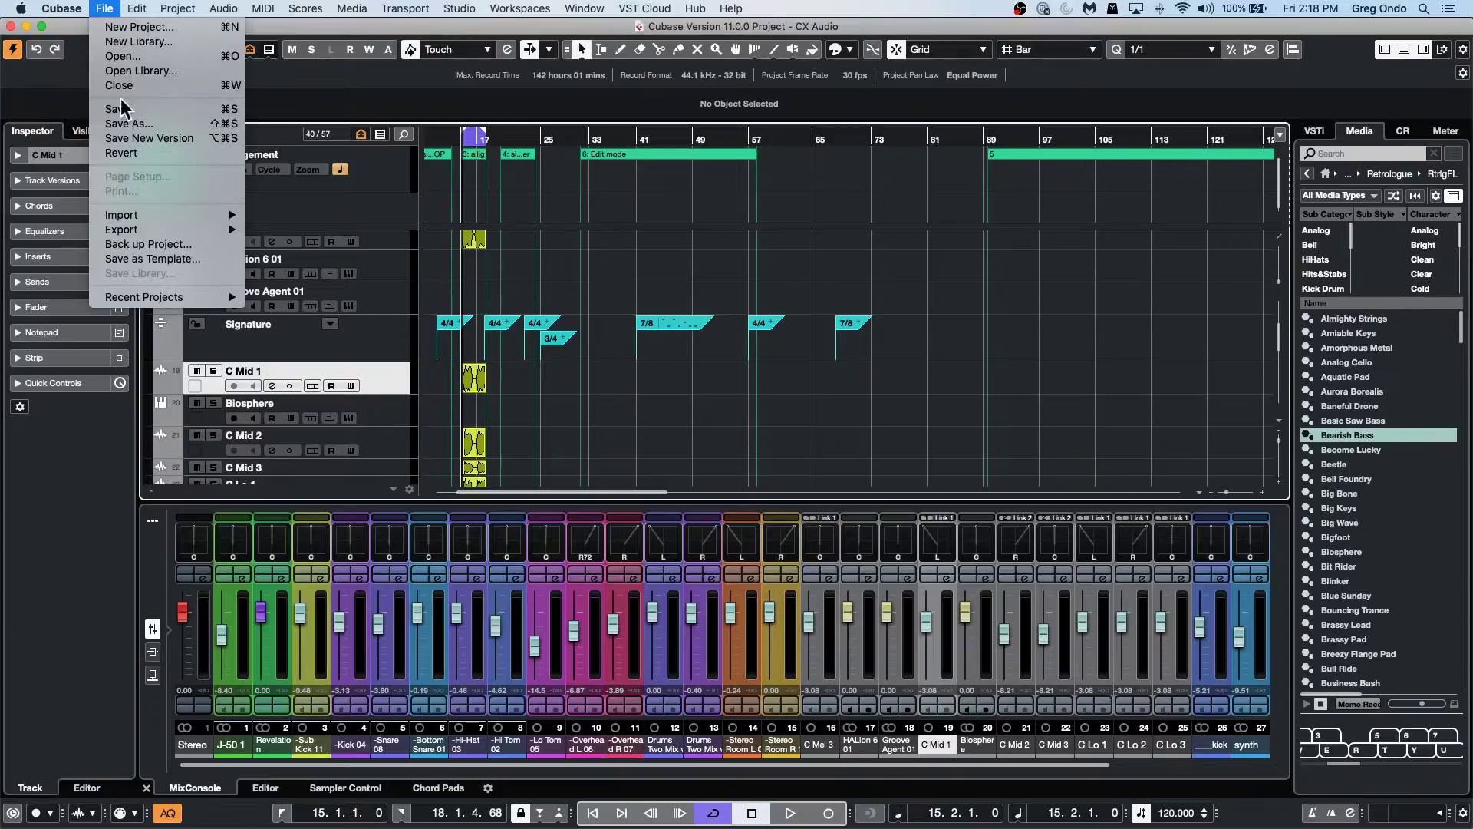
{"action": "left_click", "coordinate": [128, 154]}
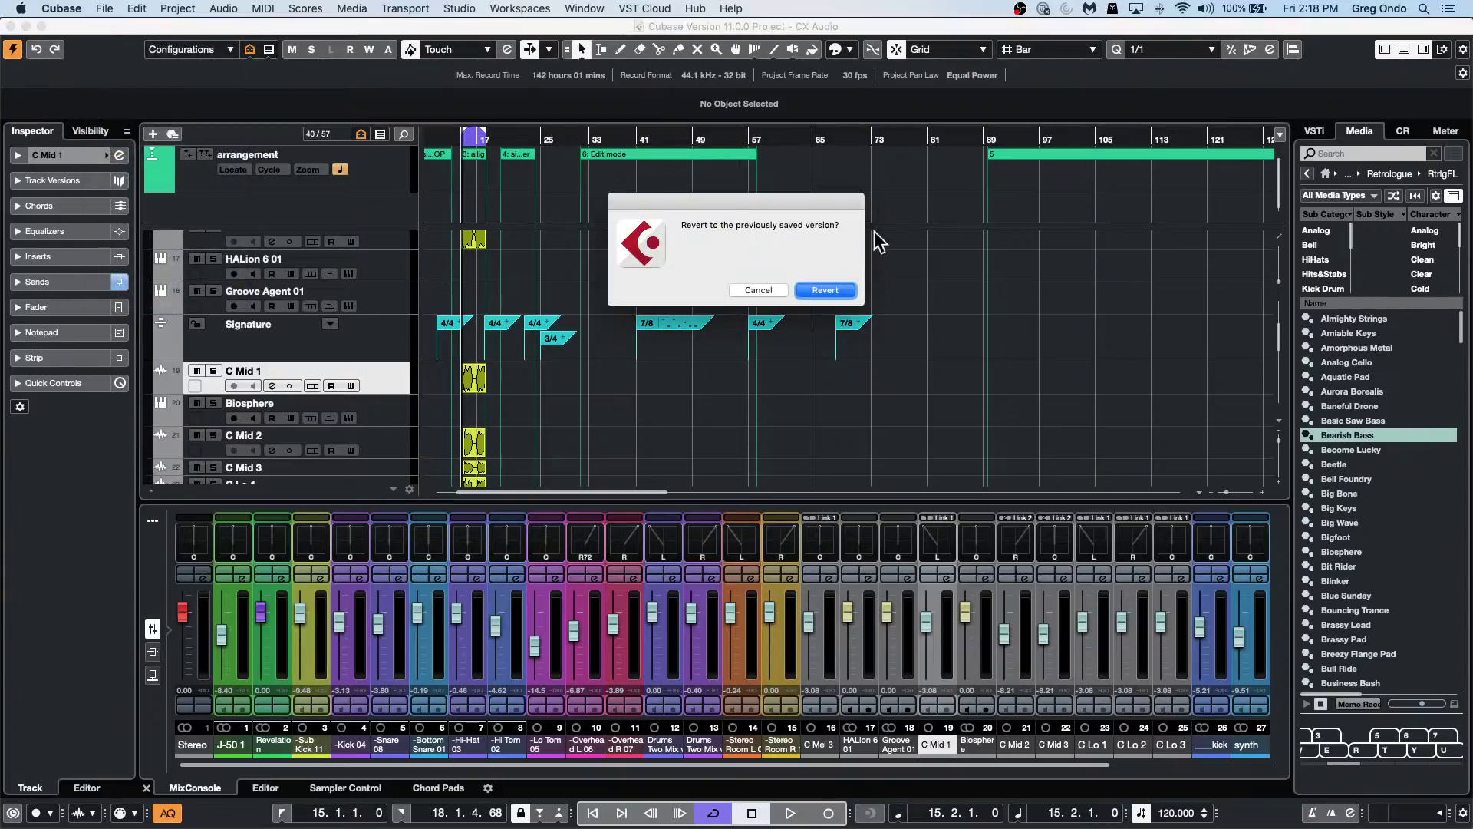
{"action": "left_click", "coordinate": [839, 289]}
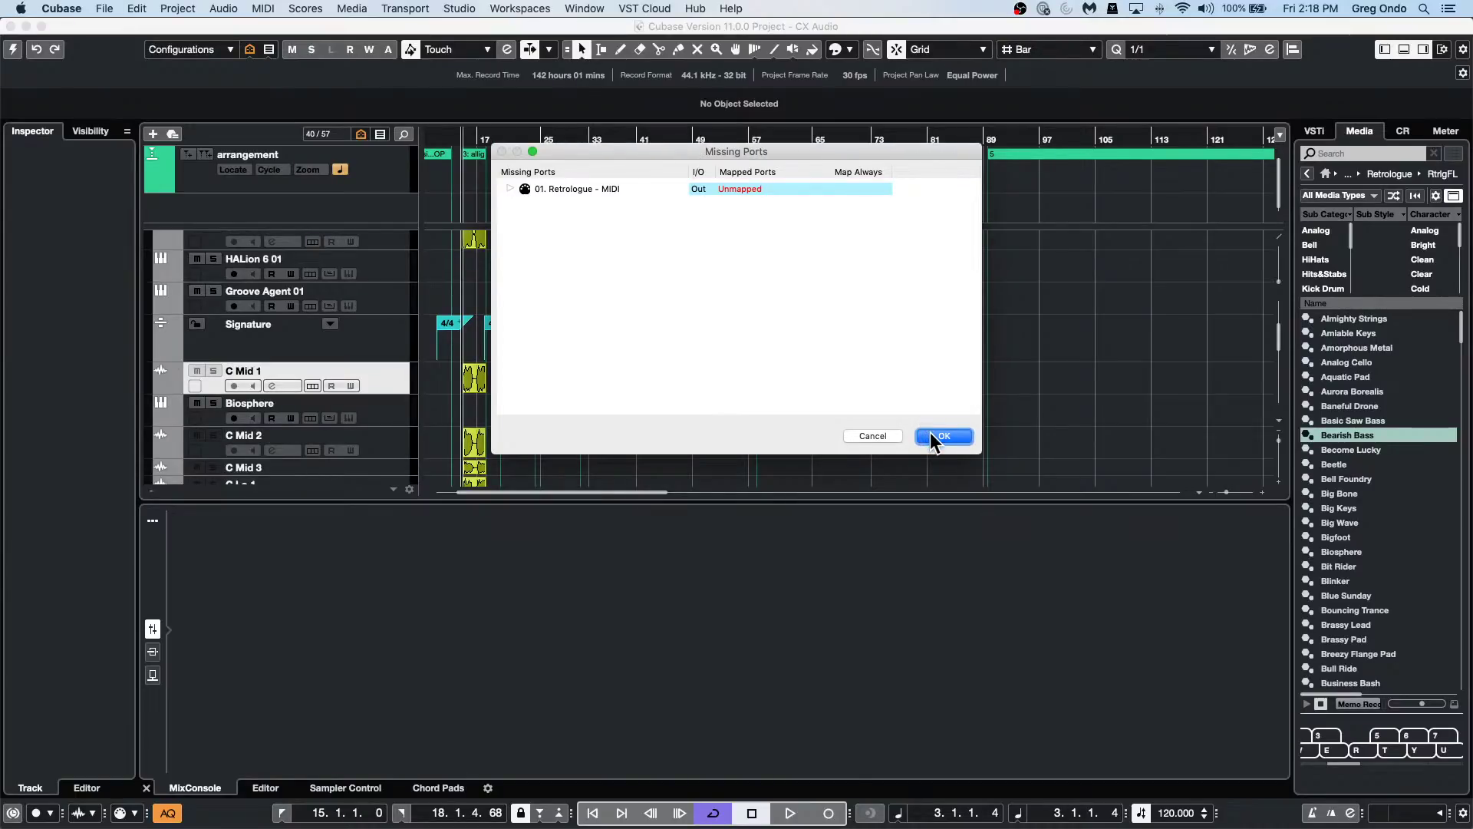
{"action": "left_click", "coordinate": [946, 436]}
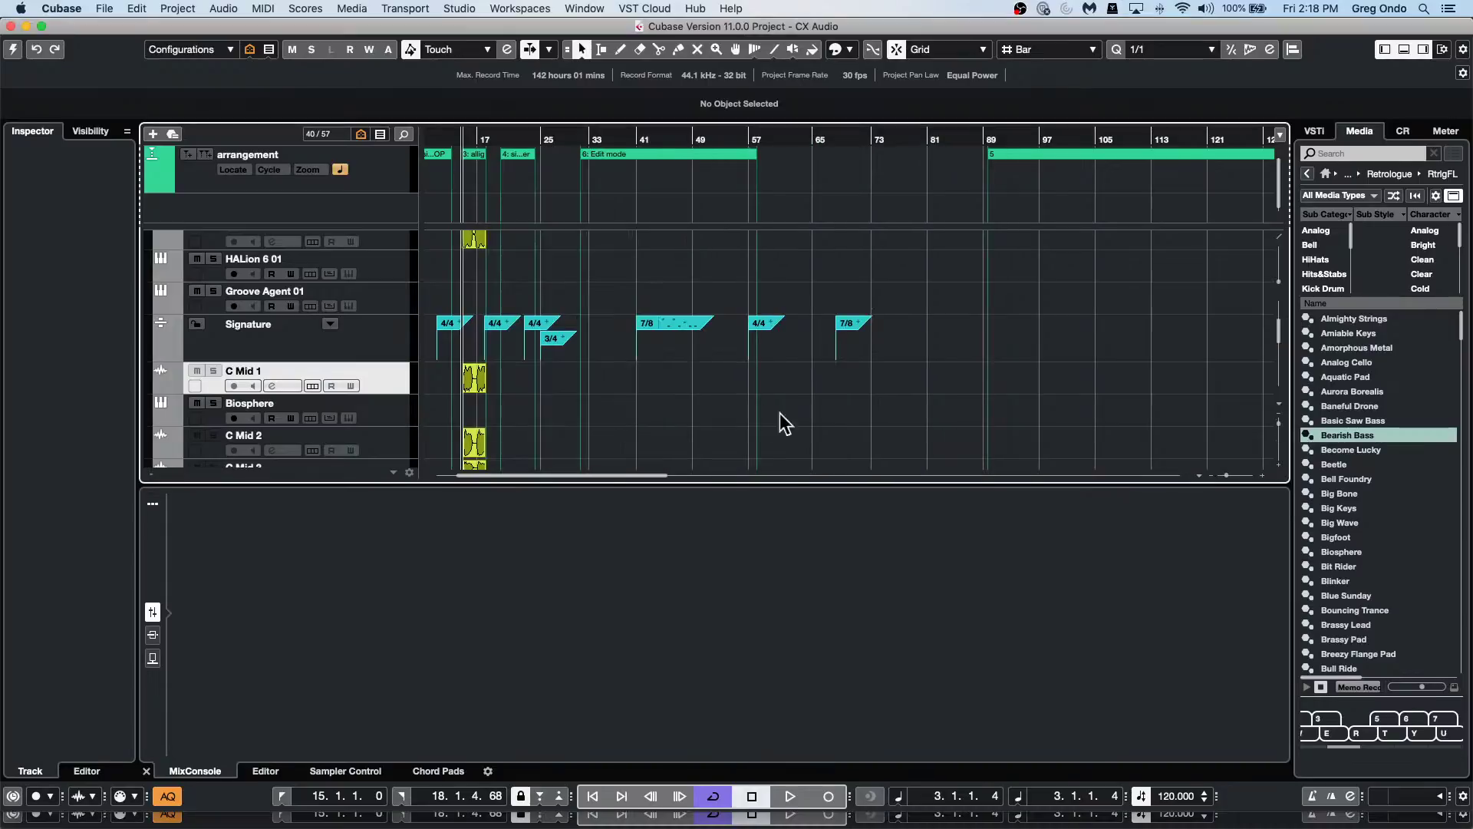
Lower the Control Room main level to -18.4 and play the side chain distroyer section from around bar 20.
{"action": "left_click_drag", "start_coordinate": [571, 136], "coordinate": [549, 92]}
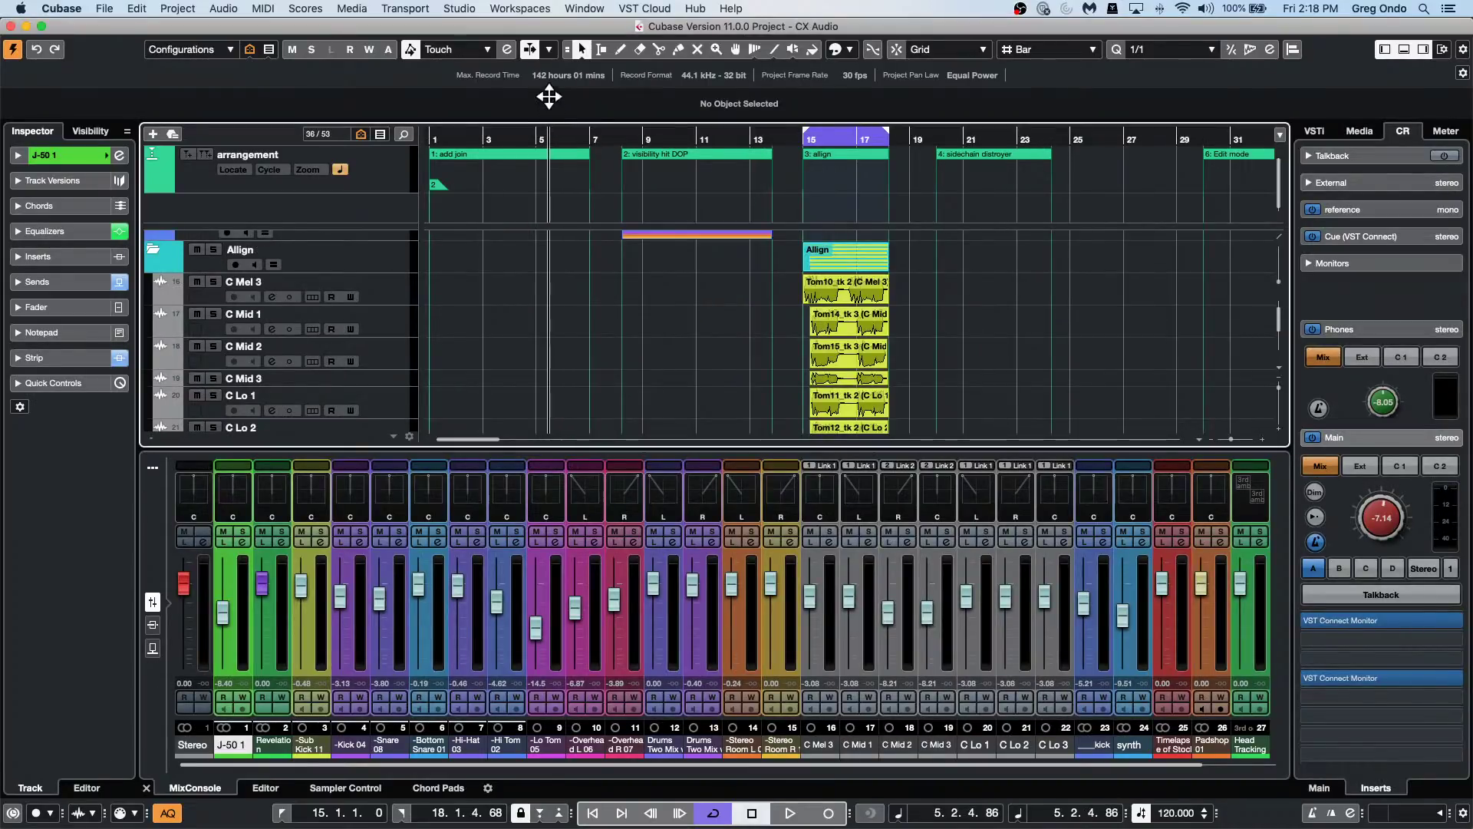
{"action": "scroll", "coordinate": [799, 391], "scroll_direction": "down", "scroll_amount": 5}
{"action": "scroll", "coordinate": [760, 369], "scroll_direction": "up", "scroll_amount": 3}
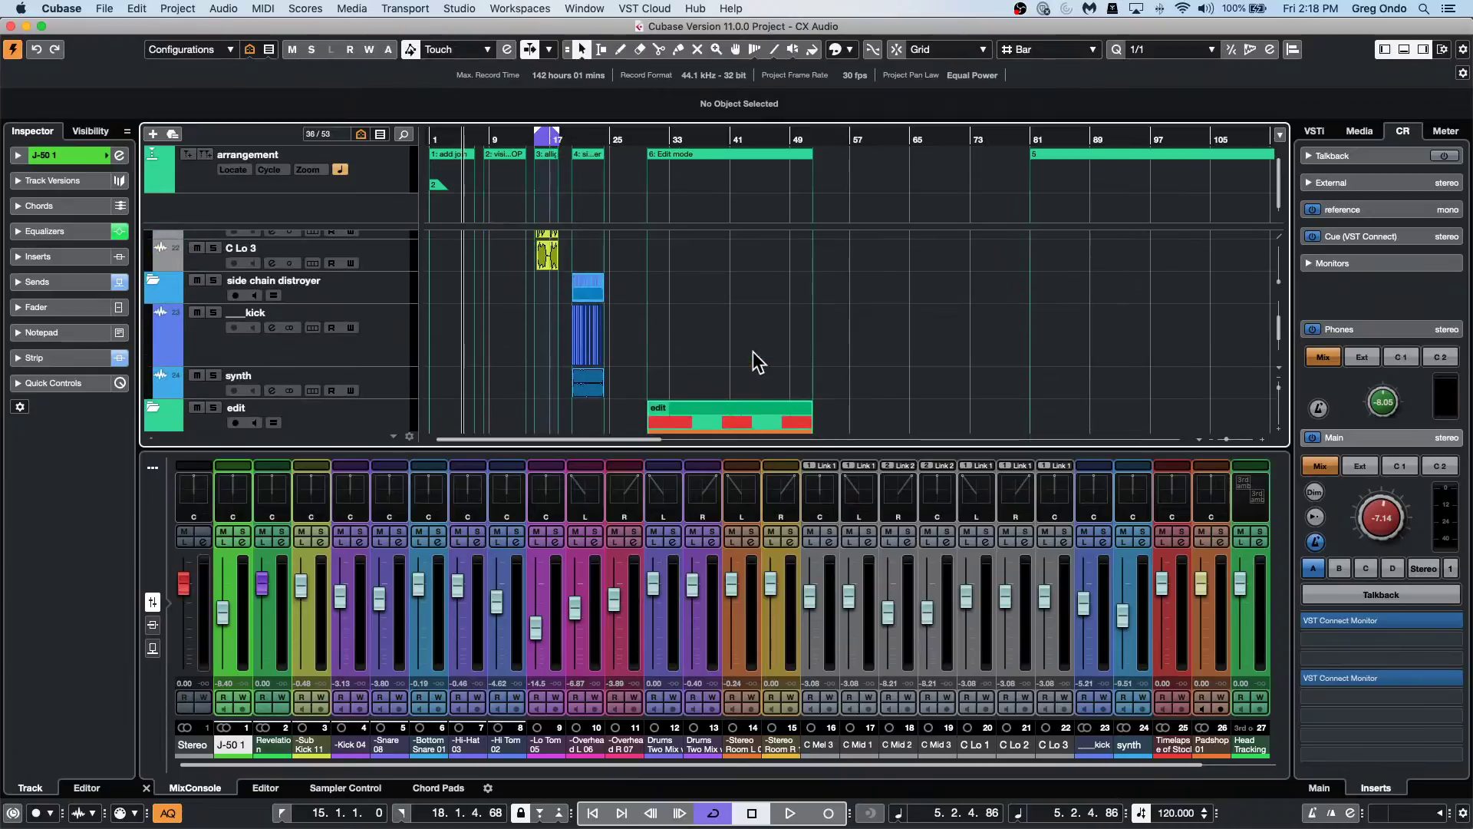
{"action": "left_click", "coordinate": [1381, 524]}
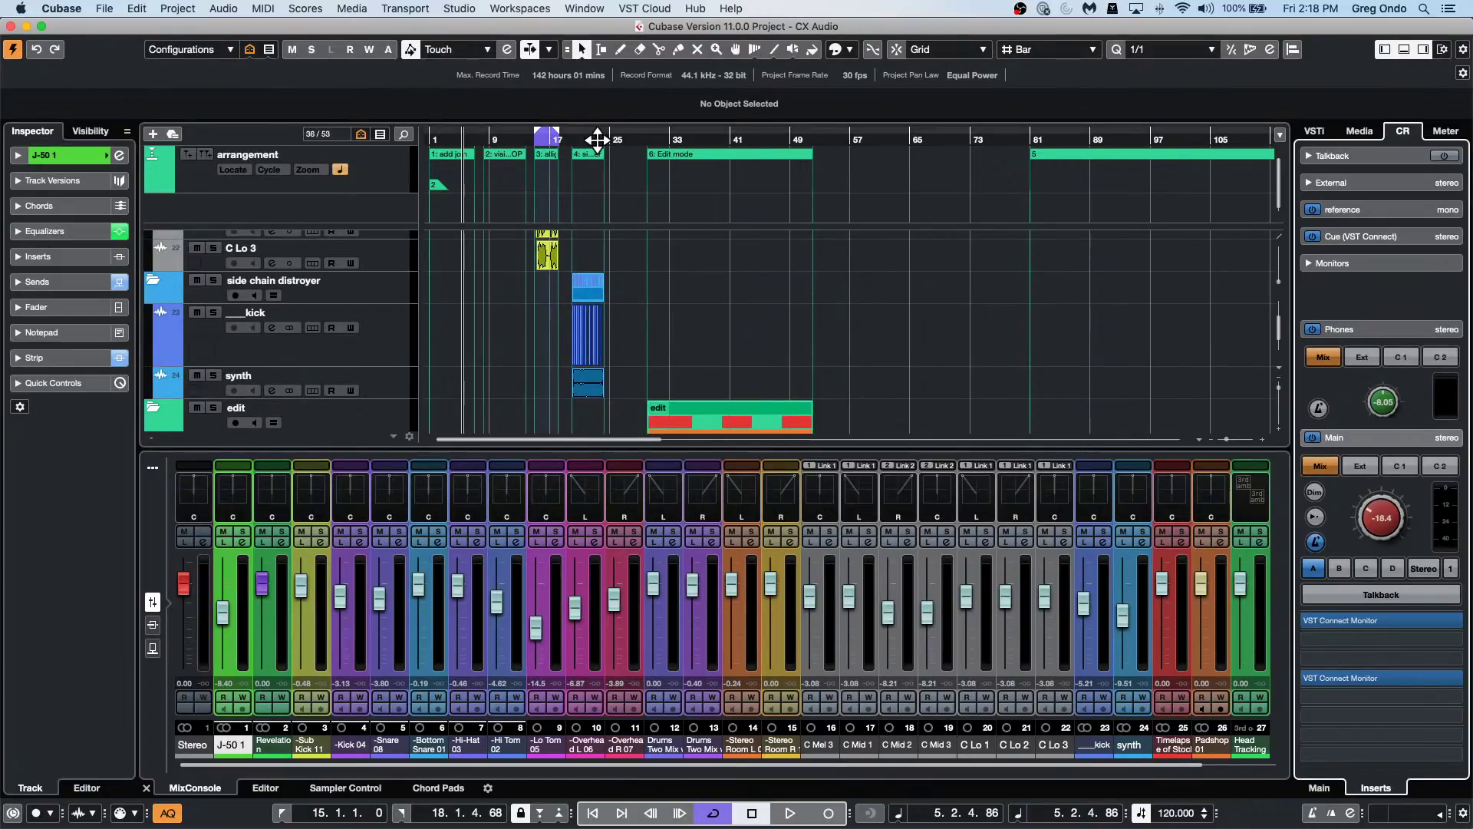
{"action": "left_click_drag", "start_coordinate": [584, 136], "coordinate": [651, 241]}
{"action": "key", "text": "space"}
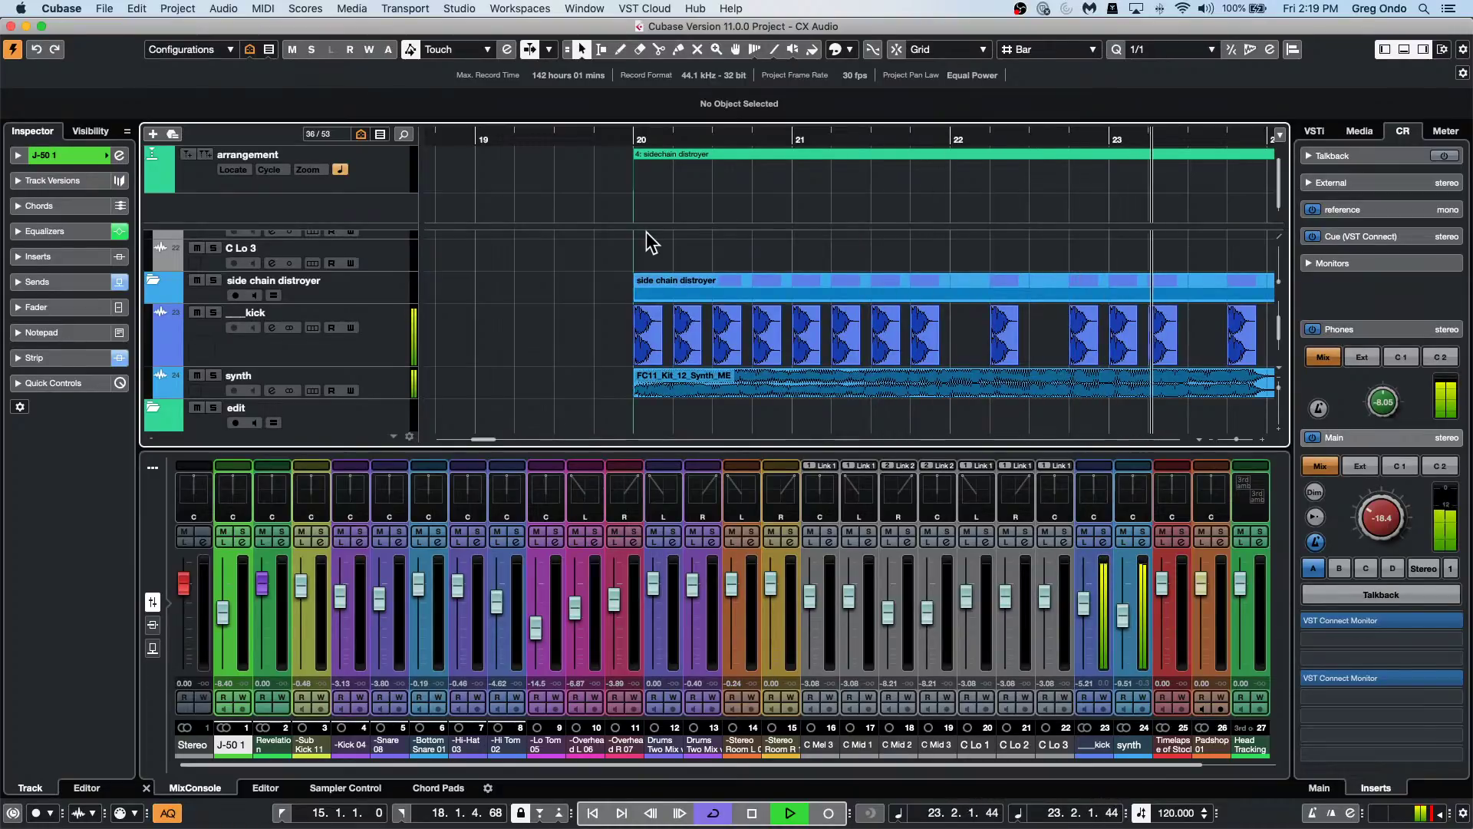
{"action": "key", "text": "space"}
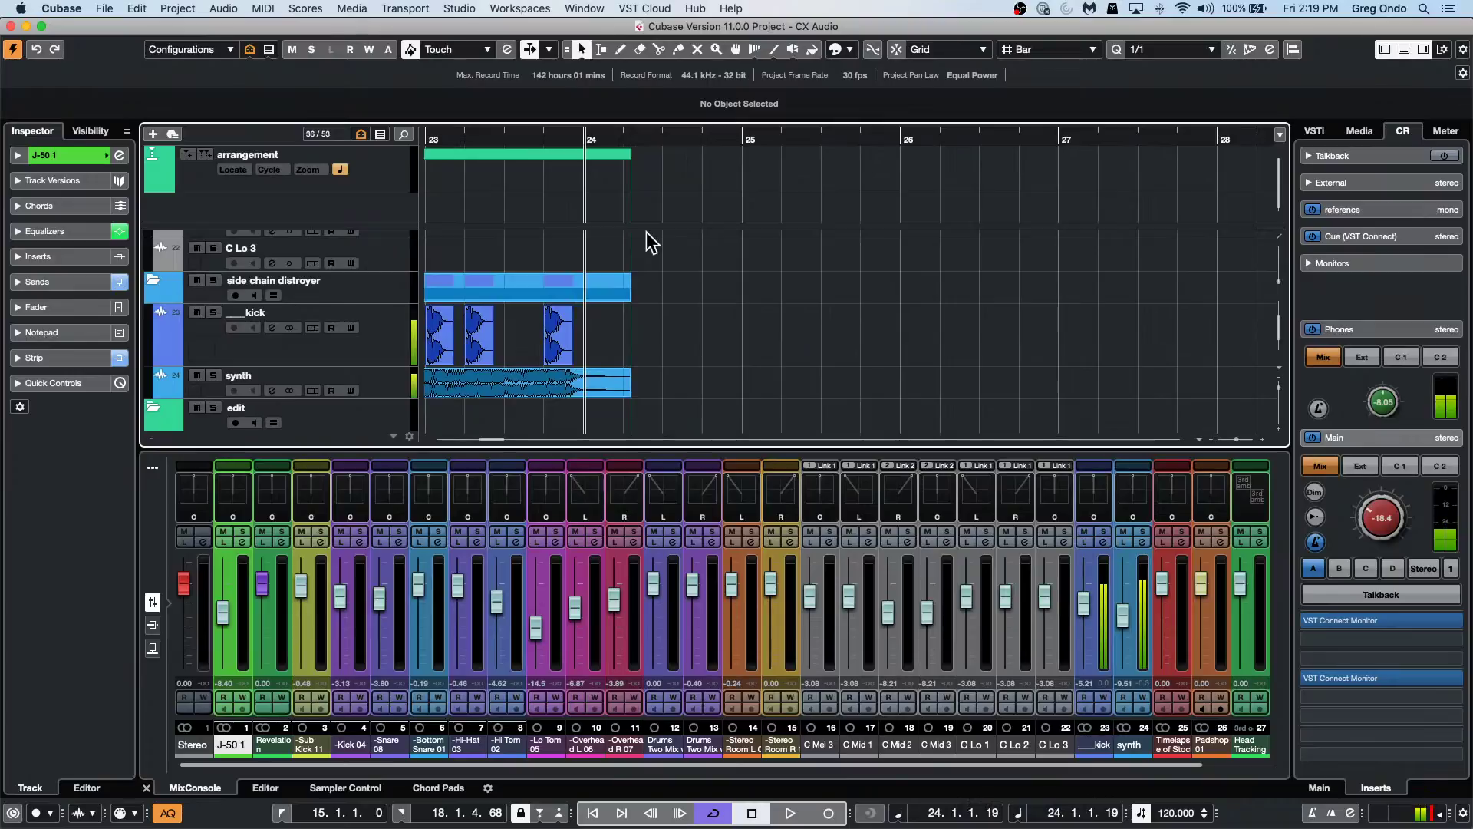
Move the playback position back before bar 20 and open the Compressor insert on the synth track.
{"action": "left_click_drag", "start_coordinate": [575, 138], "coordinate": [430, 128]}
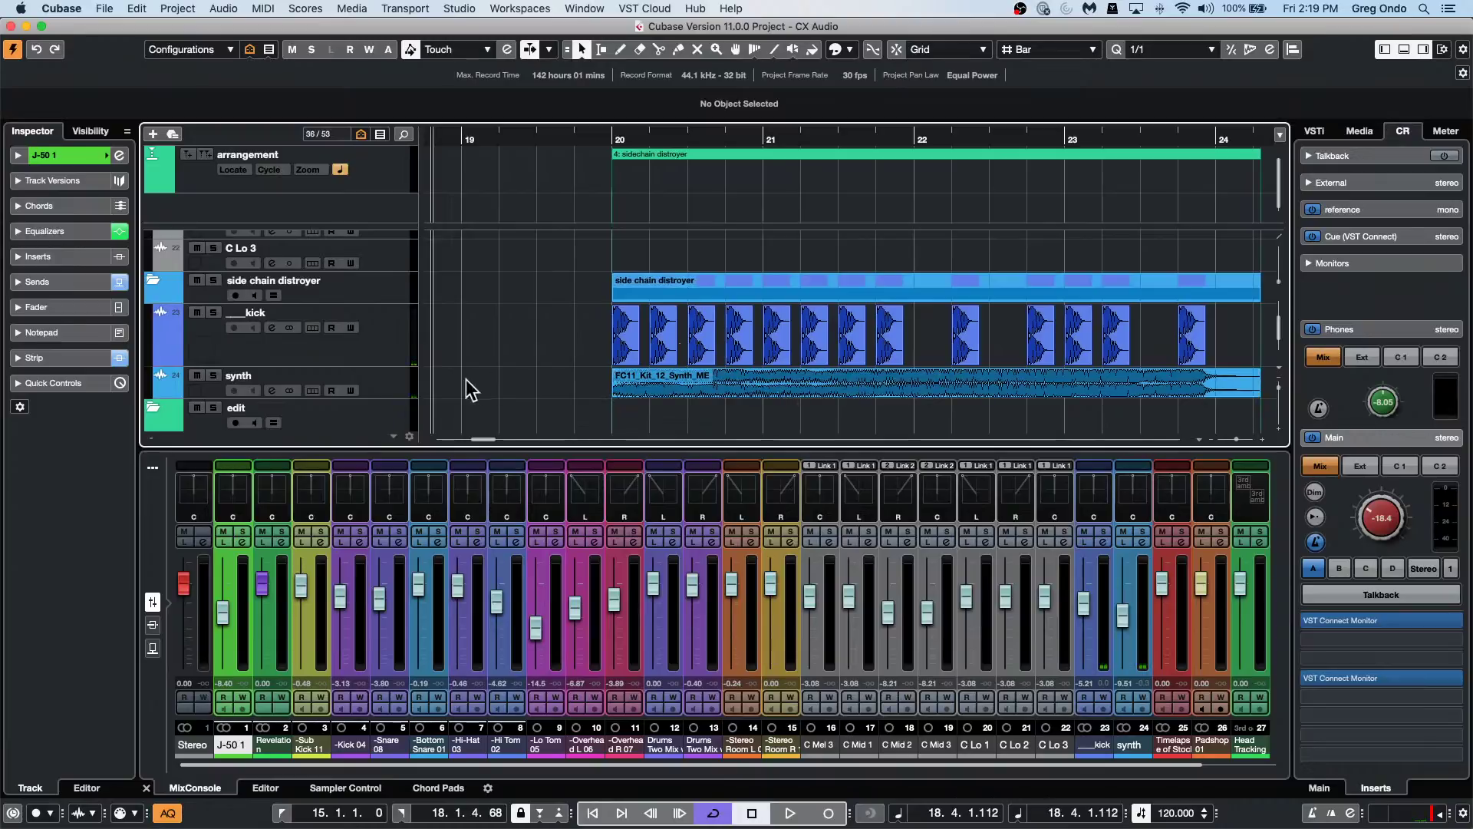
{"action": "left_click", "coordinate": [378, 394]}
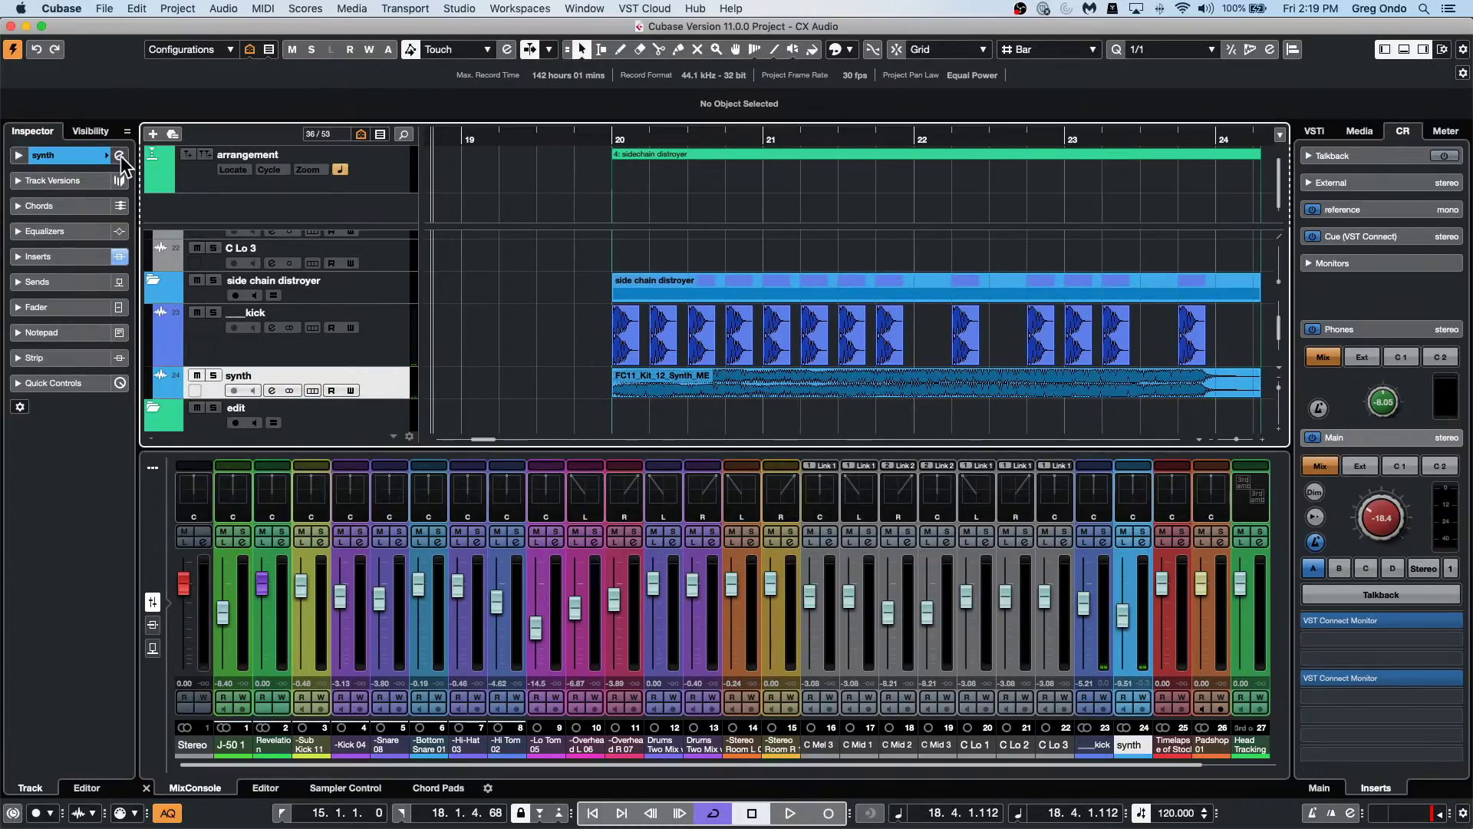
{"action": "left_click", "coordinate": [76, 259]}
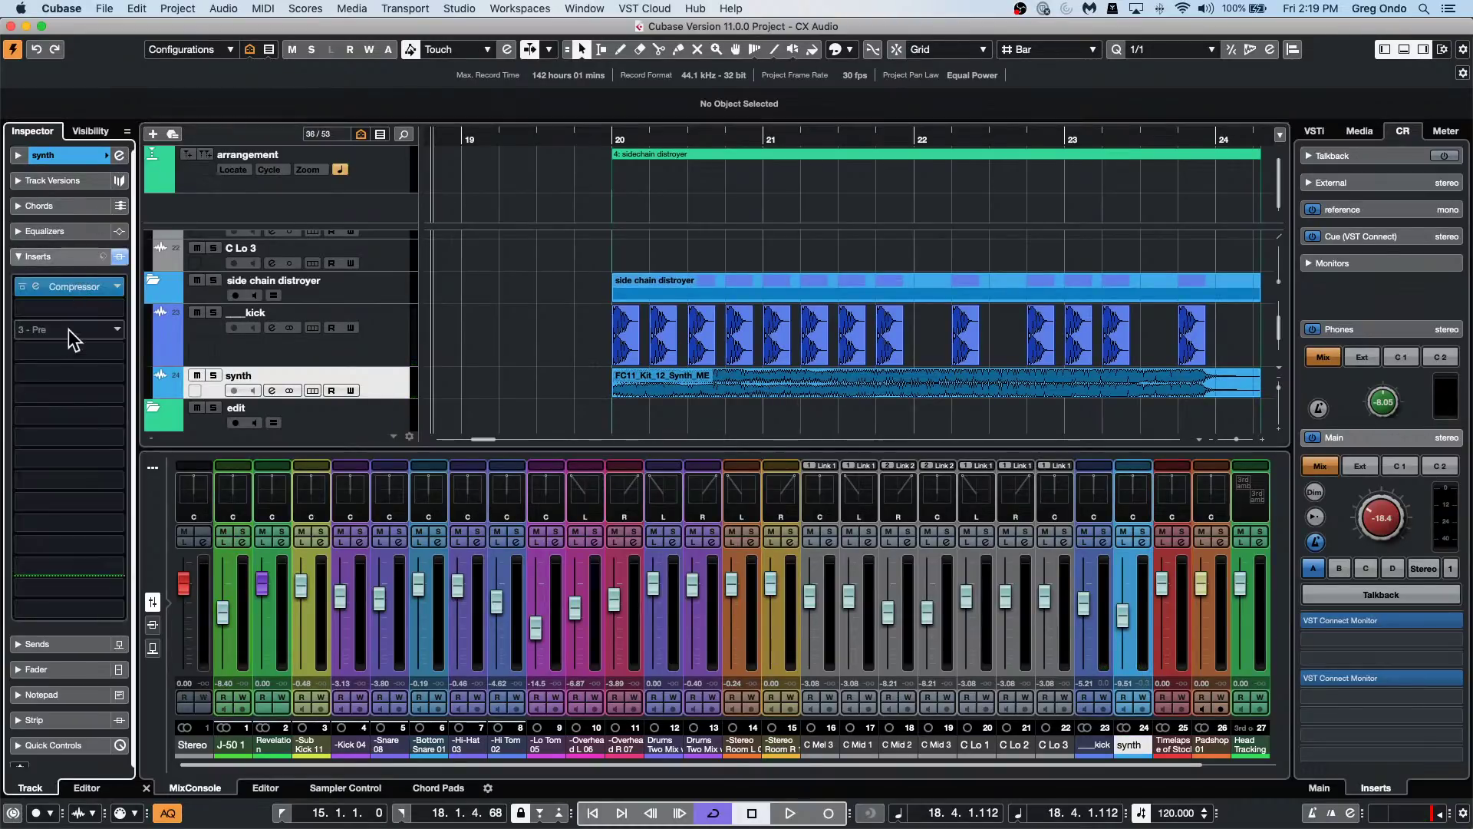
{"action": "left_click", "coordinate": [78, 287]}
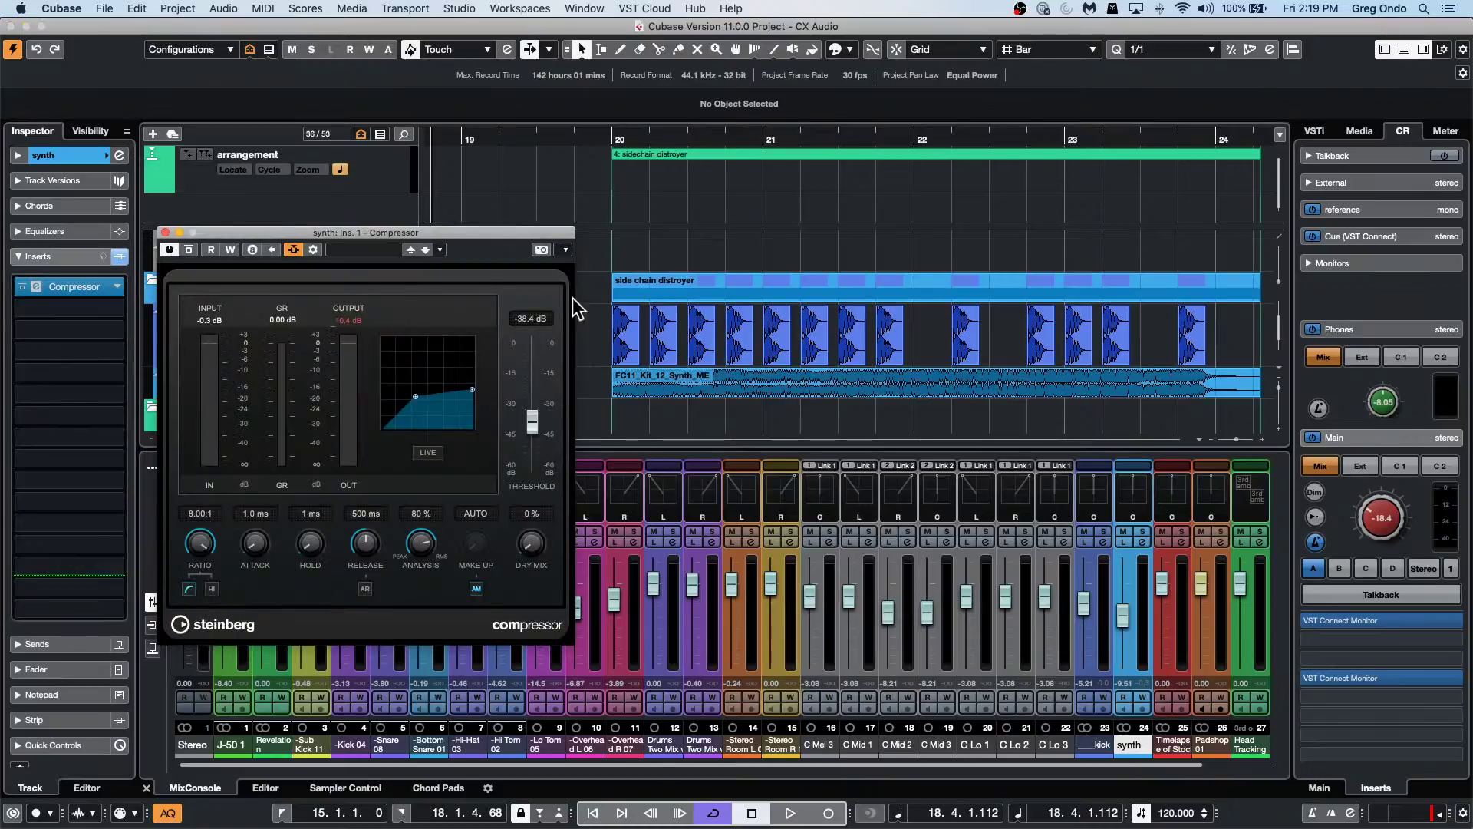
Add the ___kick track as side-chain source for the synth's Compressor, keeping side-chaining active, and close the routing settings.
{"action": "left_click", "coordinate": [293, 249]}
{"action": "left_click", "coordinate": [293, 250]}
{"action": "left_click", "coordinate": [313, 250]}
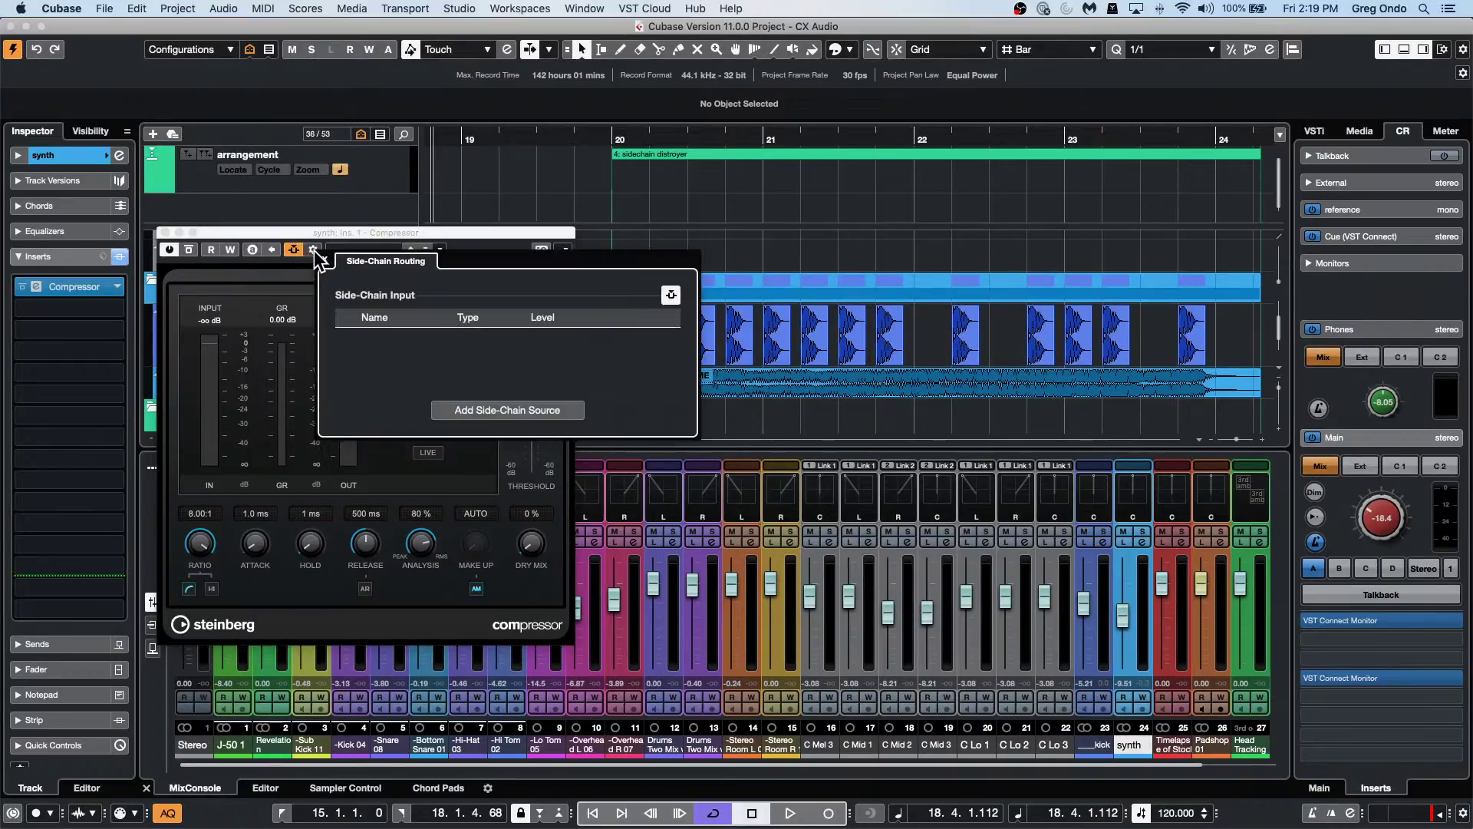
{"action": "left_click", "coordinate": [539, 413]}
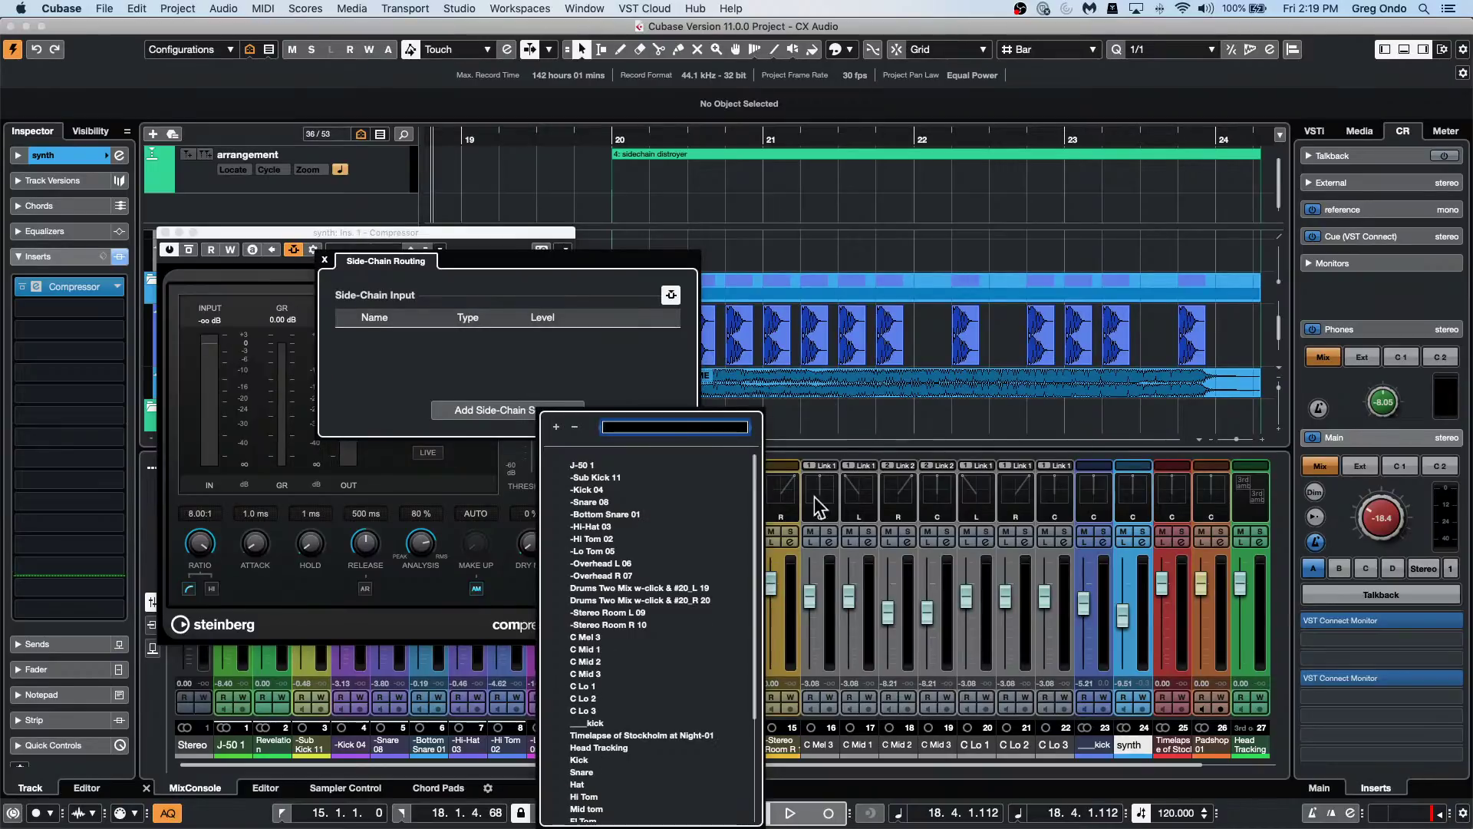
{"action": "left_click", "coordinate": [586, 721]}
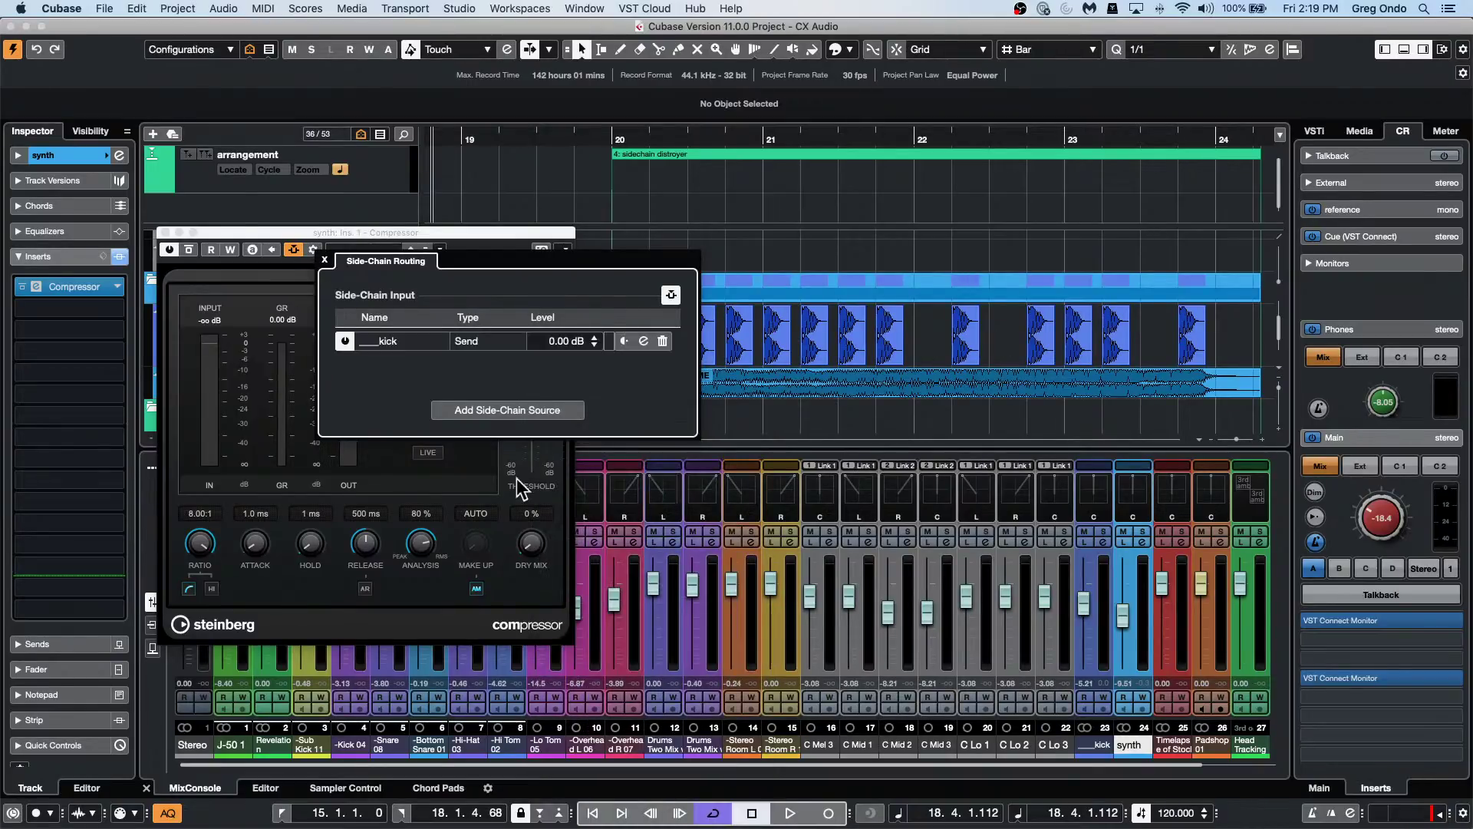
{"action": "left_click", "coordinate": [325, 260]}
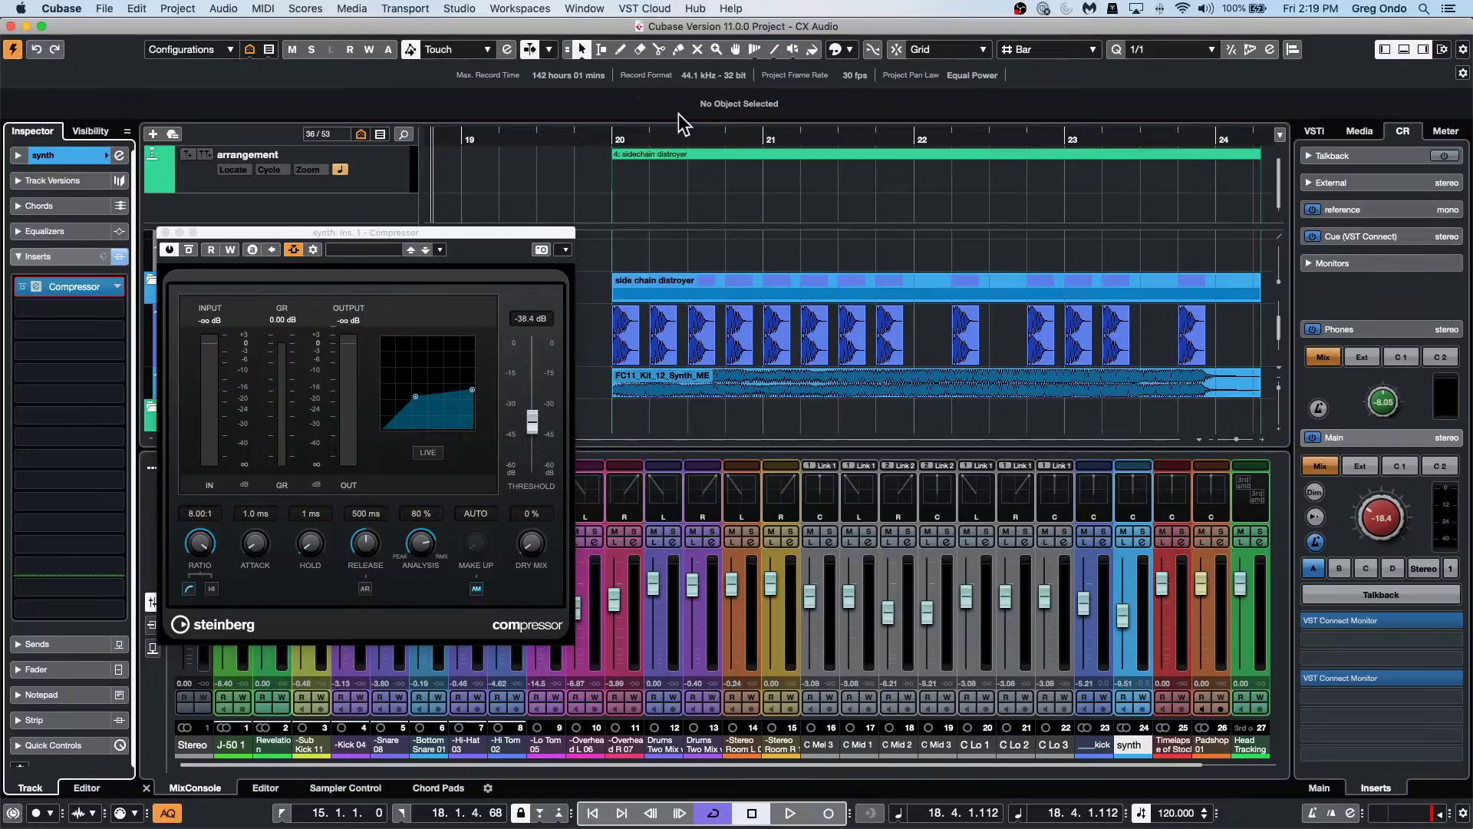
Play the section from just before bar 20 to hear the side-chained synth, stop playback and close the Compressor.
{"action": "left_click", "coordinate": [610, 137]}
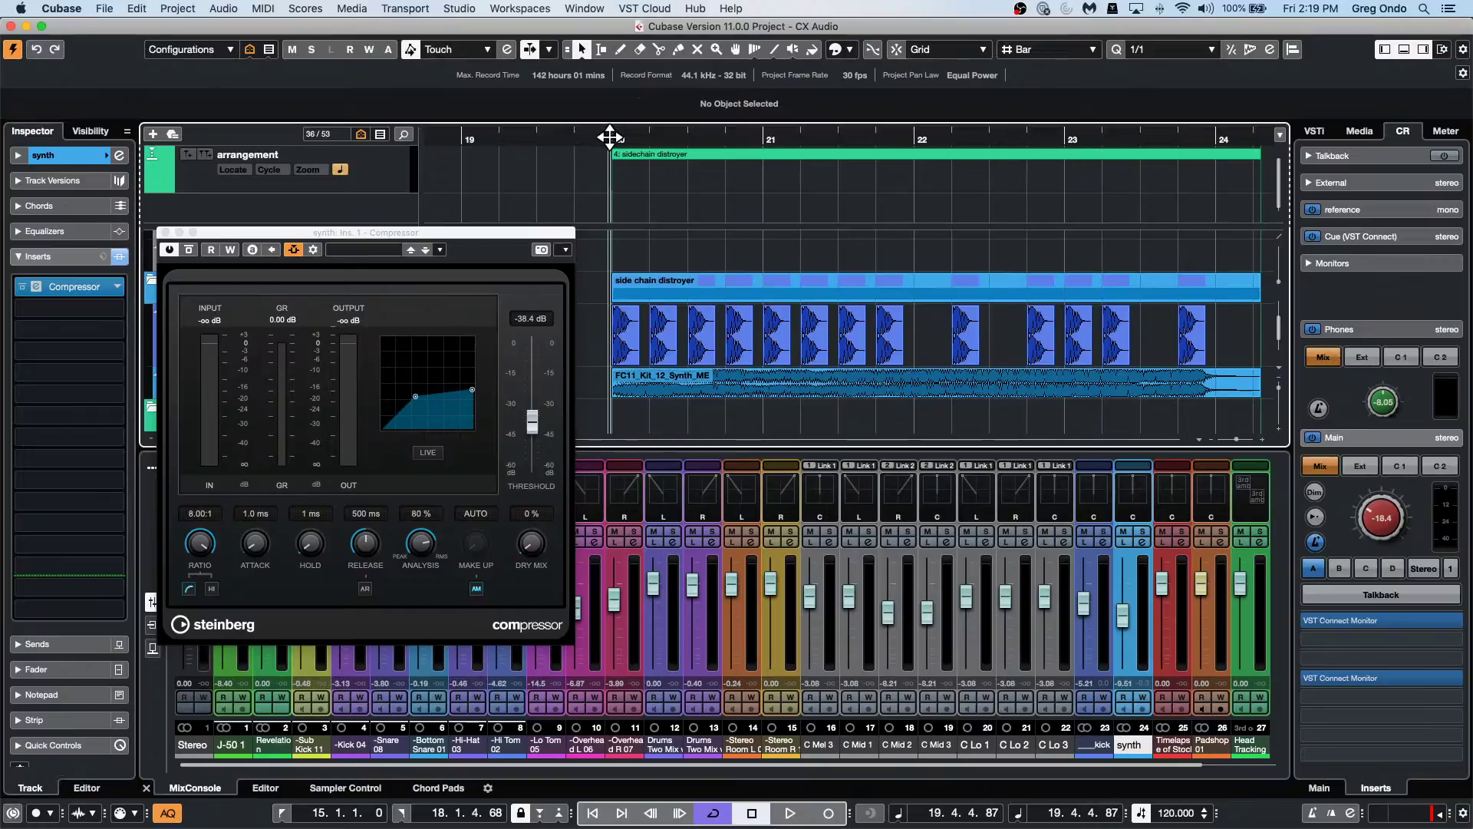
{"action": "key", "text": "space"}
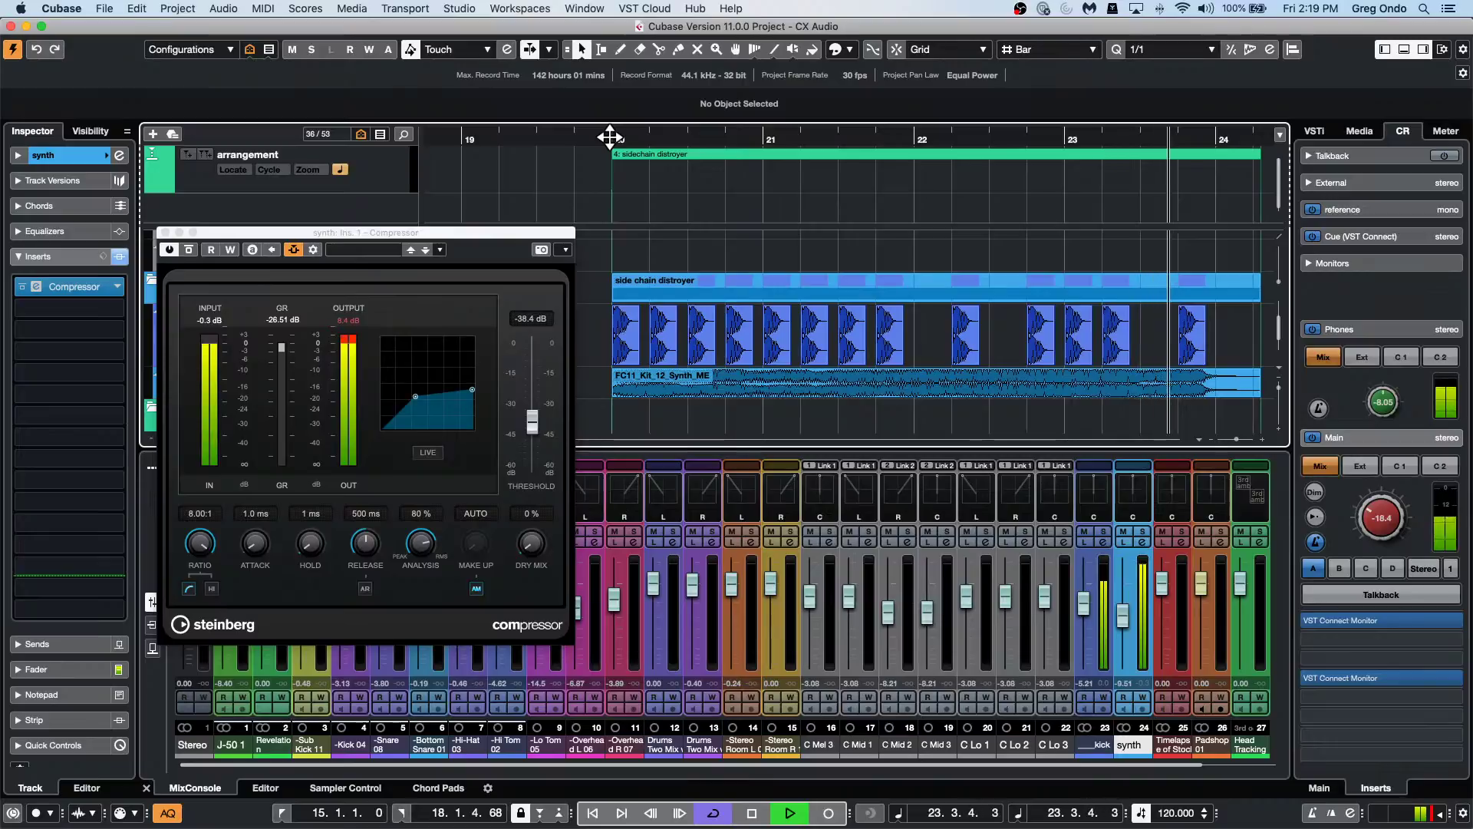
{"action": "key", "text": "space"}
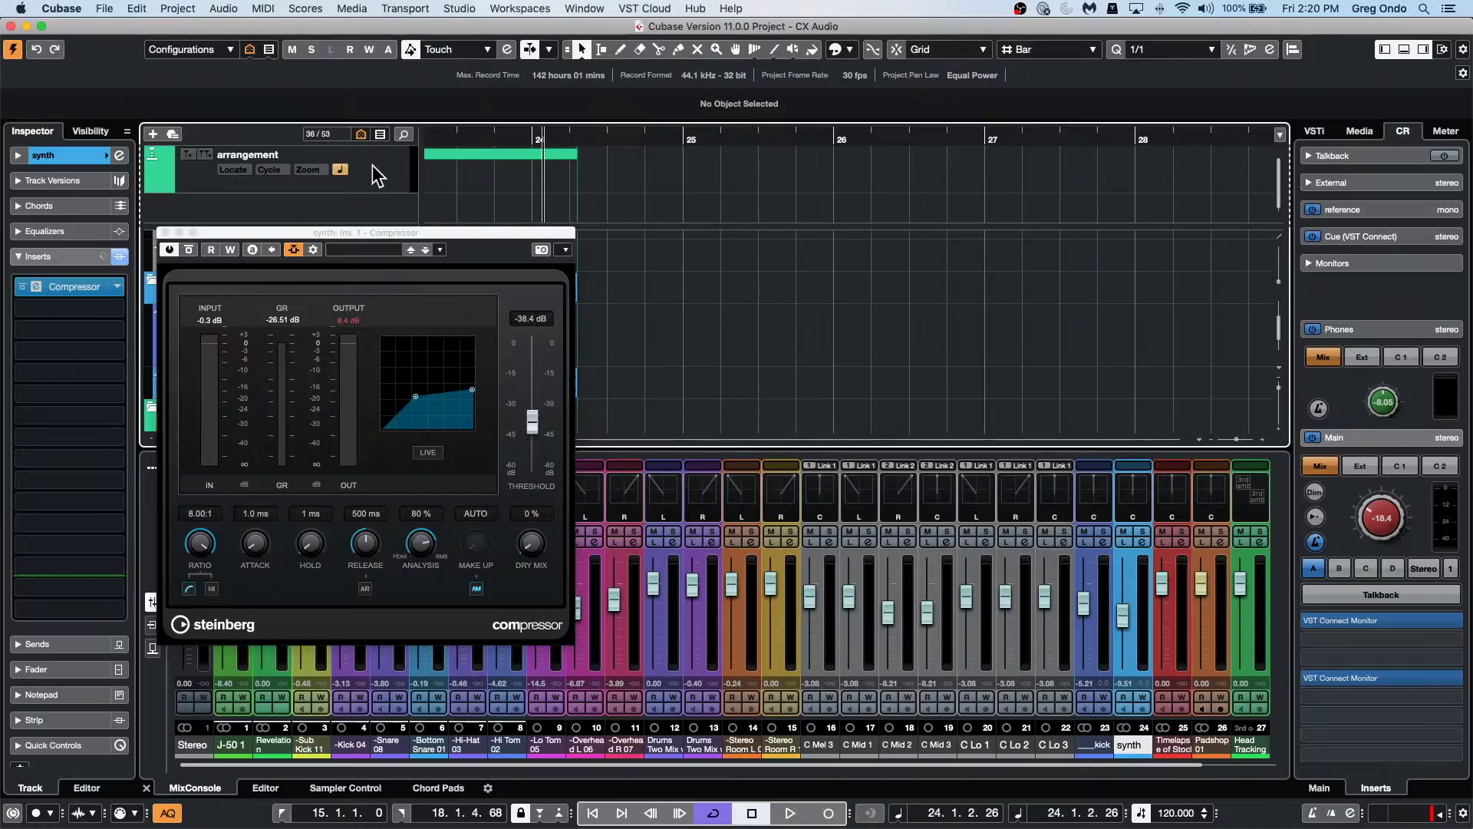
{"action": "left_click", "coordinate": [114, 259]}
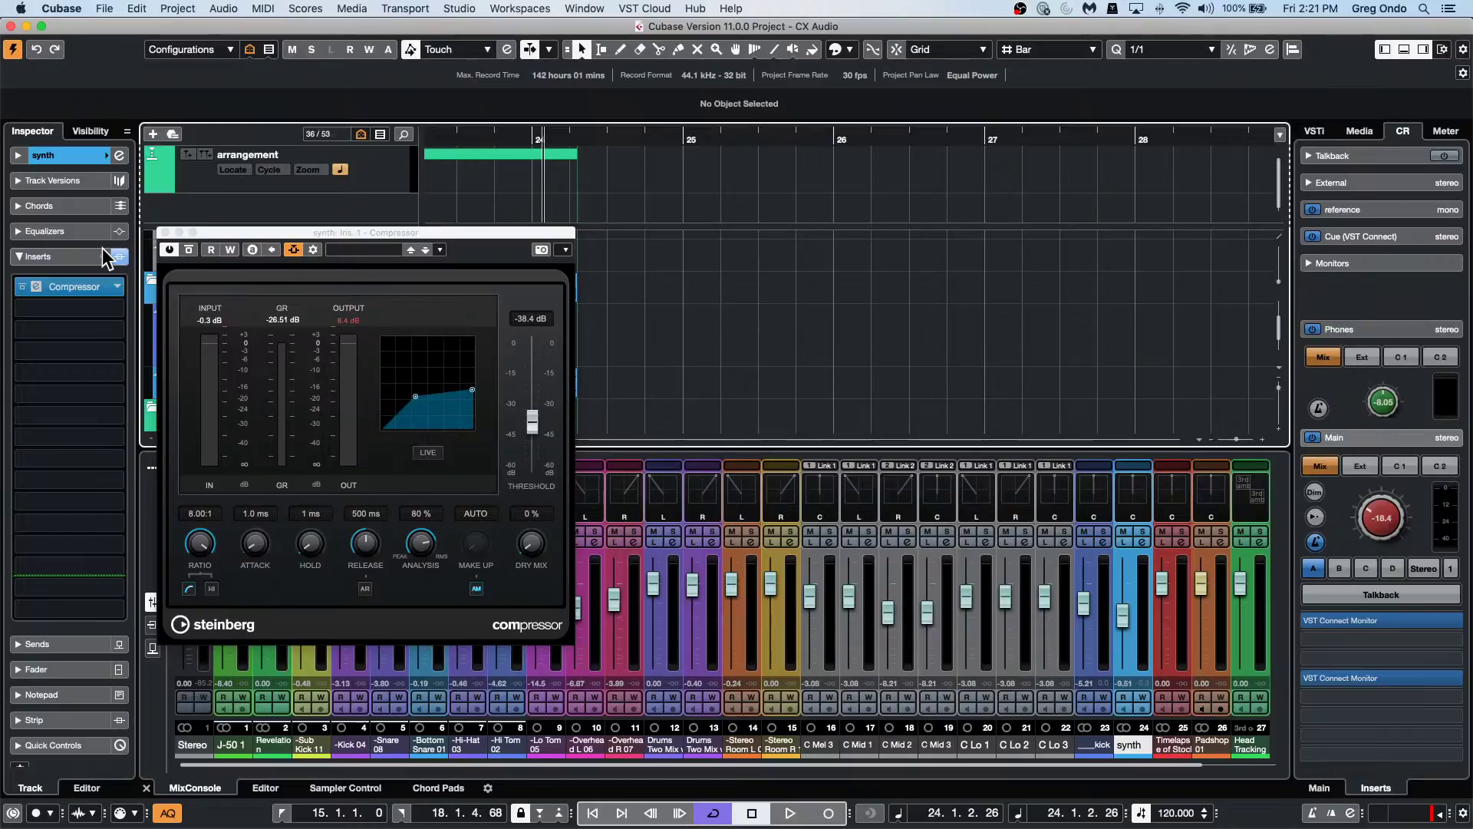
{"action": "left_click", "coordinate": [163, 232]}
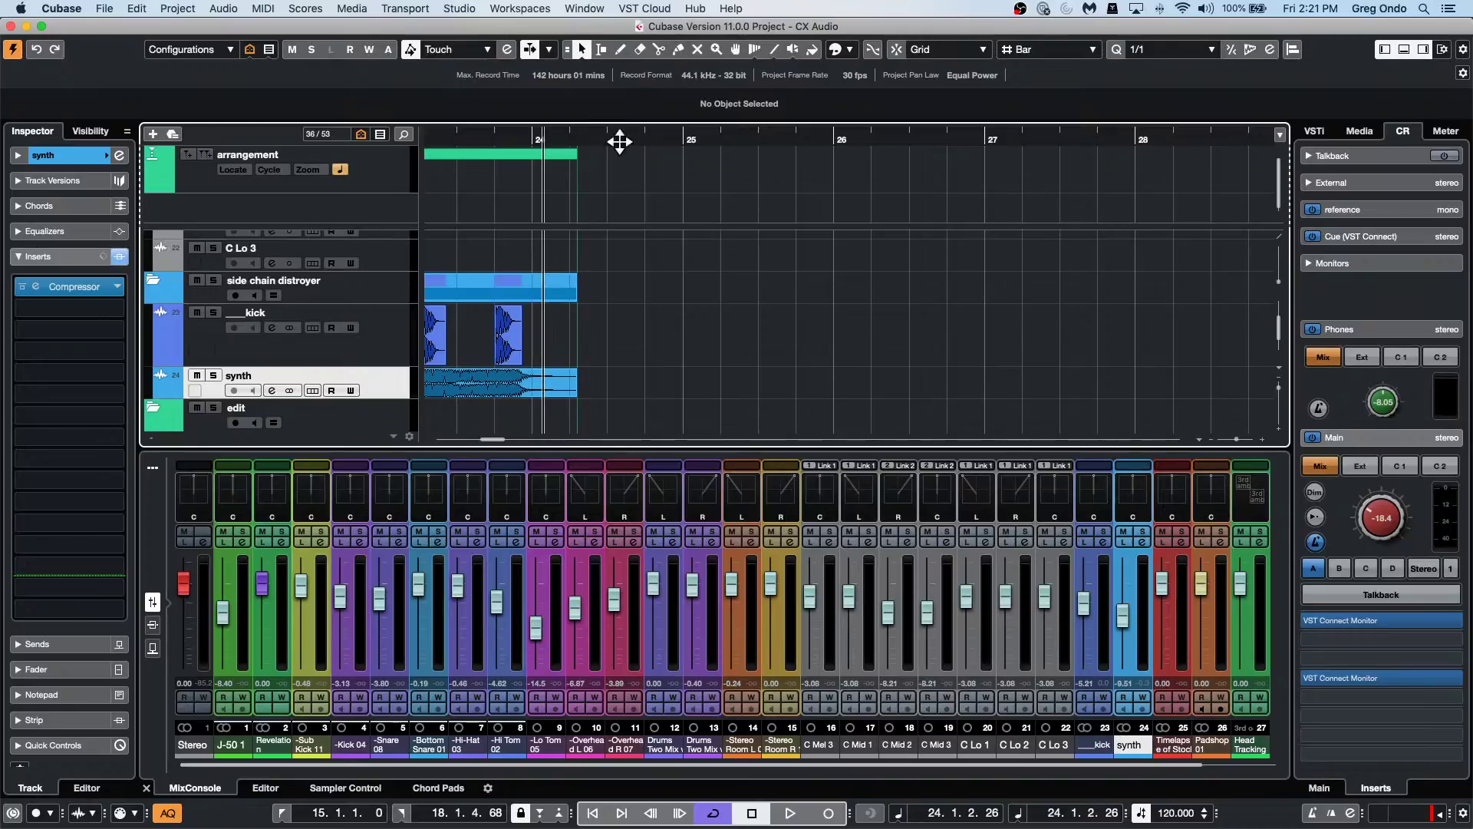
Create a new empty project in the September 3 2021 folder.
{"action": "left_click", "coordinate": [114, 10]}
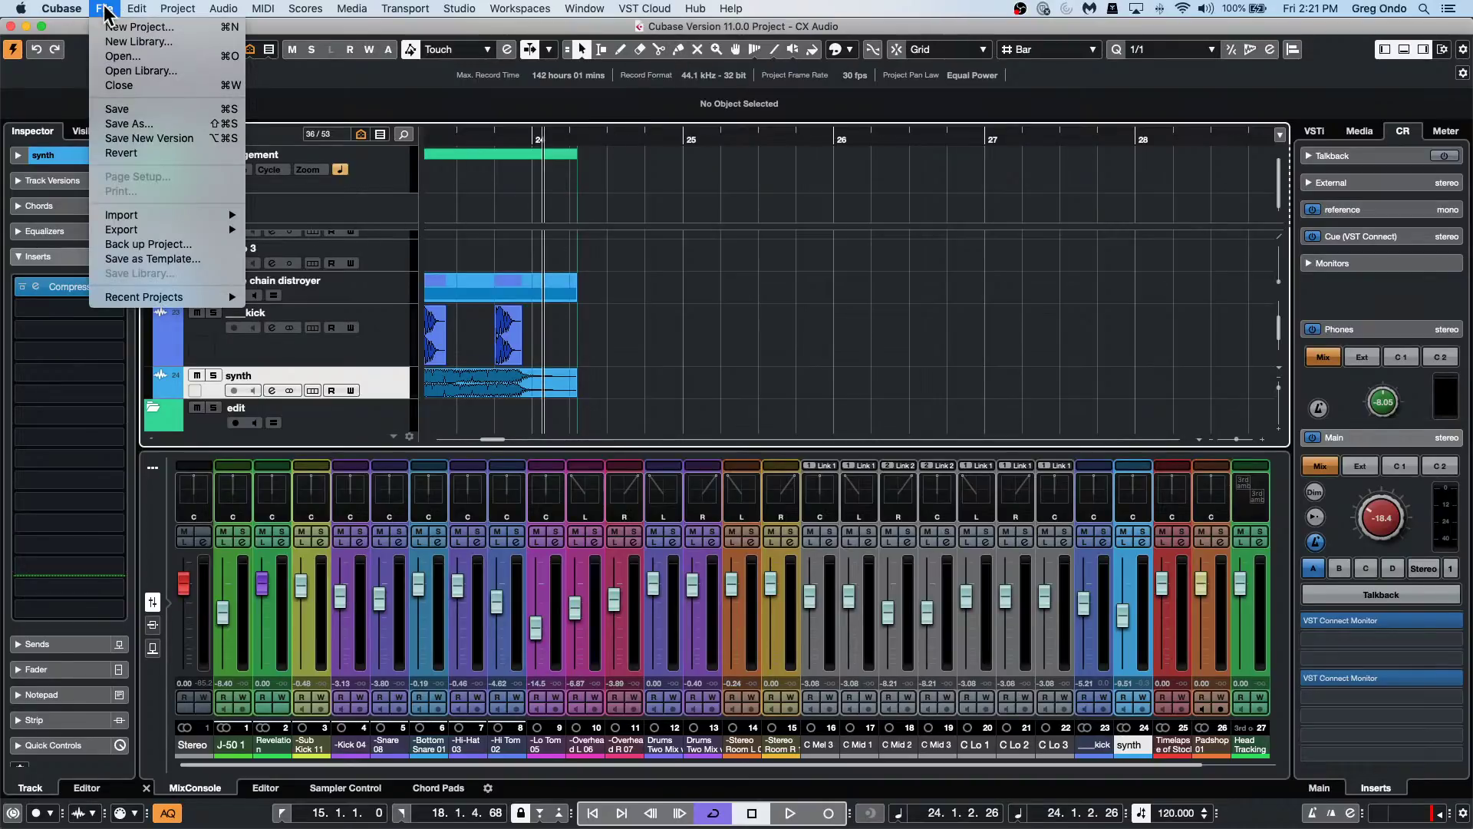
{"action": "left_click", "coordinate": [137, 30]}
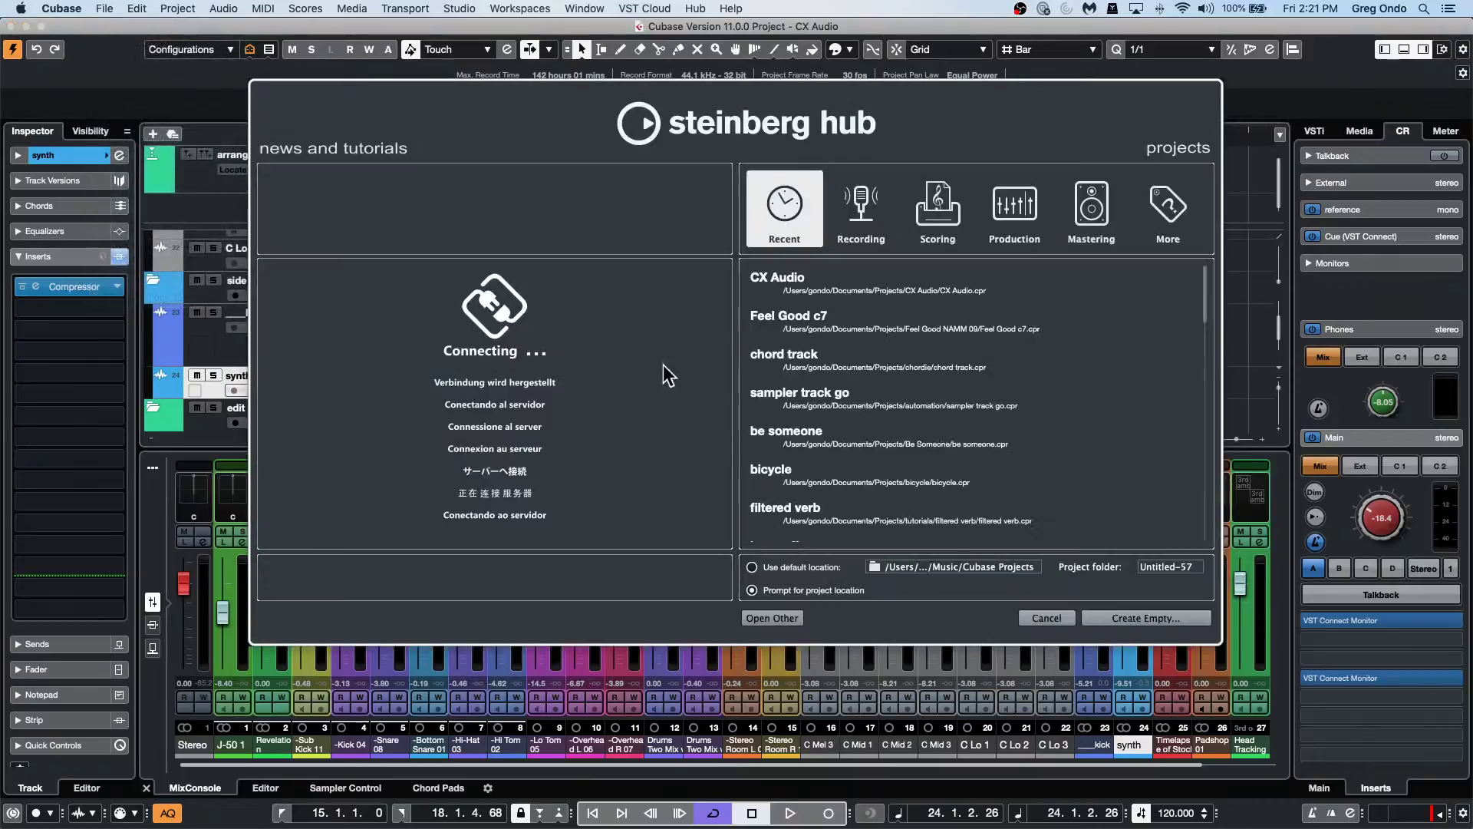
{"action": "left_click", "coordinate": [1134, 619]}
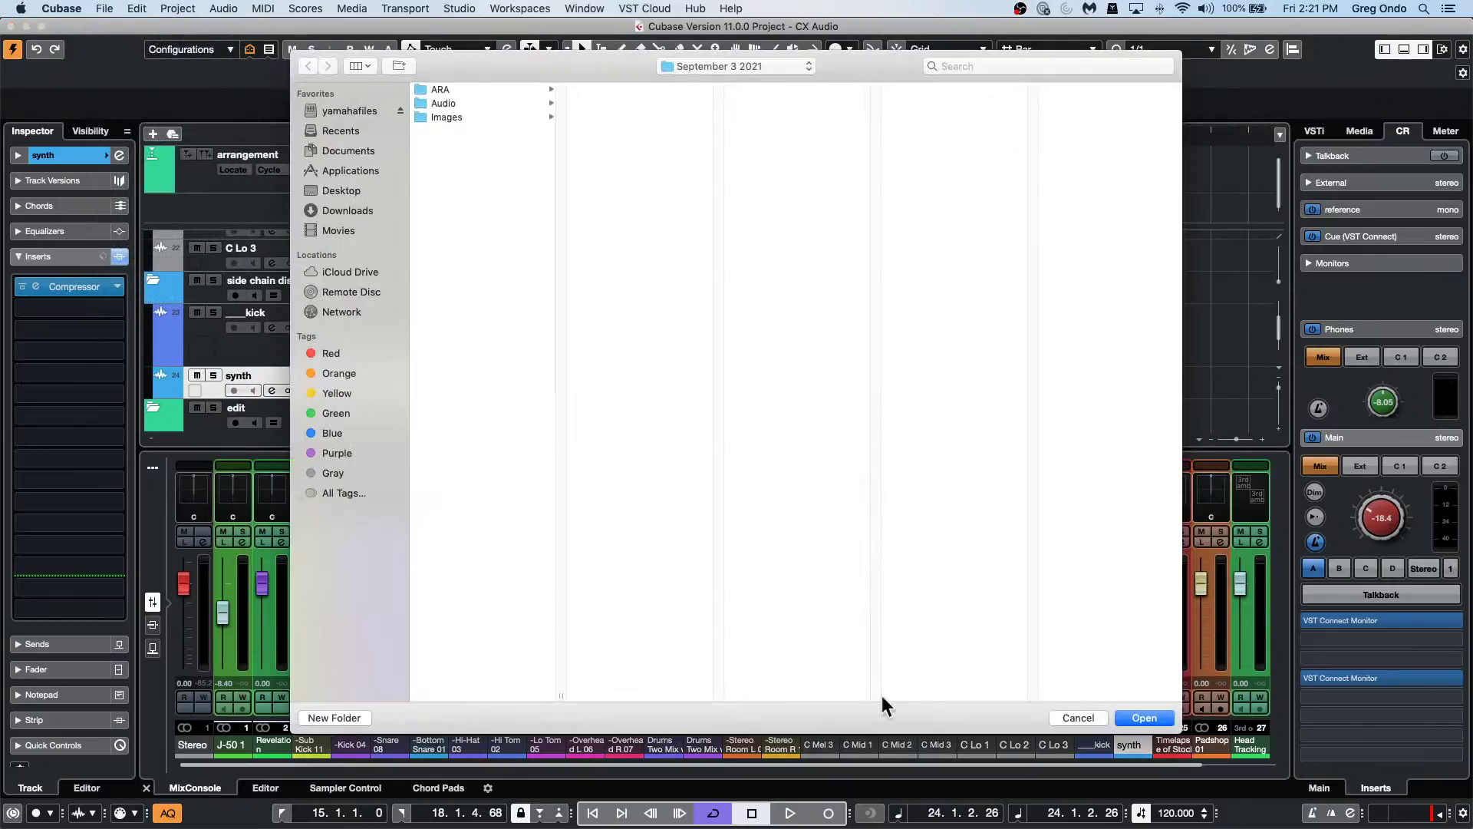
{"action": "left_click", "coordinate": [1143, 717]}
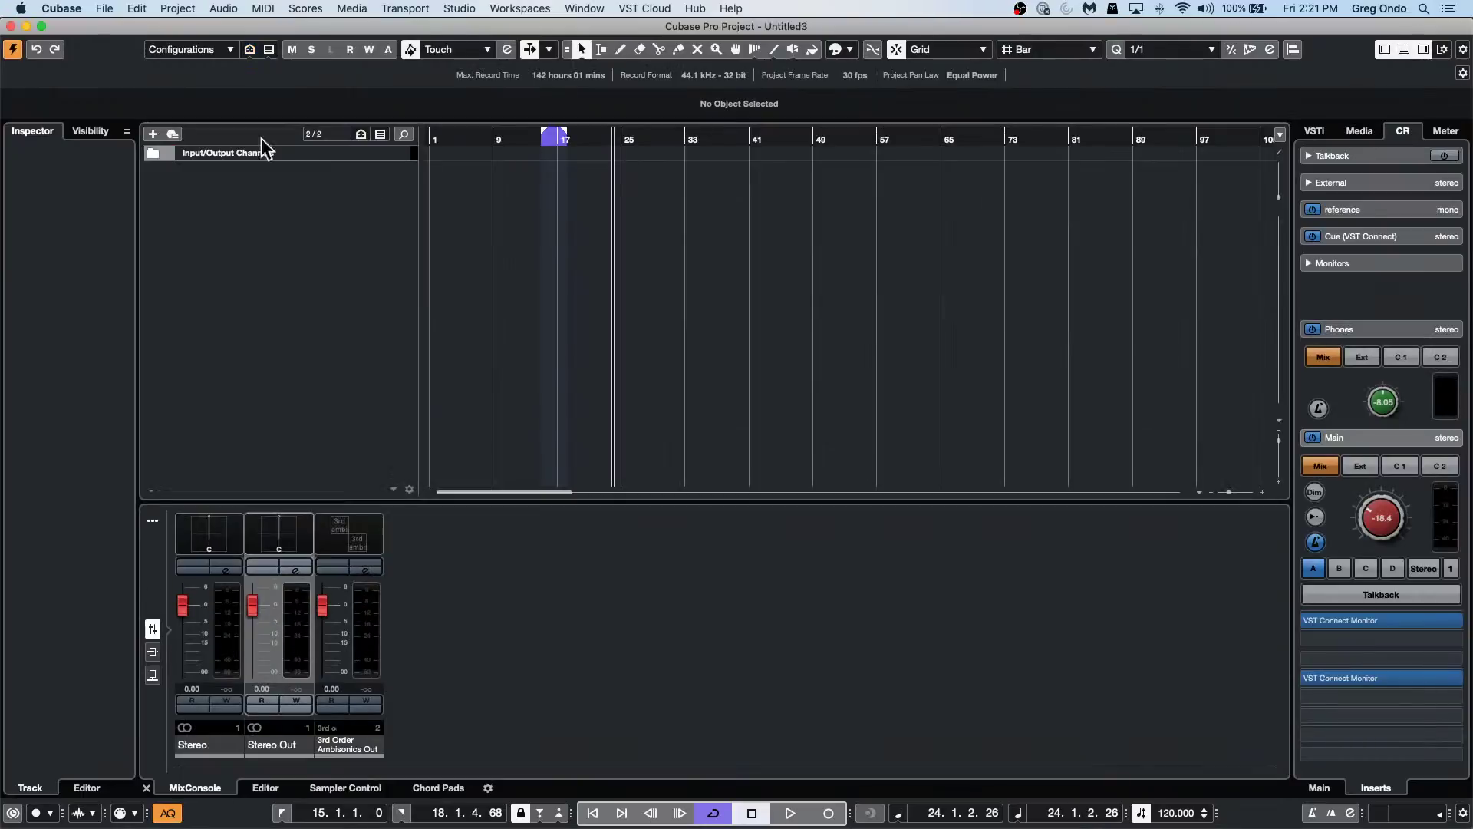
{"action": "right_click", "coordinate": [350, 205]}
{"action": "left_click", "coordinate": [268, 136]}
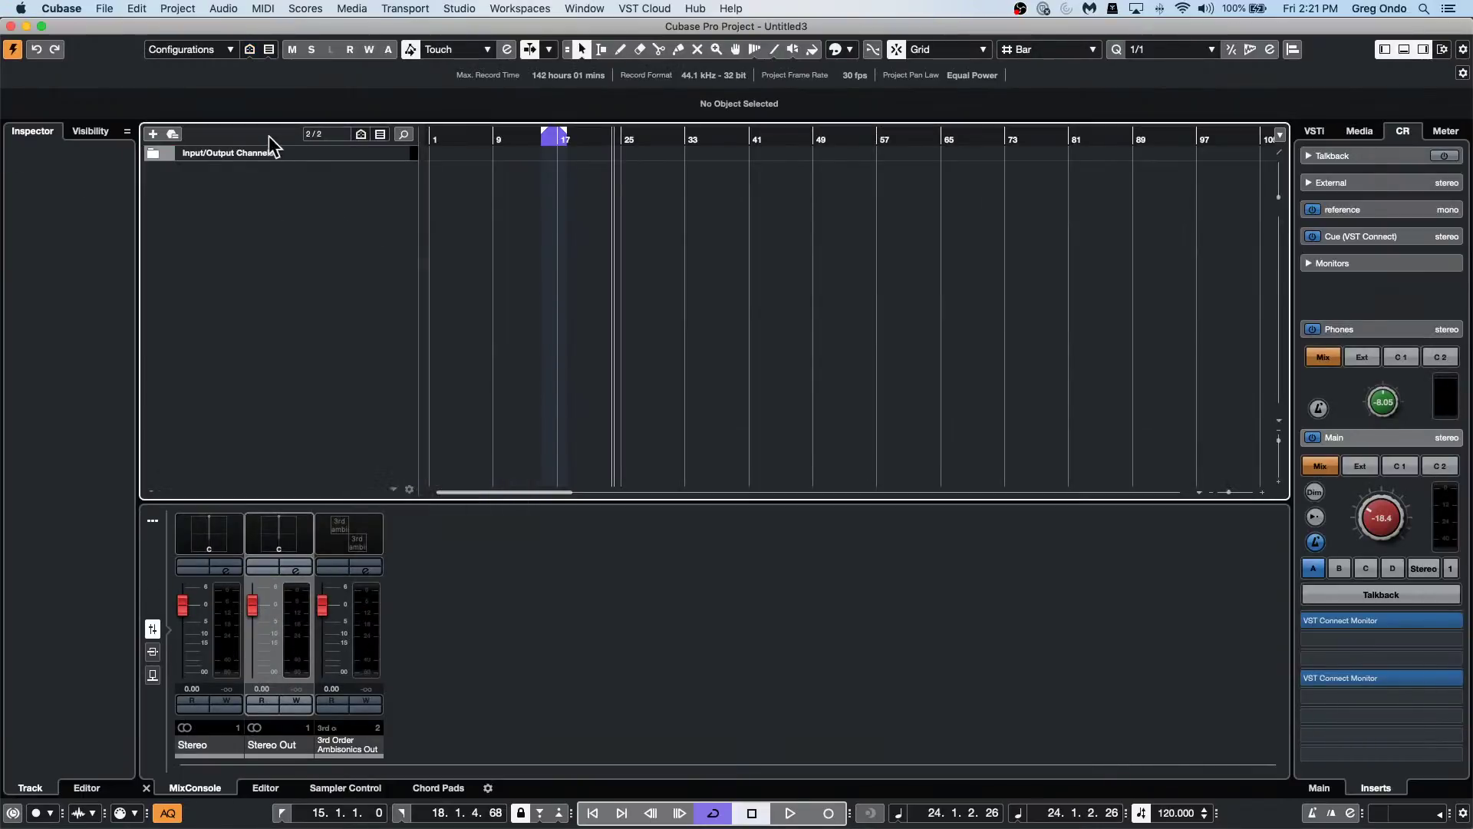
{"action": "right_click", "coordinate": [238, 204]}
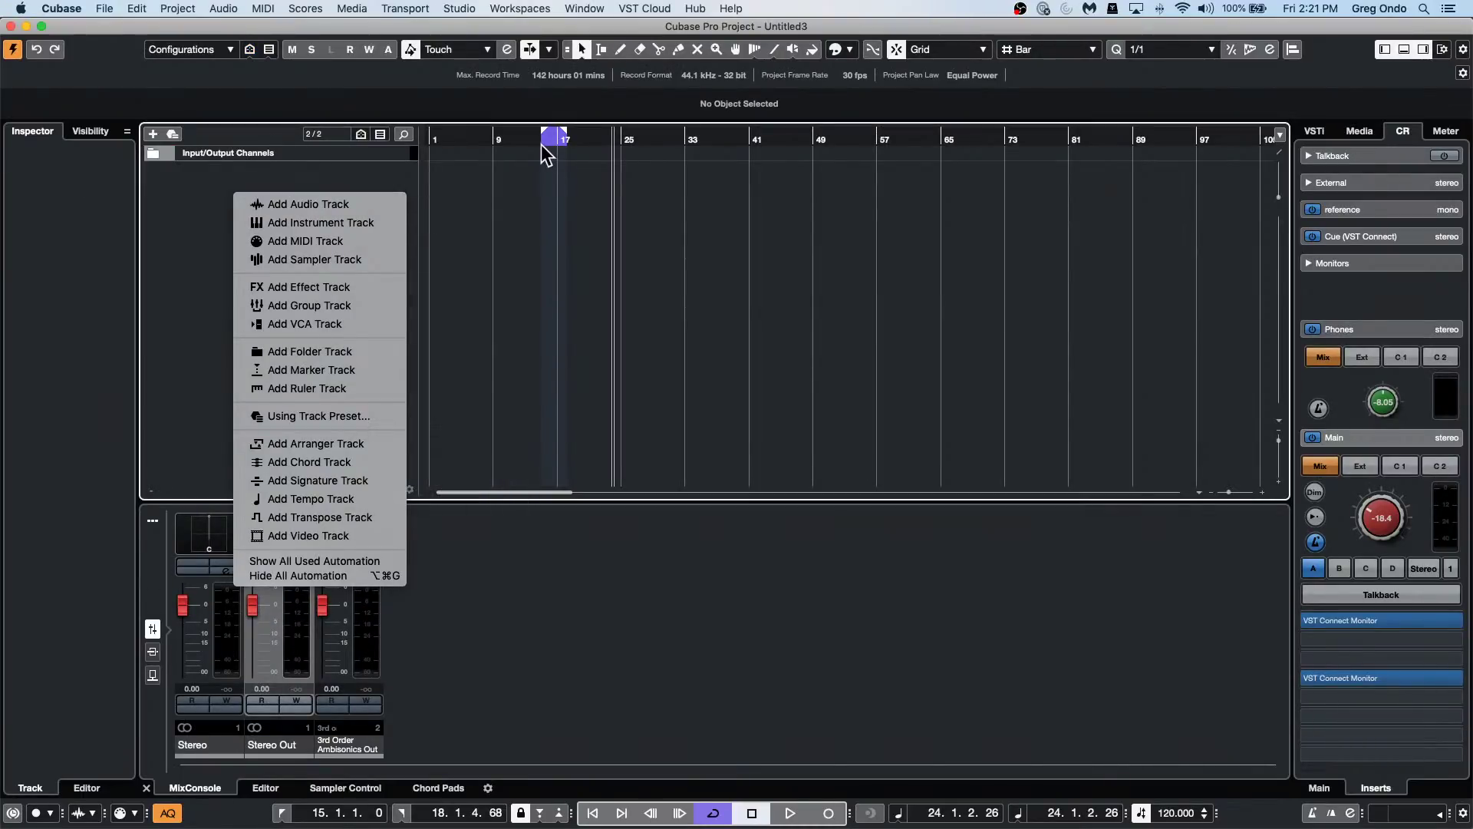
{"action": "left_click", "coordinate": [459, 143]}
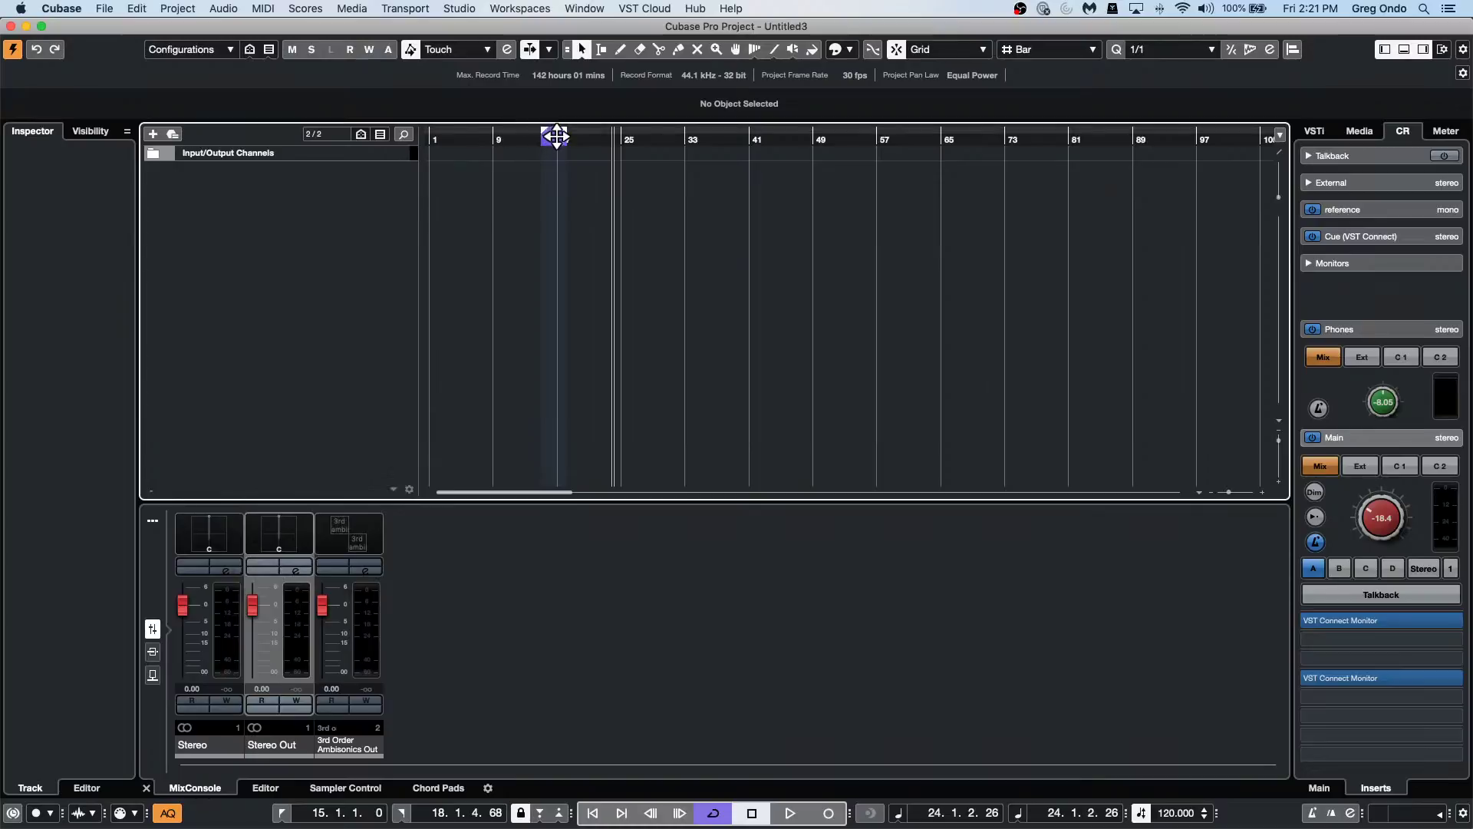
Set the cycle range from bar 1 to bar 9 and return to the project start.
{"action": "left_click_drag", "start_coordinate": [554, 137], "coordinate": [493, 136]}
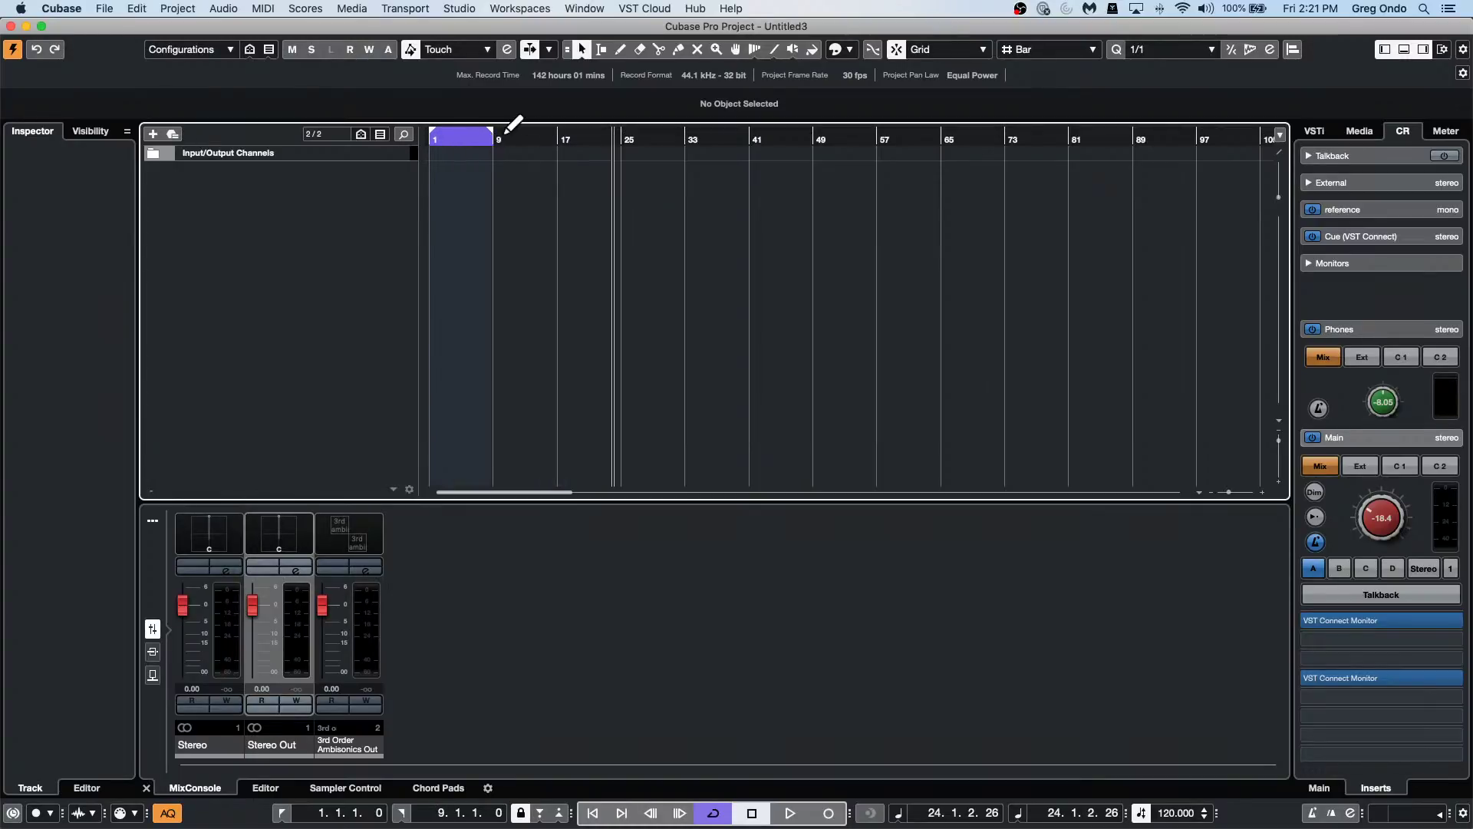
{"action": "key", "text": "h"}
{"action": "key", "text": "Home"}
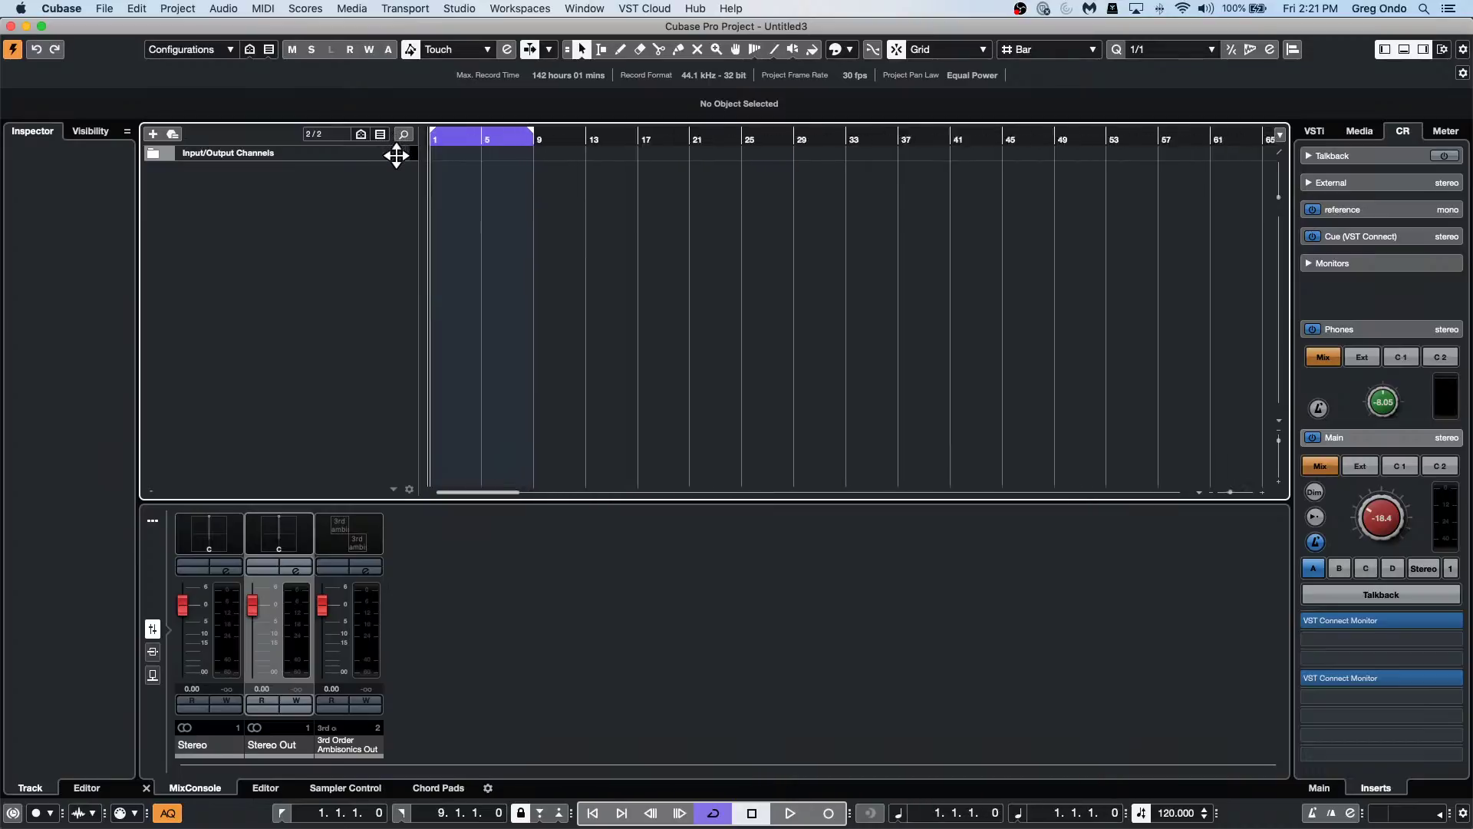
{"action": "key", "text": "h"}
{"action": "key", "text": "h"}
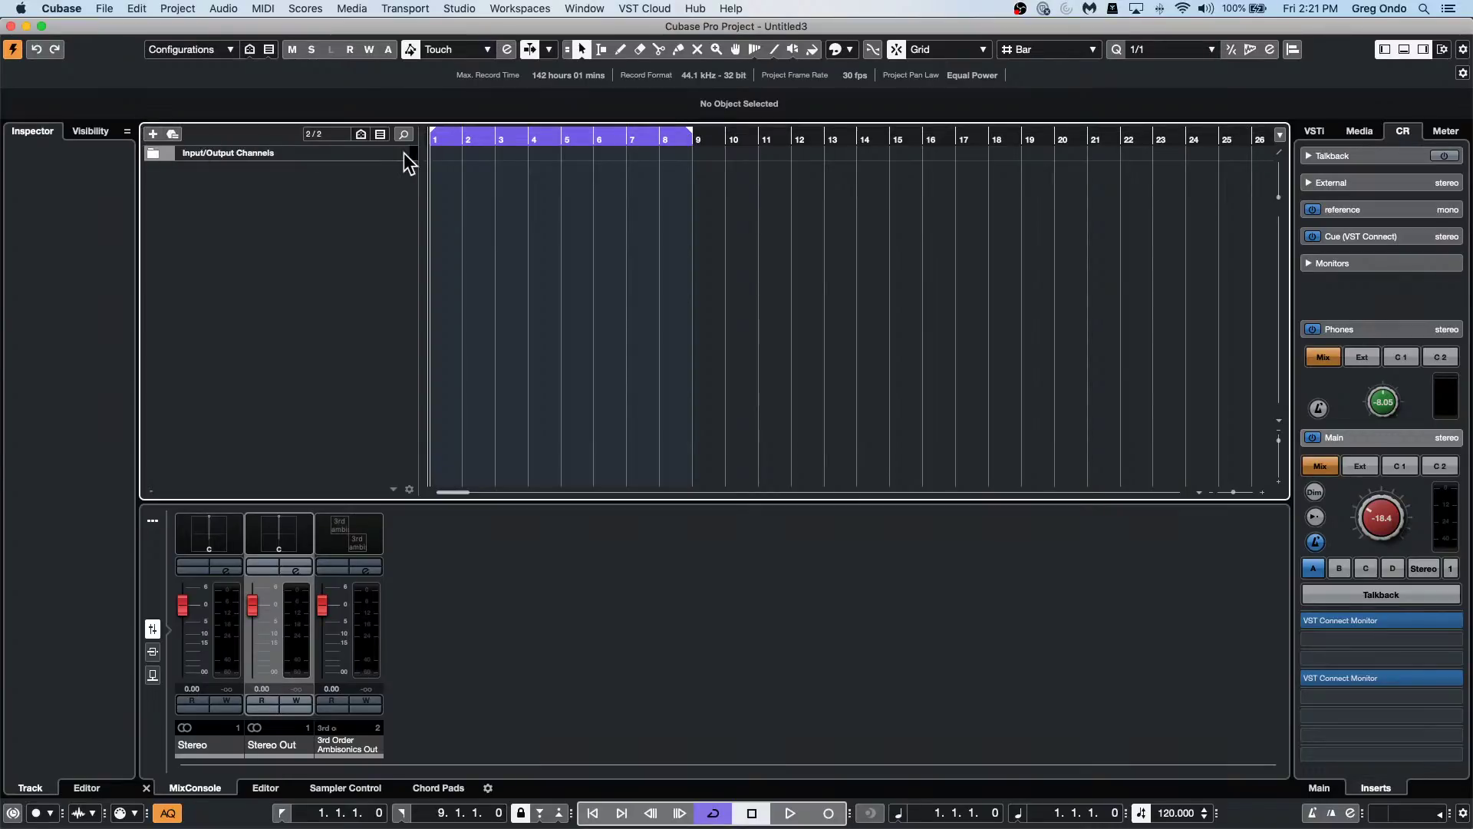
Add a marker track and create a cycle marker spanning bars 1 to 9.
{"action": "right_click", "coordinate": [316, 185]}
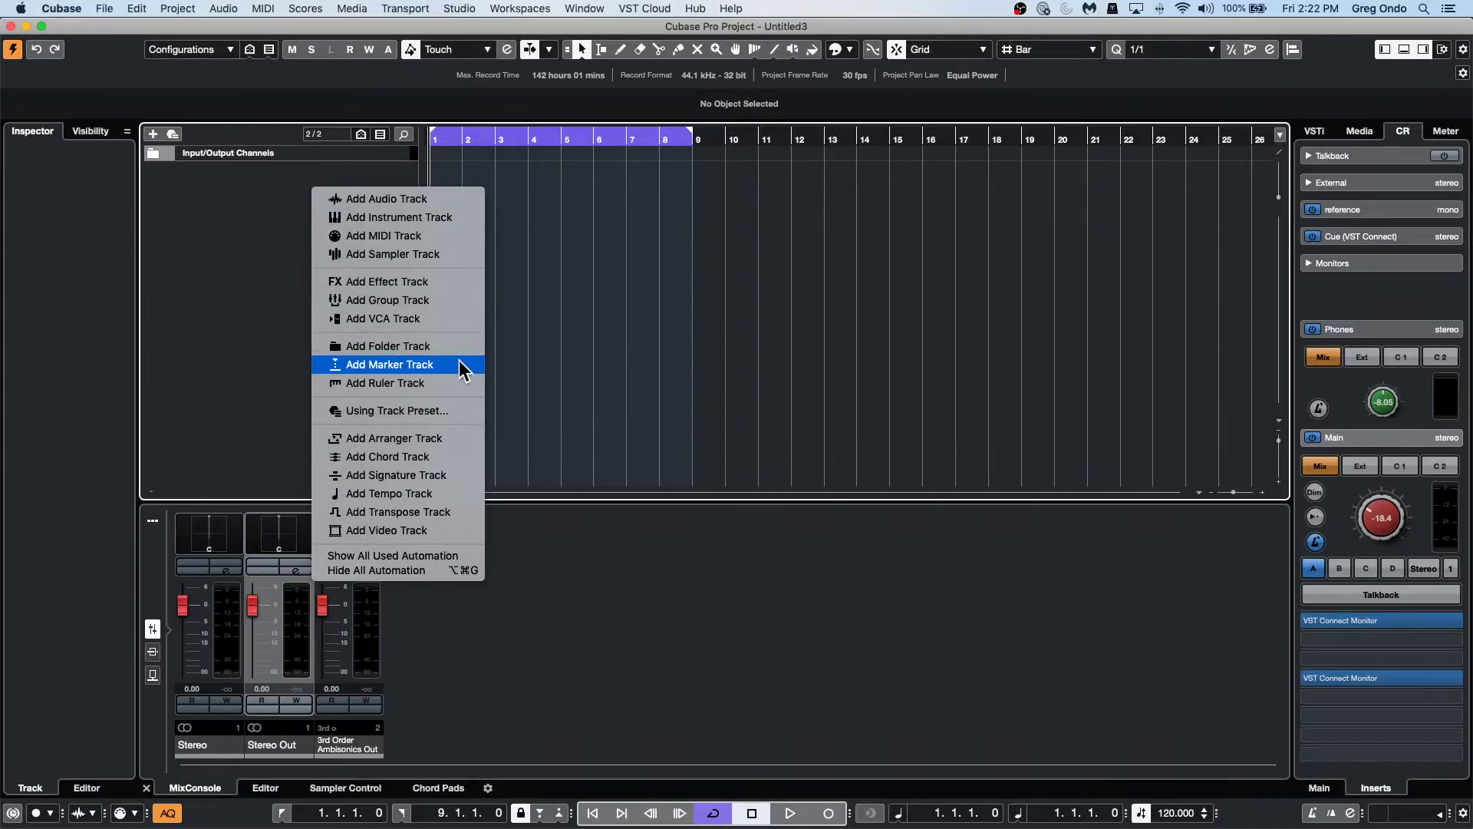
{"action": "left_click", "coordinate": [414, 366]}
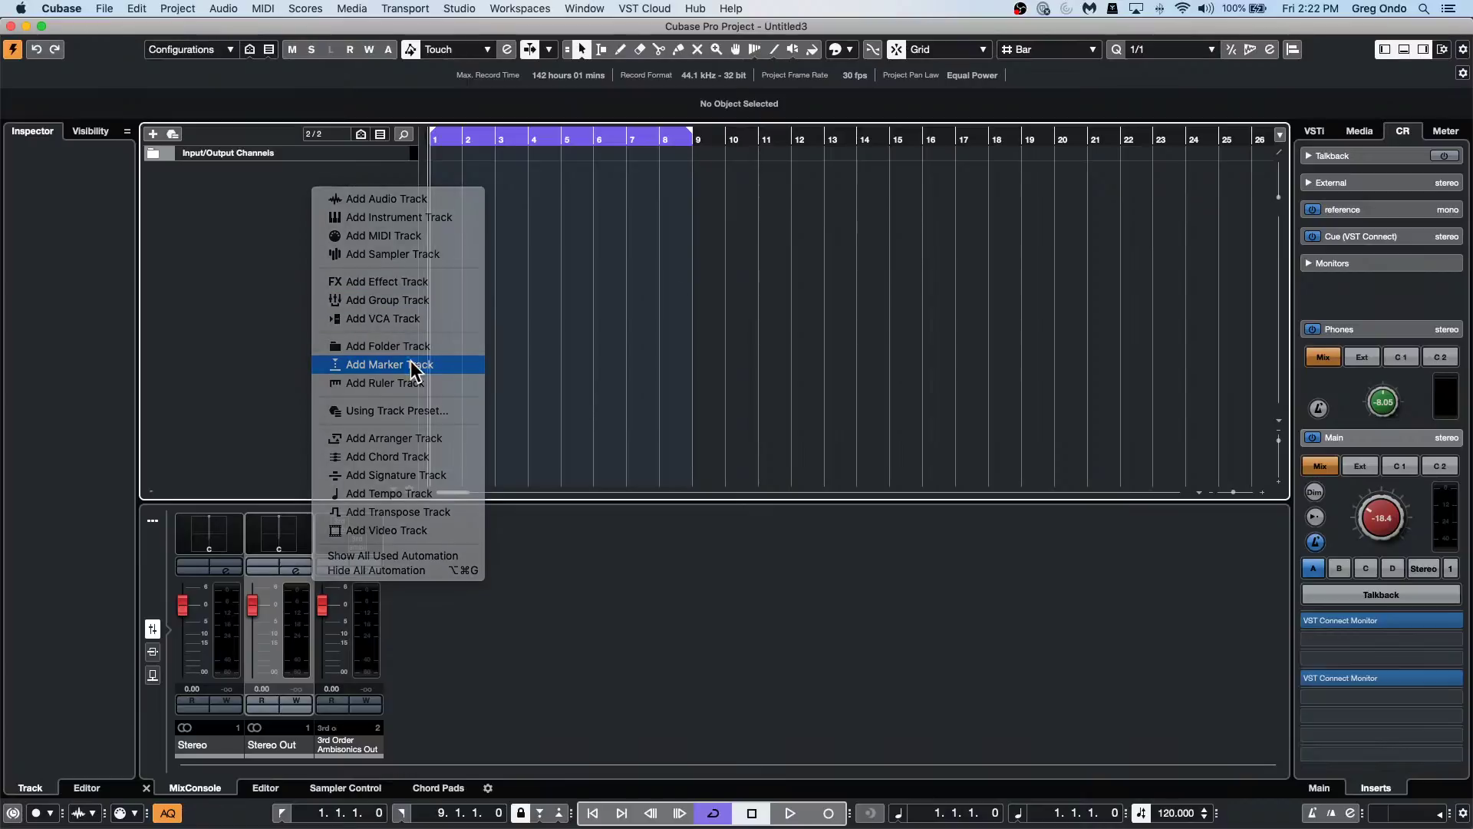
{"action": "left_click", "coordinate": [848, 328]}
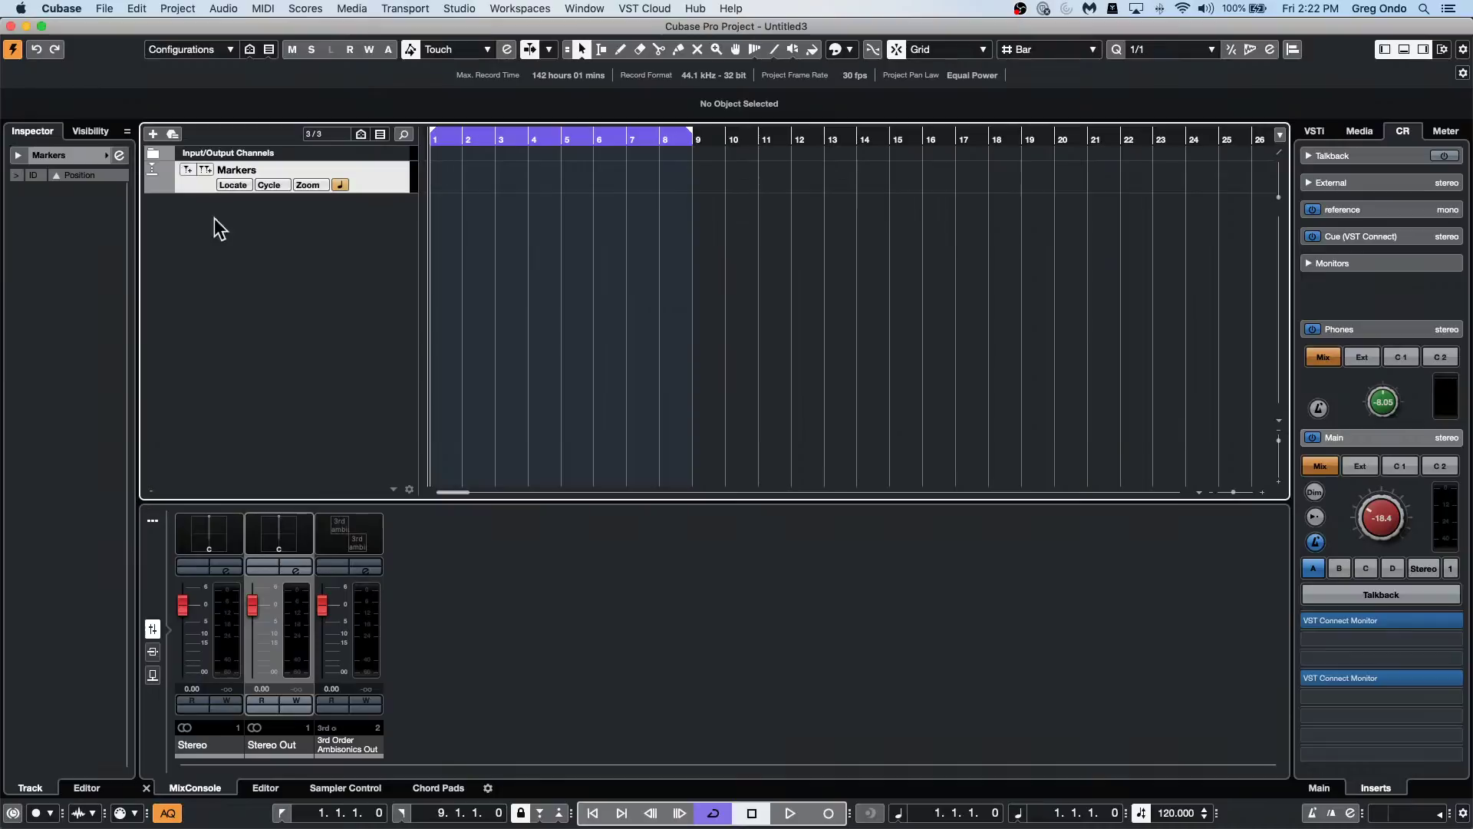
{"action": "left_click", "coordinate": [204, 170]}
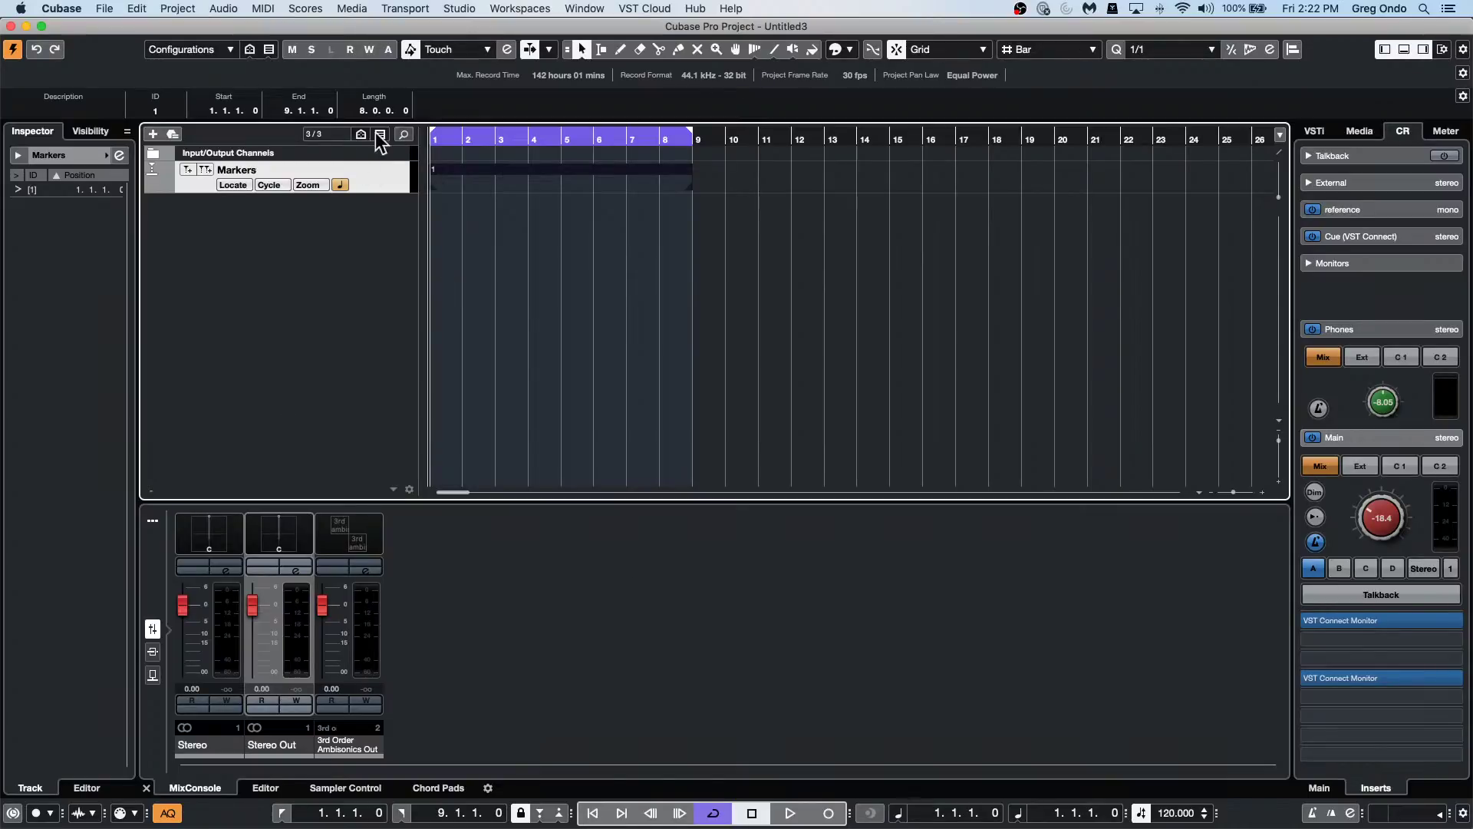
Select the cycle marker and lower the project tempo to 96 BPM.
{"action": "left_click", "coordinate": [534, 202]}
{"action": "left_click", "coordinate": [486, 166]}
{"action": "scroll", "coordinate": [1166, 813], "scroll_direction": "down", "scroll_amount": 7}
{"action": "scroll", "coordinate": [1172, 816], "scroll_direction": "down", "scroll_amount": 17}
In the marker track's Track Controls Settings, hide the Toggle time base control, restore it to the visible controls, and confirm.
{"action": "right_click", "coordinate": [371, 175]}
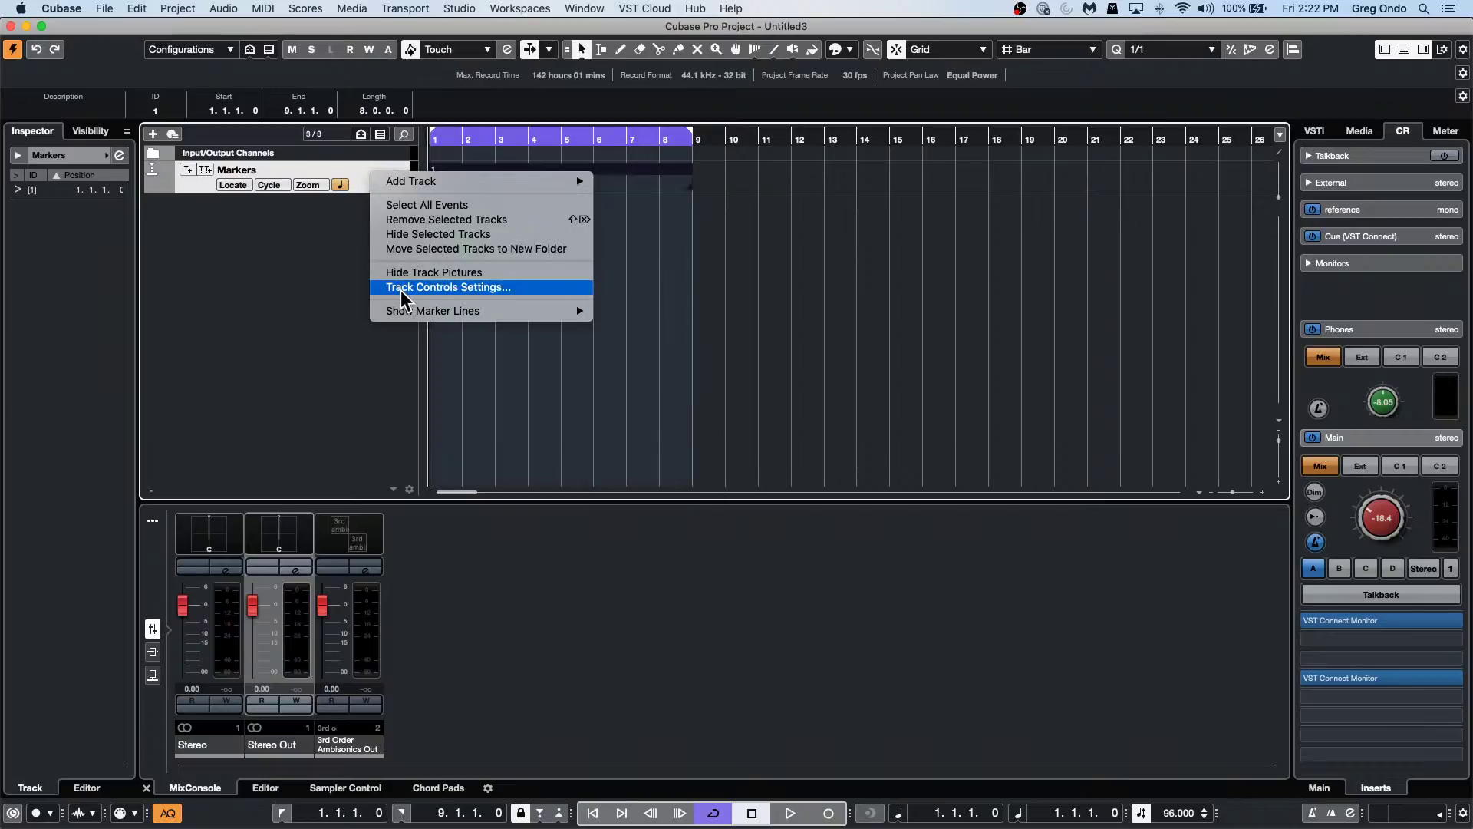
{"action": "left_click", "coordinate": [430, 287]}
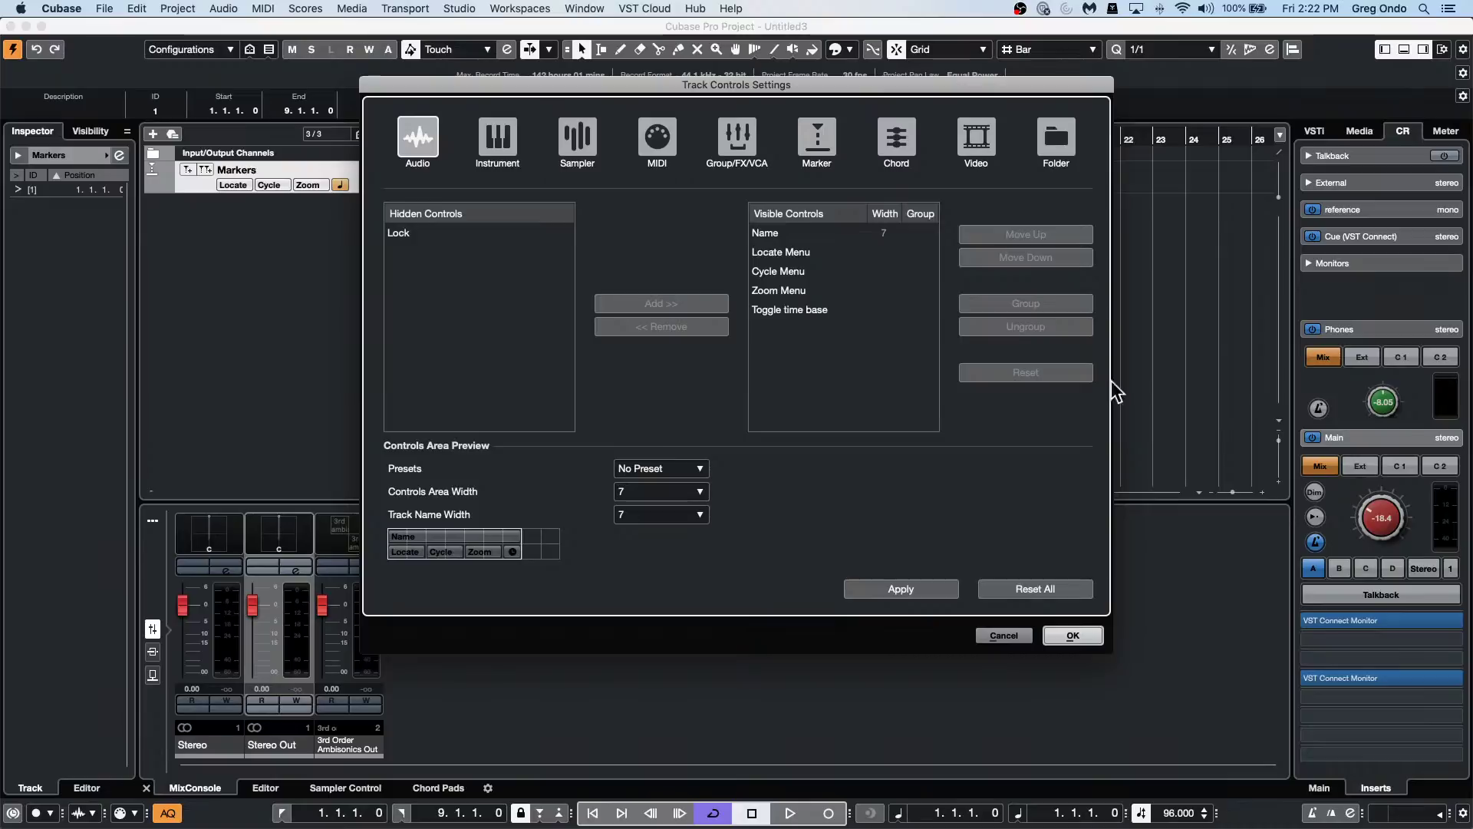
{"action": "left_click", "coordinate": [804, 310]}
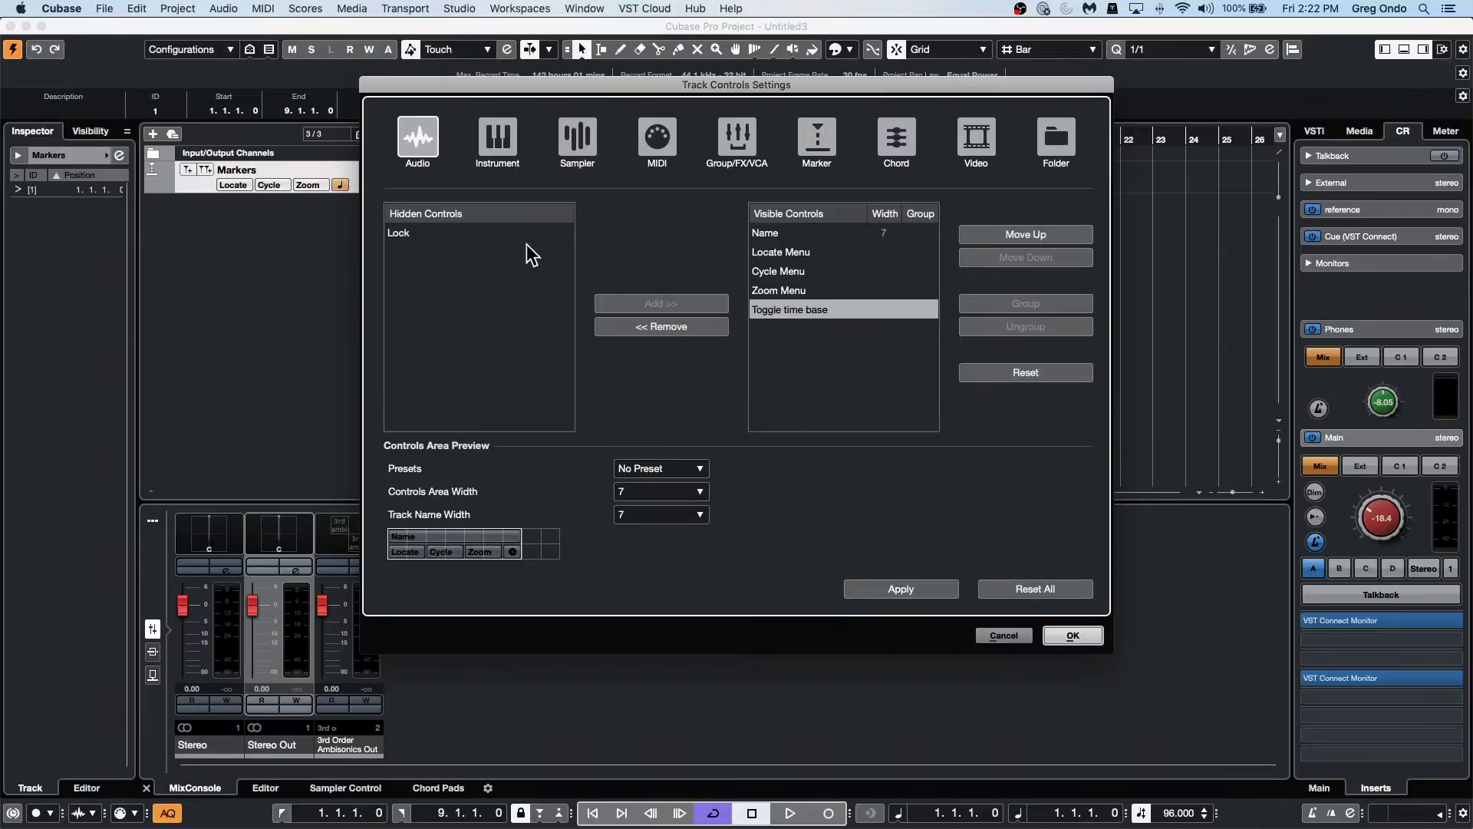
{"action": "left_click", "coordinate": [691, 328]}
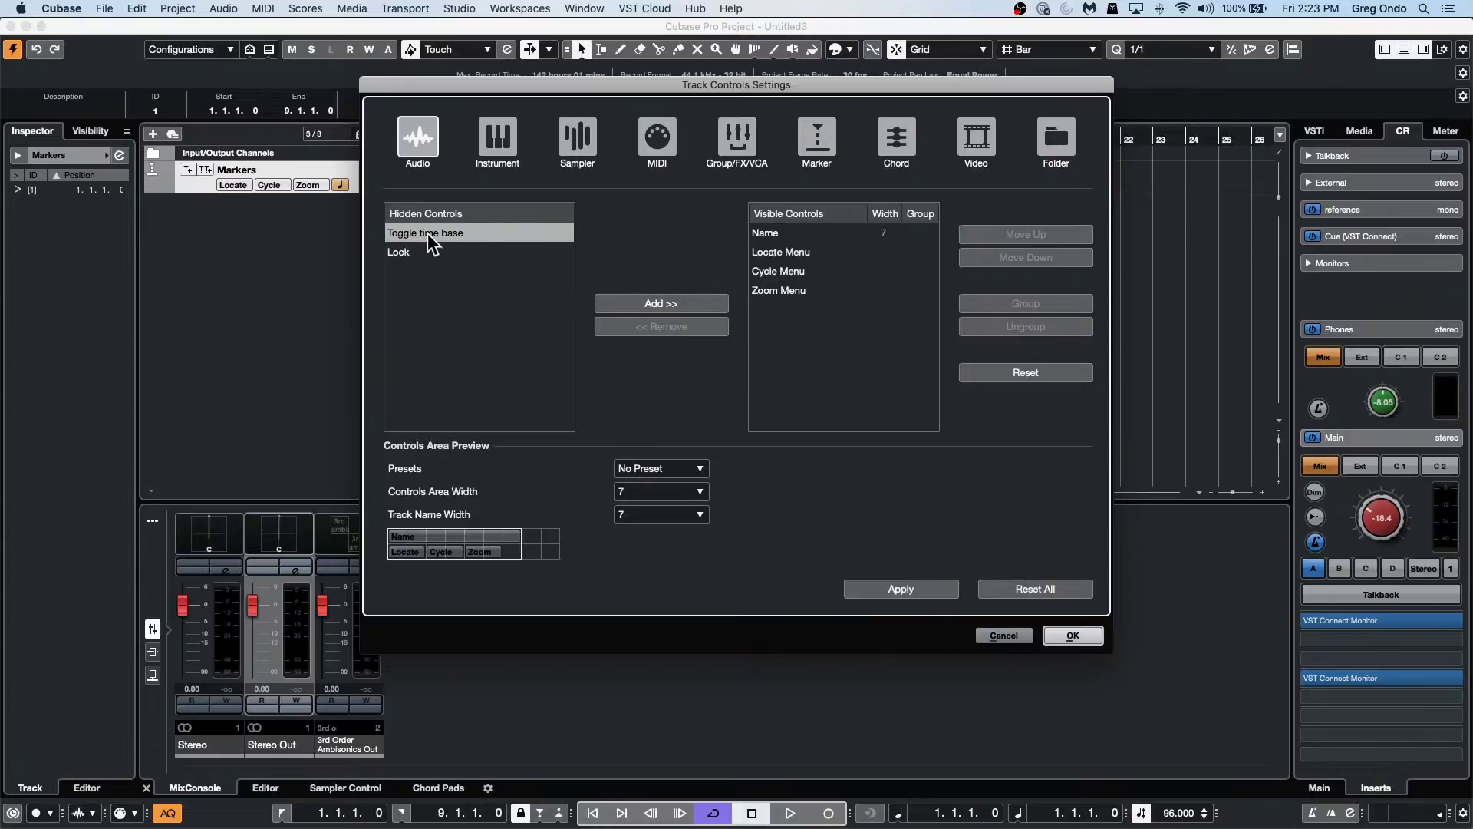
{"action": "left_click", "coordinate": [637, 306]}
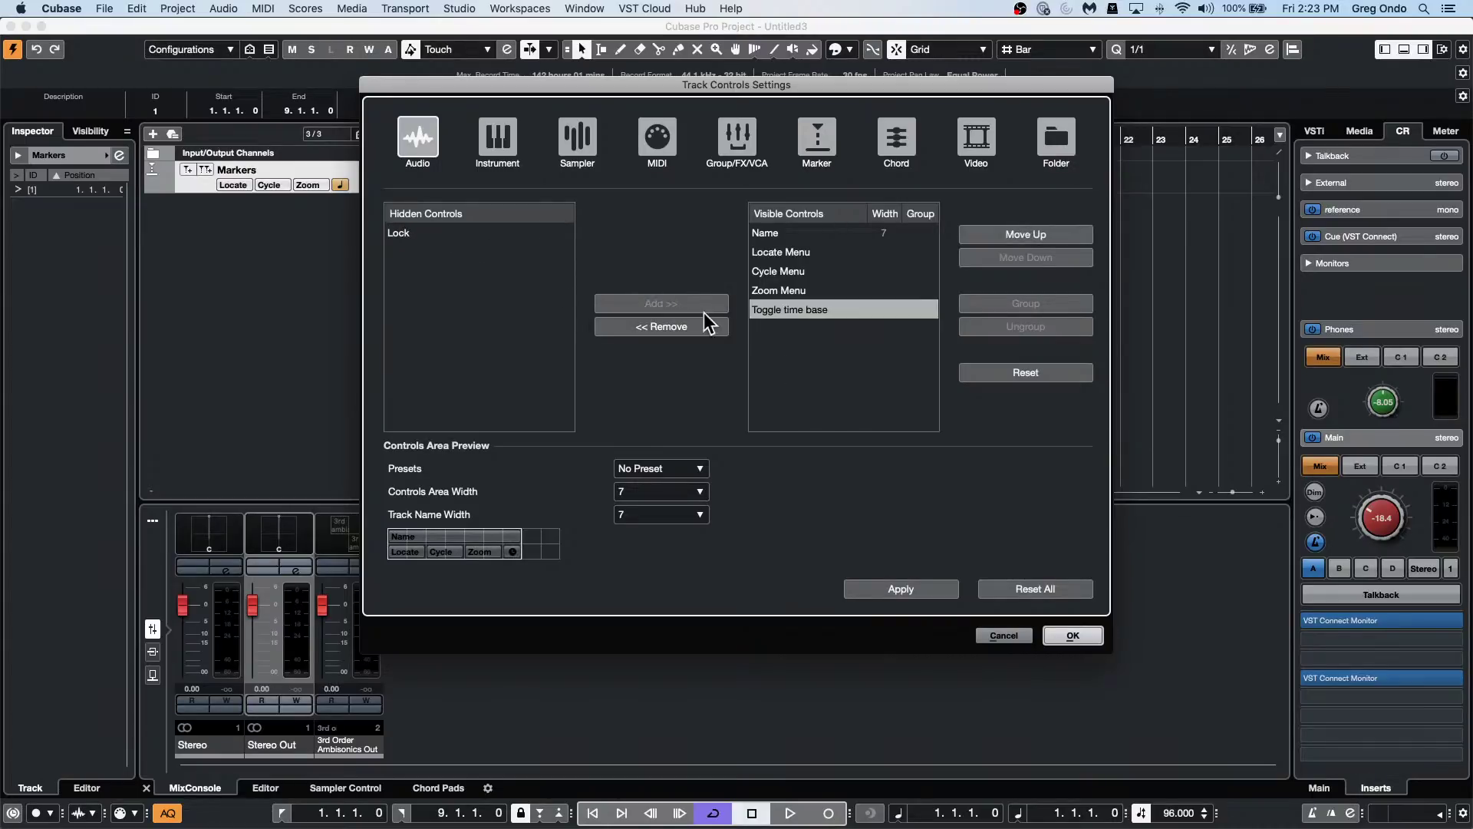
{"action": "left_click", "coordinate": [1078, 635]}
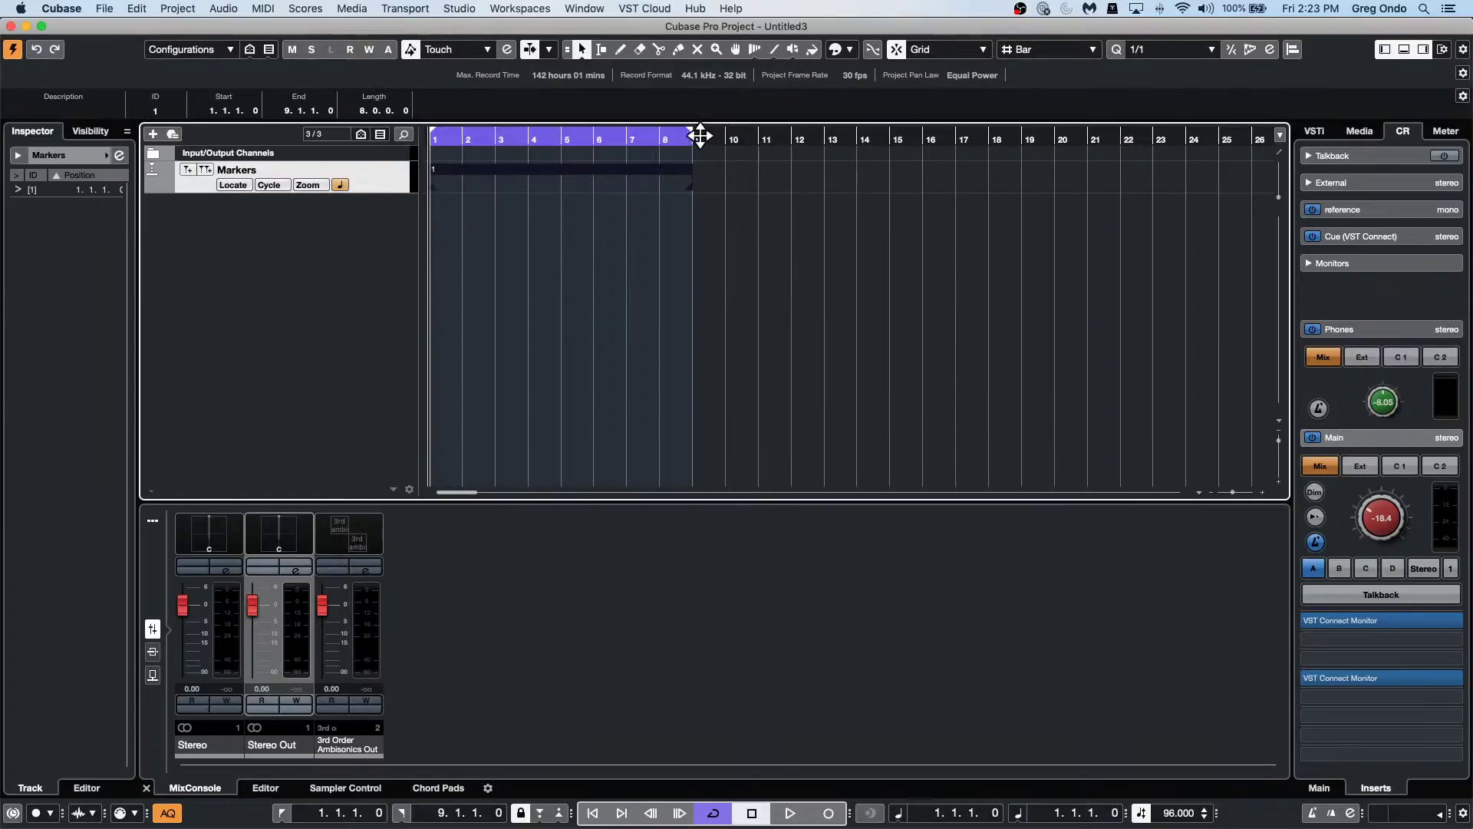
Add a ruler track below the marker track and set its display format to Seconds.
{"action": "right_click", "coordinate": [388, 163]}
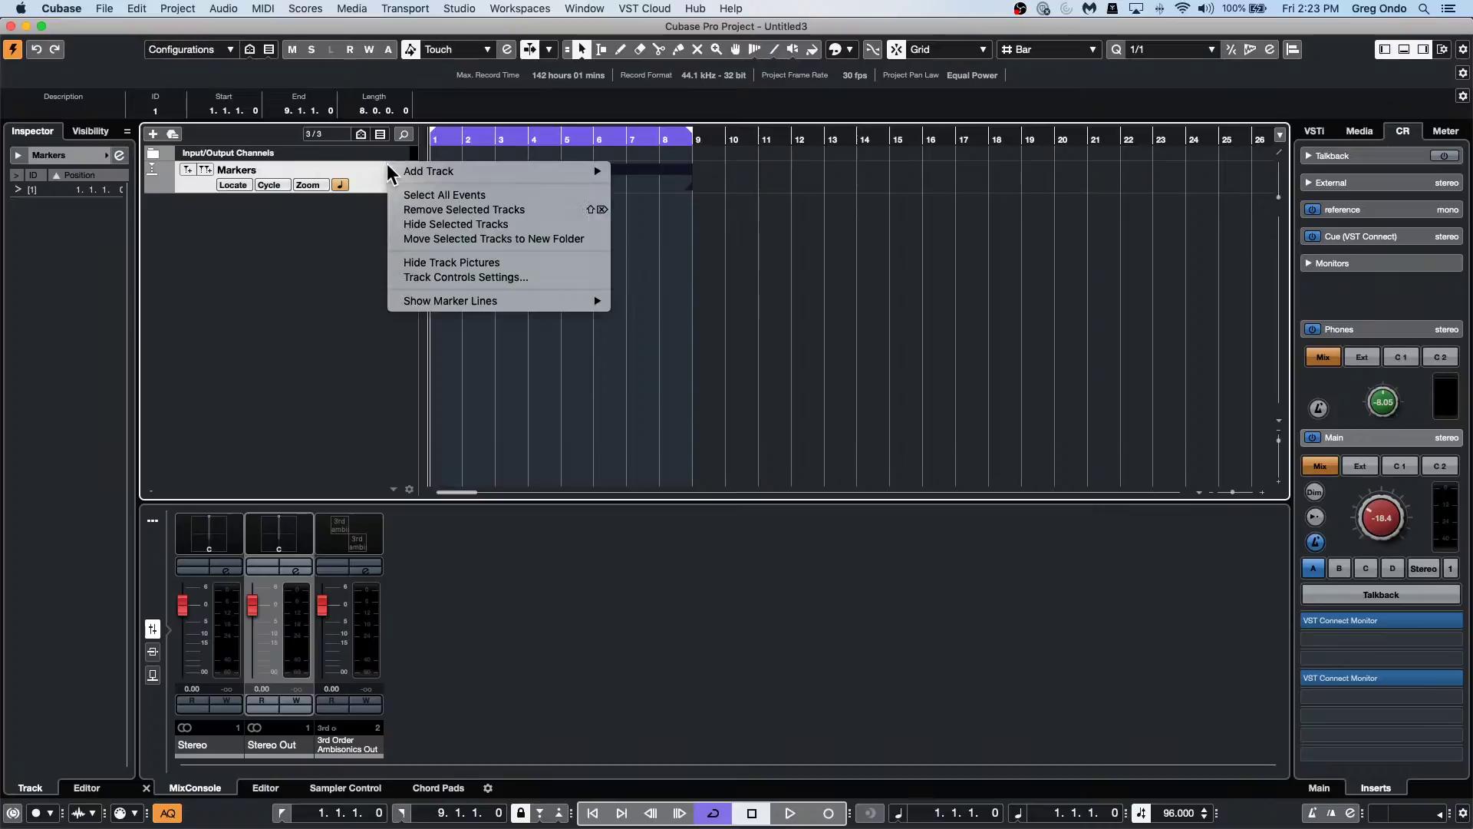
{"action": "mouse_move", "coordinate": [488, 171]}
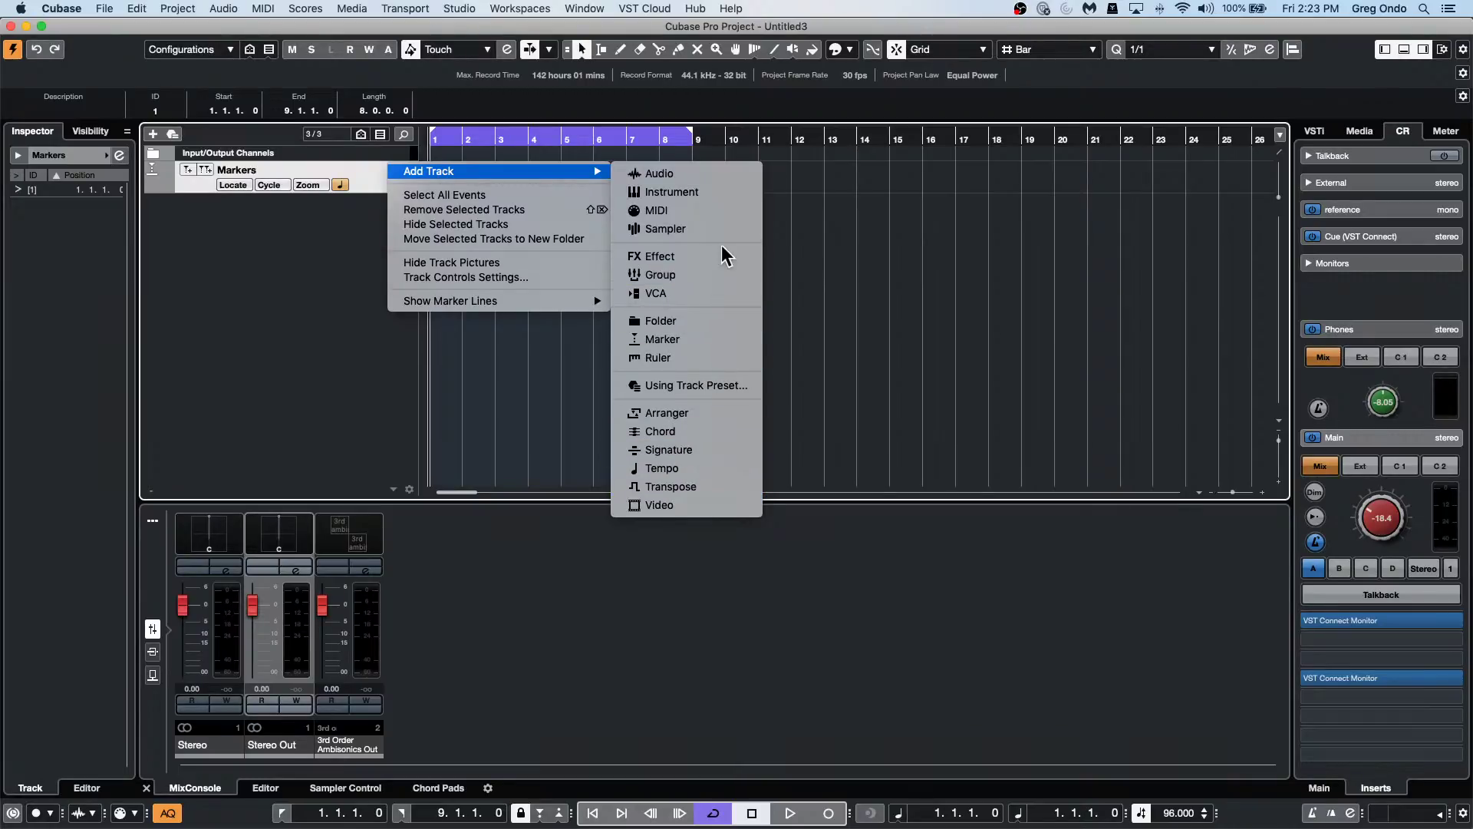
{"action": "left_click", "coordinate": [701, 359]}
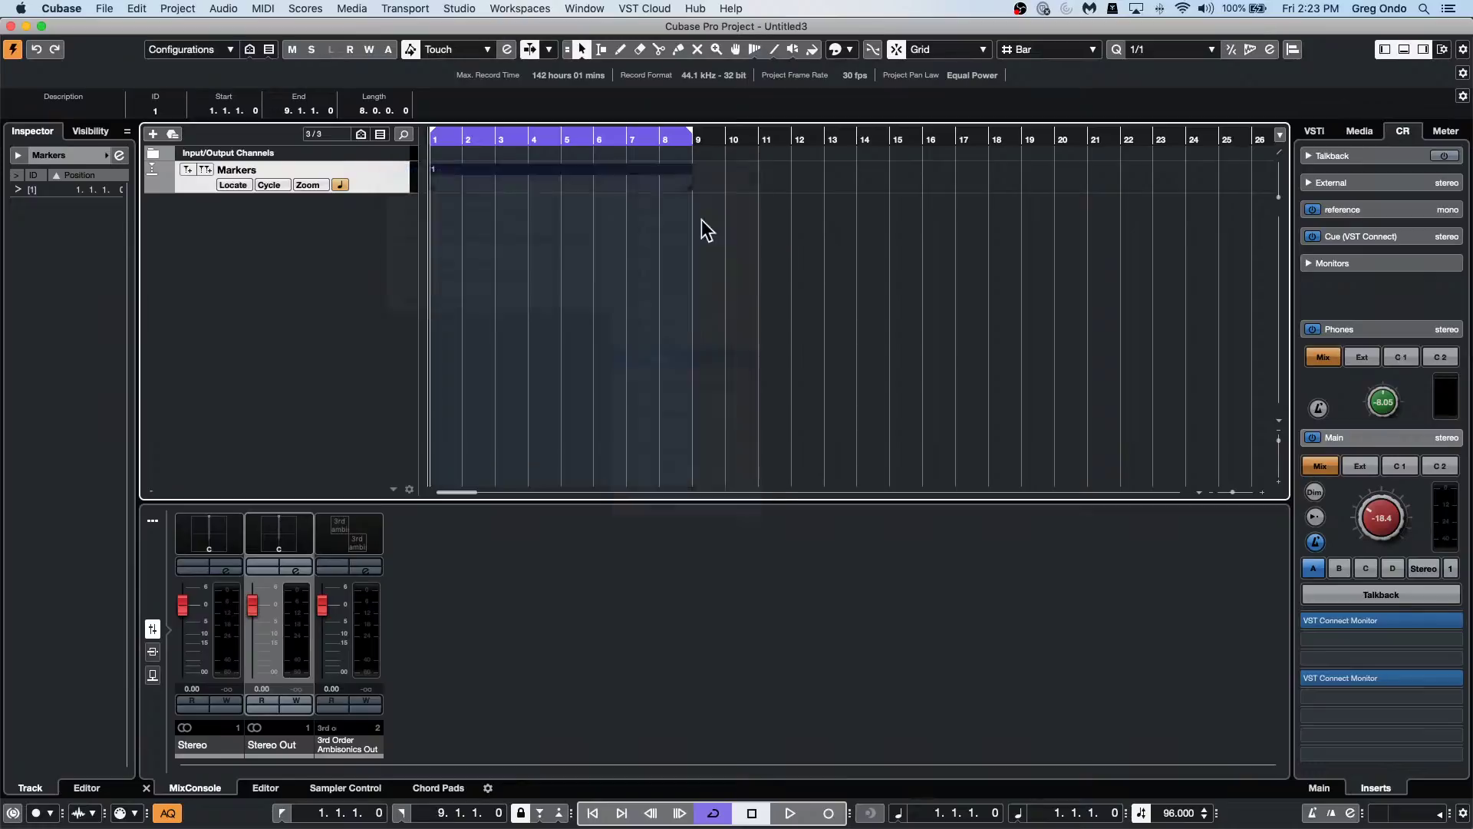
{"action": "left_click", "coordinate": [851, 306]}
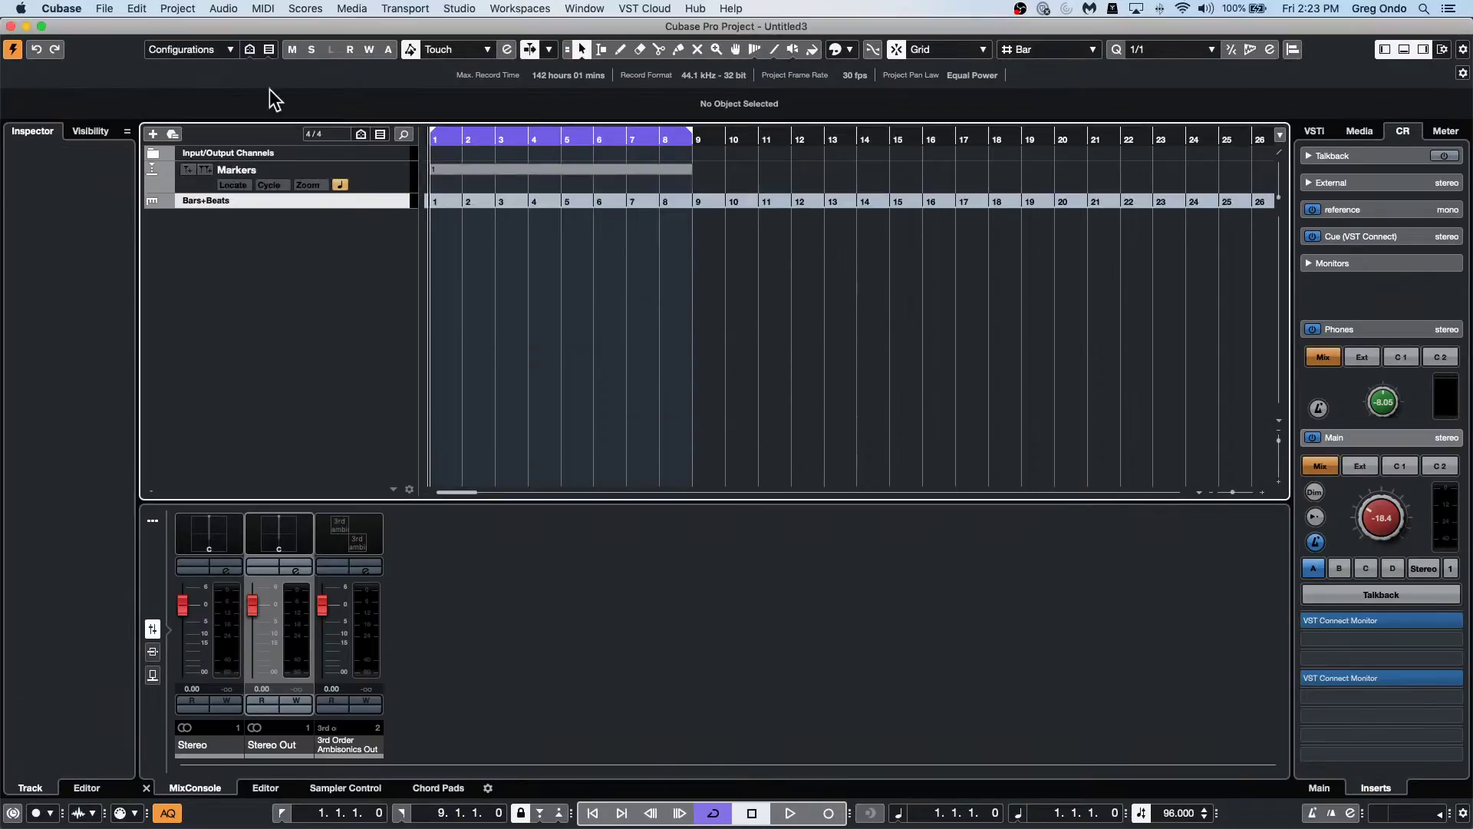
{"action": "left_click", "coordinate": [209, 200]}
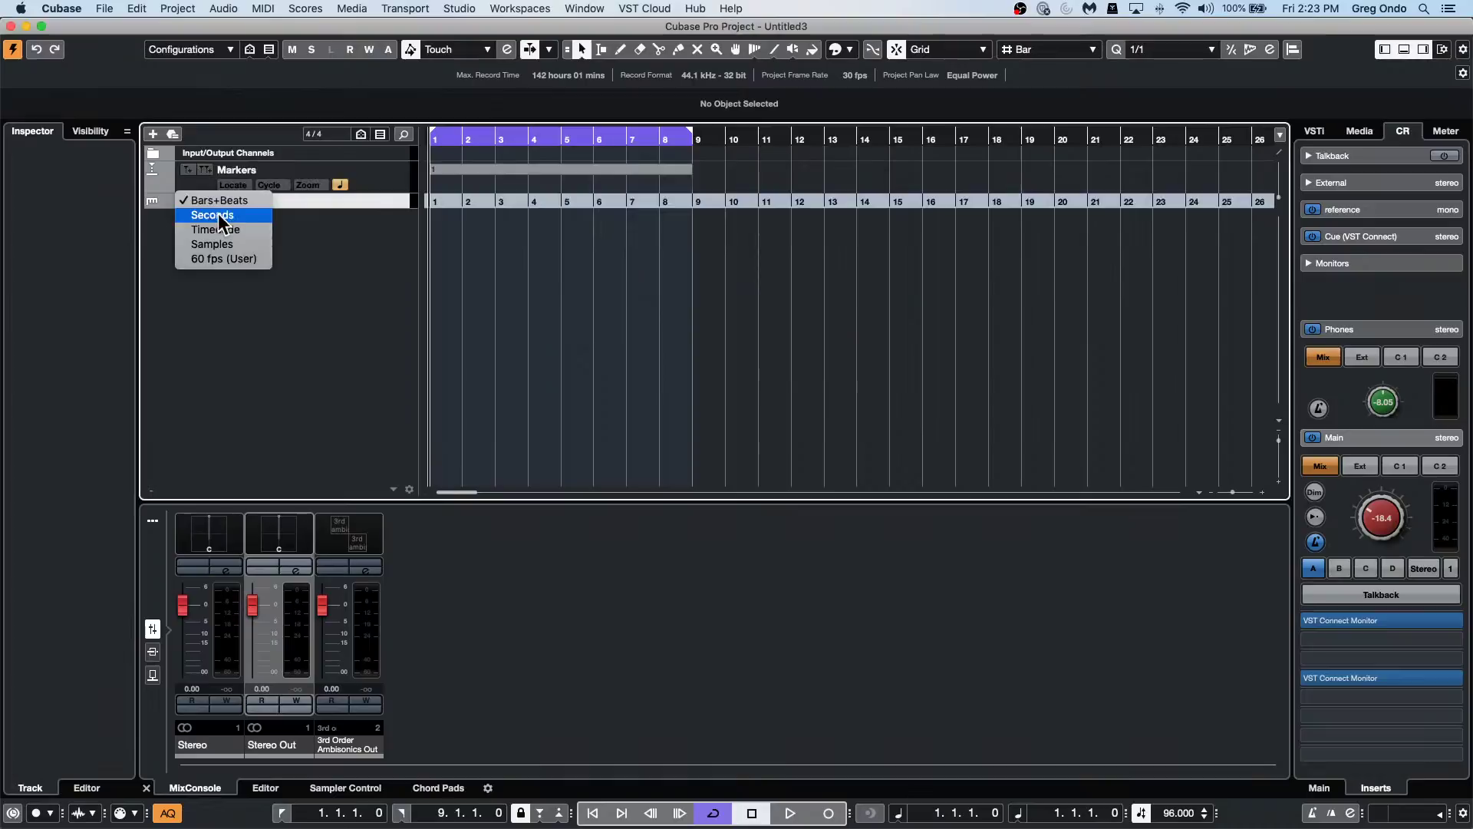
{"action": "left_click", "coordinate": [217, 213]}
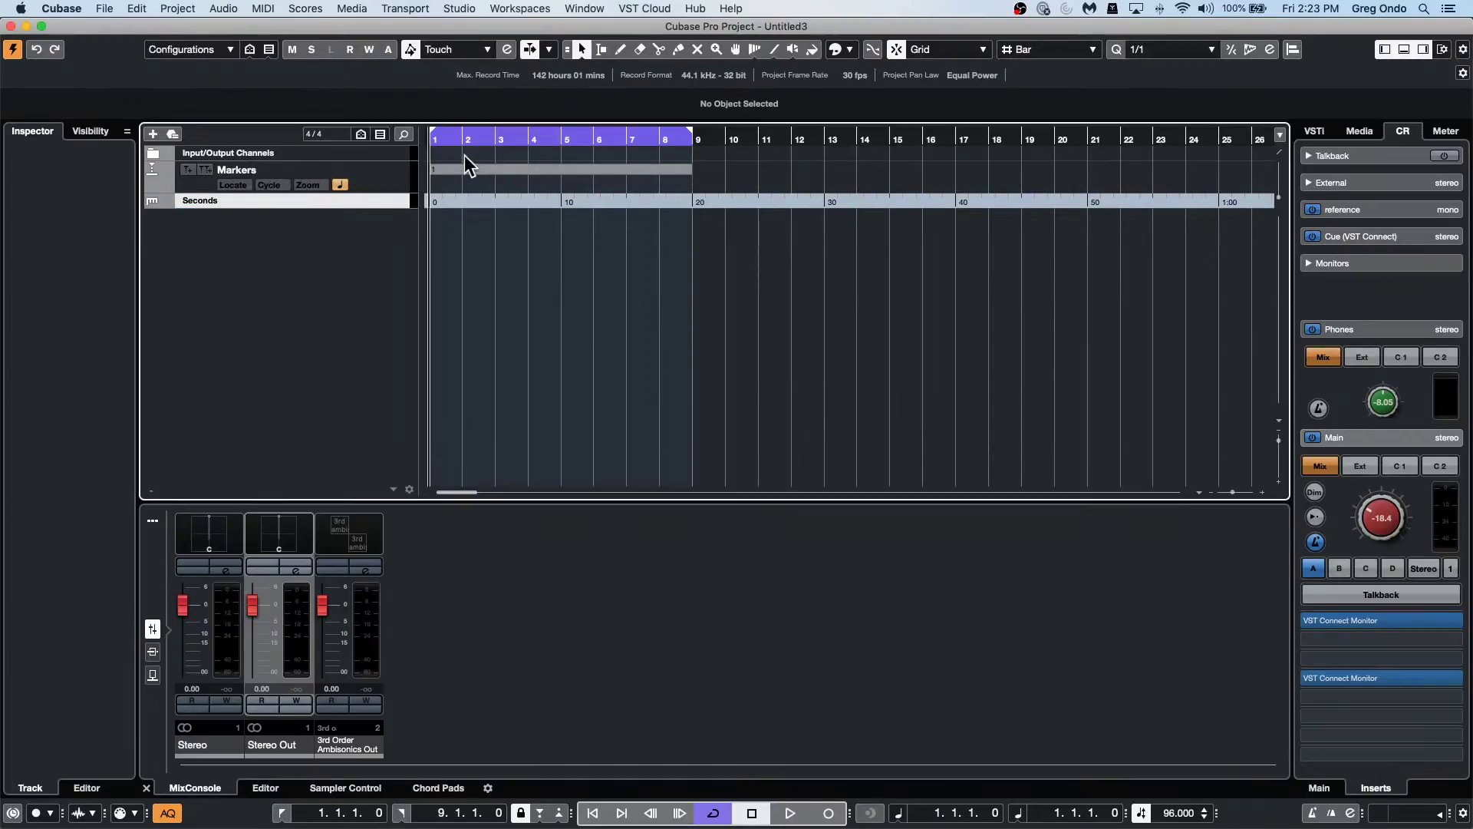
Vary the project tempo and bring it to 116 BPM with the Markers track in musical time base.
{"action": "key", "text": "h"}
{"action": "key", "text": "h"}
{"action": "key", "text": "h"}
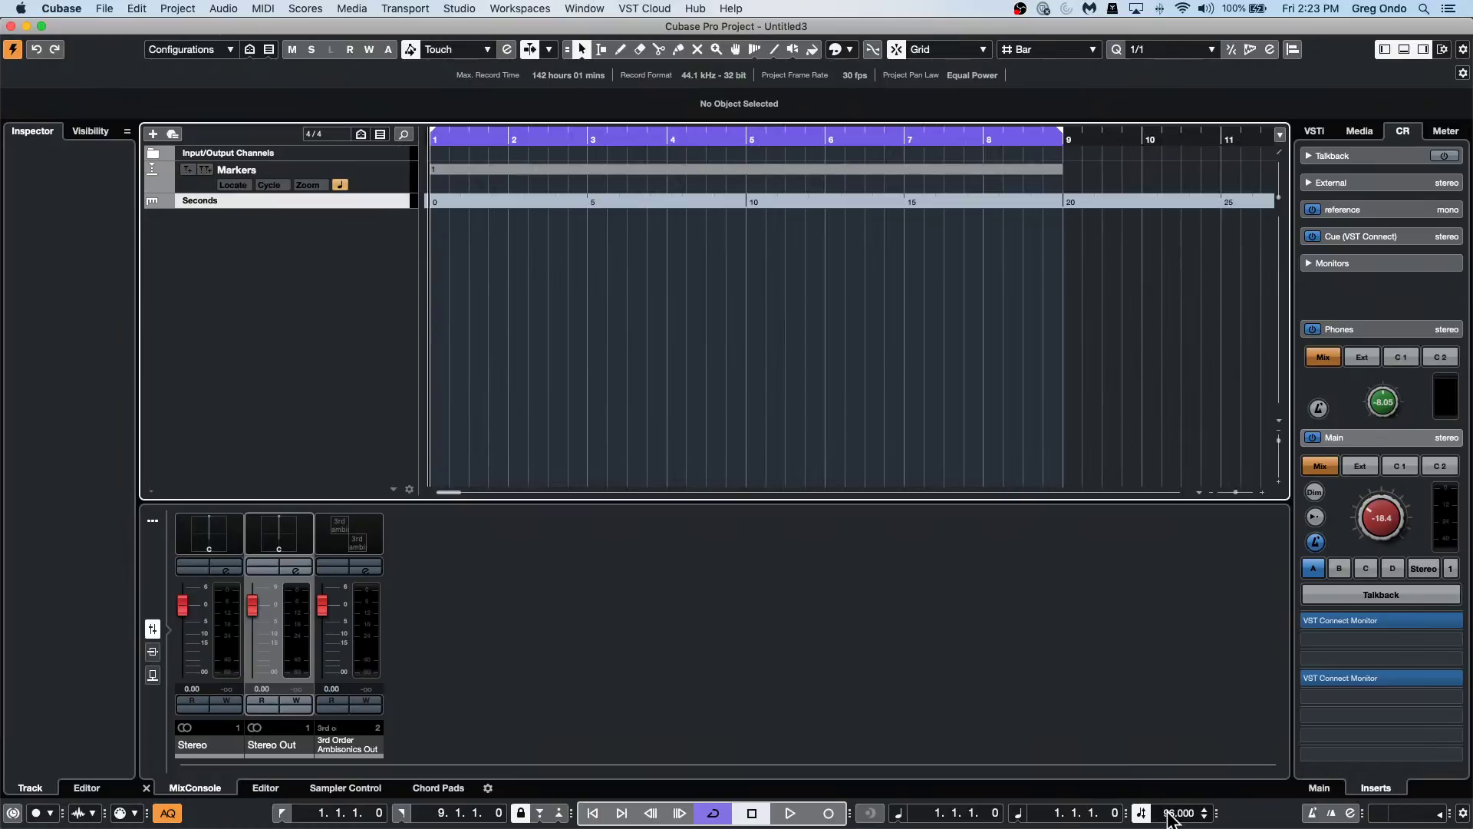
{"action": "scroll", "coordinate": [1169, 815], "scroll_direction": "down", "scroll_amount": 6}
{"action": "scroll", "coordinate": [1170, 815], "scroll_direction": "down", "scroll_amount": 4}
{"action": "scroll", "coordinate": [1170, 815], "scroll_direction": "up", "scroll_amount": 6}
{"action": "scroll", "coordinate": [1170, 815], "scroll_direction": "up", "scroll_amount": 20}
Switch the Markers track to linear time base, lower the tempo to 72 BPM, and raise it back to about 116 BPM.
{"action": "left_click", "coordinate": [338, 183]}
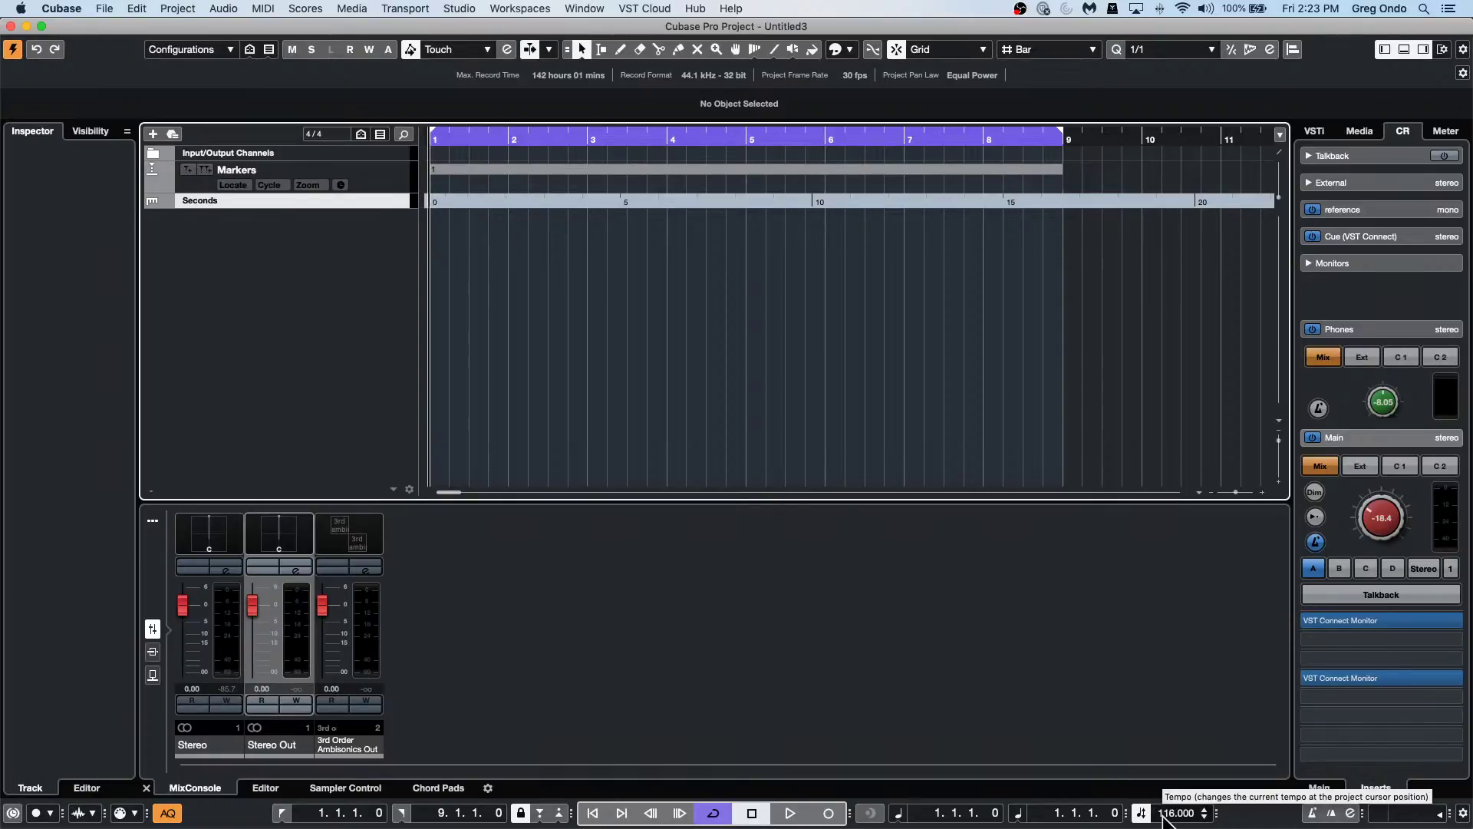
{"action": "scroll", "coordinate": [1162, 816], "scroll_direction": "down", "scroll_amount": 20}
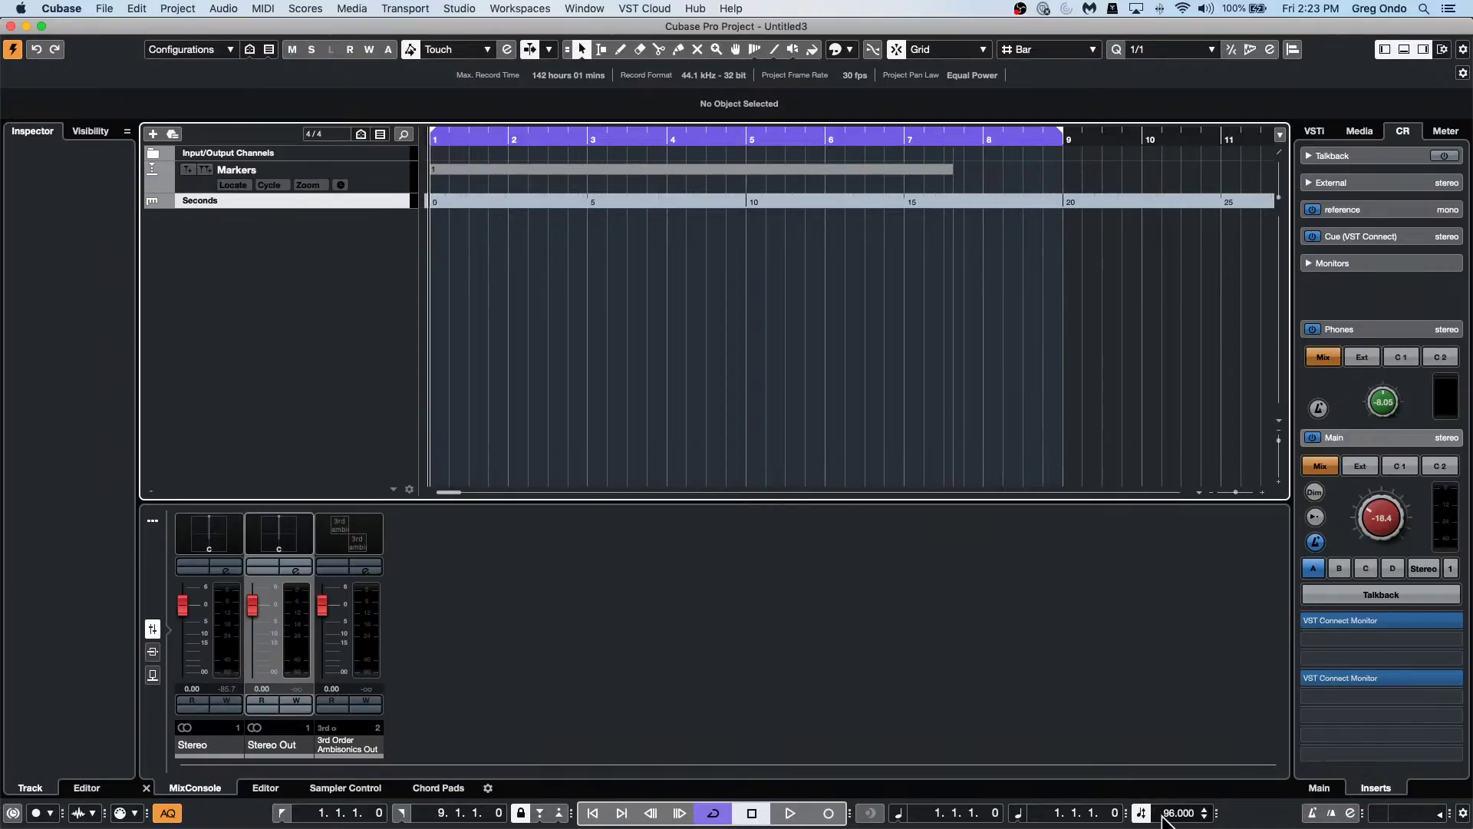
{"action": "scroll", "coordinate": [1164, 816], "scroll_direction": "down", "scroll_amount": 17}
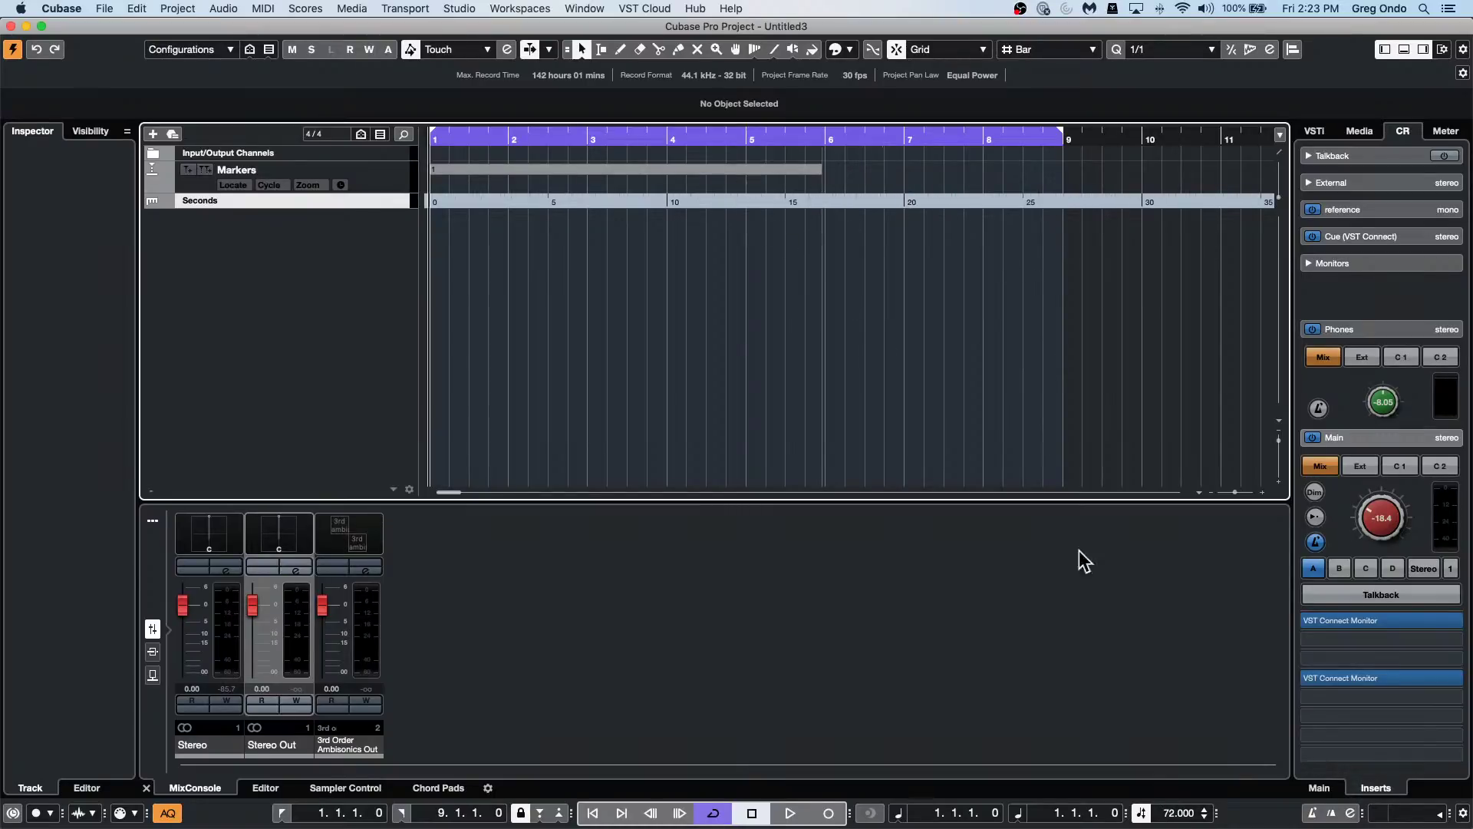
{"action": "scroll", "coordinate": [1179, 815], "scroll_direction": "up", "scroll_amount": 14}
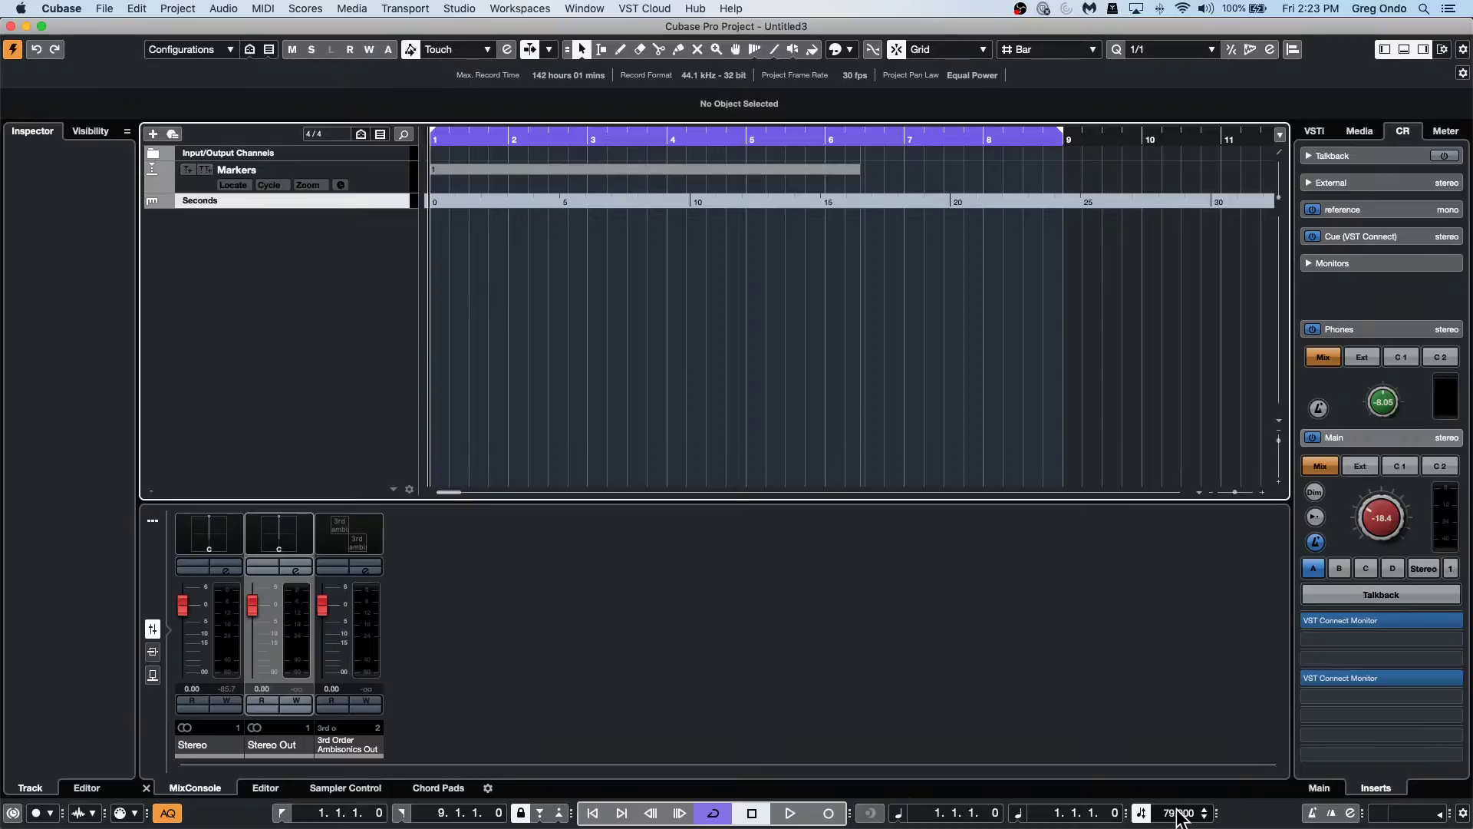
{"action": "scroll", "coordinate": [1179, 816], "scroll_direction": "up", "scroll_amount": 20}
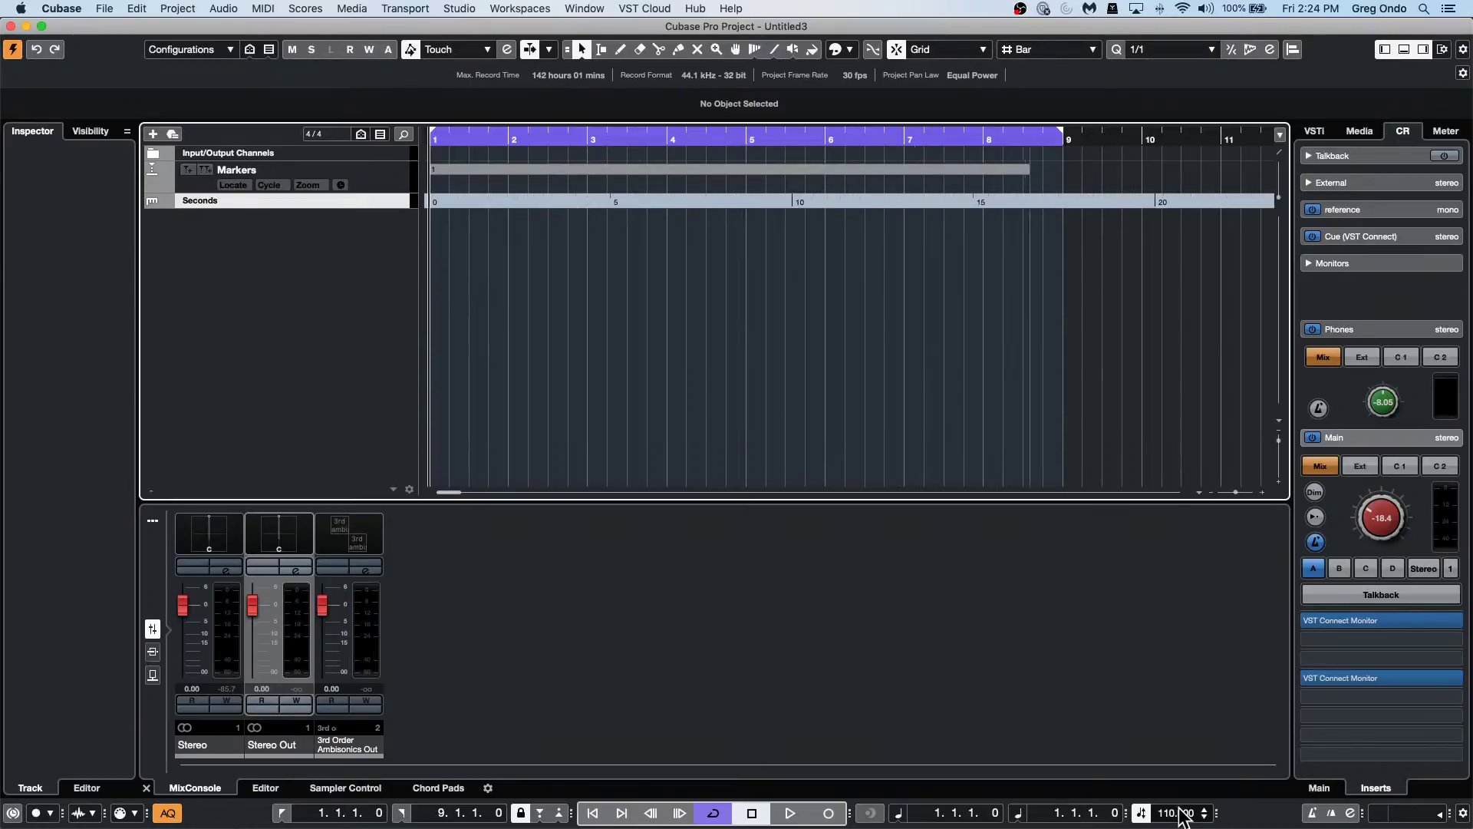
{"action": "scroll", "coordinate": [1179, 815], "scroll_direction": "up", "scroll_amount": 12}
{"action": "scroll", "coordinate": [1179, 814], "scroll_direction": "down", "scroll_amount": 8}
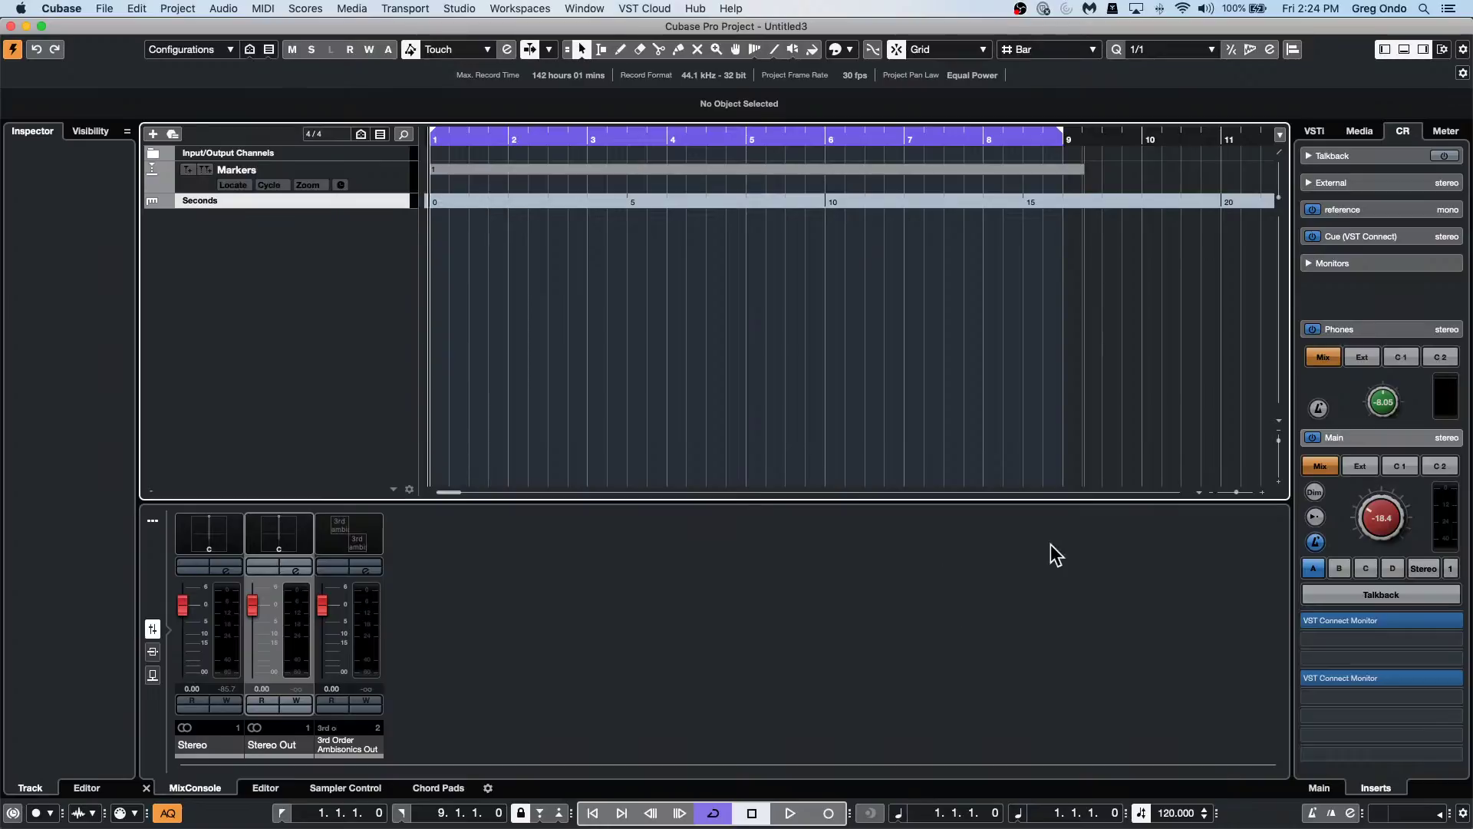
{"action": "scroll", "coordinate": [1179, 813], "scroll_direction": "down", "scroll_amount": 4}
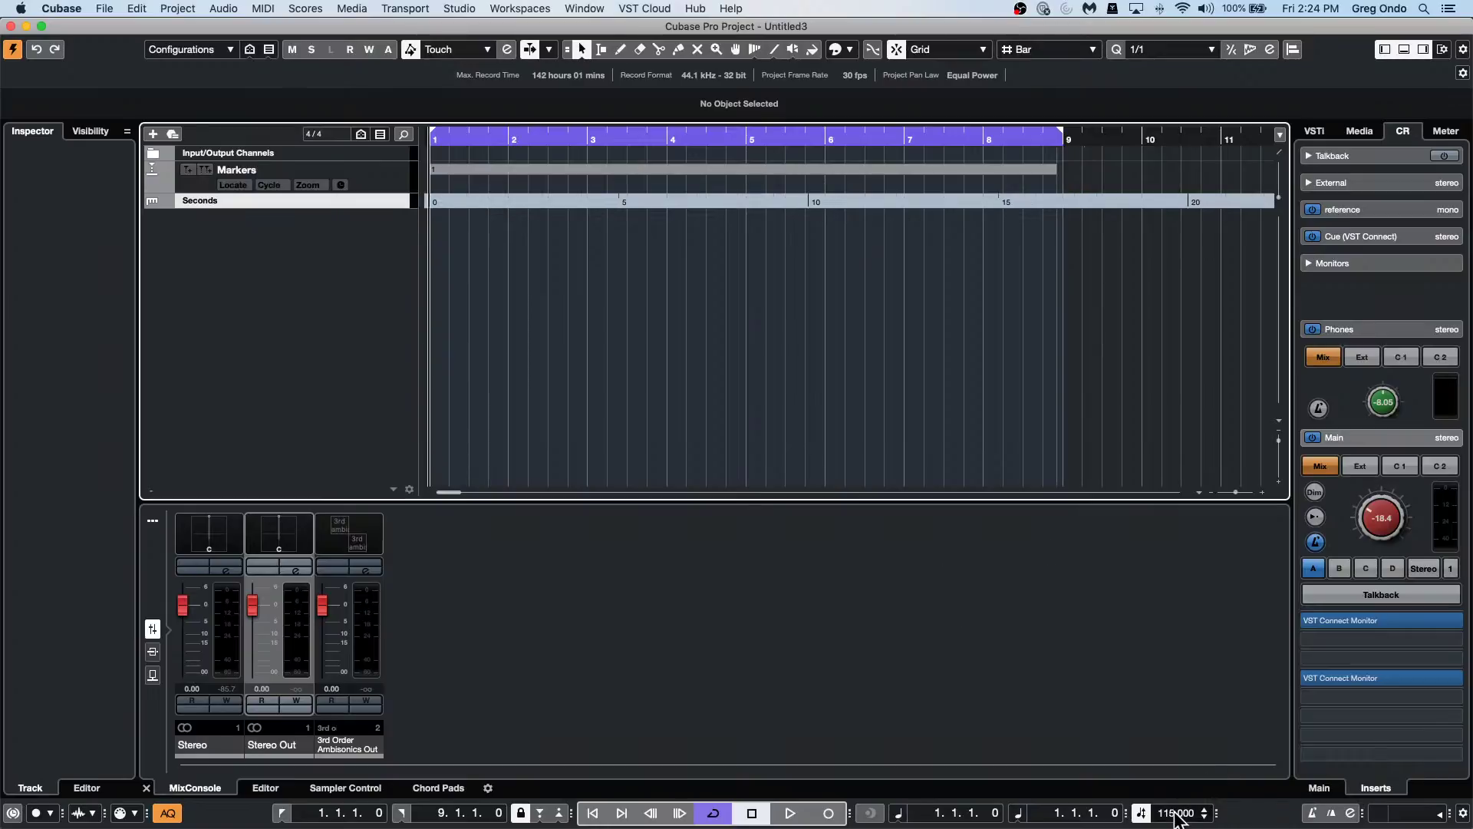
Return the Markers track to musical time base and lower the tempo to about 108 BPM.
{"action": "left_click", "coordinate": [341, 185]}
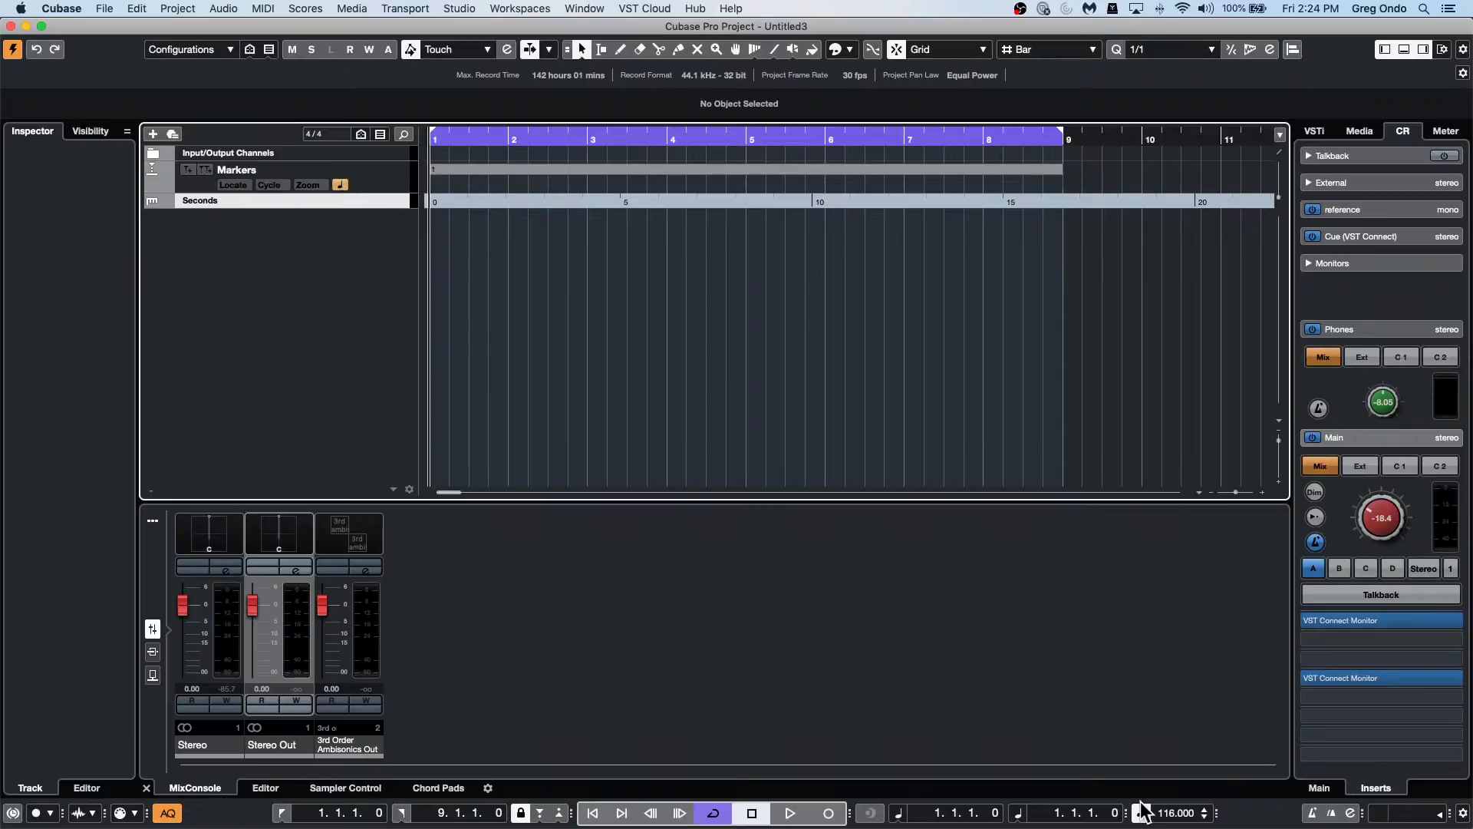
{"action": "scroll", "coordinate": [1188, 815], "scroll_direction": "down", "scroll_amount": 14}
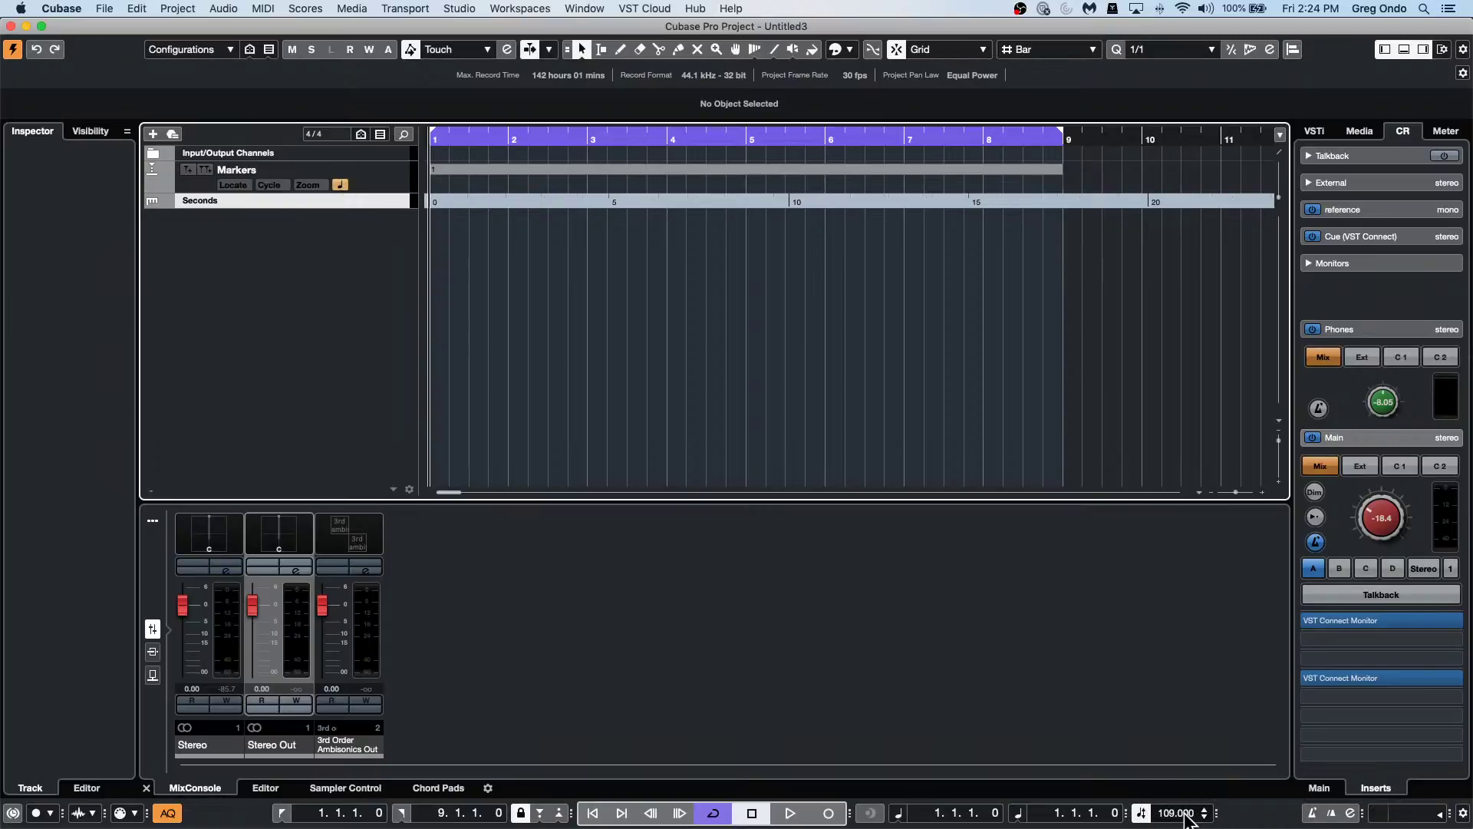
{"action": "scroll", "coordinate": [1187, 816], "scroll_direction": "up", "scroll_amount": 7}
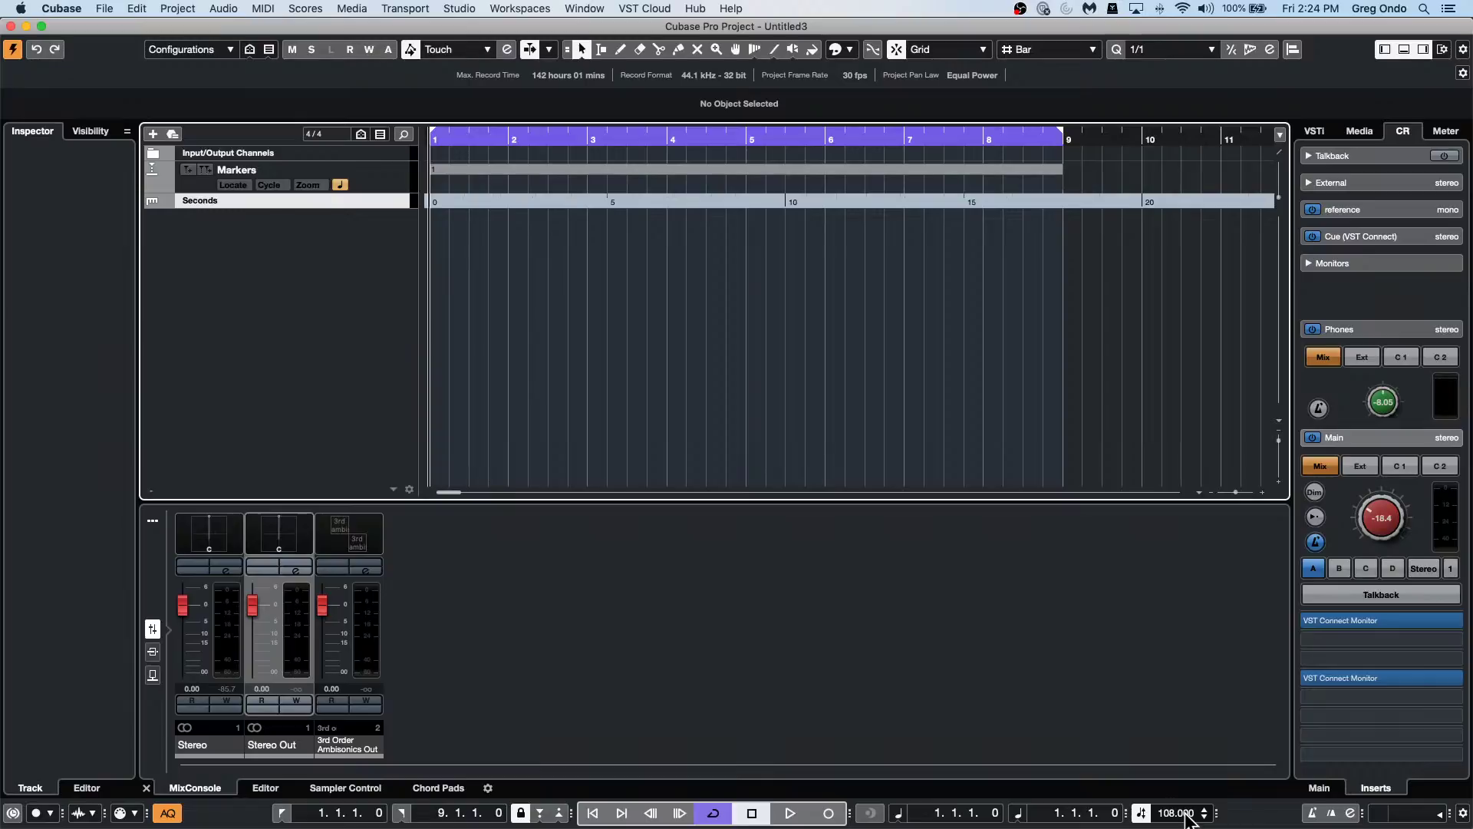
{"action": "scroll", "coordinate": [1188, 816], "scroll_direction": "down", "scroll_amount": 2}
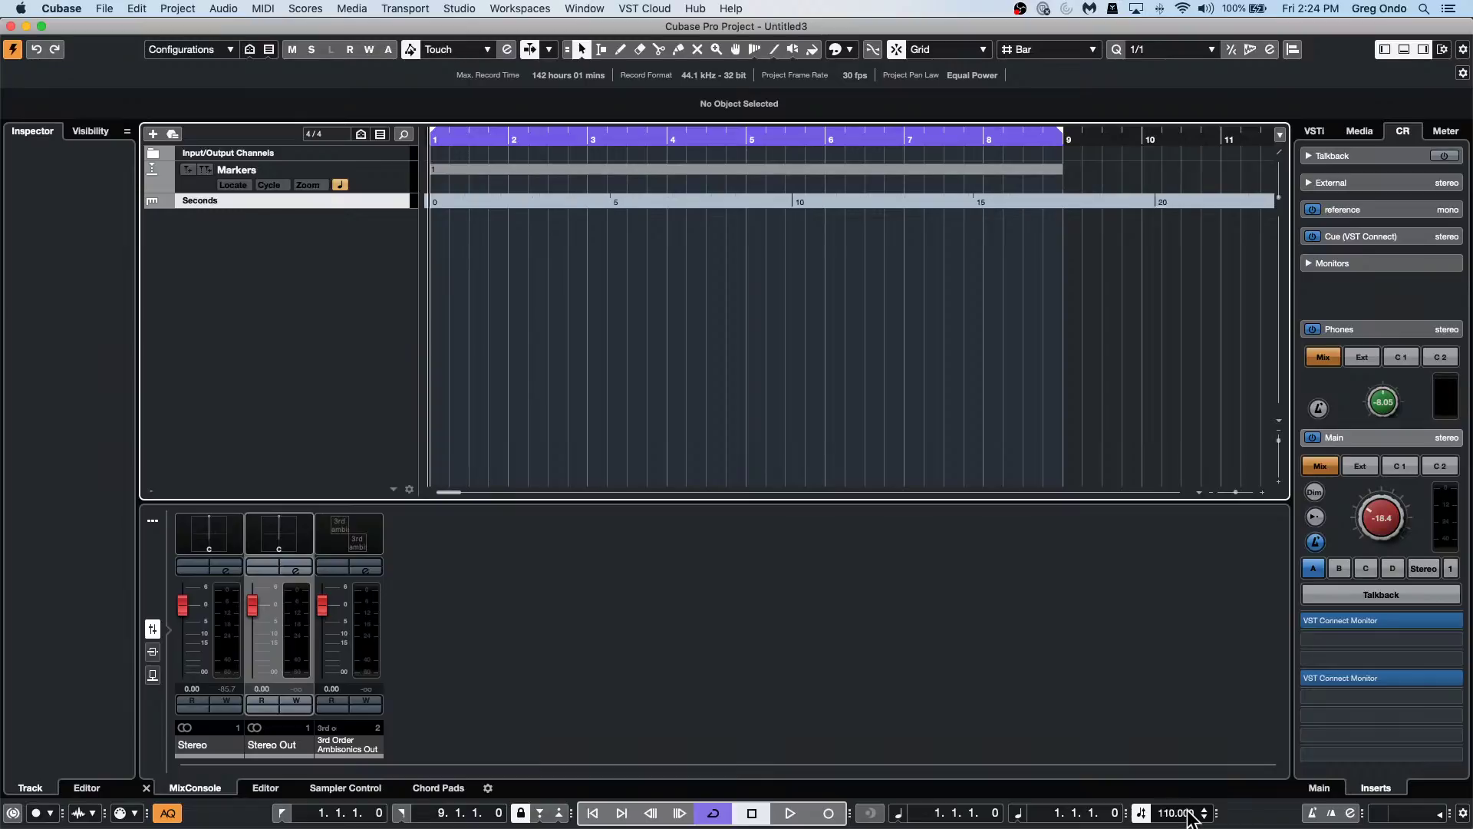
Set the Markers track to linear time base again, lower the tempo to about 95 BPM, and bring it to 107 BPM.
{"action": "left_click", "coordinate": [340, 185]}
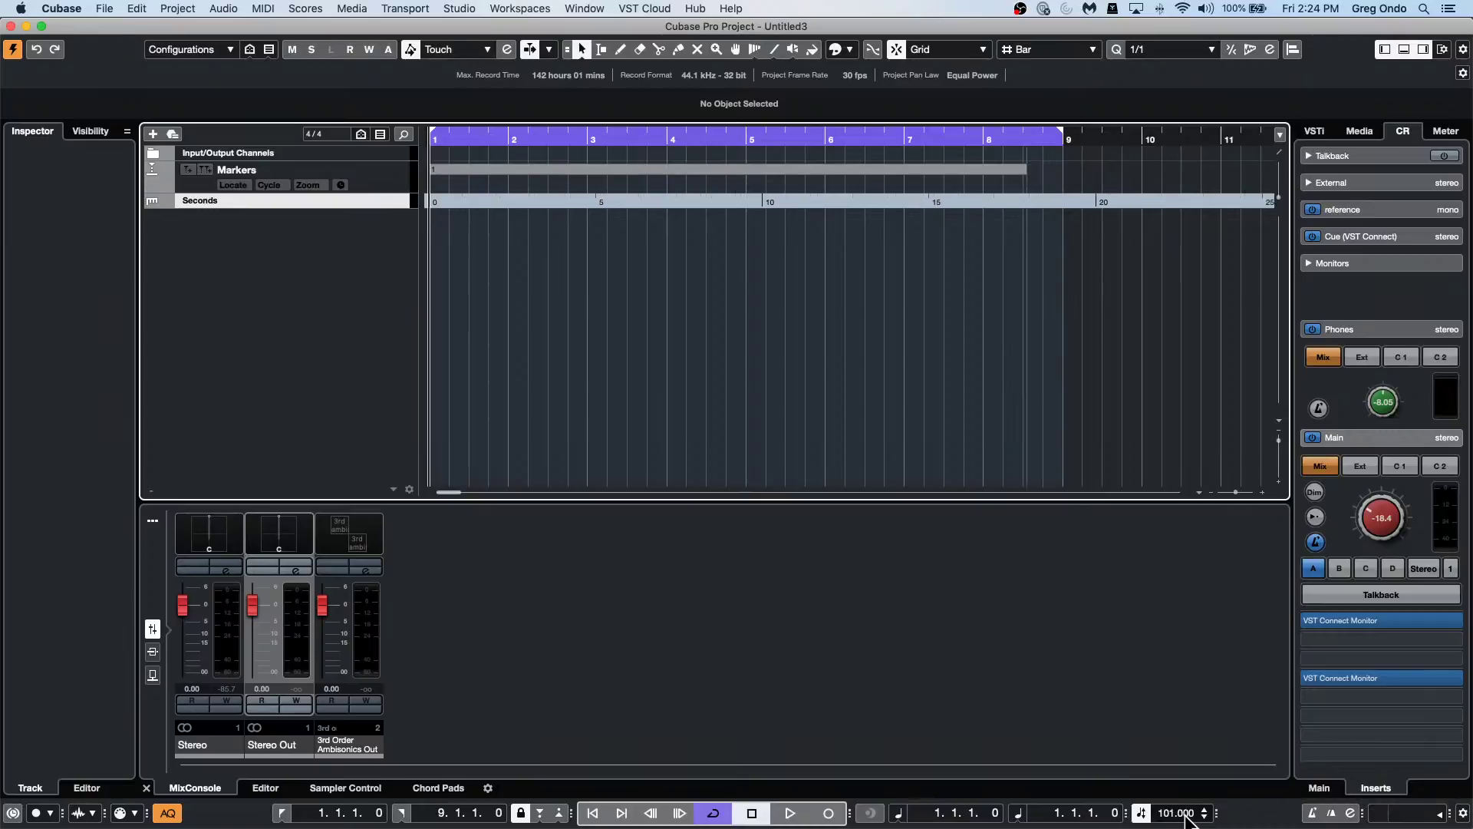
{"action": "scroll", "coordinate": [1187, 816], "scroll_direction": "down", "scroll_amount": 7}
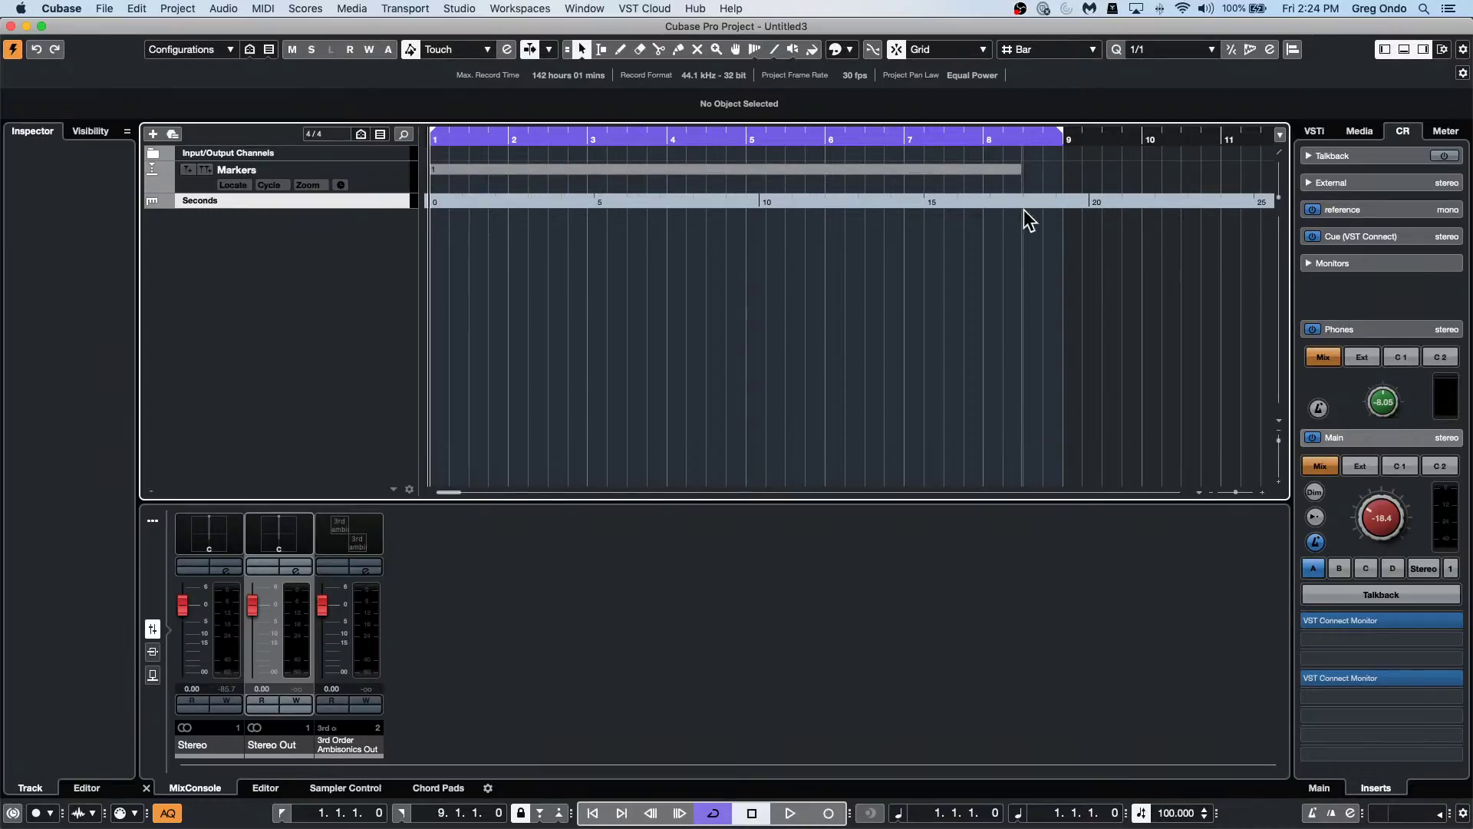
{"action": "scroll", "coordinate": [1172, 818], "scroll_direction": "down", "scroll_amount": 5}
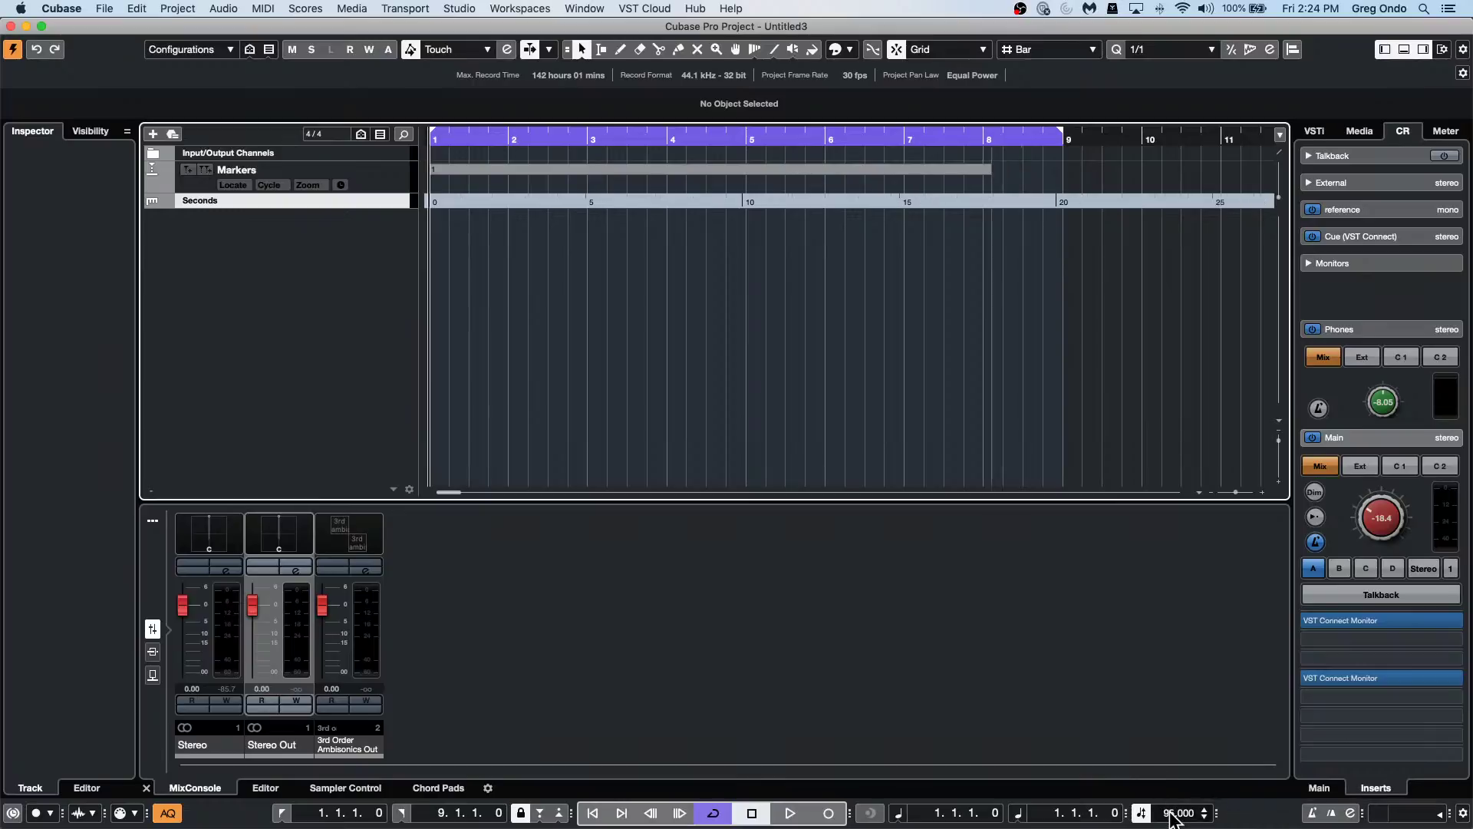
{"action": "scroll", "coordinate": [1171, 818], "scroll_direction": "up", "scroll_amount": 13}
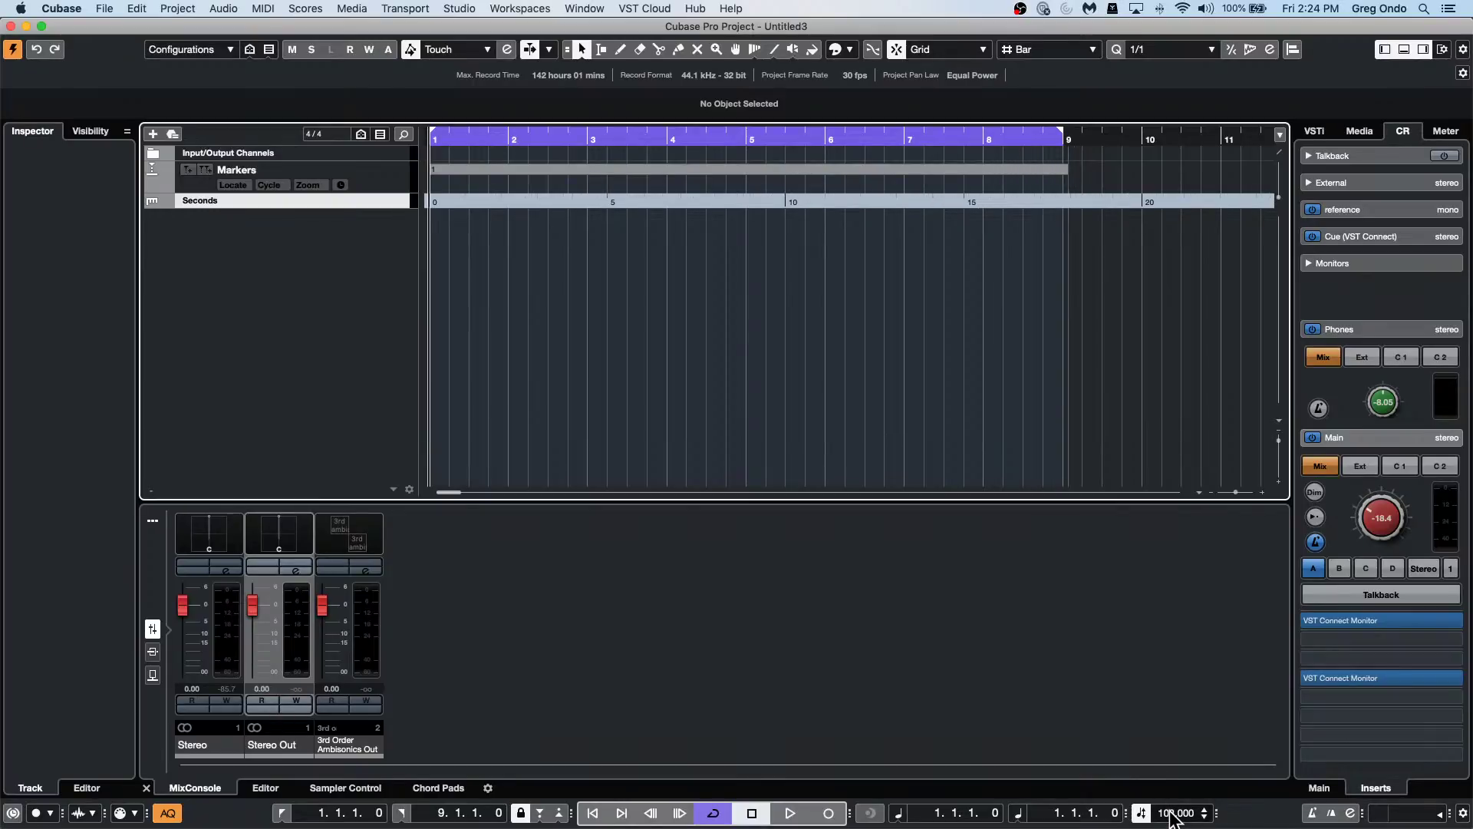
{"action": "scroll", "coordinate": [1172, 818], "scroll_direction": "down", "scroll_amount": 1}
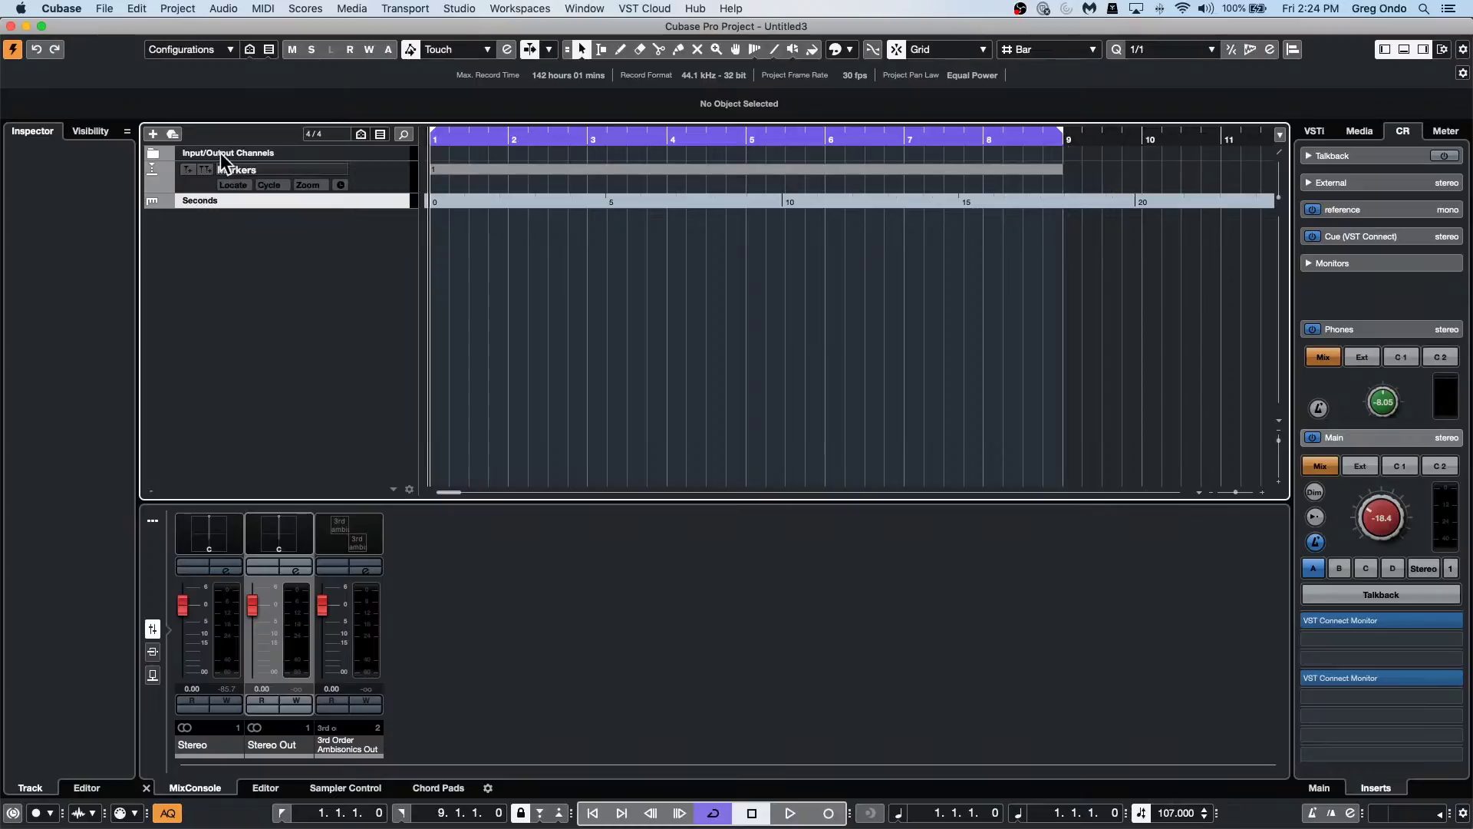
Set the Markers track back to musical time base and lower the tempo to 98 BPM.
{"action": "left_click", "coordinate": [340, 184]}
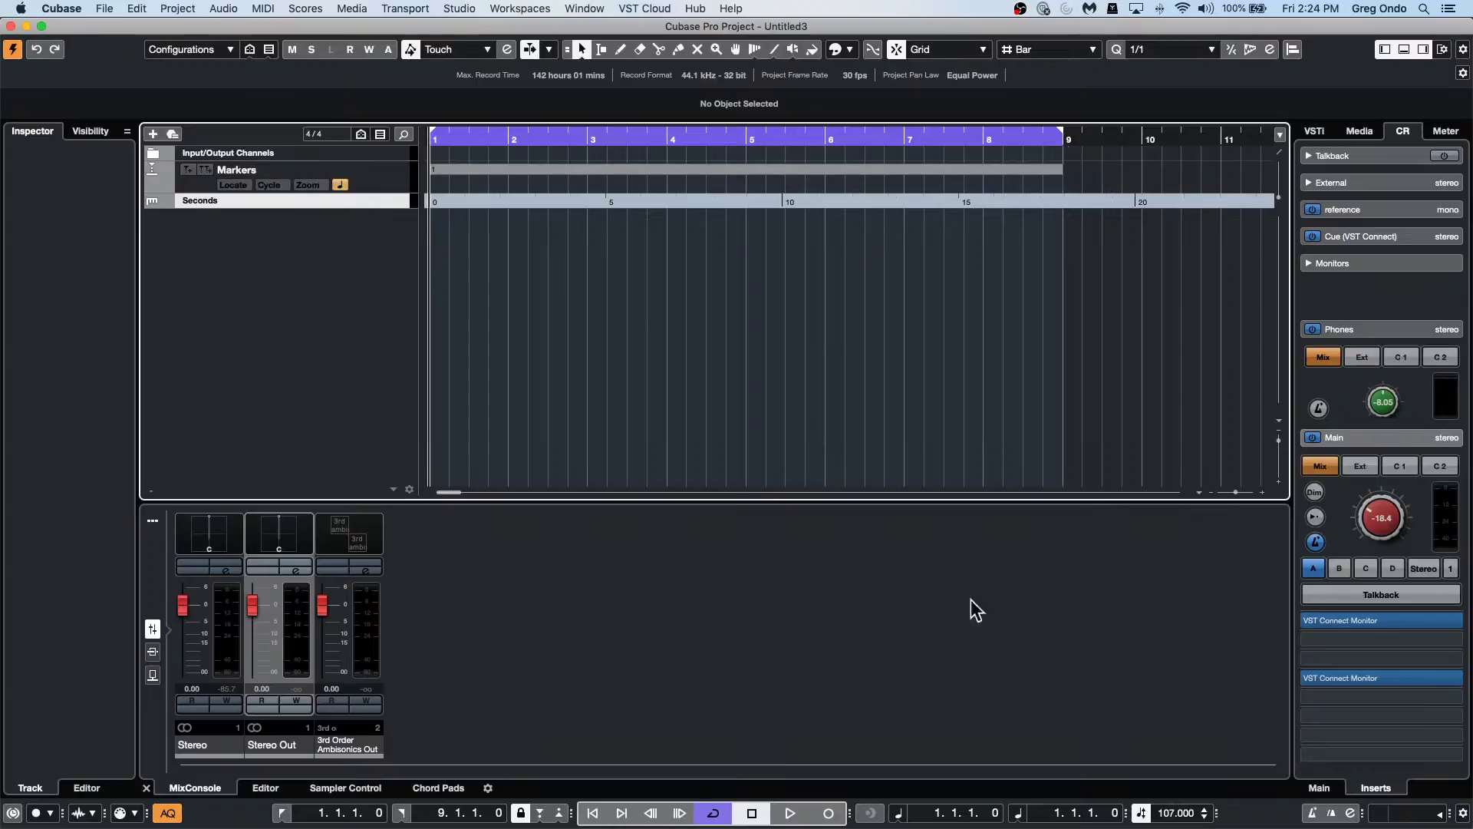
{"action": "scroll", "coordinate": [1178, 815], "scroll_direction": "down", "scroll_amount": 8}
{"action": "scroll", "coordinate": [1178, 815], "scroll_direction": "down", "scroll_amount": 1}
Open the track controls settings from the Markers track, select the hidden Lock control, and close the settings.
{"action": "right_click", "coordinate": [361, 169]}
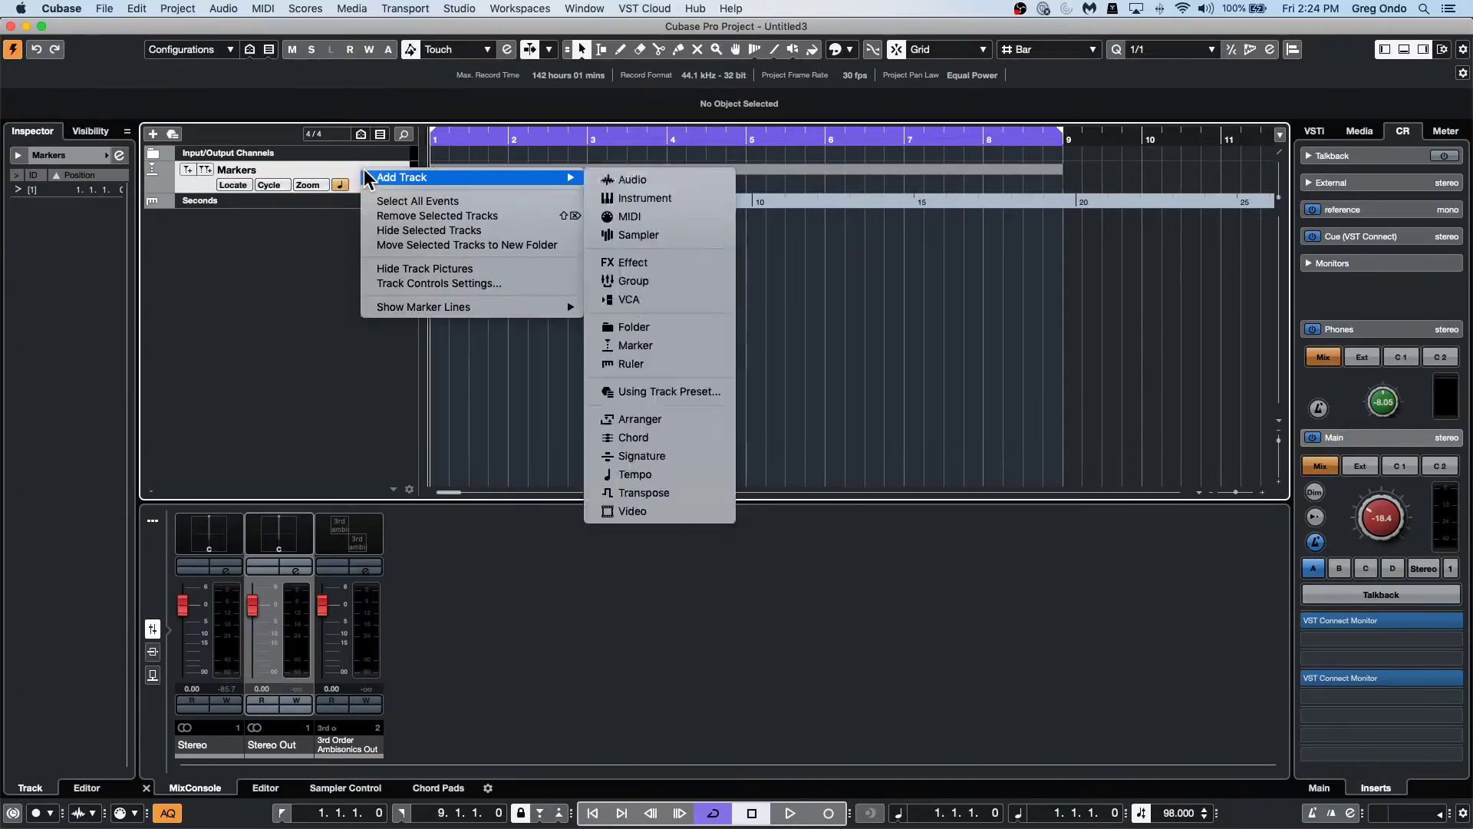
{"action": "left_click", "coordinate": [418, 284]}
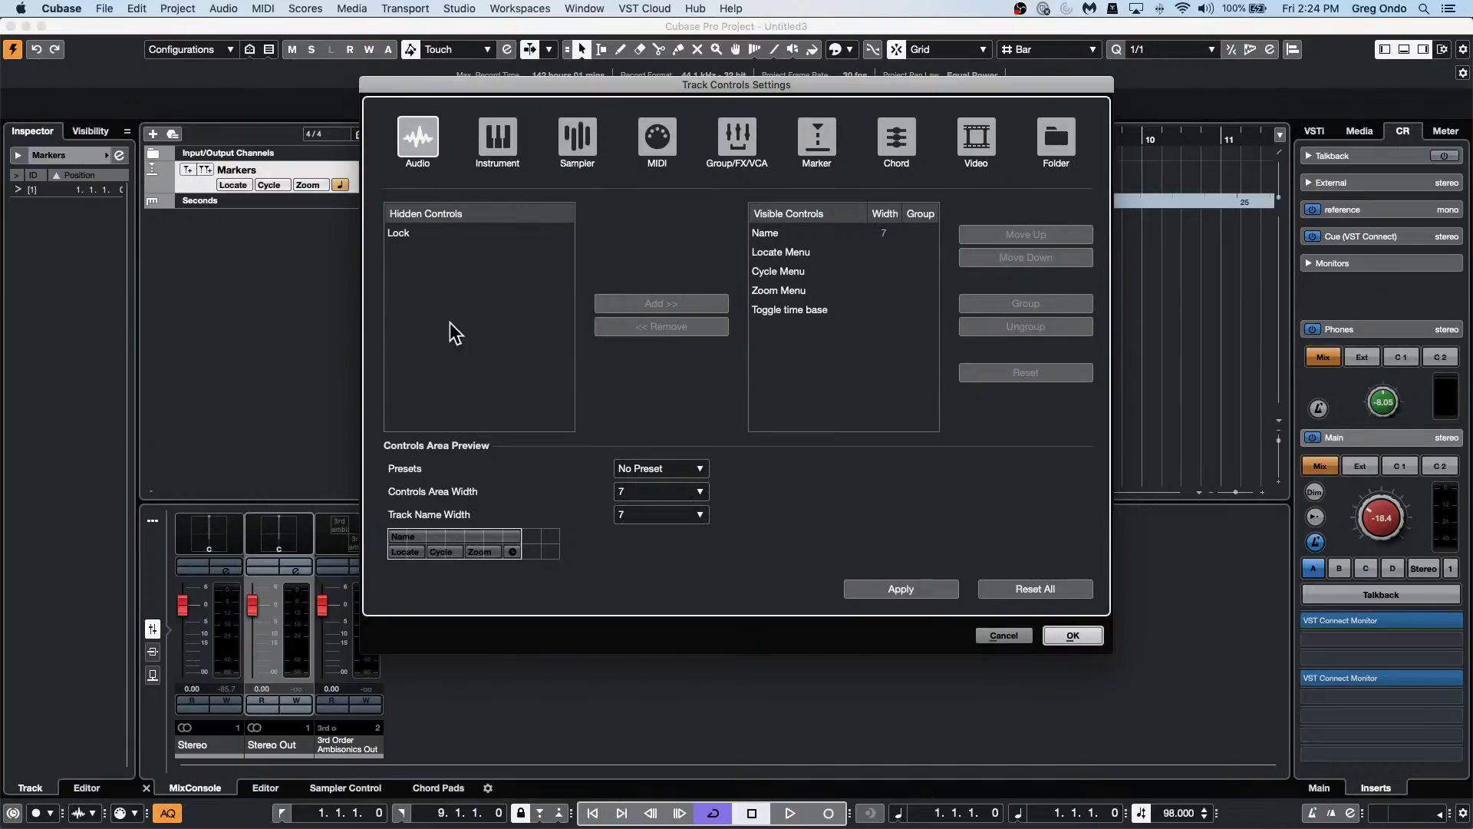
{"action": "left_click", "coordinate": [413, 238]}
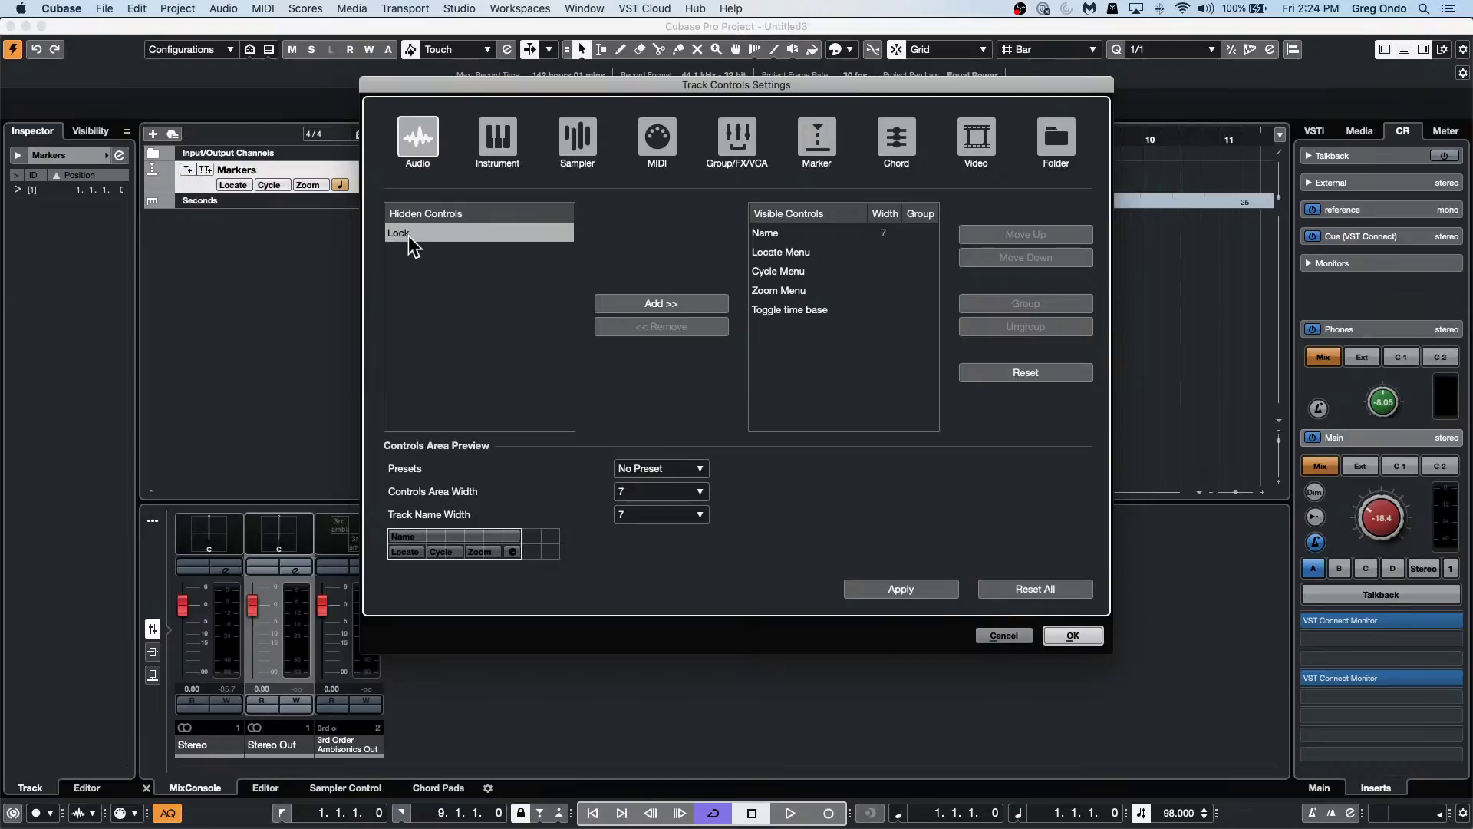
{"action": "left_click", "coordinate": [1062, 637]}
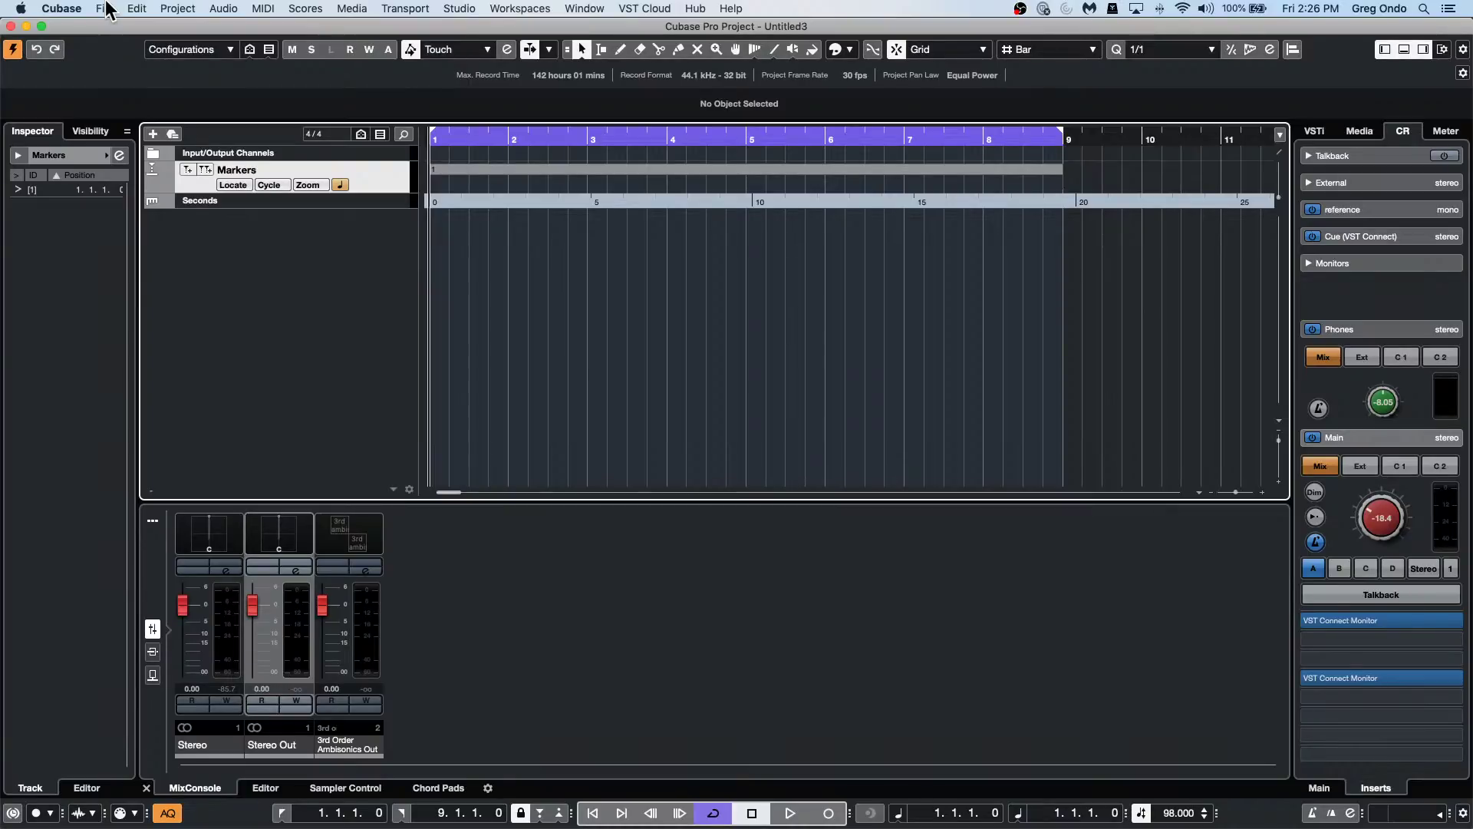
Add one Groove Agent instrument track routed to Stereo Out and close the instrument's window.
{"action": "right_click", "coordinate": [559, 259]}
{"action": "right_click", "coordinate": [305, 308]}
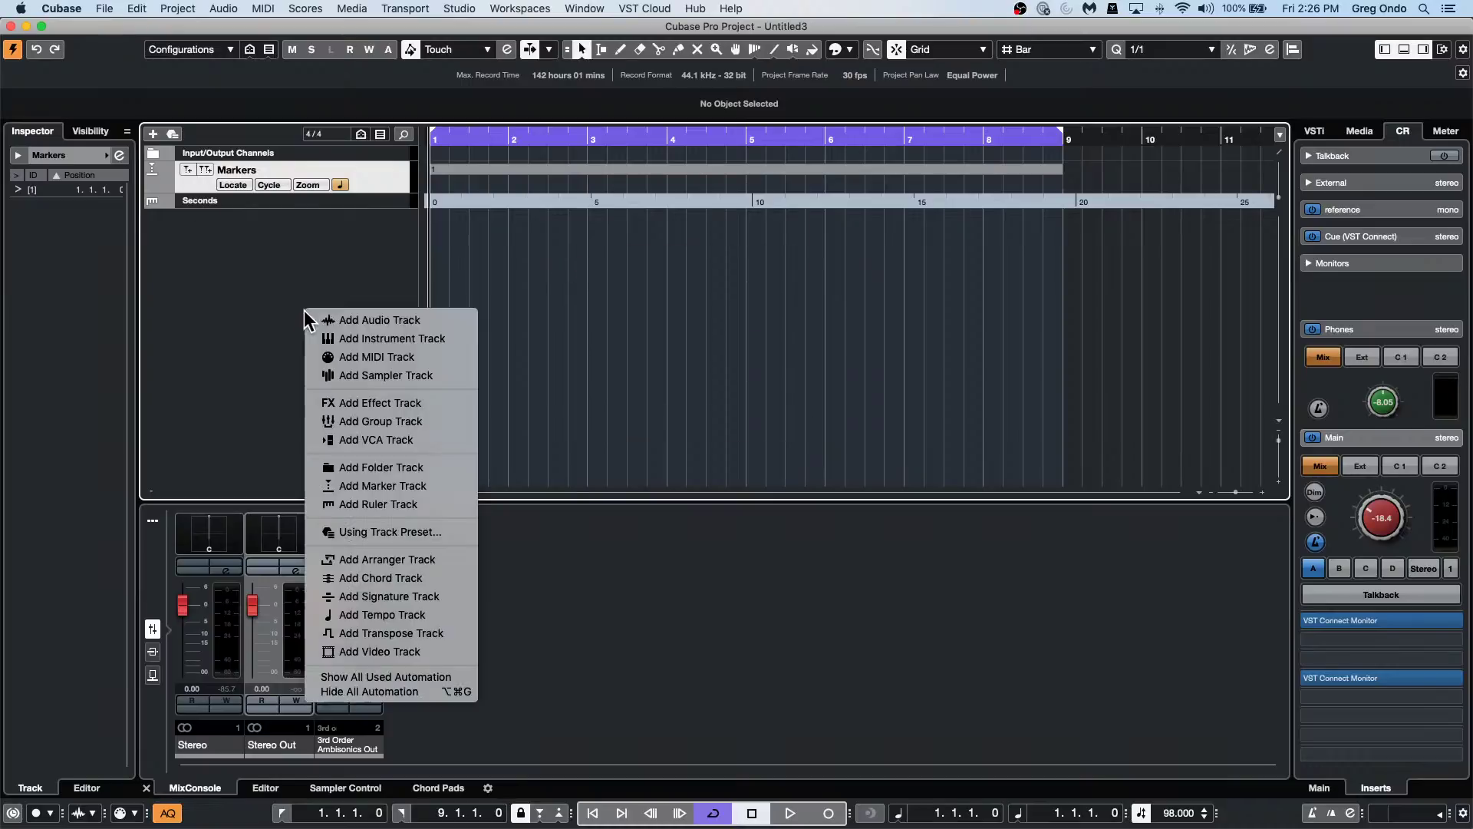
{"action": "left_click", "coordinate": [433, 341]}
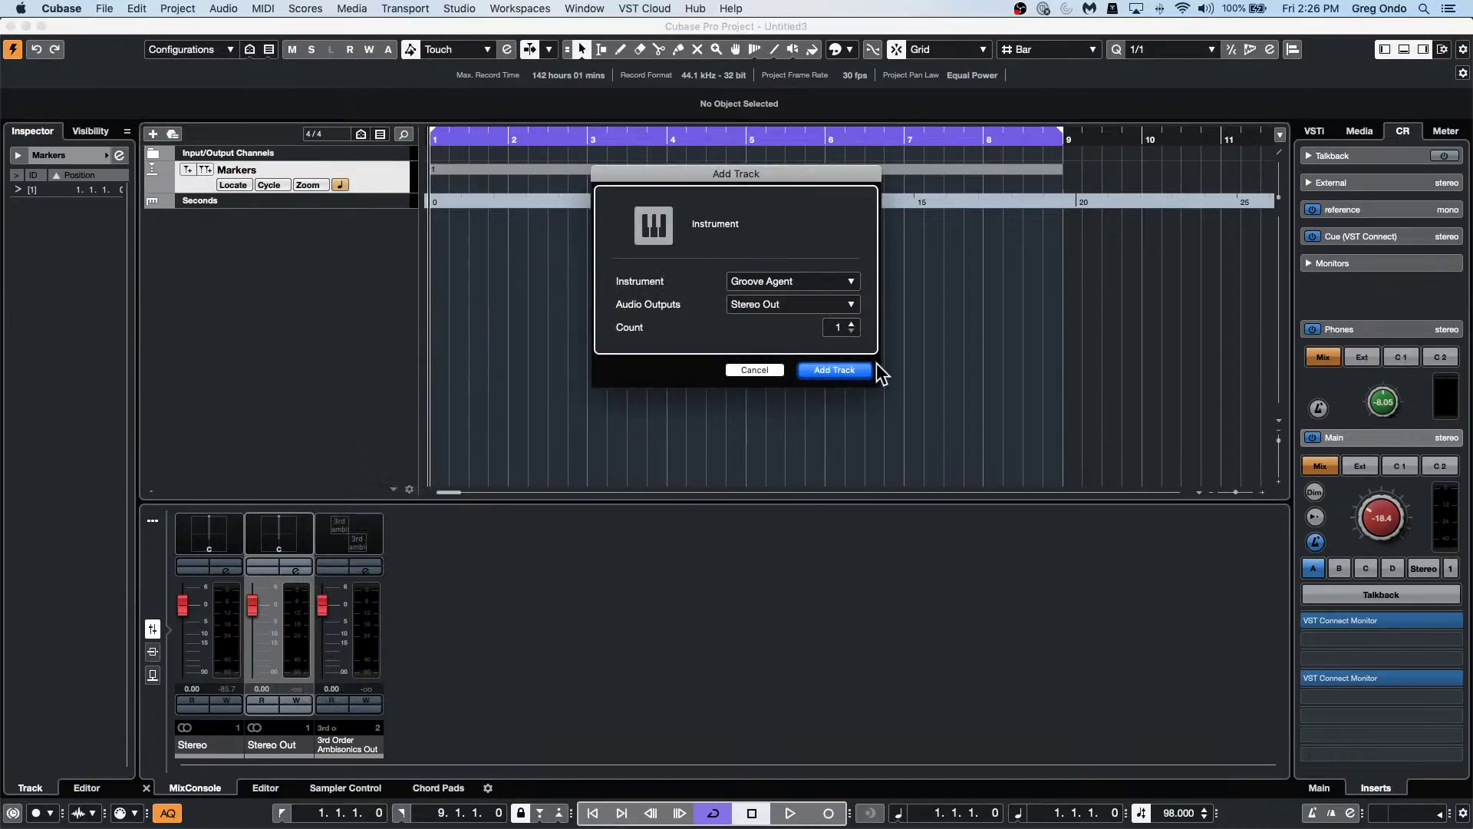
{"action": "left_click", "coordinate": [847, 371]}
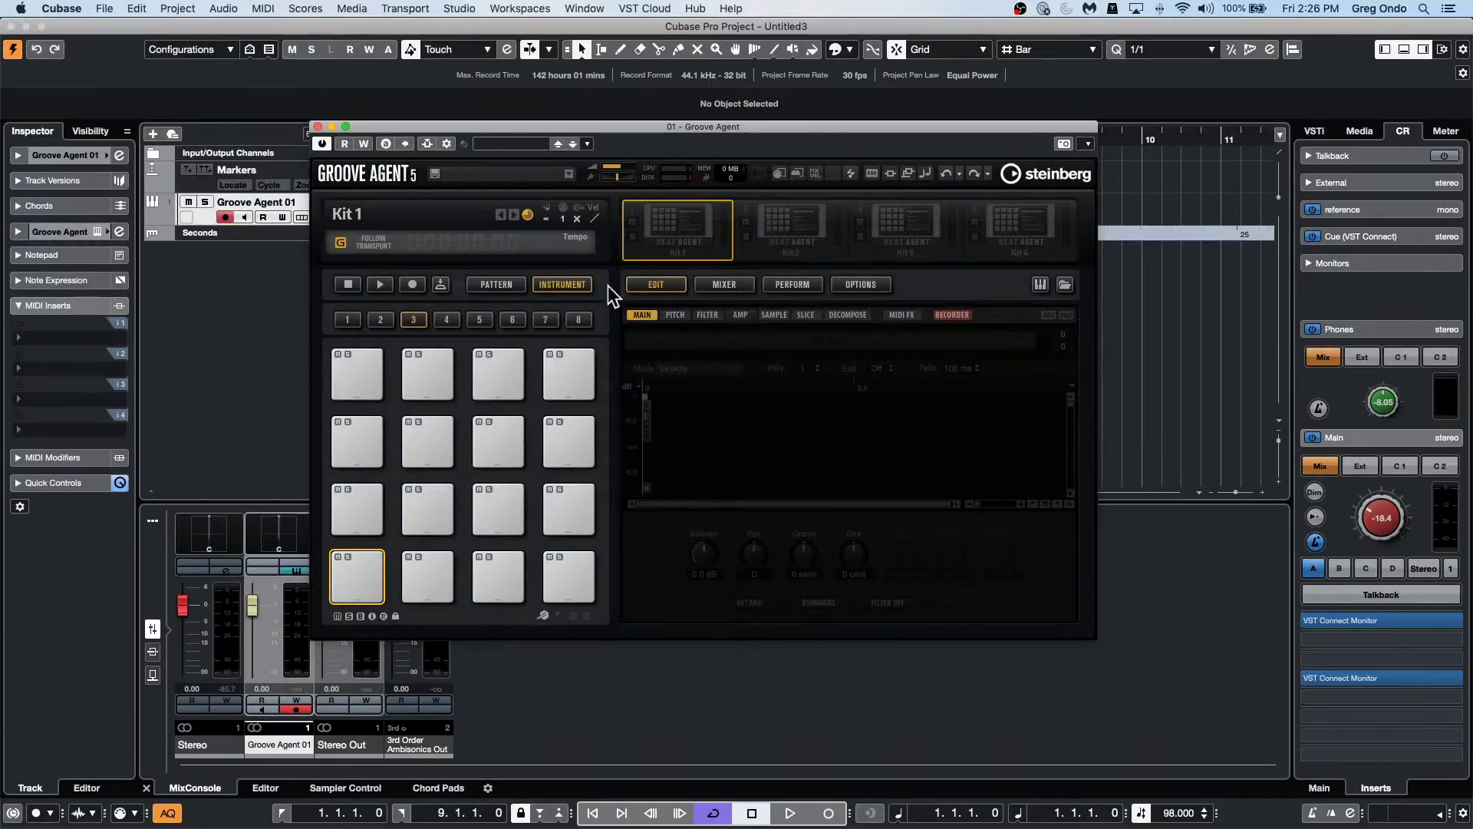
{"action": "left_click", "coordinate": [319, 126]}
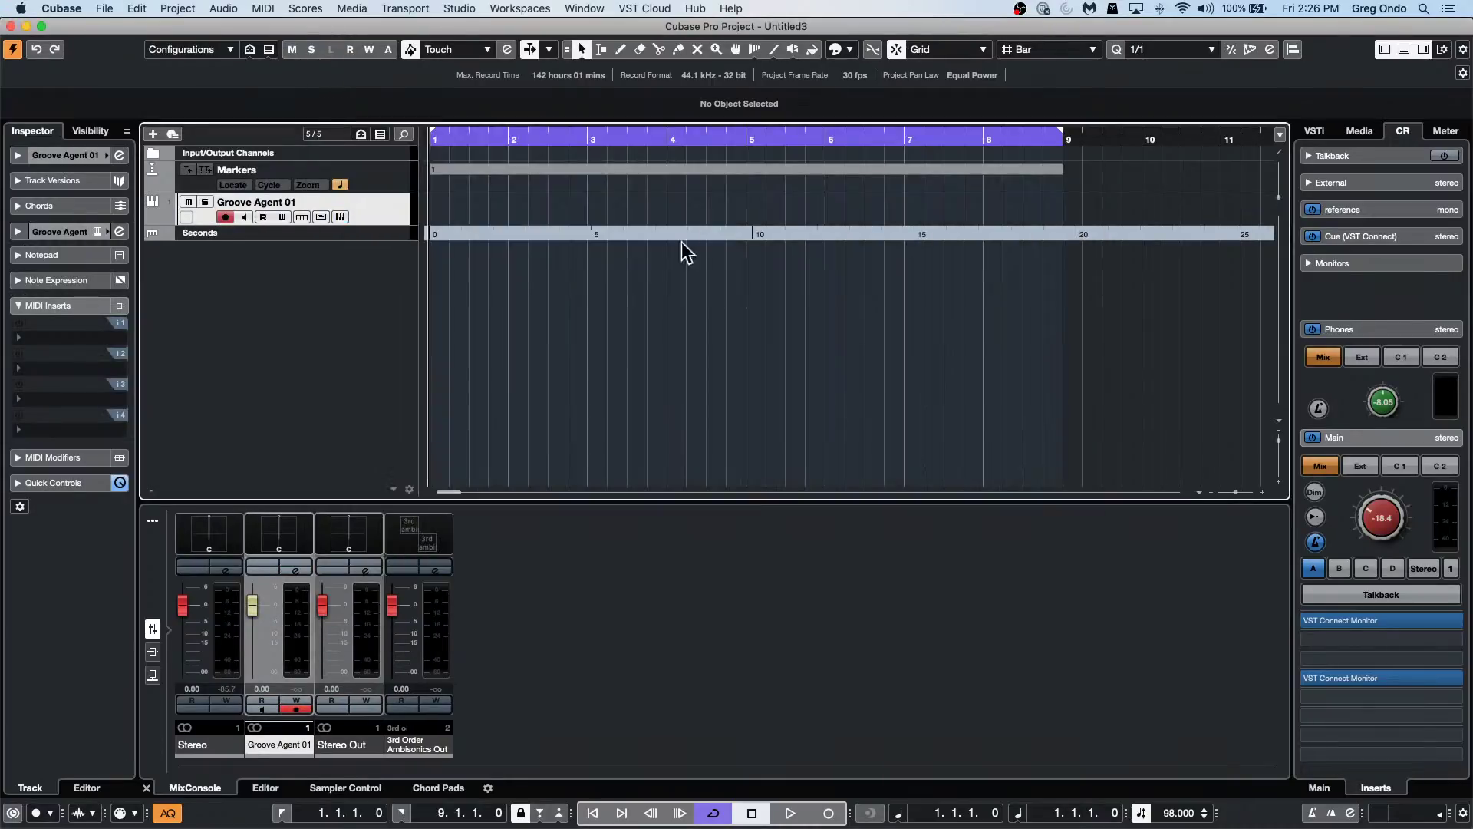
Draw an eight-bar MIDI part on the Groove Agent 01 track from bar 1 to bar 9.
{"action": "right_click", "coordinate": [482, 191]}
{"action": "left_click", "coordinate": [540, 199]}
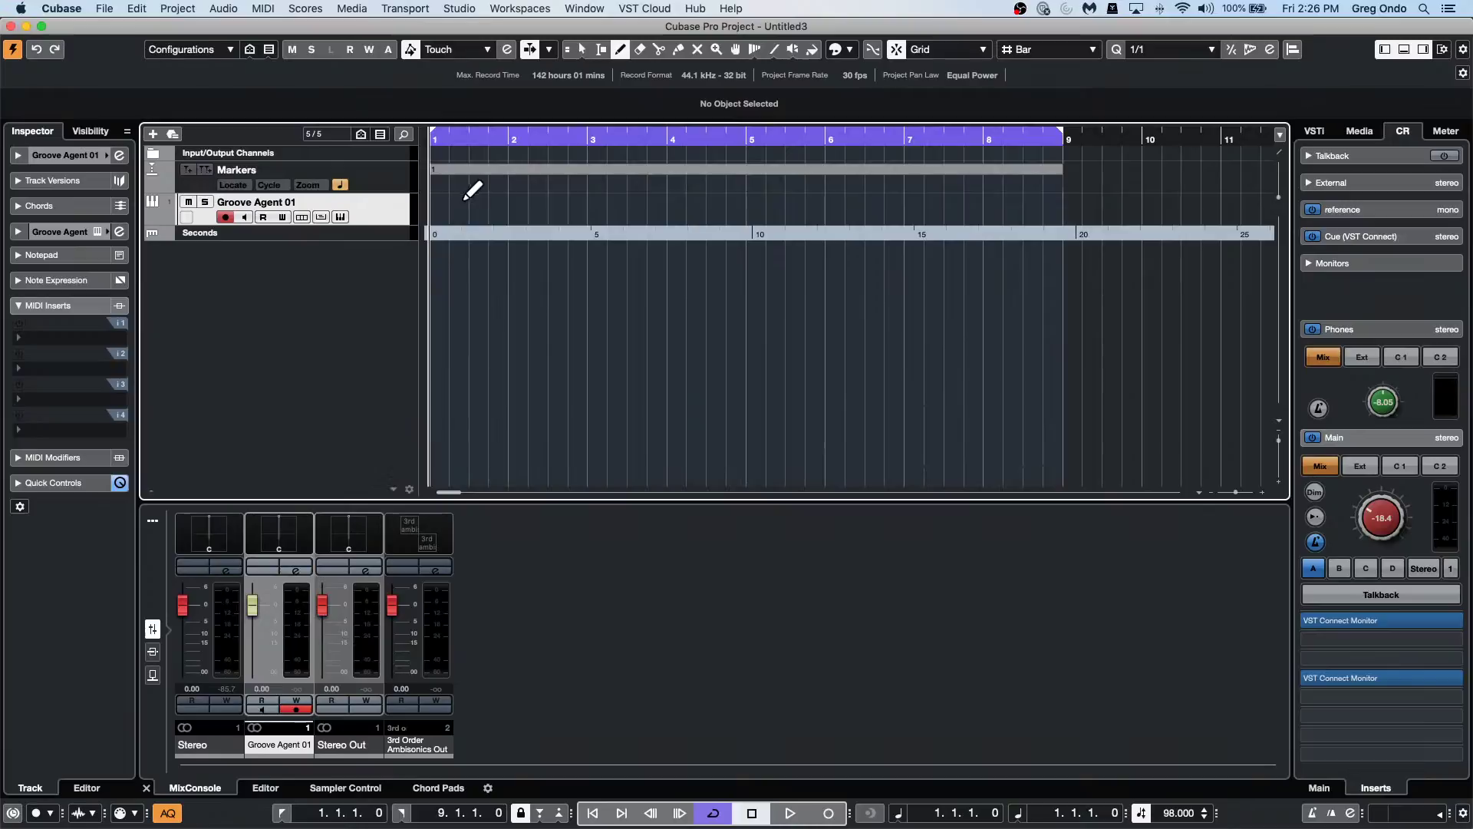
{"action": "left_click_drag", "start_coordinate": [464, 198], "coordinate": [1062, 212]}
{"action": "right_click", "coordinate": [697, 227]}
{"action": "left_click", "coordinate": [694, 221]}
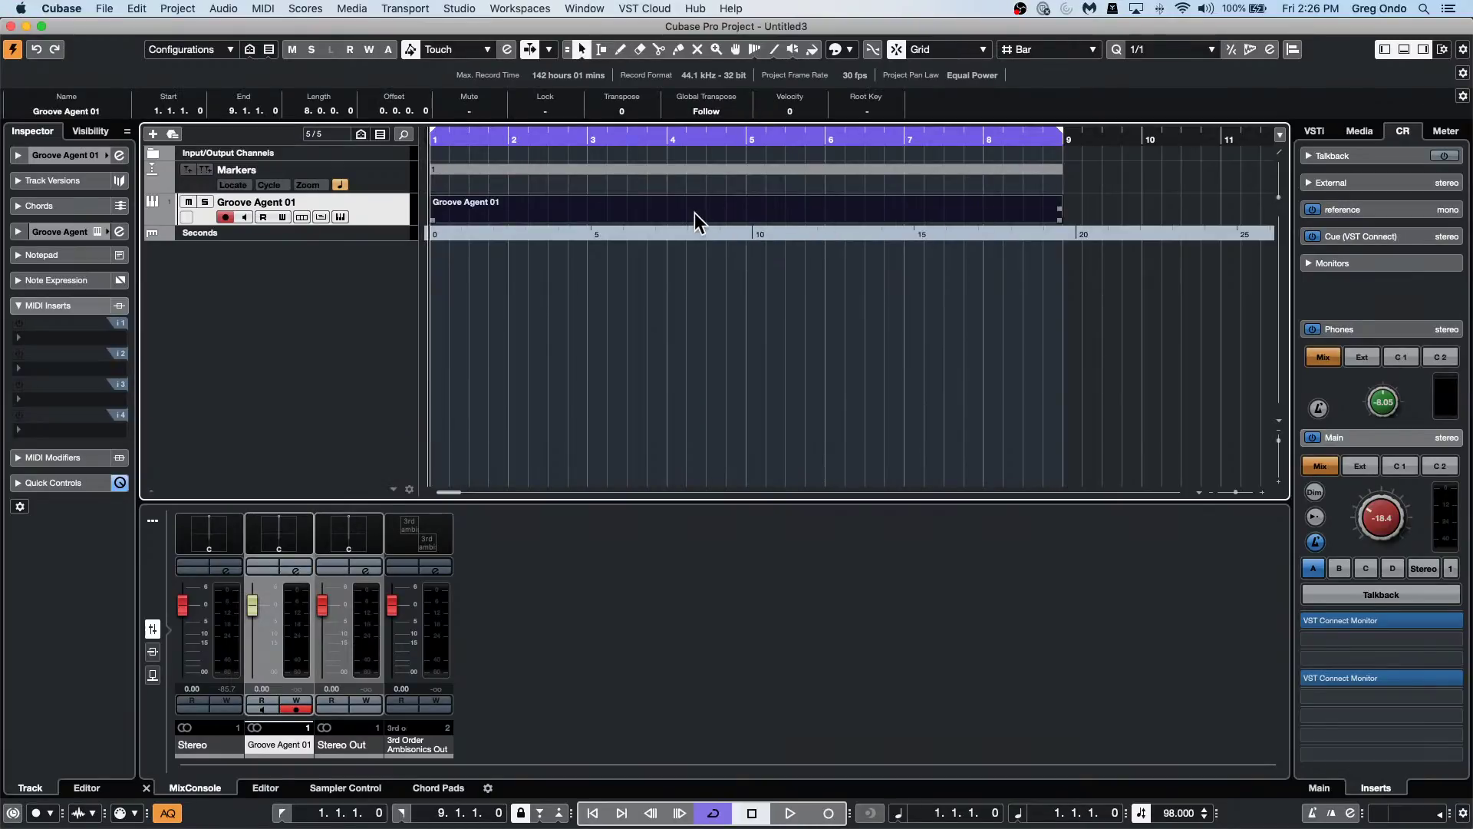
Open the Groove Agent 01 part for editing and draw overlapping notes of varied pitches and lengths between bars 3 and 7.
{"action": "double_click", "coordinate": [694, 213]}
{"action": "right_click", "coordinate": [540, 666]}
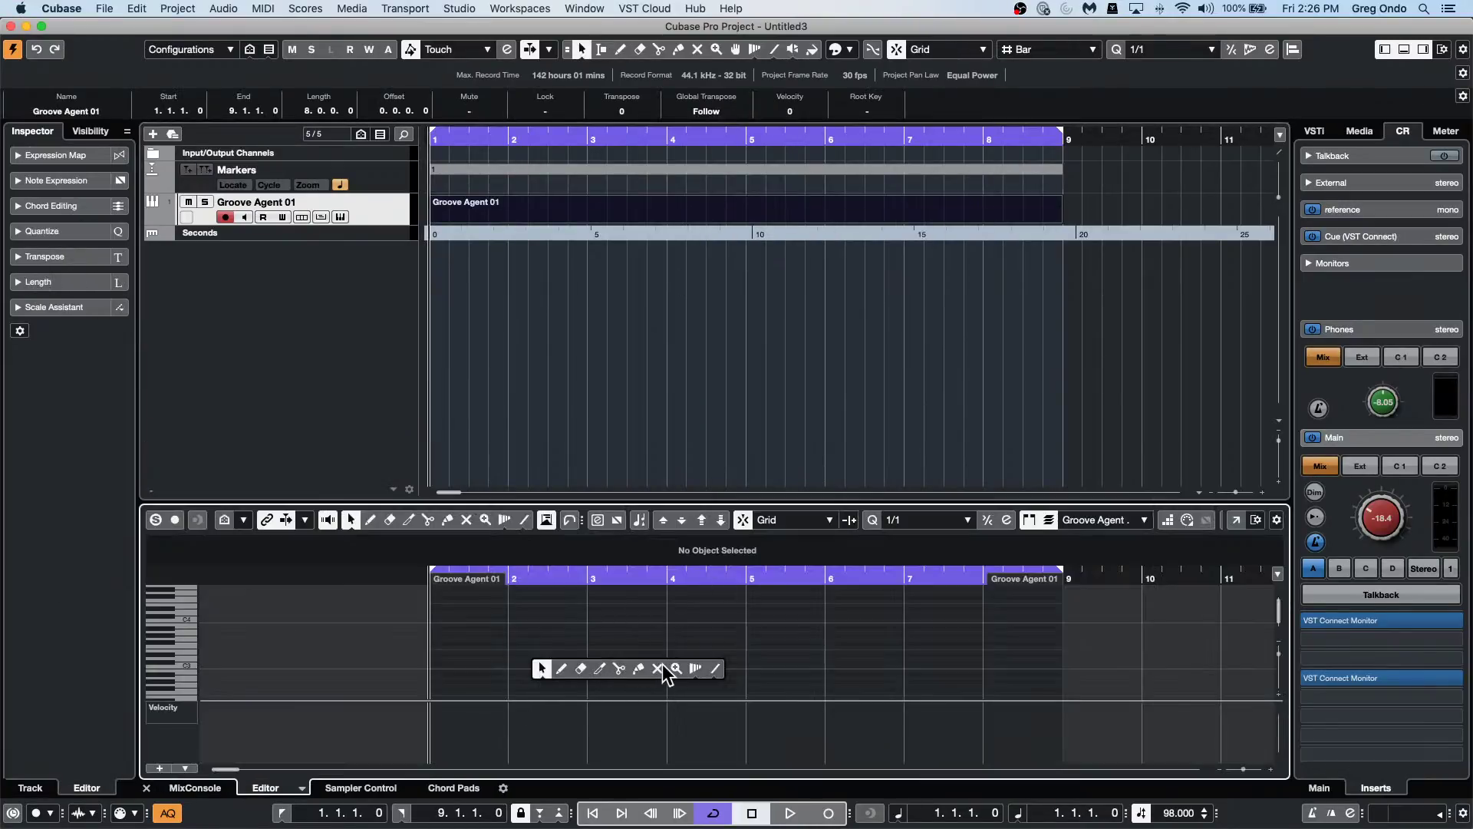
{"action": "left_click", "coordinate": [563, 669]}
{"action": "left_click_drag", "start_coordinate": [589, 650], "coordinate": [738, 647]}
{"action": "left_click_drag", "start_coordinate": [669, 639], "coordinate": [775, 647]}
{"action": "left_click_drag", "start_coordinate": [748, 609], "coordinate": [788, 610]}
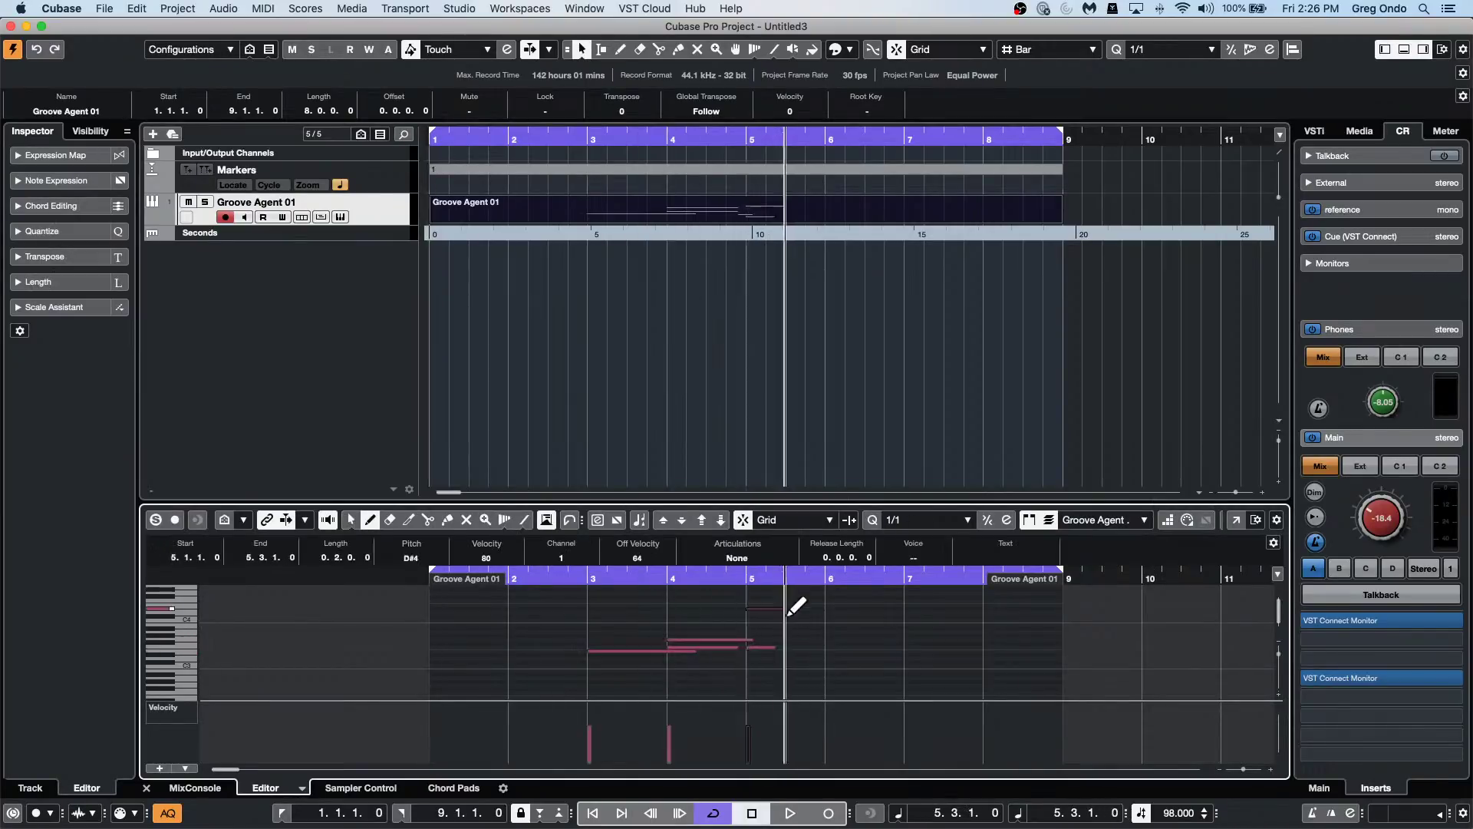
{"action": "left_click_drag", "start_coordinate": [748, 662], "coordinate": [803, 662]}
{"action": "left_click_drag", "start_coordinate": [669, 678], "coordinate": [737, 685]}
{"action": "mouse_move", "coordinate": [748, 689]}
{"action": "left_mouse_down"}
{"action": "mouse_move", "coordinate": [827, 687]}
{"action": "mouse_move", "coordinate": [866, 658]}
{"action": "left_mouse_up"}
{"action": "mouse_move", "coordinate": [827, 647]}
{"action": "left_mouse_down"}
{"action": "mouse_move", "coordinate": [918, 647]}
{"action": "mouse_move", "coordinate": [917, 682]}
{"action": "left_mouse_up"}
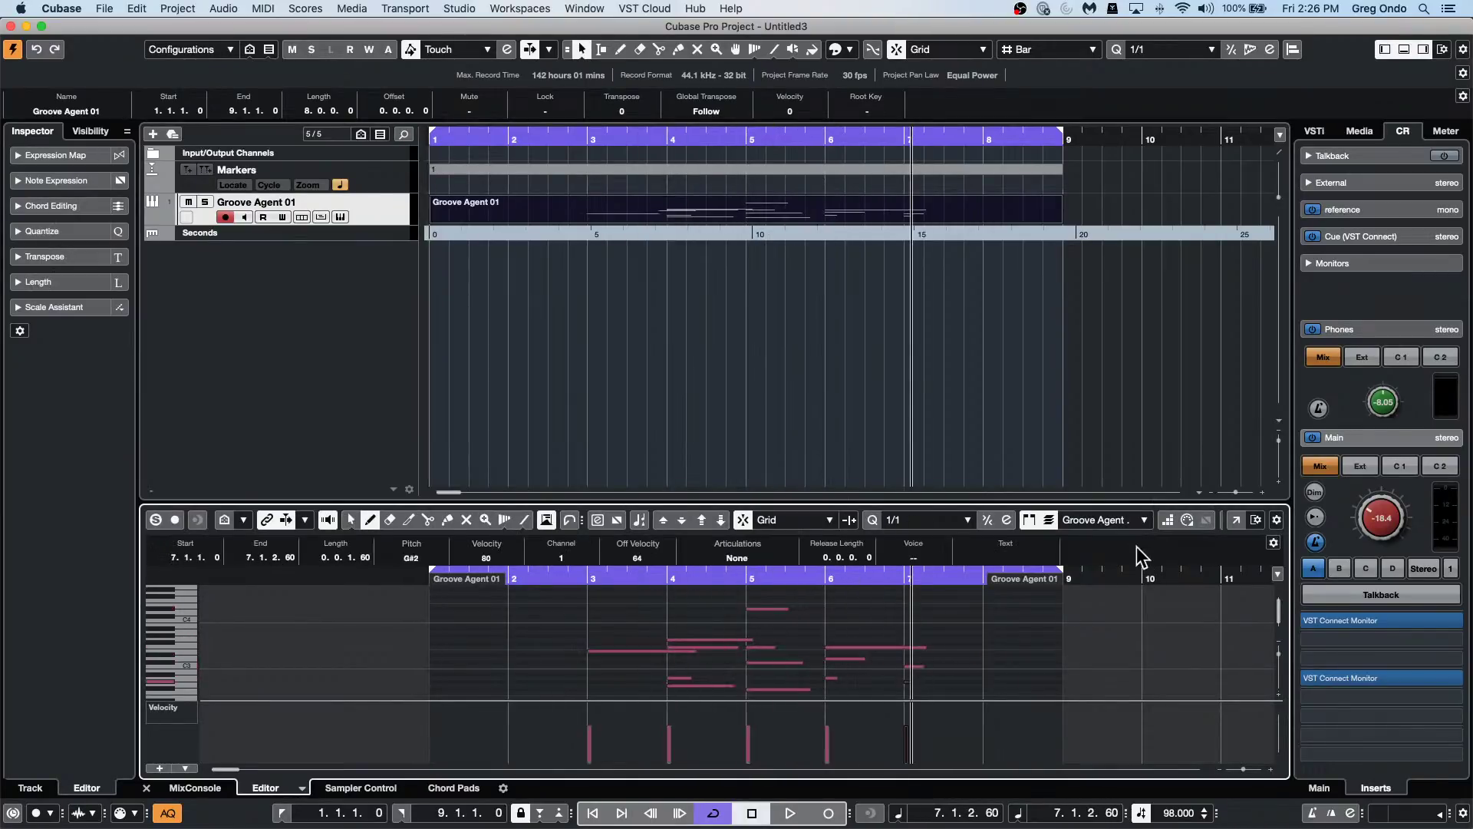
Show the key editor in its own full-size window, return it to the lower zone, and open it in the separate window again.
{"action": "left_click", "coordinate": [1236, 520]}
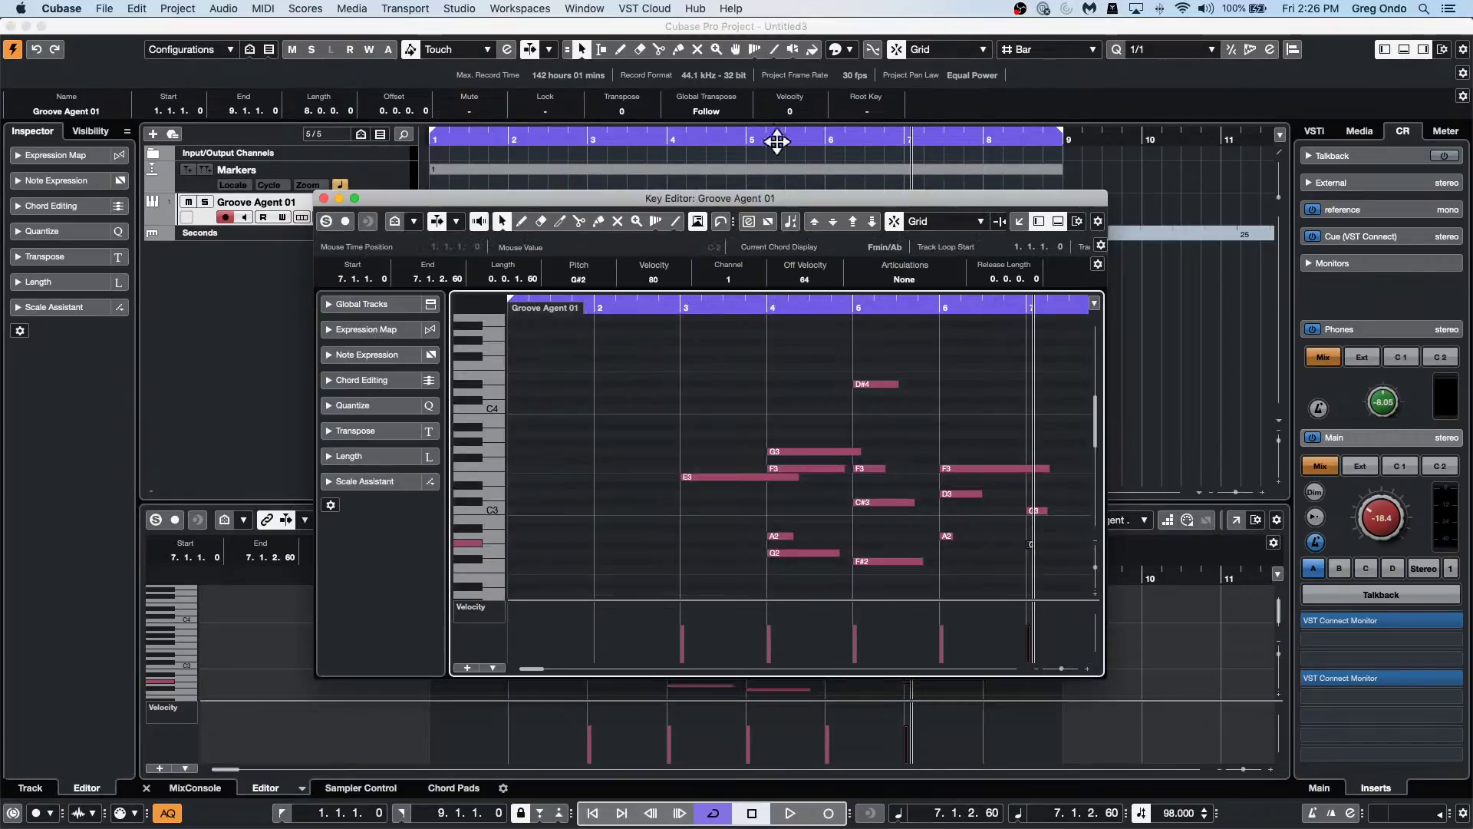
{"action": "left_click", "coordinate": [353, 196]}
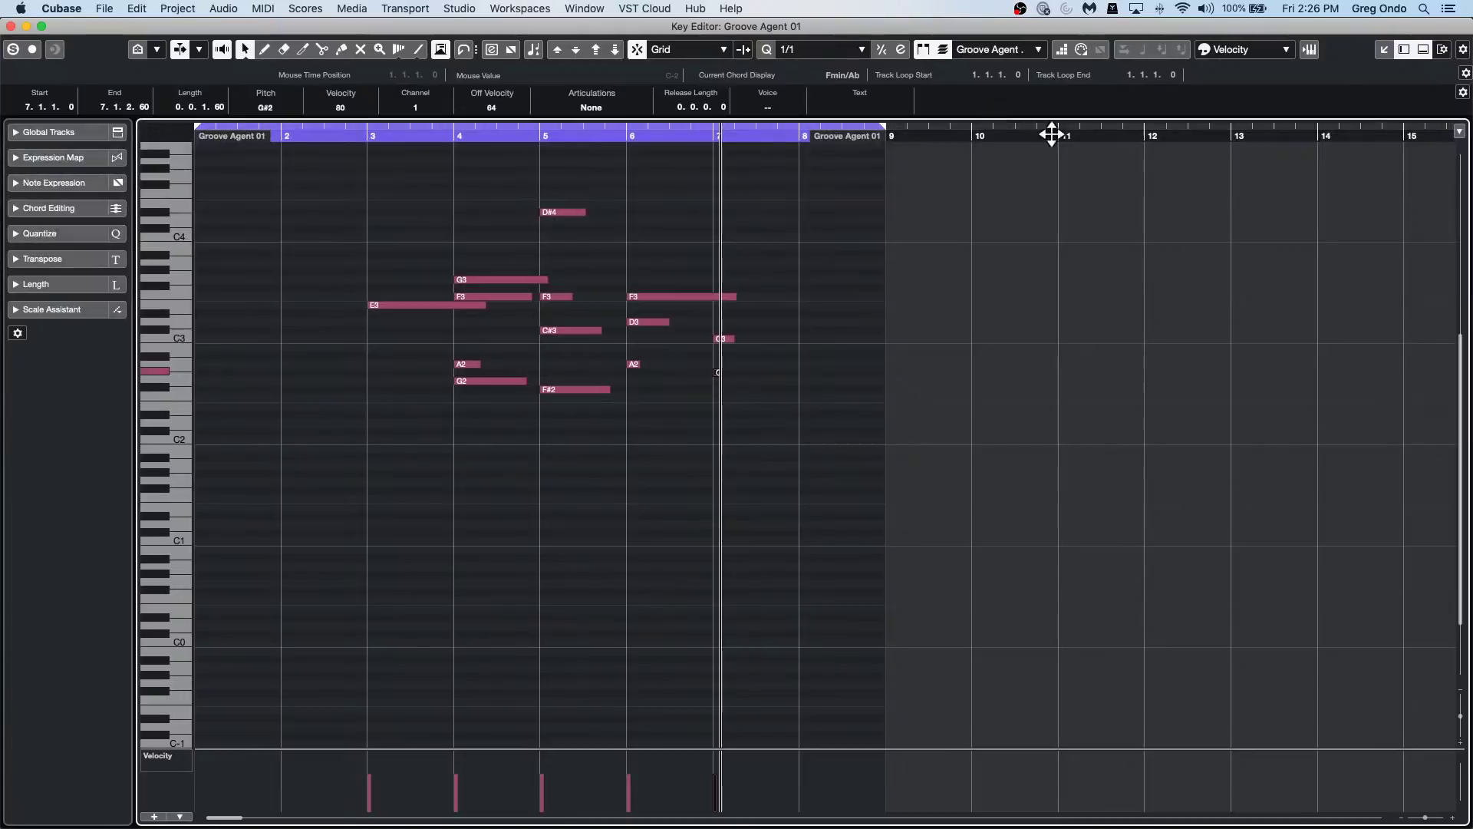
{"action": "left_click", "coordinate": [1386, 48]}
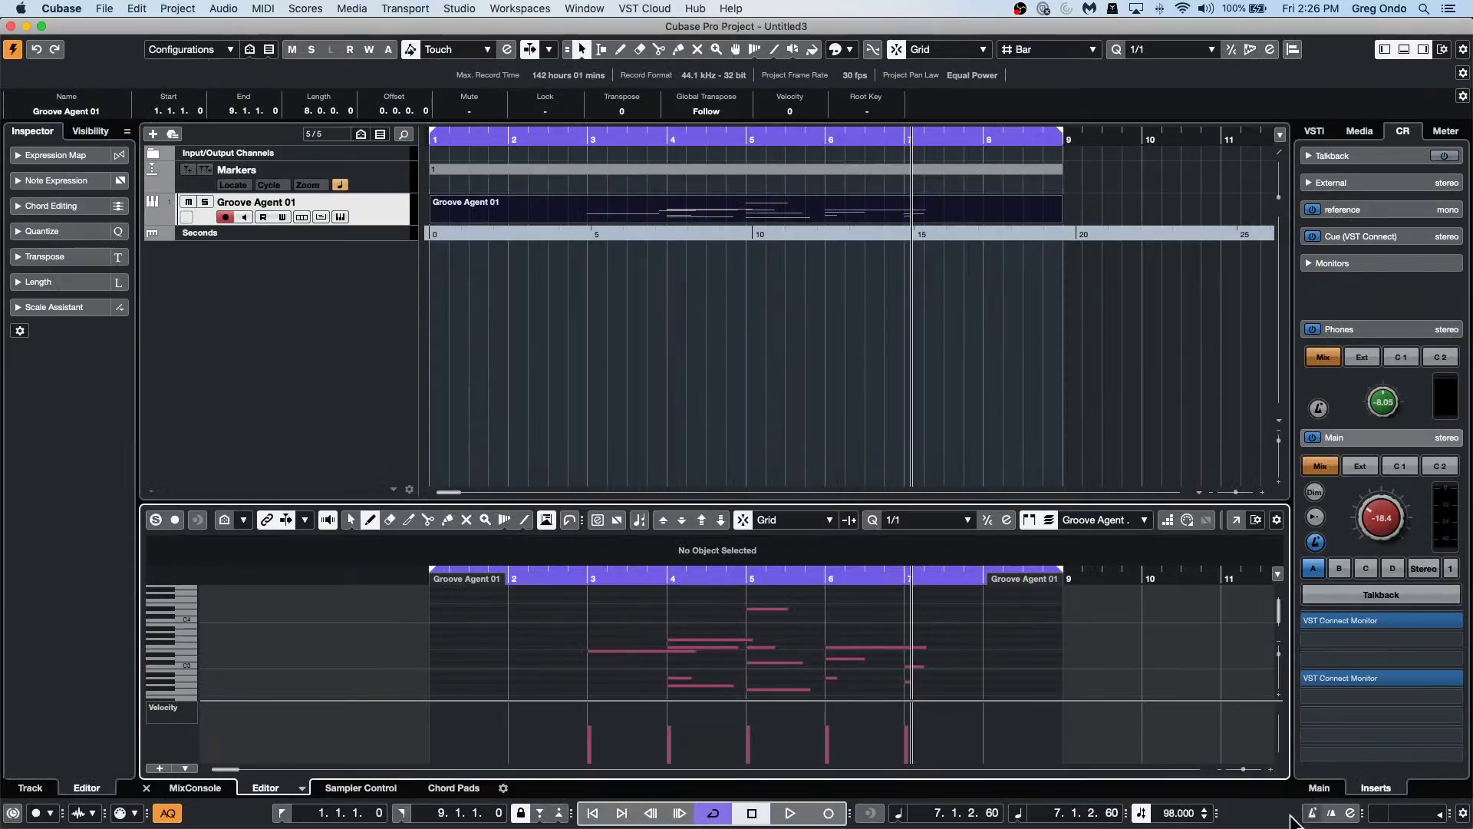
{"action": "left_click", "coordinate": [1233, 521]}
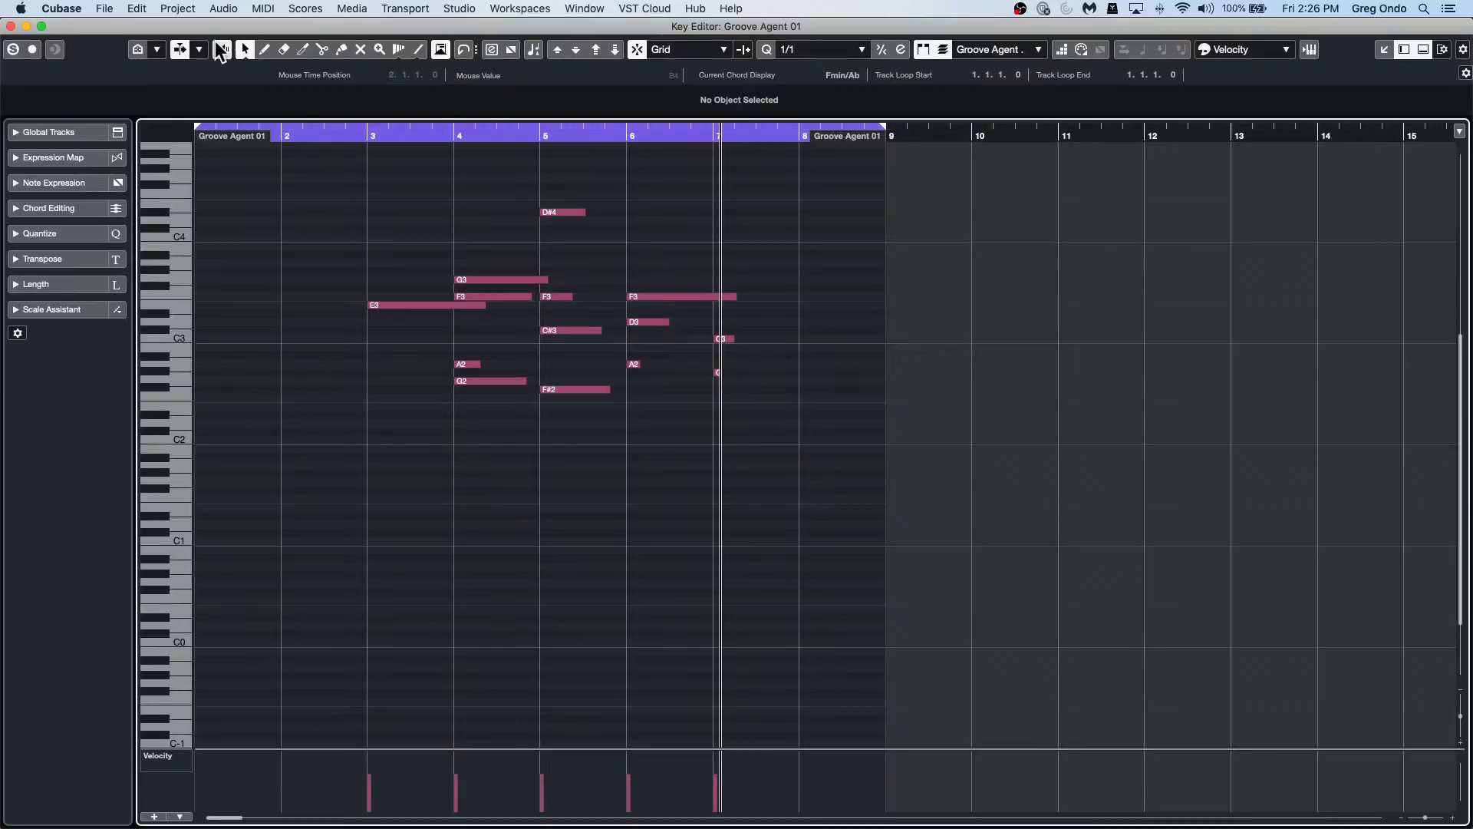
Check the mixer in the lower zone and the Groove Agent 01 part in the docked and separate Key Editors.
{"action": "left_click", "coordinate": [11, 26]}
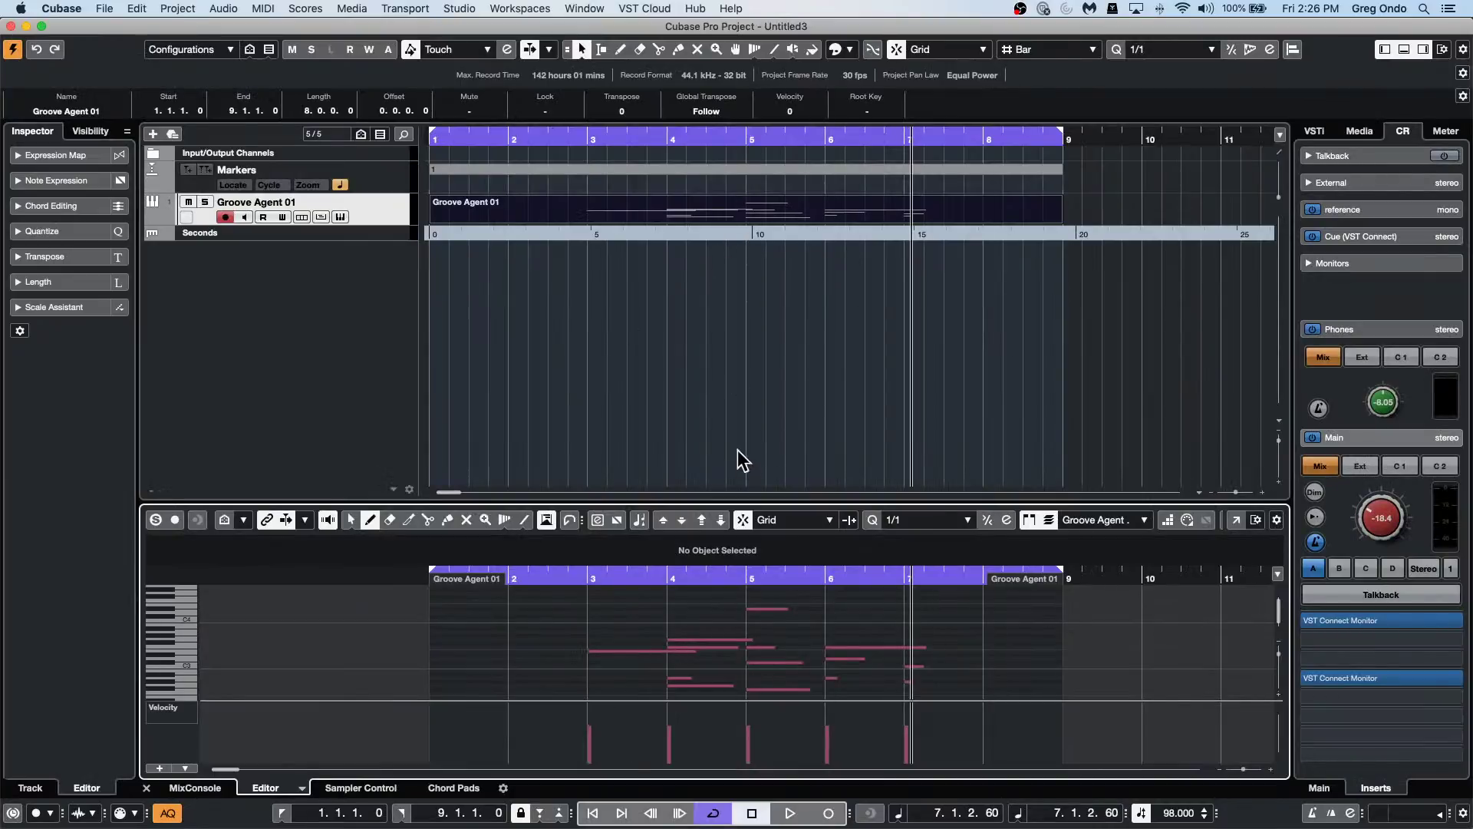
{"action": "left_click", "coordinate": [195, 788]}
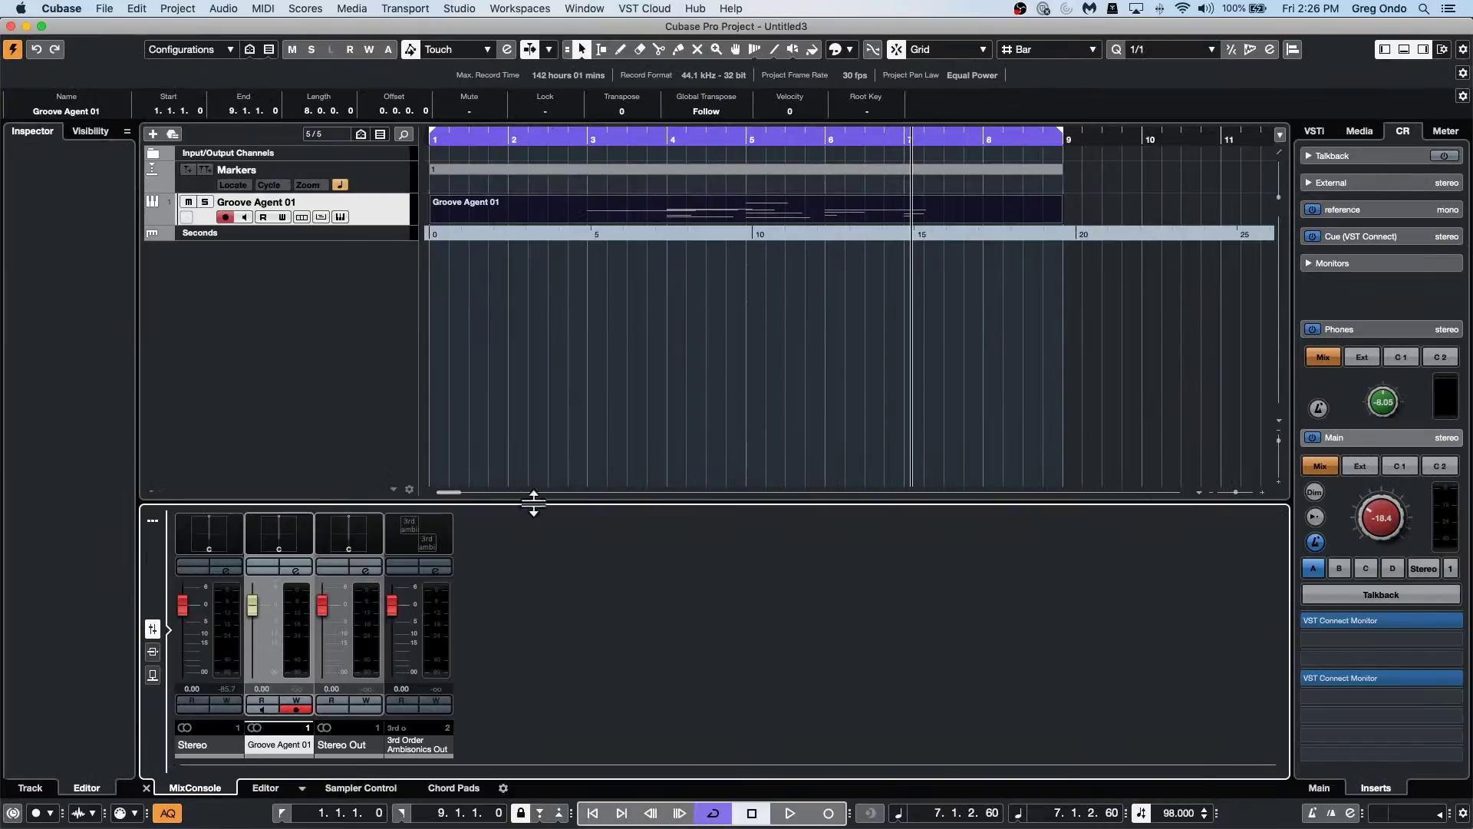
{"action": "double_click", "coordinate": [641, 193]}
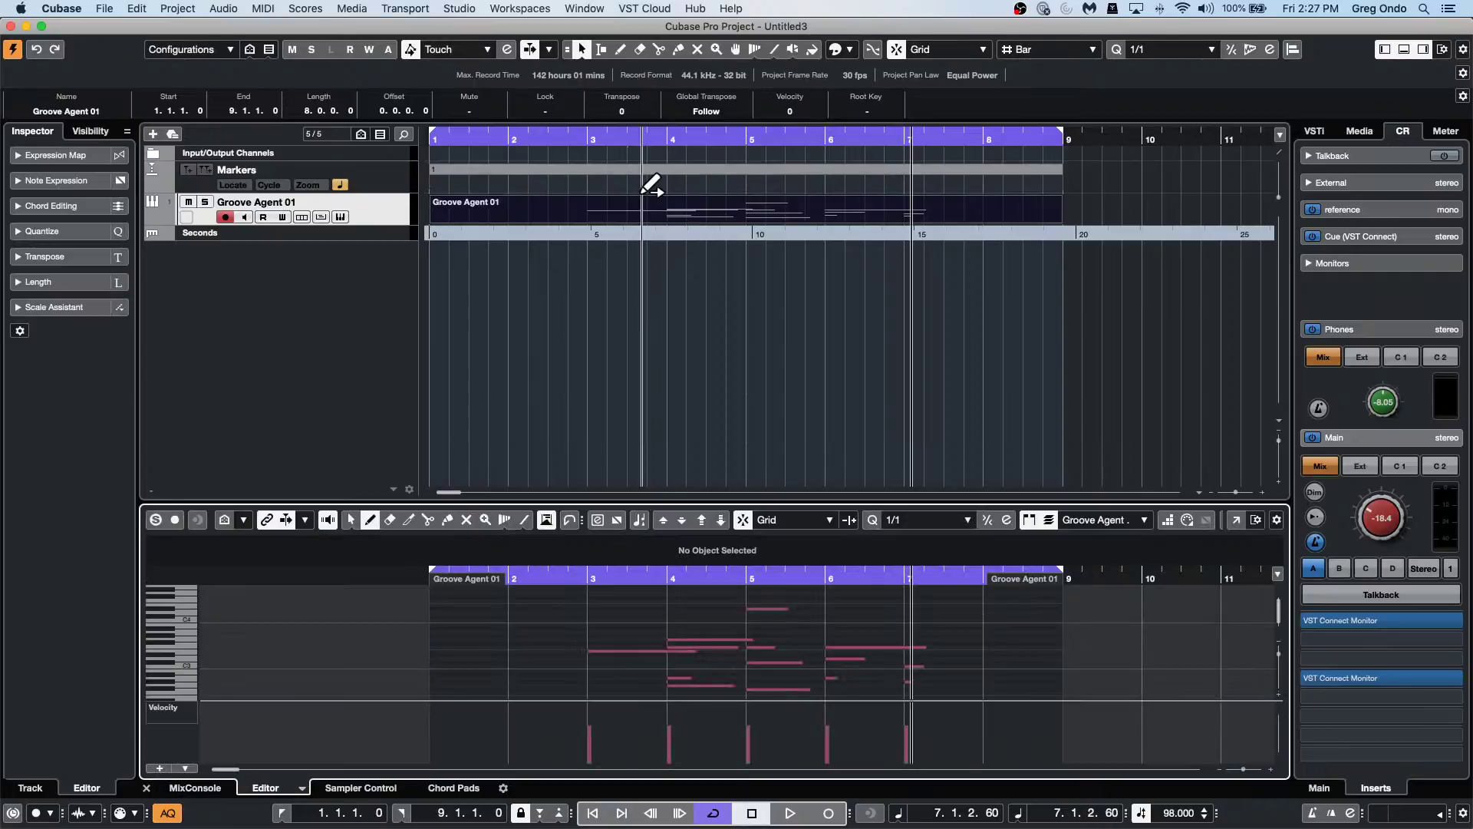
{"action": "left_click", "coordinate": [1235, 520]}
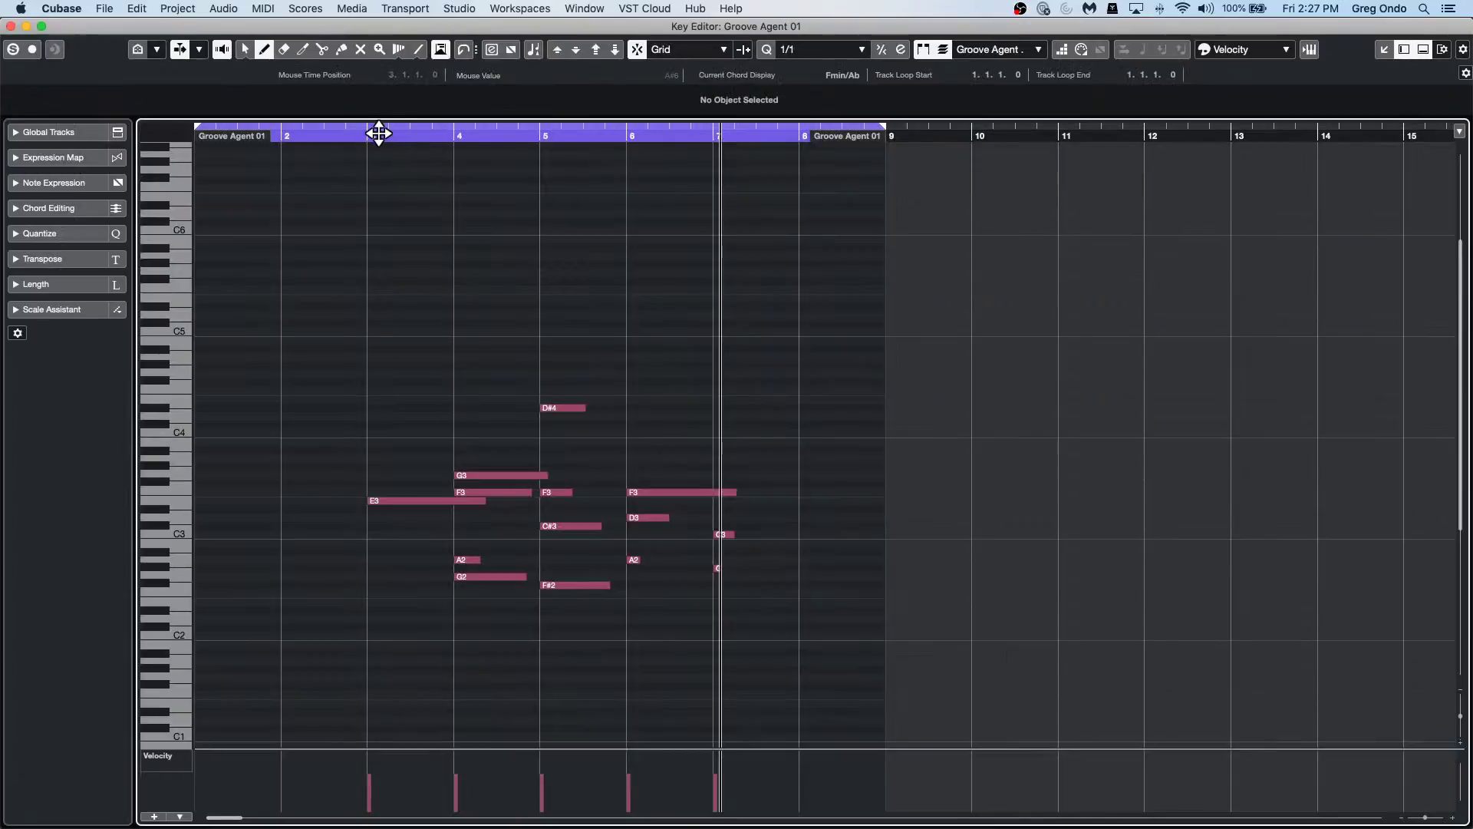
{"action": "left_click", "coordinate": [10, 26]}
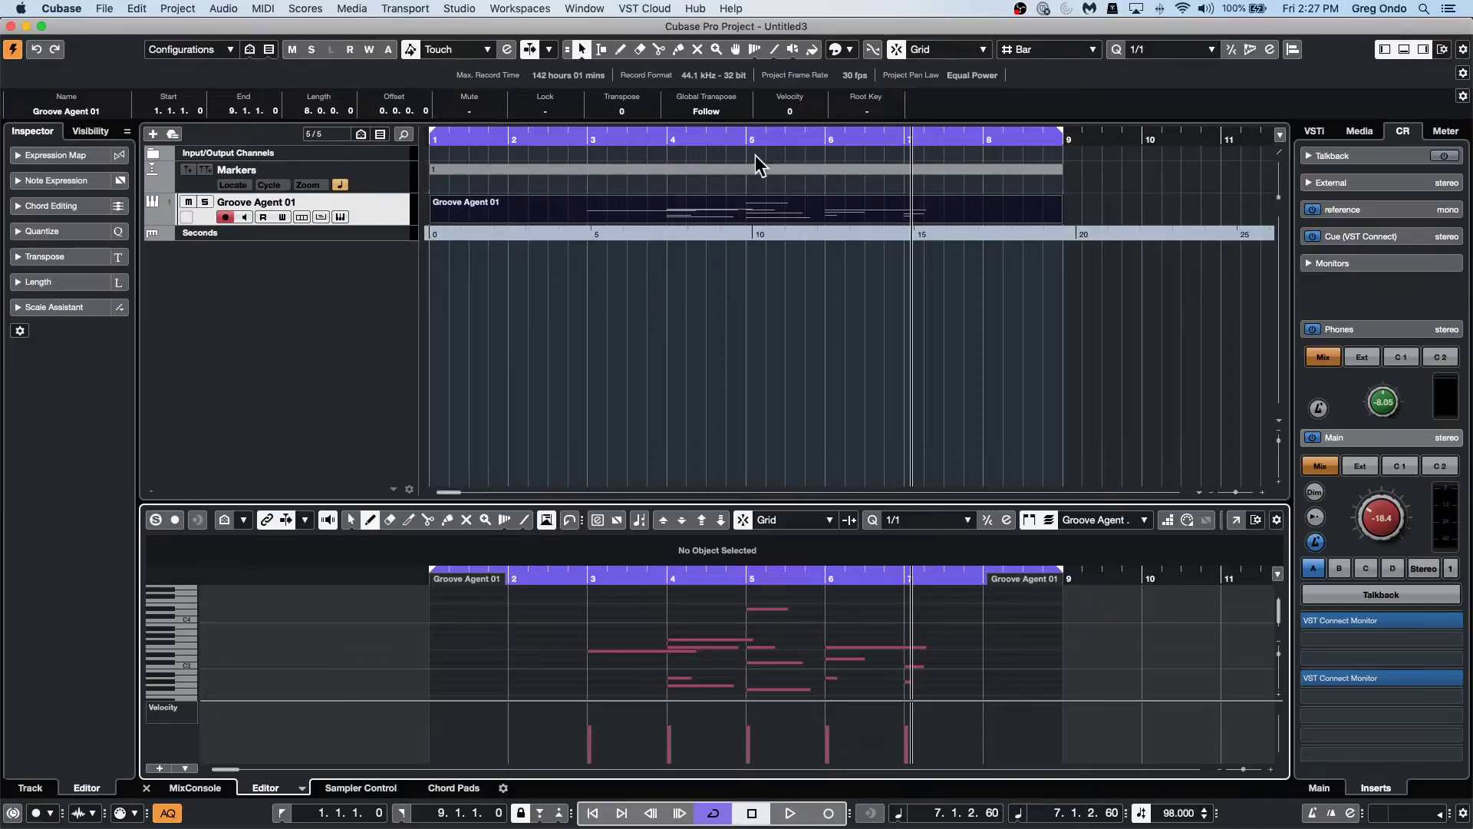
Repeat the eight-bar Groove Agent 01 part five times so the copies extend to bar 49.
{"action": "left_click_drag", "start_coordinate": [623, 135], "coordinate": [588, 141]}
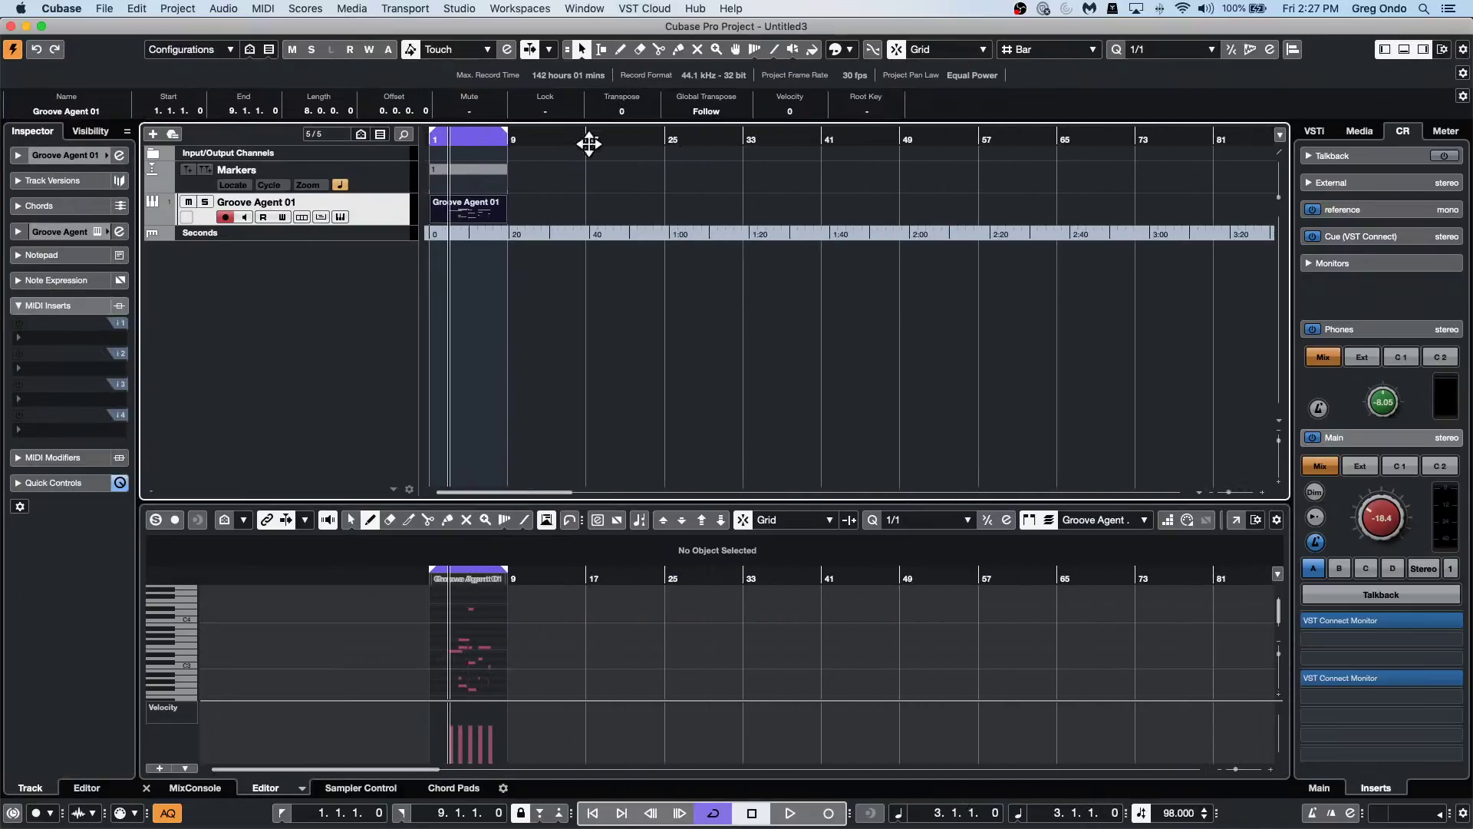
{"action": "left_click_drag", "start_coordinate": [499, 213], "coordinate": [866, 206]}
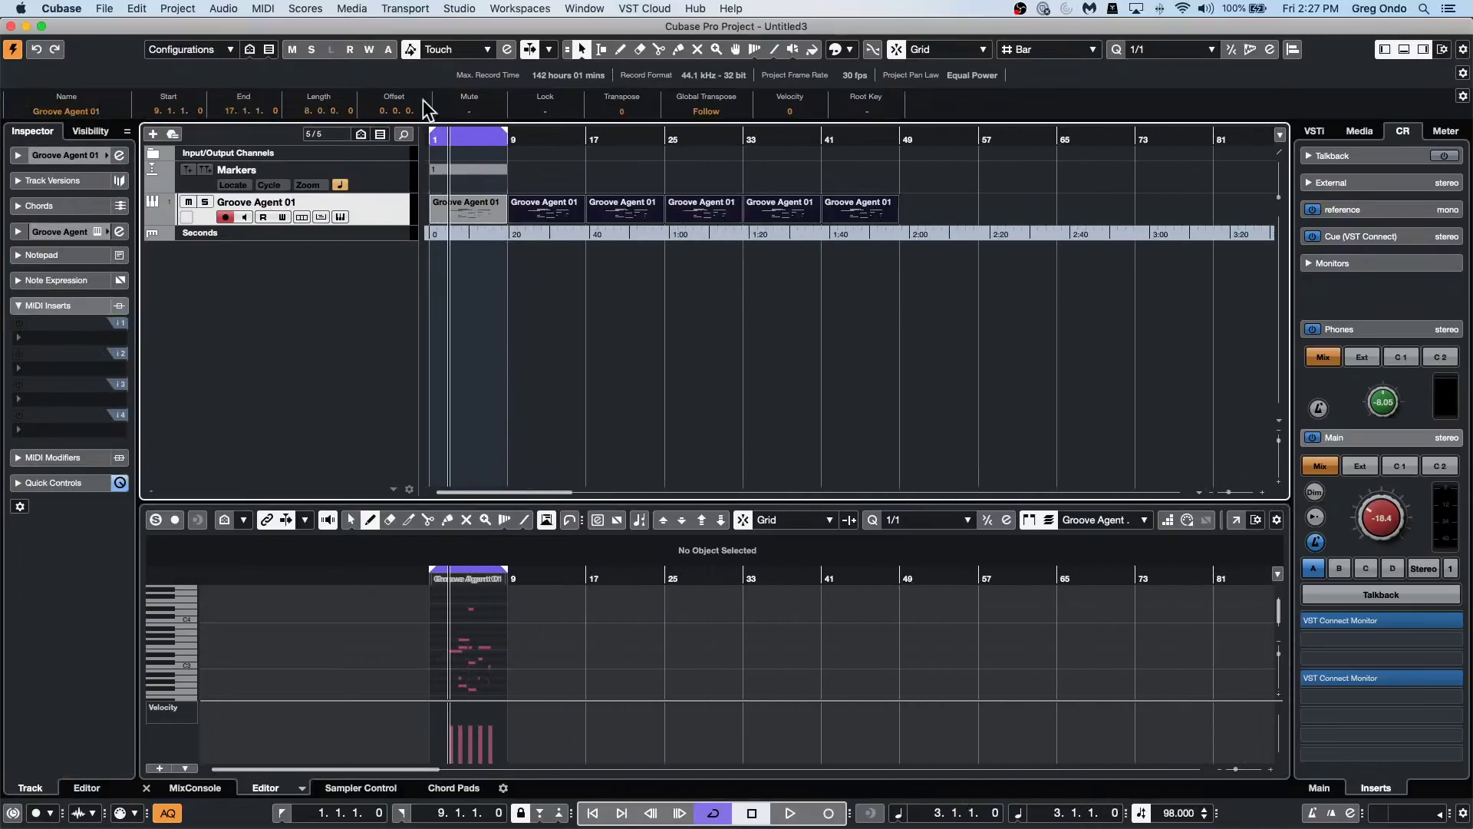
Glue all six Groove Agent 01 parts into one continuous part from bar 1 to bar 49.
{"action": "right_click", "coordinate": [520, 199]}
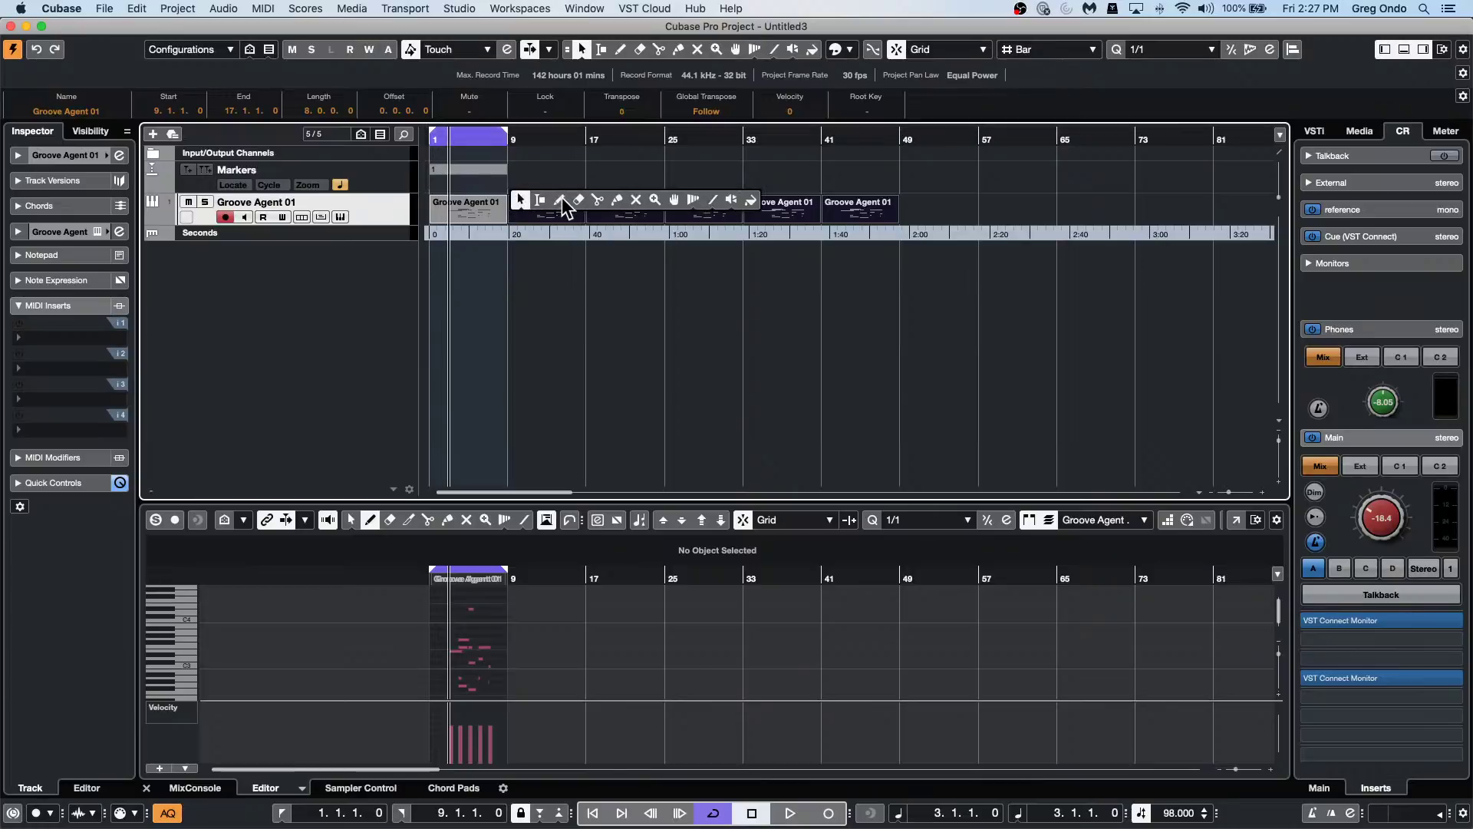
{"action": "left_click", "coordinate": [615, 200]}
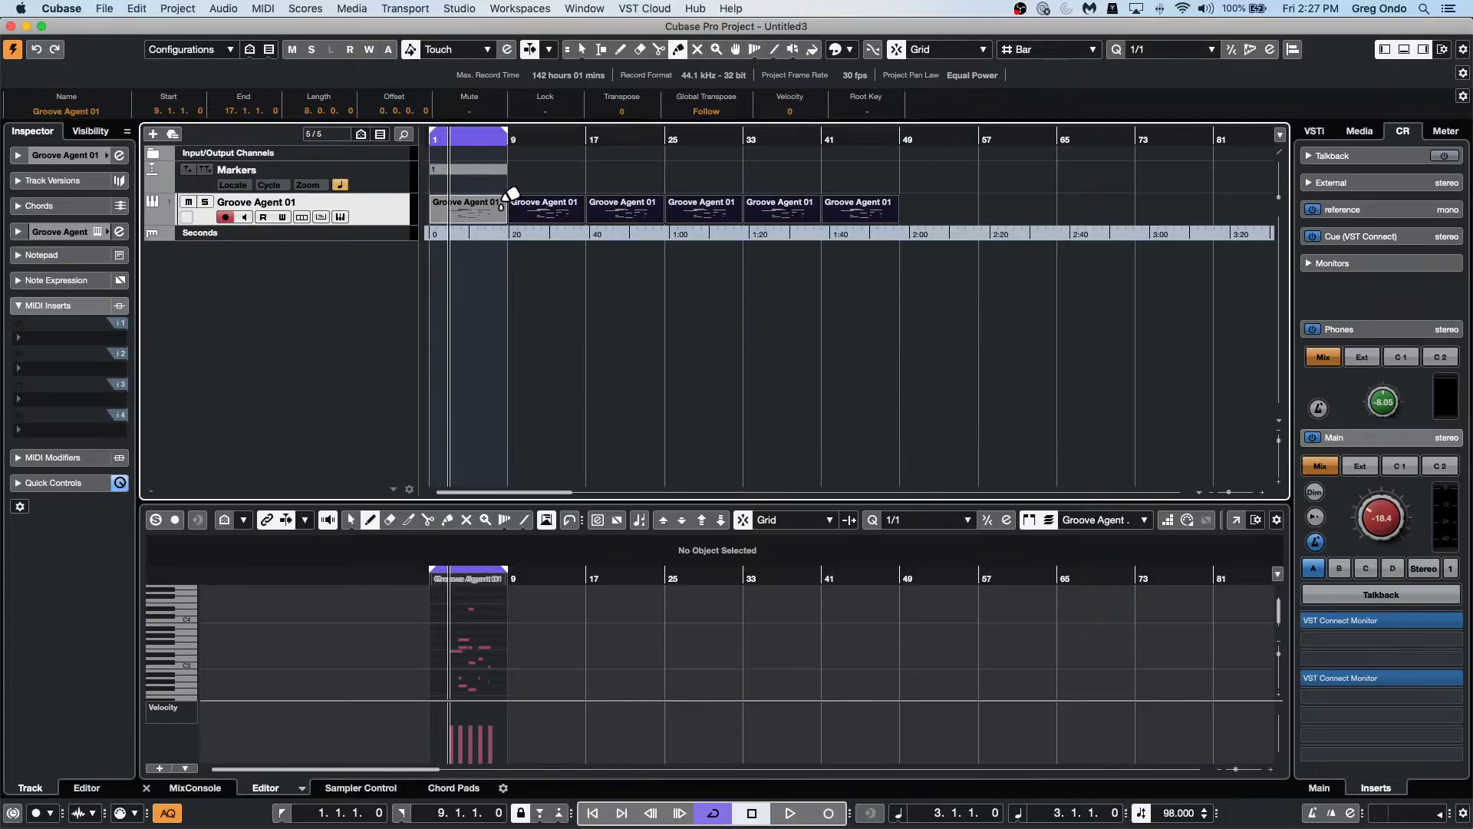
{"action": "left_click", "coordinate": [503, 207]}
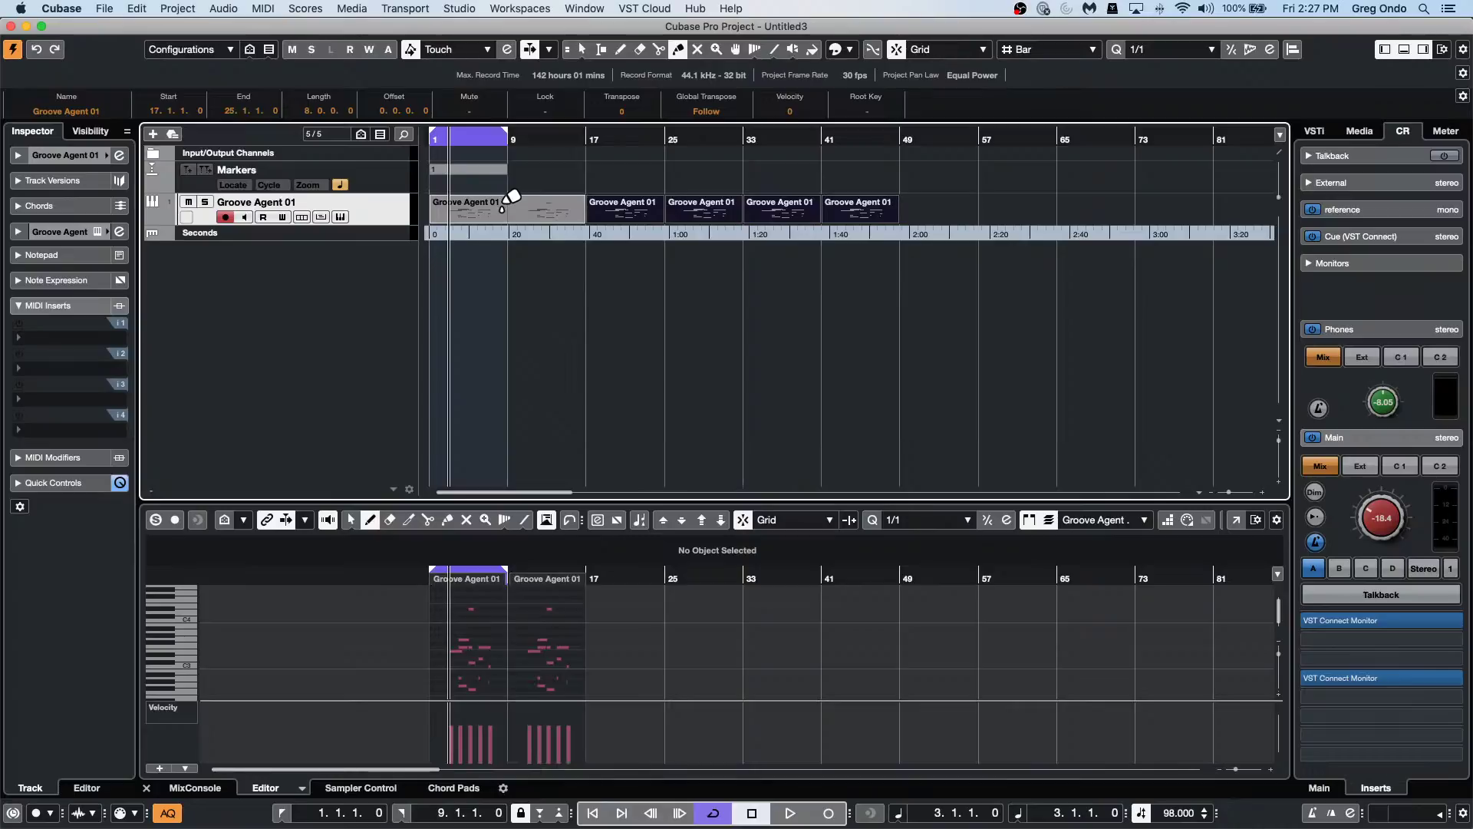
{"action": "right_click", "coordinate": [504, 204]}
{"action": "key", "text": "Escape"}
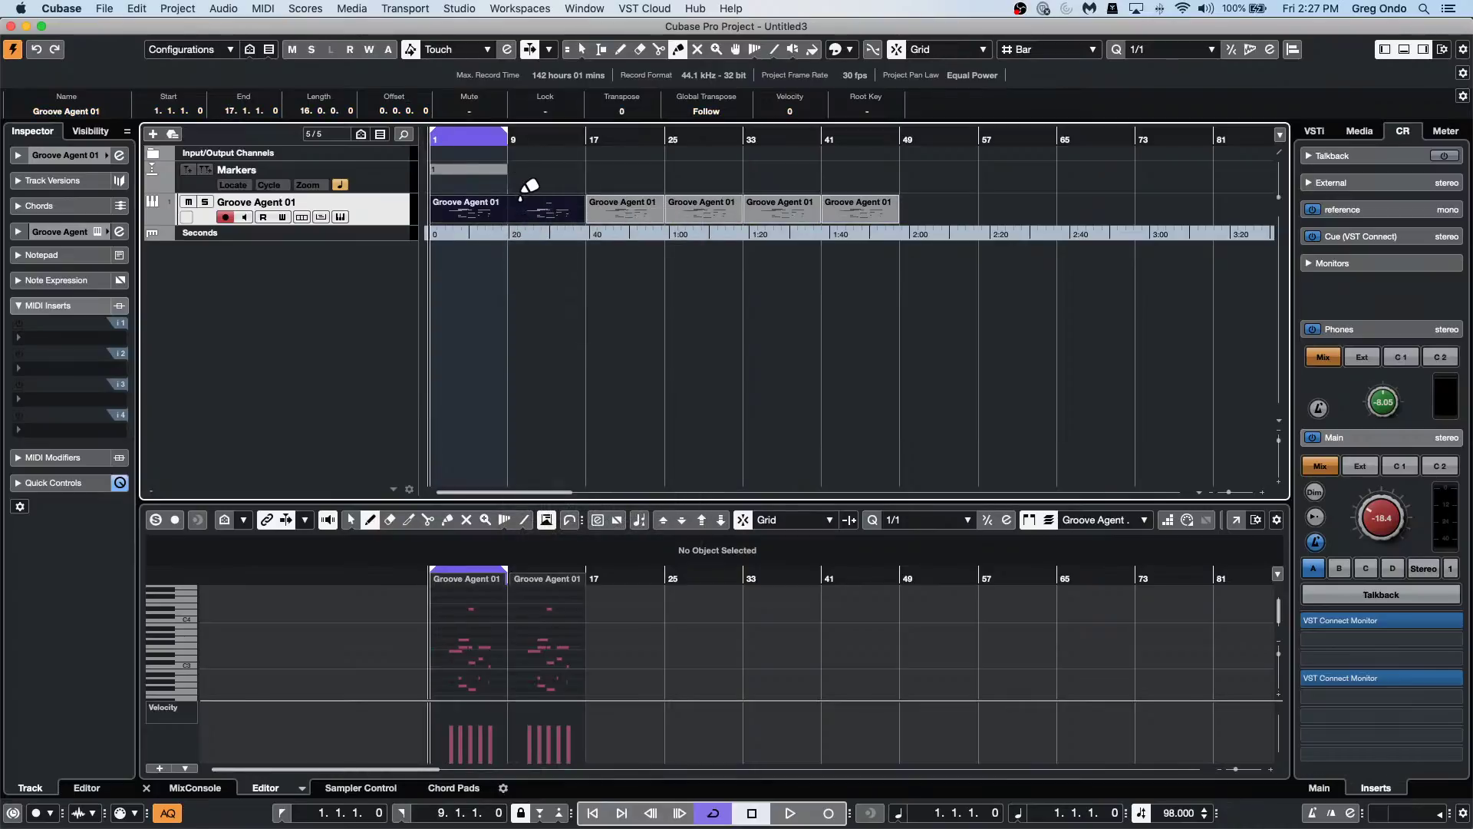
{"action": "left_click", "coordinate": [531, 204], "text": "alt"}
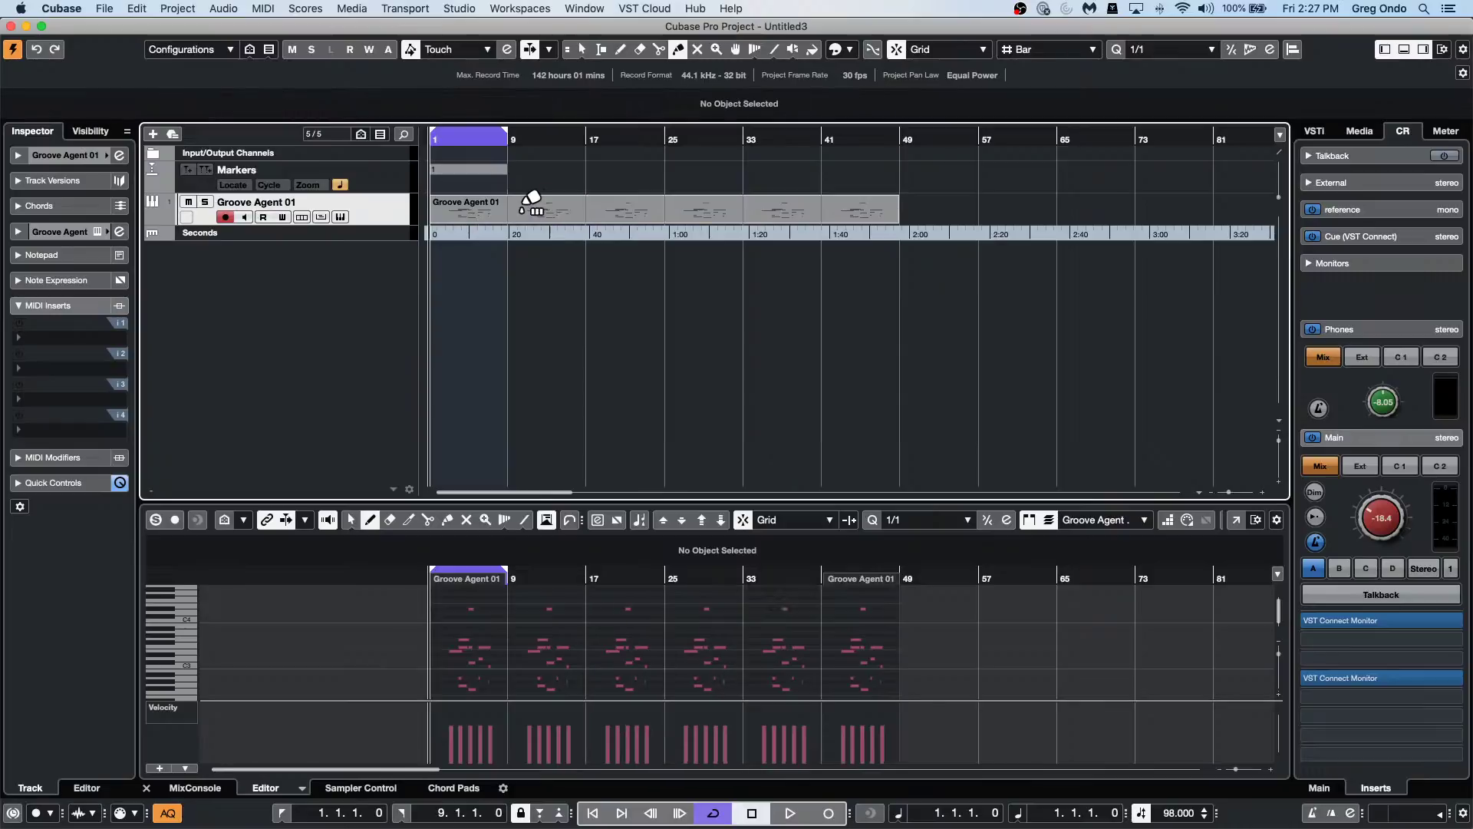
Open the glued Groove Agent 01 part in a separate Key Editor and play it with auto-scroll set to Stationary Cursor.
{"action": "key", "text": "1"}
{"action": "left_click", "coordinate": [567, 206]}
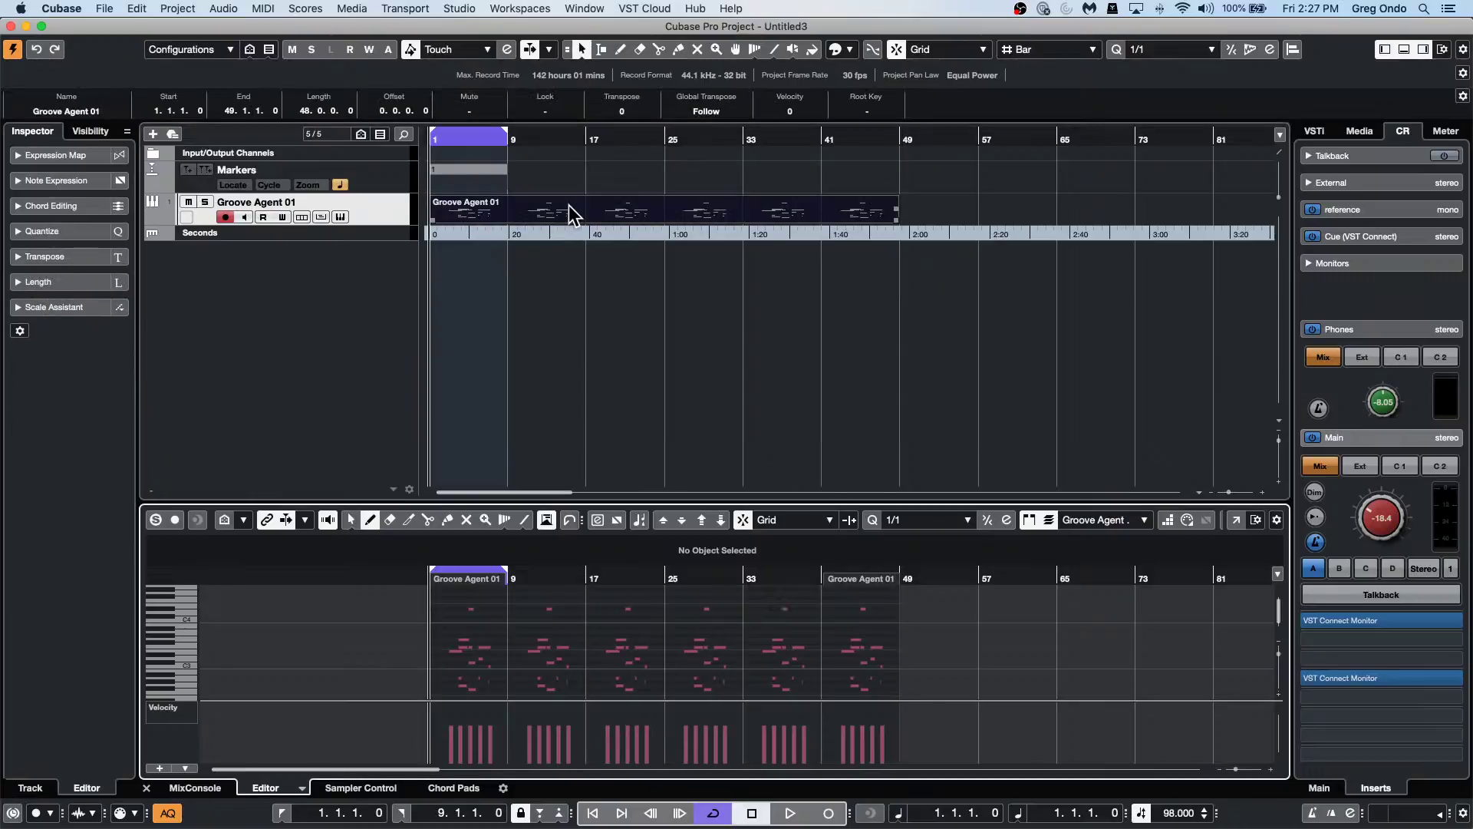
{"action": "left_click", "coordinate": [1235, 519]}
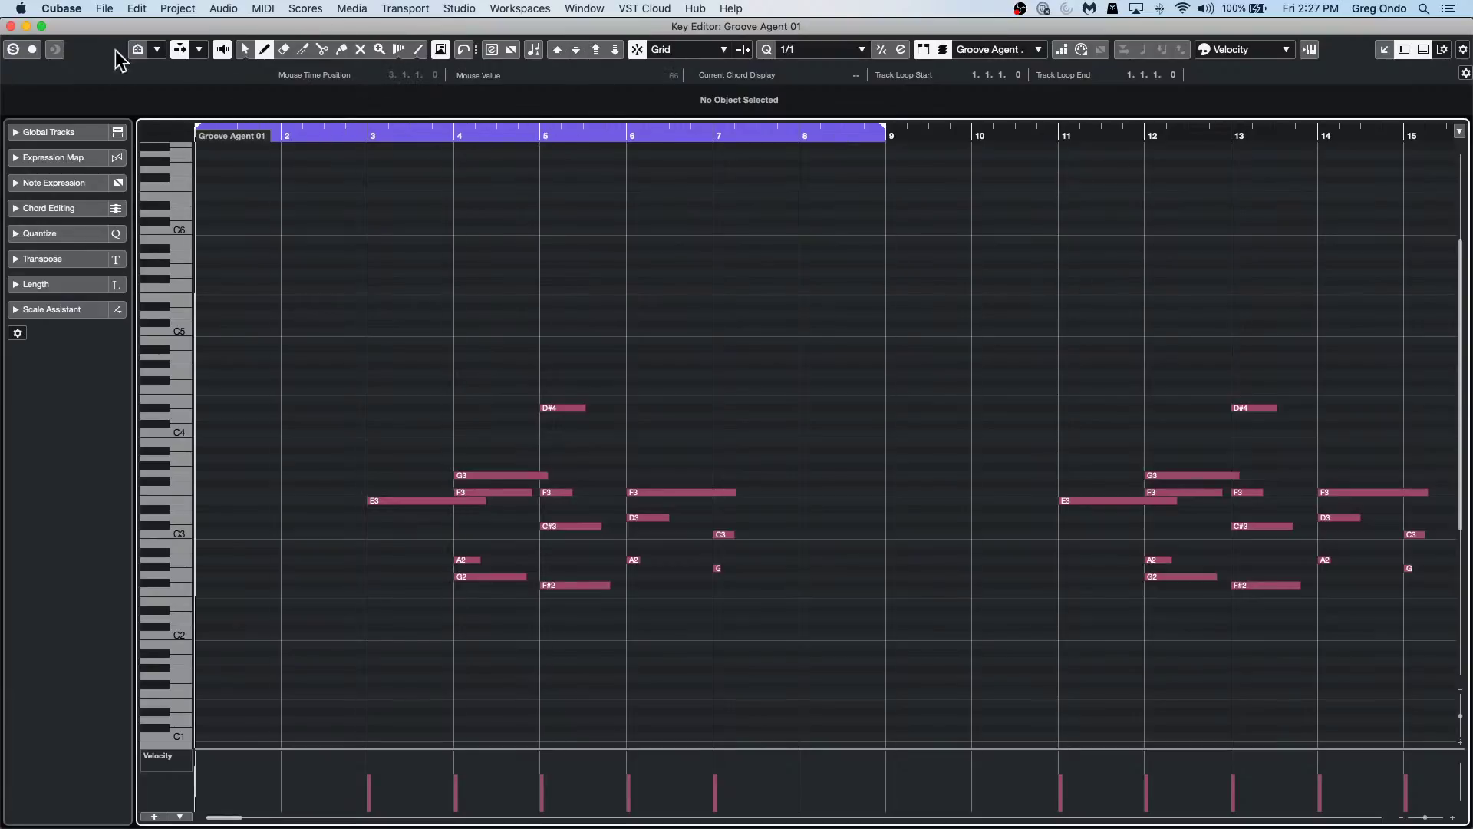
{"action": "left_click", "coordinate": [200, 49]}
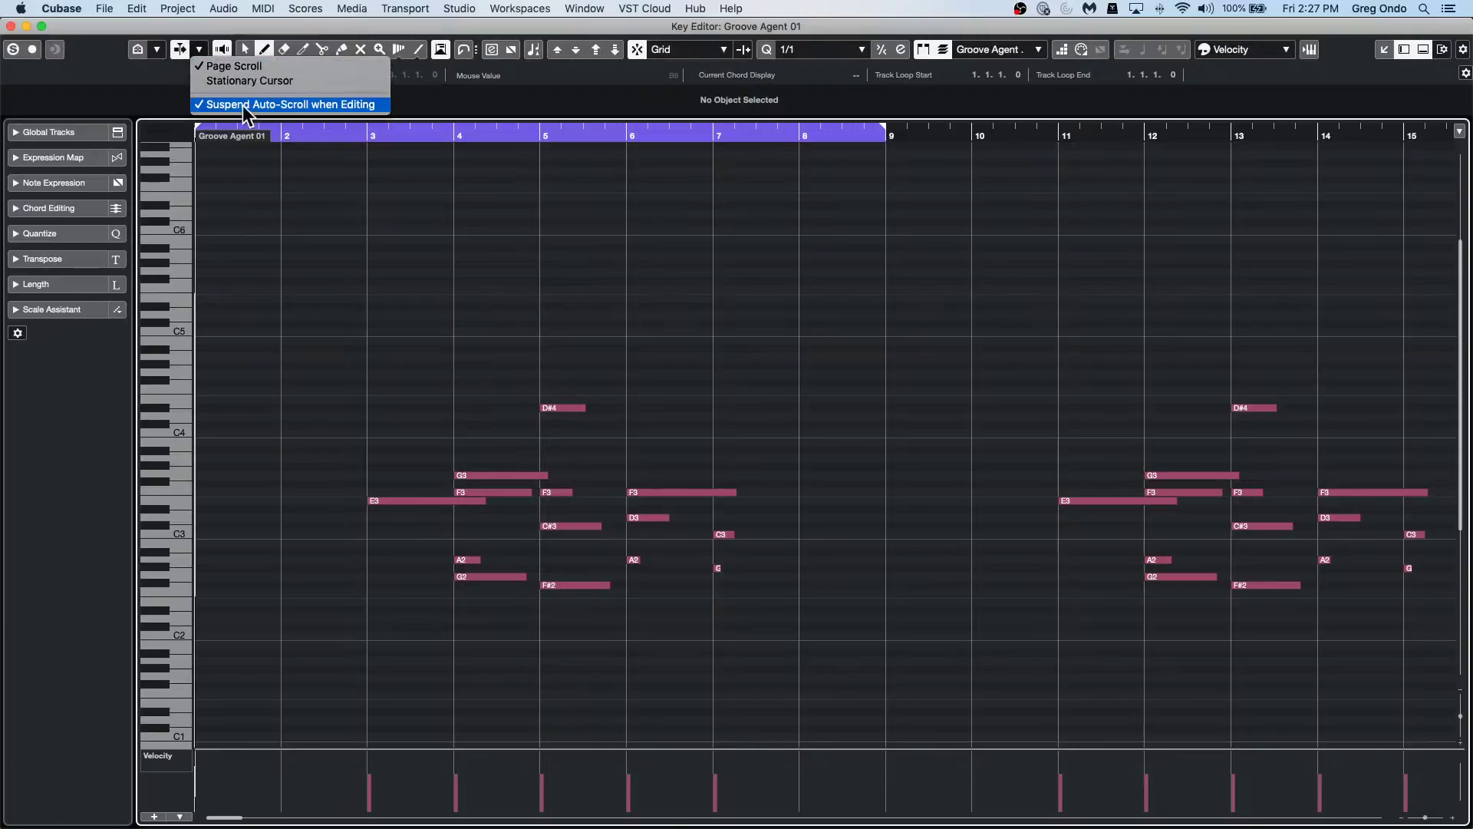
{"action": "left_click", "coordinate": [260, 81]}
{"action": "key", "text": "space"}
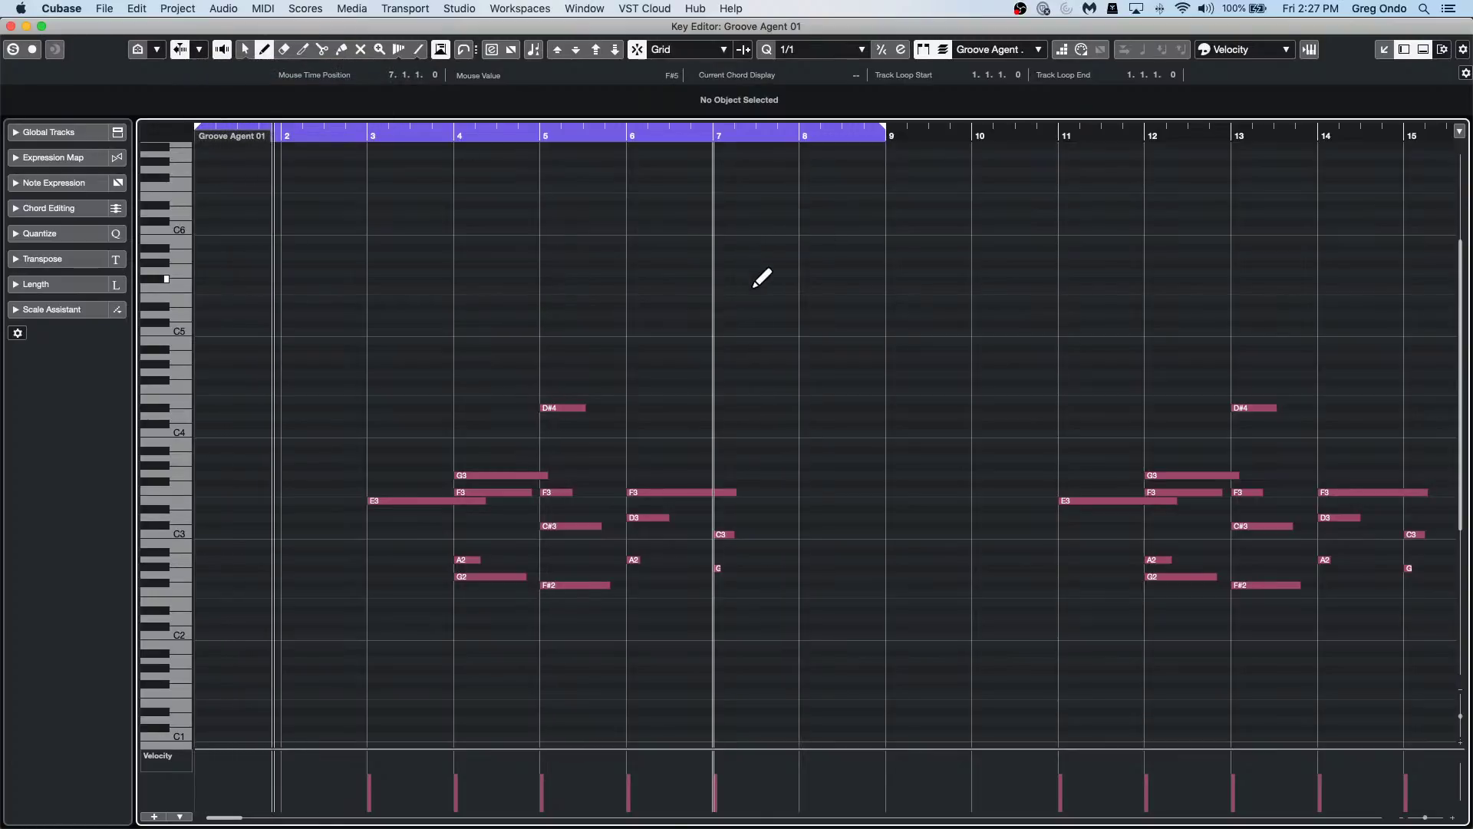
Locate to bar 26 in the Key Editor, close its window and return the project cursor to the start.
{"action": "left_click_drag", "start_coordinate": [844, 134], "coordinate": [1259, 72]}
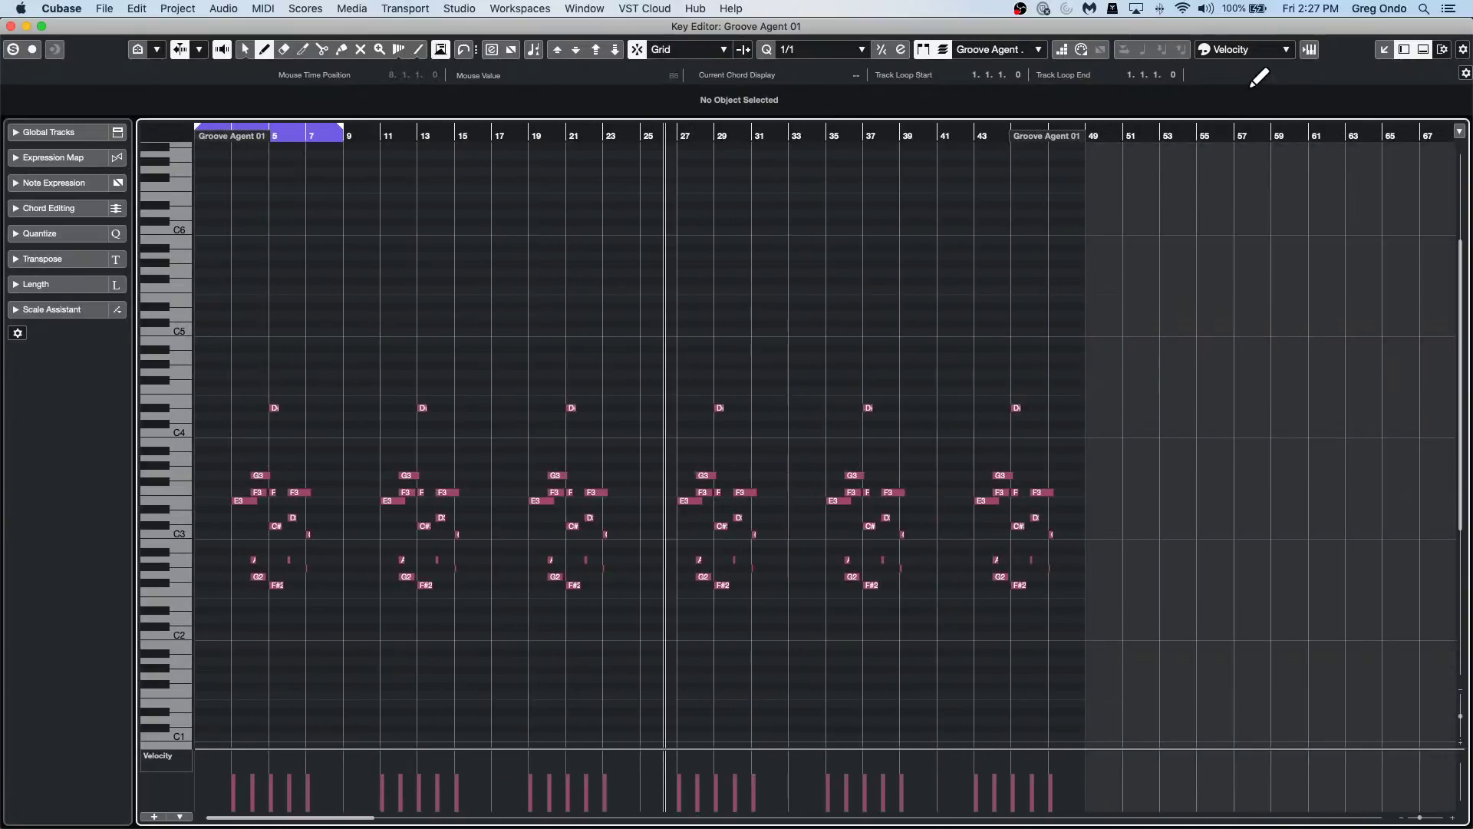
{"action": "left_click", "coordinate": [11, 26]}
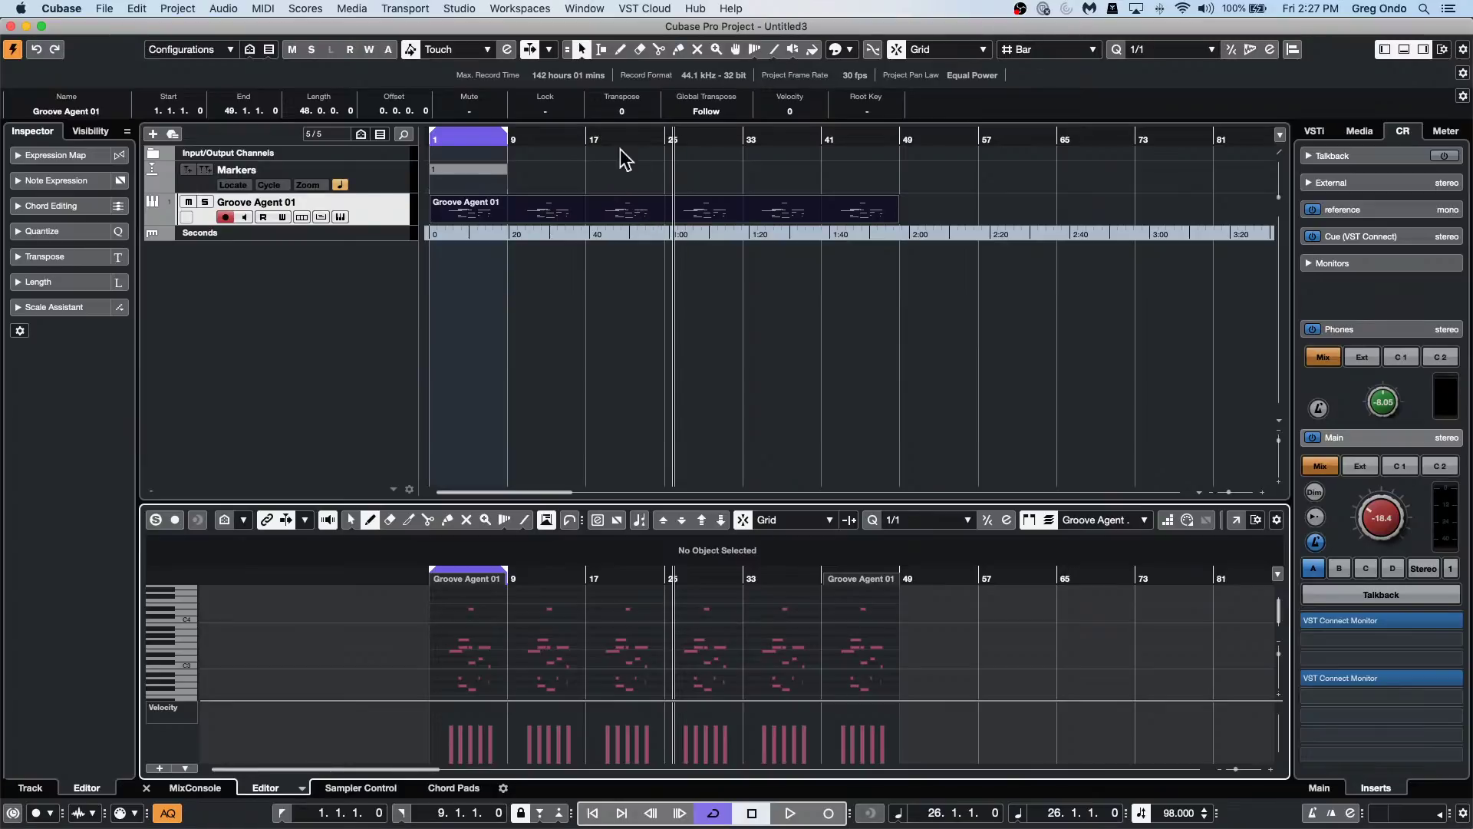
{"action": "left_click", "coordinate": [603, 265]}
{"action": "key", "text": "Home"}
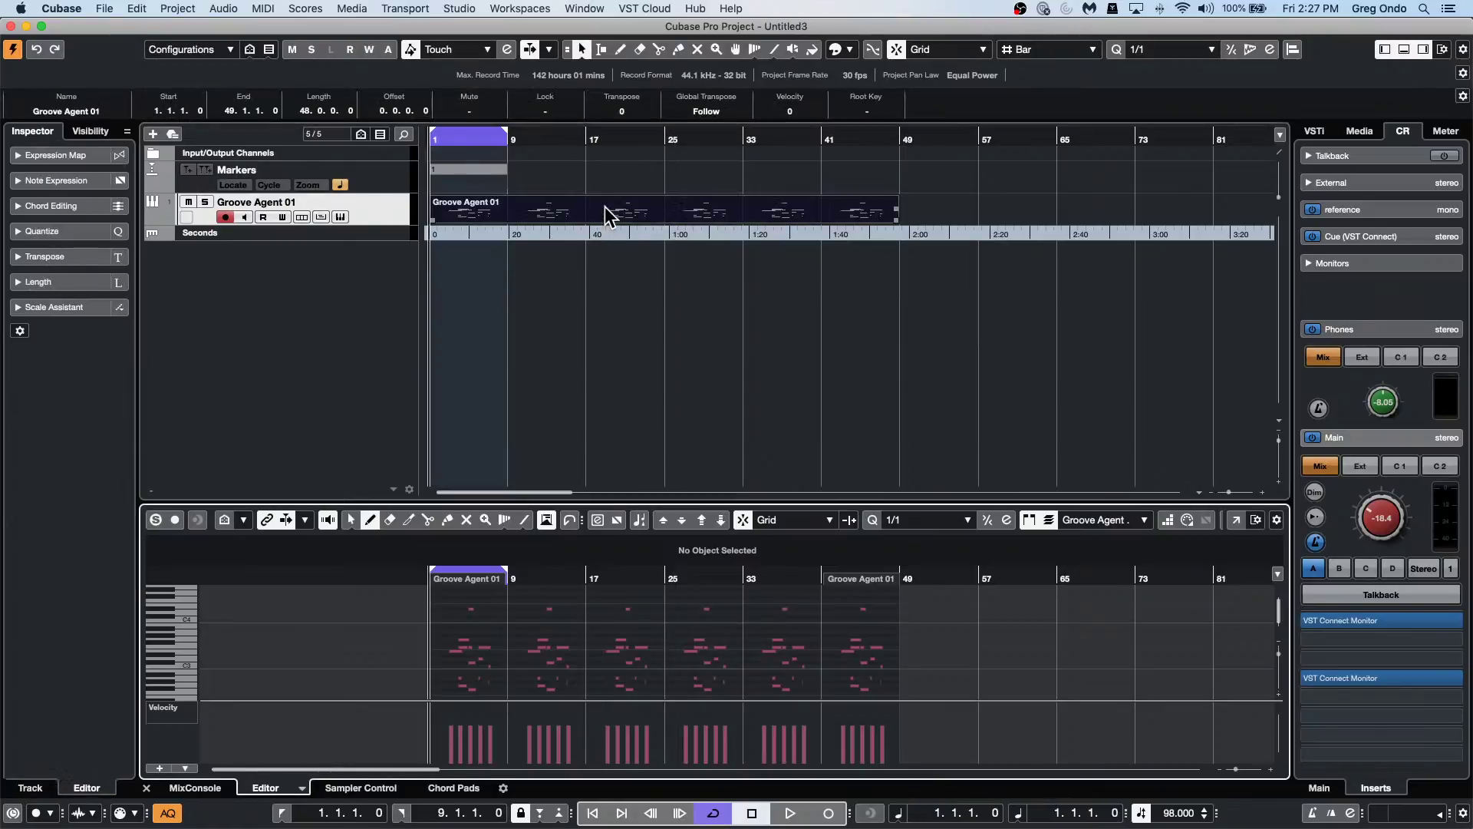
Turn off Use Video Follows Edit Mode for the transport.
{"action": "left_click", "coordinate": [398, 9]}
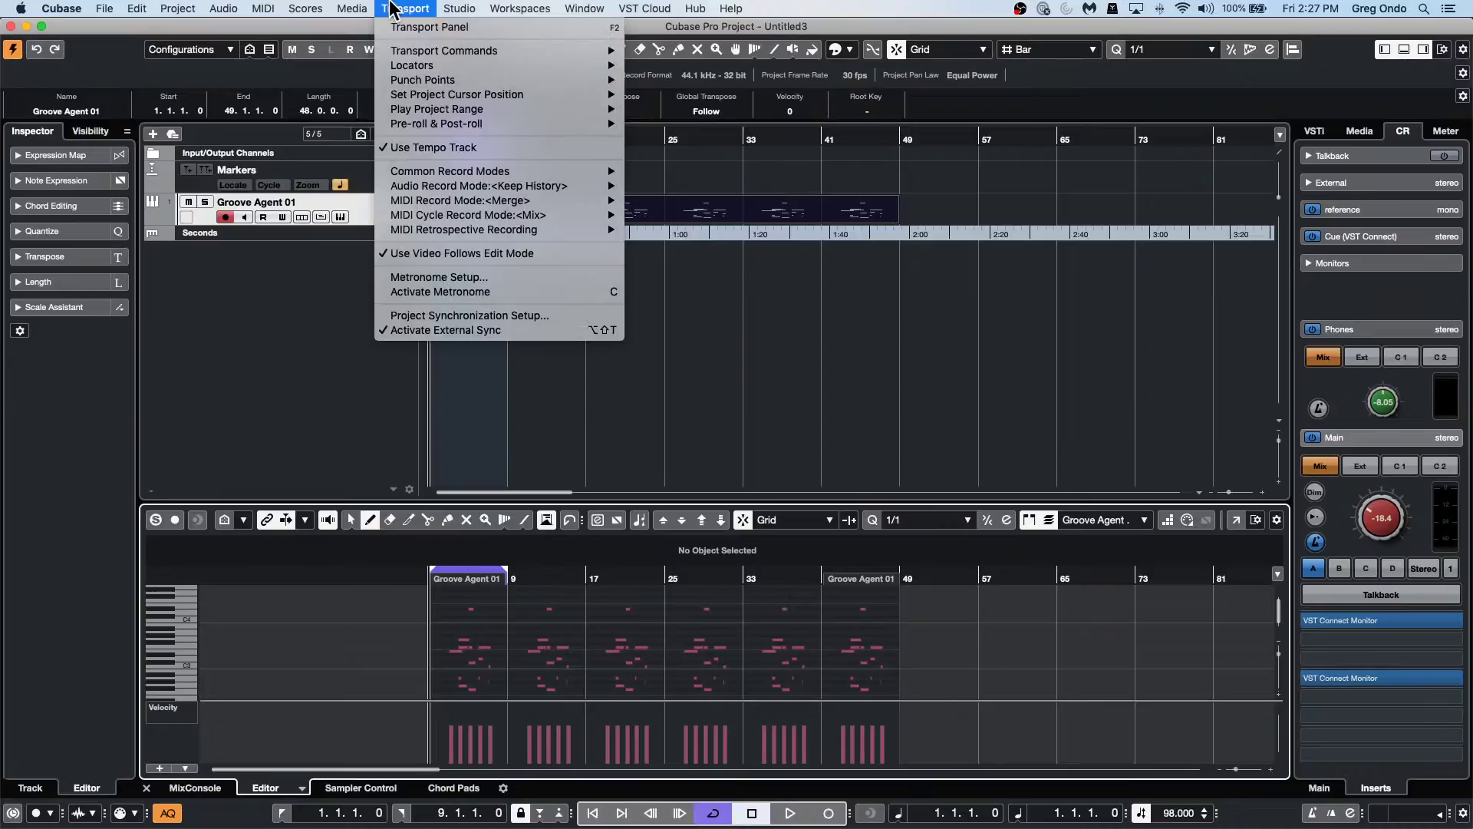
{"action": "left_click", "coordinate": [474, 254]}
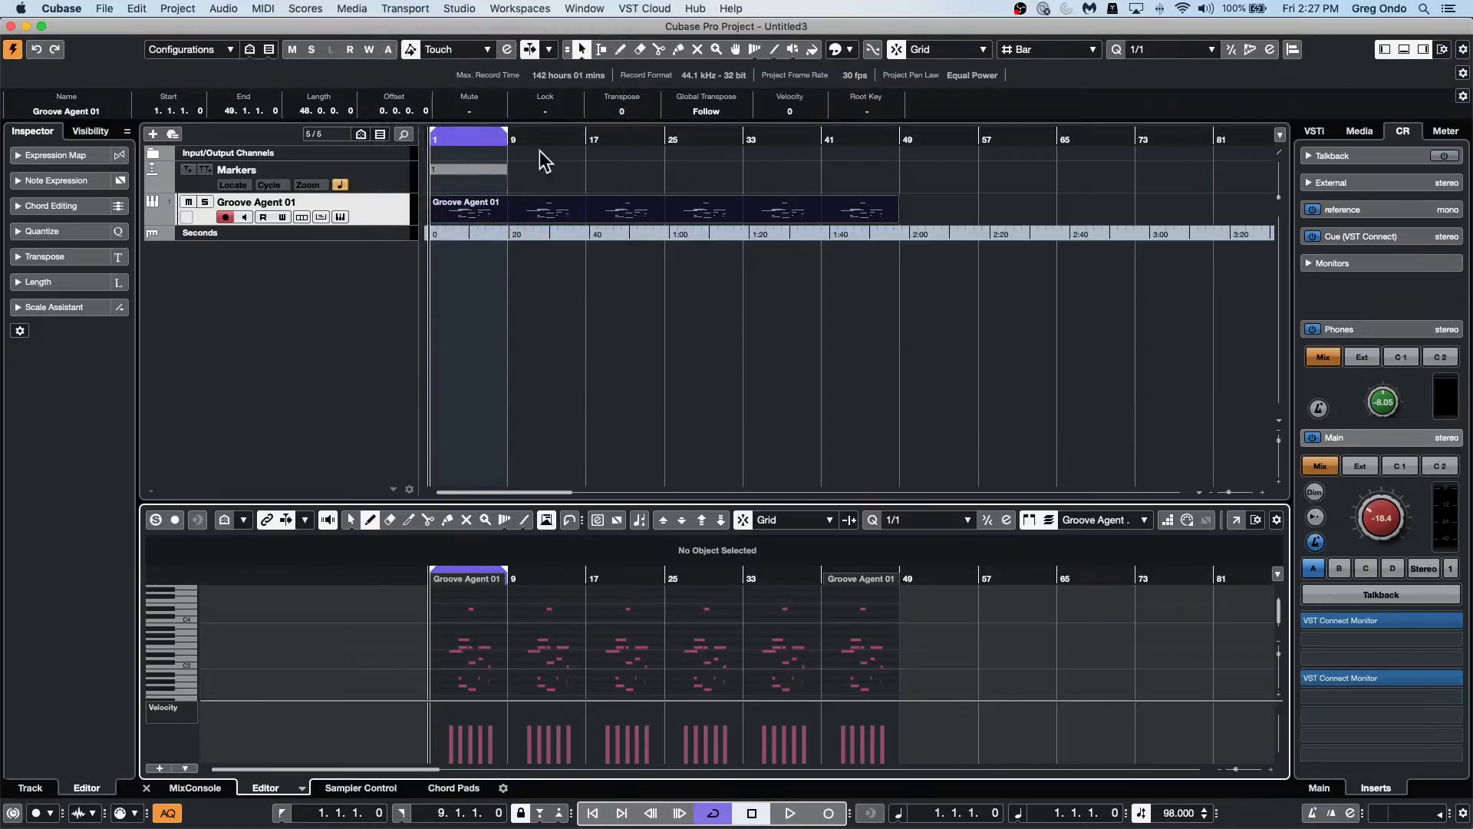
{"action": "left_click", "coordinate": [459, 8]}
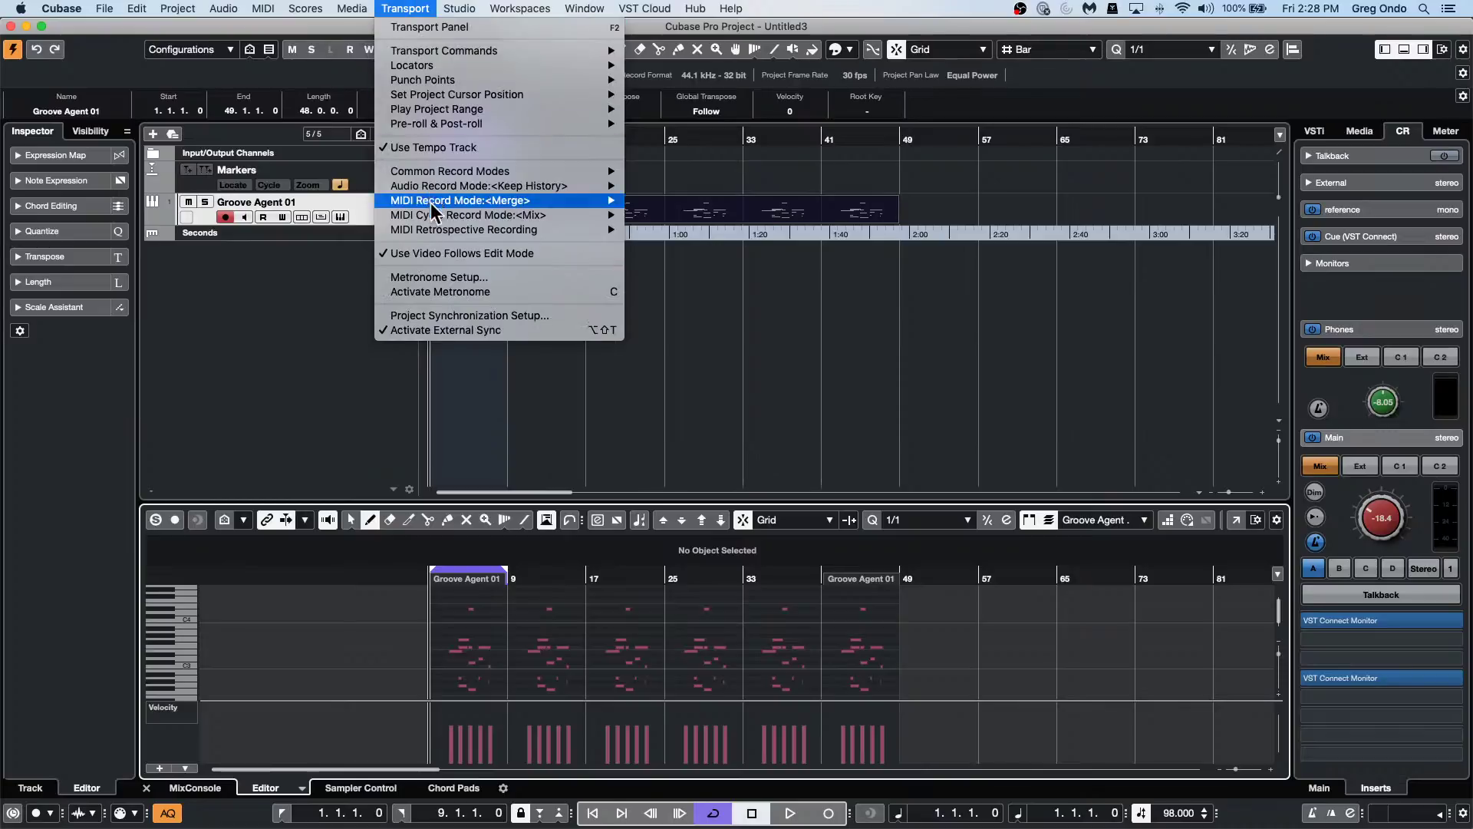
{"action": "left_click", "coordinate": [434, 256]}
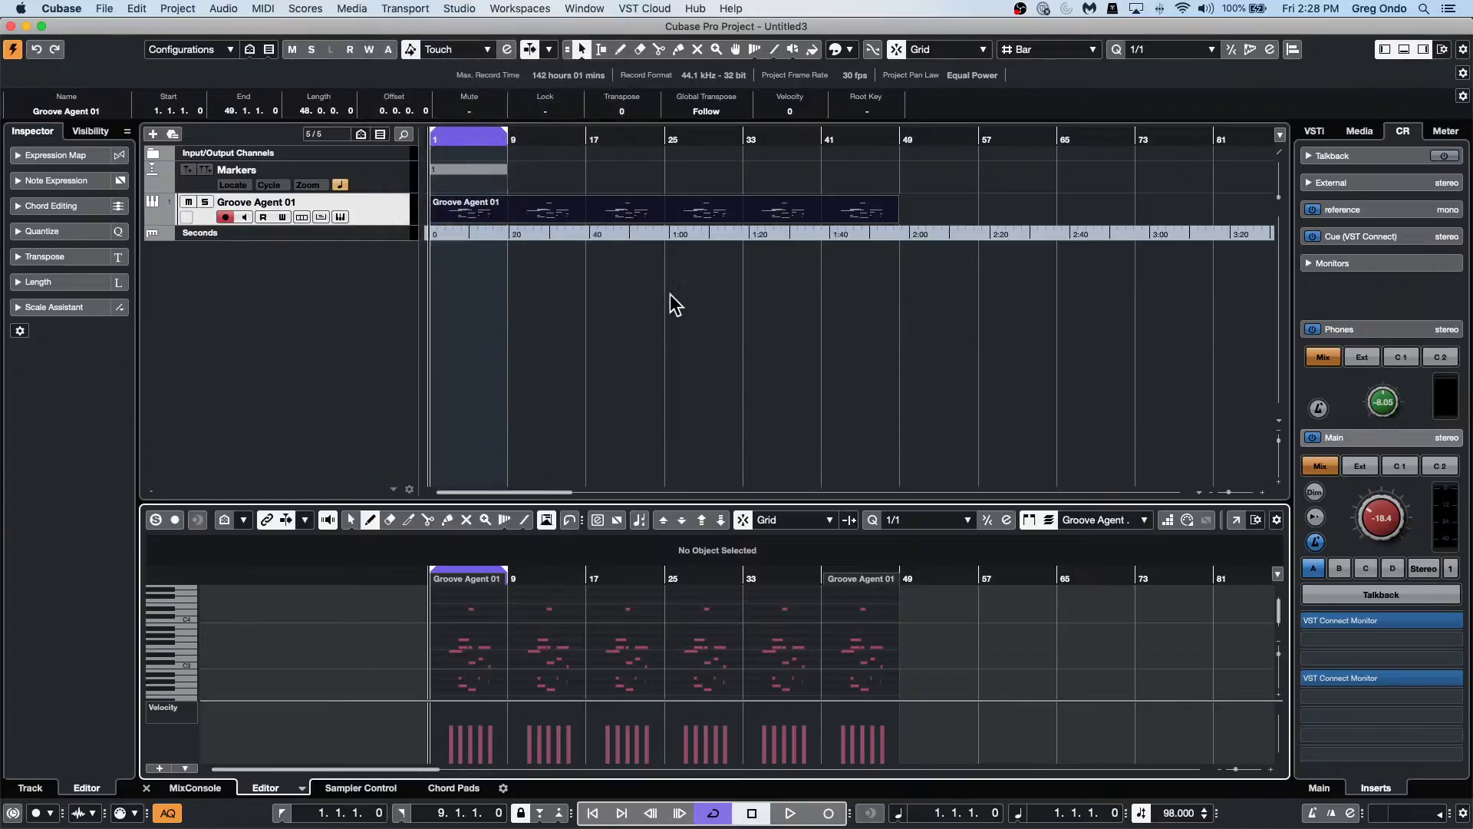
Select the long Groove Agent 01 part, place the project cursor at bar 17 and check the view in a separate Key Editor.
{"action": "left_click", "coordinate": [637, 212]}
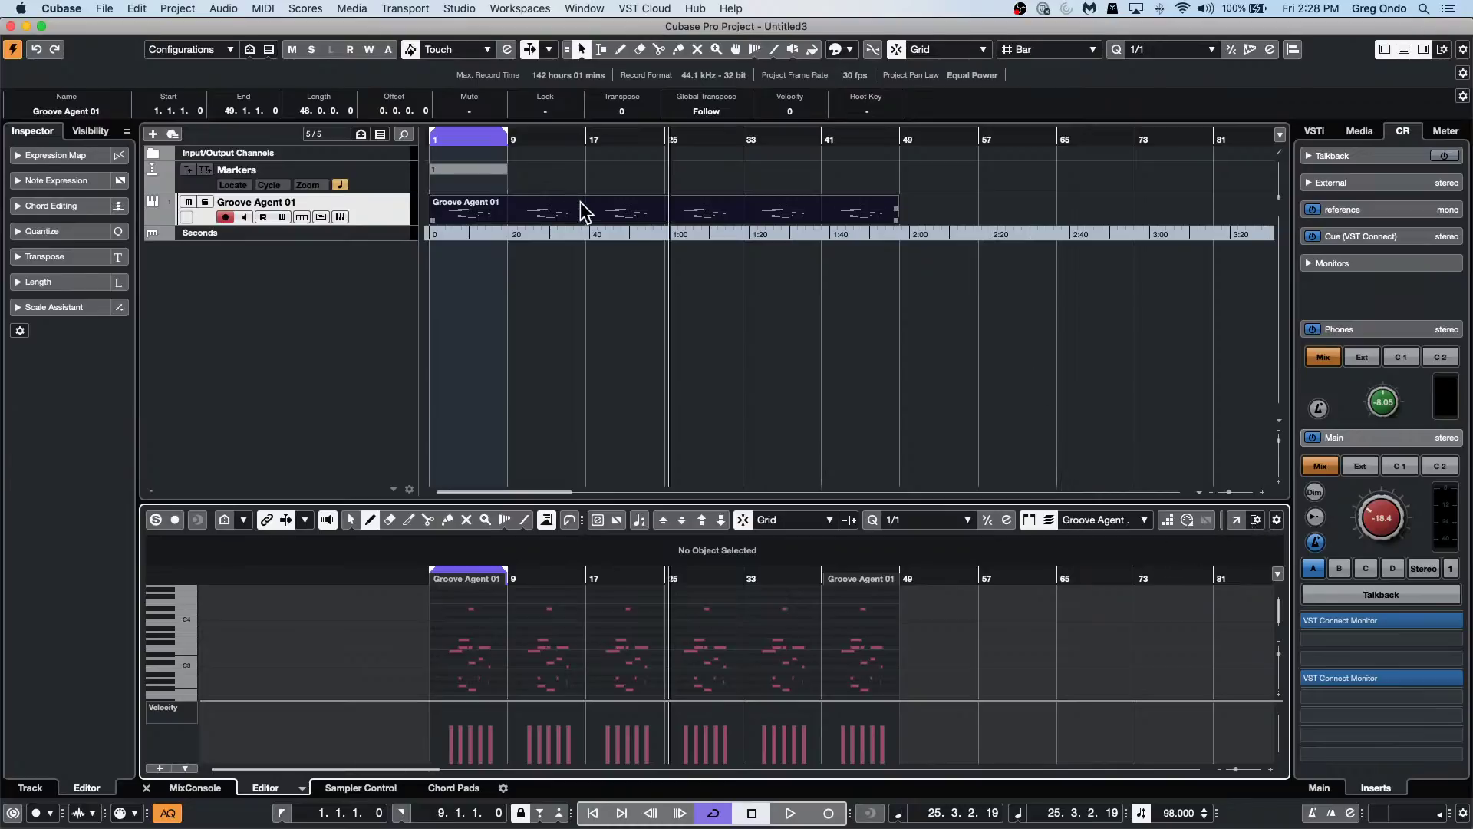
{"action": "left_click", "coordinate": [637, 218]}
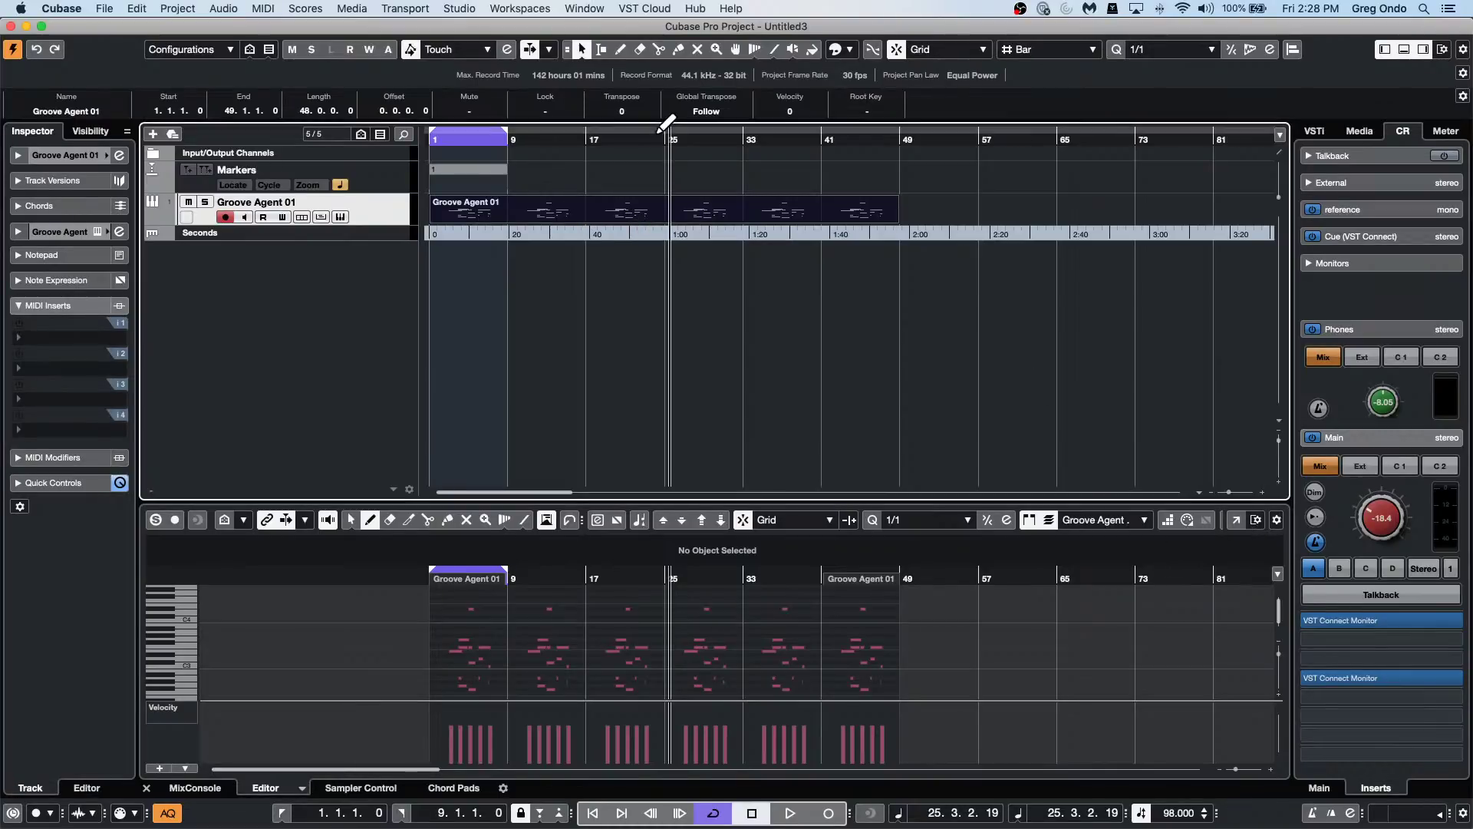
{"action": "left_click_drag", "start_coordinate": [649, 138], "coordinate": [588, 138]}
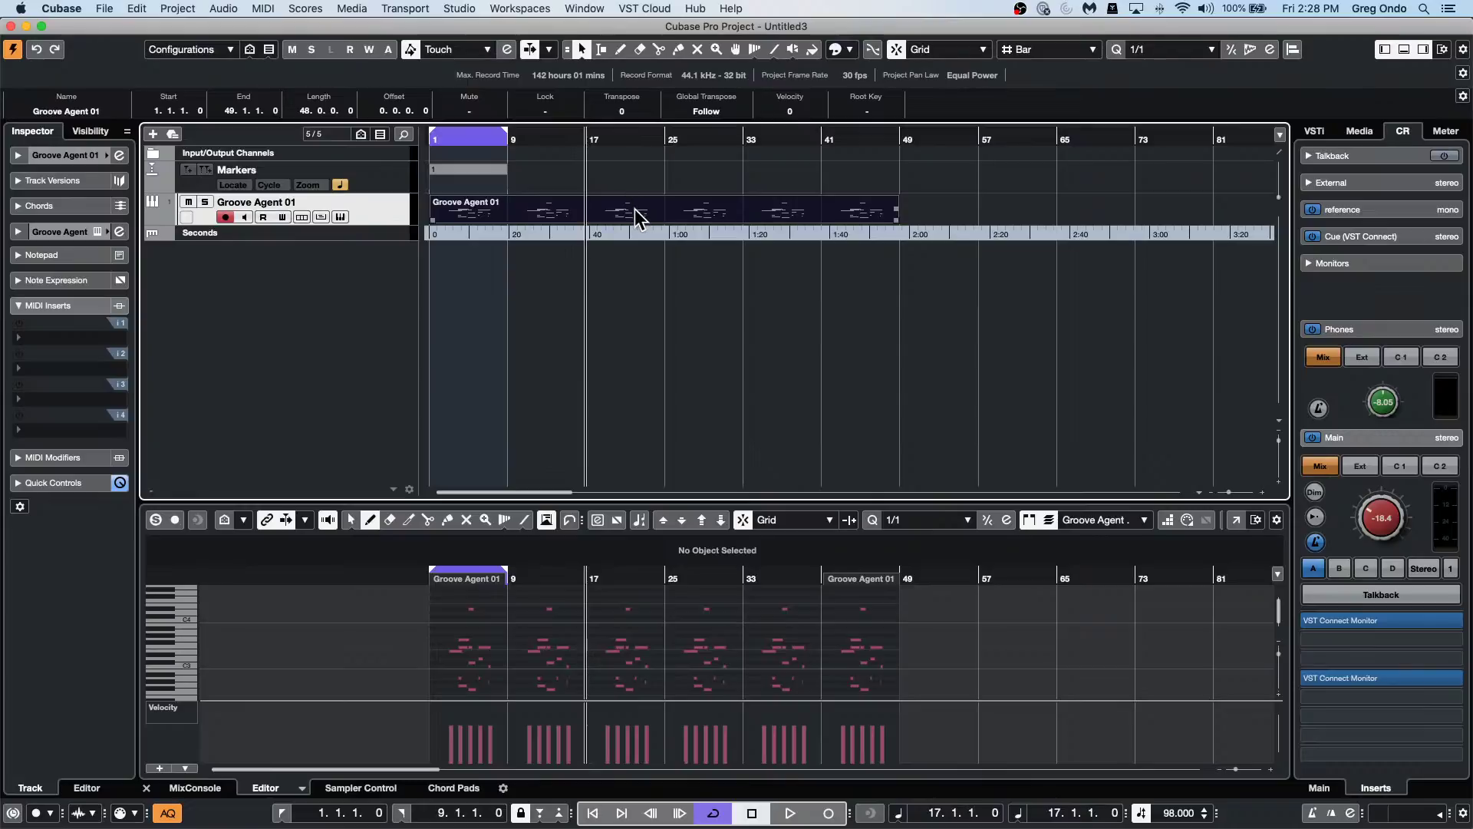
{"action": "left_click", "coordinate": [1232, 516]}
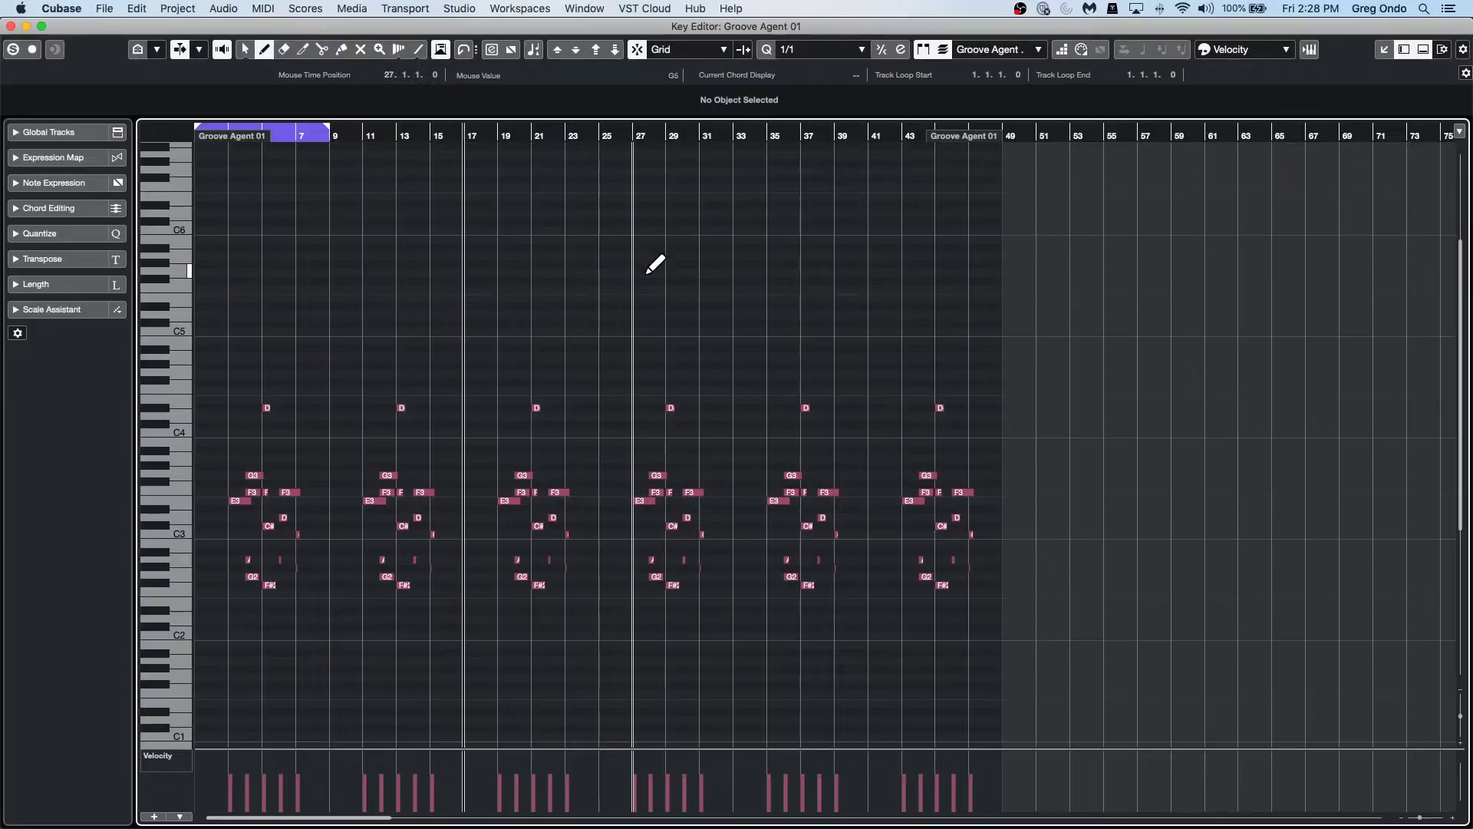
{"action": "left_click", "coordinate": [11, 26]}
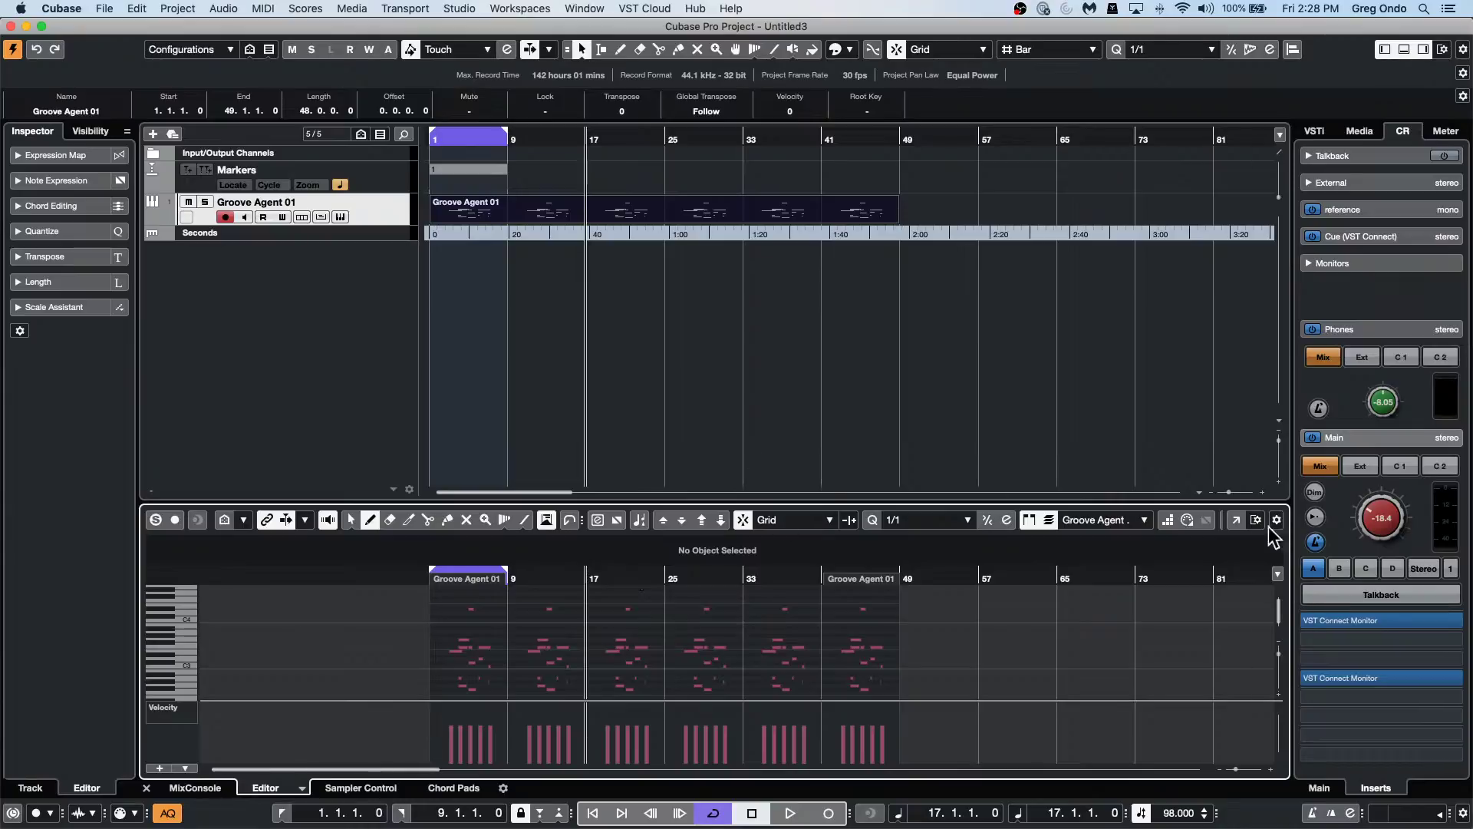
Reopen the separate Key Editor, zoom in with the project cursor at bar 18 and close the window.
{"action": "left_click", "coordinate": [1236, 520]}
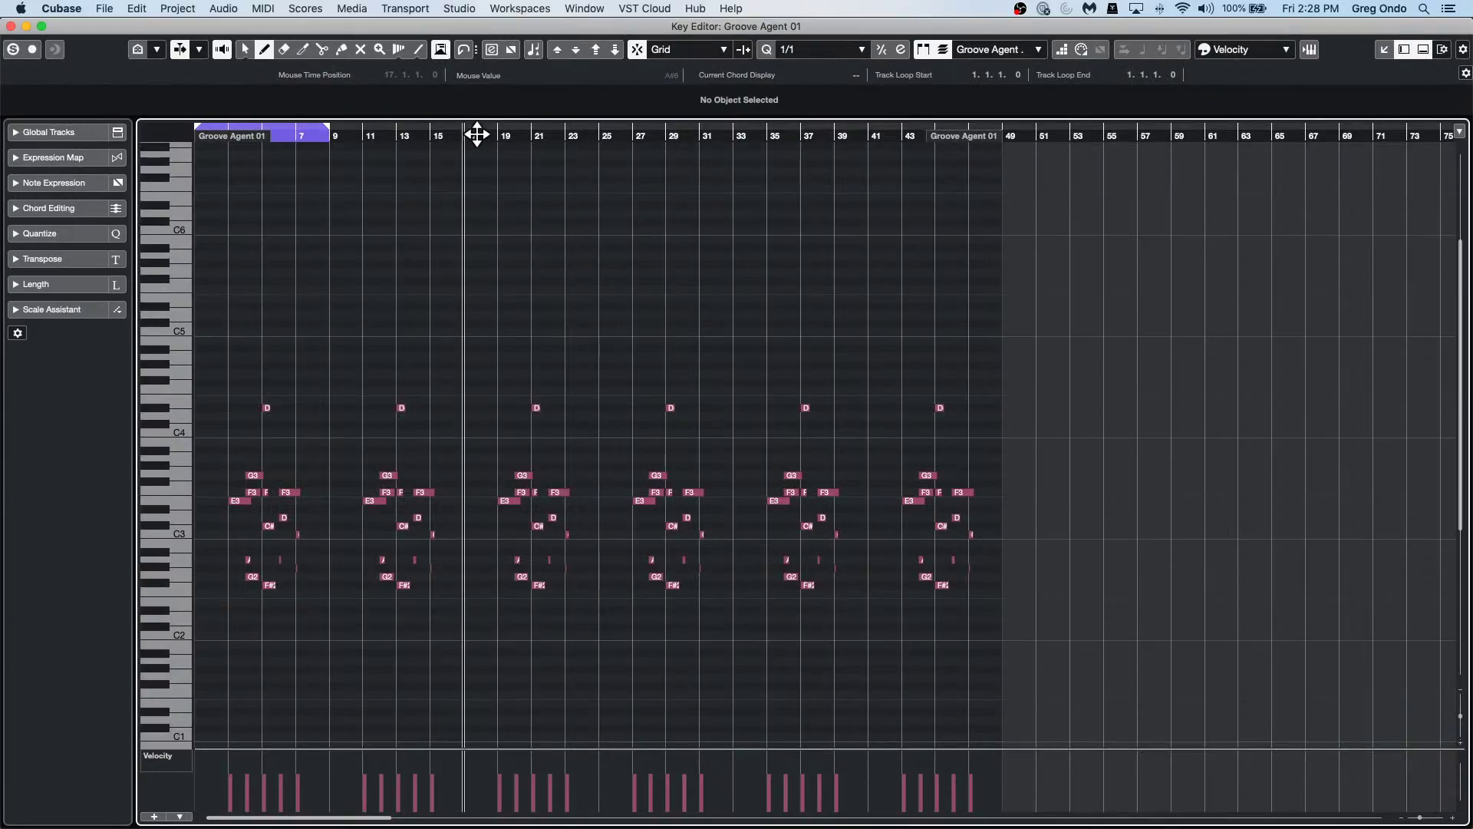
{"action": "left_click_drag", "start_coordinate": [476, 134], "coordinate": [493, 204]}
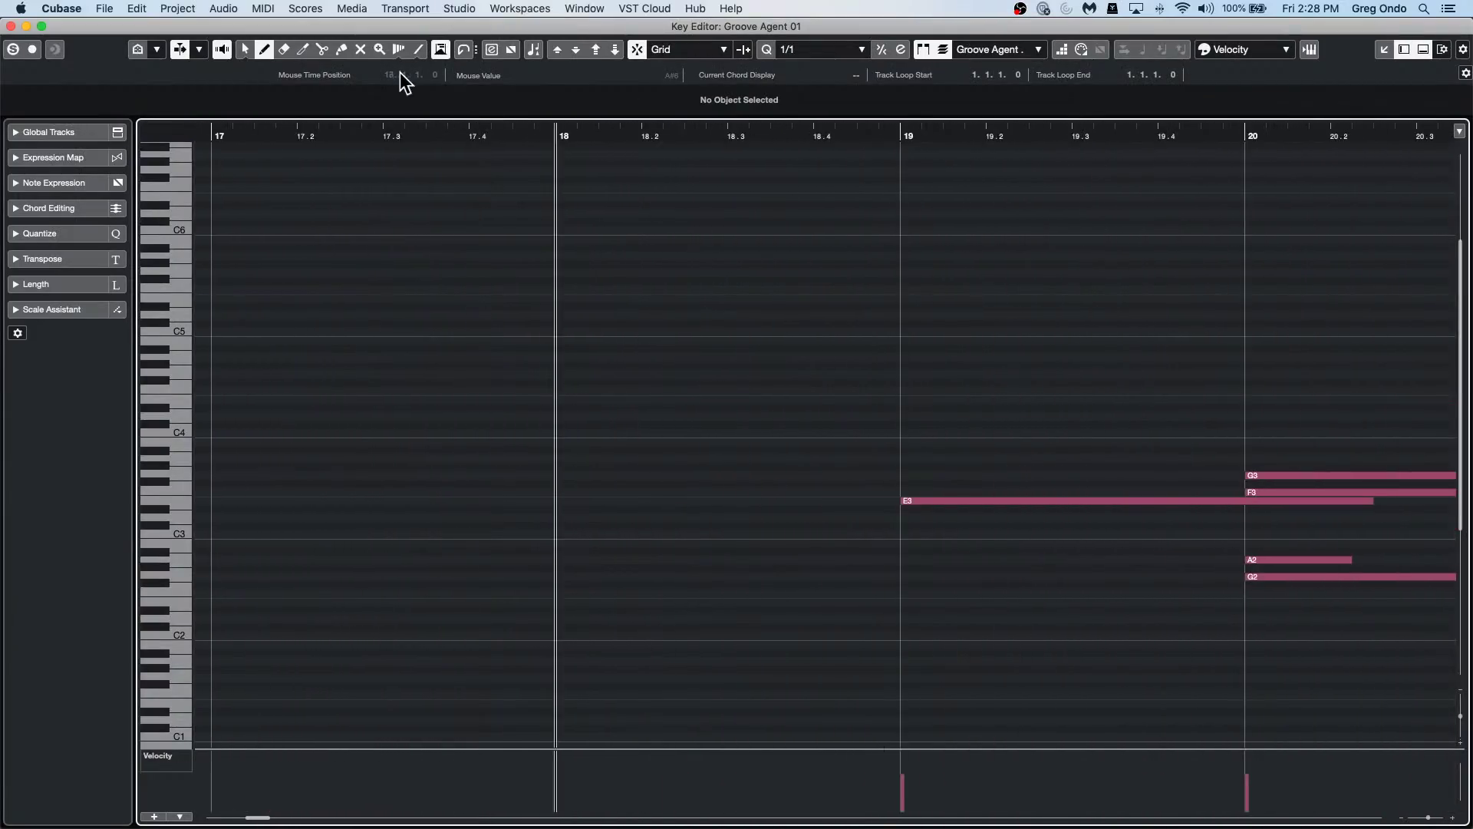
{"action": "left_click", "coordinate": [11, 26]}
Turn on Use Video Follows Edit Mode and select the long Groove Agent 01 part.
{"action": "left_click", "coordinate": [405, 8]}
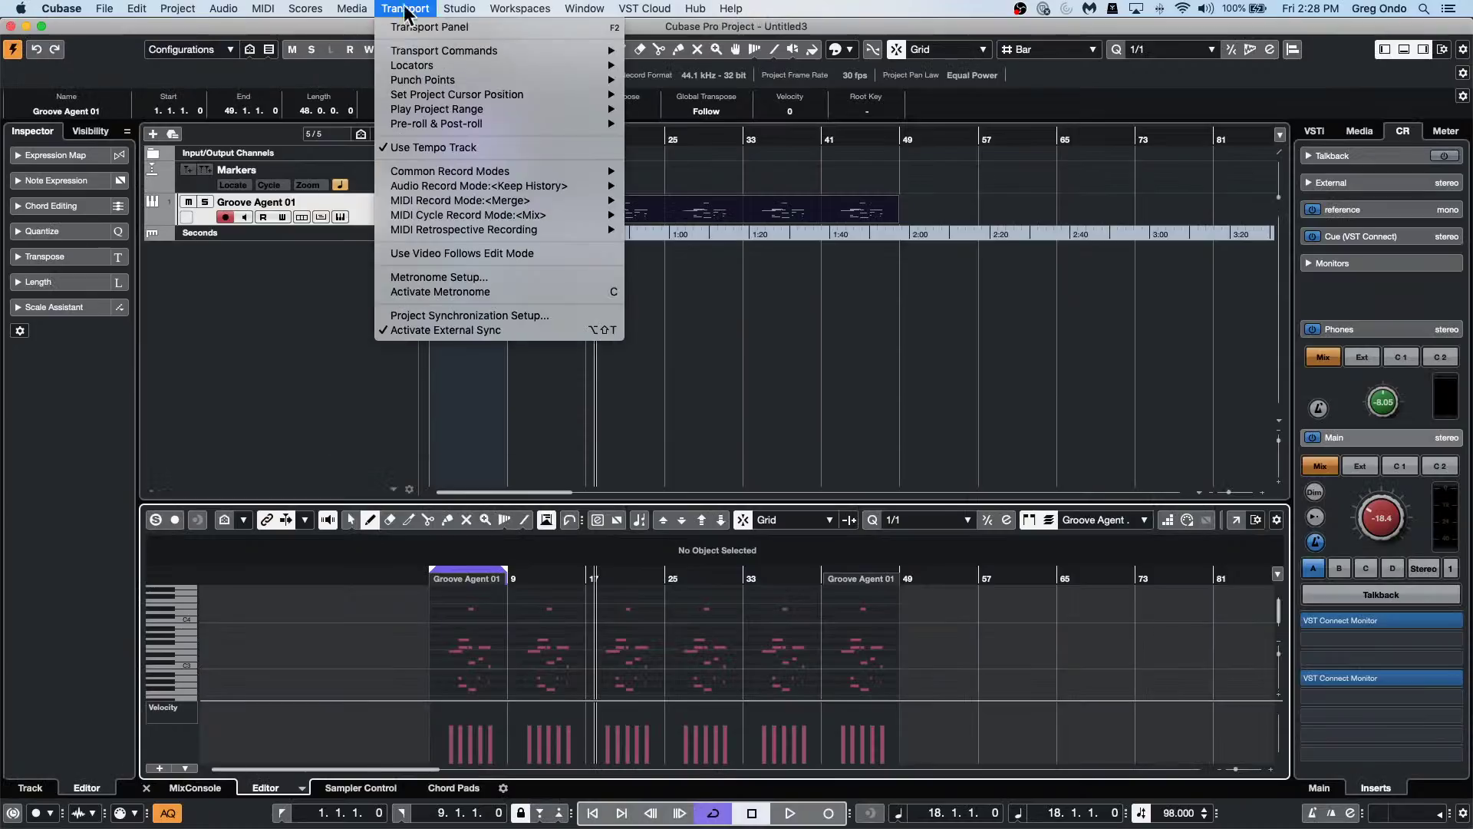
{"action": "left_click", "coordinate": [479, 254]}
{"action": "left_click", "coordinate": [698, 219]}
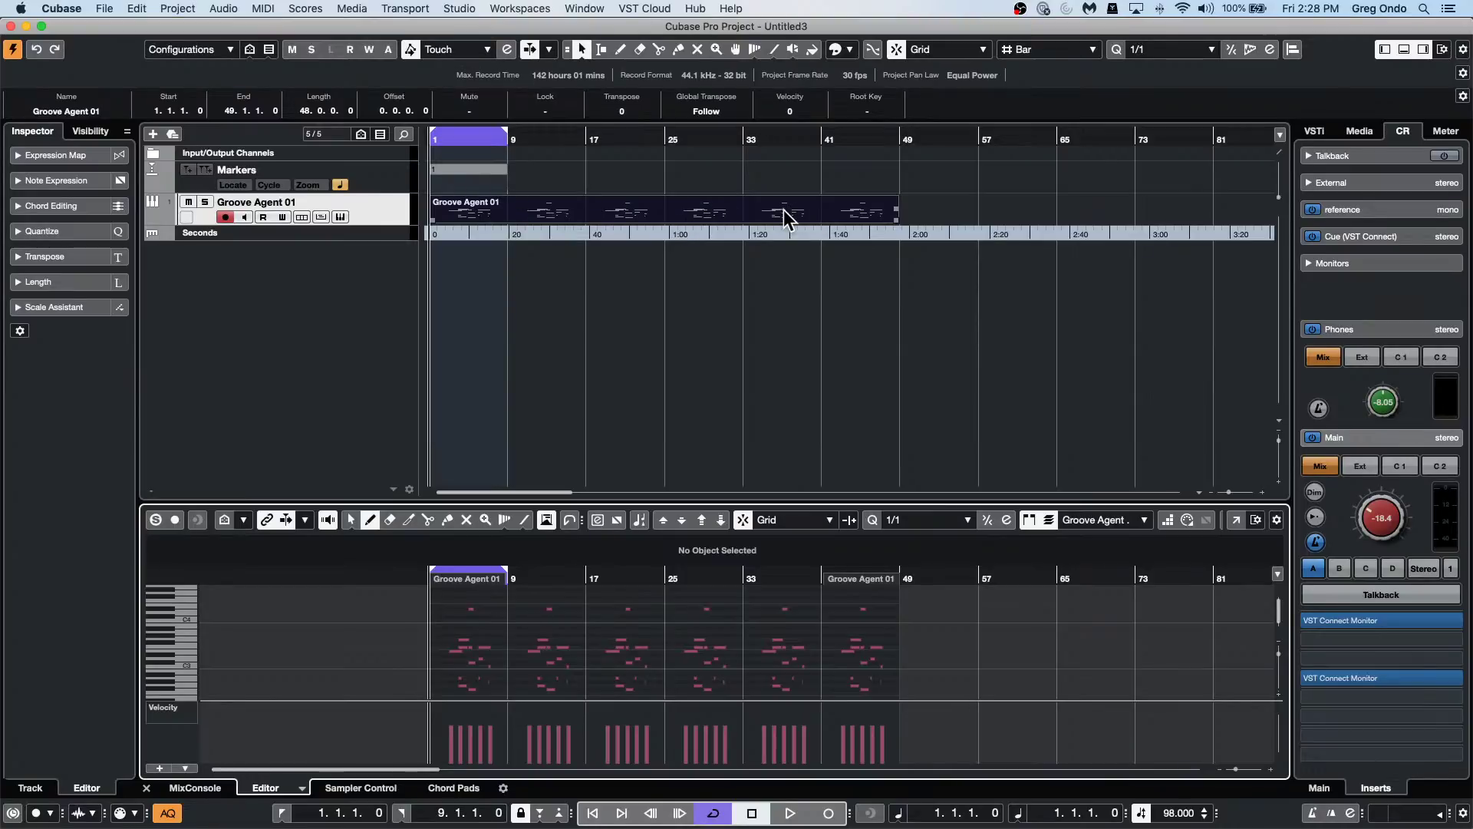
Duplicate the 48-bar Groove Agent 01 part to start at bar 49 and open the copy in the Key Editor.
{"action": "key", "text": "super+d"}
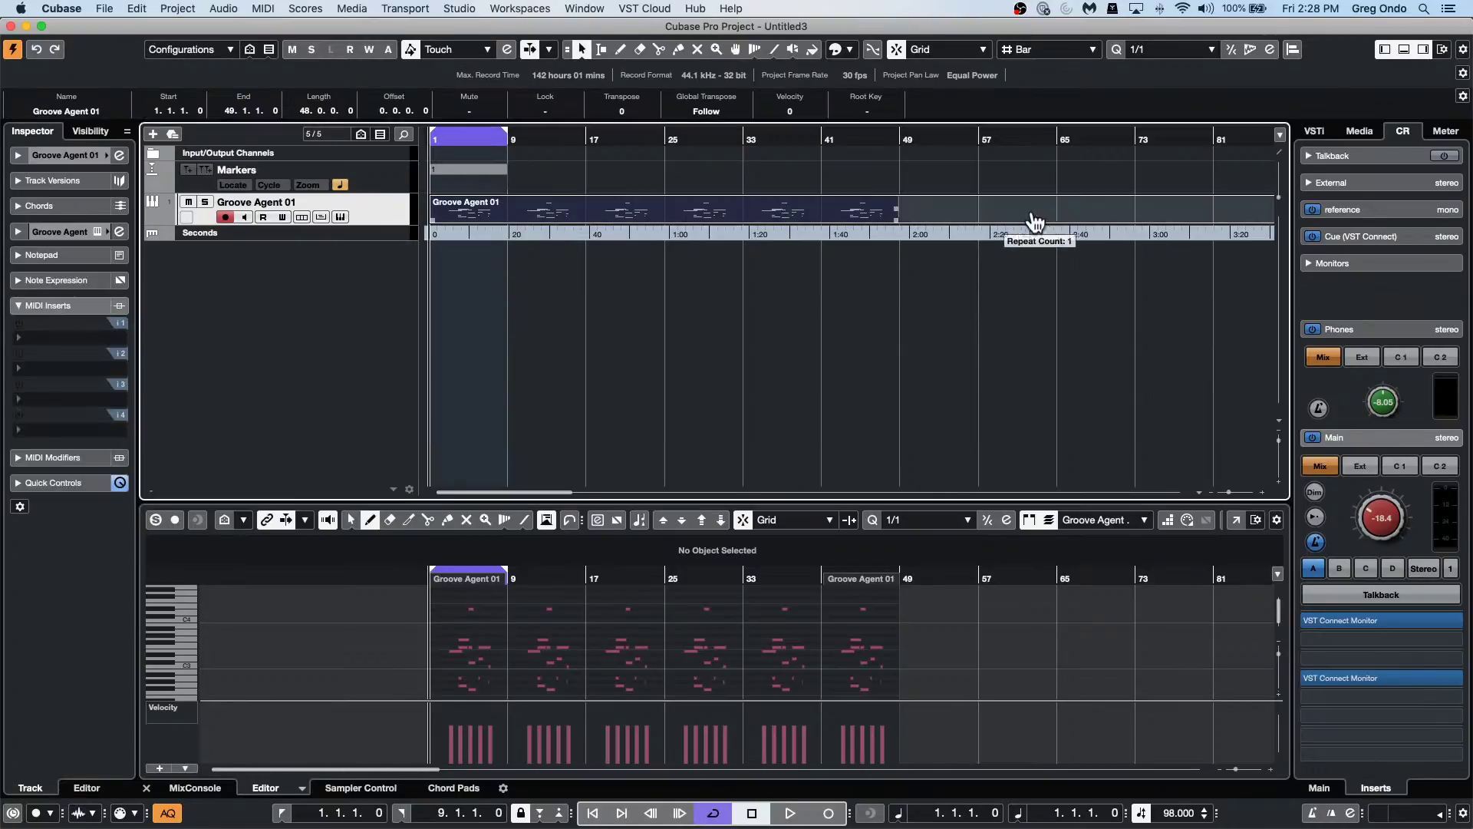
{"action": "scroll", "coordinate": [846, 238], "scroll_direction": "right", "scroll_amount": 3}
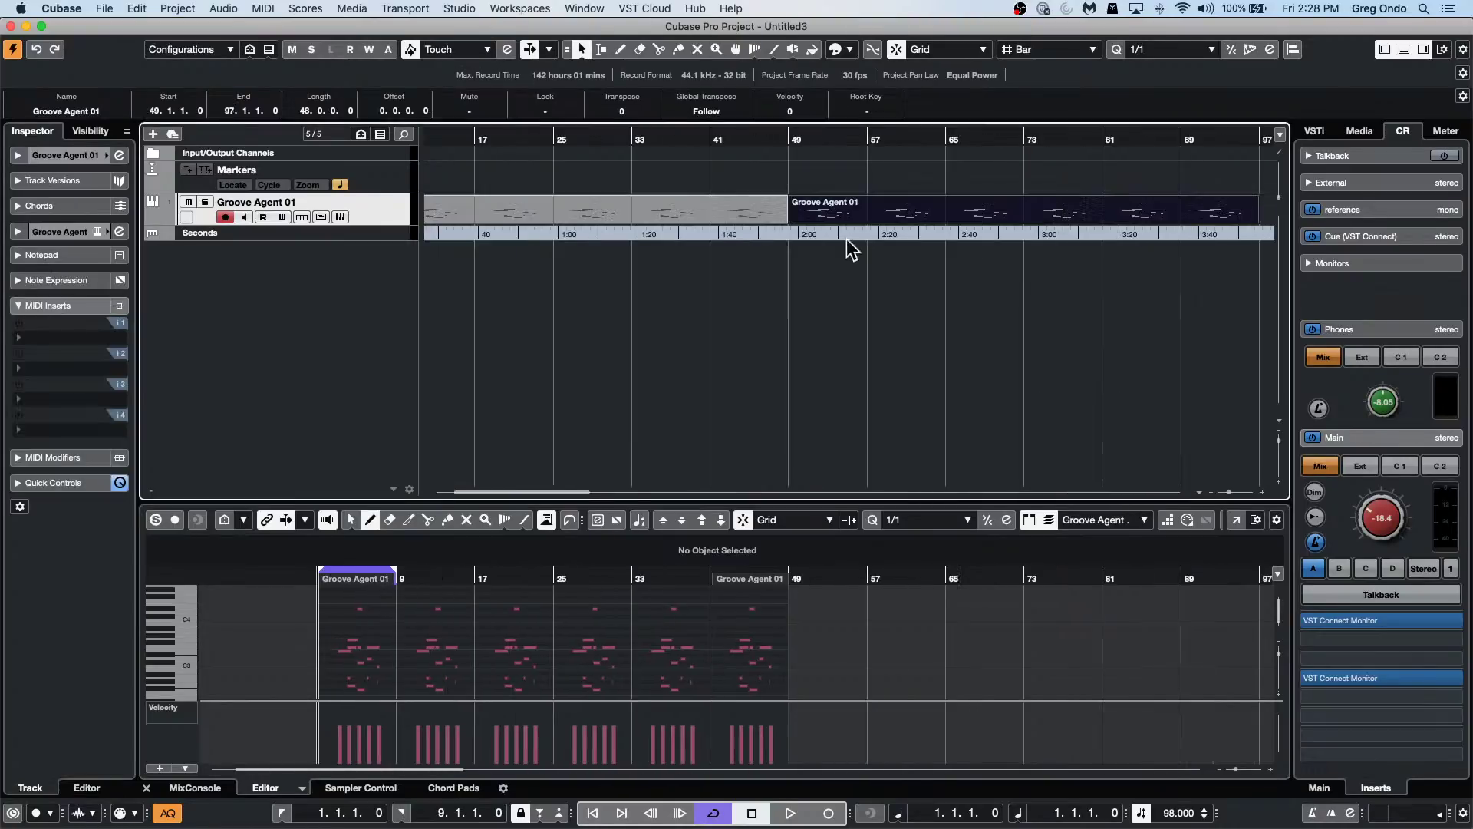
{"action": "double_click", "coordinate": [980, 209]}
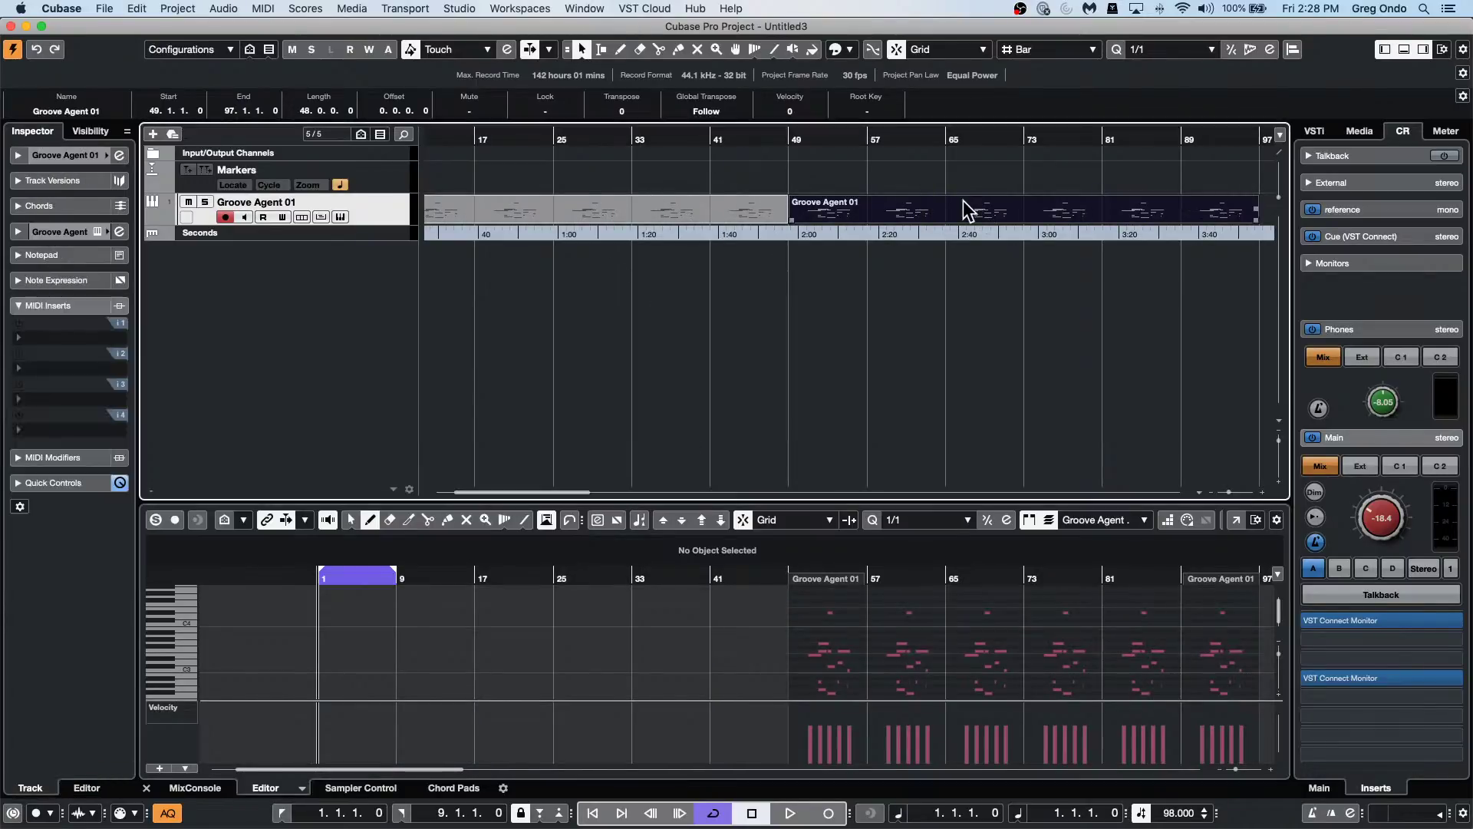
Turn off Use Video Follows Edit Mode, place the project cursor at bar 40 and select the first Groove Agent 01 part.
{"action": "left_click", "coordinate": [551, 206]}
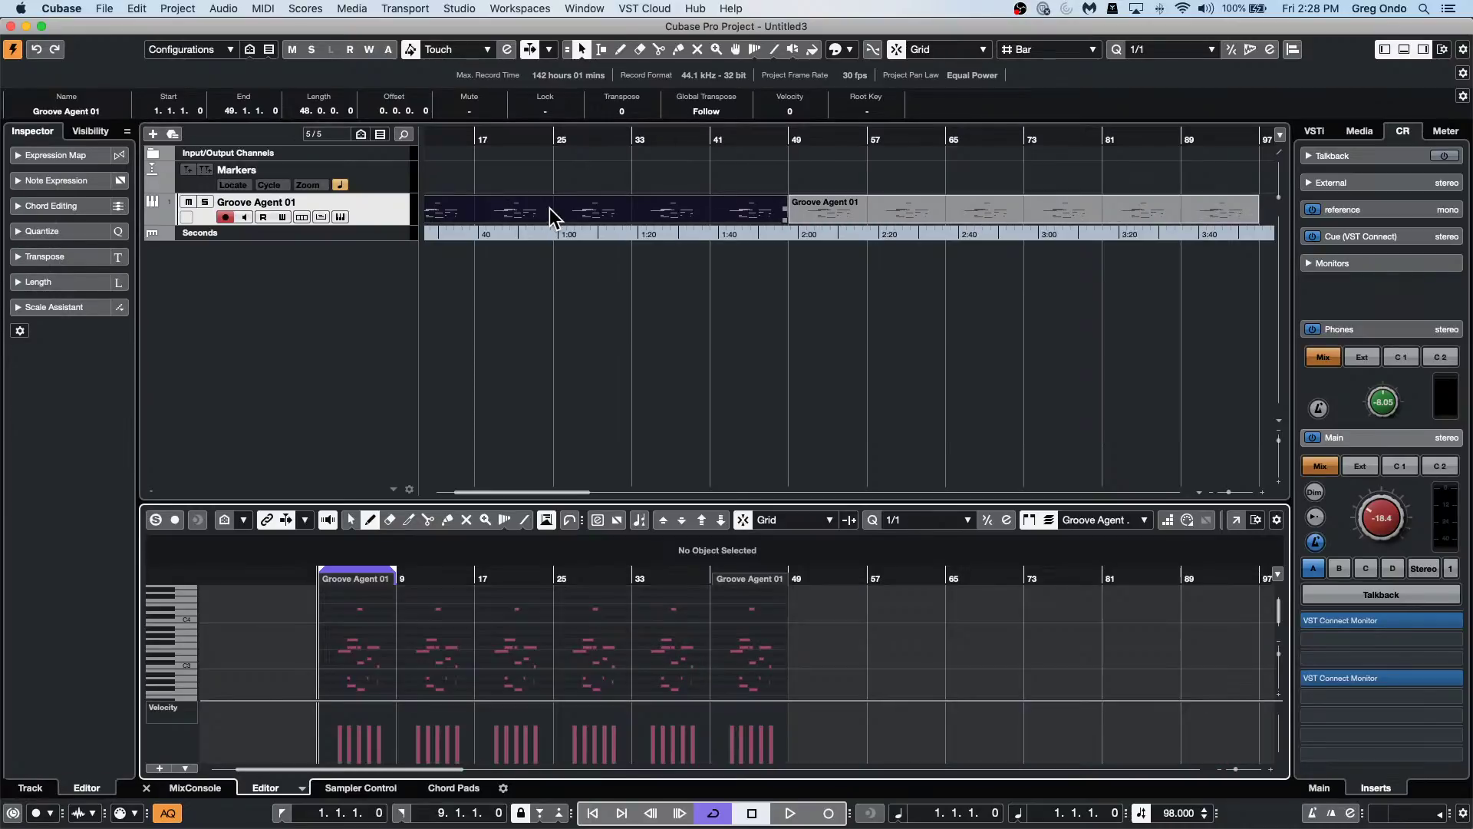
{"action": "left_click", "coordinate": [403, 9]}
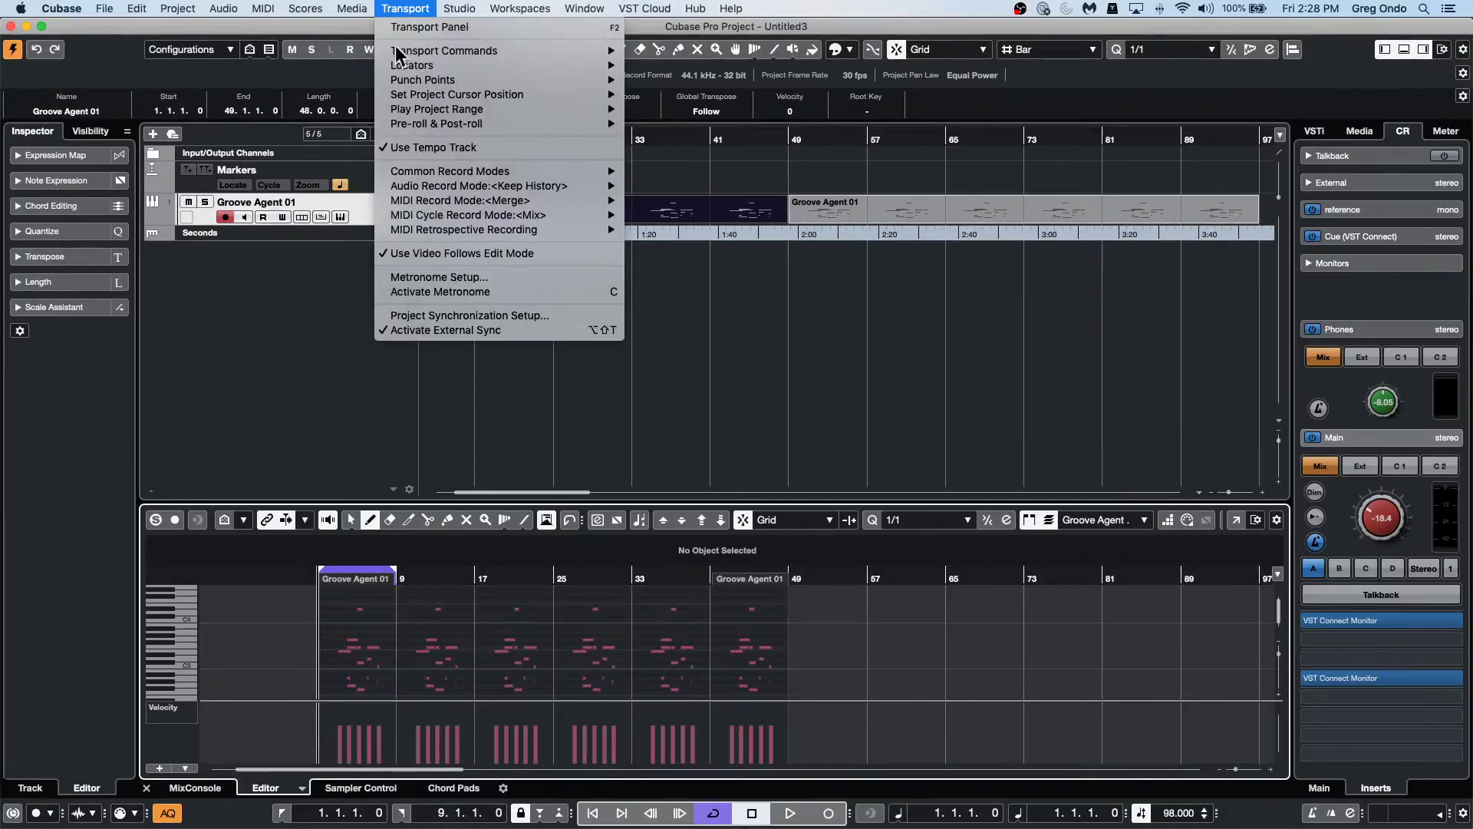
{"action": "left_click", "coordinate": [432, 253]}
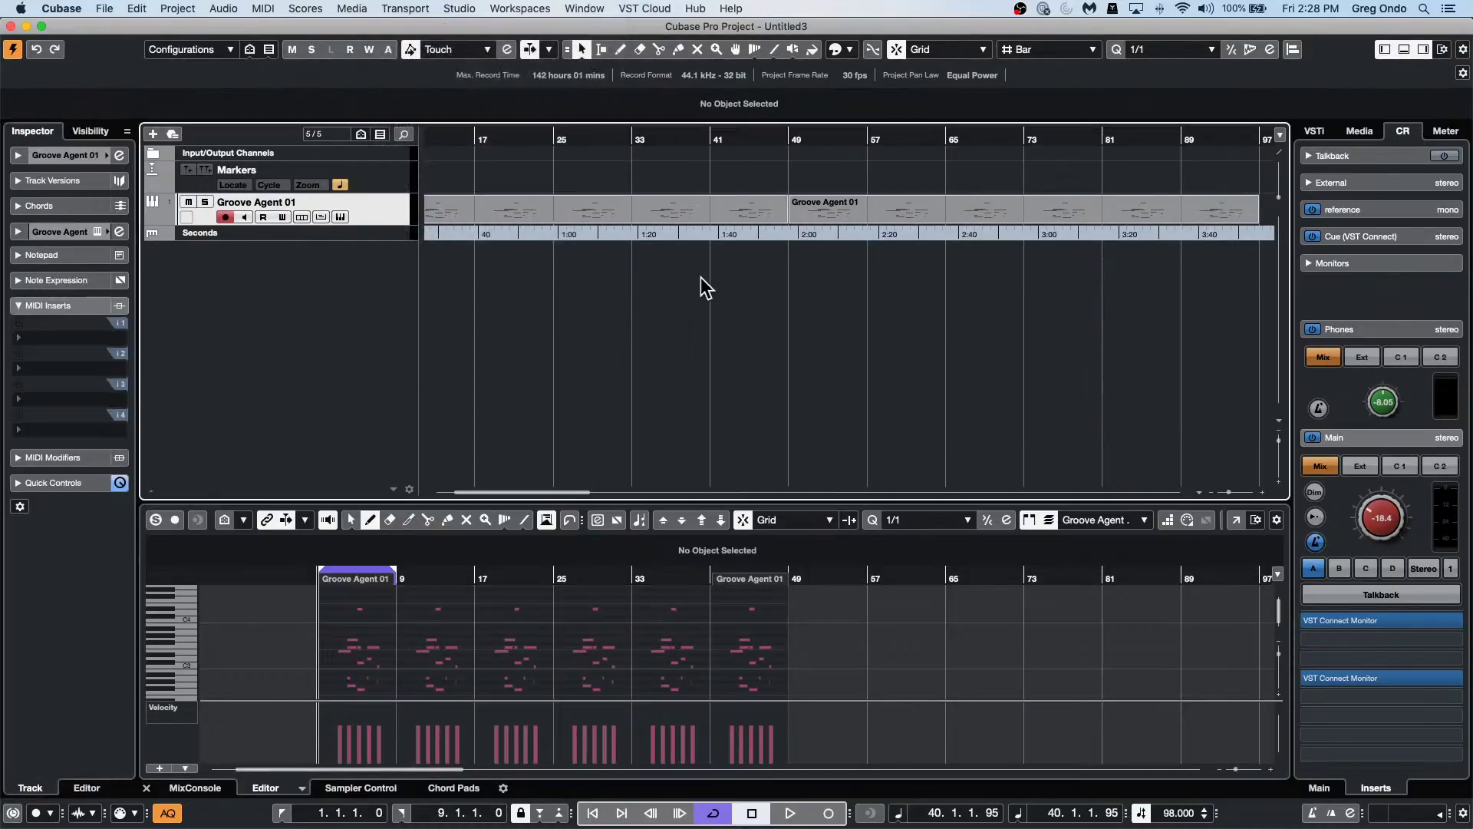
{"action": "left_click", "coordinate": [614, 211]}
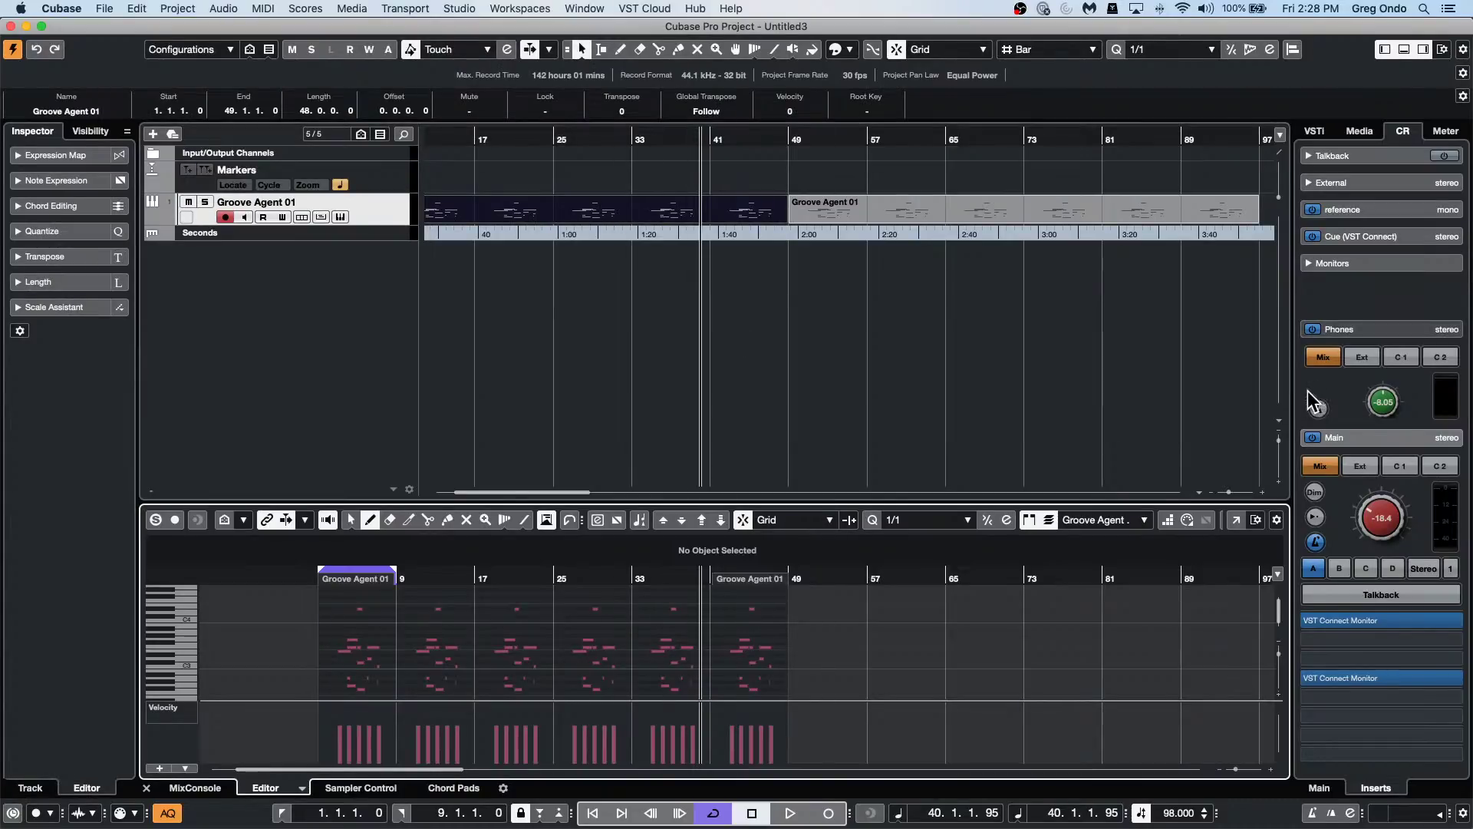
Open the first Groove Agent 01 part in a separate Key Editor and zoom out to show its full length.
{"action": "left_click", "coordinate": [1235, 520]}
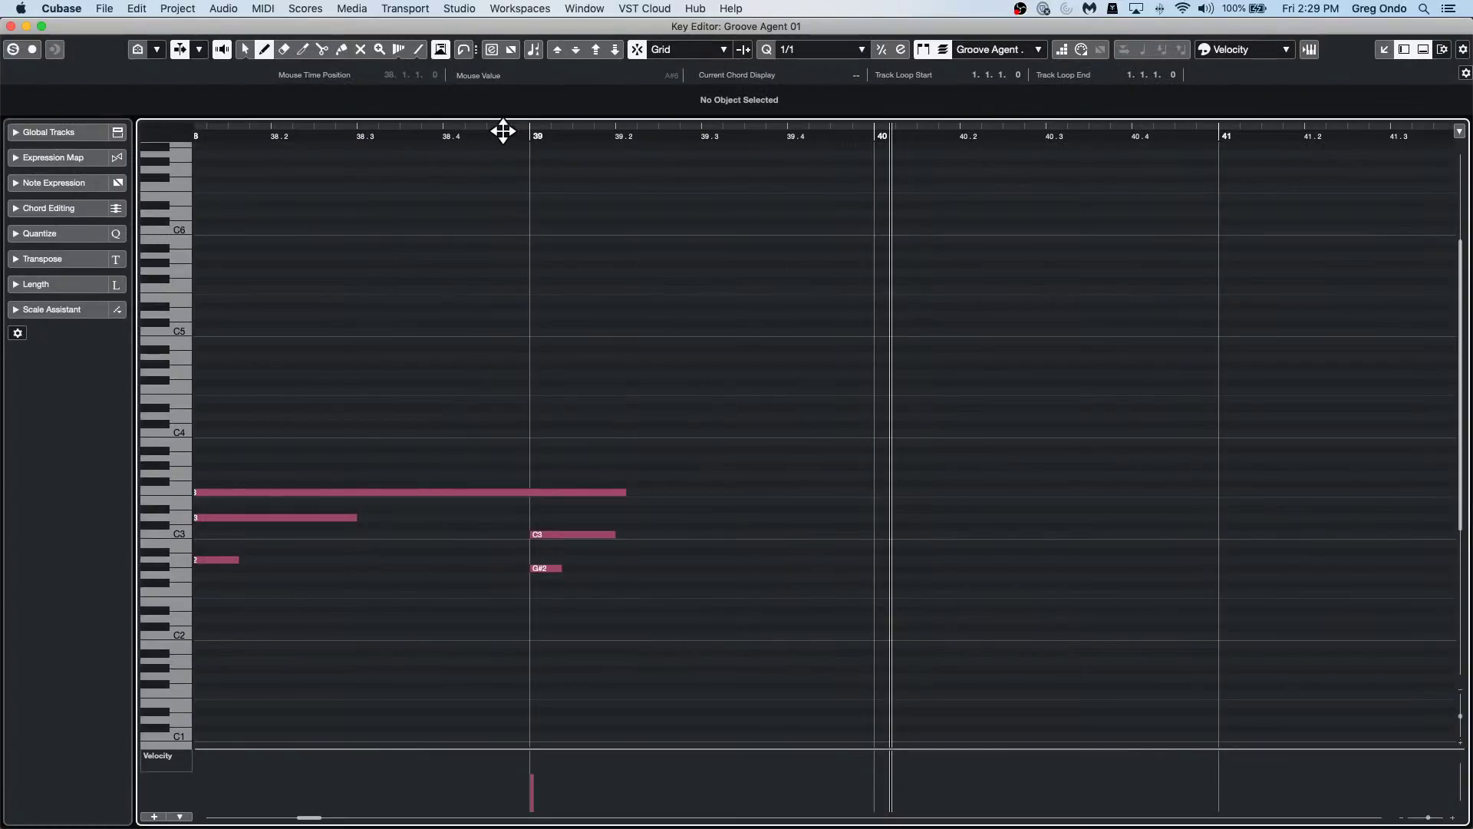
{"action": "left_click", "coordinate": [136, 10]}
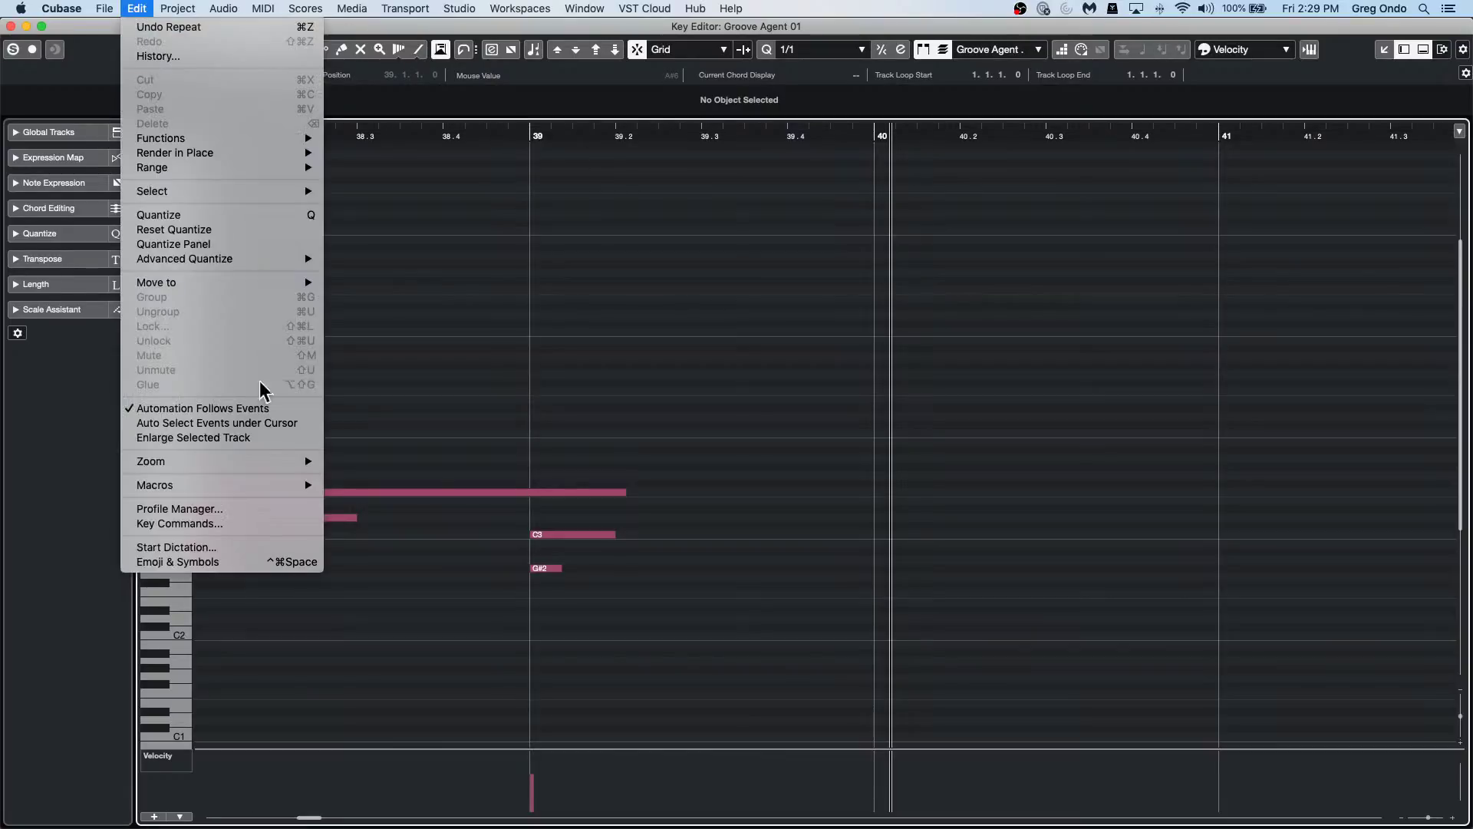
{"action": "mouse_move", "coordinate": [266, 463]}
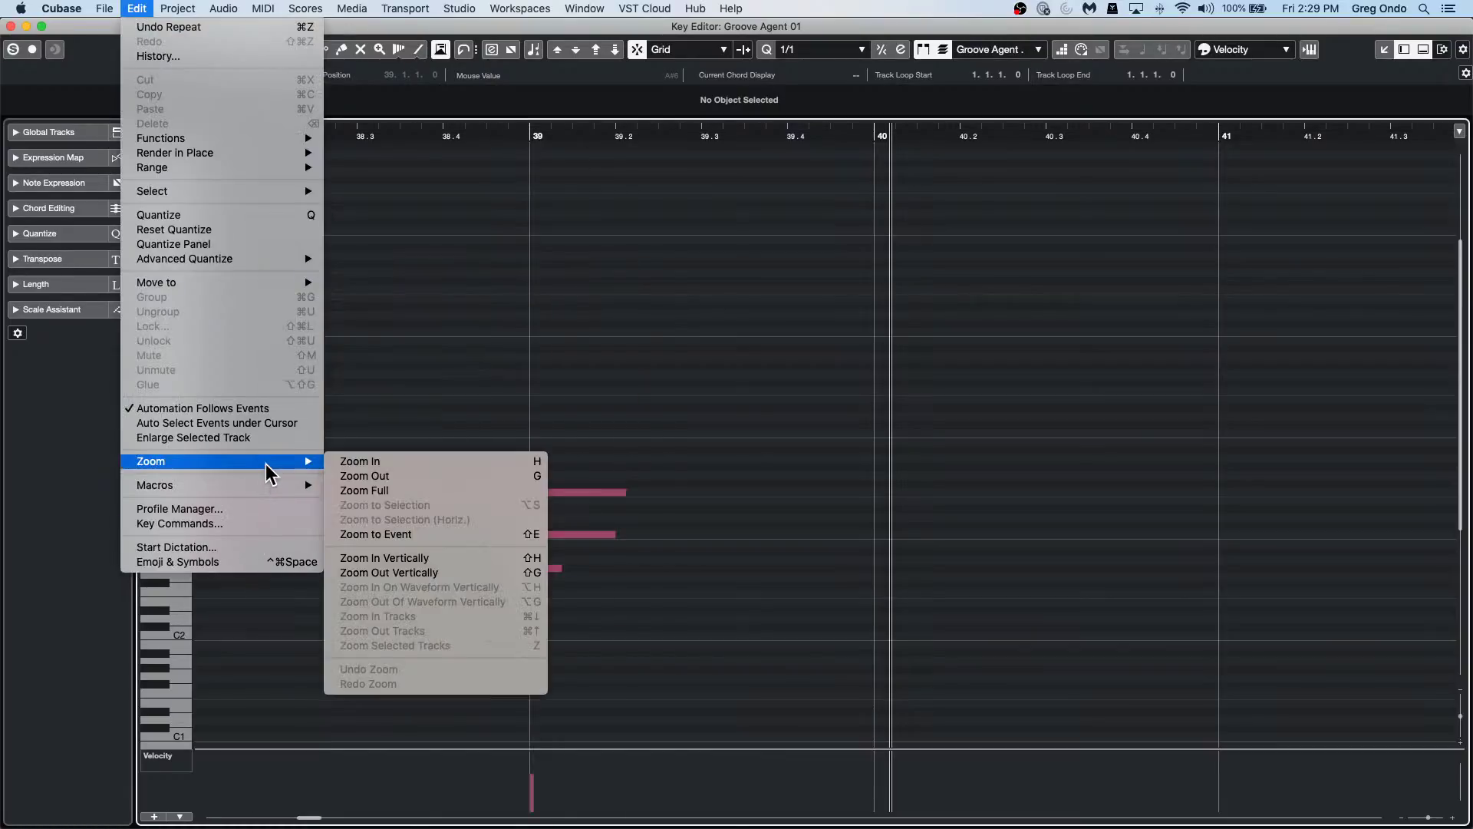
{"action": "left_click", "coordinate": [1031, 451]}
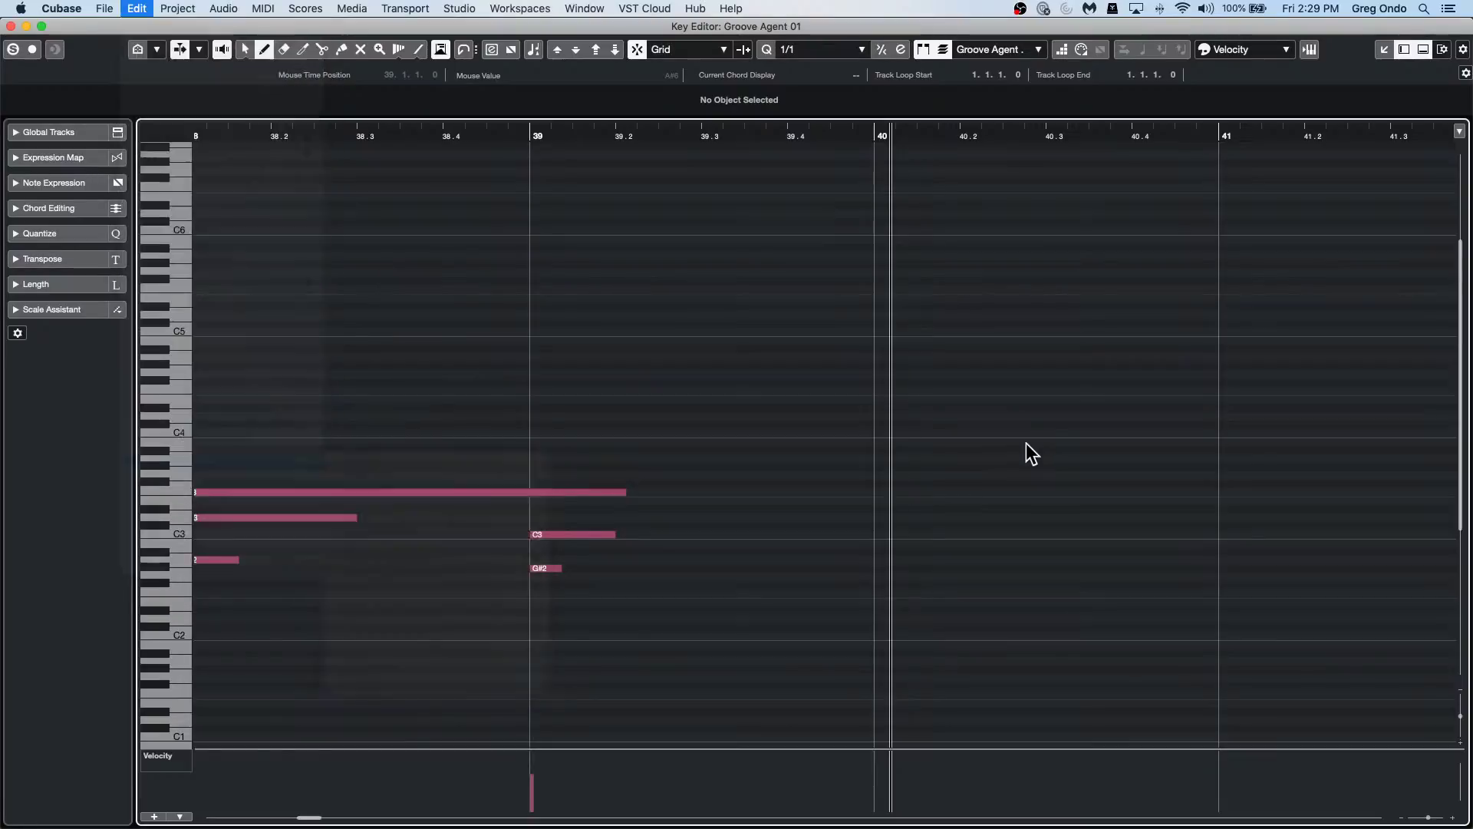
{"action": "key", "text": "shift+f"}
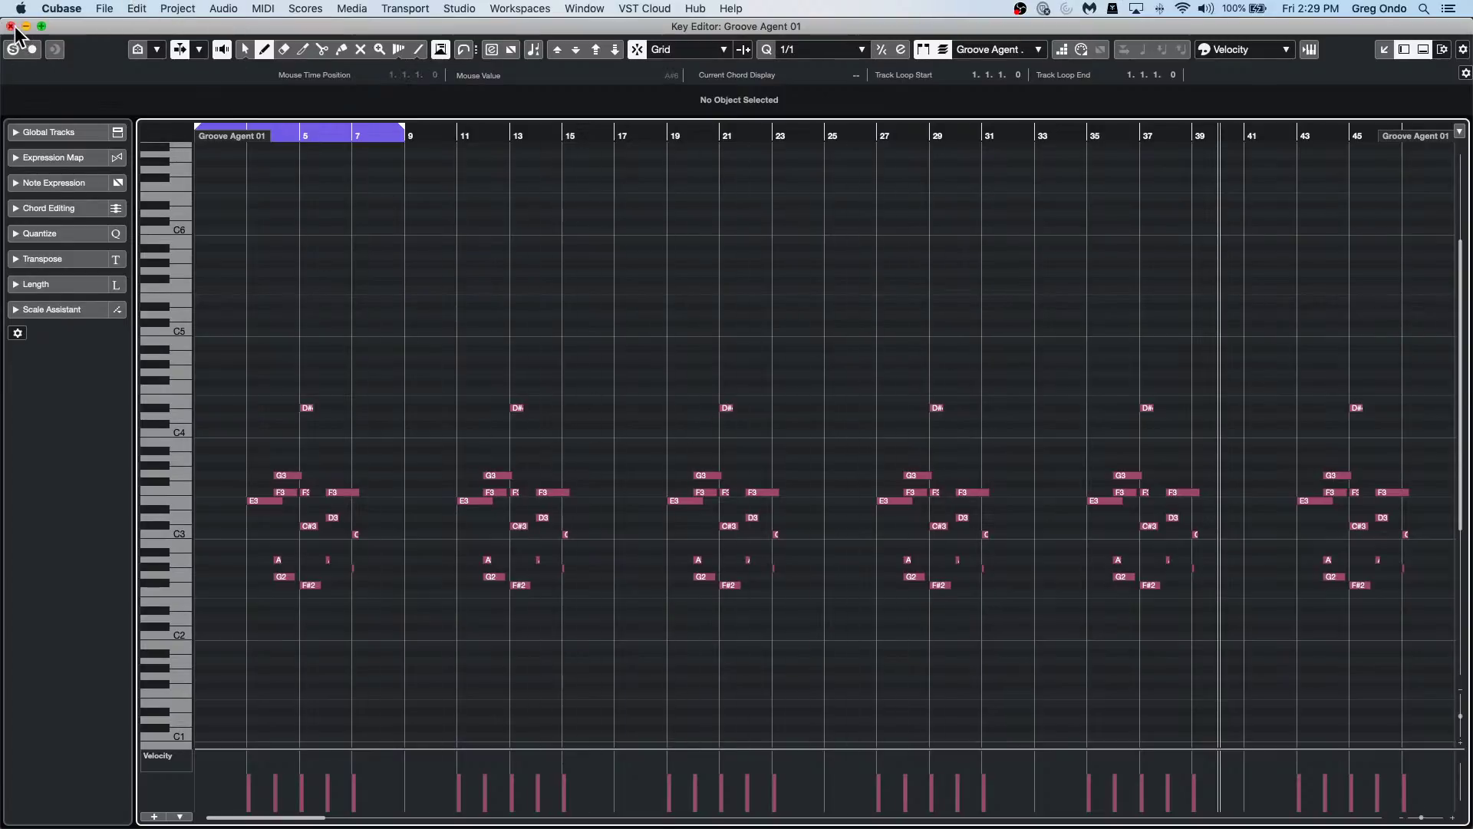
Turn on Use Video Follows Edit Mode, close the Key Editor and alternately select the two Groove Agent 01 parts, ending on the second.
{"action": "left_click", "coordinate": [405, 9]}
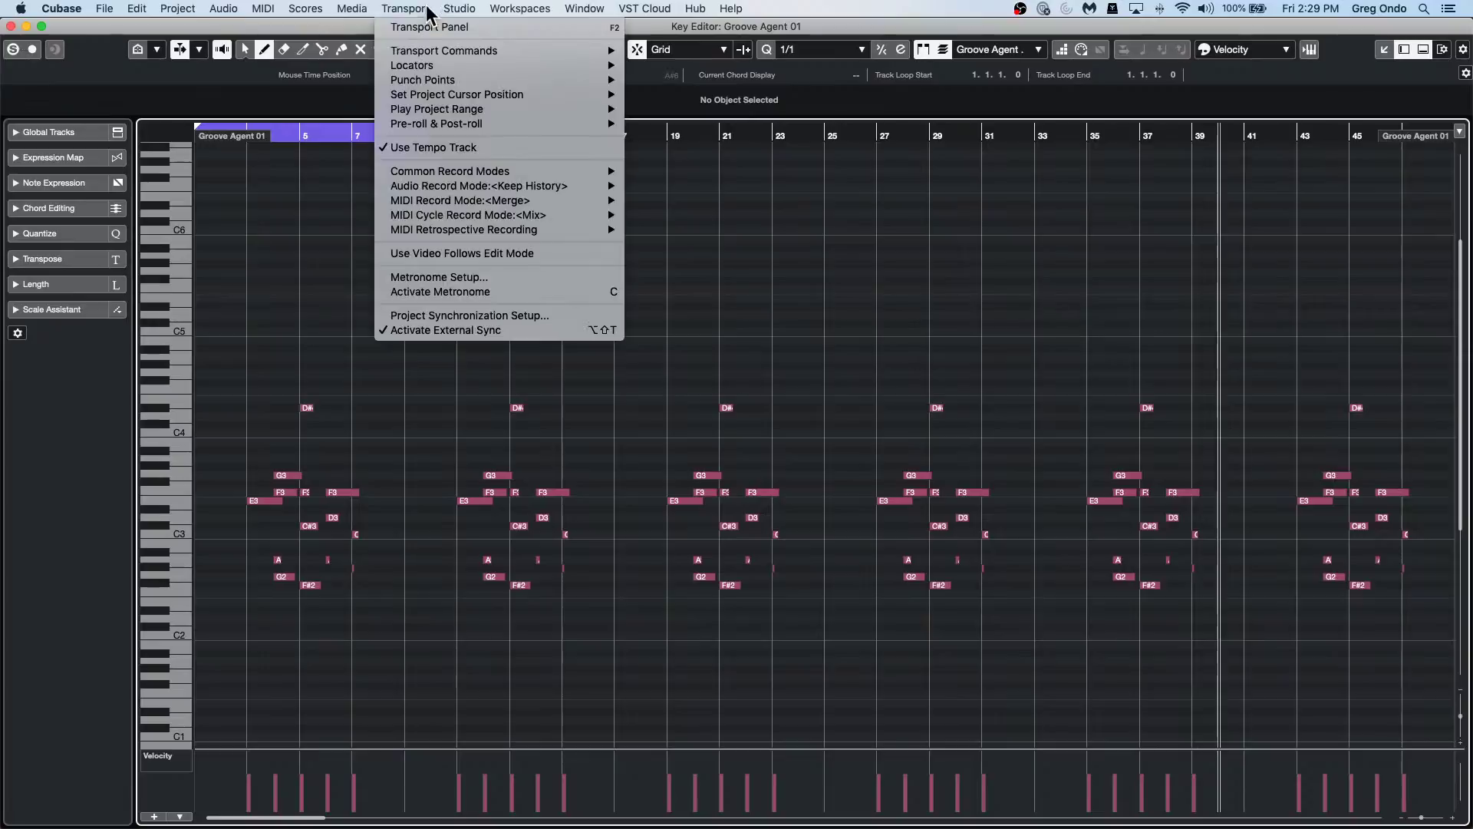
{"action": "left_click", "coordinate": [478, 255]}
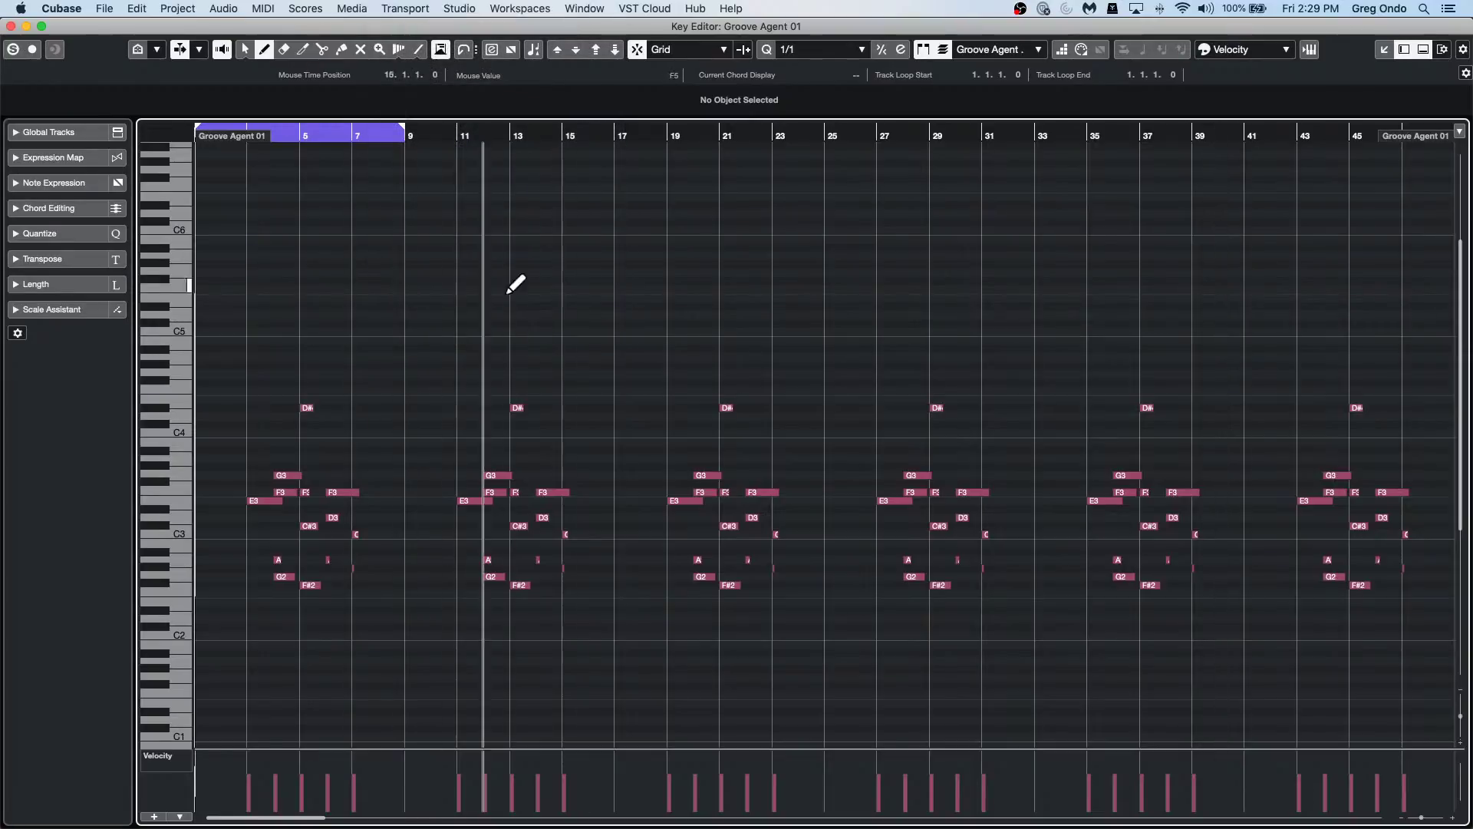
{"action": "left_click", "coordinate": [9, 26]}
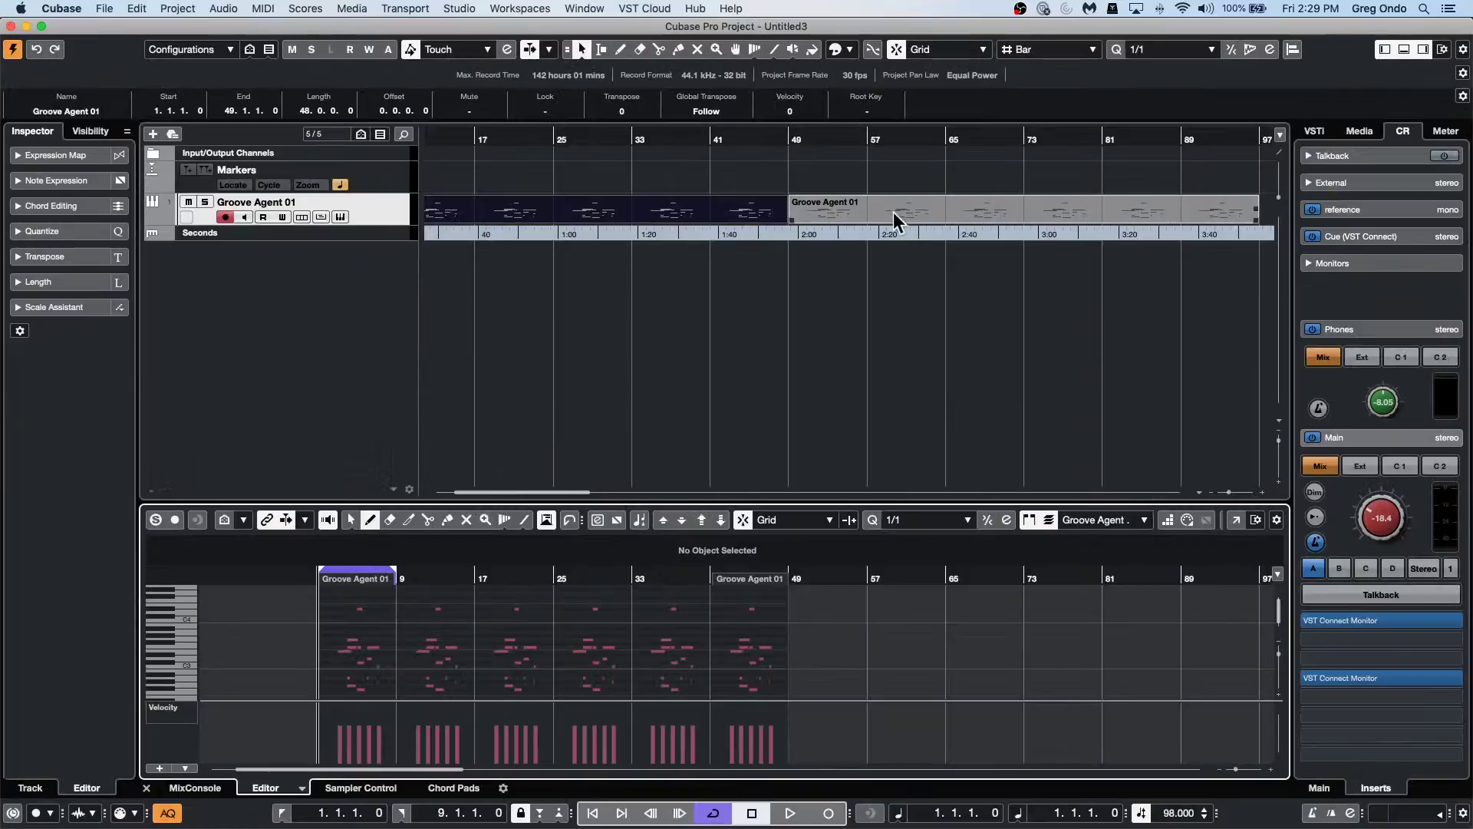
{"action": "left_click", "coordinate": [935, 204]}
{"action": "left_click", "coordinate": [715, 214]}
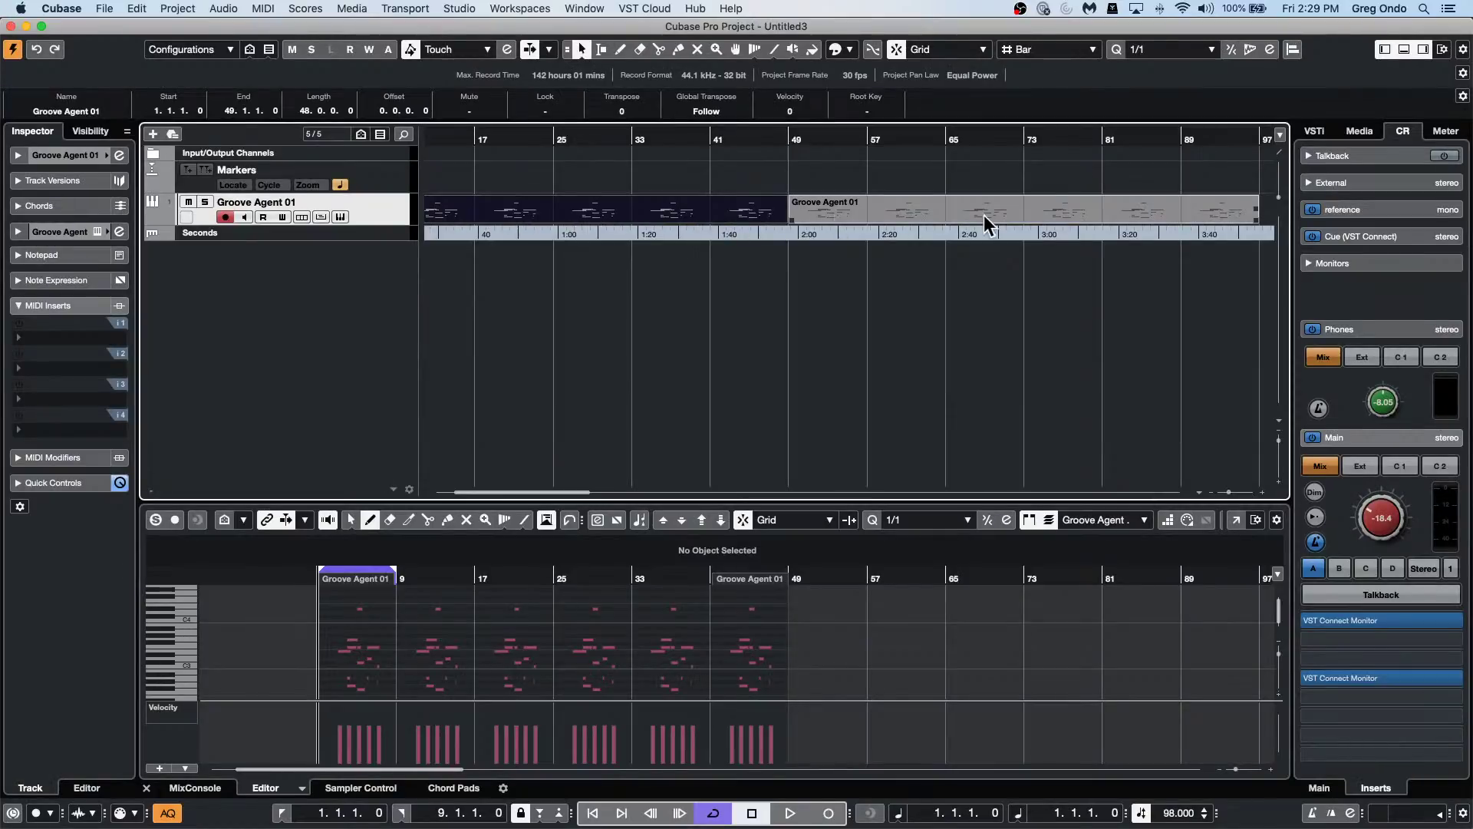
{"action": "left_click", "coordinate": [983, 215]}
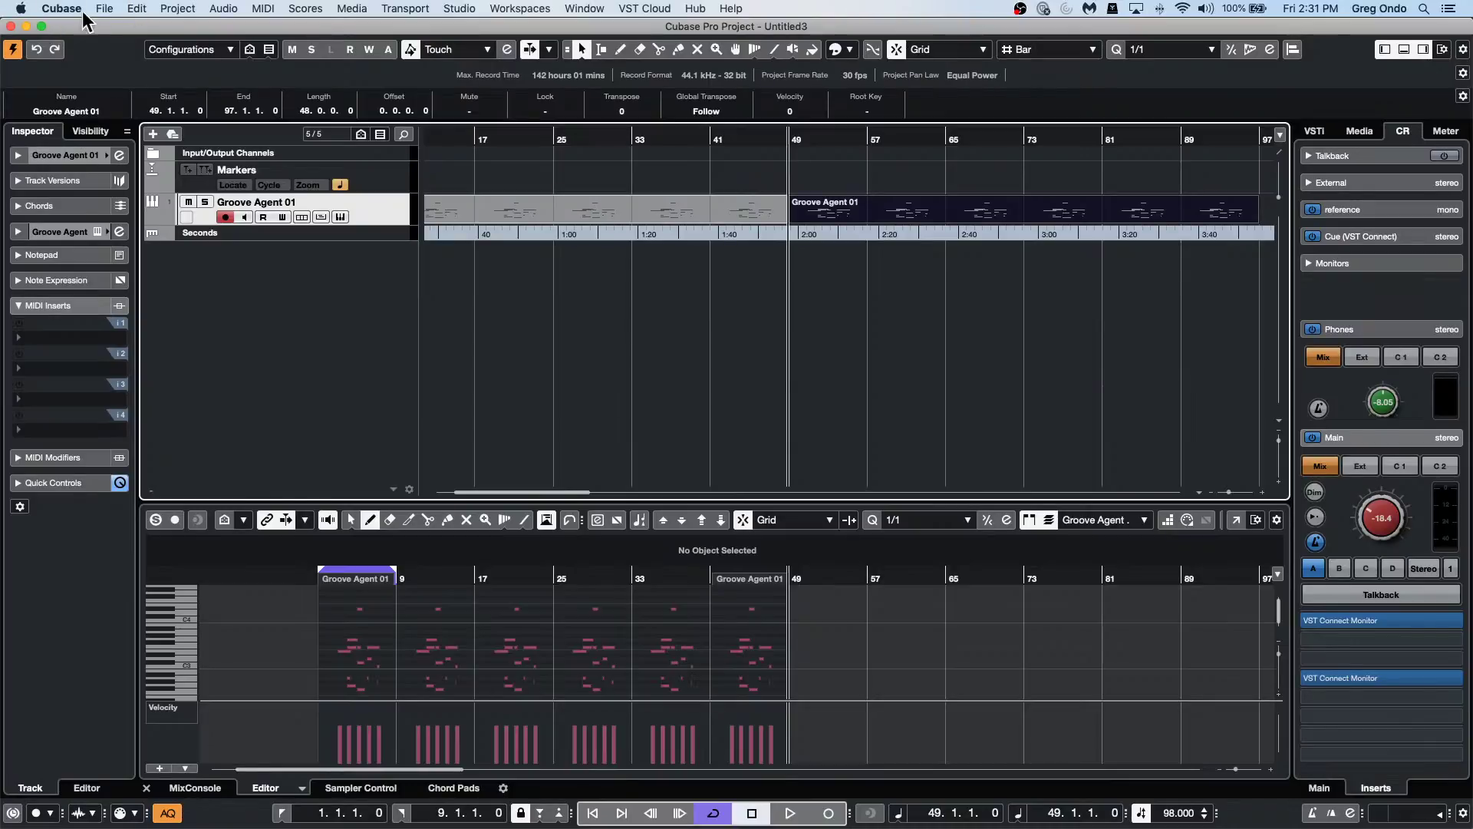
Open the recent project CX Audio.cpr.
{"action": "left_click", "coordinate": [103, 9]}
{"action": "mouse_move", "coordinate": [159, 300]}
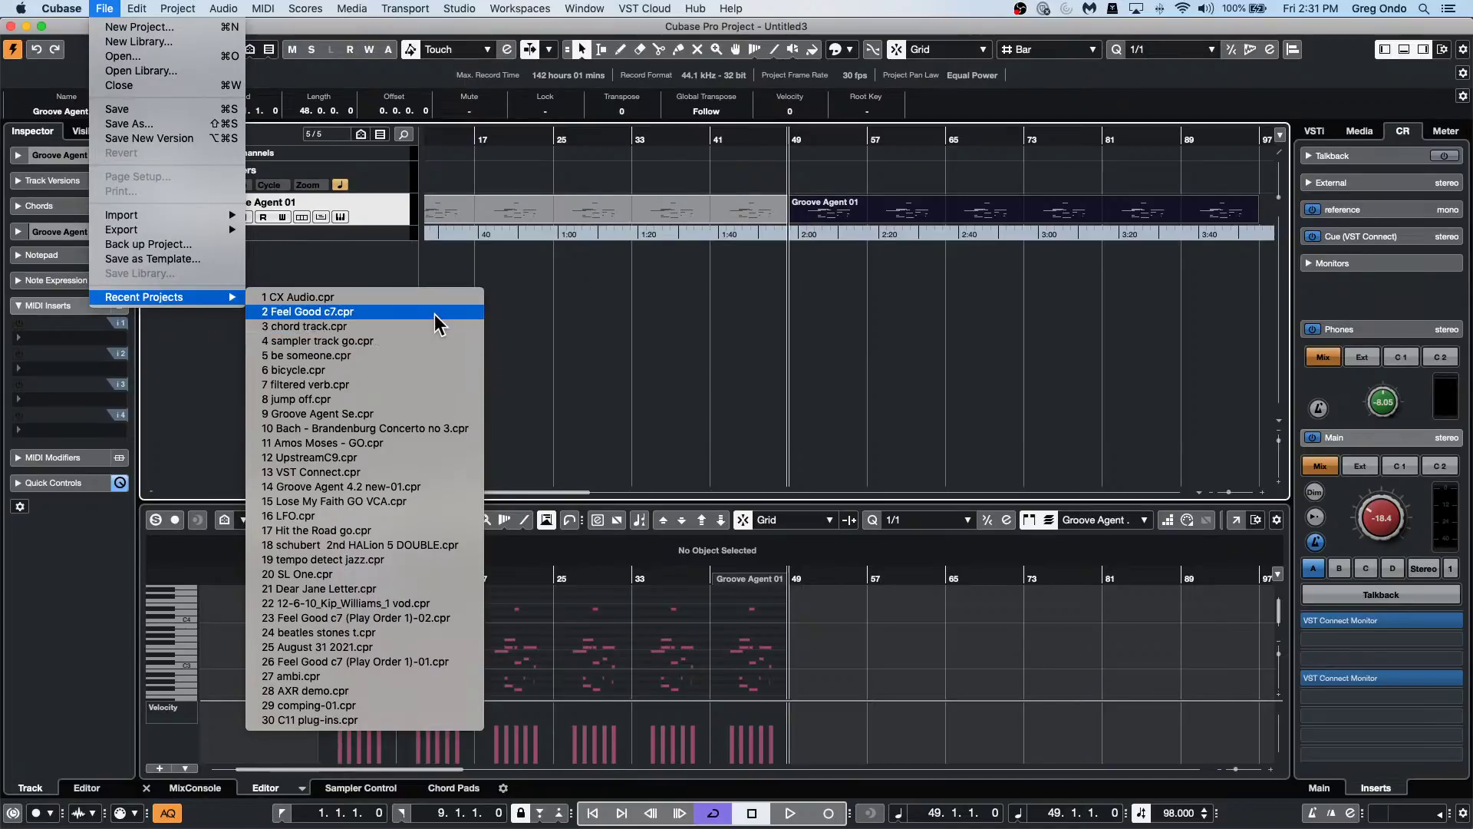
{"action": "left_click", "coordinate": [401, 297]}
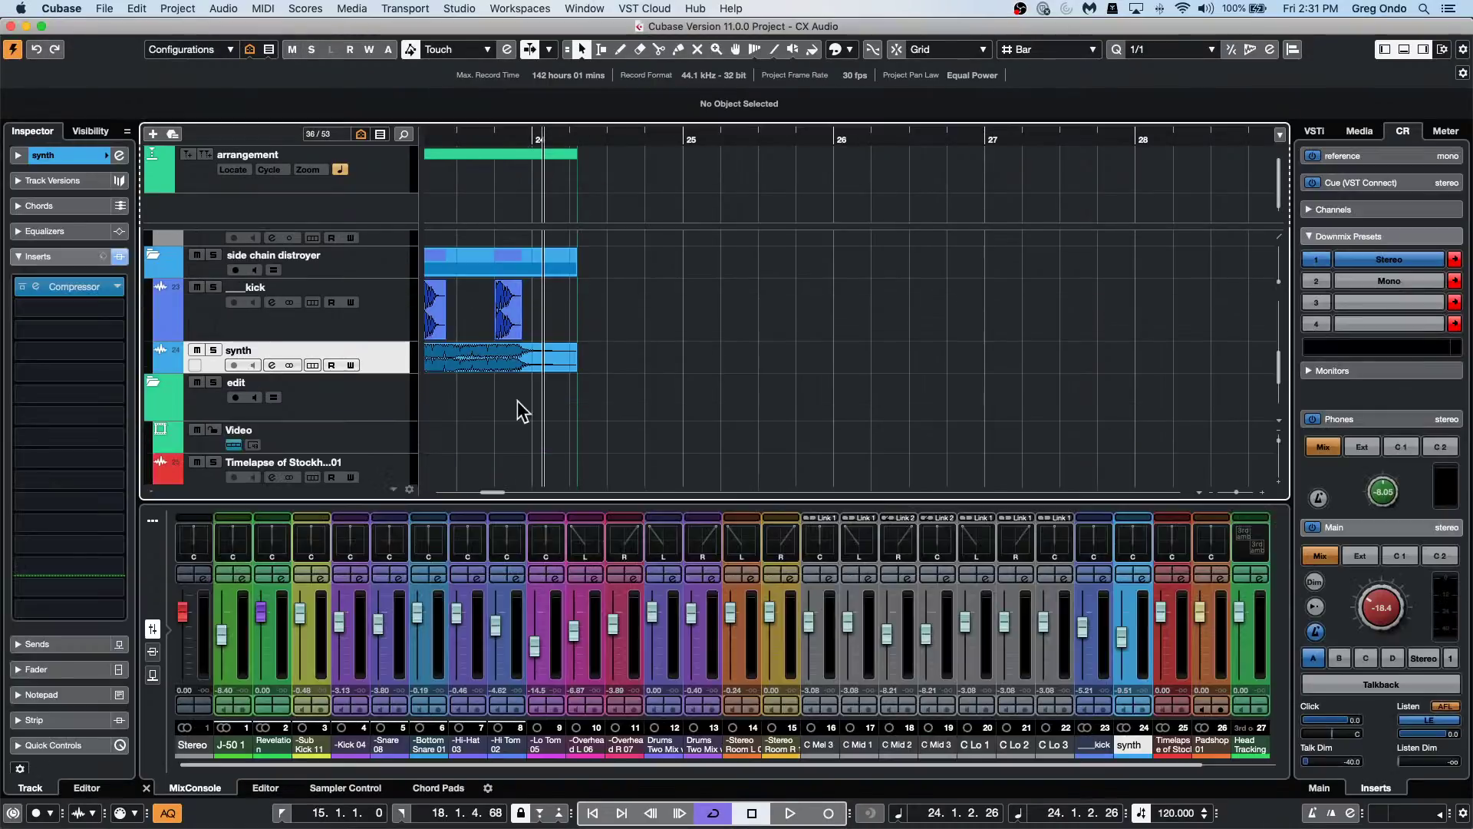
Set the locators to the synth event, start cycle playback and adjust the Control Room main level.
{"action": "left_click", "coordinate": [508, 364]}
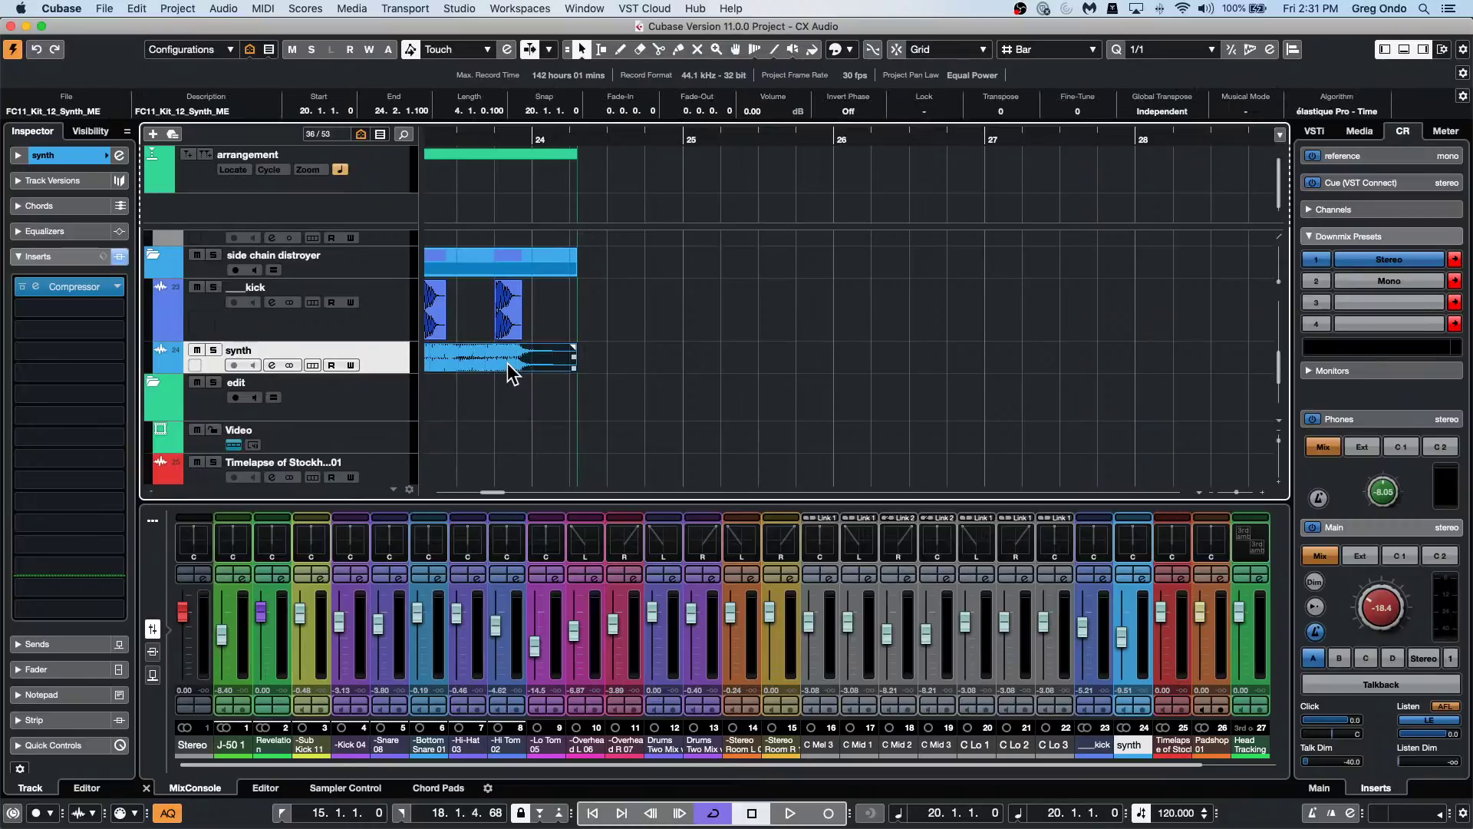
{"action": "key", "text": "p"}
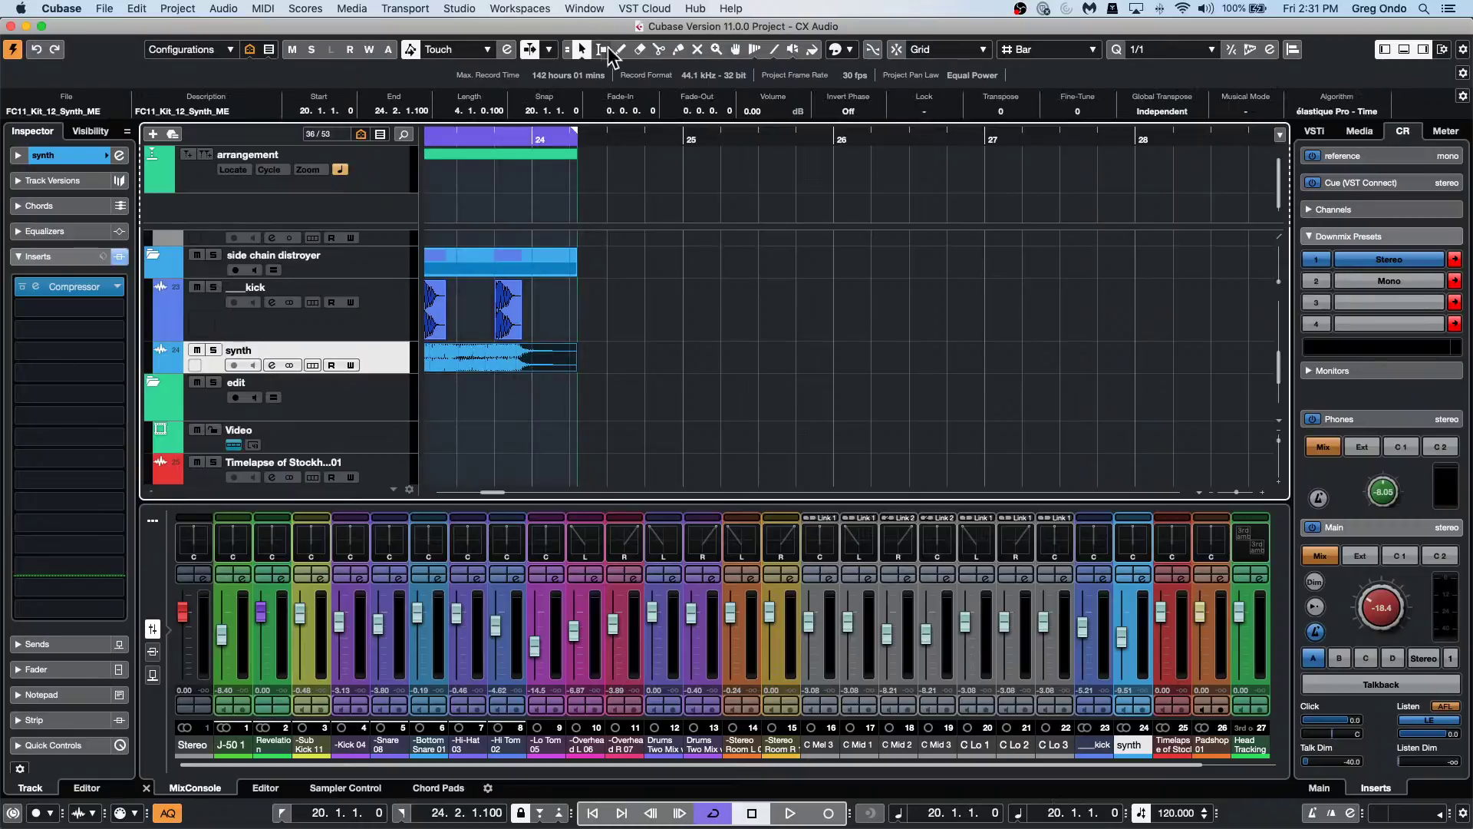
{"action": "left_click_drag", "start_coordinate": [502, 137], "coordinate": [1247, 138]}
{"action": "scroll", "coordinate": [706, 257], "scroll_direction": "right", "scroll_amount": 5}
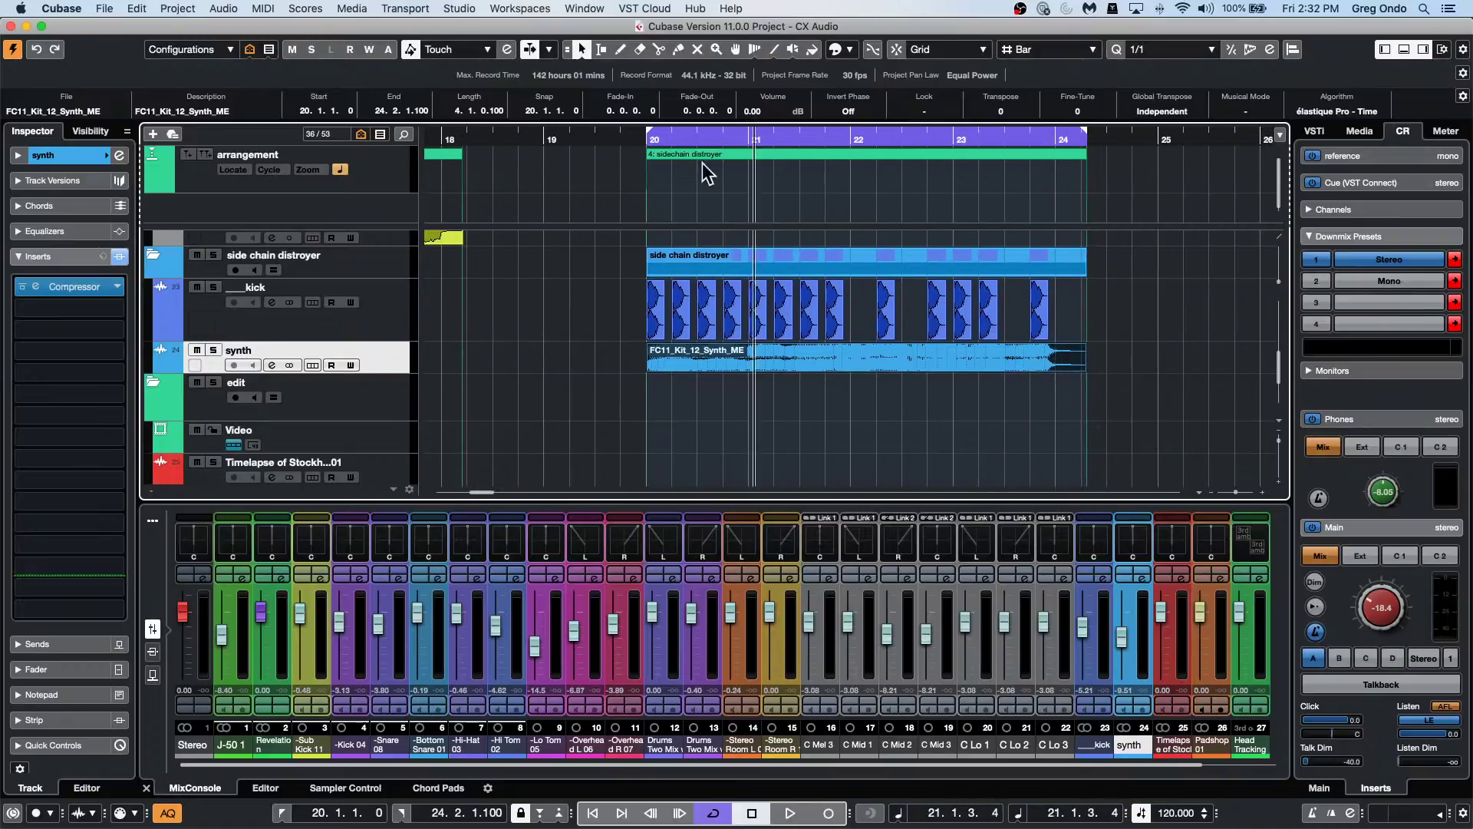
{"action": "key", "text": "space"}
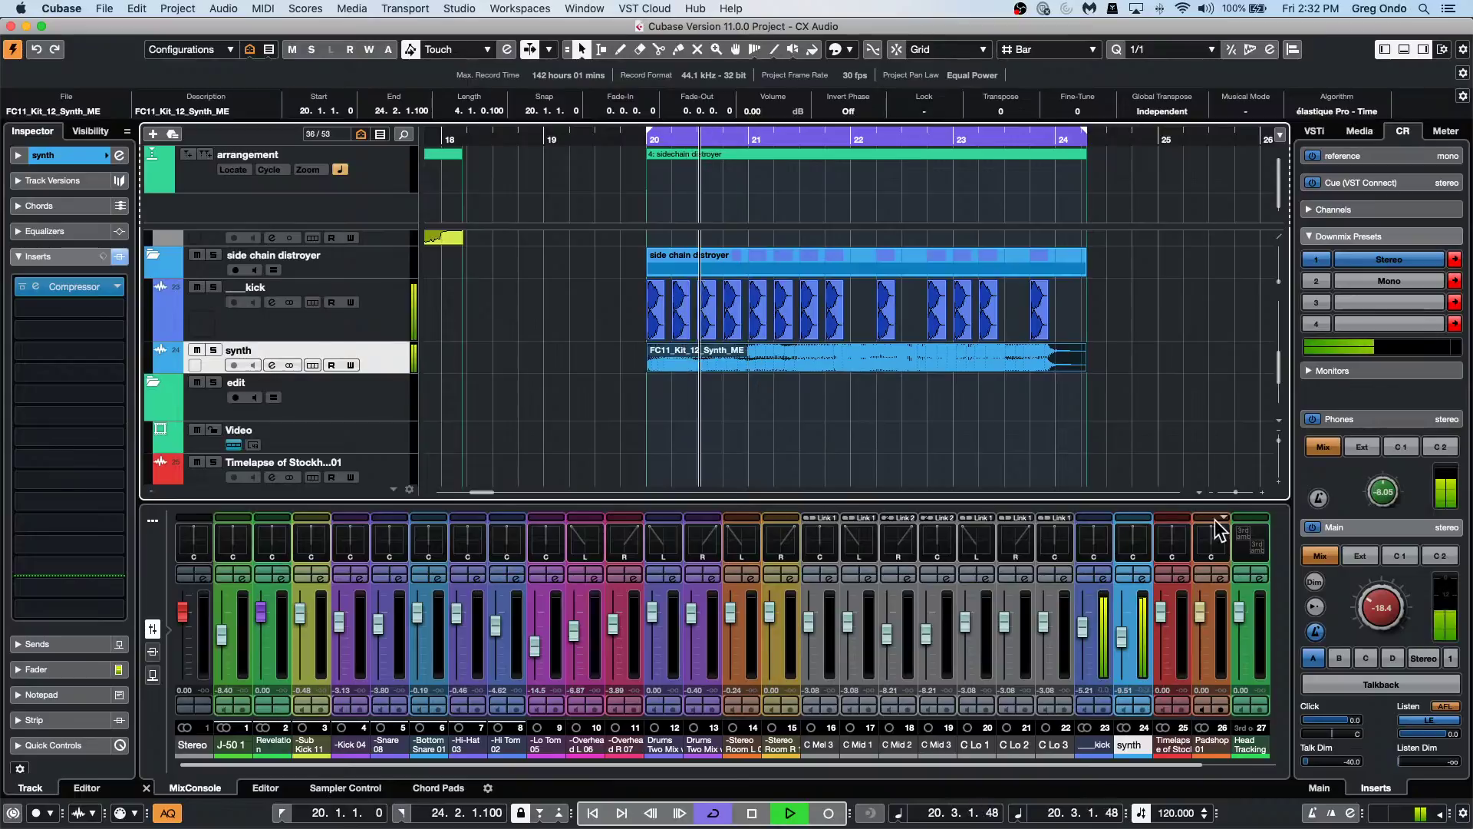
{"action": "left_click_drag", "start_coordinate": [1382, 607], "coordinate": [1382, 583]}
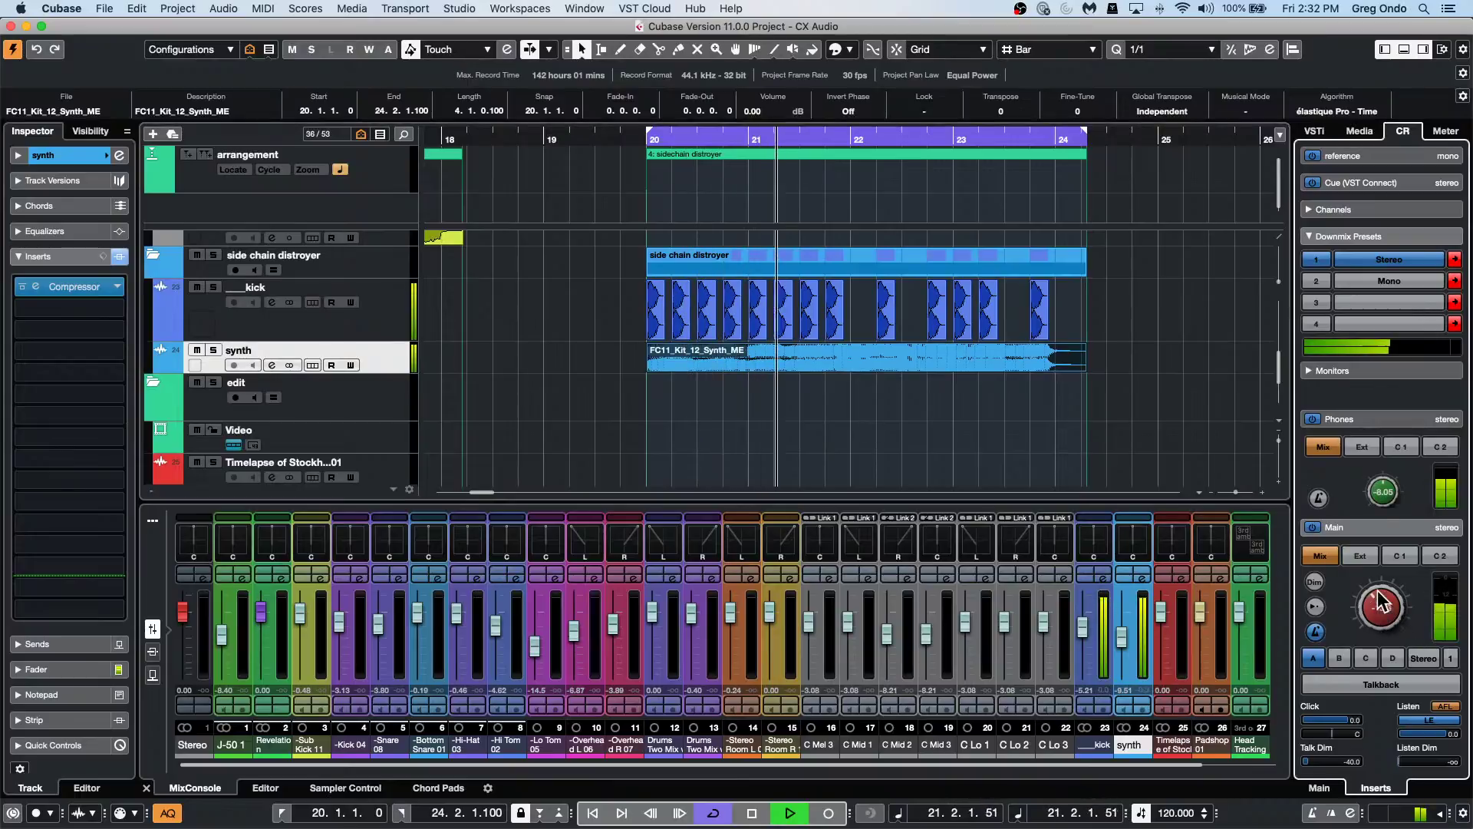
Browse the Dubstep set in Loops & Samples and filter it to Kick Drum samples.
{"action": "left_click", "coordinate": [1361, 131]}
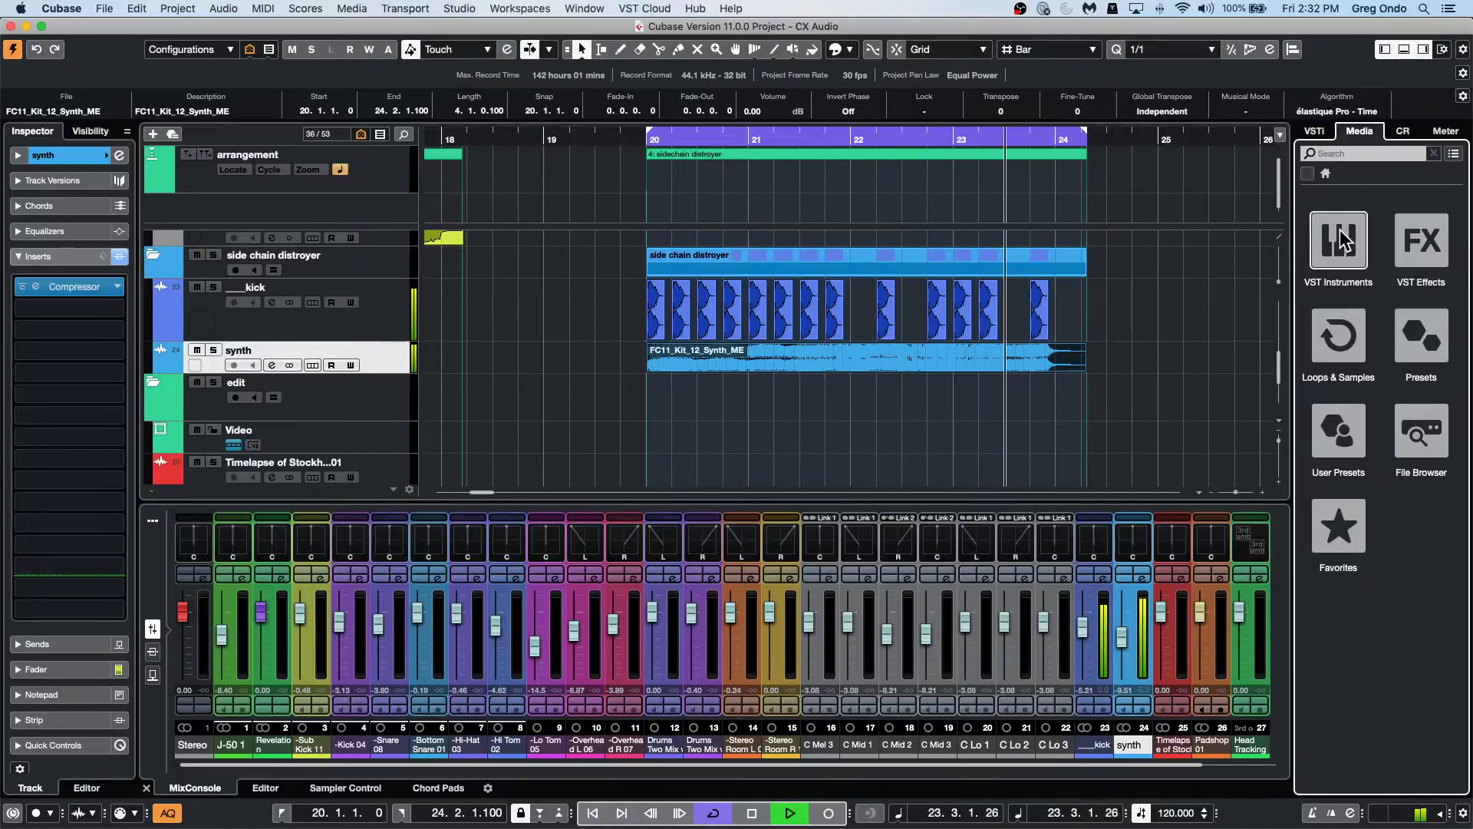
{"action": "left_click", "coordinate": [1341, 336]}
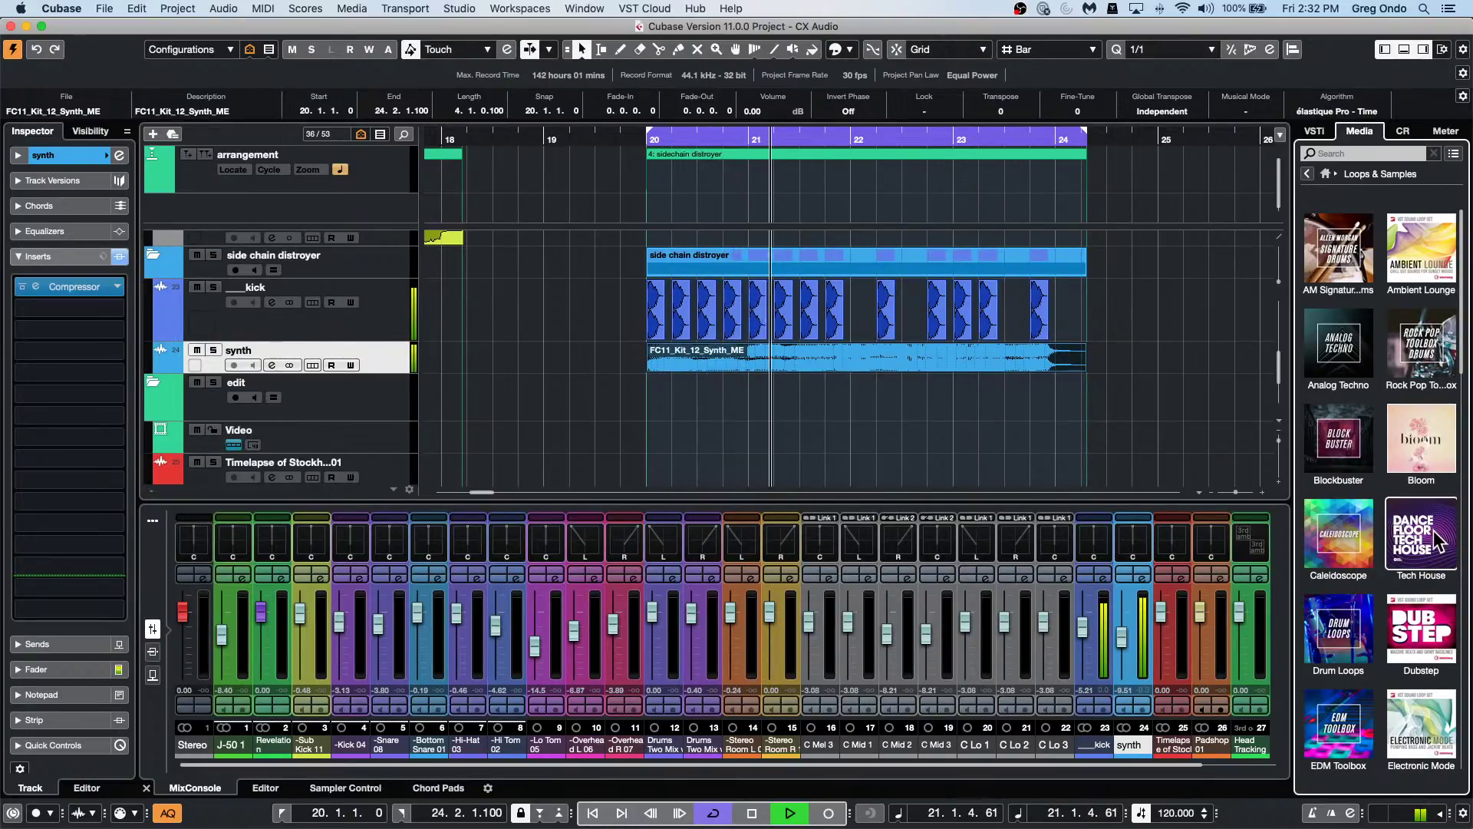
{"action": "left_click", "coordinate": [1432, 618]}
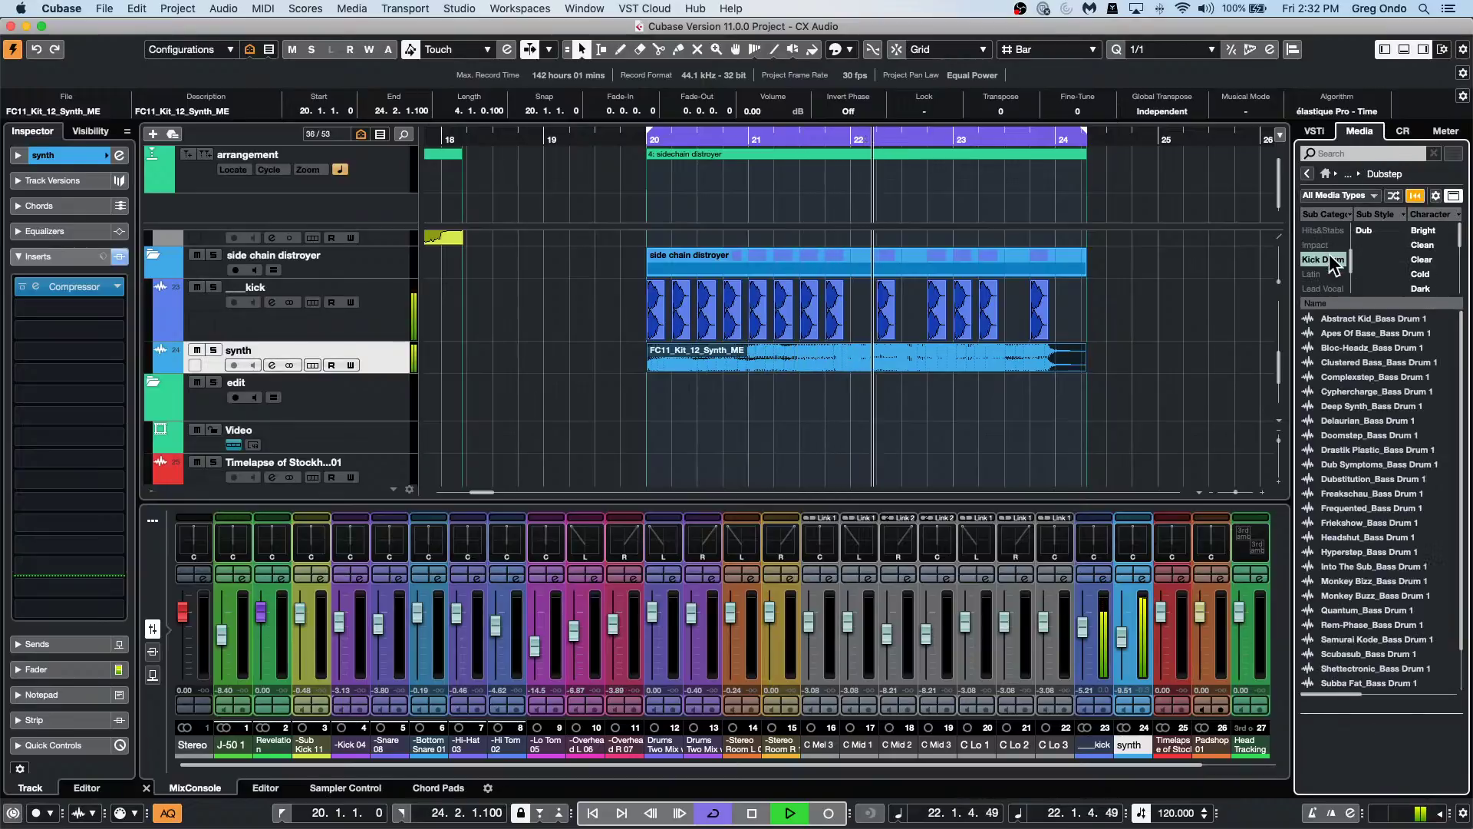
Replace all kick events during playback with Delaurian_Bass Drum 1, followed by Frequented_Bass Drum 1.
{"action": "left_click_drag", "start_coordinate": [1358, 420], "coordinate": [646, 320]}
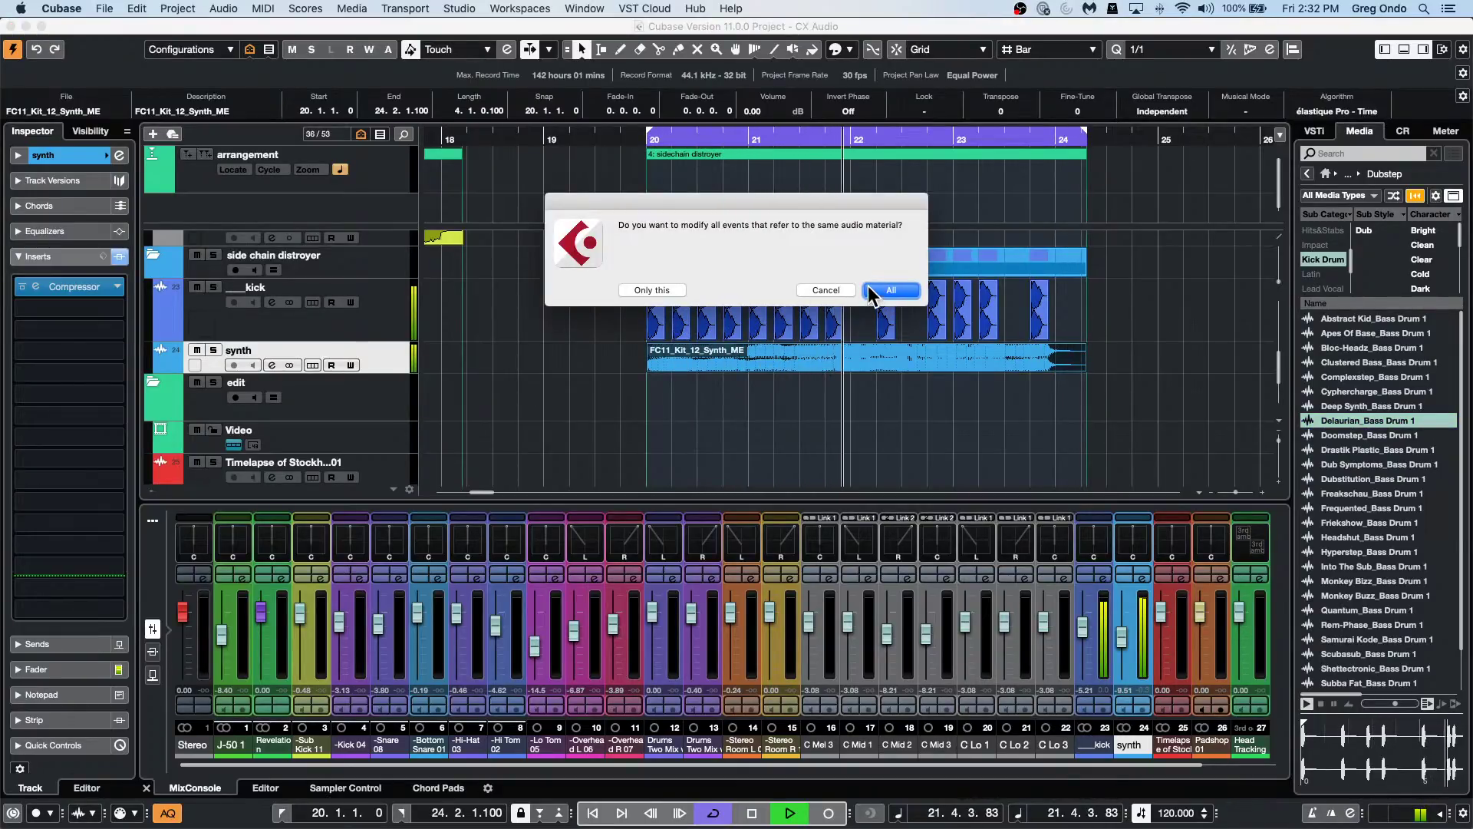
{"action": "left_click", "coordinate": [888, 290]}
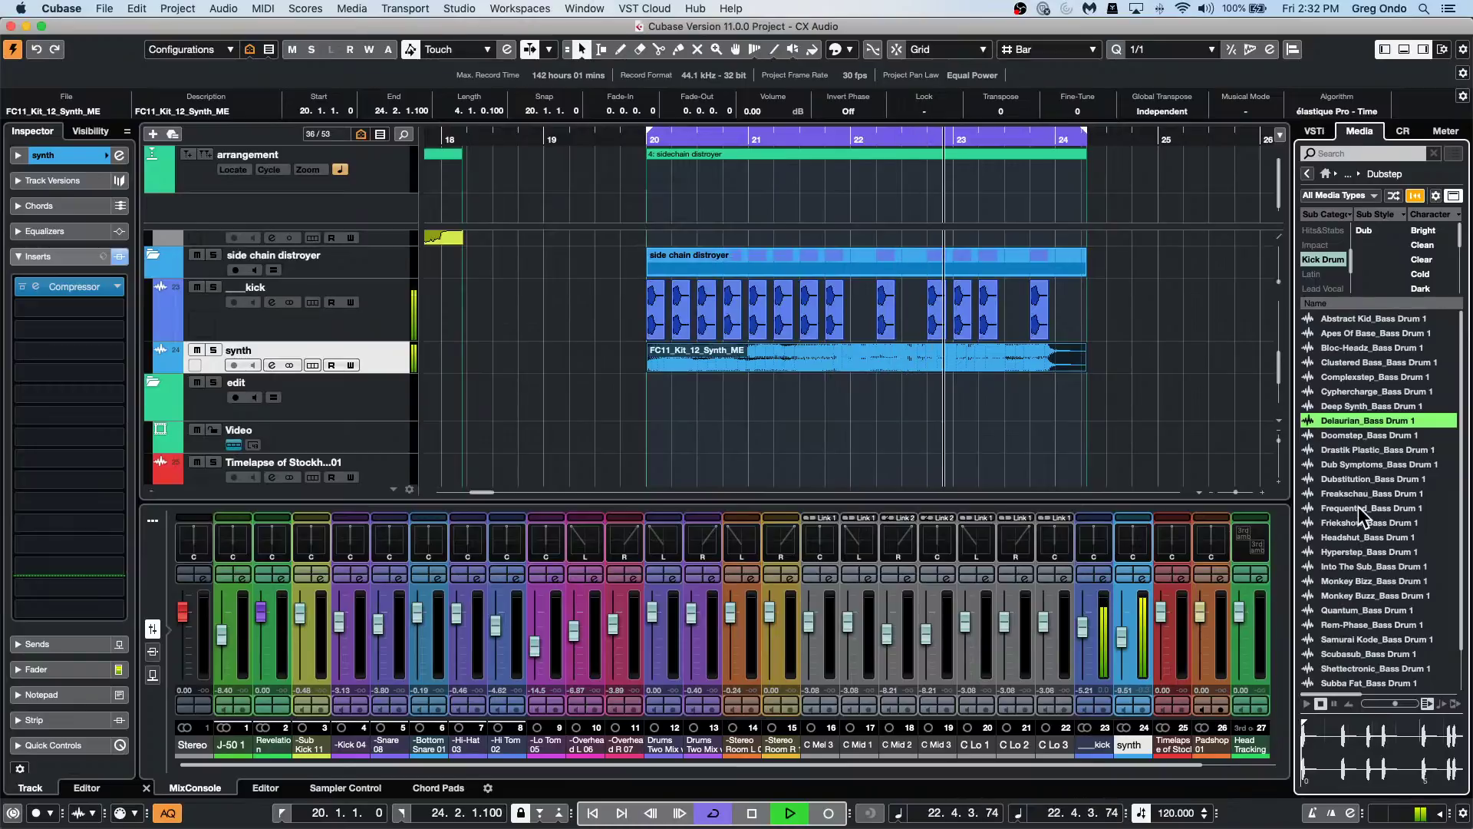
{"action": "left_click_drag", "start_coordinate": [1358, 506], "coordinate": [652, 317]}
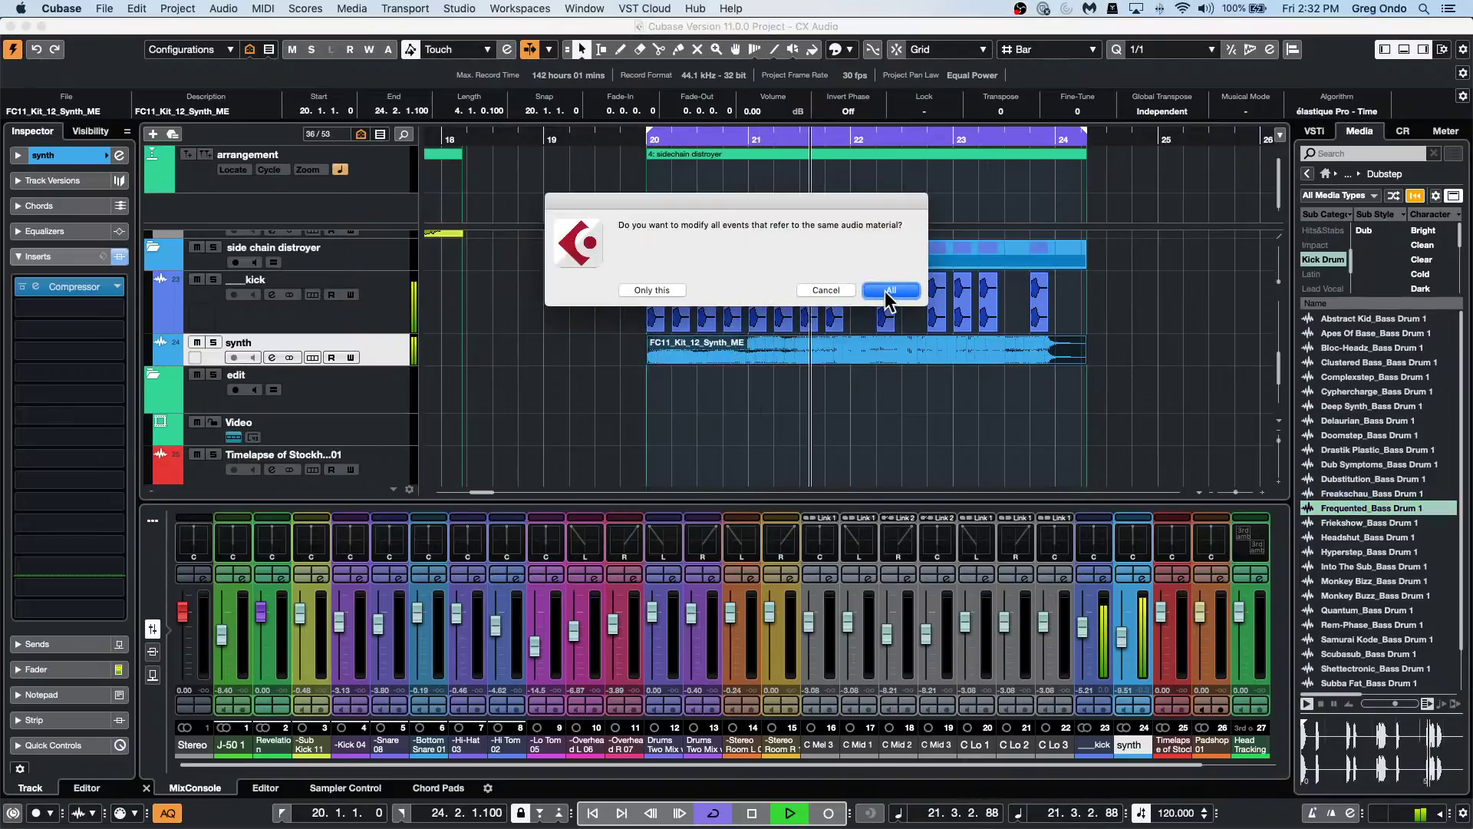
{"action": "left_click", "coordinate": [889, 291]}
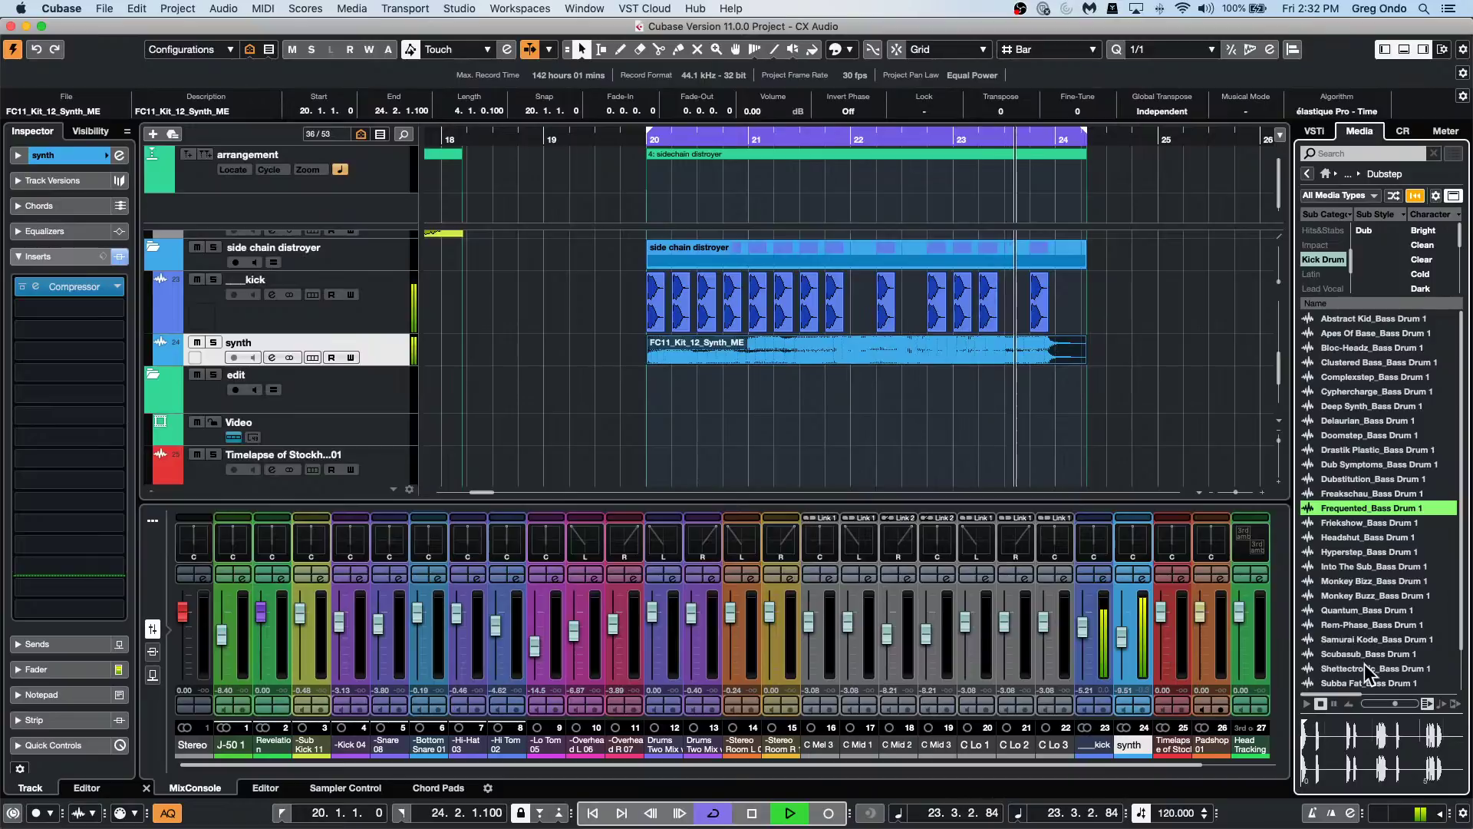
Replace all kick events with Shettectronic_Bass Drum 1 and stop playback.
{"action": "left_click_drag", "start_coordinate": [1368, 668], "coordinate": [652, 317]}
{"action": "left_click", "coordinate": [887, 289]}
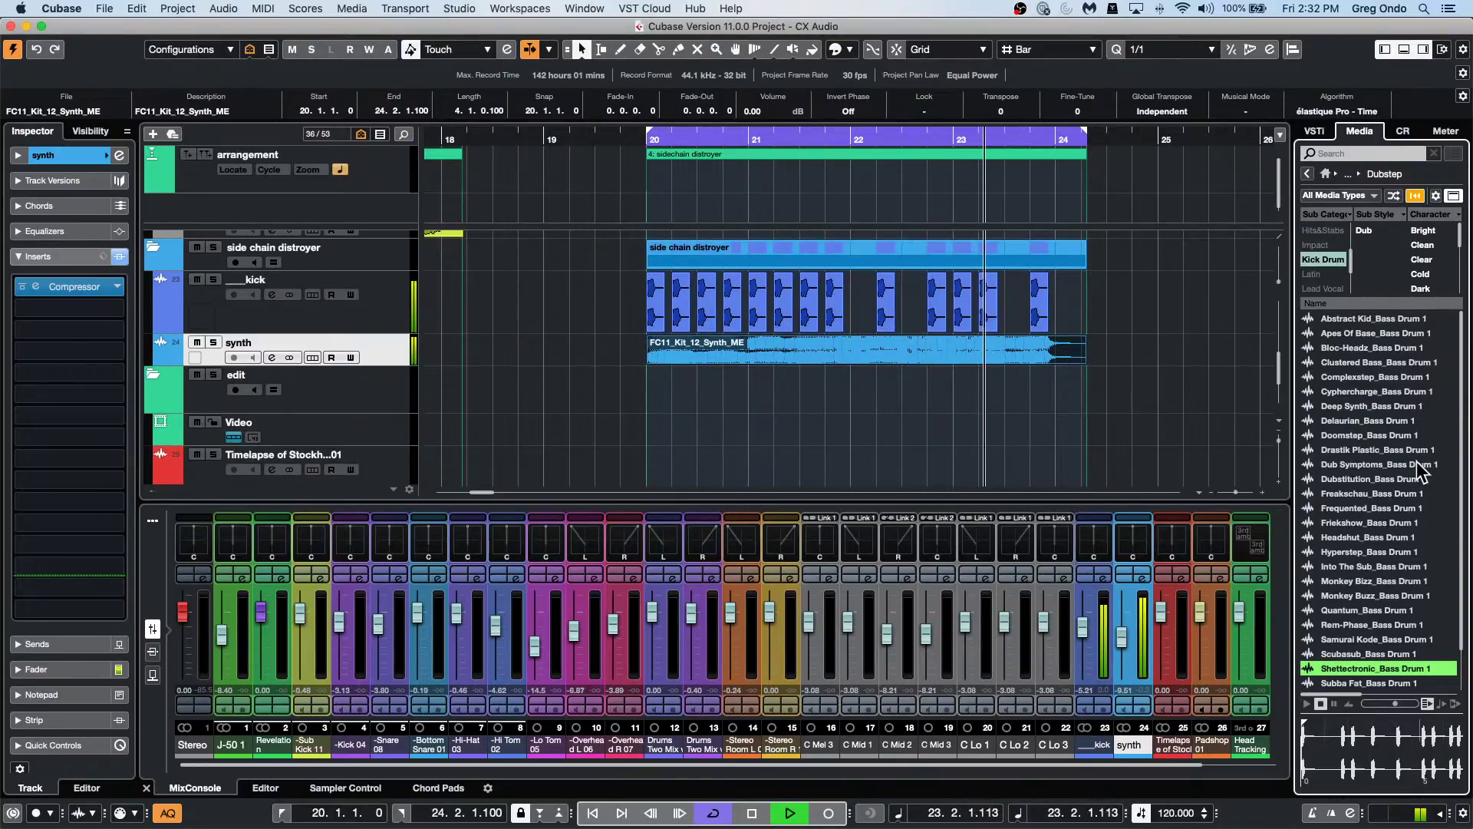
{"action": "key", "text": "space"}
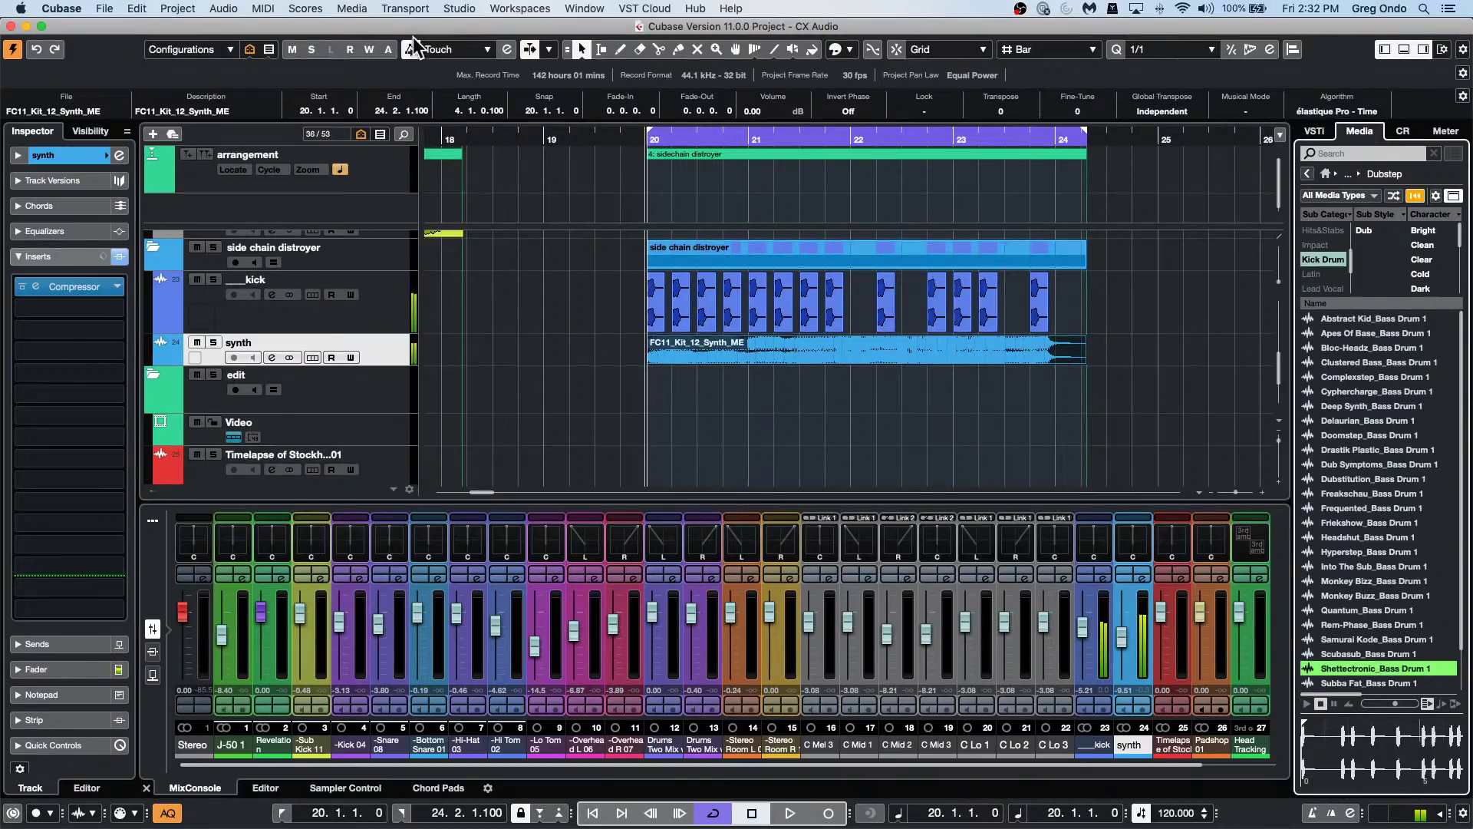
Open the recent project Amos Moses - GO.cpr and start playback.
{"action": "left_click", "coordinate": [104, 9]}
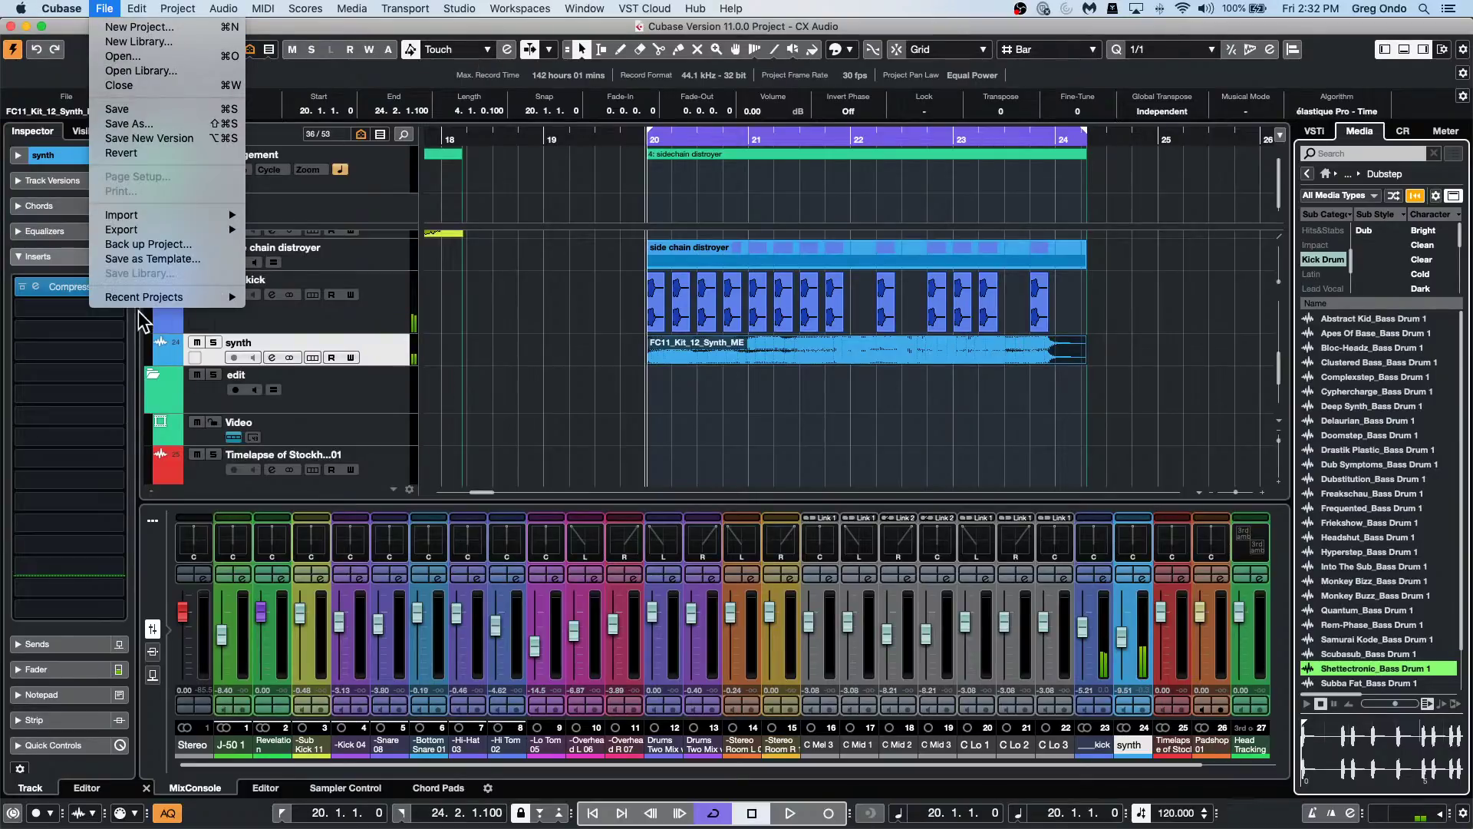
{"action": "mouse_move", "coordinate": [142, 302]}
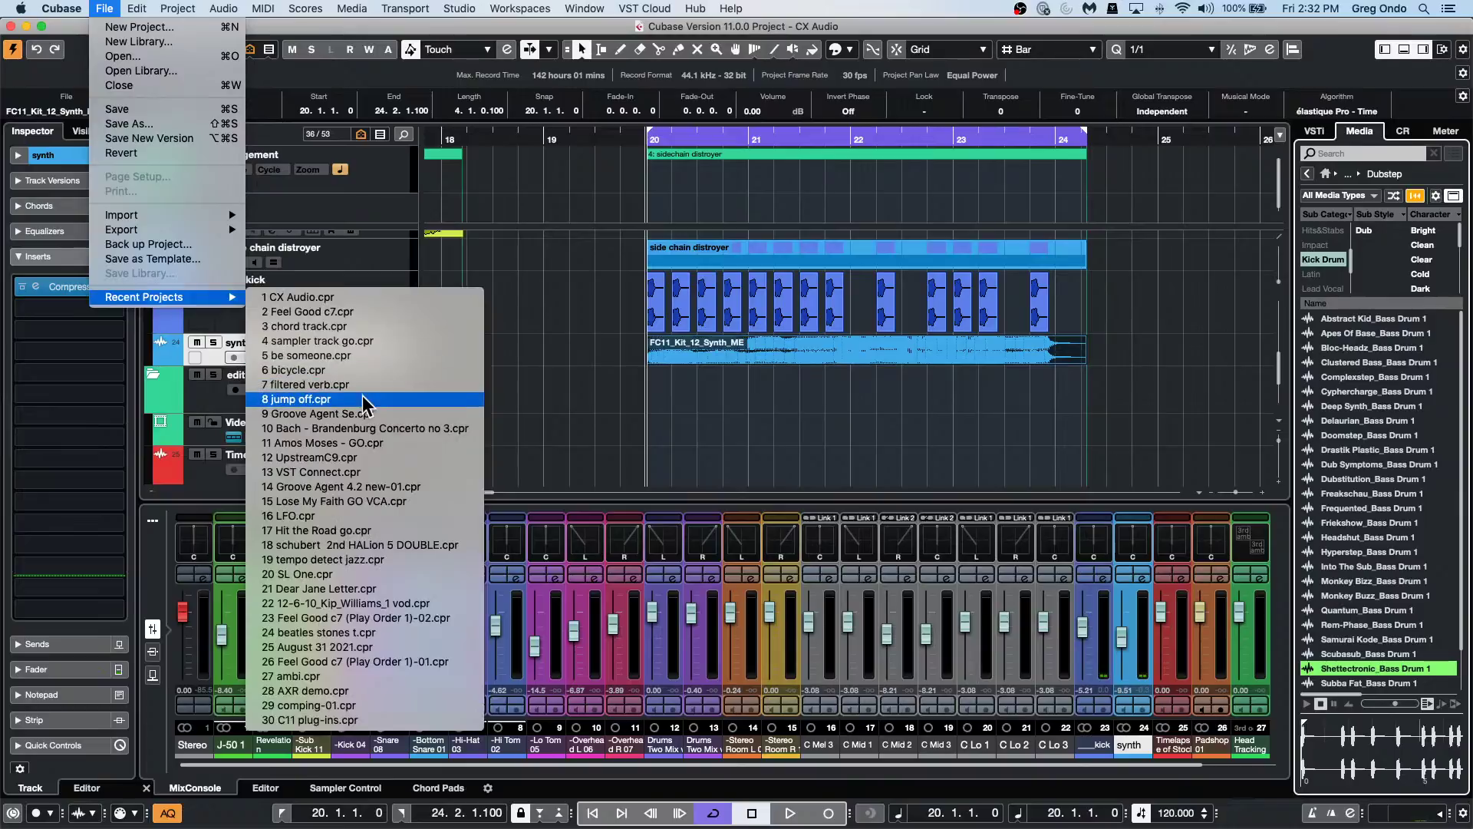
{"action": "left_click", "coordinate": [361, 442]}
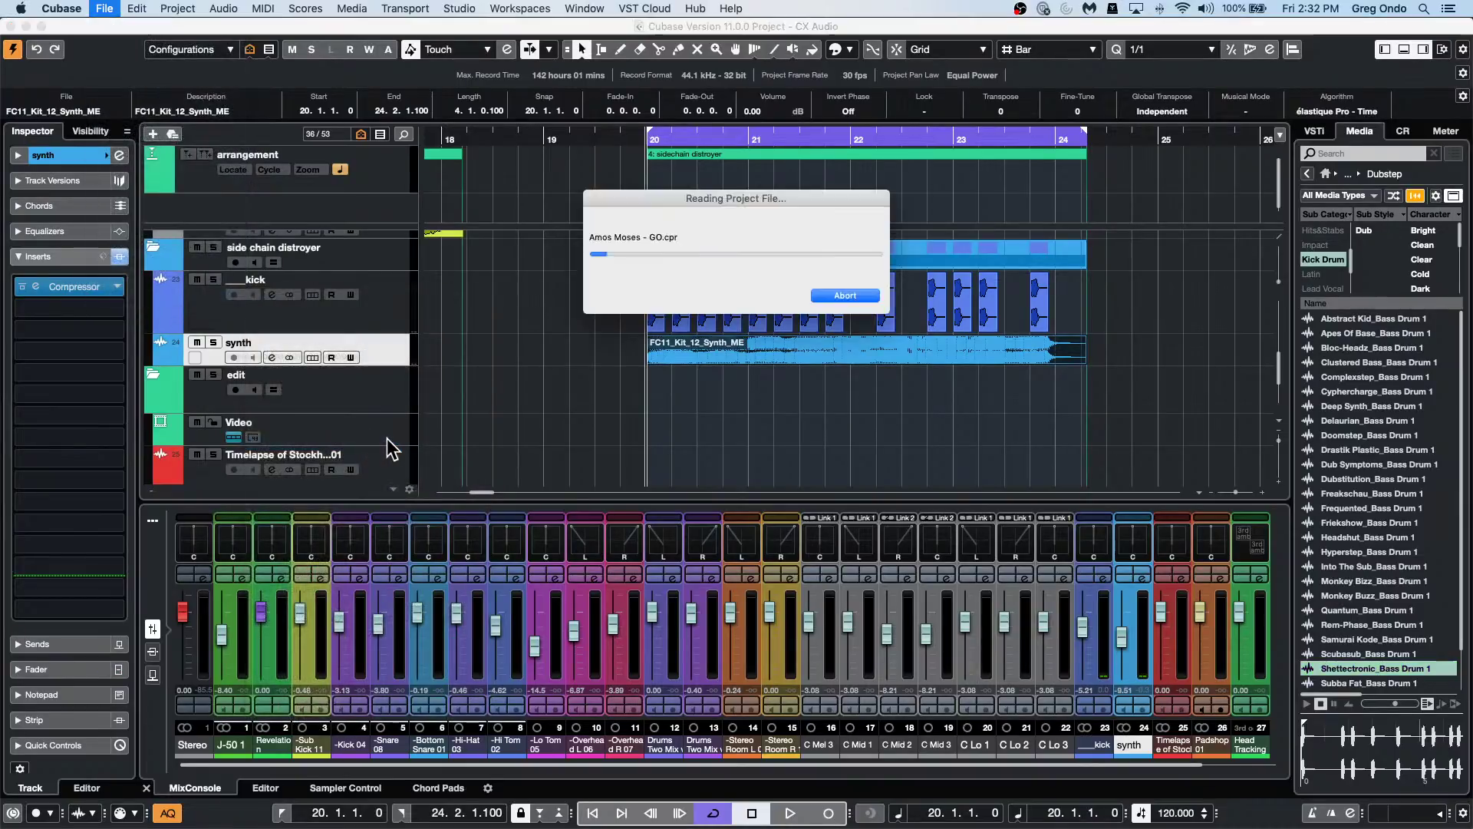
{"action": "left_click", "coordinate": [820, 290]}
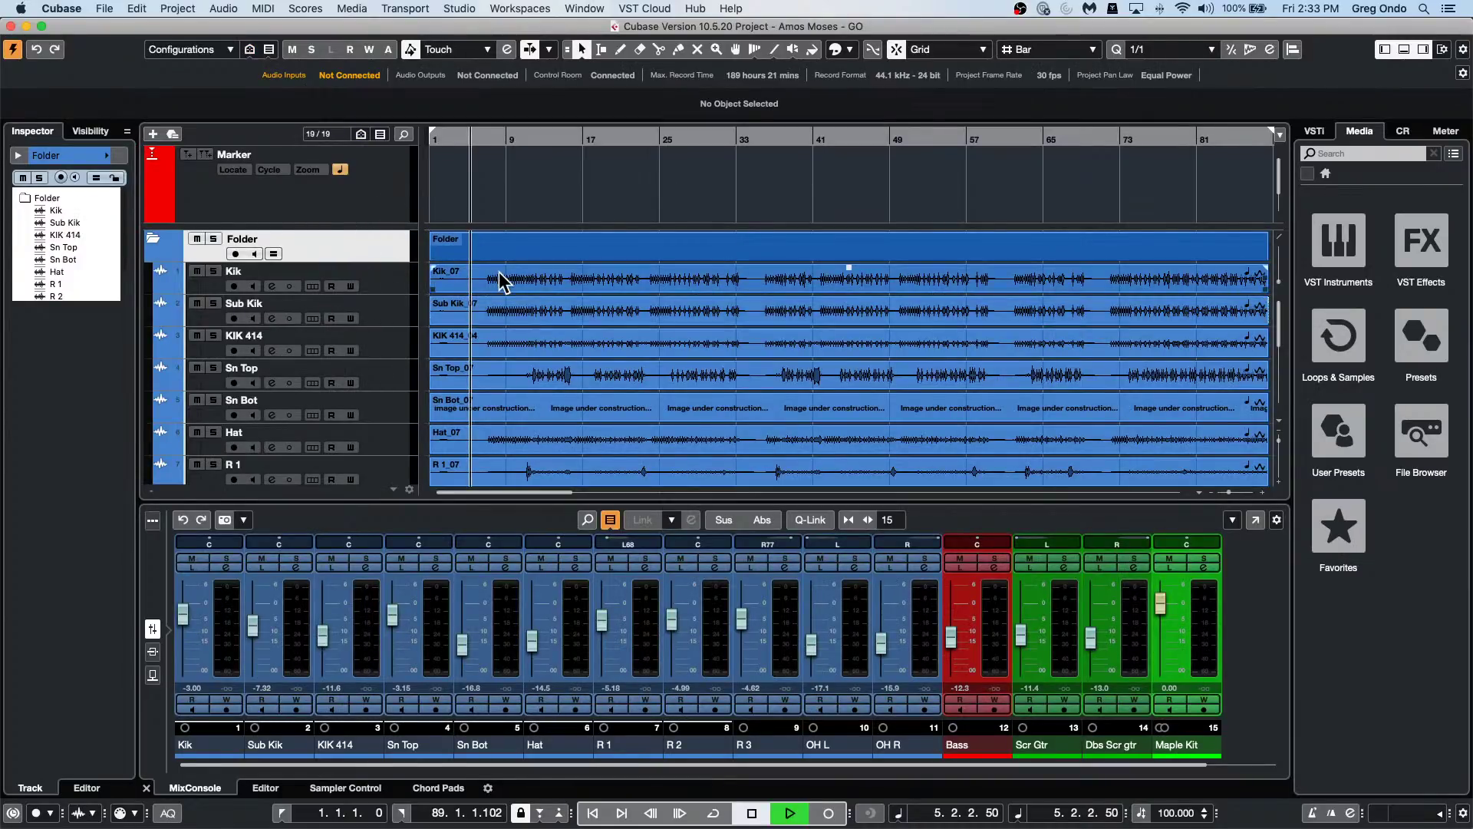
{"action": "key", "text": "space"}
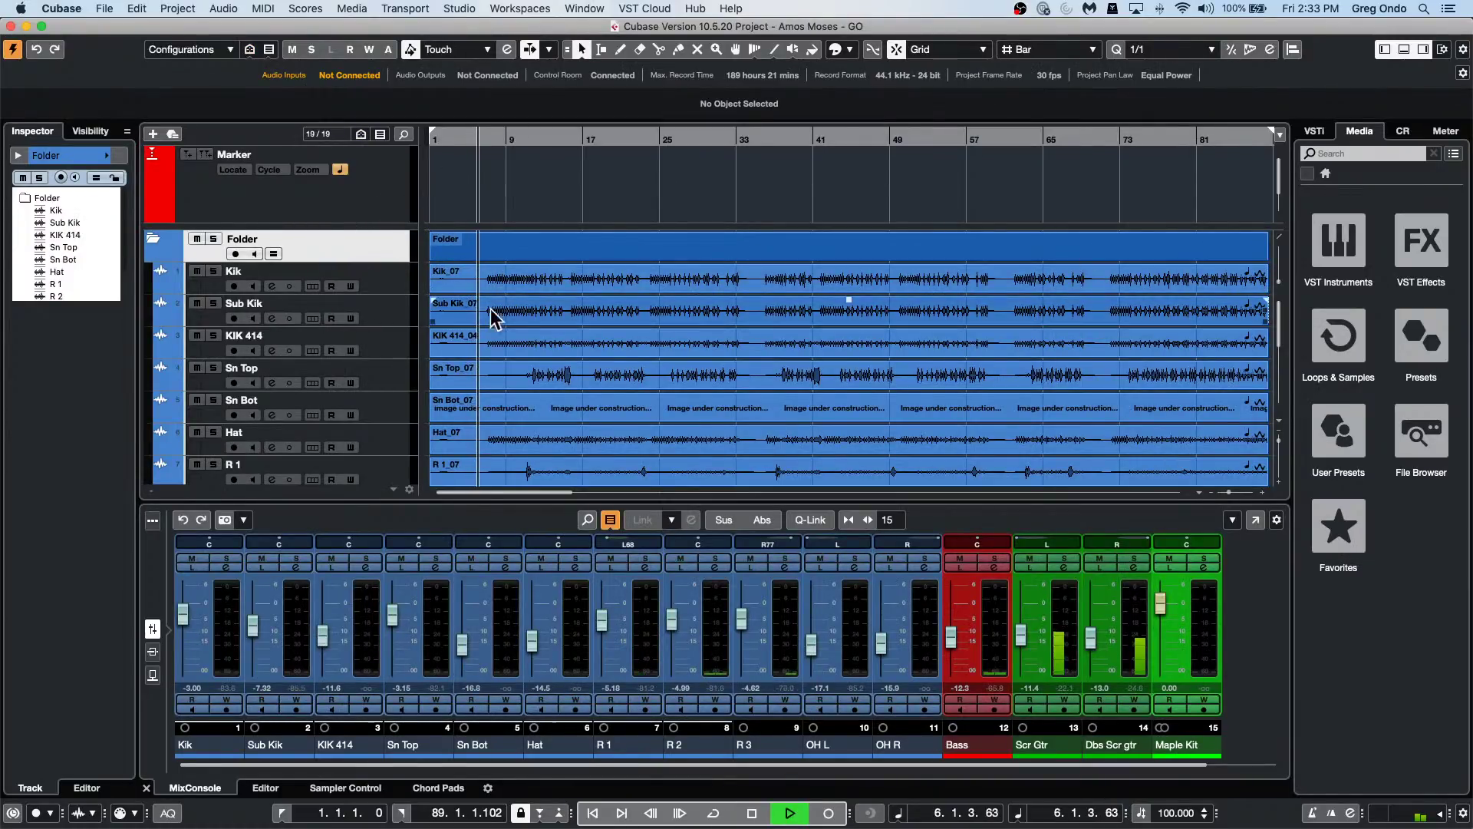
Open the Kik_07 audio event in the Sample Editor and show its Hitpoints functions.
{"action": "left_click", "coordinate": [556, 291]}
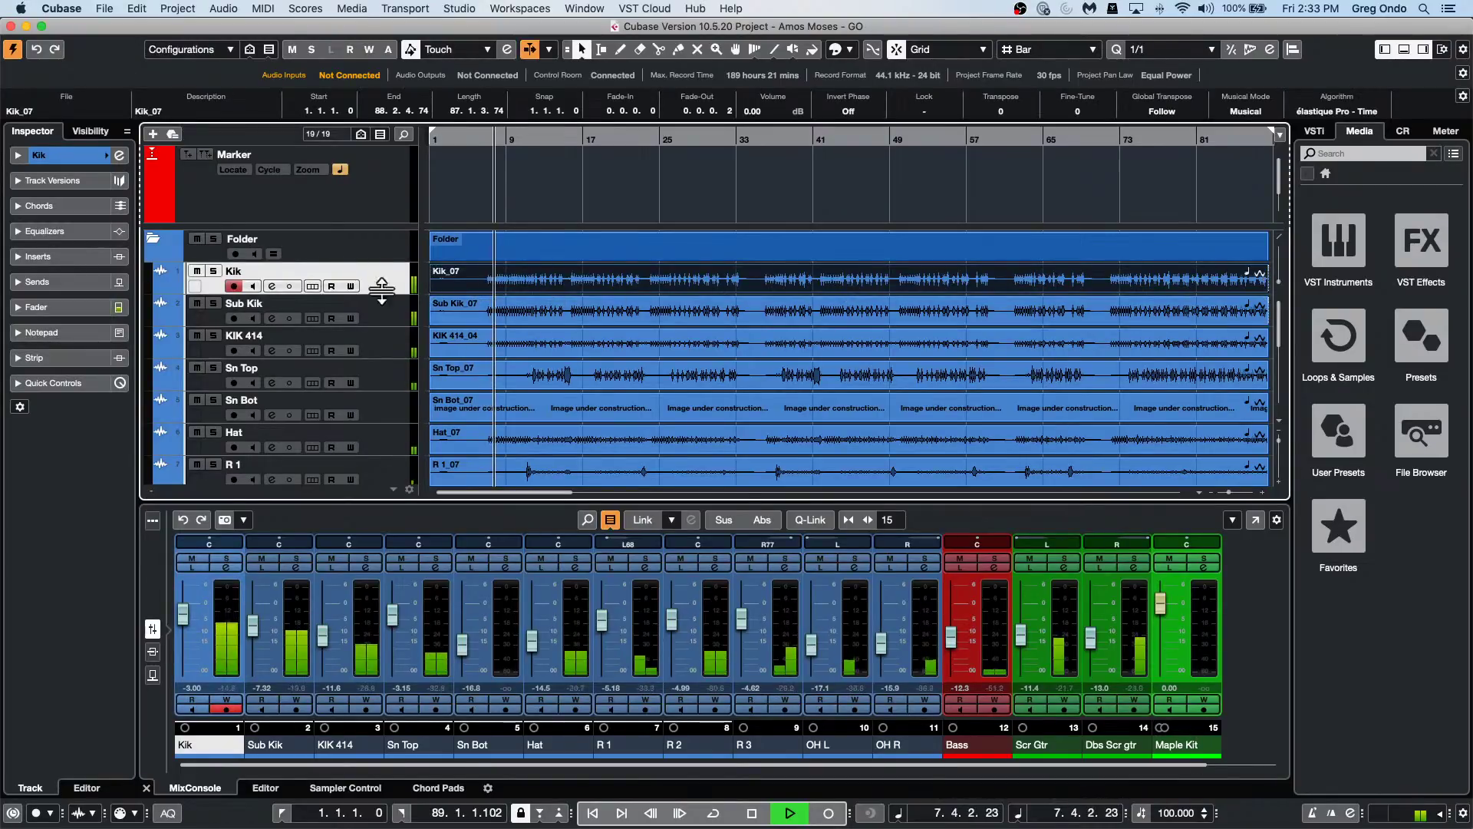
{"action": "scroll", "coordinate": [393, 288], "scroll_direction": "down", "scroll_amount": 1}
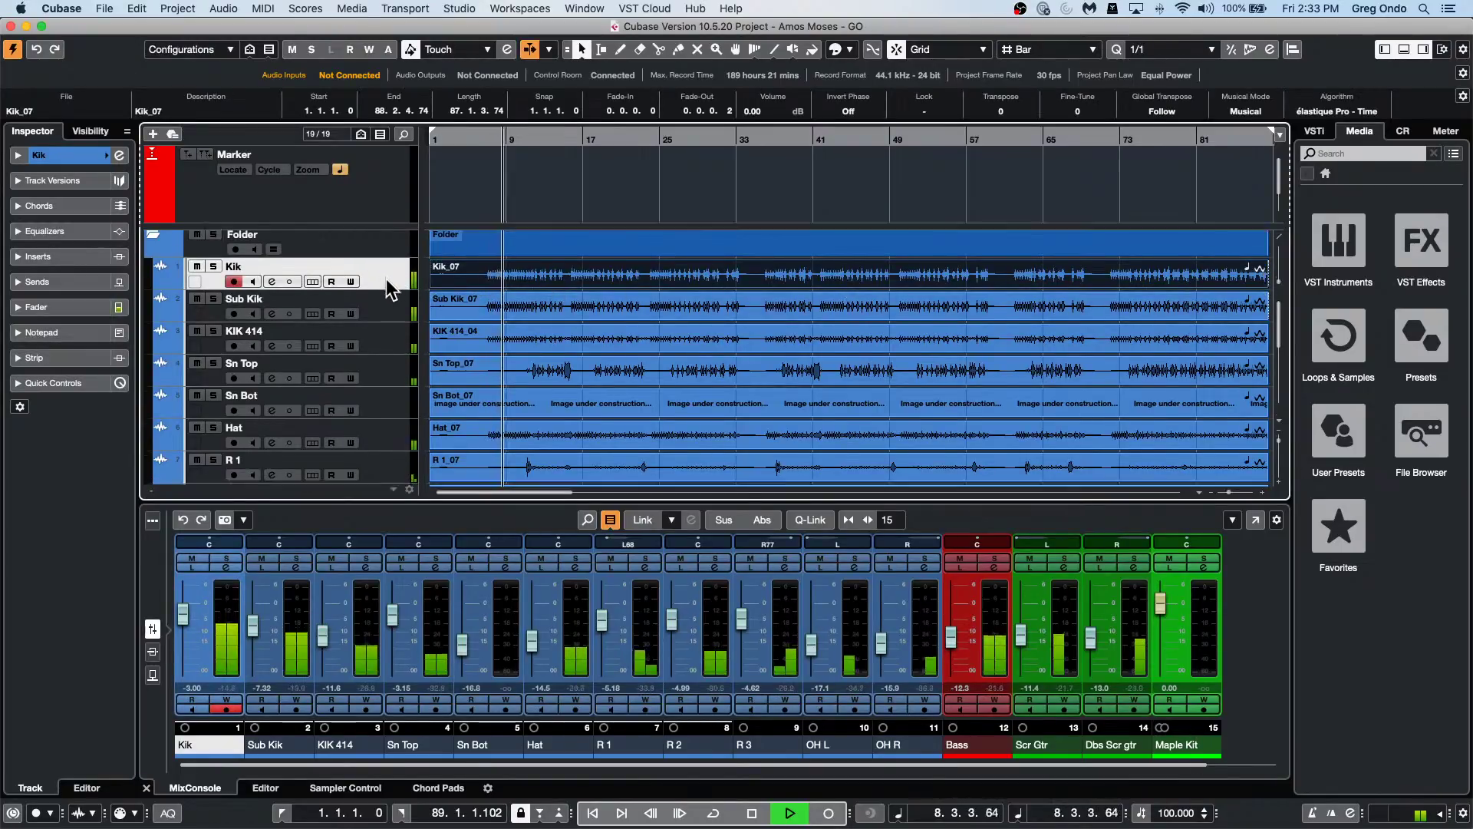
{"action": "double_click", "coordinate": [550, 276]}
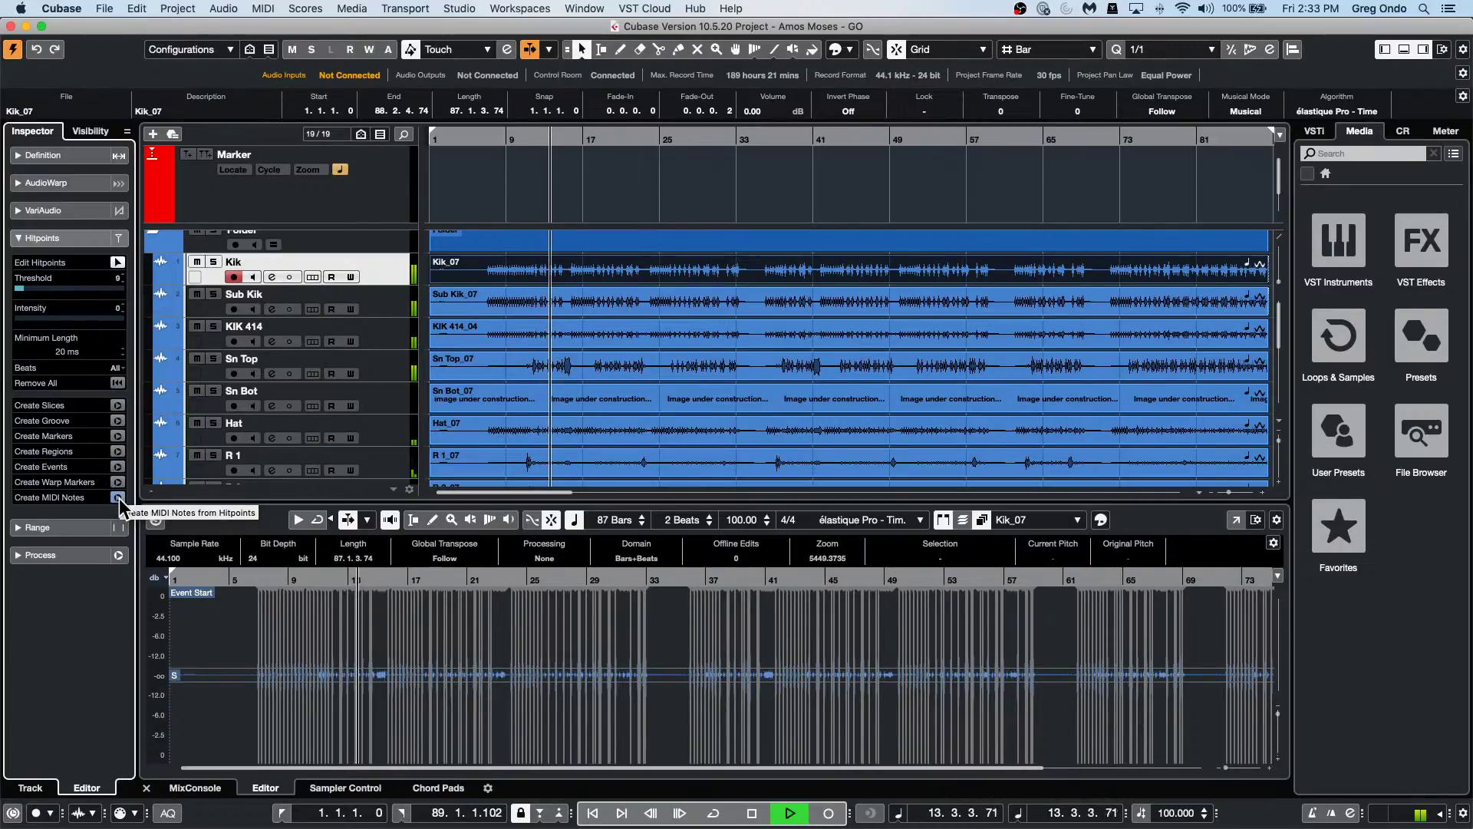
Add one sampler track below the Maple Kit track, leaving its name blank.
{"action": "scroll", "coordinate": [238, 453], "scroll_direction": "down", "scroll_amount": 5}
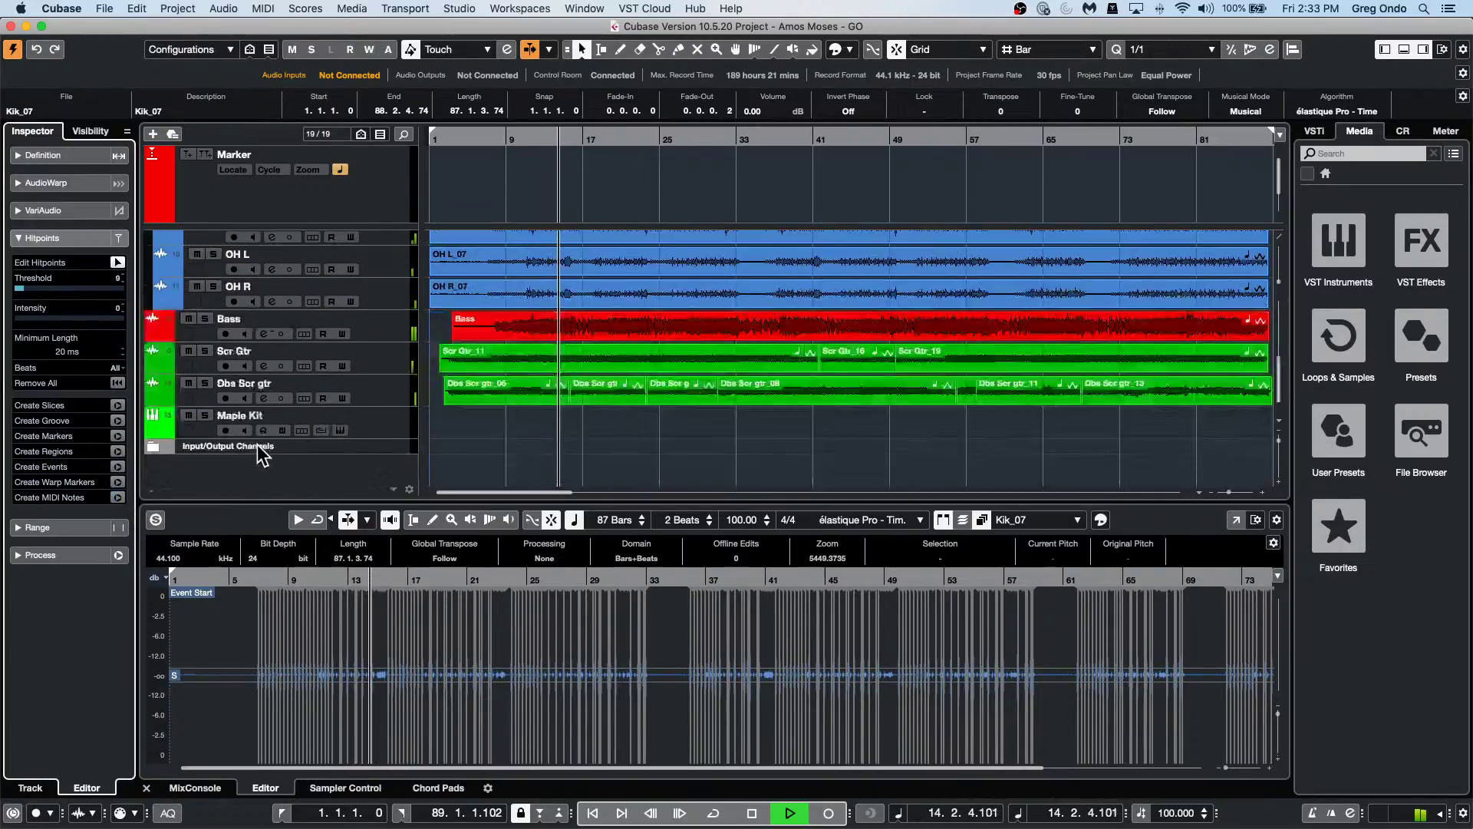
{"action": "right_click", "coordinate": [386, 429]}
{"action": "mouse_move", "coordinate": [552, 427]}
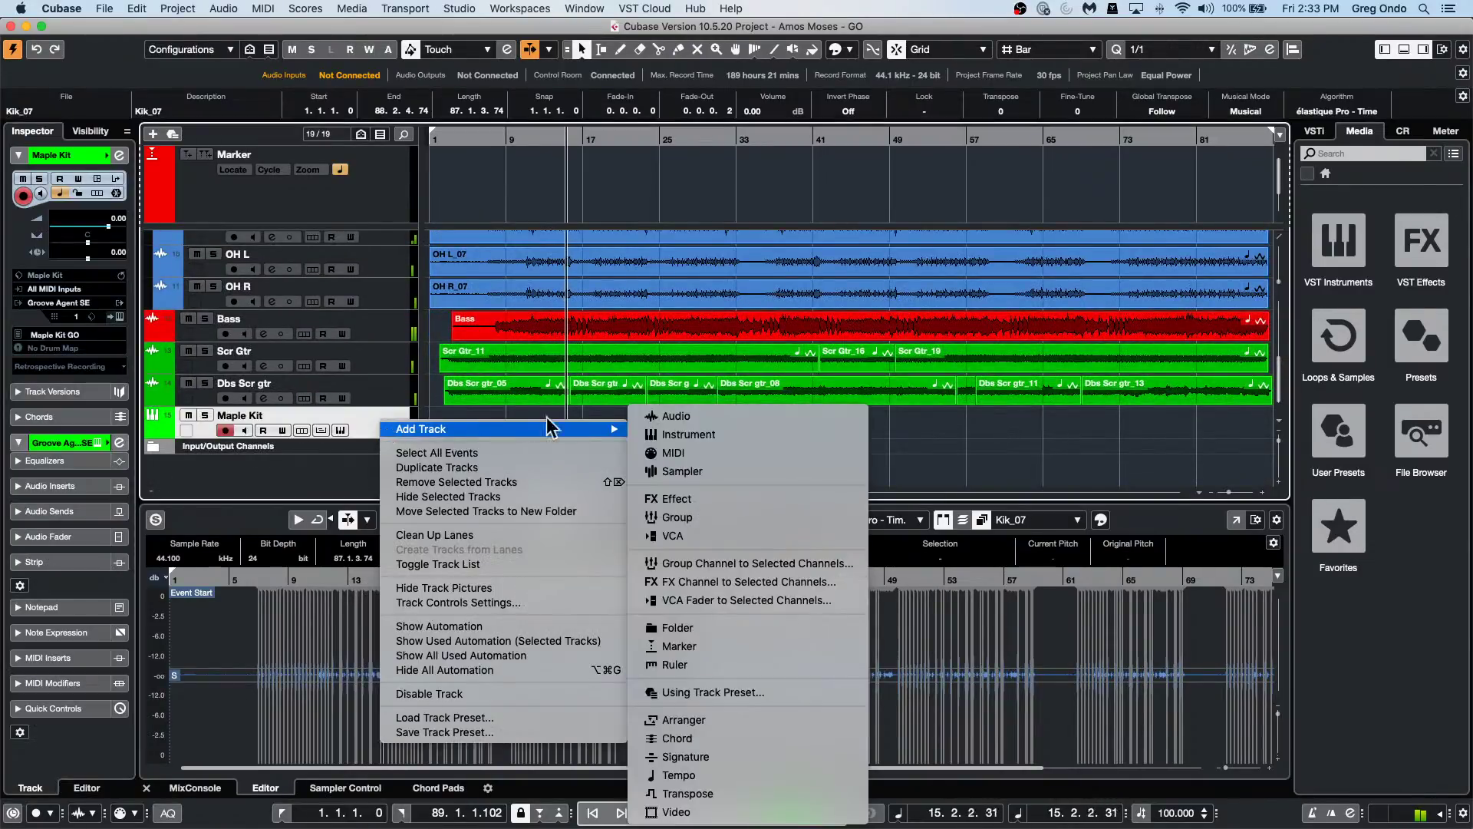
{"action": "left_click", "coordinate": [755, 473]}
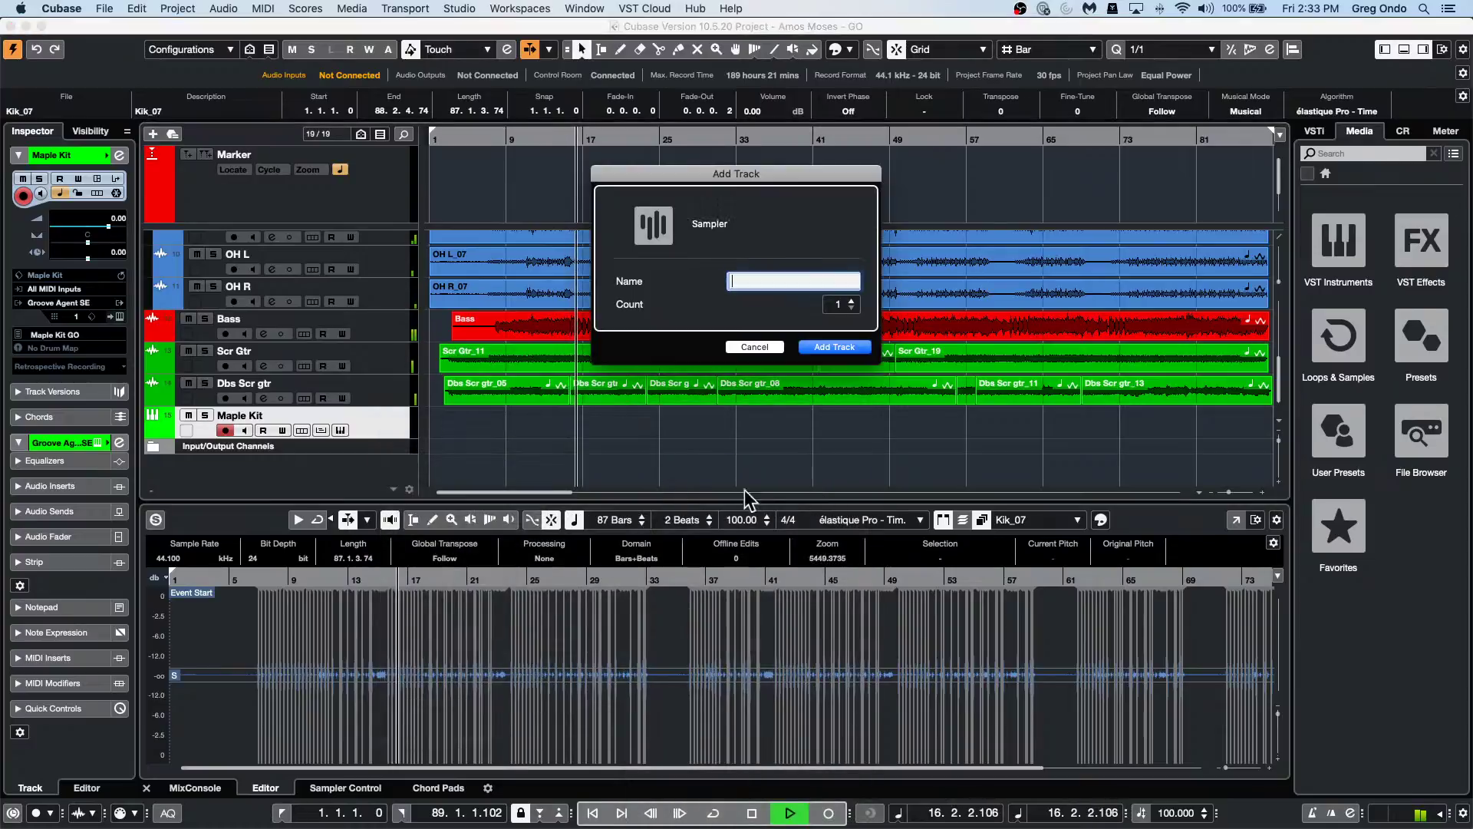
{"action": "left_click", "coordinate": [852, 347]}
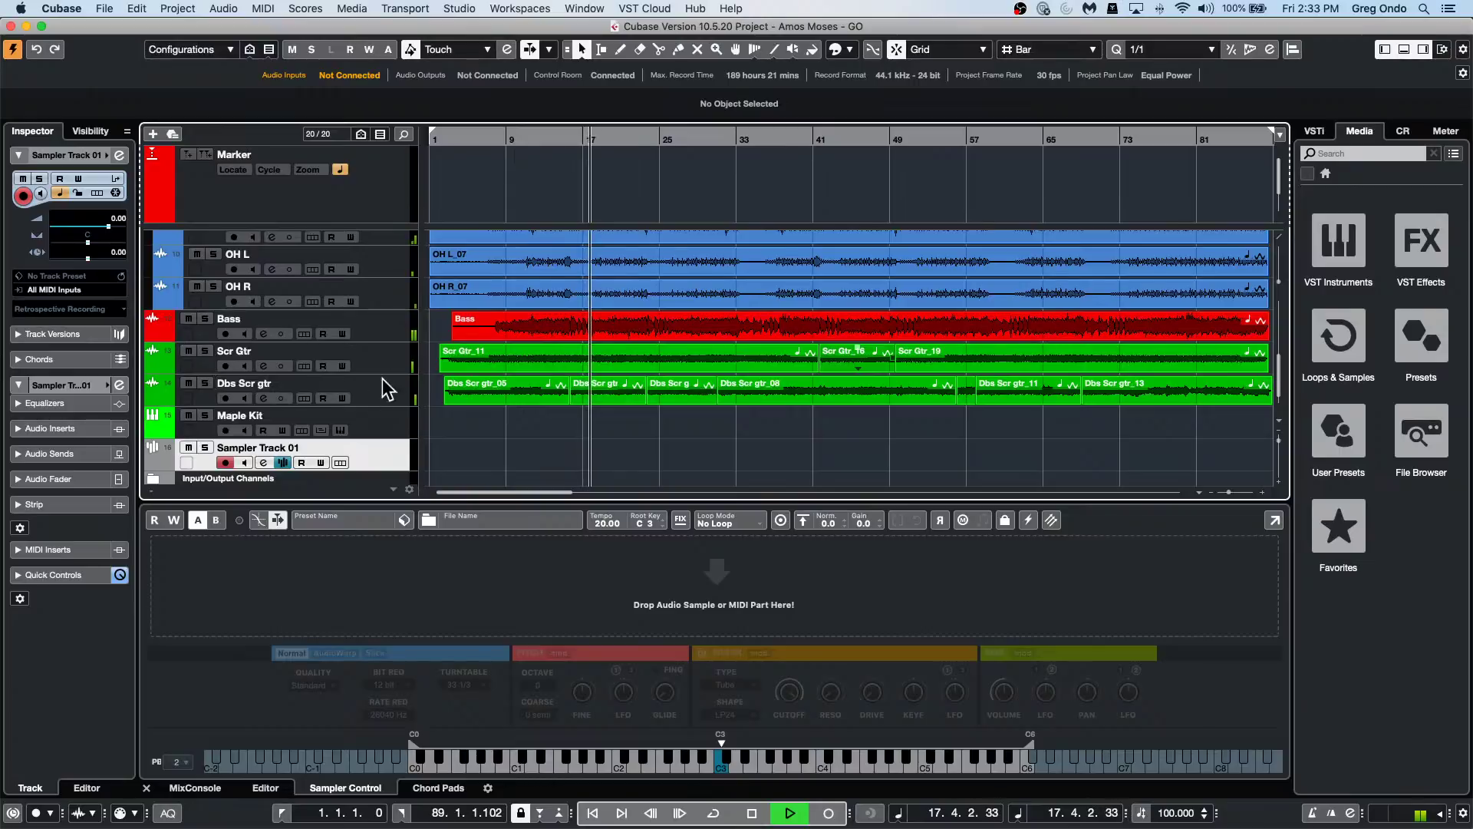
Create MIDI notes from the Kik_07 hitpoints with Dynamic Velocity, pitch C3, length 1/8 and First Selected Track as the destination.
{"action": "scroll", "coordinate": [388, 390], "scroll_direction": "up", "scroll_amount": 8}
{"action": "double_click", "coordinate": [531, 277]}
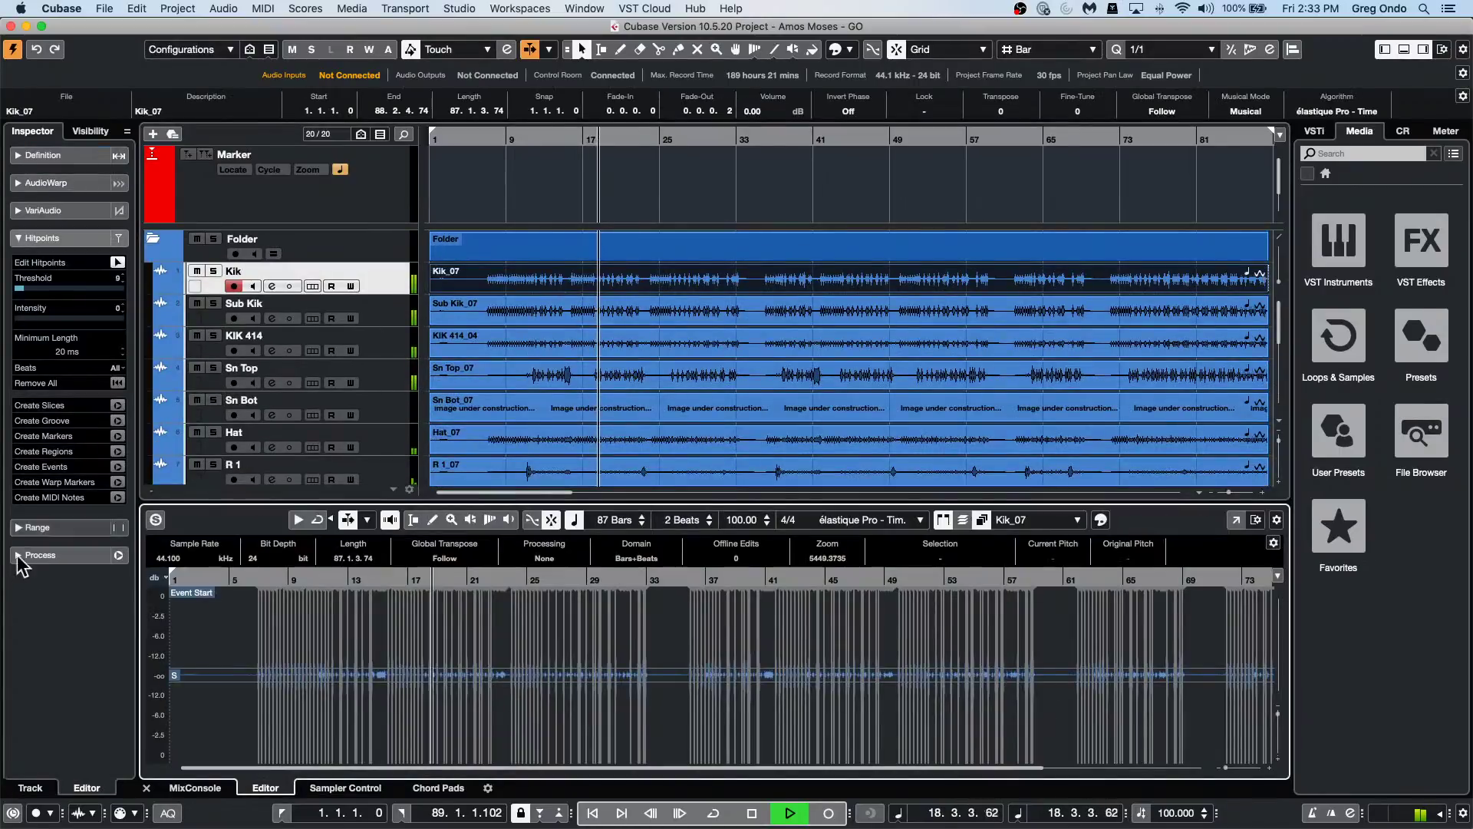
{"action": "left_click", "coordinate": [116, 497]}
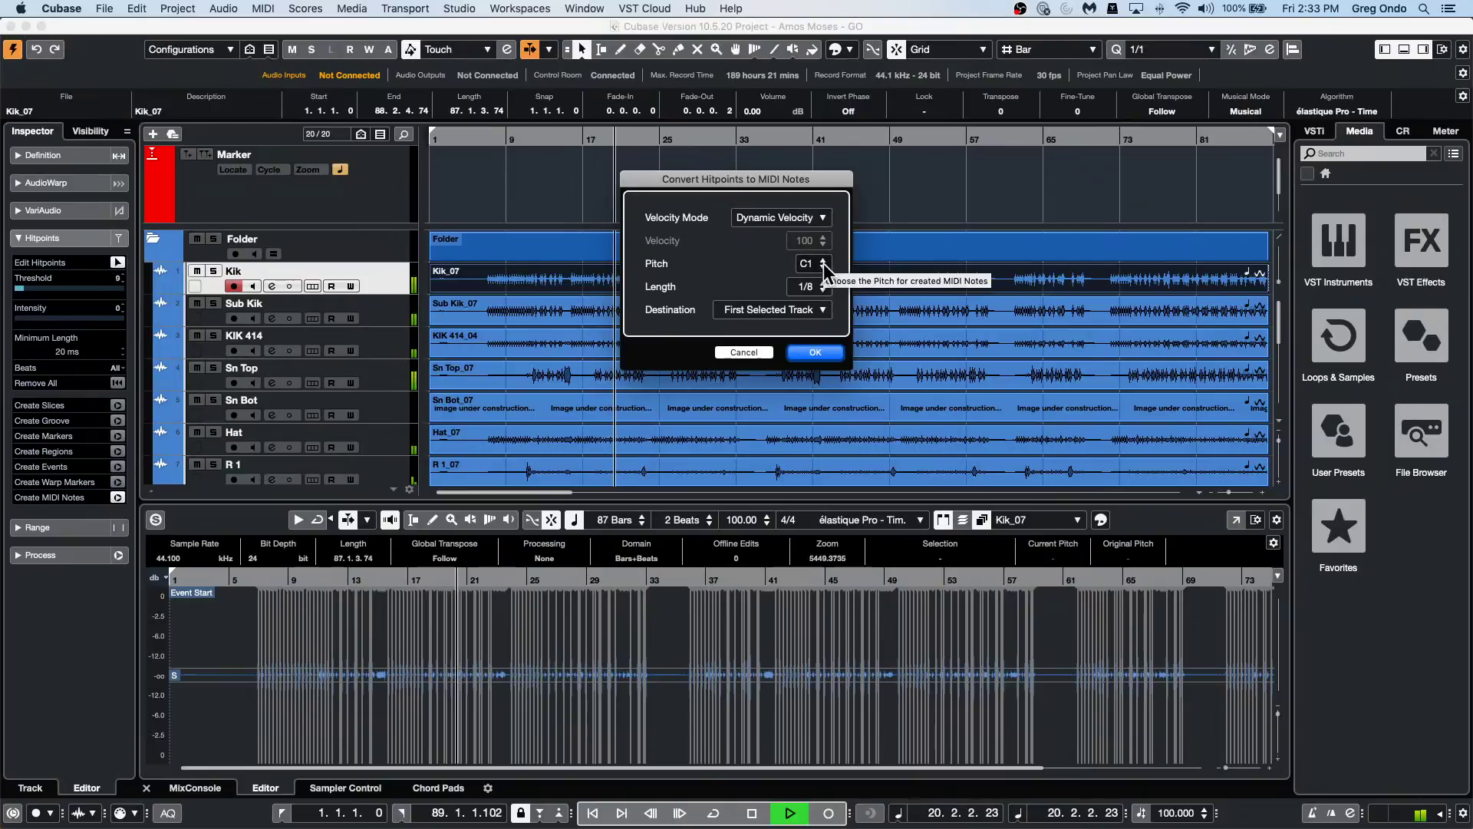
{"action": "scroll", "coordinate": [824, 263], "scroll_direction": "up", "scroll_amount": 9}
{"action": "scroll", "coordinate": [824, 263], "scroll_direction": "up", "scroll_amount": 4}
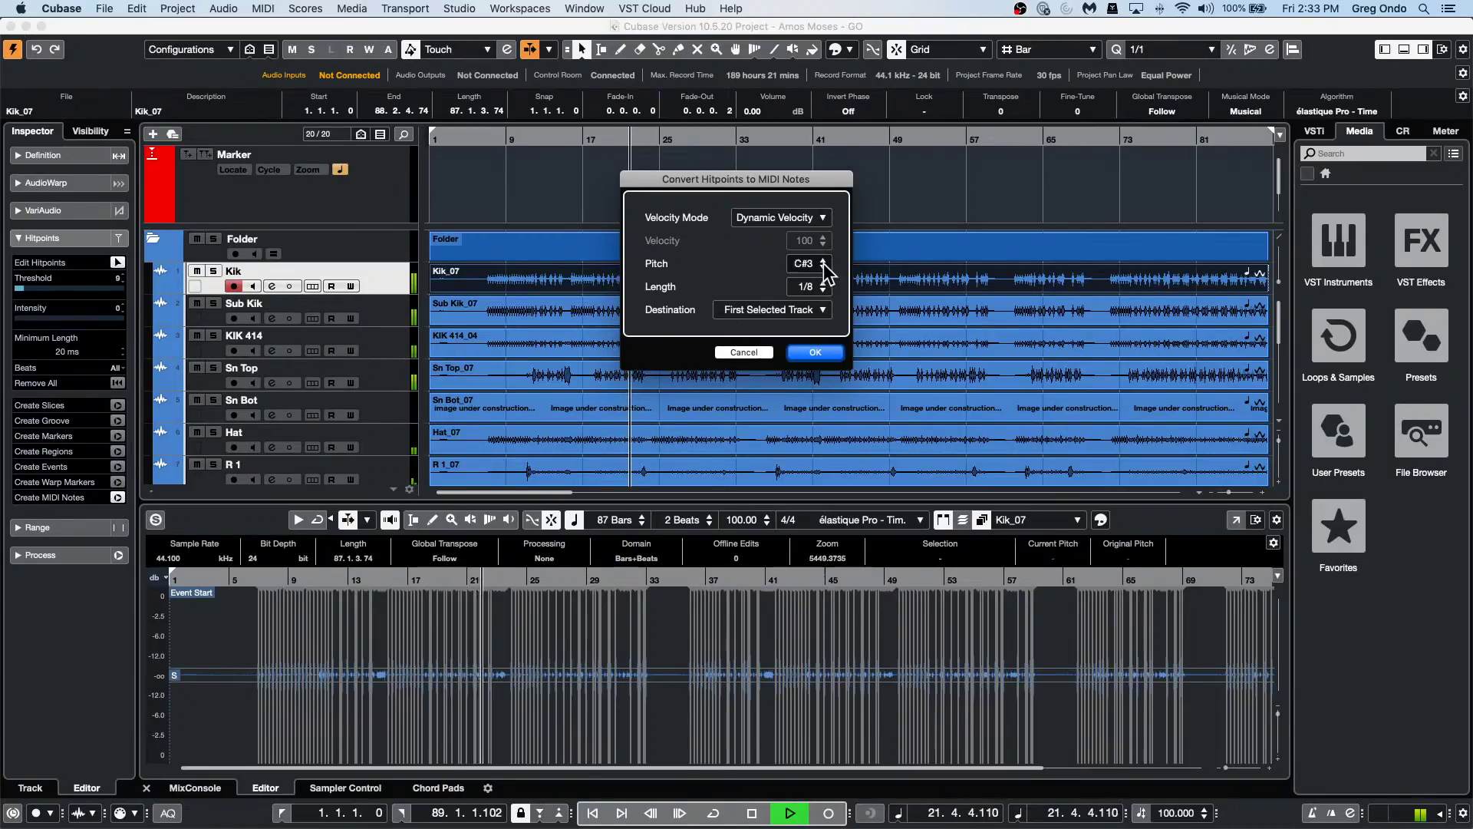
{"action": "scroll", "coordinate": [824, 263], "scroll_direction": "down", "scroll_amount": 1}
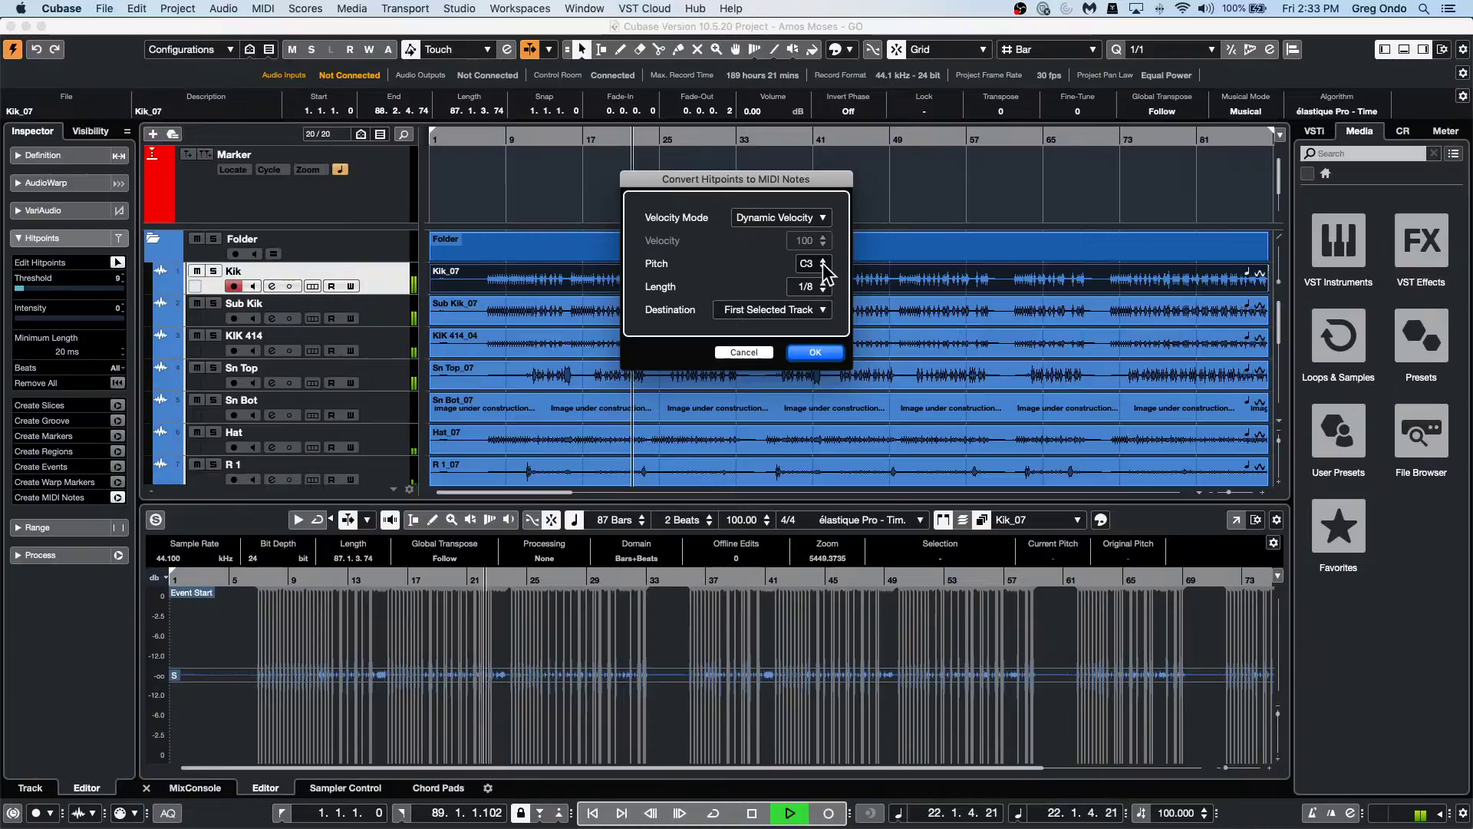
{"action": "left_click", "coordinate": [815, 352]}
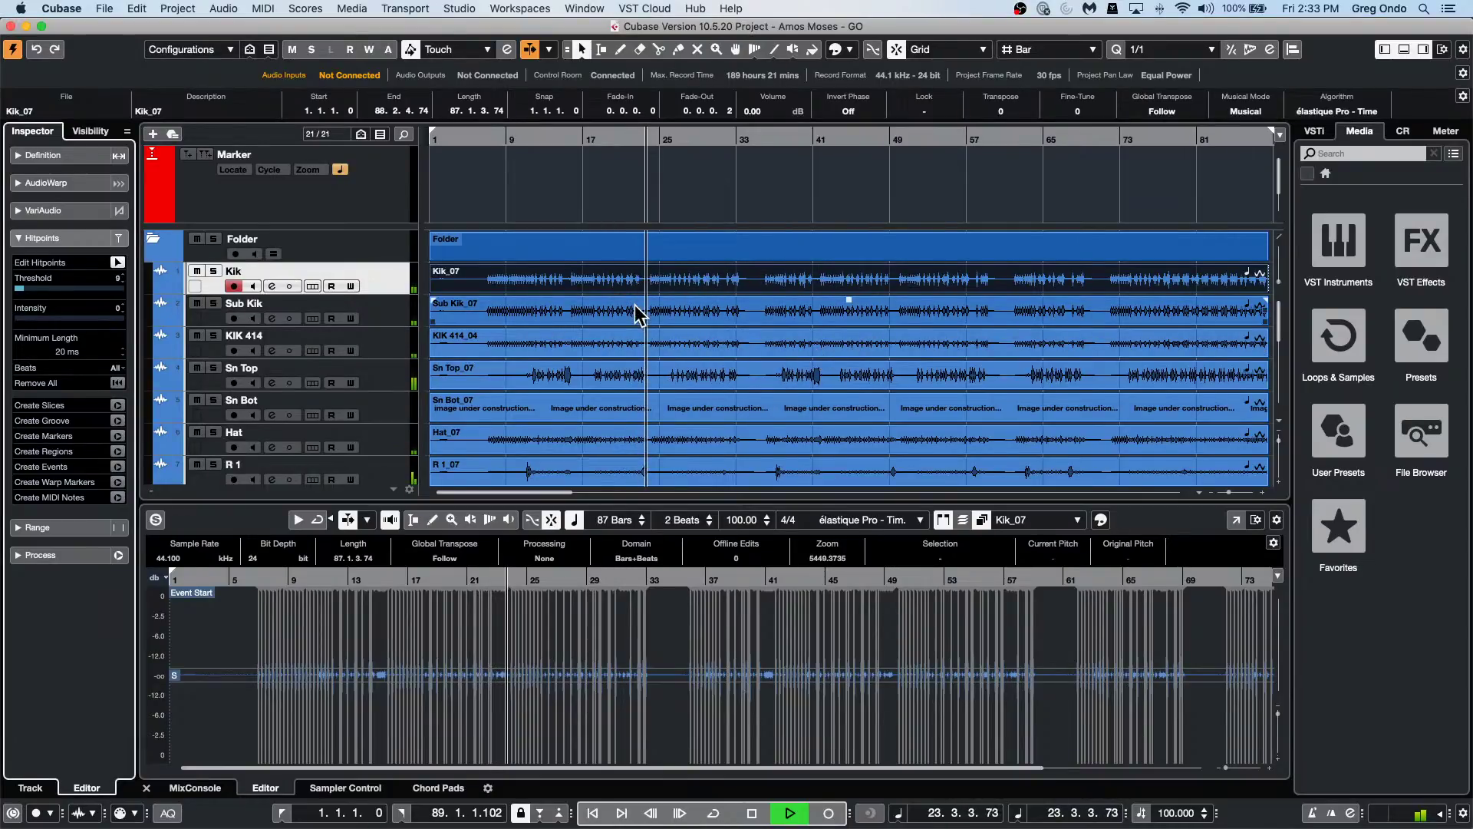
Move the Kik_07 MIDI part onto Sampler Track 01 and put it back on the MIDI 01 track.
{"action": "scroll", "coordinate": [642, 319], "scroll_direction": "down", "scroll_amount": 10}
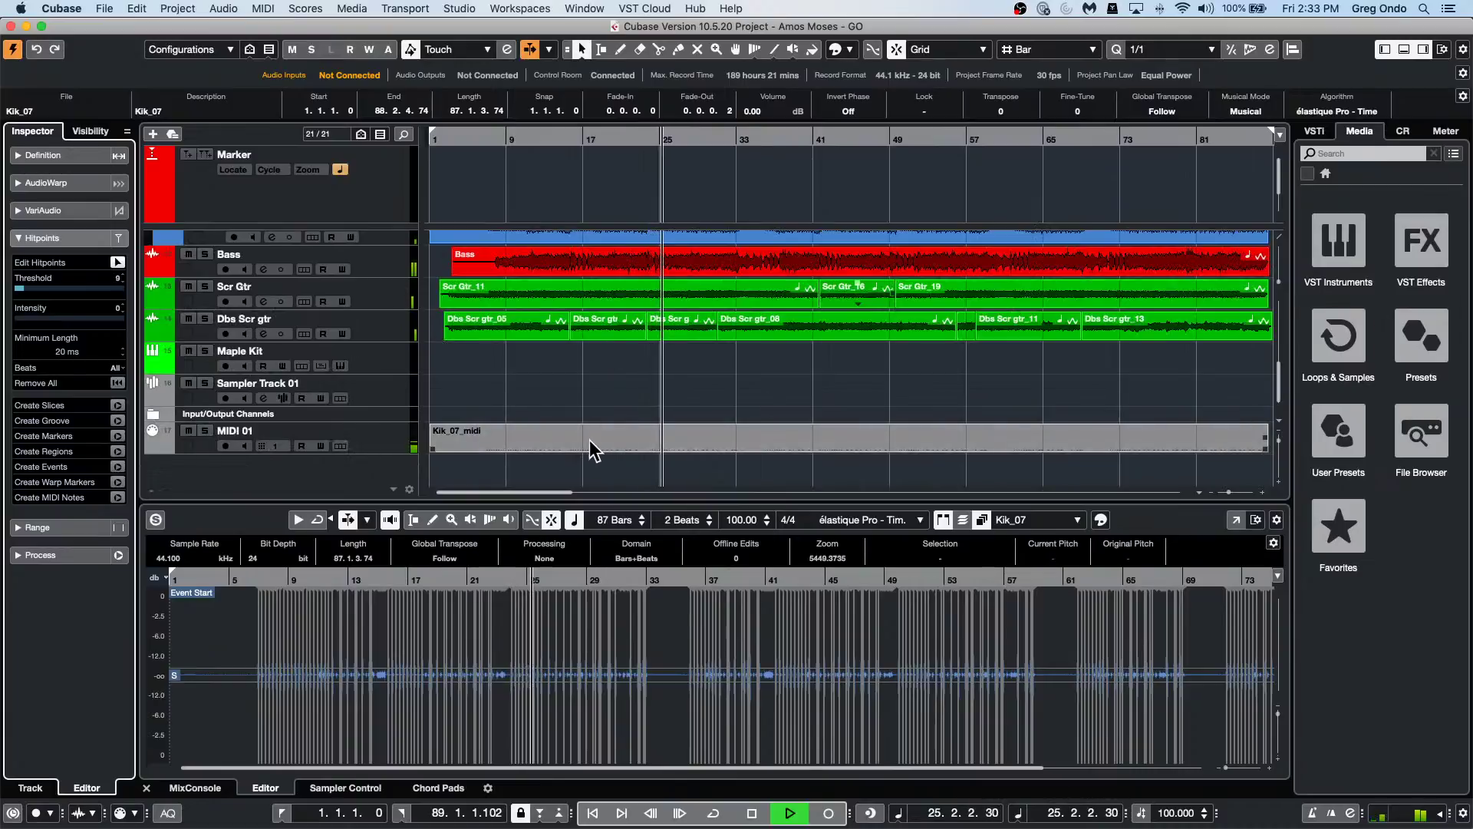
{"action": "left_click_drag", "start_coordinate": [592, 437], "coordinate": [587, 396]}
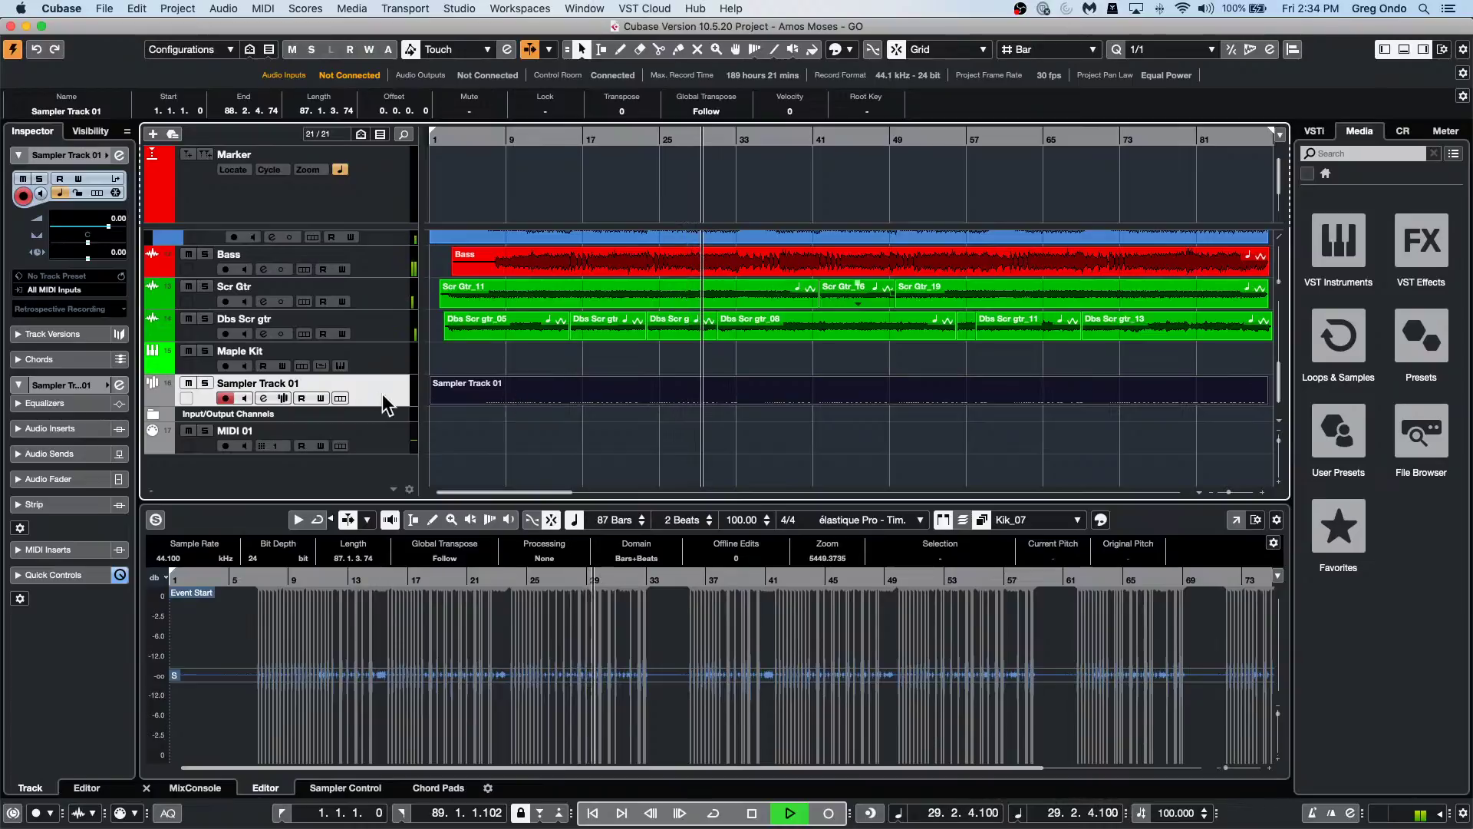
{"action": "left_click_drag", "start_coordinate": [512, 402], "coordinate": [526, 440]}
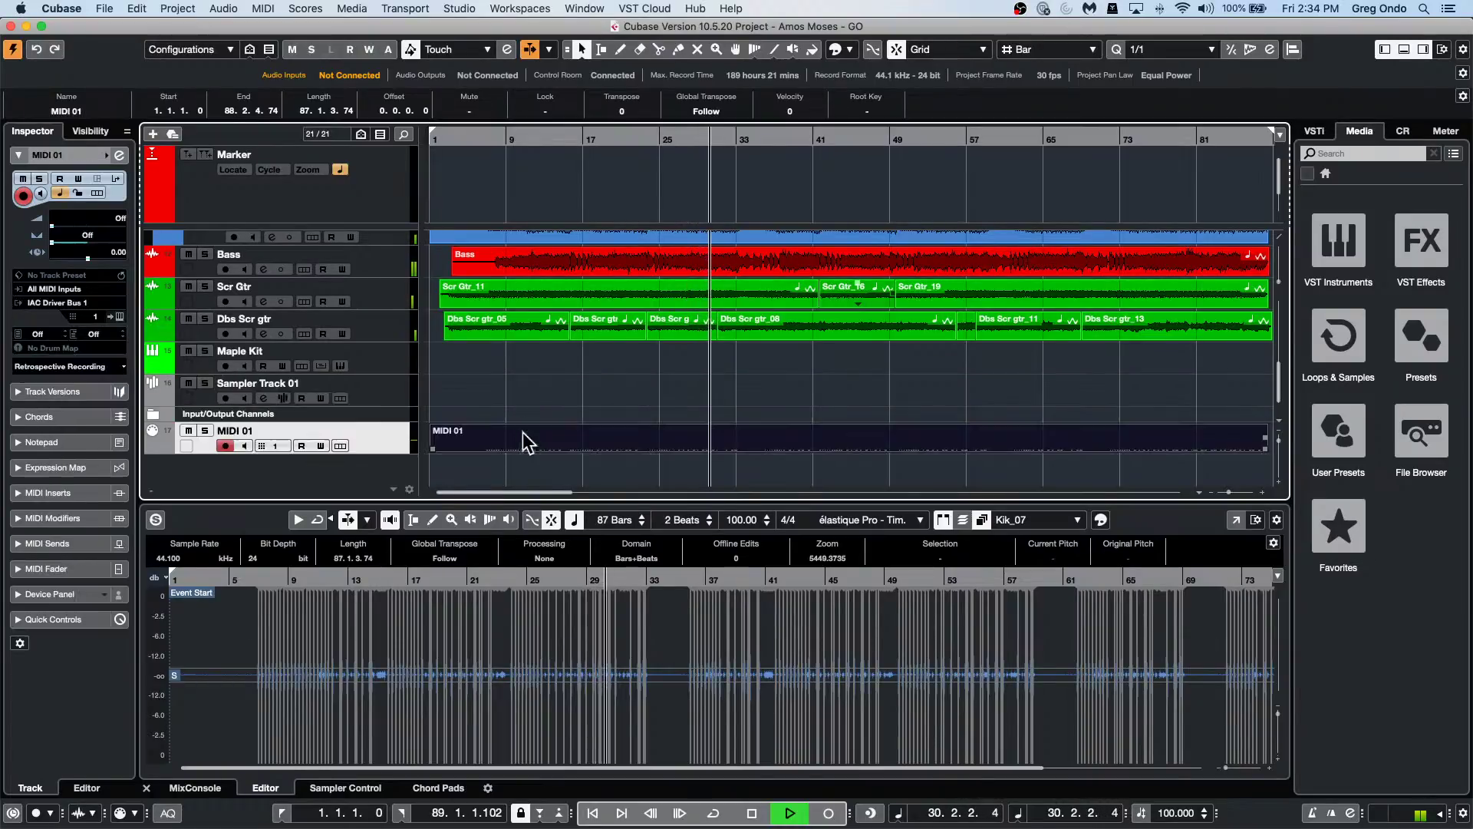
Stop playback and open the Sampler Control for Sampler Track 01.
{"action": "left_click", "coordinate": [393, 389]}
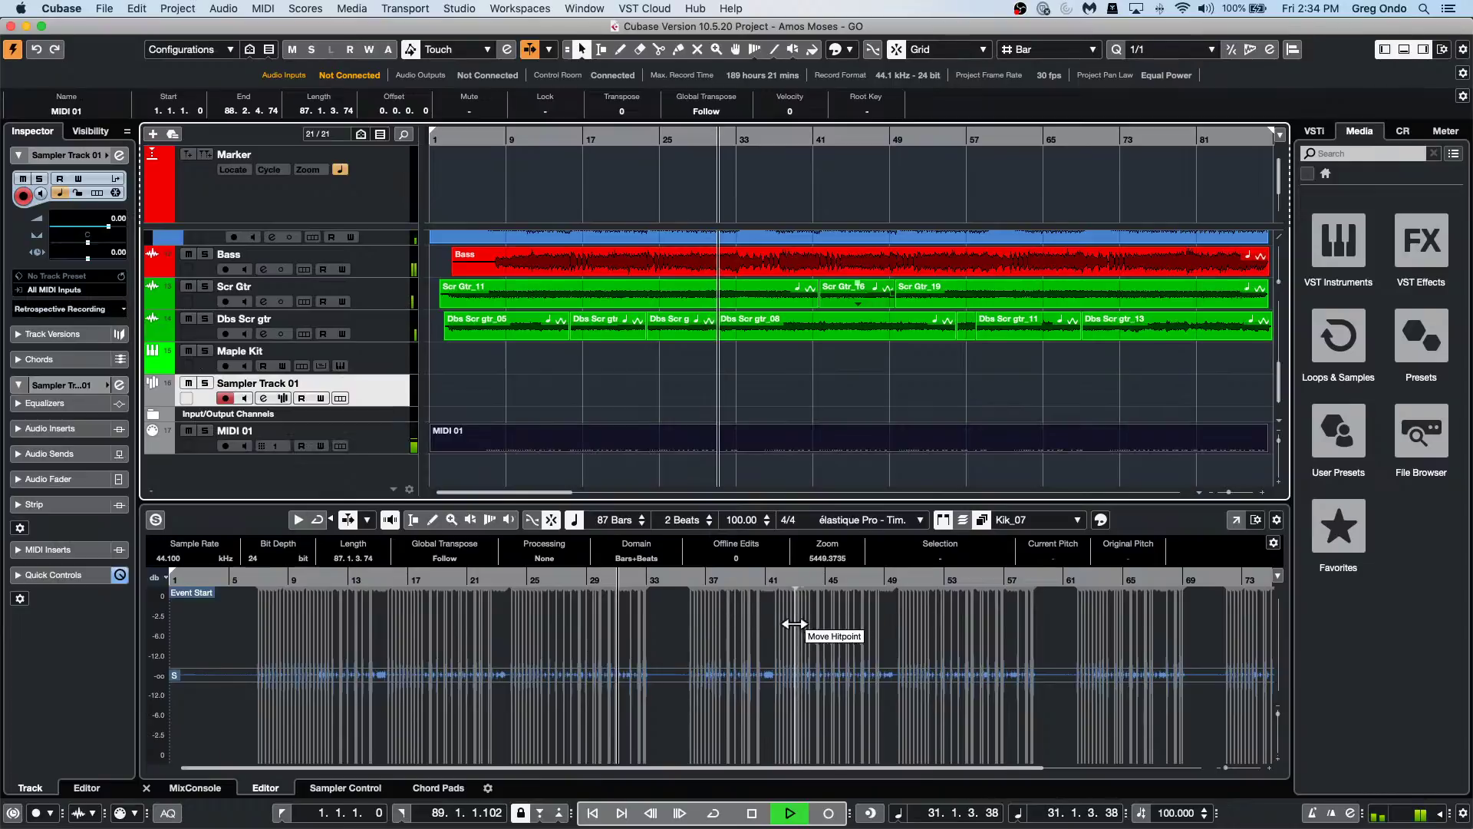
{"action": "key", "text": "space"}
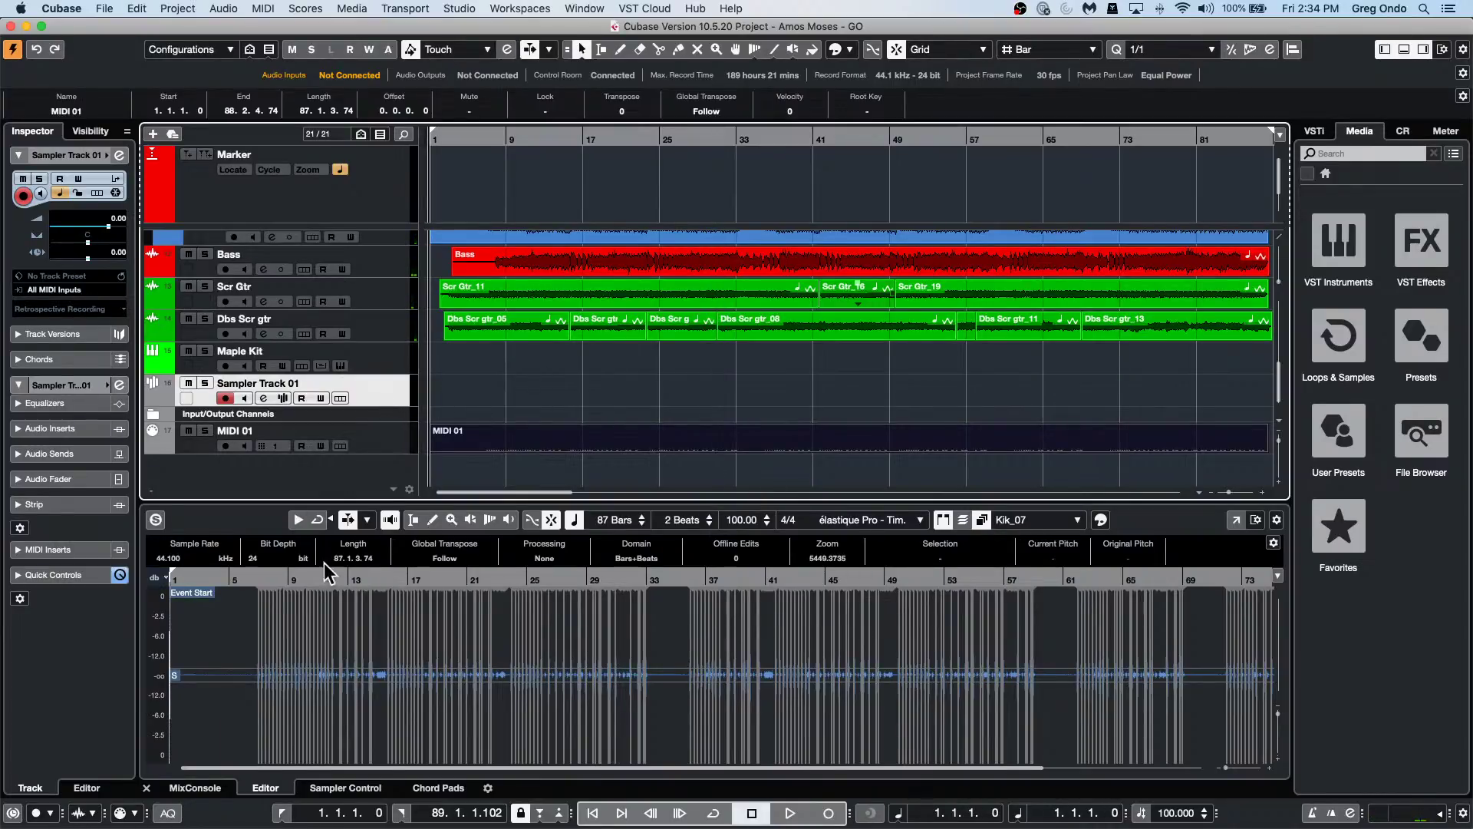
{"action": "left_click", "coordinate": [715, 364]}
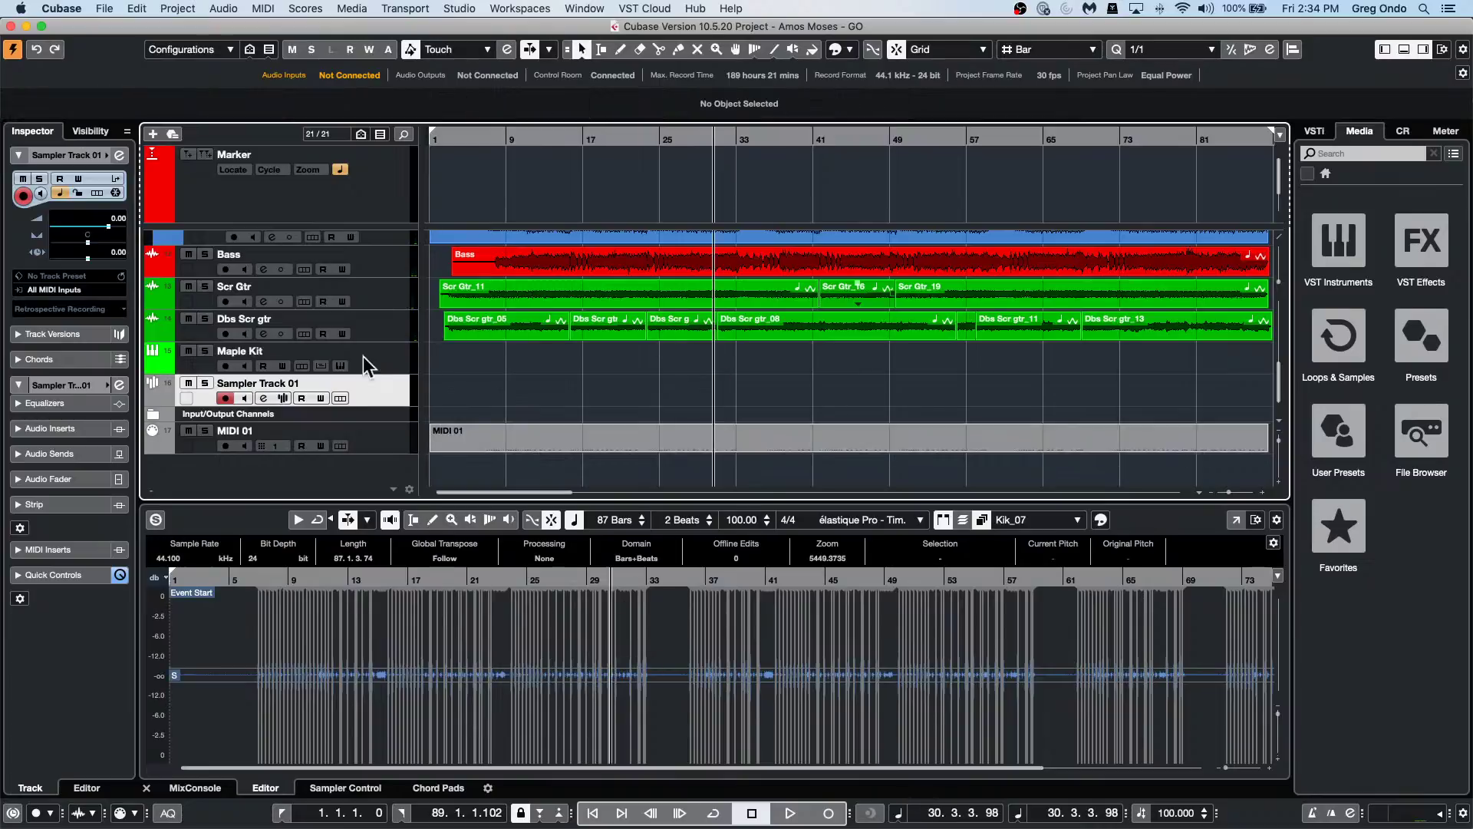
{"action": "left_click", "coordinate": [382, 368]}
{"action": "left_click", "coordinate": [383, 404]}
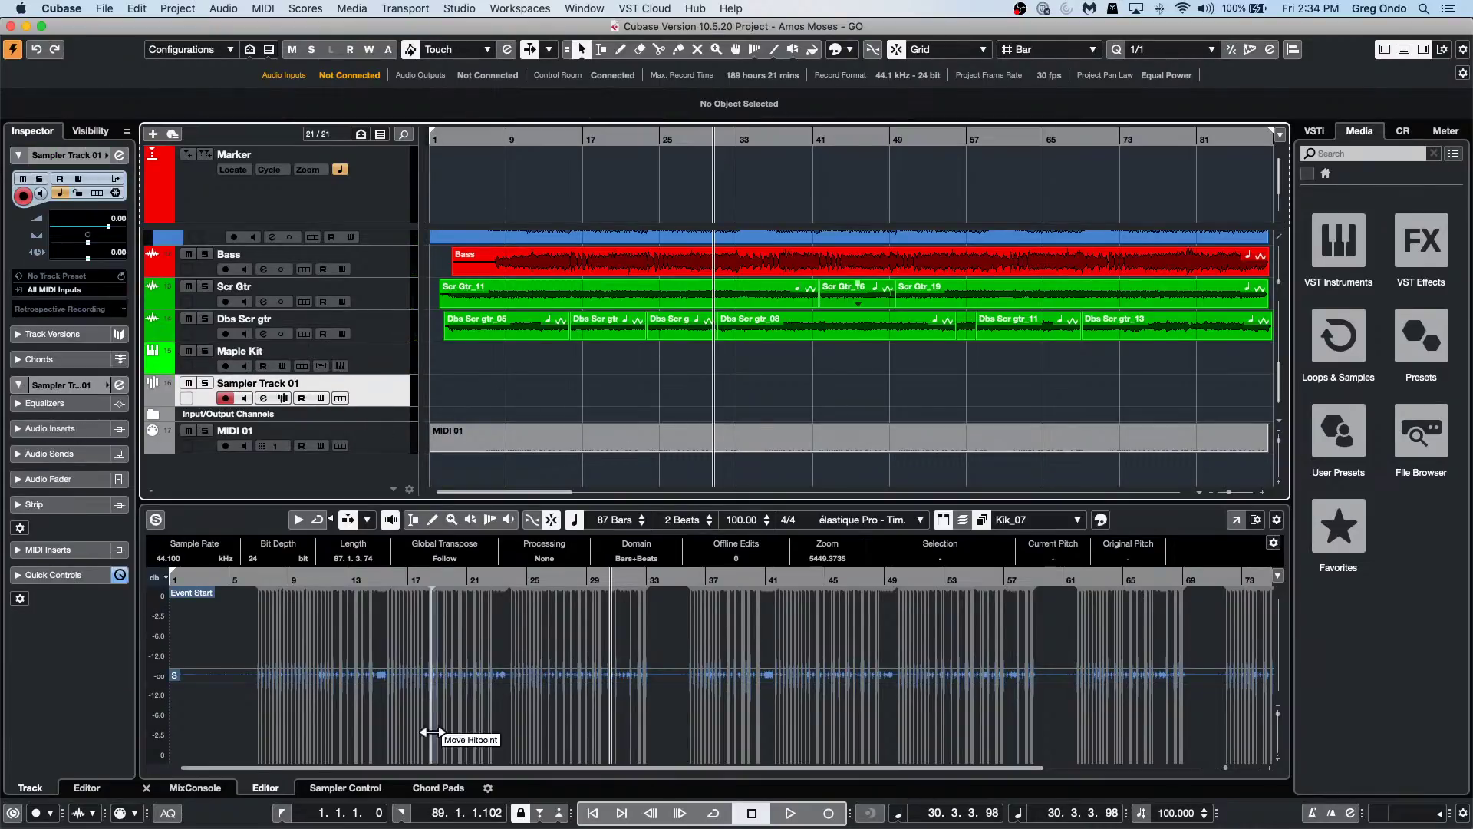
{"action": "left_click", "coordinate": [356, 789]}
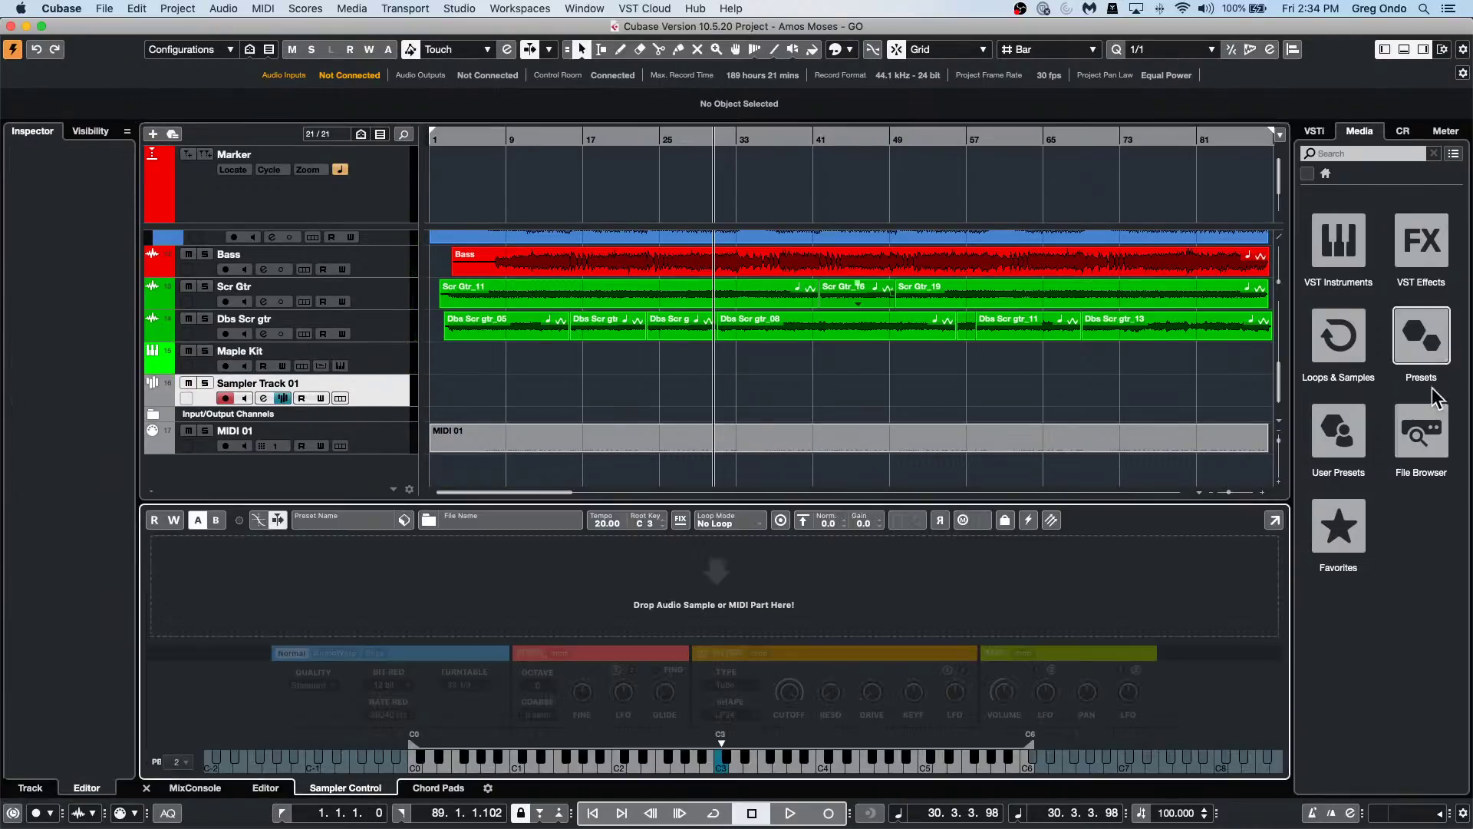
Look through the Nu Metal and Rock Pop Toolbox sets in Loops & Samples for kick drum samples.
{"action": "left_click", "coordinate": [1313, 377]}
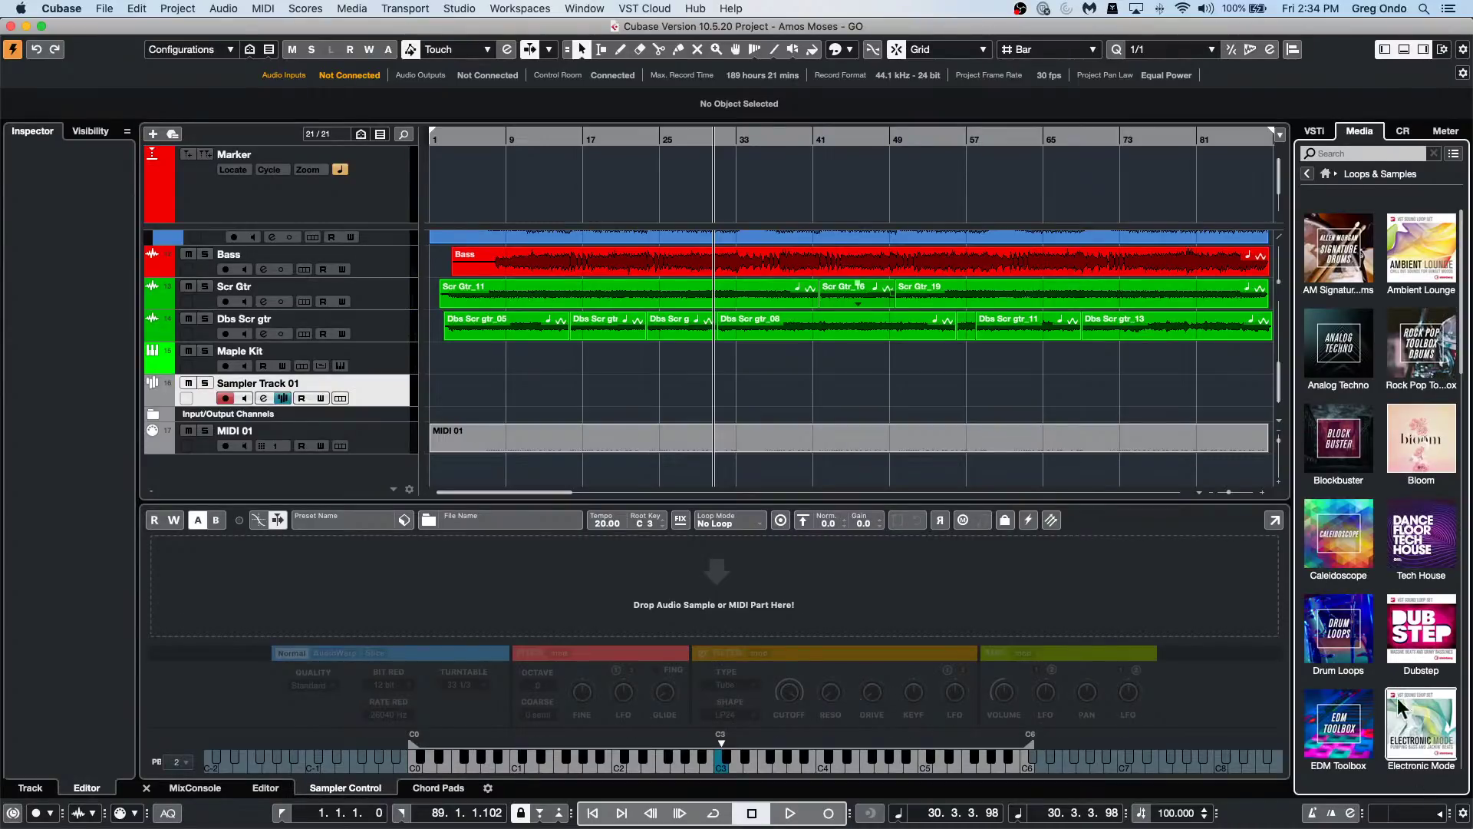
{"action": "scroll", "coordinate": [1399, 706], "scroll_direction": "down", "scroll_amount": 8}
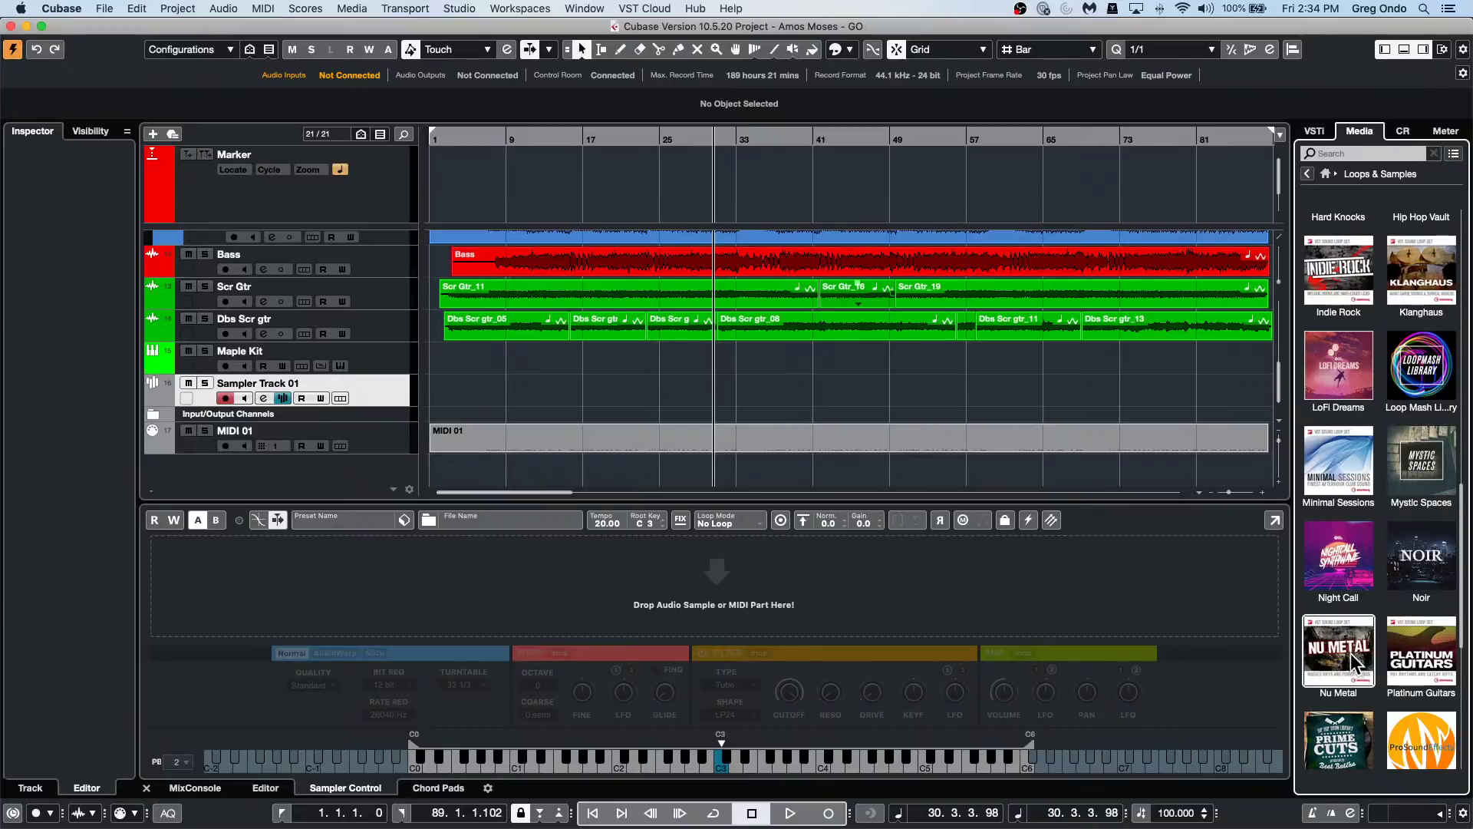
{"action": "left_click", "coordinate": [1353, 661]}
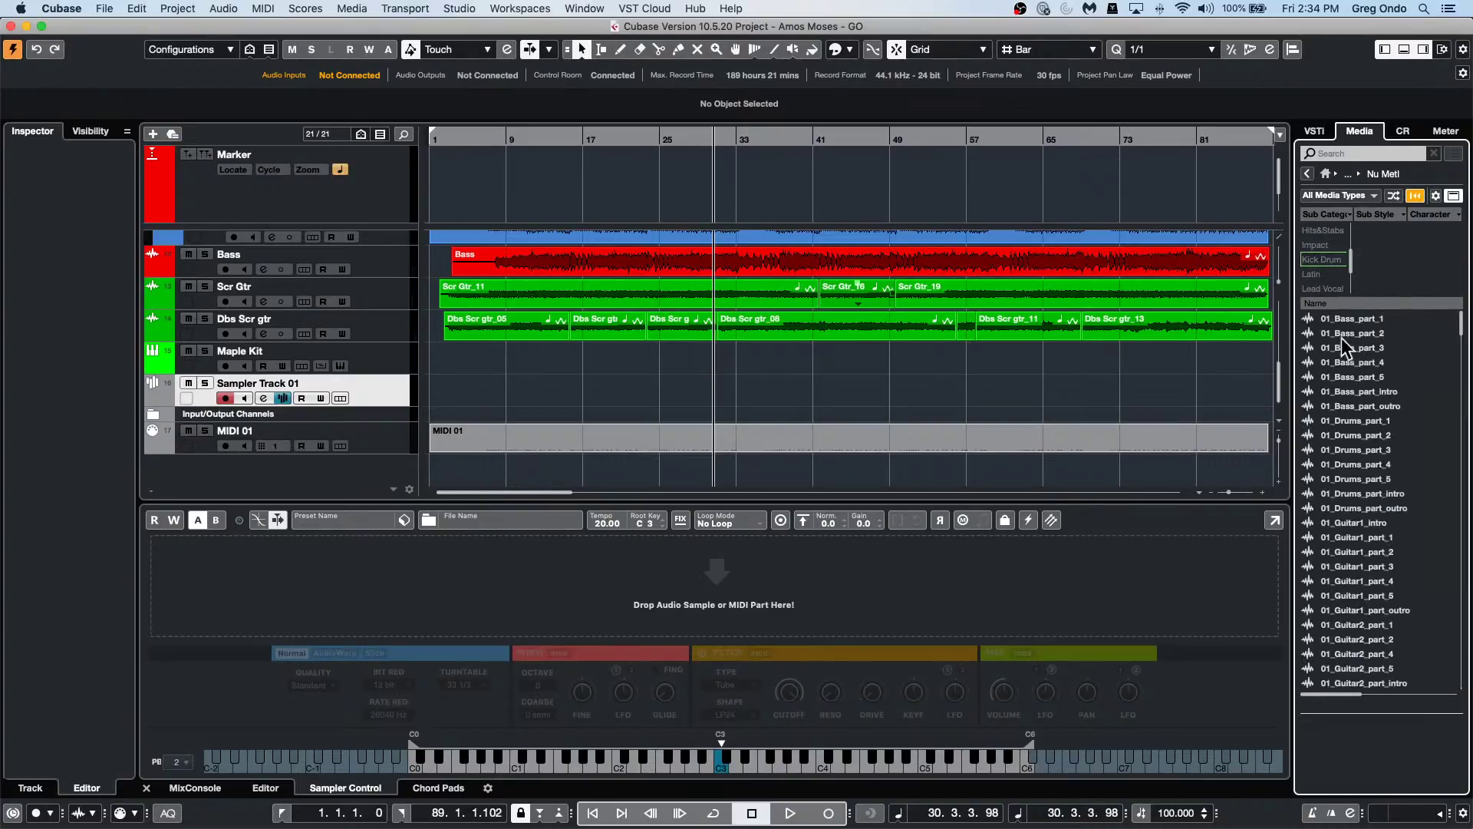
{"action": "left_click", "coordinate": [1308, 175]}
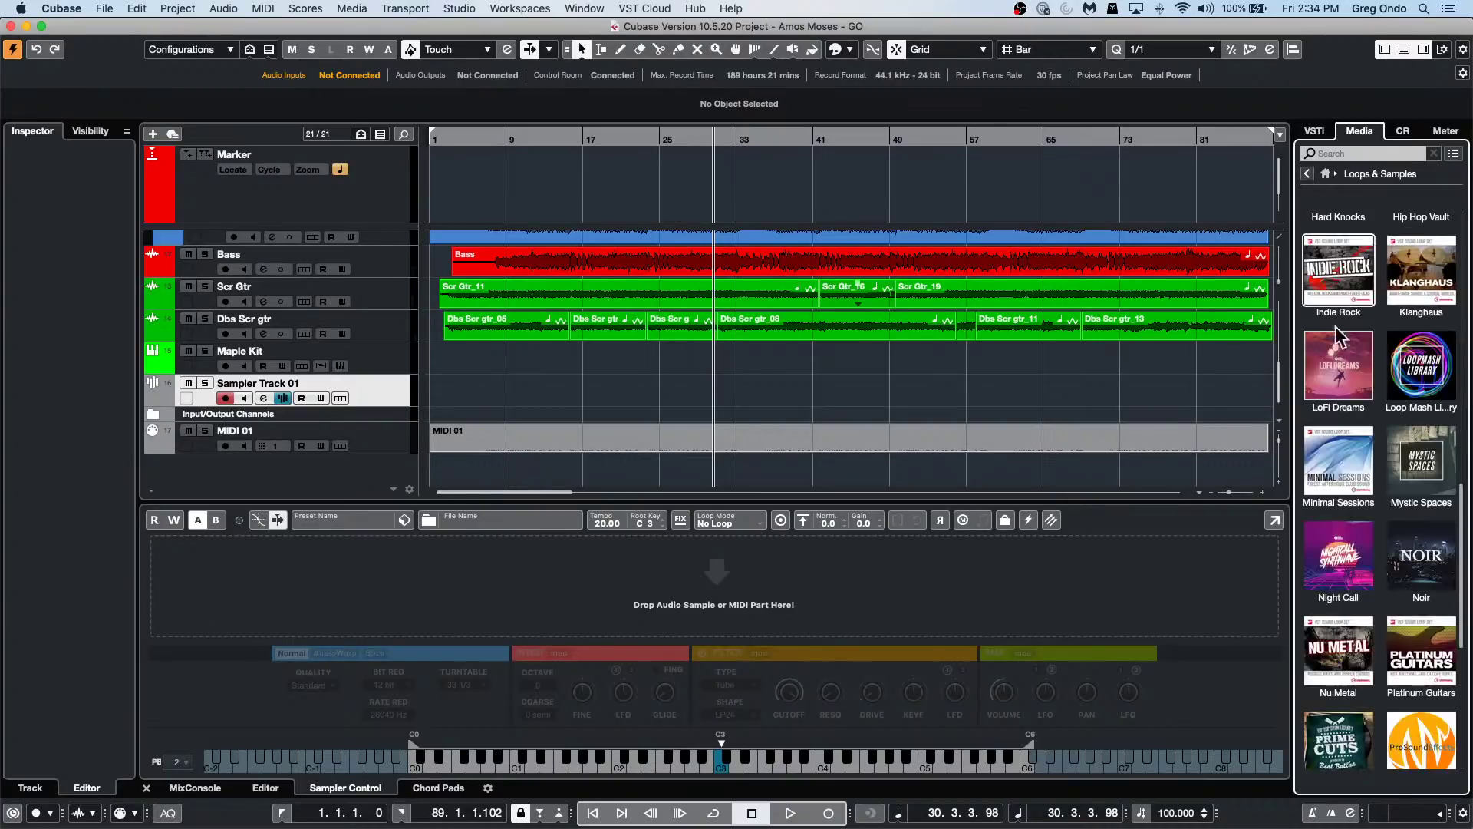
{"action": "scroll", "coordinate": [1390, 648], "scroll_direction": "down", "scroll_amount": 5}
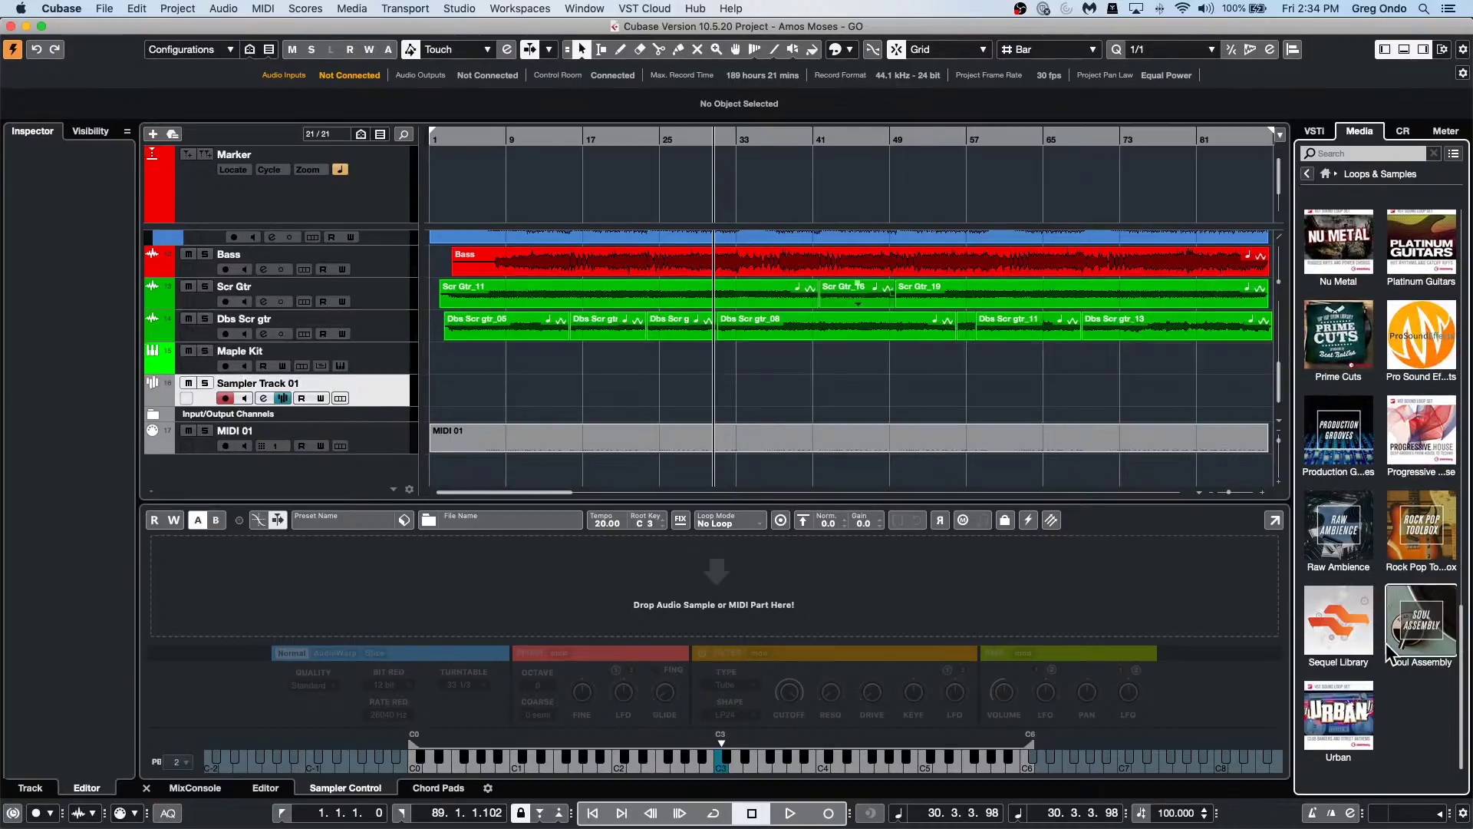
{"action": "left_click", "coordinate": [1396, 526]}
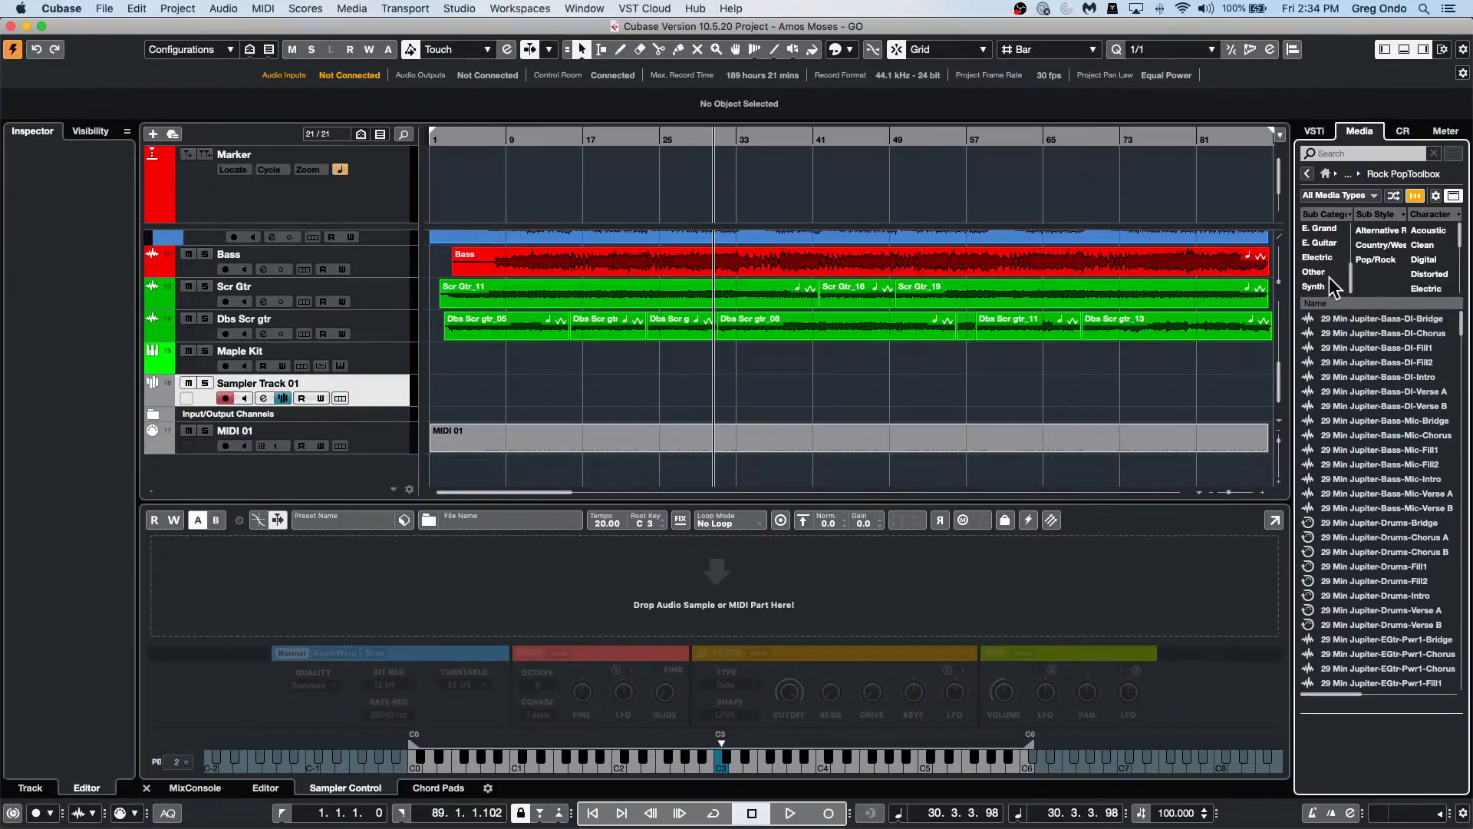
{"action": "left_click", "coordinate": [1307, 175]}
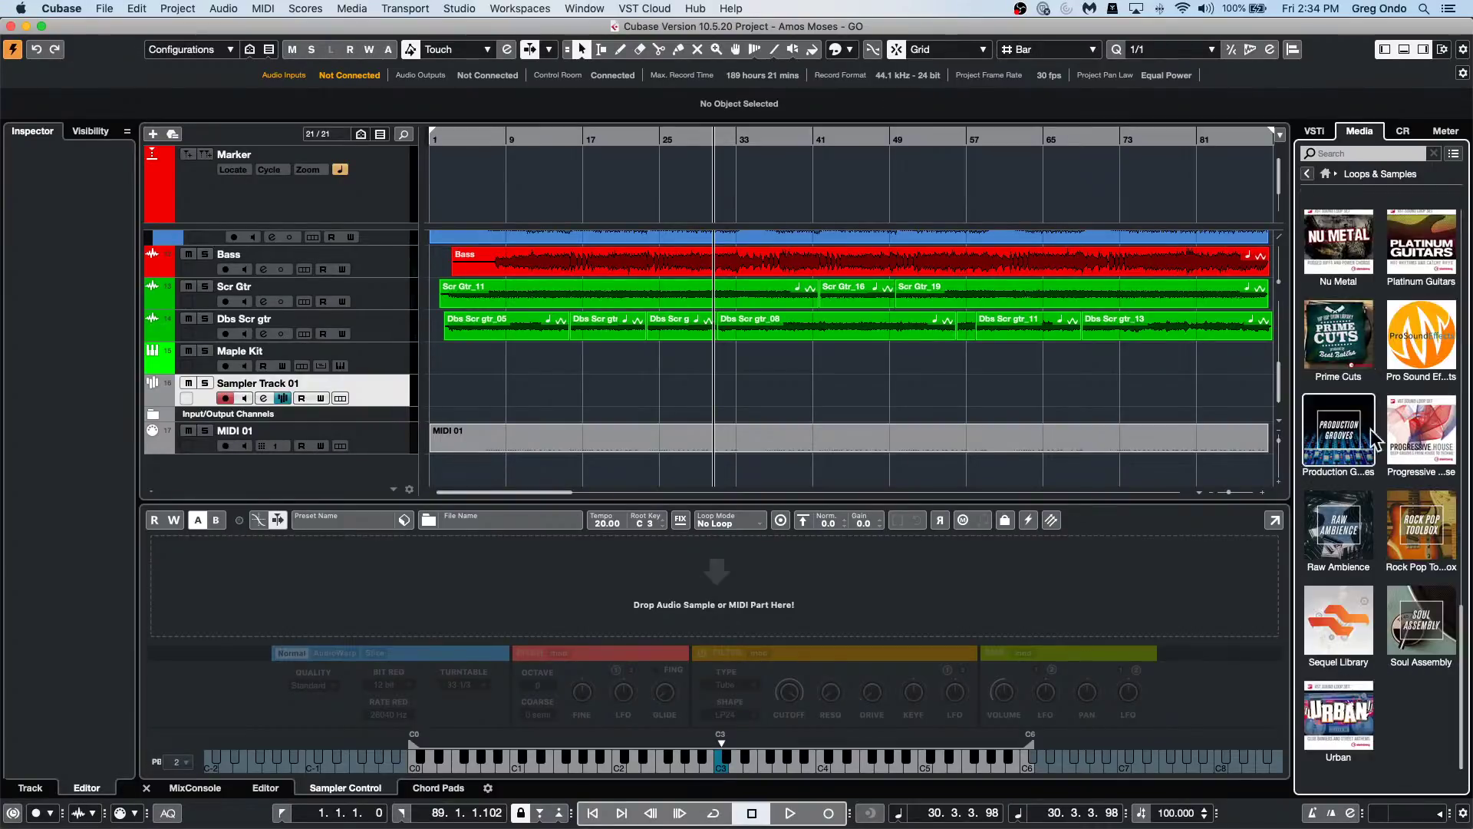
Open the AM Signature Drums set and filter it to Kick Drum samples.
{"action": "scroll", "coordinate": [1398, 463], "scroll_direction": "up", "scroll_amount": 2}
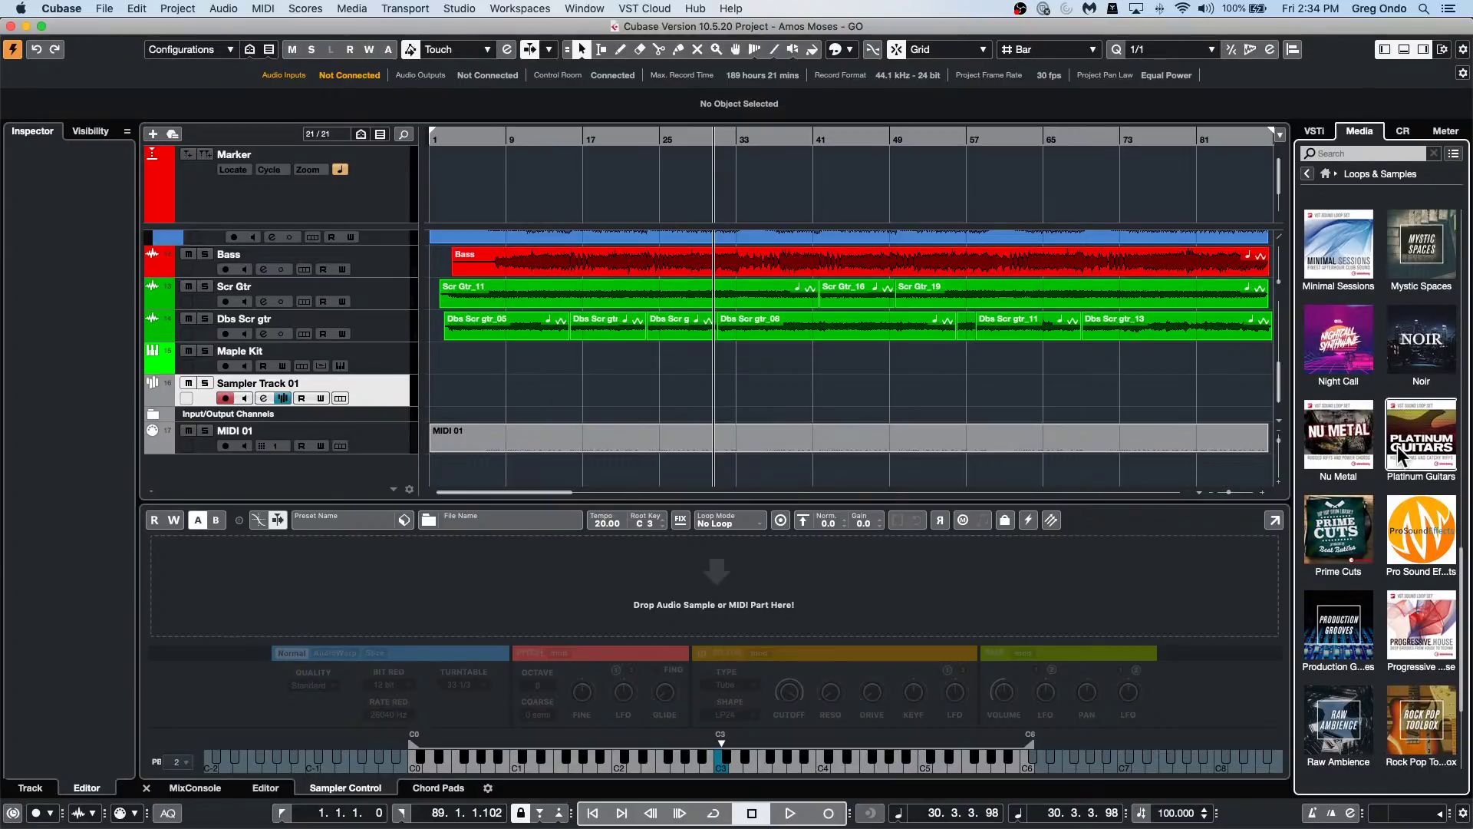
{"action": "scroll", "coordinate": [1398, 454], "scroll_direction": "up", "scroll_amount": 3}
{"action": "scroll", "coordinate": [1400, 445], "scroll_direction": "up", "scroll_amount": 3}
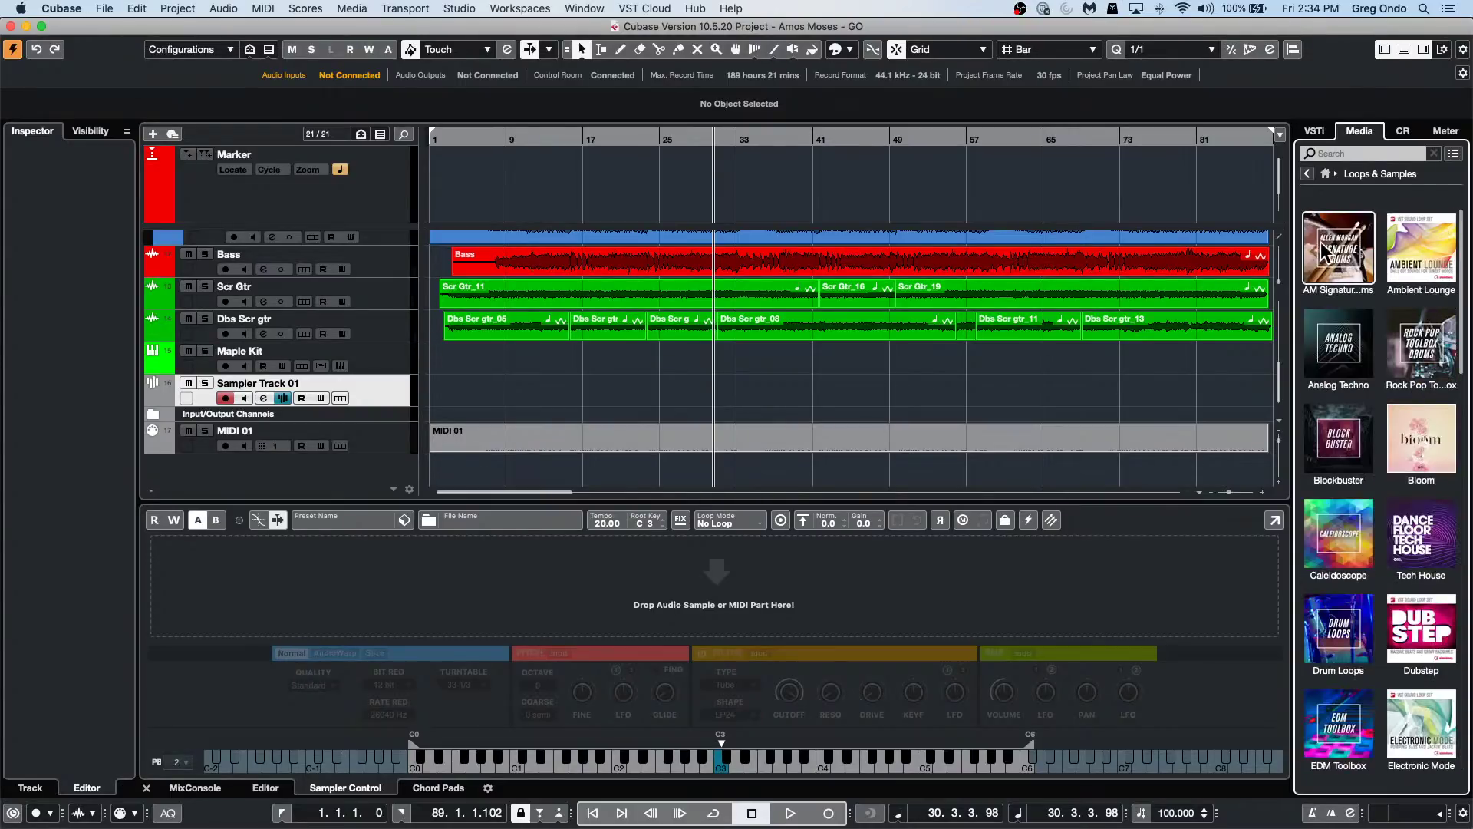
{"action": "left_click", "coordinate": [1334, 246]}
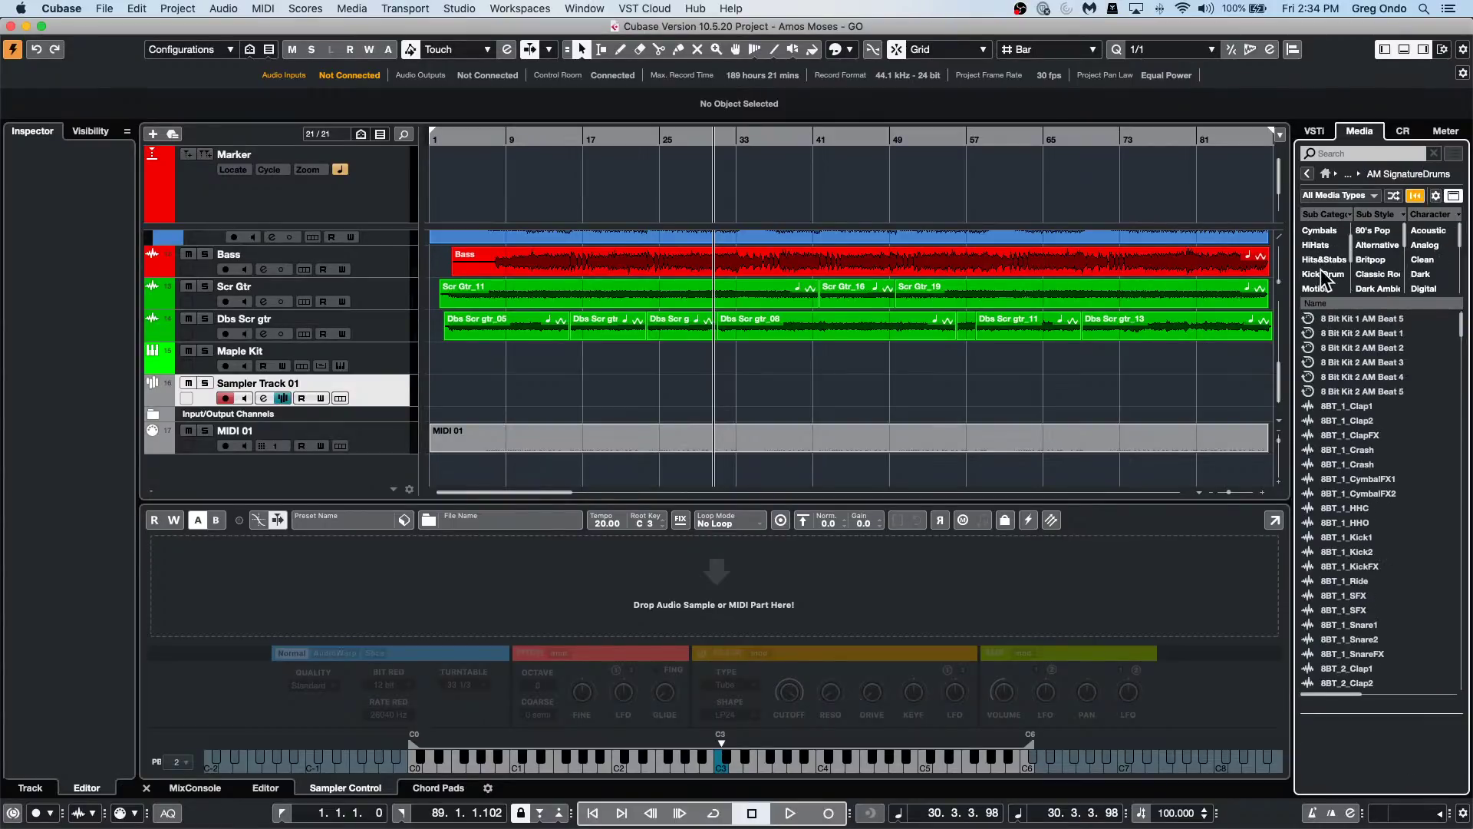
{"action": "left_click", "coordinate": [1324, 270]}
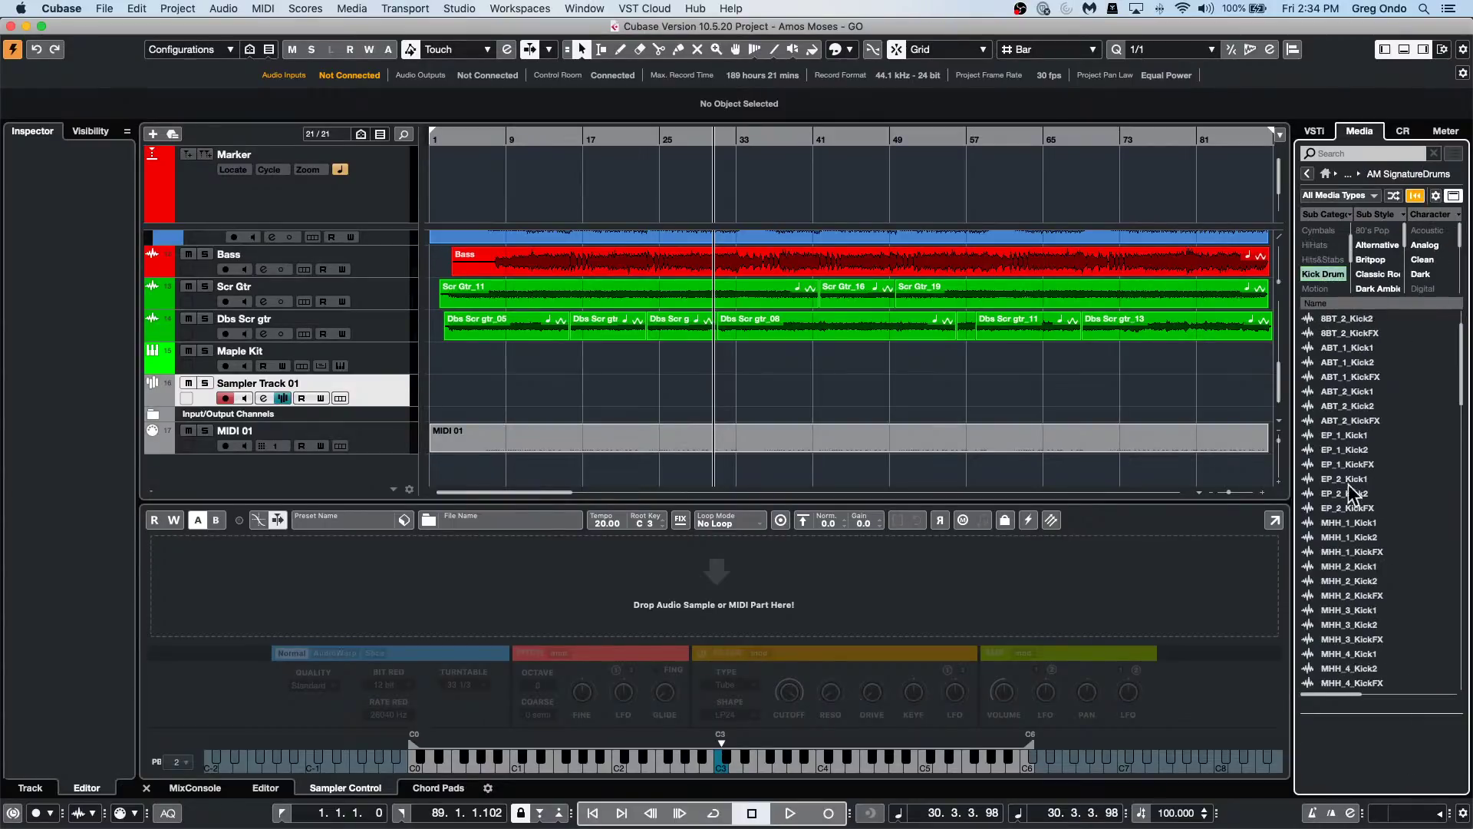
Load EP_2_Kick1 into the sampler and move the MIDI part from MIDI 01 onto Sampler Track 01.
{"action": "left_click_drag", "start_coordinate": [872, 588], "coordinate": [707, 593]}
{"action": "left_click_drag", "start_coordinate": [512, 438], "coordinate": [507, 402]}
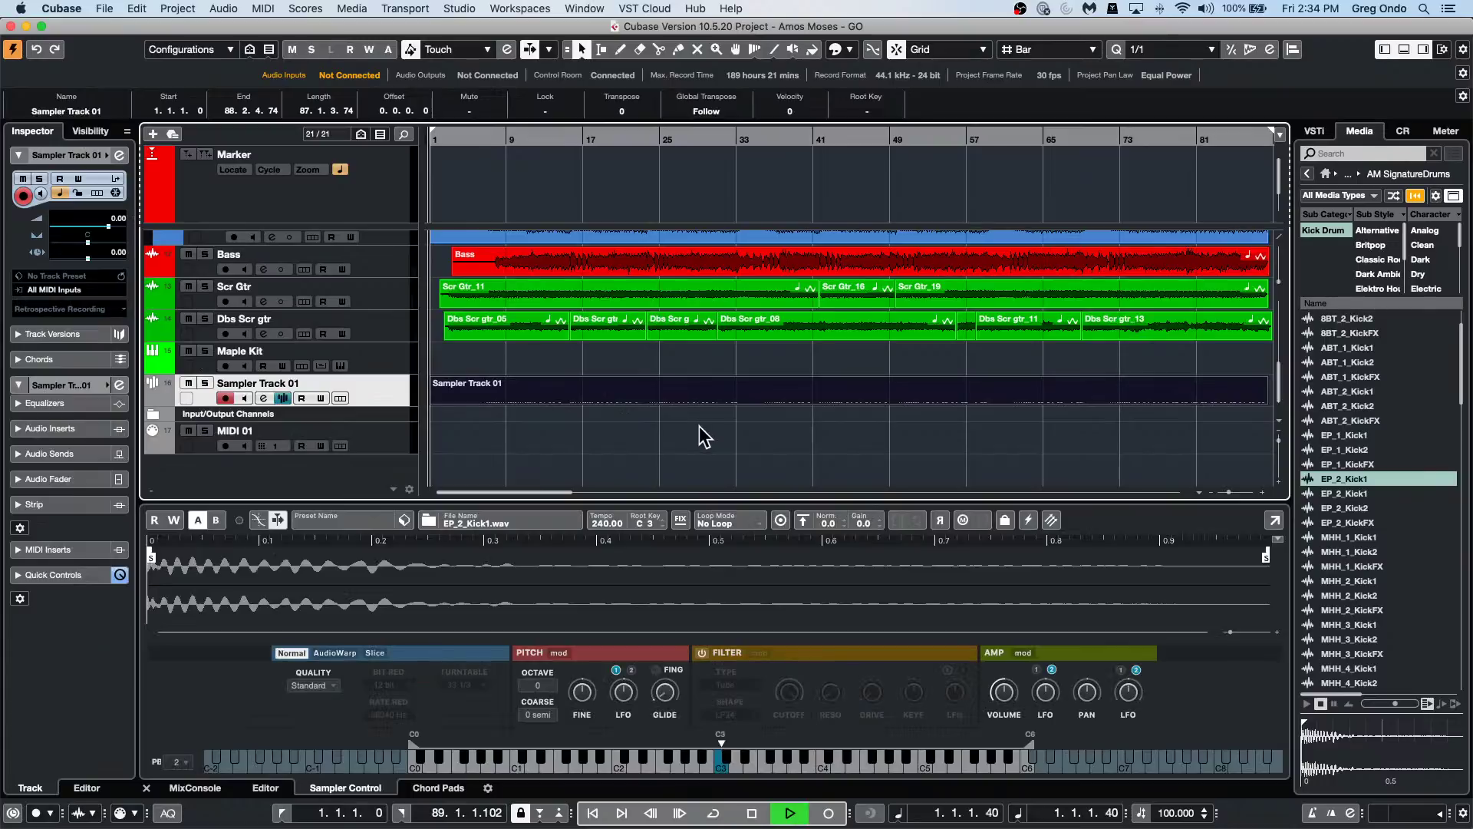
Play the project from around bar 8 and solo Sampler Track 01.
{"action": "left_click", "coordinate": [499, 139]}
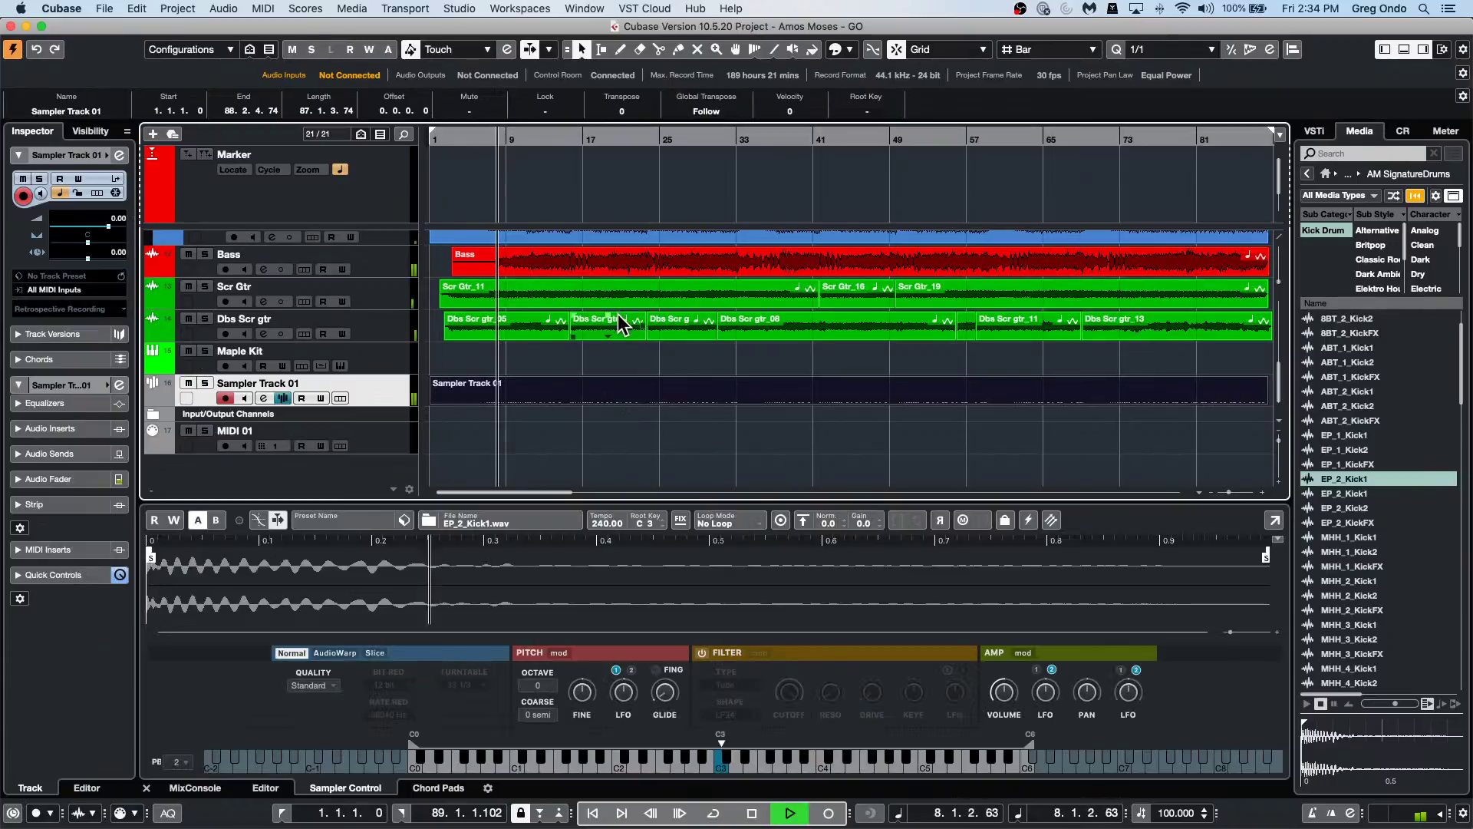
{"action": "left_click", "coordinate": [205, 383]}
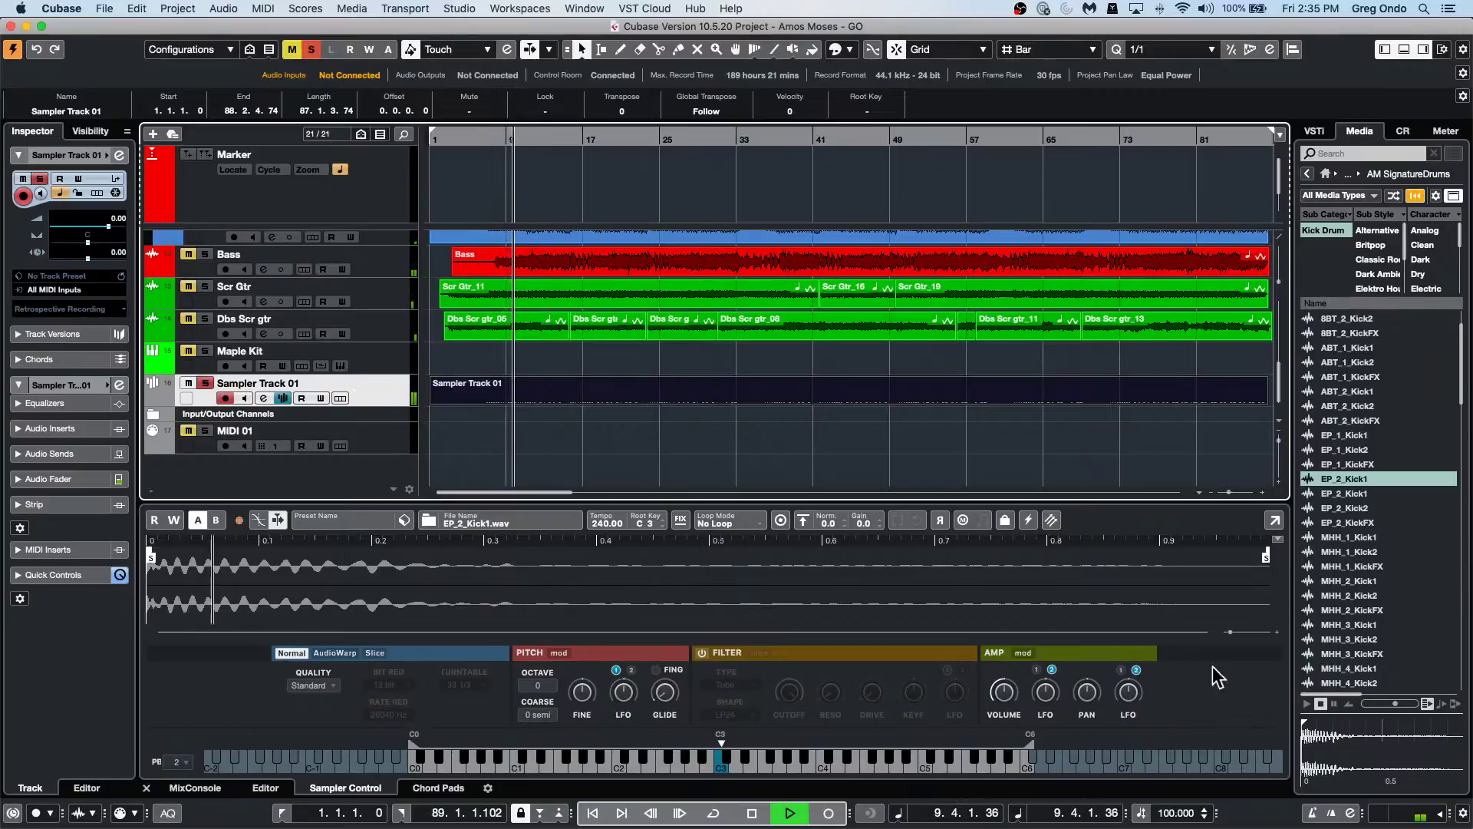
{"action": "left_click", "coordinate": [1447, 818]}
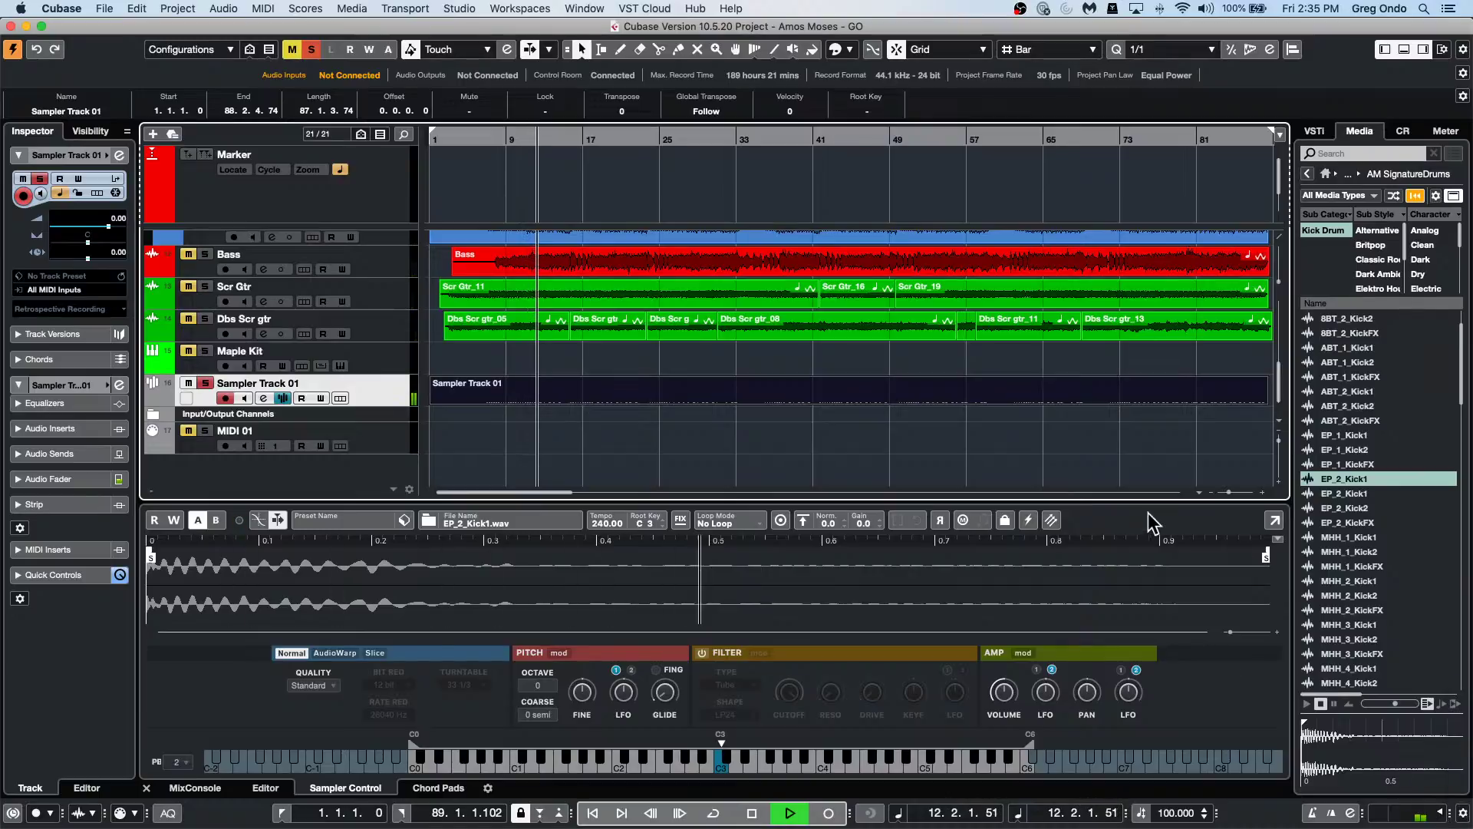
Clear all solos and mute the Kik, Sub Kik and KIK 414 tracks.
{"action": "key", "text": "f"}
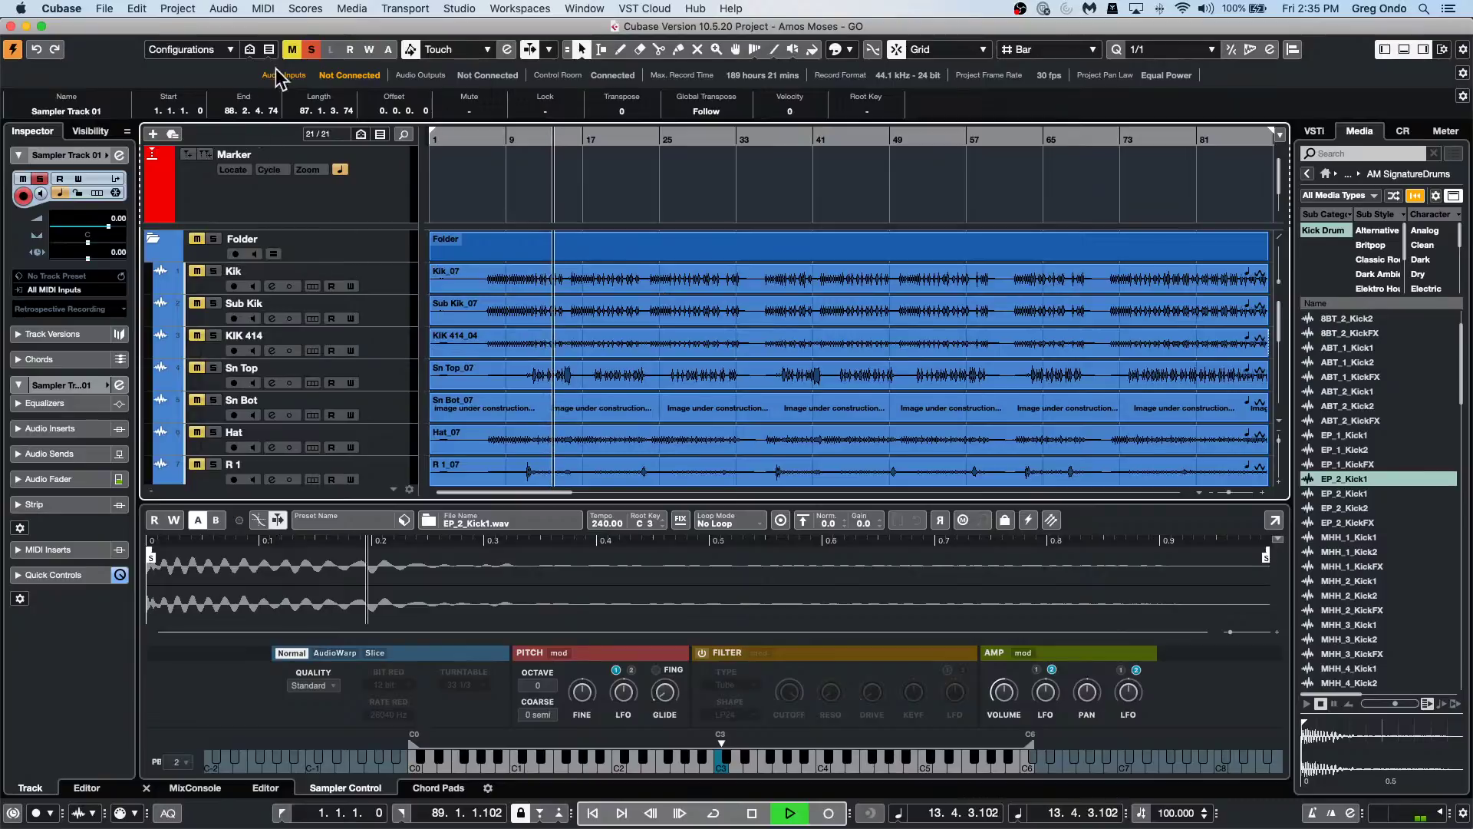
{"action": "left_click", "coordinate": [311, 49]}
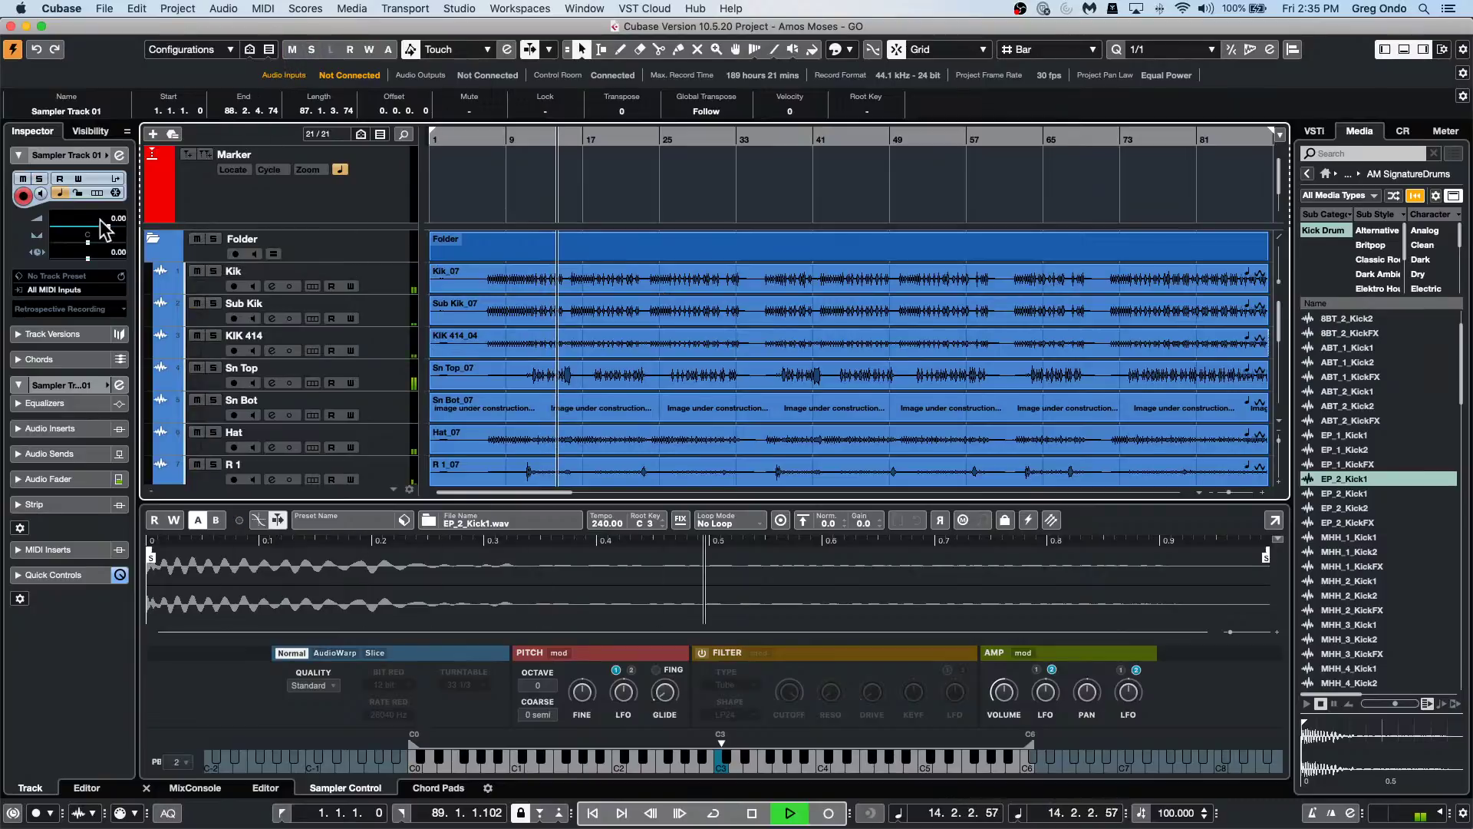
{"action": "left_click", "coordinate": [197, 272]}
{"action": "left_click", "coordinate": [195, 338]}
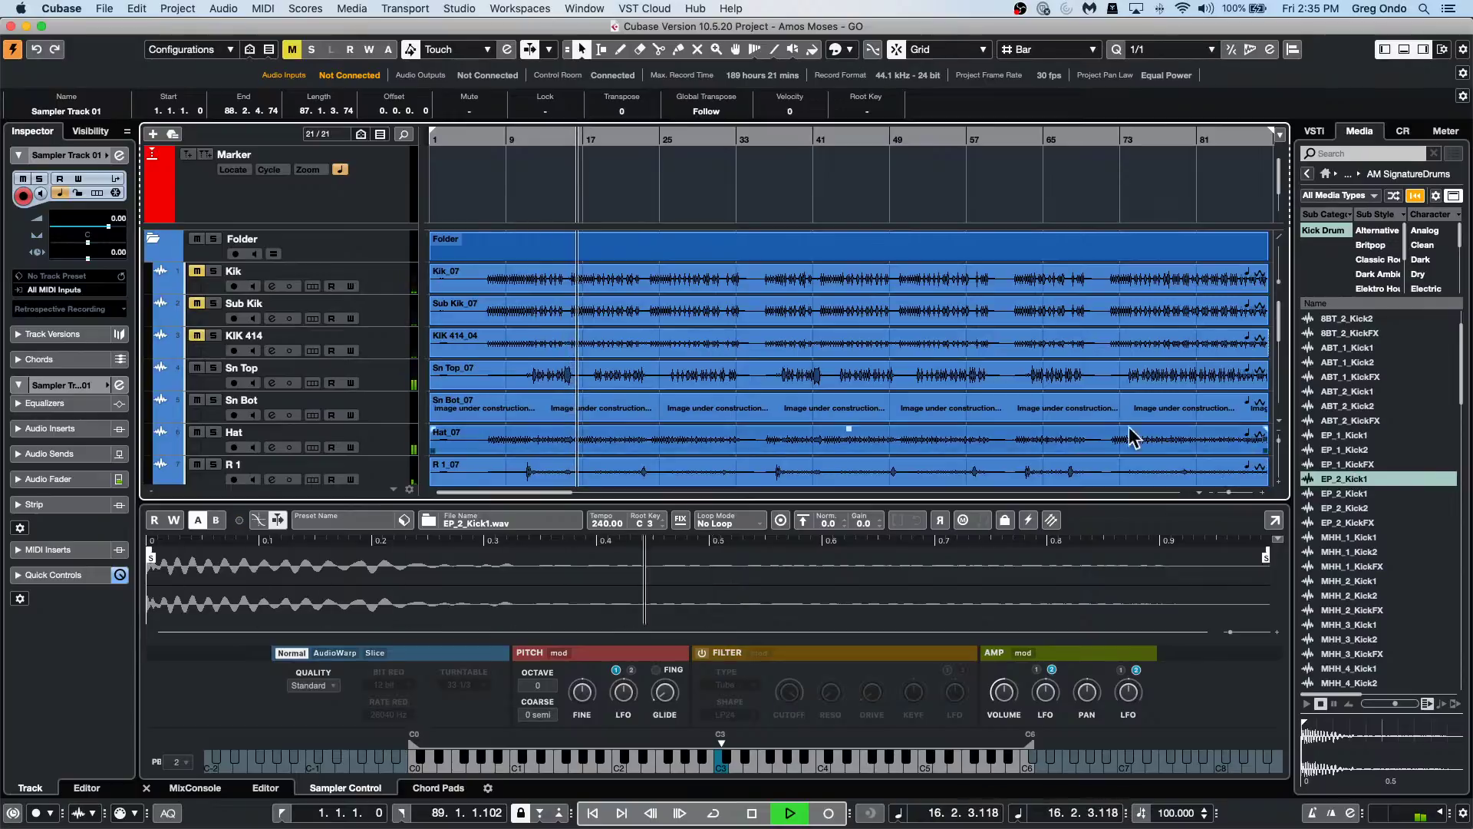
Stop playback and open the Kik_07 event in the Sample Editor to view its hitpoints.
{"action": "key", "text": "space"}
{"action": "left_click", "coordinate": [725, 286]}
{"action": "double_click", "coordinate": [725, 286]}
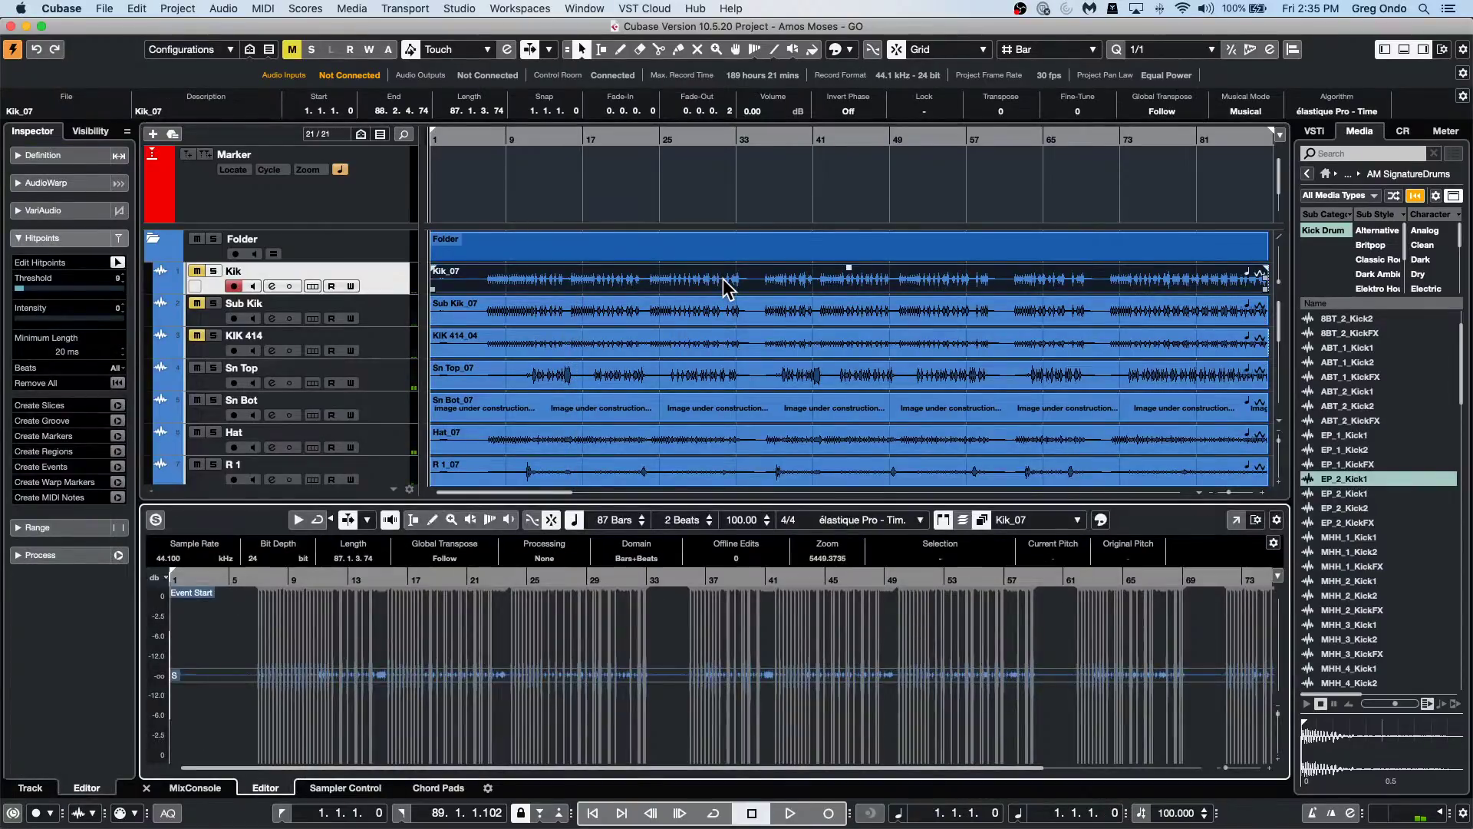
Show Sampler Track 01 in the Sampler Control and play the project from around bar 16.
{"action": "scroll", "coordinate": [576, 414], "scroll_direction": "down", "scroll_amount": 5}
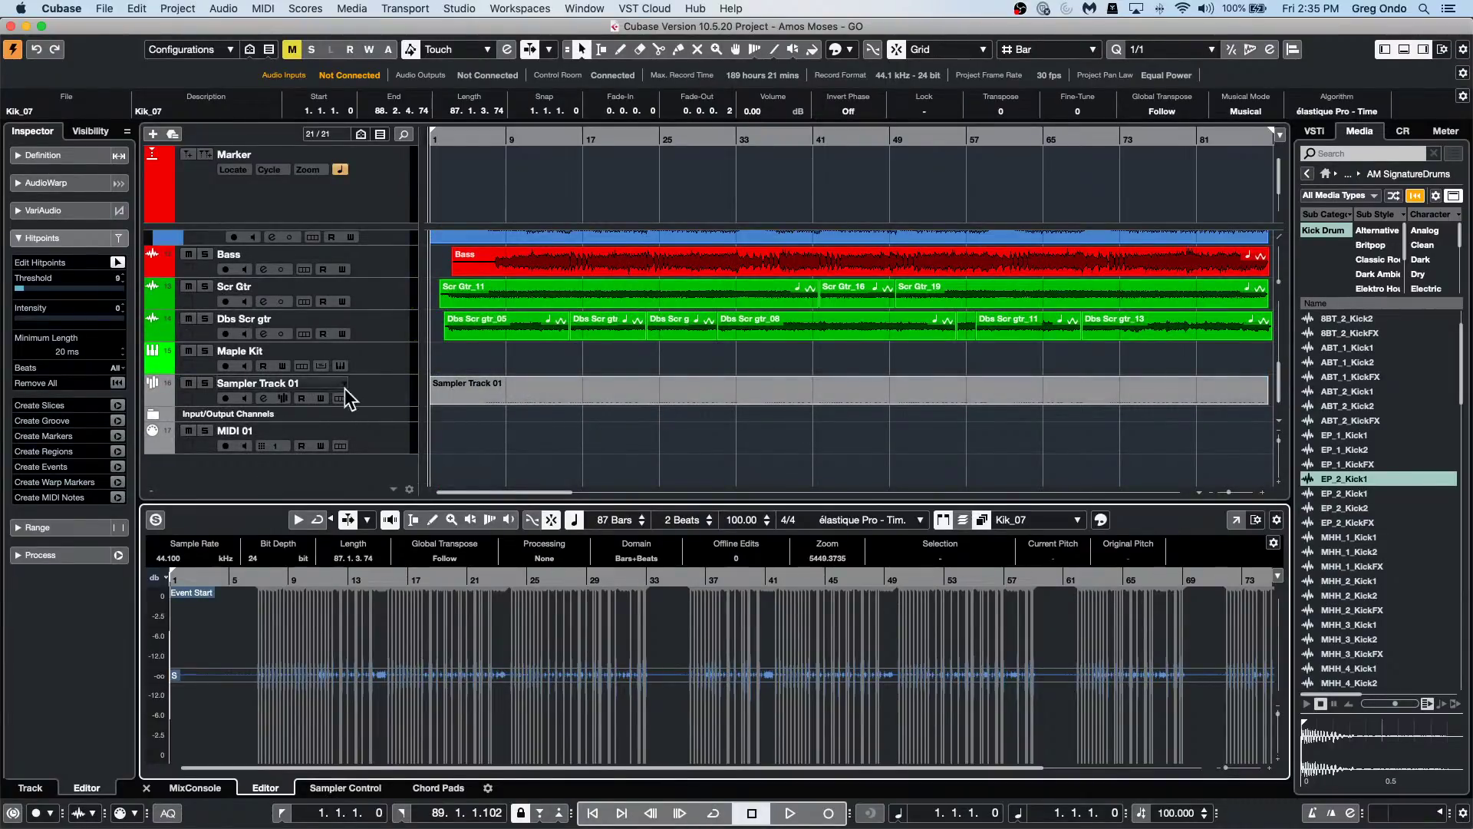
{"action": "left_click", "coordinate": [346, 788]}
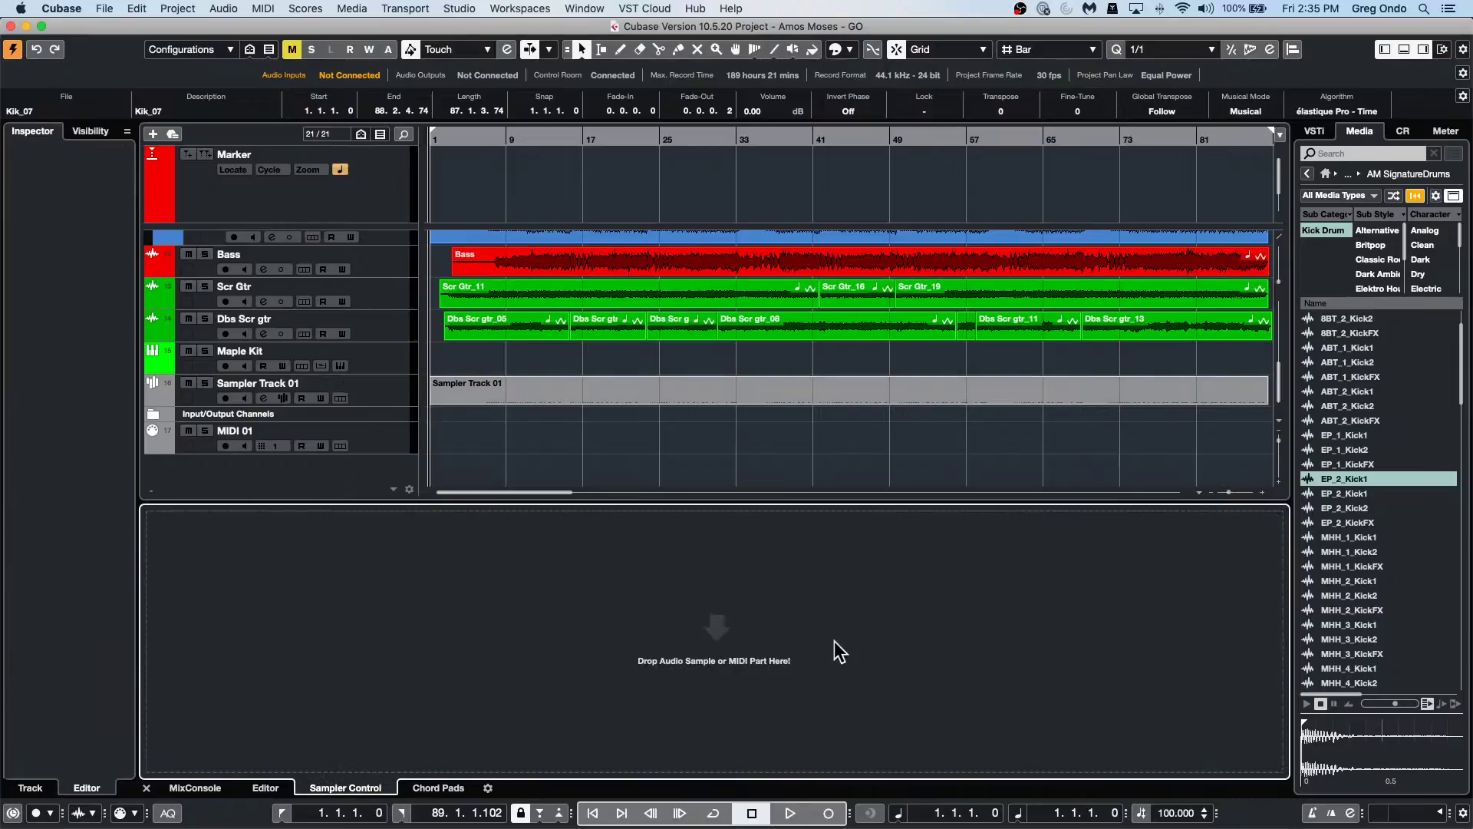
{"action": "left_click", "coordinate": [397, 389]}
{"action": "key", "text": "space"}
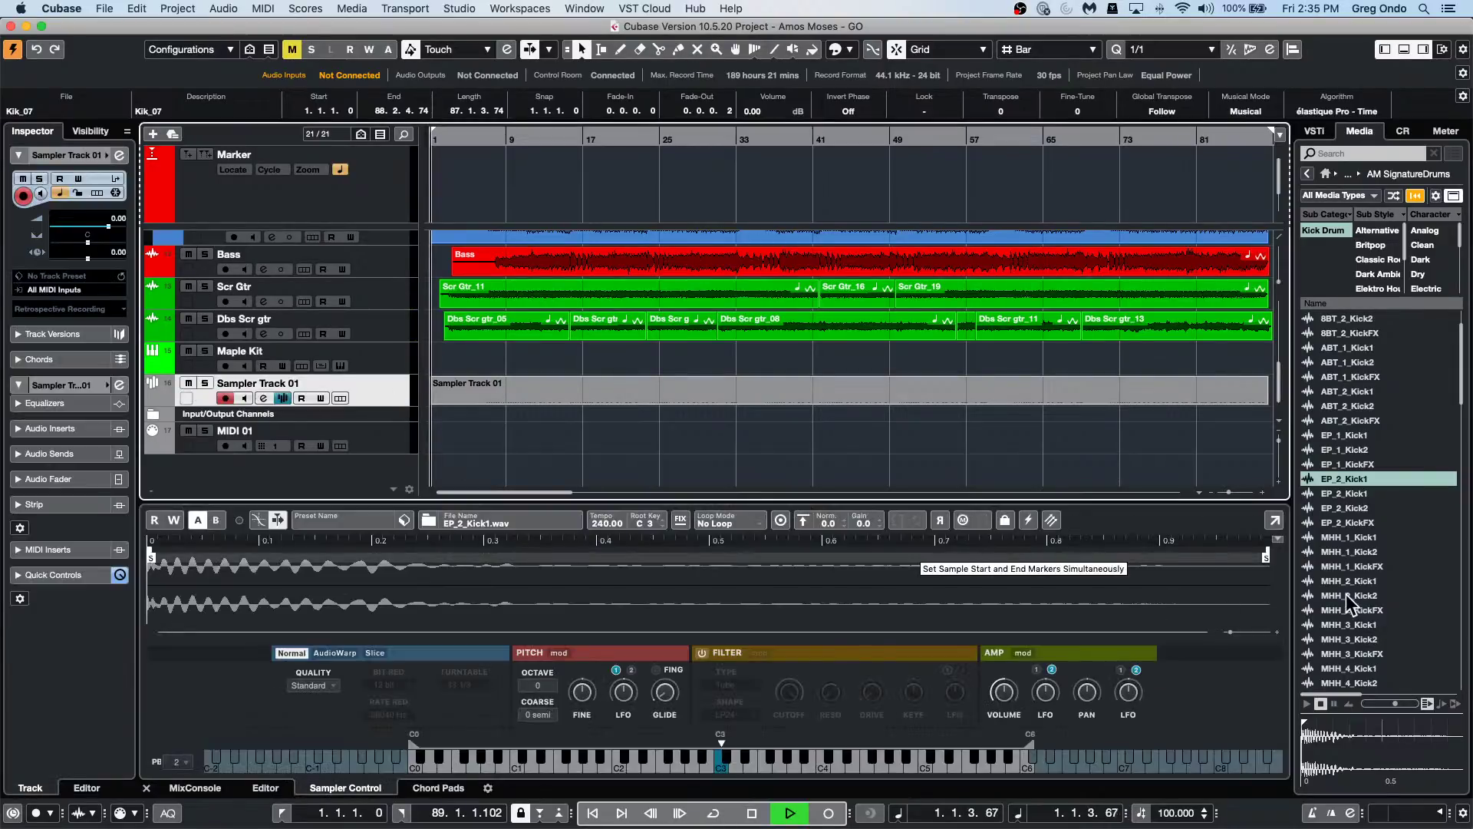
{"action": "left_click", "coordinate": [678, 812]}
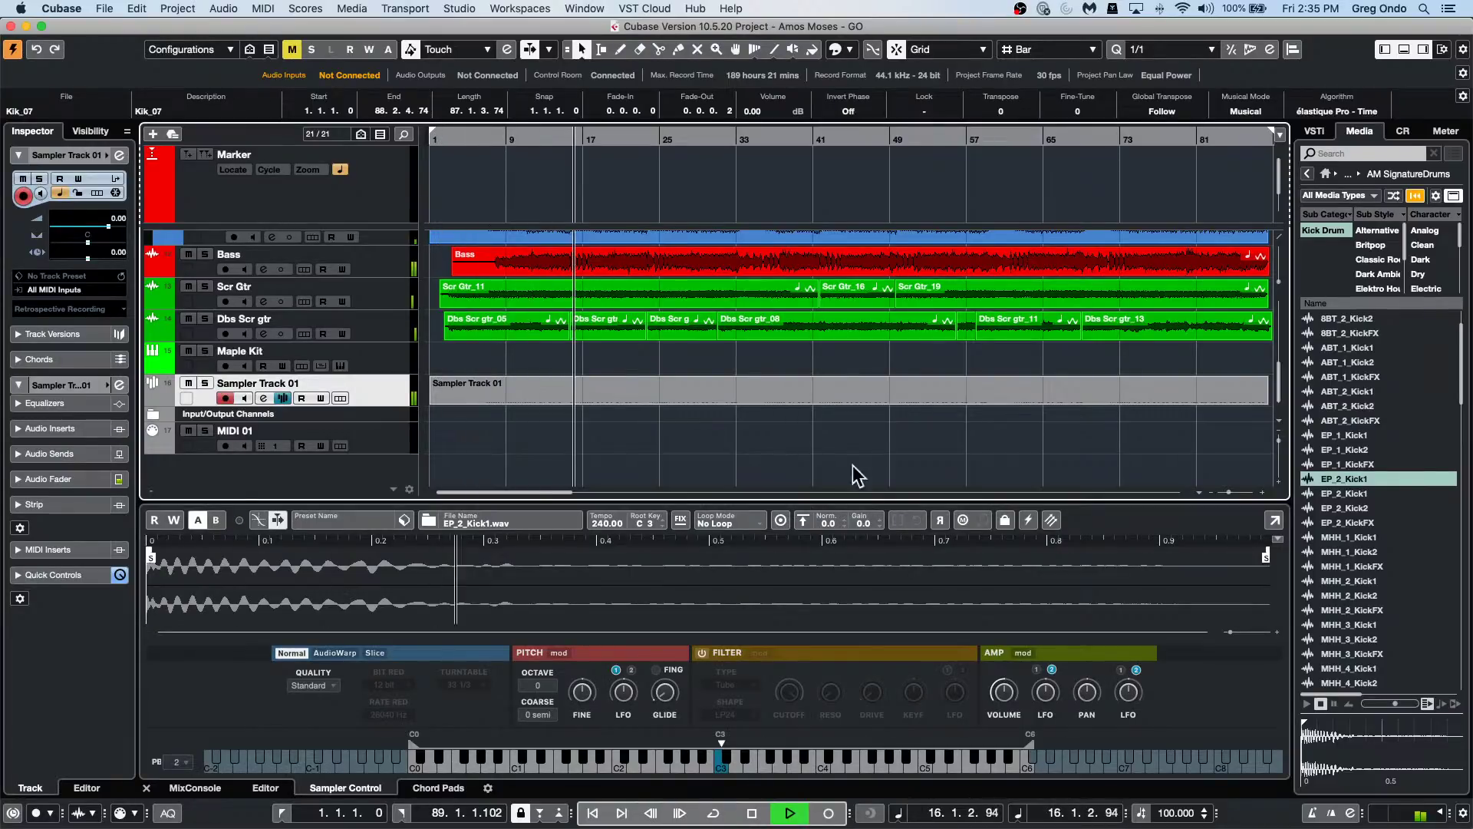
Try MHH_2_Kick2, MHH_3_Kick2 and PK_4_Kick_v5 one after another in the sampler during playback.
{"action": "left_click_drag", "start_coordinate": [1350, 595], "coordinate": [602, 577]}
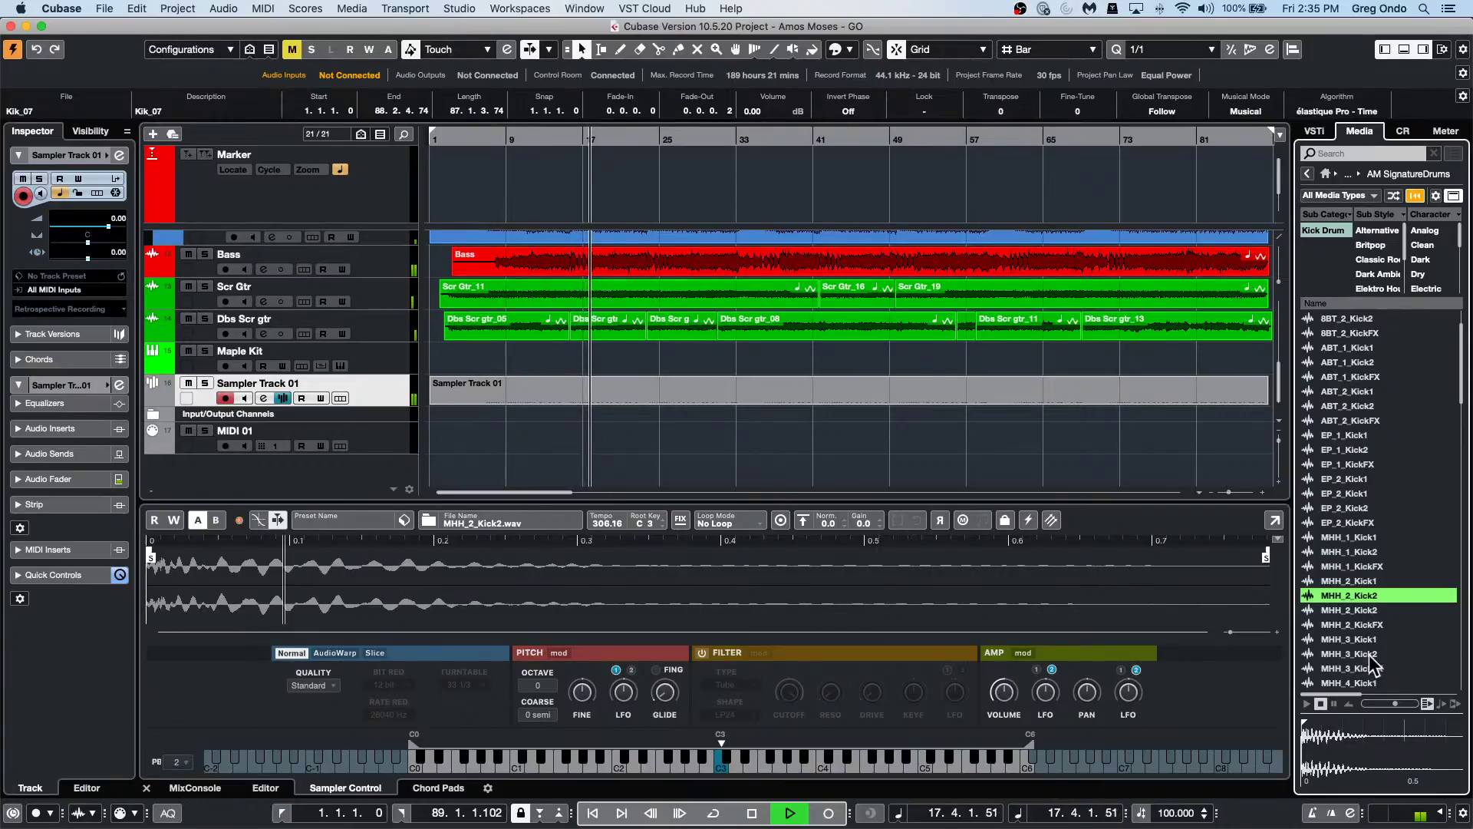
{"action": "left_click_drag", "start_coordinate": [1358, 654], "coordinate": [495, 582]}
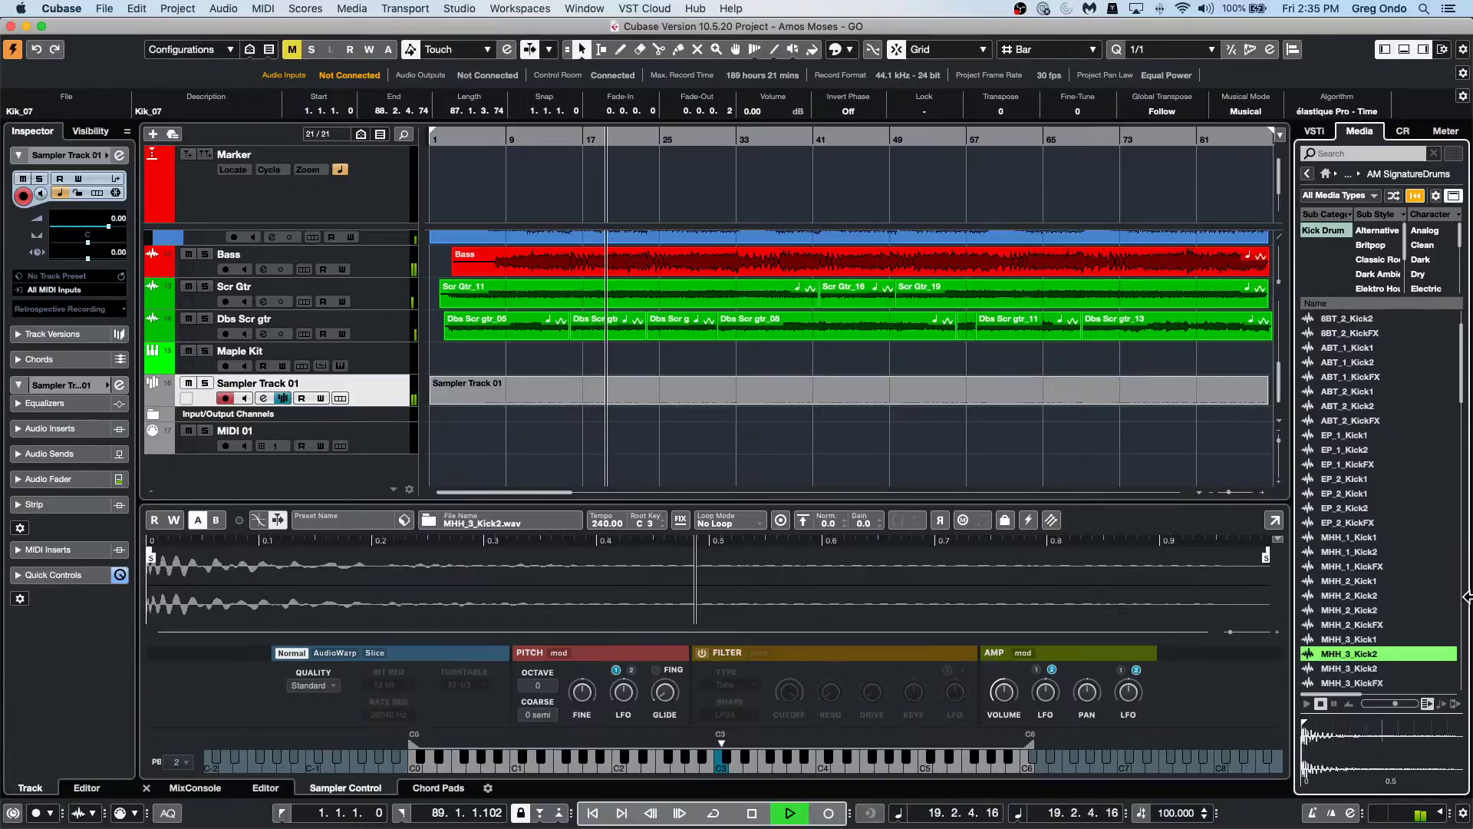
{"action": "scroll", "coordinate": [1365, 625], "scroll_direction": "down", "scroll_amount": 10}
{"action": "left_click_drag", "start_coordinate": [1357, 623], "coordinate": [534, 567]}
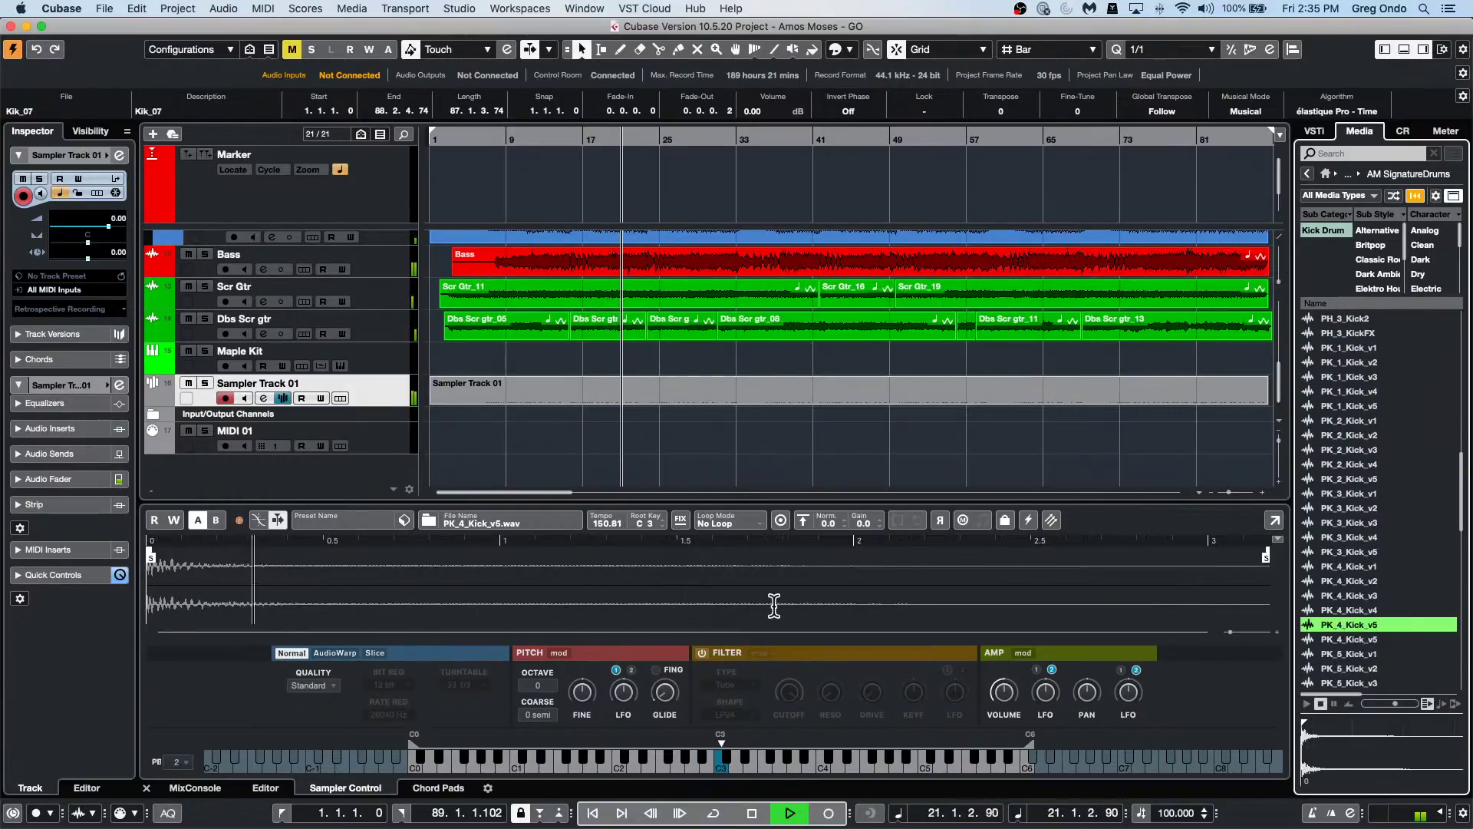
Load RK_5_Kick_v4 into the sampler and turn up the sampler's amp volume.
{"action": "scroll", "coordinate": [1401, 611], "scroll_direction": "down", "scroll_amount": 5}
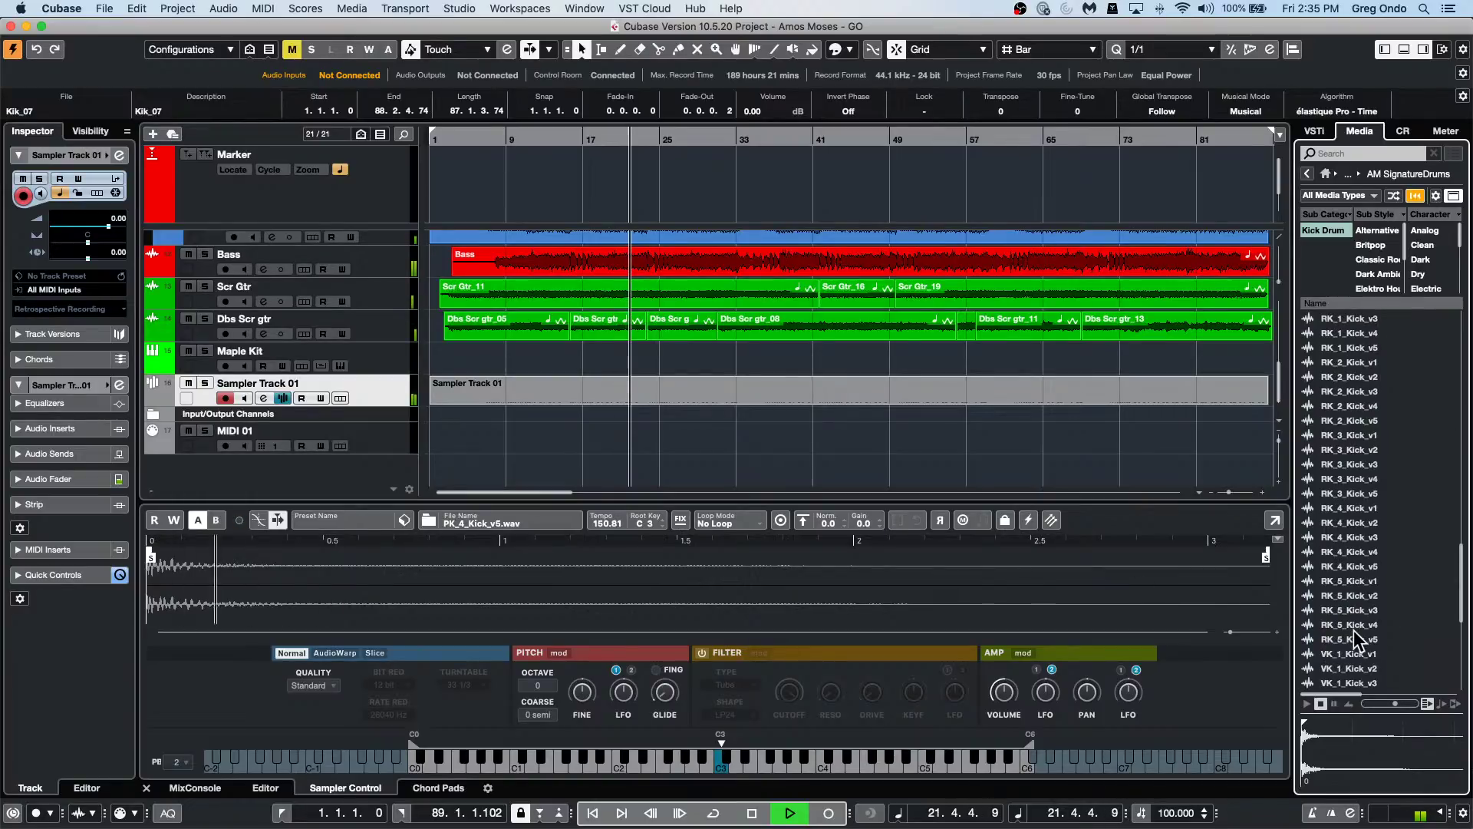
{"action": "left_click_drag", "start_coordinate": [1354, 626], "coordinate": [509, 613]}
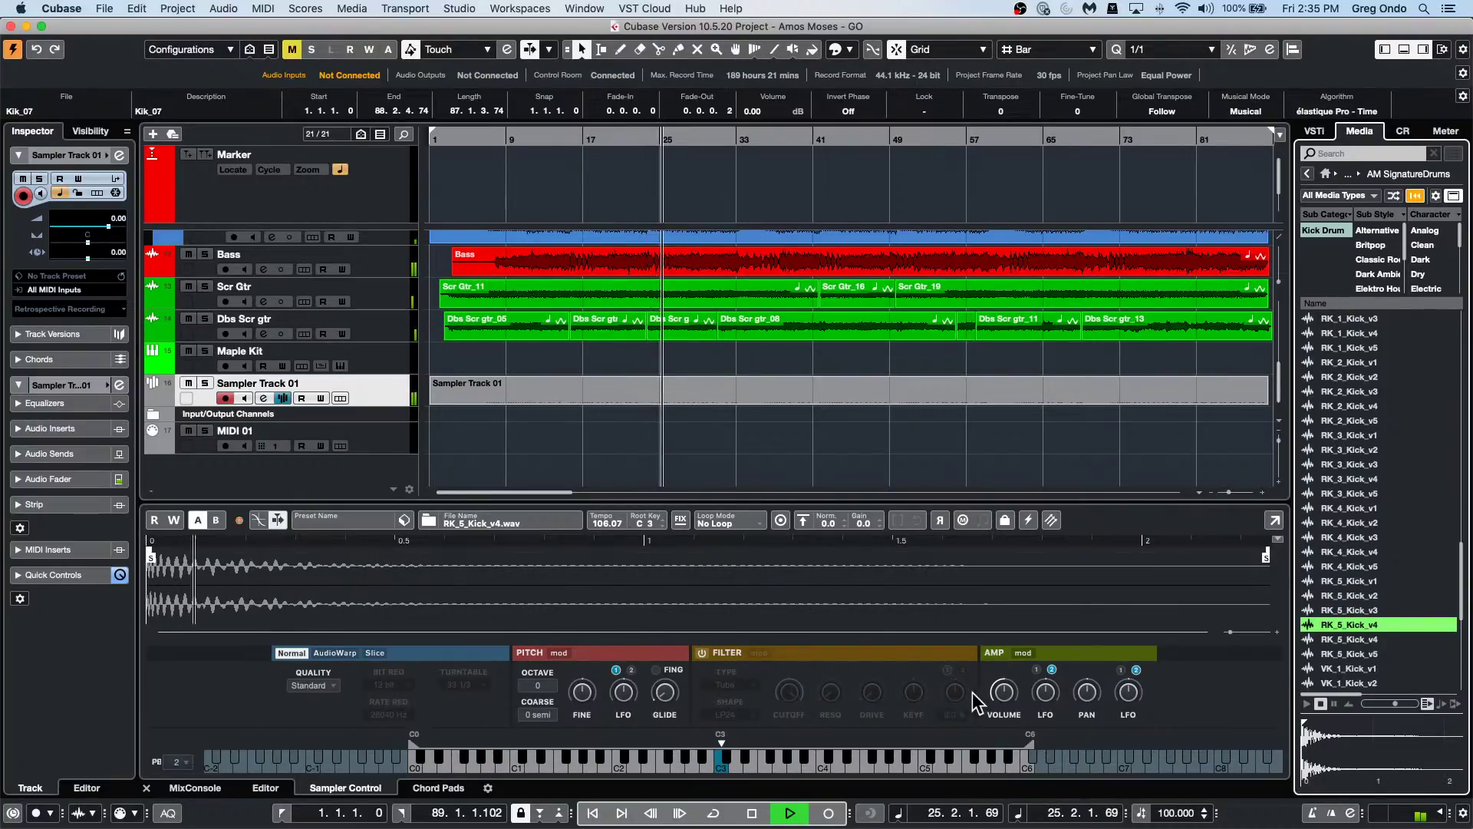
{"action": "left_click_drag", "start_coordinate": [1003, 691], "coordinate": [1010, 646]}
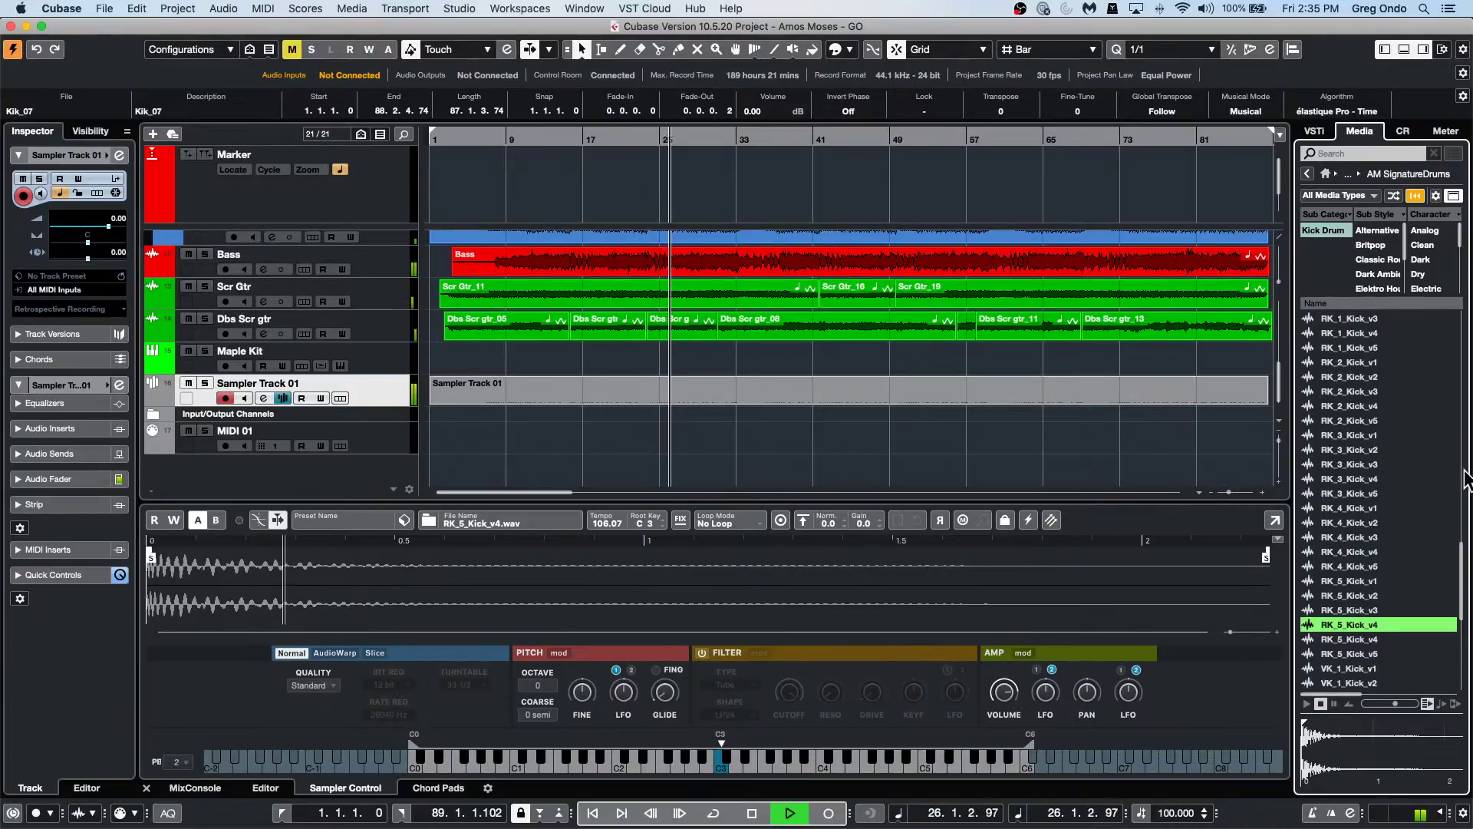
Replace the sampler's sample with VK_5_Kick_v2 and stop playback.
{"action": "scroll", "coordinate": [1374, 498], "scroll_direction": "down", "scroll_amount": 8}
{"action": "left_click_drag", "start_coordinate": [1350, 639], "coordinate": [623, 596]}
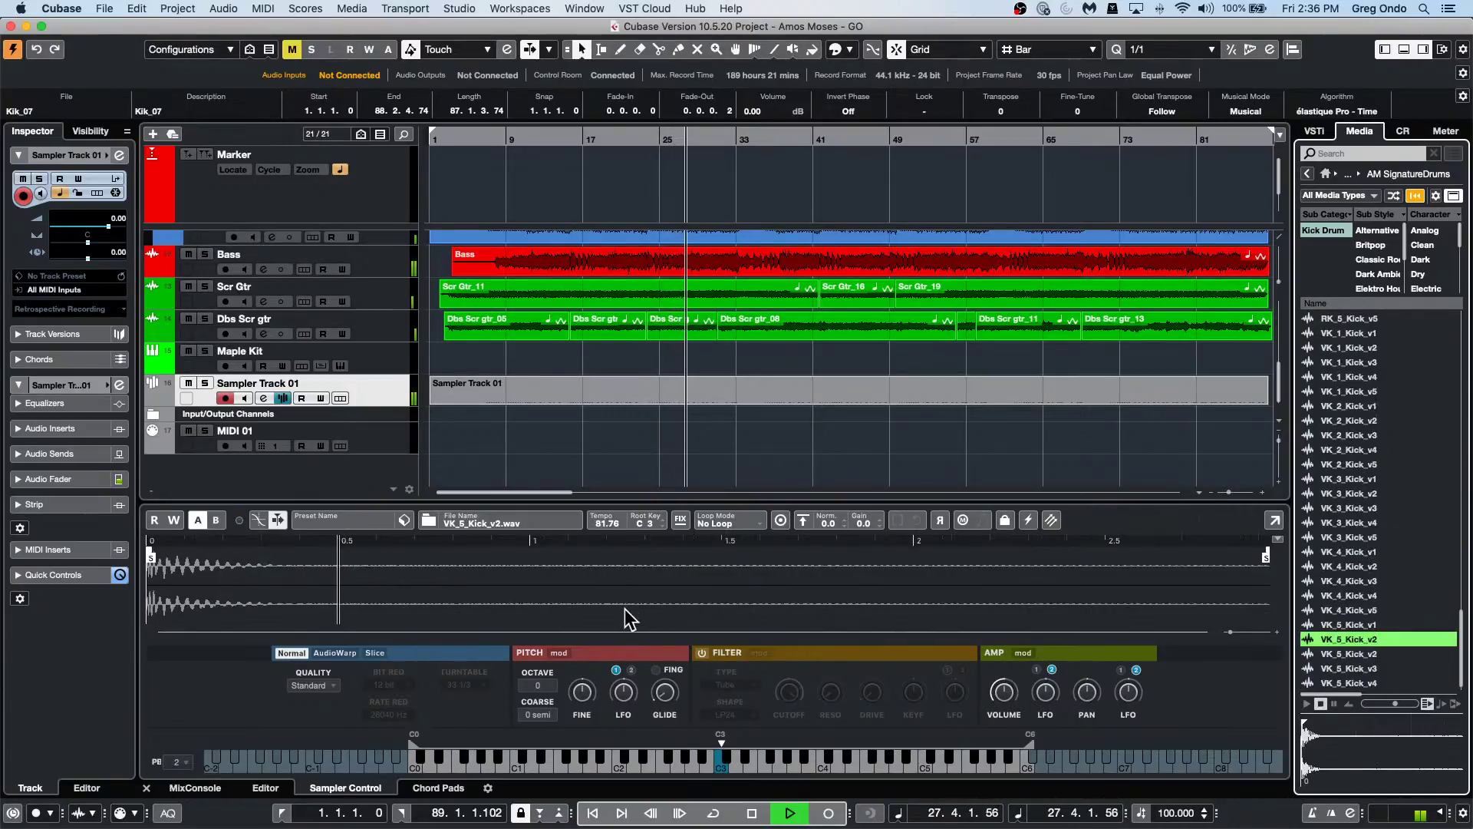
{"action": "key", "text": "space"}
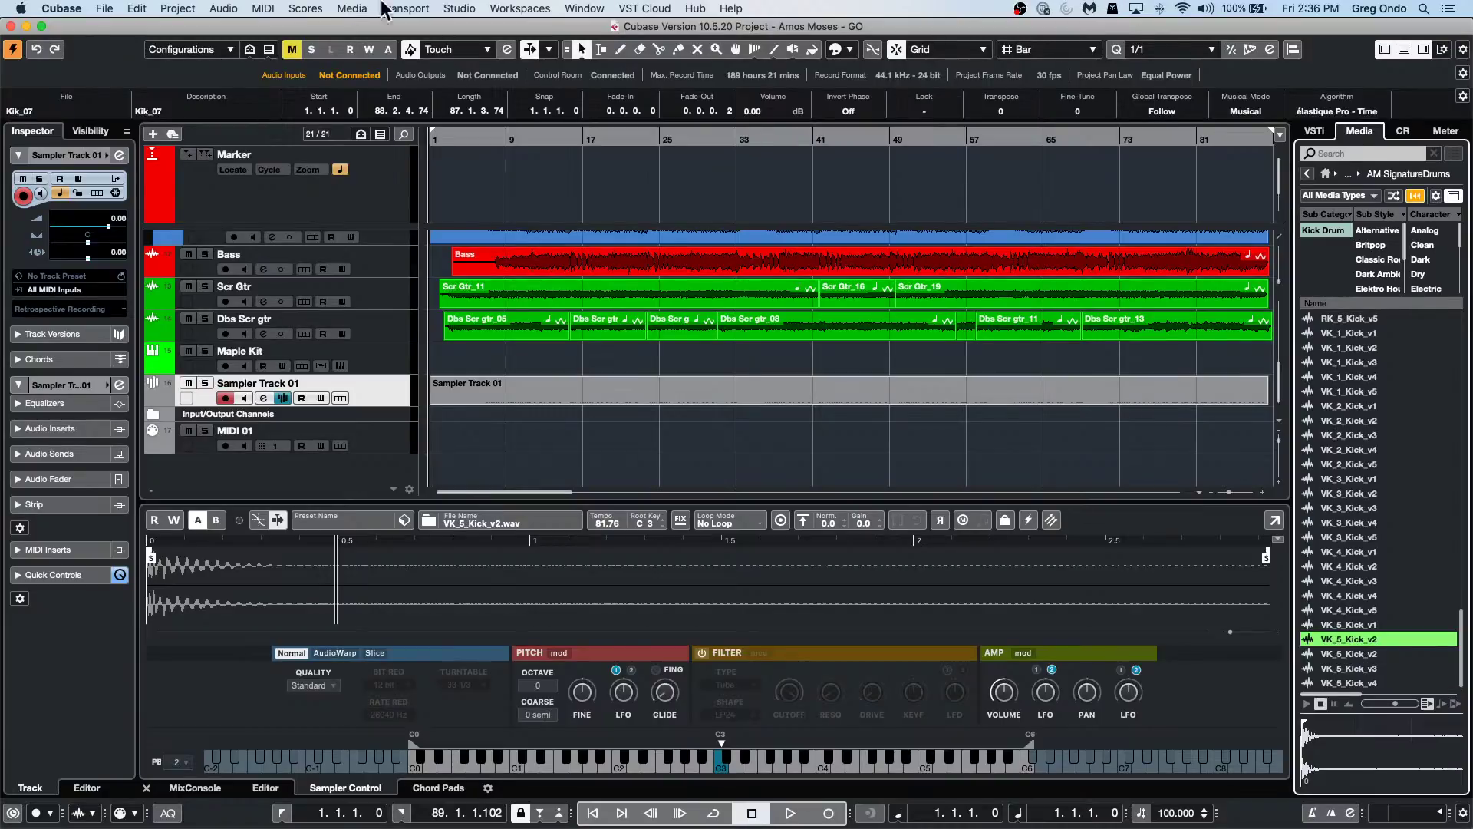
Open and activate the recent project UpstreamC9.cpr, leaving its missing files unresolved.
{"action": "left_click", "coordinate": [104, 9]}
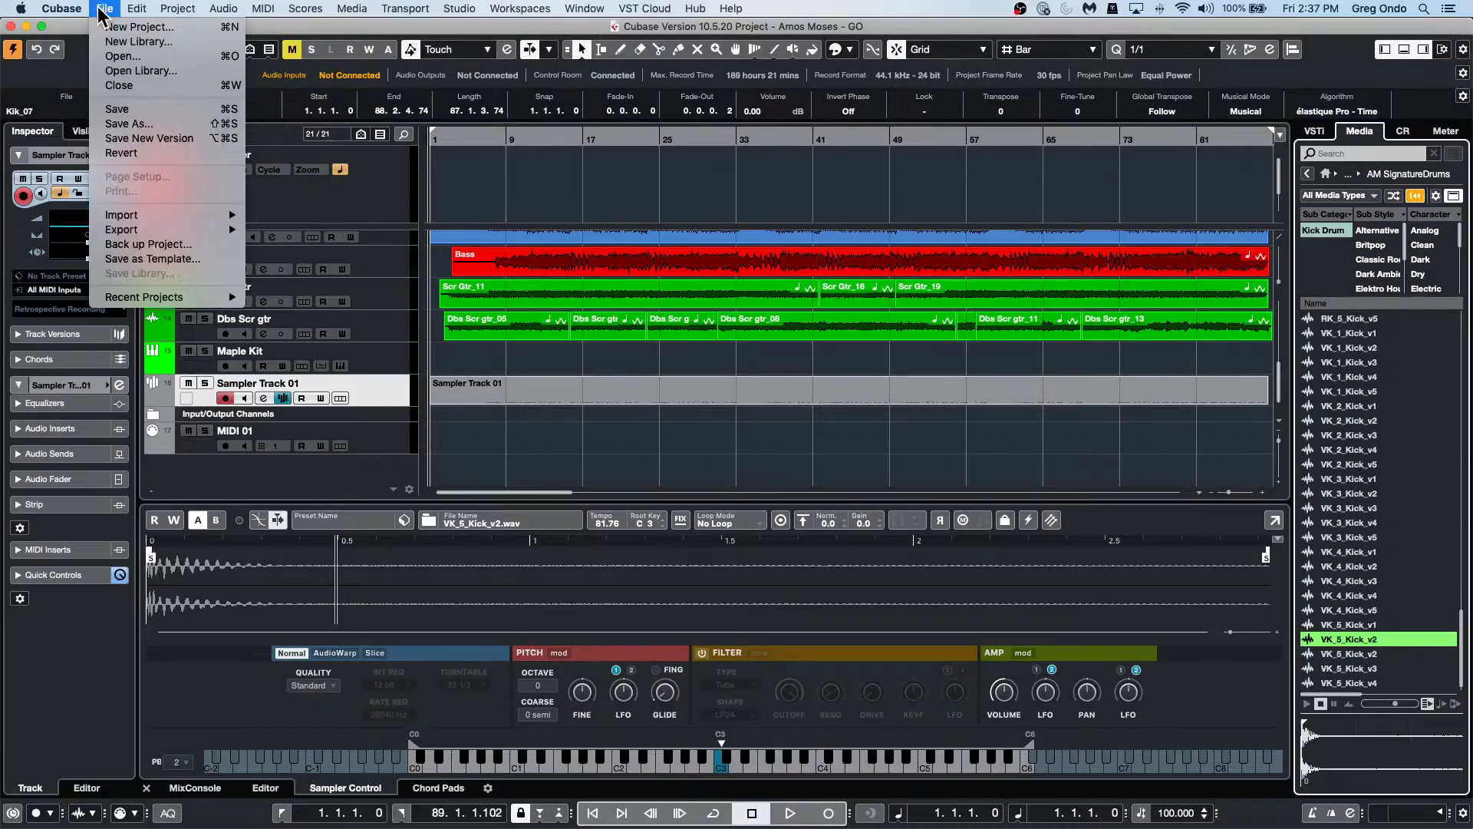
{"action": "mouse_move", "coordinate": [134, 303]}
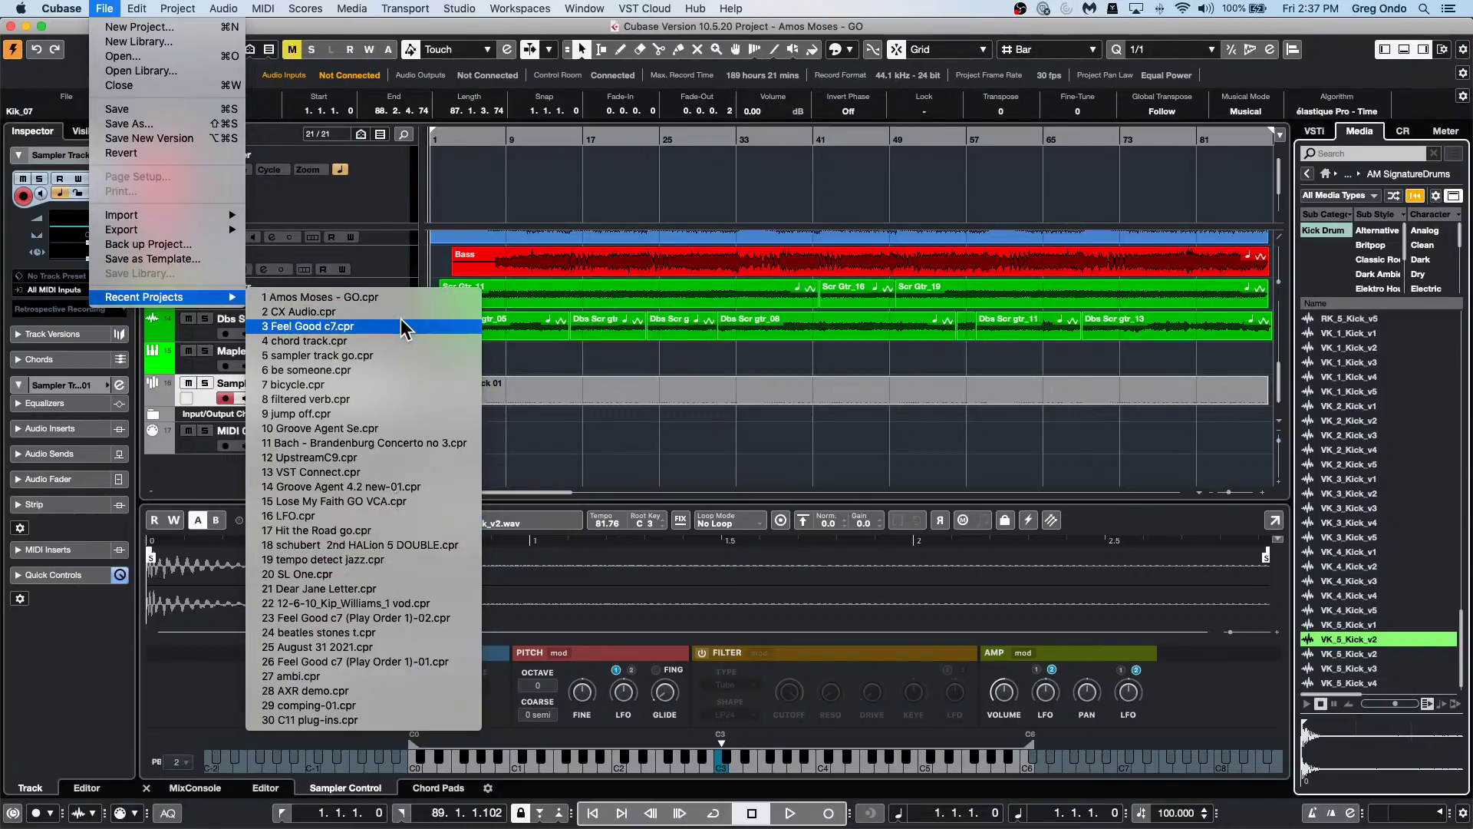
{"action": "left_click", "coordinate": [411, 453]}
{"action": "left_click", "coordinate": [843, 291]}
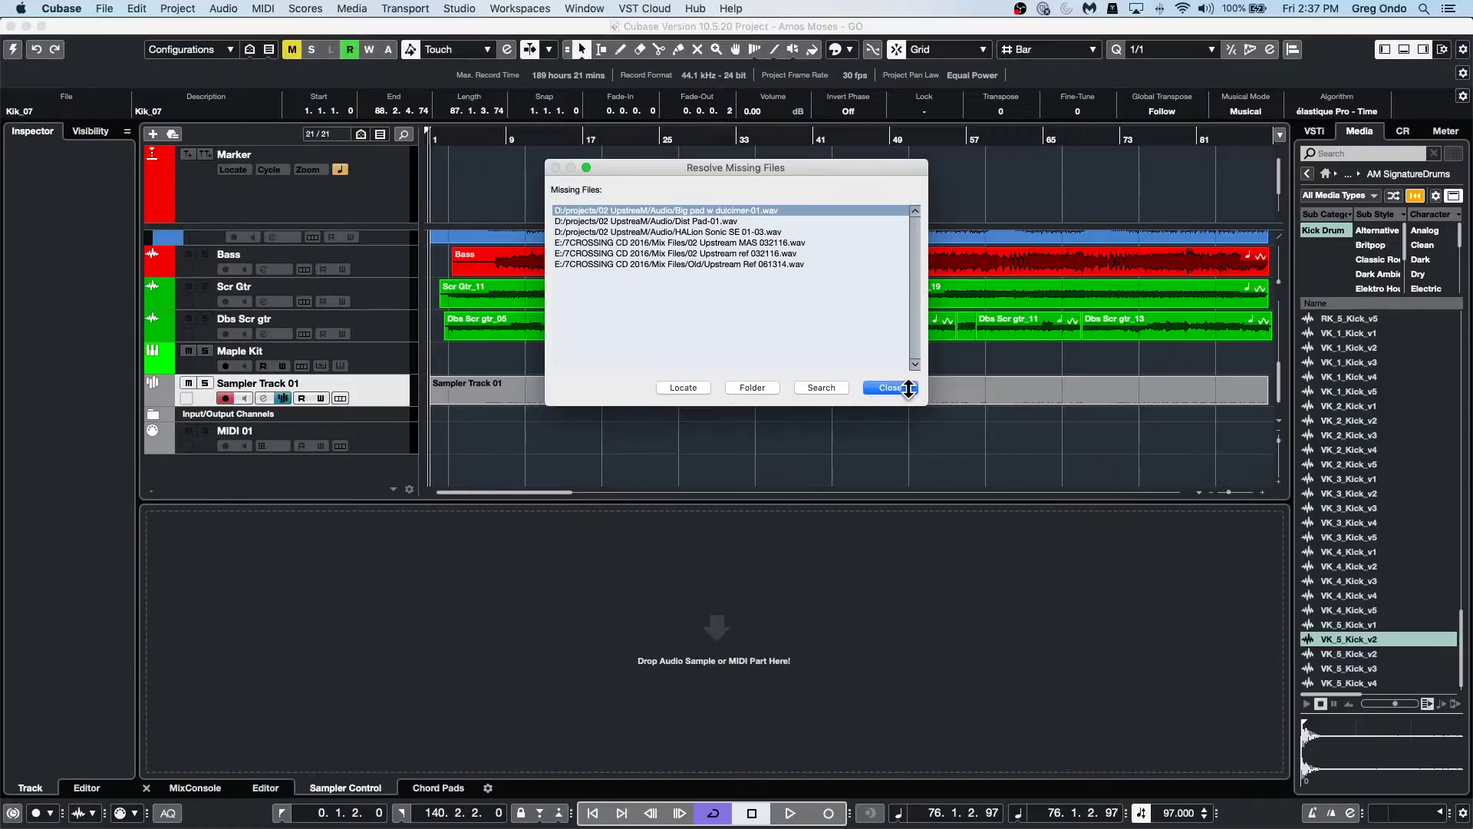
{"action": "left_click", "coordinate": [890, 388]}
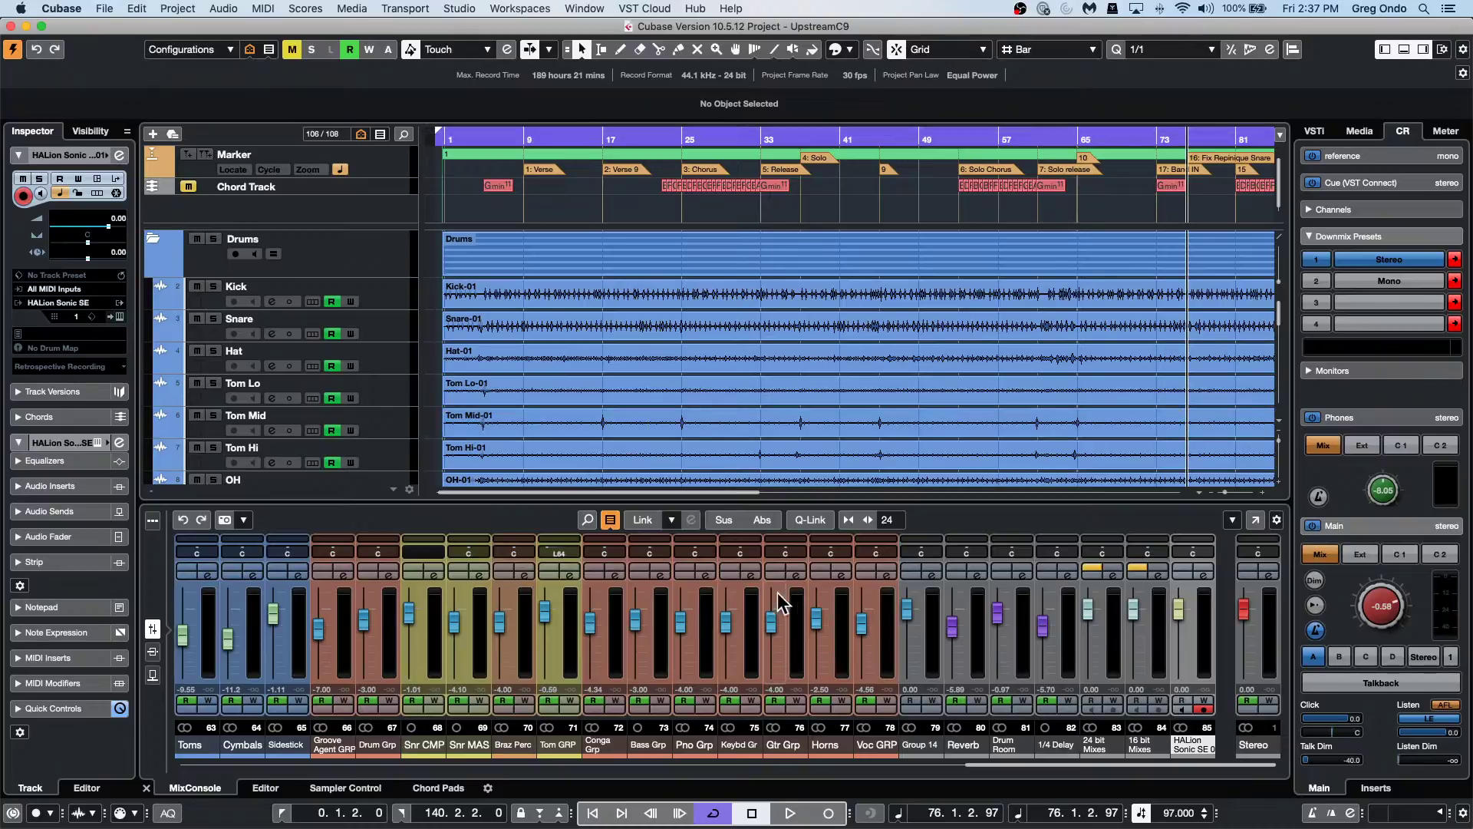
Check the Stereo output's channel settings and unmute the 24 bit Mixes track.
{"action": "left_click", "coordinate": [1270, 576]}
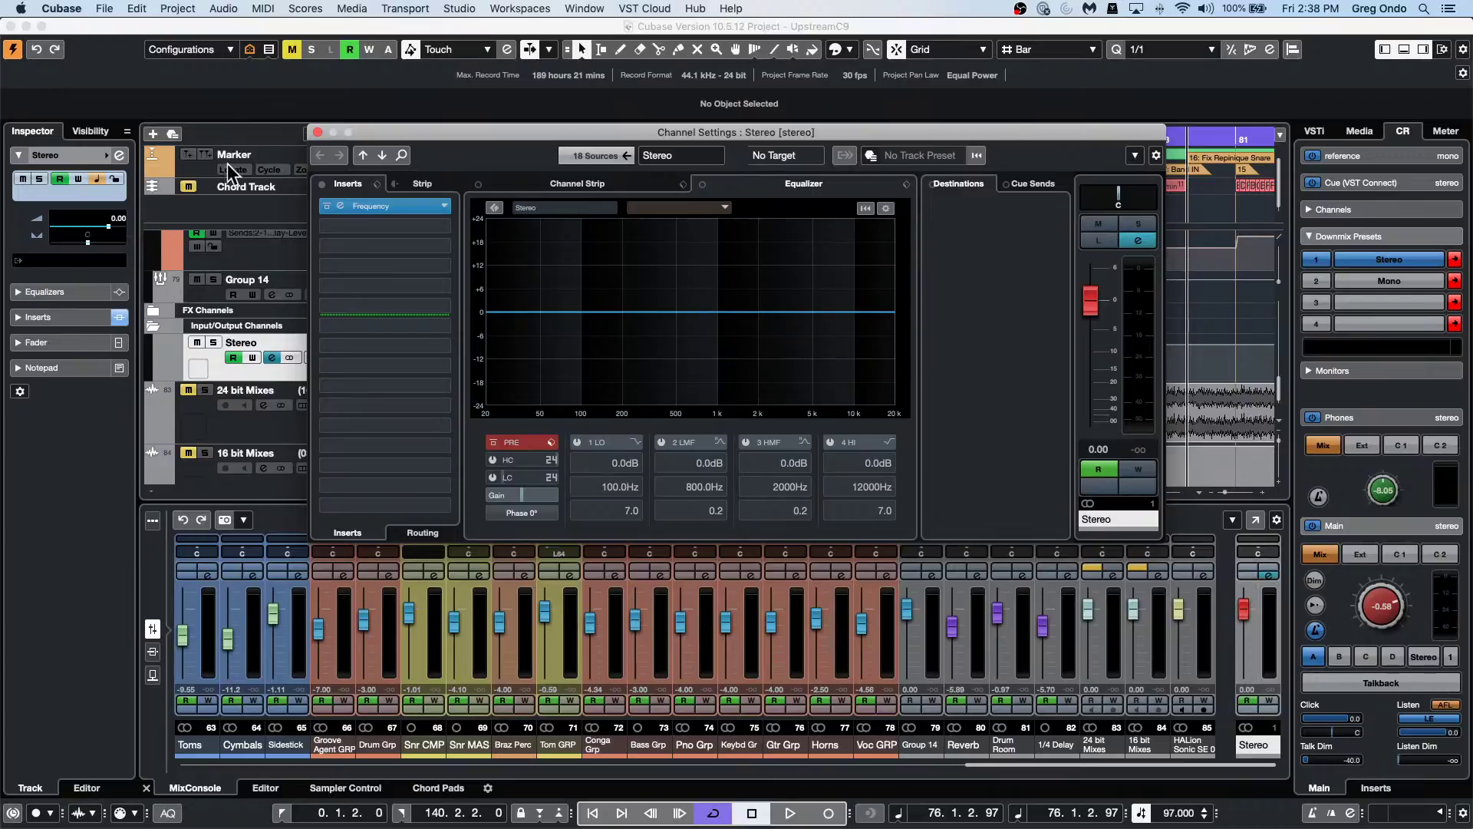
{"action": "left_click", "coordinate": [317, 132]}
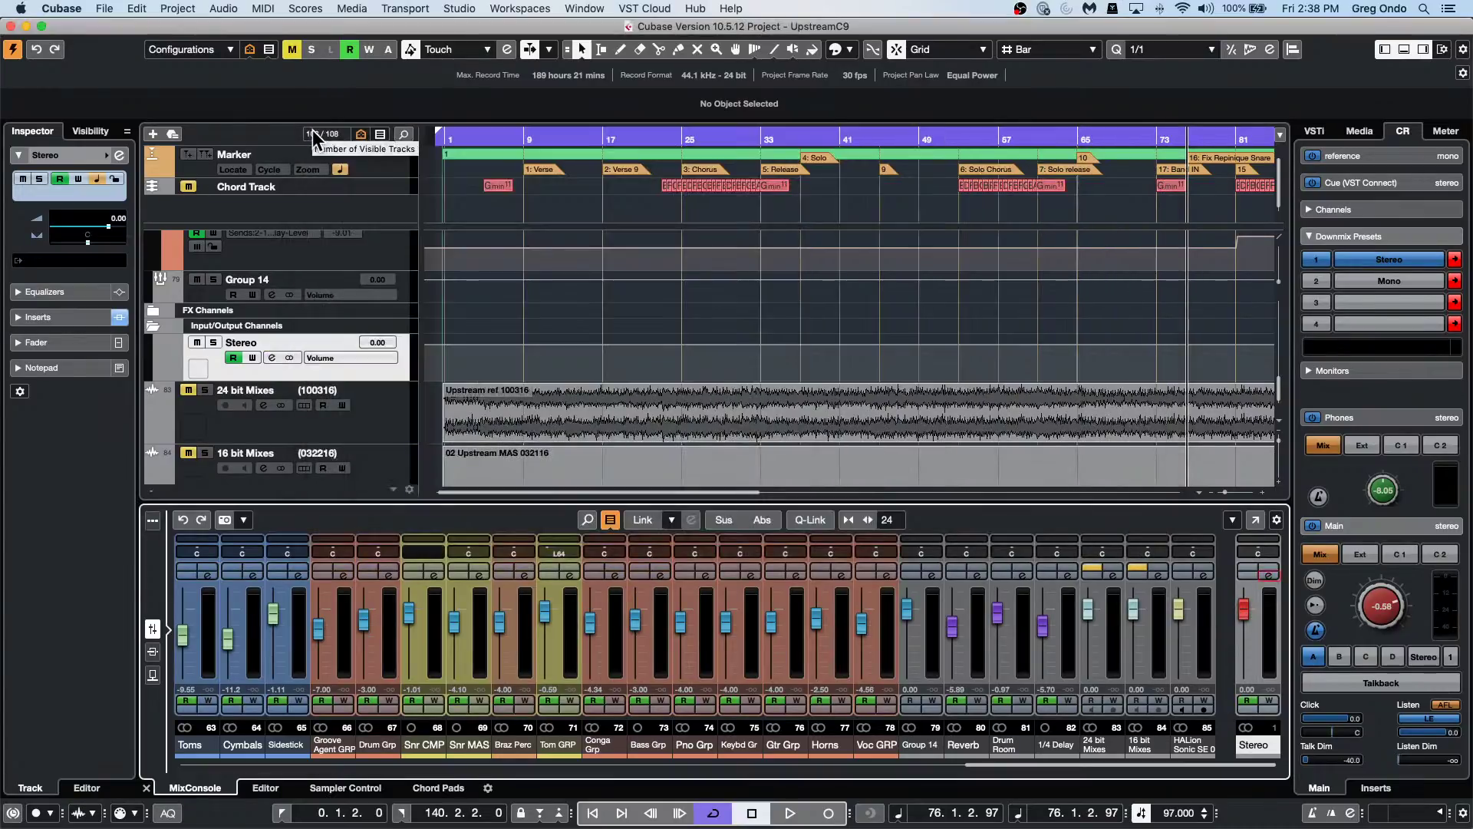
{"action": "left_click", "coordinate": [373, 421]}
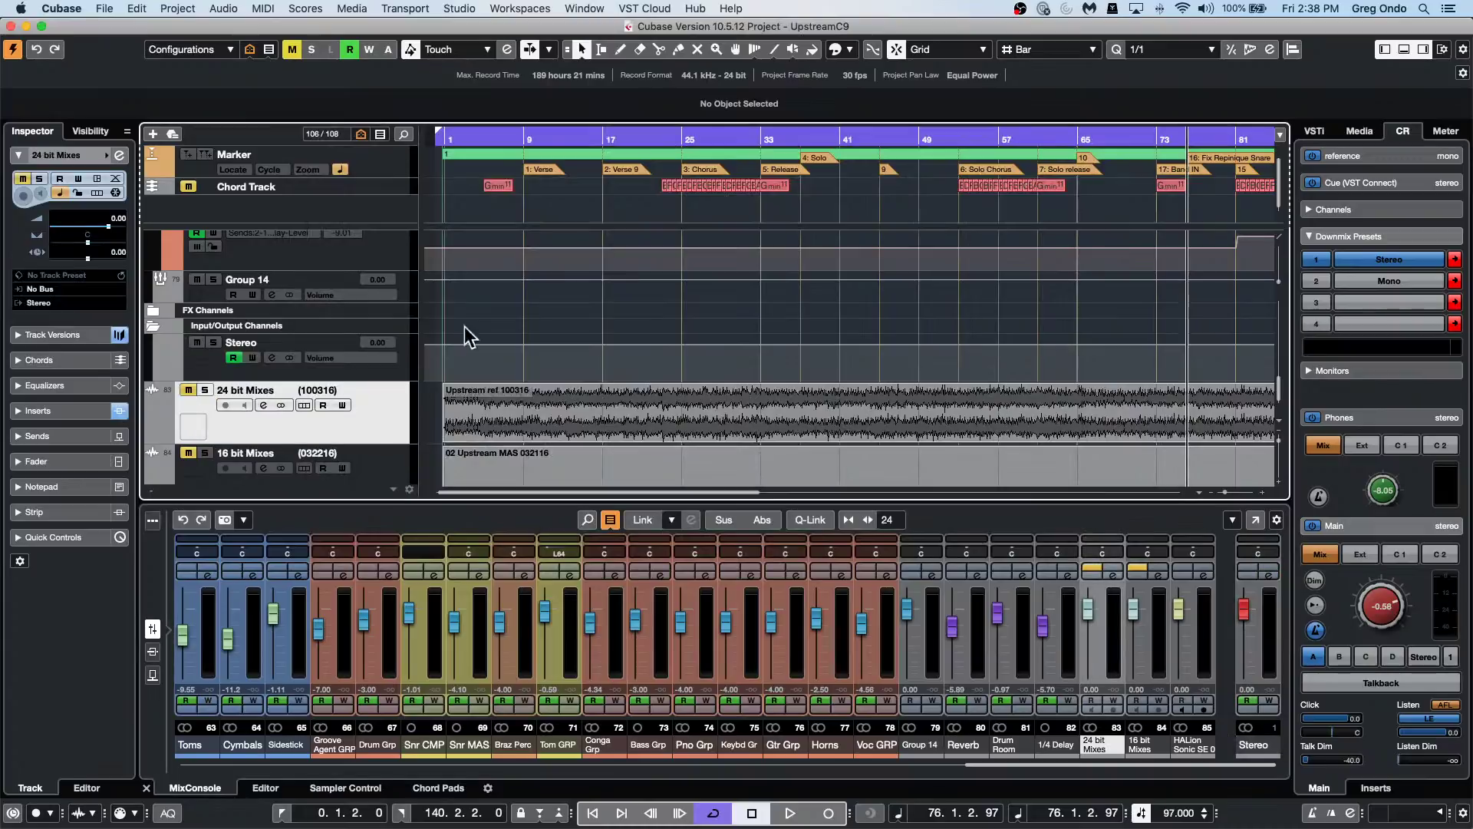
{"action": "left_click", "coordinate": [188, 391]}
{"action": "mouse_move", "coordinate": [1059, 766]}
{"action": "left_mouse_down"}
{"action": "mouse_move", "coordinate": [965, 769]}
{"action": "mouse_move", "coordinate": [1059, 767]}
{"action": "left_mouse_up"}
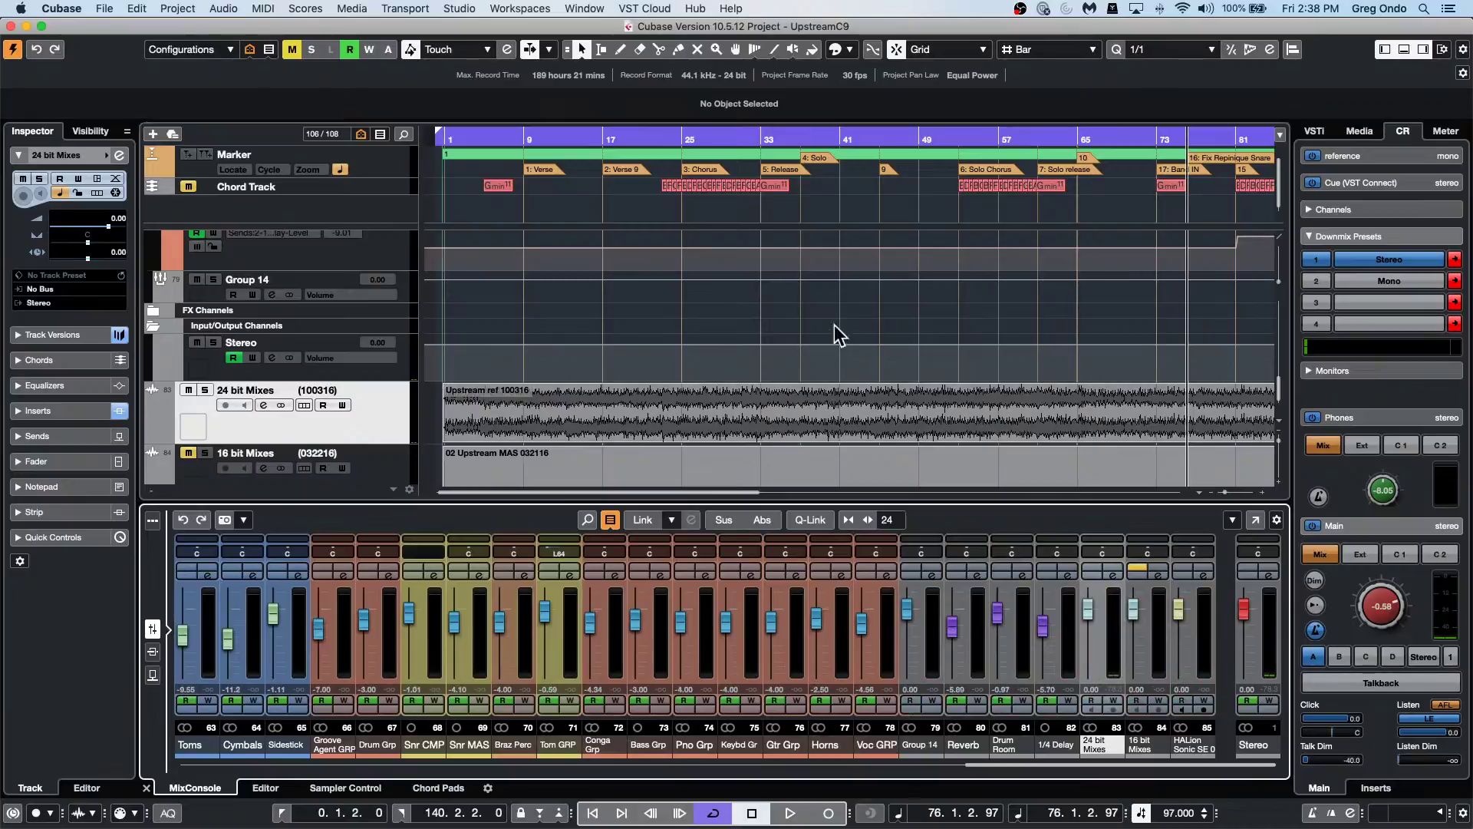
Play the project briefly from around bar 76 and lower the Control Room main level to -10.3.
{"action": "scroll", "coordinate": [790, 310], "scroll_direction": "up", "scroll_amount": 6}
{"action": "key", "text": "space"}
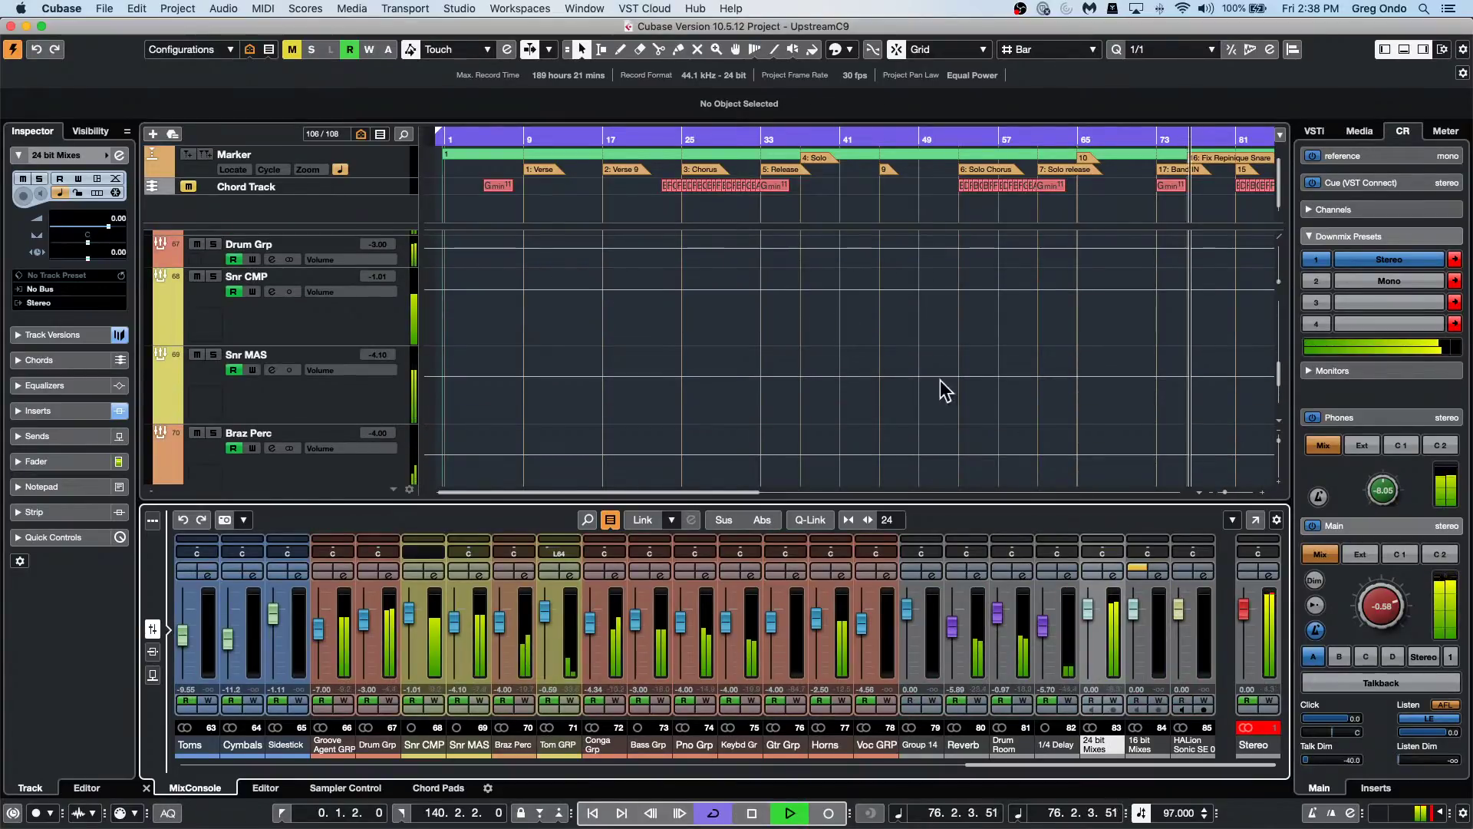
{"action": "left_click_drag", "start_coordinate": [1371, 602], "coordinate": [1372, 653]}
{"action": "key", "text": "space"}
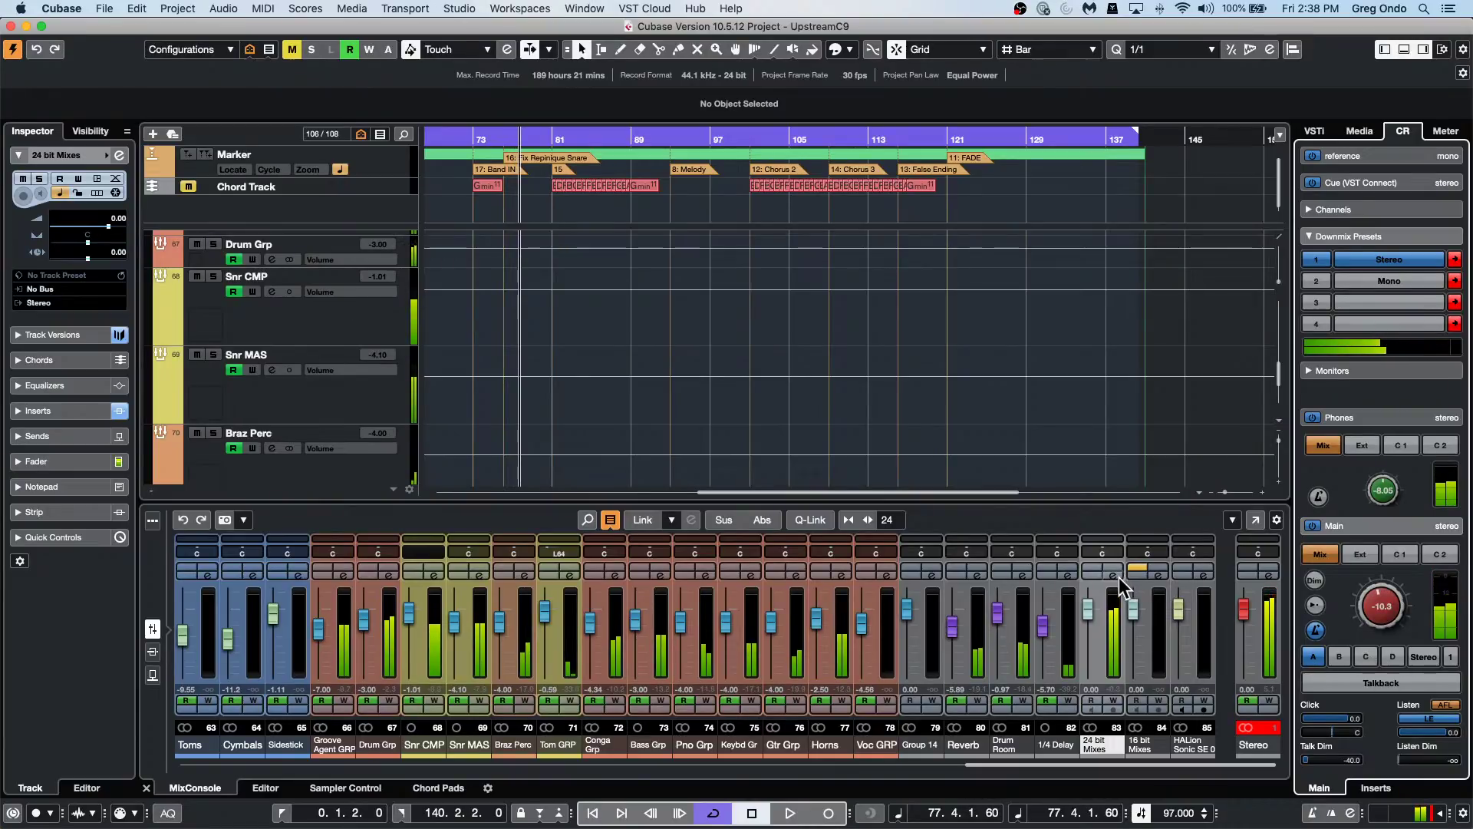
Try EQ on 24 bit Mixes with -17.7 dB at 48.3 Hz, 9.0 dB at 743.7 Hz and -12.4 dB at 4278 Hz, and reset it.
{"action": "left_click", "coordinate": [1114, 576]}
{"action": "left_click_drag", "start_coordinate": [623, 554], "coordinate": [628, 604]}
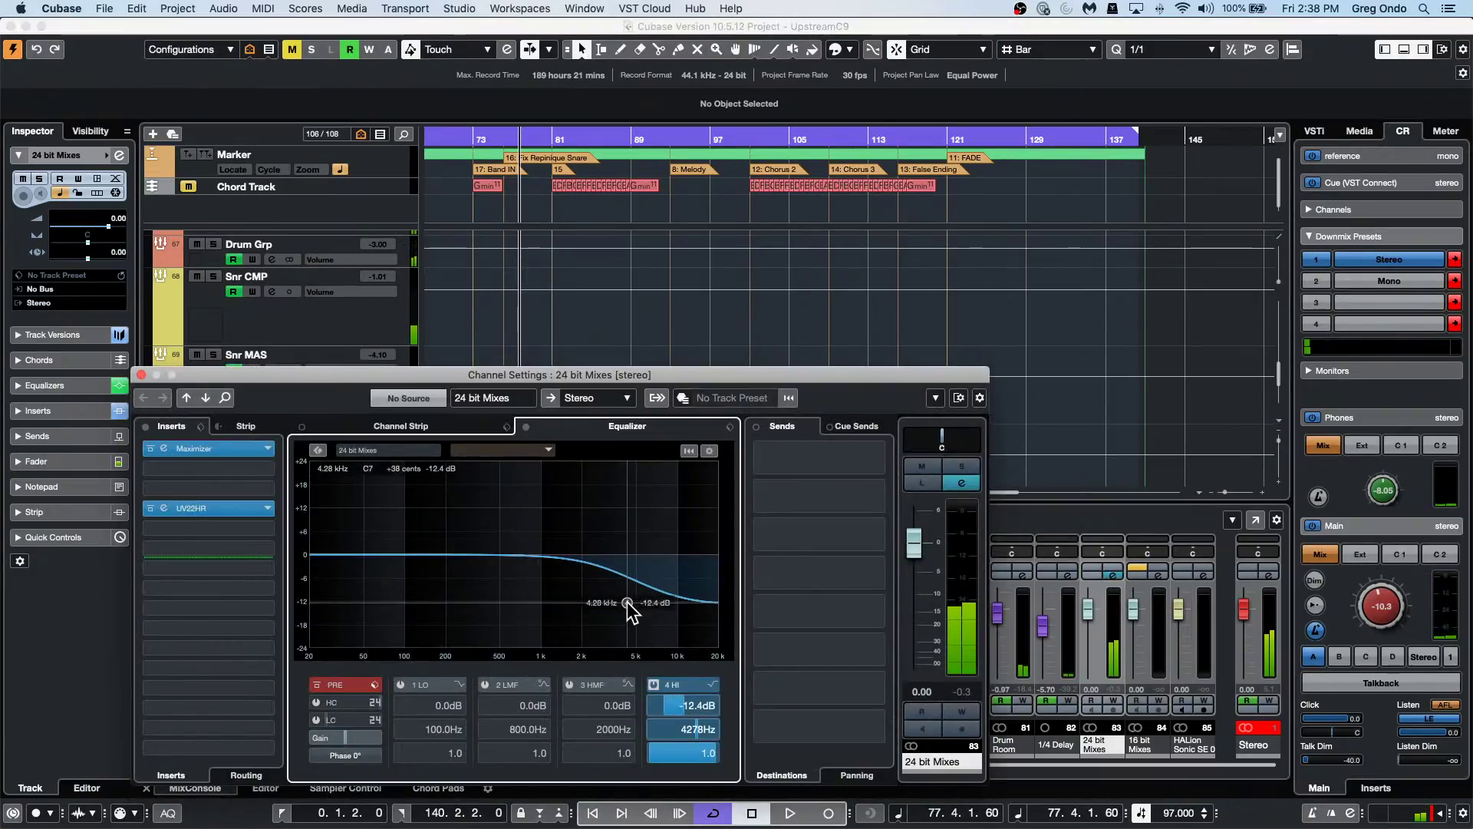
{"action": "left_click_drag", "start_coordinate": [422, 554], "coordinate": [362, 623]}
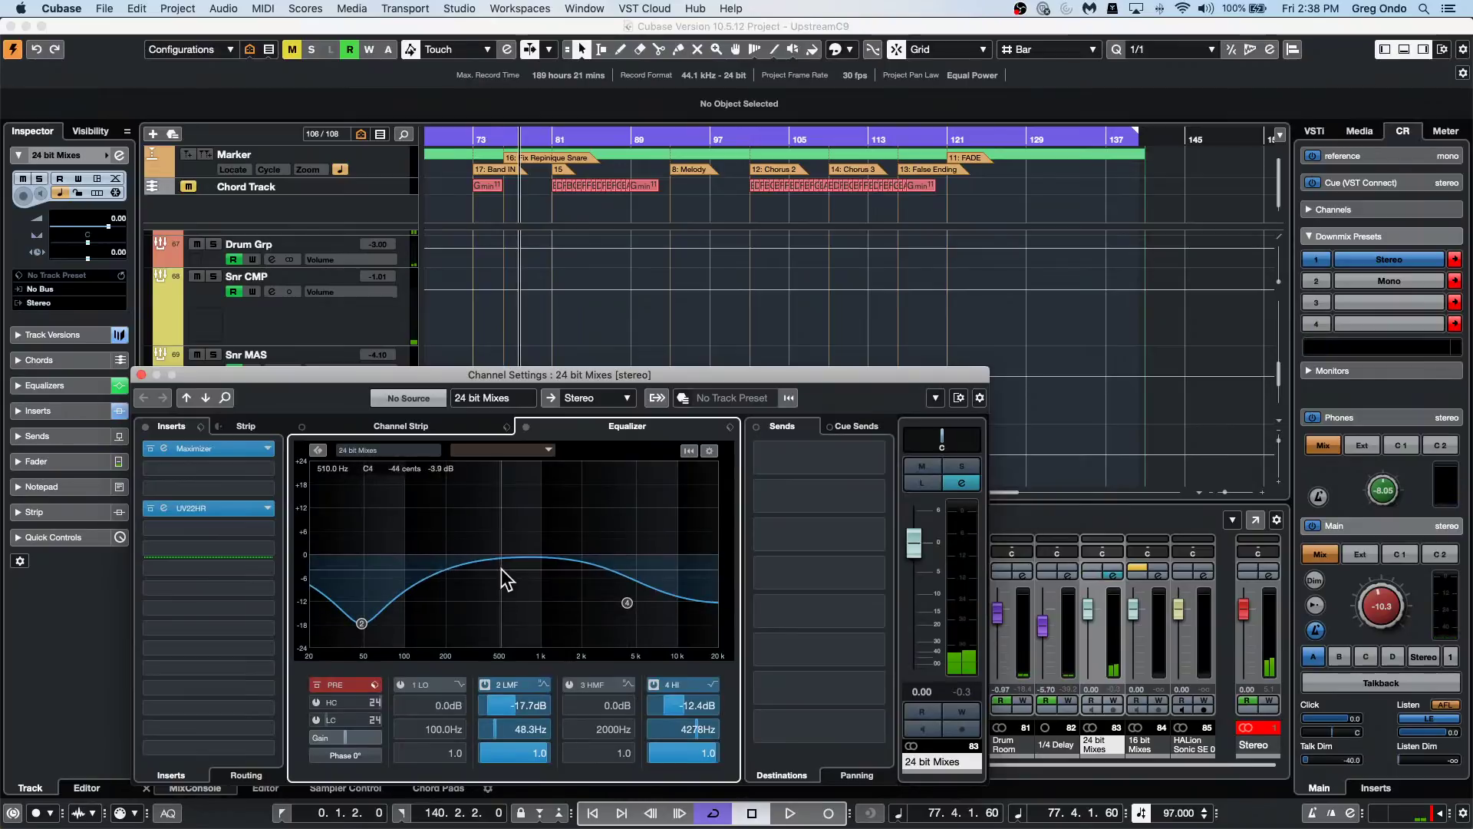
{"action": "left_click_drag", "start_coordinate": [507, 580], "coordinate": [525, 520]}
{"action": "key", "text": "space"}
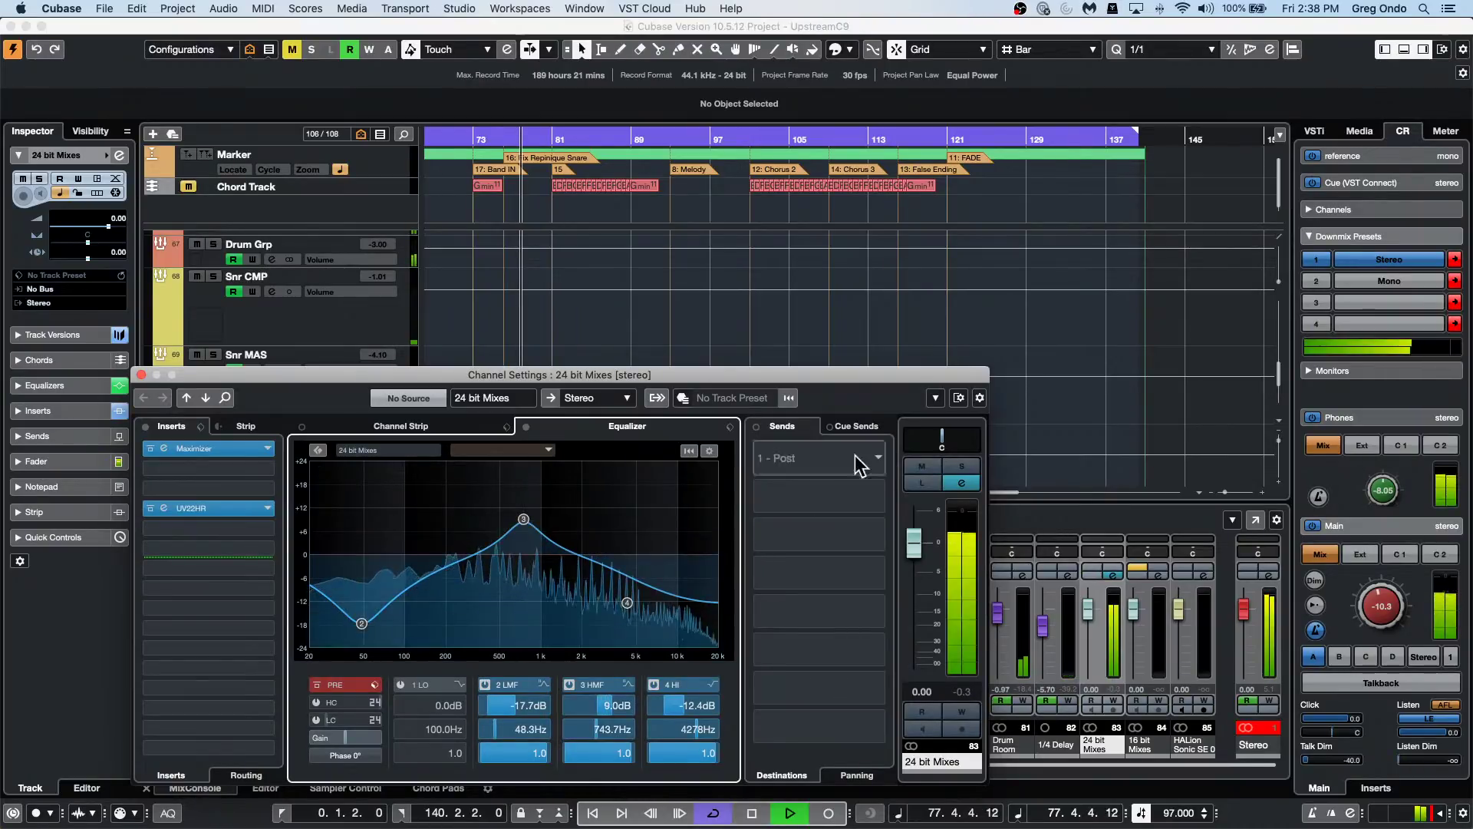
{"action": "key", "text": "space"}
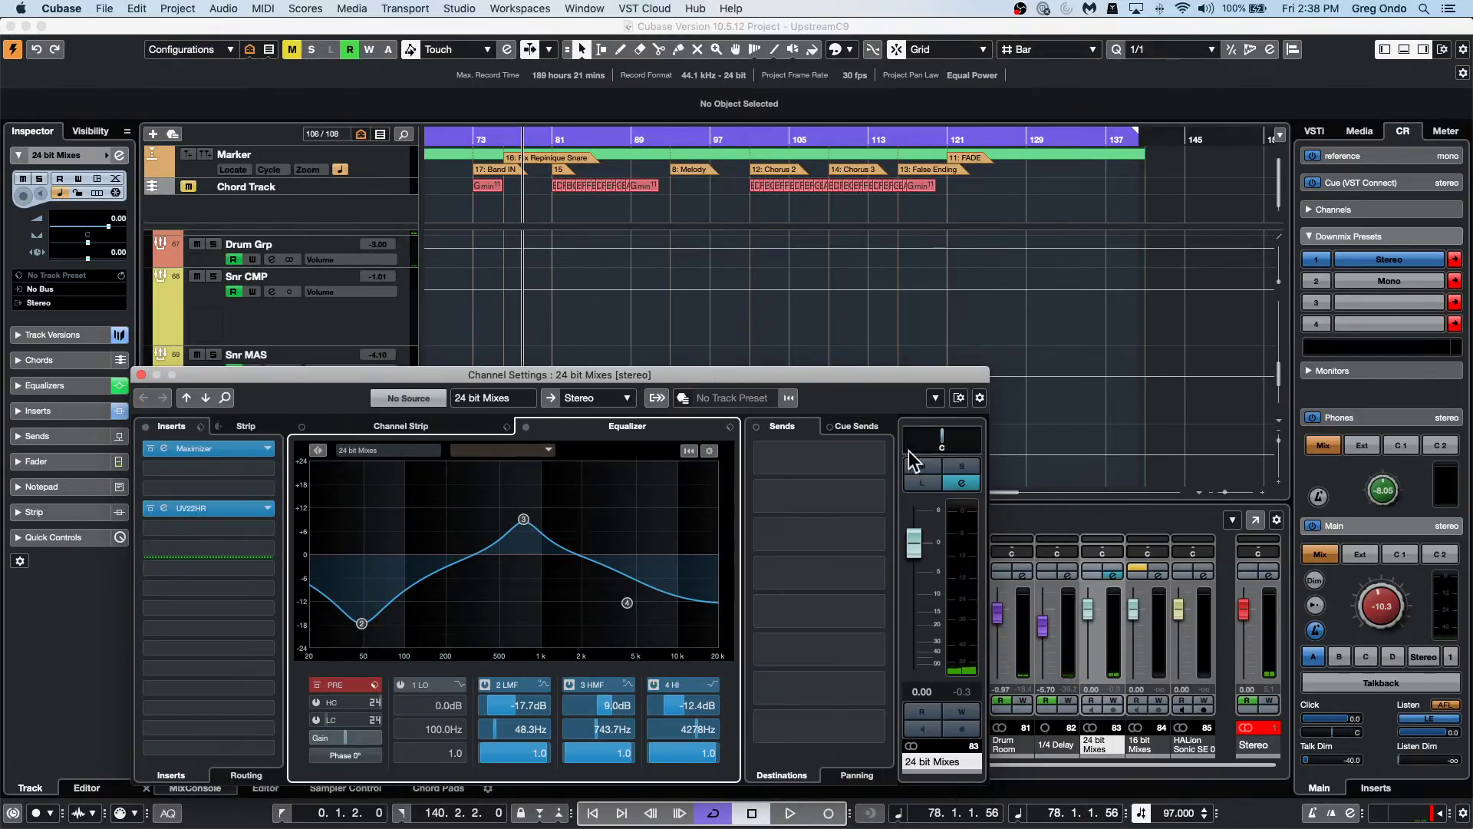
{"action": "left_click", "coordinate": [429, 441]}
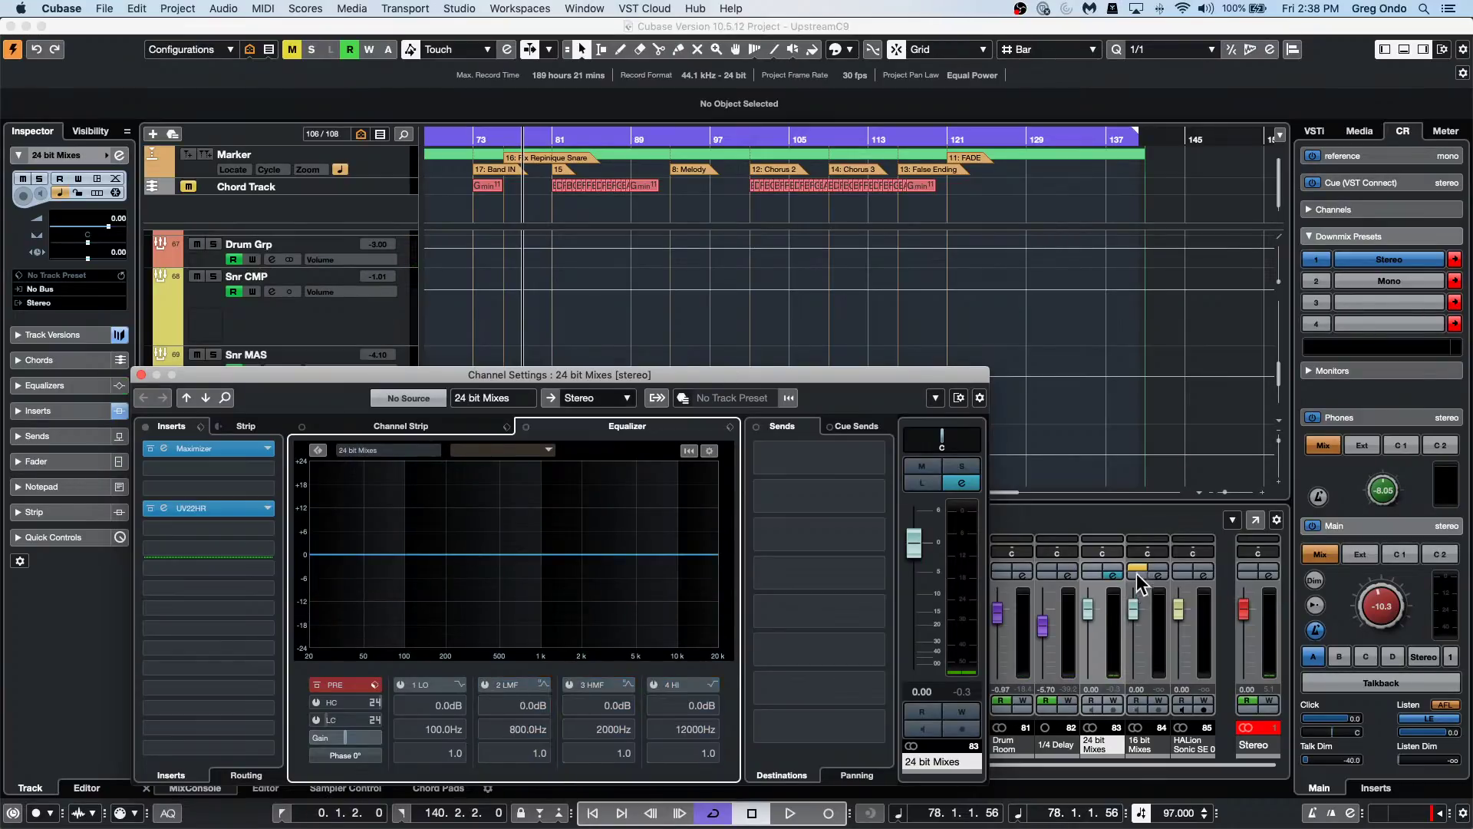
{"action": "left_click", "coordinate": [1112, 575]}
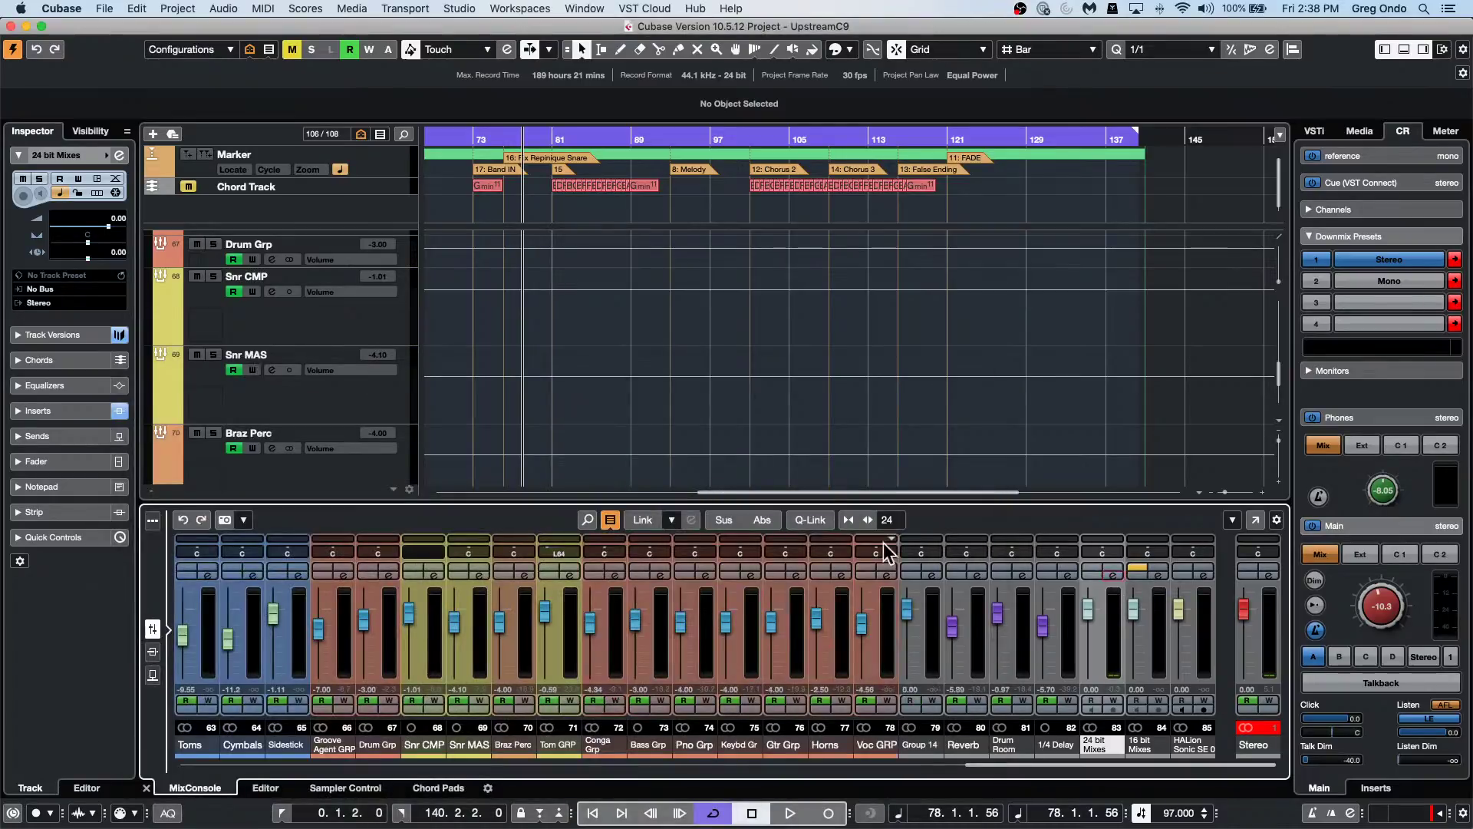
On the 24 bit Mixes channel, cut 9.2 dB at 247.2 Hz, boost 7.9 dB at 2017 Hz and route the output to No Bus.
{"action": "left_click", "coordinate": [1113, 575]}
{"action": "left_click_drag", "start_coordinate": [491, 566], "coordinate": [460, 598]}
{"action": "left_click", "coordinate": [577, 551]}
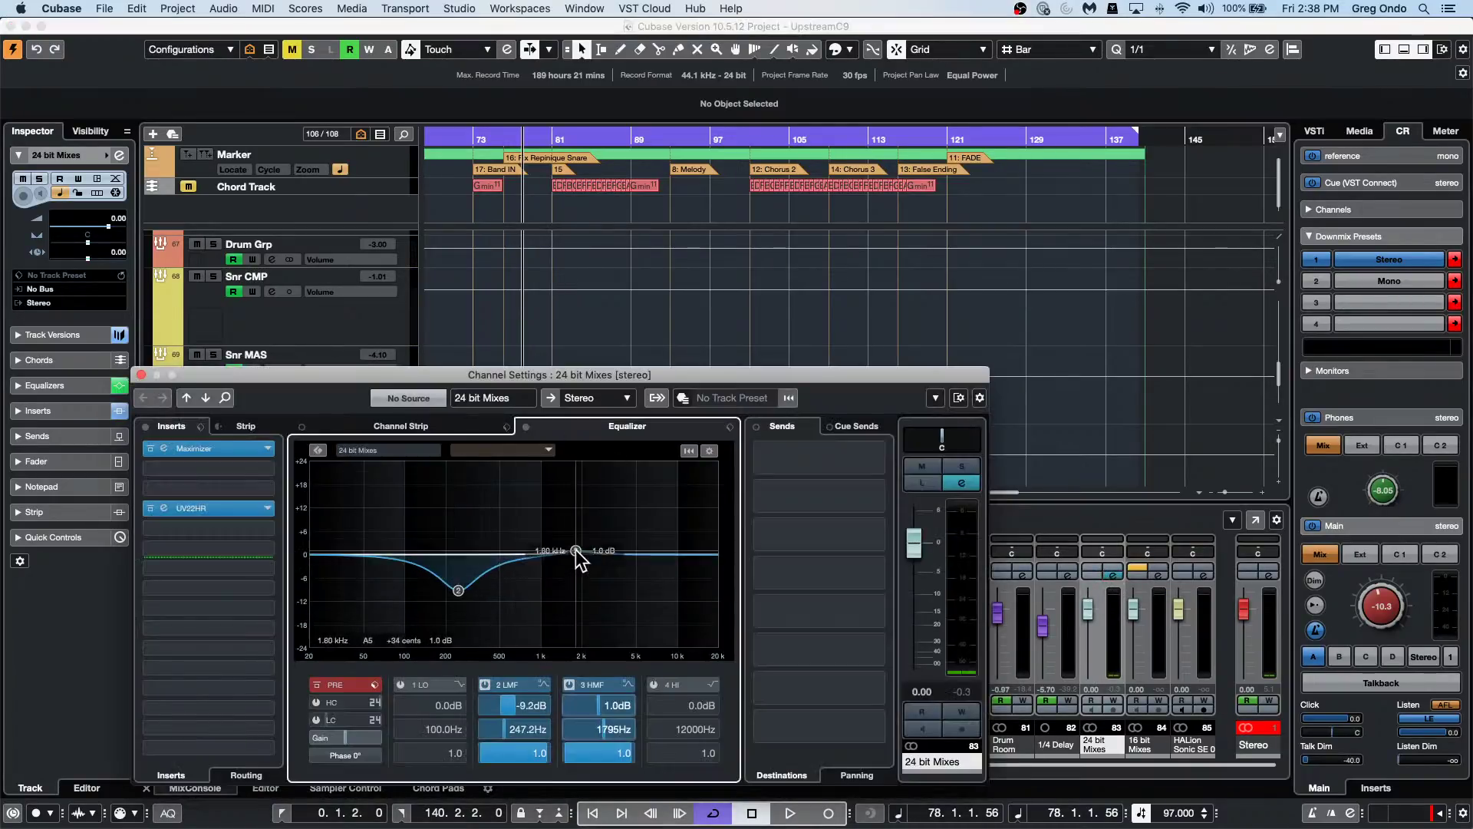
{"action": "left_click_drag", "start_coordinate": [577, 551], "coordinate": [585, 520]}
{"action": "left_click", "coordinate": [591, 398]}
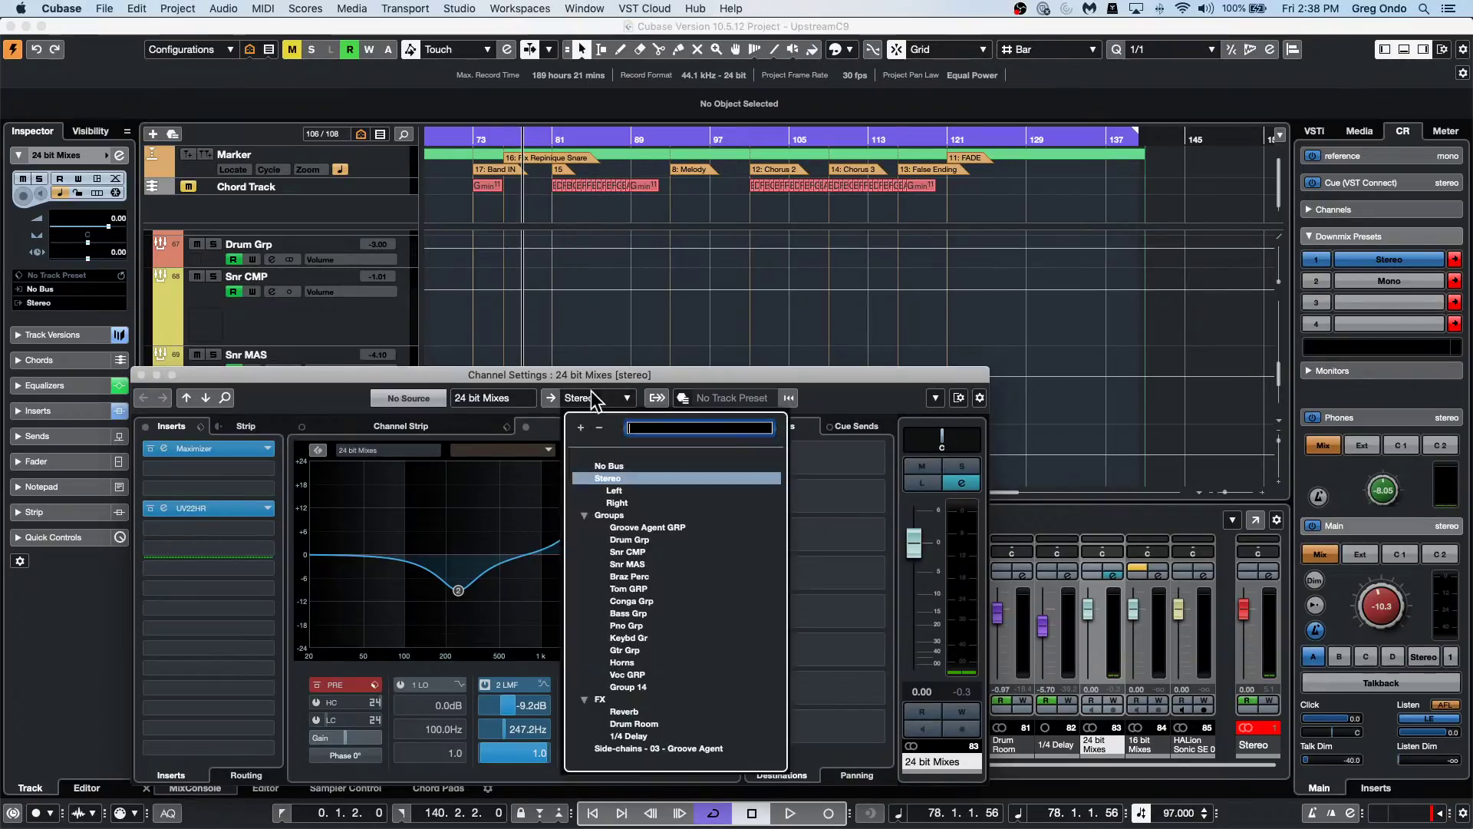
{"action": "left_click", "coordinate": [614, 466]}
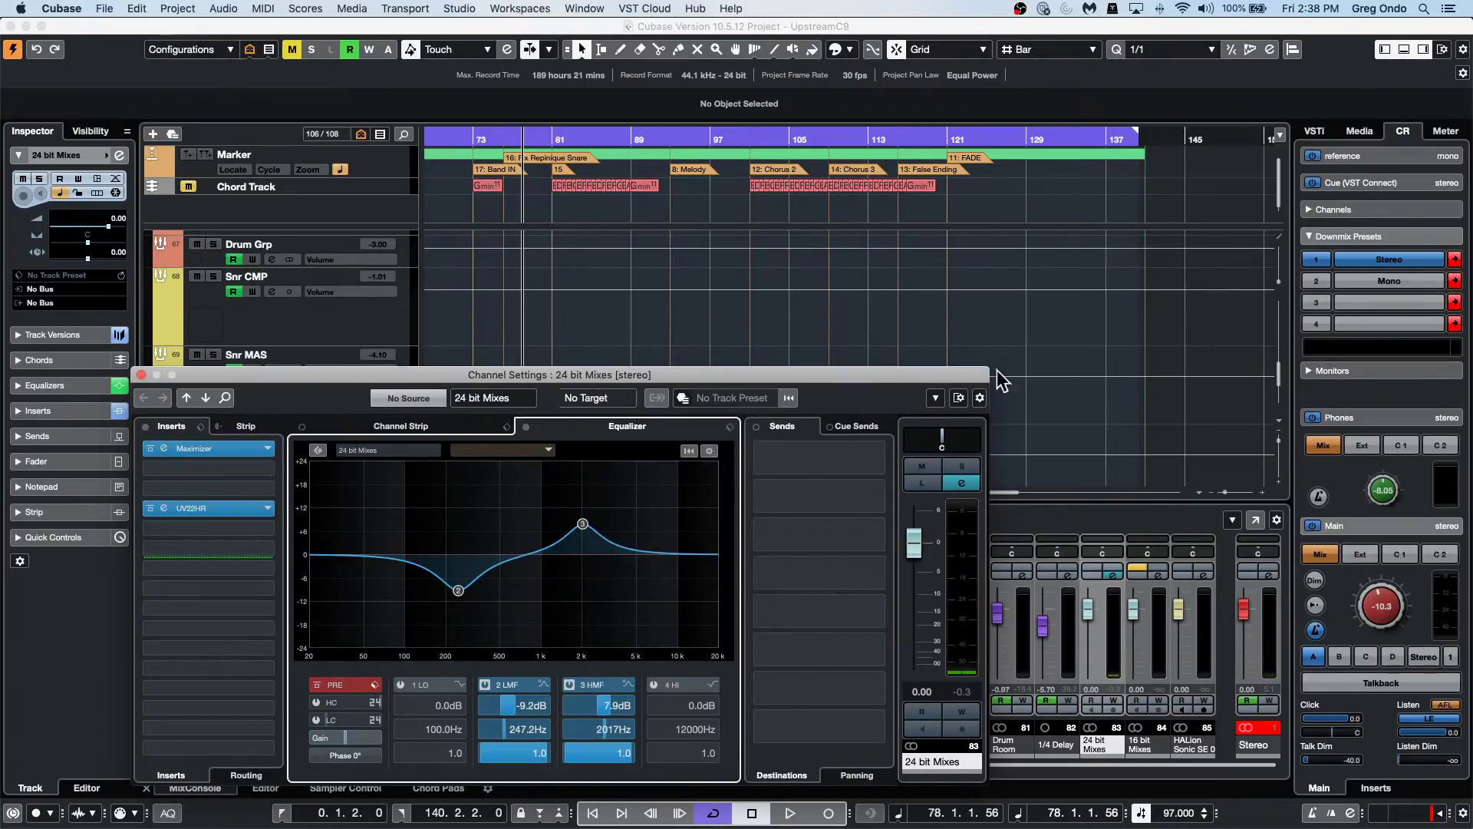
Play the project briefly from about bar 78 to hear the 24 bit Mixes track with its EQ.
{"action": "key", "text": "space"}
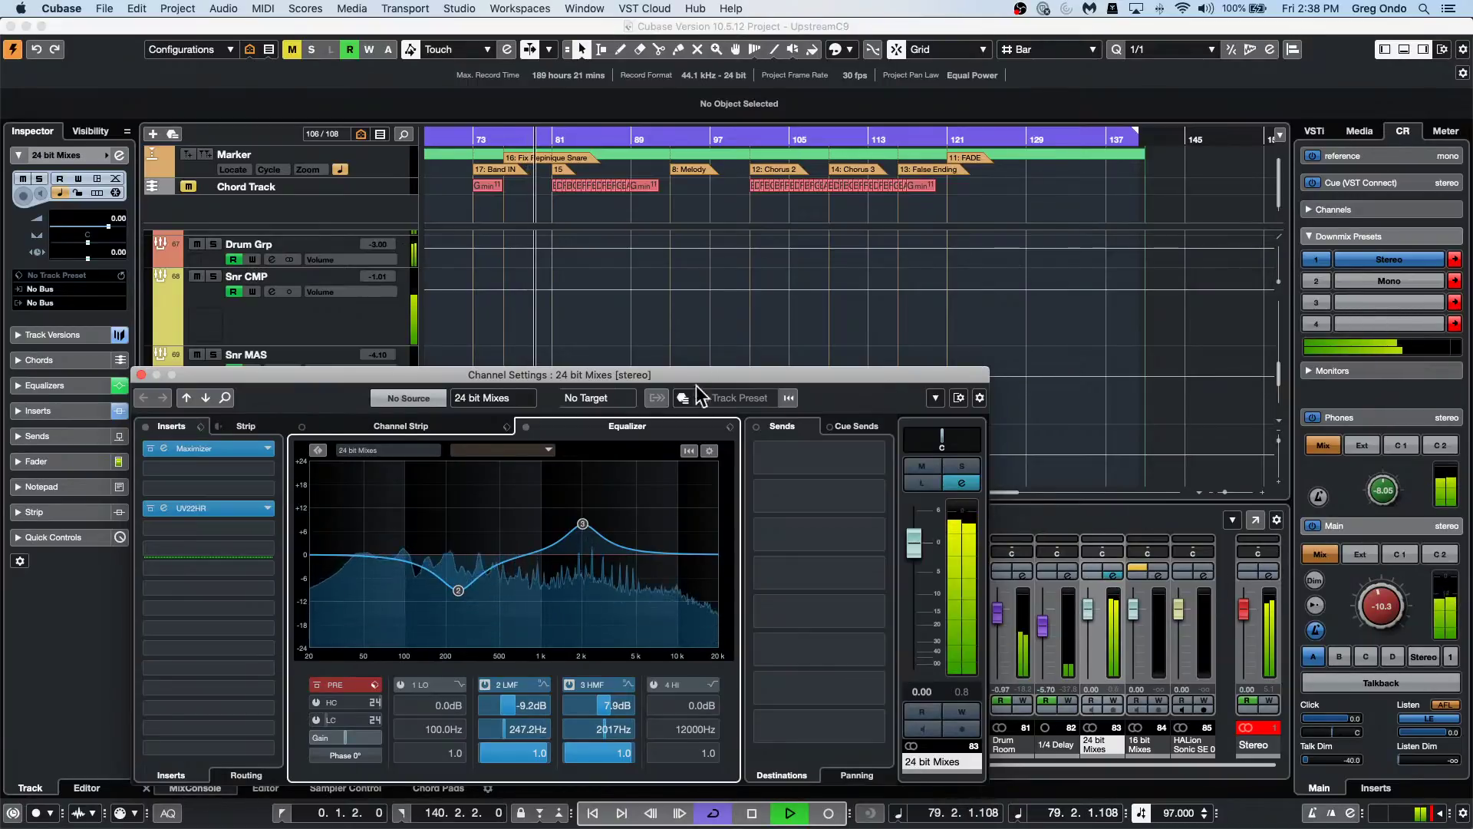
{"action": "key", "text": "space"}
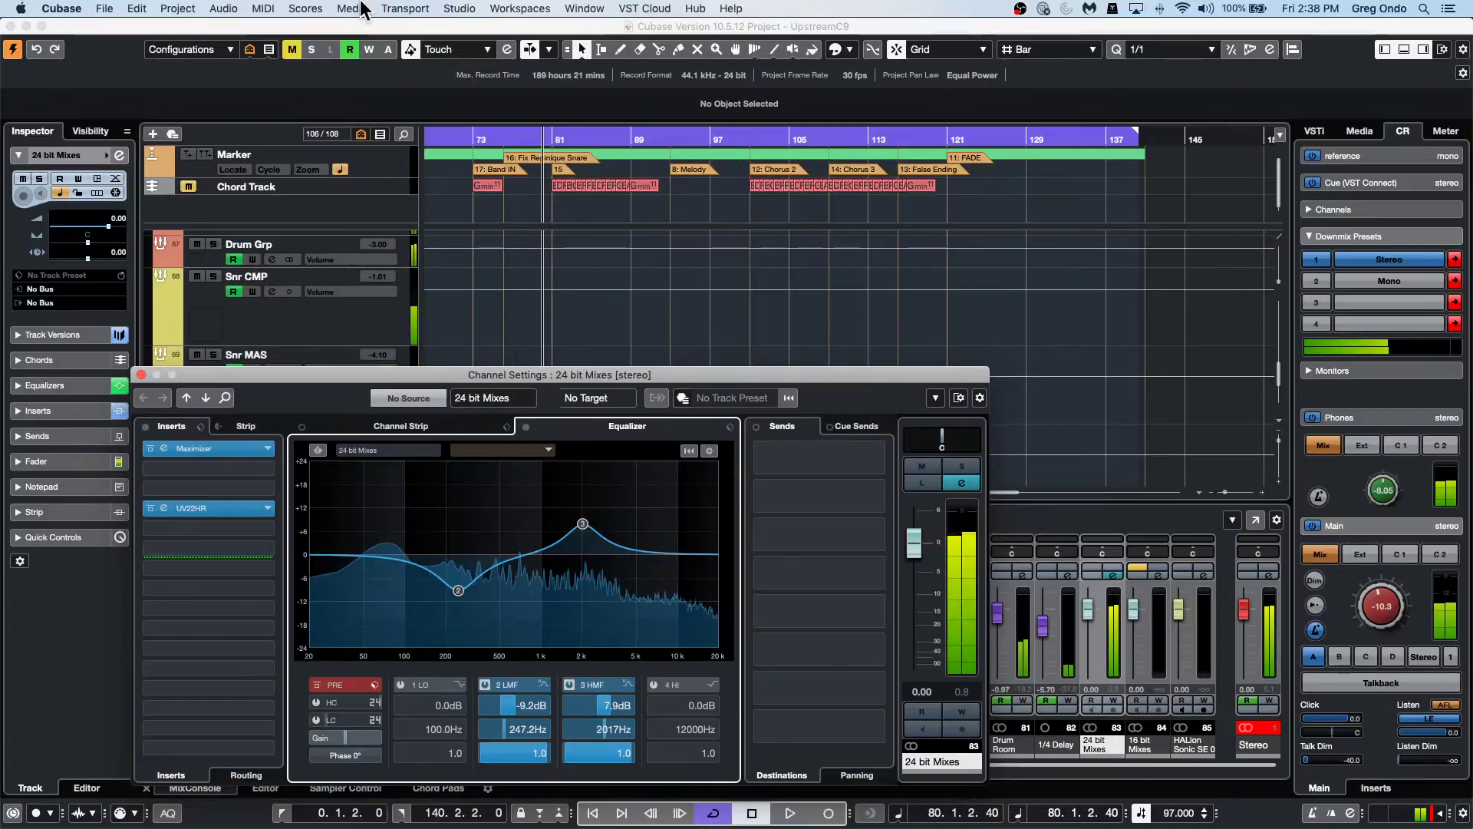
Open the audio connections for the Control Room and remove the mono cue channel "reference".
{"action": "left_click", "coordinate": [459, 9]}
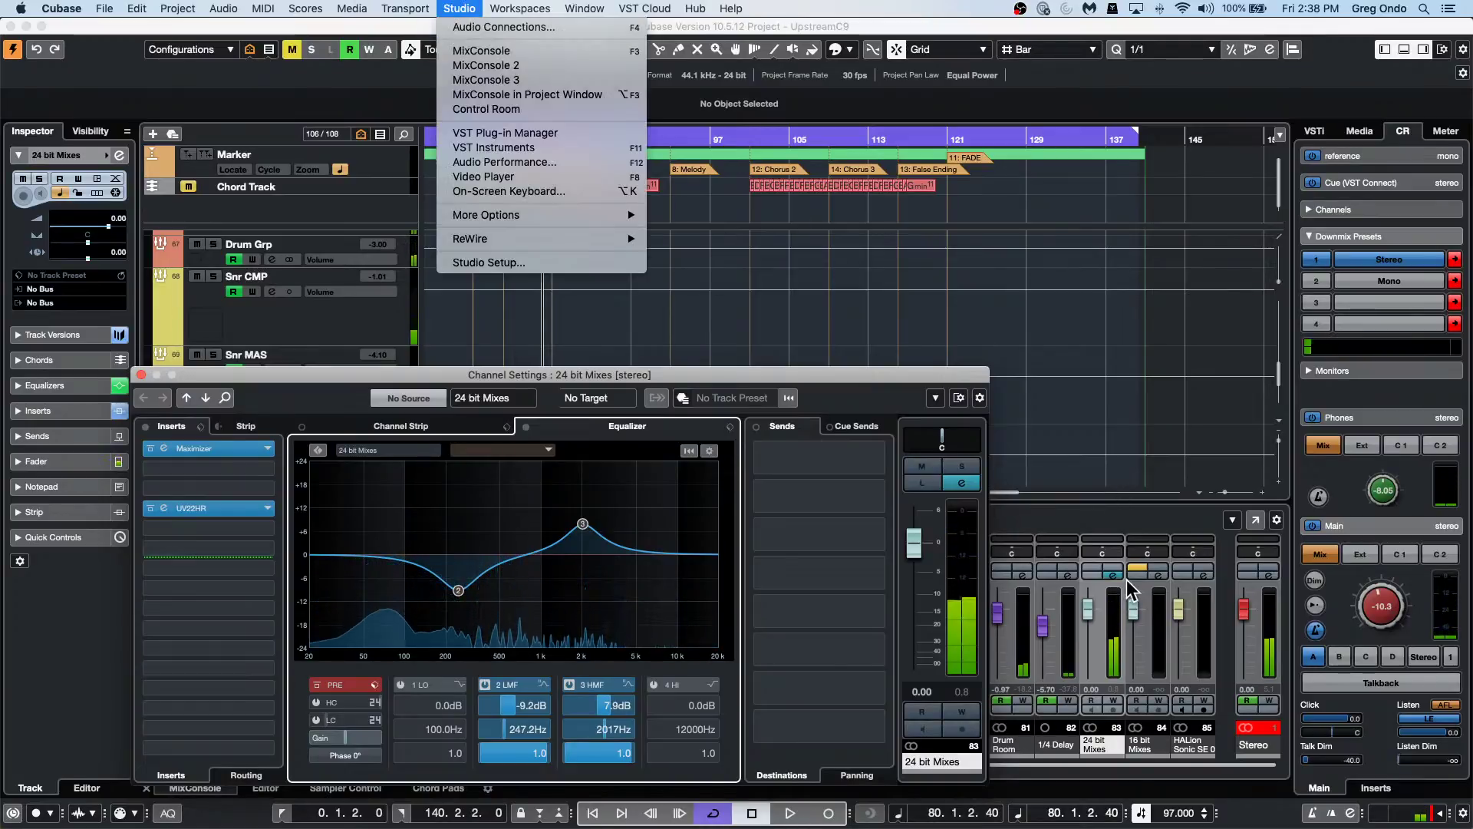
{"action": "left_click", "coordinate": [997, 220]}
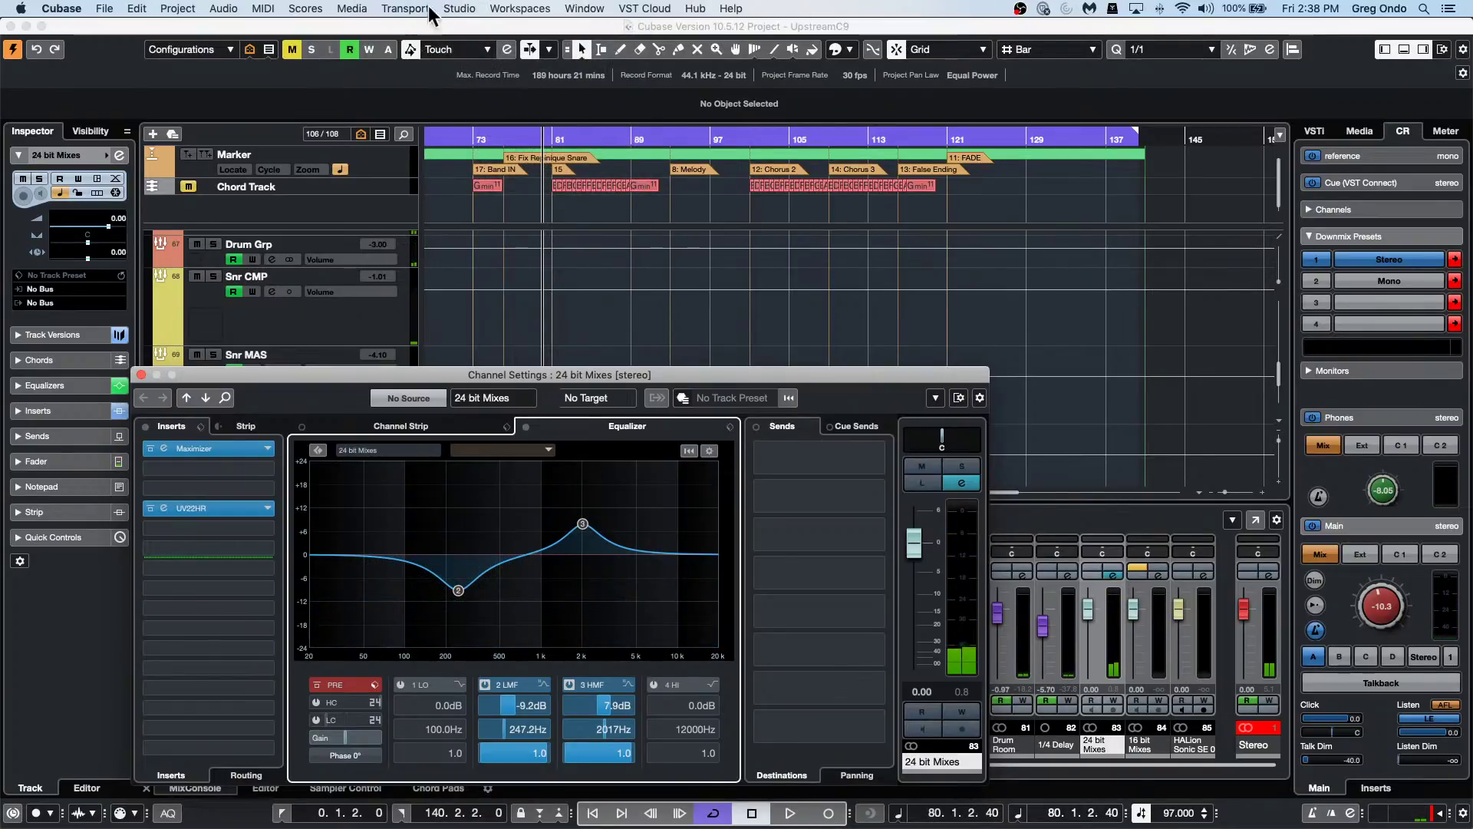
{"action": "left_click", "coordinate": [460, 10]}
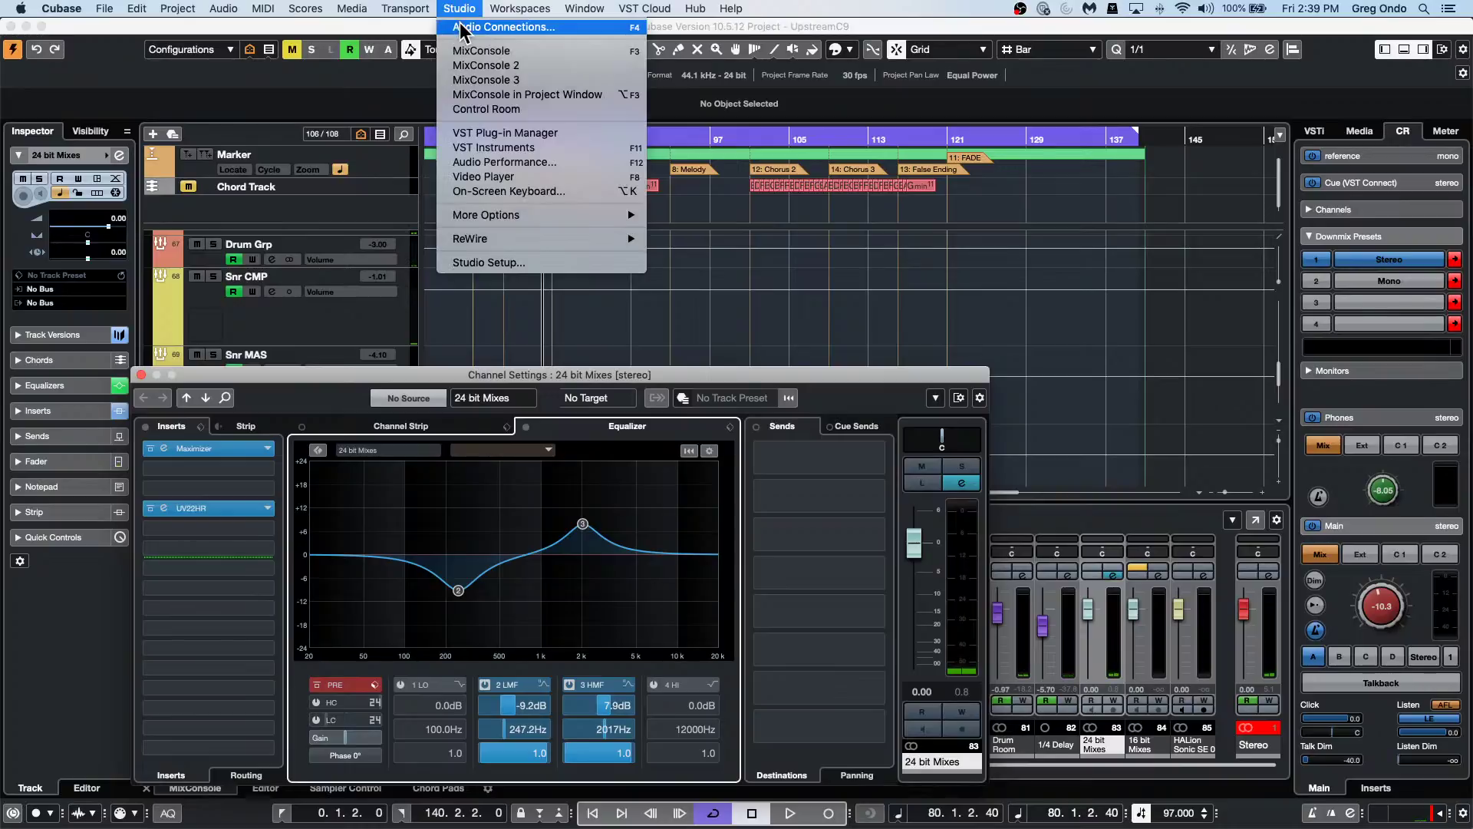
{"action": "left_click", "coordinate": [463, 29]}
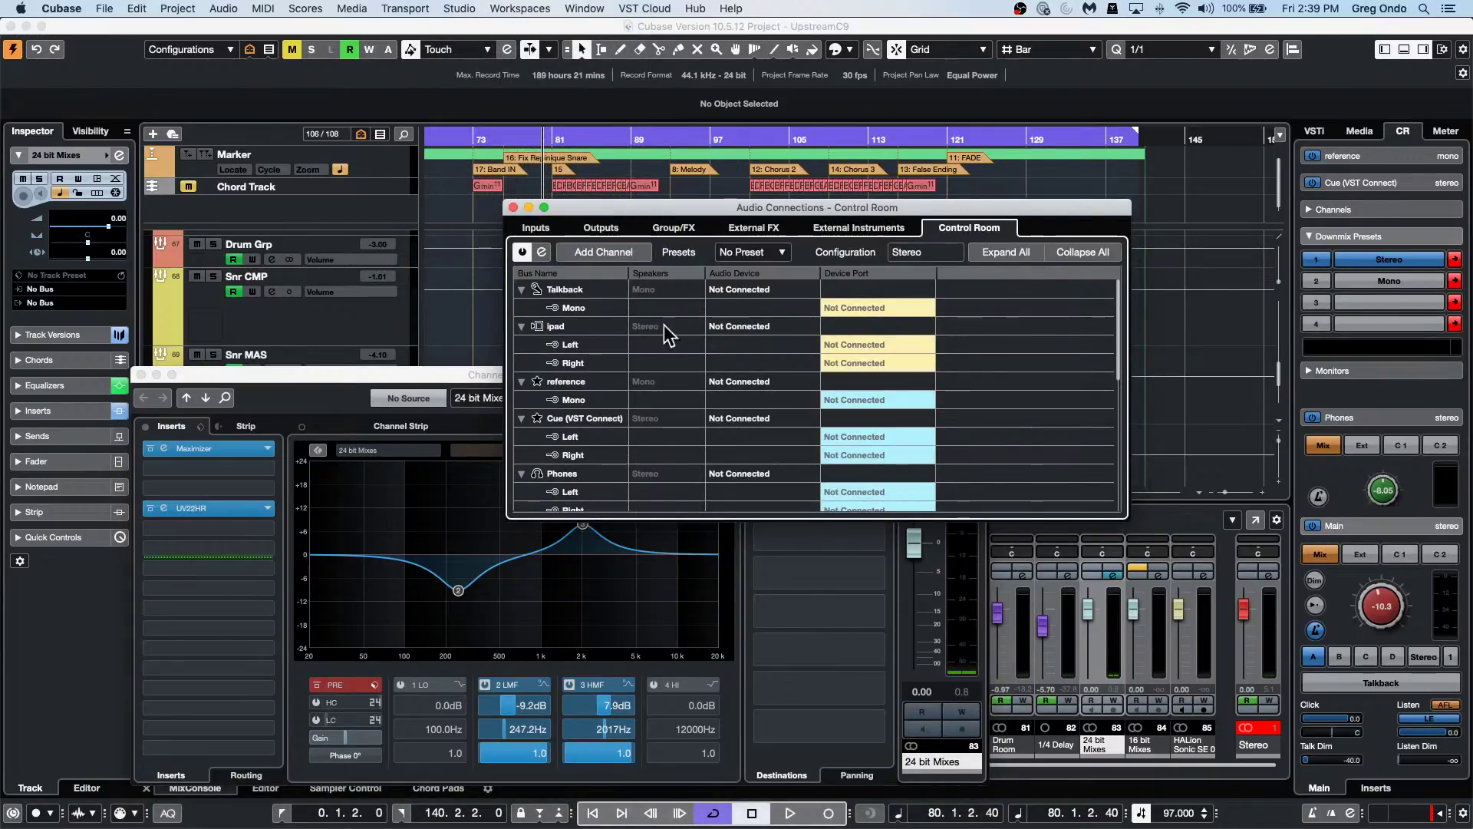
{"action": "right_click", "coordinate": [582, 381]}
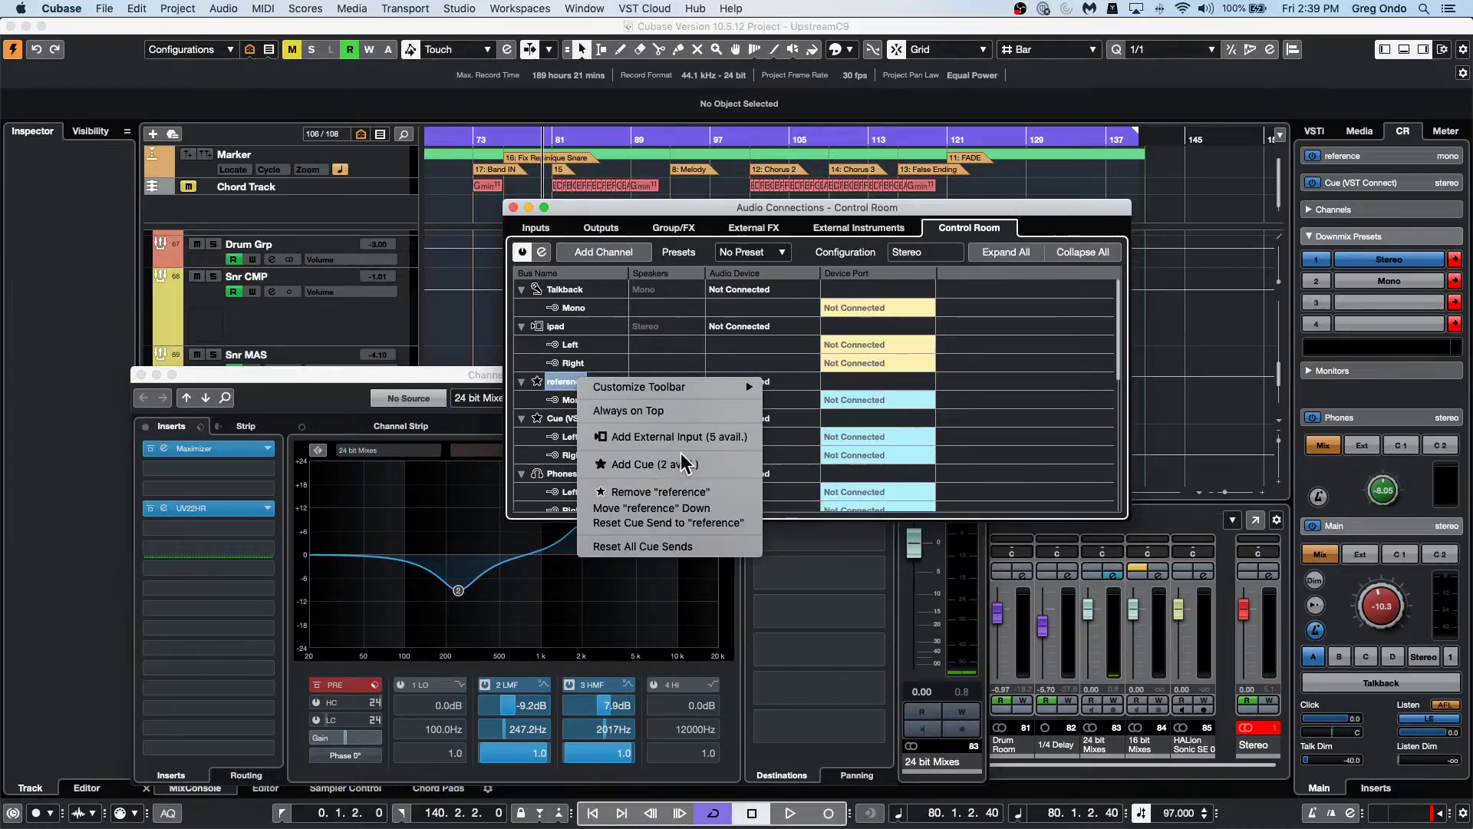
{"action": "left_click", "coordinate": [680, 493]}
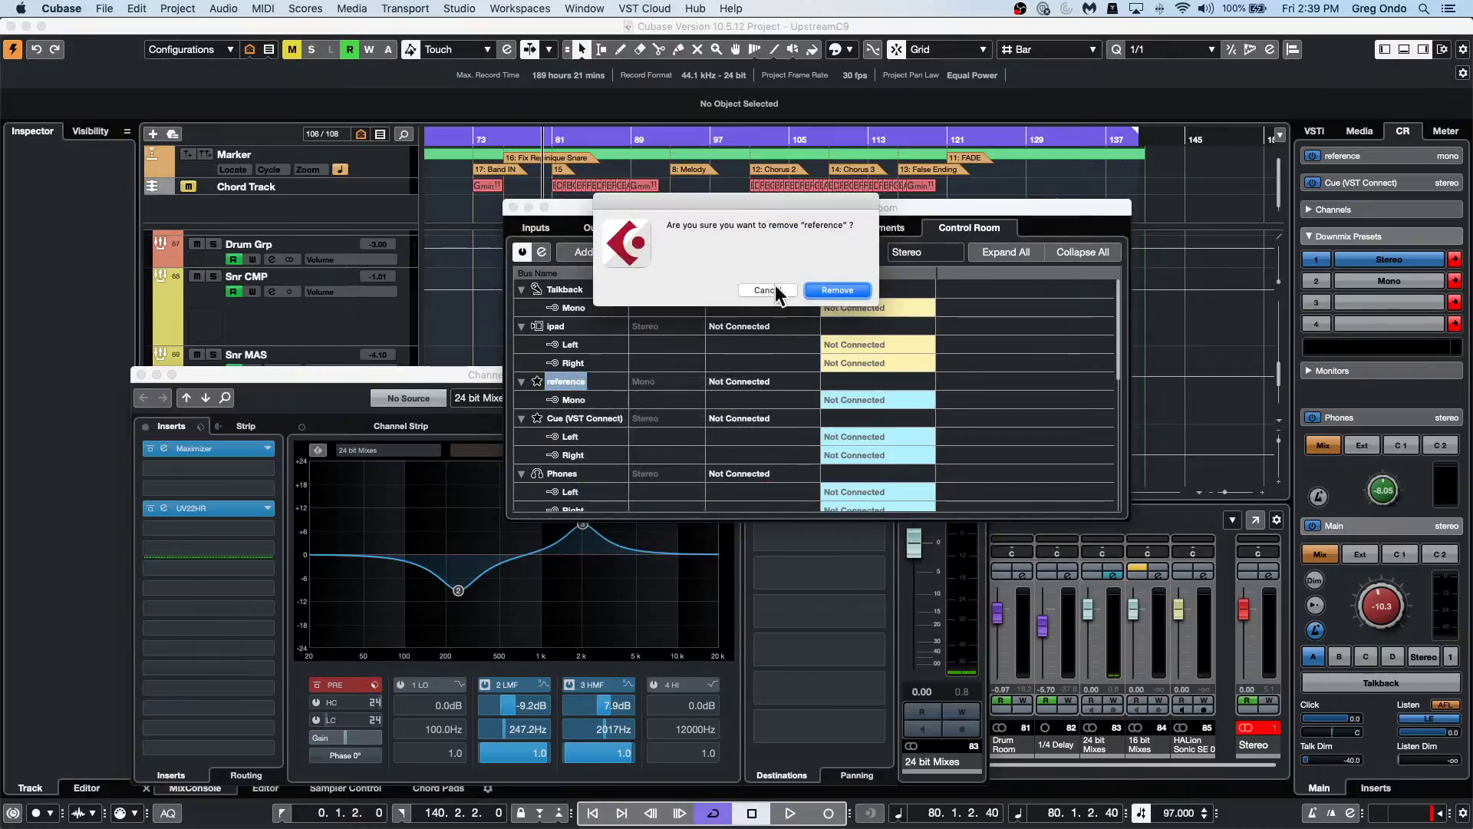
{"action": "left_click", "coordinate": [836, 290]}
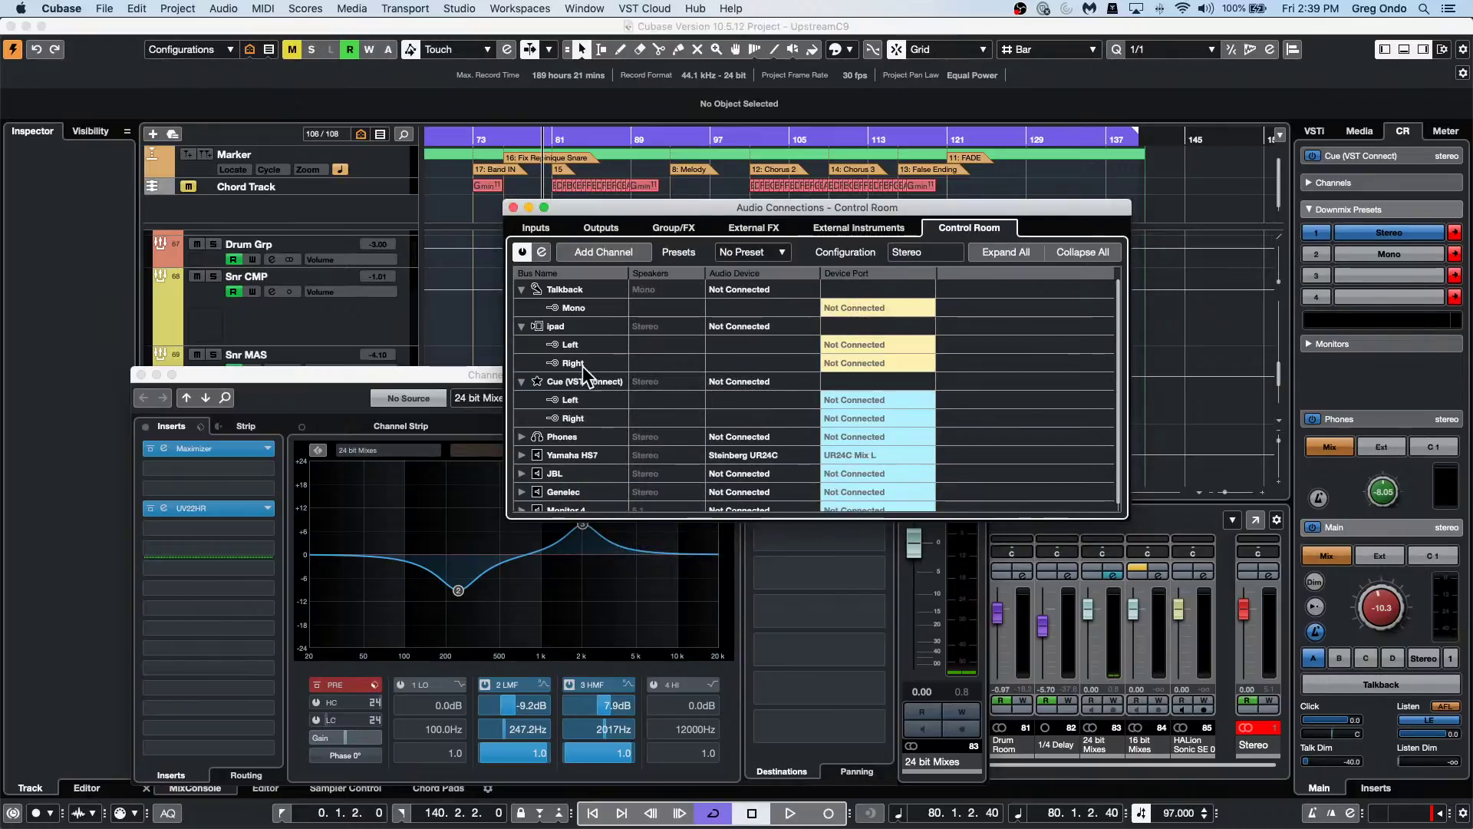
Add a stereo Control Room cue named "reference", expand its ports and close the audio connections.
{"action": "right_click", "coordinate": [588, 338]}
{"action": "mouse_move", "coordinate": [660, 343]}
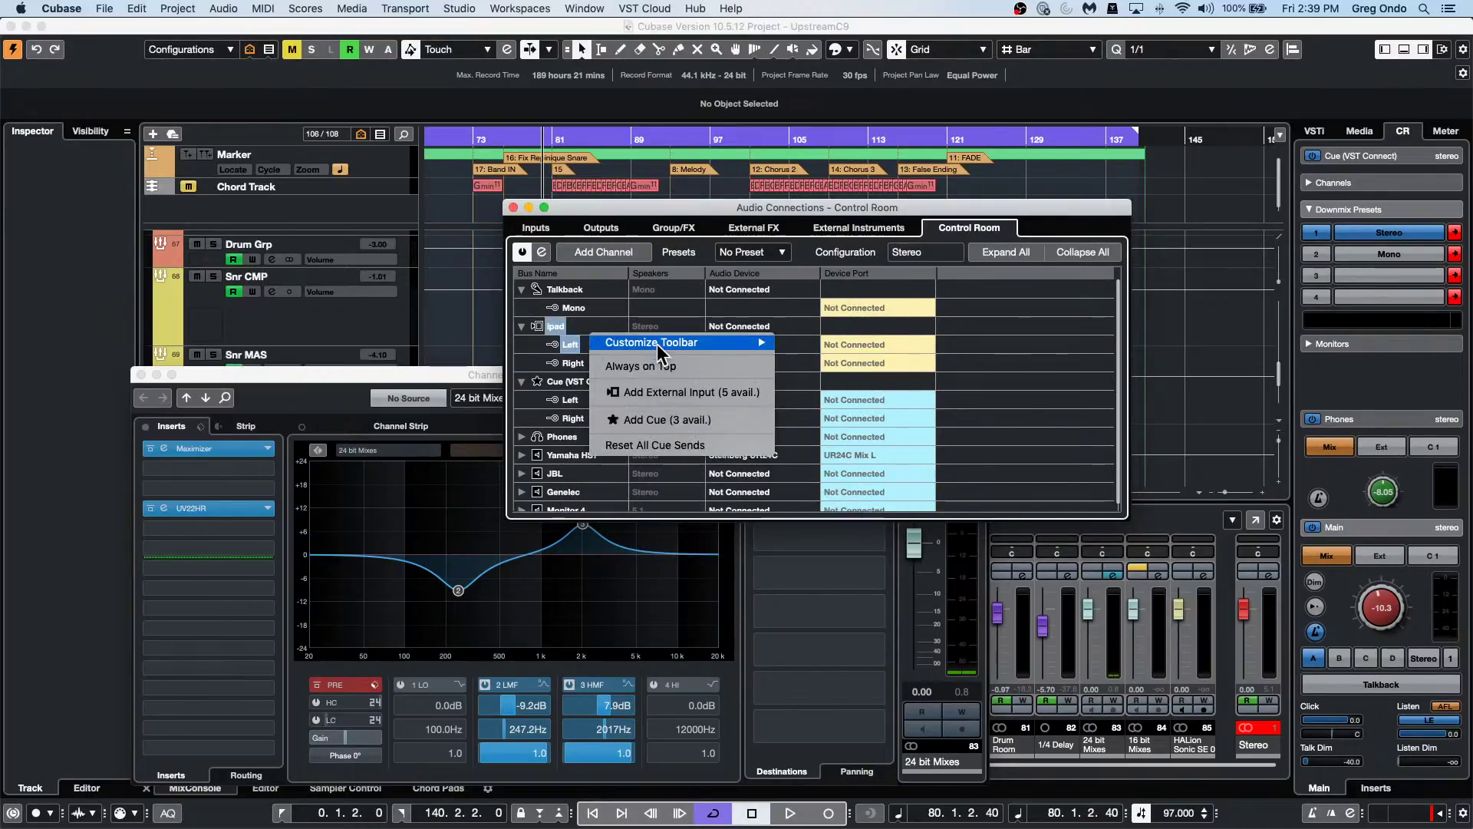
{"action": "left_click", "coordinate": [686, 423]}
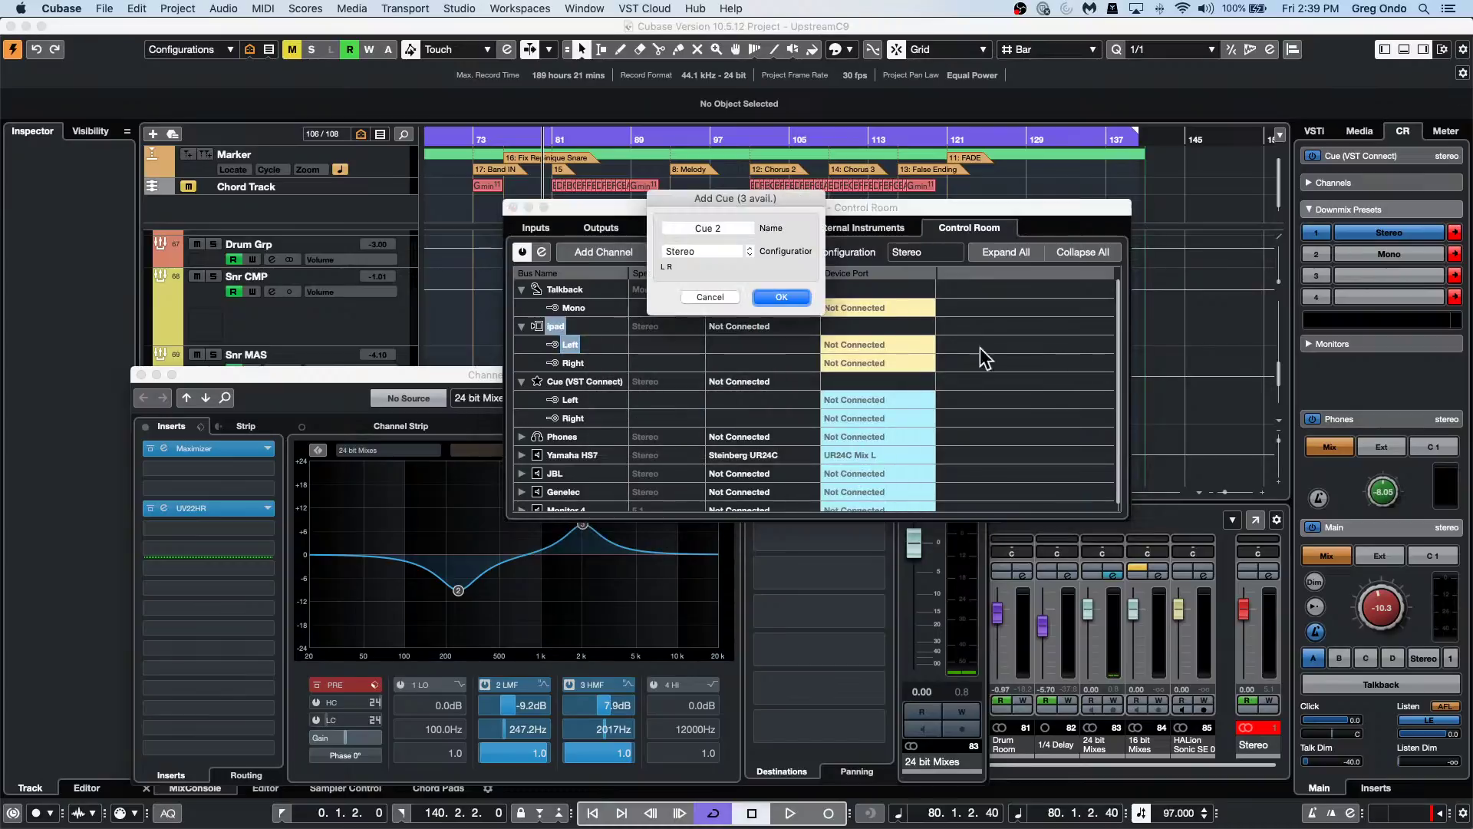
{"action": "left_click", "coordinate": [720, 227]}
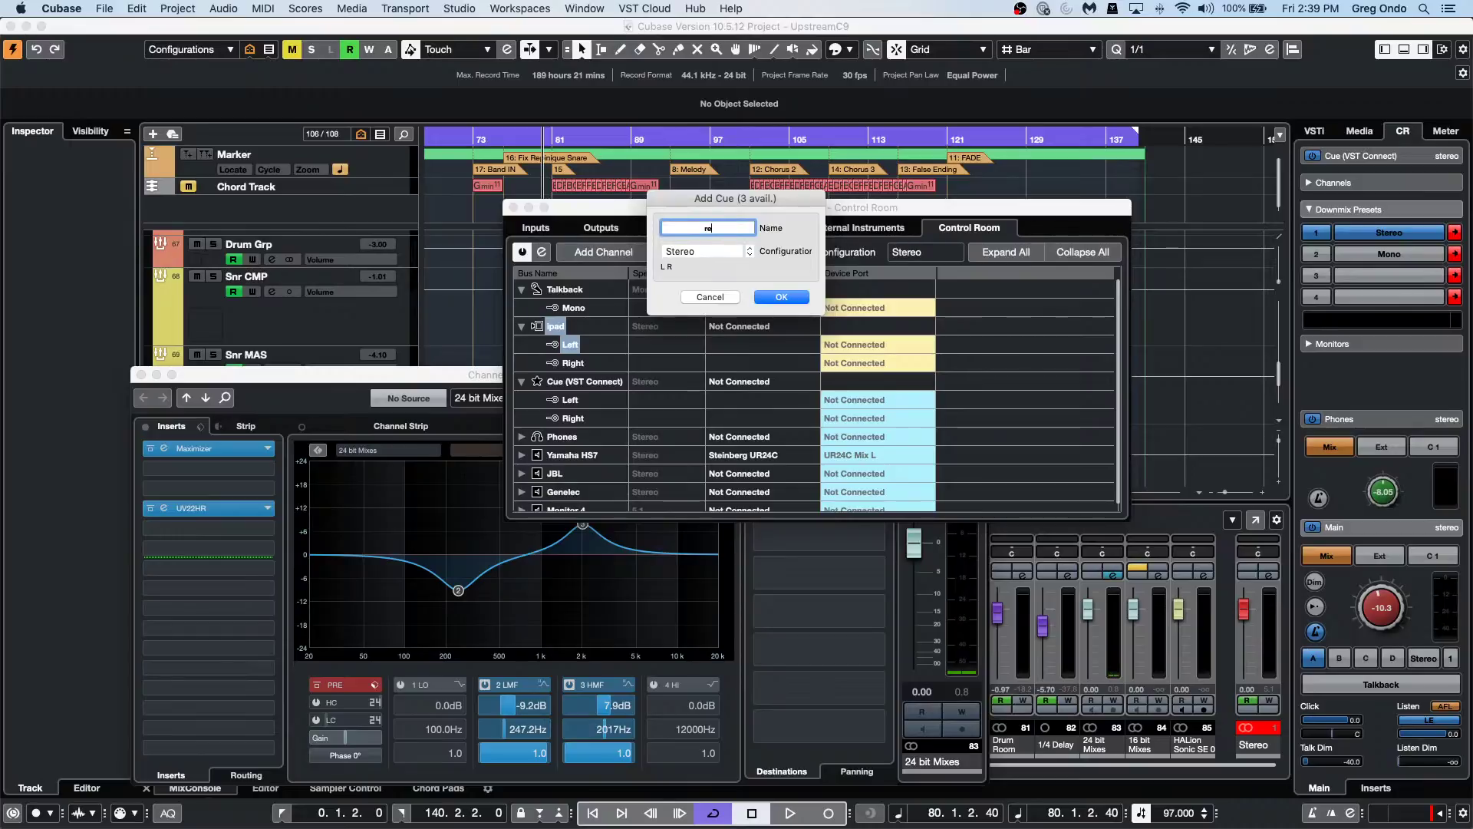
{"action": "type", "text": "reference"}
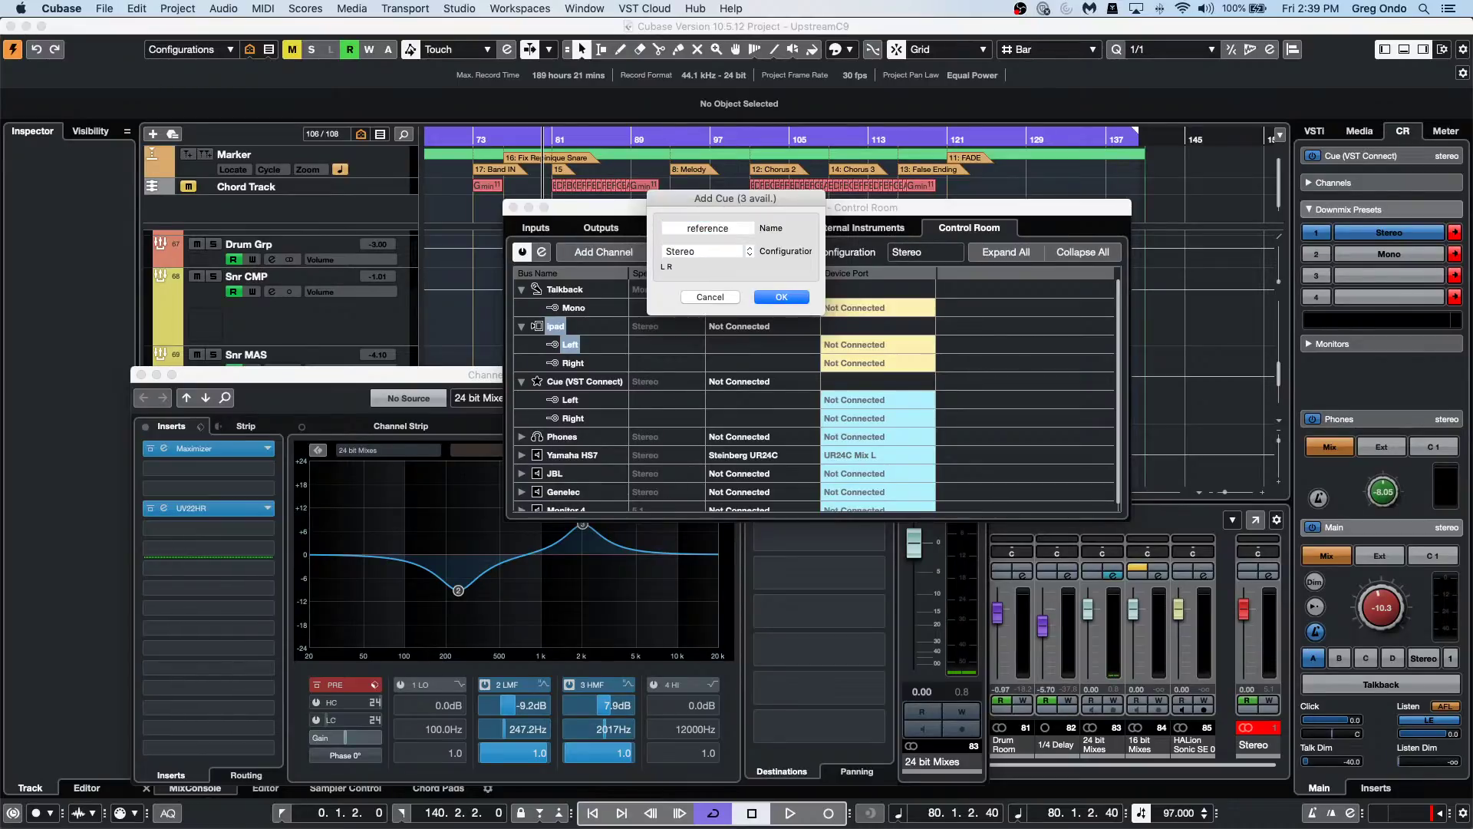
{"action": "left_click", "coordinate": [782, 297]}
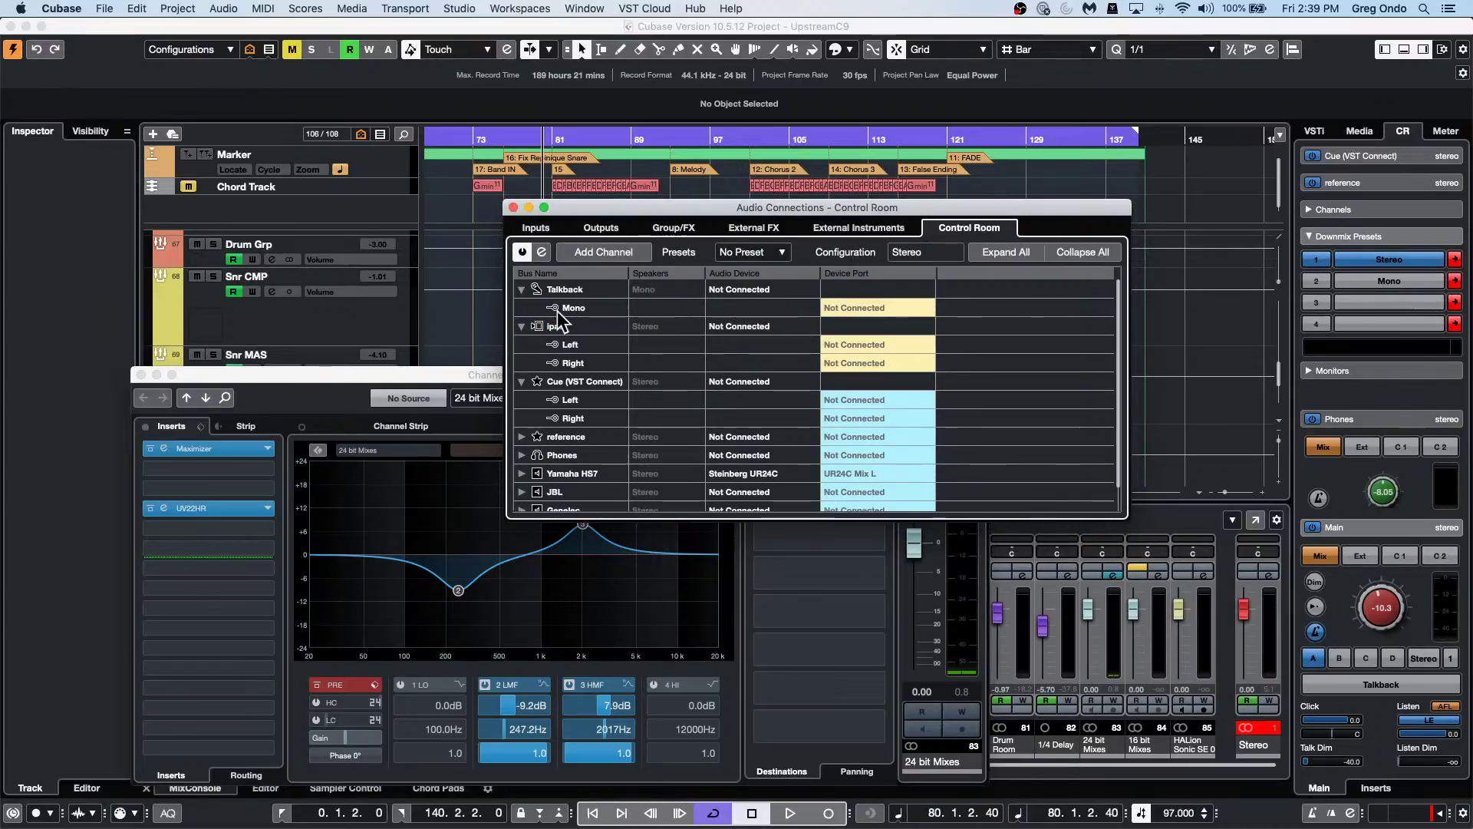
{"action": "left_click", "coordinate": [522, 437]}
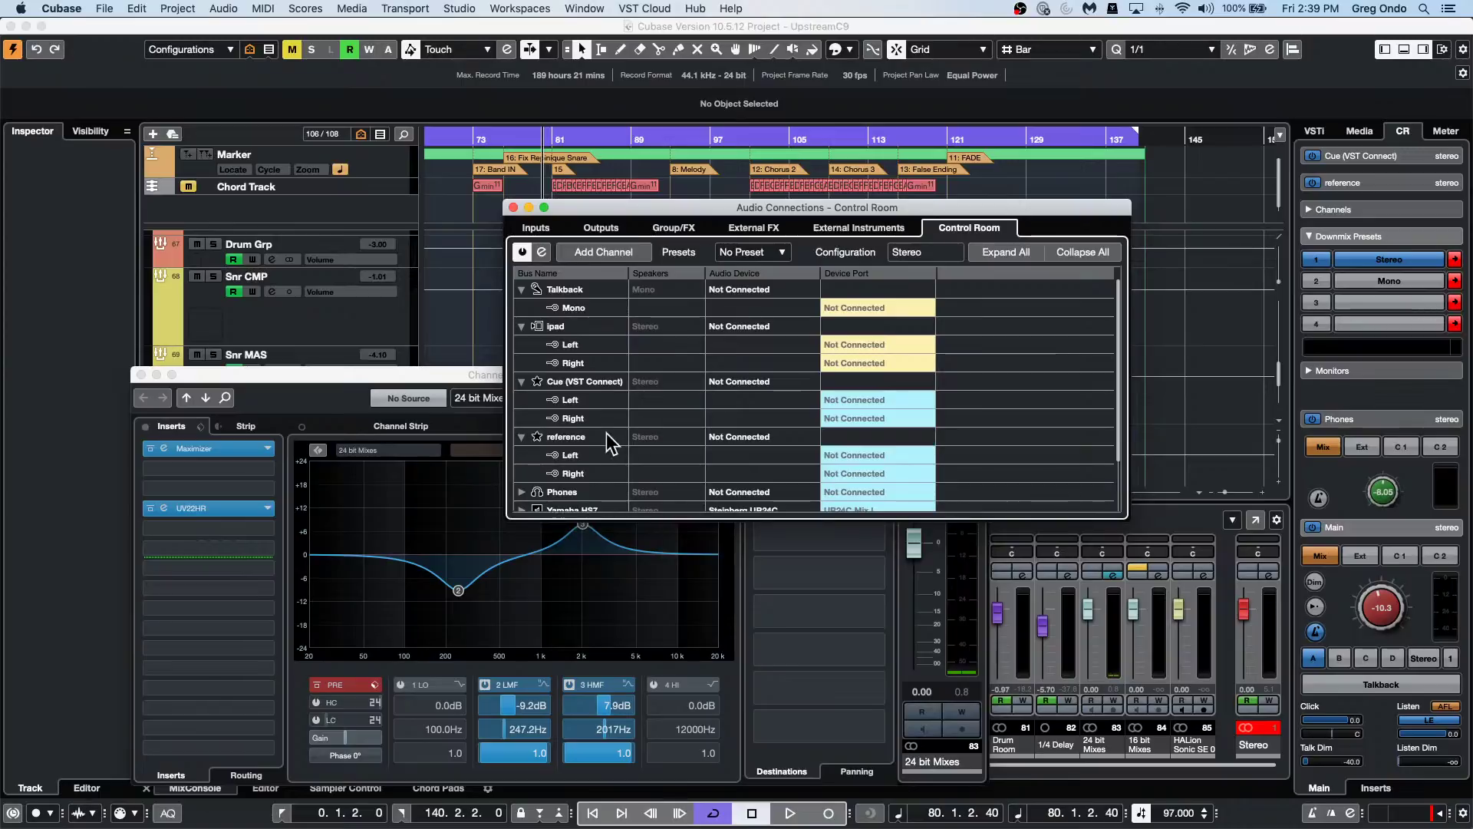
{"action": "double_click", "coordinate": [571, 435]}
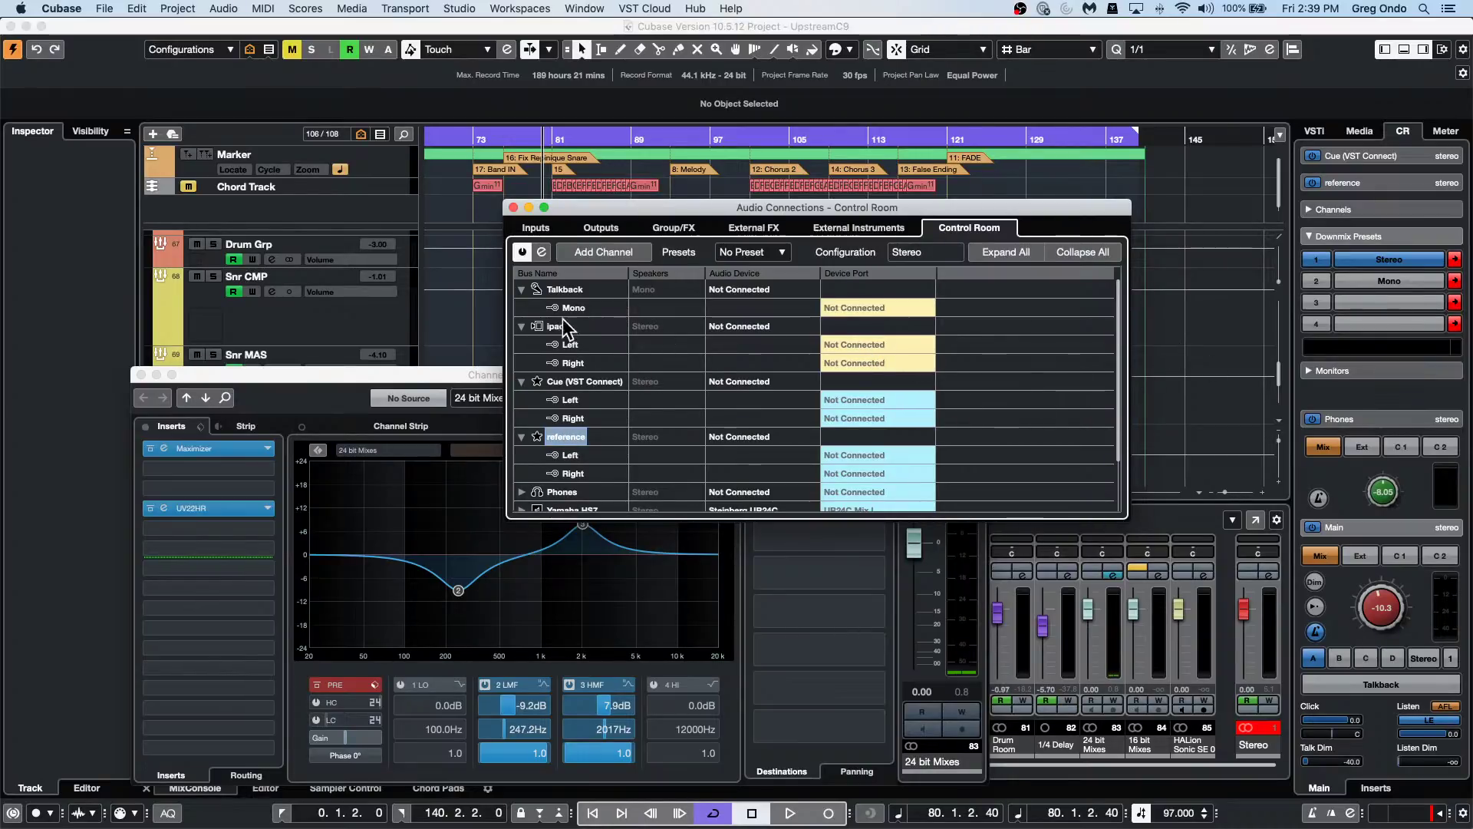
{"action": "left_click", "coordinate": [513, 207]}
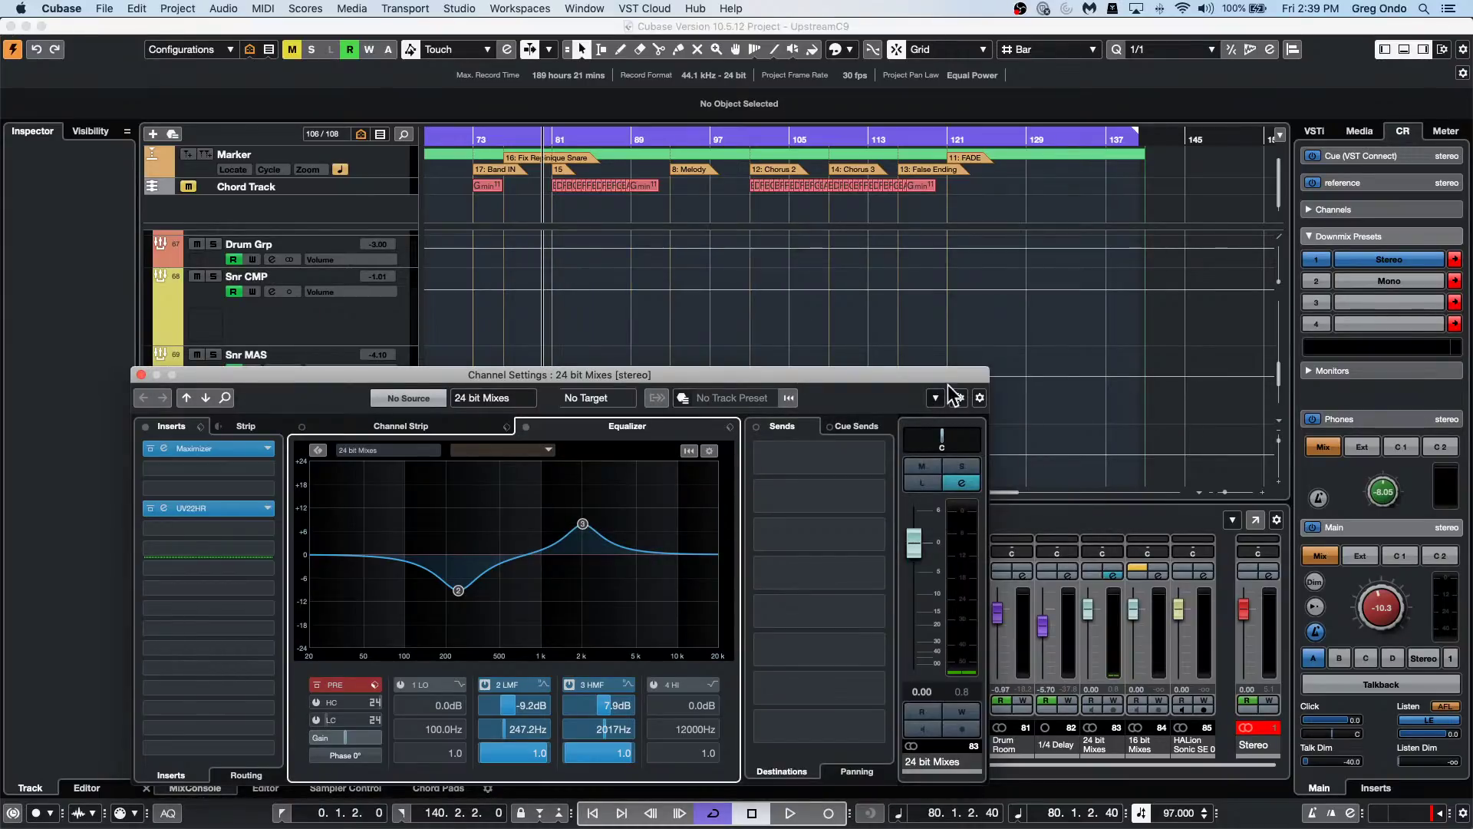
Close the 24 bit Mixes channel settings and, during playback, switch the Control Room Main source to cue 2 and back to Mix.
{"action": "key", "text": "space"}
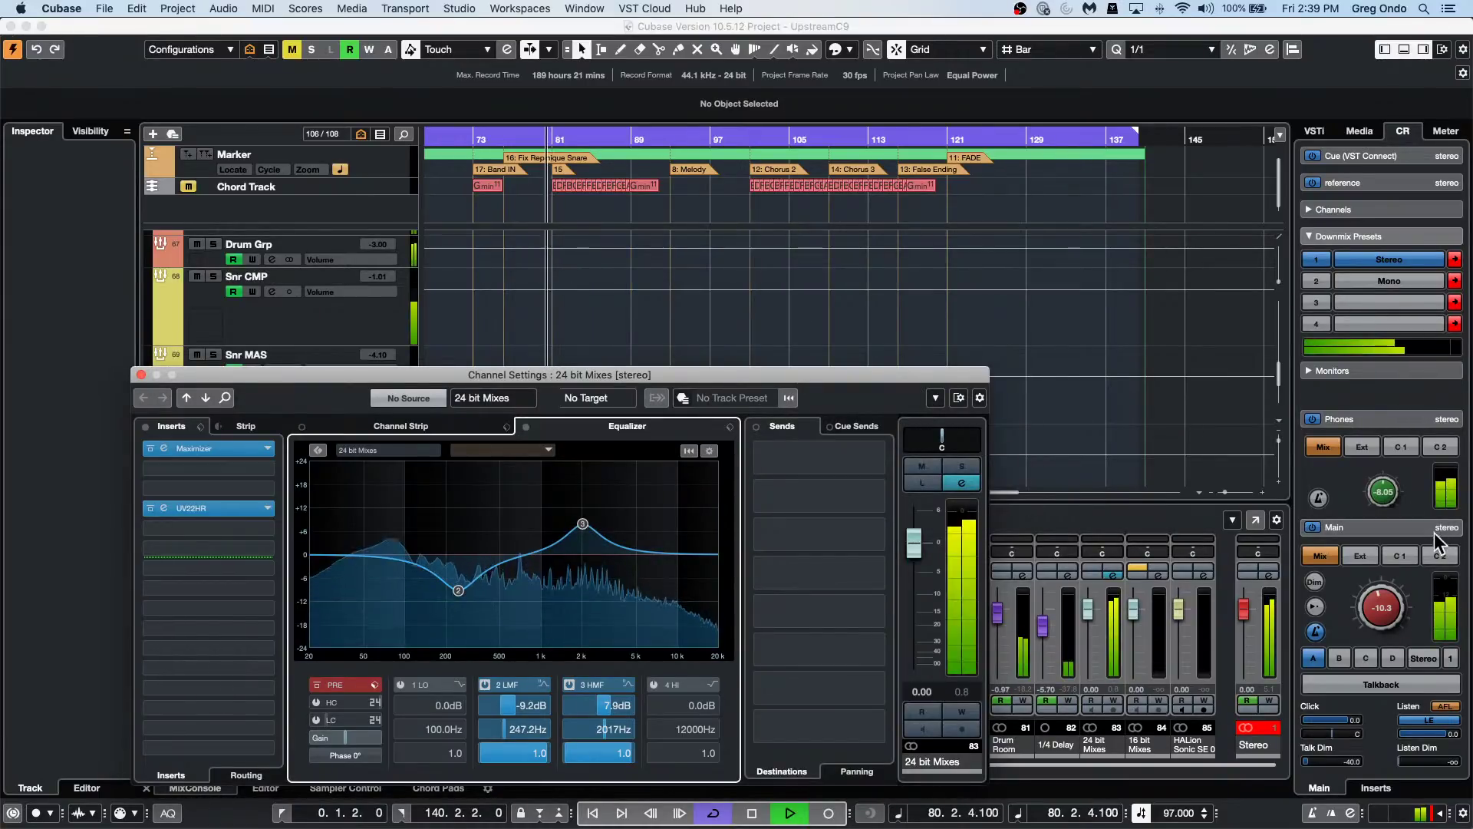
{"action": "key", "text": "super+w"}
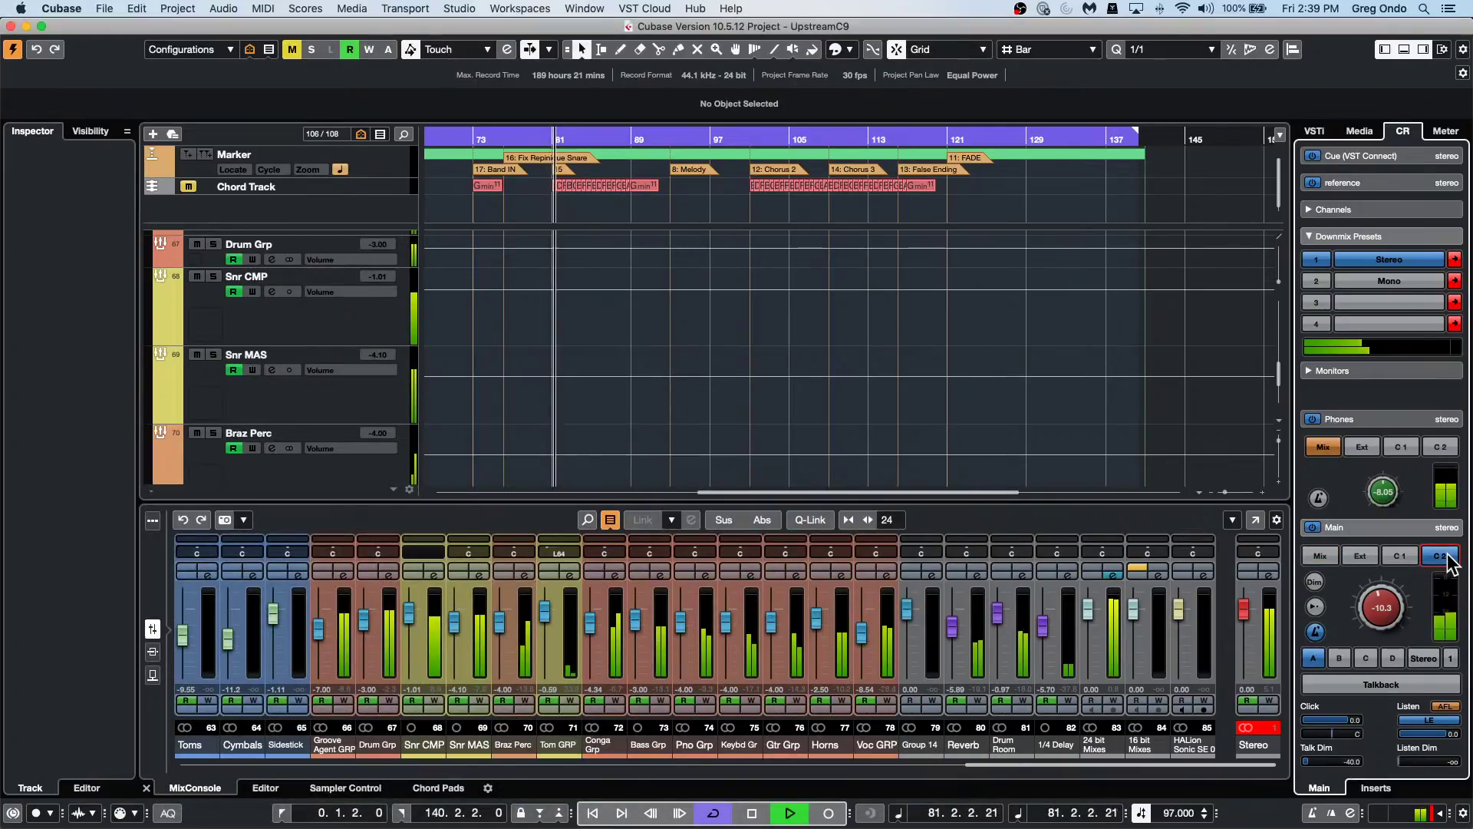
{"action": "left_click", "coordinate": [1432, 559]}
{"action": "left_click", "coordinate": [1388, 559]}
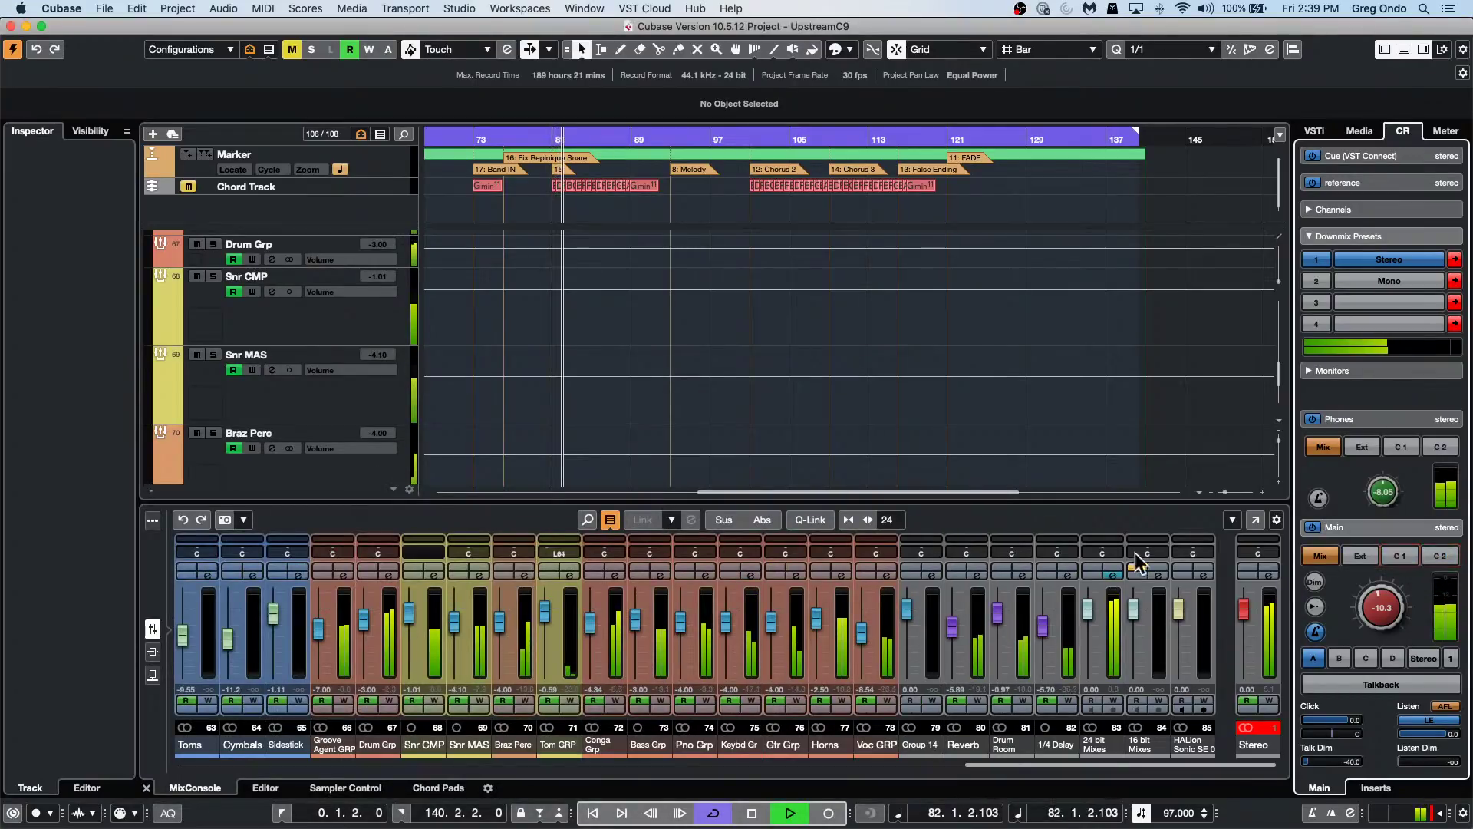
{"action": "key", "text": "space"}
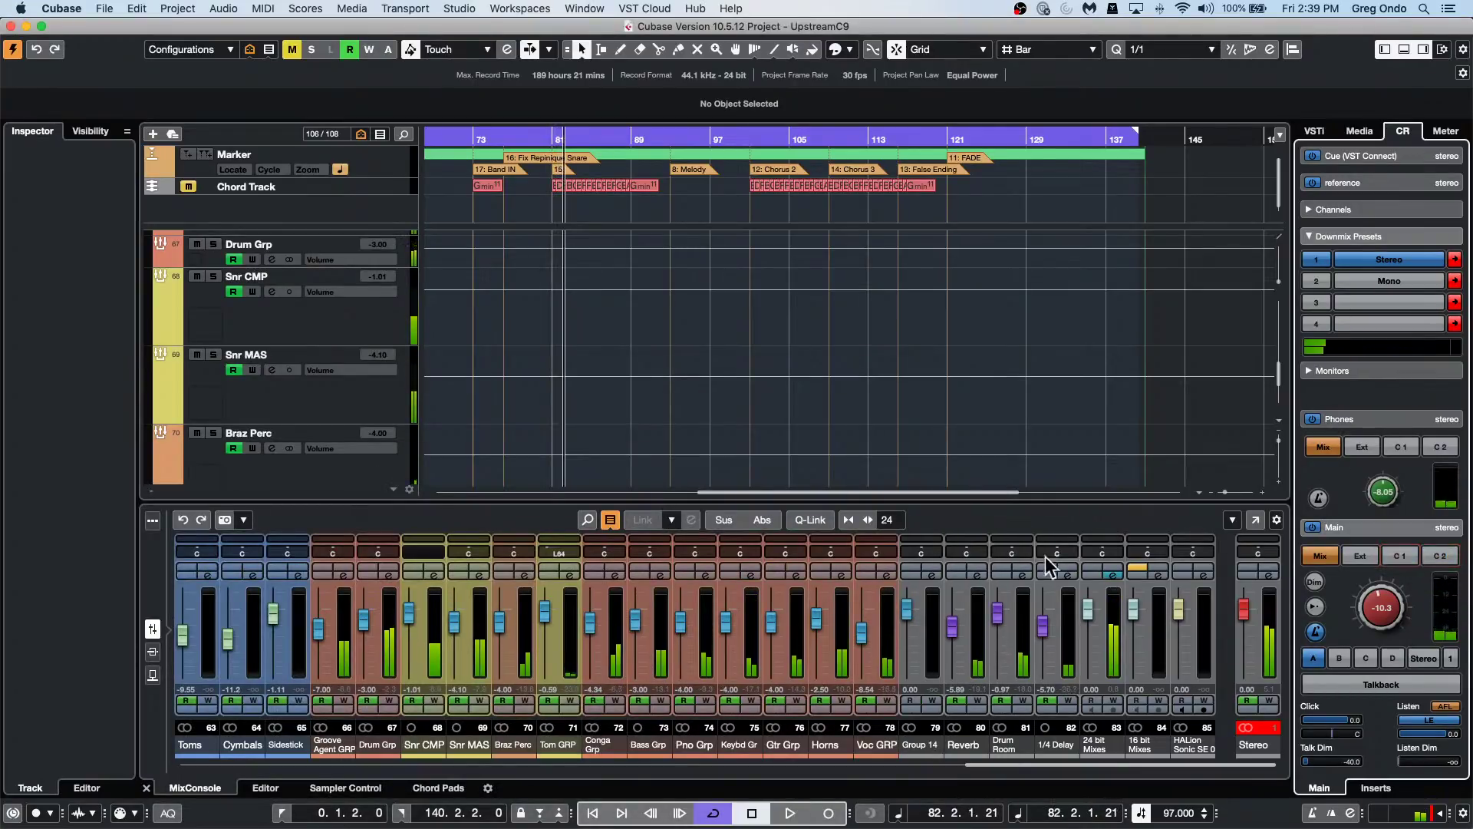
{"action": "left_click", "coordinate": [1113, 578]}
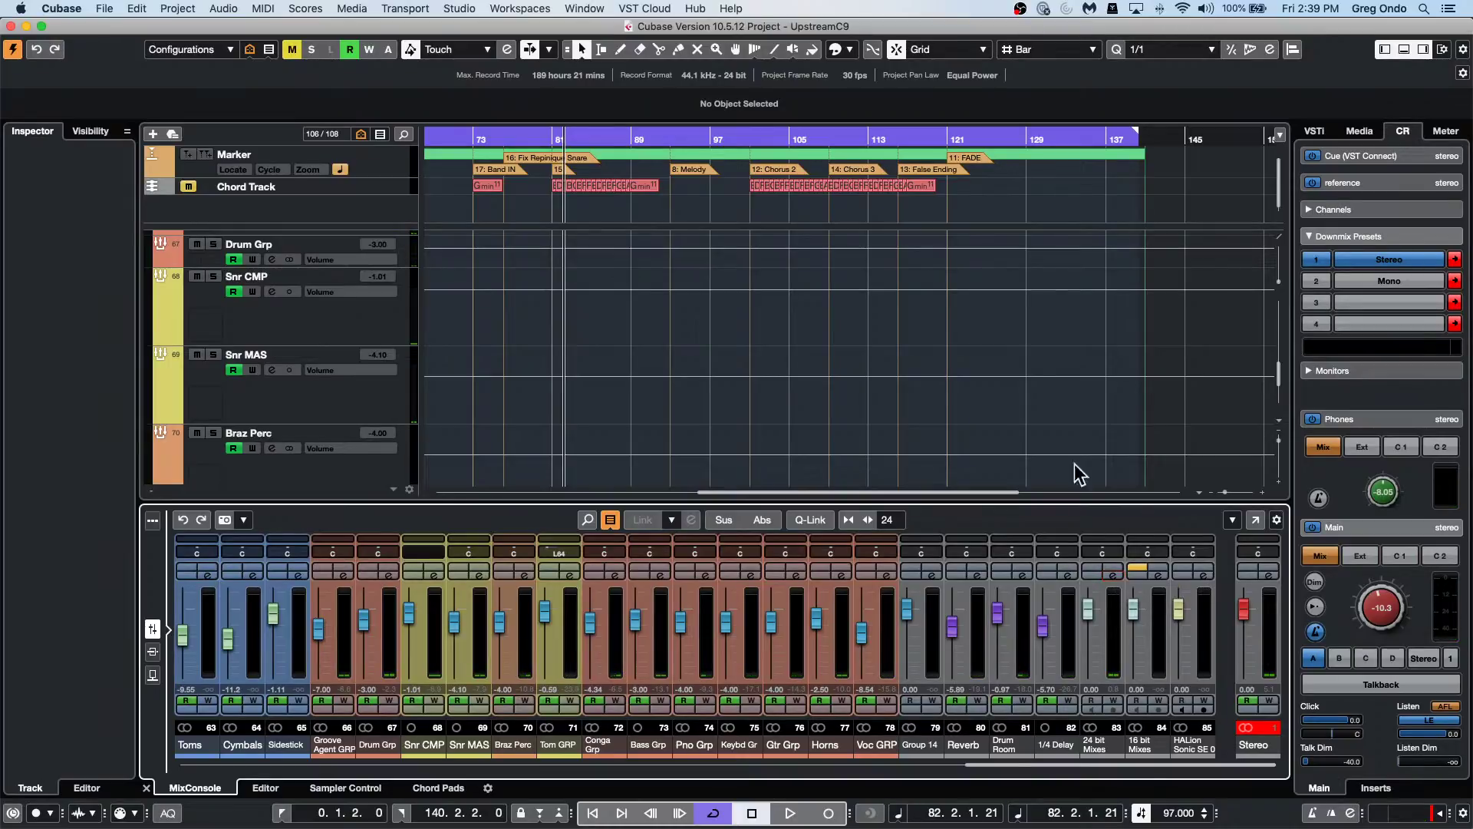
Reopen the Control Room audio connections and remove the stereo "reference" cue channel.
{"action": "key", "text": "F4"}
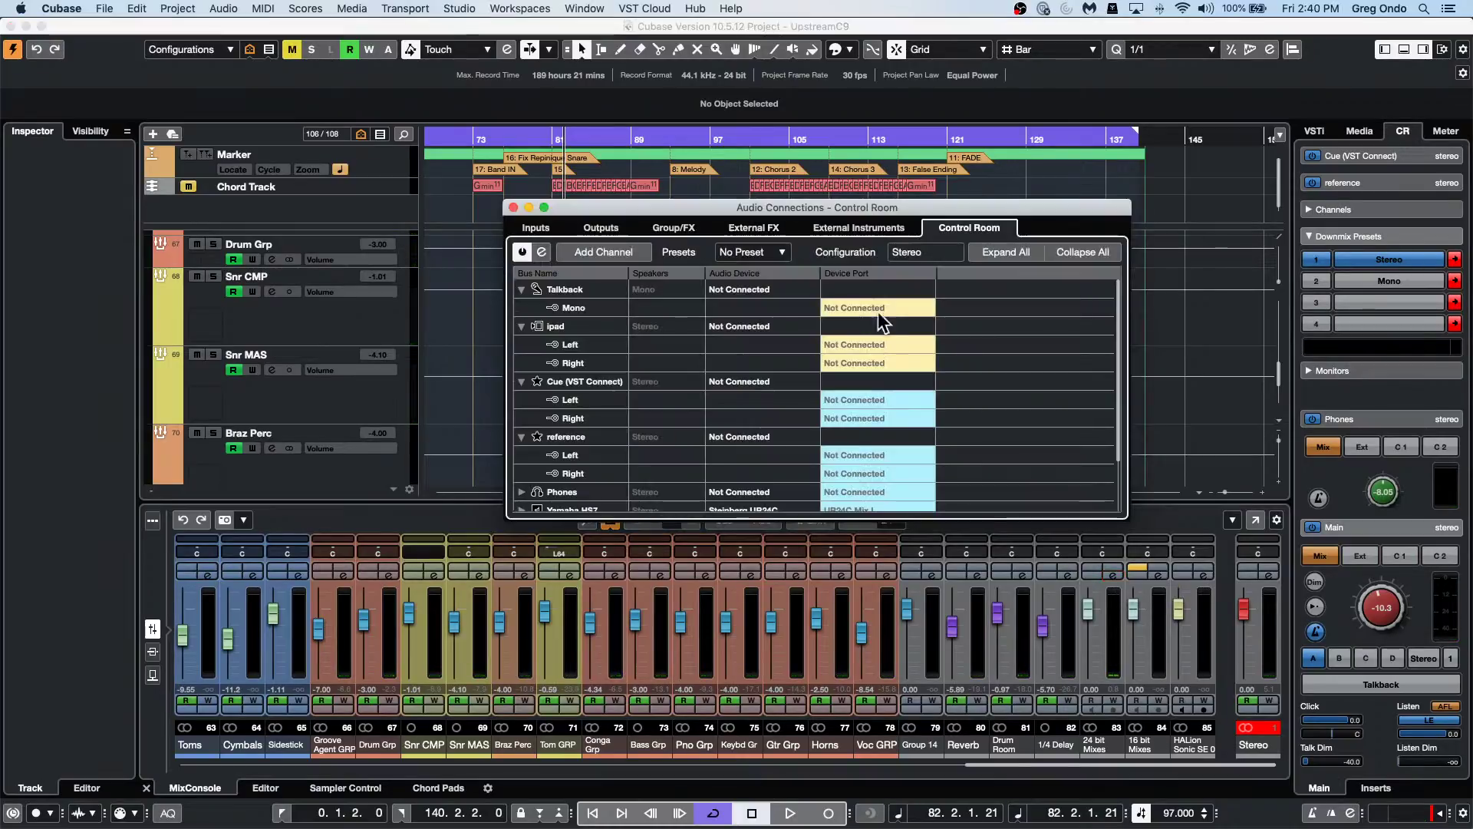
{"action": "right_click", "coordinate": [570, 436]}
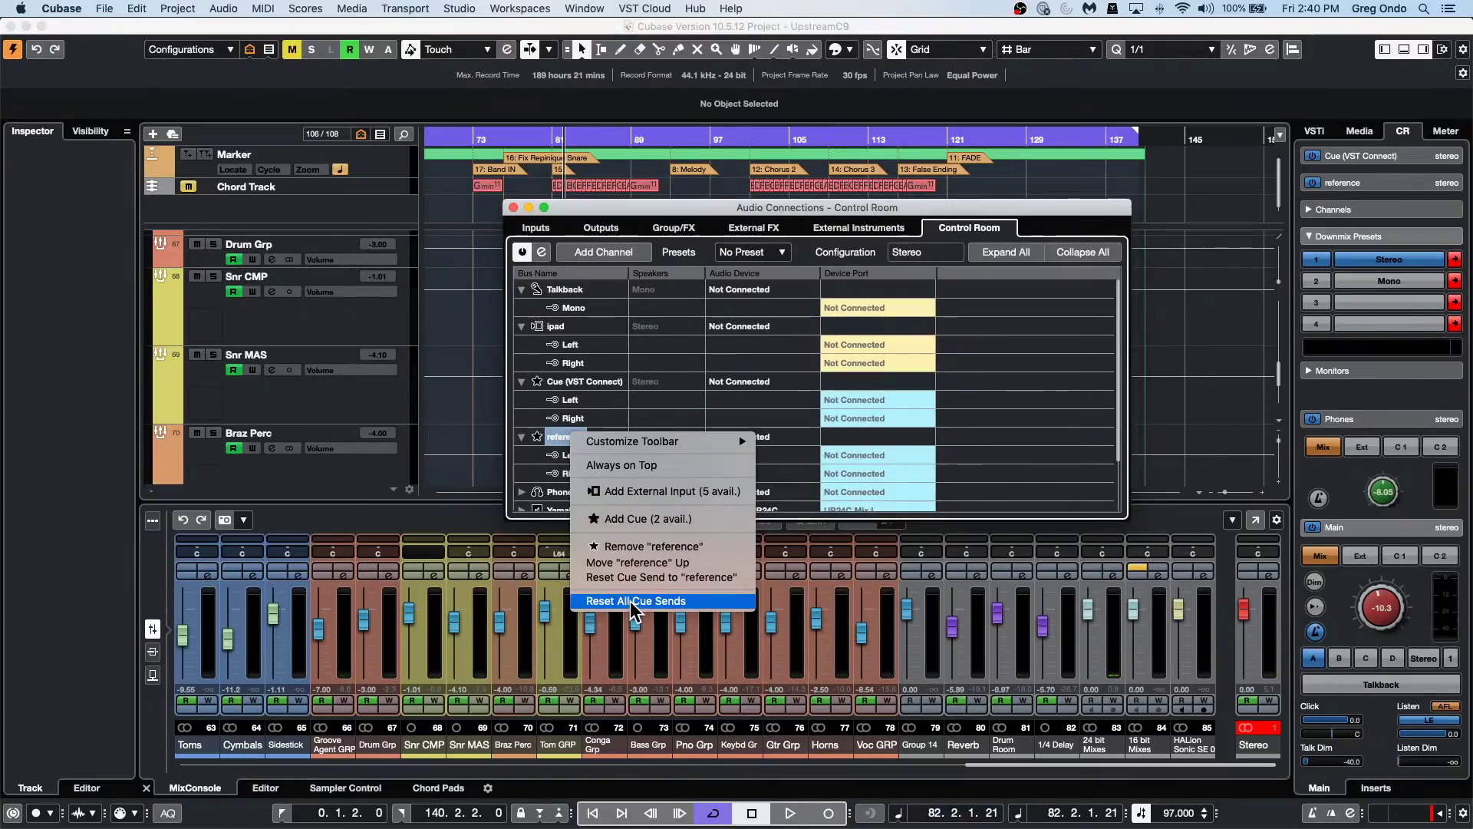
{"action": "left_click", "coordinate": [652, 546]}
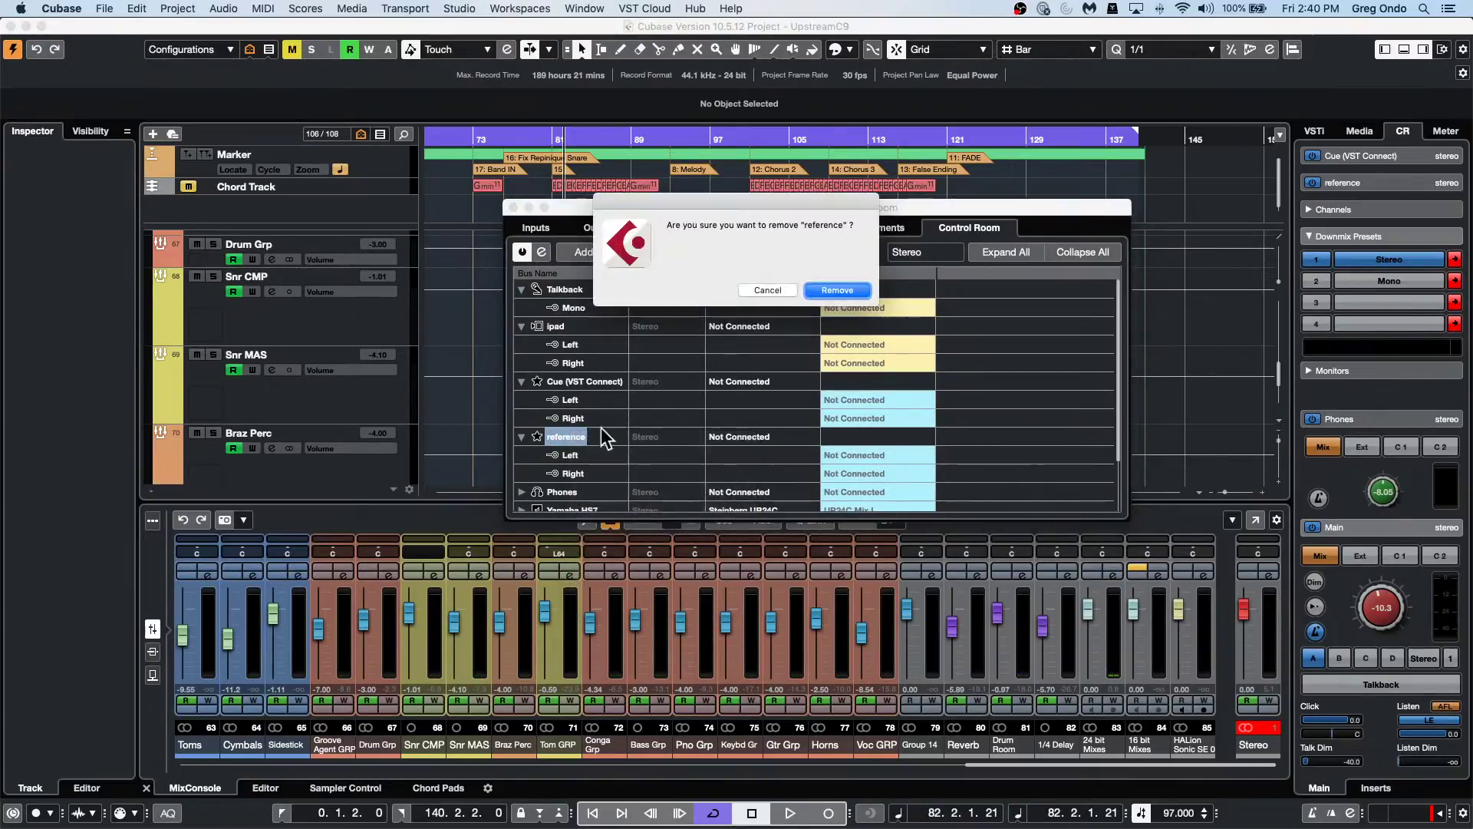
{"action": "left_click", "coordinate": [858, 286]}
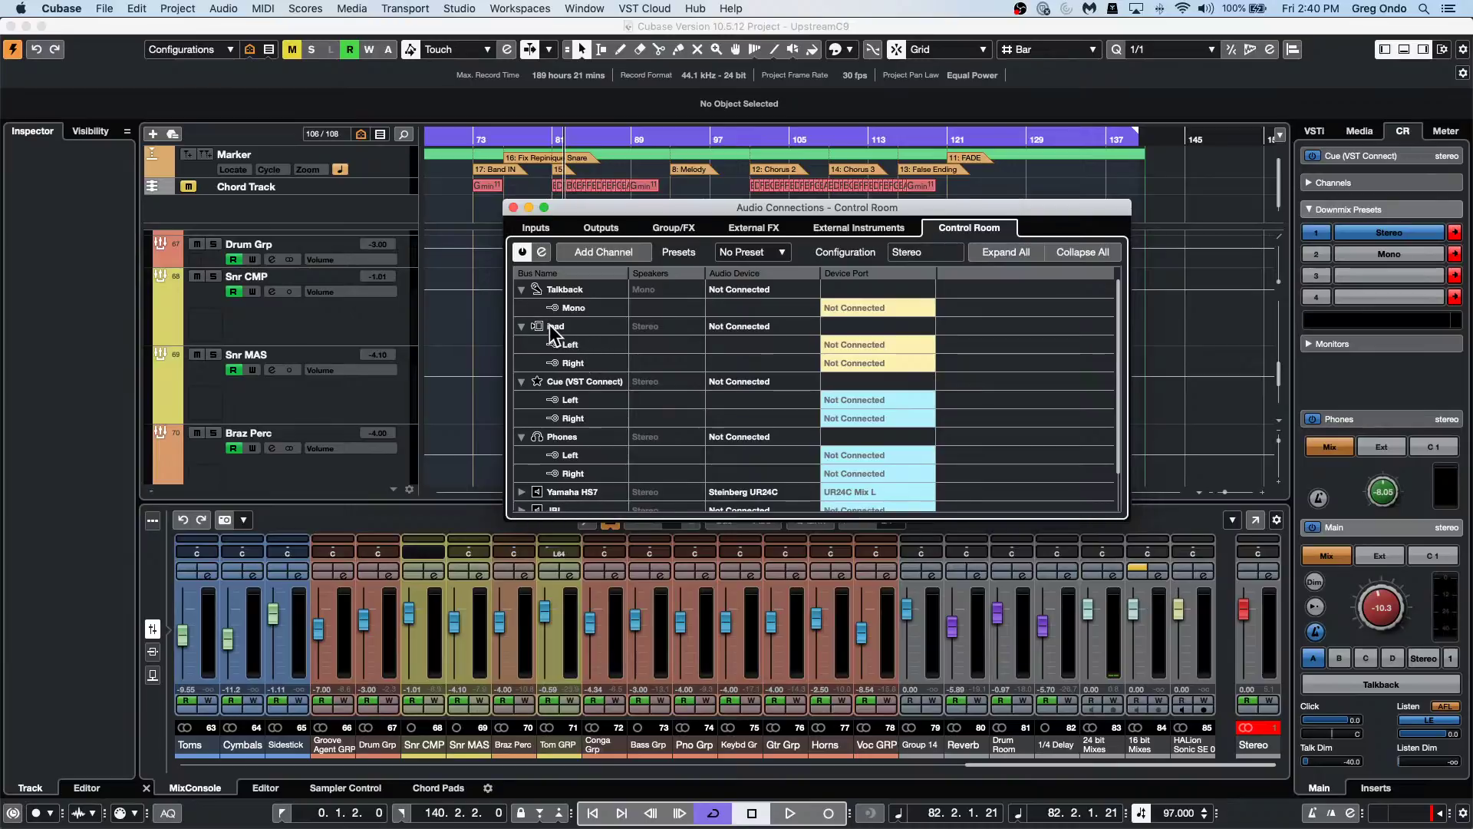
Add a stereo Control Room cue named "Reference" and close the audio connections.
{"action": "right_click", "coordinate": [551, 326]}
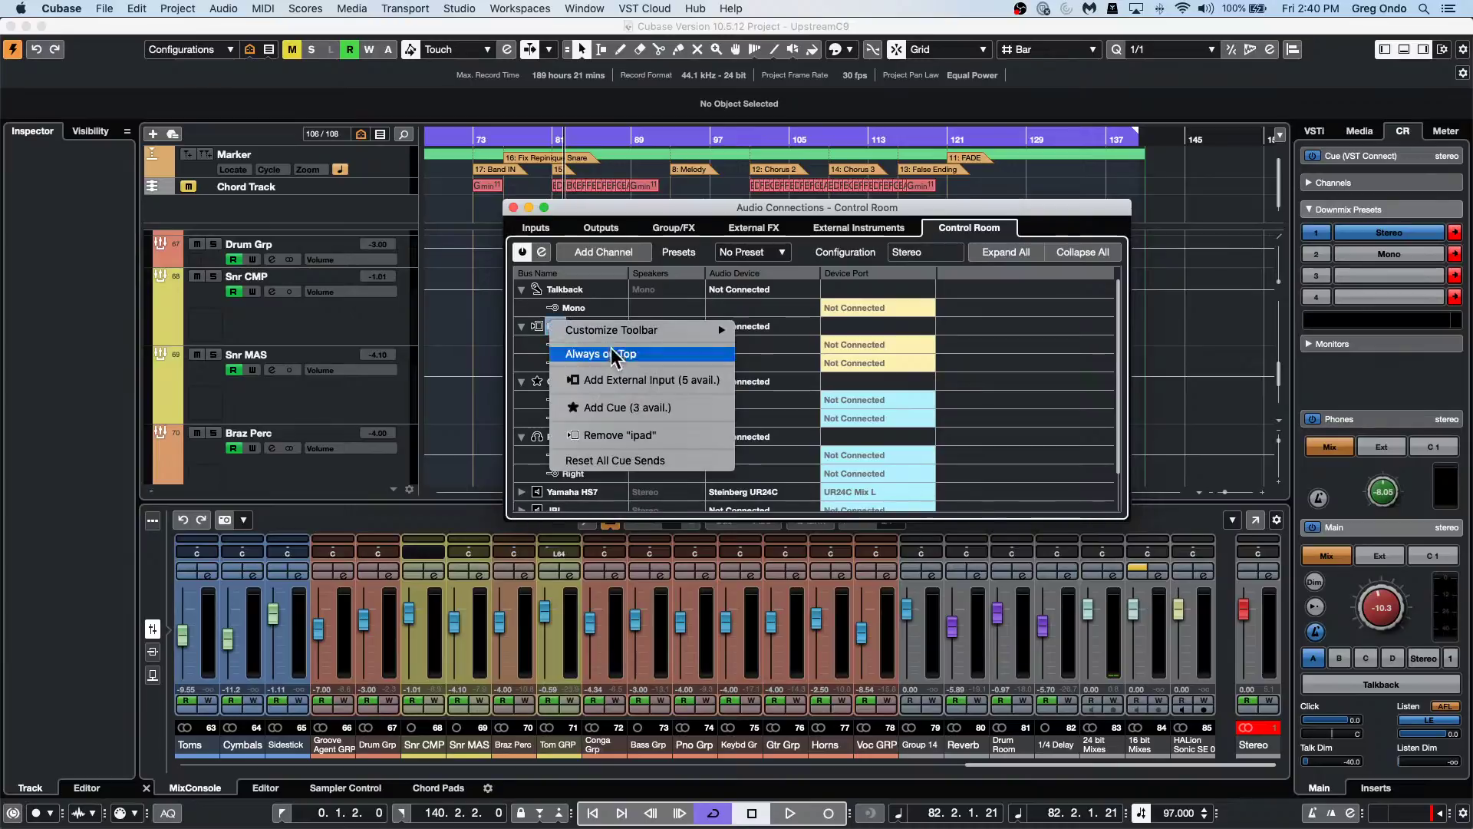
{"action": "left_click", "coordinate": [629, 407]}
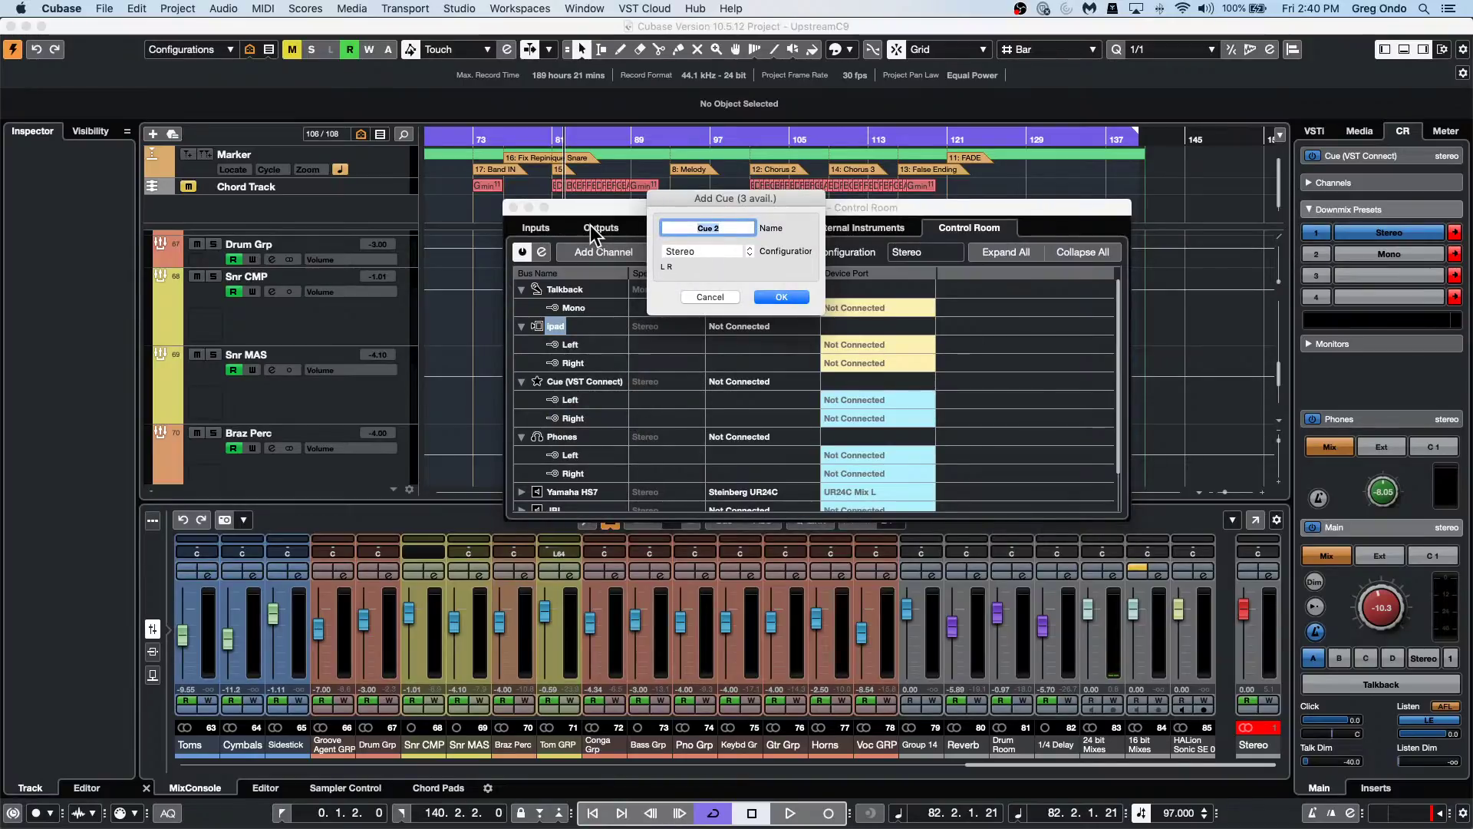
{"action": "type", "text": "Reference"}
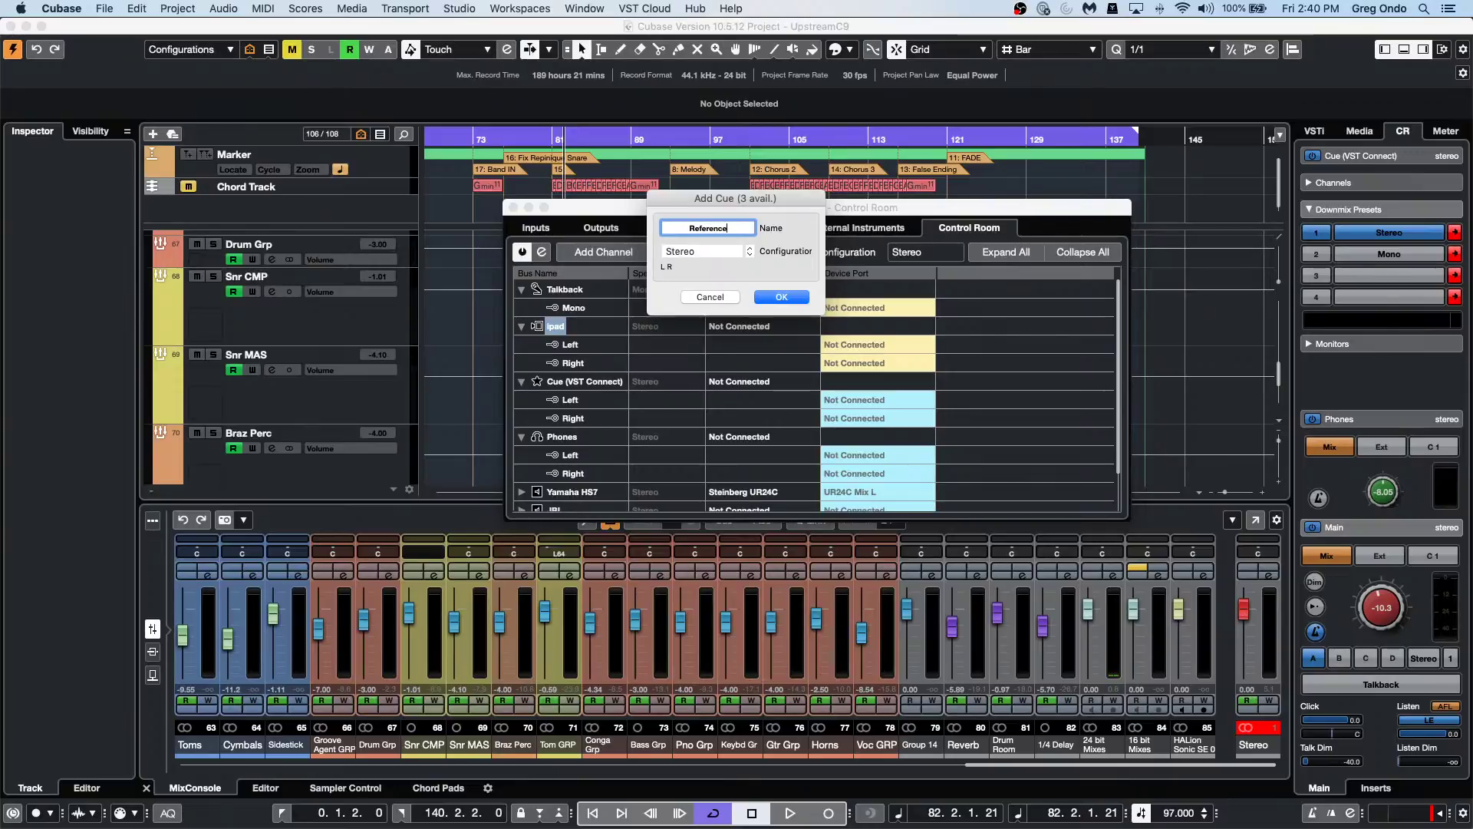
{"action": "key", "text": "Tab"}
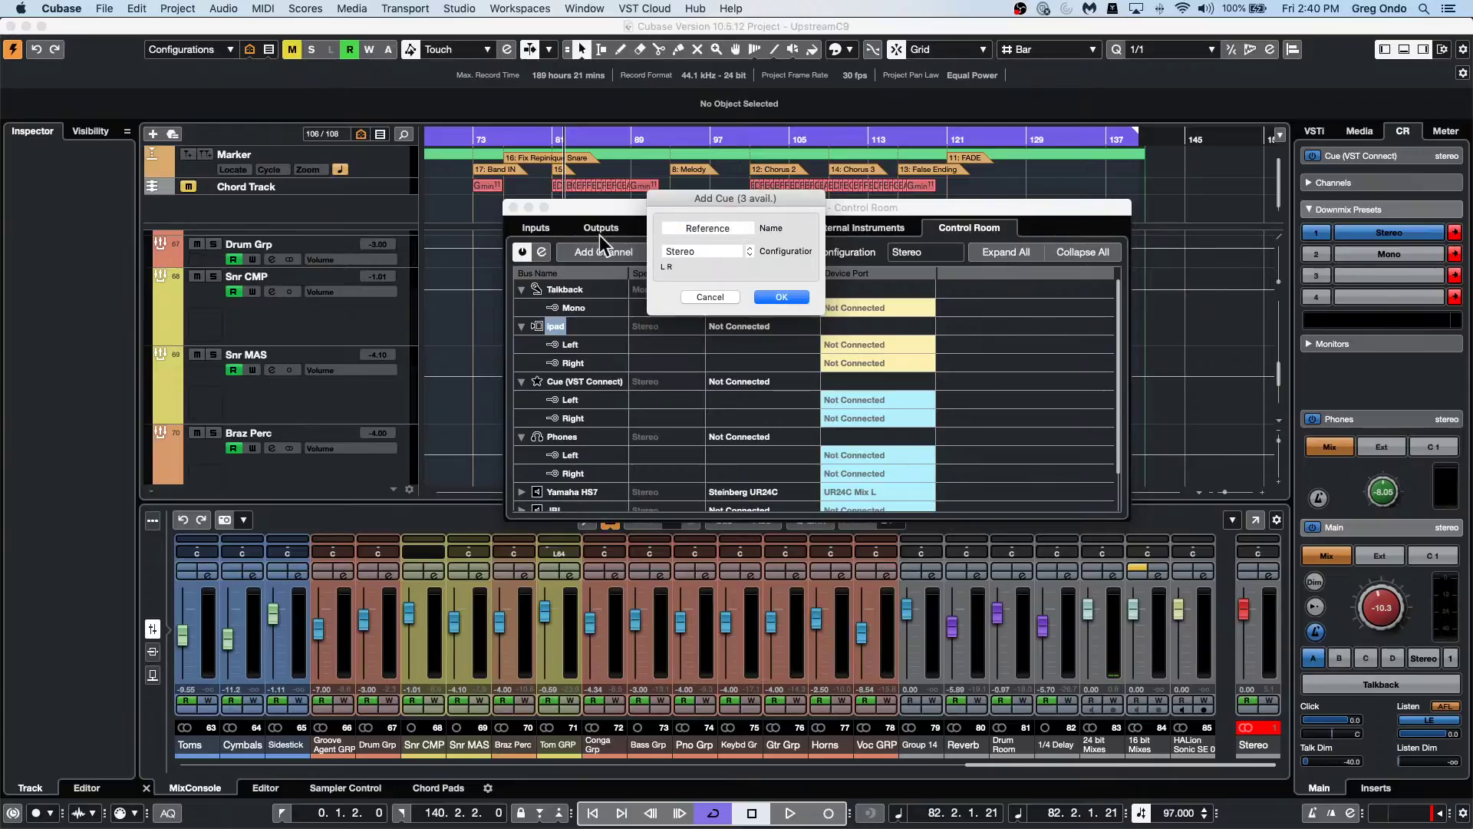
{"action": "left_click", "coordinate": [781, 297]}
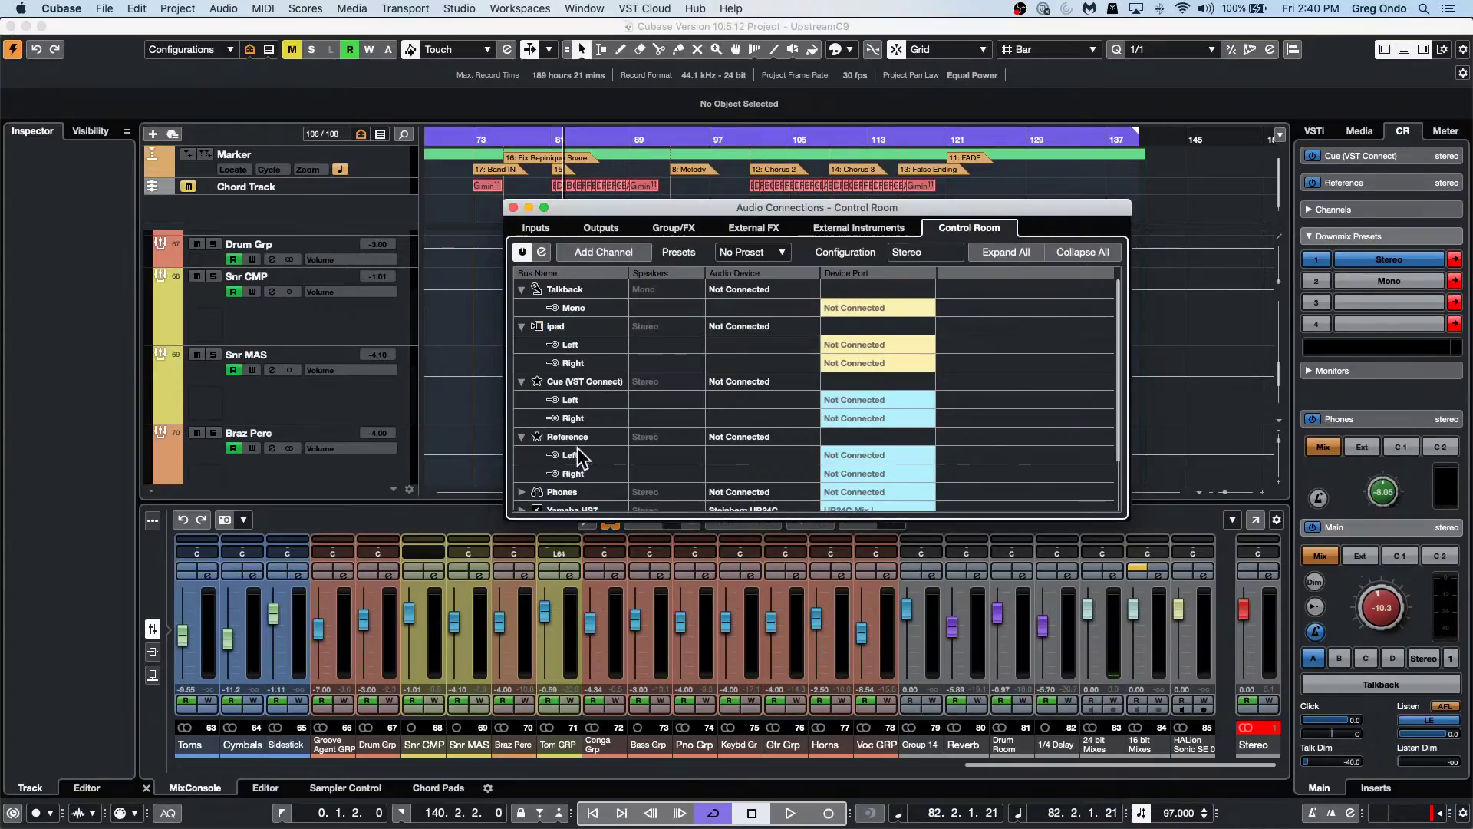
{"action": "left_click", "coordinate": [512, 207]}
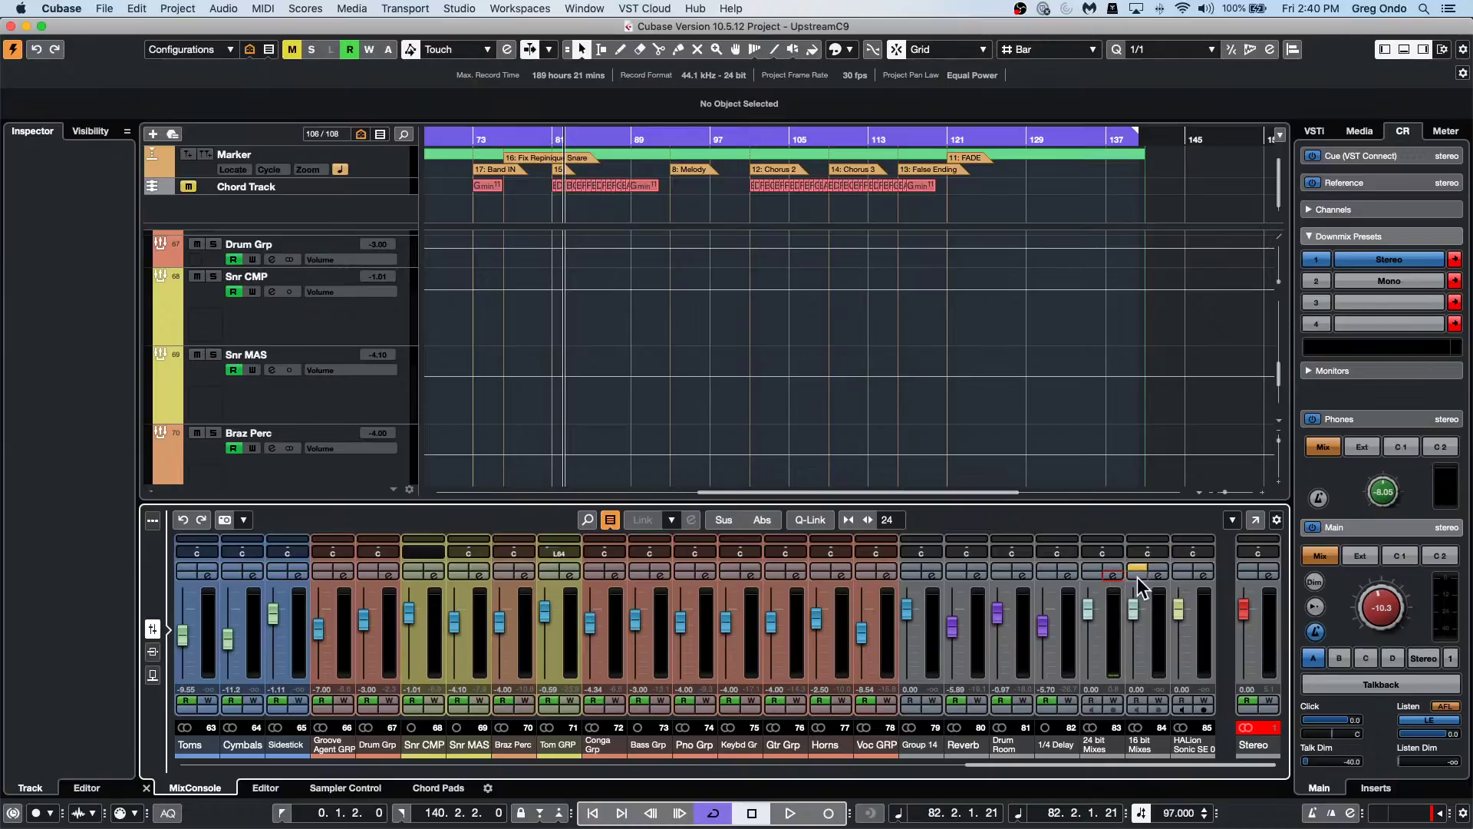
Show the cue sends of the 24 bit Mixes channel and enable cue send 2 at 0.00.
{"action": "left_click", "coordinate": [1114, 576]}
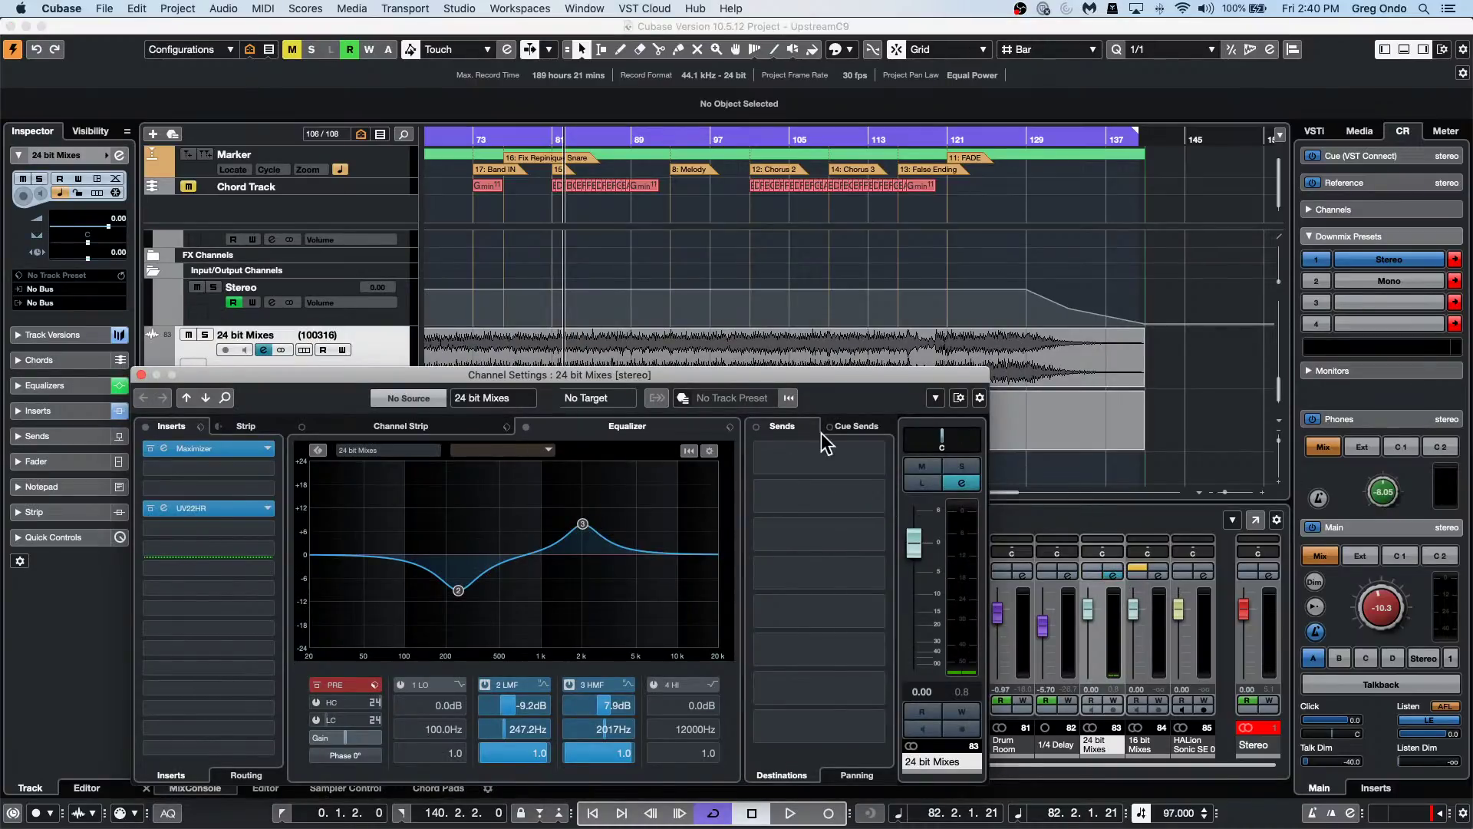
{"action": "left_click", "coordinate": [852, 425]}
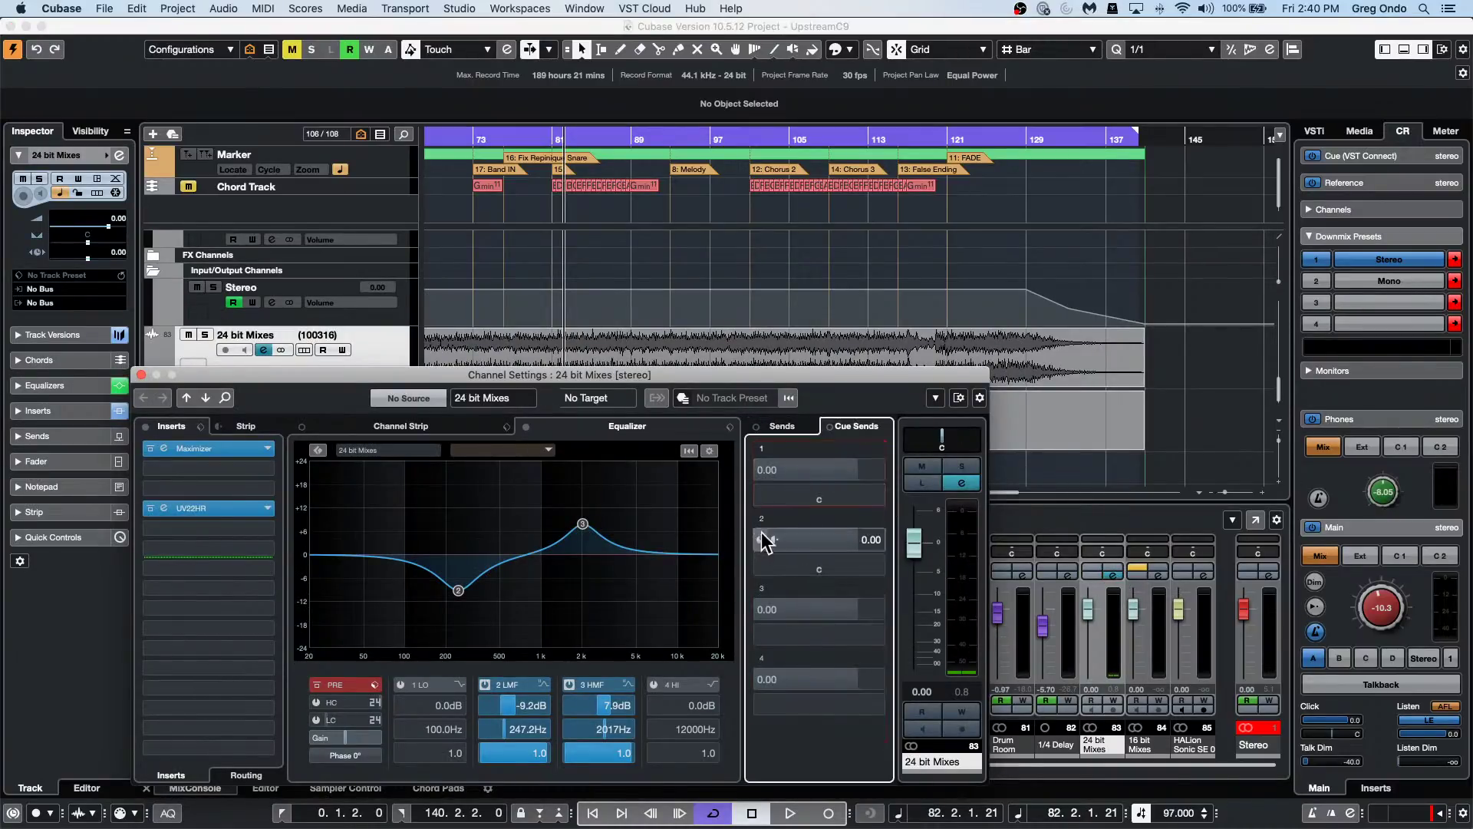
{"action": "left_click", "coordinate": [761, 539]}
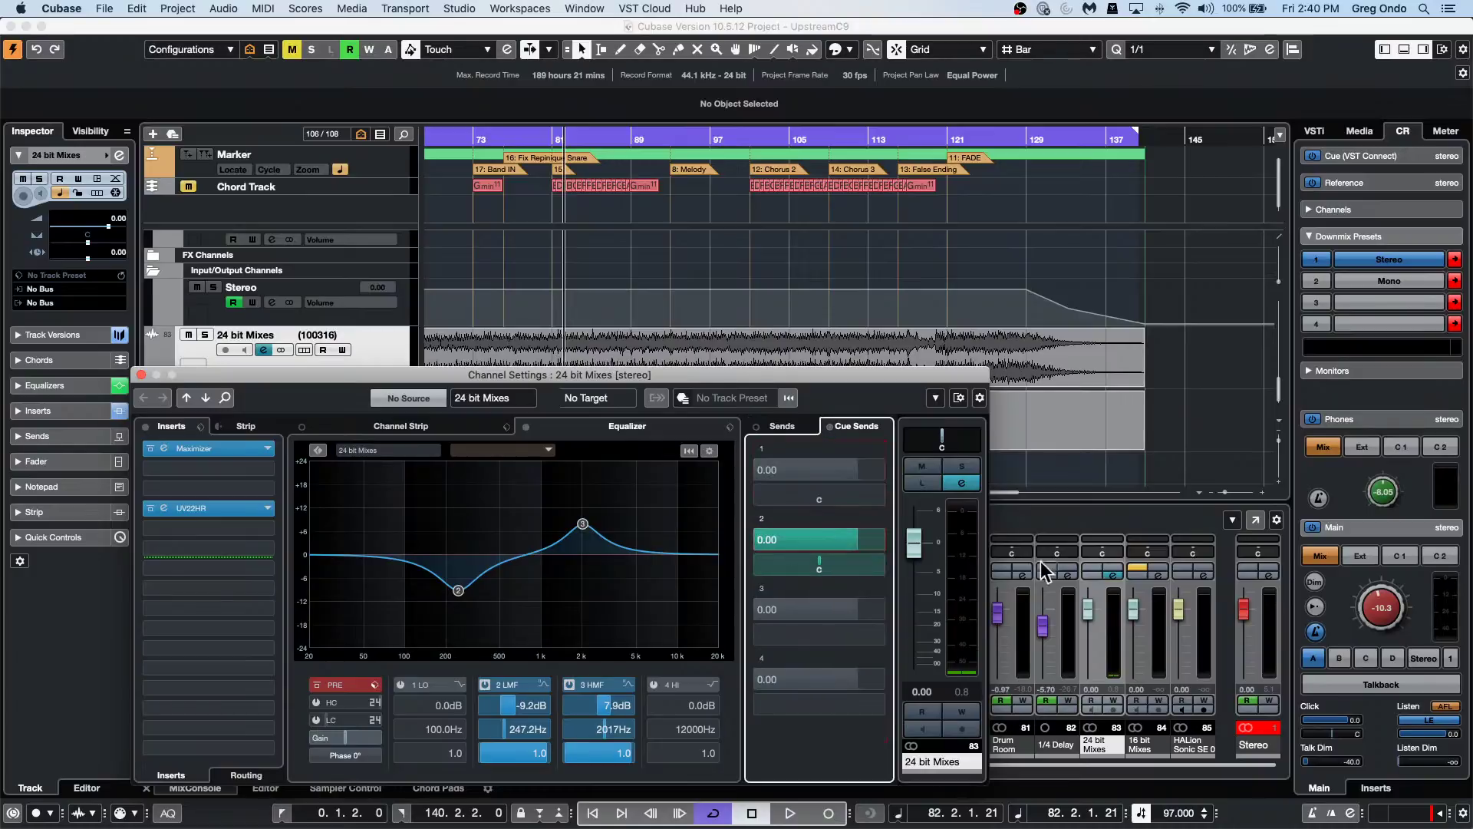
Raise EQ band 3 of the 24 bit Mixes channel to about 13.0 dB at about 5.00 kHz and close its channel settings.
{"action": "left_click", "coordinate": [141, 374]}
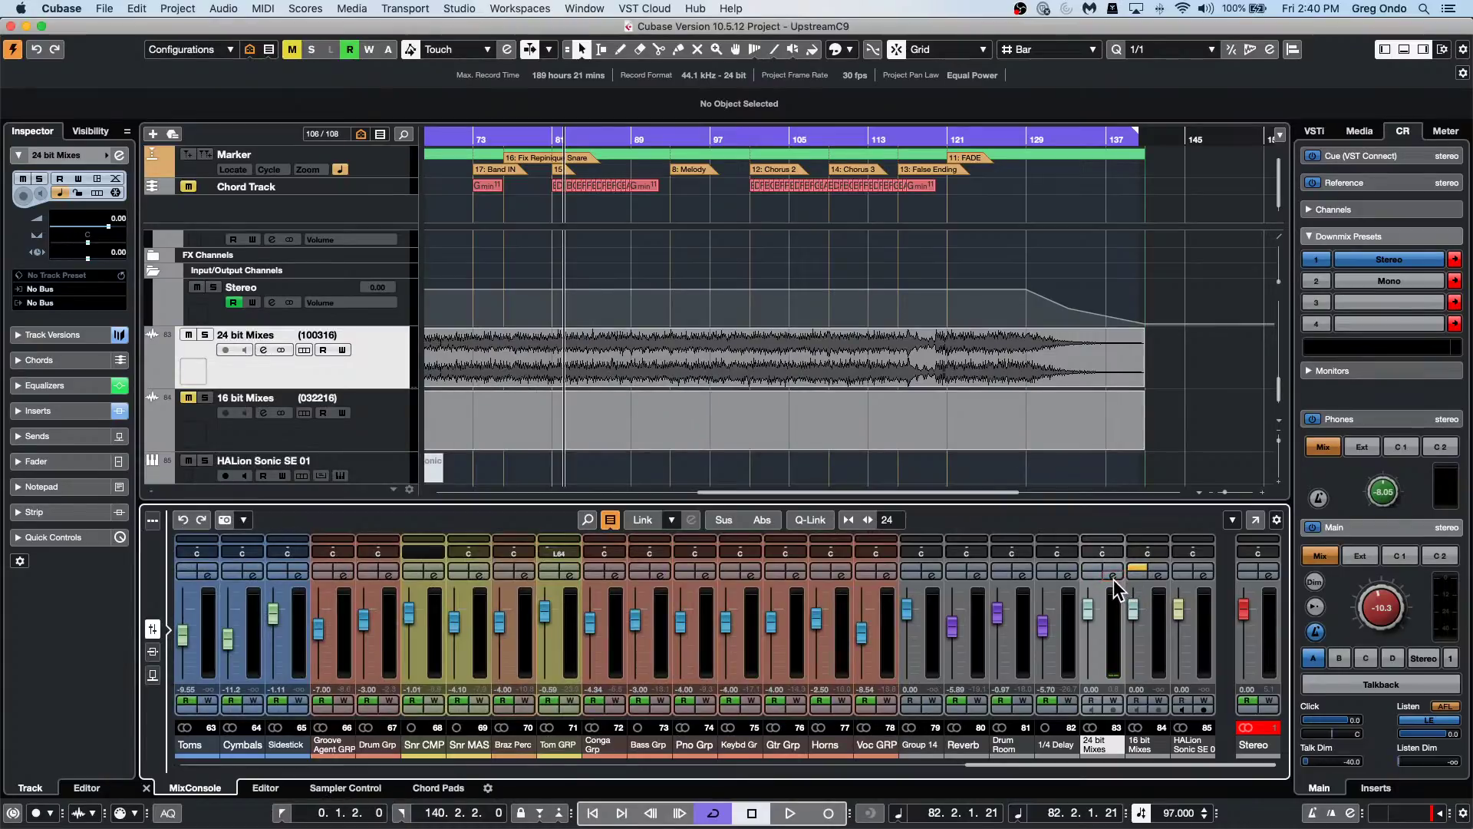
{"action": "left_click", "coordinate": [1113, 577]}
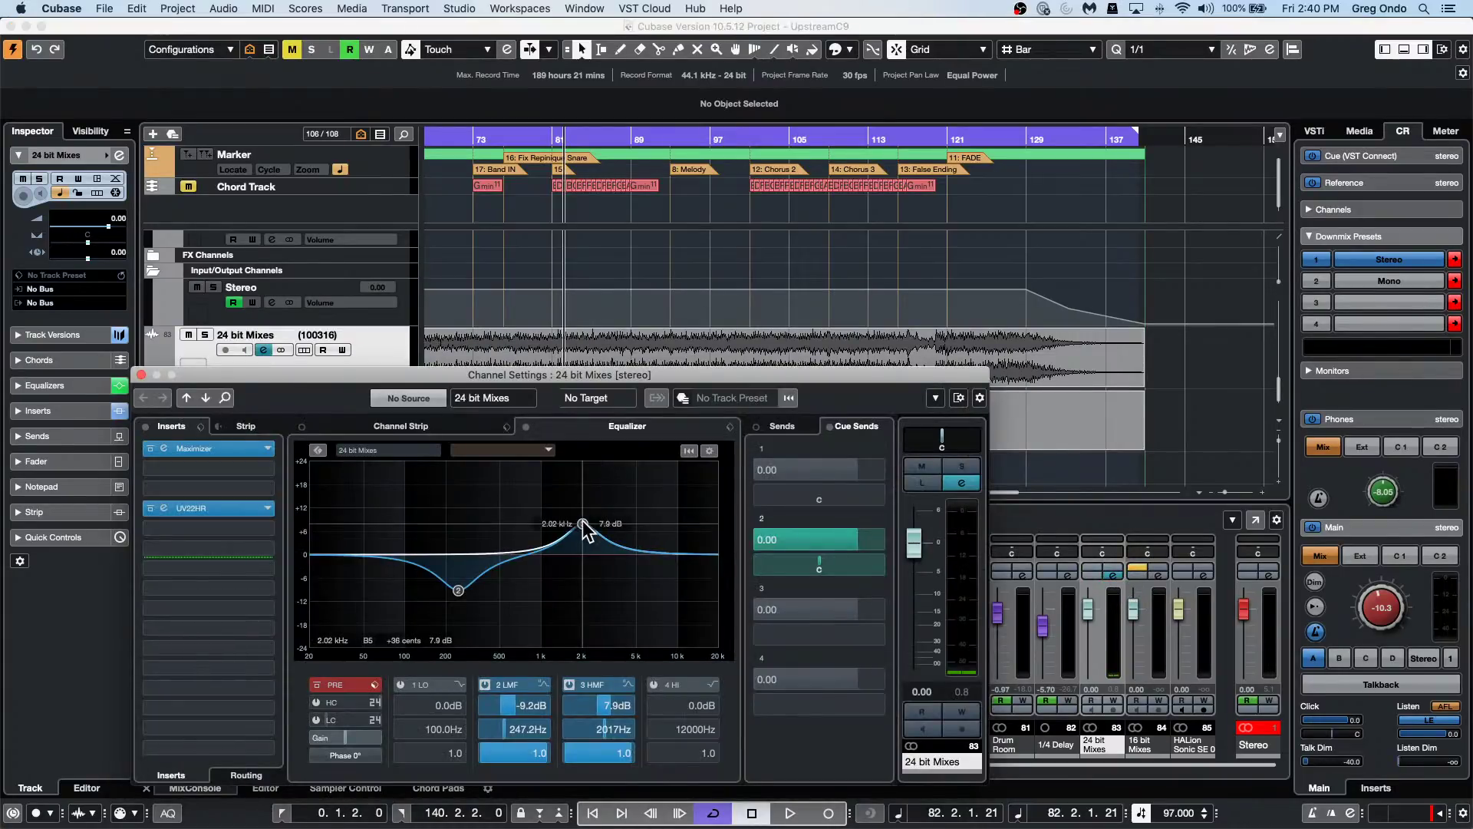
{"action": "left_click_drag", "start_coordinate": [582, 523], "coordinate": [636, 503]}
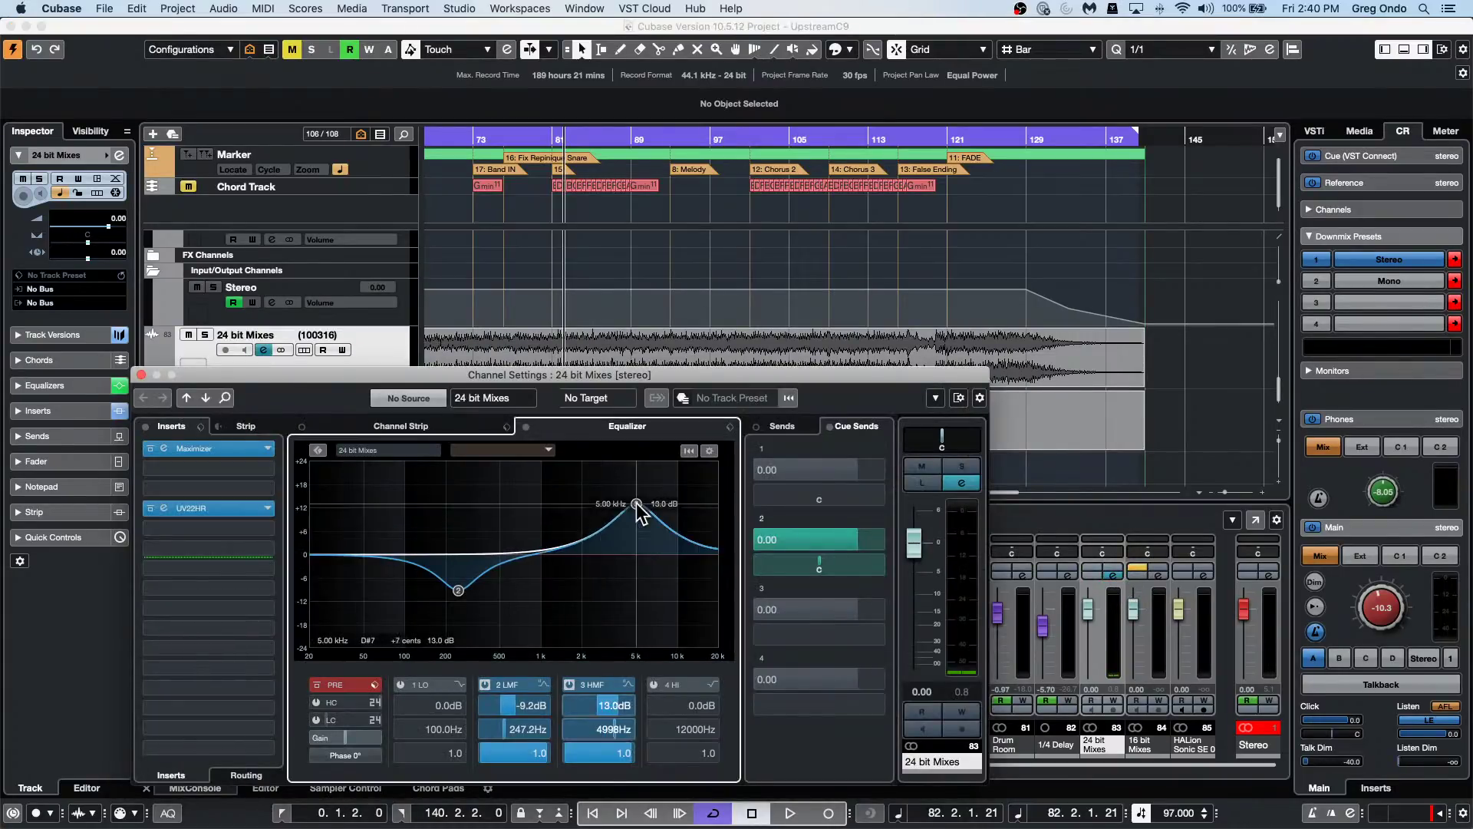
{"action": "left_click", "coordinate": [141, 374]}
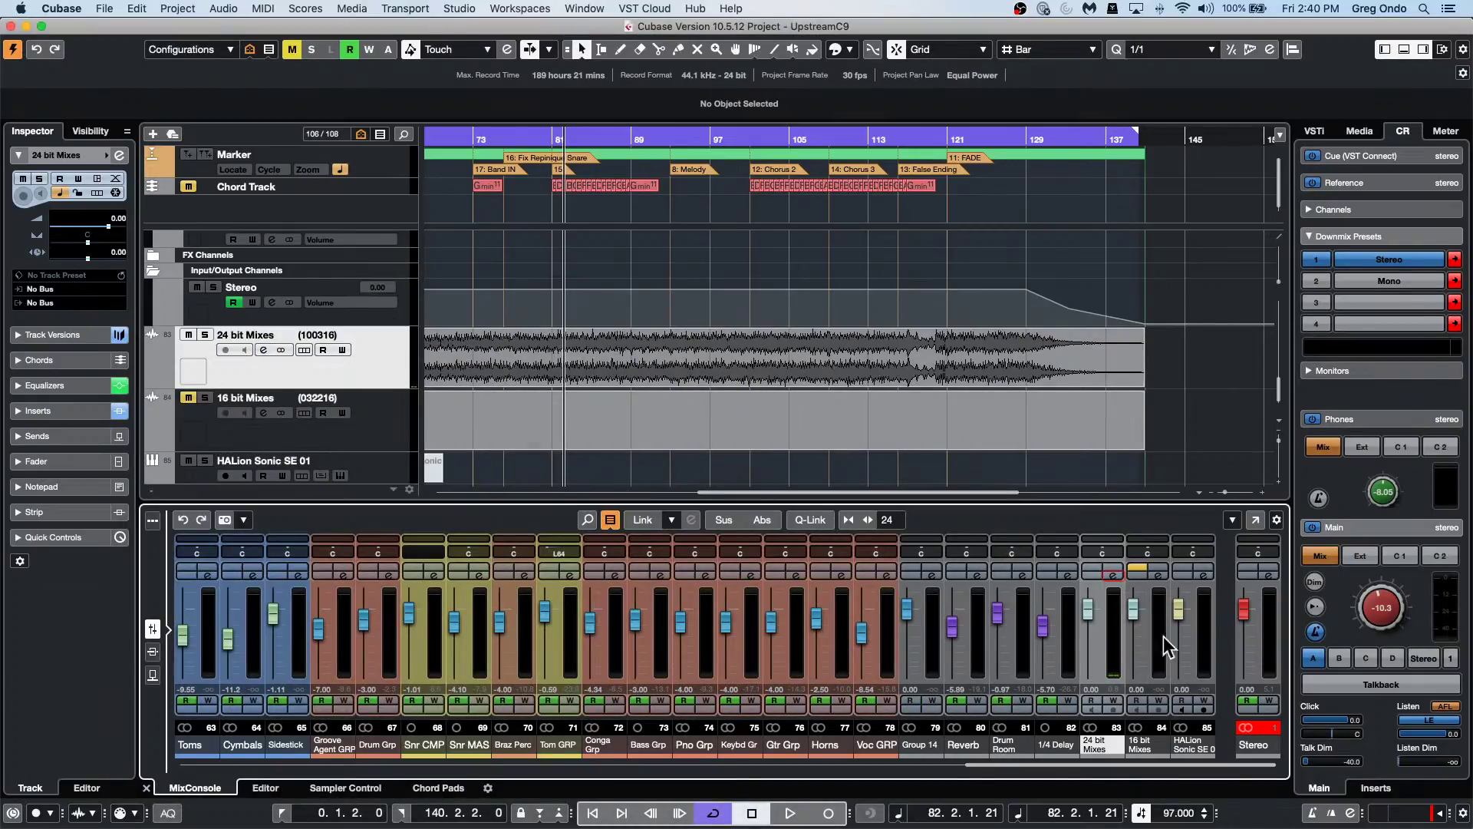
Start playback, switch the Control Room Main source to cue 2 and set the Main level to -9.83.
{"action": "key", "text": "space"}
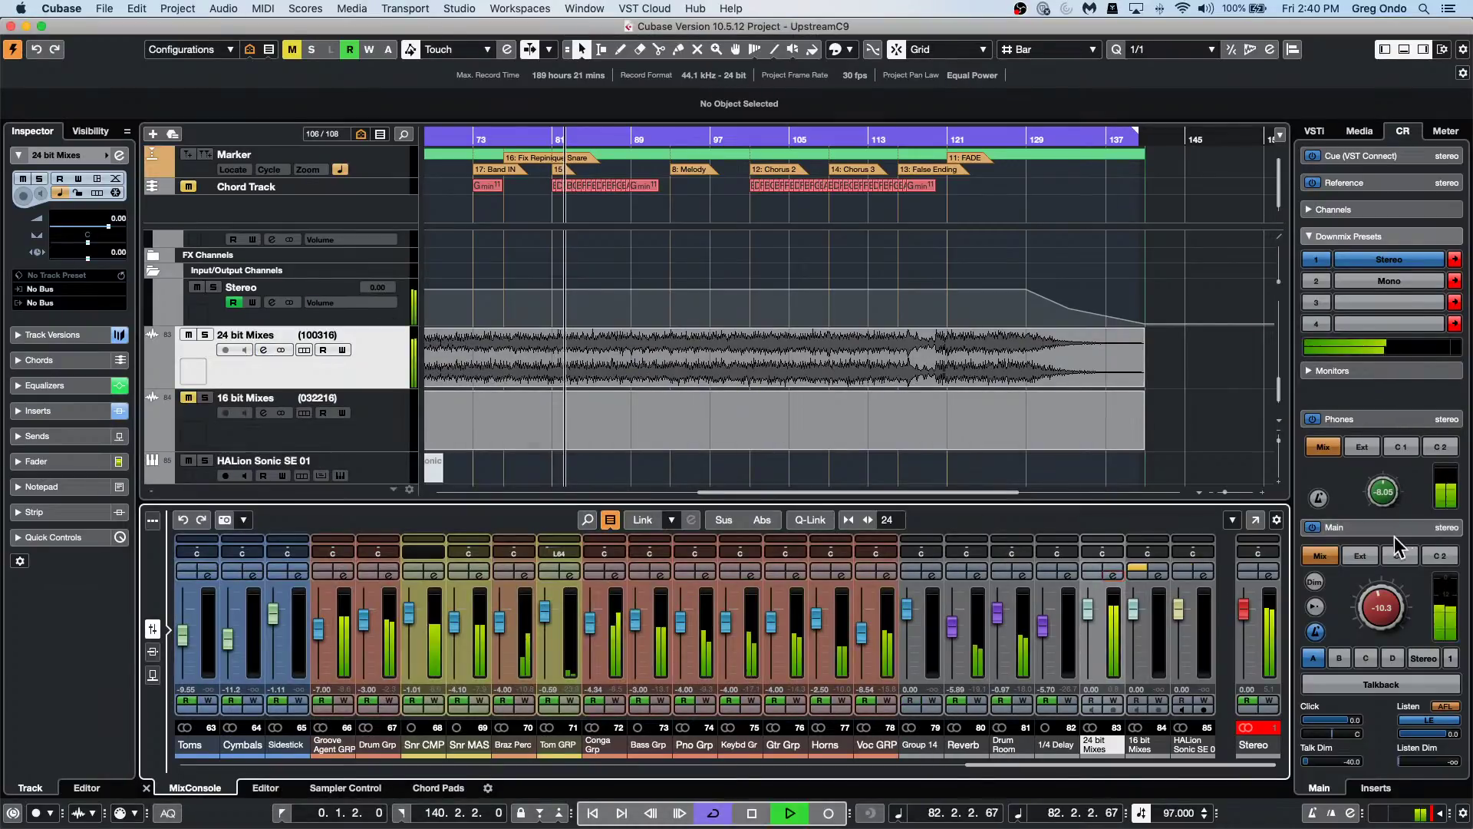
{"action": "left_click_drag", "start_coordinate": [1381, 614], "coordinate": [1386, 592]}
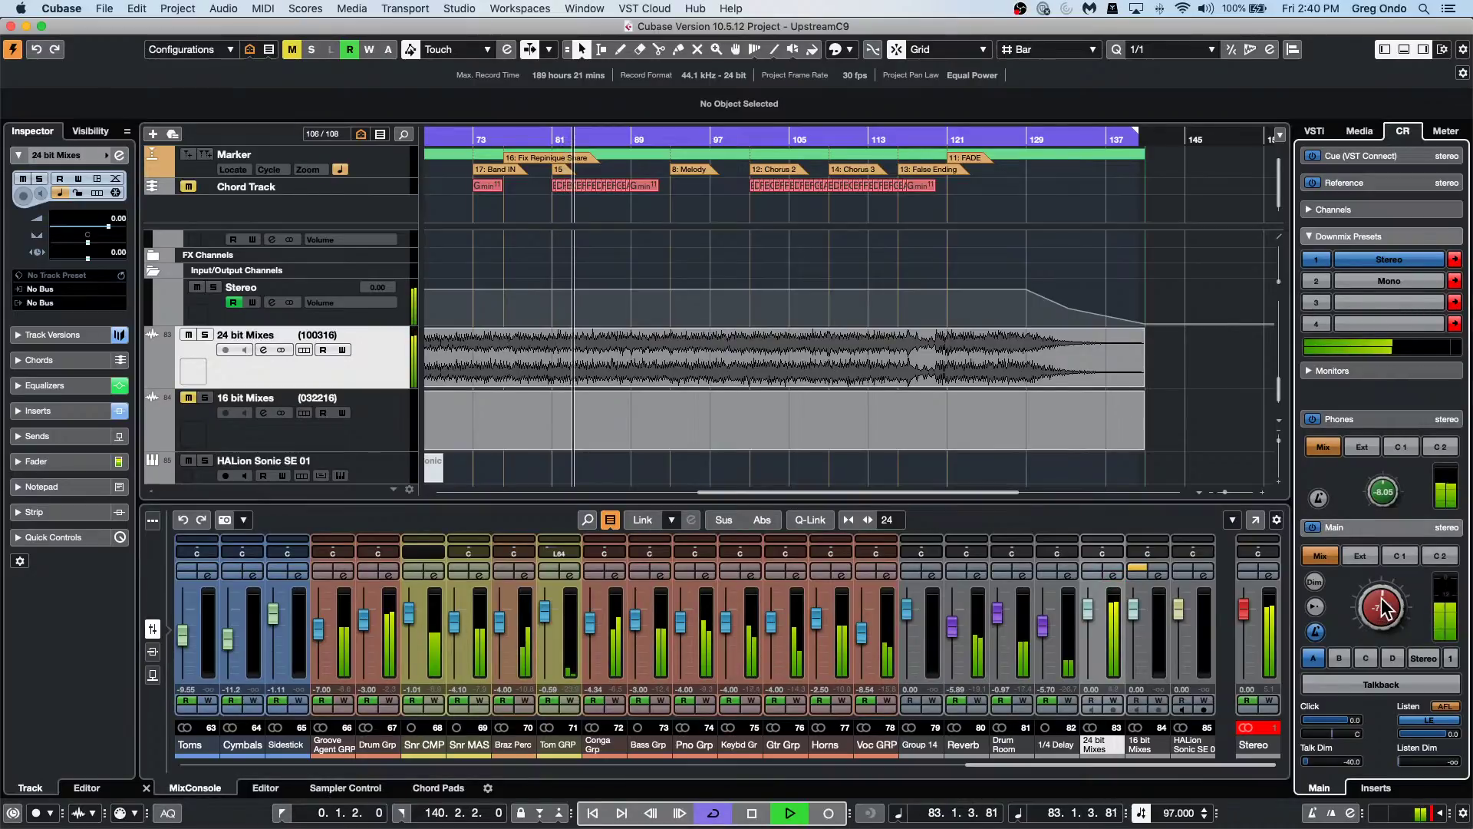
{"action": "left_click", "coordinate": [1445, 555]}
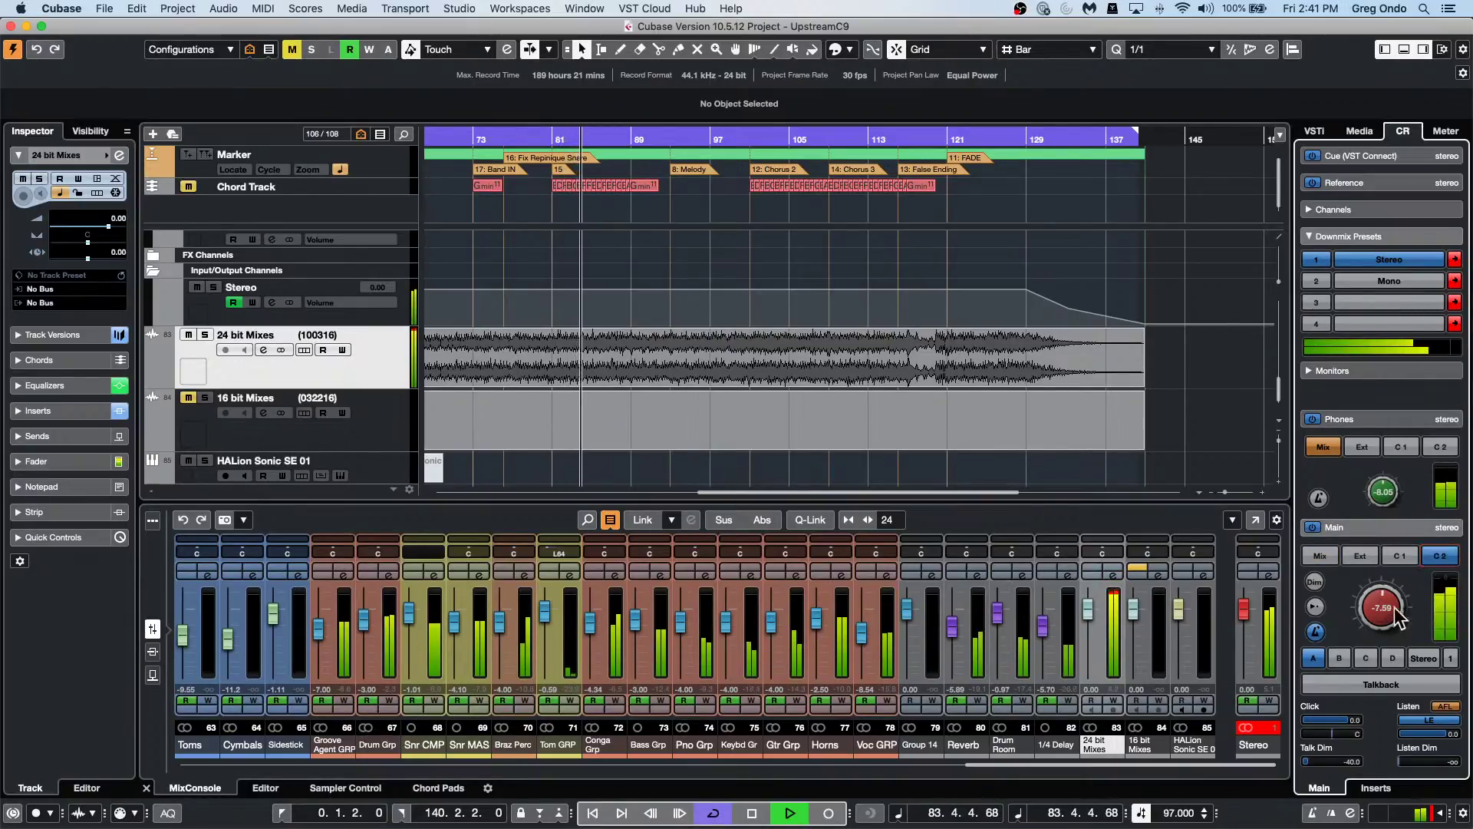
{"action": "left_click_drag", "start_coordinate": [1390, 606], "coordinate": [1390, 619]}
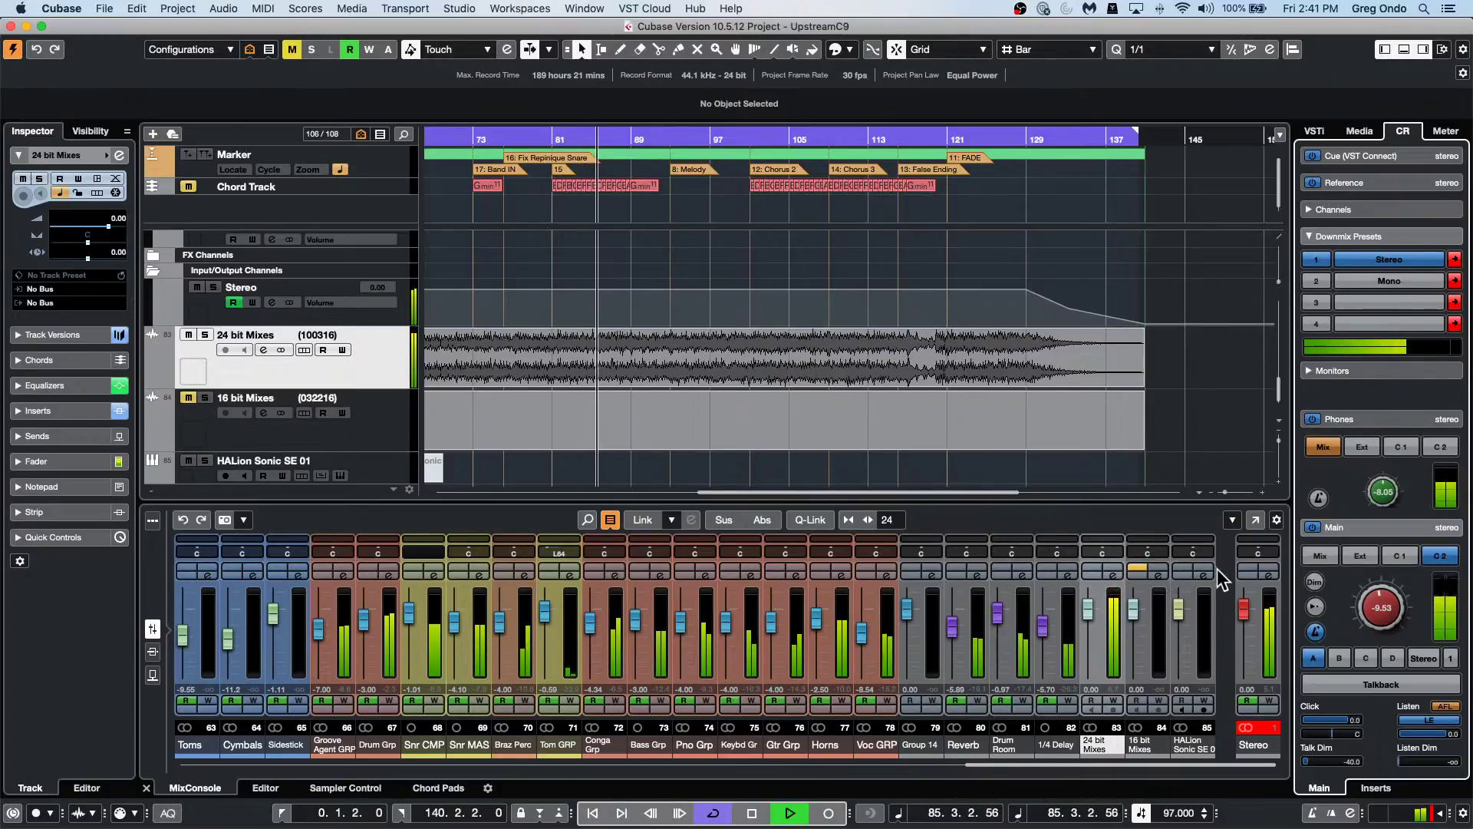
Load a Flanger into the second insert slot of the Stereo output channel.
{"action": "left_click", "coordinate": [1269, 575]}
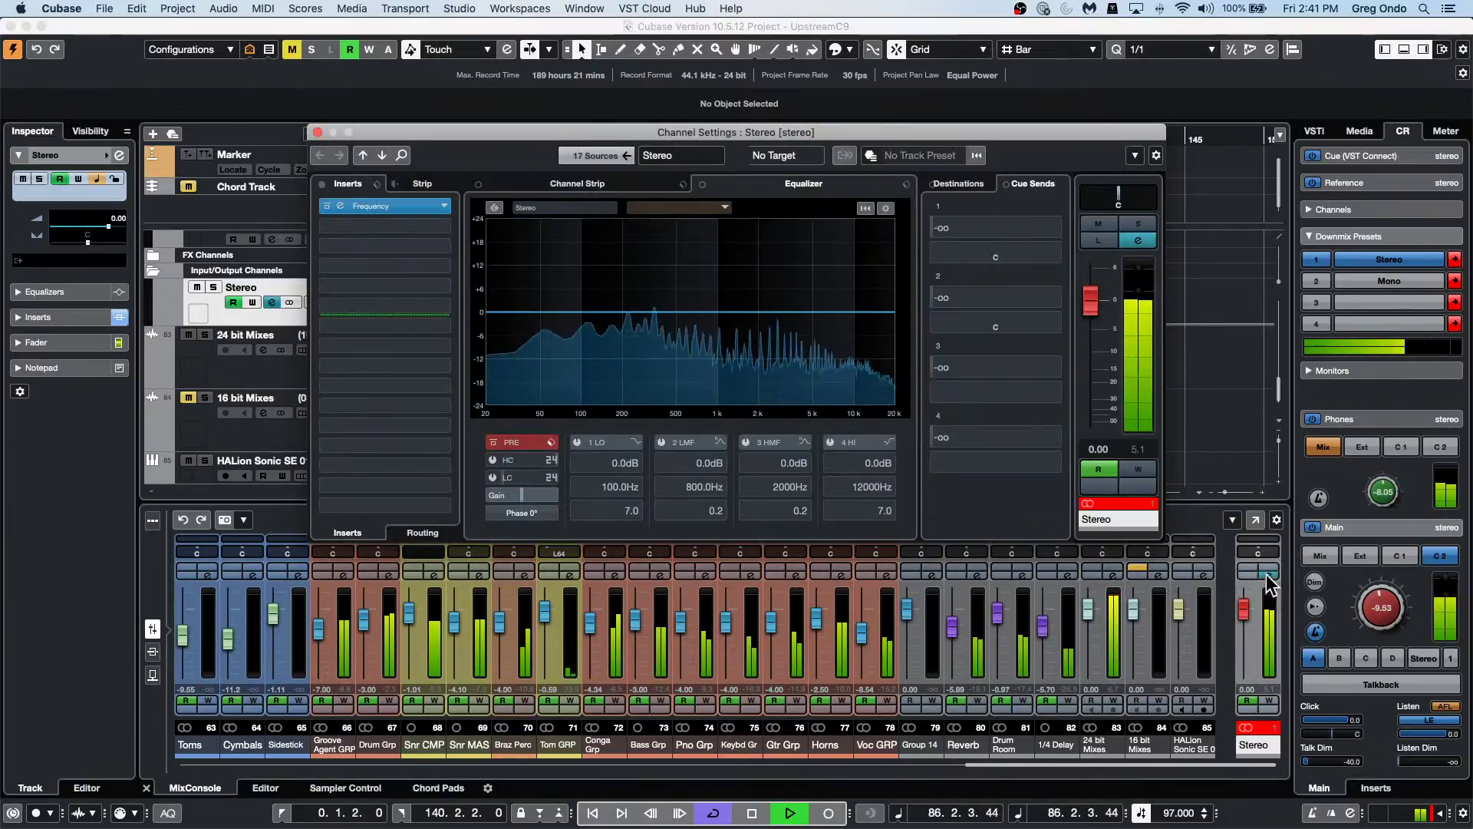
{"action": "left_click", "coordinate": [441, 226]}
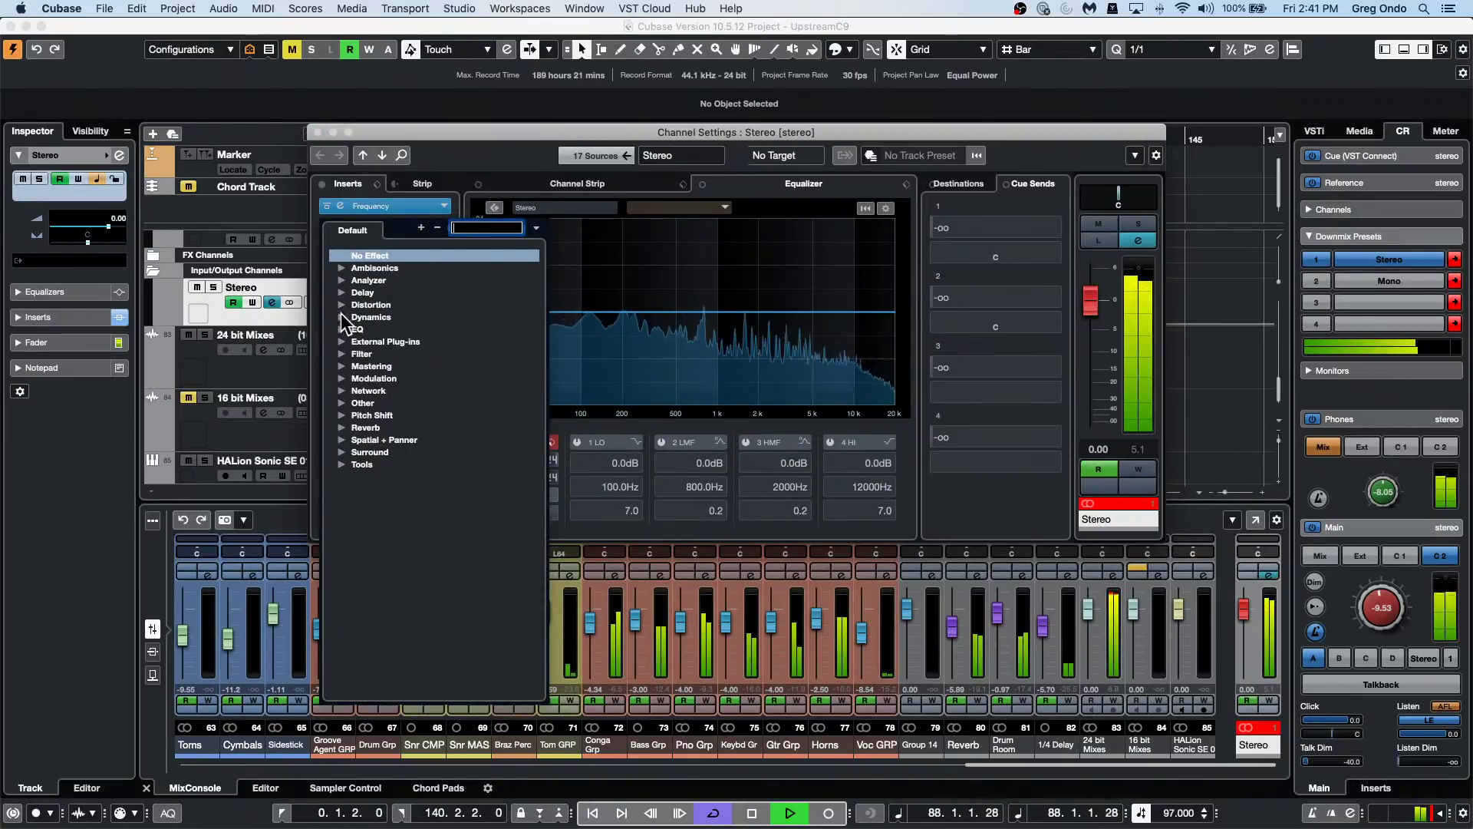
{"action": "left_click", "coordinate": [343, 378]}
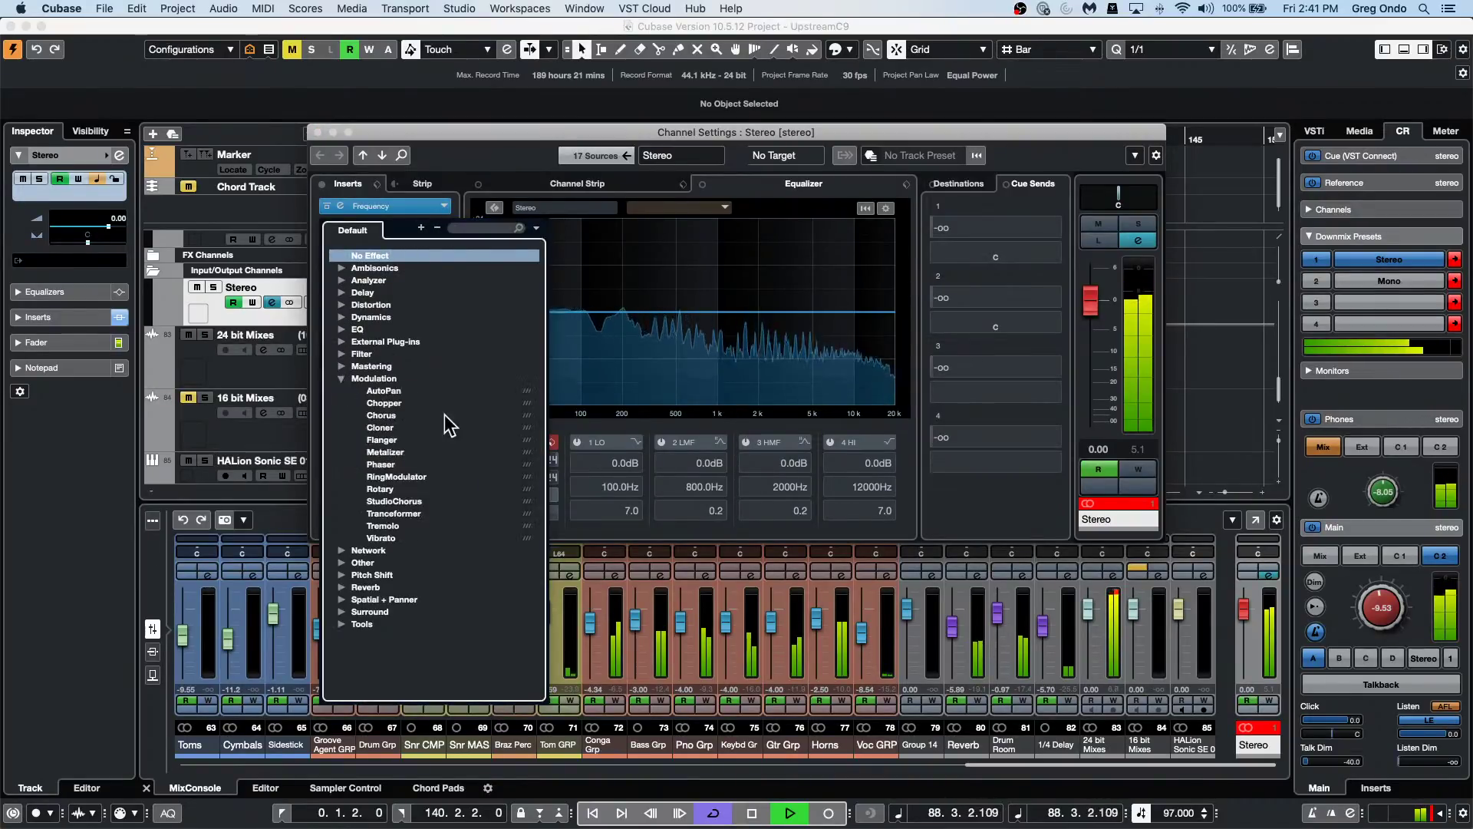
{"action": "left_click", "coordinate": [394, 440]}
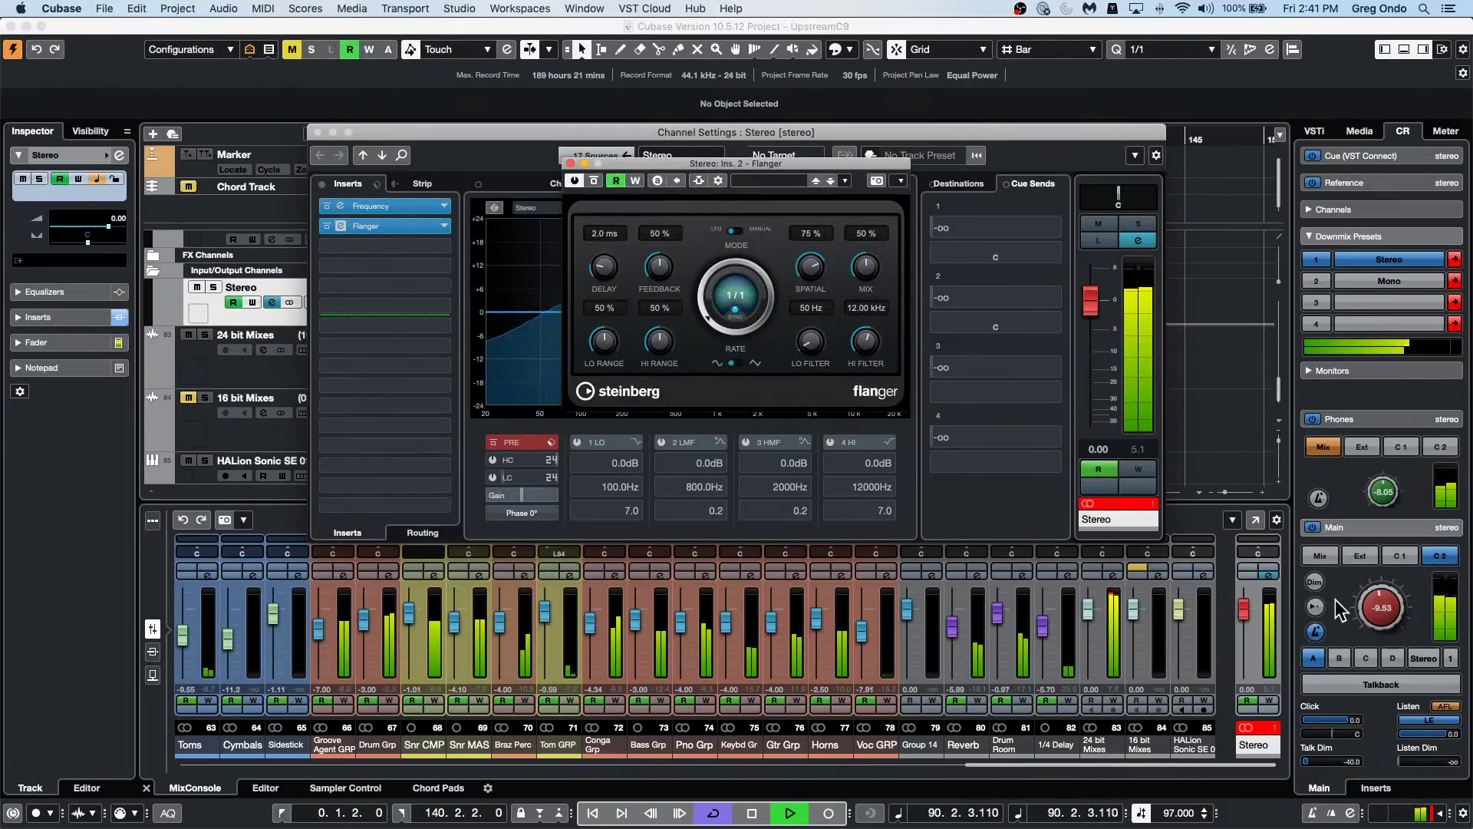
Switch the Control Room Main source to Mix, close the Stereo channel settings and bypass the Flanger.
{"action": "left_click", "coordinate": [1323, 559]}
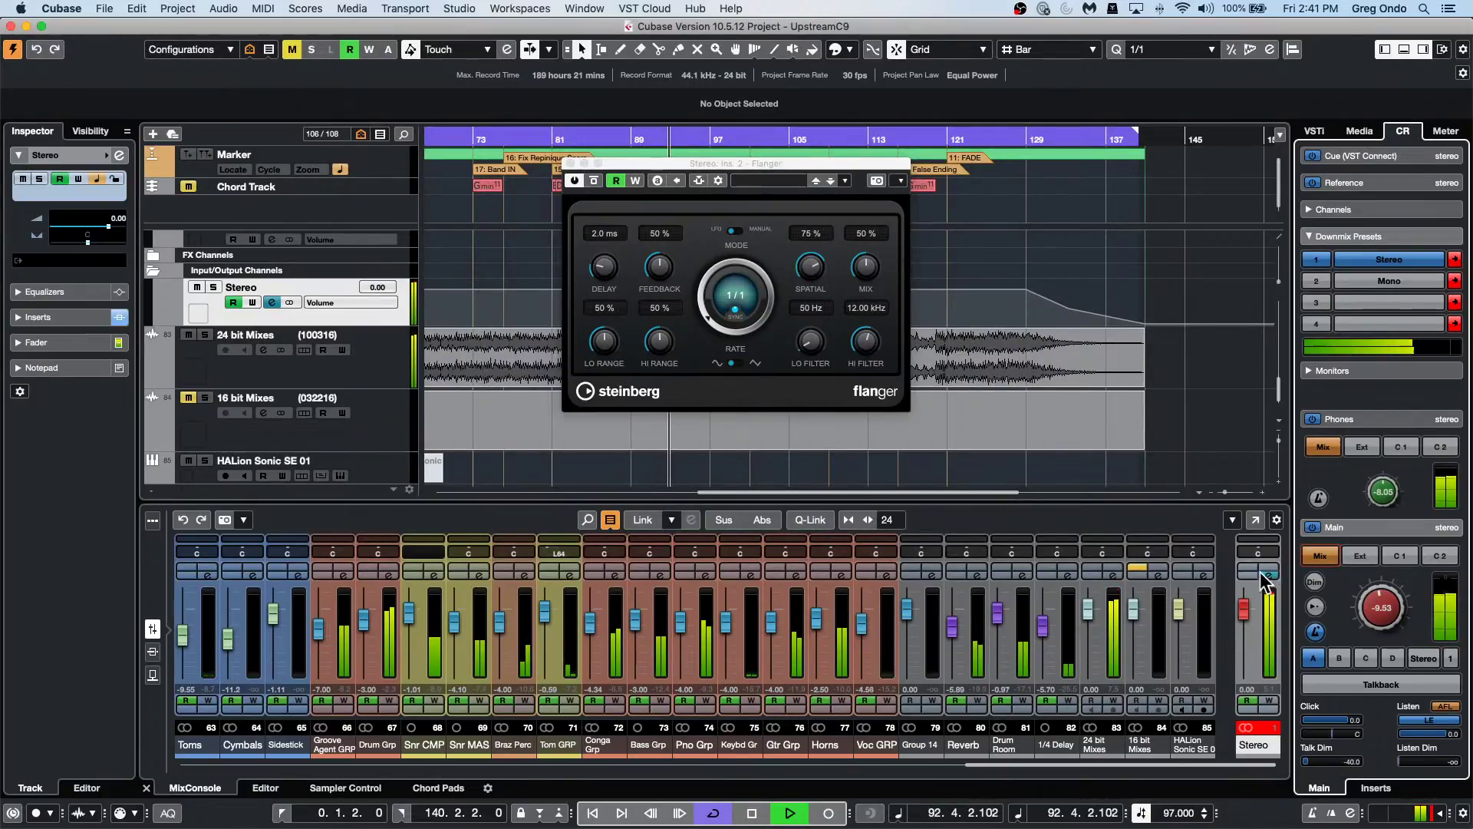
{"action": "left_click", "coordinate": [594, 181]}
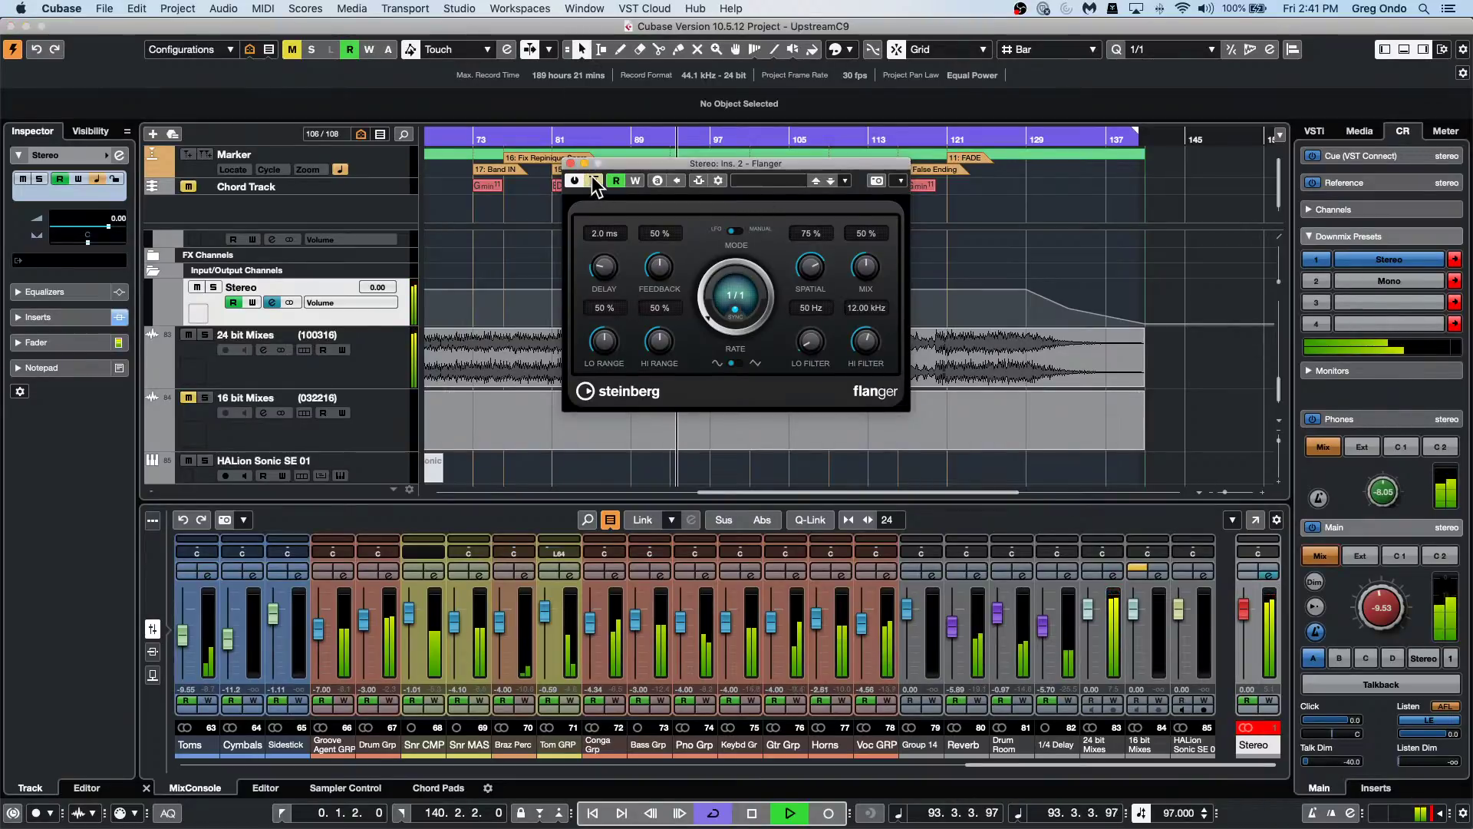
{"action": "left_click", "coordinate": [1312, 419]}
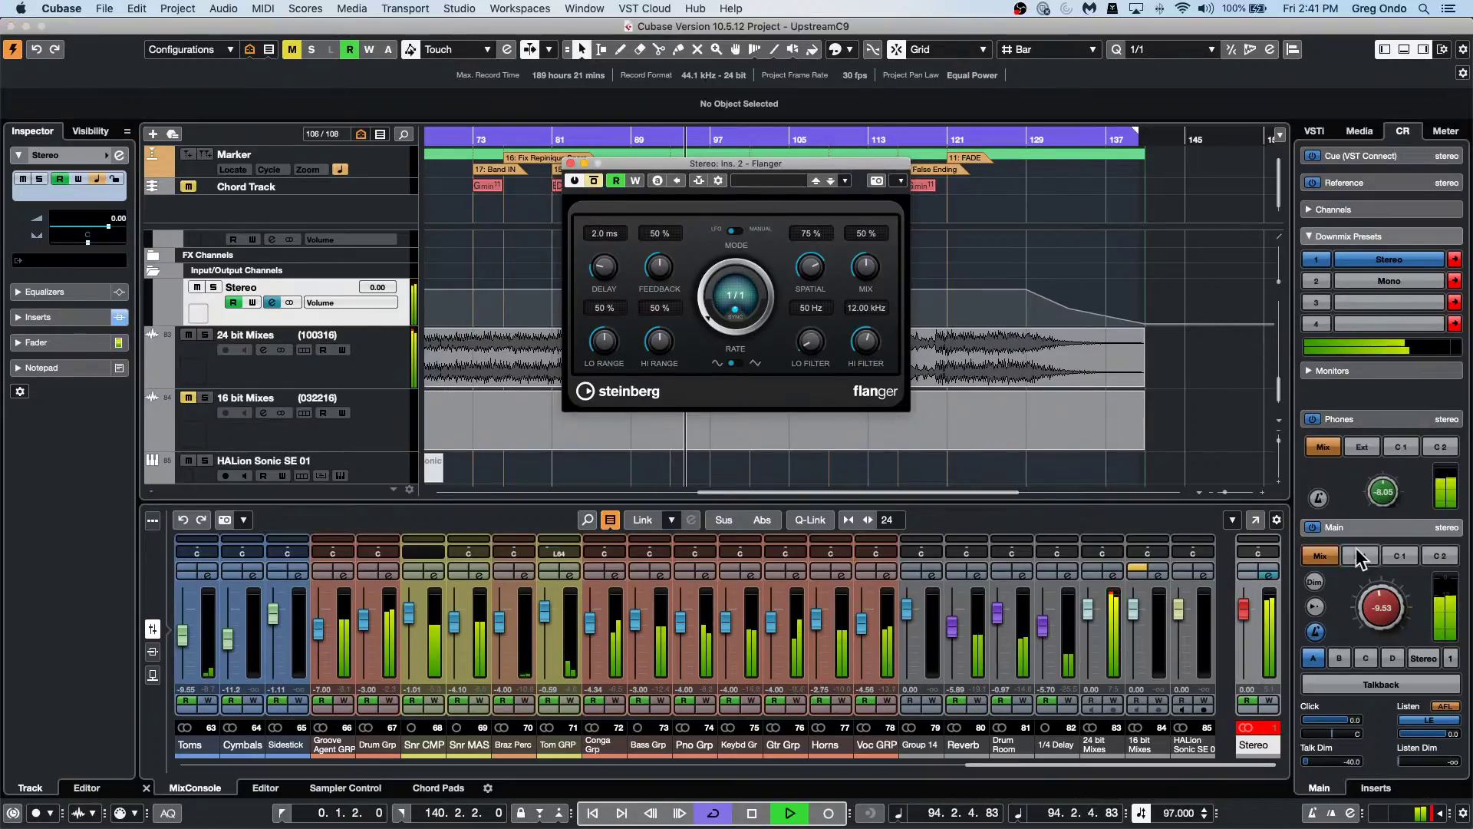
Compare the reference with the project mix by alternating the Control Room Main source between cue 2 and Mix during playback.
{"action": "left_click", "coordinate": [1438, 558]}
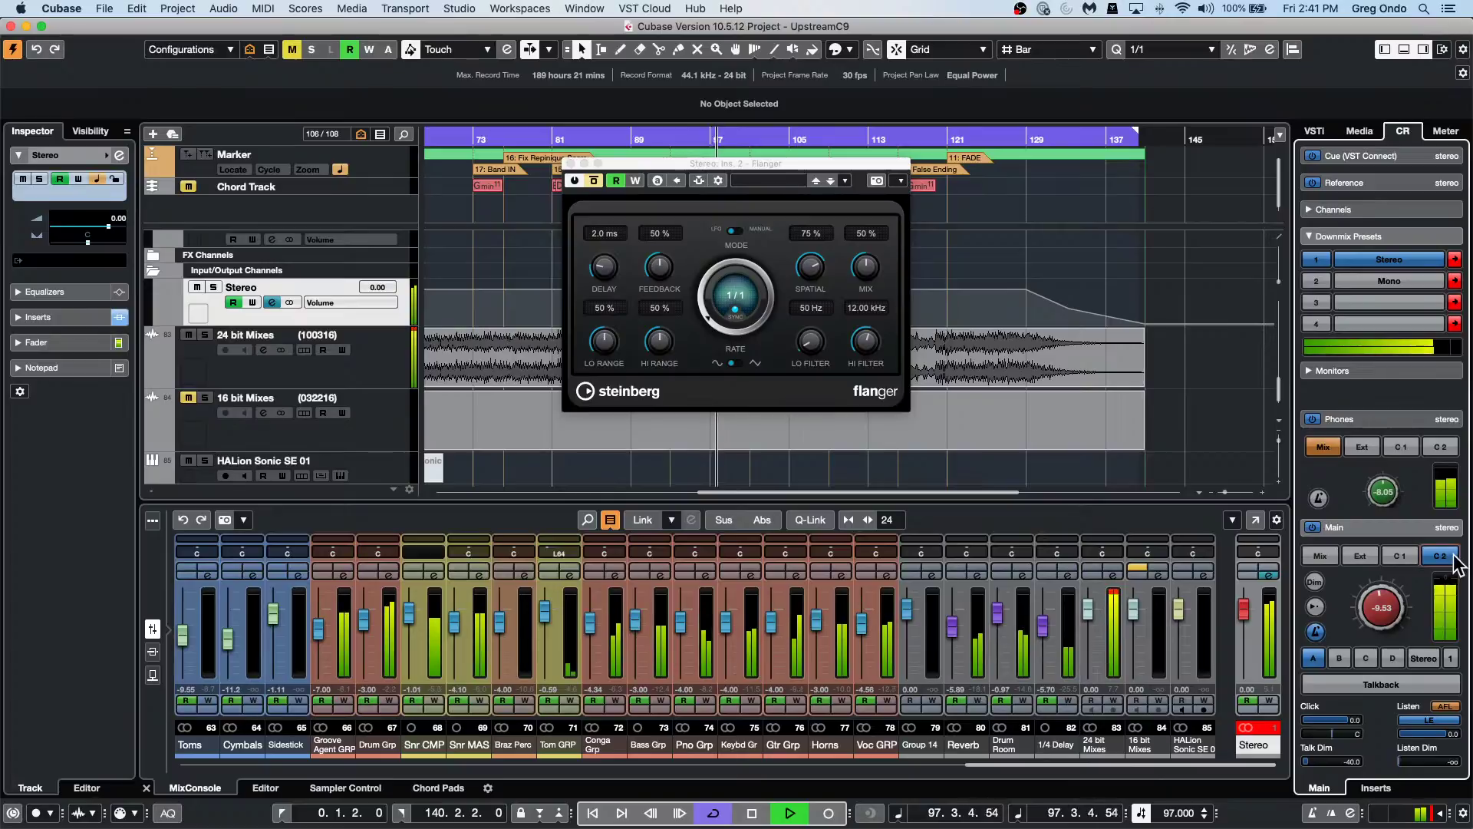
{"action": "left_click", "coordinate": [1323, 554]}
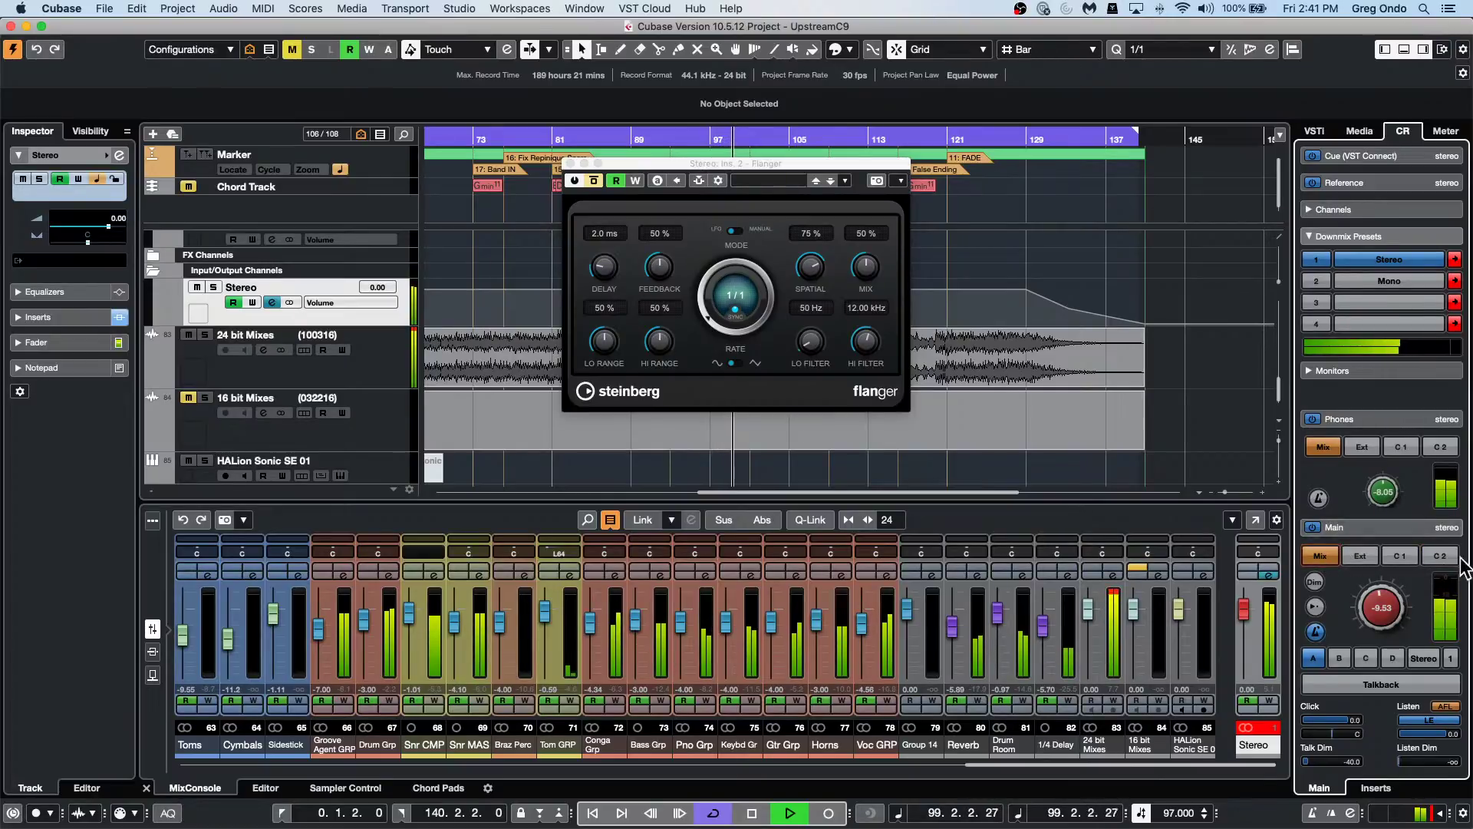
{"action": "left_click", "coordinate": [1445, 558]}
{"action": "left_click", "coordinate": [1319, 556]}
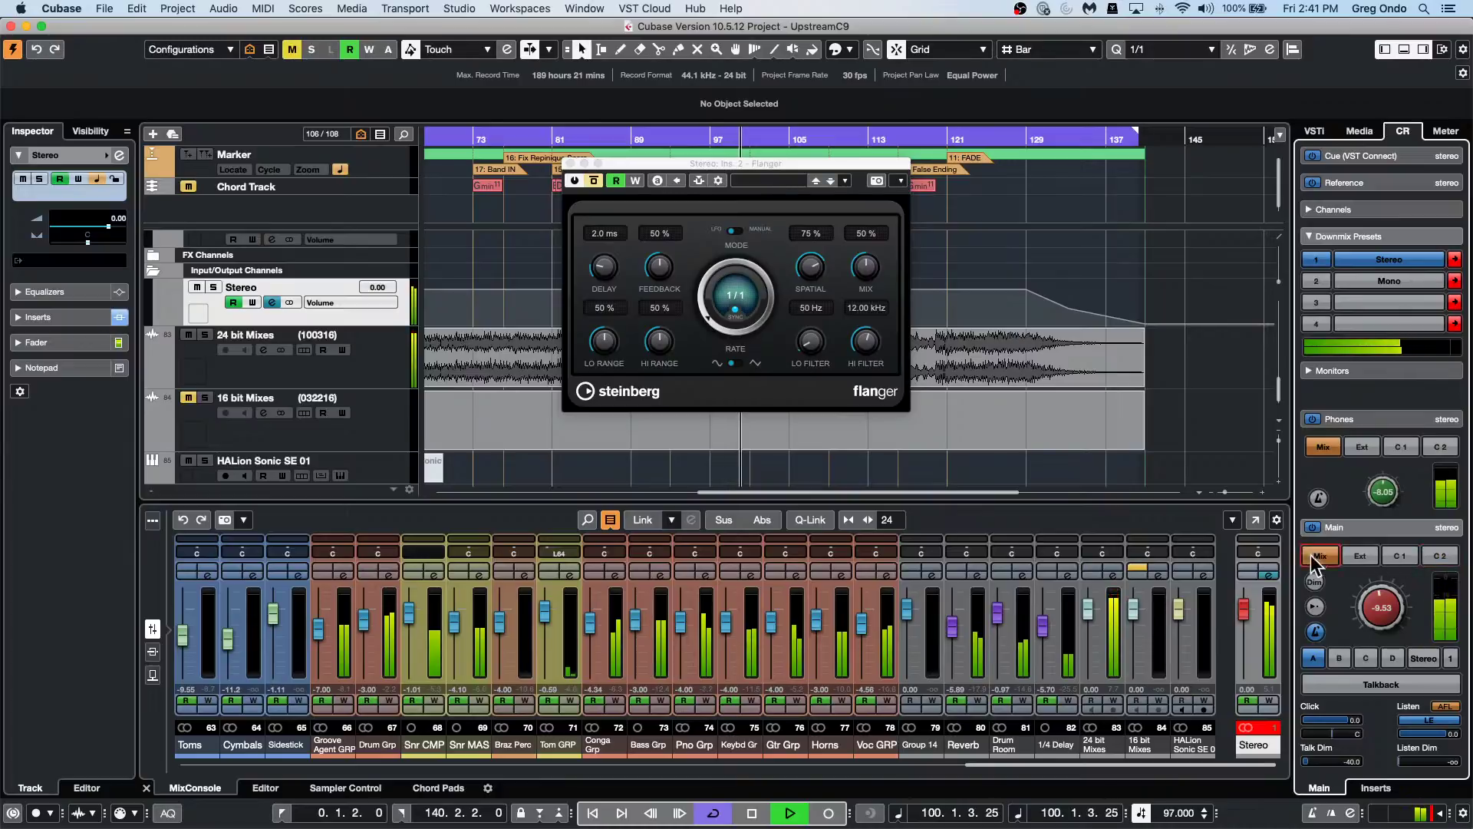
{"action": "left_click", "coordinate": [1440, 555]}
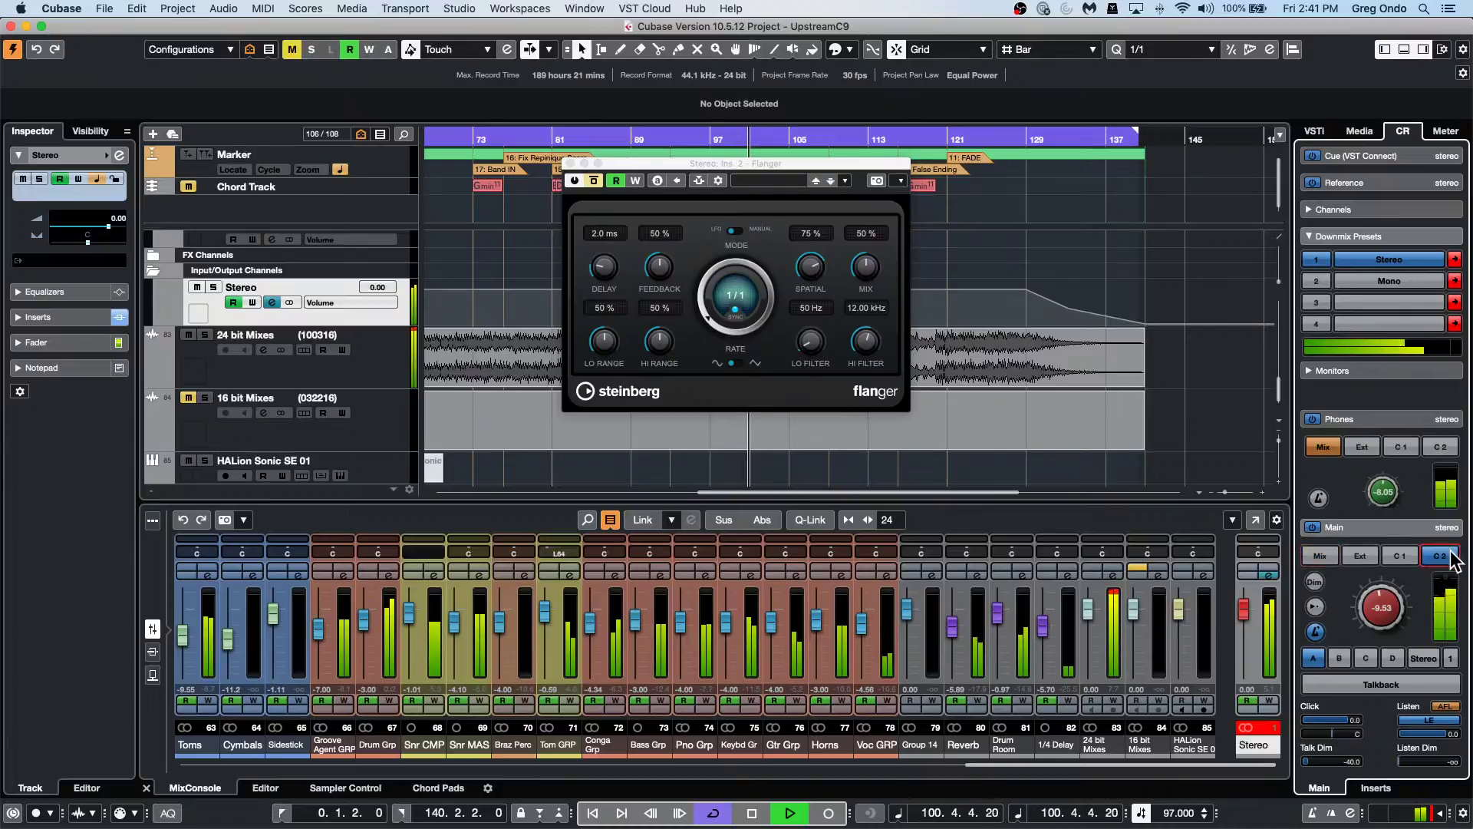
{"action": "left_click", "coordinate": [1319, 550]}
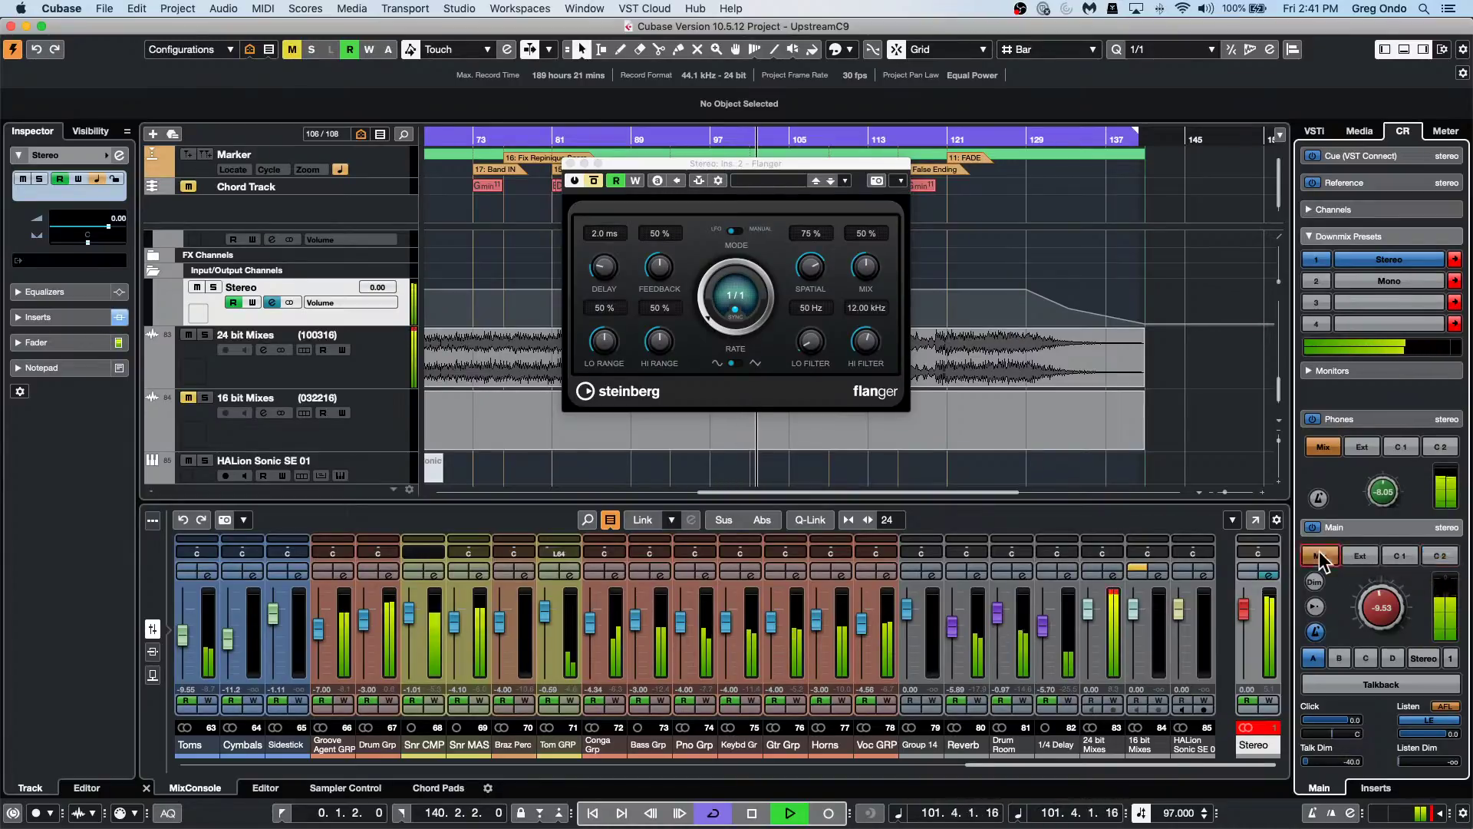
Stop playback, take the Flanger out of bypass and close its plug-in window.
{"action": "key", "text": "space"}
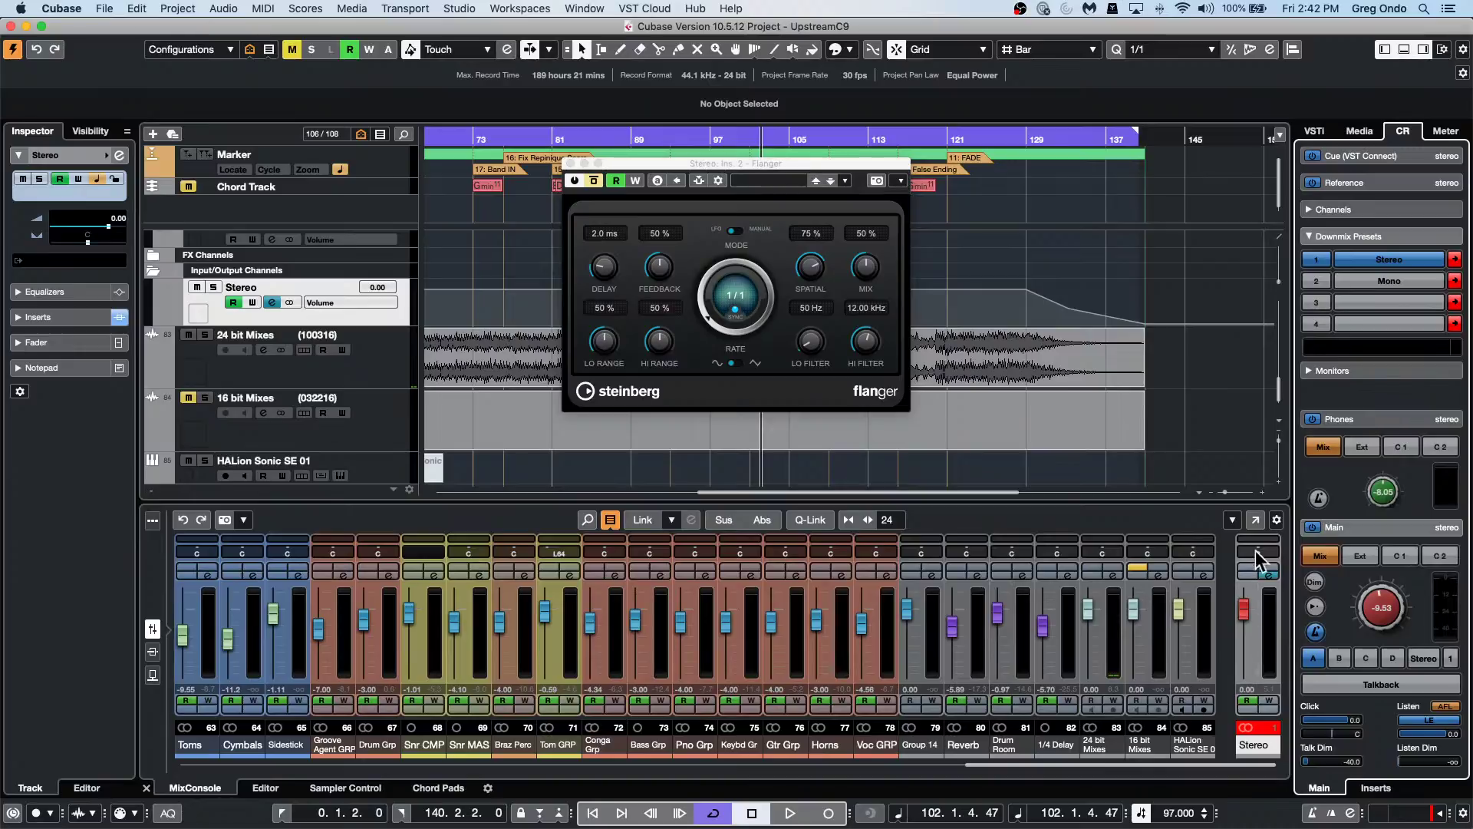
{"action": "left_click", "coordinate": [593, 182]}
{"action": "left_click", "coordinate": [571, 164]}
{"action": "scroll", "coordinate": [706, 403], "scroll_direction": "up", "scroll_amount": 10}
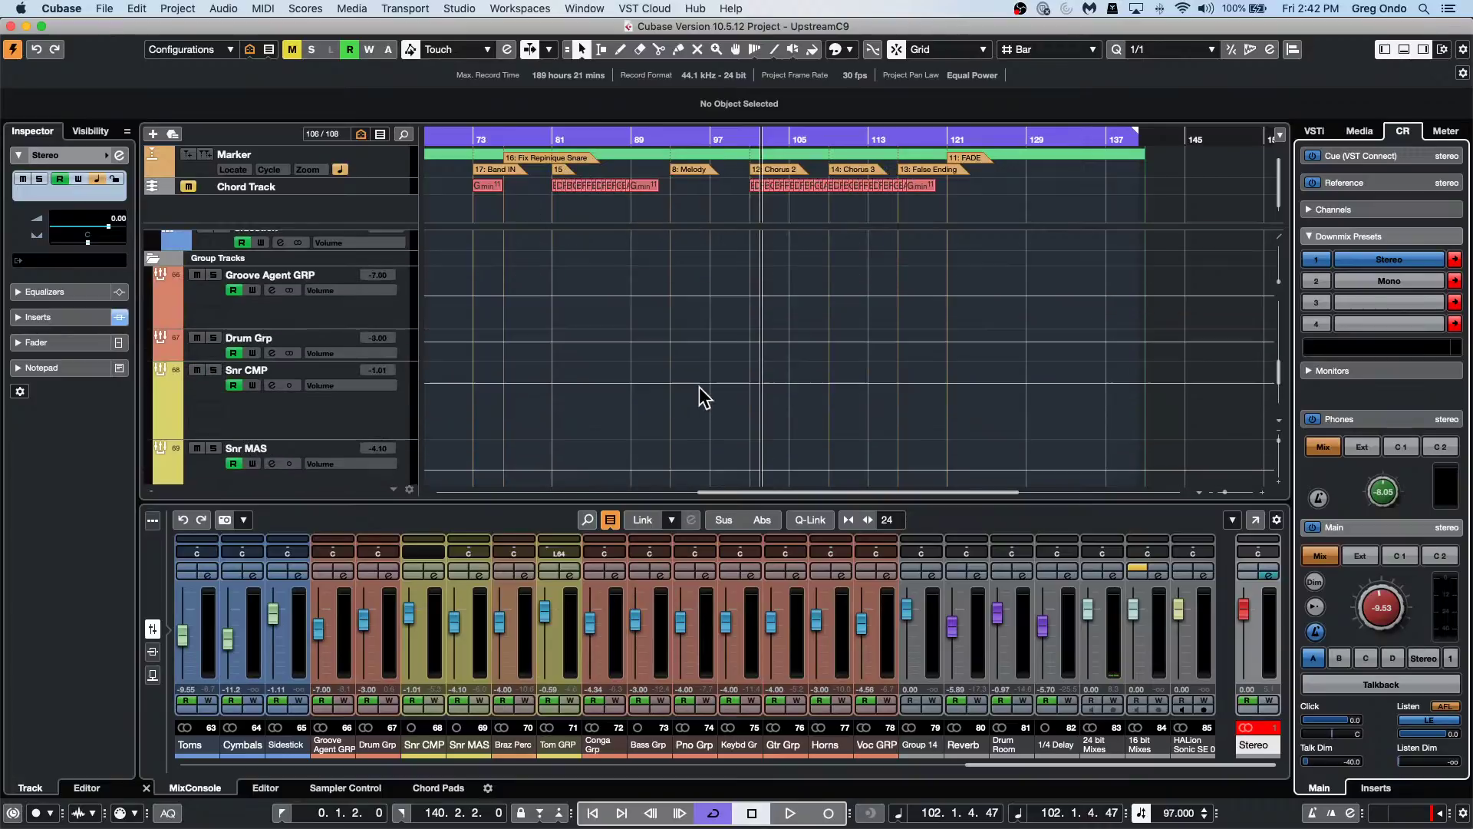
{"action": "scroll", "coordinate": [700, 395], "scroll_direction": "up", "scroll_amount": 6}
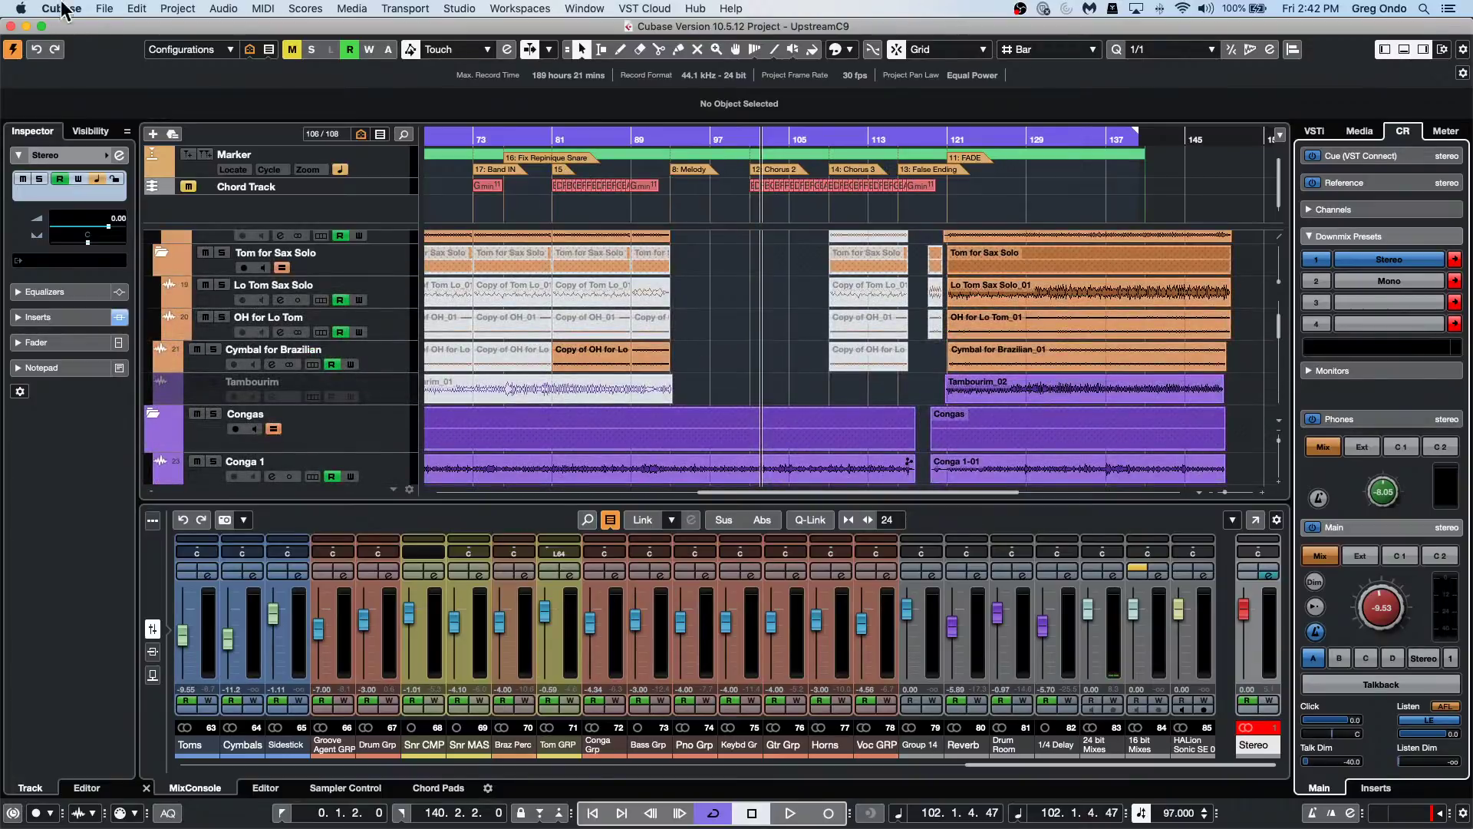
{"action": "left_click", "coordinate": [107, 9]}
{"action": "left_click", "coordinate": [643, 319]}
Select the Keybds folder track and solo the Rhds track inside it.
{"action": "scroll", "coordinate": [573, 325], "scroll_direction": "down", "scroll_amount": 2}
{"action": "scroll", "coordinate": [573, 328], "scroll_direction": "down", "scroll_amount": 3}
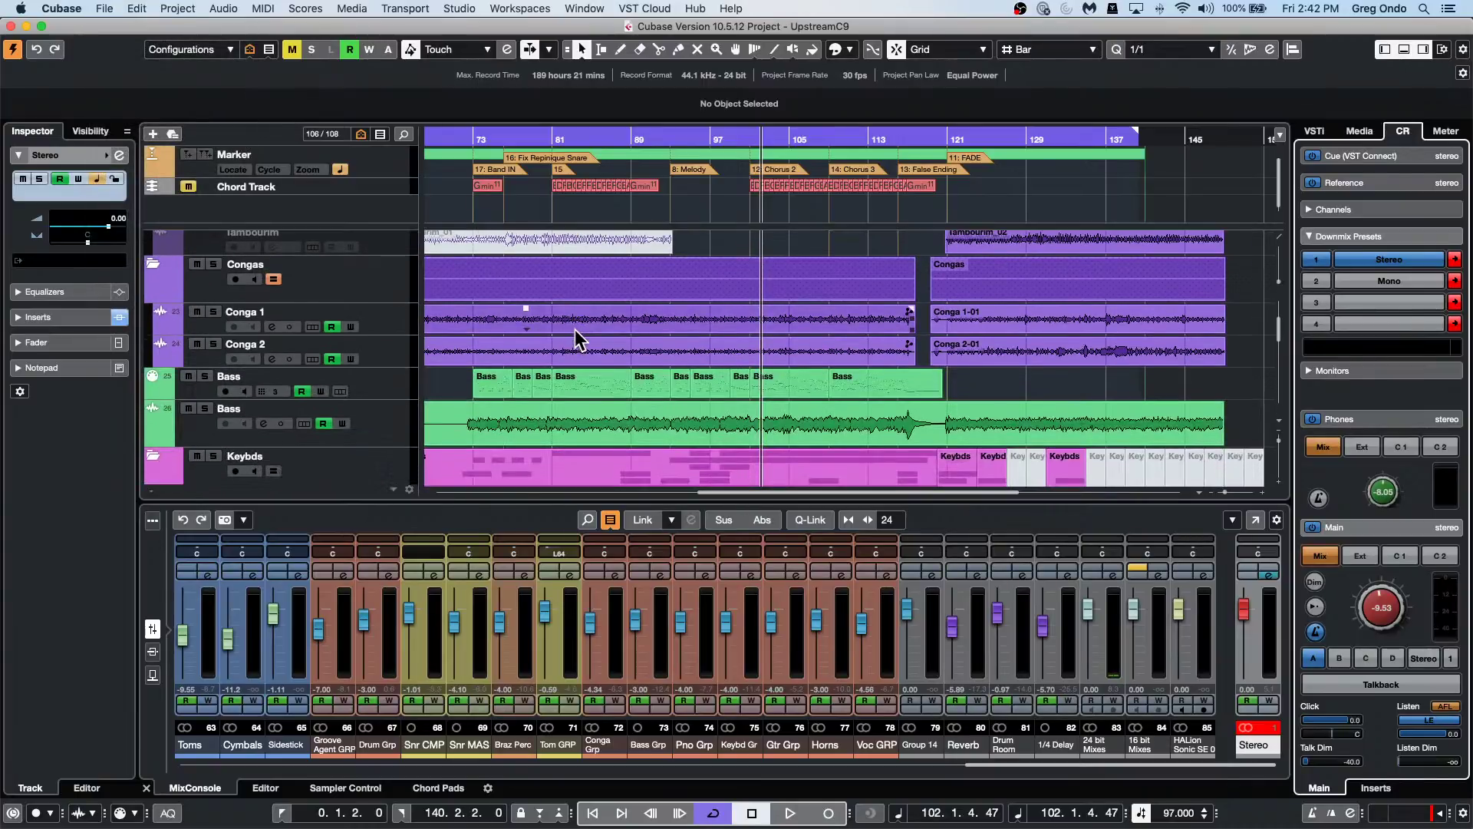
{"action": "left_click", "coordinate": [341, 472]}
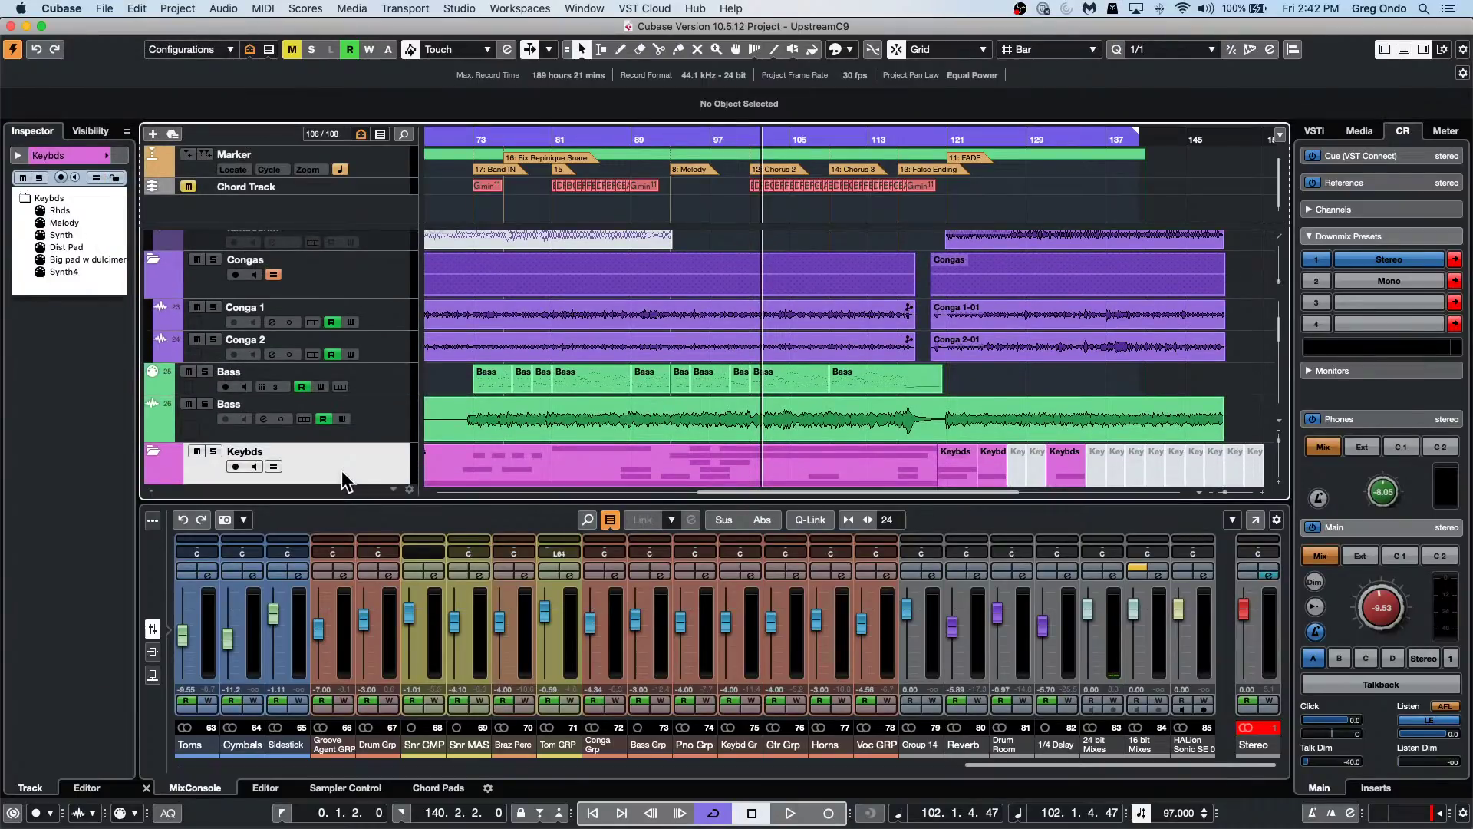
{"action": "scroll", "coordinate": [342, 472], "scroll_direction": "down", "scroll_amount": 2}
{"action": "scroll", "coordinate": [342, 471], "scroll_direction": "down", "scroll_amount": 1}
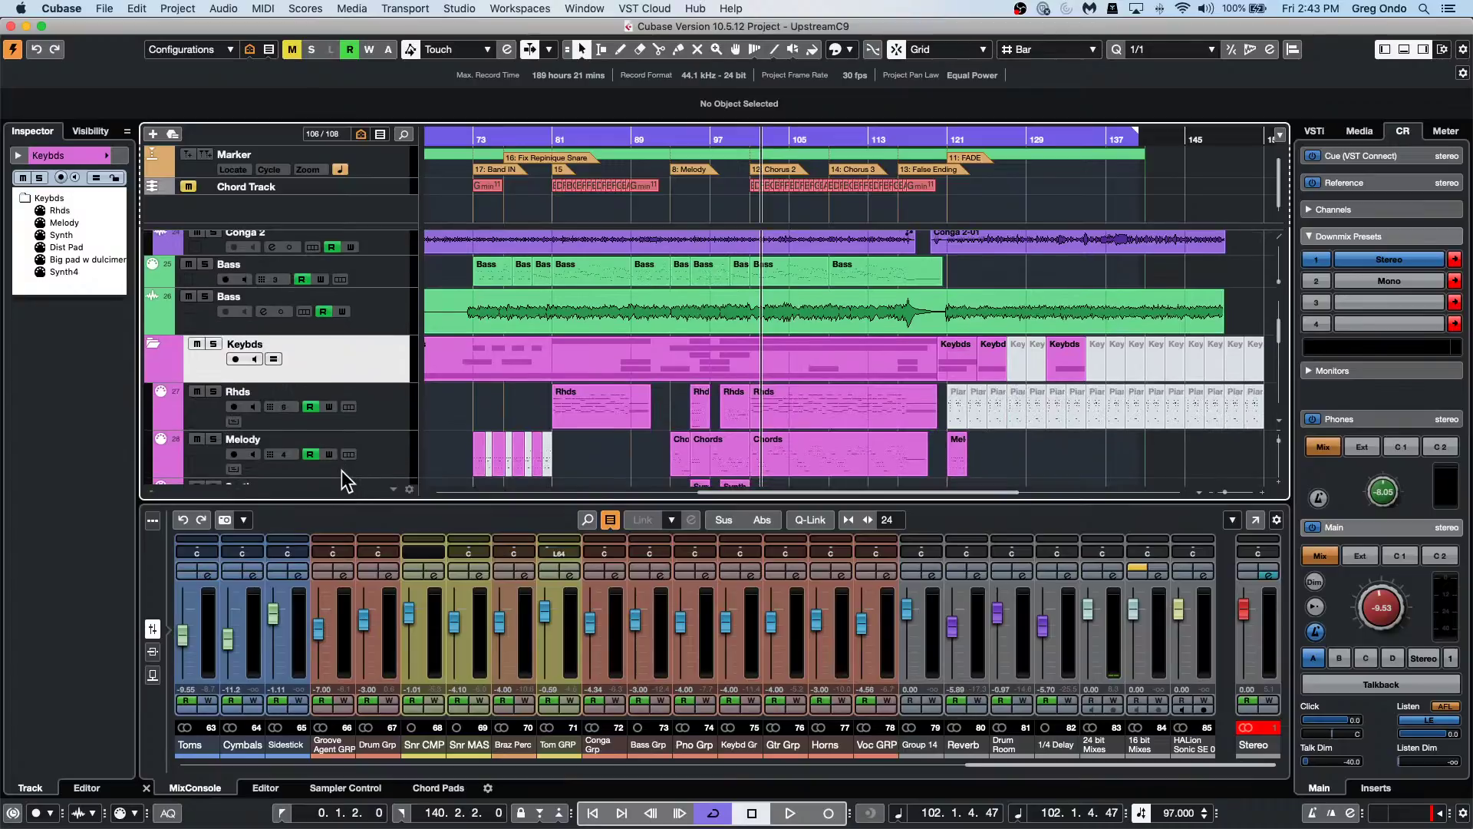
{"action": "left_click", "coordinate": [214, 392]}
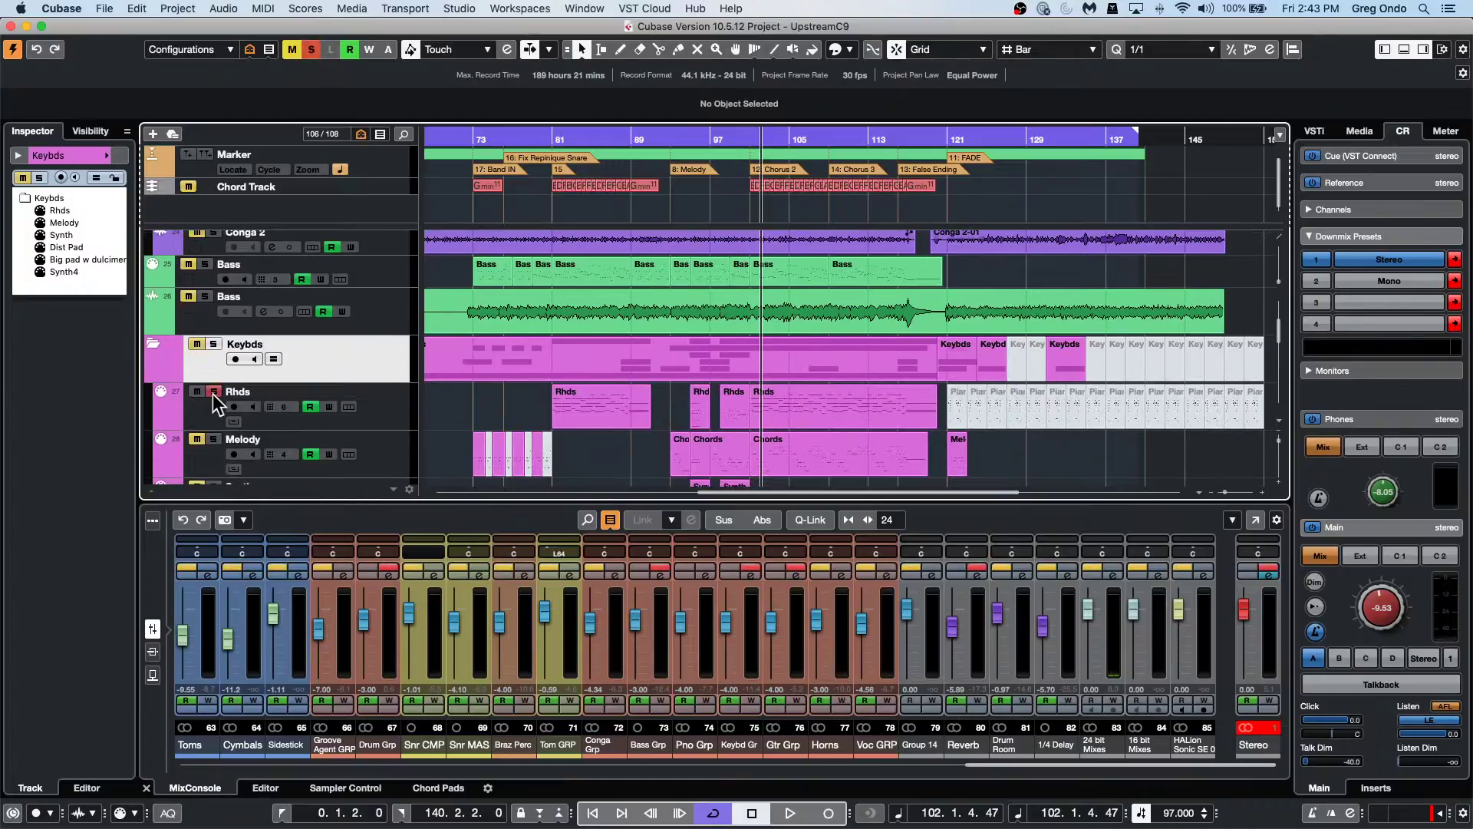
Play the soloed Rhds track, set the Control Room Main level to -1.47 and stop playback.
{"action": "key", "text": "space"}
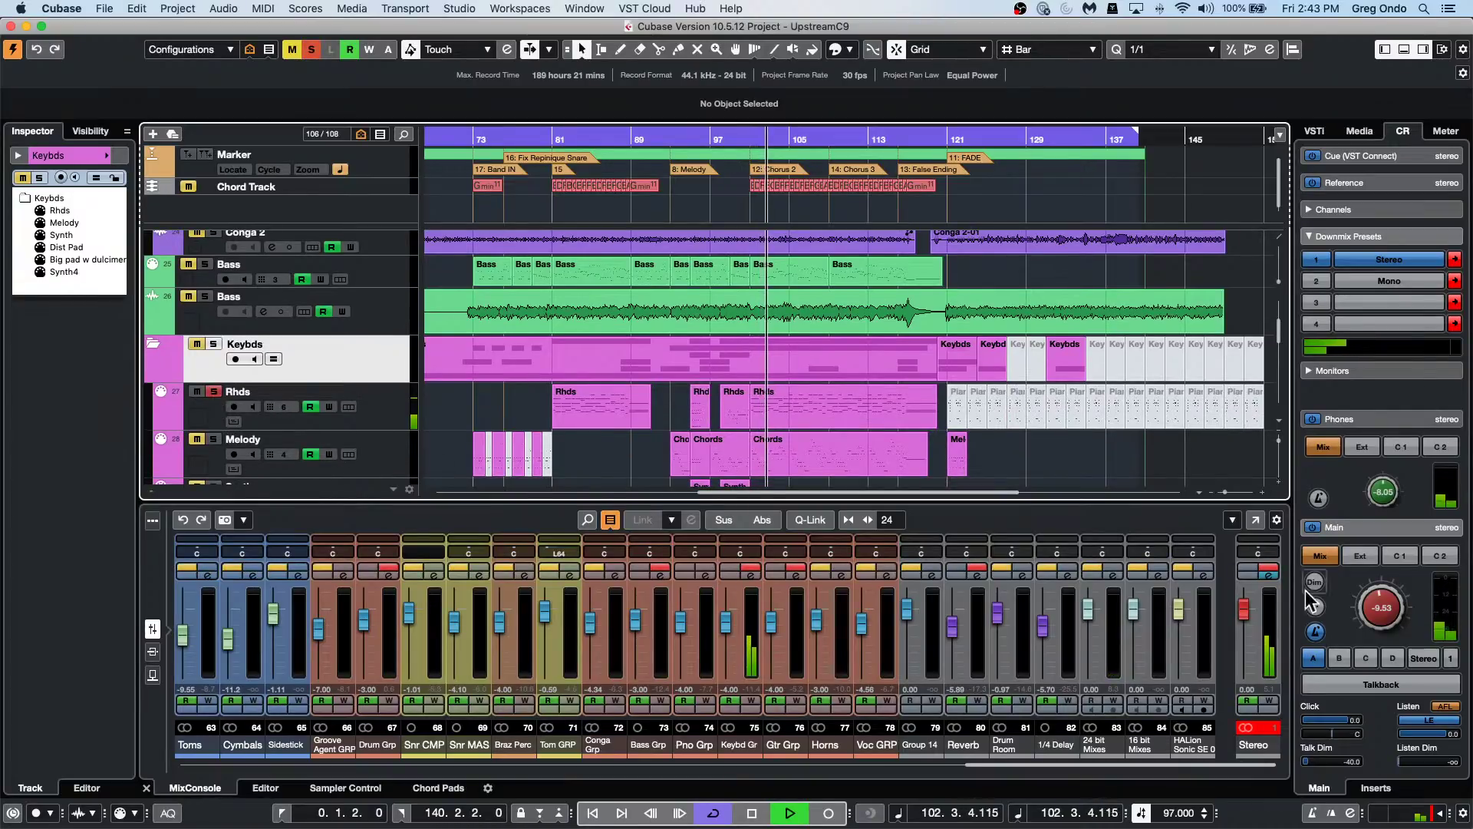
{"action": "left_click_drag", "start_coordinate": [1373, 597], "coordinate": [1378, 564]}
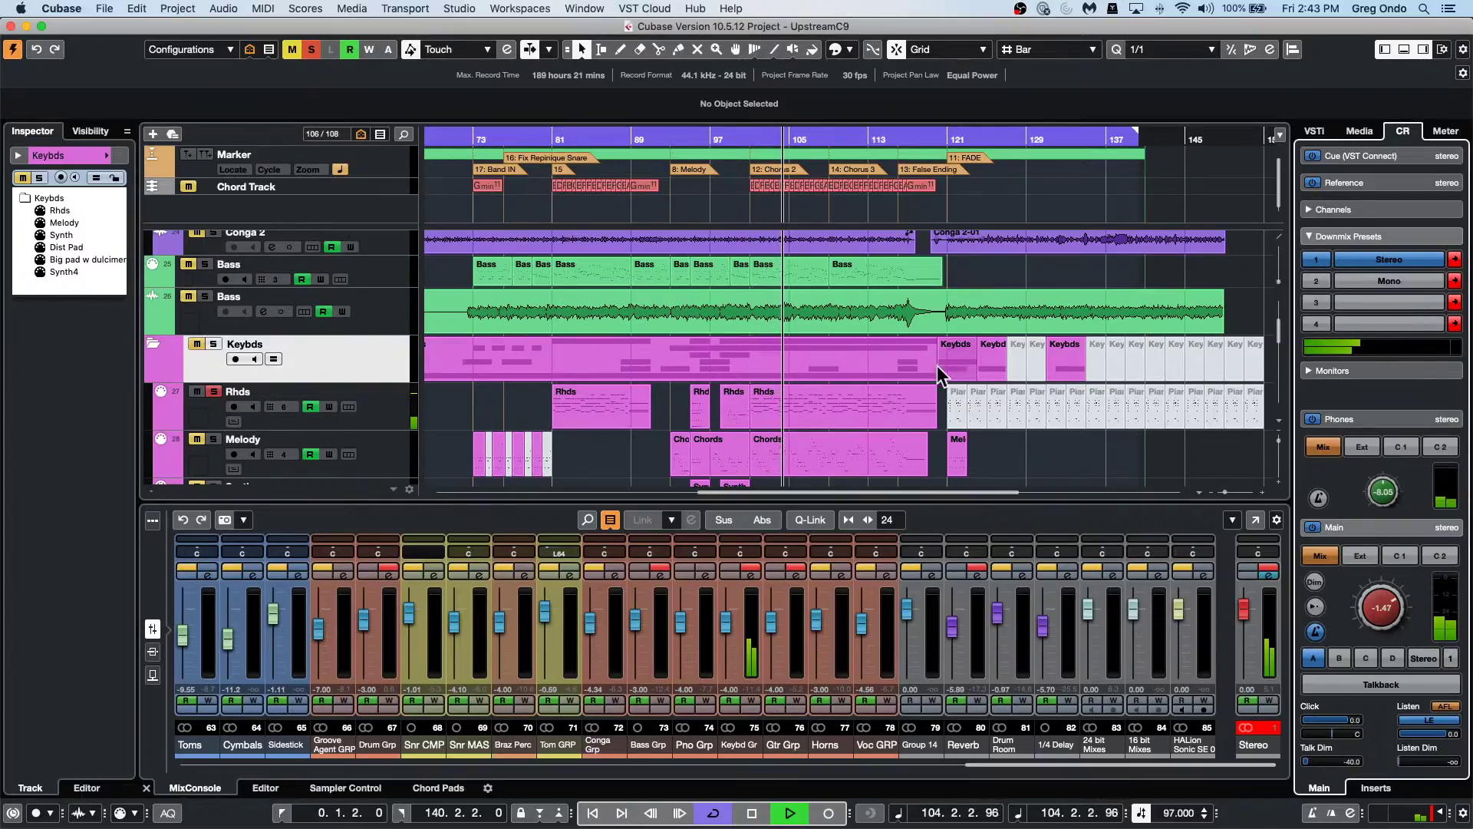
{"action": "key", "text": "space"}
{"action": "right_click", "coordinate": [376, 403]}
{"action": "mouse_move", "coordinate": [566, 411]}
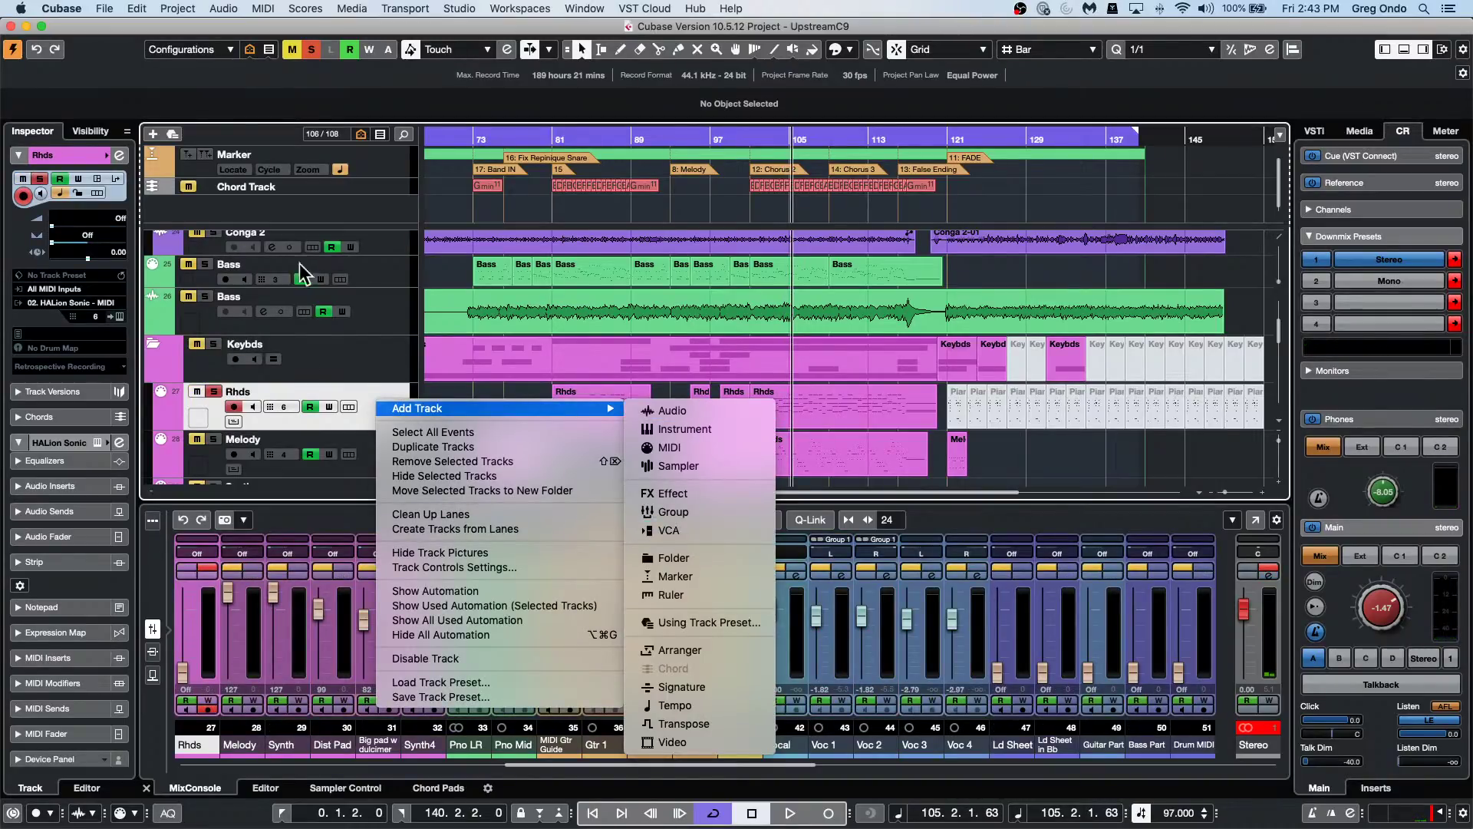
{"action": "left_click", "coordinate": [376, 370]}
Add one instrument track with HALion Sonic SE and stereo outputs below the Rhds track.
{"action": "right_click", "coordinate": [386, 397]}
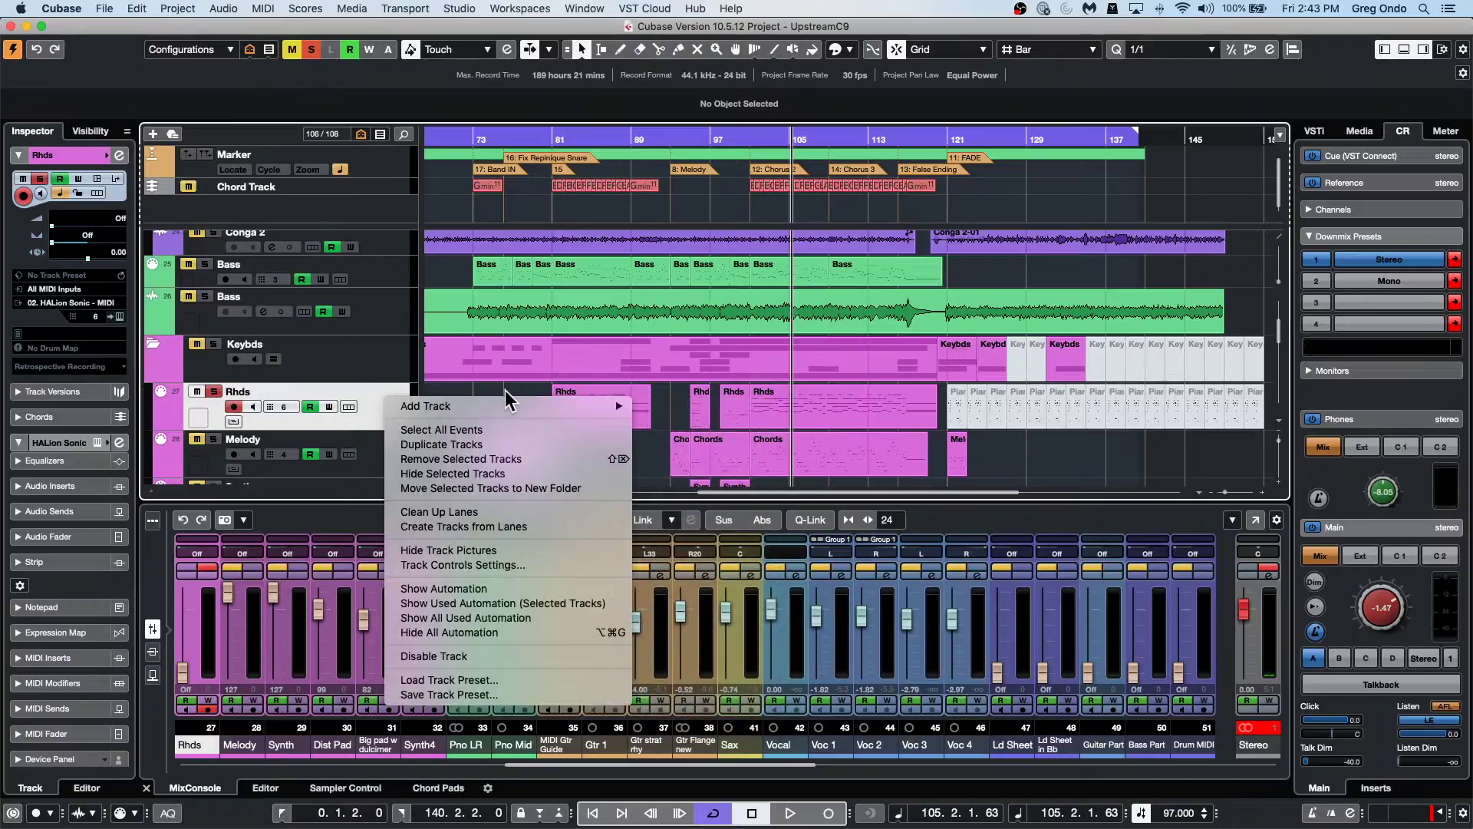
{"action": "mouse_move", "coordinate": [514, 406]}
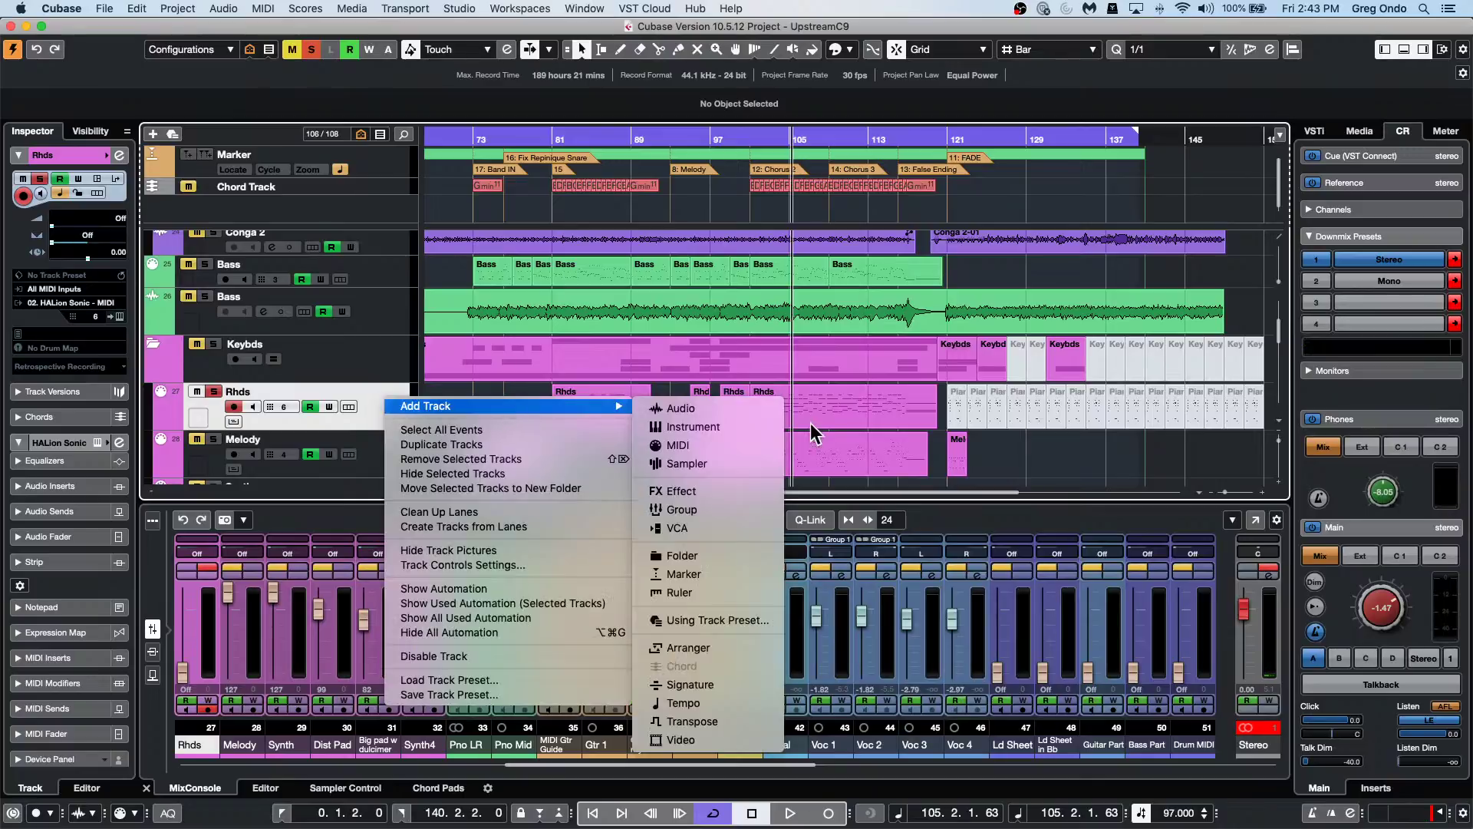
{"action": "left_click", "coordinate": [716, 427]}
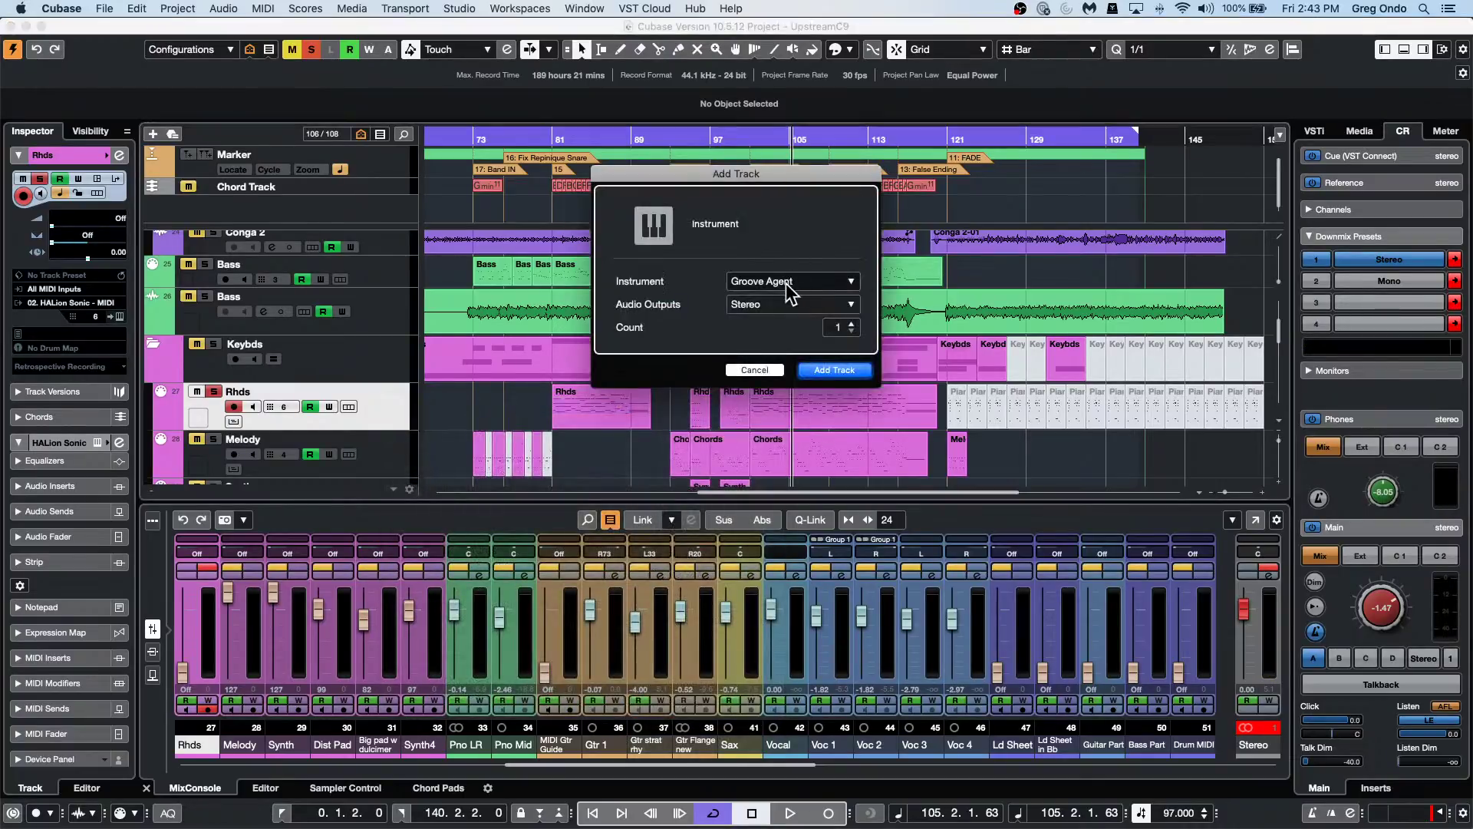
{"action": "left_click", "coordinate": [788, 284]}
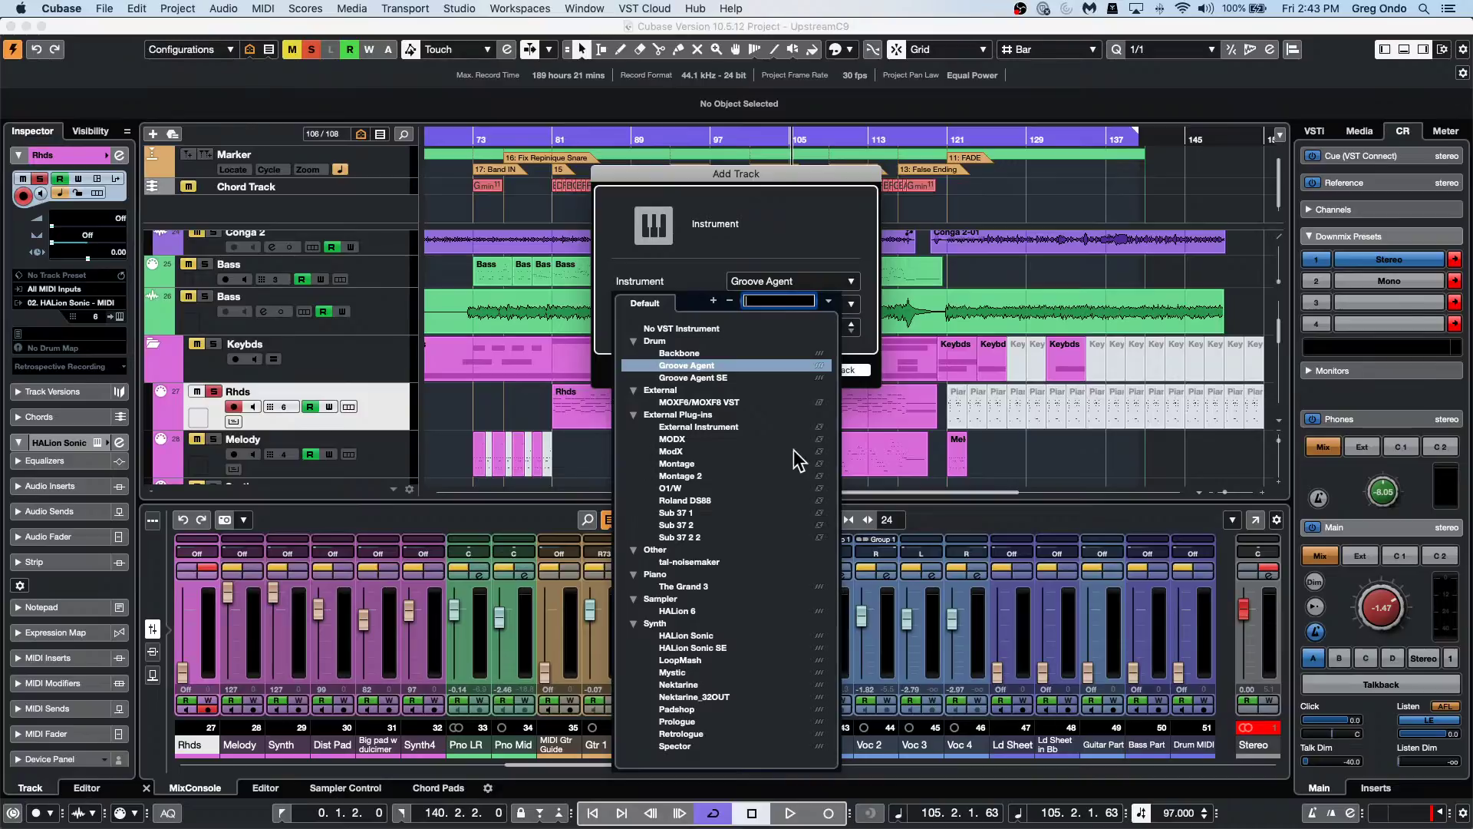
{"action": "left_click", "coordinate": [720, 648]}
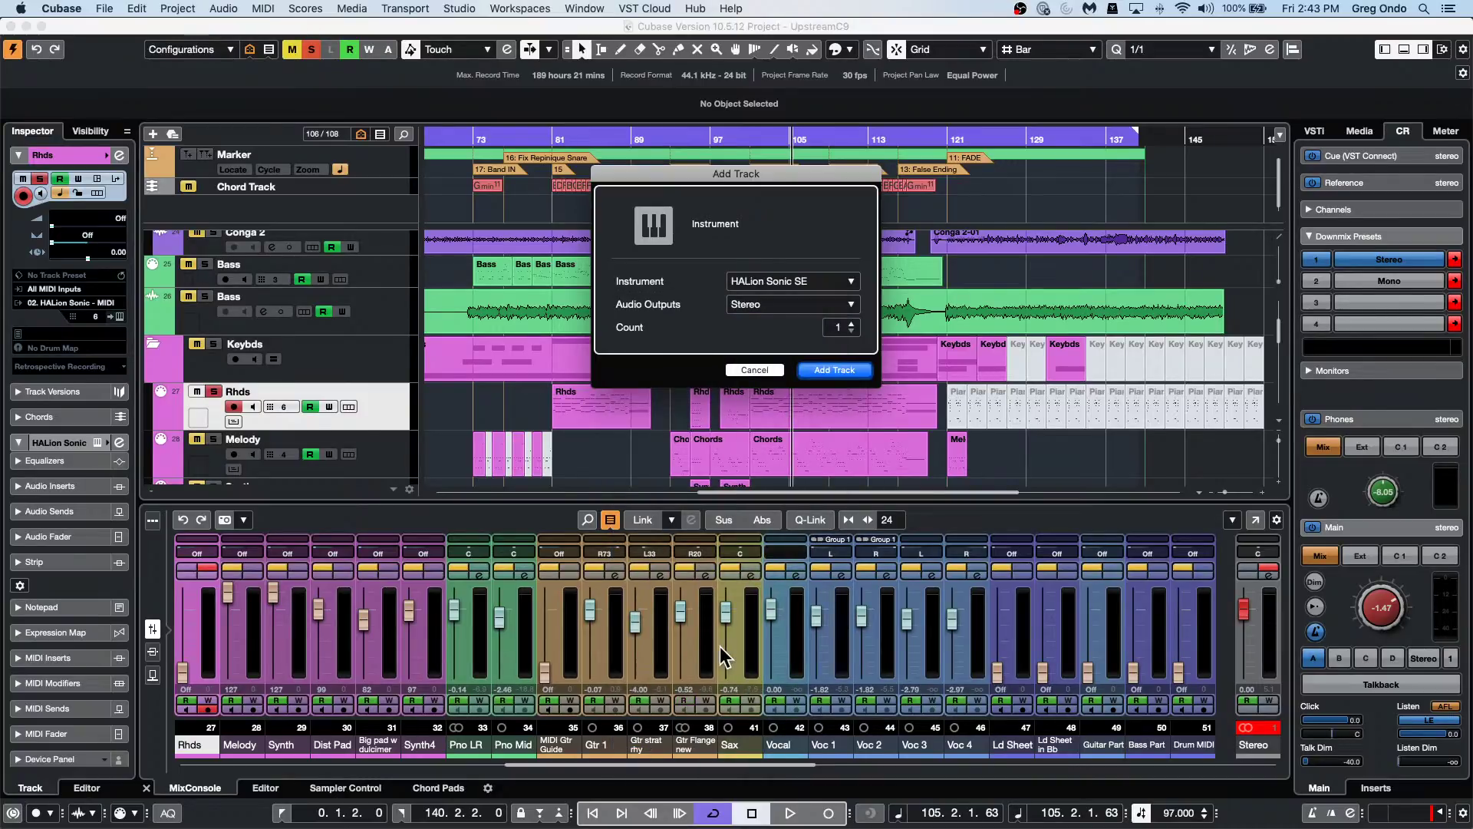
{"action": "left_click", "coordinate": [843, 371]}
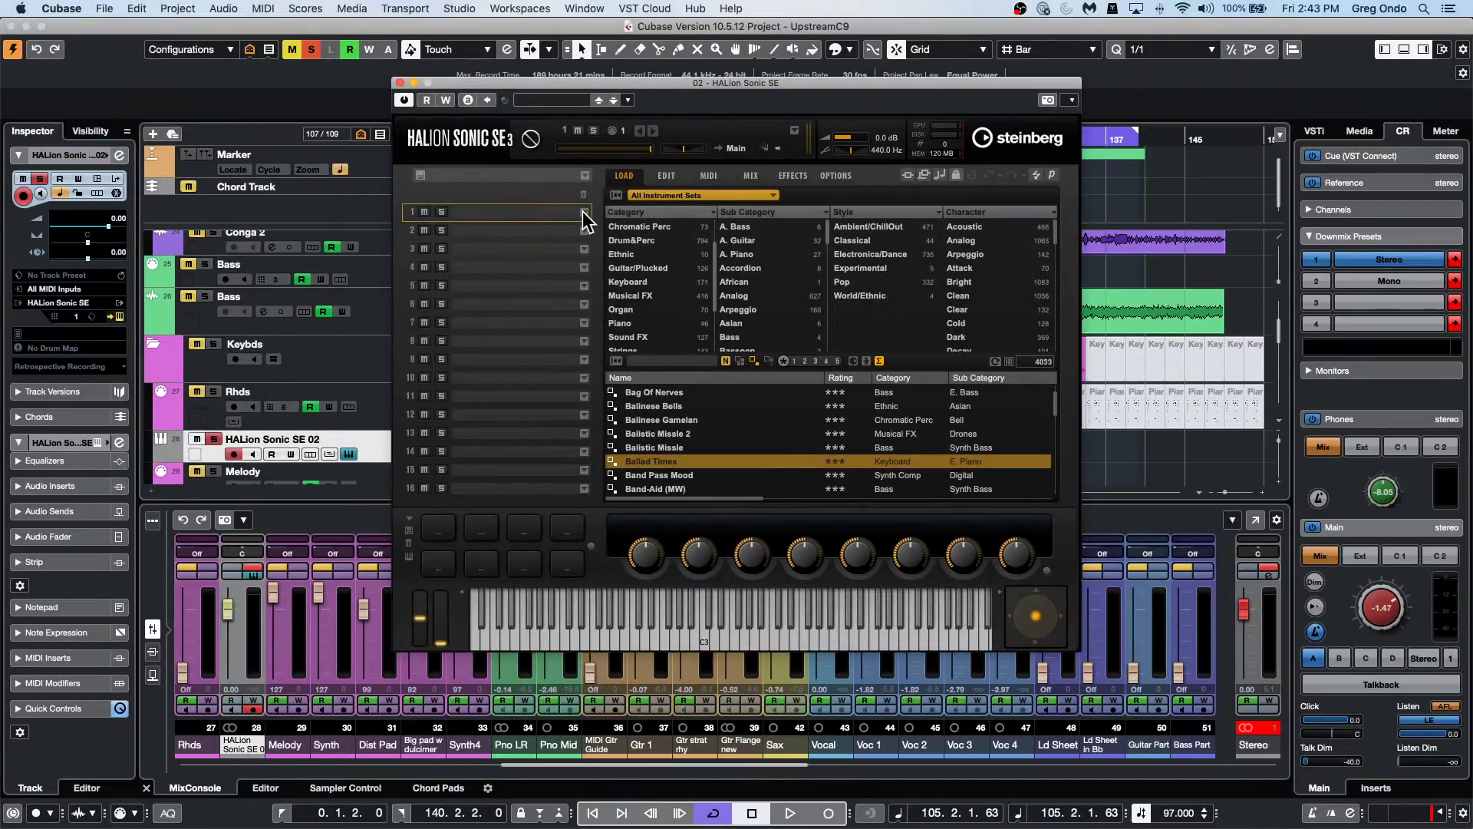
Filter the HALion Sonic SE presets across all instrument sets to category Guitar/Plucked and sub category A. Guitar.
{"action": "left_click", "coordinate": [689, 196]}
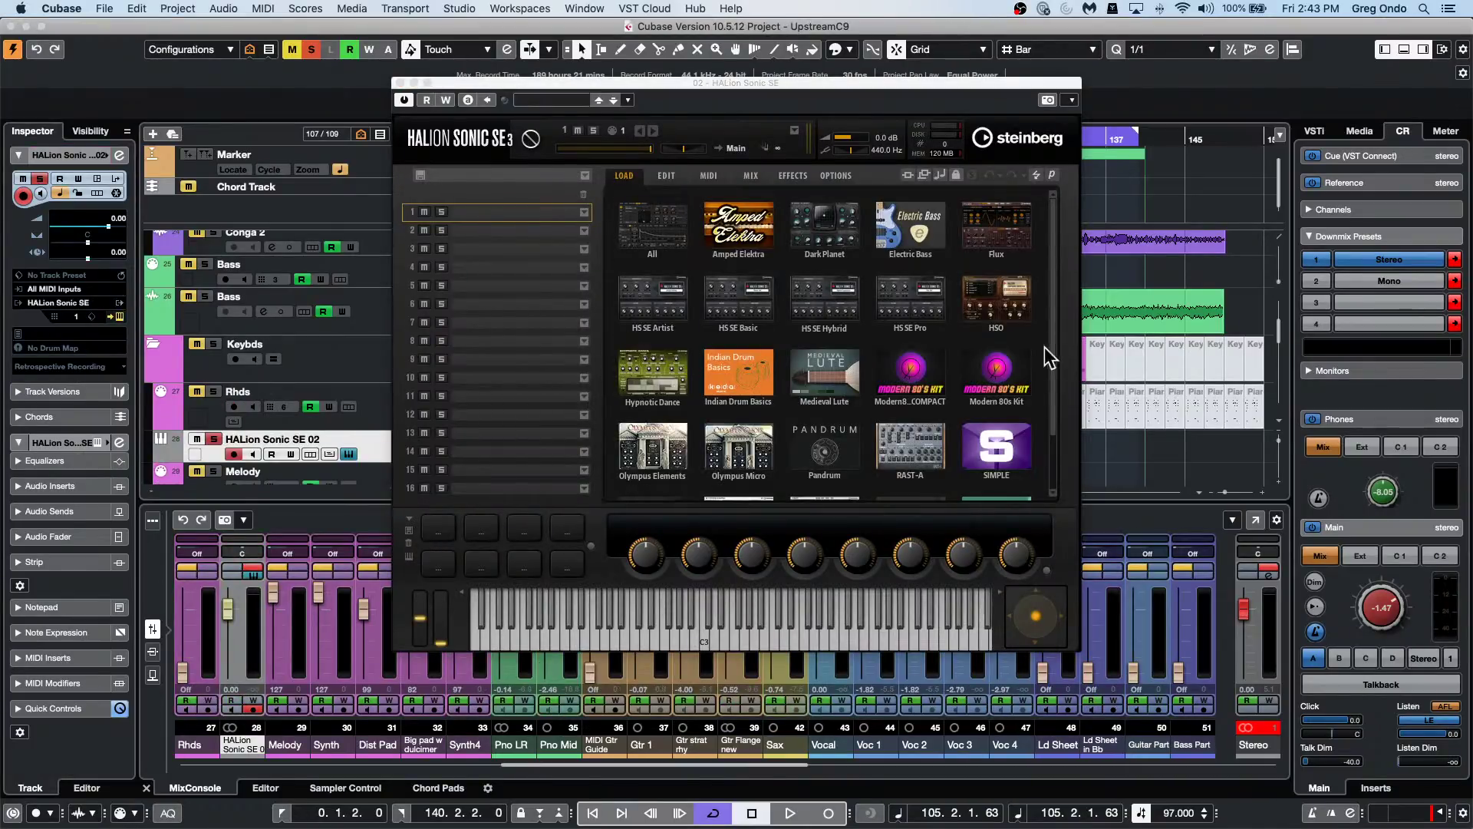
{"action": "left_click", "coordinate": [666, 232]}
{"action": "left_click", "coordinate": [637, 460]}
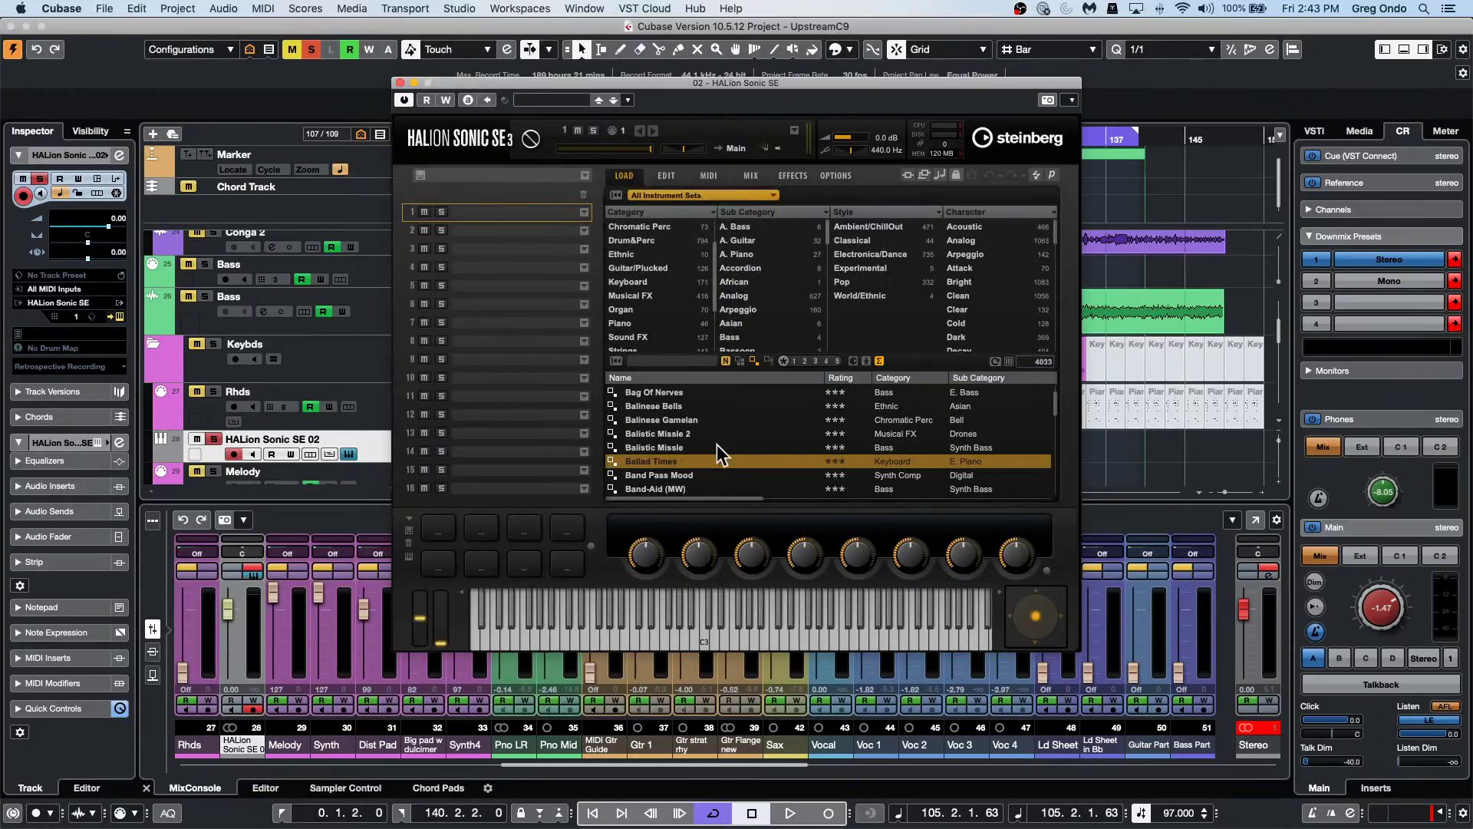
{"action": "left_click", "coordinate": [666, 268]}
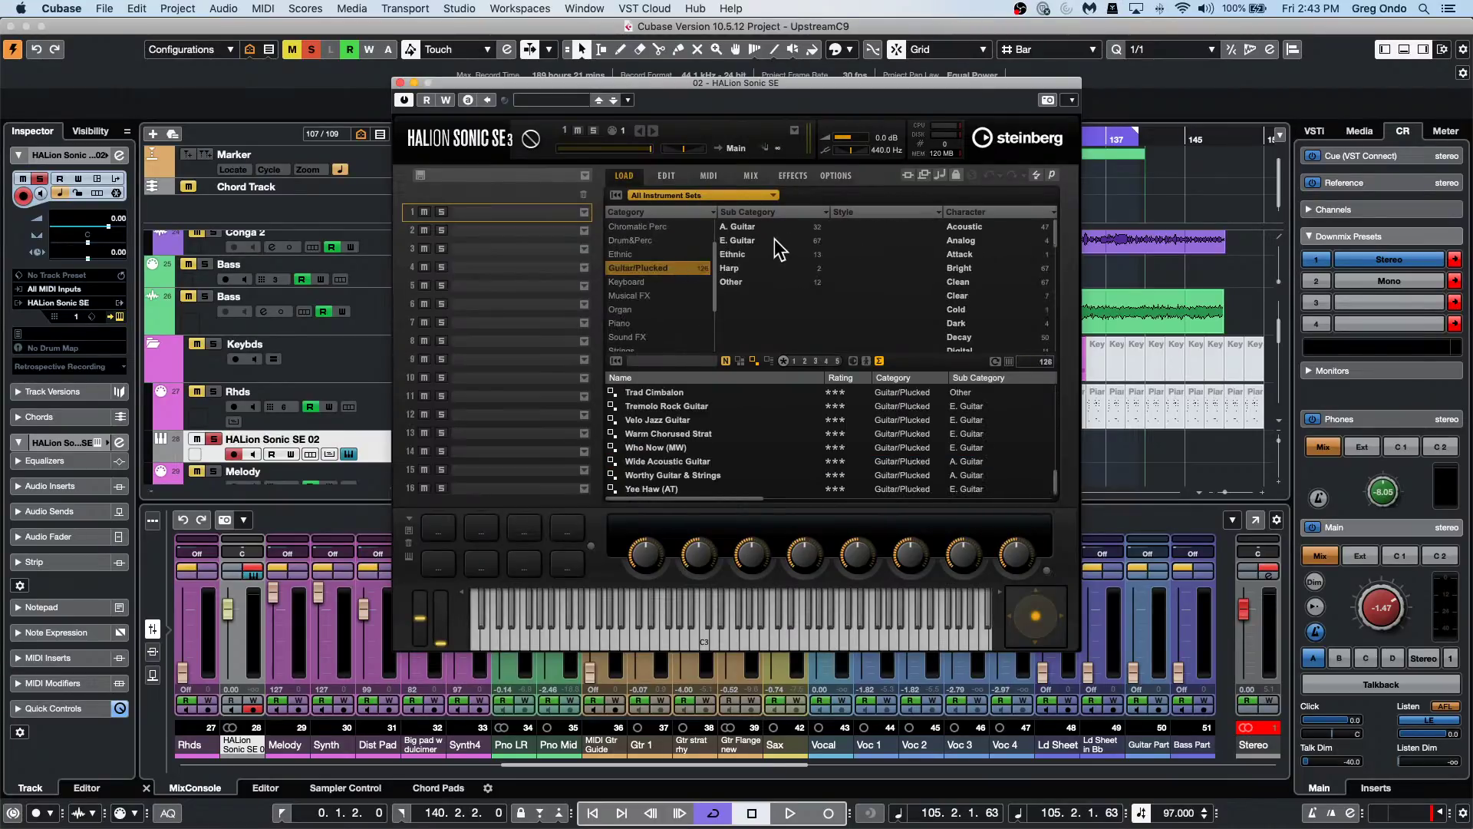
{"action": "left_click", "coordinate": [775, 228]}
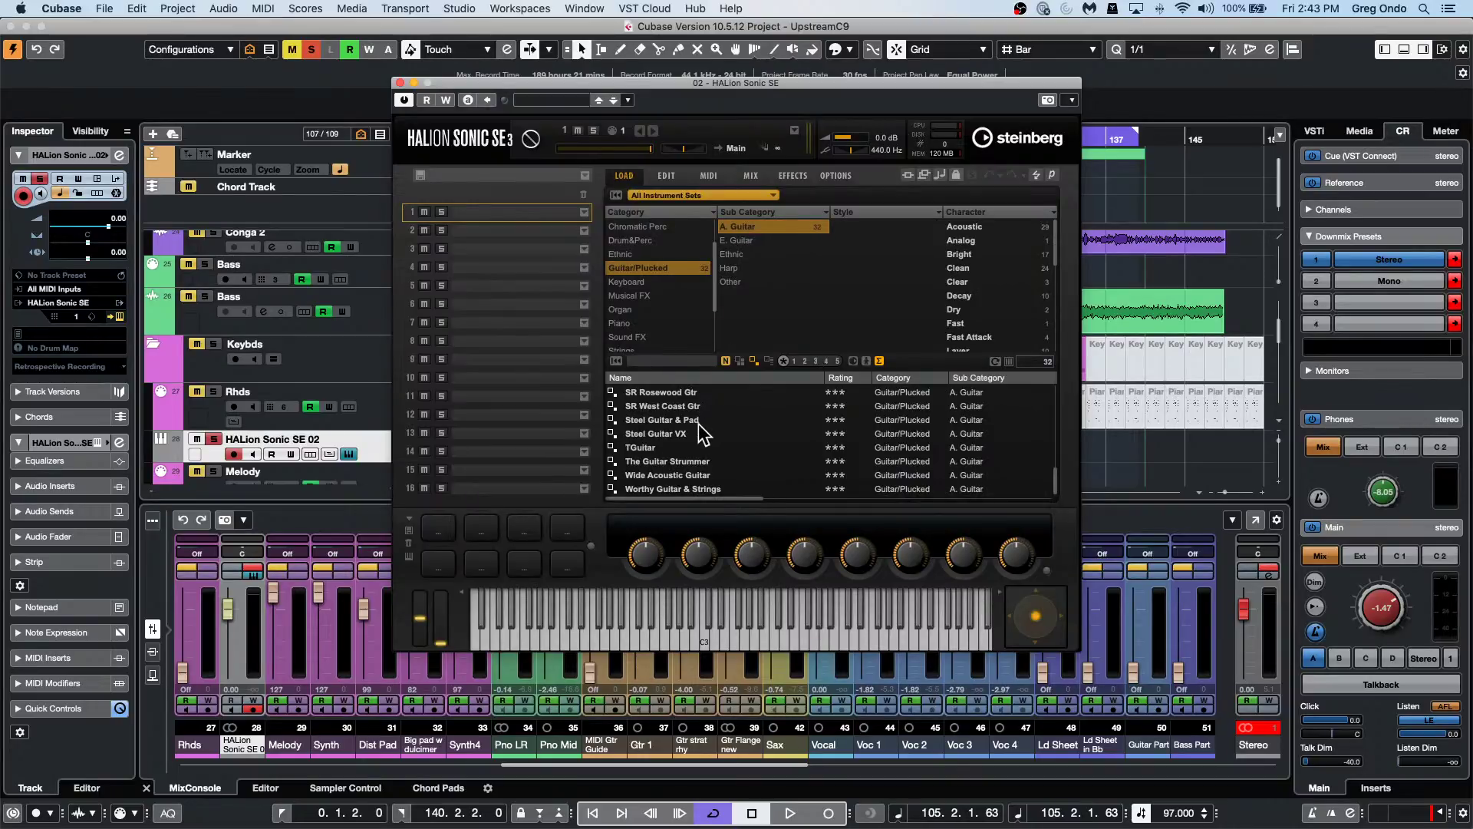
Load the Chilled Nylon Guitar preset into slot 1 and audition it on the instrument's keyboard.
{"action": "scroll", "coordinate": [691, 428], "scroll_direction": "up", "scroll_amount": 6}
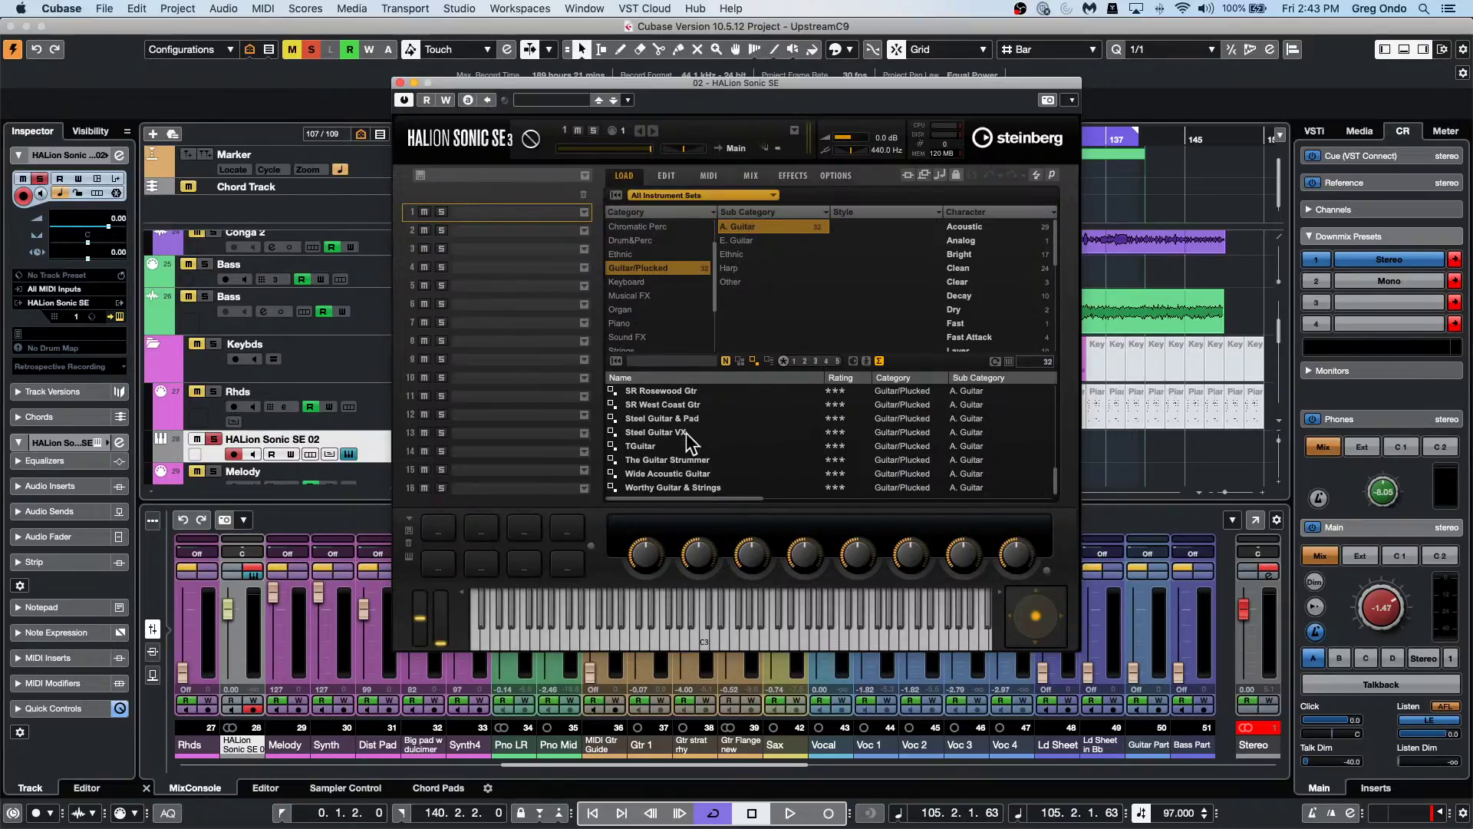
{"action": "scroll", "coordinate": [687, 444], "scroll_direction": "up", "scroll_amount": 3}
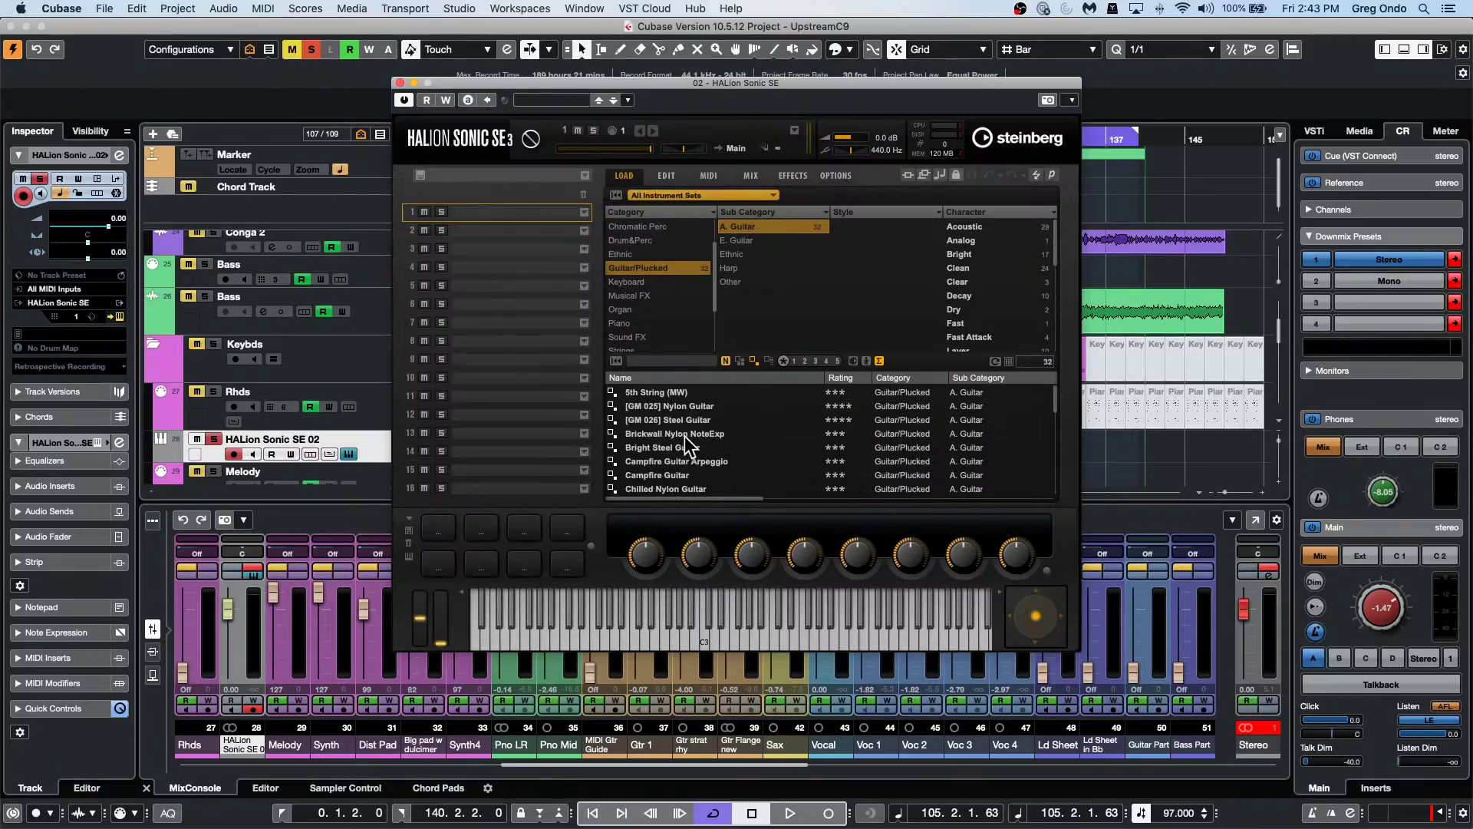
{"action": "scroll", "coordinate": [692, 447], "scroll_direction": "down", "scroll_amount": 1}
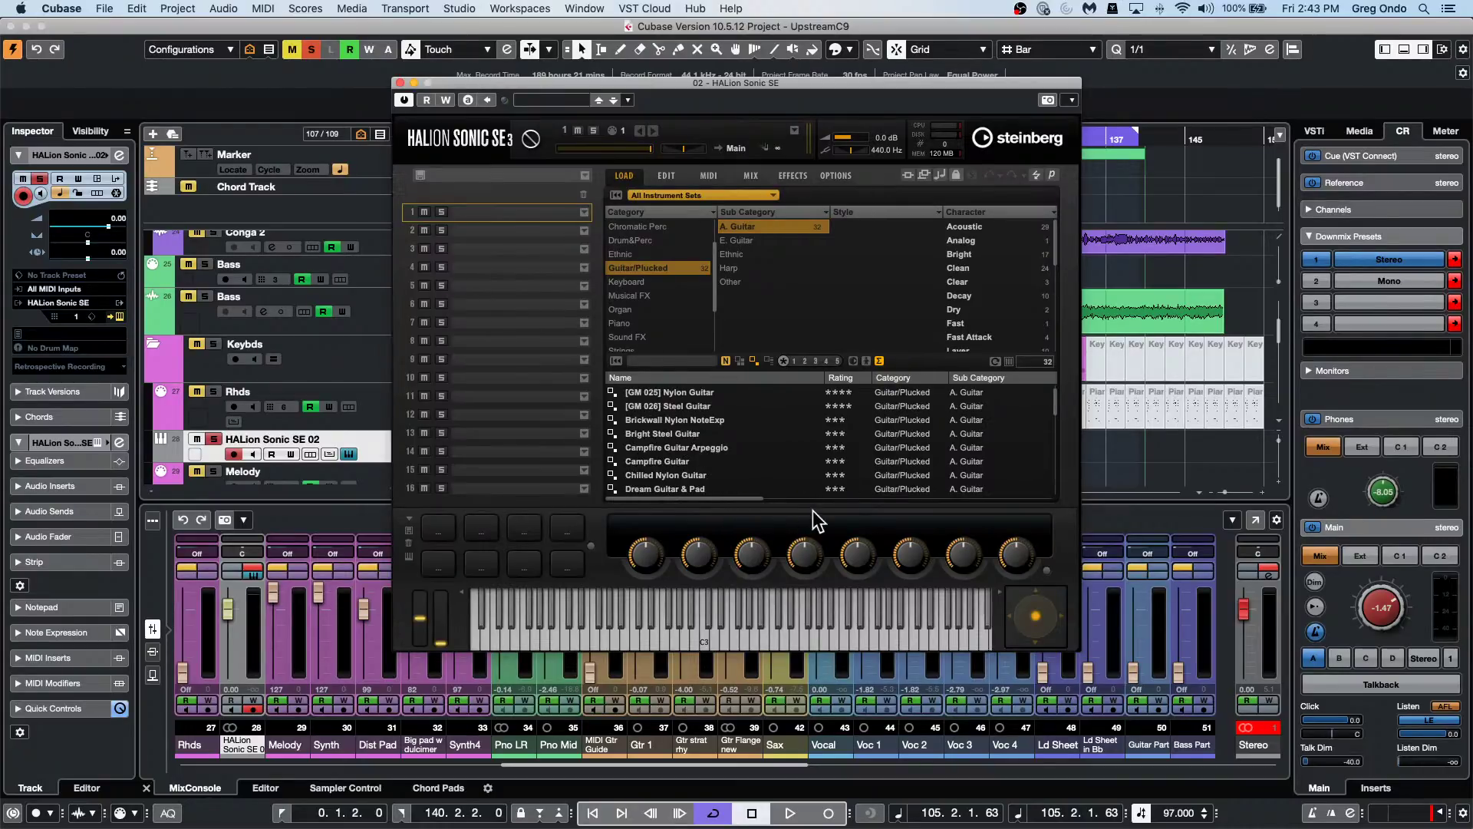
{"action": "left_click", "coordinate": [674, 475]}
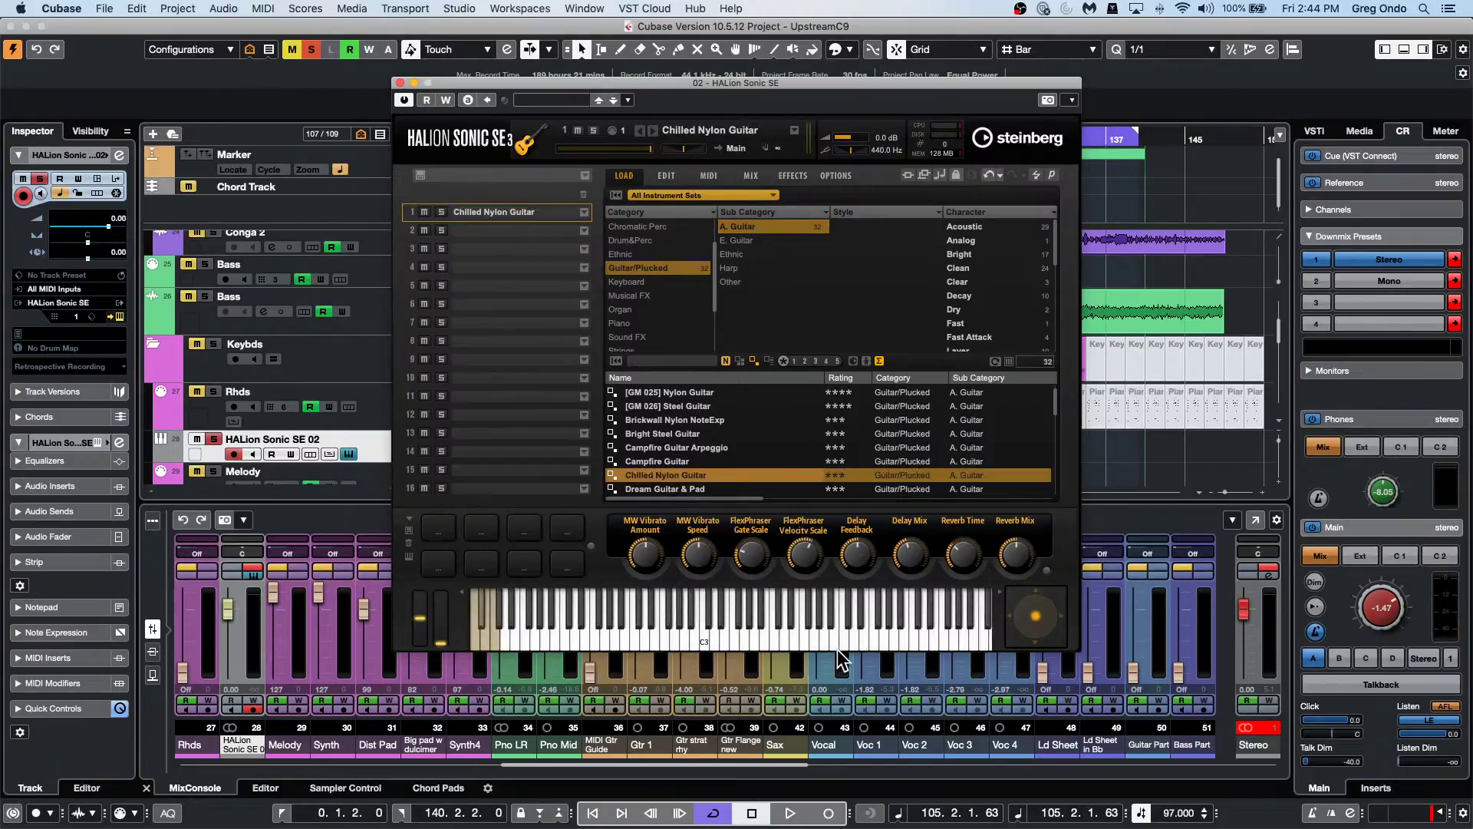
{"action": "left_click_drag", "start_coordinate": [839, 644], "coordinate": [669, 633]}
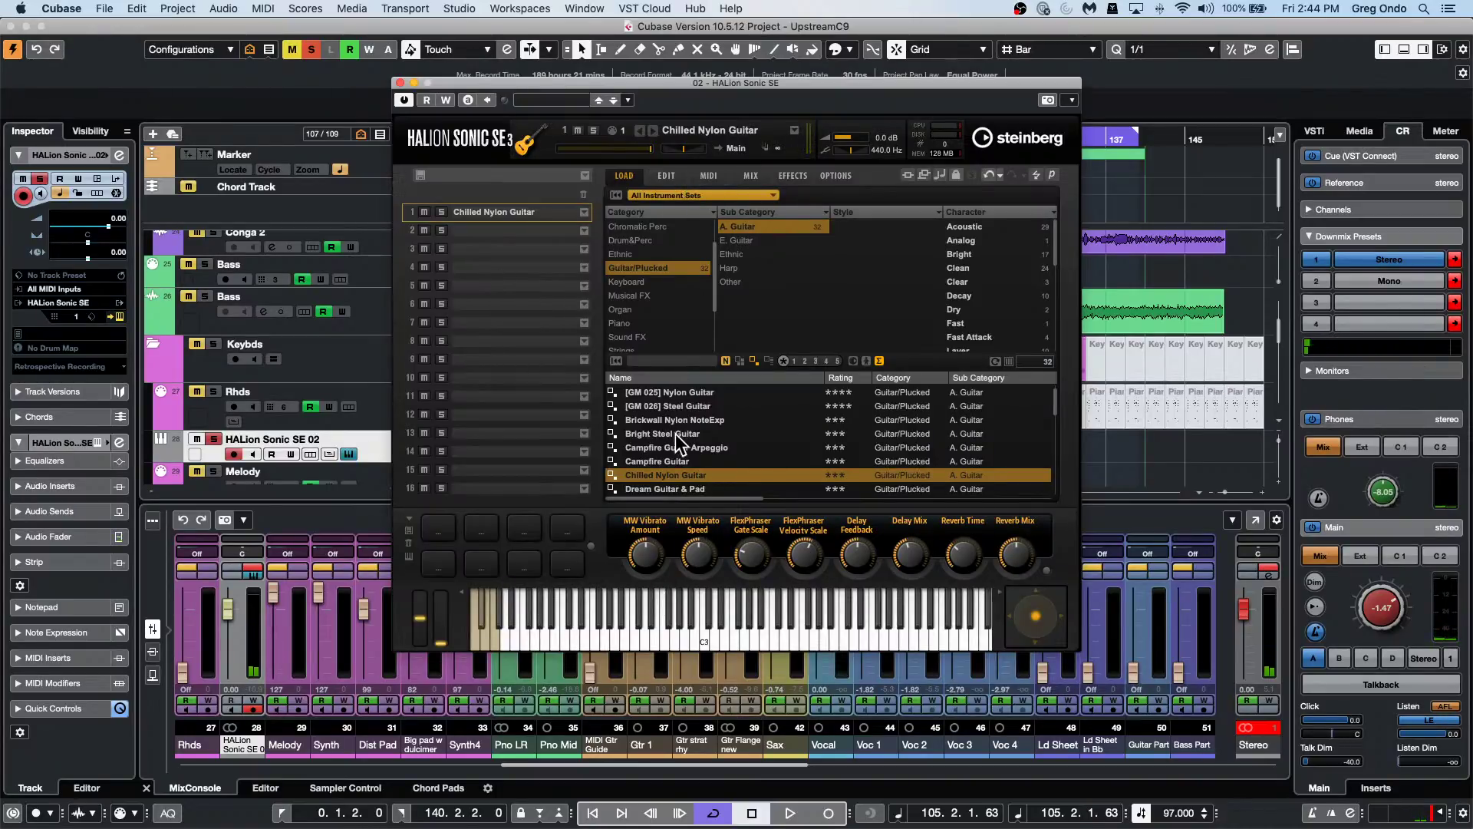
Switch the preset sub category to E. Guitar, load Chunk Guitar 1 into slot 1 and audition several notes.
{"action": "scroll", "coordinate": [678, 439], "scroll_direction": "down", "scroll_amount": 1}
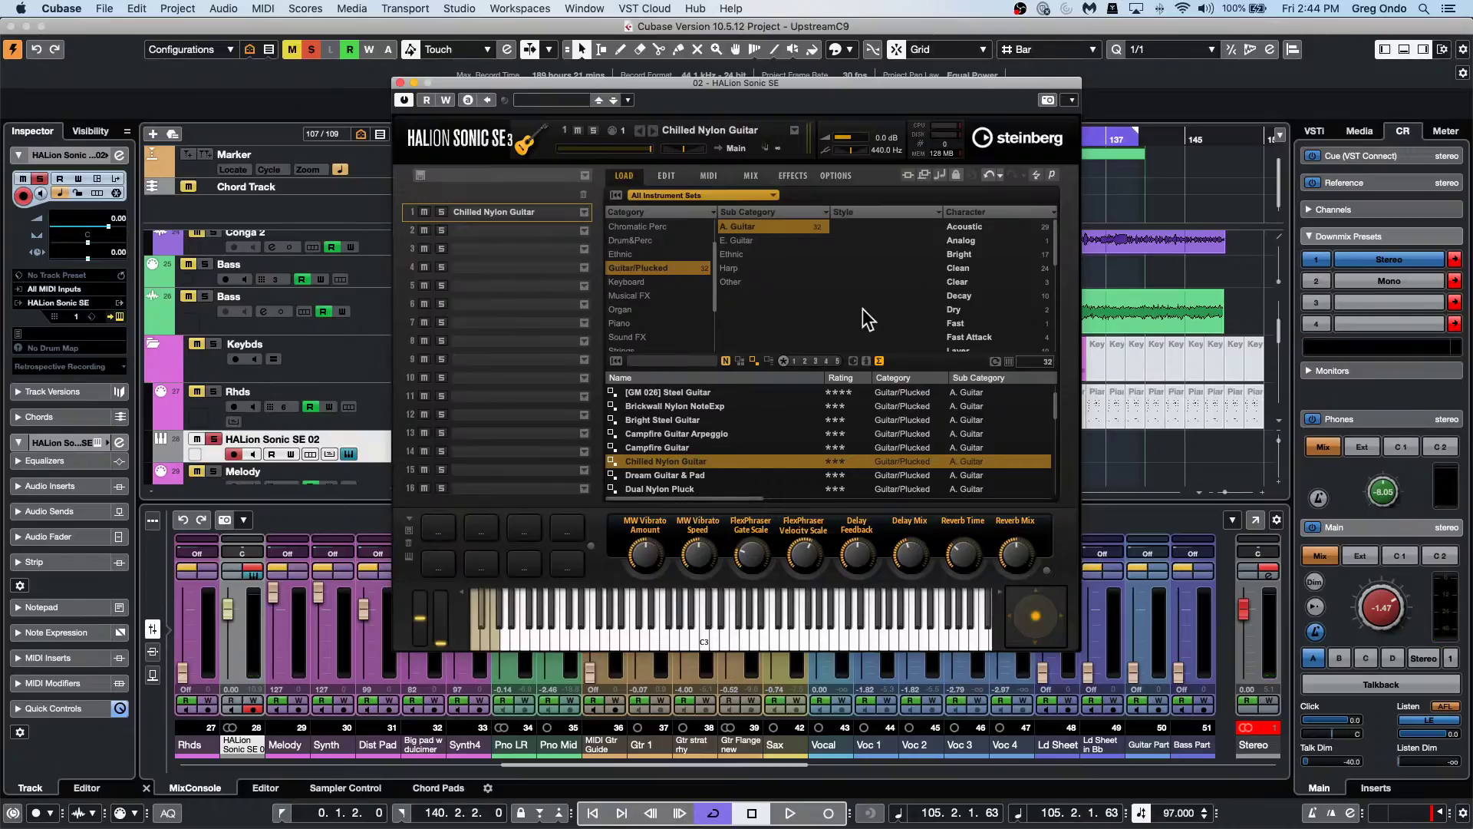
{"action": "left_click", "coordinate": [762, 241]}
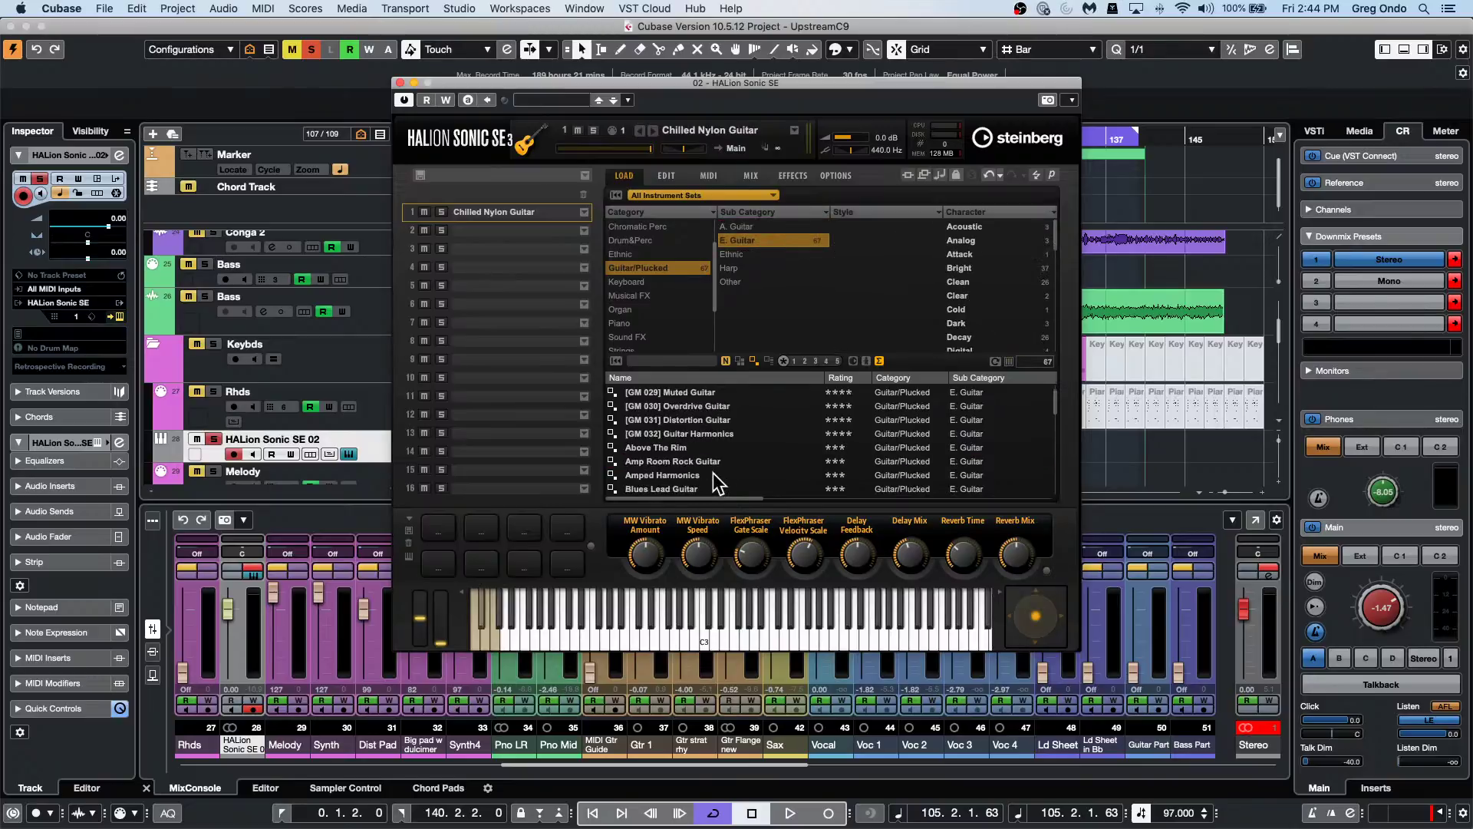
{"action": "scroll", "coordinate": [717, 471], "scroll_direction": "down", "scroll_amount": 5}
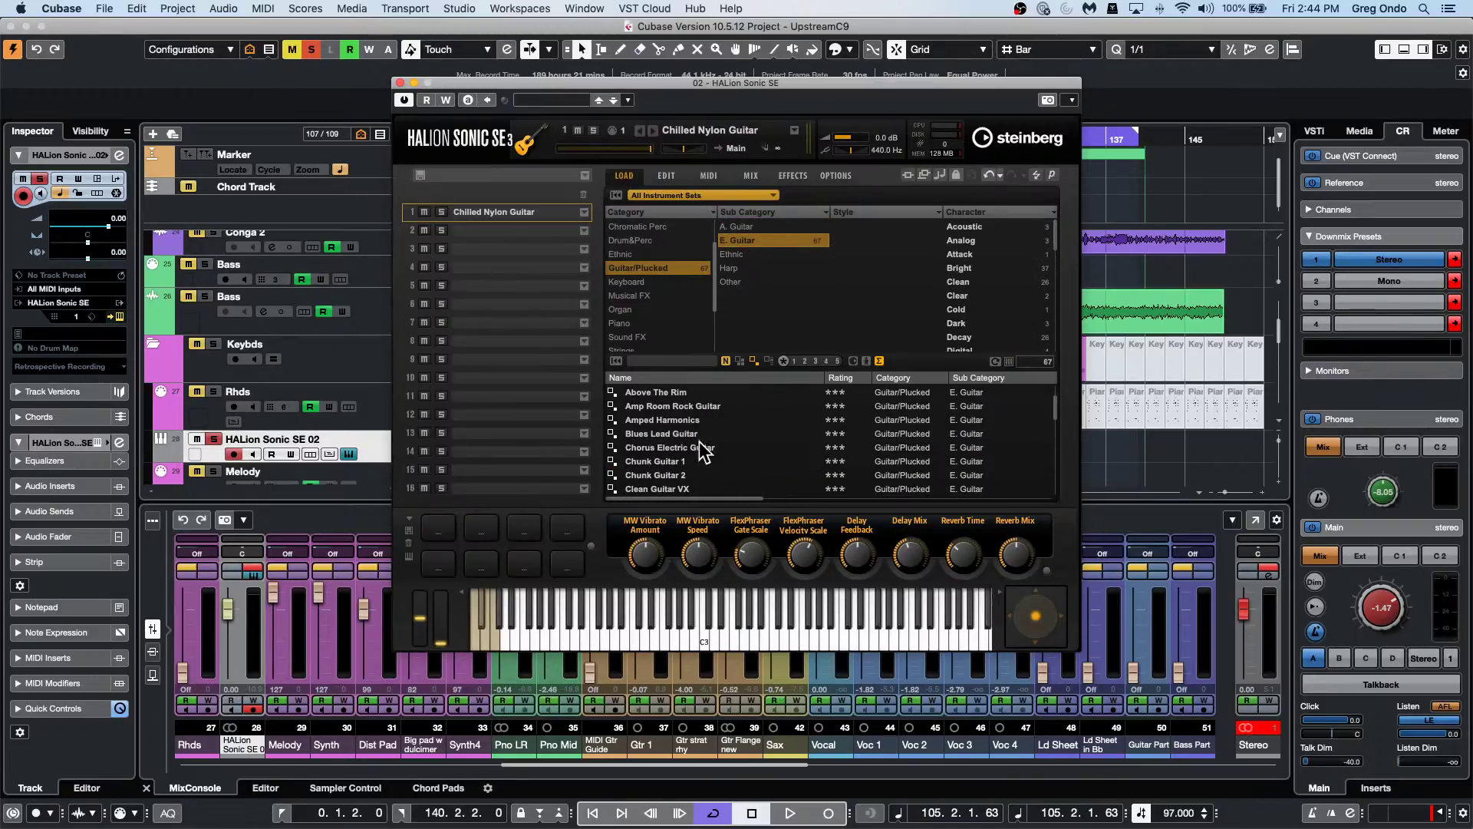
{"action": "left_click", "coordinate": [672, 462]}
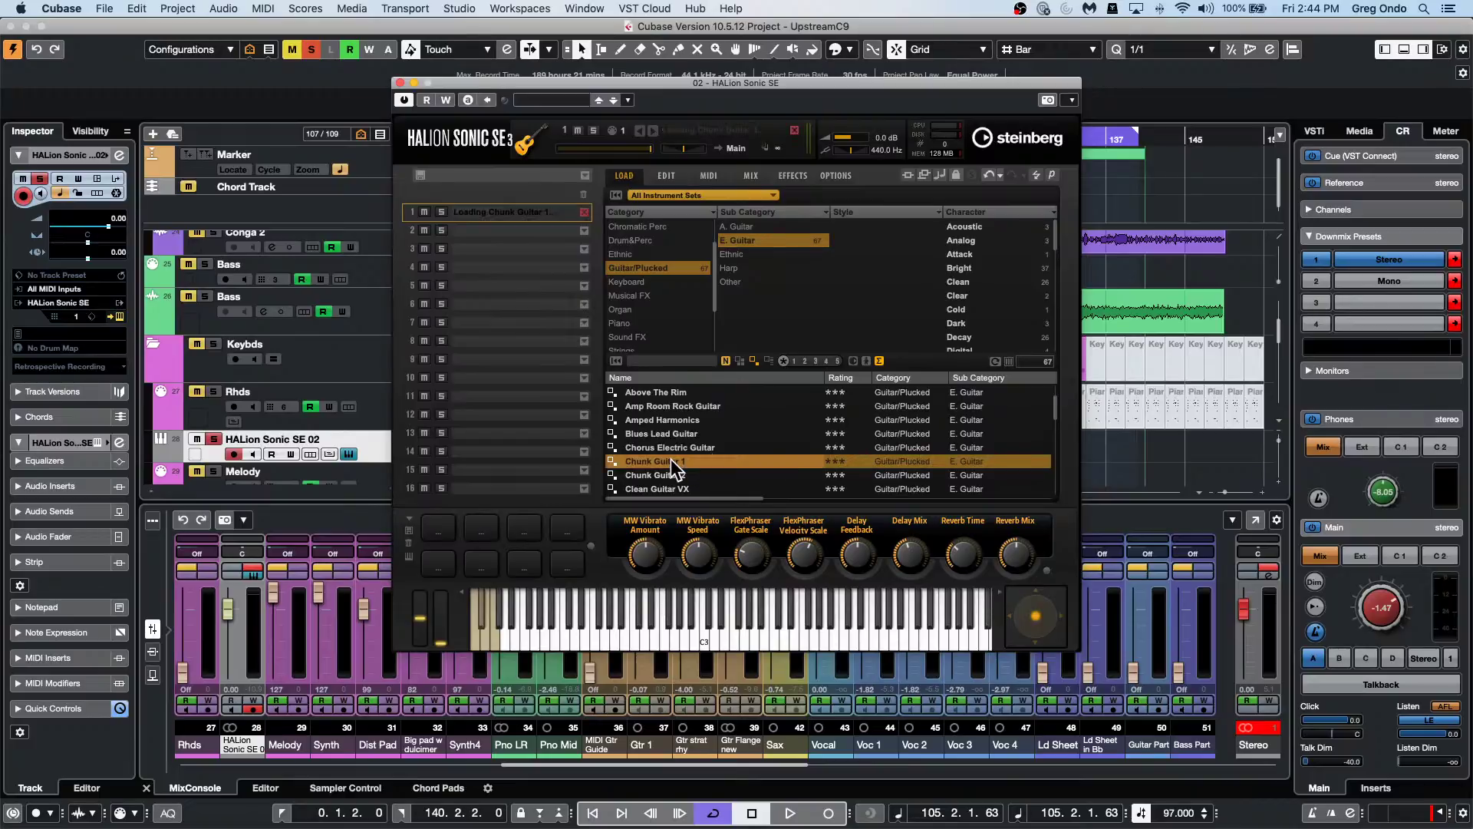
{"action": "left_click", "coordinate": [814, 634]}
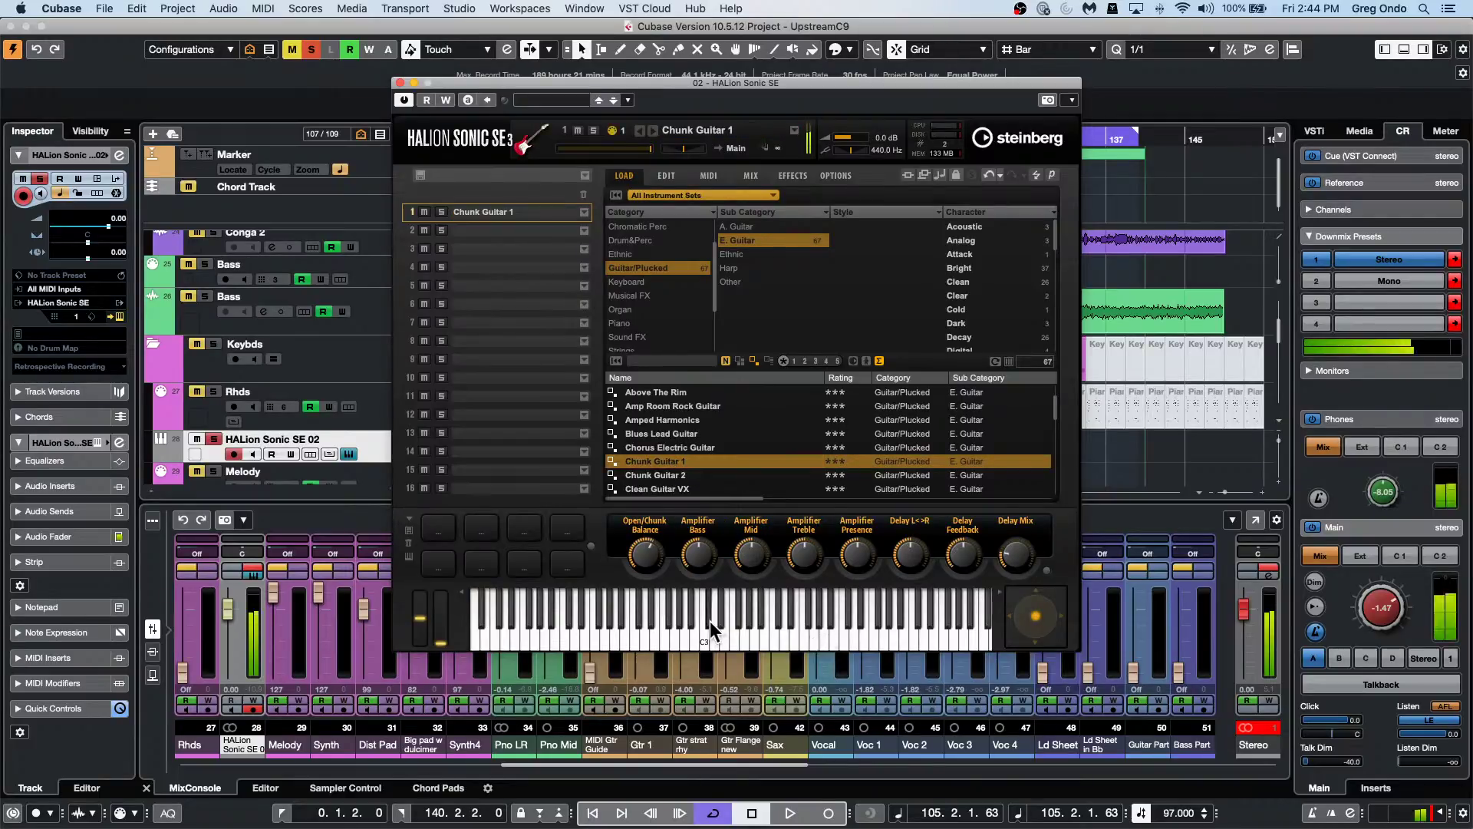
{"action": "left_click", "coordinate": [710, 620]}
{"action": "left_click", "coordinate": [661, 628]}
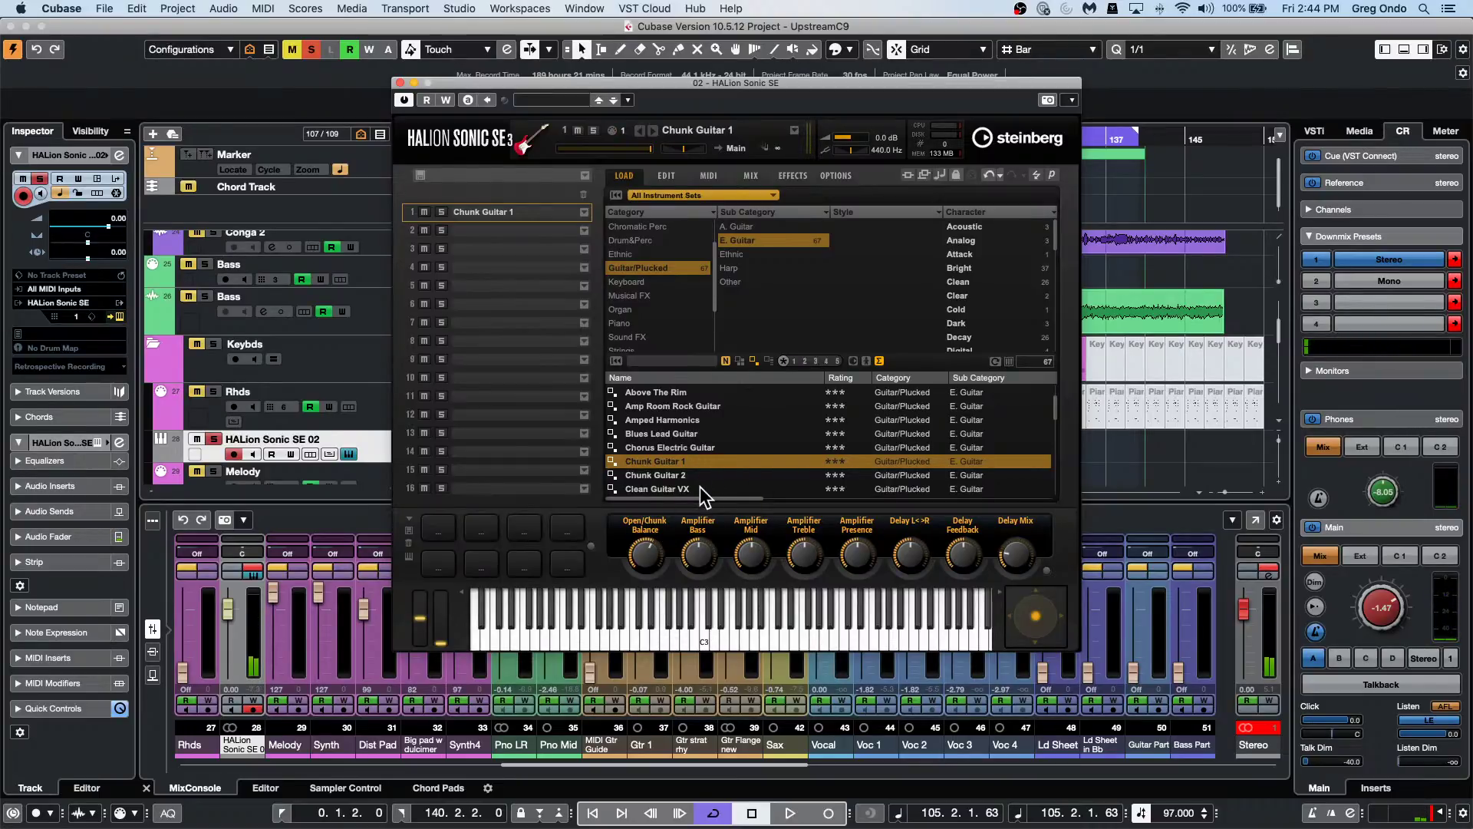
Load the Clean Strat Guitar preset into slot 1, audition it and close the instrument window.
{"action": "scroll", "coordinate": [700, 477], "scroll_direction": "down", "scroll_amount": 1}
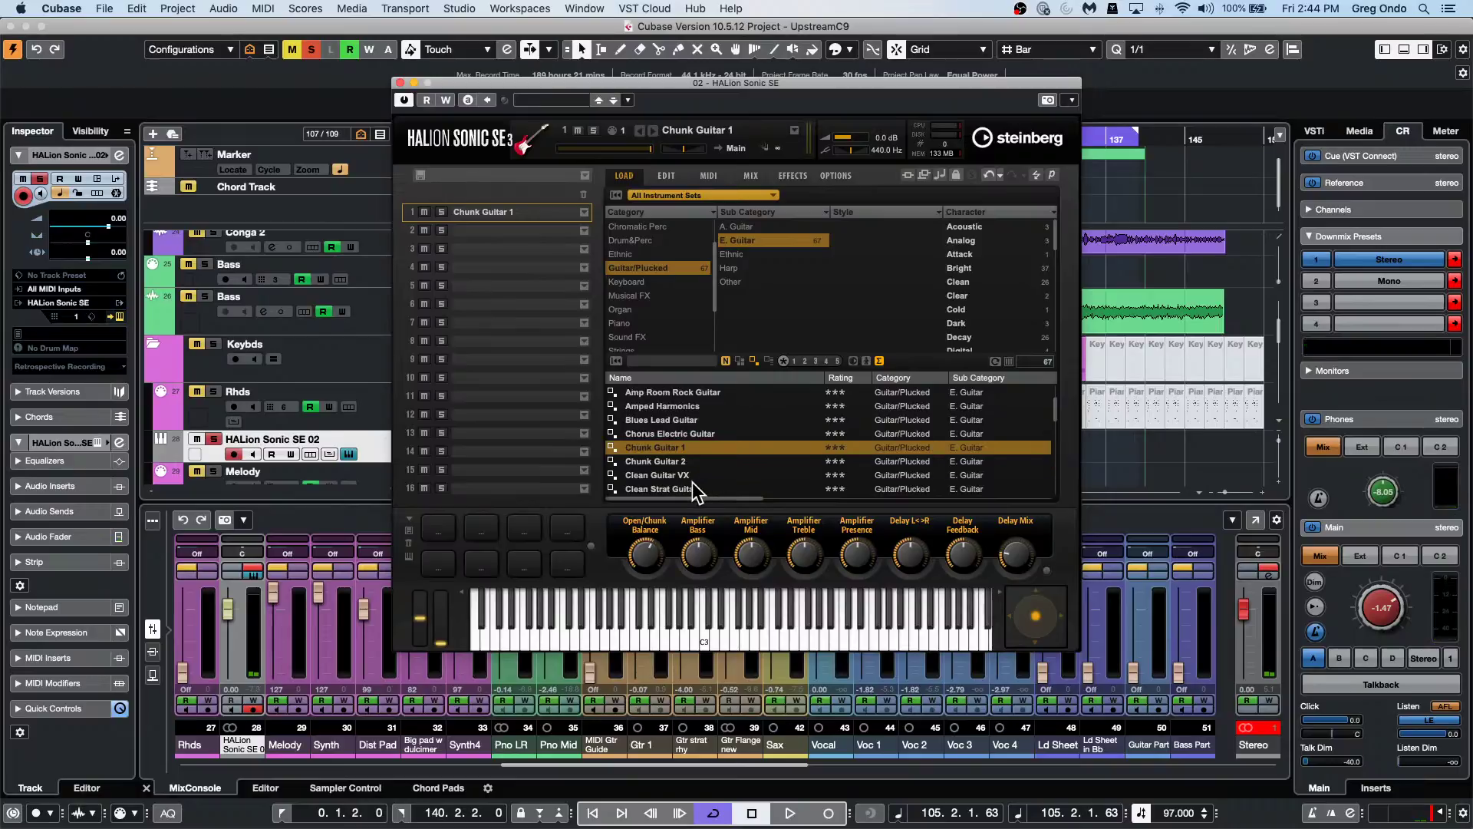
{"action": "left_click", "coordinate": [693, 487]}
{"action": "left_click", "coordinate": [768, 626]}
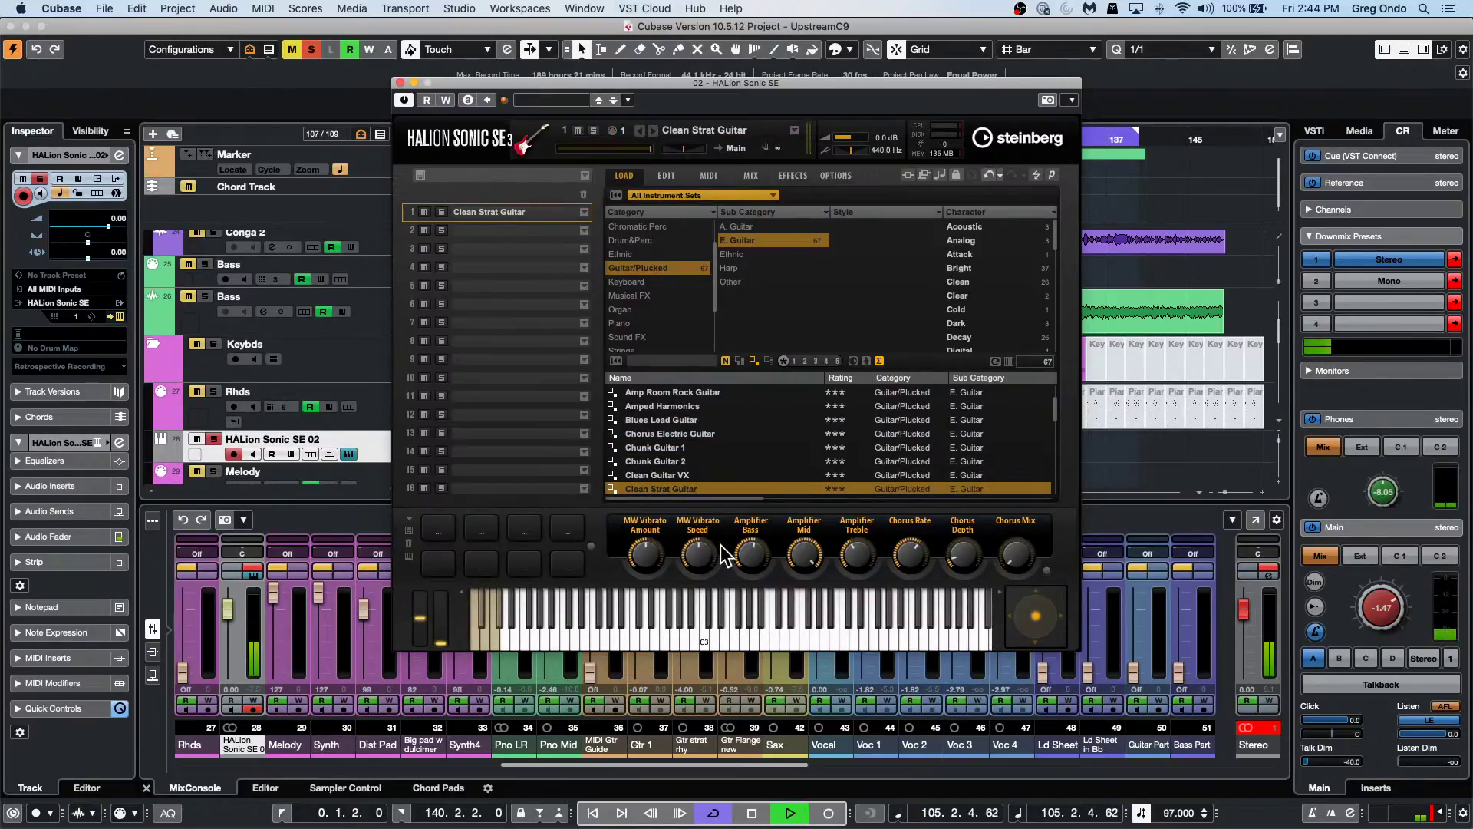
{"action": "left_click", "coordinate": [397, 83]}
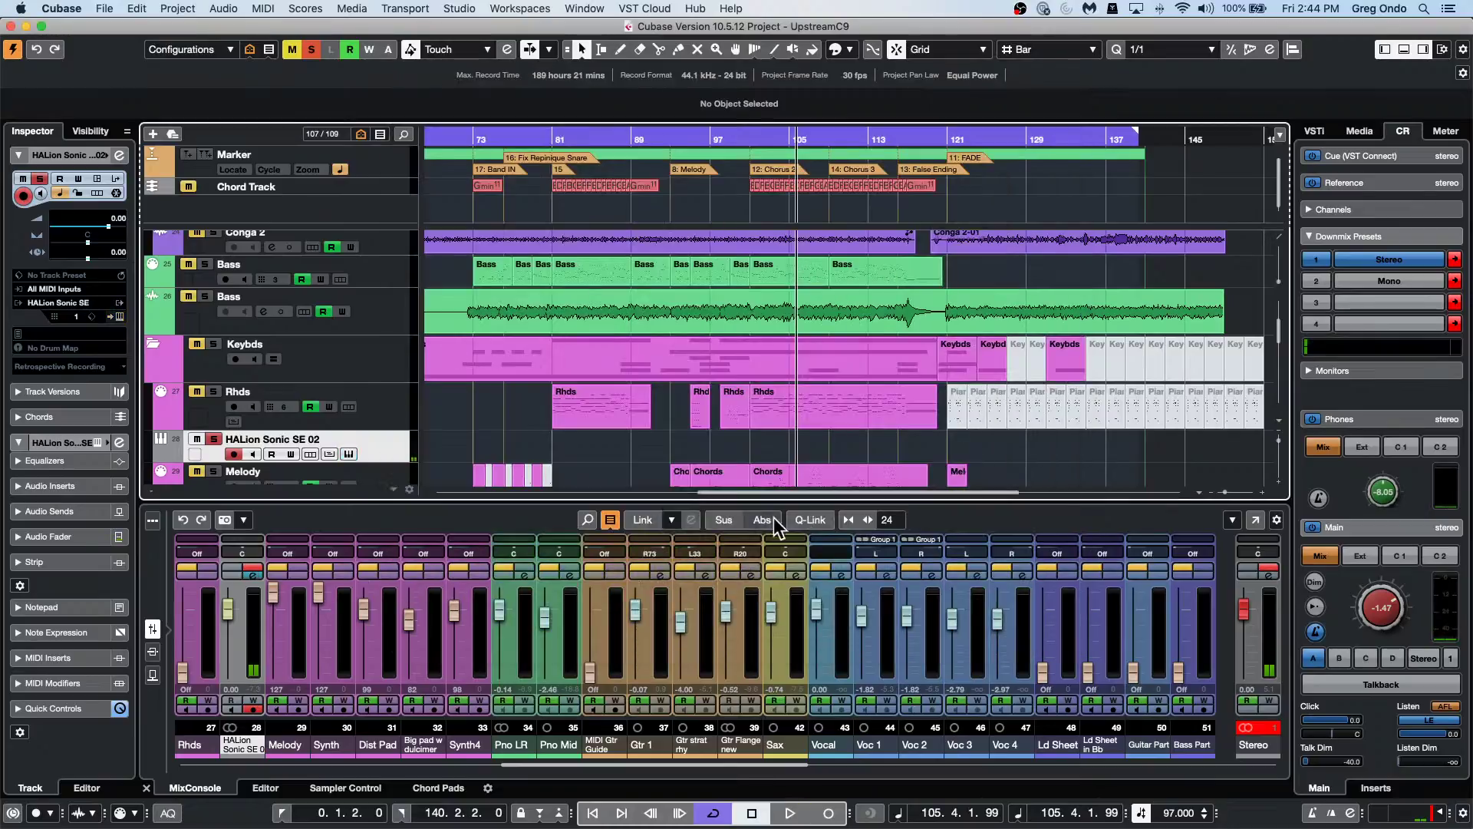
Copy the Rhds parts onto the HALion Sonic SE 02 track and play them with the Rhds track soloed as well.
{"action": "mouse_move", "coordinate": [495, 405]}
{"action": "left_mouse_down"}
{"action": "mouse_move", "coordinate": [1019, 435]}
{"action": "mouse_move", "coordinate": [904, 404]}
{"action": "mouse_move", "coordinate": [907, 434]}
{"action": "left_mouse_up"}
{"action": "key", "text": "space"}
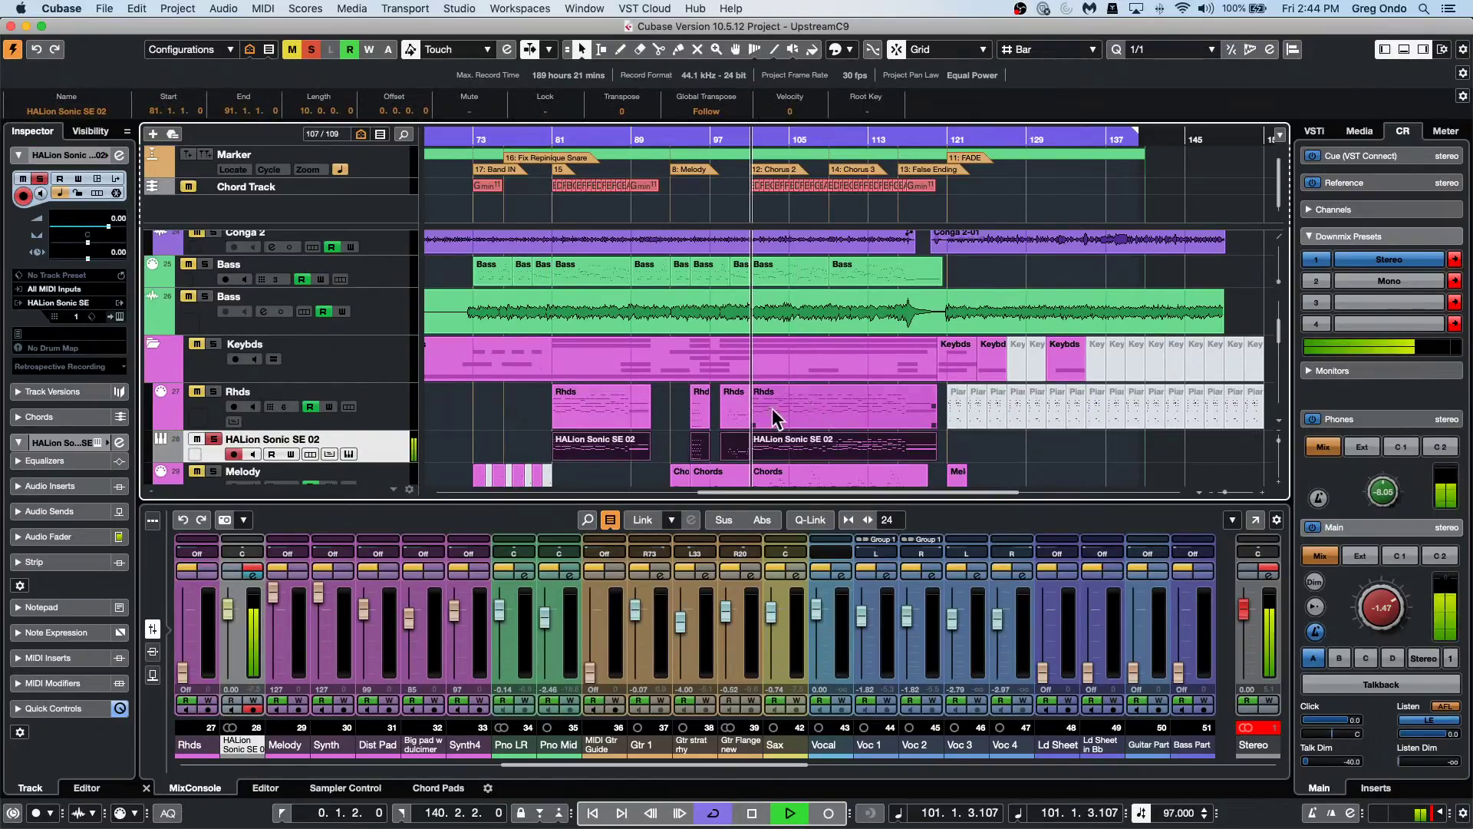
{"action": "left_click", "coordinate": [215, 392]}
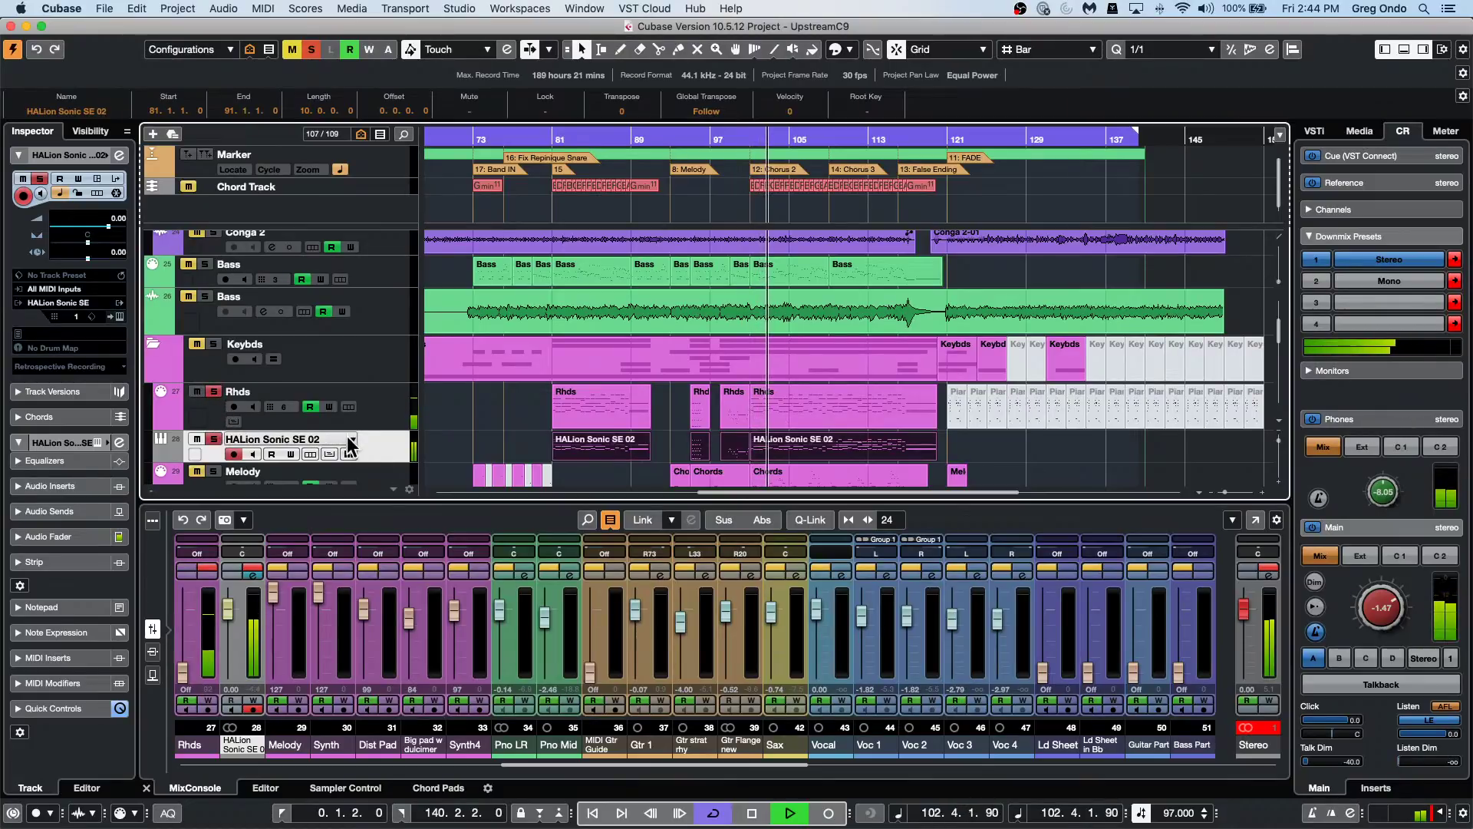
Reopen HALion Sonic SE 02, load the Compressed Strat preset into slot 1 and play the copied parts briefly.
{"action": "left_click", "coordinate": [118, 316]}
{"action": "key", "text": "space"}
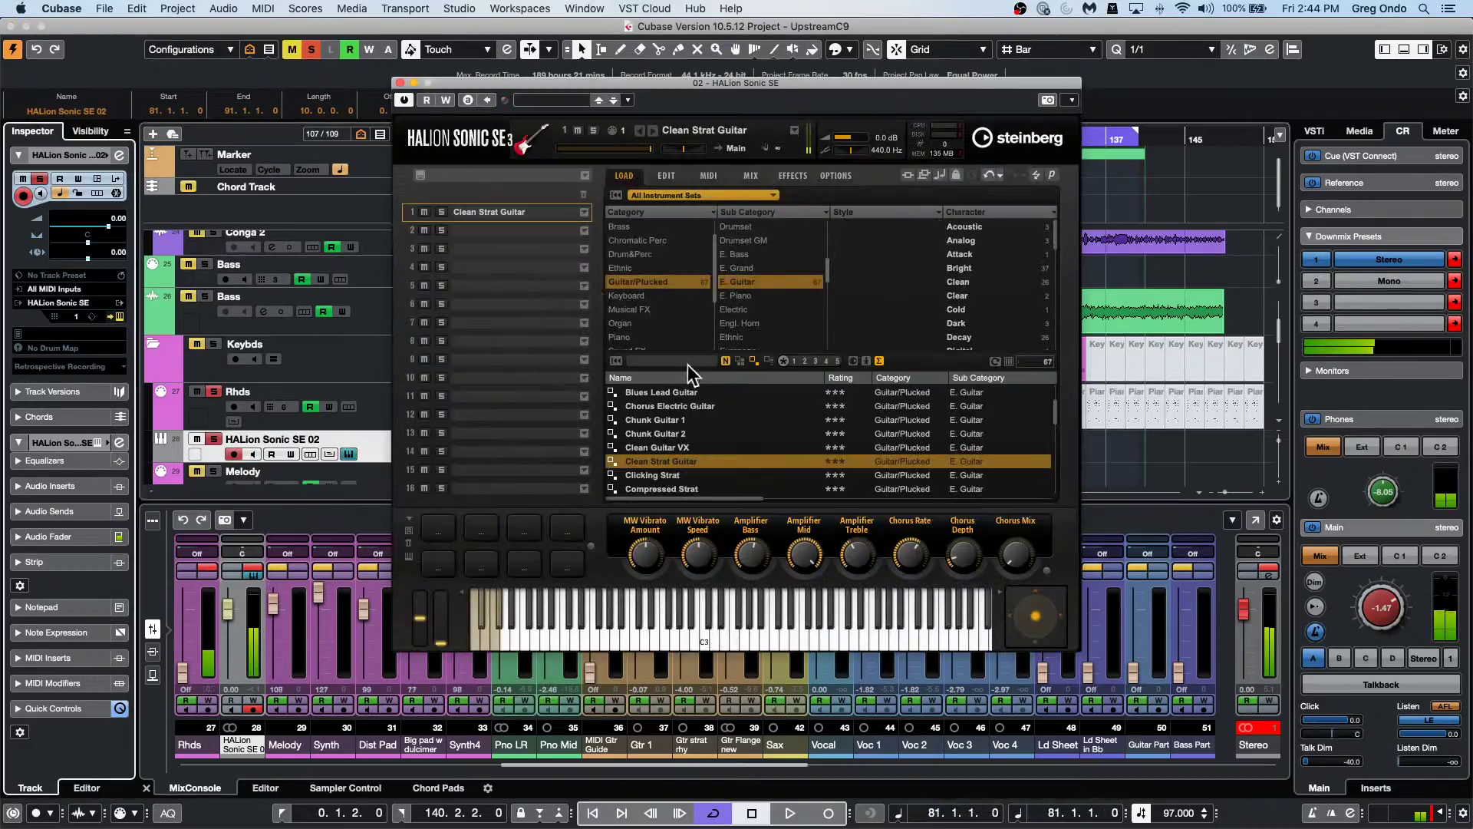
{"action": "left_click_drag", "start_coordinate": [691, 486], "coordinate": [517, 223]}
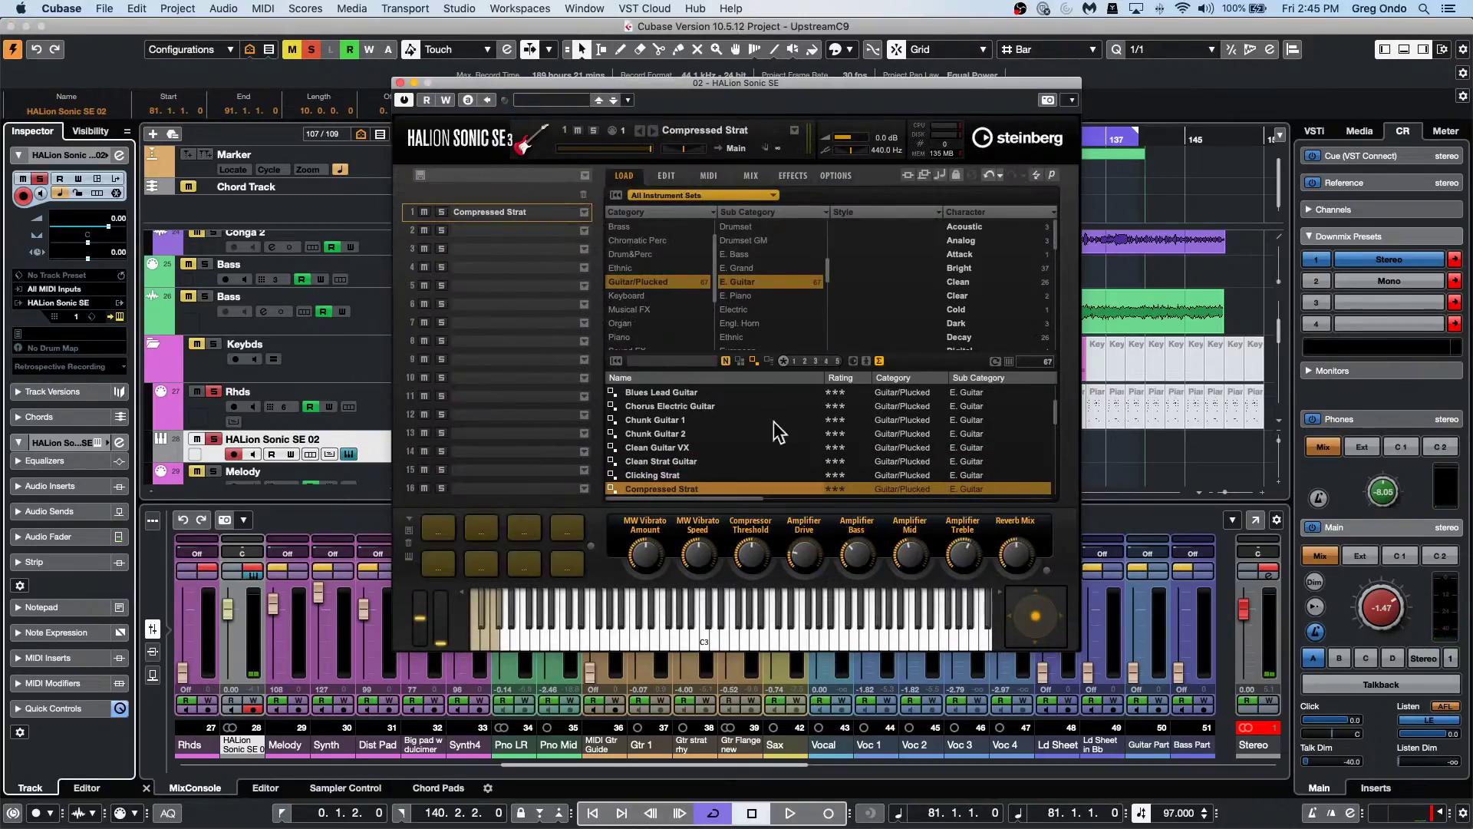
{"action": "key", "text": "space"}
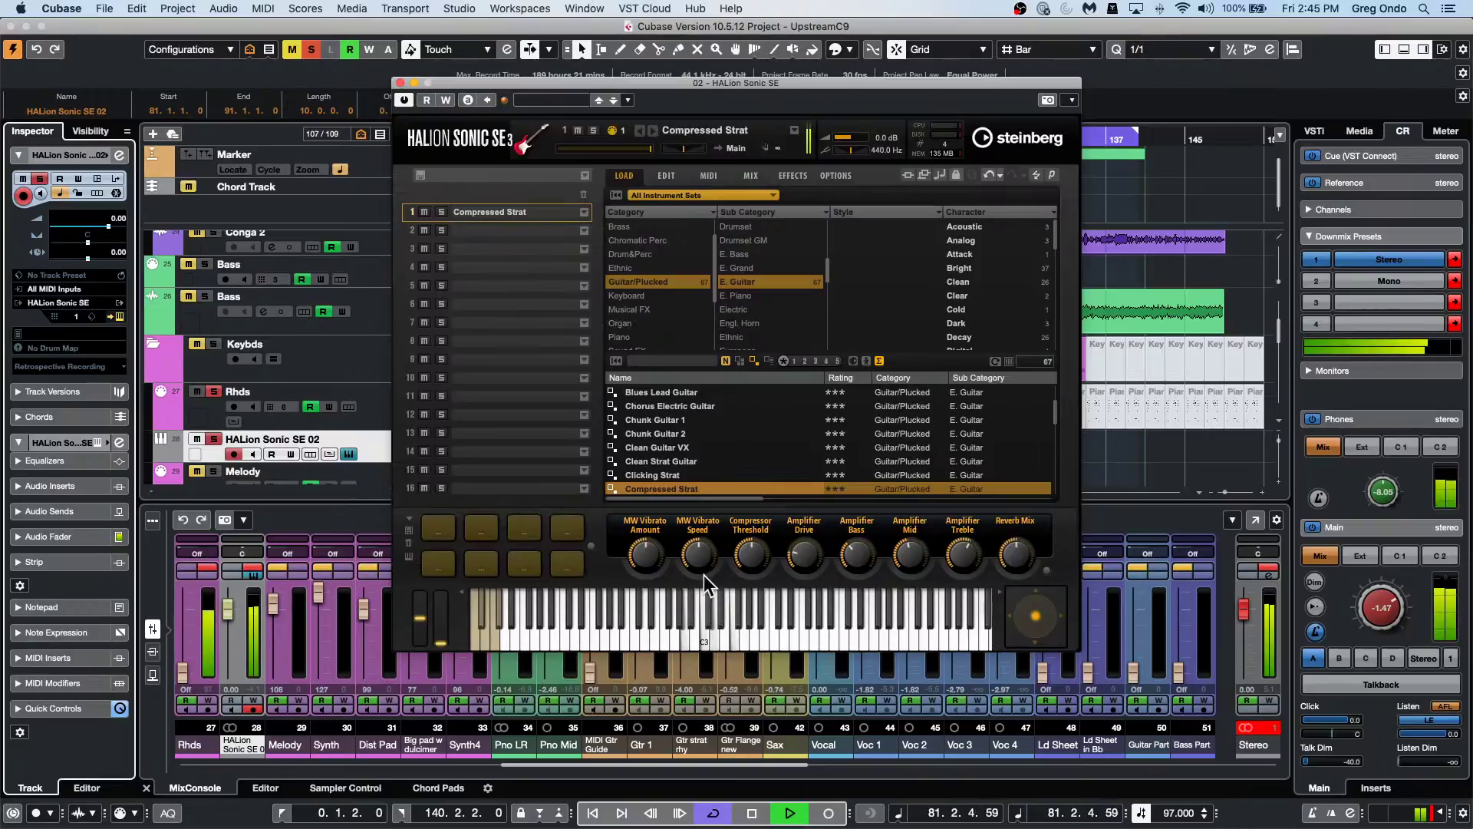
{"action": "key", "text": "space"}
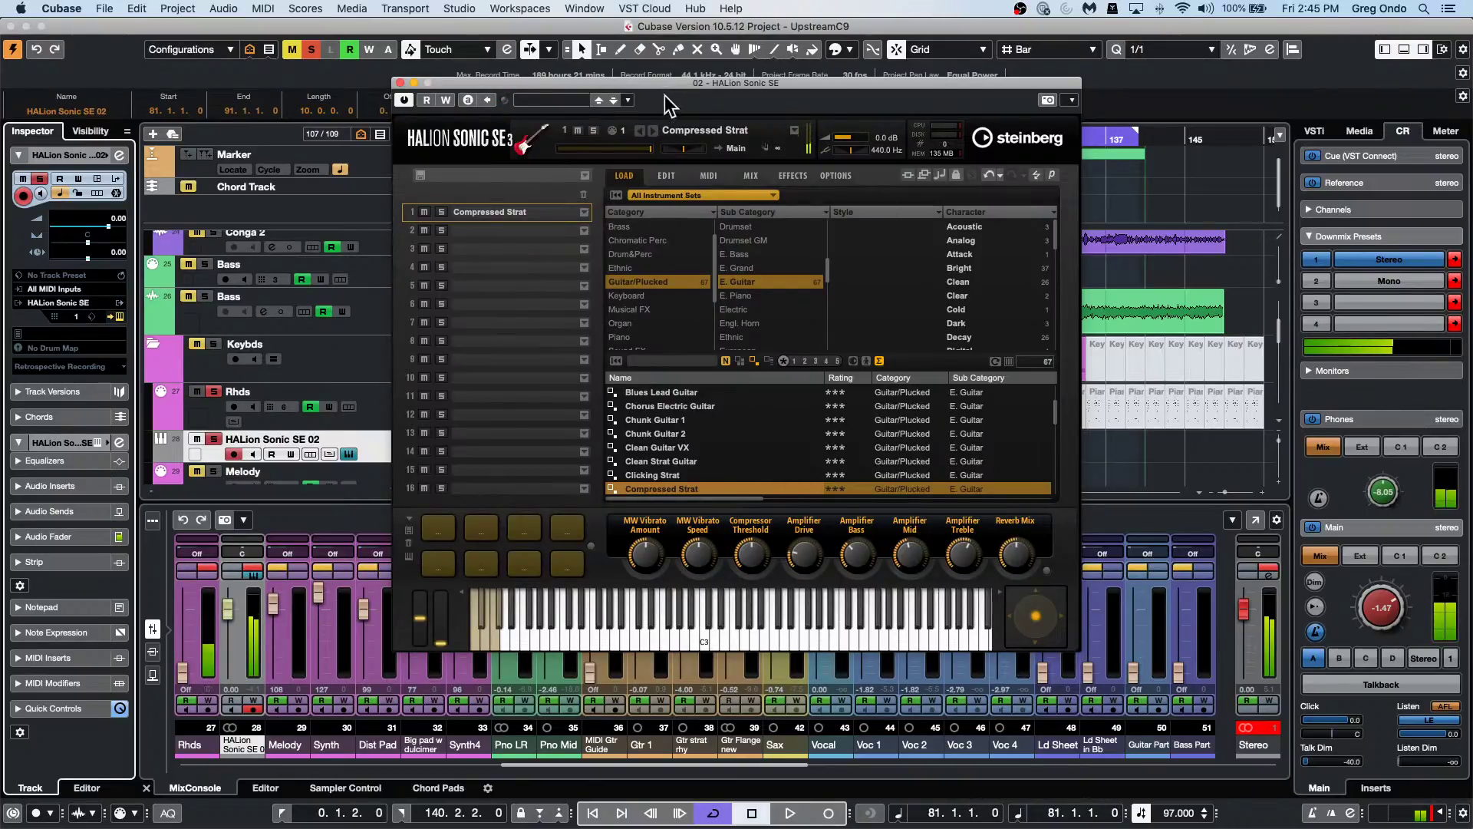
Move the HALion Sonic SE window aside and load the TGuitar program from the TGuitar instrument set into slot 2.
{"action": "left_click_drag", "start_coordinate": [664, 95], "coordinate": [998, 220]}
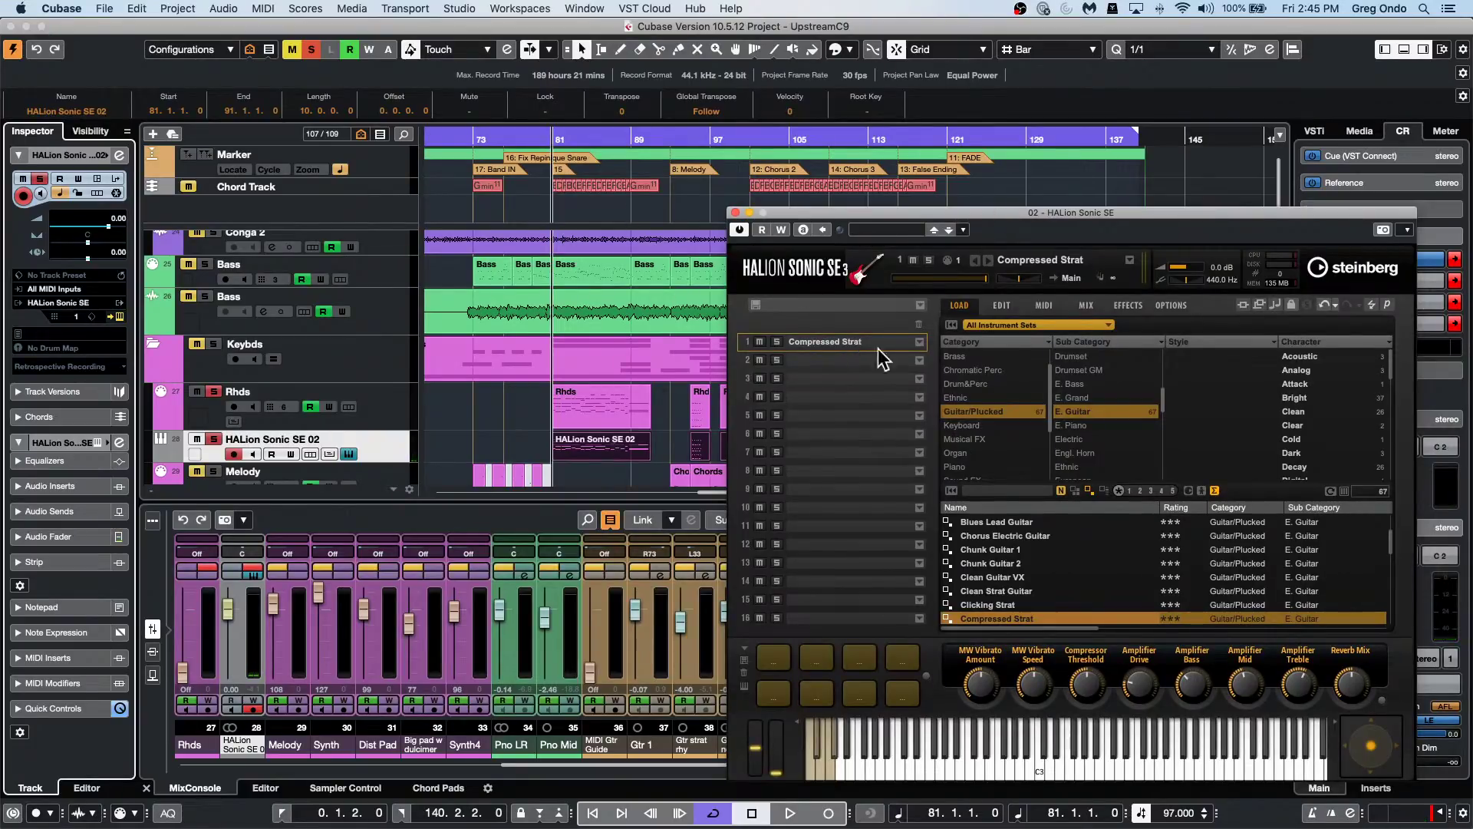
{"action": "left_click", "coordinate": [920, 359]}
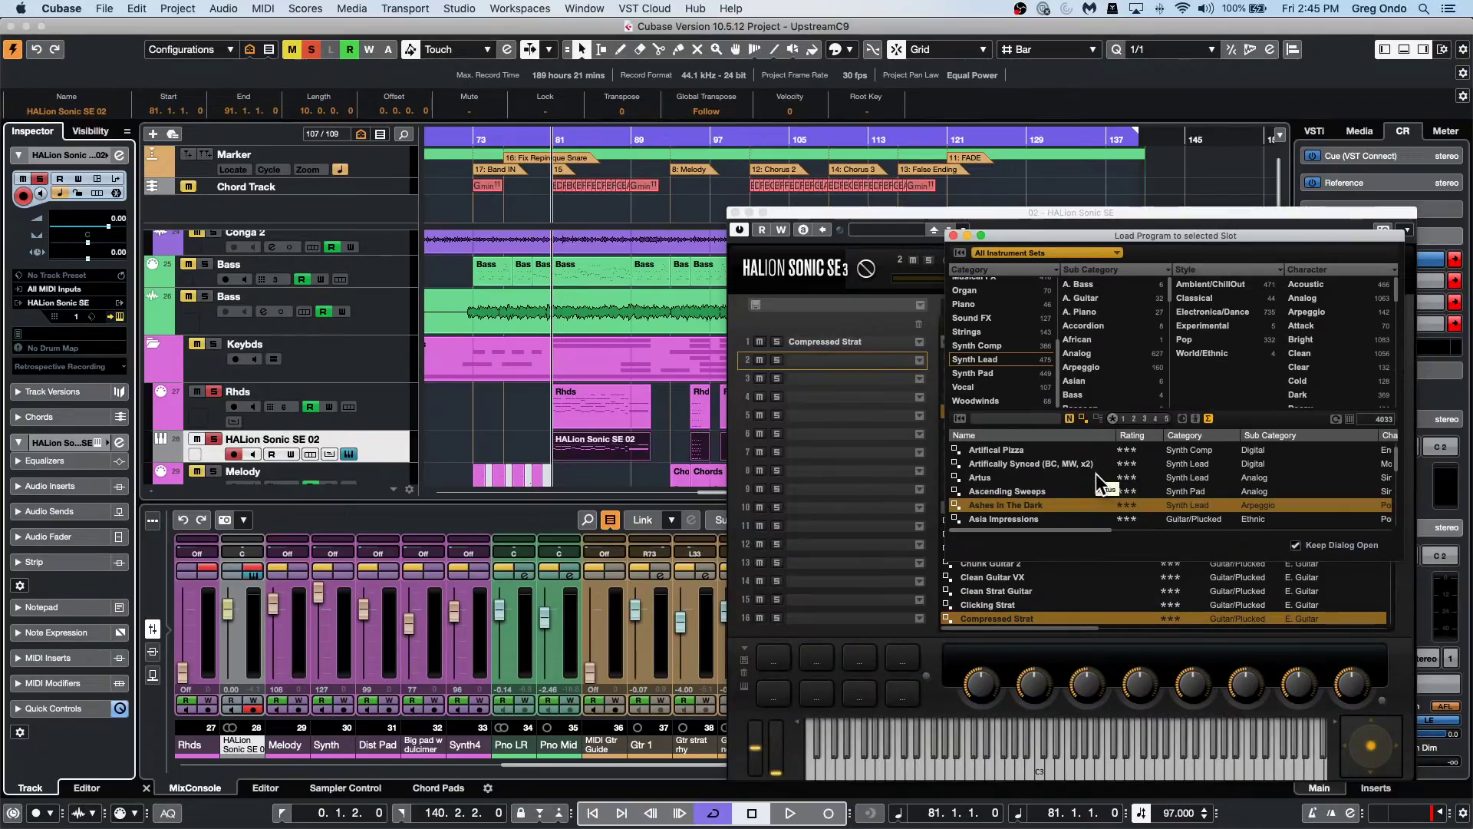
{"action": "left_click", "coordinate": [1035, 251]}
{"action": "scroll", "coordinate": [1124, 380], "scroll_direction": "down", "scroll_amount": 1}
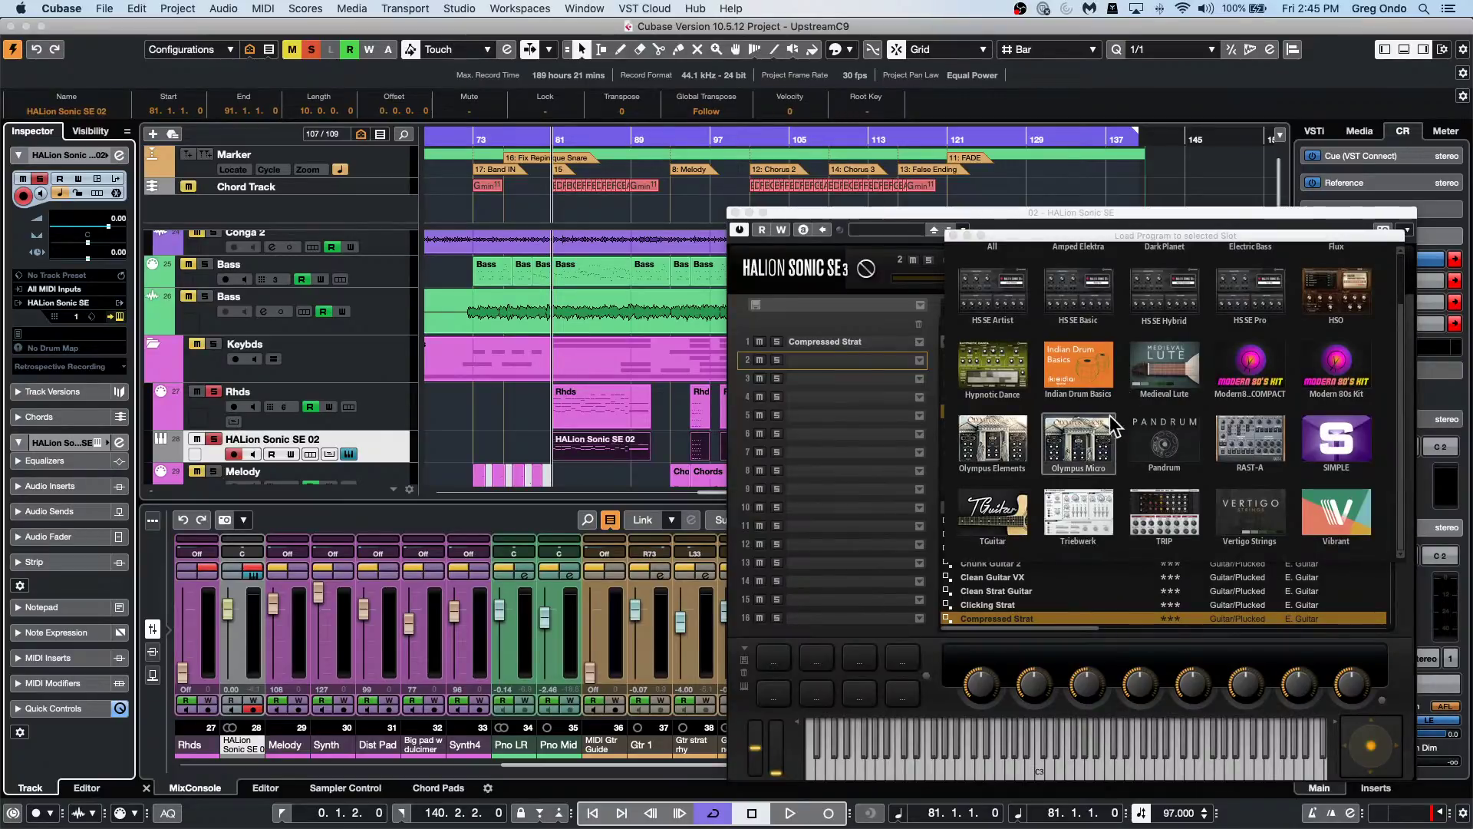
{"action": "left_click", "coordinate": [982, 522]}
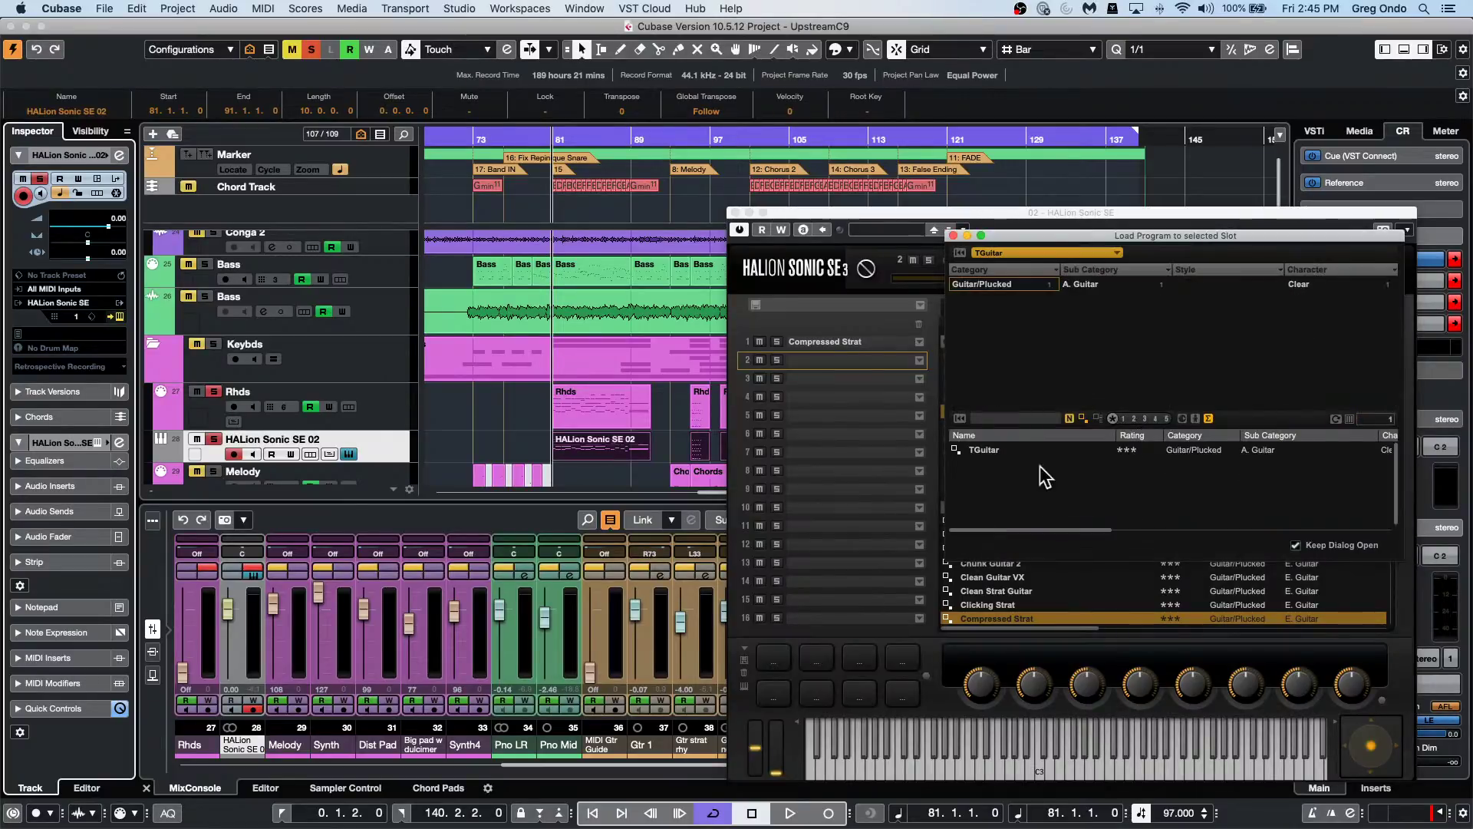
{"action": "double_click", "coordinate": [993, 449]}
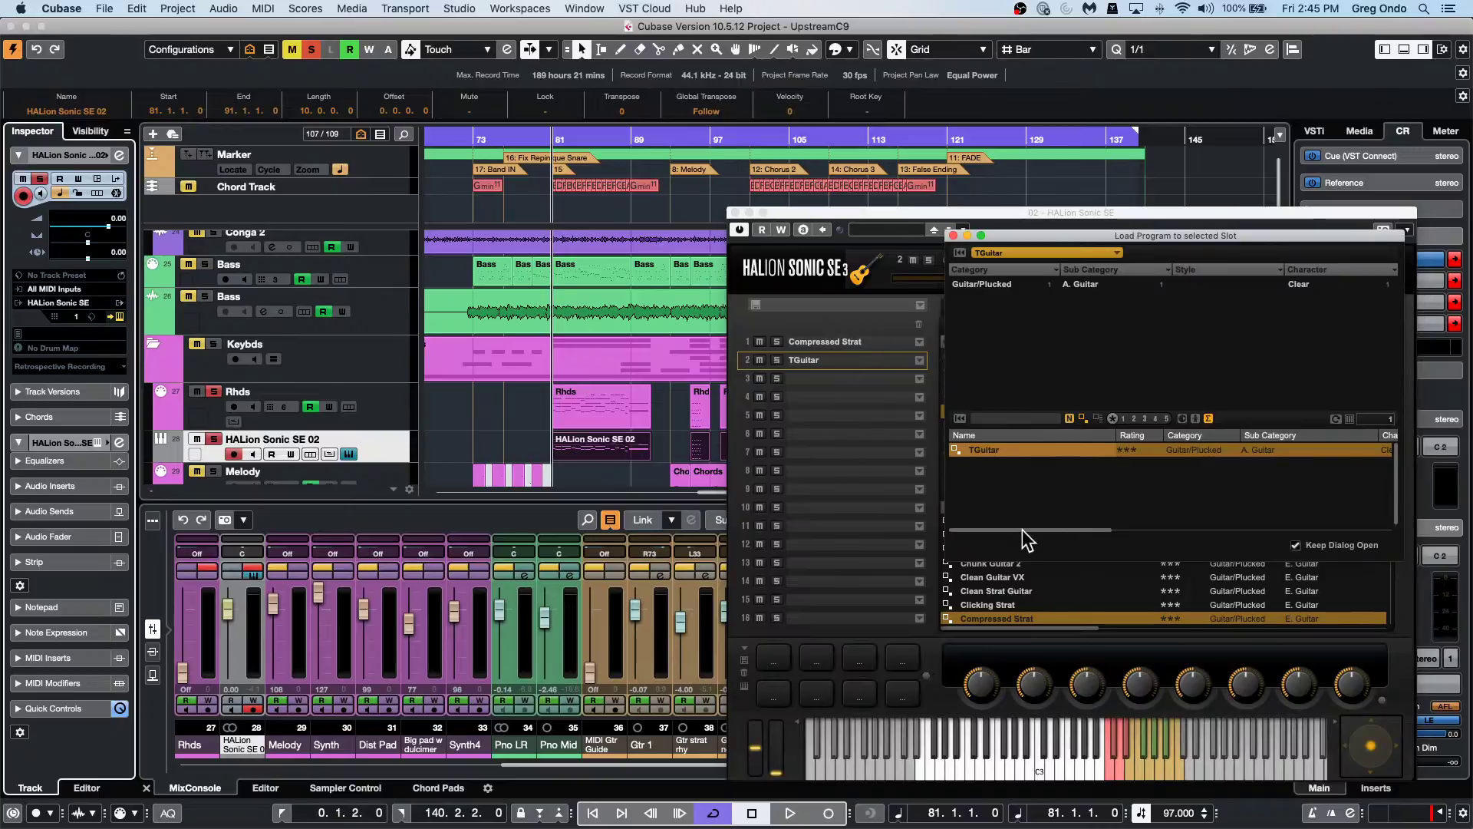
Set the HALion Sonic SE 02 track's MIDI channel to 2 and play the copied parts together with the Rhds track.
{"action": "left_click", "coordinate": [75, 317]}
{"action": "left_click", "coordinate": [77, 331]}
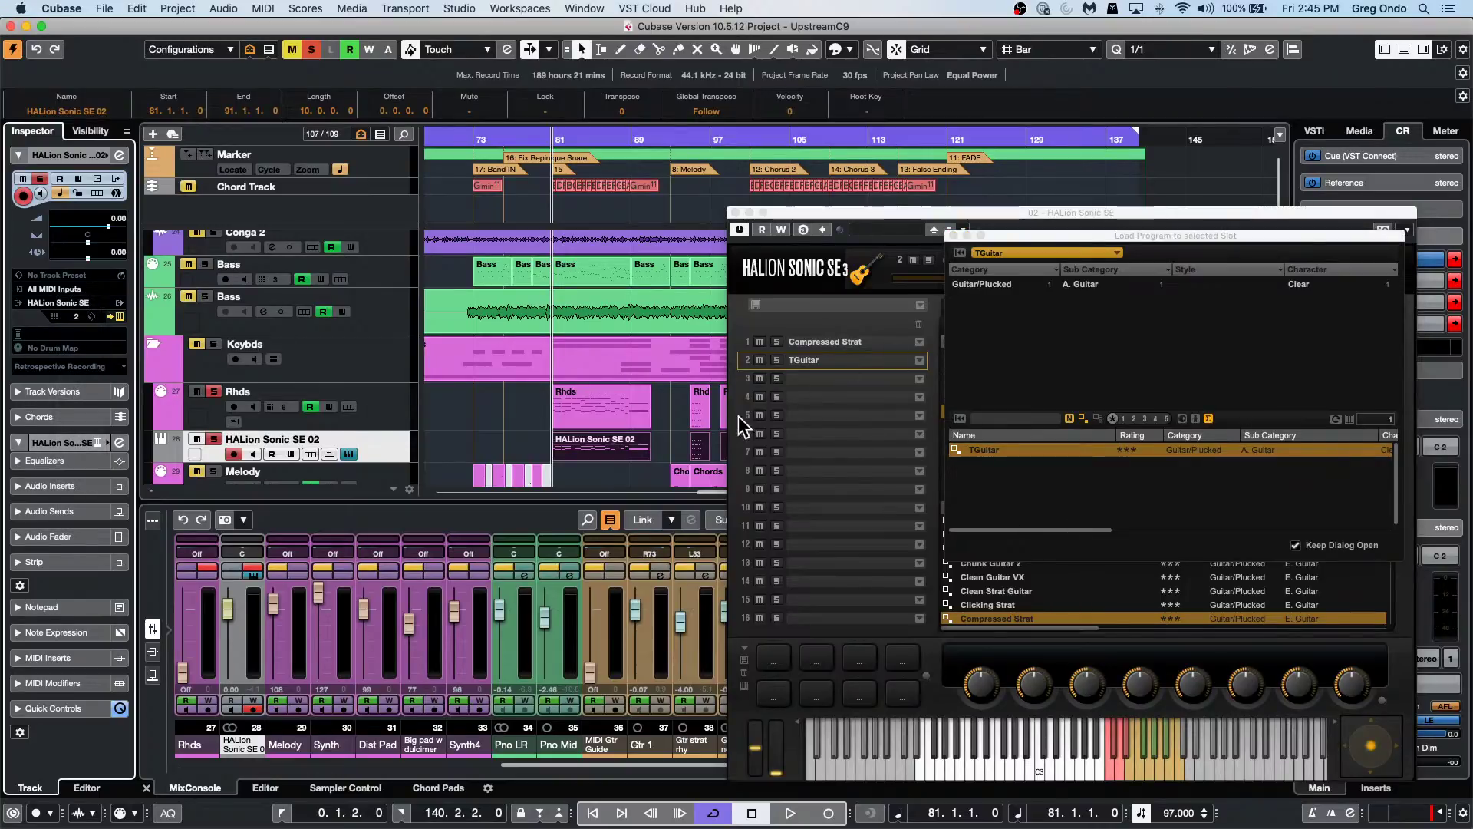
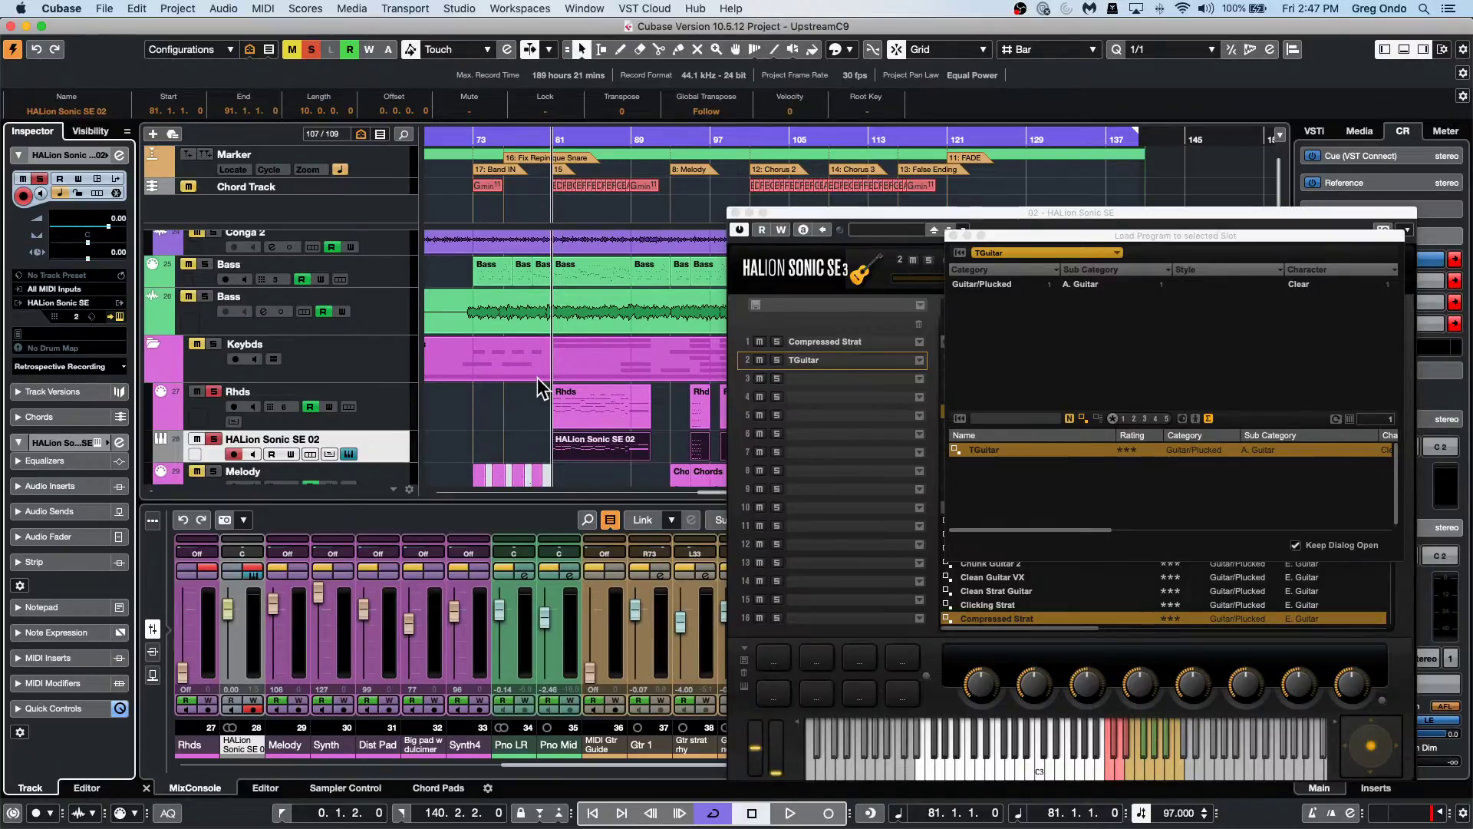
{"action": "key", "text": "space"}
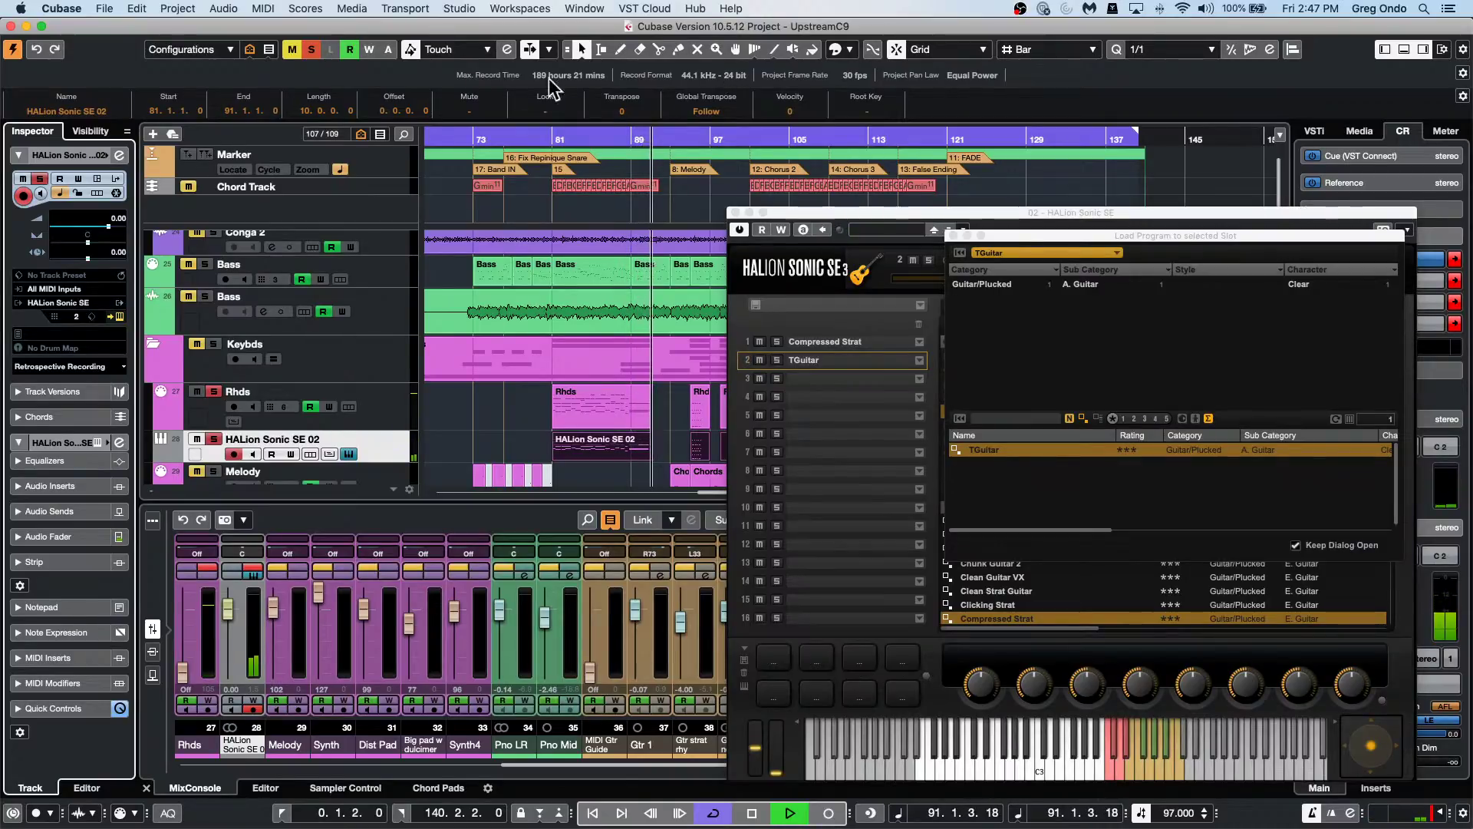
{"action": "left_click", "coordinate": [564, 140]}
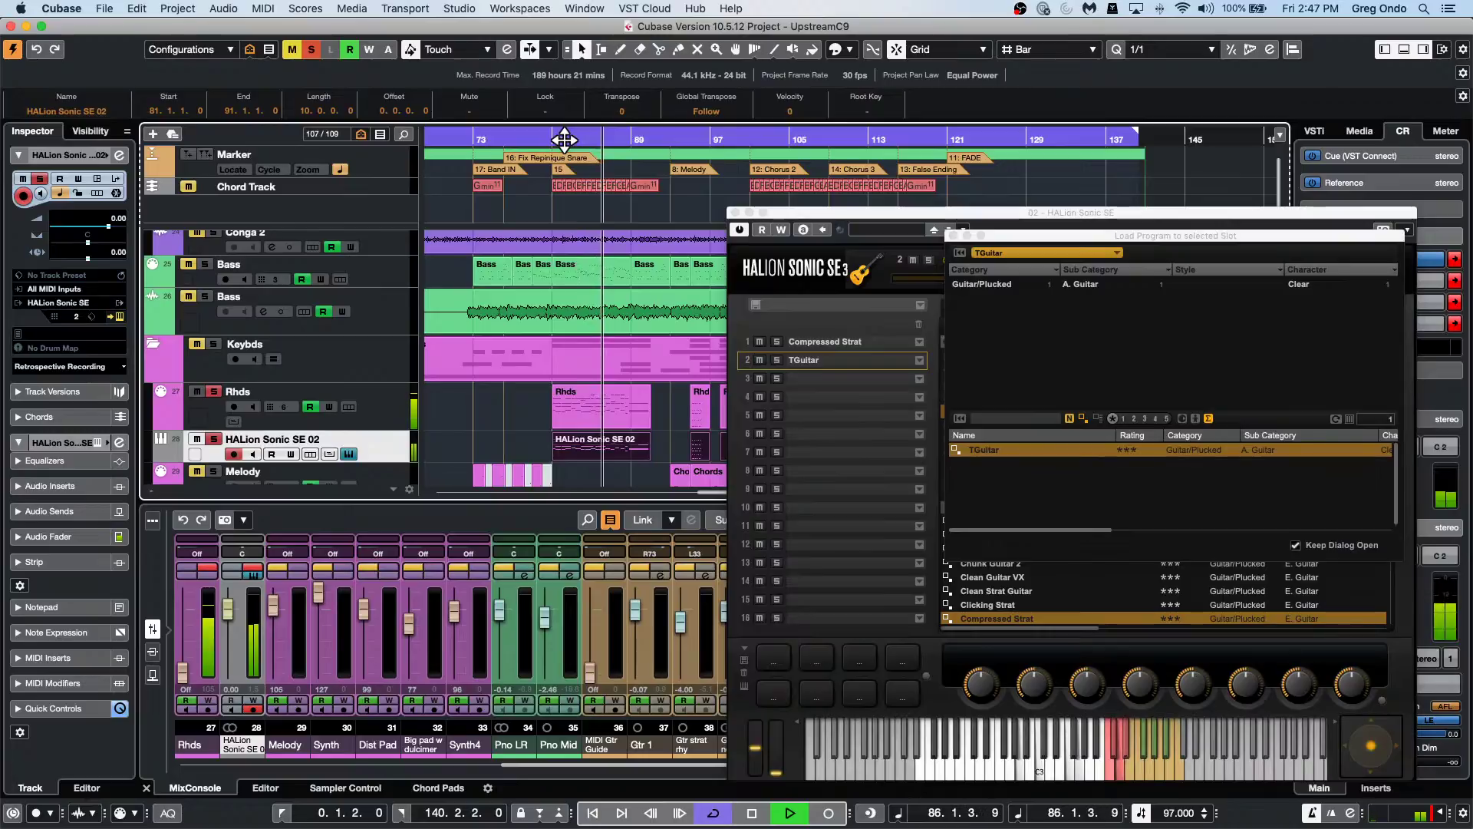
{"action": "key", "text": "space"}
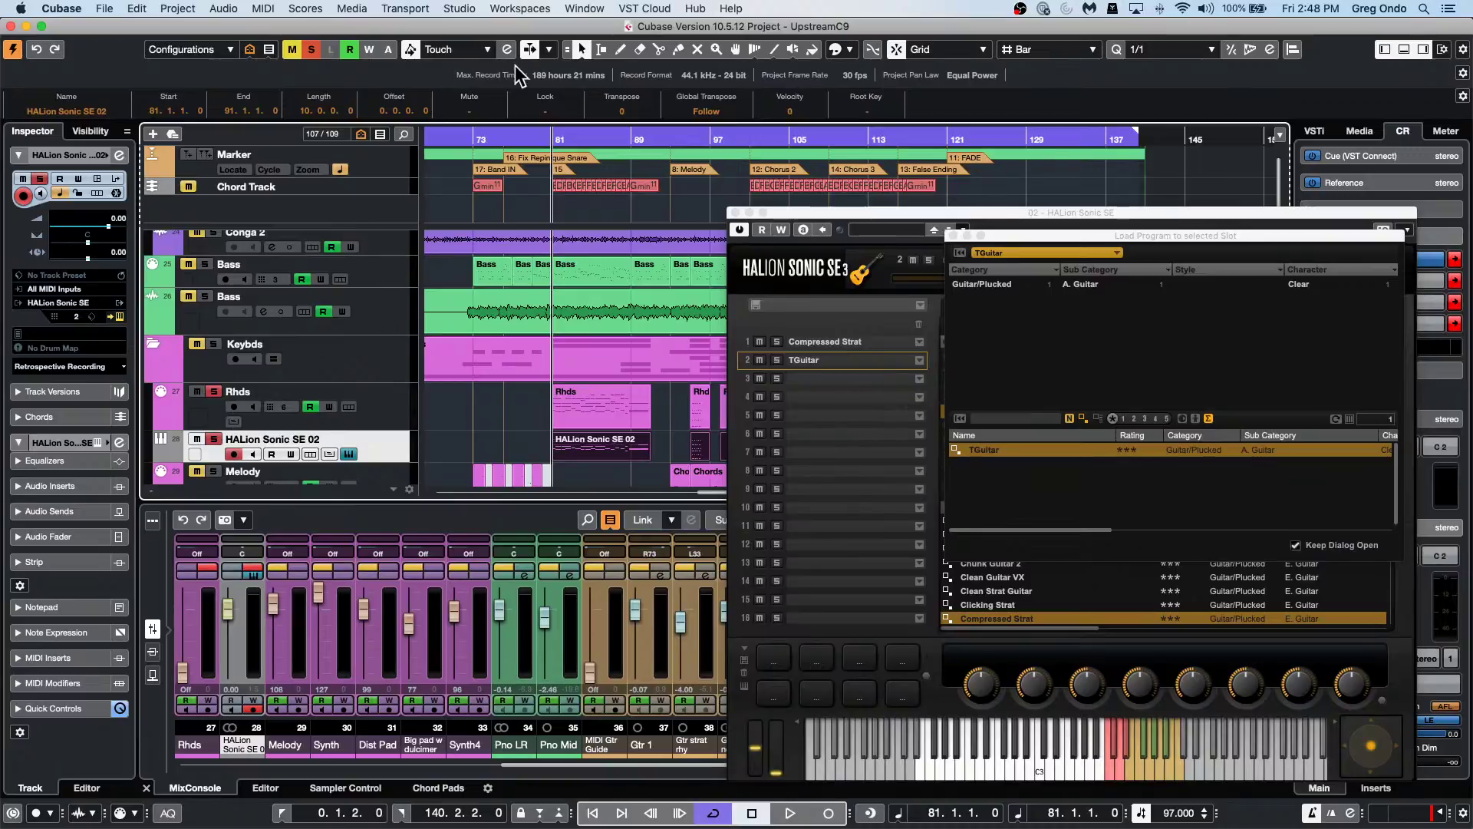
Open and activate the comping-01.cpr project from the comping C6 folder, leaving its missing audio file unresolved.
{"action": "left_click", "coordinate": [105, 9]}
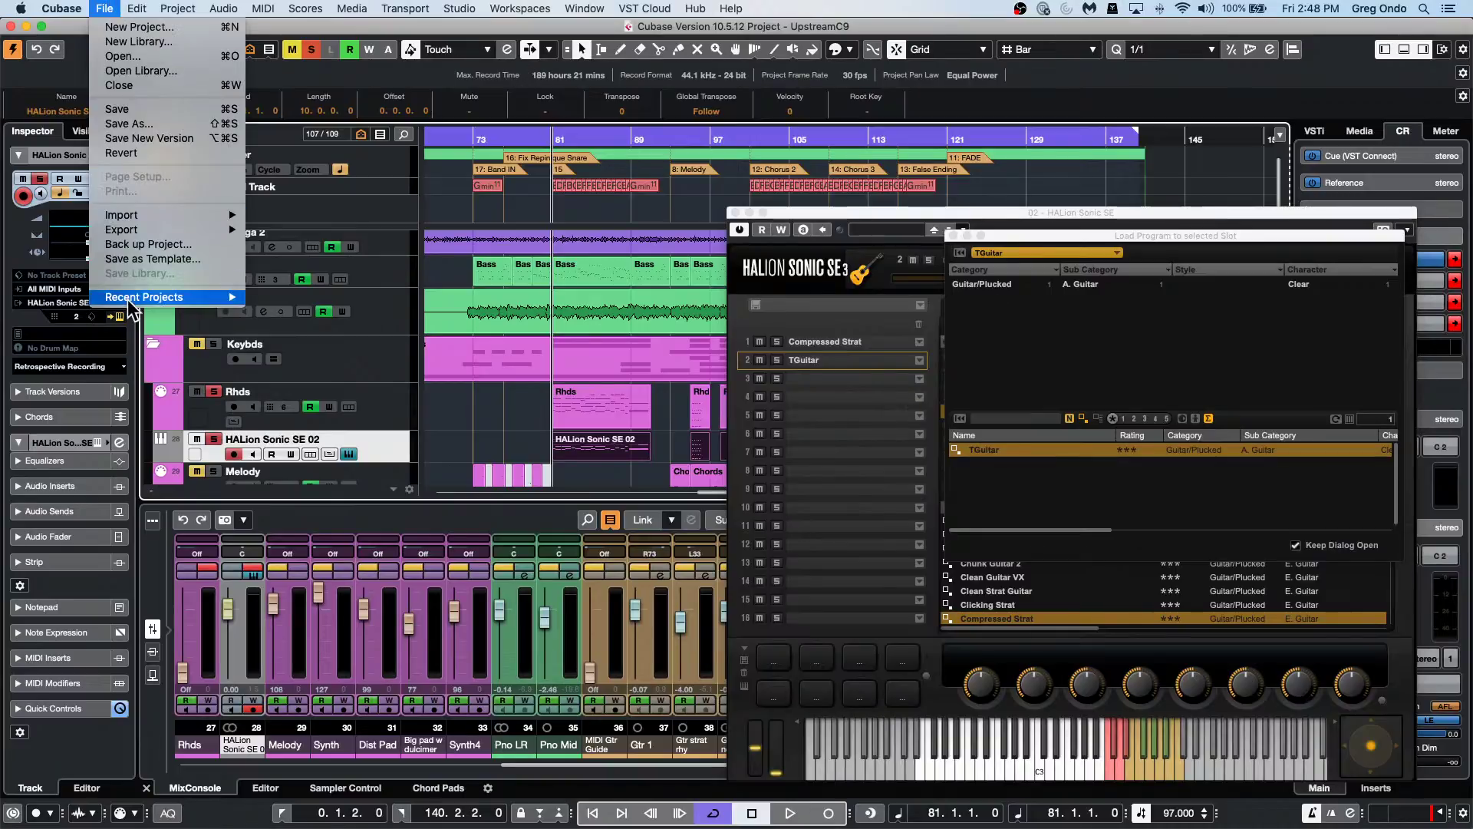
{"action": "mouse_move", "coordinate": [132, 303]}
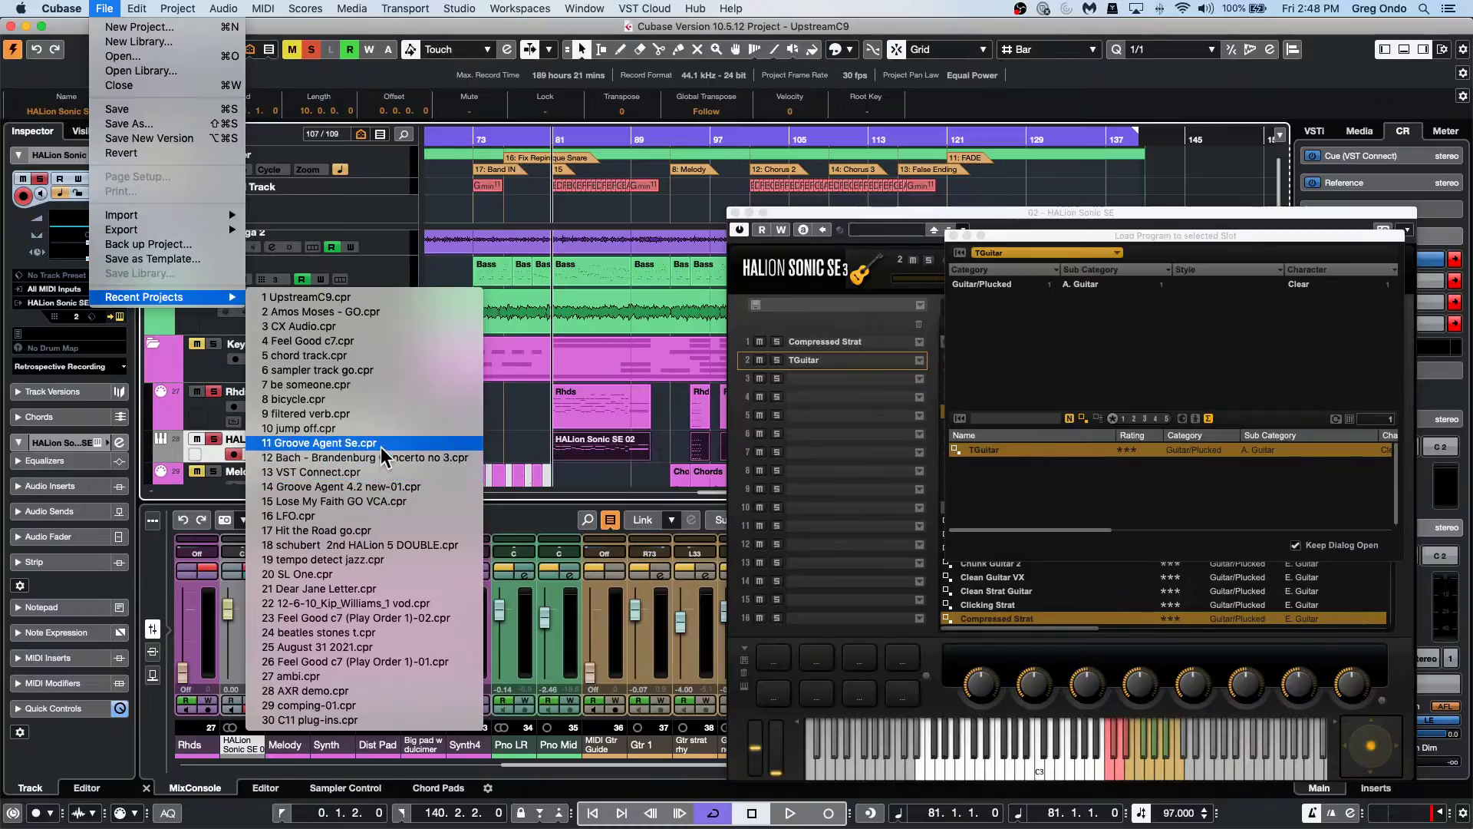
{"action": "left_click", "coordinate": [179, 57]}
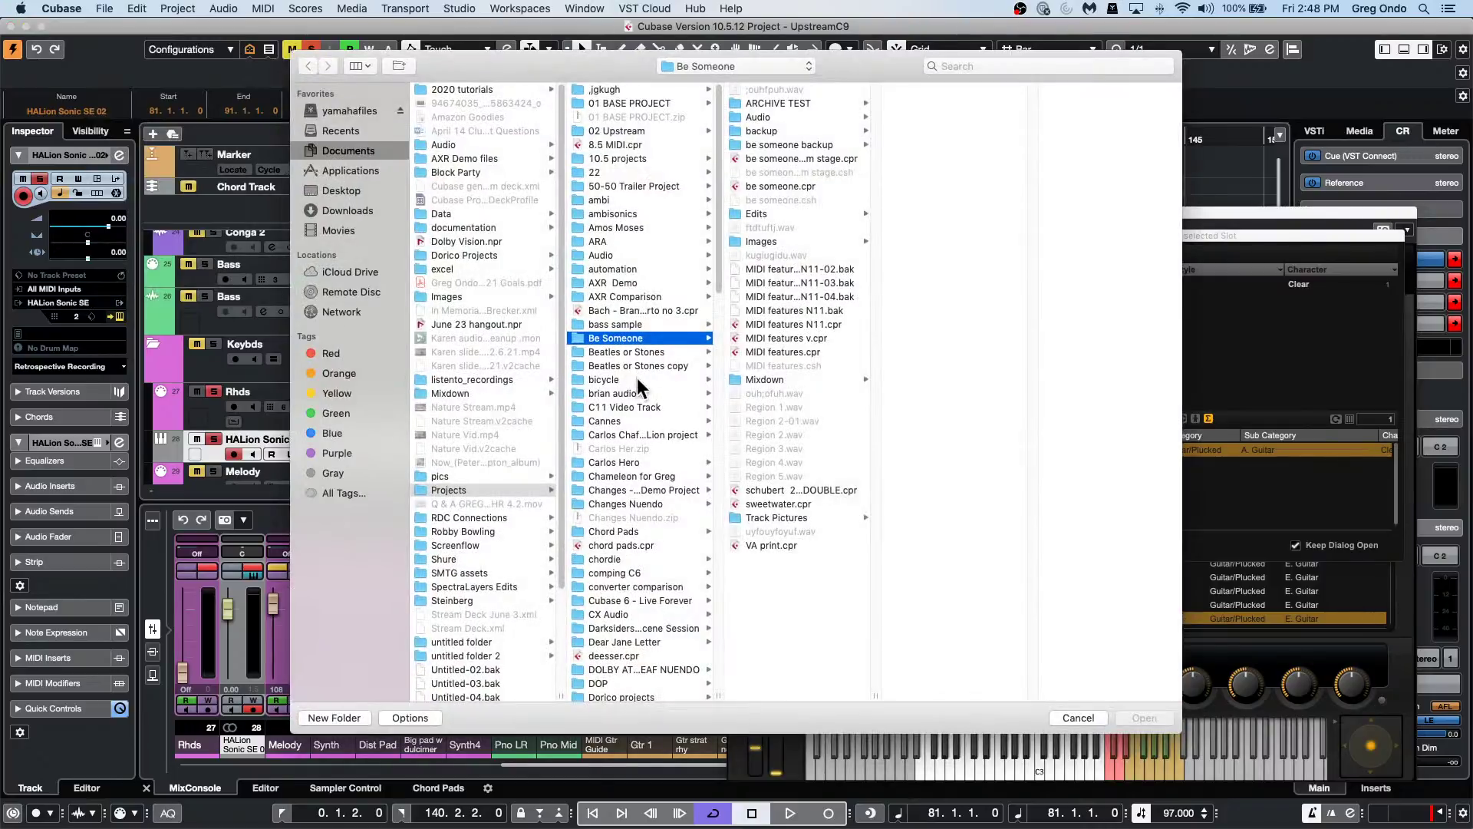
{"action": "left_click", "coordinate": [611, 574]}
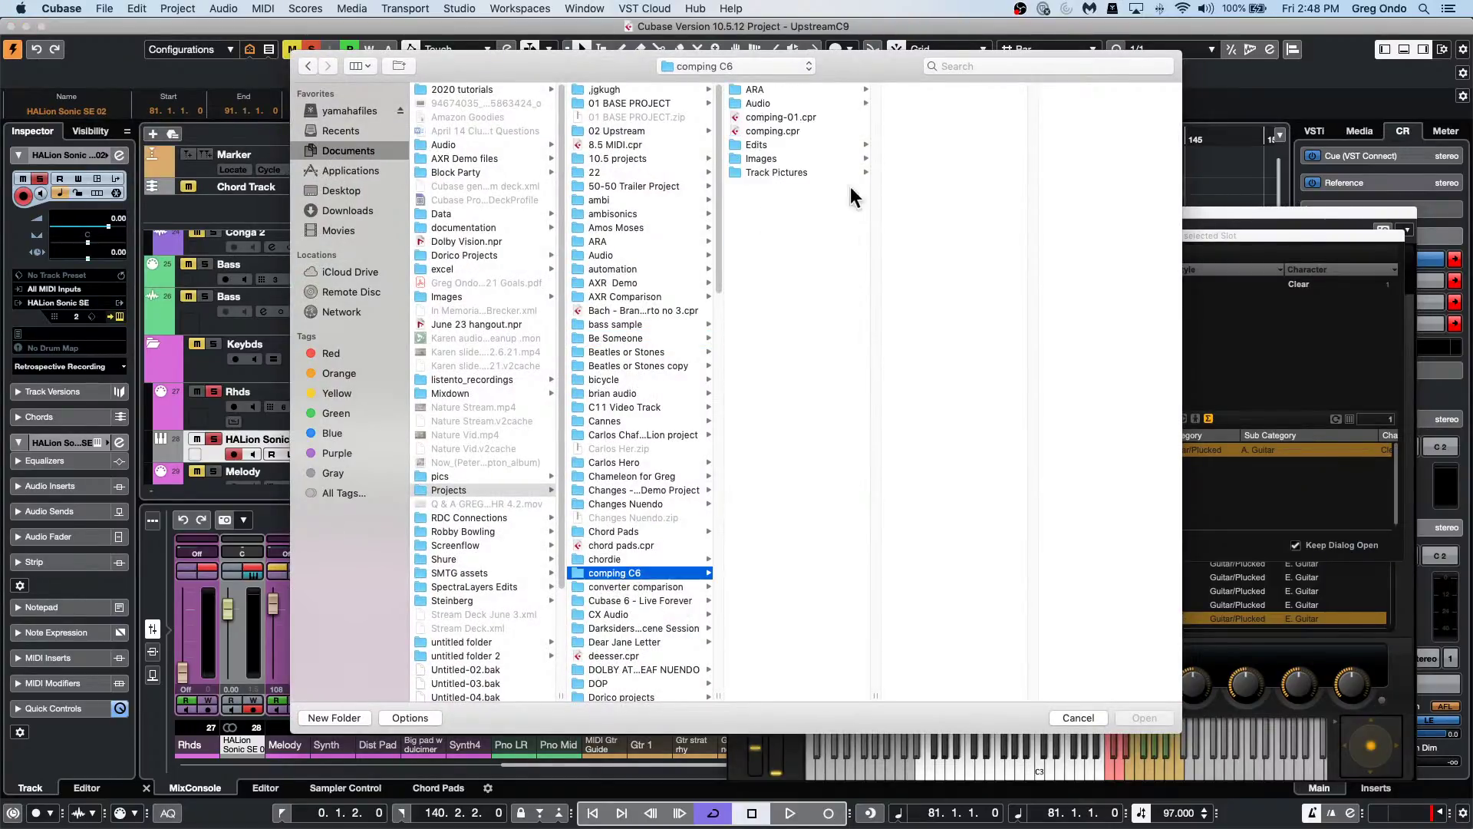
{"action": "double_click", "coordinate": [780, 116]}
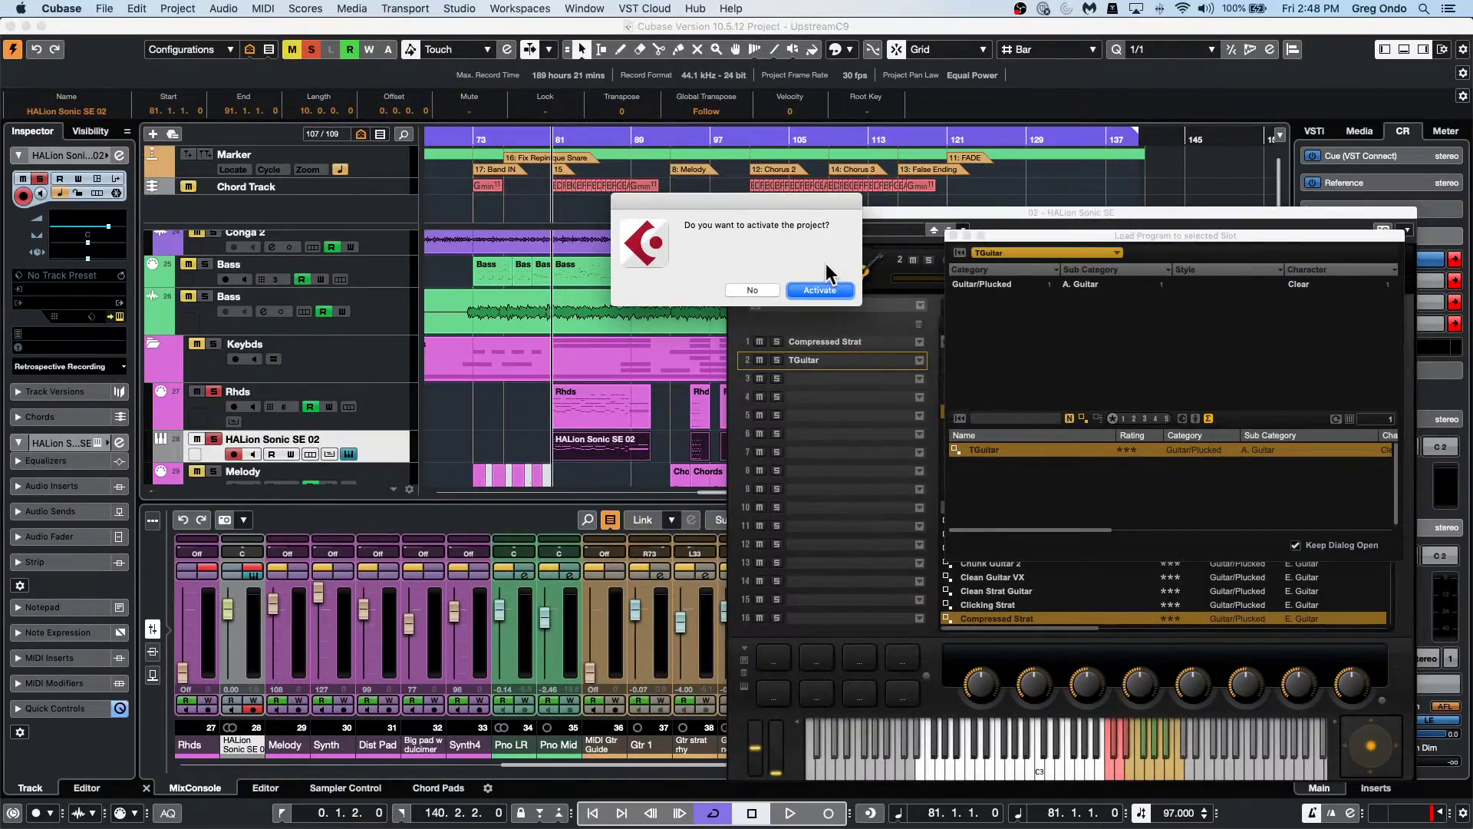
{"action": "left_click", "coordinate": [815, 290]}
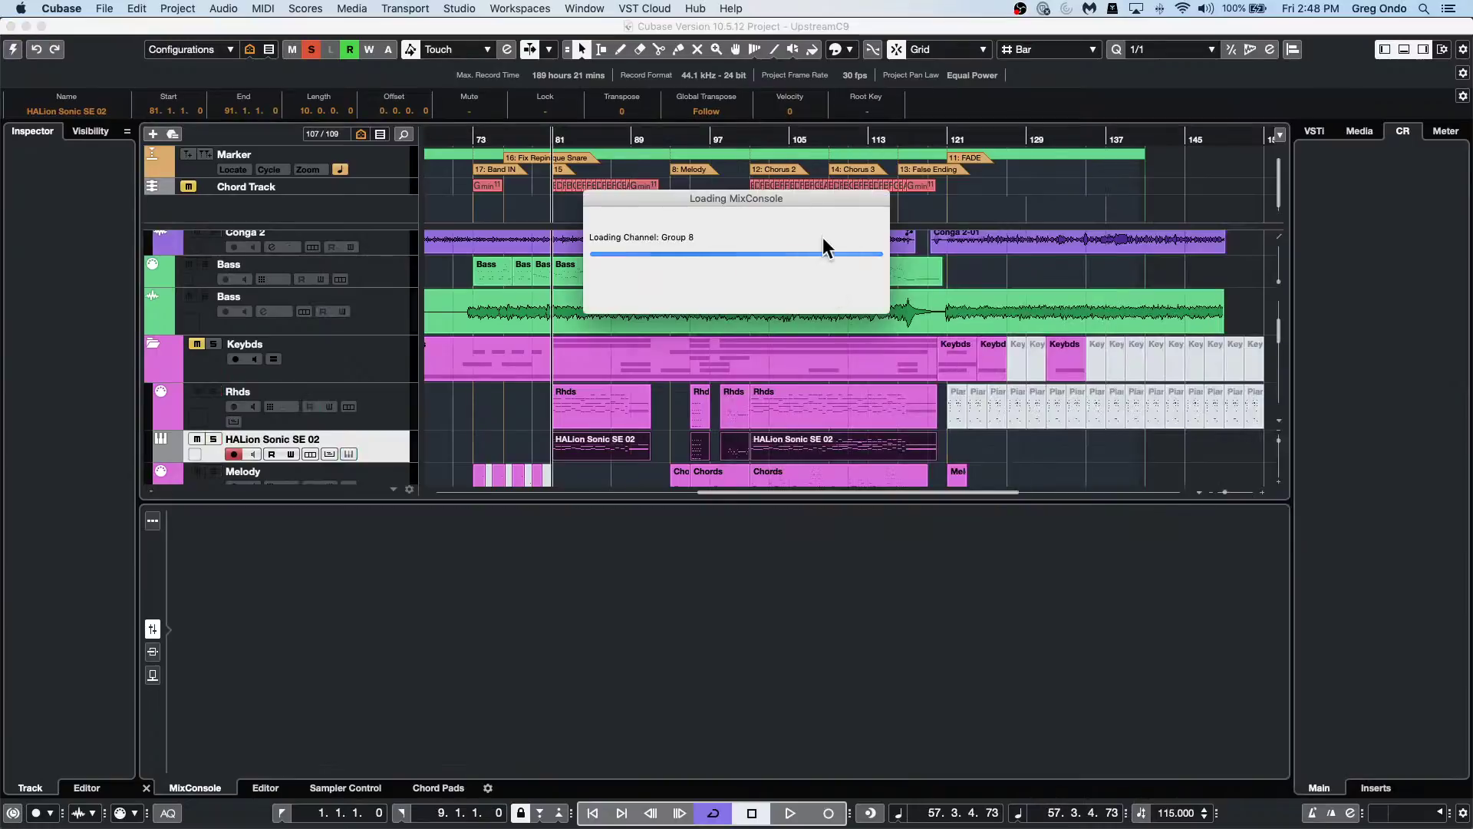
{"action": "left_click", "coordinate": [977, 368]}
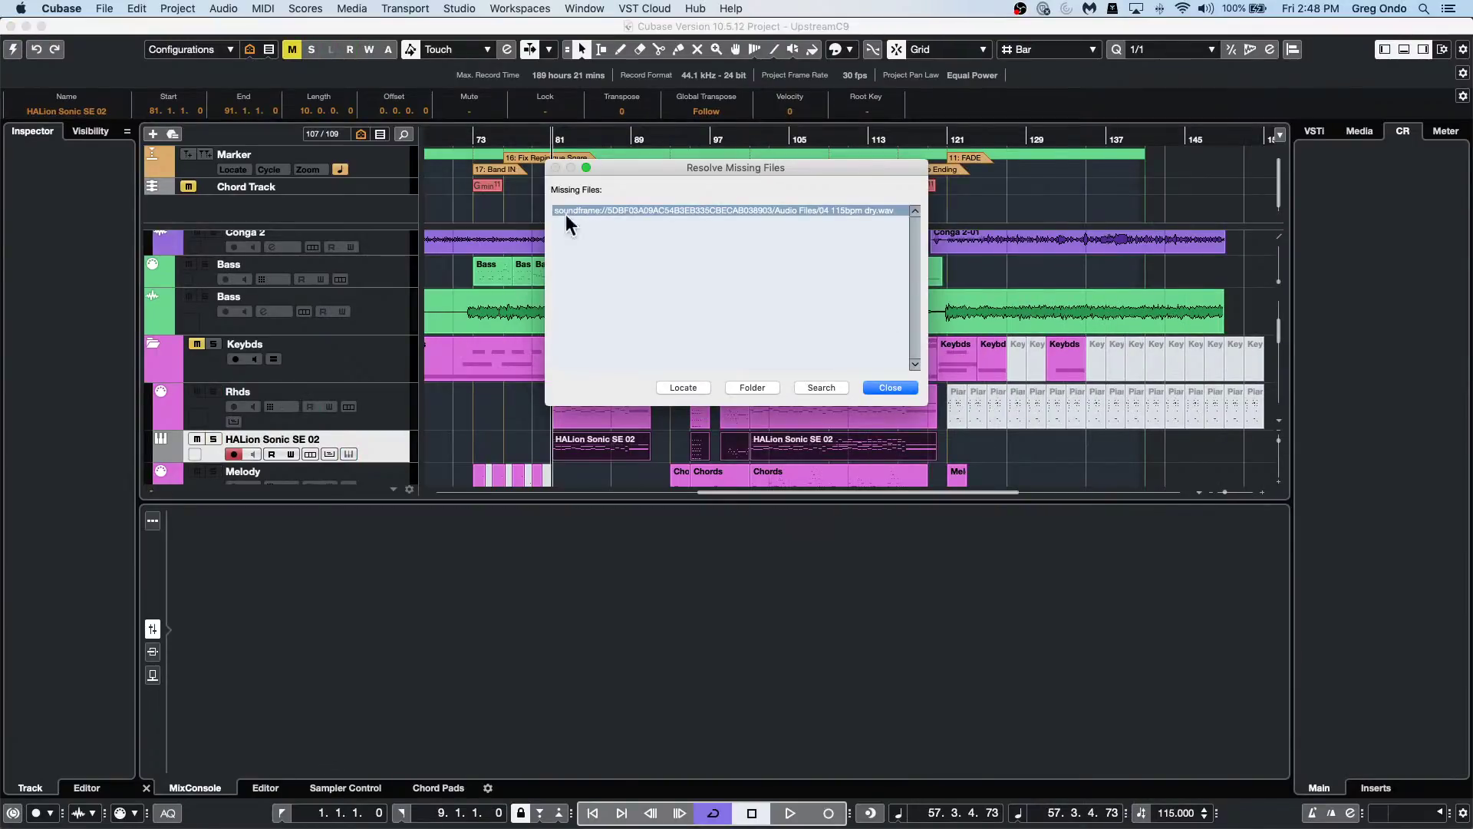
{"action": "left_click", "coordinate": [888, 388]}
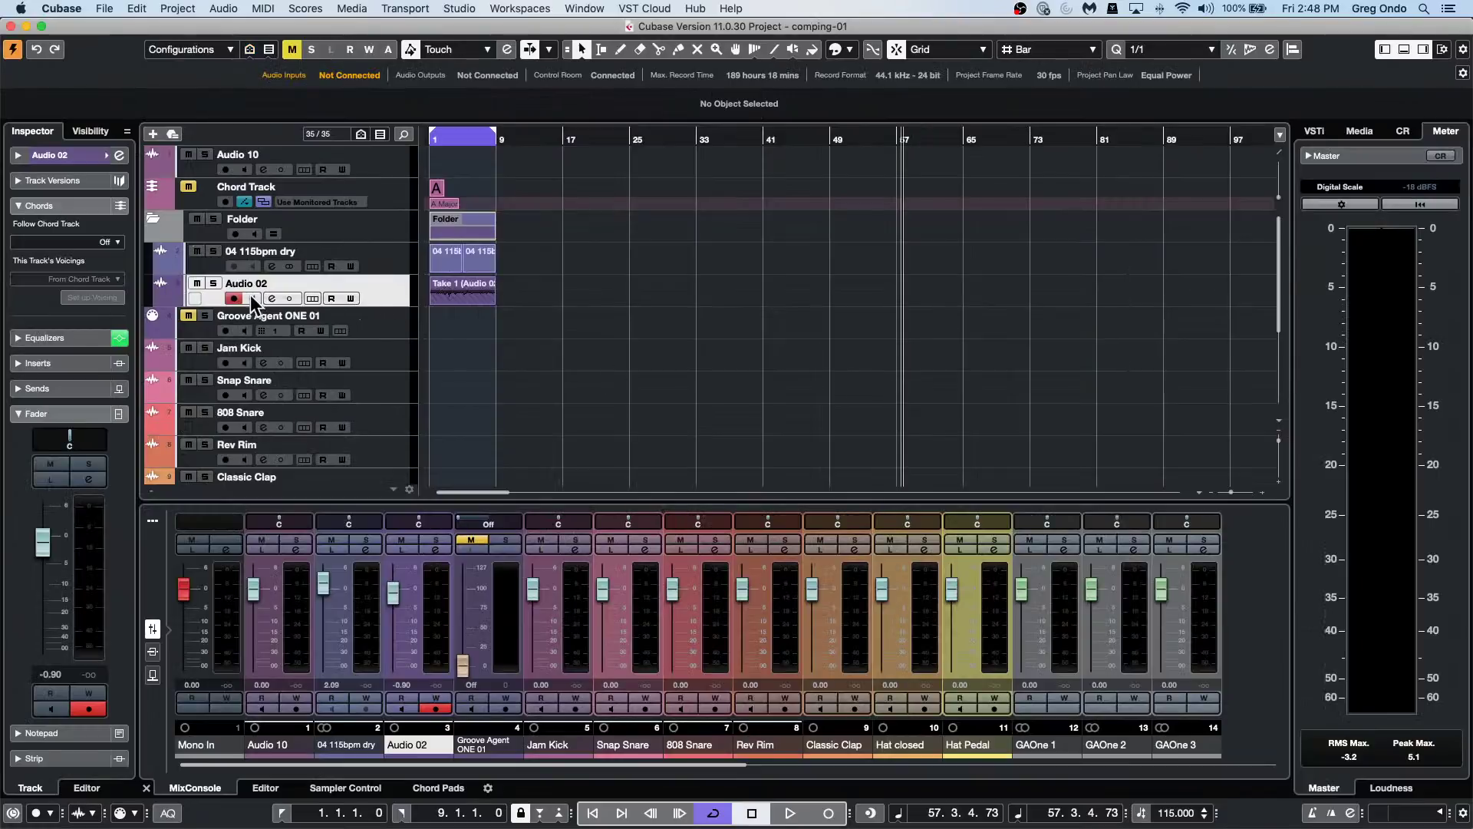
Play the project from bar 1 and show the take lanes of the Audio 02 track.
{"action": "left_click", "coordinate": [435, 135]}
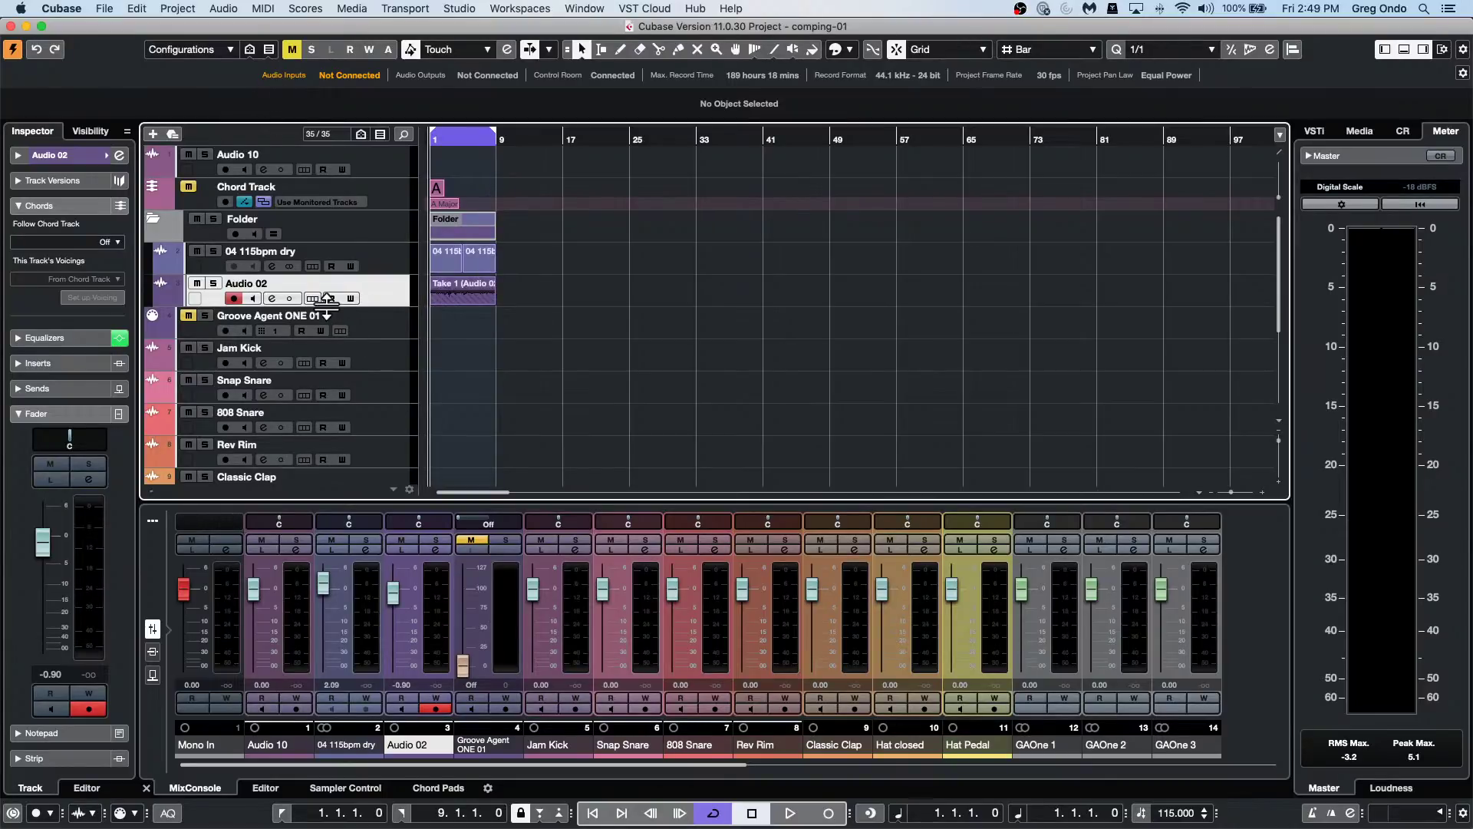
{"action": "key", "text": "space"}
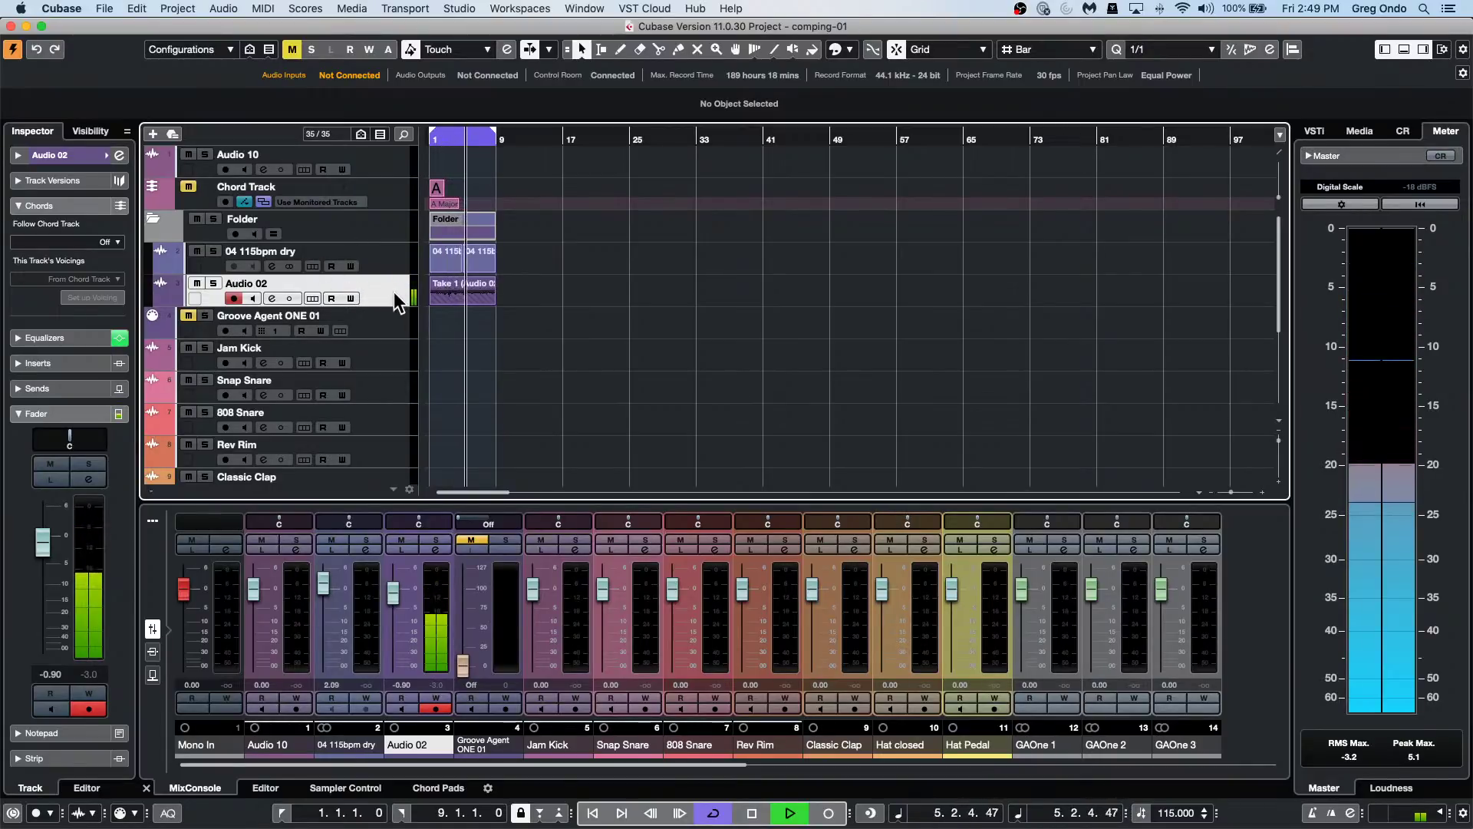
{"action": "left_click", "coordinate": [312, 299]}
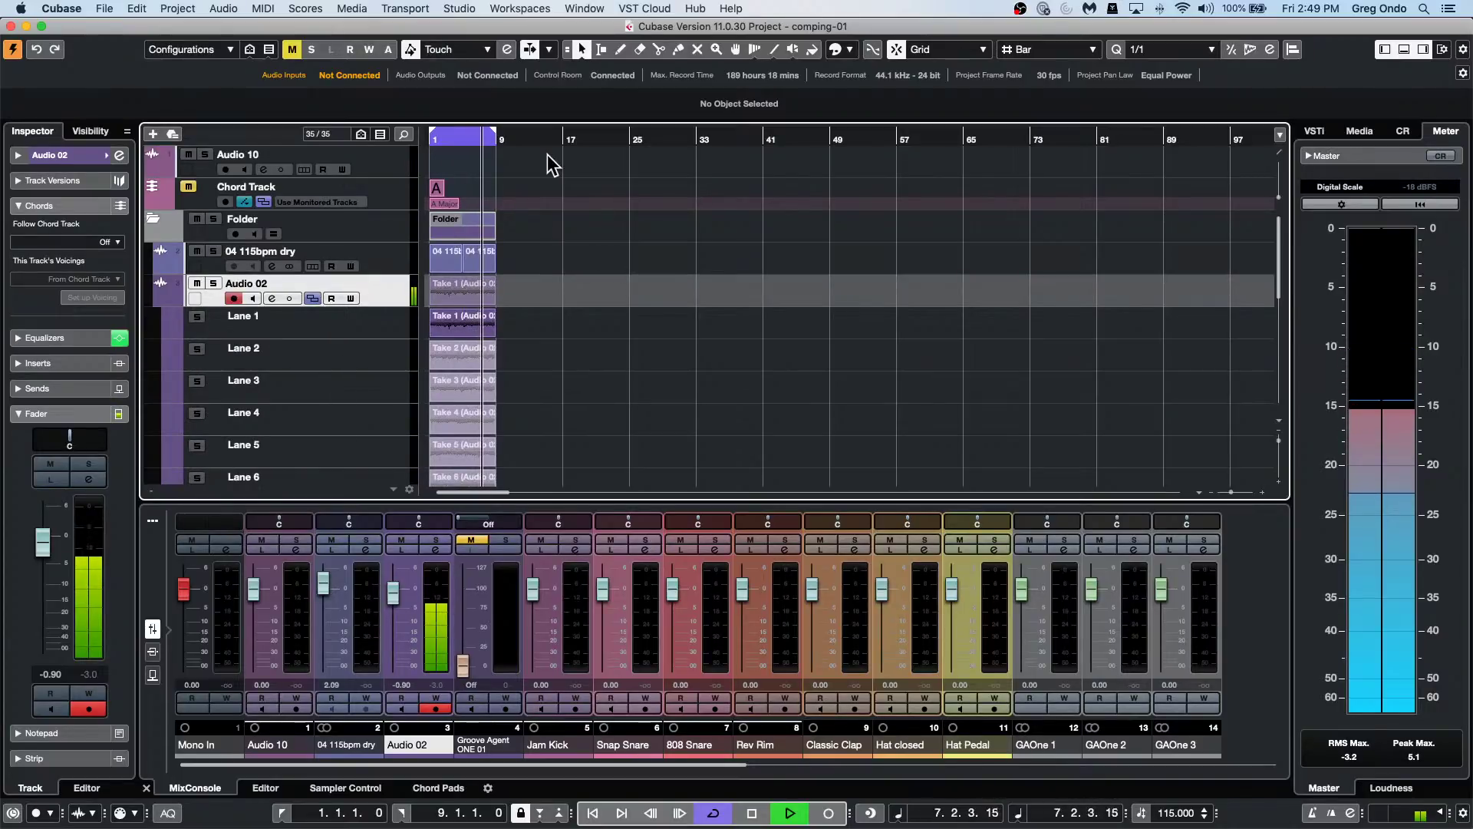
With the Comp tool, activate takes 2, 3 and 4 of Audio 02 one after another during playback.
{"action": "right_click", "coordinate": [563, 359]}
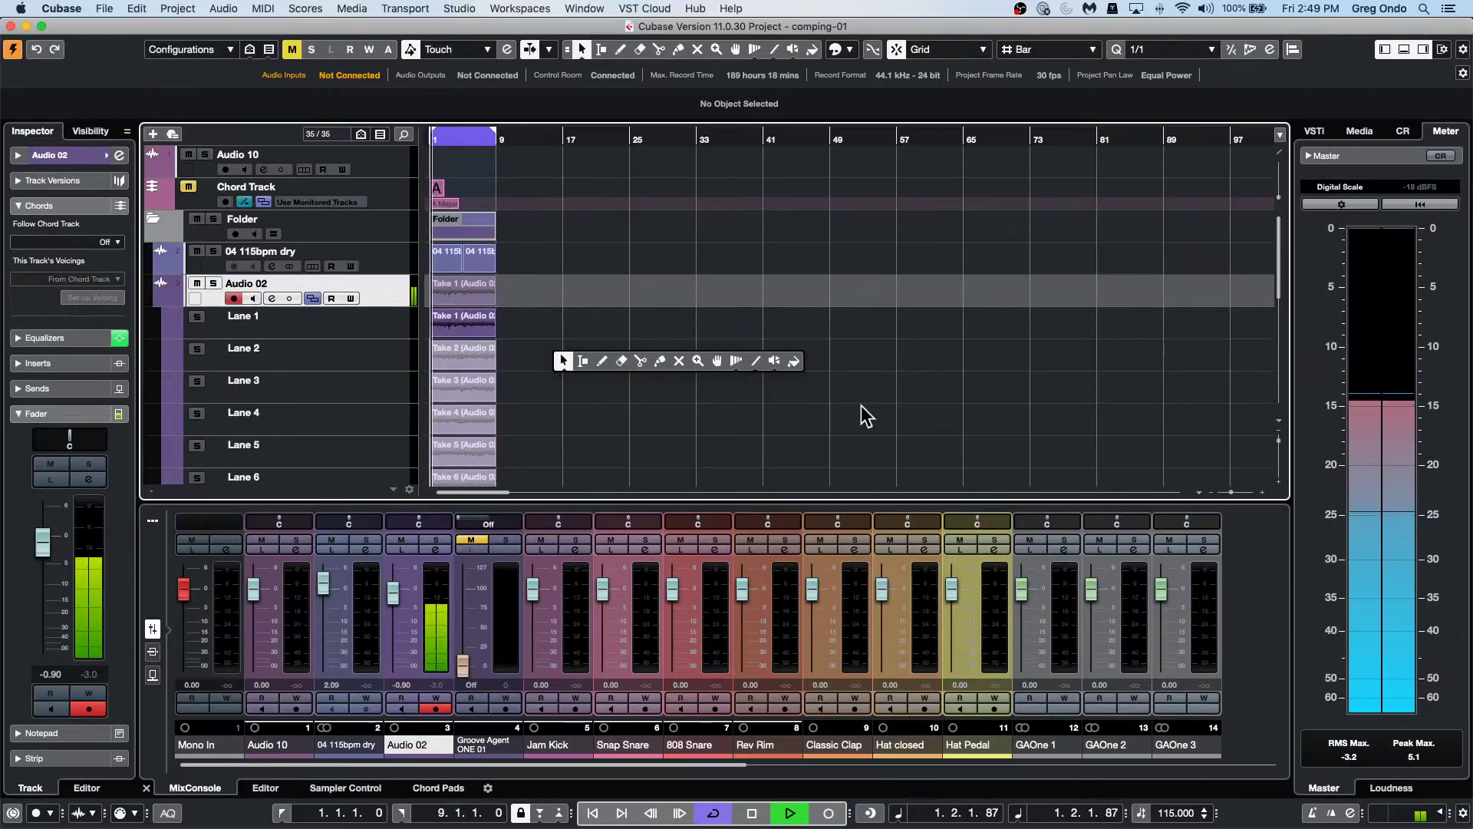
{"action": "left_click", "coordinate": [716, 359]}
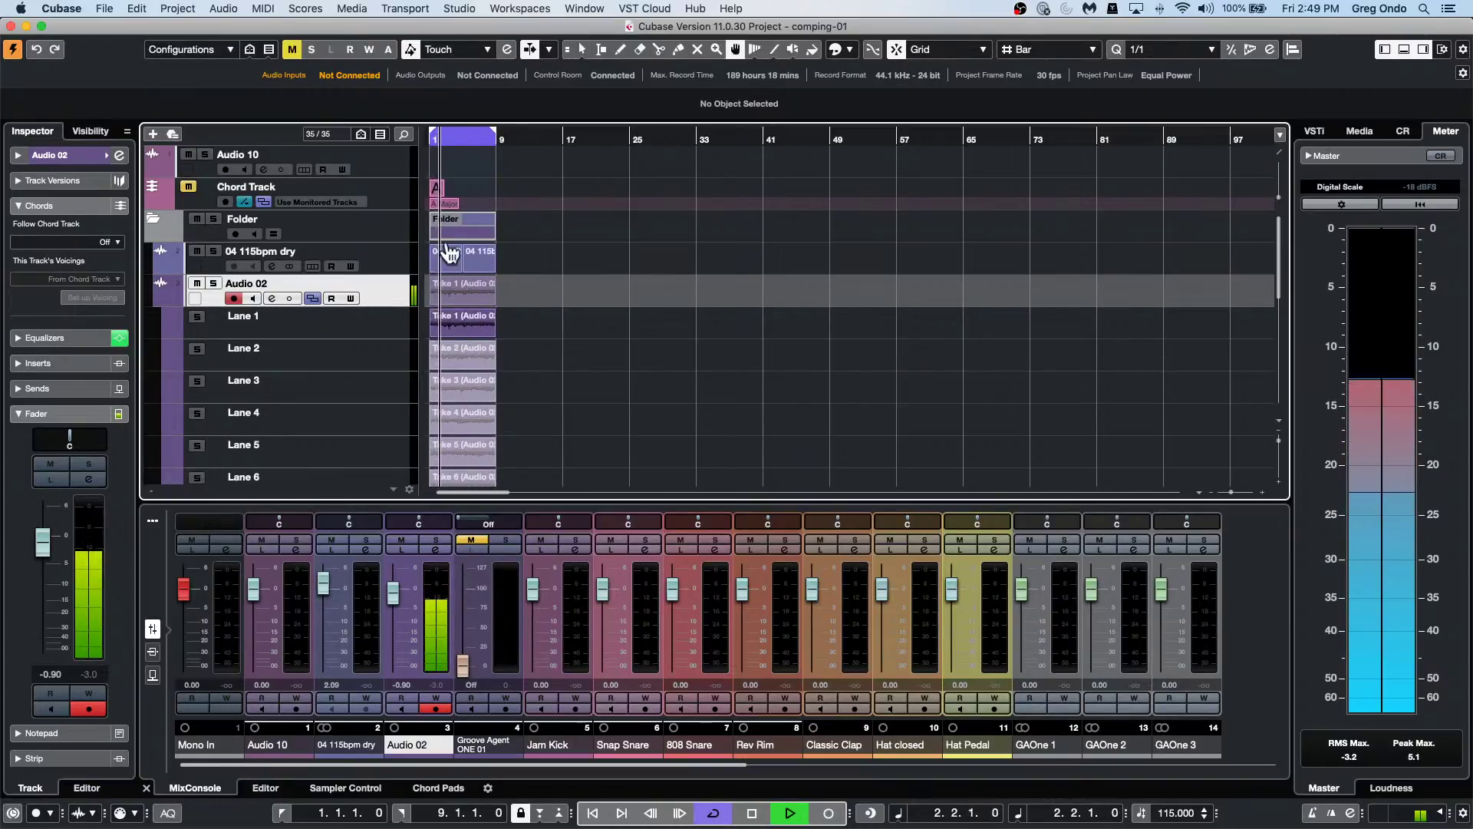
{"action": "left_click", "coordinate": [451, 355]}
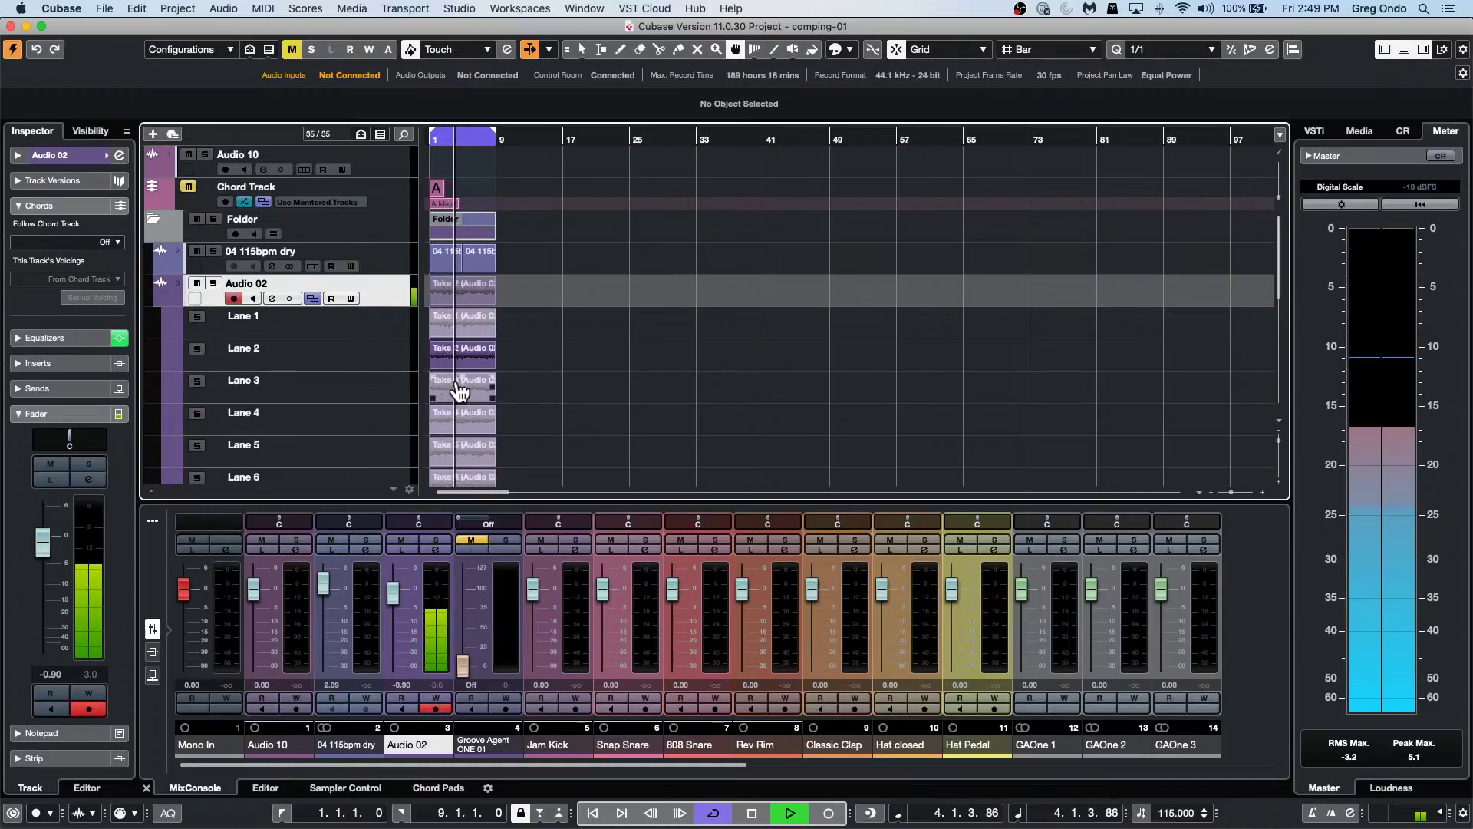
{"action": "left_click", "coordinate": [460, 393]}
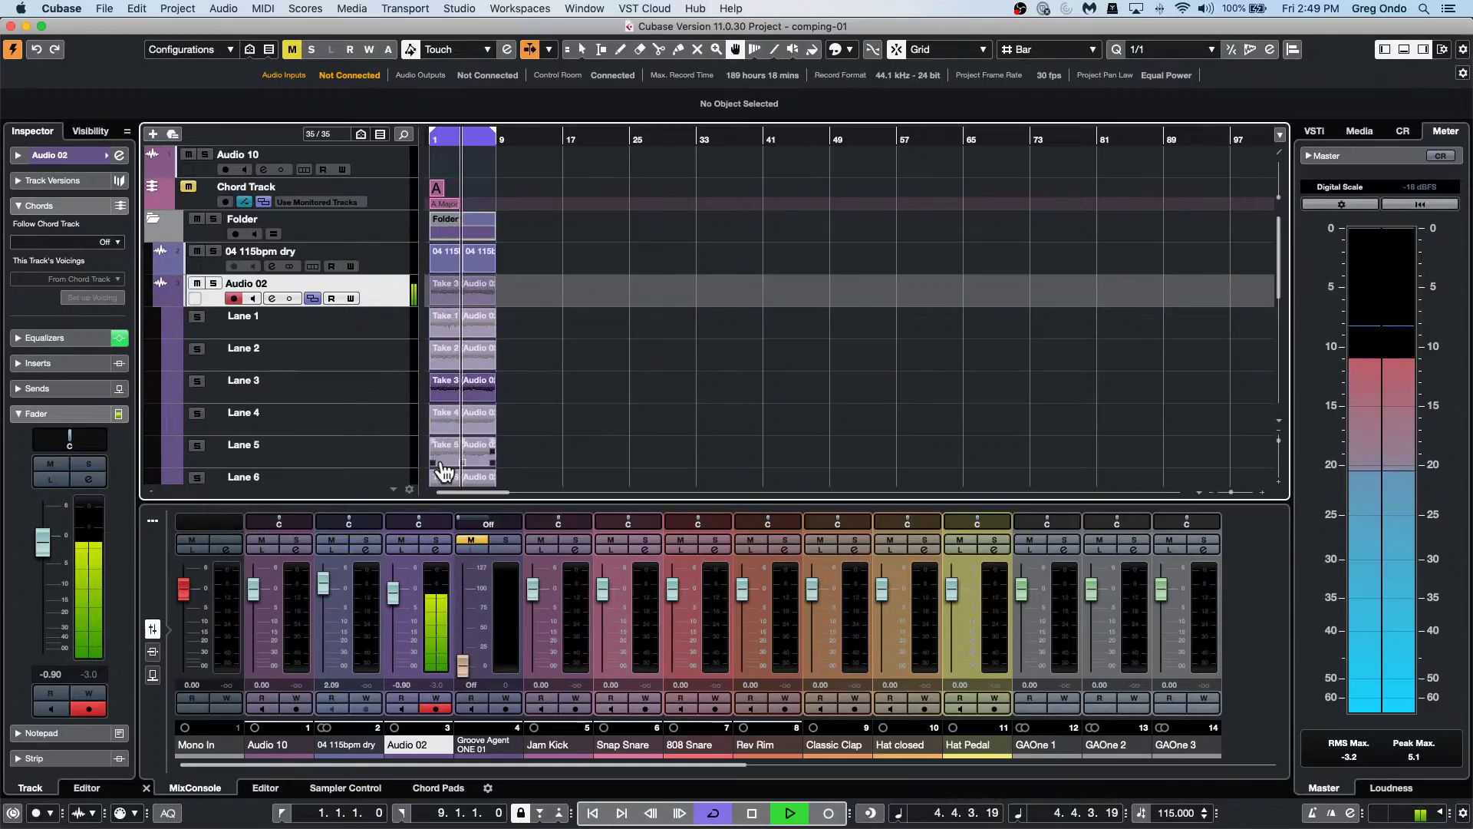
{"action": "left_click", "coordinate": [461, 422]}
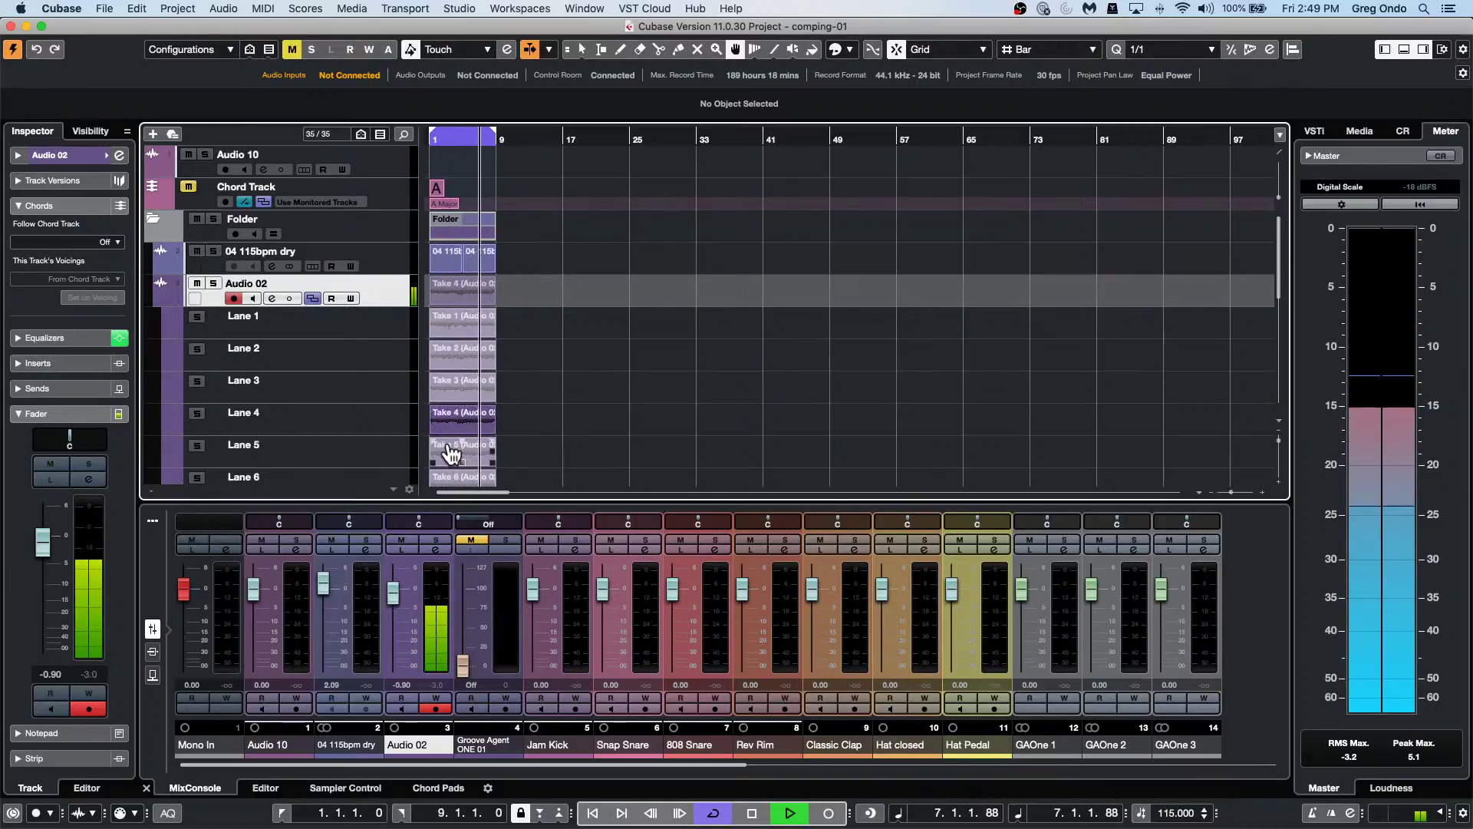
Activate take 5 and then take 6 of Audio 02 while it plays, and stop playback.
{"action": "key", "text": "h"}
{"action": "key", "text": "h"}
{"action": "key", "text": "h"}
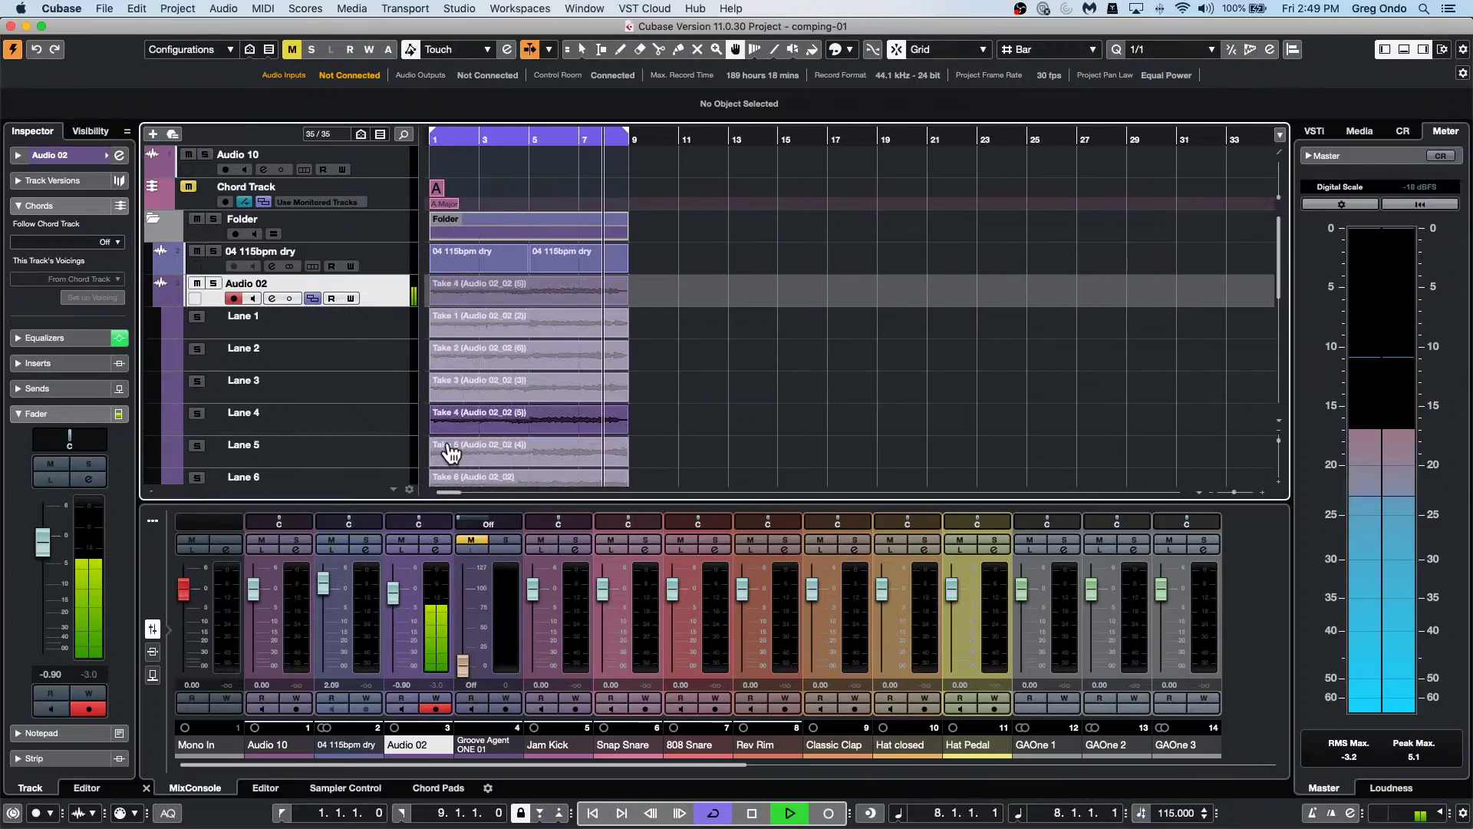
{"action": "left_click", "coordinate": [499, 458]}
{"action": "scroll", "coordinate": [542, 352], "scroll_direction": "down", "scroll_amount": 8}
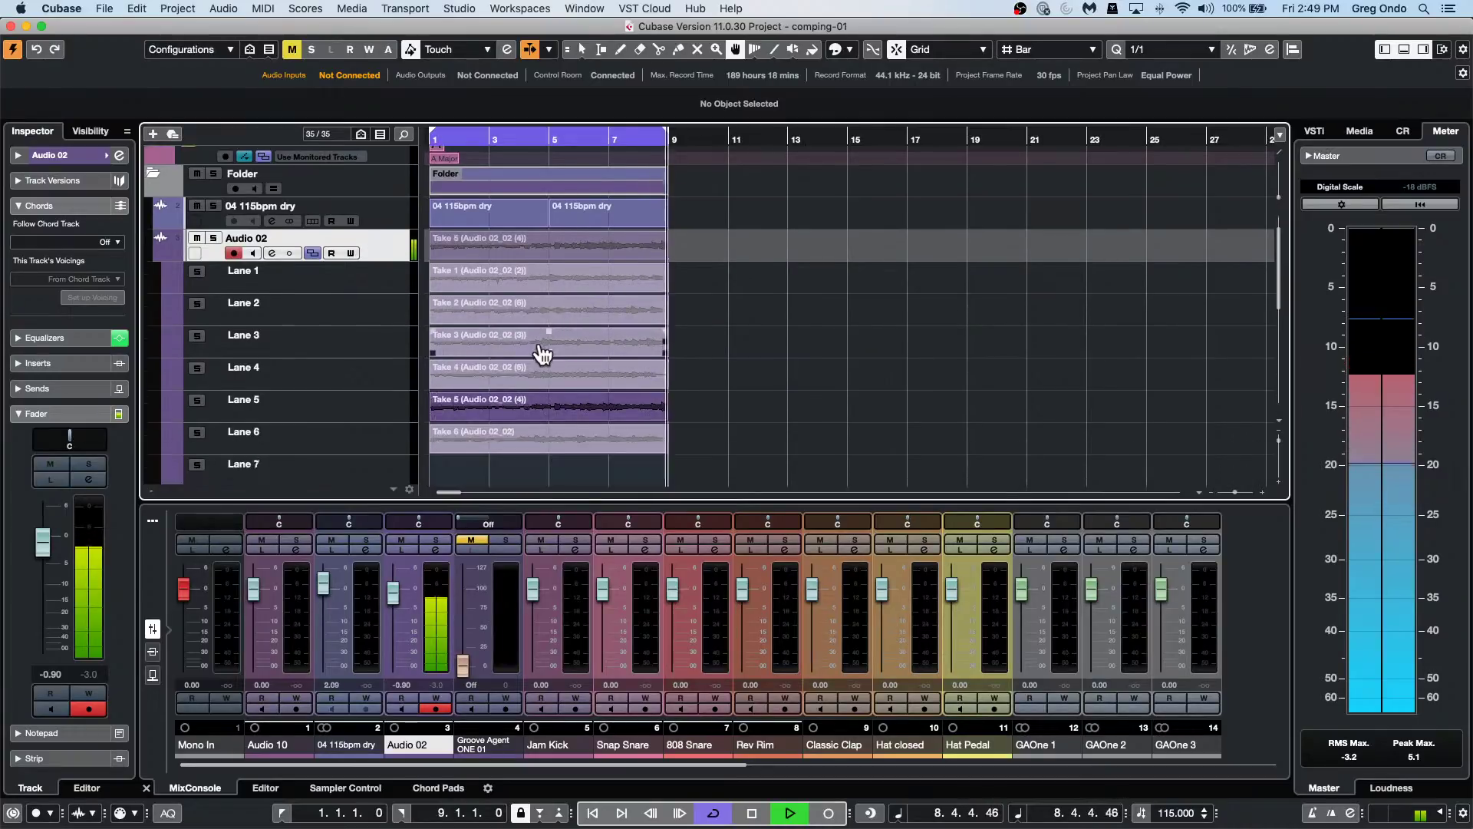
{"action": "scroll", "coordinate": [522, 307], "scroll_direction": "up", "scroll_amount": 4}
{"action": "scroll", "coordinate": [515, 311], "scroll_direction": "up", "scroll_amount": 3}
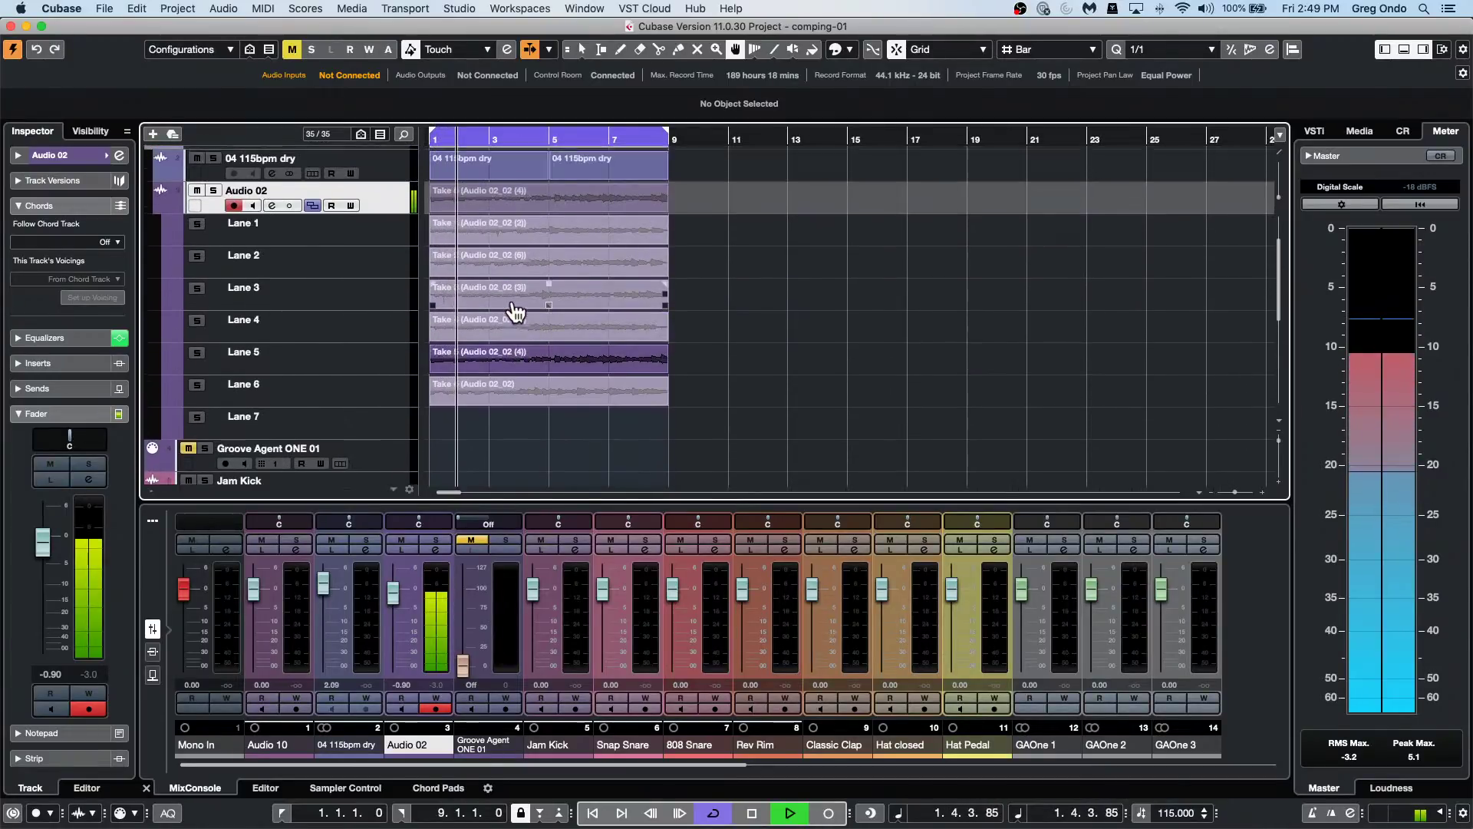
{"action": "left_click", "coordinate": [505, 440]}
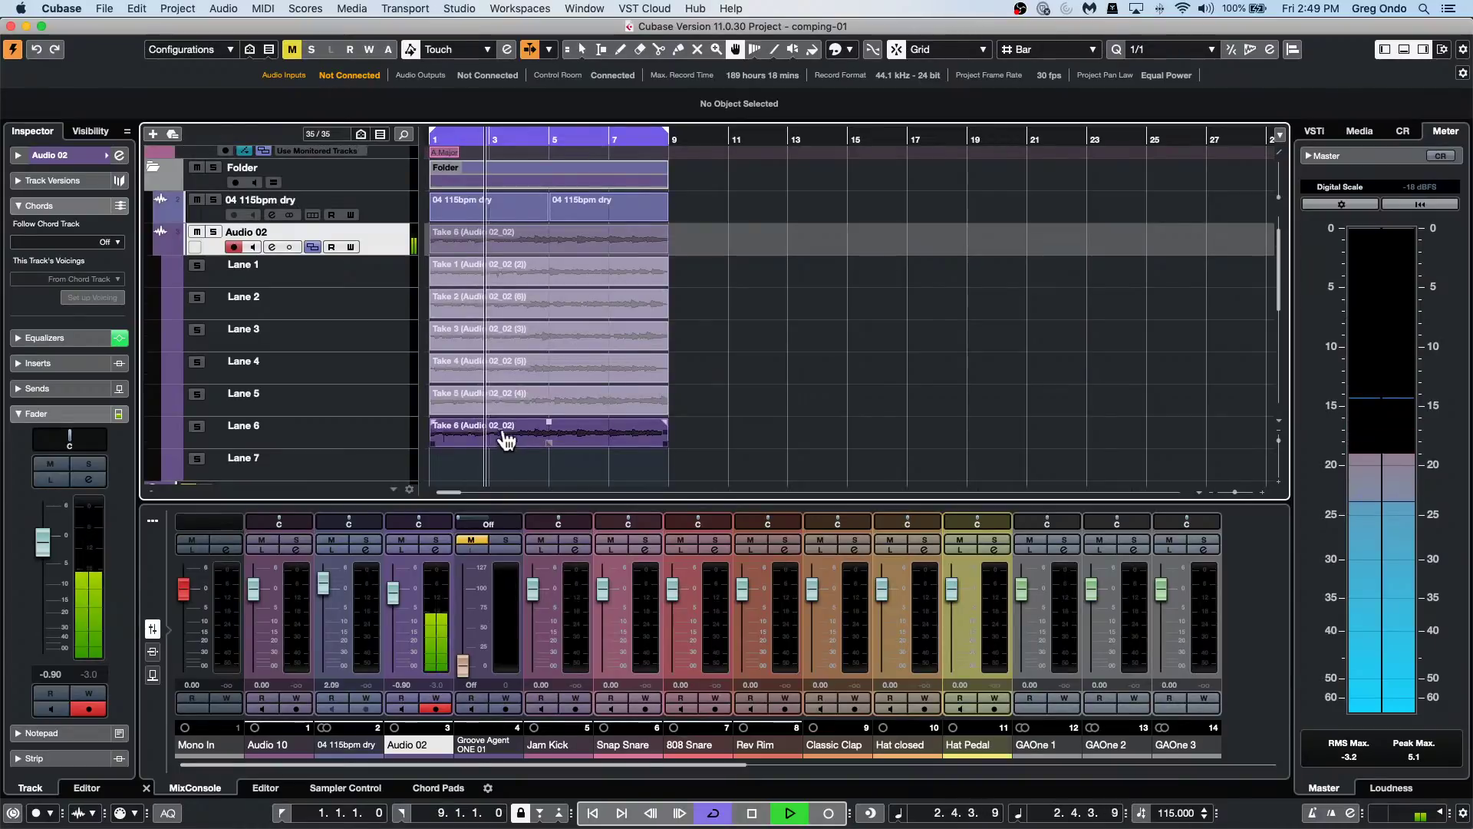
{"action": "key", "text": "space"}
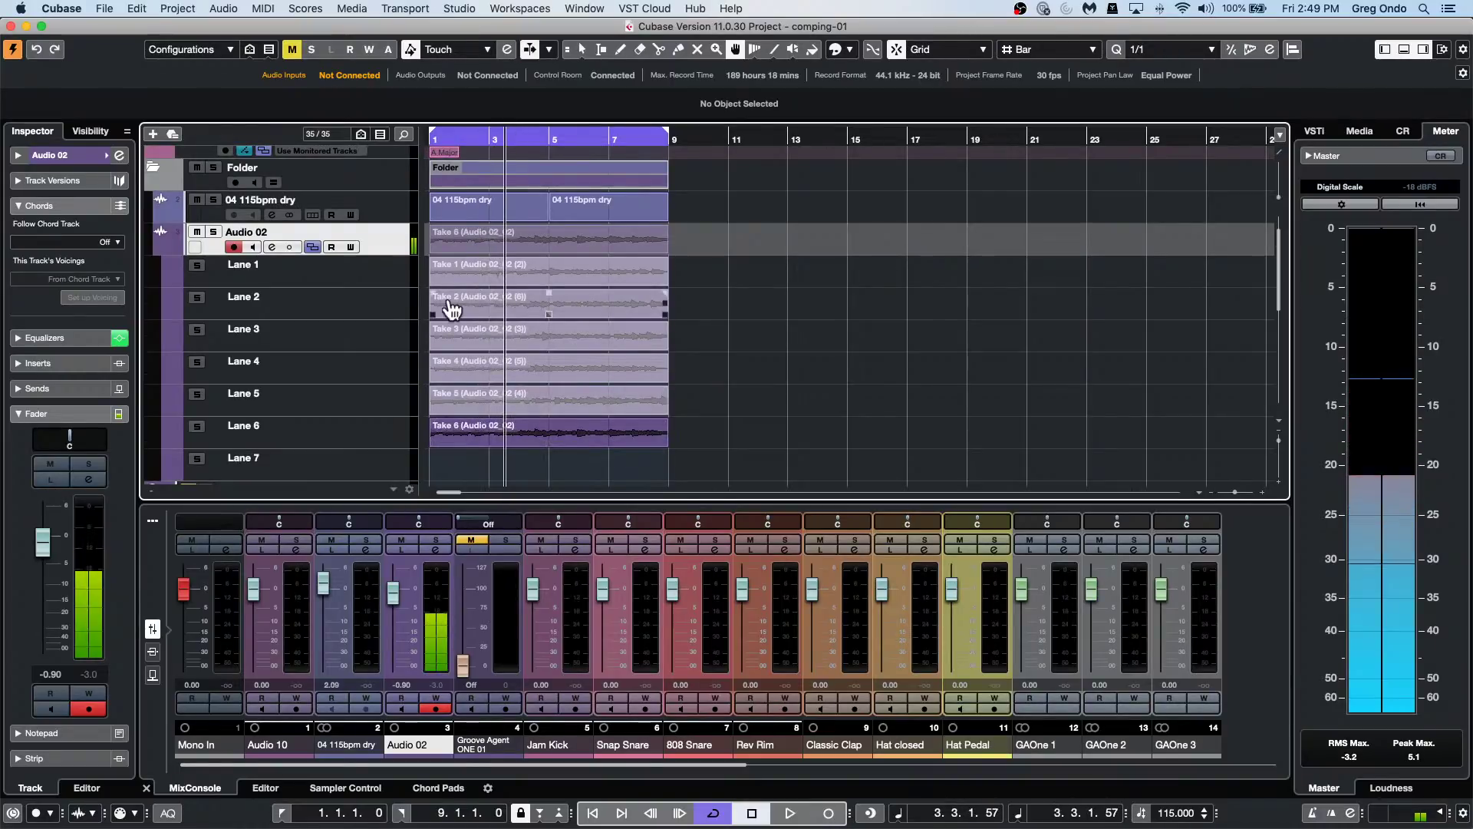
Collapse and reopen the Audio 02 lanes, then comp take 1 for bars 1–2 and take 3 from bar 3 onward.
{"action": "left_click", "coordinate": [311, 247]}
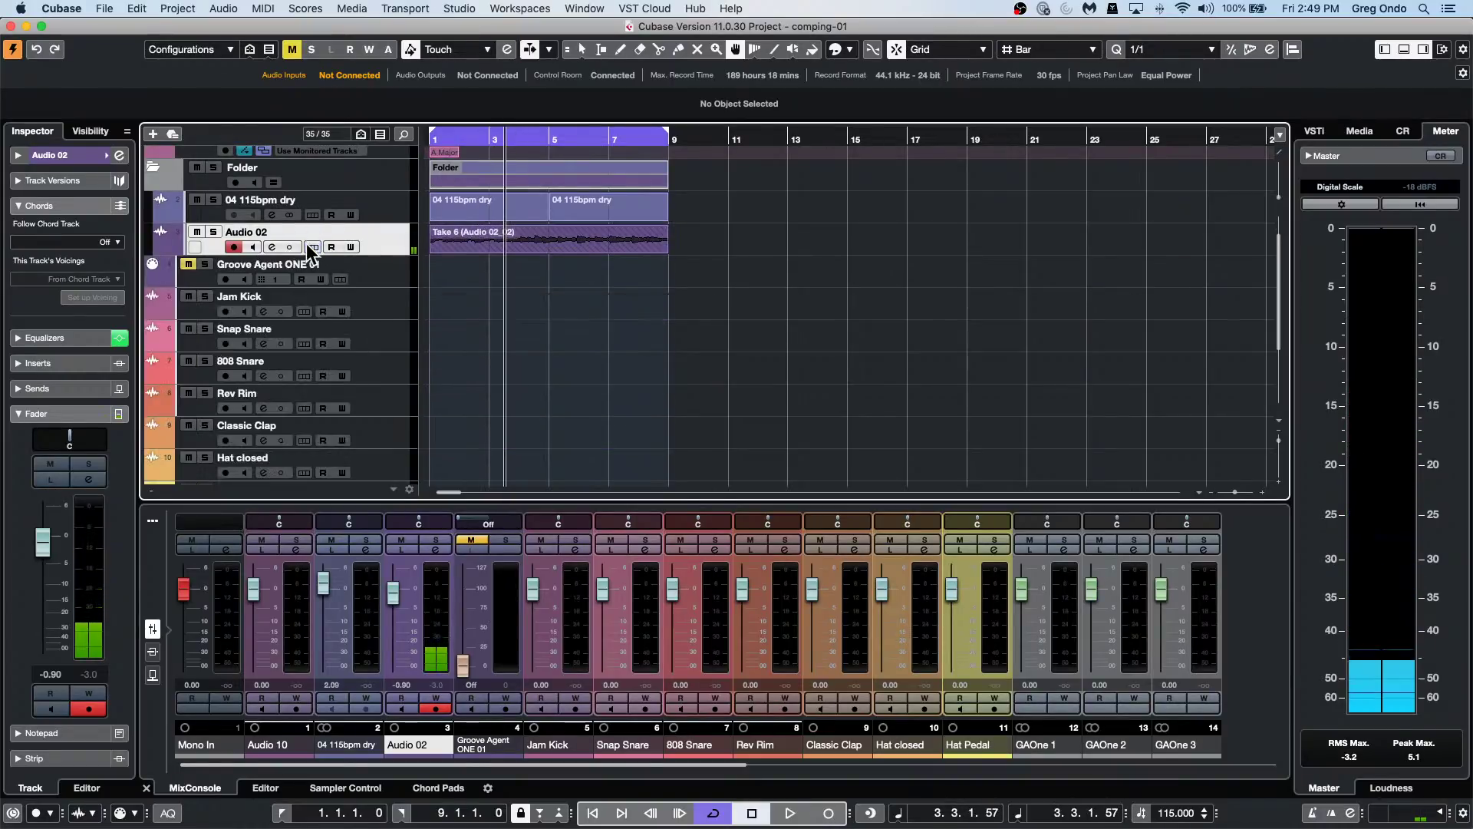
{"action": "left_click", "coordinate": [312, 247]}
{"action": "left_click_drag", "start_coordinate": [446, 278], "coordinate": [495, 276]}
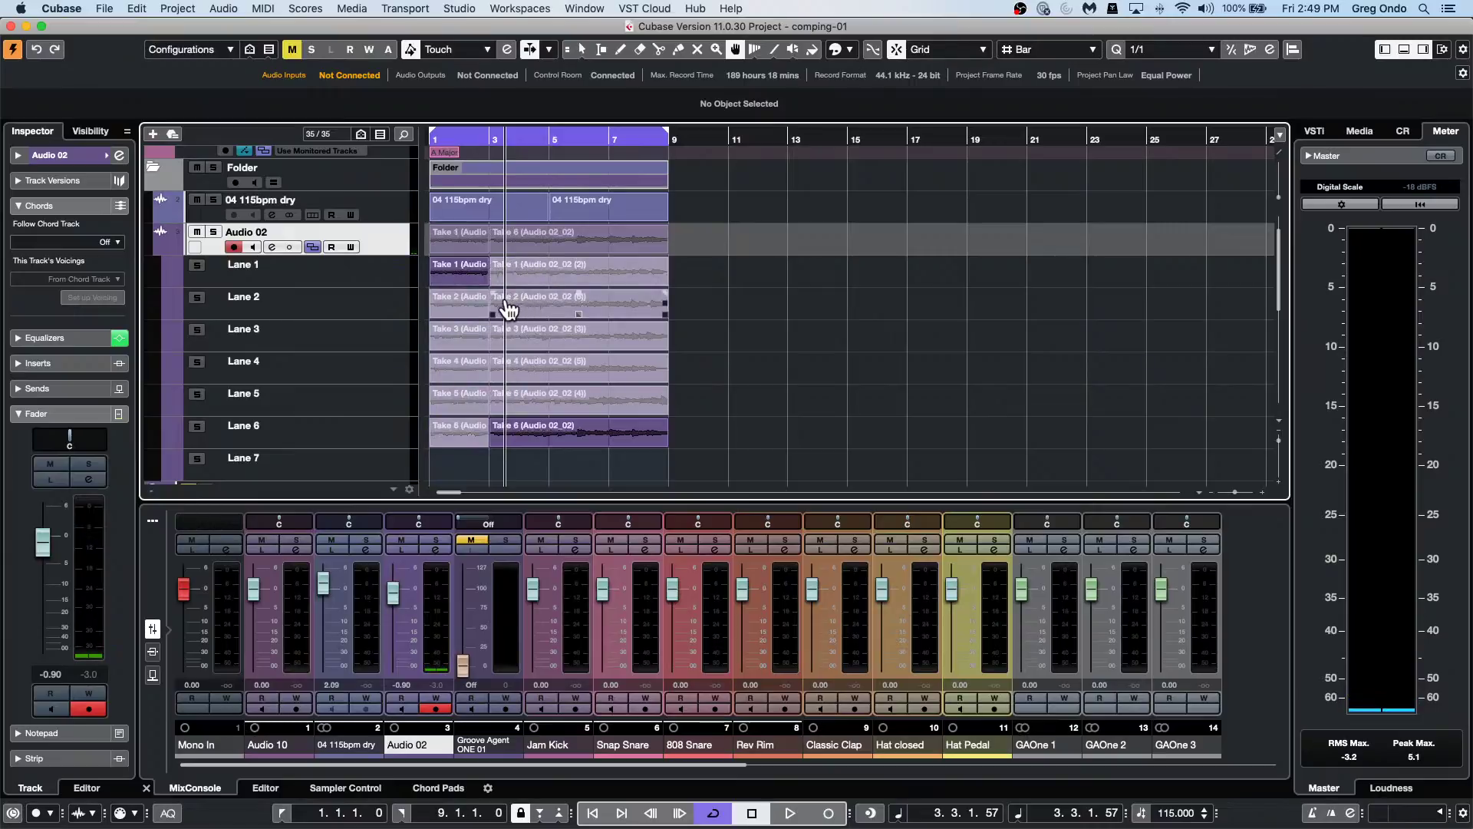
{"action": "left_click", "coordinate": [512, 348]}
Split off bar 4 across the Audio 02 takes, try take 6 there and settle on take 4.
{"action": "left_click_drag", "start_coordinate": [521, 342], "coordinate": [543, 343]}
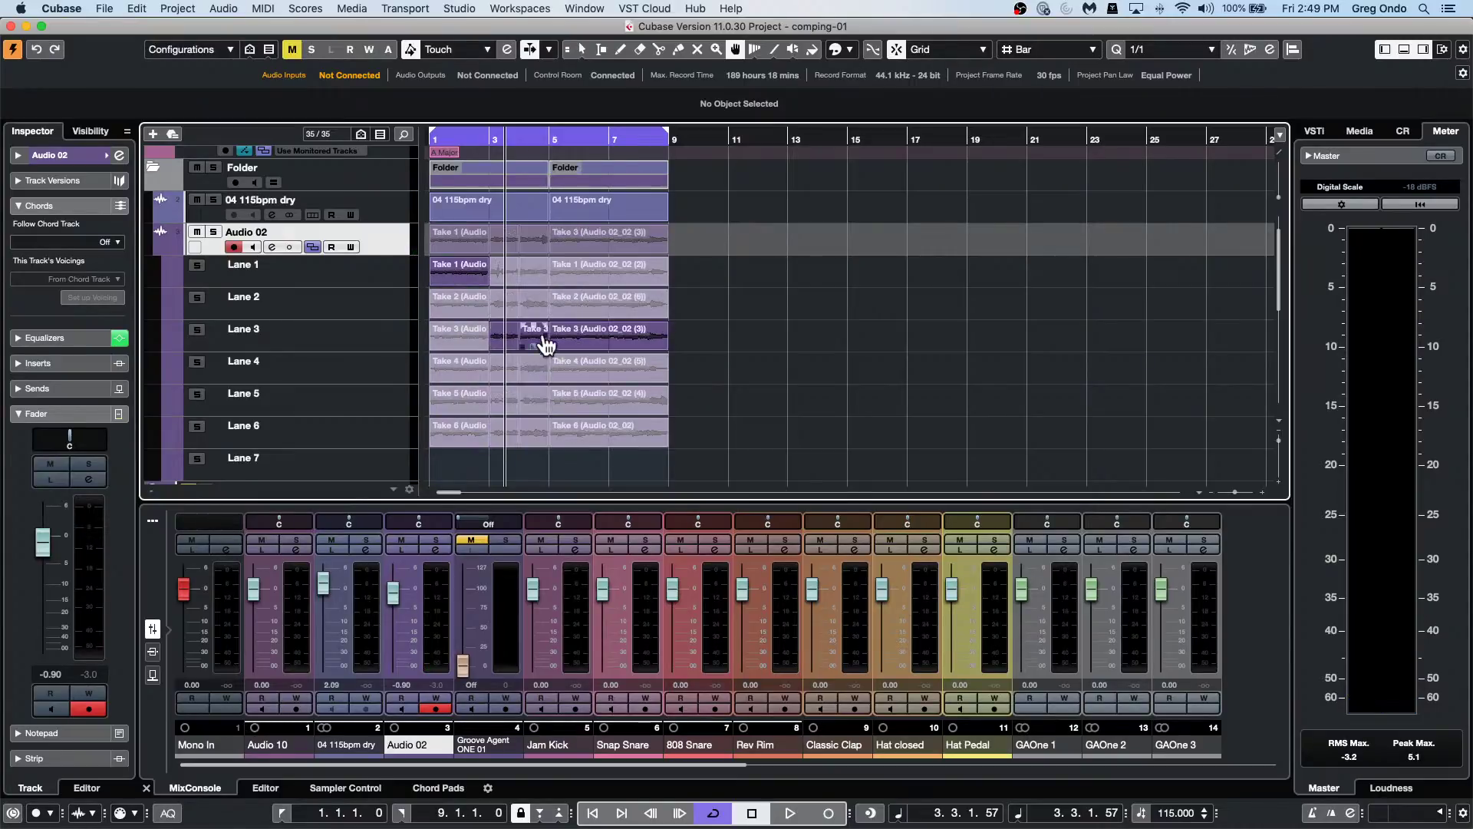
{"action": "left_click", "coordinate": [533, 430]}
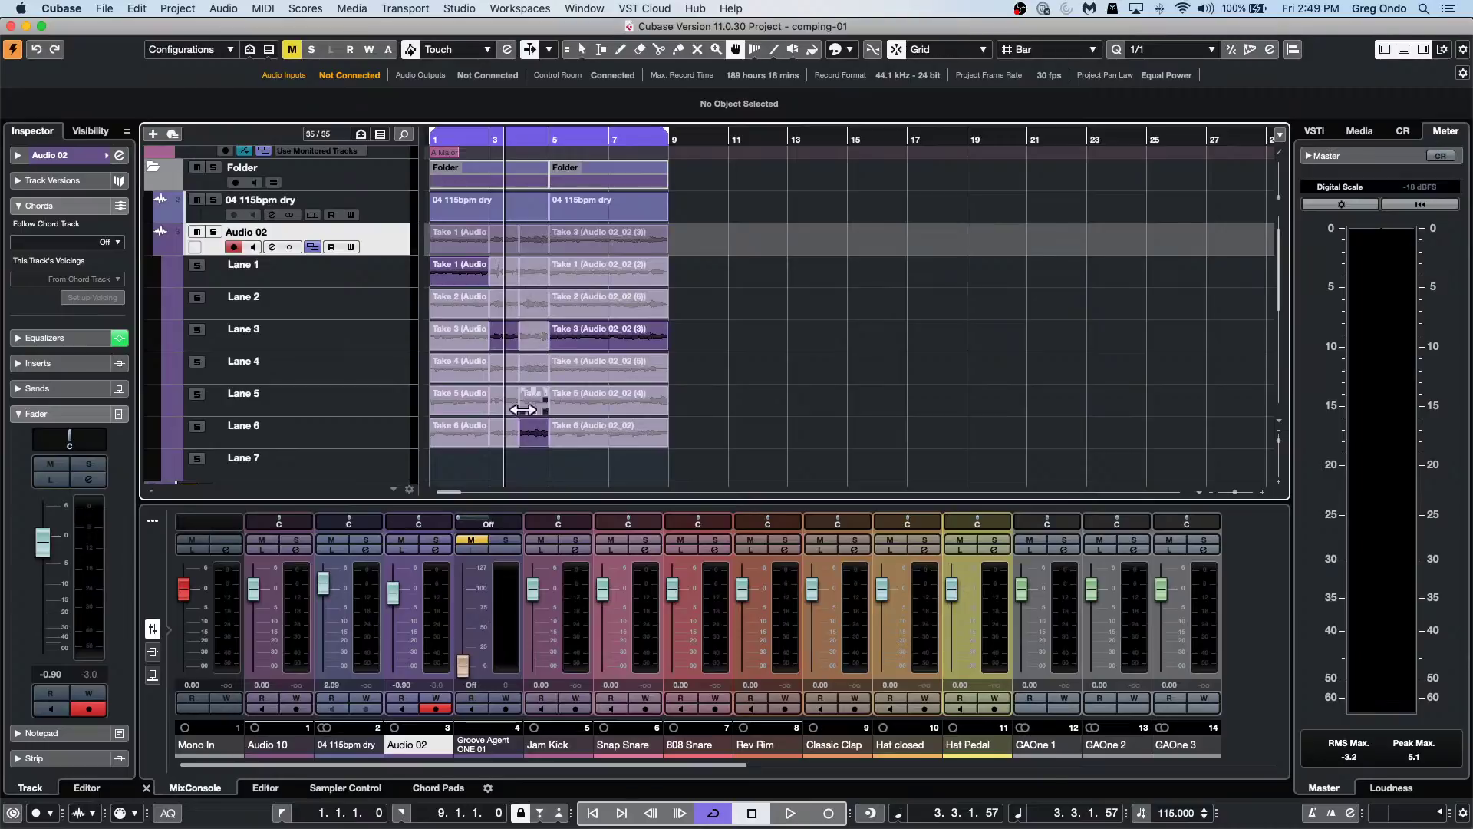
{"action": "left_click", "coordinate": [528, 370]}
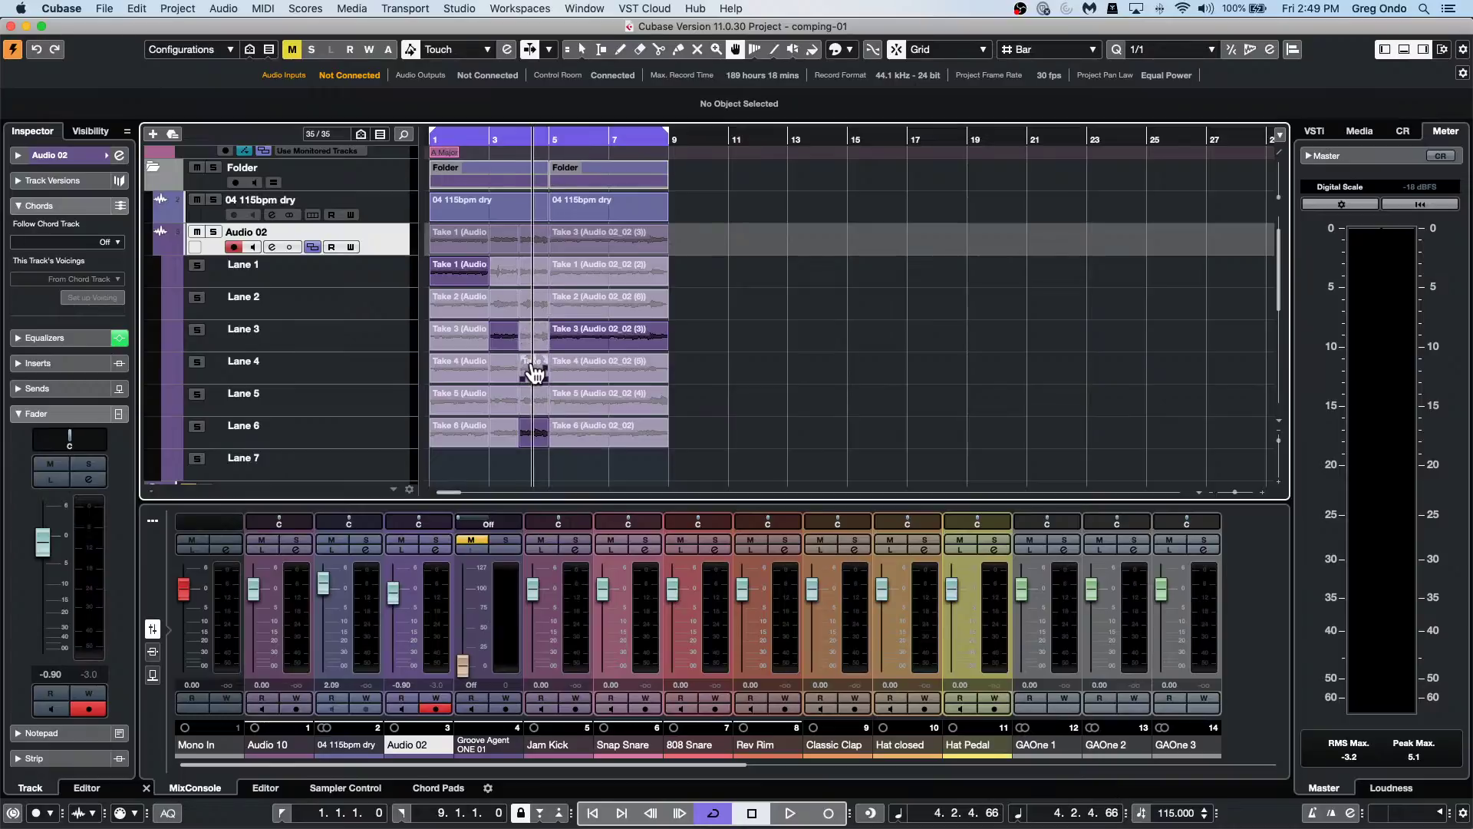
Comp take 6 for bar 5, take 5 for bar 6 and take 2 for bars 7–8, and return to the project start.
{"action": "left_click_drag", "start_coordinate": [585, 381], "coordinate": [625, 378]}
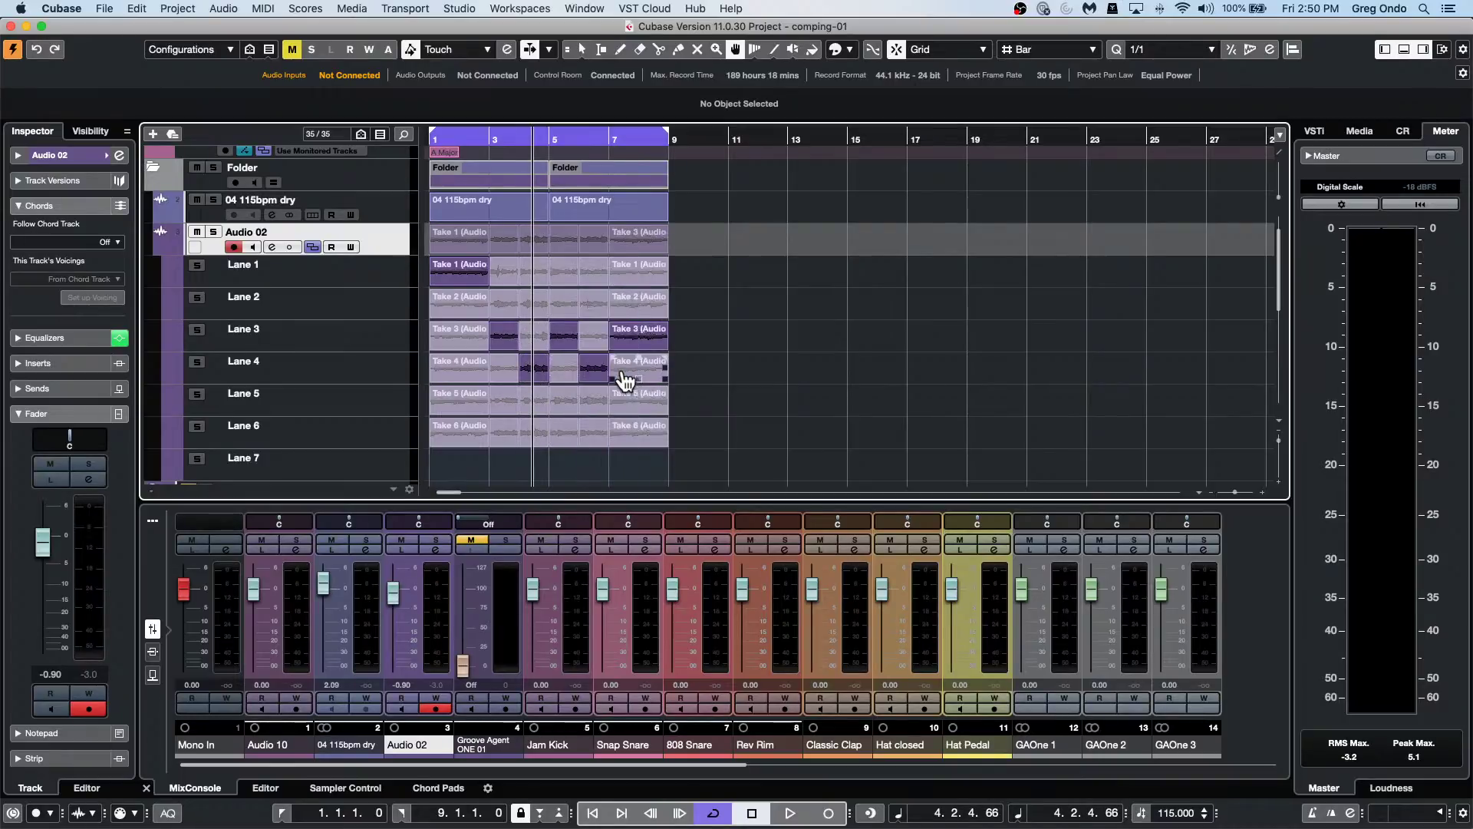
{"action": "left_click", "coordinate": [641, 307]}
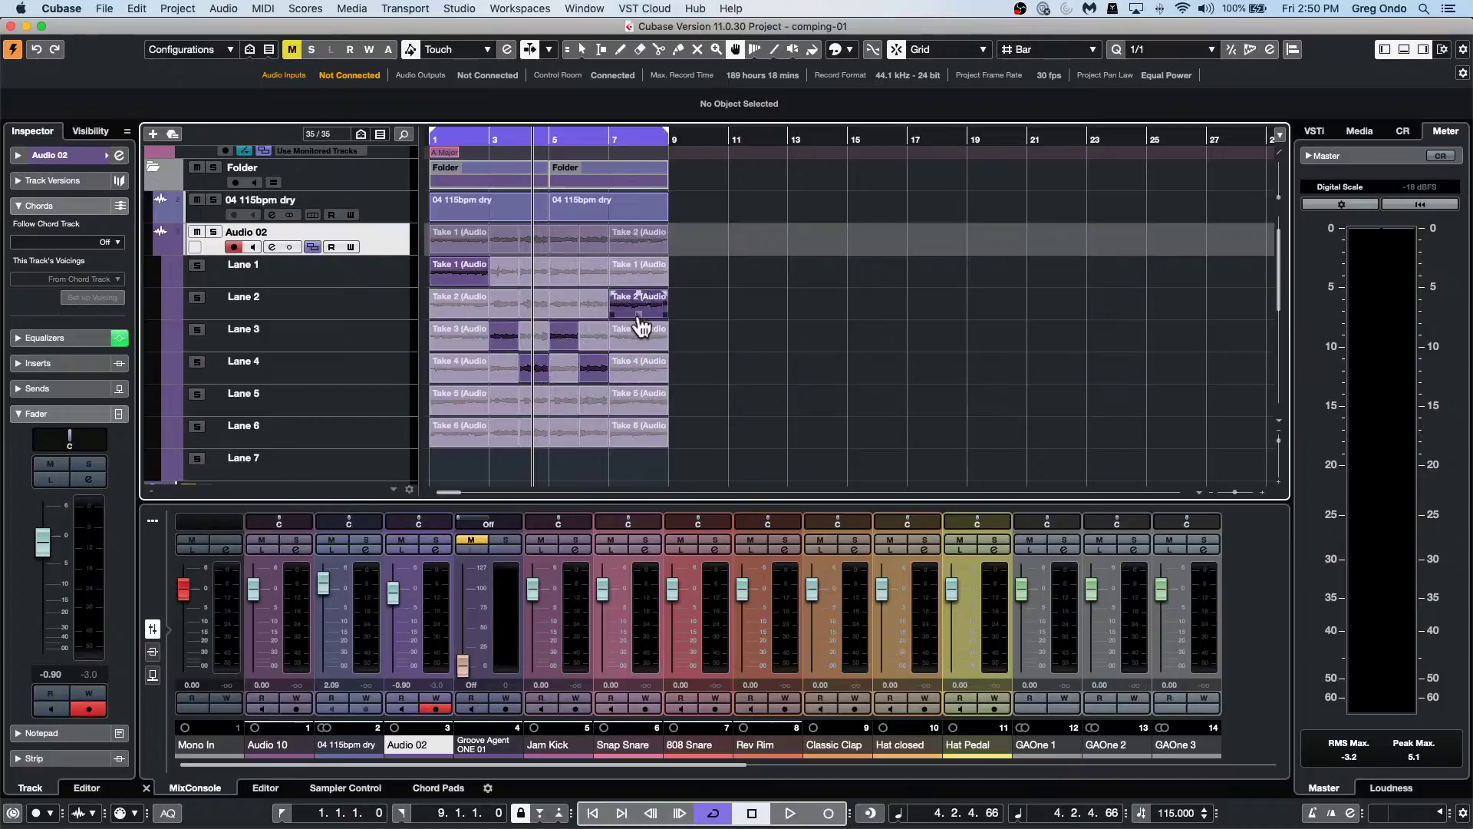
{"action": "left_click", "coordinate": [560, 430]}
{"action": "left_click", "coordinate": [589, 400]}
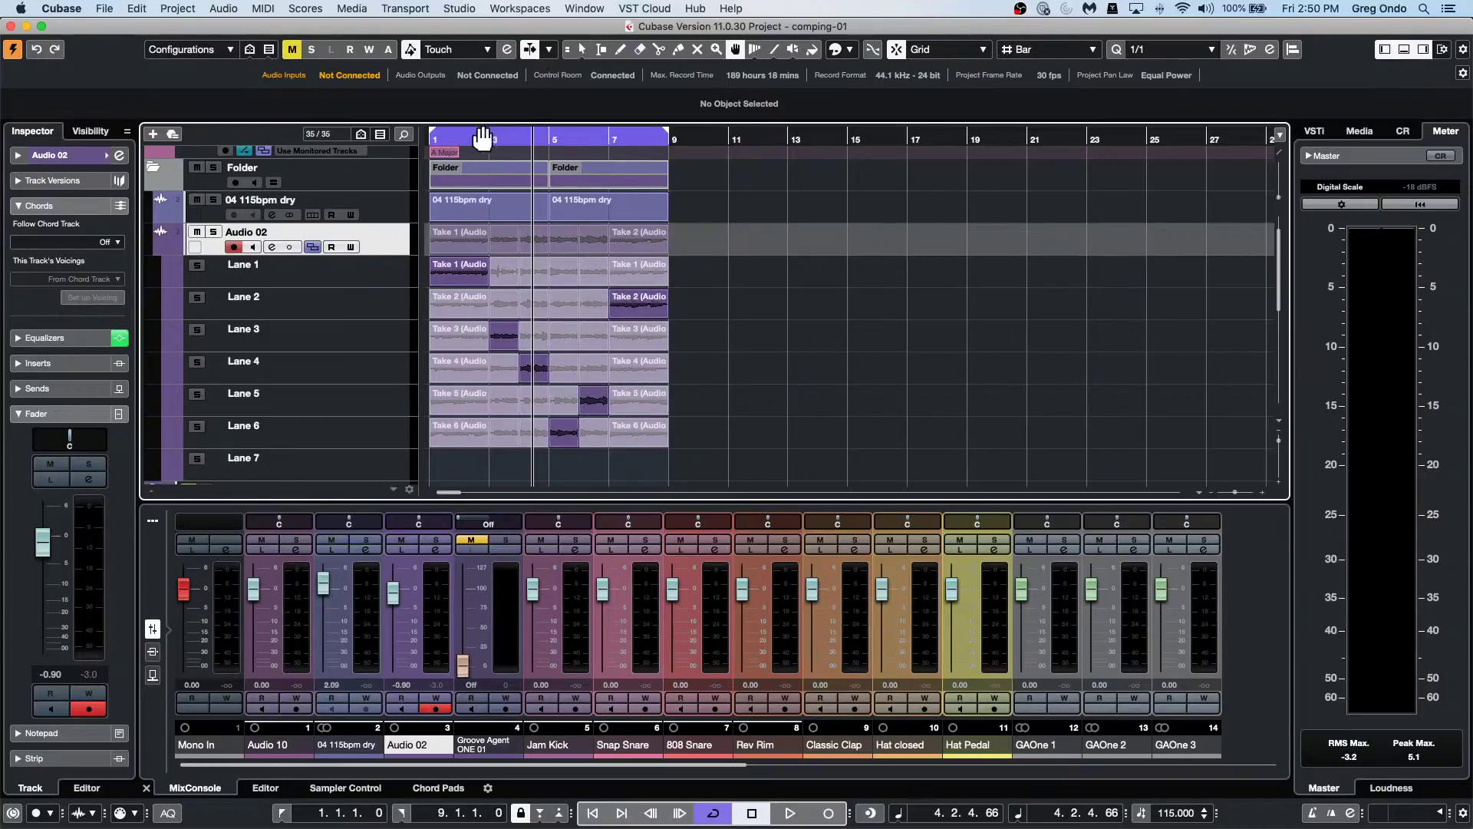
{"action": "key", "text": "Home"}
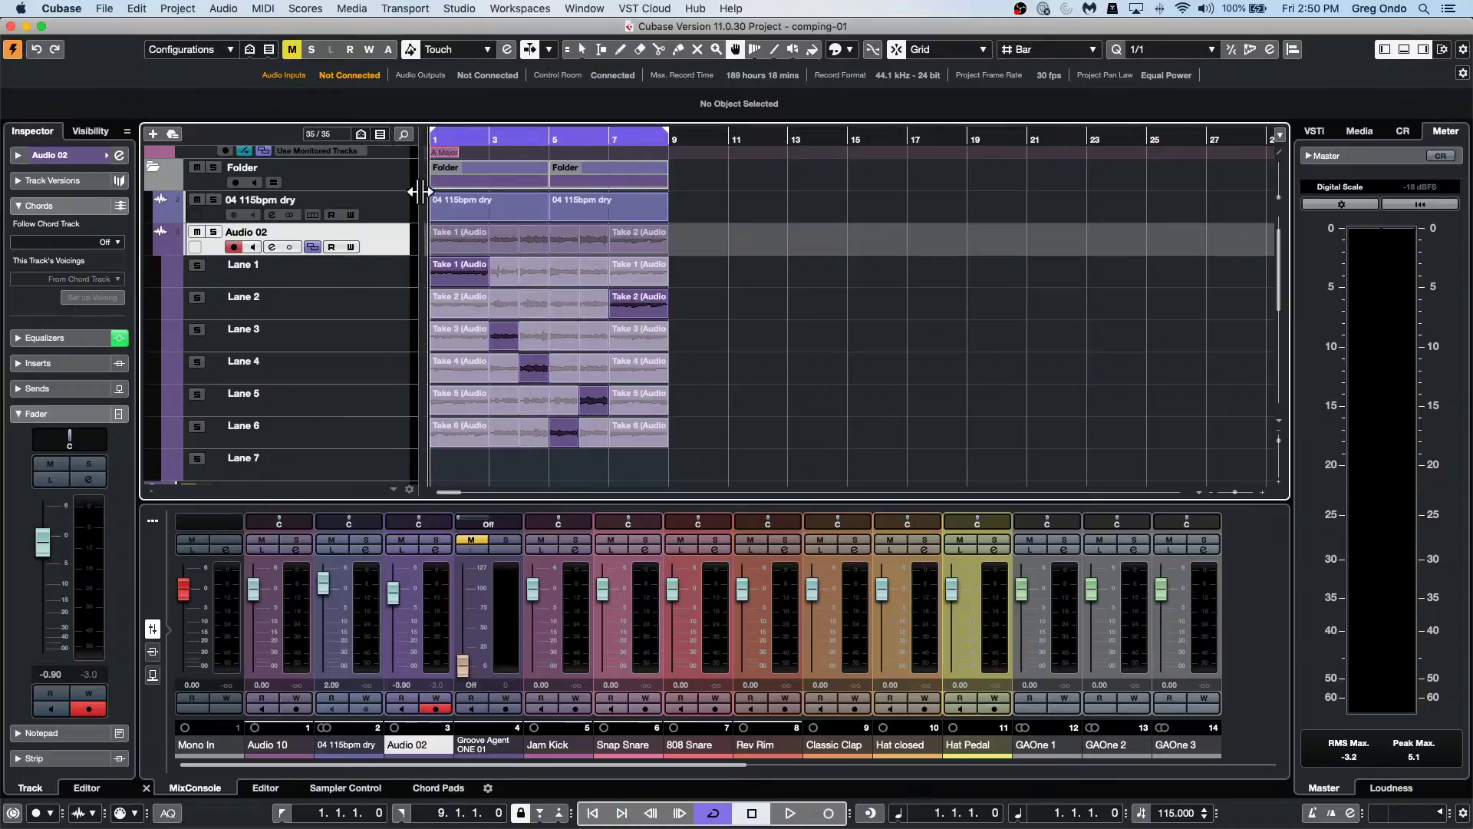
Play back the assembled Audio 02 comp from the project start and stop playback near bar 9.
{"action": "left_click", "coordinate": [495, 337]}
{"action": "key", "text": "space"}
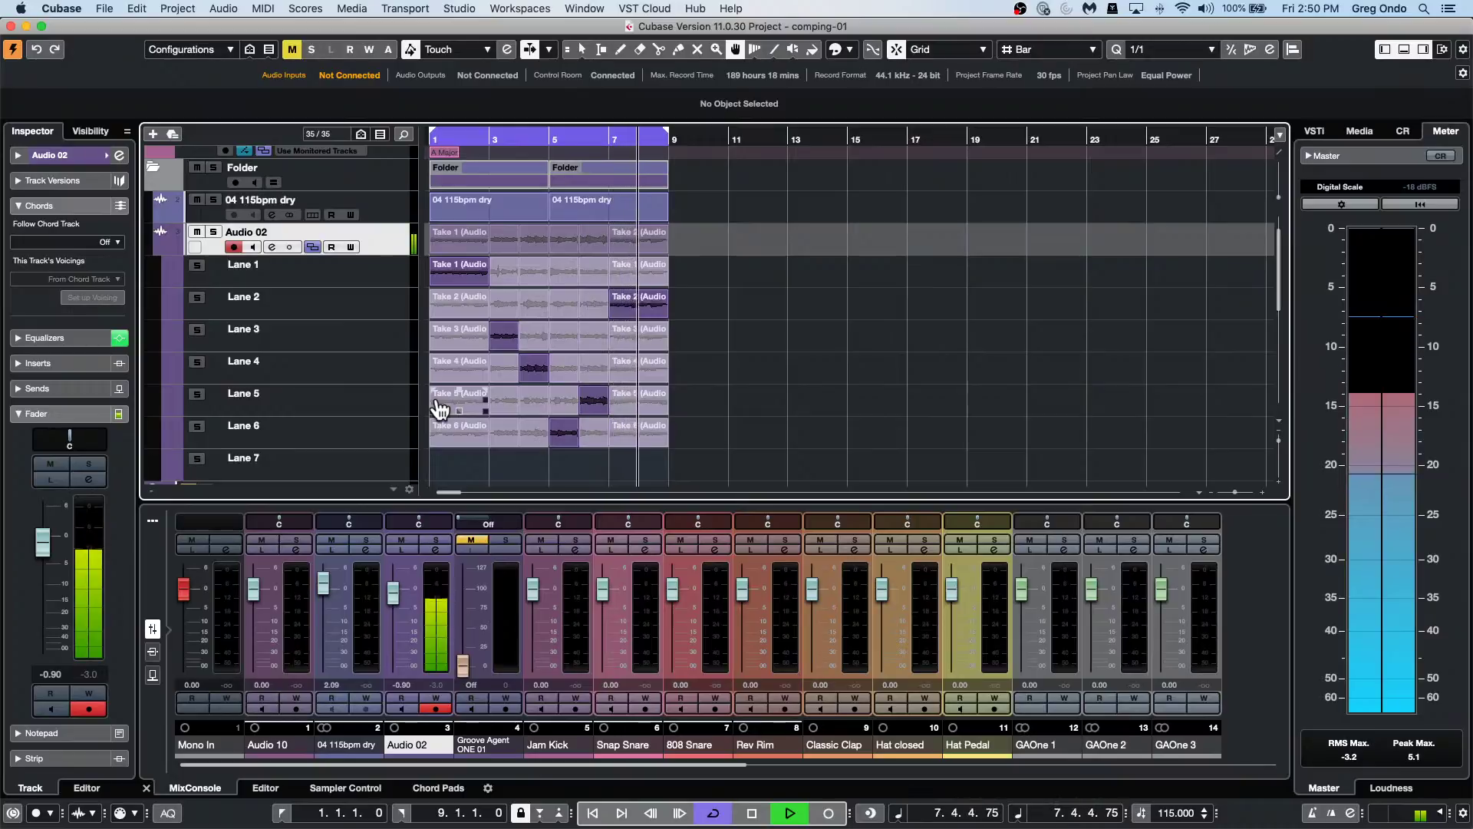
{"action": "key", "text": "space"}
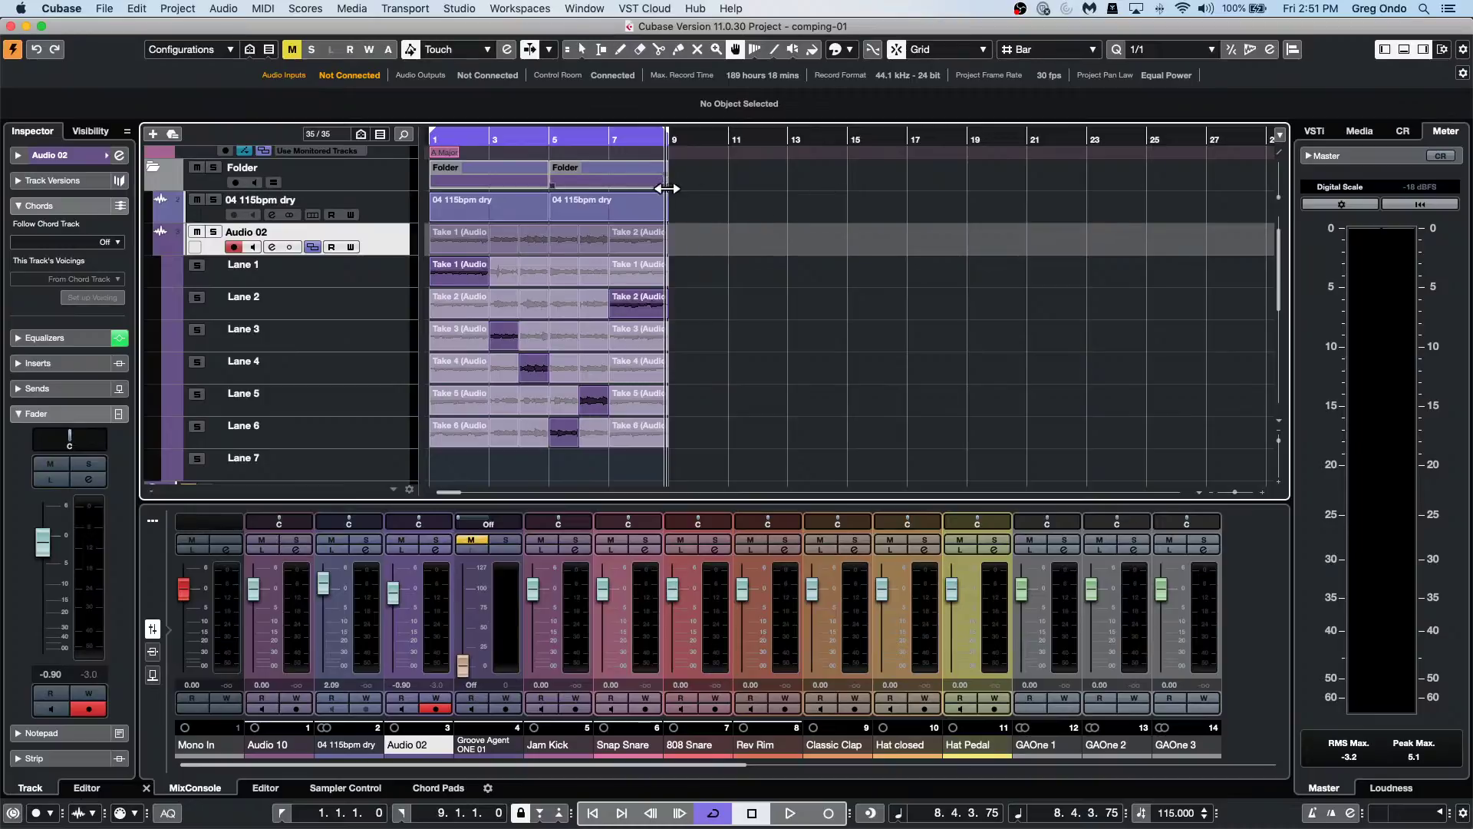
Move the cycle range to bars 13–21 and switch the primary time display to Seconds.
{"action": "left_click_drag", "start_coordinate": [536, 138], "coordinate": [890, 130]}
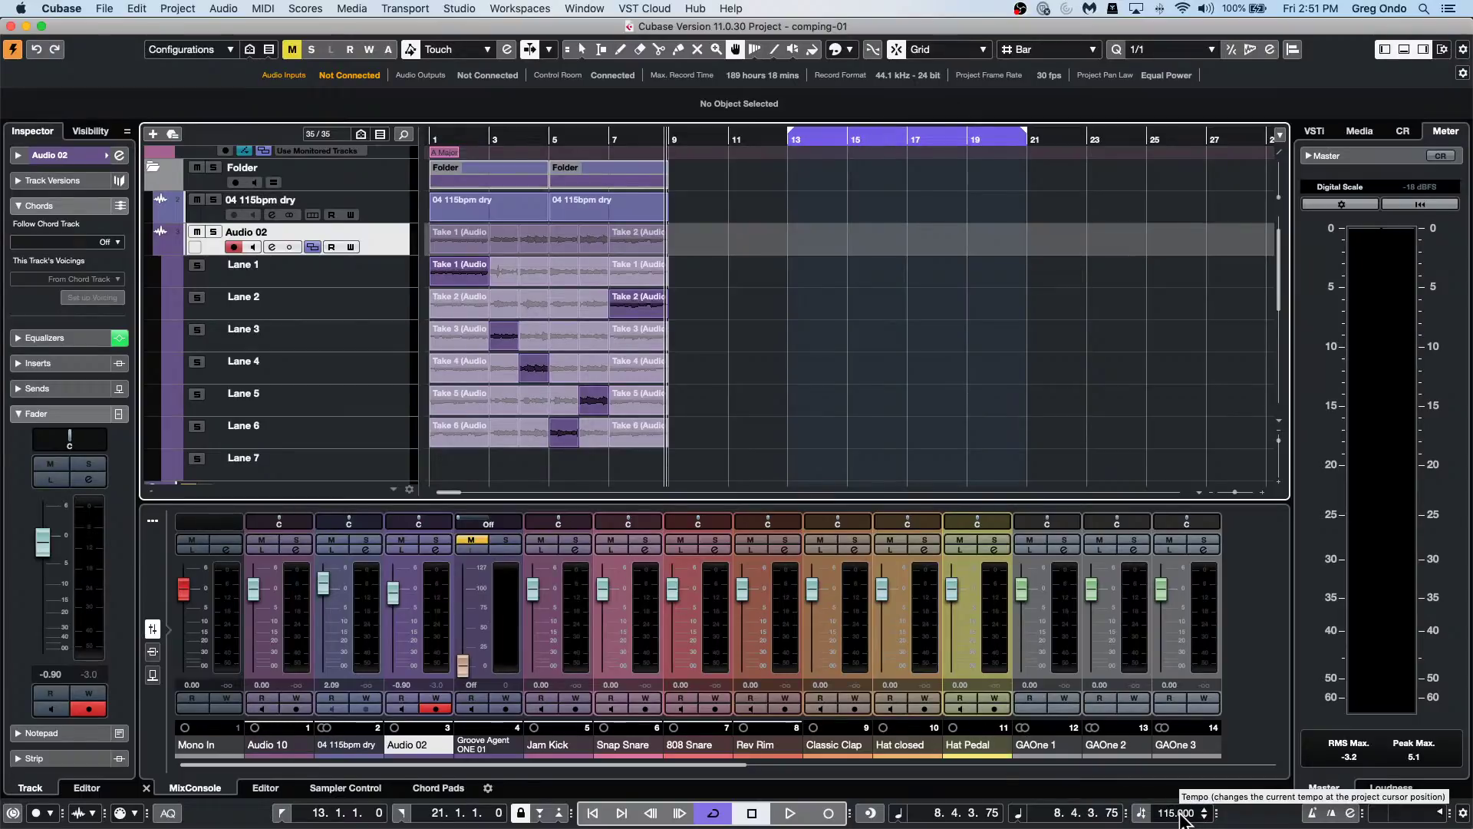
{"action": "left_click", "coordinate": [900, 816]}
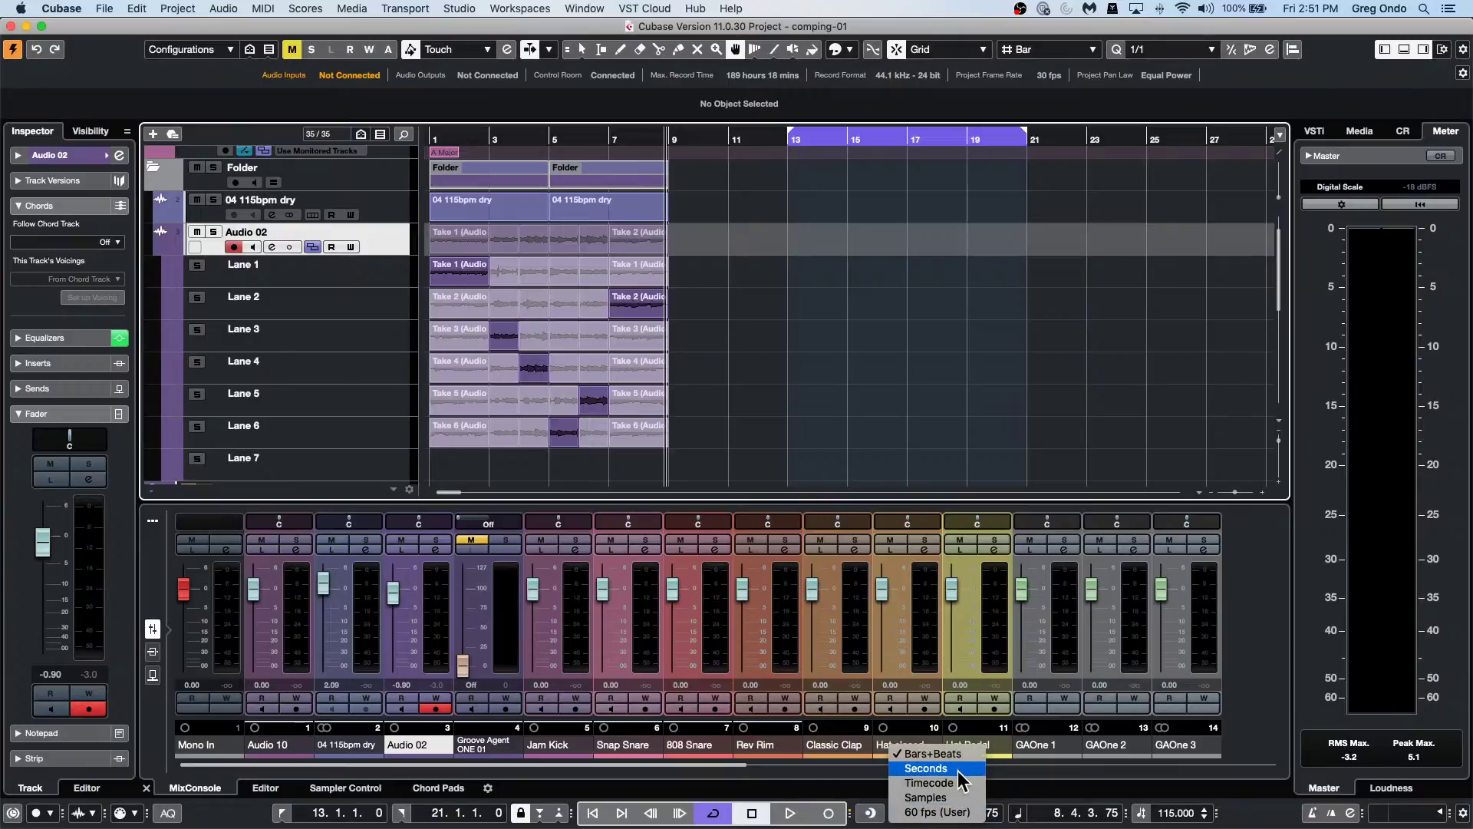
{"action": "left_click", "coordinate": [928, 769]}
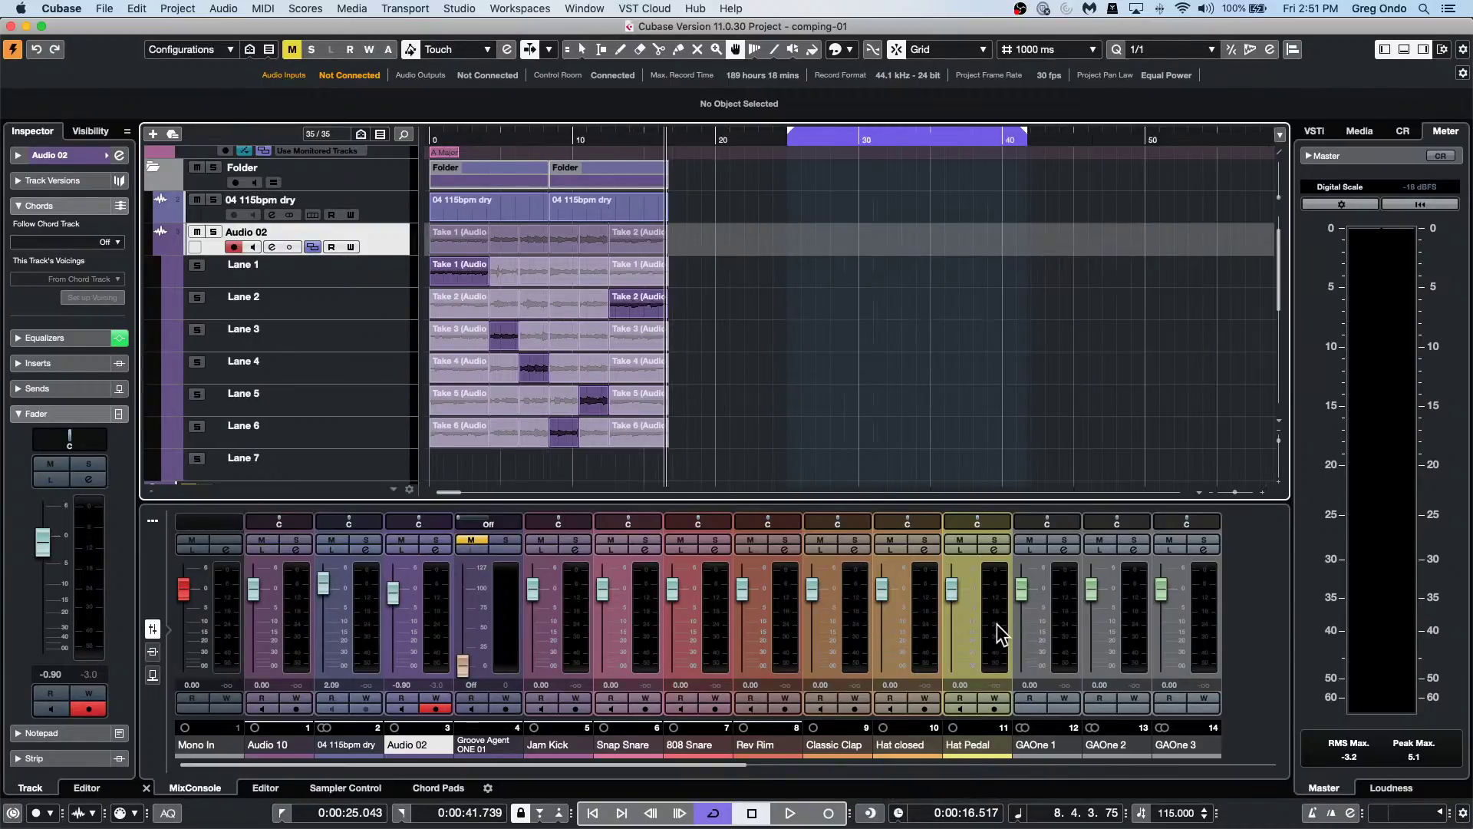
Lower the project tempo to 108, raise it to 111, and set the ruler format to Bars+Beats.
{"action": "scroll", "coordinate": [1178, 814], "scroll_direction": "down", "scroll_amount": 14}
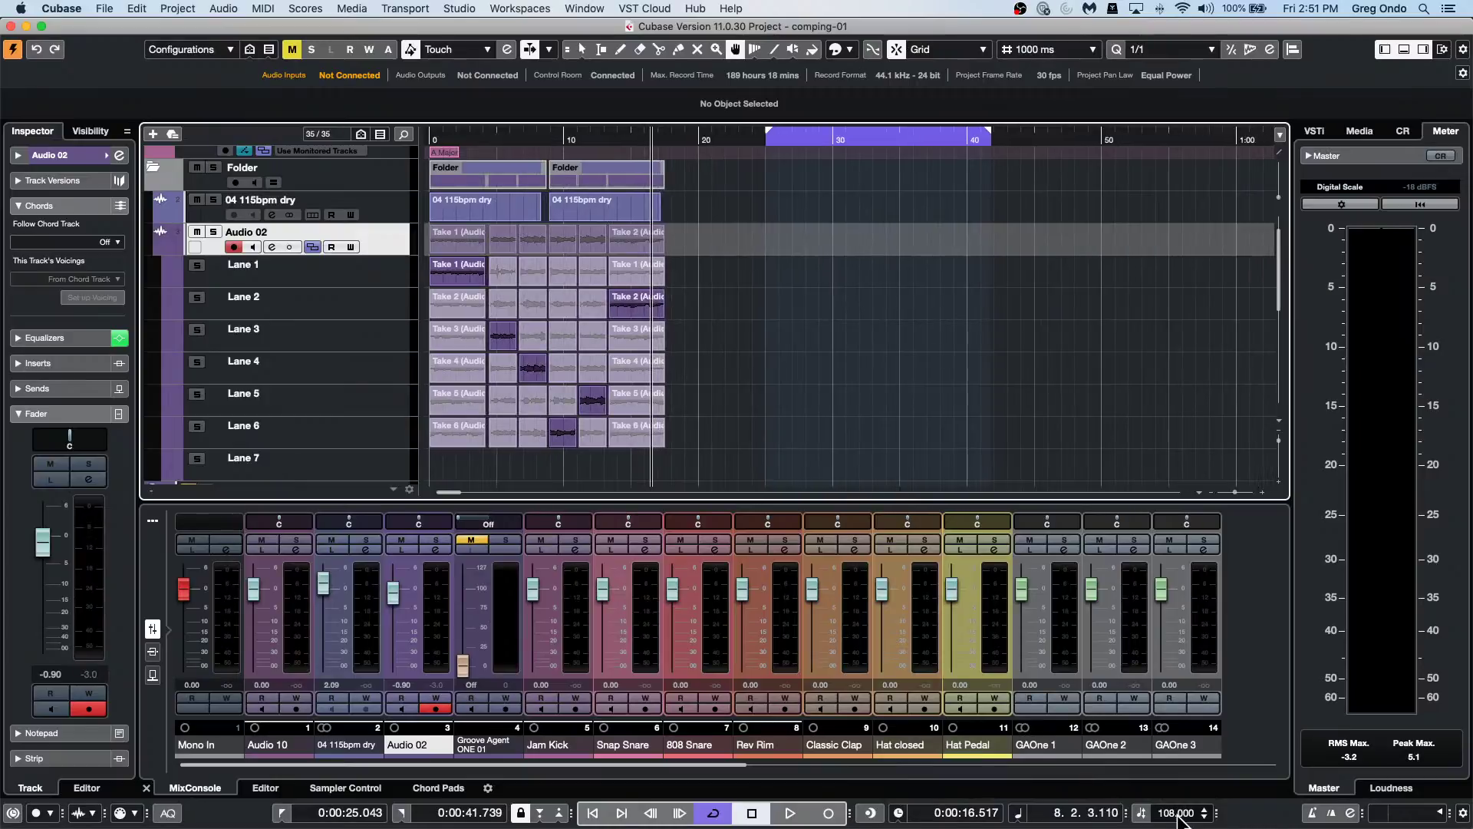
{"action": "scroll", "coordinate": [1179, 815], "scroll_direction": "up", "scroll_amount": 10}
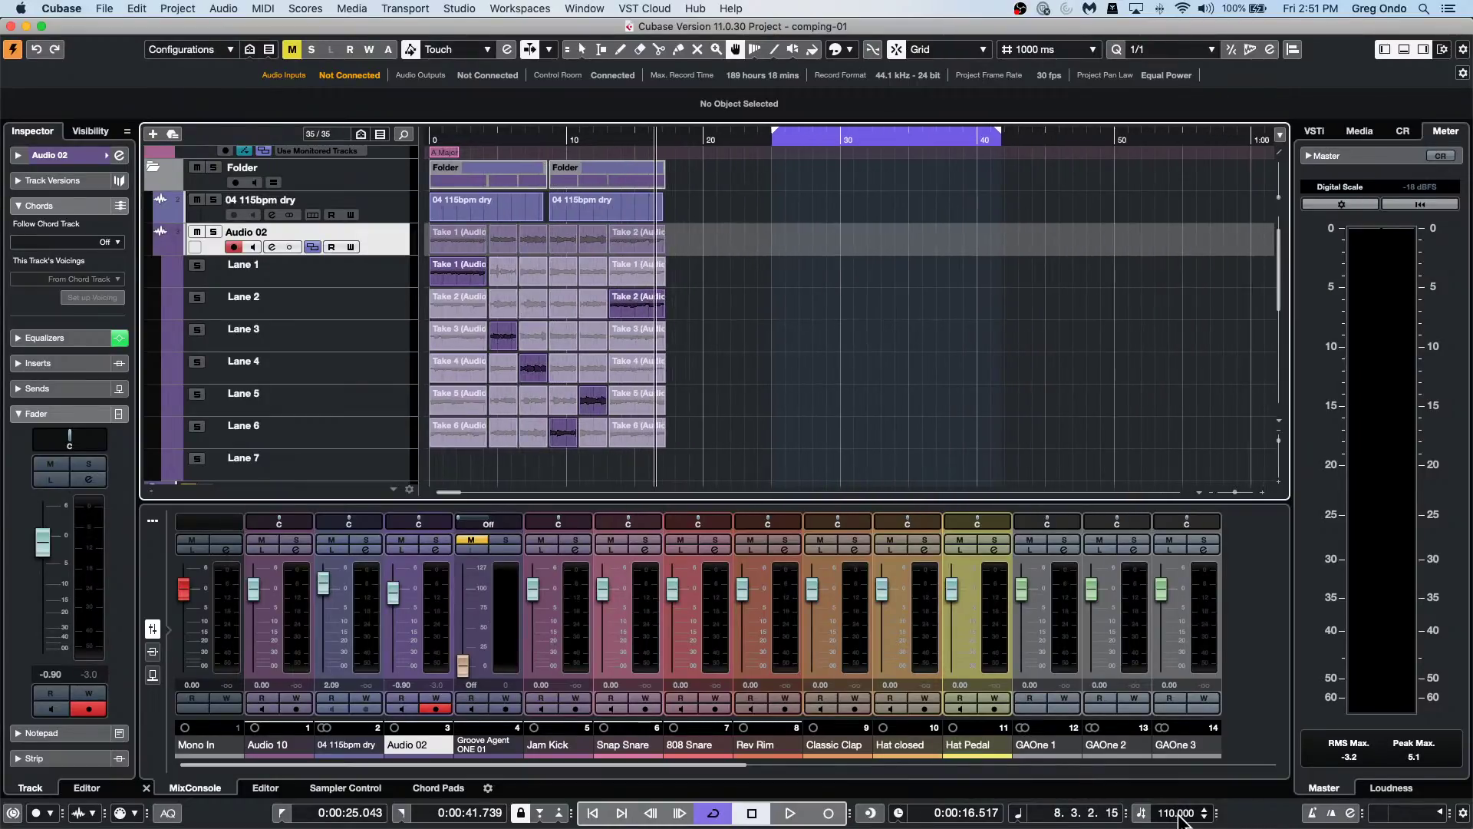
{"action": "right_click", "coordinate": [711, 141]}
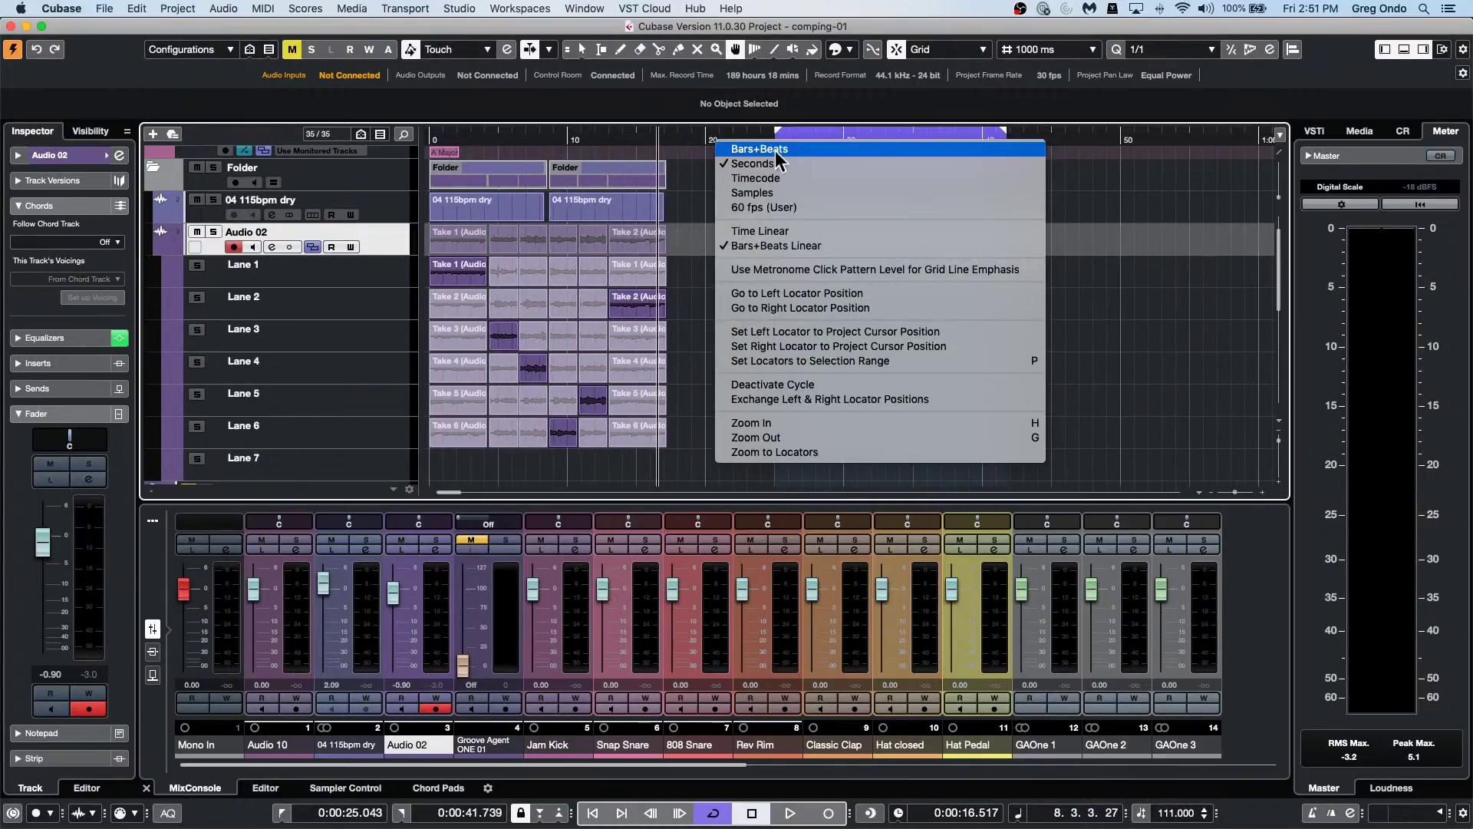
{"action": "left_click", "coordinate": [787, 158]}
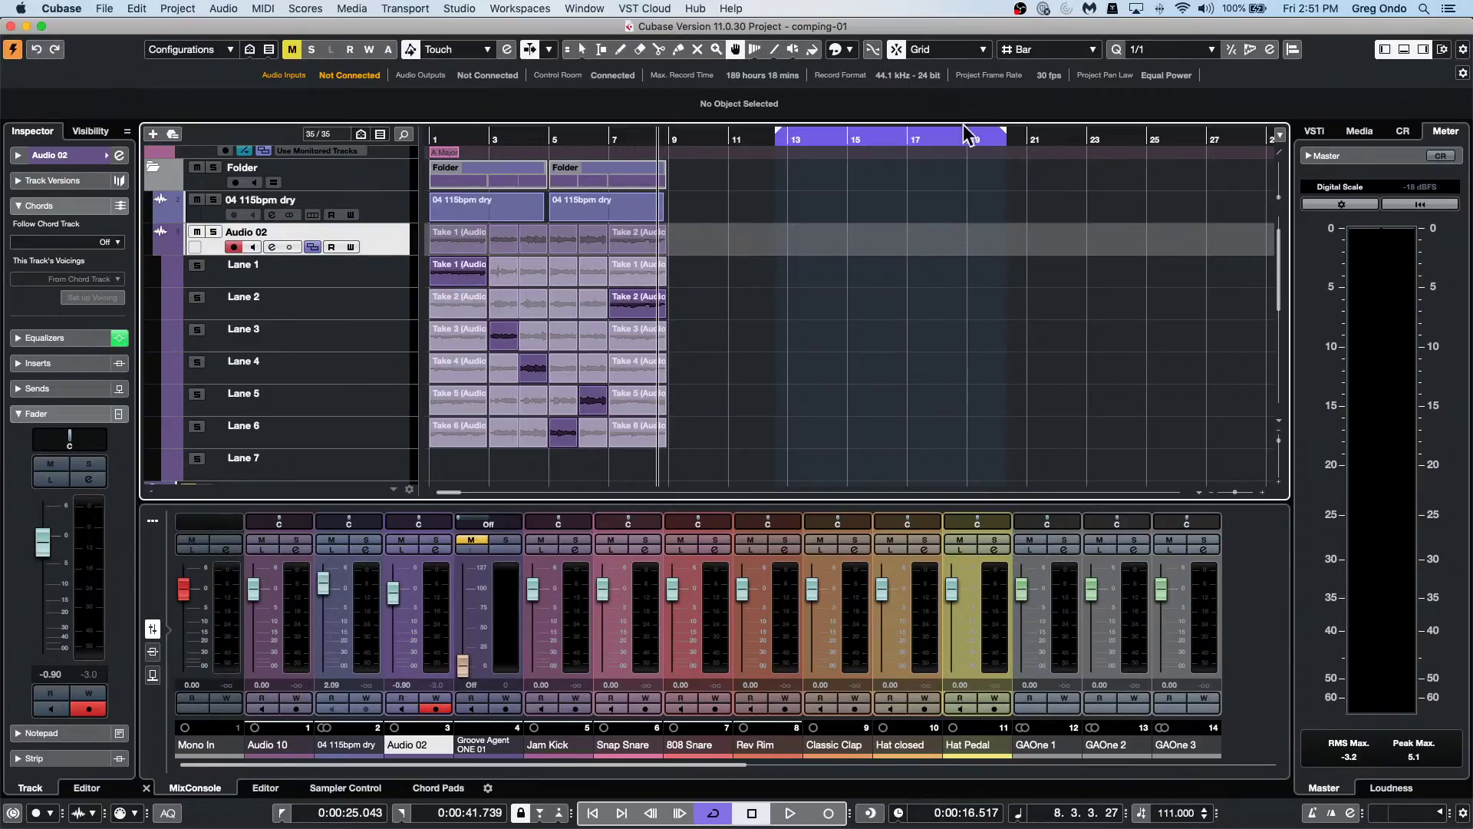
Lower the project tempo to 106 and raise it to 127 to compare how the locators shift.
{"action": "scroll", "coordinate": [1177, 812], "scroll_direction": "down", "scroll_amount": 8}
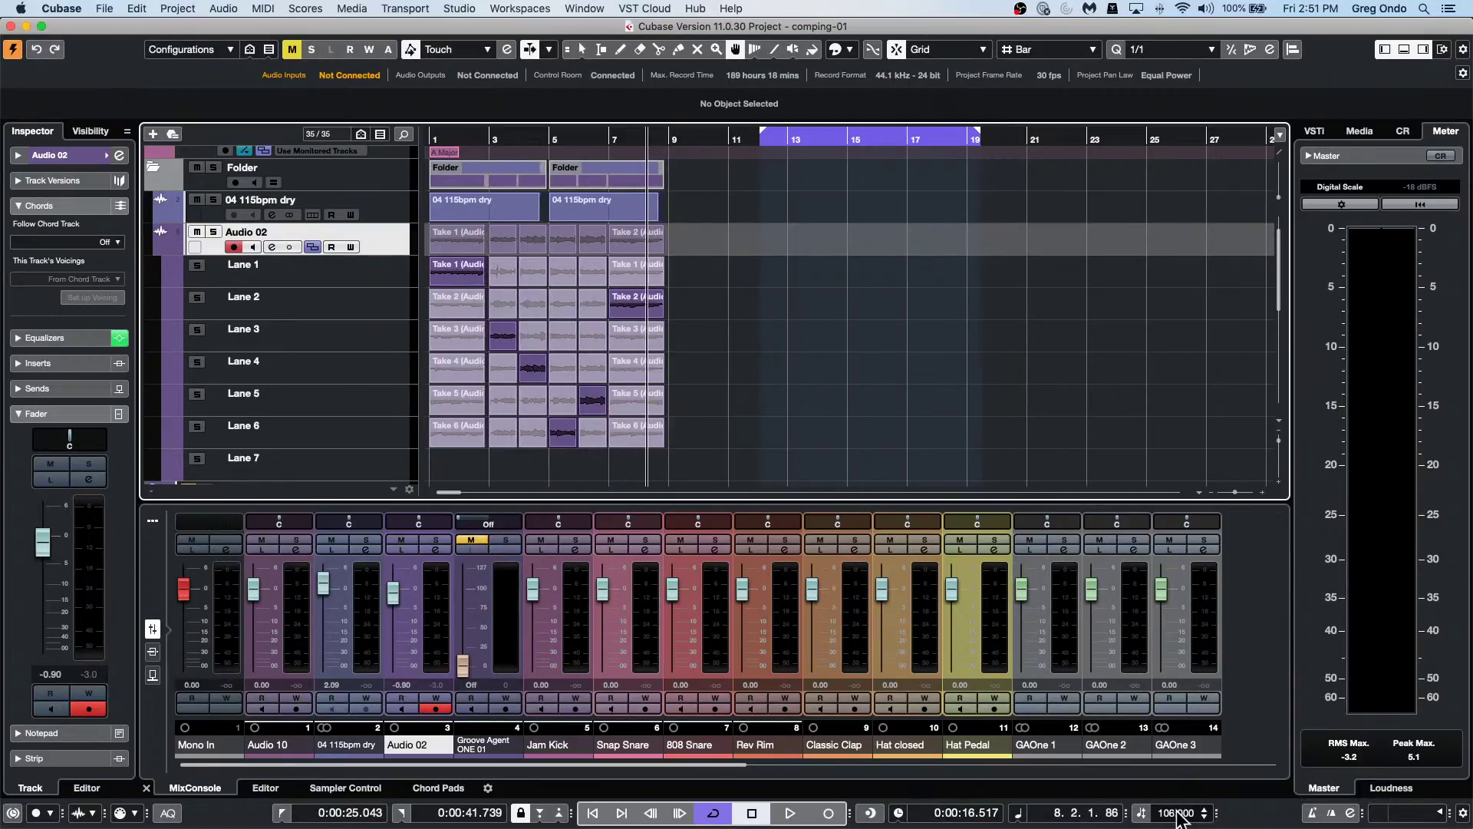
{"action": "scroll", "coordinate": [1177, 812], "scroll_direction": "up", "scroll_amount": 9}
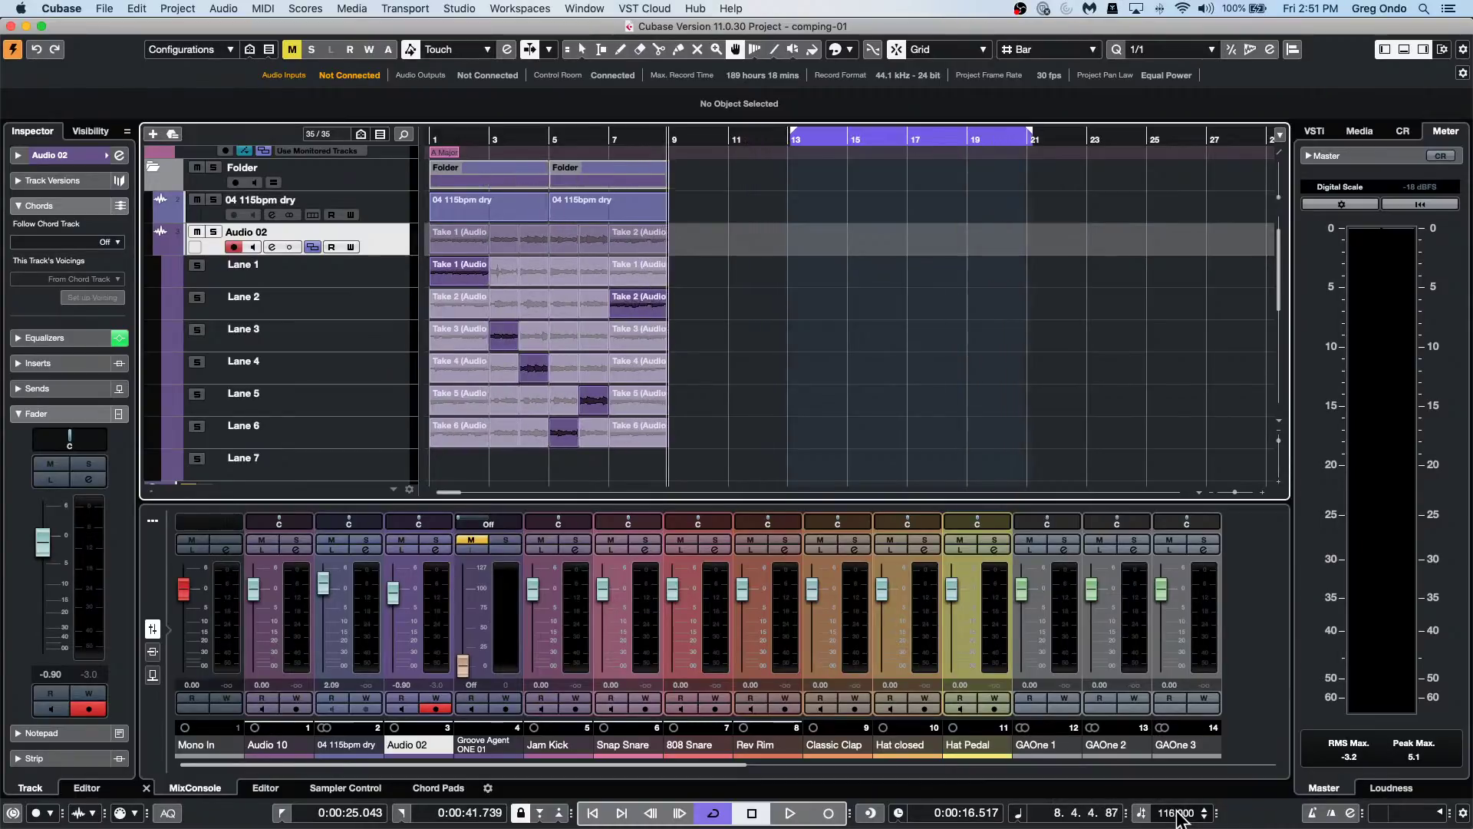
{"action": "scroll", "coordinate": [1177, 812], "scroll_direction": "up", "scroll_amount": 18}
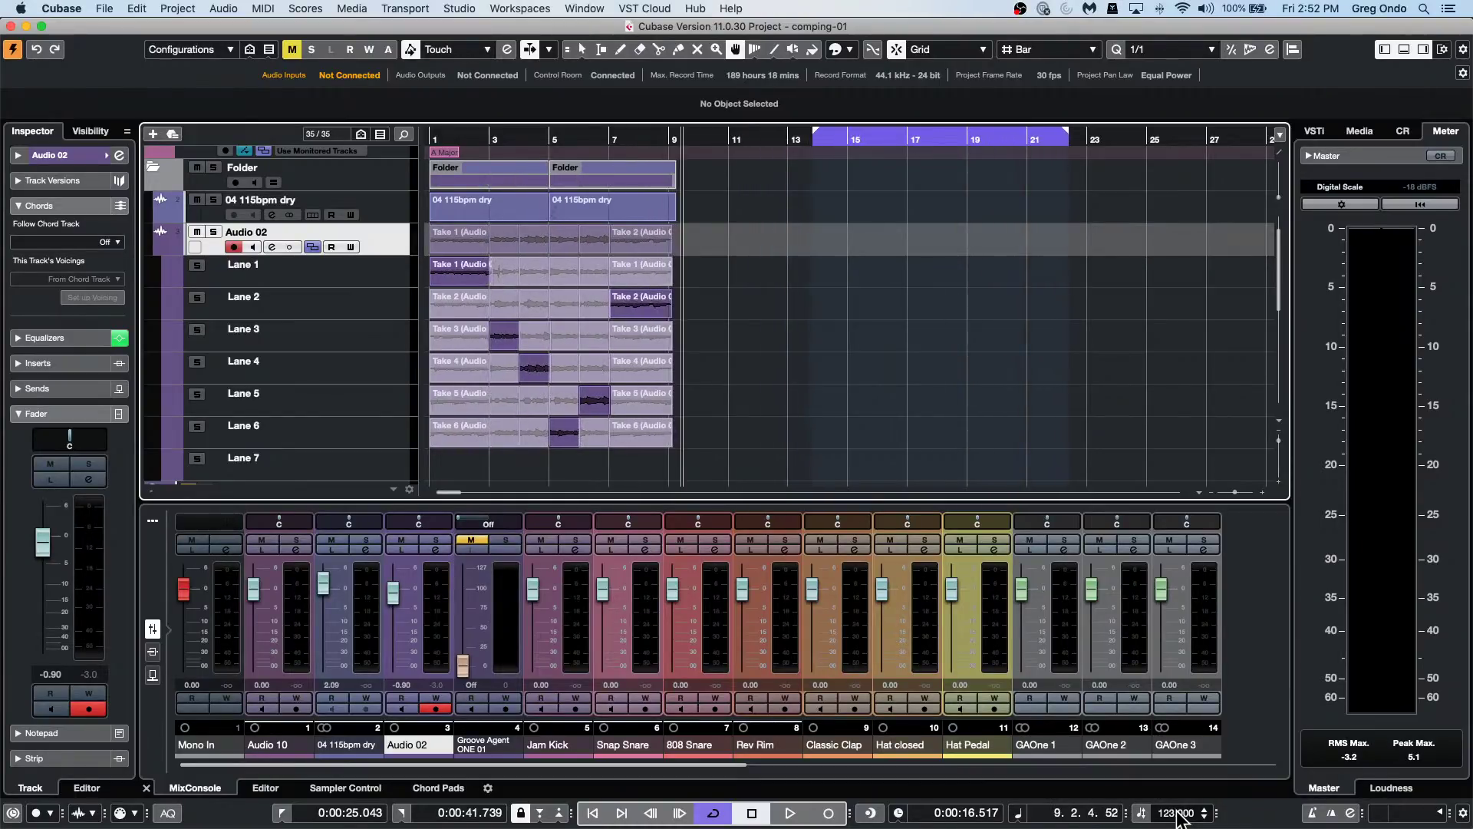
{"action": "scroll", "coordinate": [1177, 812], "scroll_direction": "down", "scroll_amount": 3}
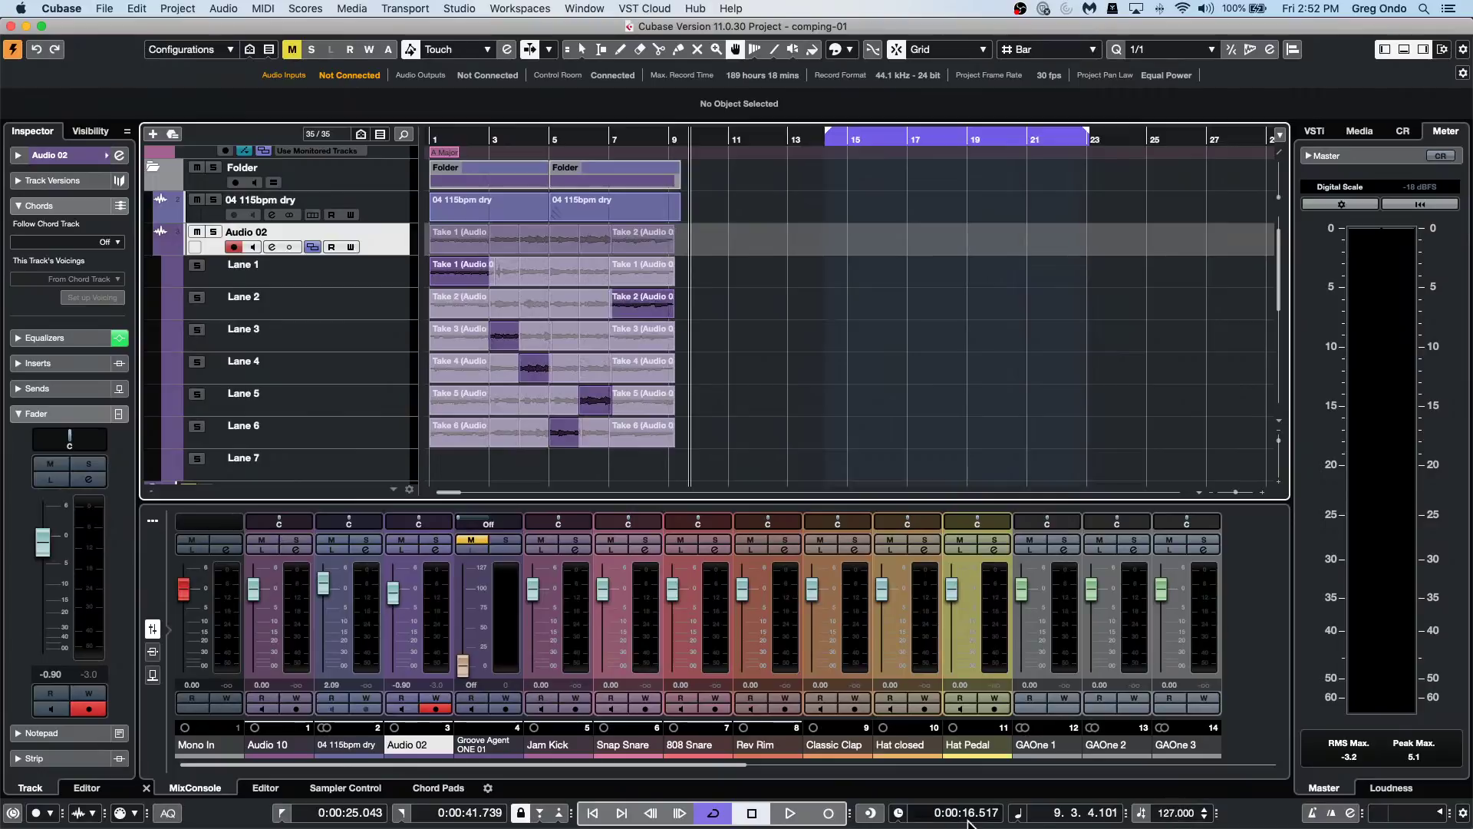
Switch the primary time display to Bars+Beats, lower the tempo to 113 and raise it to 130.
{"action": "left_click", "coordinate": [900, 813]}
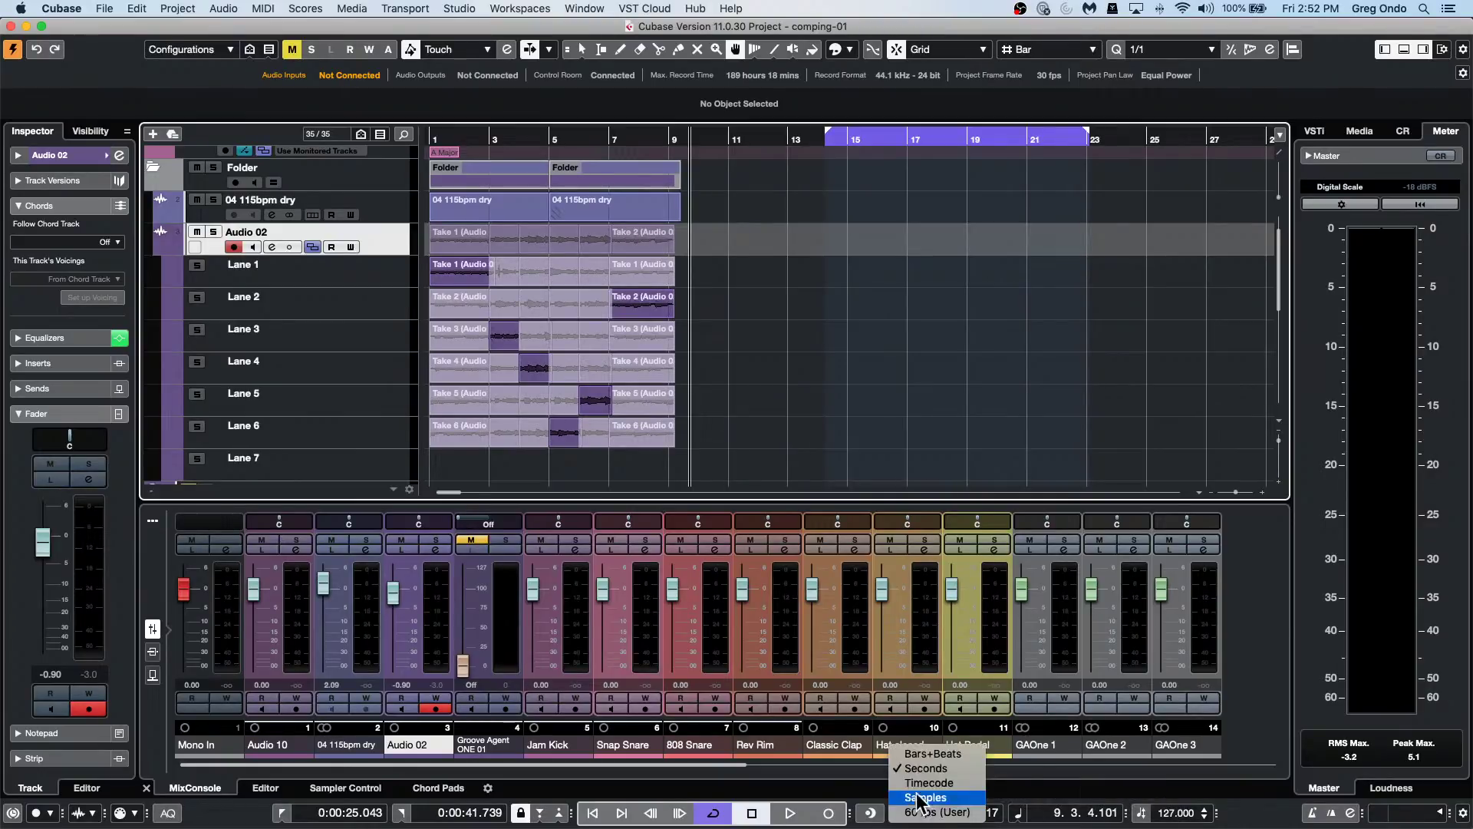
{"action": "left_click", "coordinate": [930, 754]}
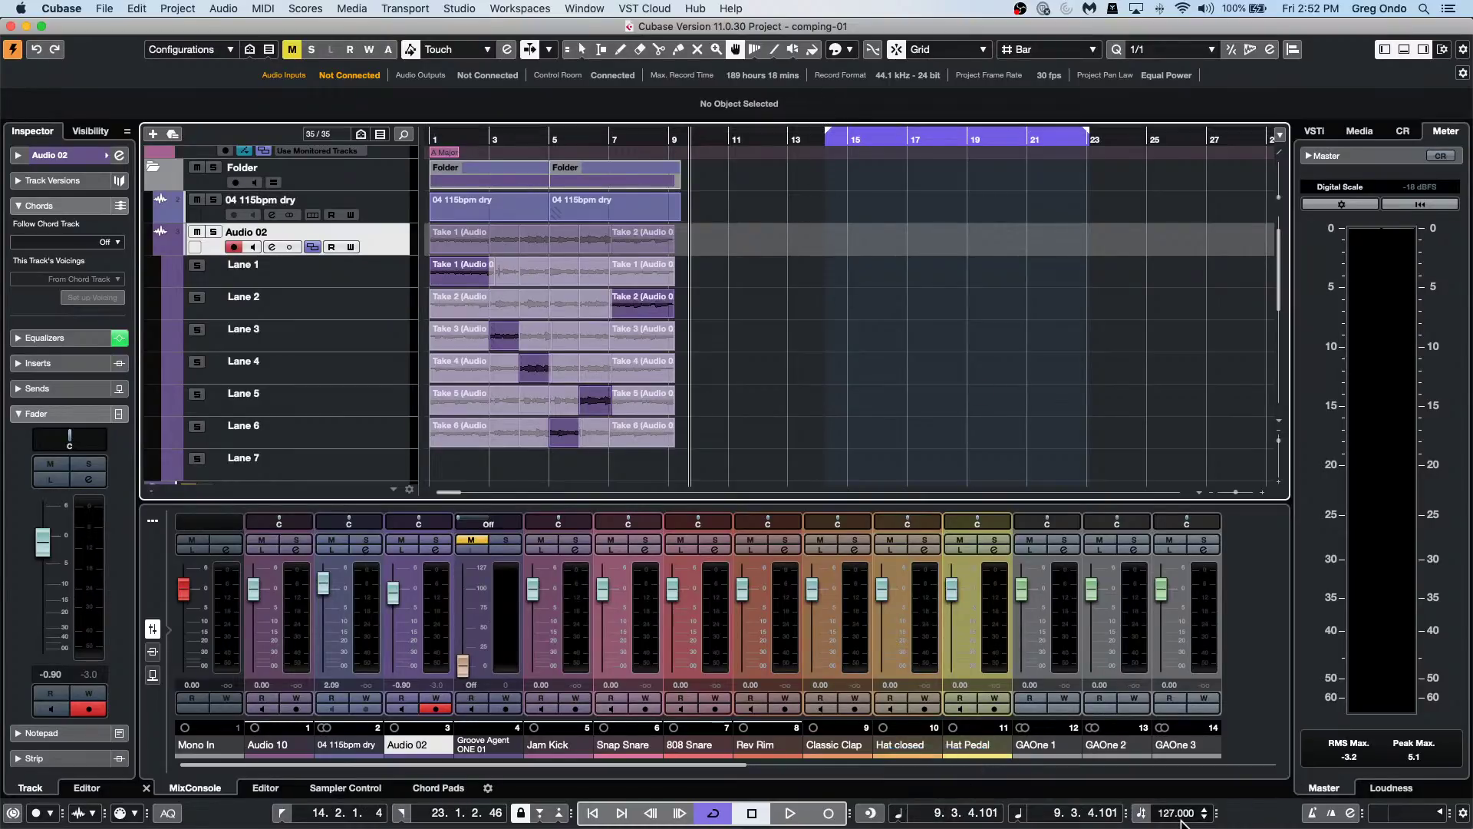
{"action": "scroll", "coordinate": [1180, 818], "scroll_direction": "down", "scroll_amount": 9}
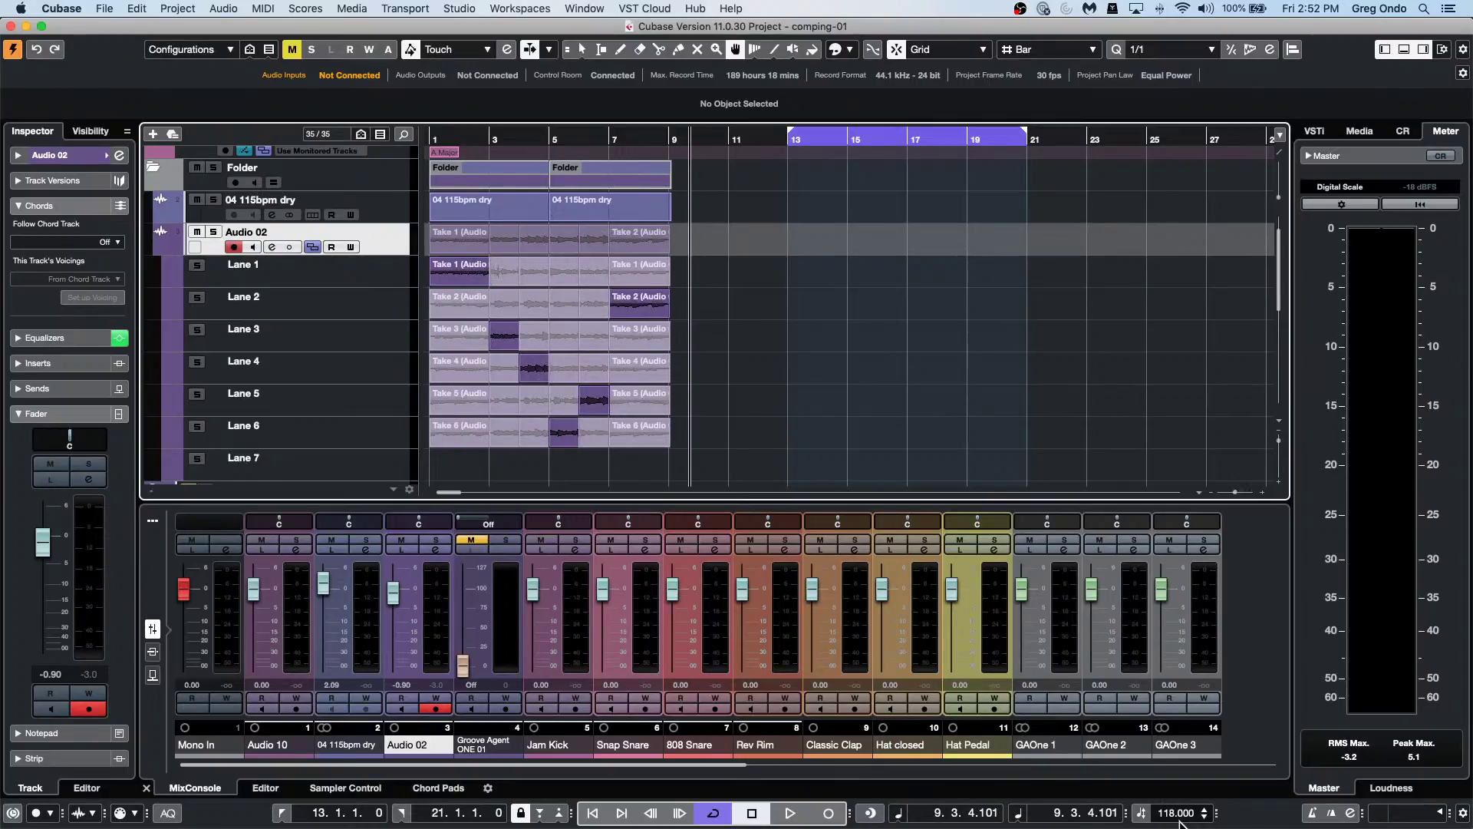
{"action": "scroll", "coordinate": [1182, 818], "scroll_direction": "down", "scroll_amount": 5}
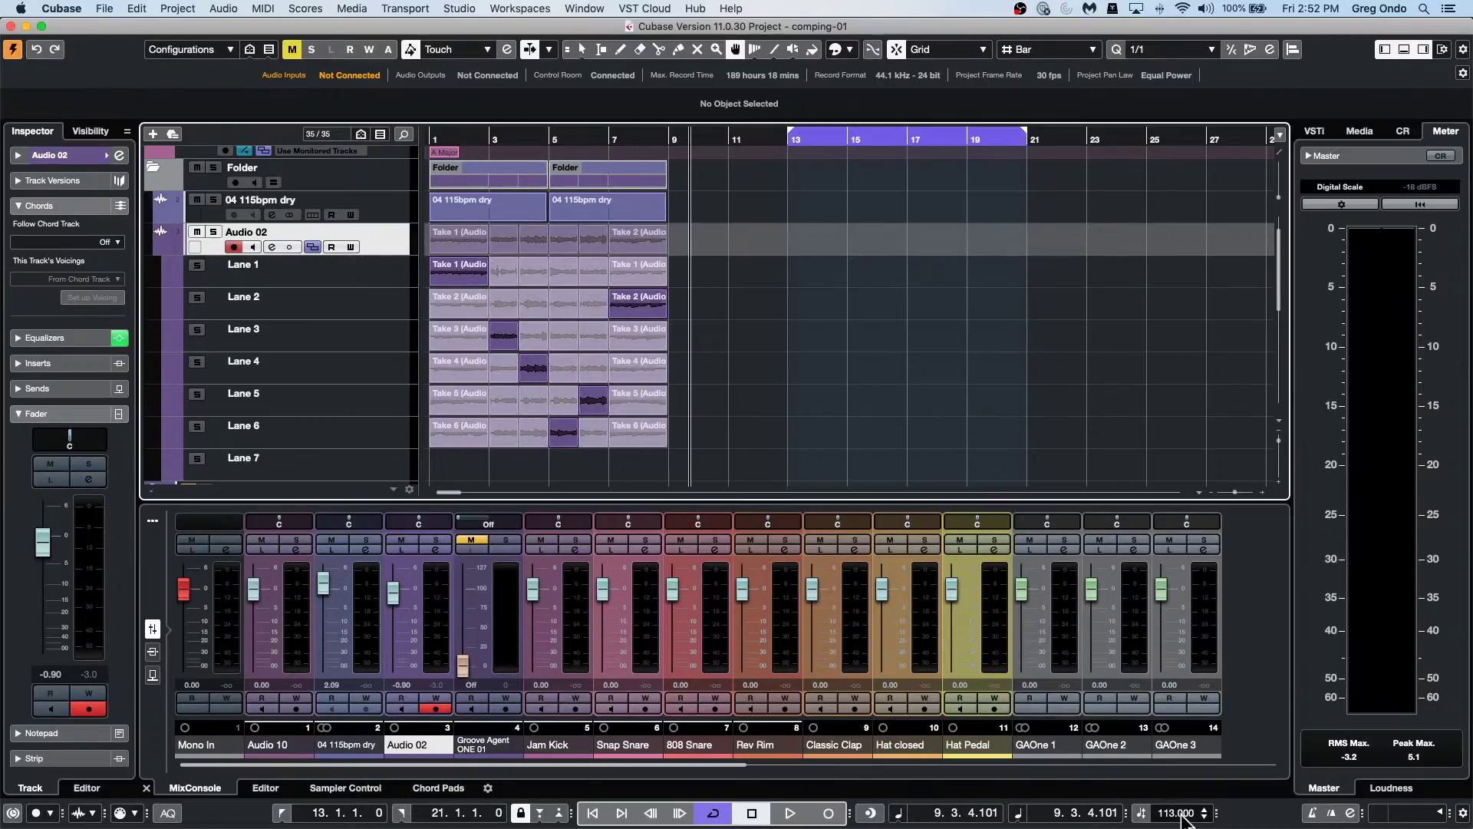
{"action": "scroll", "coordinate": [1181, 818], "scroll_direction": "up", "scroll_amount": 17}
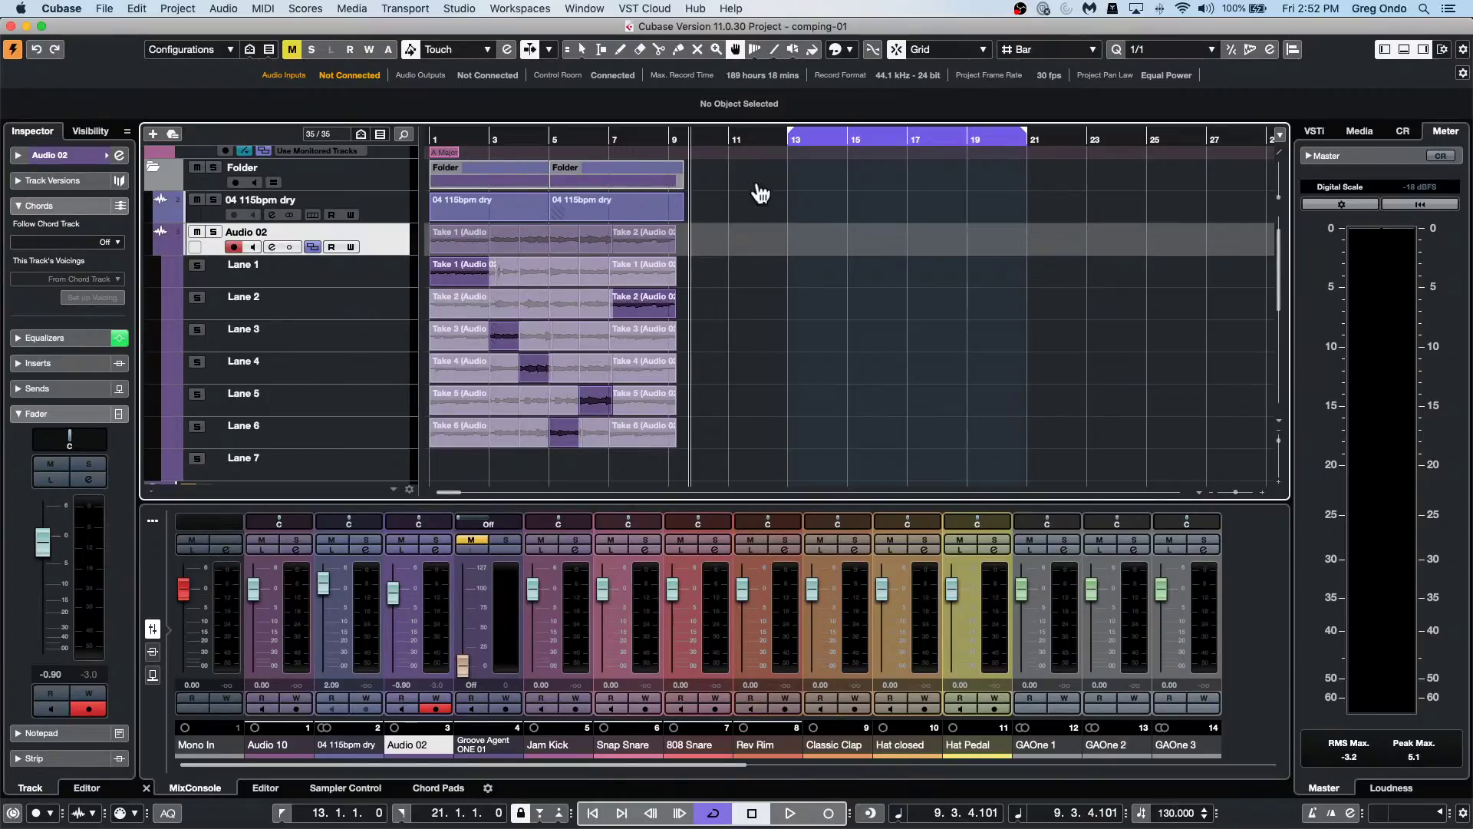
Set the primary time display to Seconds while returning the ruler format to Bars+Beats.
{"action": "left_click", "coordinate": [893, 813]}
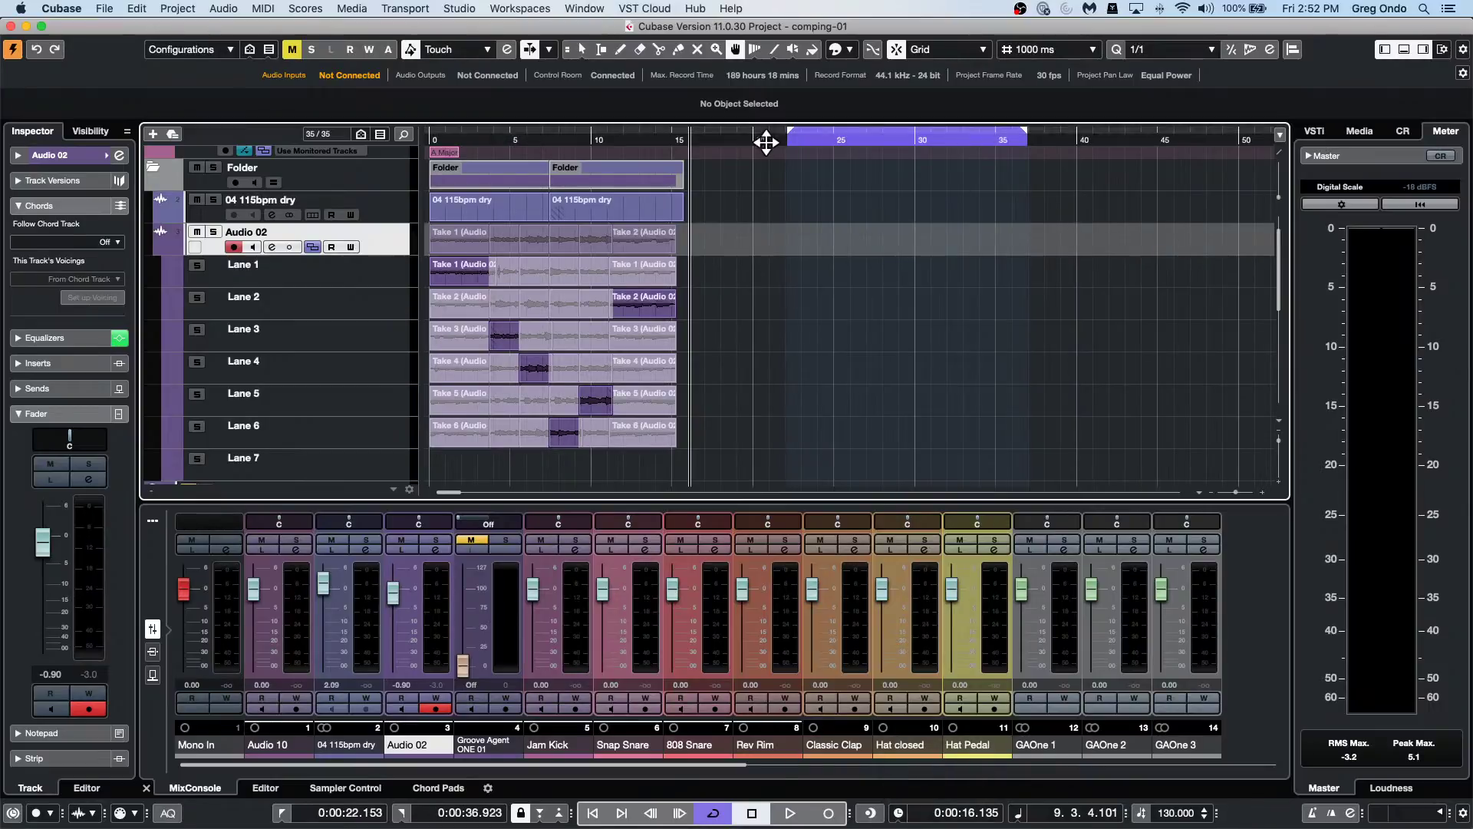
{"action": "right_click", "coordinate": [774, 143]}
{"action": "left_click", "coordinate": [798, 157]}
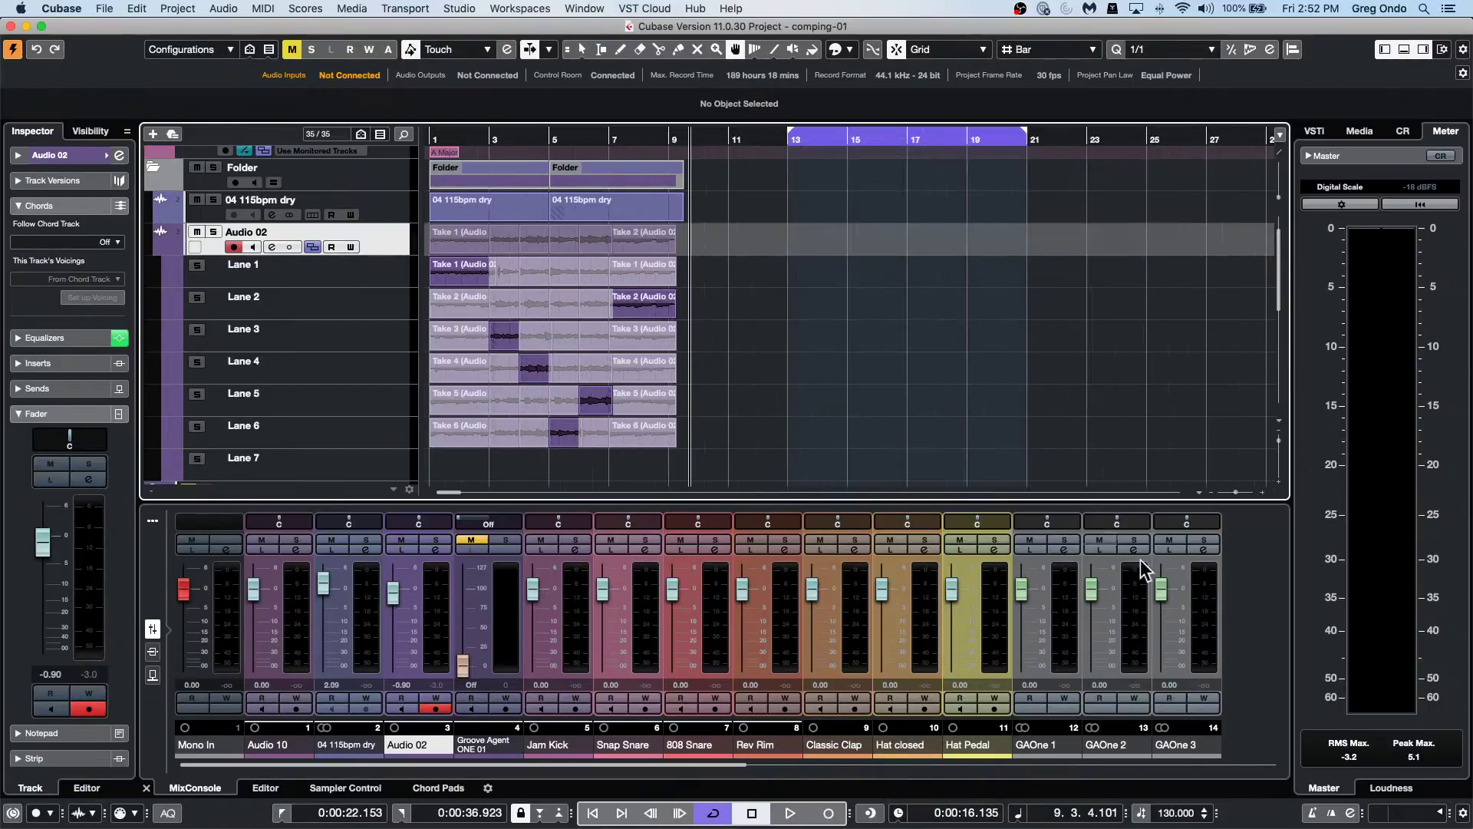
Sweep the project tempo repeatedly down and up to compare locator movement, settling on 120.
{"action": "scroll", "coordinate": [1177, 814], "scroll_direction": "down", "scroll_amount": 4}
{"action": "scroll", "coordinate": [1178, 813], "scroll_direction": "down", "scroll_amount": 8}
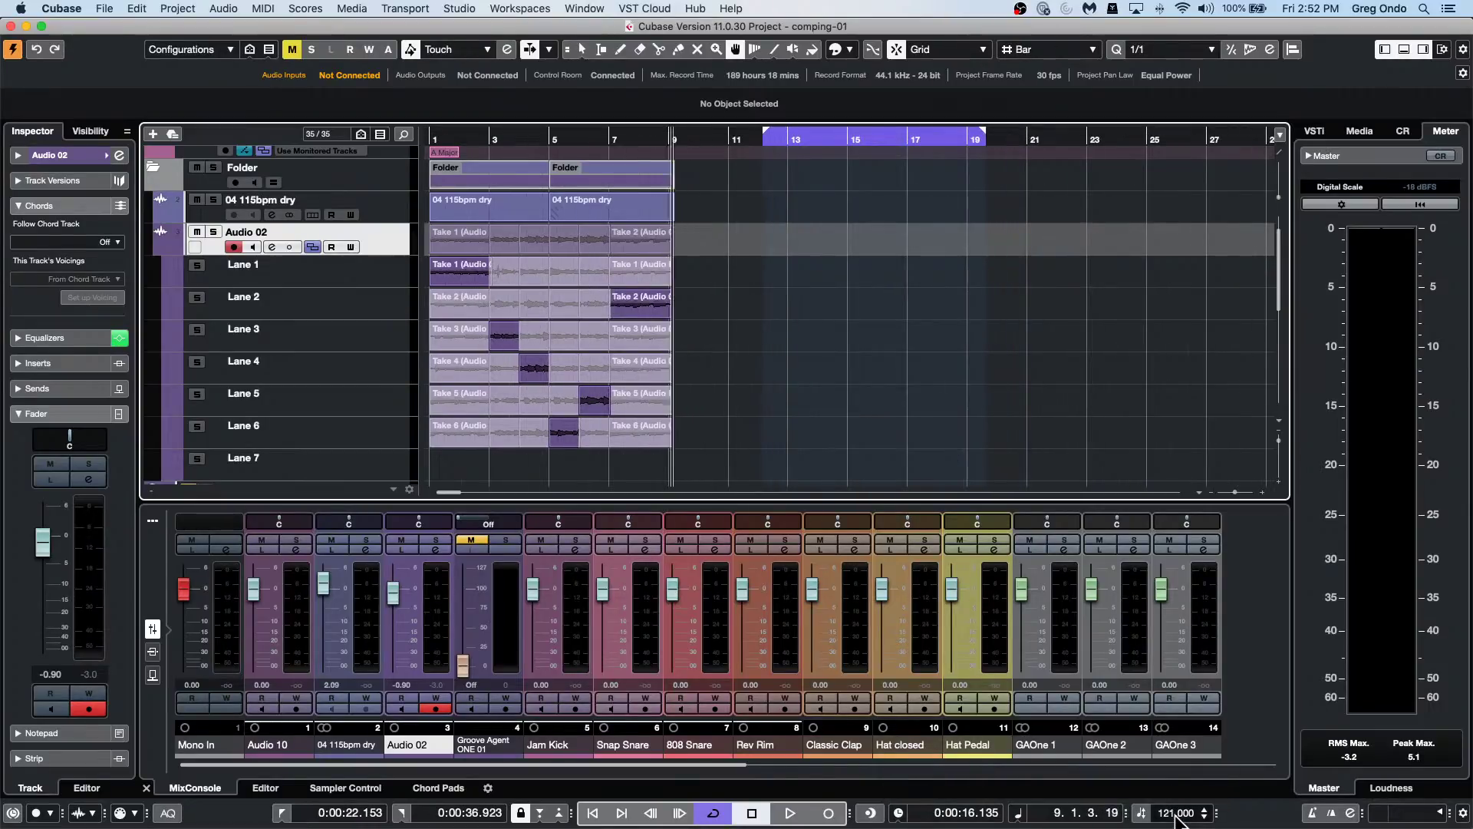
{"action": "scroll", "coordinate": [1178, 813], "scroll_direction": "up", "scroll_amount": 15}
{"action": "scroll", "coordinate": [1178, 813], "scroll_direction": "down", "scroll_amount": 14}
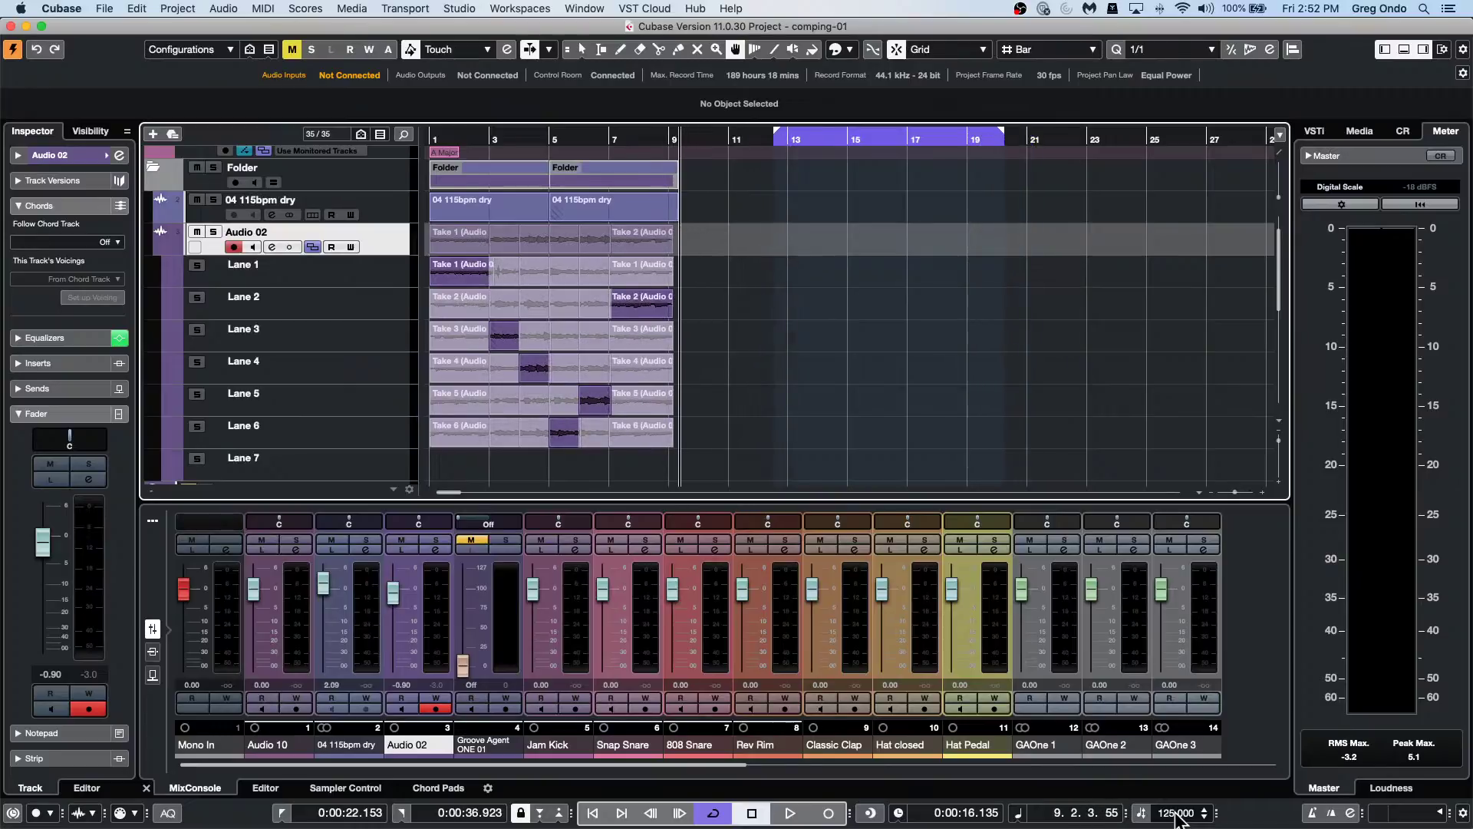
{"action": "scroll", "coordinate": [1178, 814], "scroll_direction": "down", "scroll_amount": 10}
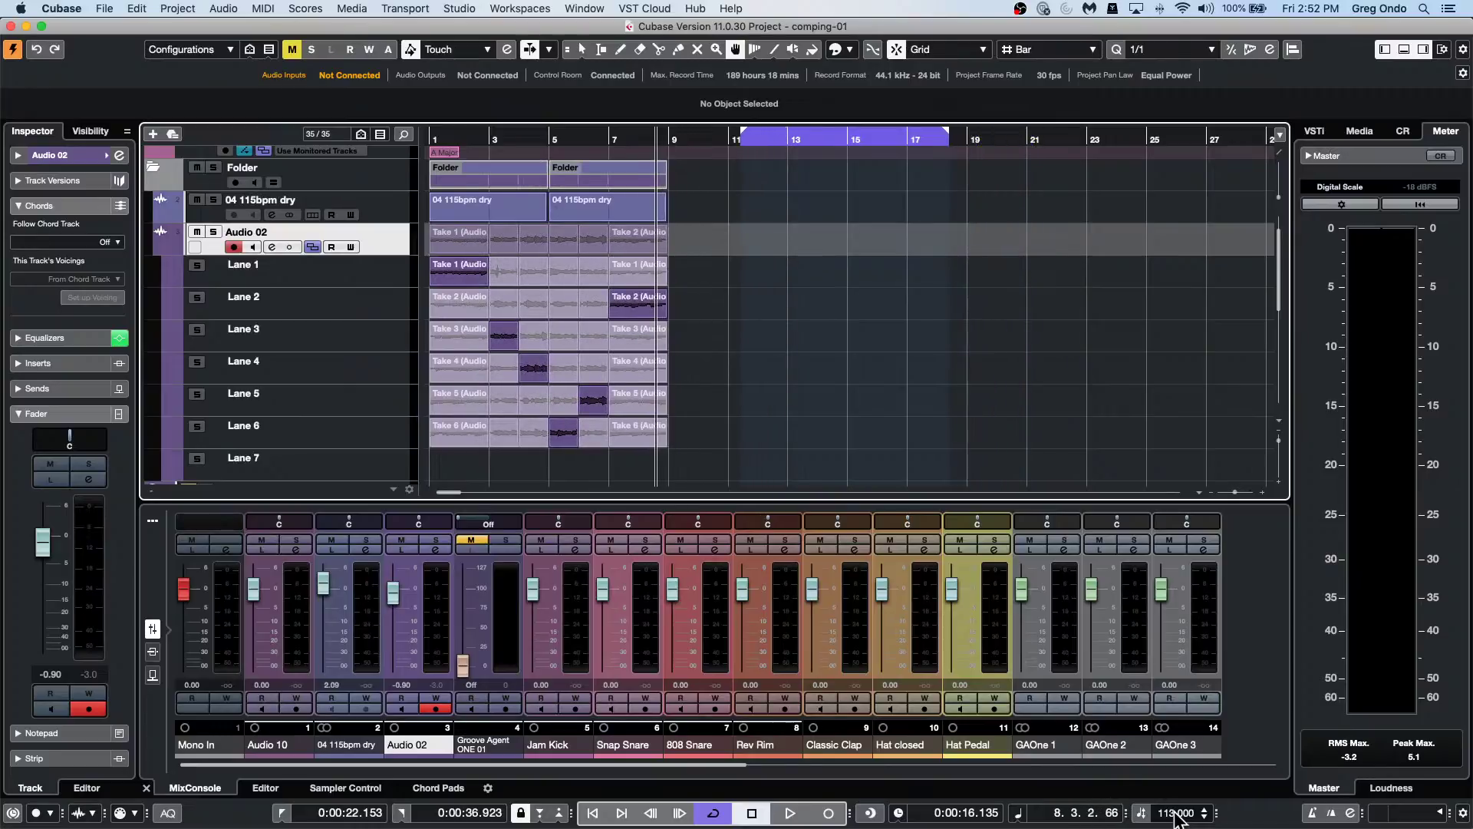
{"action": "scroll", "coordinate": [1177, 813], "scroll_direction": "up", "scroll_amount": 13}
{"action": "scroll", "coordinate": [1177, 814], "scroll_direction": "down", "scroll_amount": 2}
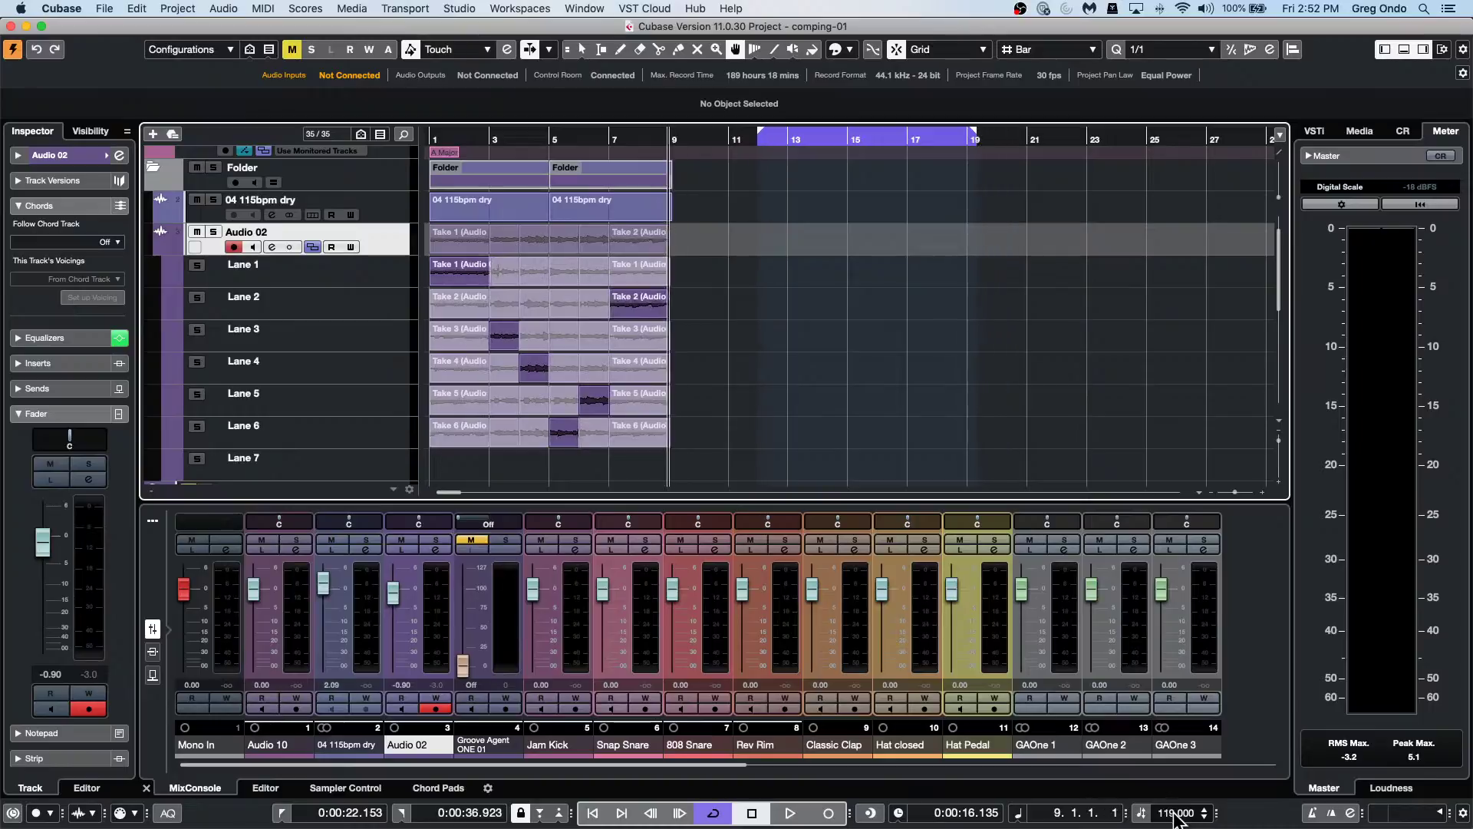
Review the ruler's time format options and close them without choosing one.
{"action": "right_click", "coordinate": [743, 138]}
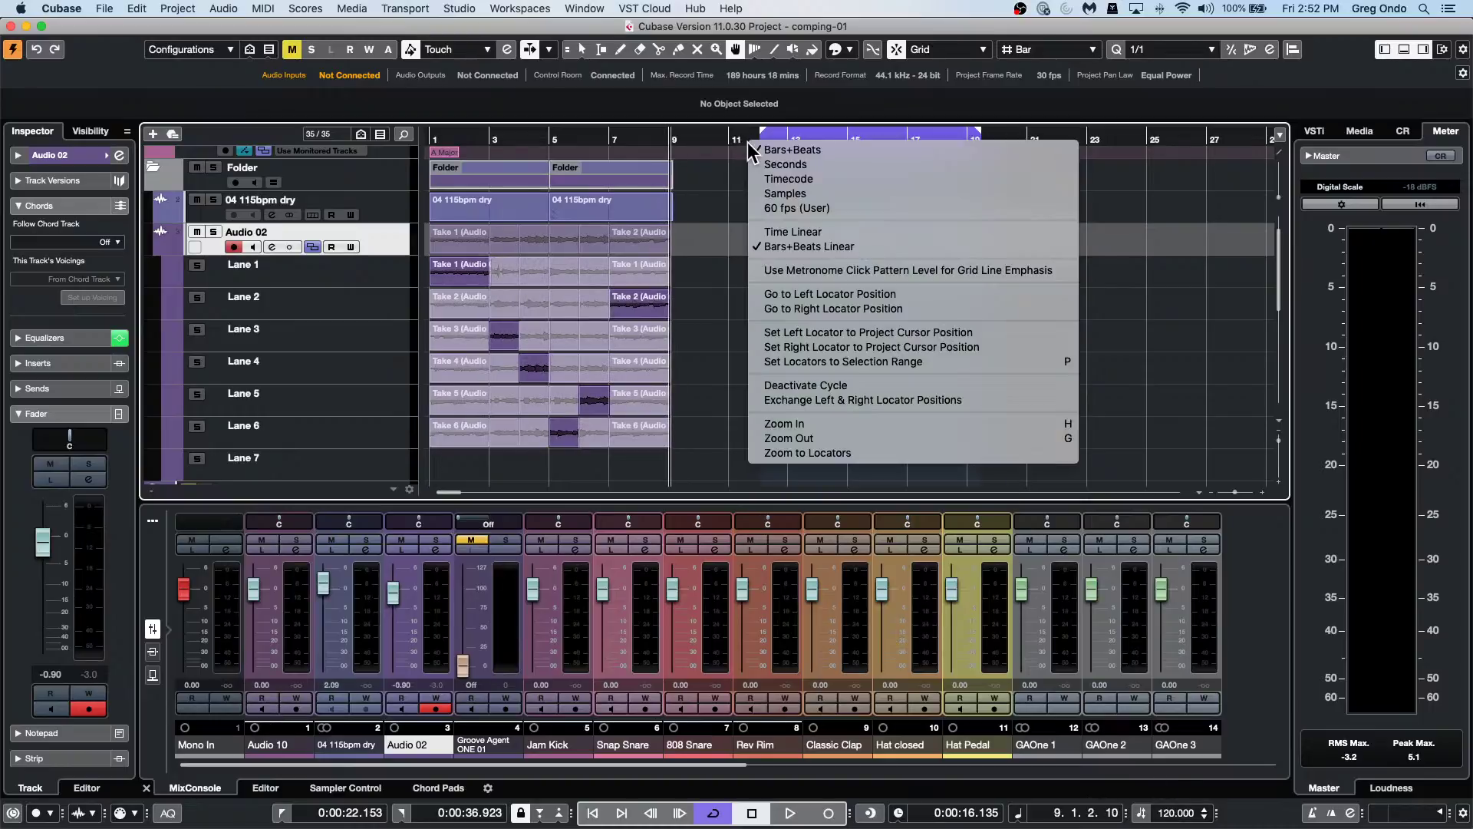
{"action": "left_click", "coordinate": [730, 338]}
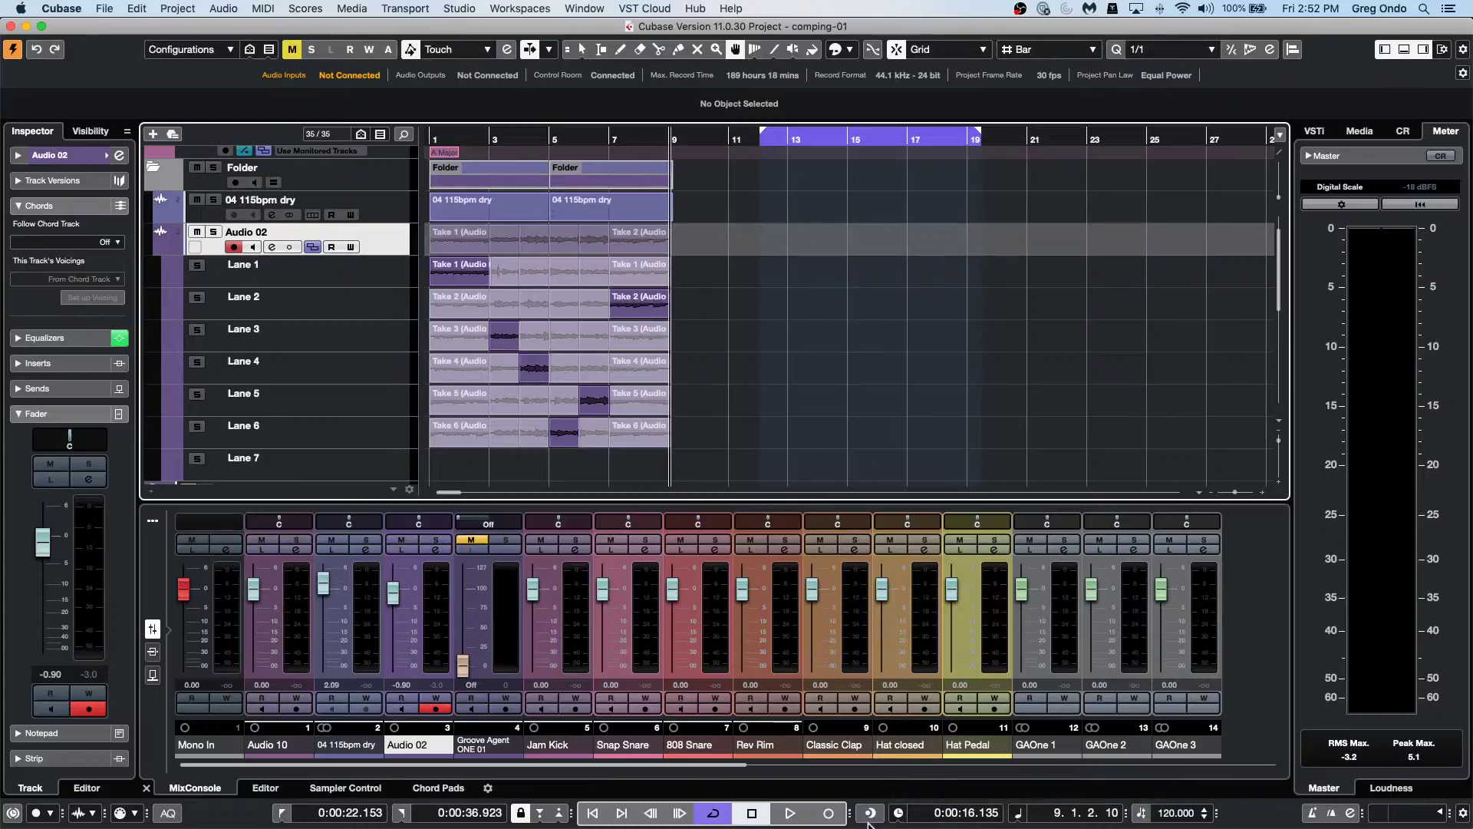
{"action": "right_click", "coordinate": [825, 134]}
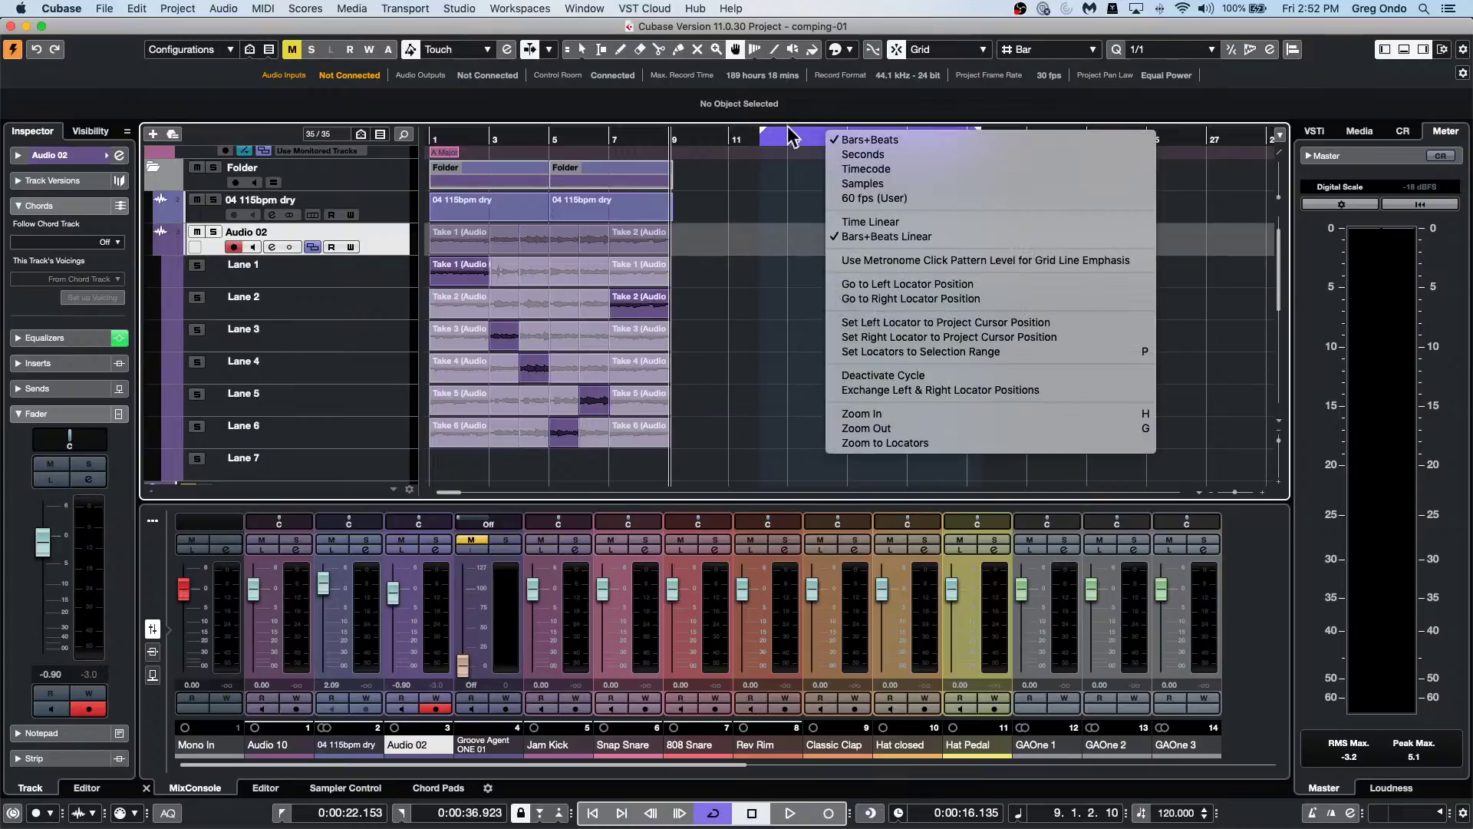
{"action": "left_click", "coordinate": [741, 136]}
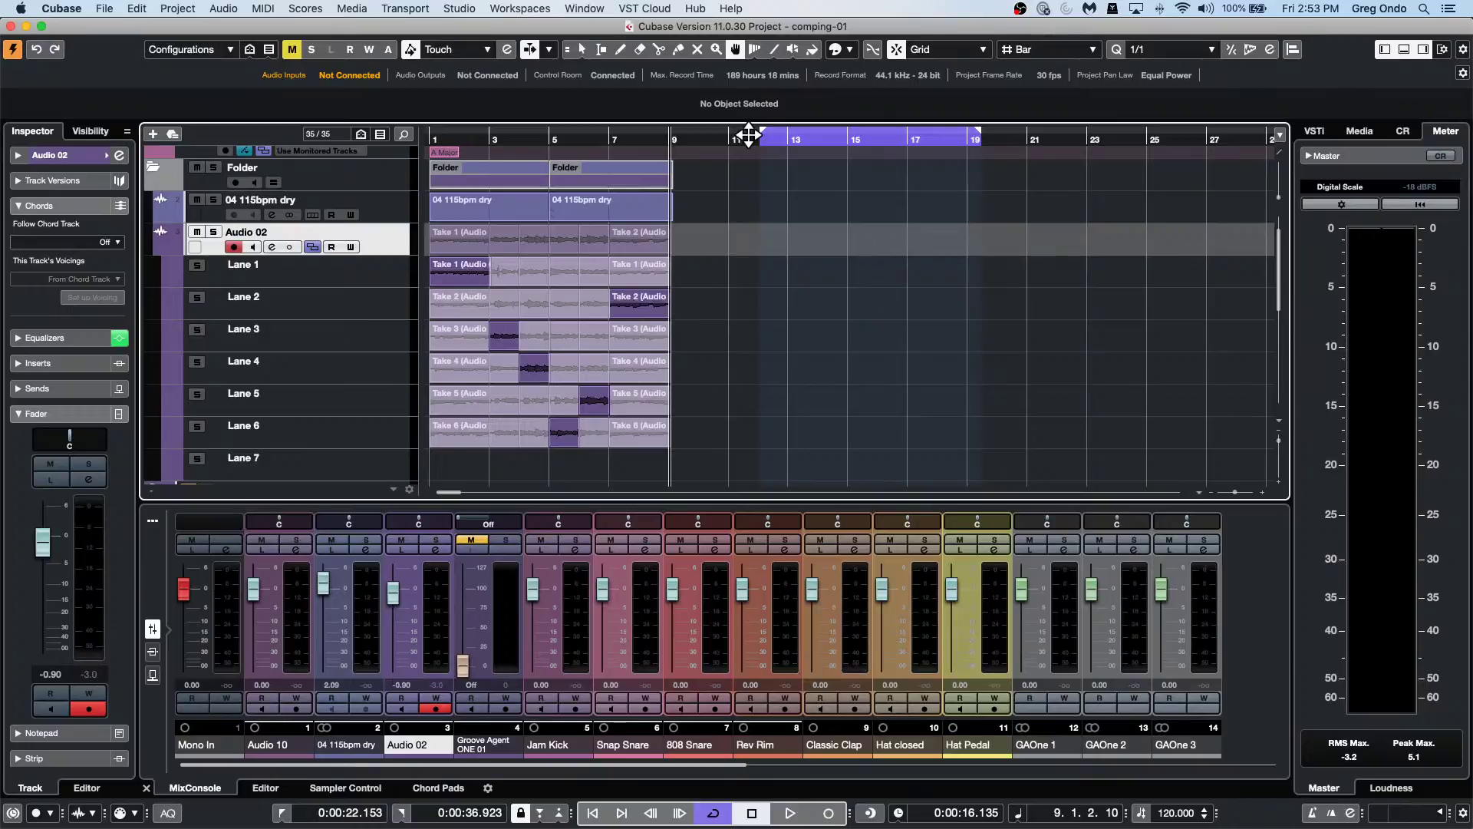
Set the primary time display to Bars+Beats and lower the project tempo to 114.
{"action": "left_click", "coordinate": [901, 815]}
{"action": "left_click", "coordinate": [932, 754]}
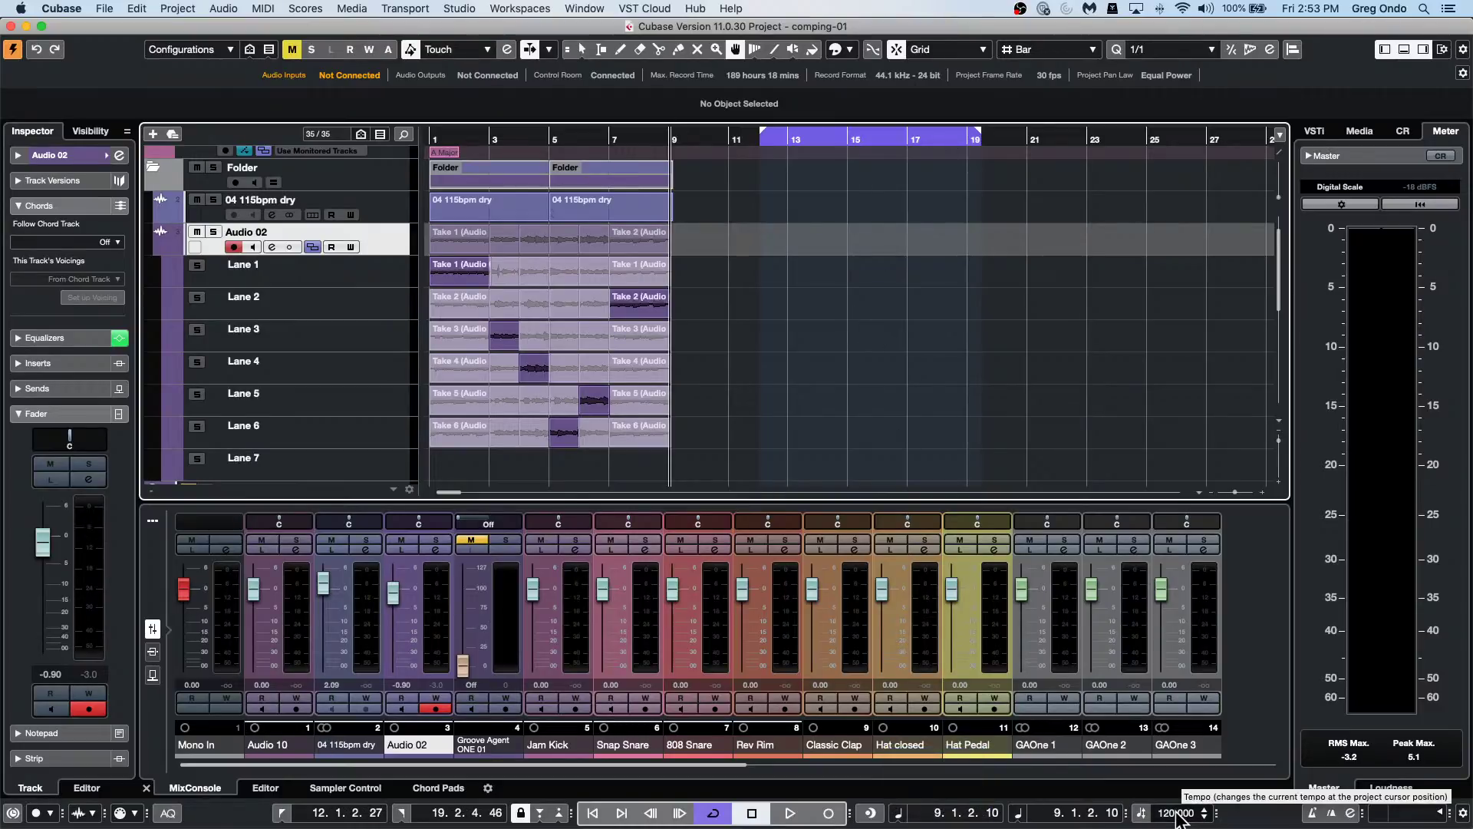
{"action": "scroll", "coordinate": [1178, 815], "scroll_direction": "down", "scroll_amount": 6}
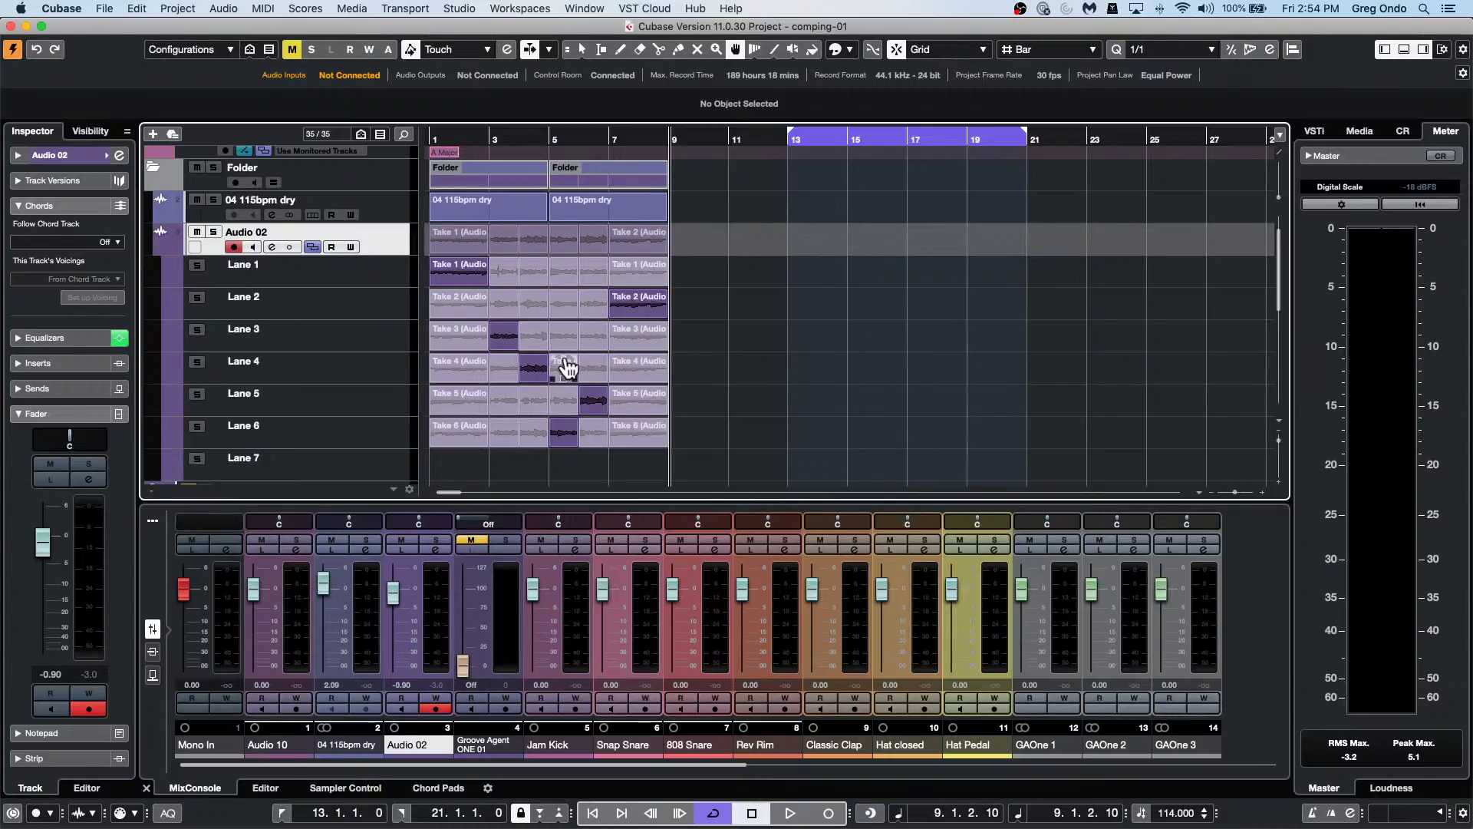
Open the recent project jump off.cpr, activate it, and bring the Futurechill audio track into view.
{"action": "left_click", "coordinate": [106, 9]}
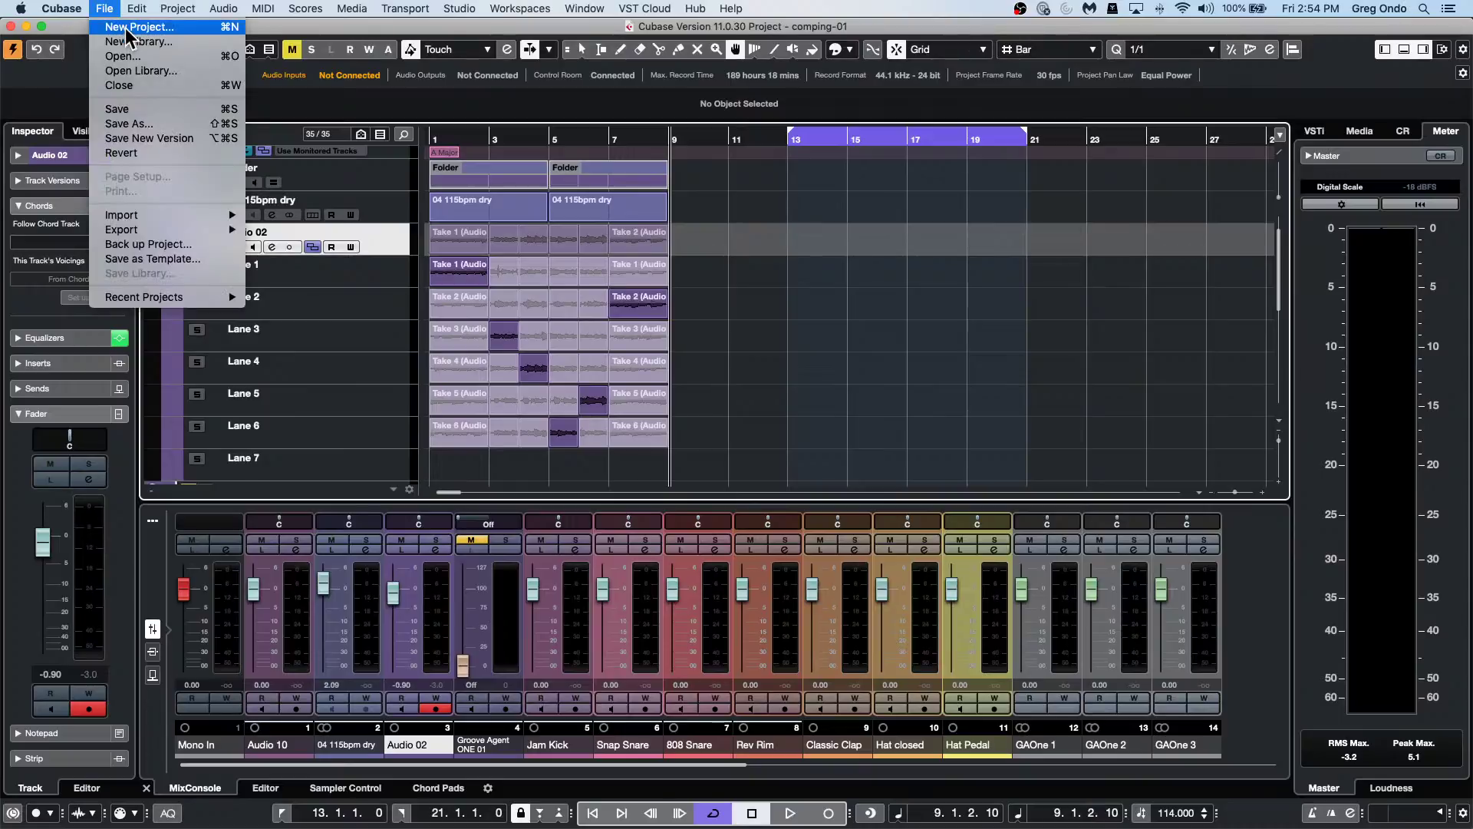
{"action": "mouse_move", "coordinate": [156, 299]}
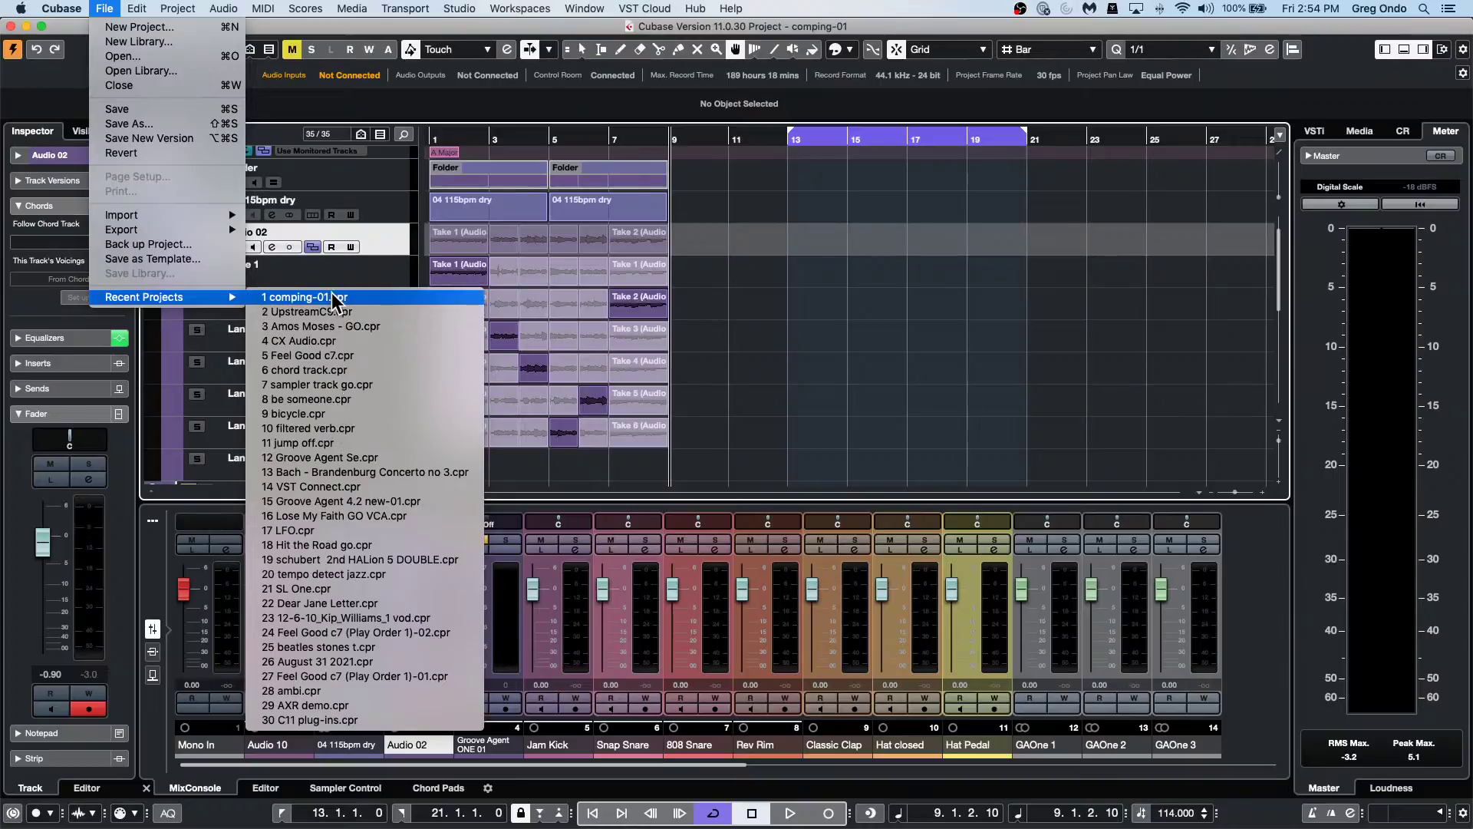
{"action": "left_click", "coordinate": [351, 444]}
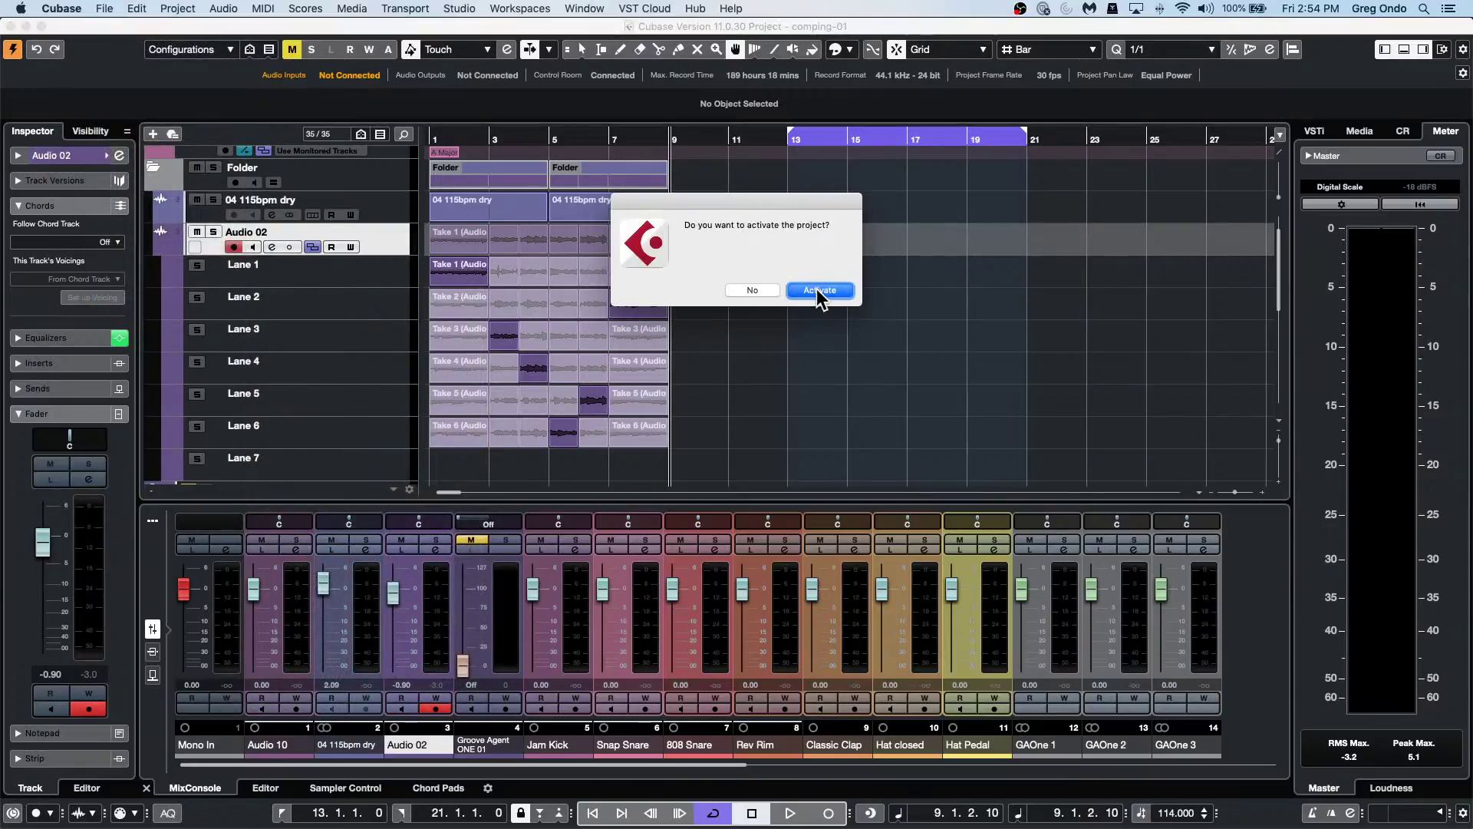
{"action": "left_click", "coordinate": [816, 291]}
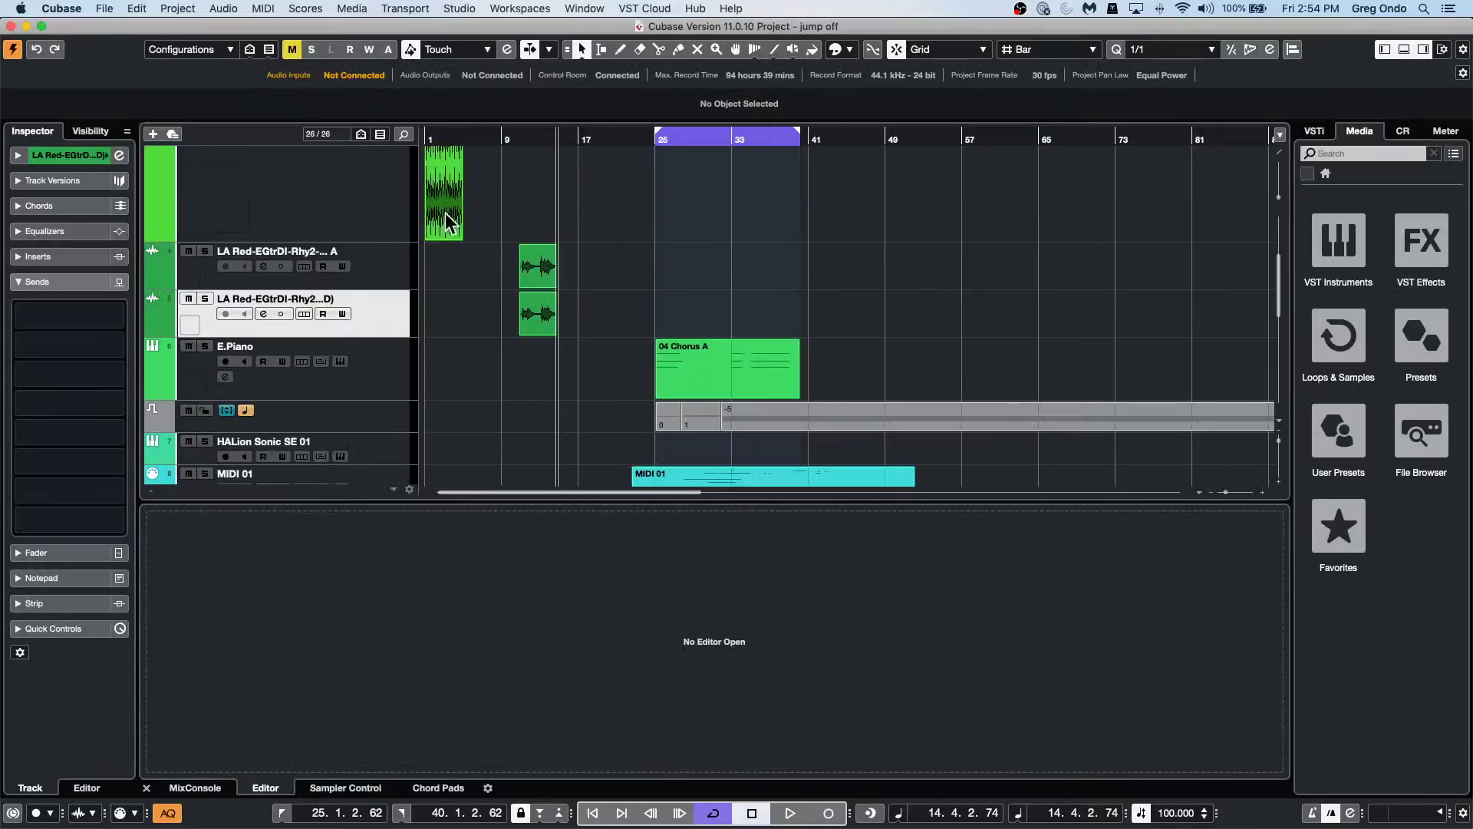
{"action": "scroll", "coordinate": [462, 315], "scroll_direction": "up", "scroll_amount": 4}
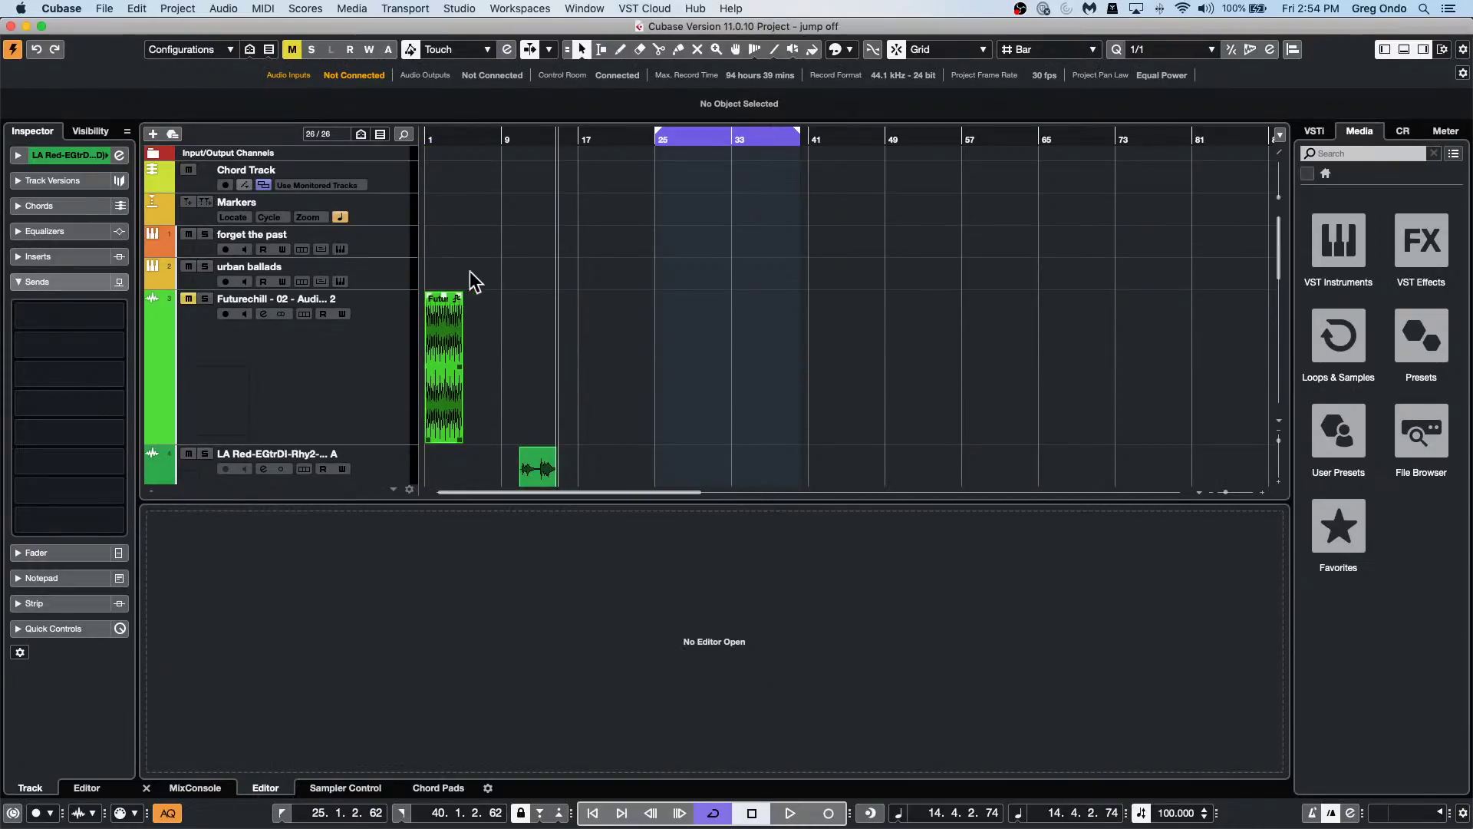
Select the forget the past instrument track and show its Groove Agent SE instrument.
{"action": "left_click", "coordinate": [387, 247]}
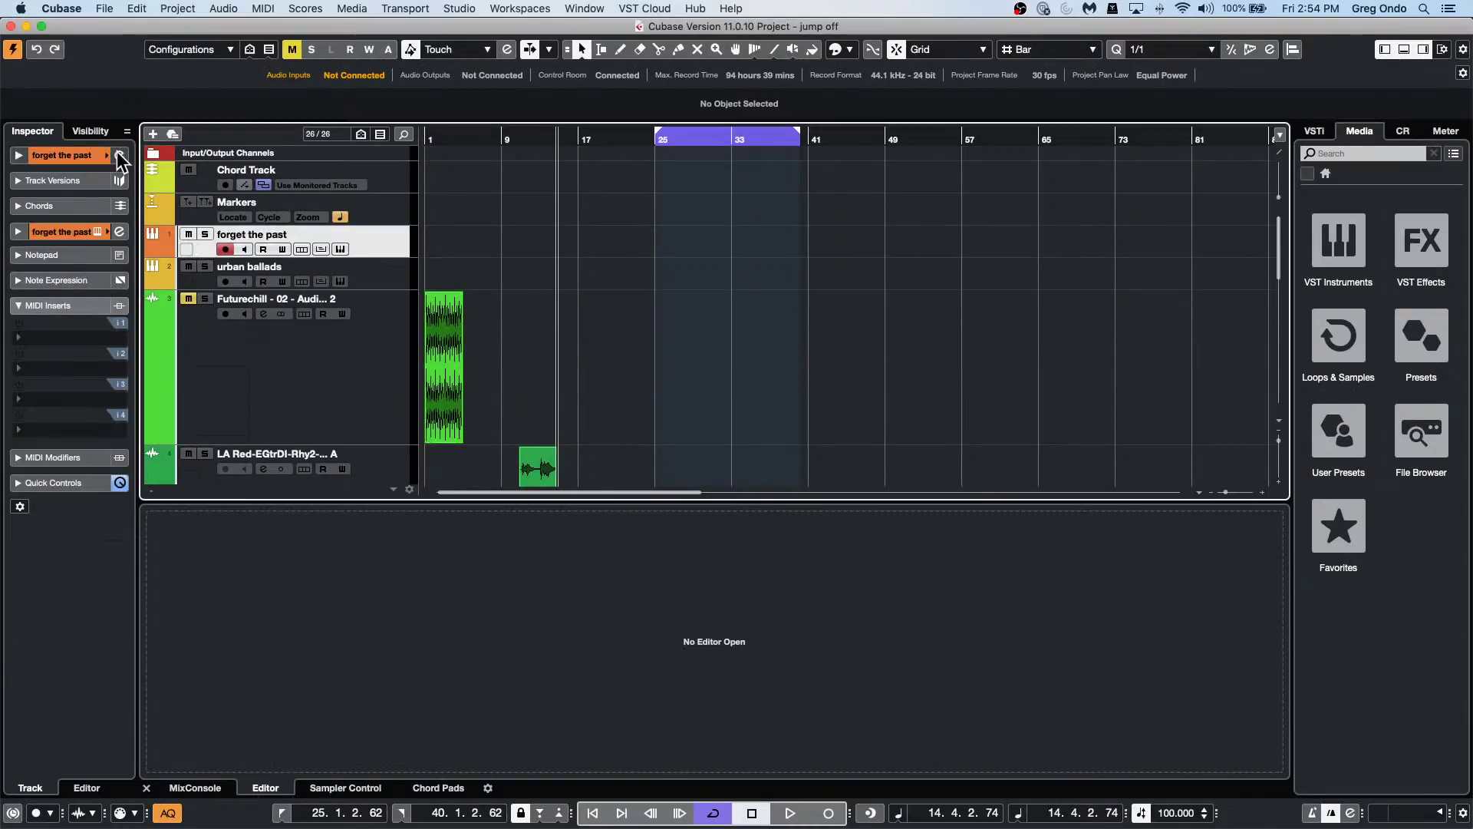
{"action": "left_click", "coordinate": [340, 249]}
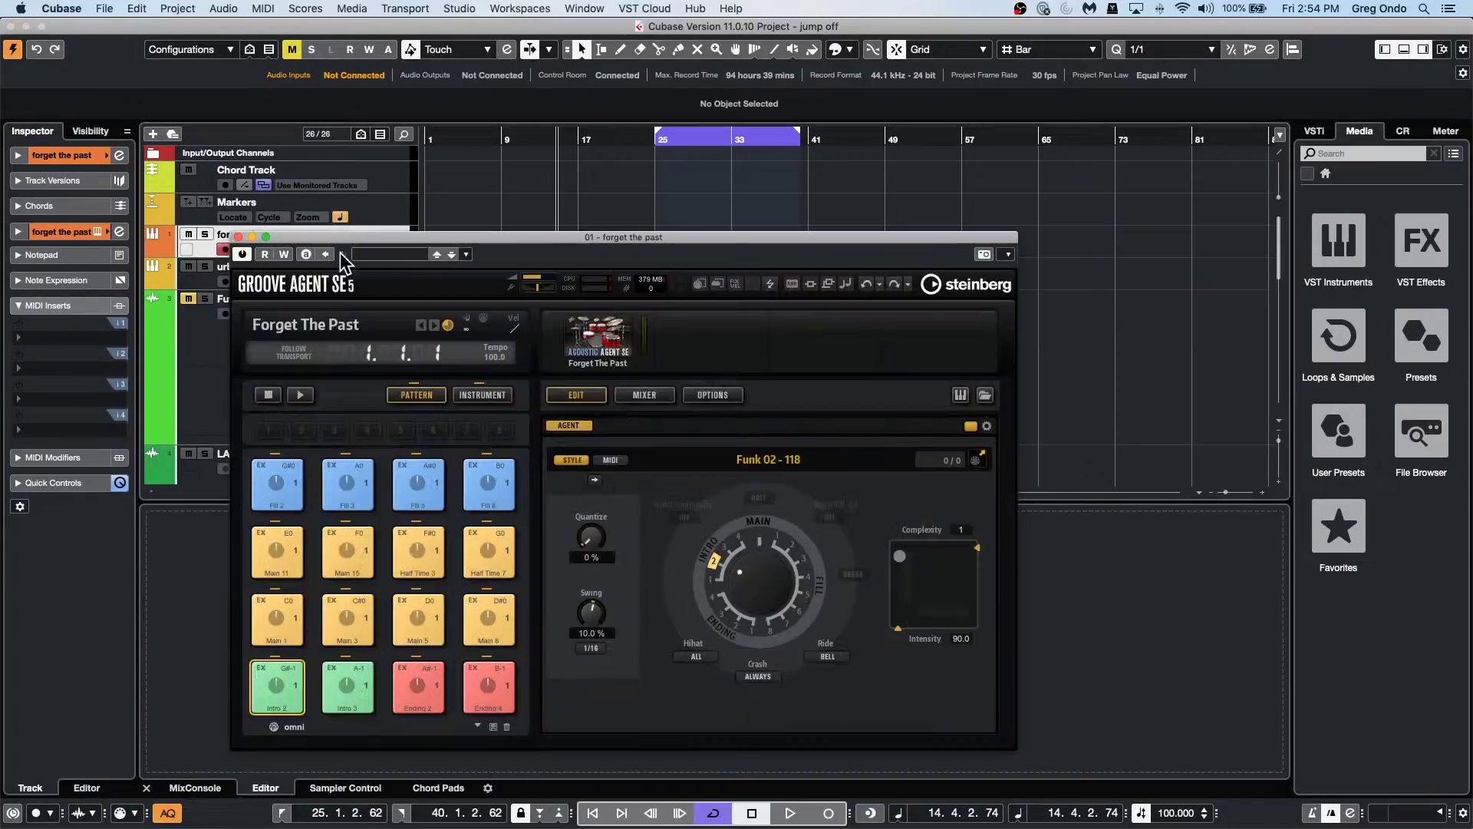
Find Maple Kit CD by searching for maple, load it with its patterns into the kit slot, and close the loader.
{"action": "right_click", "coordinate": [592, 346]}
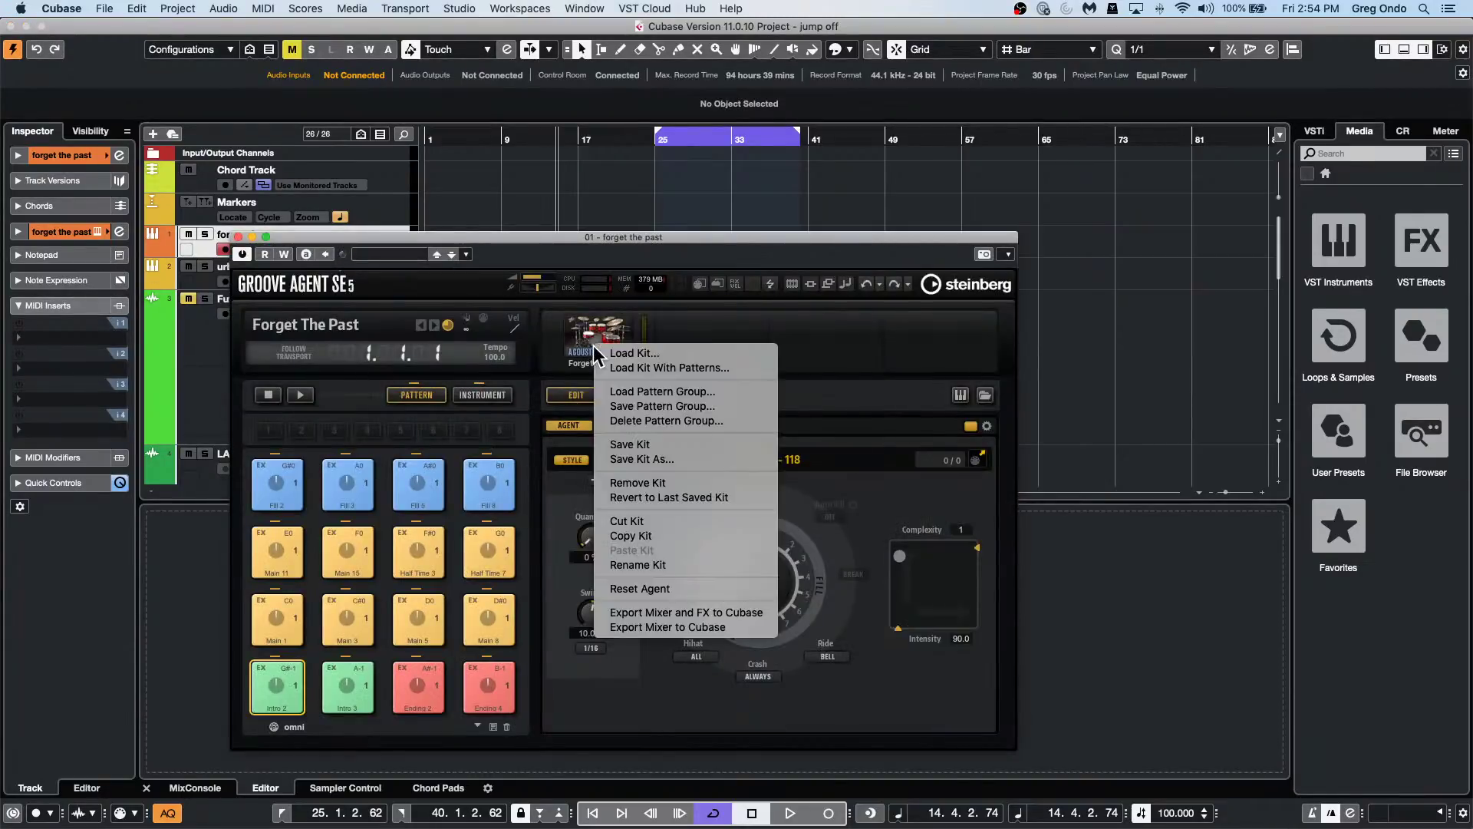
{"action": "left_click", "coordinate": [662, 369]}
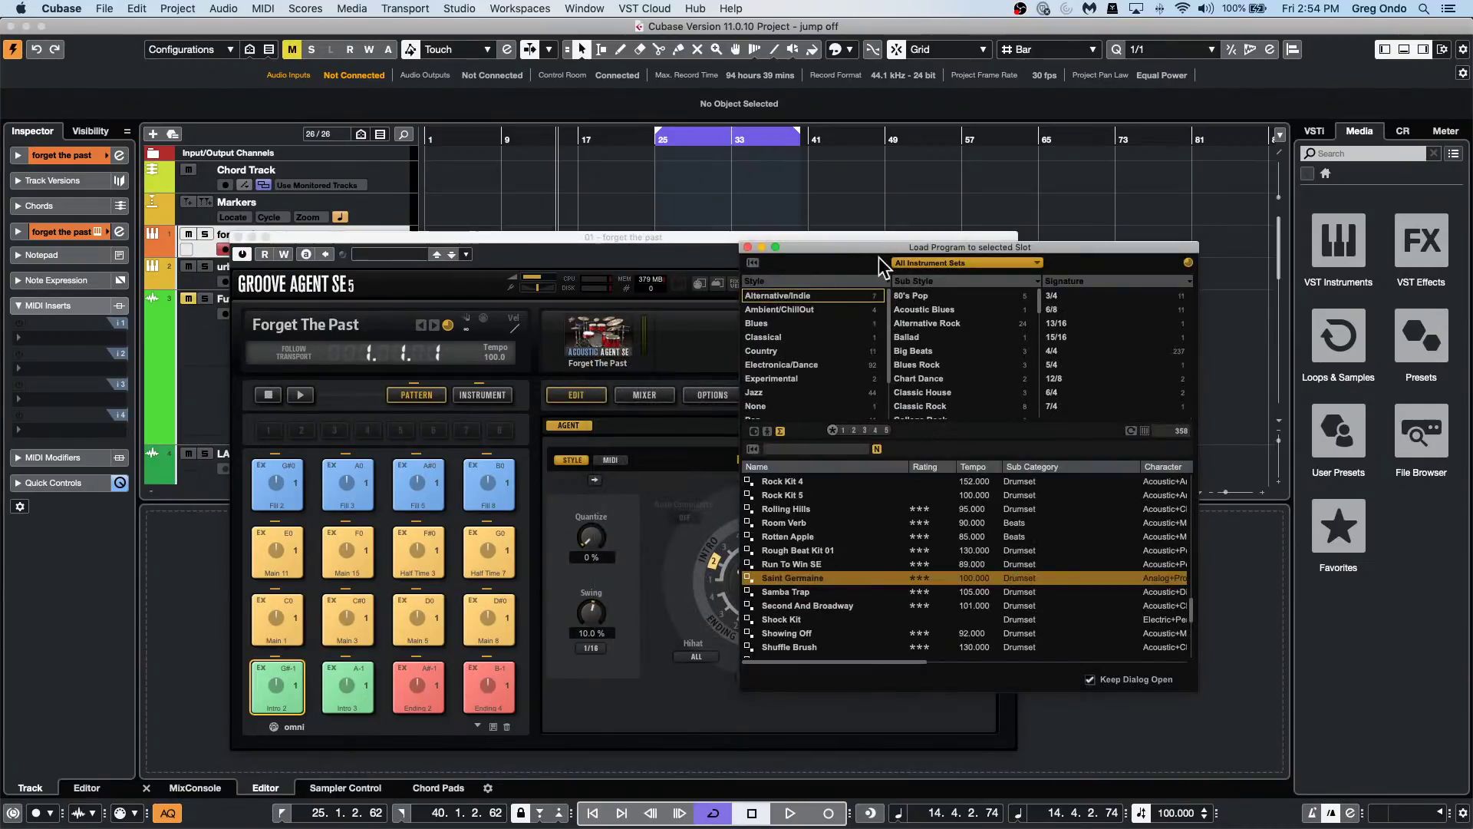
{"action": "left_click", "coordinate": [814, 450]}
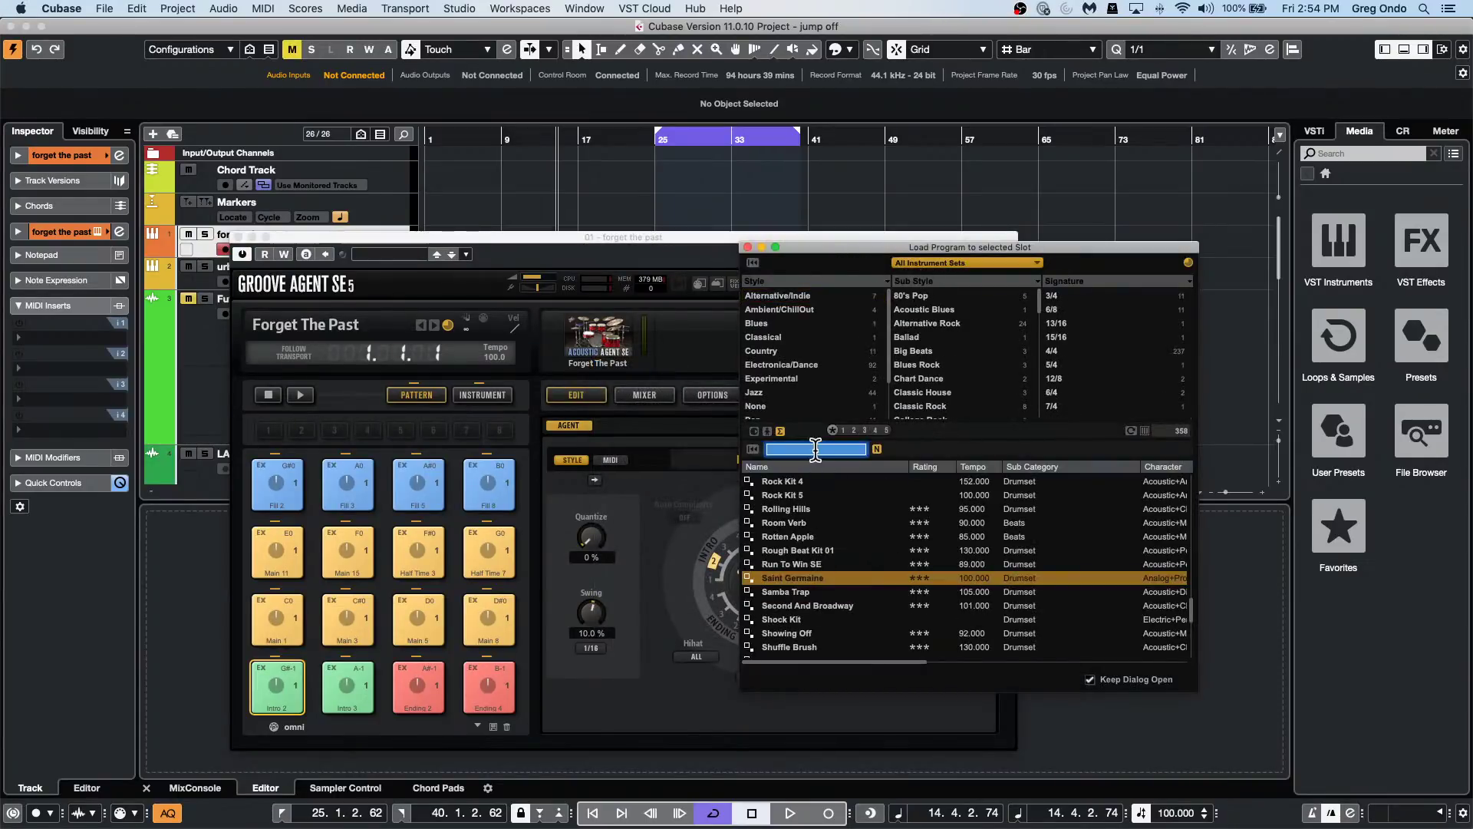
{"action": "type", "text": "ma"}
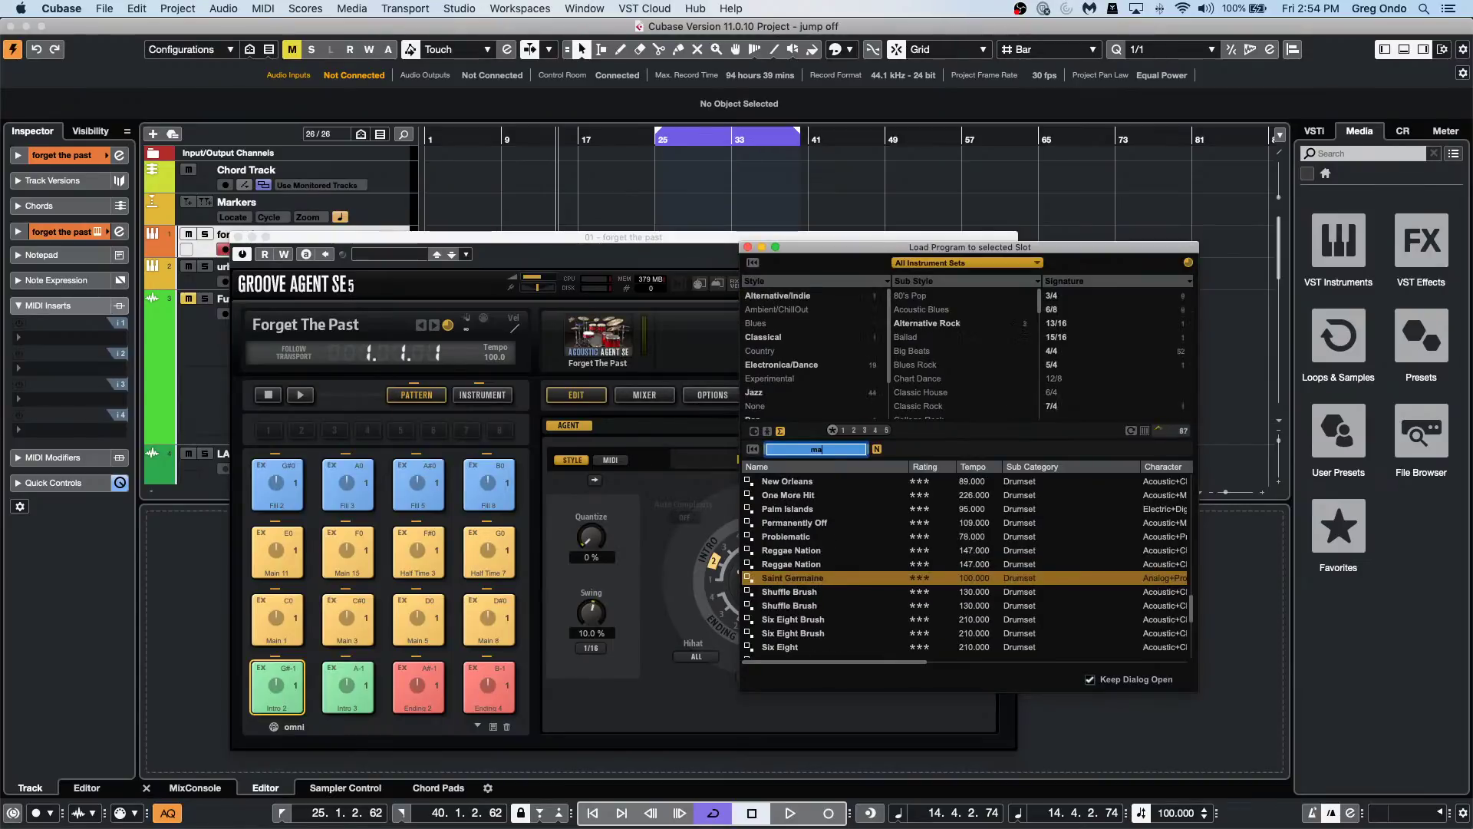
{"action": "type", "text": "ple"}
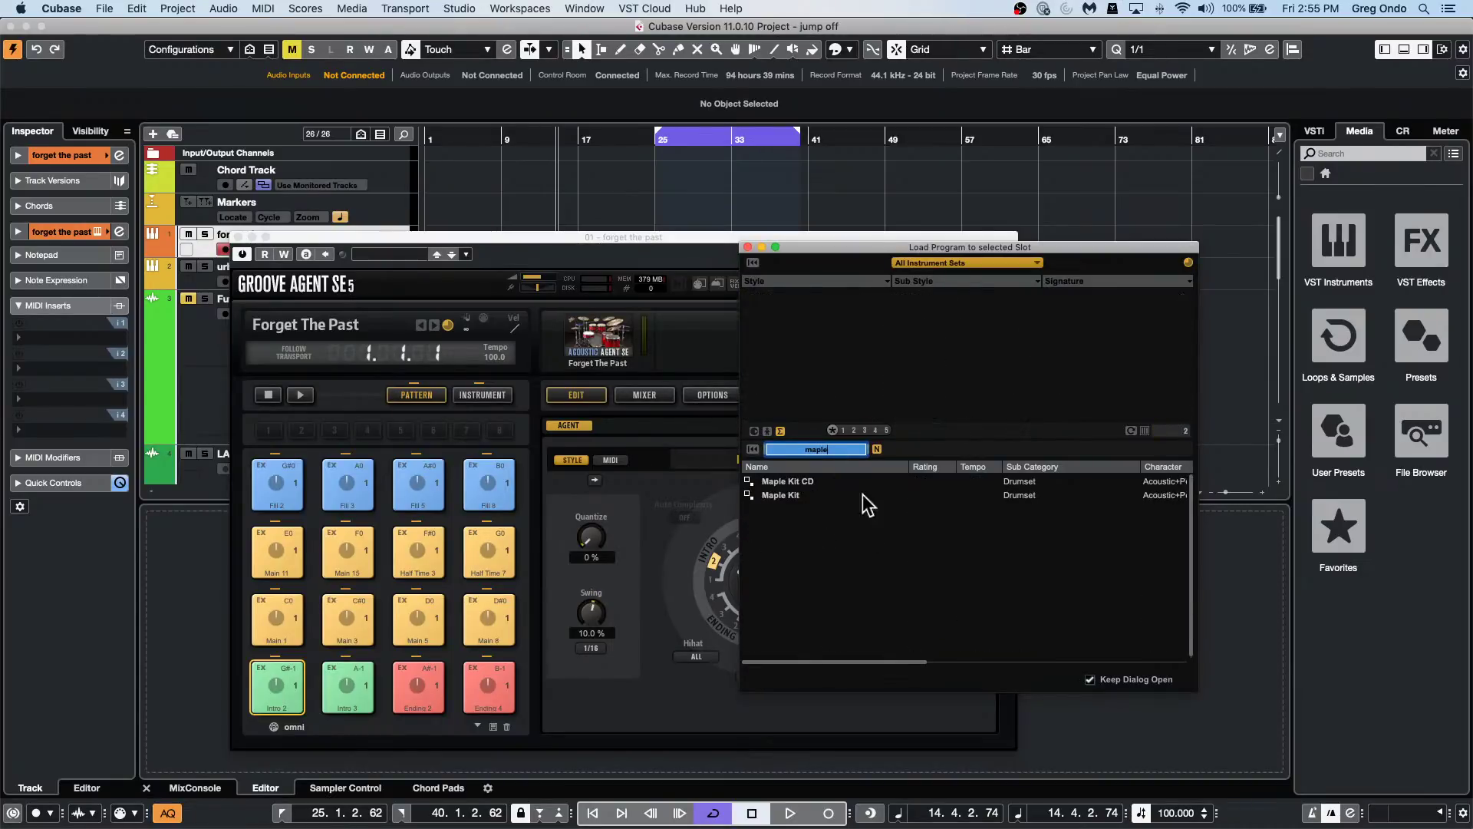
{"action": "double_click", "coordinate": [817, 483]}
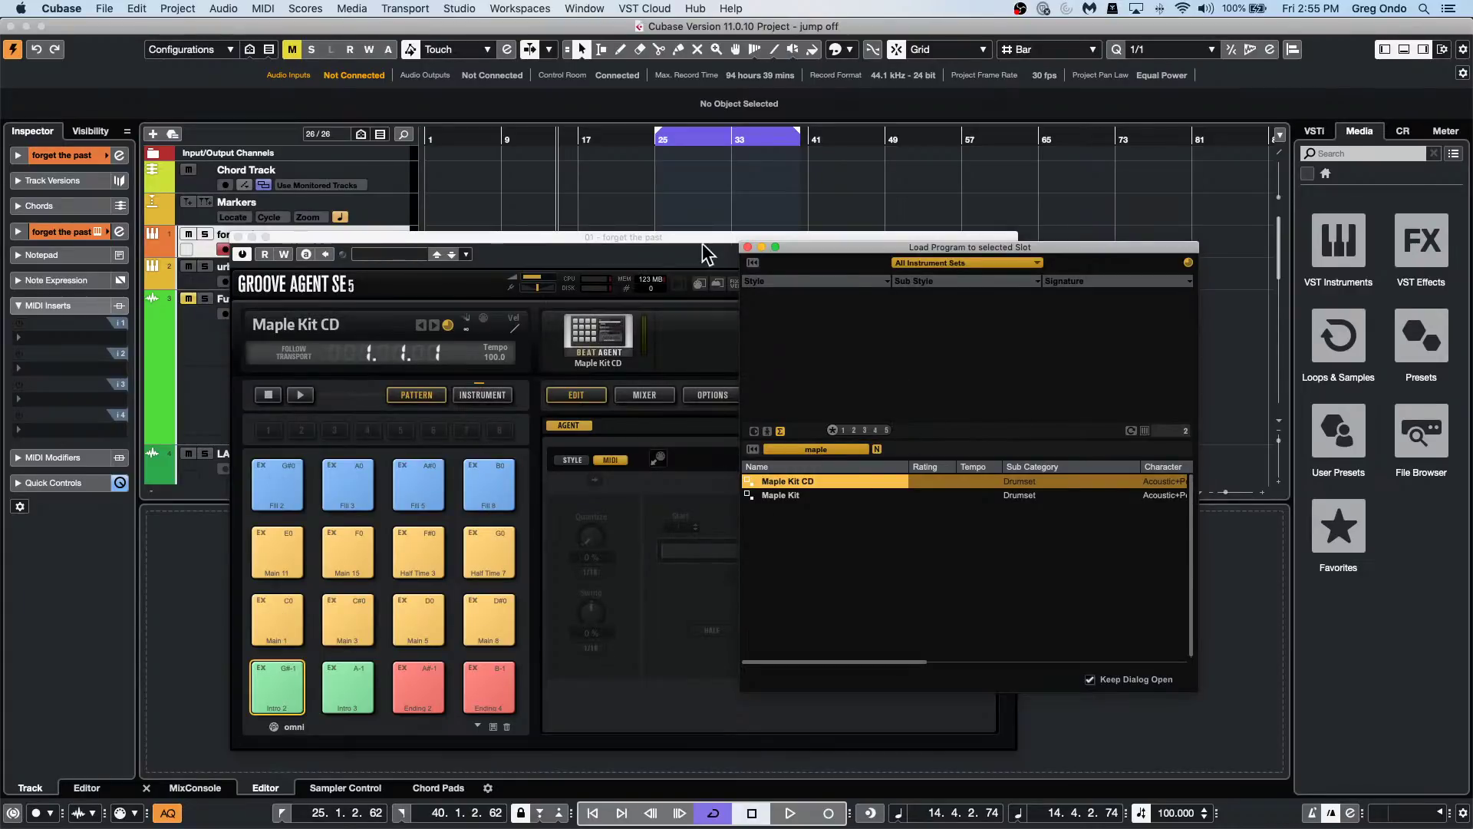
{"action": "left_click", "coordinate": [748, 246]}
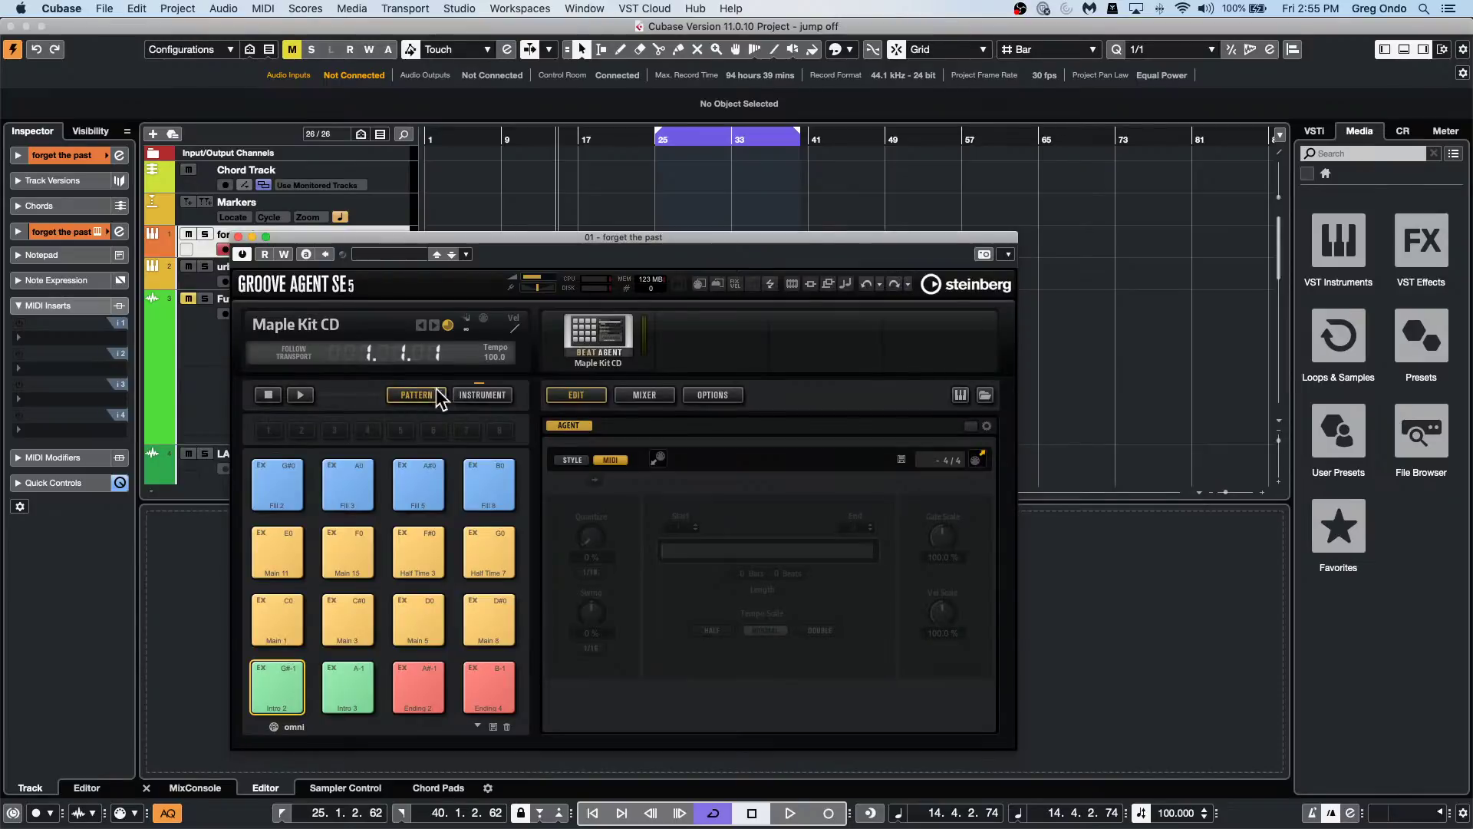
{"action": "left_click", "coordinate": [483, 395]}
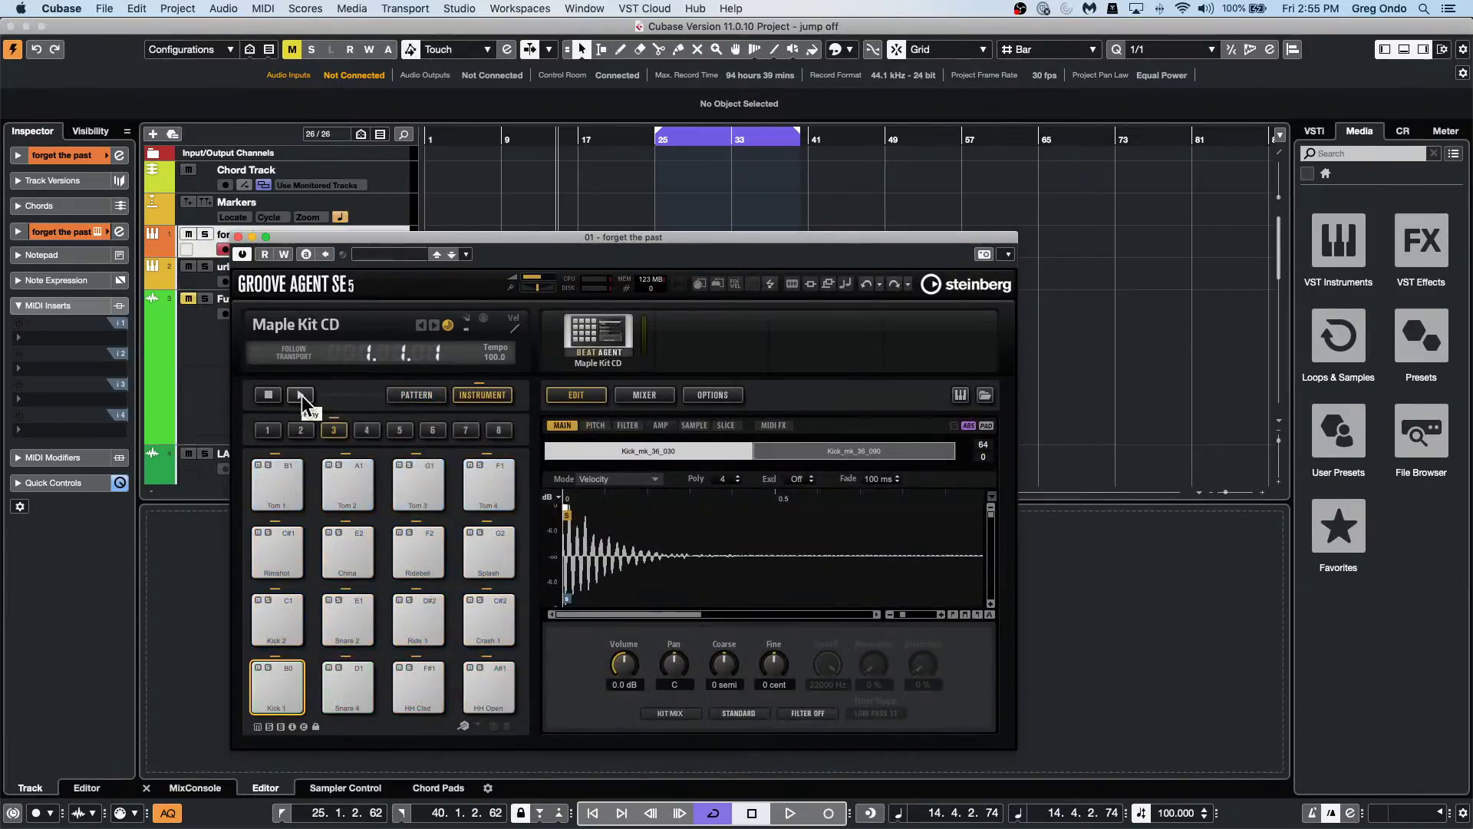
{"action": "right_click", "coordinate": [600, 329]}
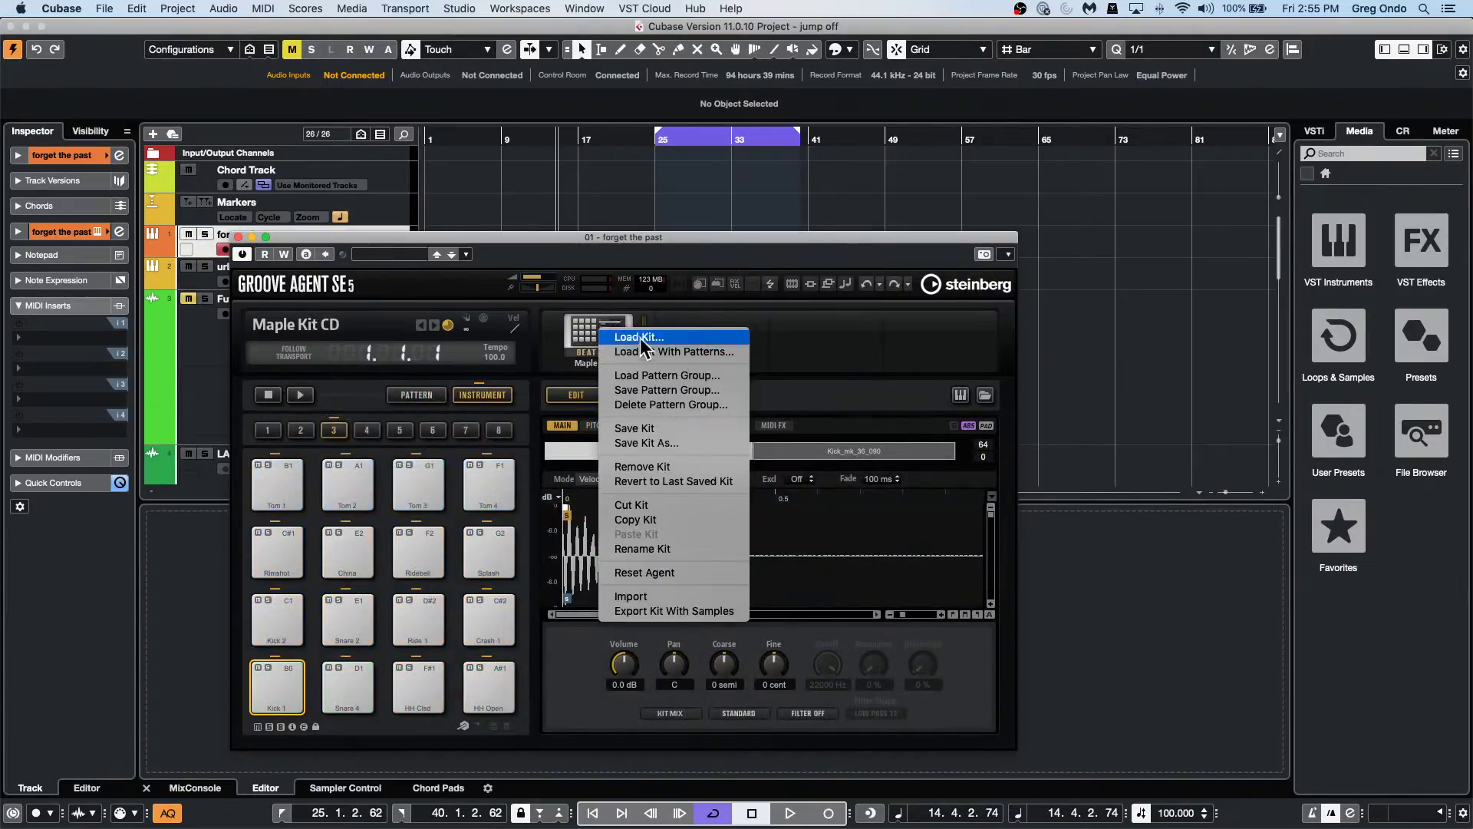
{"action": "left_click", "coordinate": [649, 353]}
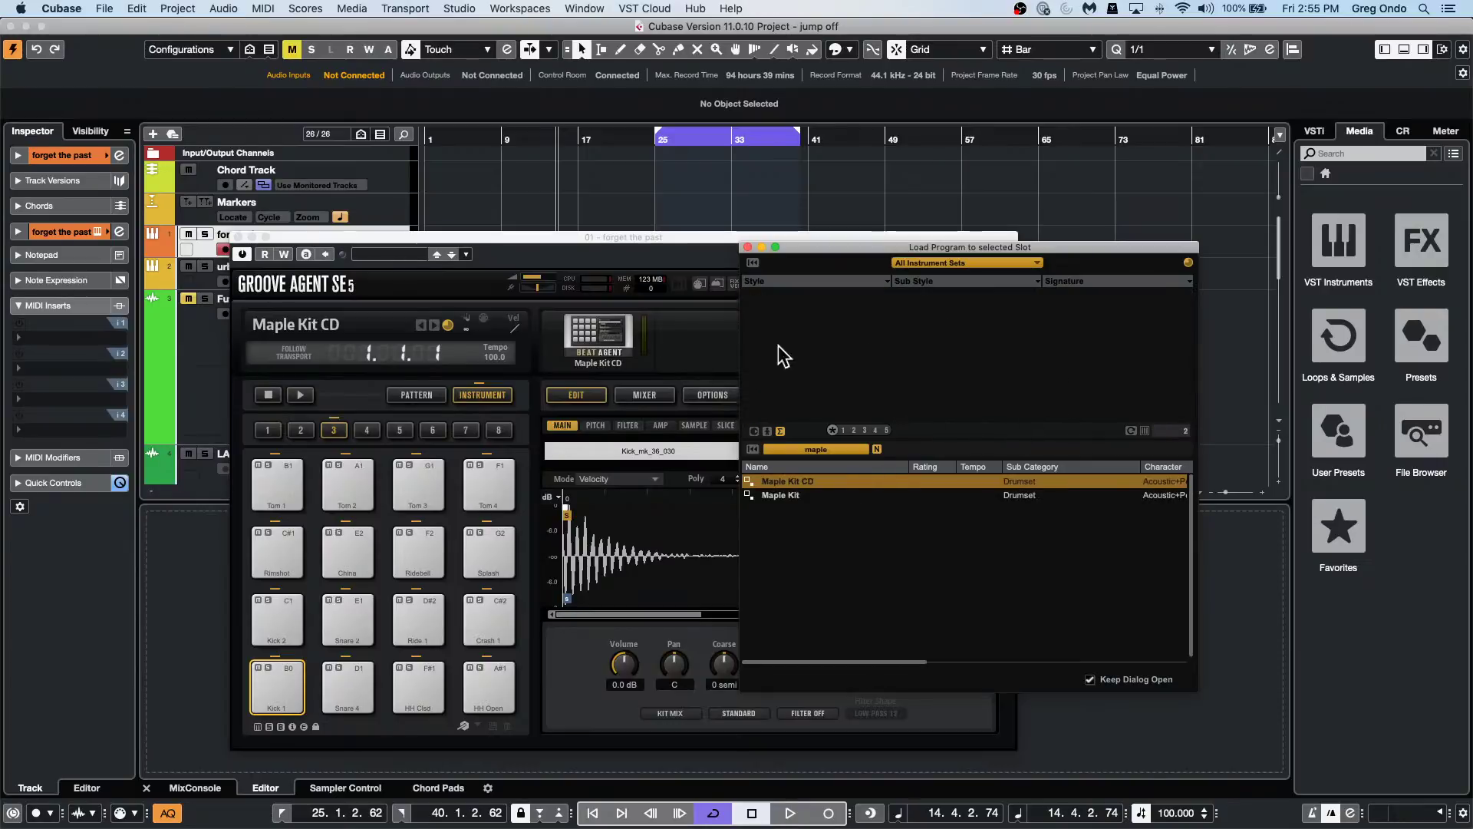
{"action": "left_click", "coordinate": [685, 354]}
{"action": "left_click", "coordinate": [1167, 591]}
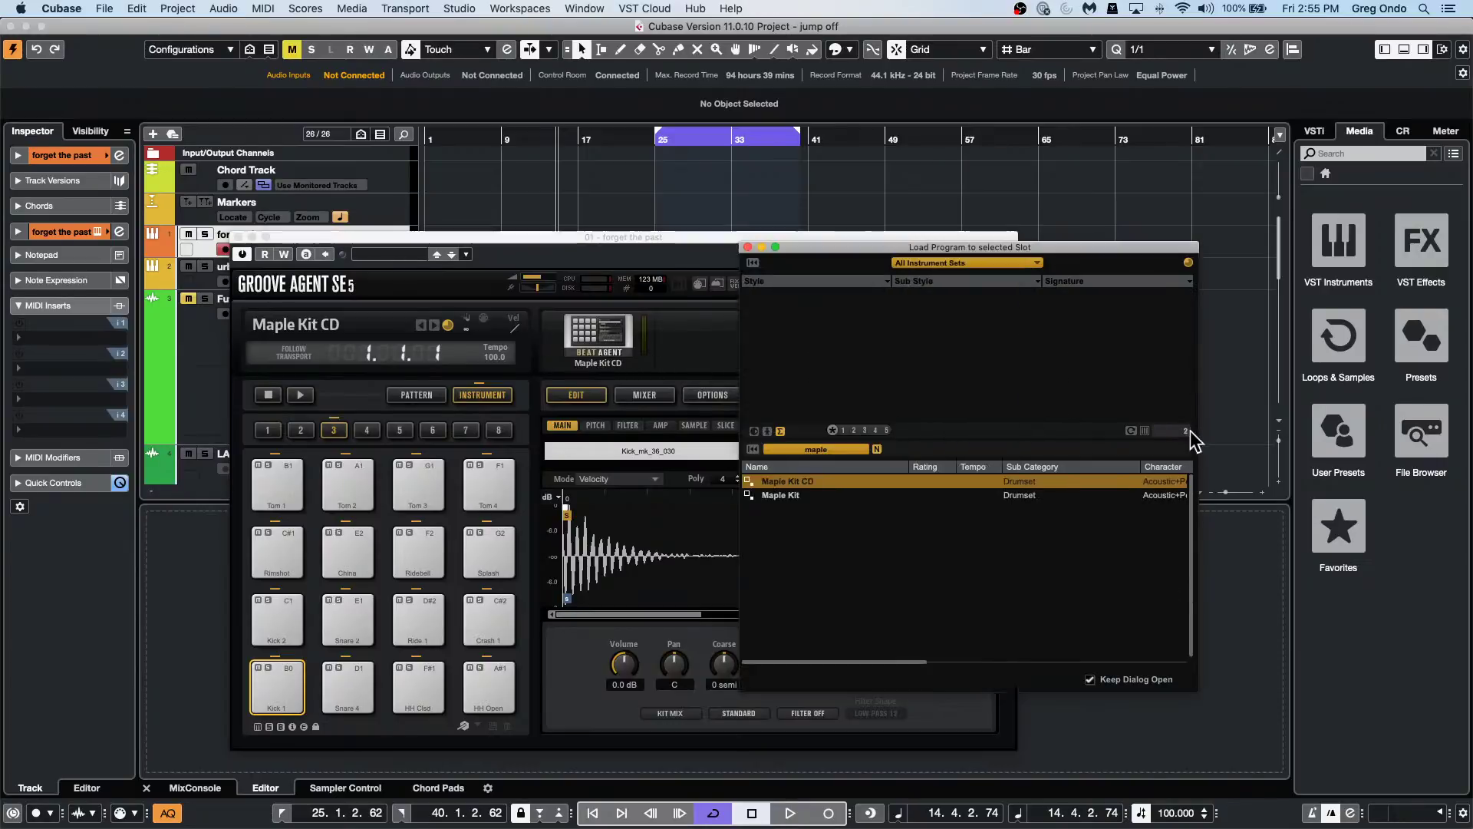
{"action": "left_click", "coordinate": [735, 253]}
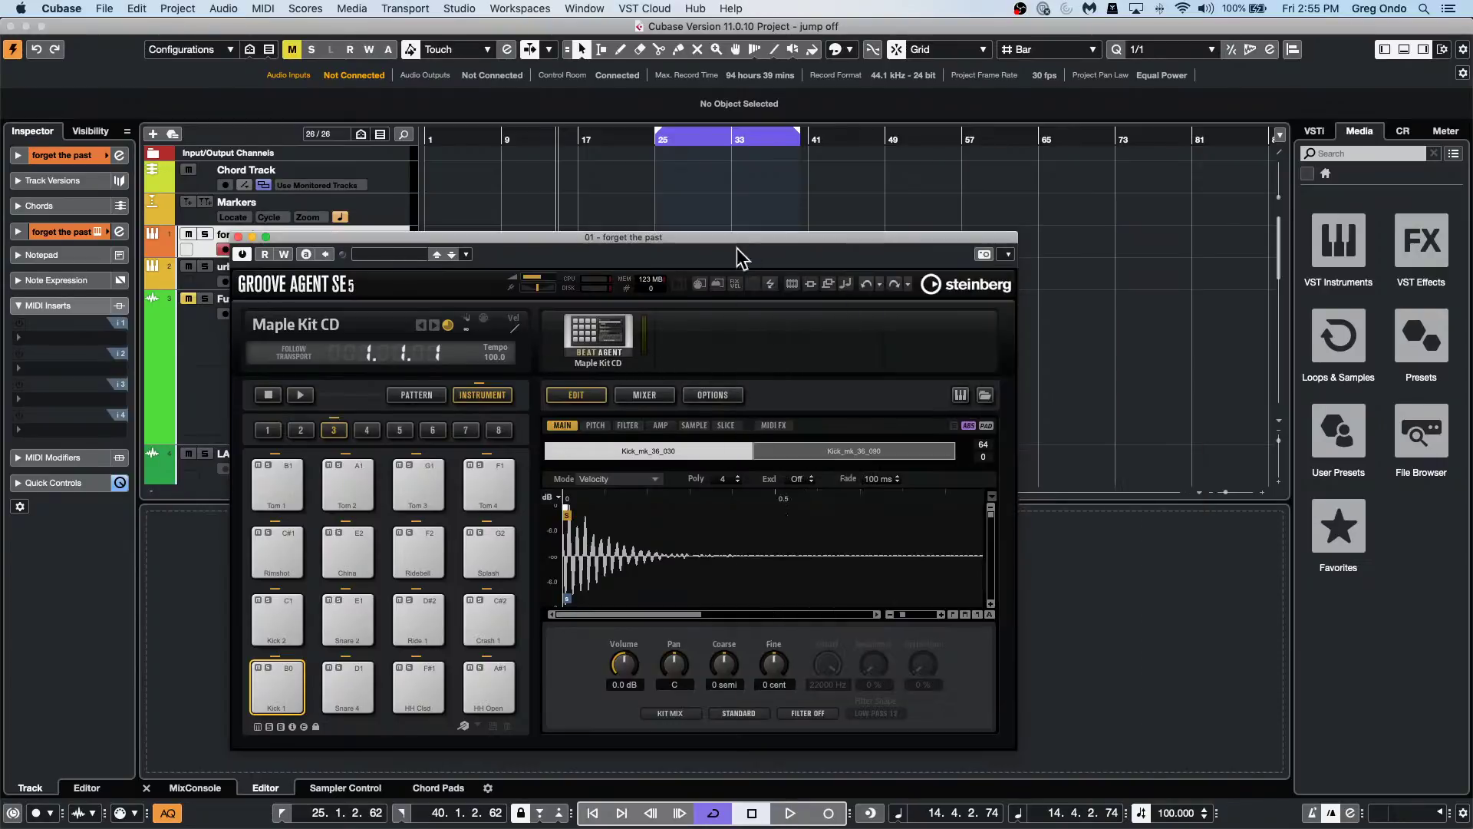
Search the pattern groups for forget, look through the Beat Agent grooves, and close the list without loading one.
{"action": "right_click", "coordinate": [603, 344]}
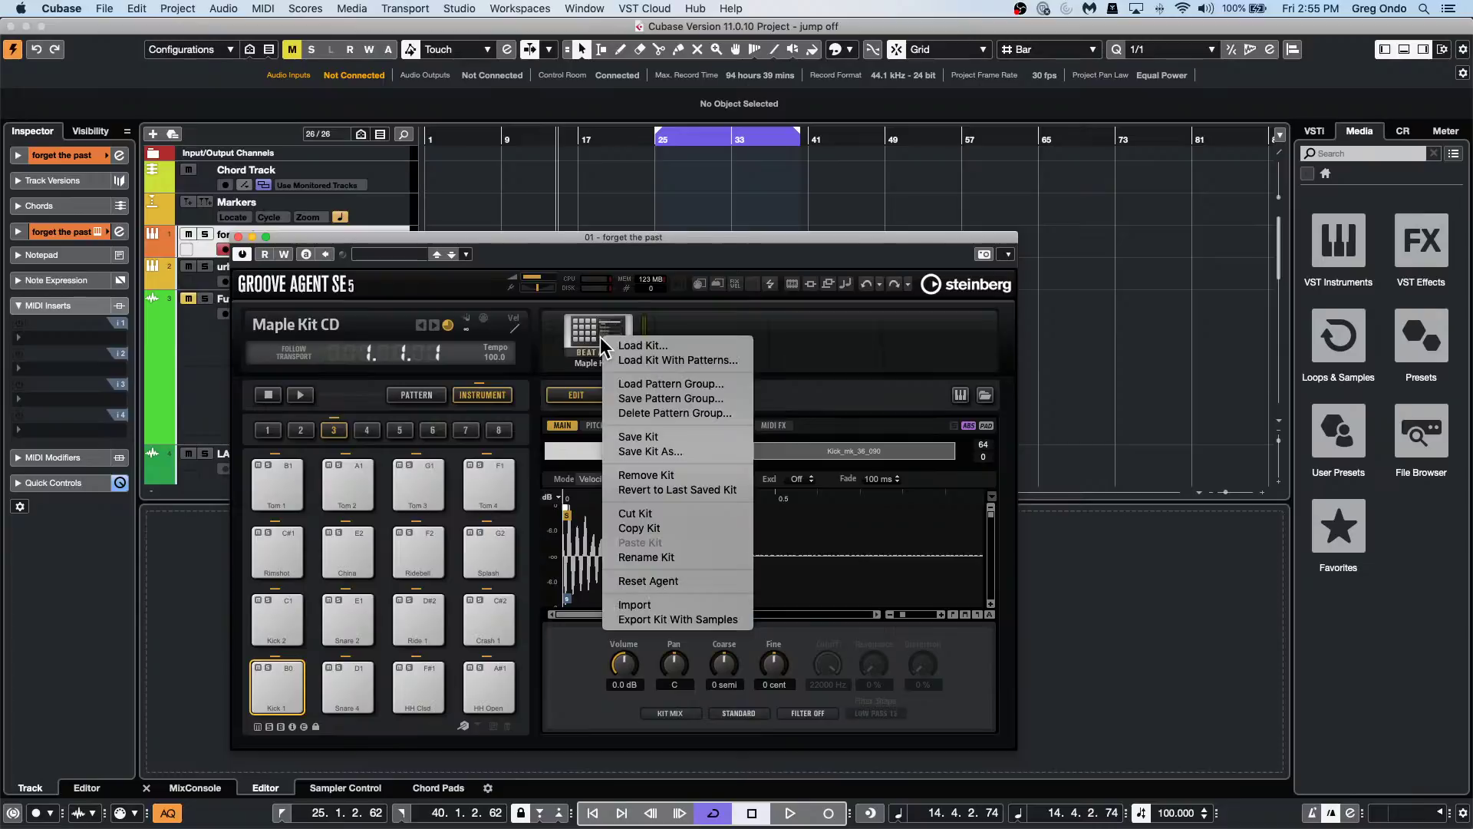
{"action": "left_click", "coordinate": [710, 383]}
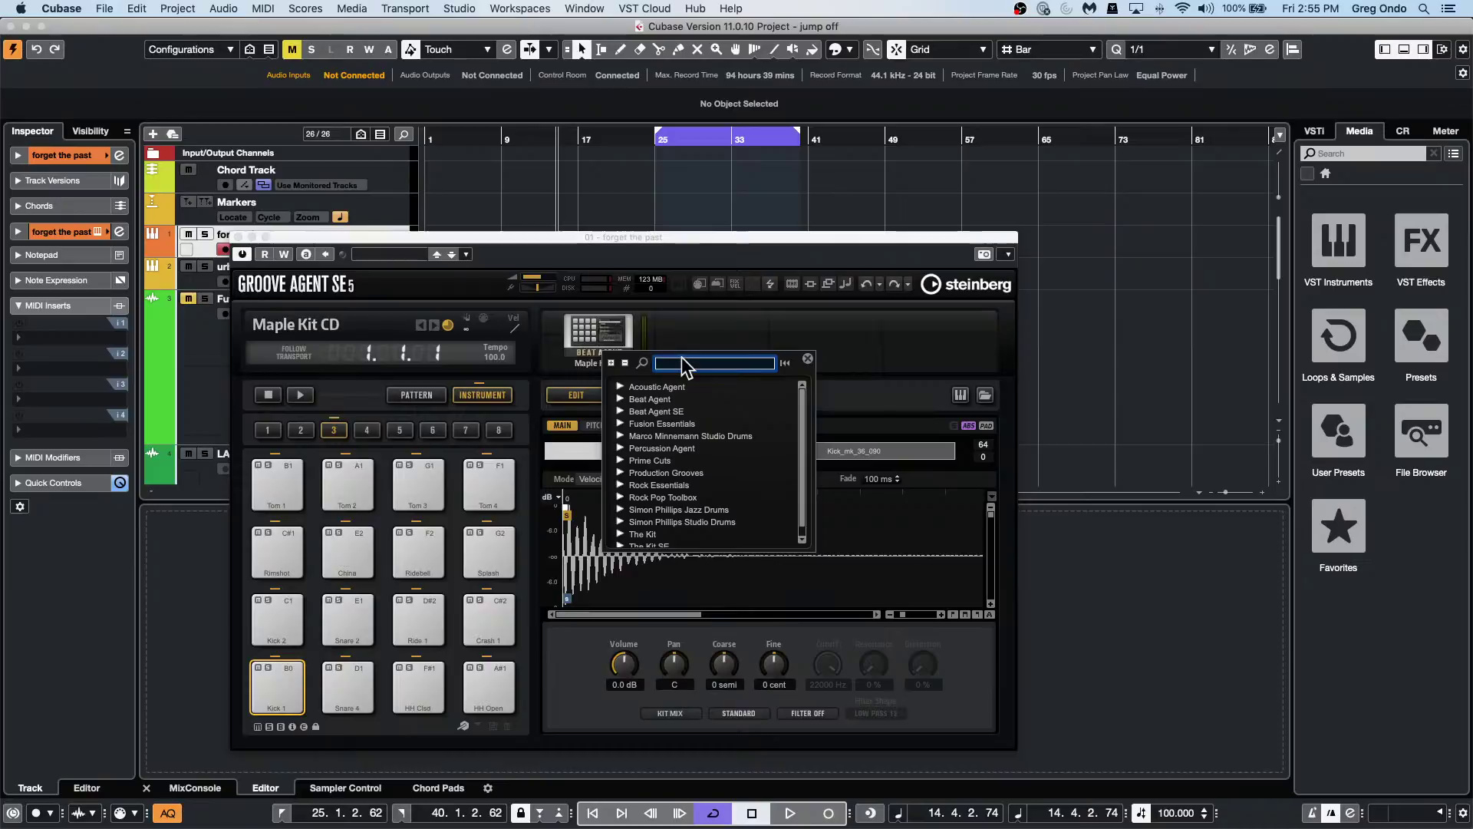
{"action": "type", "text": "forg"}
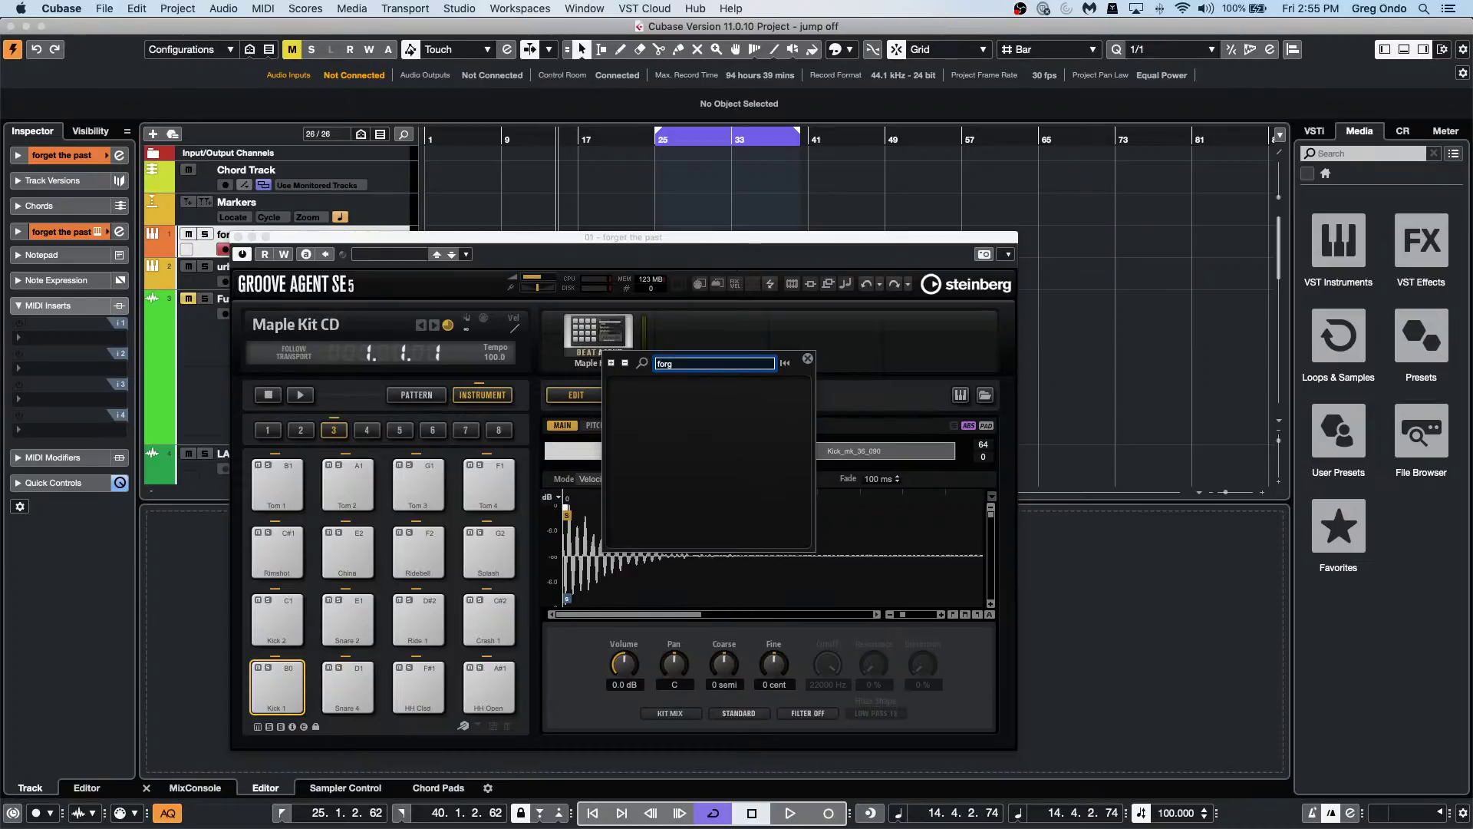
{"action": "type", "text": "et"}
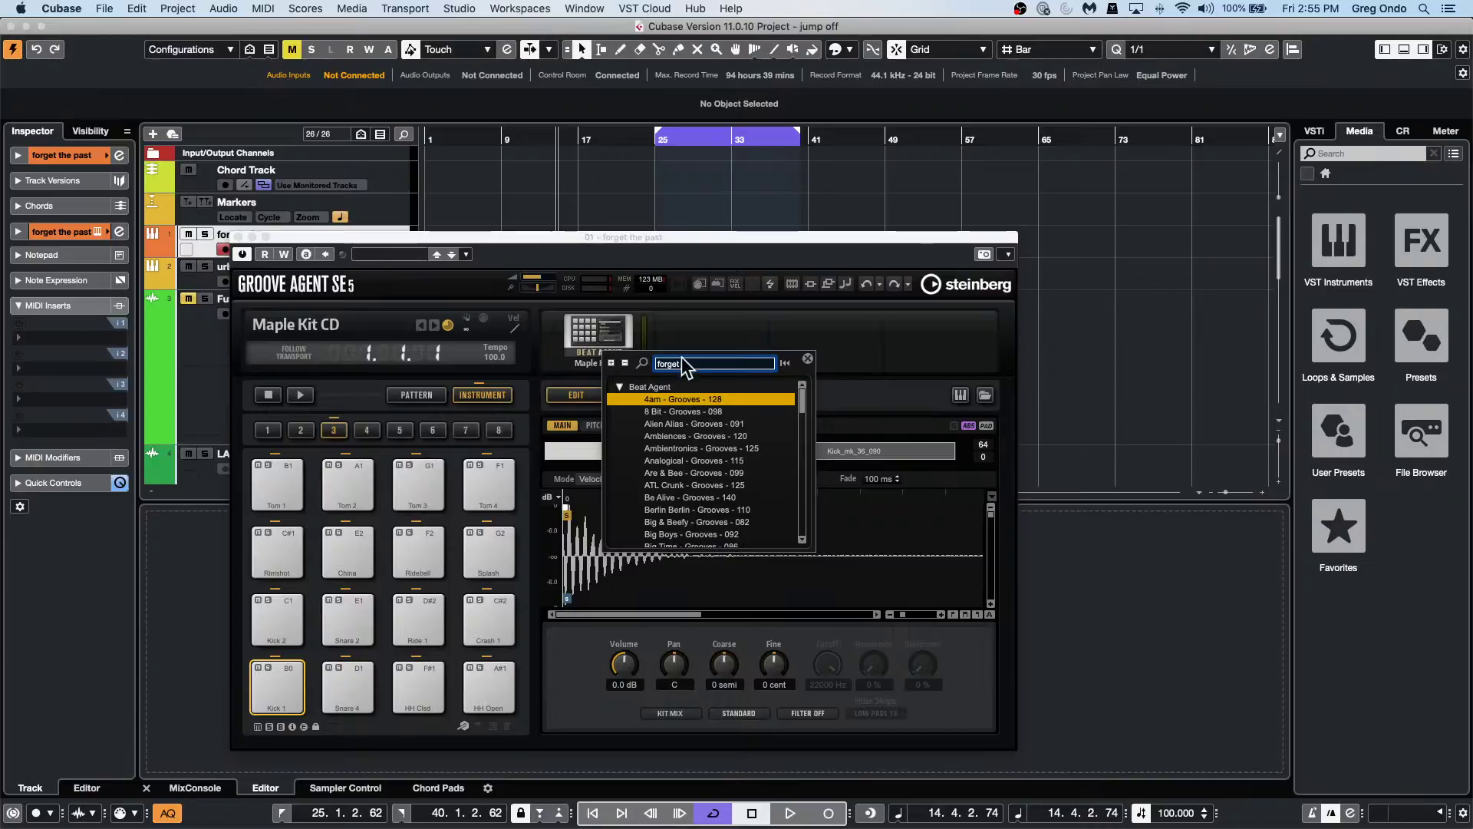
{"action": "scroll", "coordinate": [691, 427], "scroll_direction": "down", "scroll_amount": 20}
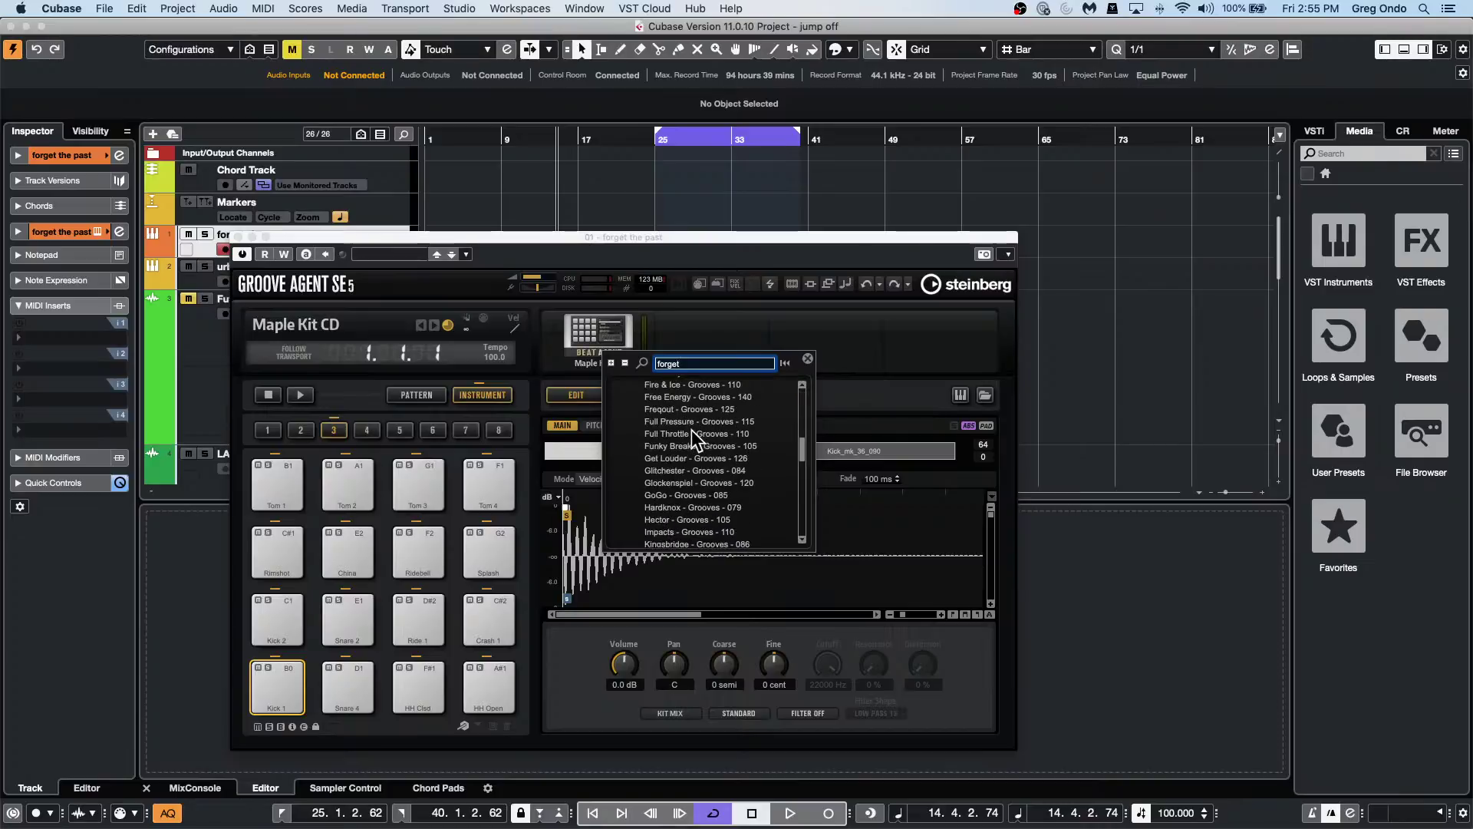
{"action": "scroll", "coordinate": [694, 428], "scroll_direction": "up", "scroll_amount": 20}
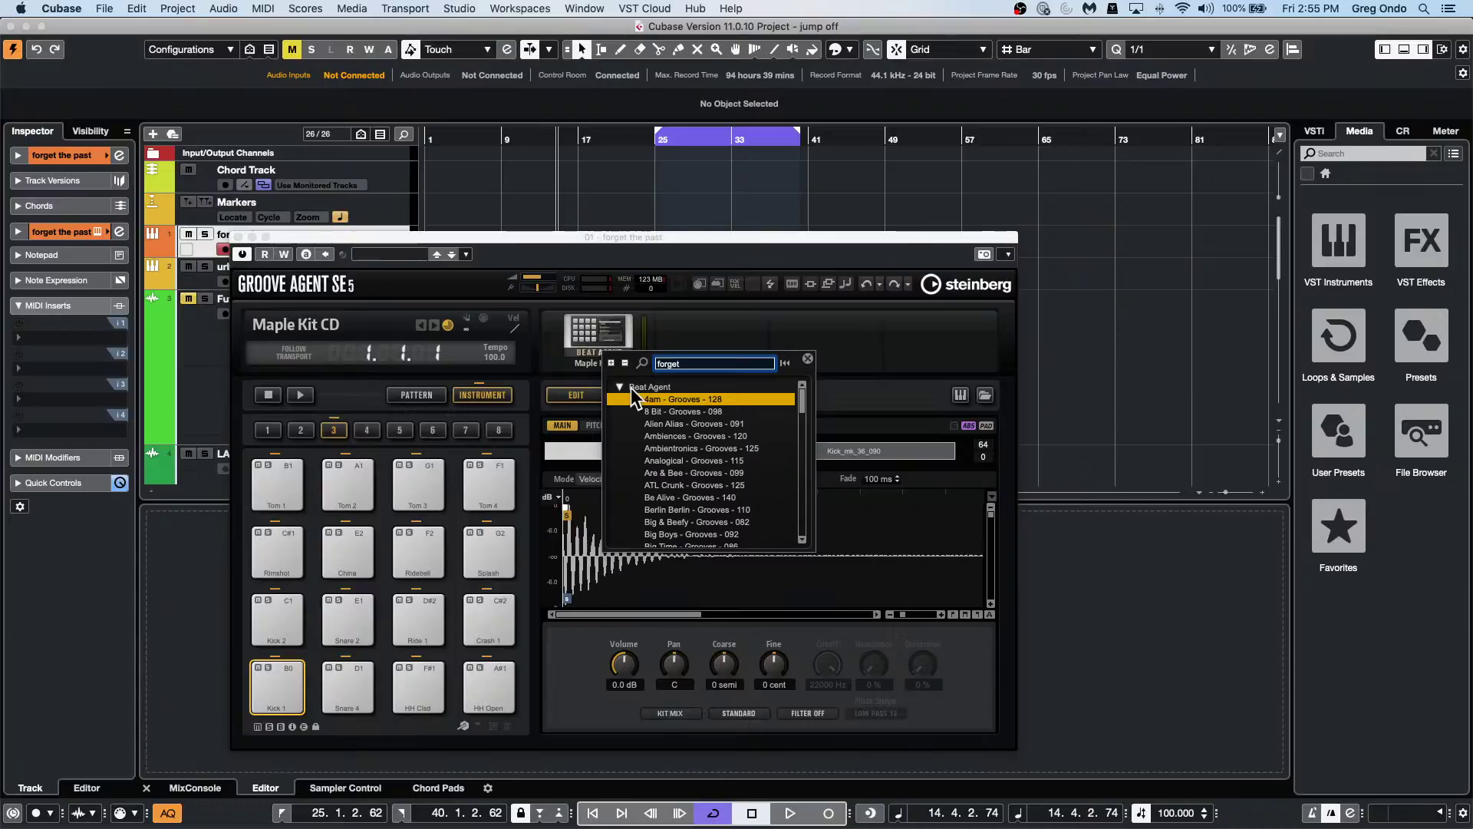
{"action": "left_click_drag", "start_coordinate": [803, 397], "coordinate": [805, 528]}
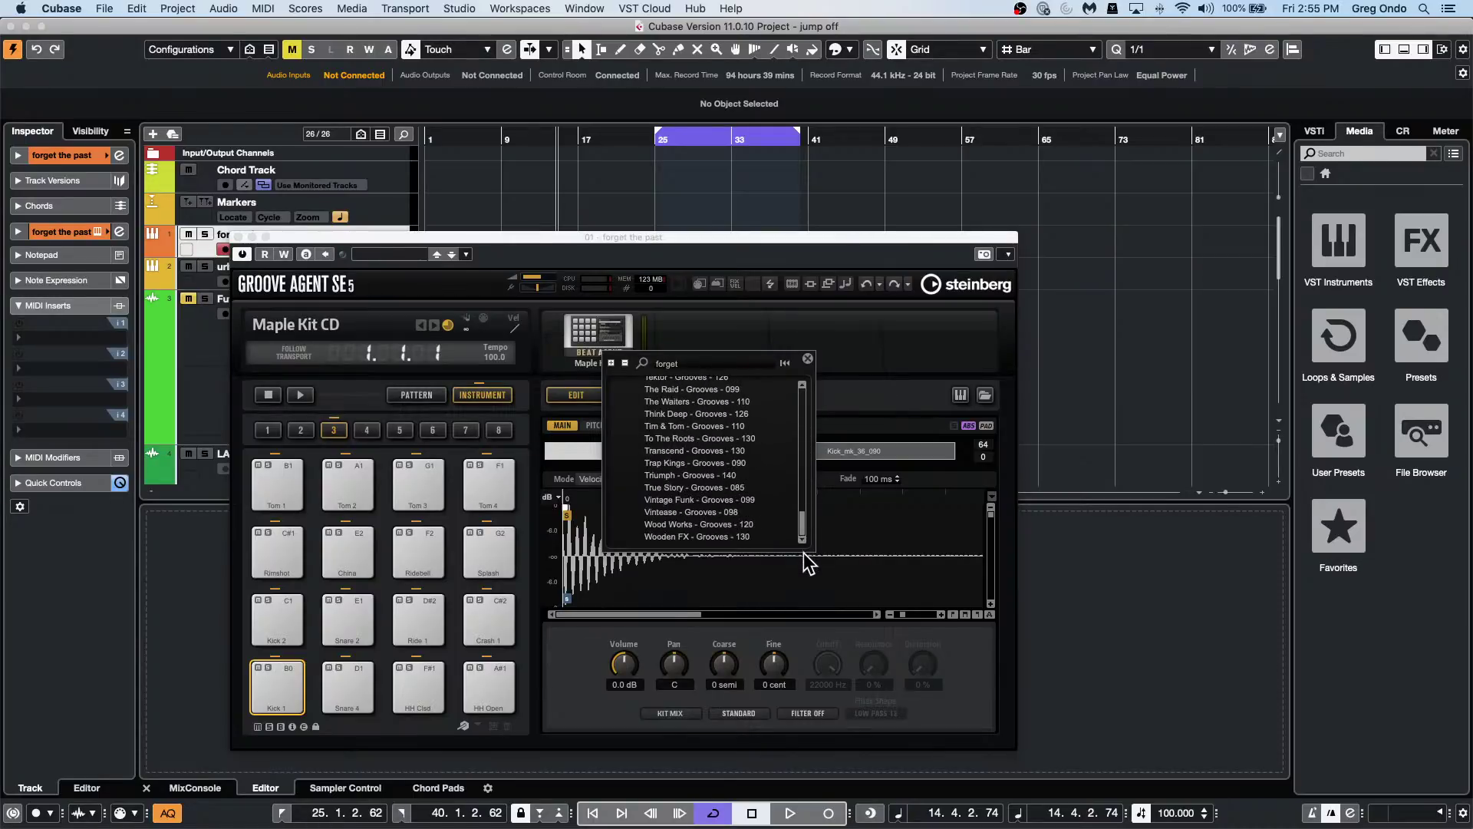
{"action": "left_click_drag", "start_coordinate": [804, 530], "coordinate": [806, 471]}
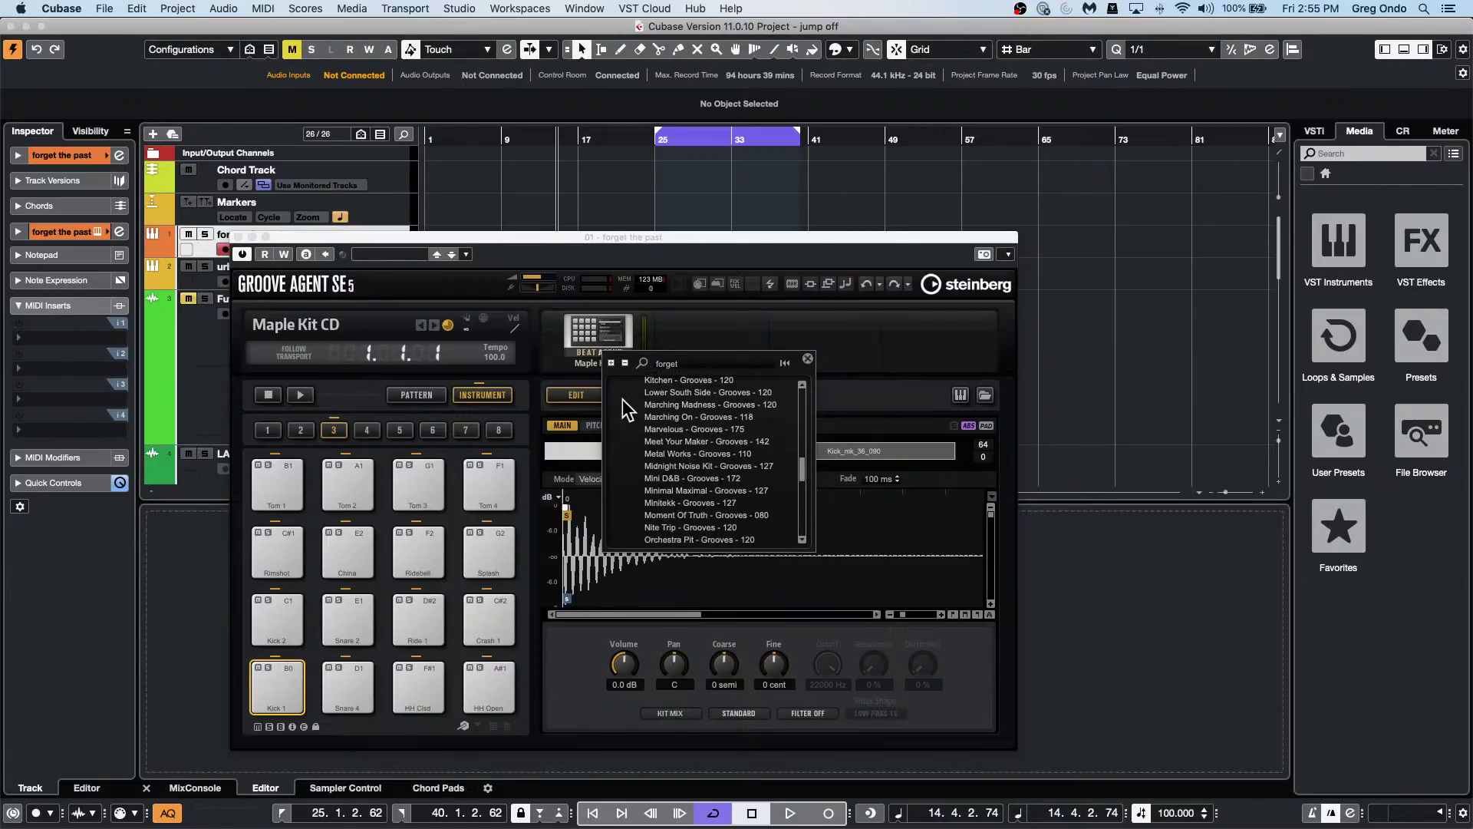
{"action": "left_click", "coordinate": [944, 385]}
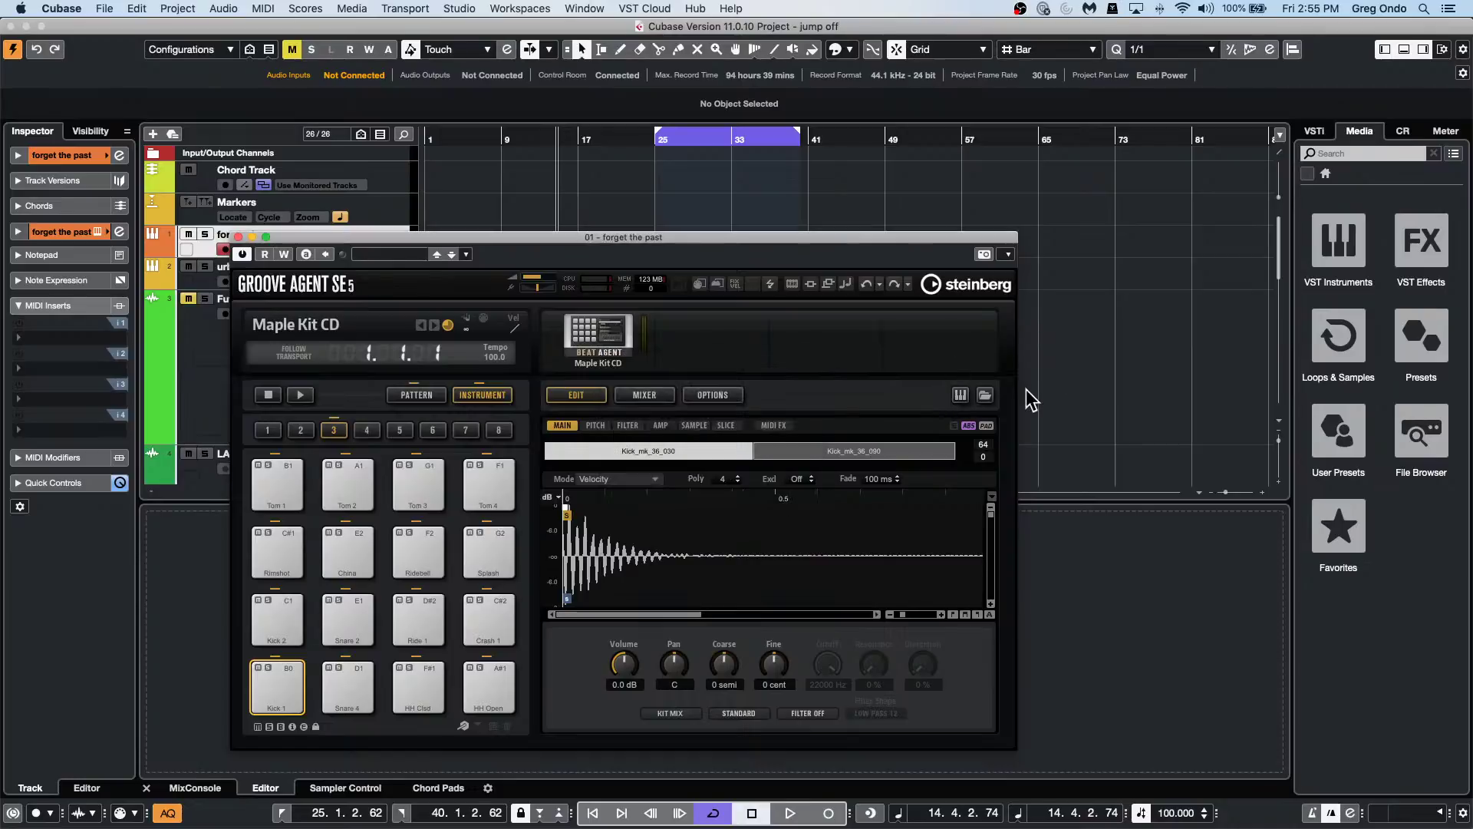
Search Groove Agent's library of styles for forget.
{"action": "left_click", "coordinate": [985, 394]}
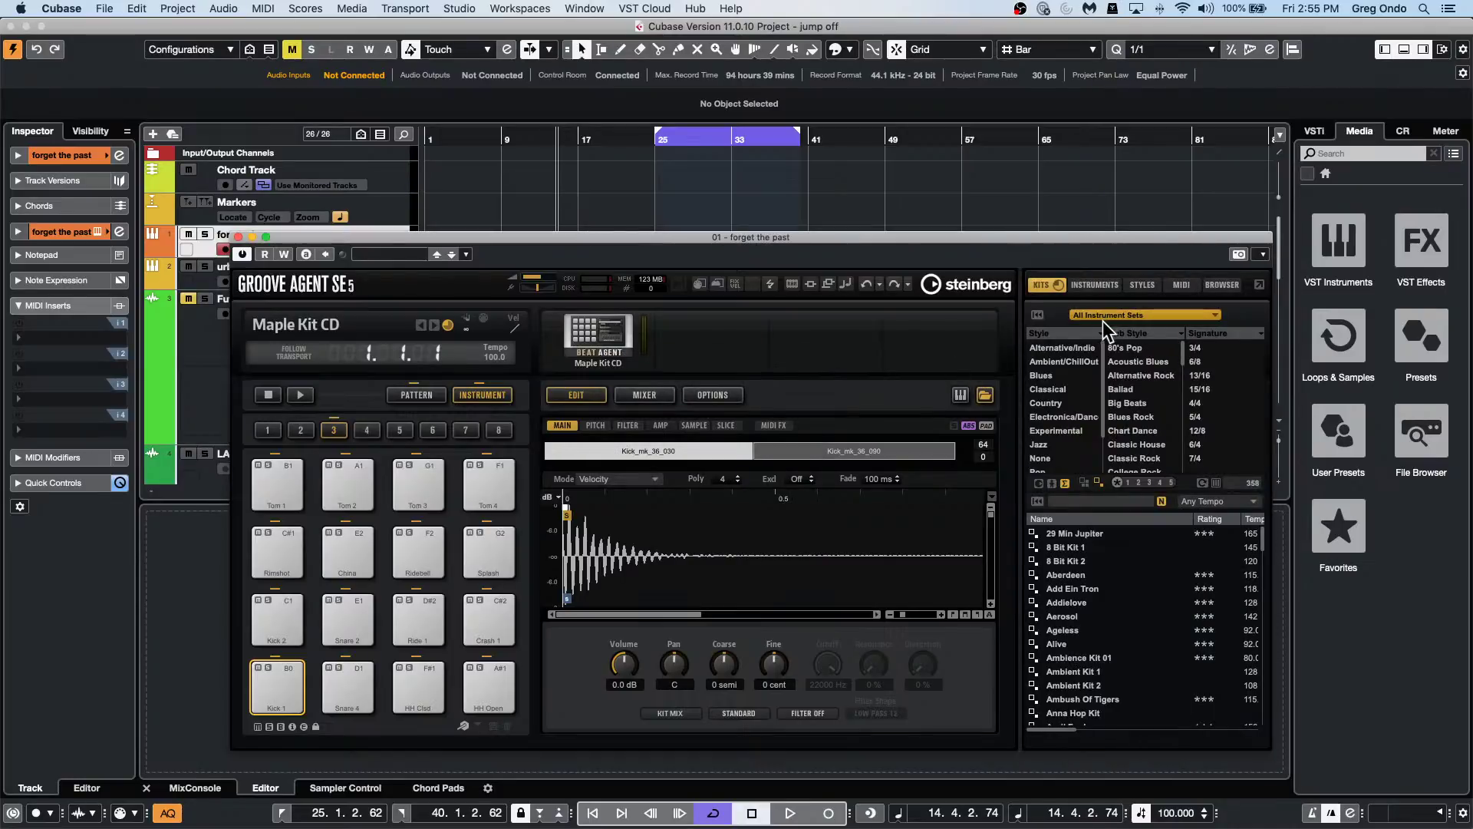
{"action": "left_click", "coordinate": [1134, 285]}
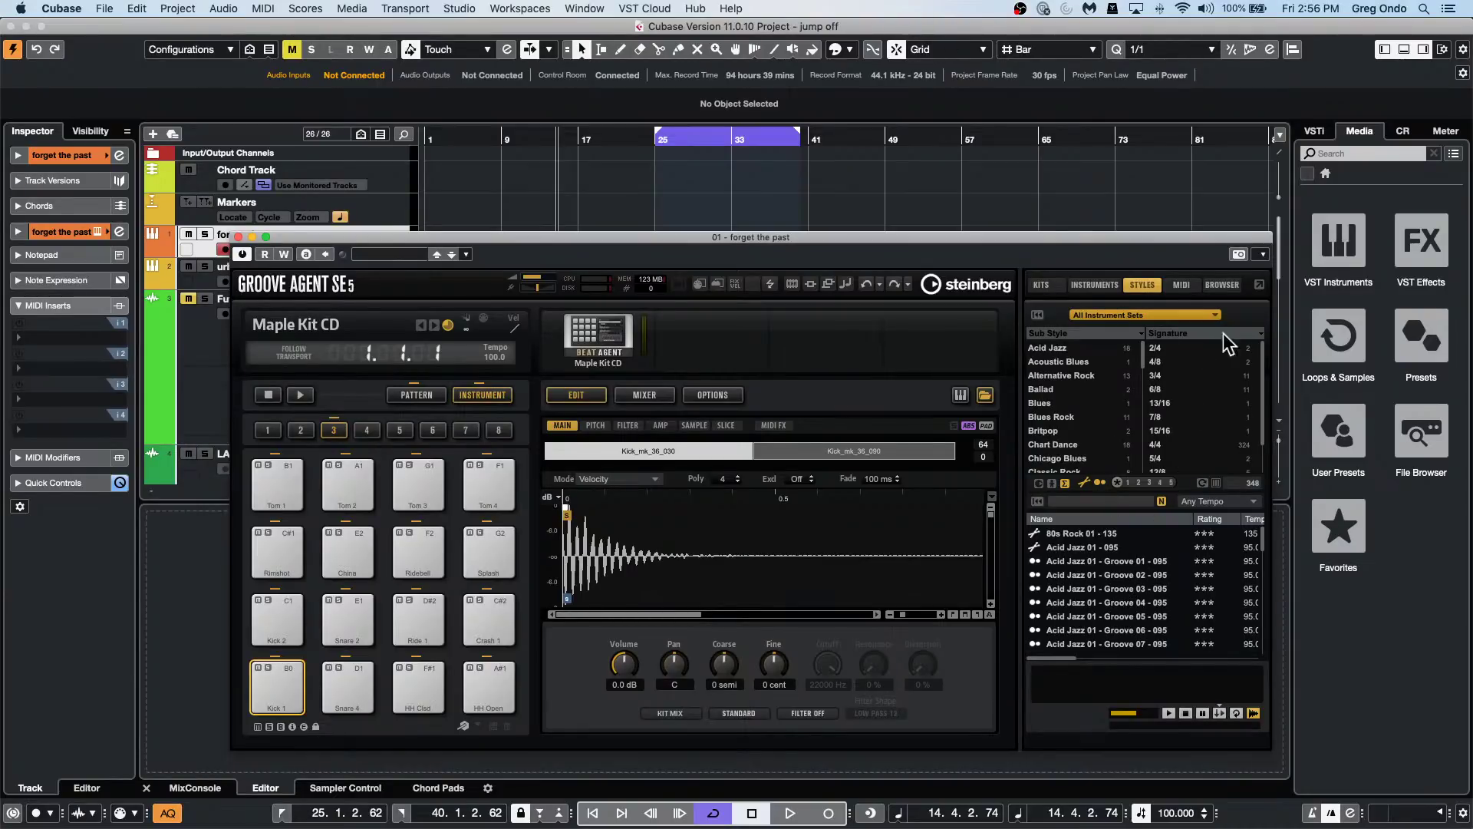
{"action": "left_click", "coordinate": [1116, 499]}
{"action": "type", "text": "for"}
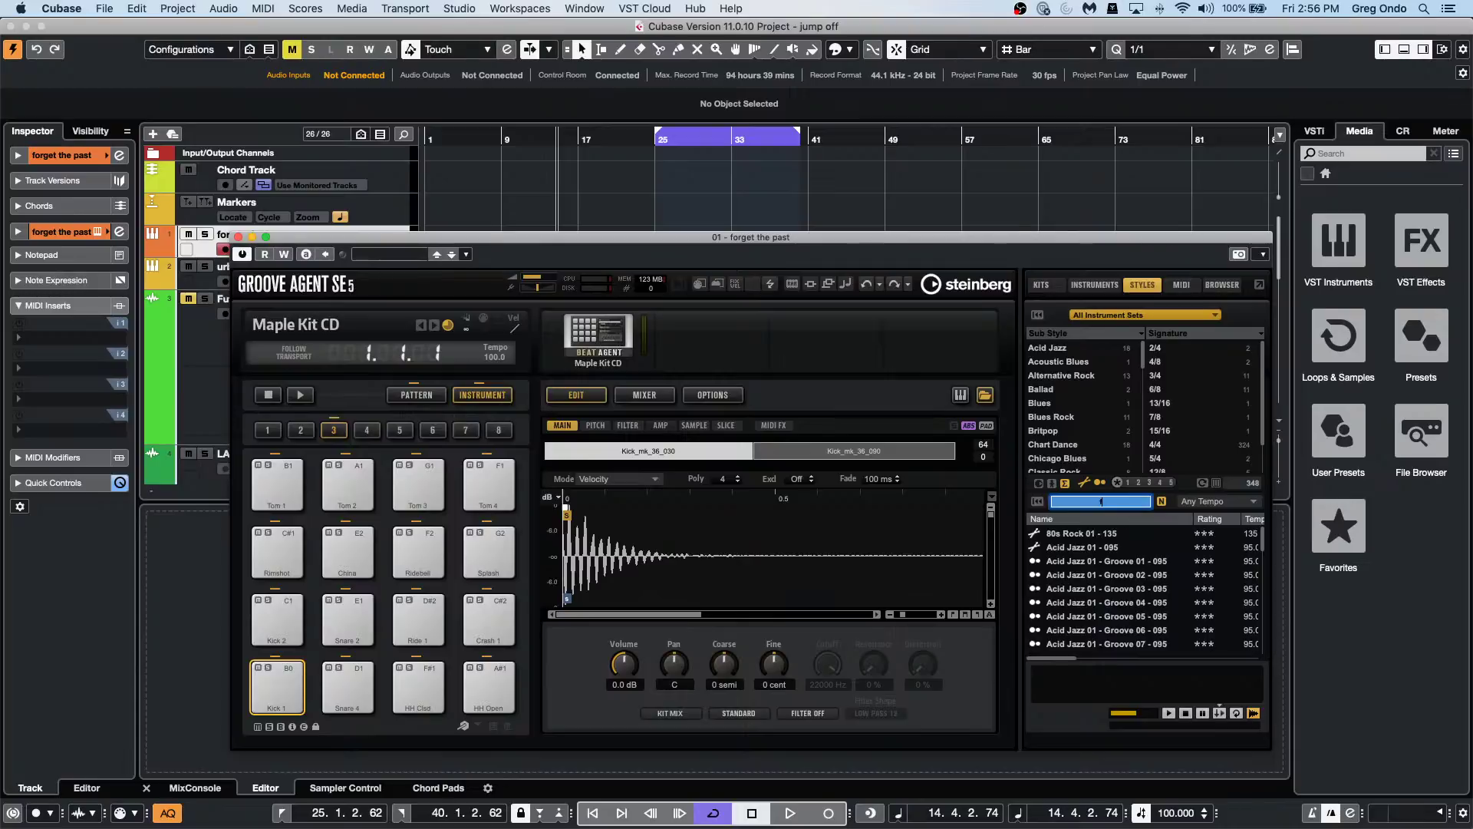
{"action": "type", "text": "get"}
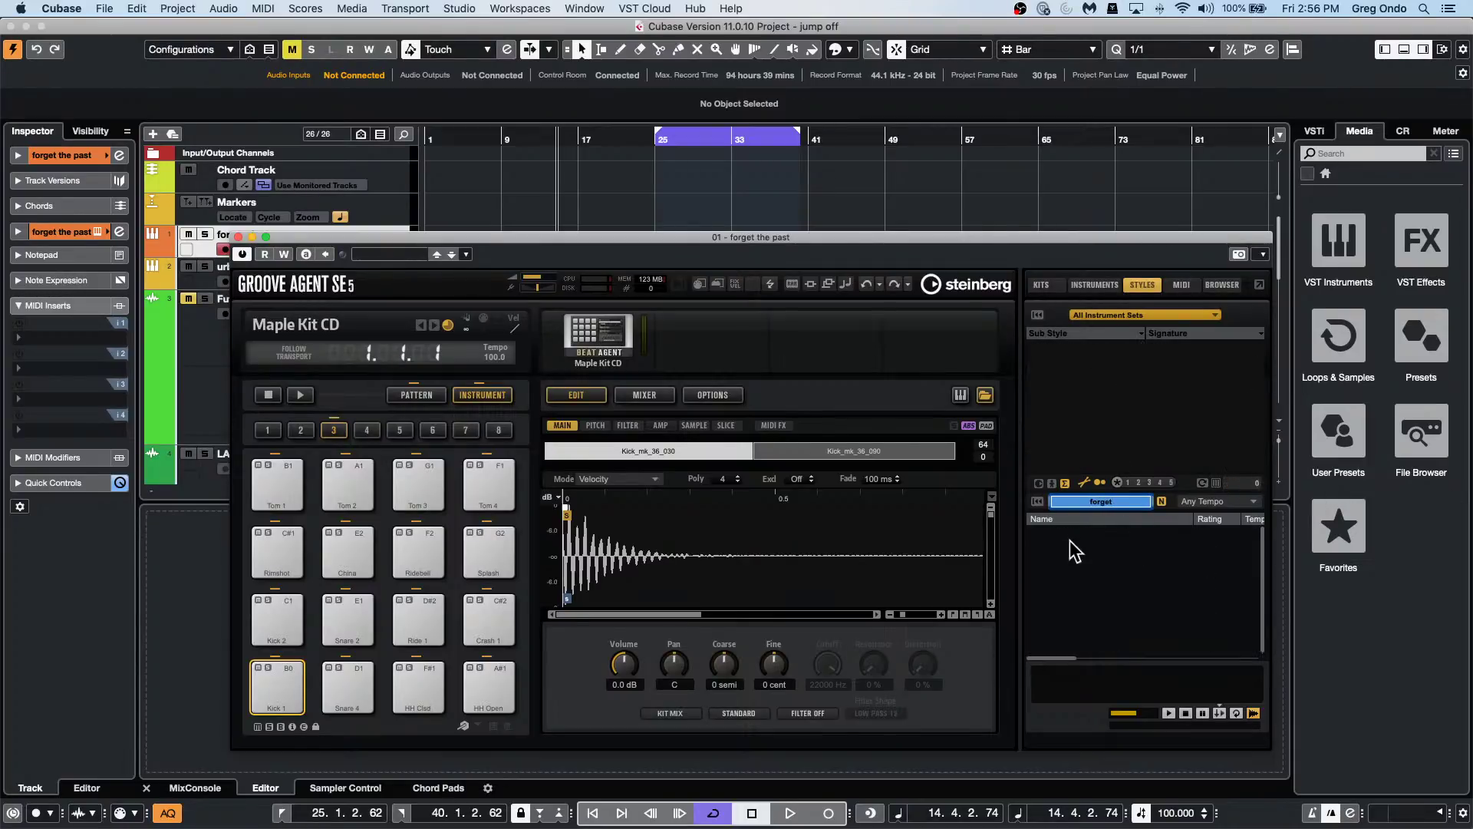
Dismiss the kit slot's options and undo the Maple Kit CD load in Groove Agent.
{"action": "right_click", "coordinate": [612, 331]}
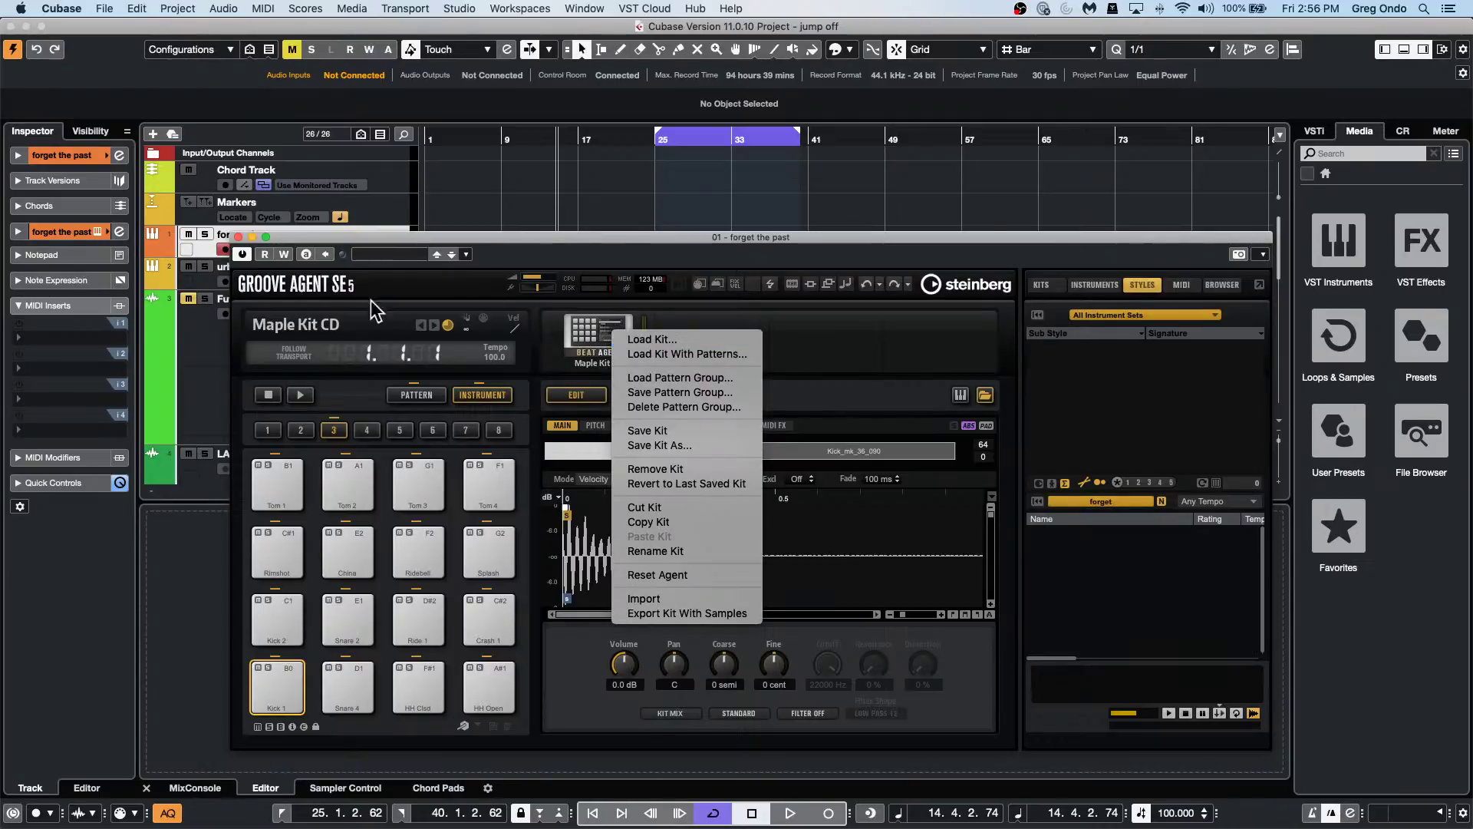
{"action": "left_click", "coordinate": [911, 357]}
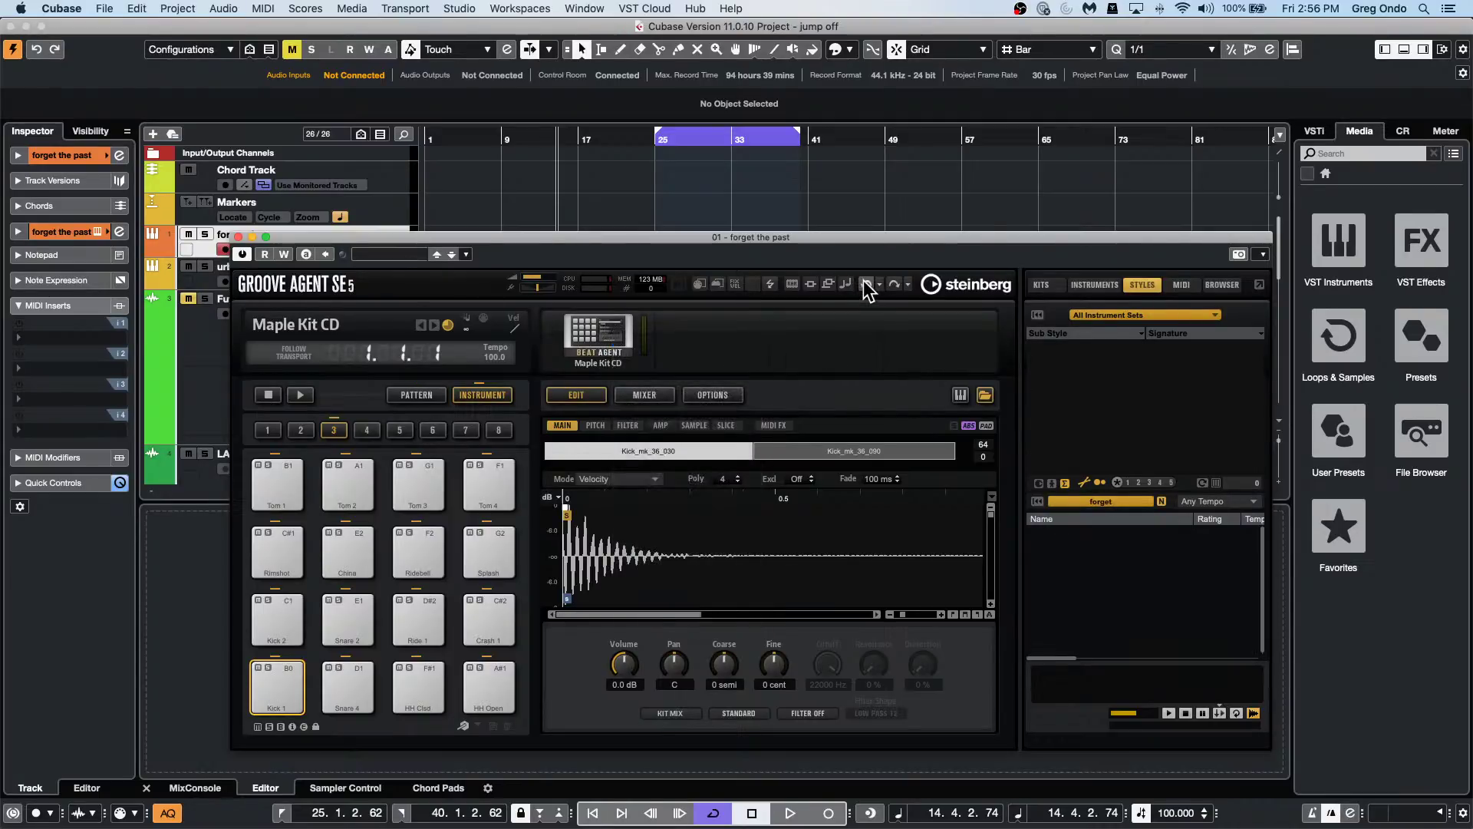
{"action": "left_click", "coordinate": [866, 285]}
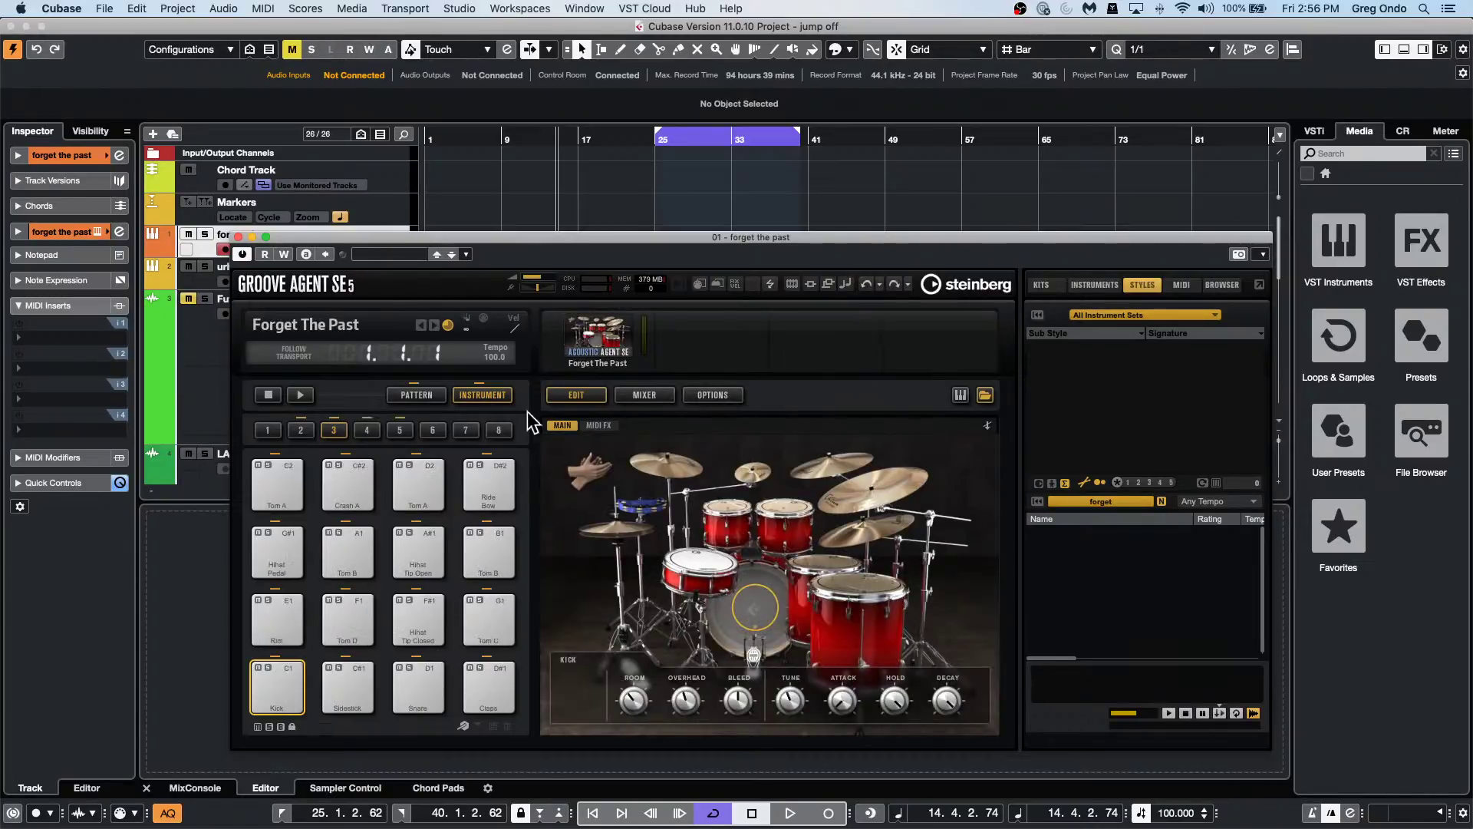
Start Groove Agent's pattern playback, show the pattern pads, and trigger the Main 1 pattern.
{"action": "left_click", "coordinate": [301, 396]}
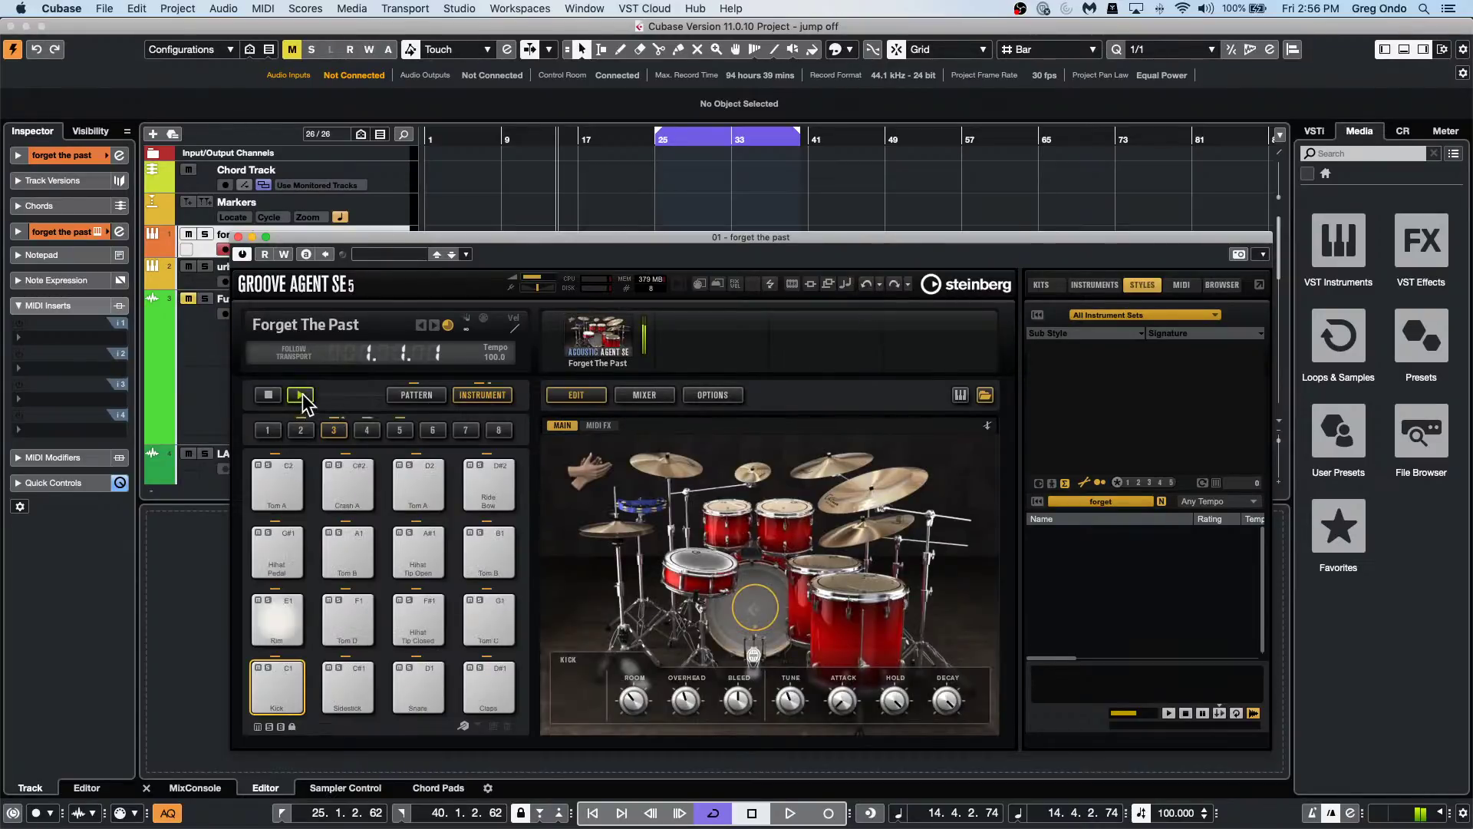
{"action": "left_click", "coordinate": [429, 395]}
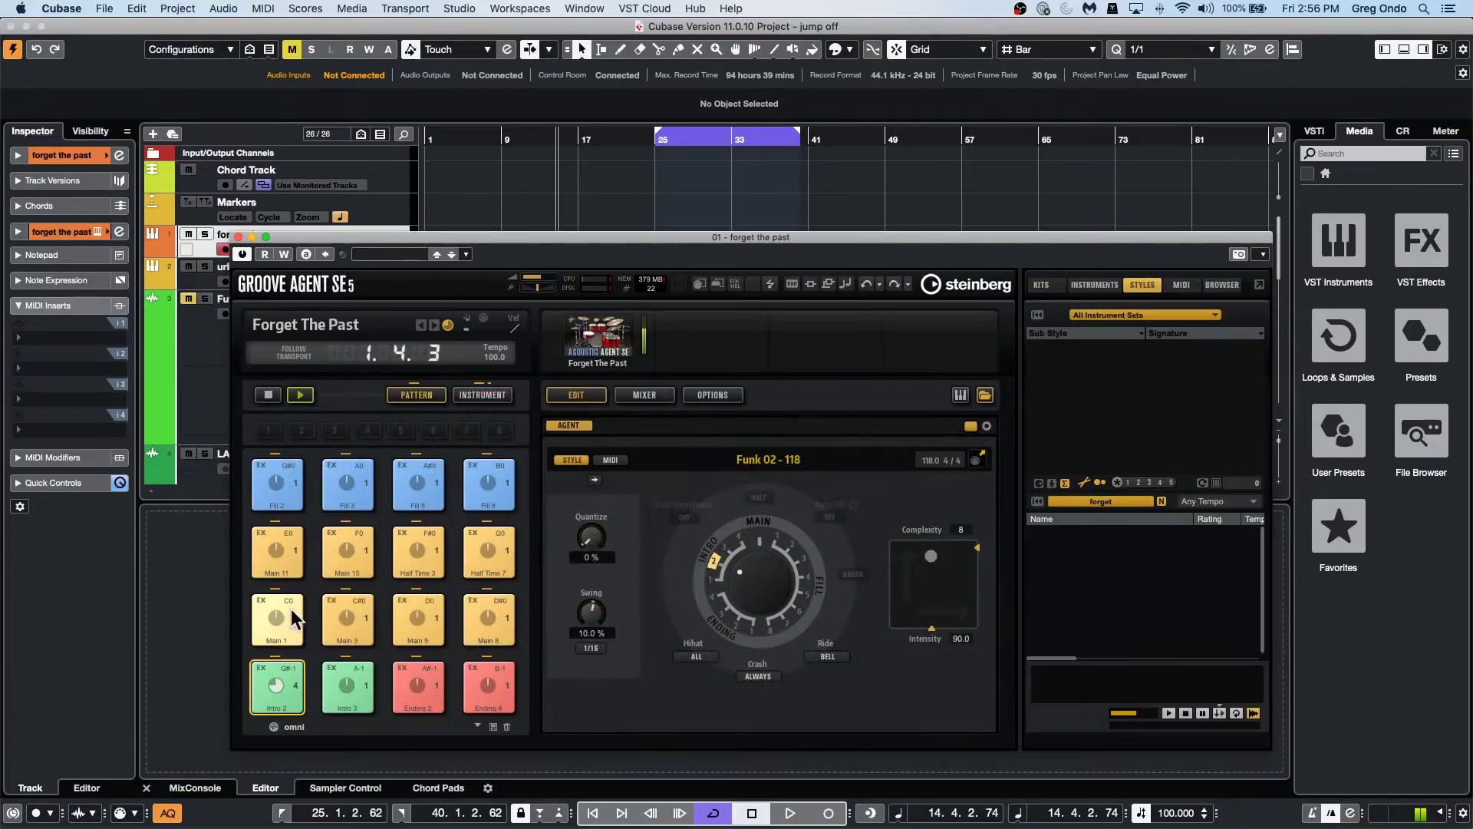
{"action": "left_click", "coordinate": [294, 618]}
Load Maple Kit CD without patterns in place of the Forget The Past kit while the Main 1 pattern plays.
{"action": "right_click", "coordinate": [592, 343]}
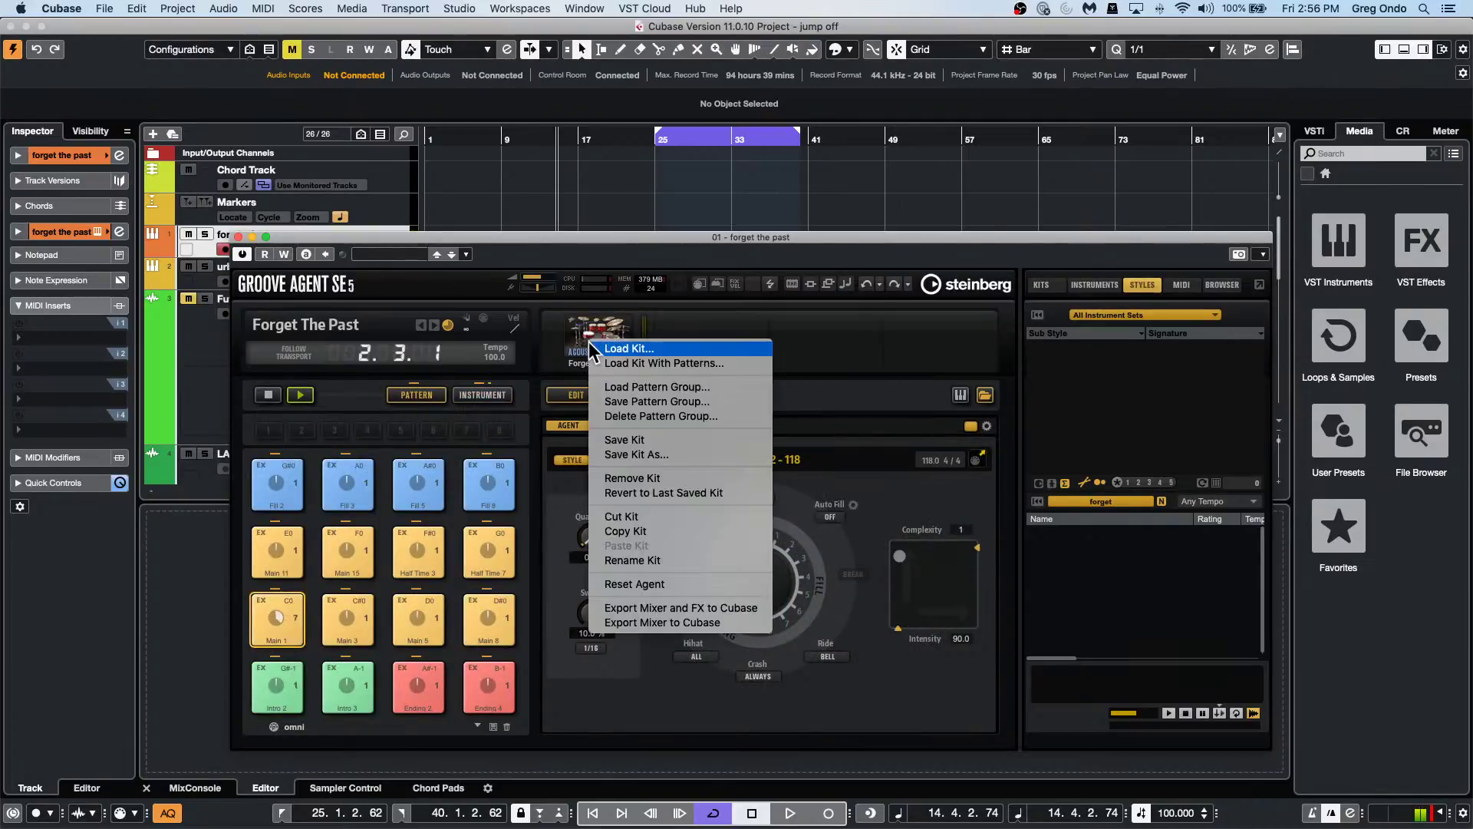
{"action": "left_click", "coordinate": [669, 347]}
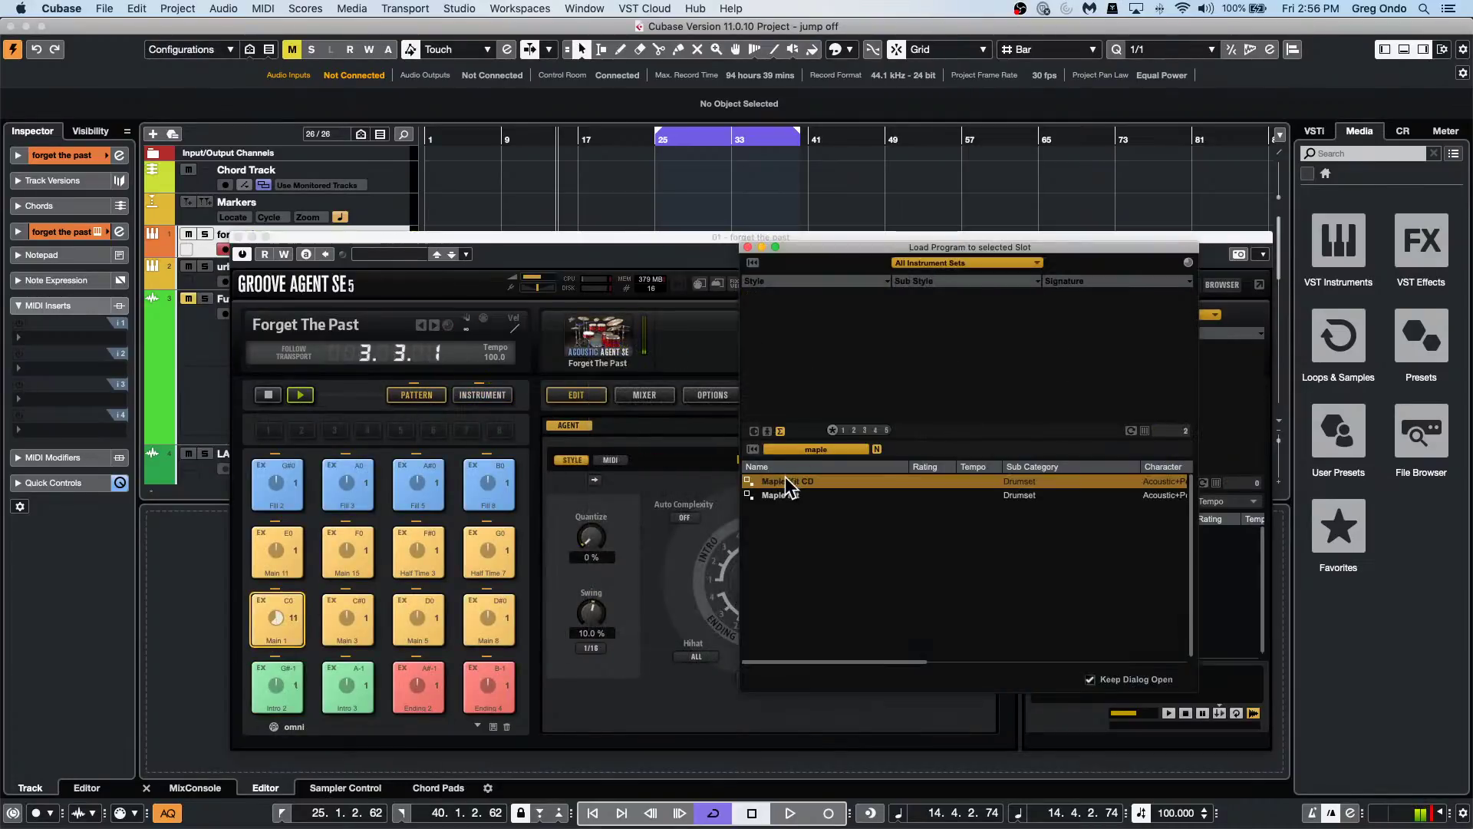
{"action": "double_click", "coordinate": [805, 480]}
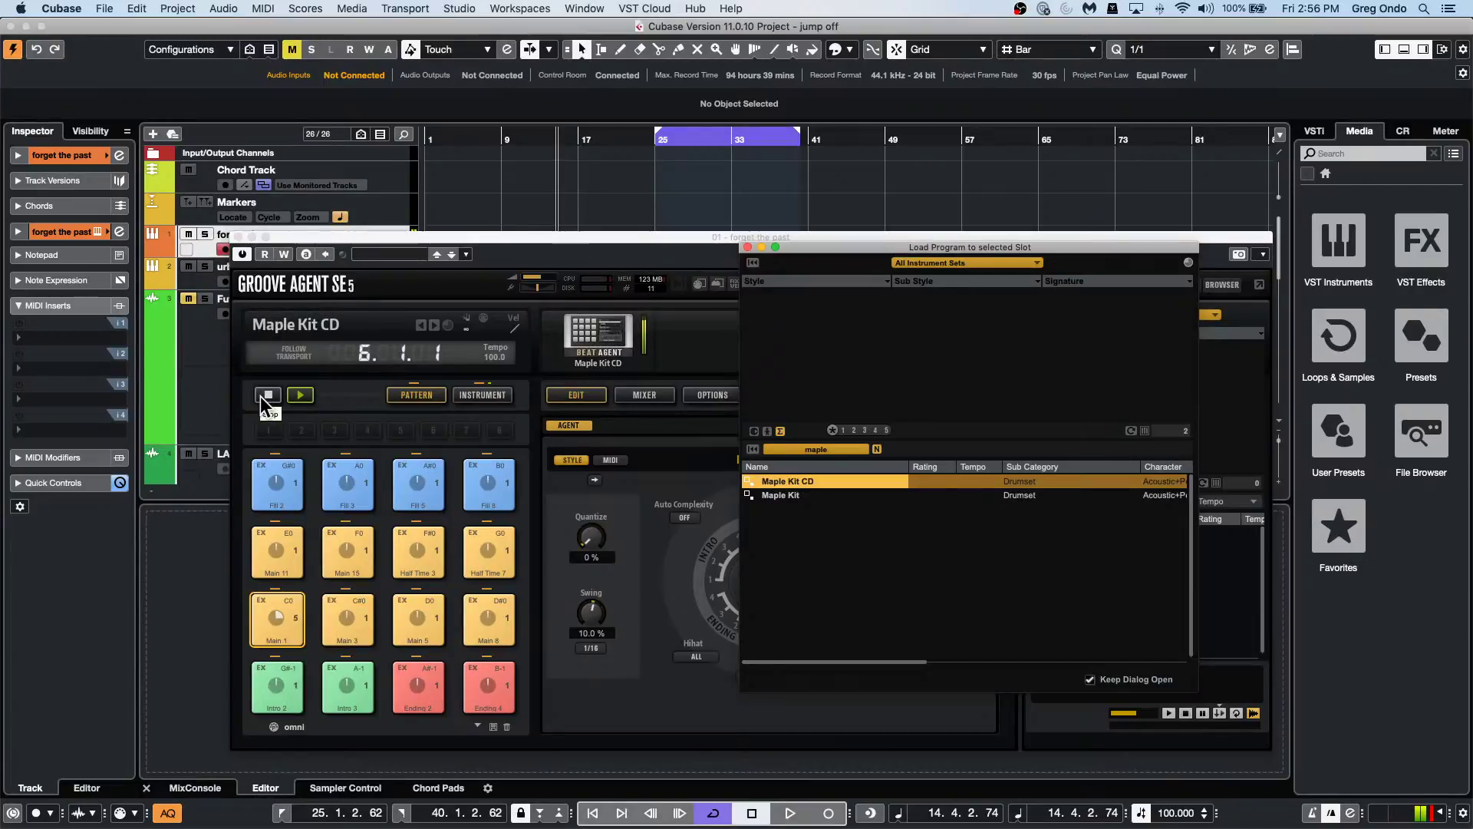
Trigger the Intro 2 and Main 1 patterns, and mute the Snare 4 instrument pad of Maple Kit CD during playback.
{"action": "left_click", "coordinate": [278, 688]}
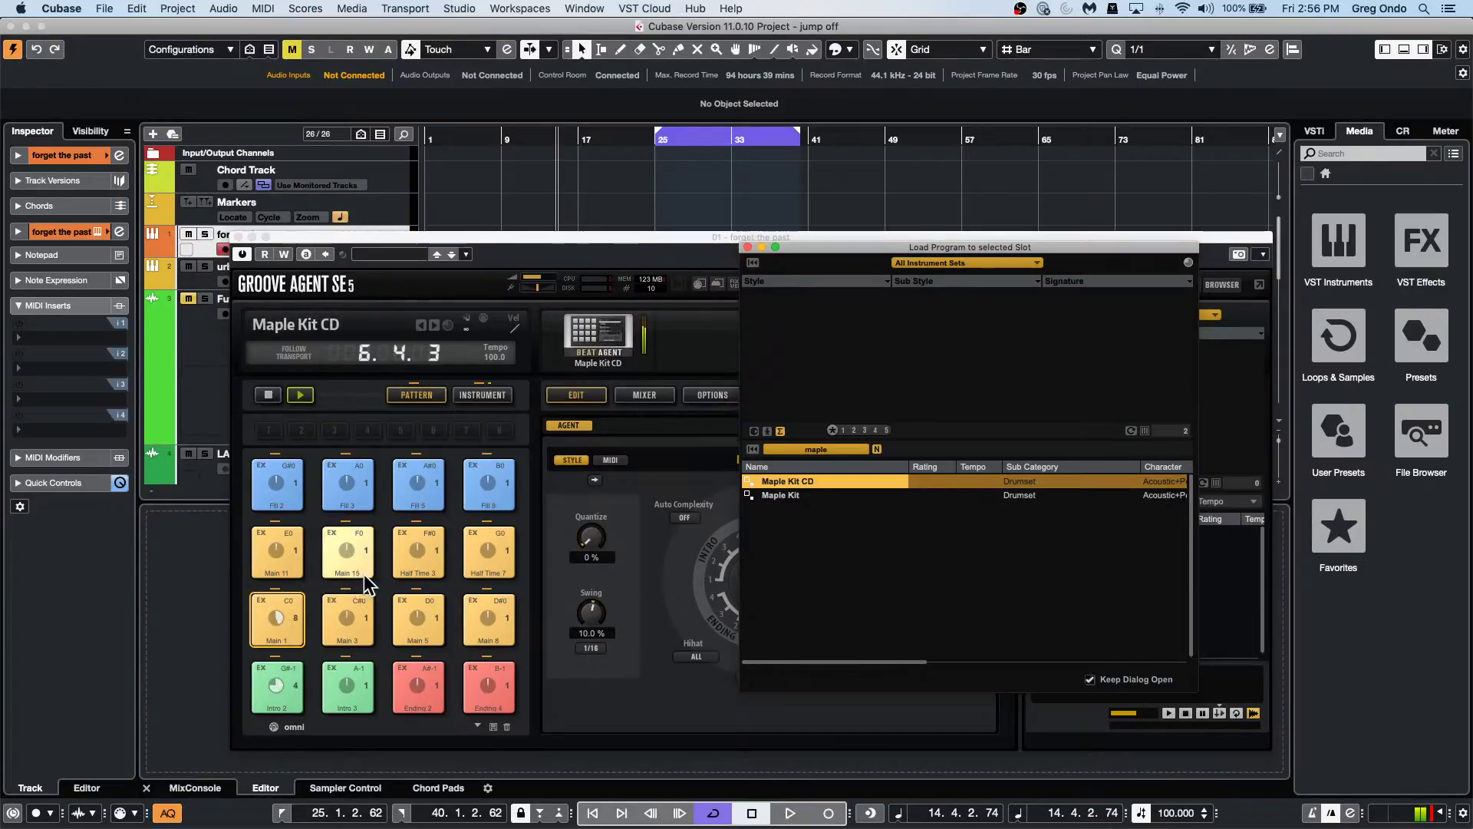
{"action": "left_click", "coordinate": [273, 615]}
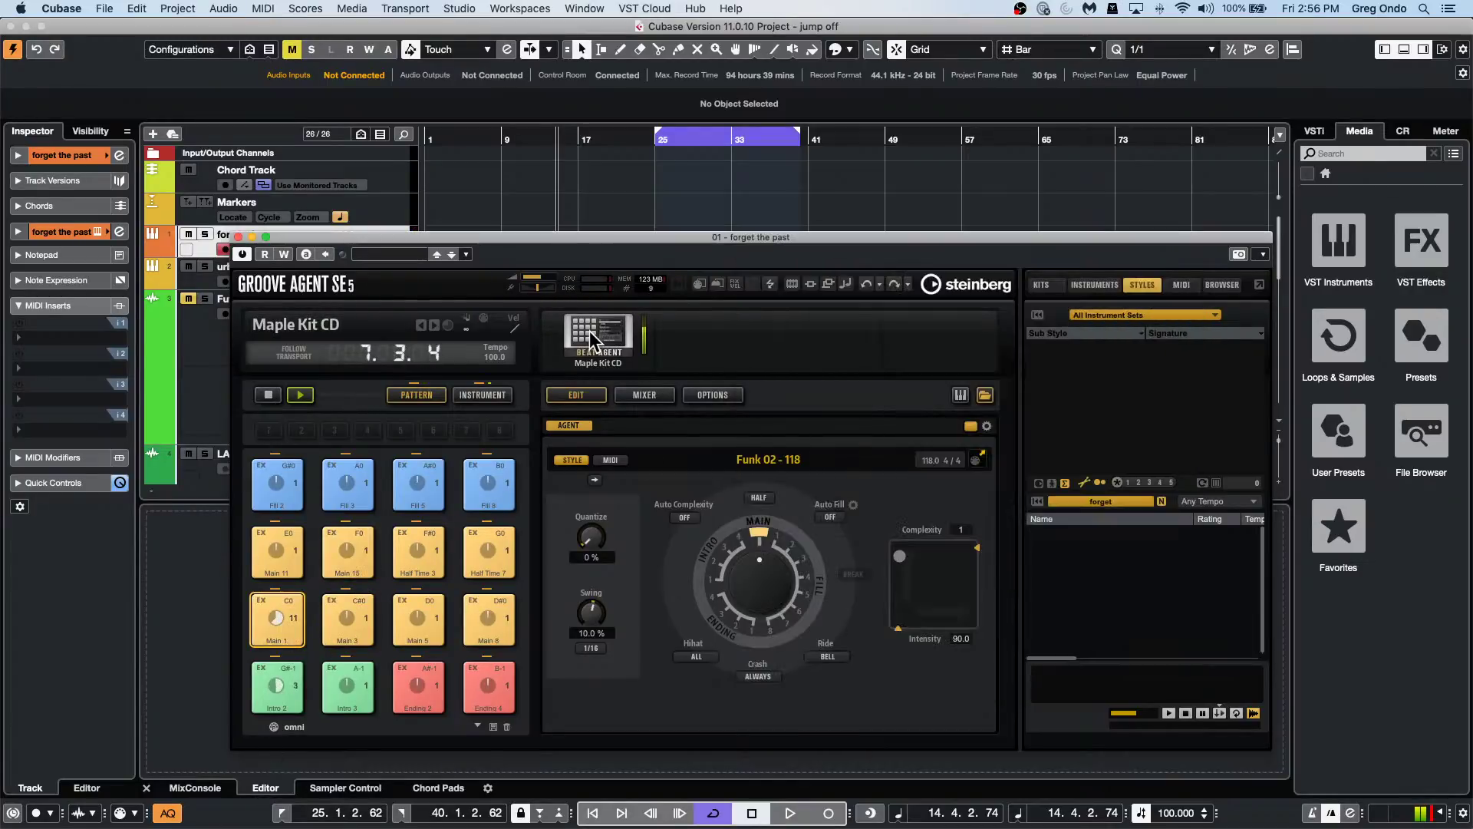
{"action": "left_click", "coordinate": [482, 395]}
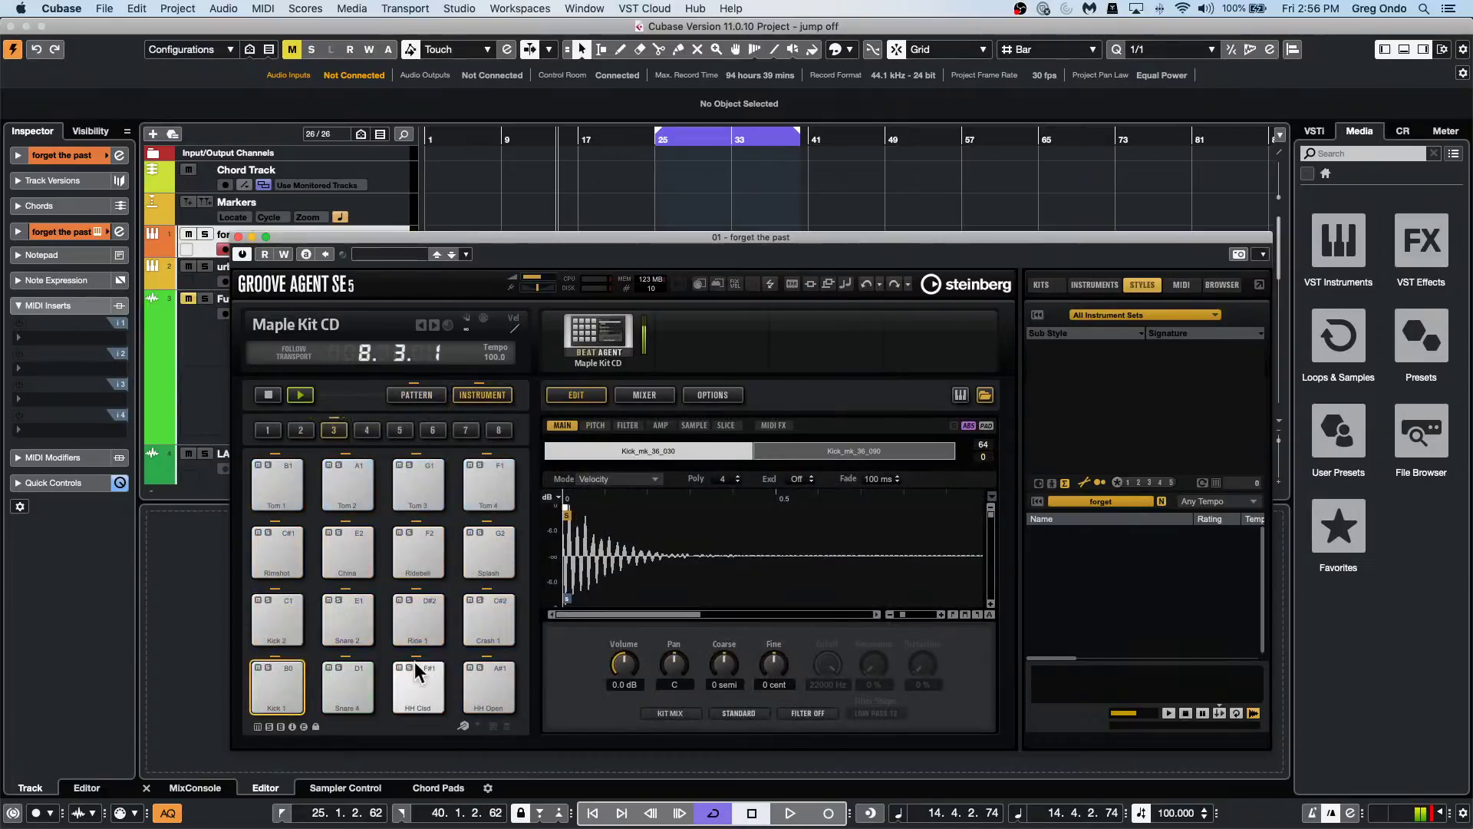
{"action": "left_click", "coordinate": [329, 667]}
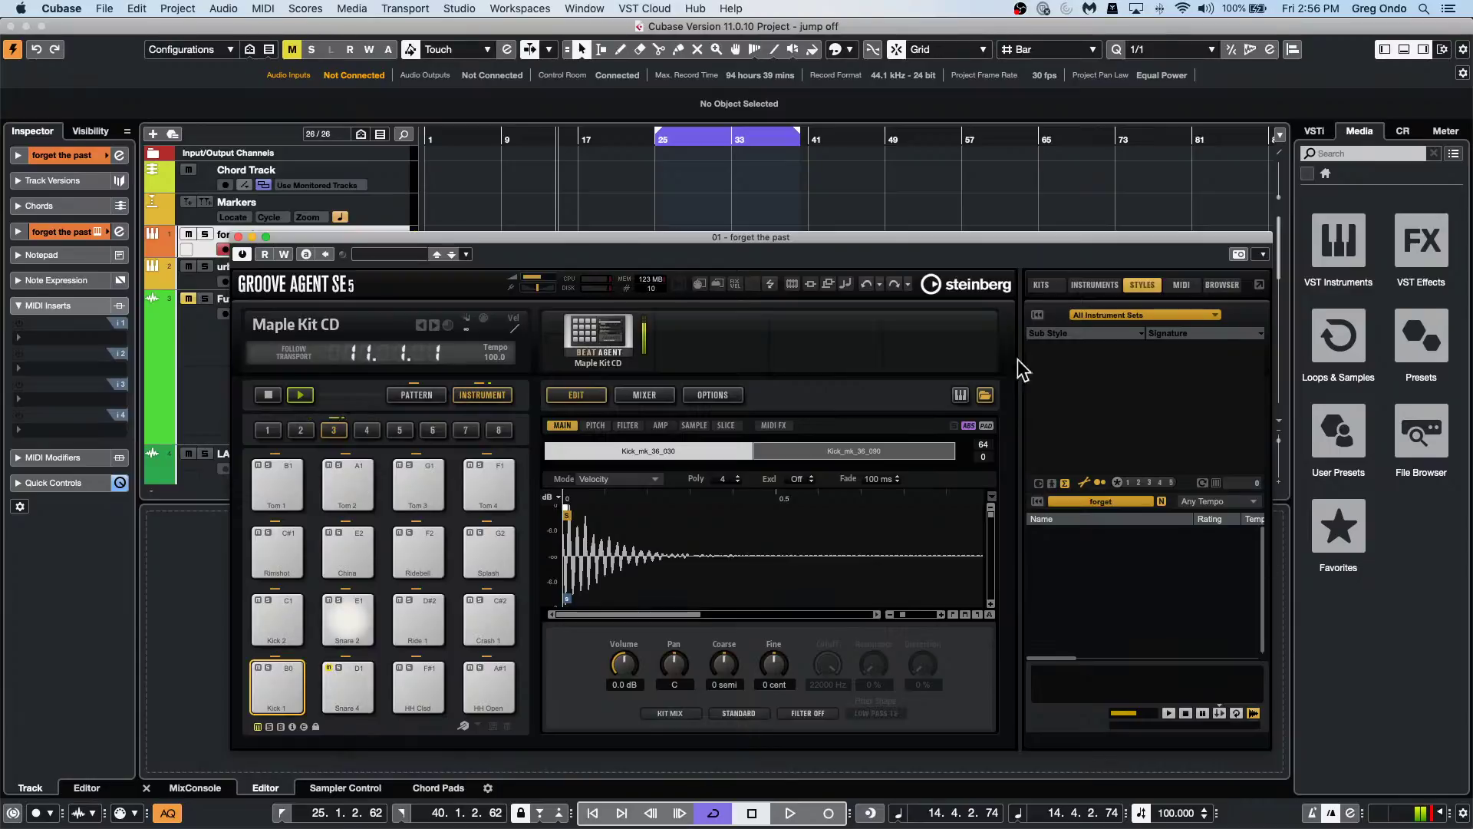
Start and stop the project transport briefly, and stop Groove Agent's own pattern playback.
{"action": "key", "text": "space"}
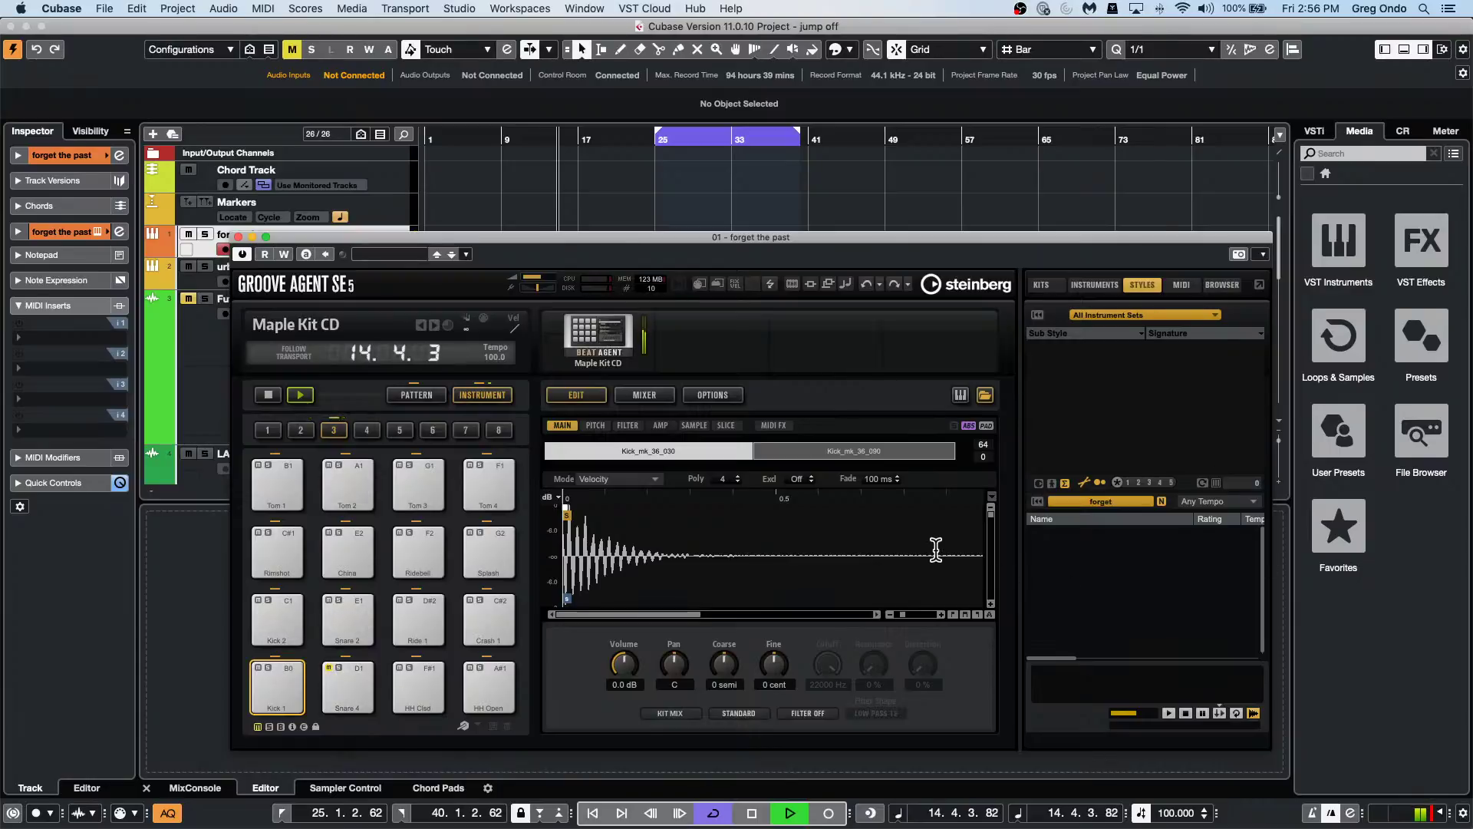
{"action": "key", "text": "space"}
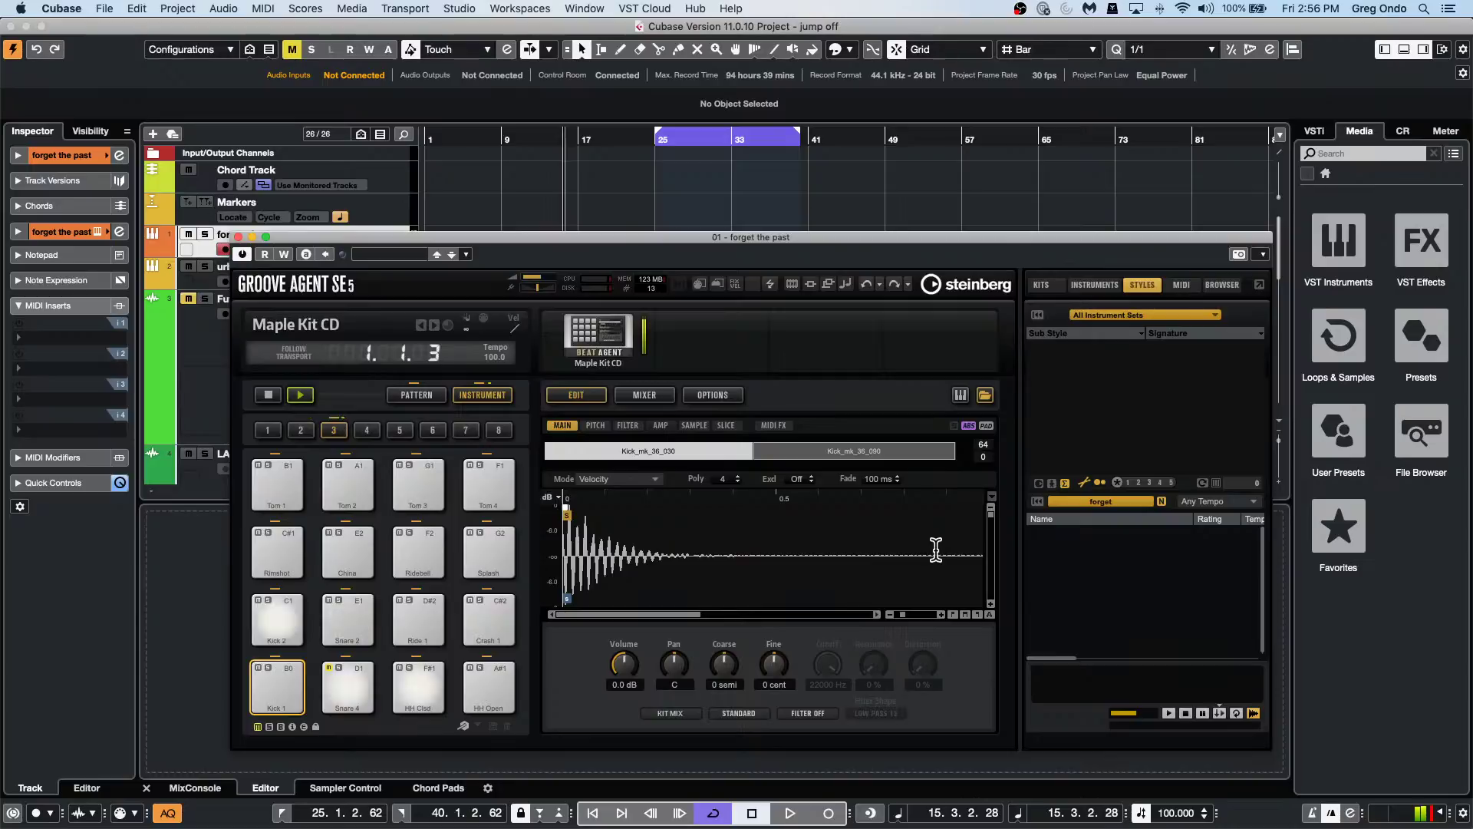
{"action": "left_click", "coordinate": [303, 396]}
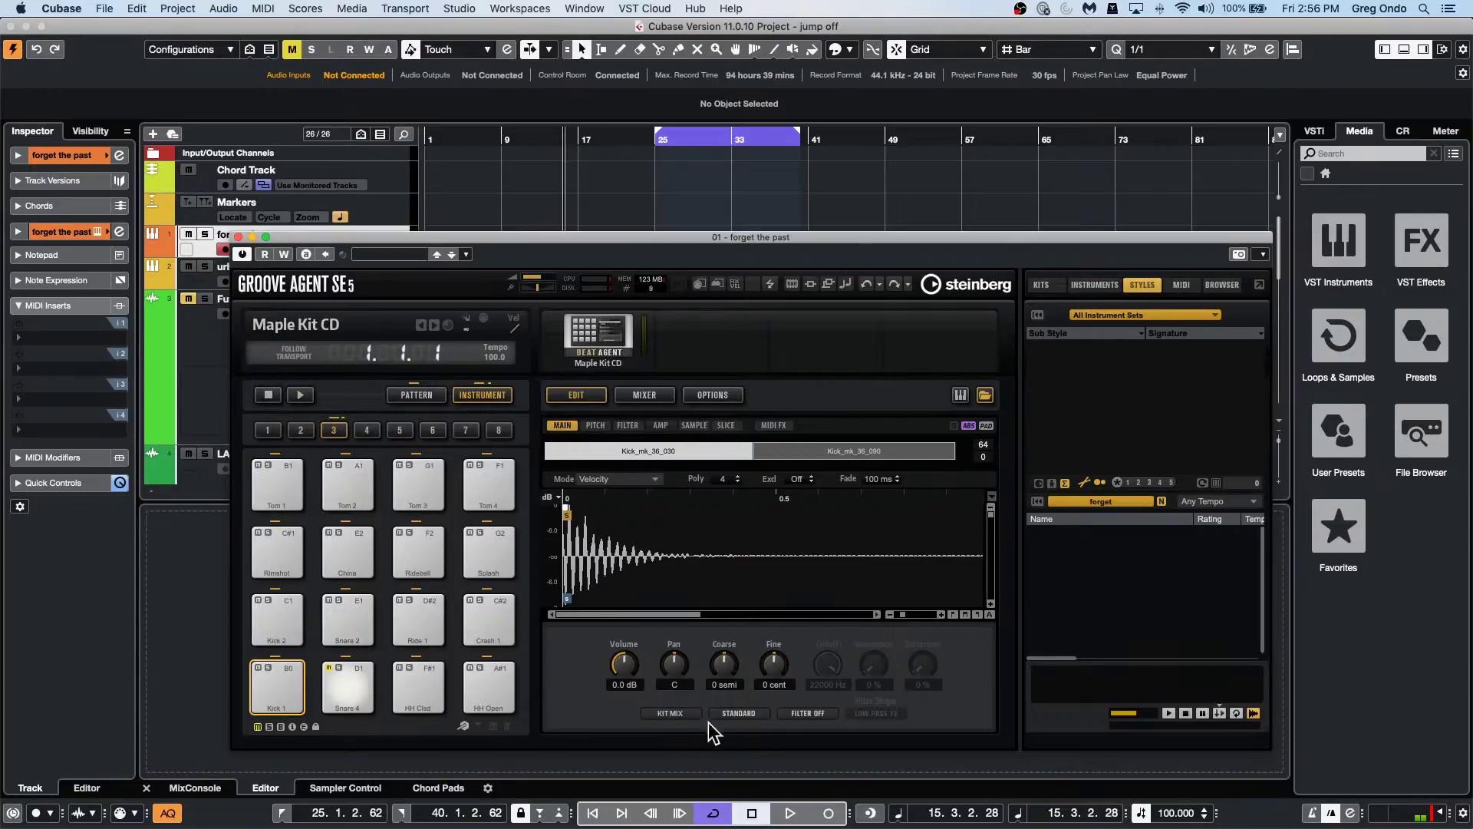
Open the Standard, Vintage and Turntable playback mode choices for the Kick 1 pad's sample.
{"action": "left_click", "coordinate": [727, 716]}
{"action": "left_click", "coordinate": [742, 714]}
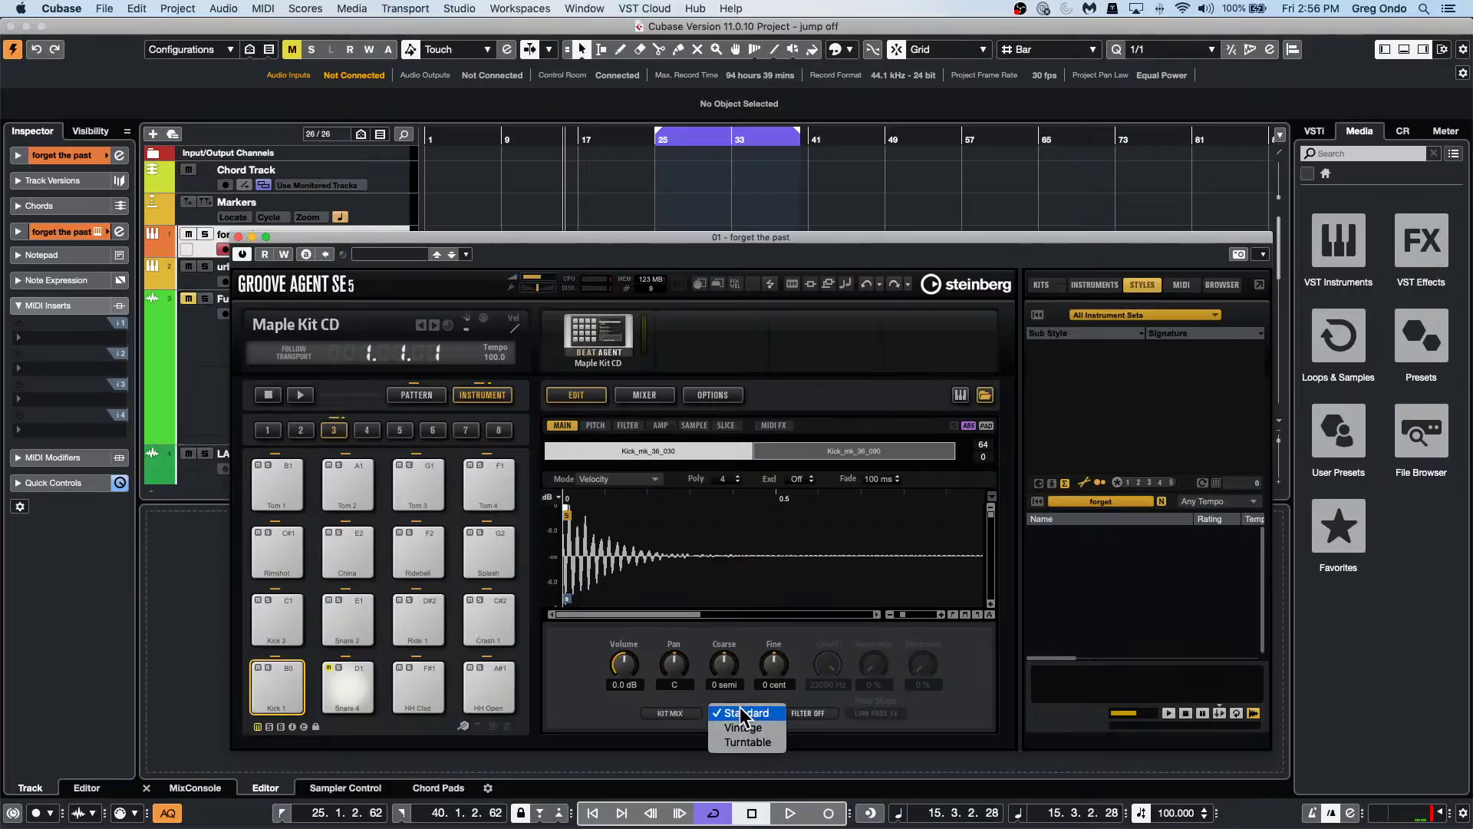
Audition the Maple Kit CD groove with the sample playback mode set to Vintage, and switch the mode to Turntable.
{"action": "left_click", "coordinate": [742, 728]}
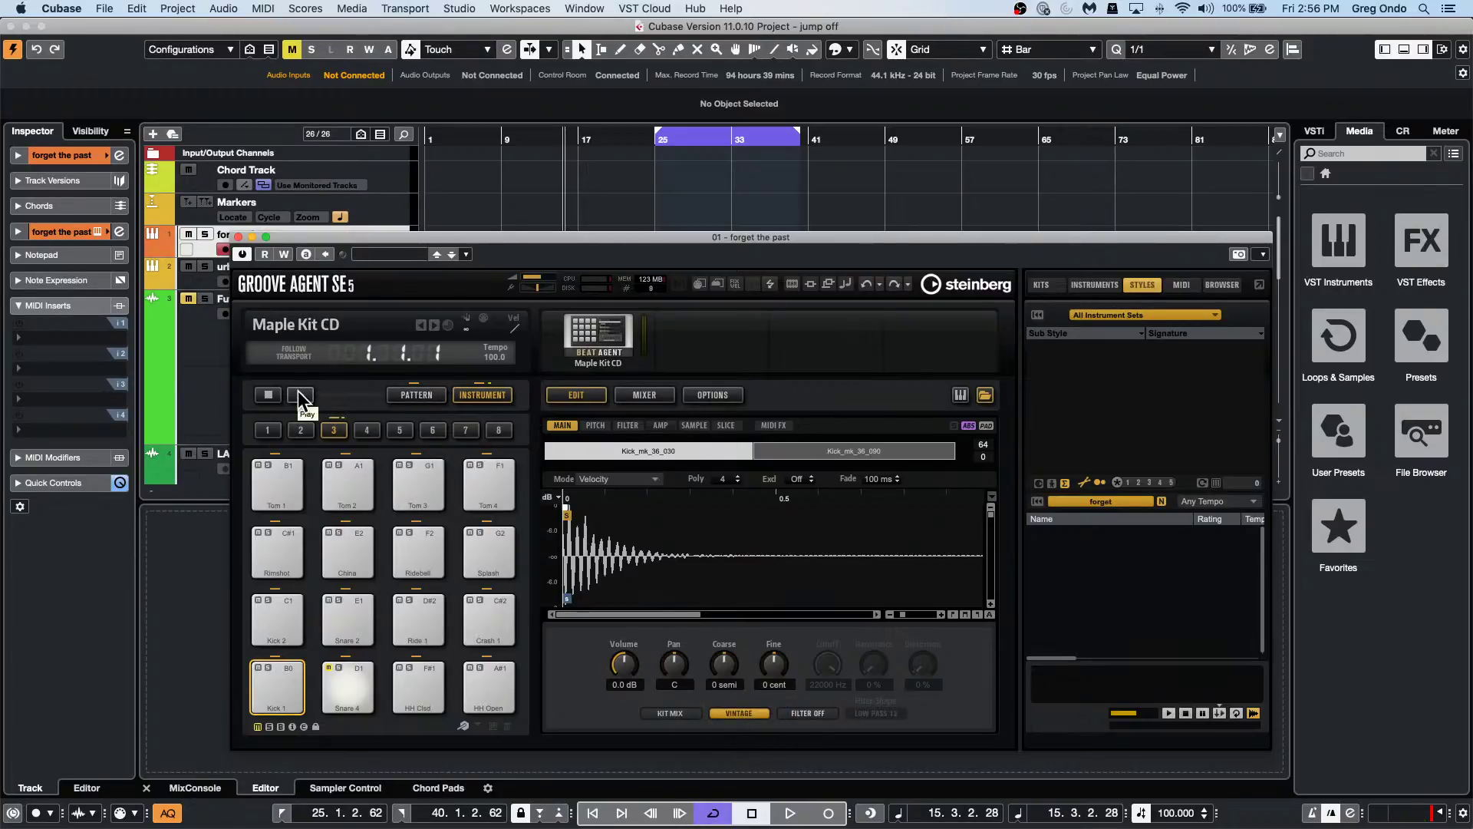
{"action": "left_click", "coordinate": [300, 395]}
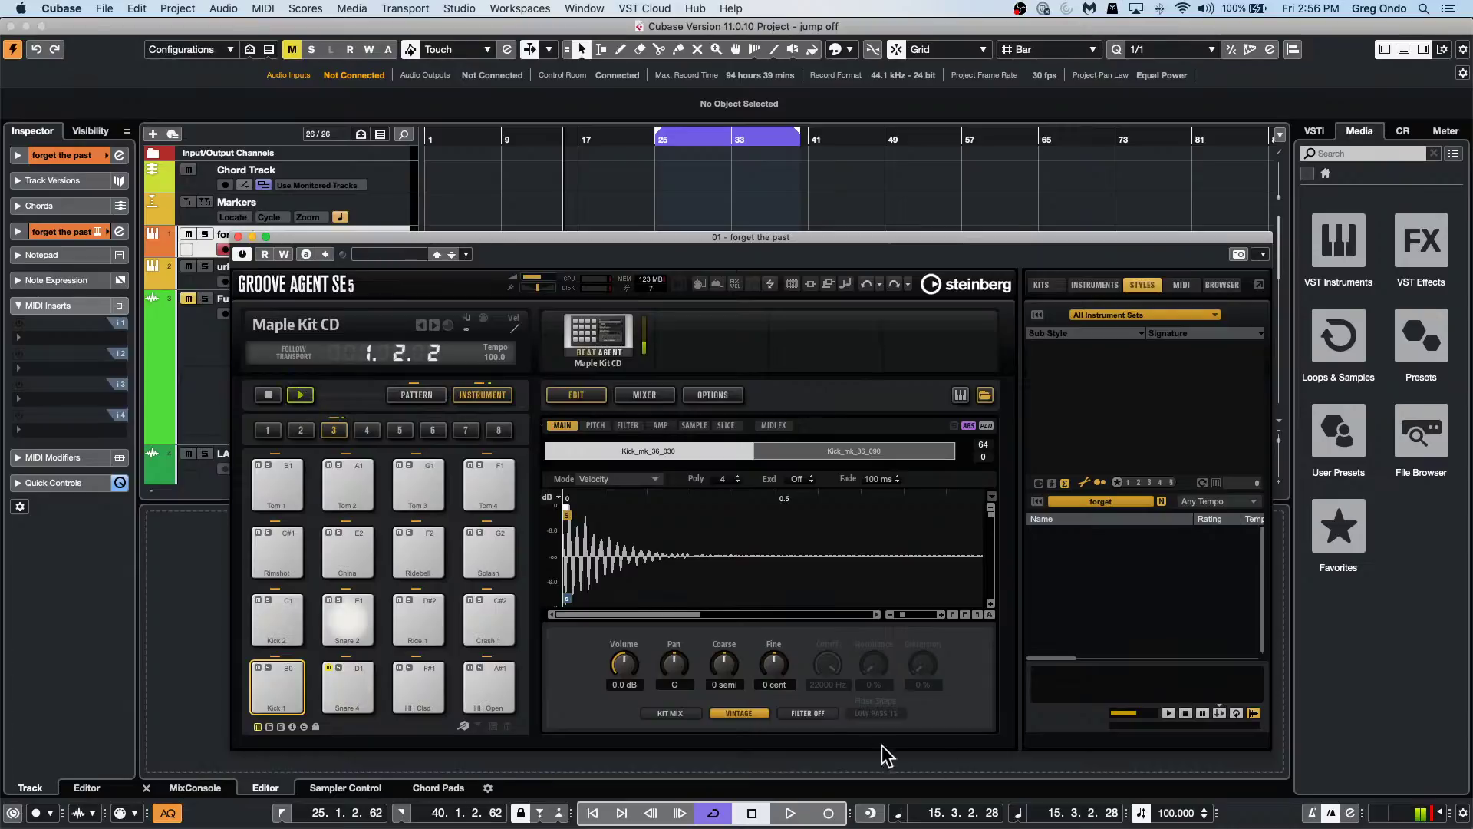
{"action": "left_click", "coordinate": [739, 713]}
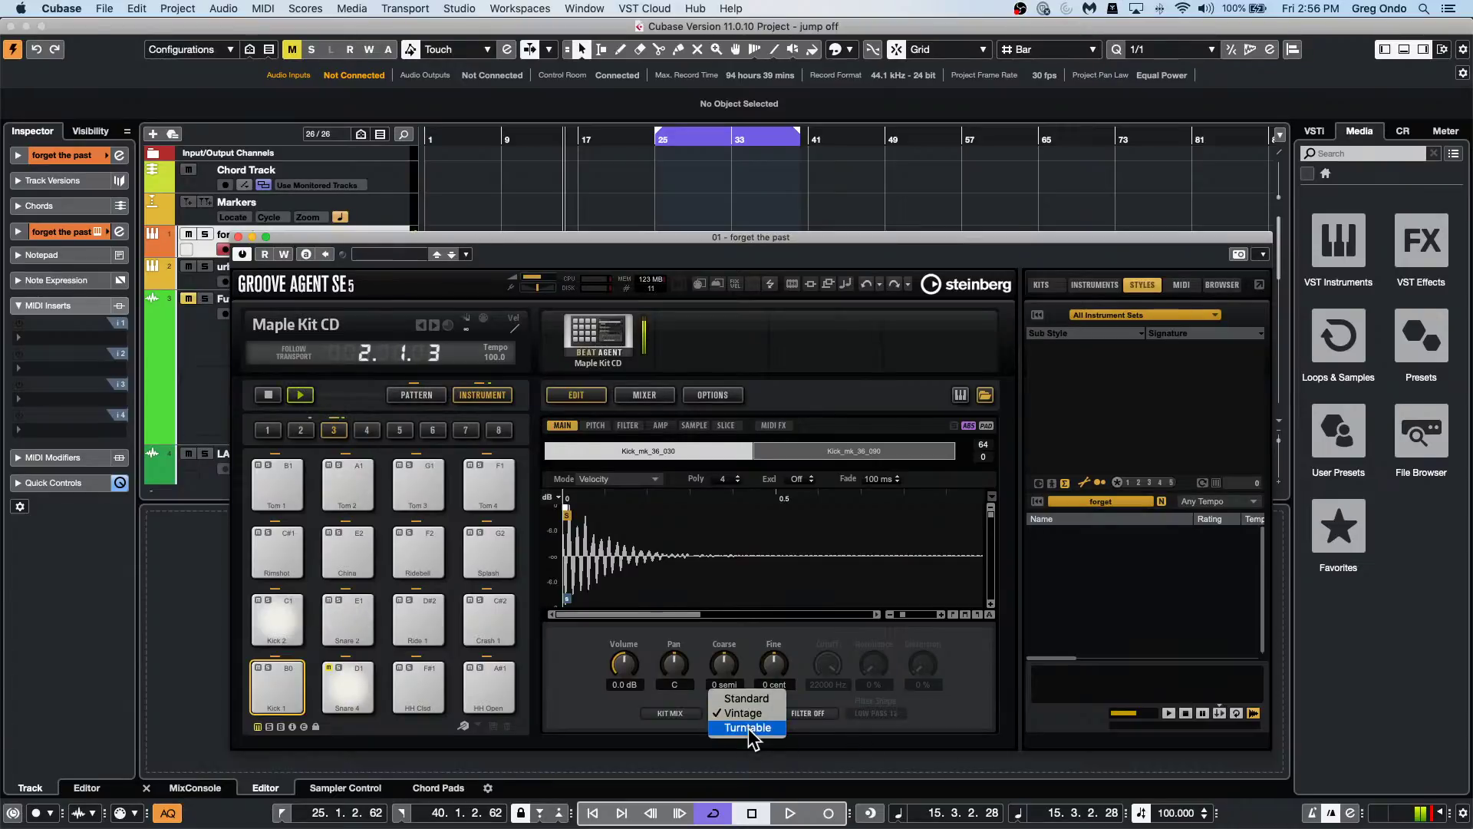
{"action": "left_click", "coordinate": [748, 727]}
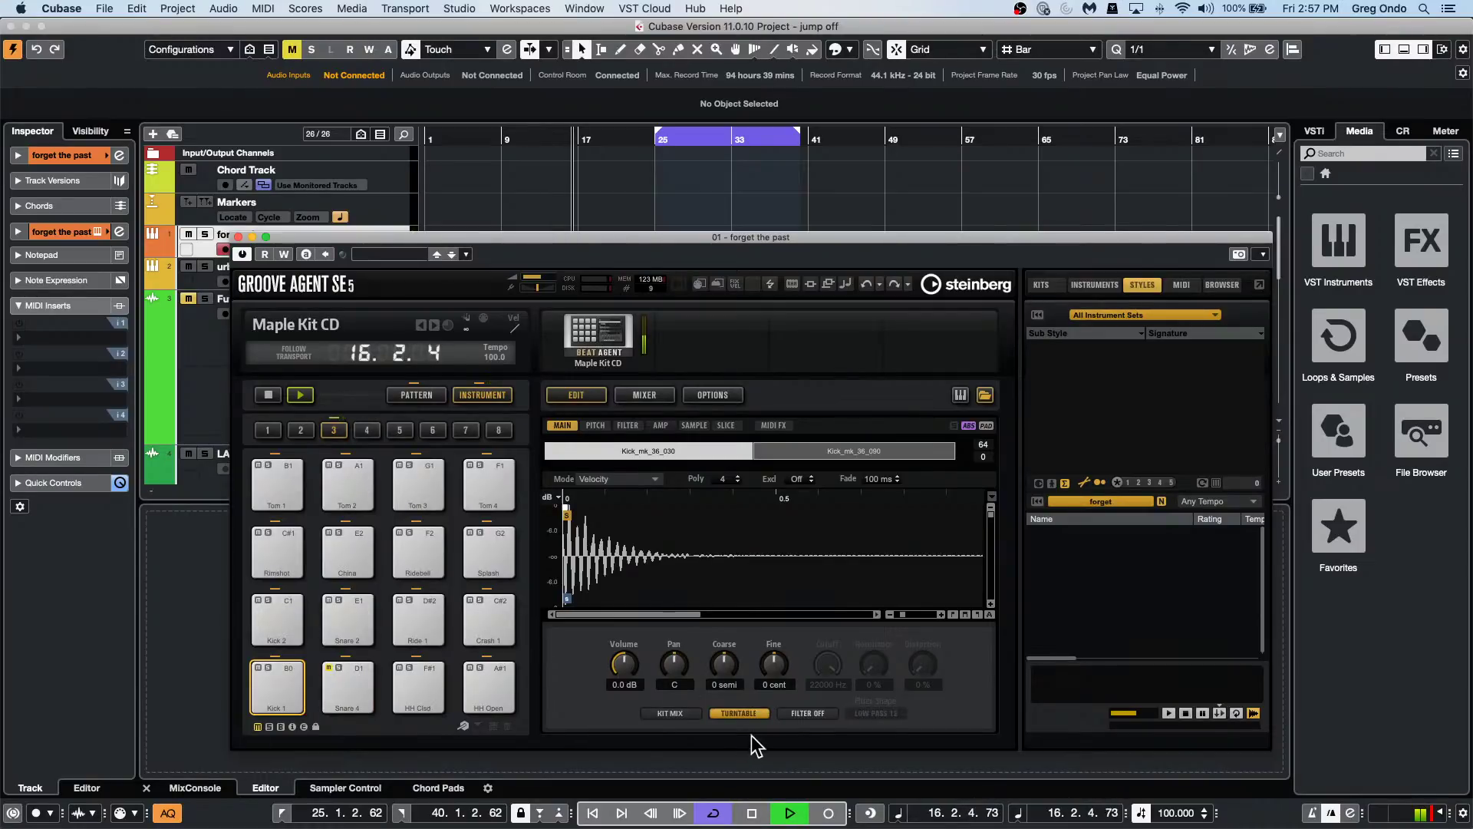
{"action": "key", "text": "space"}
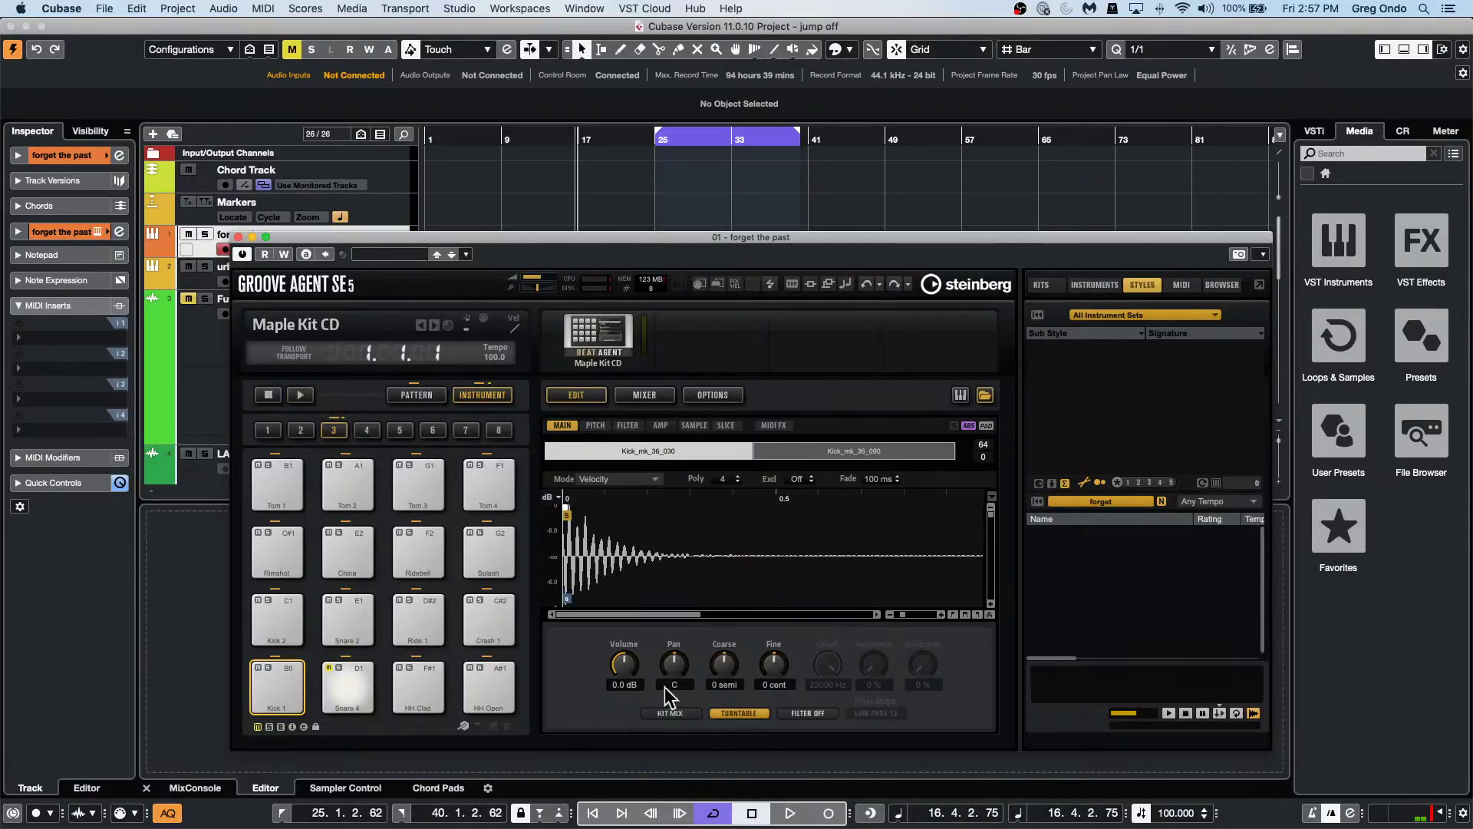
{"action": "left_click", "coordinate": [738, 712]}
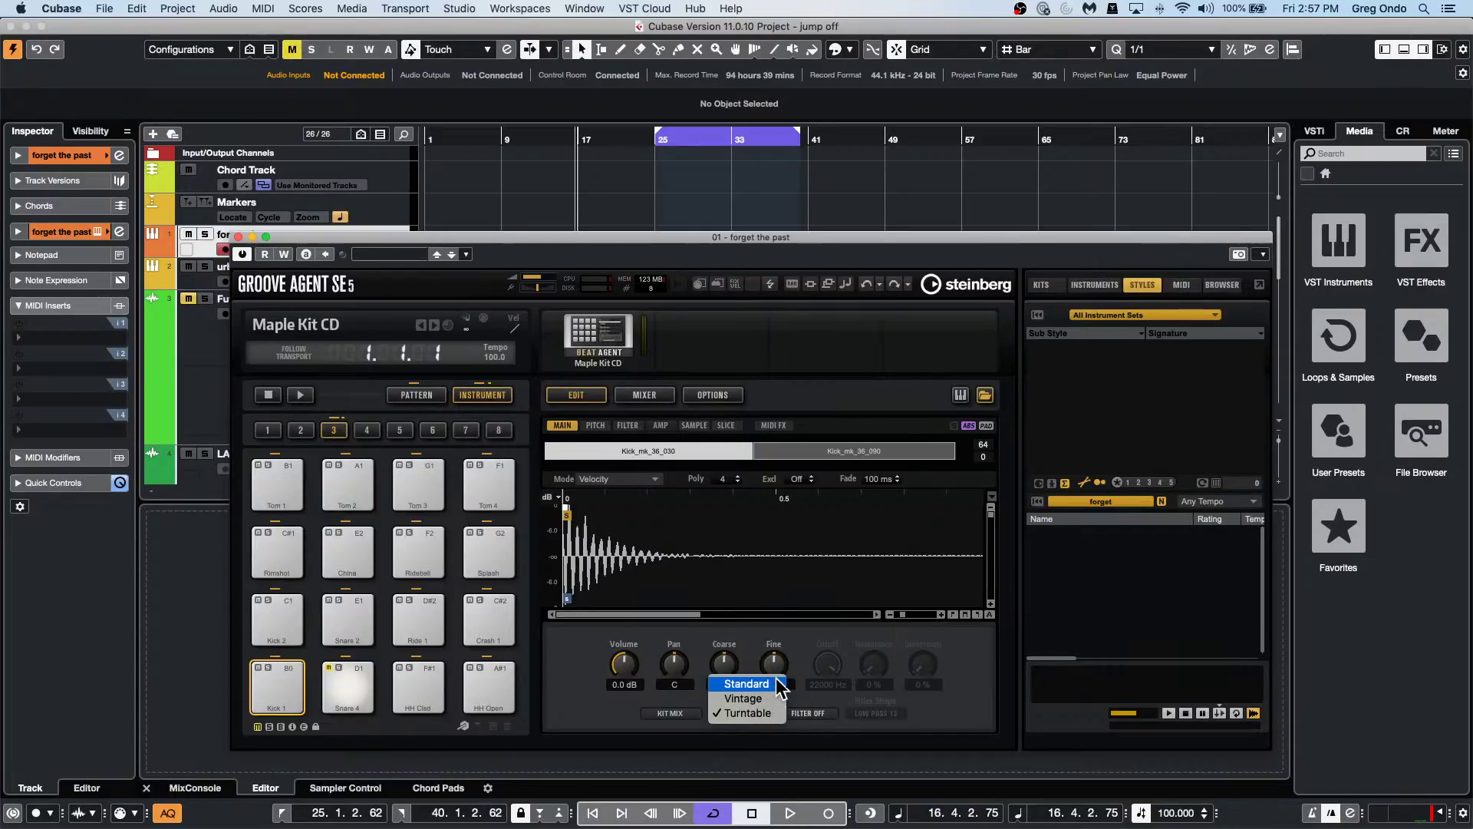
{"action": "left_click", "coordinate": [815, 575]}
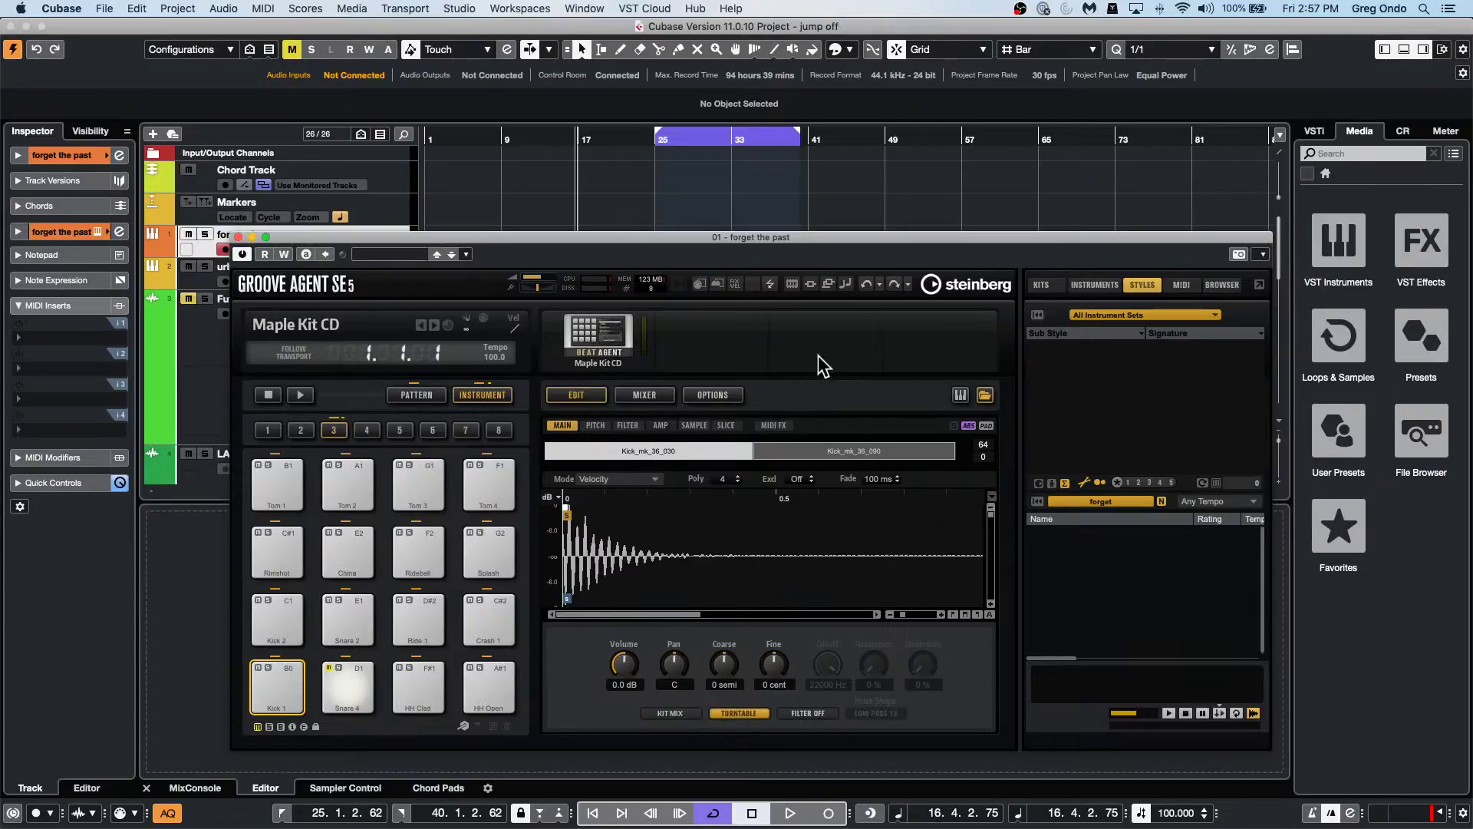
Review the sample playback mode options again without changing them, and close the Groove Agent SE window.
{"action": "left_click_drag", "start_coordinate": [517, 238], "coordinate": [924, 209]}
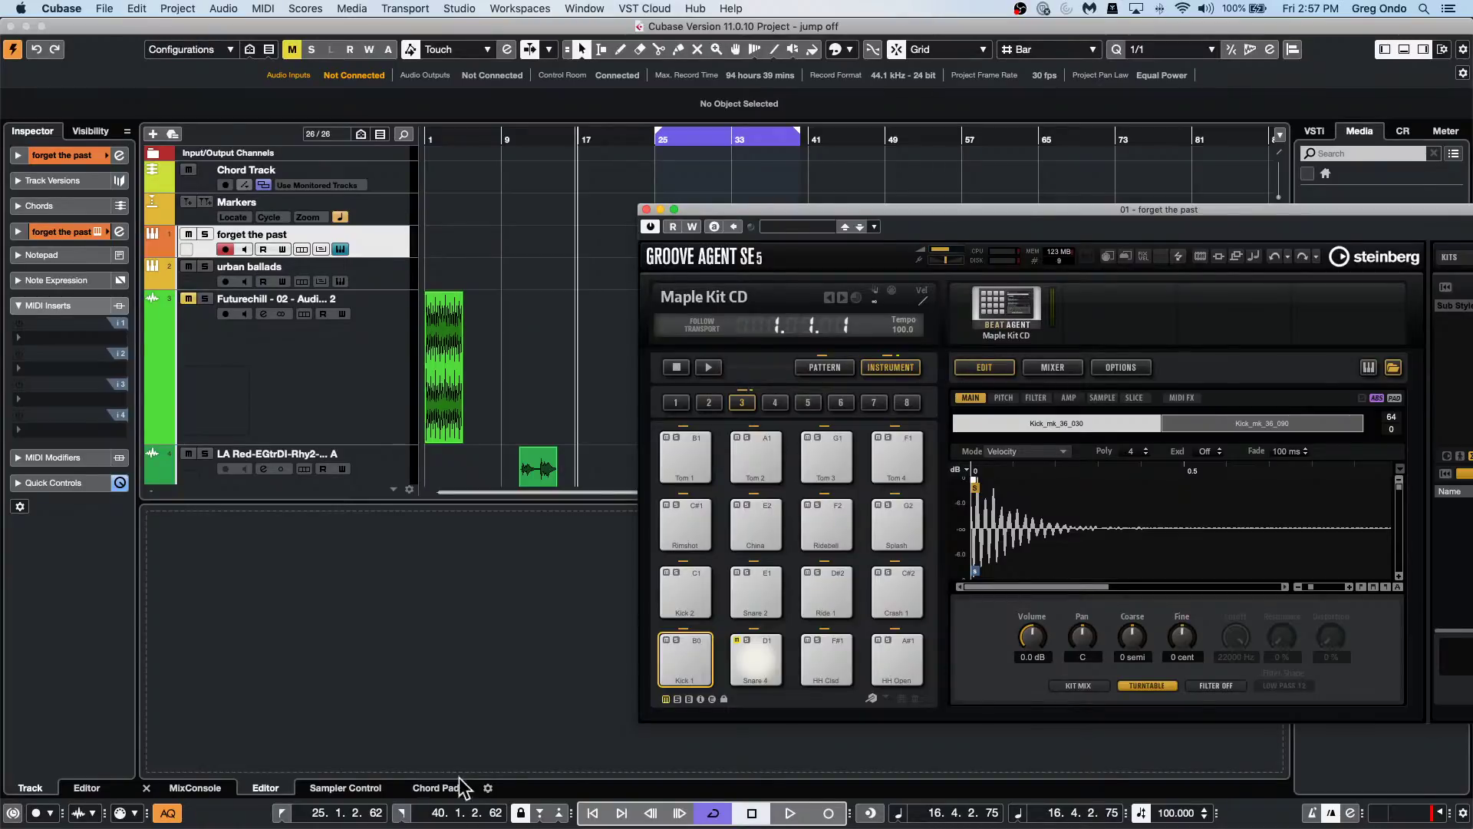
{"action": "left_click", "coordinate": [1154, 679]}
{"action": "left_click", "coordinate": [1153, 686]}
{"action": "left_click", "coordinate": [1153, 686]}
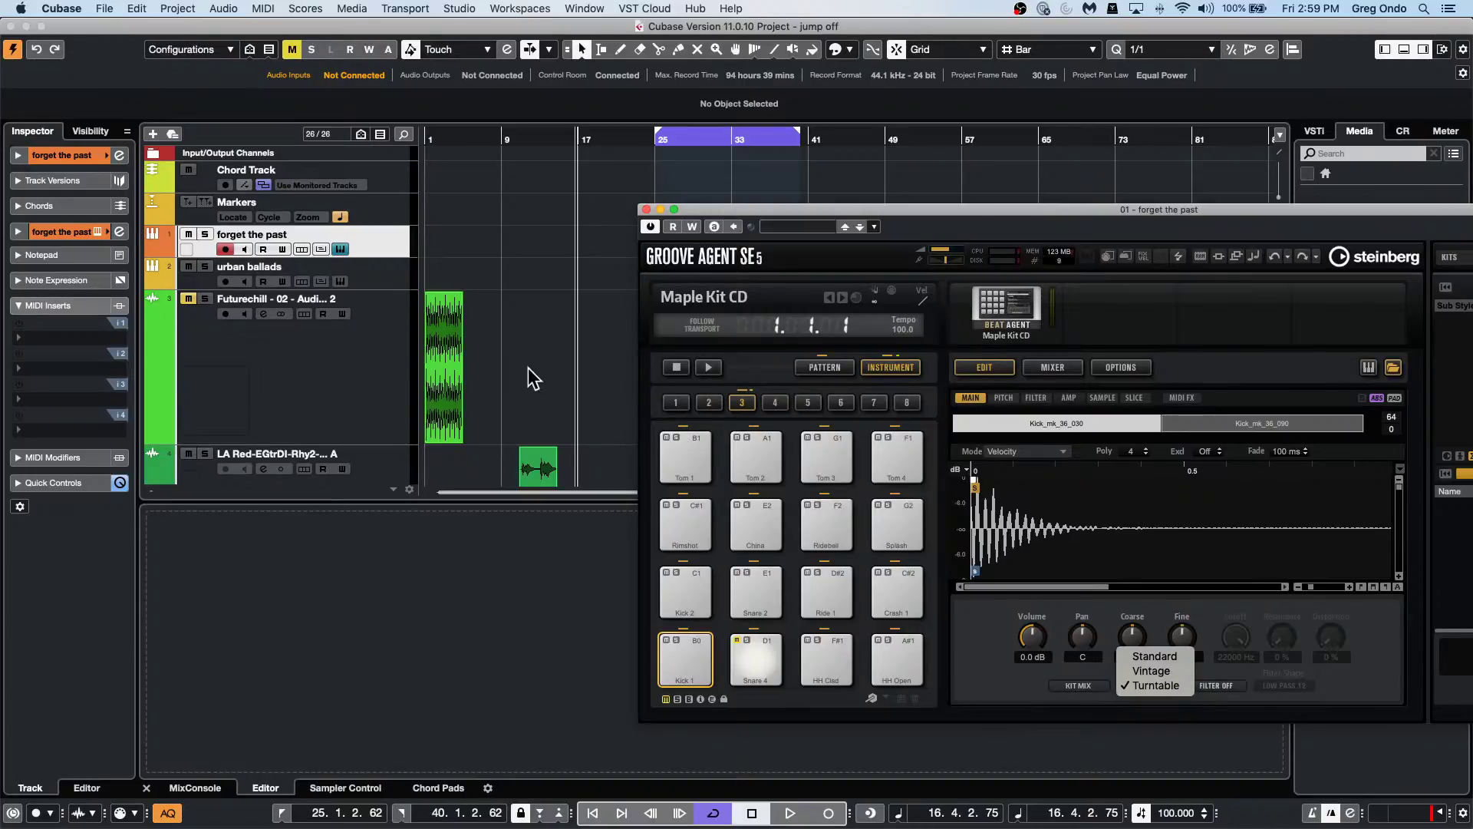
{"action": "left_click", "coordinate": [722, 379]}
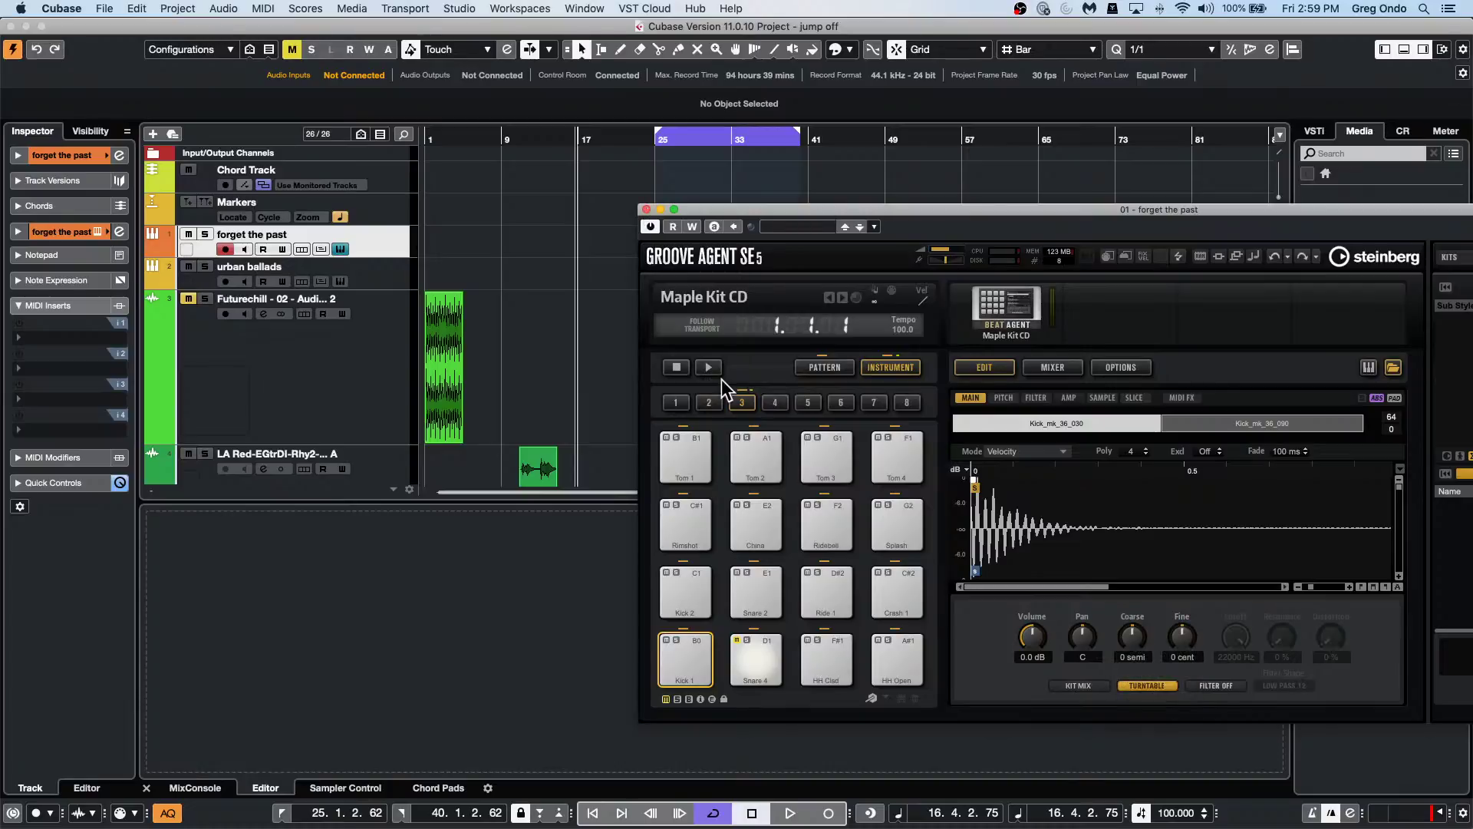
{"action": "left_click", "coordinate": [646, 210]}
Open the 04 Chorus A part on the E.Piano track for editing in the lower zone.
{"action": "scroll", "coordinate": [660, 319], "scroll_direction": "down", "scroll_amount": 5}
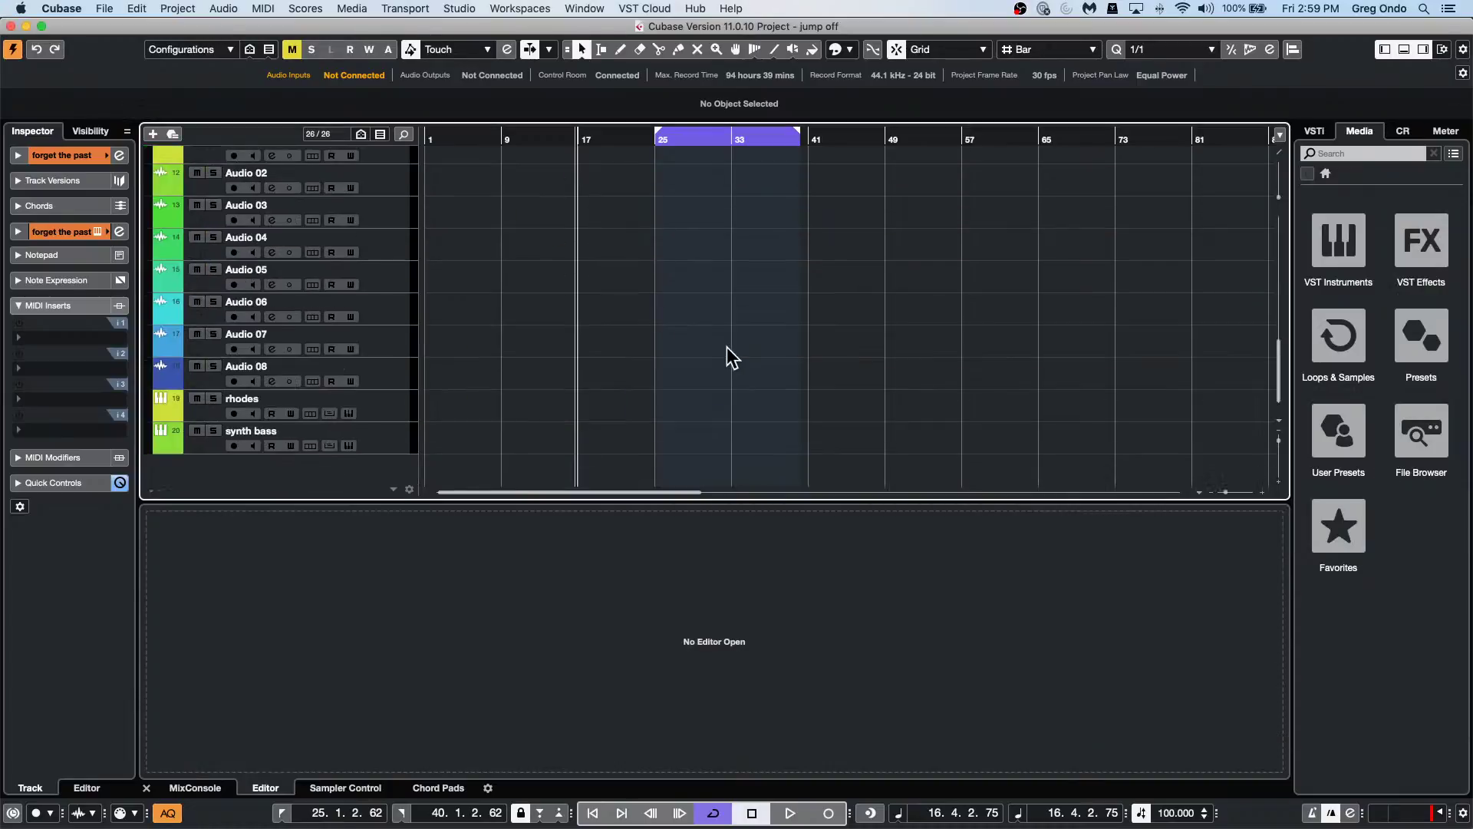
{"action": "scroll", "coordinate": [727, 355], "scroll_direction": "up", "scroll_amount": 3}
{"action": "double_click", "coordinate": [735, 194]}
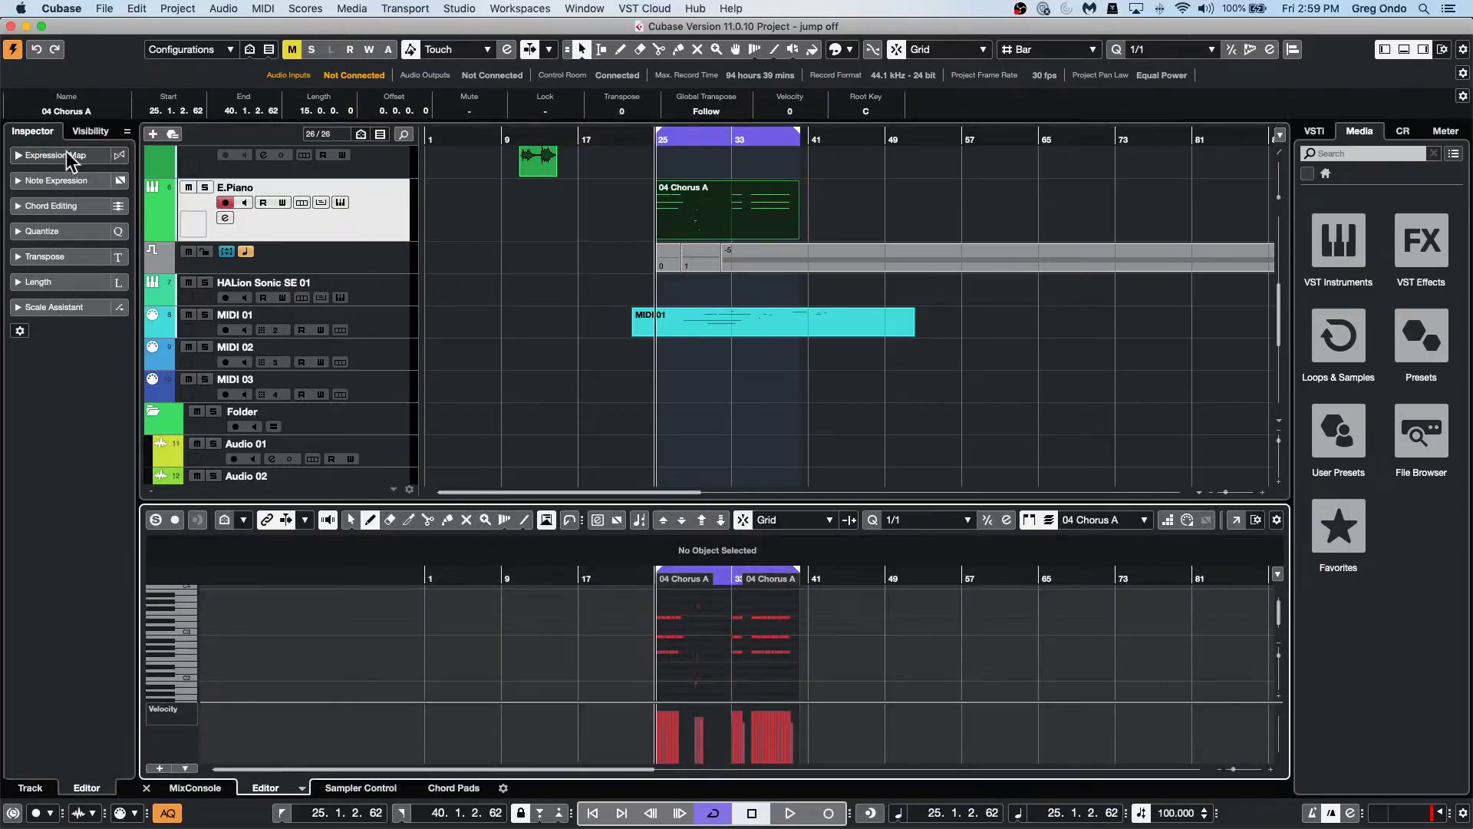
In the Editors preferences, choose "Double-click opens Editor in a Window" and accept the change.
{"action": "left_click", "coordinate": [104, 9]}
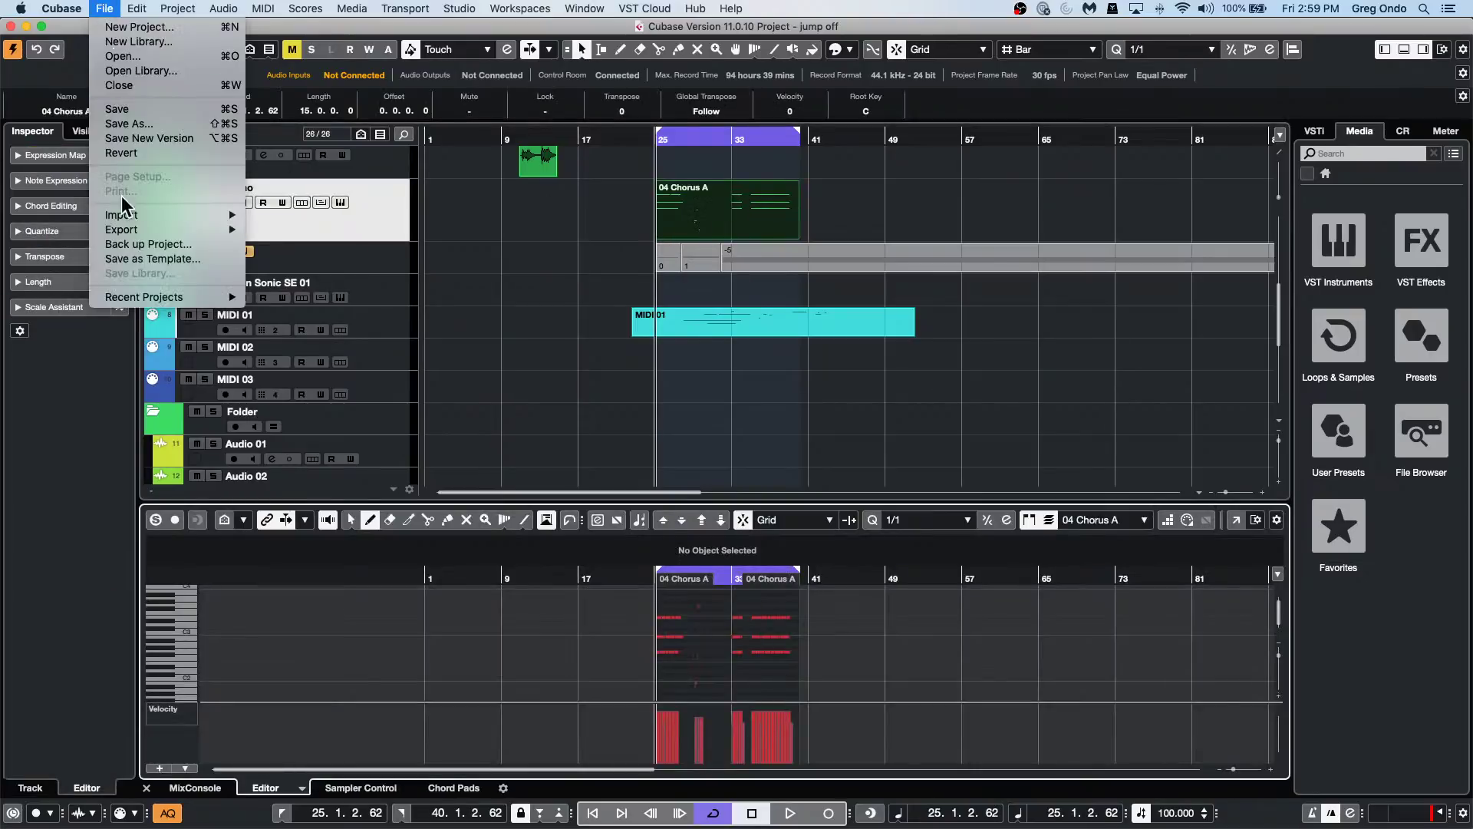
{"action": "mouse_move", "coordinate": [71, 9]}
{"action": "left_click", "coordinate": [71, 50]}
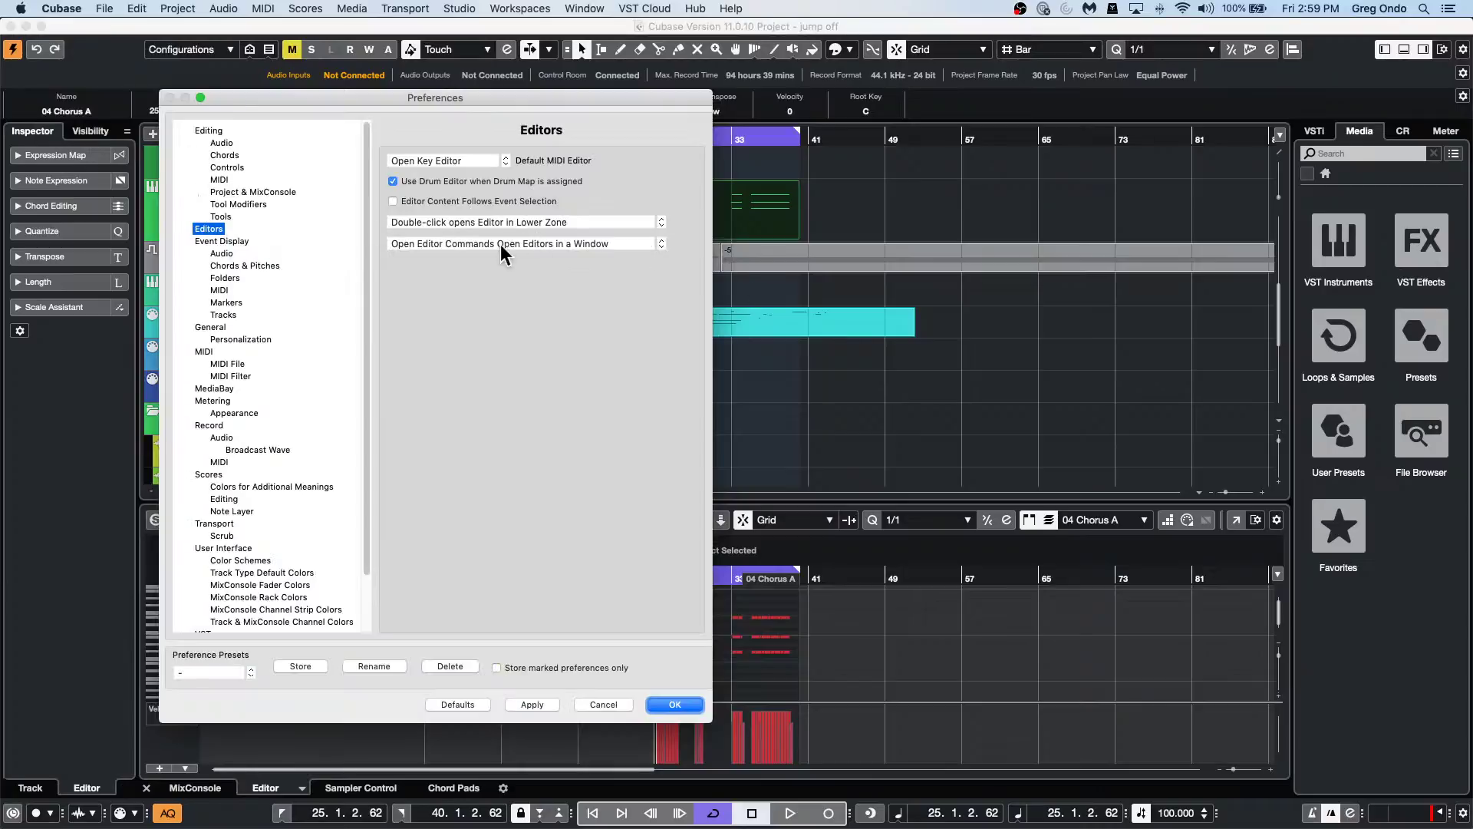
{"action": "left_click", "coordinate": [601, 240]}
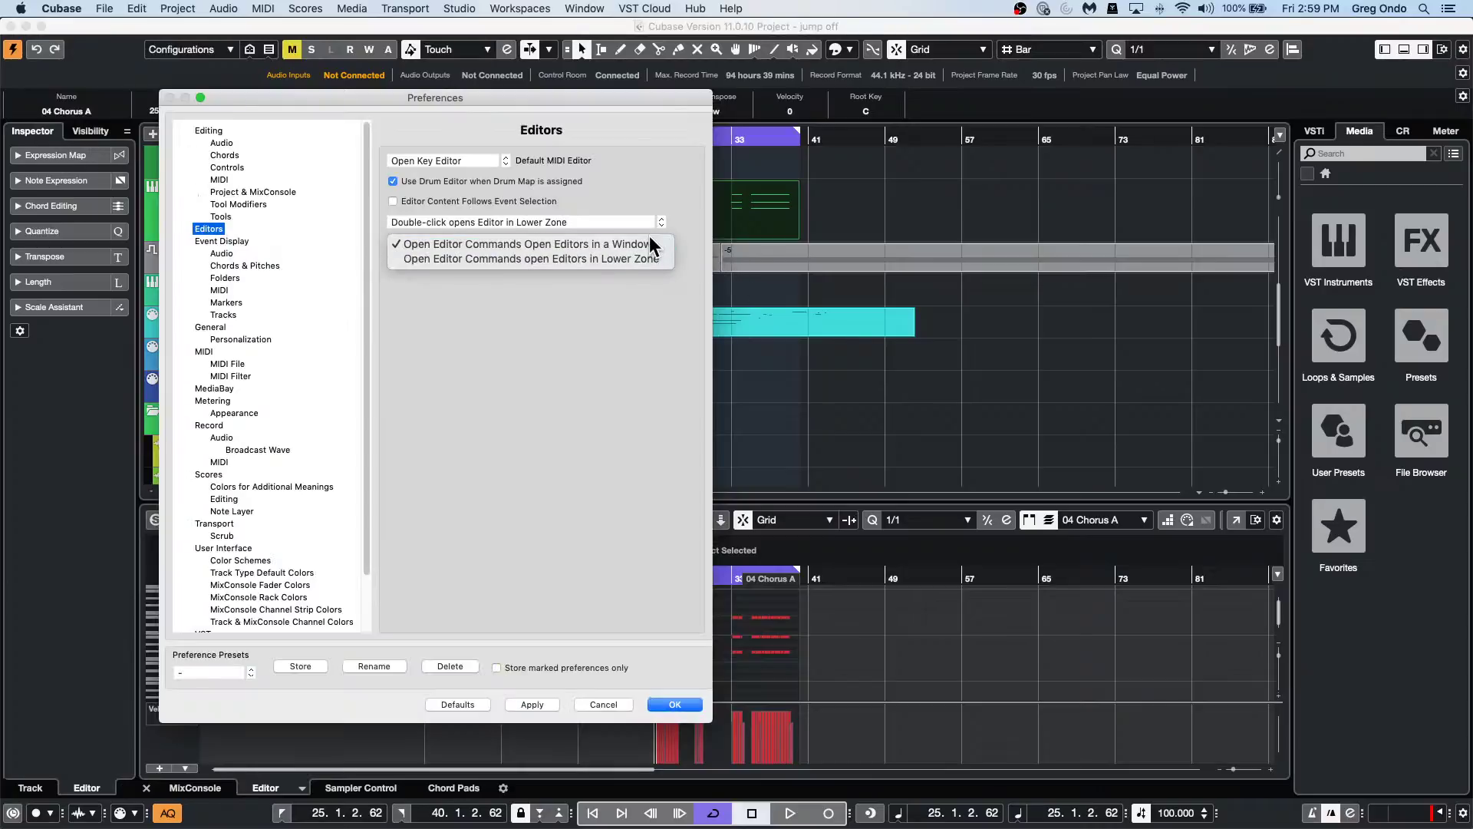
{"action": "left_click", "coordinate": [605, 221]}
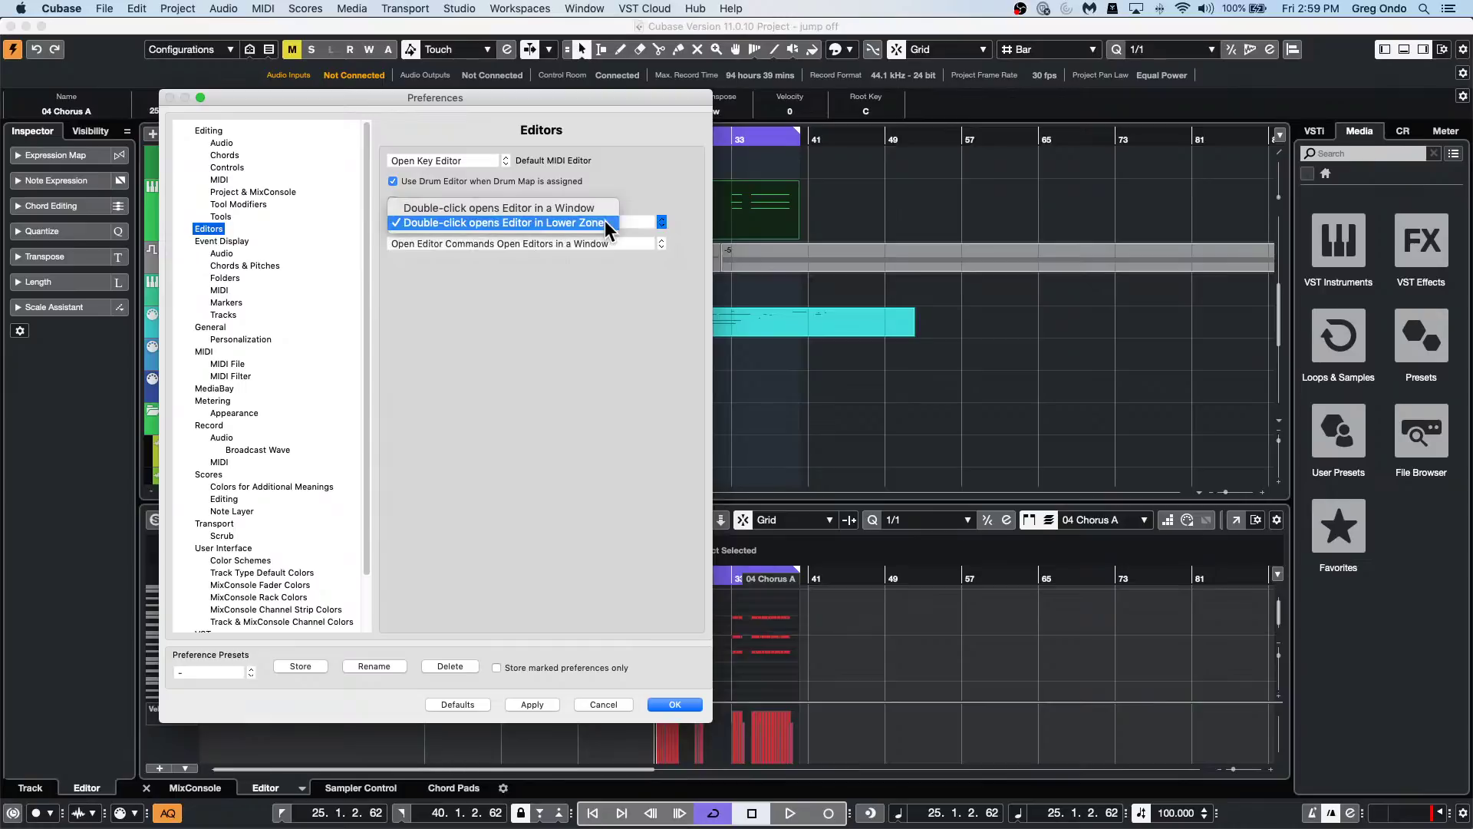
{"action": "left_click", "coordinate": [592, 205]}
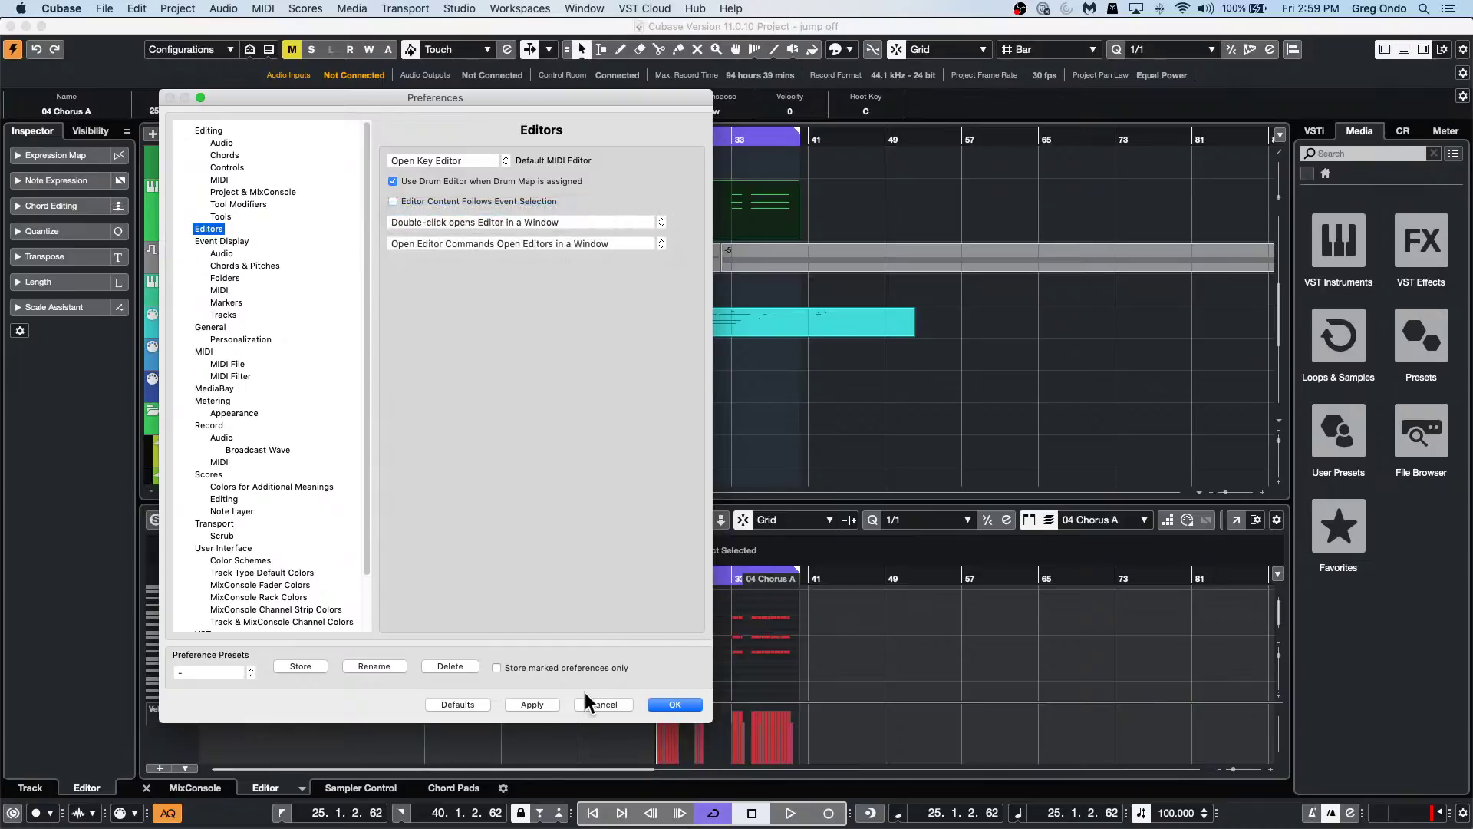
{"action": "left_click", "coordinate": [674, 704]}
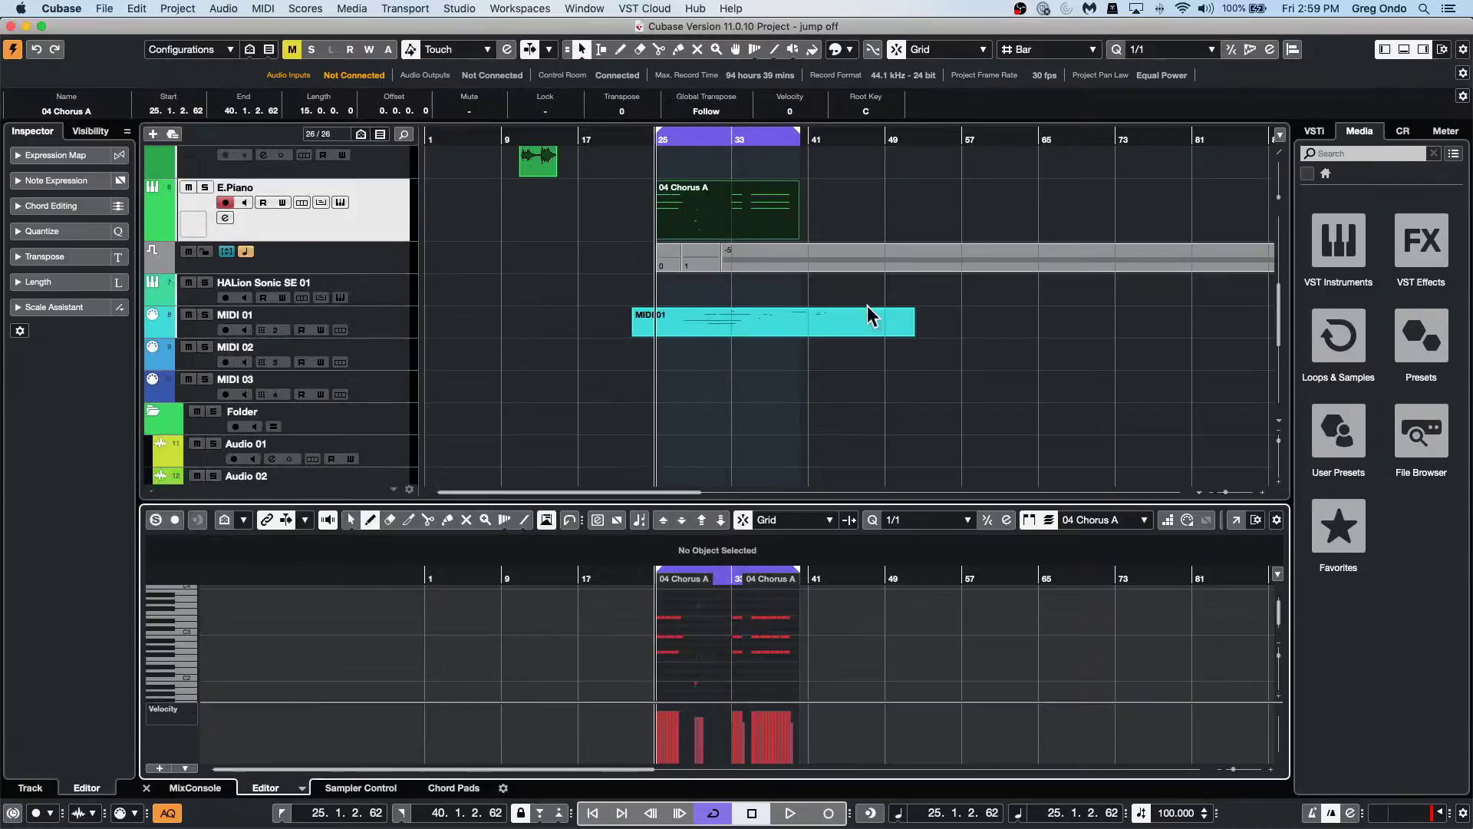
Open the MIDI 01 part in a separate Key Editor window to check the preference, and close that window.
{"action": "left_click", "coordinate": [711, 205]}
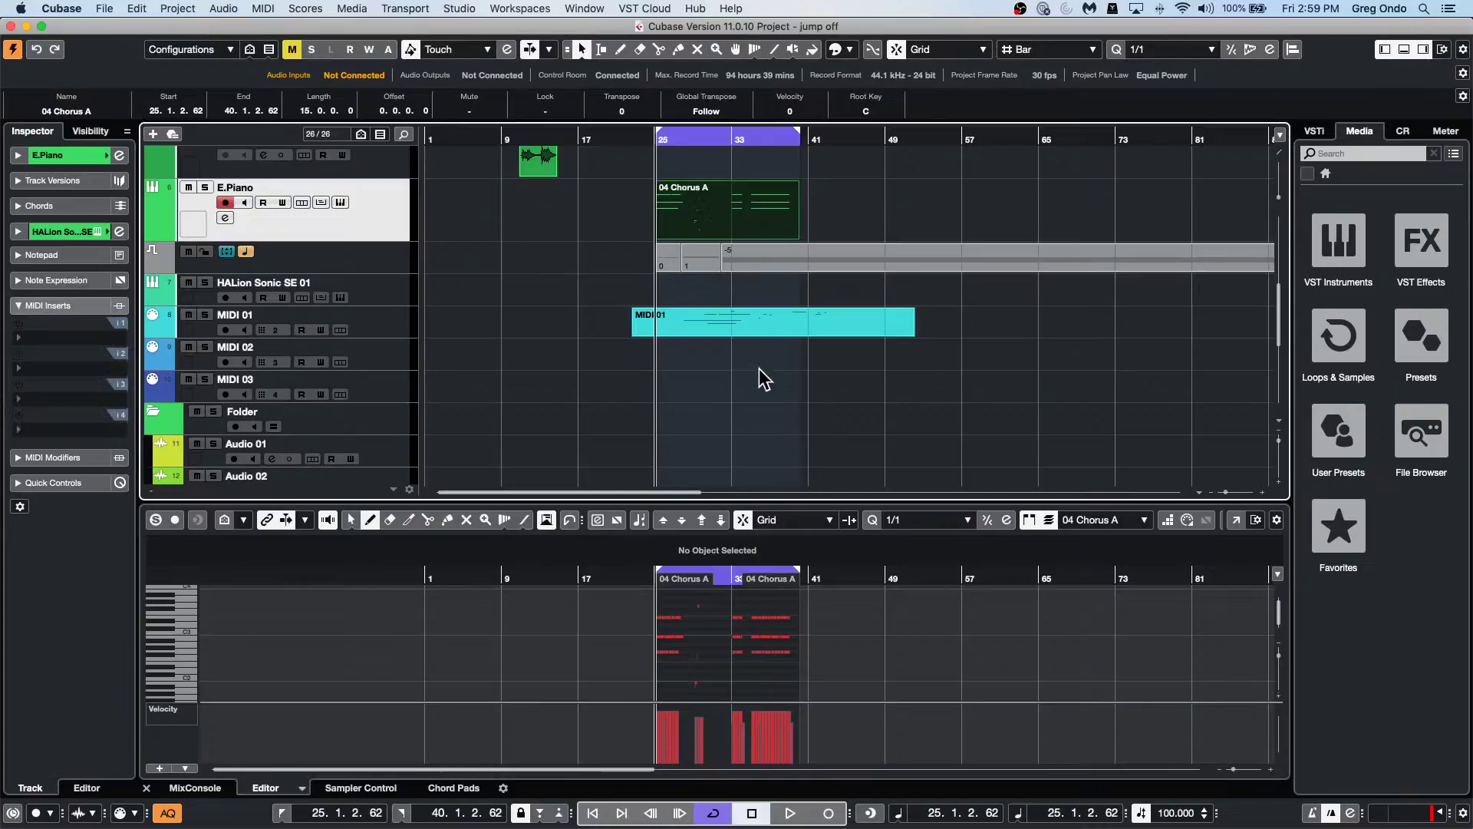
{"action": "double_click", "coordinate": [747, 321]}
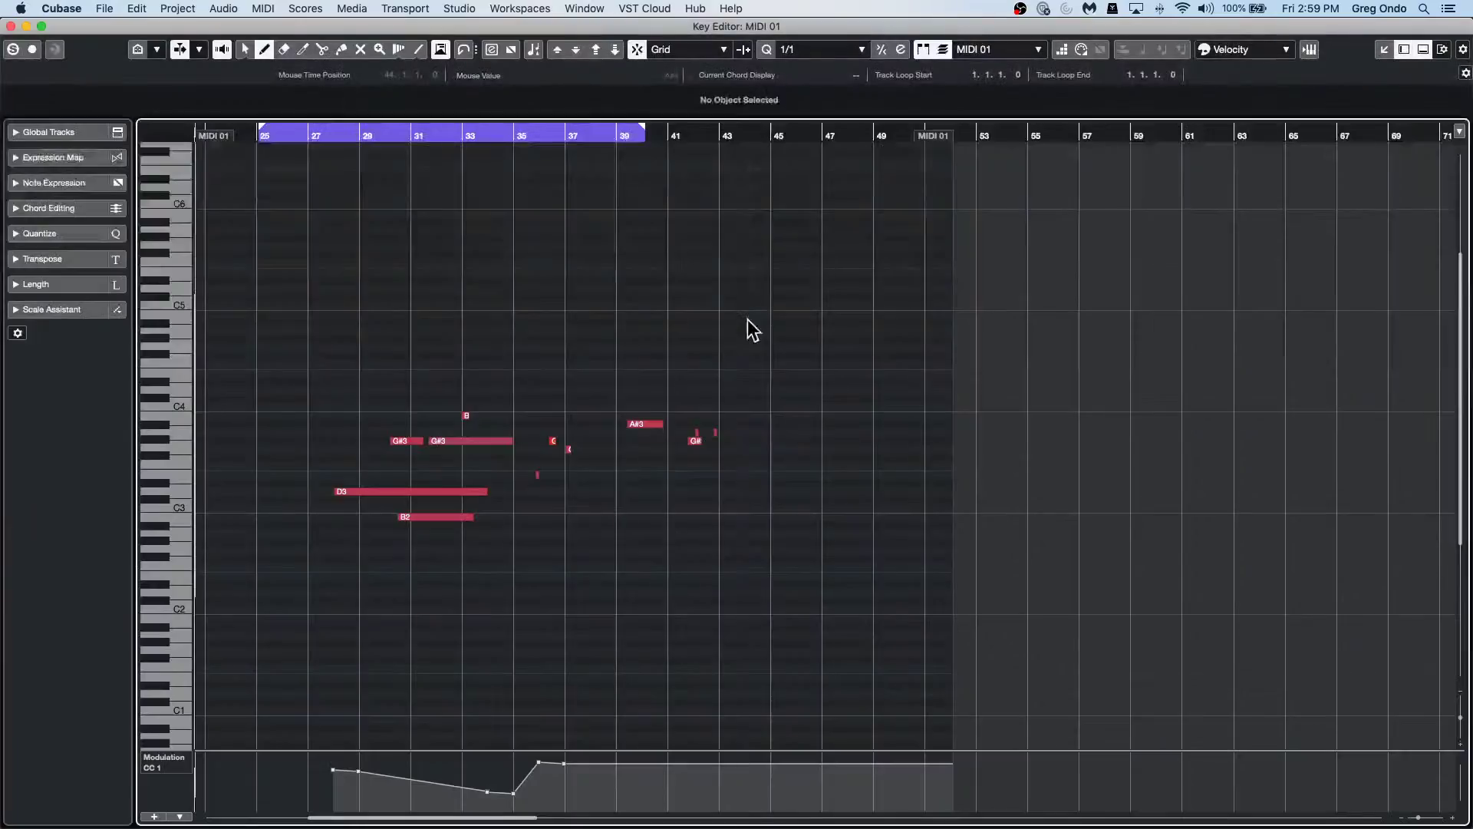
{"action": "left_click", "coordinate": [10, 26]}
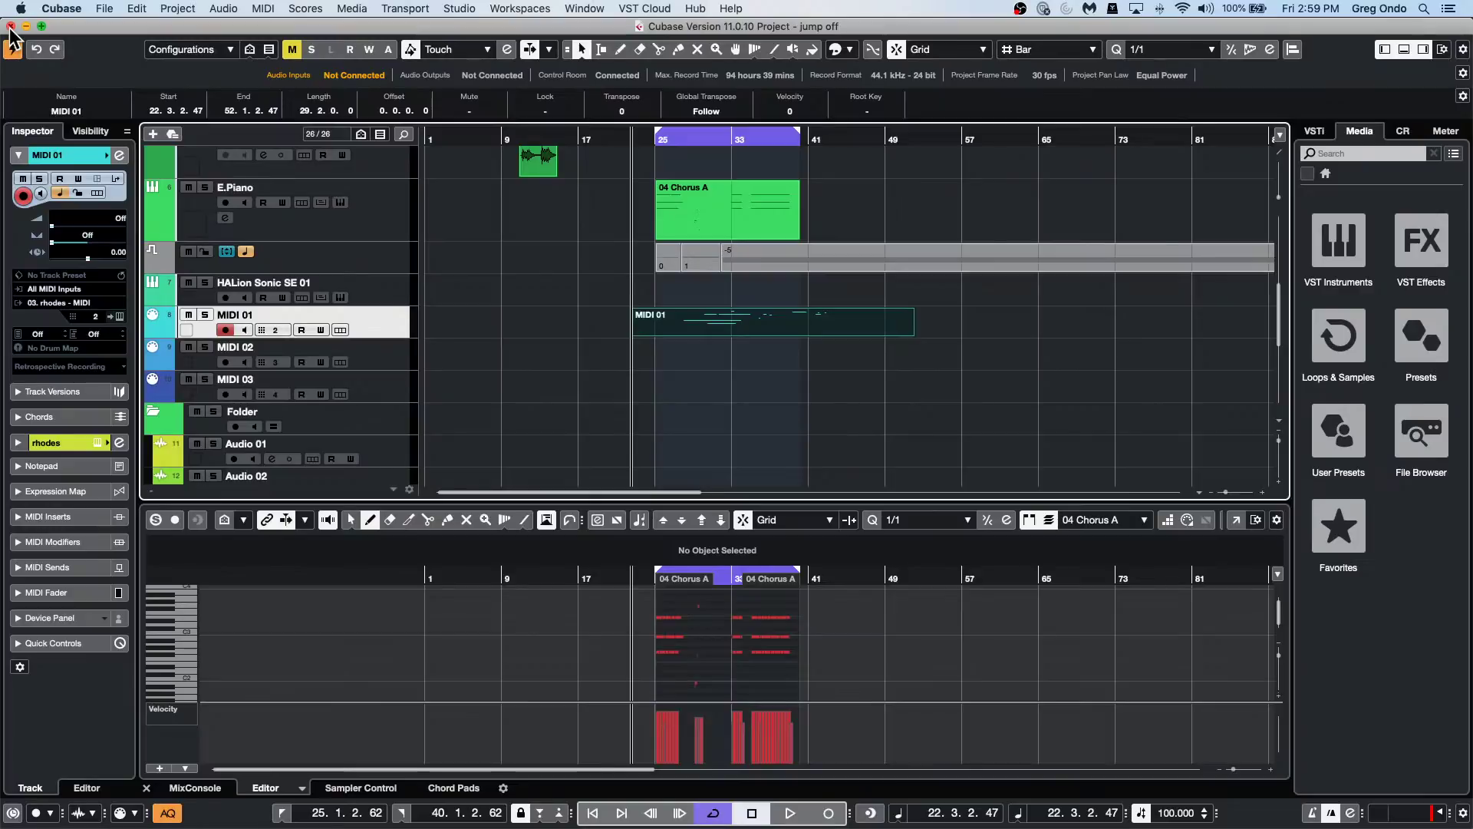
Set the Editors preference back to "Double-click opens Editor in Lower Zone" and apply it.
{"action": "left_click", "coordinate": [48, 9]}
{"action": "left_click", "coordinate": [70, 50]}
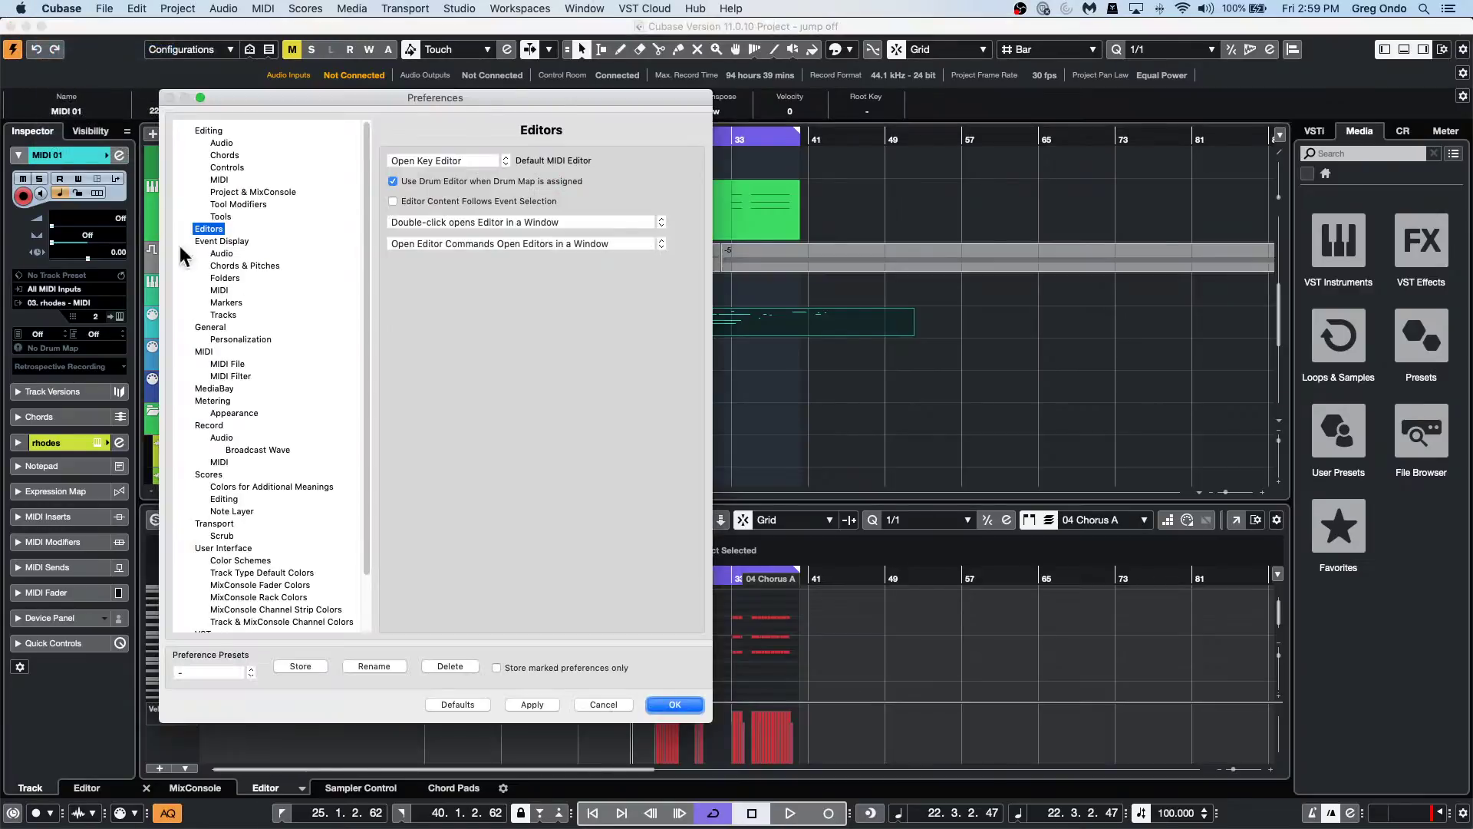
{"action": "left_click", "coordinate": [490, 223]}
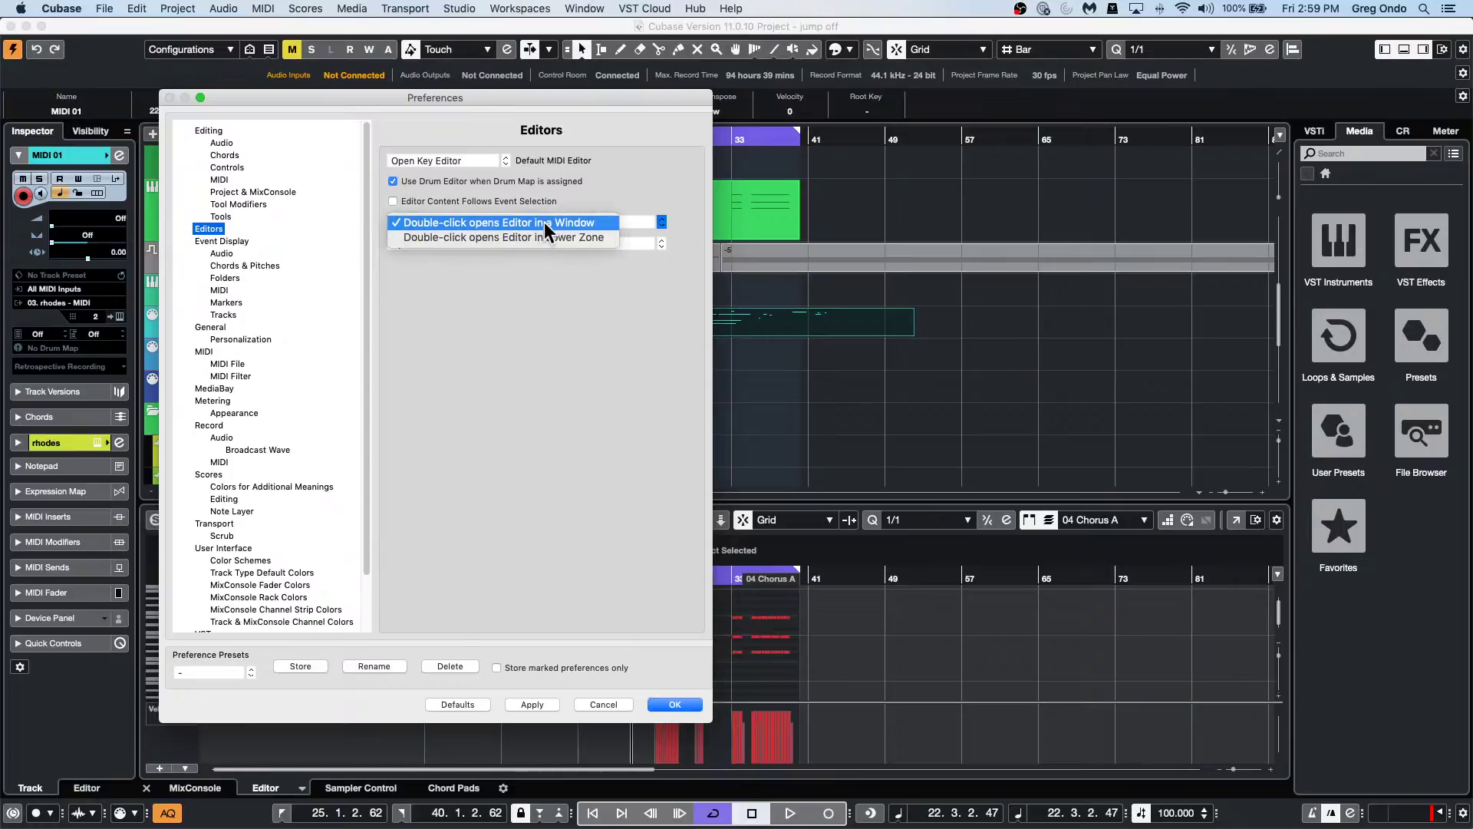
{"action": "left_click", "coordinate": [590, 239]}
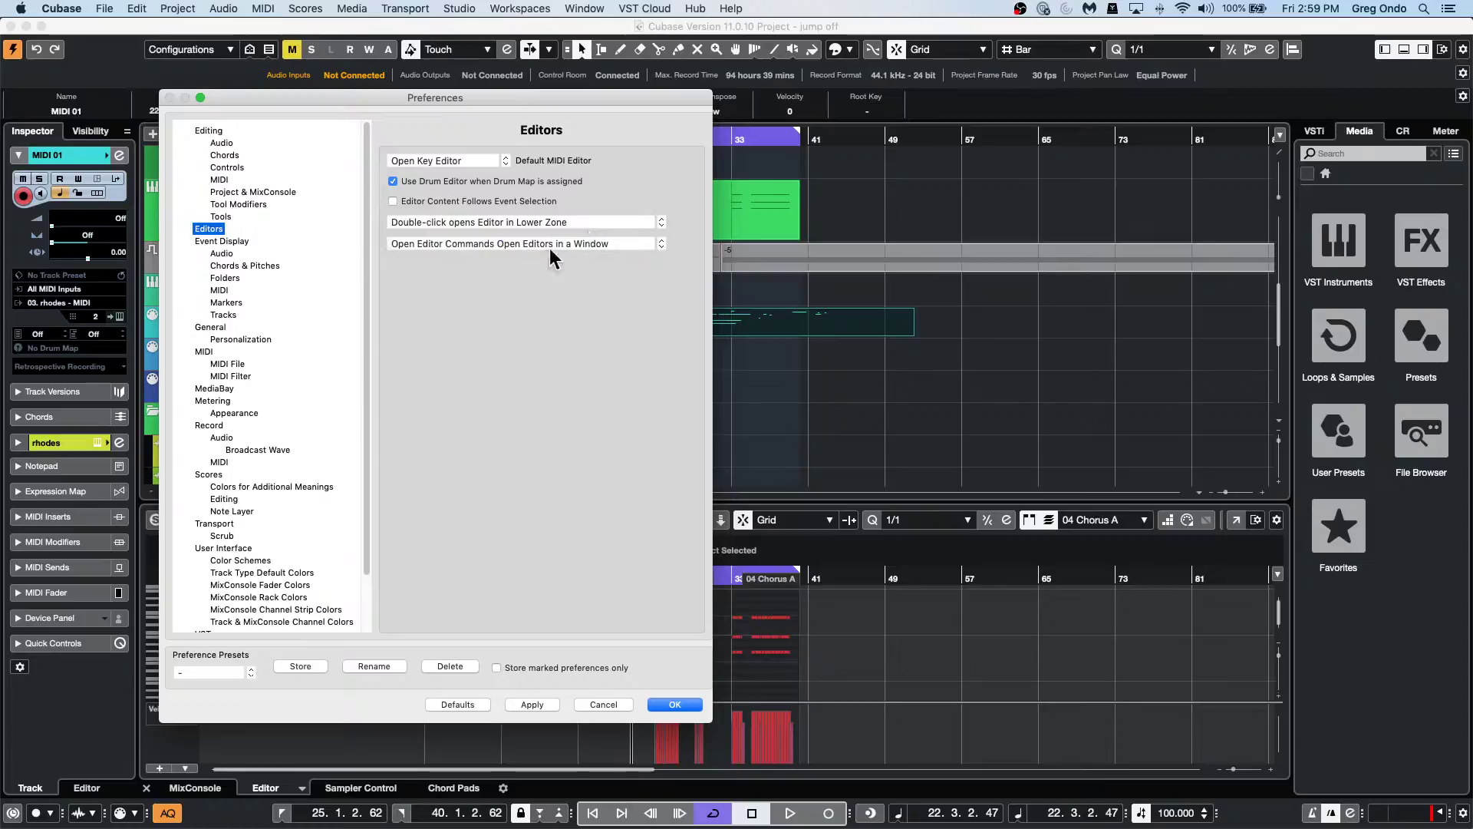
{"action": "left_click", "coordinate": [533, 702]}
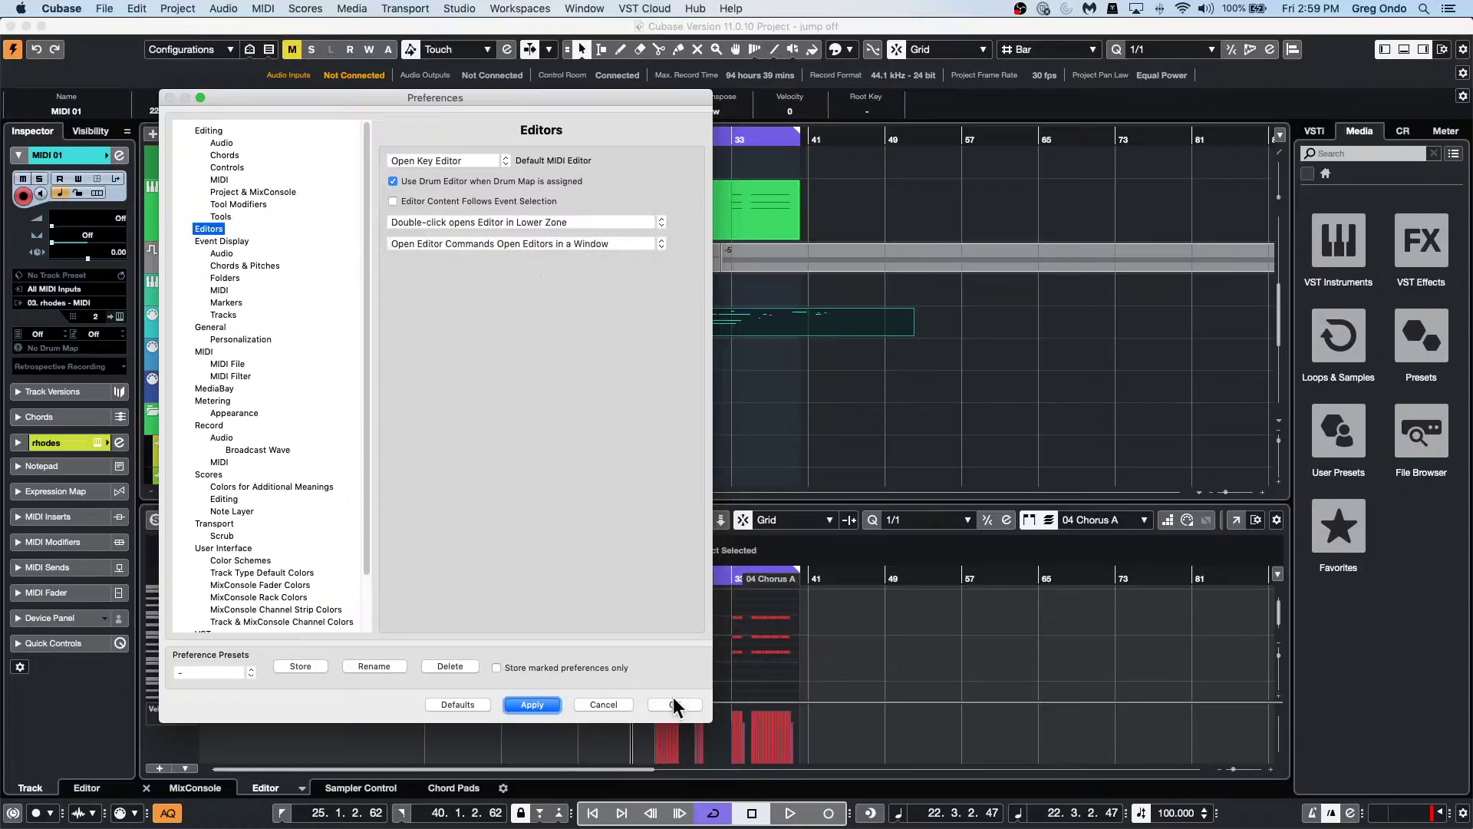
{"action": "left_click", "coordinate": [675, 704]}
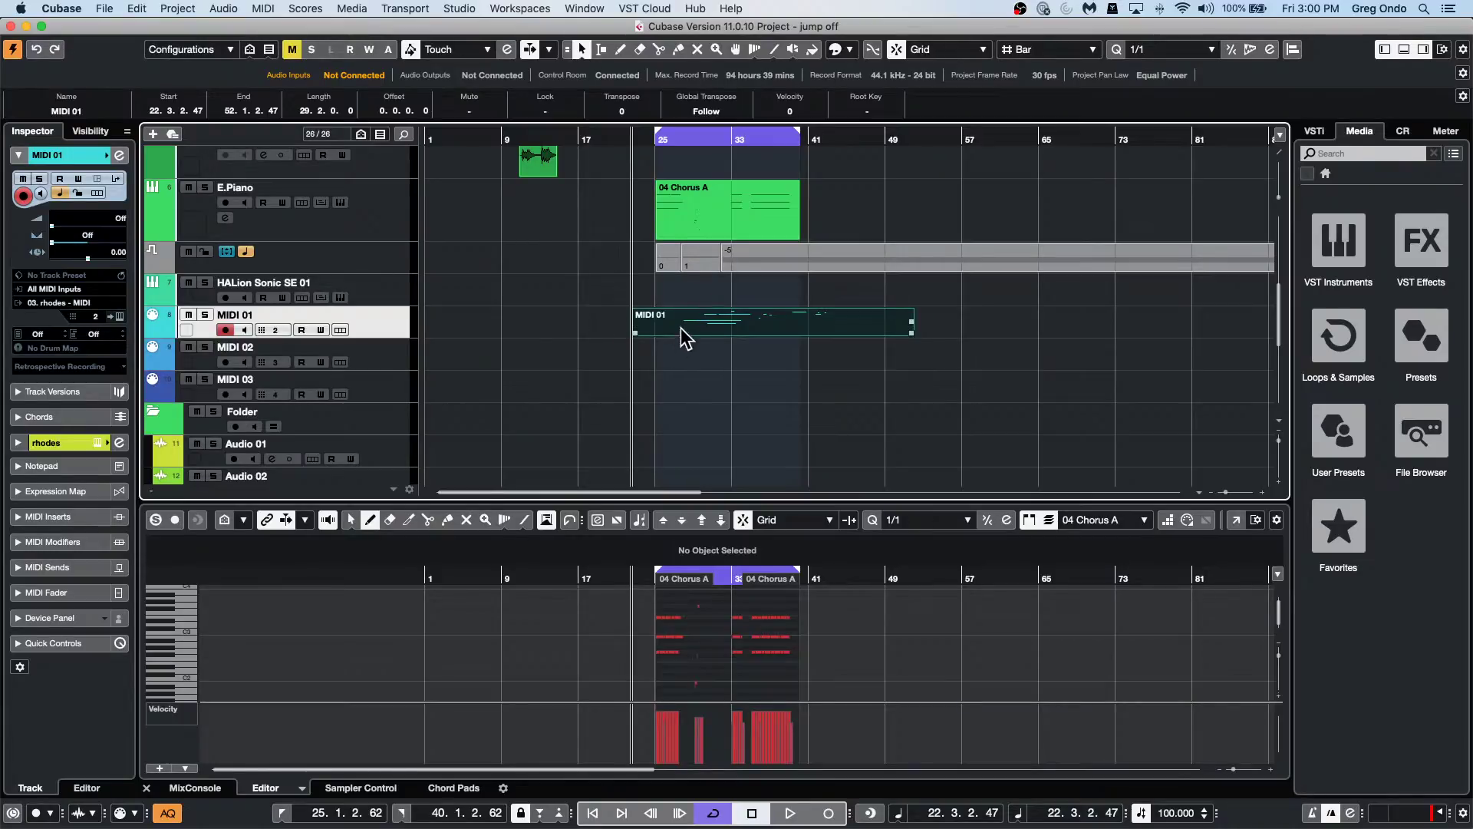
Move the MIDI 01 part about two bars earlier and the 04 Chorus A part to start at bar 27.
{"action": "mouse_move", "coordinate": [680, 328]}
{"action": "left_mouse_down"}
{"action": "mouse_move", "coordinate": [638, 317]}
{"action": "mouse_move", "coordinate": [664, 327]}
{"action": "left_mouse_up"}
{"action": "left_click_drag", "start_coordinate": [703, 231], "coordinate": [722, 245]}
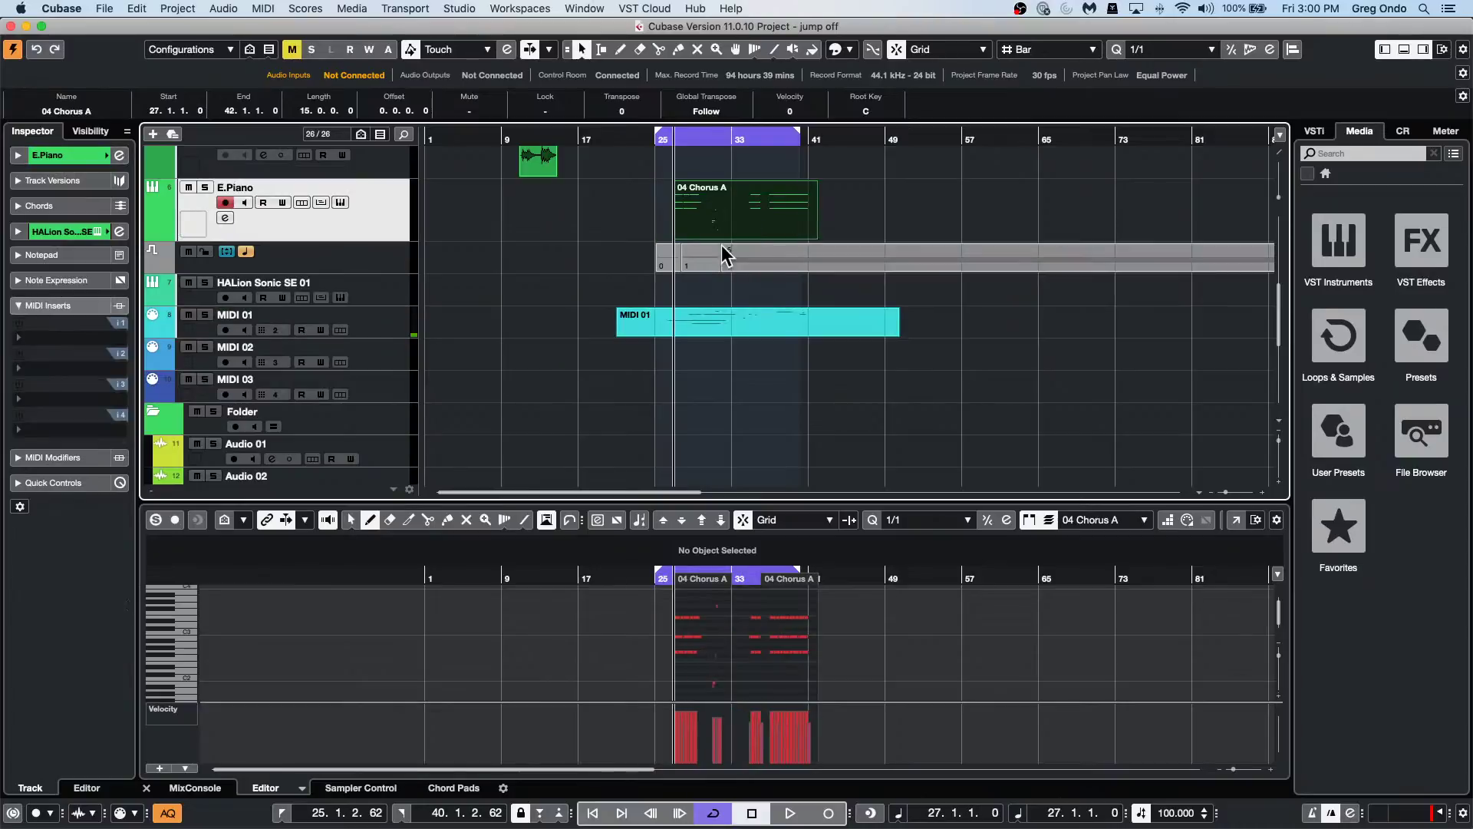
{"action": "left_click", "coordinate": [721, 245]}
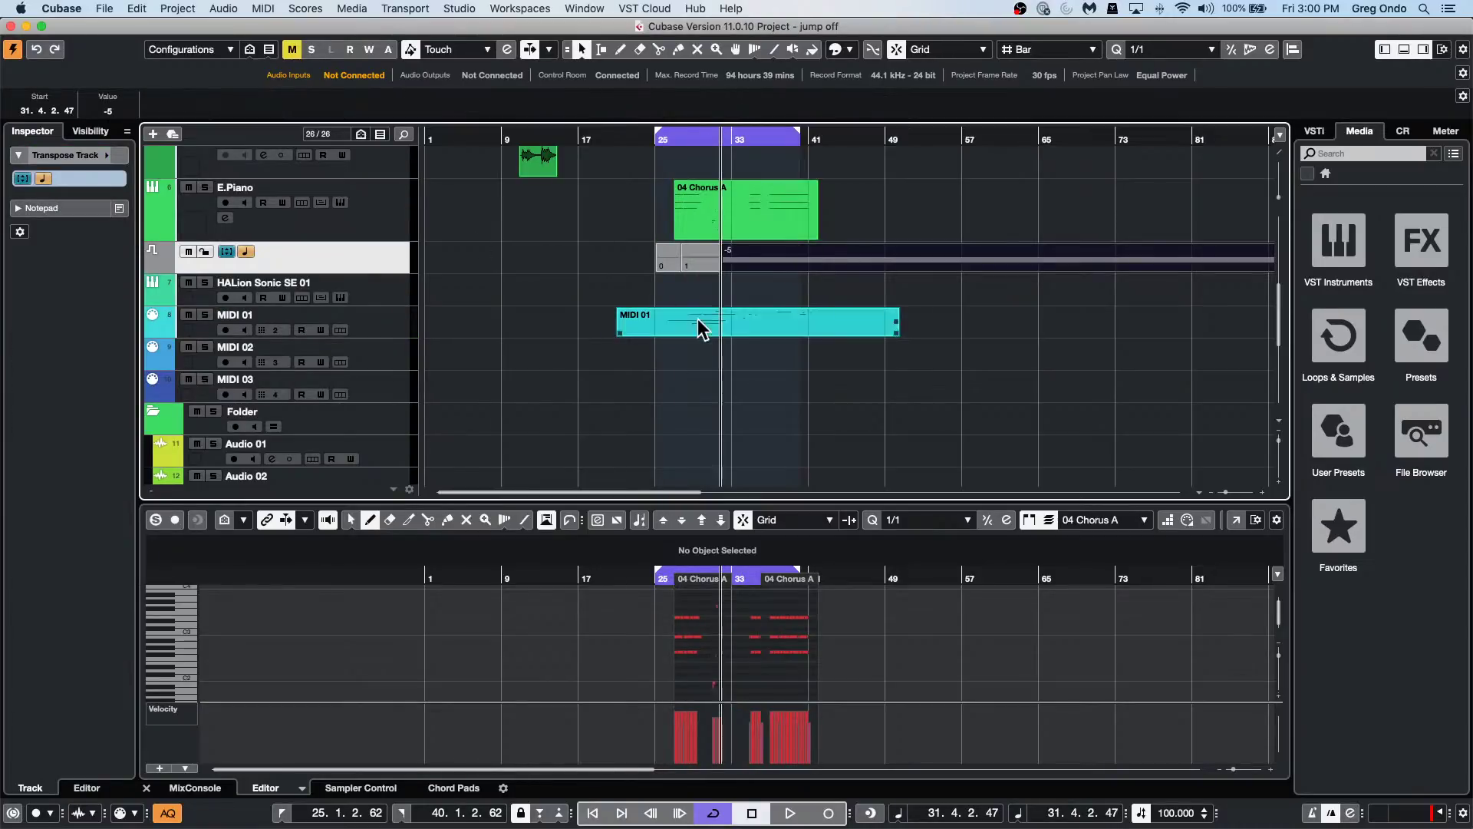
Move the LA Red (D) guitar event to bar 14 and the Futurechill audio event to about bar 17.3.
{"action": "left_click_drag", "start_coordinate": [538, 163], "coordinate": [568, 164]}
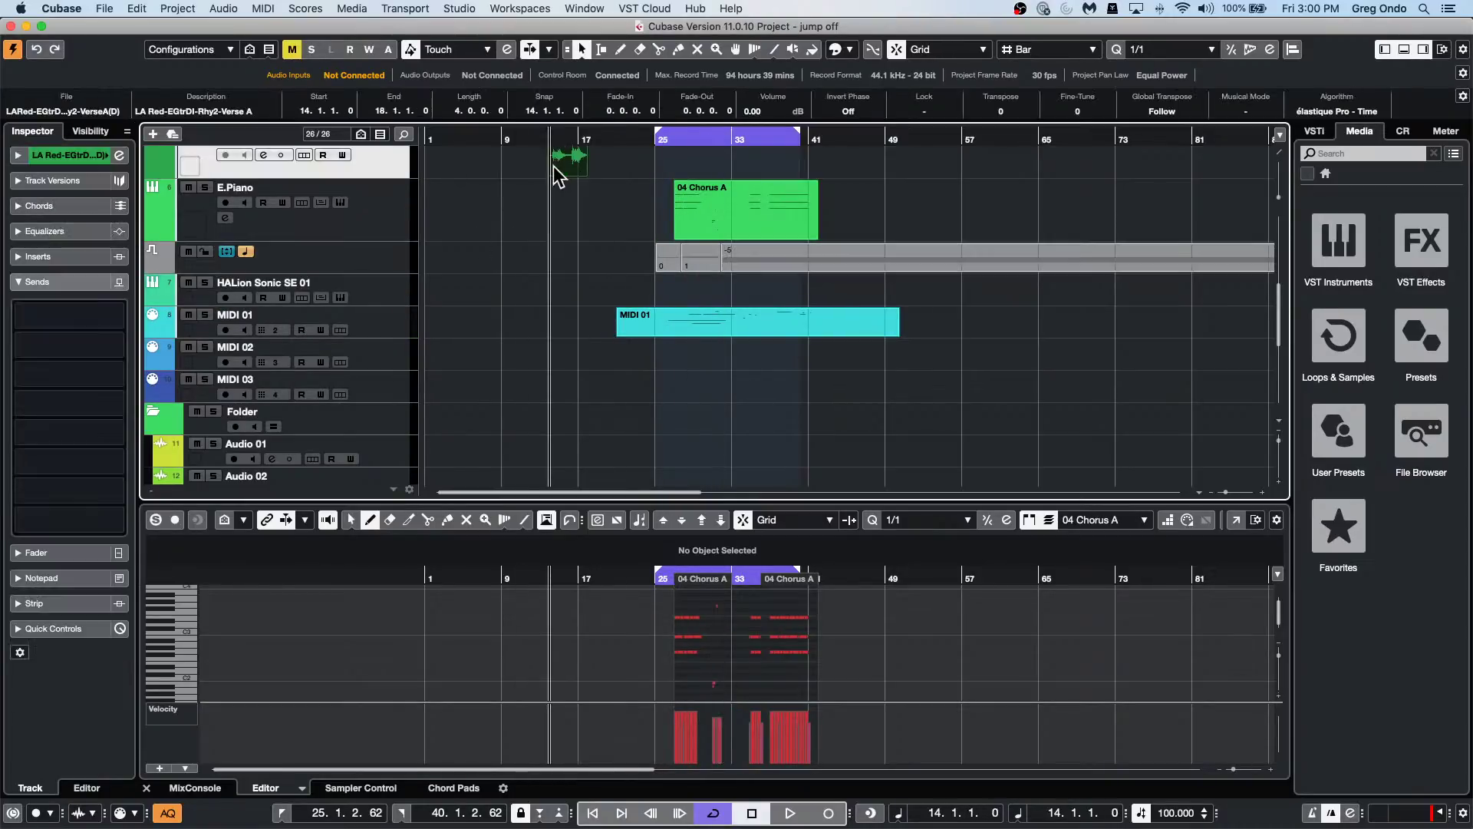
{"action": "scroll", "coordinate": [536, 231], "scroll_direction": "up", "scroll_amount": 5}
{"action": "left_click_drag", "start_coordinate": [454, 246], "coordinate": [612, 233]}
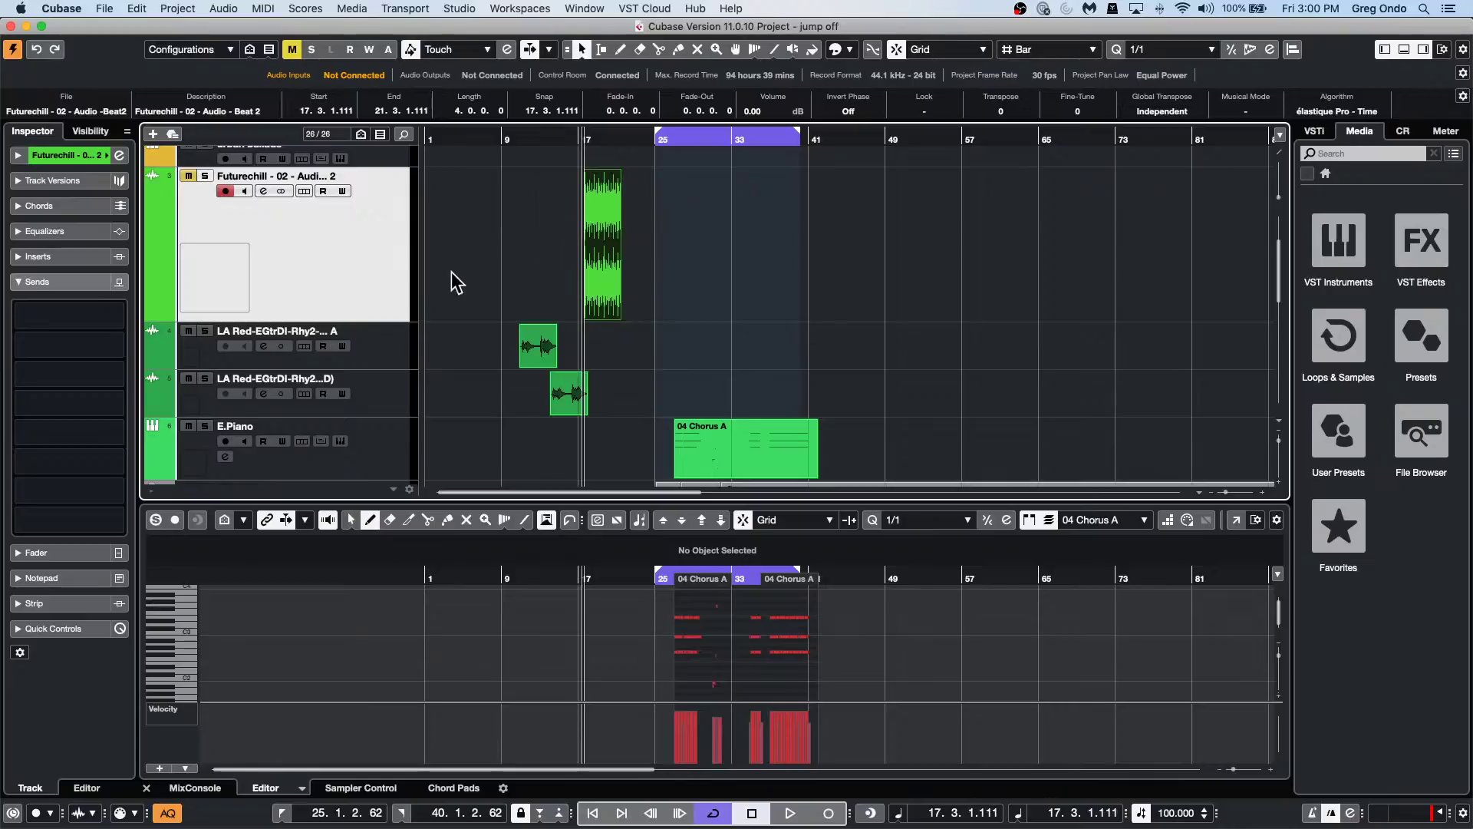
Copy both LA Red guitar events five bars later, and copy the Futurechill event to about bar 6.
{"action": "left_click_drag", "start_coordinate": [477, 322], "coordinate": [618, 379]}
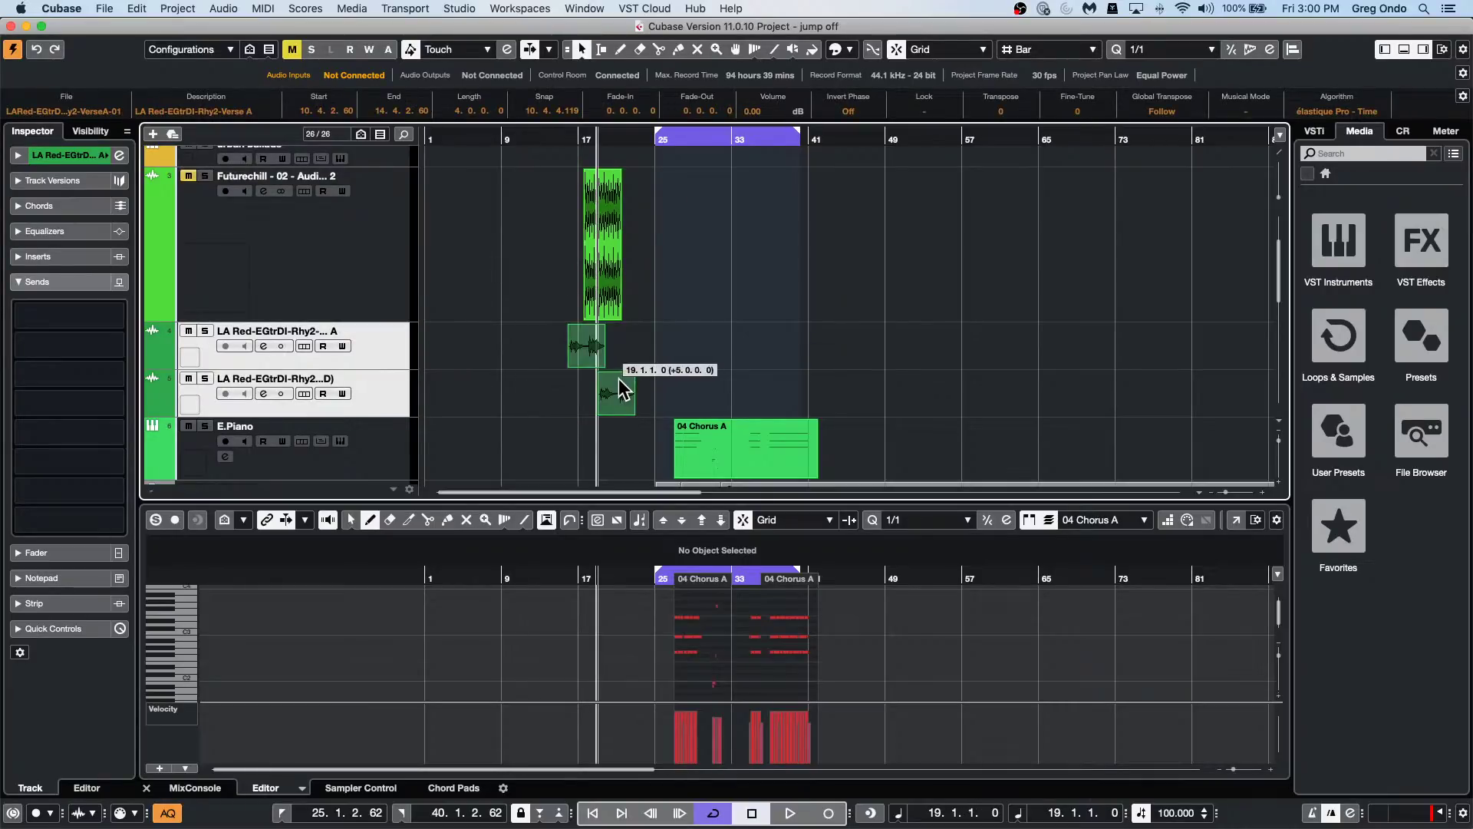
{"action": "key", "text": "Escape"}
{"action": "left_click_drag", "start_coordinate": [602, 300], "coordinate": [491, 274]}
Select the group of events around bar 17 and lower the selected audio events' volume to -4.75 dB.
{"action": "left_click", "coordinate": [674, 263]}
{"action": "left_click_drag", "start_coordinate": [675, 330], "coordinate": [559, 428]}
{"action": "left_click_drag", "start_coordinate": [602, 171], "coordinate": [614, 234]}
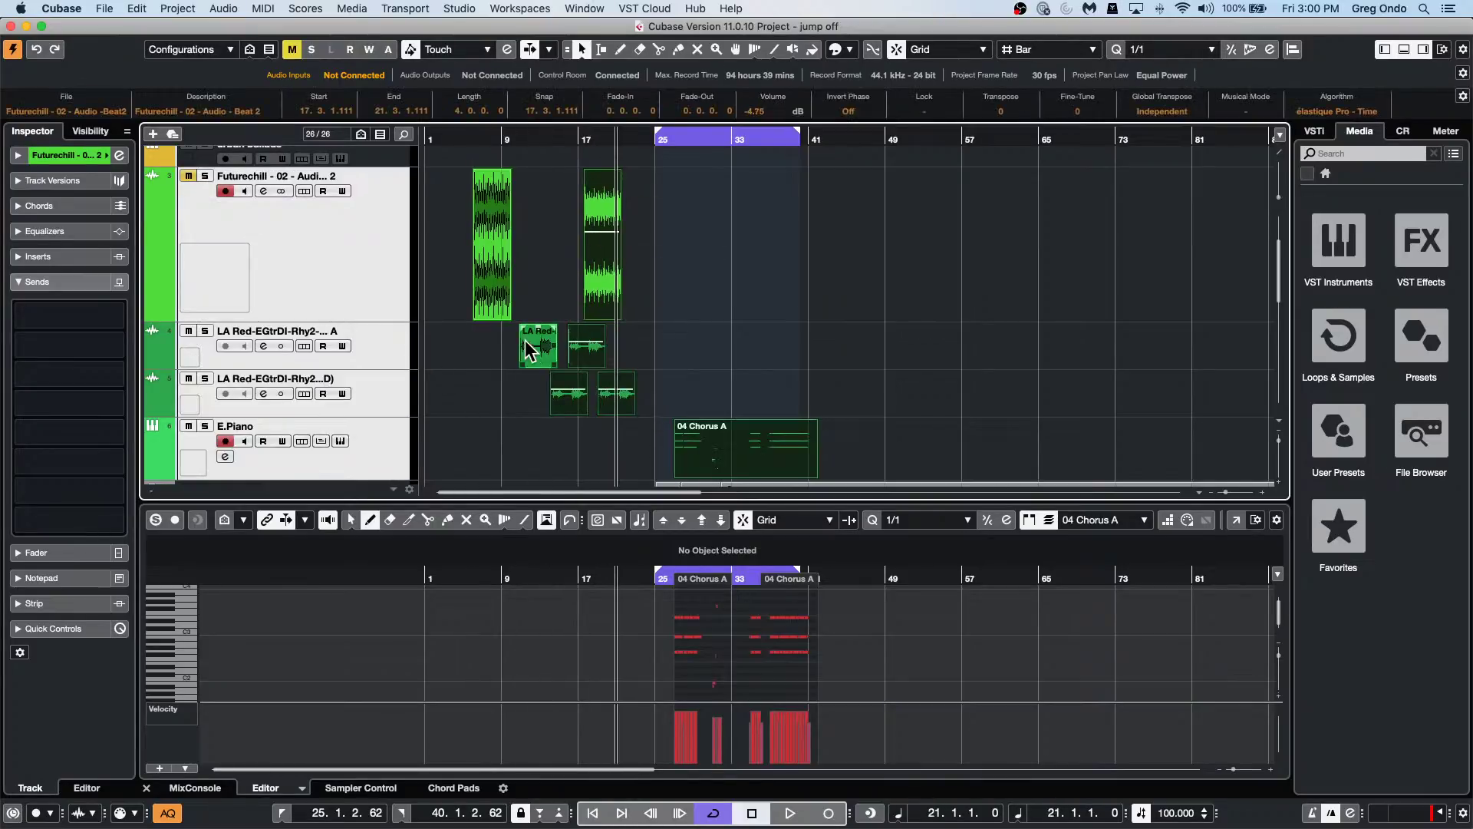
Copy the first LA Red A guitar event to 38.4.2, and move the 04 Chorus A part to bar 17.
{"action": "left_click_drag", "start_coordinate": [529, 342], "coordinate": [786, 326]}
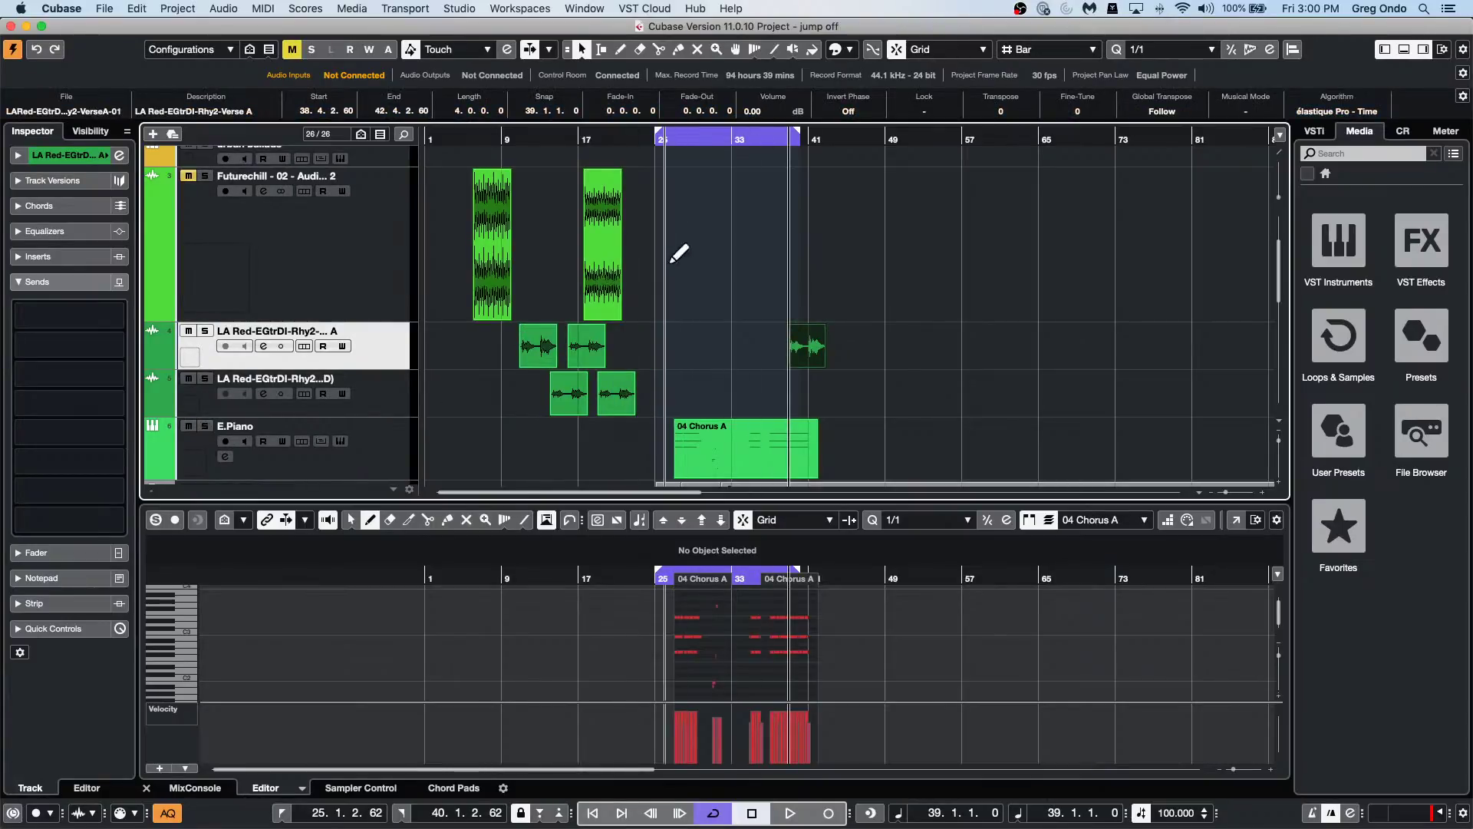
{"action": "left_click_drag", "start_coordinate": [726, 476], "coordinate": [633, 444]}
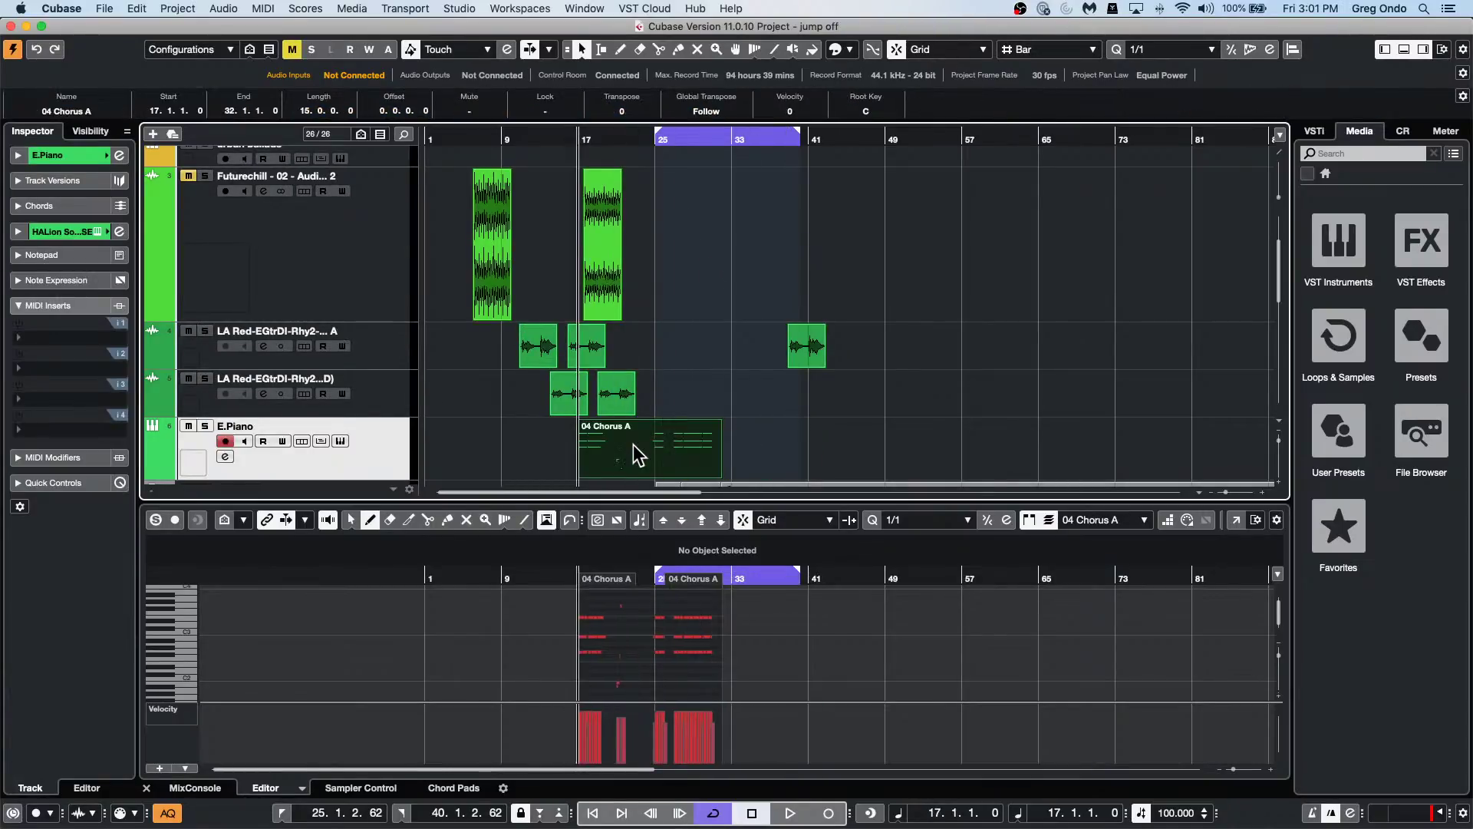
Split the 04 Chorus A part on the E.Piano track at bars 22, 26 and 29.
{"action": "right_click", "coordinate": [639, 445]}
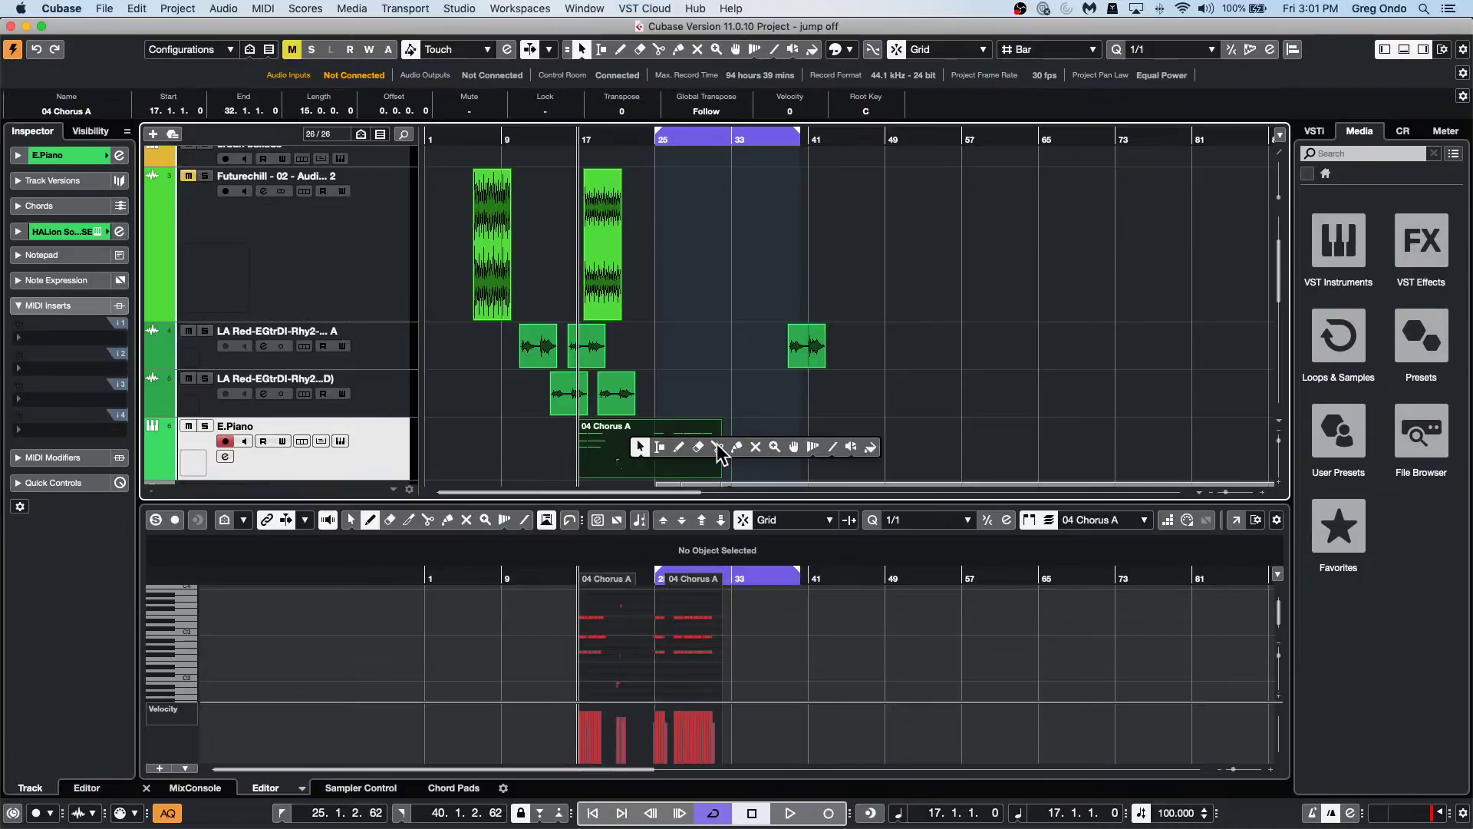
{"action": "left_click", "coordinate": [721, 454]}
{"action": "left_click", "coordinate": [626, 445]}
{"action": "left_click", "coordinate": [665, 445]}
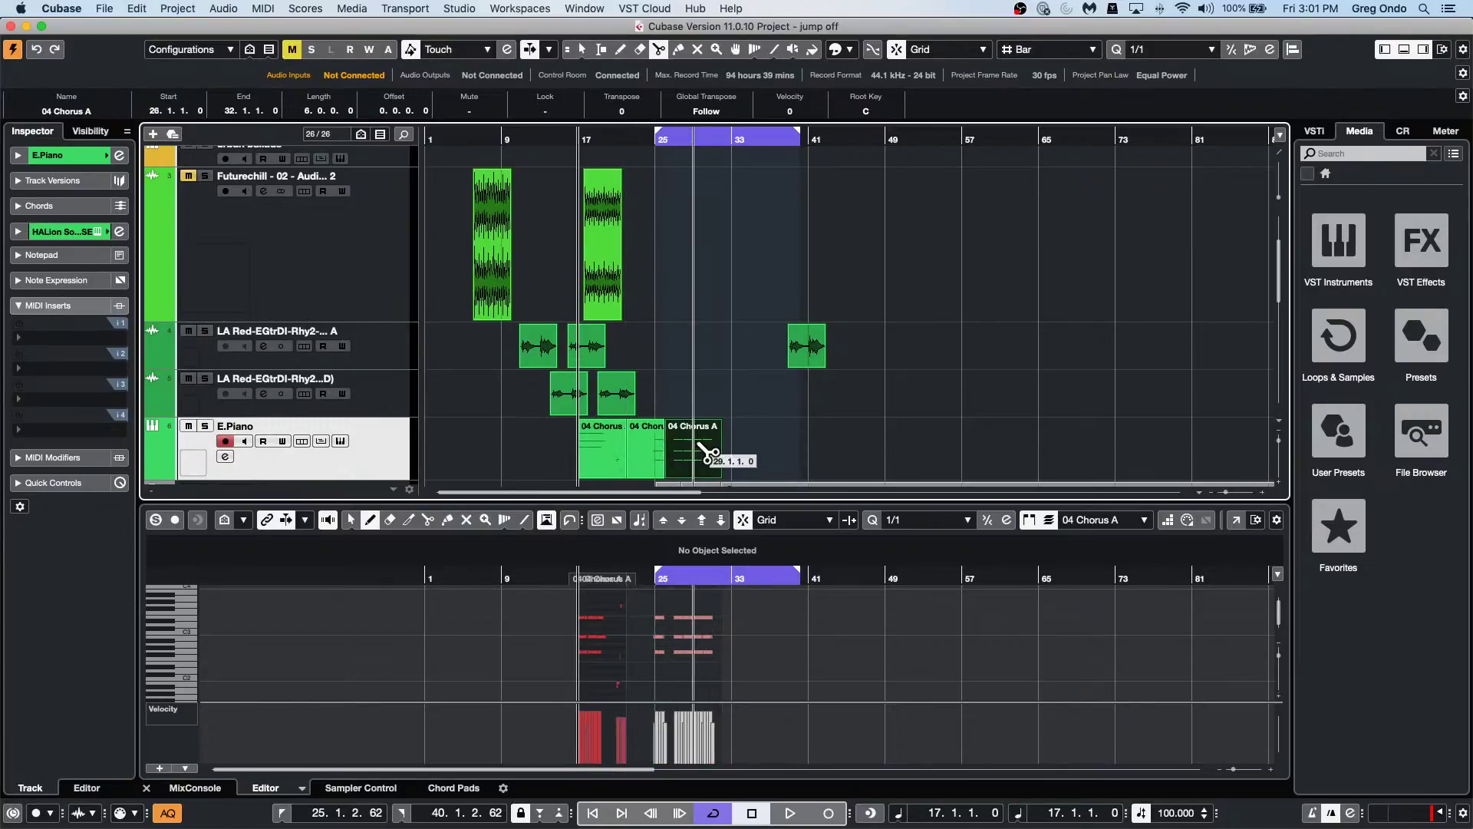
{"action": "left_click", "coordinate": [693, 445]}
Open the project's edit history and place its window clear of the event display.
{"action": "left_click", "coordinate": [104, 8]}
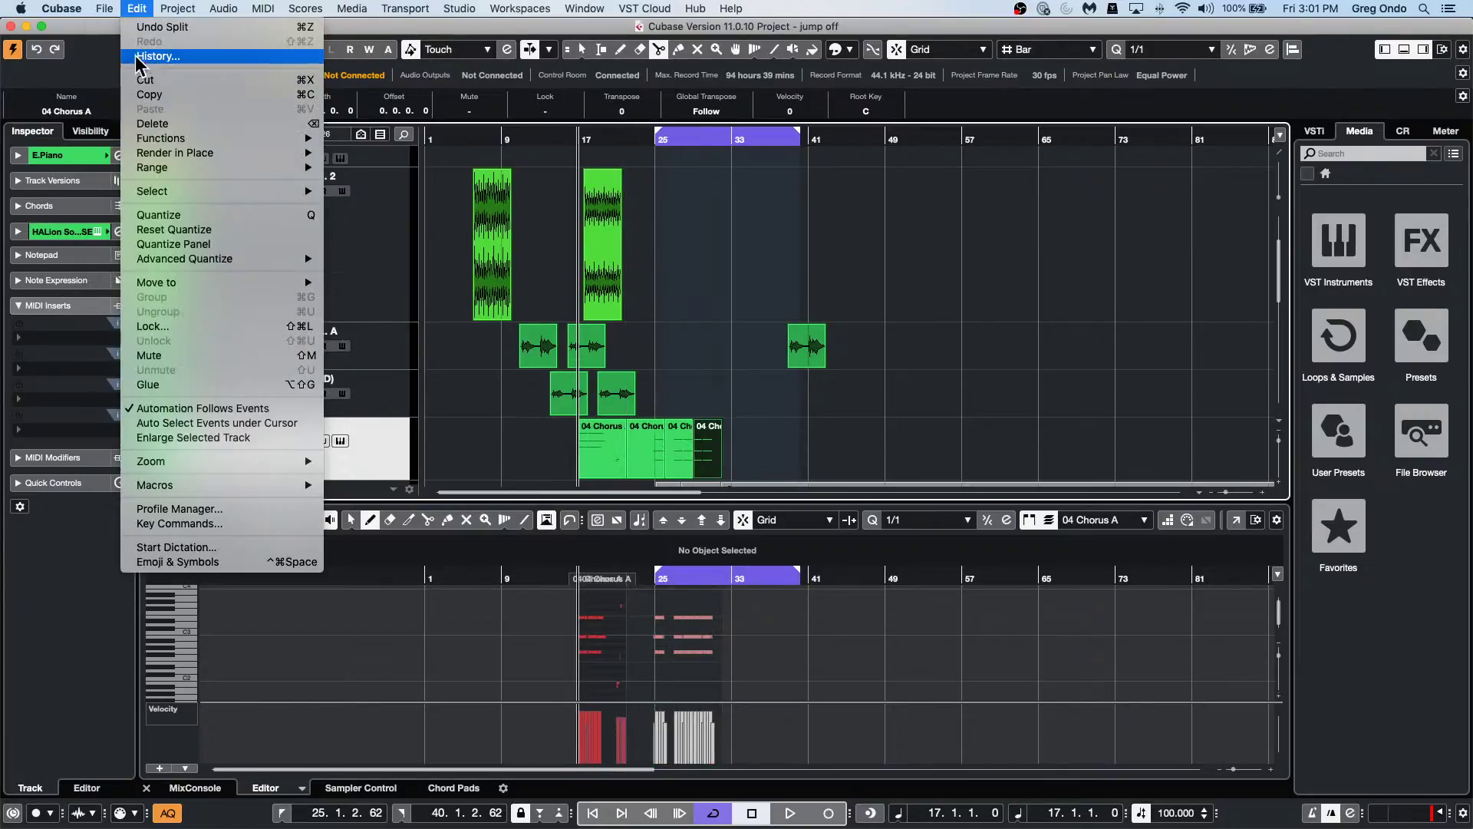
{"action": "left_click", "coordinate": [137, 57]}
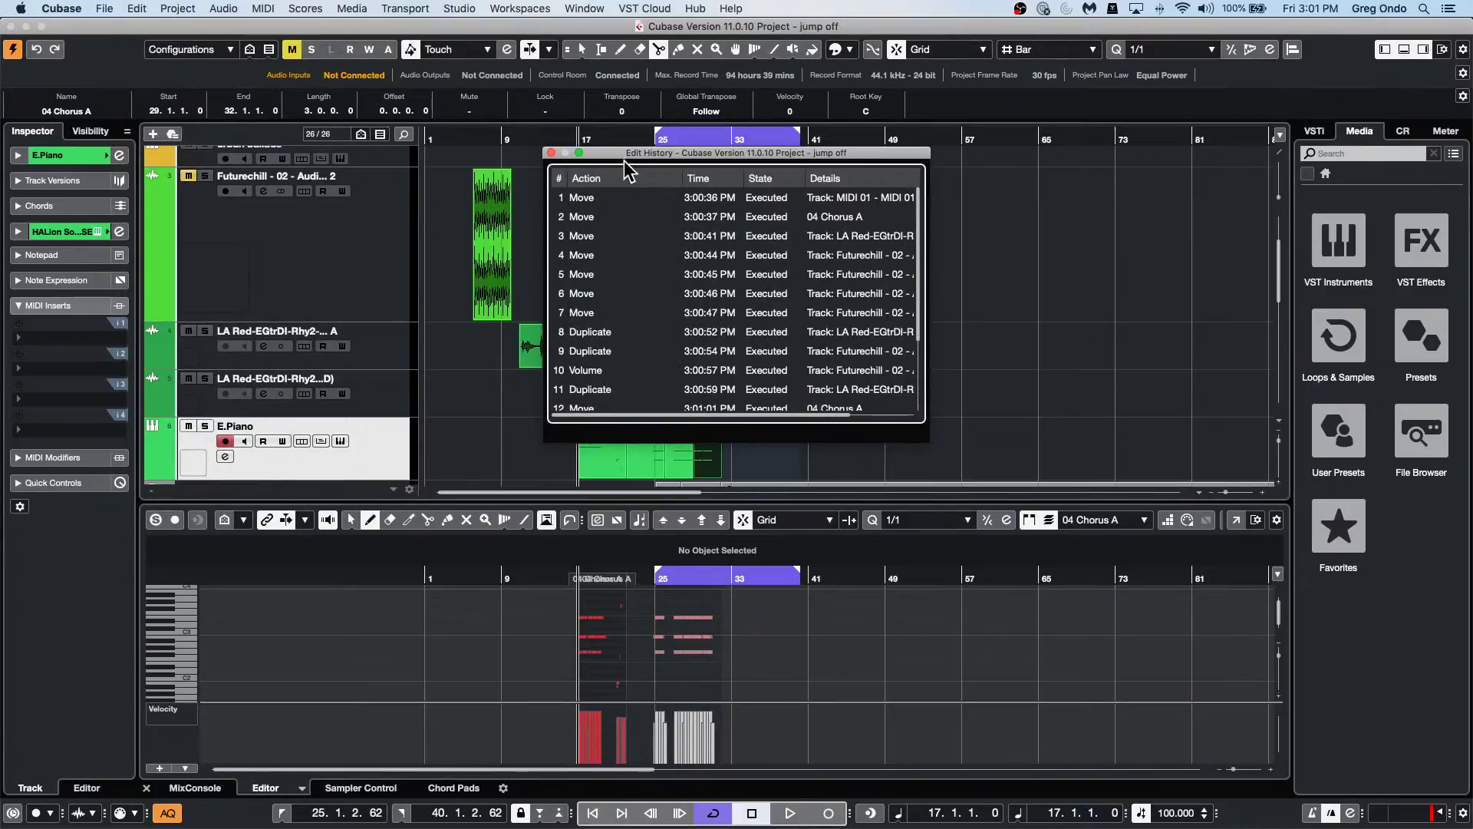
{"action": "left_click_drag", "start_coordinate": [624, 146], "coordinate": [174, 339]}
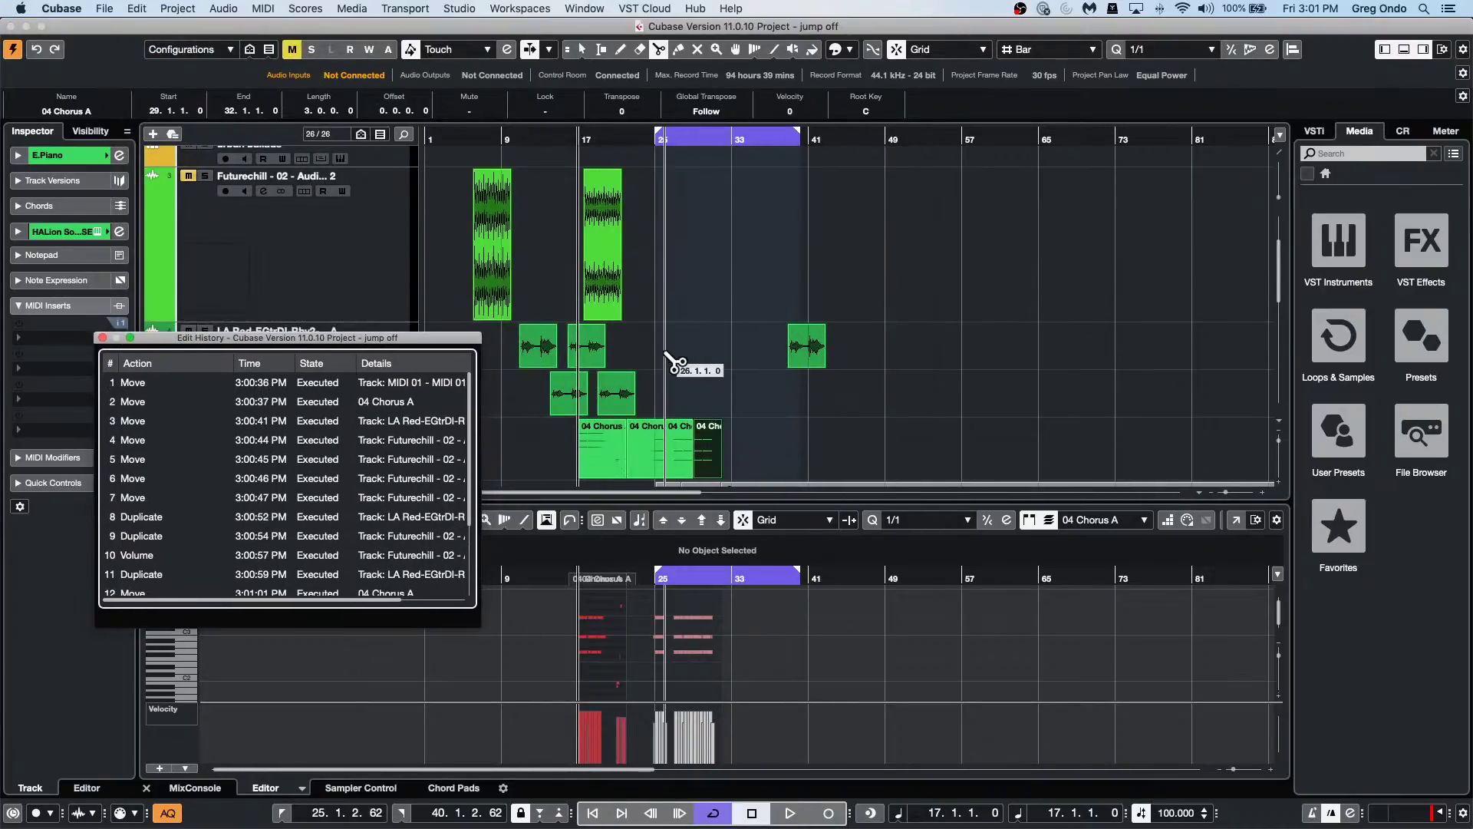
Move the last LA Red A guitar event to 55.4.2 and the 04 Chorus A segment at bar 22 to bar 38.
{"action": "scroll", "coordinate": [742, 419], "scroll_direction": "down", "scroll_amount": 1}
{"action": "key", "text": "1"}
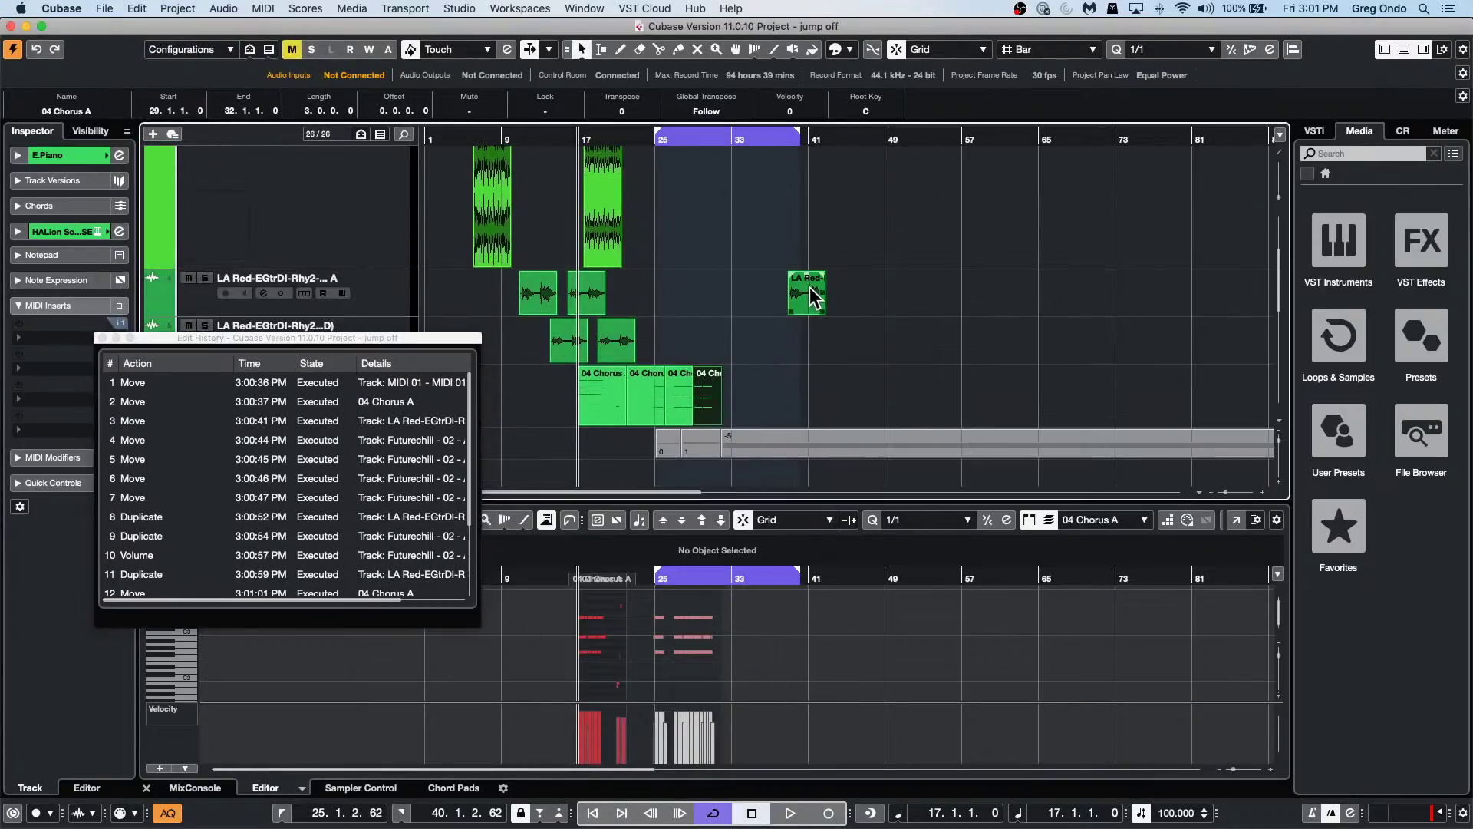
{"action": "left_click_drag", "start_coordinate": [806, 281], "coordinate": [970, 280]}
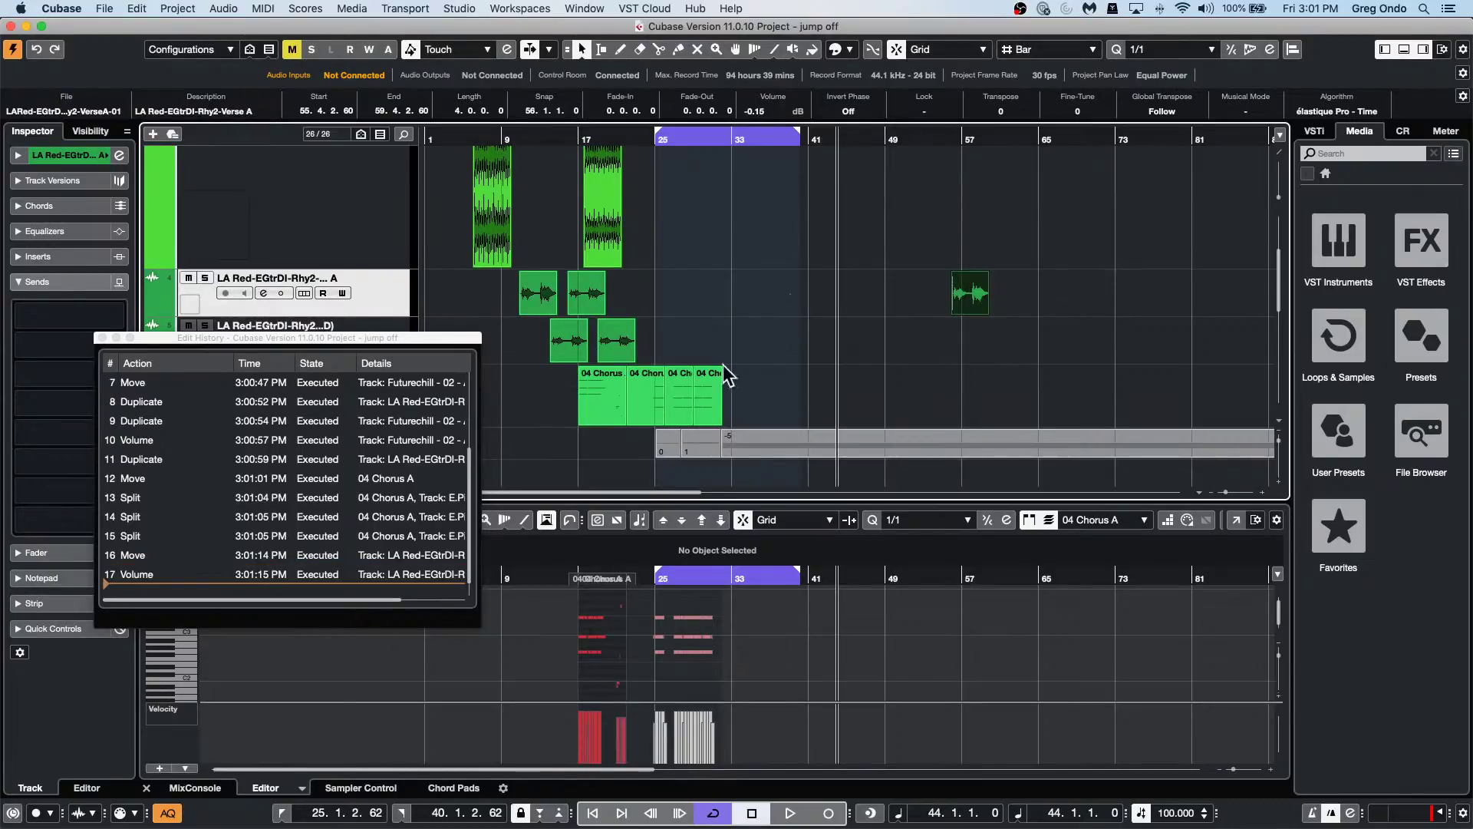
{"action": "left_click_drag", "start_coordinate": [658, 403], "coordinate": [811, 401]}
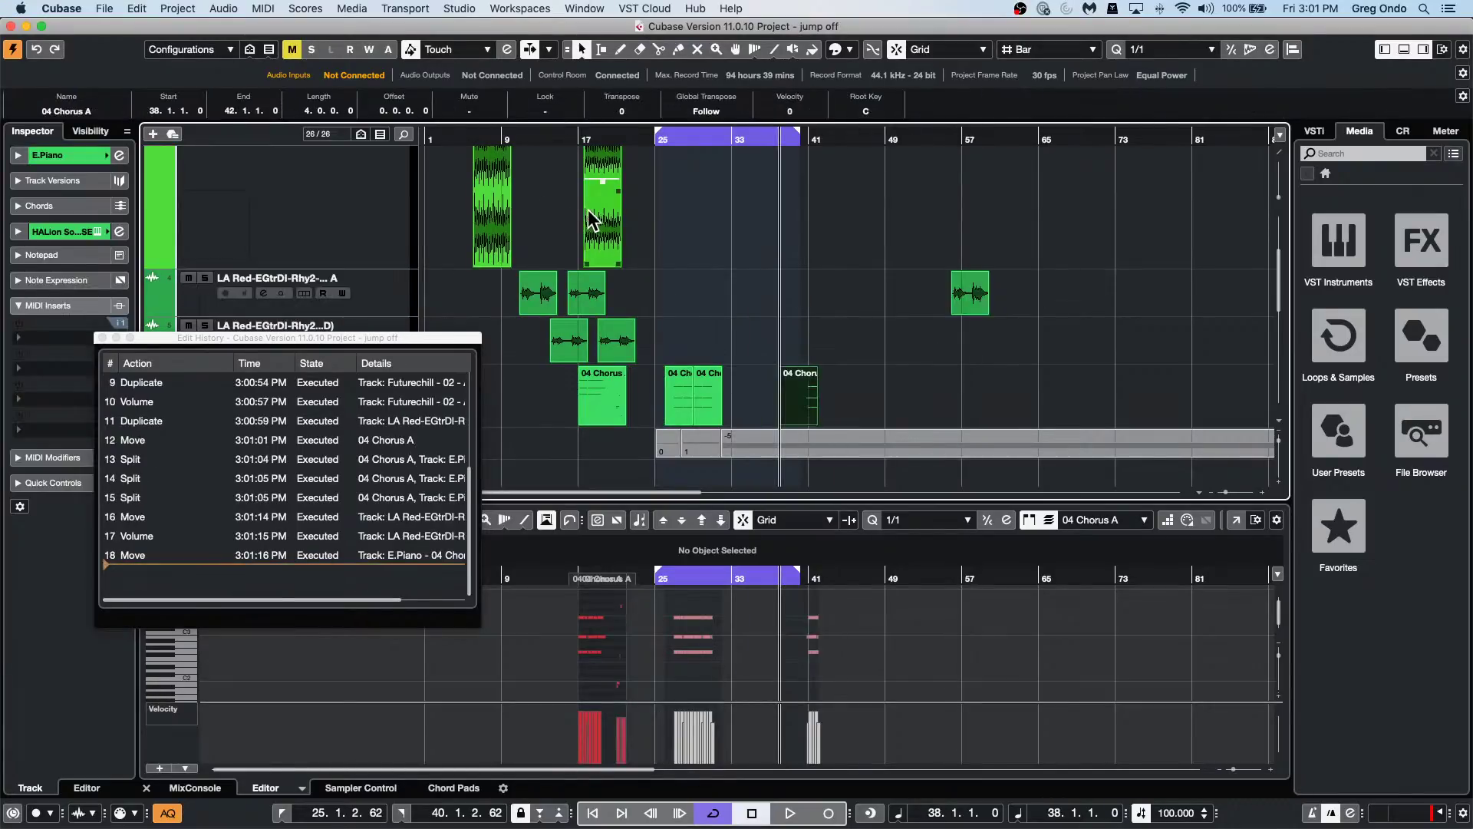
Move the second Futurechill event to about bar 34 and the second LA Red A and (D) events to 28.4.2 and bar 32 on track A.
{"action": "left_click_drag", "start_coordinate": [593, 220], "coordinate": [746, 224]}
{"action": "left_click_drag", "start_coordinate": [583, 294], "coordinate": [707, 292]}
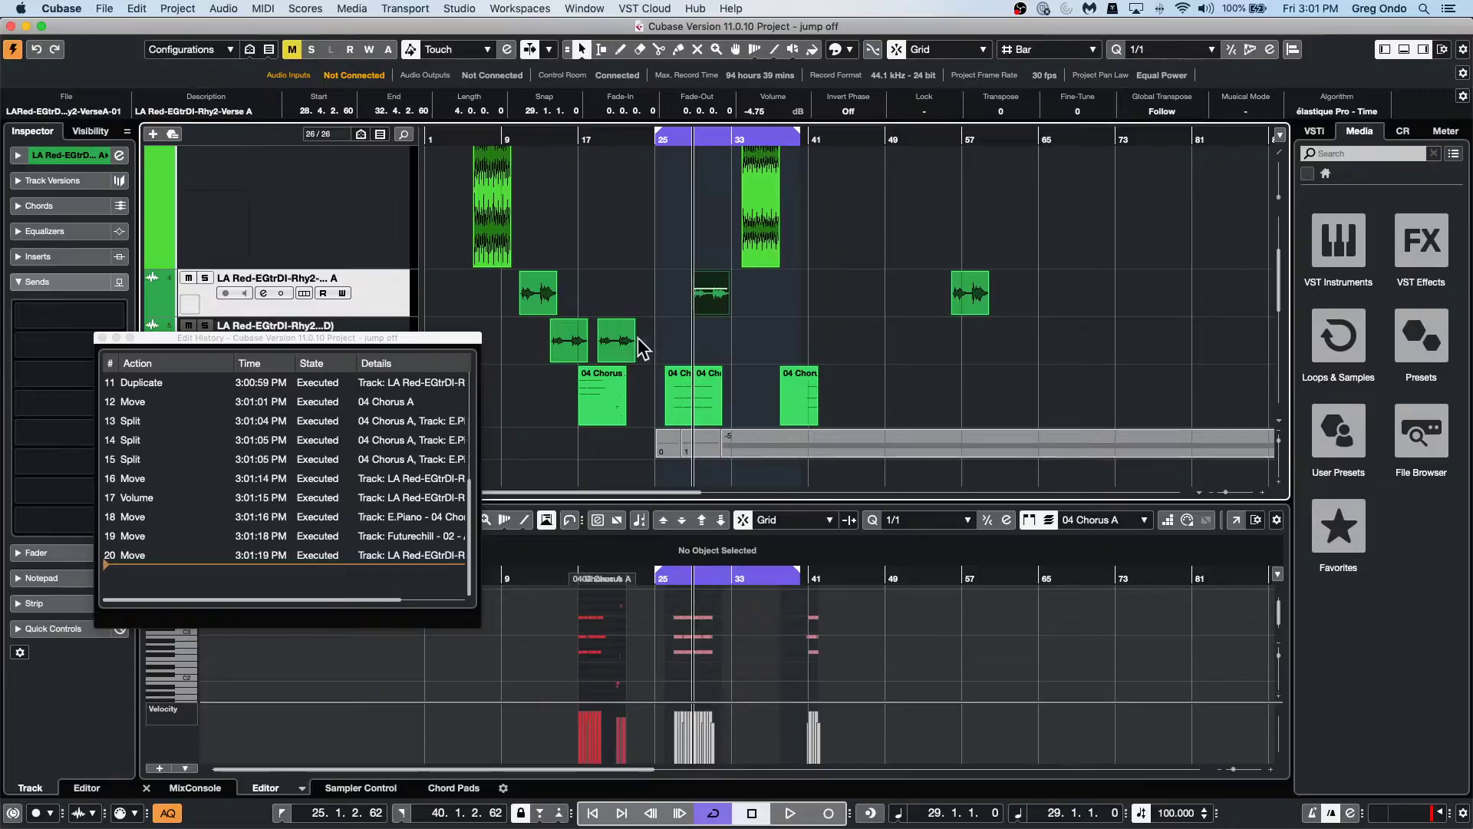
{"action": "left_click_drag", "start_coordinate": [639, 342], "coordinate": [751, 303]}
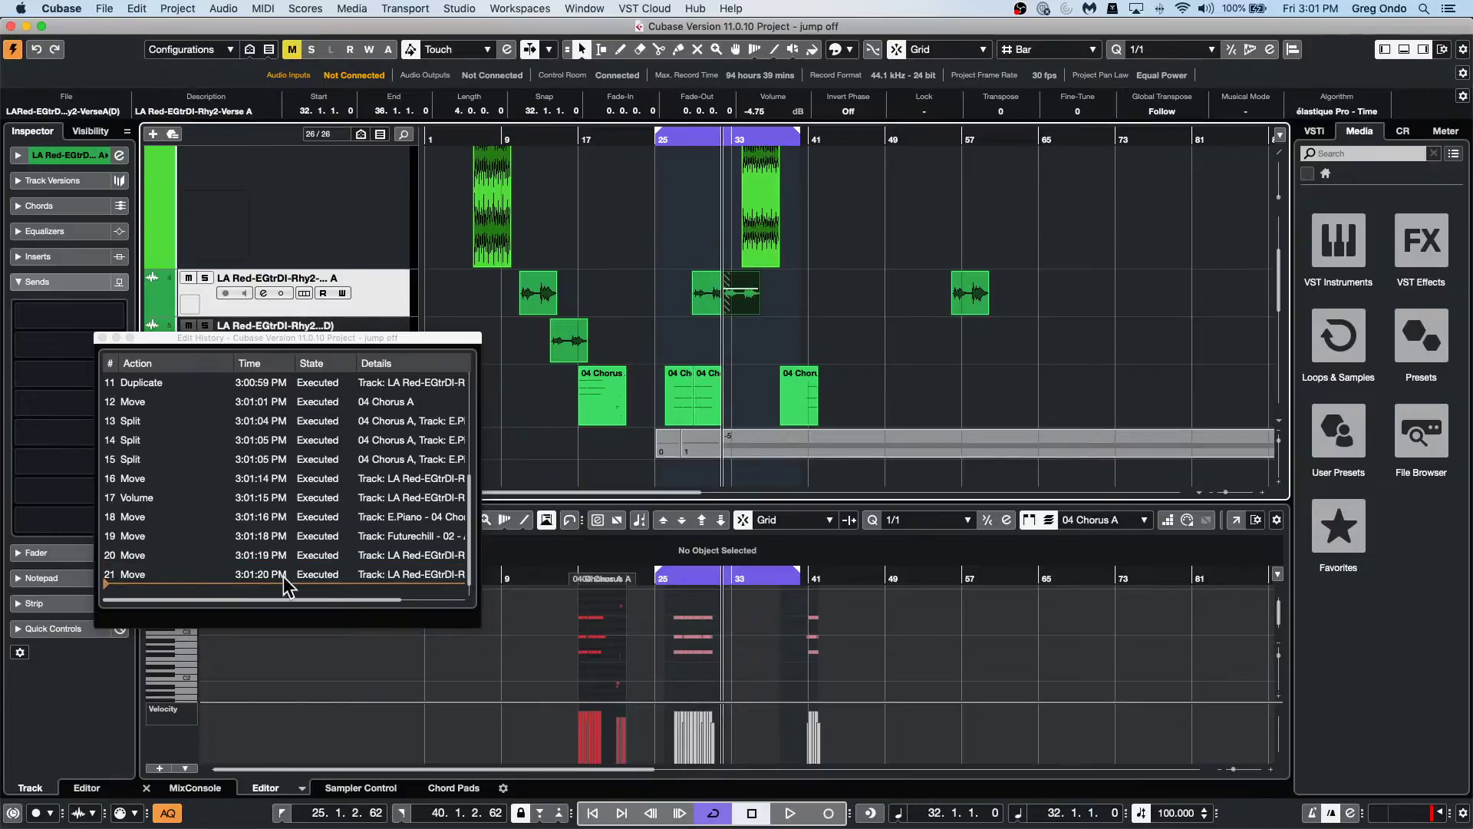
Move the first 04 Chorus A segment to bar 36 and the segment at bar 38 to bar 52.
{"action": "left_click_drag", "start_coordinate": [675, 385], "coordinate": [656, 390]}
{"action": "left_click_drag", "start_coordinate": [818, 390], "coordinate": [952, 388]}
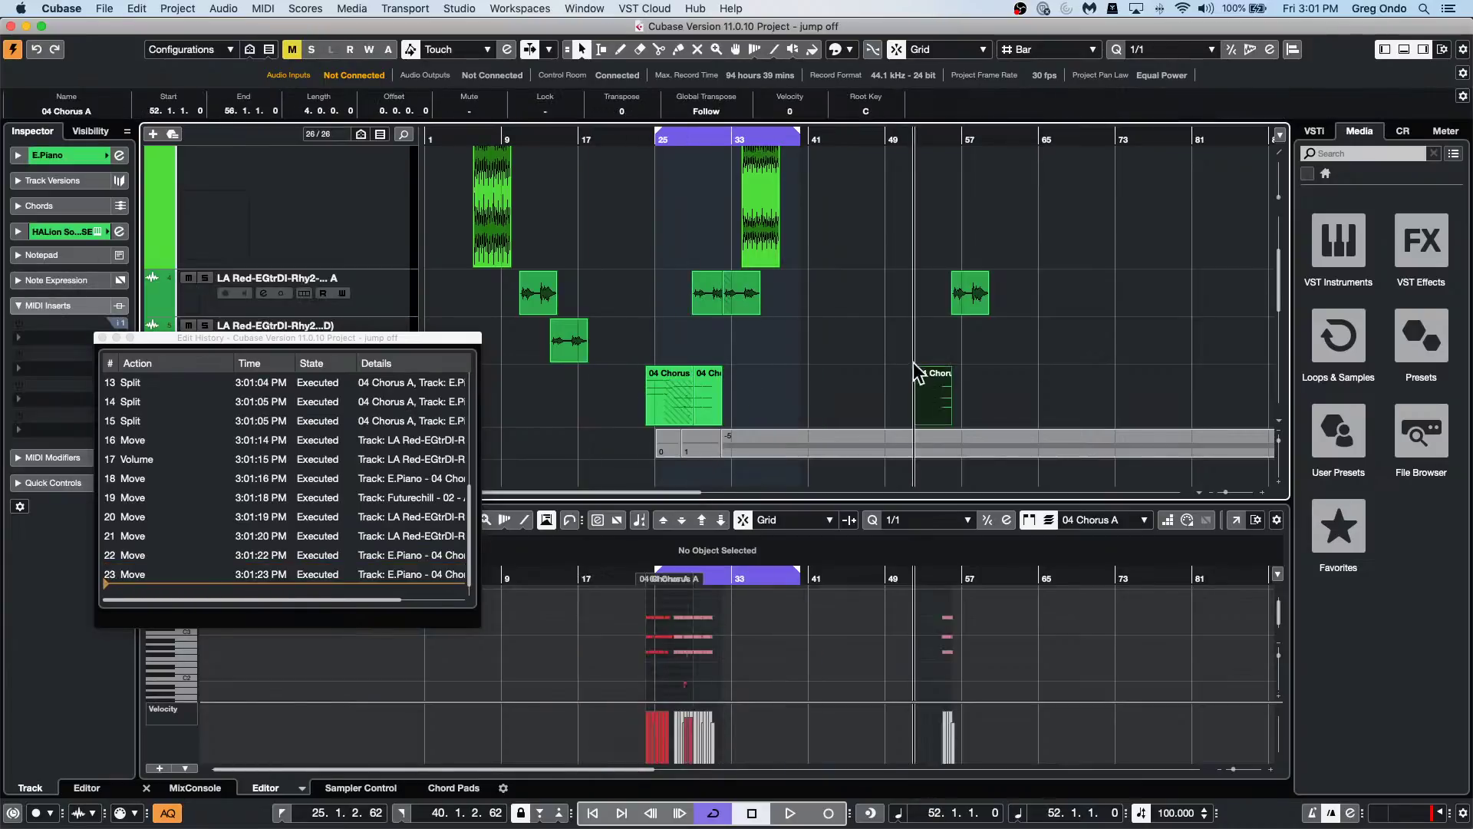
{"action": "left_click_drag", "start_coordinate": [679, 407], "coordinate": [795, 405]}
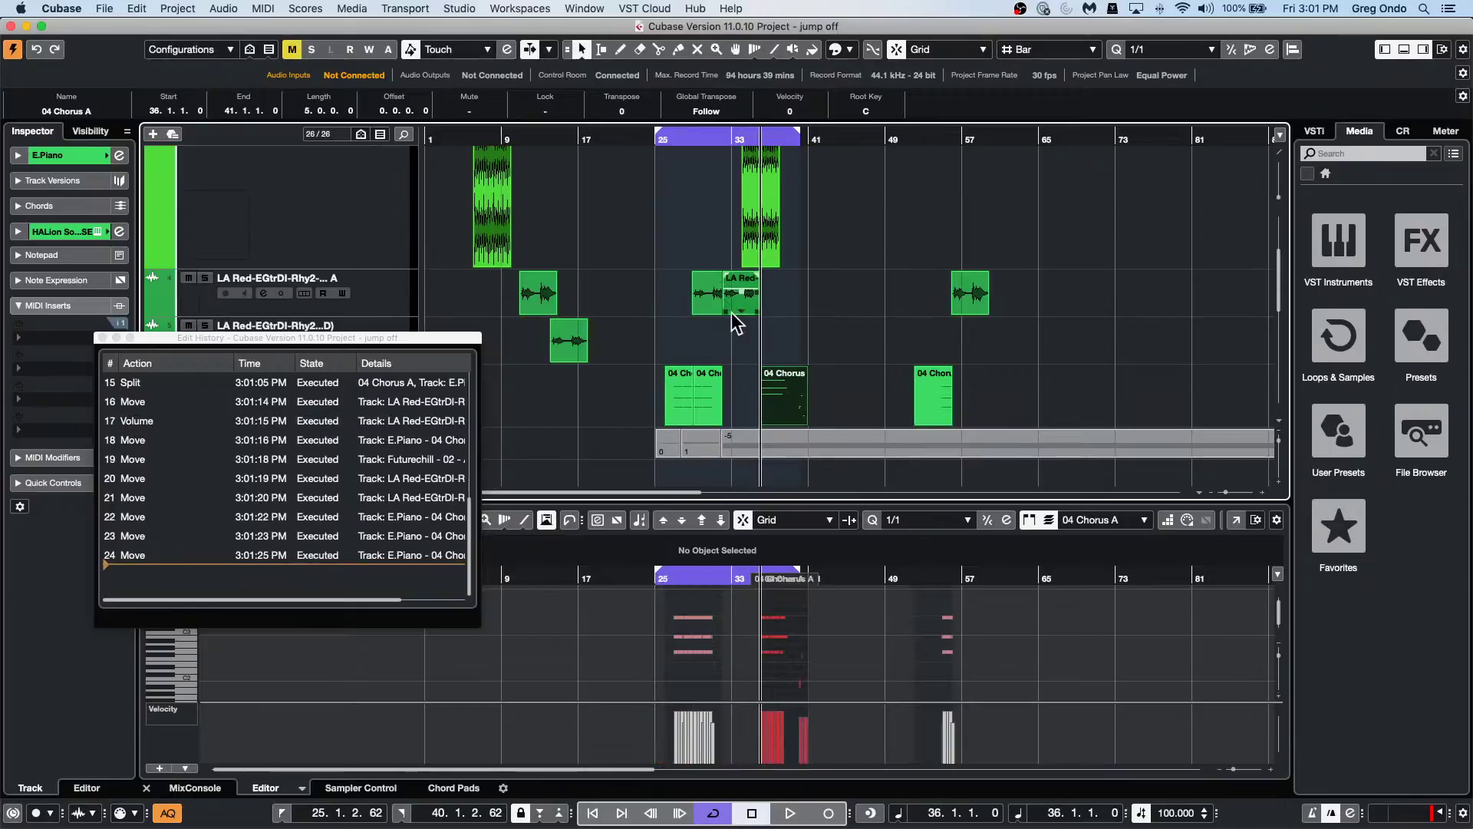
Move the second Futurechill event to bar 36 and the LA Red event at 55.4.2 to the (D) track at 77.4.2.
{"action": "left_click_drag", "start_coordinate": [758, 237], "coordinate": [785, 244]}
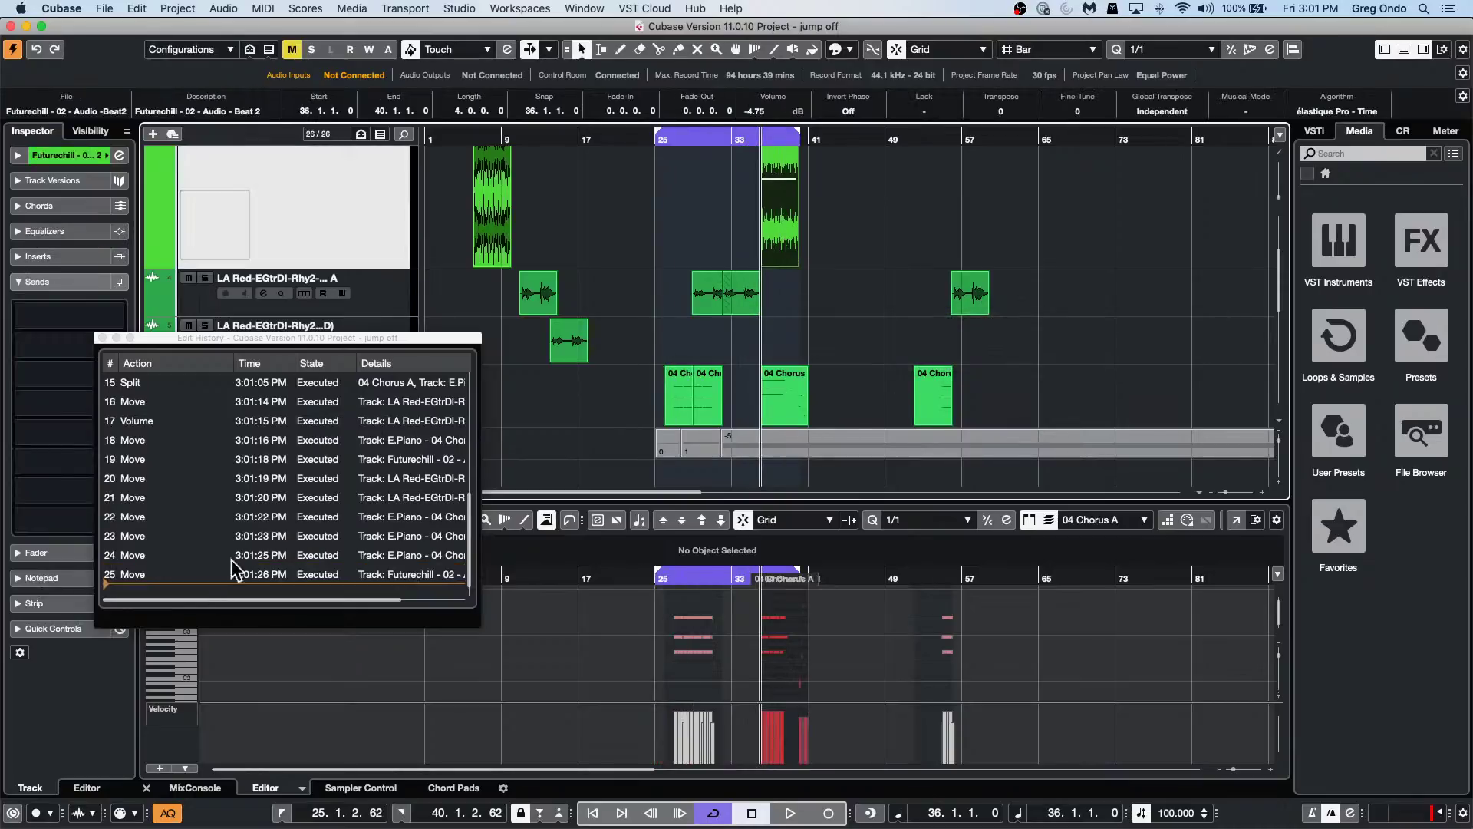
{"action": "left_click_drag", "start_coordinate": [987, 299], "coordinate": [688, 320]}
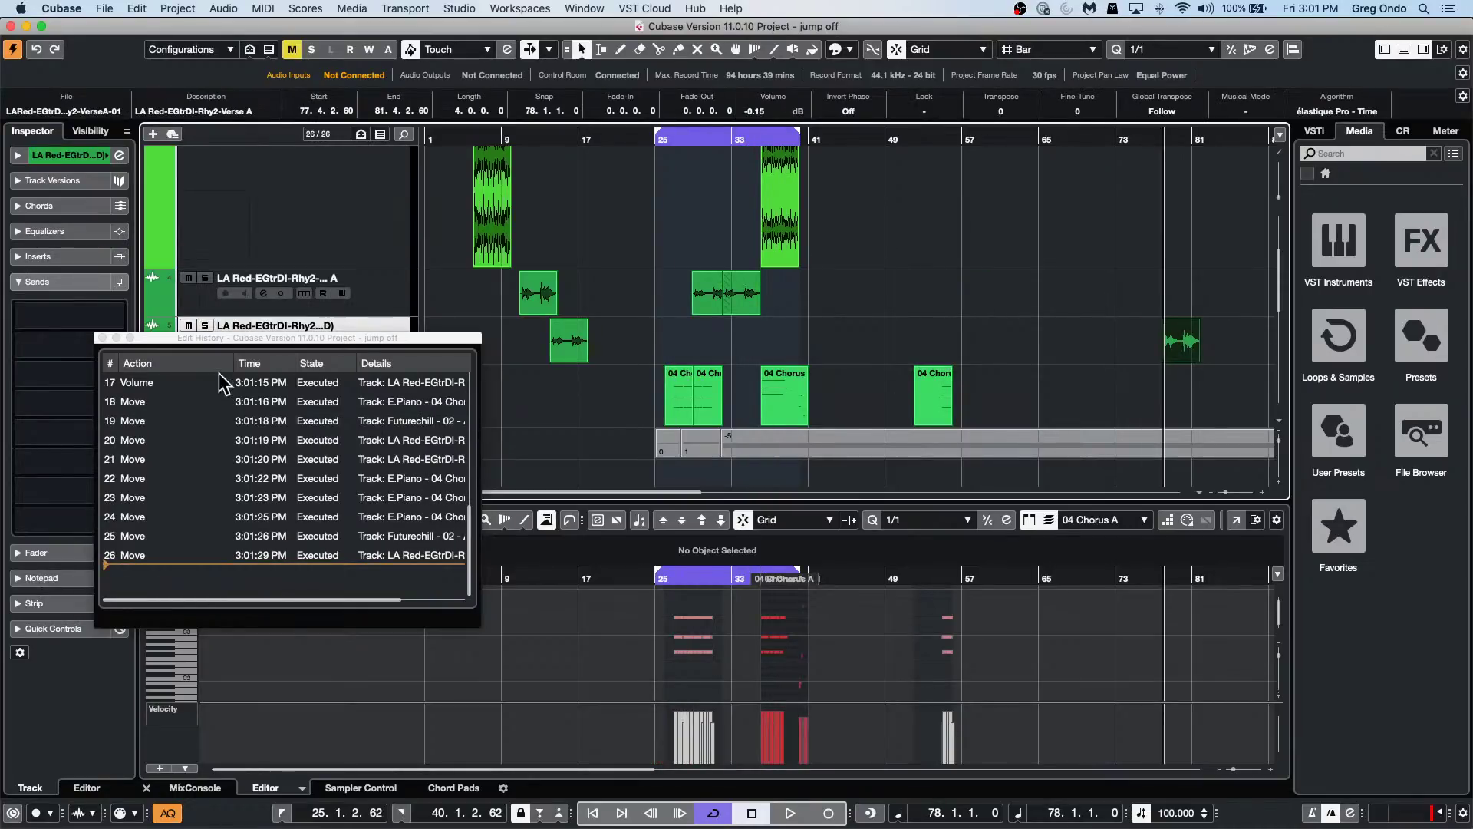
Close and reopen the edit history, and go to its most recent entries.
{"action": "left_click", "coordinate": [103, 338]}
{"action": "left_click", "coordinate": [223, 8]}
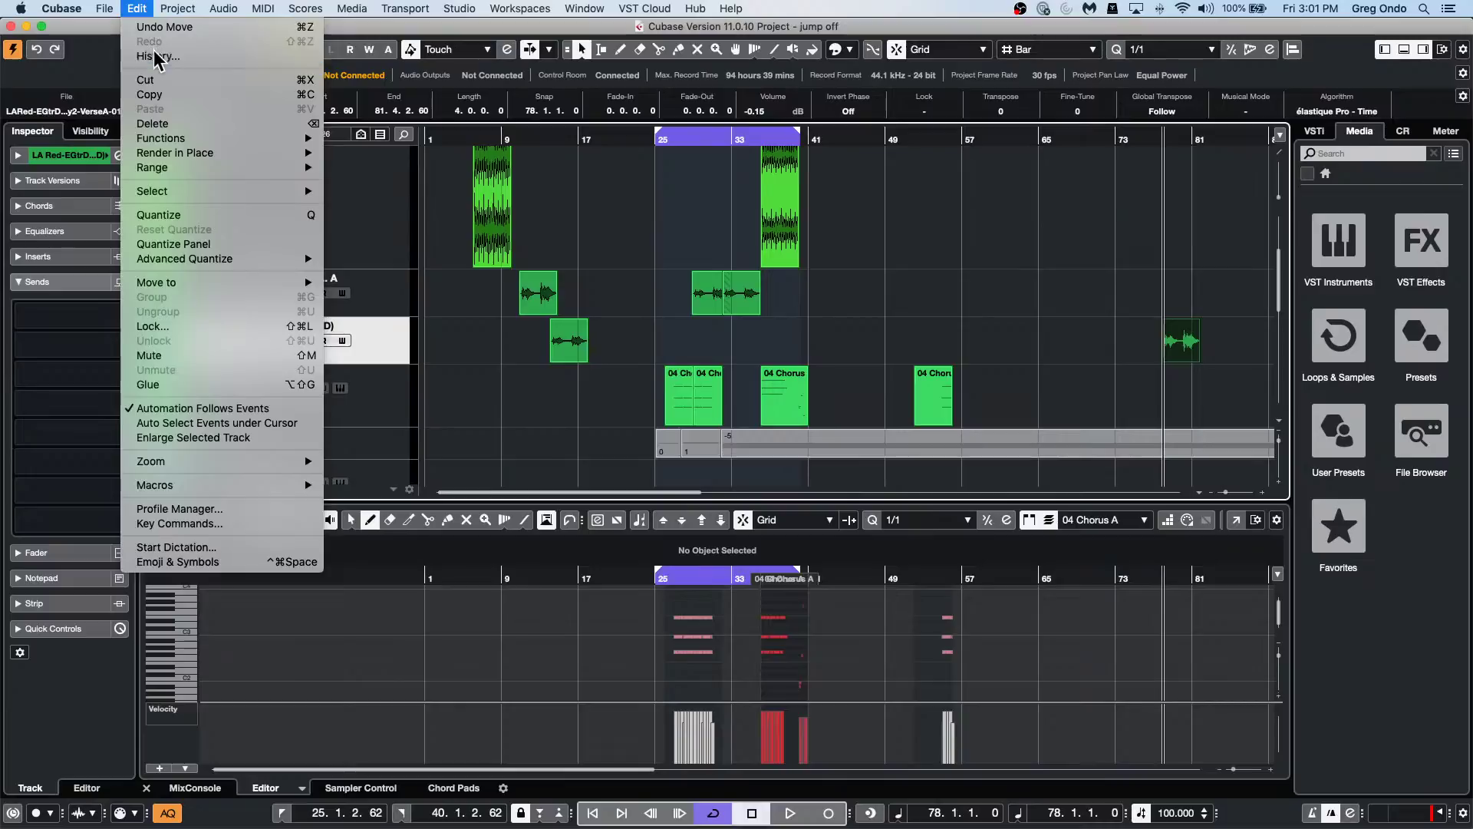
{"action": "left_click", "coordinate": [158, 60]}
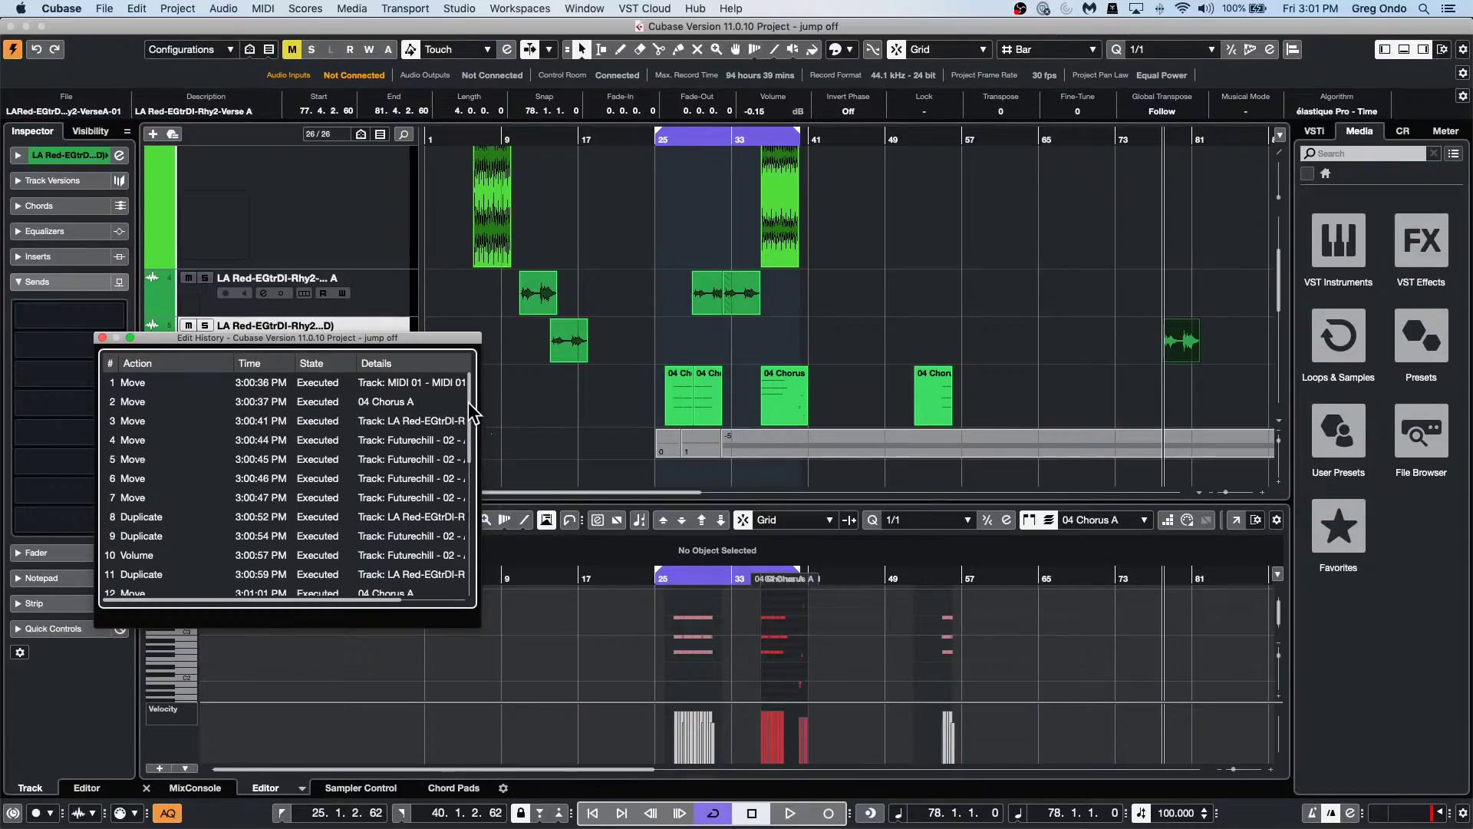
{"action": "left_click_drag", "start_coordinate": [468, 402], "coordinate": [473, 247]}
Move the LA Red (D) guitar event at bar 14 to bar 16, and undo that move.
{"action": "left_click_drag", "start_coordinate": [566, 339], "coordinate": [587, 338]}
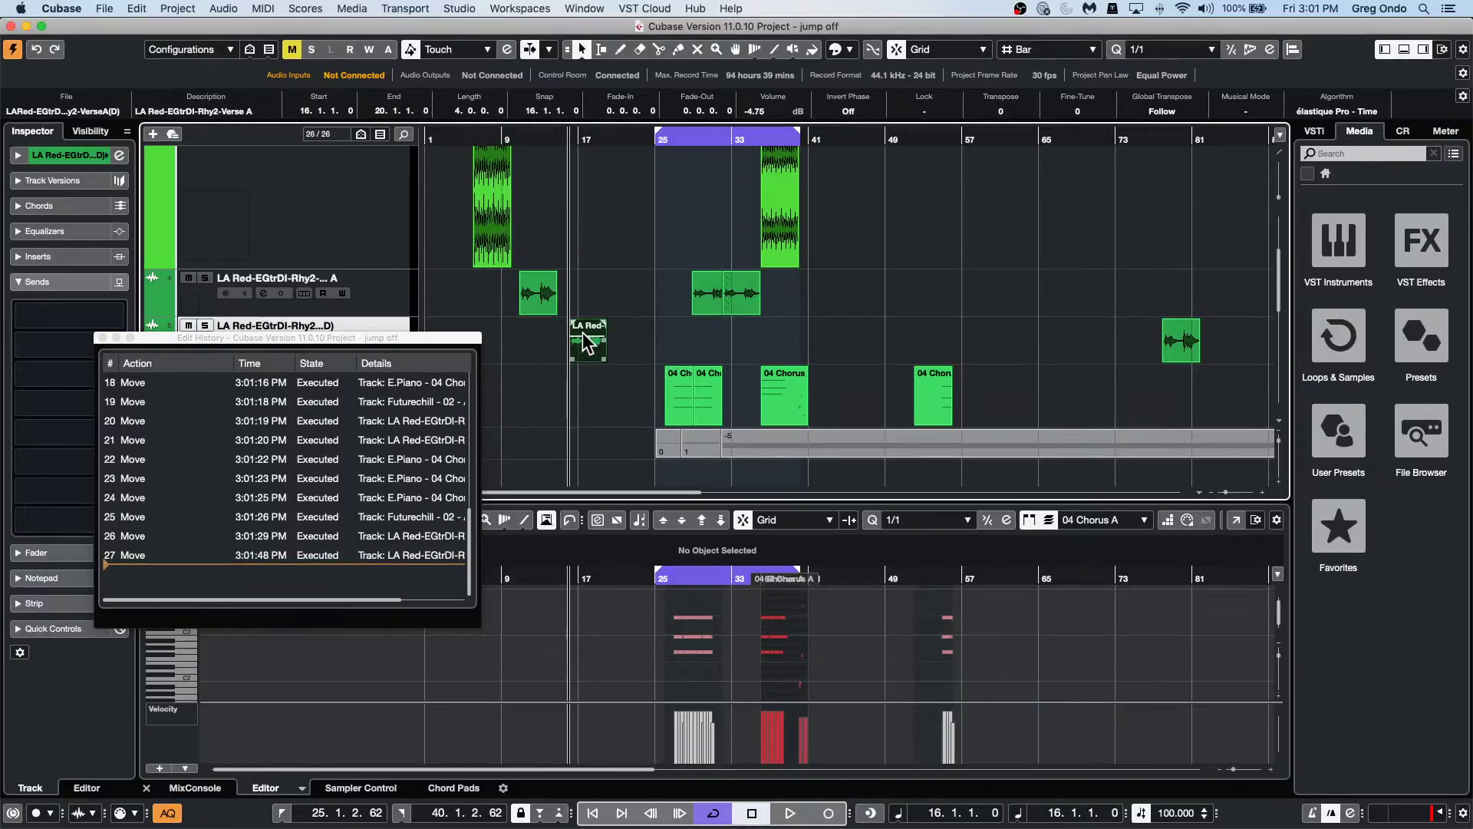
{"action": "key", "text": "super+z"}
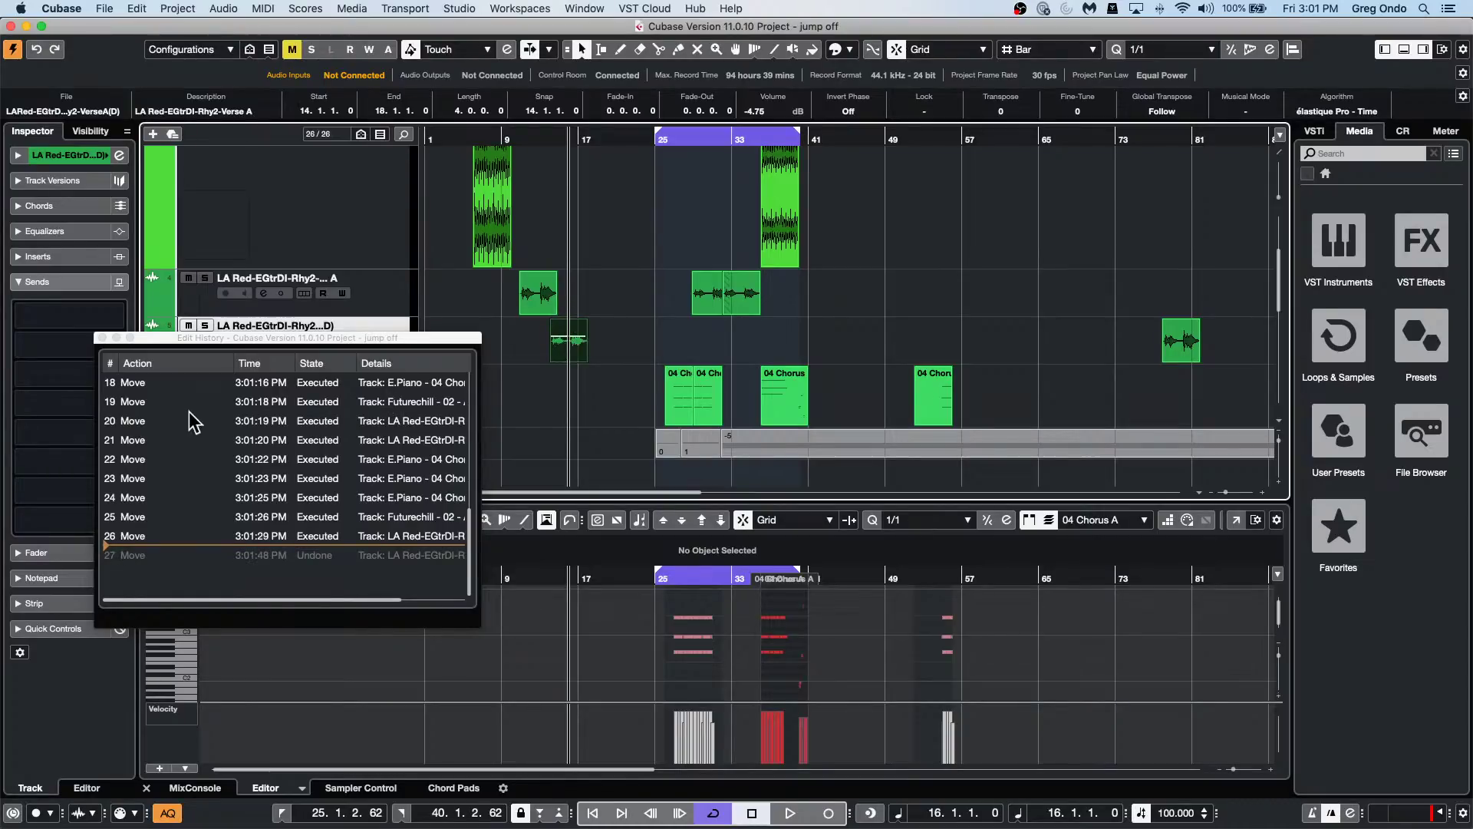
{"action": "left_click", "coordinate": [109, 364]}
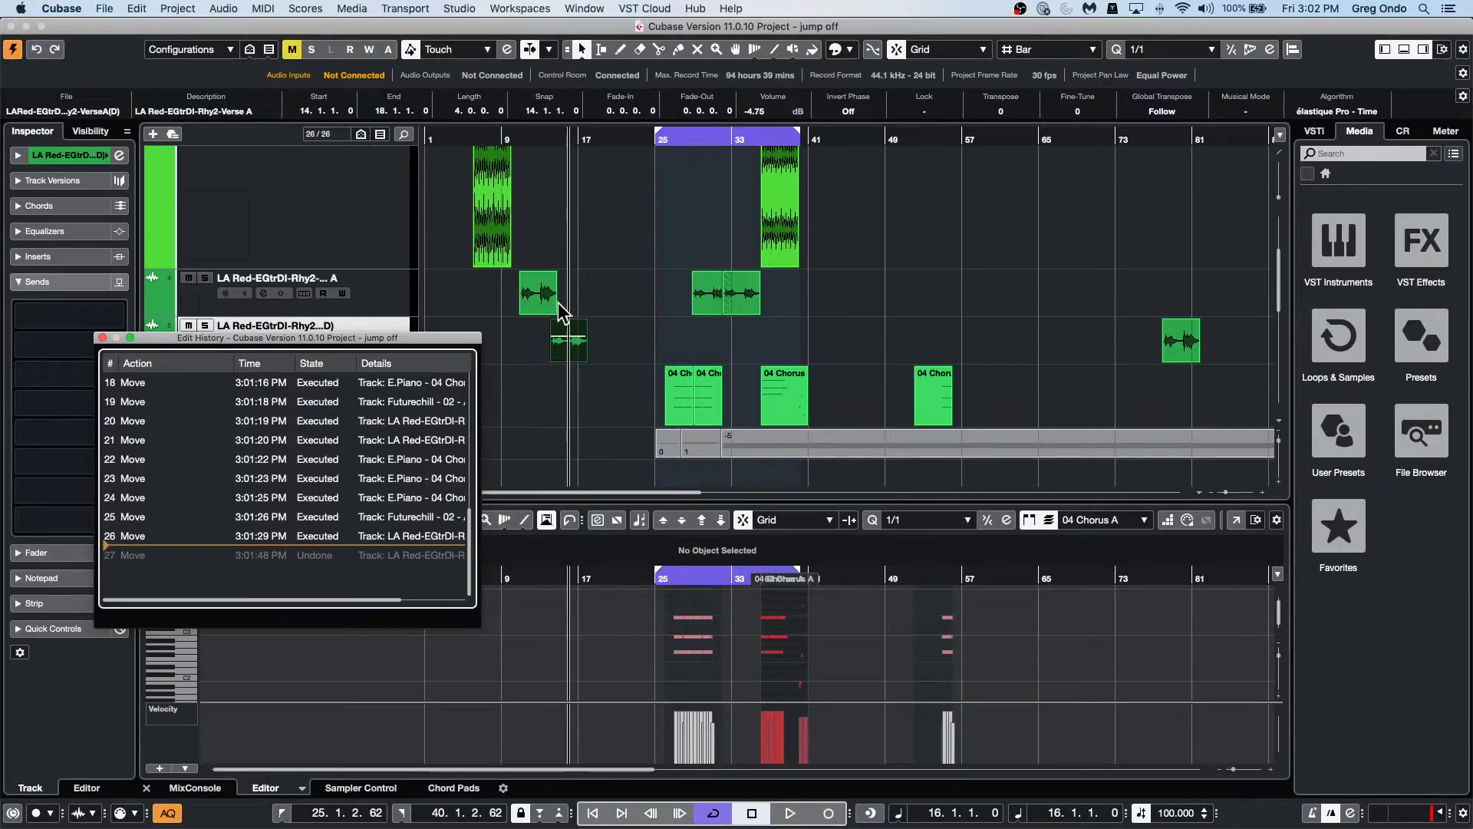
Move the first LA Red A guitar event to 12.4.2, and reopen the edit history.
{"action": "left_click_drag", "start_coordinate": [556, 302], "coordinate": [579, 300]}
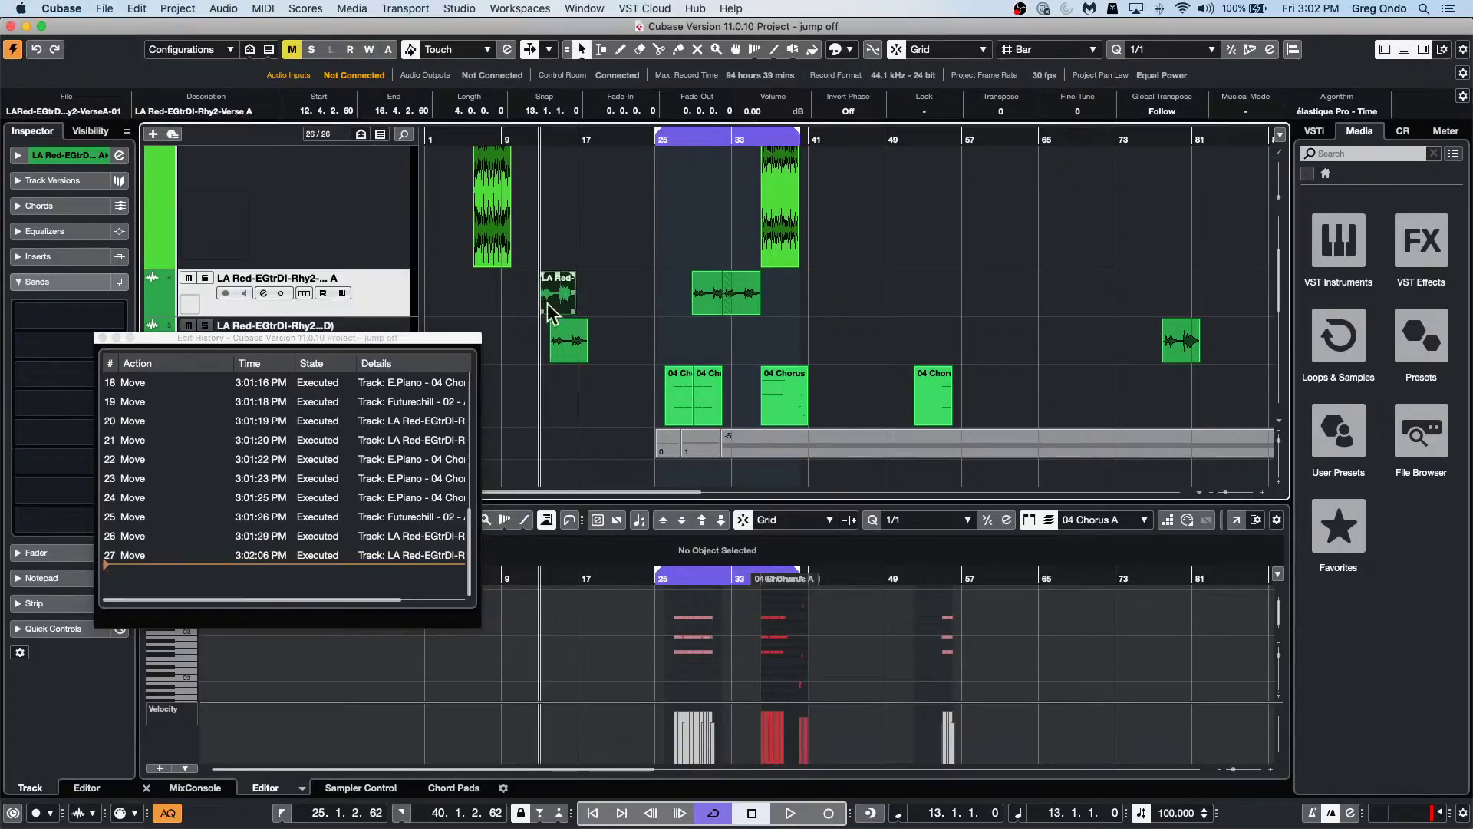
{"action": "left_click", "coordinate": [105, 339]}
{"action": "left_click", "coordinate": [219, 9]}
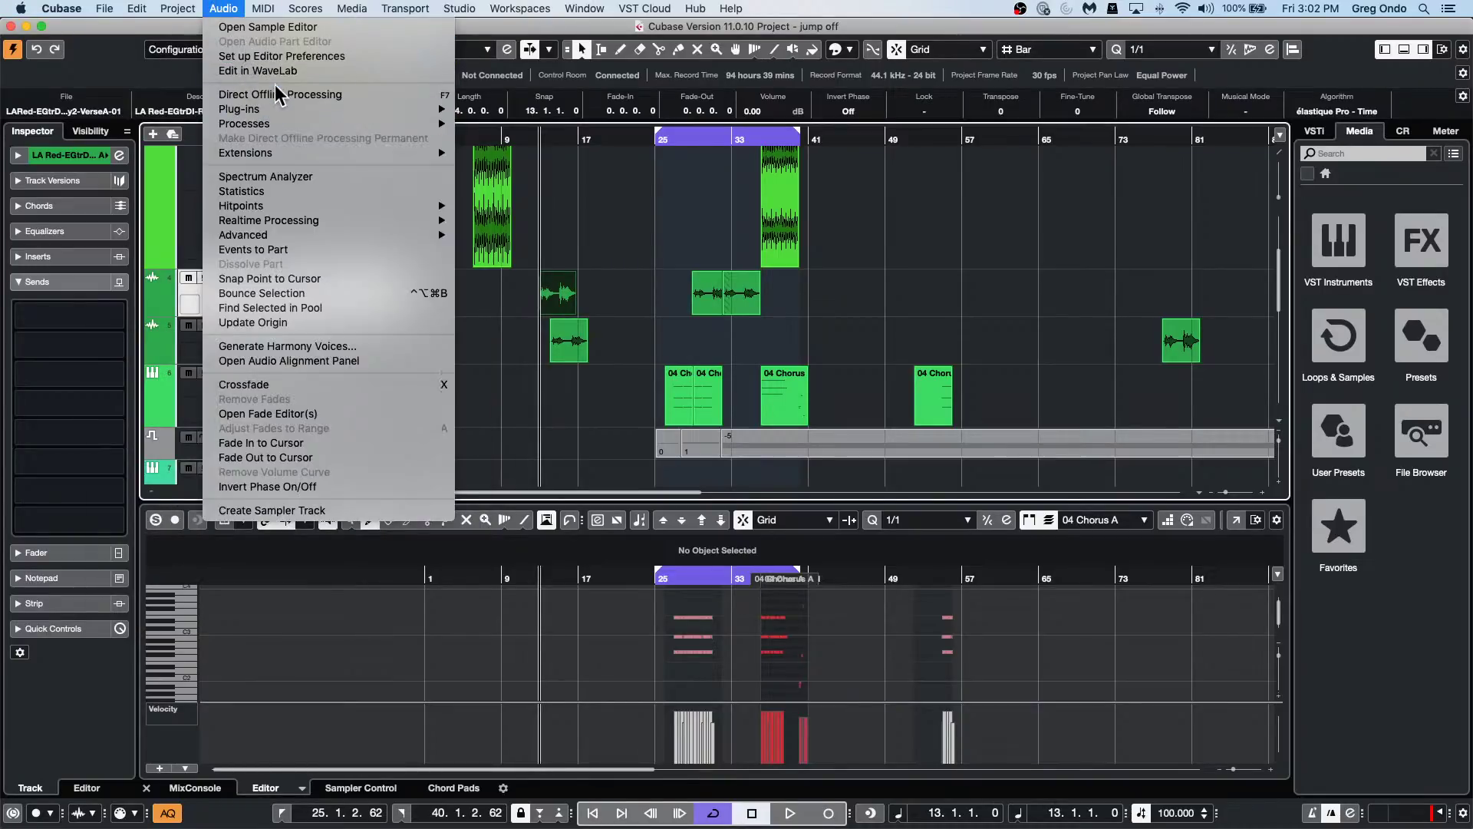
{"action": "mouse_move", "coordinate": [140, 17]}
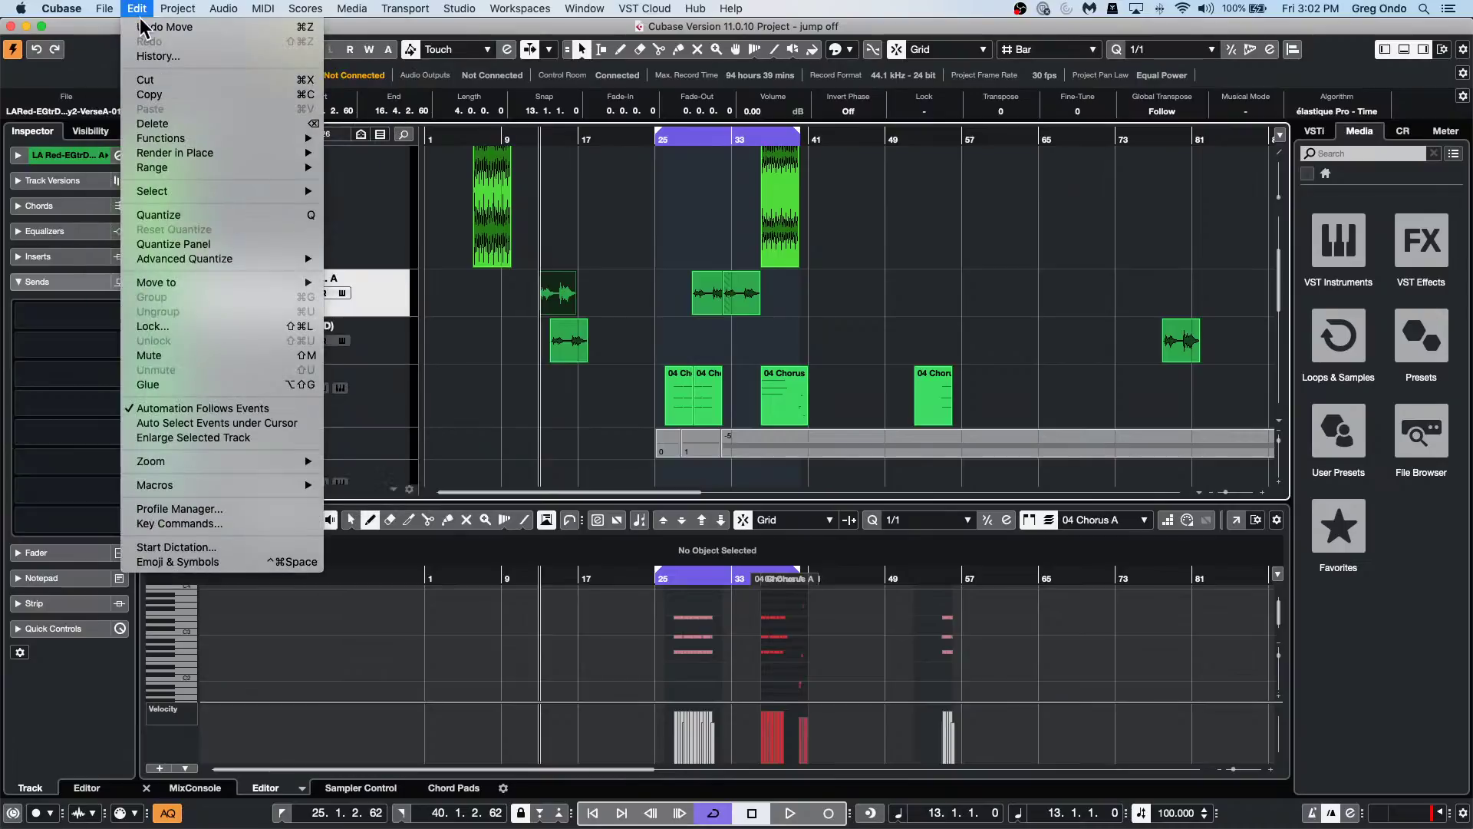
{"action": "left_click", "coordinate": [146, 55]}
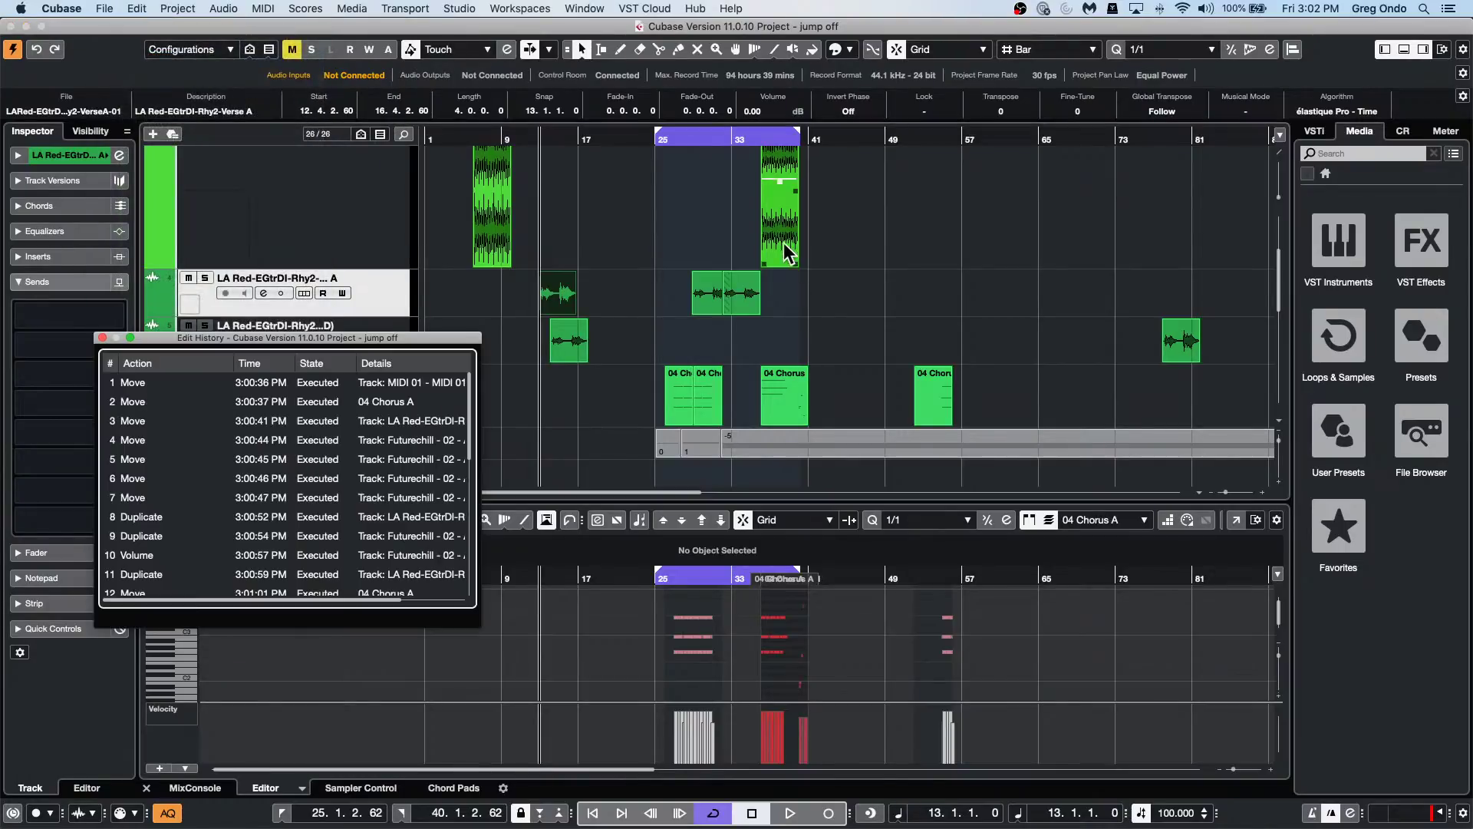
Move the Futurechill event at bar 36 to bar 39, and undo that move.
{"action": "left_click_drag", "start_coordinate": [784, 253], "coordinate": [805, 251]}
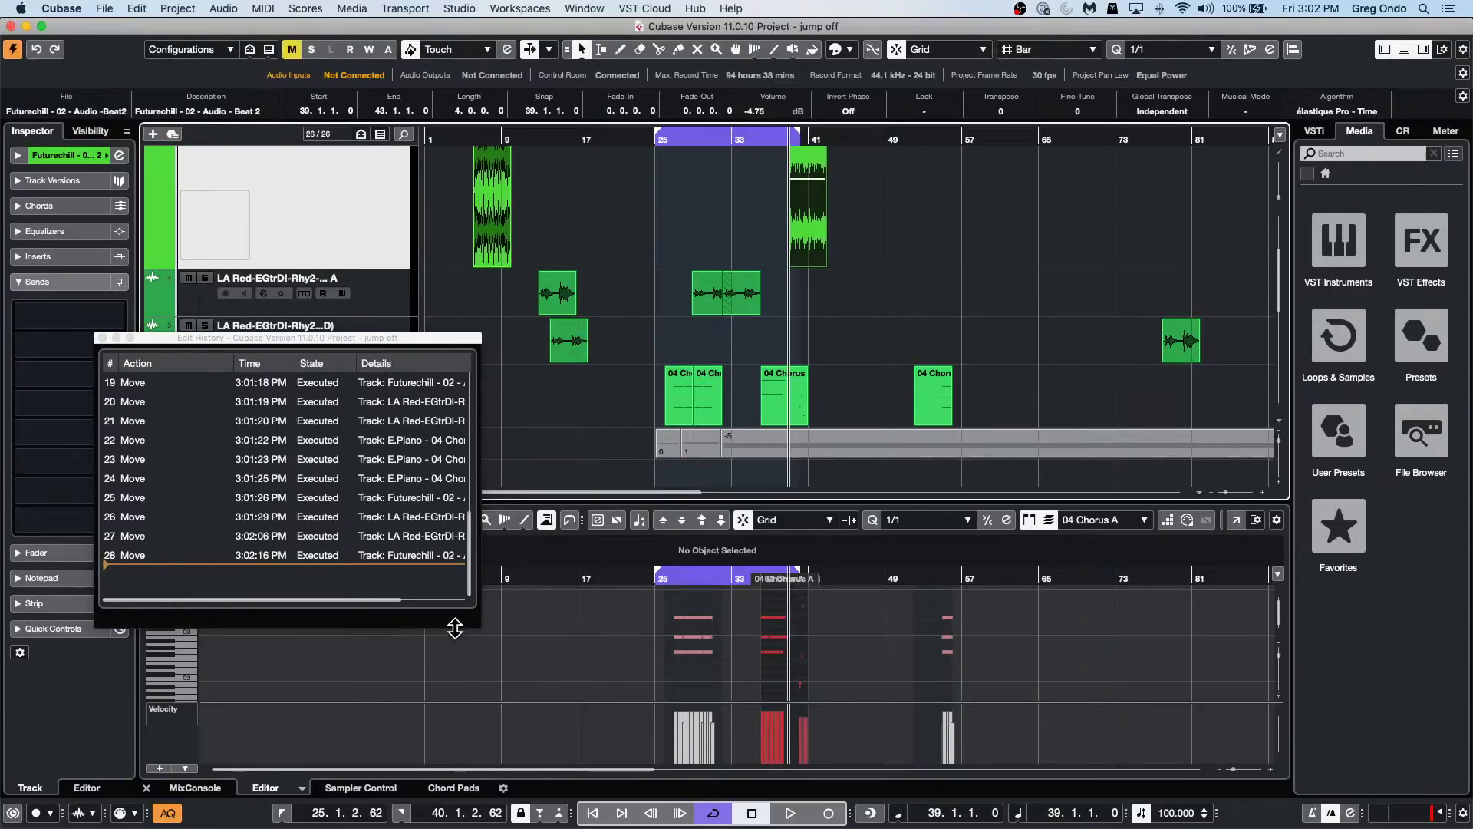
{"action": "key", "text": "super+z"}
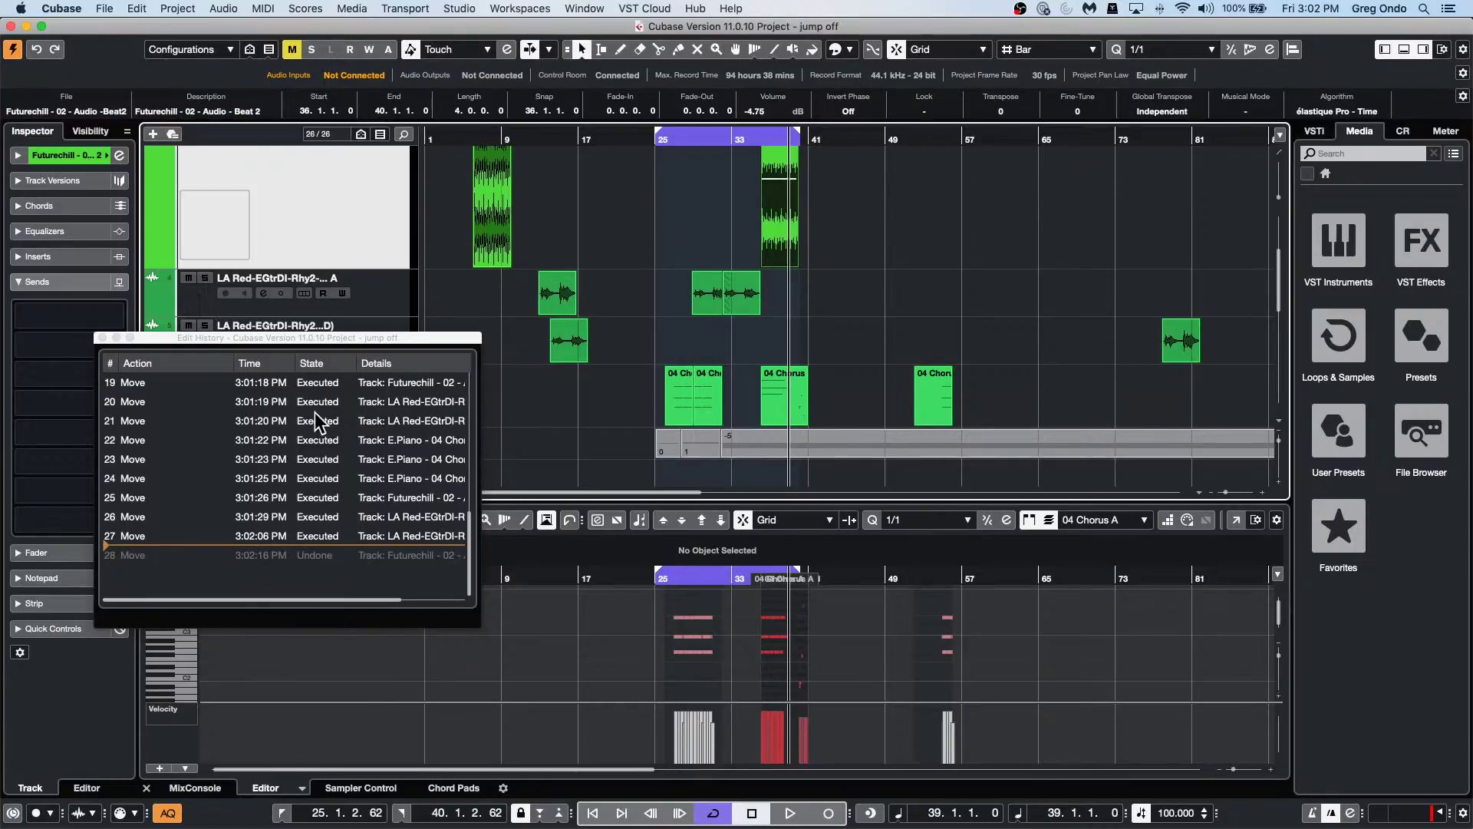
Move the 04 Chorus A segment at bar 29 to bar 32, and clear the selection.
{"action": "left_click", "coordinate": [702, 398]}
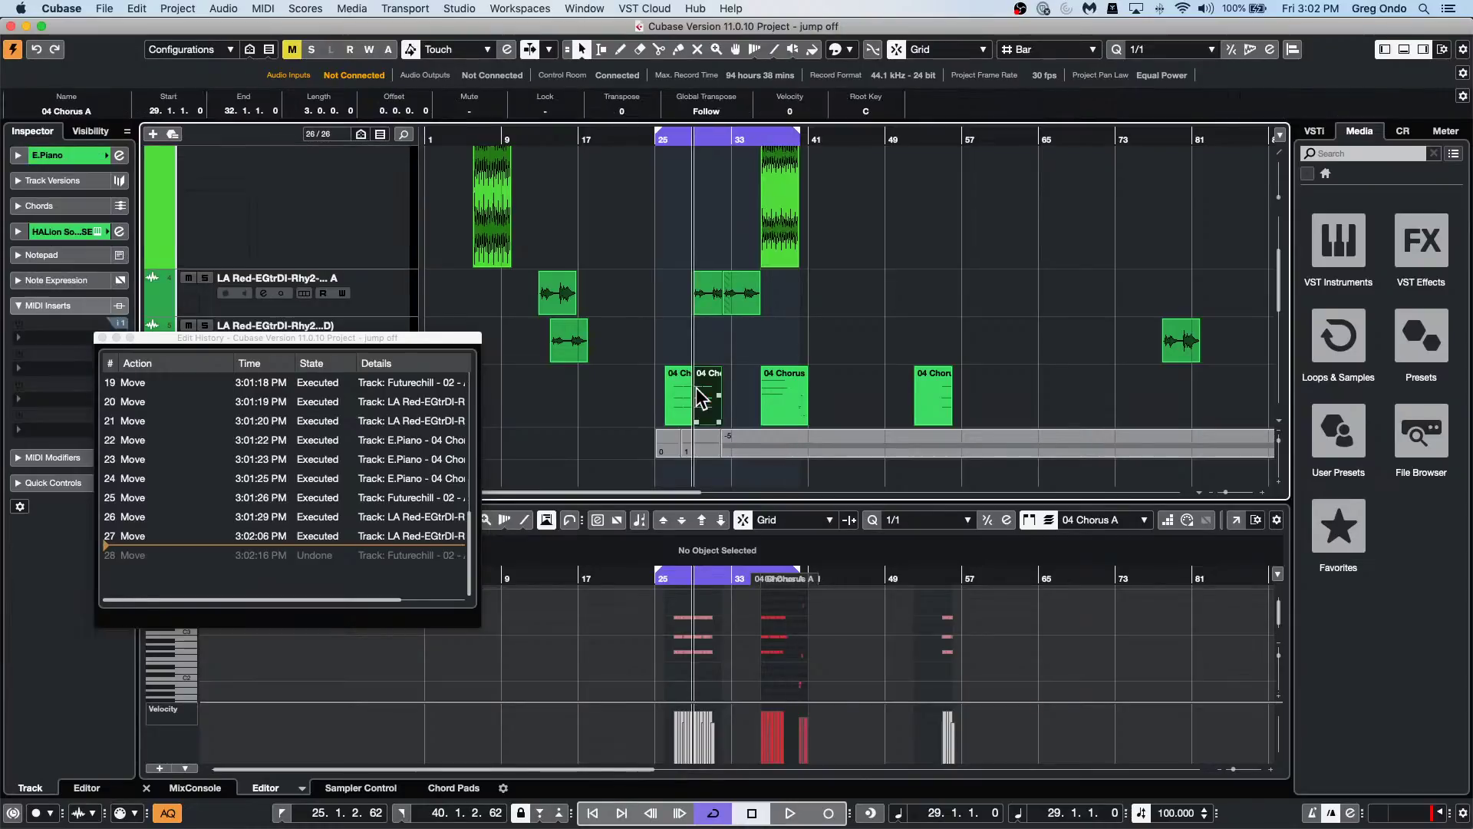
{"action": "left_click_drag", "start_coordinate": [699, 394], "coordinate": [731, 394]}
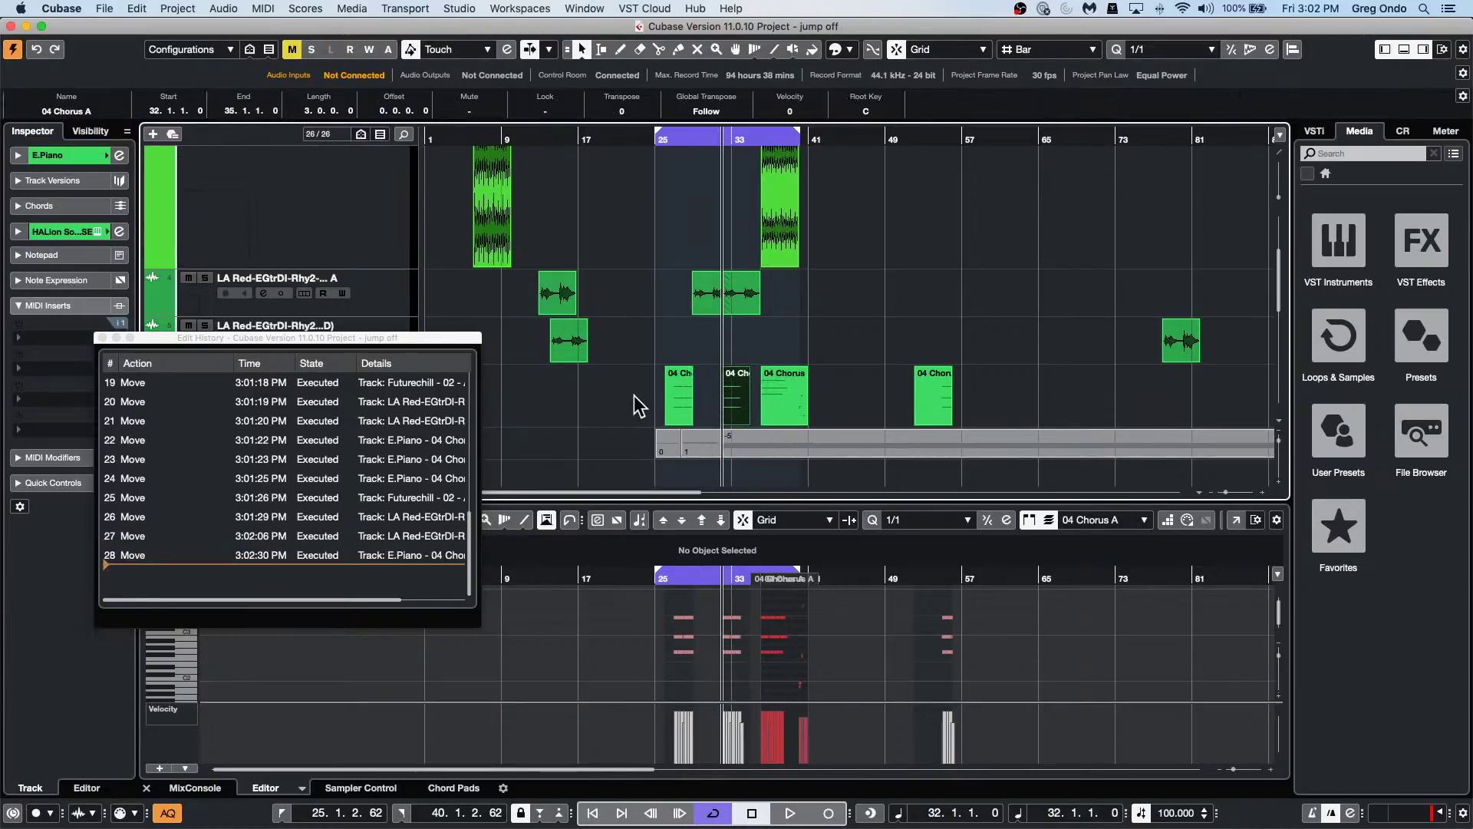
{"action": "left_click", "coordinate": [598, 335]}
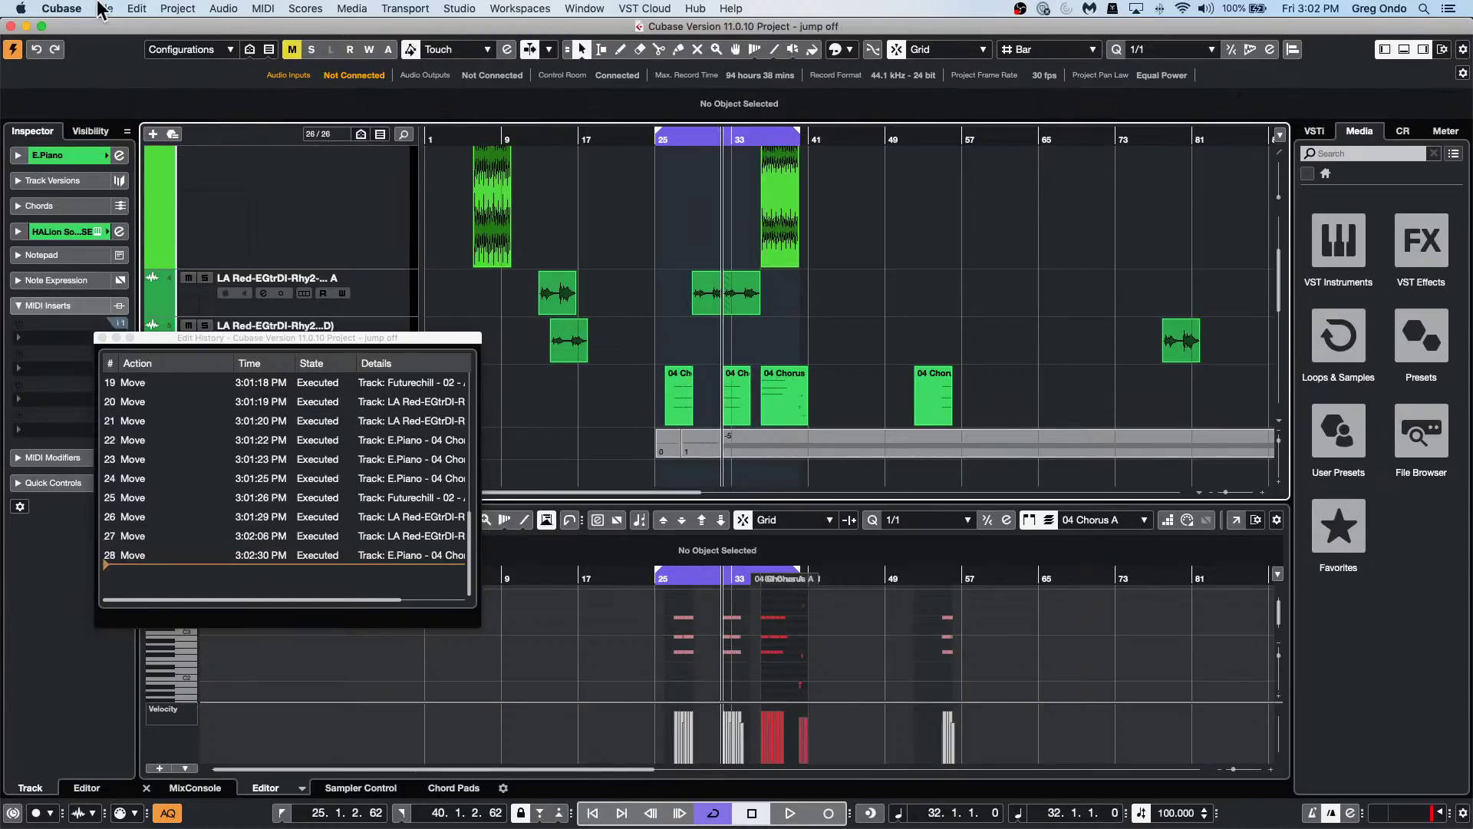
{"action": "left_click", "coordinate": [137, 9]}
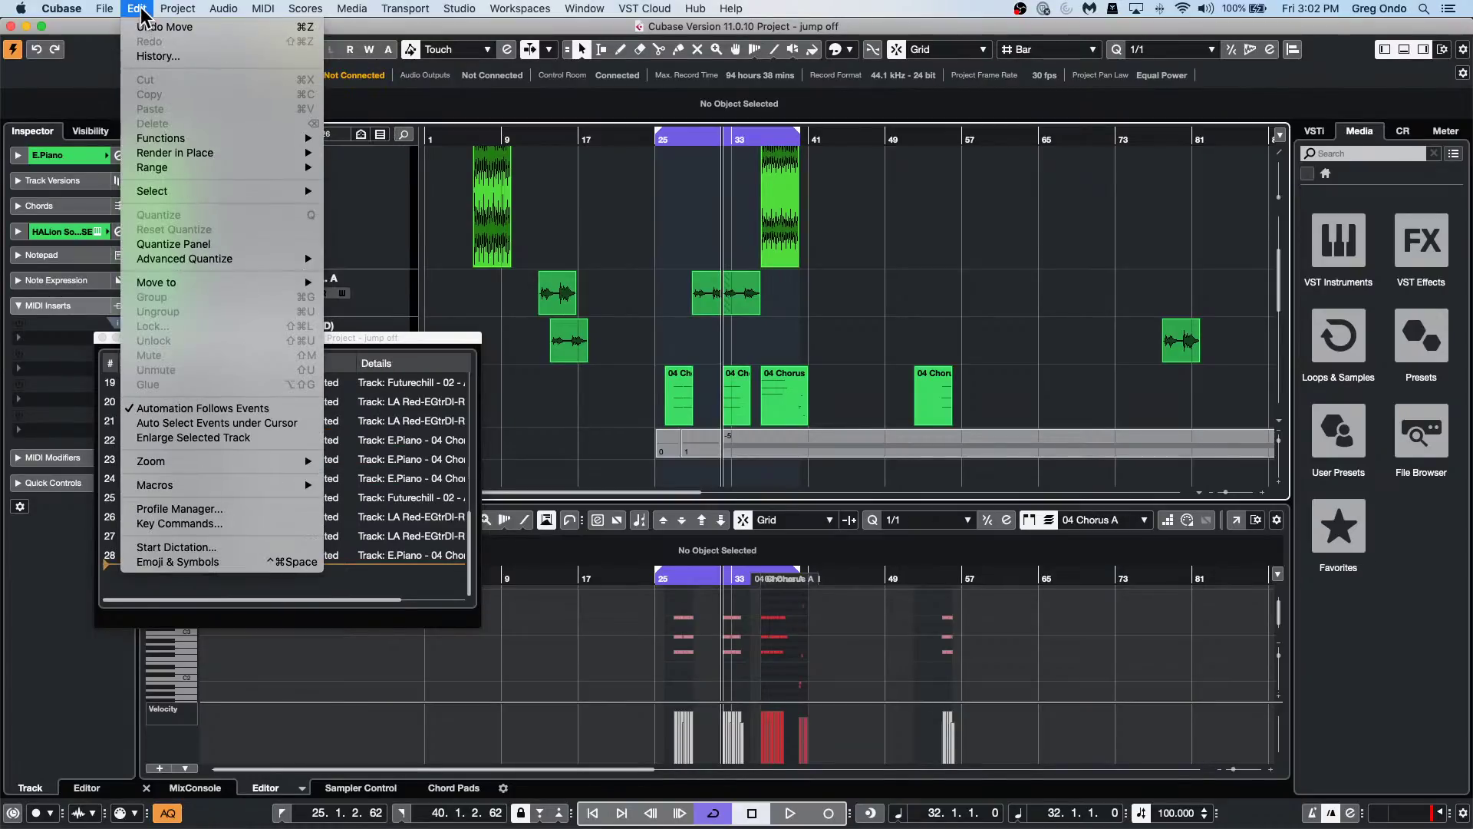
{"action": "left_click", "coordinate": [532, 190]}
{"action": "left_click", "coordinate": [559, 212]}
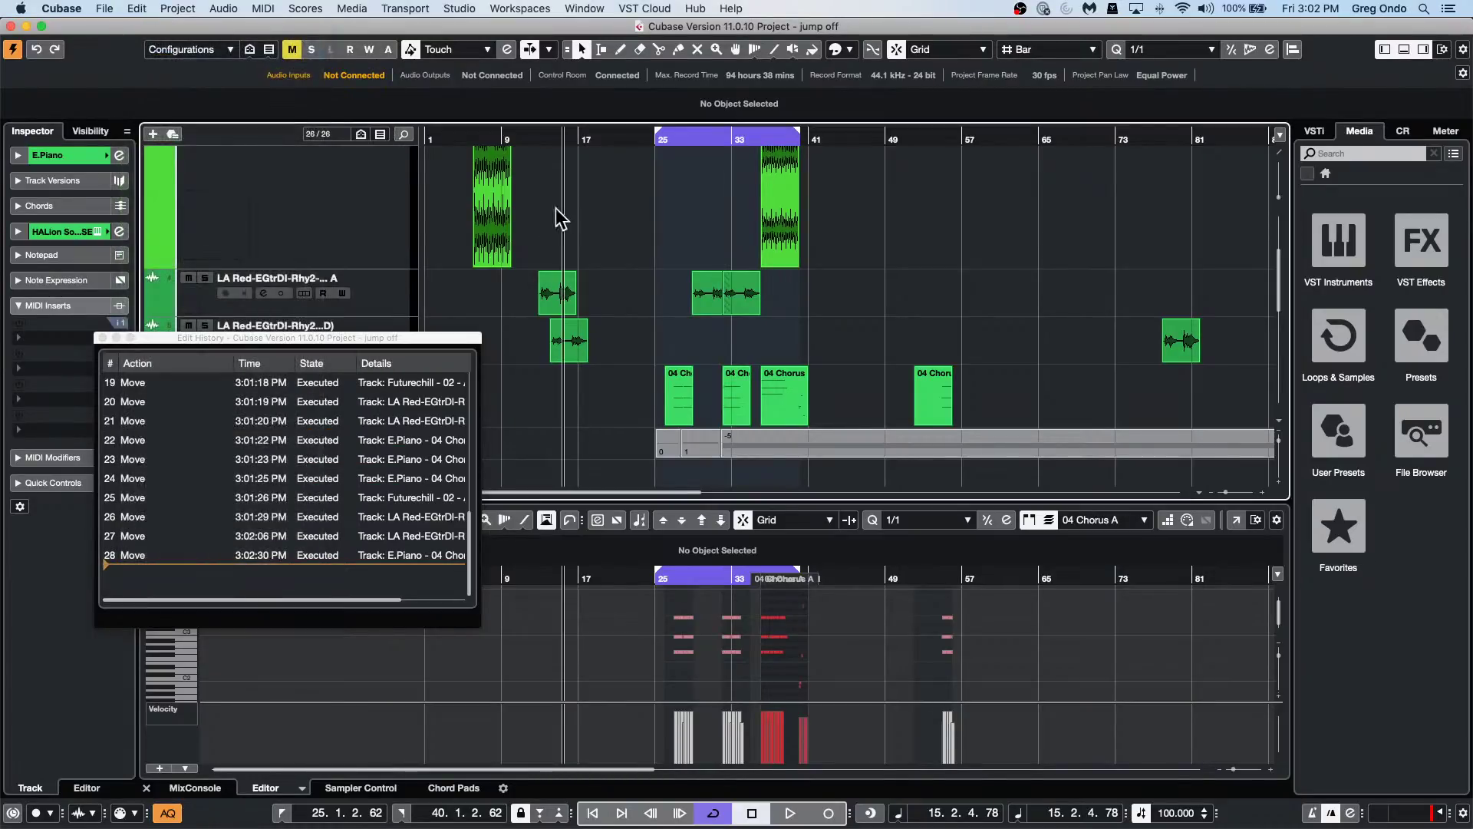
Close the Edit History window and open it again.
{"action": "left_click", "coordinate": [102, 337]}
{"action": "left_click", "coordinate": [159, 8]}
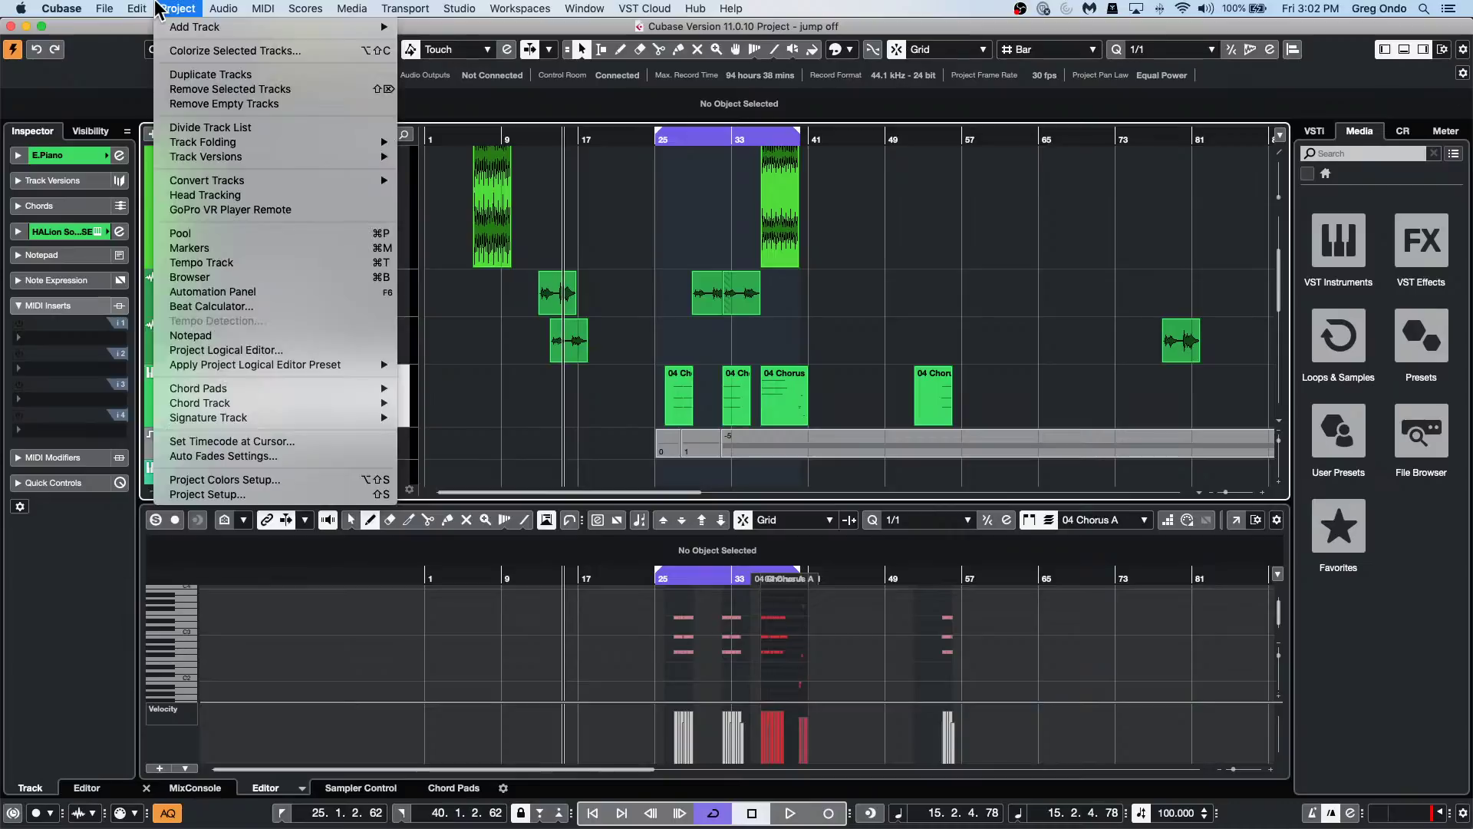
{"action": "left_click", "coordinate": [154, 56]}
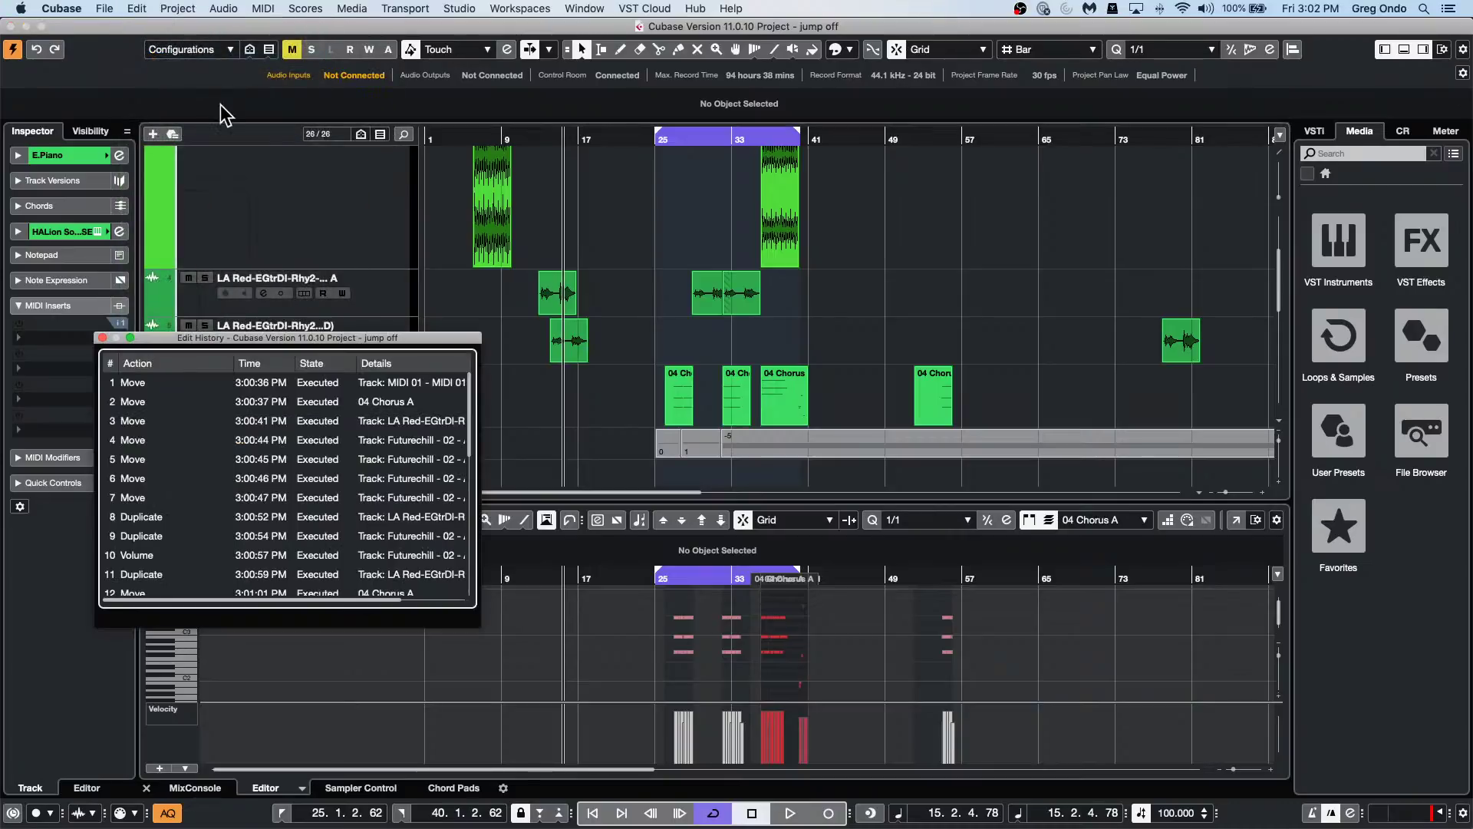
Undo and redo the last 04 Chorus A segment move, and close the edit history.
{"action": "key", "text": "super+z"}
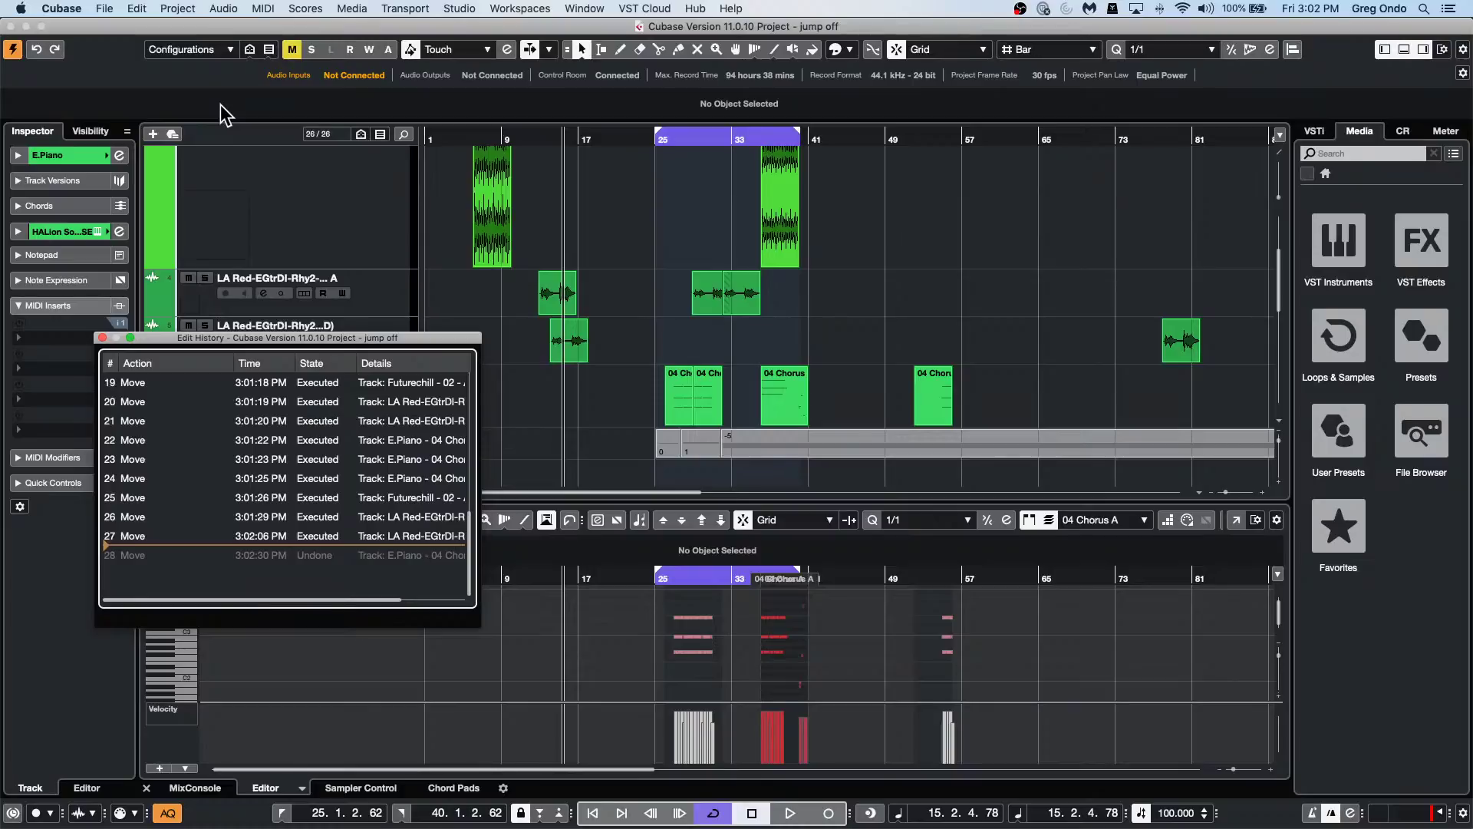
{"action": "key", "text": "super+shift+z"}
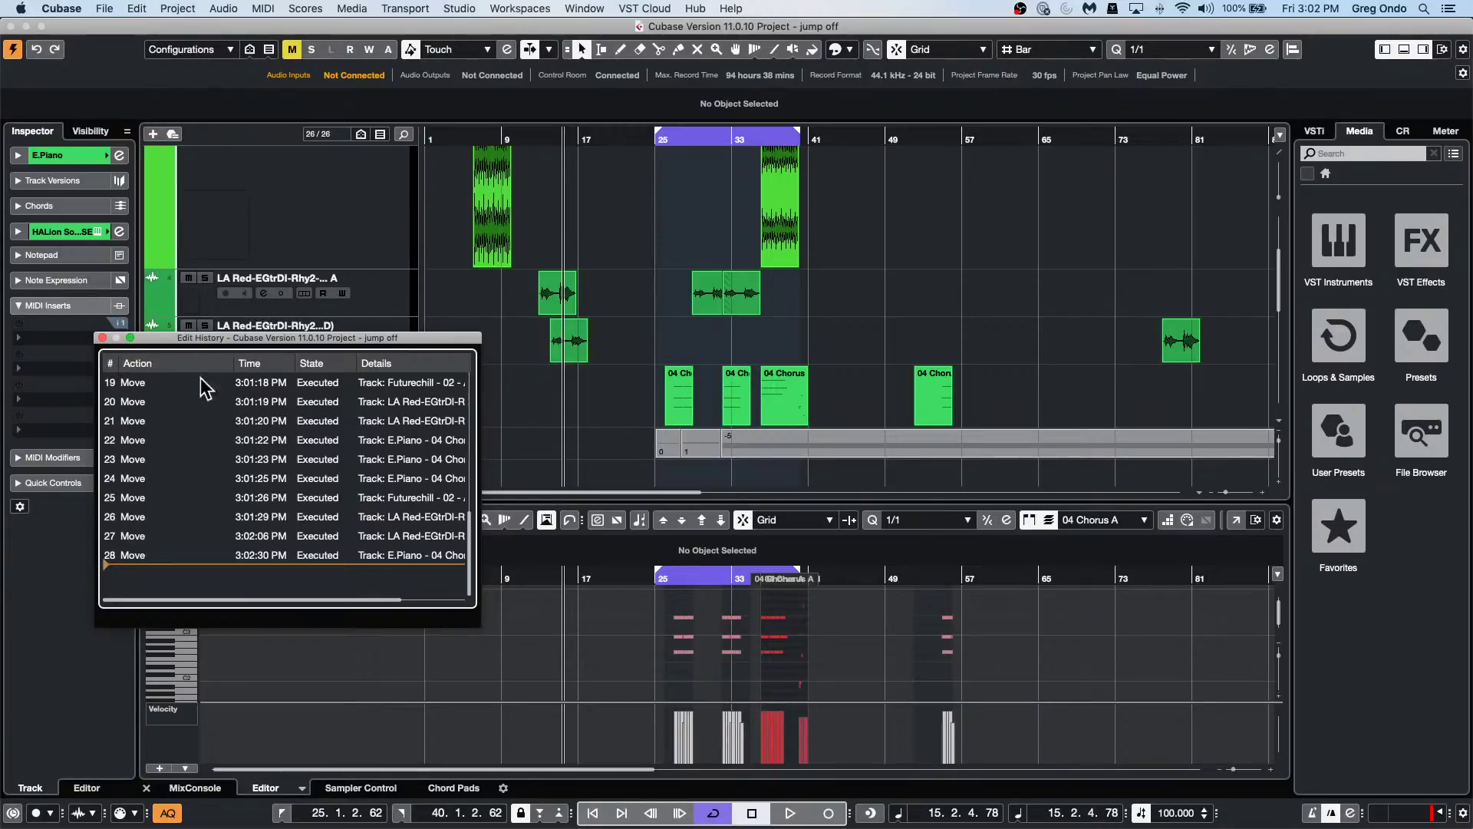
{"action": "left_click", "coordinate": [102, 338]}
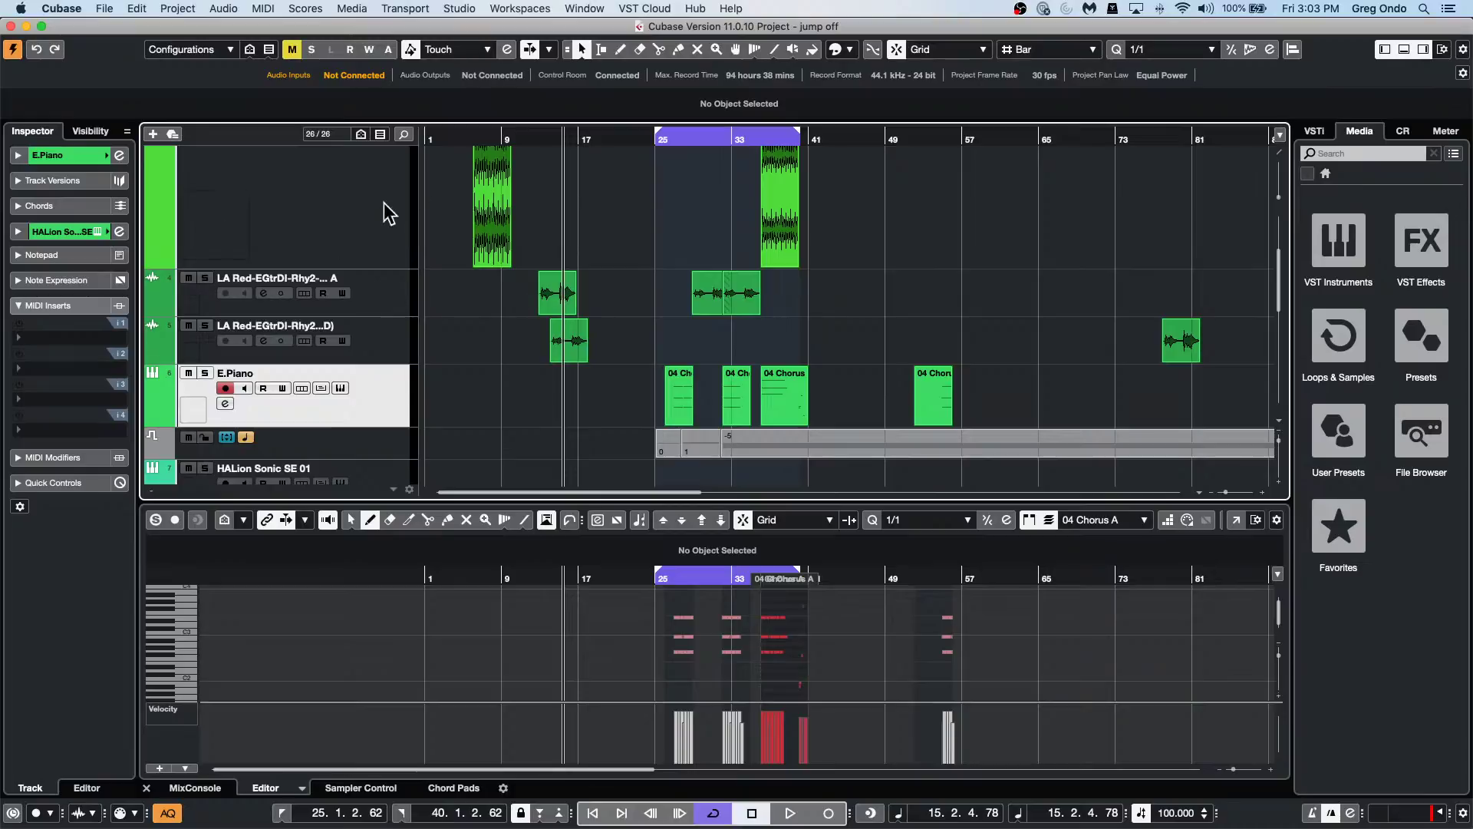
Create a new empty project in the September 3 2021 folder inside Hangouts.
{"action": "left_click", "coordinate": [106, 9]}
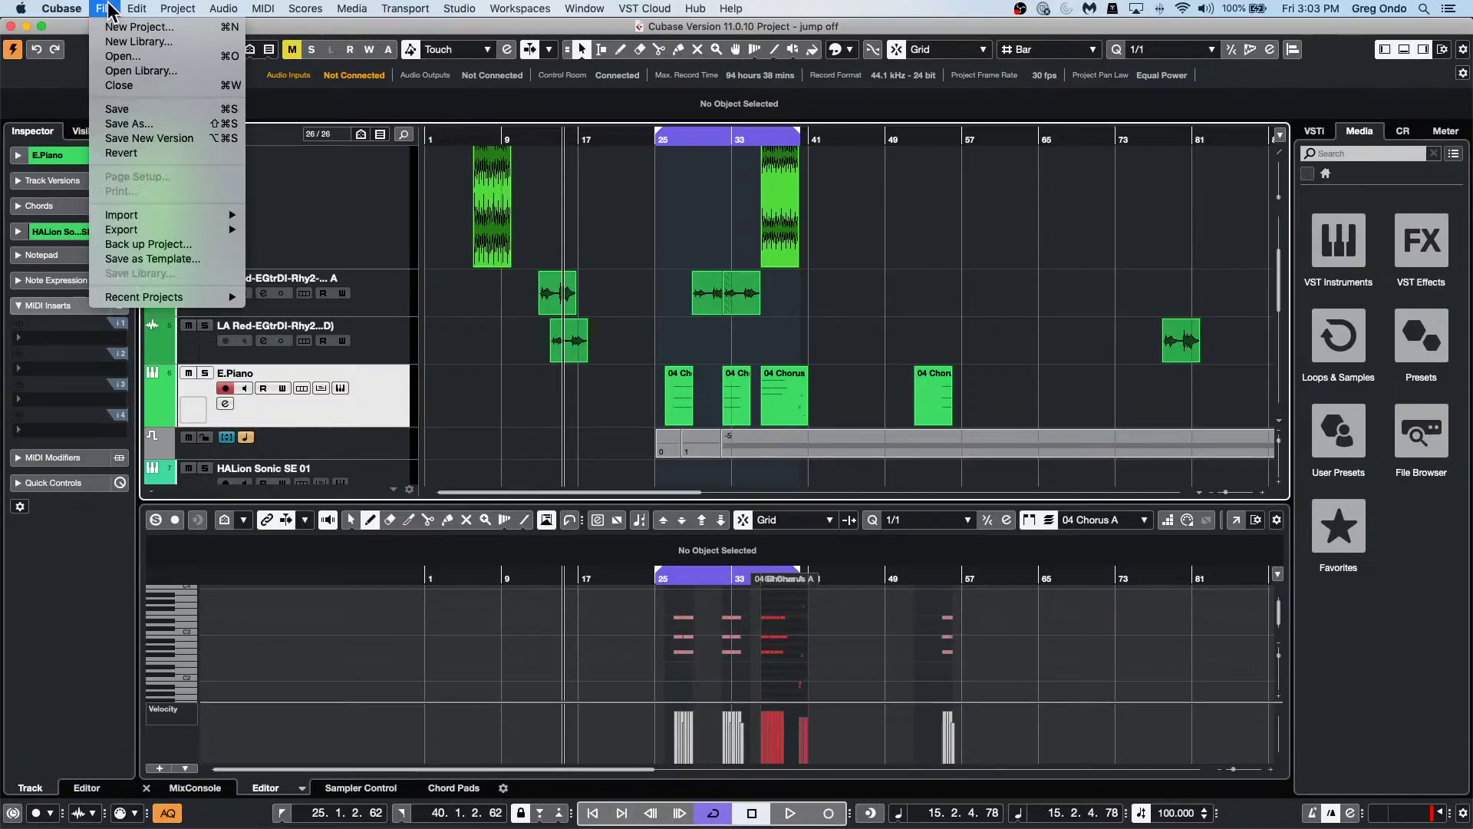
{"action": "left_click", "coordinate": [123, 28]}
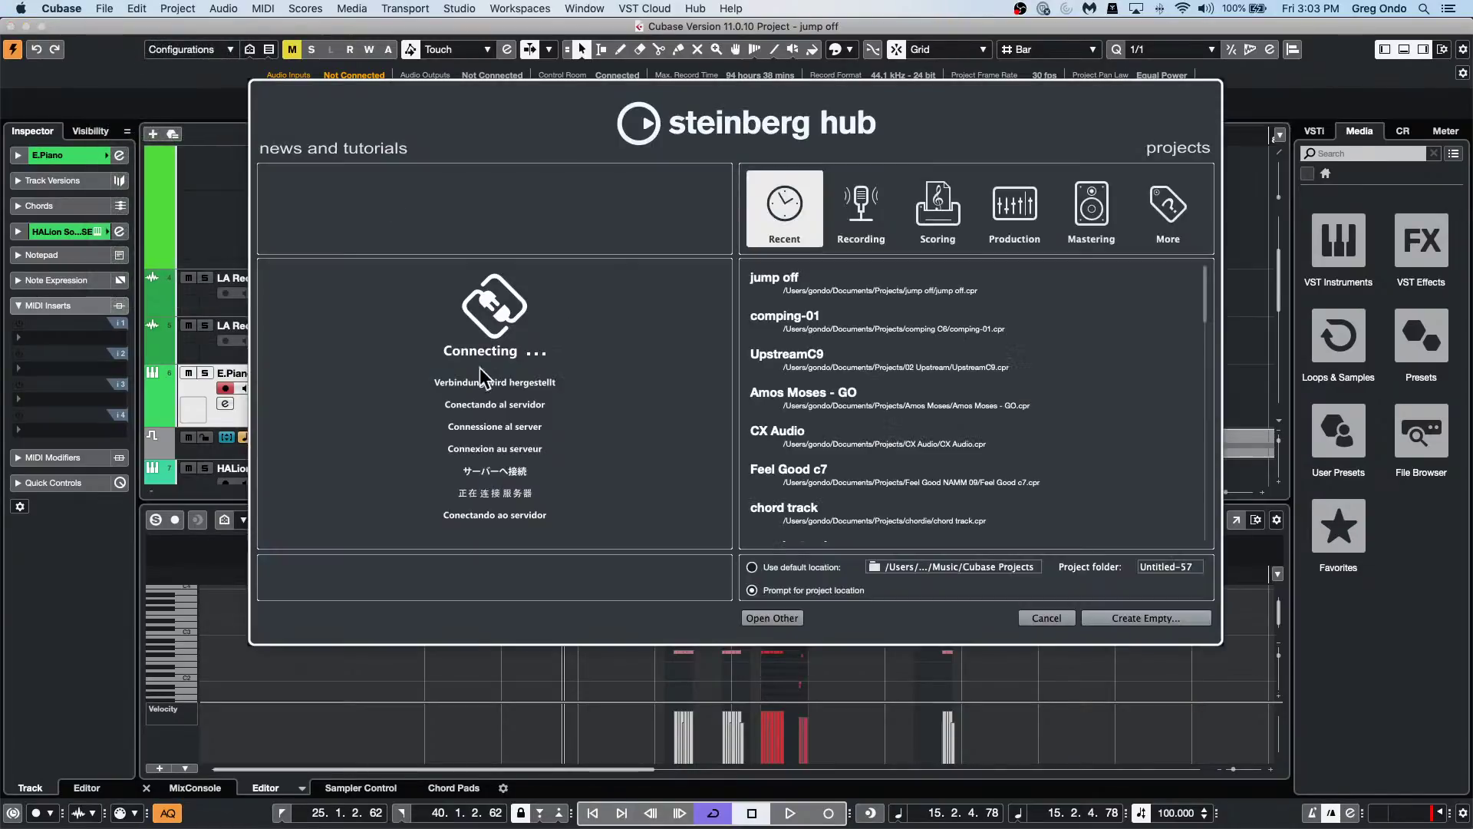
{"action": "left_click", "coordinate": [1145, 617]}
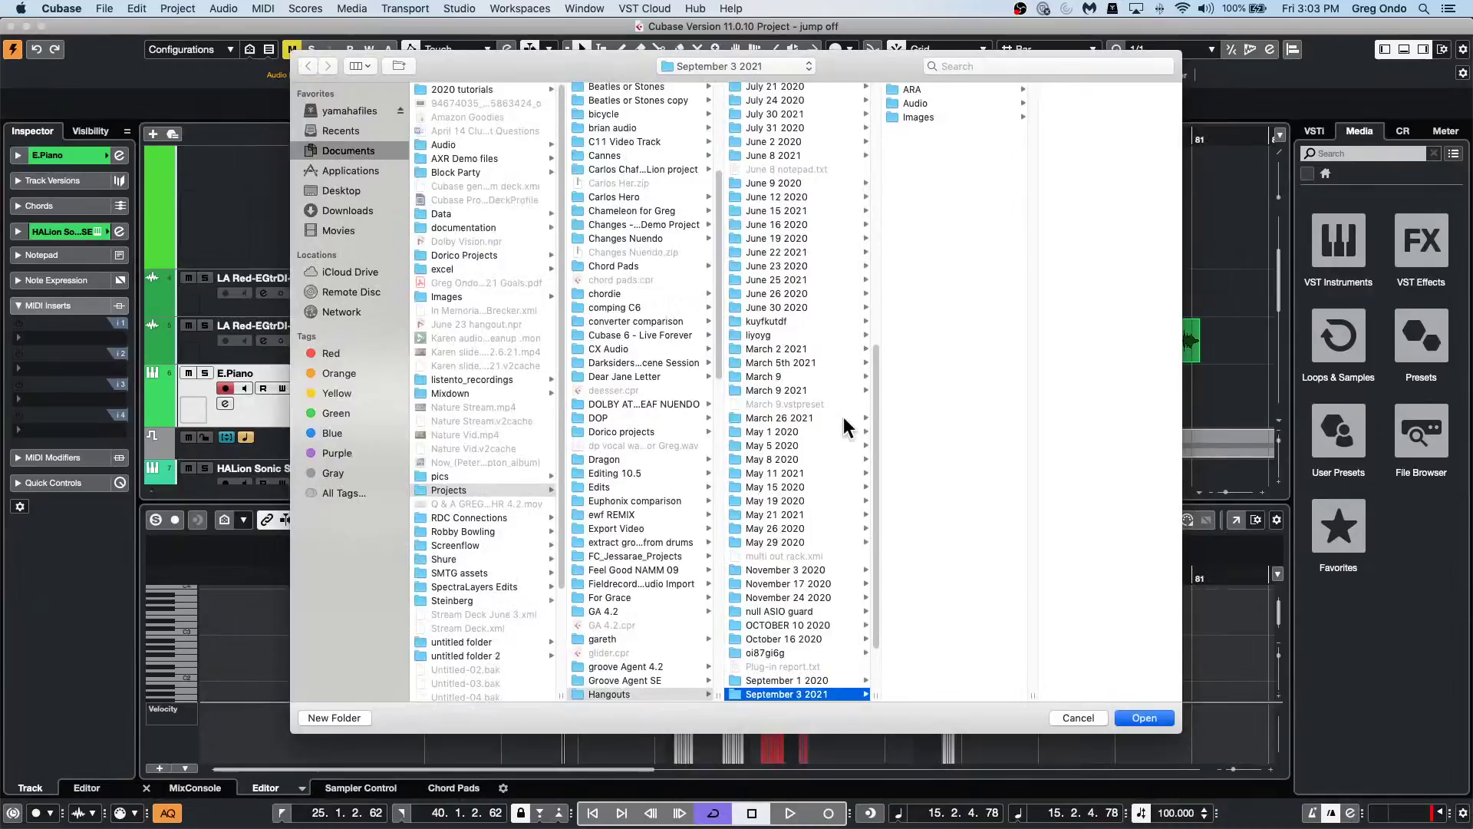
{"action": "left_click", "coordinate": [1144, 718]}
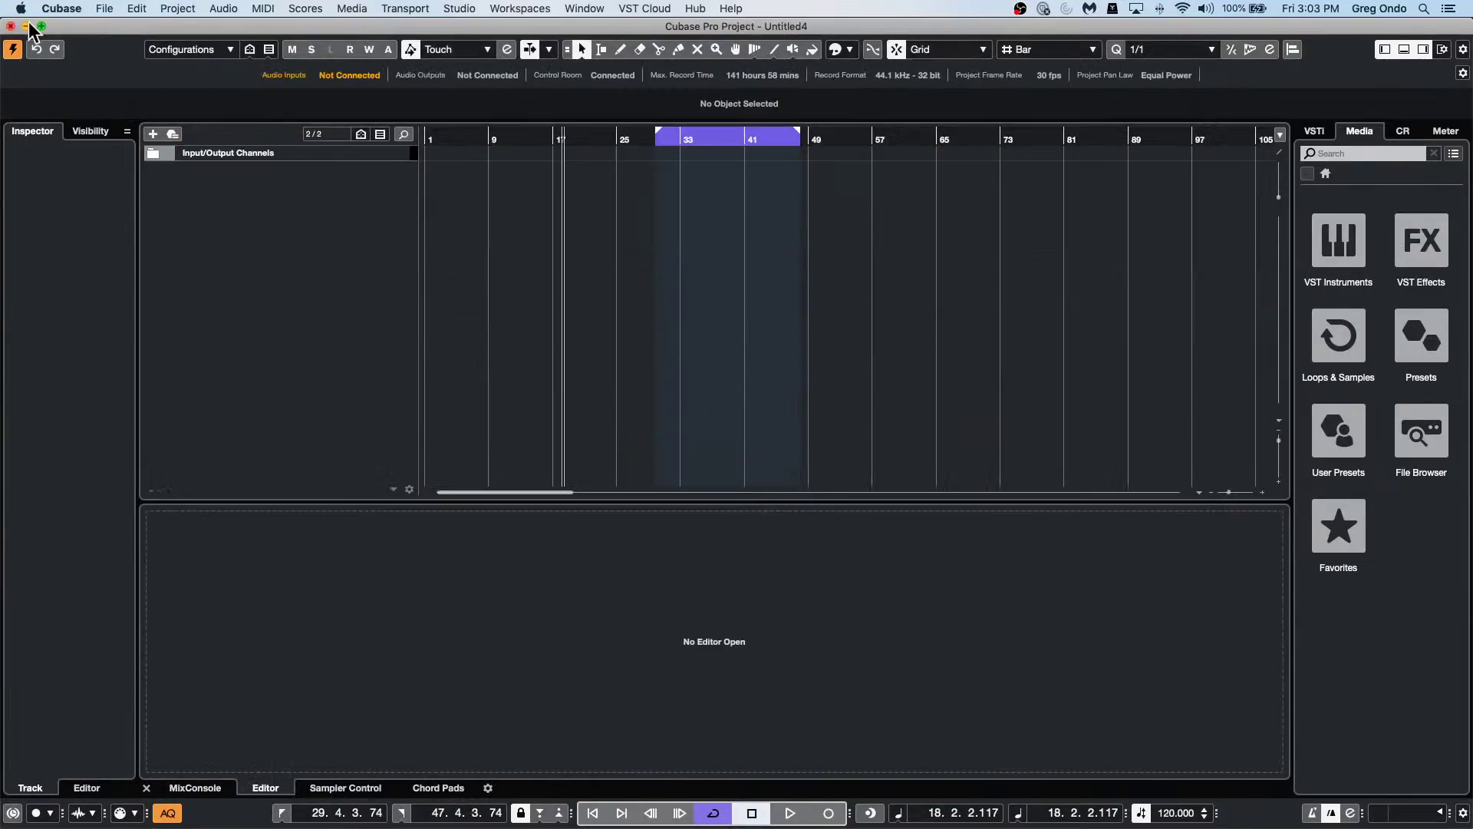
Open the recent project be someone.cpr.
{"action": "left_click", "coordinate": [99, 9]}
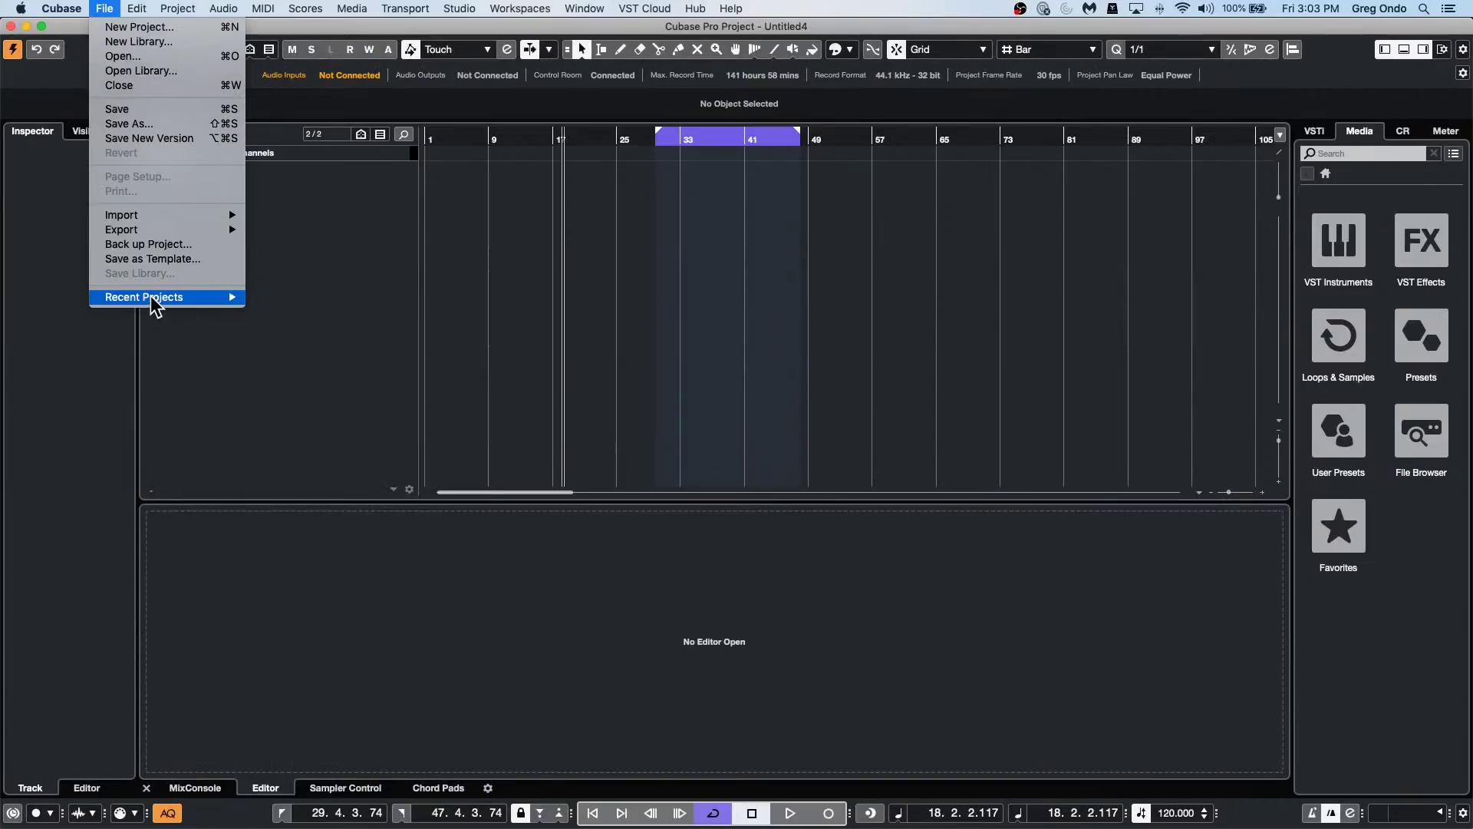
{"action": "mouse_move", "coordinate": [155, 297]}
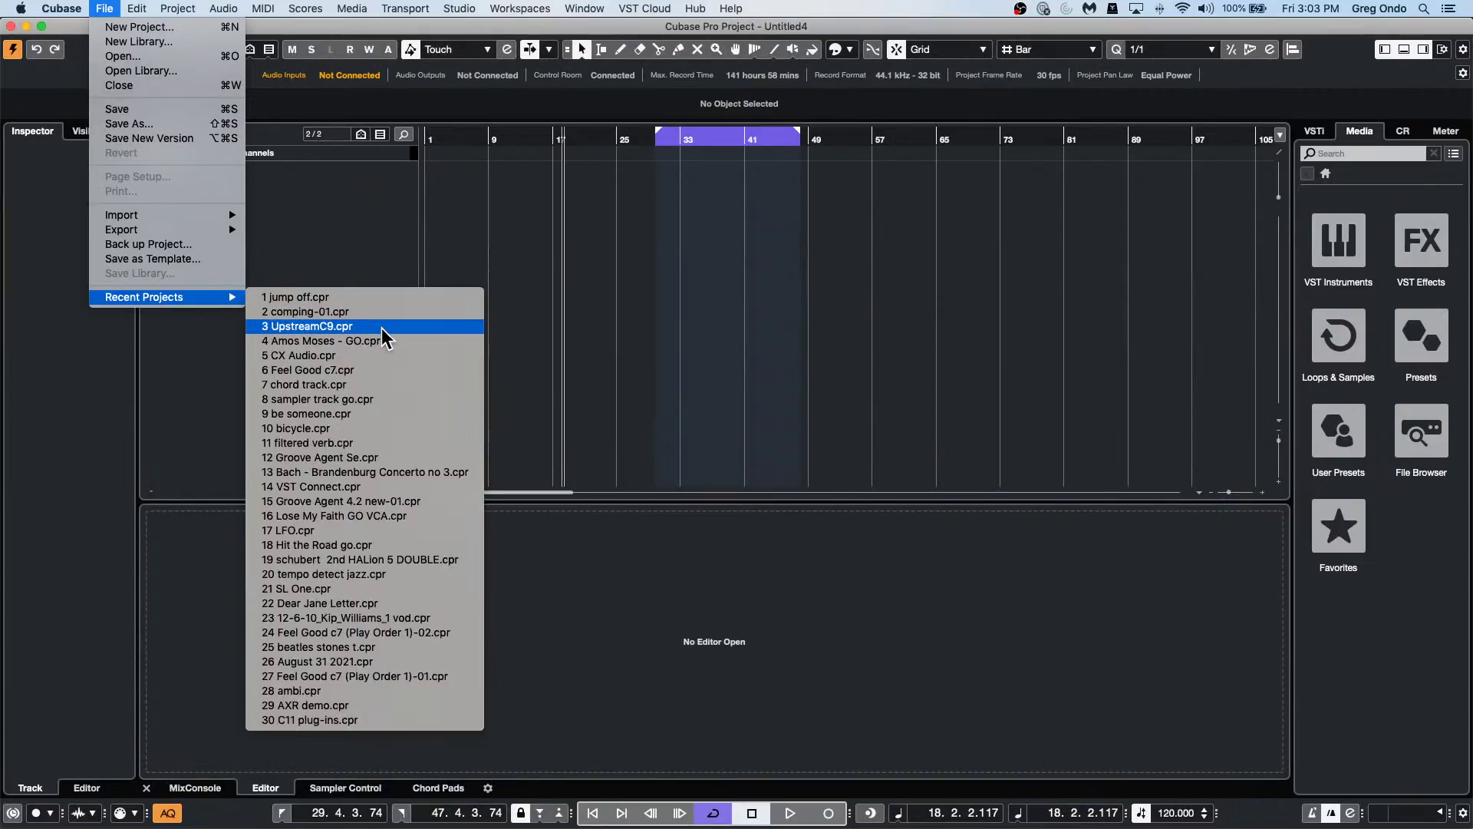
{"action": "left_click", "coordinate": [372, 414]}
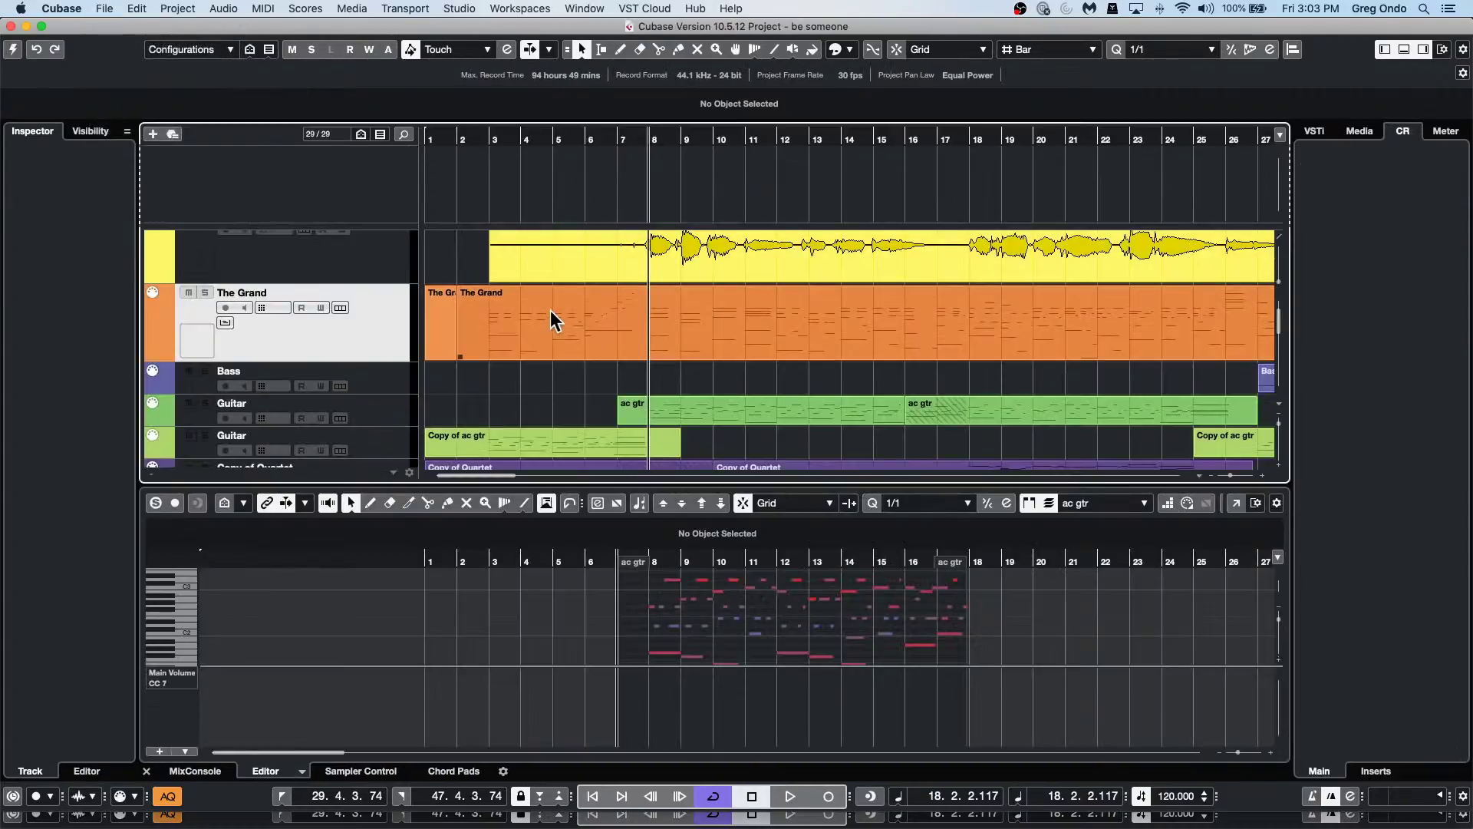
Add a stereo FX channel with MultiTap Delay to the second send of the VCL track, routed to Stereo Out.
{"action": "scroll", "coordinate": [553, 319], "scroll_direction": "up", "scroll_amount": 3}
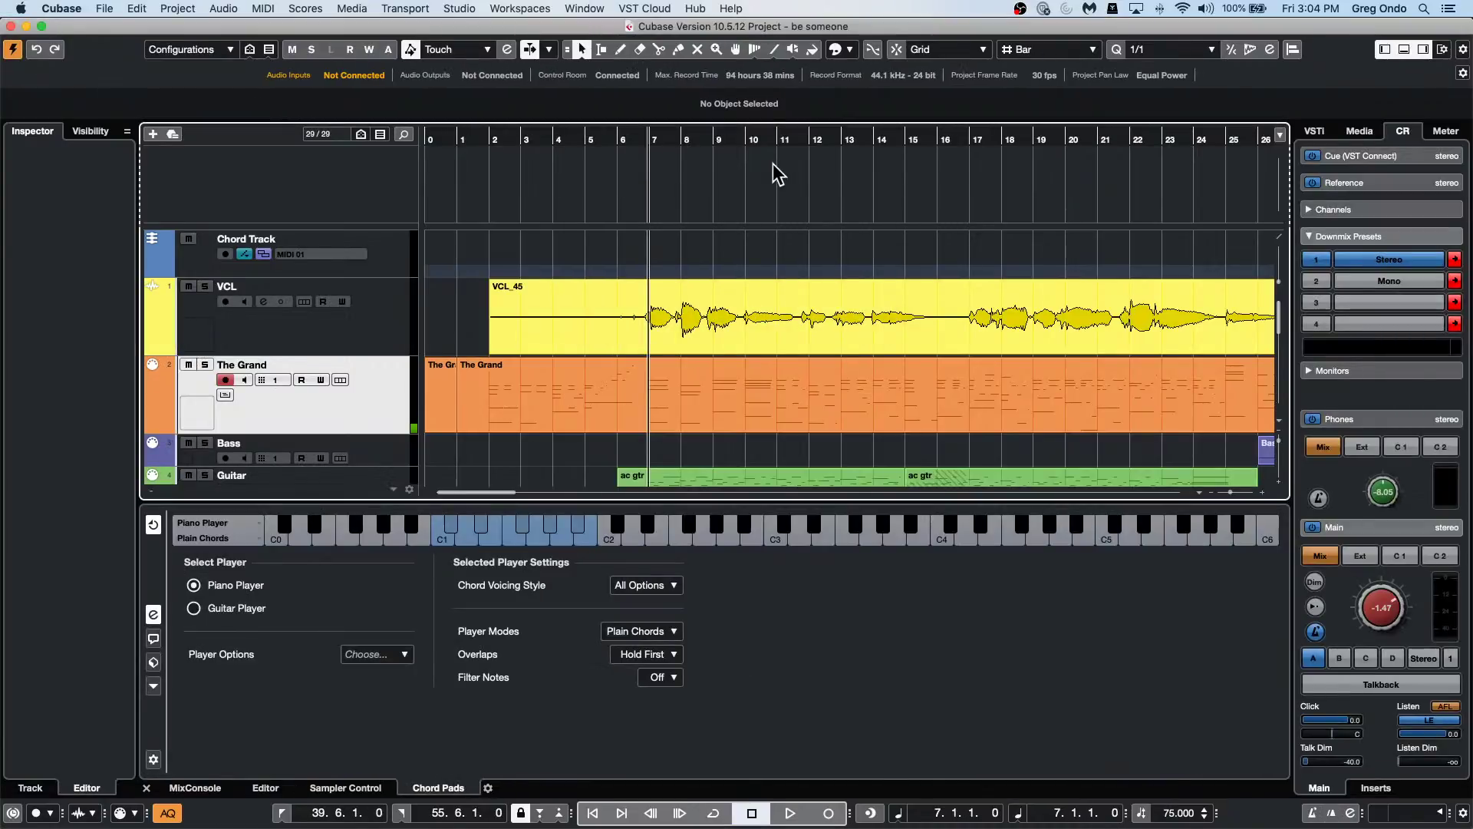
{"action": "left_click", "coordinate": [394, 326]}
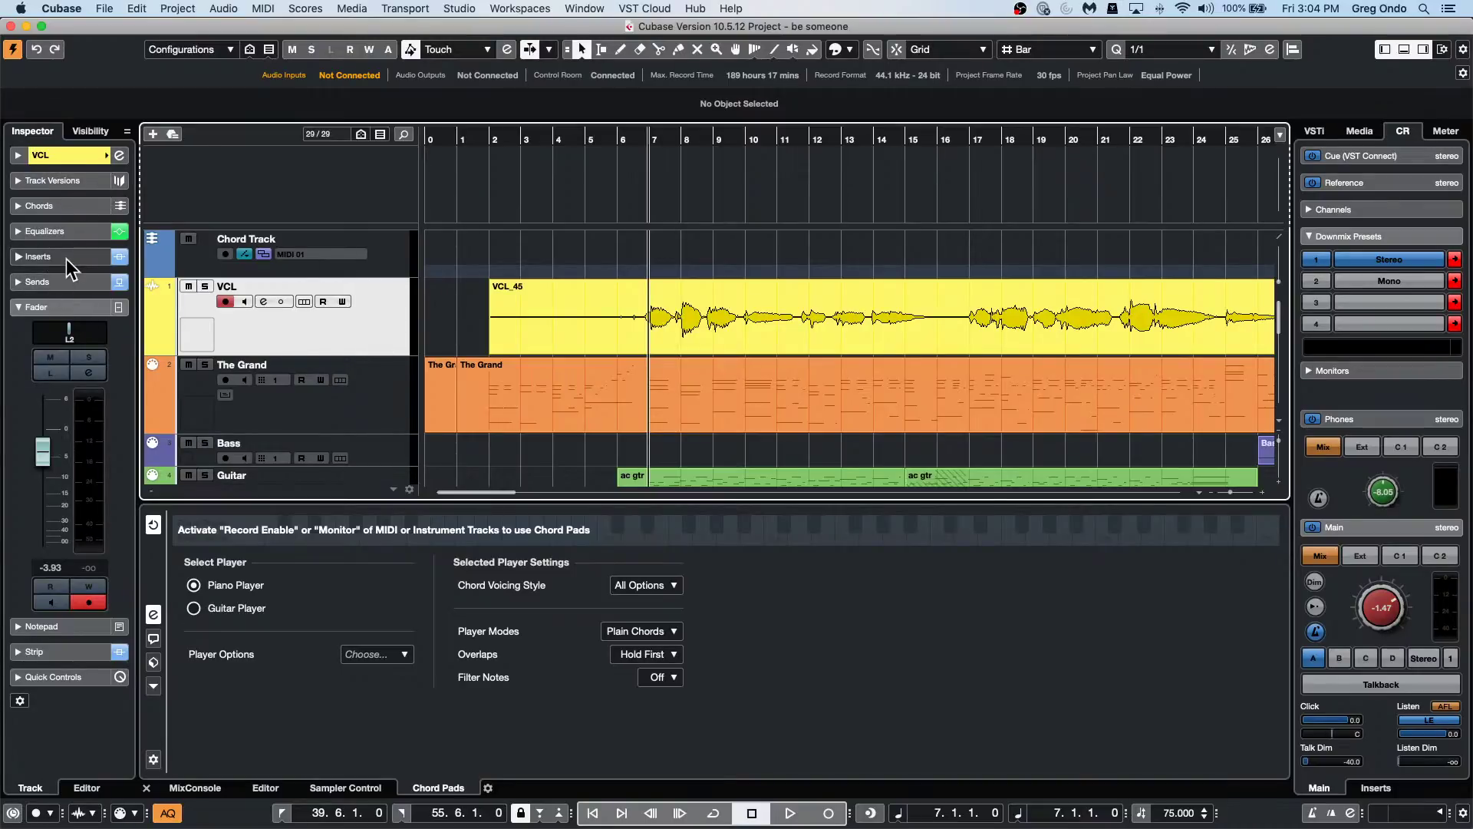
{"action": "left_click", "coordinate": [55, 282]}
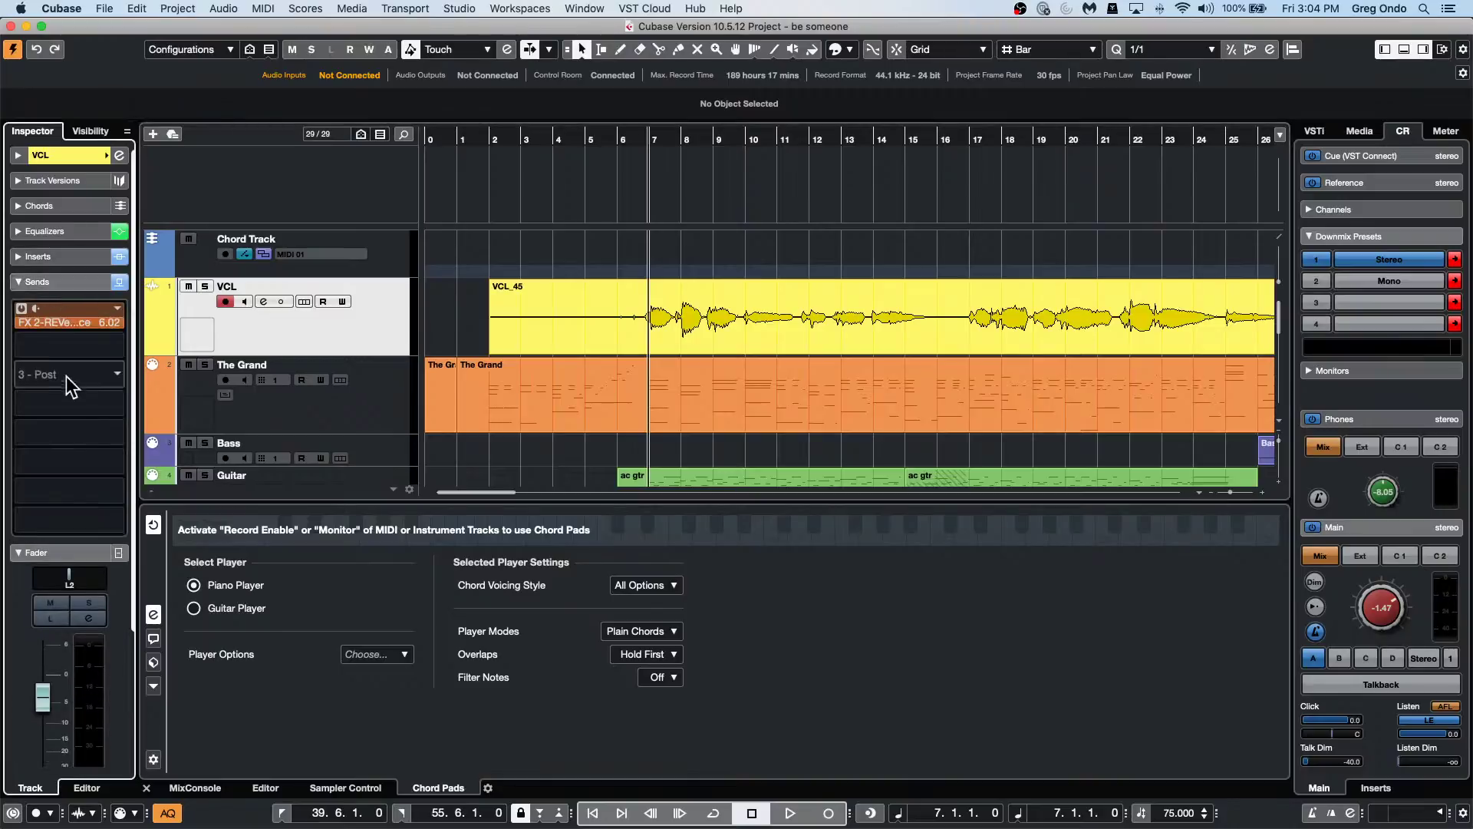
{"action": "right_click", "coordinate": [103, 343]}
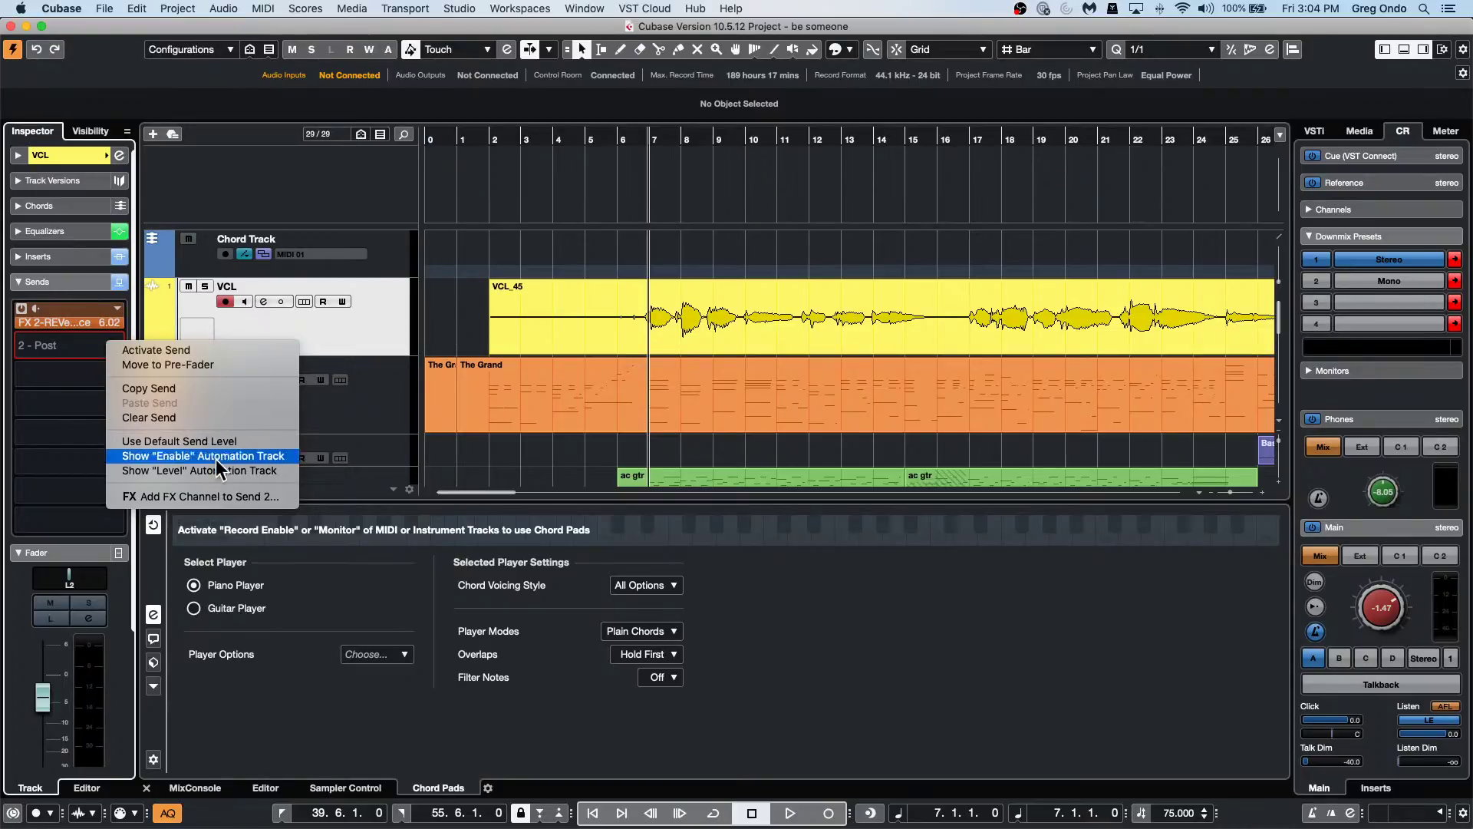
{"action": "left_click", "coordinate": [217, 497]}
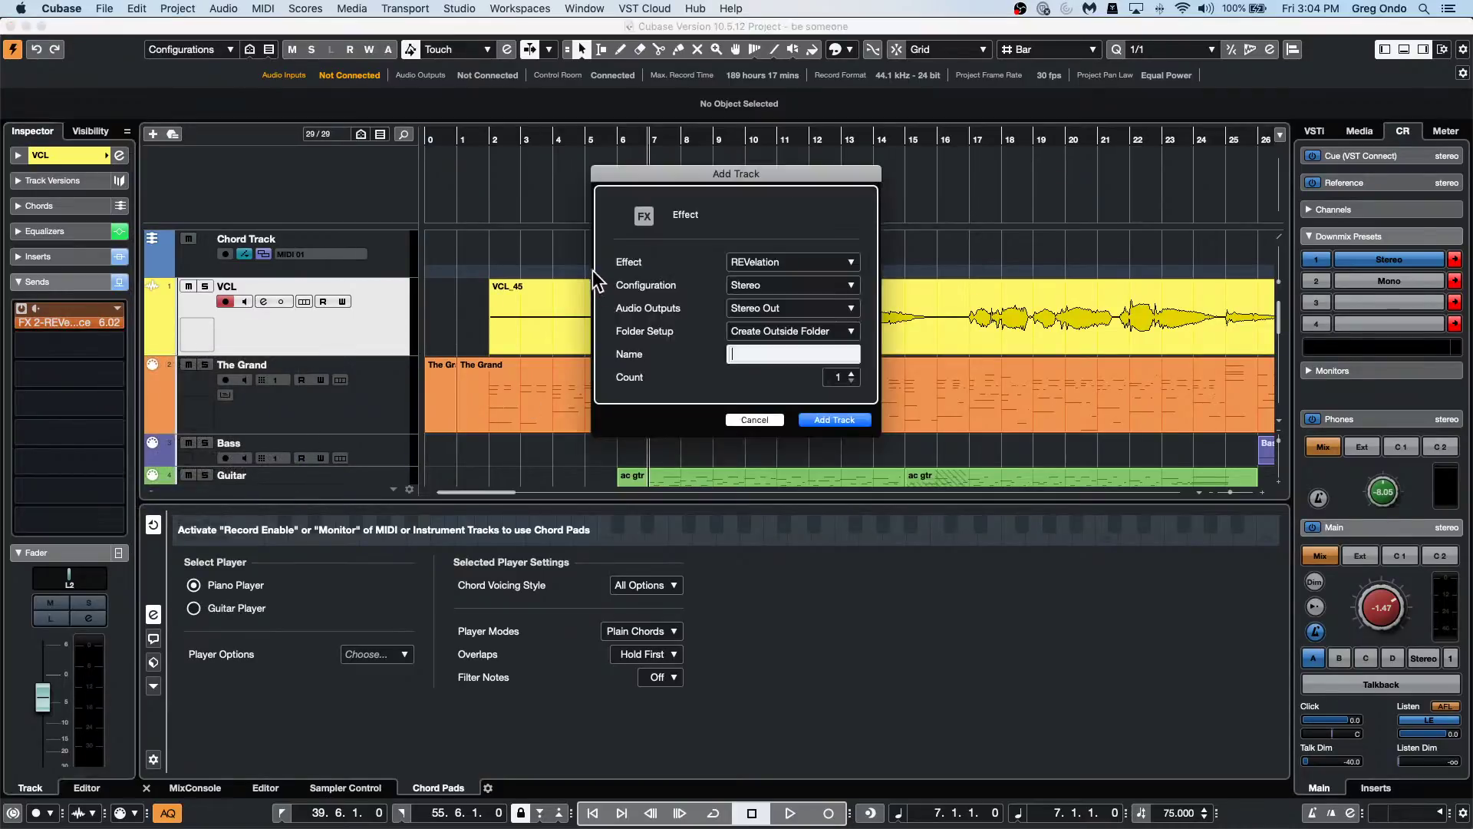
{"action": "left_click", "coordinate": [791, 262]}
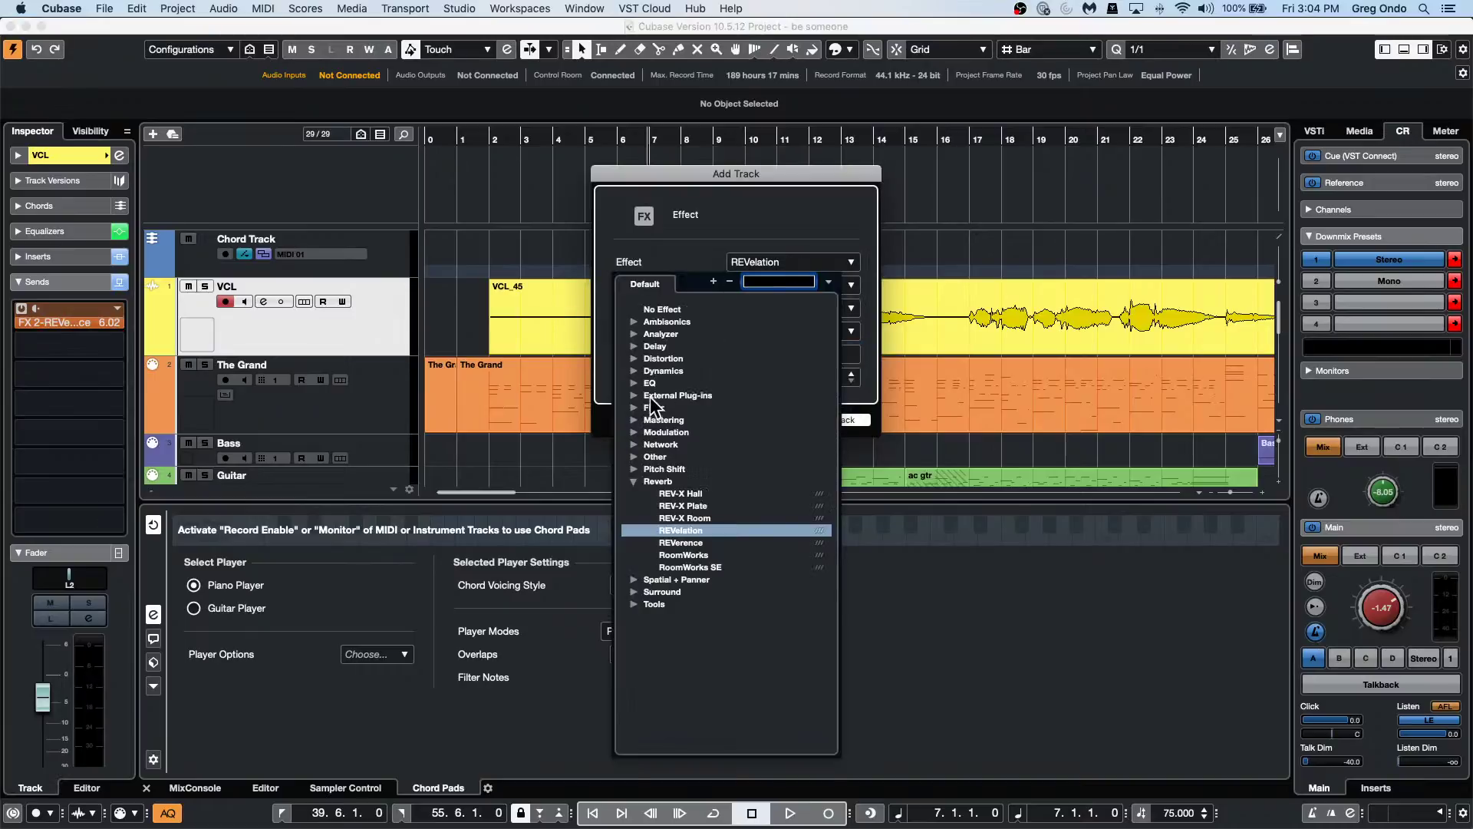
{"action": "left_click", "coordinate": [635, 346]}
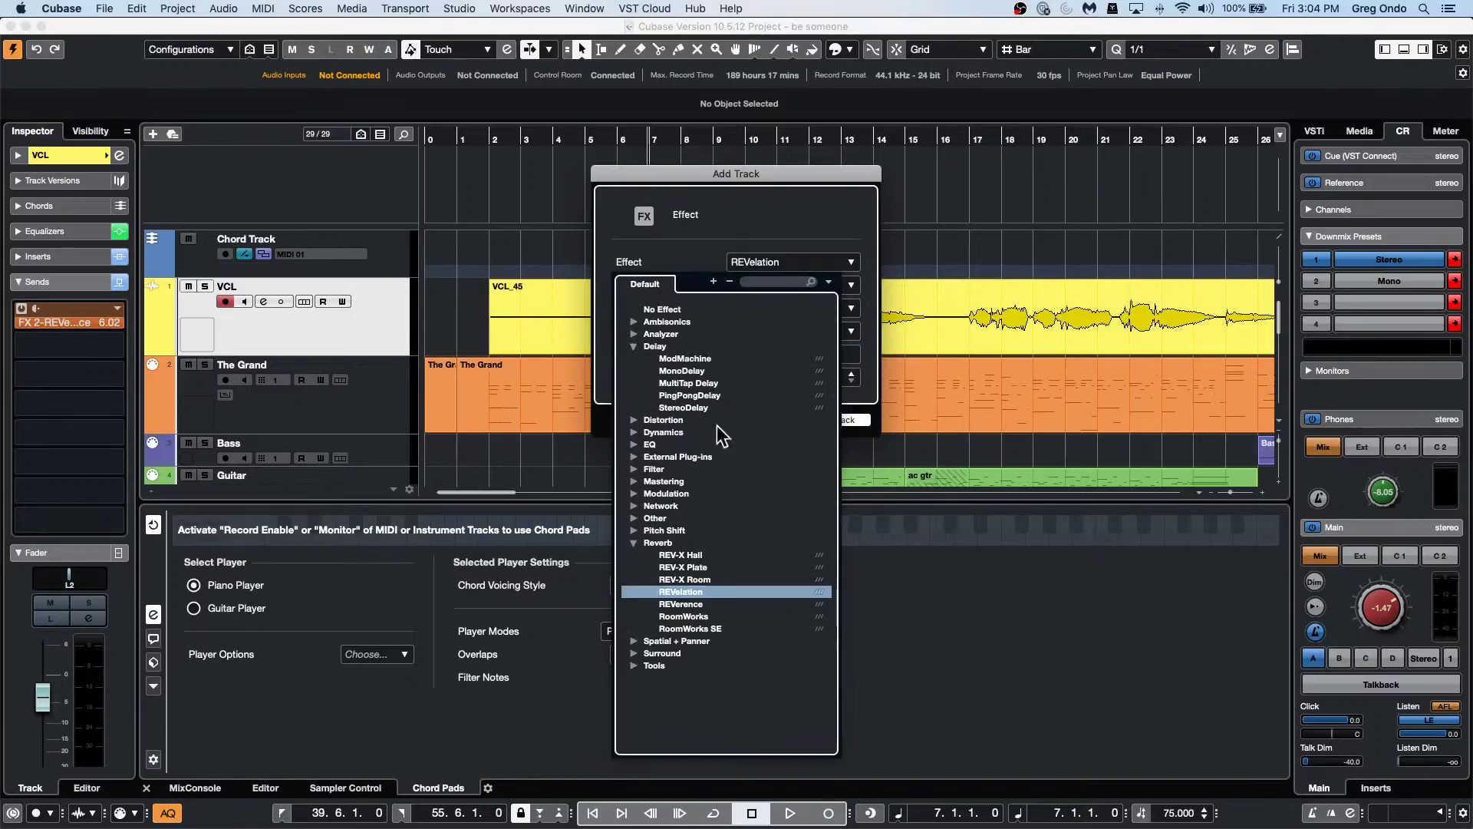
{"action": "left_click", "coordinate": [709, 383]}
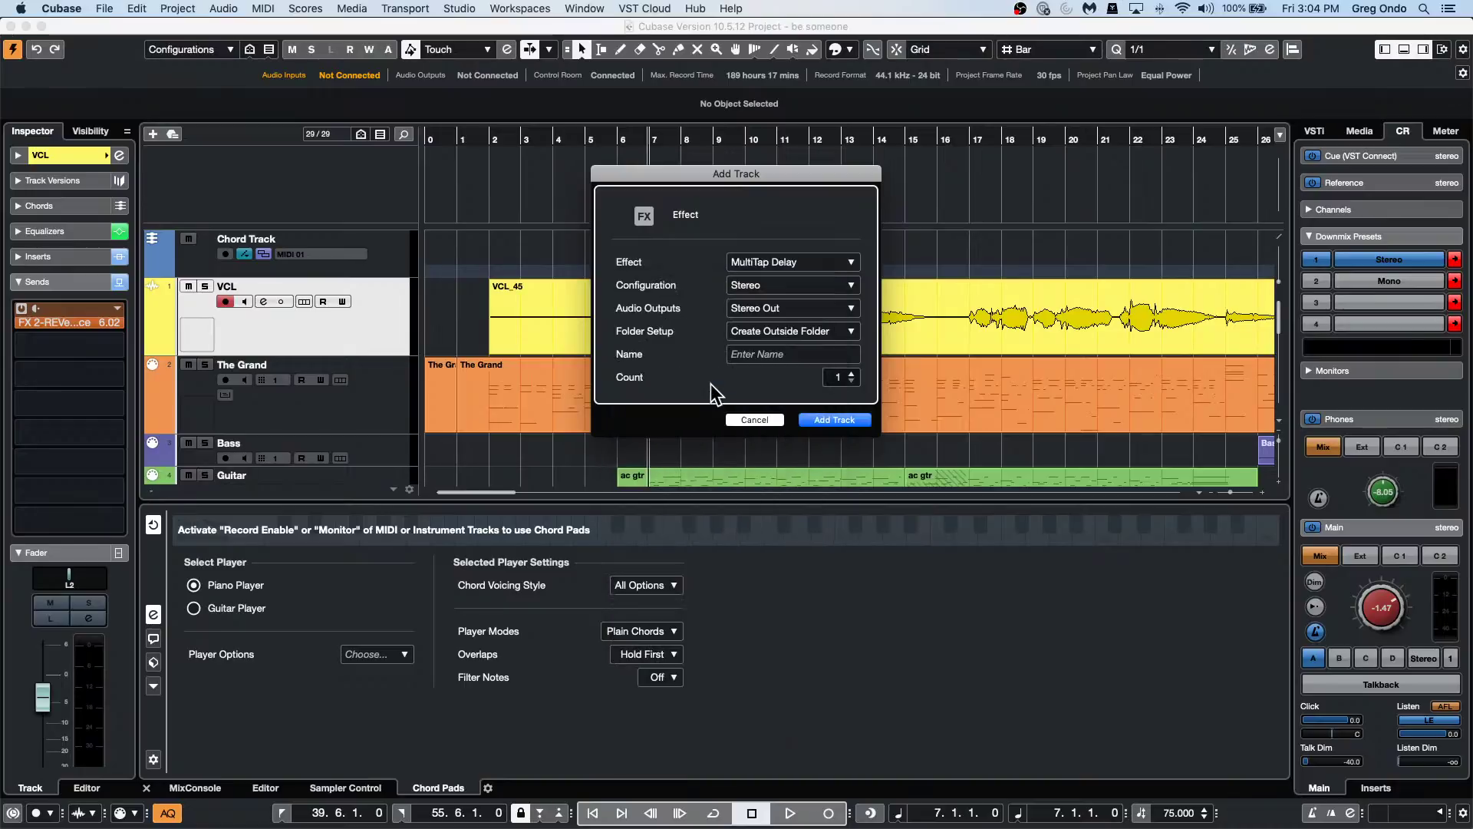
{"action": "left_click", "coordinate": [838, 420]}
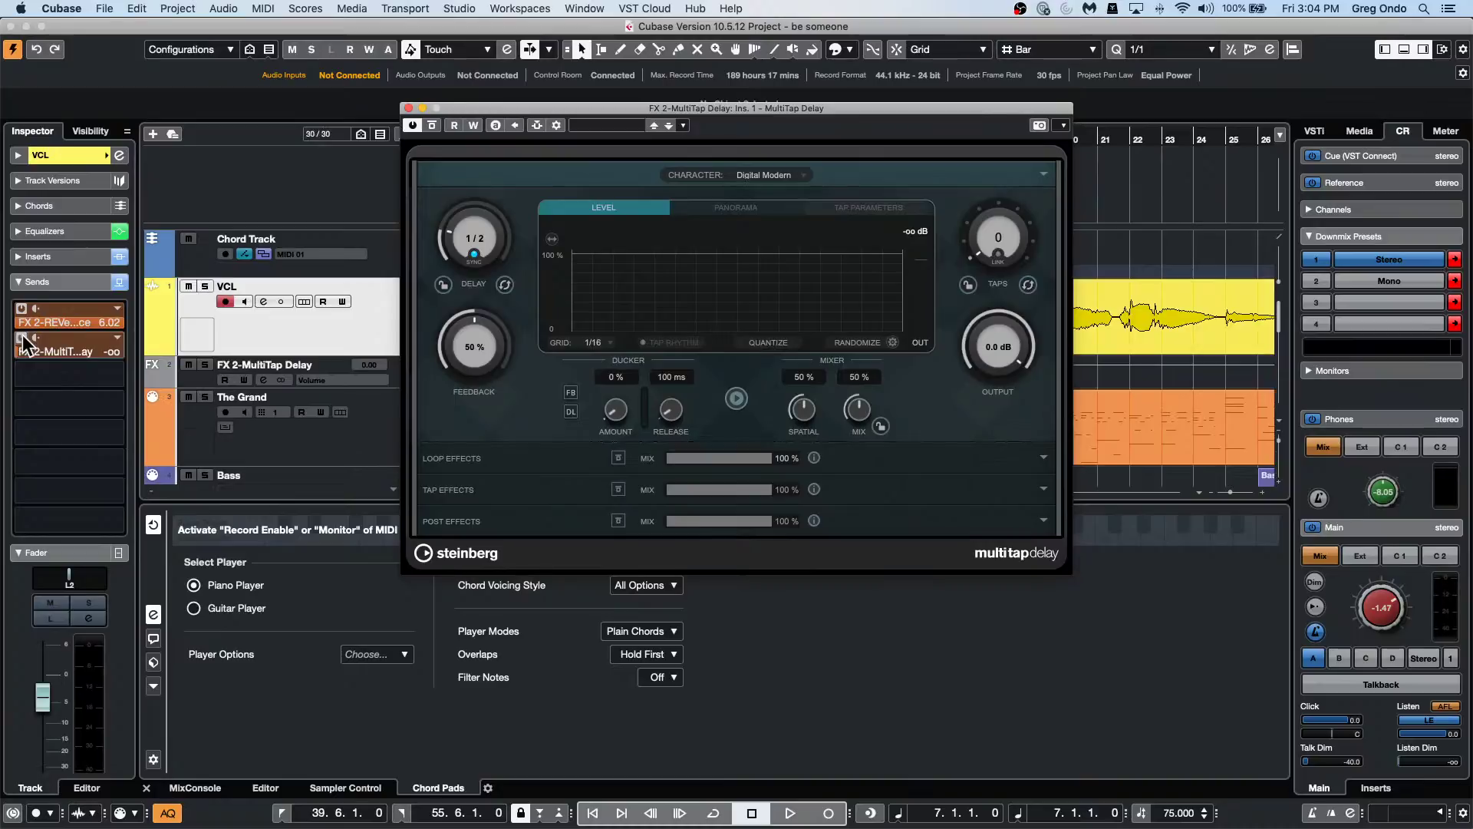
Play the project with VCL soloed and raise its MultiTap Delay send to about -9.7 dB.
{"action": "left_click", "coordinate": [71, 331]}
{"action": "key", "text": "space"}
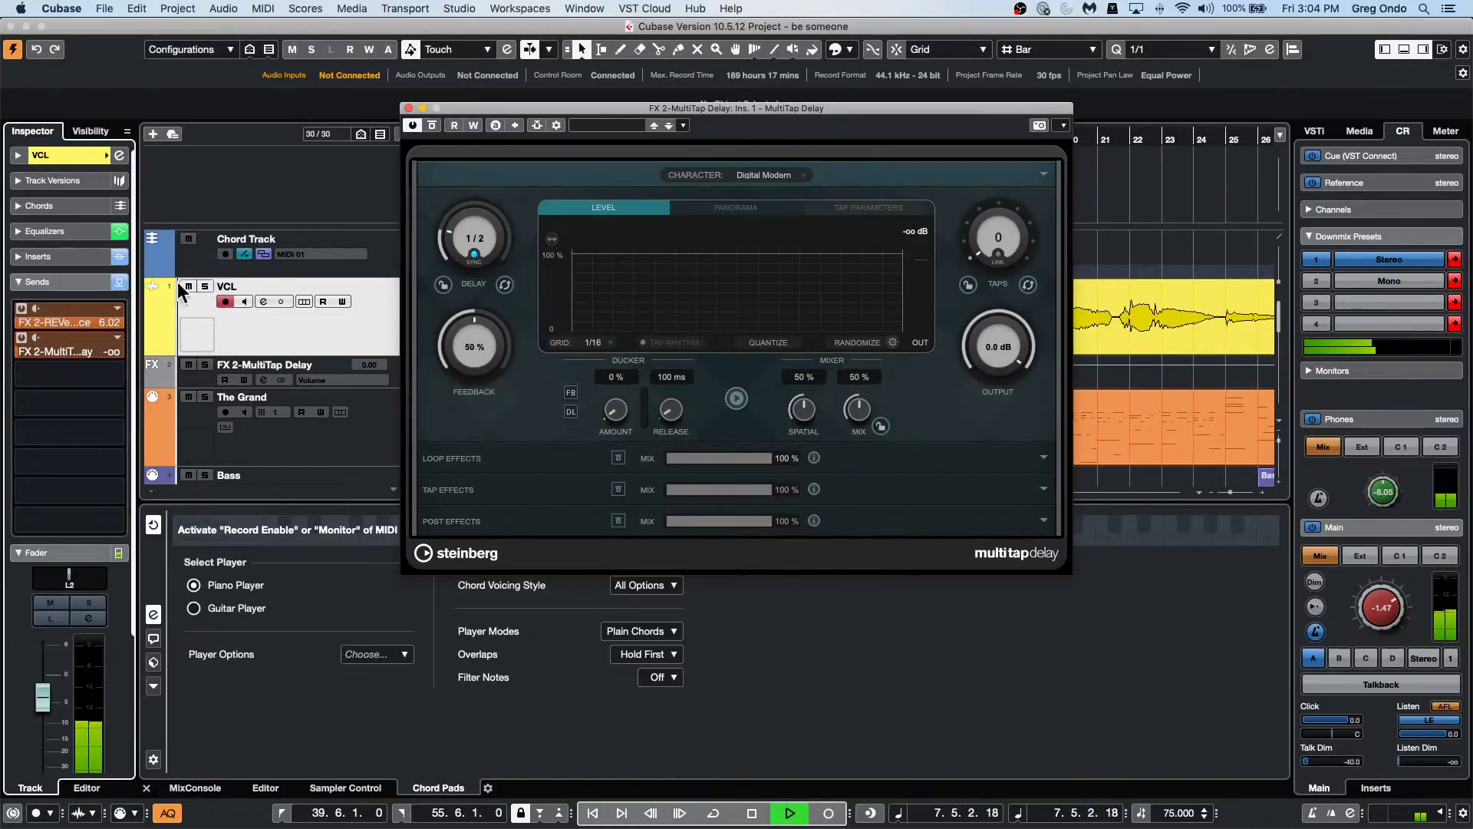
{"action": "left_click", "coordinate": [205, 286]}
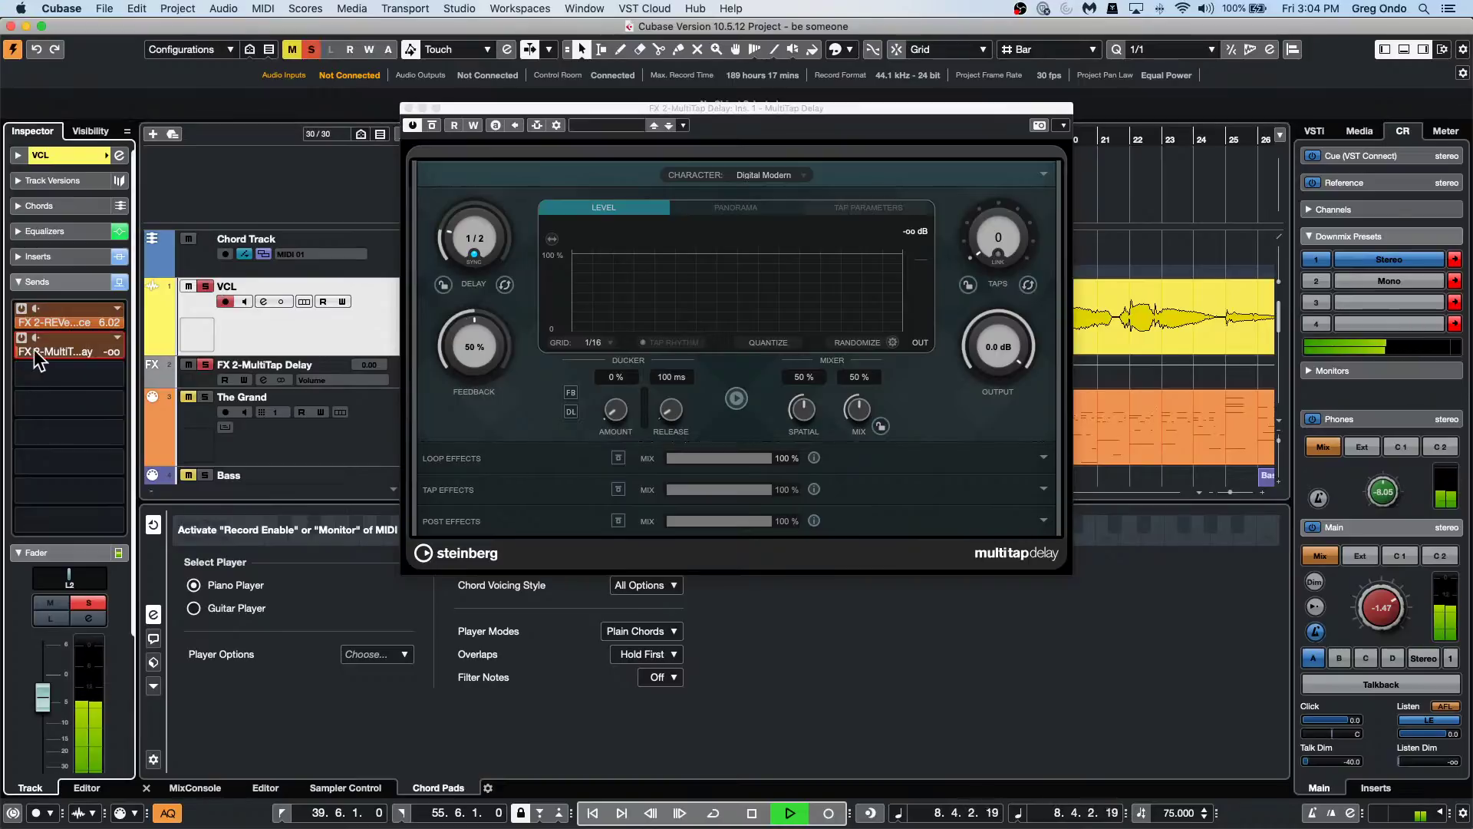
{"action": "left_click_drag", "start_coordinate": [17, 358], "coordinate": [72, 348]}
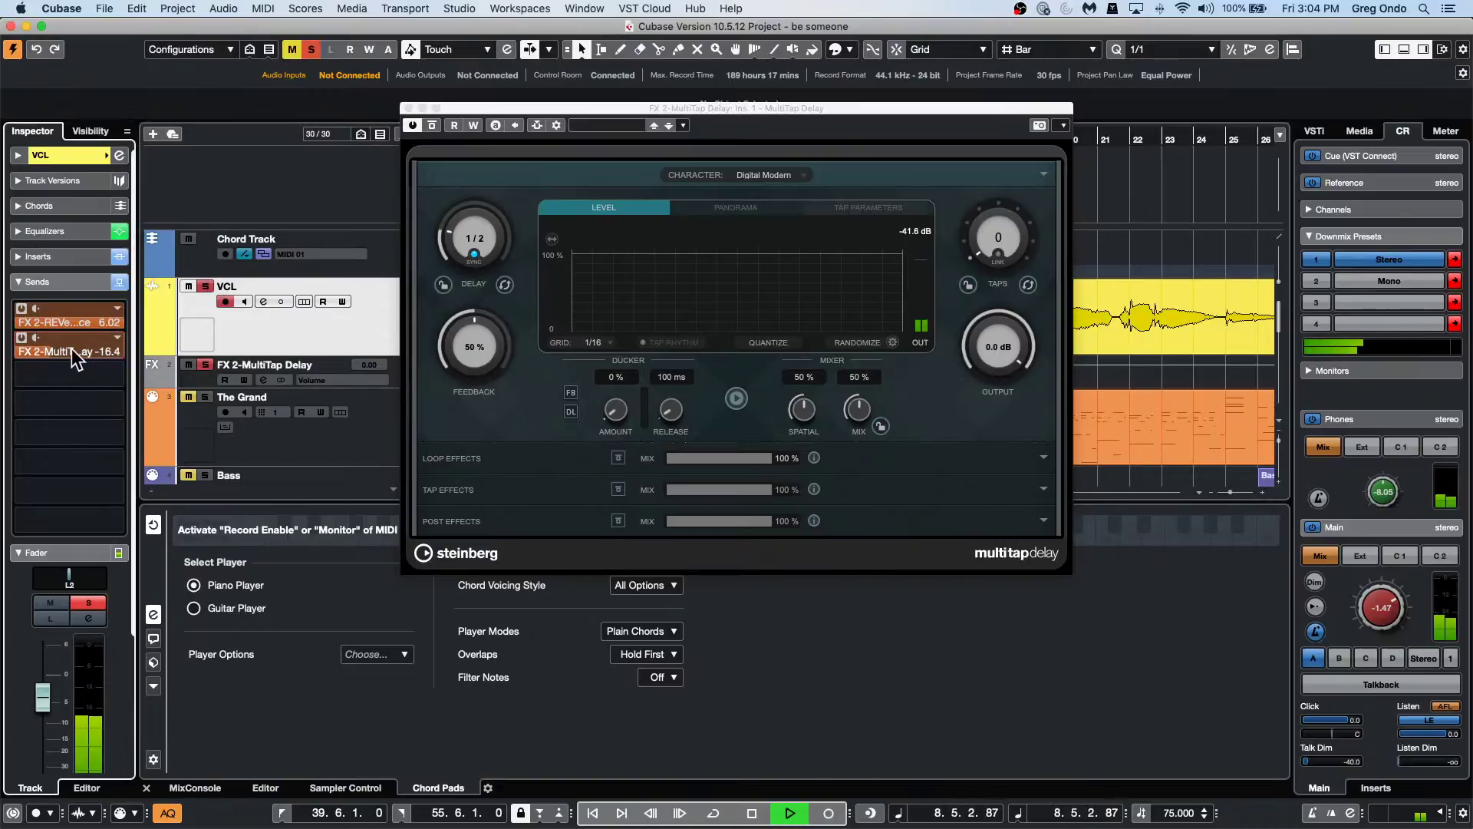
Load the Acoustic Bounce preset in MultiTap Delay and move the preset browser aside to view its settings.
{"action": "left_click", "coordinate": [621, 124]}
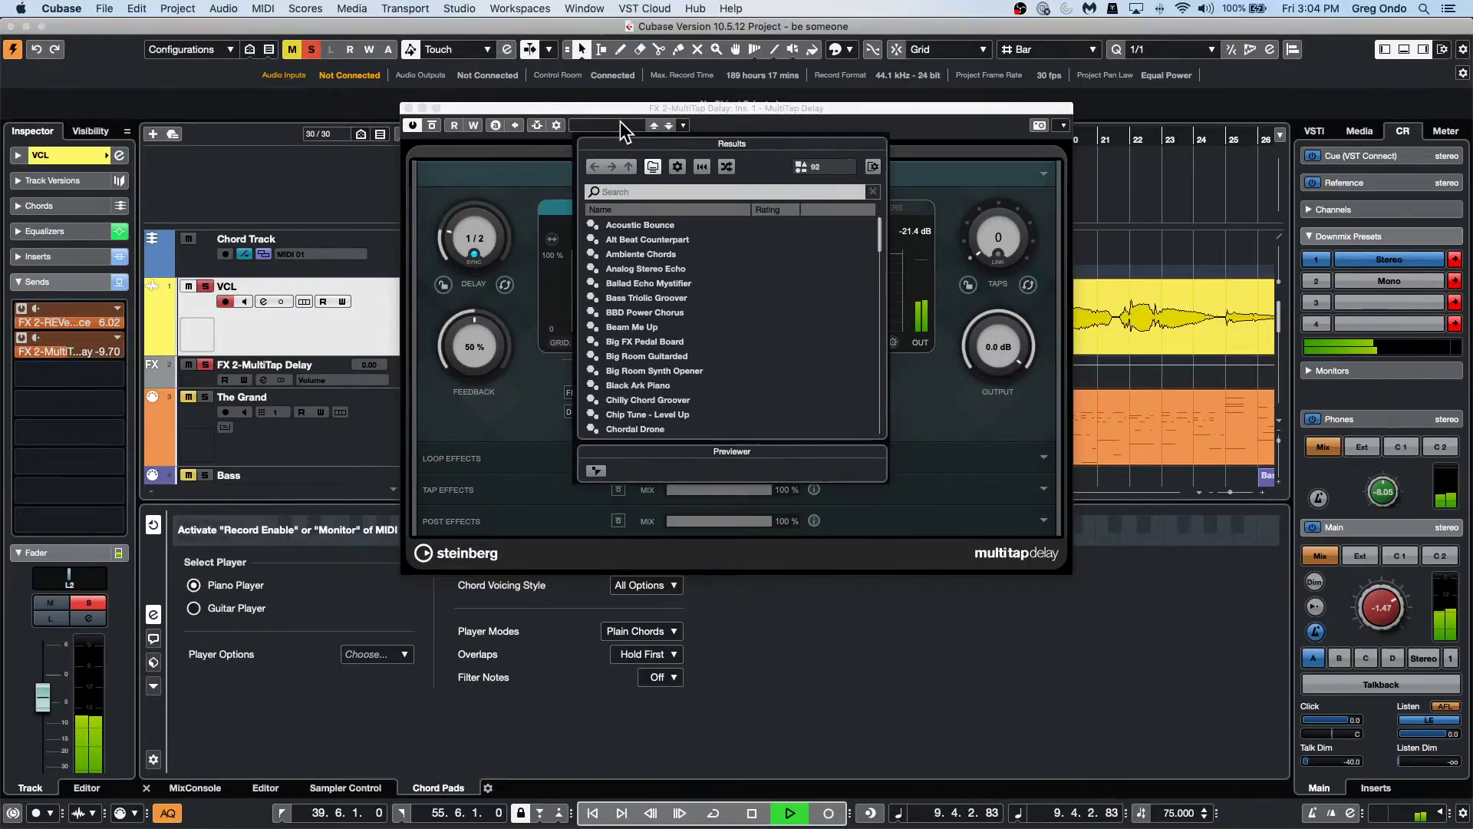
{"action": "left_click", "coordinate": [675, 223]}
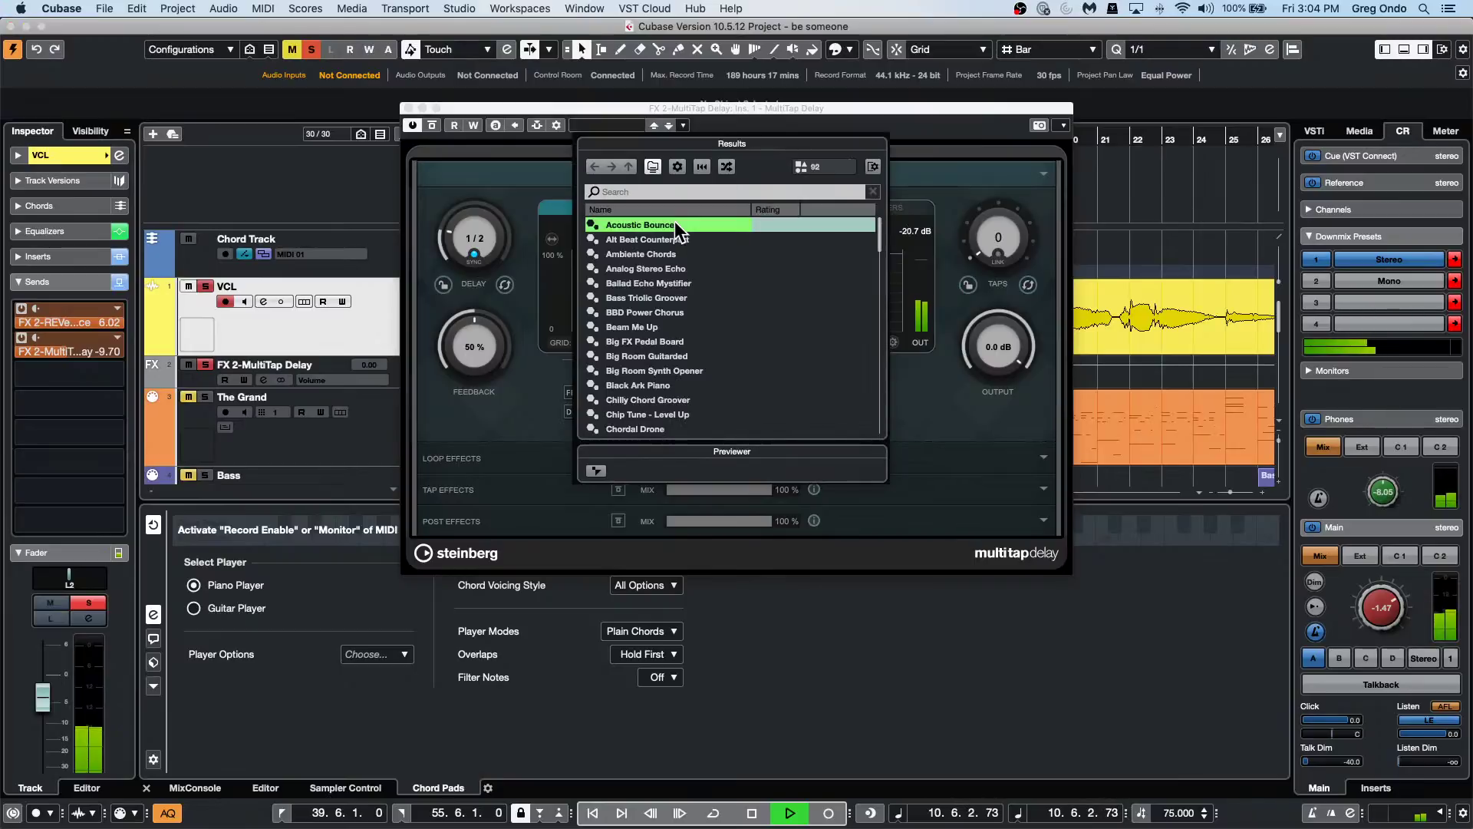
{"action": "double_click", "coordinate": [675, 222]}
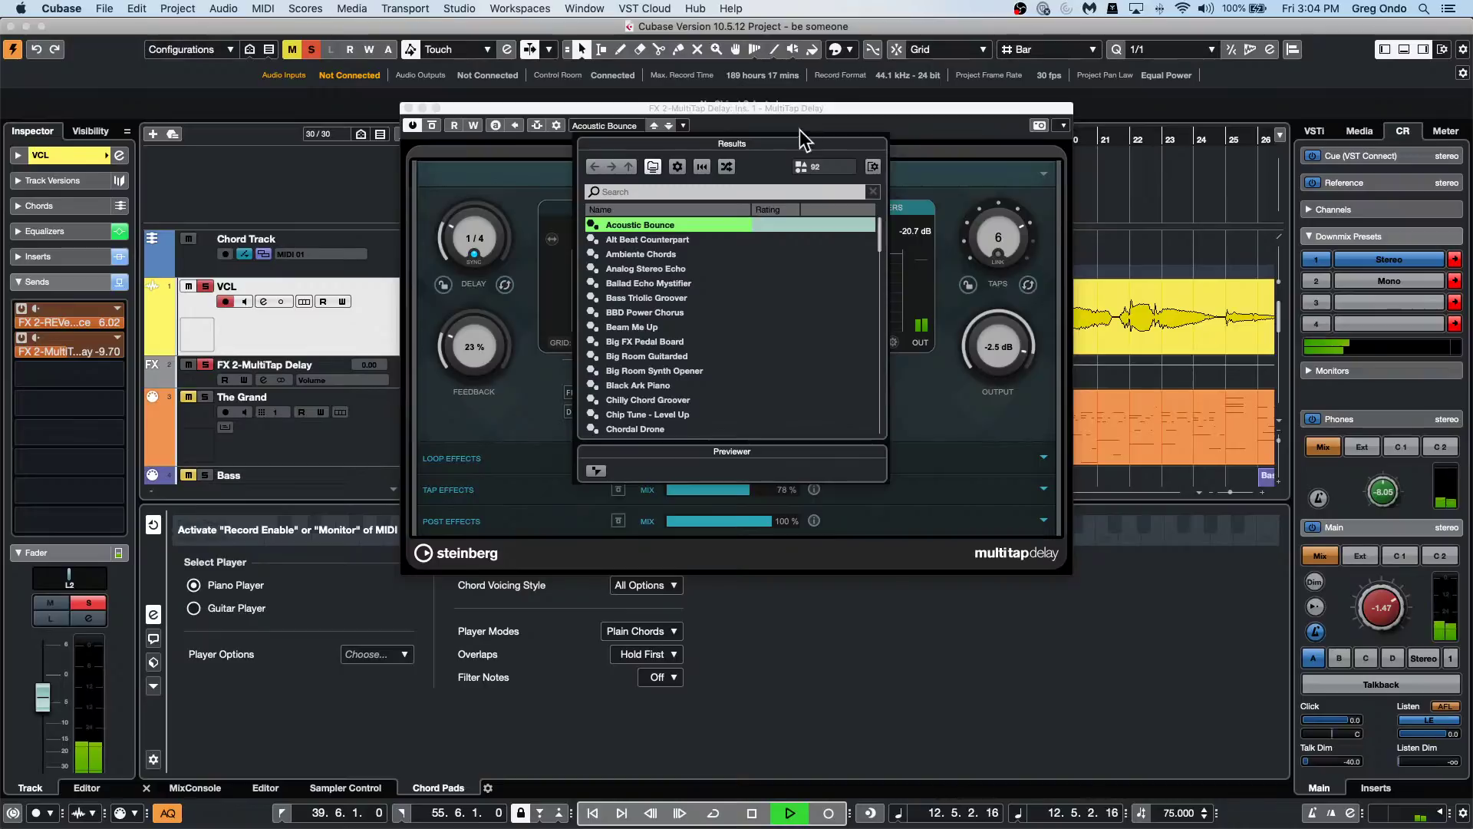
{"action": "left_click_drag", "start_coordinate": [776, 145], "coordinate": [1063, 131]}
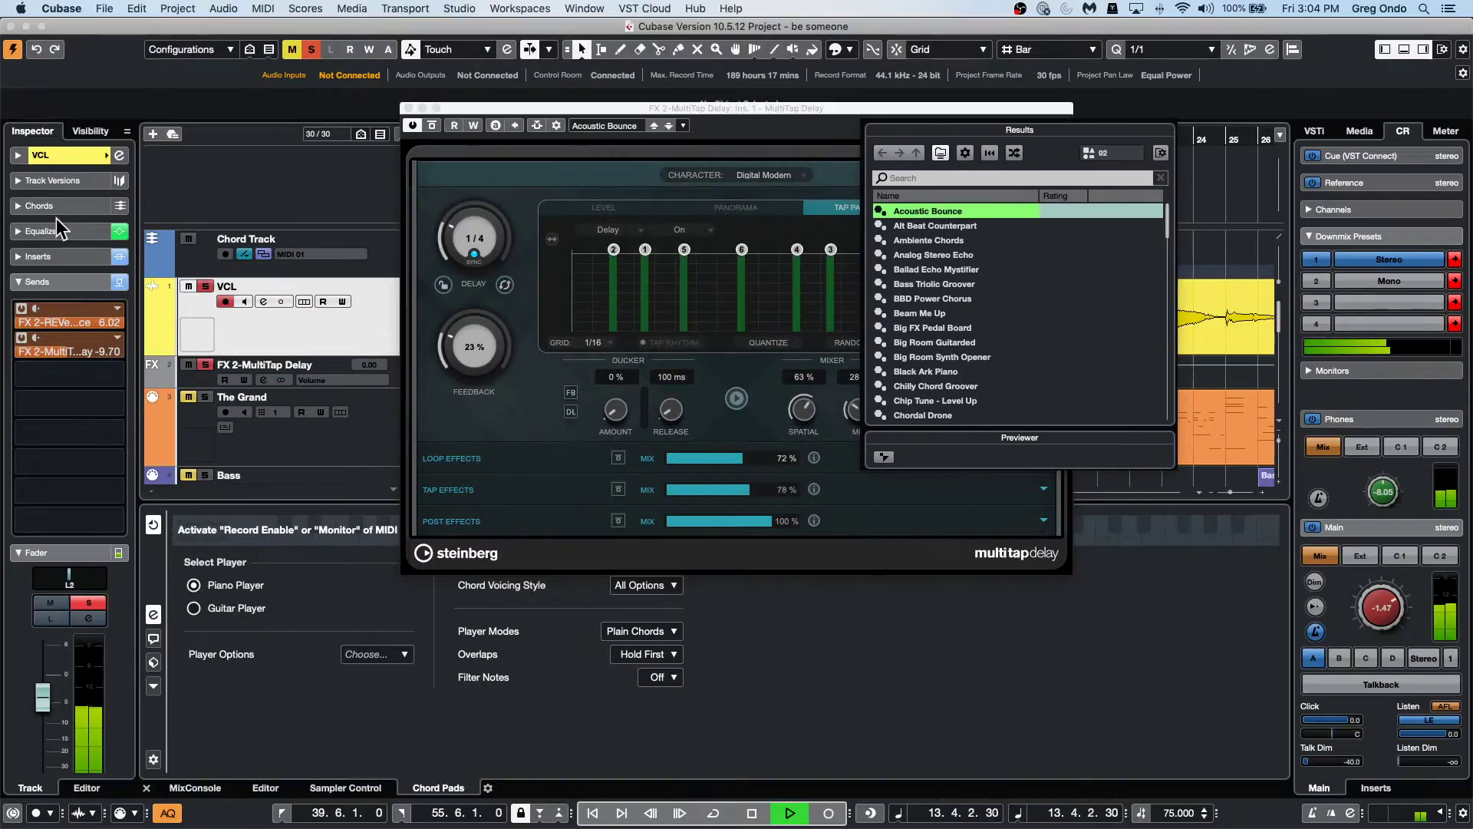
{"action": "left_click", "coordinate": [203, 282]}
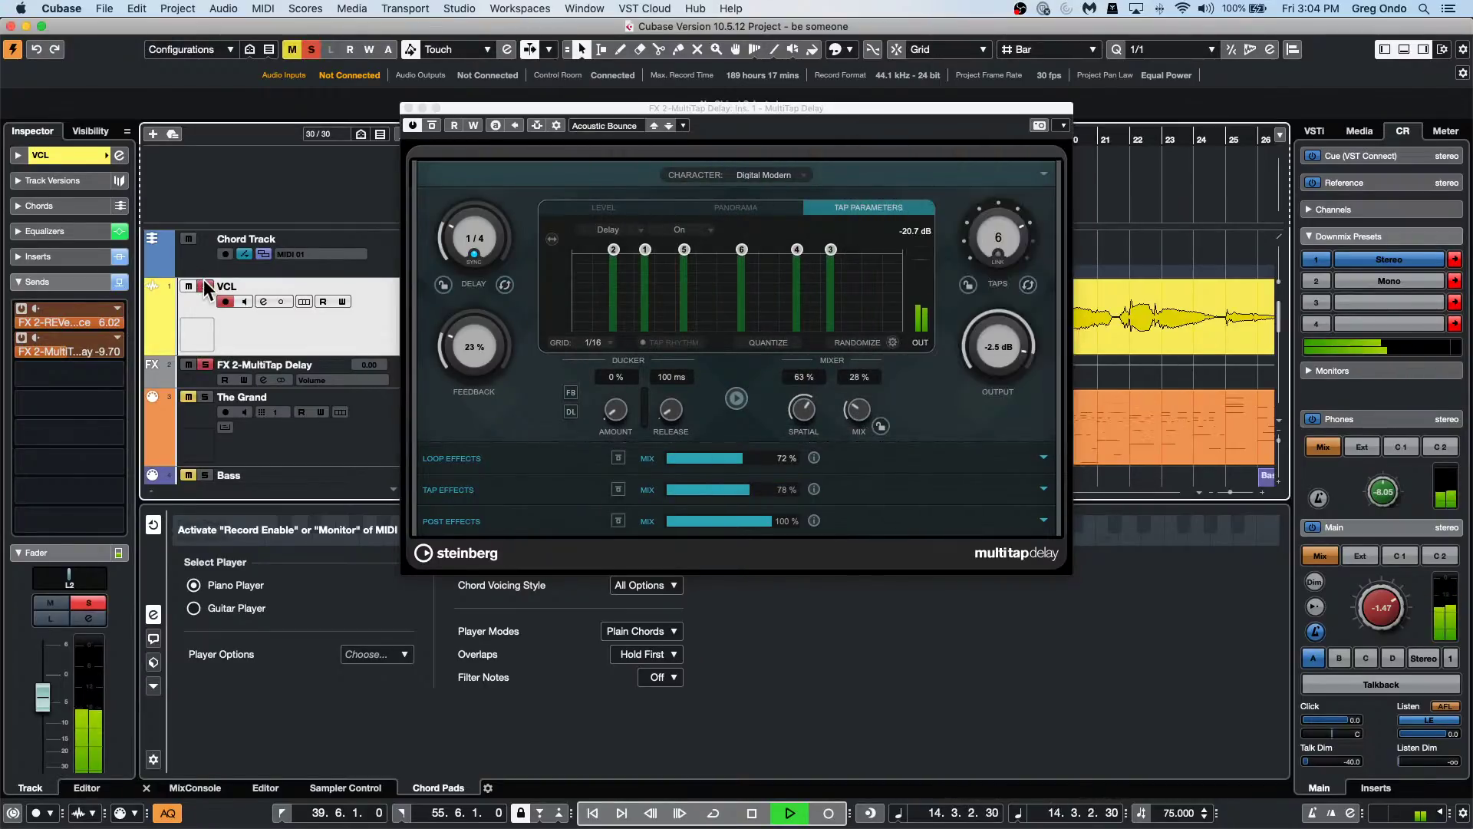
Load the Beam Me Up preset in MultiTap Delay and raise the VCL delay send to about -0.55 dB.
{"action": "left_click", "coordinate": [605, 127]}
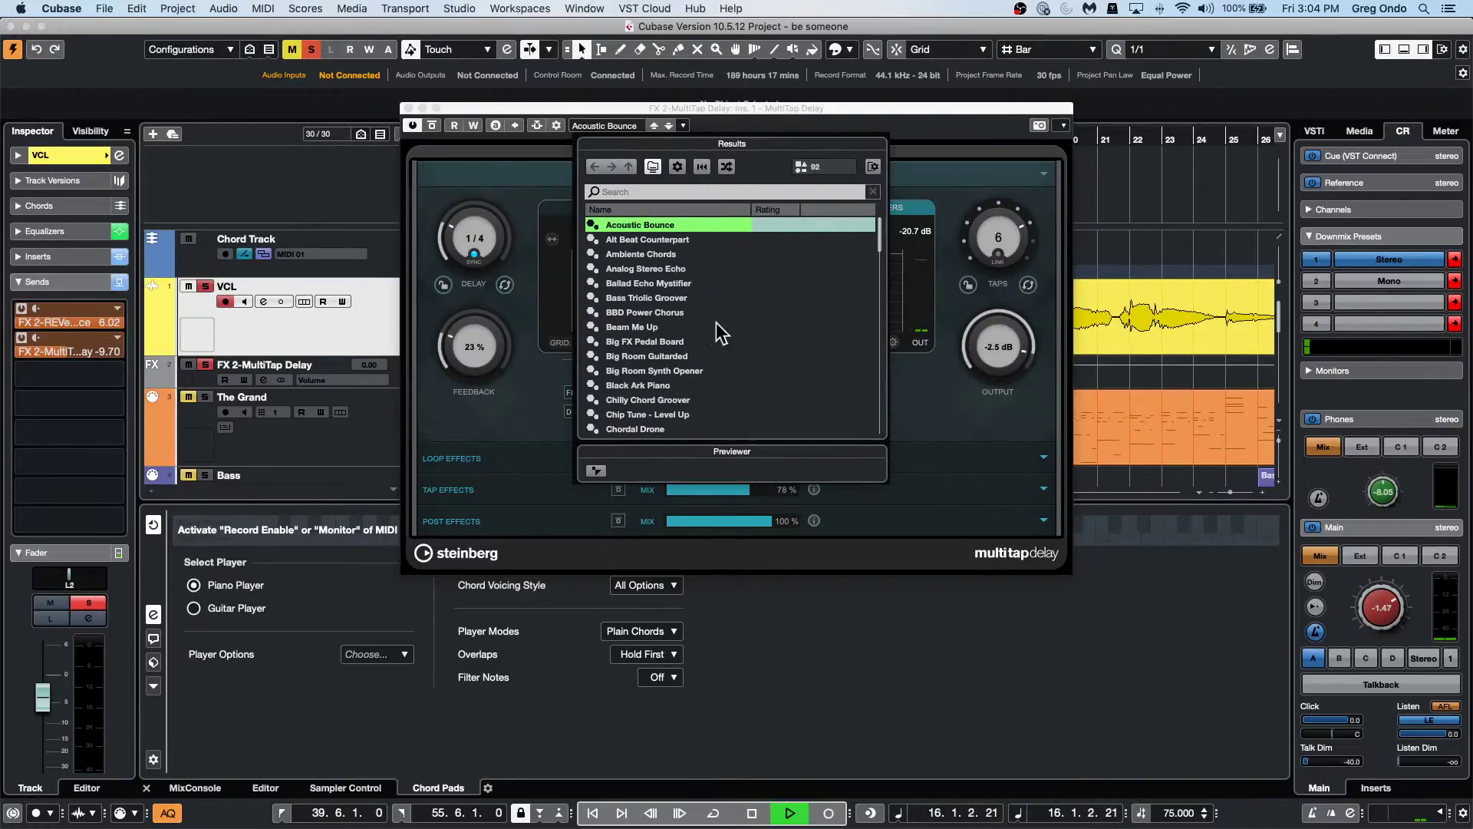
{"action": "double_click", "coordinate": [661, 326]}
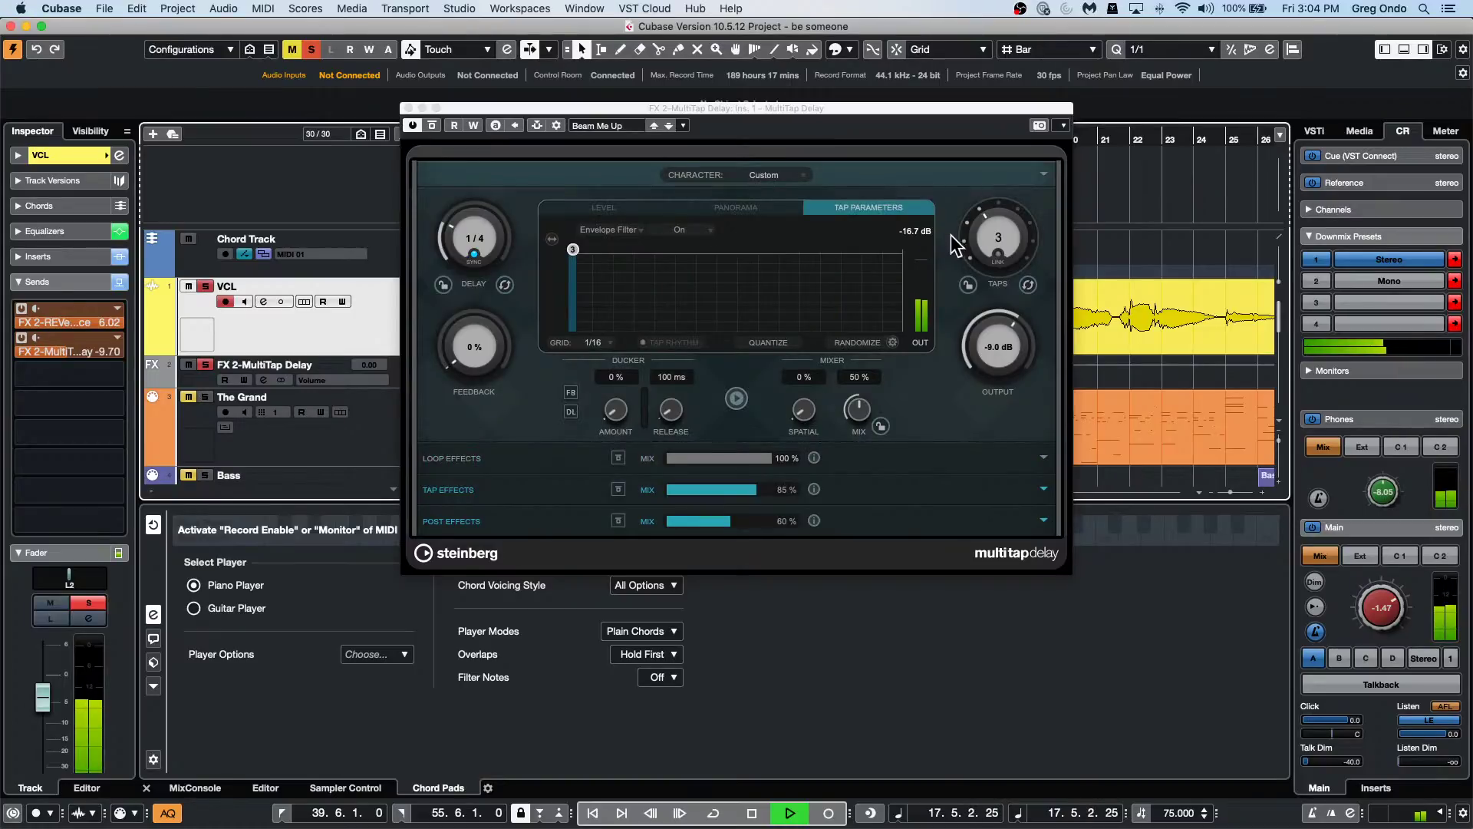
{"action": "left_click_drag", "start_coordinate": [72, 351], "coordinate": [119, 349]}
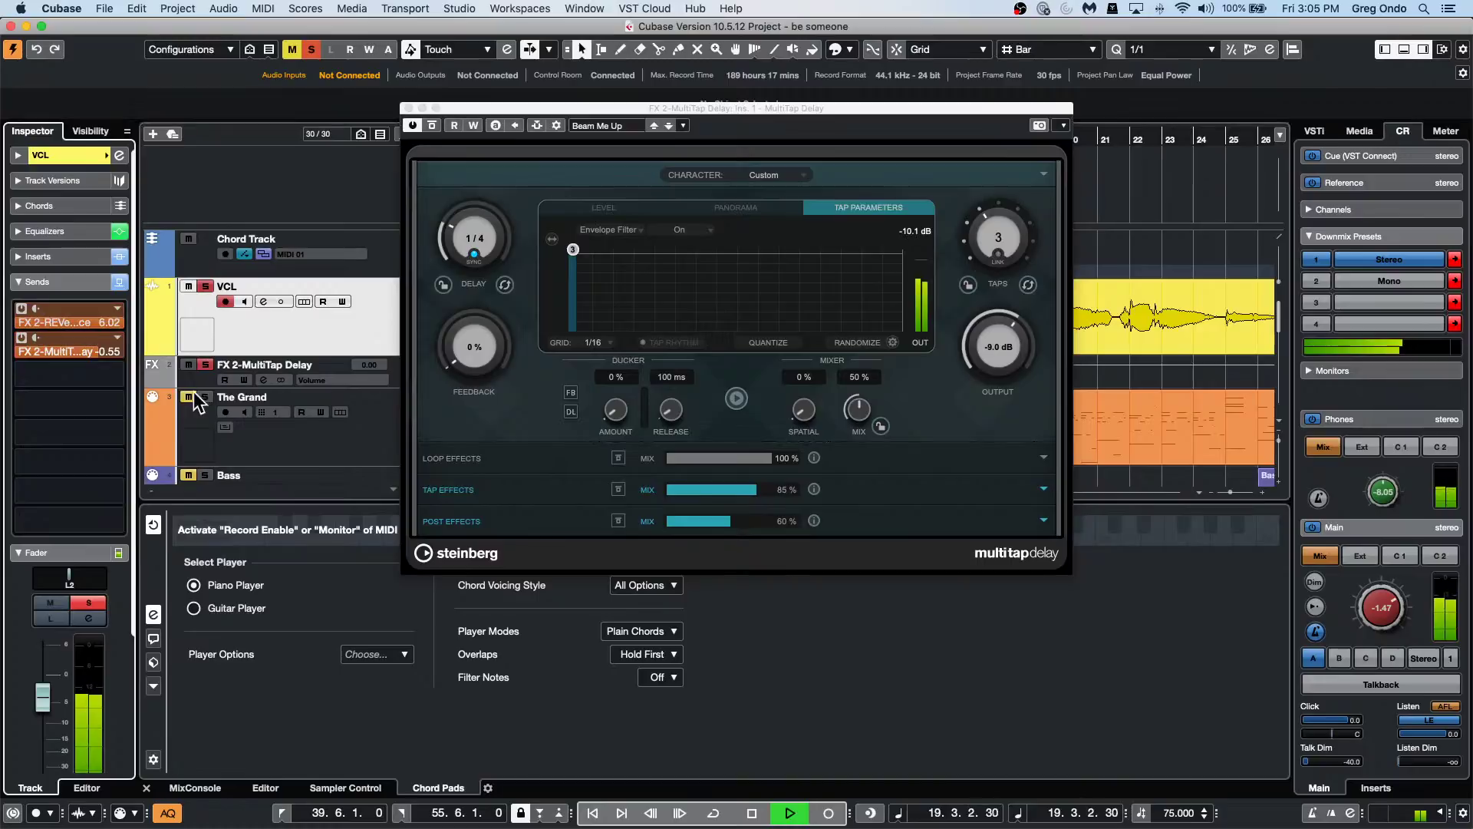
Set the MultiTap Delay feedback to 47% and its mixer mix to about 92%.
{"action": "scroll", "coordinate": [221, 384], "scroll_direction": "down", "scroll_amount": 10}
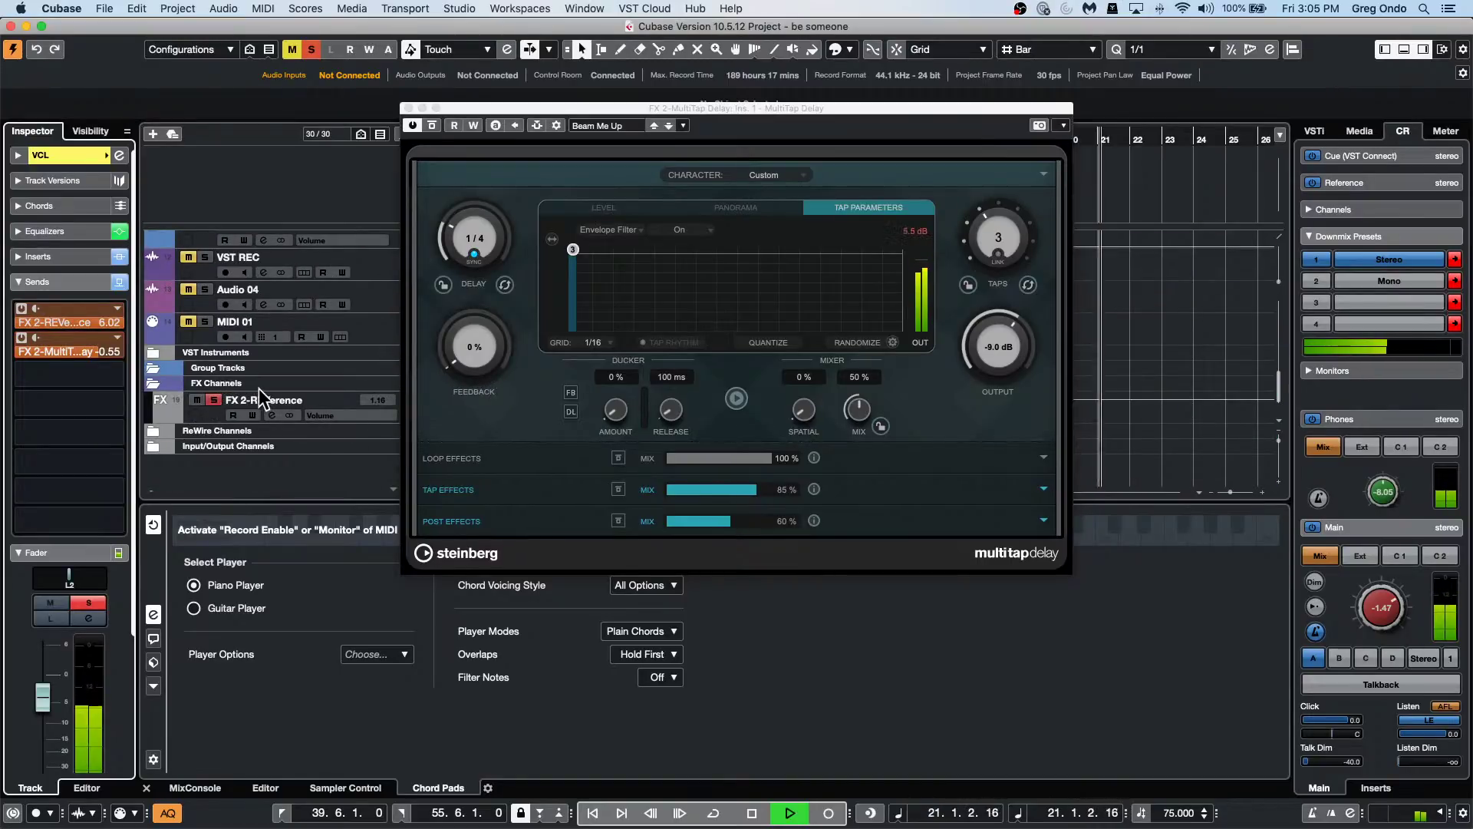
{"action": "scroll", "coordinate": [260, 388], "scroll_direction": "up", "scroll_amount": 10}
{"action": "scroll", "coordinate": [263, 398], "scroll_direction": "up", "scroll_amount": 1}
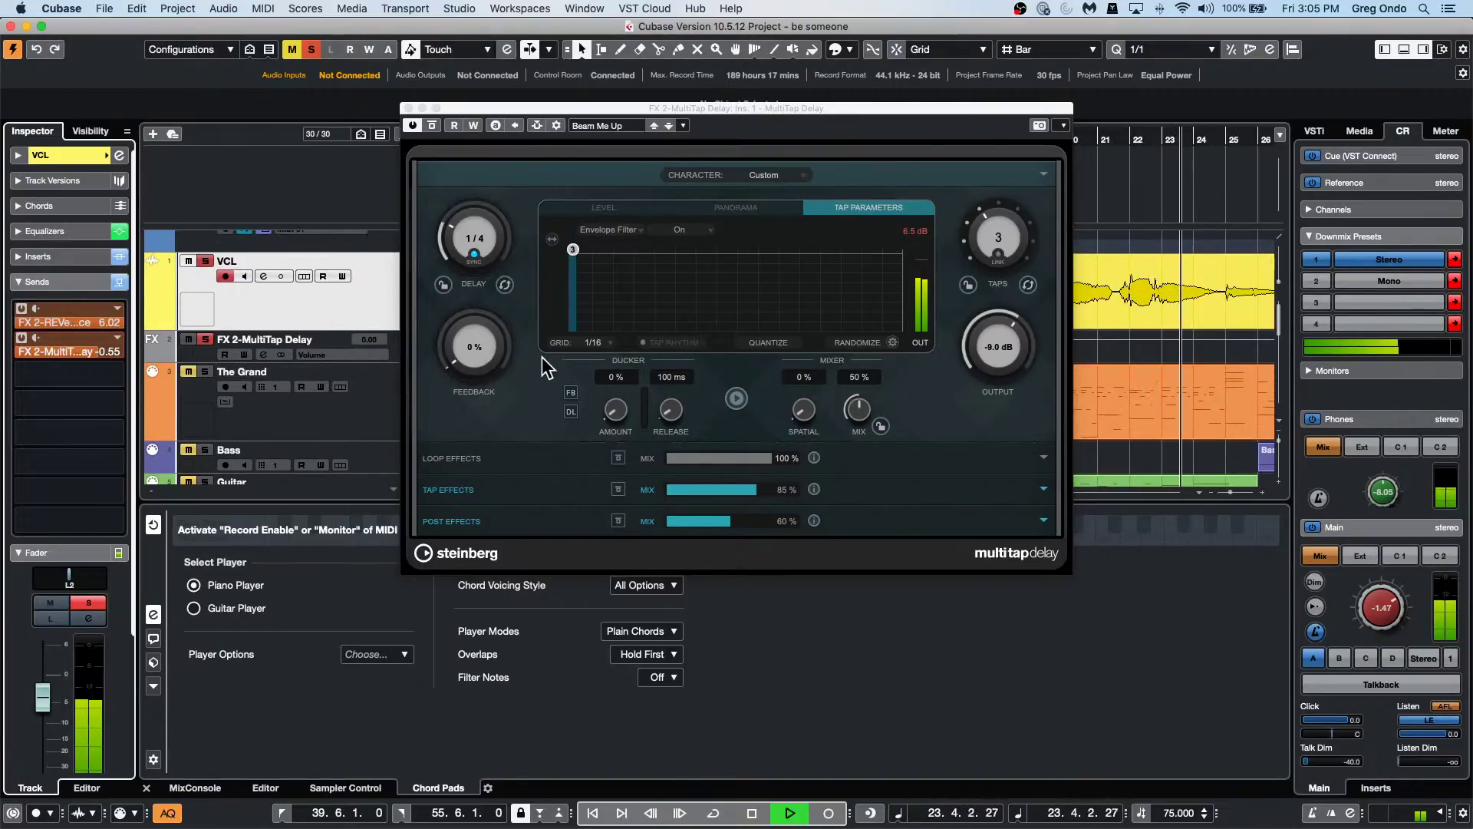
{"action": "double_click", "coordinate": [485, 319]}
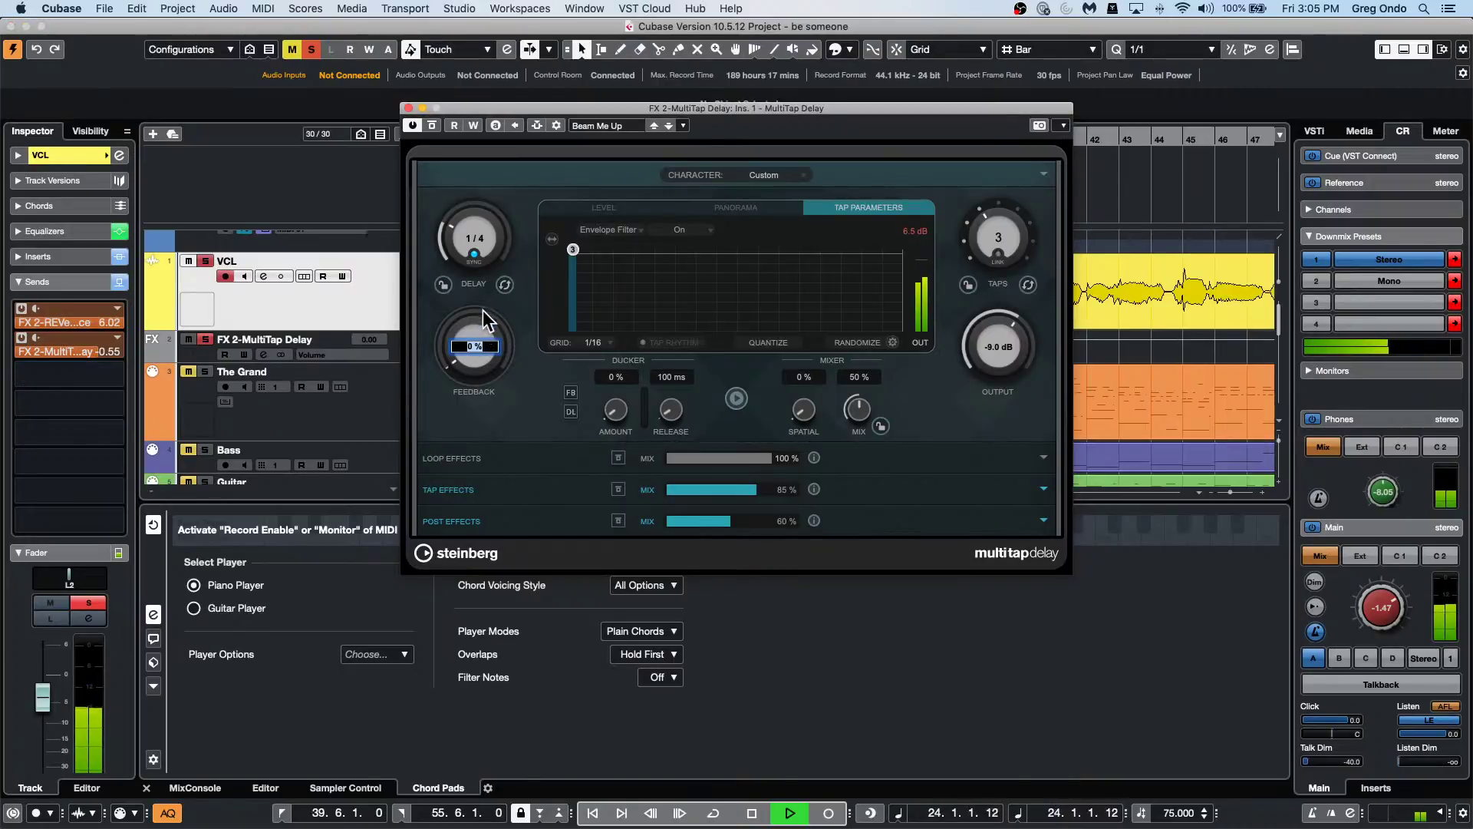
{"action": "left_click", "coordinate": [963, 230]}
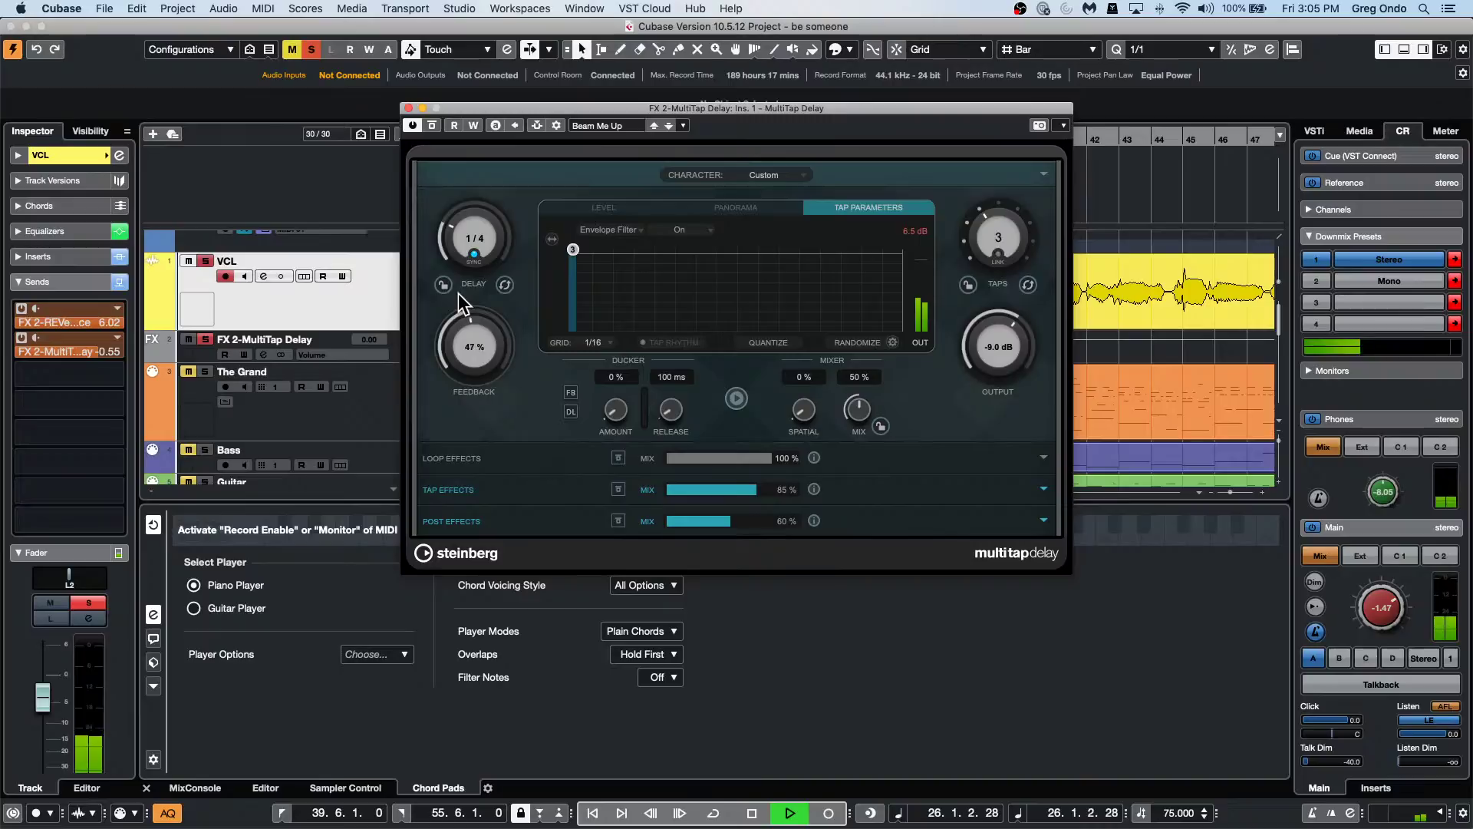
{"action": "left_click_drag", "start_coordinate": [861, 415], "coordinate": [870, 348]}
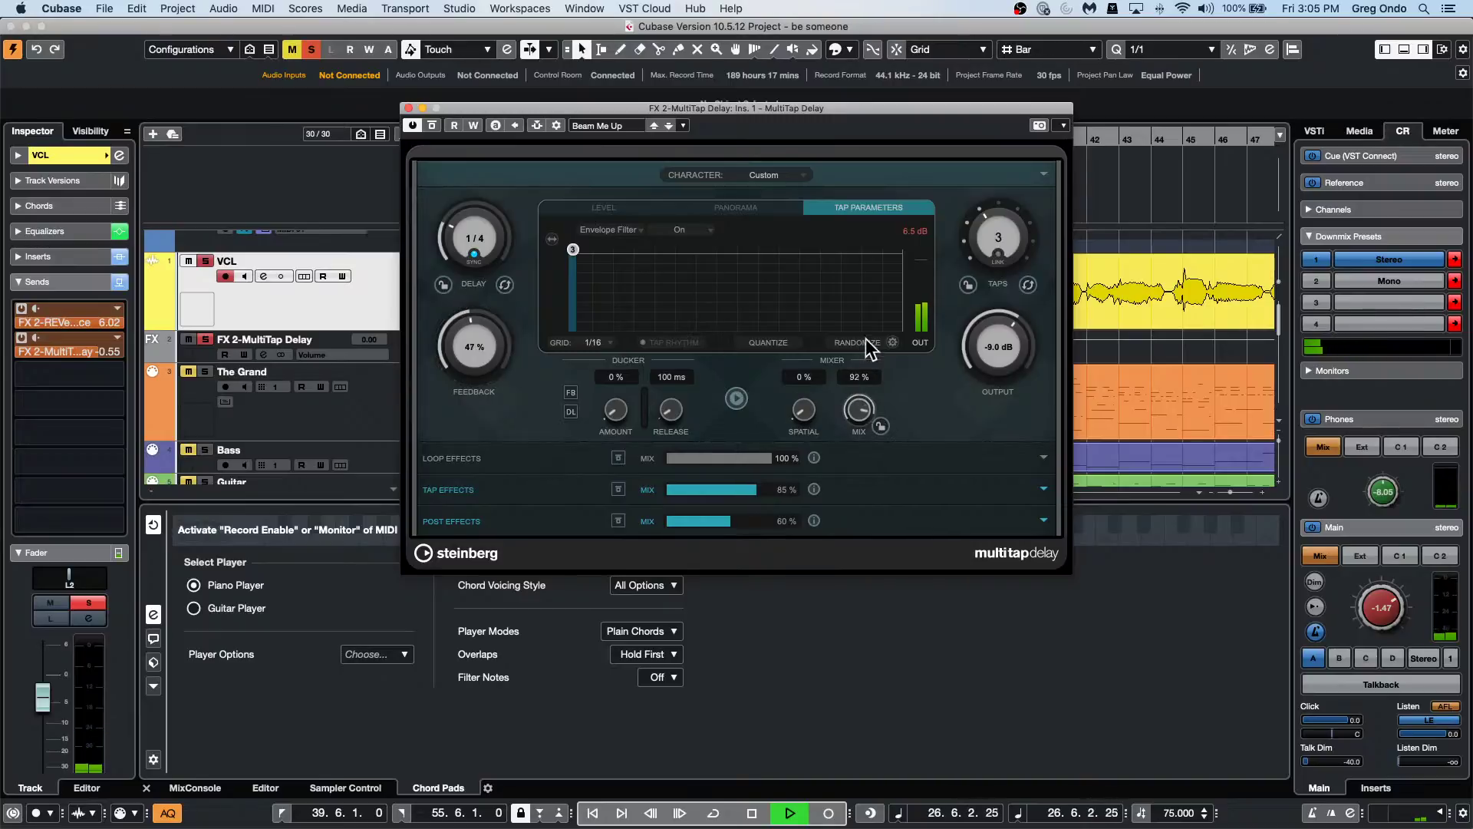
Load the Big FX Pedal Board preset in MultiTap Delay and continue playback from just before bar 42.
{"action": "left_click", "coordinate": [612, 126]}
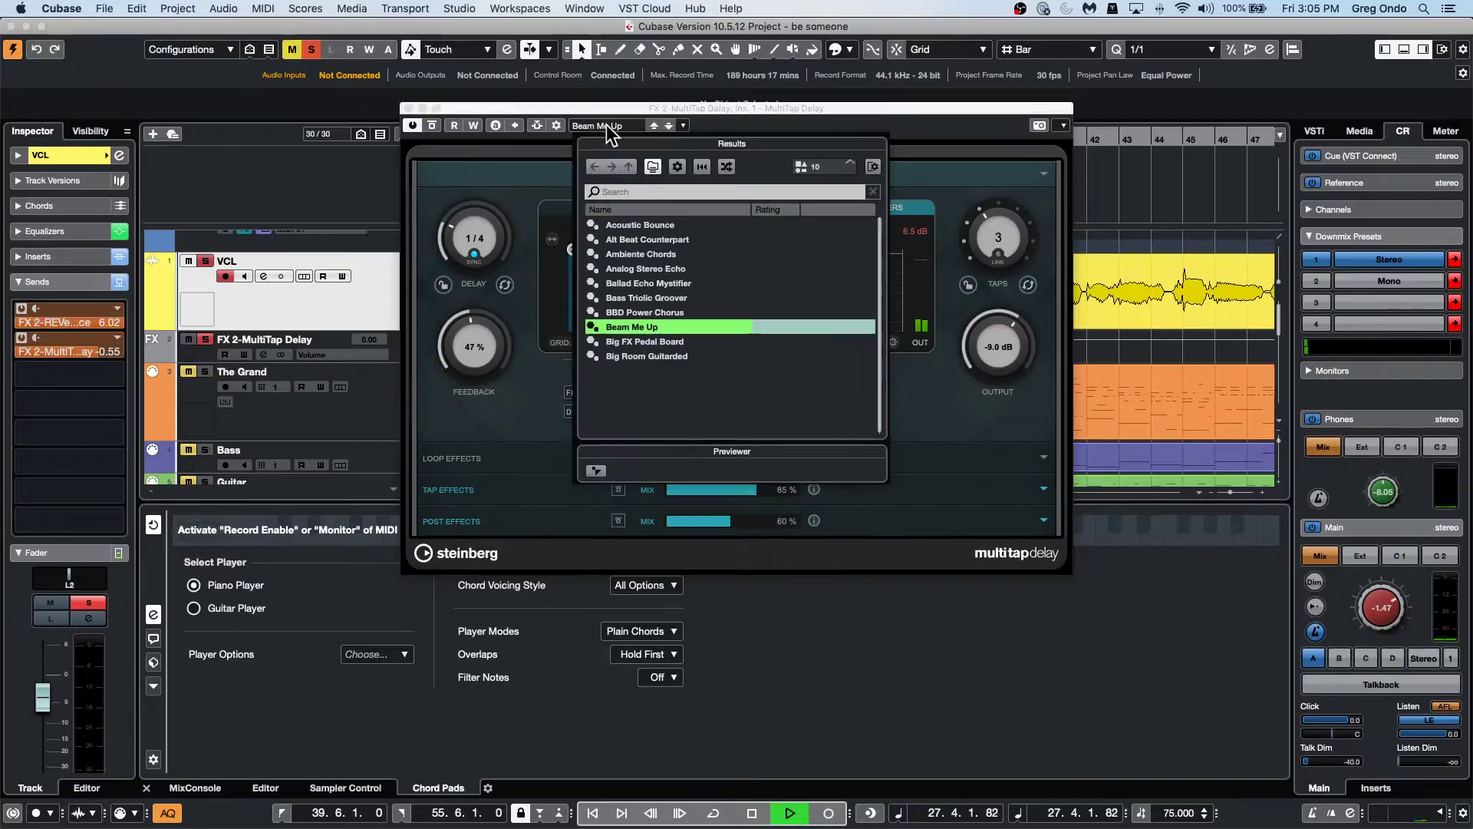
{"action": "double_click", "coordinate": [631, 341]}
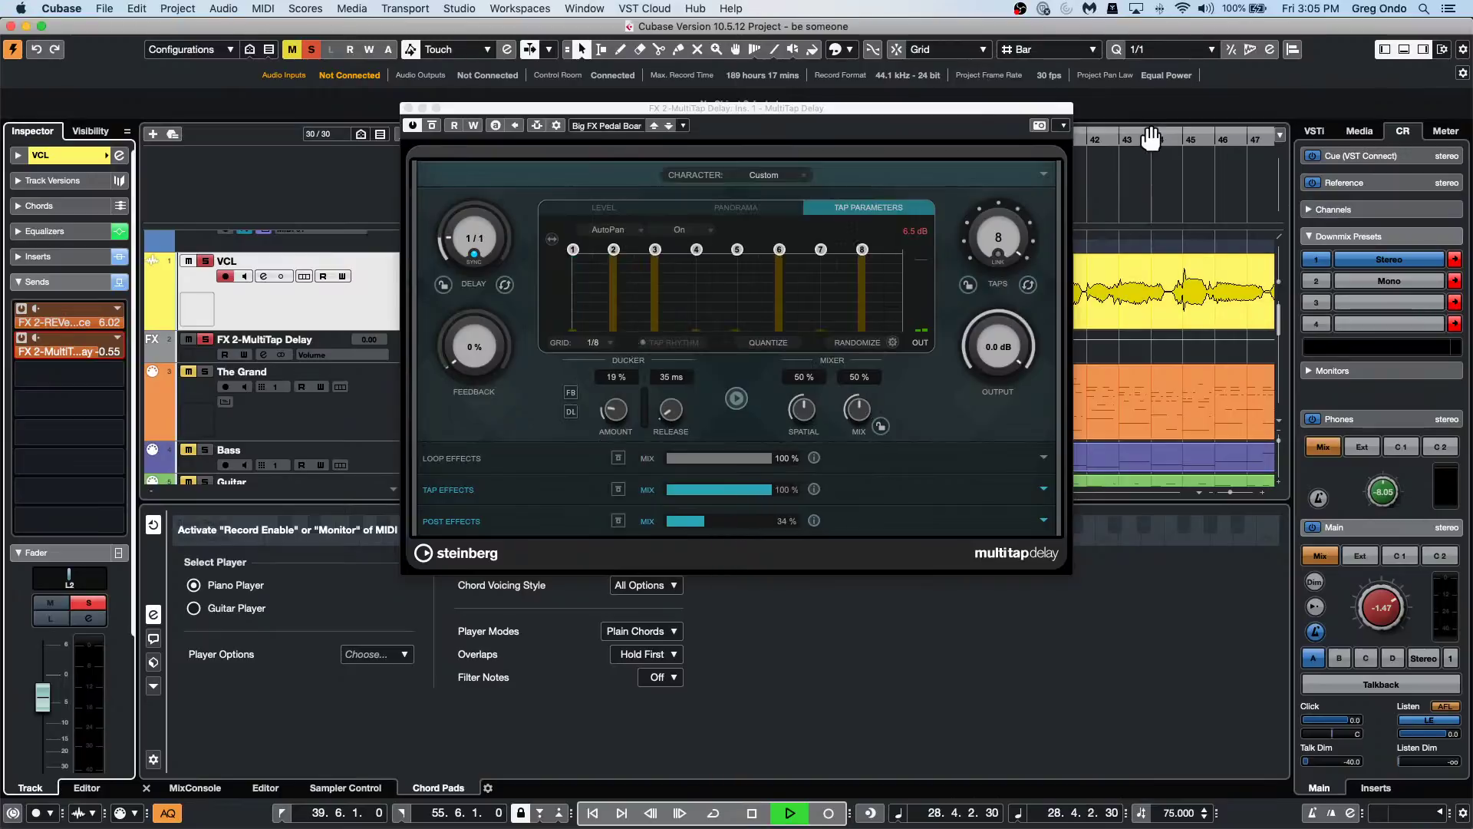
{"action": "left_click", "coordinate": [1075, 137]}
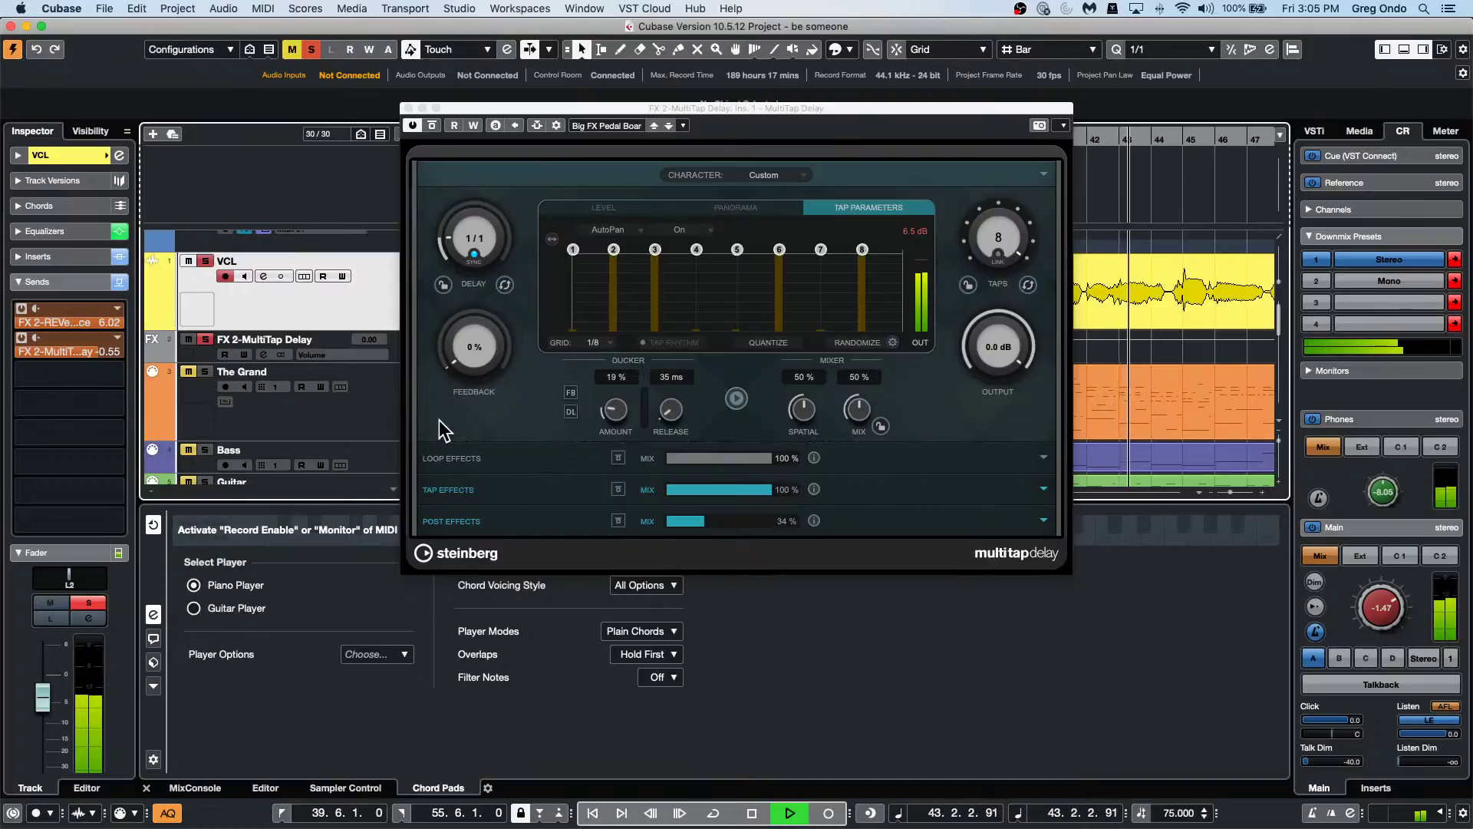
Set the Big FX Pedal Board delay time to 1/4, audition it, and raise the VCL delay send to 6.02 dB.
{"action": "key", "text": "space"}
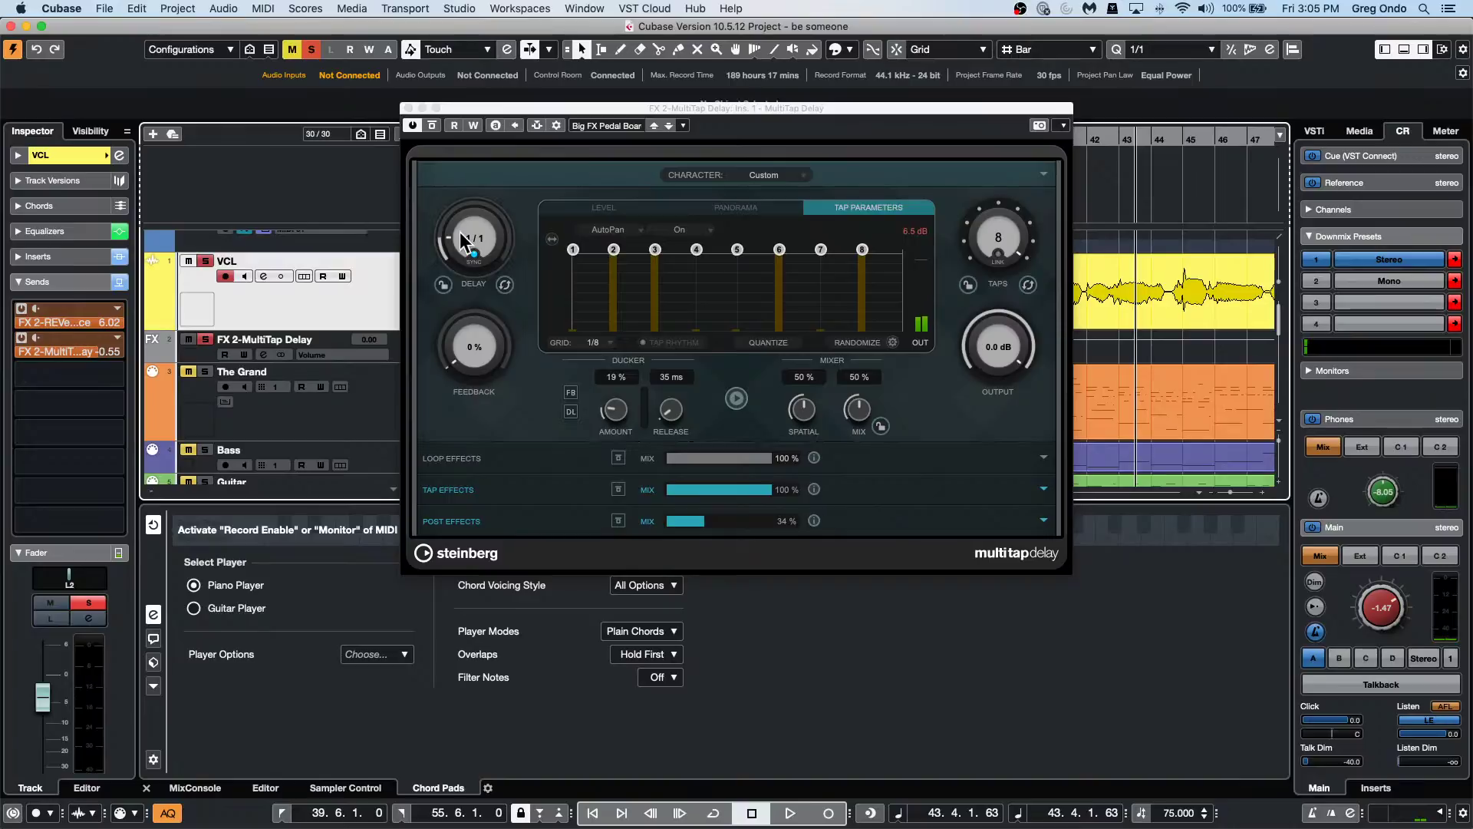
{"action": "key", "text": "space"}
{"action": "left_click_drag", "start_coordinate": [459, 232], "coordinate": [461, 146]}
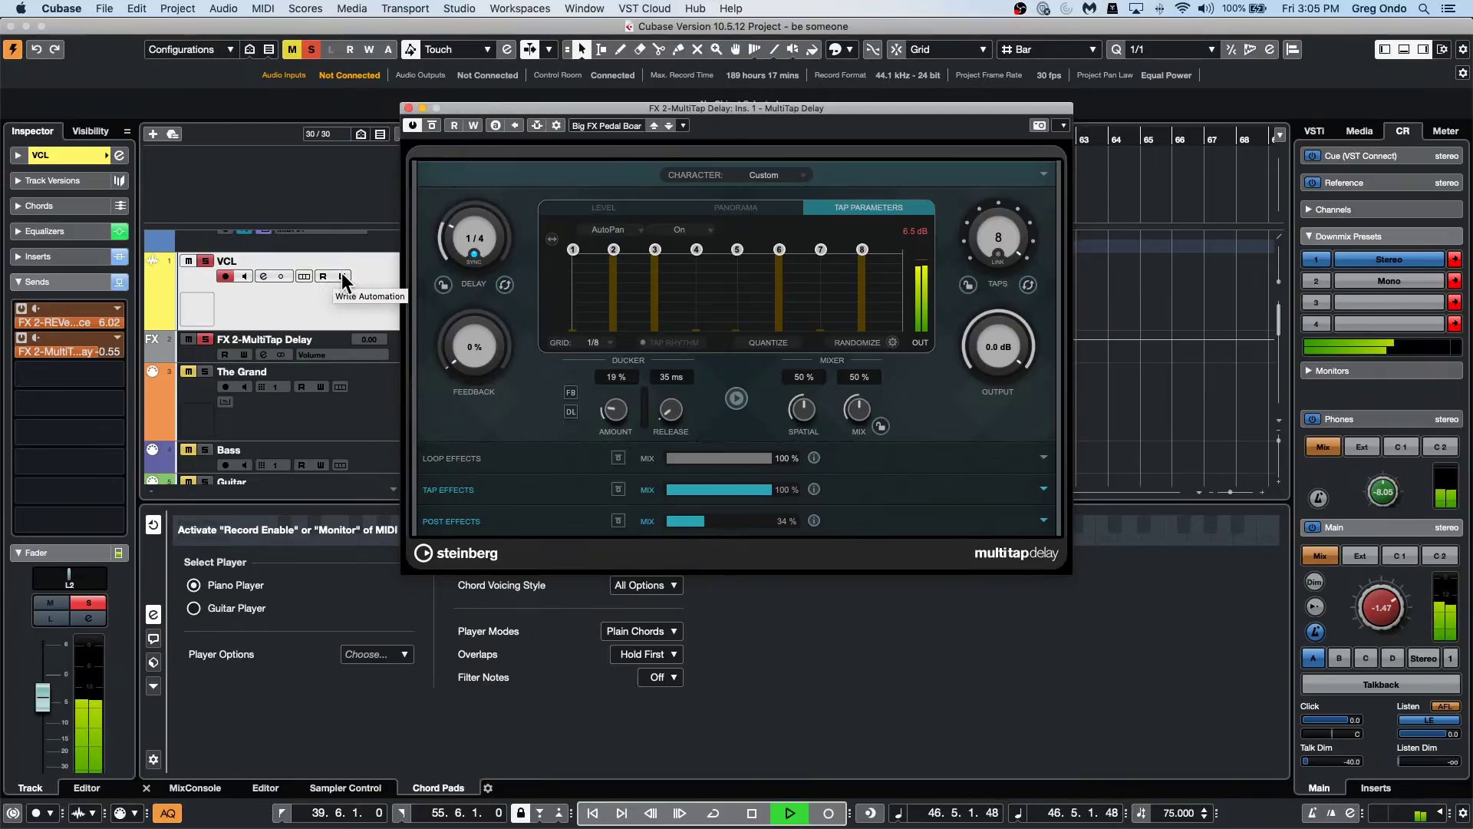
{"action": "key", "text": "space"}
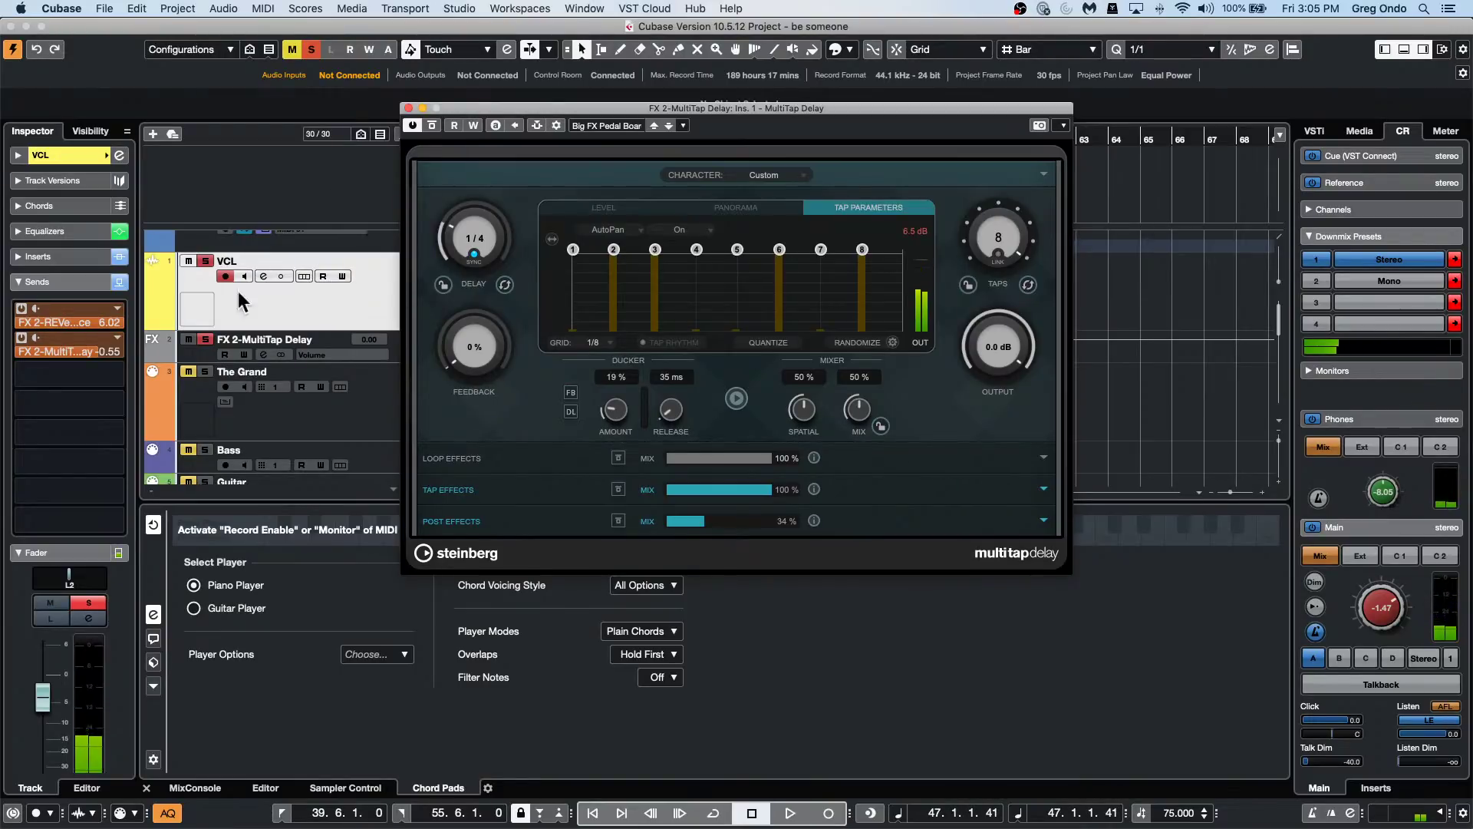
{"action": "left_click_drag", "start_coordinate": [57, 352], "coordinate": [275, 361]}
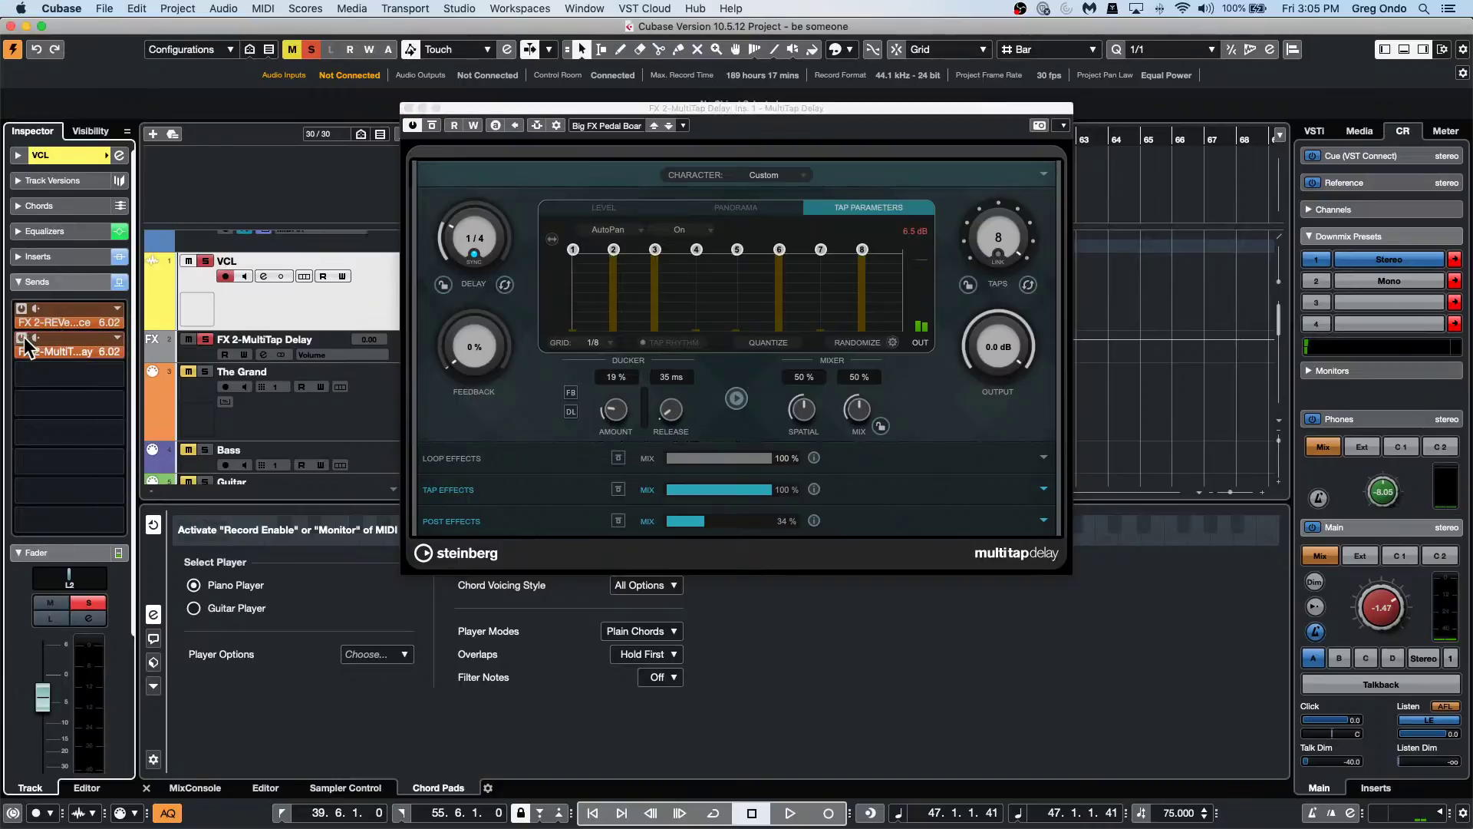
Add MultiTap Delay as the second insert effect on the VCL track.
{"action": "left_click", "coordinate": [61, 256]}
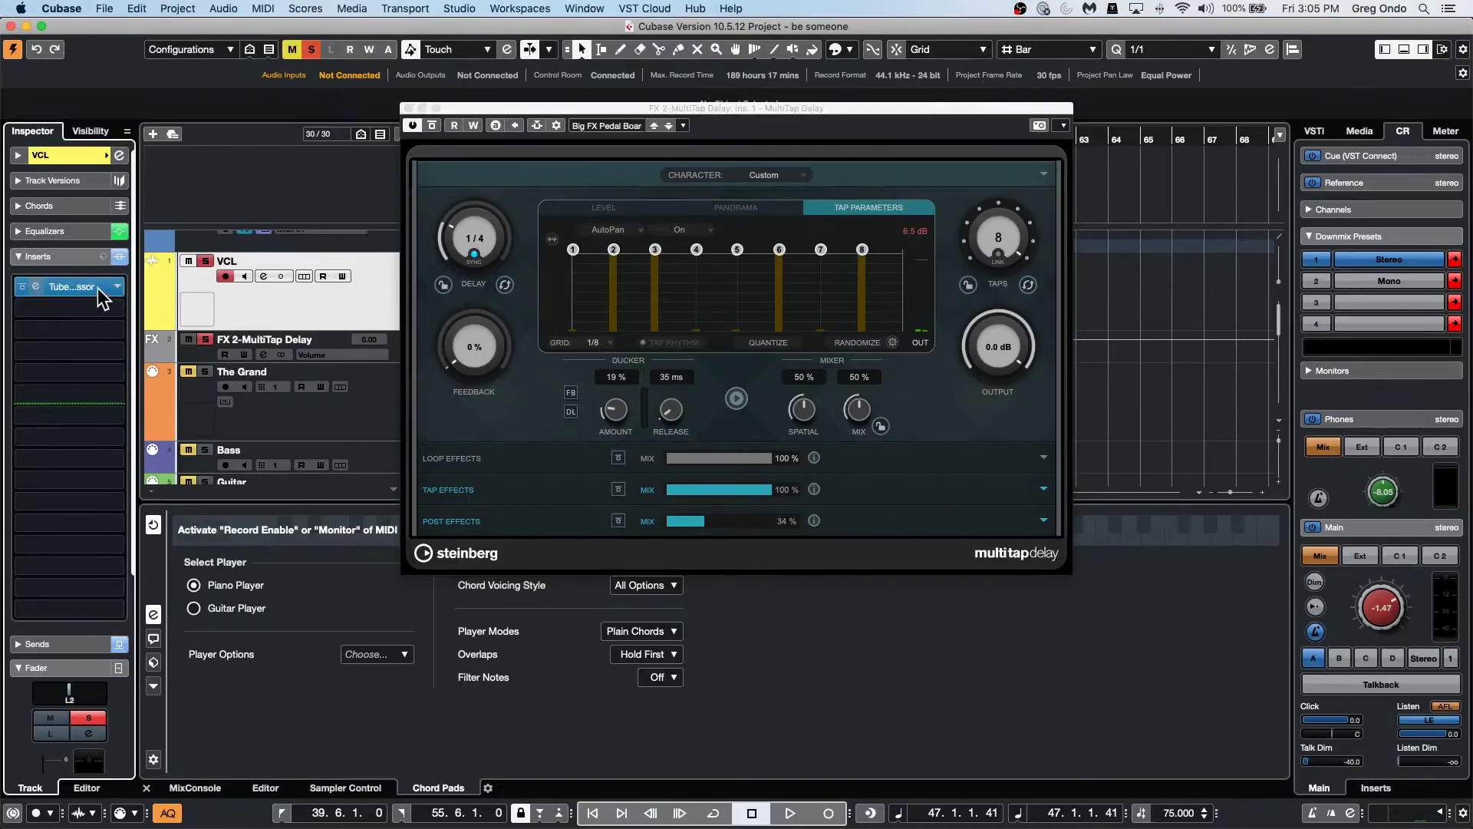
{"action": "left_click", "coordinate": [115, 308]}
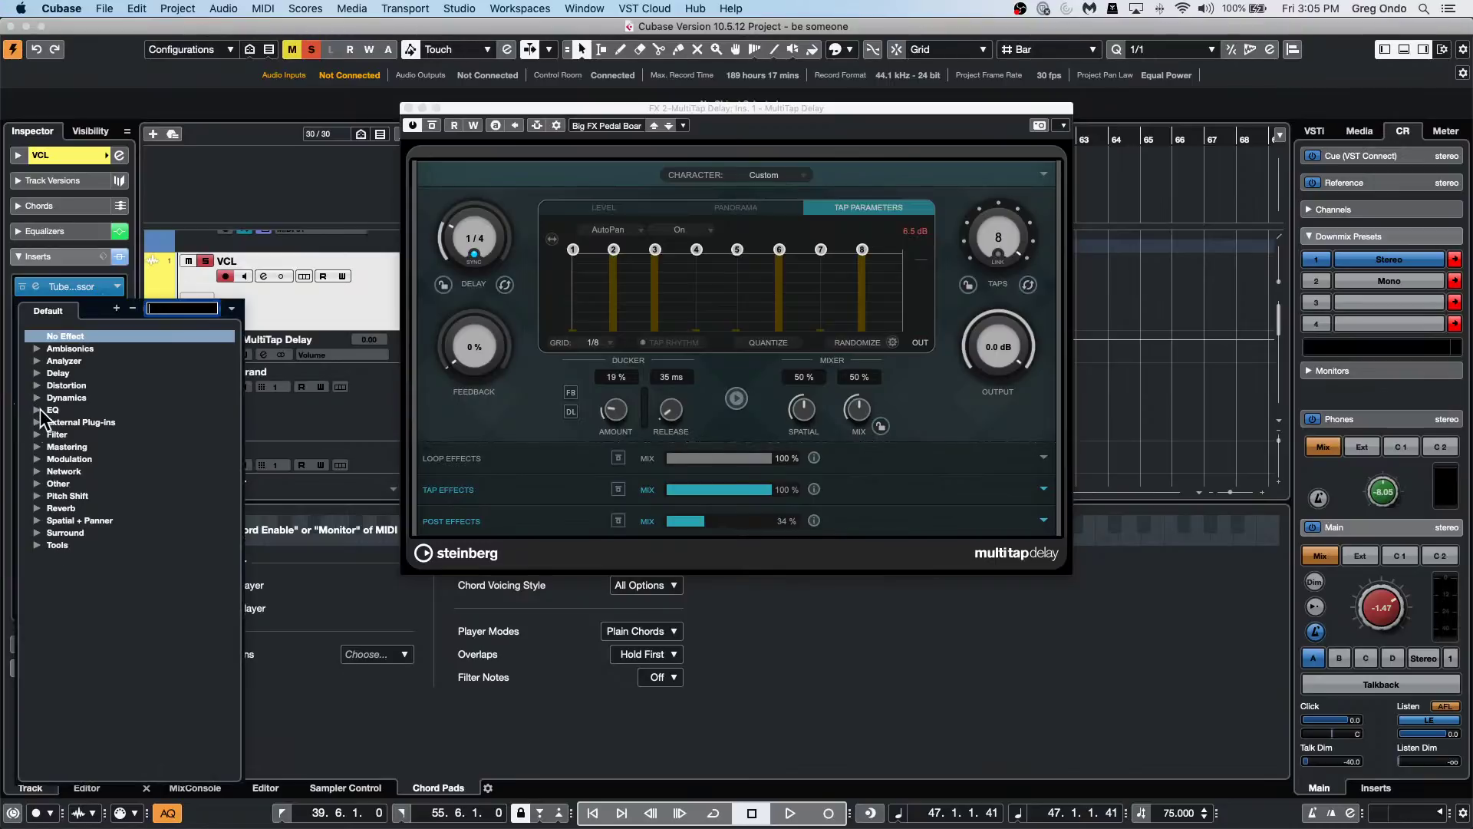
{"action": "left_click", "coordinate": [36, 373]}
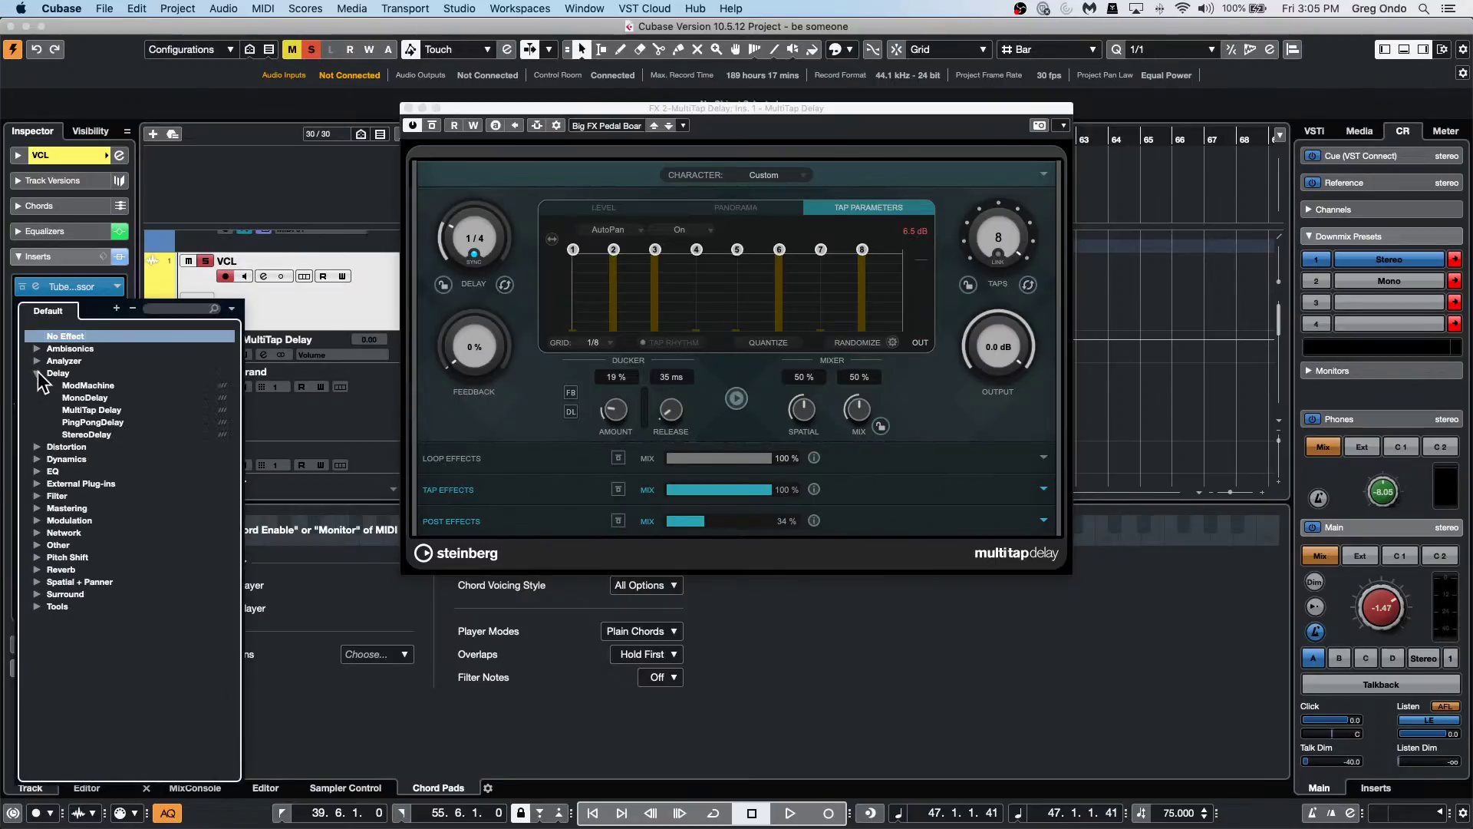
{"action": "left_click", "coordinate": [92, 409]}
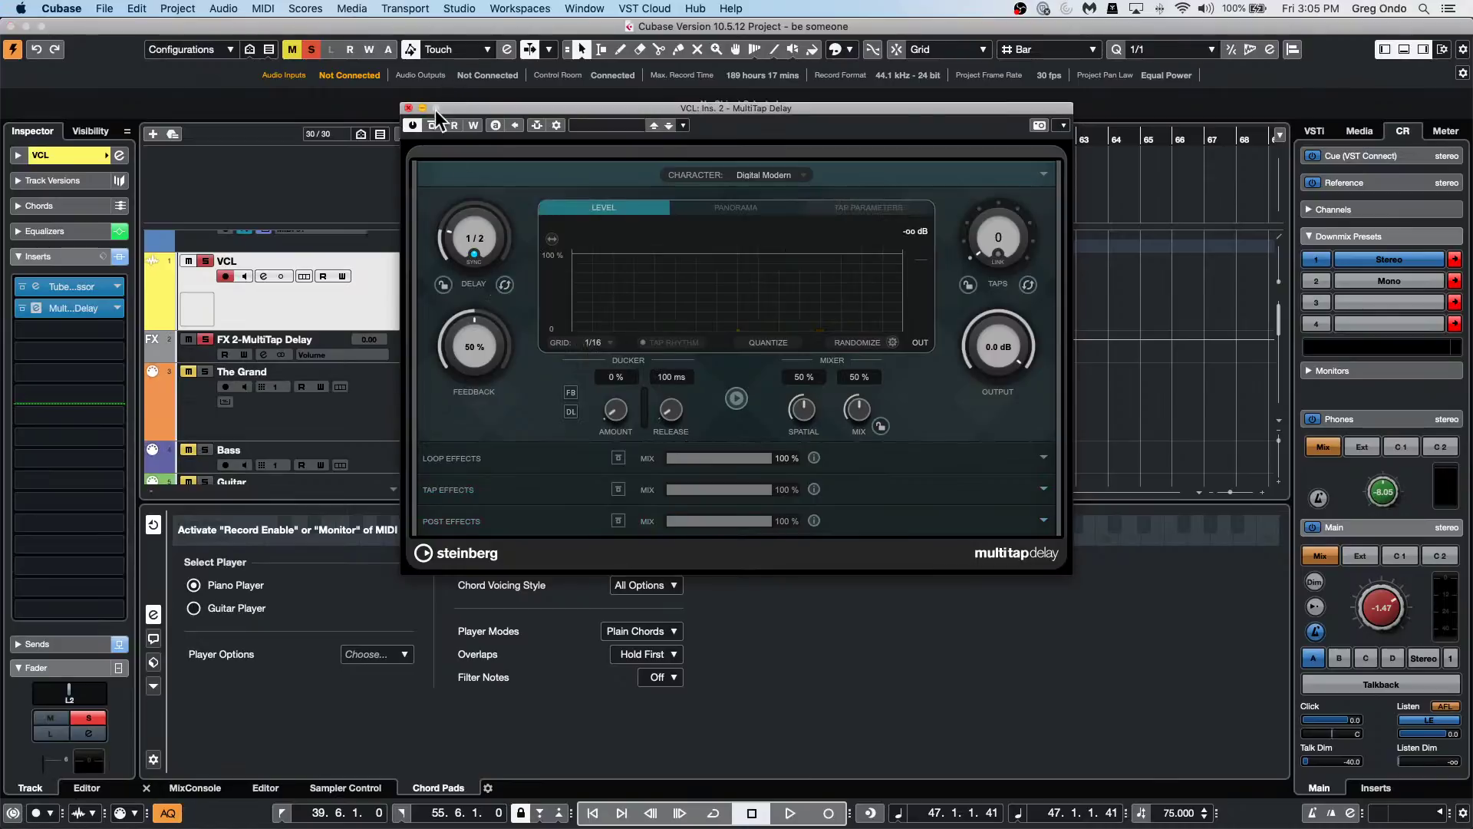
Load the Alt Beat Counterpart preset in the inserted MultiTap Delay and start playback.
{"action": "left_click", "coordinate": [606, 122]}
{"action": "double_click", "coordinate": [680, 242]}
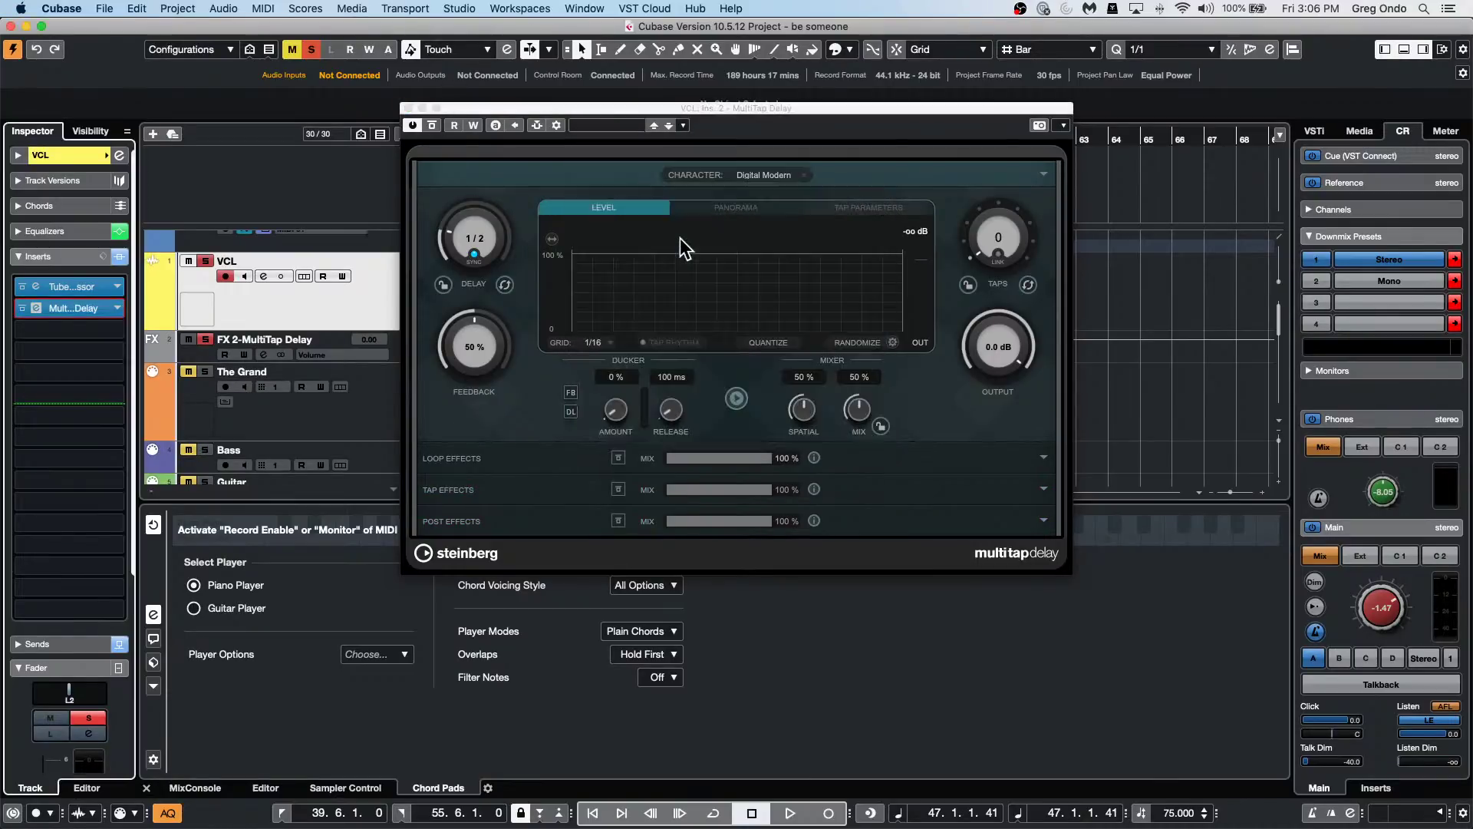
{"action": "key", "text": "space"}
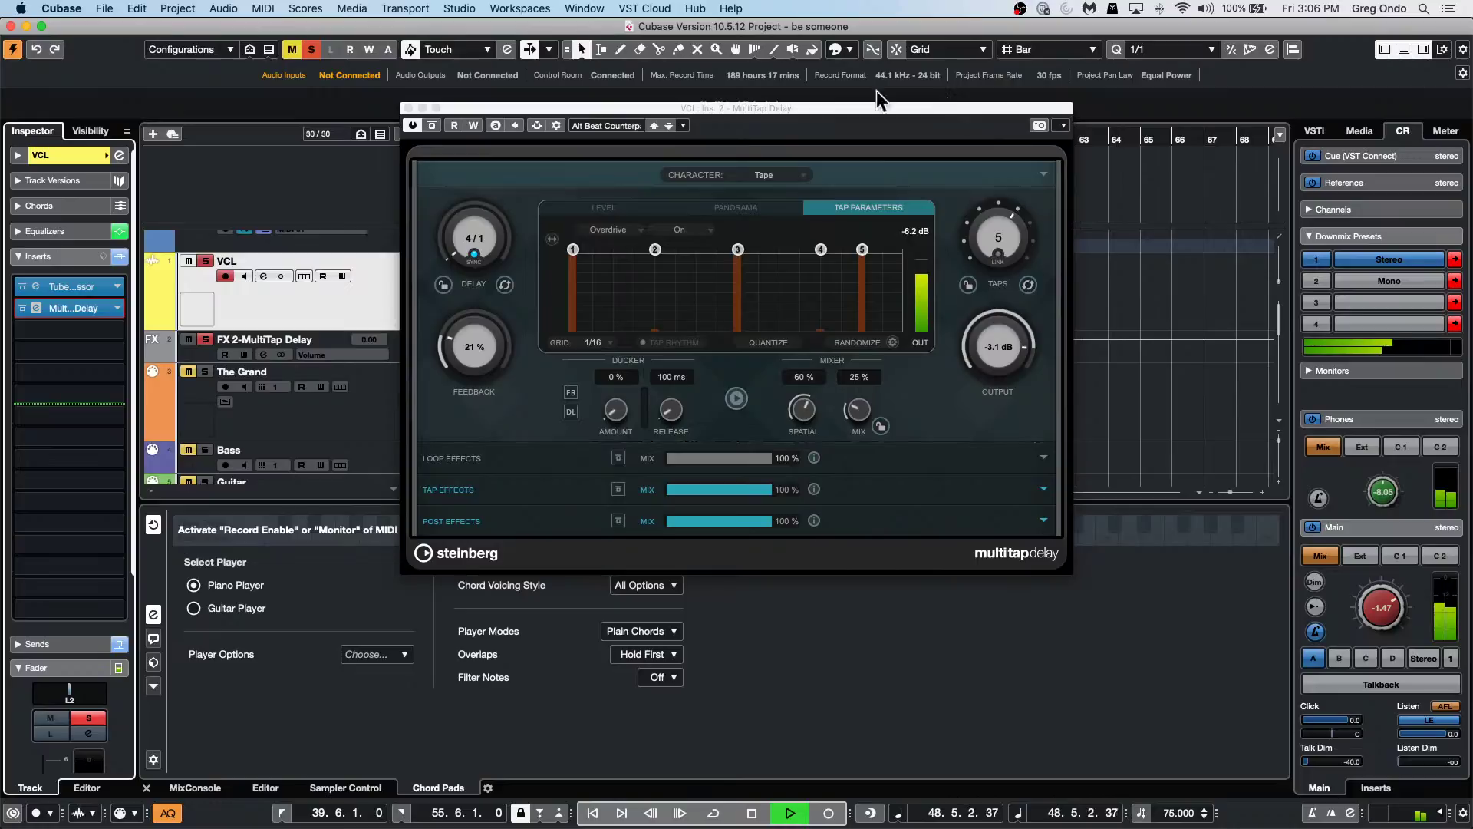
Load the Ballad Echo Mystifier preset in the VCL insert and close the FX 2 MultiTap Delay window behind it.
{"action": "left_click", "coordinate": [620, 126]}
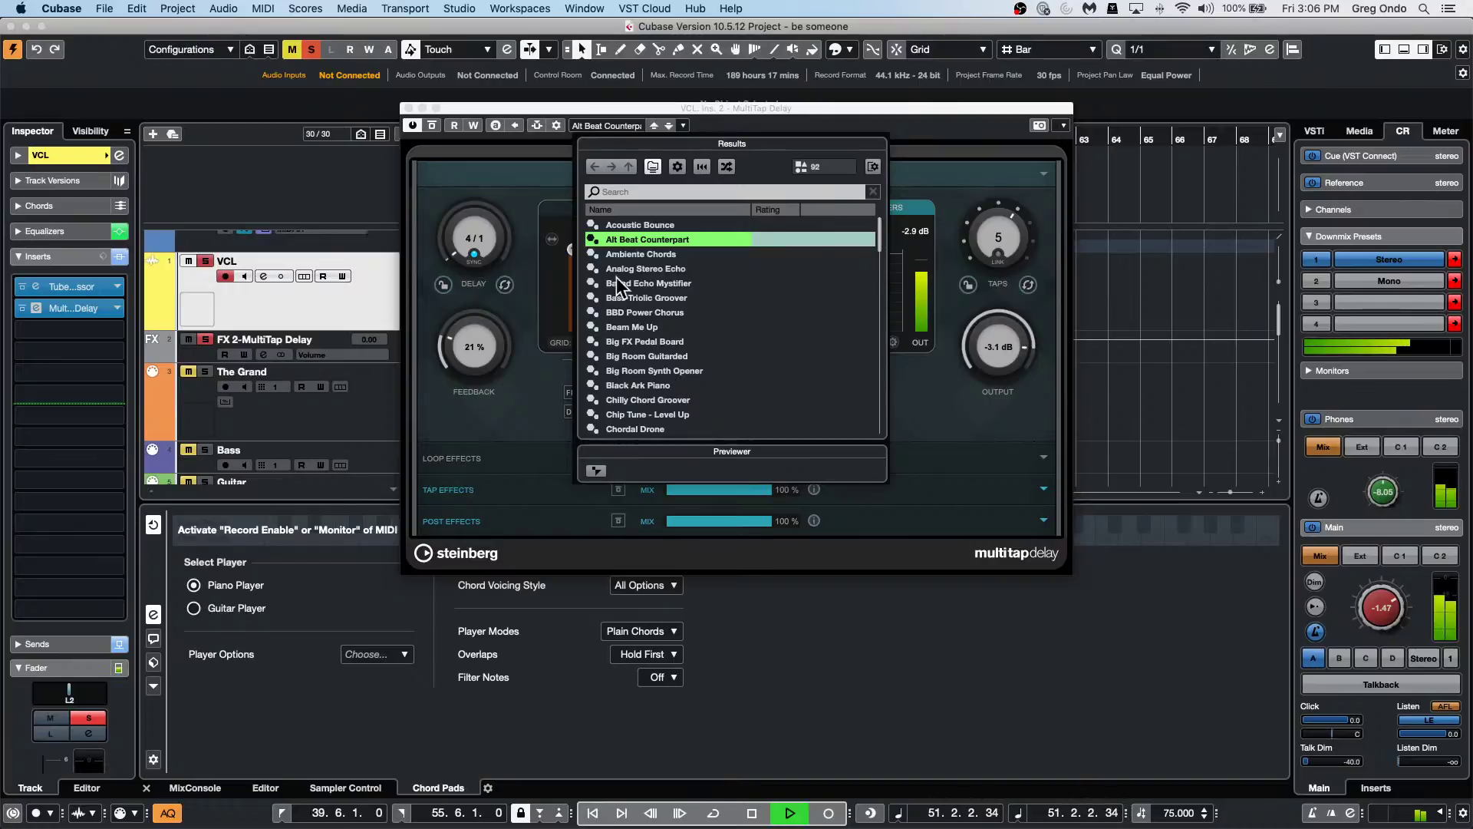
{"action": "double_click", "coordinate": [648, 282]}
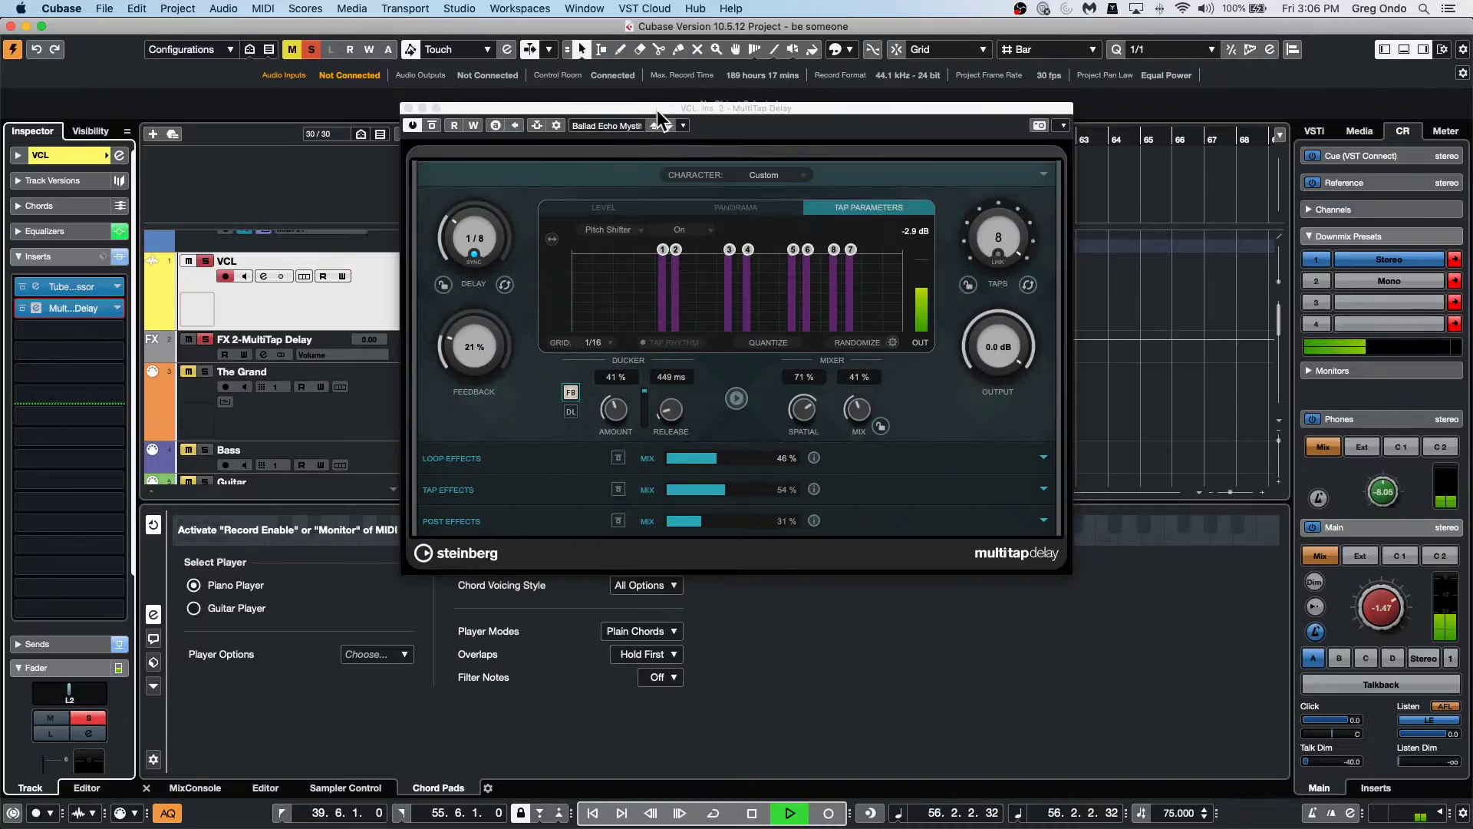
{"action": "left_click_drag", "start_coordinate": [660, 109], "coordinate": [743, 345]}
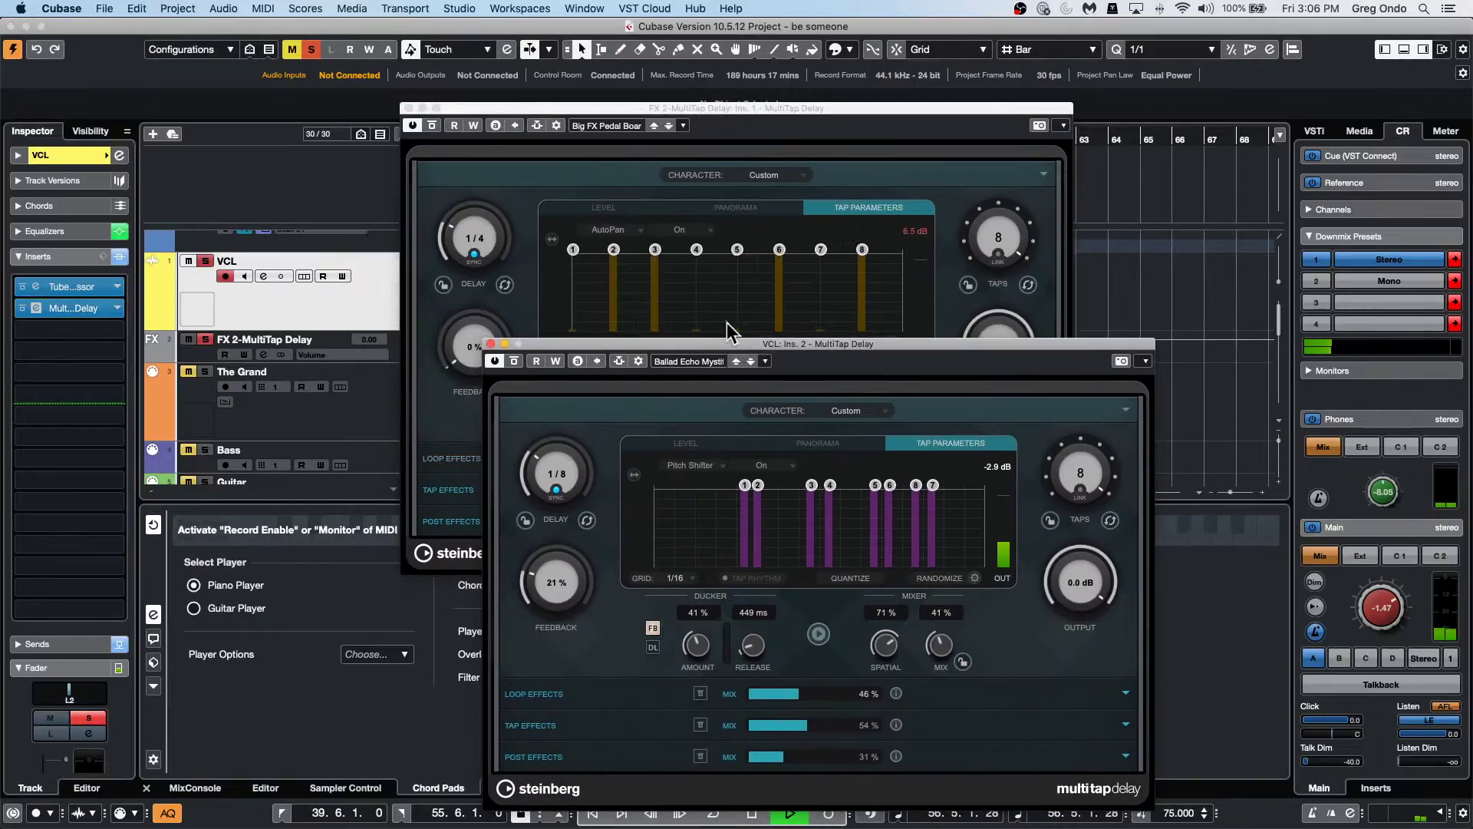
{"action": "left_click", "coordinate": [407, 108]}
Select the VCL vocal range from about 29.6.2 to 38.5.2, set the locators to it, and activate cycle playback.
{"action": "left_click_drag", "start_coordinate": [427, 138], "coordinate": [673, 157]}
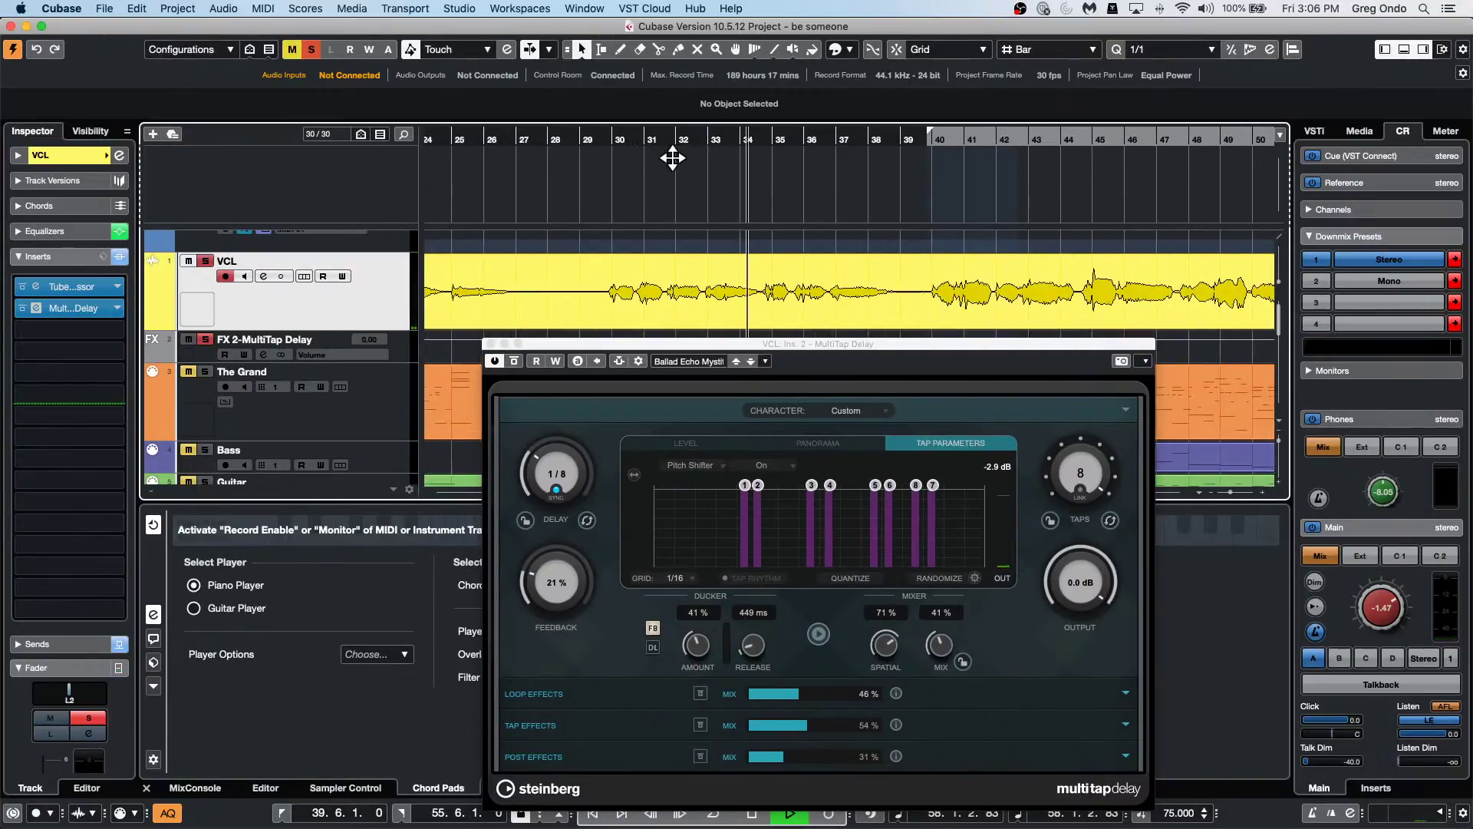
{"action": "right_click", "coordinate": [600, 272]}
{"action": "left_click", "coordinate": [618, 265]}
{"action": "left_click_drag", "start_coordinate": [612, 300], "coordinate": [894, 276]}
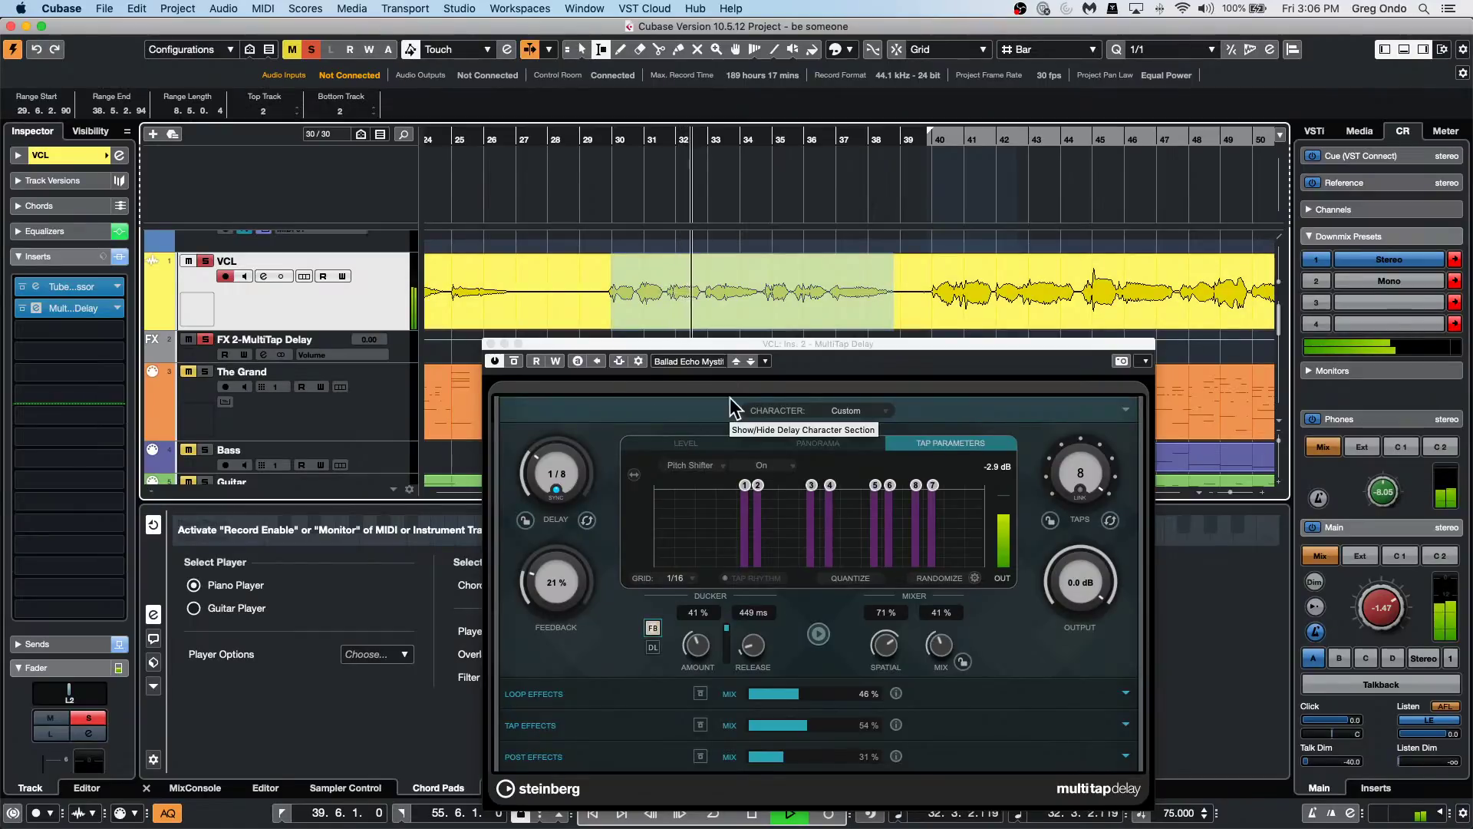
{"action": "key", "text": "p"}
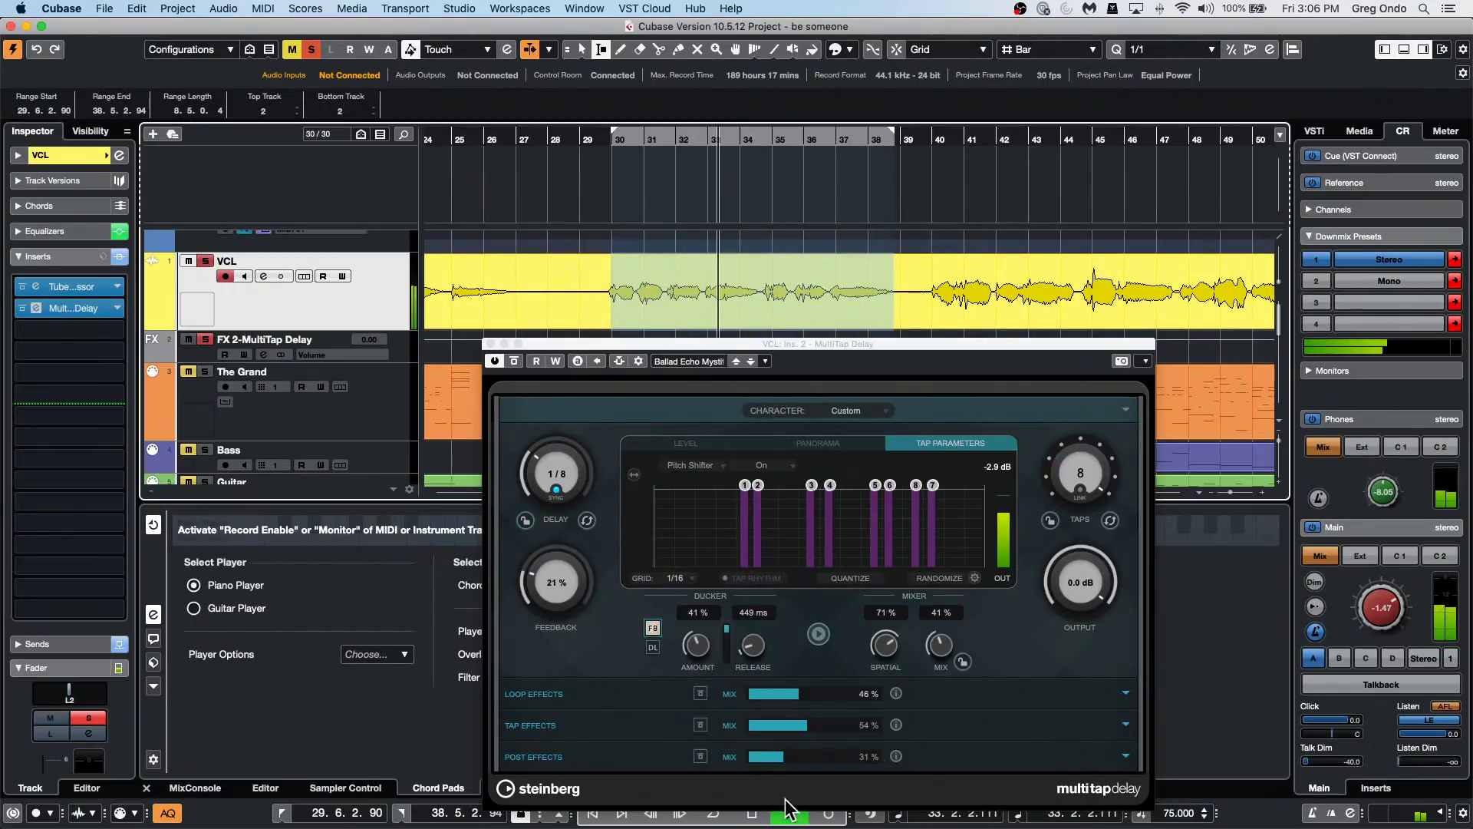
{"action": "left_click", "coordinate": [713, 813]}
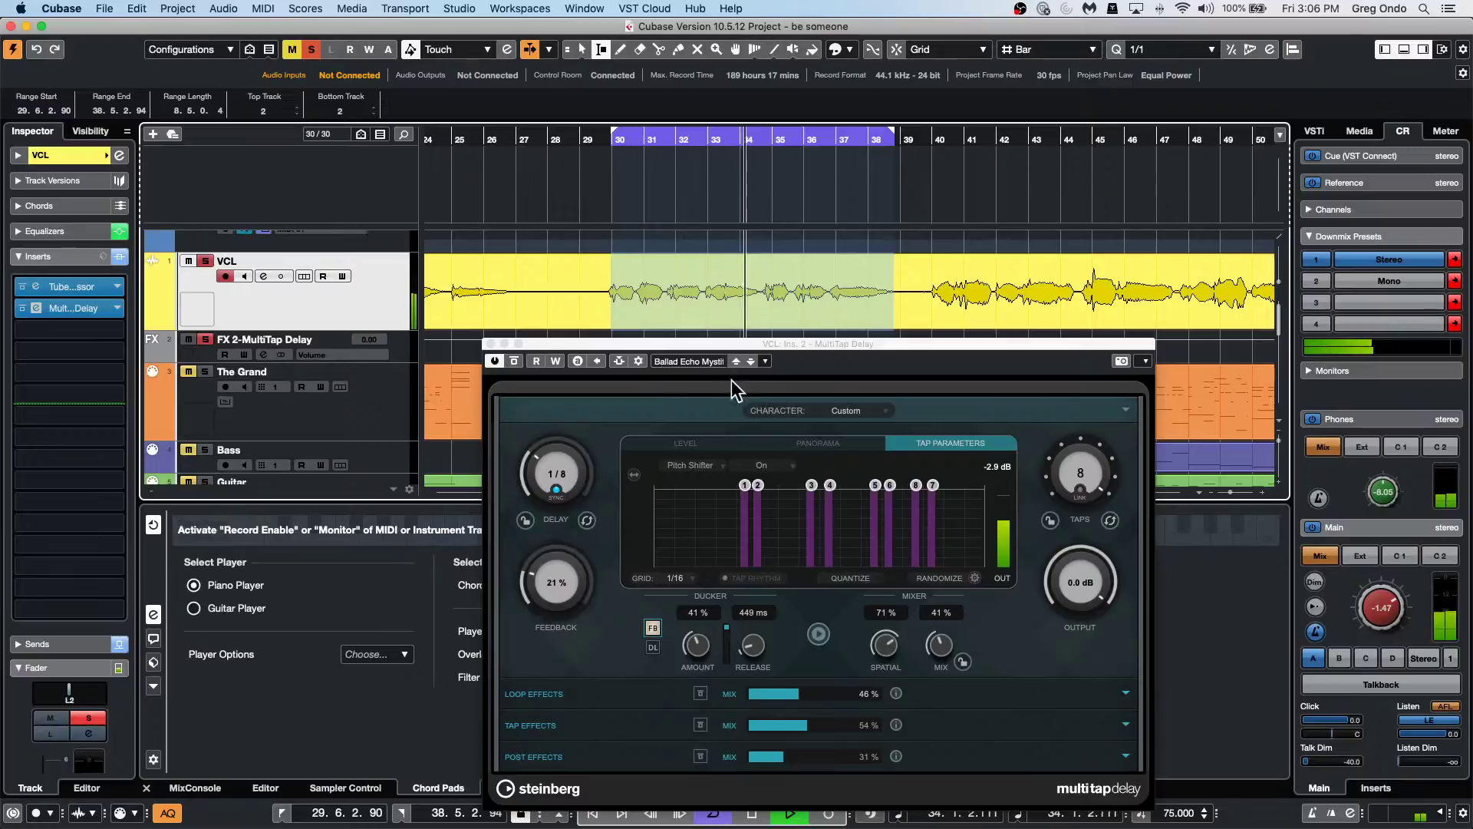
Audition the Bass Triolic Groover preset, load Big Room Guitarded in its place, and move the plug-in window off the vocal range.
{"action": "left_click", "coordinate": [695, 362]}
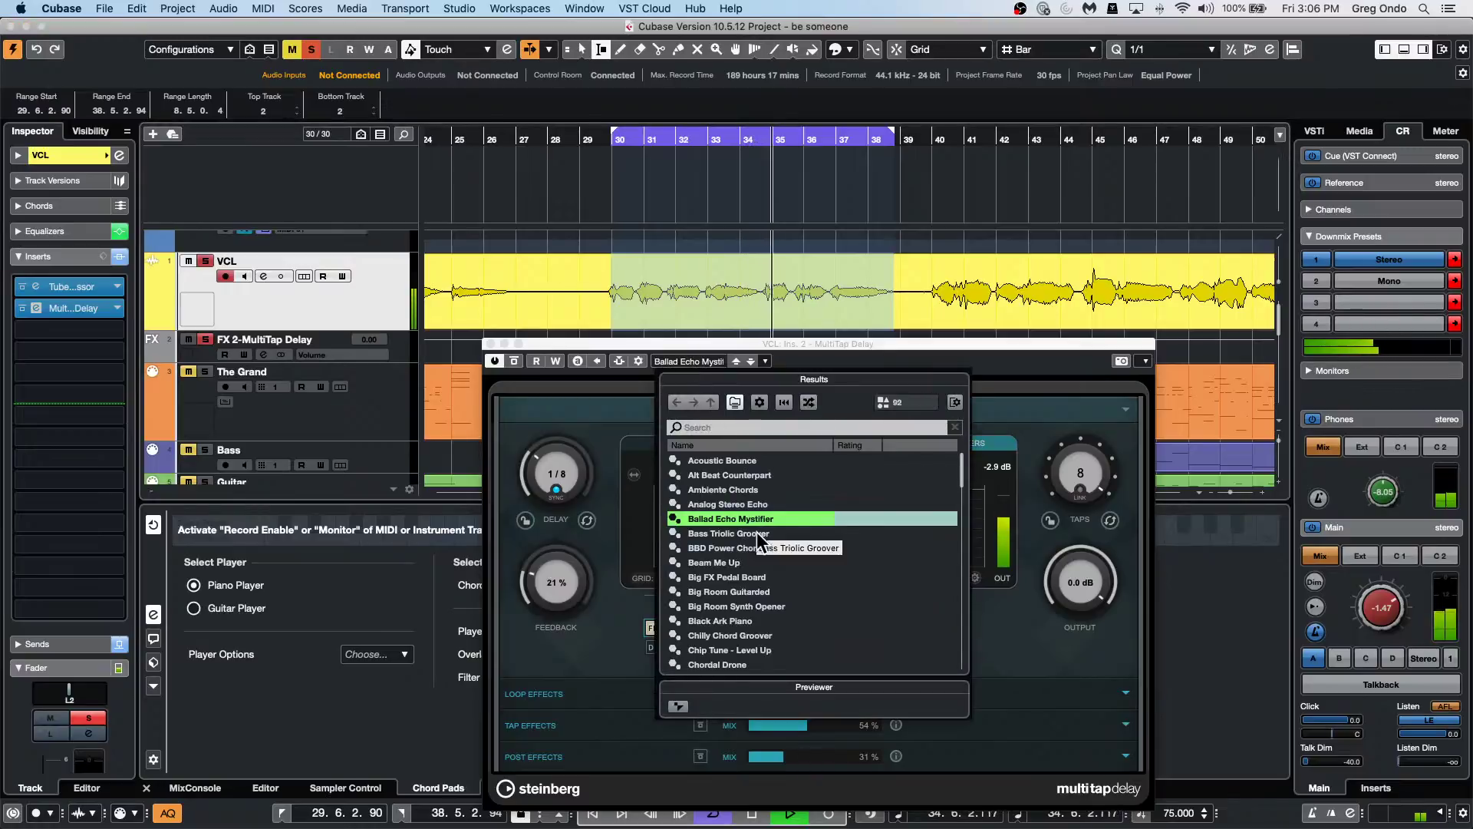
{"action": "left_click", "coordinate": [757, 531]}
{"action": "left_click", "coordinate": [702, 362]}
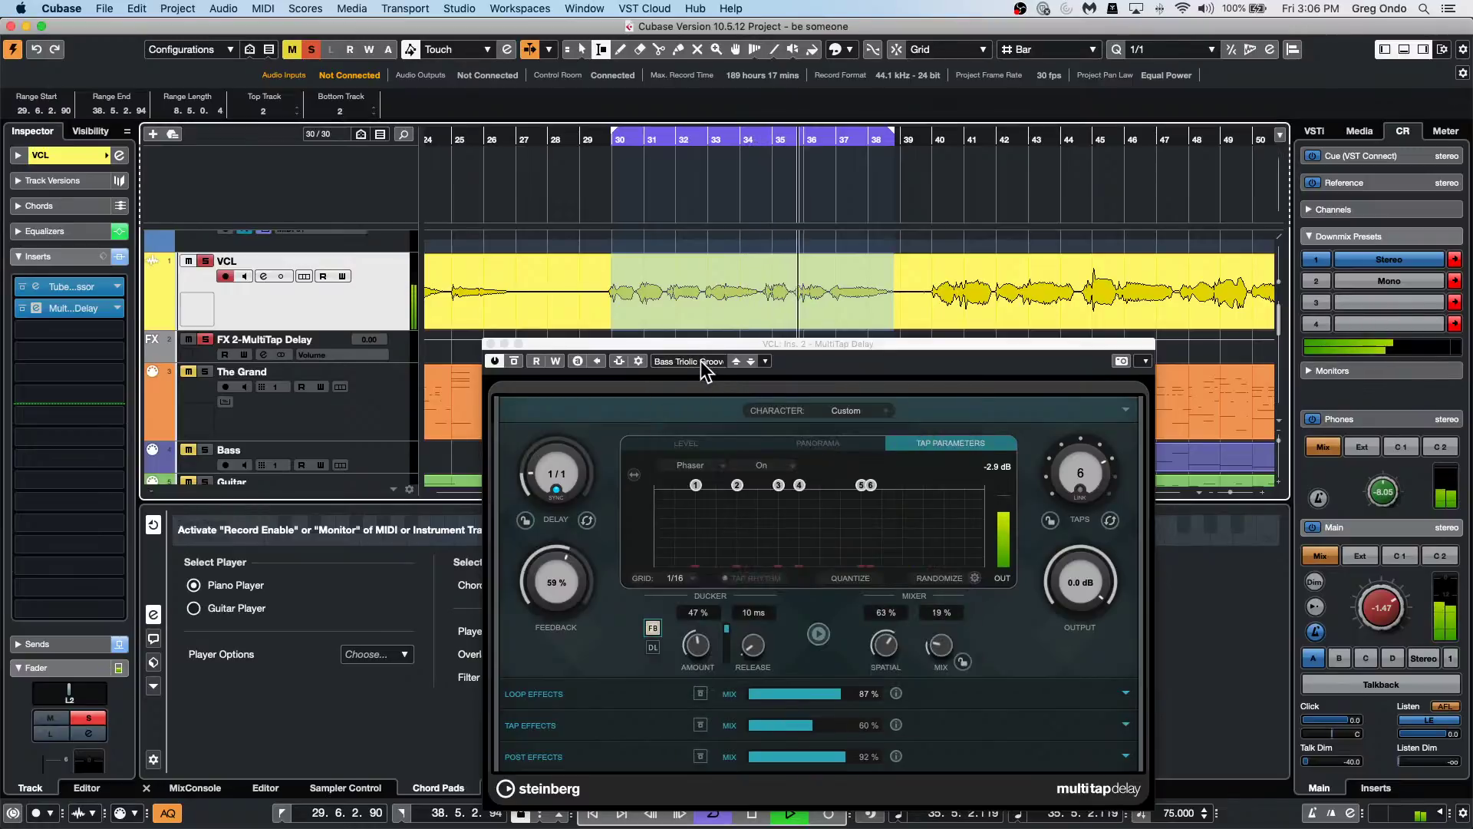
{"action": "left_click", "coordinate": [701, 362]}
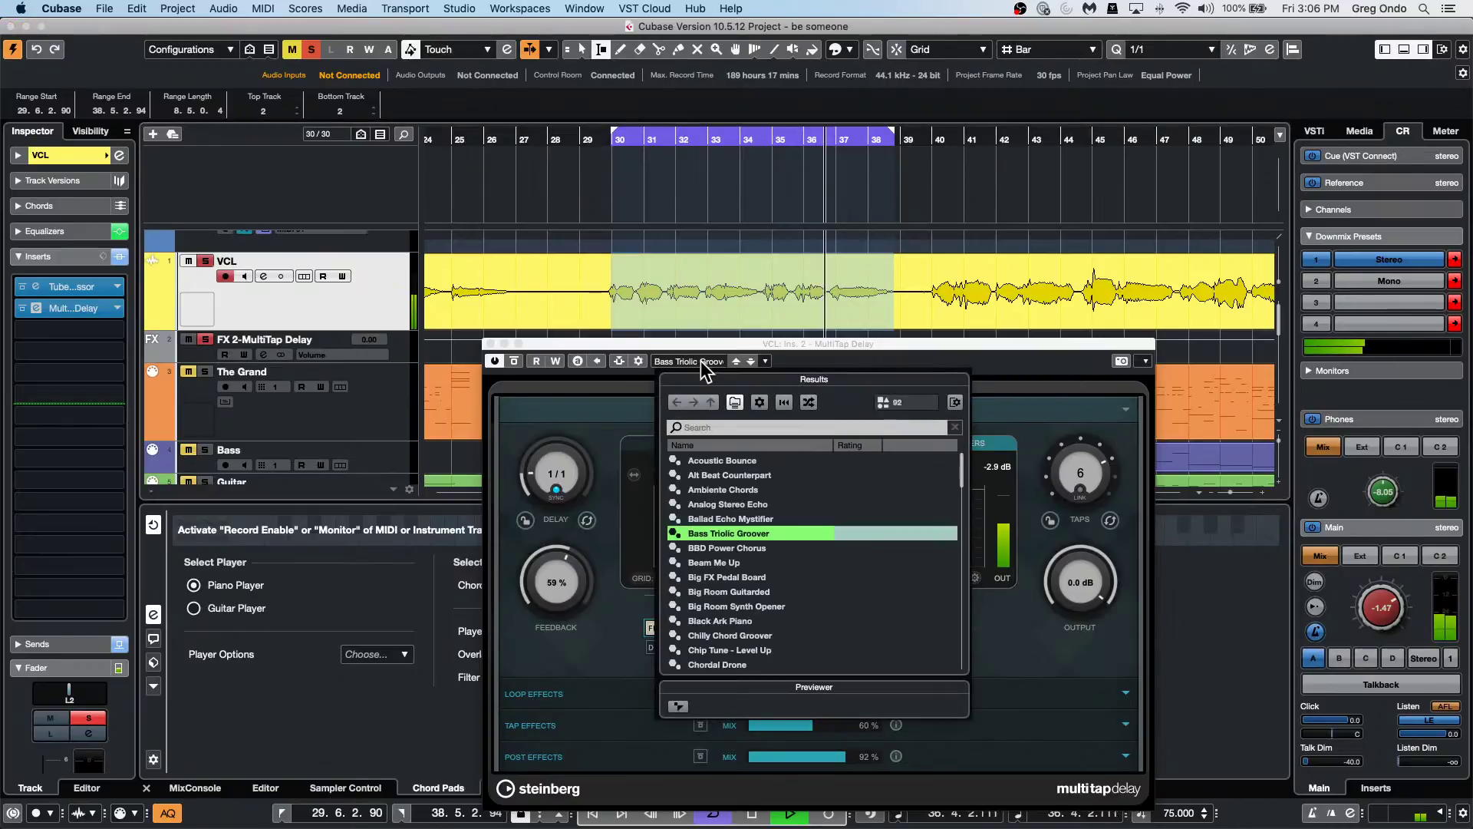
{"action": "double_click", "coordinate": [766, 588]}
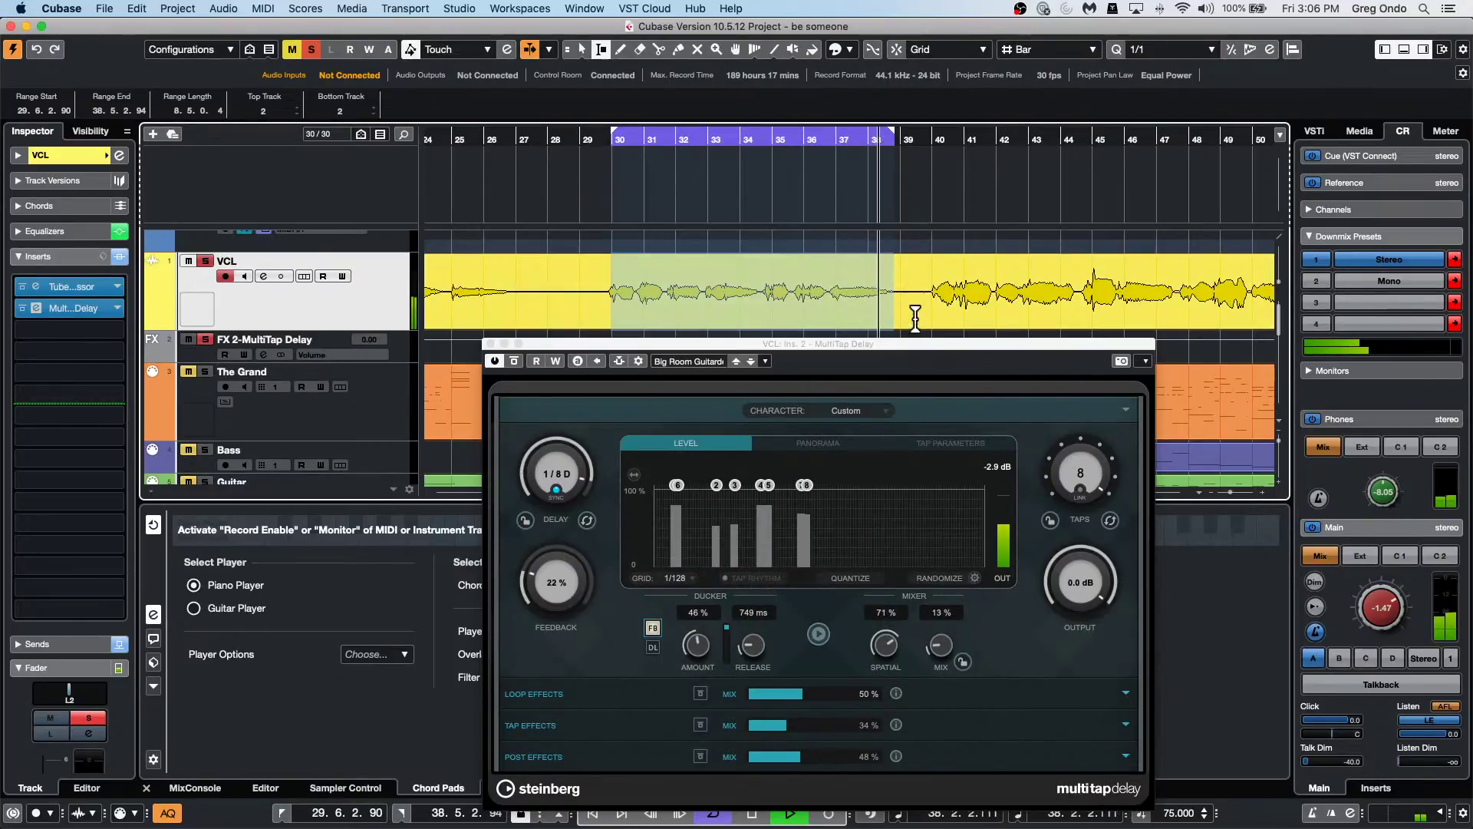
{"action": "left_click_drag", "start_coordinate": [921, 351], "coordinate": [1060, 253]}
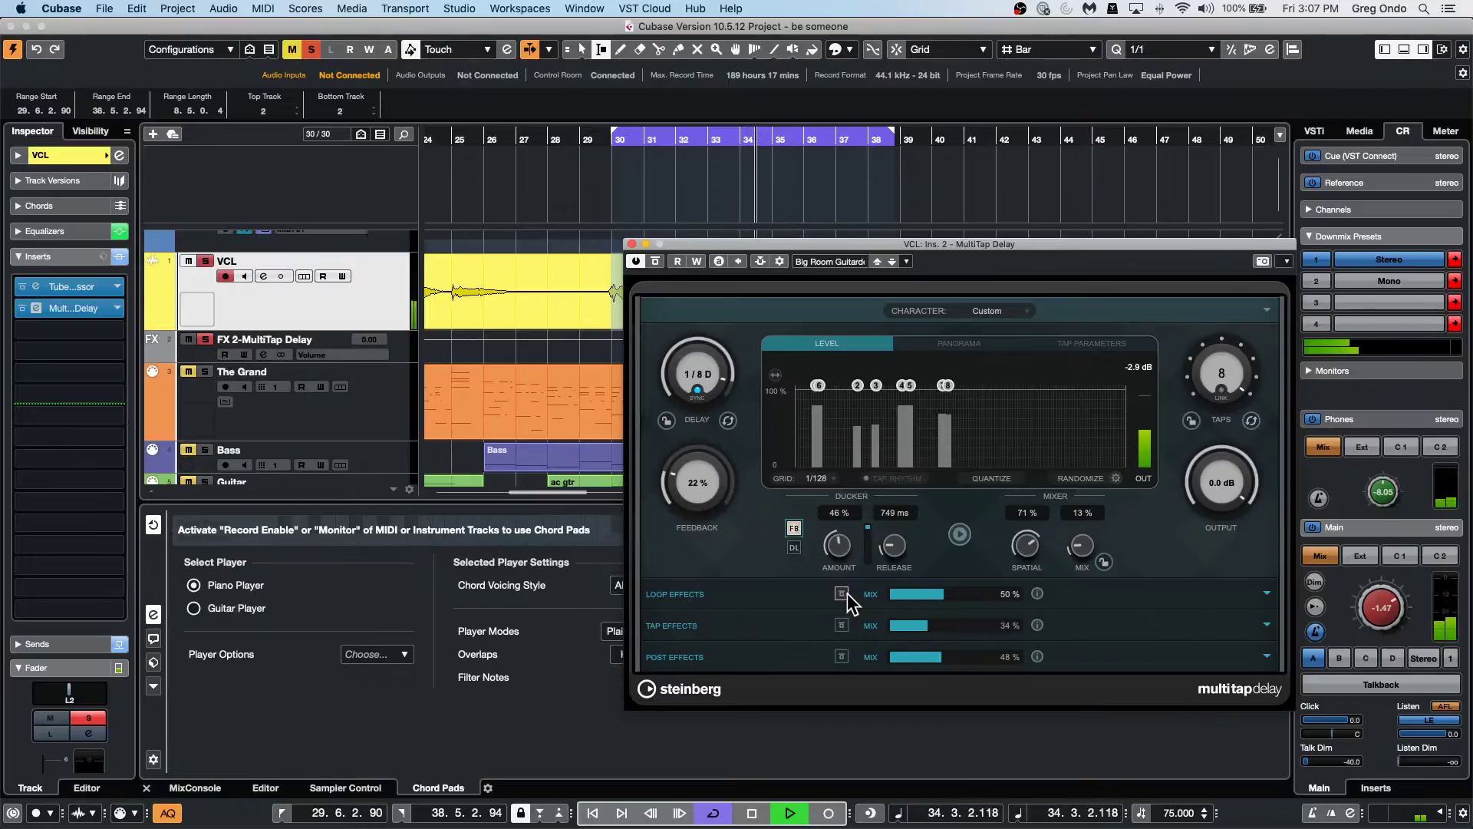
Expand the loop effects, add a Reverb module after the Delay module, and set the reverb mix to 23%.
{"action": "left_click", "coordinate": [1267, 593]}
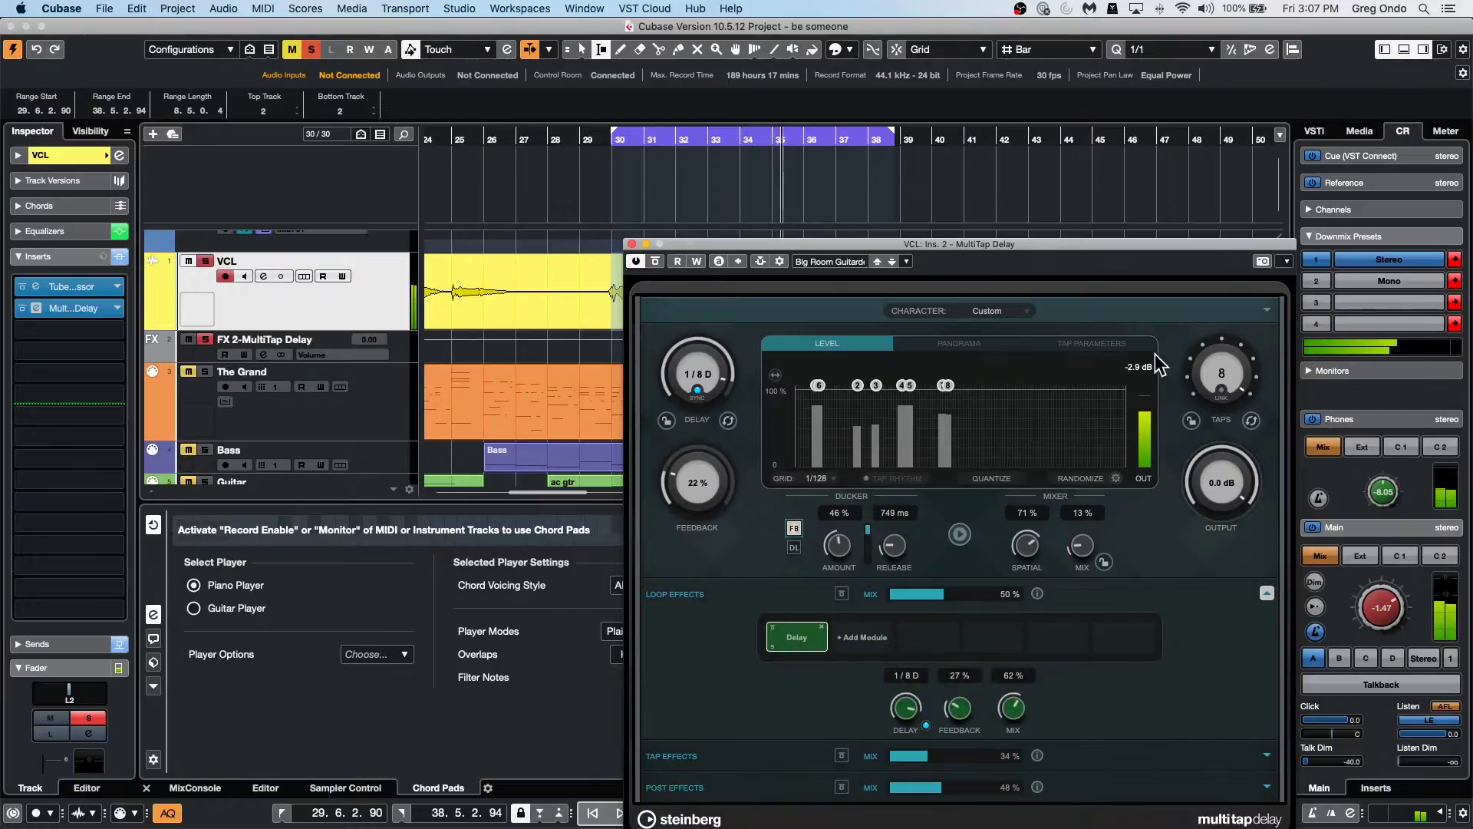
{"action": "left_click_drag", "start_coordinate": [1036, 244], "coordinate": [805, 71]}
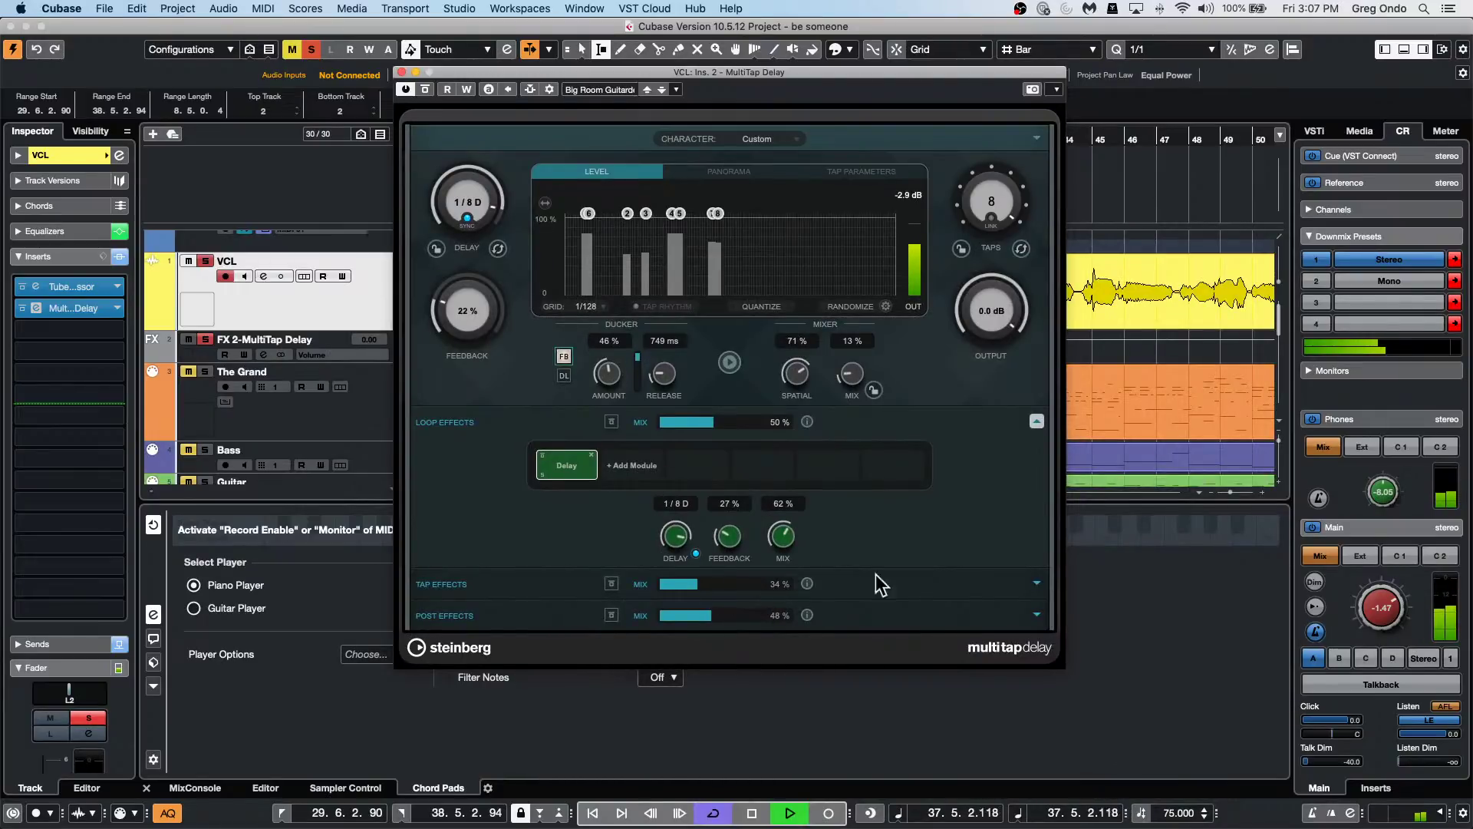
{"action": "left_click", "coordinate": [623, 464]}
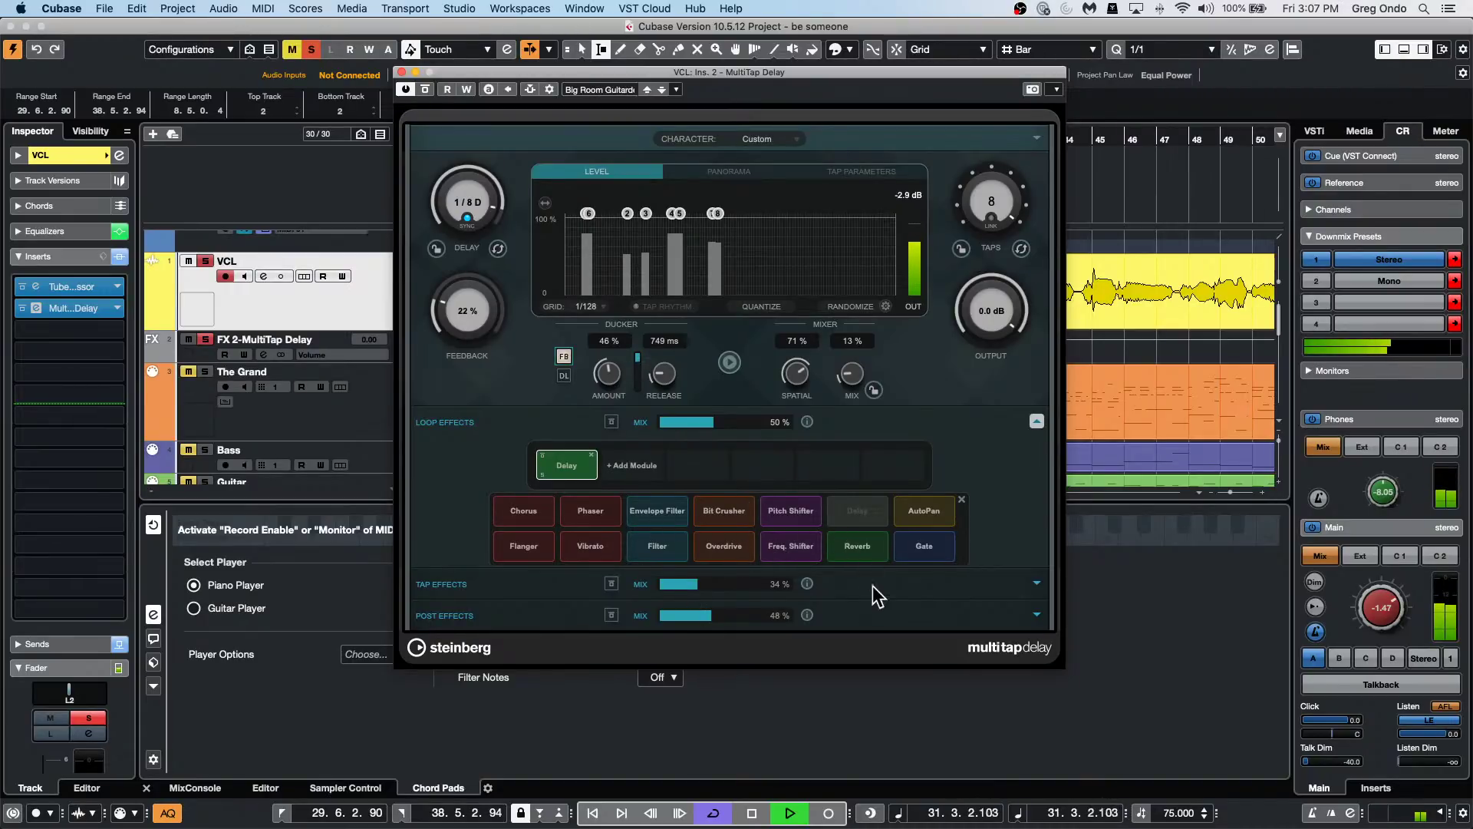
{"action": "left_click", "coordinate": [857, 546]}
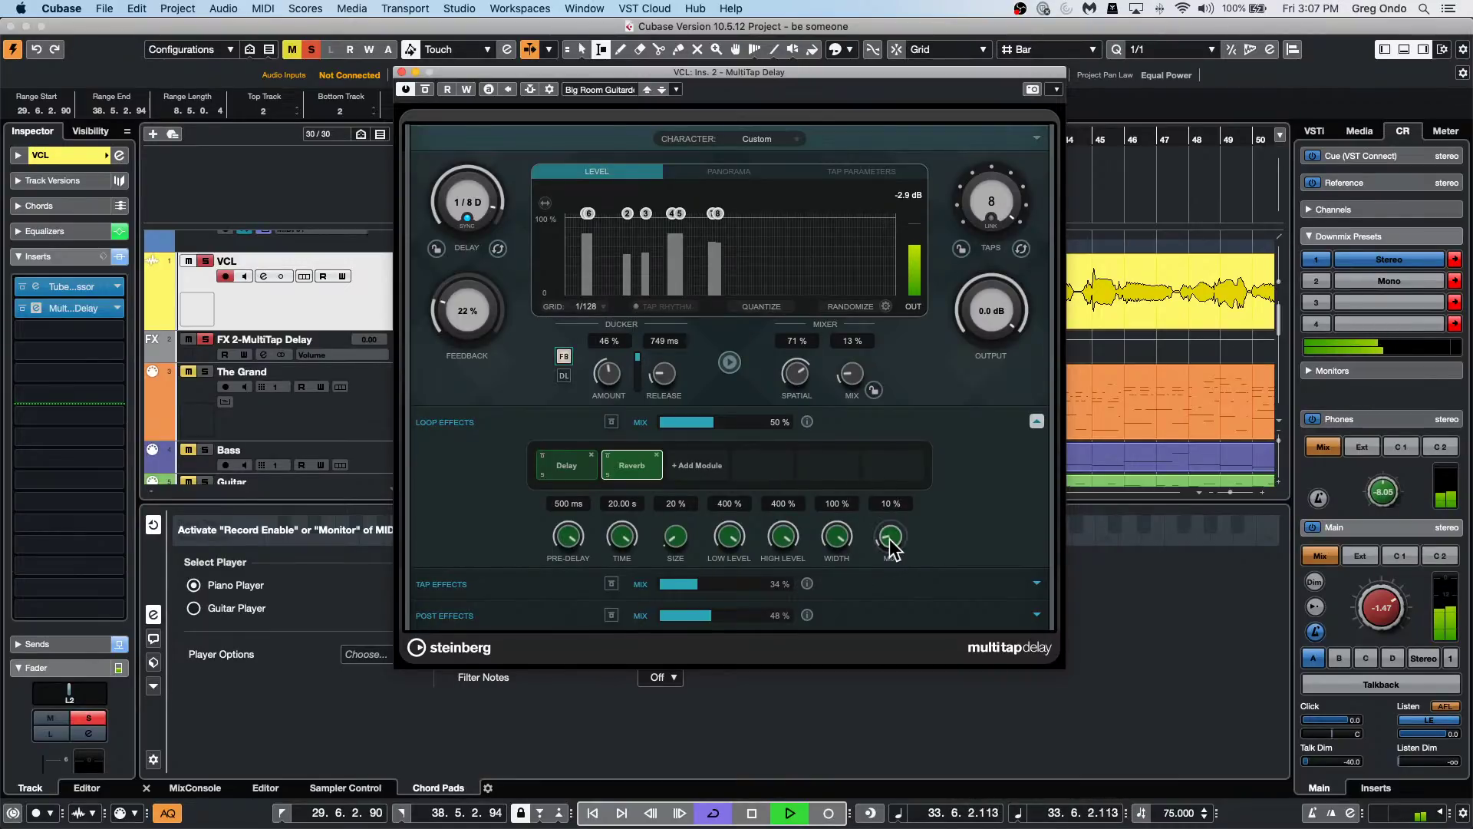
{"action": "left_click_drag", "start_coordinate": [889, 541], "coordinate": [883, 513]}
Audition the Chilly Chord Groover, Chordal Drone and Dancing Kings Synth presets on the looped vocal.
{"action": "left_click", "coordinate": [617, 89]}
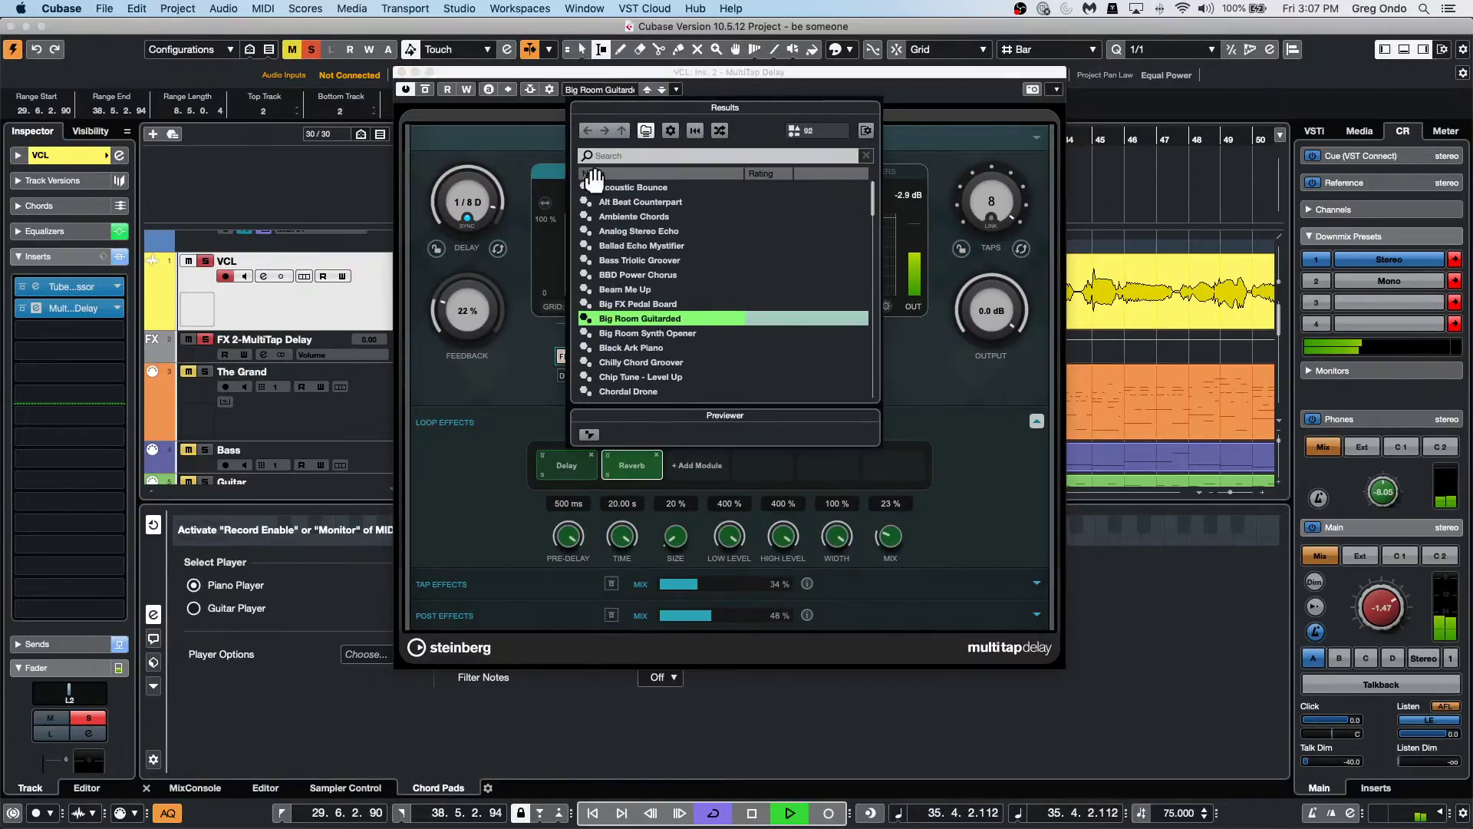
{"action": "double_click", "coordinate": [692, 361]}
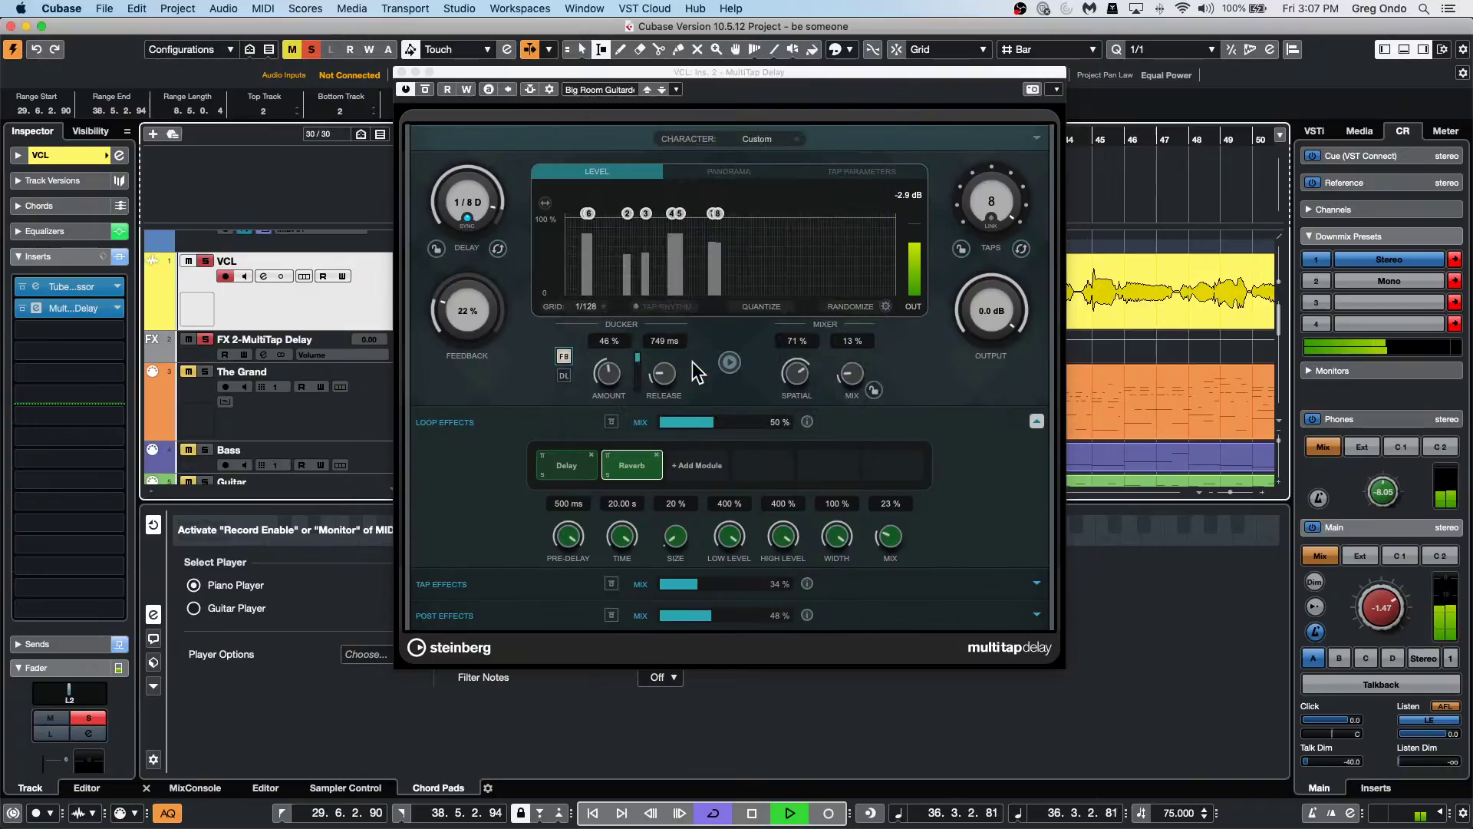
{"action": "left_click", "coordinate": [612, 91]}
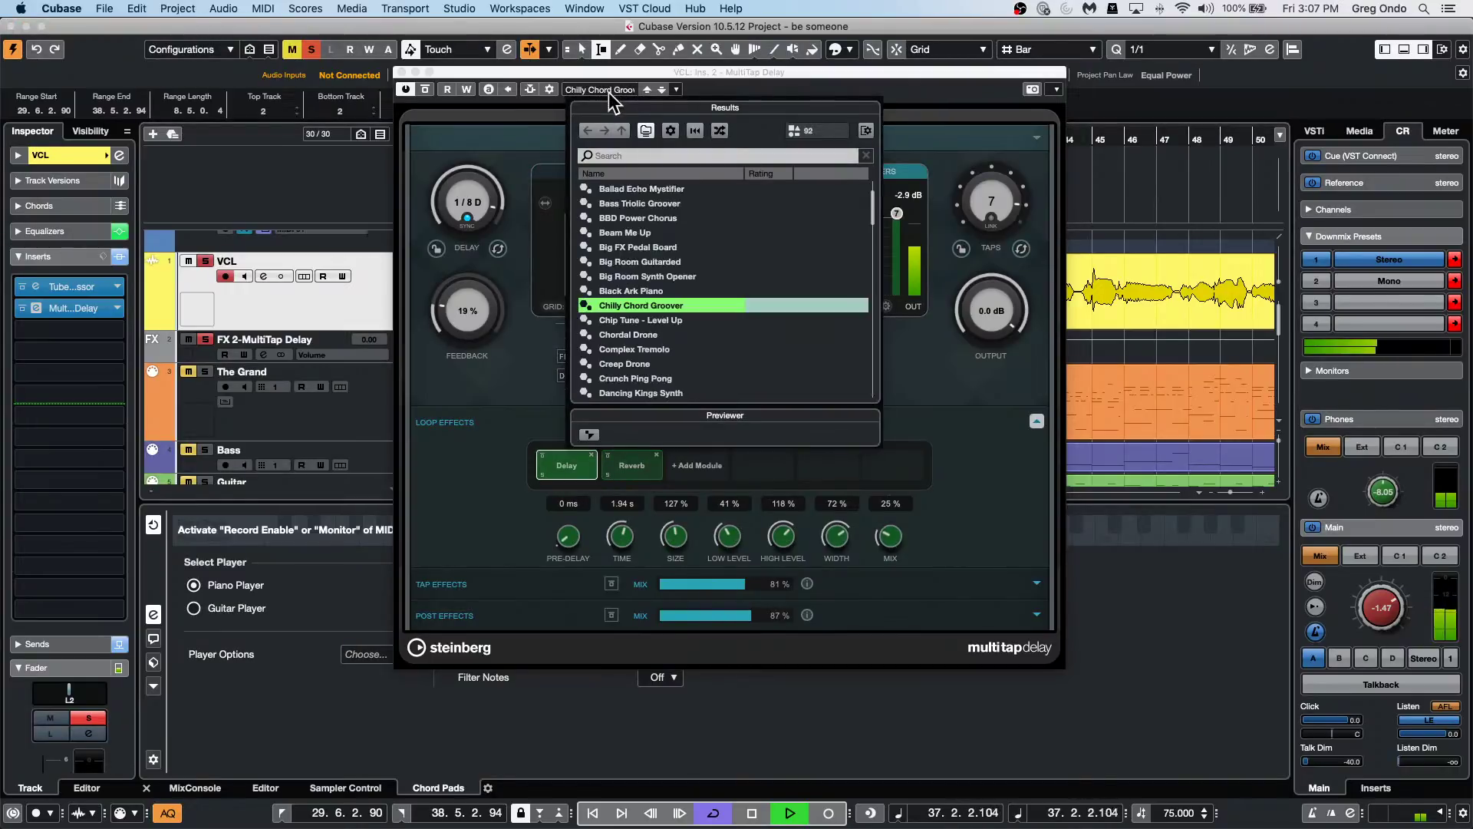
{"action": "double_click", "coordinate": [661, 338]}
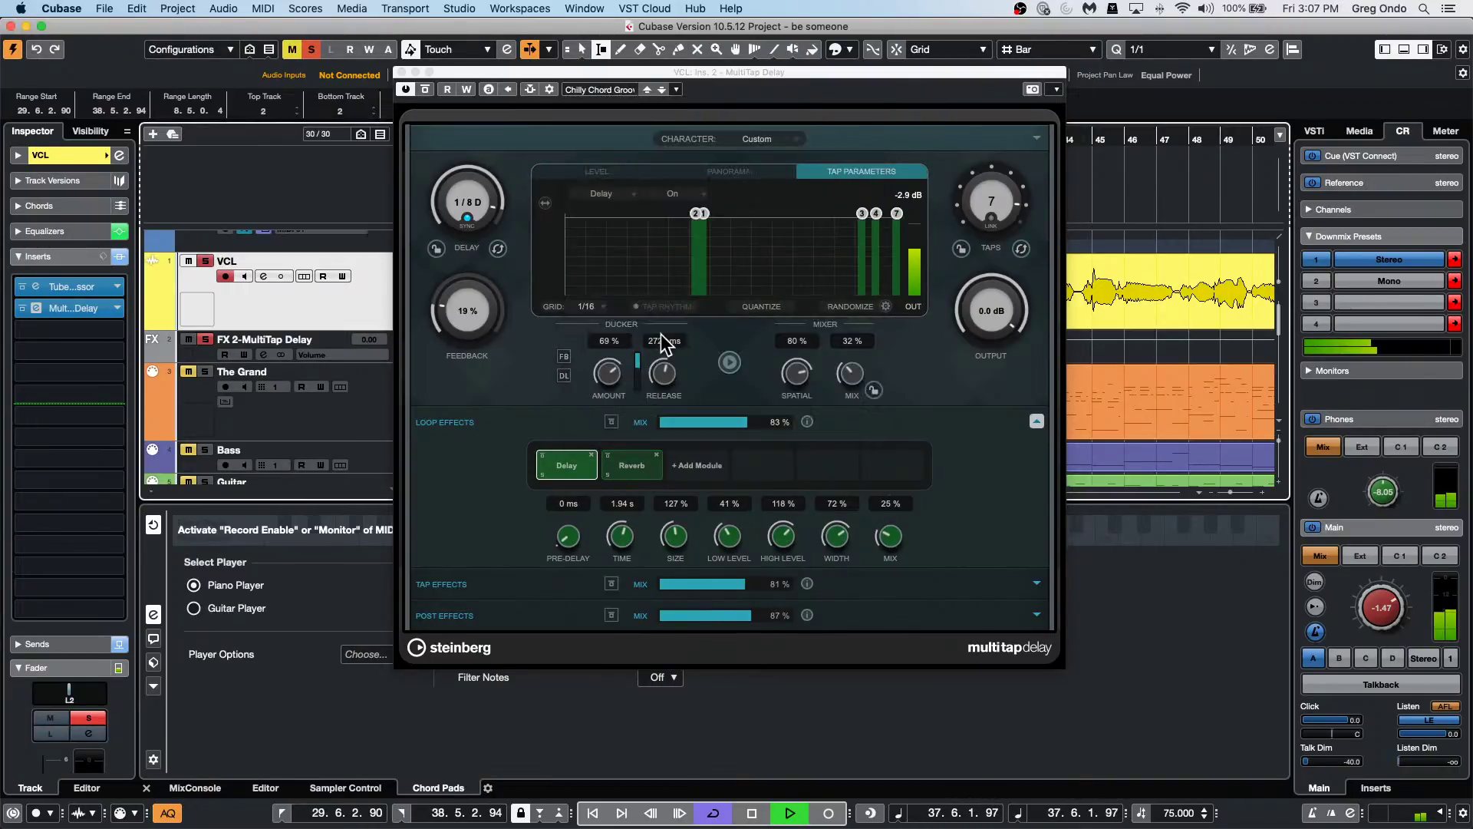
{"action": "left_click", "coordinate": [614, 91]}
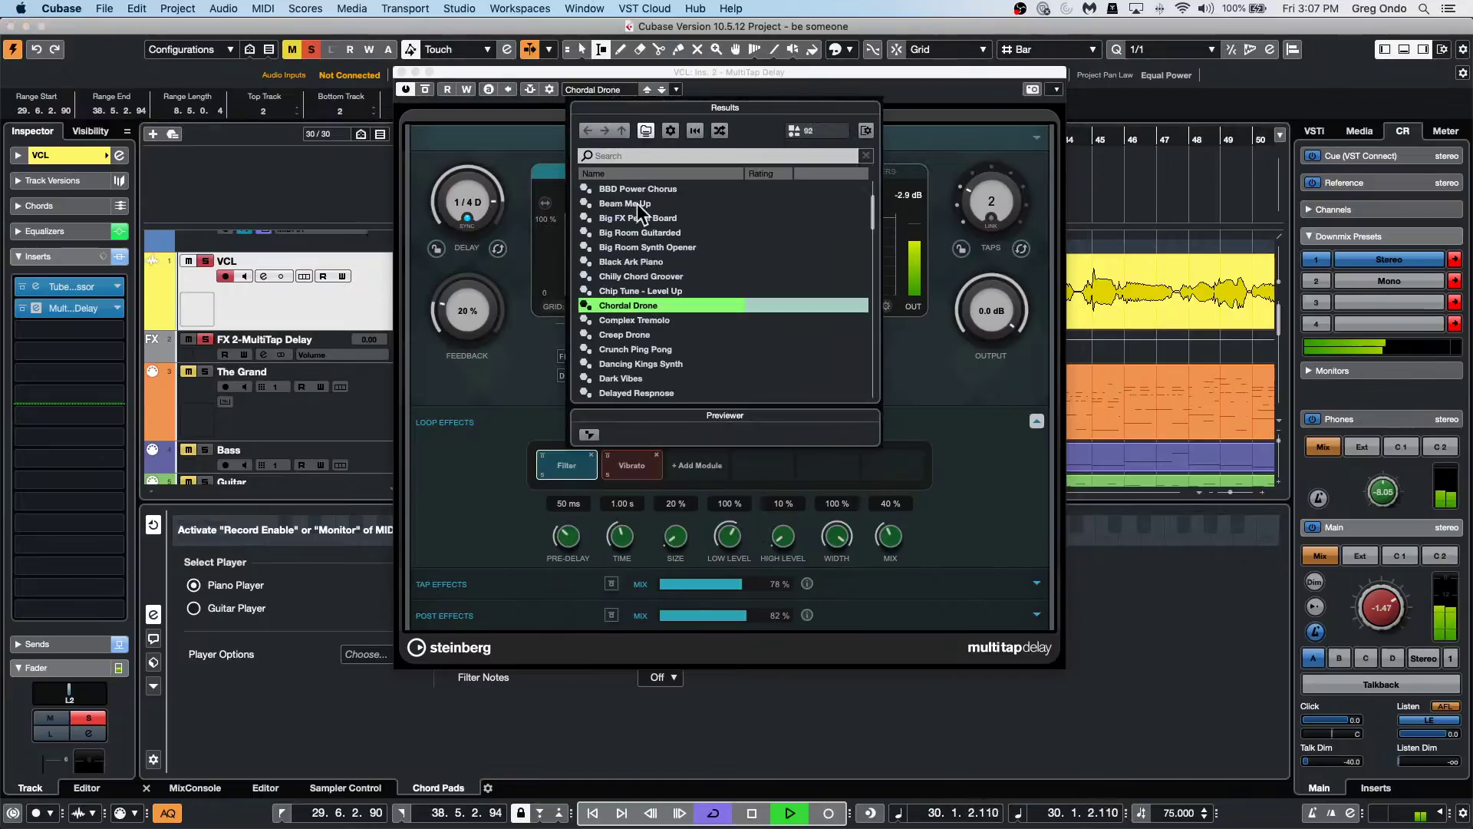
{"action": "double_click", "coordinate": [670, 363]}
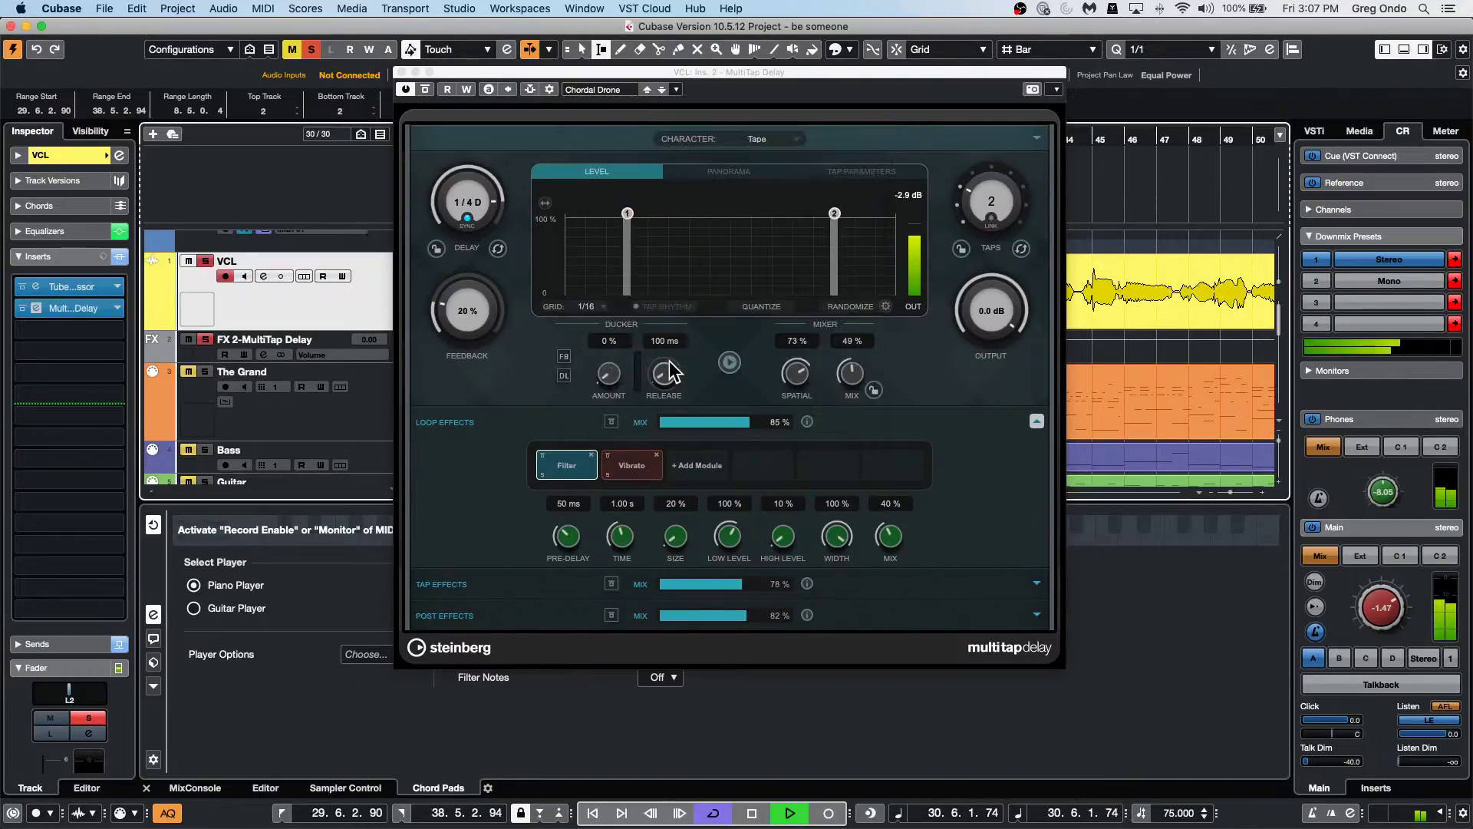
Audition the Dreaming Harps and DreamScape presets on the looped vocal, setting DreamScape's mix to 37%.
{"action": "left_click", "coordinate": [593, 87]}
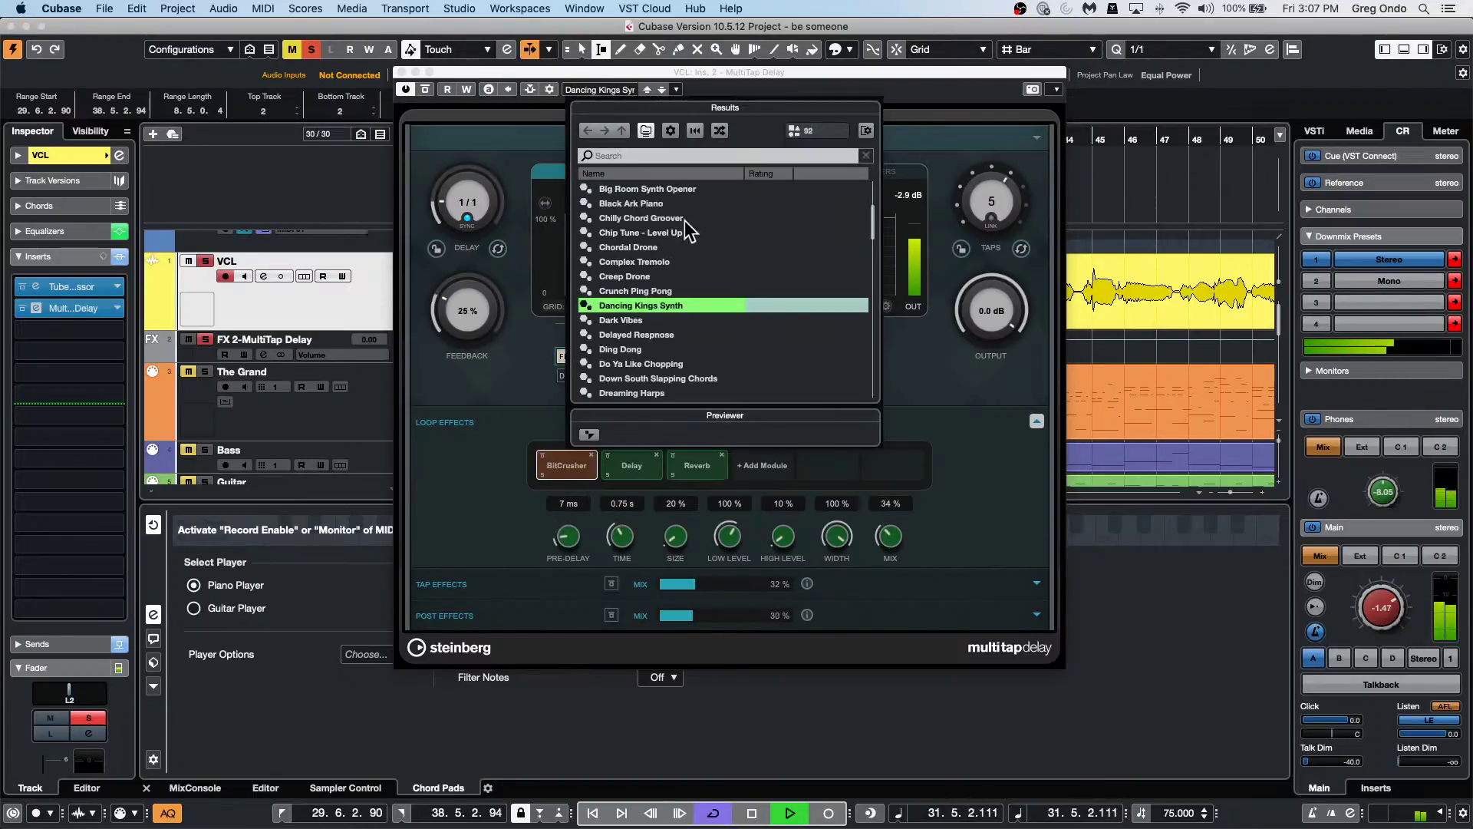
{"action": "double_click", "coordinate": [689, 392]}
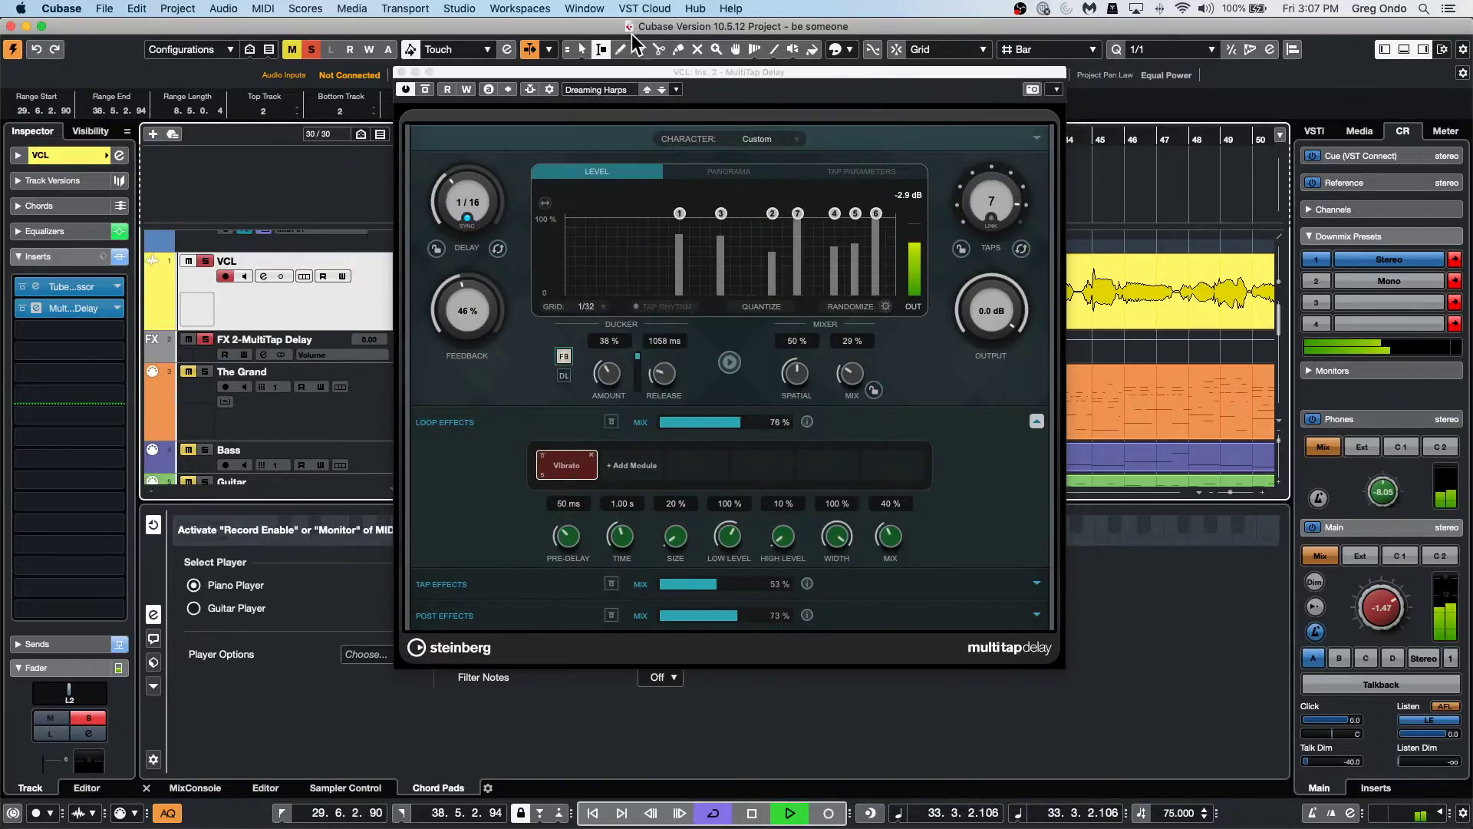
{"action": "left_click", "coordinate": [620, 93]}
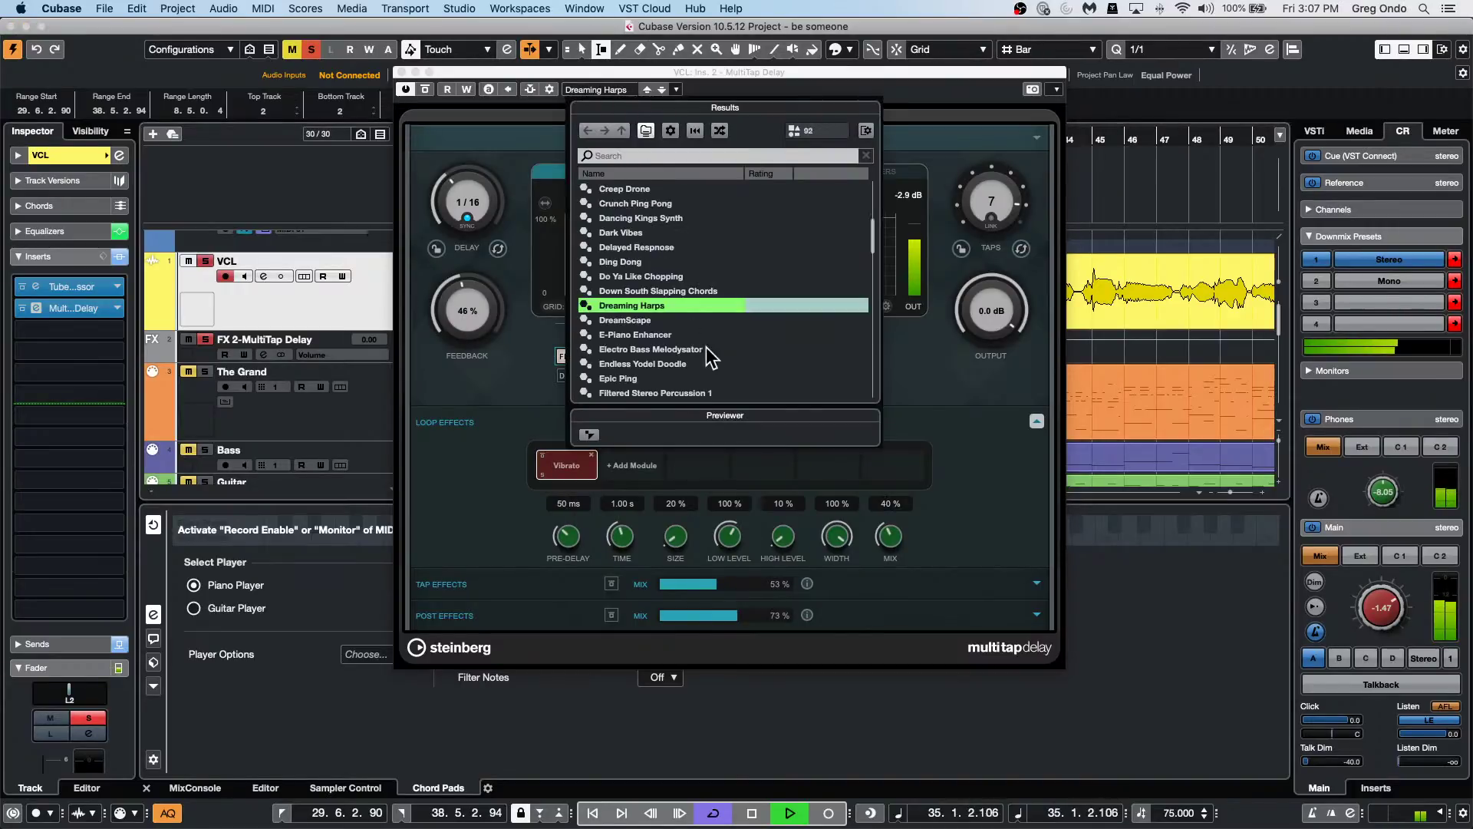
{"action": "double_click", "coordinate": [660, 321]}
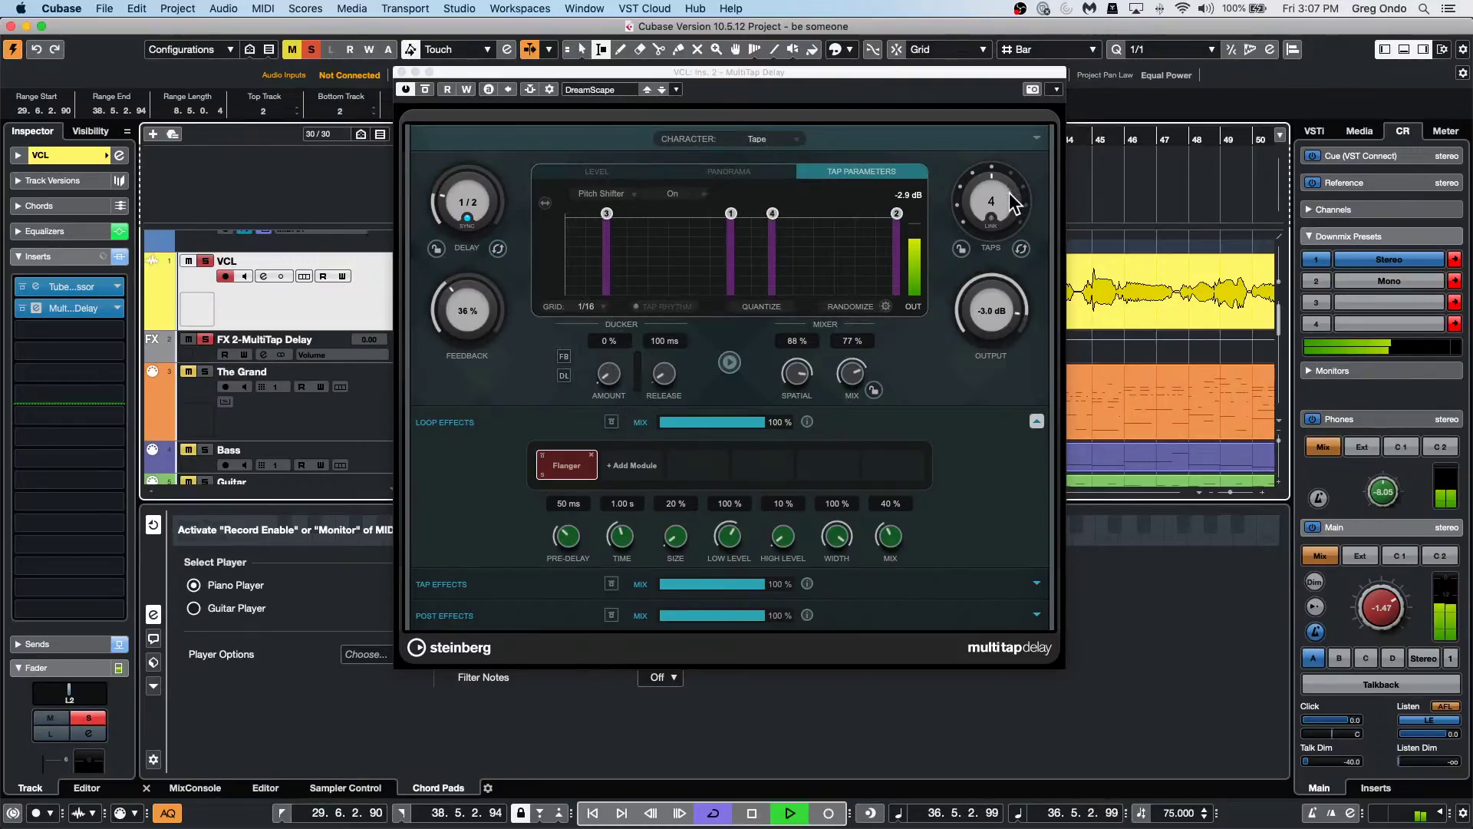
{"action": "left_click_drag", "start_coordinate": [852, 374], "coordinate": [858, 424]}
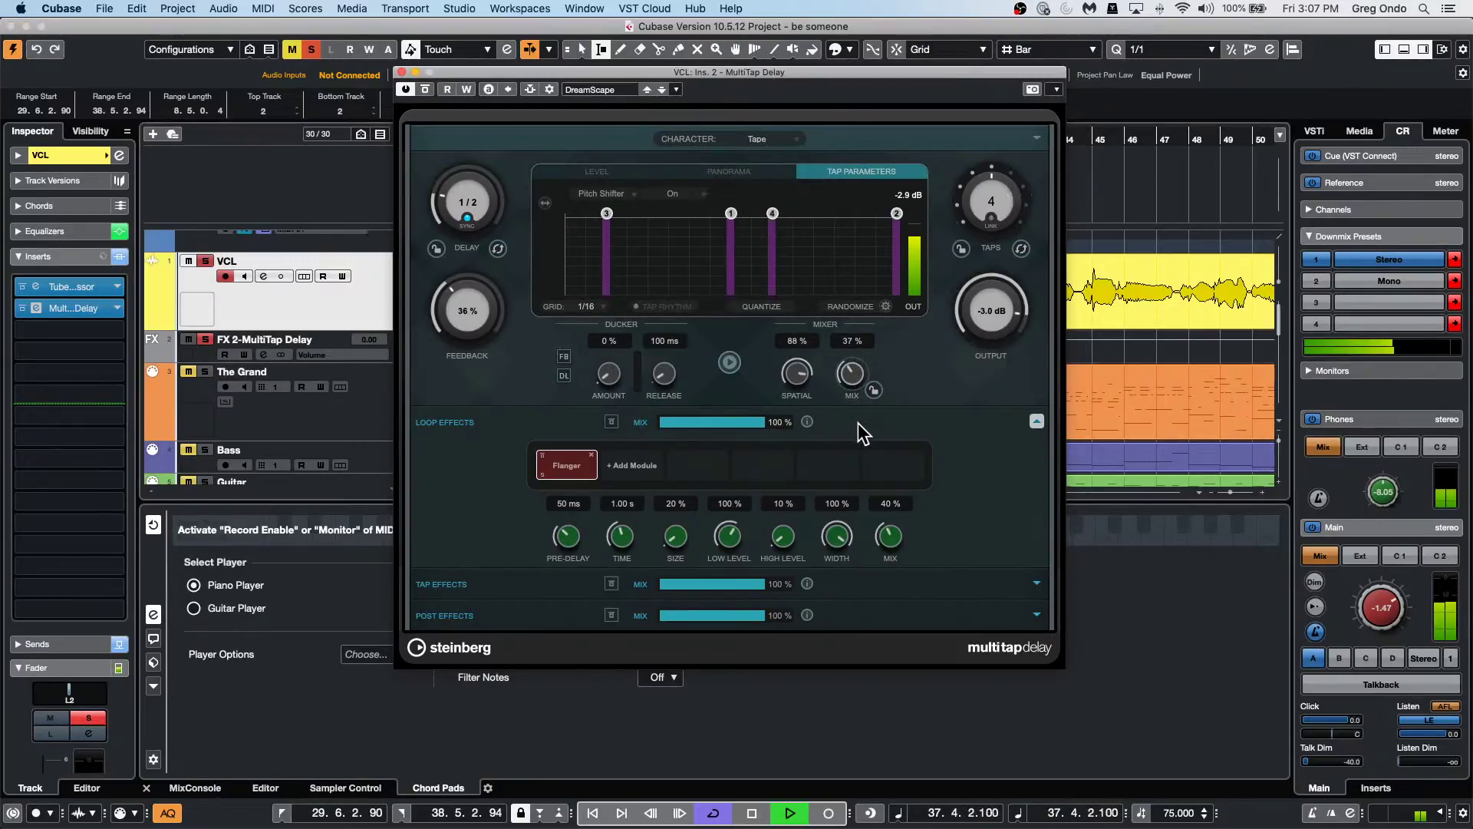
Audition the Endless Yodel Doodle preset with the mix at 21%, and remove the MultiTap Delay insert from the VCL track.
{"action": "left_click", "coordinate": [590, 90]}
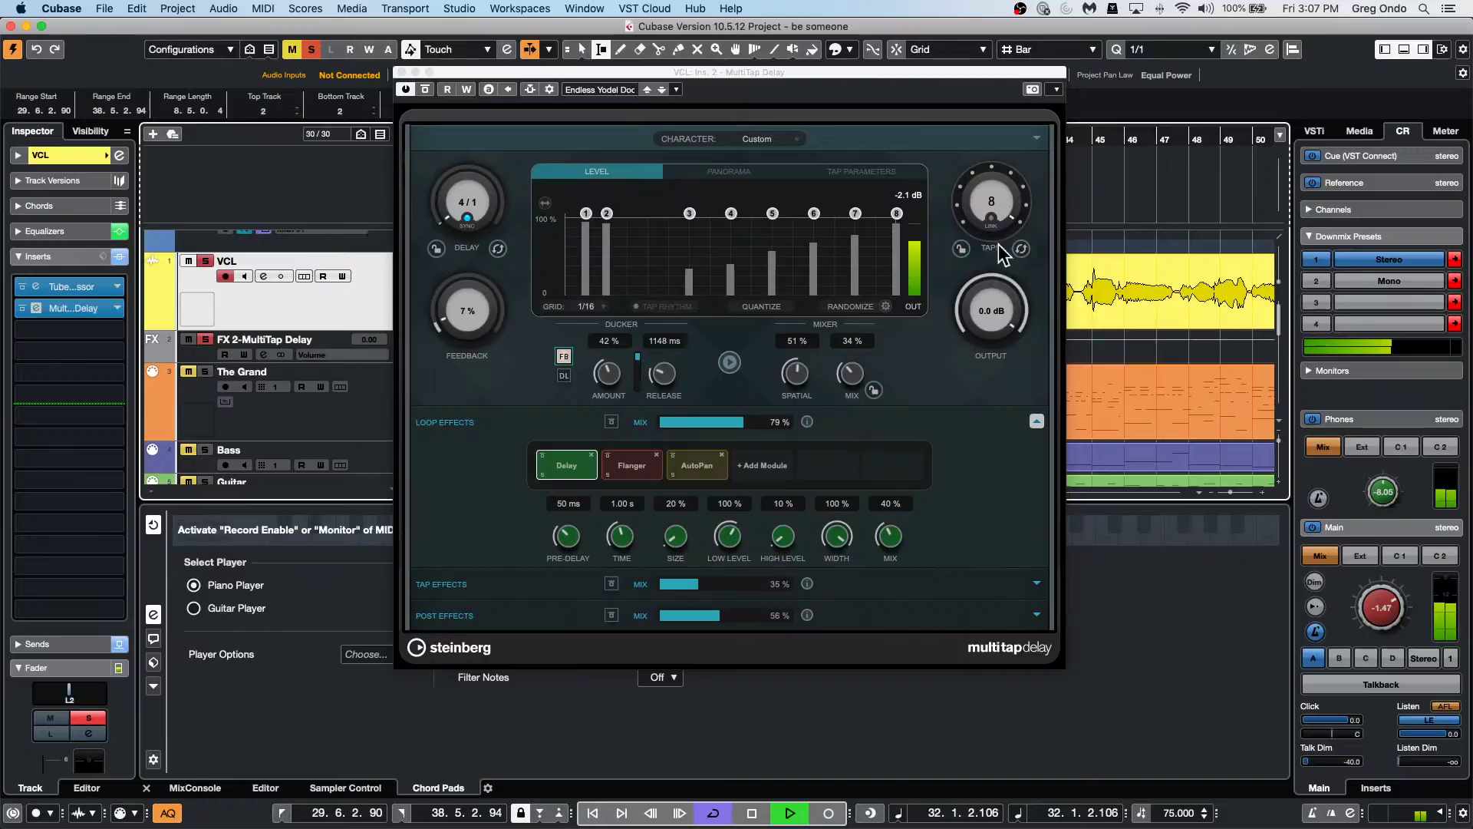
{"action": "left_click_drag", "start_coordinate": [849, 376], "coordinate": [845, 392]}
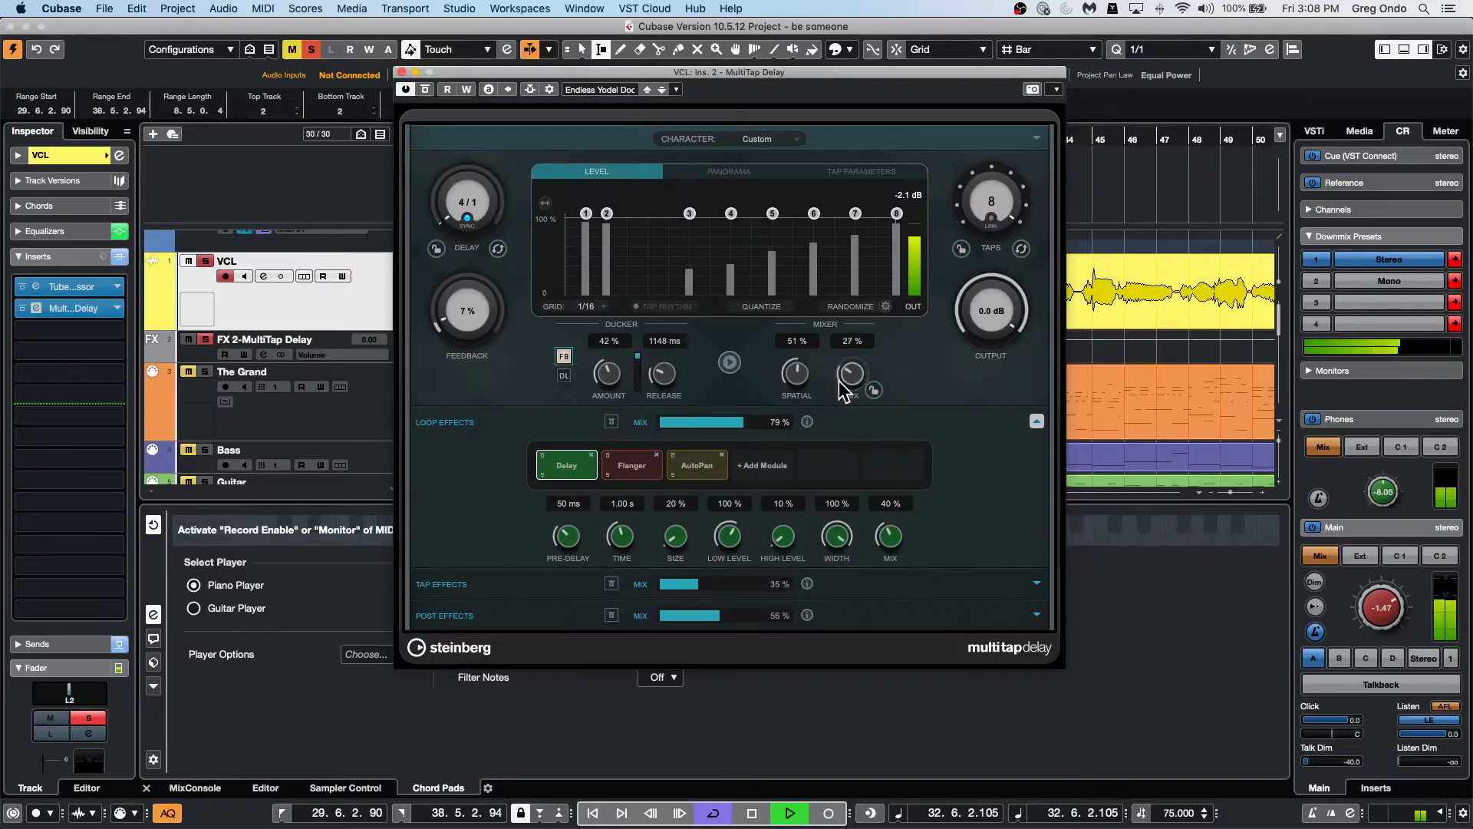
{"action": "key", "text": "space"}
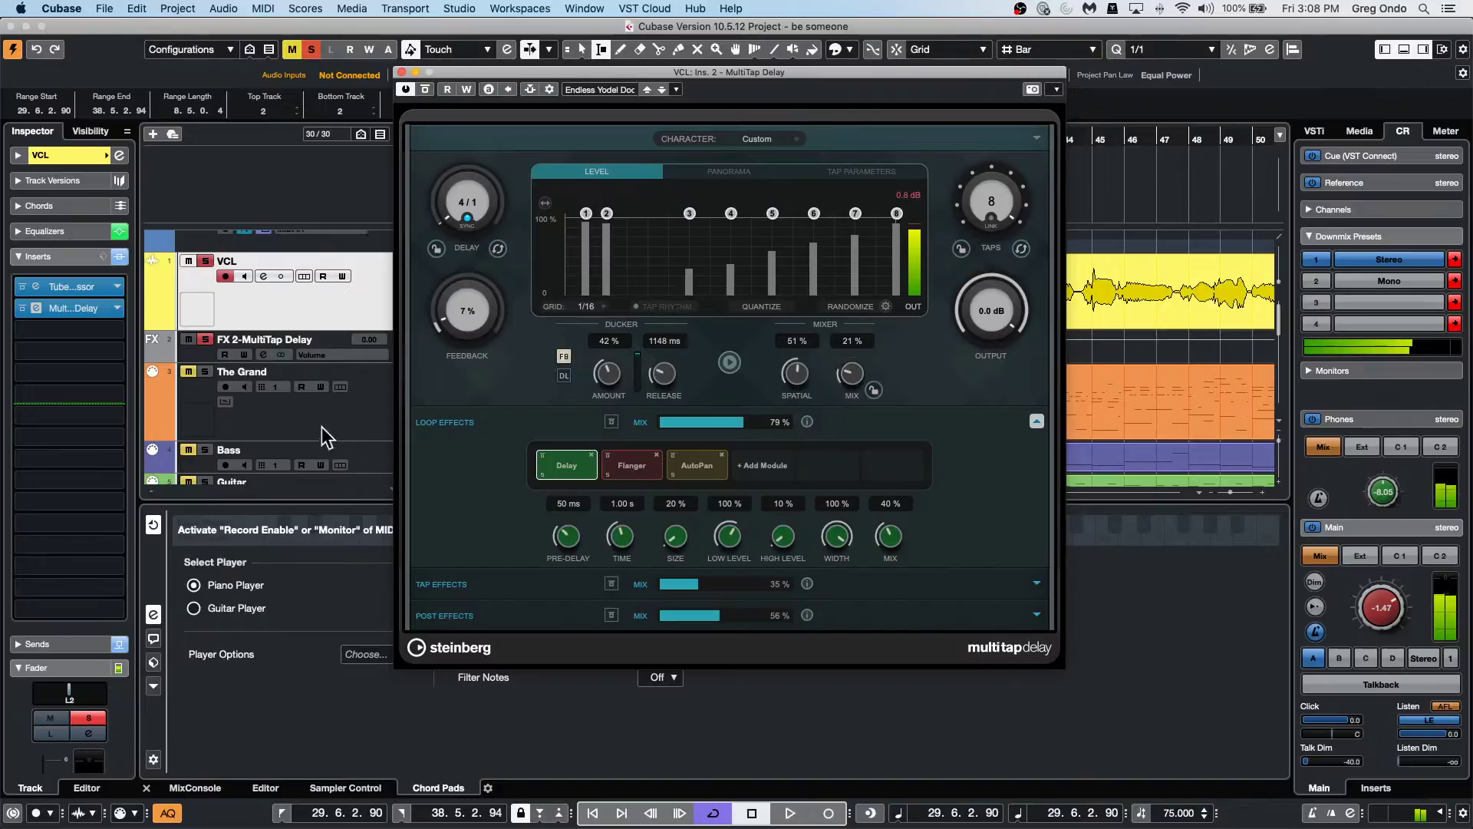
{"action": "left_click", "coordinate": [80, 308], "text": "alt"}
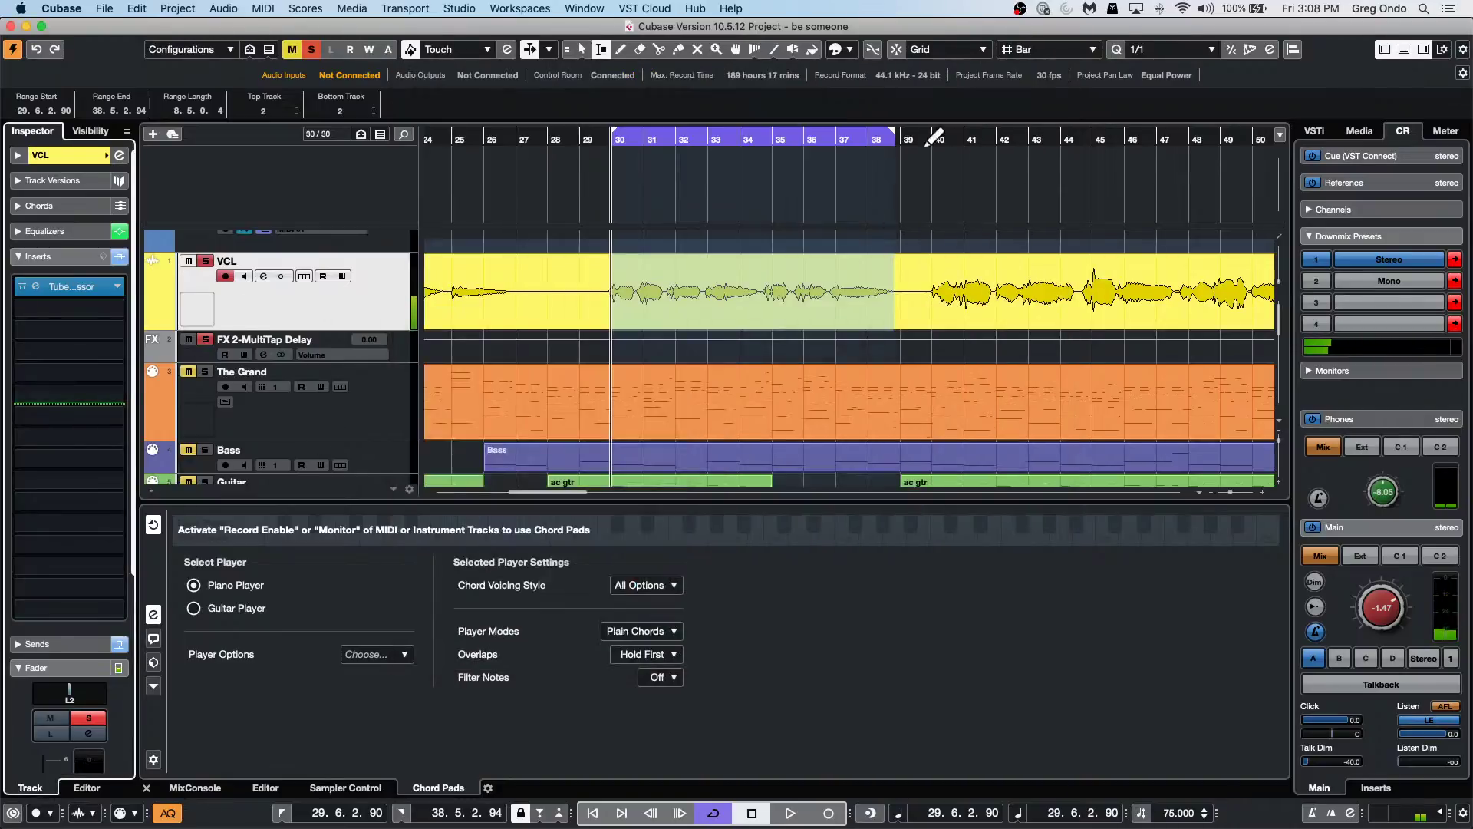
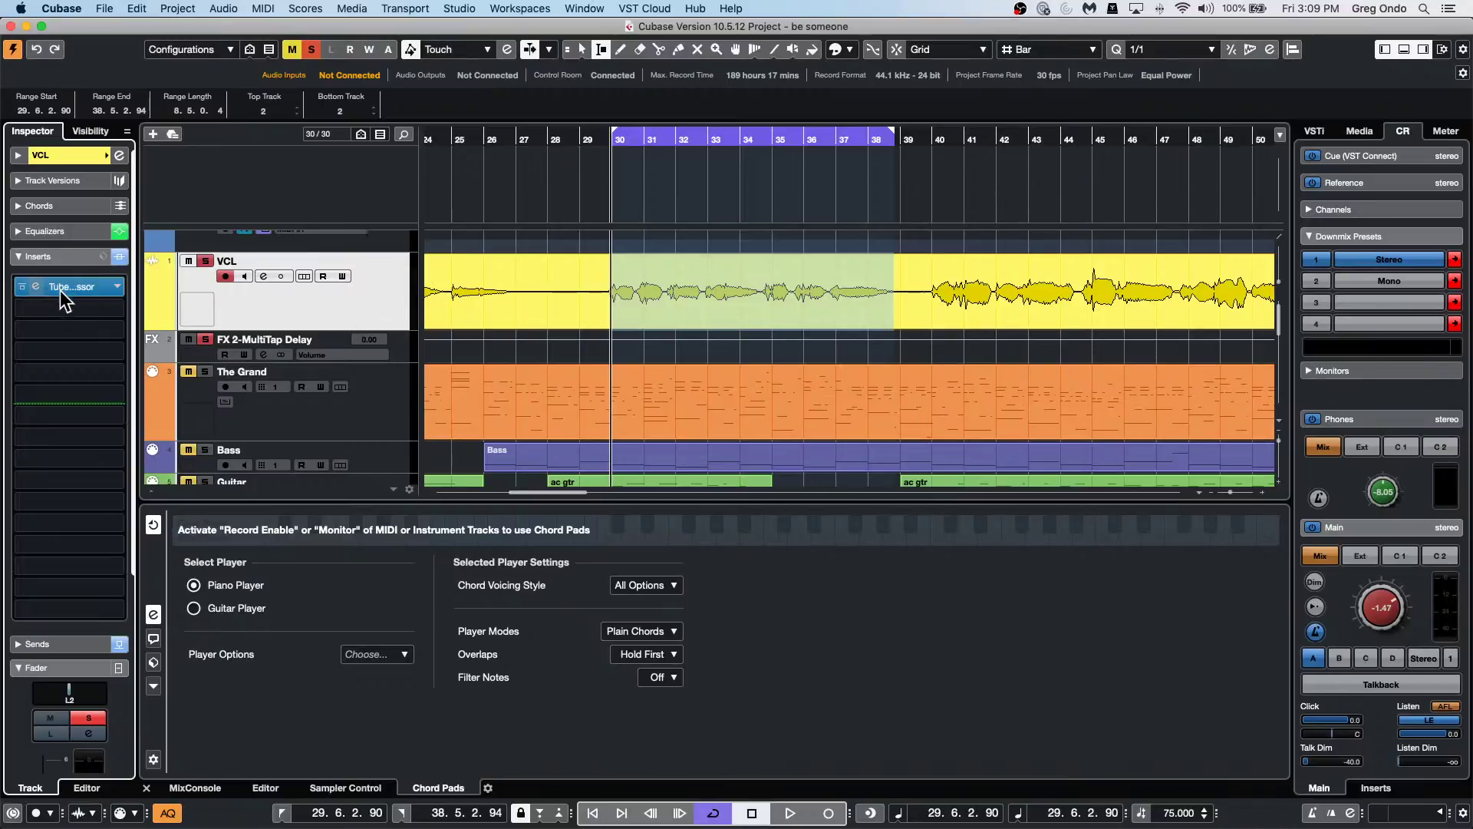
List the EQ plug-ins available for the VCL track's second insert slot.
{"action": "left_click", "coordinate": [112, 308]}
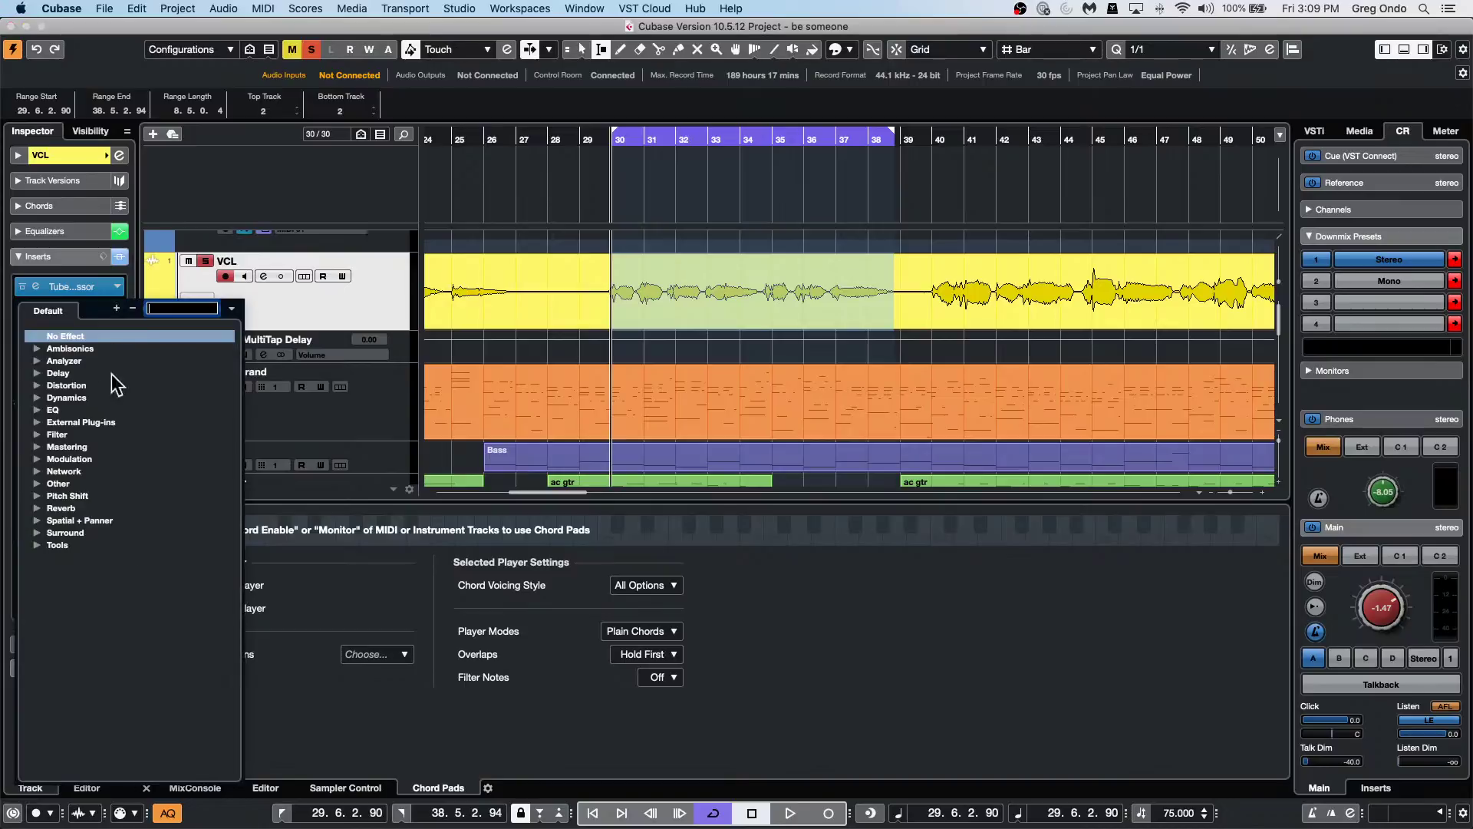
{"action": "left_click", "coordinate": [36, 409]}
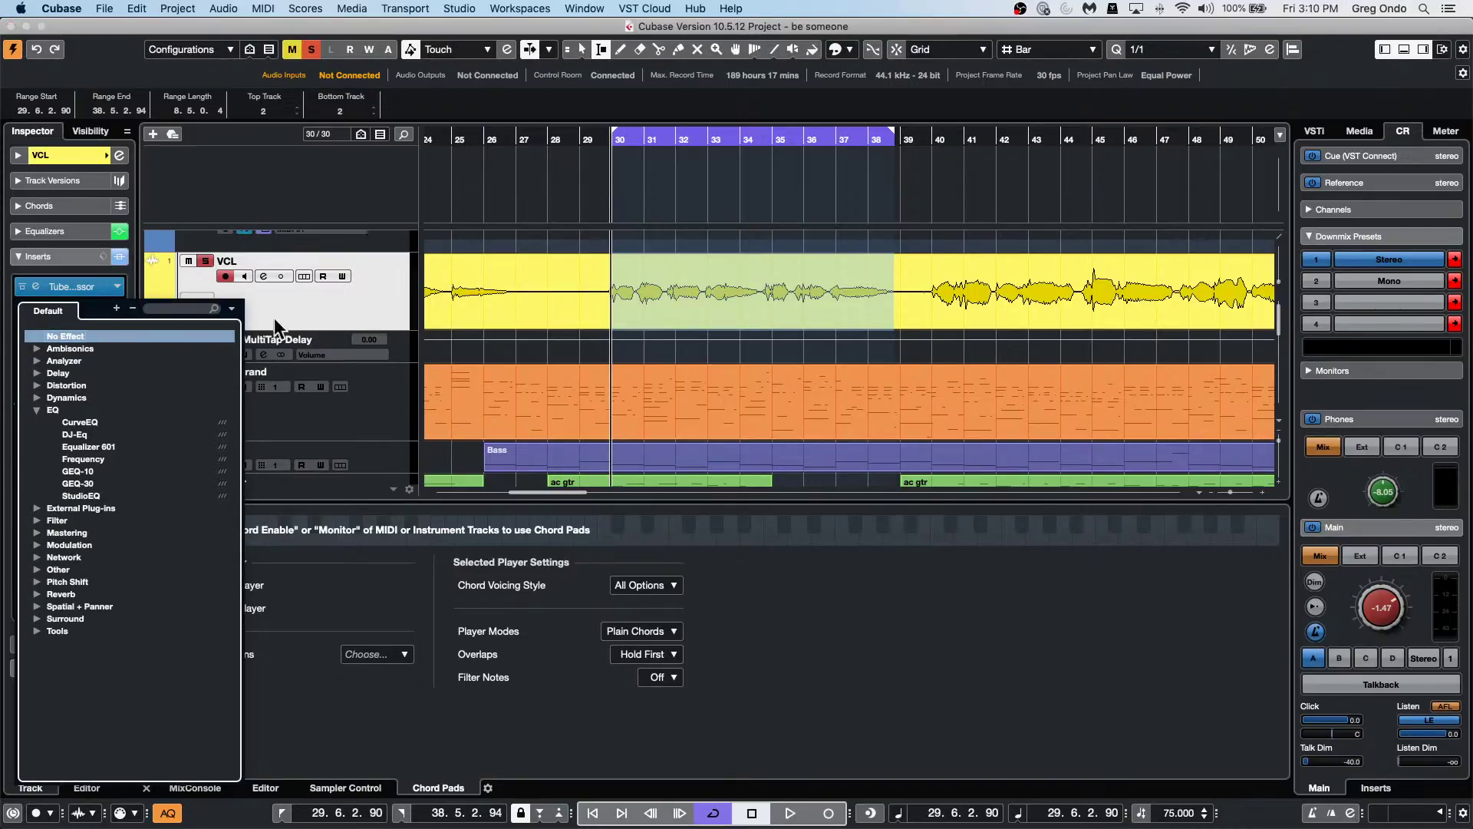
{"action": "left_click", "coordinate": [341, 273]}
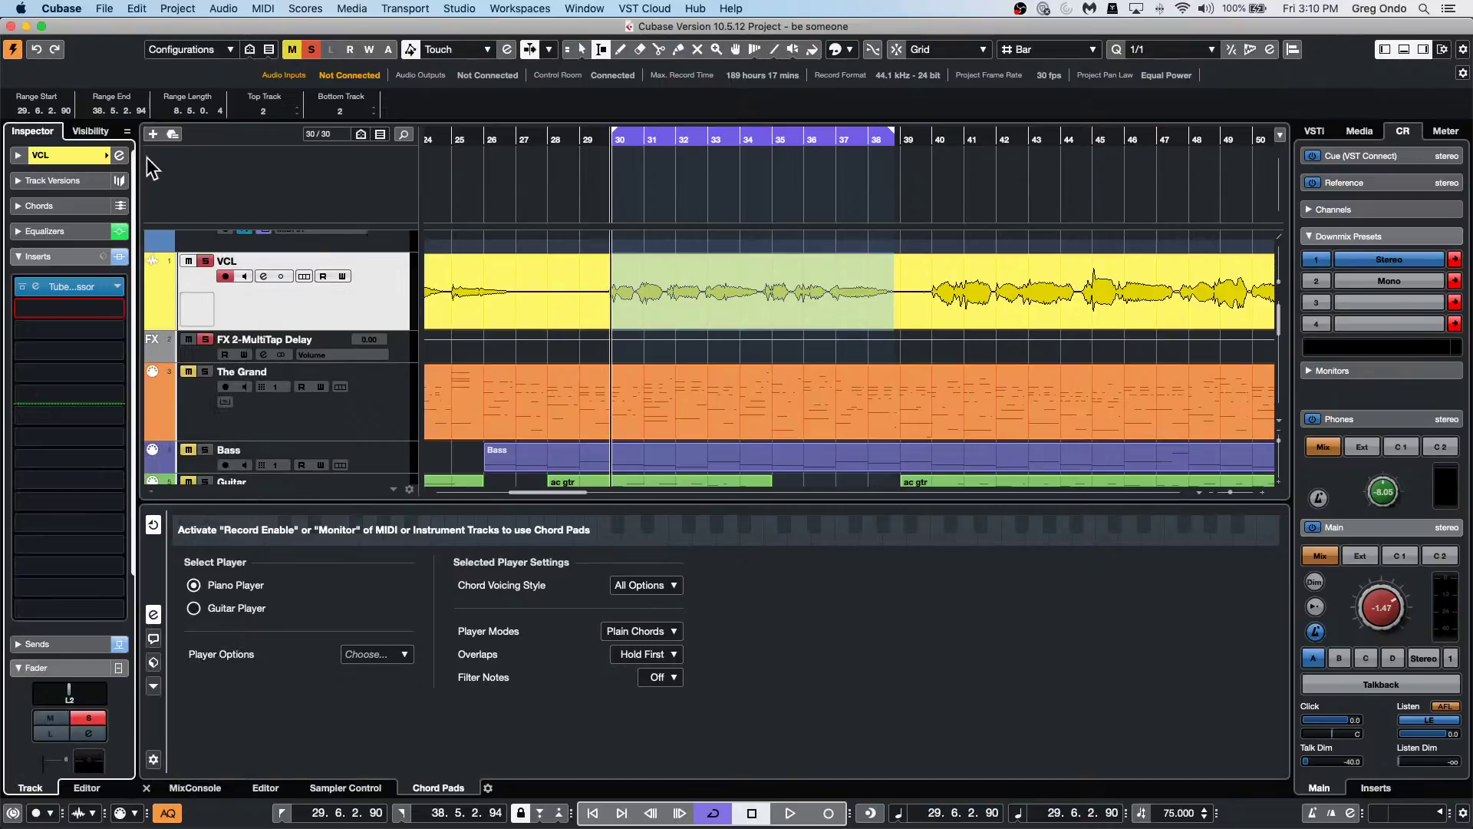
Load the Maximizer as the limiter in the VCL track's channel strip, and close its channel settings.
{"action": "left_click", "coordinate": [119, 155]}
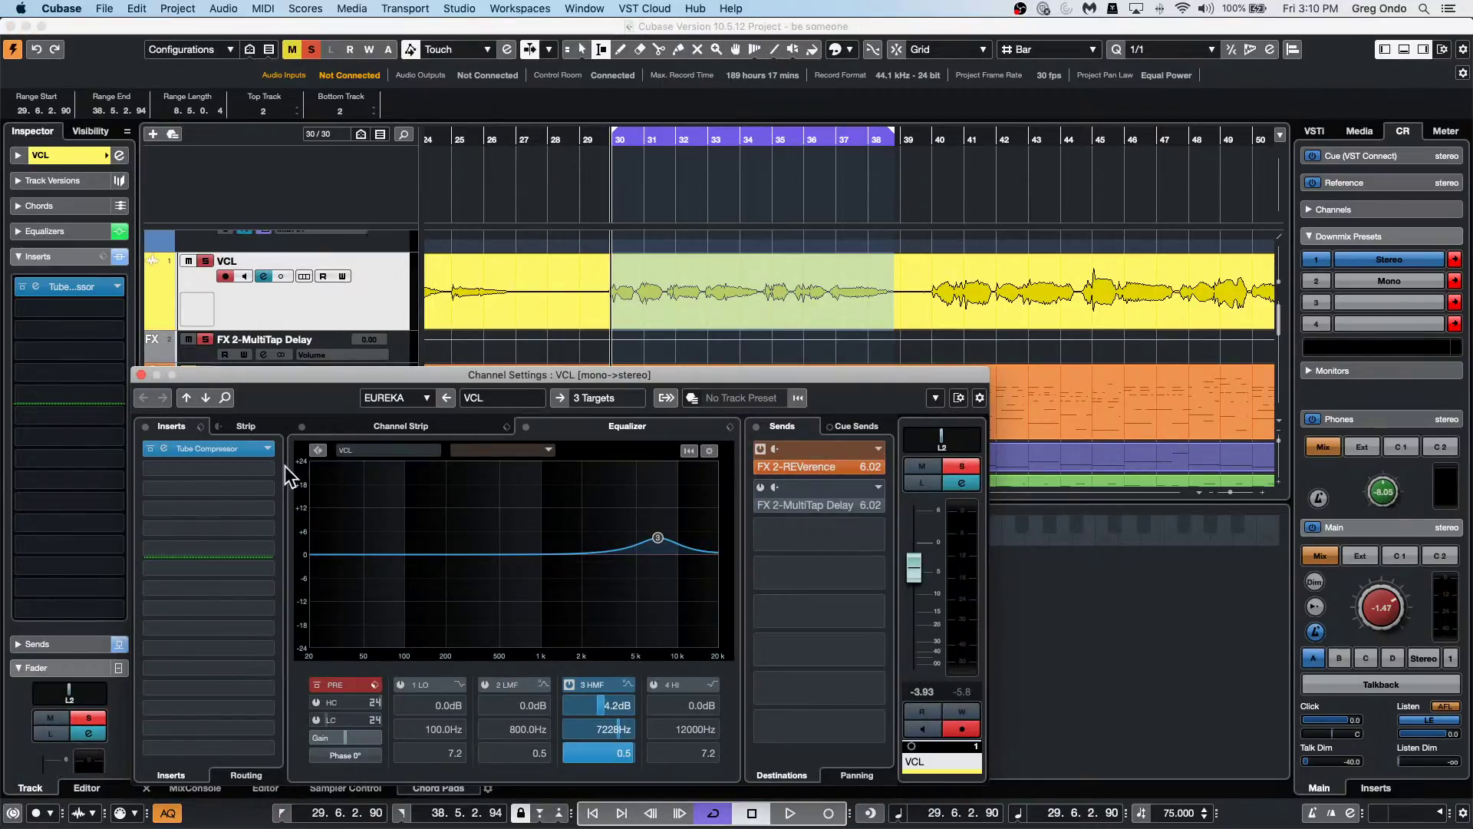
{"action": "left_click", "coordinate": [422, 428]}
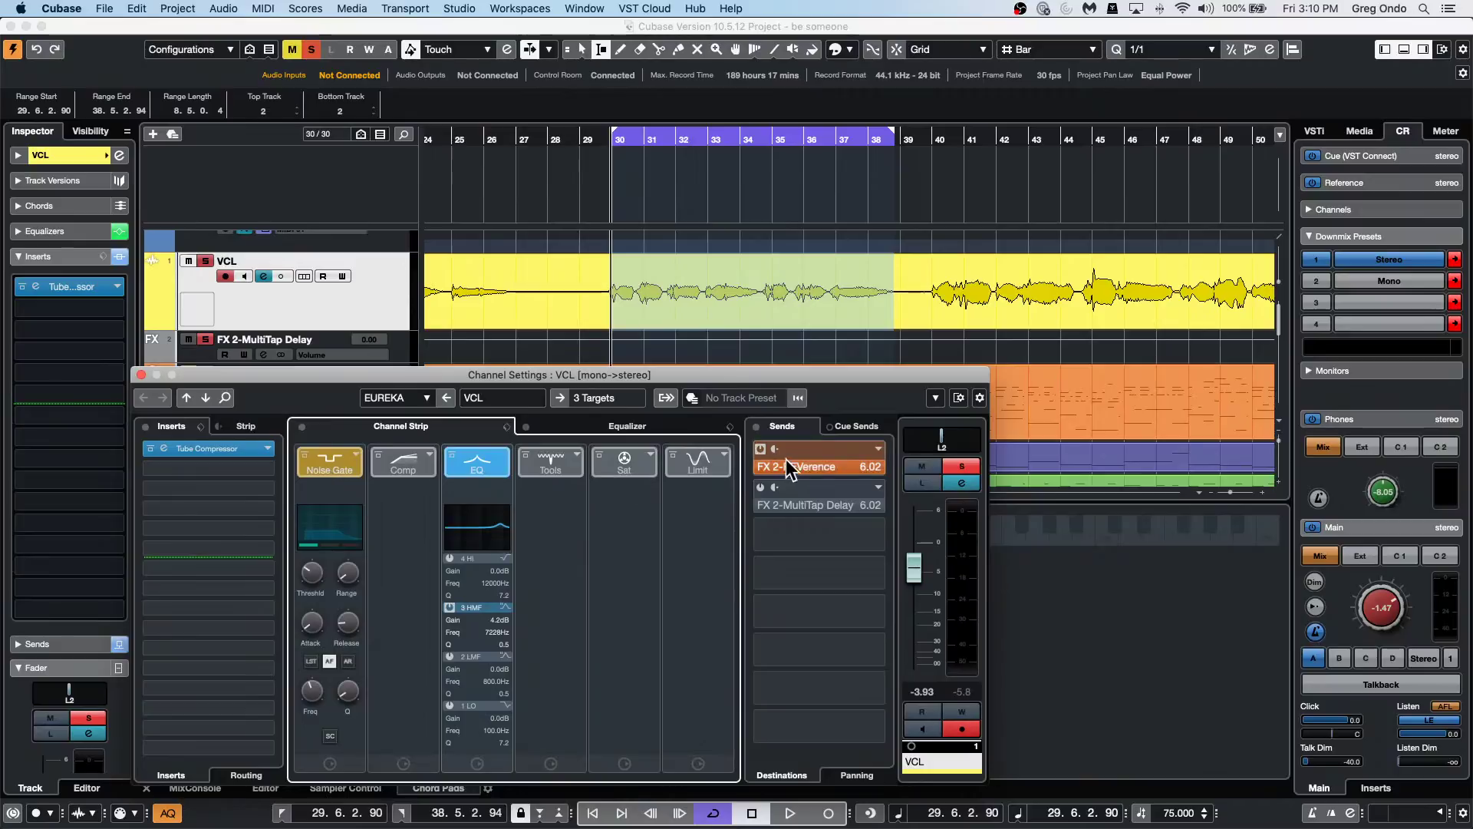
{"action": "left_click", "coordinate": [722, 453]}
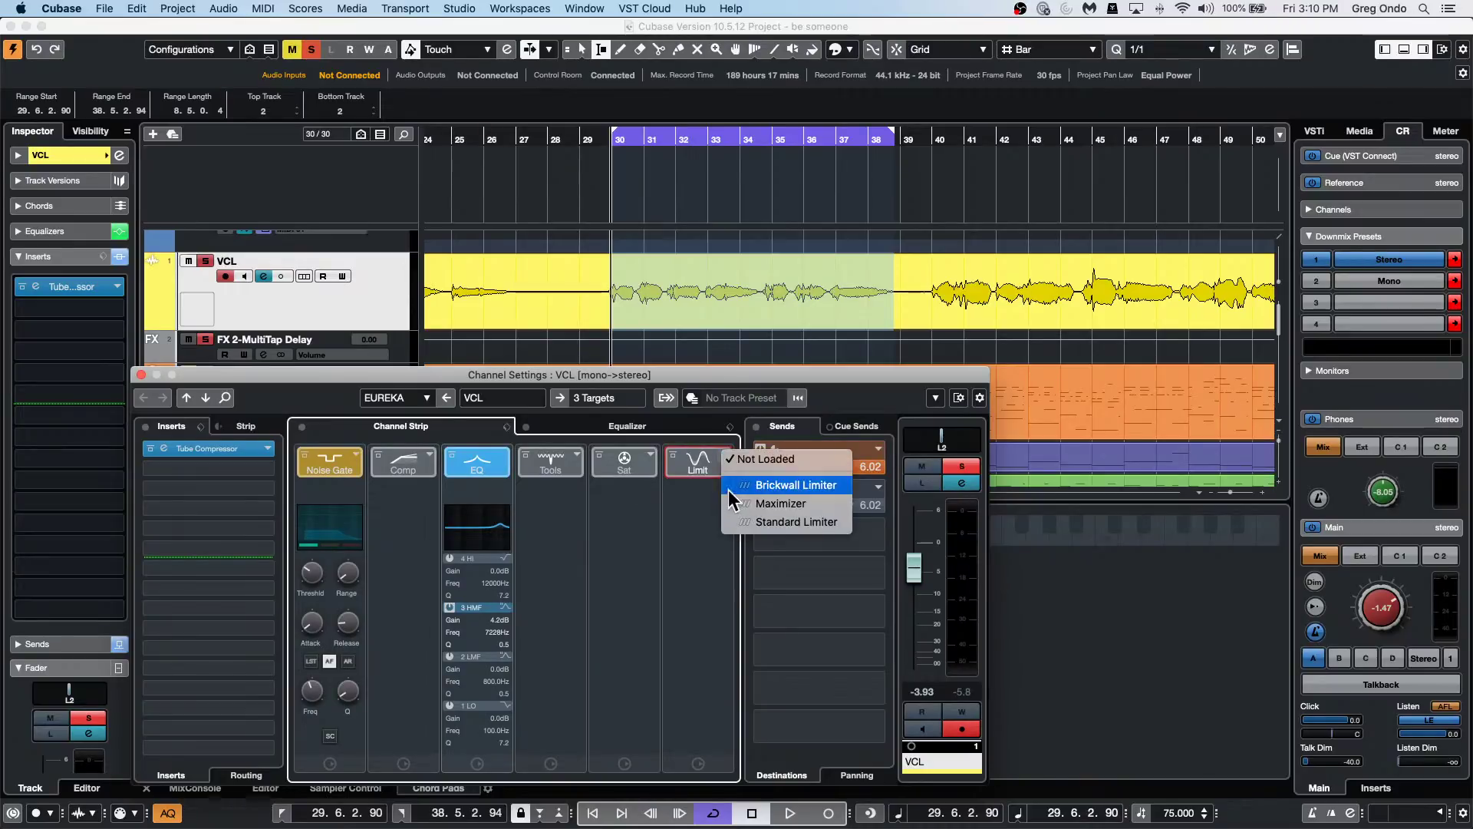
{"action": "left_click", "coordinate": [771, 504]}
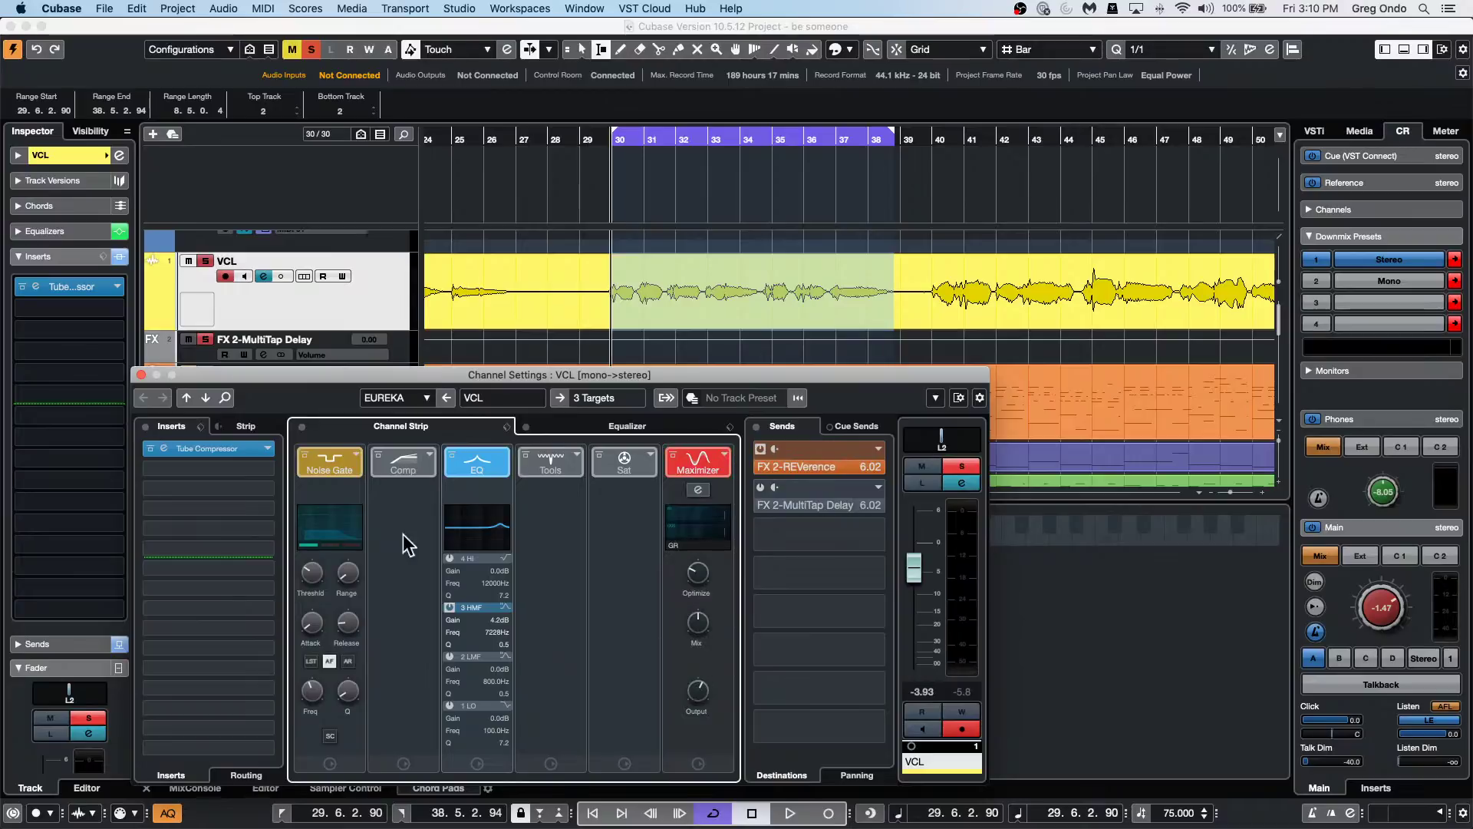
{"action": "left_click", "coordinate": [139, 376]}
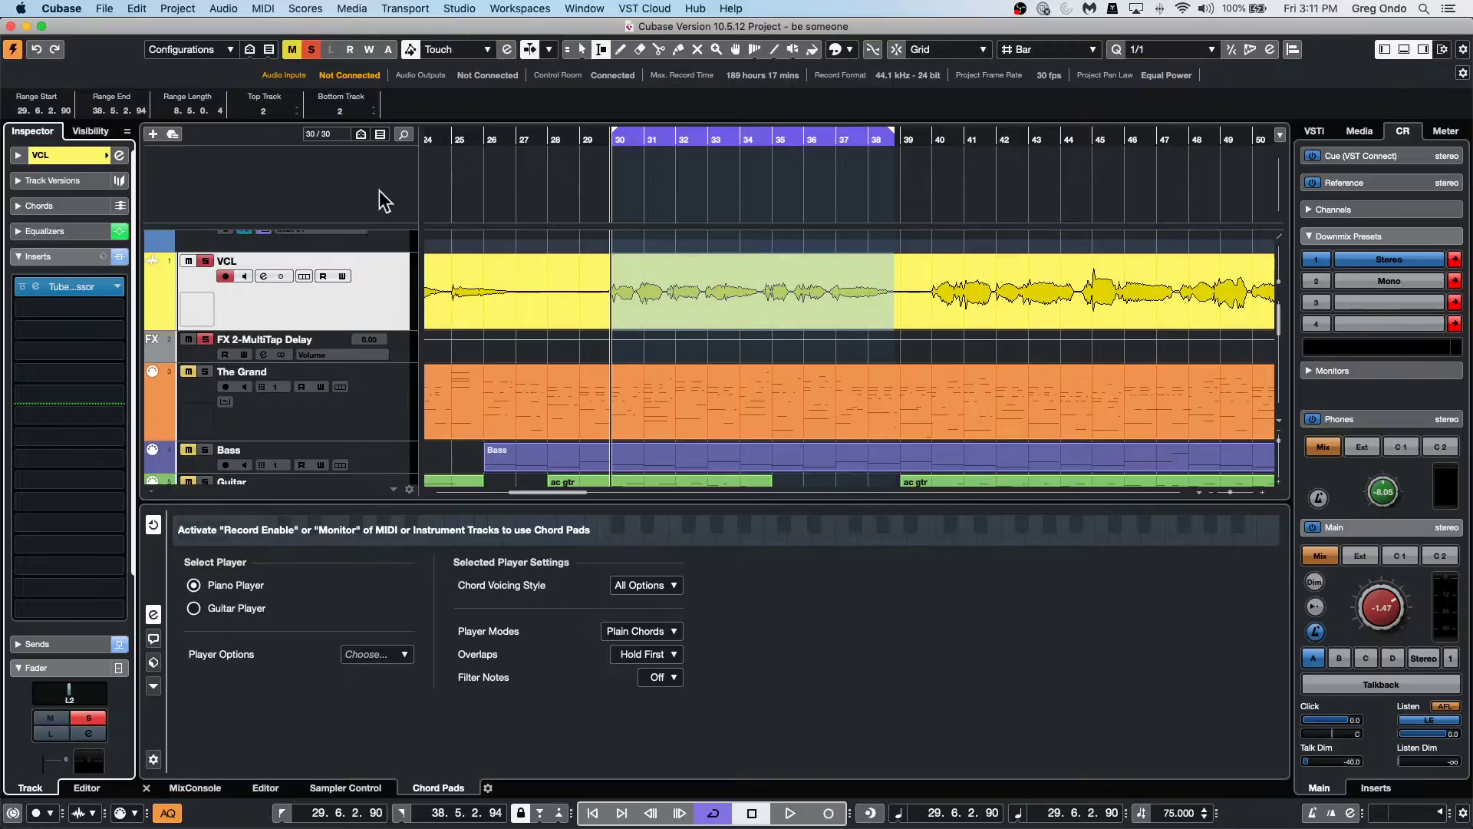
Add an instrument track with Groove Agent SE below the VCL track, routed to Stereo Out.
{"action": "right_click", "coordinate": [338, 297]}
{"action": "mouse_move", "coordinate": [384, 305]}
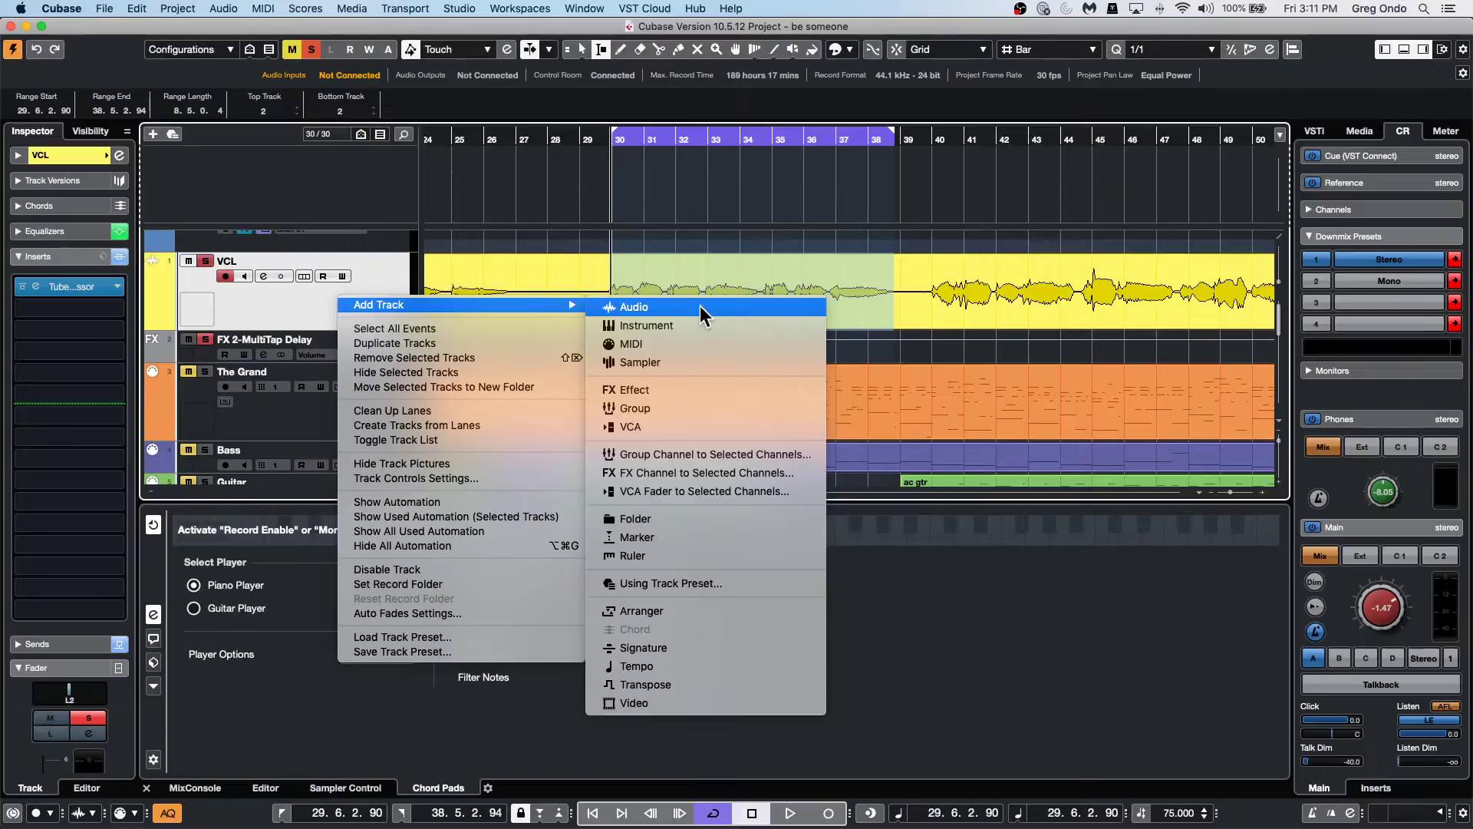
{"action": "left_click", "coordinate": [700, 324]}
{"action": "left_click", "coordinate": [768, 281]}
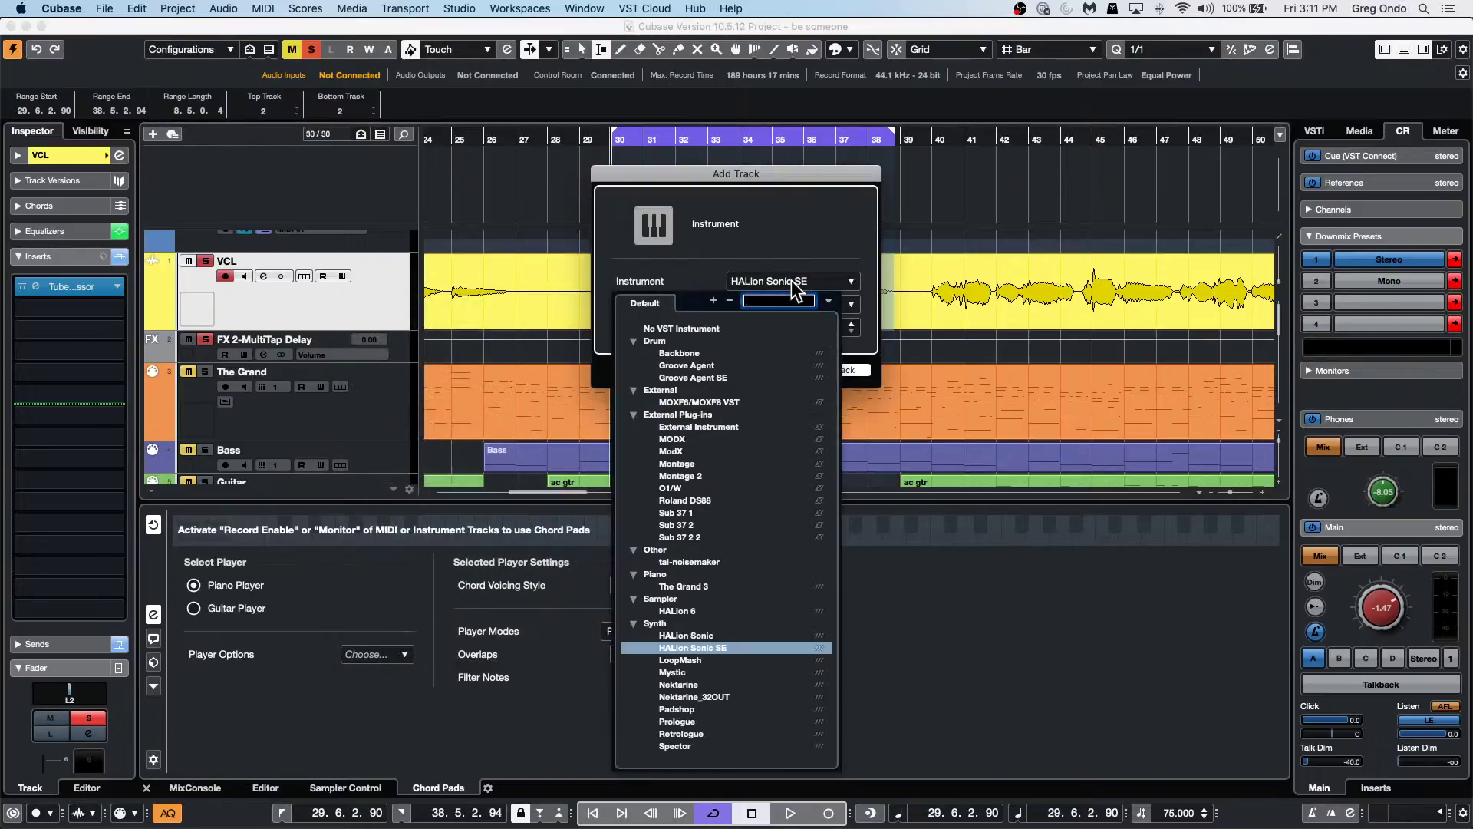
{"action": "left_click", "coordinate": [726, 376]}
{"action": "left_click", "coordinate": [842, 371]}
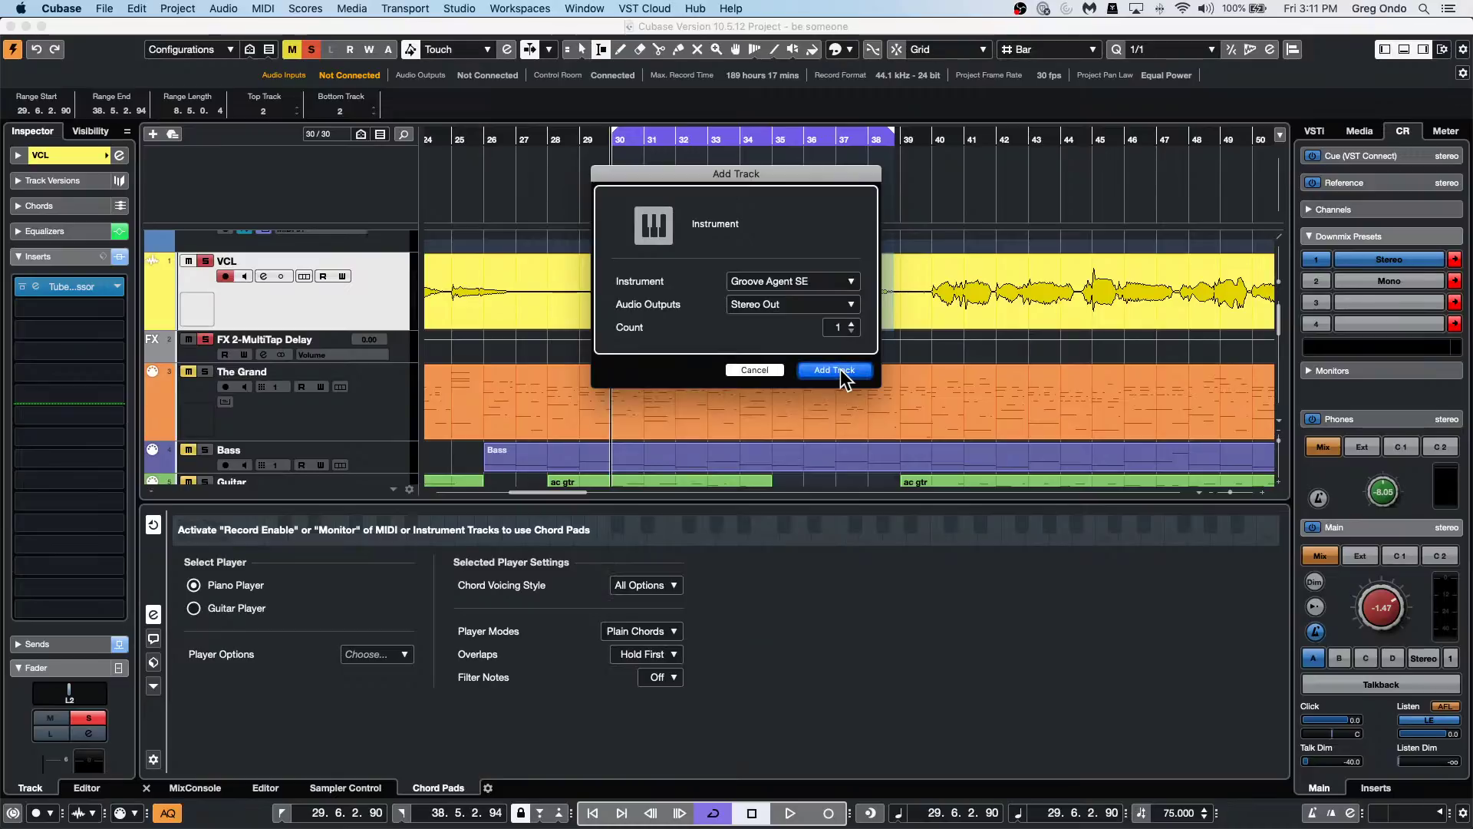
Load the Haywire kit with patterns from the Laser Beams instrument set into Groove Agent SE.
{"action": "left_click_drag", "start_coordinate": [872, 210], "coordinate": [496, 175]}
{"action": "right_click", "coordinate": [643, 268]}
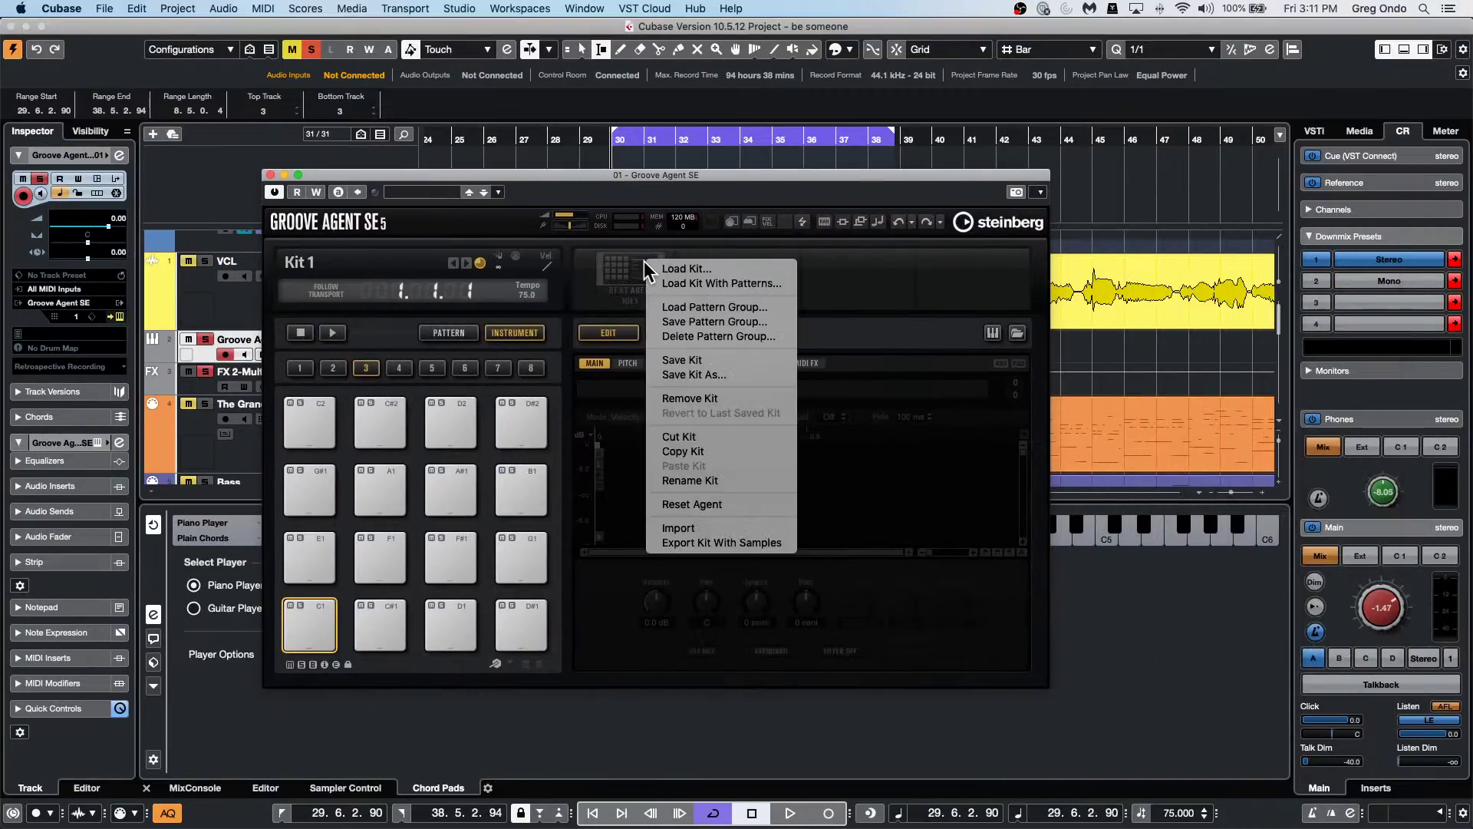
{"action": "left_click", "coordinate": [708, 282]}
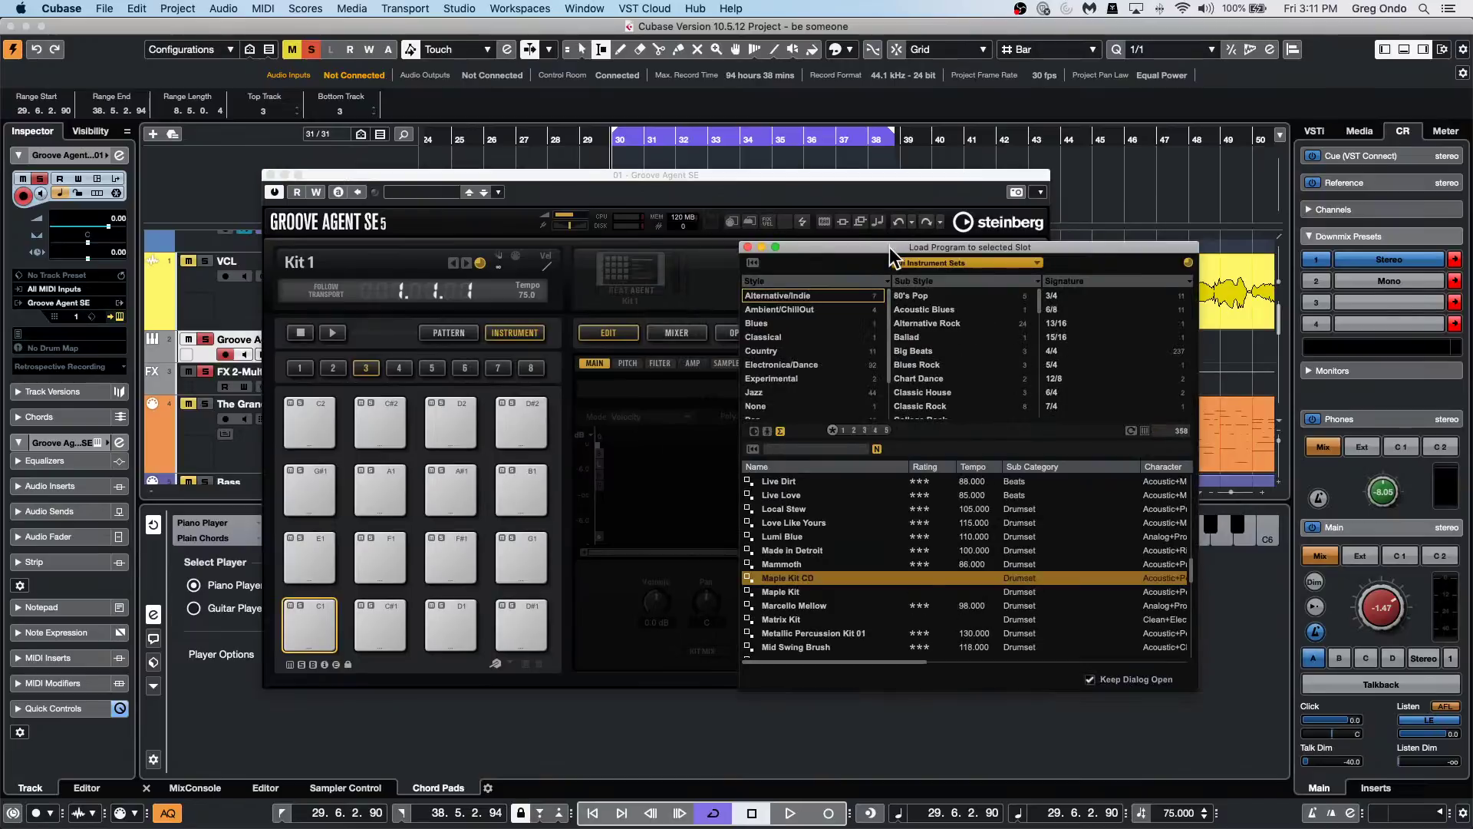
{"action": "left_click_drag", "start_coordinate": [890, 247], "coordinate": [528, 234]}
{"action": "left_click", "coordinate": [590, 247]}
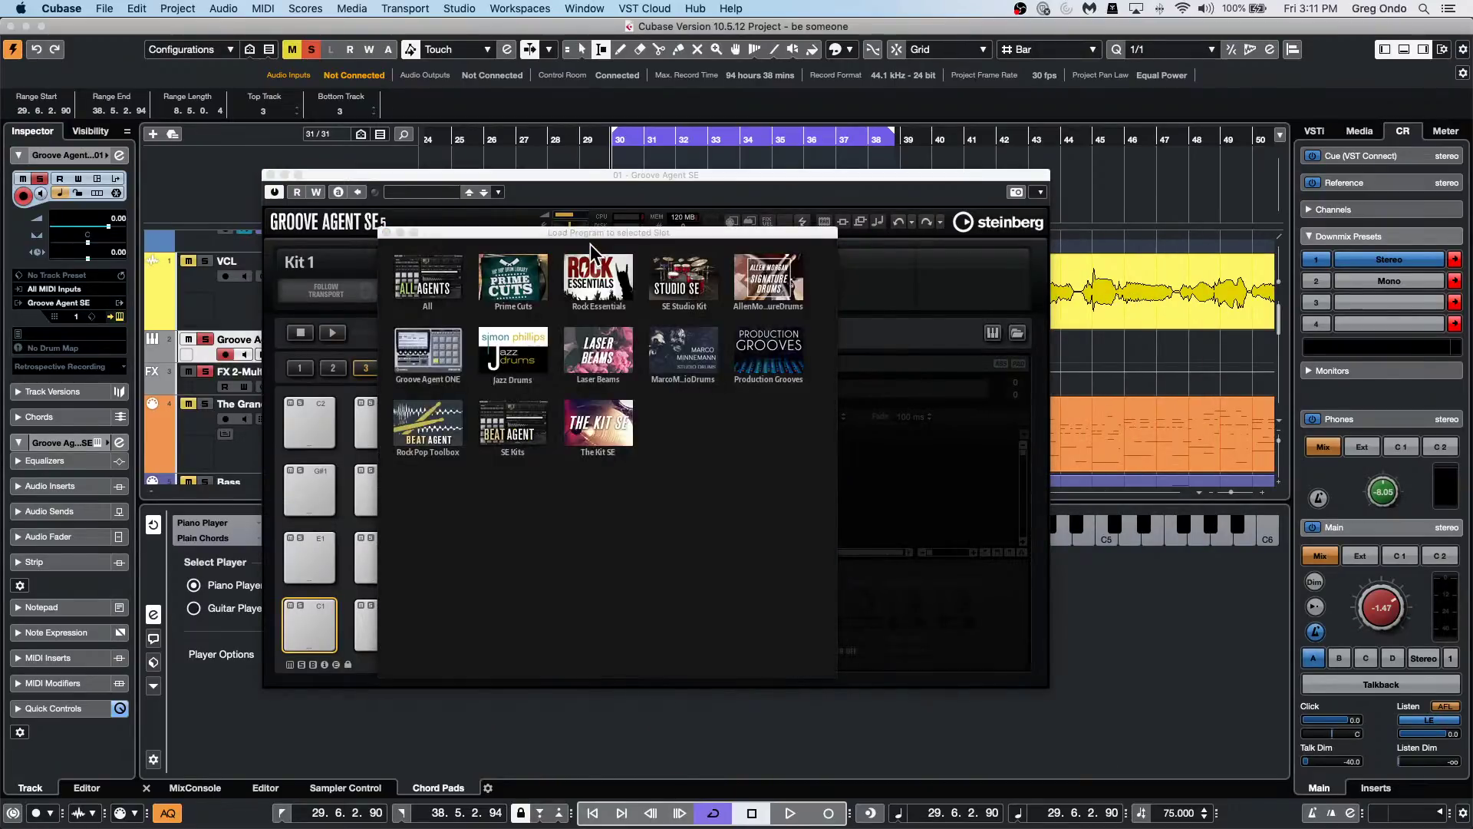
{"action": "left_click", "coordinate": [597, 342]}
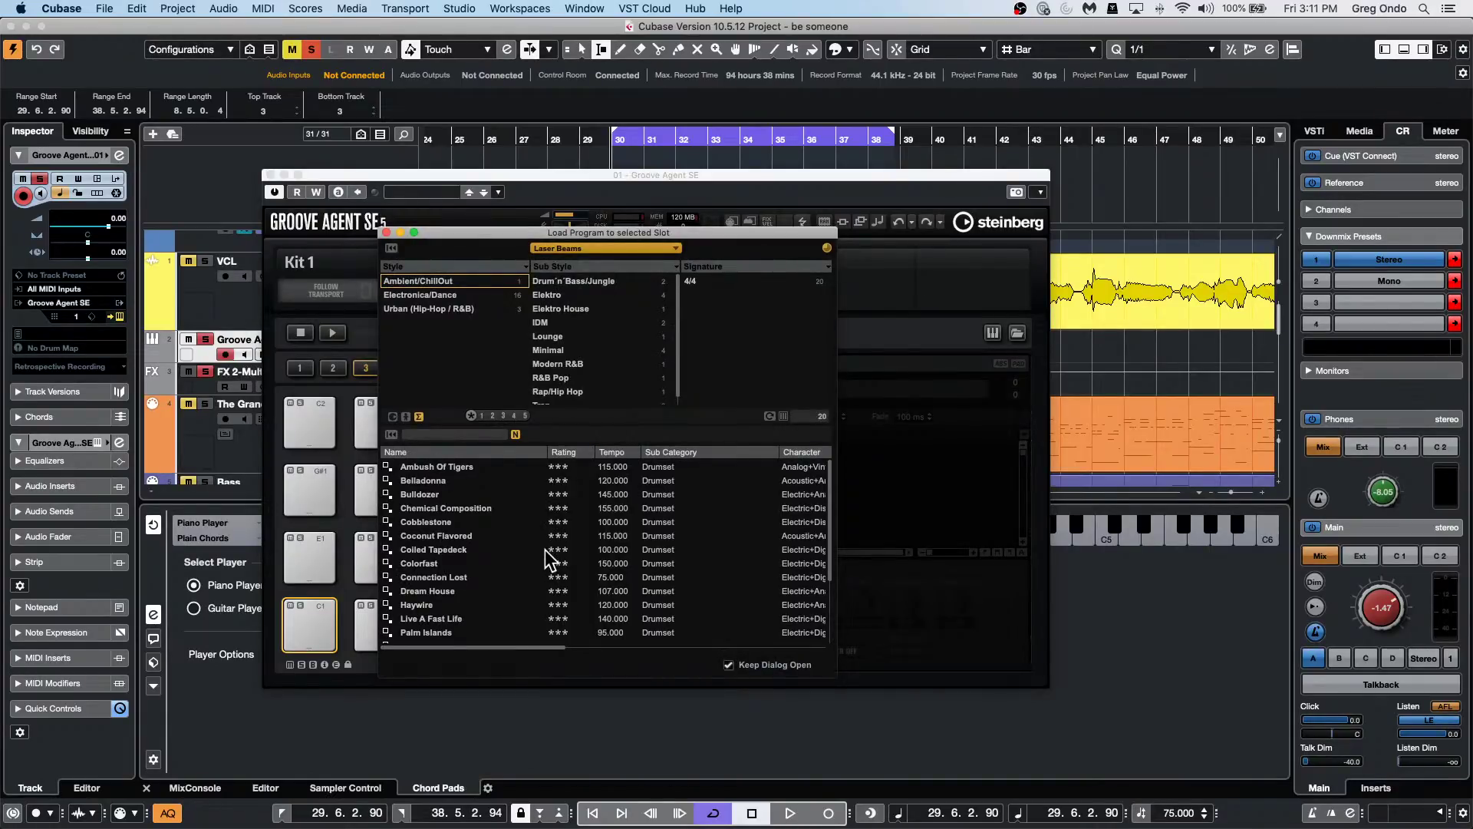
{"action": "double_click", "coordinate": [406, 604]}
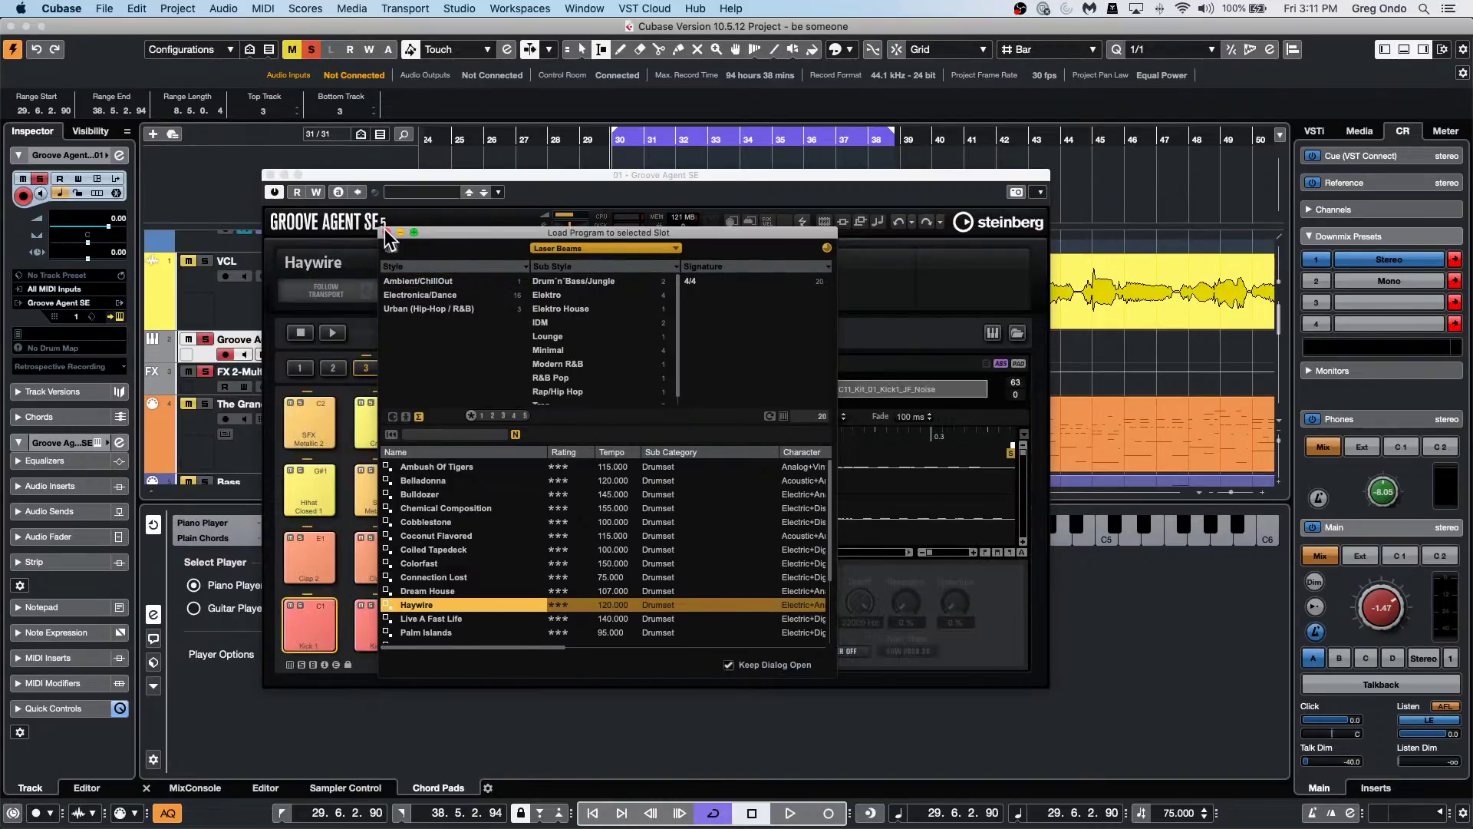
{"action": "left_click", "coordinate": [388, 232]}
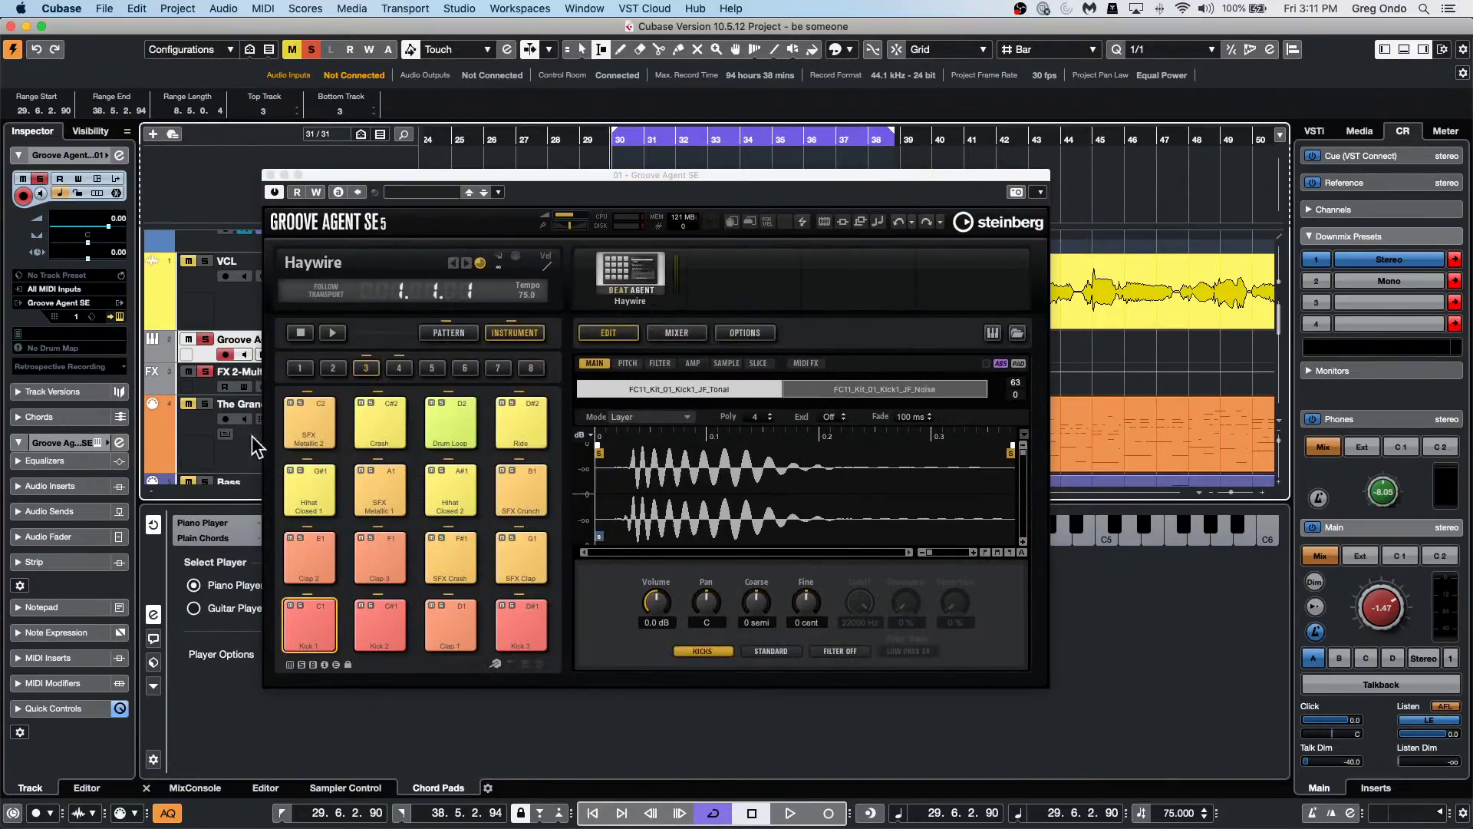
Deactivate all solo states and audition Haywire's Intro, Groove 4 and Groove 5 patterns.
{"action": "left_click", "coordinate": [459, 332]}
{"action": "left_click", "coordinate": [310, 613]}
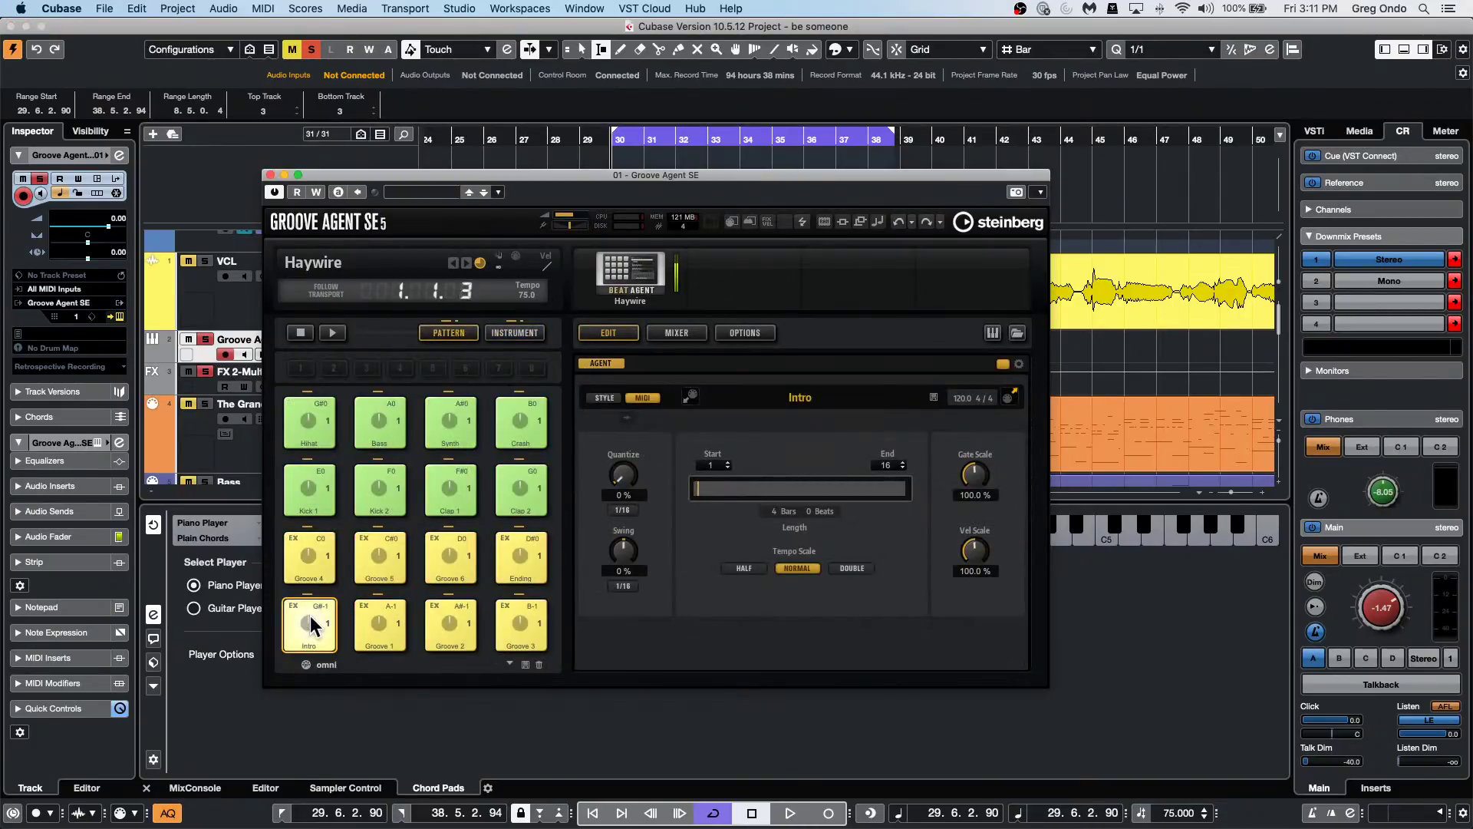
{"action": "left_click", "coordinate": [311, 49]}
{"action": "left_click", "coordinate": [305, 559]}
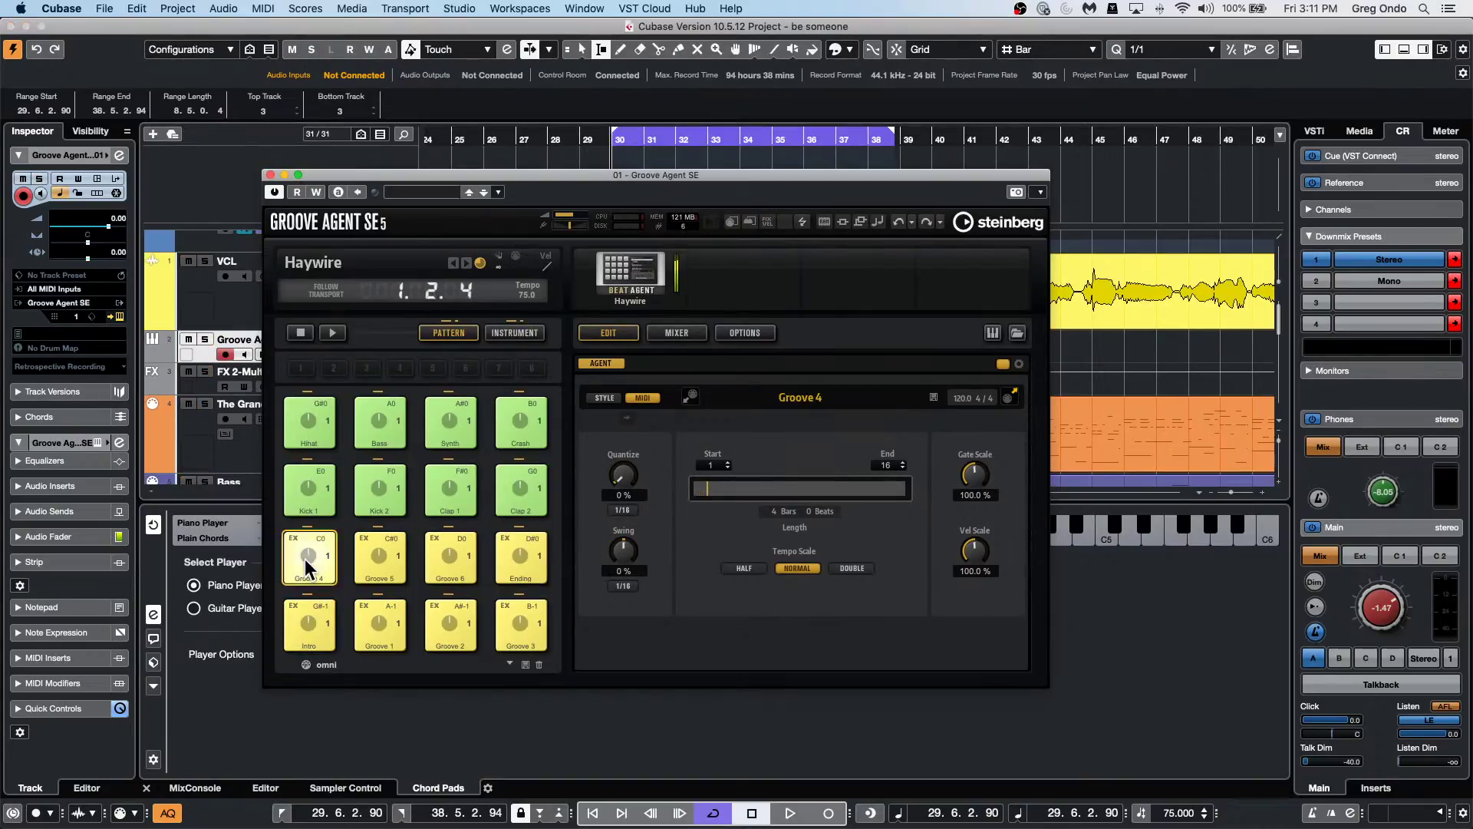
{"action": "left_click", "coordinate": [390, 556]}
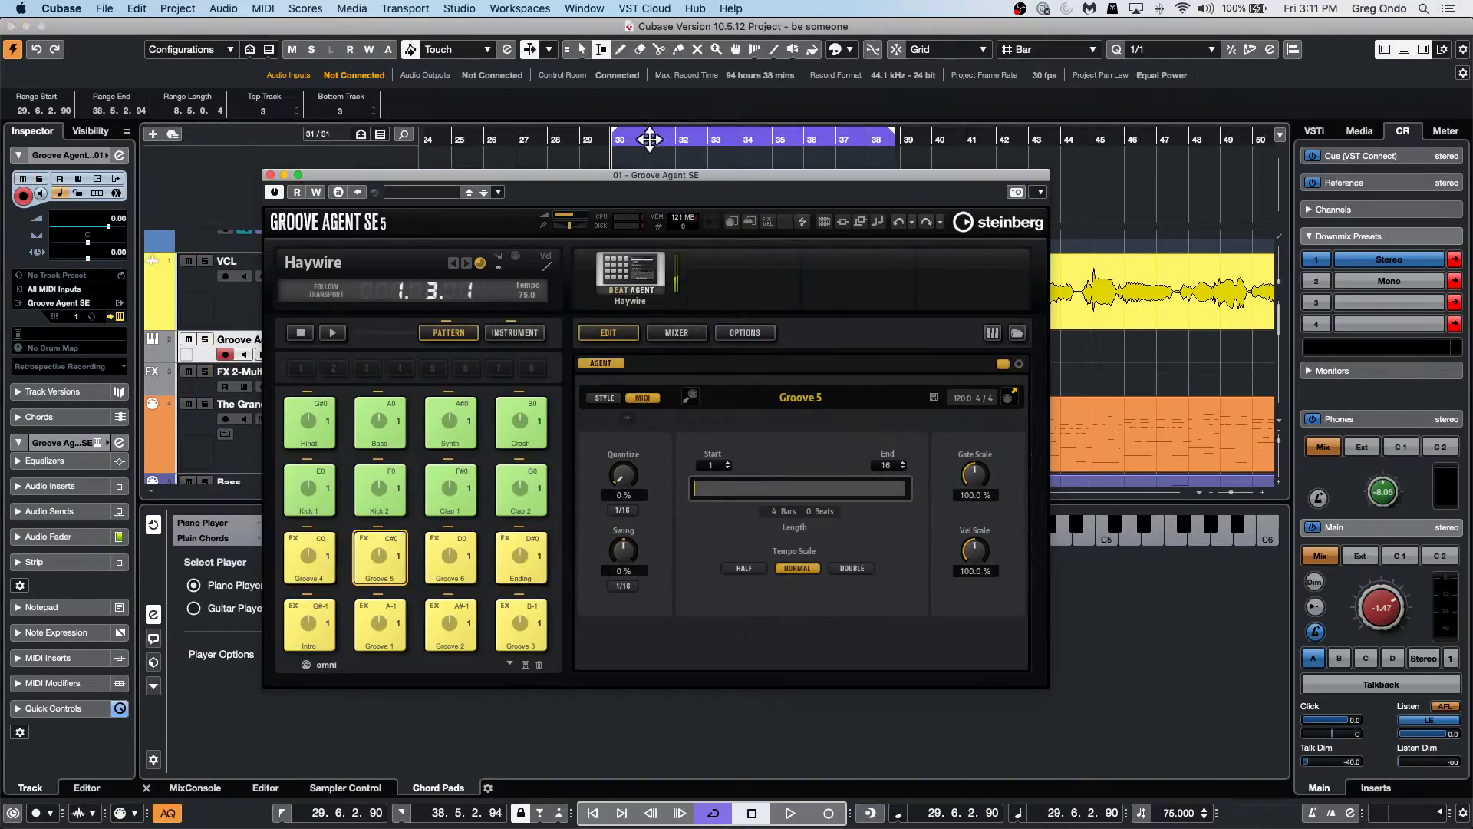
Move the Groove Agent SE window off the track list, disarm its track, and audition the Groove 5 and Kick 2 patterns.
{"action": "left_click_drag", "start_coordinate": [531, 176], "coordinate": [951, 136]}
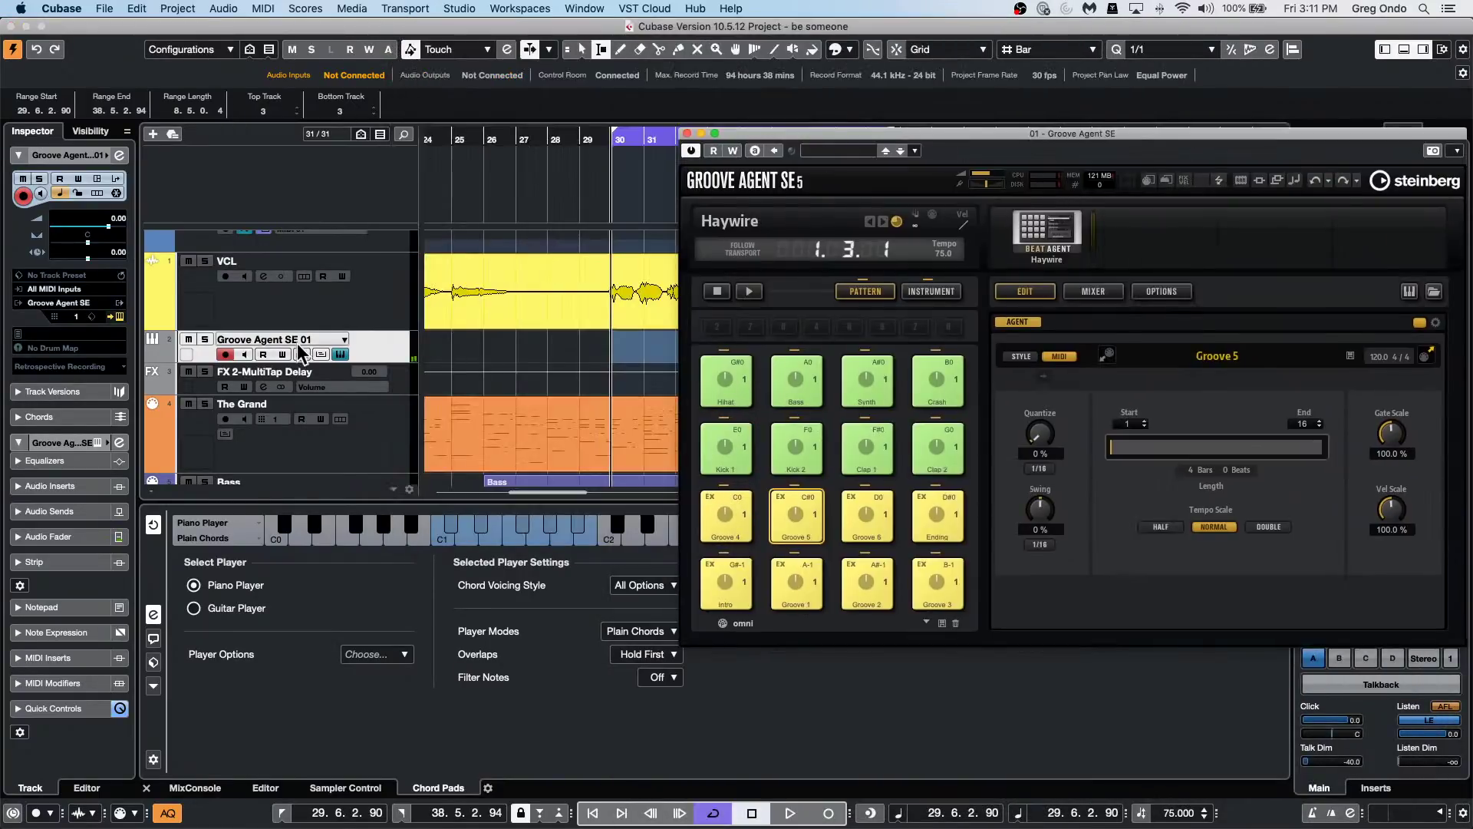
{"action": "left_click", "coordinate": [390, 338]}
{"action": "left_click", "coordinate": [794, 500]}
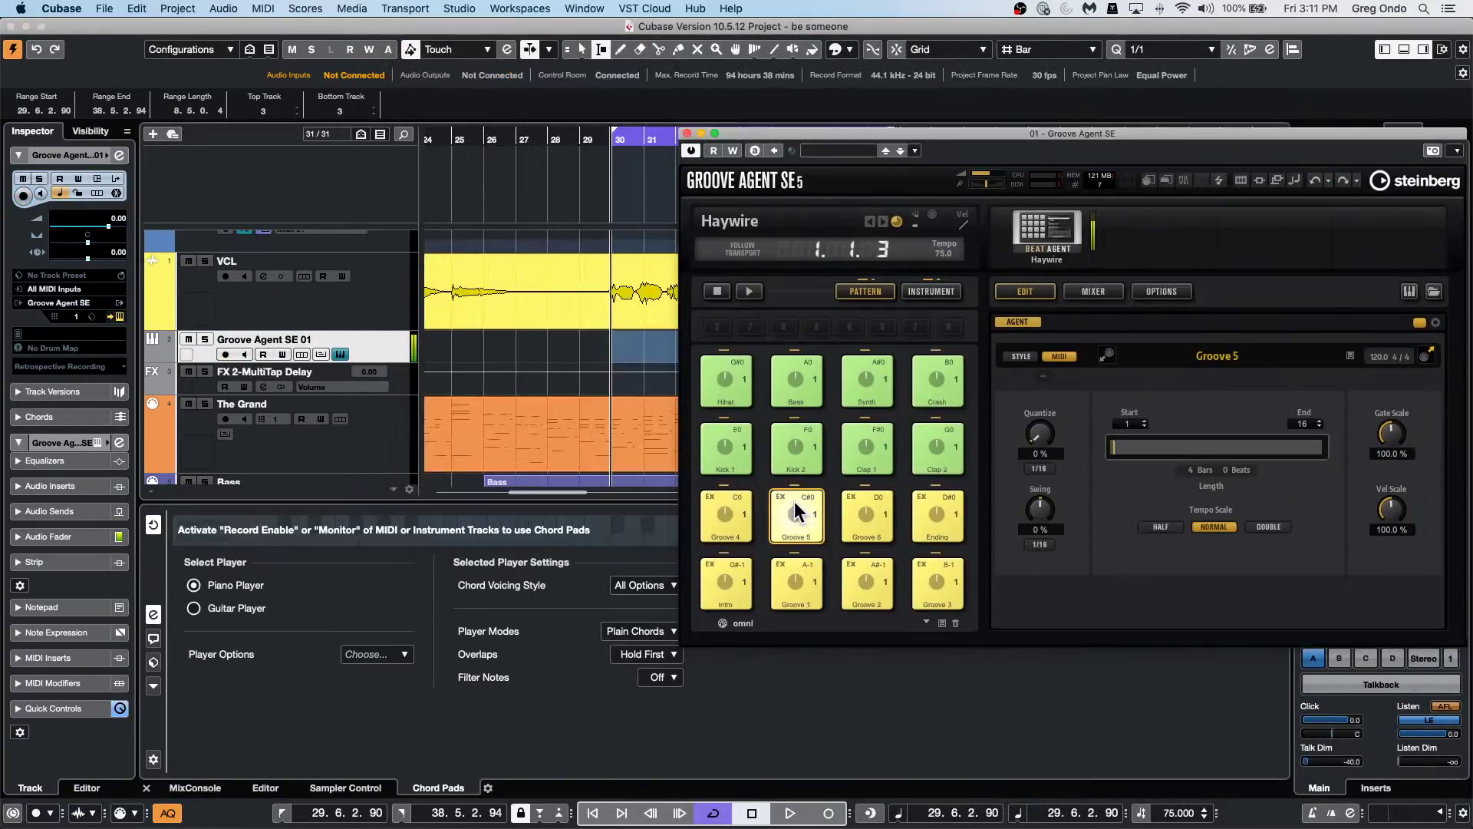
{"action": "left_click", "coordinate": [805, 446]}
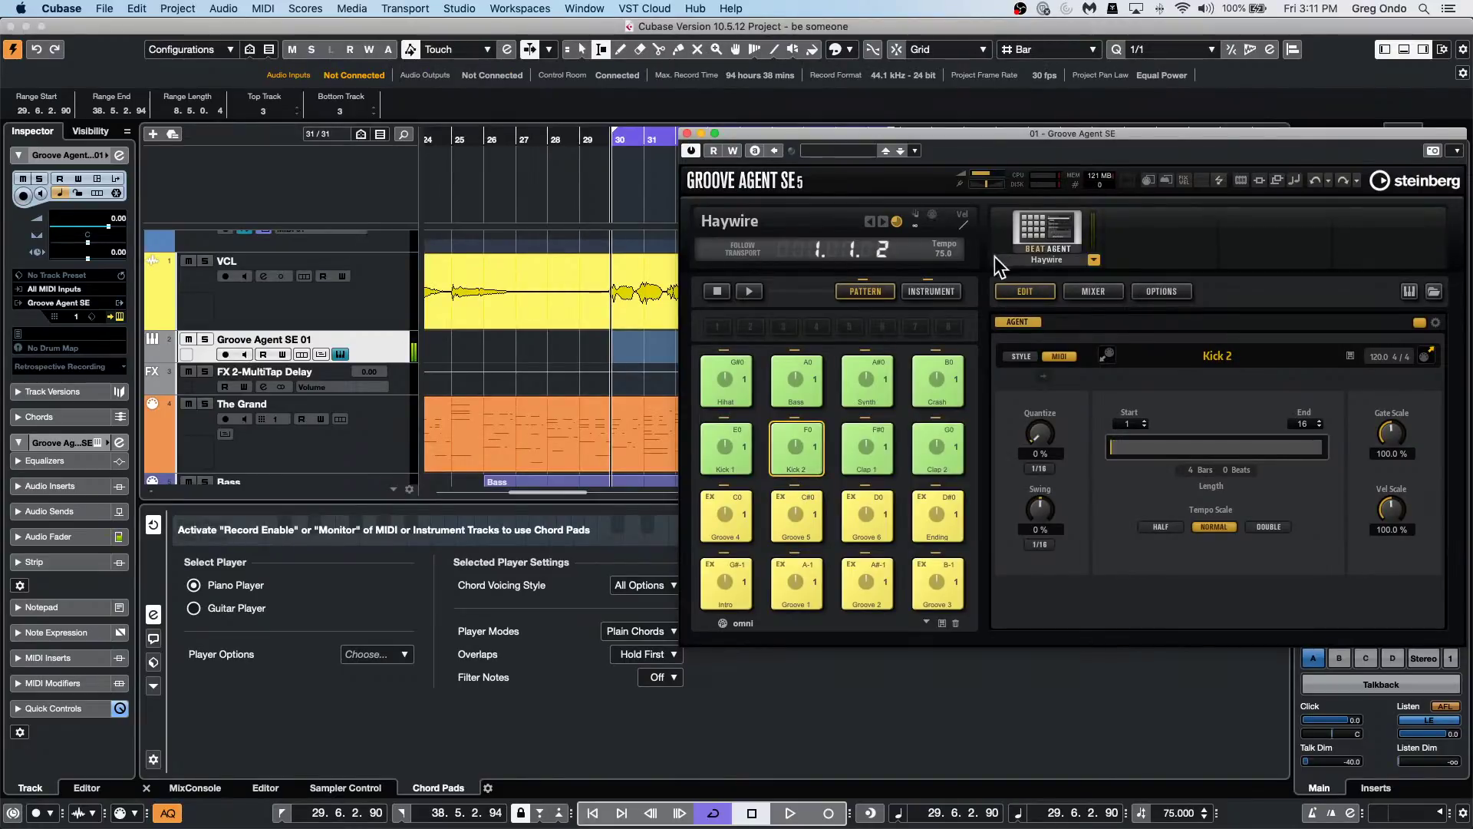
Show the Haywire kit's instrument pads and audition the Clap 3 and Kick 2 sounds.
{"action": "left_click", "coordinate": [931, 291]}
{"action": "left_click", "coordinate": [804, 521]}
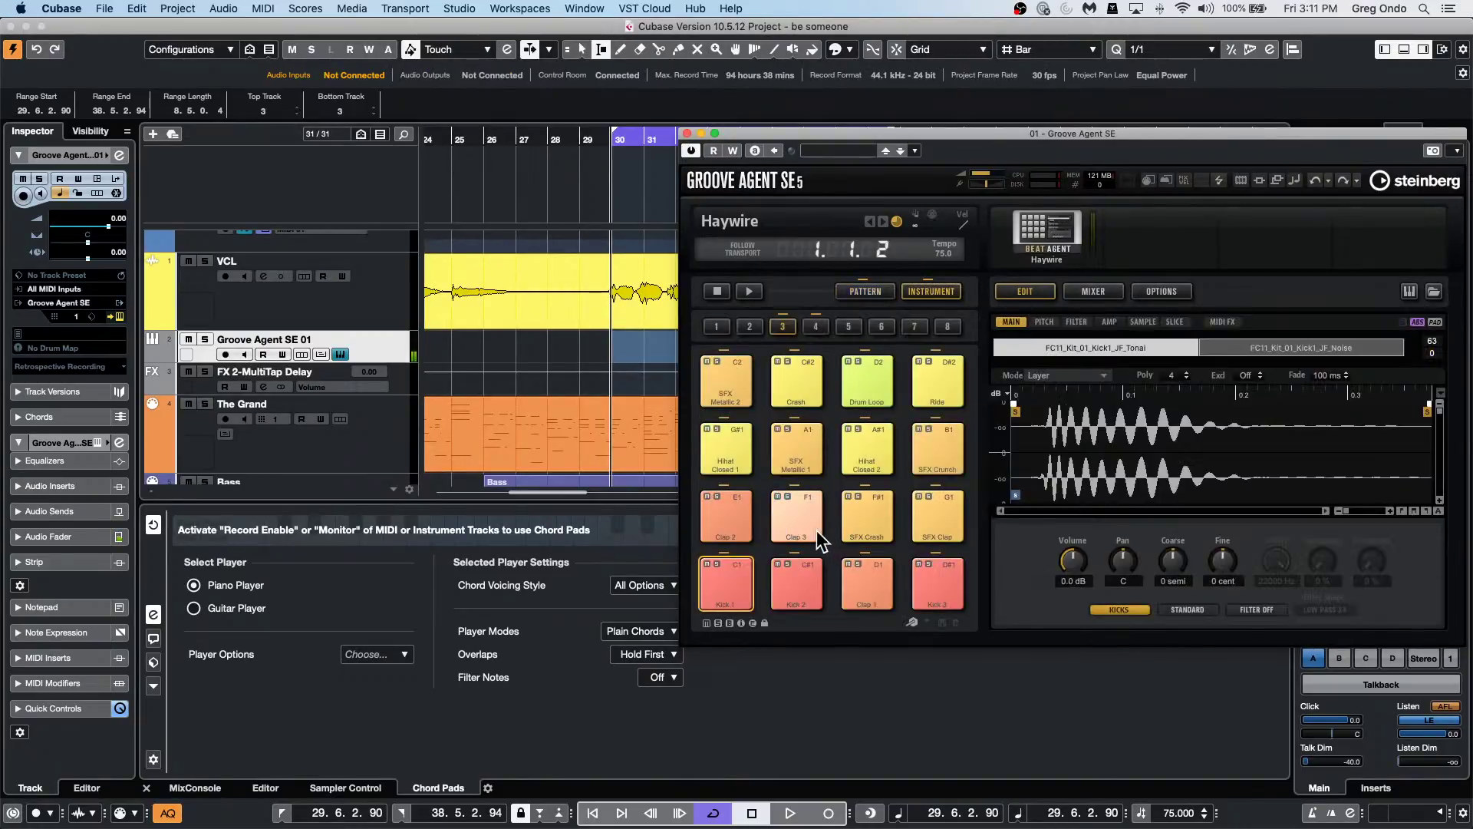
{"action": "left_click", "coordinate": [798, 584]}
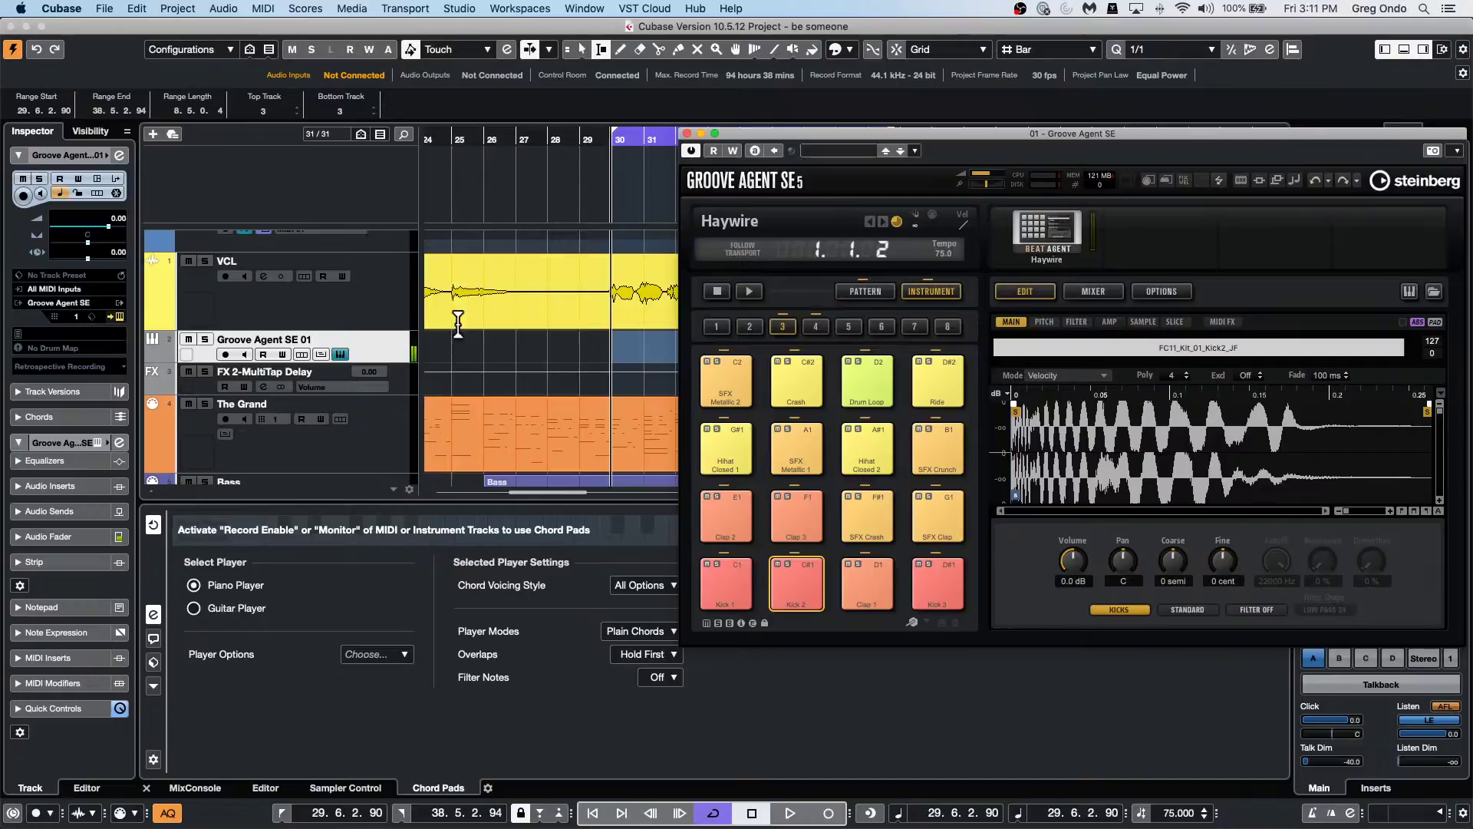
Create a new empty project in the September 3 2021 folder.
{"action": "left_click", "coordinate": [105, 9]}
{"action": "left_click", "coordinate": [122, 25]}
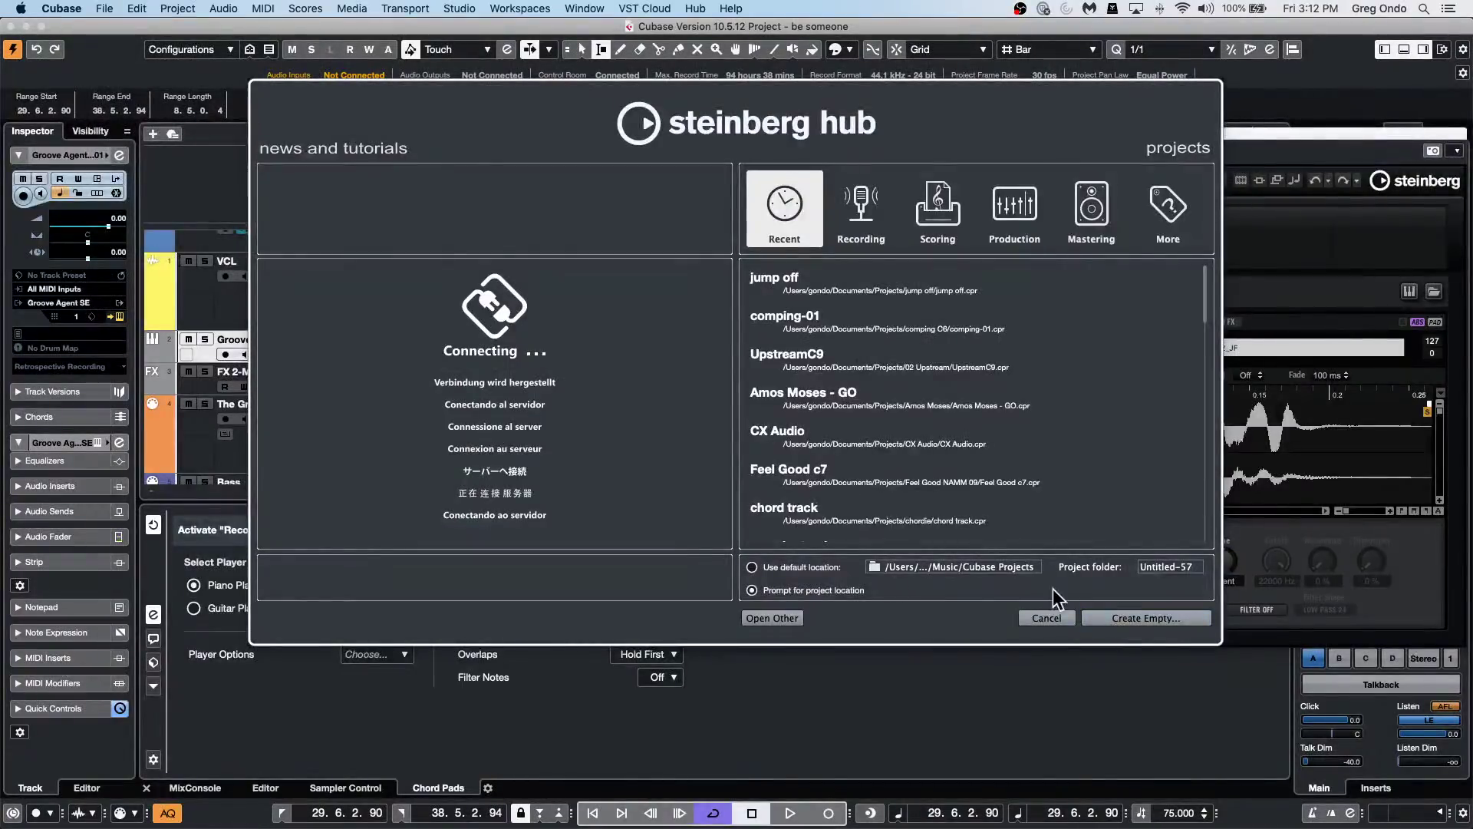
{"action": "left_click", "coordinate": [1117, 618]}
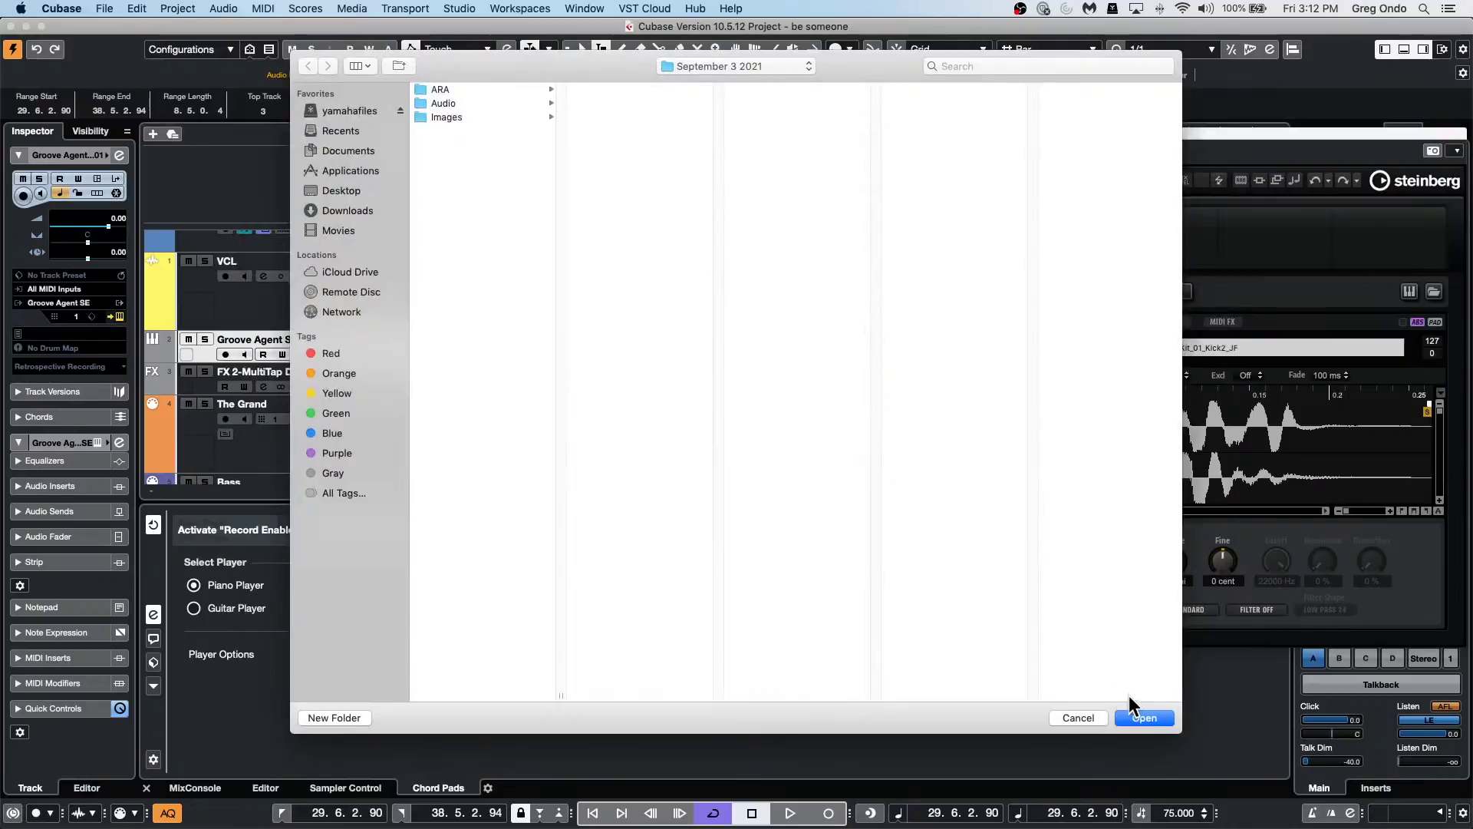
{"action": "left_click", "coordinate": [1145, 719]}
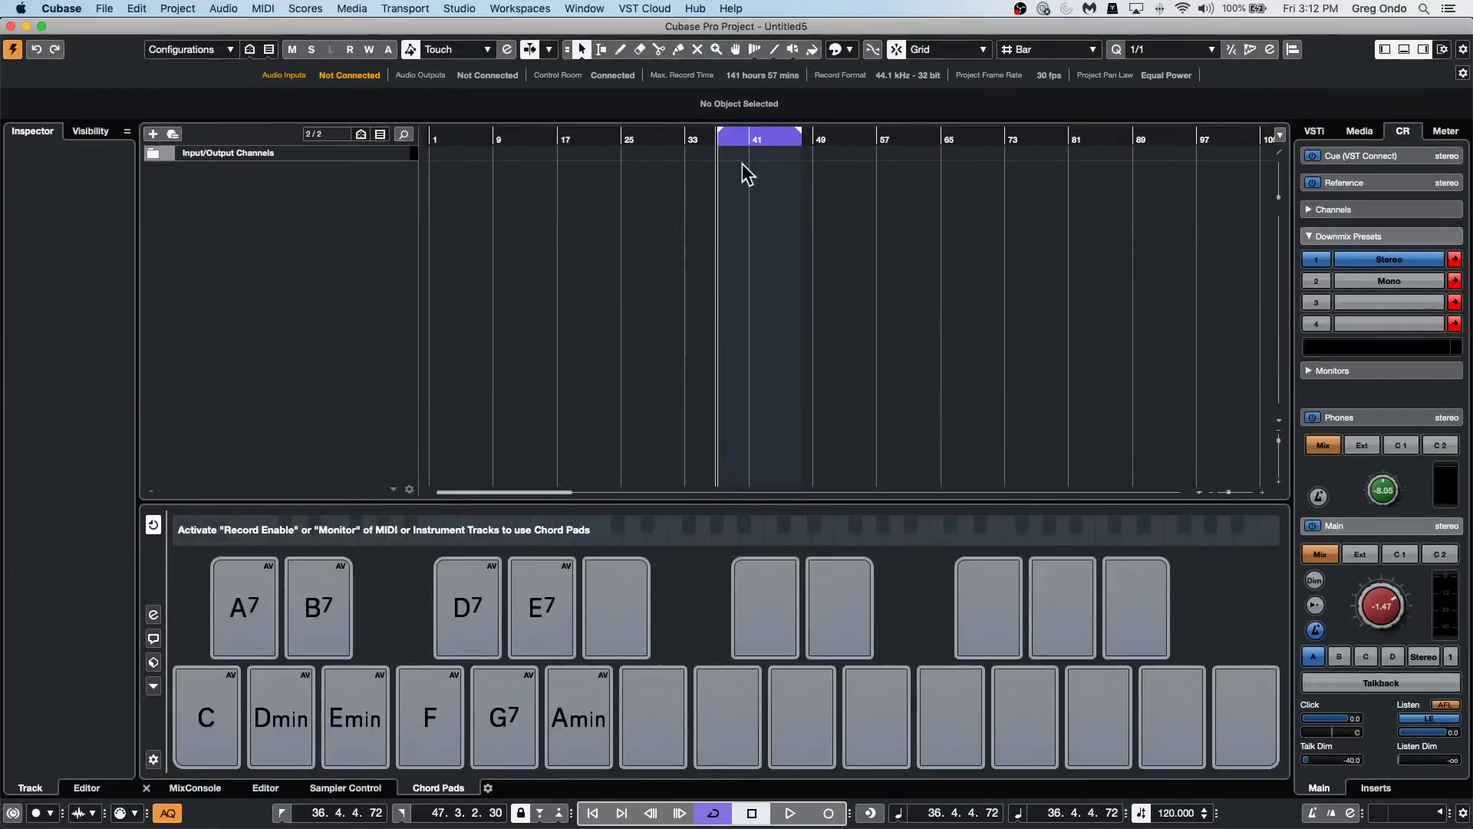
Add one Groove Agent SE instrument track with its audio output set to Stereo Out.
{"action": "right_click", "coordinate": [317, 211]}
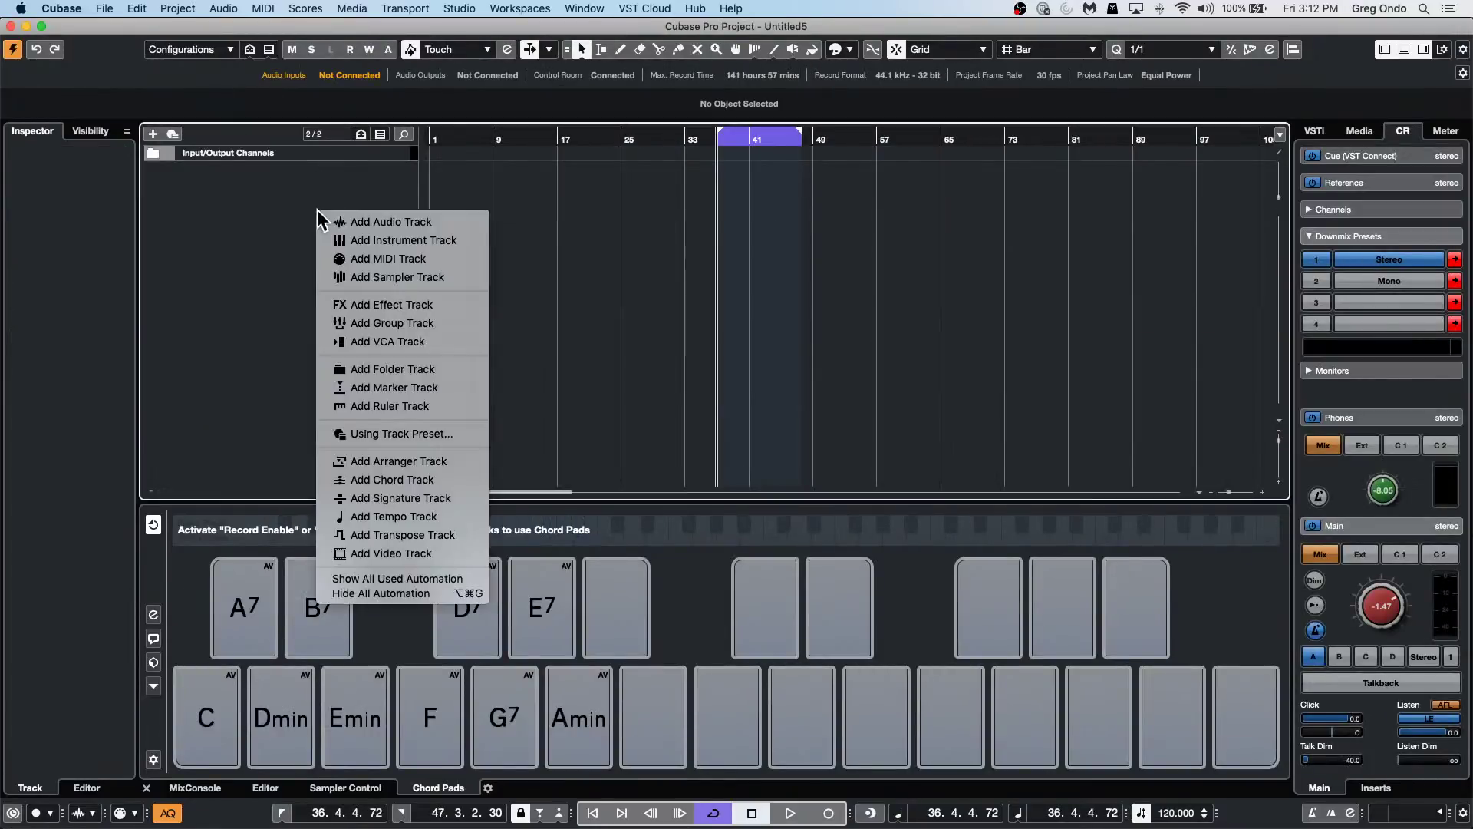
{"action": "left_click", "coordinate": [399, 237]}
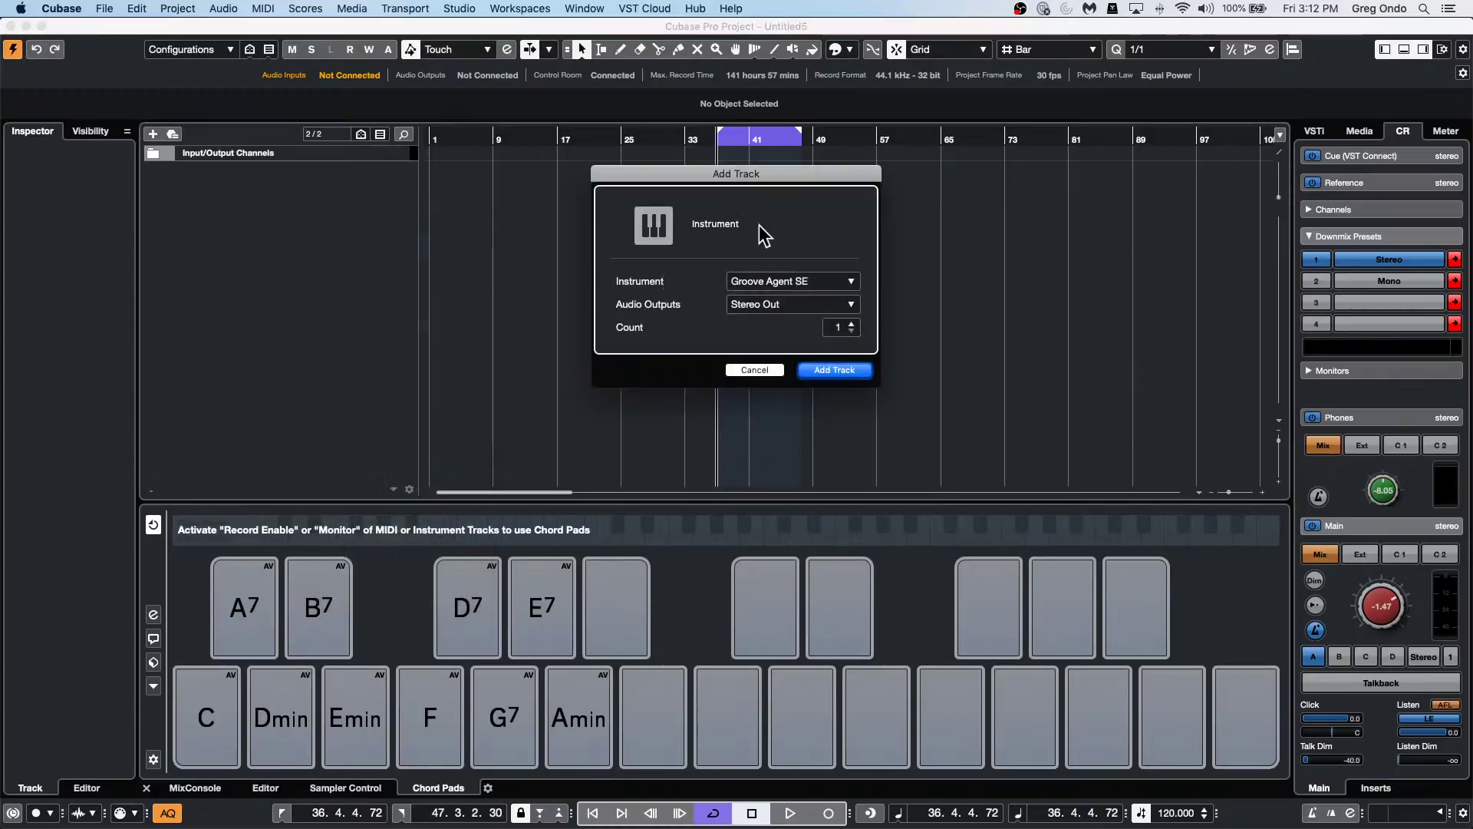
{"action": "left_click", "coordinate": [844, 371]}
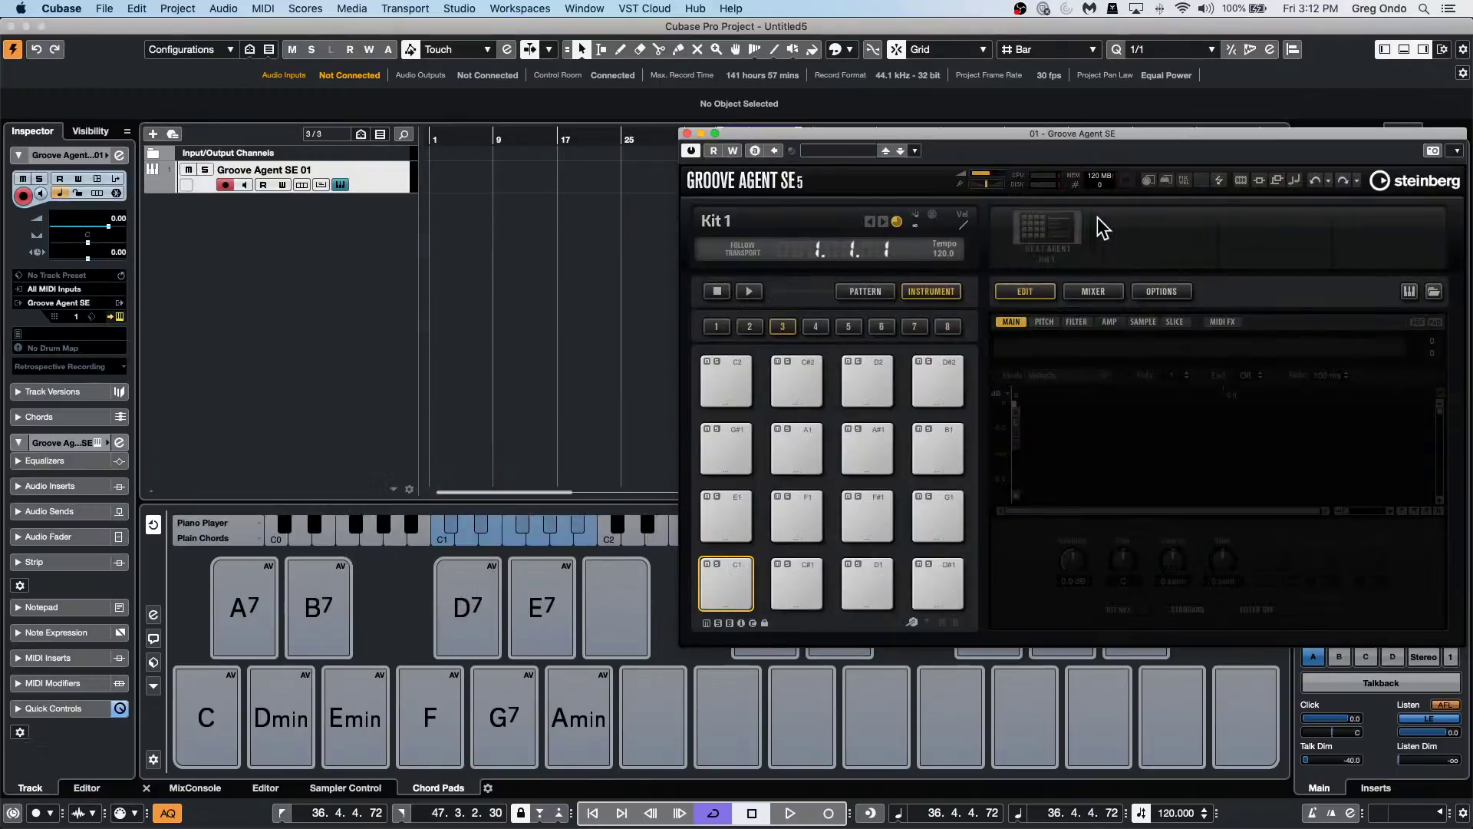
Load the Haywire kit from All Instrument Sets into the first Groove Agent SE slot and audition its SFX Clap pad.
{"action": "right_click", "coordinate": [1063, 230]}
{"action": "left_click", "coordinate": [1104, 245]}
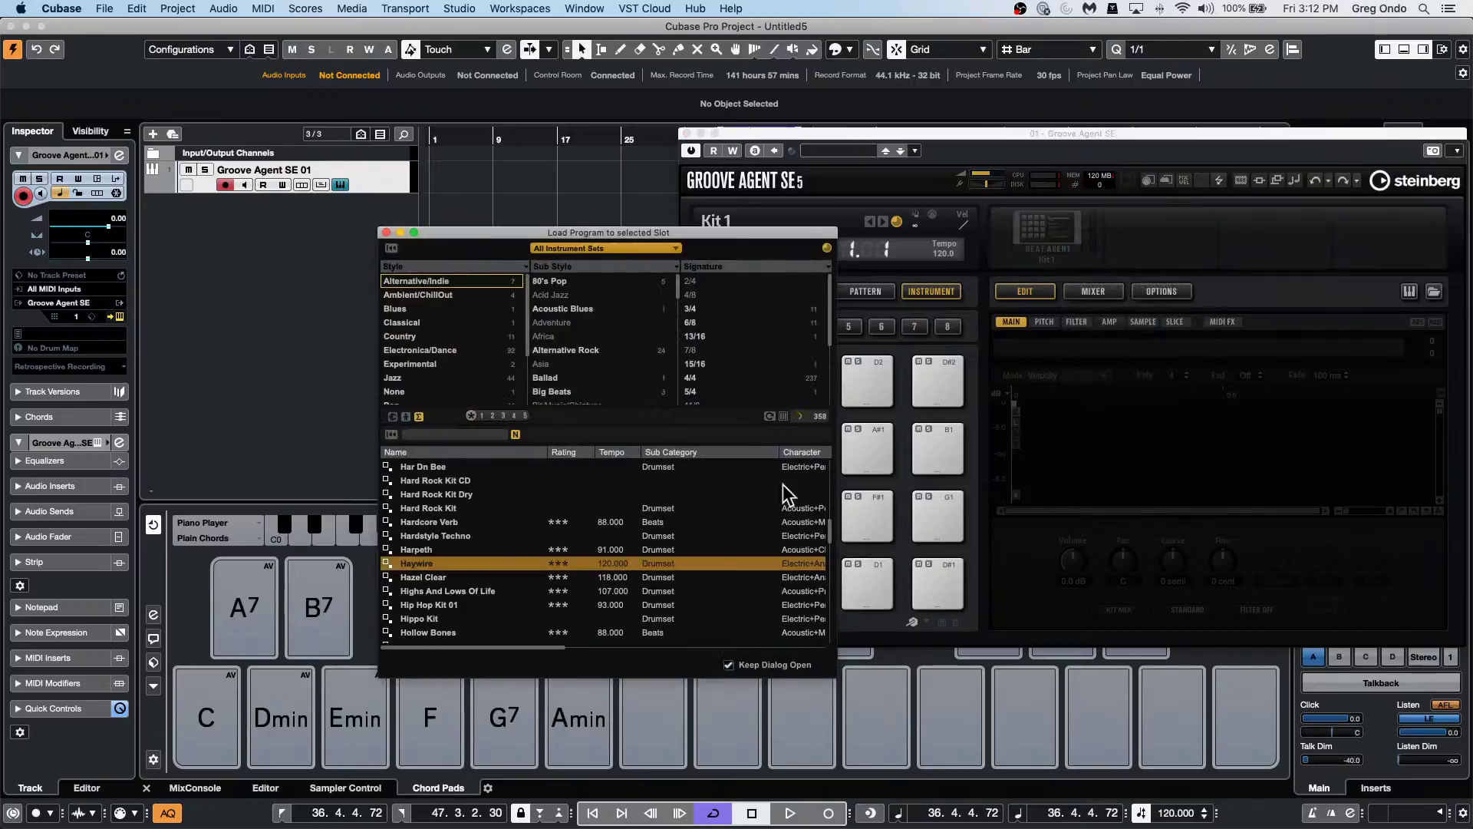
{"action": "double_click", "coordinate": [441, 563]}
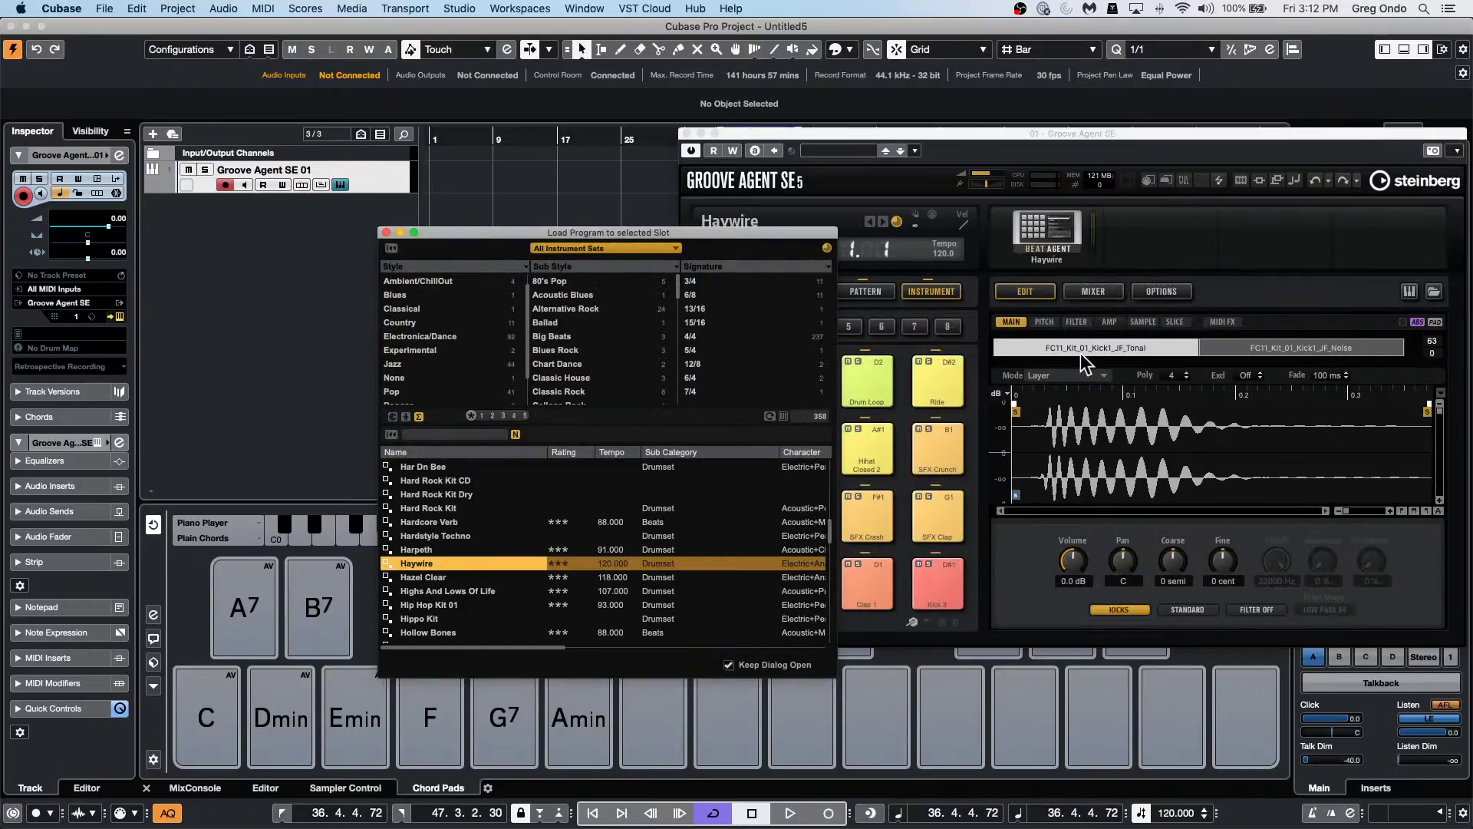
{"action": "left_click", "coordinate": [930, 528]}
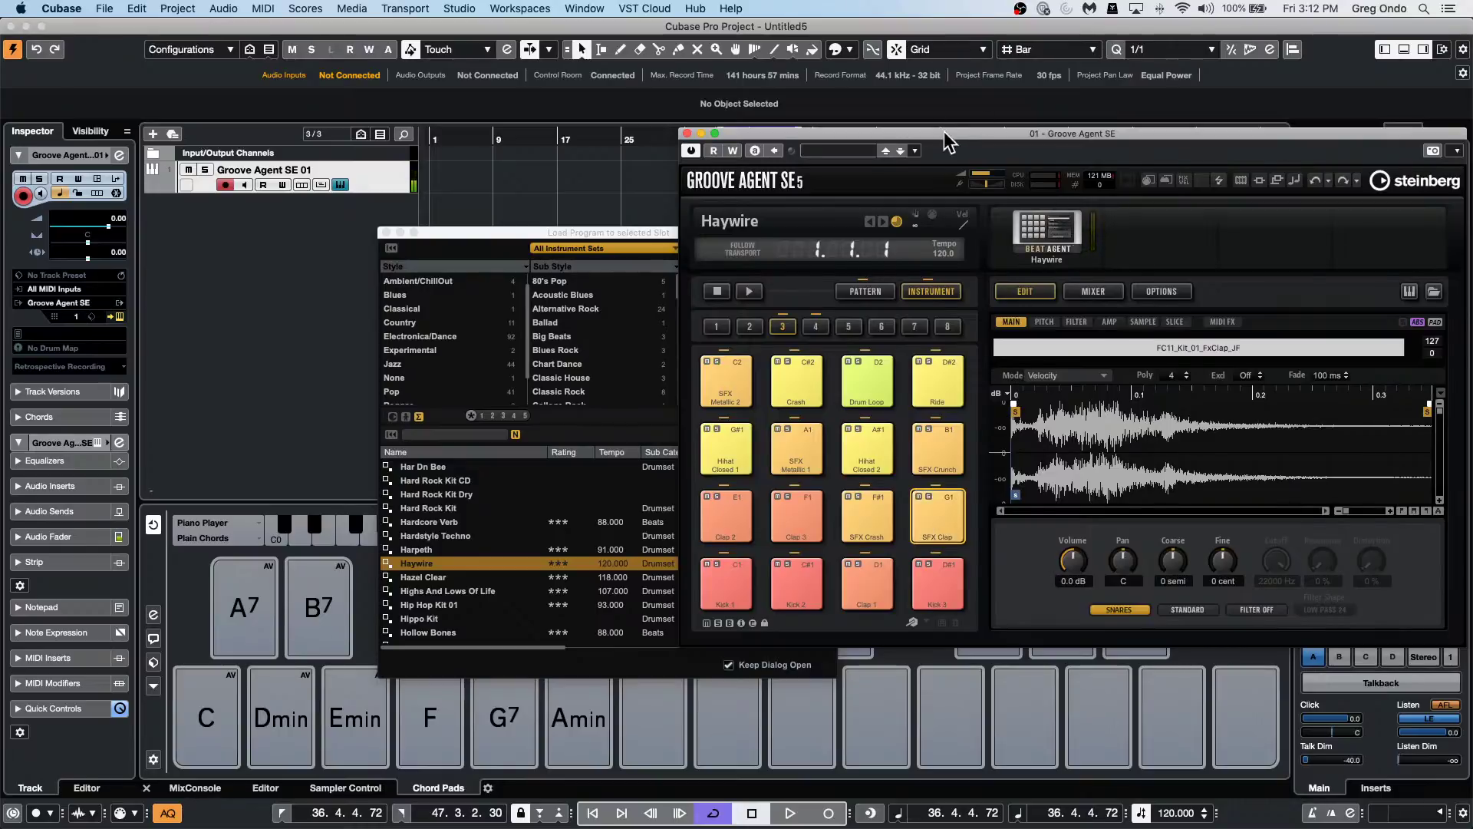
Audition the SFX Metallic 2 pad while the transport plays, and close the program loading dialog.
{"action": "left_click_drag", "start_coordinate": [949, 136], "coordinate": [451, 99]}
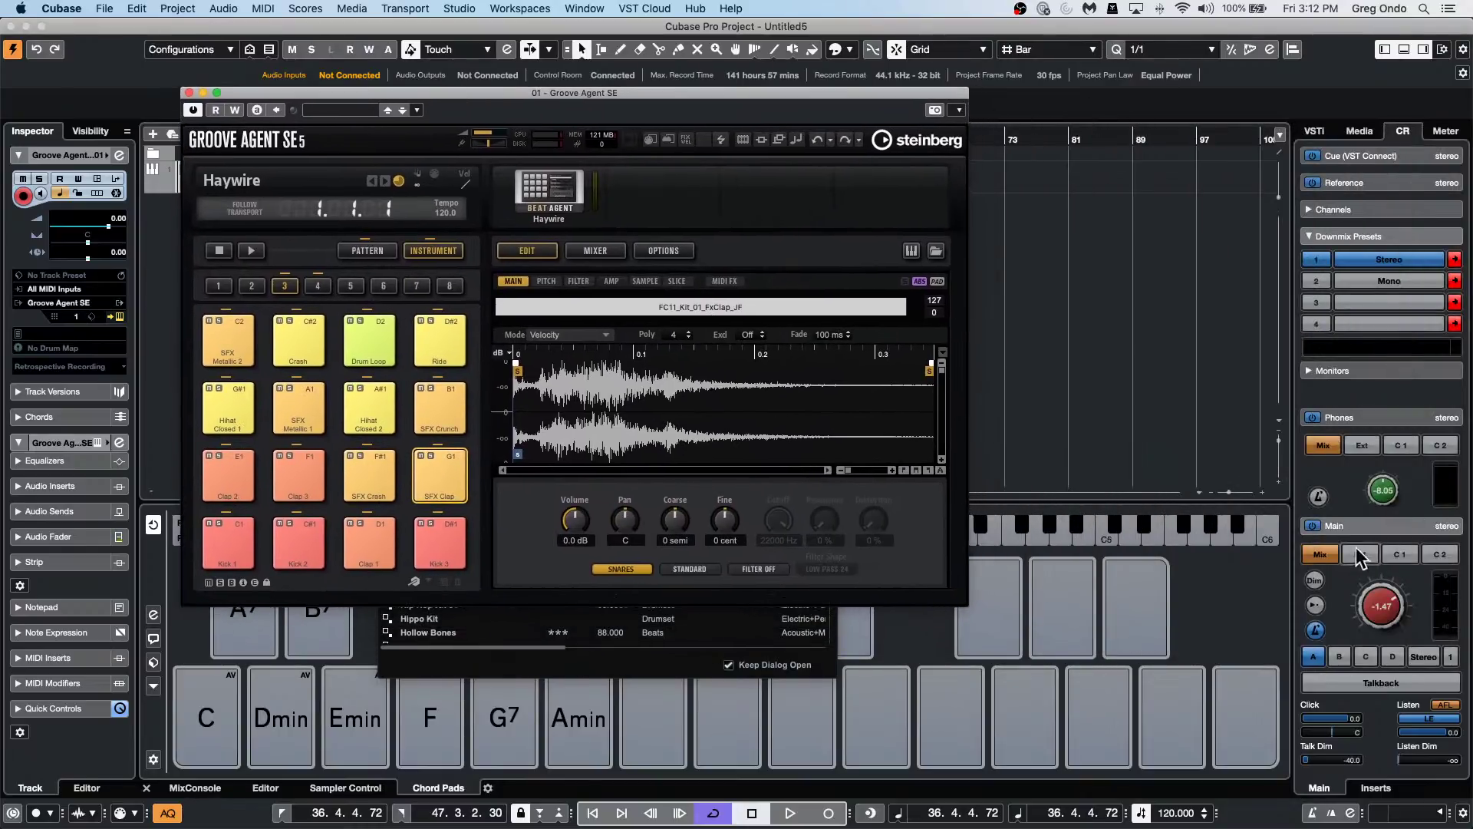
{"action": "left_click", "coordinate": [776, 809]}
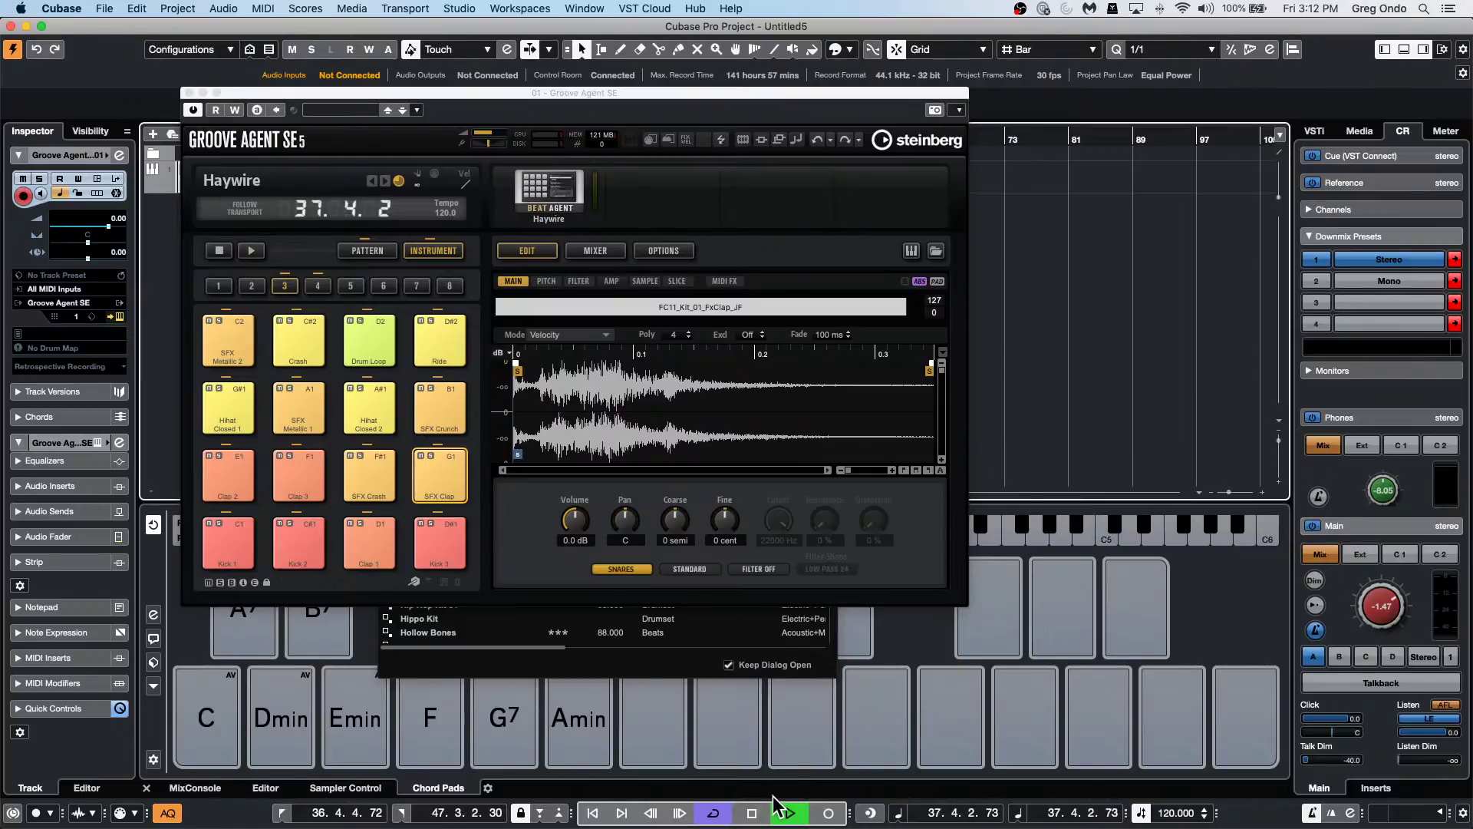
{"action": "left_click", "coordinate": [218, 326]}
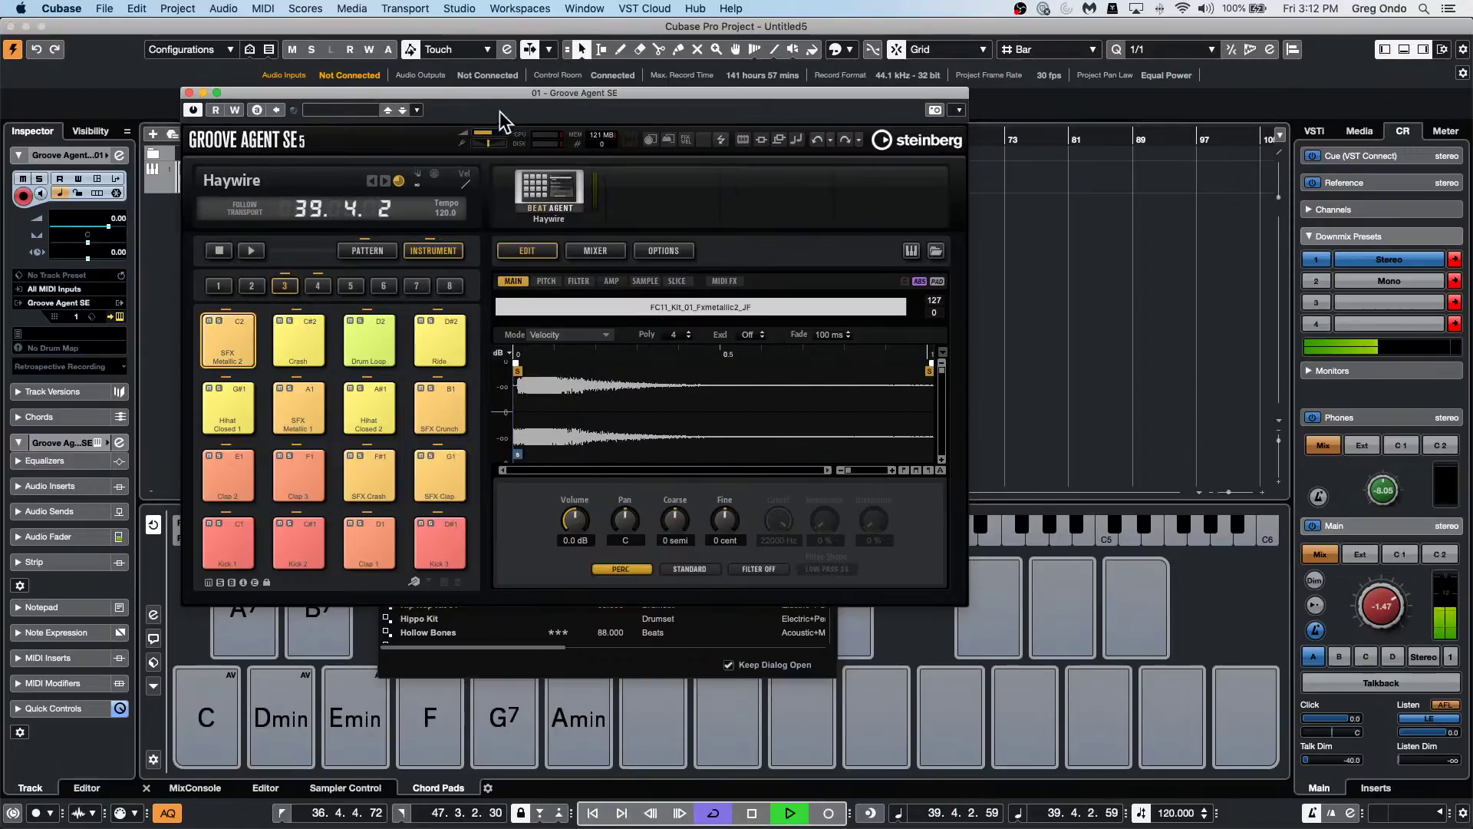
{"action": "left_click_drag", "start_coordinate": [328, 95], "coordinate": [635, 107]}
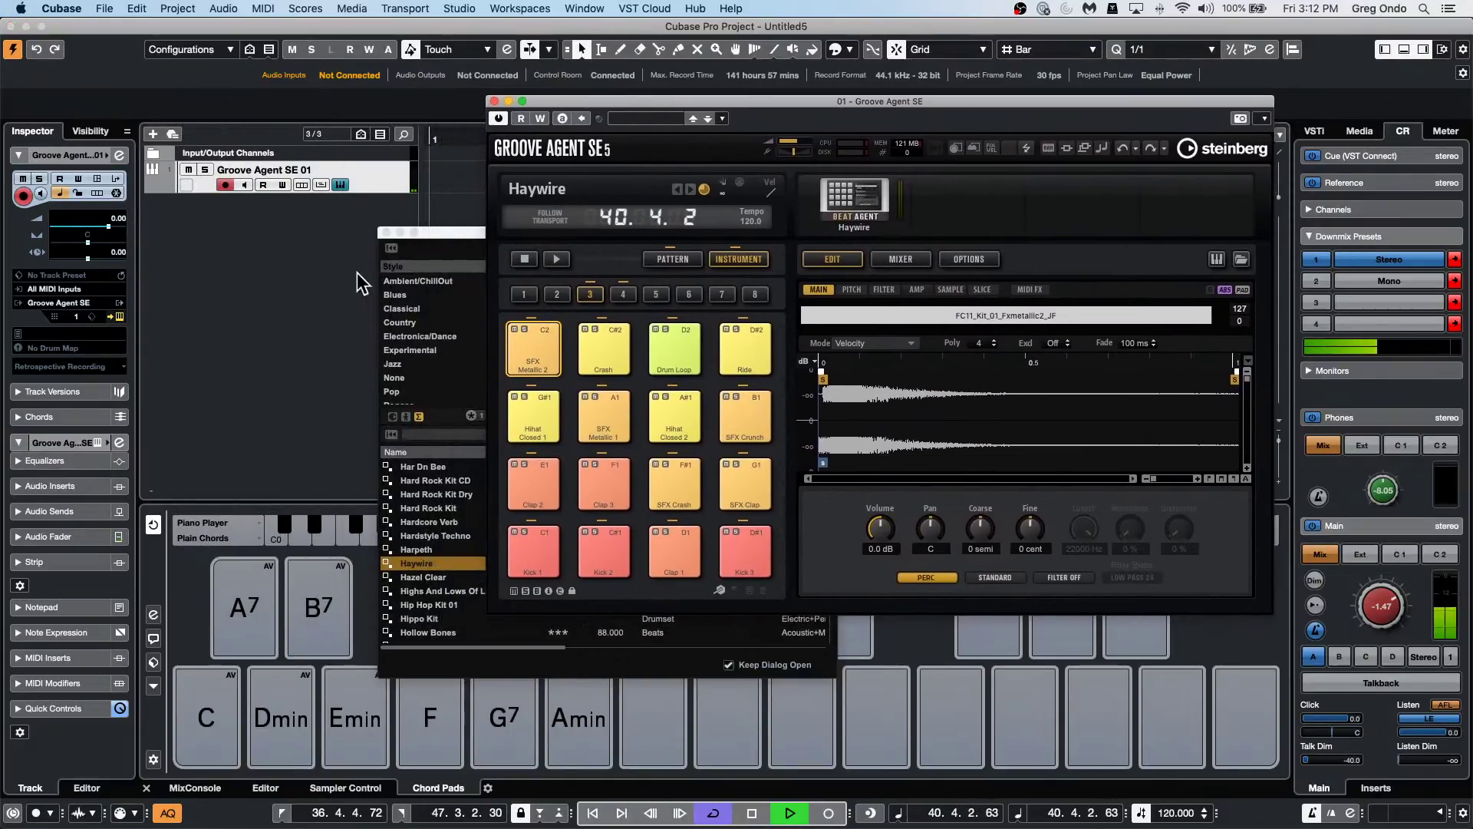
{"action": "left_click", "coordinate": [385, 231]}
{"action": "key", "text": "space"}
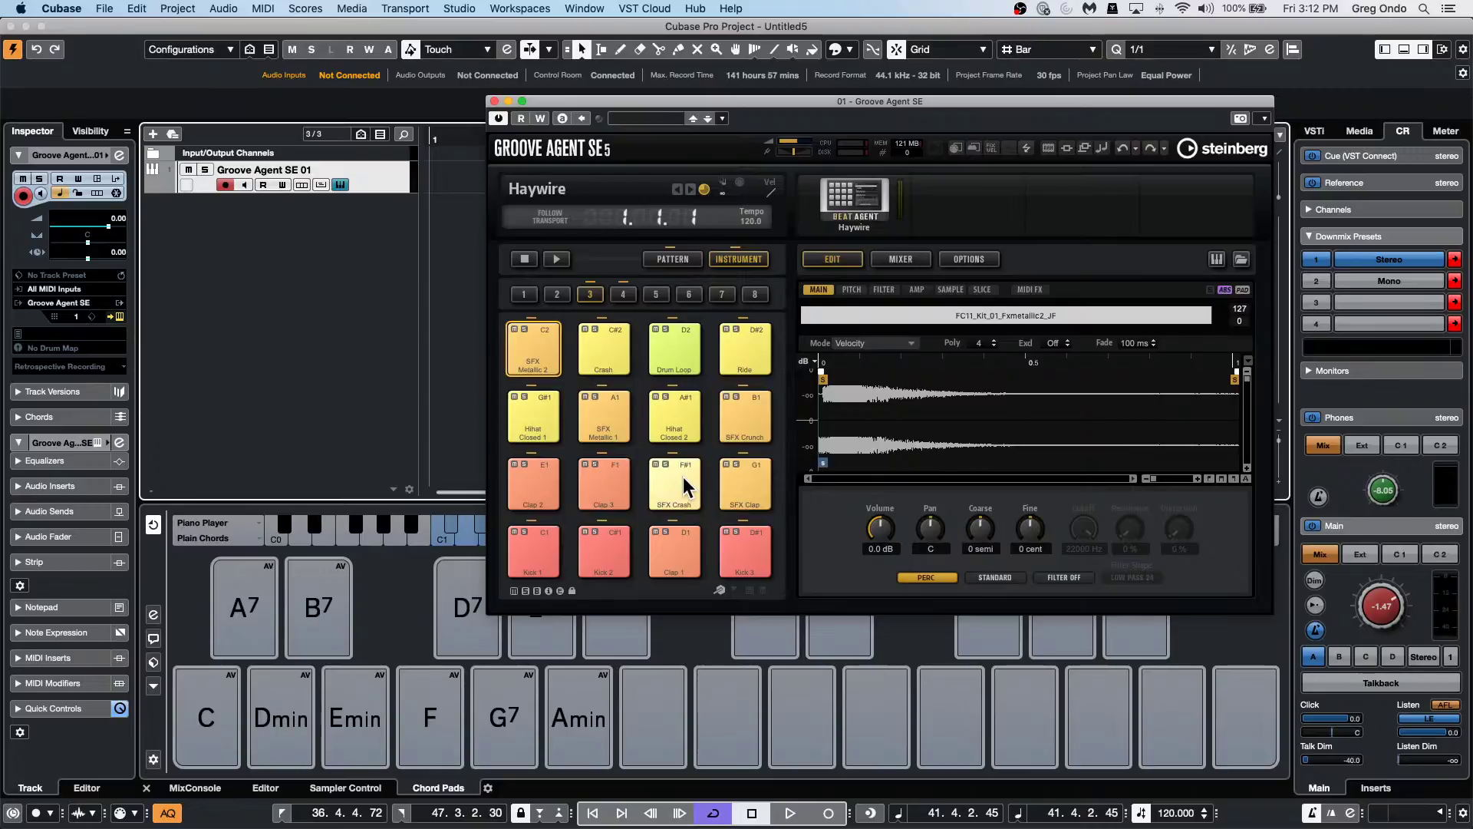
Show the Haywire kit's pattern pads and audition the Intro pattern.
{"action": "left_click", "coordinate": [673, 259]}
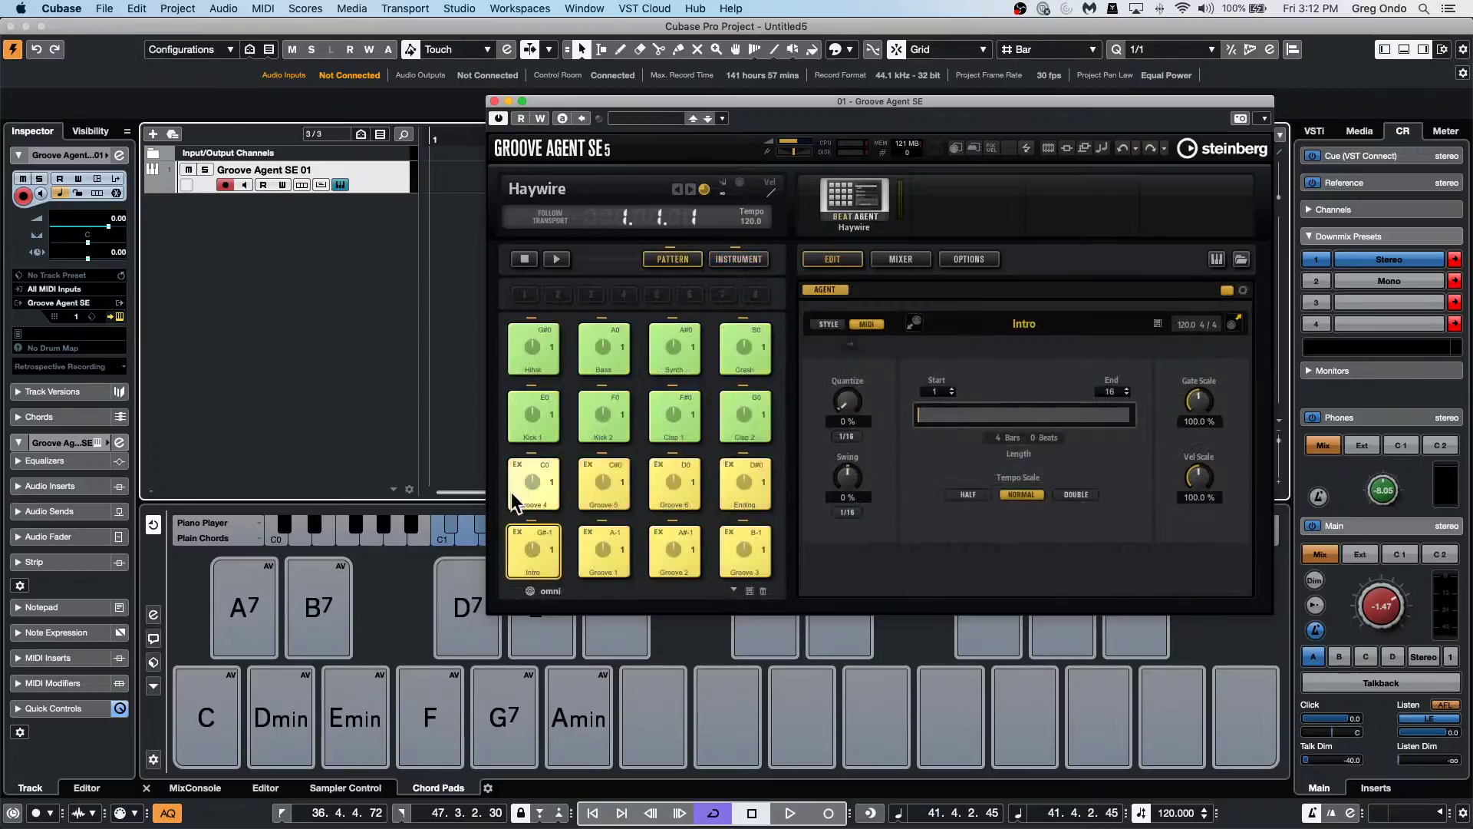
{"action": "left_click", "coordinate": [537, 554]}
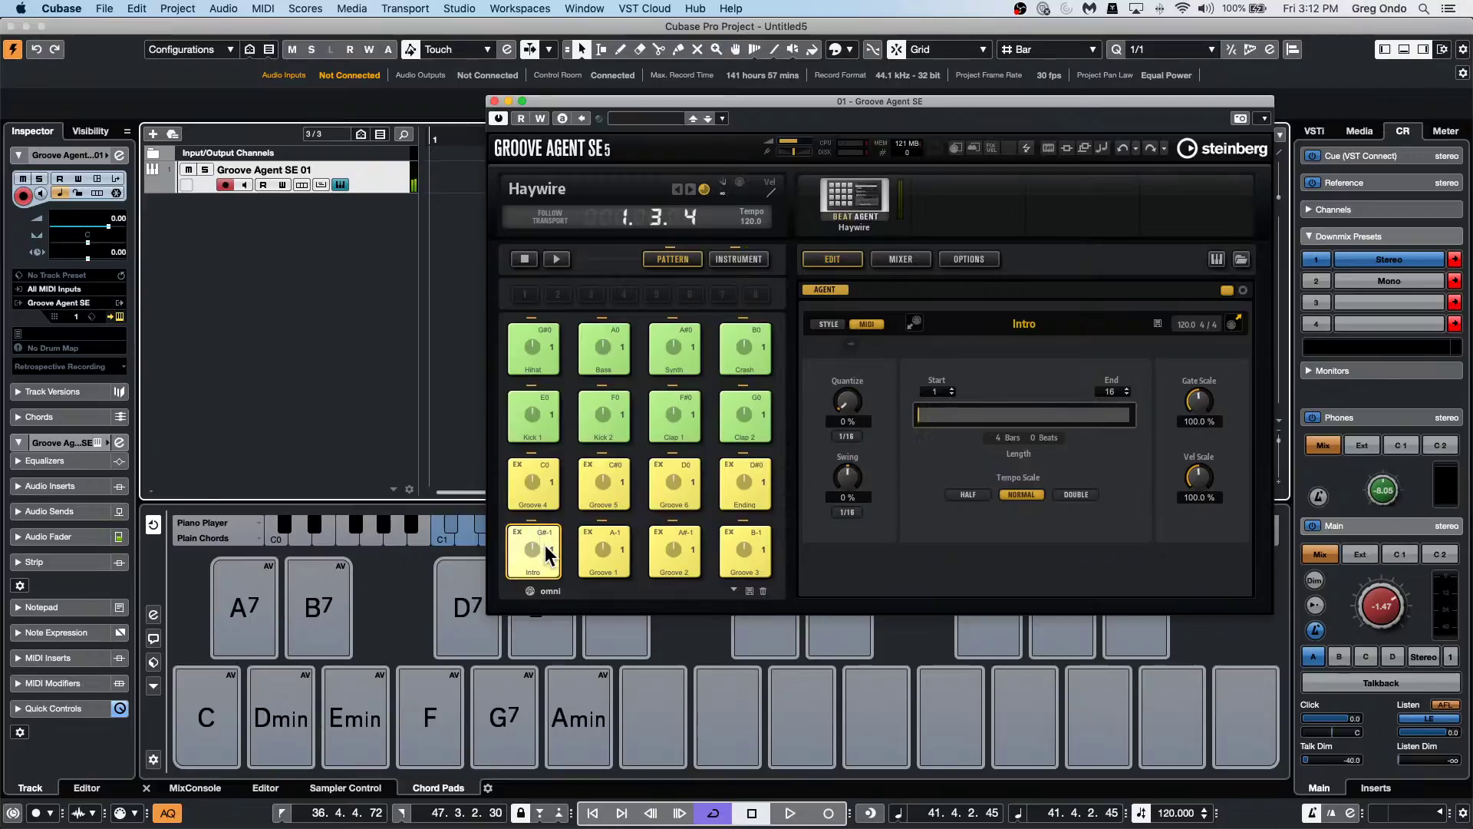
Move Groove Agent SE out of the way and check the Control Room device assignments in Audio Connections.
{"action": "left_click", "coordinate": [541, 8]}
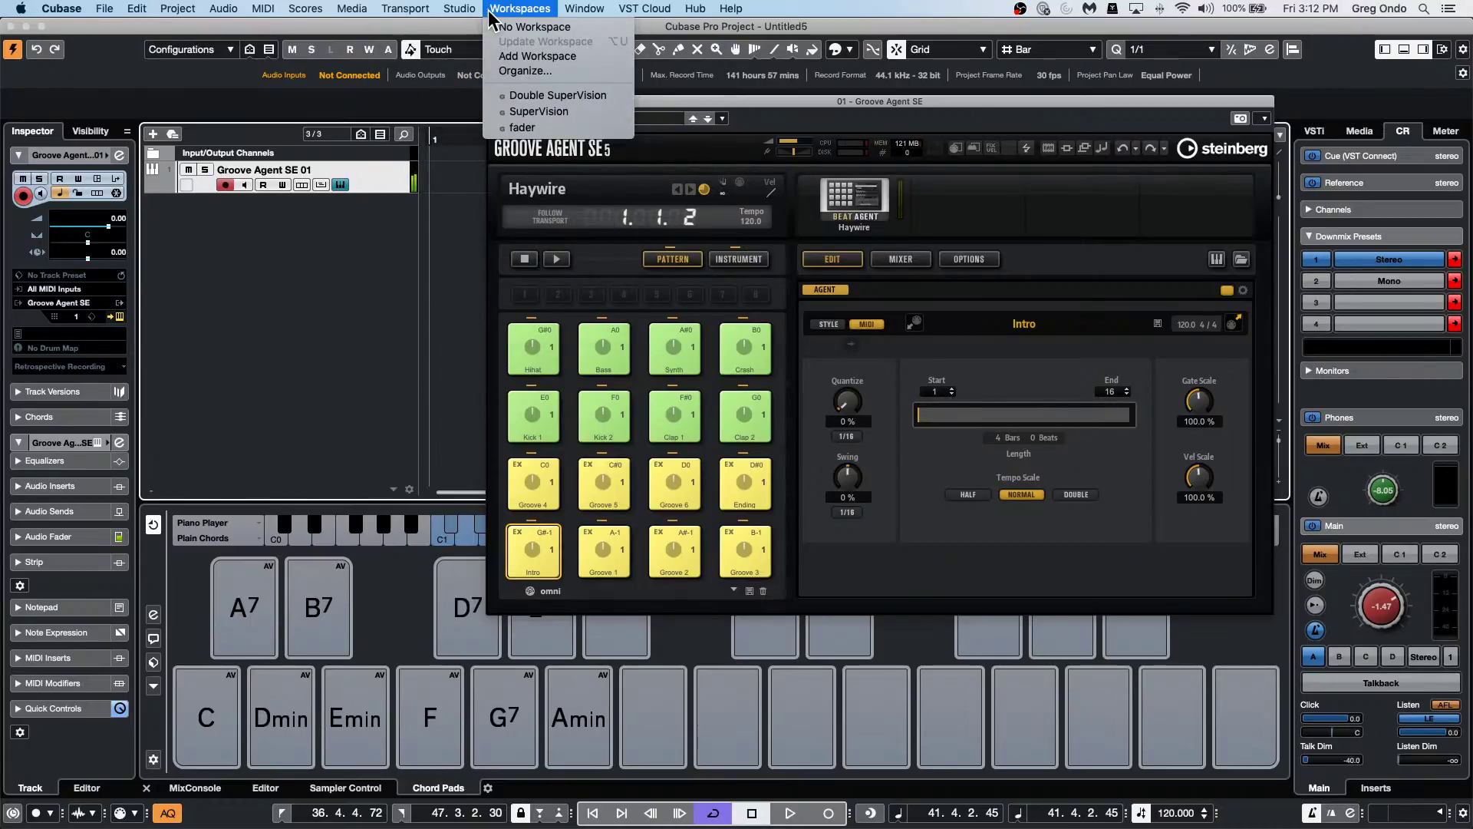
{"action": "mouse_move", "coordinate": [477, 14]}
{"action": "key", "text": "Escape"}
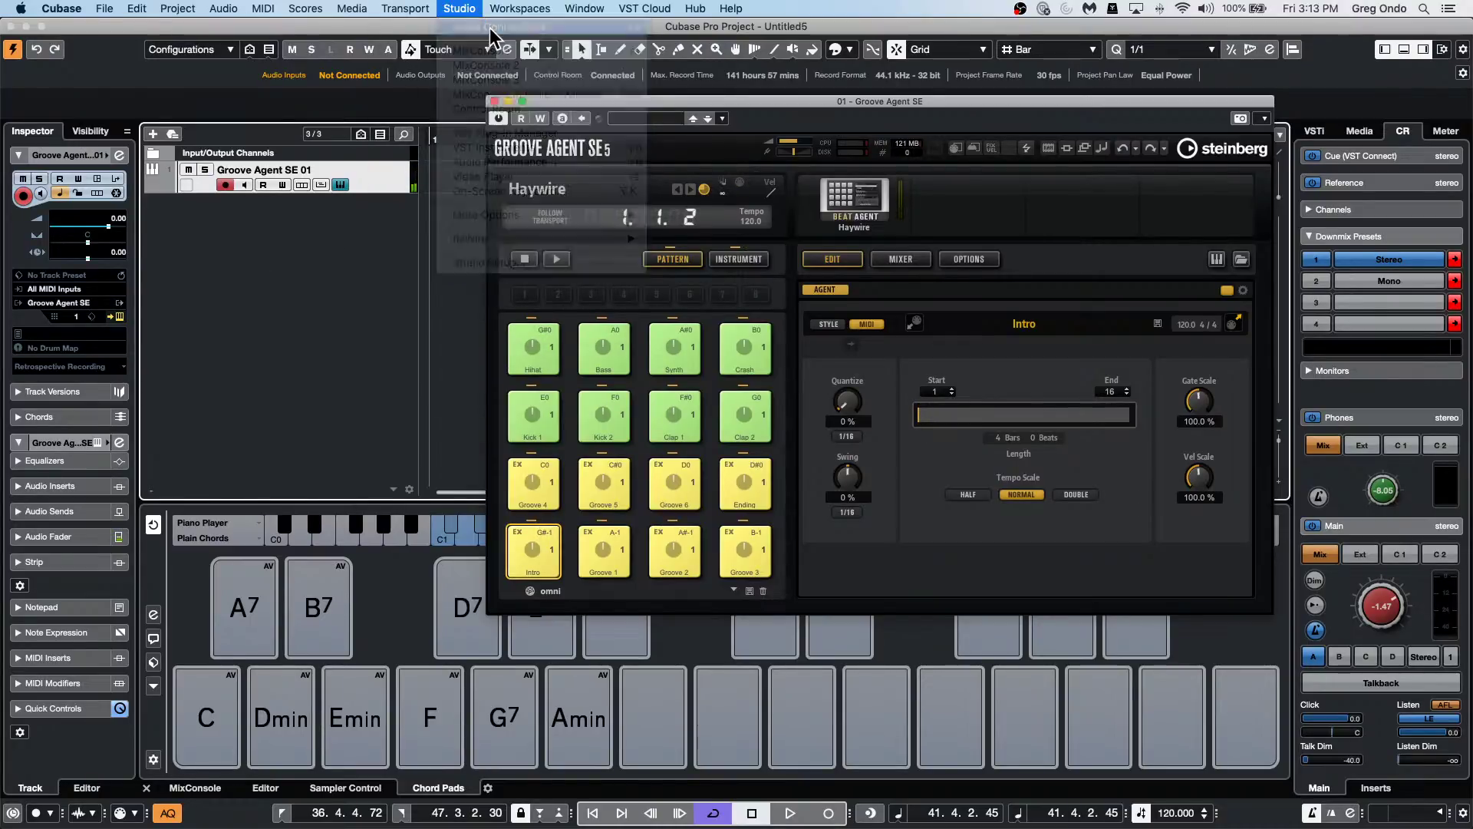
{"action": "left_click", "coordinate": [547, 75]}
{"action": "left_click_drag", "start_coordinate": [710, 98], "coordinate": [847, 643]}
{"action": "scroll", "coordinate": [766, 358], "scroll_direction": "down", "scroll_amount": 3}
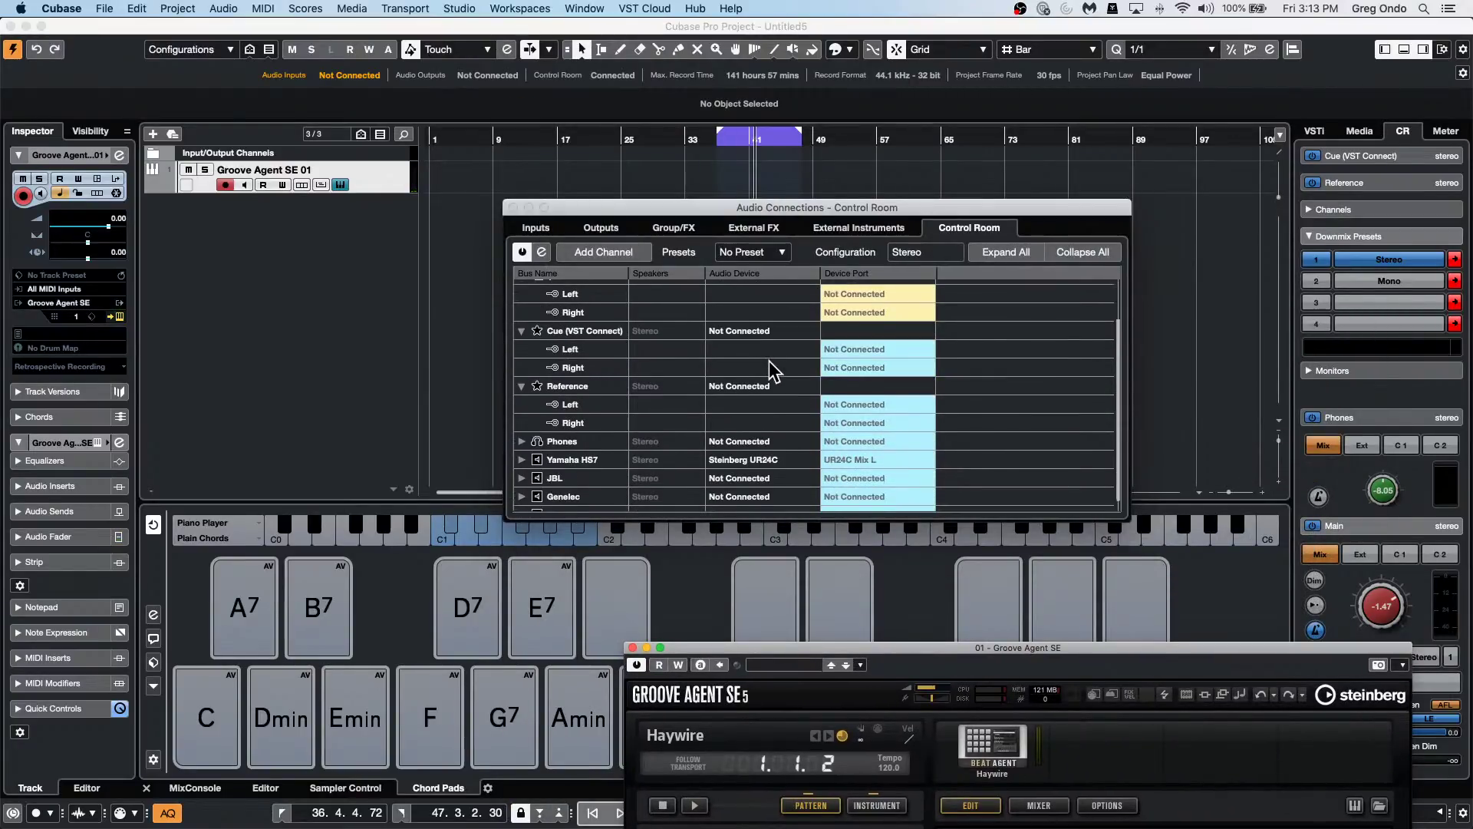
{"action": "left_click", "coordinate": [513, 207]}
{"action": "left_click", "coordinate": [103, 8]}
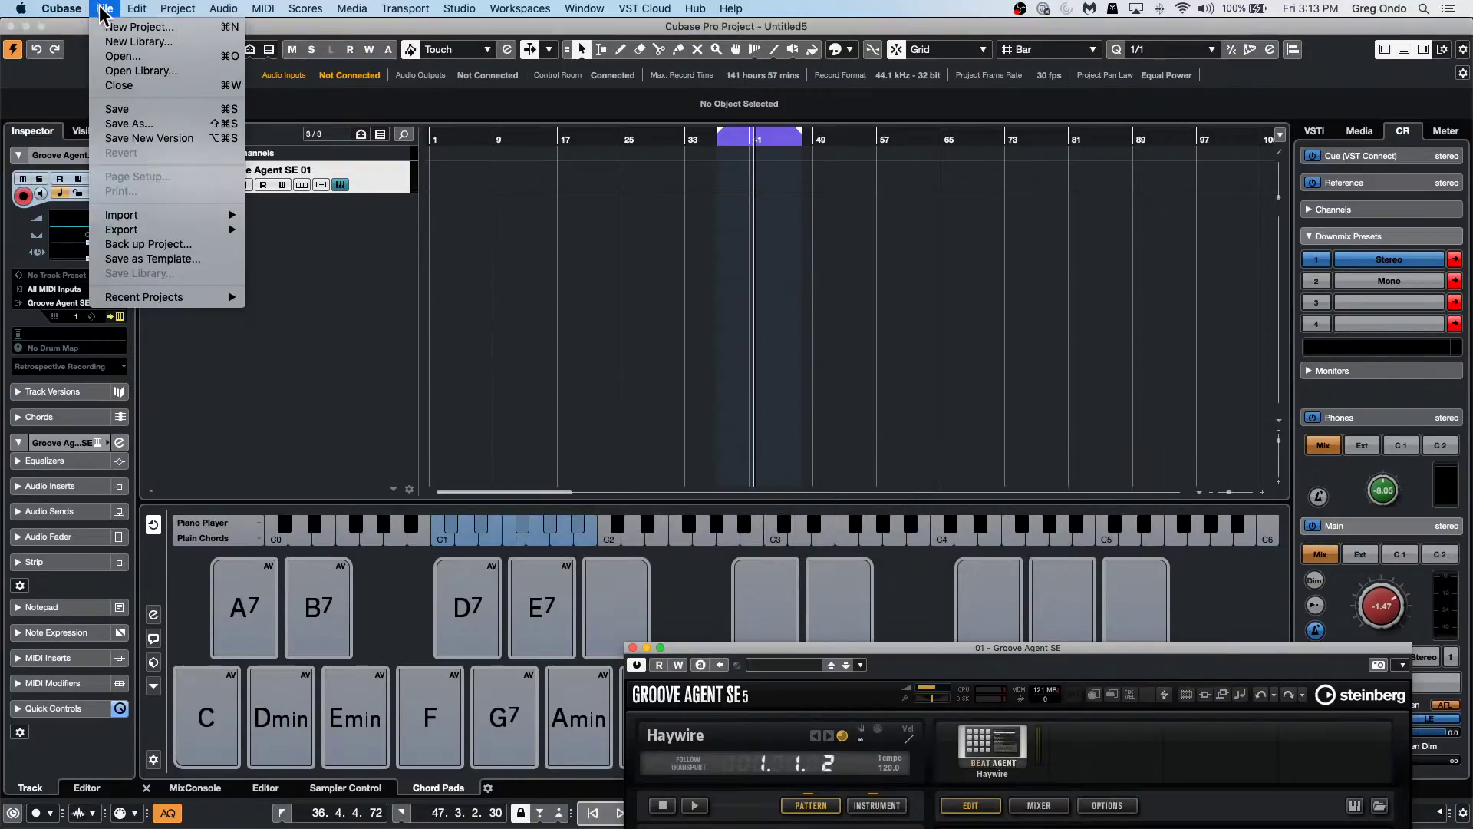
{"action": "mouse_move", "coordinate": [230, 298]}
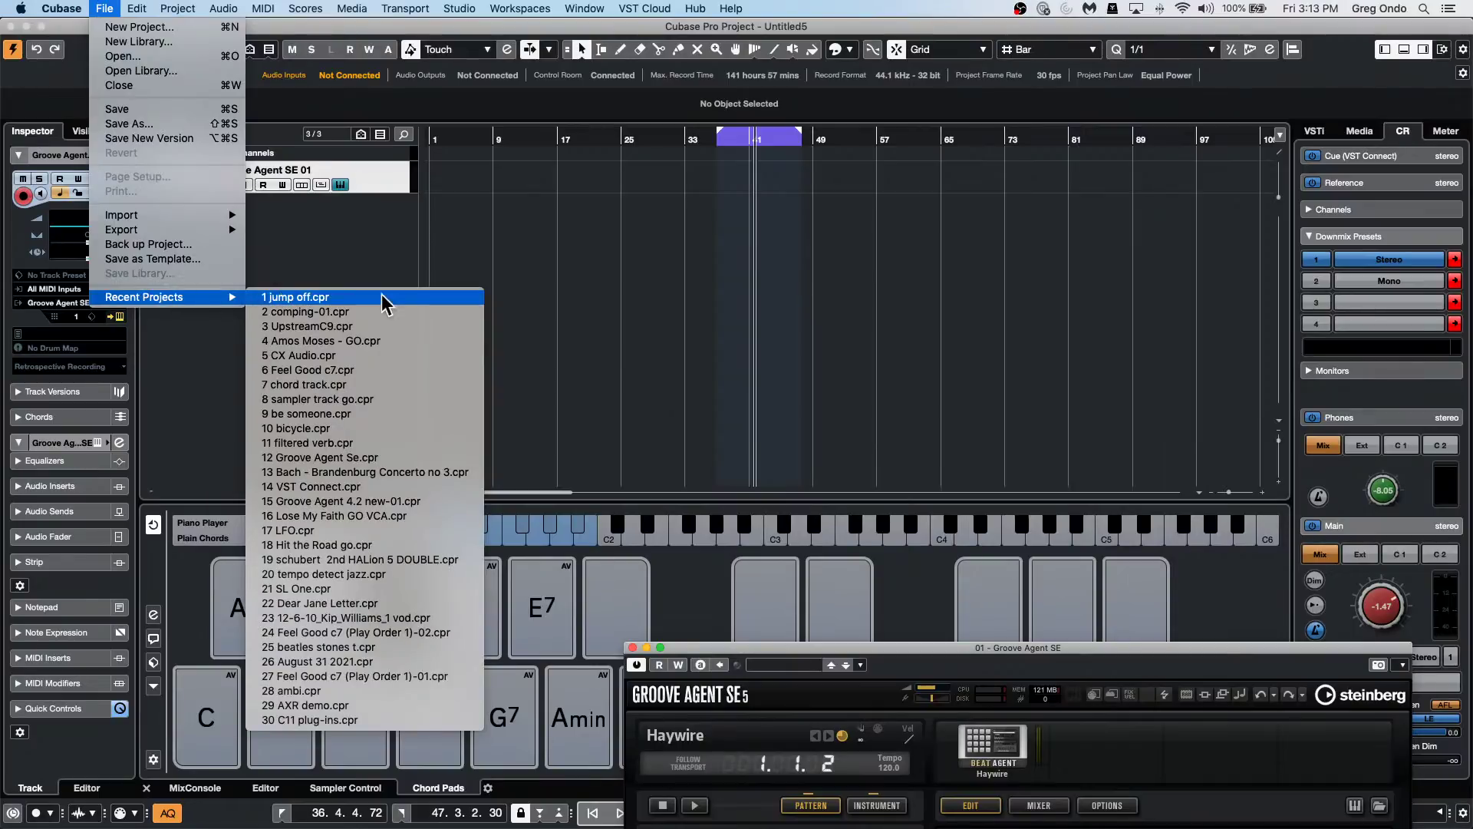
{"action": "left_click", "coordinate": [381, 340]}
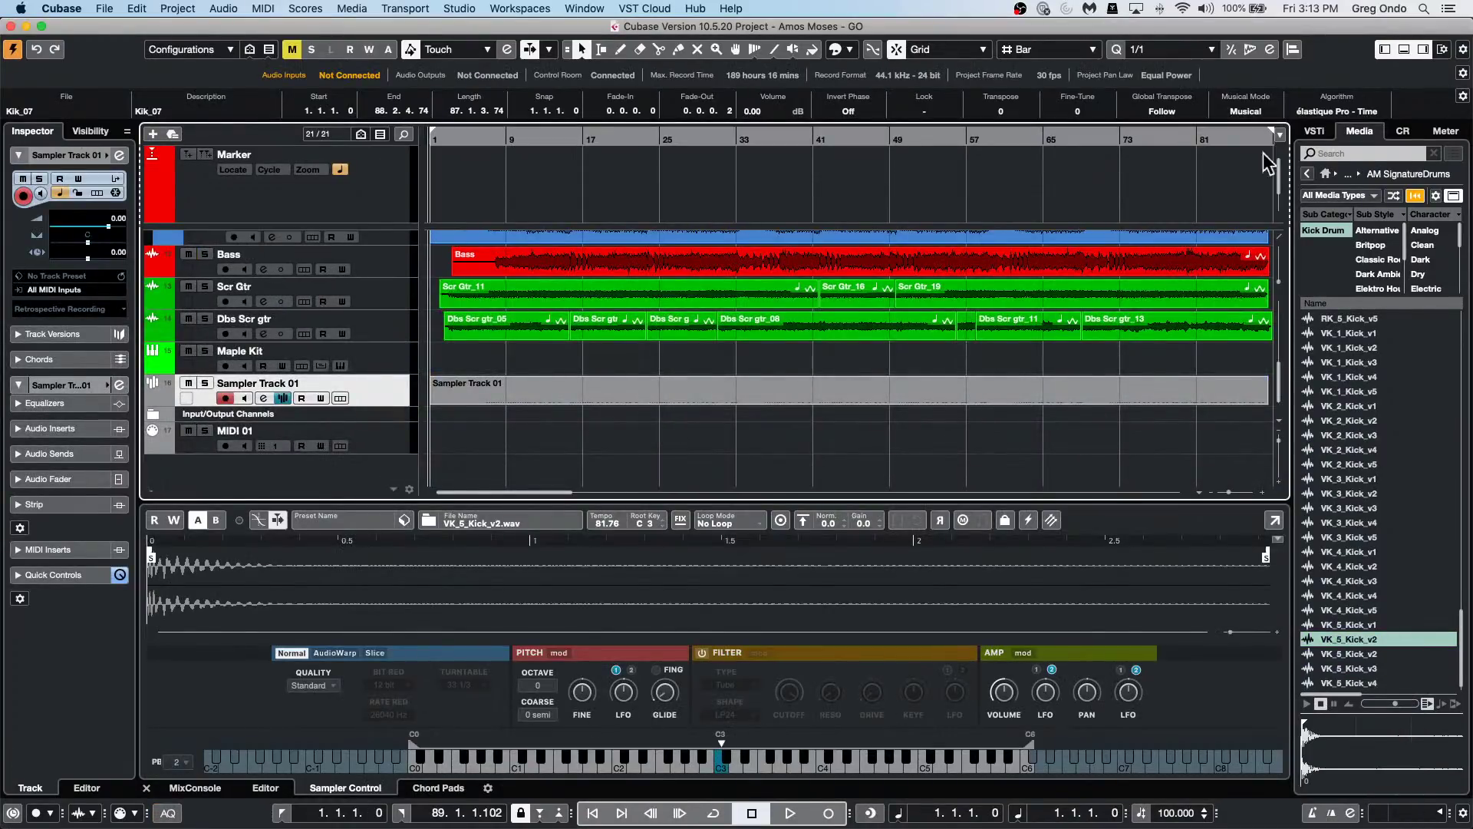
Revert the Amos Moses - GO project to its previously saved version.
{"action": "left_click", "coordinate": [66, 9]}
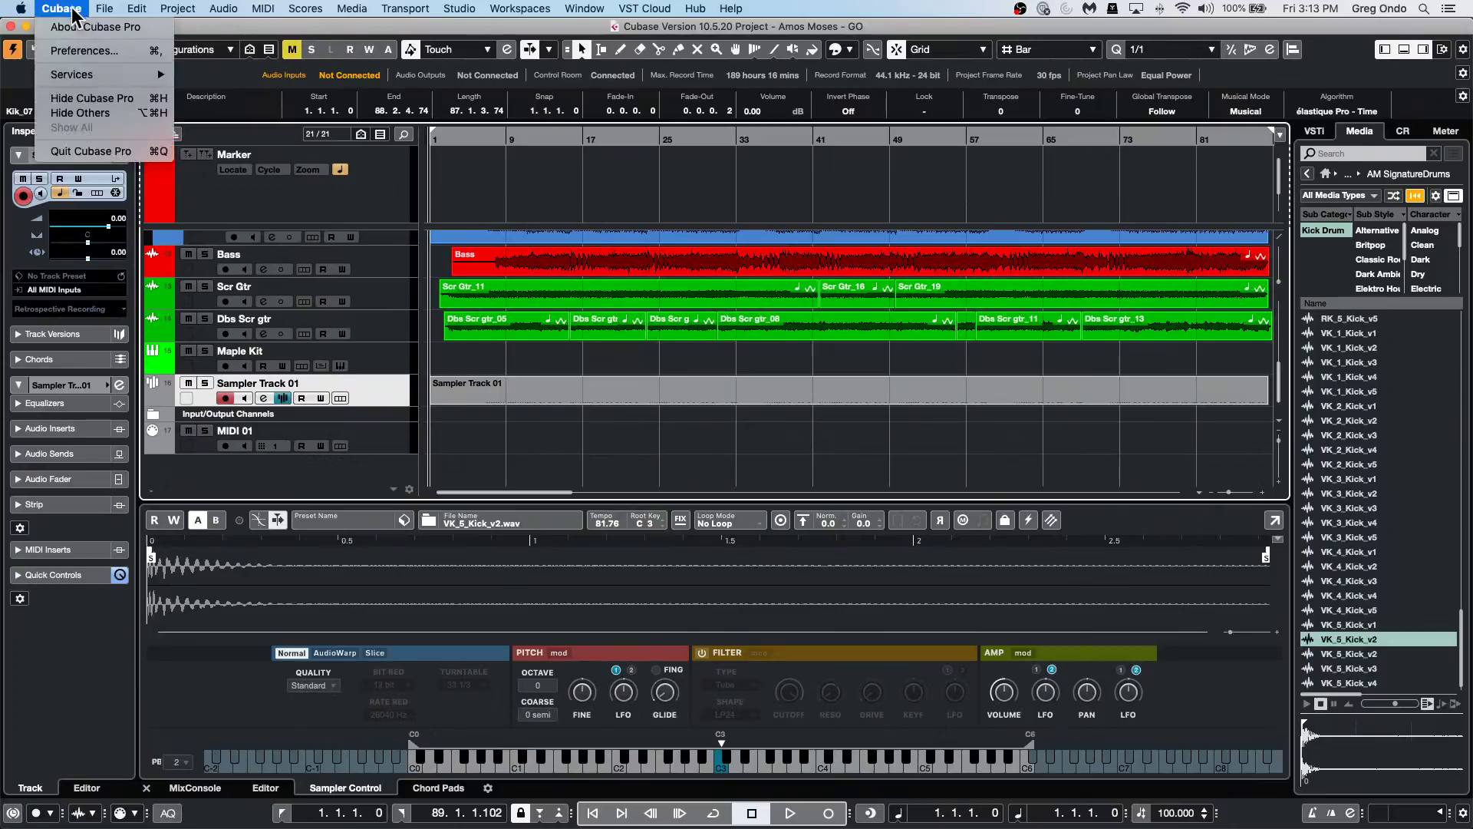
{"action": "mouse_move", "coordinate": [107, 10]}
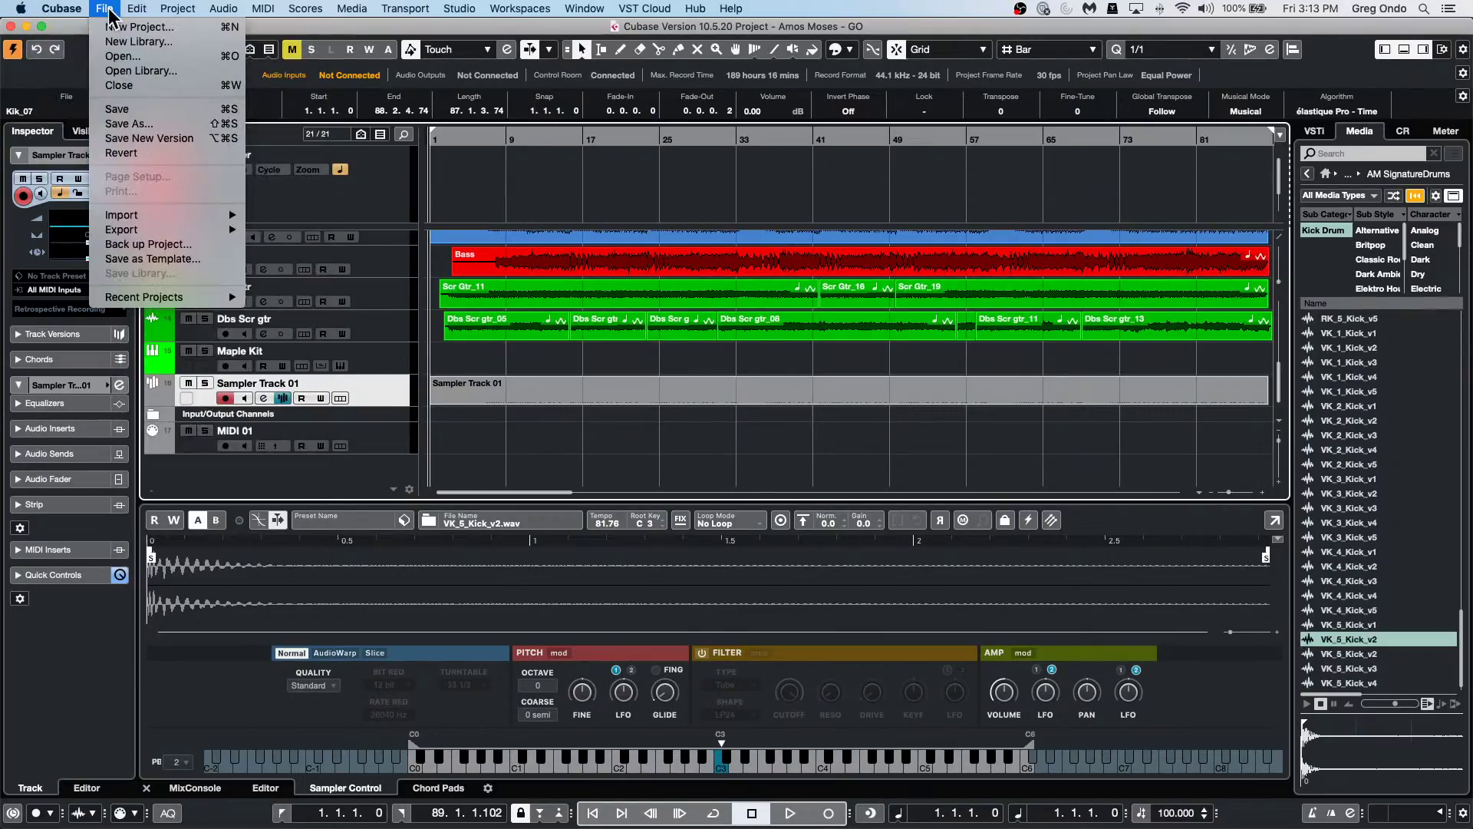
{"action": "left_click", "coordinate": [121, 154]}
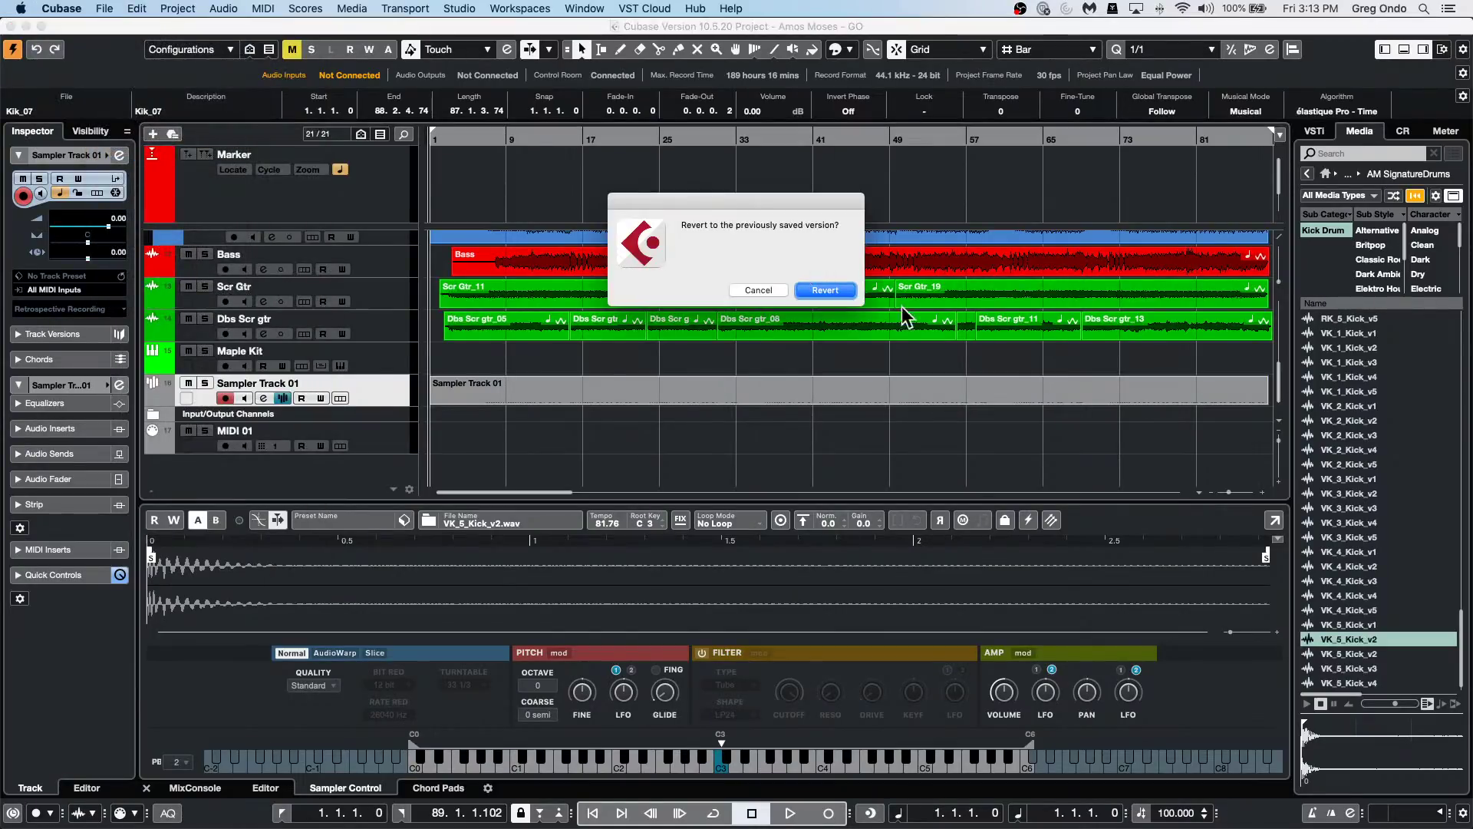
{"action": "left_click", "coordinate": [815, 289]}
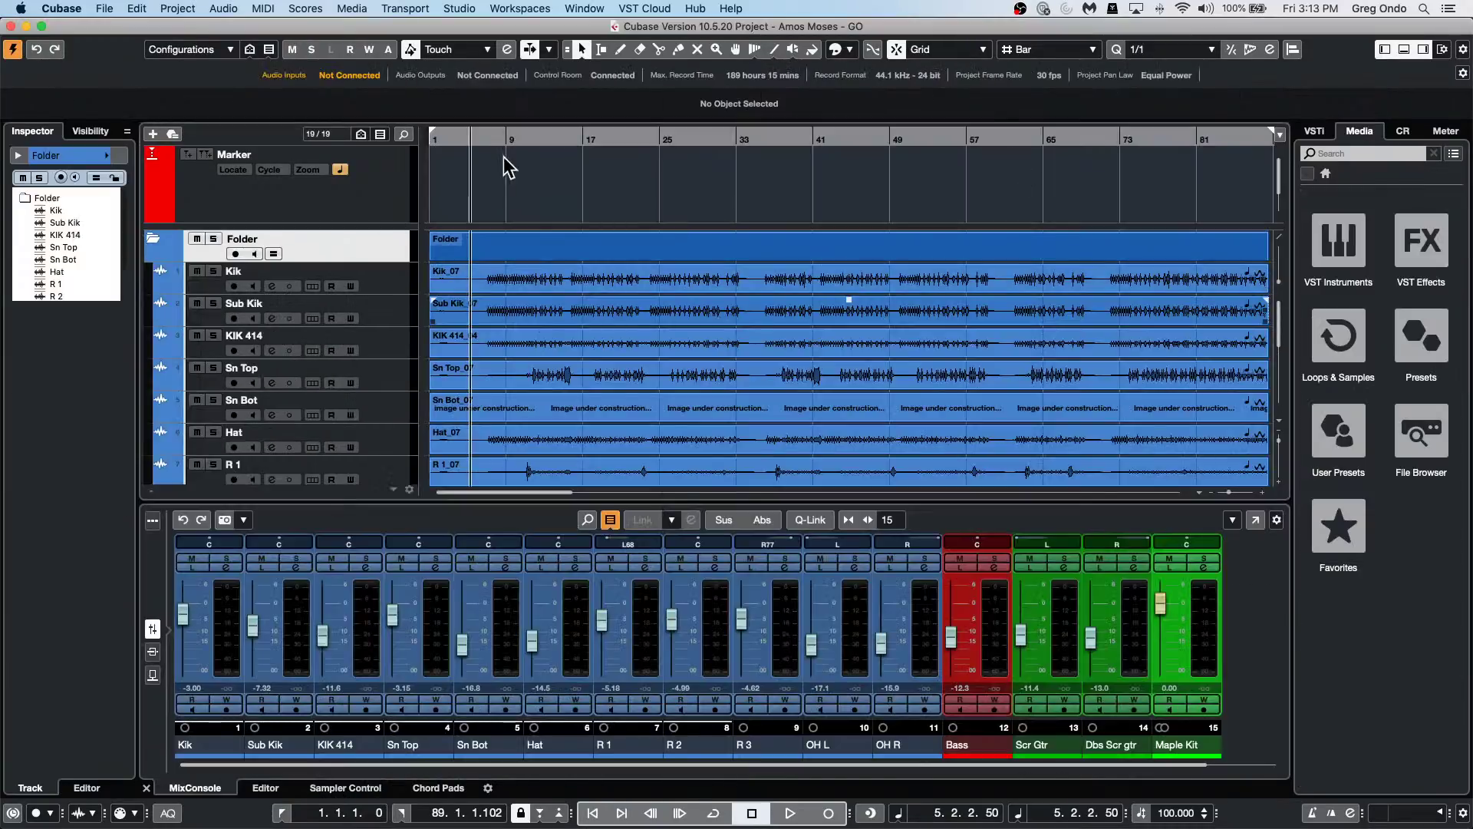
Play the project briefly from about bar 11 and stop playback.
{"action": "left_click", "coordinate": [524, 137]}
{"action": "key", "text": "space"}
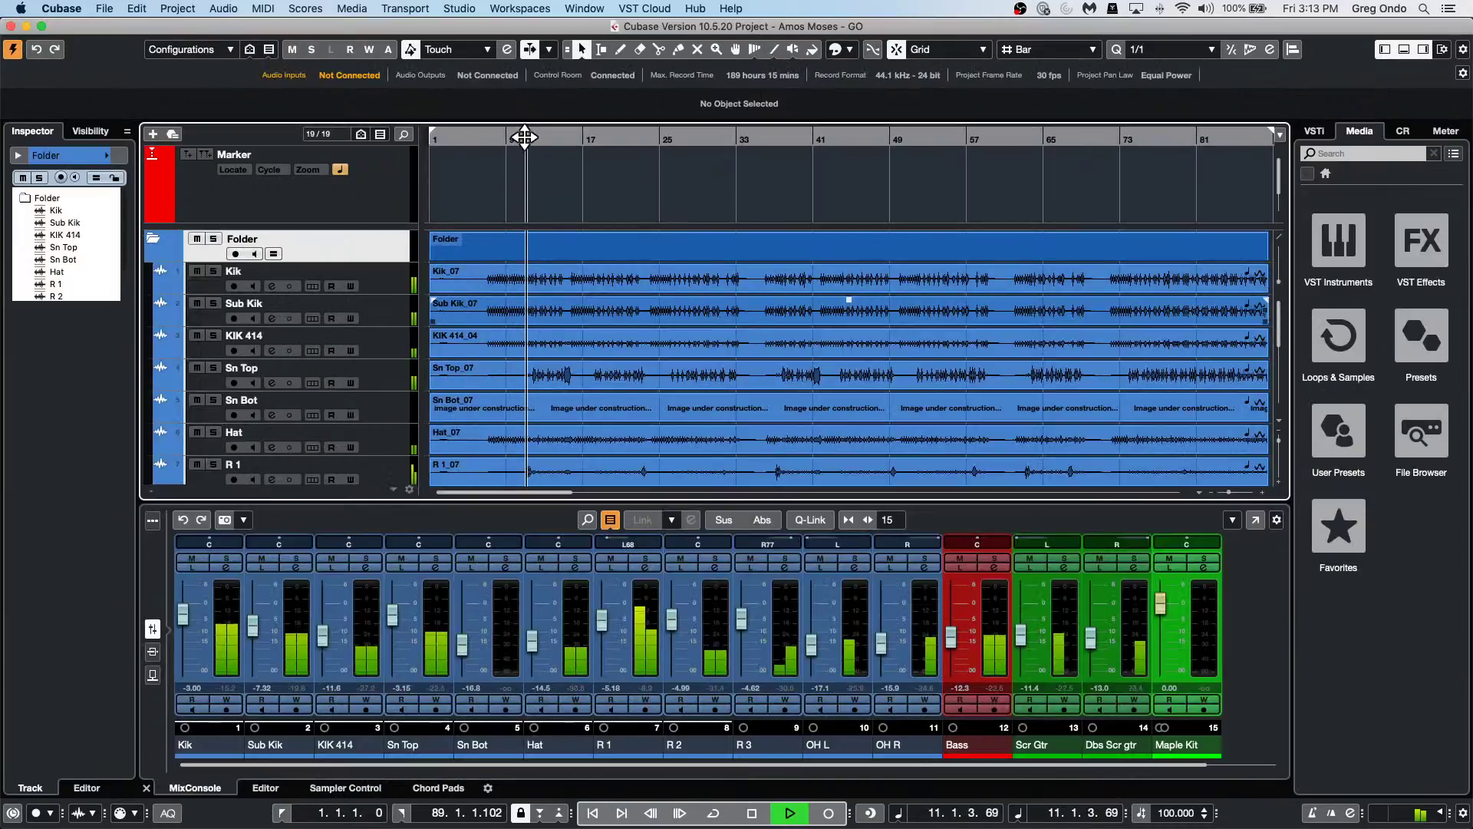
{"action": "key", "text": "space"}
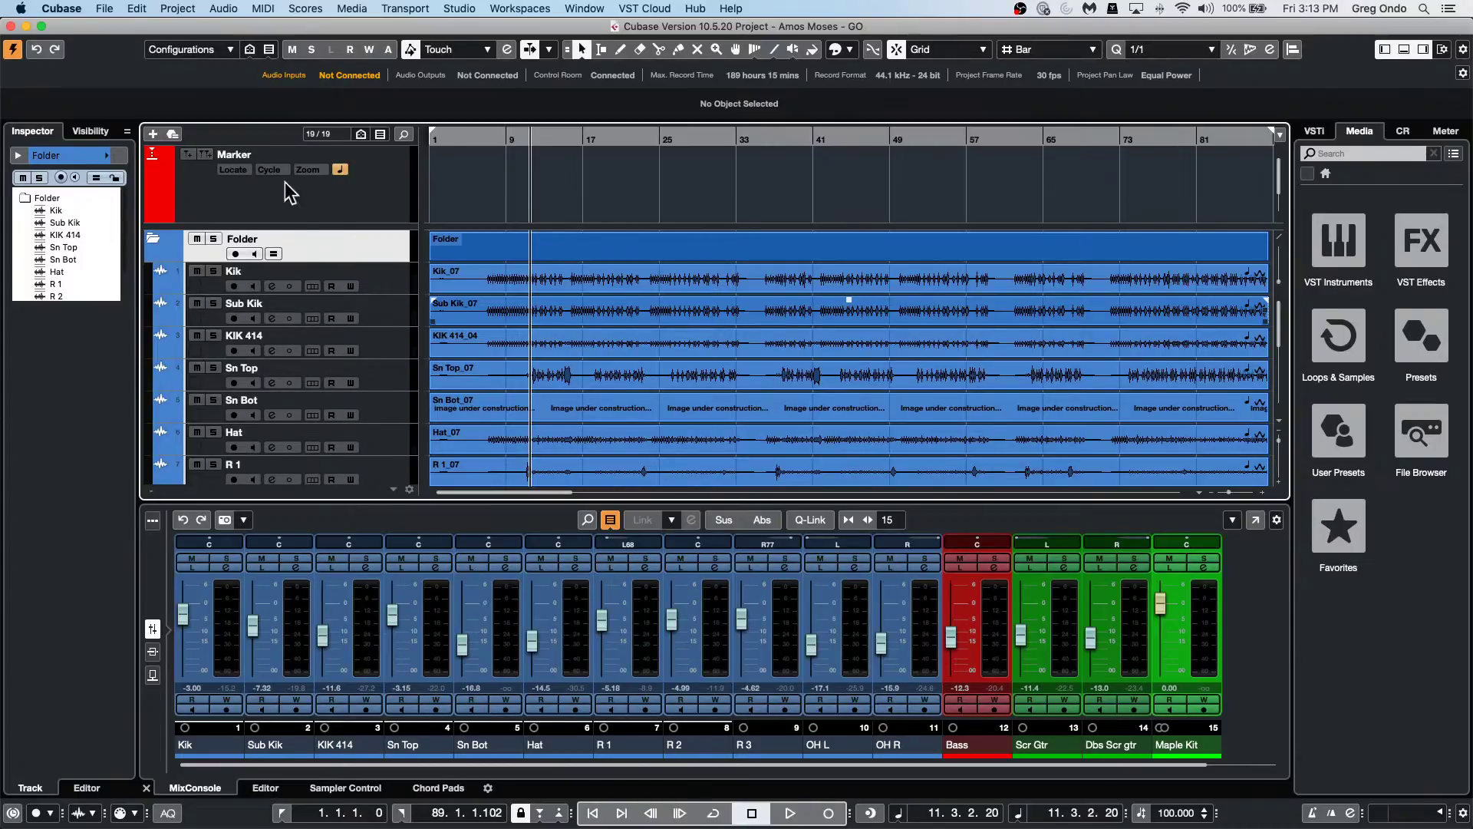
Move the Sn Bot track below R 1, and move it back up between Sub Kik and KIK 414.
{"action": "left_click", "coordinate": [381, 416]}
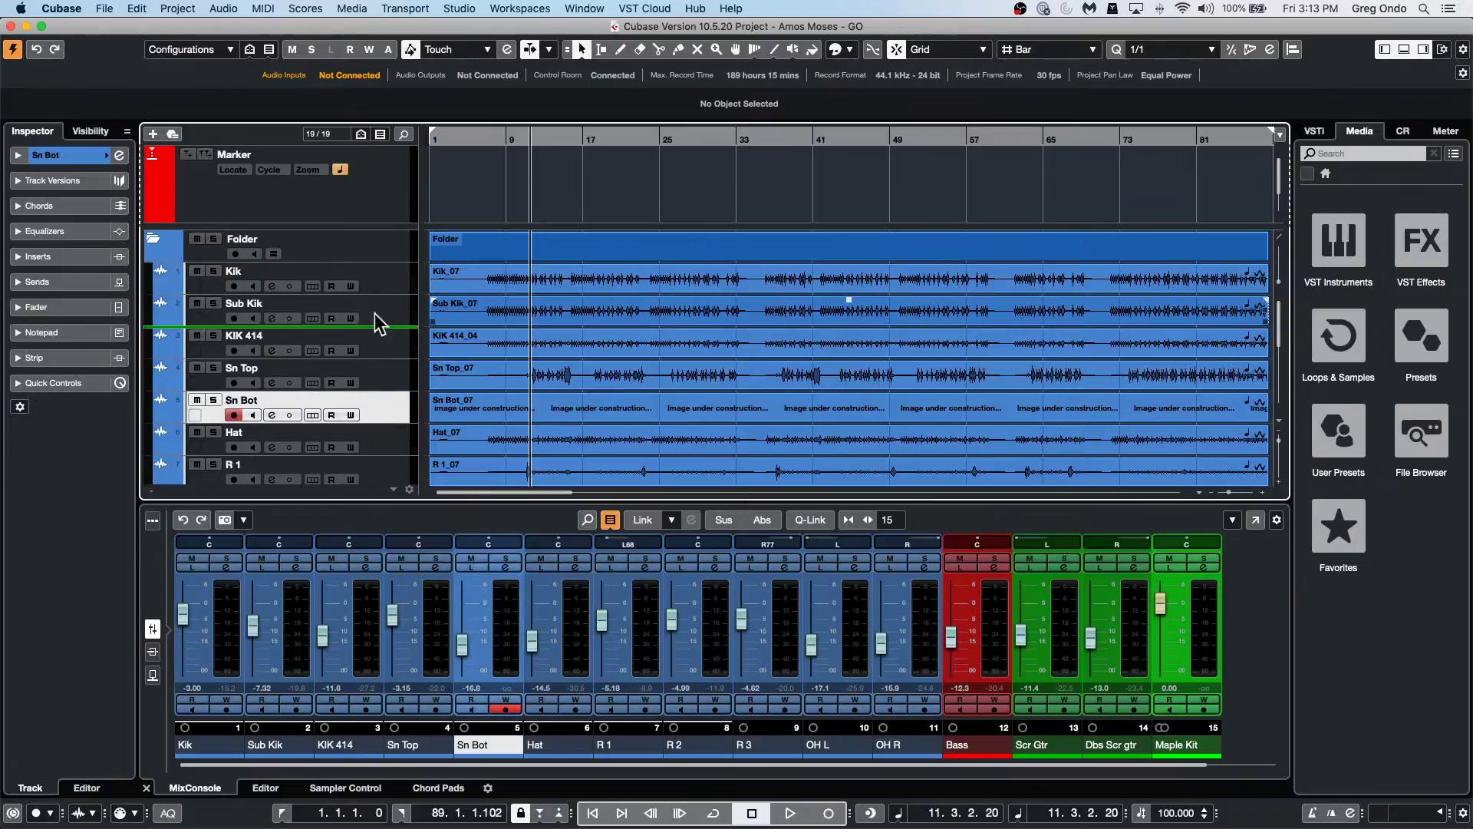
{"action": "left_click_drag", "start_coordinate": [378, 296], "coordinate": [380, 488]}
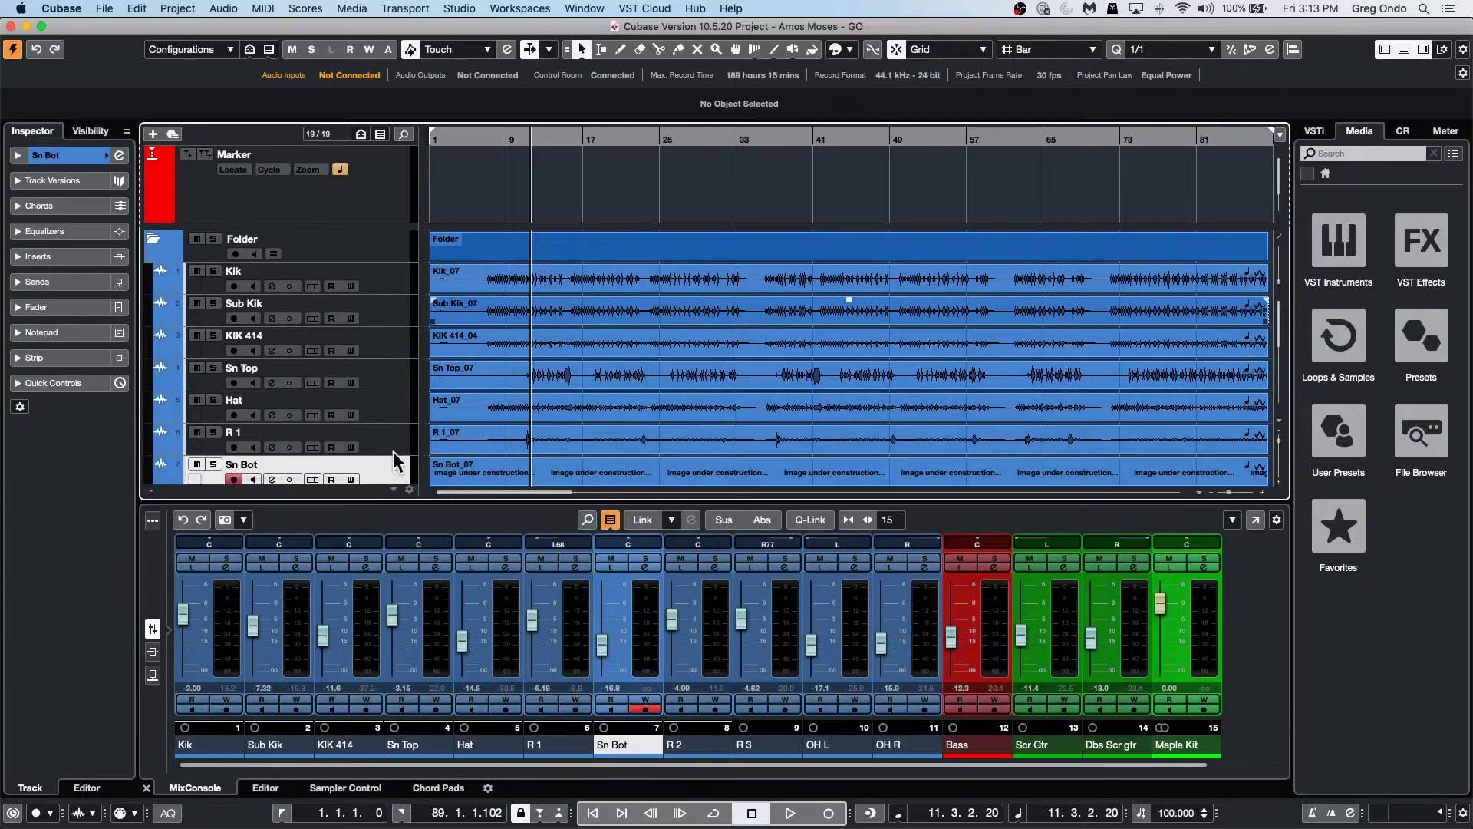
{"action": "left_click_drag", "start_coordinate": [395, 461], "coordinate": [372, 332]}
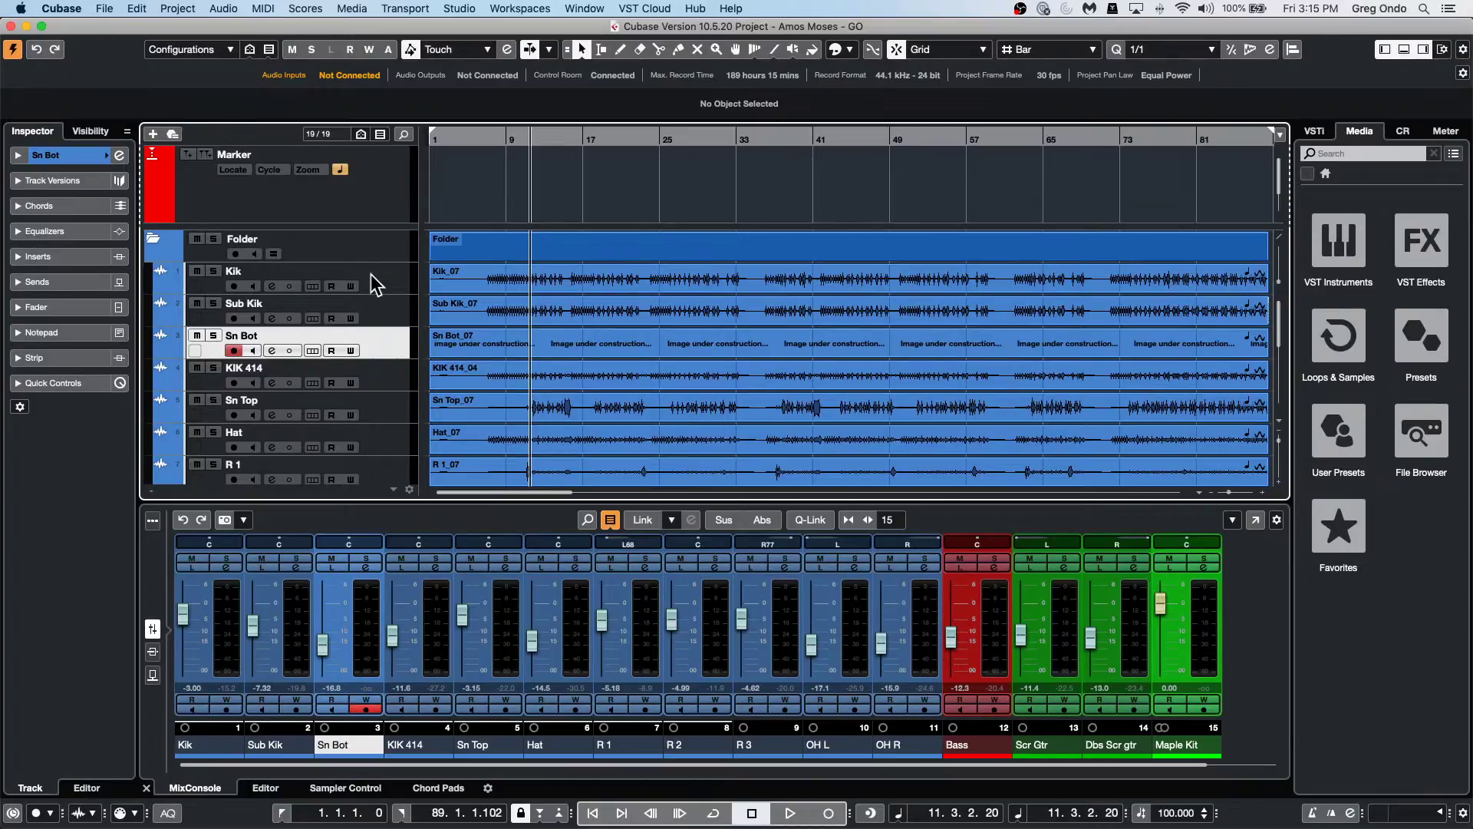
Review the options for adding a track from the Kik track, without adding one.
{"action": "right_click", "coordinate": [392, 284]}
{"action": "mouse_move", "coordinate": [486, 289]}
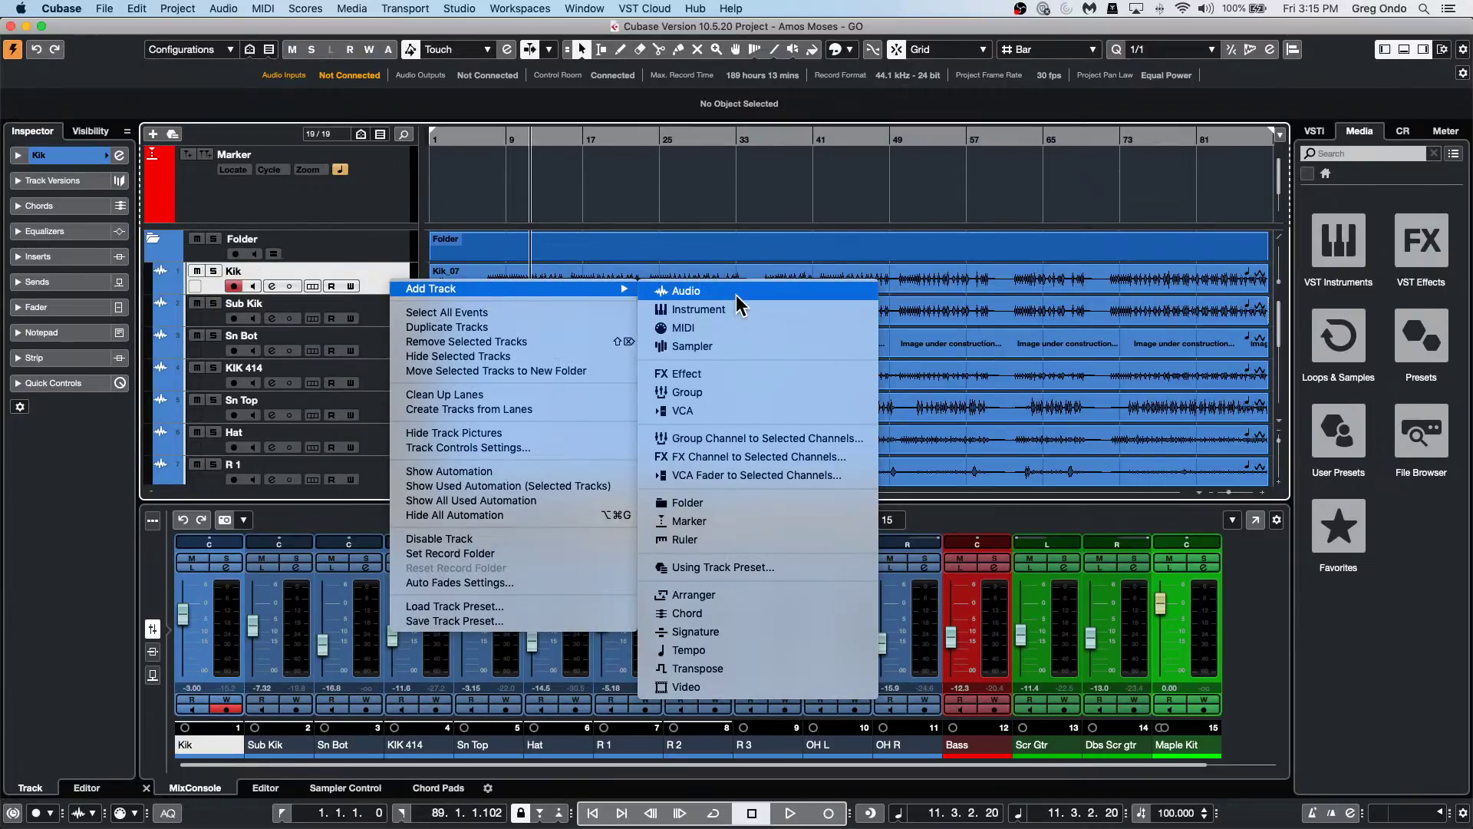
{"action": "mouse_move", "coordinate": [596, 290]}
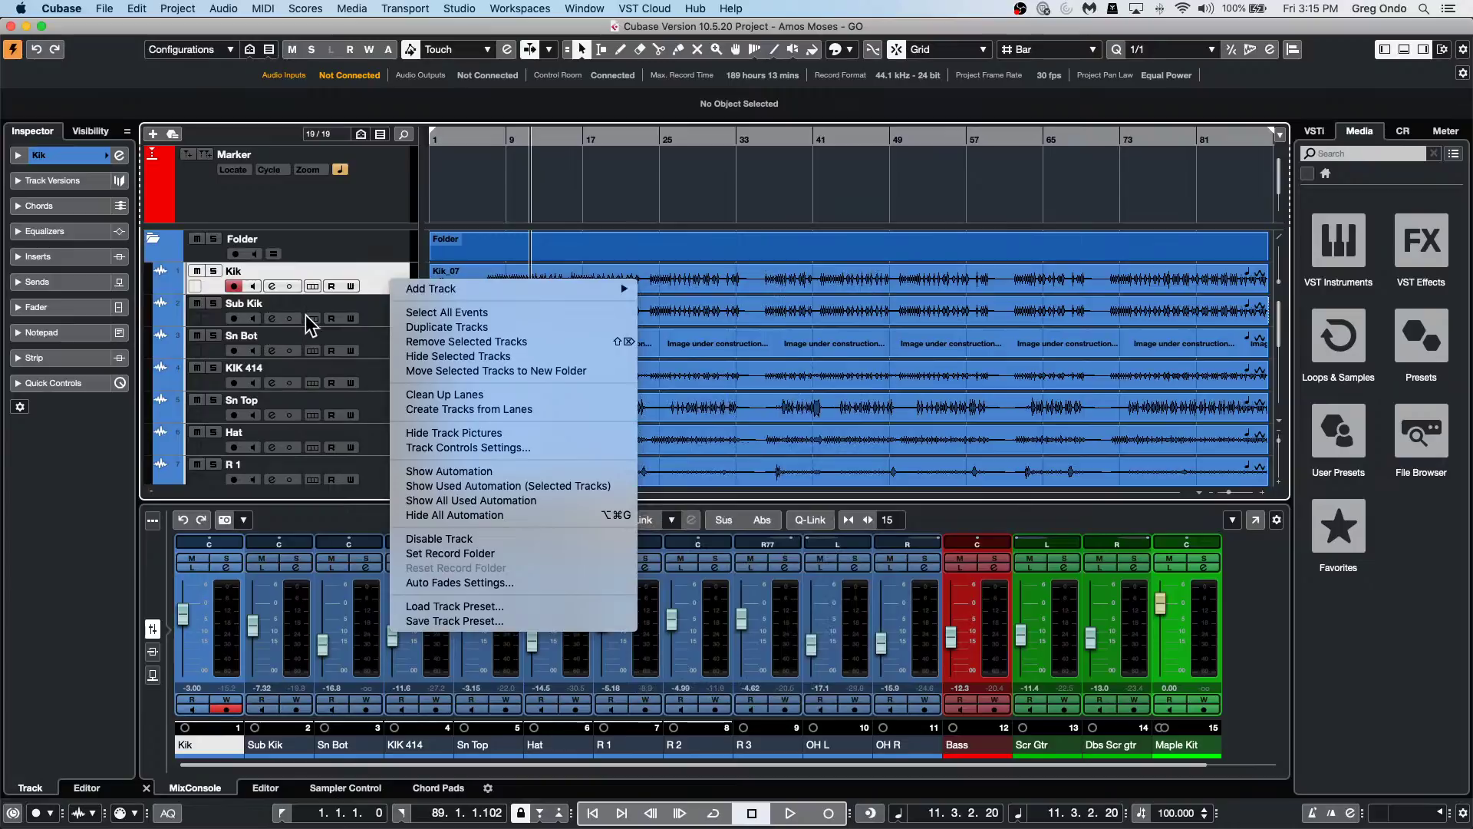
{"action": "left_click", "coordinate": [372, 268]}
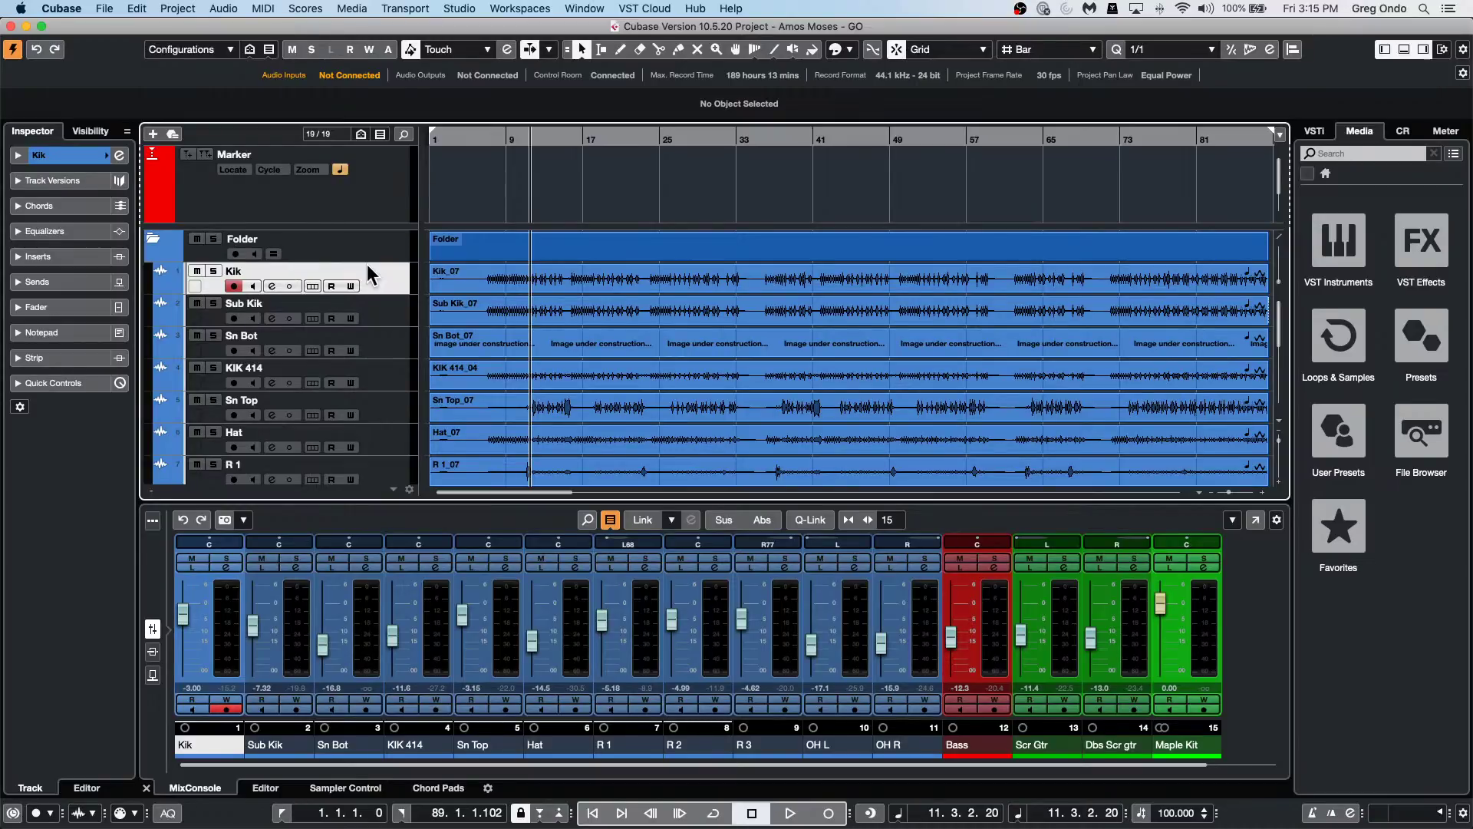
{"action": "scroll", "coordinate": [388, 291], "scroll_direction": "down", "scroll_amount": 8}
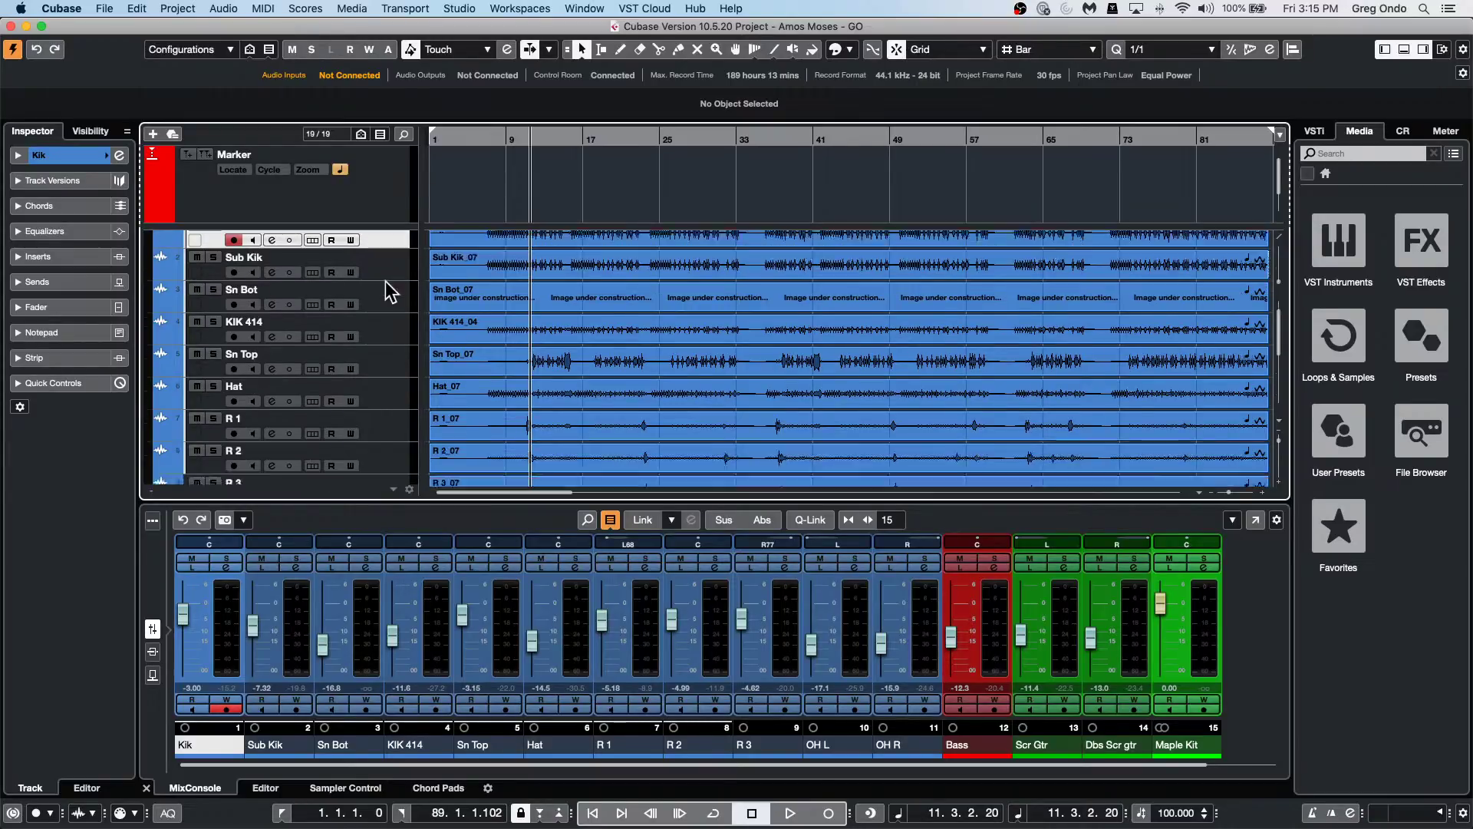
Open the Maple Kit track's Groove Agent SE, inspect its global disk streaming options, and close the instrument.
{"action": "left_click", "coordinate": [375, 431]}
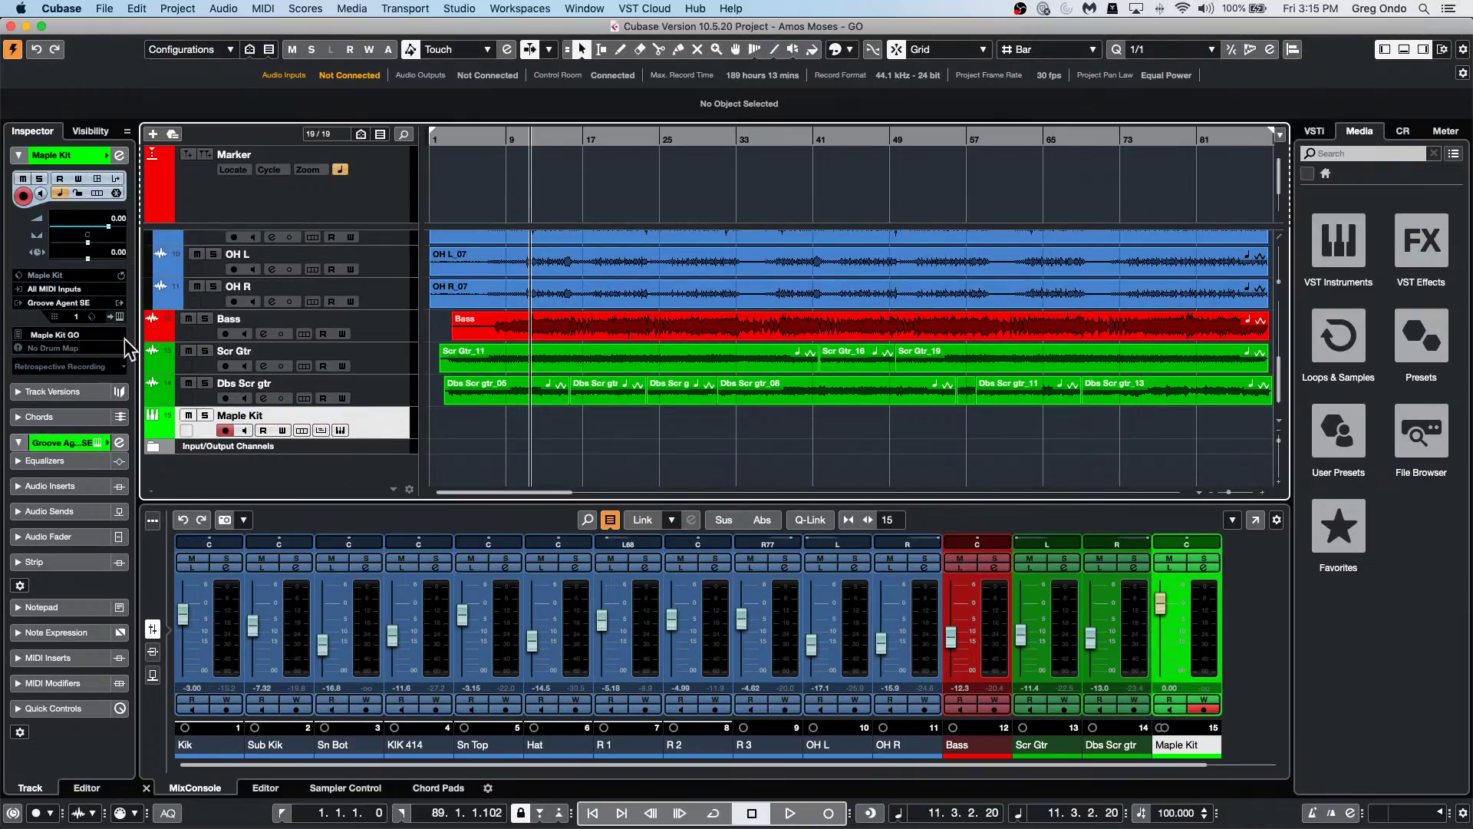
{"action": "left_click", "coordinate": [340, 430]}
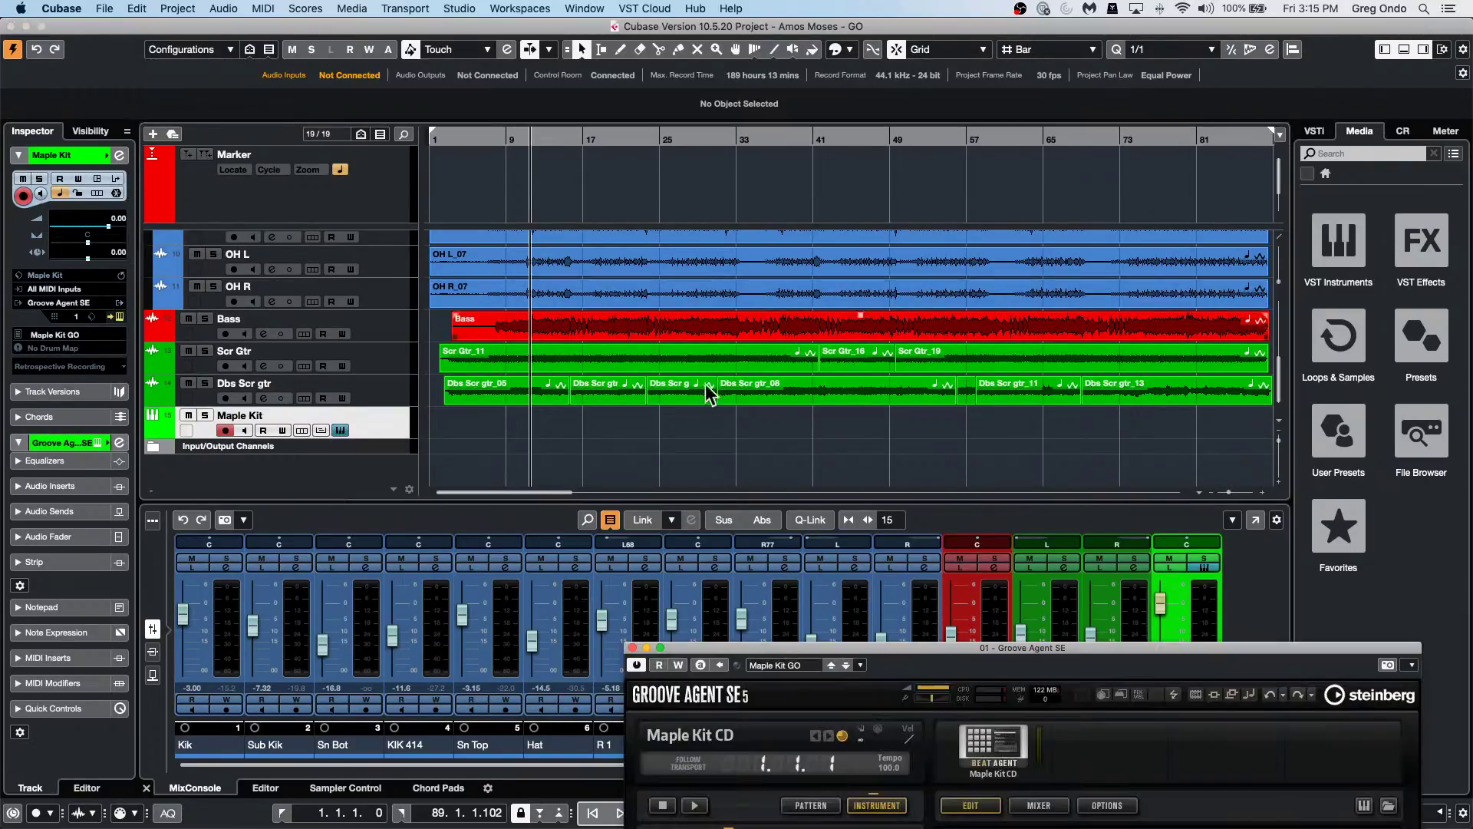
{"action": "left_click_drag", "start_coordinate": [953, 647], "coordinate": [538, 220]}
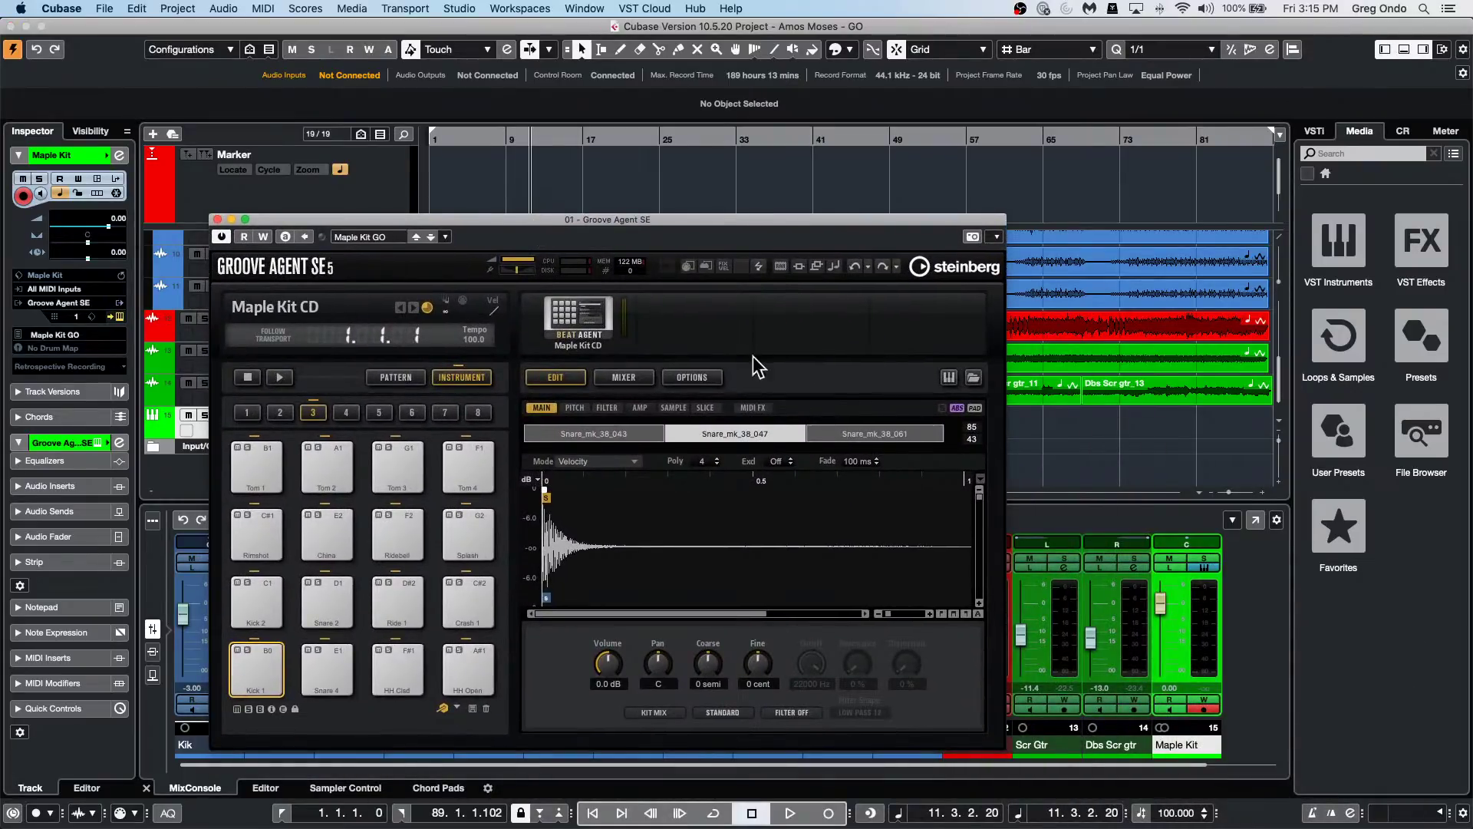
{"action": "left_click", "coordinate": [687, 379]}
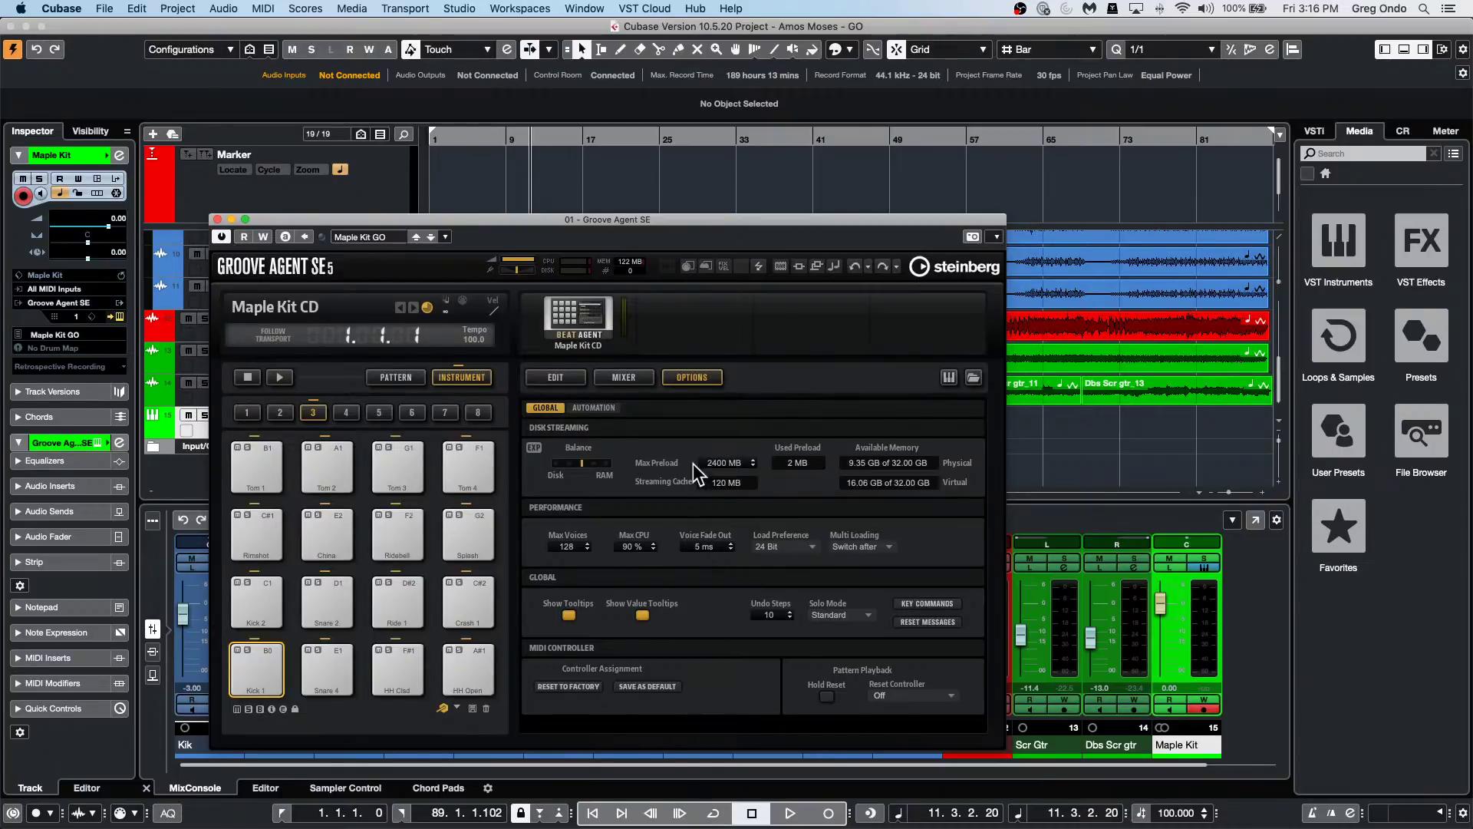
{"action": "left_click", "coordinate": [217, 218]}
Add a HALion Sonic SE instrument track after Maple Kit and display the instrument's global disk streaming options.
{"action": "right_click", "coordinate": [376, 422]}
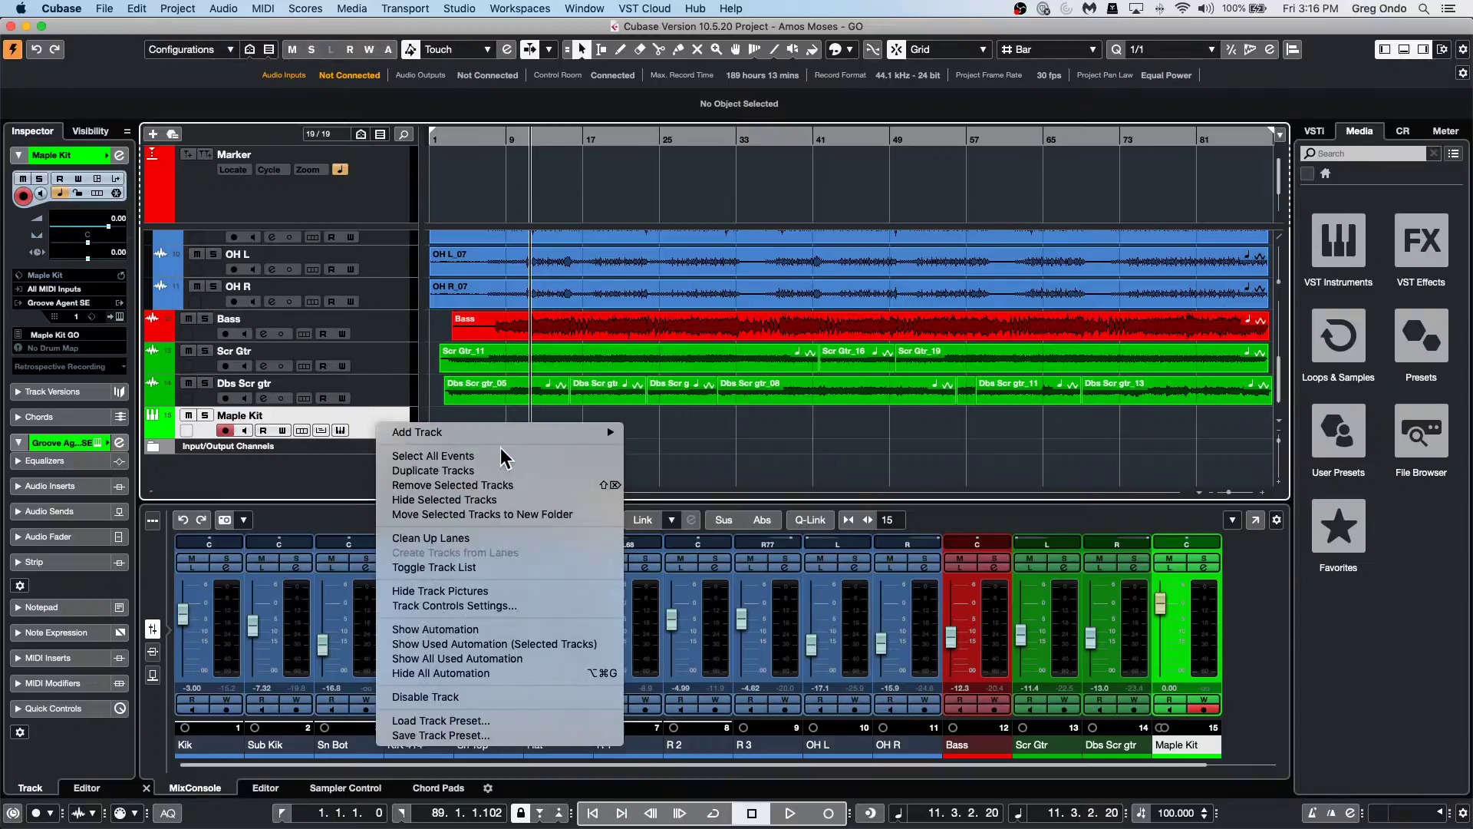
{"action": "mouse_move", "coordinate": [502, 435]}
{"action": "left_click", "coordinate": [706, 439]}
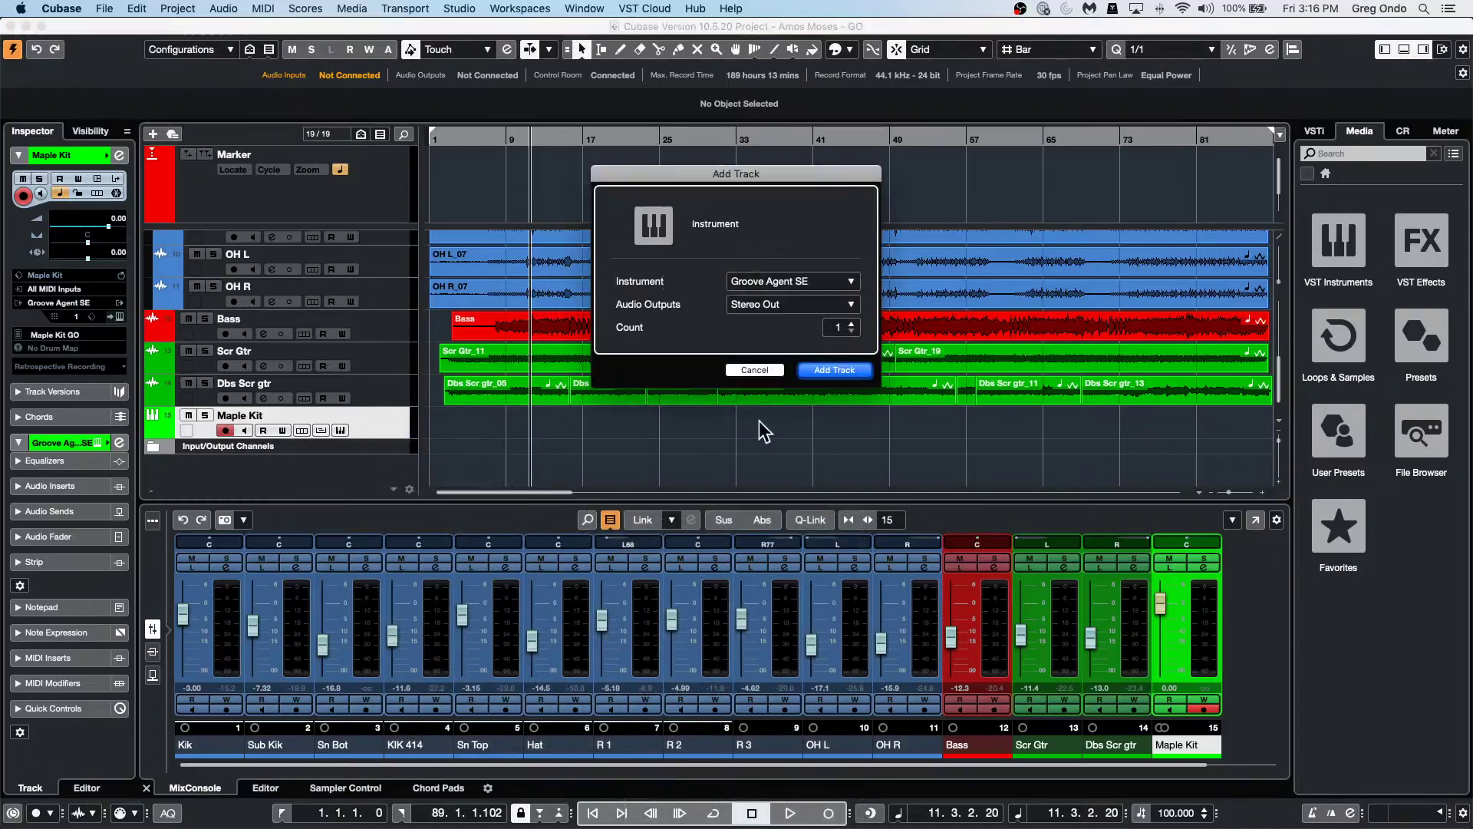
{"action": "left_click", "coordinate": [801, 281]}
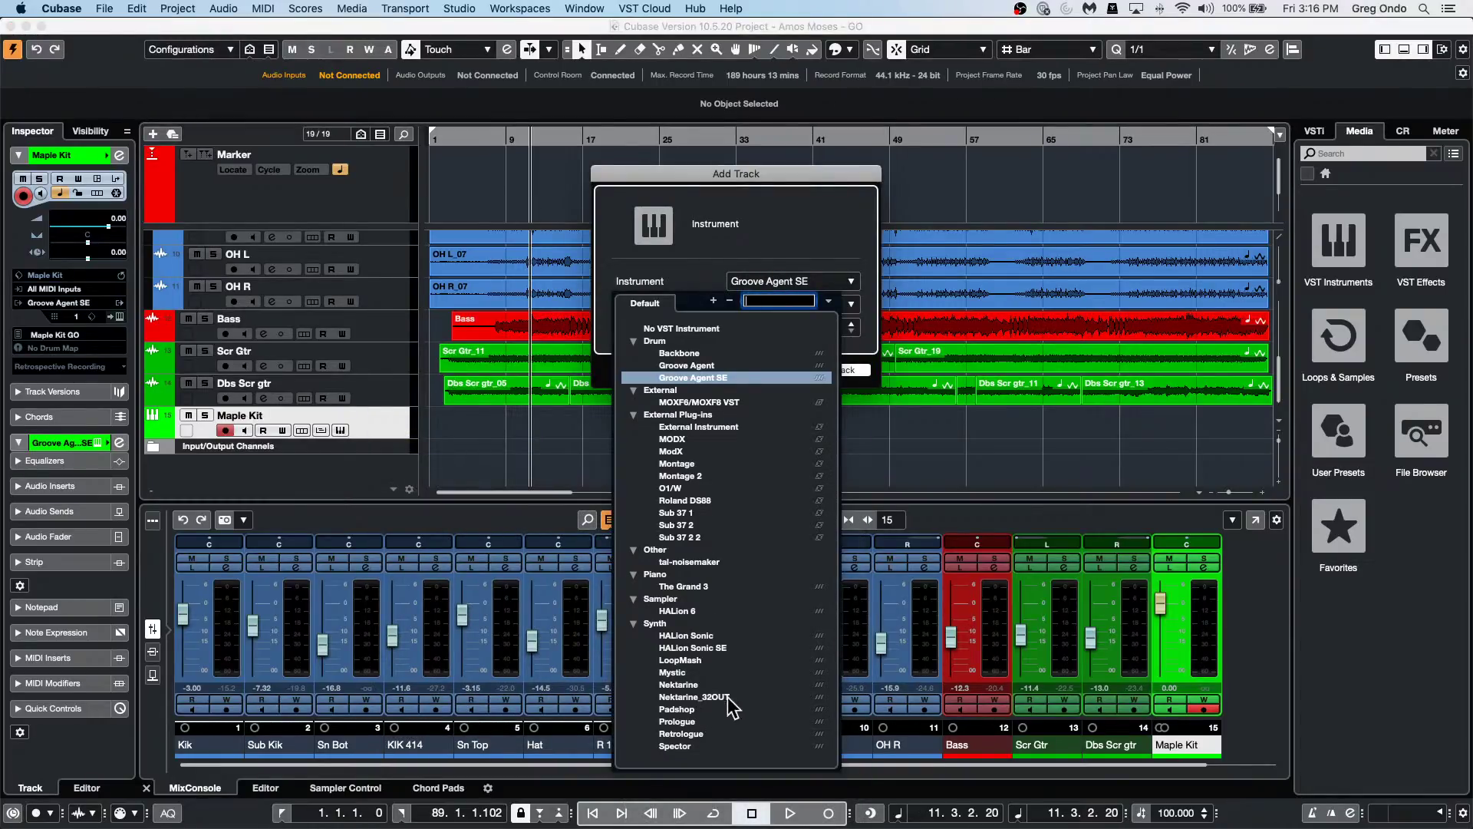
{"action": "left_click", "coordinate": [716, 648]}
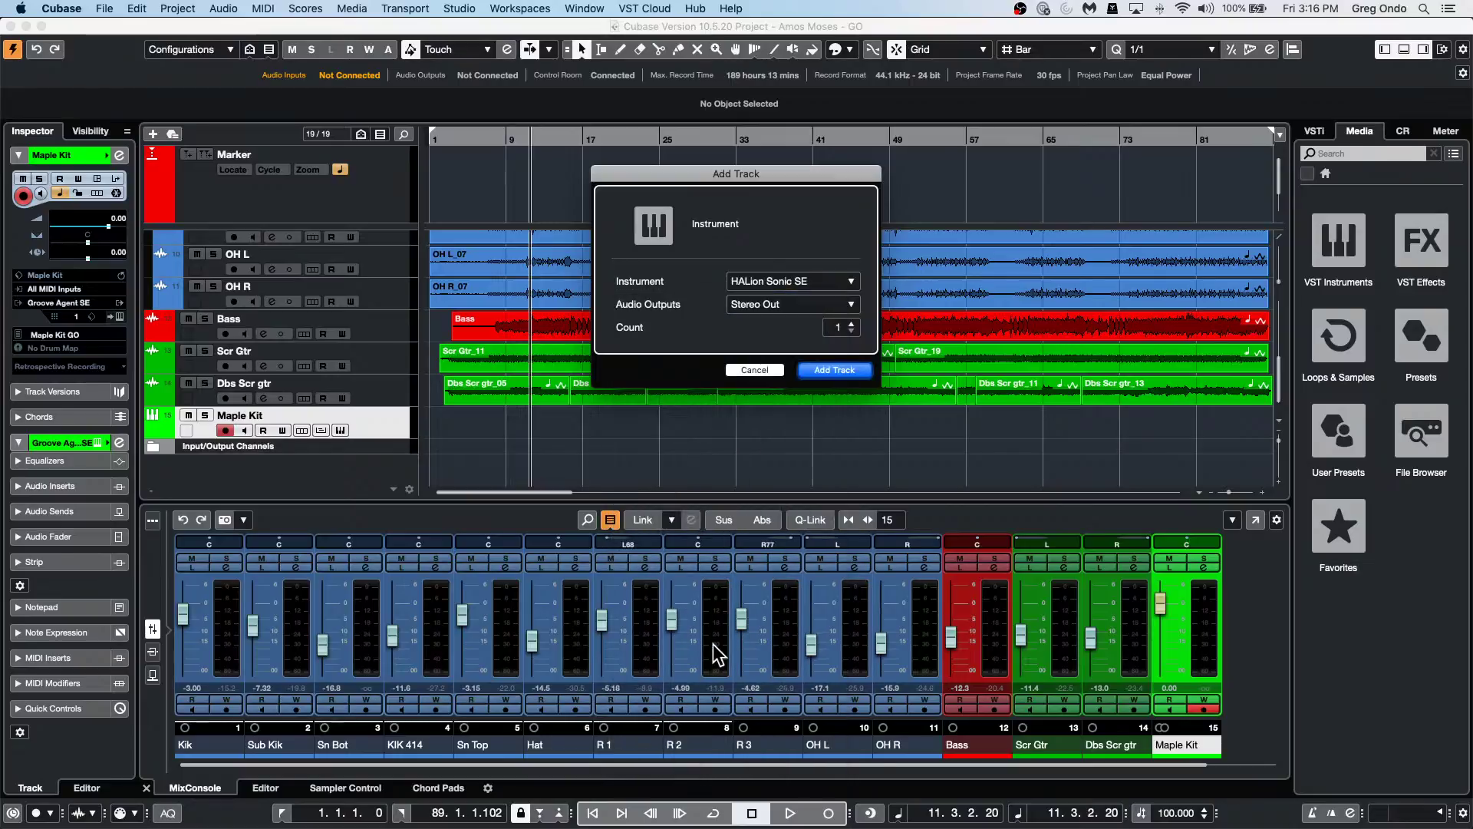
{"action": "left_click", "coordinate": [812, 371]}
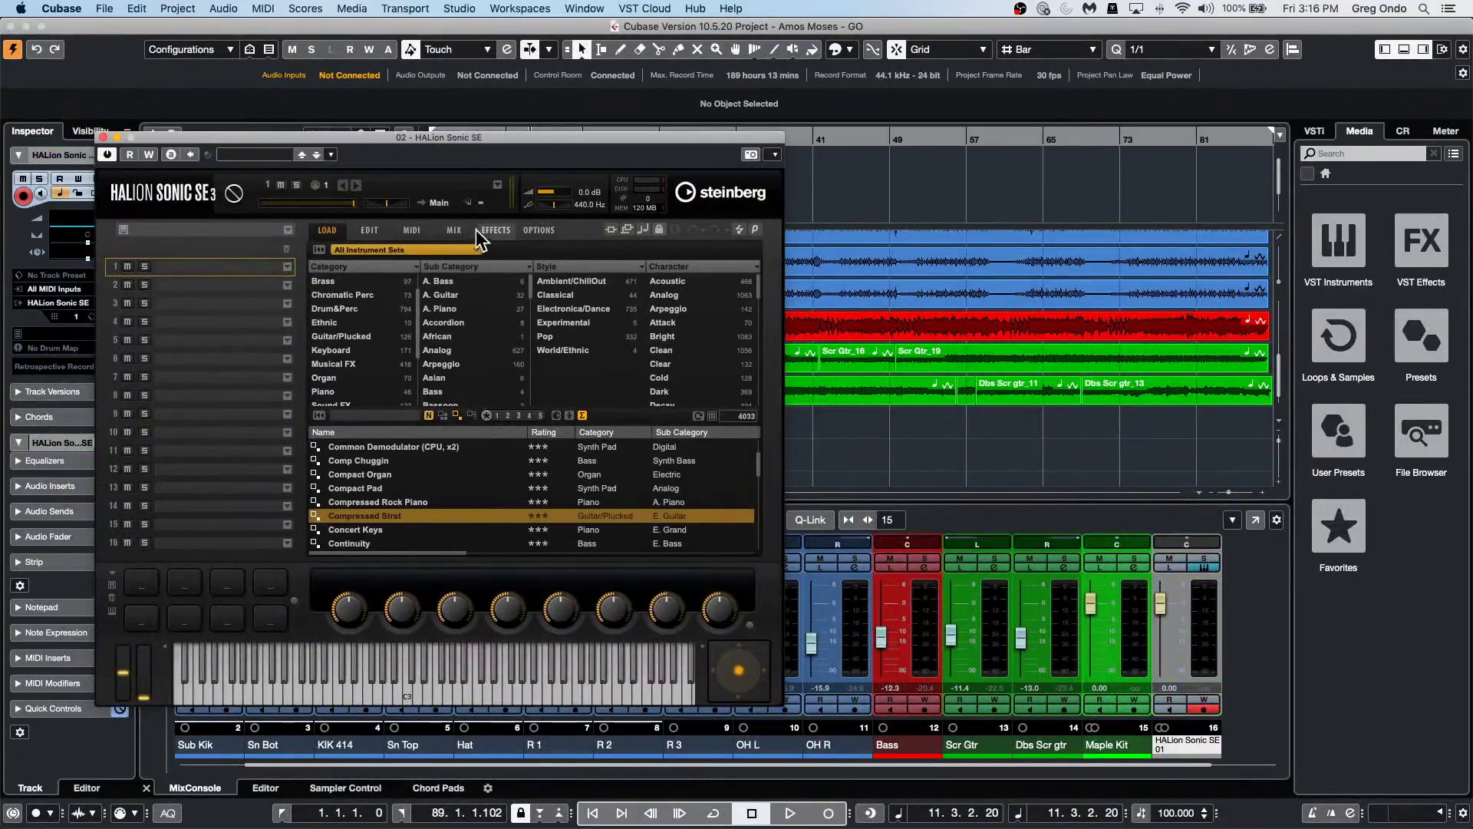
{"action": "left_click", "coordinate": [539, 230]}
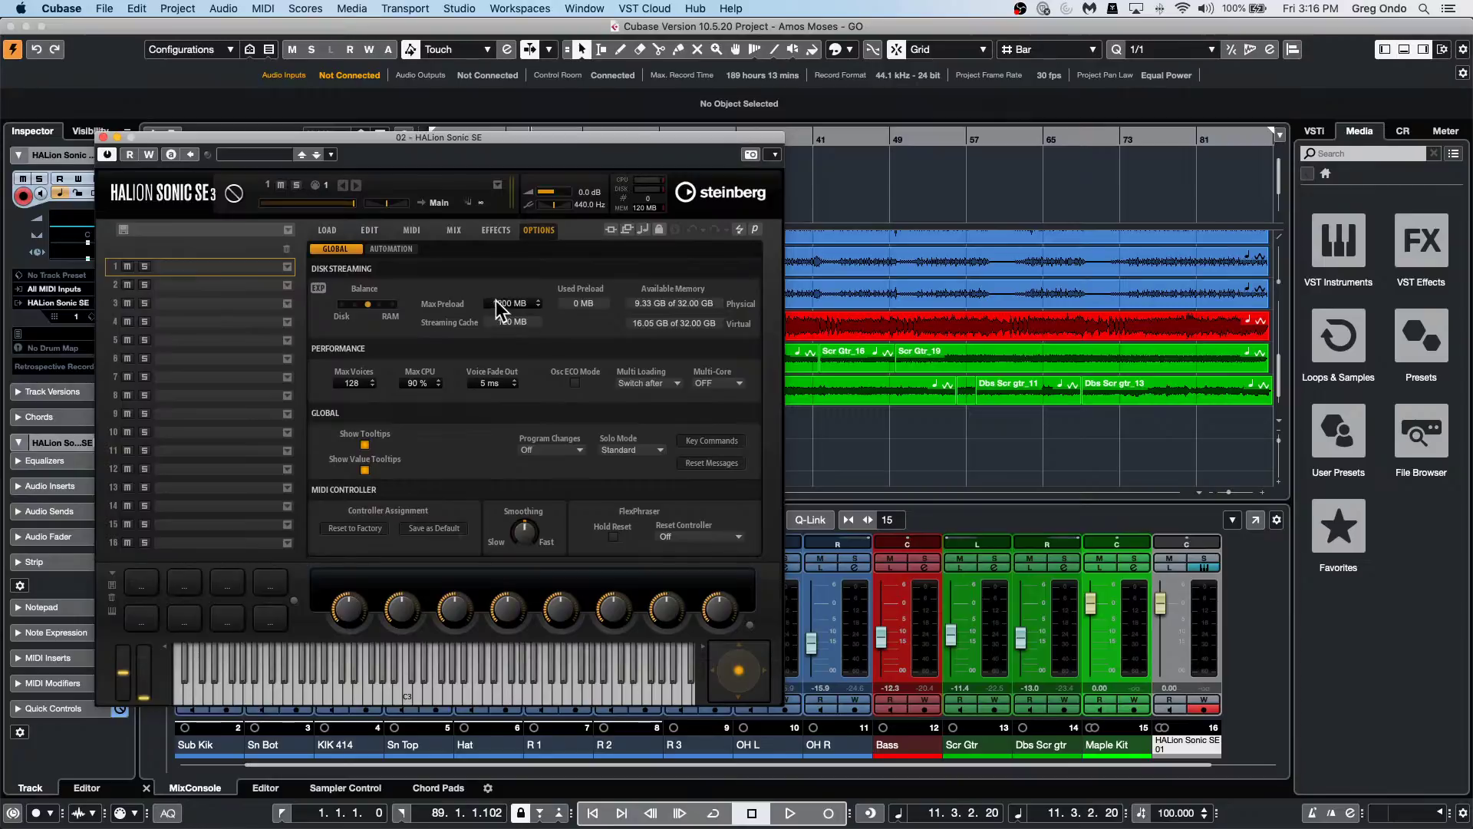
{"action": "left_click_drag", "start_coordinate": [206, 138], "coordinate": [750, 146]}
Add a HALion Sonic instrument track after the HALion Sonic SE track and display its global disk streaming options.
{"action": "right_click", "coordinate": [390, 456]}
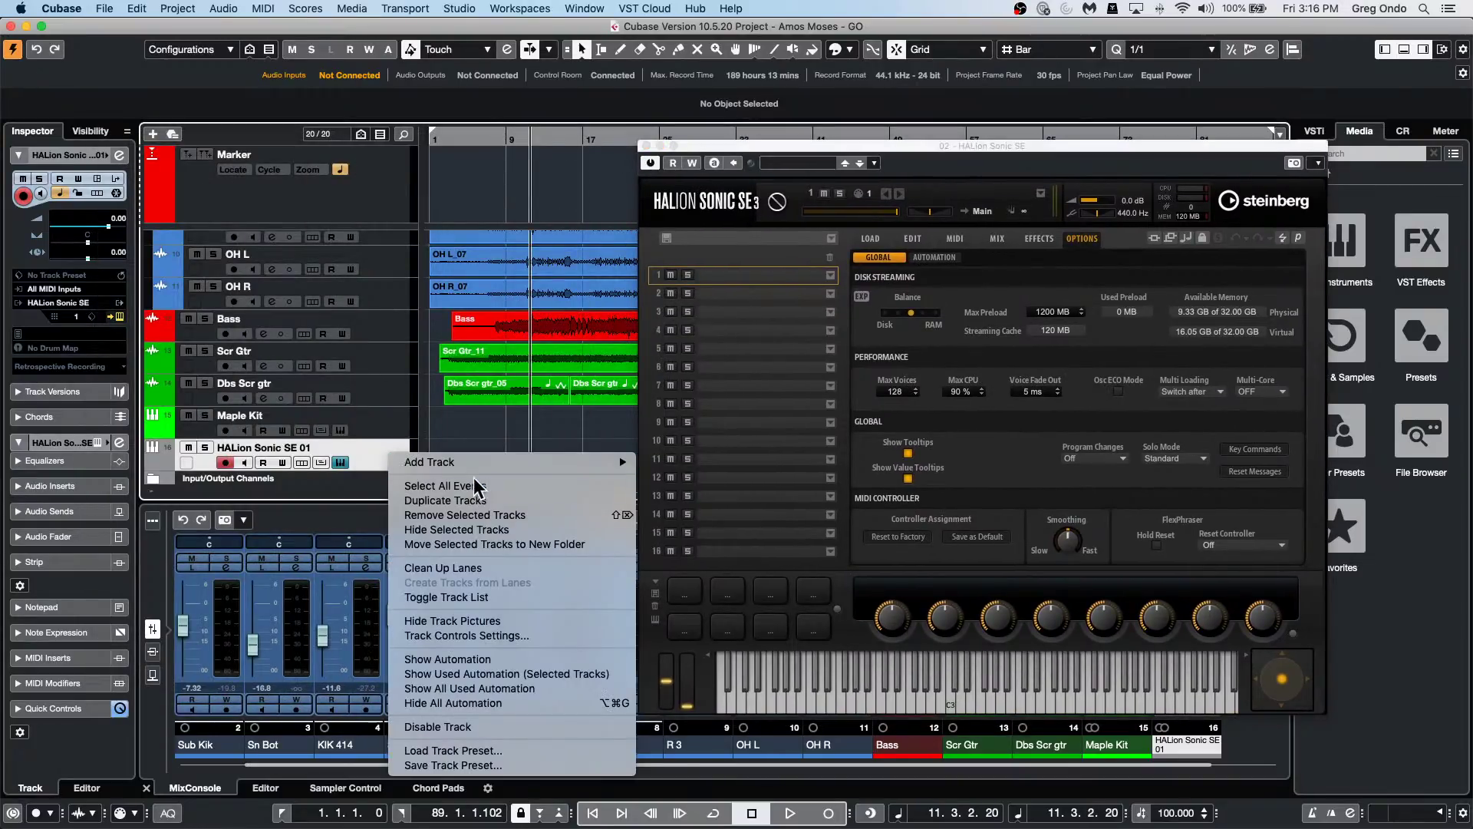
{"action": "mouse_move", "coordinate": [478, 462]}
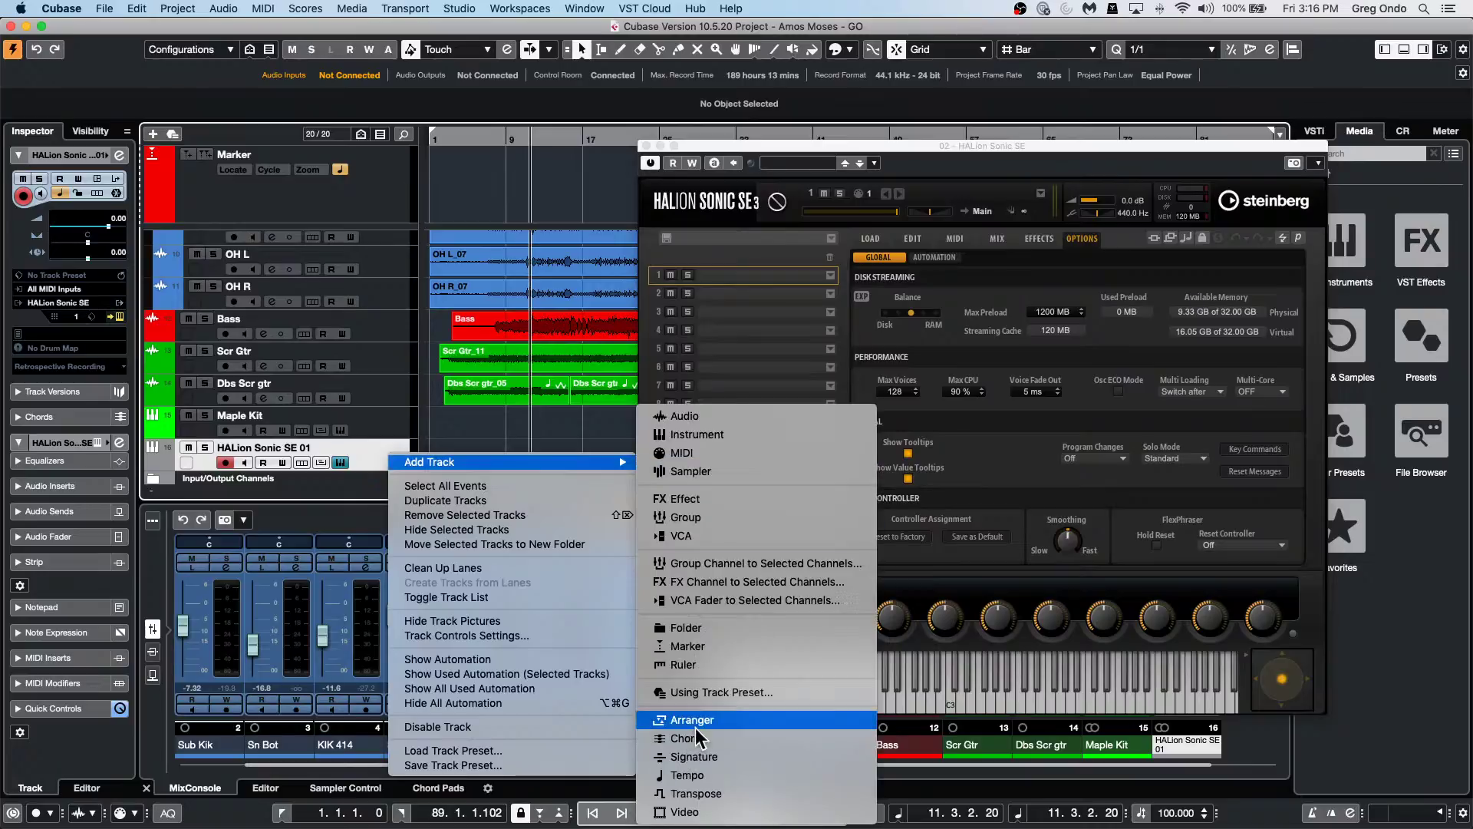
{"action": "left_click", "coordinate": [715, 434]}
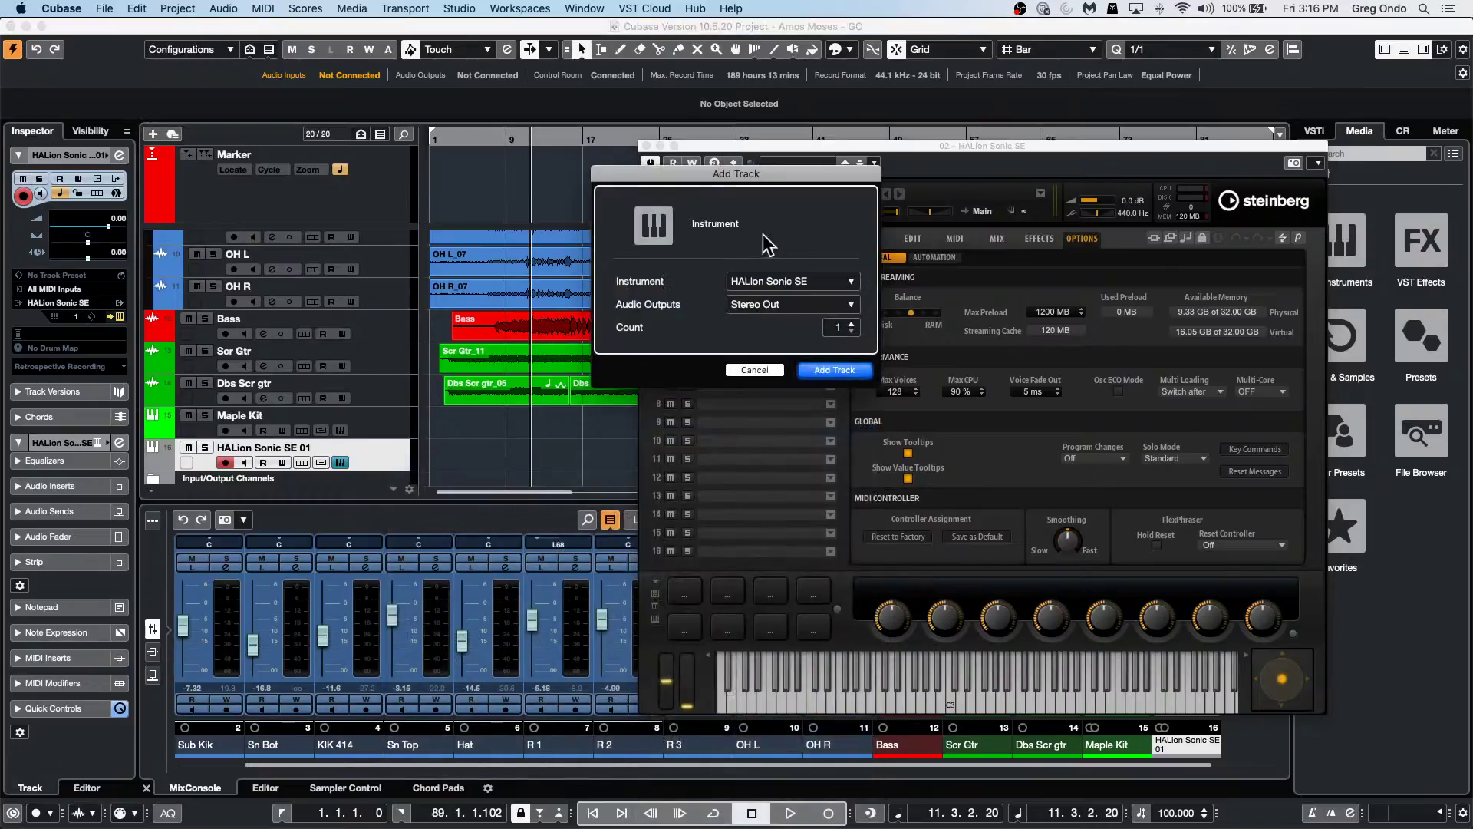
{"action": "left_click", "coordinate": [781, 281]}
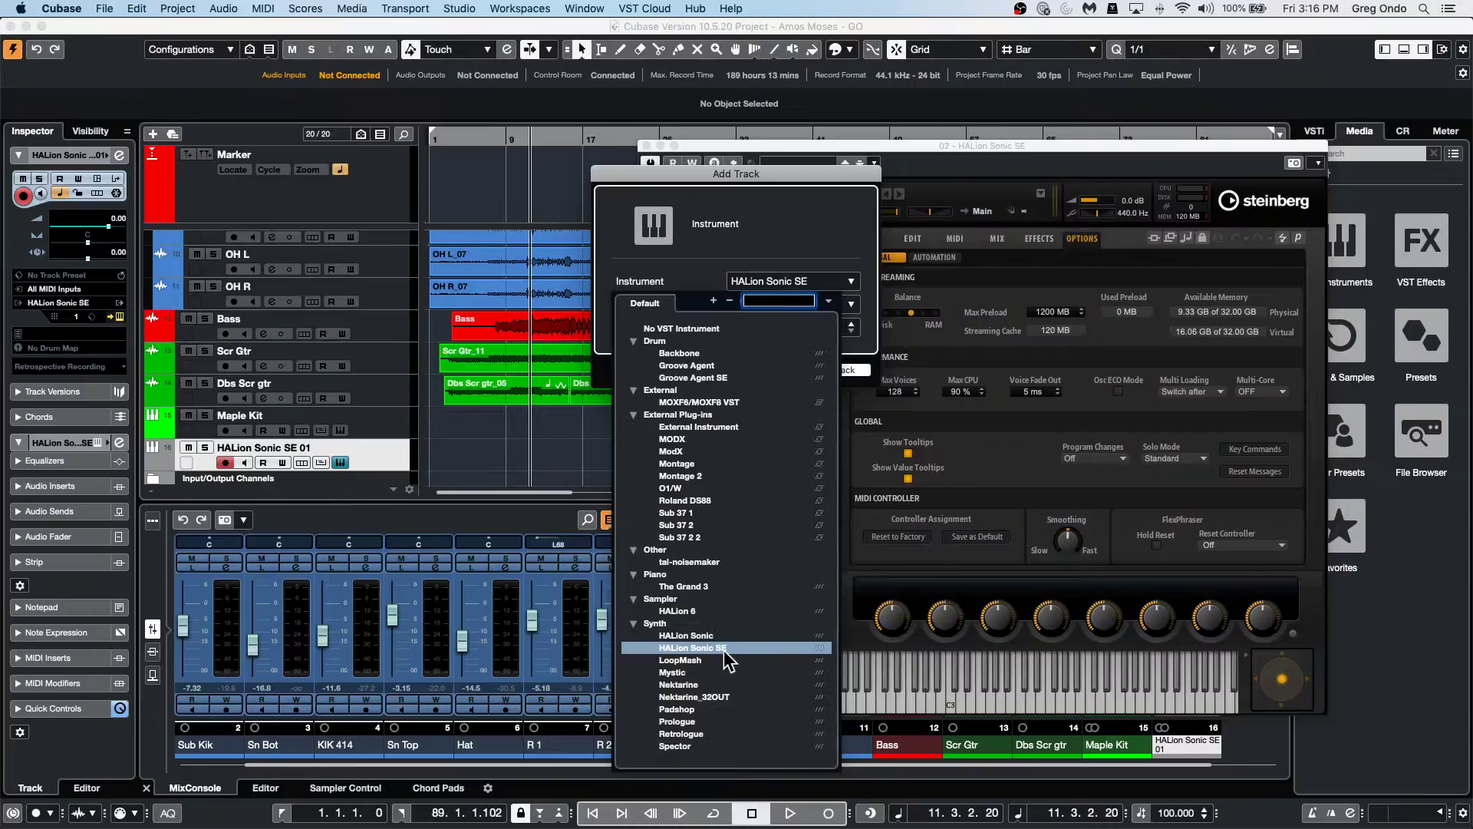
{"action": "left_click", "coordinate": [718, 635]}
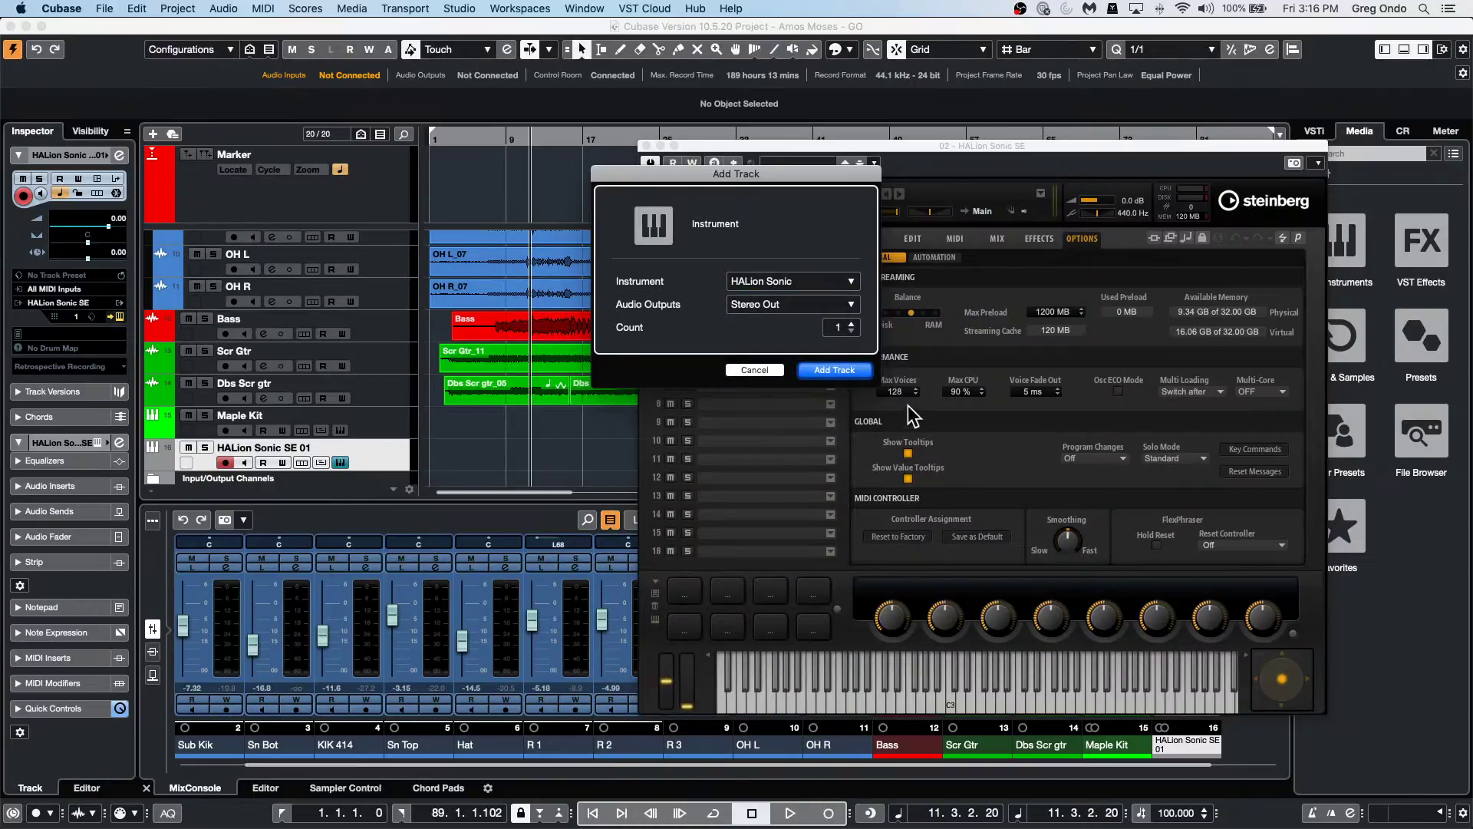
{"action": "left_click", "coordinate": [836, 371]}
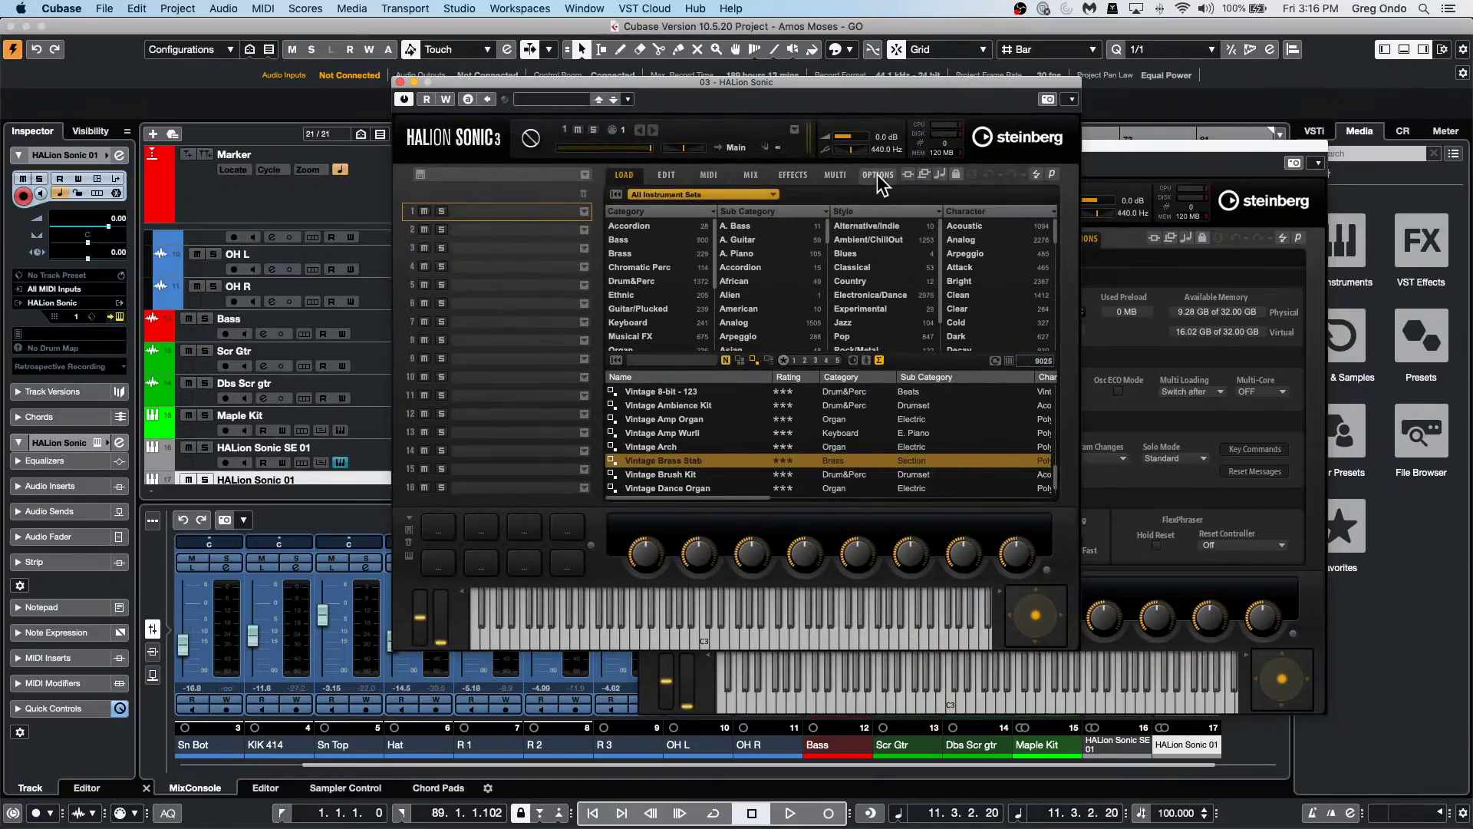
{"action": "left_click", "coordinate": [873, 175]}
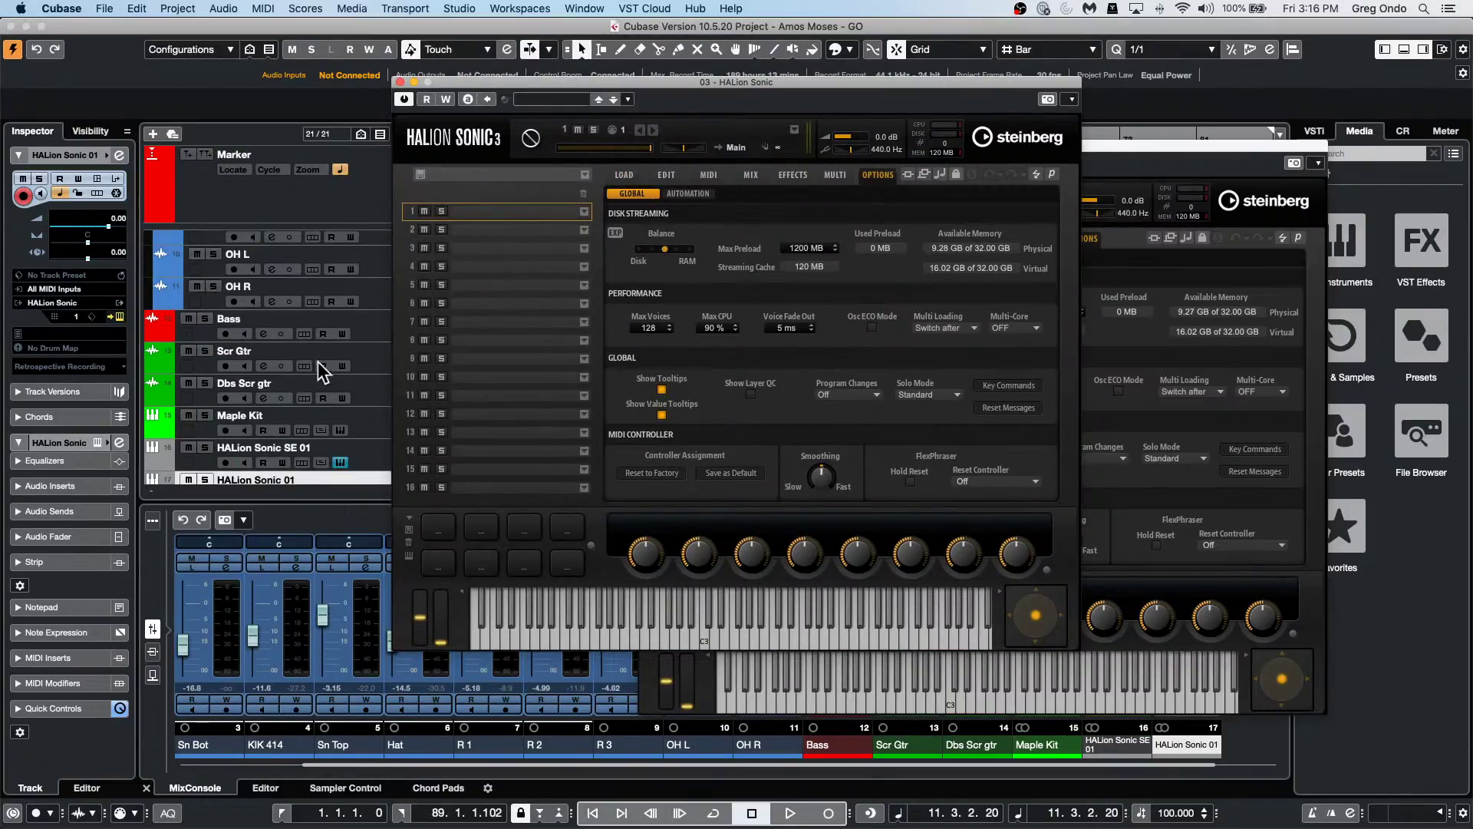
Add a HALion 6 instrument track after the HALion Sonic SE track and display its performance and streaming options.
{"action": "right_click", "coordinate": [371, 454]}
{"action": "mouse_move", "coordinate": [399, 461]}
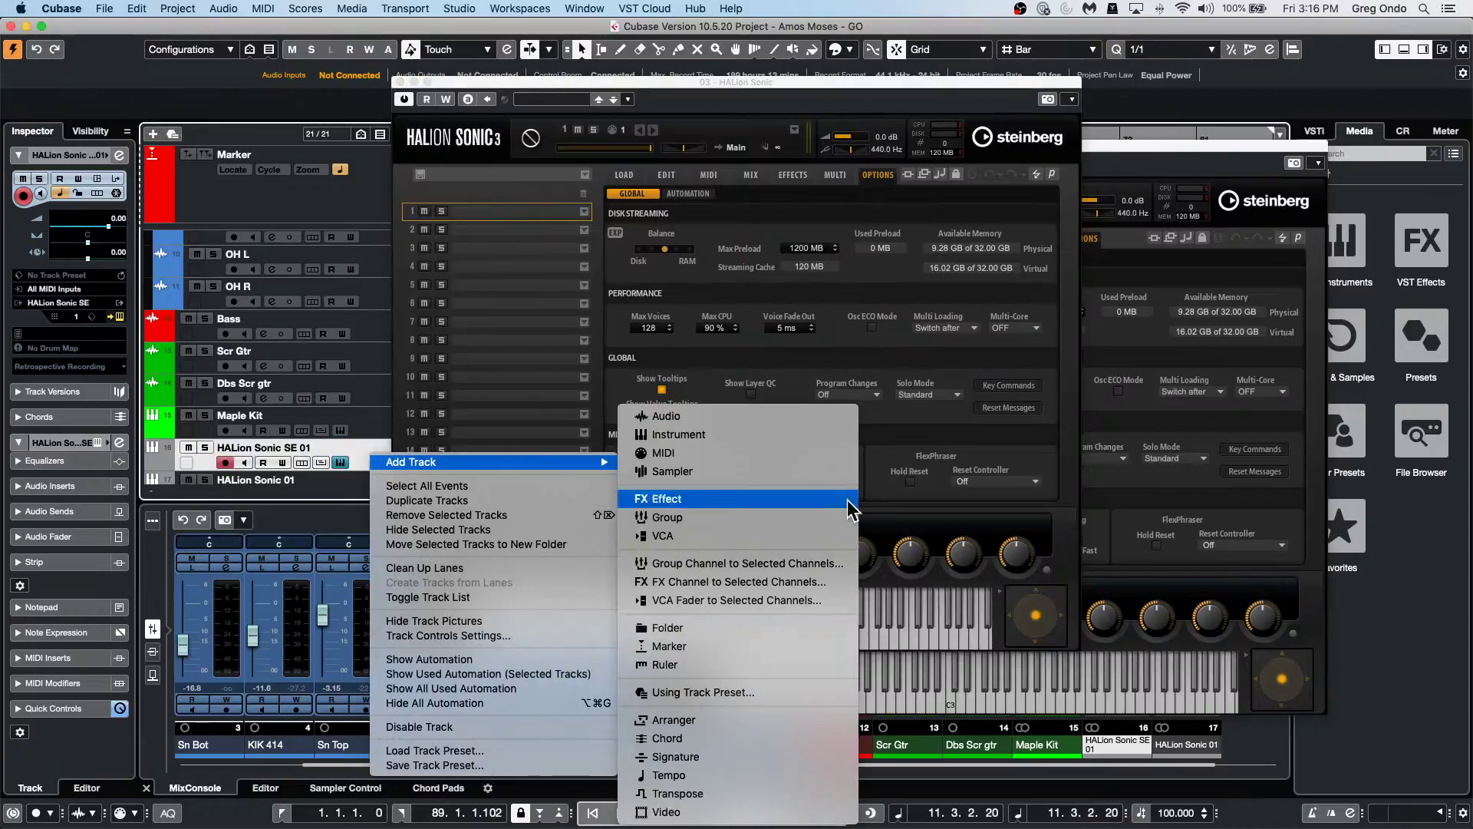
{"action": "left_click", "coordinate": [740, 434]}
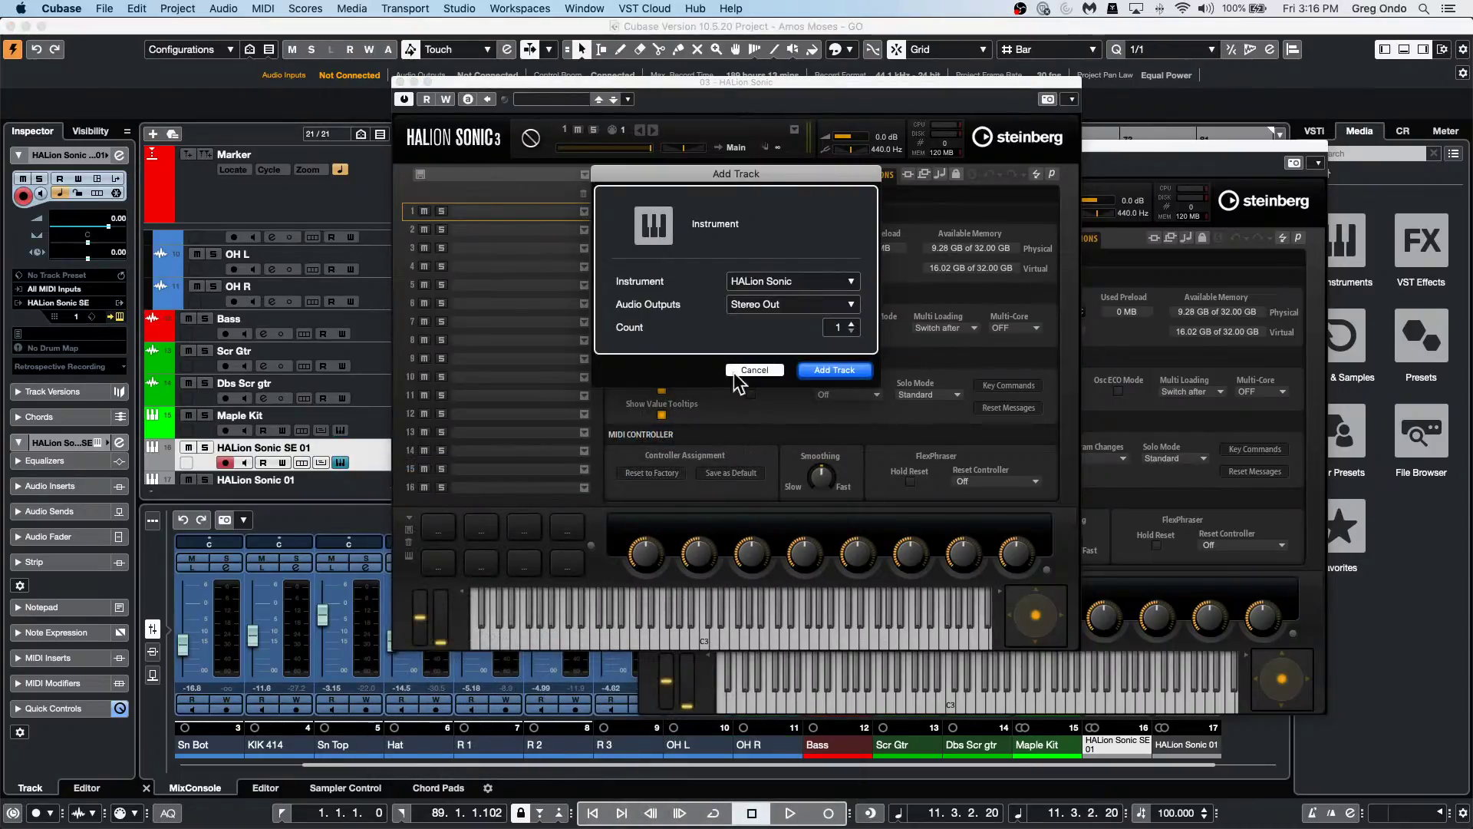
{"action": "left_click", "coordinate": [768, 281]}
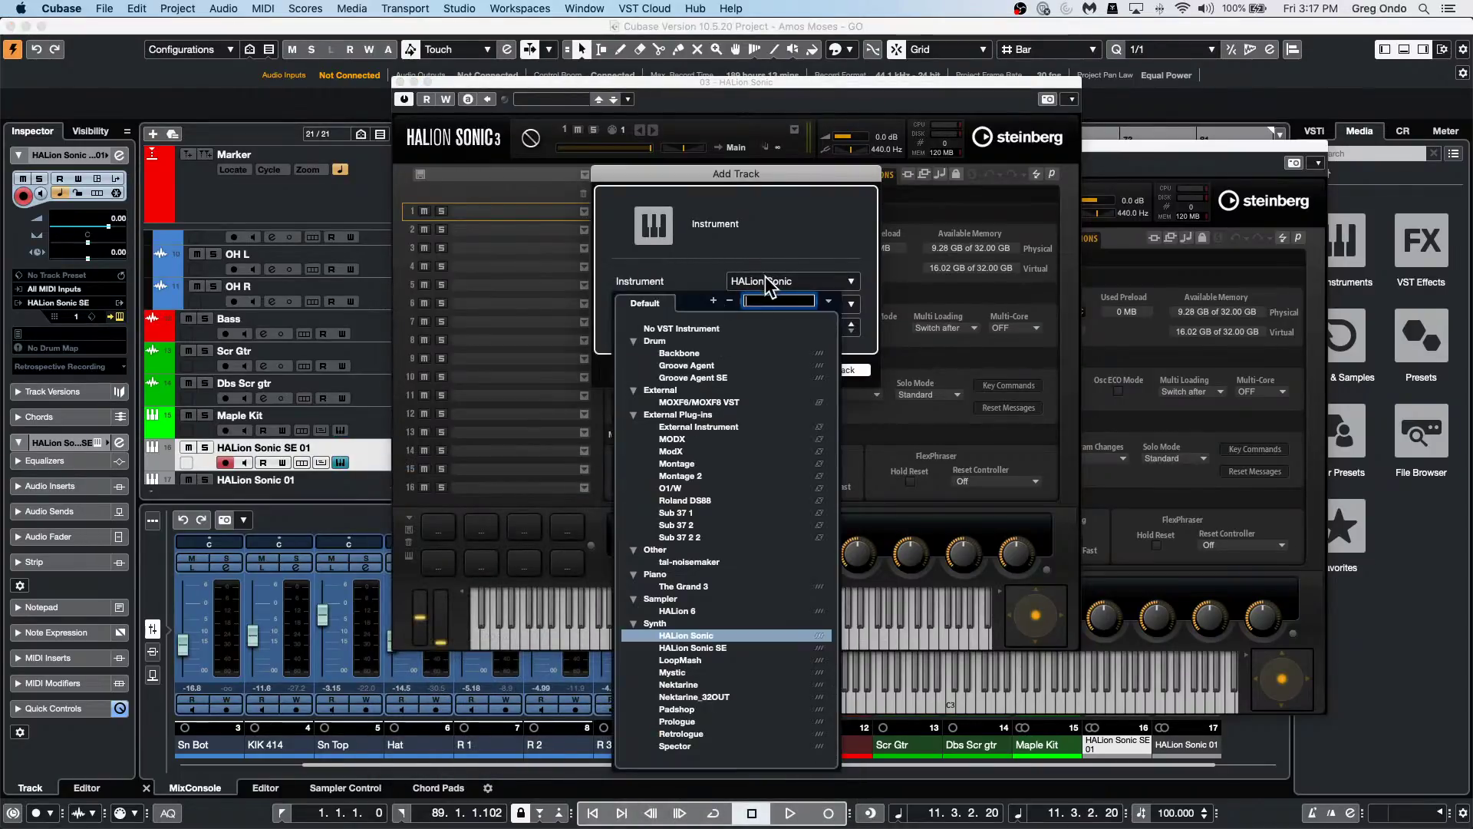
{"action": "left_click", "coordinate": [699, 611]}
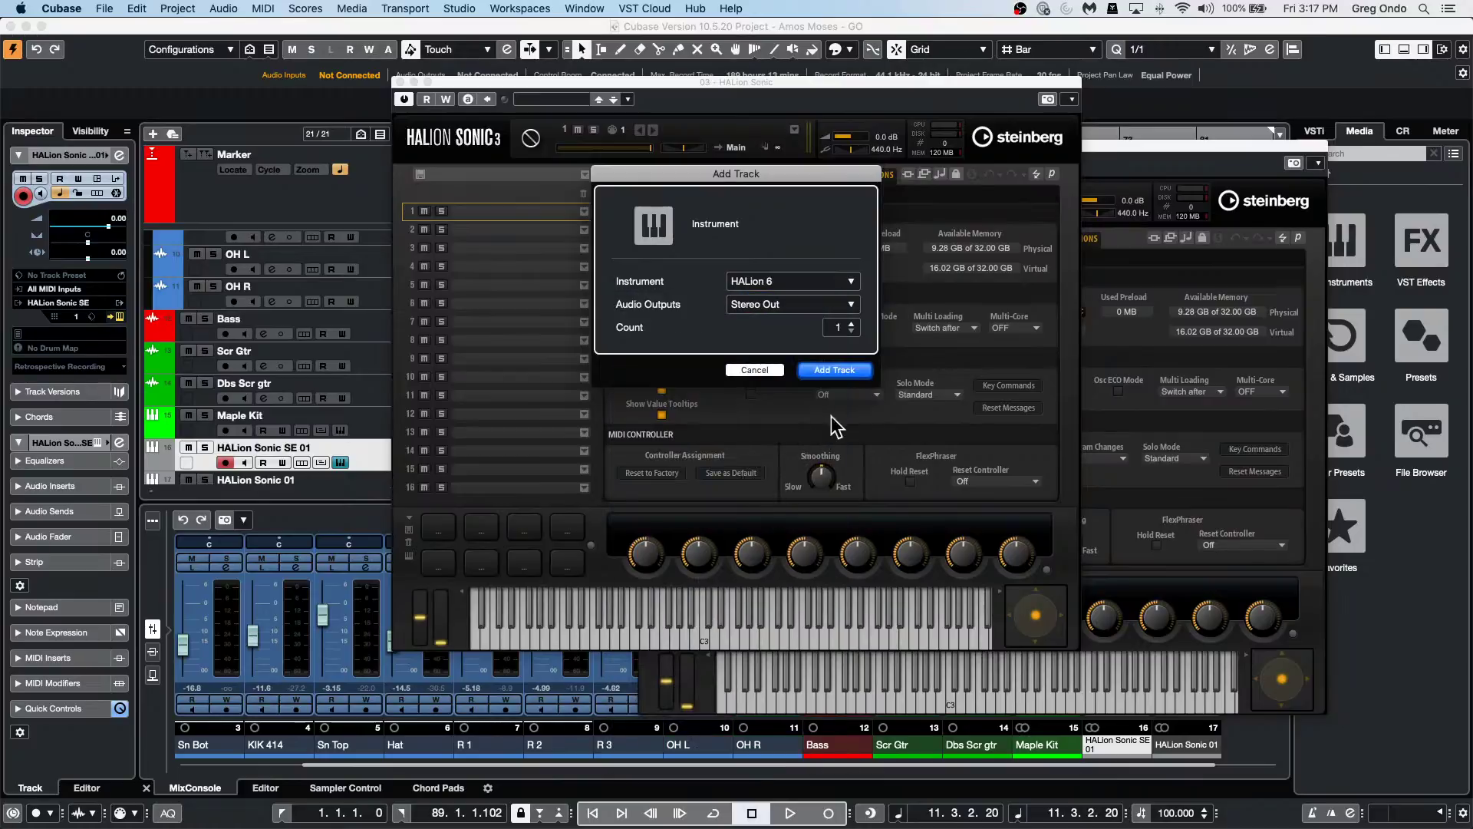
{"action": "left_click", "coordinate": [834, 370]}
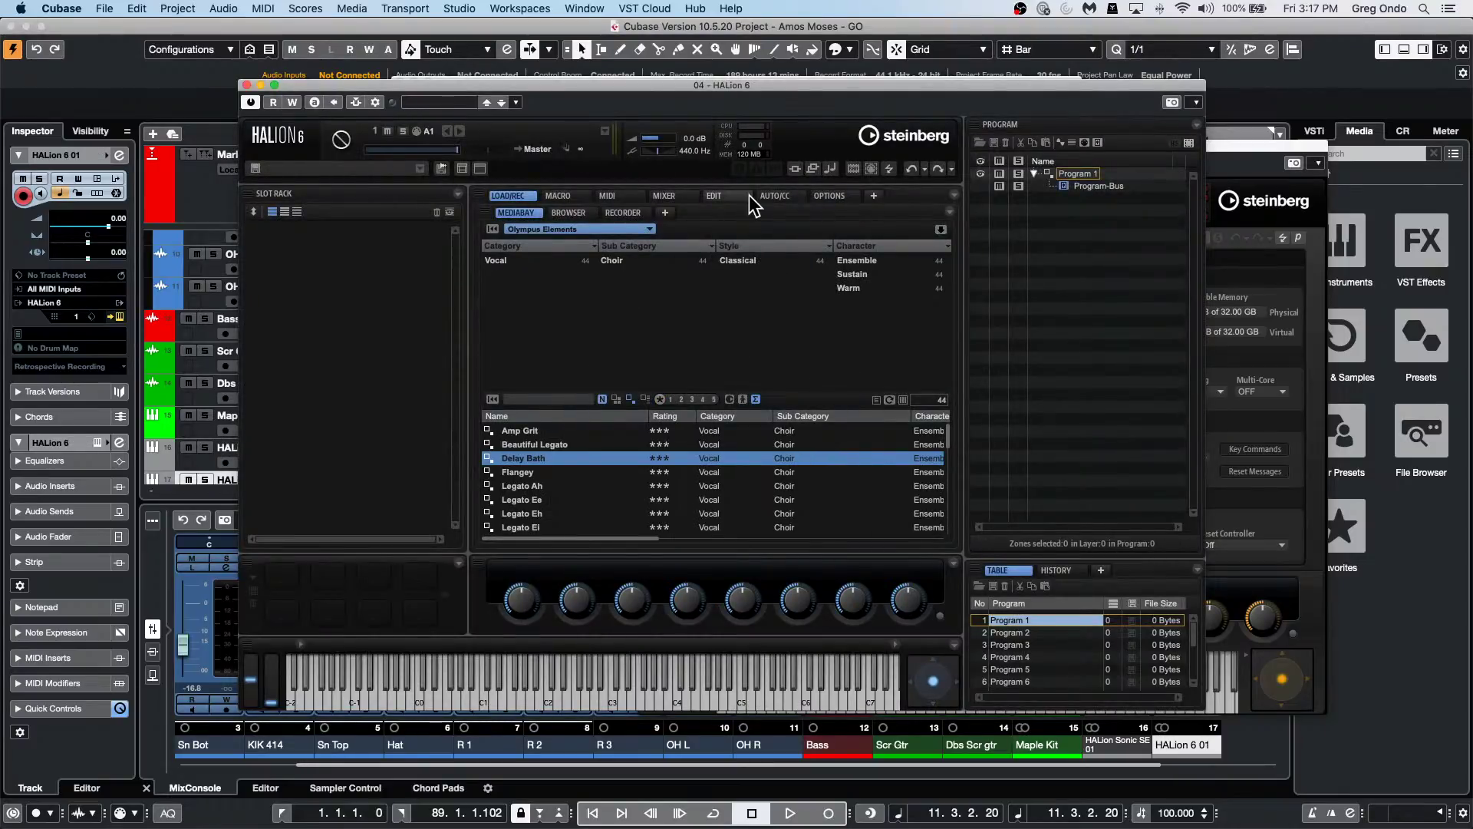
{"action": "left_click", "coordinate": [829, 196]}
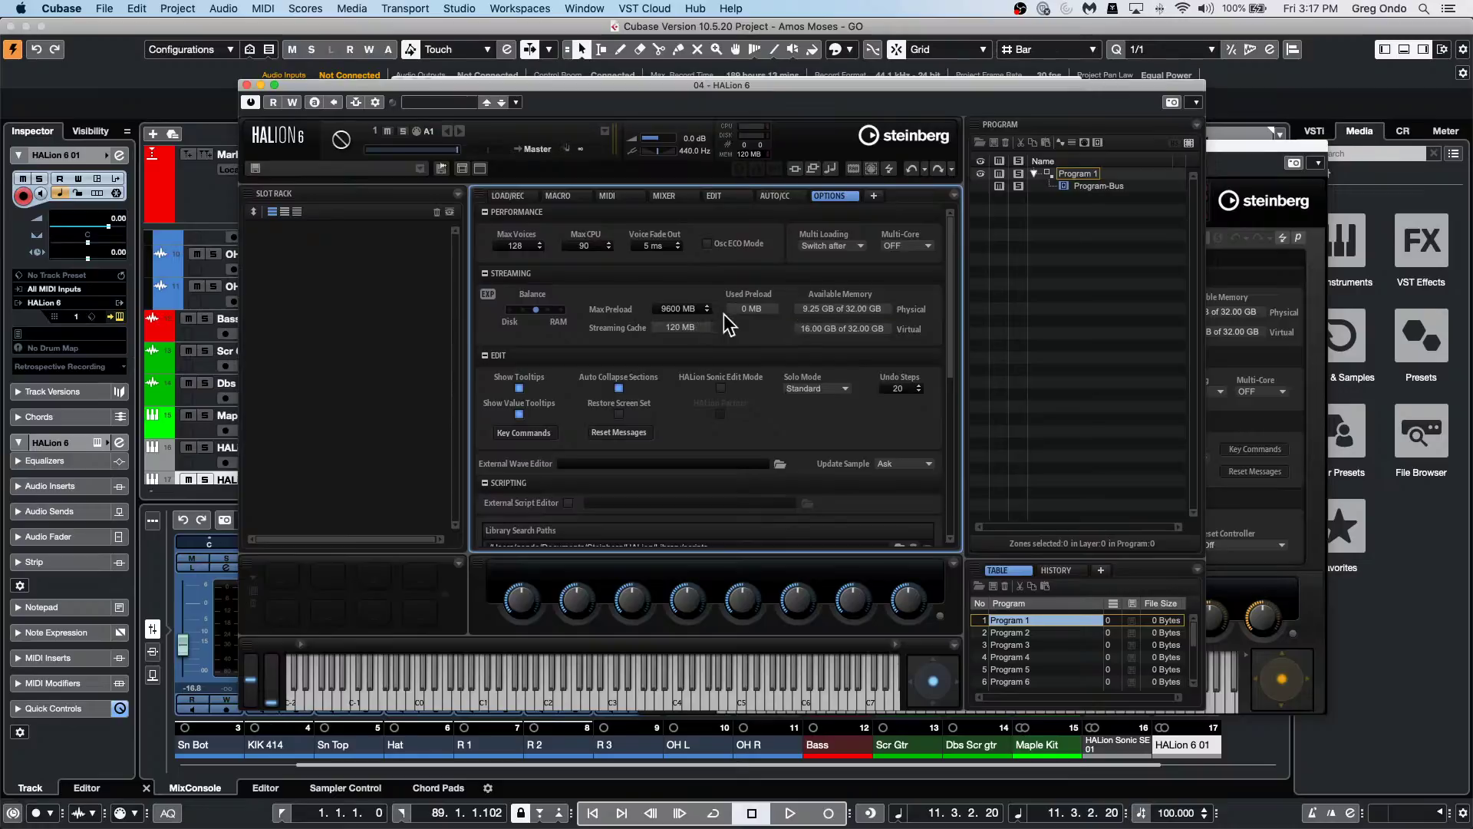
Close the HALion 6, HALion Sonic and HALion Sonic SE instrument windows.
{"action": "left_click", "coordinate": [246, 84]}
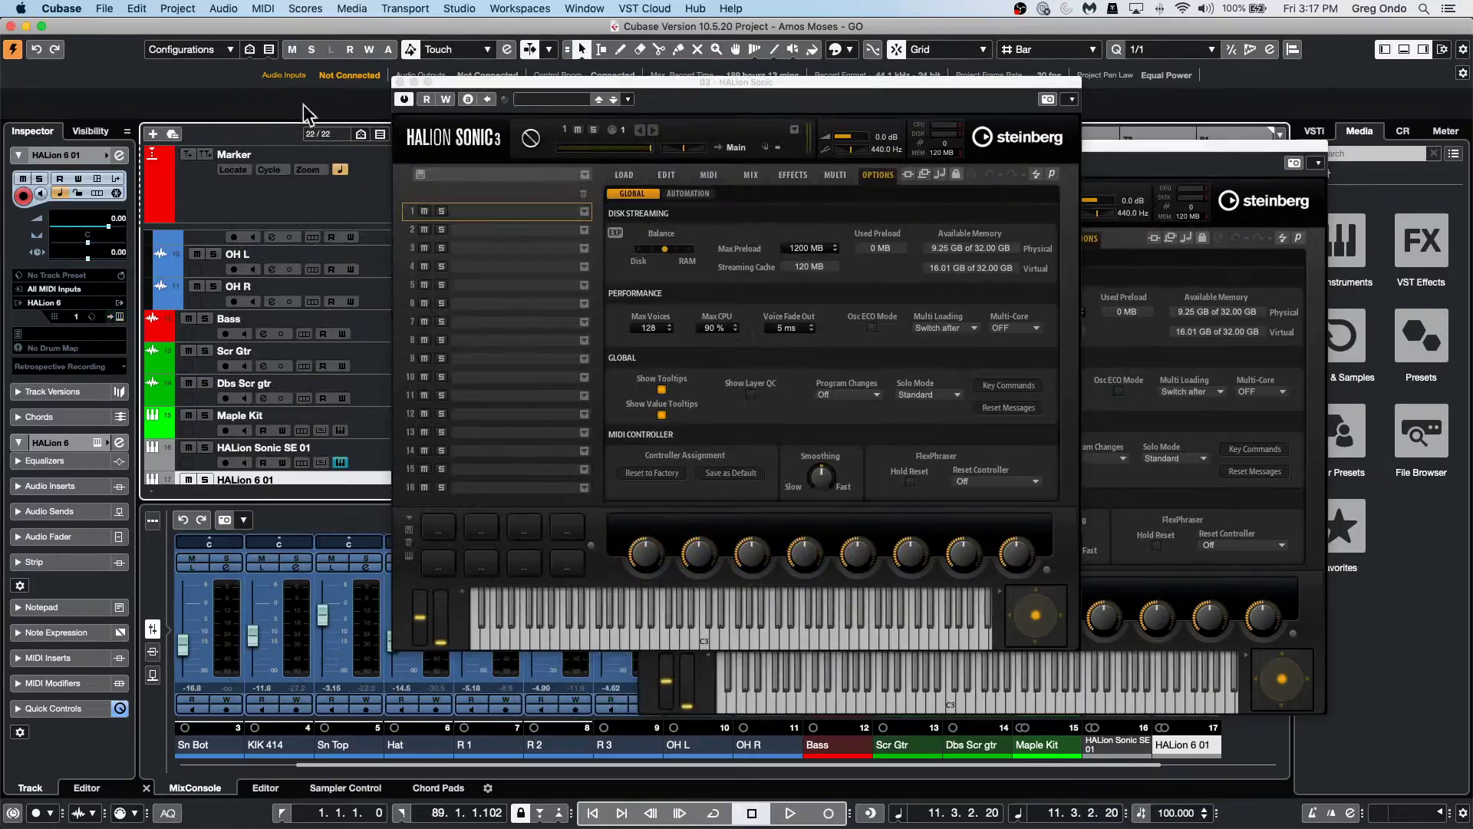
{"action": "left_click", "coordinate": [400, 82]}
{"action": "left_click", "coordinate": [643, 143]}
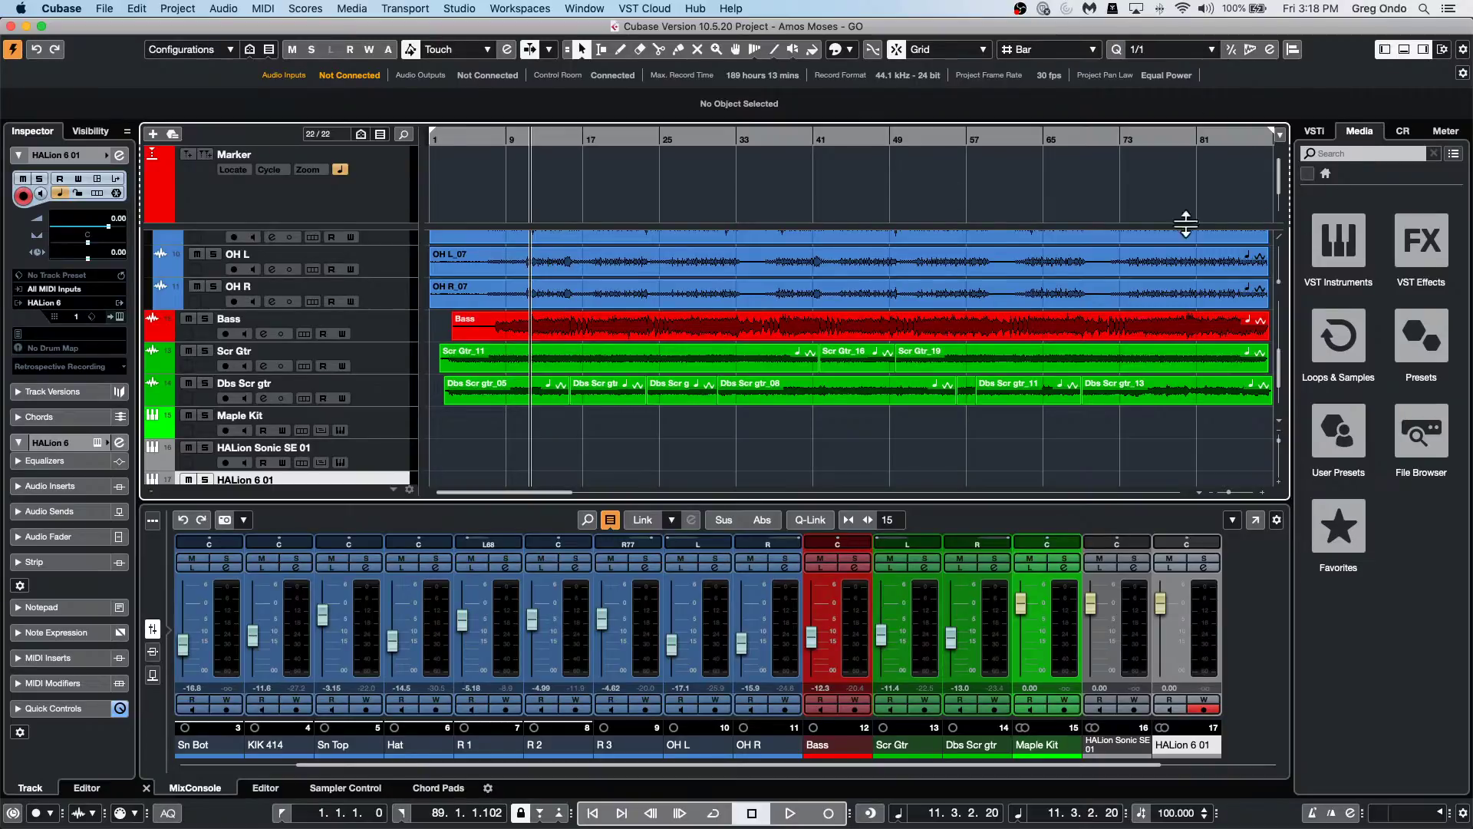
Reopen the HALion 6 instrument and review which new elements can be created under Program-Bus, without adding any.
{"action": "scroll", "coordinate": [375, 360], "scroll_direction": "down", "scroll_amount": 1}
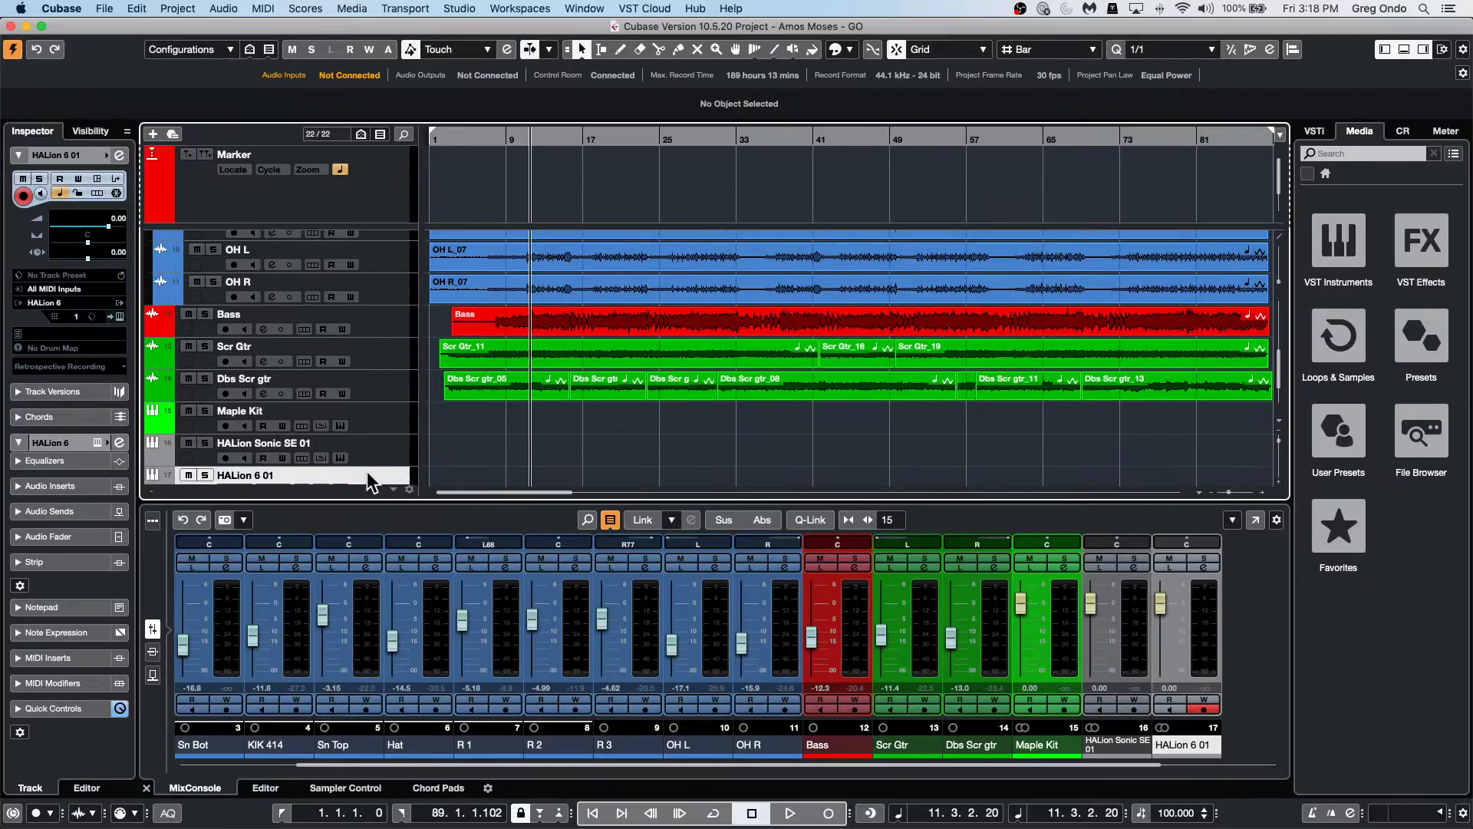
{"action": "left_click", "coordinate": [118, 316]}
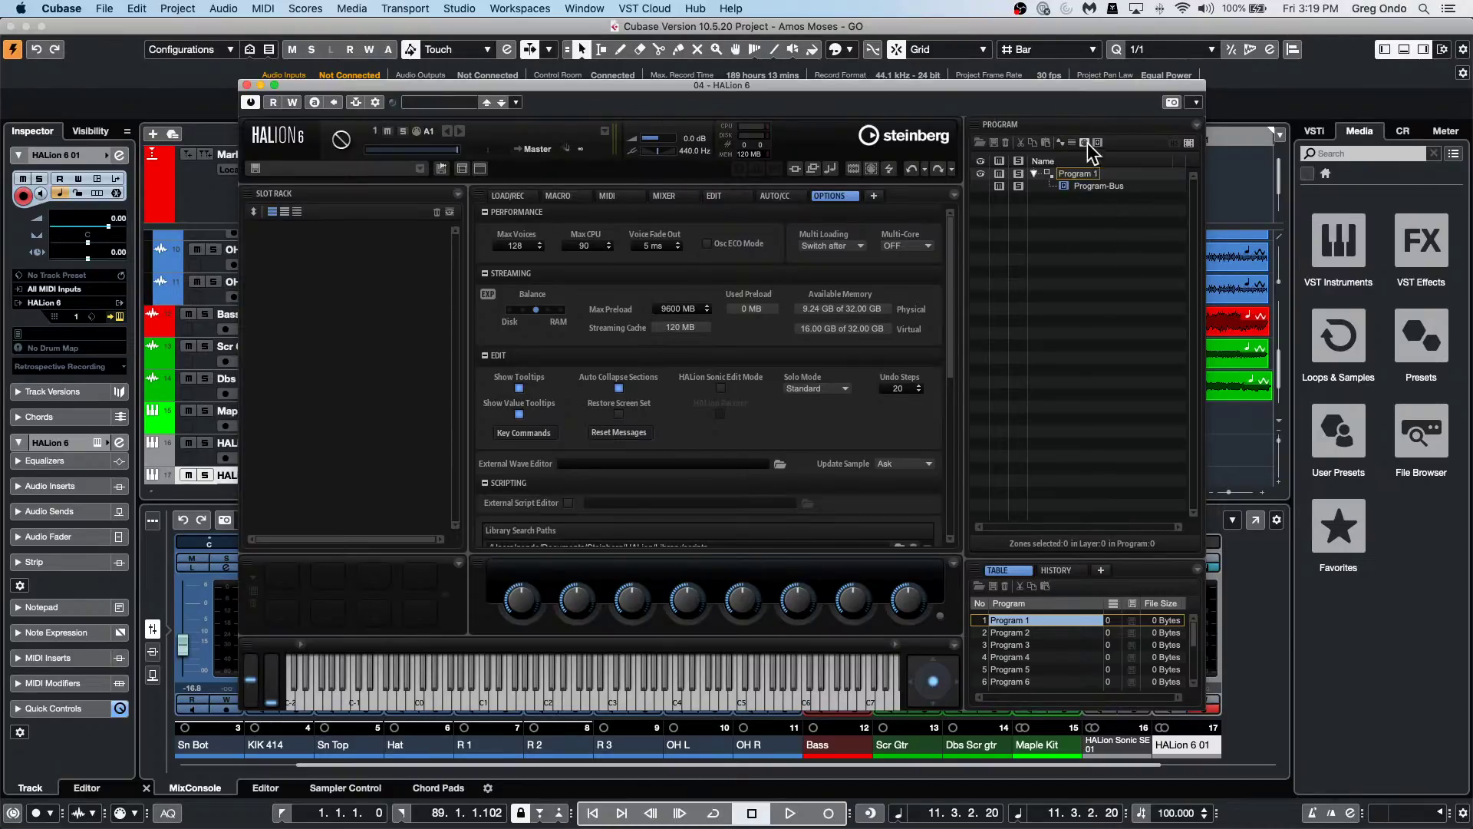
{"action": "left_click", "coordinate": [1090, 188]}
{"action": "left_click", "coordinate": [1063, 187]}
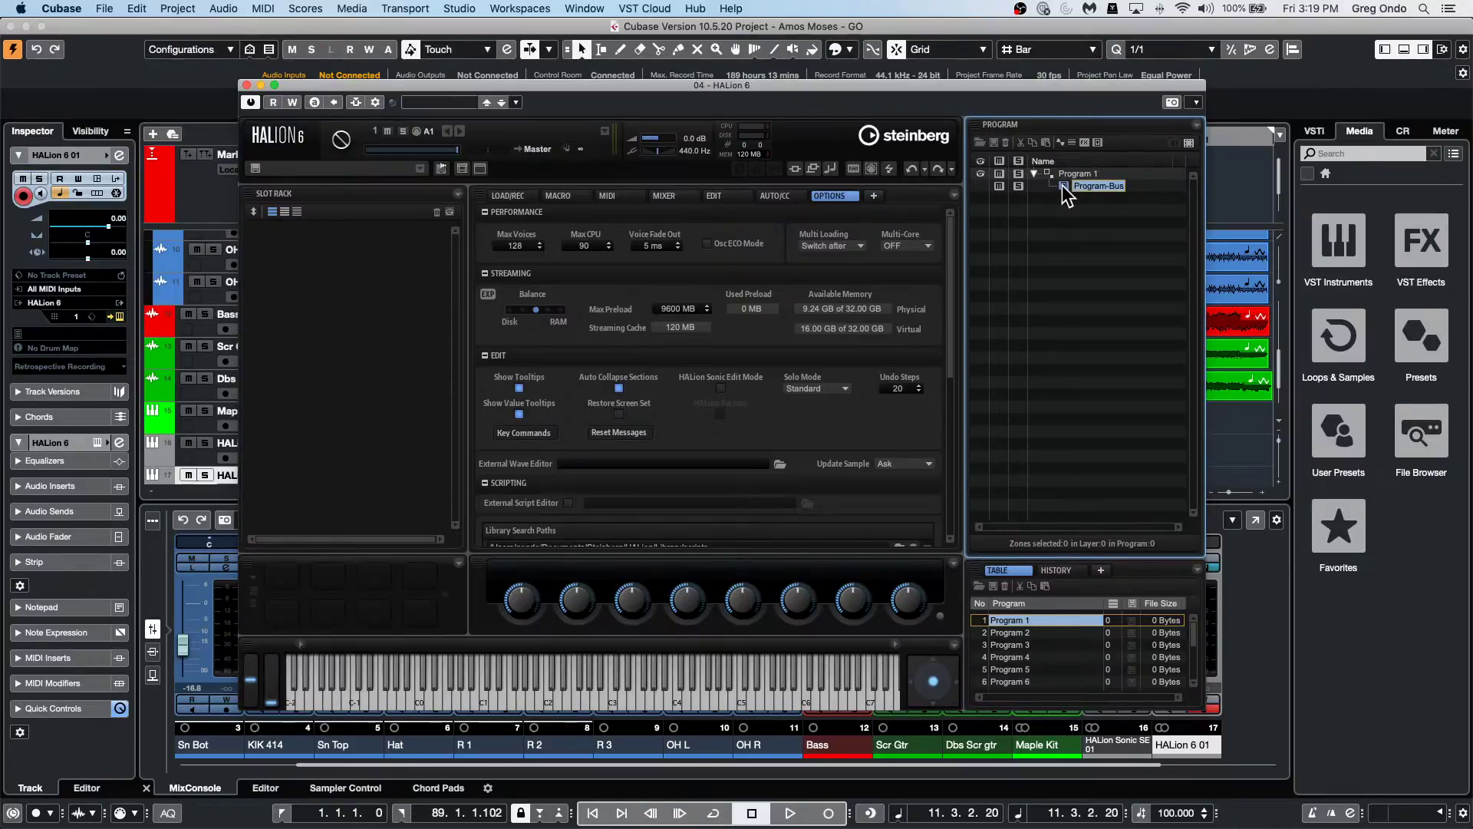
{"action": "right_click", "coordinate": [1090, 186]}
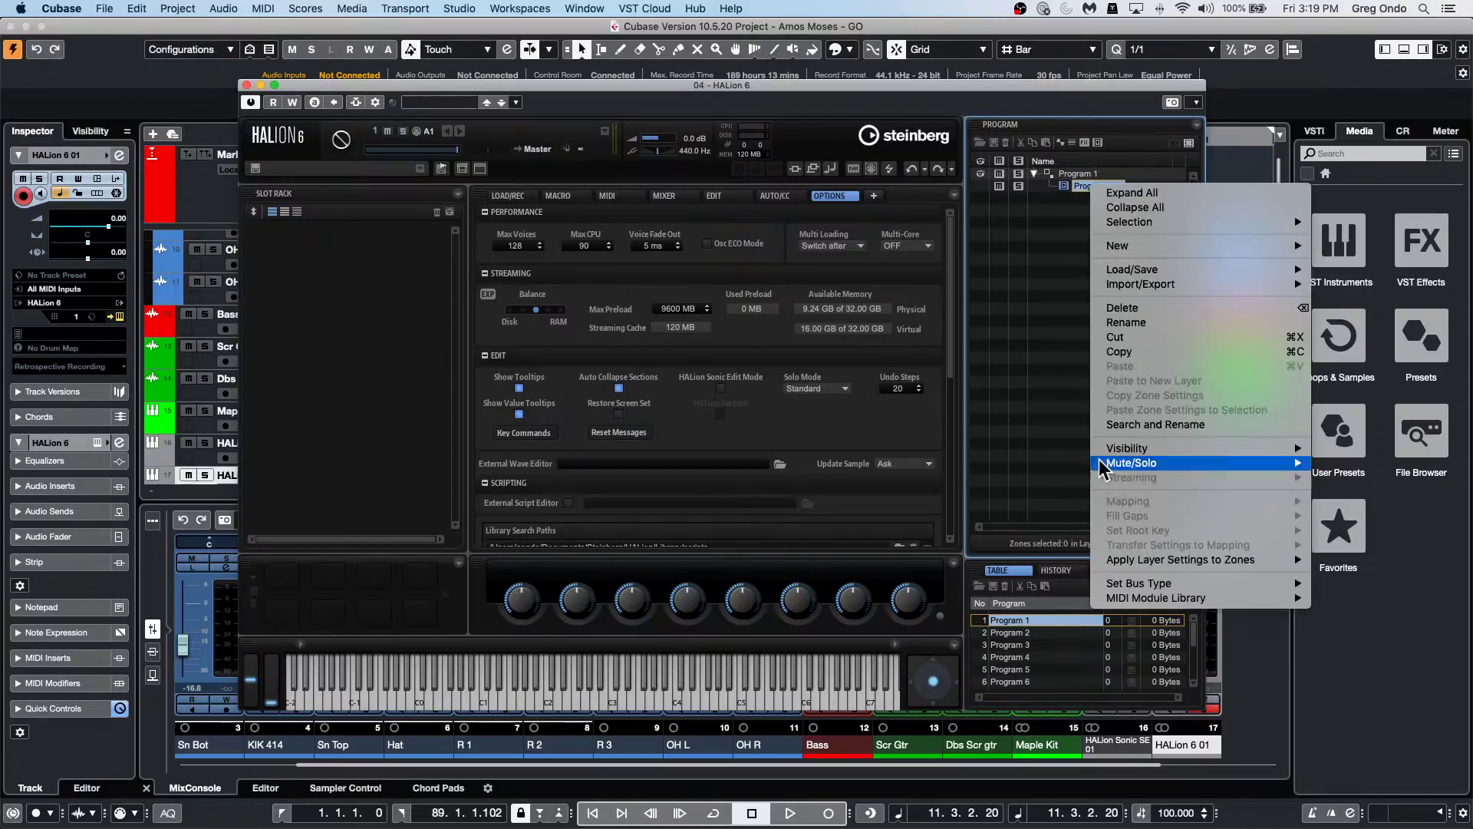
{"action": "mouse_move", "coordinate": [1137, 284]}
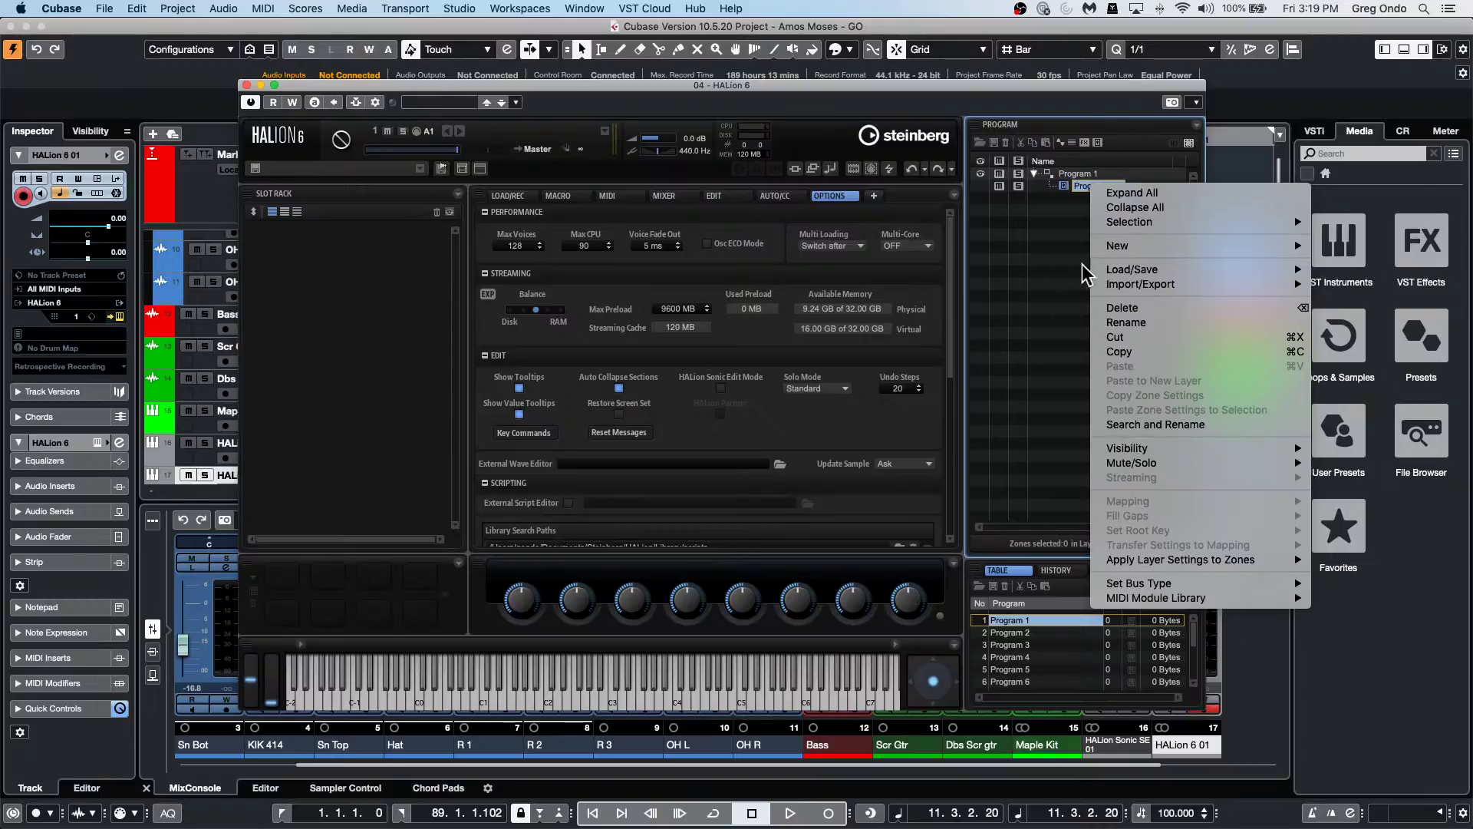
{"action": "mouse_move", "coordinate": [1137, 254]}
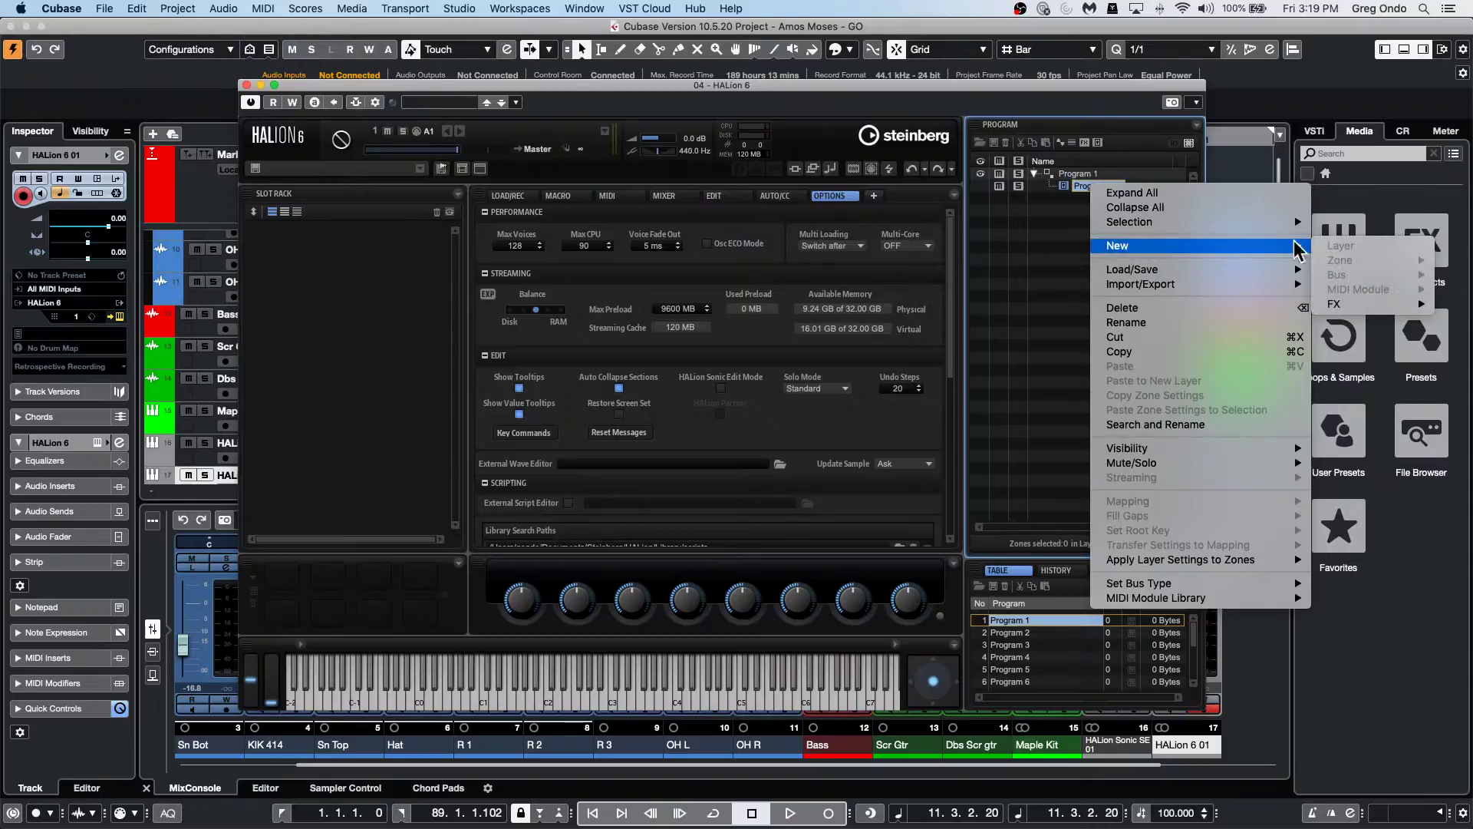
{"action": "left_click", "coordinate": [1018, 220]}
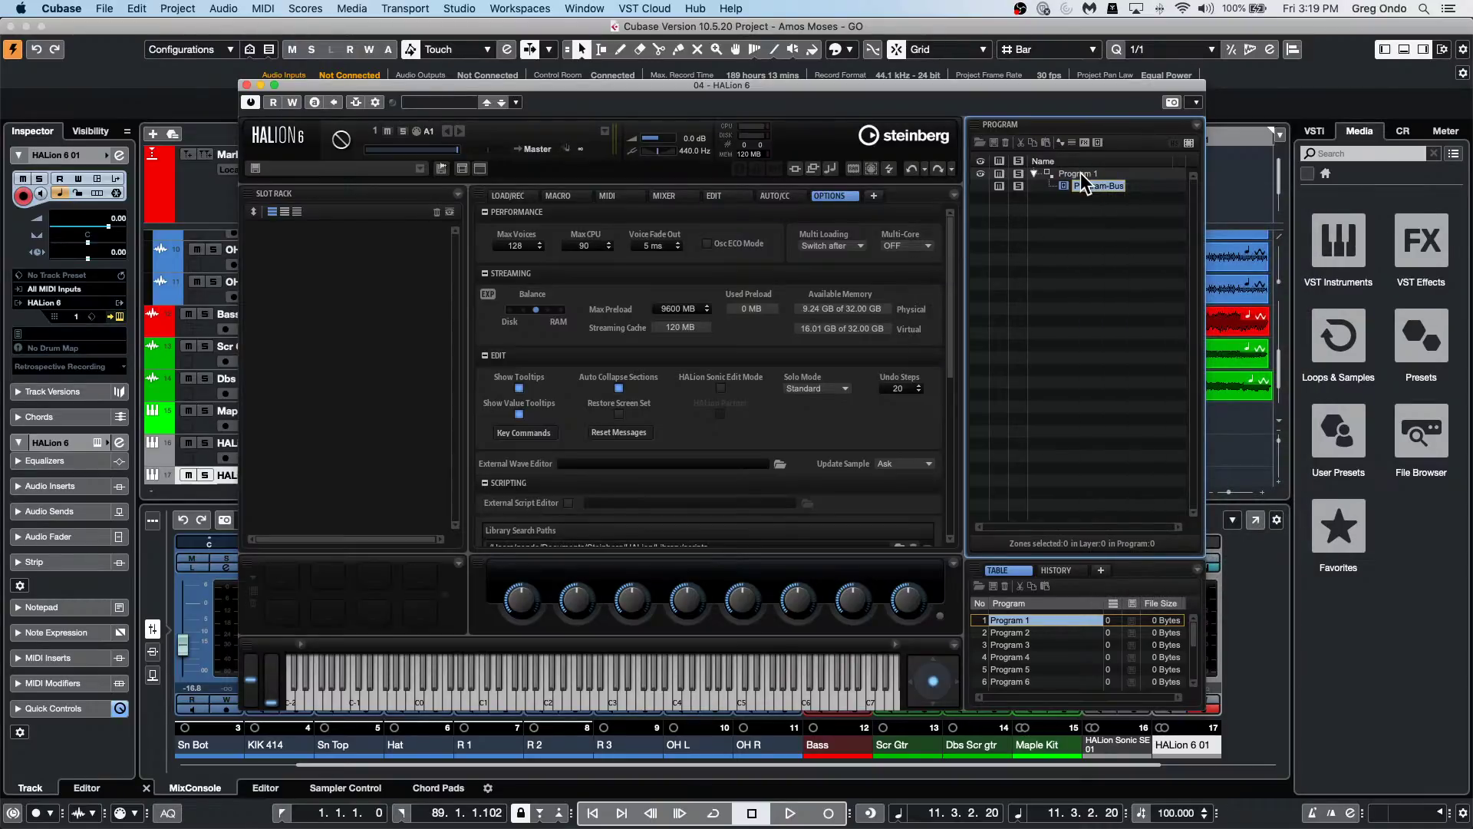
Add a synth zone directly under Program 1 in the program tree.
{"action": "right_click", "coordinate": [1081, 176]}
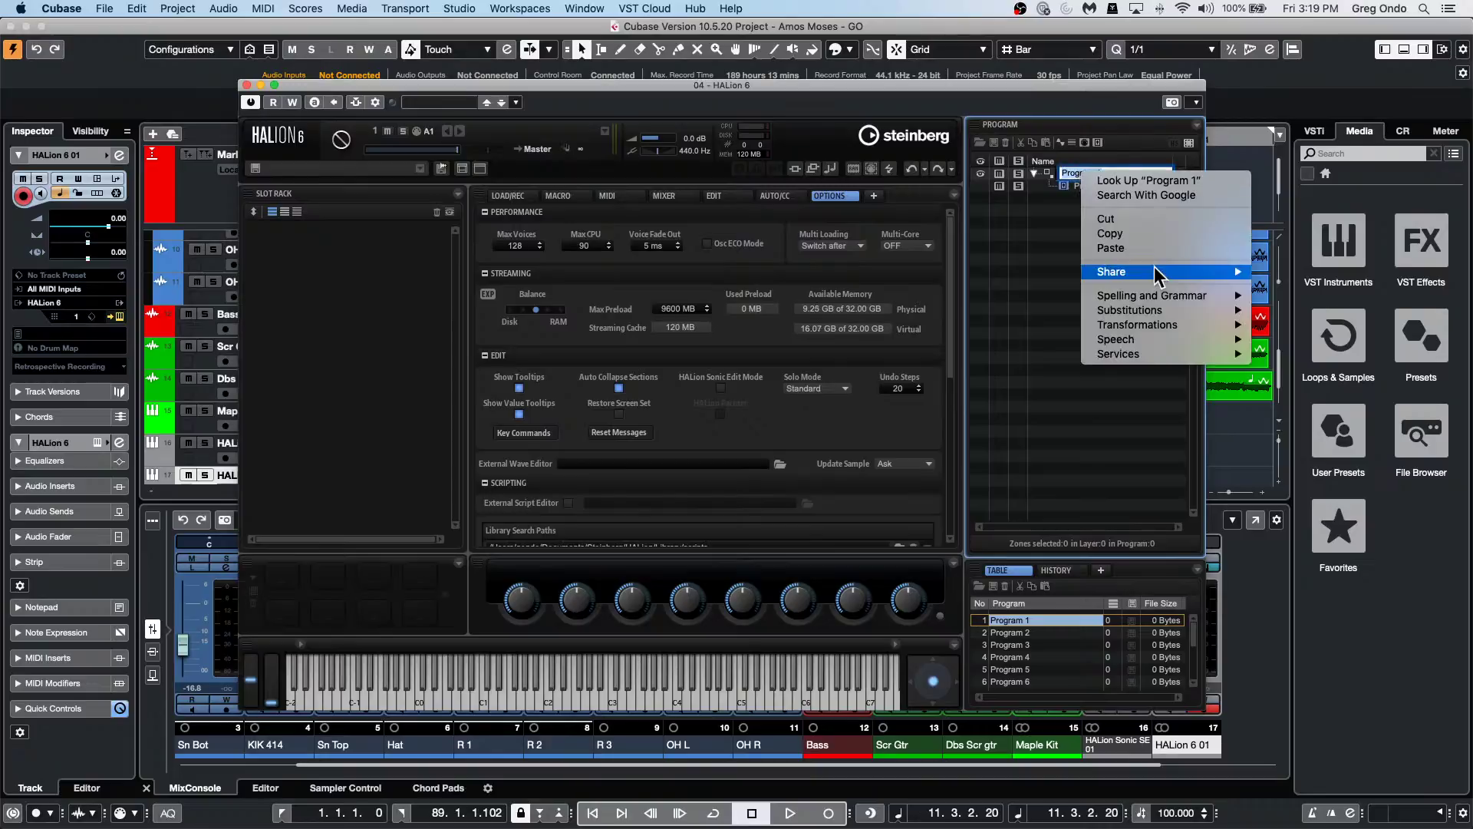
{"action": "left_click", "coordinate": [1036, 272]}
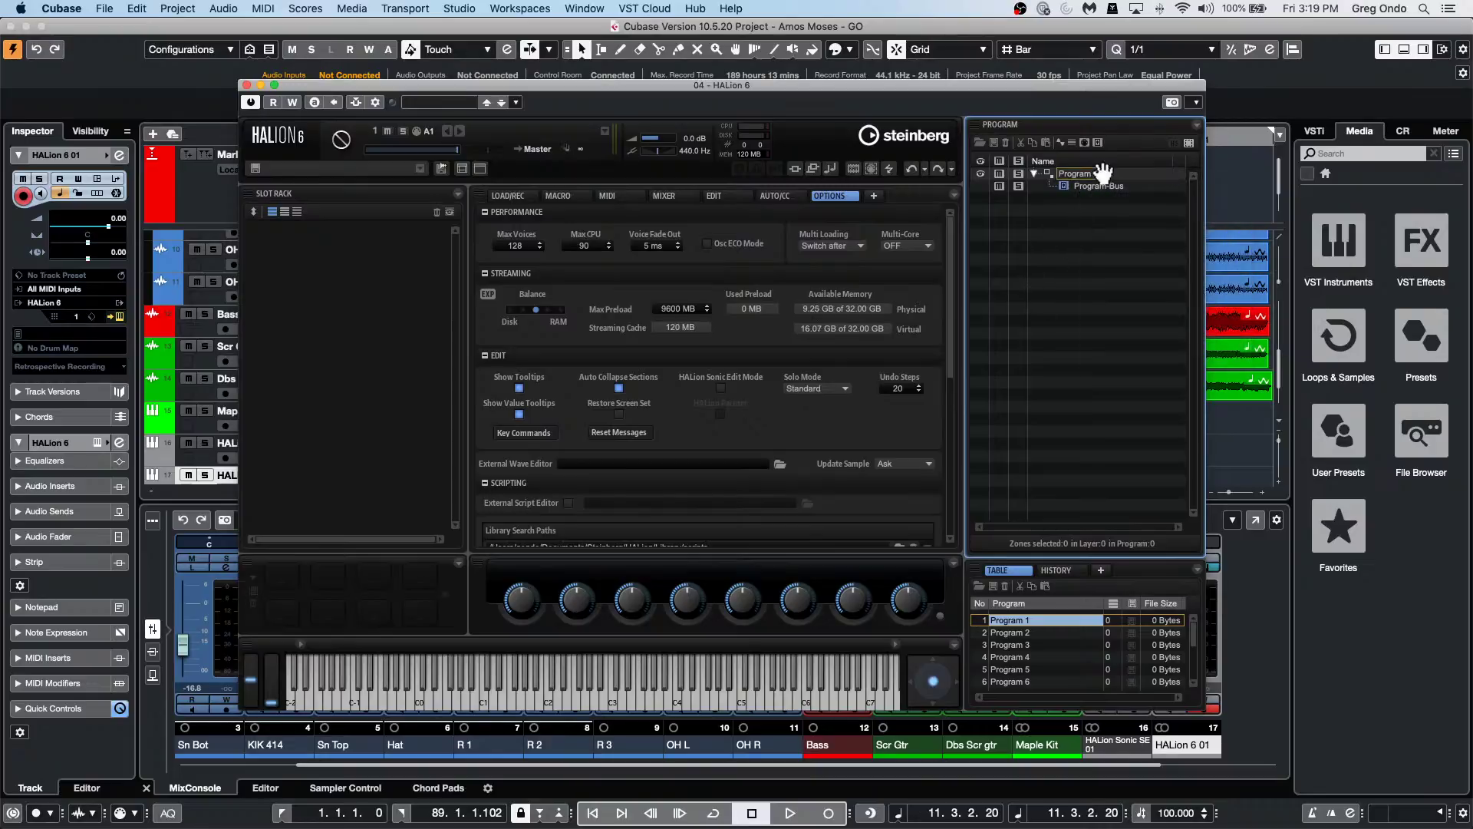
{"action": "right_click", "coordinate": [1080, 183]}
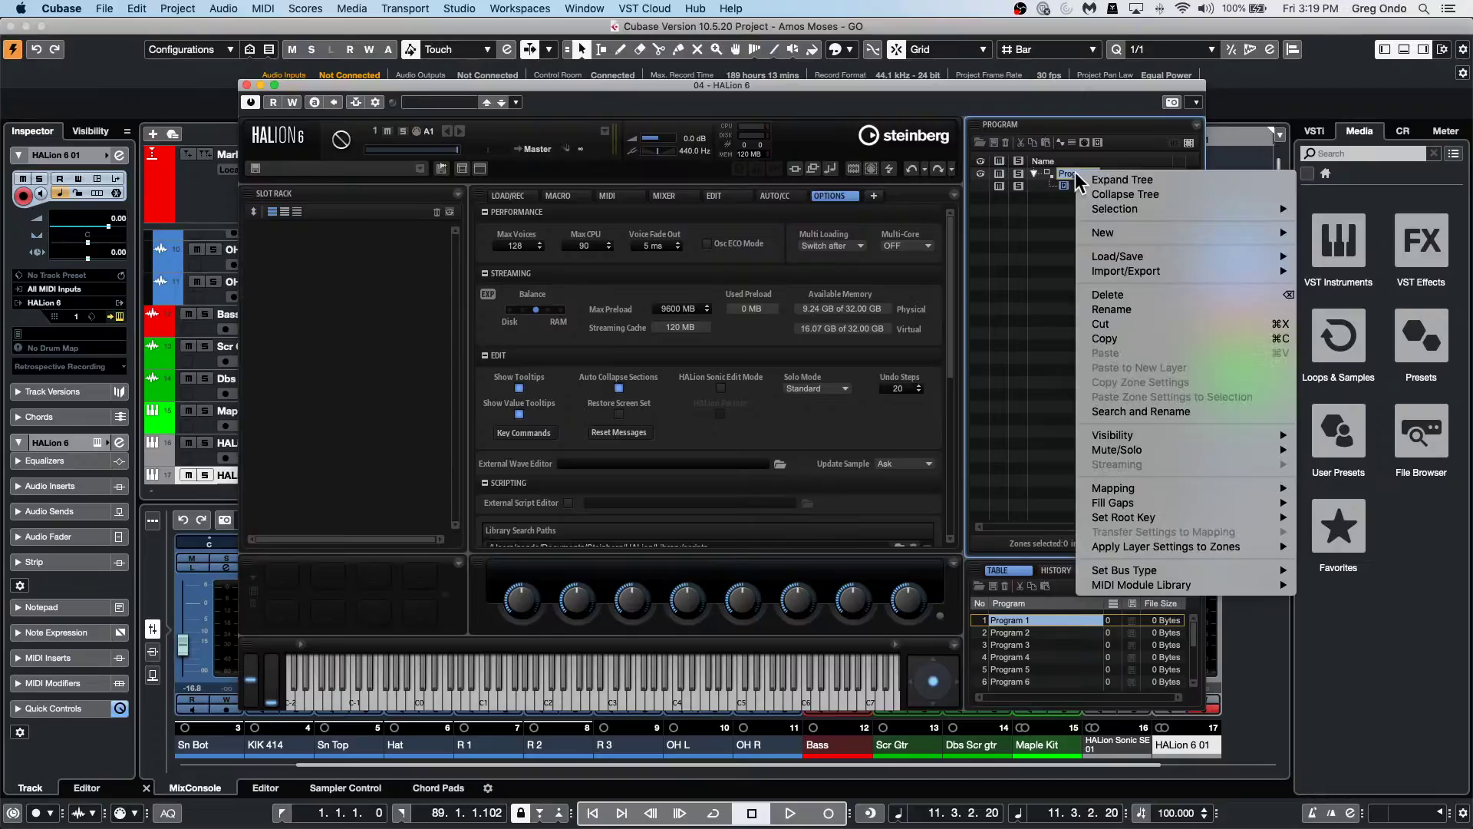
{"action": "mouse_move", "coordinate": [1131, 235]}
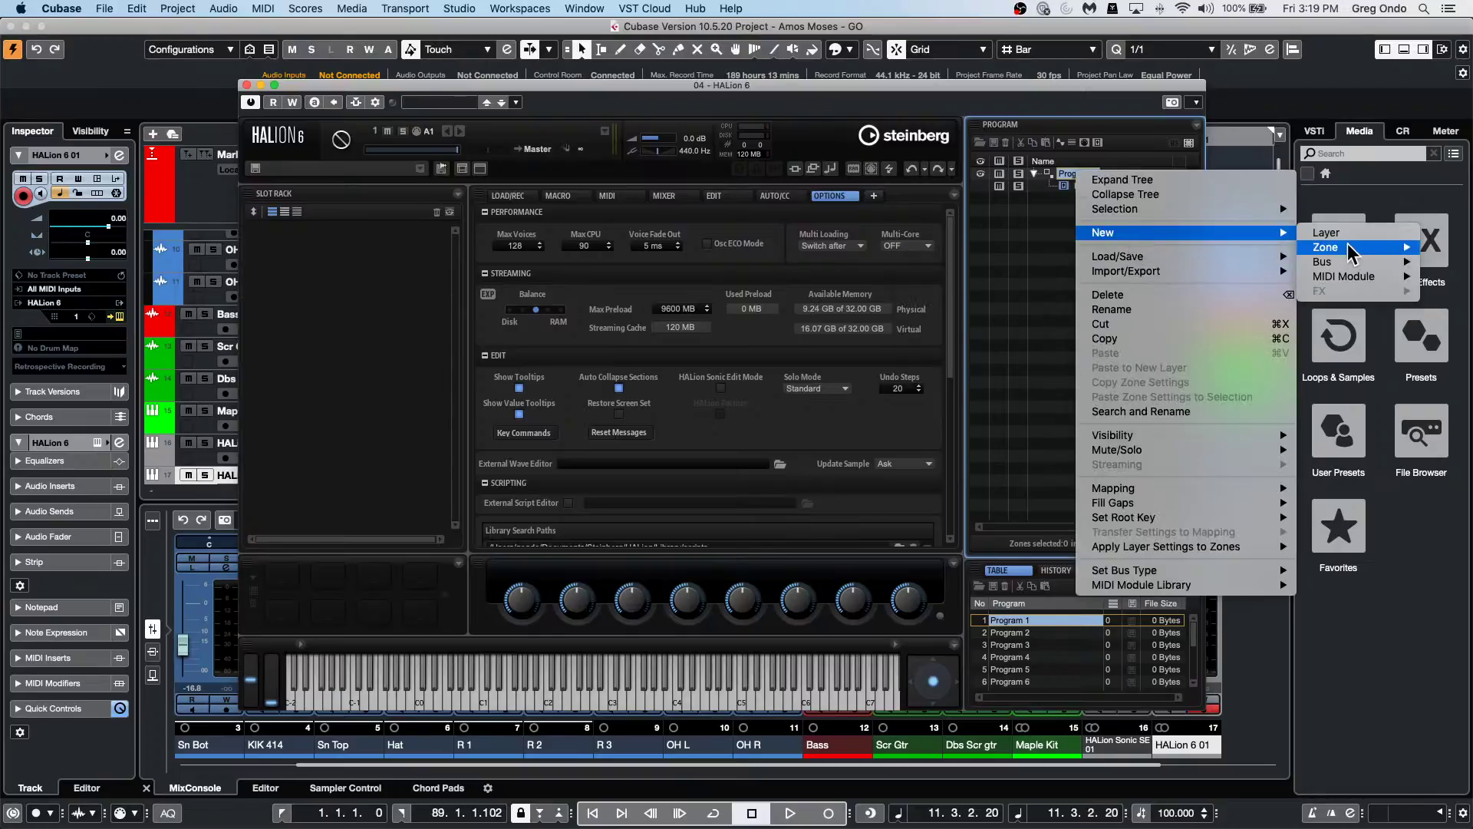
{"action": "mouse_move", "coordinate": [1349, 253]}
{"action": "left_click", "coordinate": [1248, 253]}
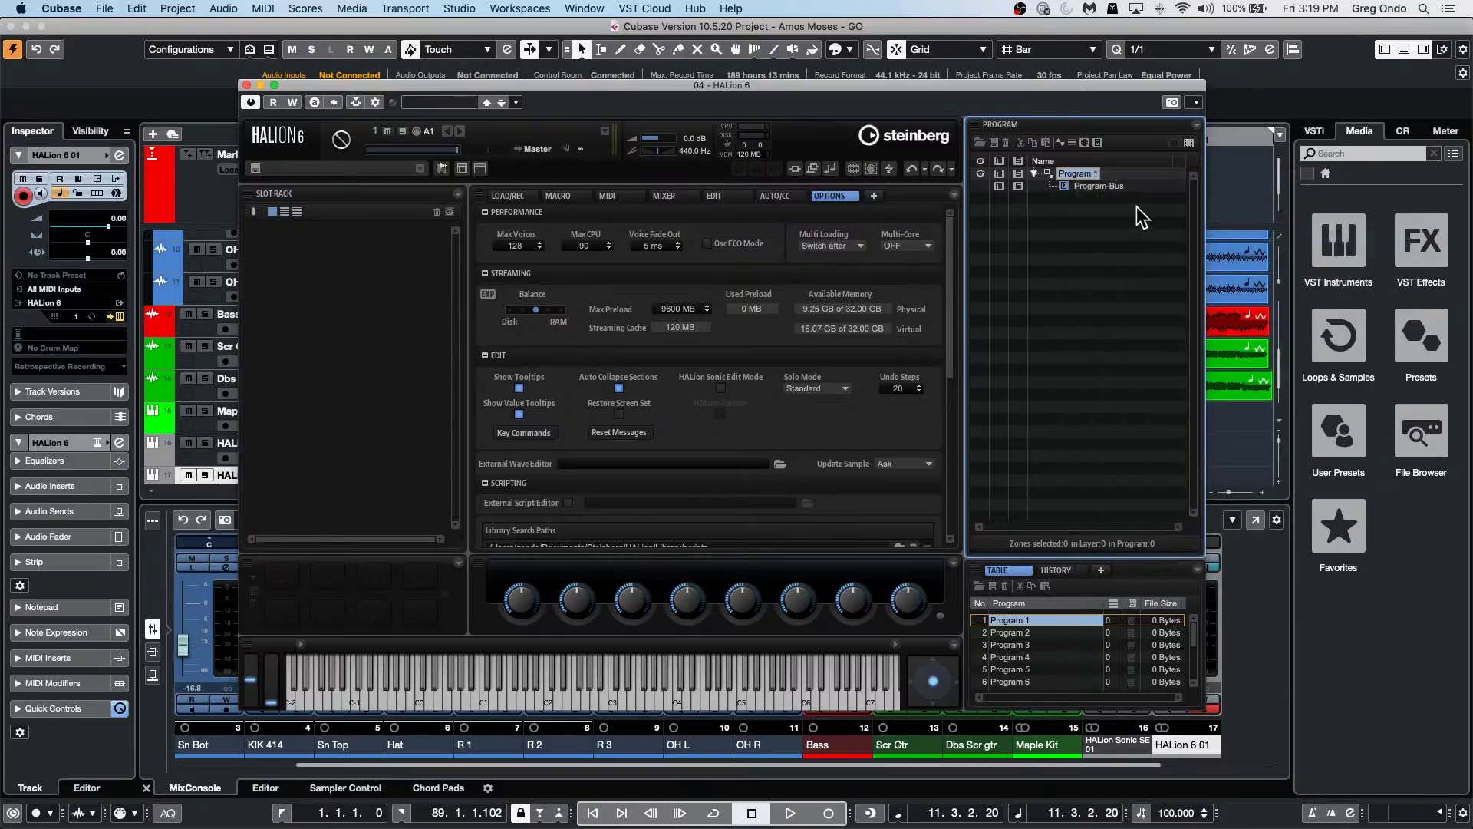
{"action": "double_click", "coordinate": [1078, 185]}
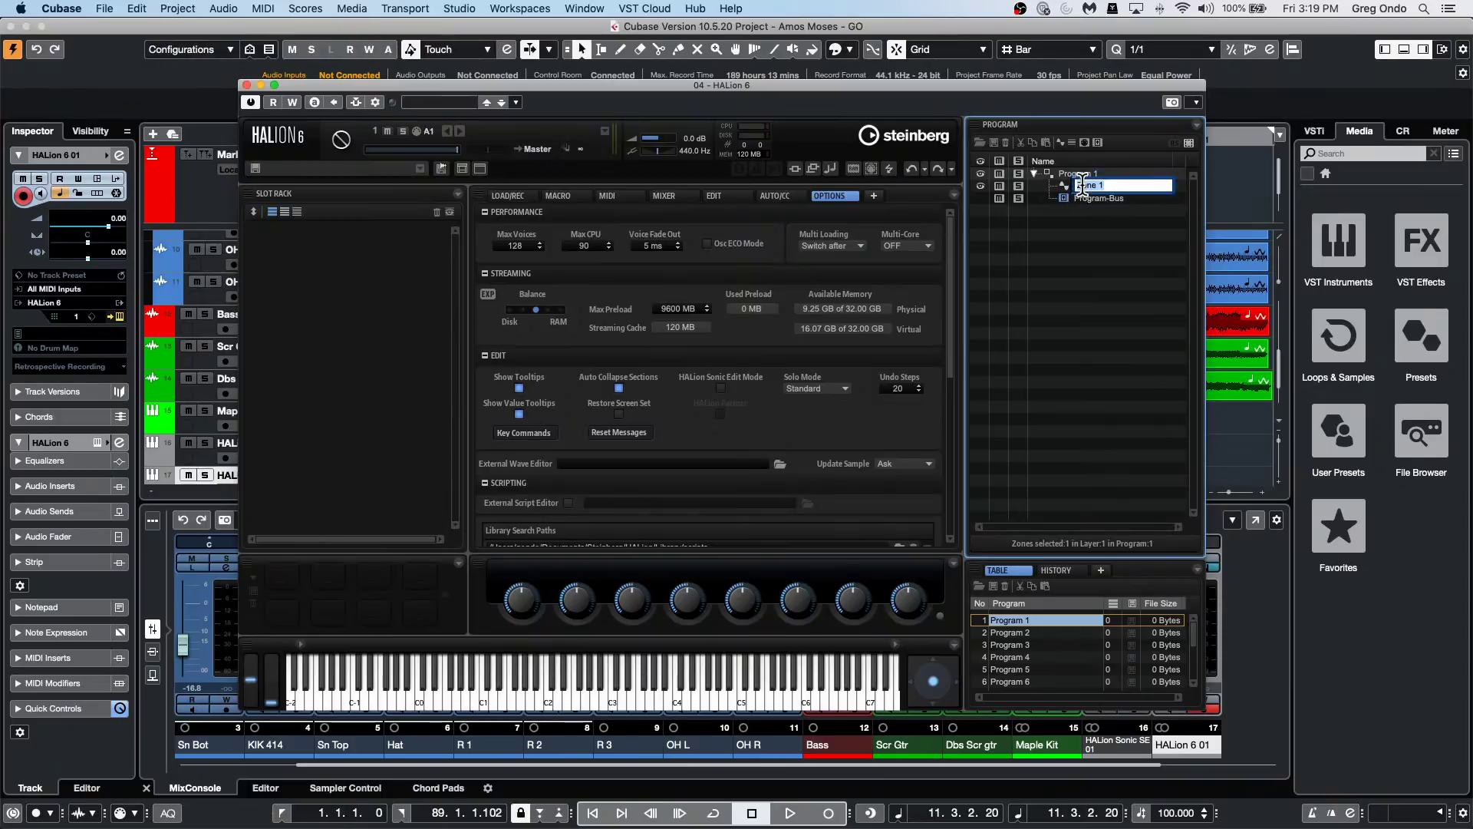
Check which new elements can be created under Zone 1, without adding any, and select Program-Bus.
{"action": "right_click", "coordinate": [1067, 192]}
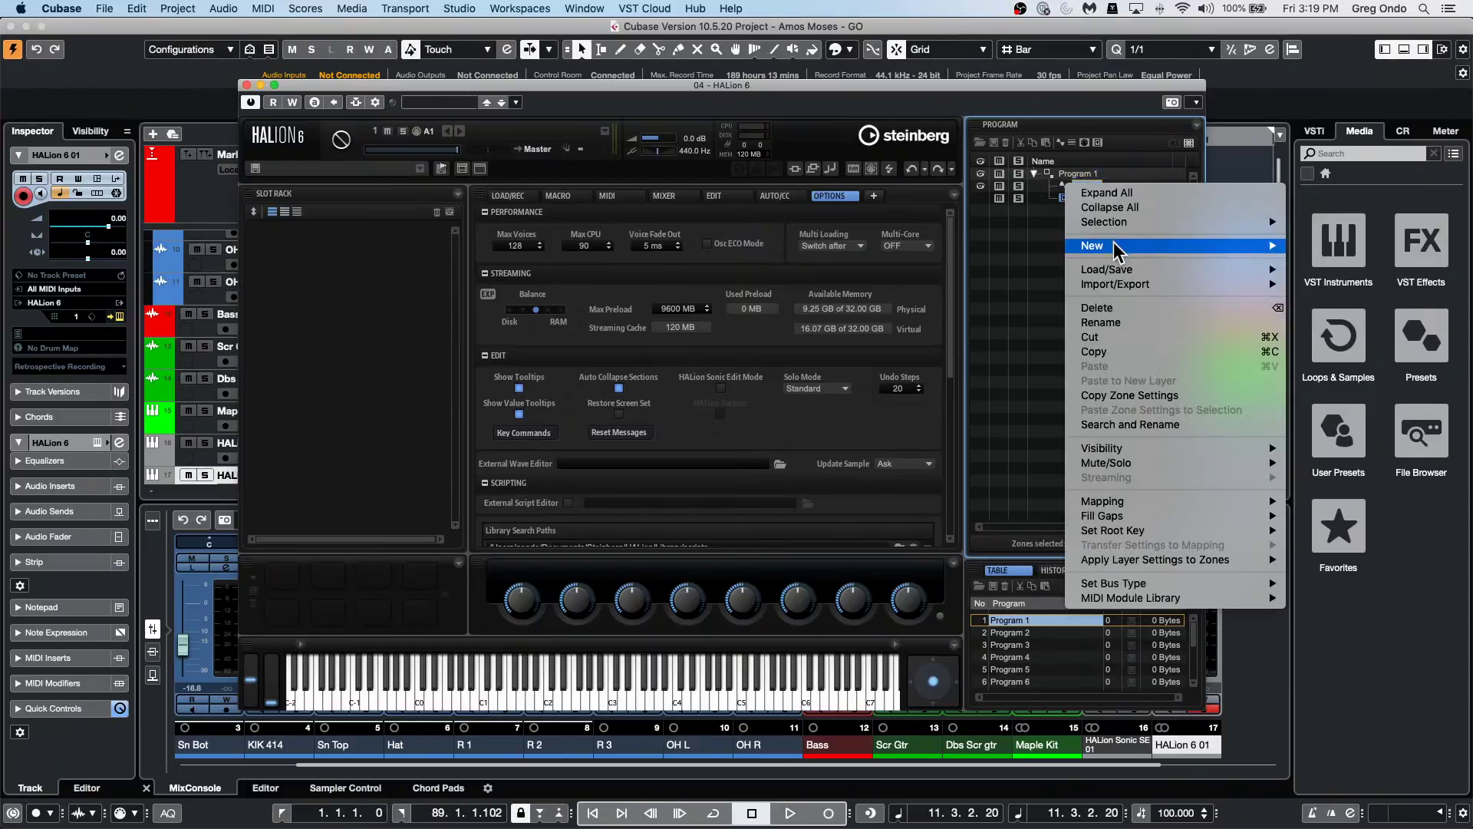
{"action": "left_click", "coordinate": [1058, 247]}
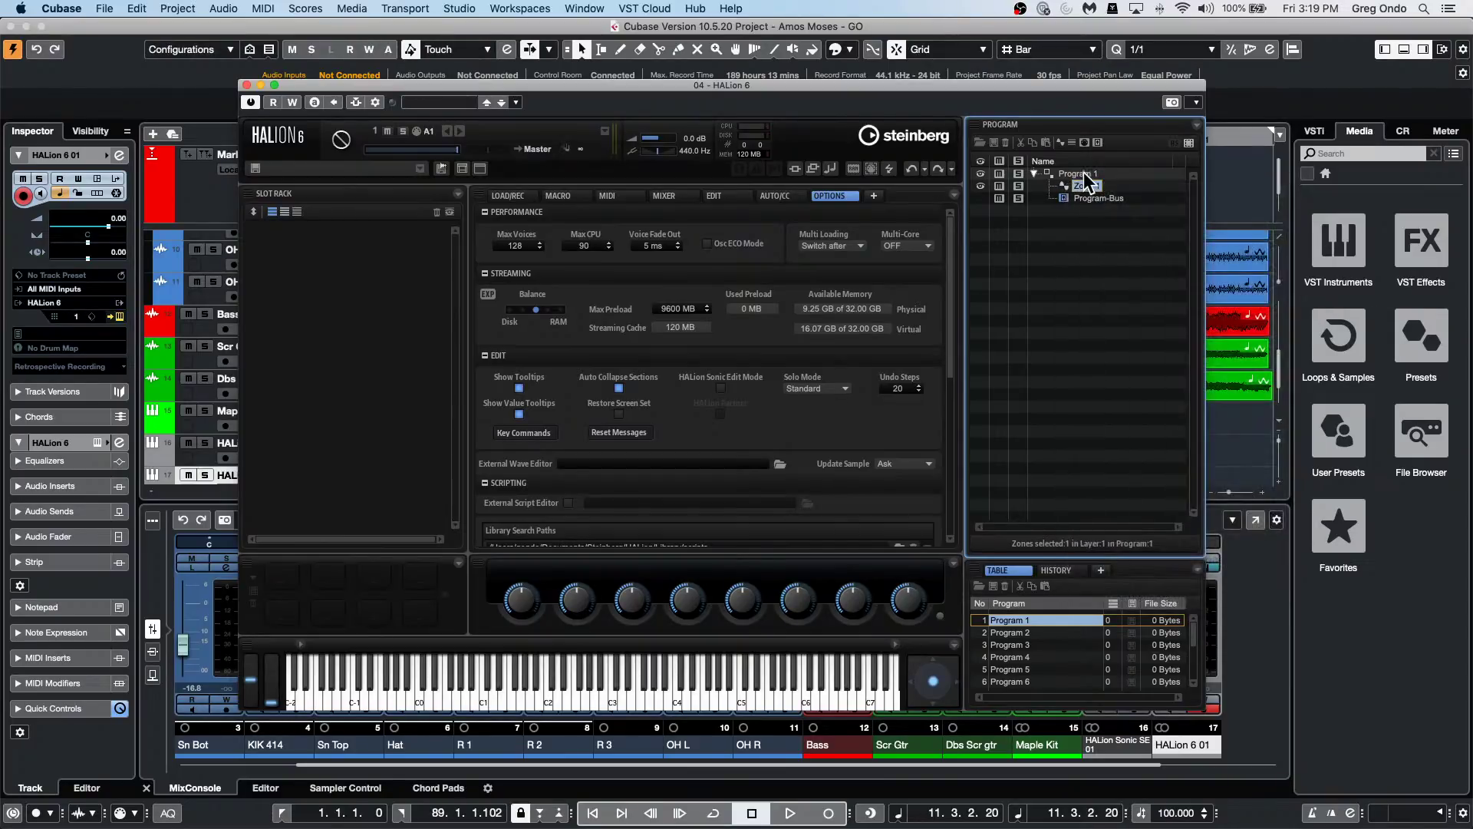
{"action": "left_click", "coordinate": [1085, 175]}
{"action": "right_click", "coordinate": [1092, 187]}
{"action": "mouse_move", "coordinate": [1136, 249]}
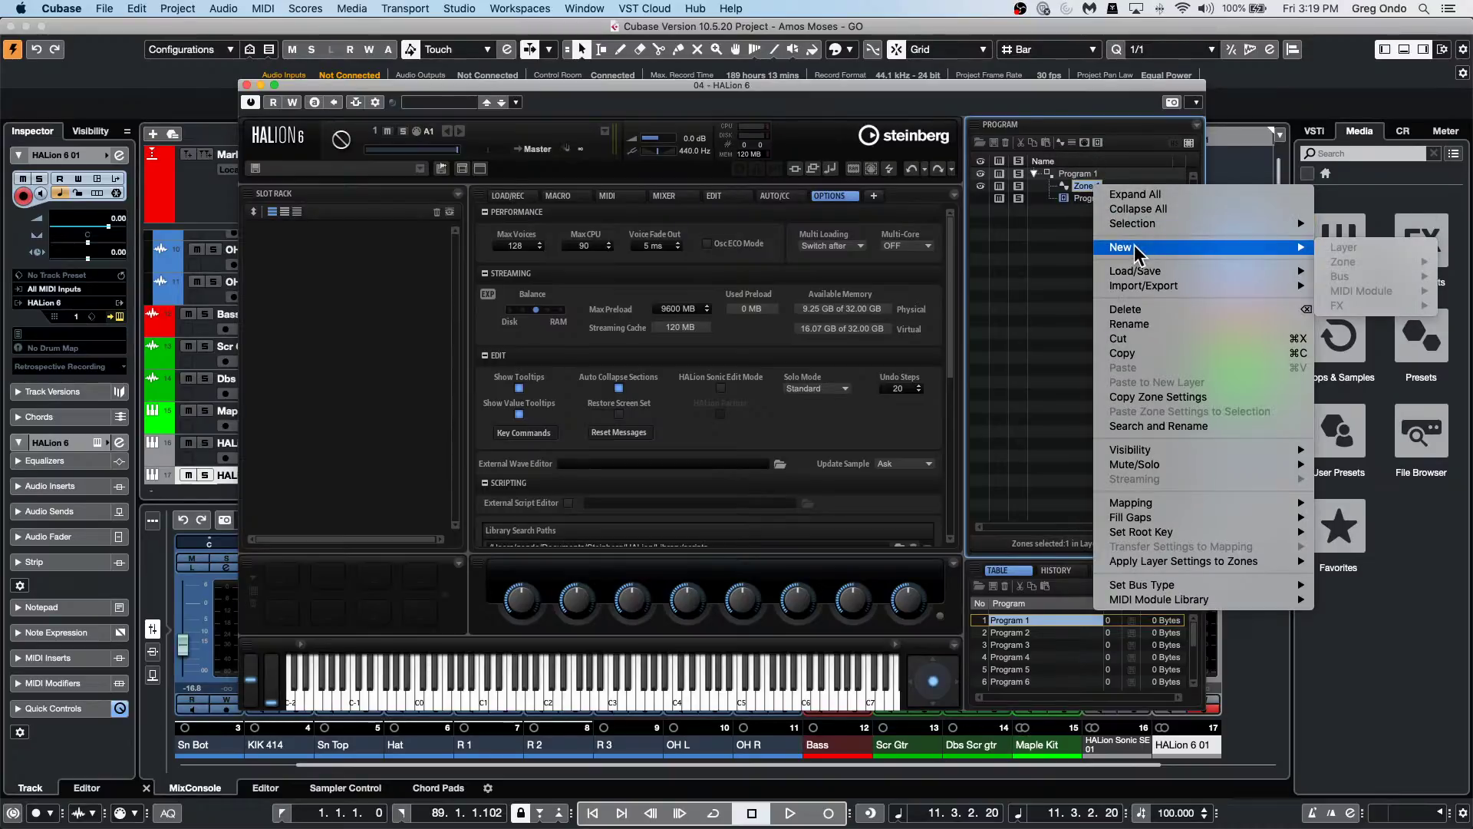
{"action": "left_click", "coordinate": [1088, 201]}
{"action": "left_click", "coordinate": [1093, 198]}
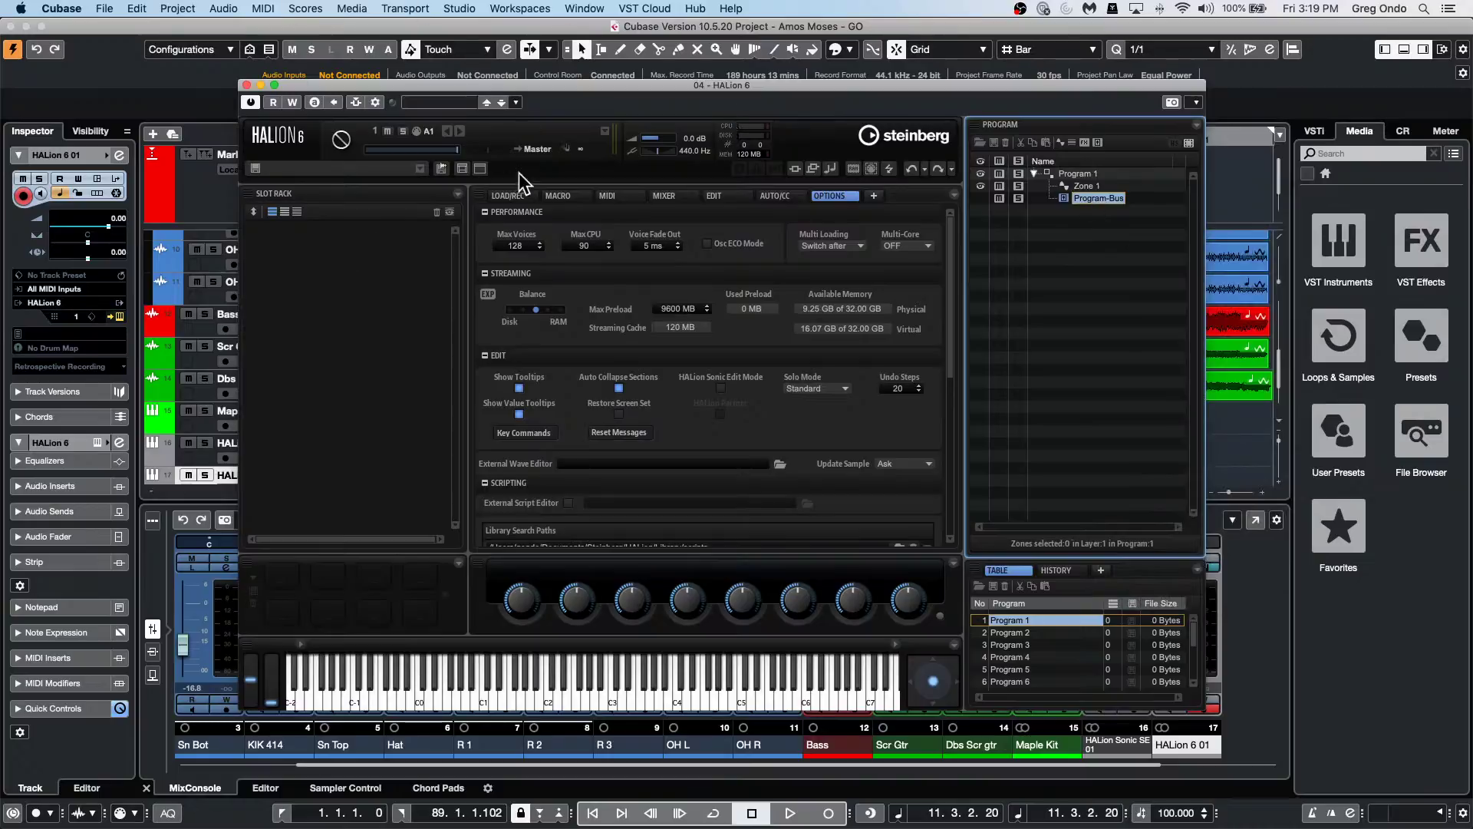
Add a new layer under Program 1.
{"action": "left_click", "coordinate": [1082, 174]}
{"action": "right_click", "coordinate": [1084, 178]}
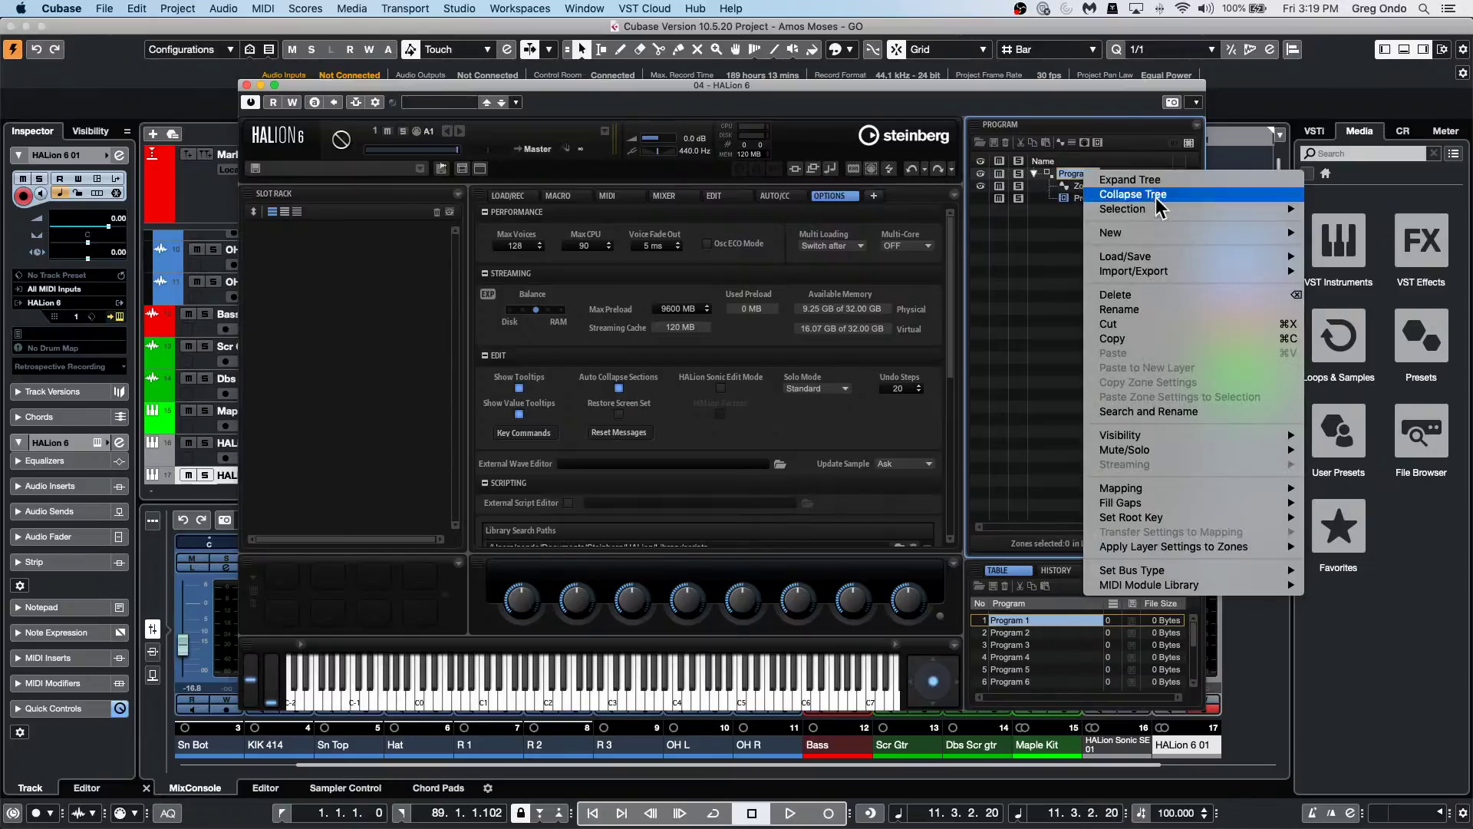
{"action": "mouse_move", "coordinate": [1158, 233]}
{"action": "mouse_move", "coordinate": [1373, 249]}
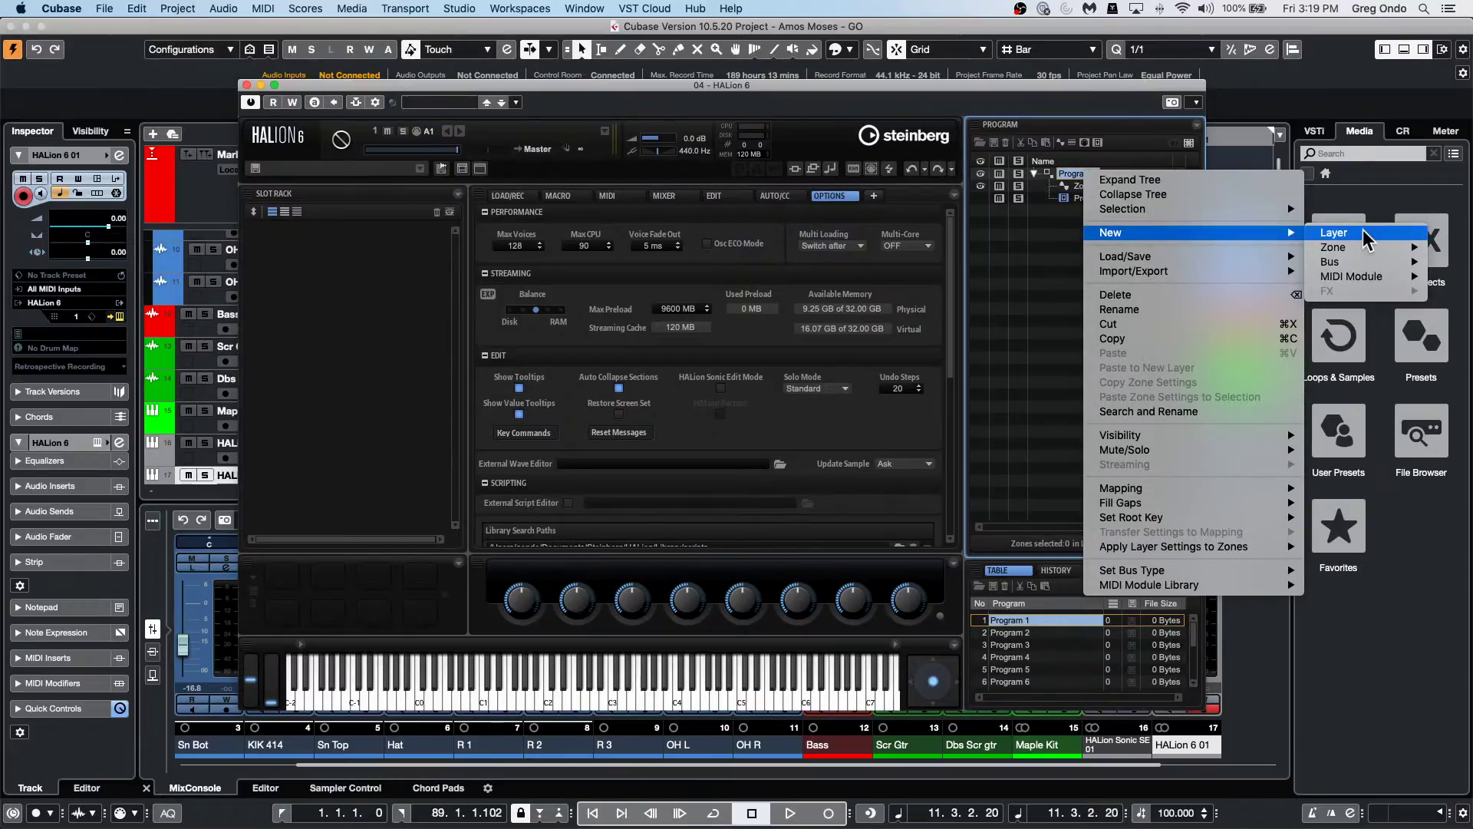
{"action": "left_click", "coordinate": [1335, 232]}
Add a synth zone inside Layer 1.
{"action": "right_click", "coordinate": [1063, 185]}
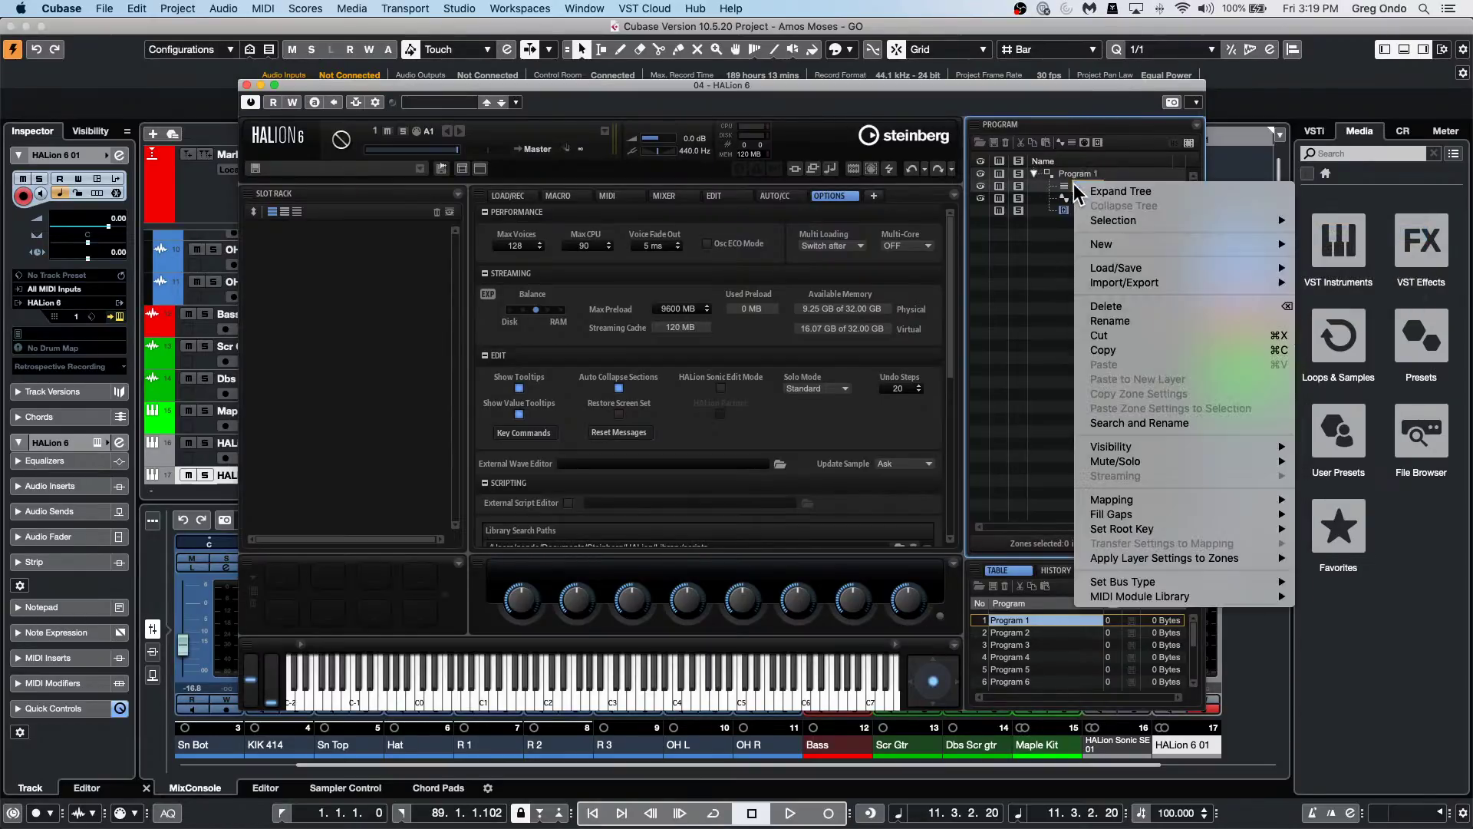
{"action": "mouse_move", "coordinate": [1116, 240]}
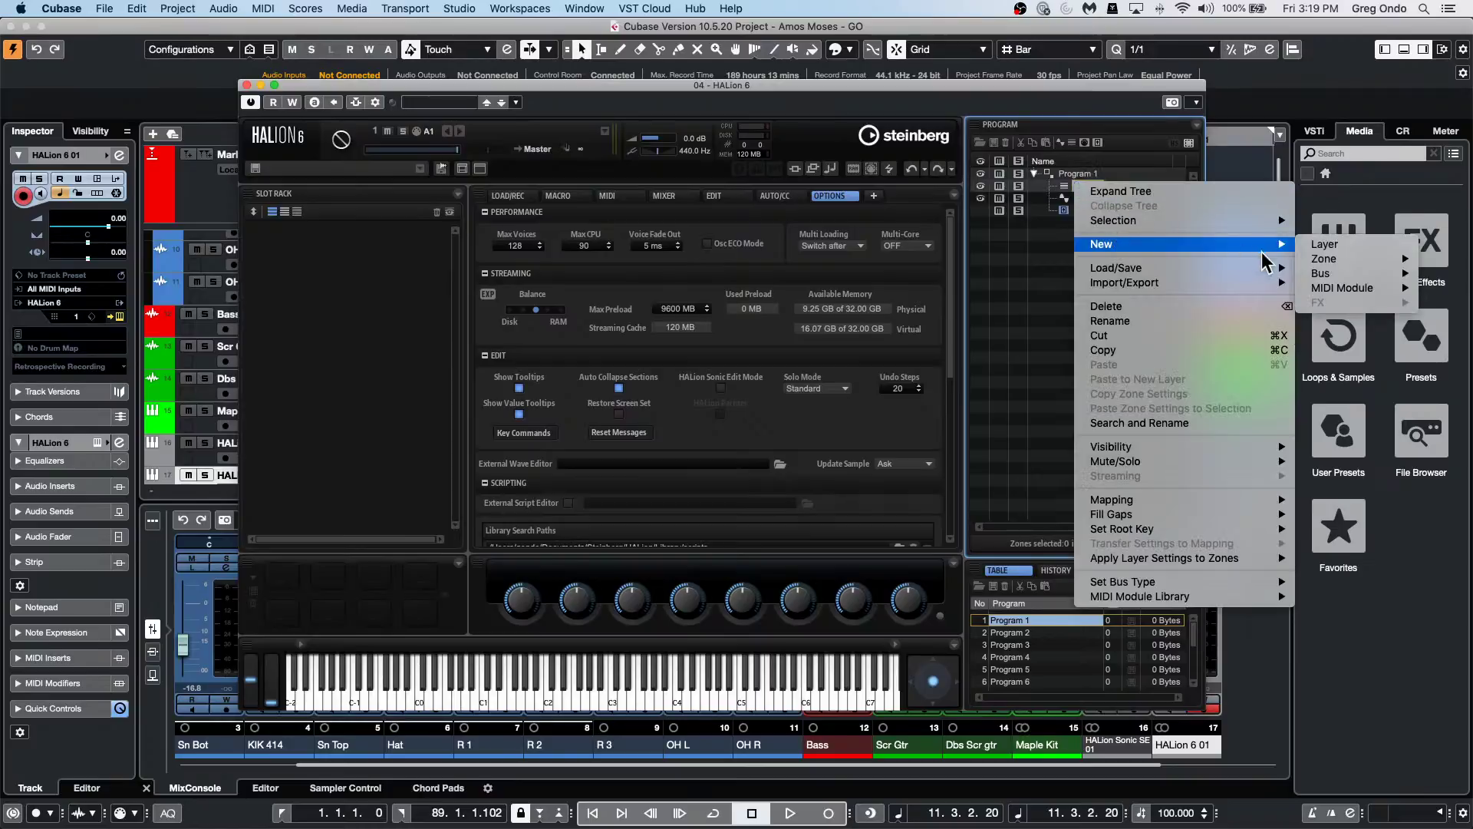
{"action": "mouse_move", "coordinate": [1323, 258]}
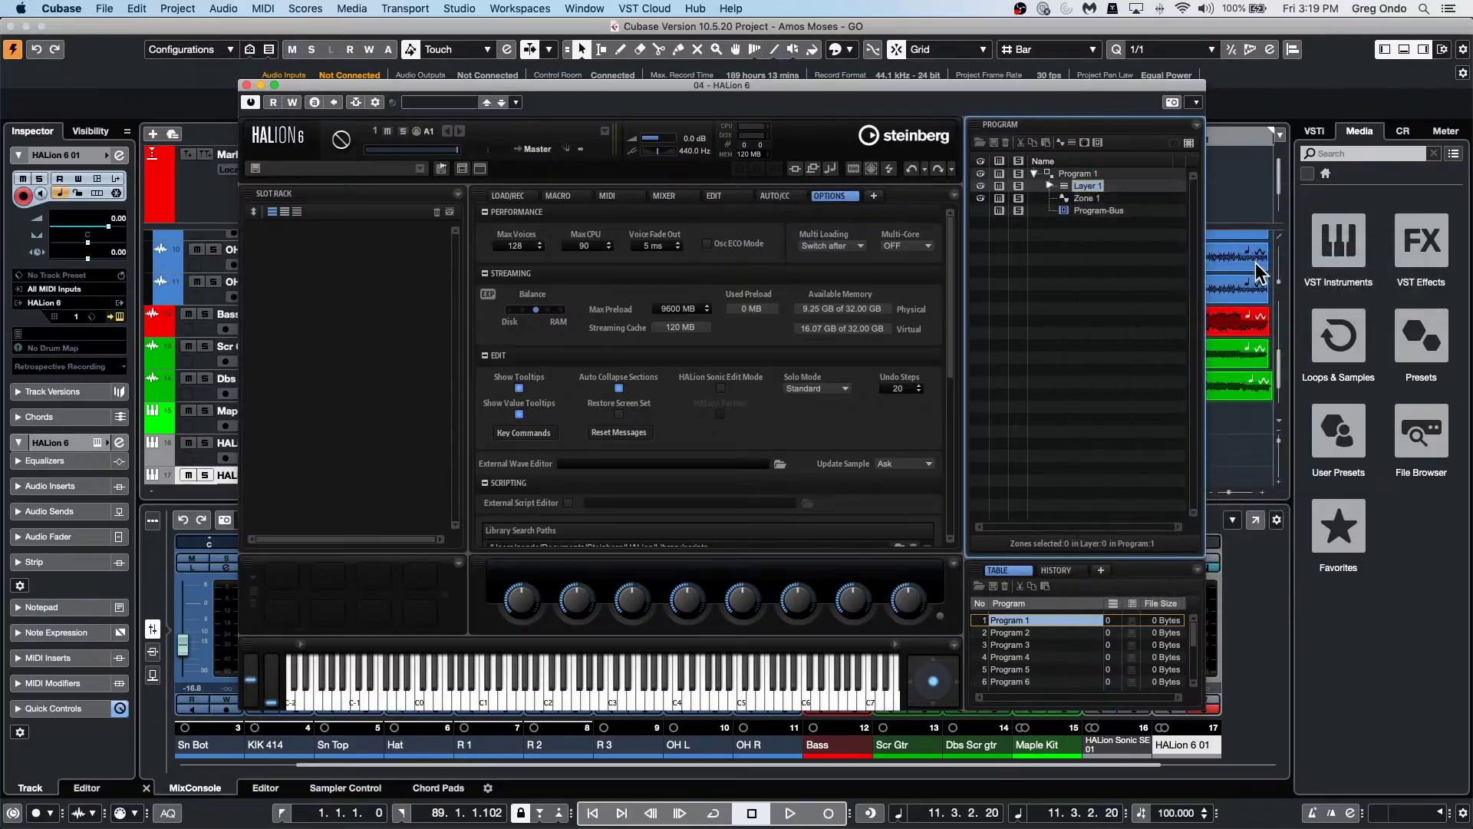
{"action": "left_click", "coordinate": [1228, 259]}
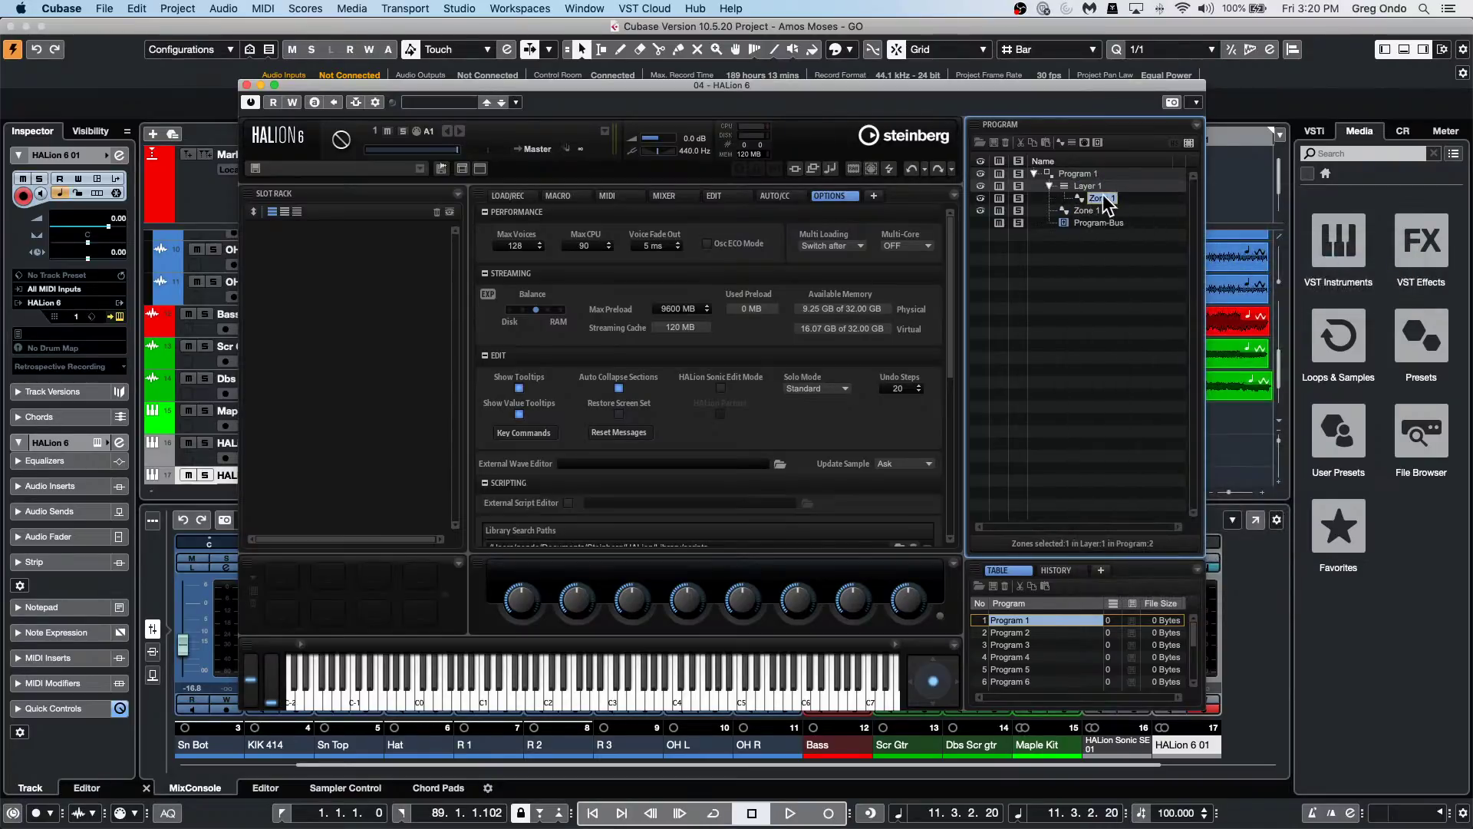
Show the sound editing settings of the synth zone in Layer 1 and review its pitch, oscillator and filter sections.
{"action": "double_click", "coordinate": [1105, 198]}
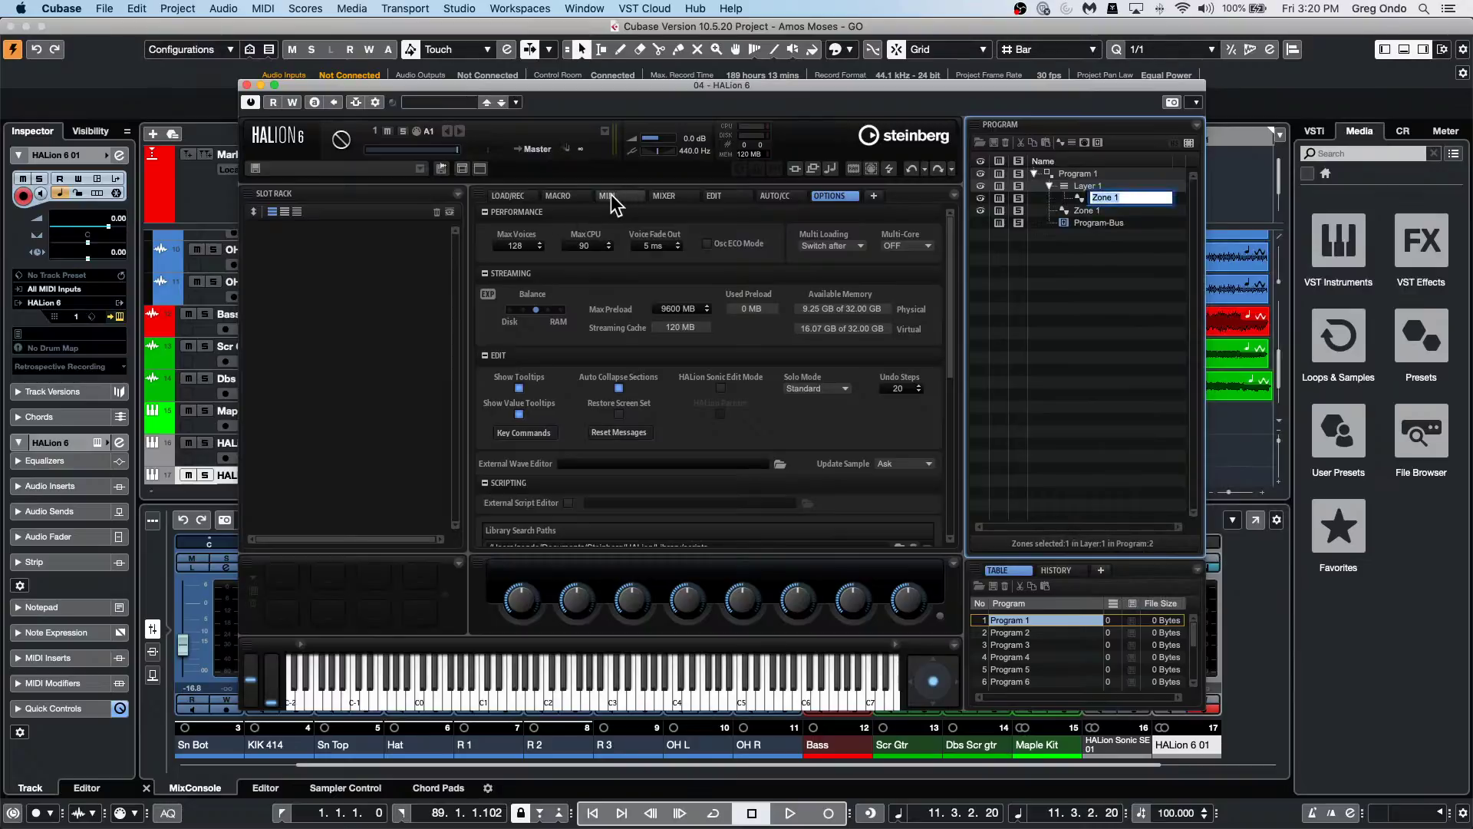
{"action": "left_click", "coordinate": [710, 197]}
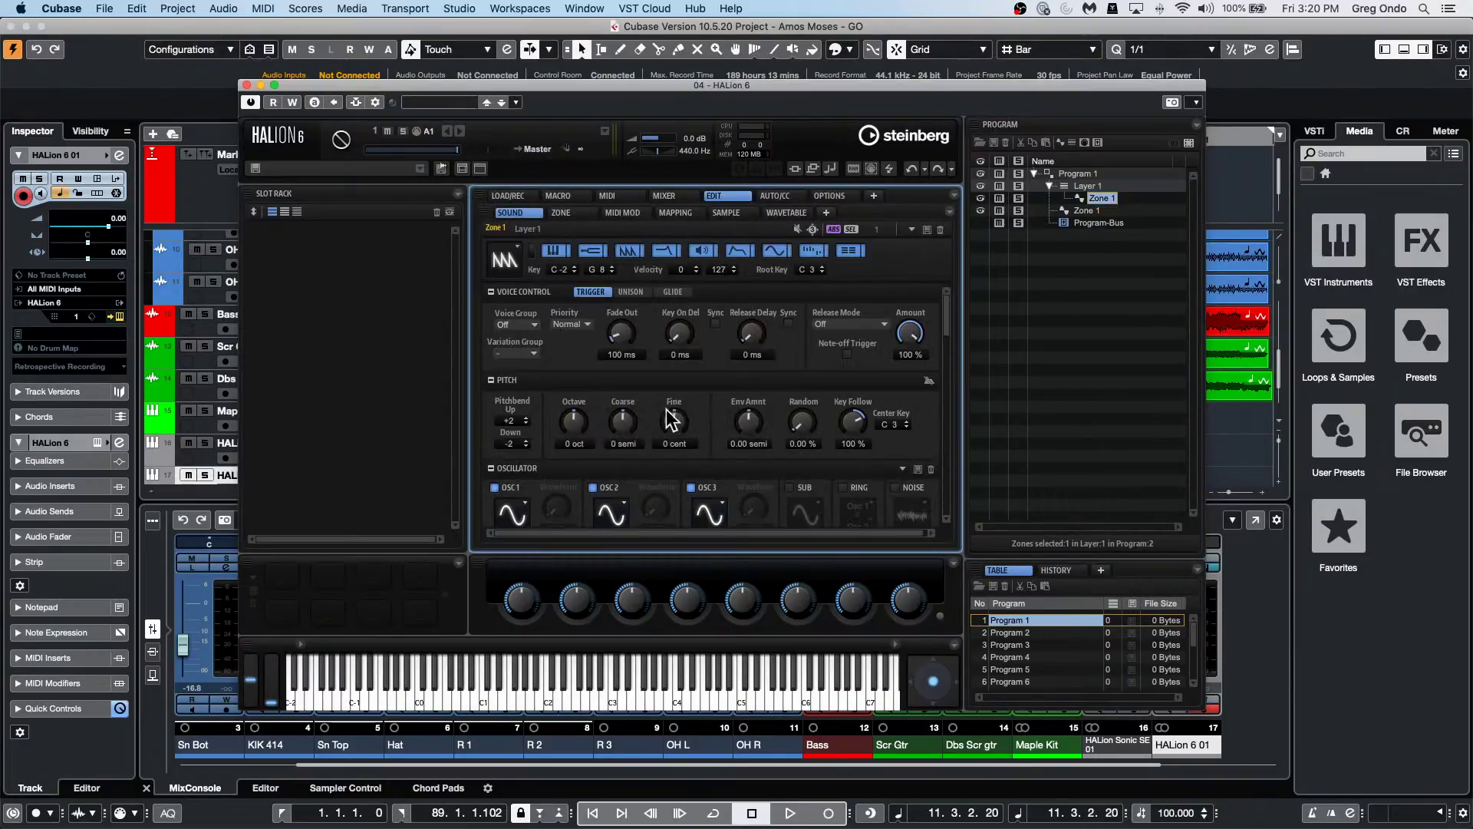
{"action": "scroll", "coordinate": [635, 381], "scroll_direction": "down", "scroll_amount": 2}
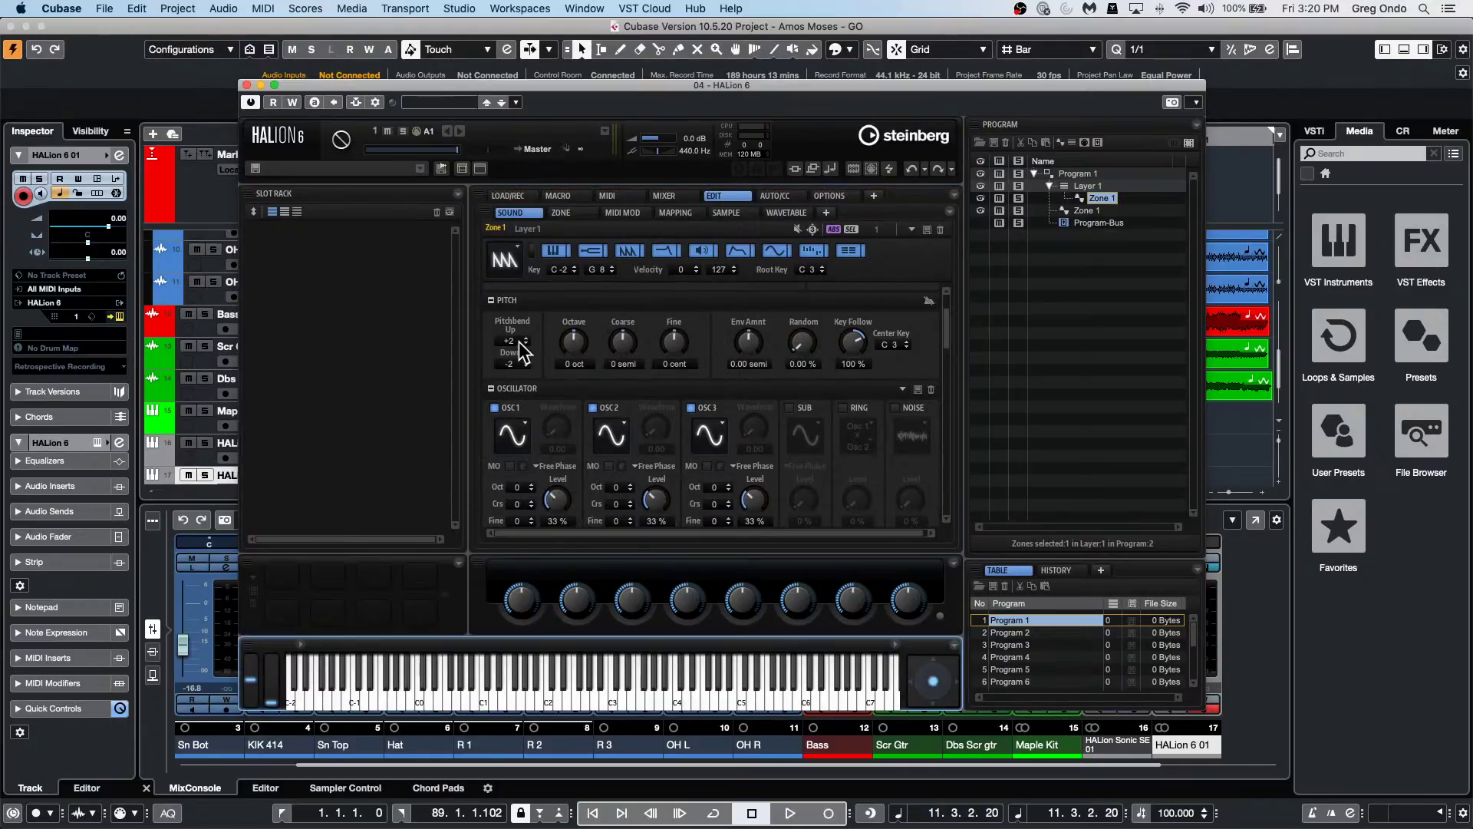
{"action": "scroll", "coordinate": [596, 470], "scroll_direction": "down", "scroll_amount": 1}
{"action": "scroll", "coordinate": [596, 470], "scroll_direction": "down", "scroll_amount": 4}
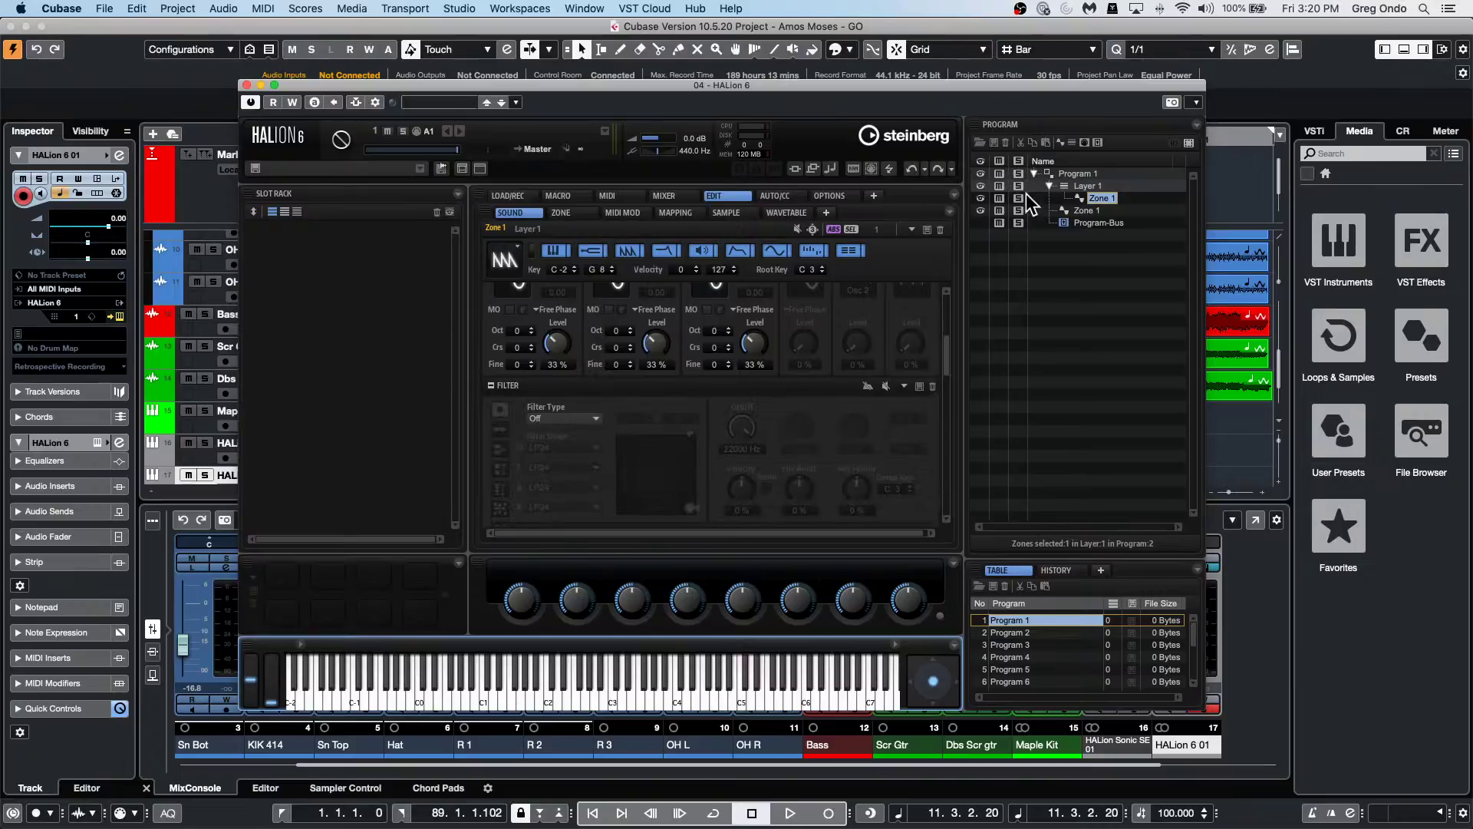
{"action": "right_click", "coordinate": [1097, 202]}
{"action": "left_click", "coordinate": [1099, 198]}
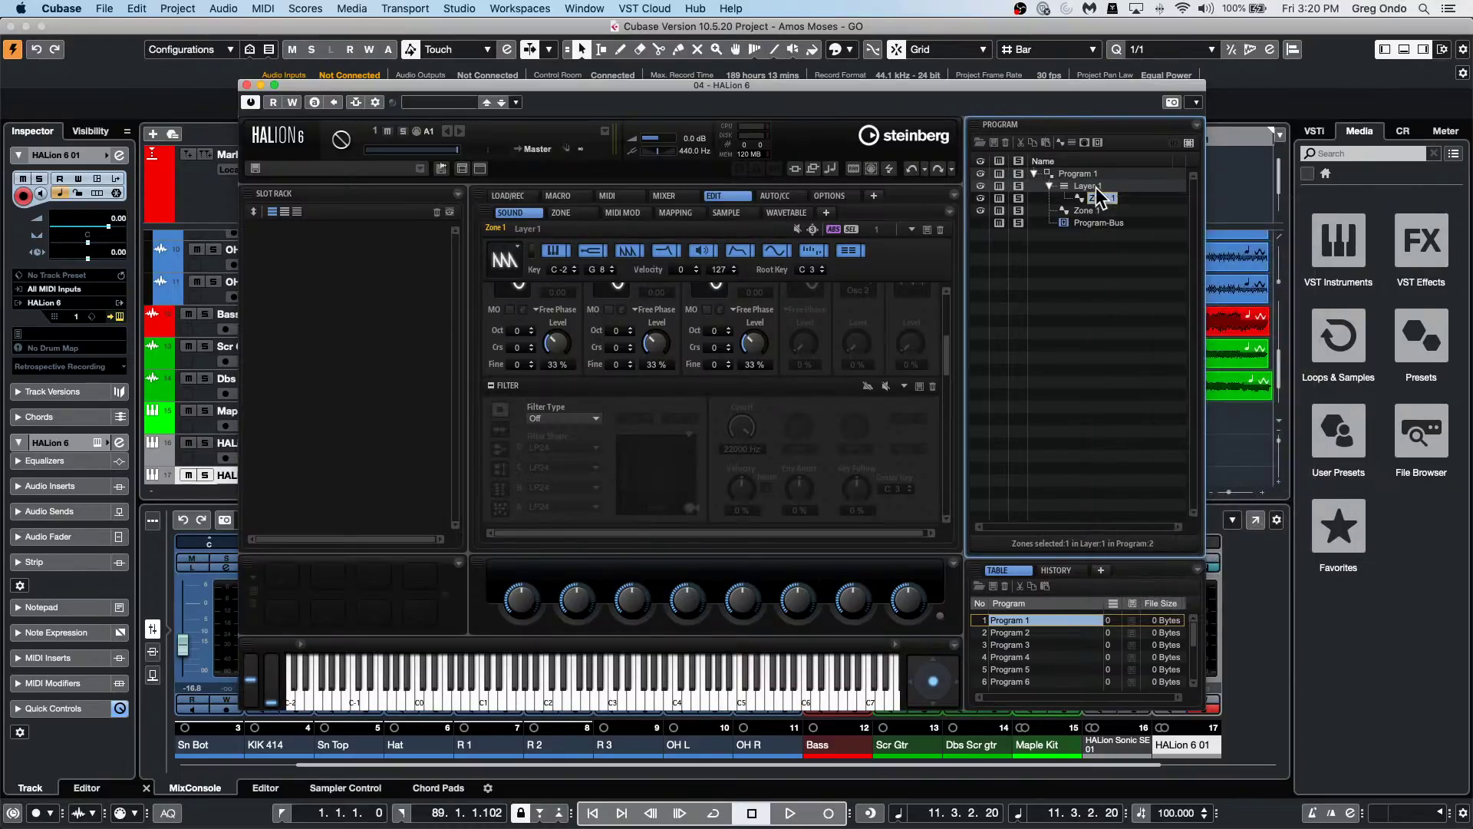
Add a granular zone to Layer 1 and compare its sound settings with those of the layer's synth zone.
{"action": "left_click", "coordinate": [1087, 186]}
{"action": "right_click", "coordinate": [1090, 186]}
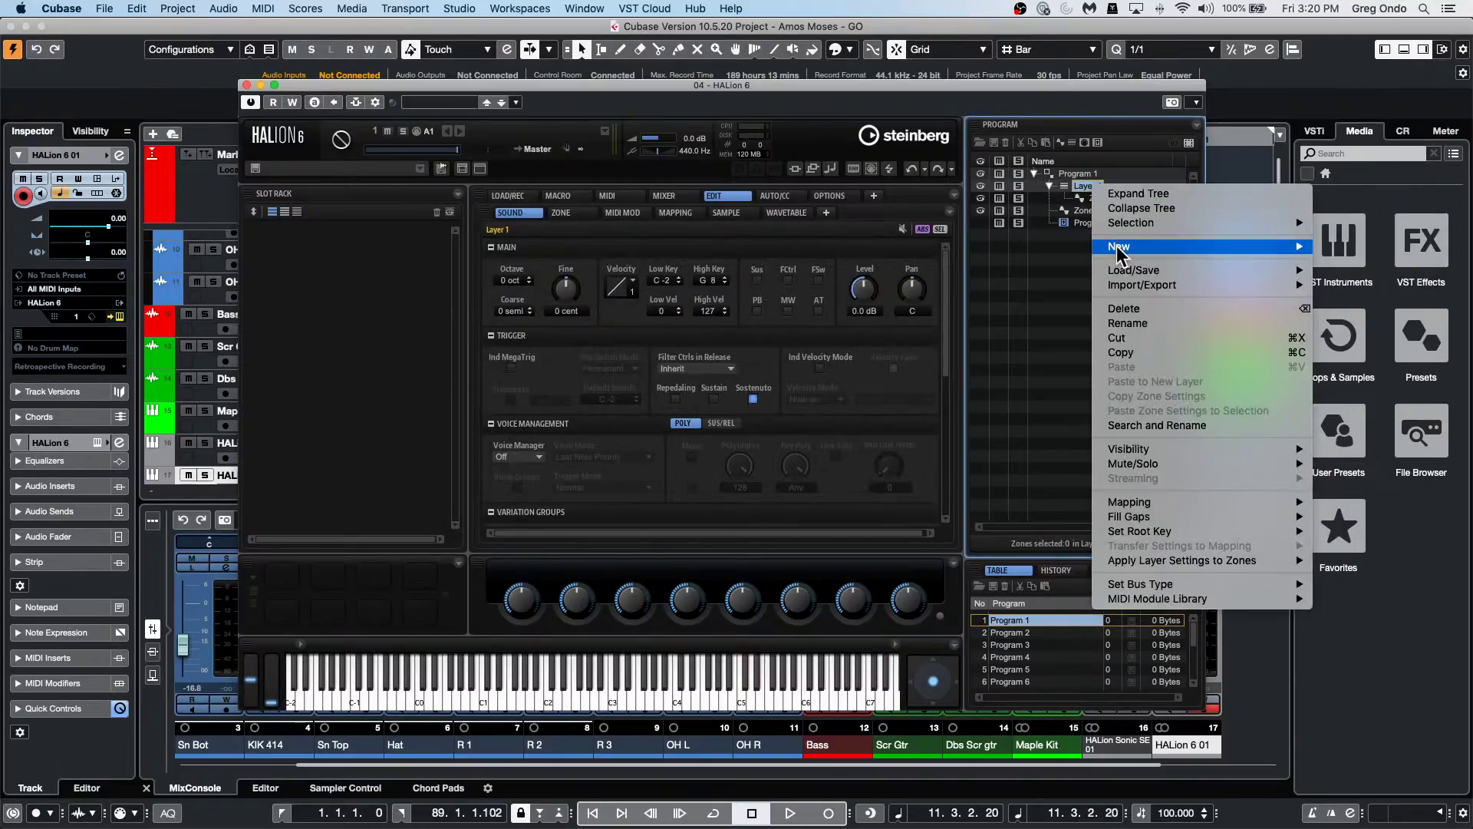
{"action": "mouse_move", "coordinate": [1375, 265]}
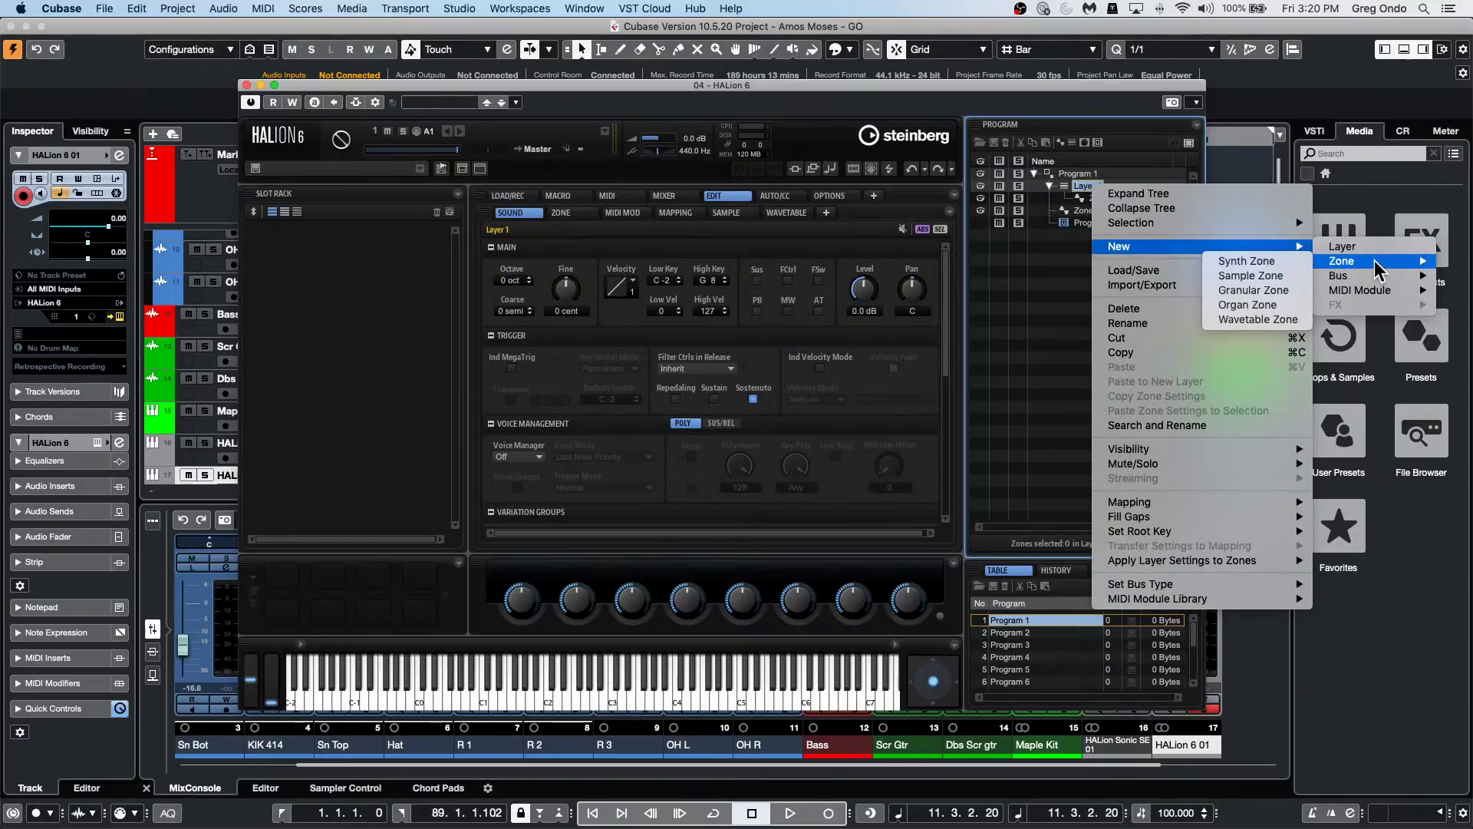
{"action": "left_click", "coordinate": [1237, 290]}
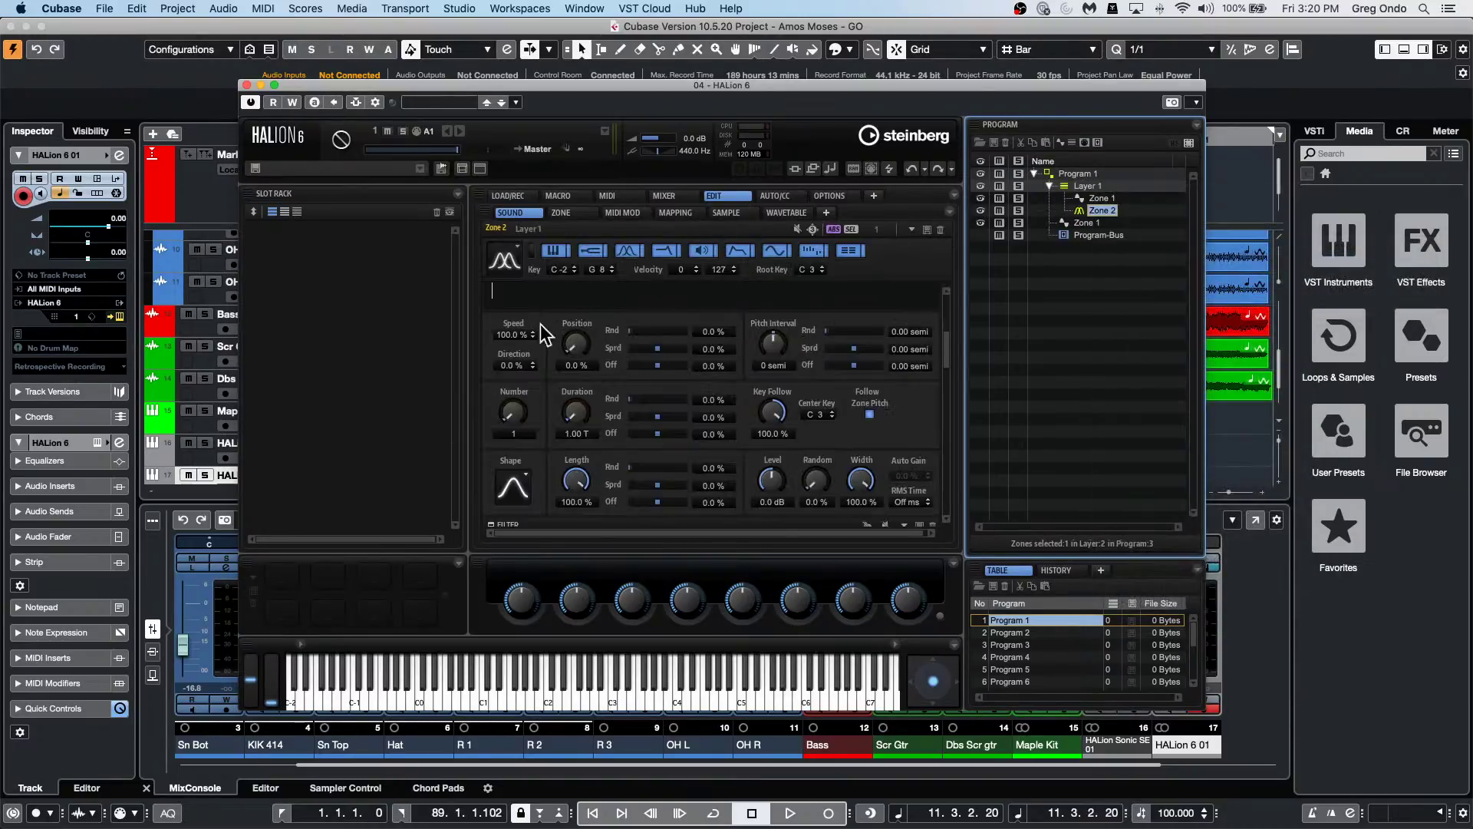
{"action": "left_click", "coordinate": [1102, 198]}
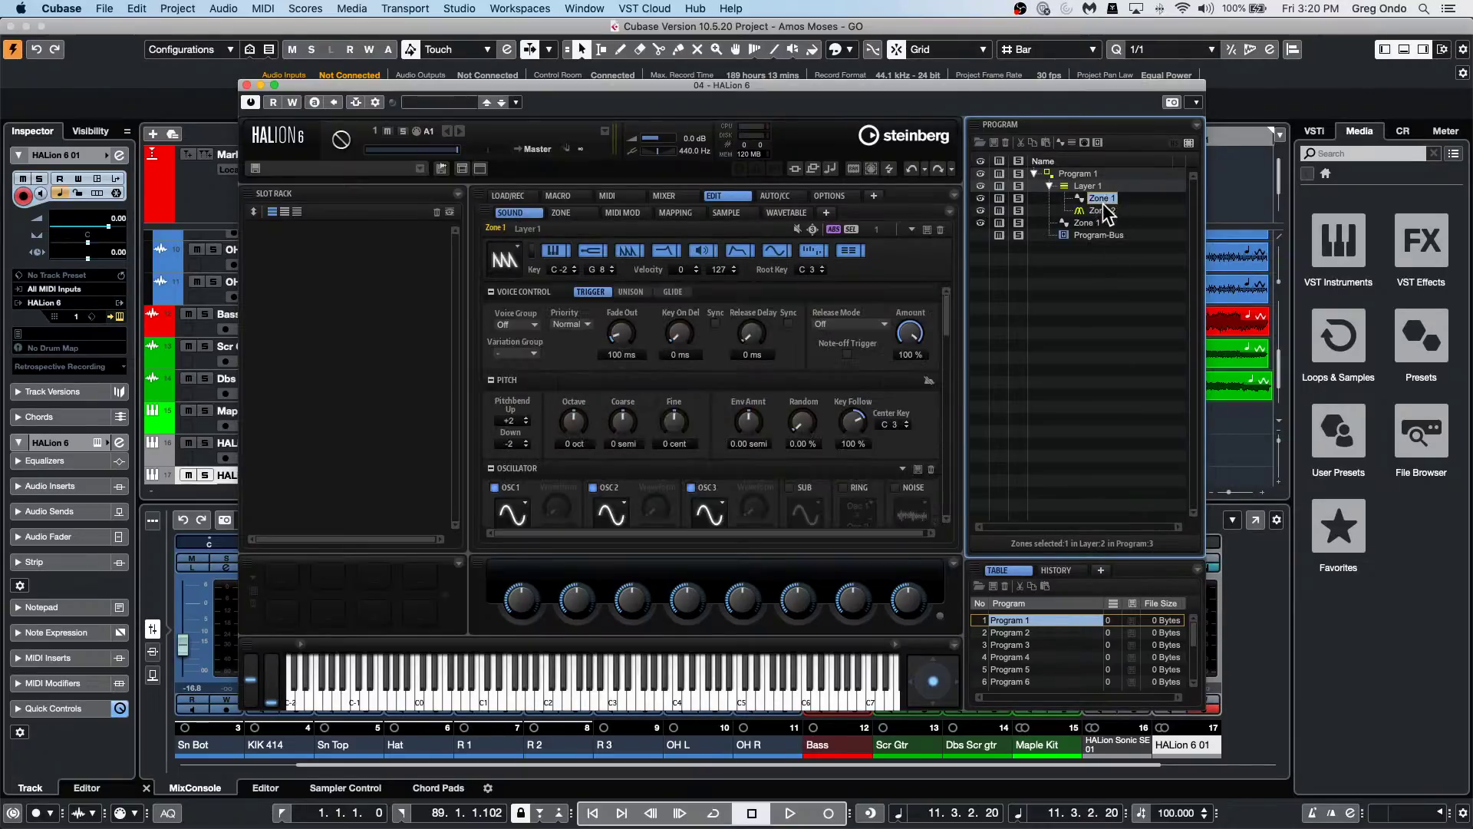
{"action": "left_click", "coordinate": [1105, 209]}
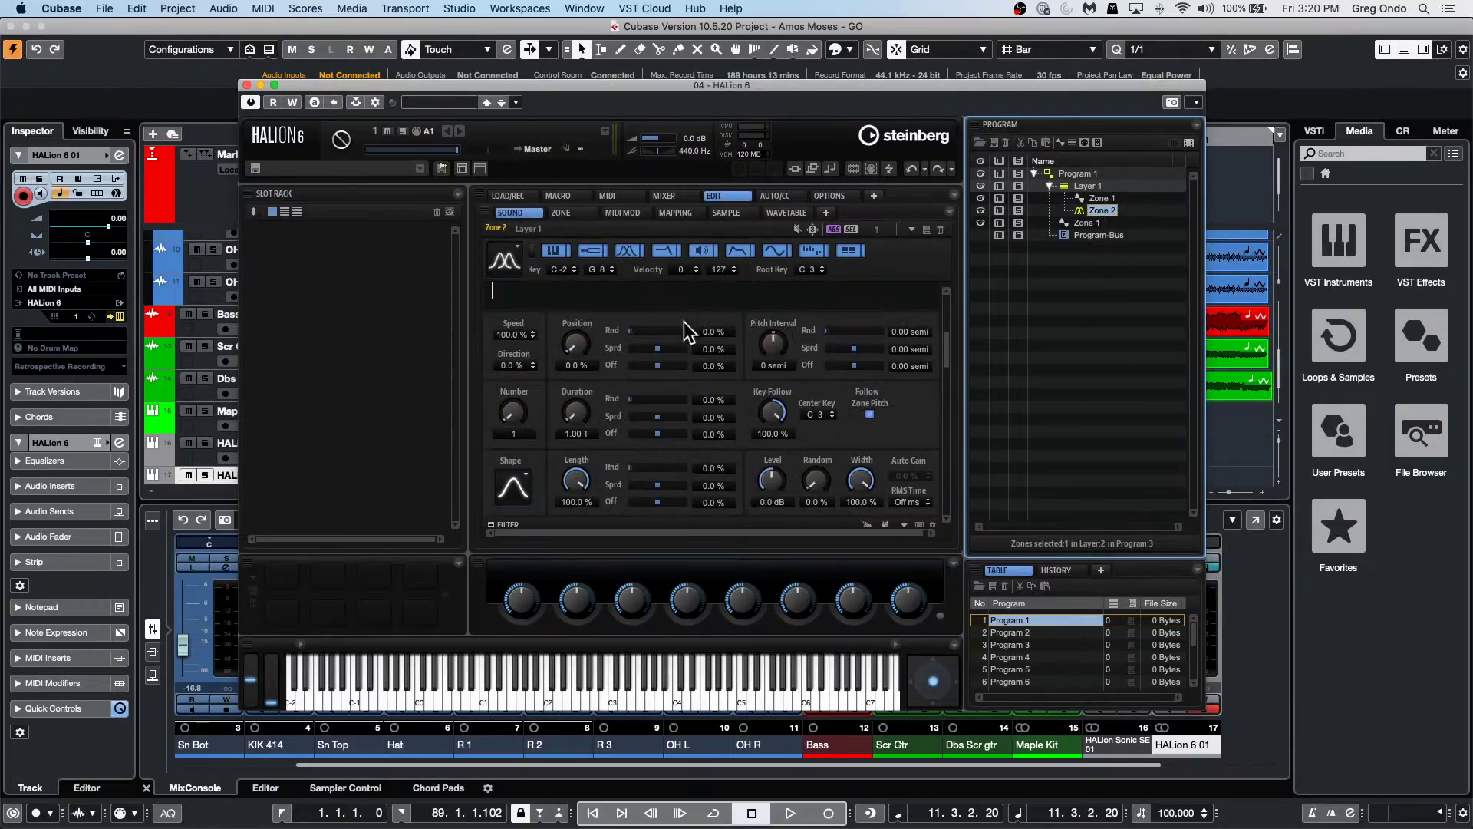
Add an organ zone to Layer 1.
{"action": "left_click", "coordinate": [1085, 185]}
{"action": "right_click", "coordinate": [1089, 186]}
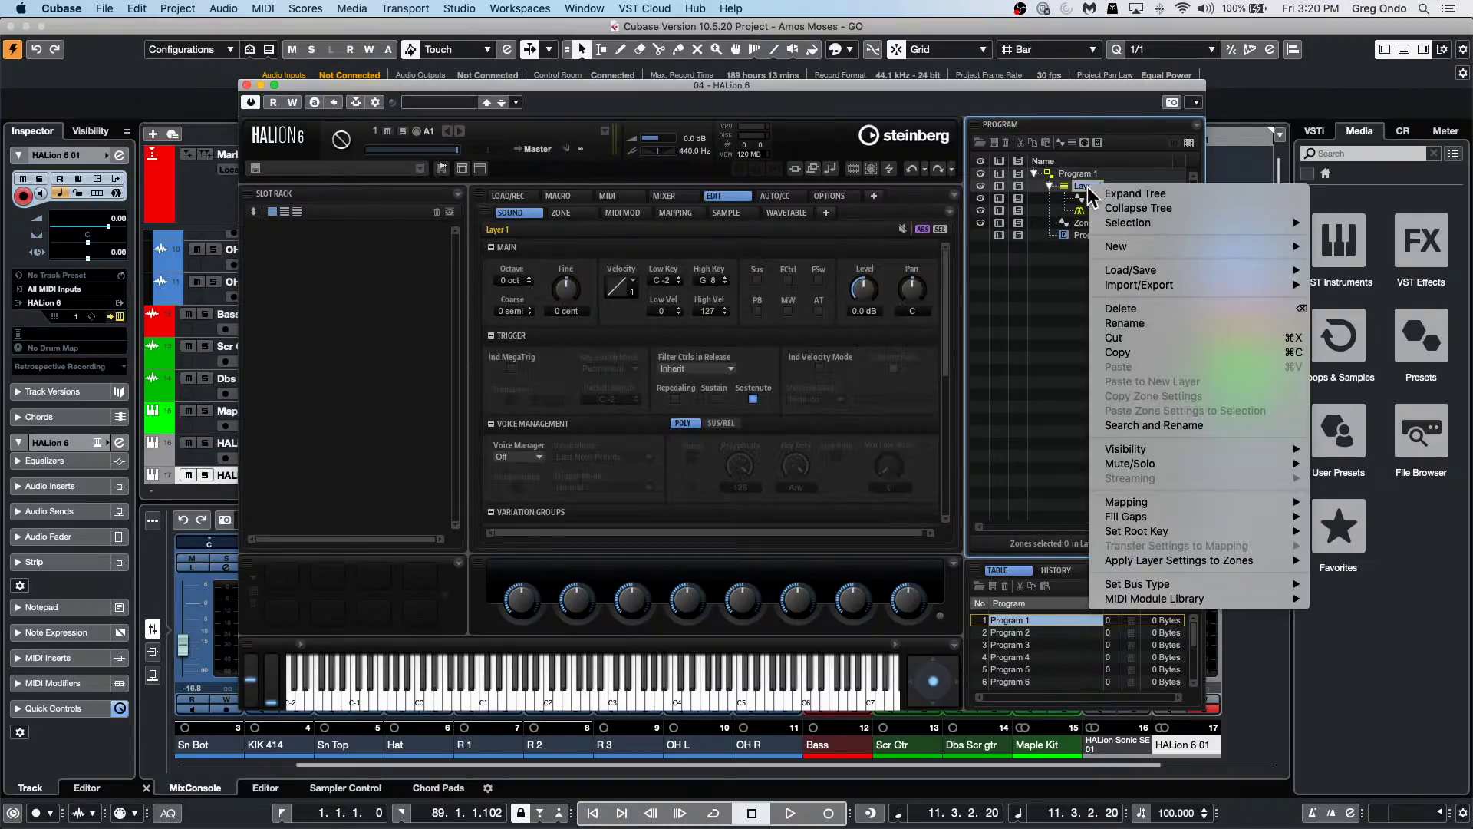
{"action": "mouse_move", "coordinate": [1177, 246]}
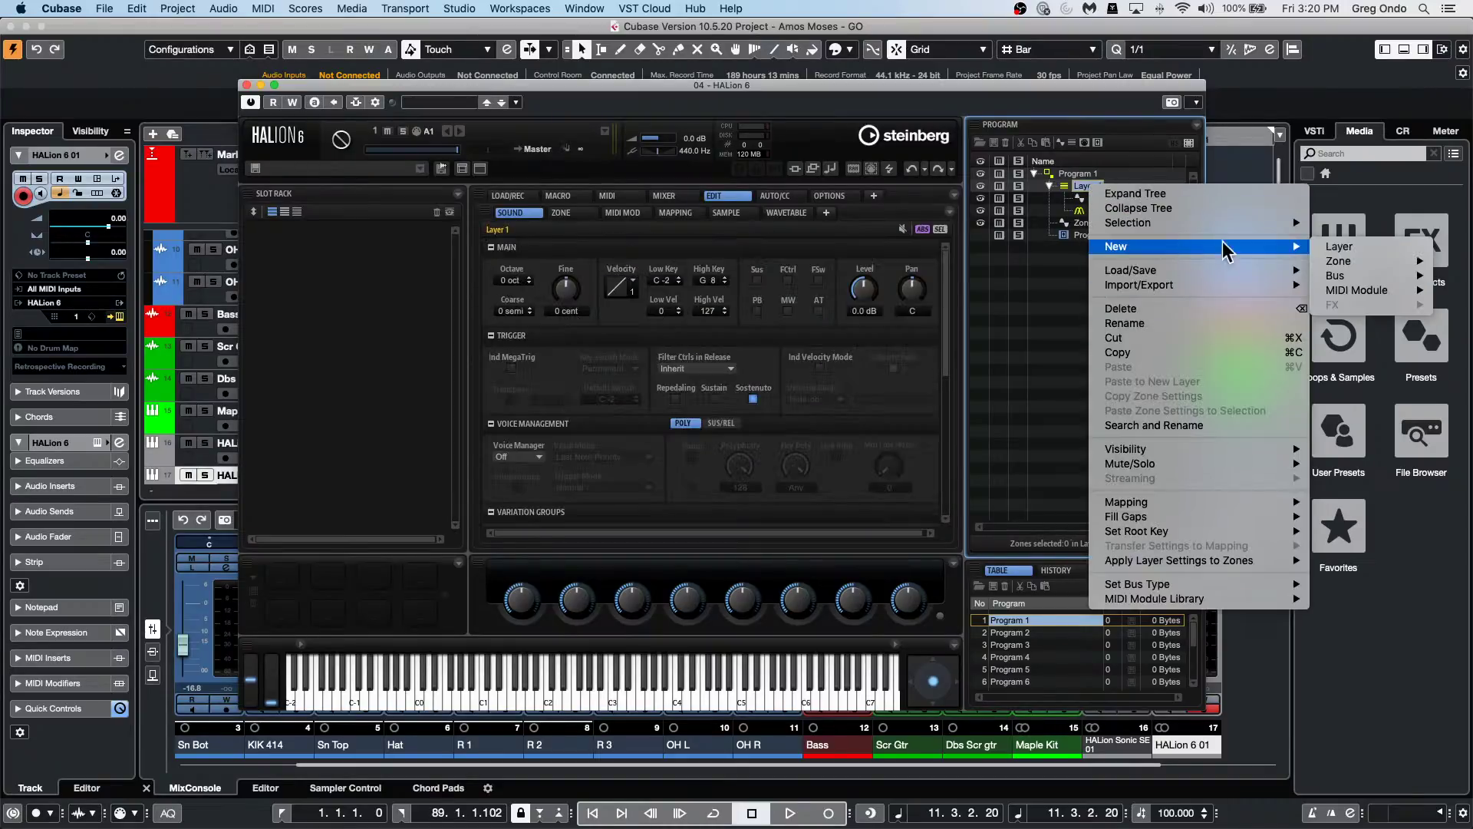
{"action": "mouse_move", "coordinate": [1375, 261]}
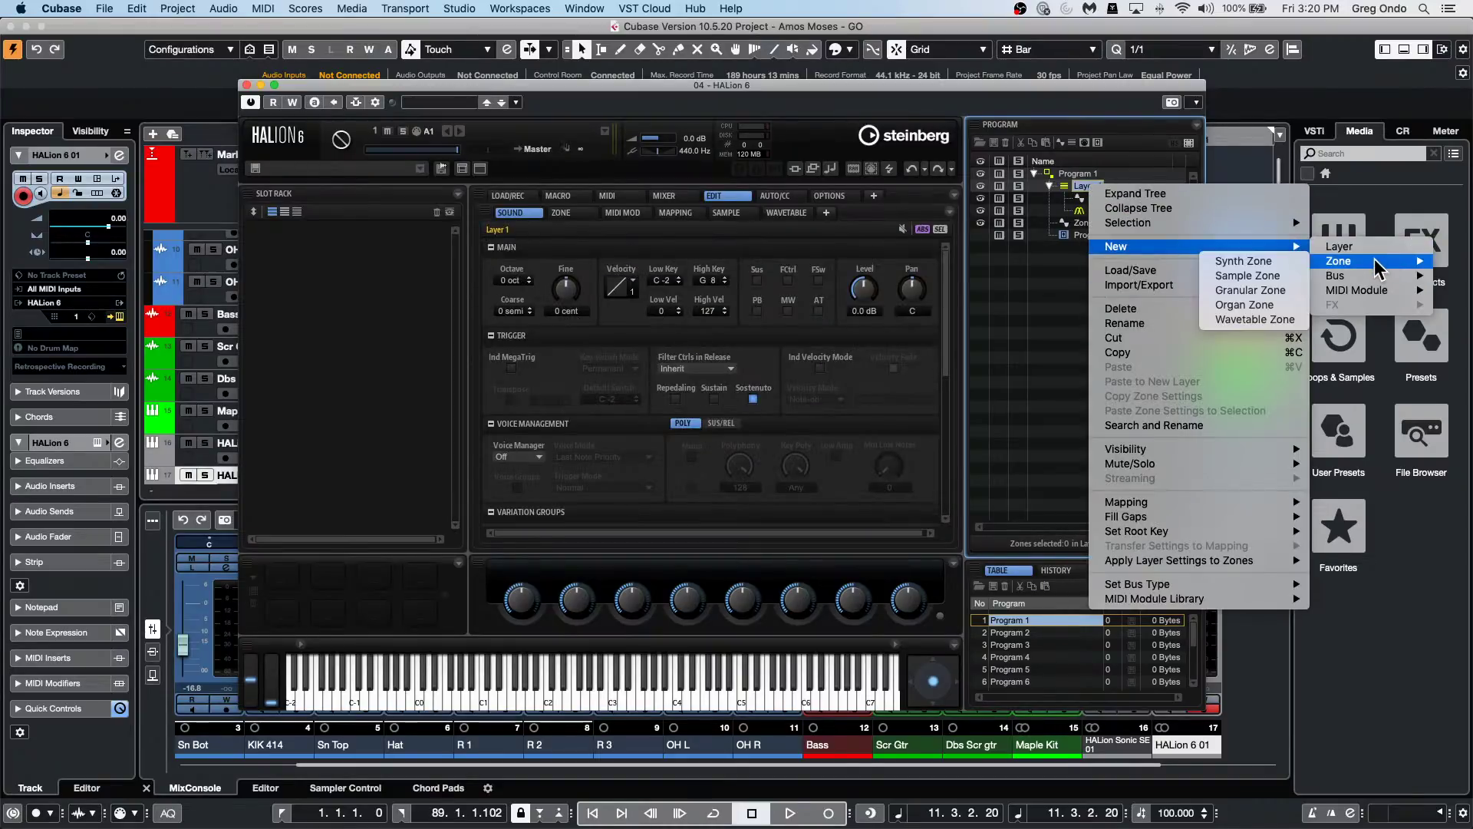
{"action": "left_click", "coordinate": [1267, 305]}
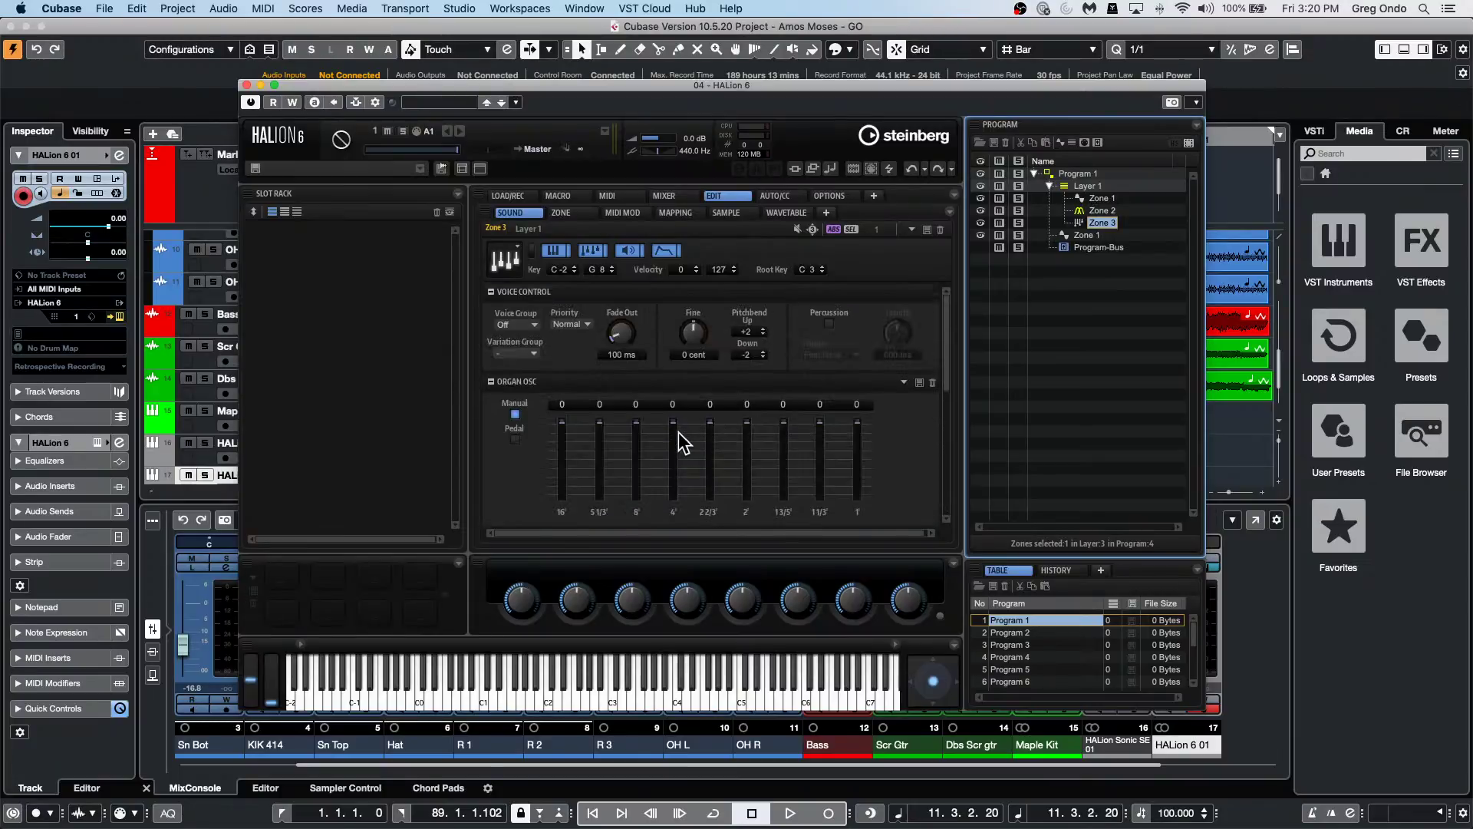
Set the organ zone's drawbars to 6 for 5 1/3', 3 for 4' and 5 for 2 2/3'.
{"action": "left_click", "coordinate": [575, 430]}
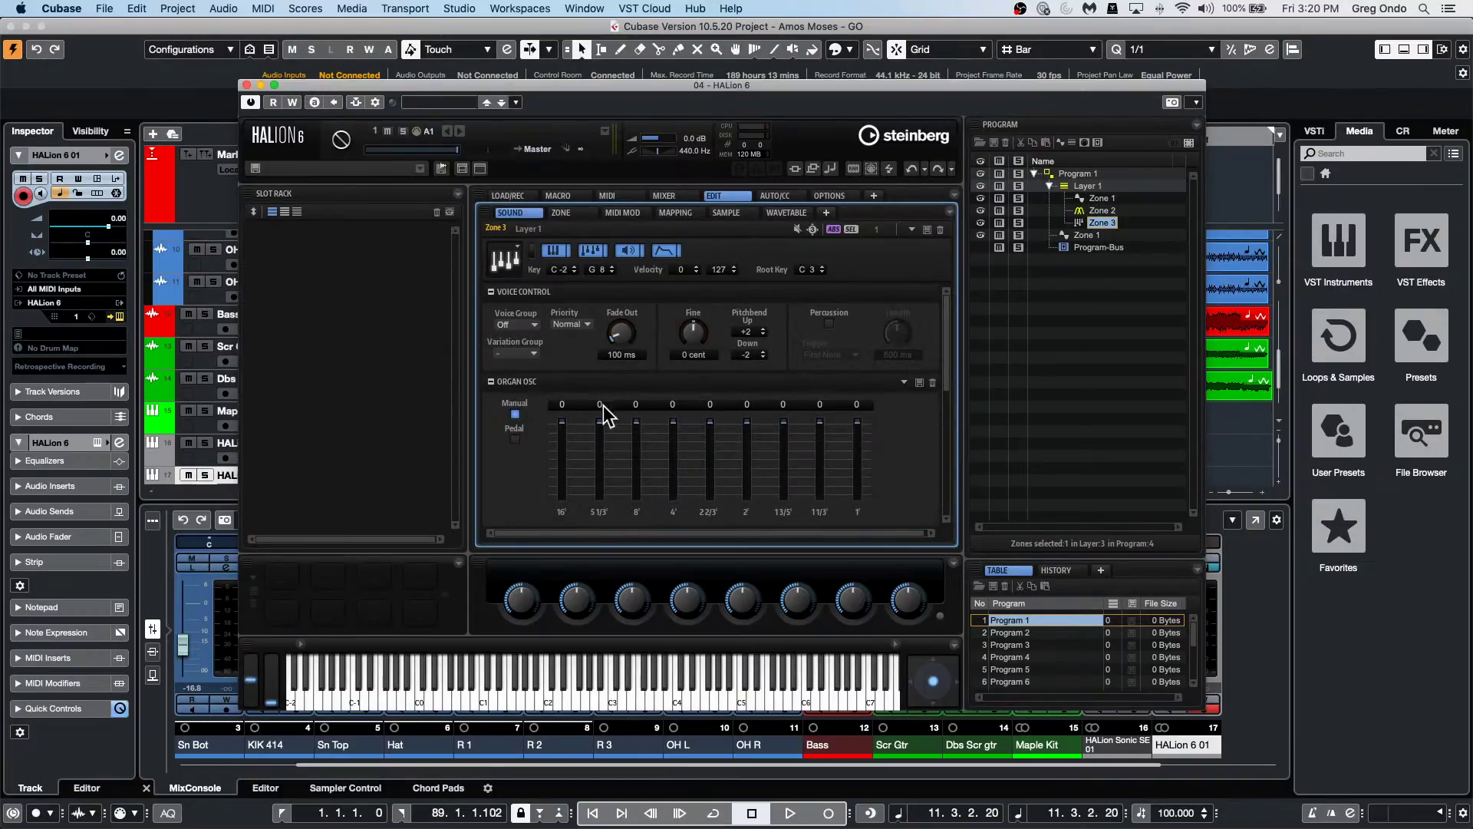
{"action": "left_click_drag", "start_coordinate": [600, 421], "coordinate": [597, 478]}
{"action": "left_click_drag", "start_coordinate": [674, 434], "coordinate": [716, 474]}
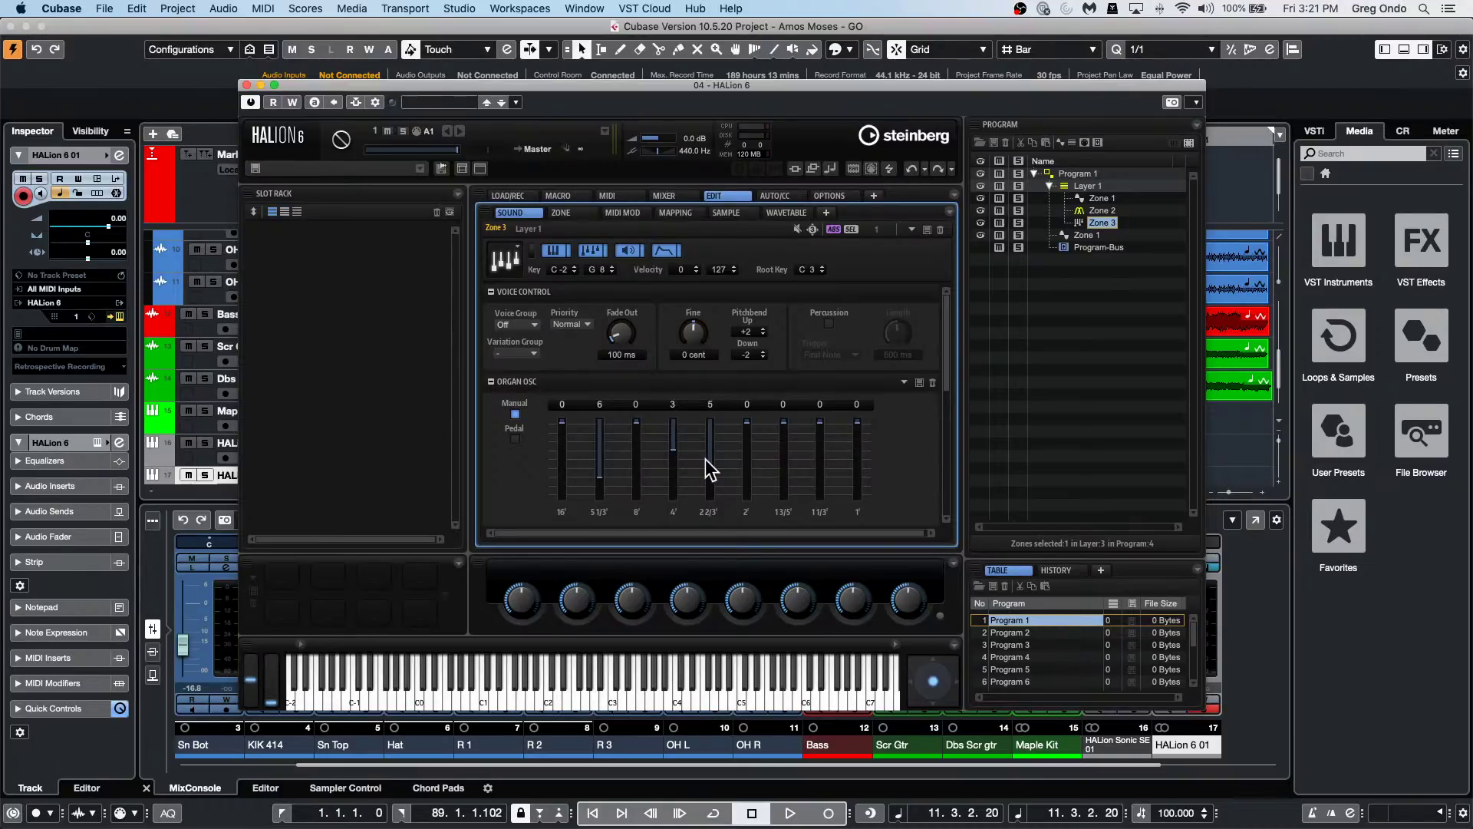
Open the recent project comping-01.cpr.
{"action": "left_click", "coordinate": [105, 8]}
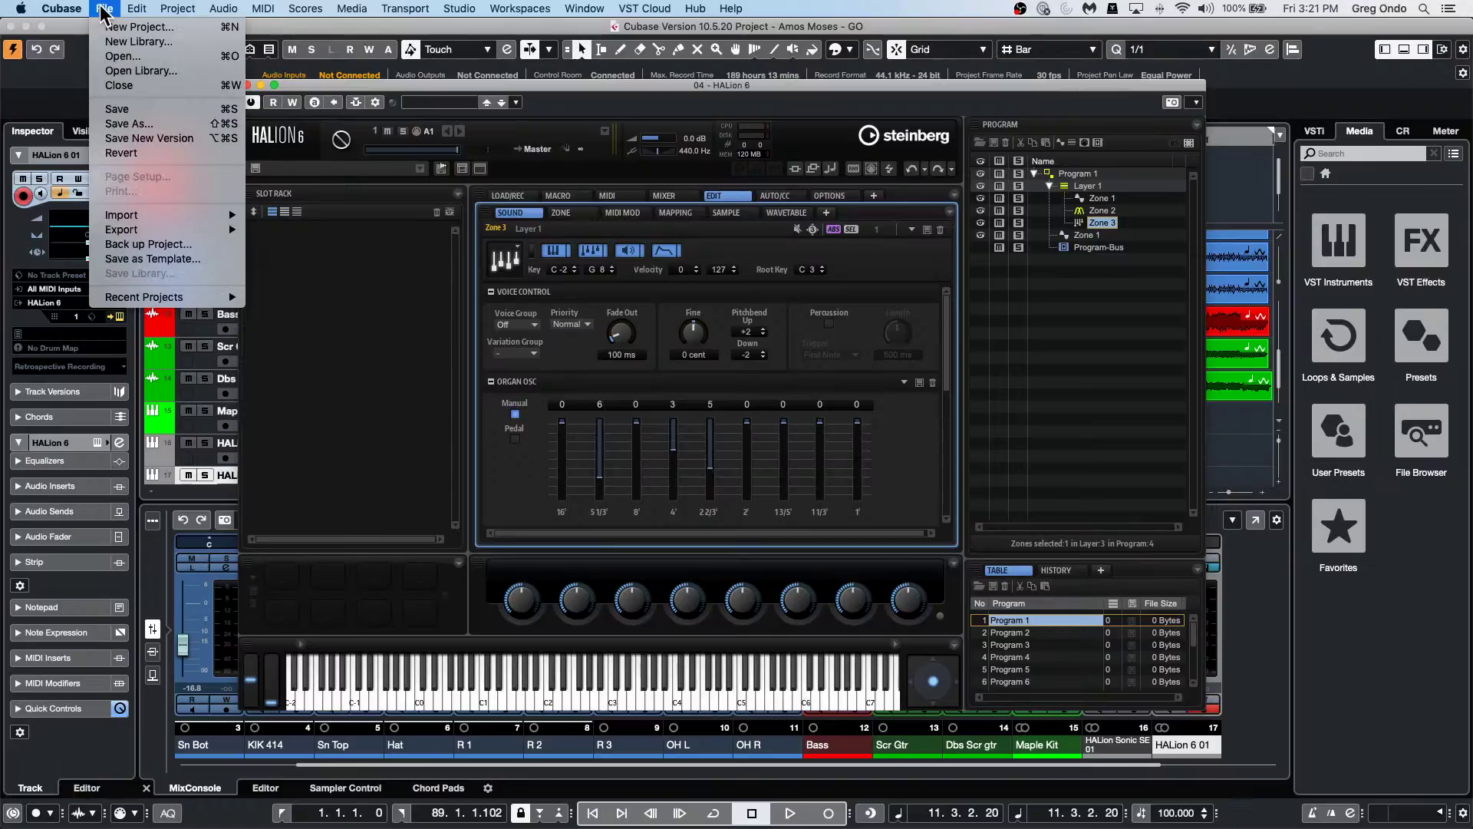
{"action": "mouse_move", "coordinate": [202, 301]}
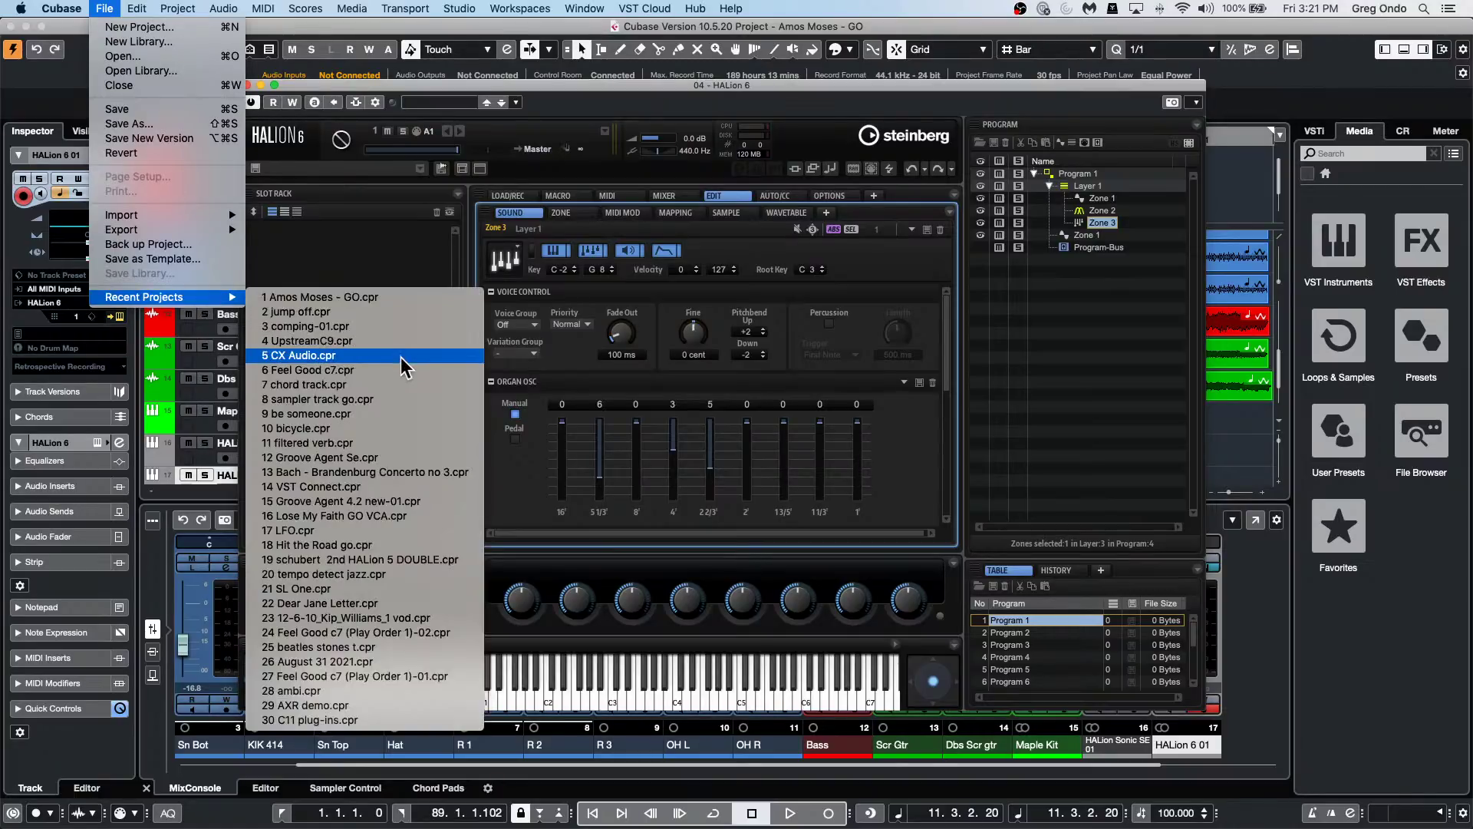
{"action": "left_click", "coordinate": [389, 327]}
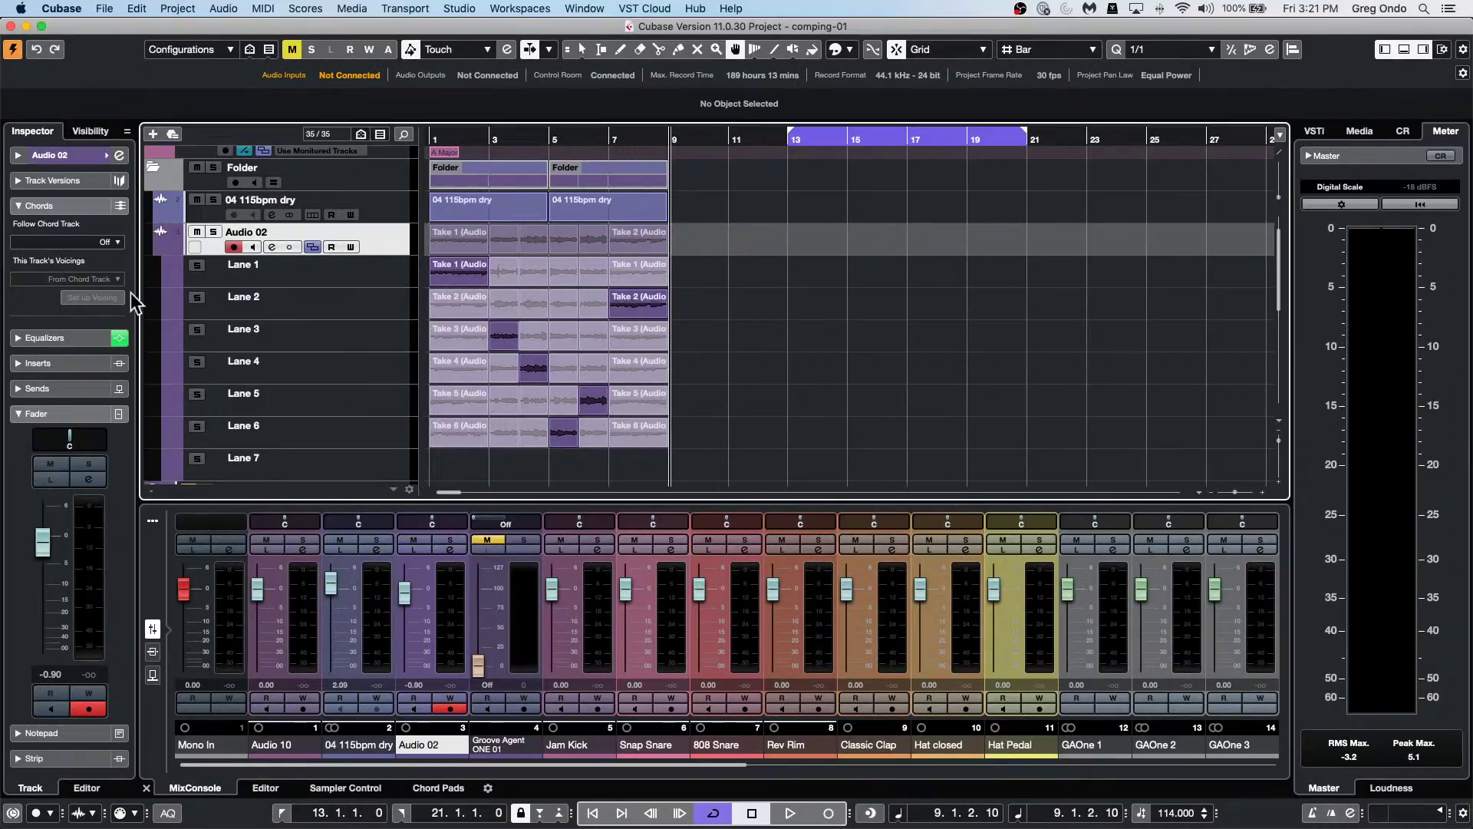
Enable Auto Fade In and Auto Fade Out in the auto fade settings of the Audio 02 track.
{"action": "left_click", "coordinate": [65, 155]}
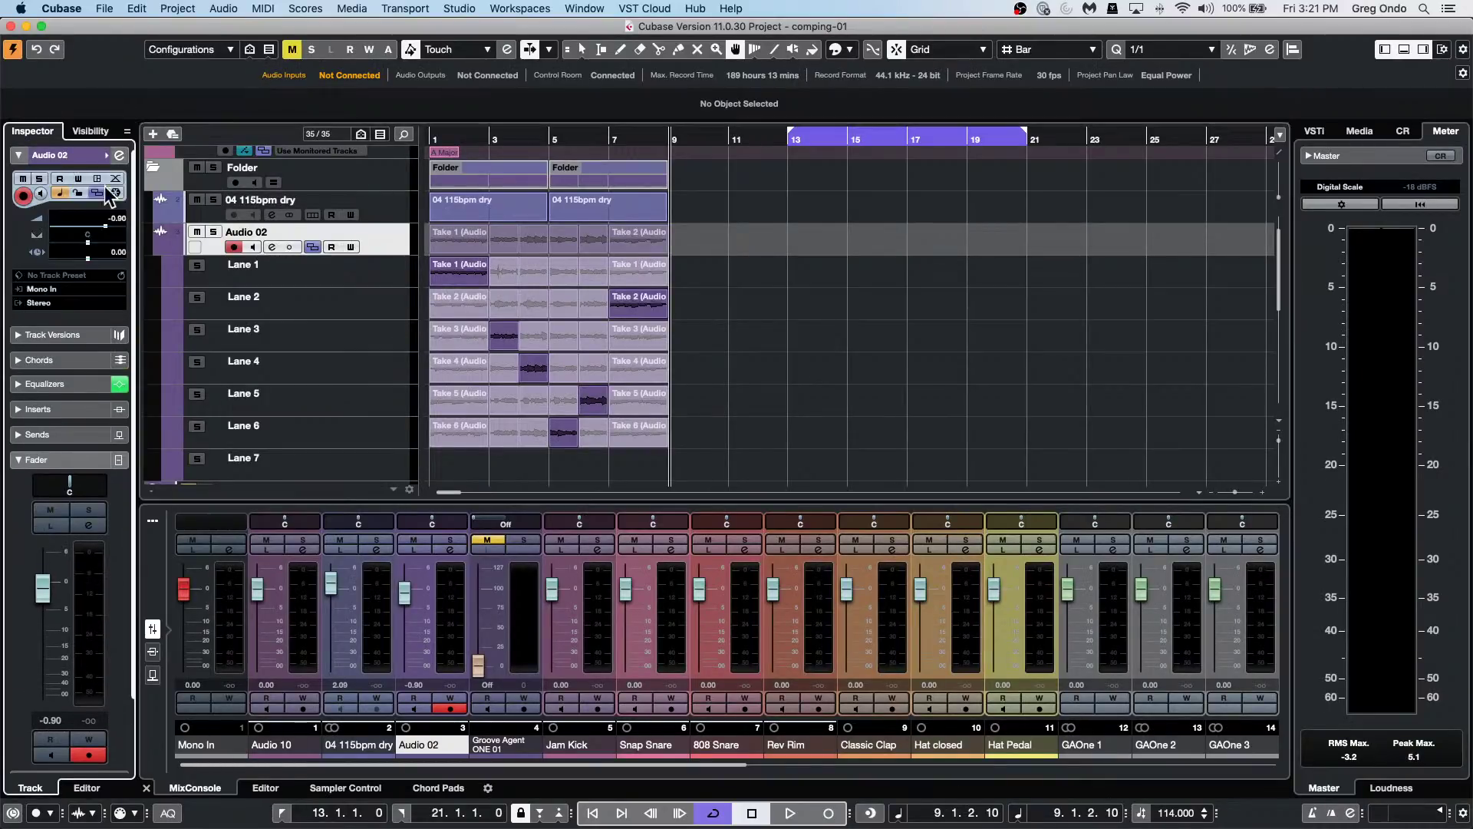
{"action": "left_click", "coordinate": [116, 180]}
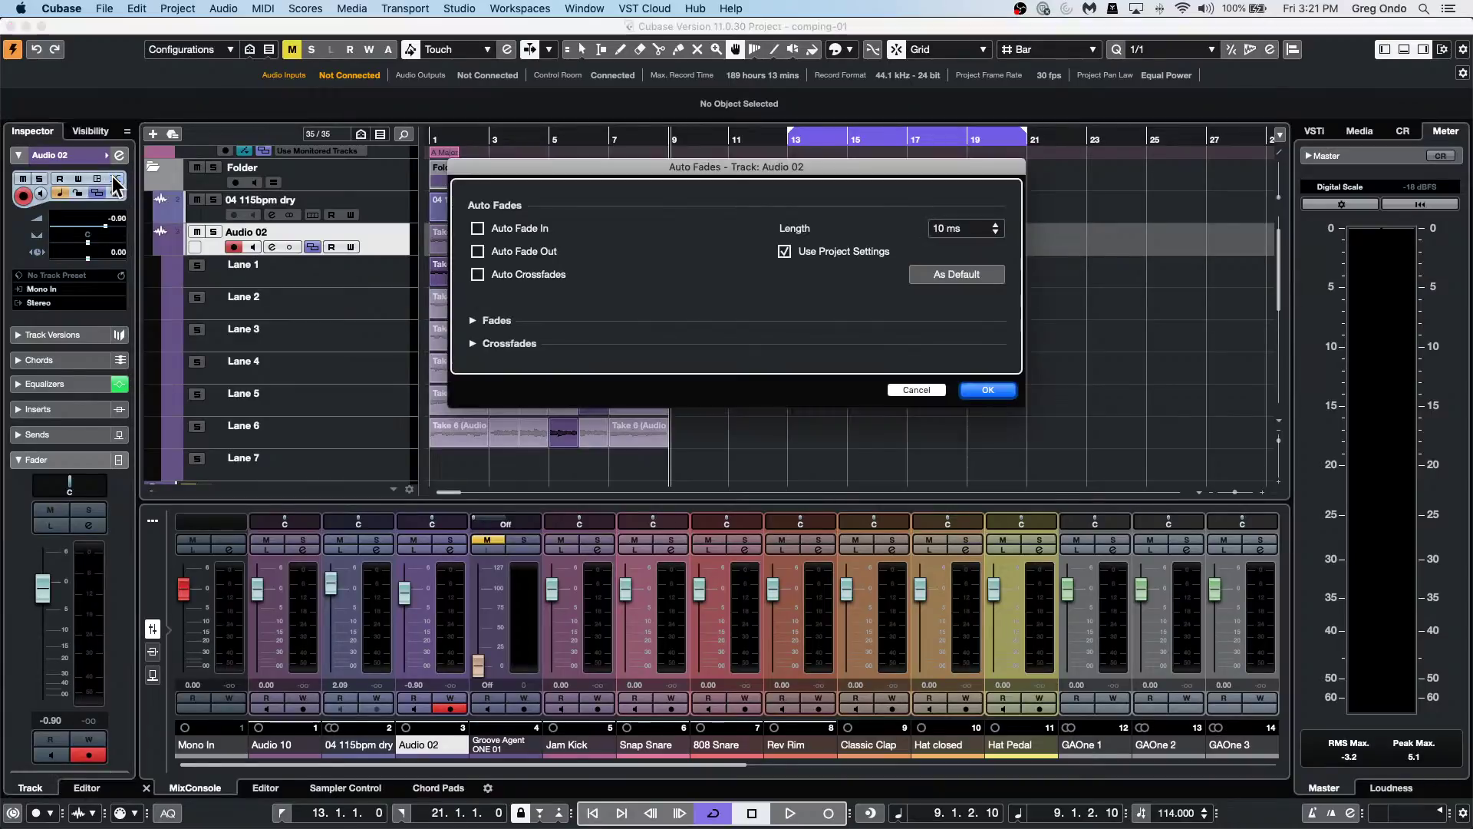
{"action": "left_click", "coordinate": [478, 229]}
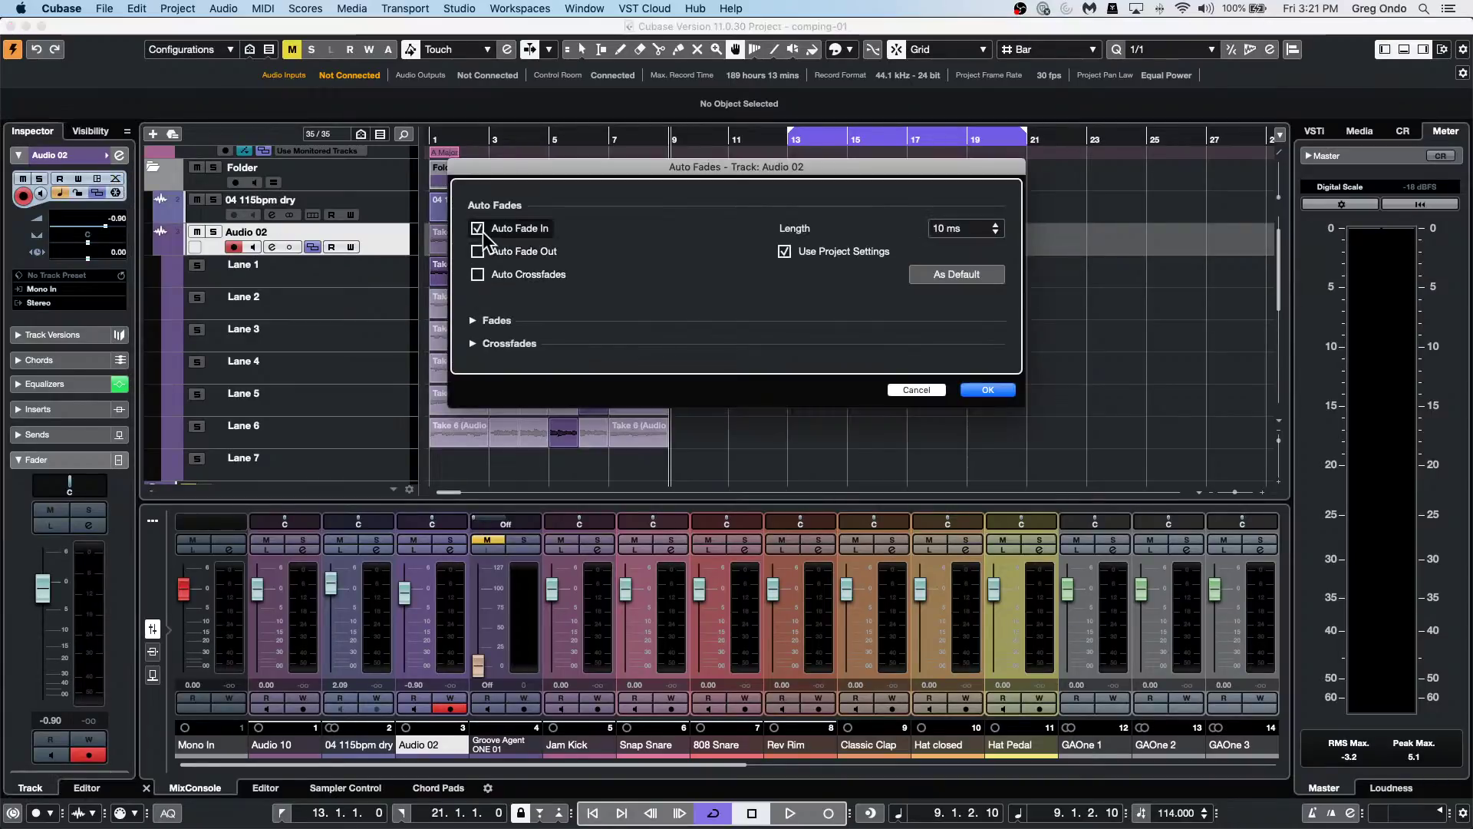
{"action": "left_click", "coordinate": [478, 252]}
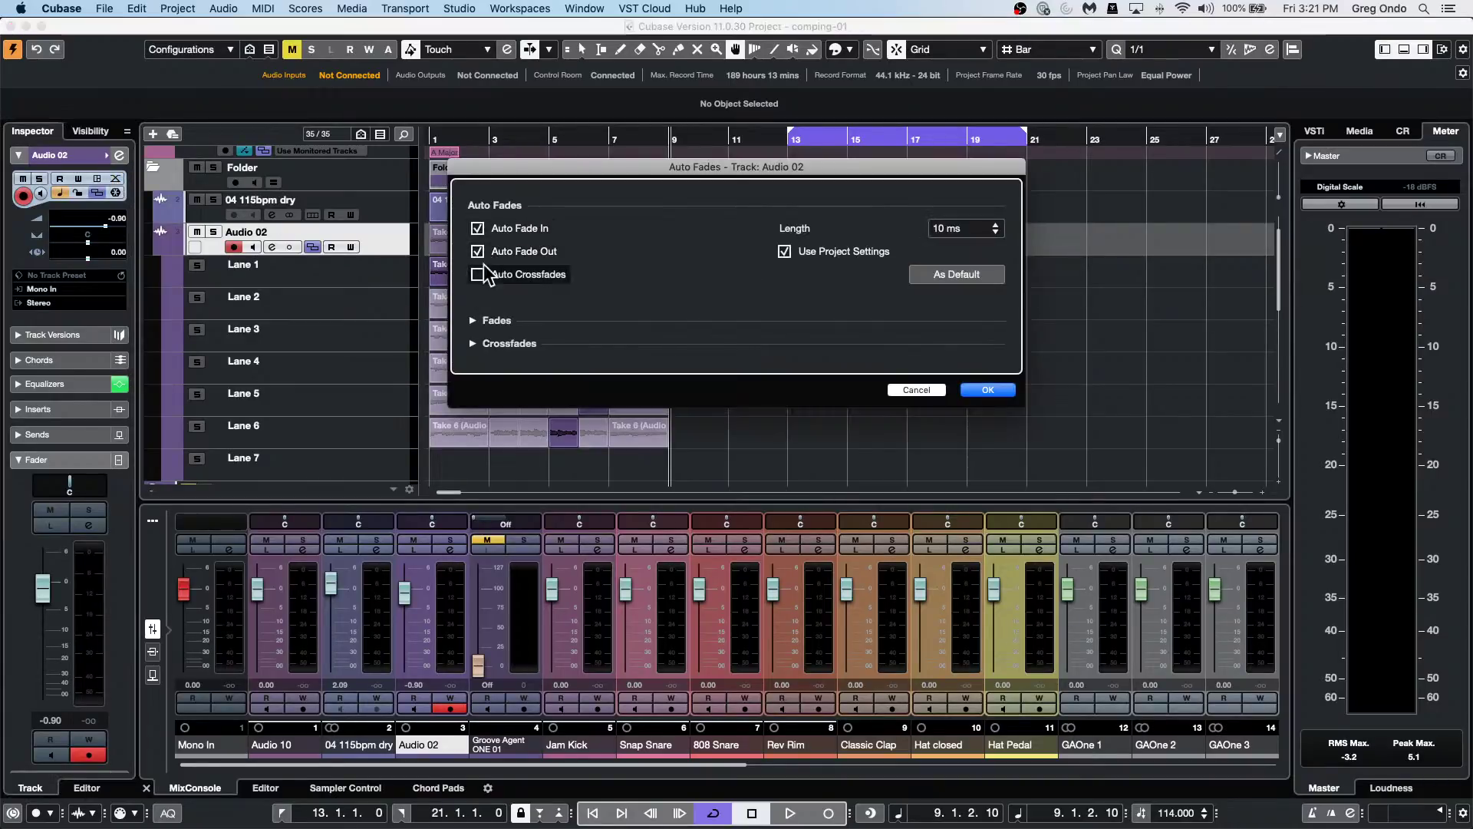
{"action": "left_click", "coordinate": [989, 390]}
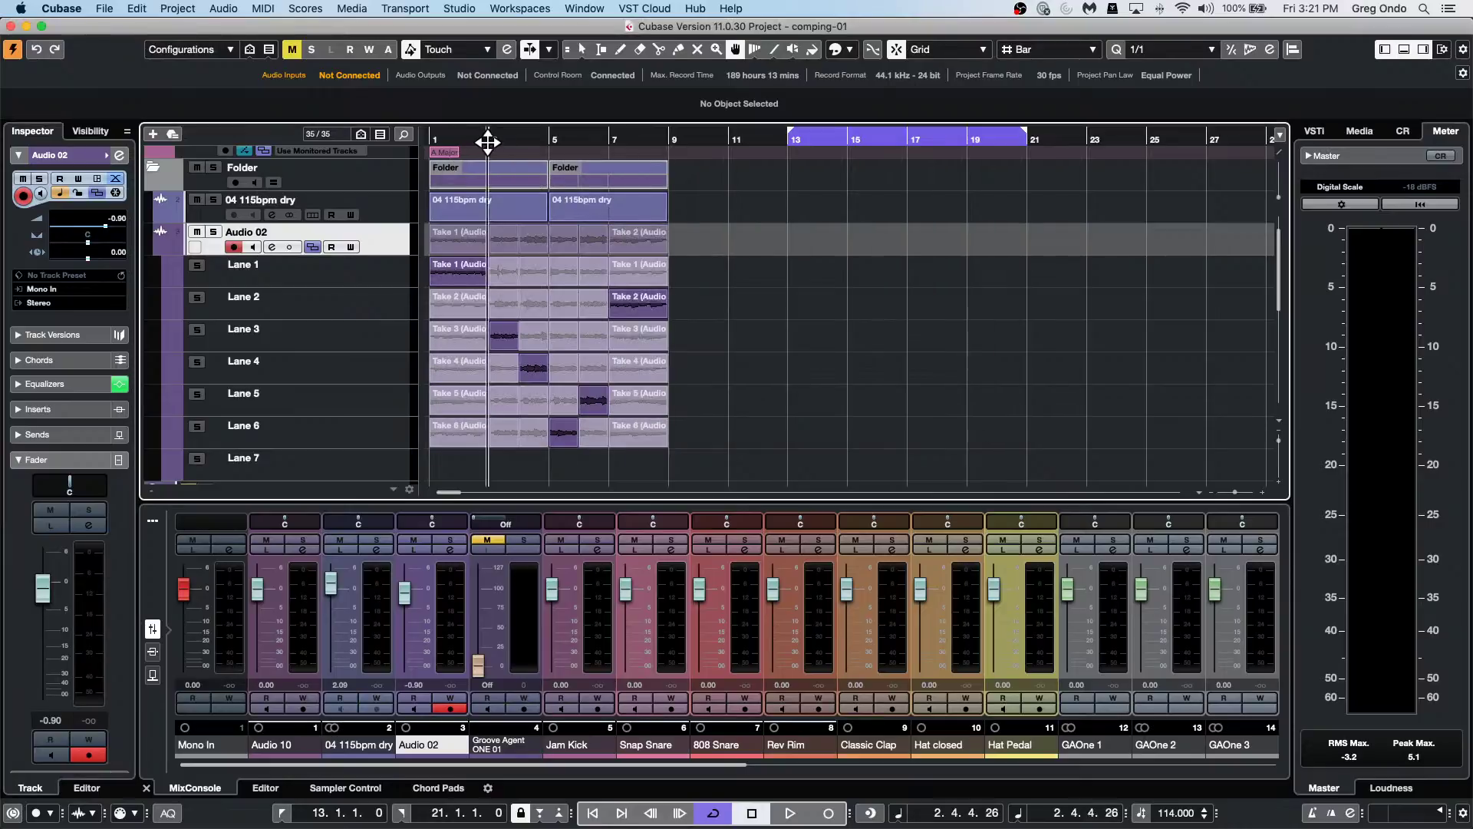
Add a fade-in to the Take 3 segment at bar 3 on Lane 3, and crossfade it with Lane 4's Take 4 segment.
{"action": "left_click_drag", "start_coordinate": [486, 141], "coordinate": [514, 175]}
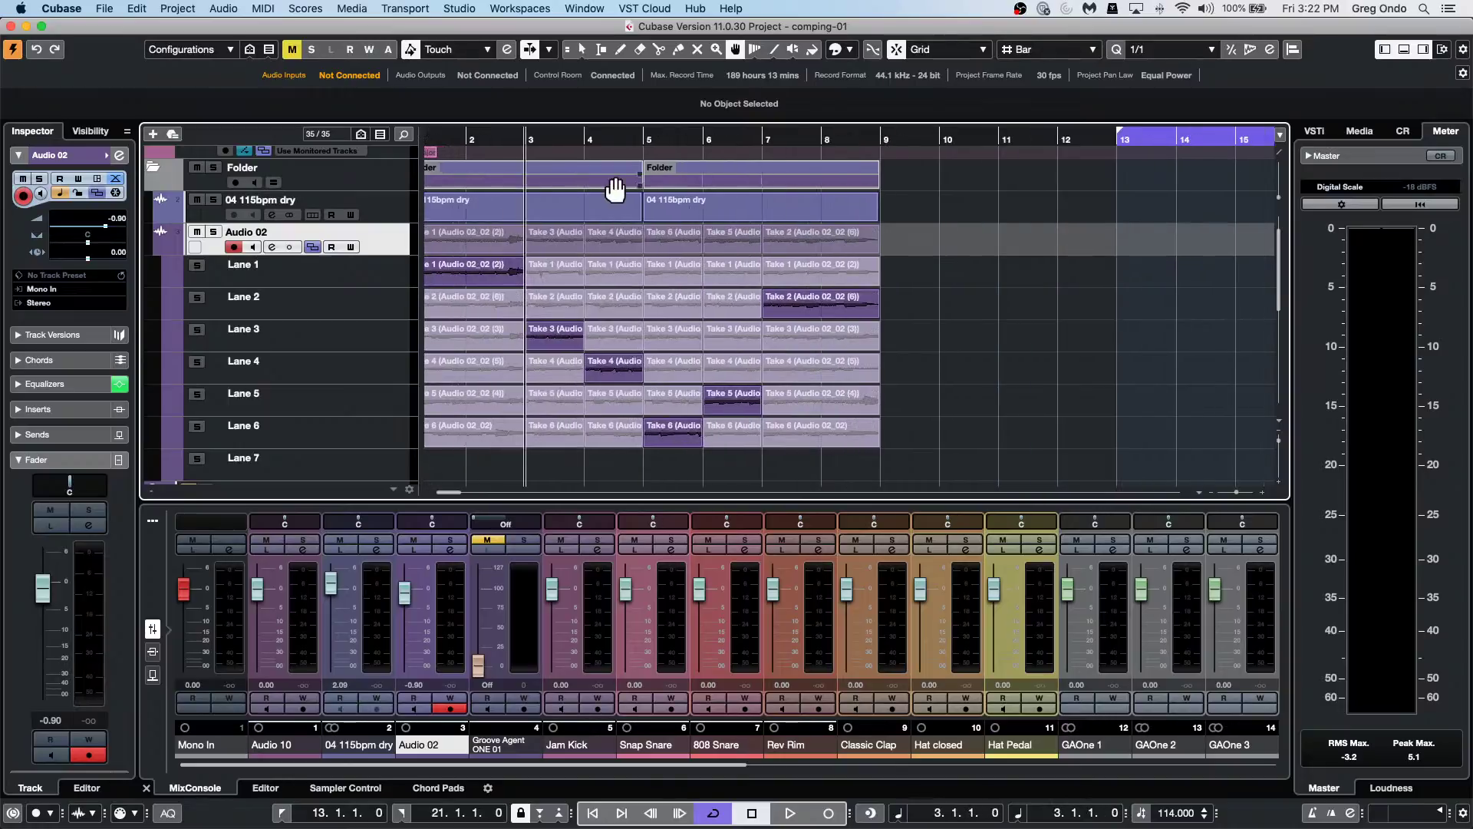
{"action": "right_click", "coordinate": [543, 328]}
{"action": "left_click", "coordinate": [530, 329]}
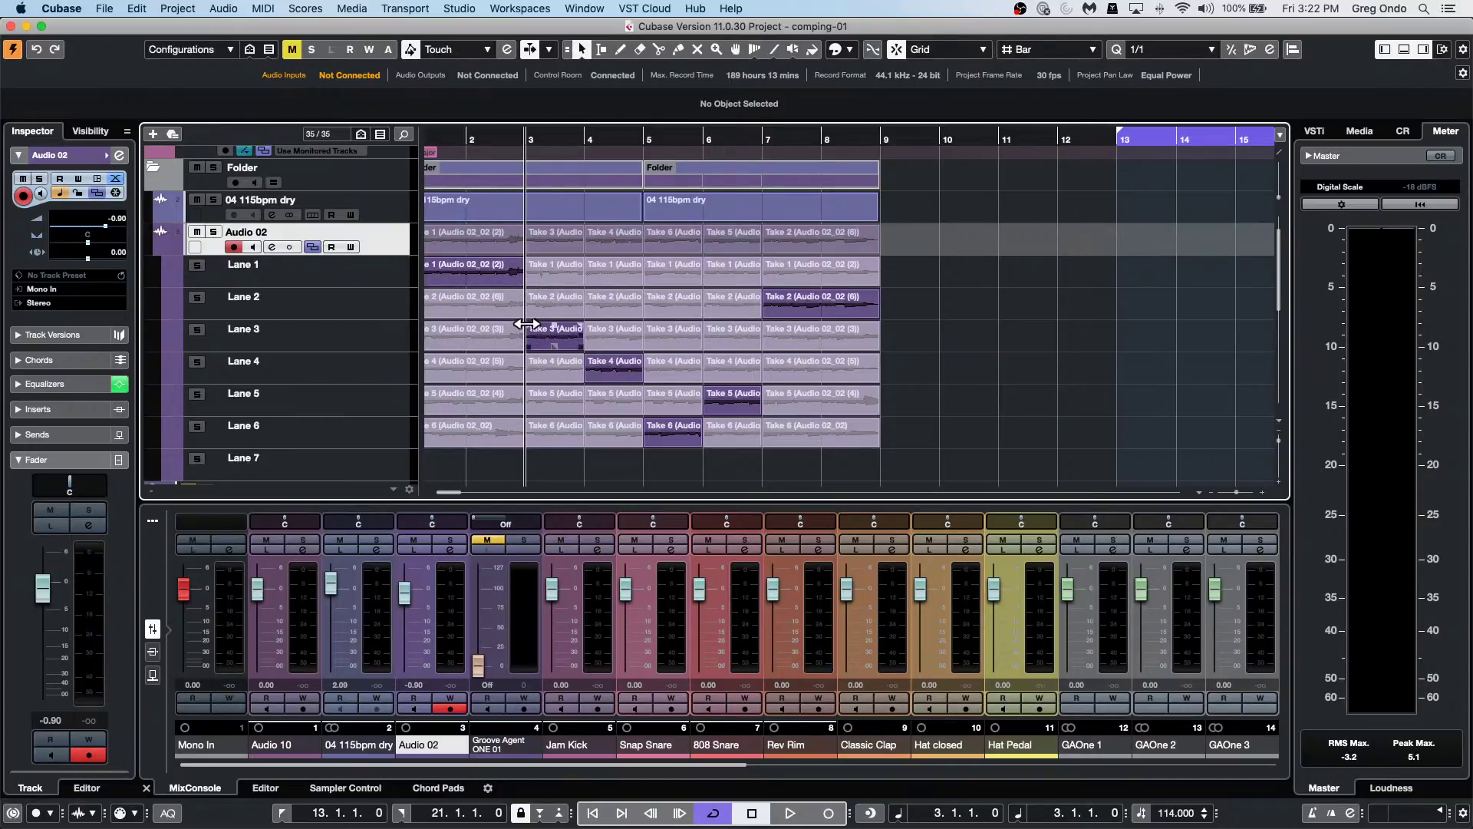
{"action": "mouse_move", "coordinate": [528, 322]}
{"action": "left_mouse_down"}
{"action": "mouse_move", "coordinate": [544, 322]}
{"action": "mouse_move", "coordinate": [530, 318]}
{"action": "left_mouse_up"}
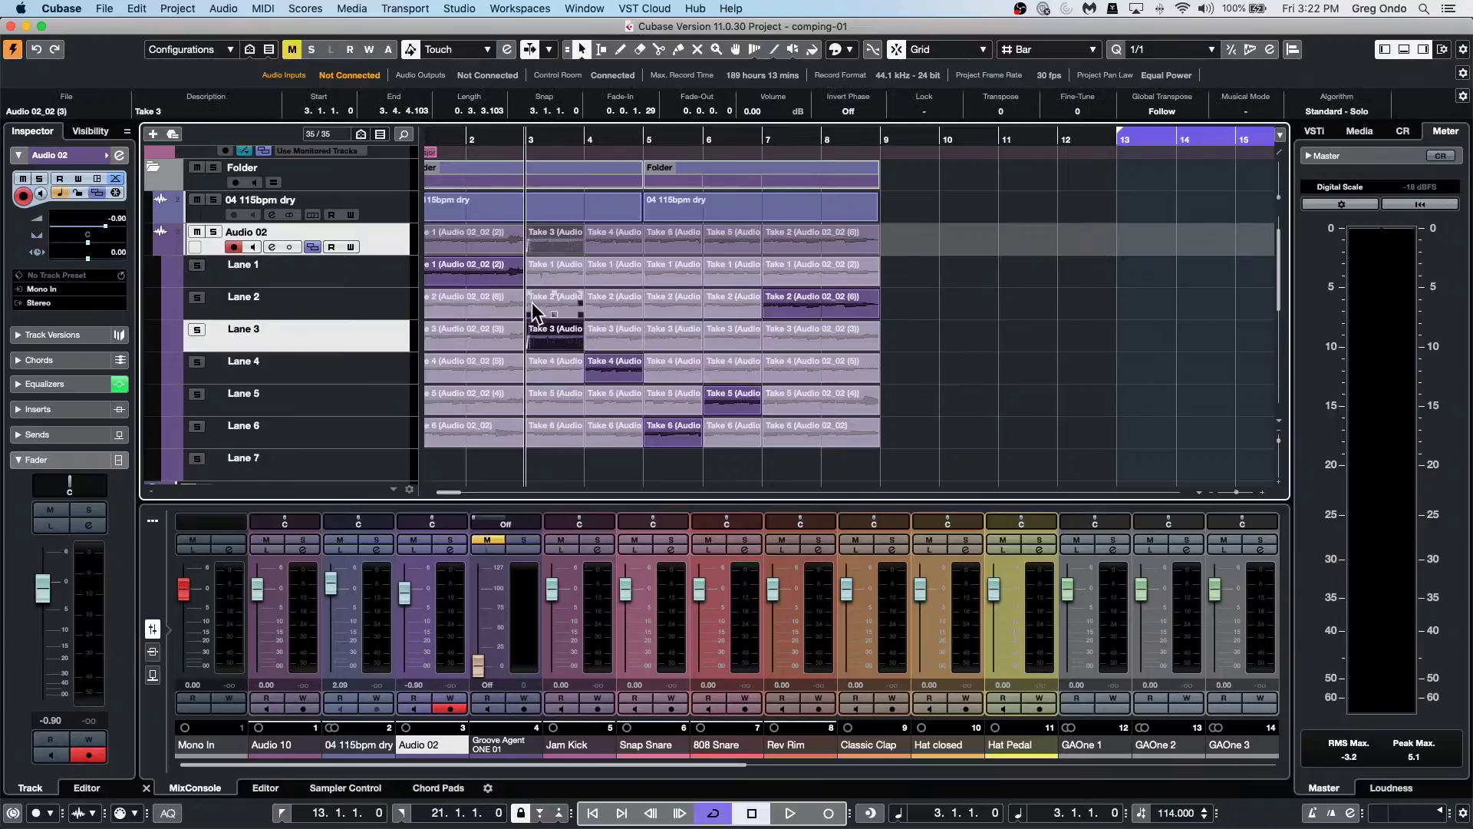
{"action": "left_click", "coordinate": [600, 375]}
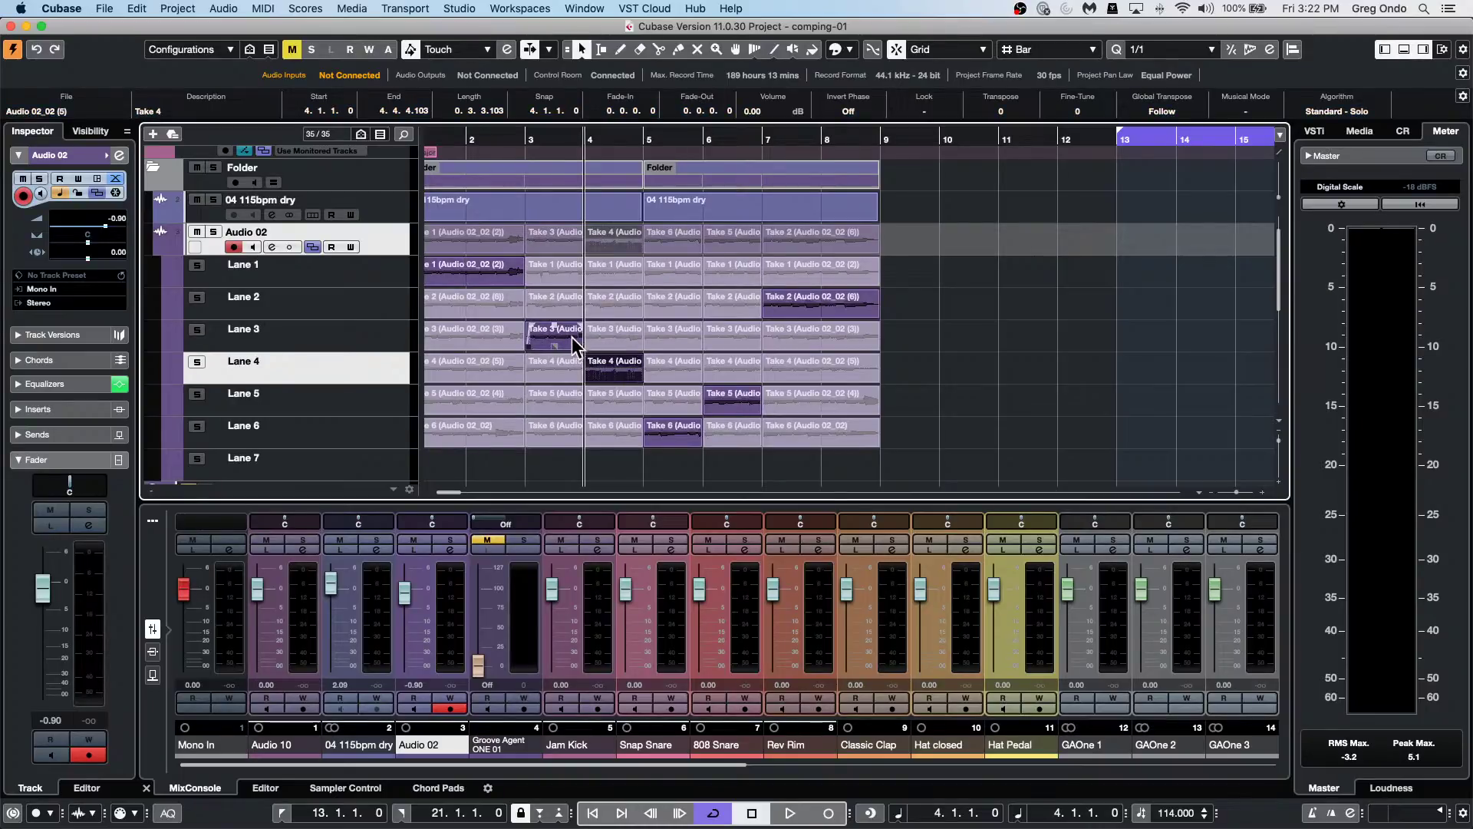
{"action": "left_click", "coordinate": [555, 332]}
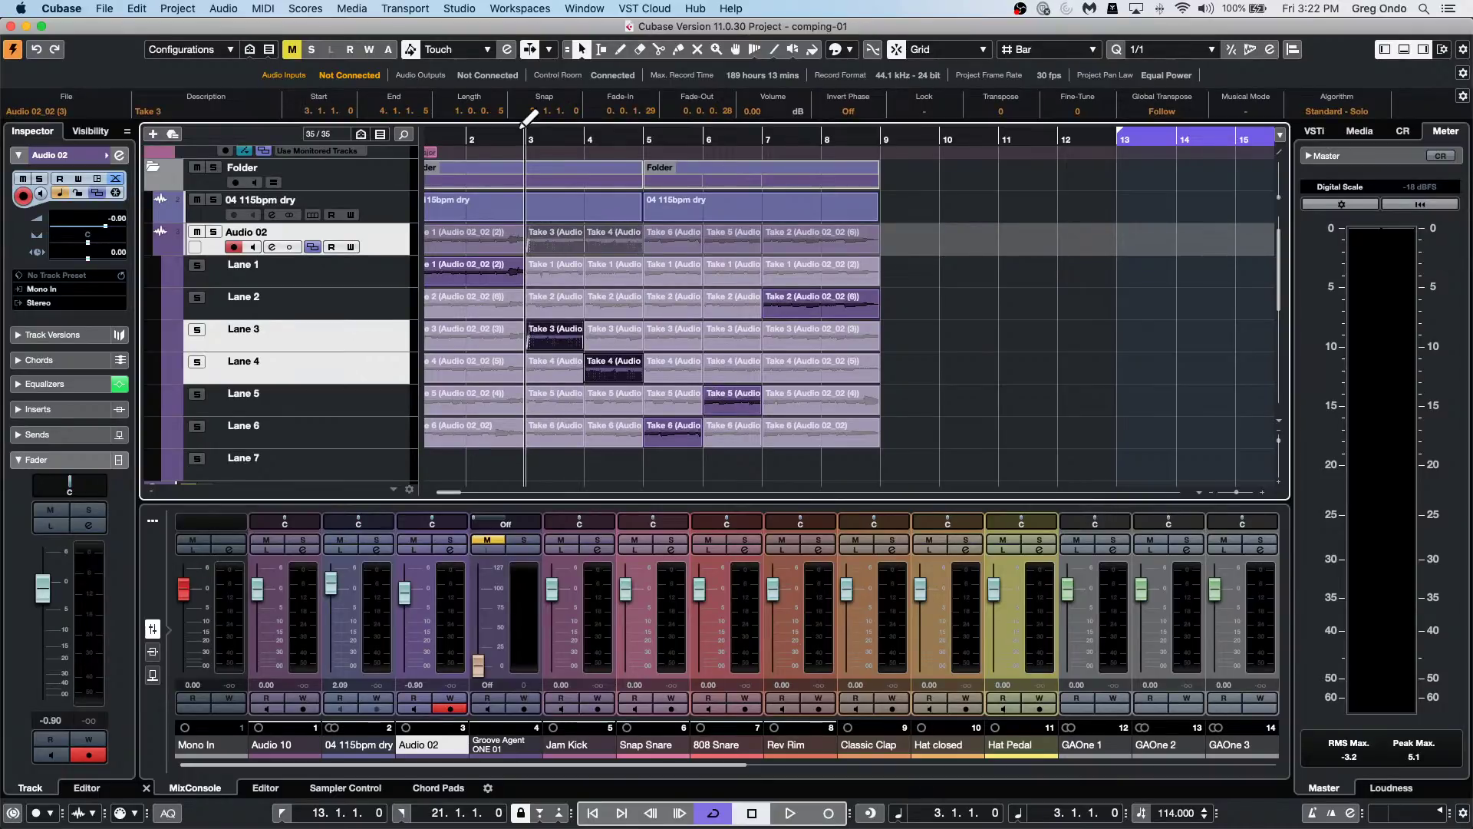
Play back the comped takes of Audio 02 to listen to the edited transitions.
{"action": "left_click_drag", "start_coordinate": [487, 138], "coordinate": [261, 108]}
{"action": "key", "text": "space"}
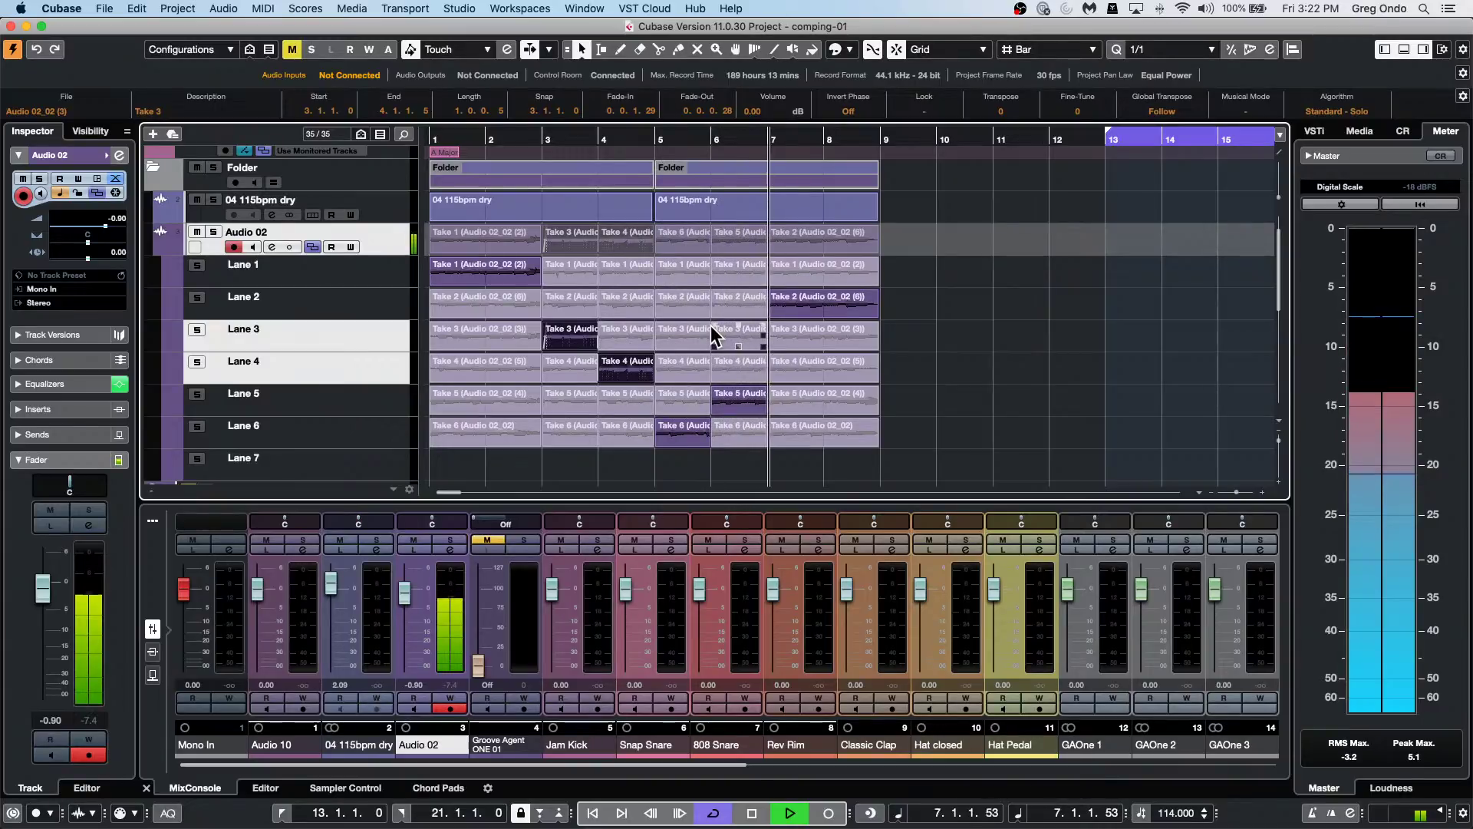
{"action": "key", "text": "space"}
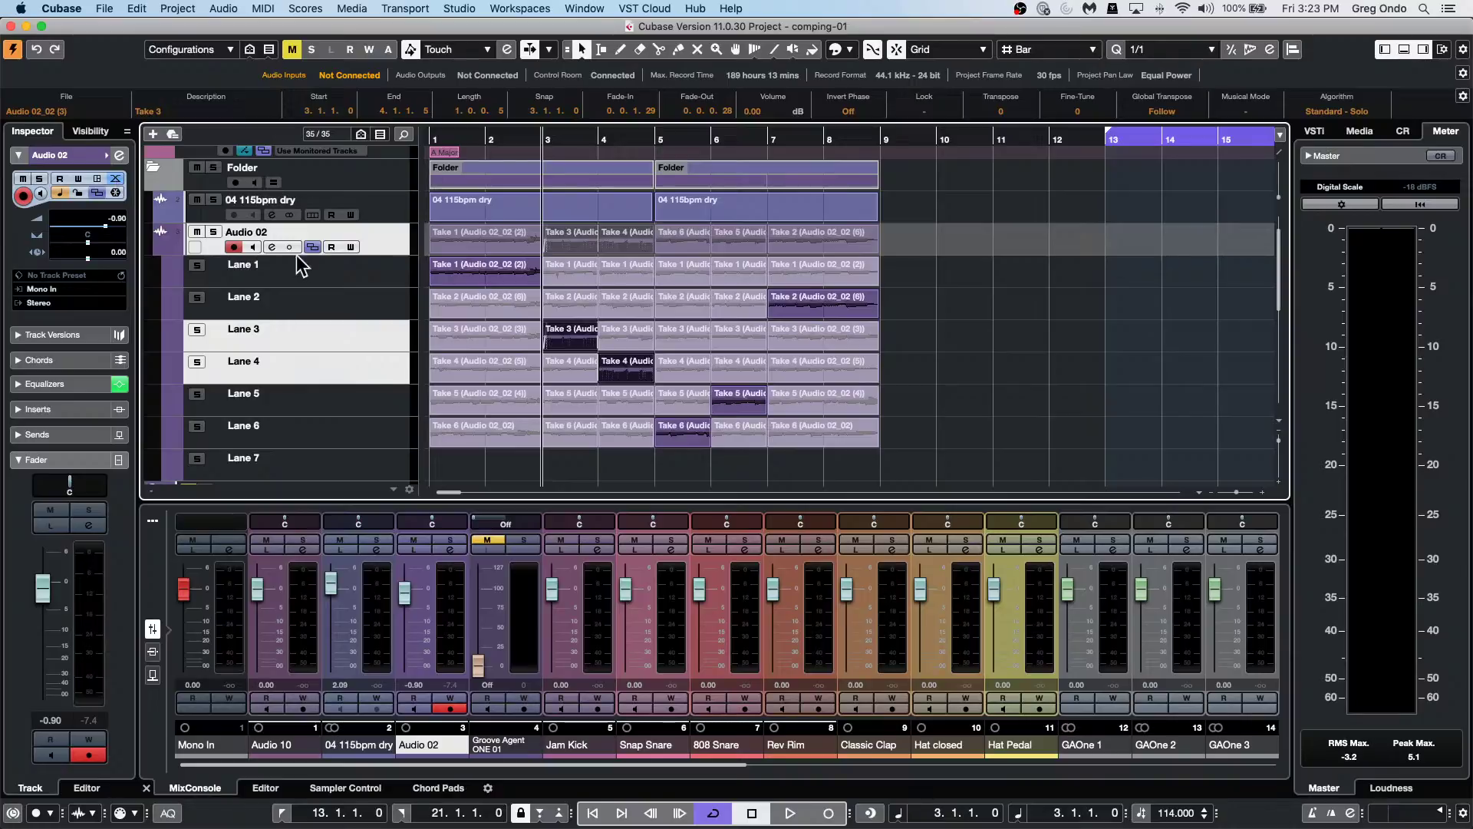
Create a VST Connect SE setup with UR24C Input 1 as the talkback port, and close its plug-in window.
{"action": "left_click", "coordinate": [634, 8]}
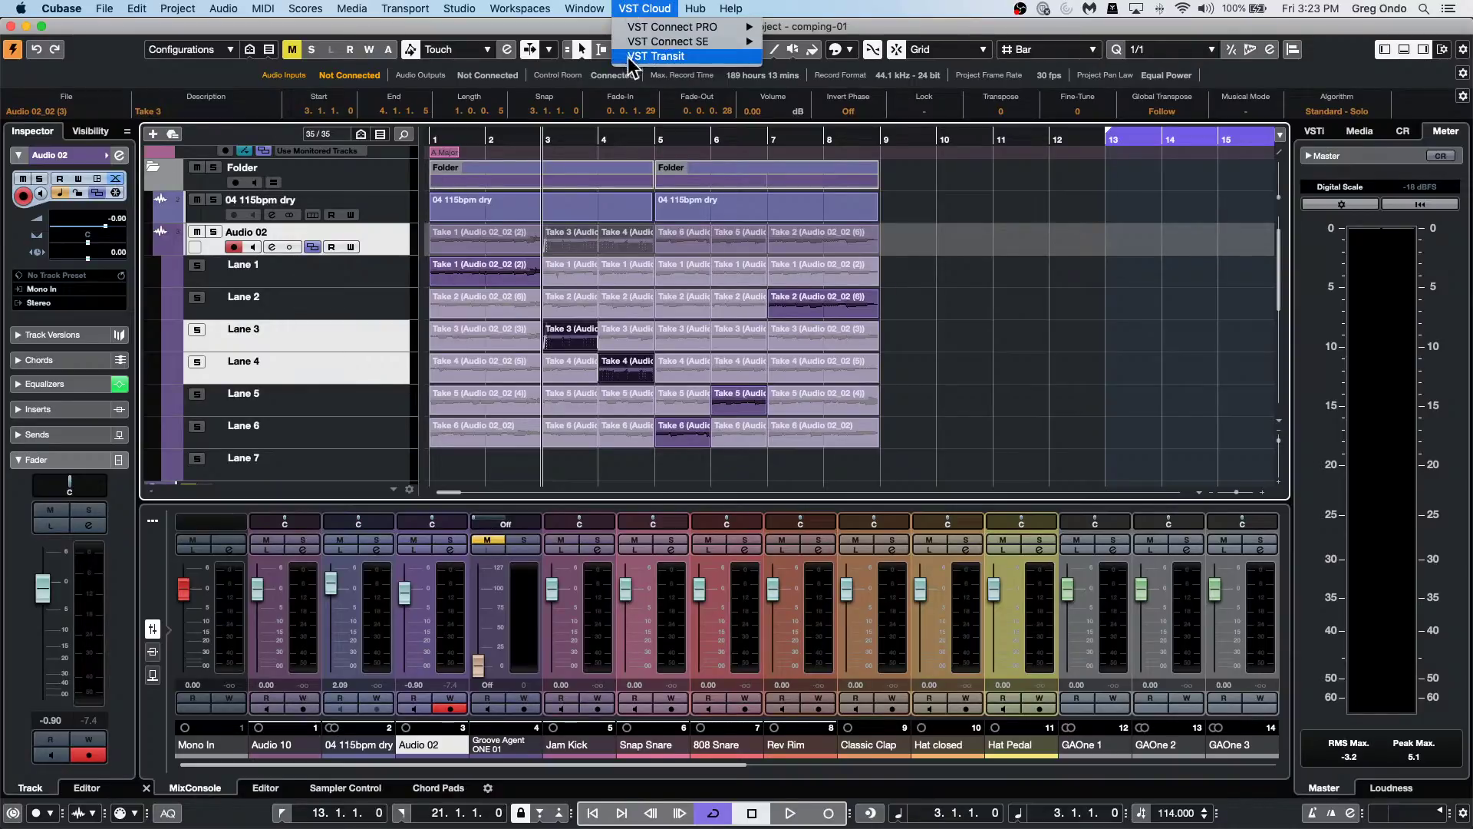
{"action": "mouse_move", "coordinate": [747, 41]}
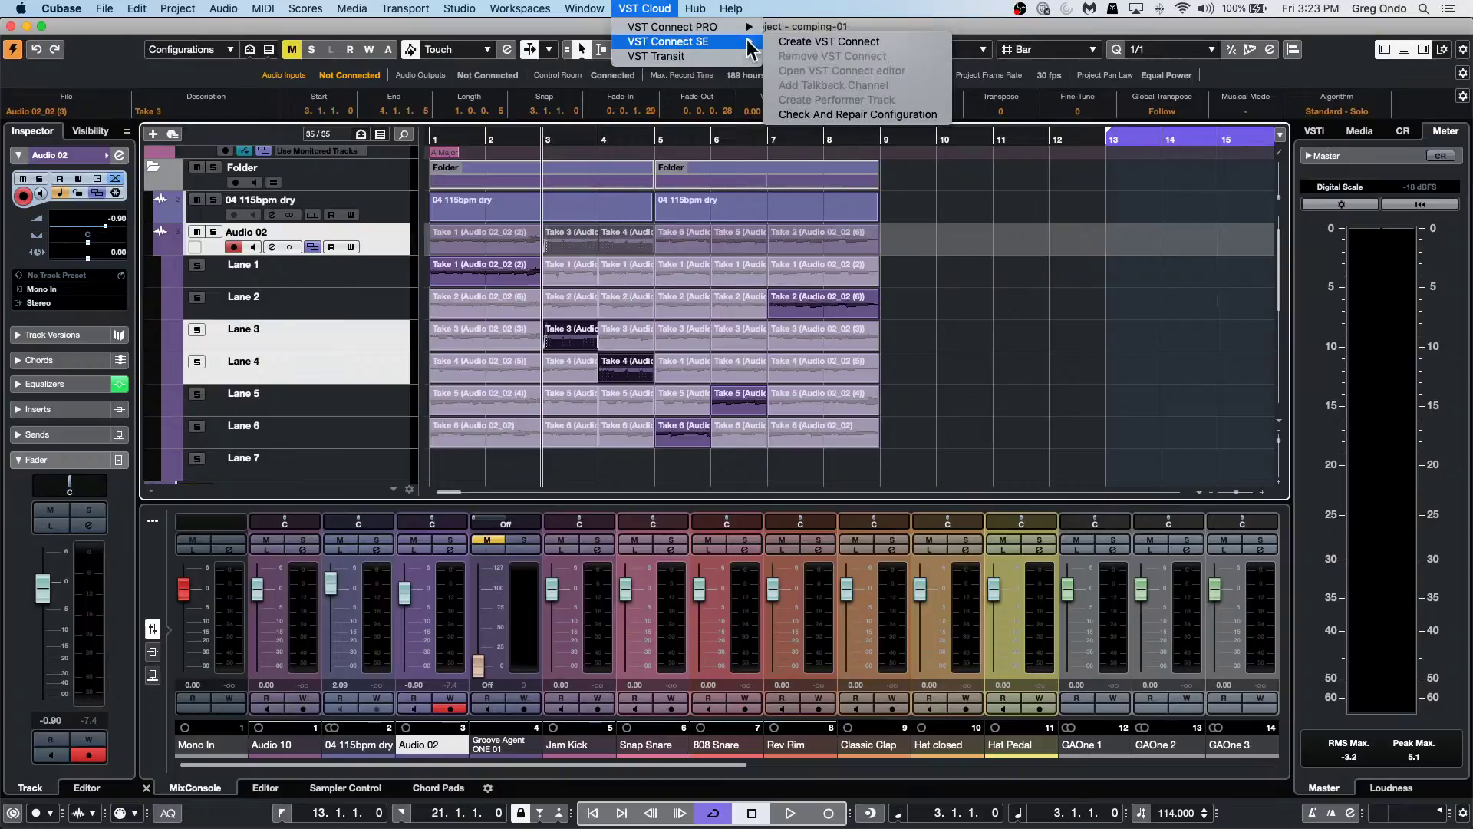
{"action": "left_click", "coordinate": [890, 42]}
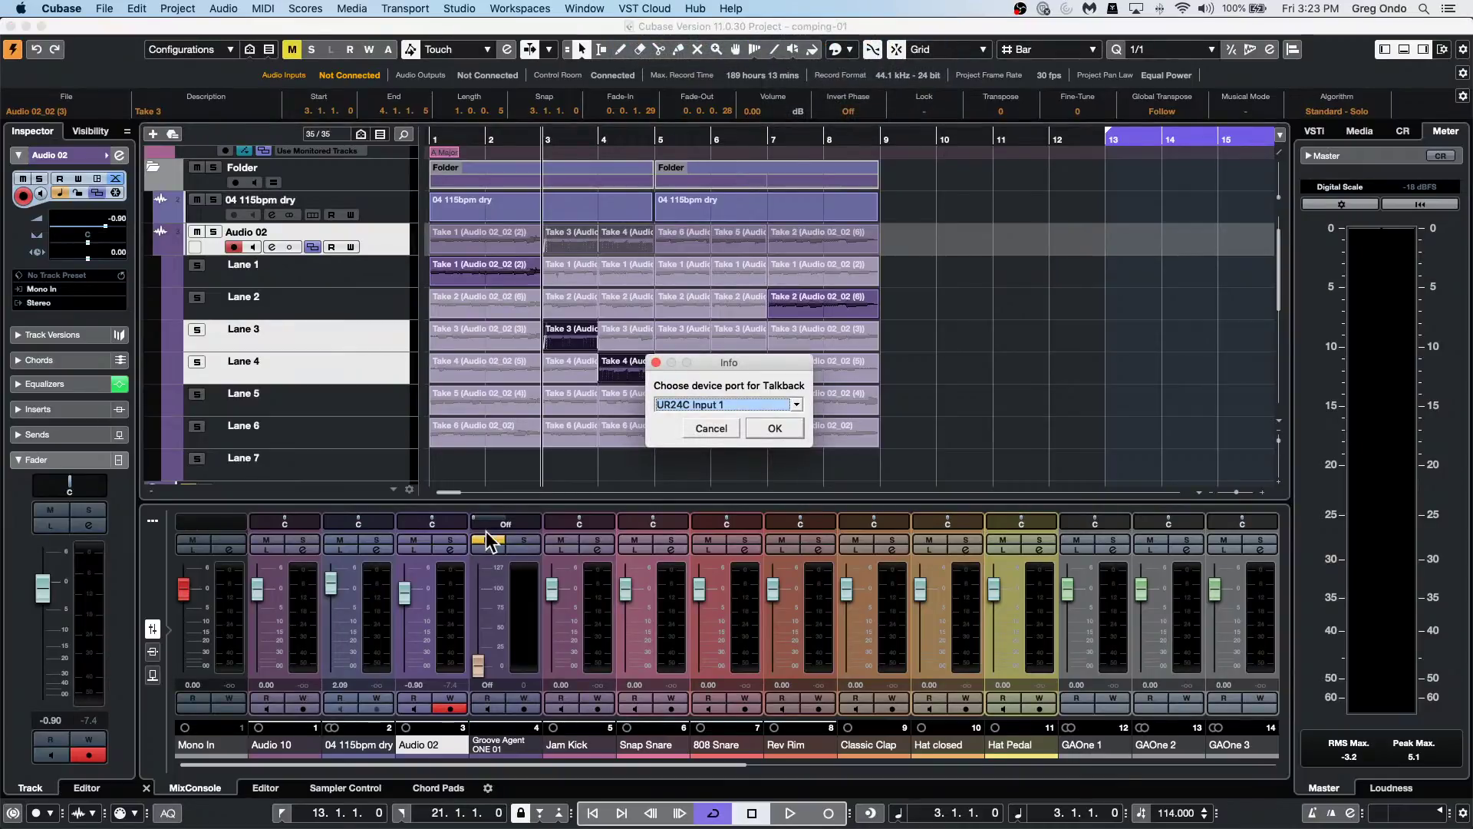
{"action": "left_click", "coordinate": [776, 428]}
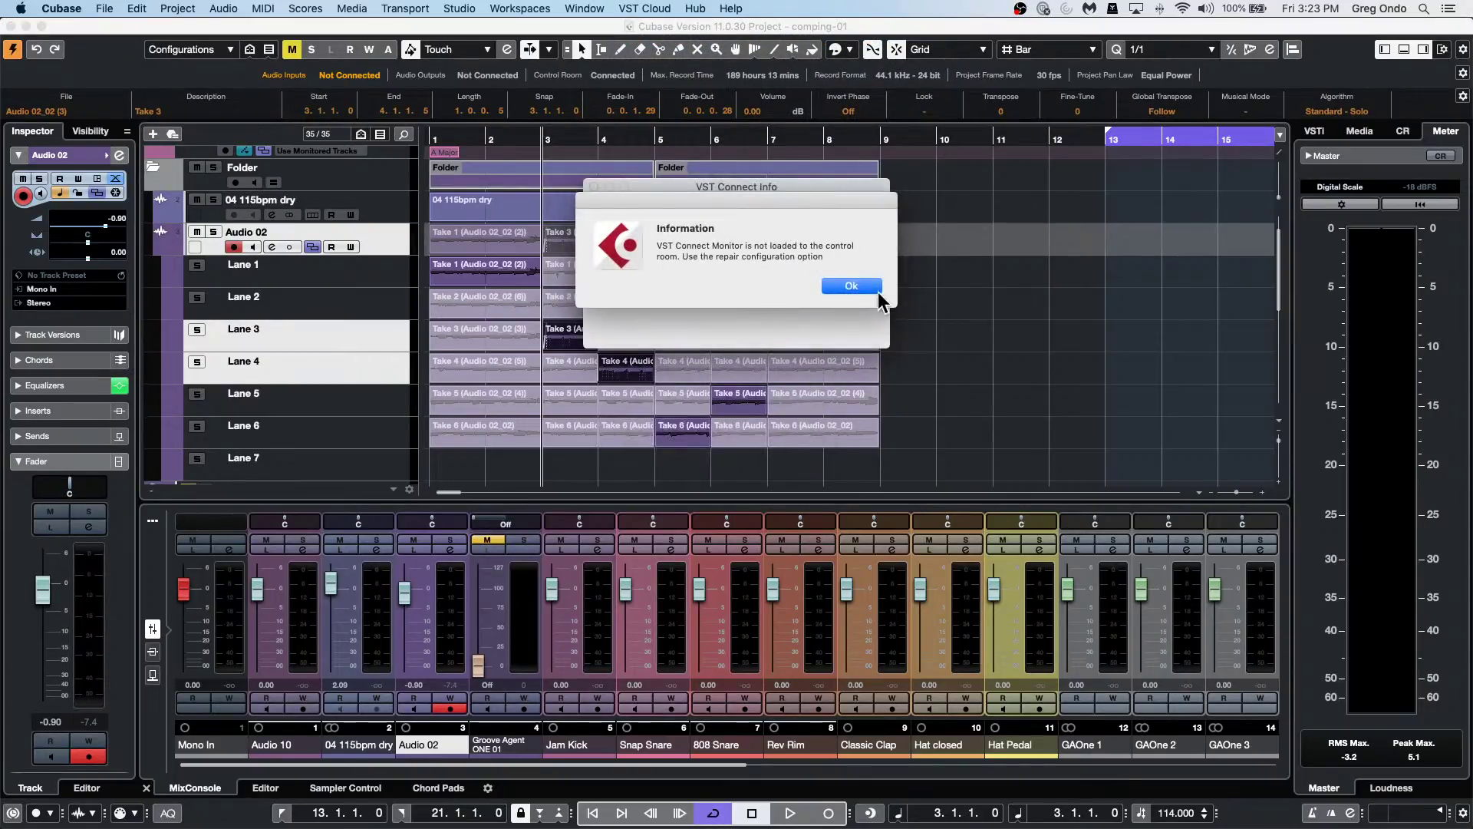
{"action": "left_click", "coordinate": [848, 287]}
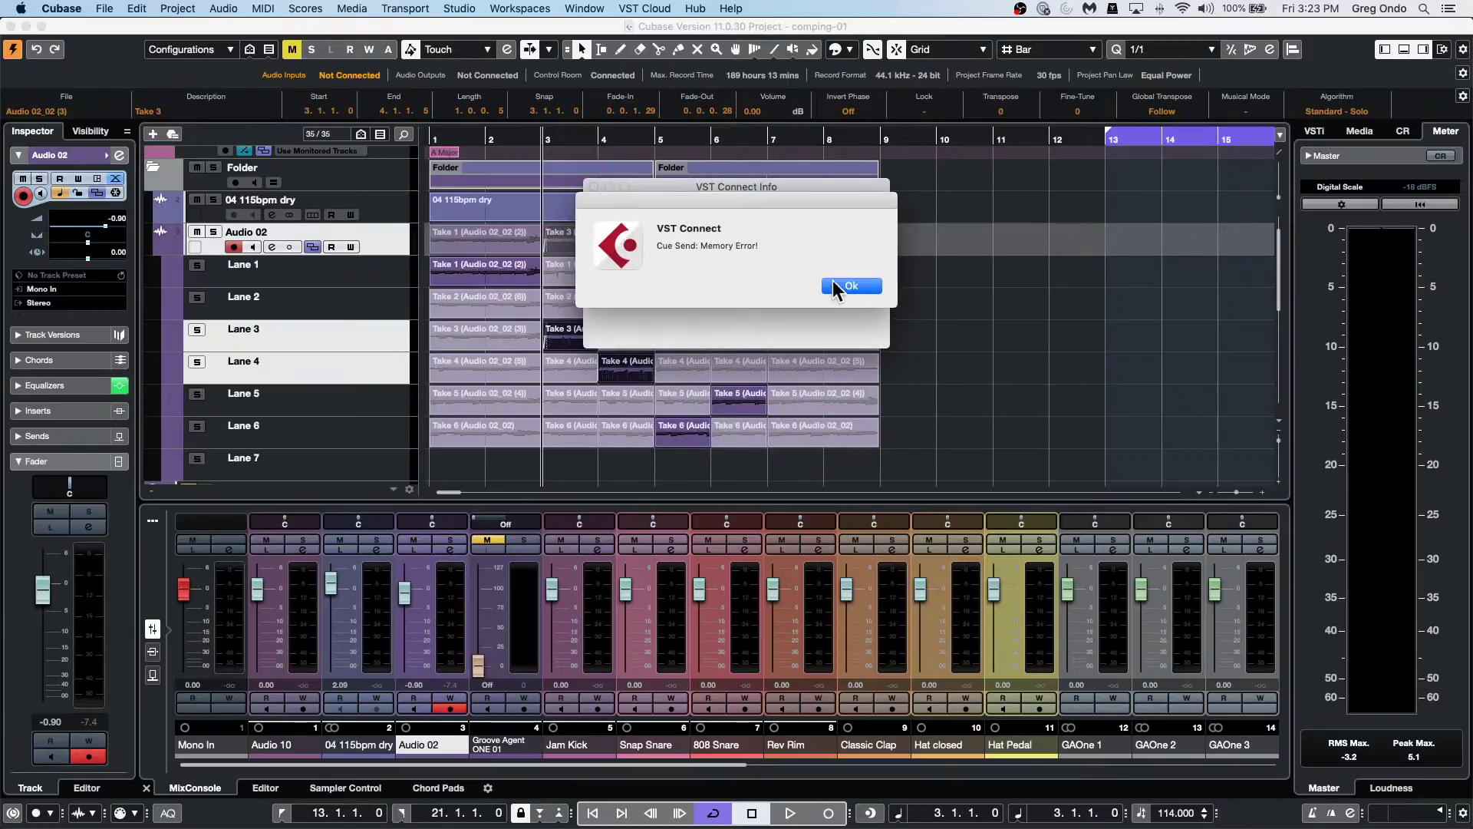
{"action": "left_click", "coordinate": [840, 285]}
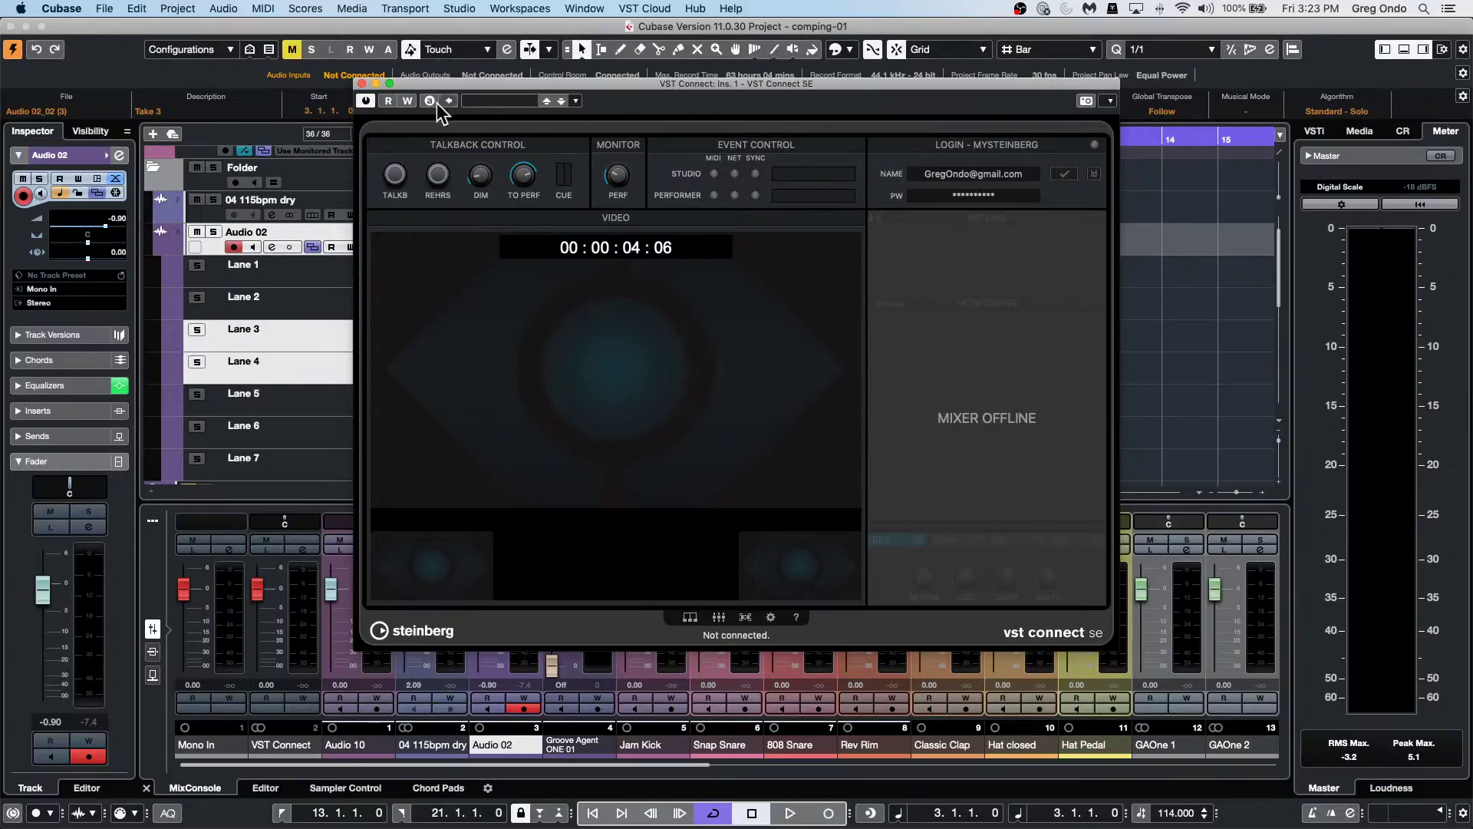
{"action": "left_click", "coordinate": [362, 82]}
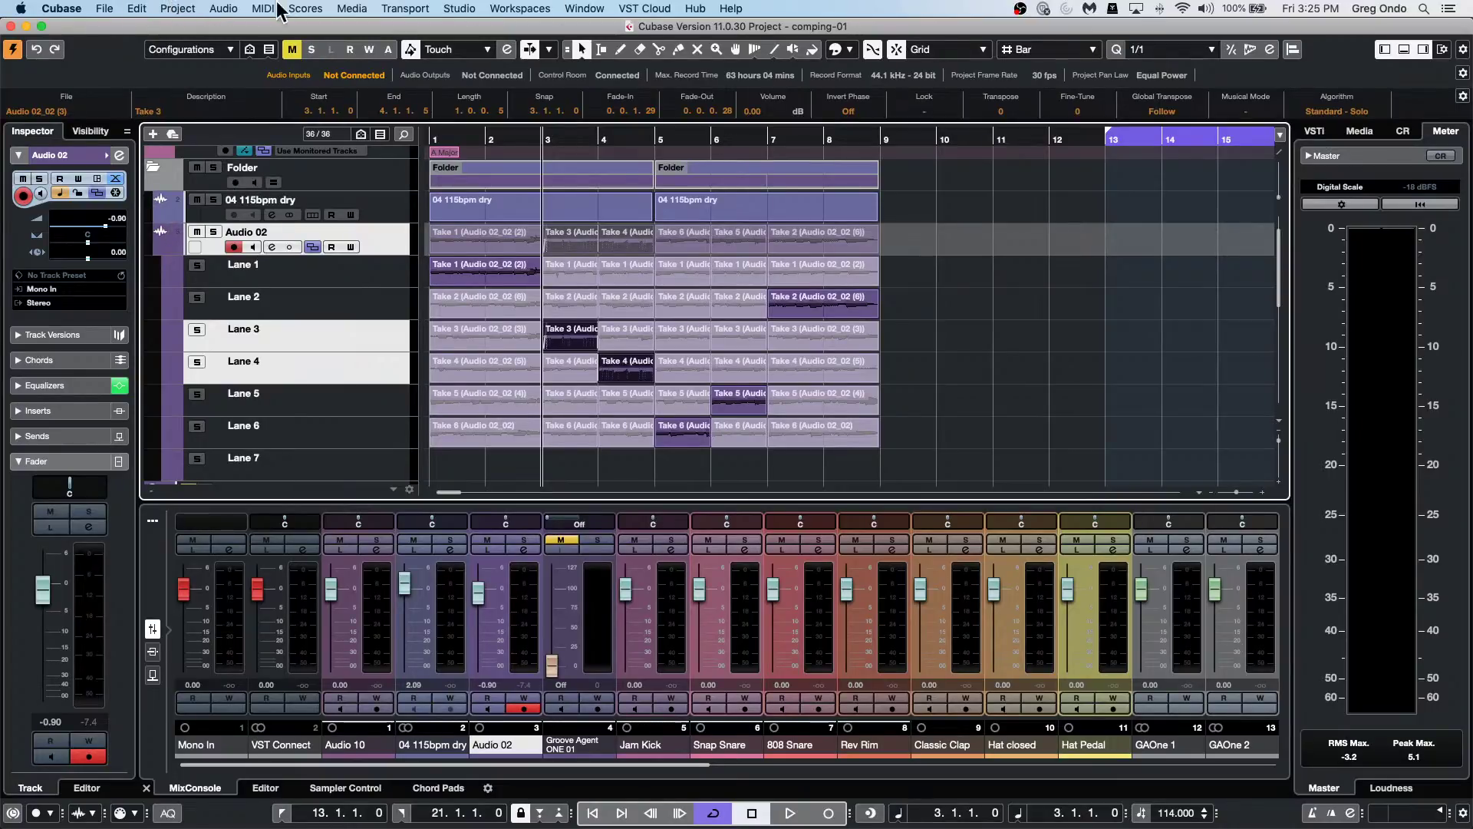
Set the comping-01 audio mixdown's path to the folder listed just below bicycle in Projects, and export the audio.
{"action": "left_click", "coordinate": [136, 9]}
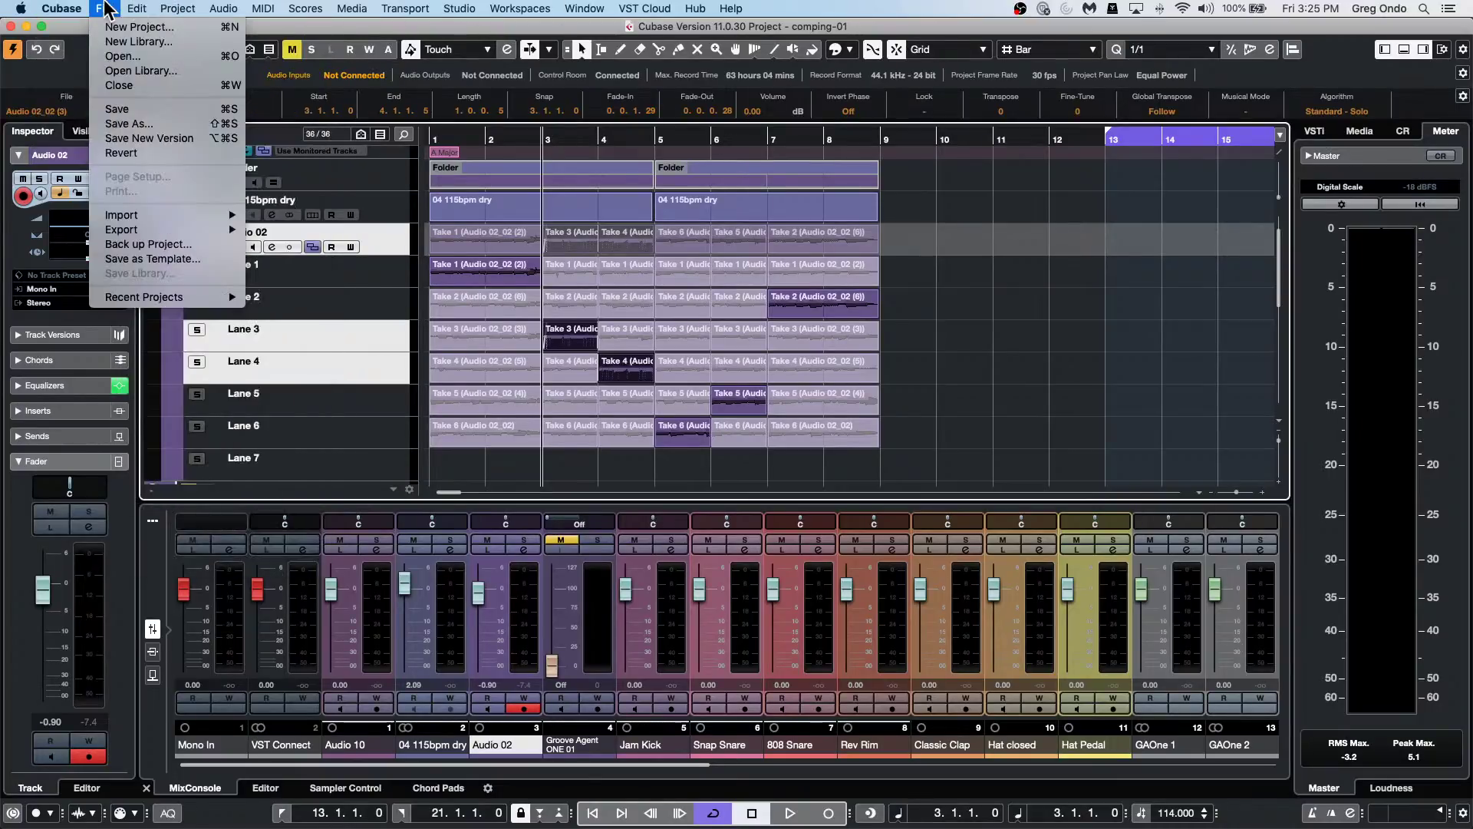
{"action": "mouse_move", "coordinate": [127, 229]}
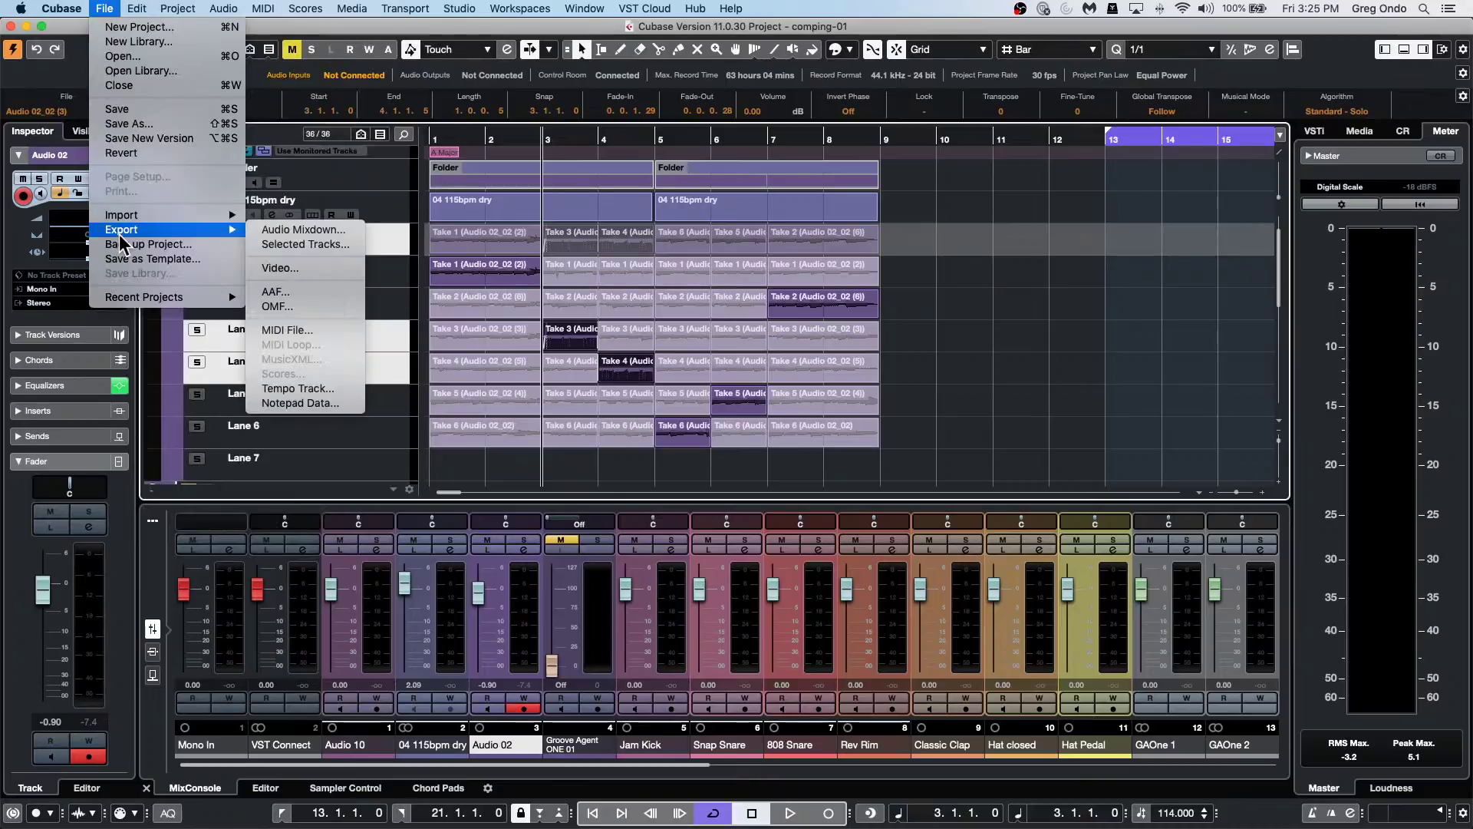
{"action": "left_click", "coordinate": [301, 228]}
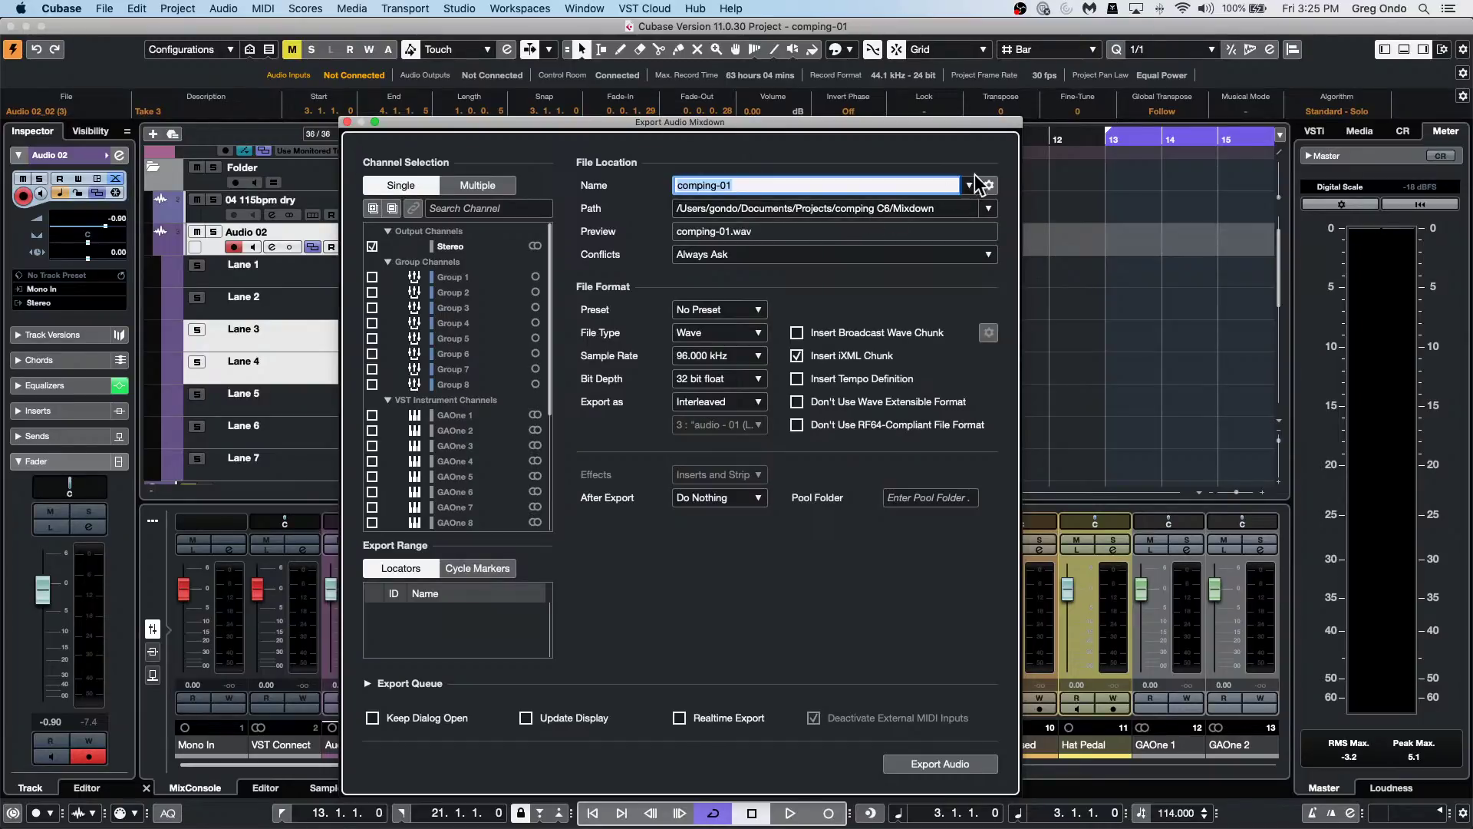
{"action": "left_click", "coordinate": [988, 208]}
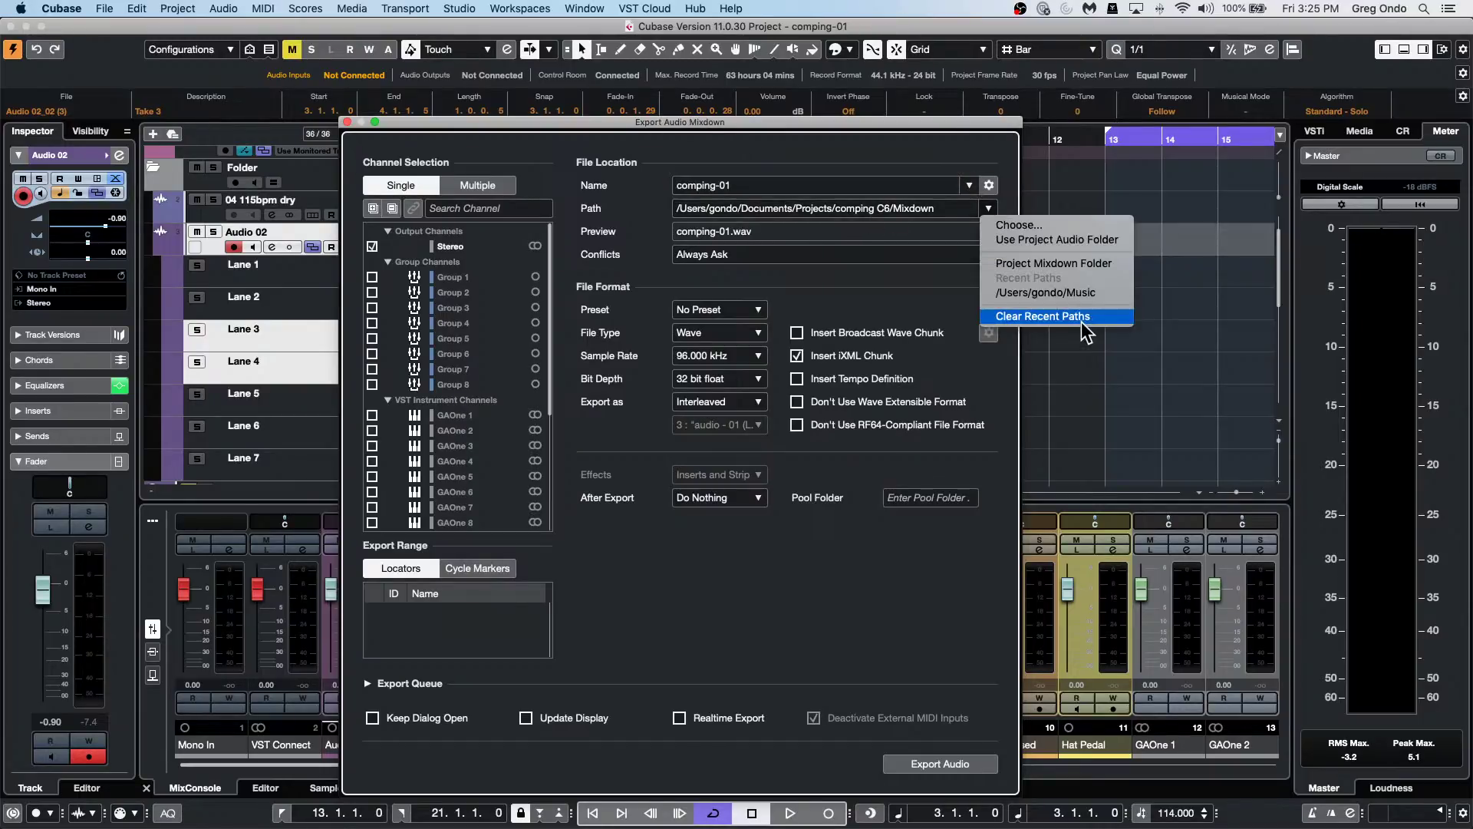
{"action": "left_click", "coordinate": [1048, 226]}
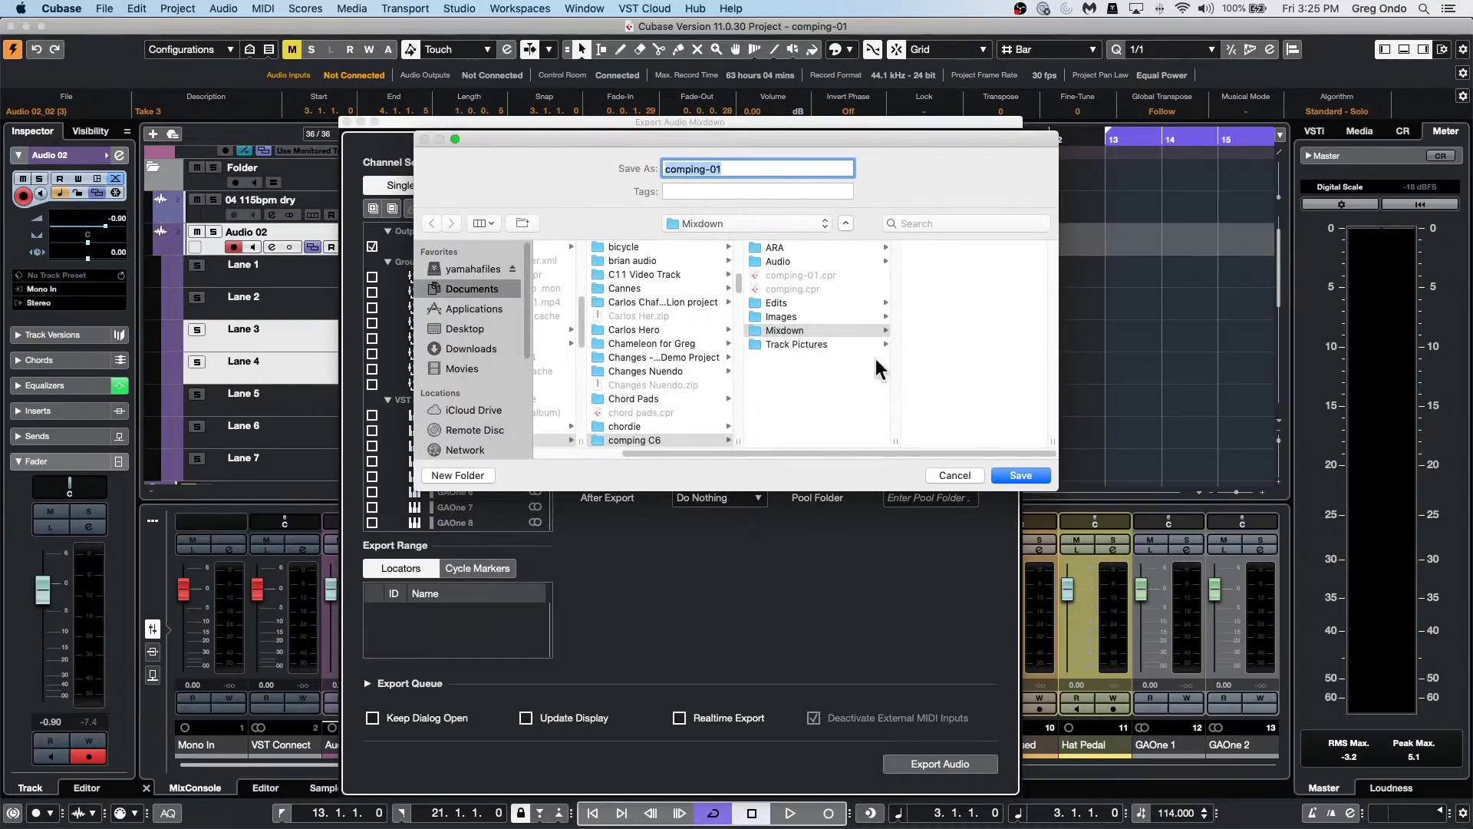
{"action": "left_click", "coordinate": [660, 261]}
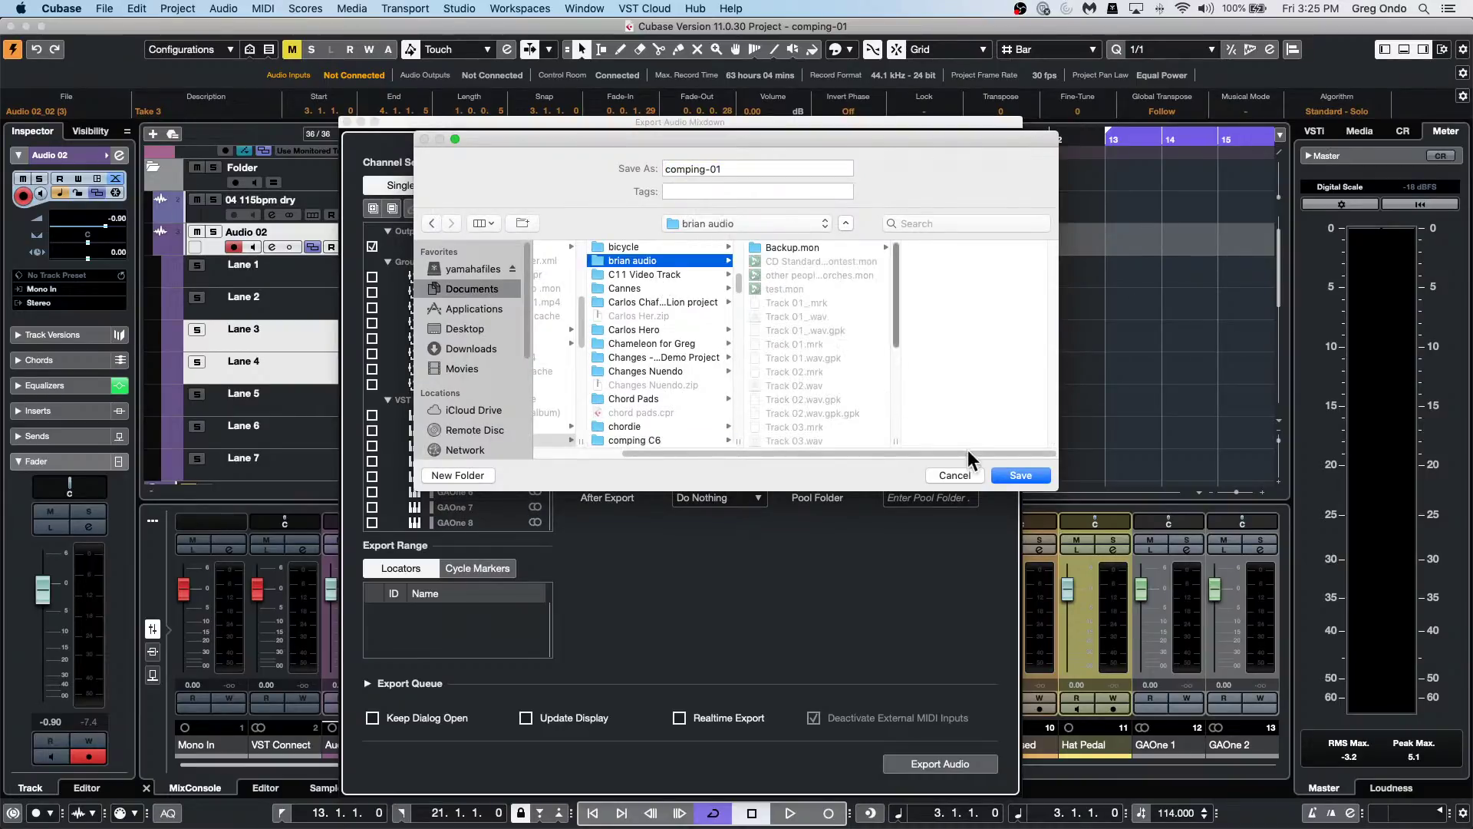
{"action": "left_click", "coordinate": [1023, 475]}
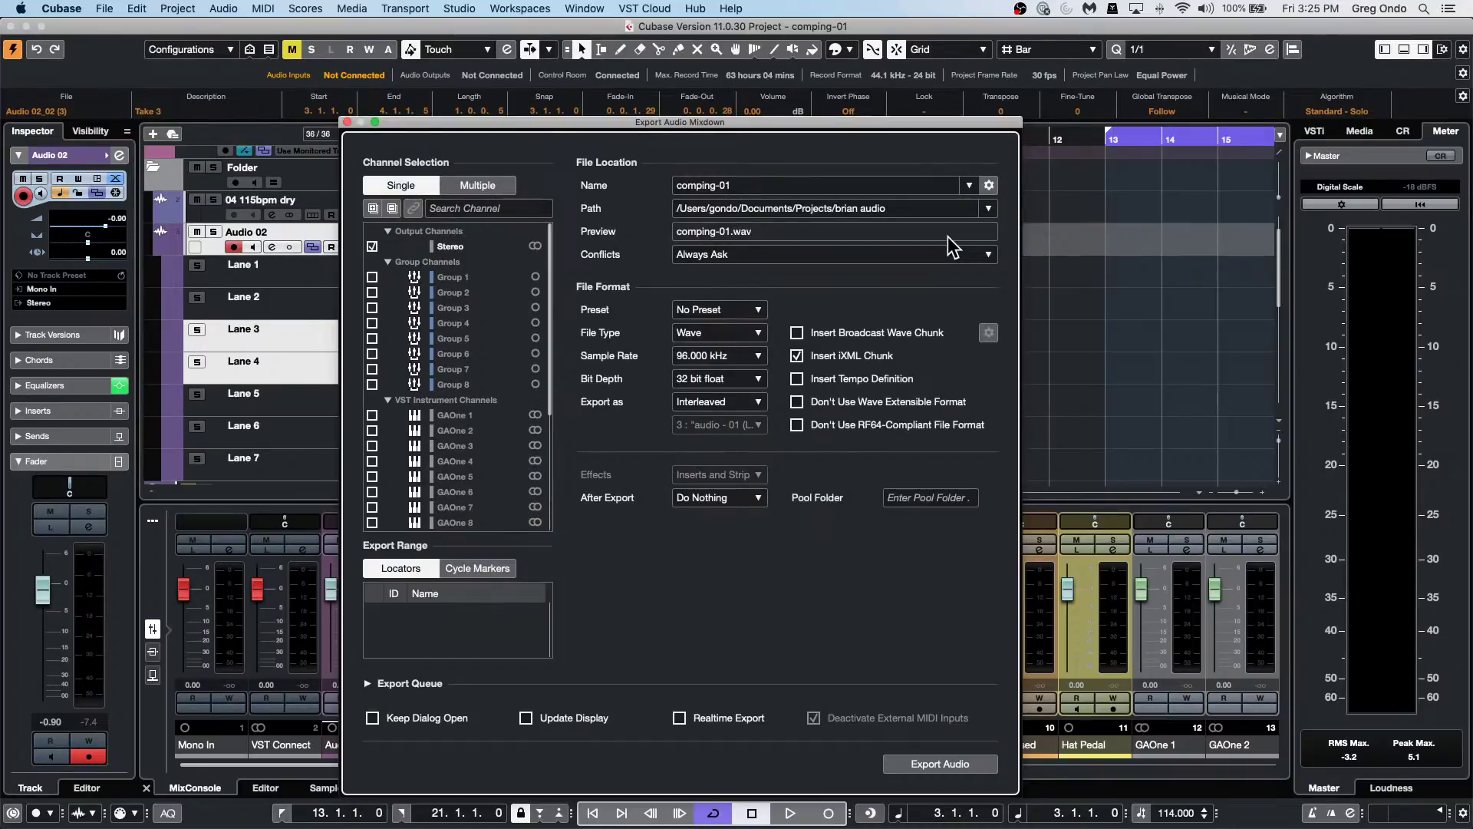
{"action": "left_click", "coordinate": [932, 767]}
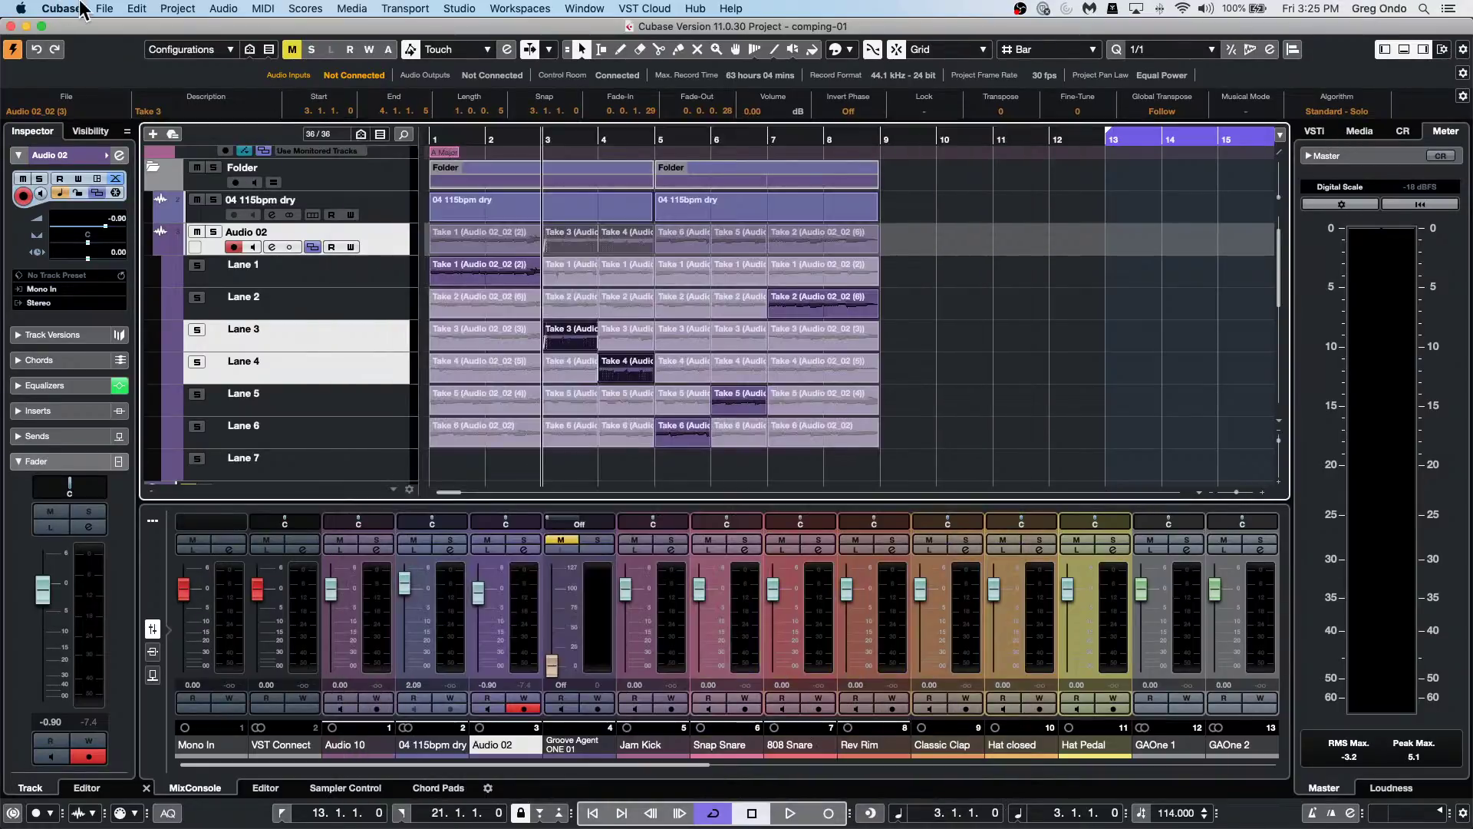
Open the recent project Amos Moses - GO.cpr.
{"action": "left_click", "coordinate": [105, 8]}
{"action": "mouse_move", "coordinate": [130, 301]}
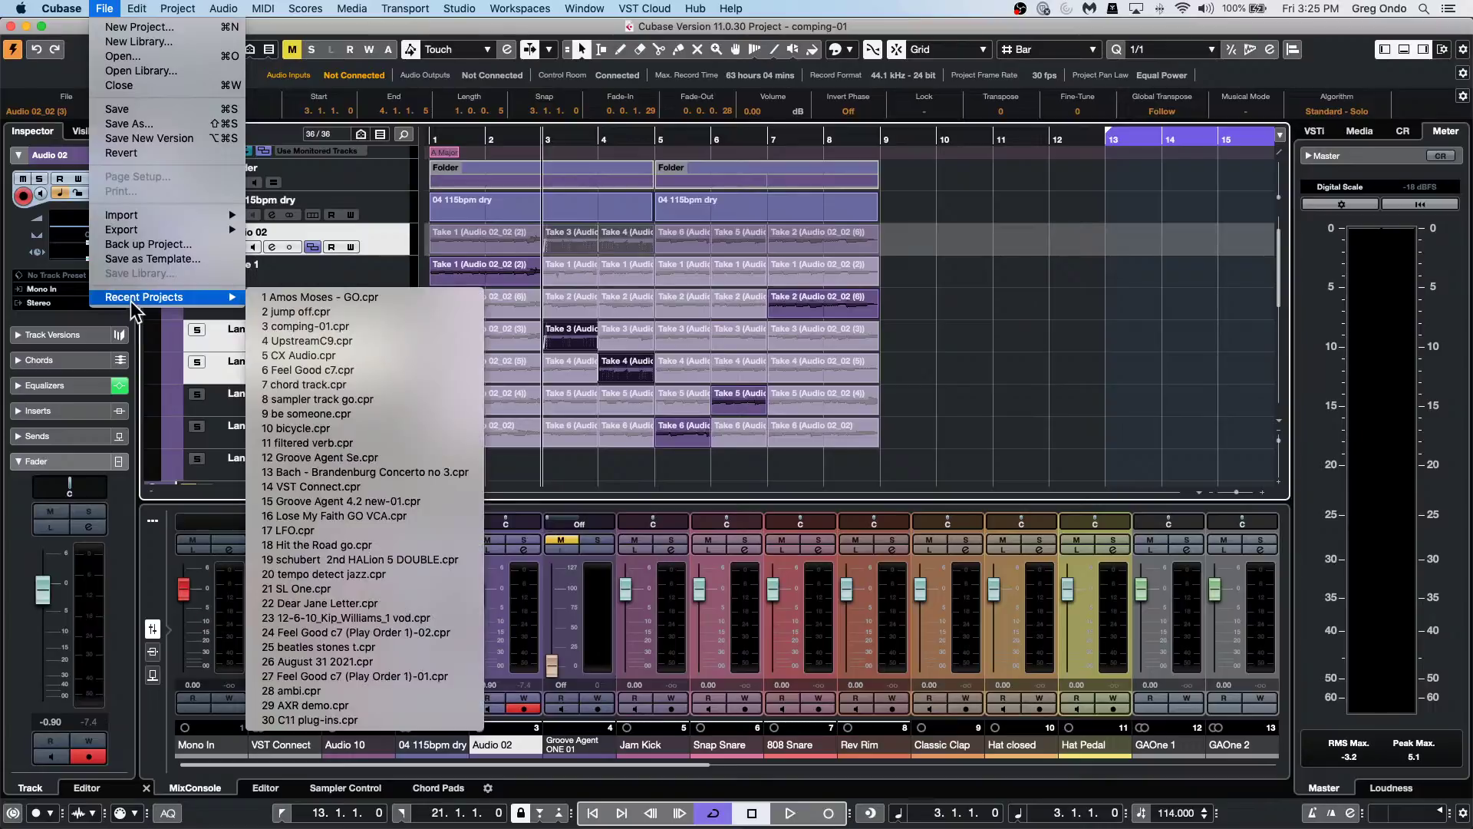
{"action": "left_click", "coordinate": [298, 291]}
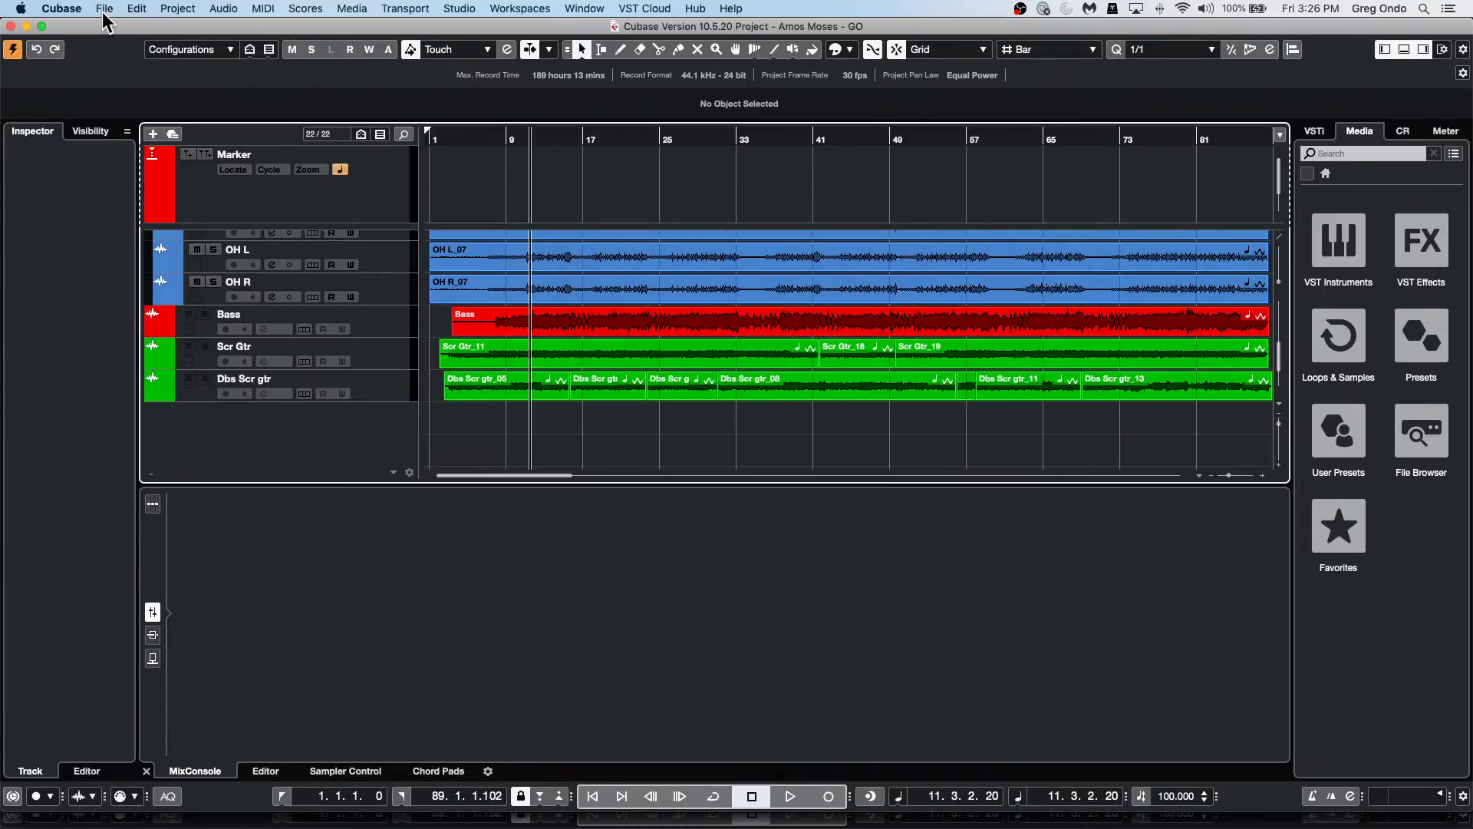
Open the audio mixdown export settings, browse for a custom path folder, and cancel the folder selection.
{"action": "left_click", "coordinate": [110, 10]}
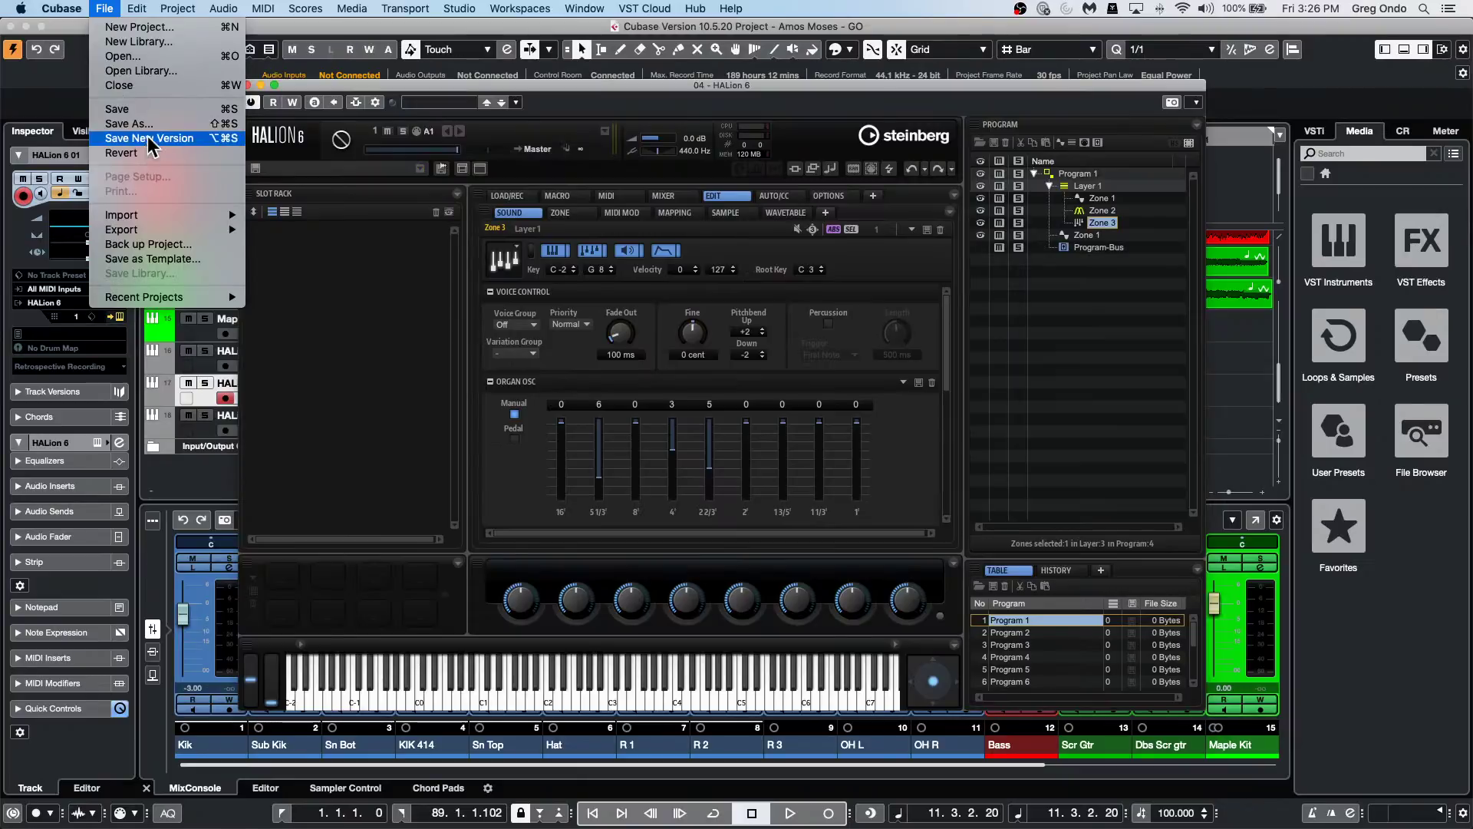
{"action": "mouse_move", "coordinate": [223, 229]}
{"action": "left_click", "coordinate": [306, 230]}
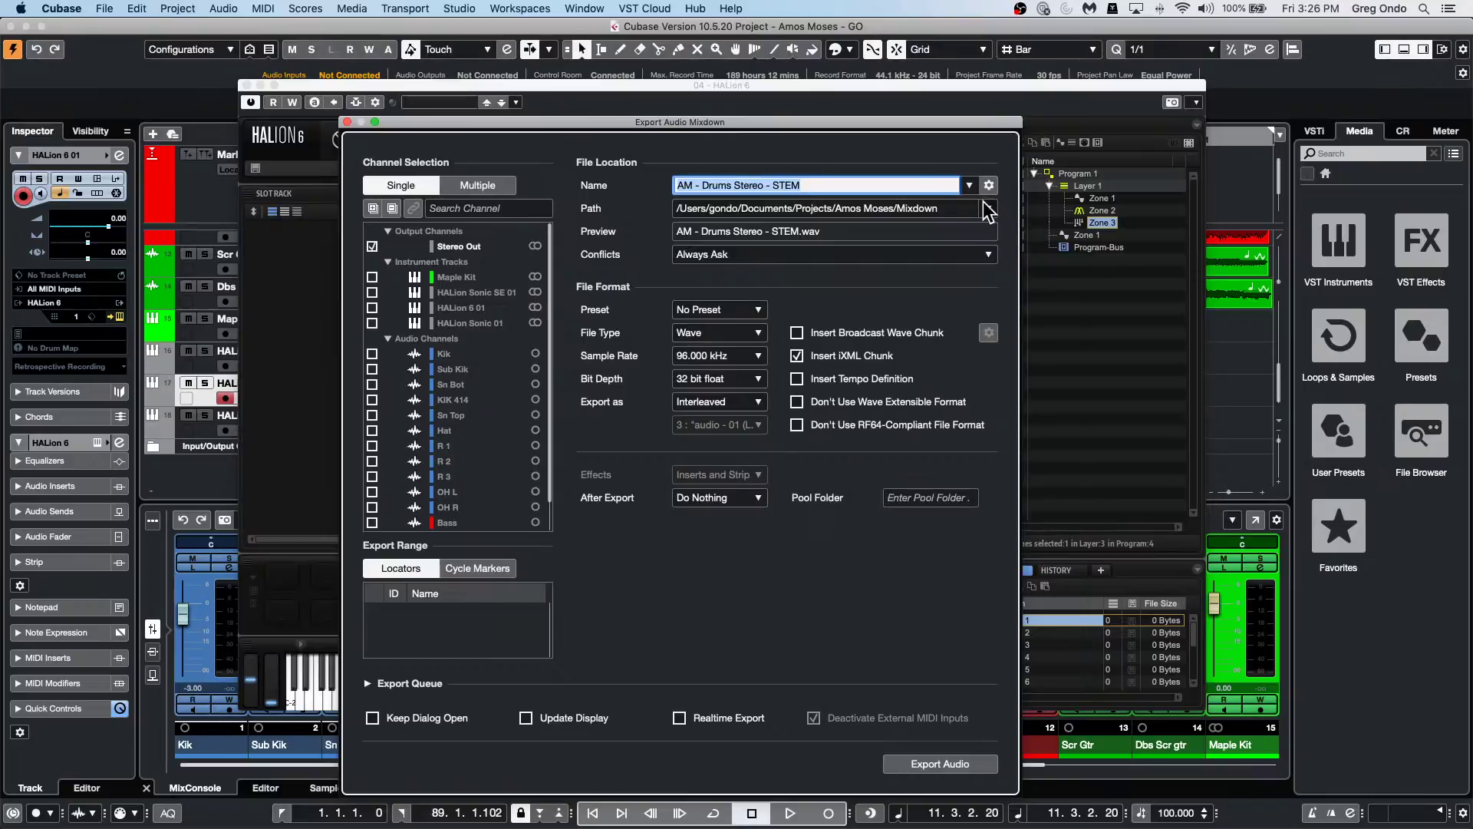
{"action": "left_click", "coordinate": [988, 209]}
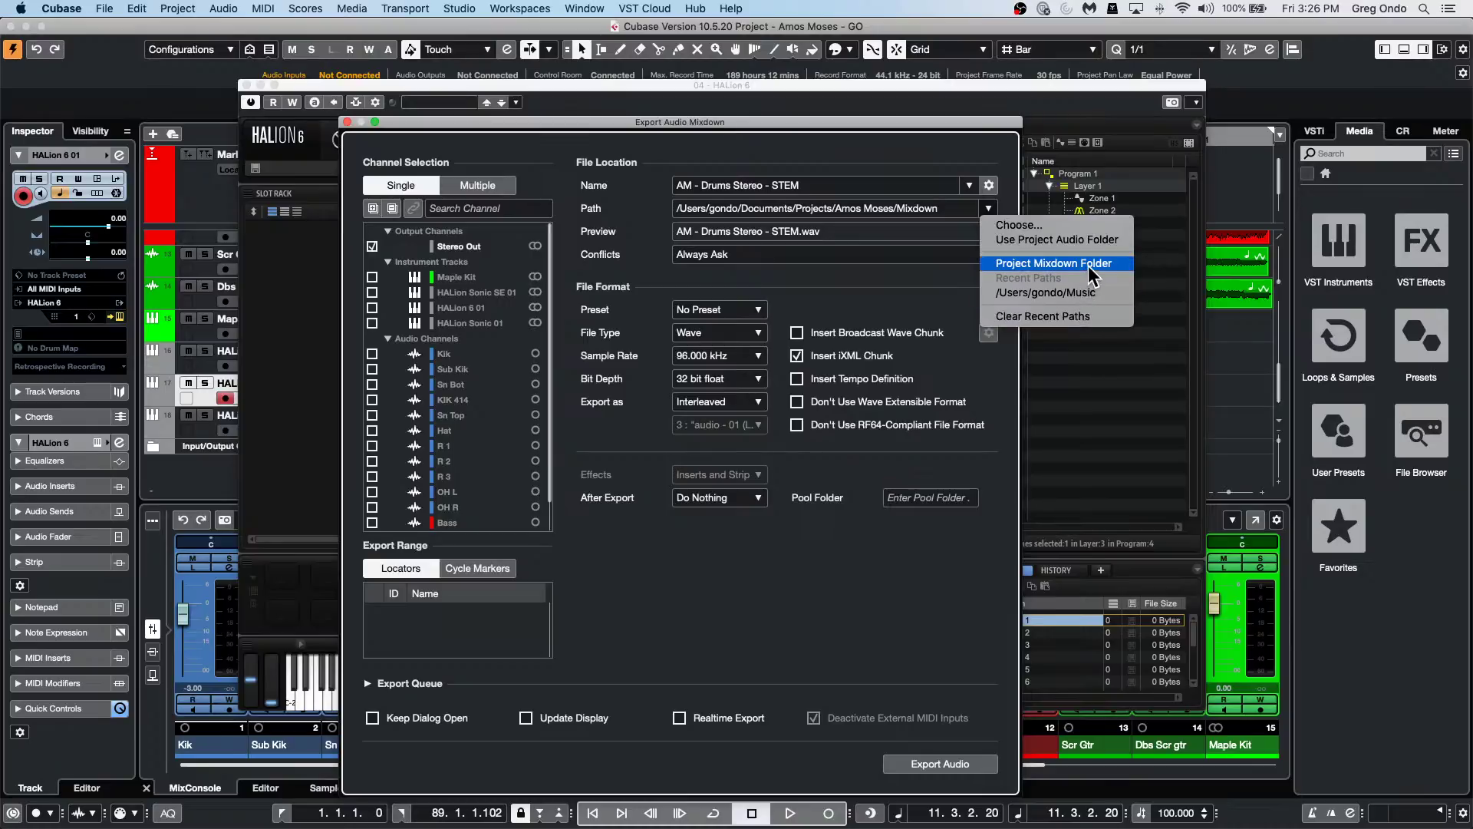
{"action": "left_click", "coordinate": [1076, 227]}
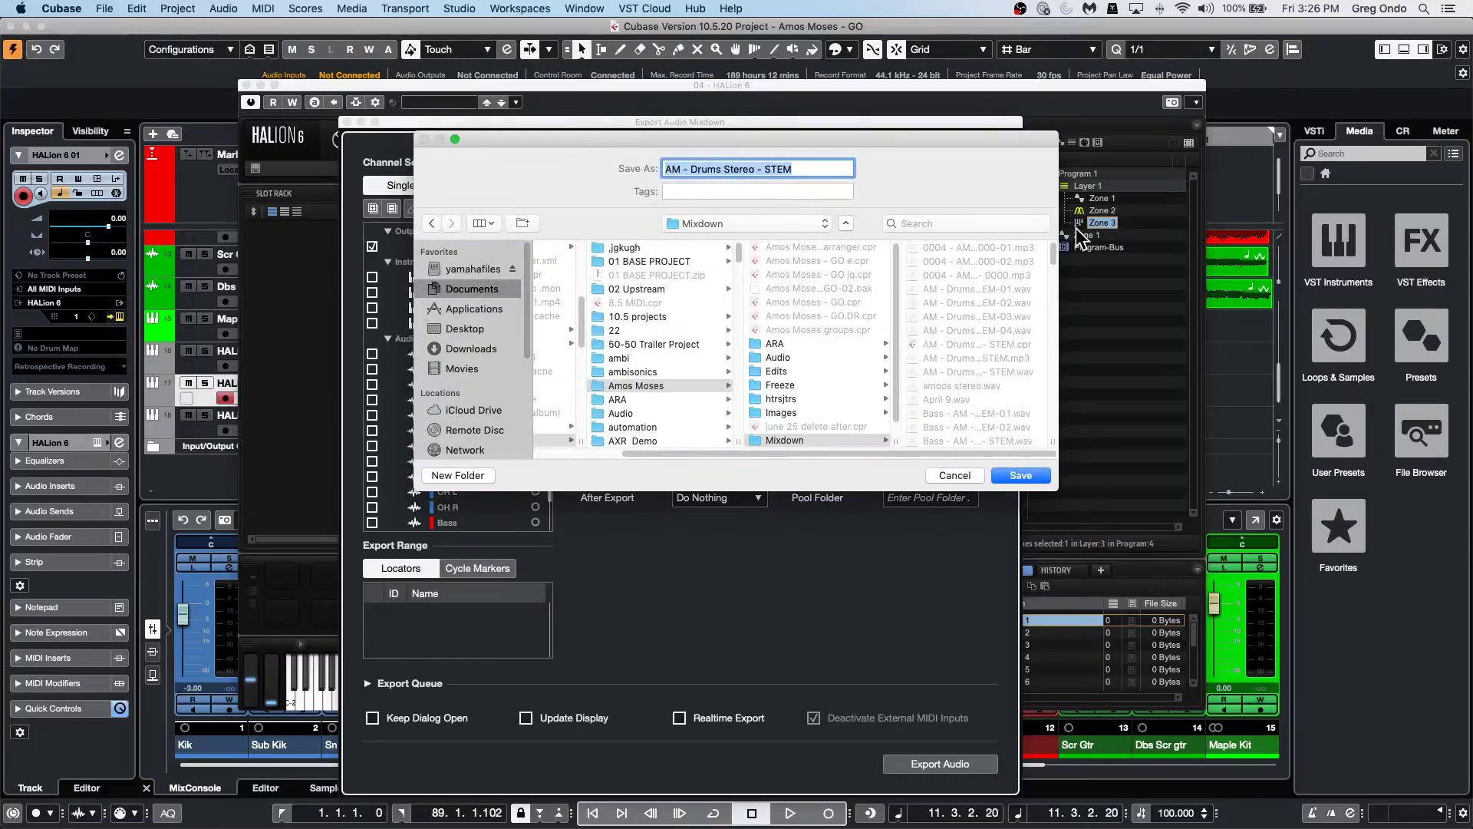
{"action": "left_click", "coordinate": [956, 475]}
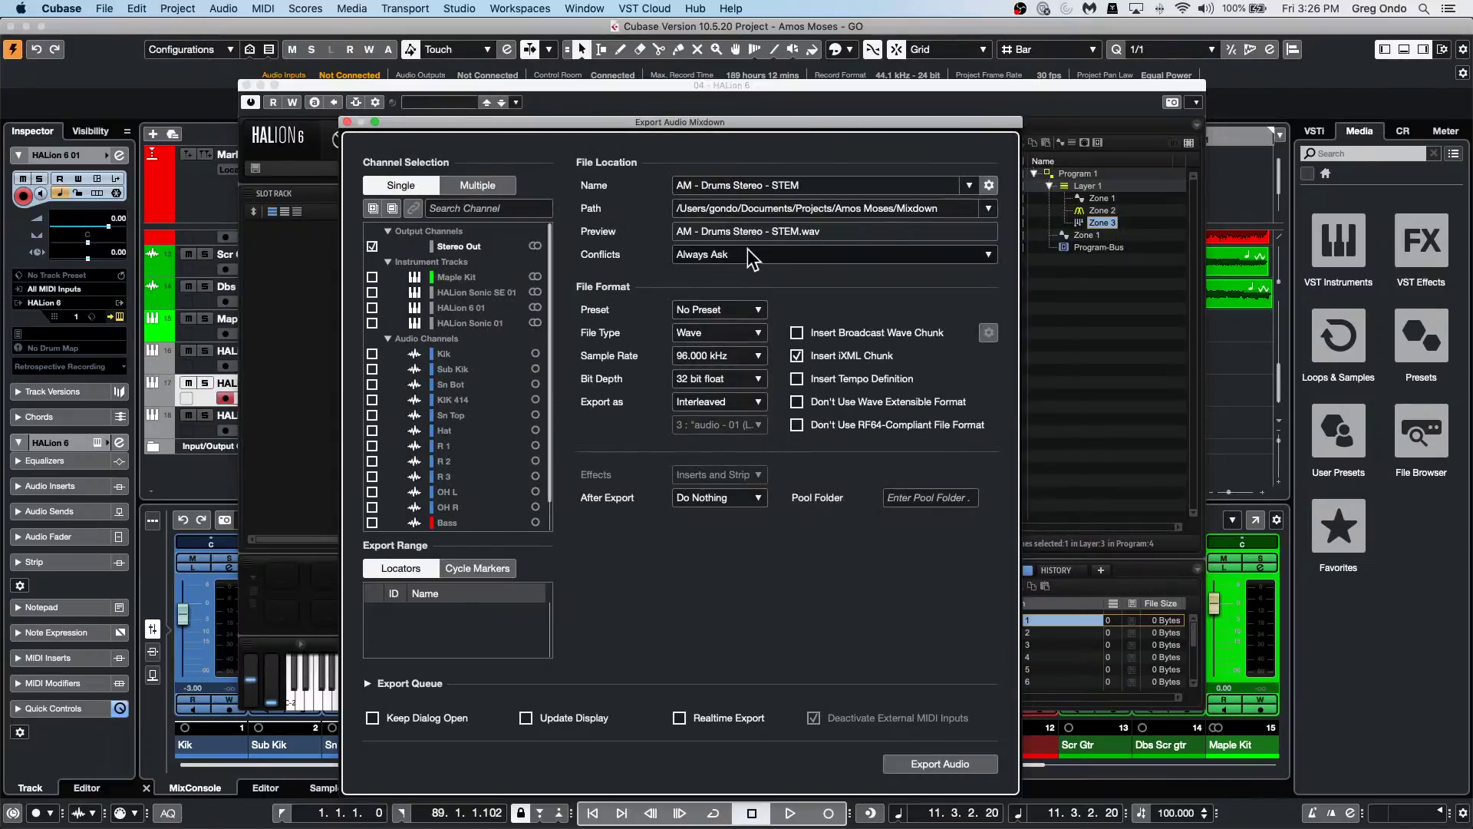
Set the mixdown path to the Project Mixdown Folder, and close the export dialog and the HALion 6 window.
{"action": "left_click", "coordinate": [988, 208]}
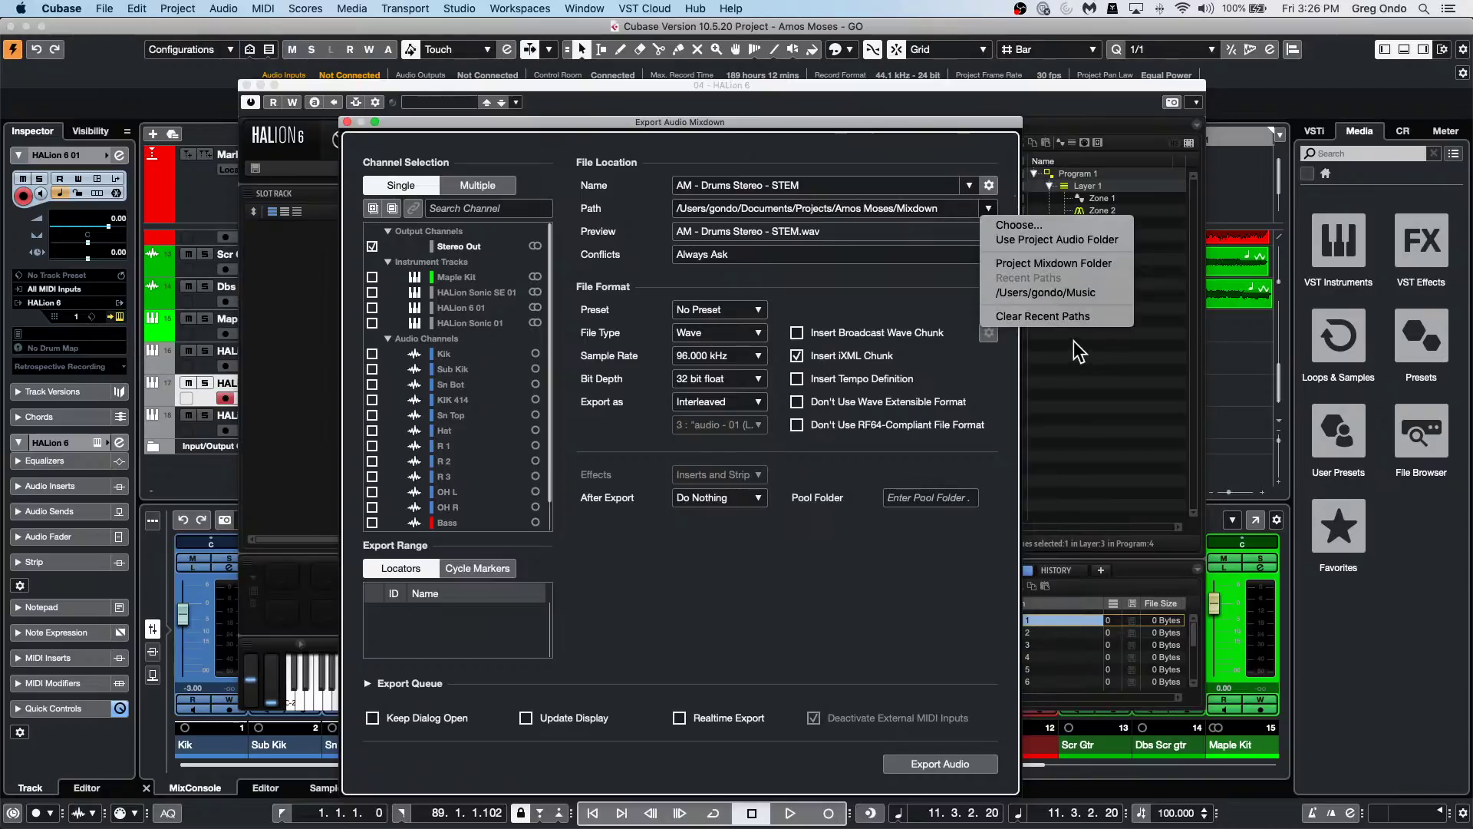
{"action": "left_click", "coordinate": [1063, 264]}
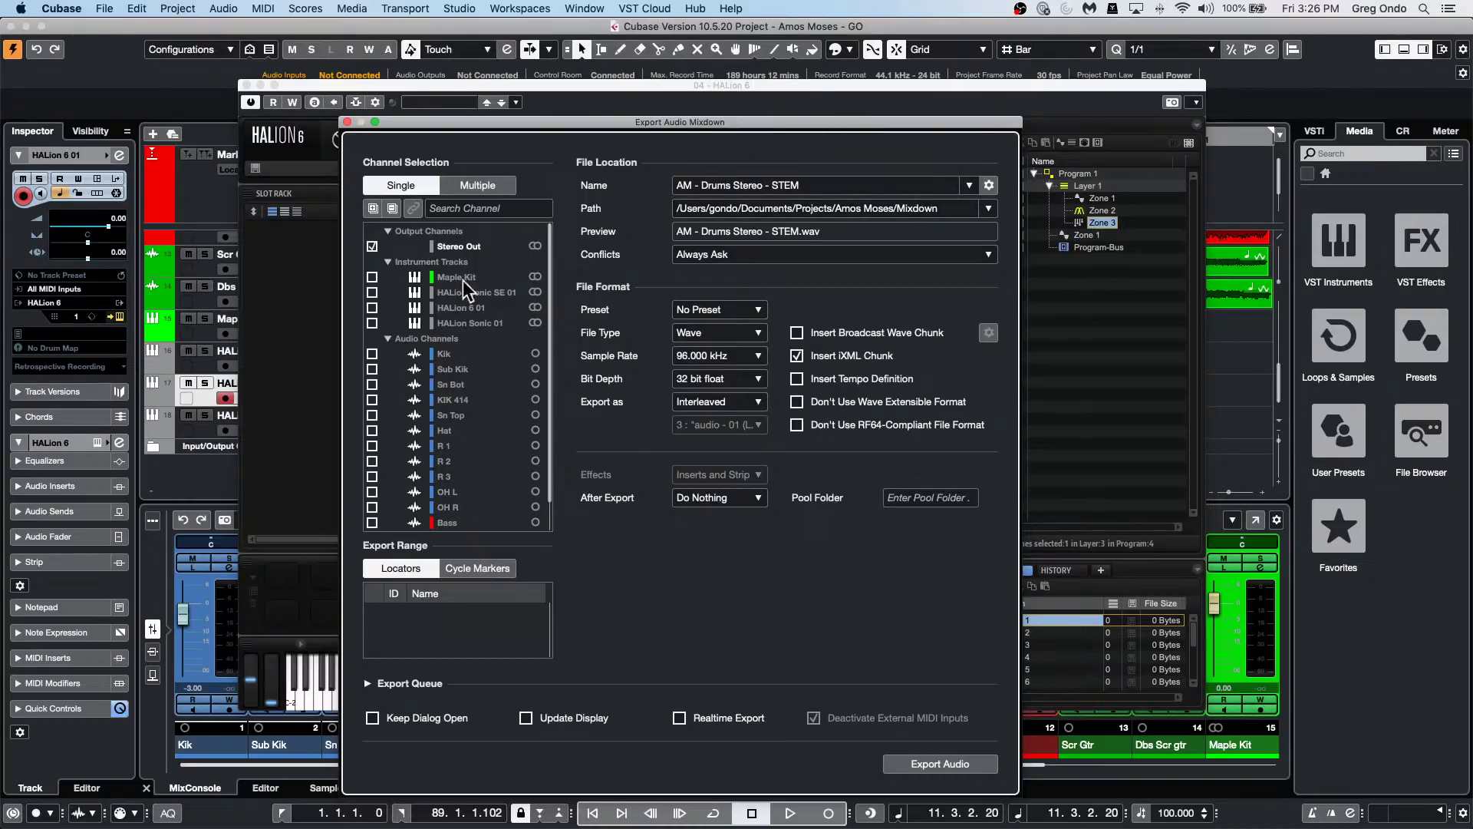
{"action": "left_click", "coordinate": [347, 122]}
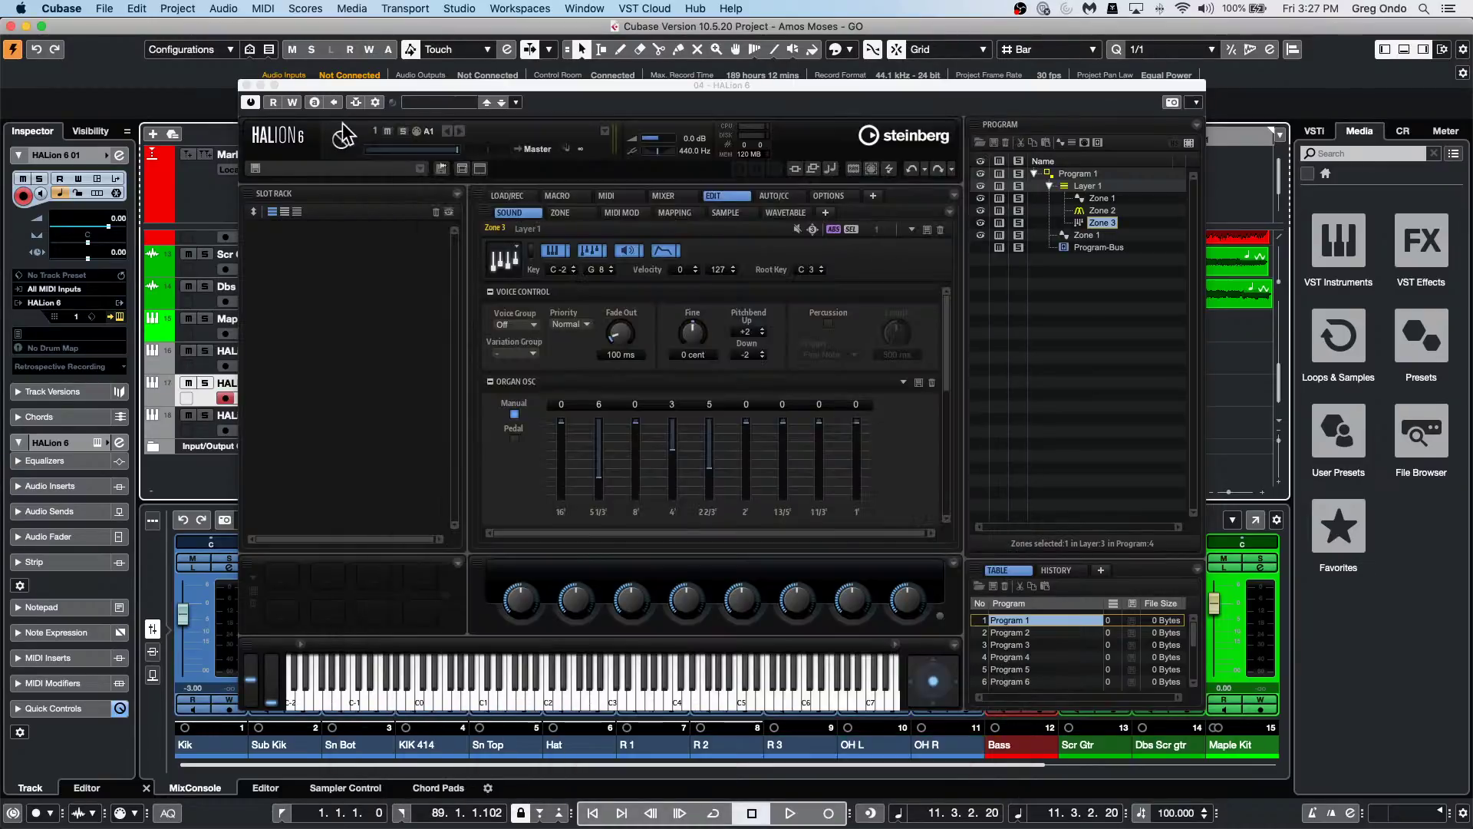
{"action": "left_click", "coordinate": [246, 85]}
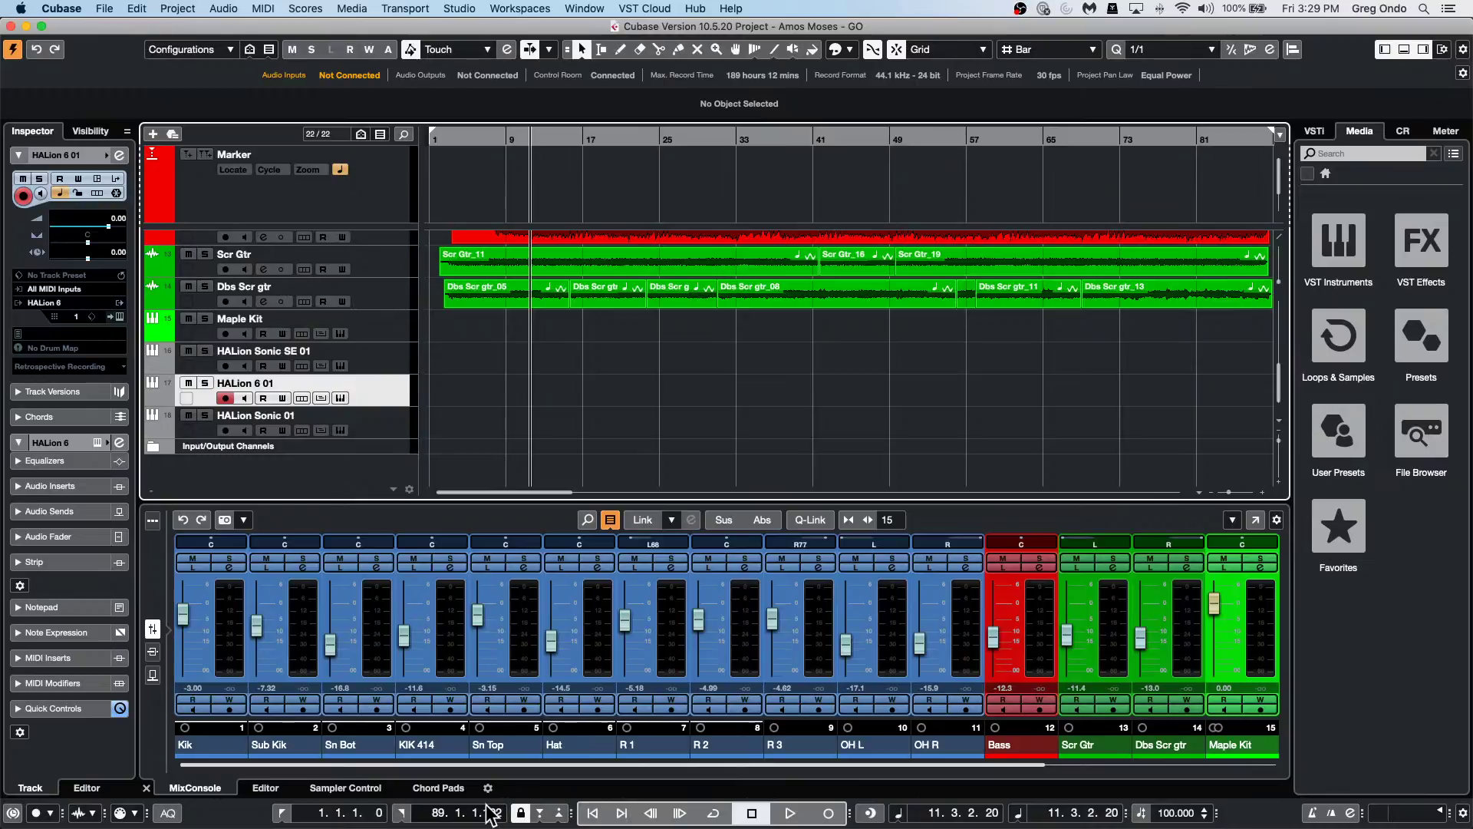
Switch to WaveLab Pro 11 and open the recent project Ash.
{"action": "mouse_move", "coordinate": [418, 817]}
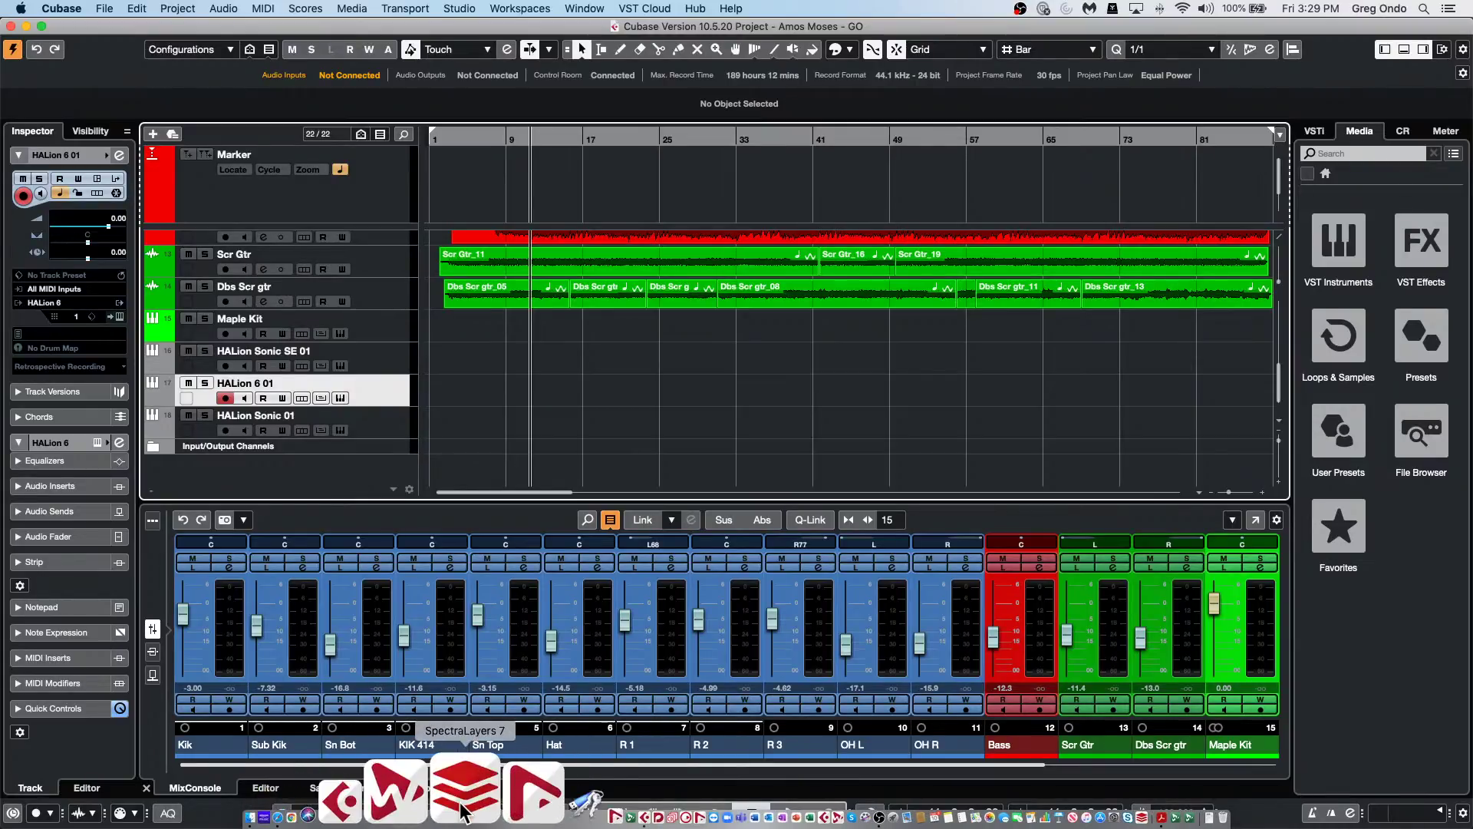
{"action": "left_click", "coordinate": [530, 798]}
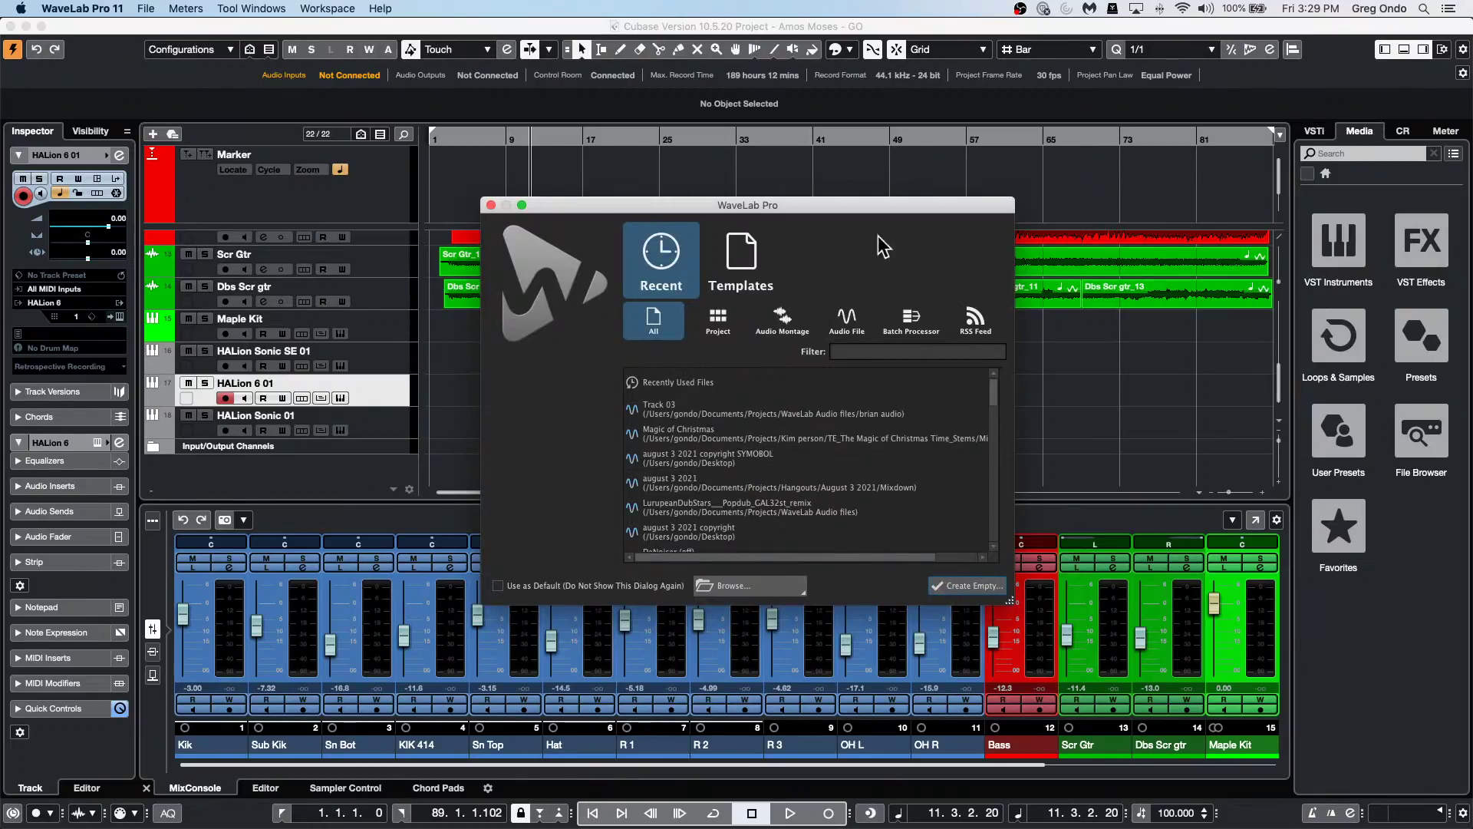
{"action": "left_click", "coordinate": [718, 324]}
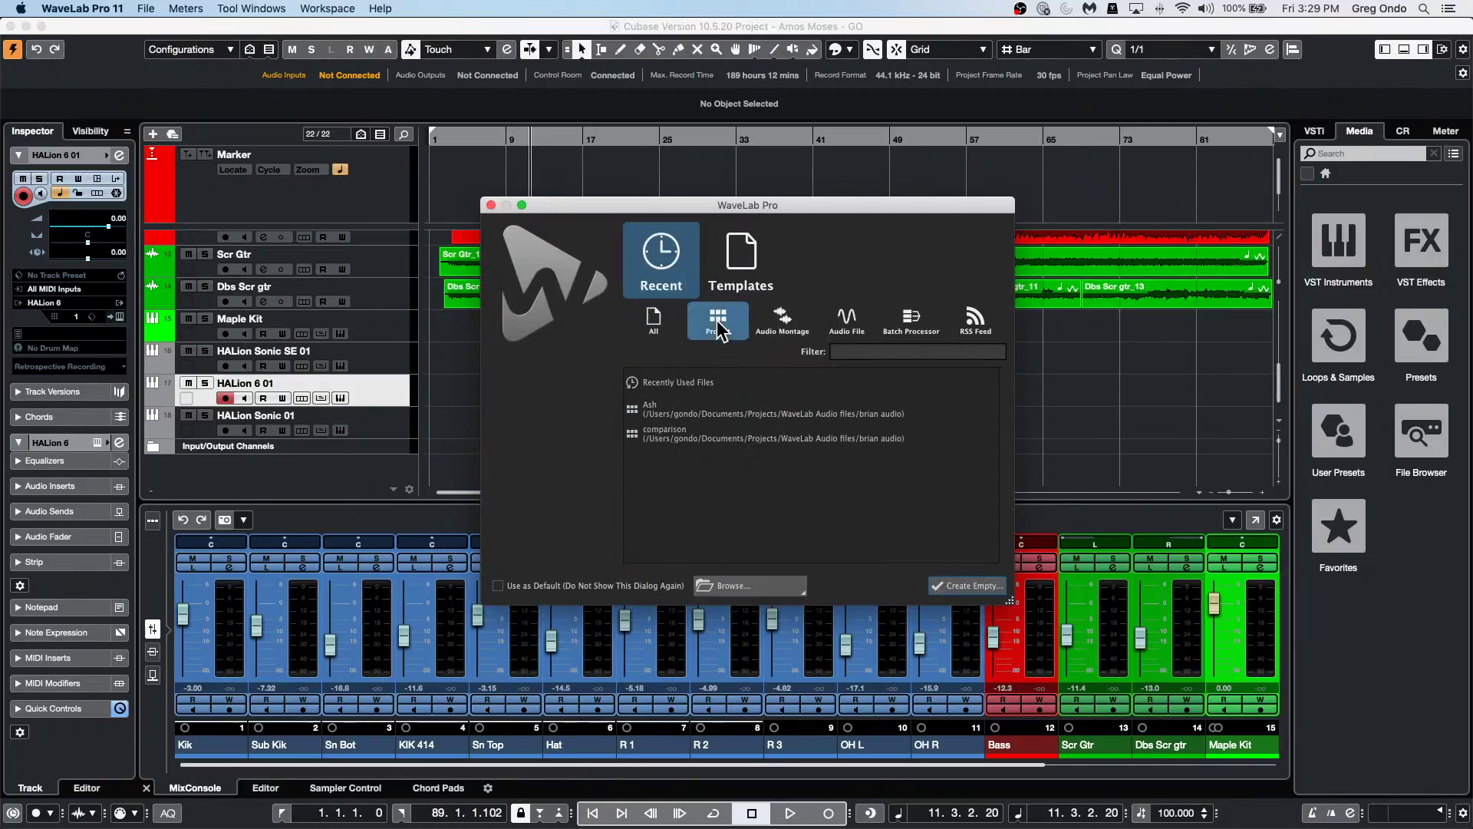
{"action": "double_click", "coordinate": [698, 407]}
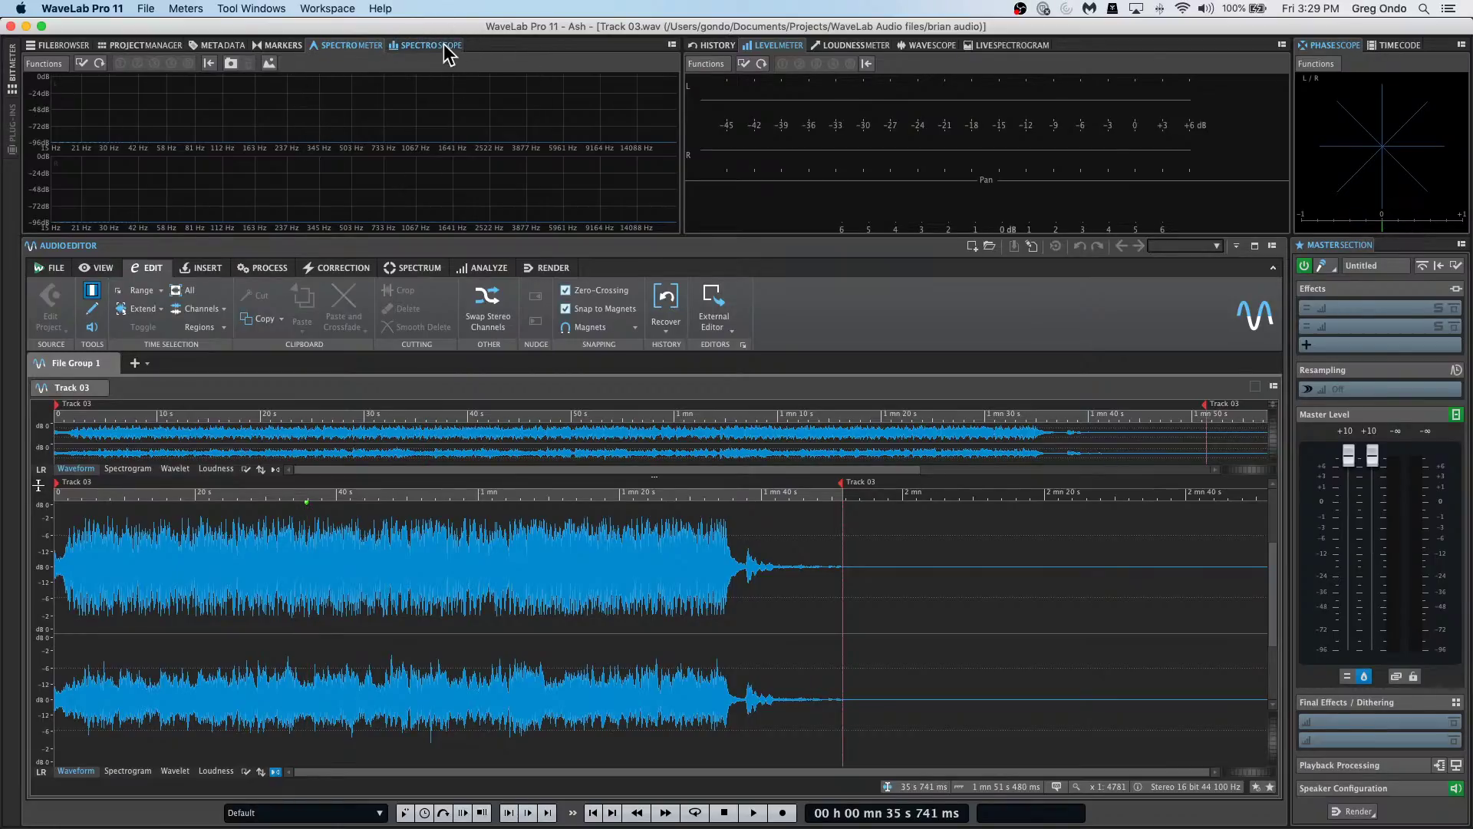
Inspect the metadata editing fields for Track 03 and close the Metadata dialog.
{"action": "left_click", "coordinate": [232, 51]}
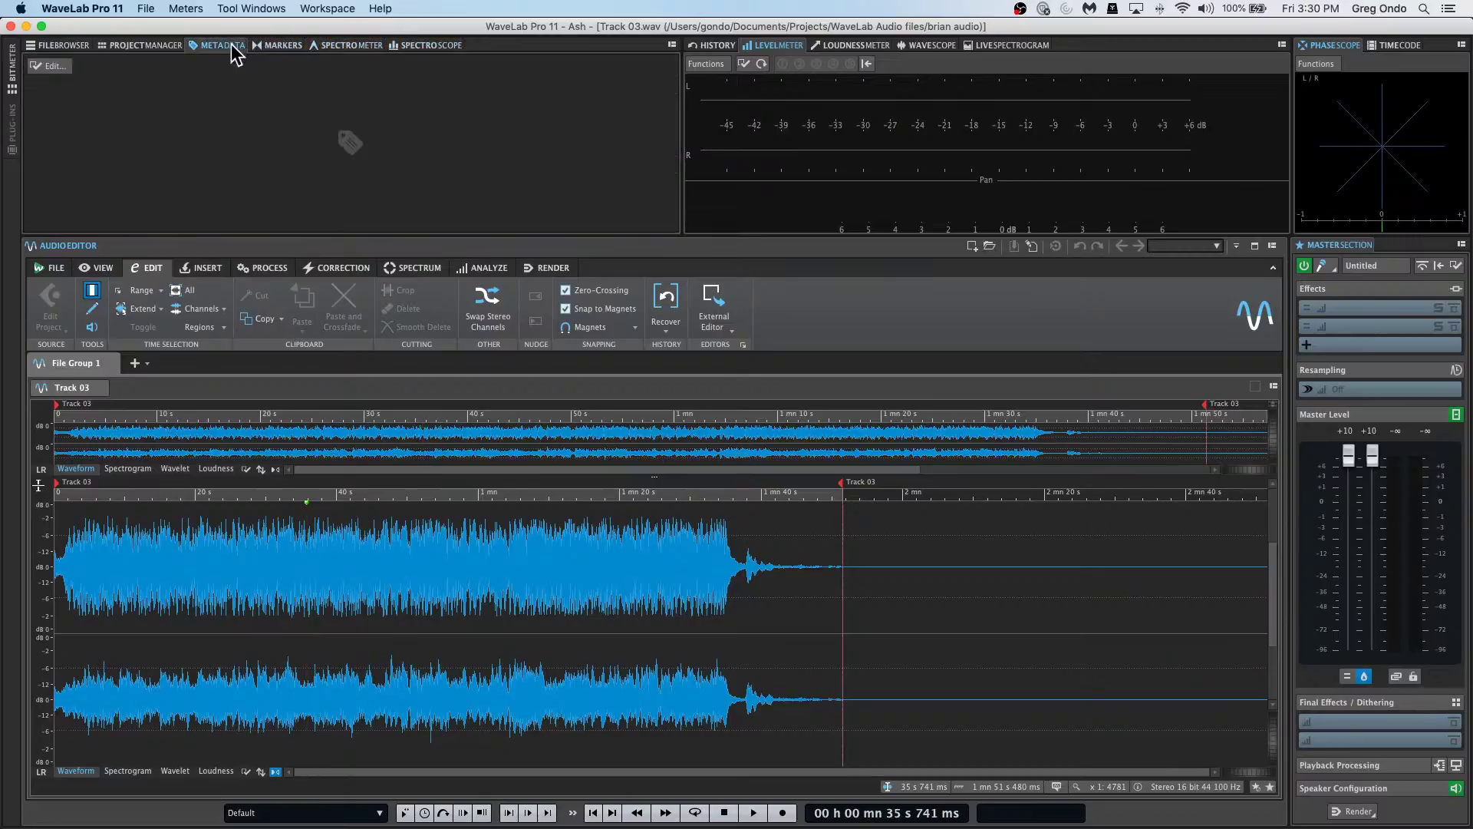
{"action": "left_click", "coordinate": [49, 67]}
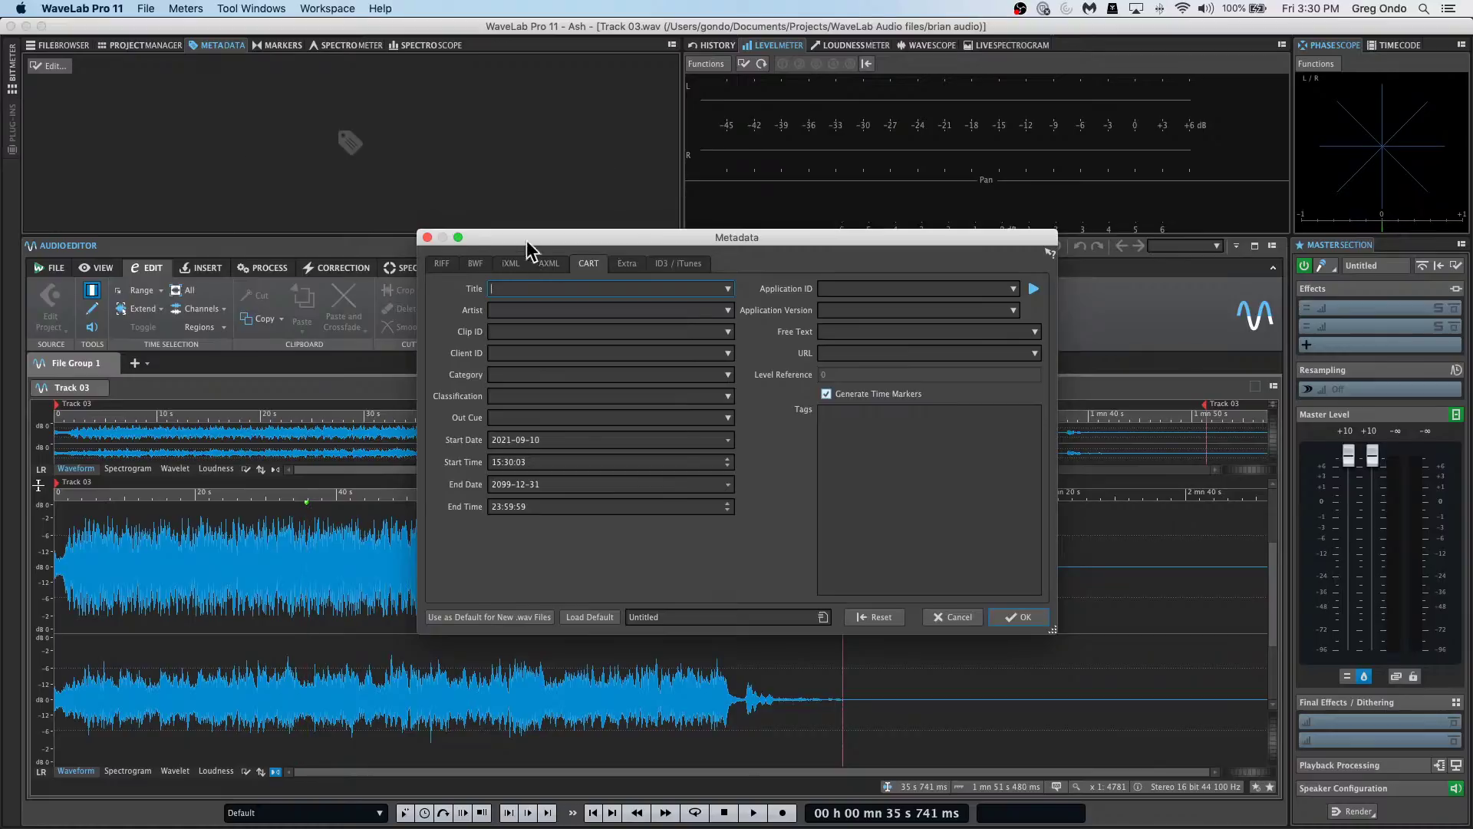
{"action": "left_click", "coordinate": [428, 238]}
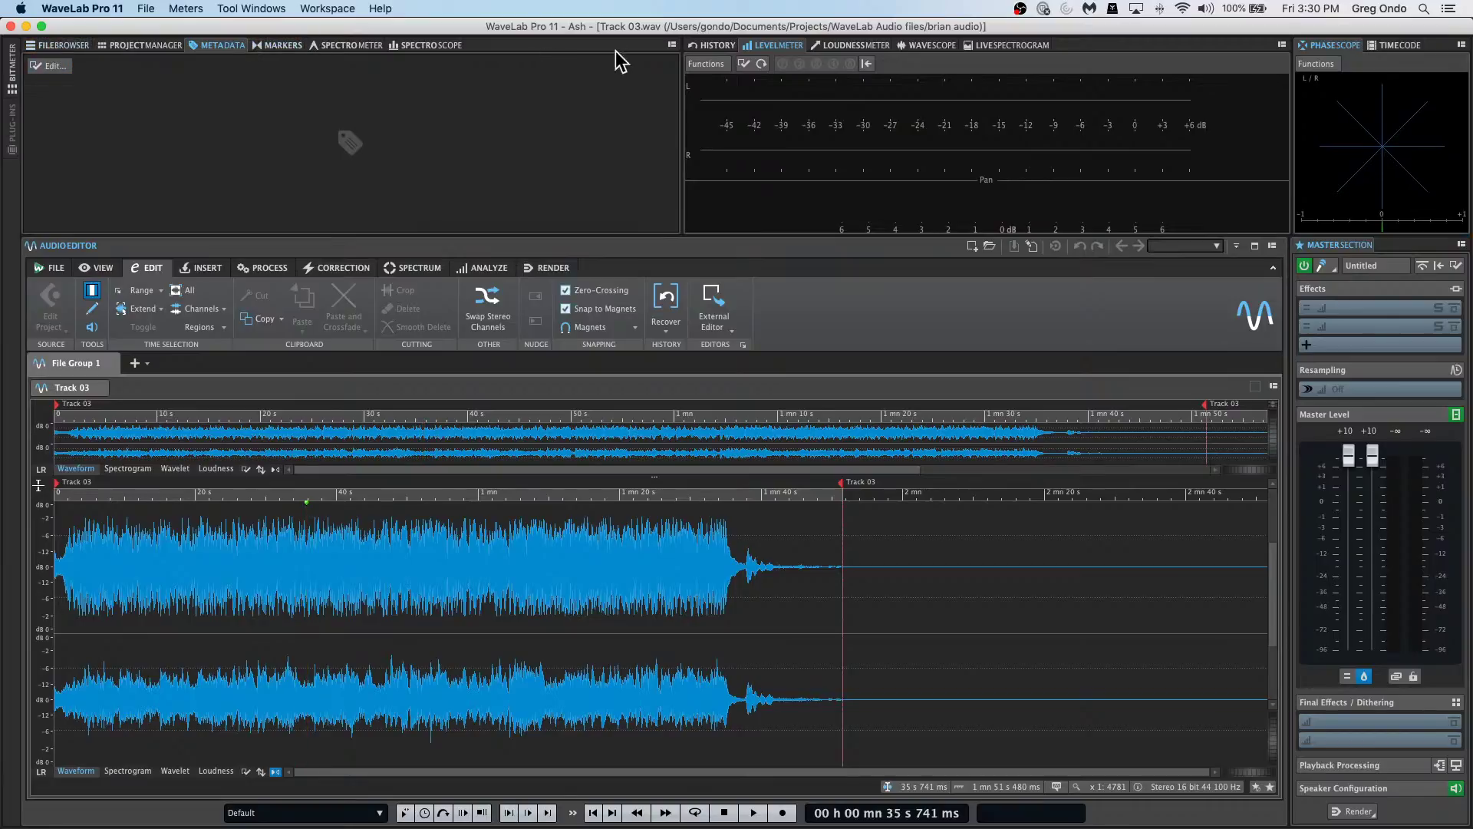
Examine the tab group options and the available meters and tool windows, and show the File Browser.
{"action": "left_click", "coordinate": [672, 45]}
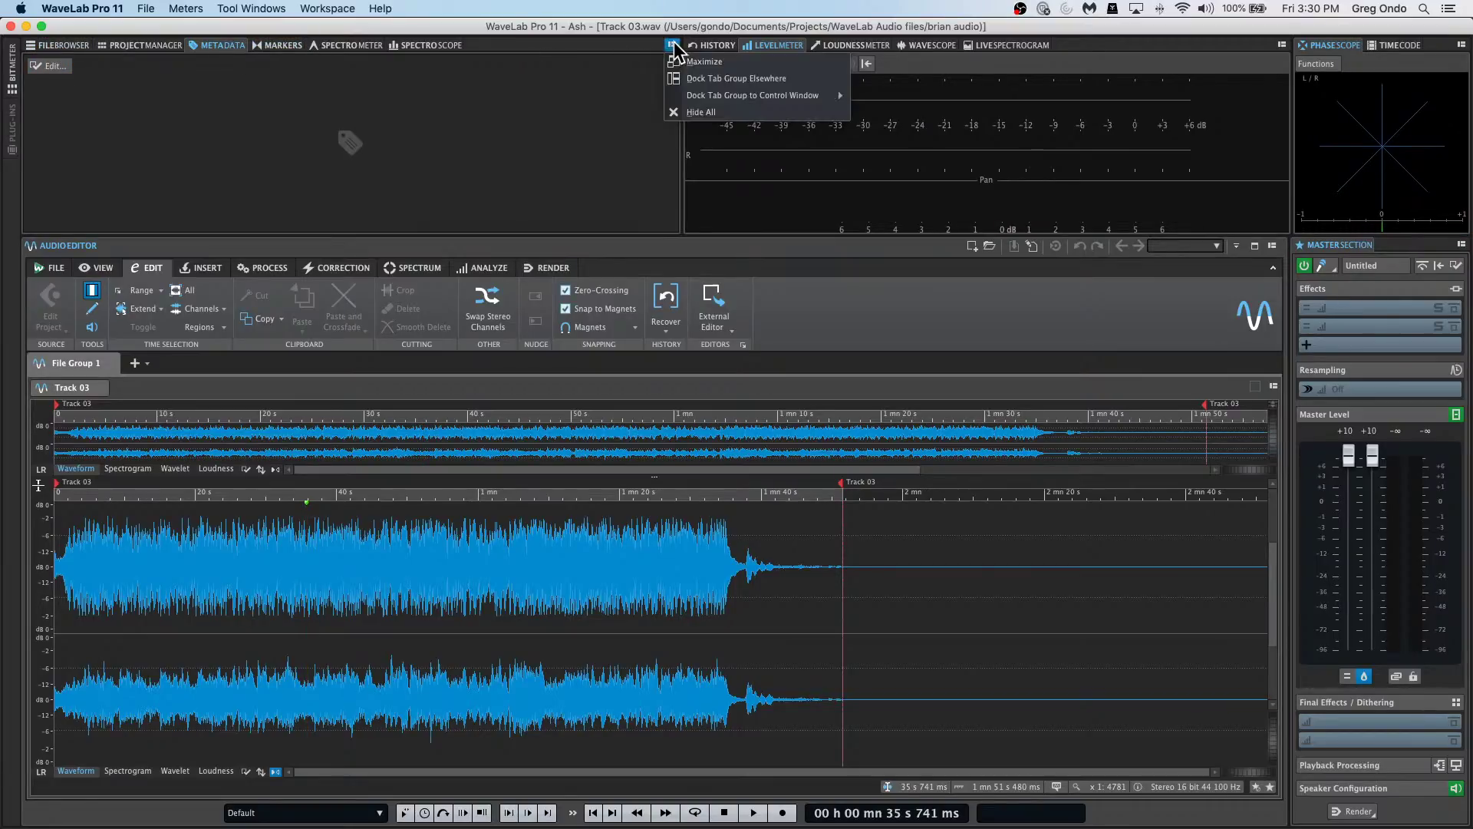
{"action": "left_click", "coordinate": [583, 100]}
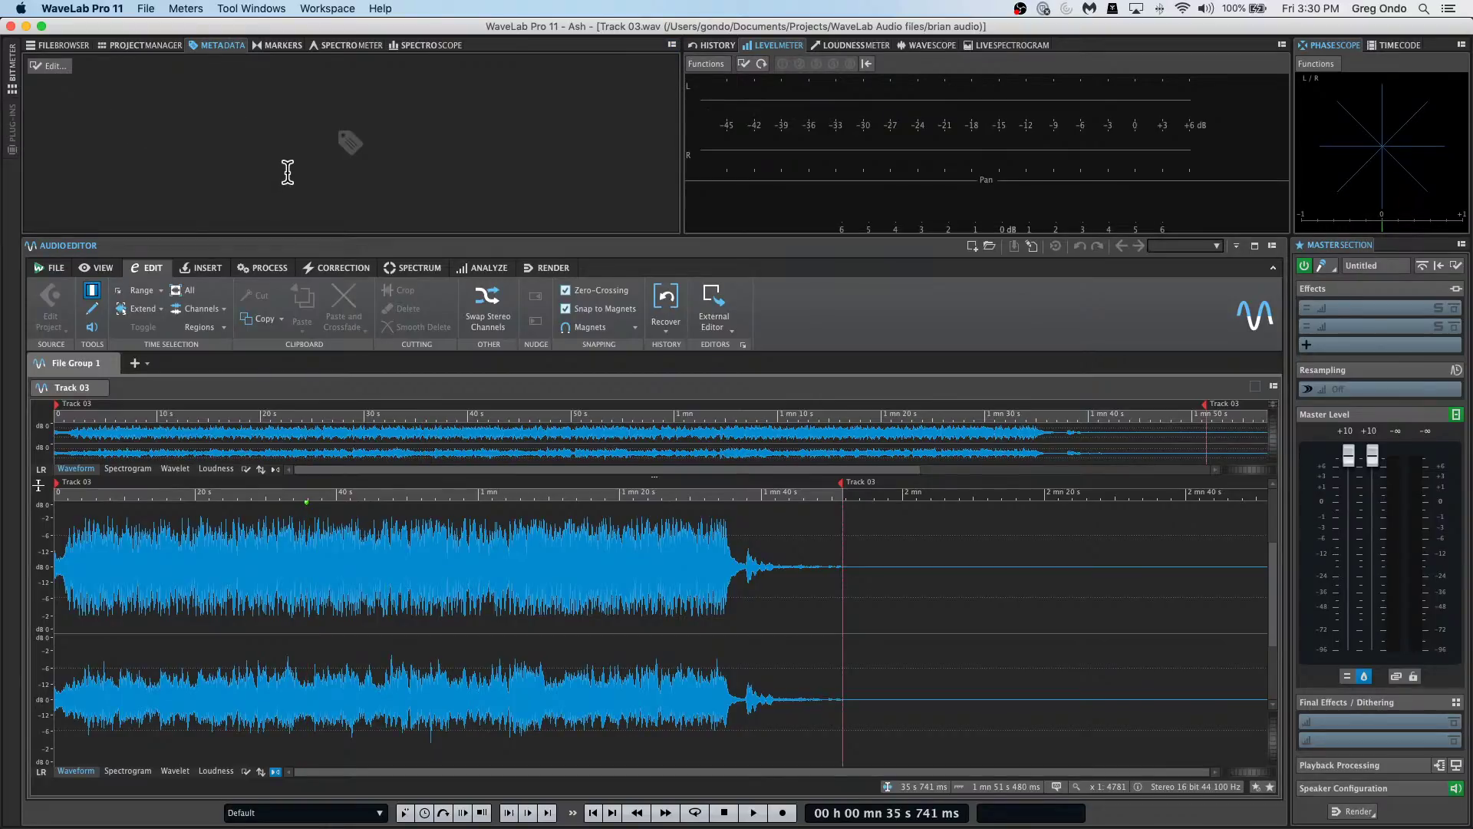
{"action": "left_click", "coordinate": [184, 9]}
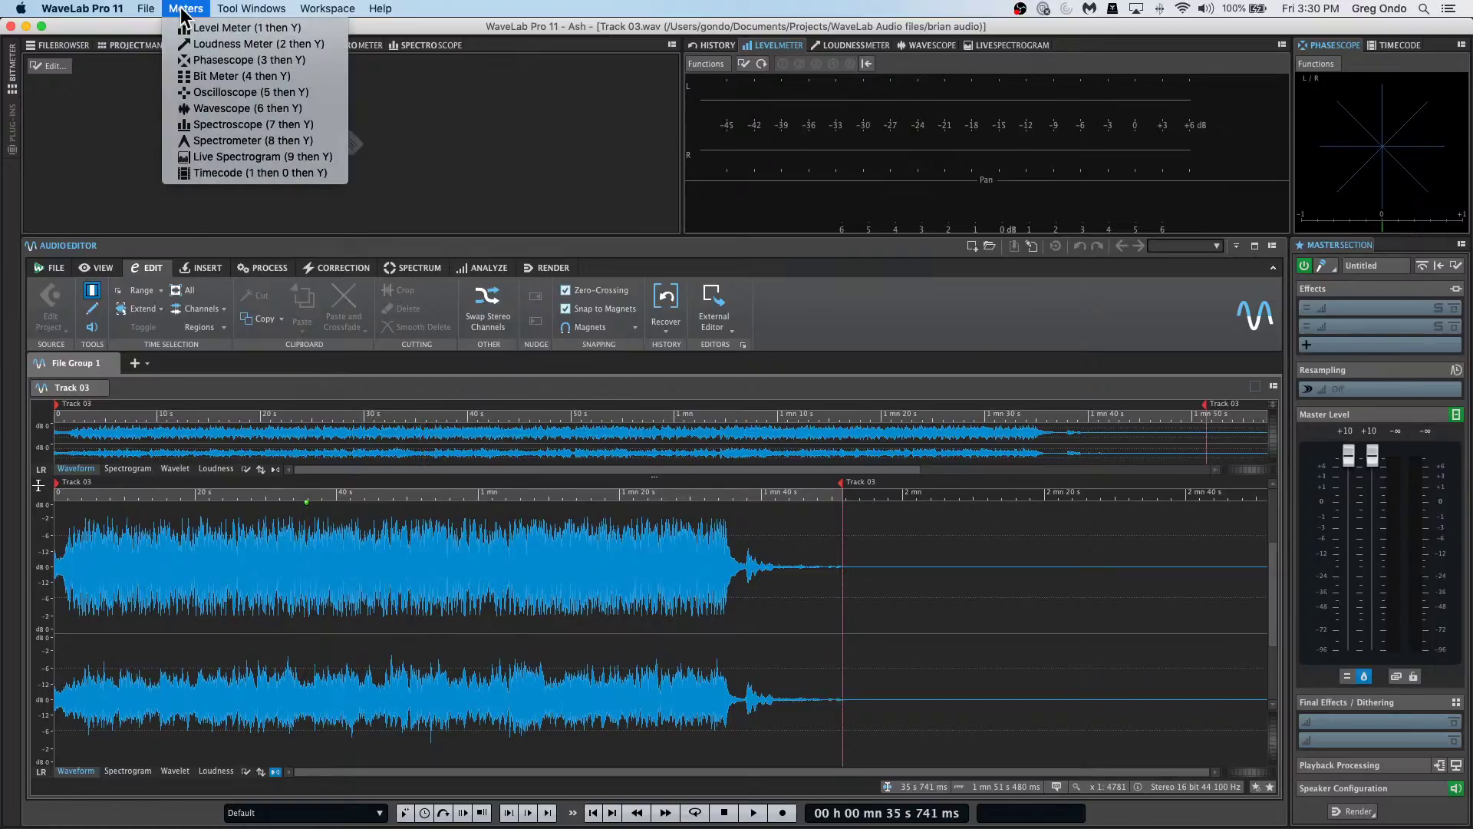
{"action": "mouse_move", "coordinate": [247, 9]}
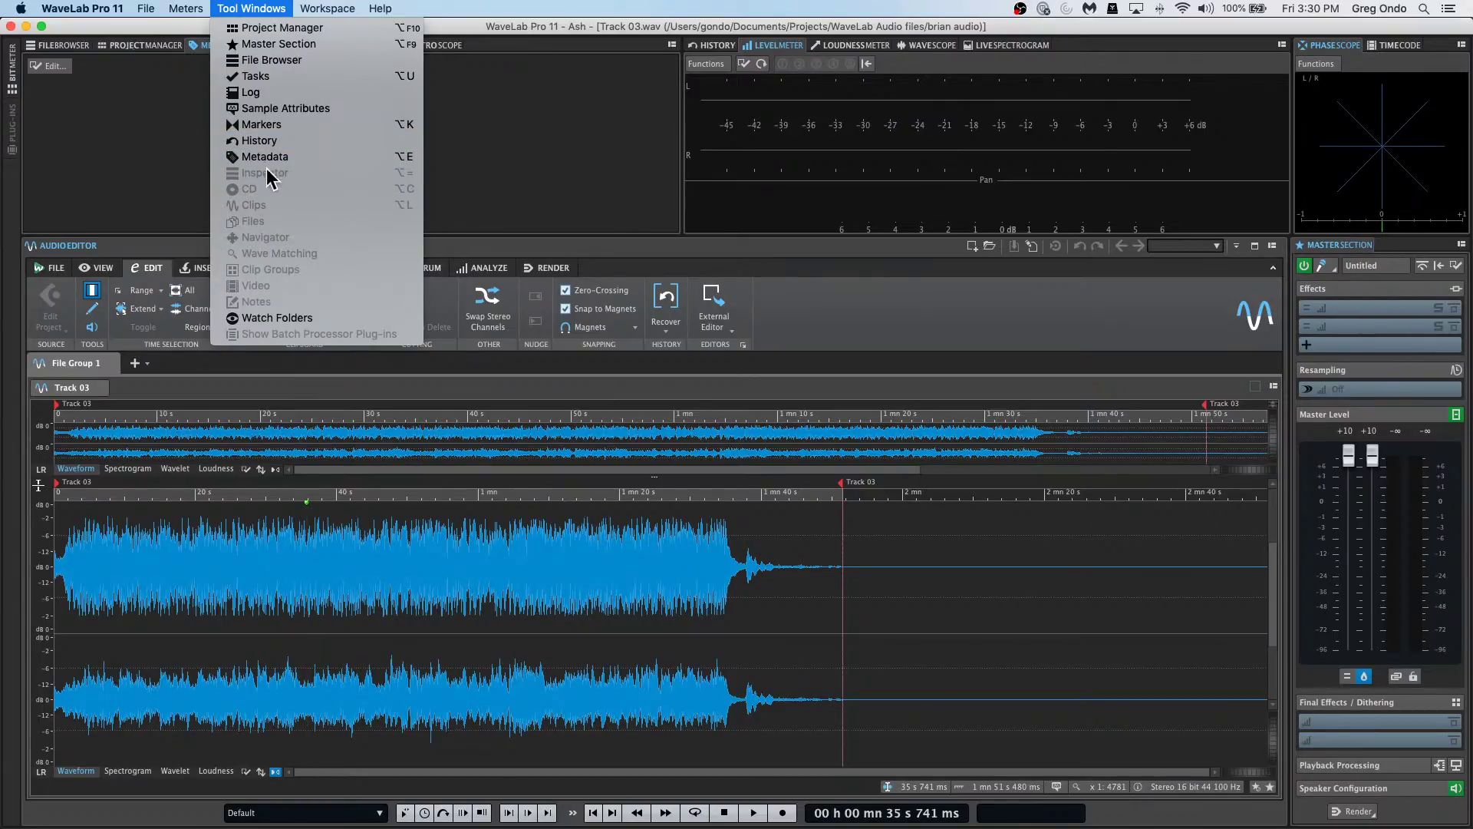
{"action": "left_click", "coordinate": [171, 100]}
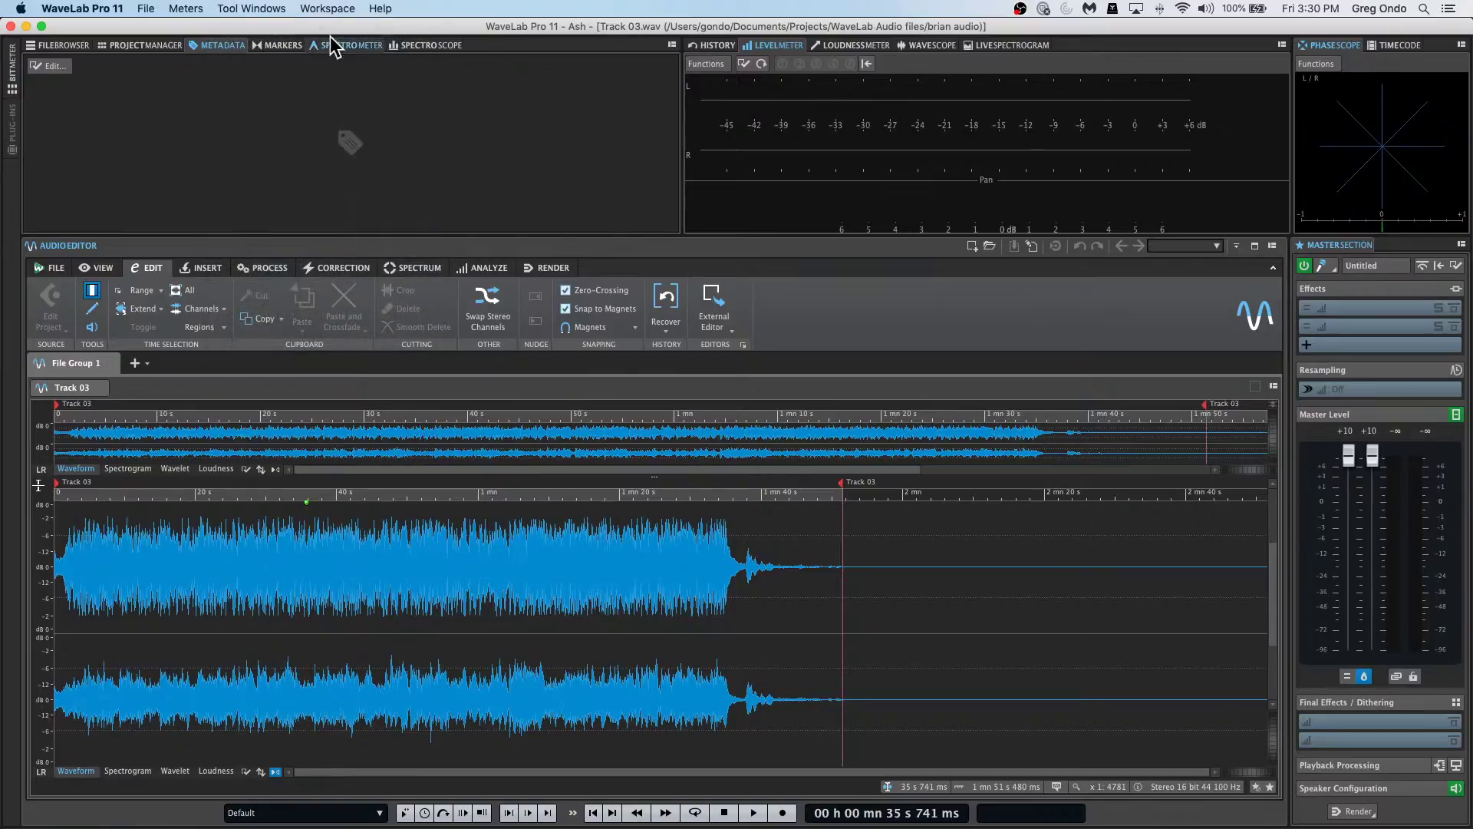
{"action": "left_click", "coordinate": [26, 46]}
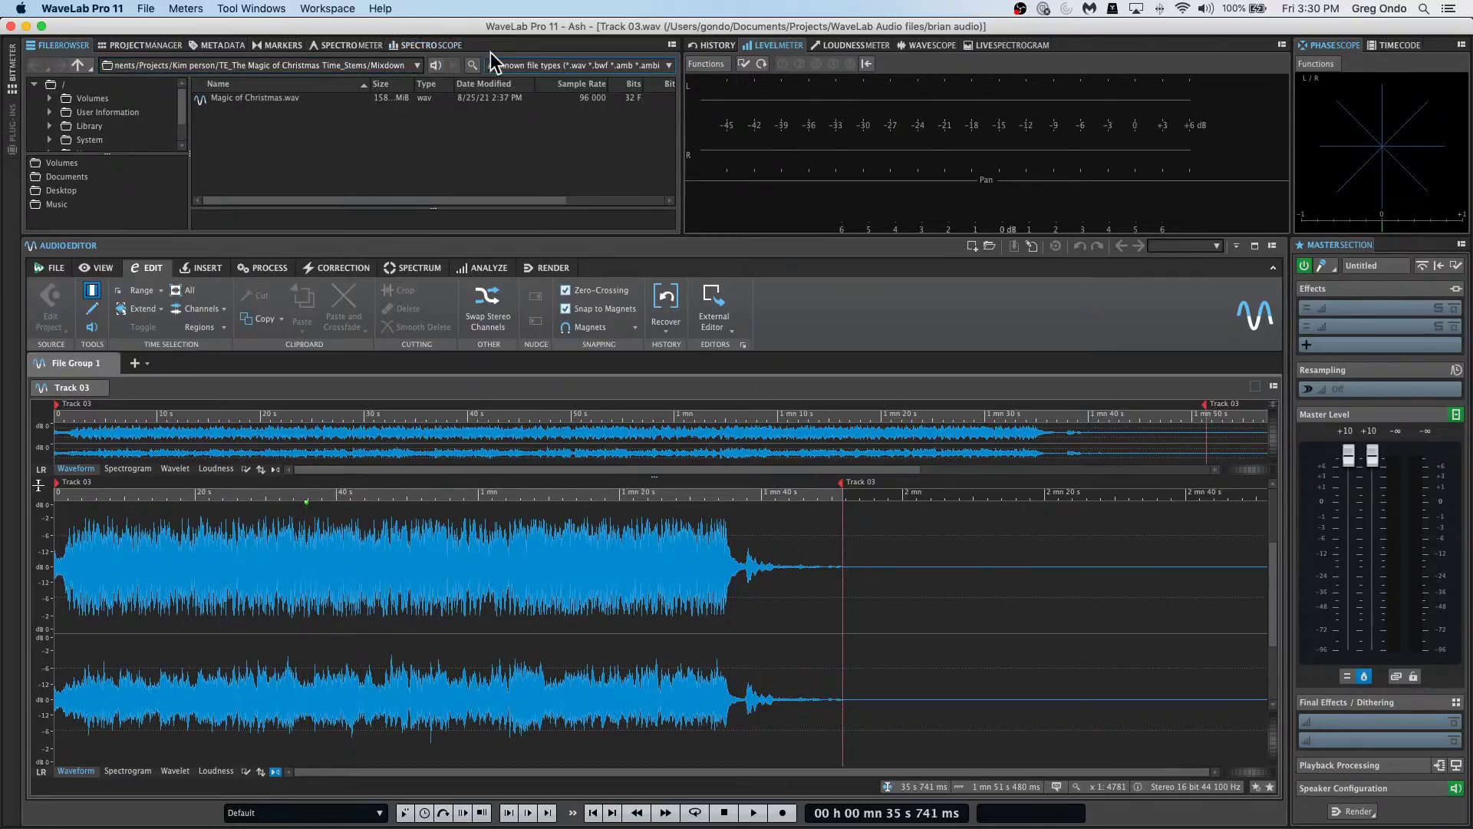
Quit WaveLab Pro 11 and return to Cubase.
{"action": "left_click", "coordinate": [57, 9]}
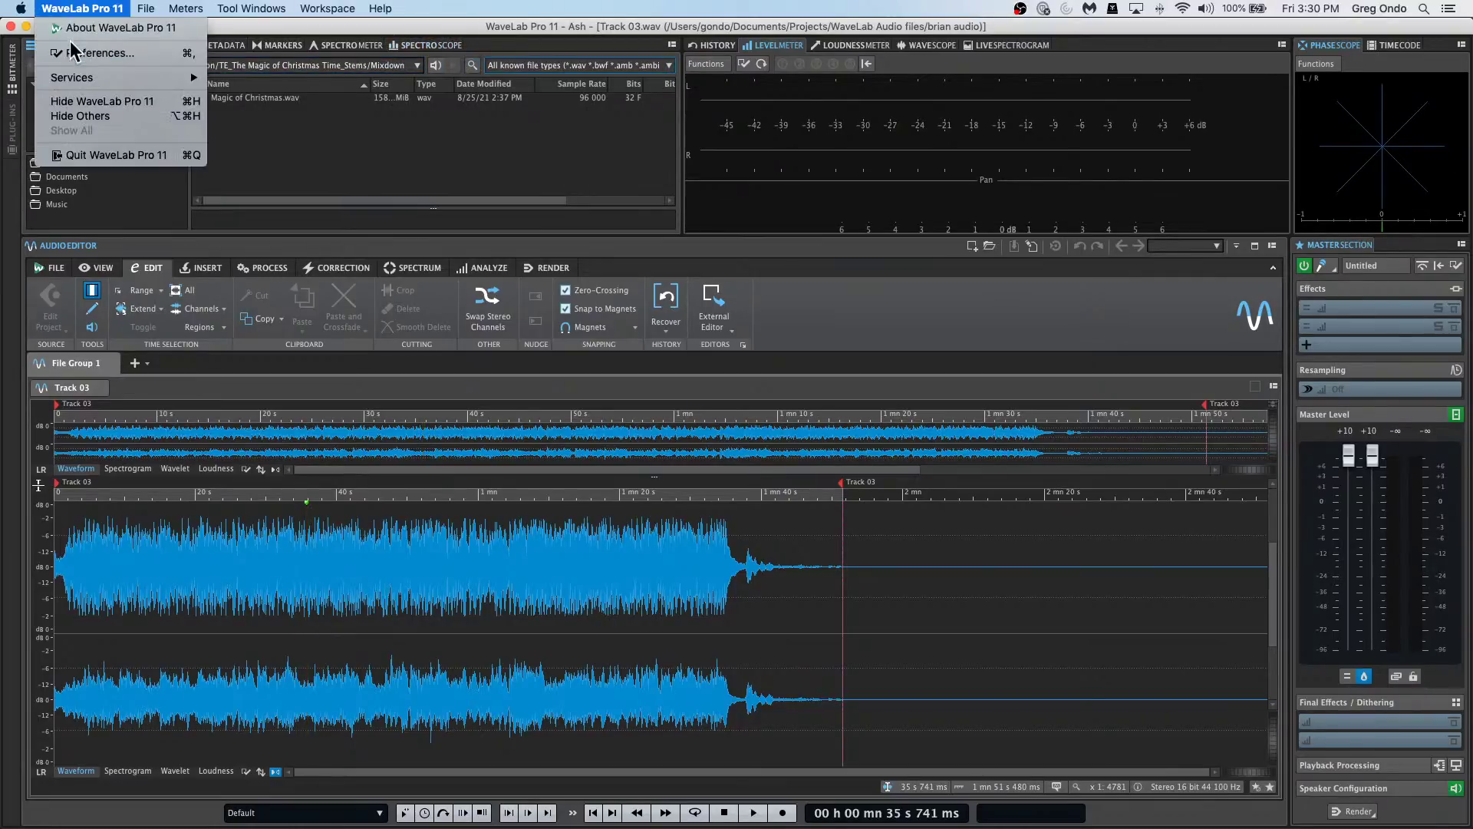
{"action": "left_click", "coordinate": [102, 157]}
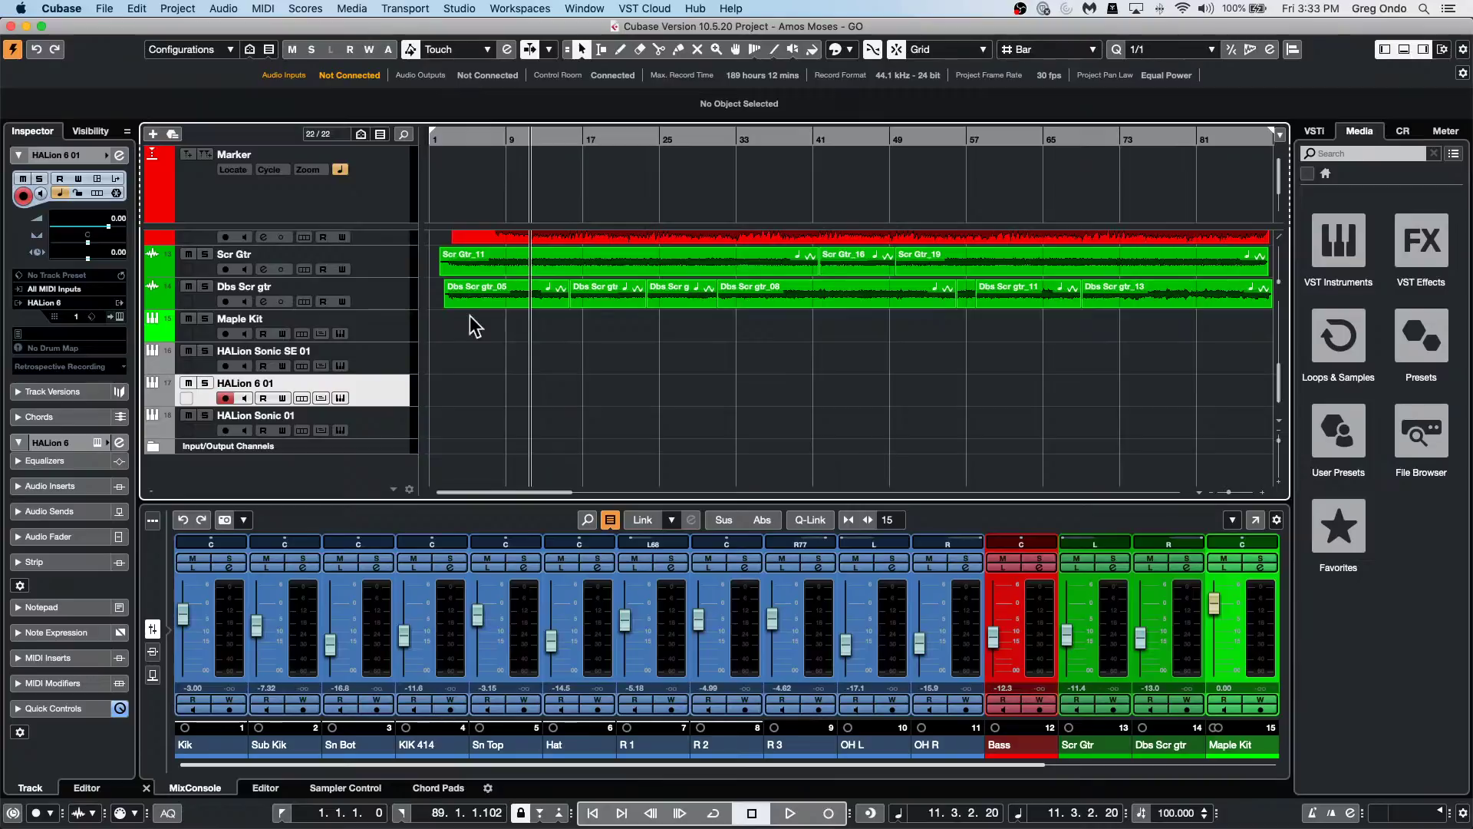
Revert the Amos Moses - GO project to its last saved version.
{"action": "scroll", "coordinate": [498, 326], "scroll_direction": "up", "scroll_amount": 10}
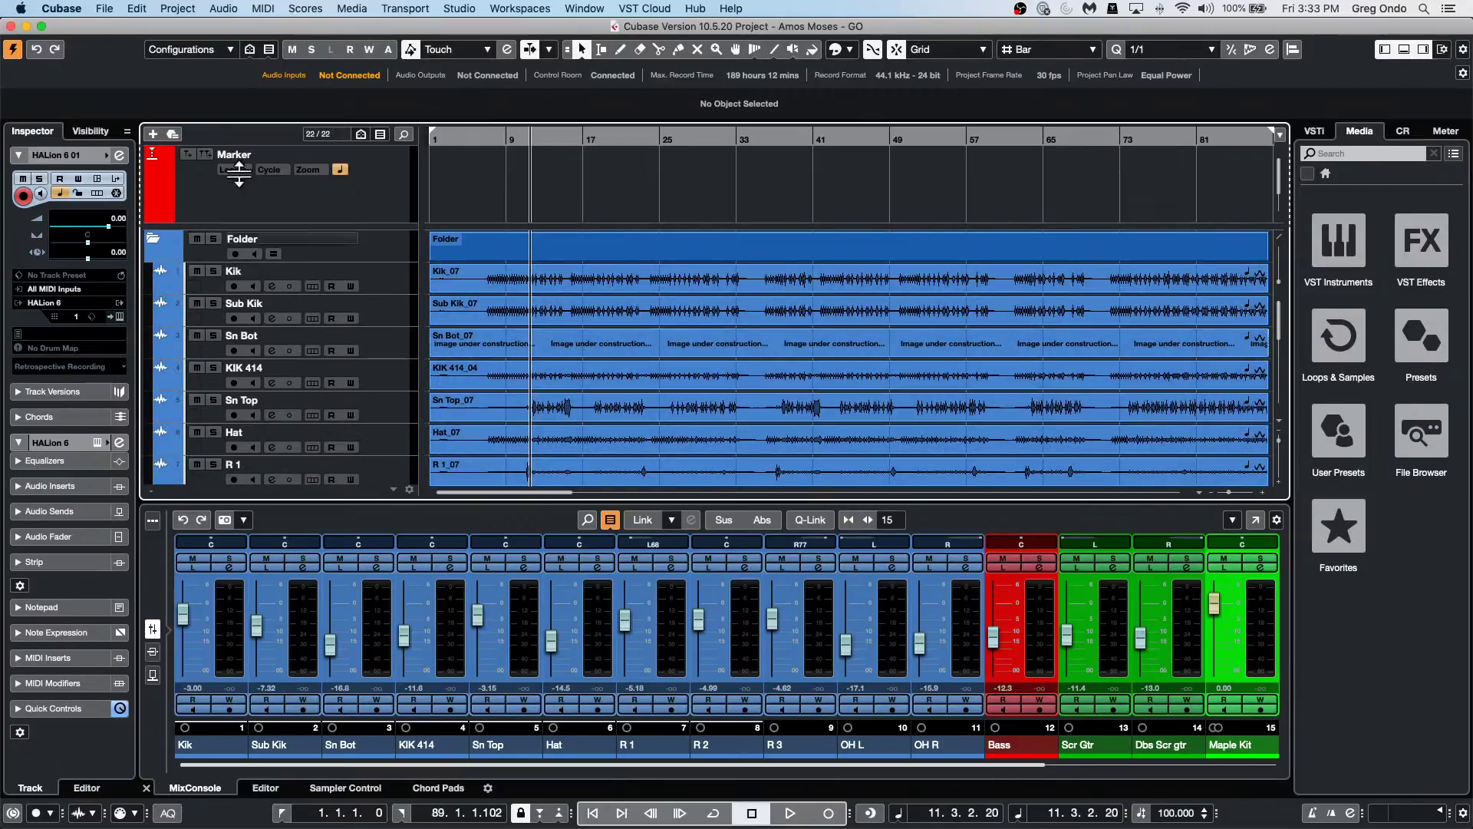
{"action": "left_click", "coordinate": [105, 10]}
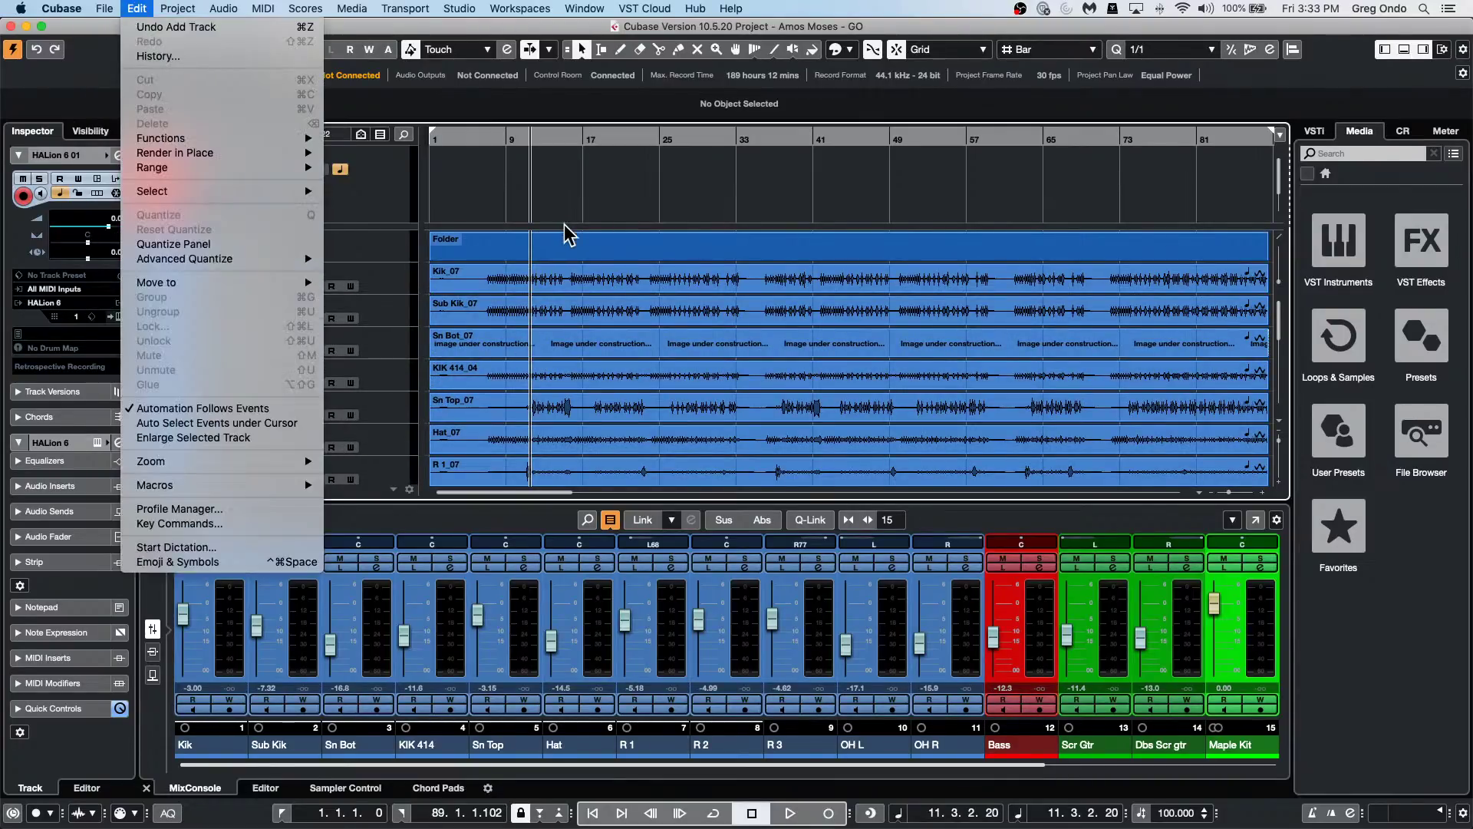
{"action": "left_click", "coordinate": [567, 223]}
{"action": "left_click", "coordinate": [81, 10]}
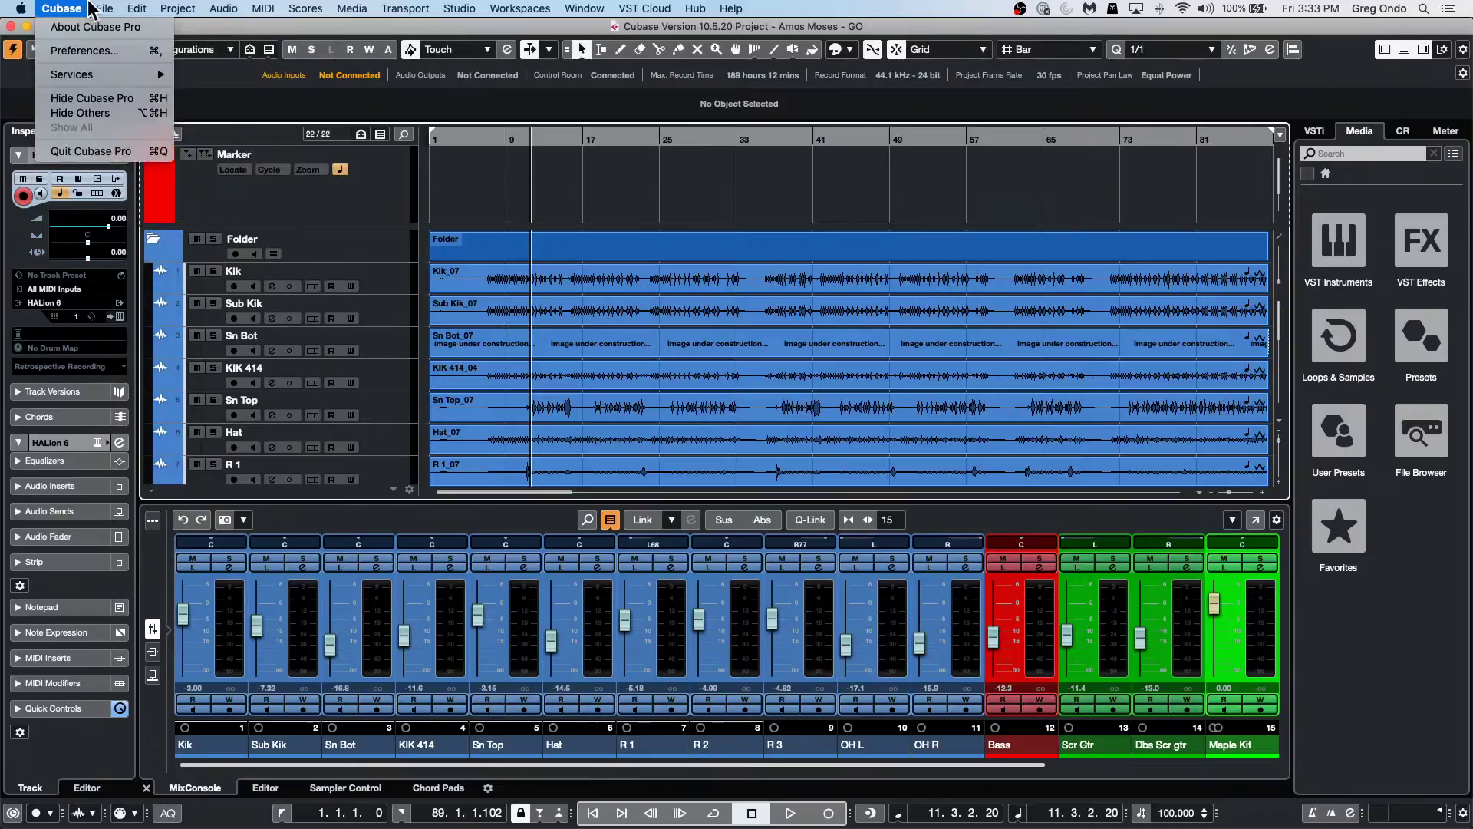
{"action": "mouse_move", "coordinate": [169, 297]}
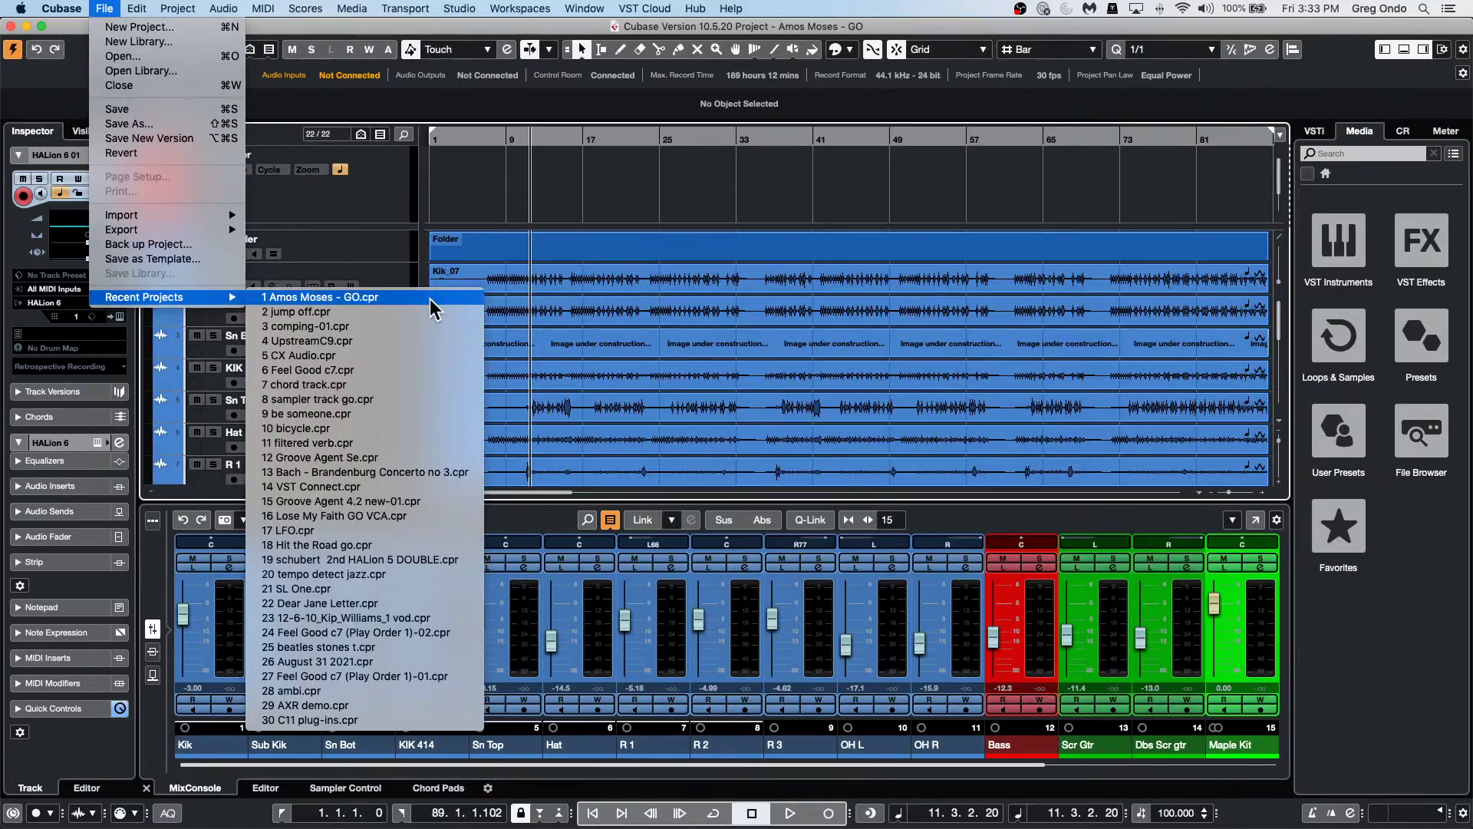
{"action": "left_click", "coordinate": [141, 156]}
{"action": "left_click", "coordinate": [844, 292]}
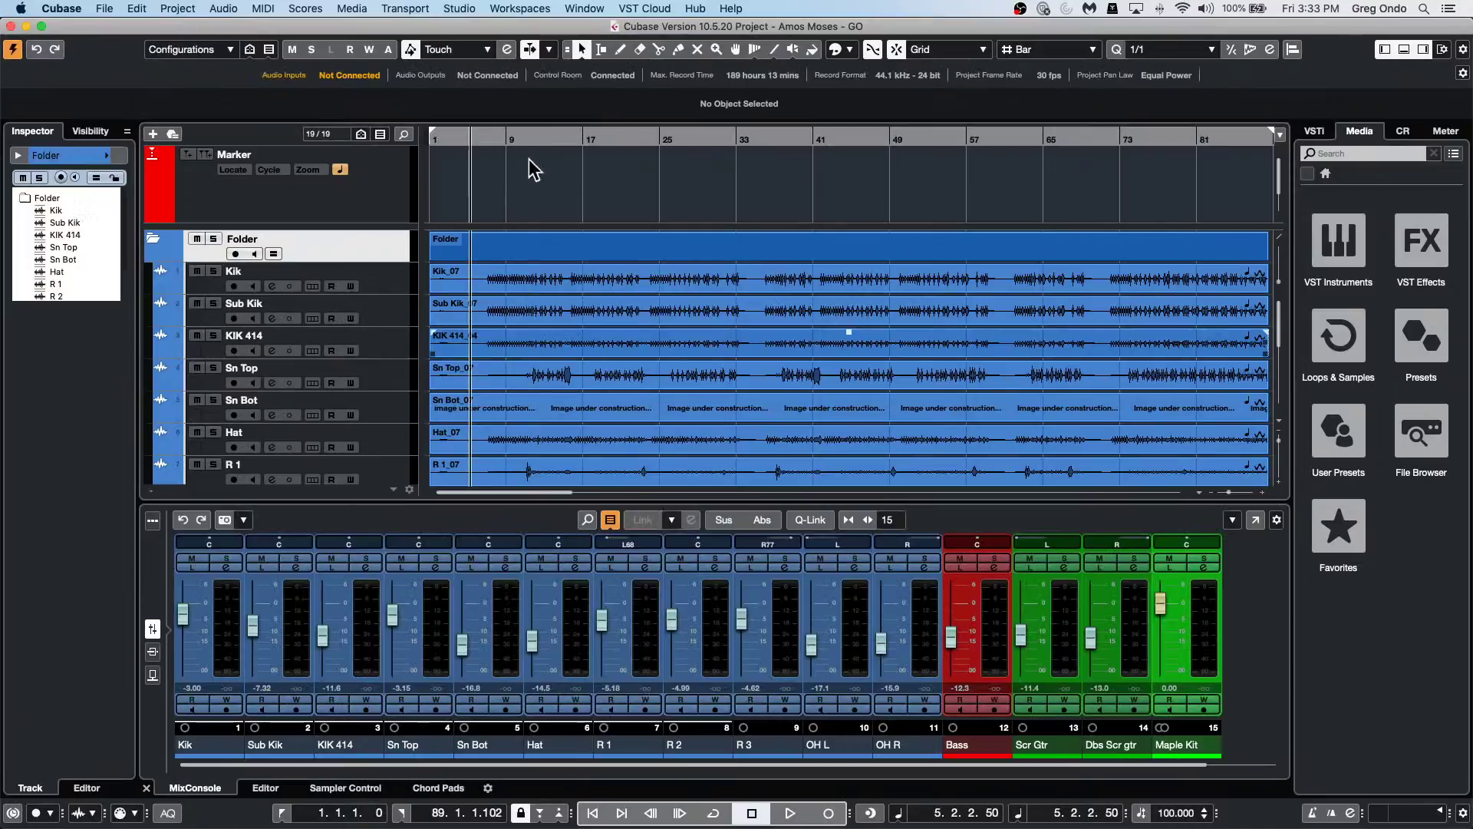
Play the project briefly from bar 6 and stop playback.
{"action": "left_click", "coordinate": [478, 136]}
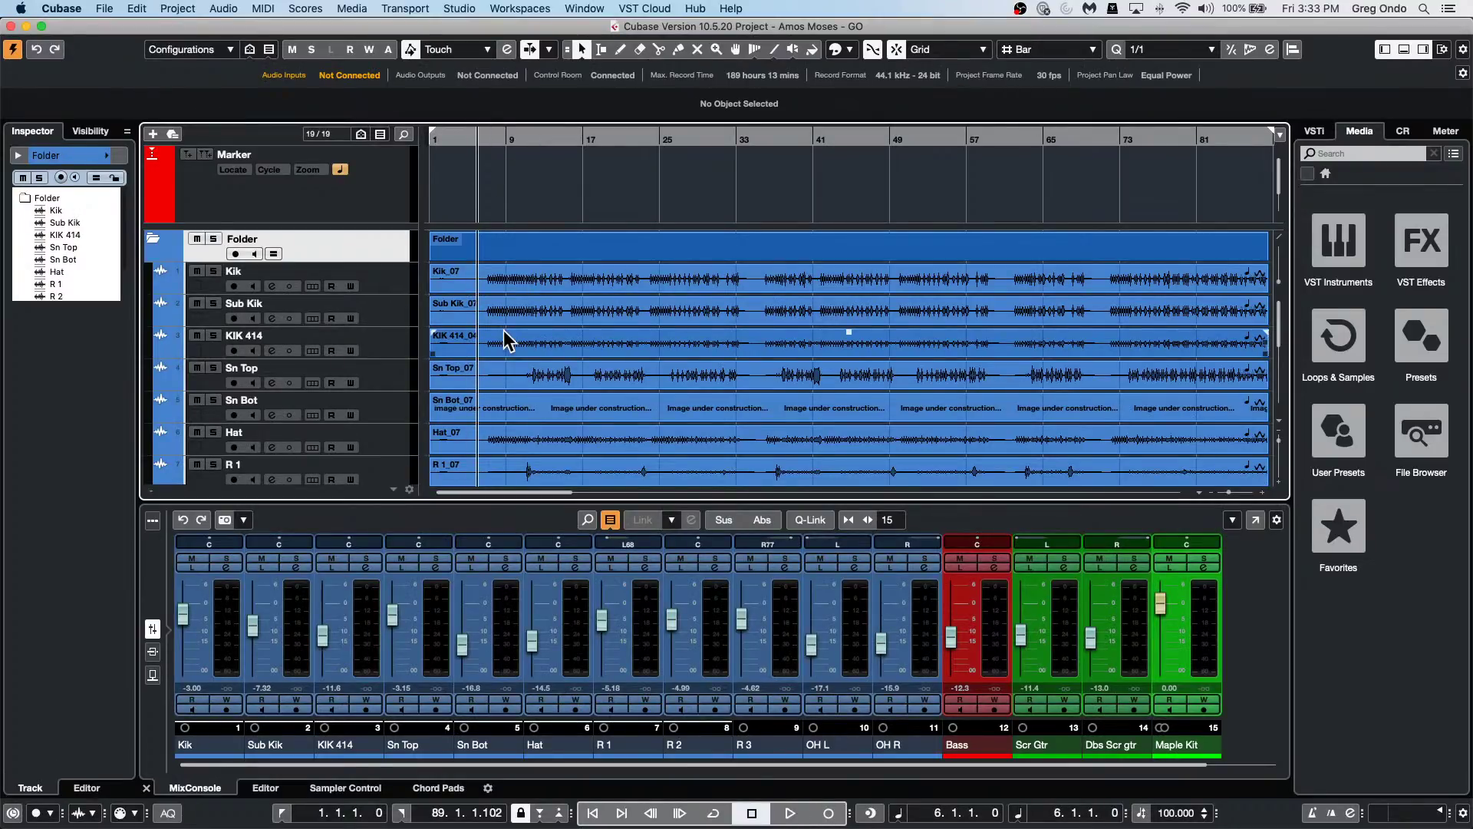
{"action": "key", "text": "space"}
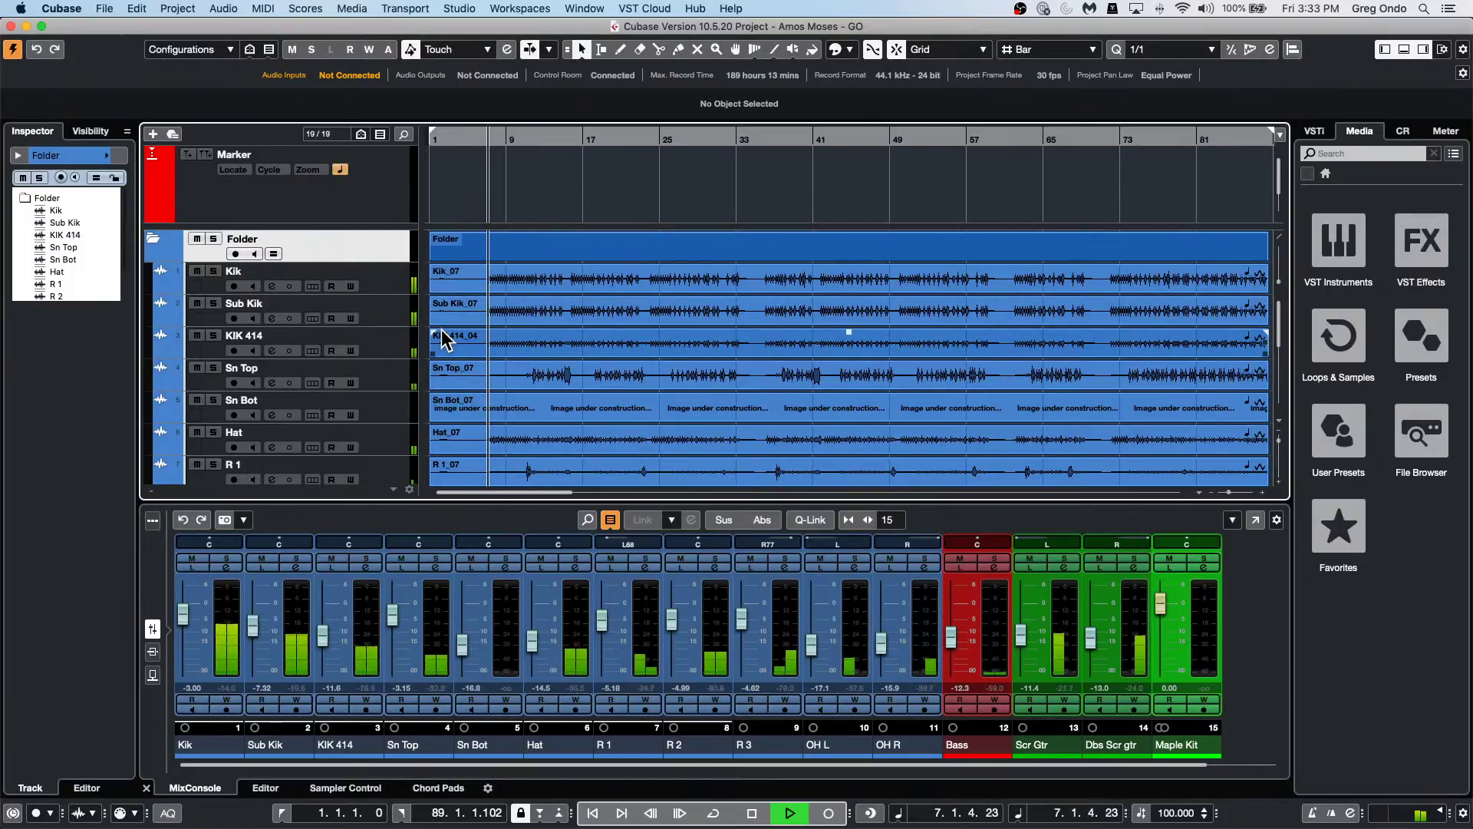
{"action": "key", "text": "space"}
Add two stereo group tracks below the OH R track, routed to Stereo Out and created outside the folder.
{"action": "scroll", "coordinate": [345, 345], "scroll_direction": "down", "scroll_amount": 5}
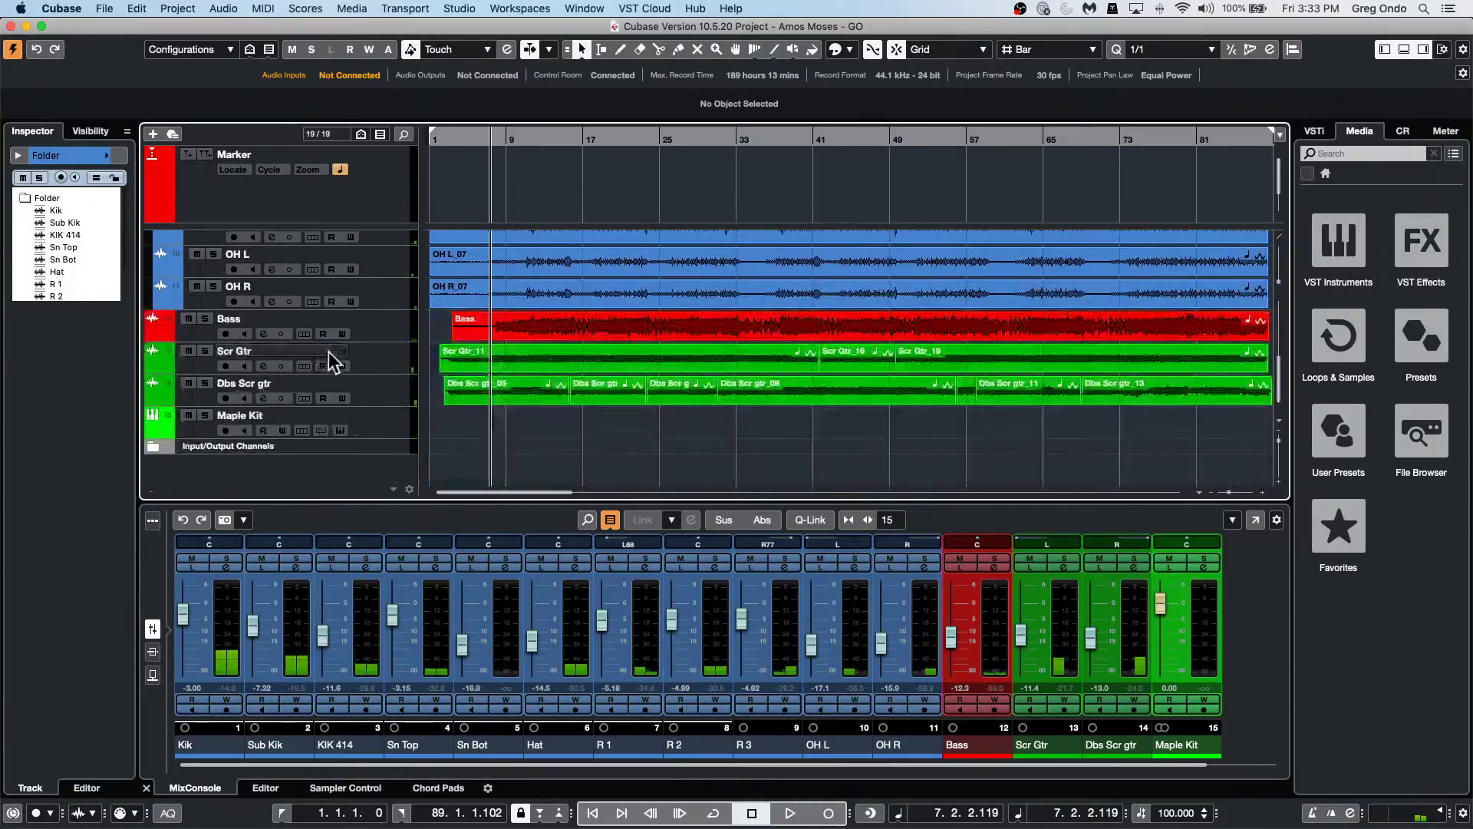
{"action": "left_click", "coordinate": [393, 297]}
{"action": "right_click", "coordinate": [379, 294]}
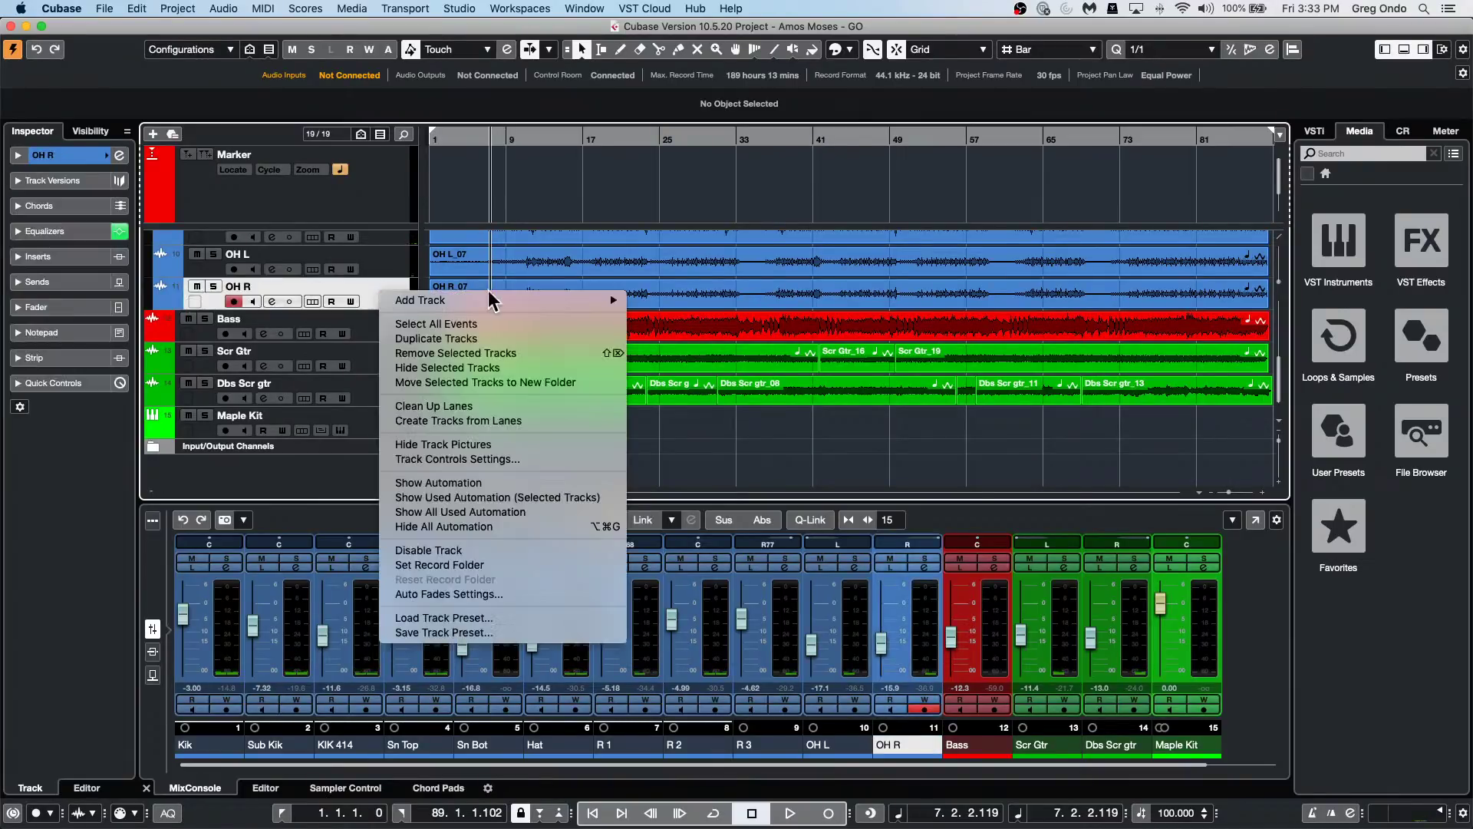
{"action": "mouse_move", "coordinate": [490, 296]}
{"action": "left_click", "coordinate": [768, 409]}
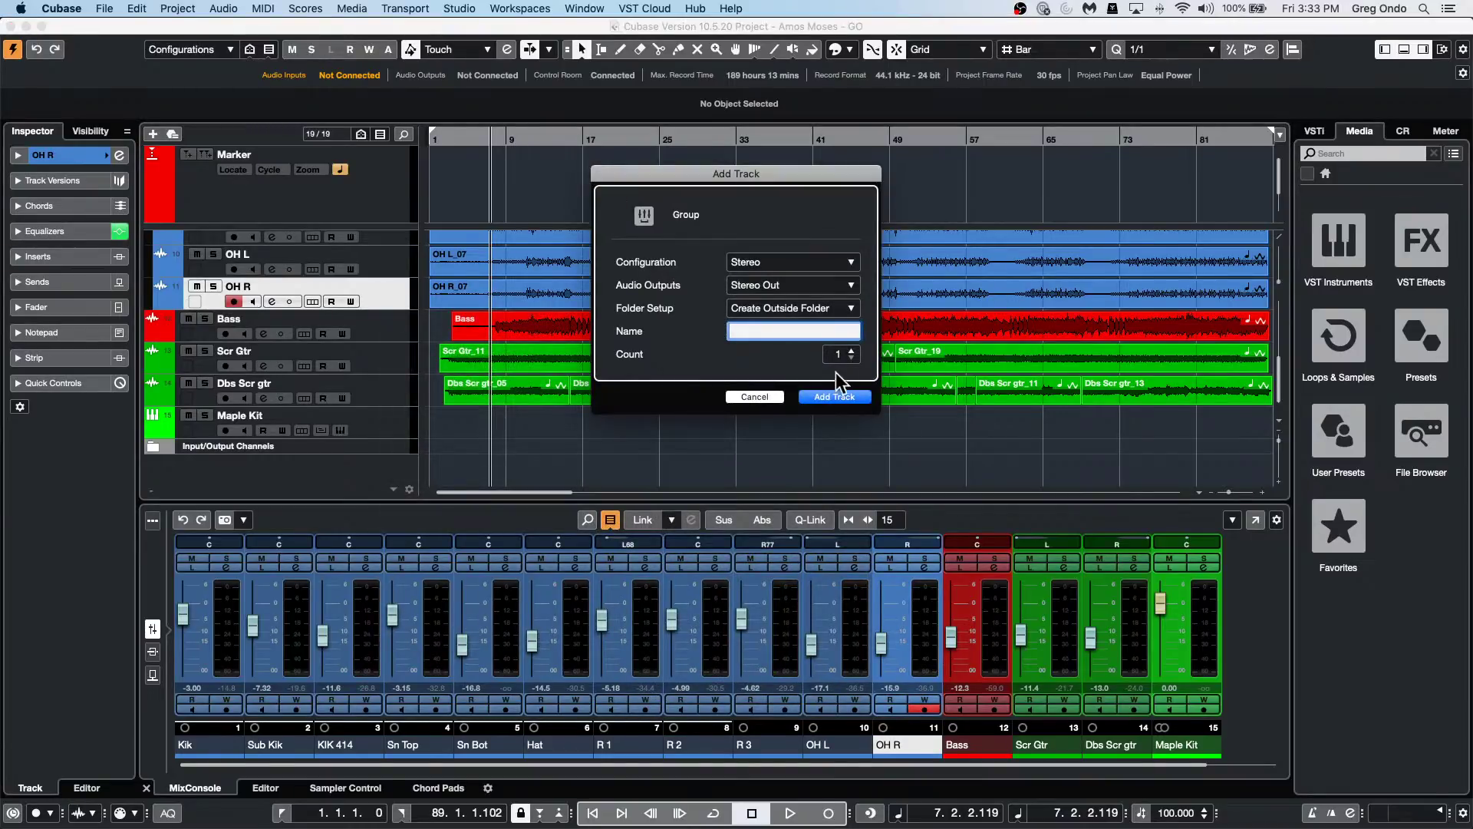
{"action": "left_click", "coordinate": [835, 397]}
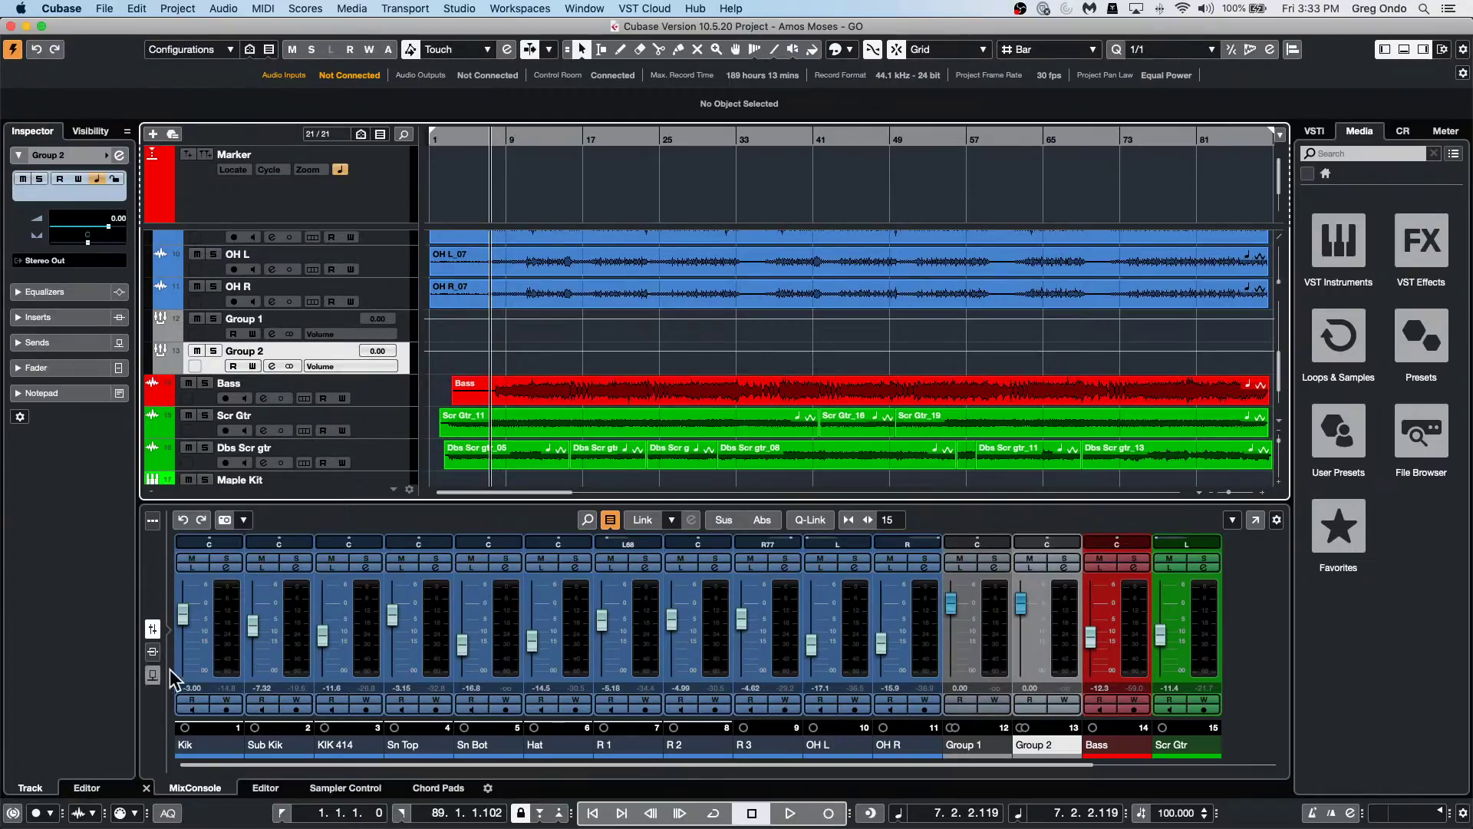
Link the Kik through OH R channels with Q-Link and give them all an active first send to Group 1.
{"action": "left_click", "coordinate": [218, 635]}
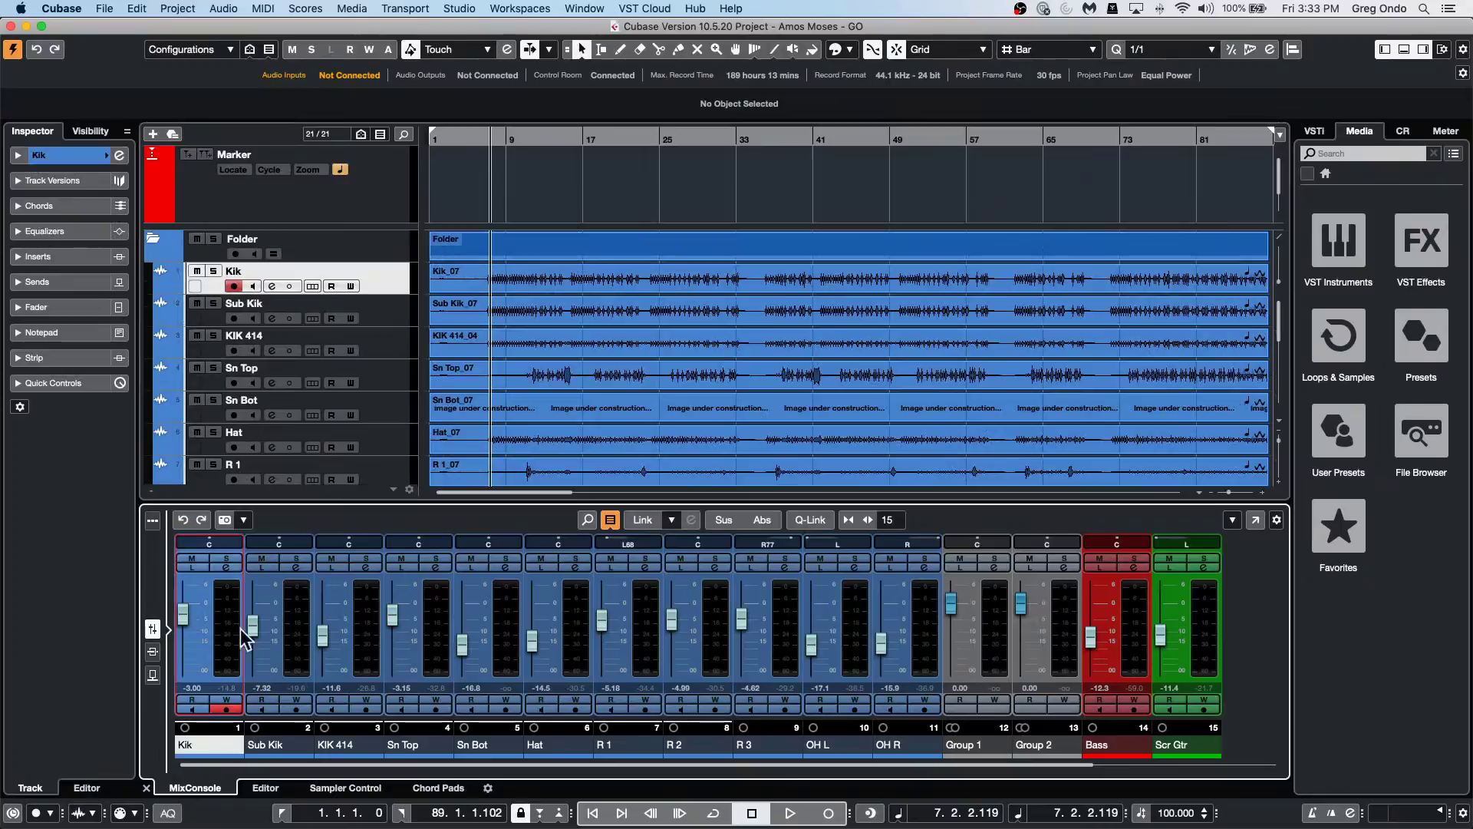
{"action": "left_click", "coordinate": [921, 638], "text": "shift"}
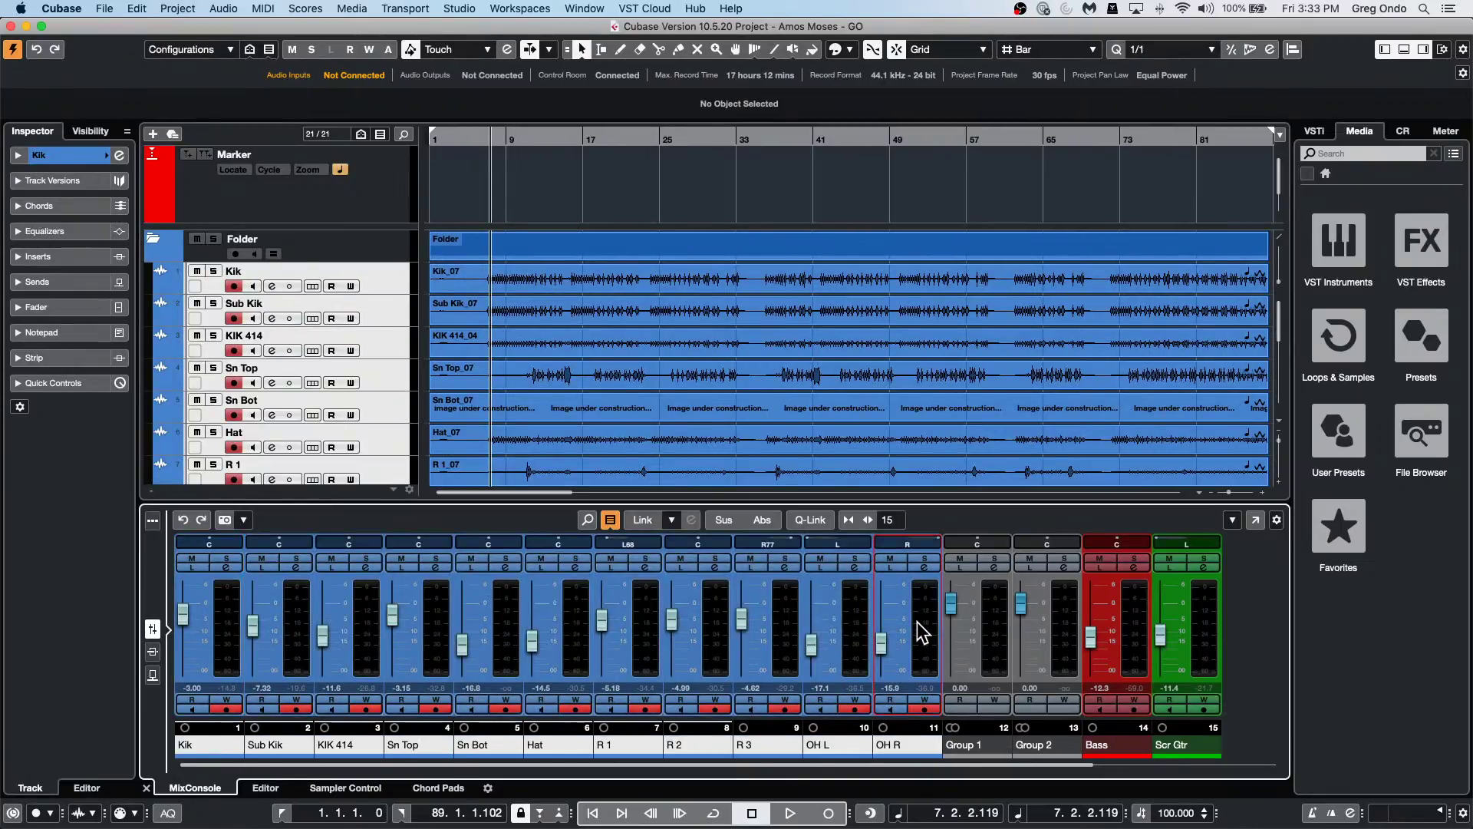
{"action": "left_click", "coordinate": [153, 674]}
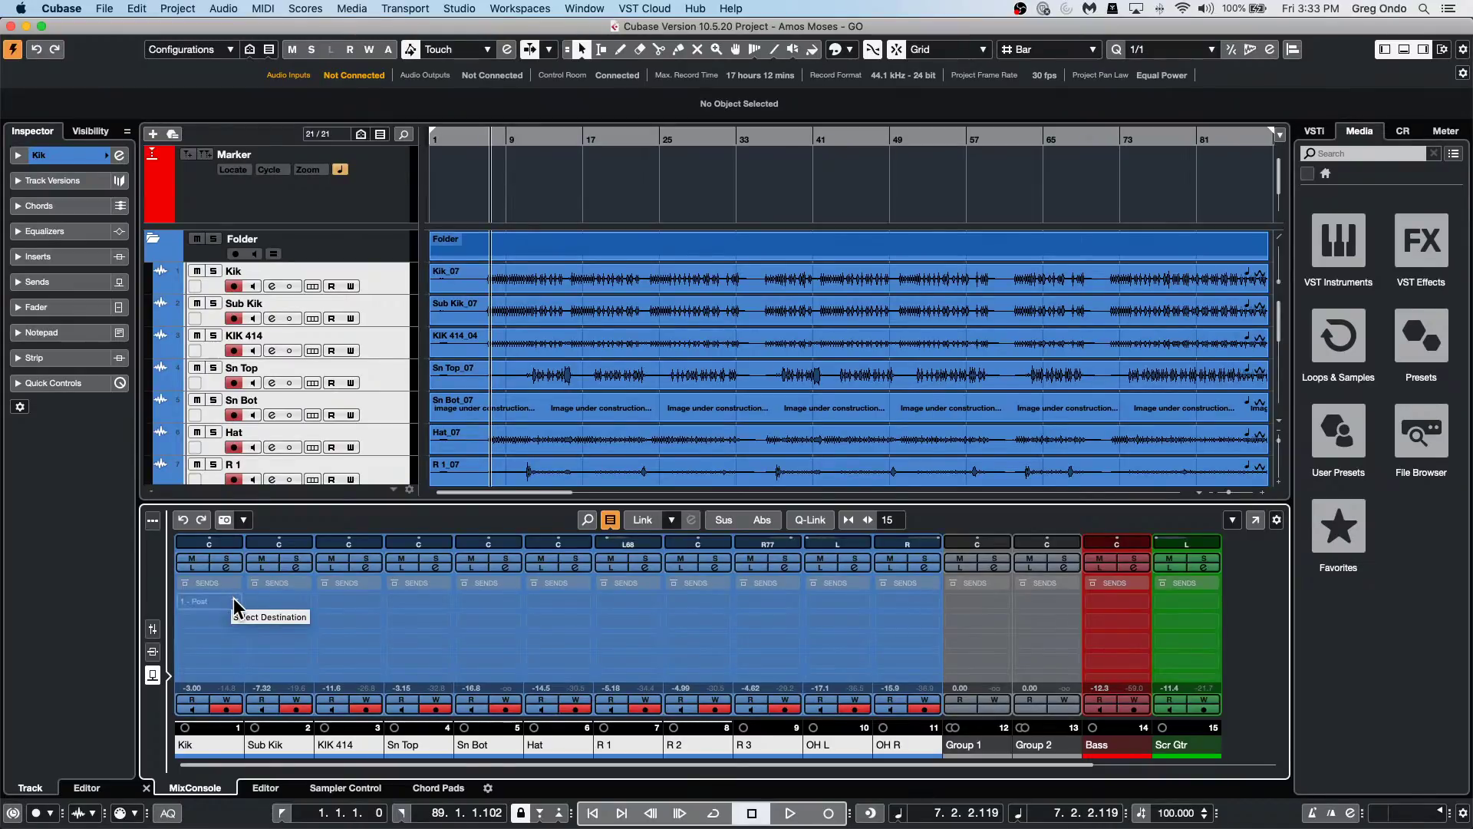
{"action": "left_click", "coordinate": [815, 524]}
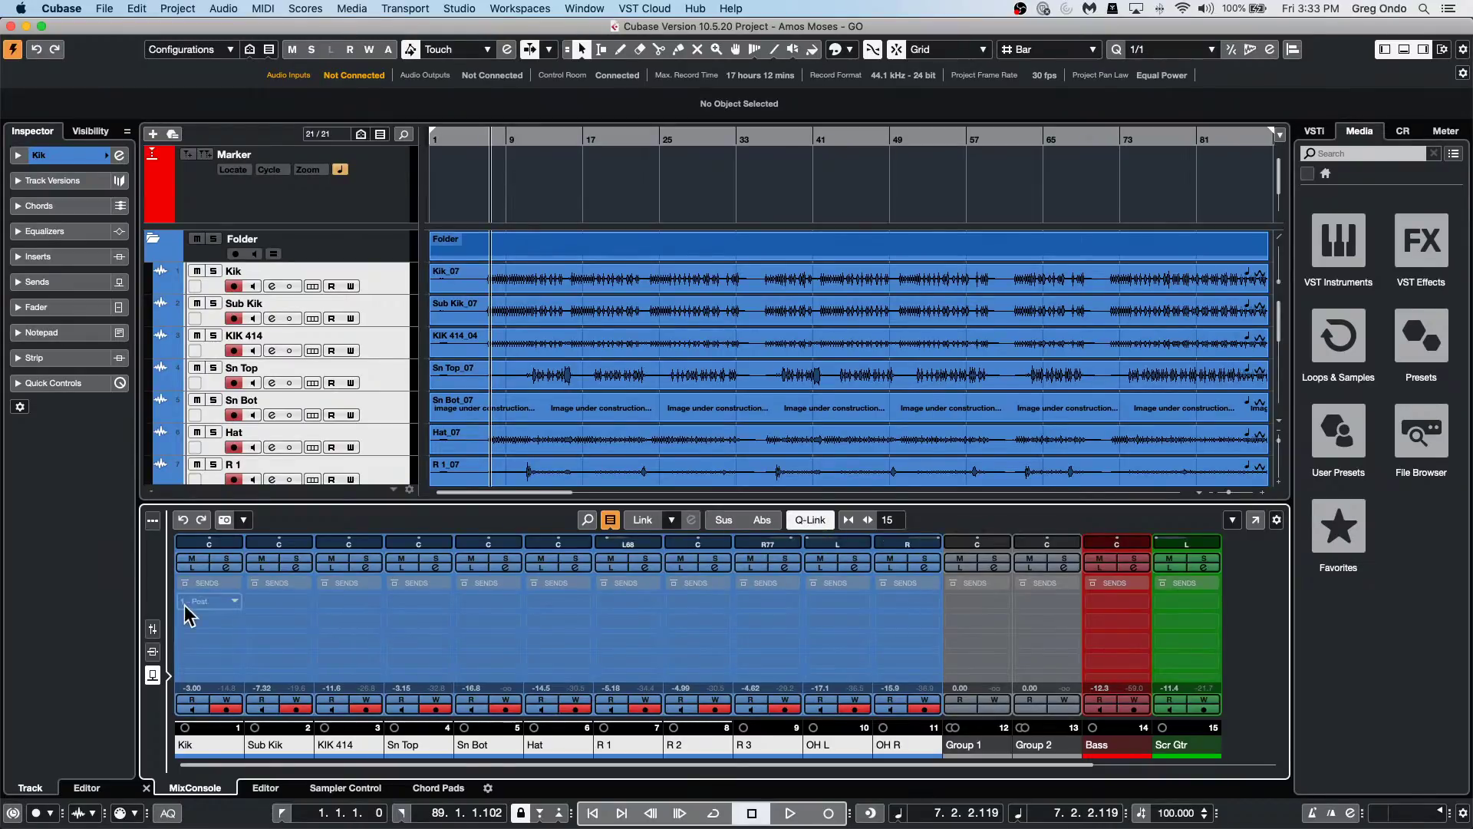
{"action": "left_click", "coordinate": [233, 598]}
{"action": "left_click", "coordinate": [244, 678]}
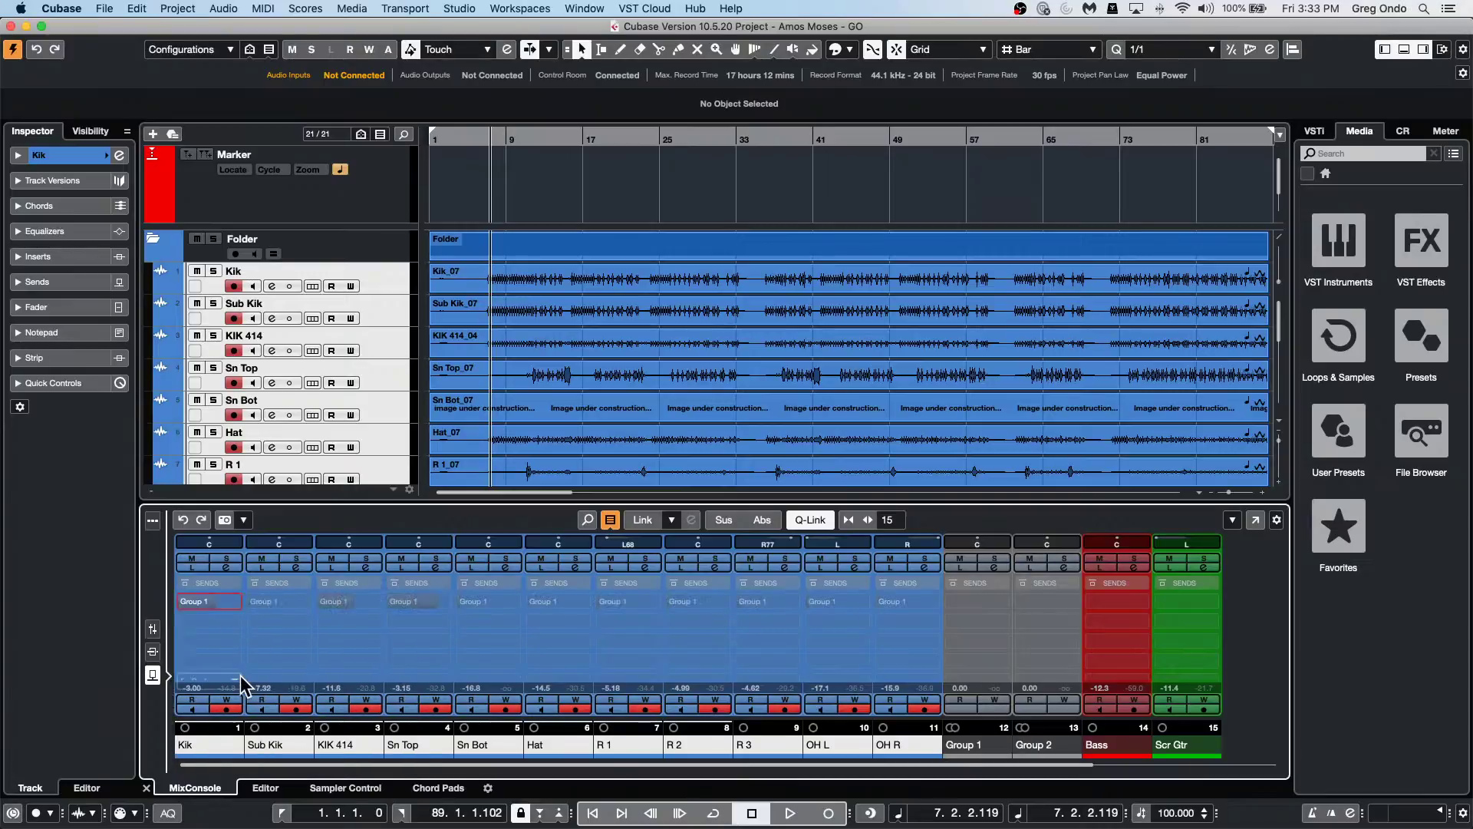
{"action": "left_click", "coordinate": [184, 601]}
Add an active second send to Group 2 on the linked drum channels and raise the levels of both sends.
{"action": "left_click", "coordinate": [238, 623]}
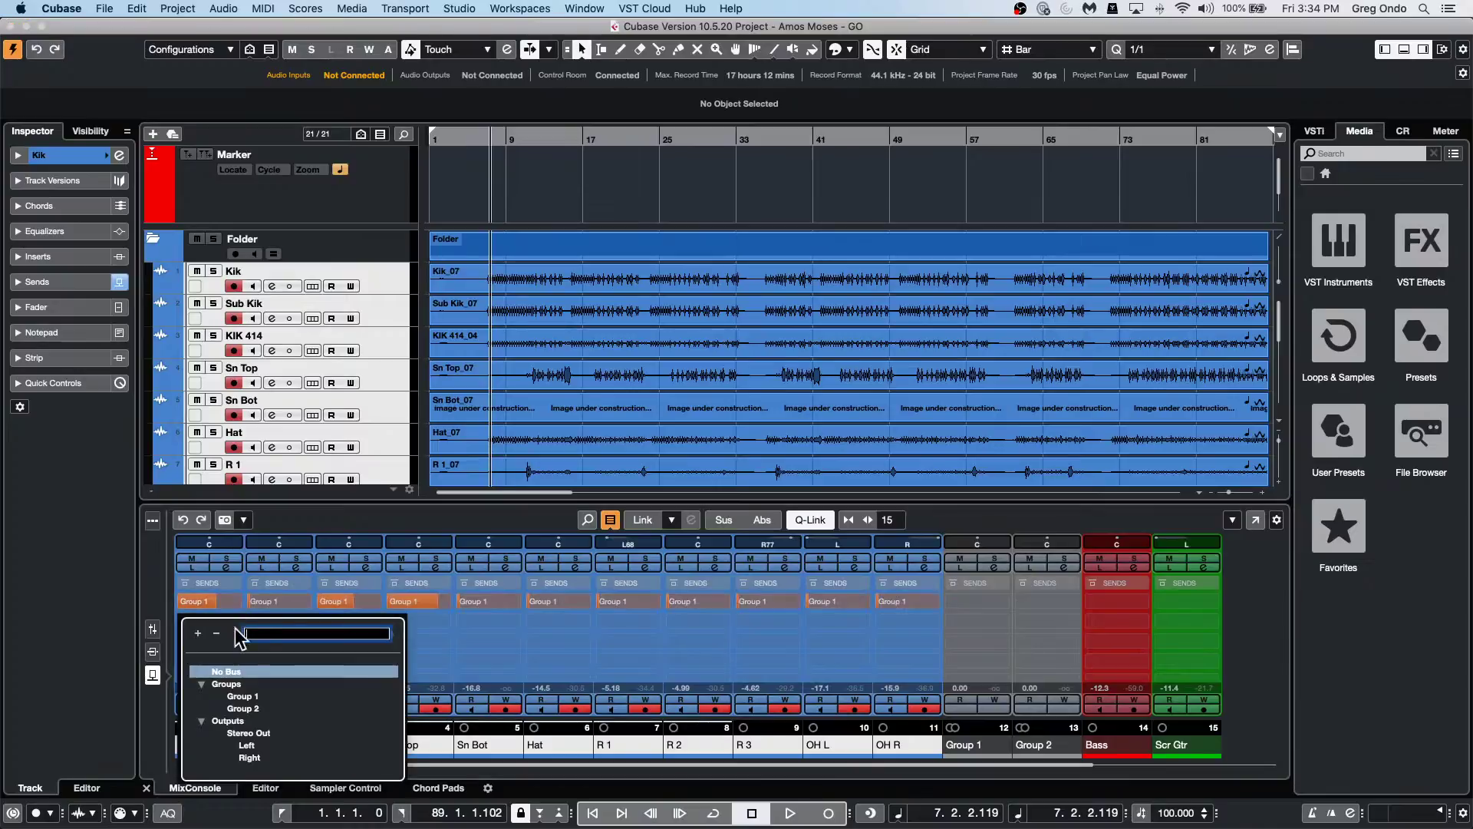
{"action": "left_click", "coordinate": [243, 707]}
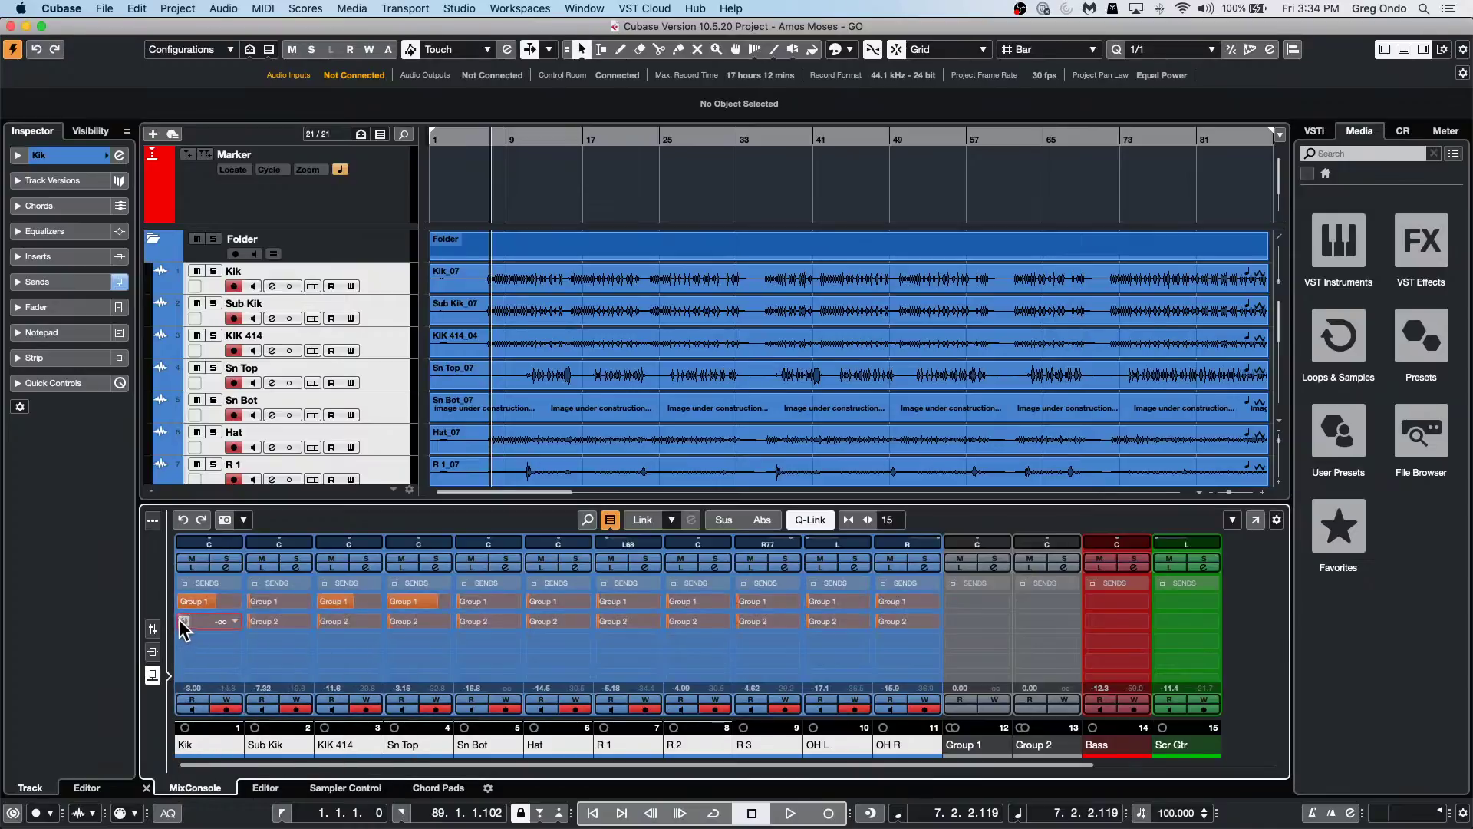
{"action": "left_click_drag", "start_coordinate": [191, 623], "coordinate": [219, 619]}
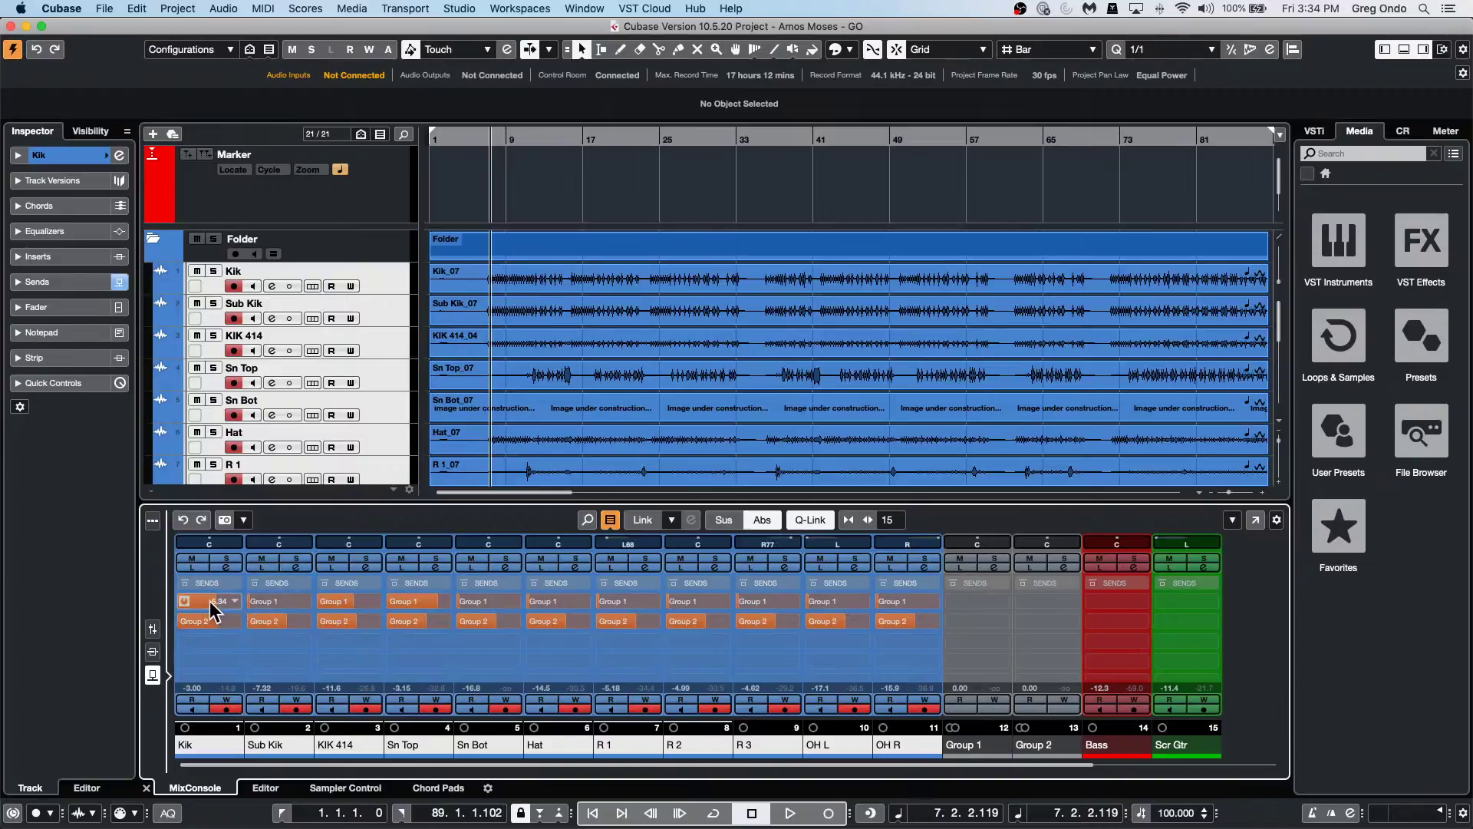
{"action": "left_click_drag", "start_coordinate": [205, 601], "coordinate": [219, 606]}
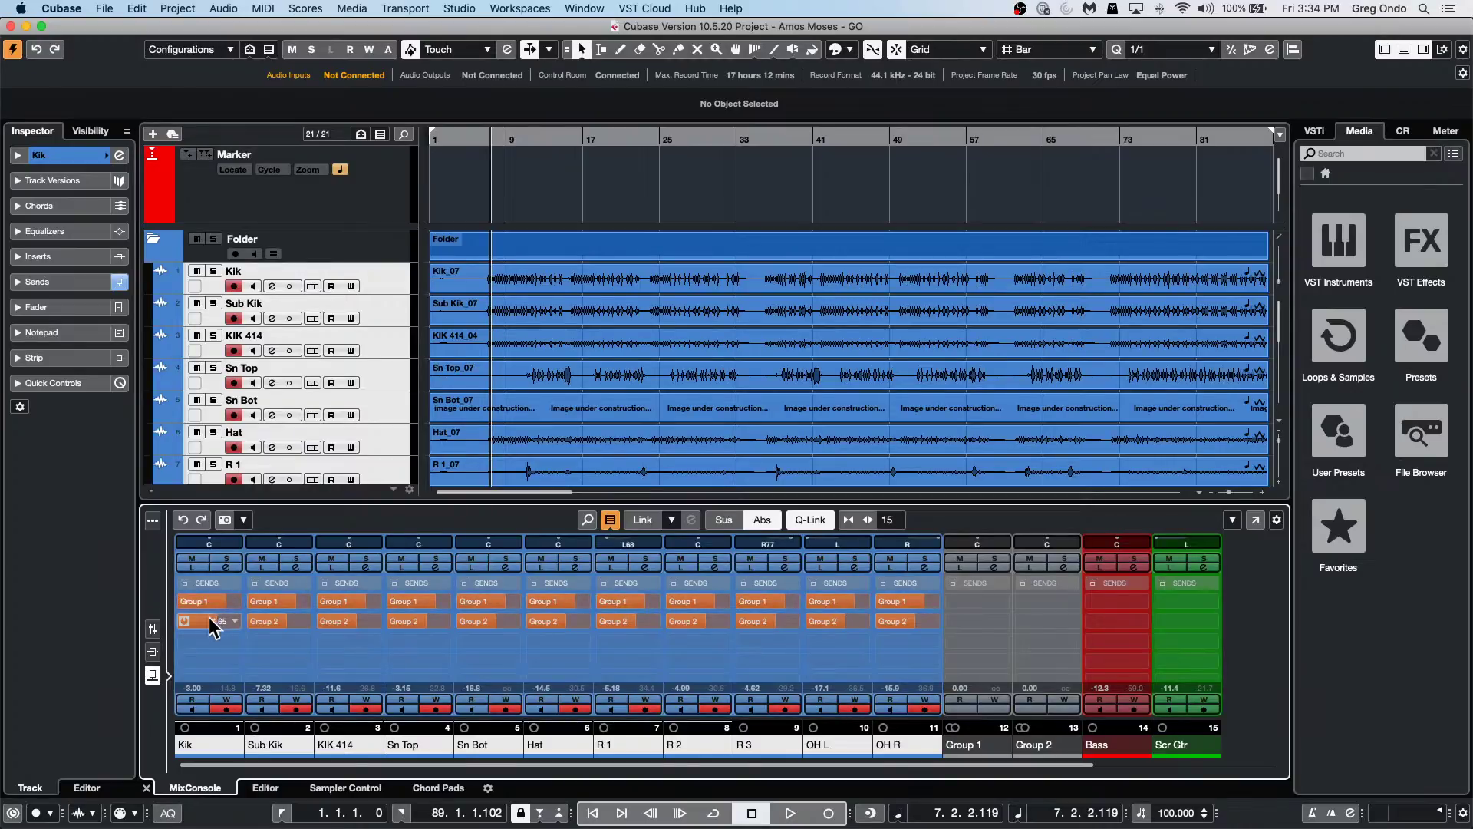
{"action": "mouse_move", "coordinate": [219, 618]}
{"action": "left_mouse_down"}
{"action": "mouse_move", "coordinate": [261, 618]}
{"action": "mouse_move", "coordinate": [232, 624]}
{"action": "left_mouse_up"}
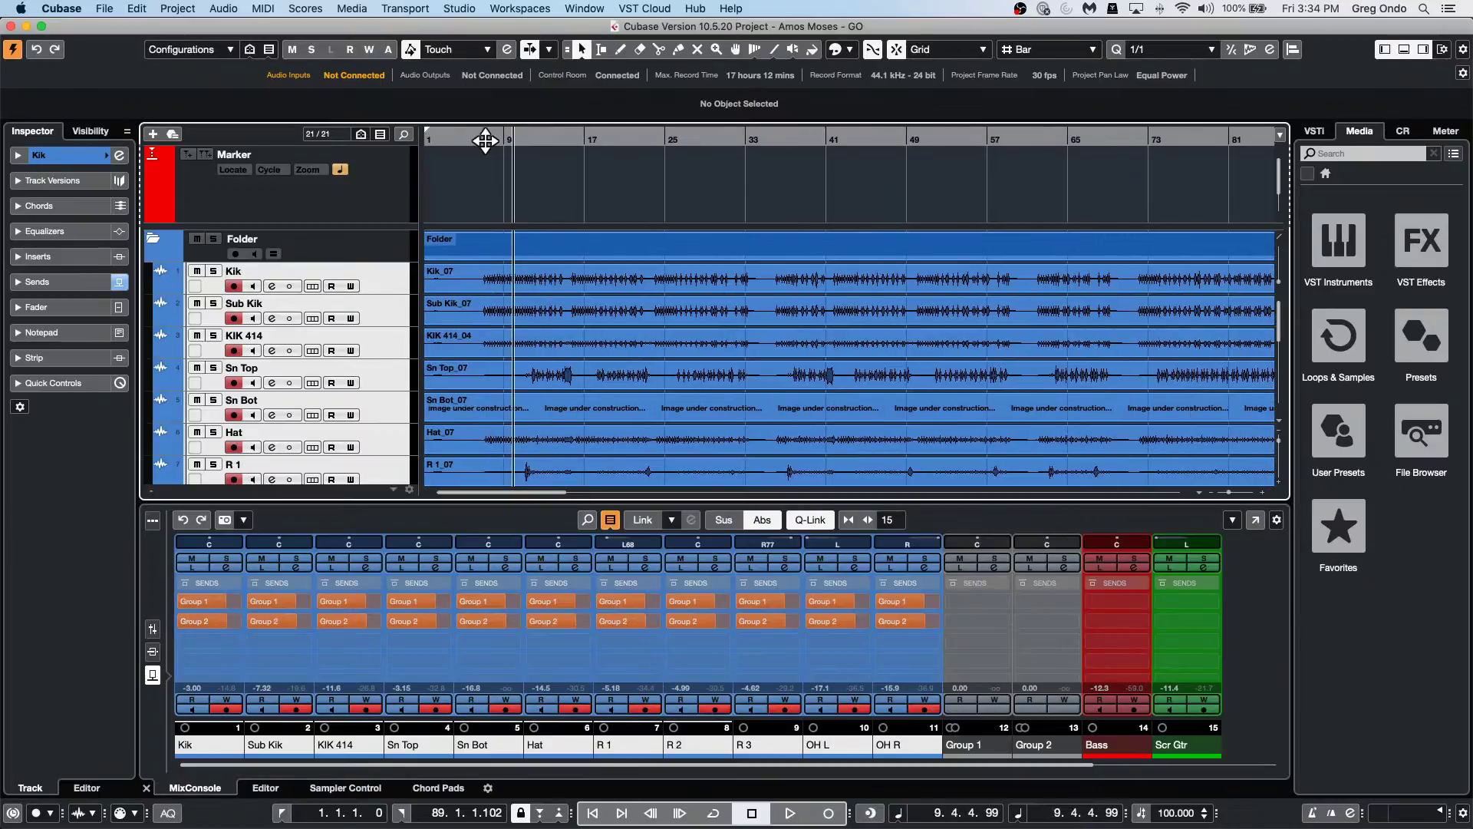
Set the playback position to bar 10 and show the channel faders in the lower-zone mixer.
{"action": "left_click", "coordinate": [510, 138]}
{"action": "left_click", "coordinate": [153, 628]}
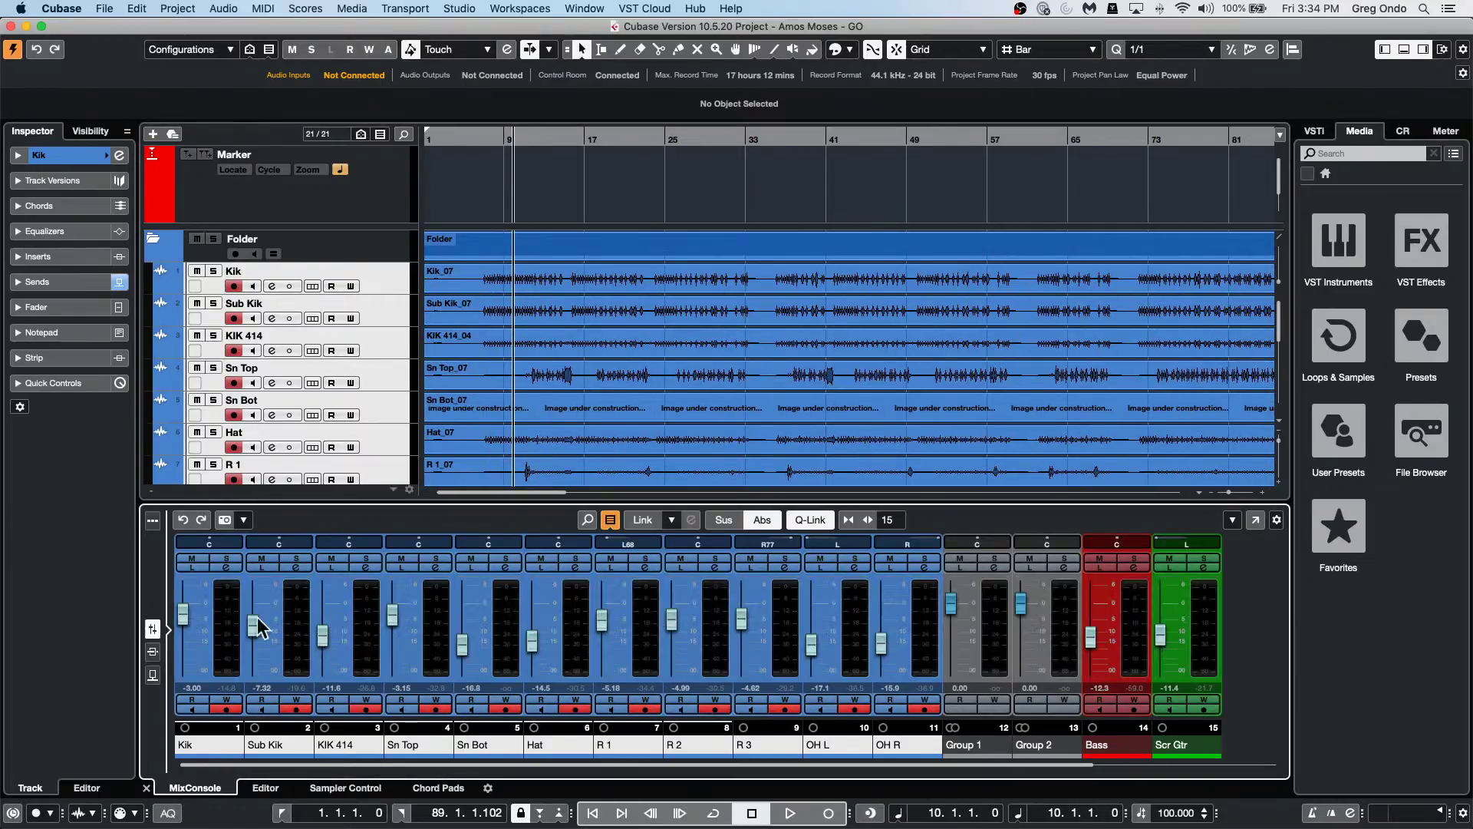
{"action": "left_click", "coordinate": [816, 806]}
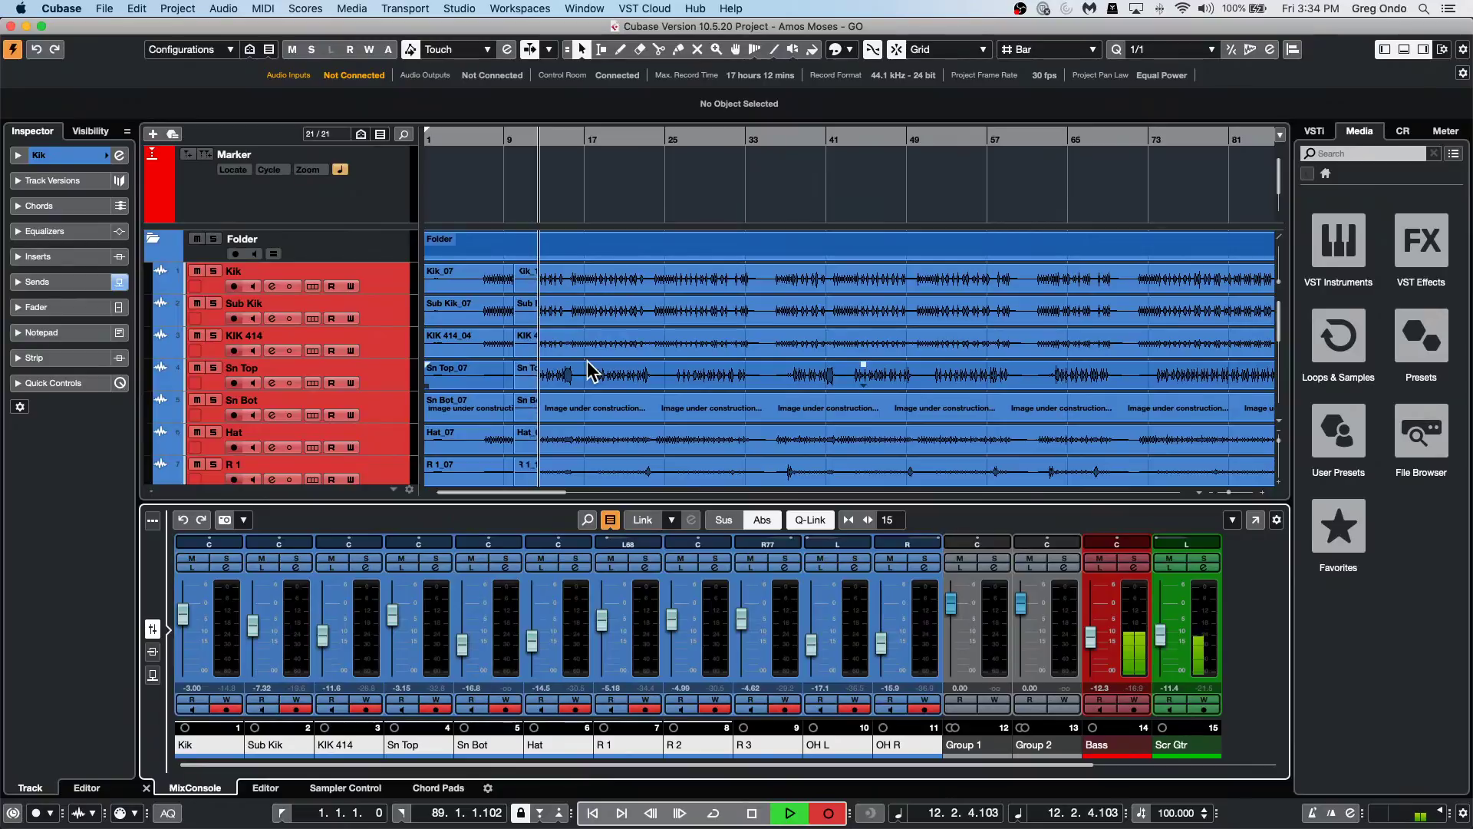
{"action": "key", "text": "space"}
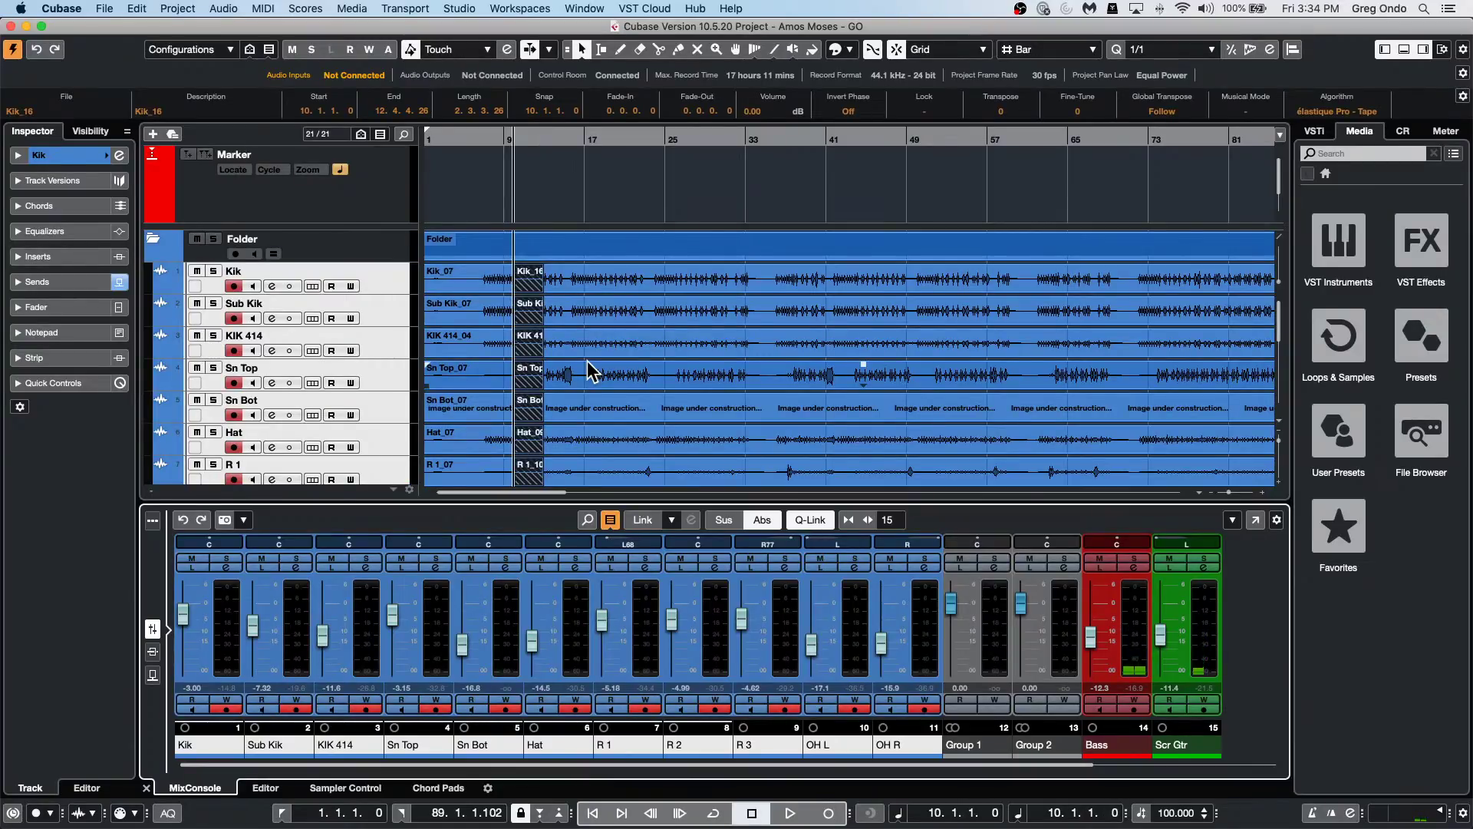
{"action": "key", "text": "ctrl+z"}
Play the project from bar 10 and open the compressor choices in the Group 2 channel strip.
{"action": "key", "text": "space"}
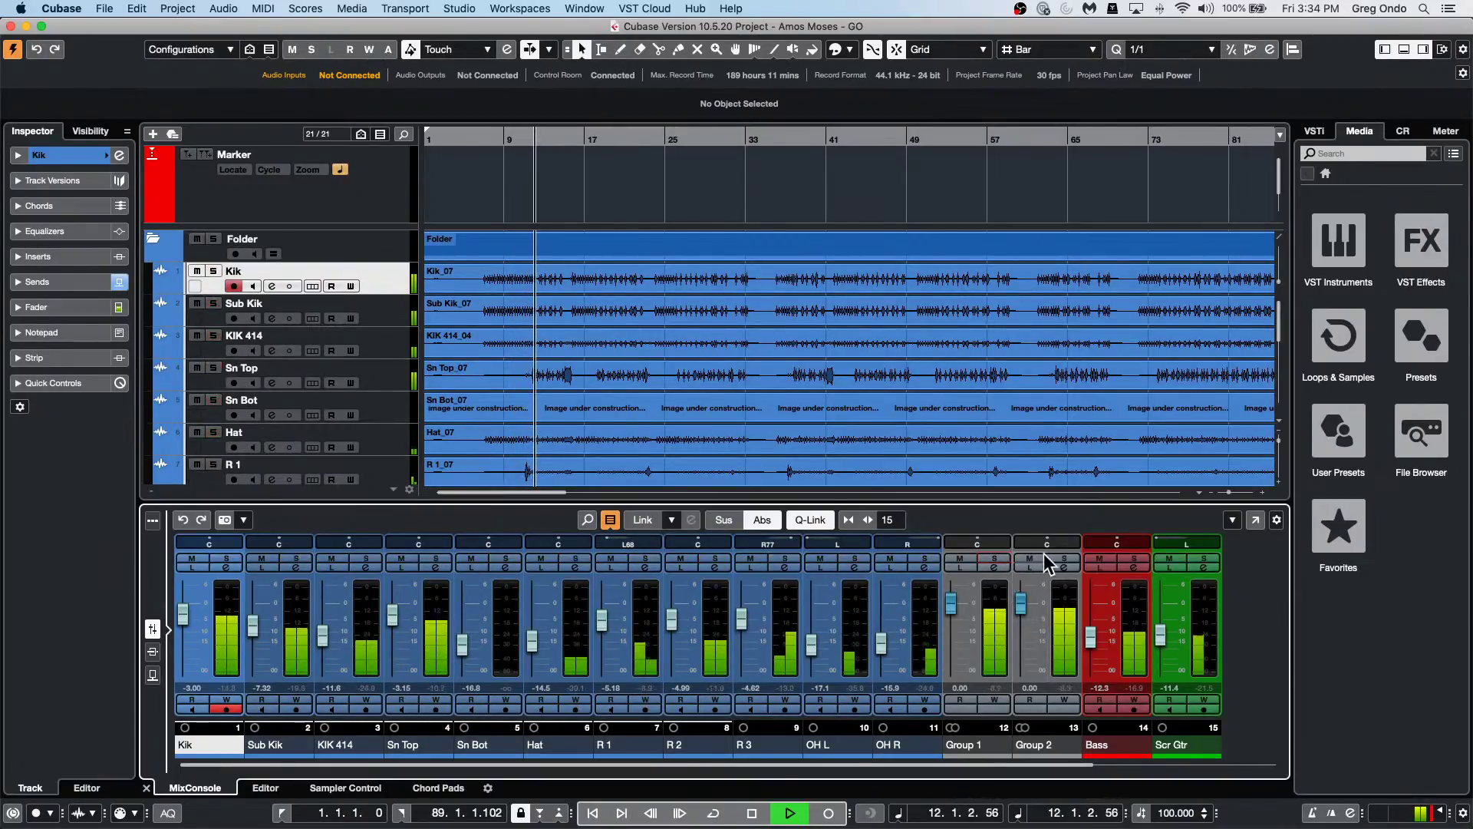
{"action": "left_click", "coordinate": [1064, 567]}
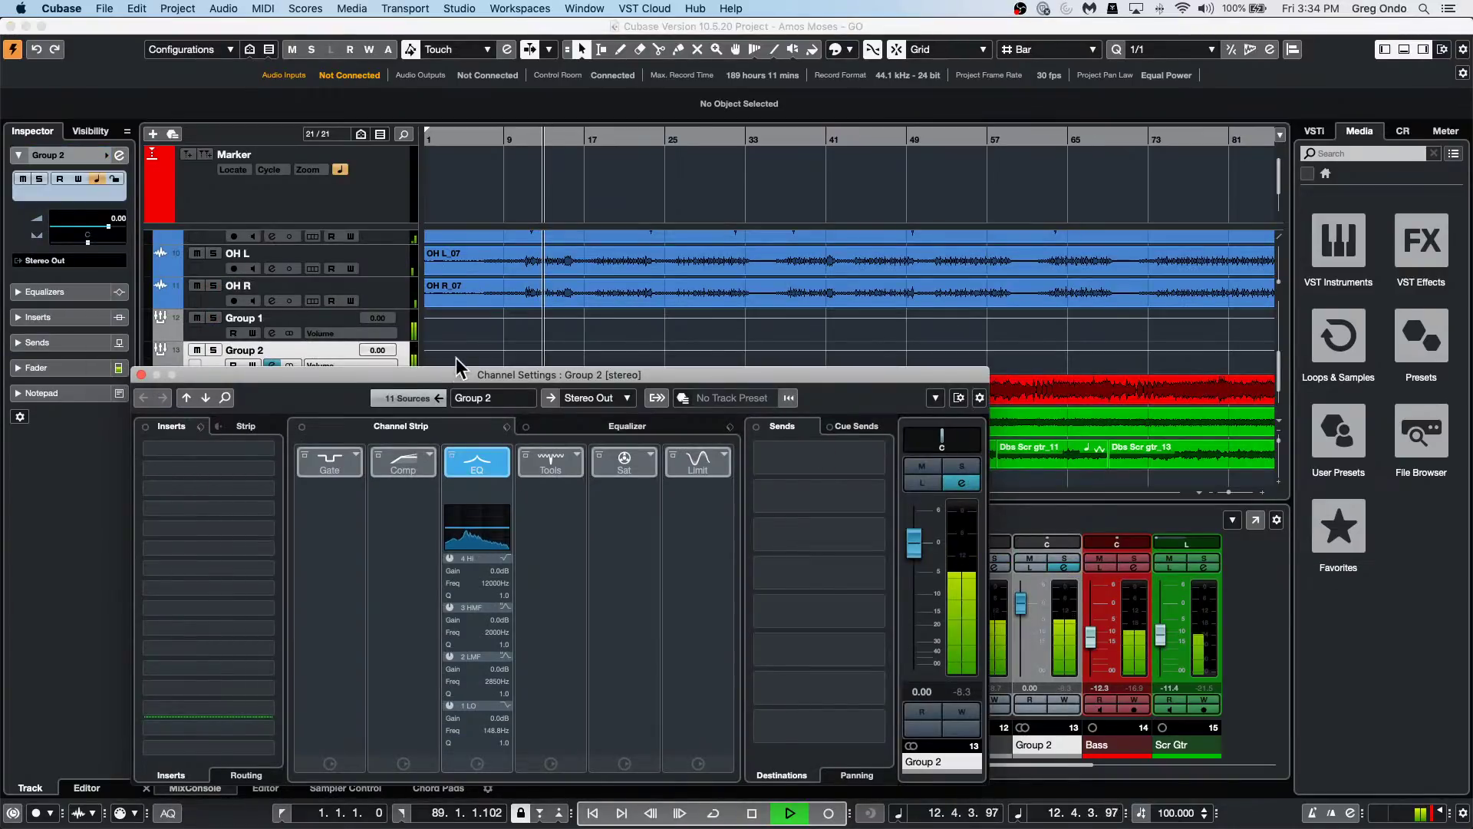
{"action": "left_click", "coordinate": [430, 456]}
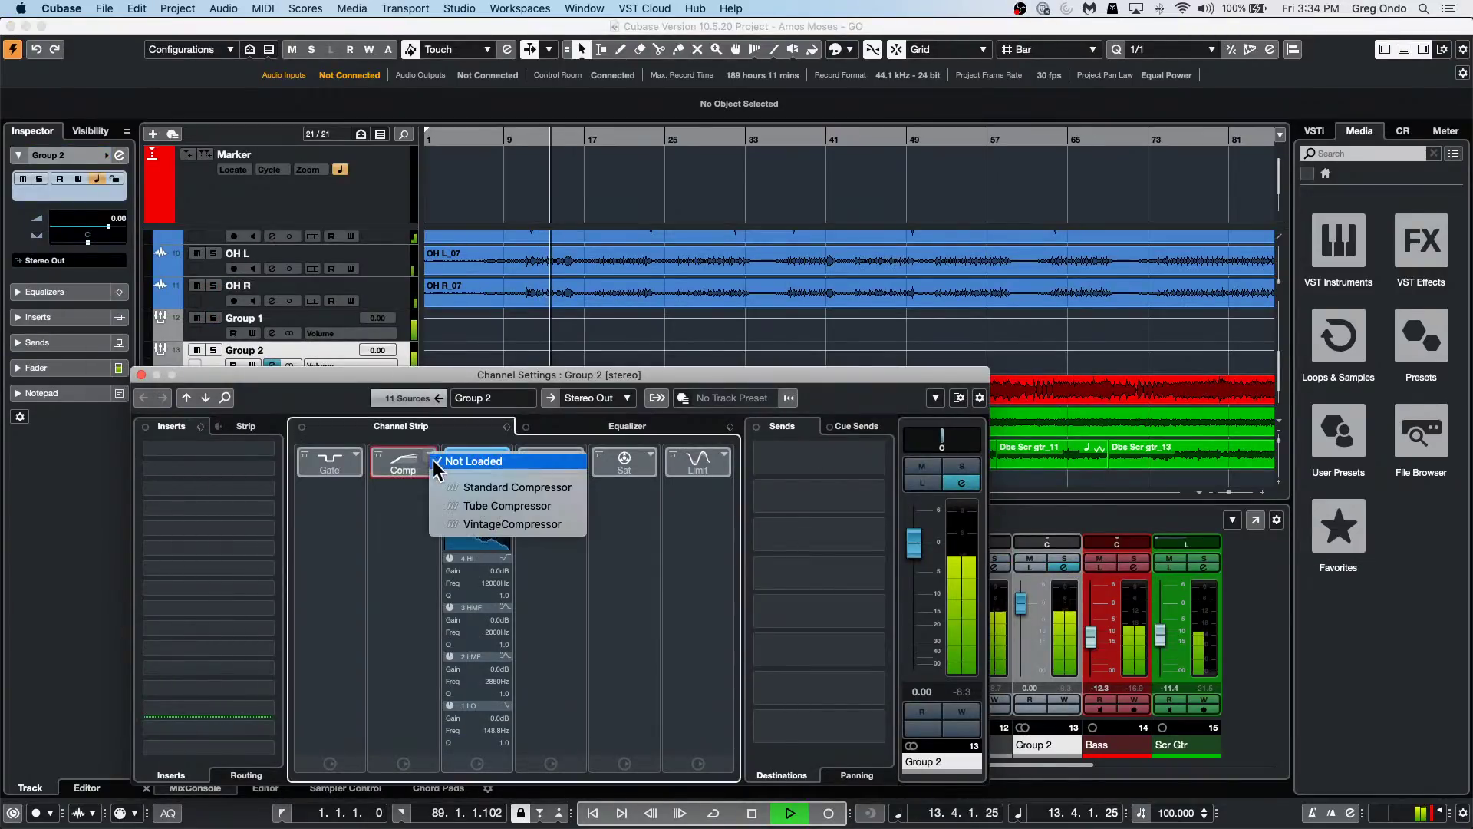
Load the Standard Compressor on Group 2's channel strip and set its threshold to about -39.9 dB with an 8:1 ratio.
{"action": "left_click", "coordinate": [444, 487]}
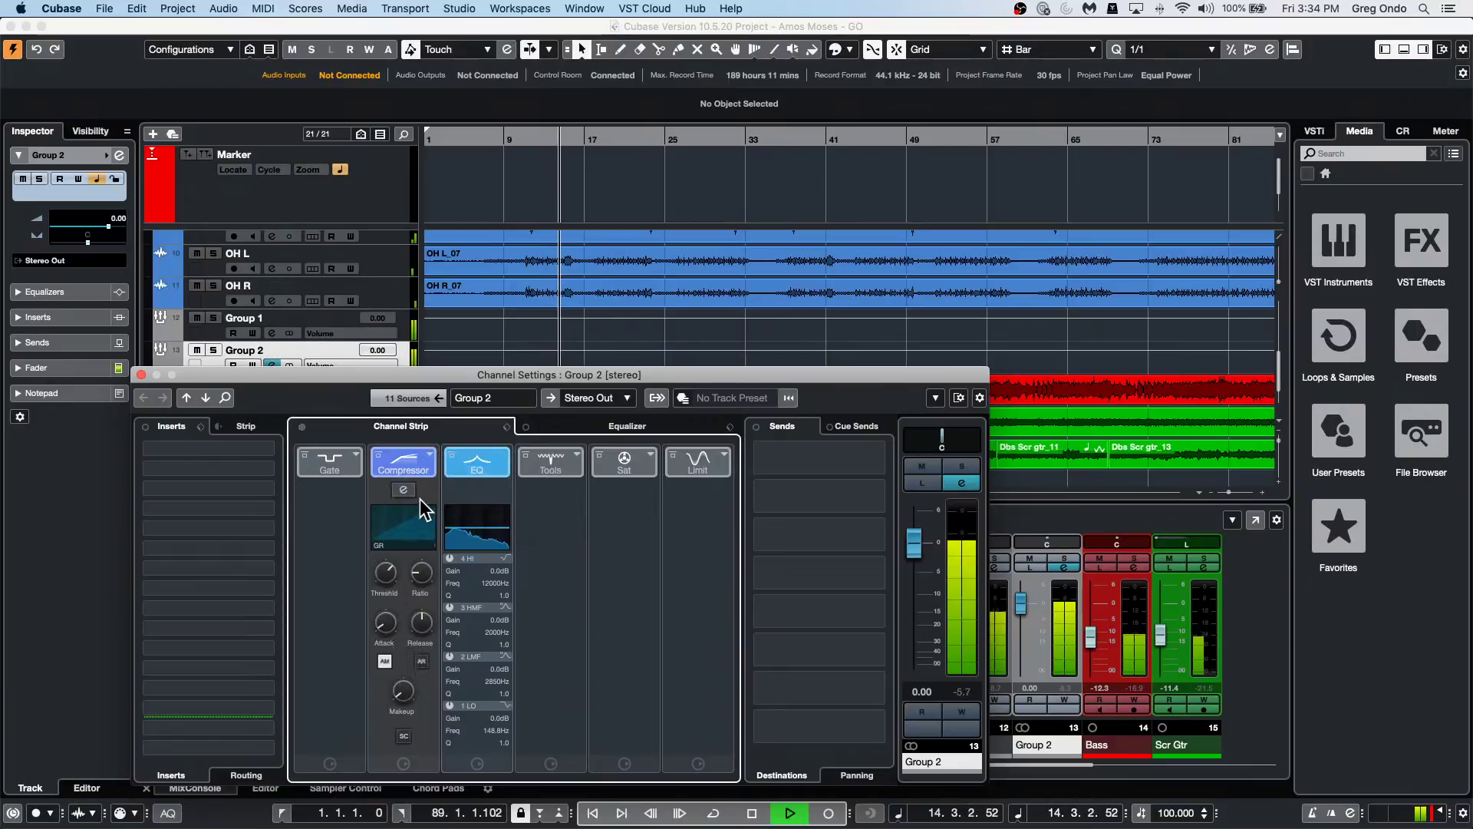
{"action": "left_click", "coordinate": [404, 490]}
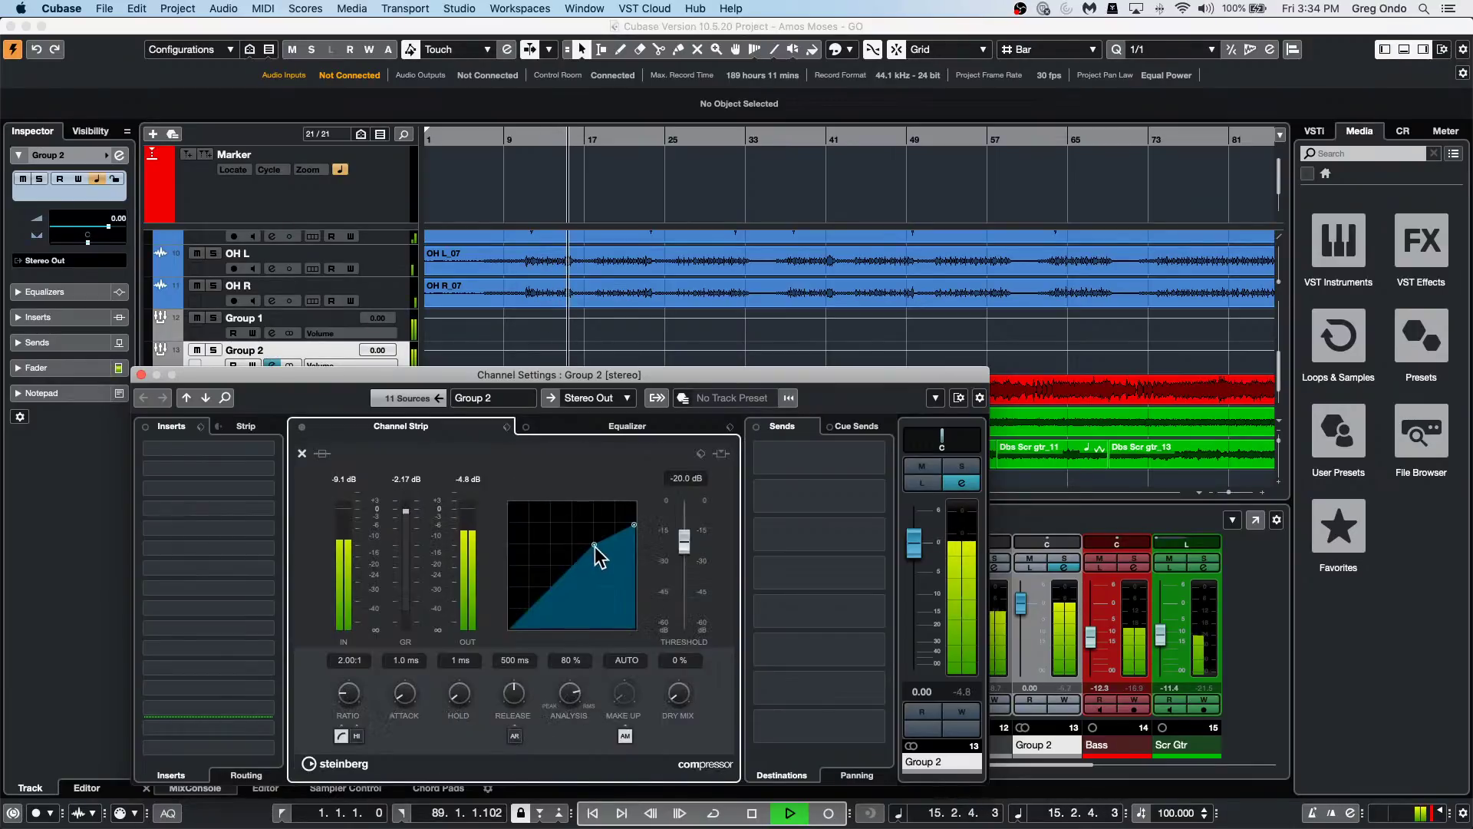
{"action": "left_click_drag", "start_coordinate": [596, 546], "coordinate": [591, 589]}
{"action": "left_click_drag", "start_coordinate": [634, 525], "coordinate": [634, 580]}
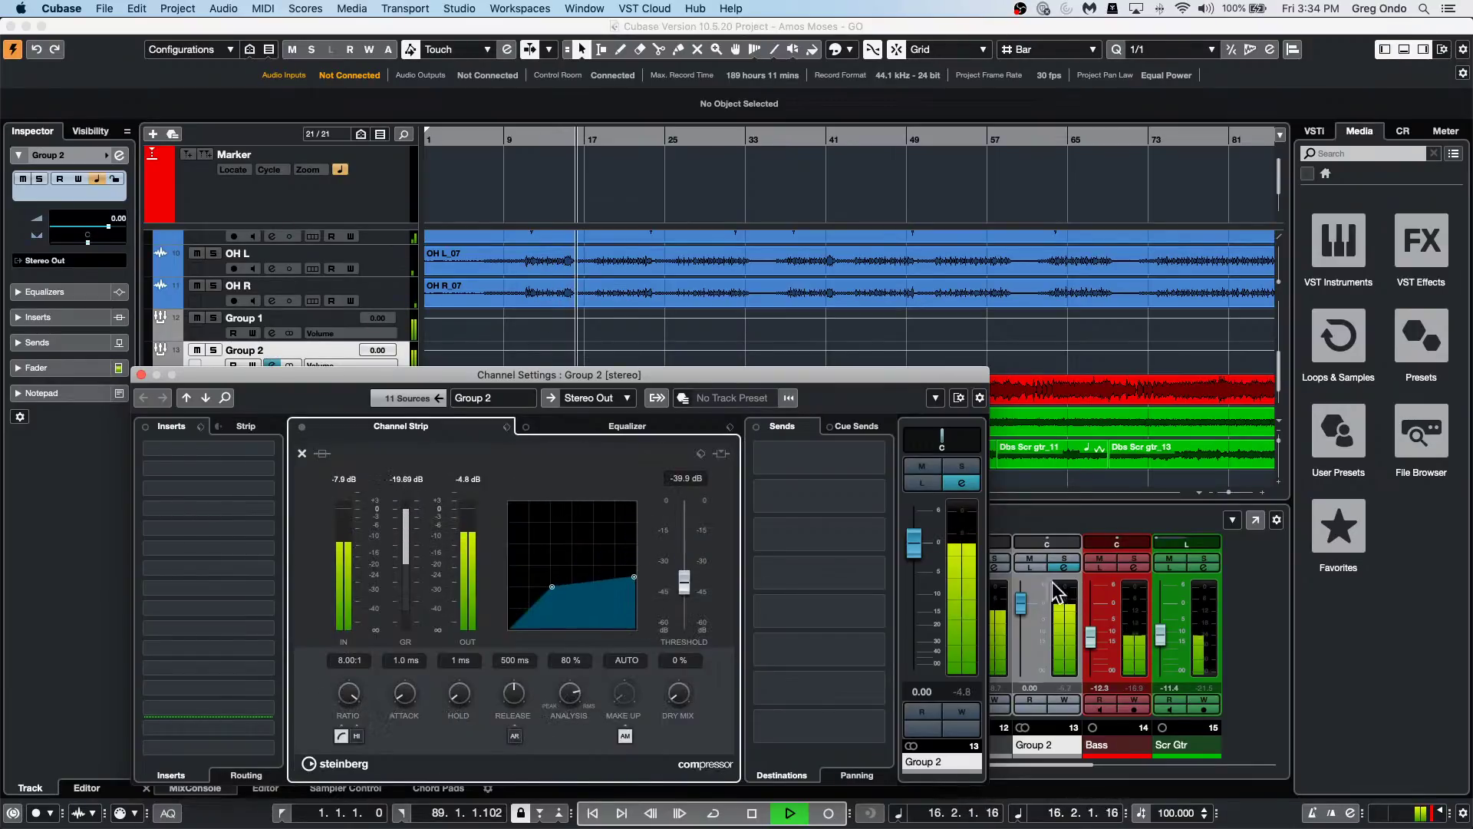
{"action": "left_click", "coordinate": [141, 374]}
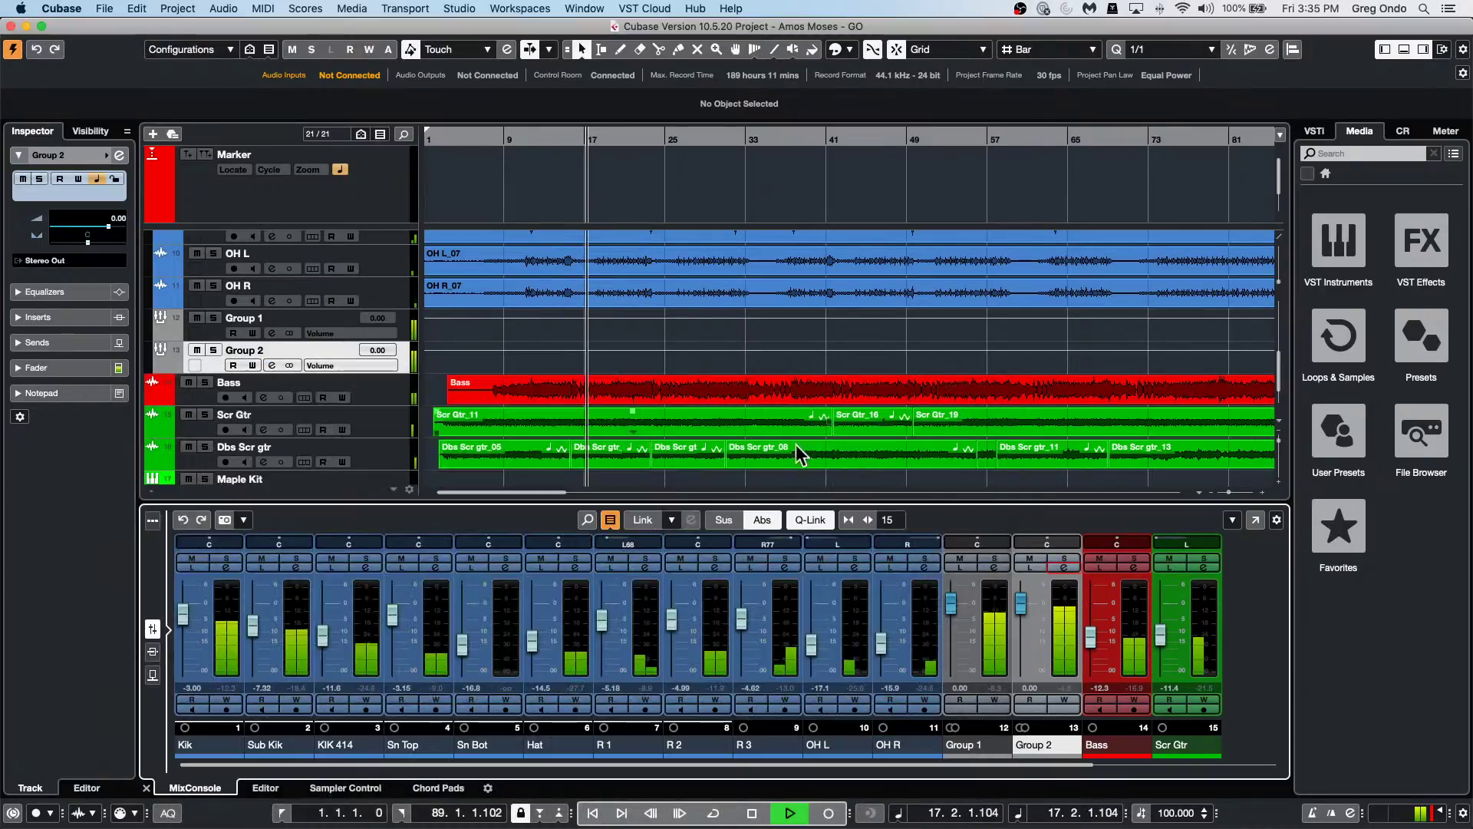
Compare the two drum groups by muting Group 2 and soloing Group 1, then unmuting and soloing Group 2.
{"action": "left_click", "coordinate": [1030, 558]}
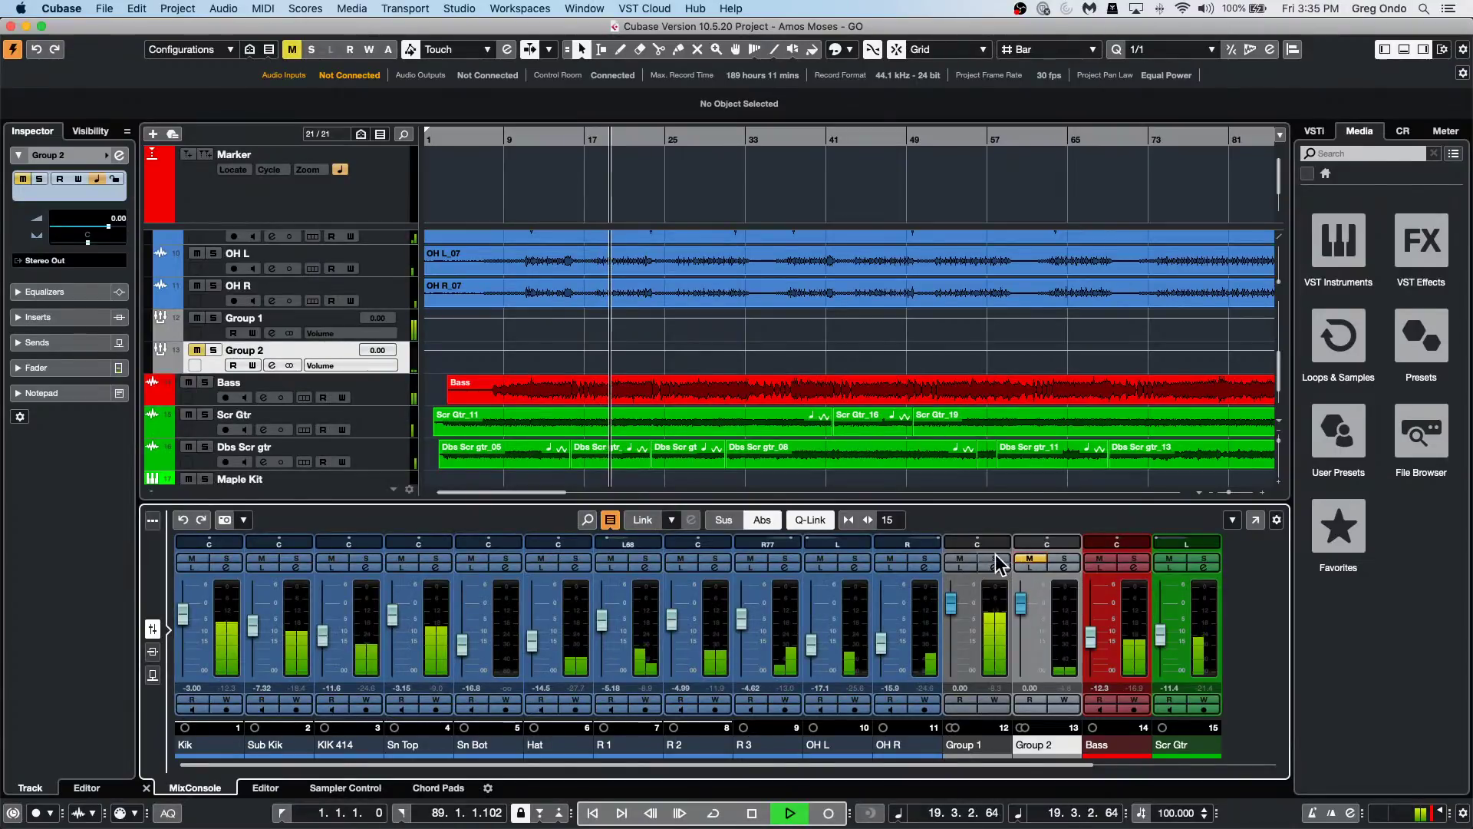
{"action": "left_click", "coordinate": [994, 558]}
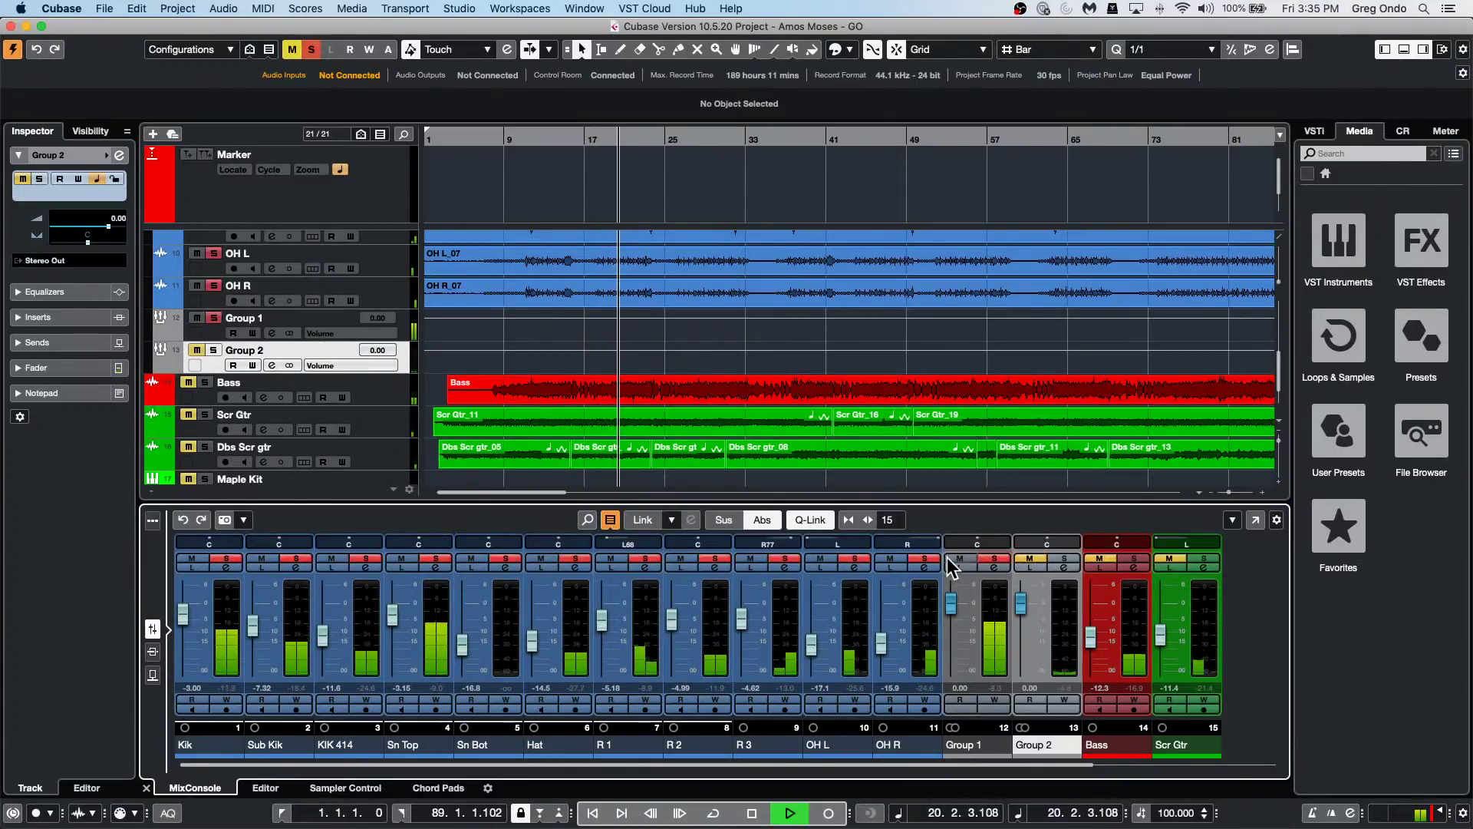
{"action": "left_click", "coordinate": [1002, 558]}
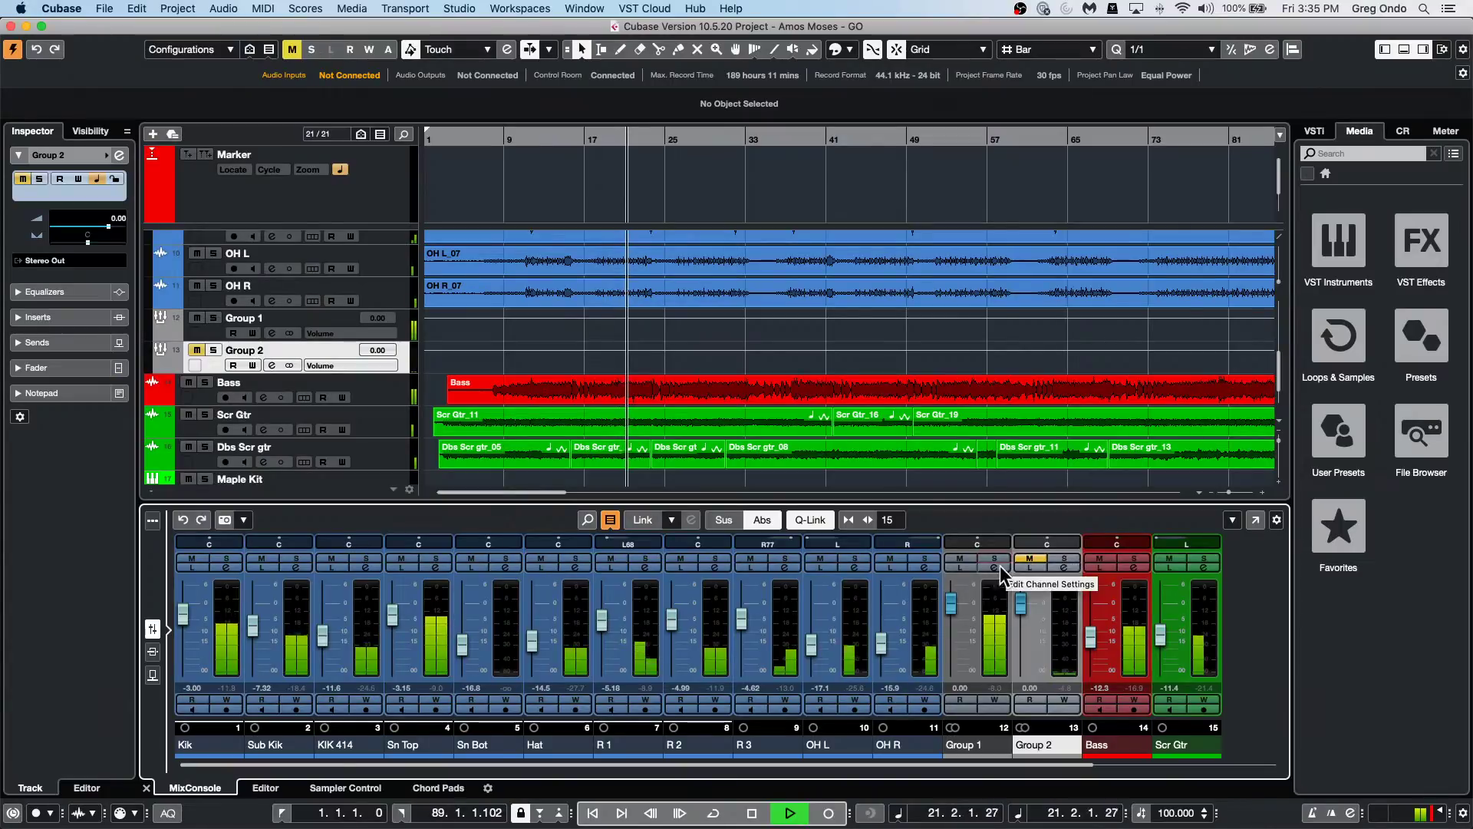
{"action": "left_click", "coordinate": [1029, 557]}
{"action": "left_click", "coordinate": [1065, 558]}
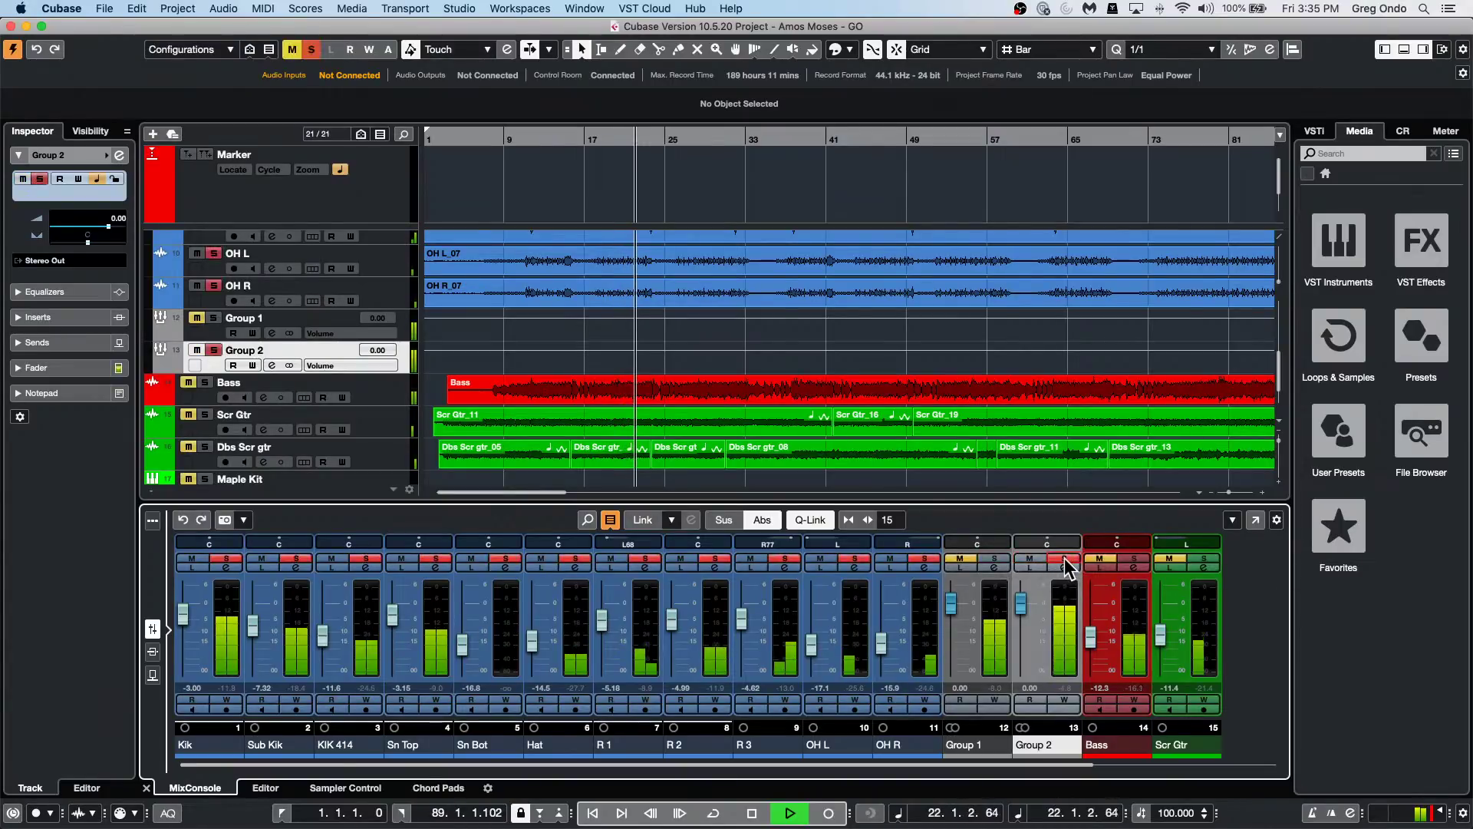
Lower the threshold of Group 2's compressor to about -48.1 dB and close its channel settings.
{"action": "left_click", "coordinate": [1064, 567]}
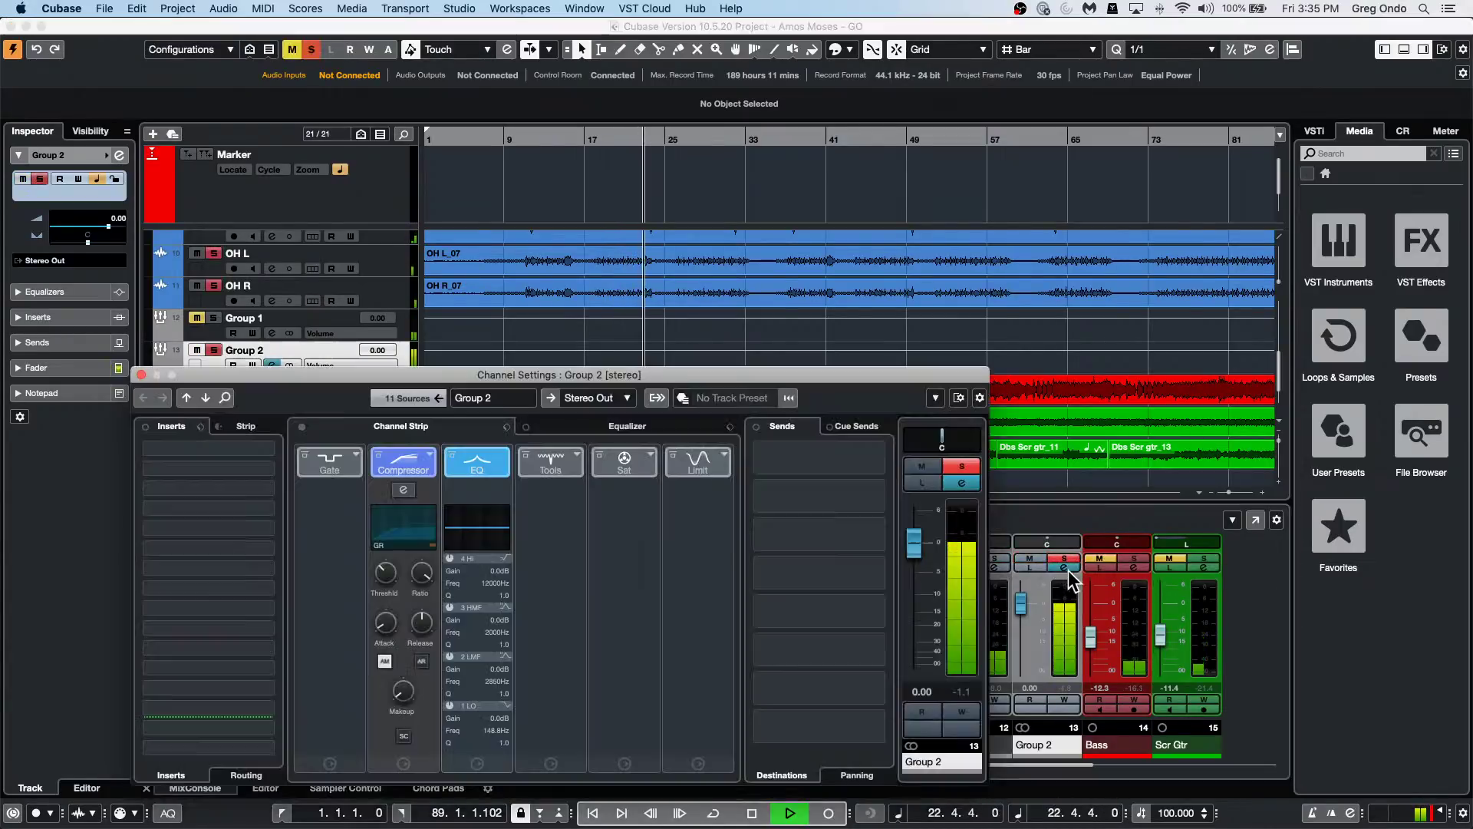
{"action": "left_click", "coordinate": [403, 490]}
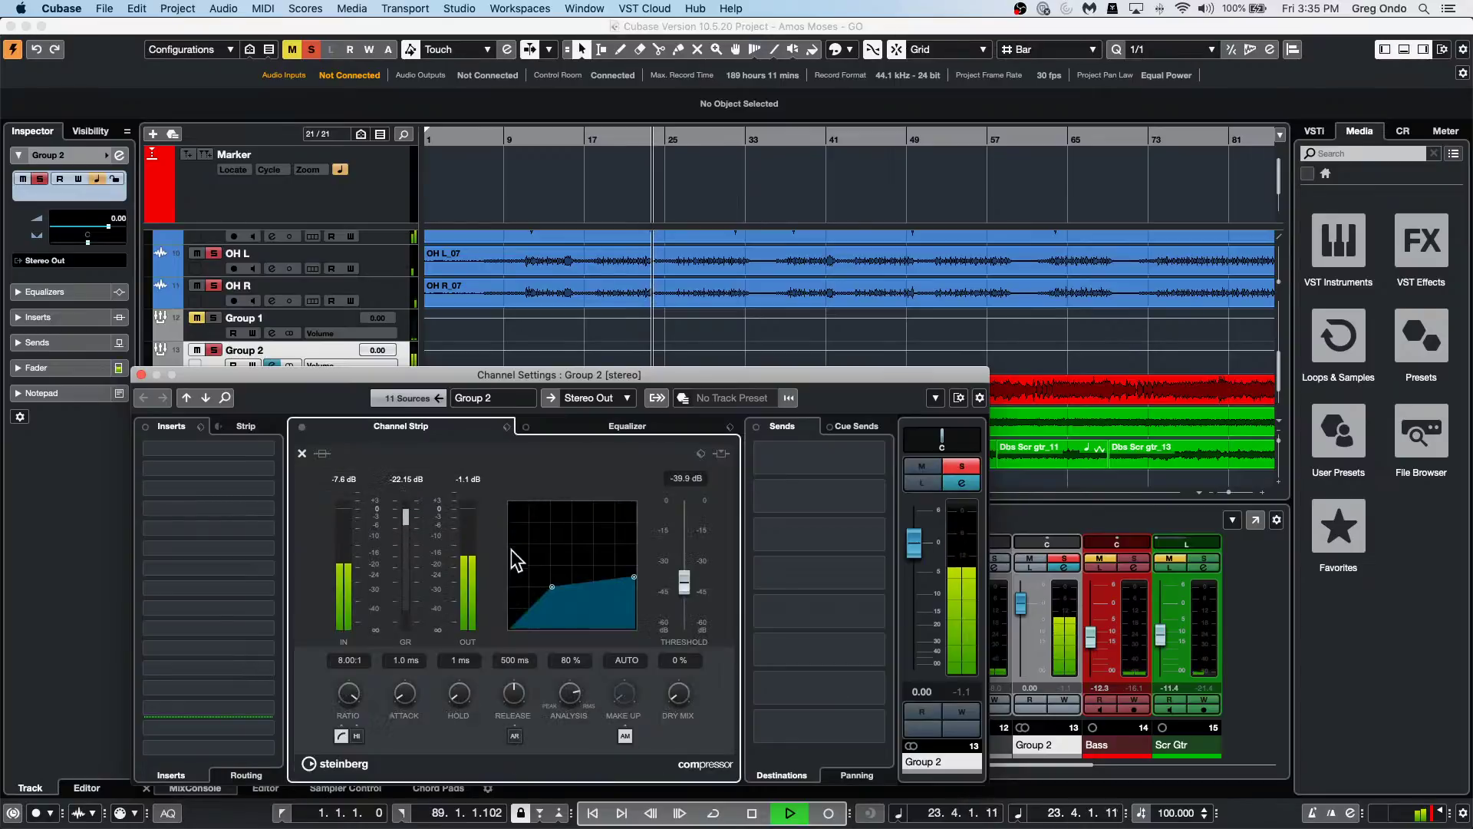
{"action": "left_click_drag", "start_coordinate": [553, 587], "coordinate": [561, 615]}
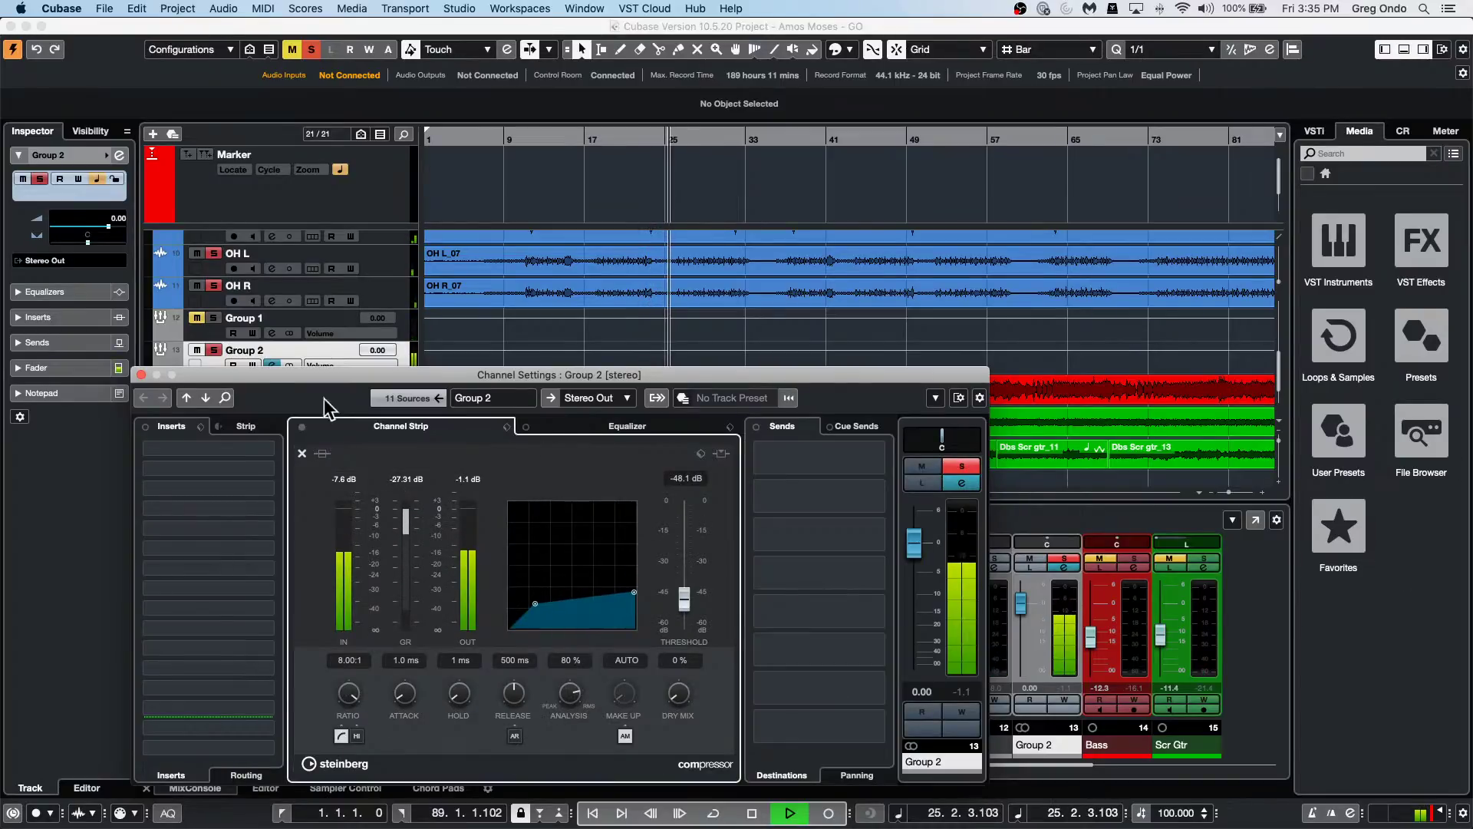
{"action": "left_click", "coordinate": [141, 375]}
Bring Group 2's fader all the way down to minus infinity and unmute Group 1.
{"action": "left_click_drag", "start_coordinate": [1022, 604], "coordinate": [1018, 687]}
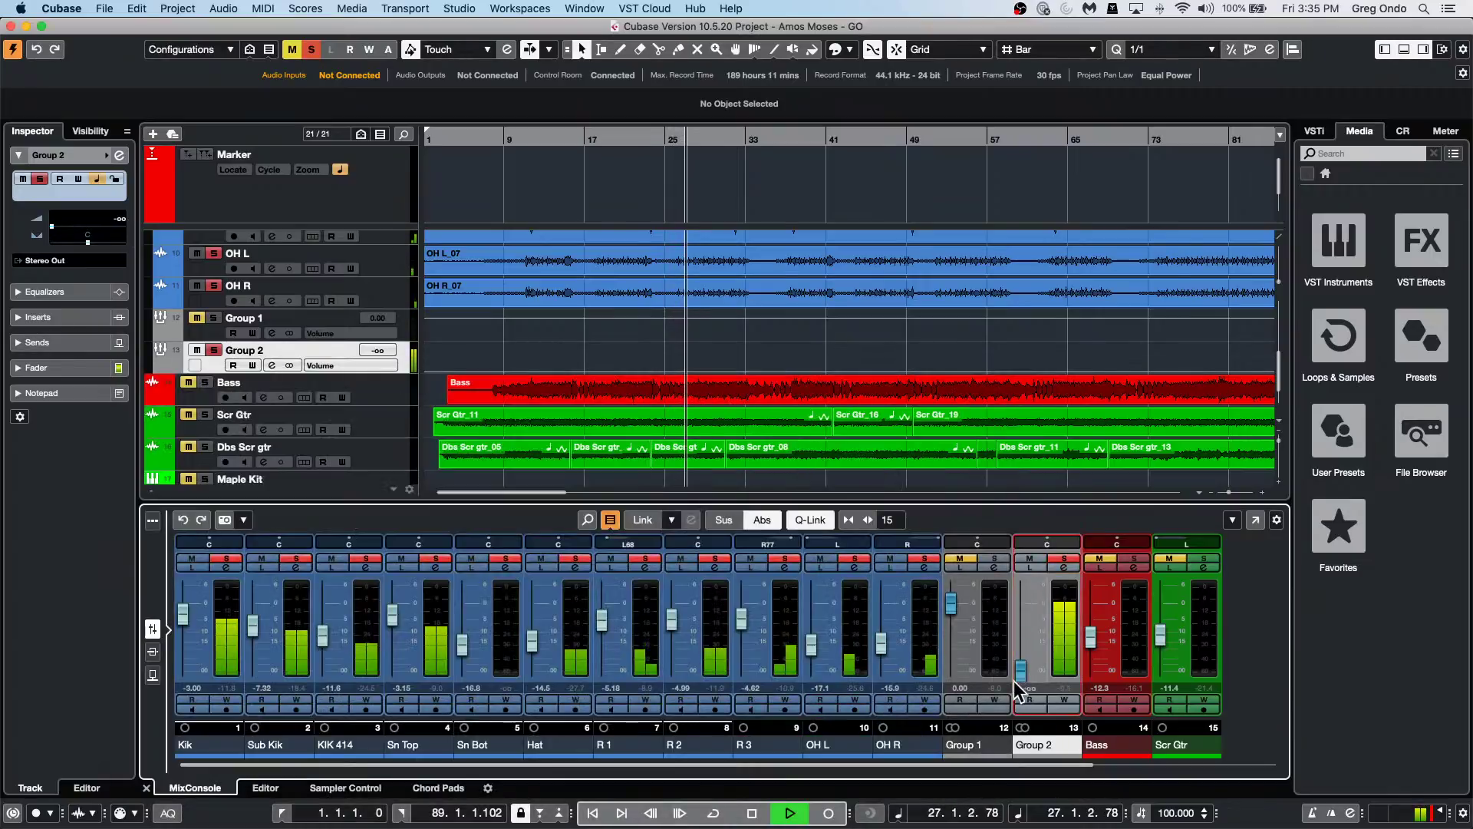
{"action": "left_click", "coordinate": [1064, 567]}
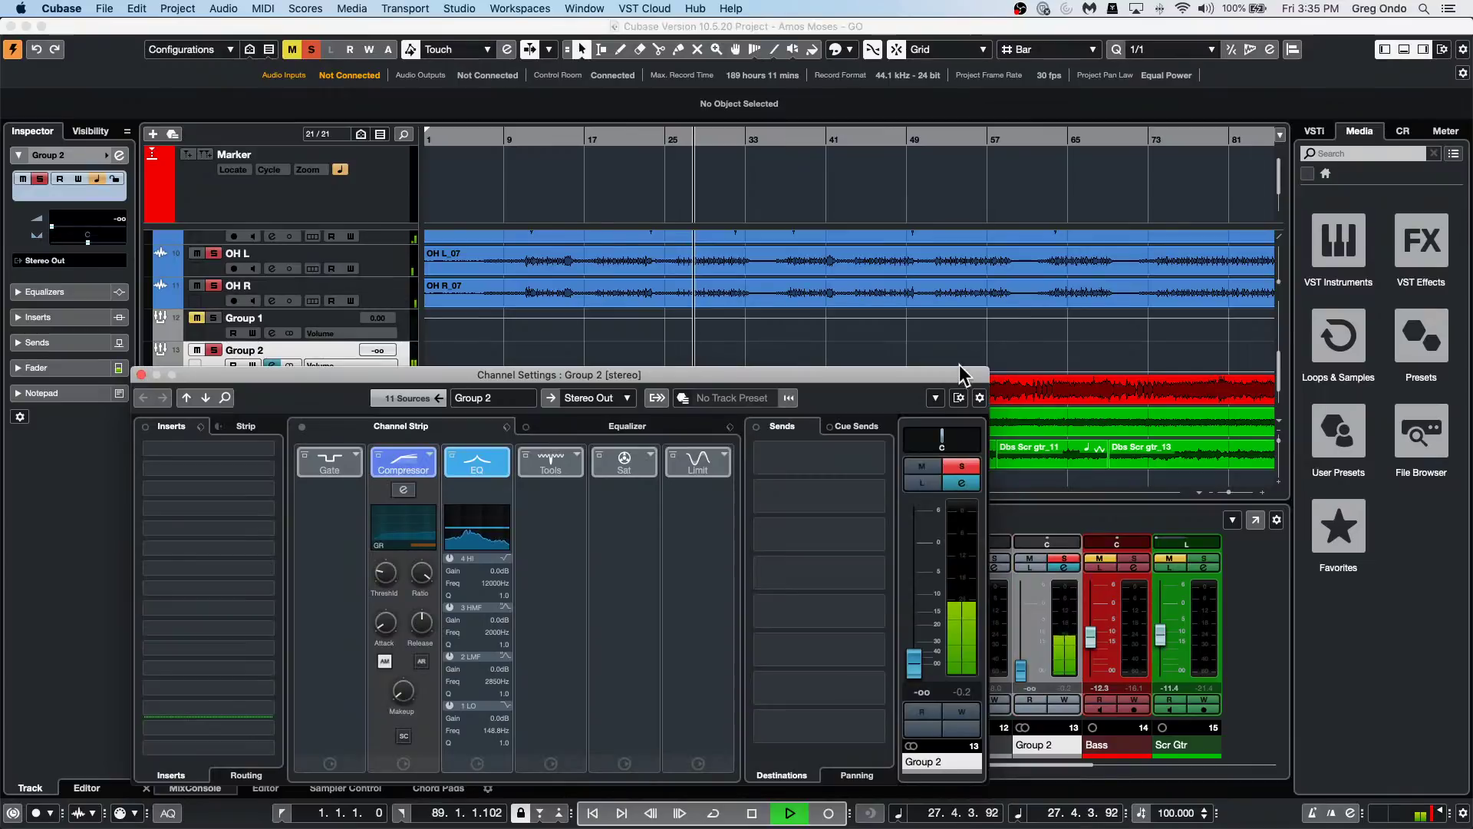
{"action": "left_click", "coordinate": [141, 375]}
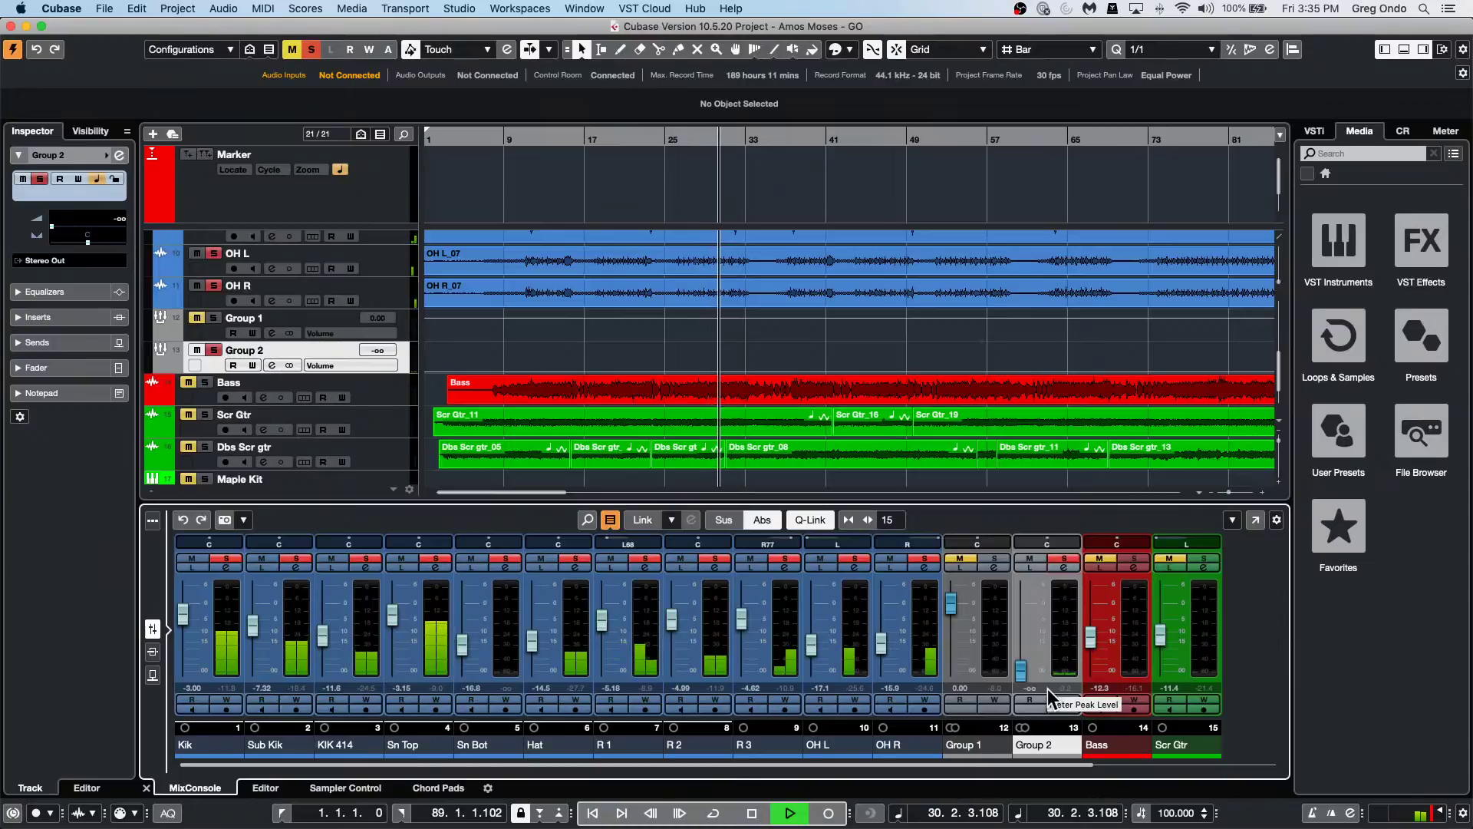
{"action": "left_click", "coordinate": [960, 560]}
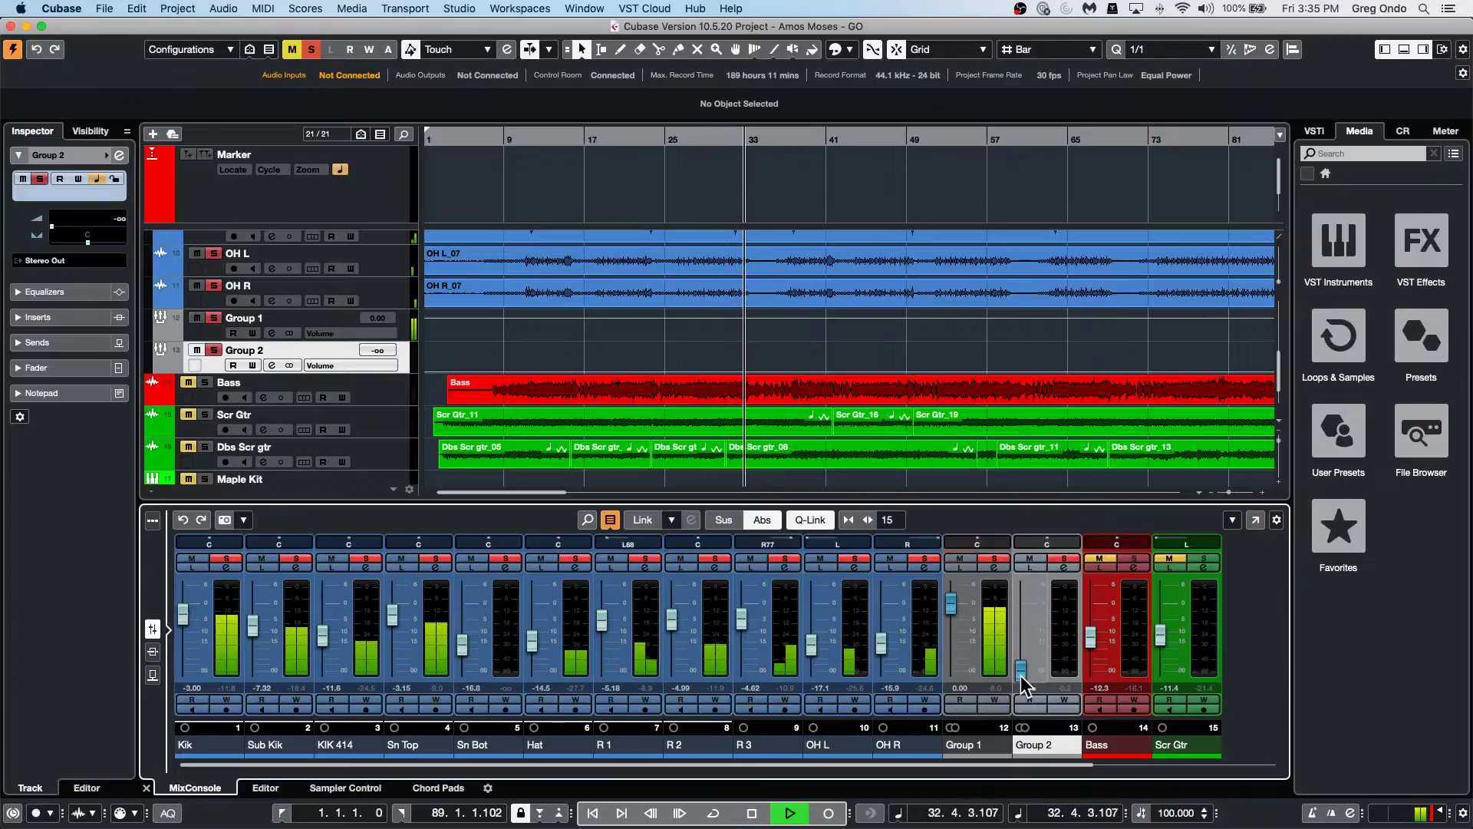
Blend the compressed Group 2 in under Group 1 by raising its level to about -1.01 dB.
{"action": "left_click_drag", "start_coordinate": [1021, 674], "coordinate": [1027, 682]}
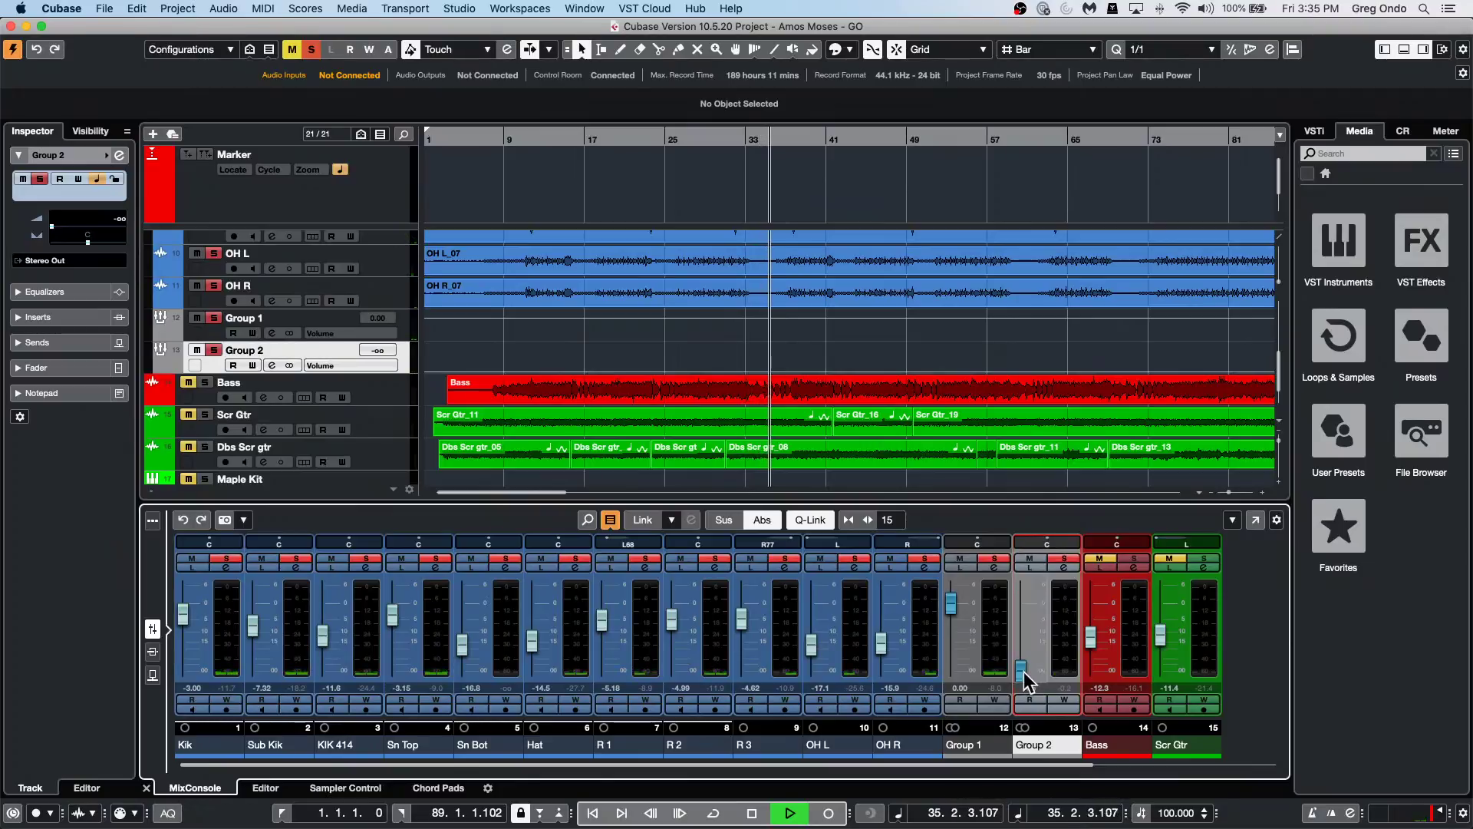
{"action": "left_click_drag", "start_coordinate": [1026, 666], "coordinate": [1030, 602]}
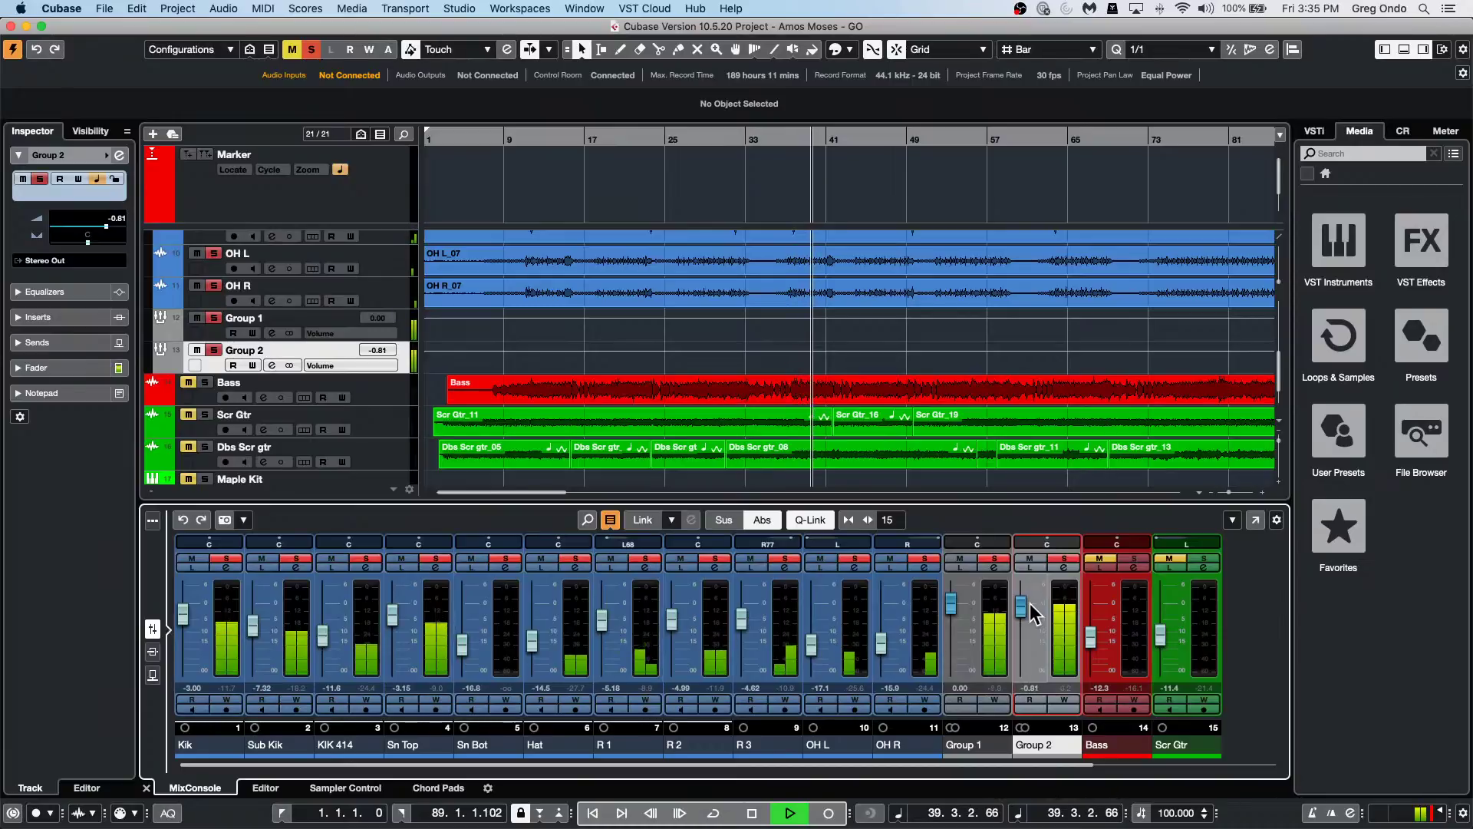
{"action": "left_click_drag", "start_coordinate": [1030, 603], "coordinate": [1030, 605]}
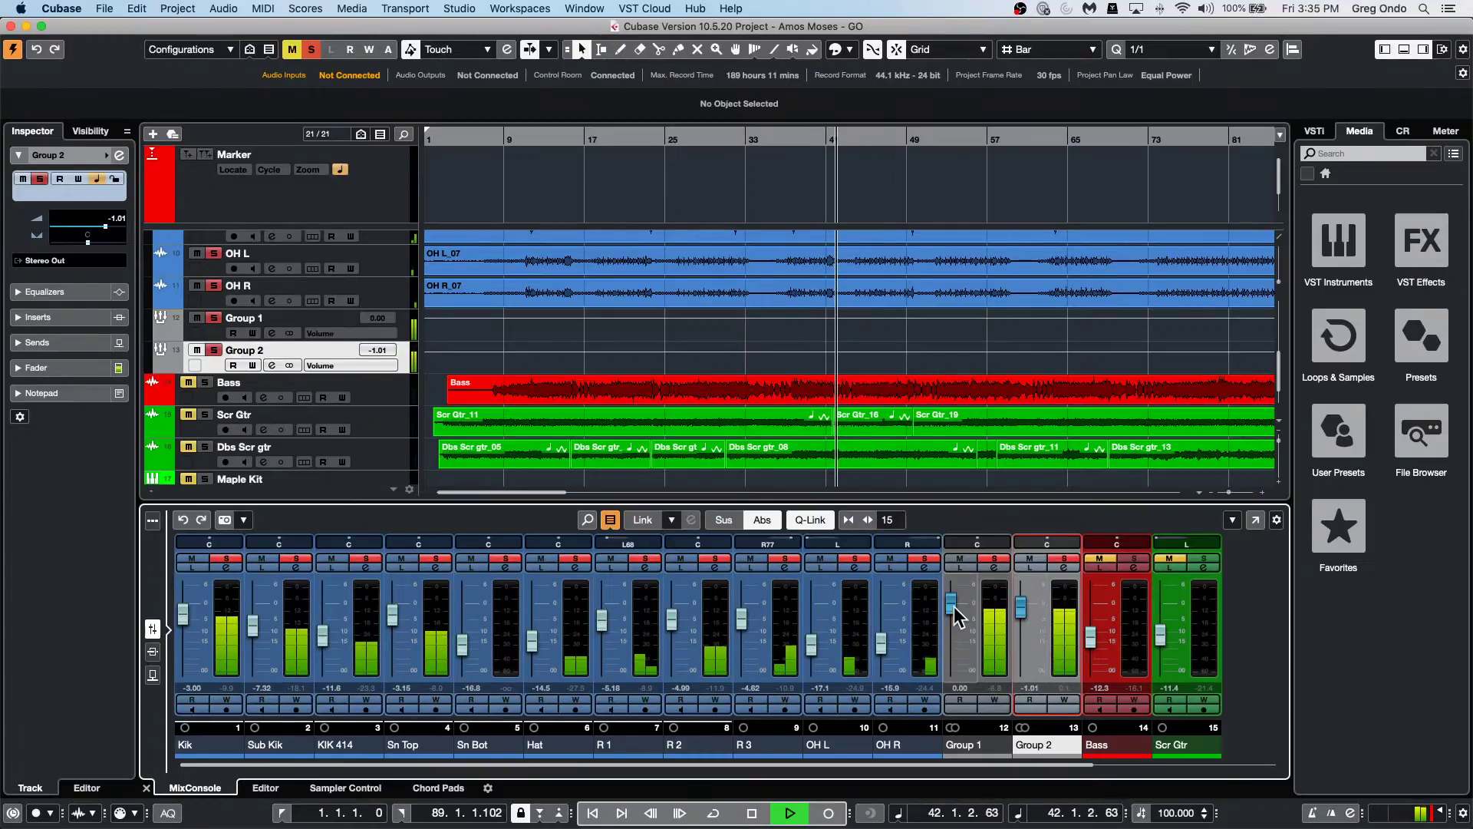
Bring Group 1's fader fully down and set the attack of Group 2's compressor to about 8.5 ms.
{"action": "left_click_drag", "start_coordinate": [953, 604], "coordinate": [952, 721]}
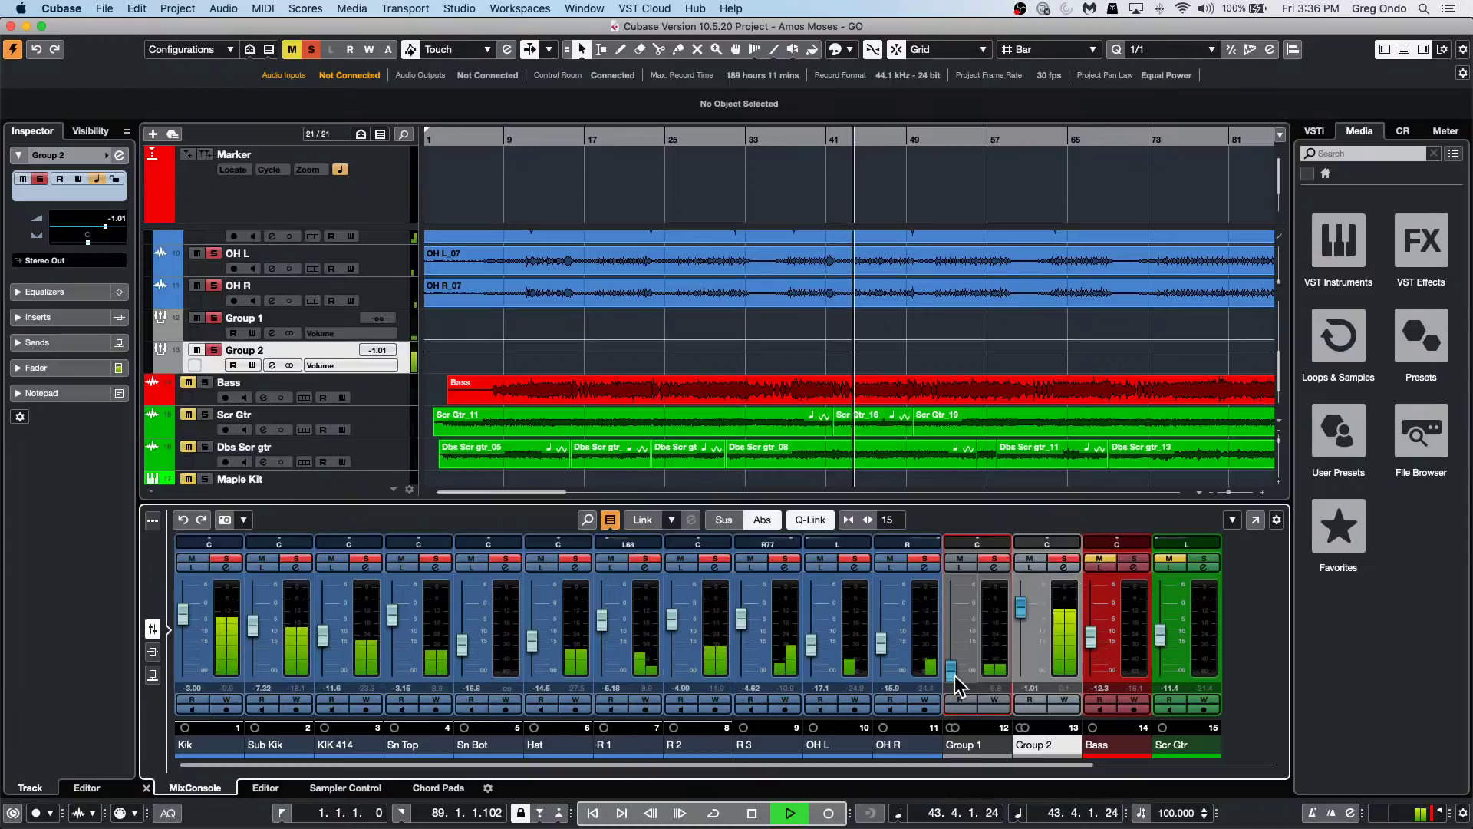
{"action": "left_click", "coordinate": [1064, 568]}
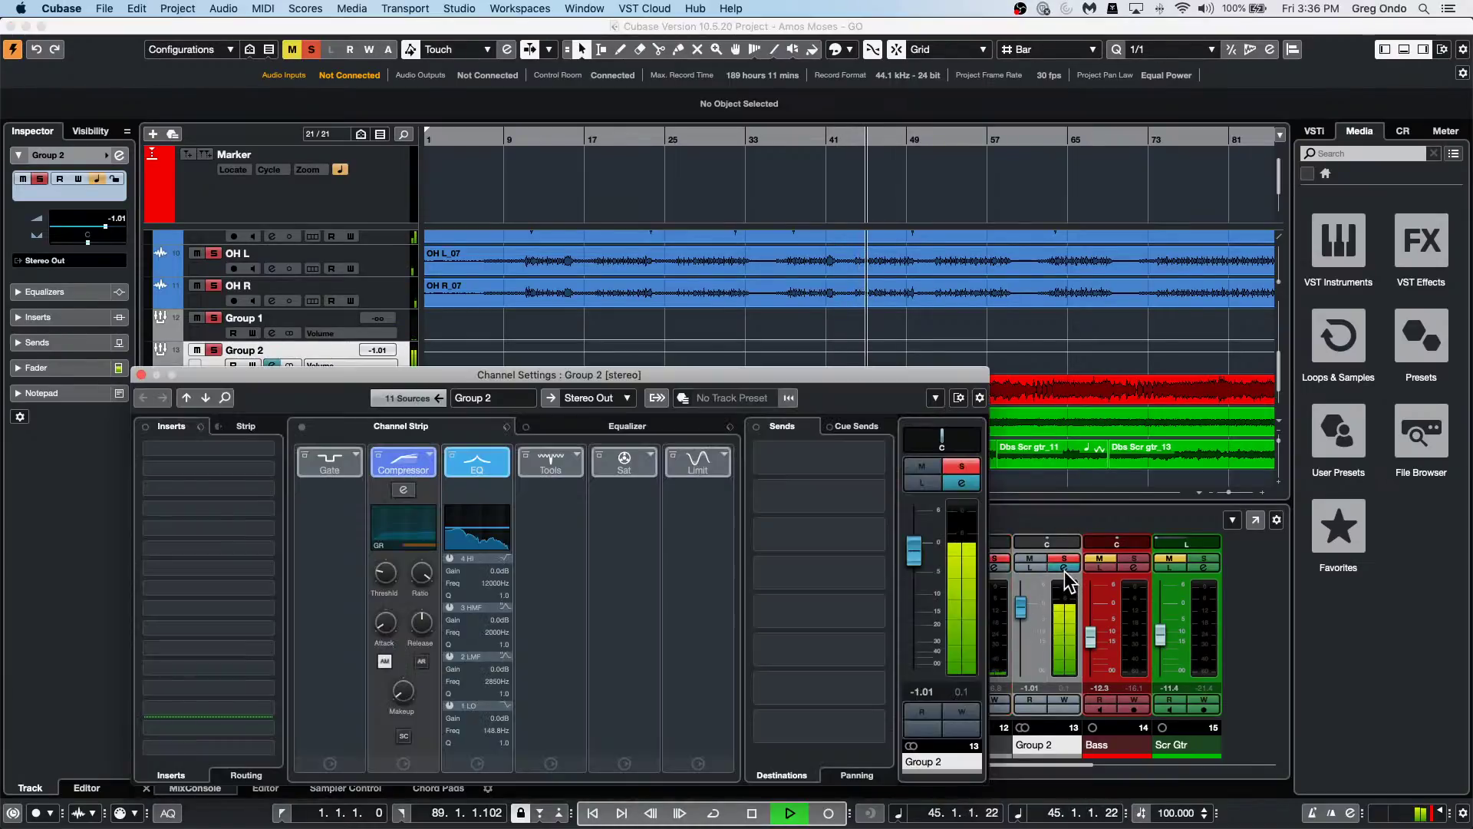
{"action": "left_click", "coordinate": [405, 469]}
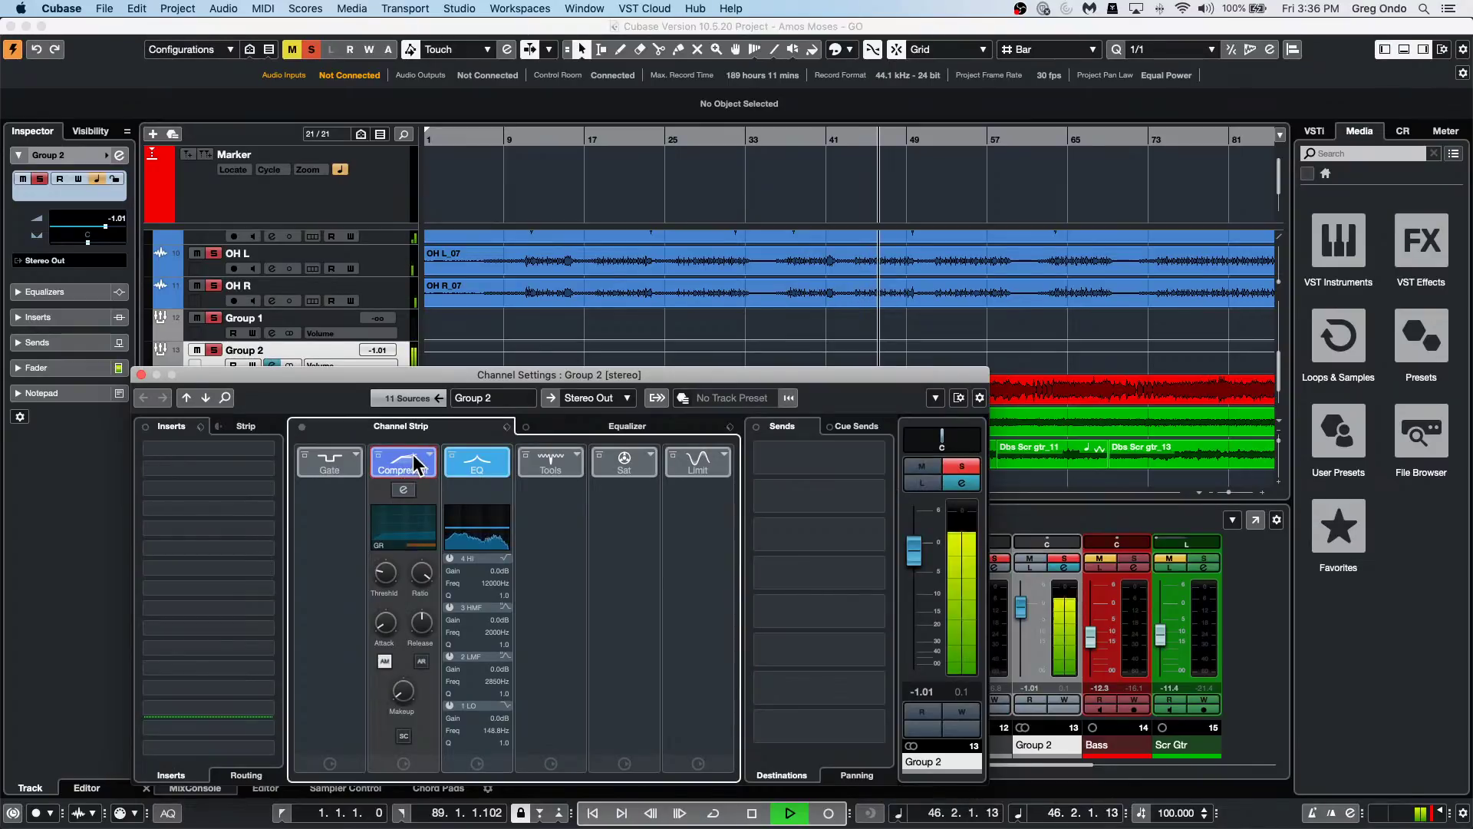
{"action": "left_click", "coordinate": [401, 489]}
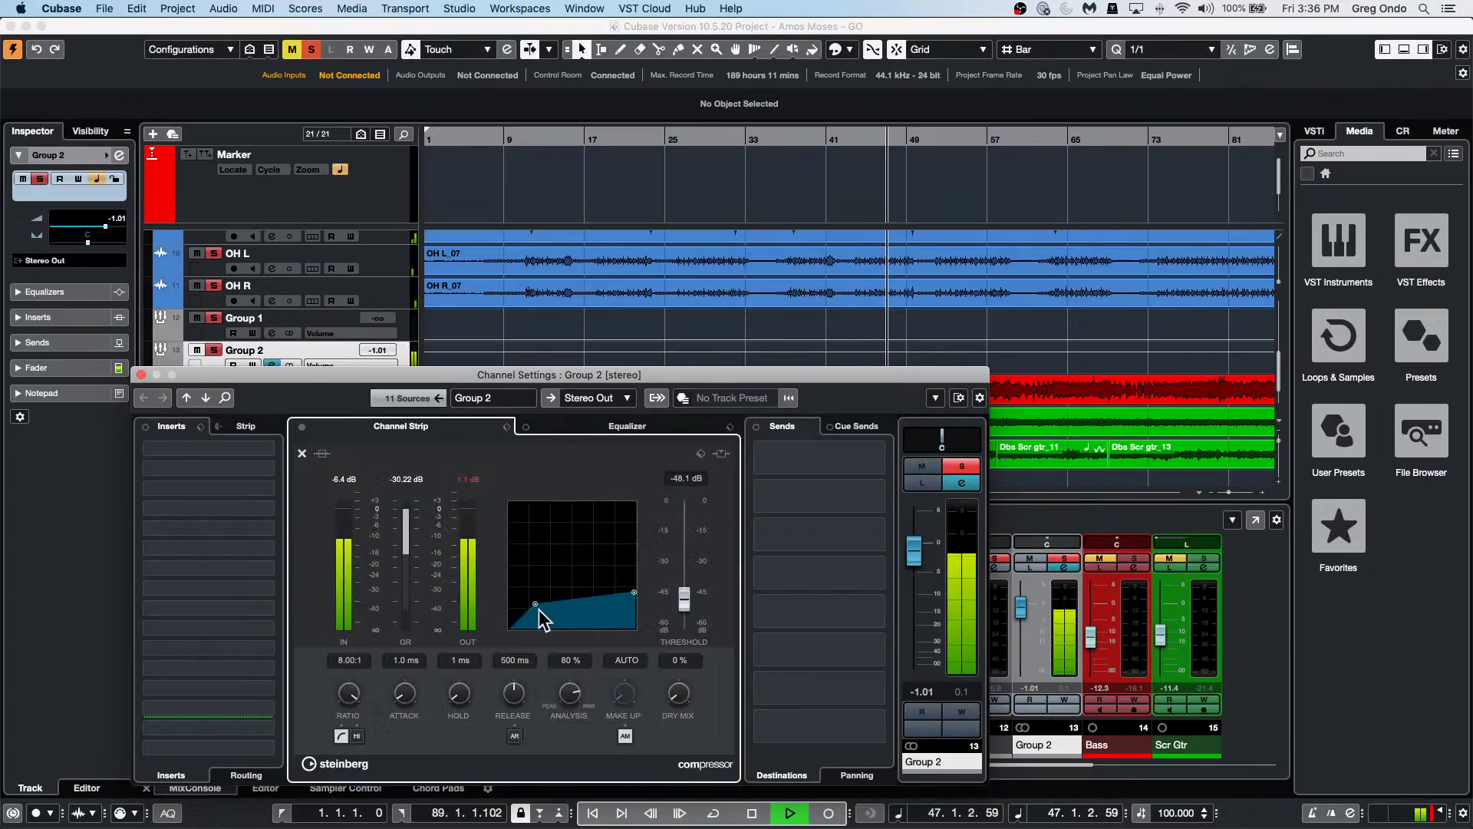
{"action": "scroll", "coordinate": [404, 692], "scroll_direction": "up", "scroll_amount": 5}
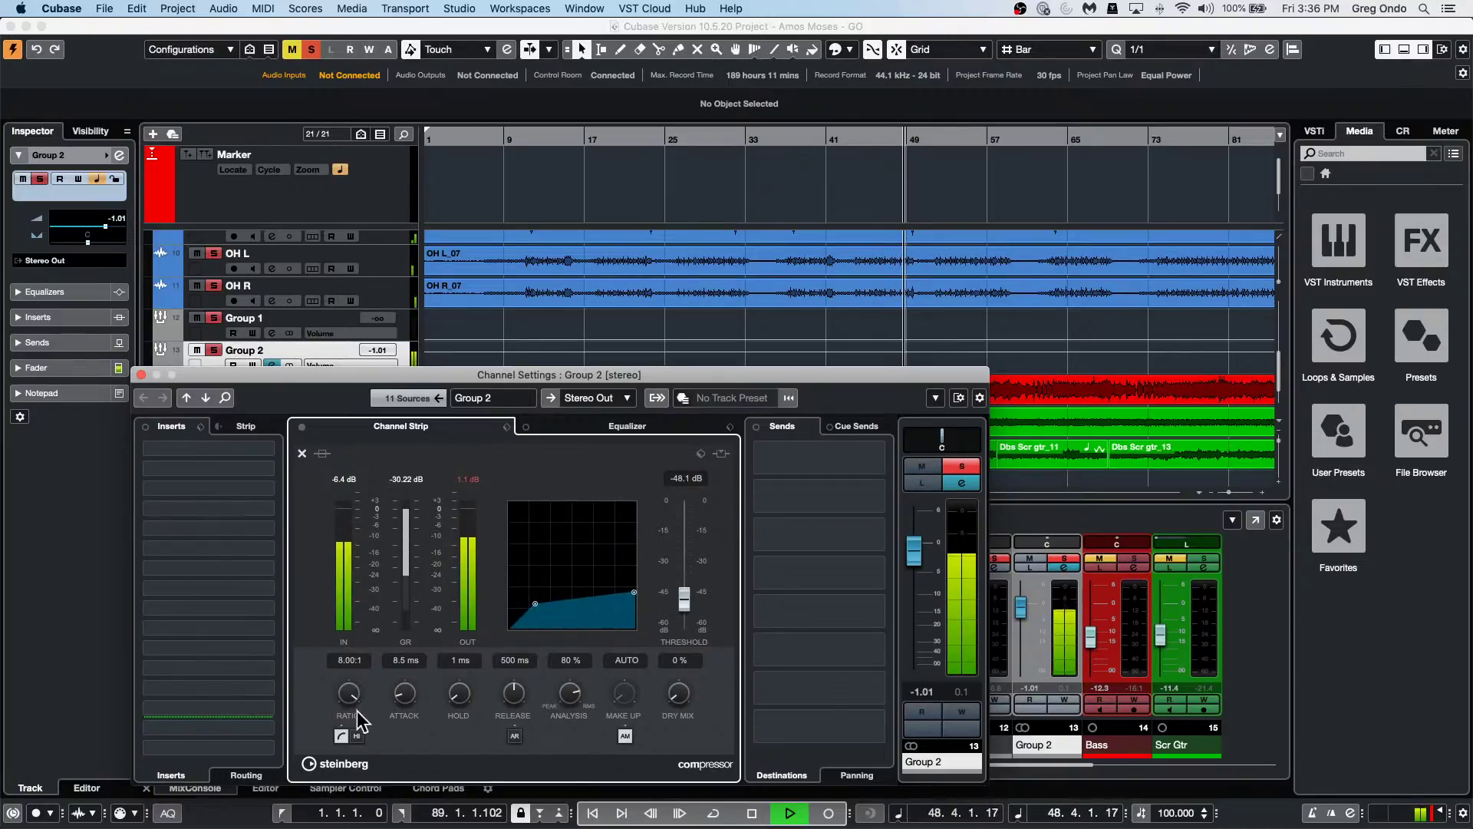
Enable the compressor's high ratio mode, set release to 1000 ms and analysis to 100%, and close Group 2's channel settings.
{"action": "left_click", "coordinate": [357, 736]}
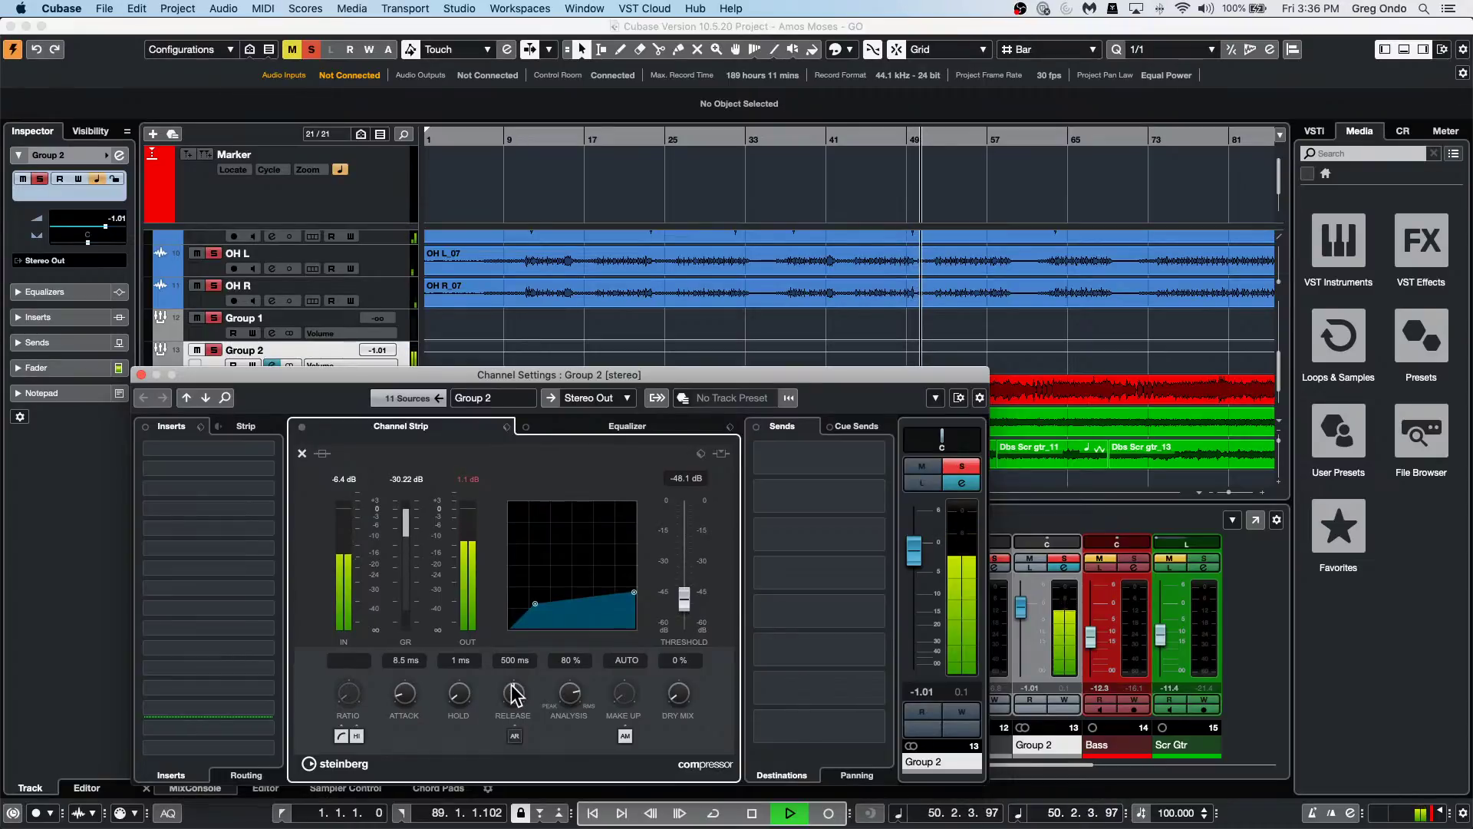
{"action": "left_click_drag", "start_coordinate": [511, 687], "coordinate": [561, 618]}
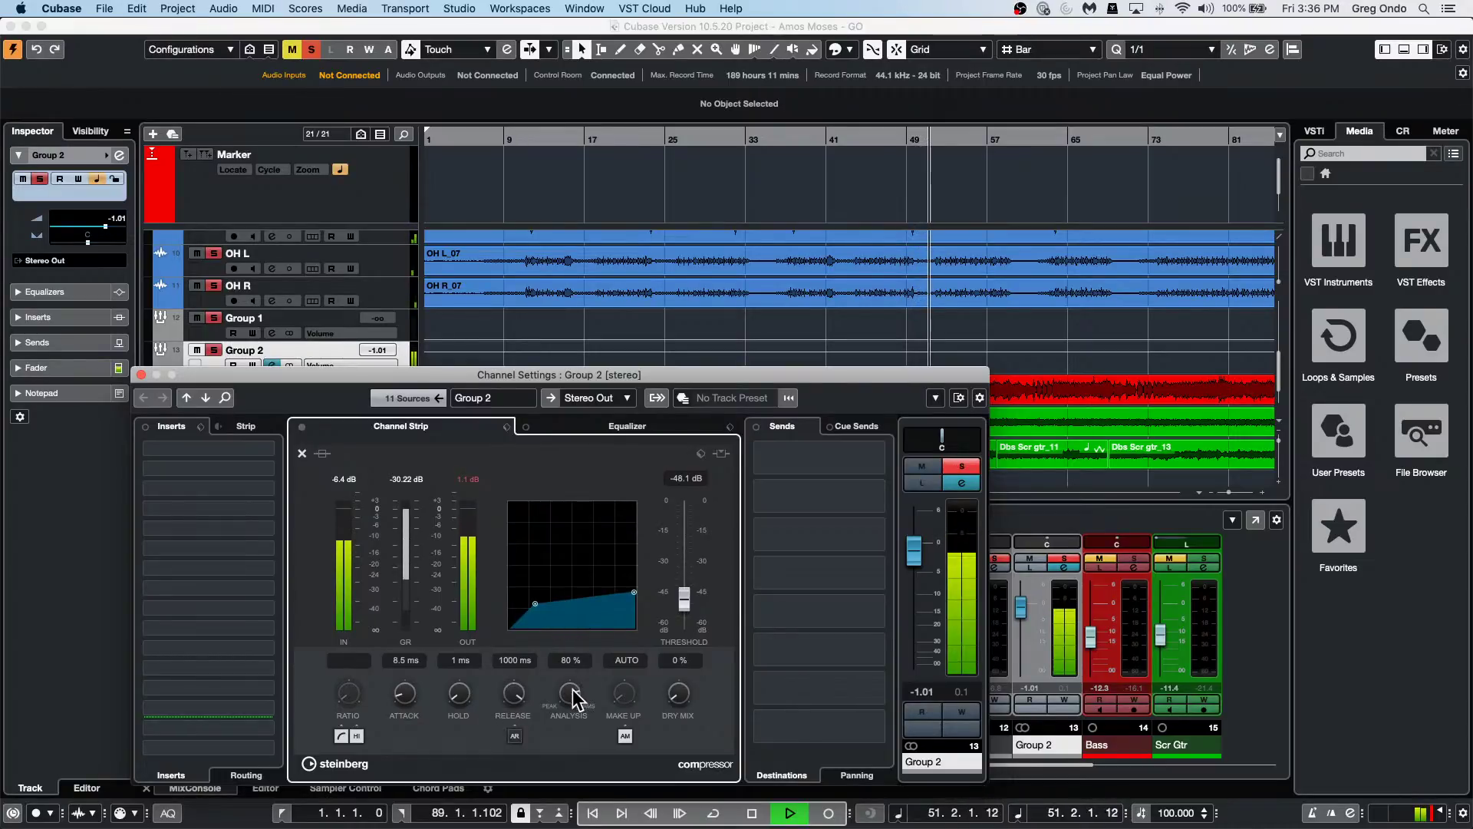
{"action": "left_click_drag", "start_coordinate": [570, 694], "coordinate": [578, 656]}
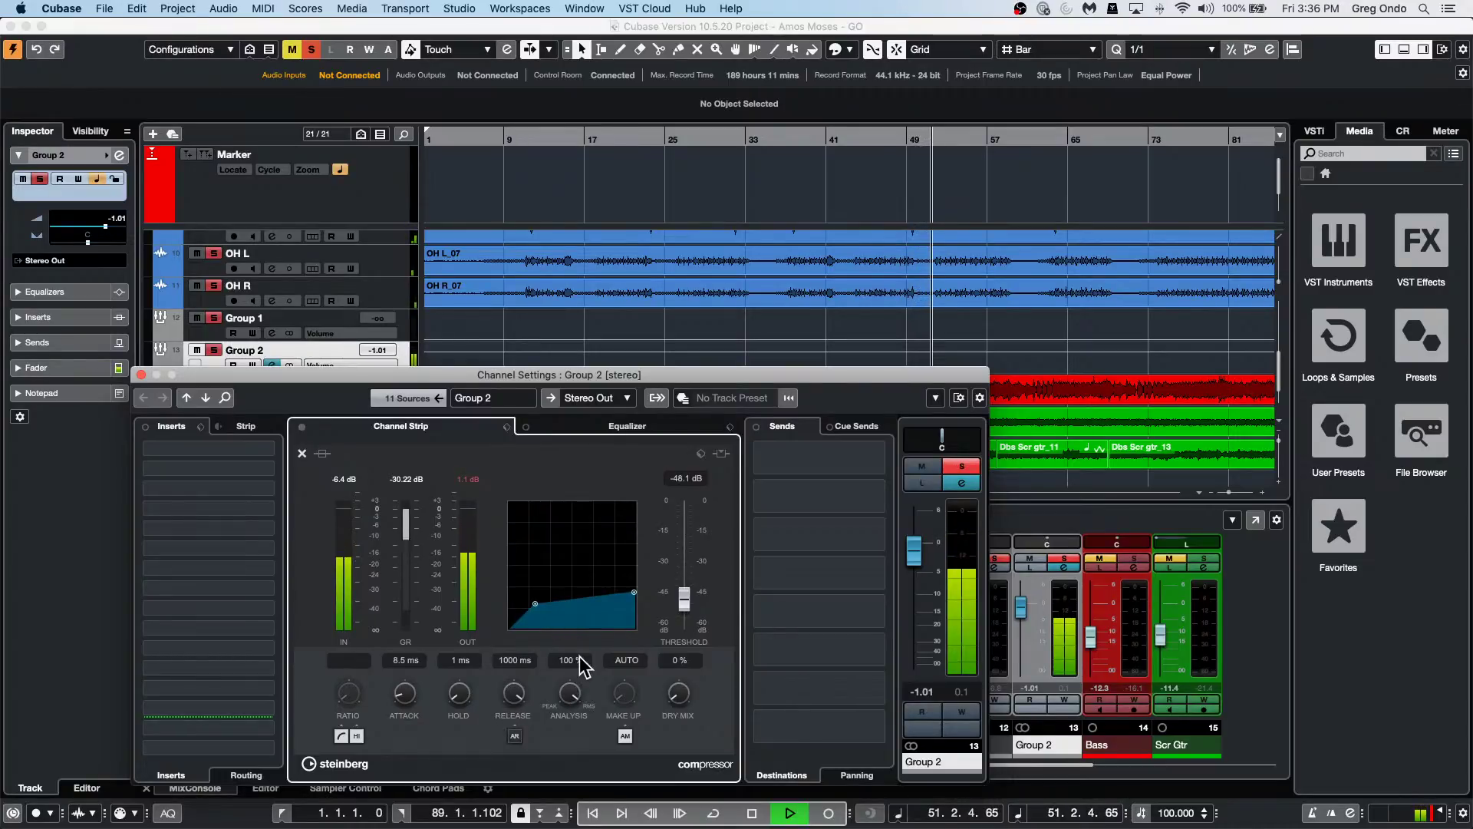
{"action": "left_click", "coordinate": [301, 453]}
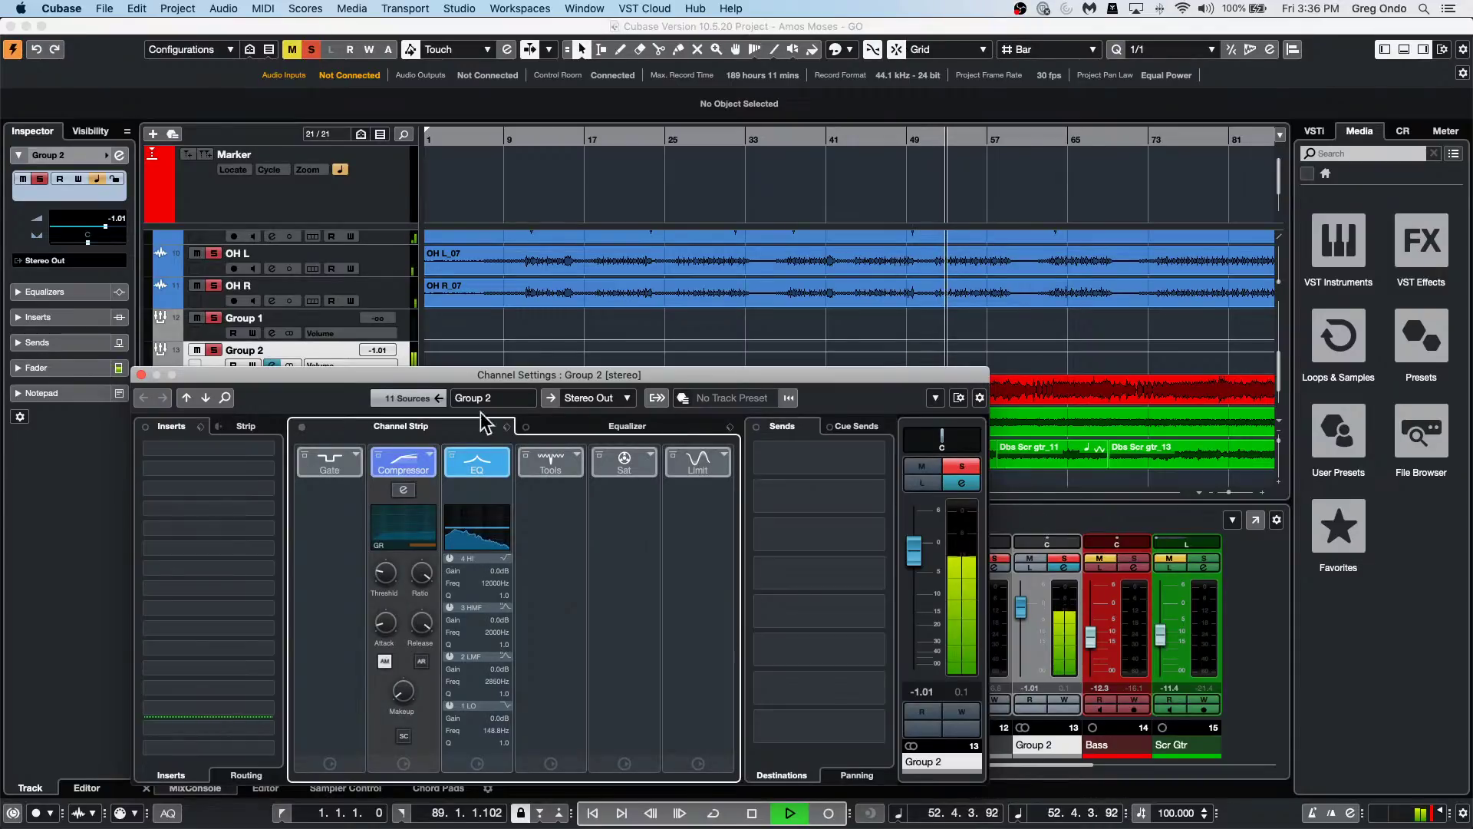
{"action": "left_click", "coordinate": [142, 374]}
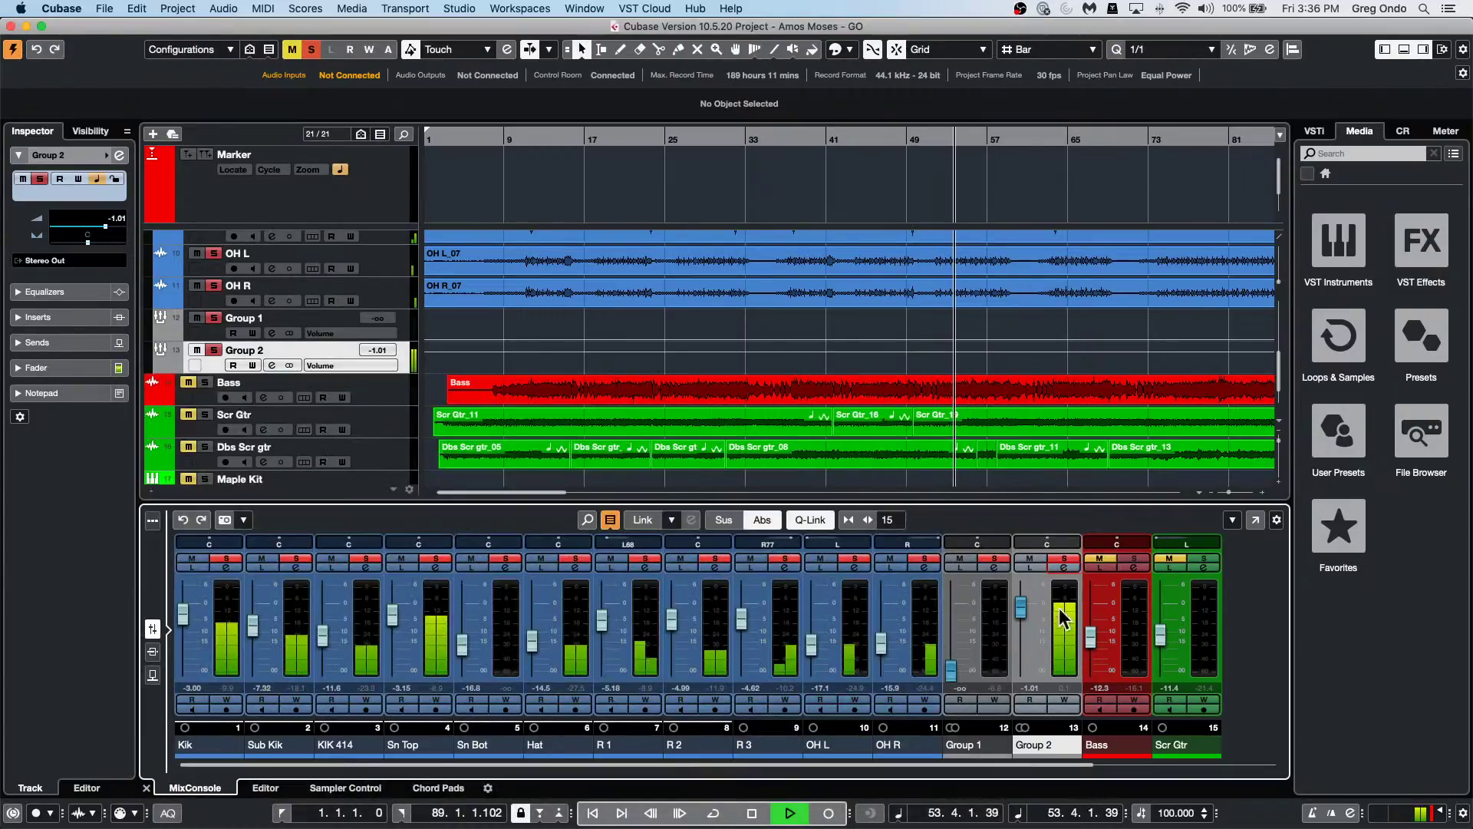
Raise Group 1 to about 1.85 dB and blend Group 2 up from silence to about -0.43 dB.
{"action": "left_click_drag", "start_coordinate": [961, 677], "coordinate": [1015, 689]}
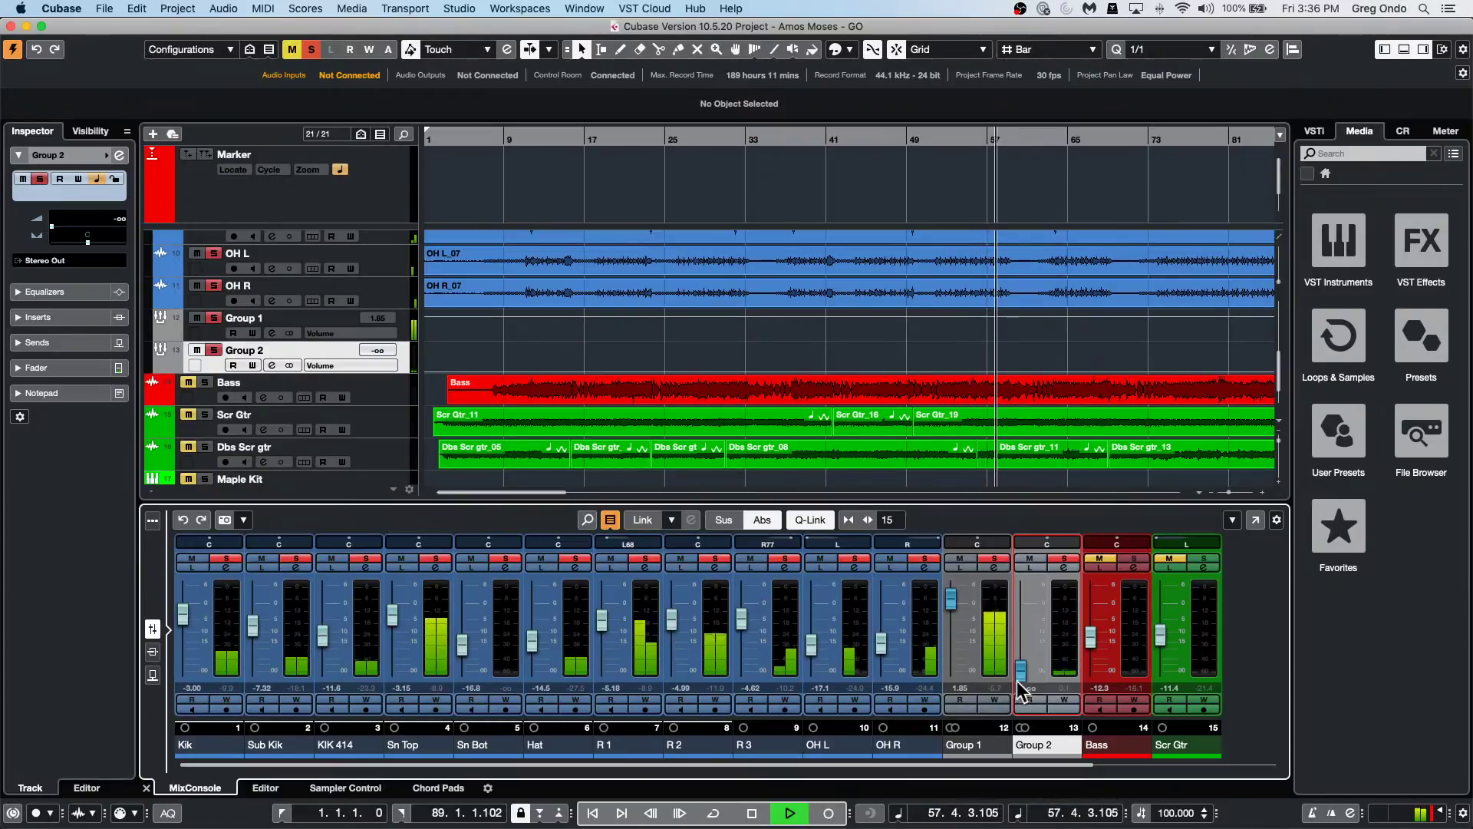
{"action": "left_click_drag", "start_coordinate": [1020, 673], "coordinate": [1023, 614]}
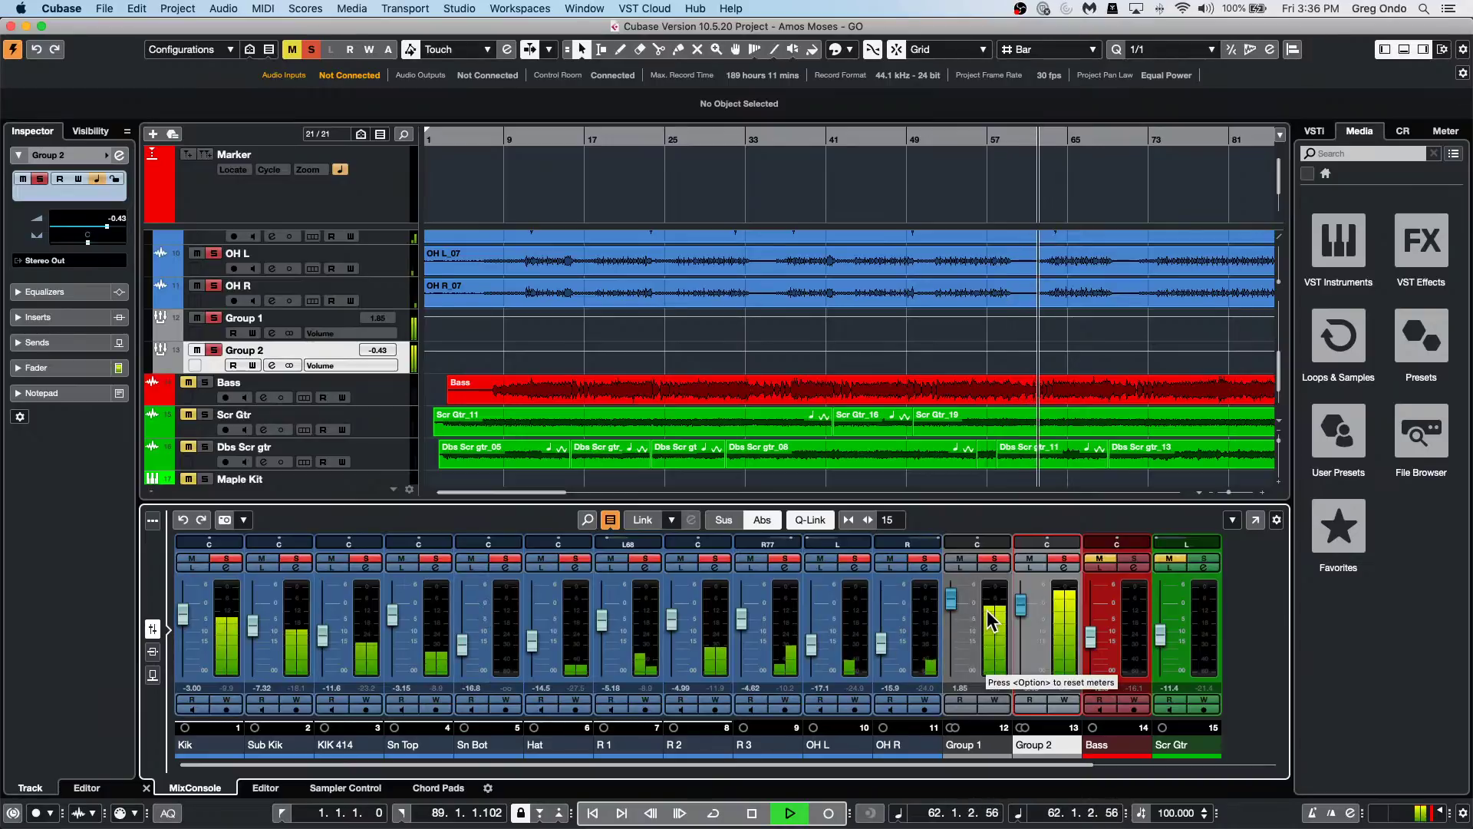
Clear every solo and mute in the project so the drum groups play with the full mix.
{"action": "left_click", "coordinate": [1067, 557]}
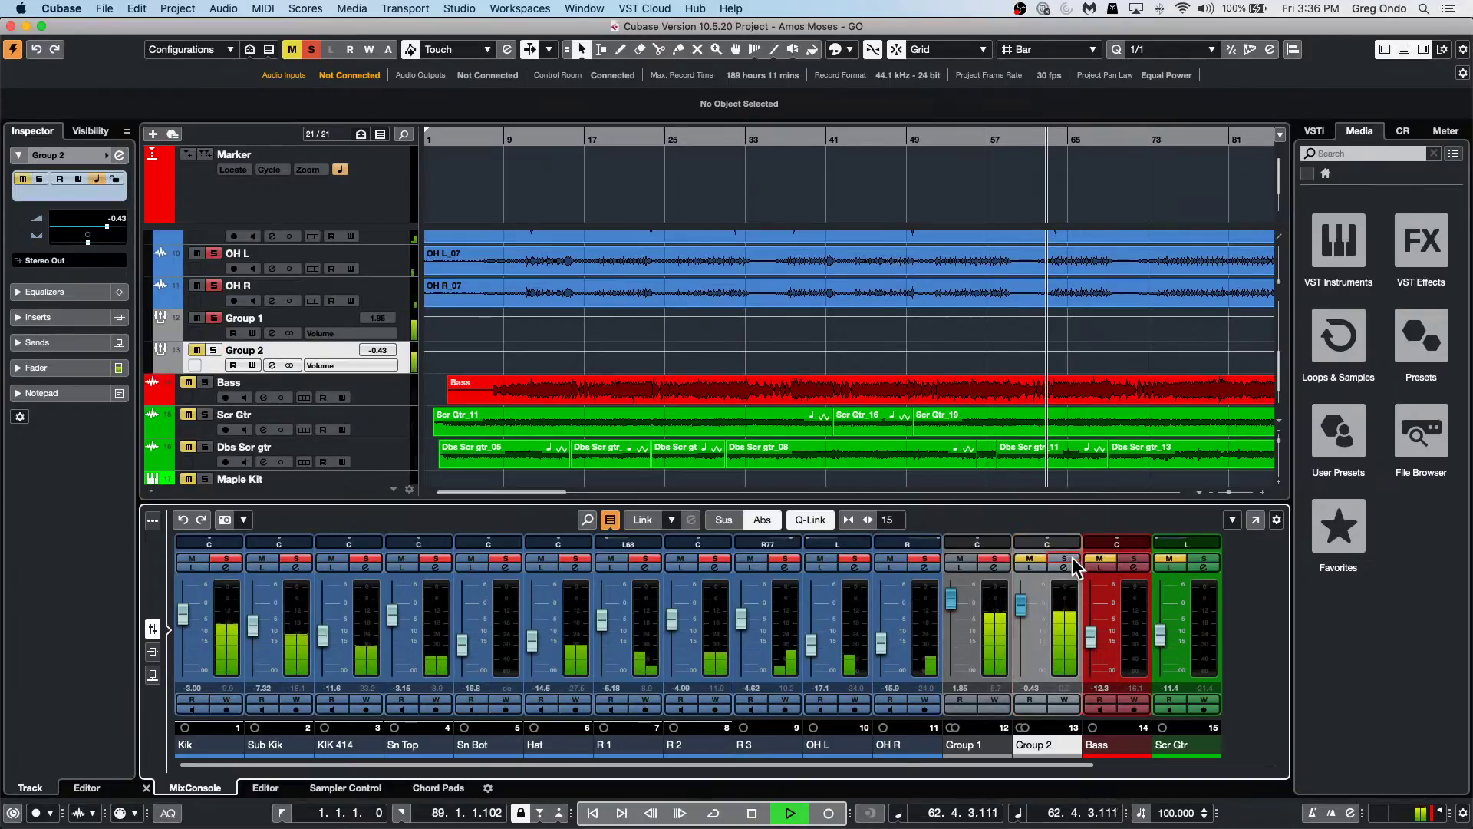
{"action": "left_click", "coordinate": [1029, 558]}
{"action": "left_click", "coordinate": [991, 558]}
{"action": "left_click", "coordinate": [960, 558]}
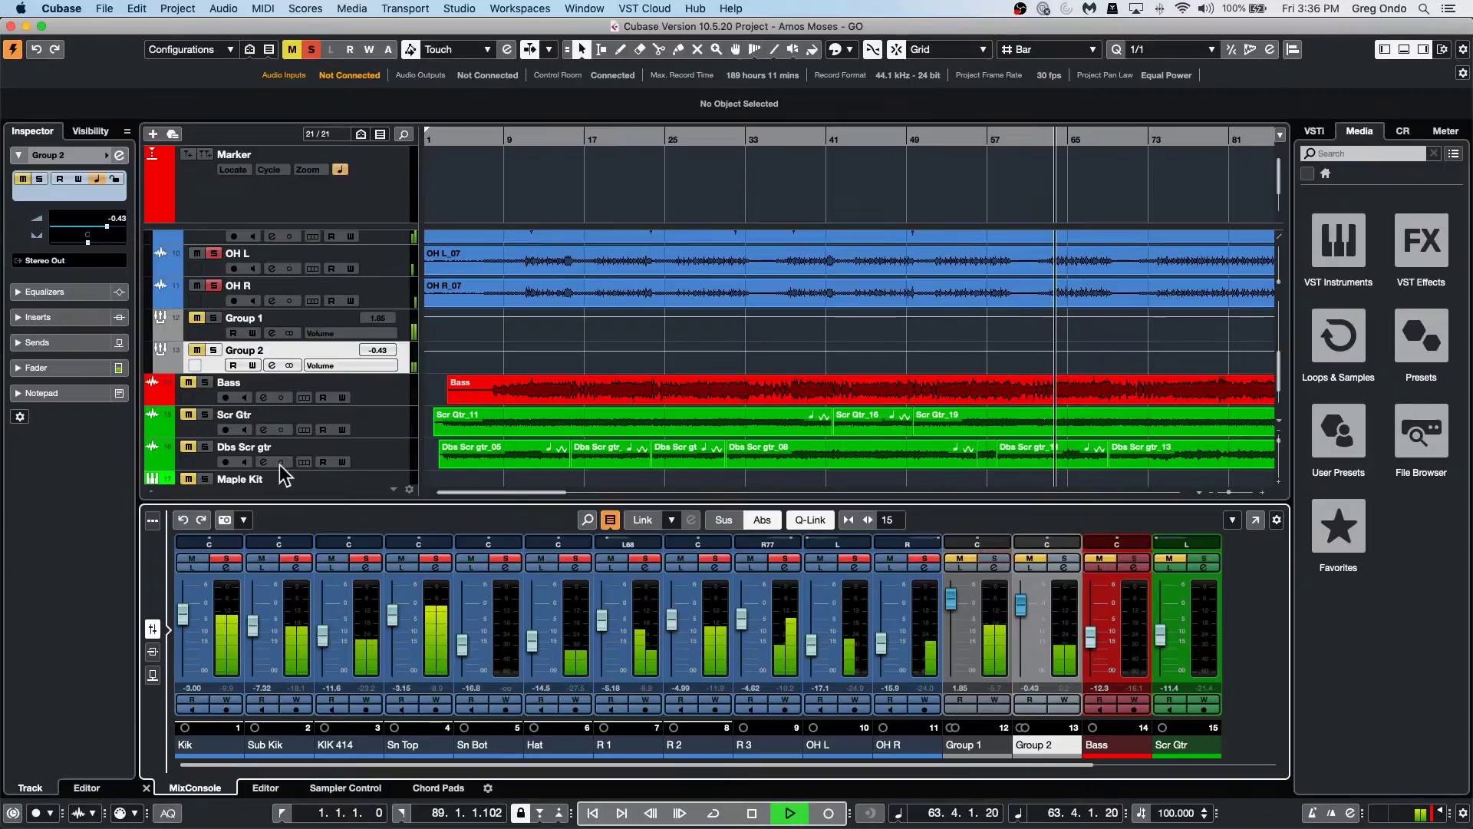
{"action": "left_click", "coordinate": [311, 49]}
{"action": "left_click", "coordinate": [292, 49]}
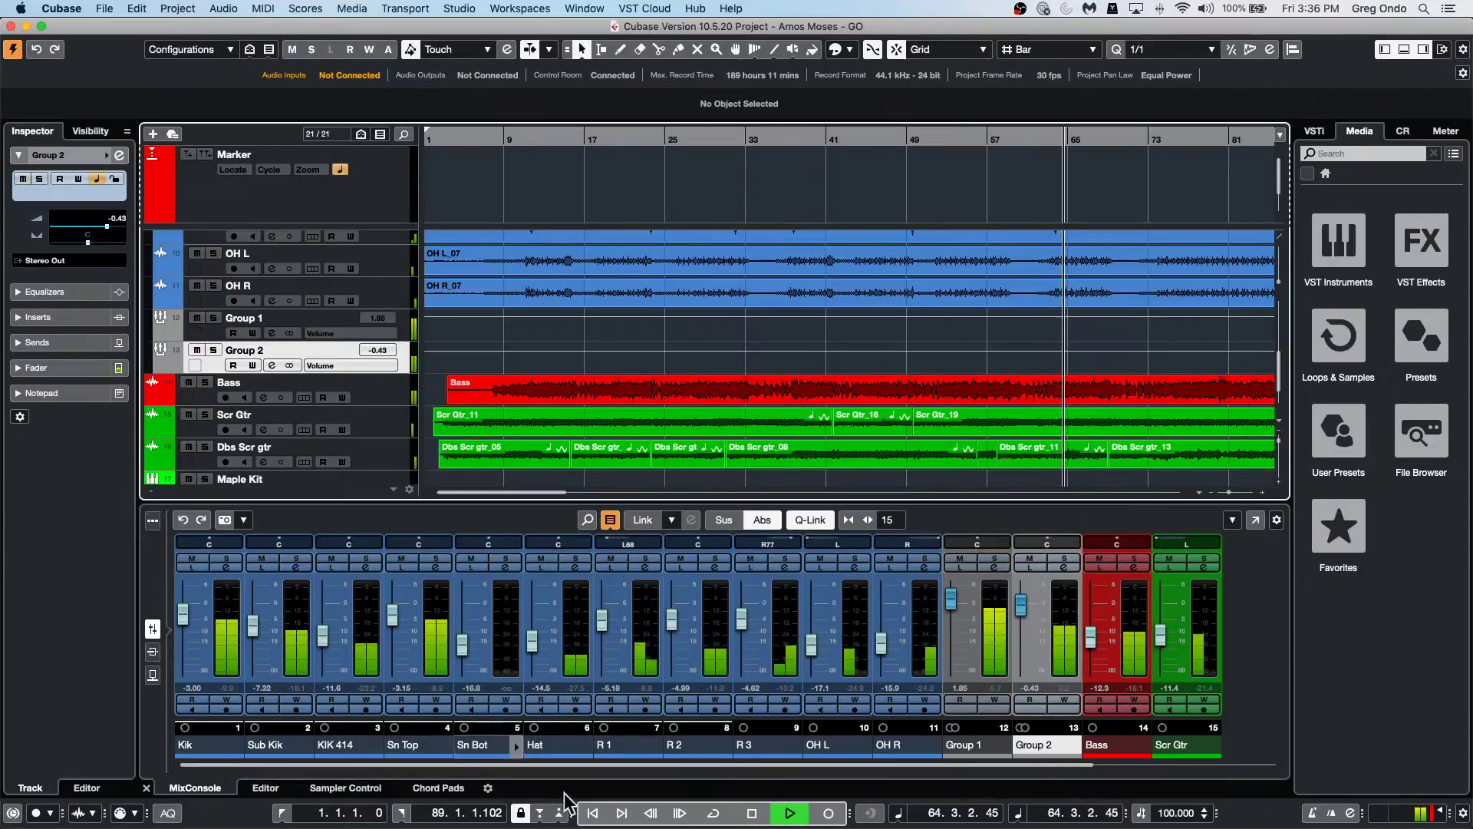
Pull Group 2 fully down in the full mix and bring it back up to about -0.07 dB.
{"action": "left_click_drag", "start_coordinate": [1021, 606], "coordinate": [1017, 673]}
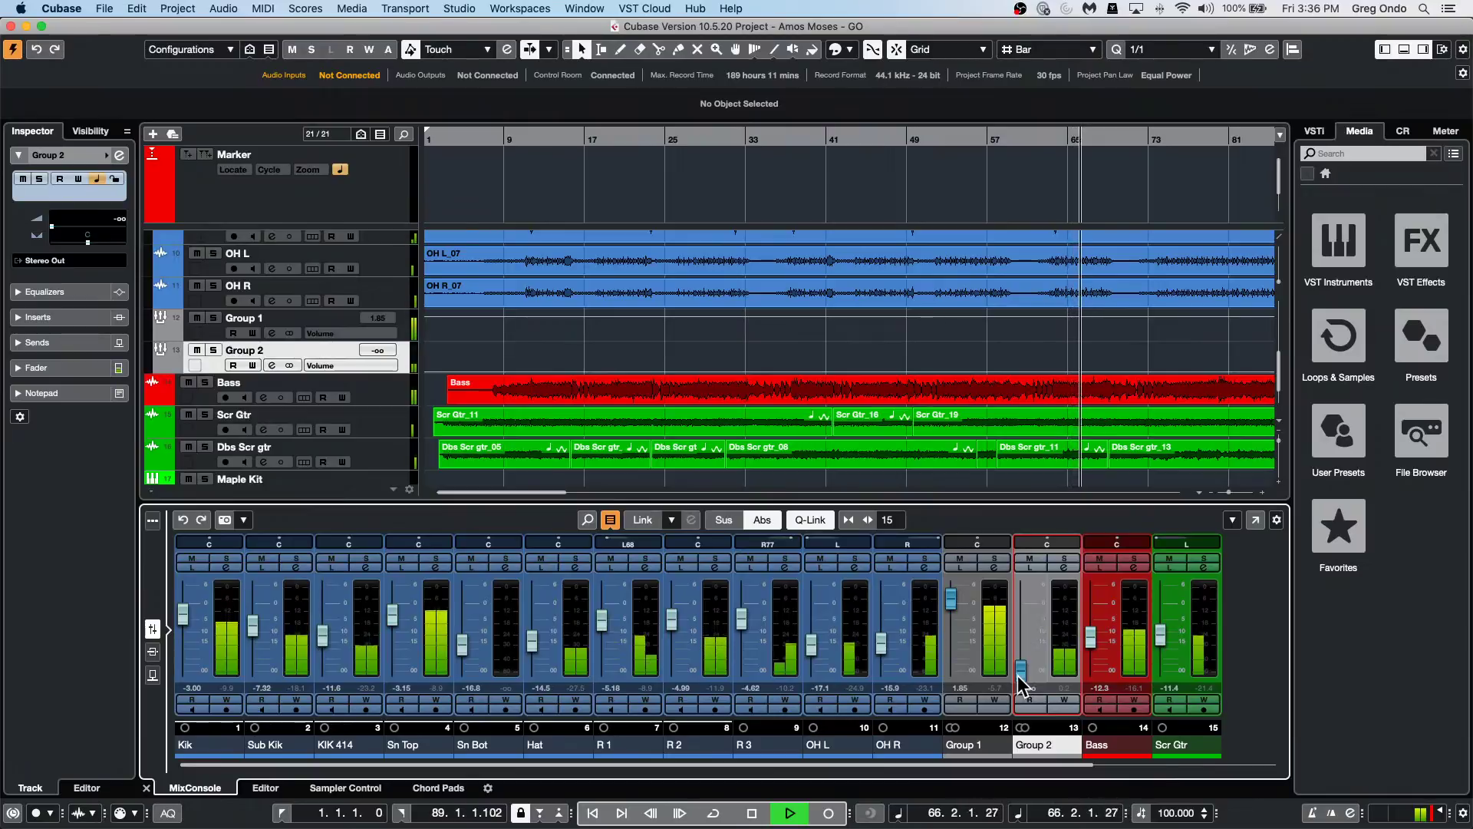
{"action": "left_click_drag", "start_coordinate": [1018, 676], "coordinate": [1047, 606]}
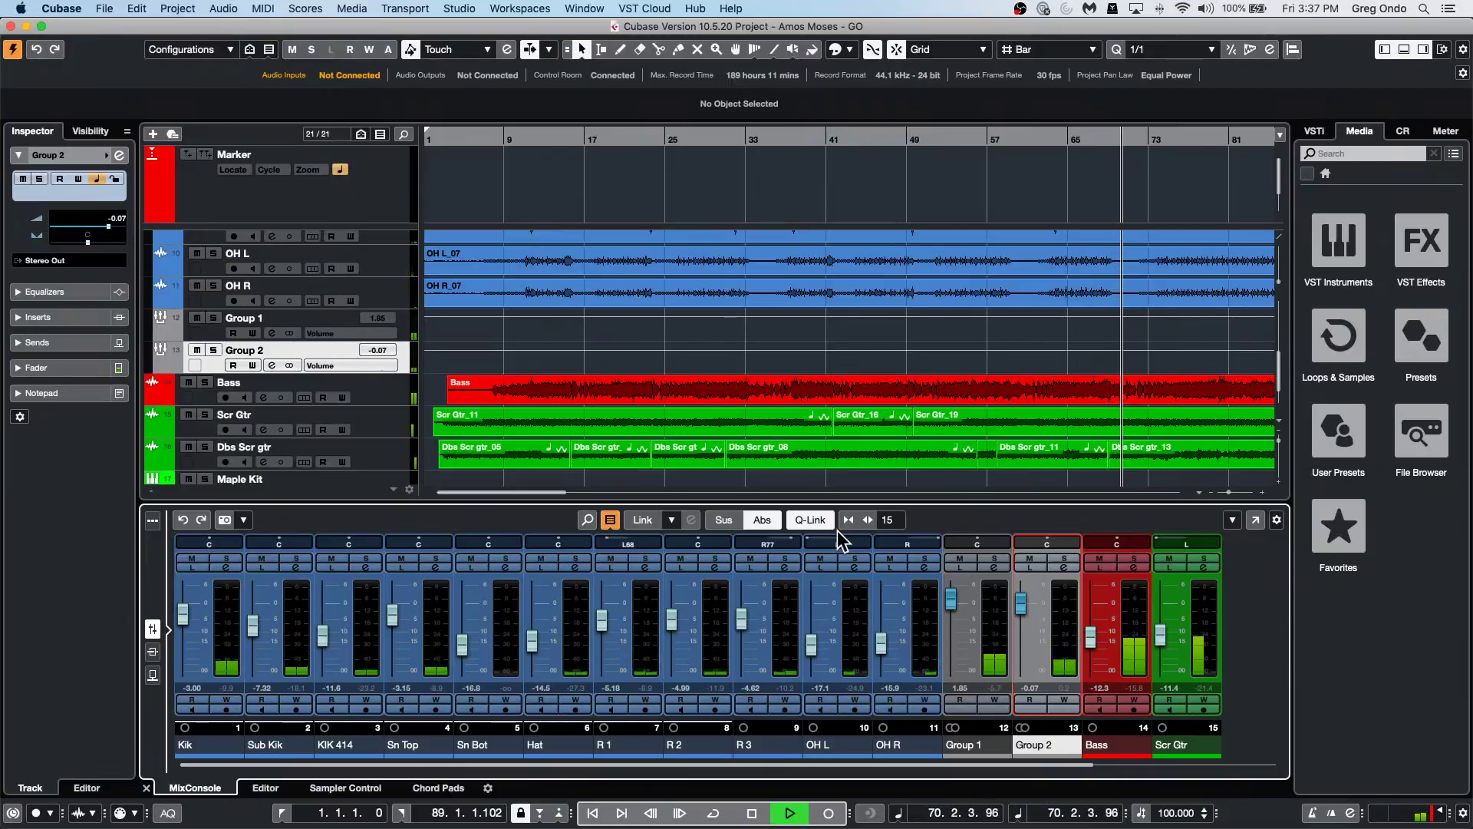
Raise the dry mix of Group 2's channel strip compressor to 100% and play the mix to hear it.
{"action": "key", "text": "space"}
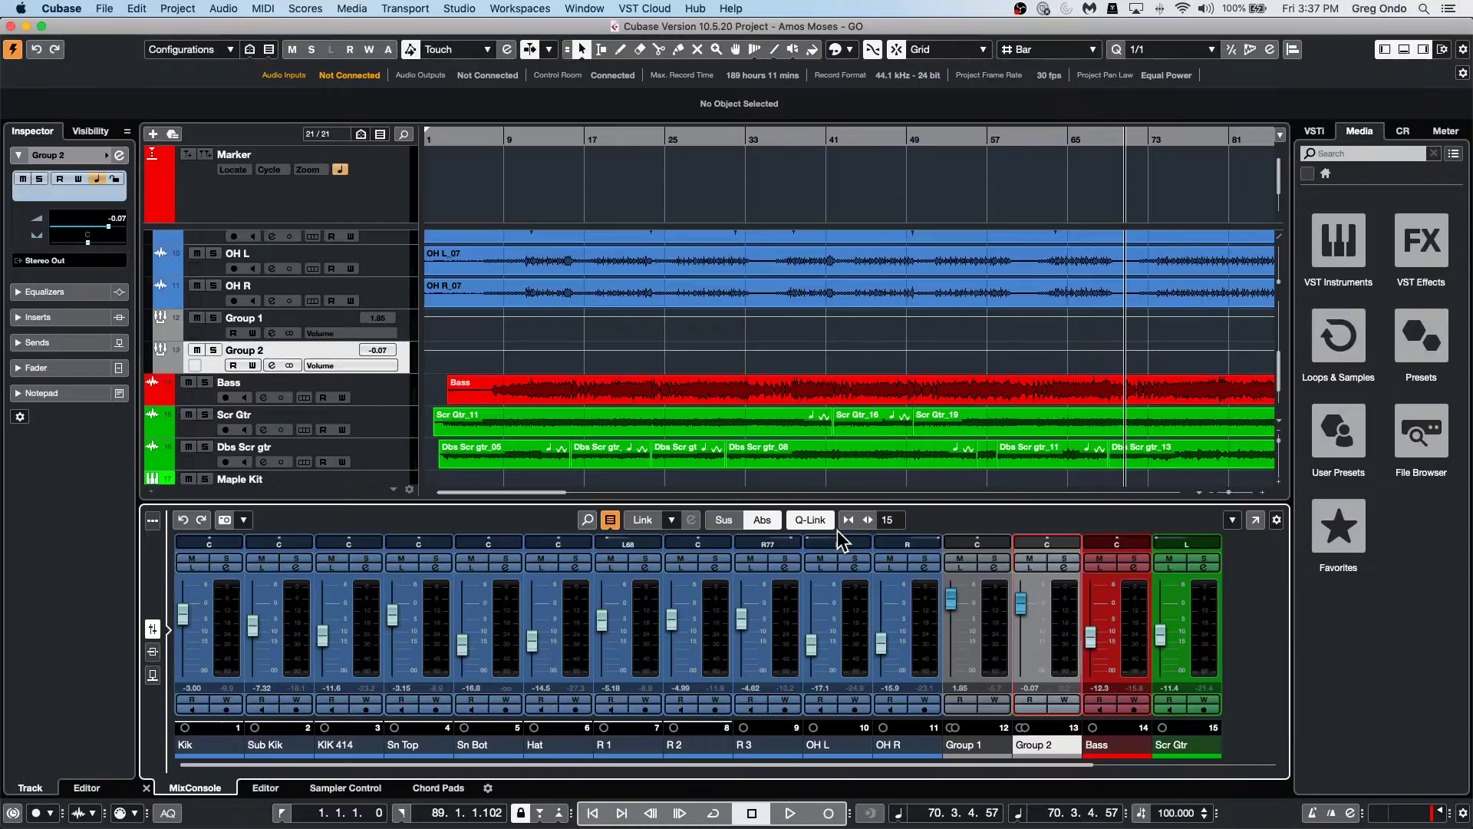
{"action": "left_click", "coordinate": [1005, 568]}
{"action": "left_click", "coordinate": [1005, 567]}
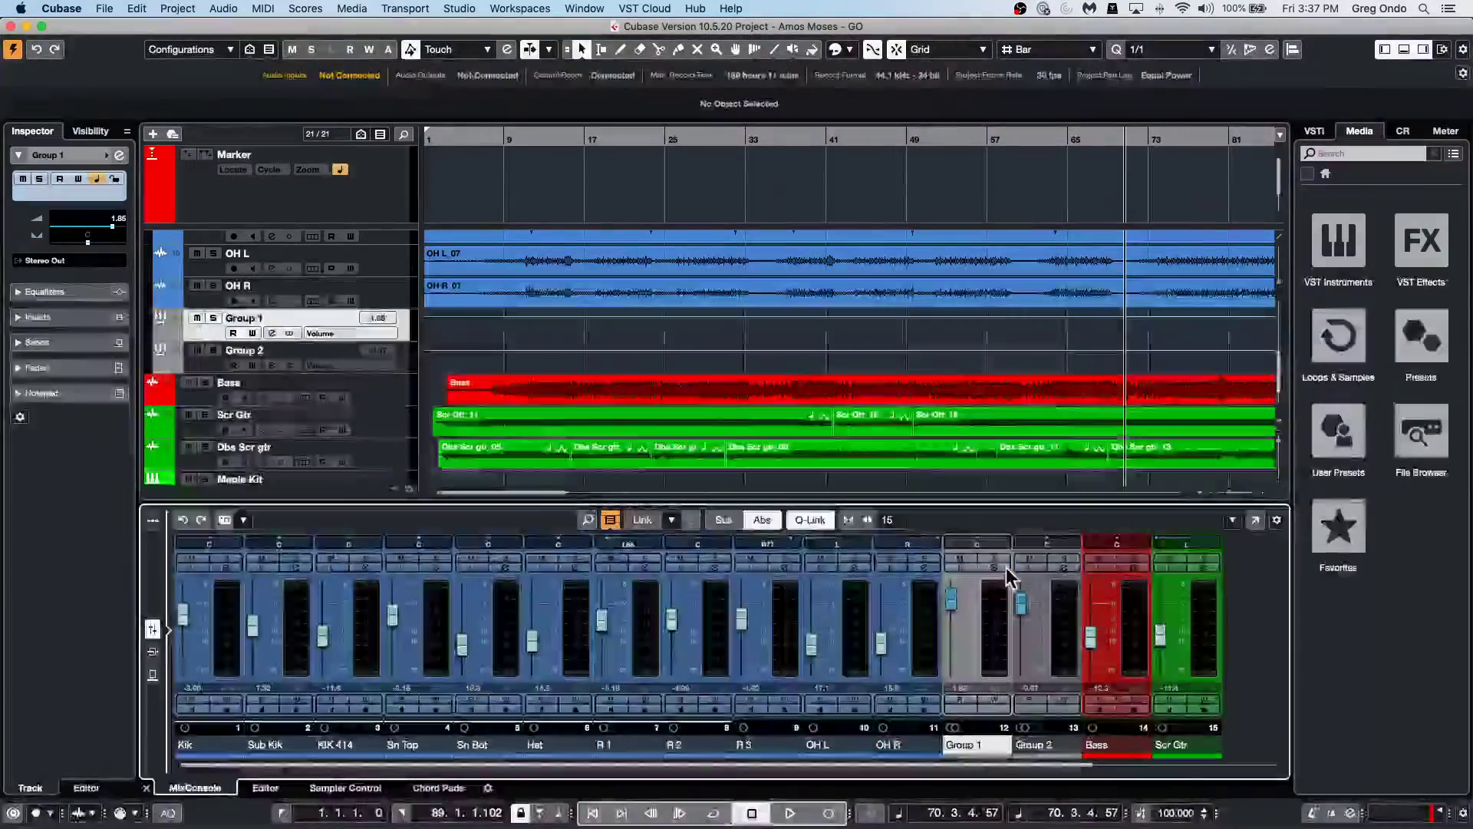
{"action": "left_click", "coordinate": [1064, 568]}
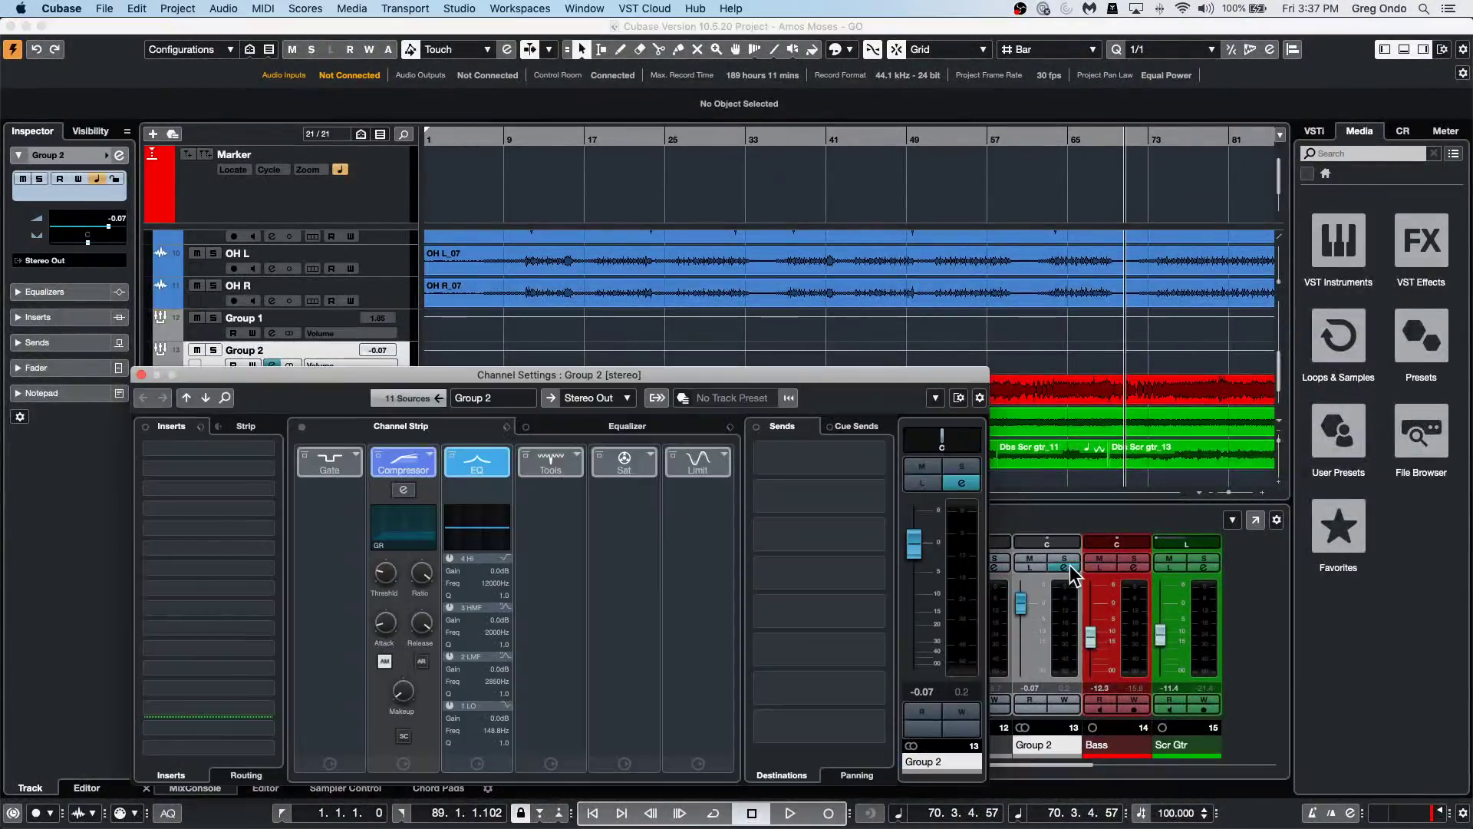
{"action": "left_click", "coordinate": [406, 489]}
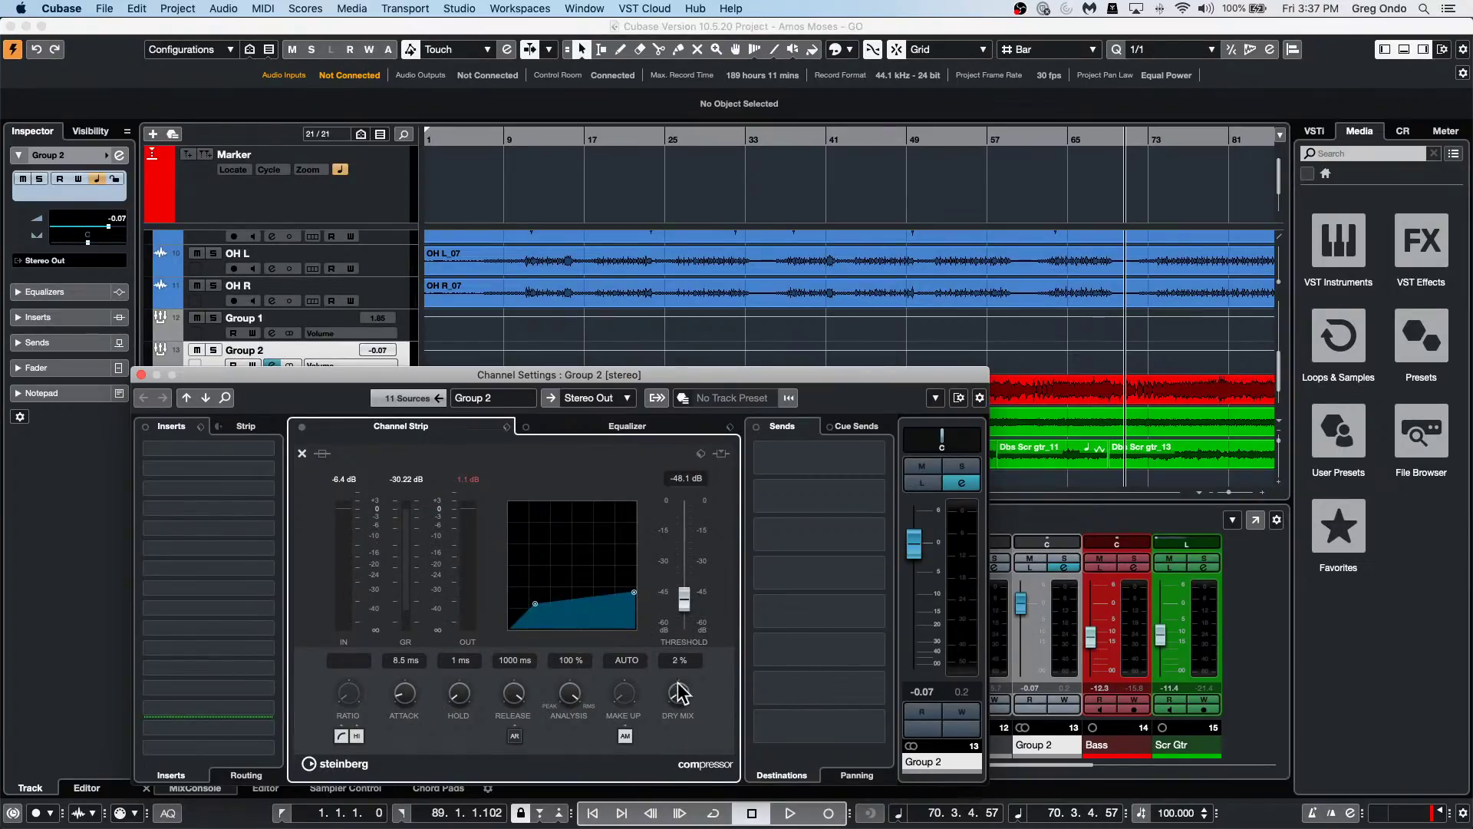
{"action": "left_click_drag", "start_coordinate": [678, 693], "coordinate": [670, 538]}
{"action": "key", "text": "space"}
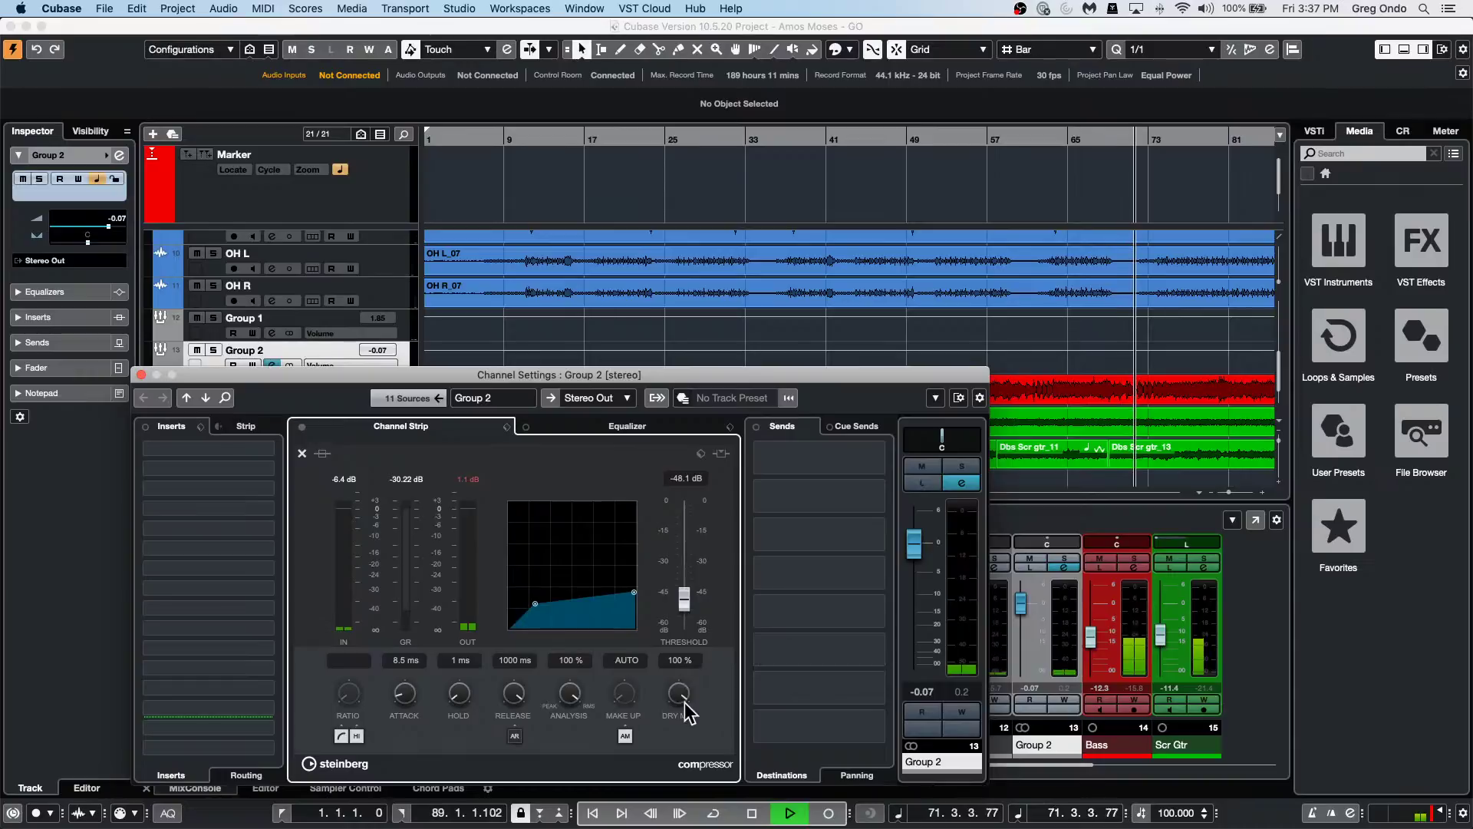
{"action": "left_click_drag", "start_coordinate": [684, 698], "coordinate": [683, 717]}
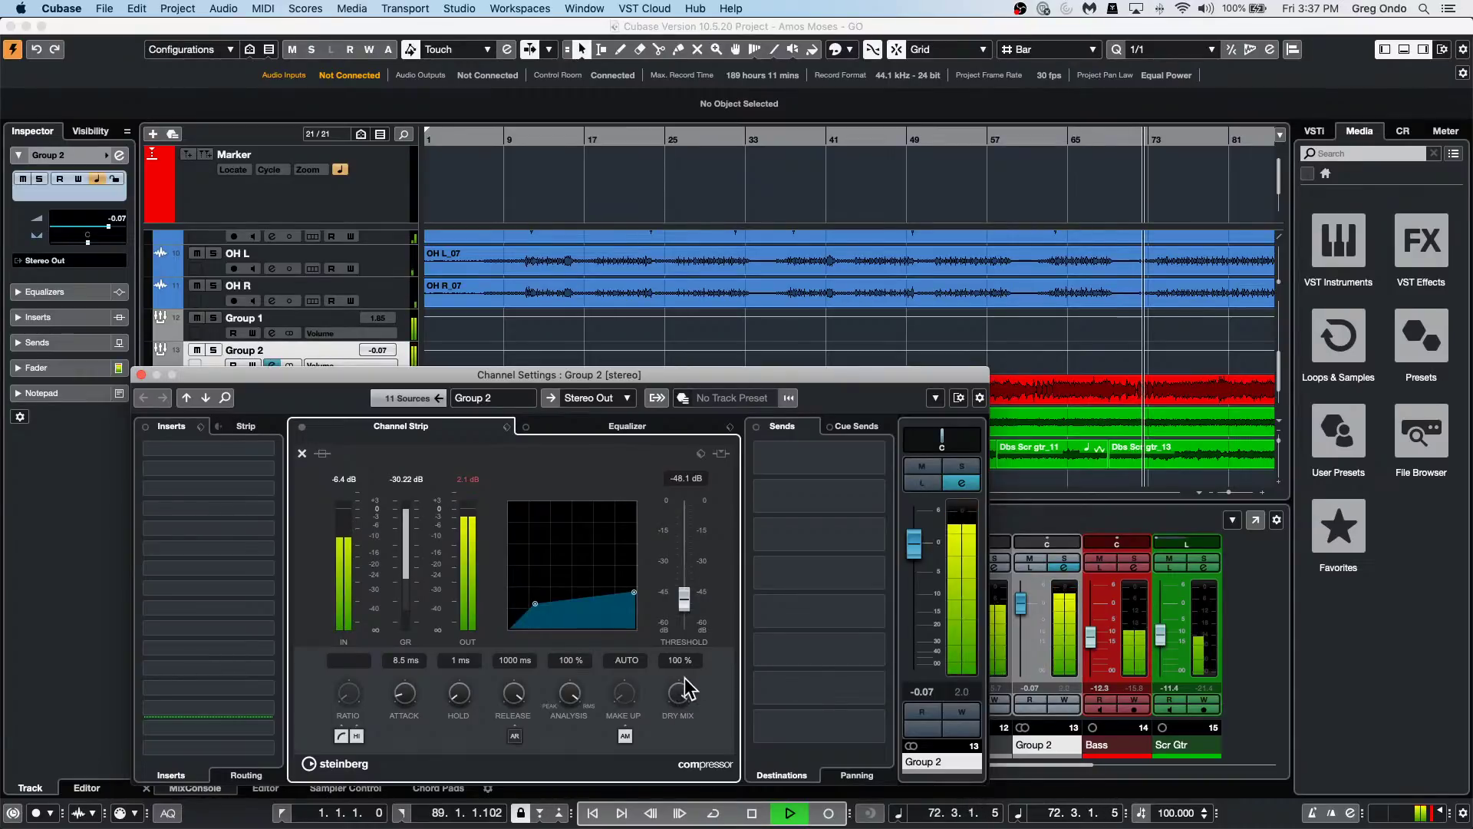
Lower Group 2's level to about -0.81 dB and recheck its compressor's dry mix during playback, finishing with playback stopped and the channel settings closed.
{"action": "mouse_move", "coordinate": [1025, 603]}
{"action": "left_mouse_down"}
{"action": "mouse_move", "coordinate": [1027, 623]}
{"action": "mouse_move", "coordinate": [1029, 601]}
{"action": "left_mouse_up"}
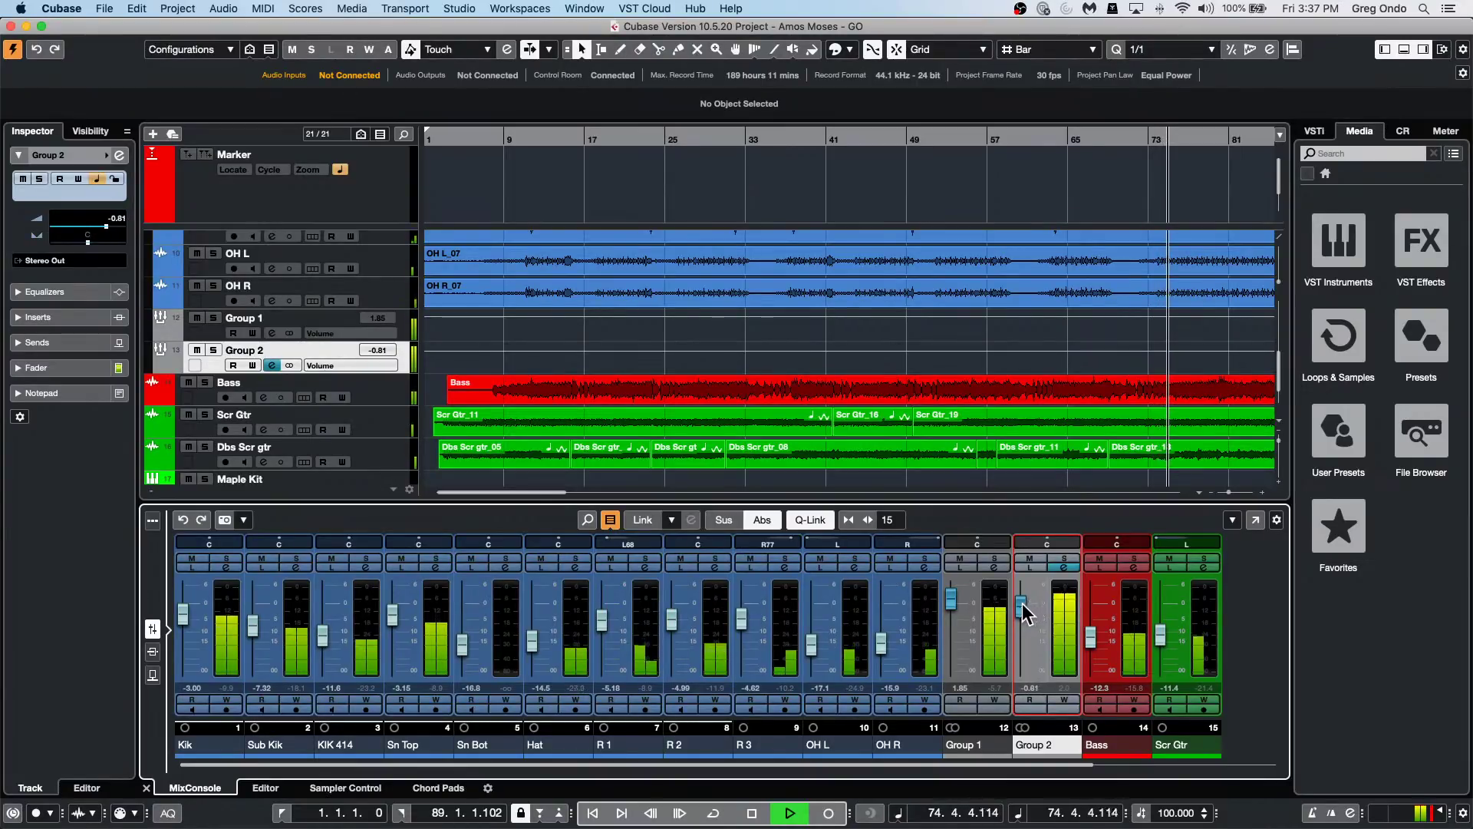
{"action": "left_click", "coordinate": [1064, 568]}
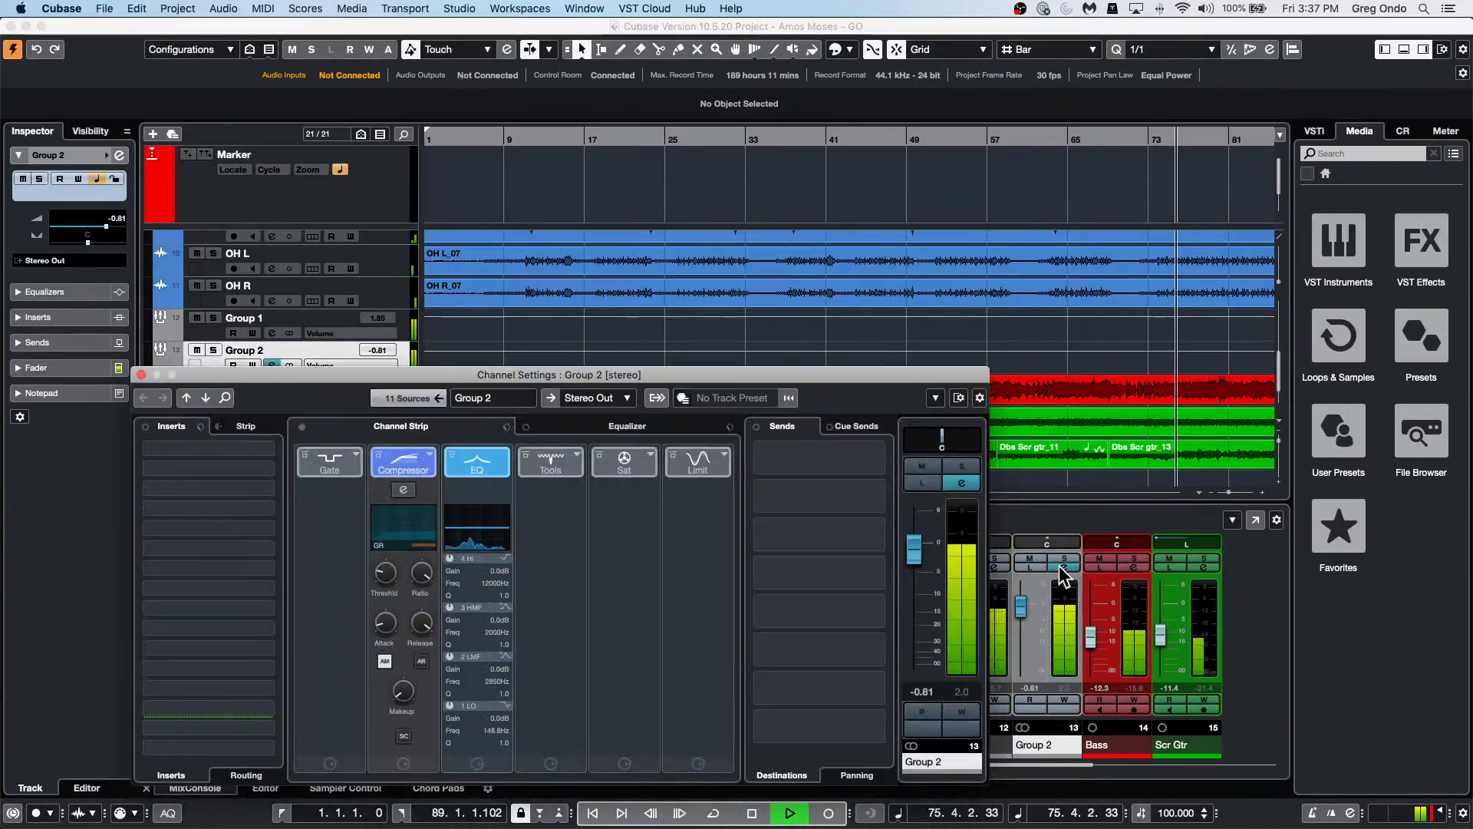
{"action": "left_click", "coordinate": [405, 490]}
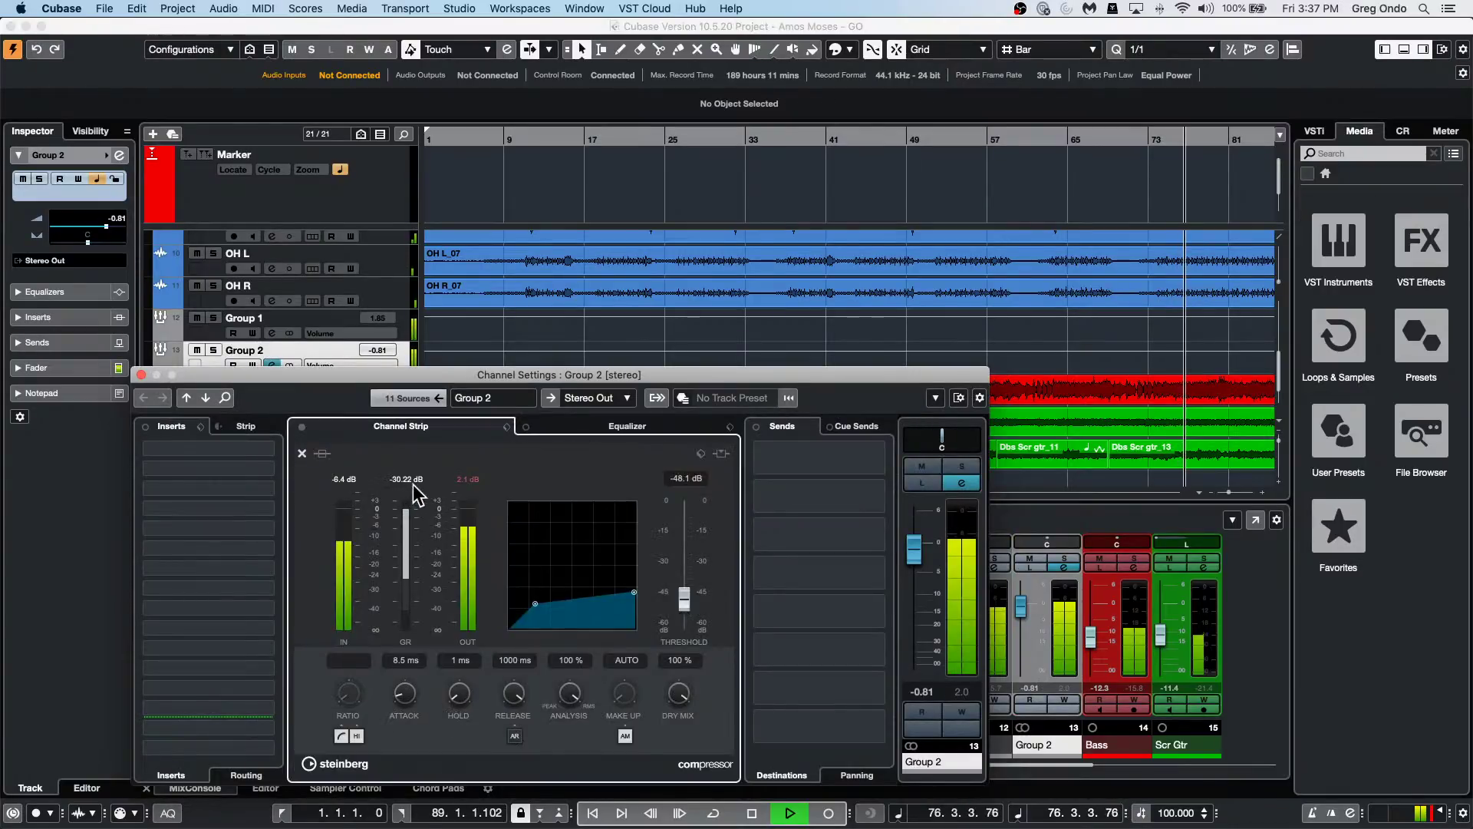
{"action": "left_click_drag", "start_coordinate": [680, 696], "coordinate": [680, 624]}
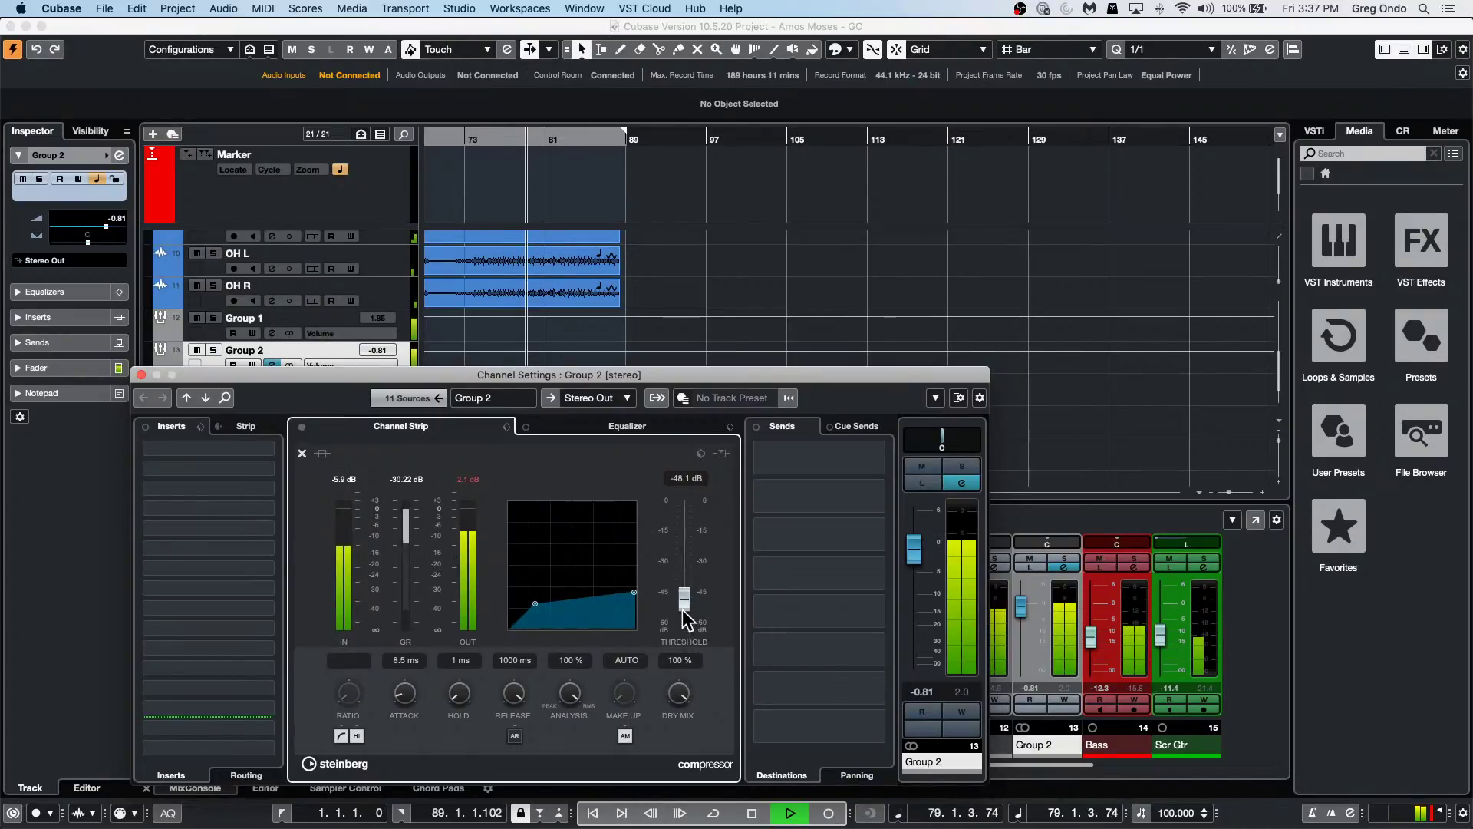
{"action": "key", "text": "space"}
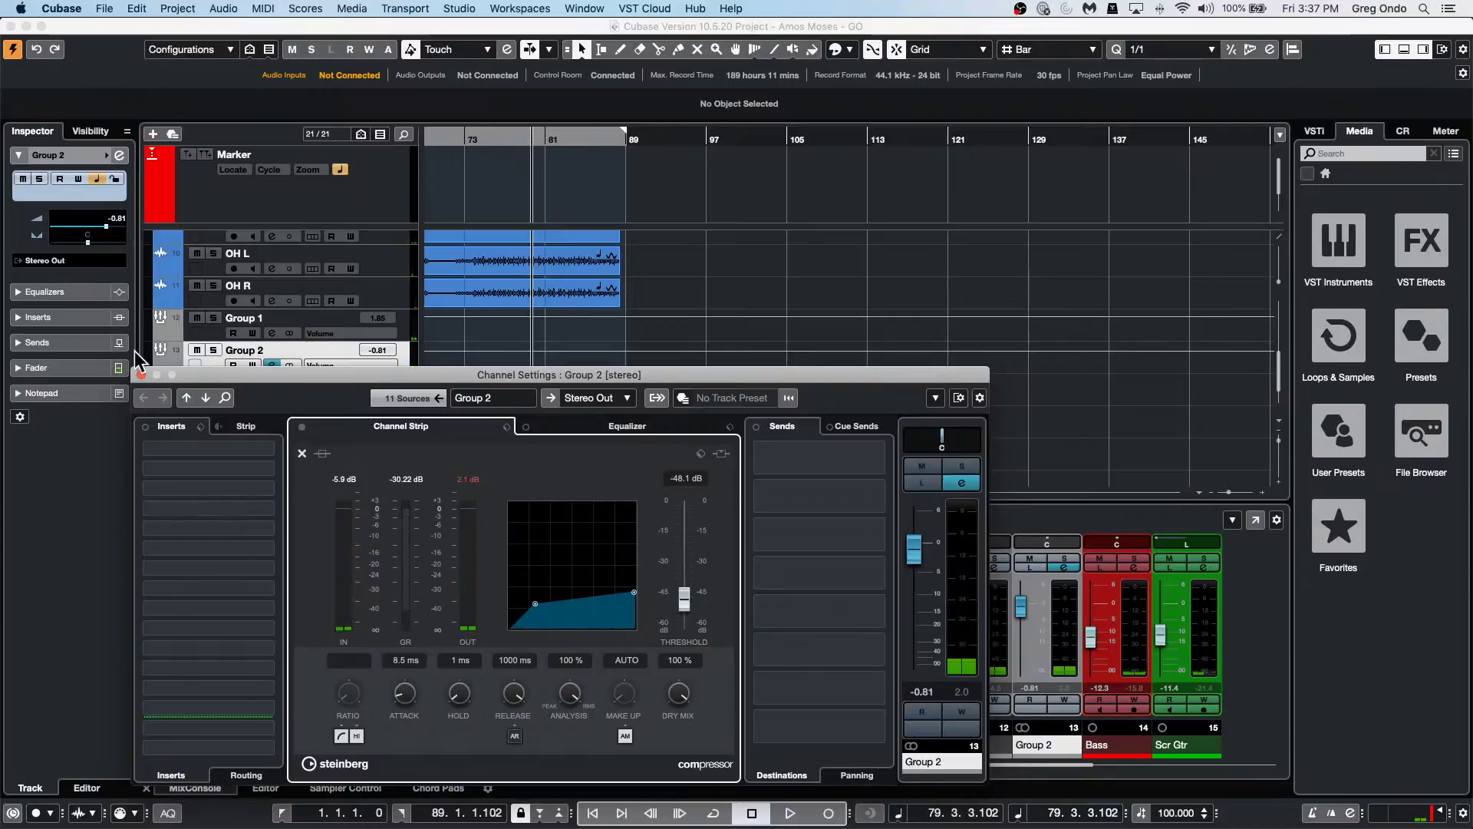
{"action": "left_click", "coordinate": [139, 375]}
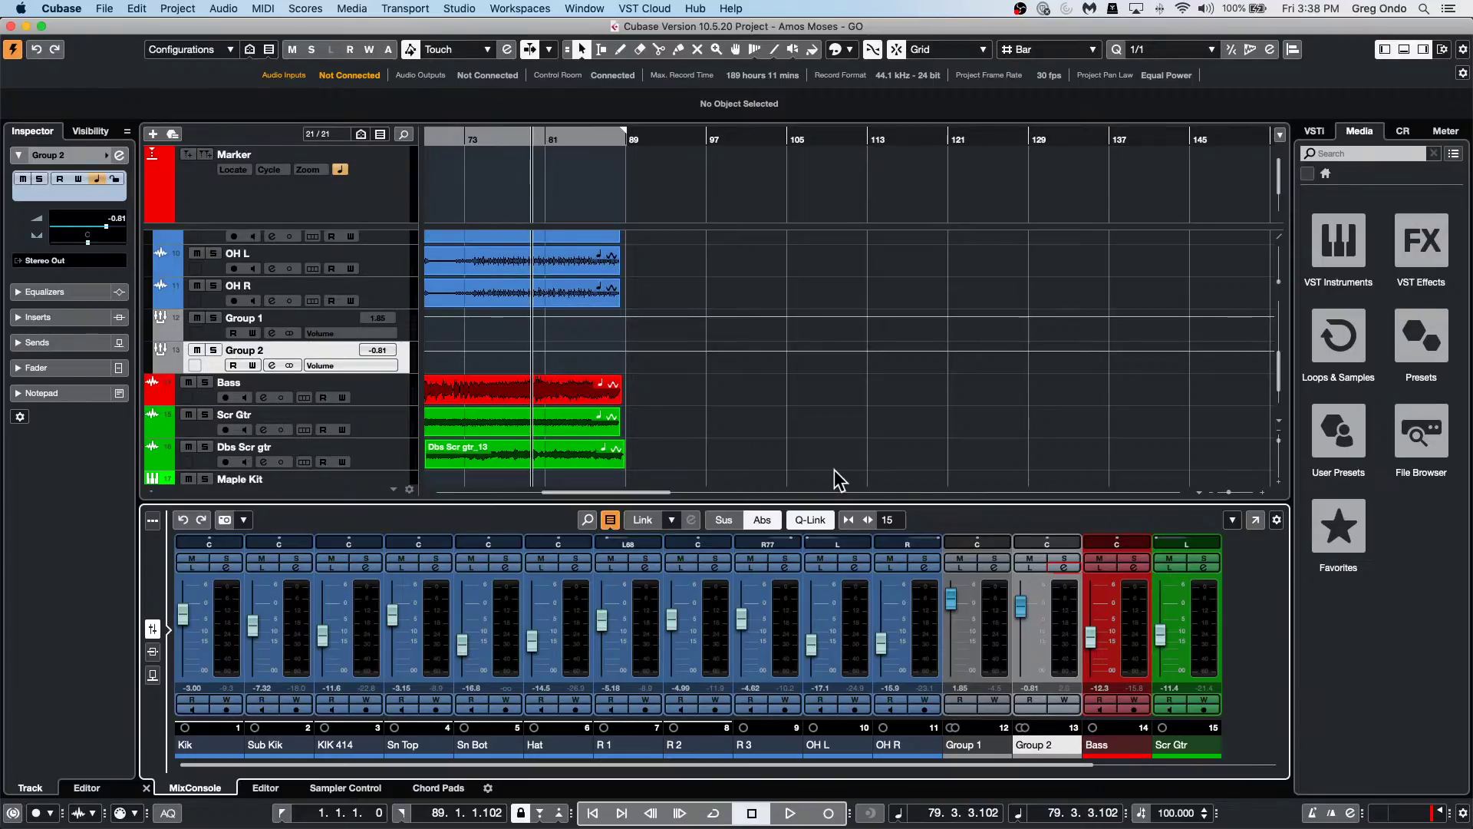
Create a new empty project in the September 3 2021 folder.
{"action": "left_click", "coordinate": [114, 9]}
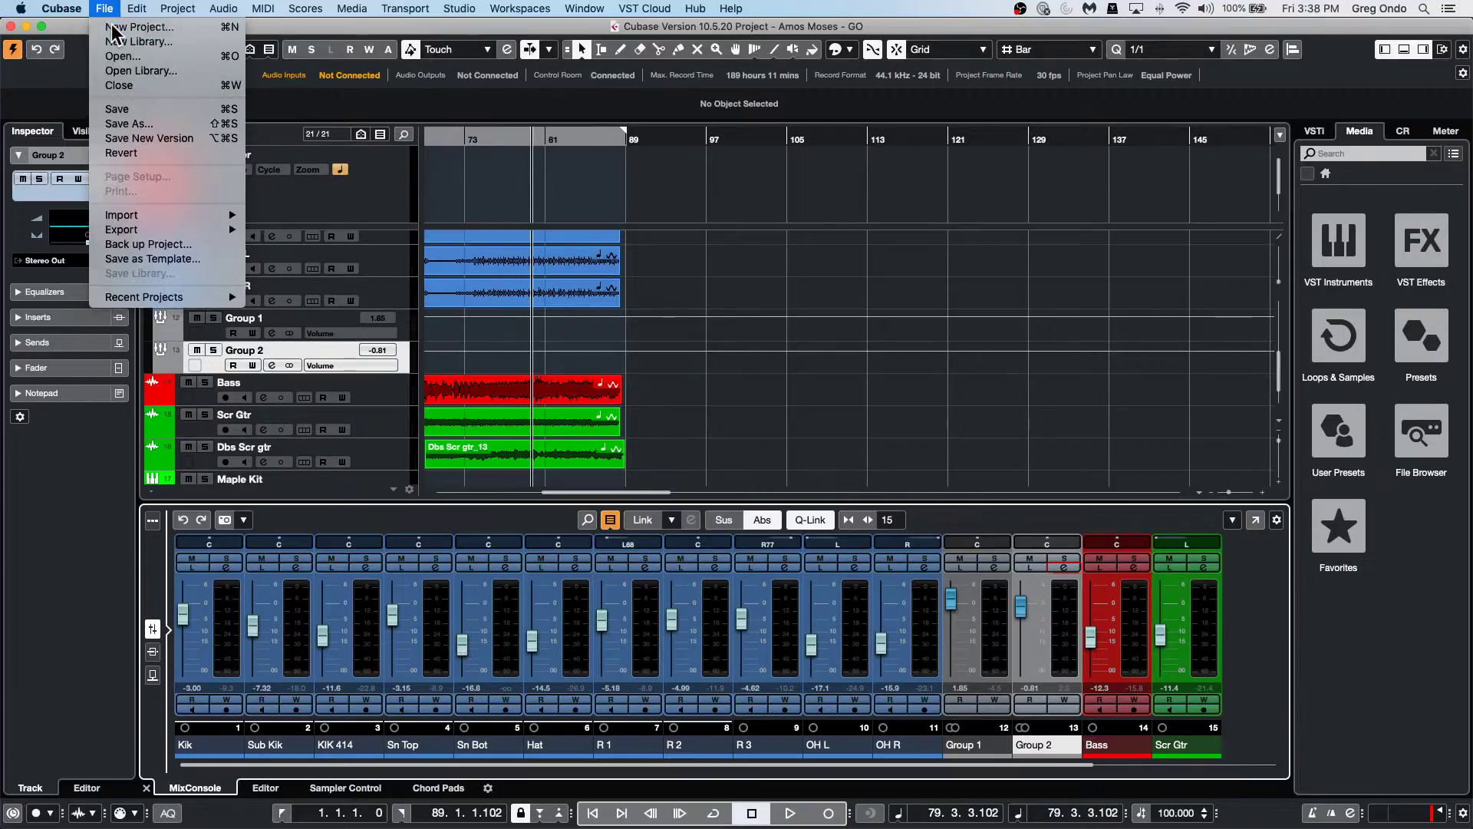
{"action": "left_click", "coordinate": [115, 26]}
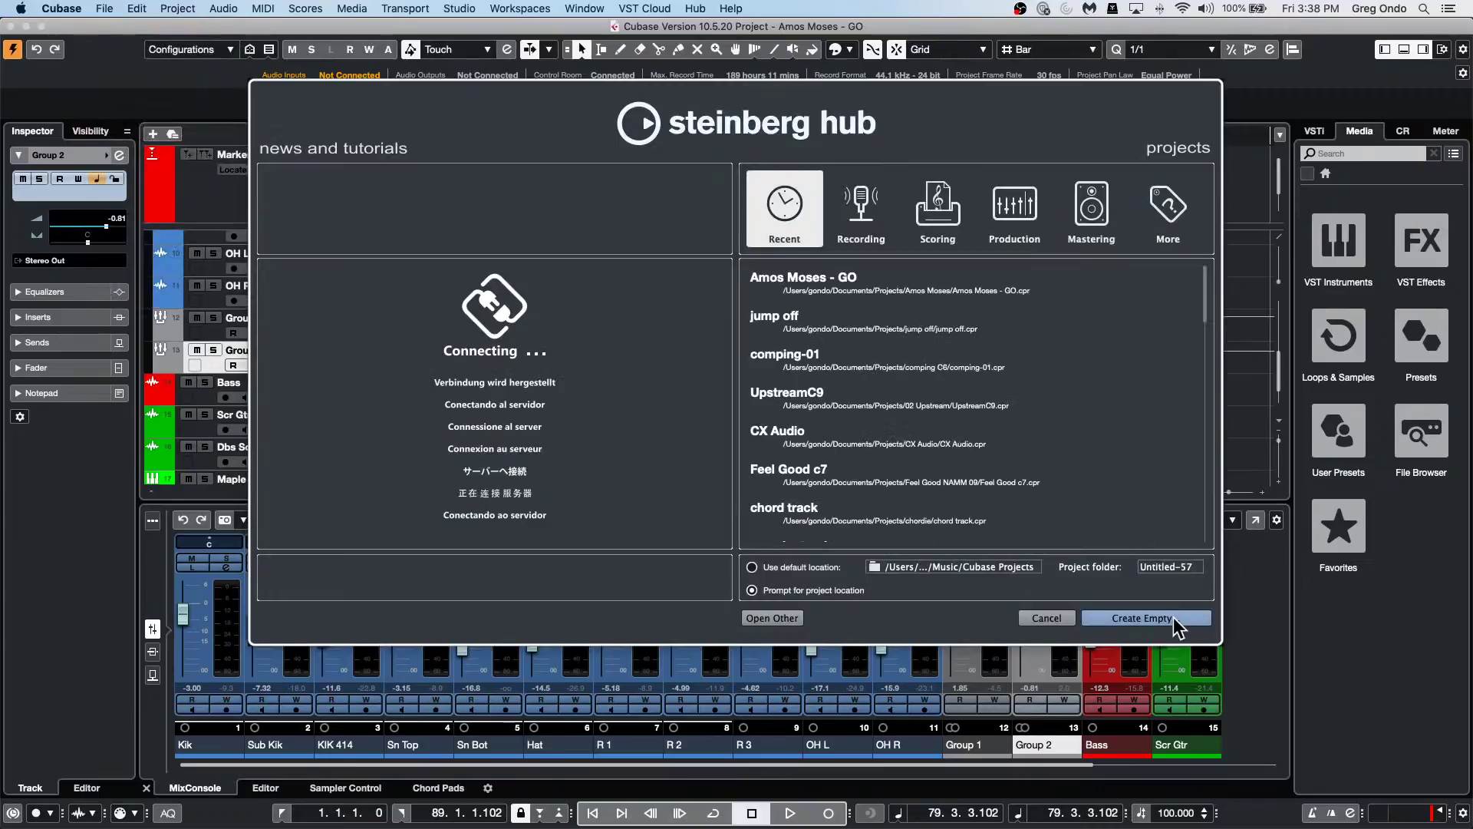
{"action": "left_click", "coordinate": [1142, 617]}
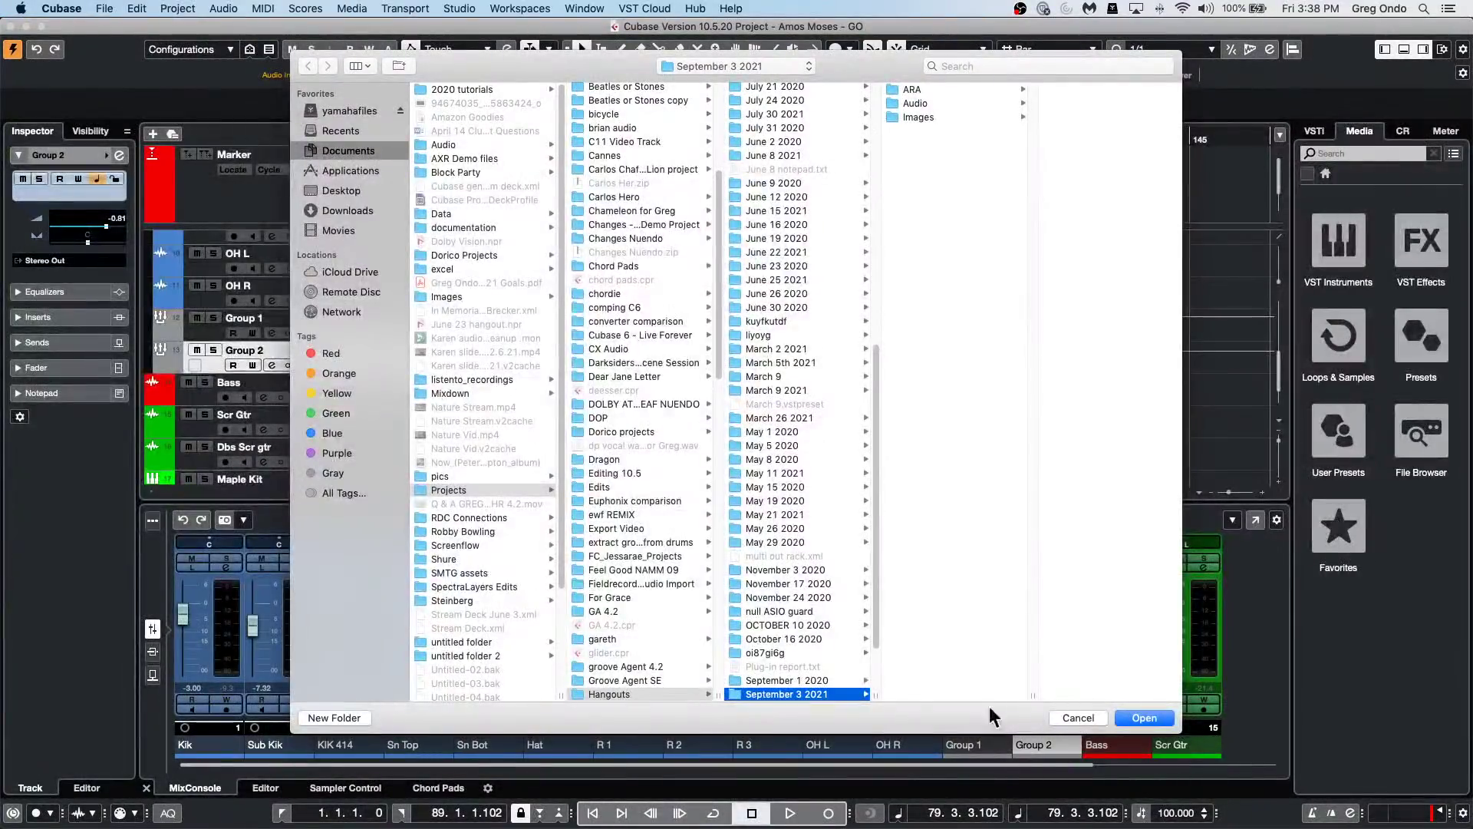
{"action": "left_click", "coordinate": [1143, 718]}
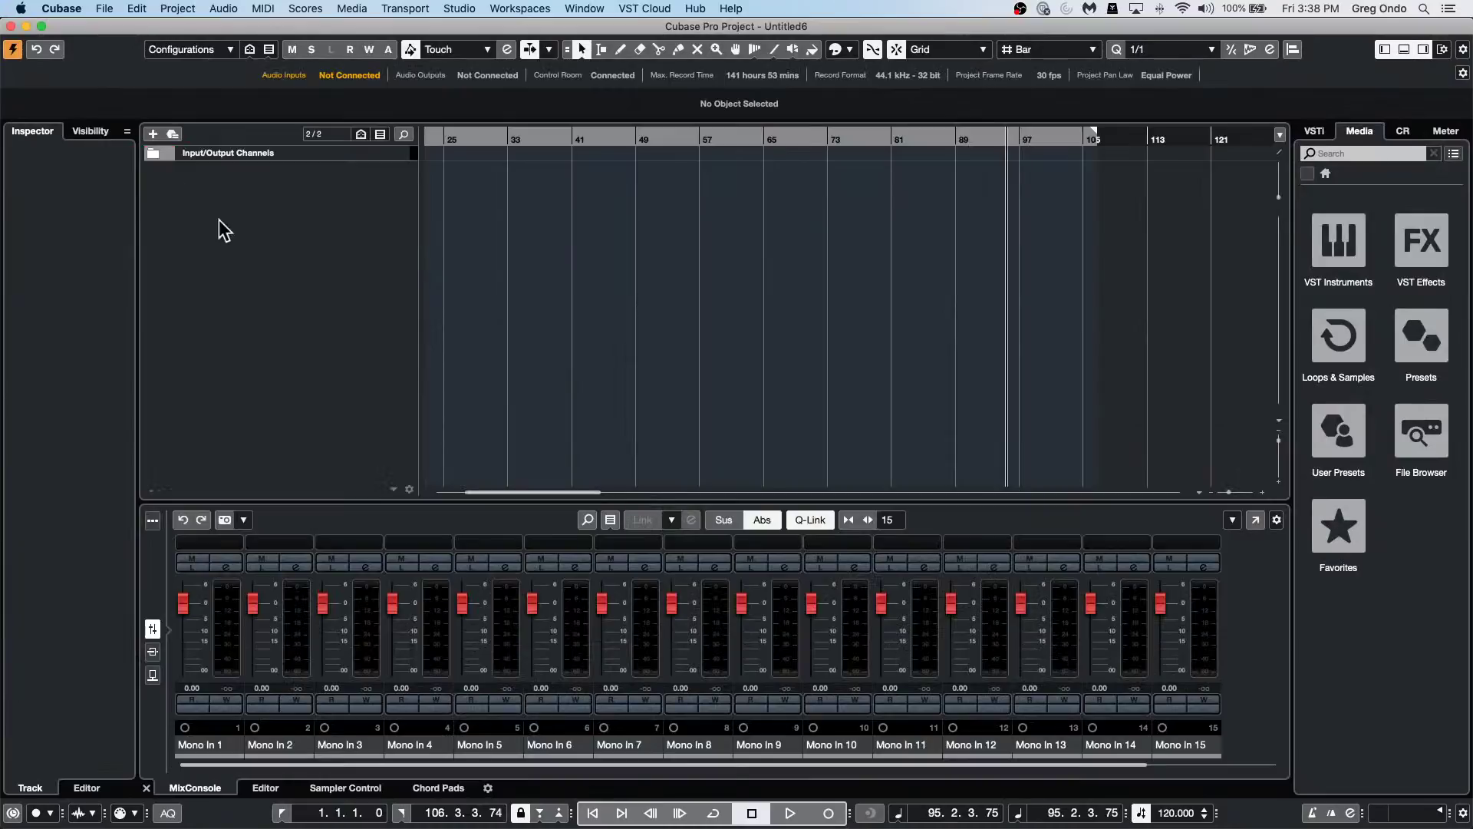
Add one HALion 6 instrument track routed to Stereo Out.
{"action": "right_click", "coordinate": [300, 191]}
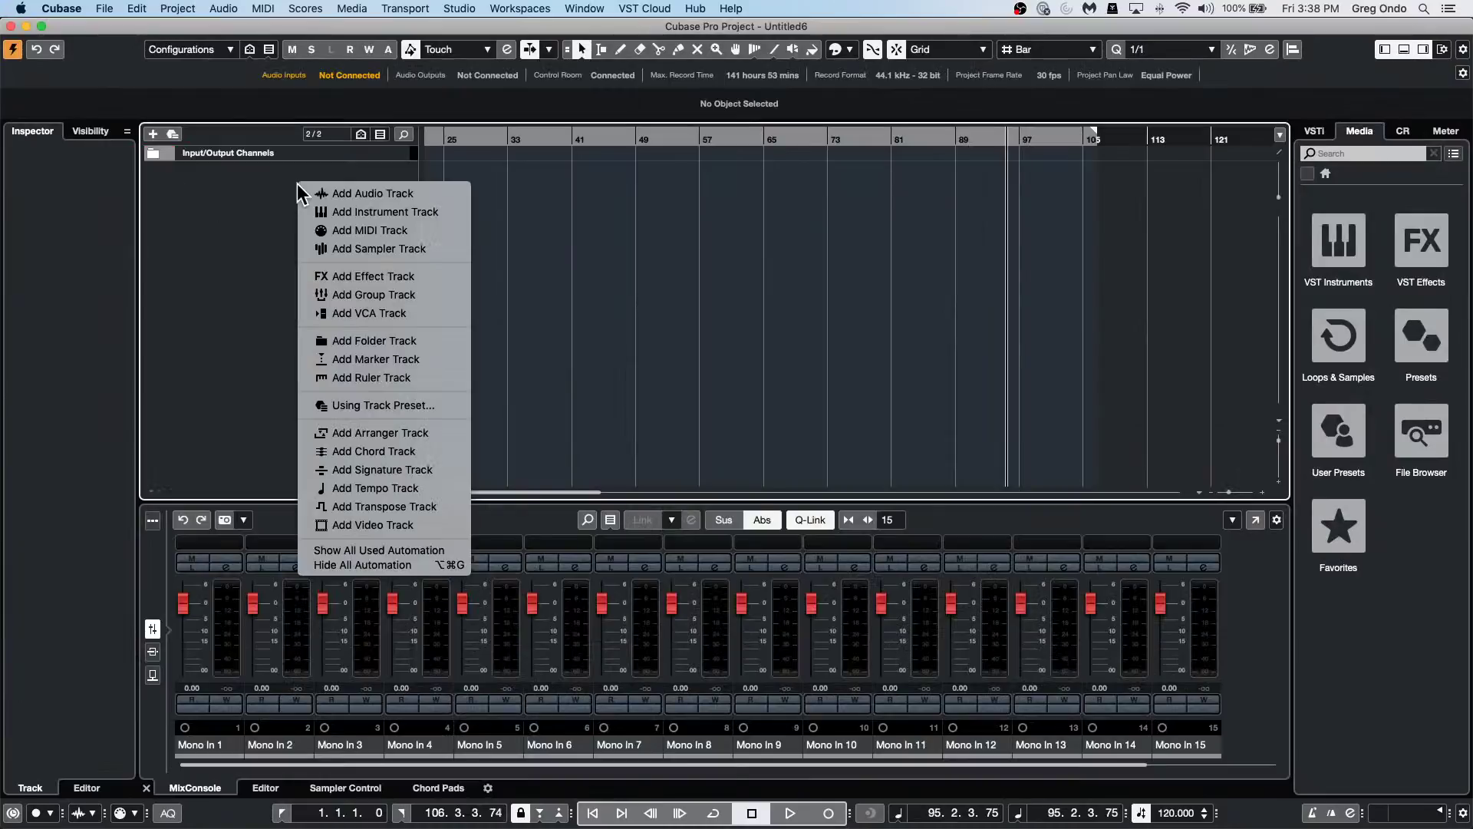
{"action": "left_click", "coordinate": [381, 210]}
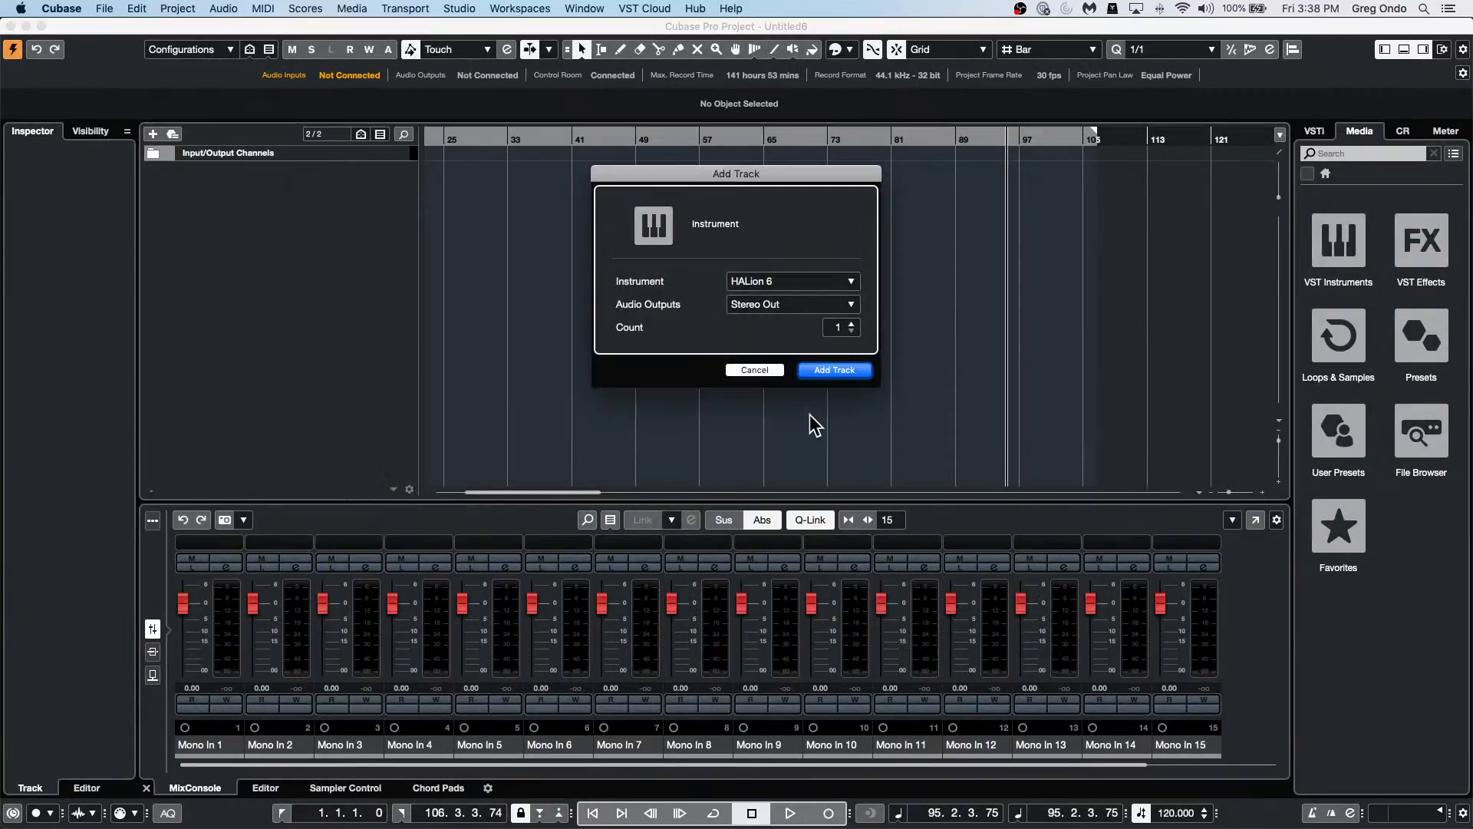
{"action": "left_click", "coordinate": [811, 373]}
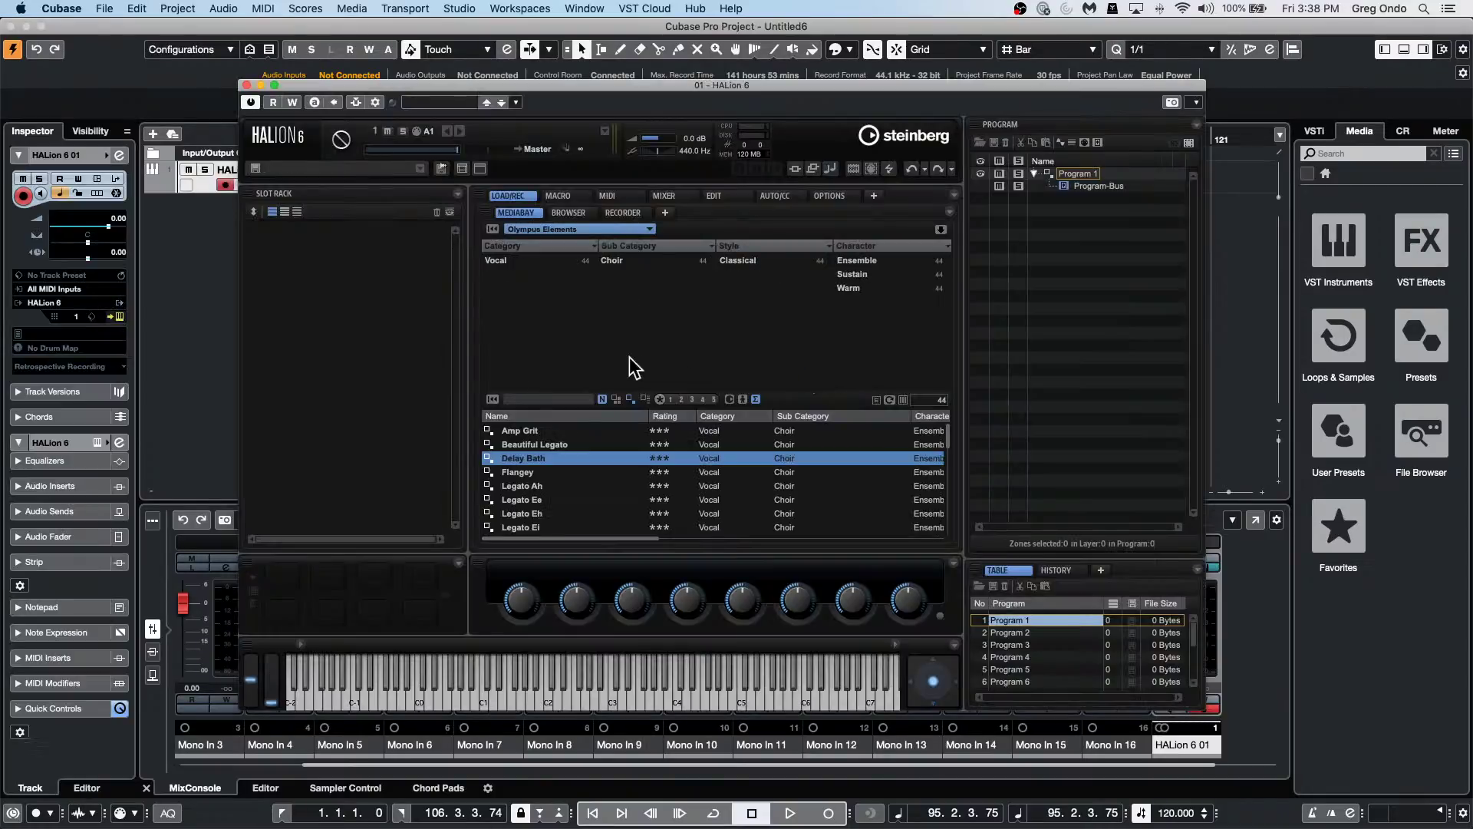
Load the Clarinet 1 Standard woodwind program from the Sections & Players library into HALion's first slot.
{"action": "left_click", "coordinate": [606, 227]}
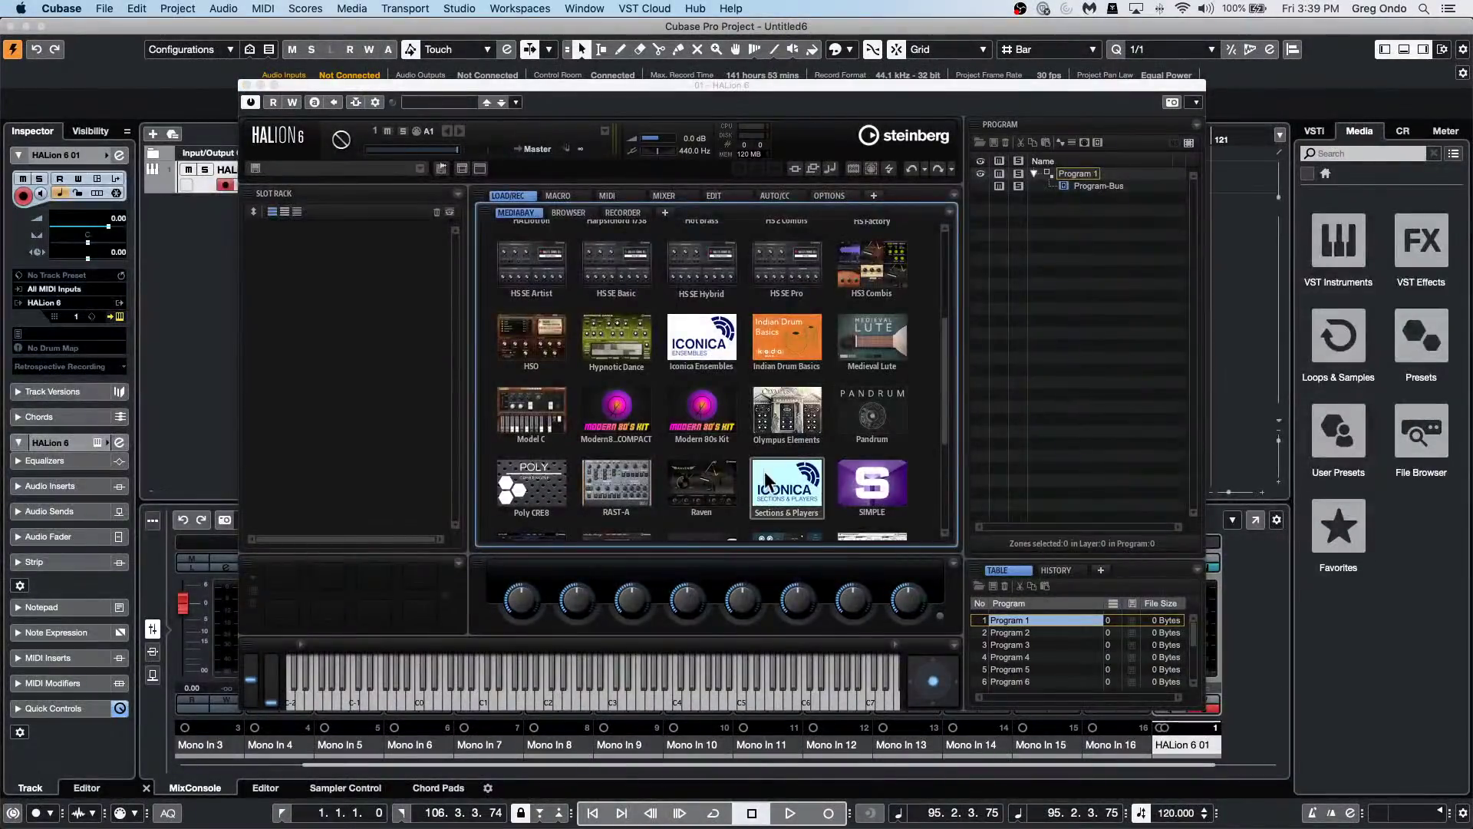
{"action": "left_click", "coordinate": [781, 471]}
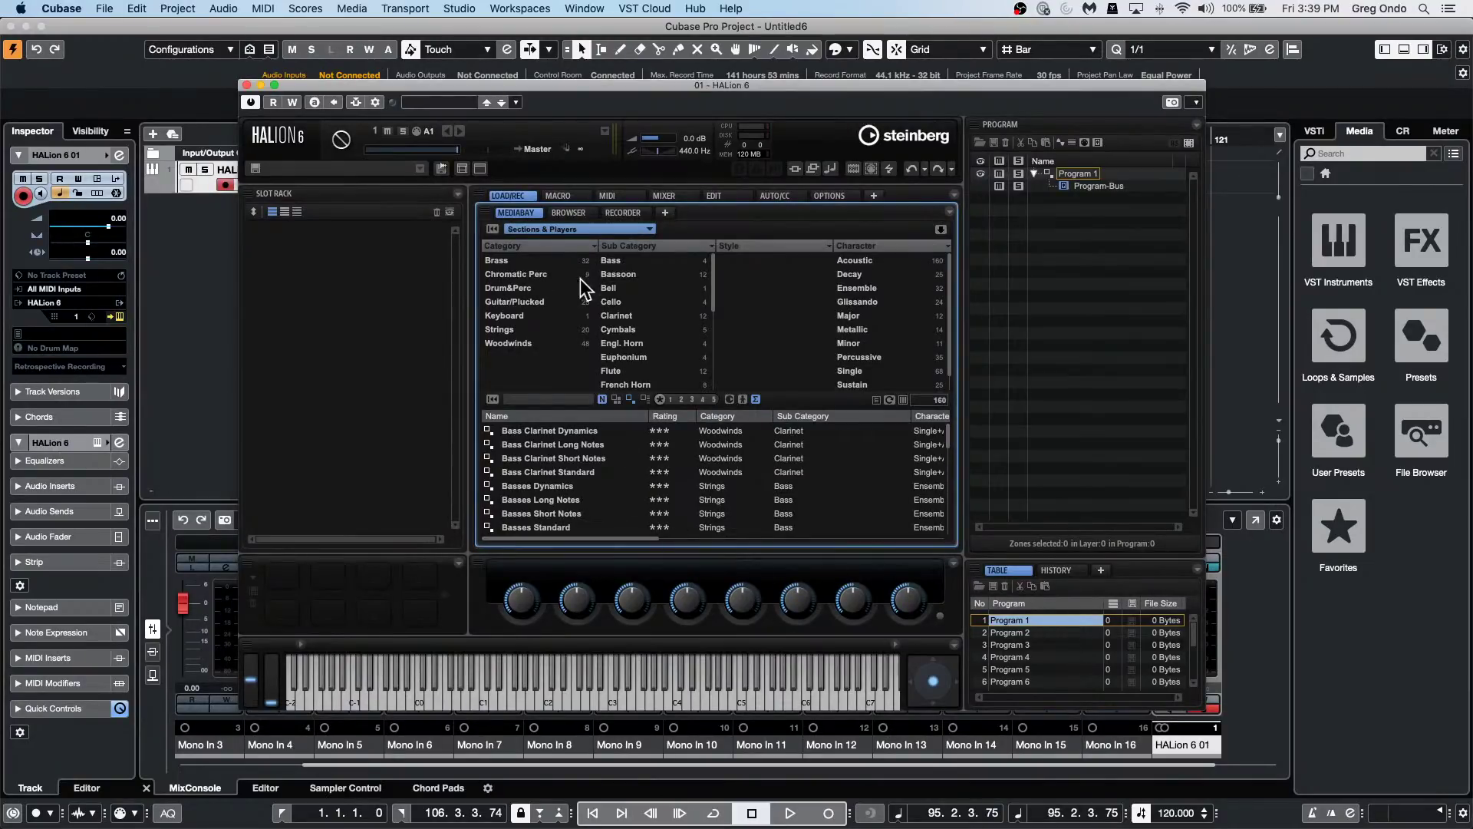
{"action": "left_click", "coordinate": [507, 343]}
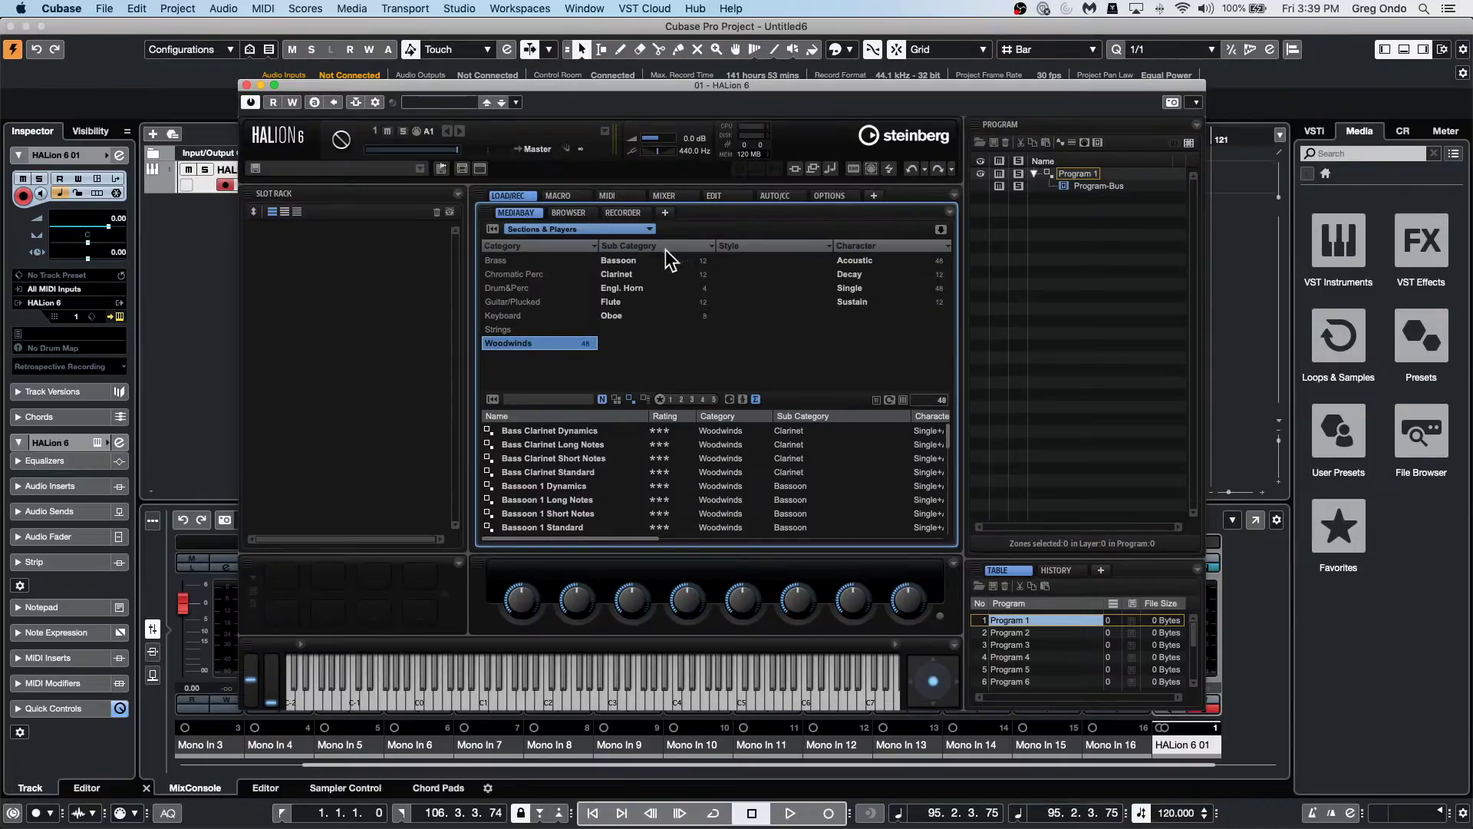
{"action": "left_click", "coordinate": [623, 274]}
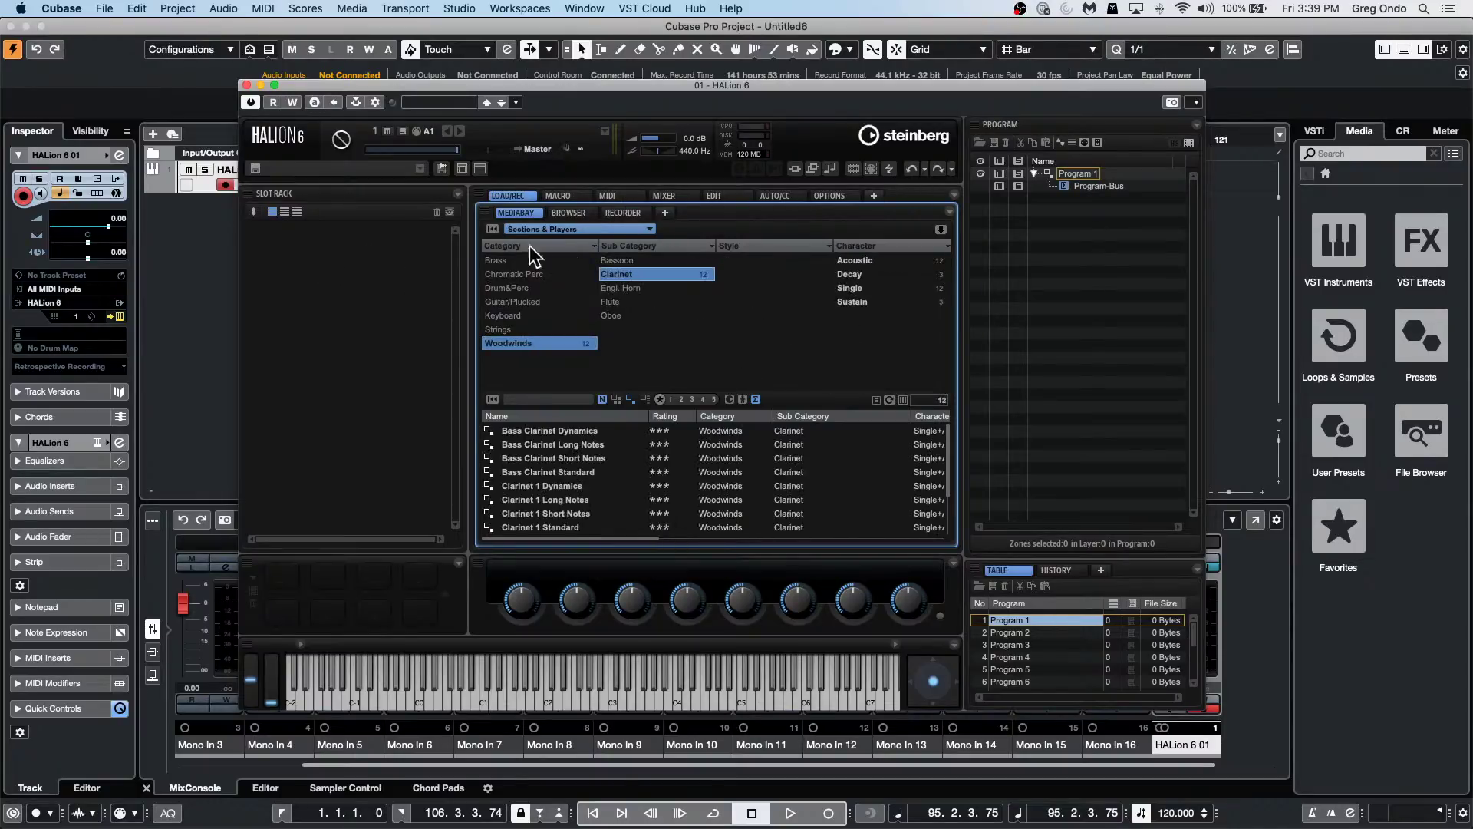
{"action": "double_click", "coordinate": [564, 525]}
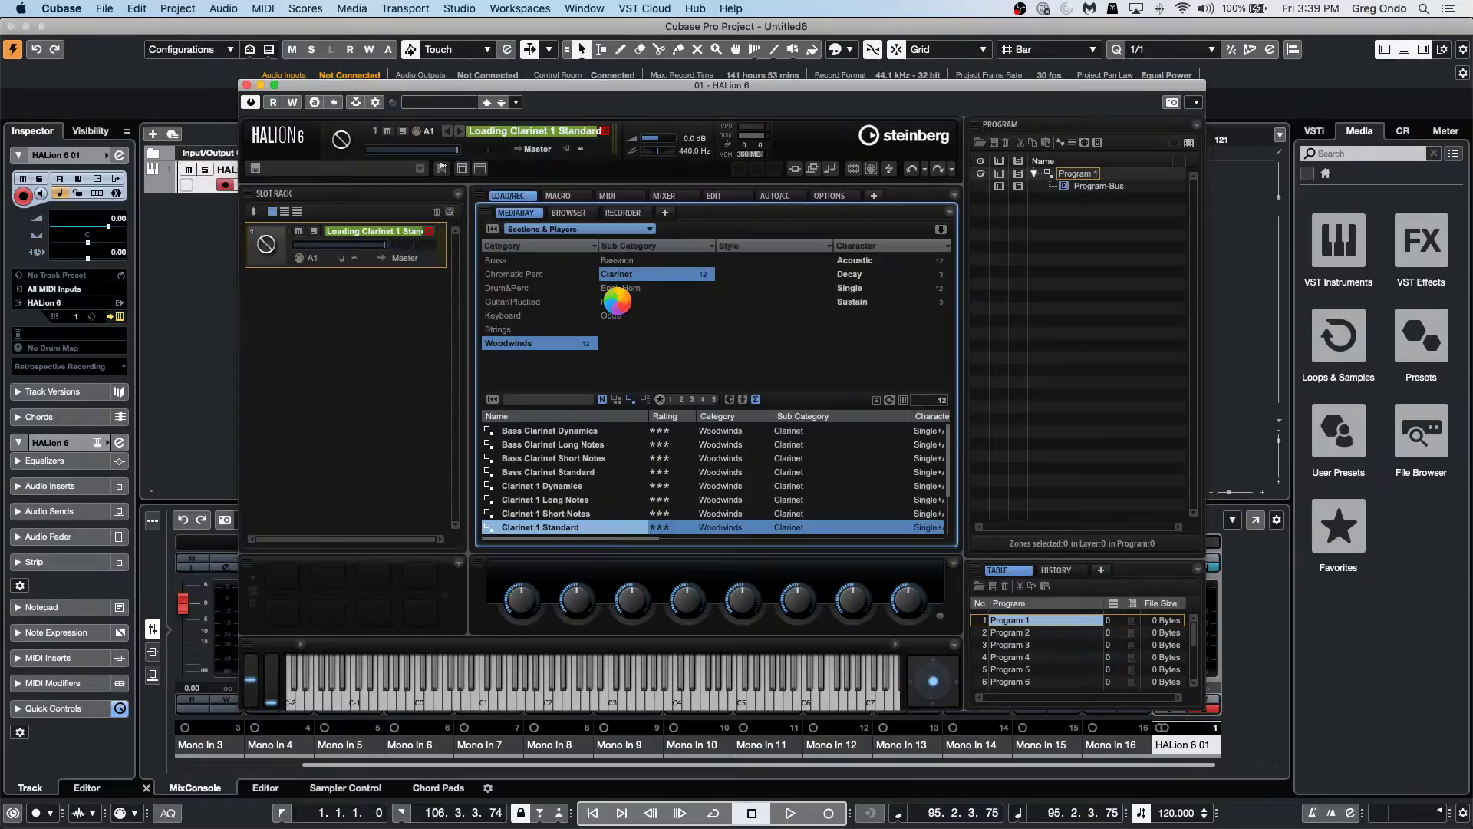
Load Flute 1 Standard from the flute sounds into HALion's second slot and clear the Woodwinds filter.
{"action": "left_click", "coordinate": [625, 302]}
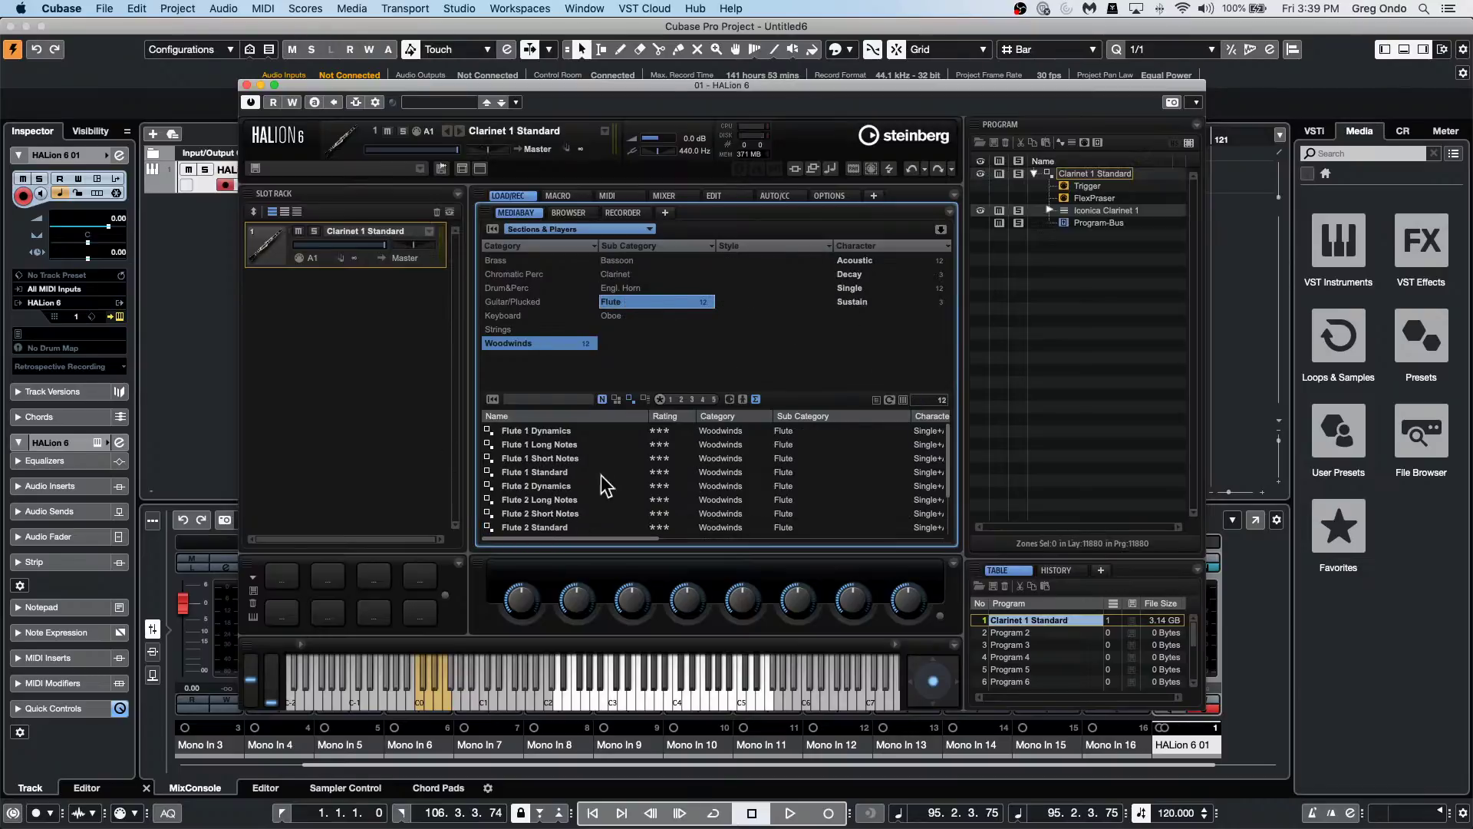
{"action": "left_click_drag", "start_coordinate": [557, 471], "coordinate": [326, 376]}
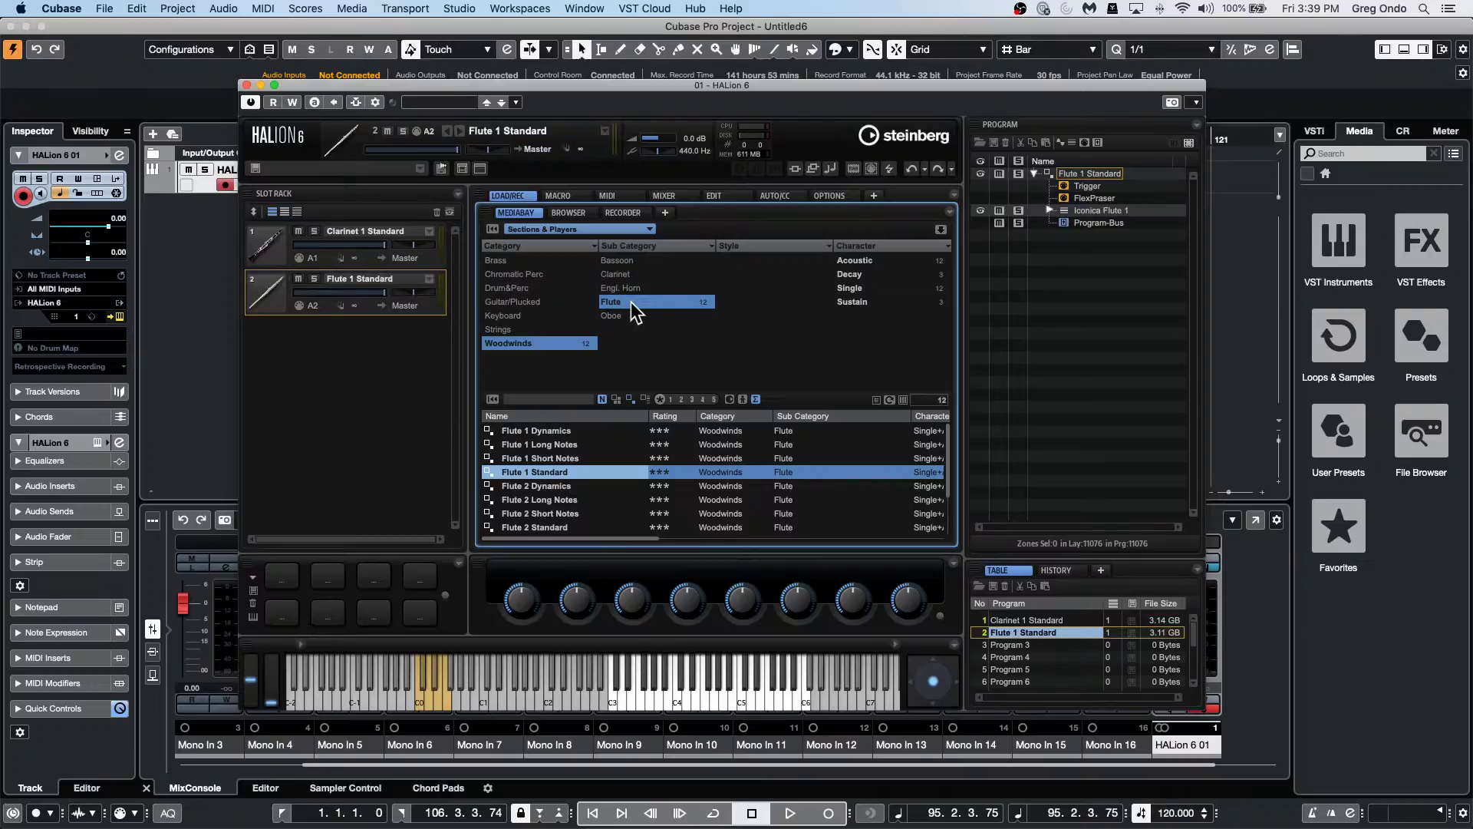
{"action": "left_click", "coordinate": [537, 342]}
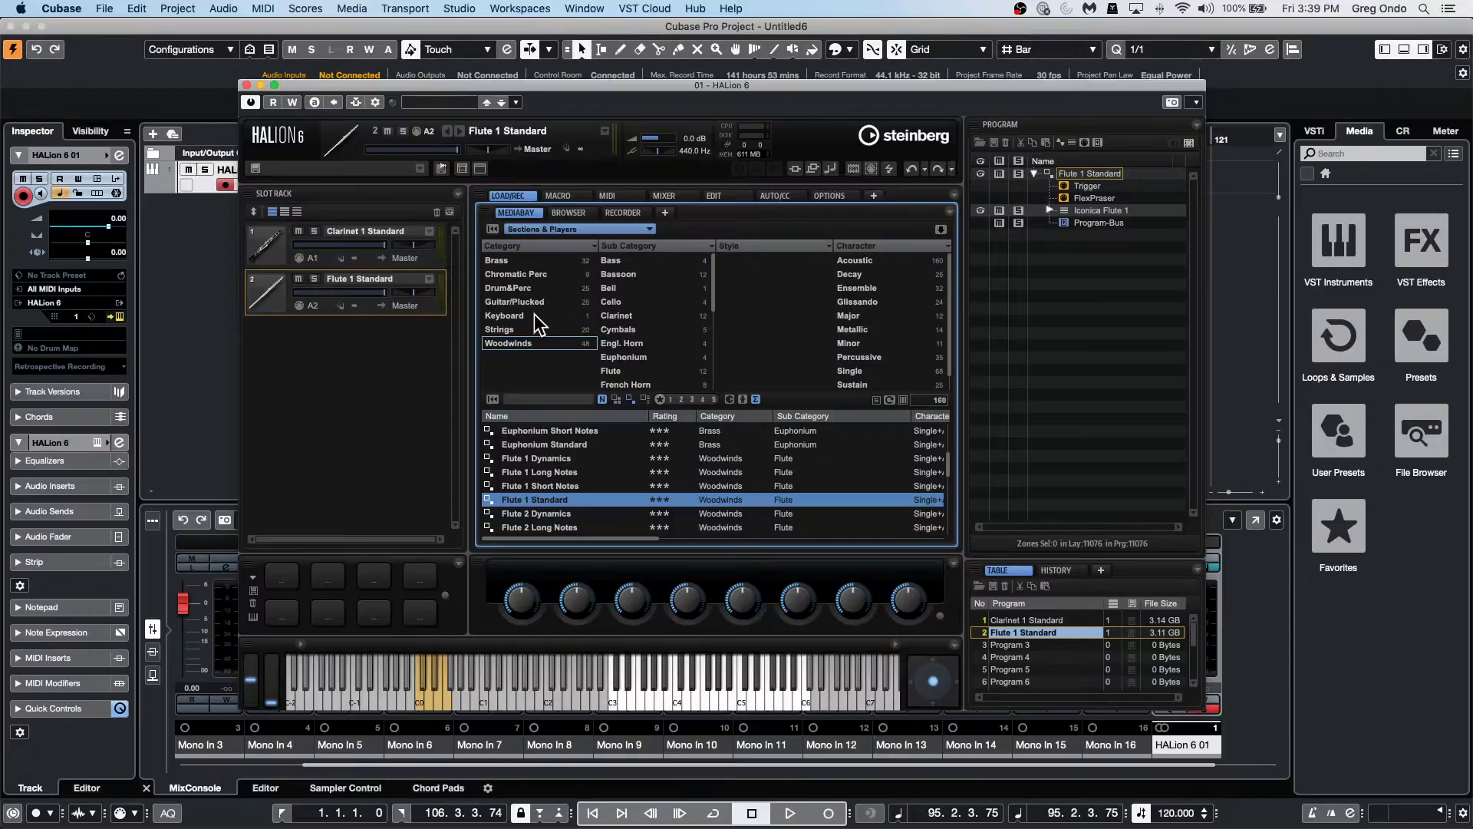
Filter the library to Brass trumpets and load Trumpets Standard into HALion's third slot.
{"action": "left_click", "coordinate": [504, 261]}
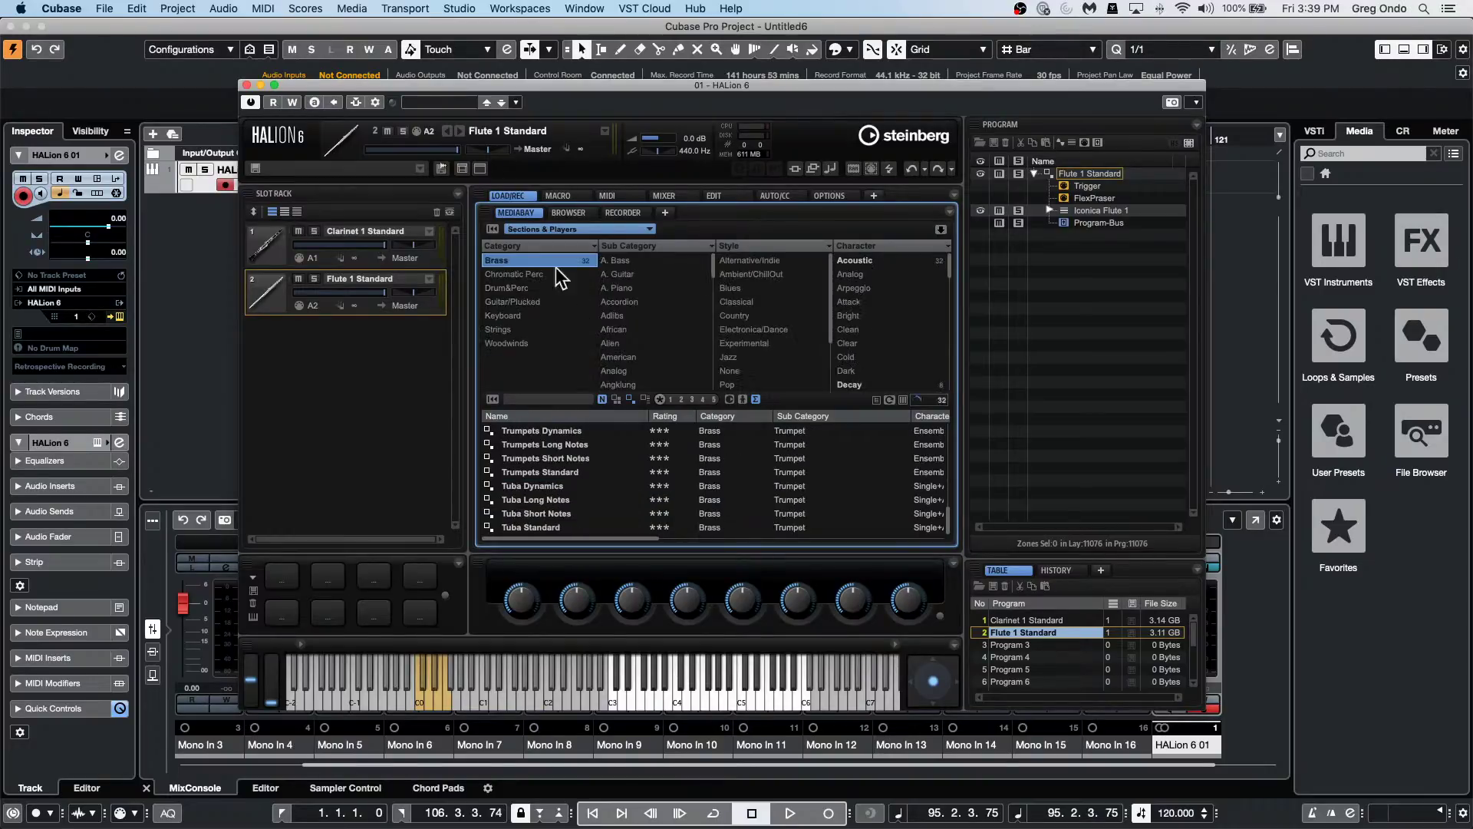
{"action": "left_click", "coordinate": [629, 301]}
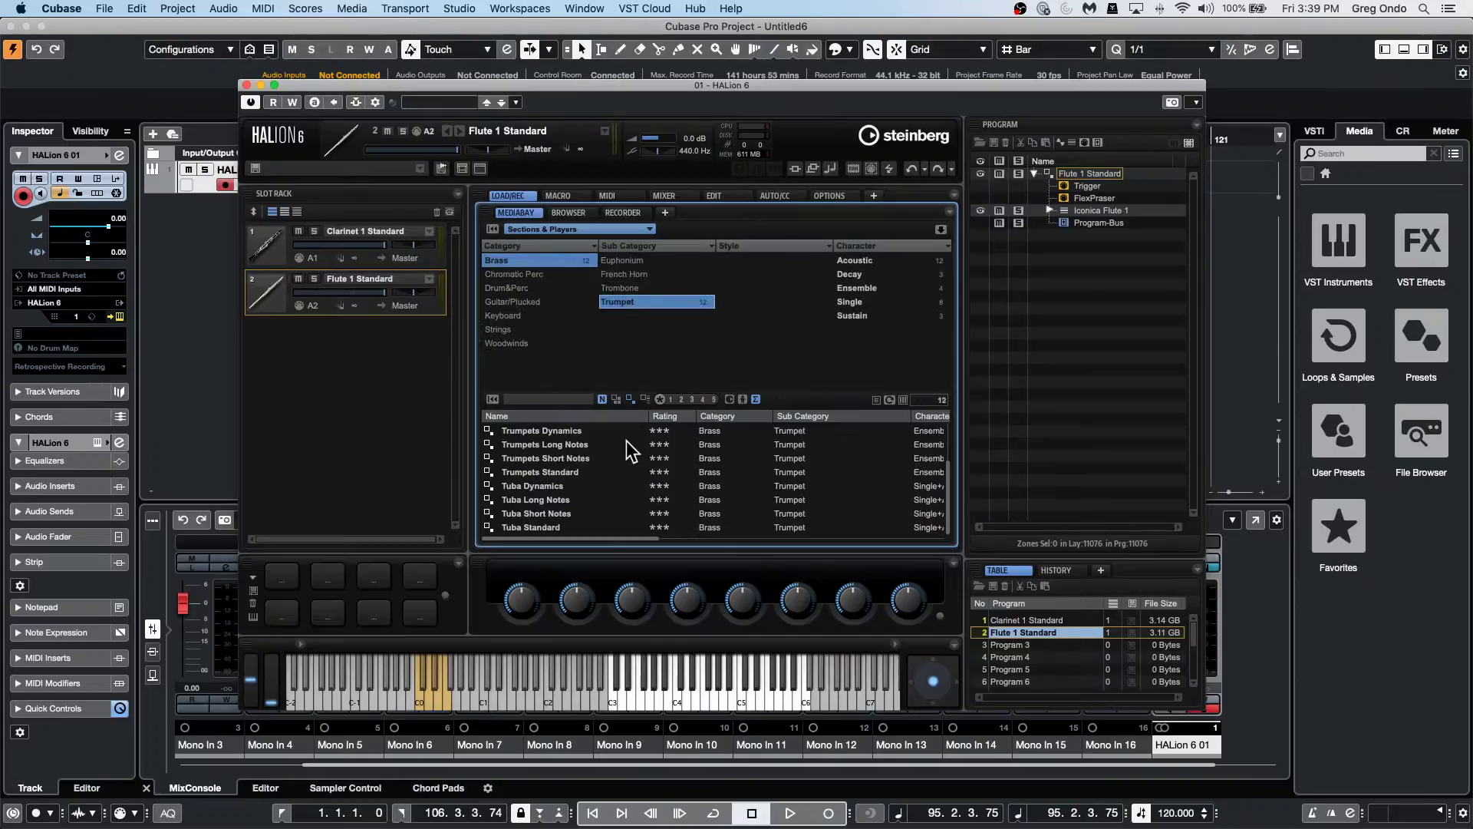
{"action": "left_click_drag", "start_coordinate": [545, 472], "coordinate": [360, 375]}
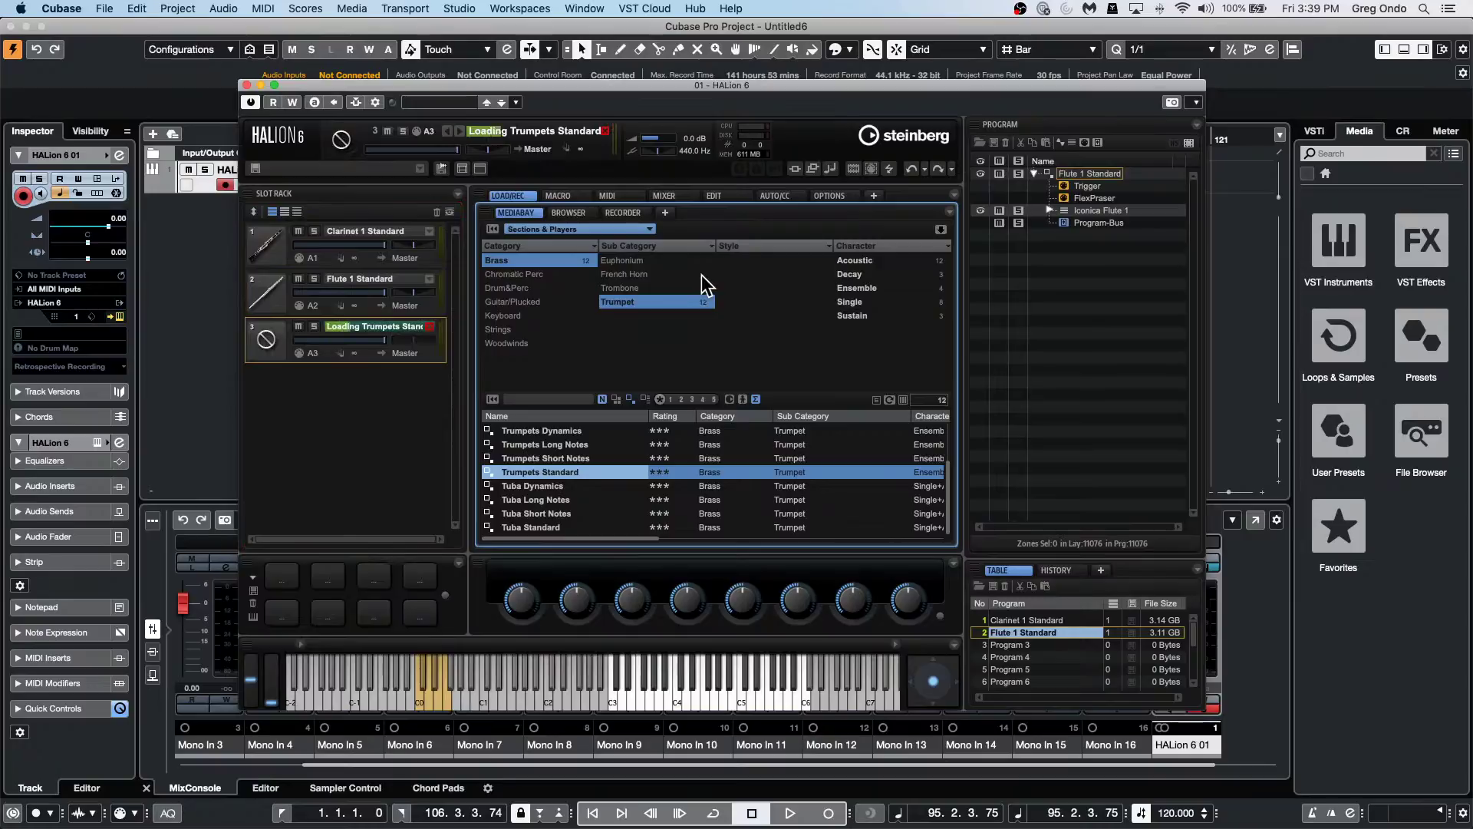
Filter the brass sounds to Trombone and load Trombone Standard into HALion's fourth slot.
{"action": "left_click", "coordinate": [642, 288]}
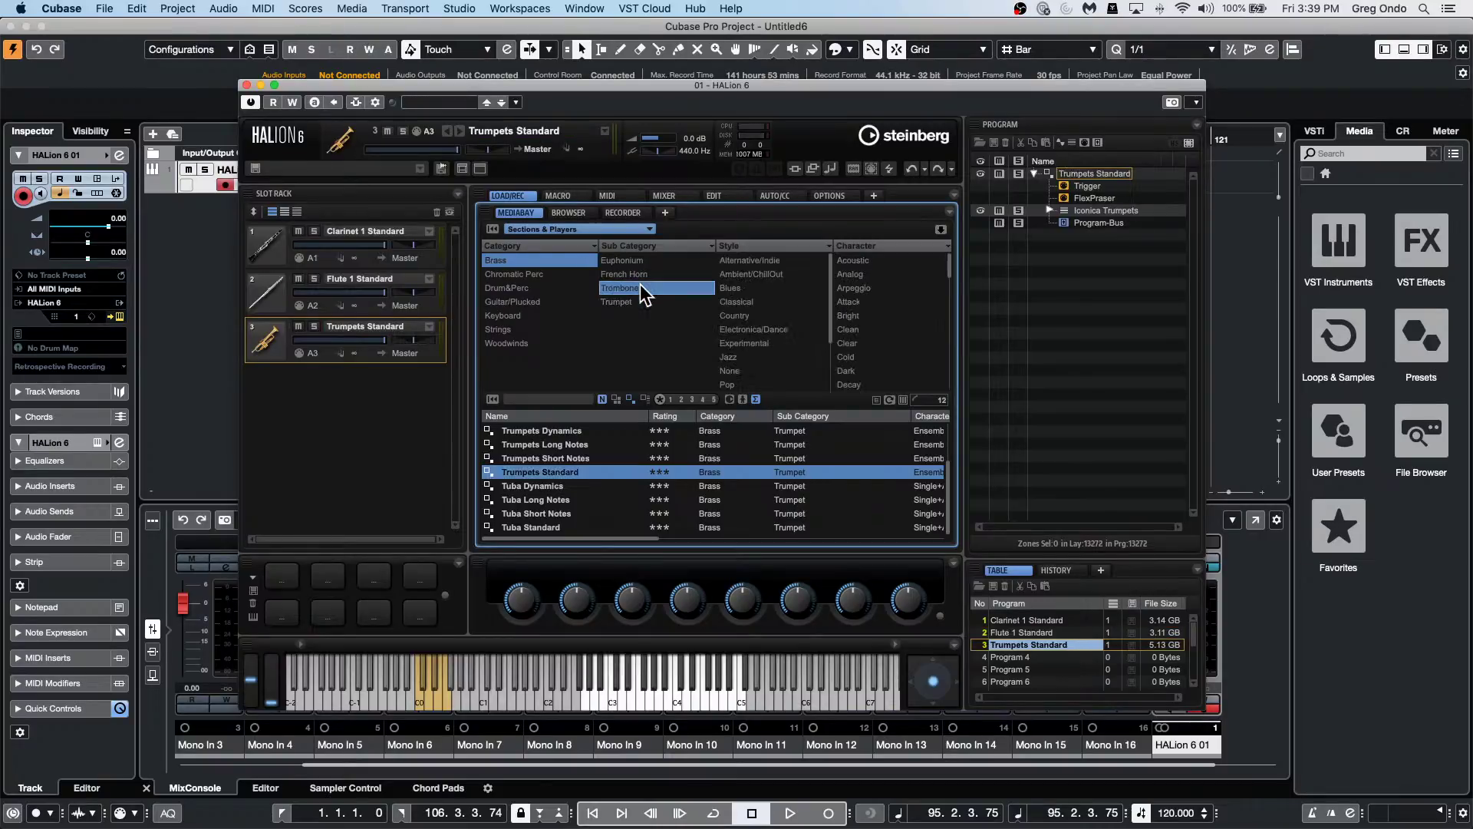
{"action": "left_click", "coordinate": [642, 289]}
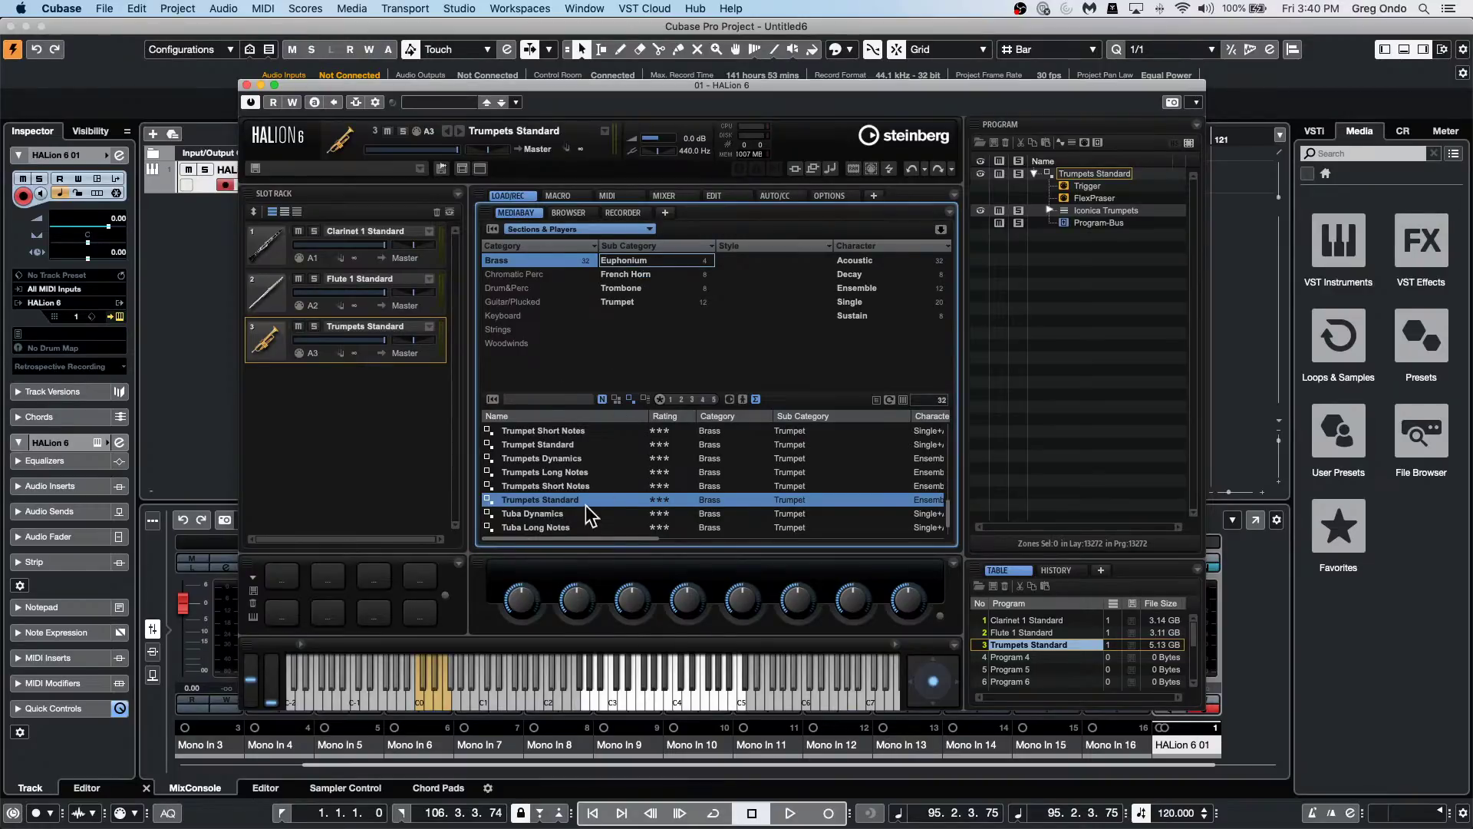
{"action": "mouse_move", "coordinate": [591, 516]}
{"action": "left_mouse_down"}
{"action": "mouse_move", "coordinate": [378, 450]}
{"action": "mouse_move", "coordinate": [592, 519]}
{"action": "left_mouse_up"}
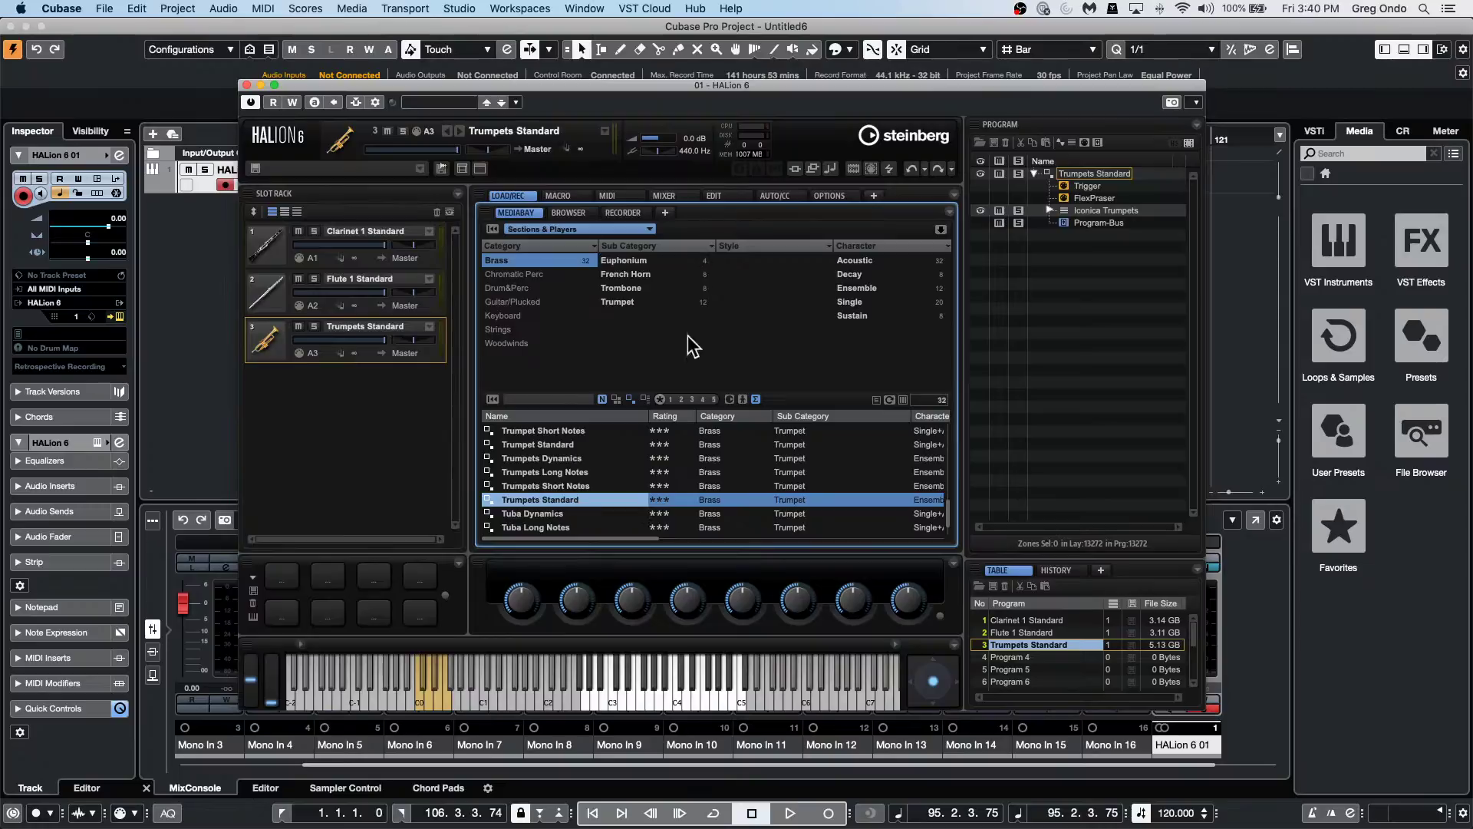
{"action": "left_click", "coordinate": [640, 283]}
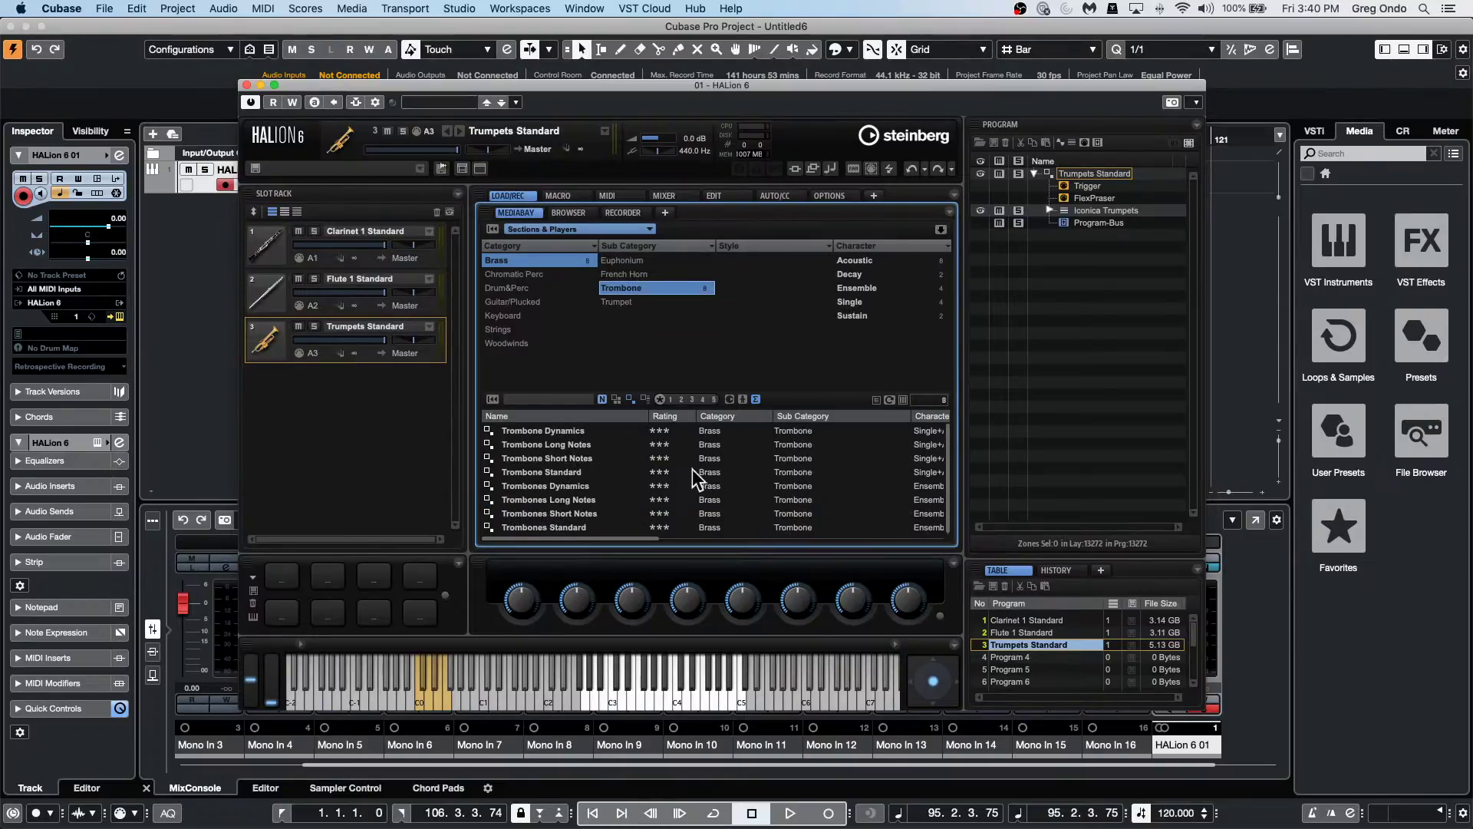
{"action": "left_click_drag", "start_coordinate": [553, 476], "coordinate": [374, 465]}
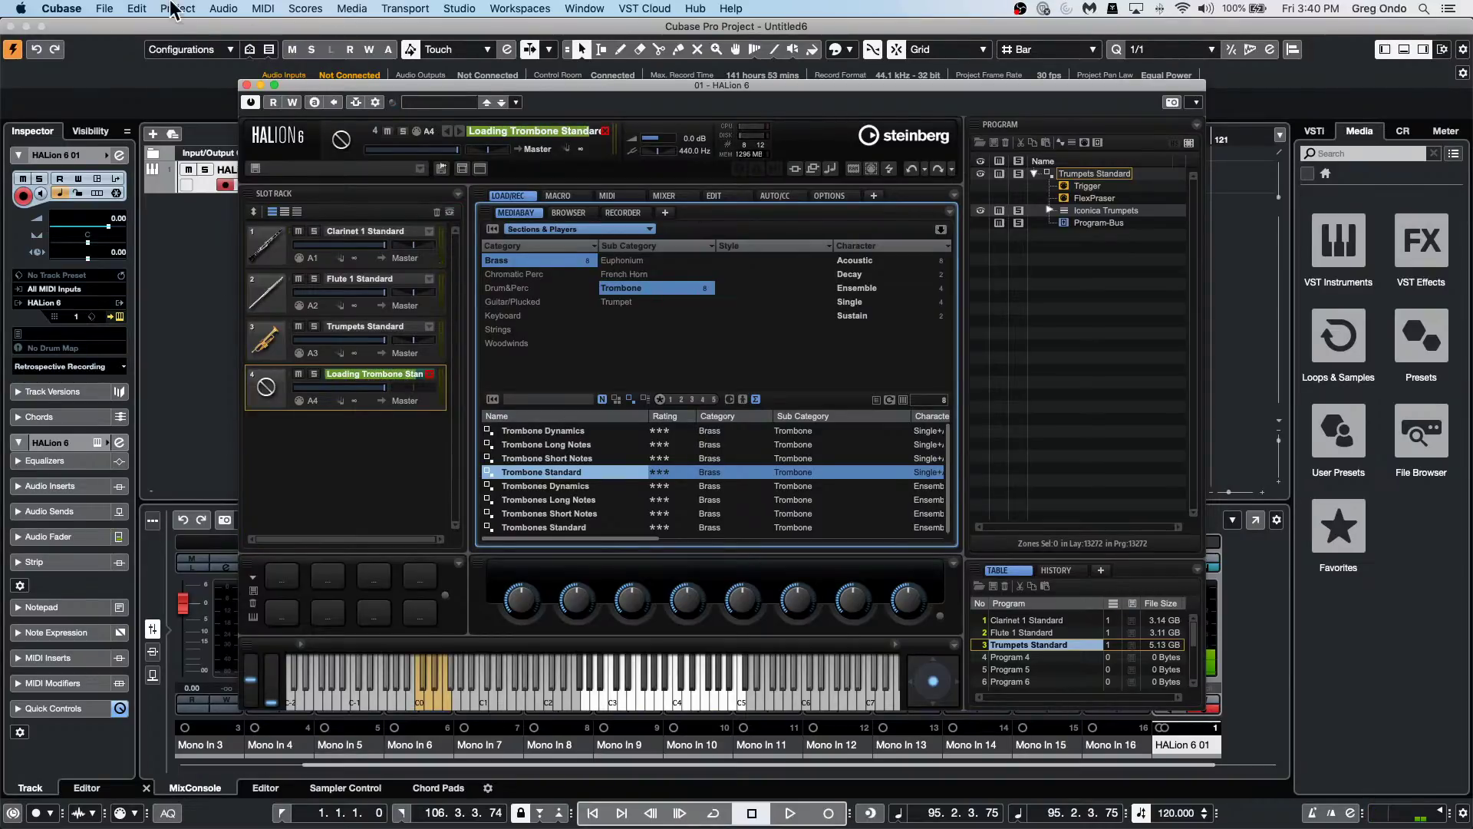
Add three MIDI tracks to the project and close the HALion 6 instrument window.
{"action": "right_click", "coordinate": [203, 231]}
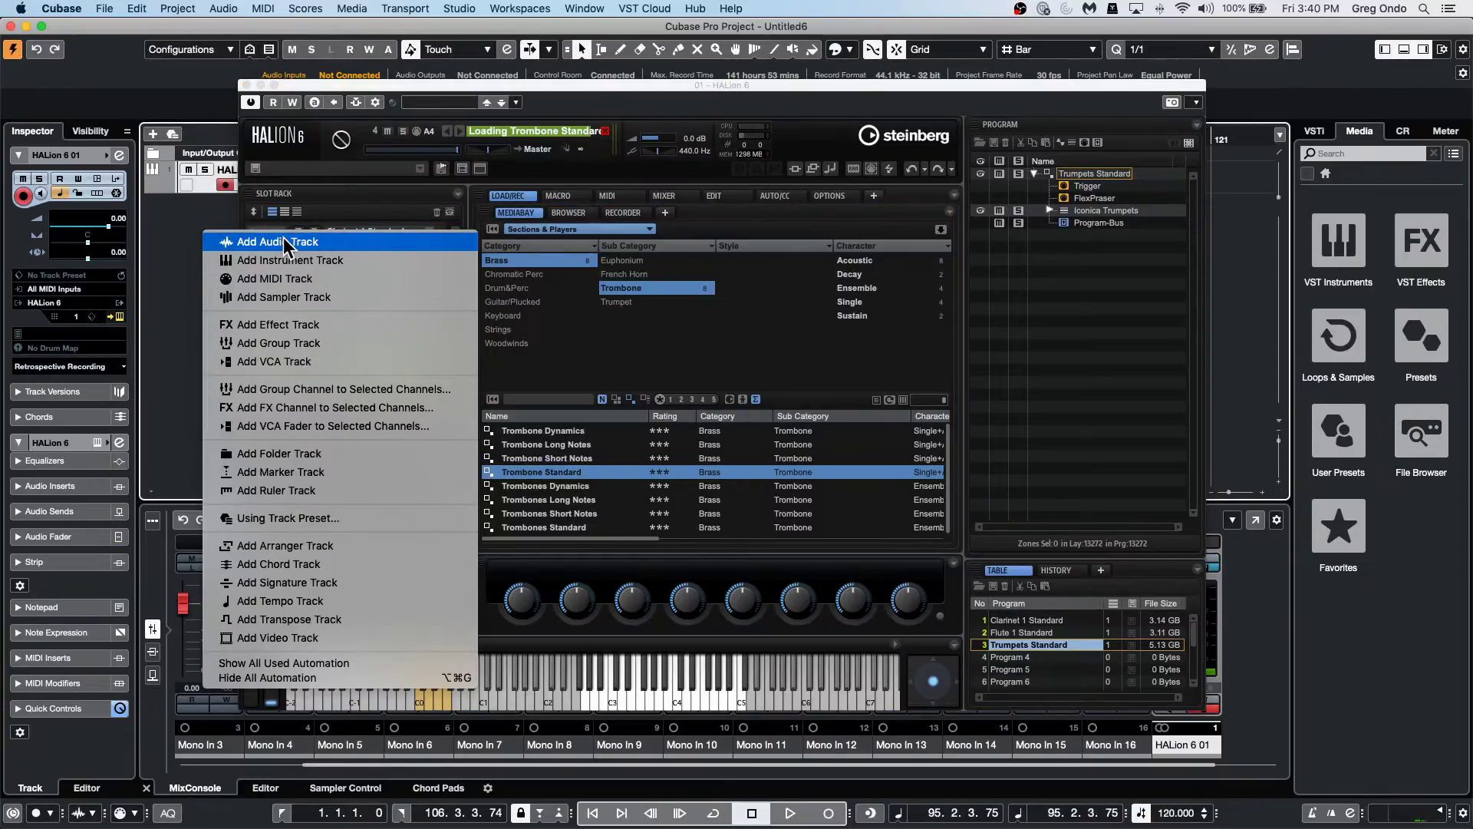
{"action": "left_click", "coordinate": [296, 279]}
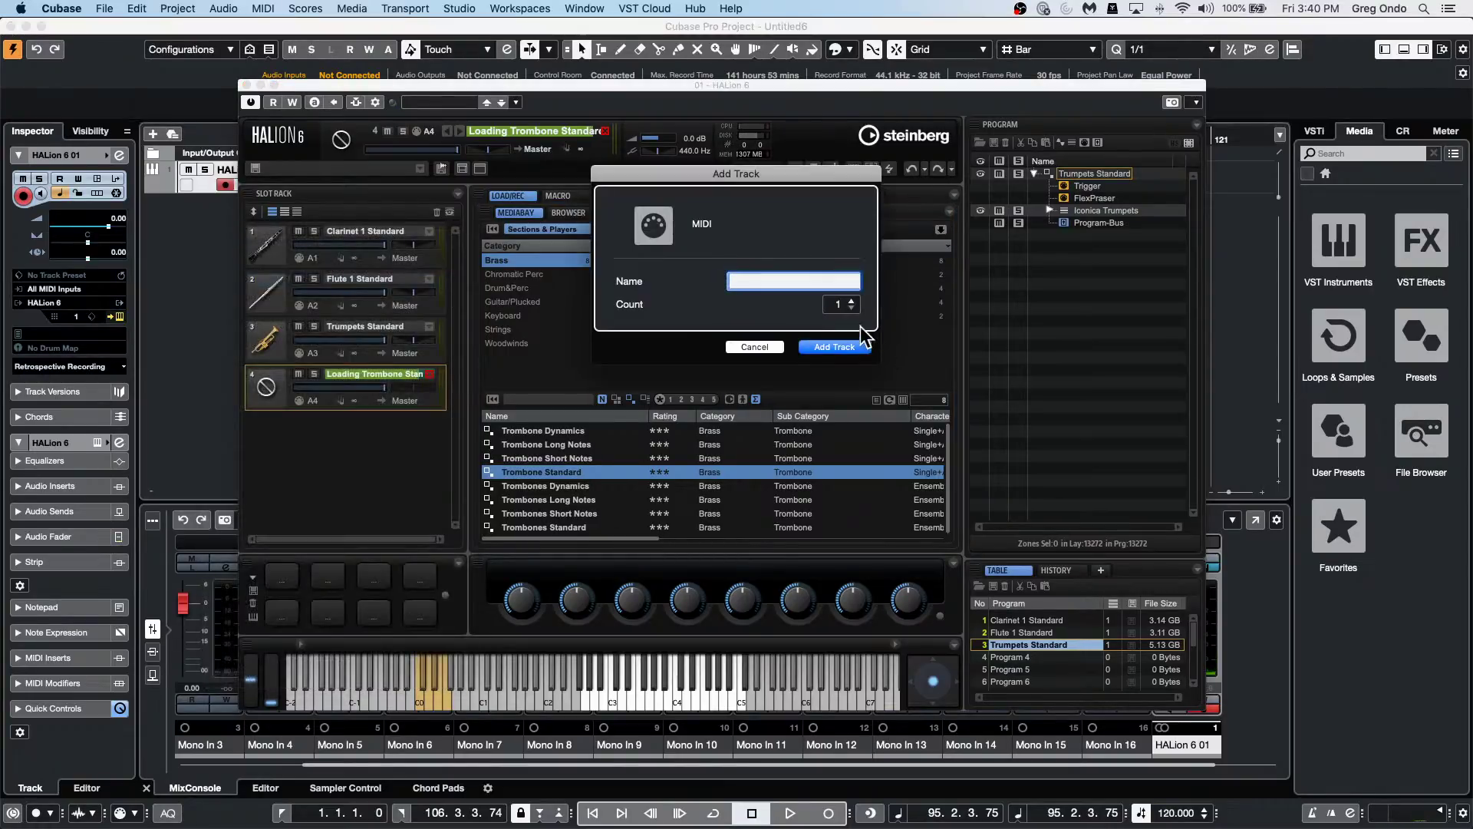
{"action": "left_click", "coordinate": [851, 301]}
{"action": "left_click", "coordinate": [851, 300]}
{"action": "left_click", "coordinate": [835, 347]}
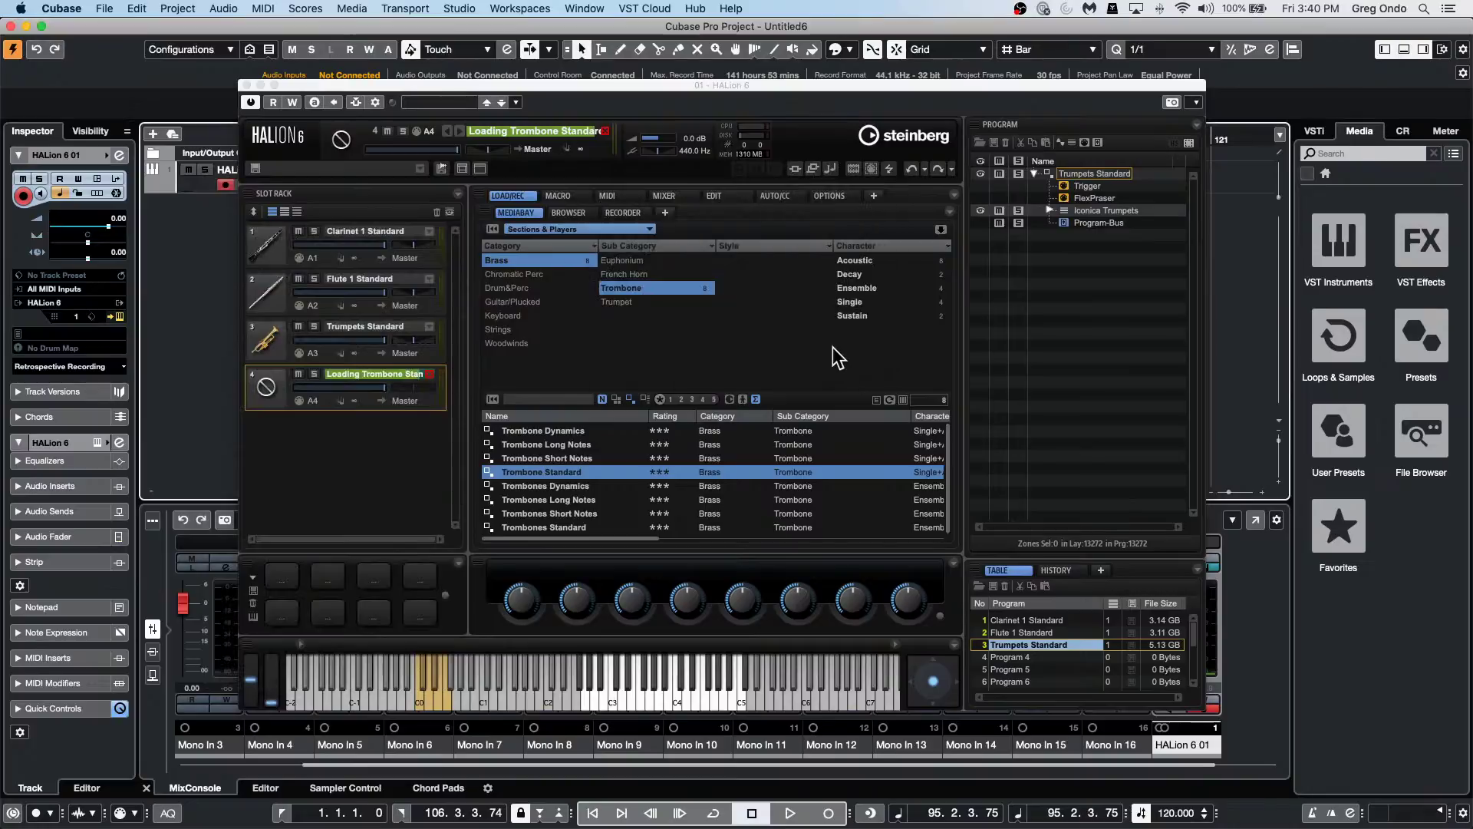
{"action": "left_click", "coordinate": [244, 85]}
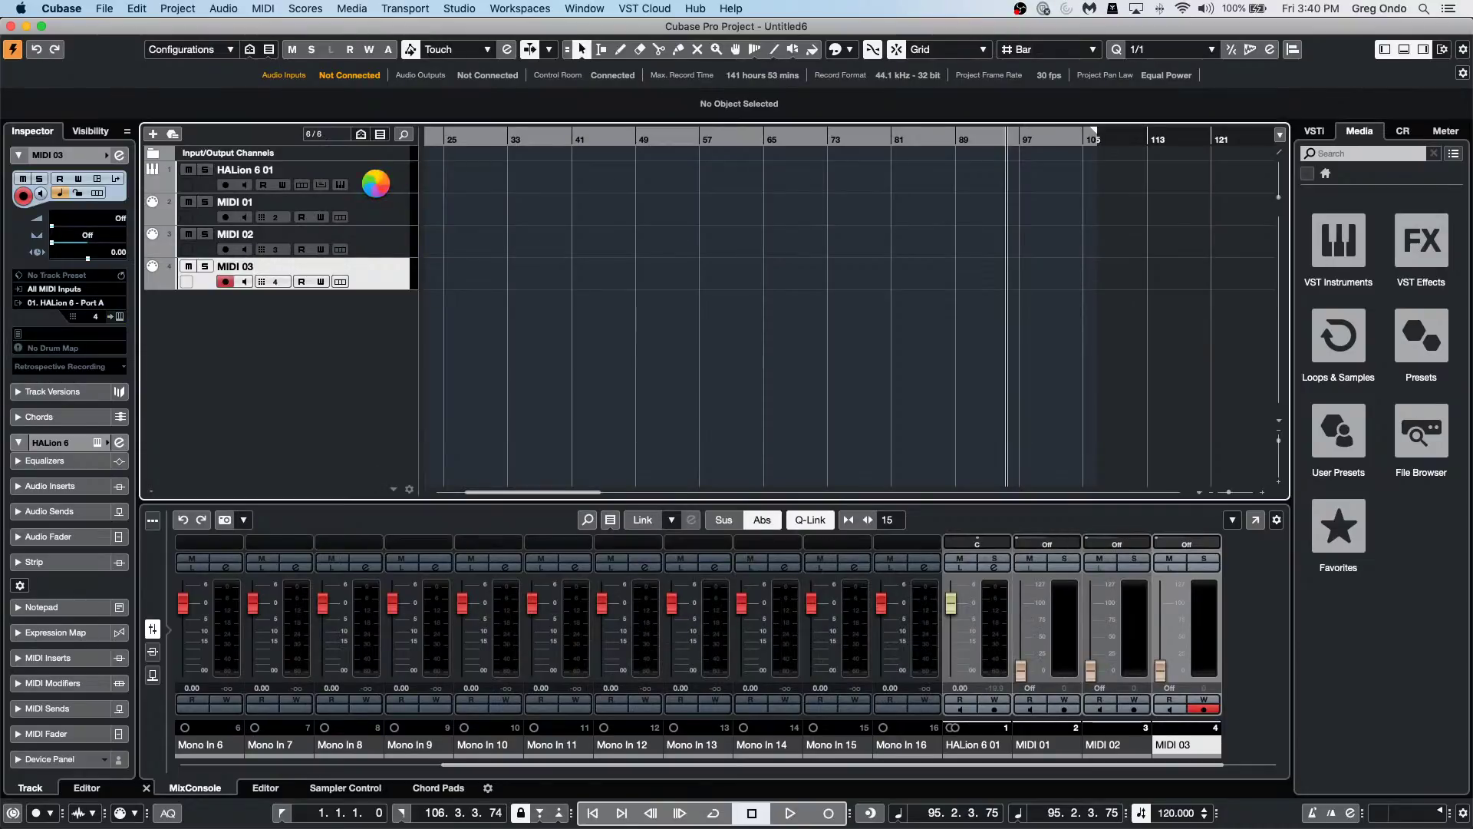
Select the HALion track and each of the three MIDI tracks in turn to audition their sounds.
{"action": "left_click", "coordinate": [376, 182]}
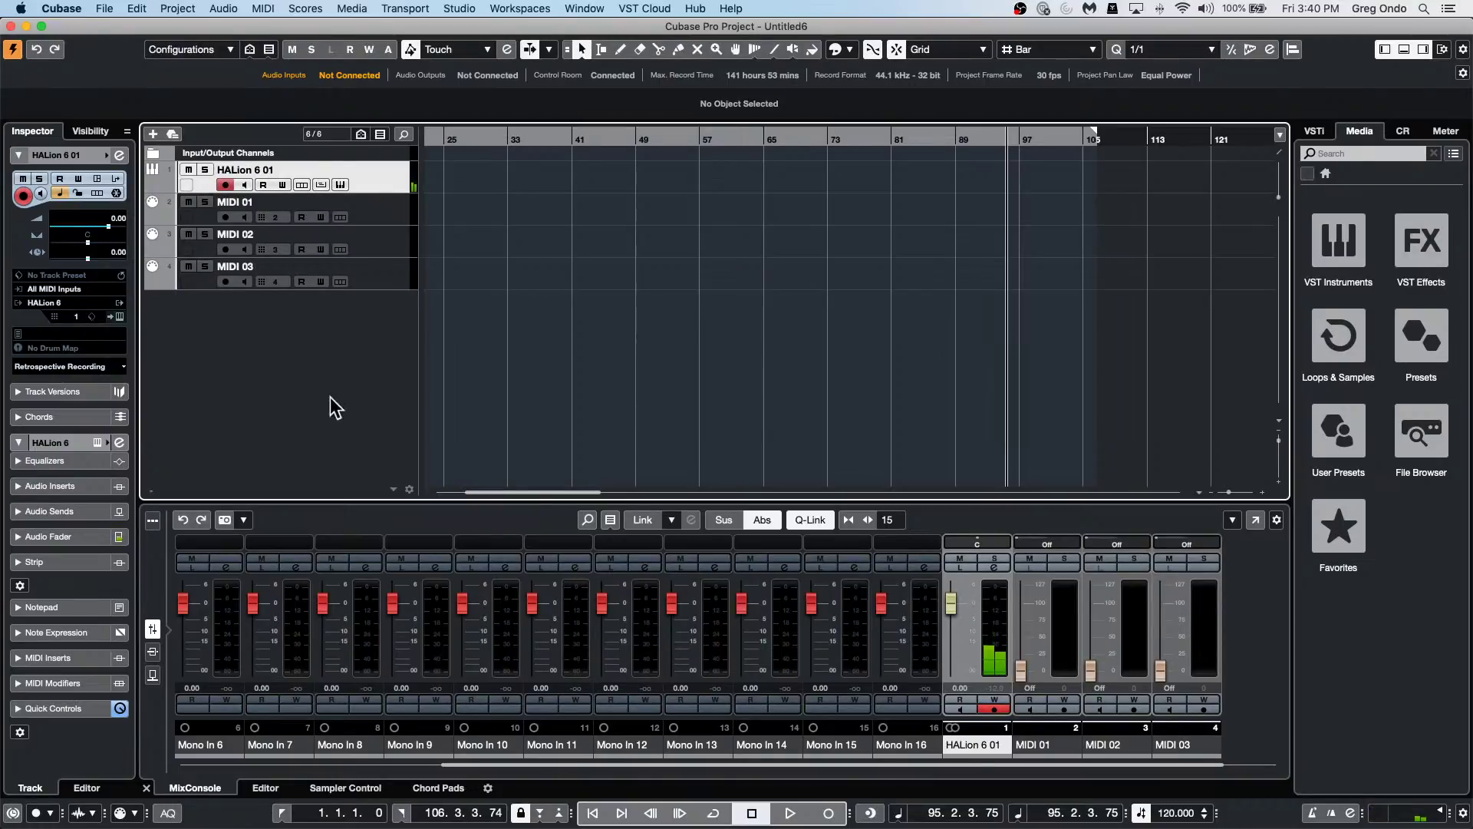
{"action": "left_click", "coordinate": [394, 204]}
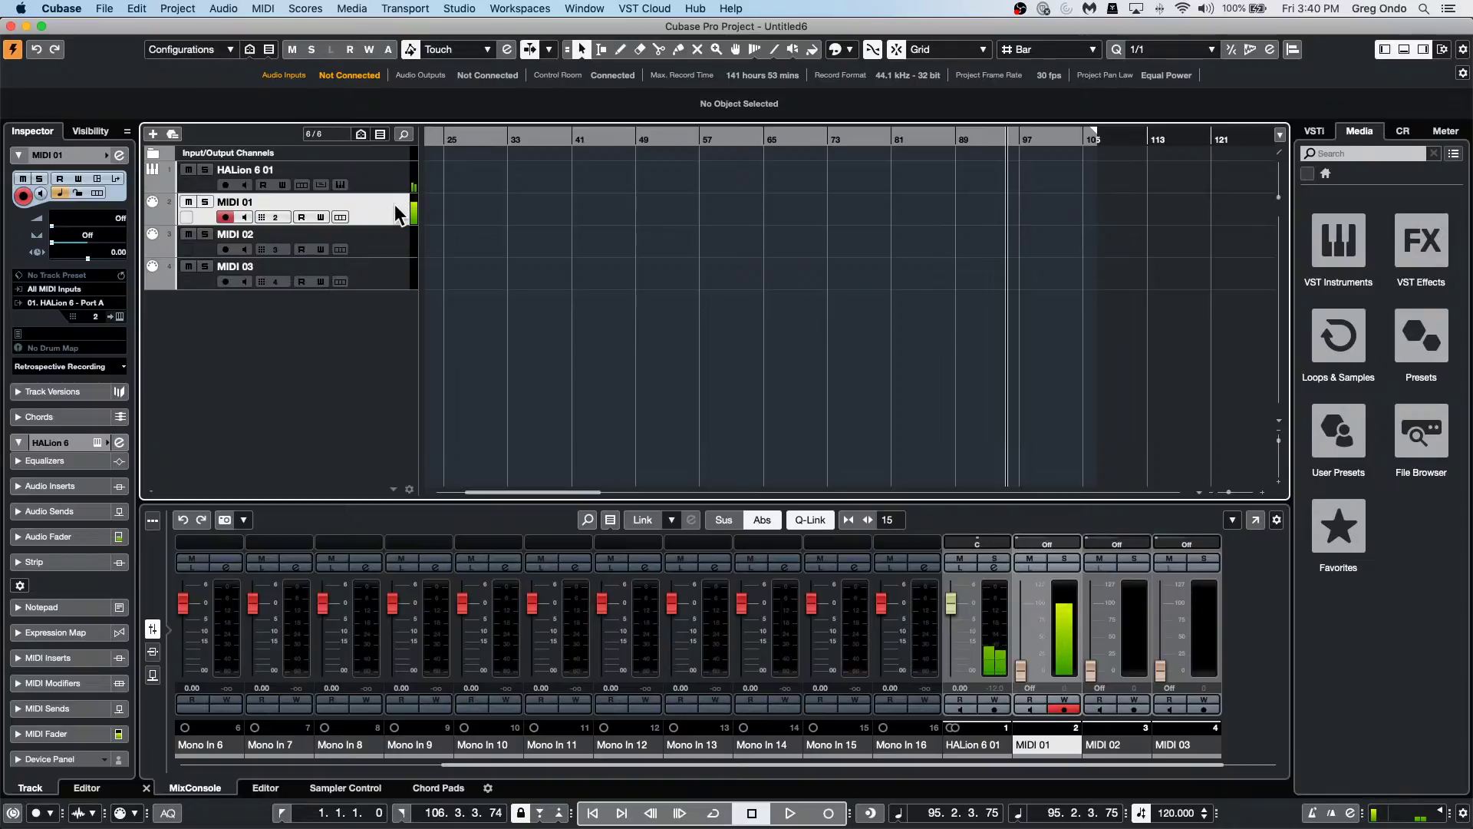
{"action": "left_click", "coordinate": [388, 245]}
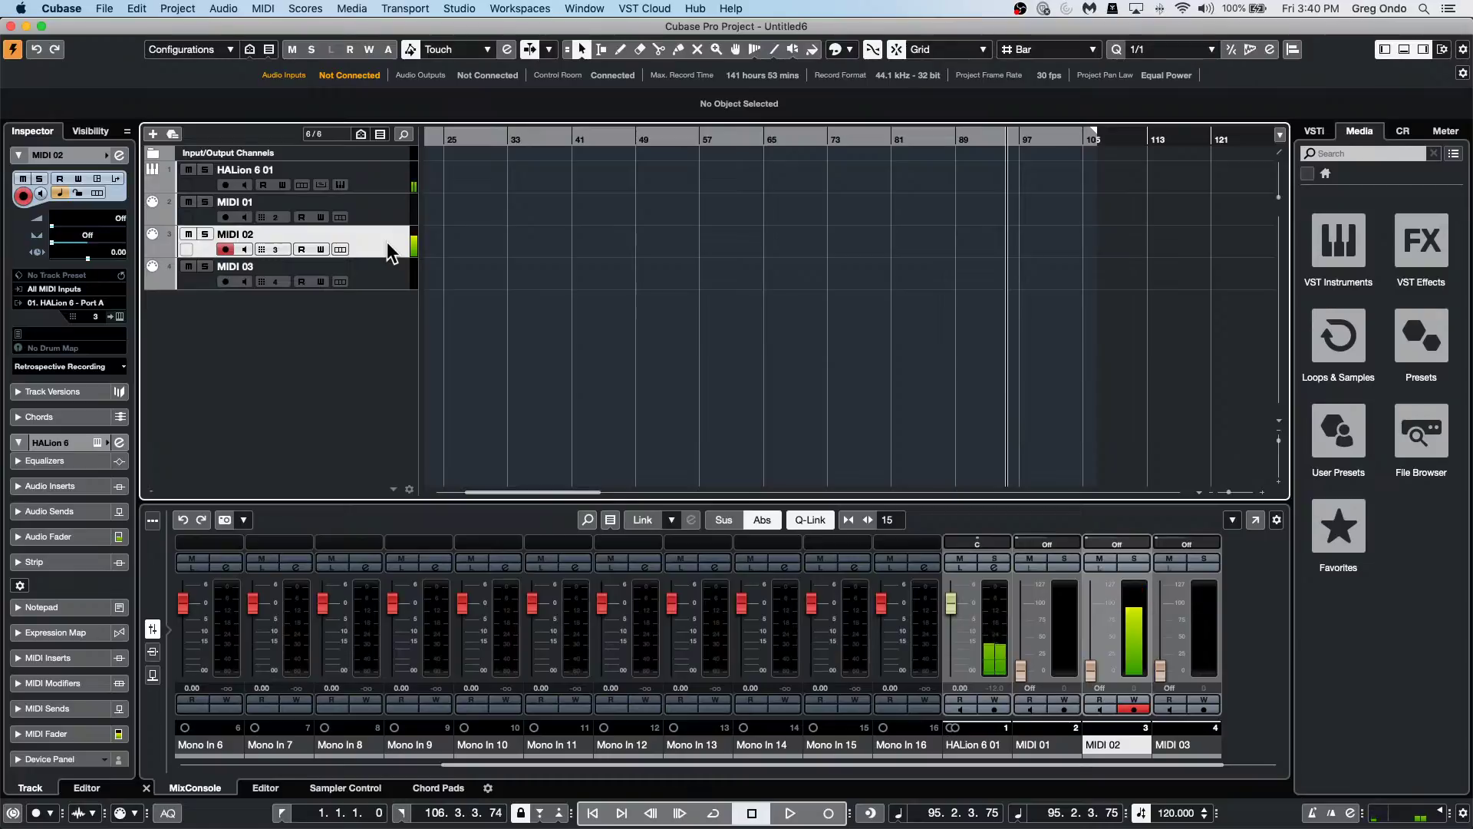
{"action": "left_click", "coordinate": [397, 274]}
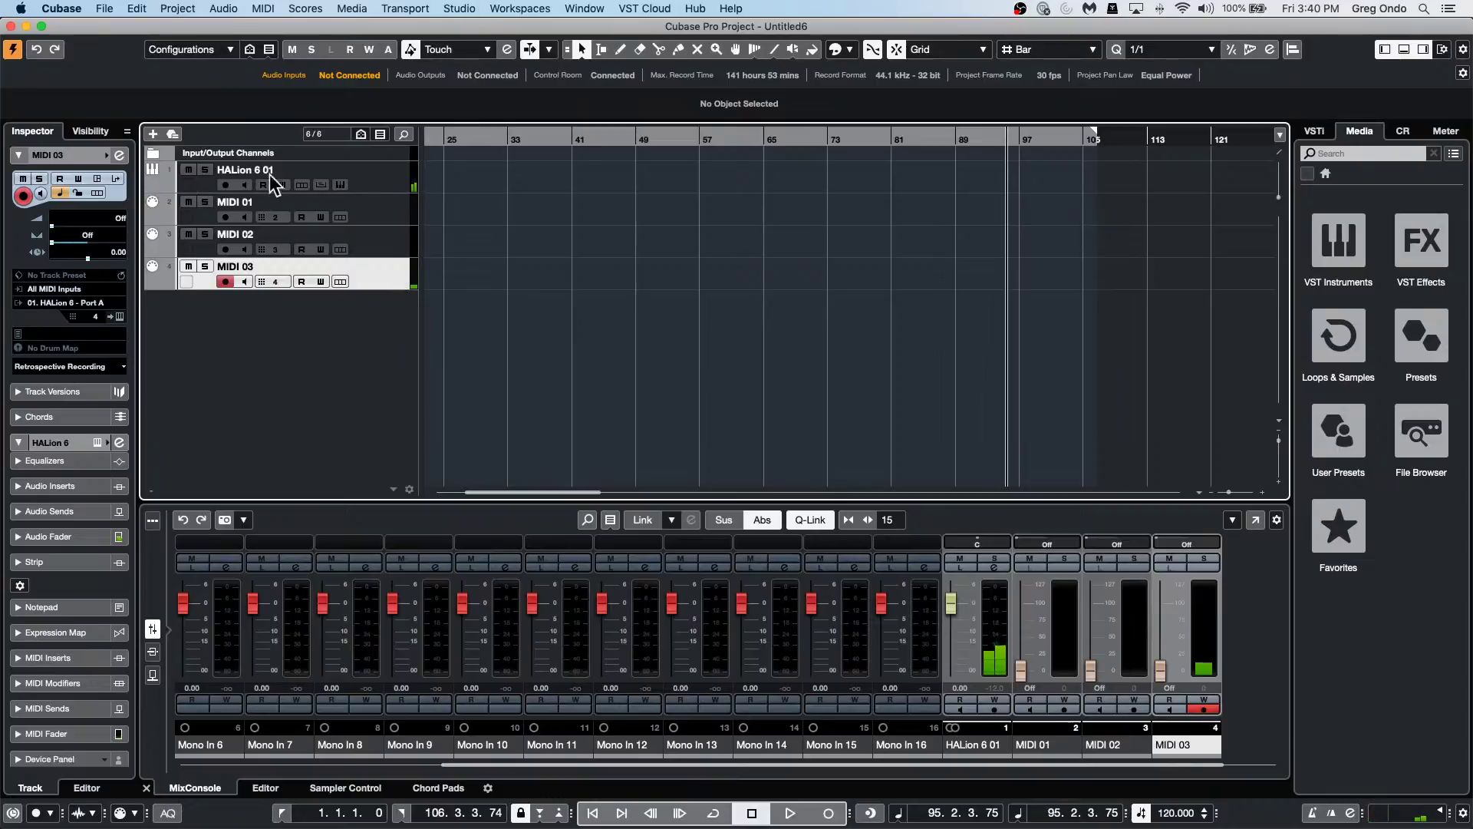
Draw empty MIDI parts on all four tracks, with the HALion part spanning bars 1 to 39, and open that part for editing.
{"action": "left_click_drag", "start_coordinate": [465, 136], "coordinate": [204, 141]}
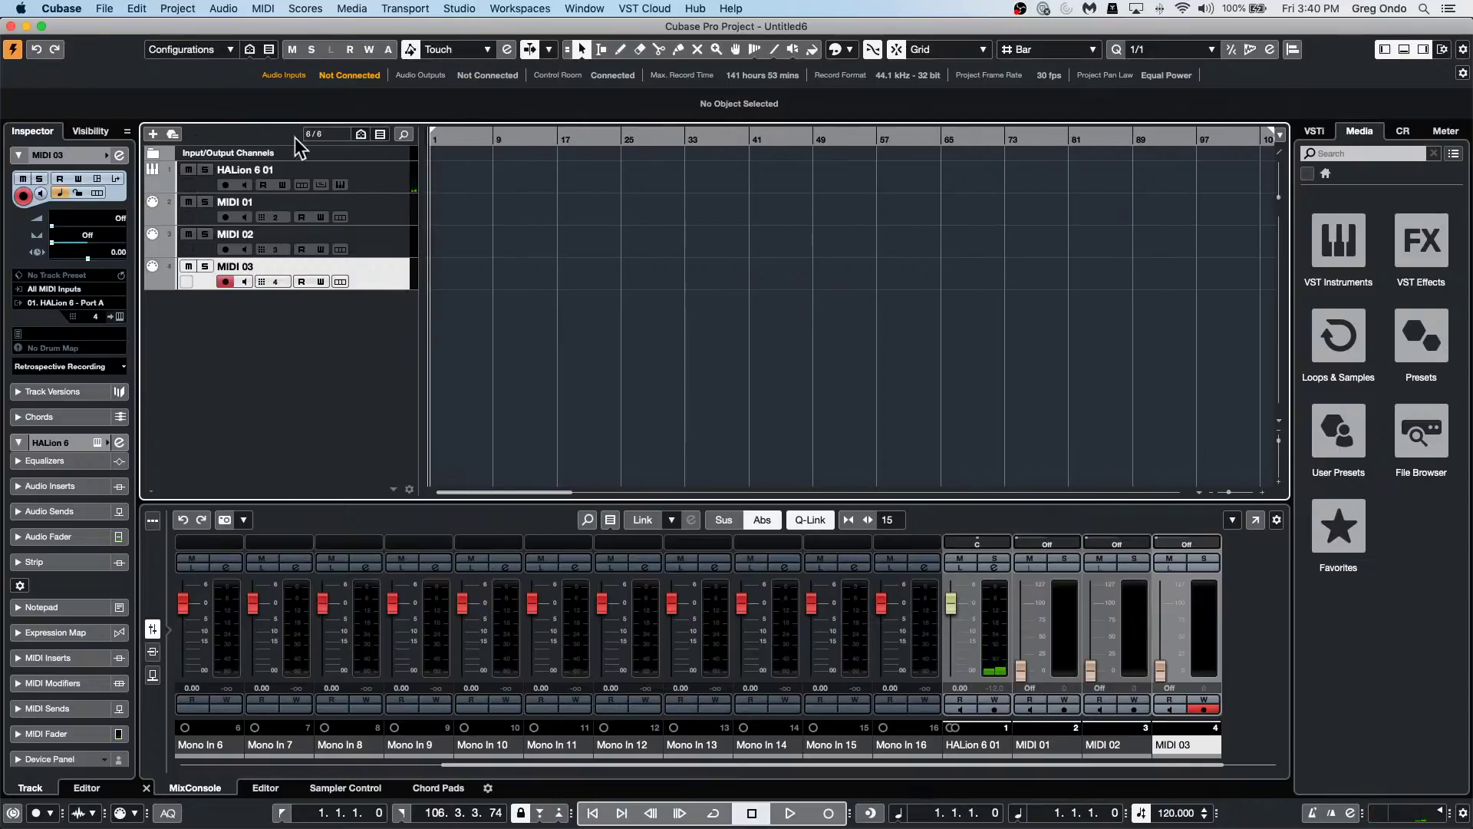
{"action": "right_click", "coordinate": [454, 174]}
{"action": "left_click", "coordinate": [488, 180]}
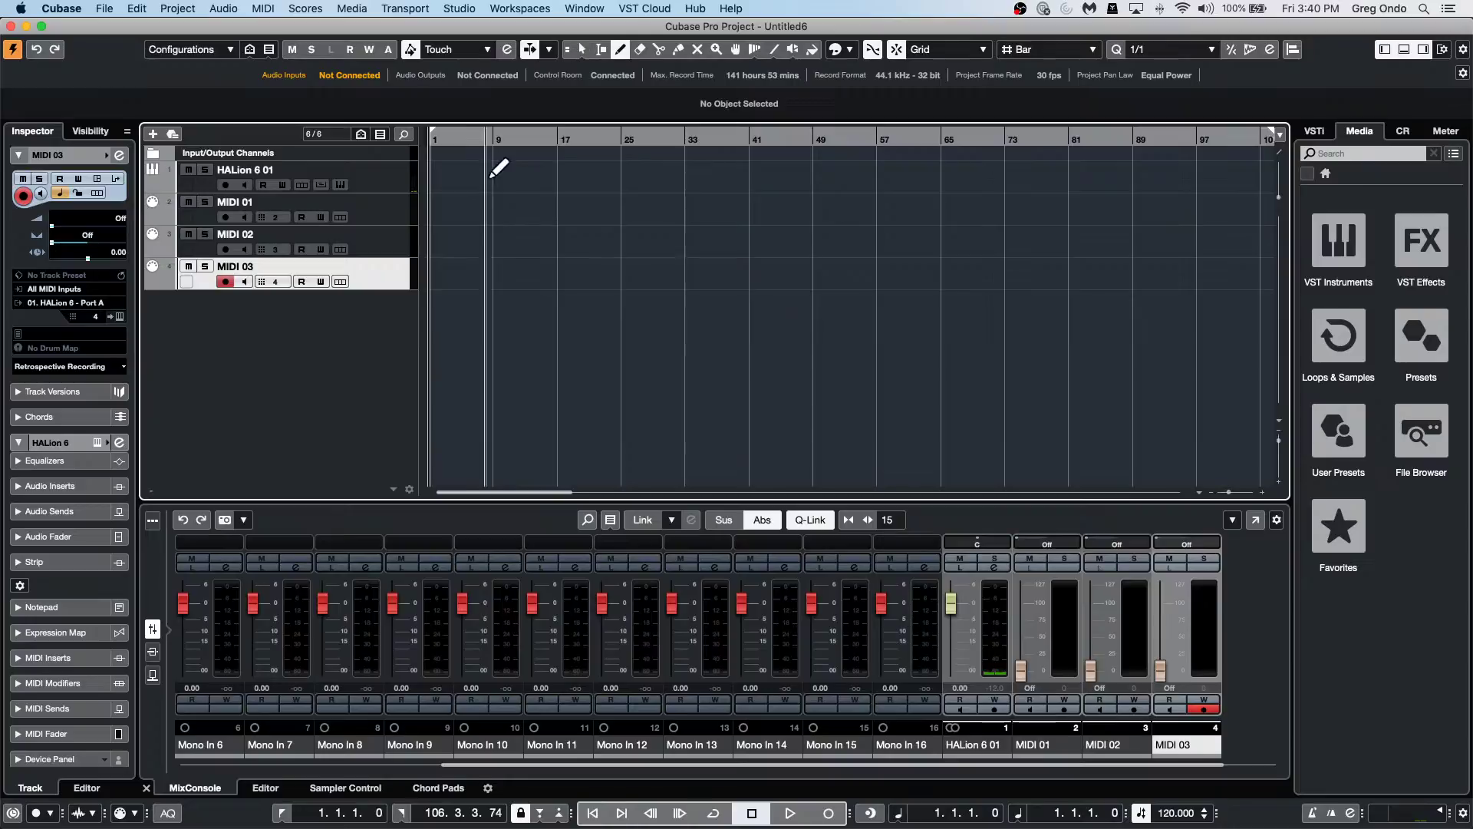
{"action": "left_click_drag", "start_coordinate": [429, 174], "coordinate": [733, 177]}
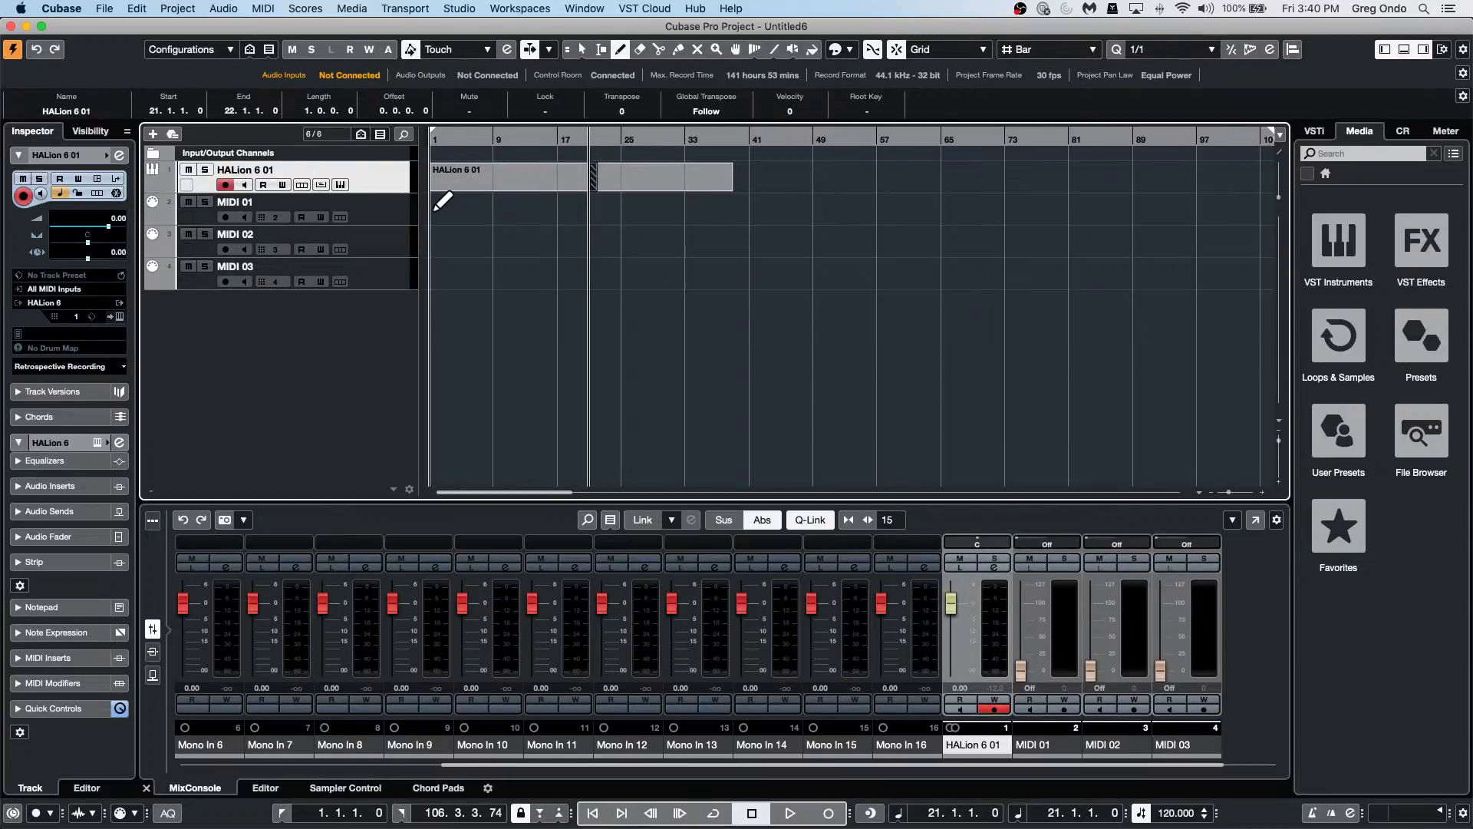
{"action": "left_click_drag", "start_coordinate": [441, 204], "coordinate": [724, 206]}
{"action": "mouse_move", "coordinate": [449, 238]}
{"action": "left_mouse_down"}
{"action": "mouse_move", "coordinate": [537, 238]}
{"action": "mouse_move", "coordinate": [559, 273]}
{"action": "mouse_move", "coordinate": [620, 273]}
{"action": "left_mouse_up"}
{"action": "key", "text": "1"}
{"action": "double_click", "coordinate": [530, 184]}
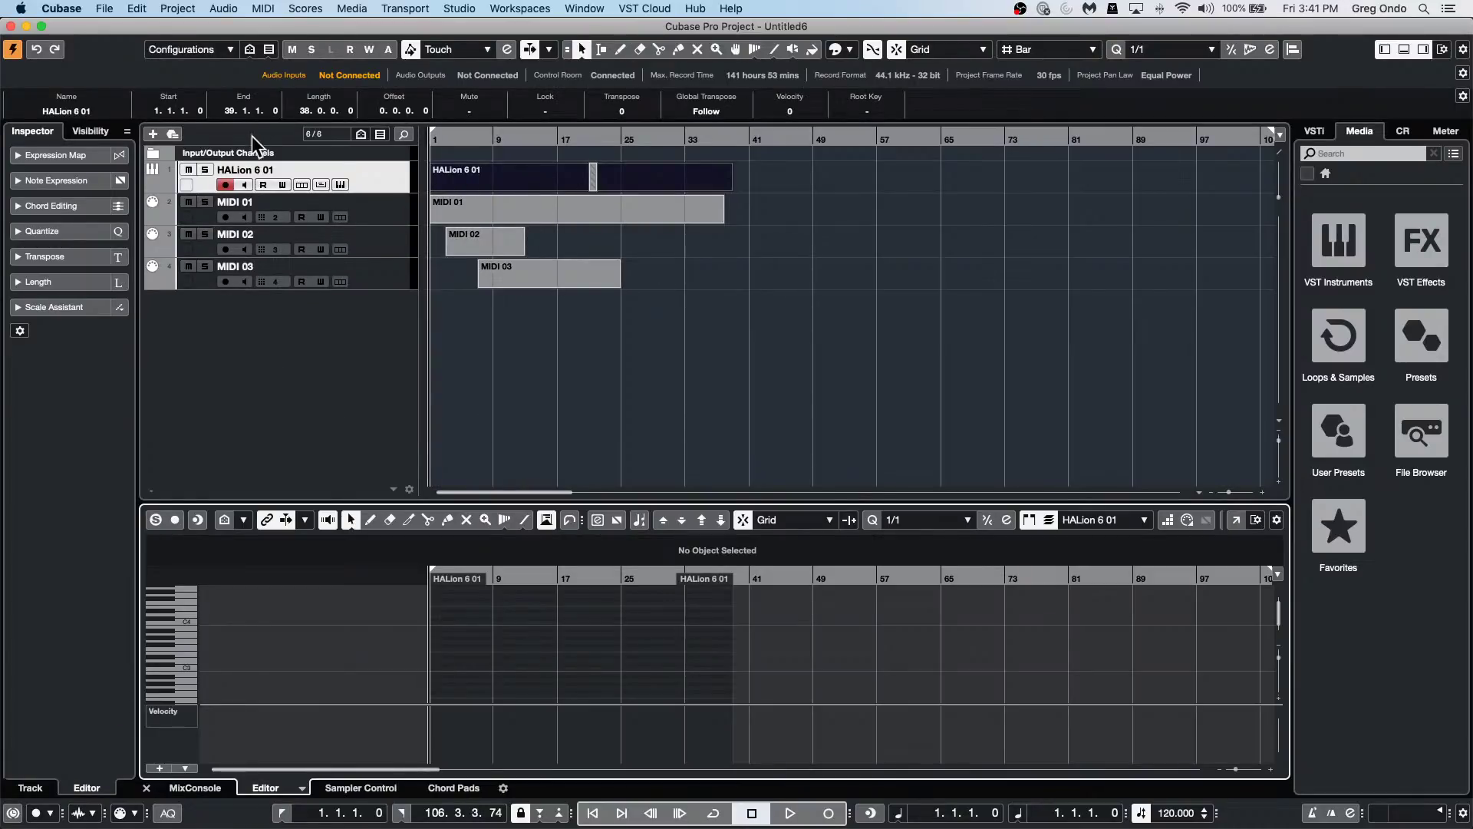
Rename the four tracks in order as clarinet, flute, trumpet and trombone.
{"action": "double_click", "coordinate": [263, 169]}
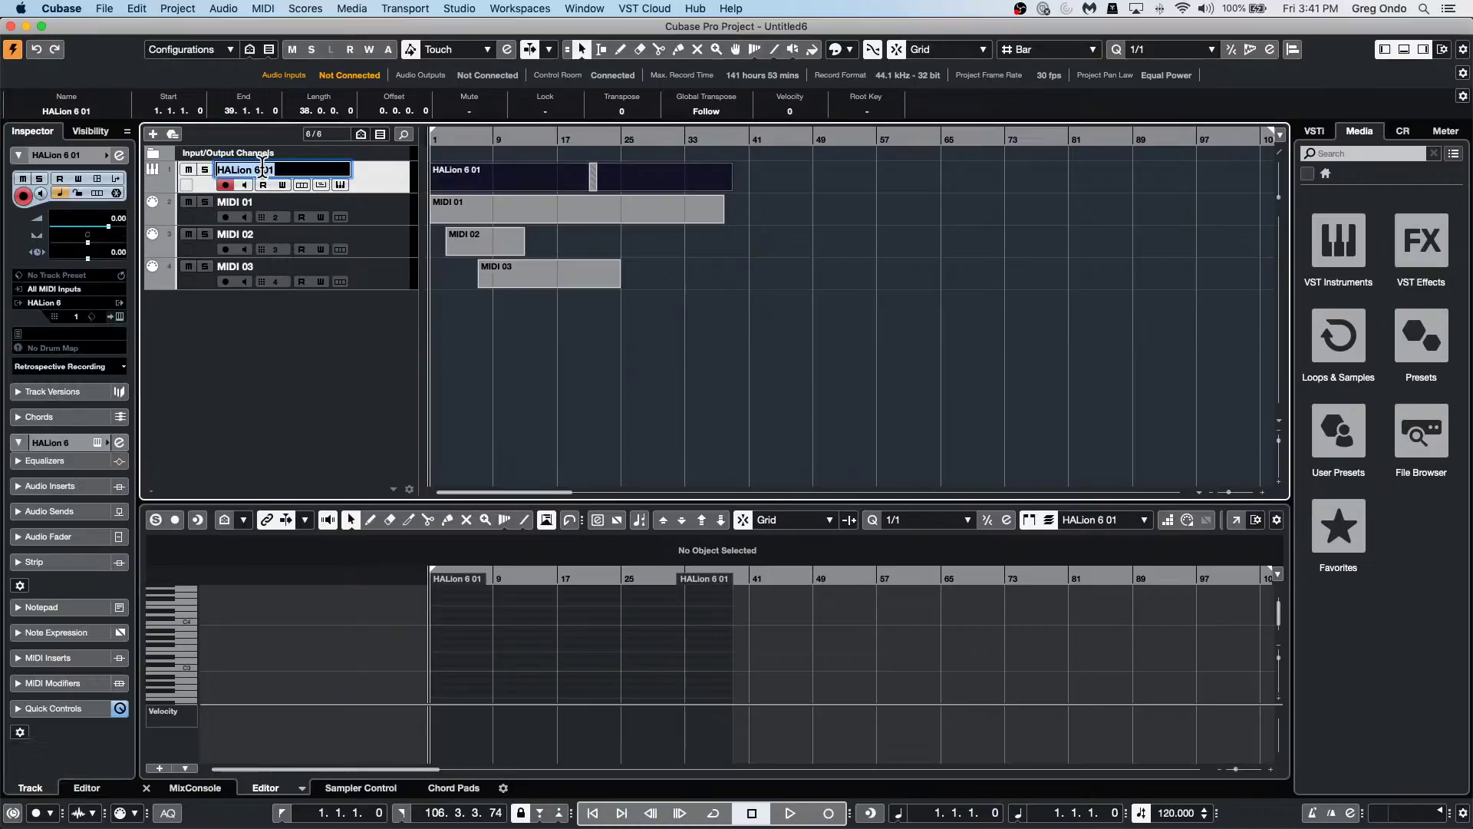
{"action": "type", "text": "clarinet"}
{"action": "key", "text": "Tab"}
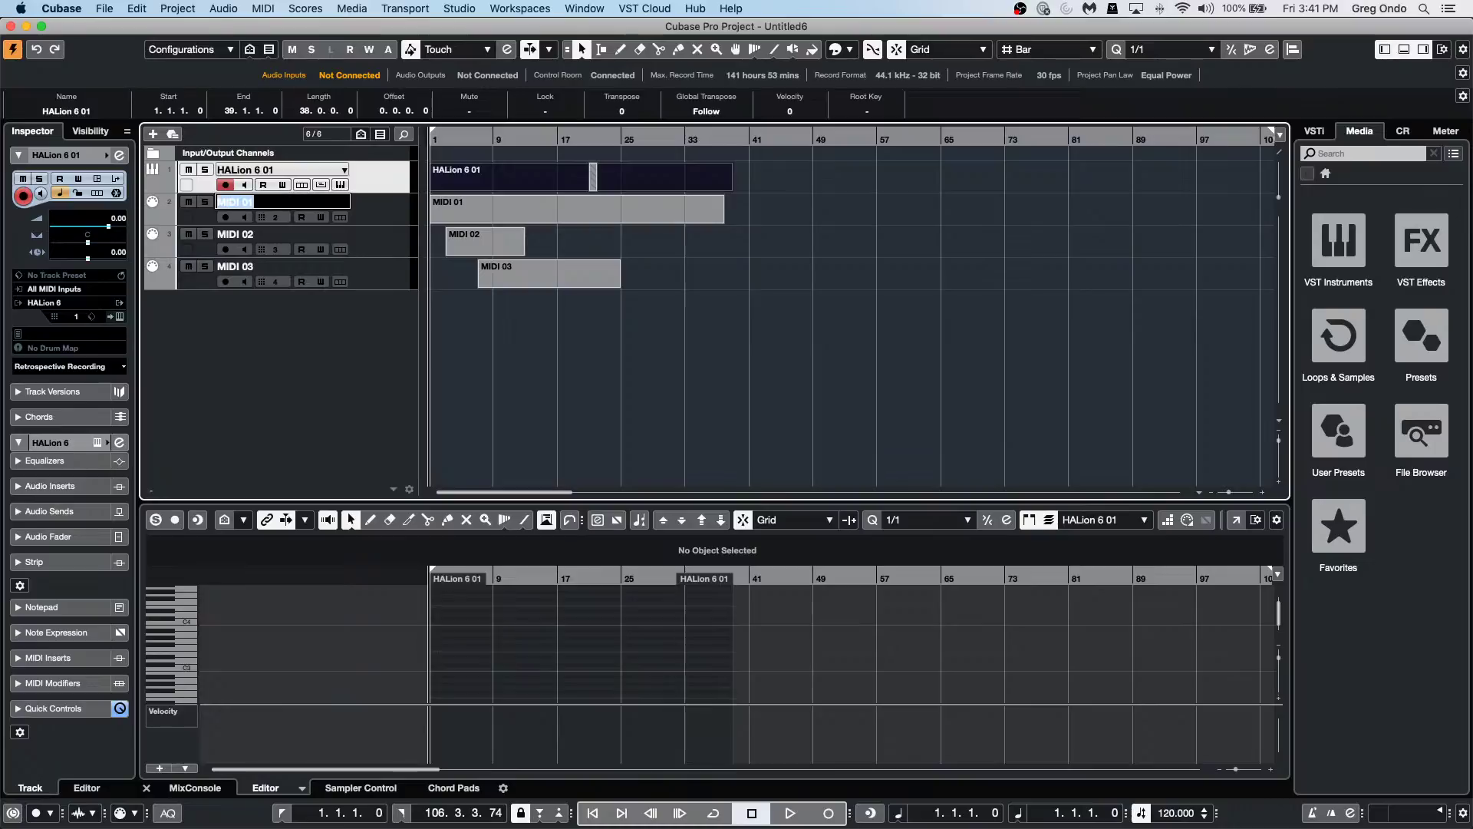
{"action": "type", "text": "flute"}
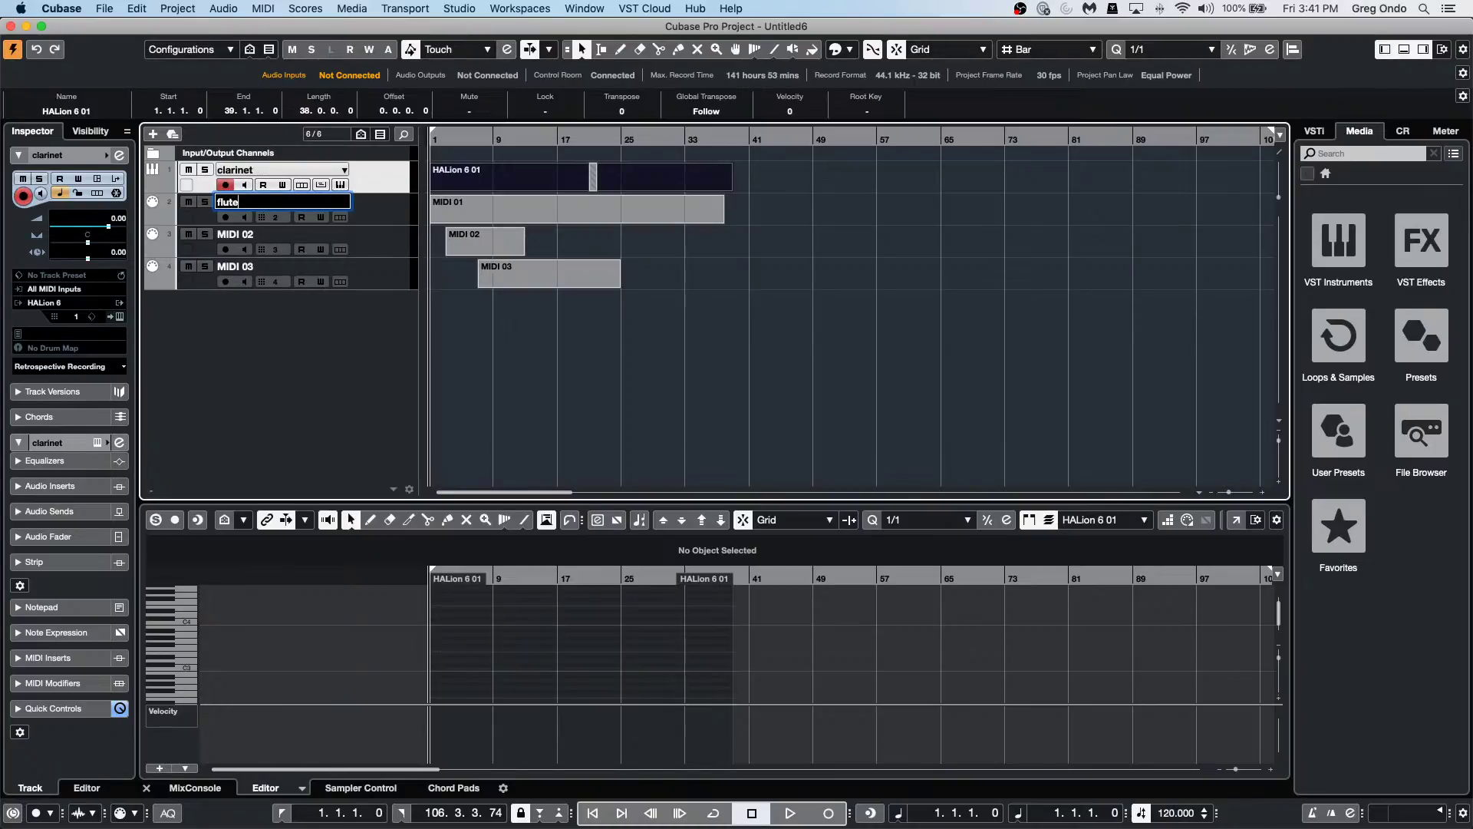
{"action": "key", "text": "Tab"}
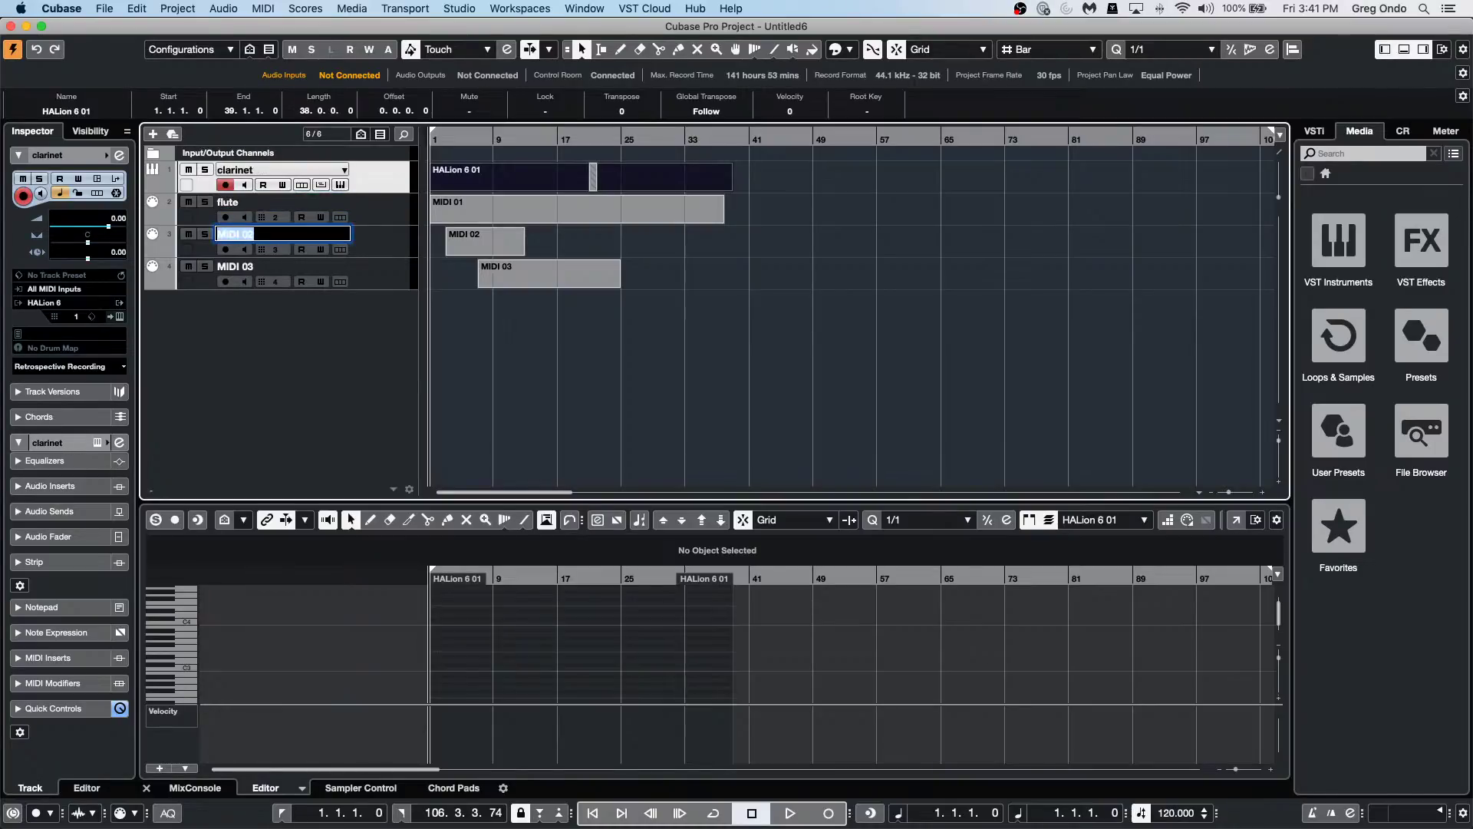
{"action": "type", "text": "trumpet"}
{"action": "key", "text": "Tab"}
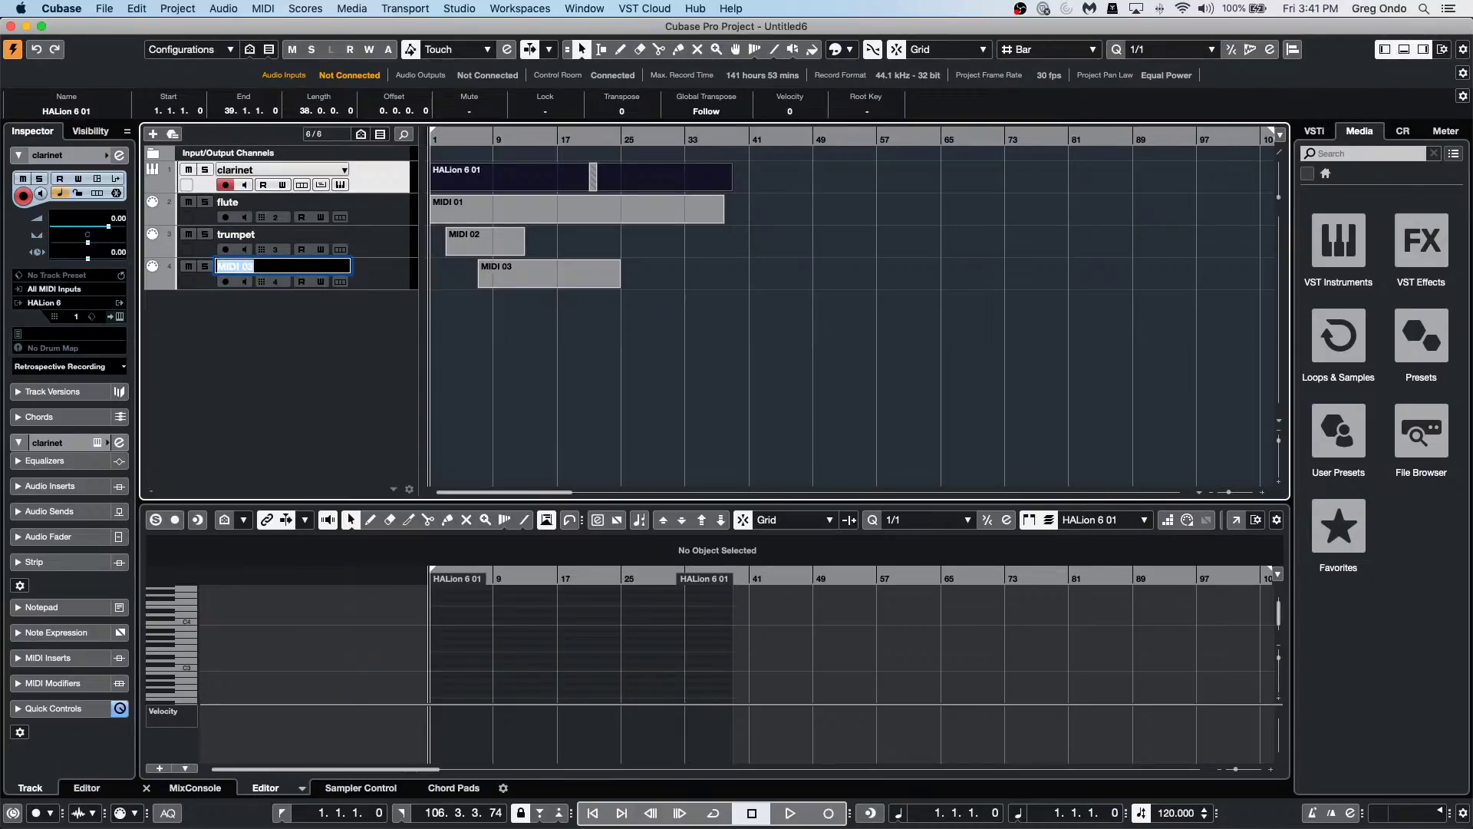
{"action": "type", "text": "trombone"}
{"action": "key", "text": "Return"}
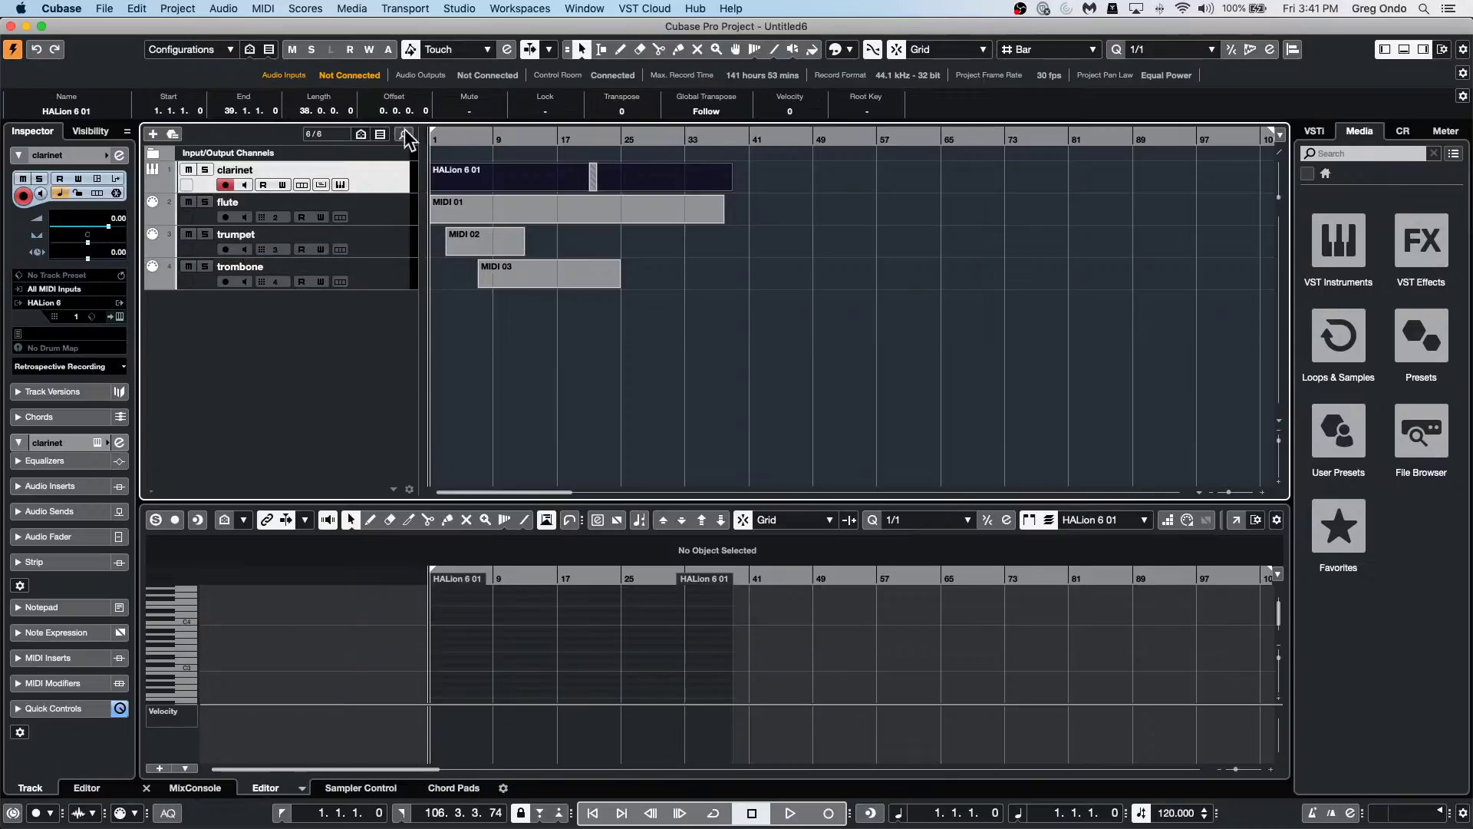
Show the clarinet track's part in the Score Editor and set its staff's Display Transpose to Clarinet.
{"action": "left_click", "coordinate": [627, 250]}
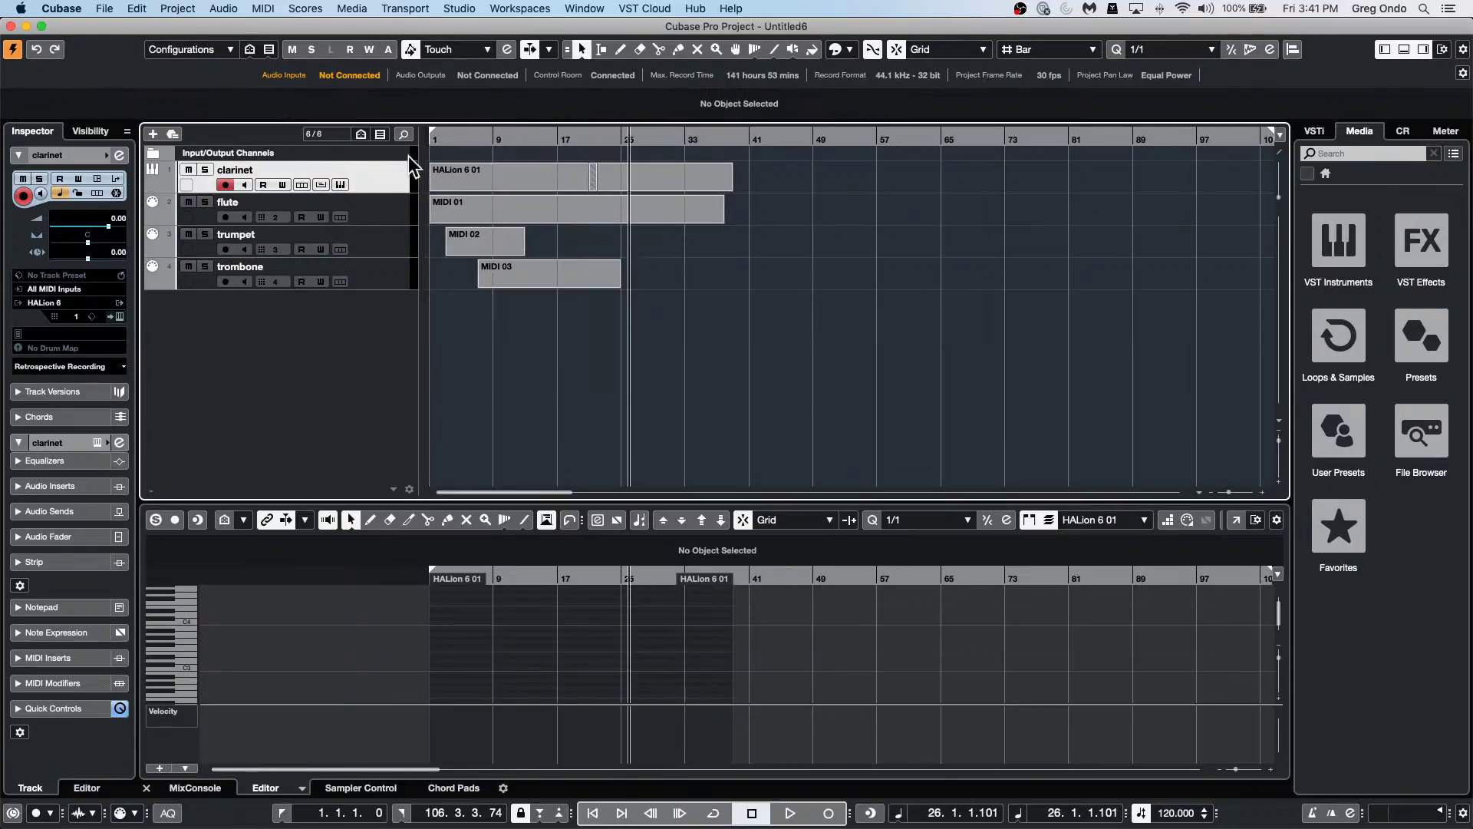
{"action": "left_click", "coordinate": [497, 168]}
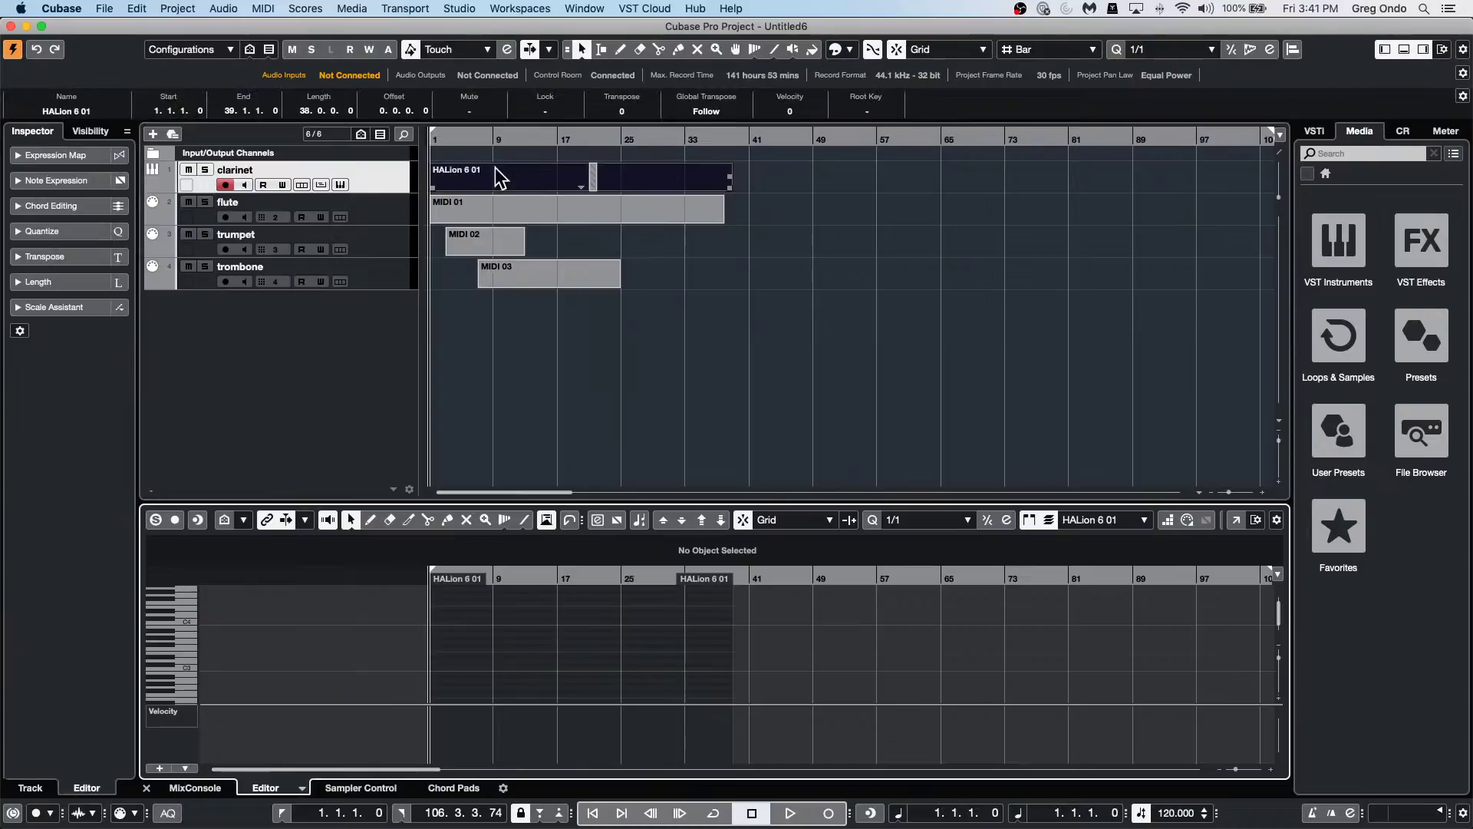
{"action": "left_click", "coordinate": [303, 787]}
{"action": "left_click", "coordinate": [337, 756]}
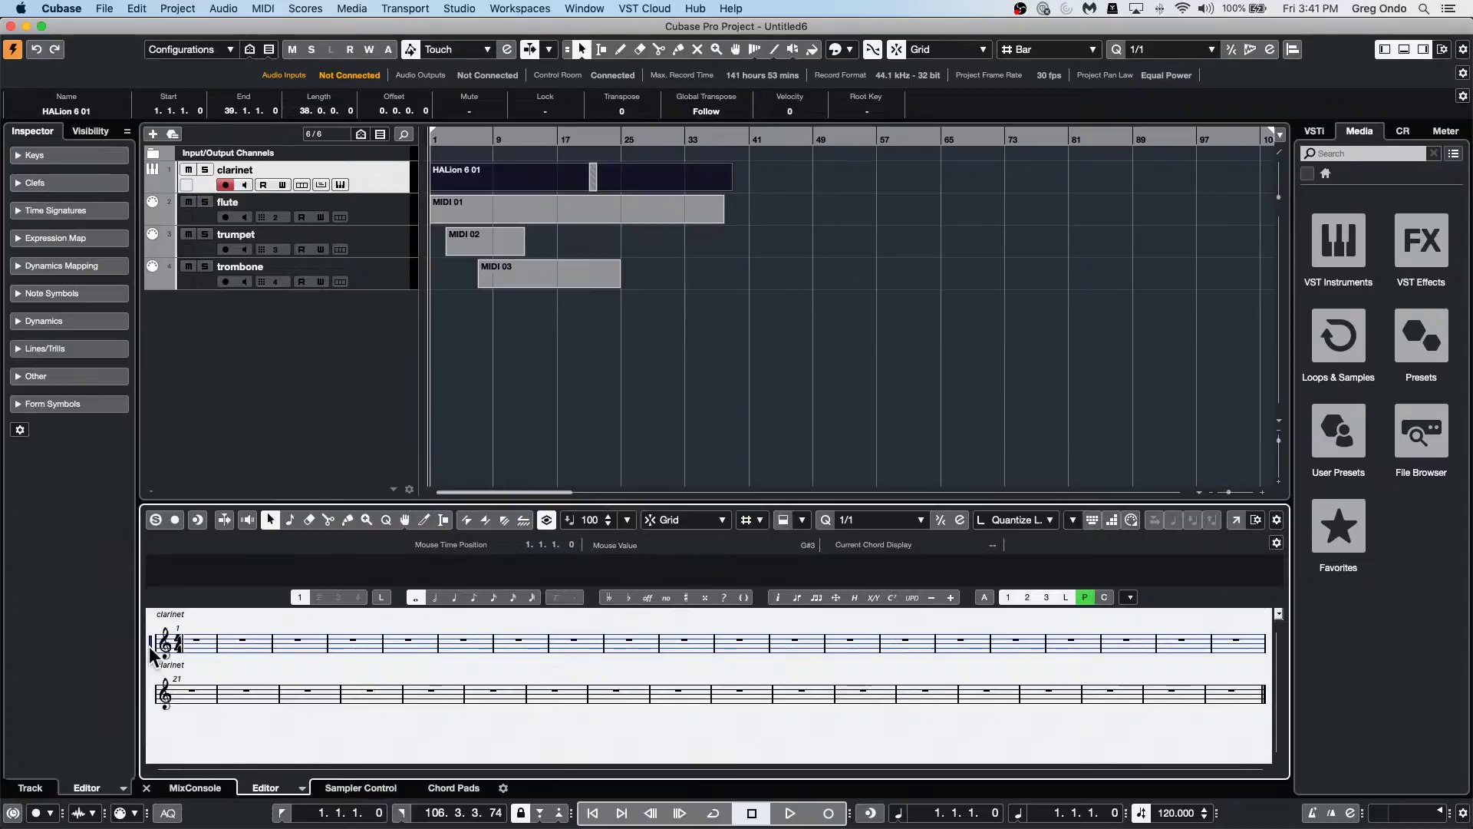
{"action": "double_click", "coordinate": [148, 646]}
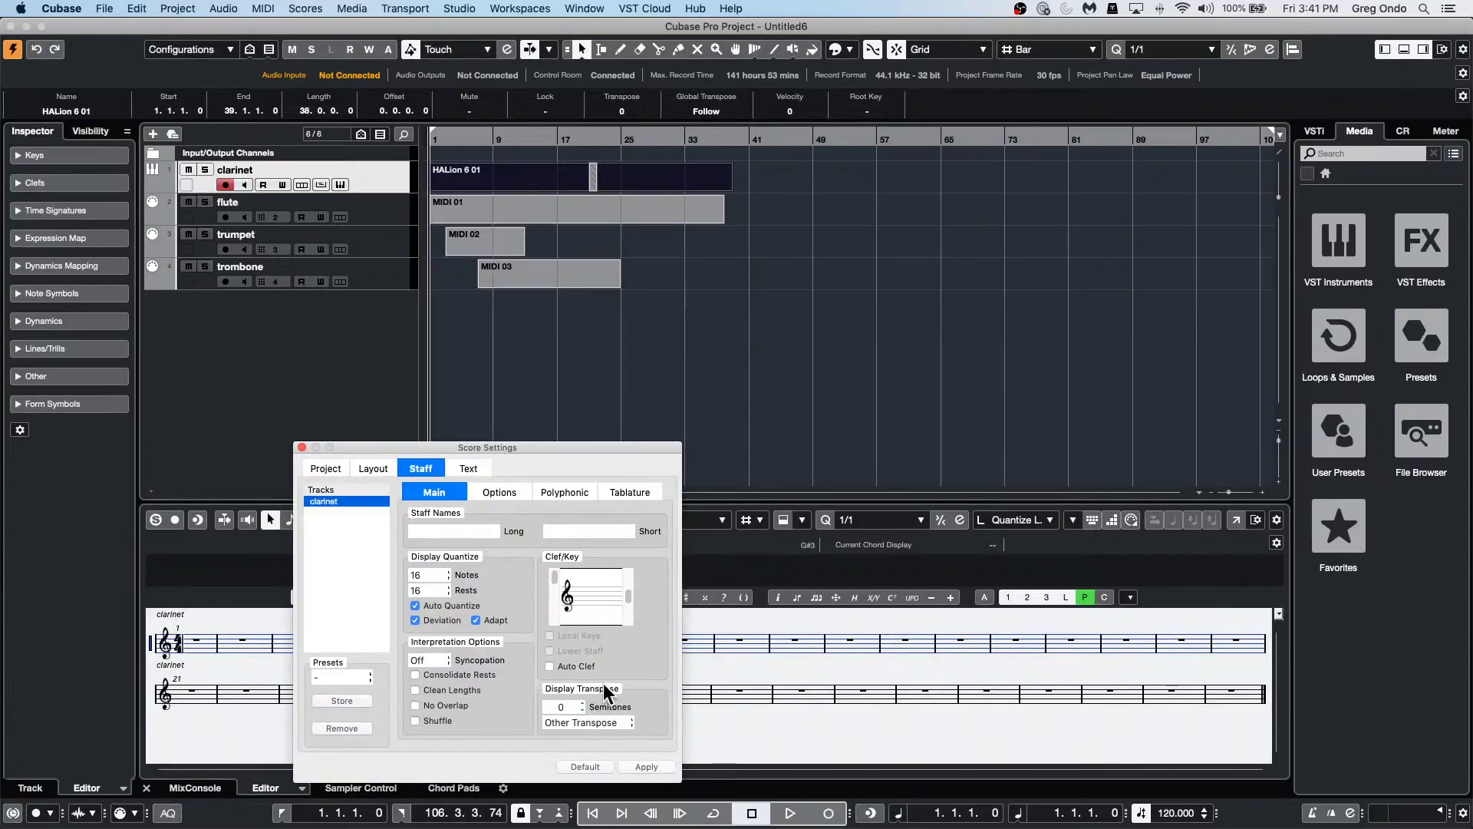
{"action": "left_click", "coordinate": [581, 720]}
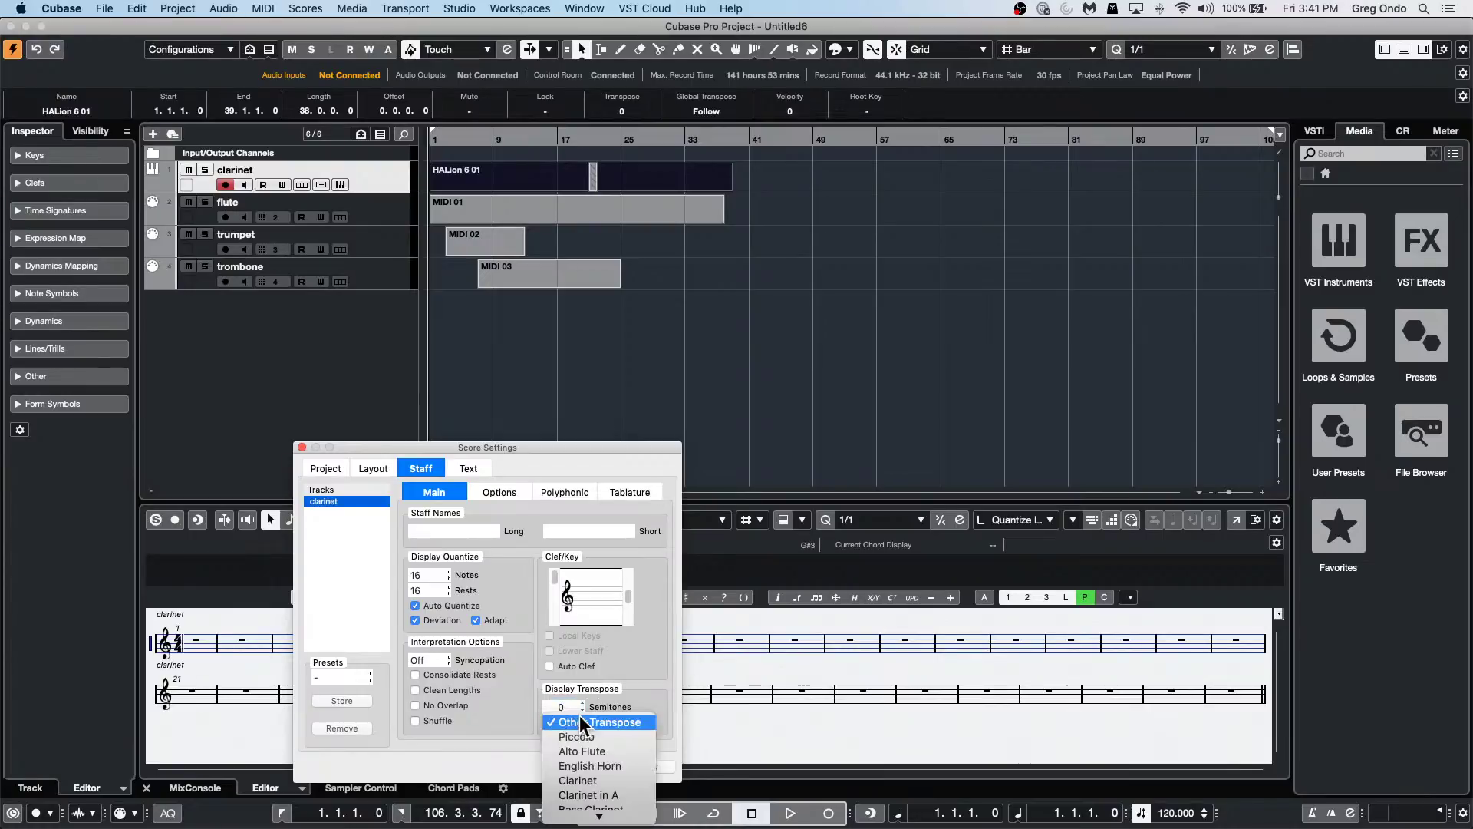
{"action": "left_click", "coordinate": [583, 781]}
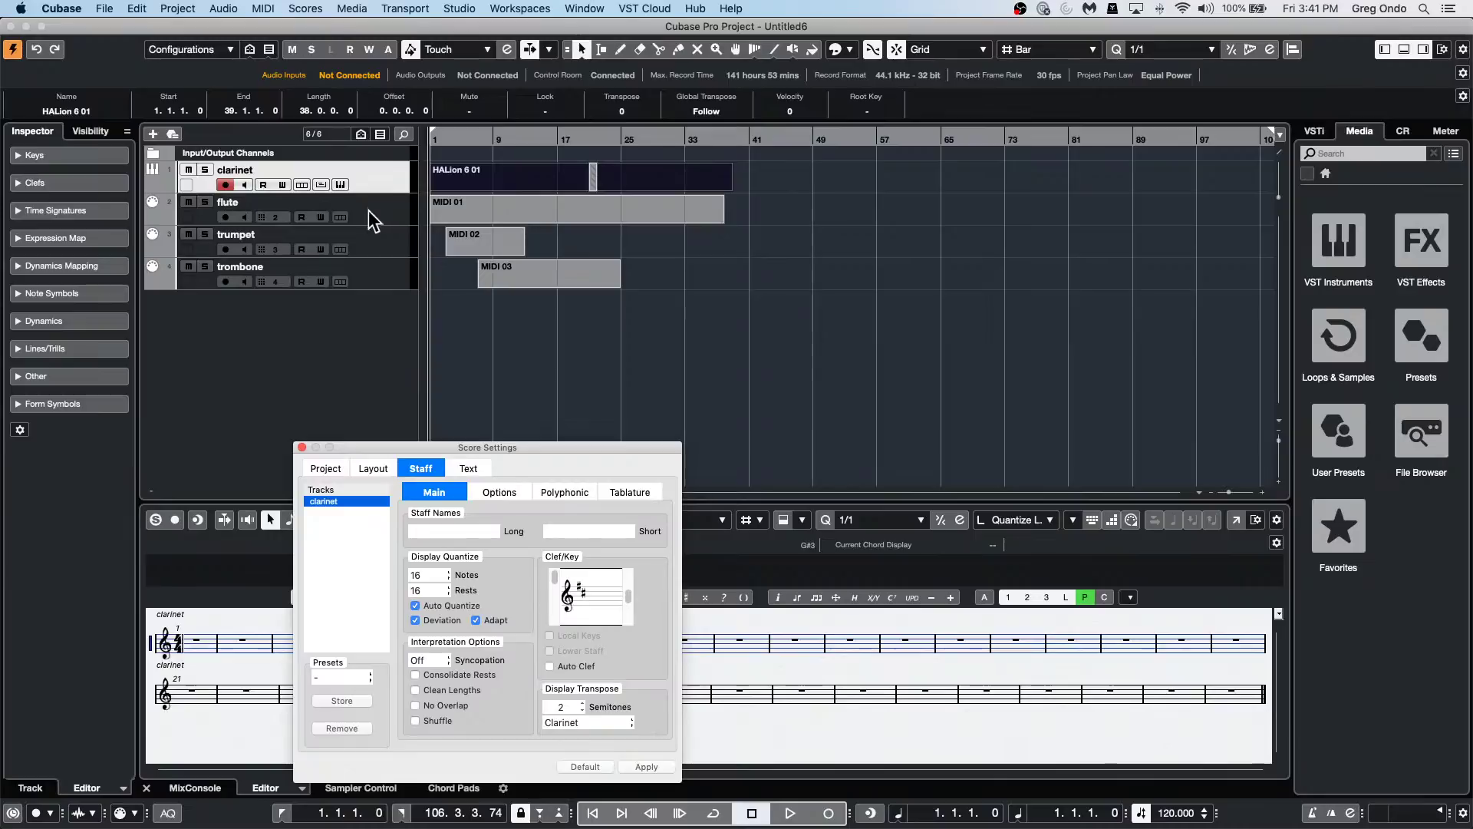
Show the flute track's part in the Score Editor and check the Display Transpose in its staff settings.
{"action": "left_click", "coordinate": [392, 215]}
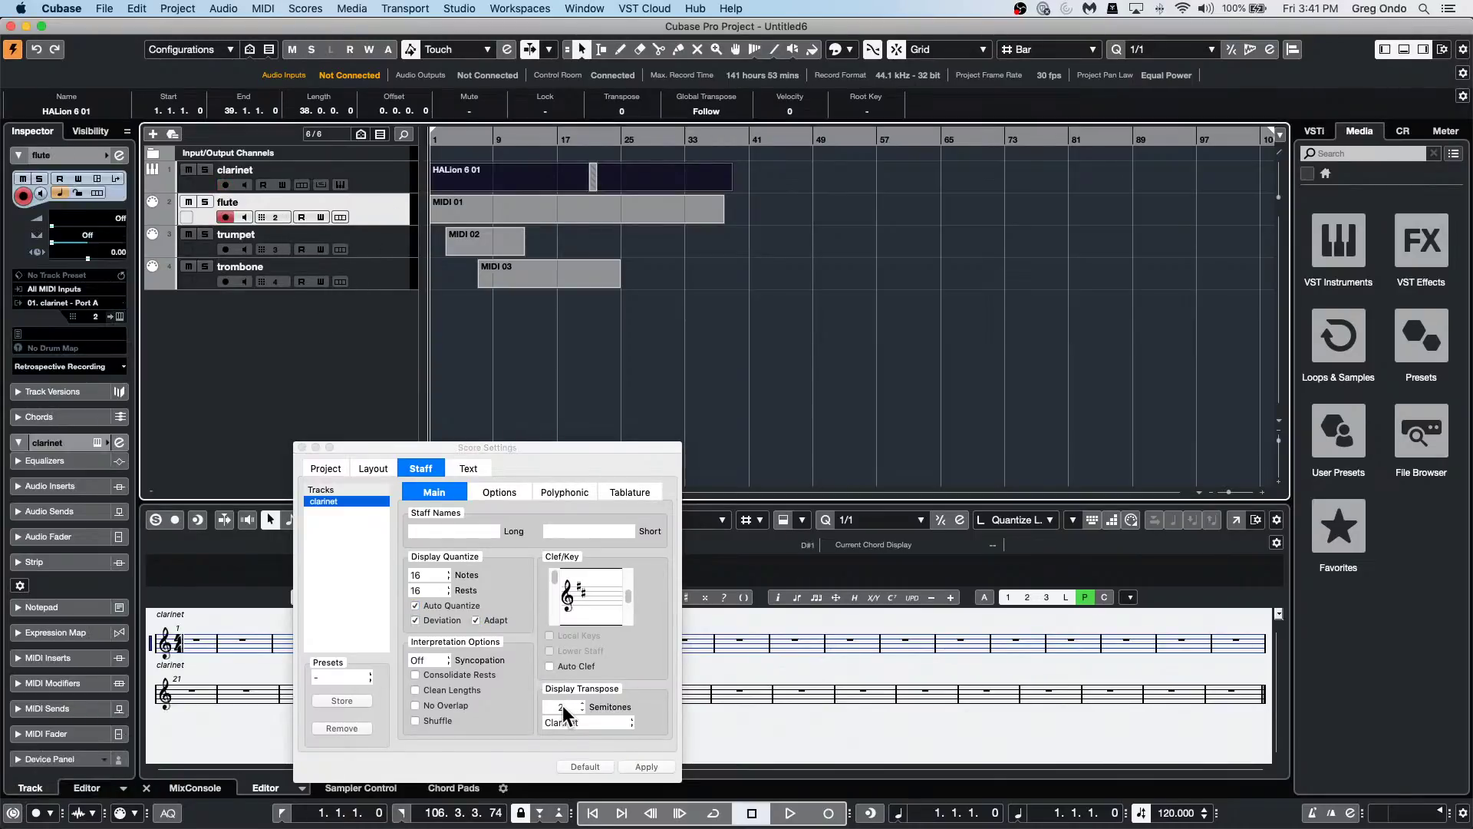
{"action": "left_click", "coordinate": [500, 205]}
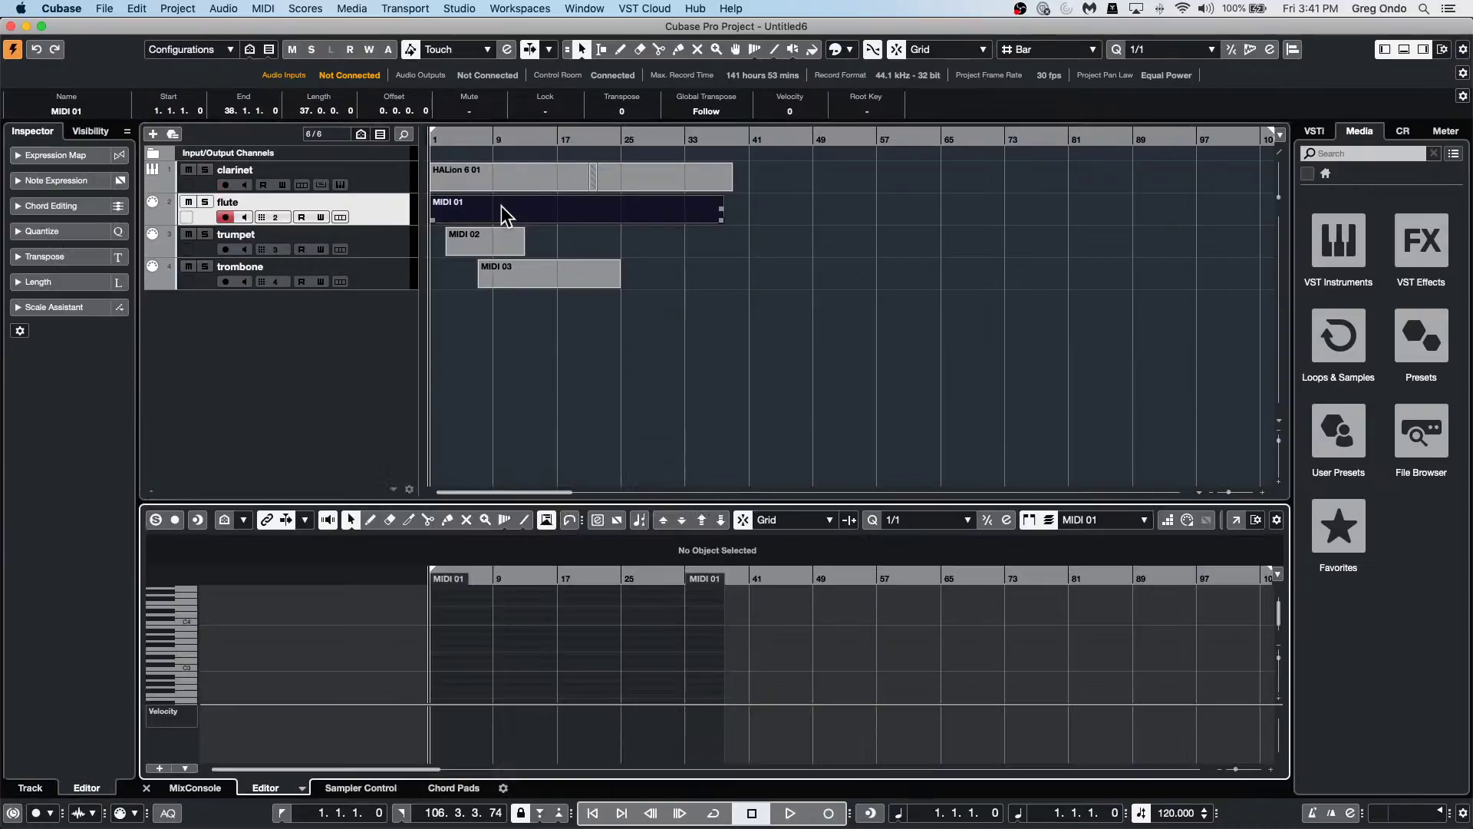
{"action": "left_click", "coordinate": [301, 788]}
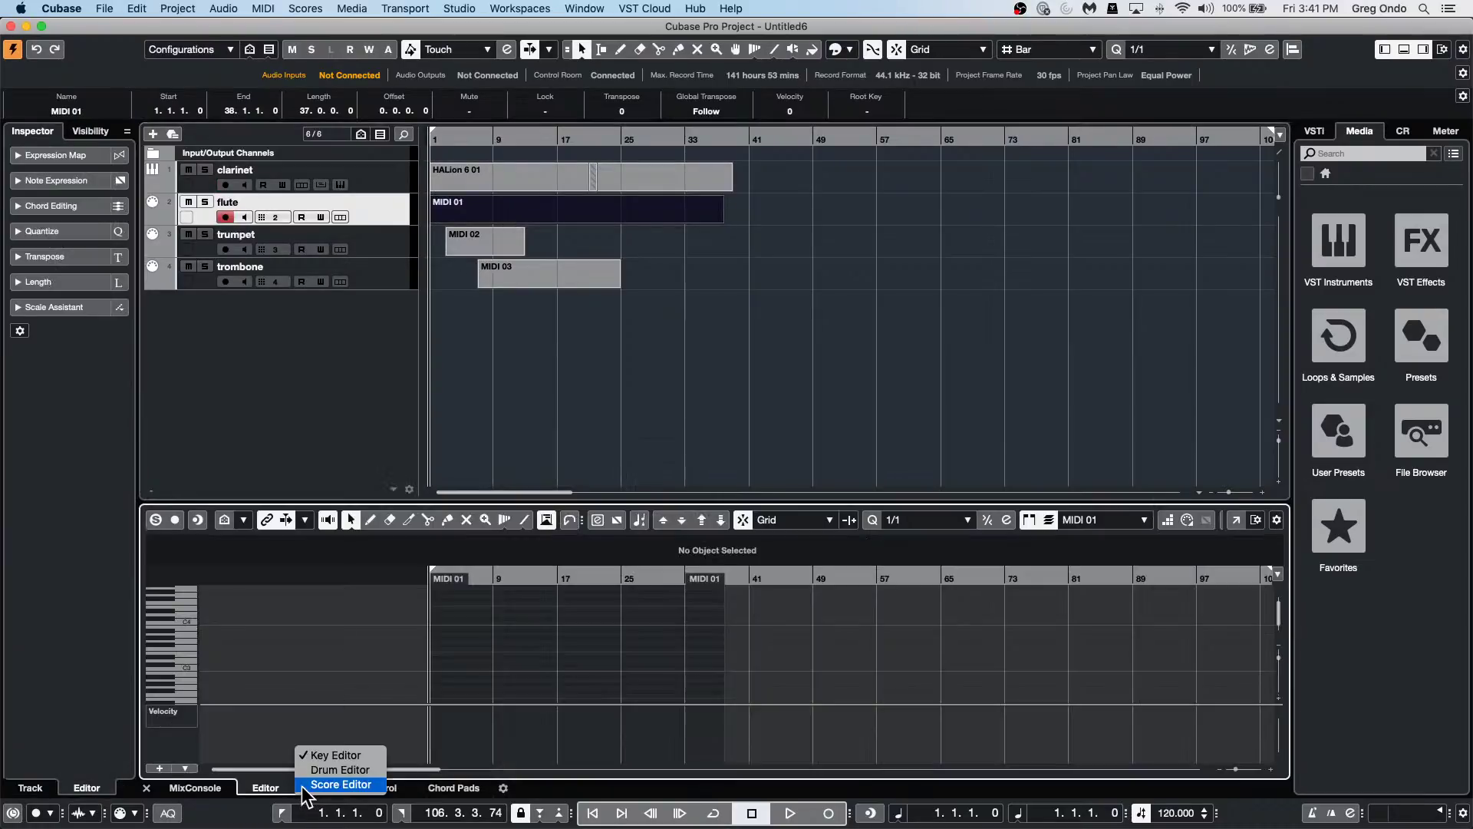
{"action": "left_click", "coordinate": [324, 784]}
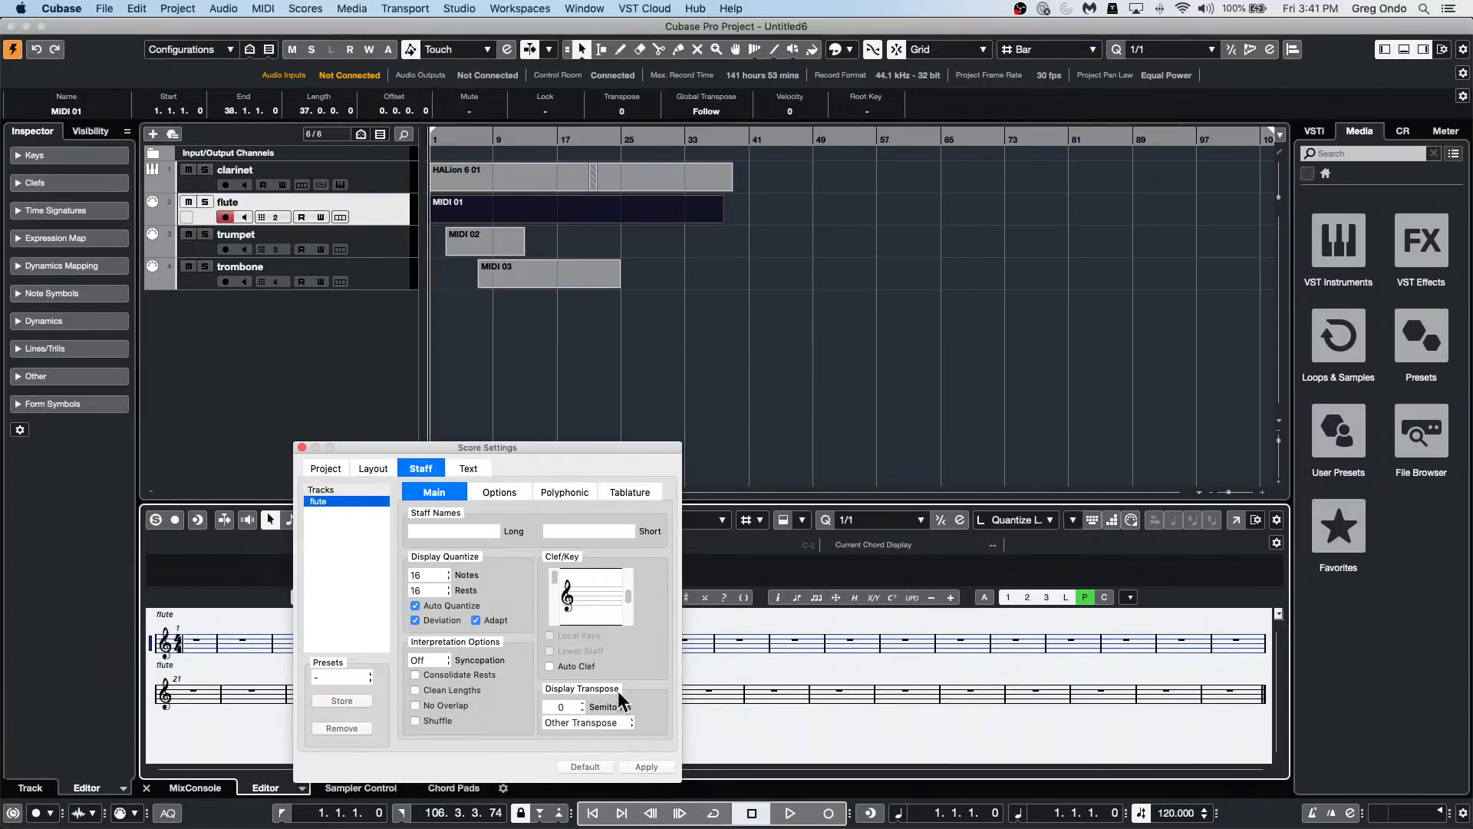
{"action": "left_click", "coordinate": [302, 447]}
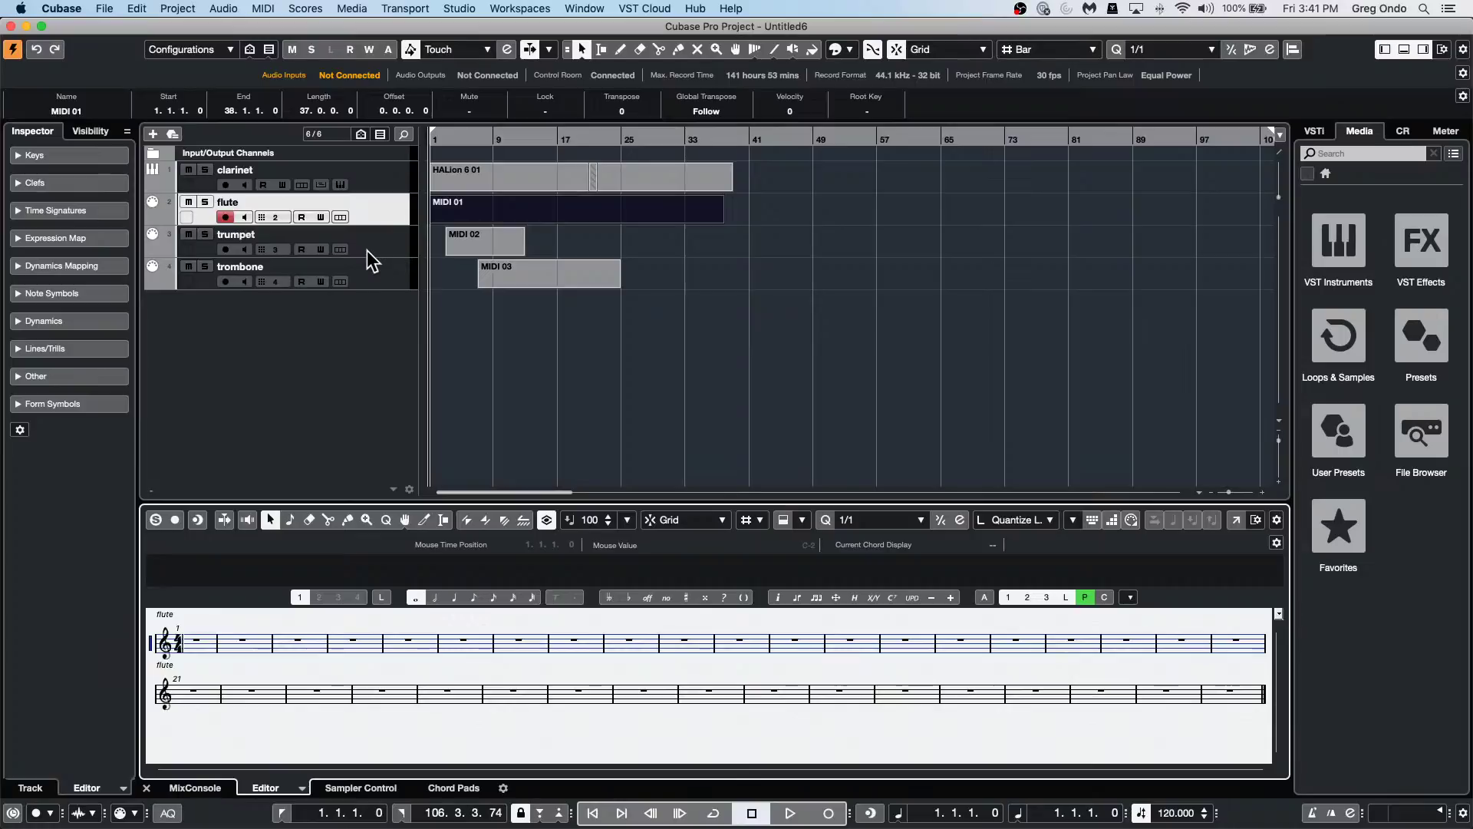
Show the trumpet track's part in the Score Editor, set its staff's Display Transpose to Trumpet and apply it.
{"action": "double_click", "coordinate": [471, 236]}
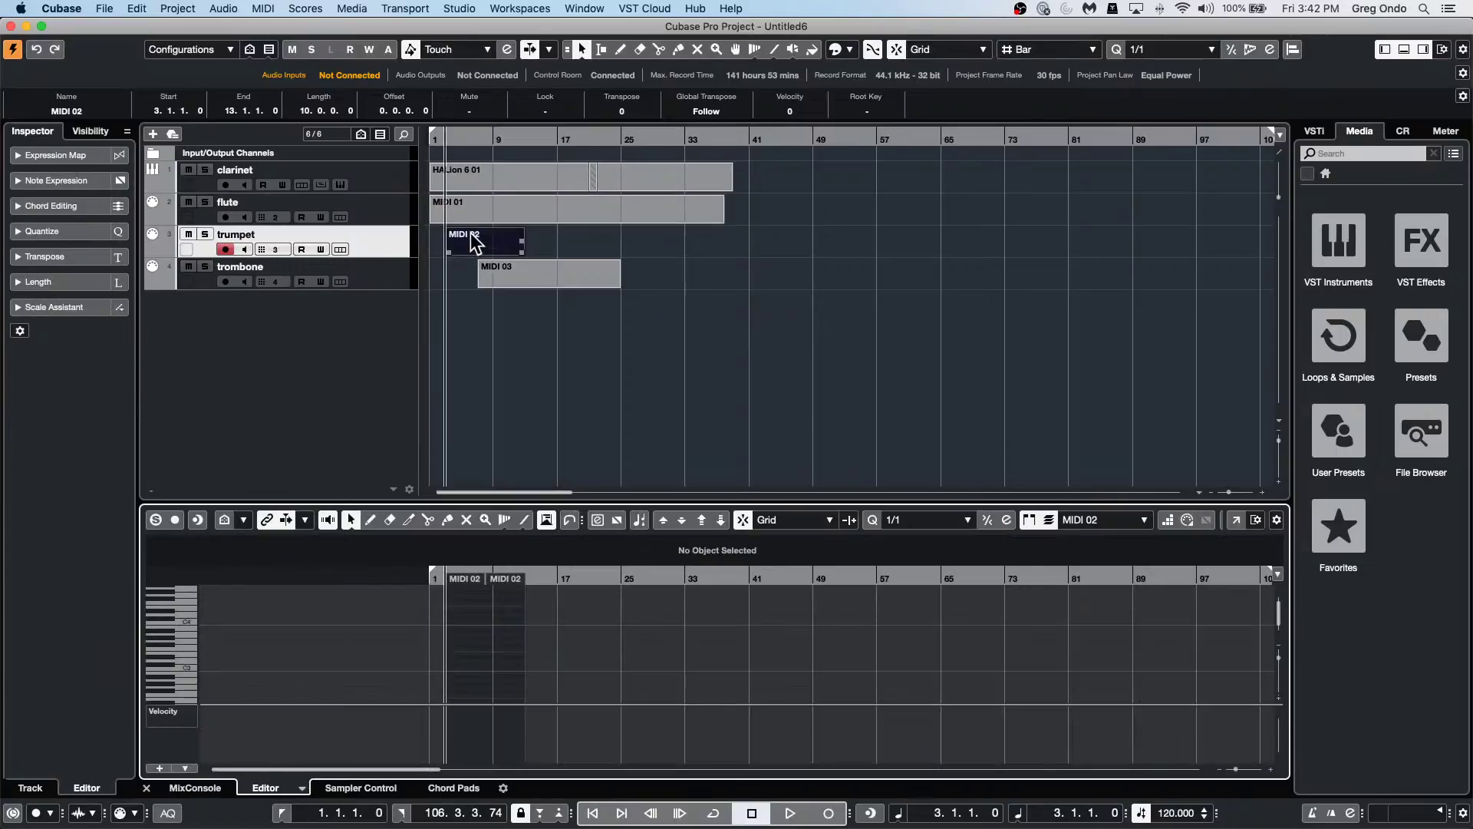
{"action": "left_click", "coordinate": [303, 788]}
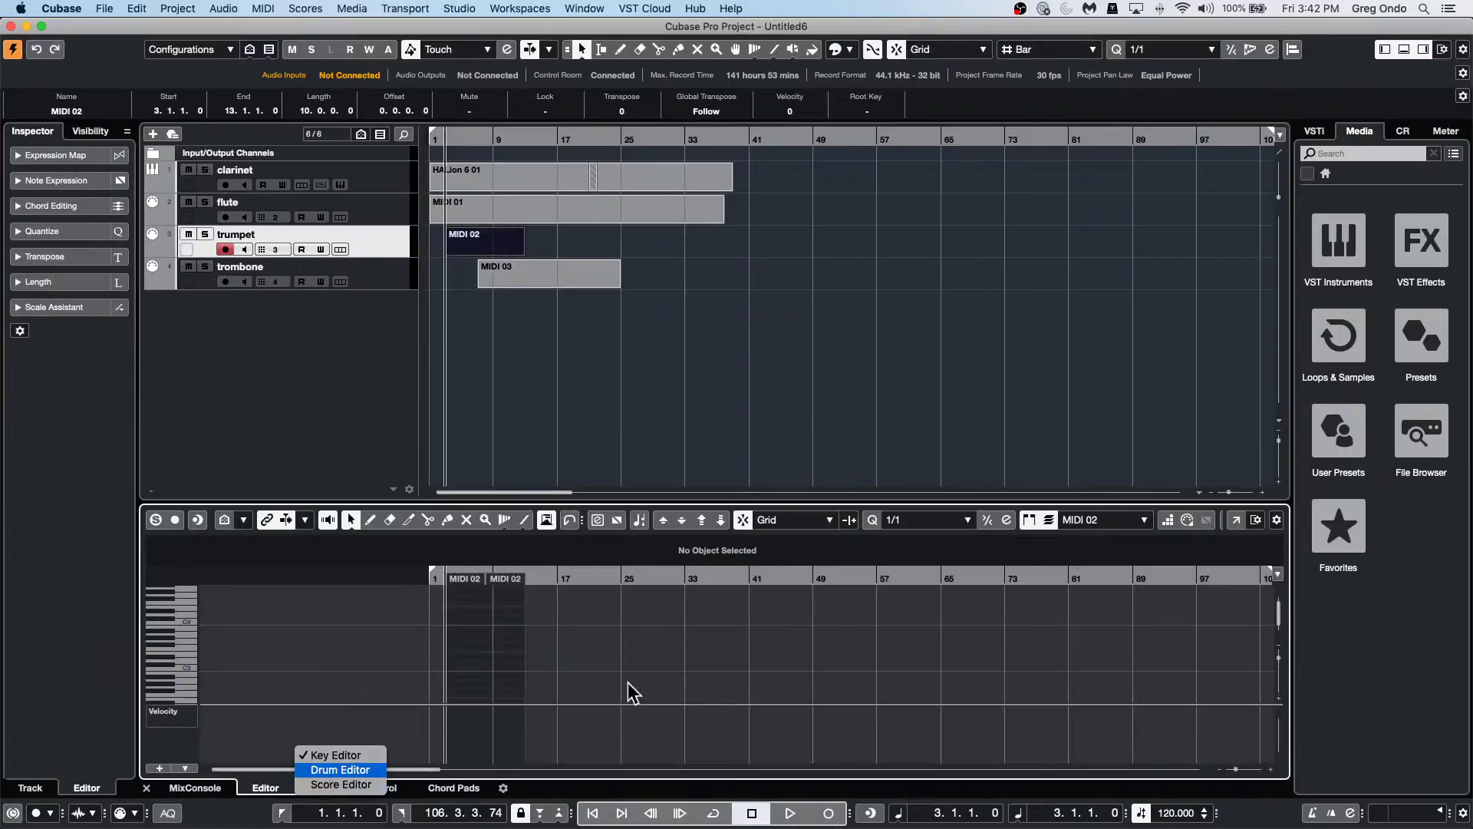
{"action": "key", "text": "Return"}
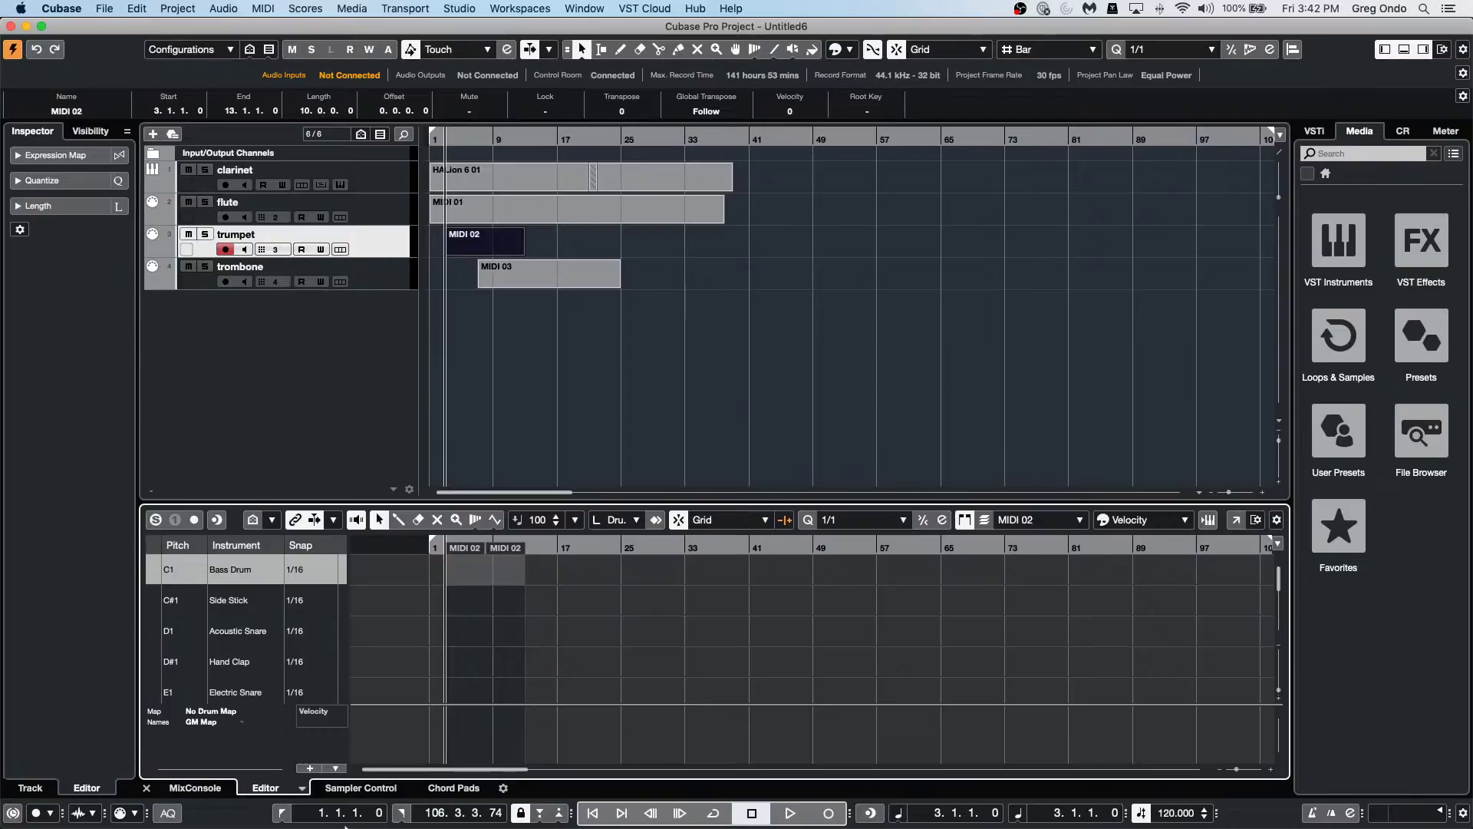
{"action": "left_click", "coordinate": [302, 788]}
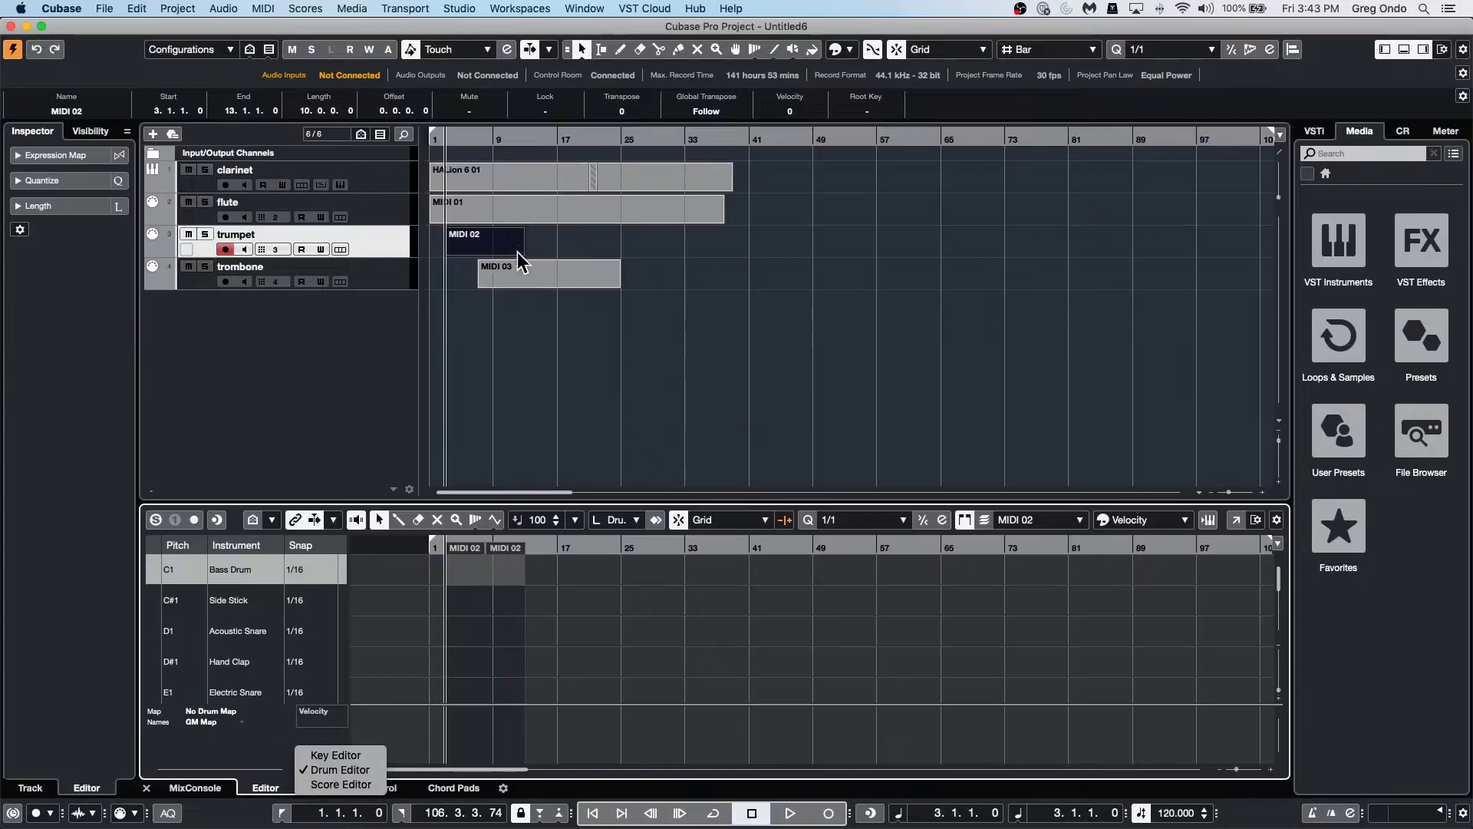
{"action": "left_click", "coordinate": [341, 784]}
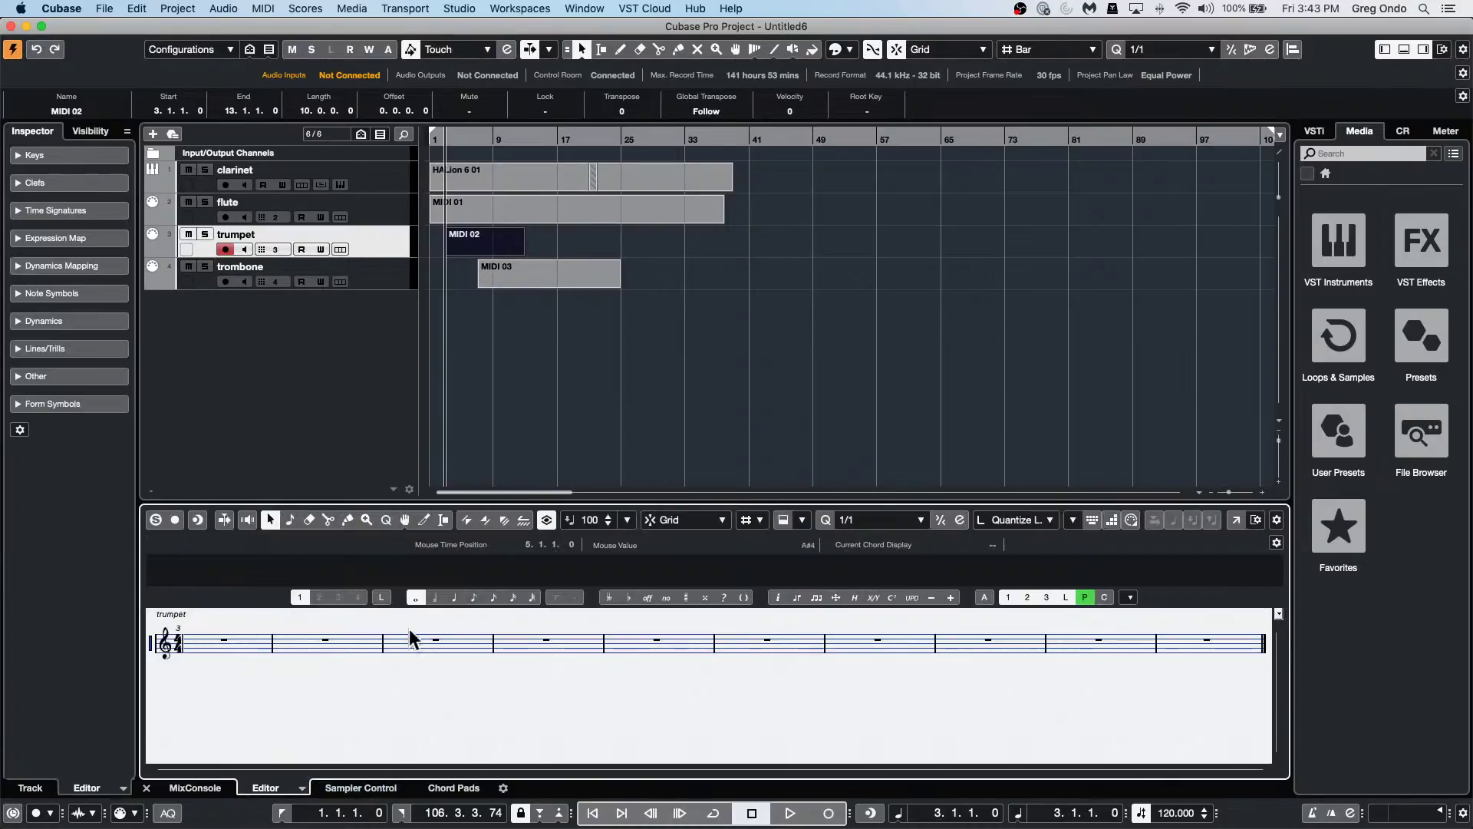
{"action": "double_click", "coordinate": [157, 648]}
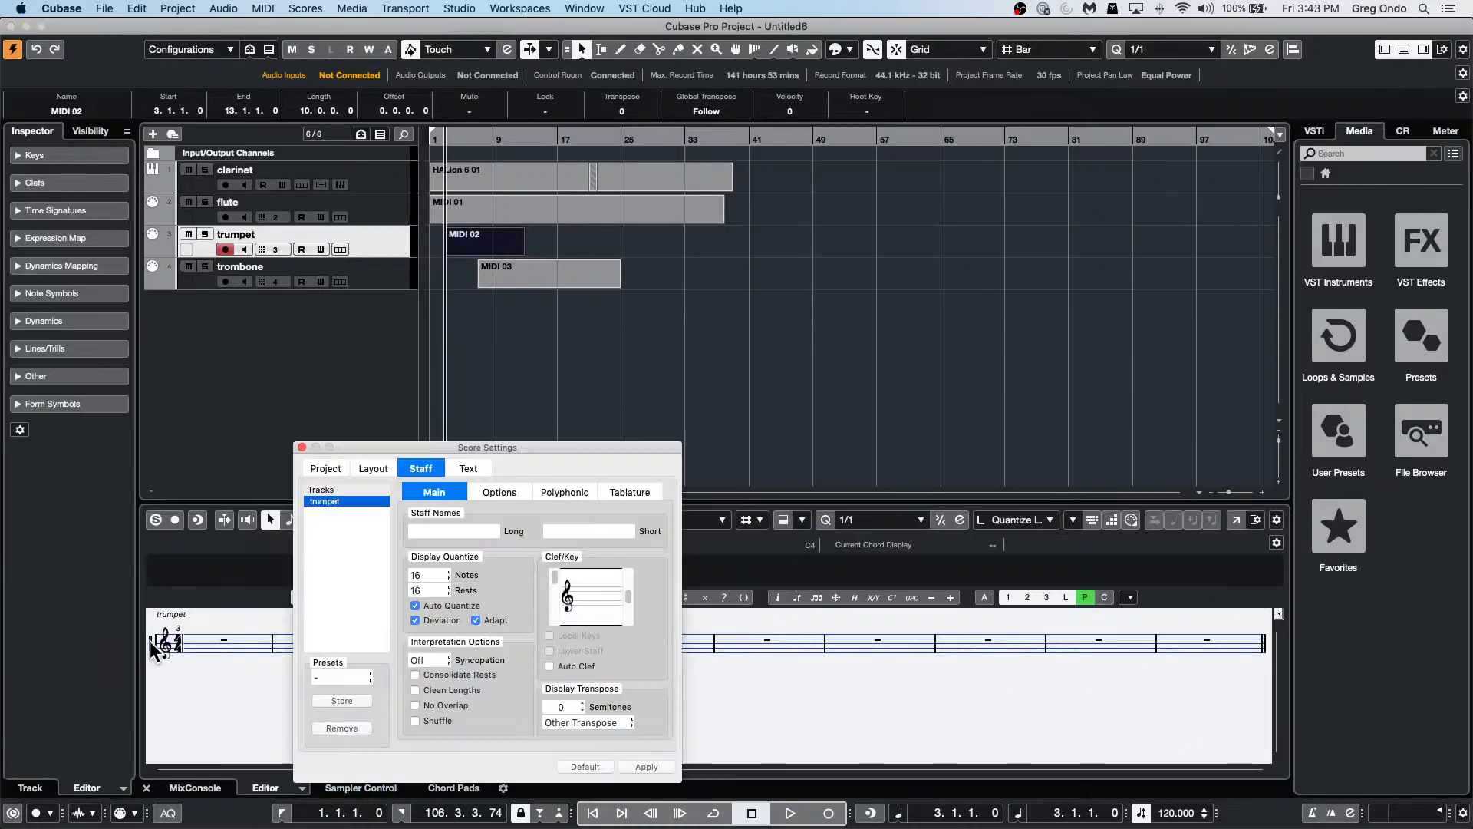
{"action": "left_click", "coordinate": [603, 723]}
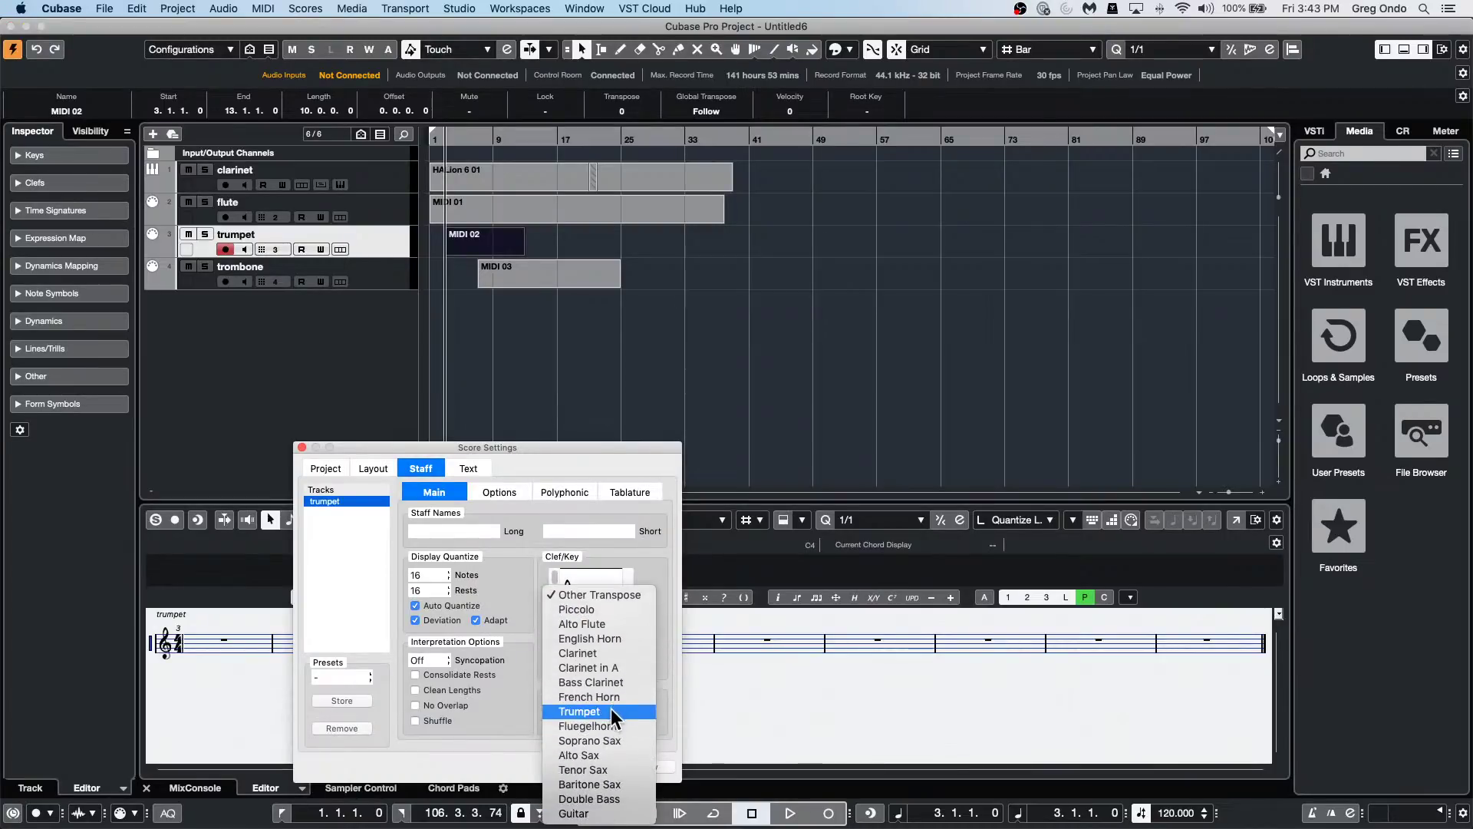
{"action": "left_click", "coordinate": [613, 712]}
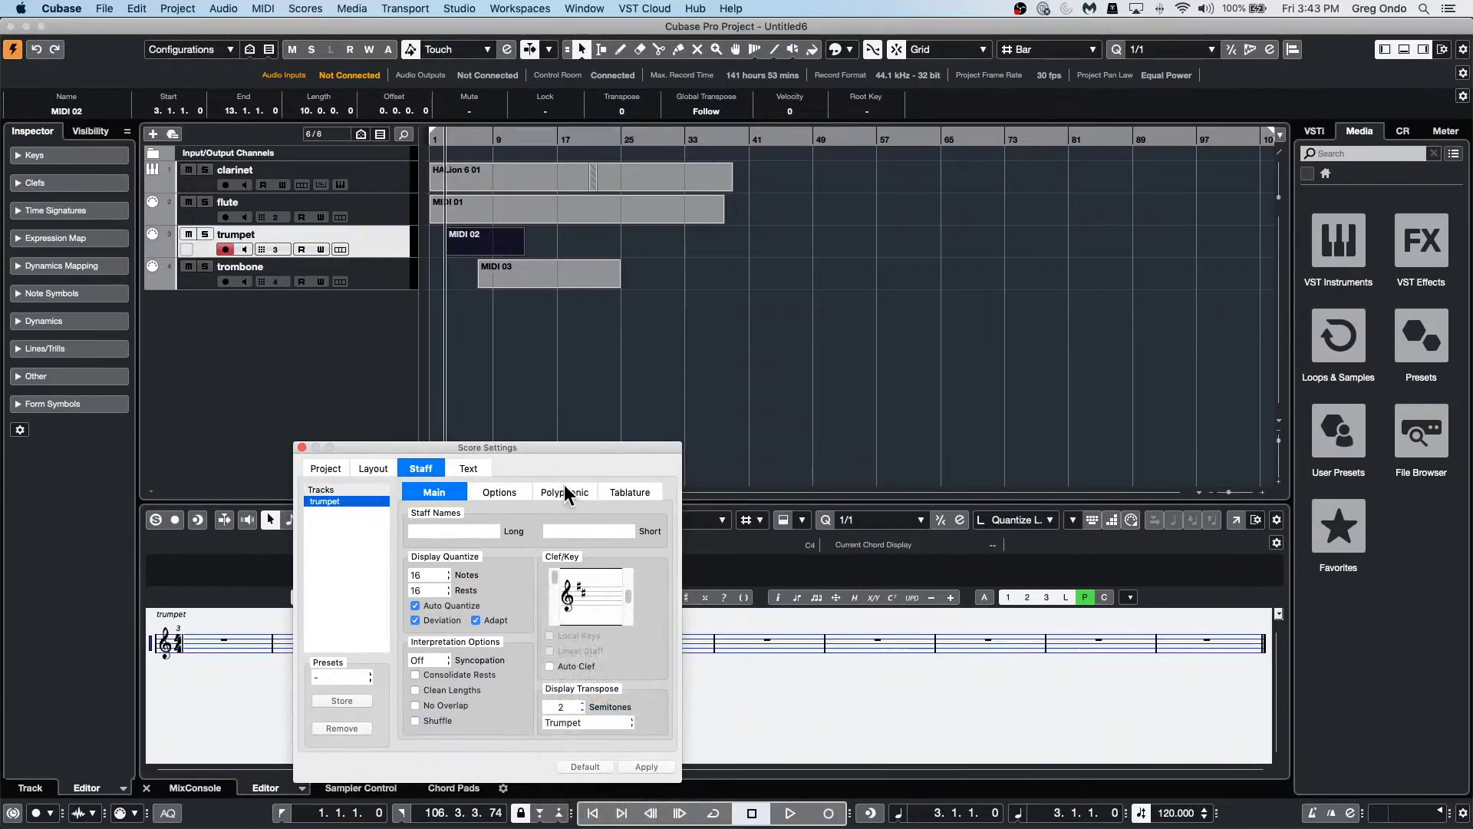
{"action": "left_click", "coordinate": [646, 766]}
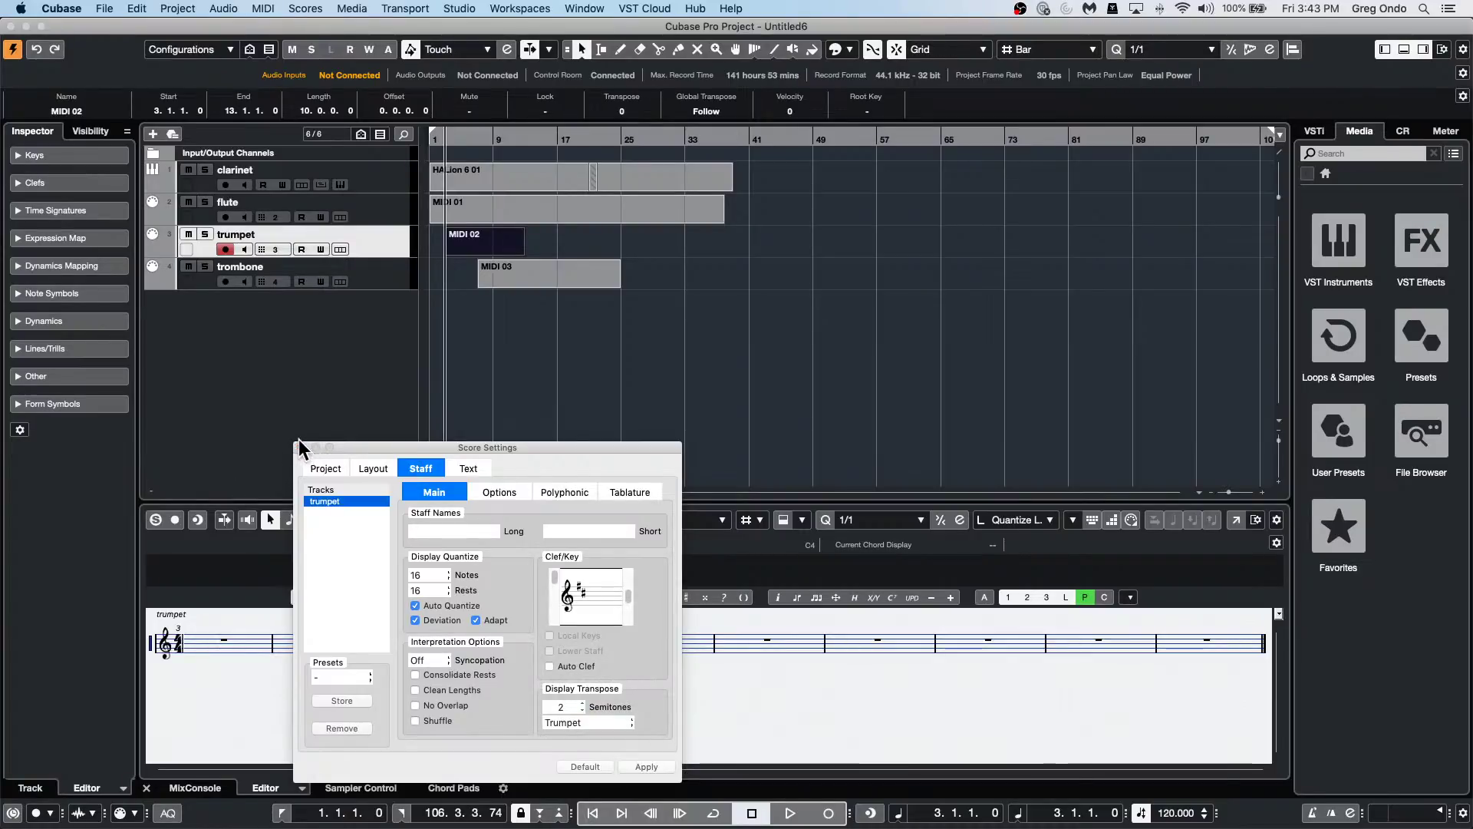
{"action": "left_click", "coordinate": [515, 335]}
Show the trombone track's part in the Score Editor, set its staff to the bass clef and close the score settings.
{"action": "double_click", "coordinate": [569, 270]}
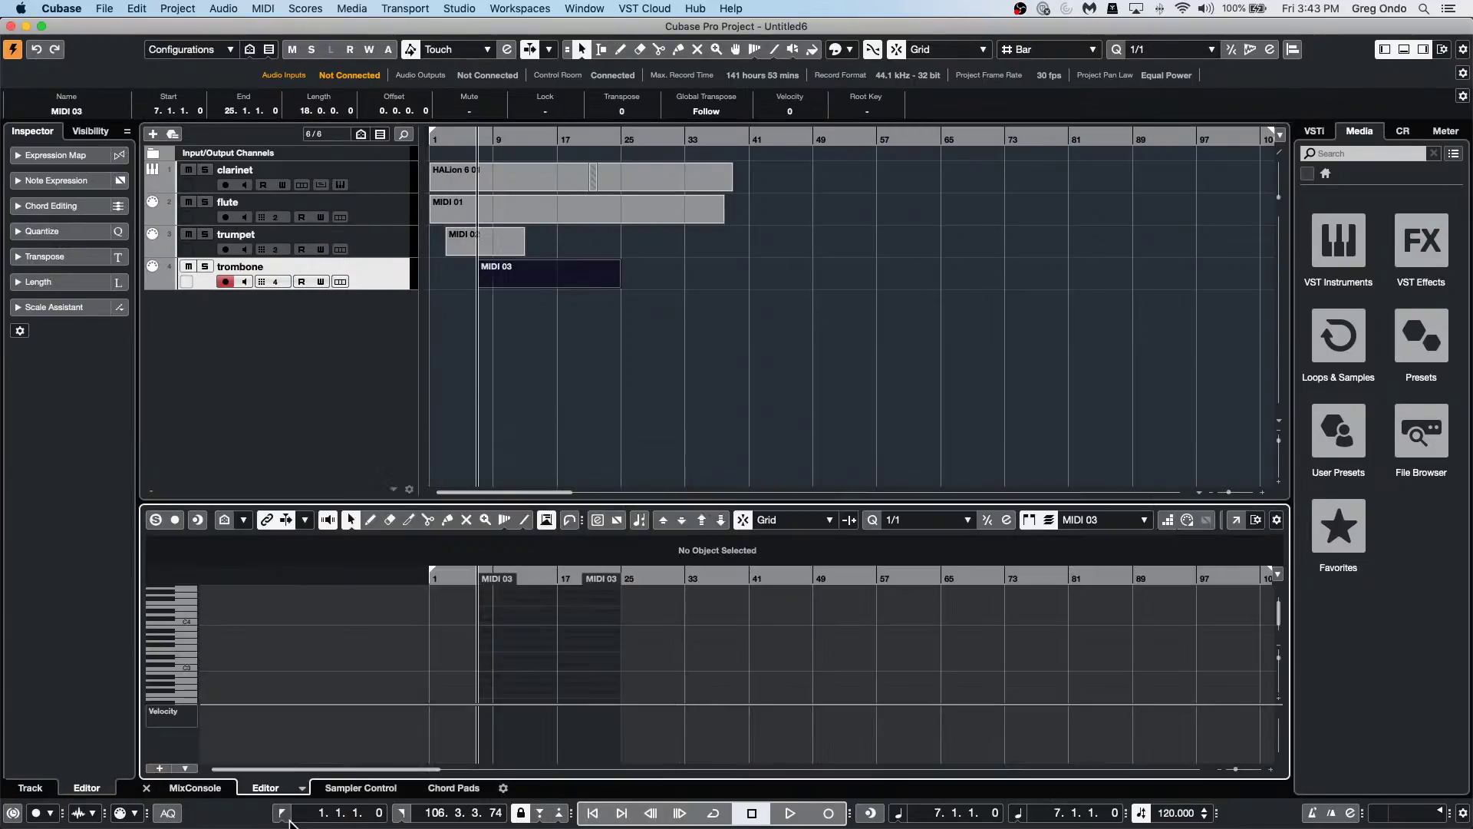
{"action": "left_click", "coordinate": [302, 788]}
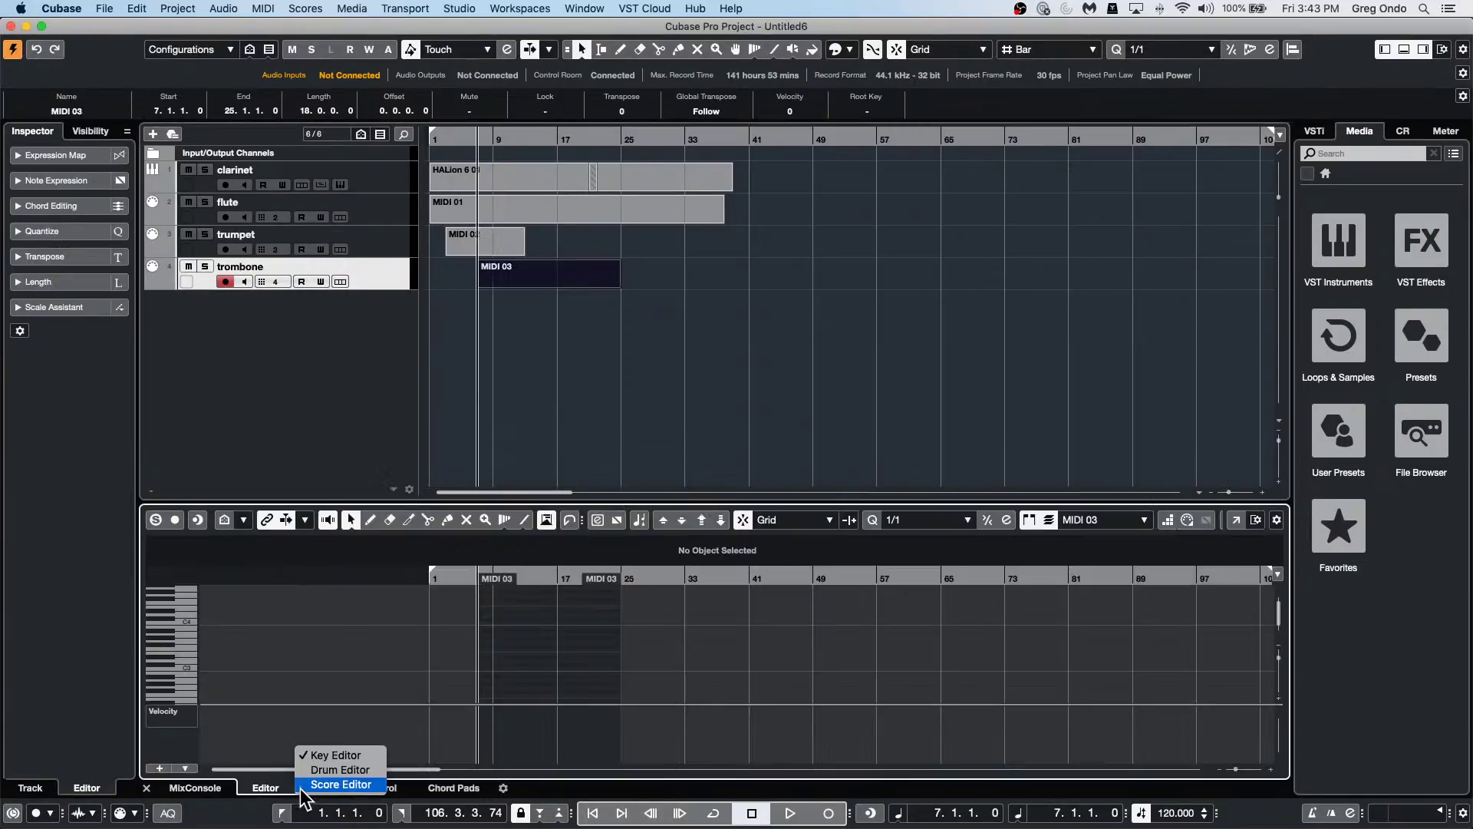
{"action": "left_click", "coordinate": [341, 784]}
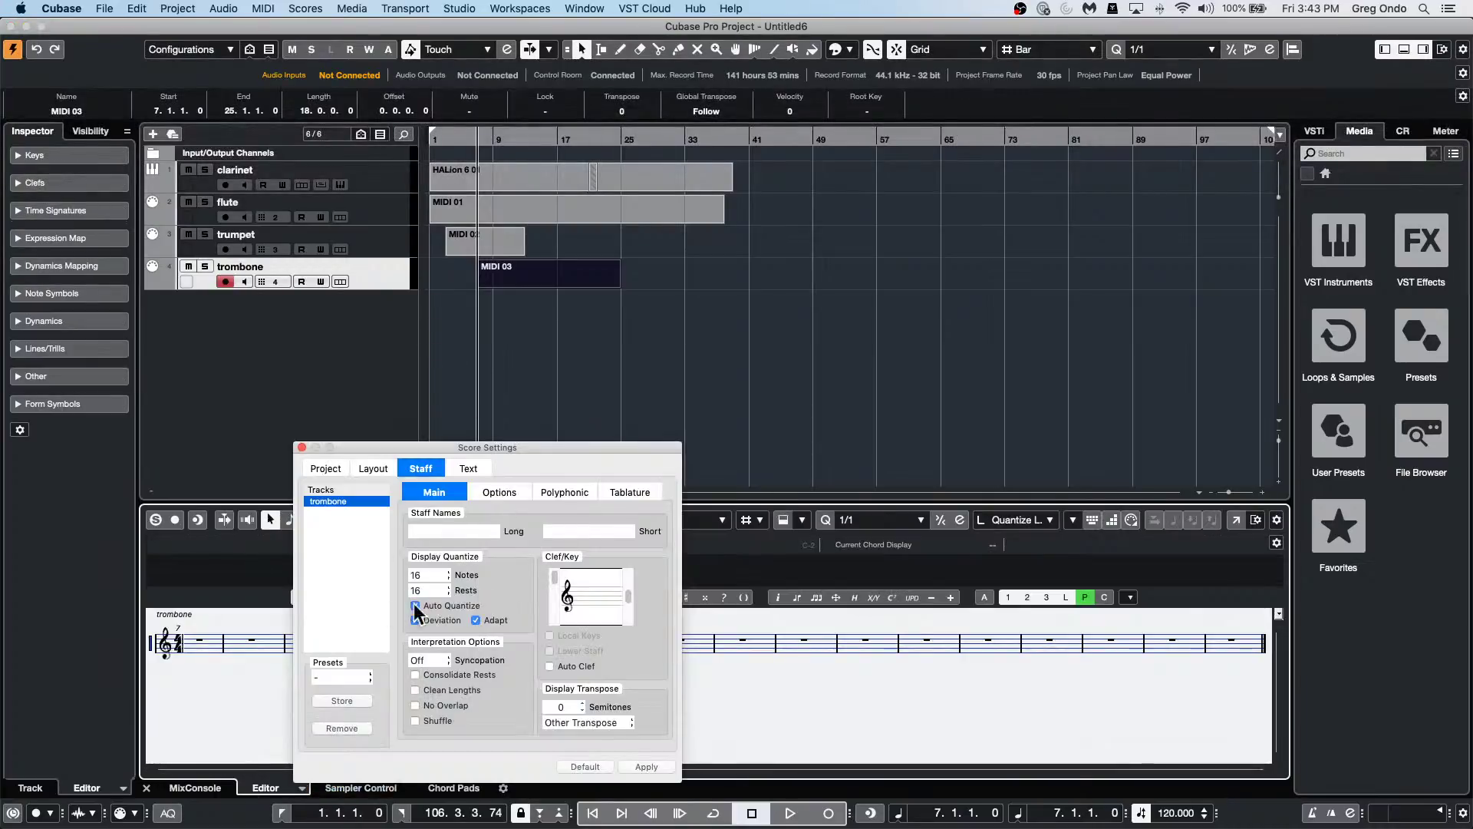
{"action": "scroll", "coordinate": [556, 593], "scroll_direction": "down", "scroll_amount": 4}
{"action": "left_click", "coordinate": [651, 767]}
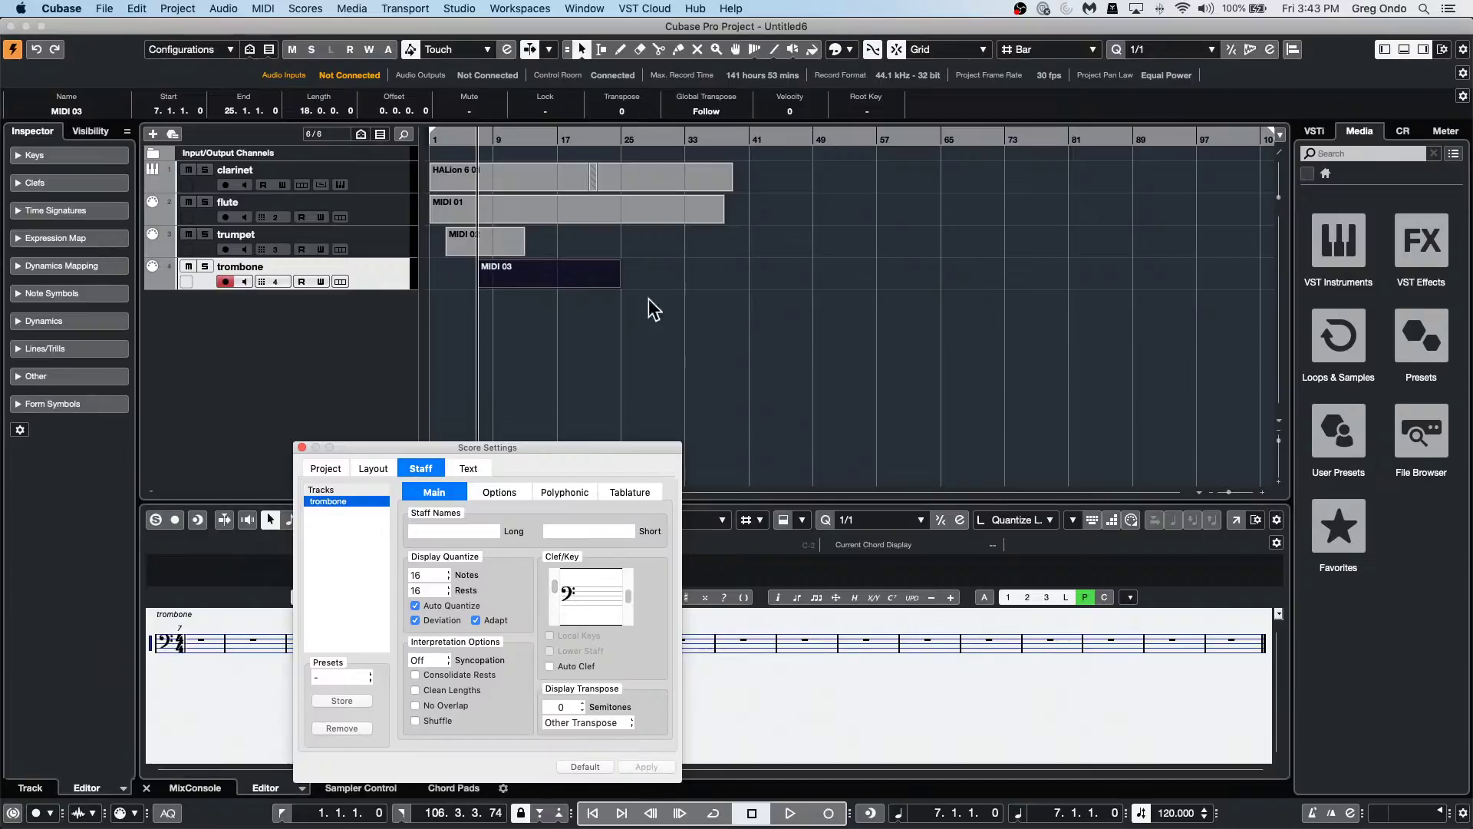
{"action": "left_click", "coordinate": [672, 342]}
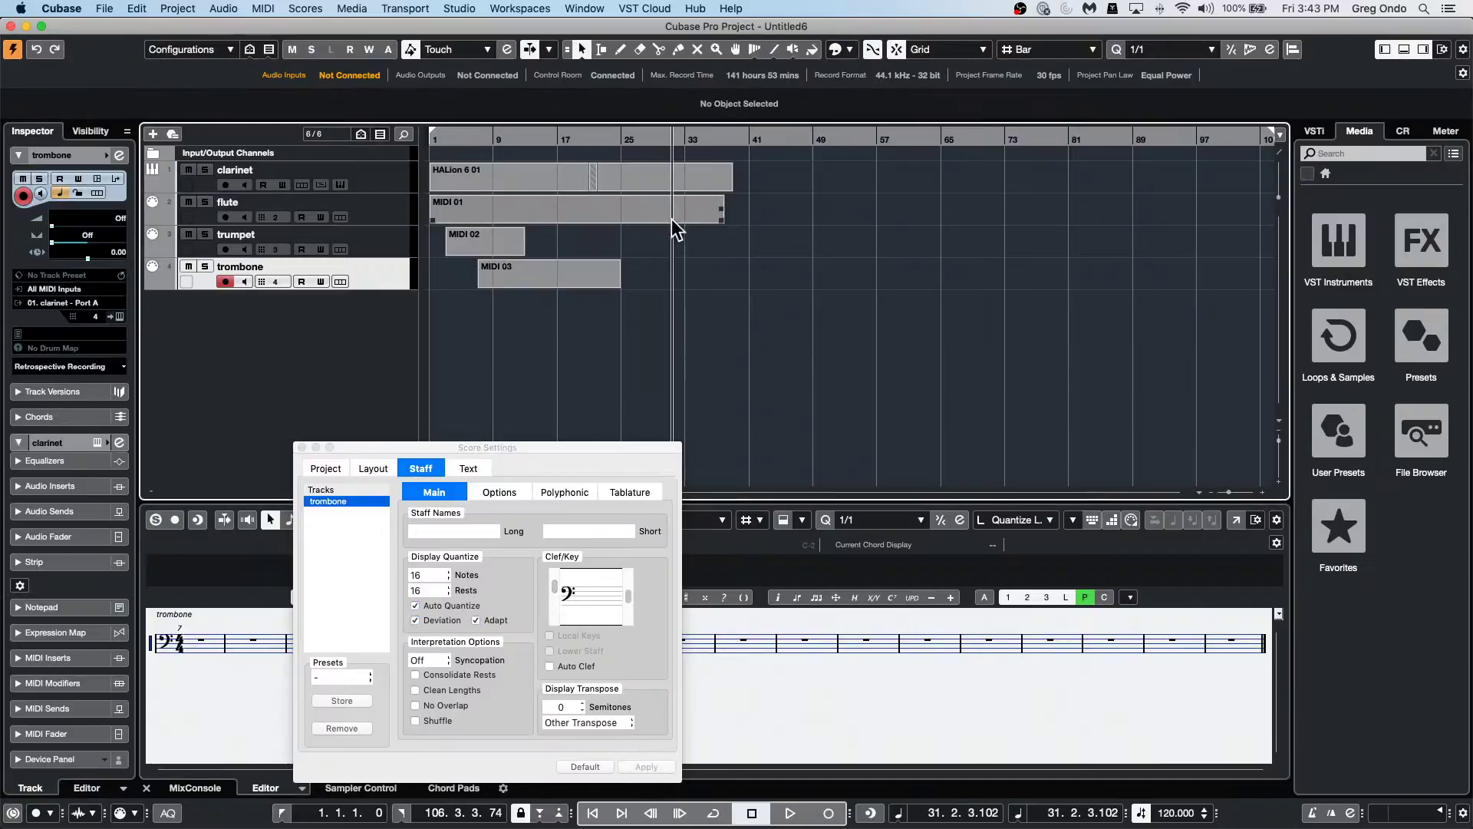
{"action": "left_click", "coordinate": [809, 185]}
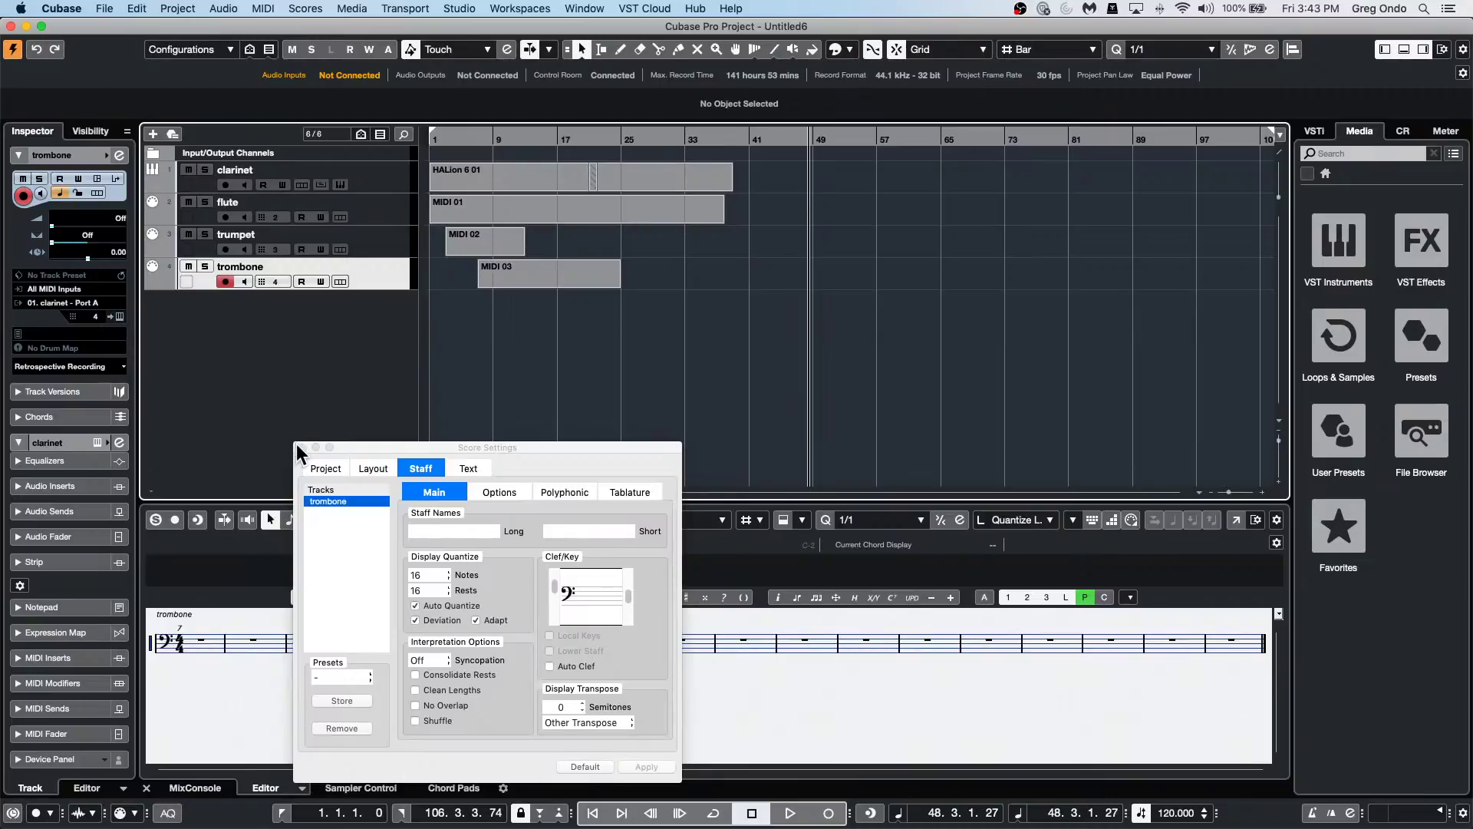
{"action": "left_click", "coordinate": [841, 203]}
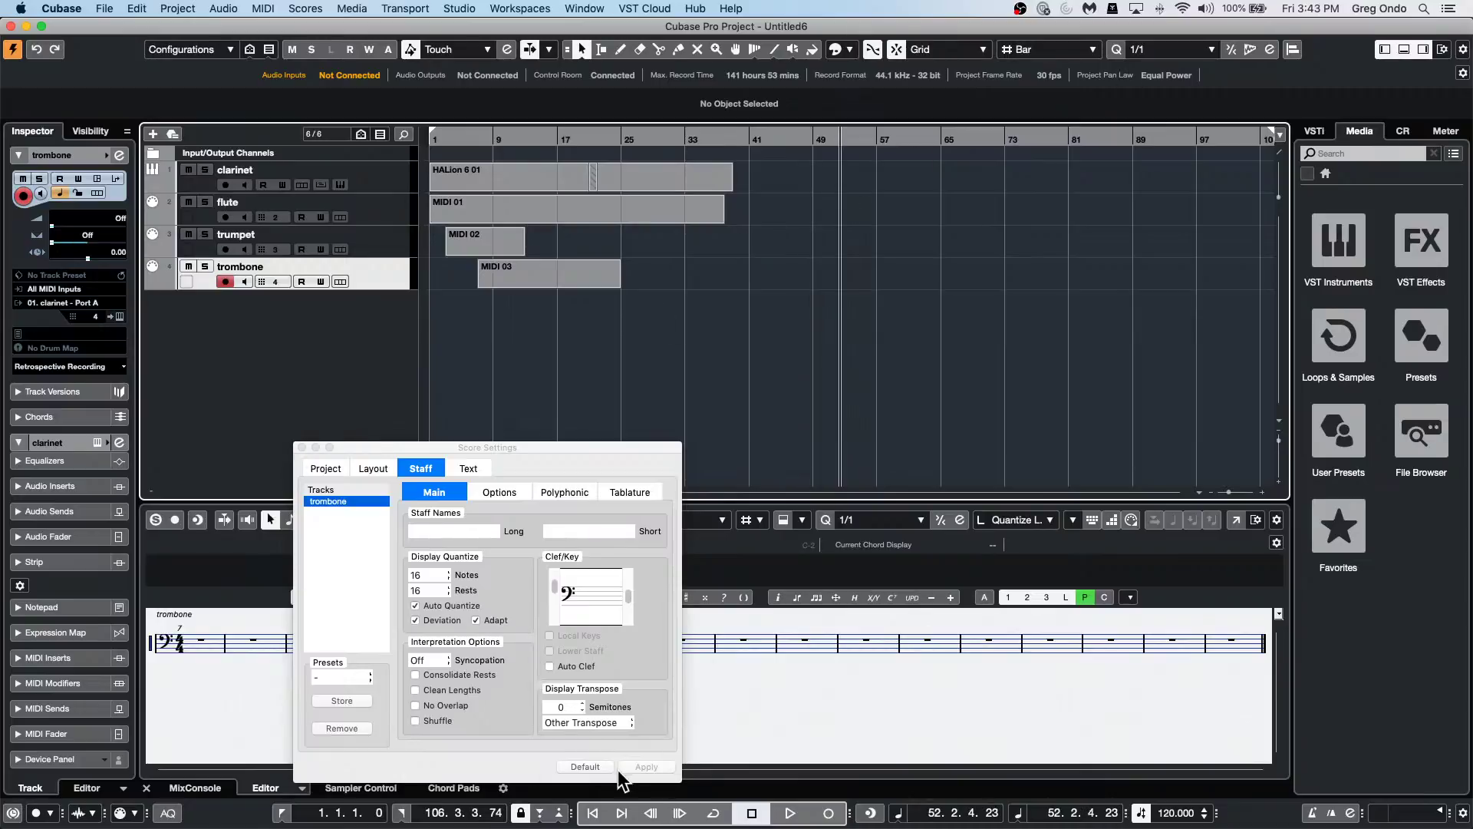
{"action": "left_click", "coordinate": [301, 448]}
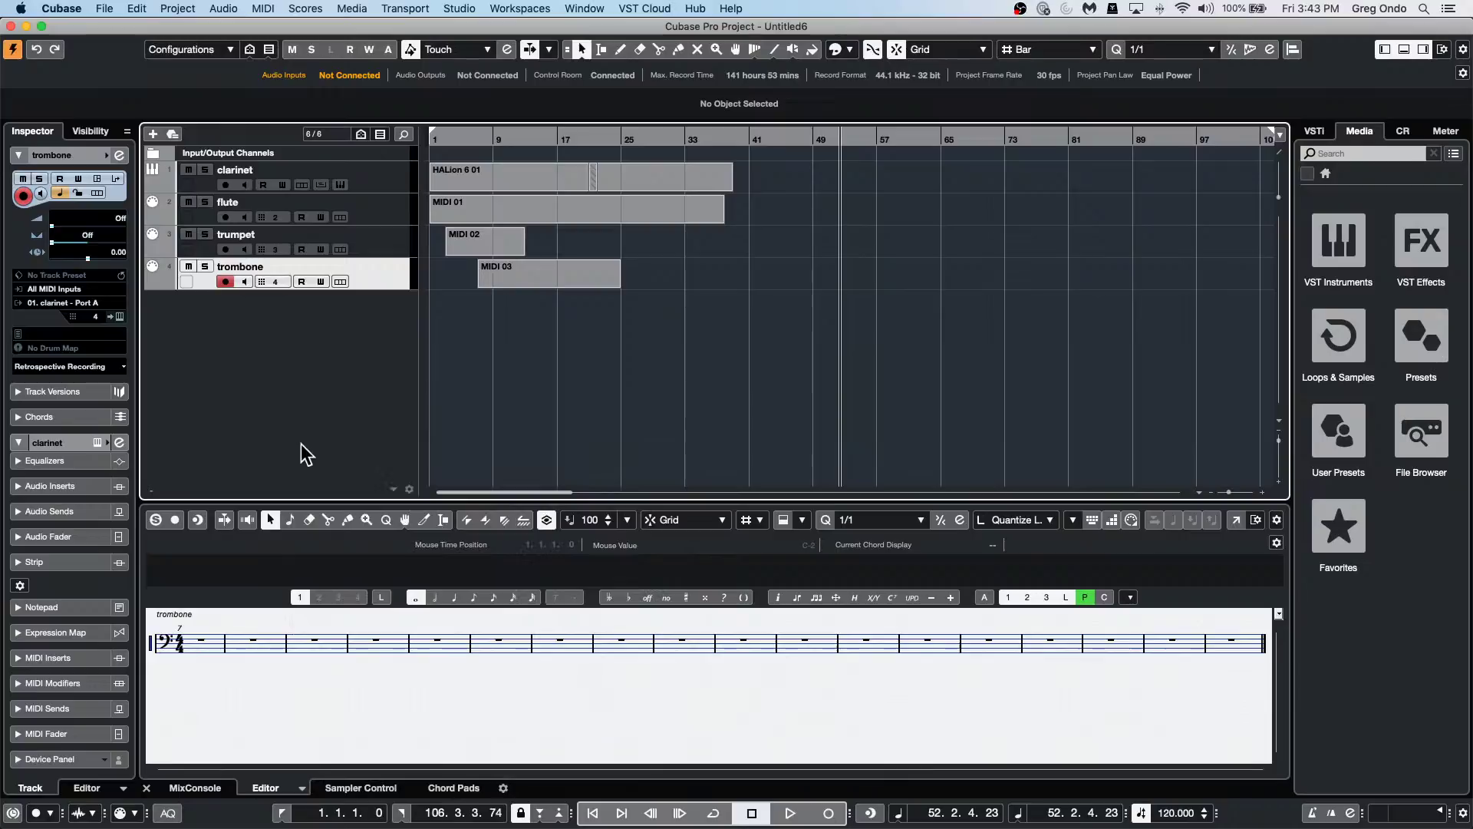
Delete the parts on all four tracks and draw a new clarinet part from bar 1 to bar 38.
{"action": "left_click_drag", "start_coordinate": [804, 181], "coordinate": [302, 357]}
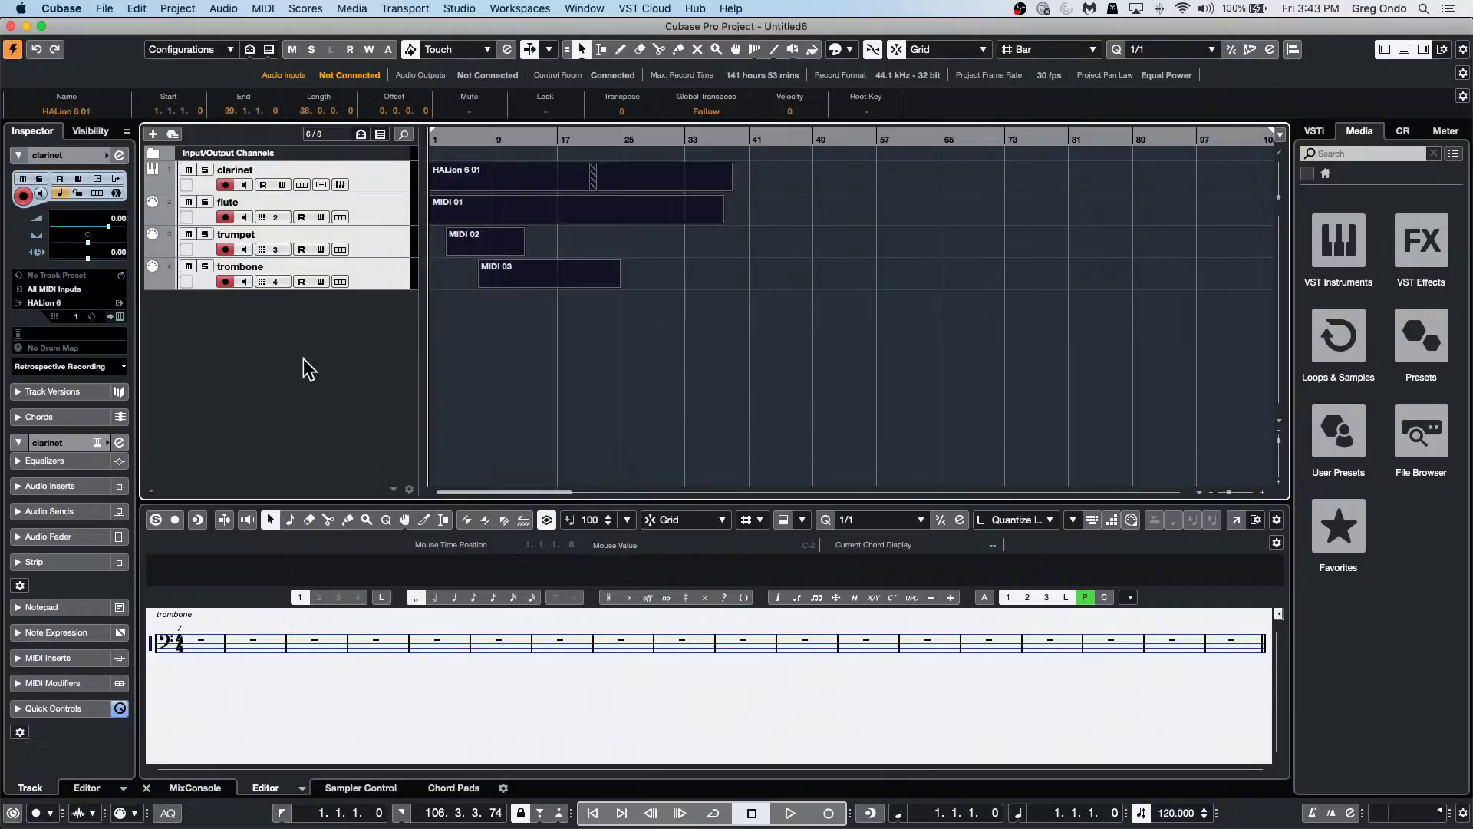
{"action": "key", "text": "Delete"}
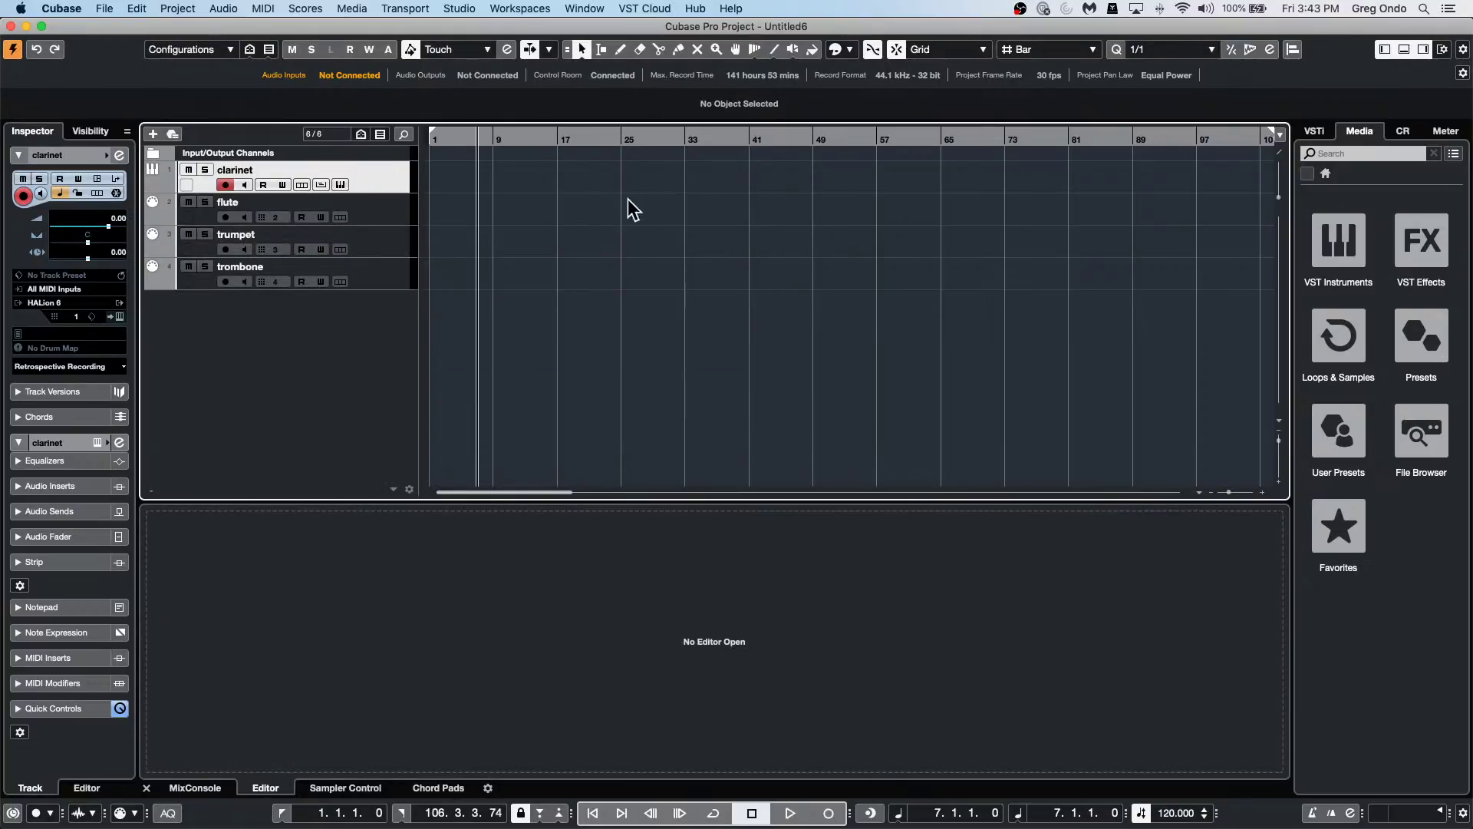
{"action": "right_click", "coordinate": [494, 184]}
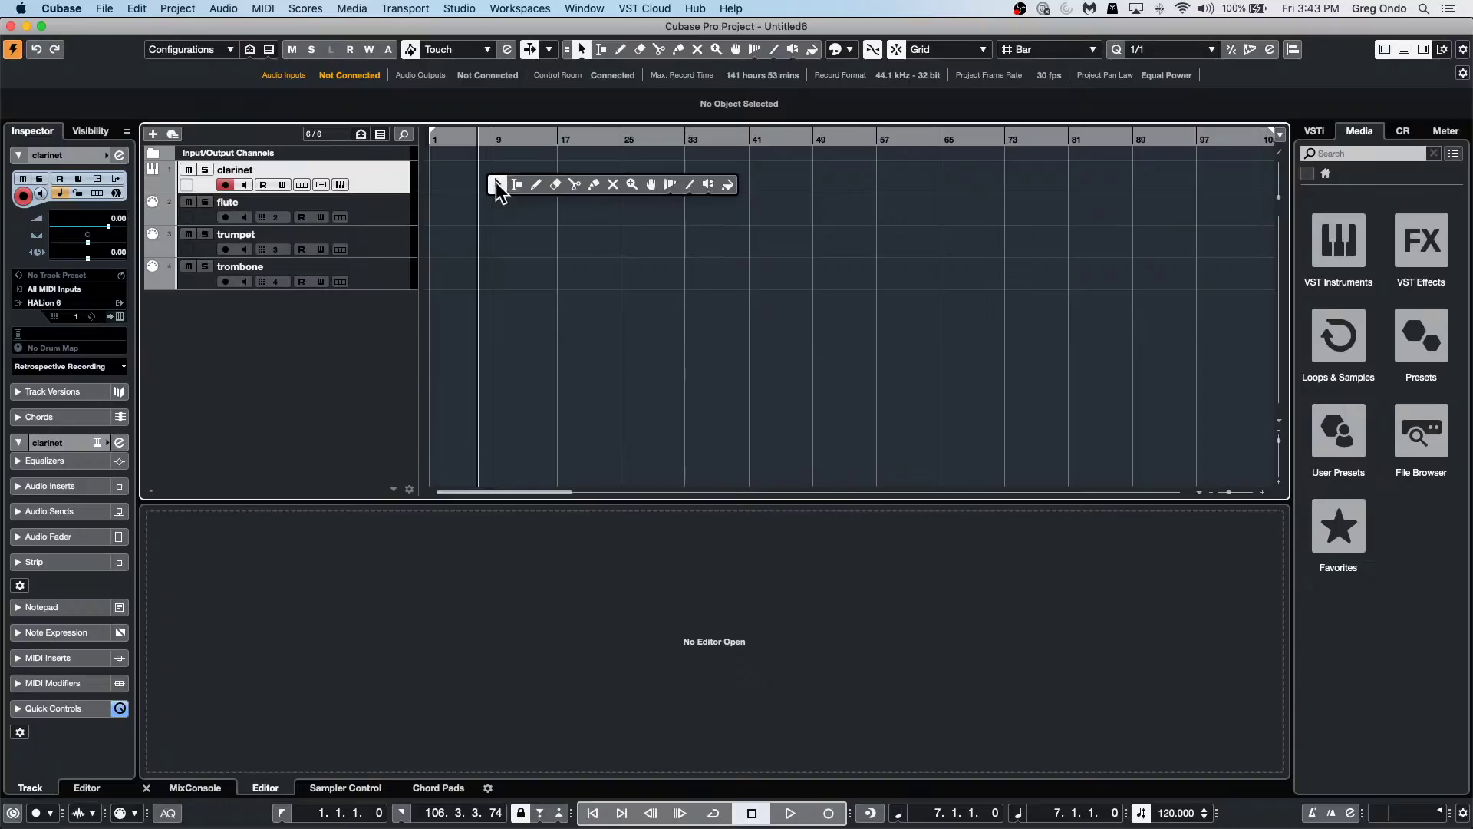
{"action": "left_click", "coordinate": [532, 189]}
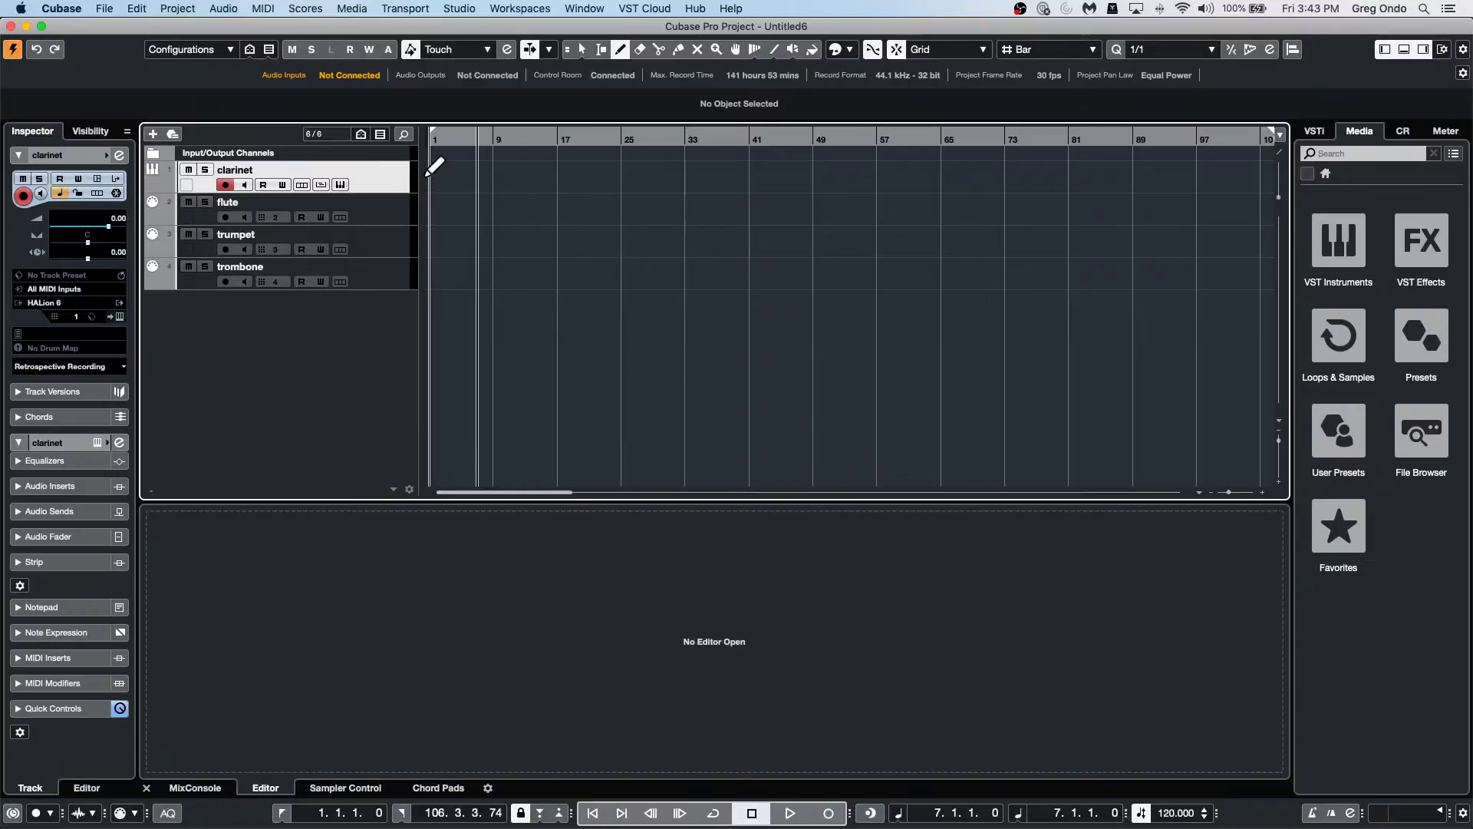
{"action": "left_click_drag", "start_coordinate": [434, 175], "coordinate": [723, 178]}
{"action": "right_click", "coordinate": [567, 198]}
{"action": "left_click", "coordinate": [560, 197]}
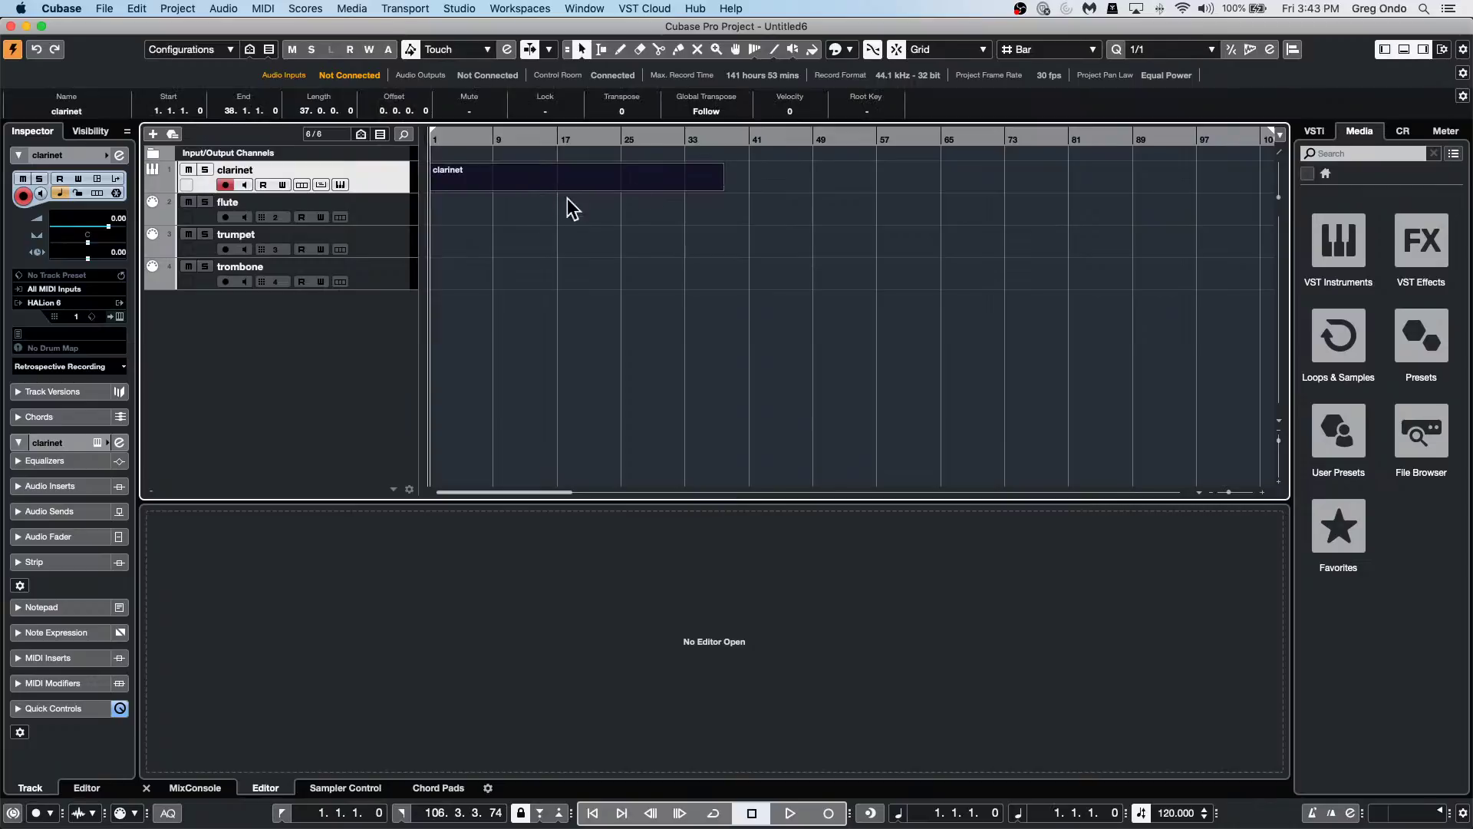
Create parts matching the clarinet part's range on the flute, trumpet and trombone tracks, and open the trombone part for editing.
{"action": "key", "text": "p"}
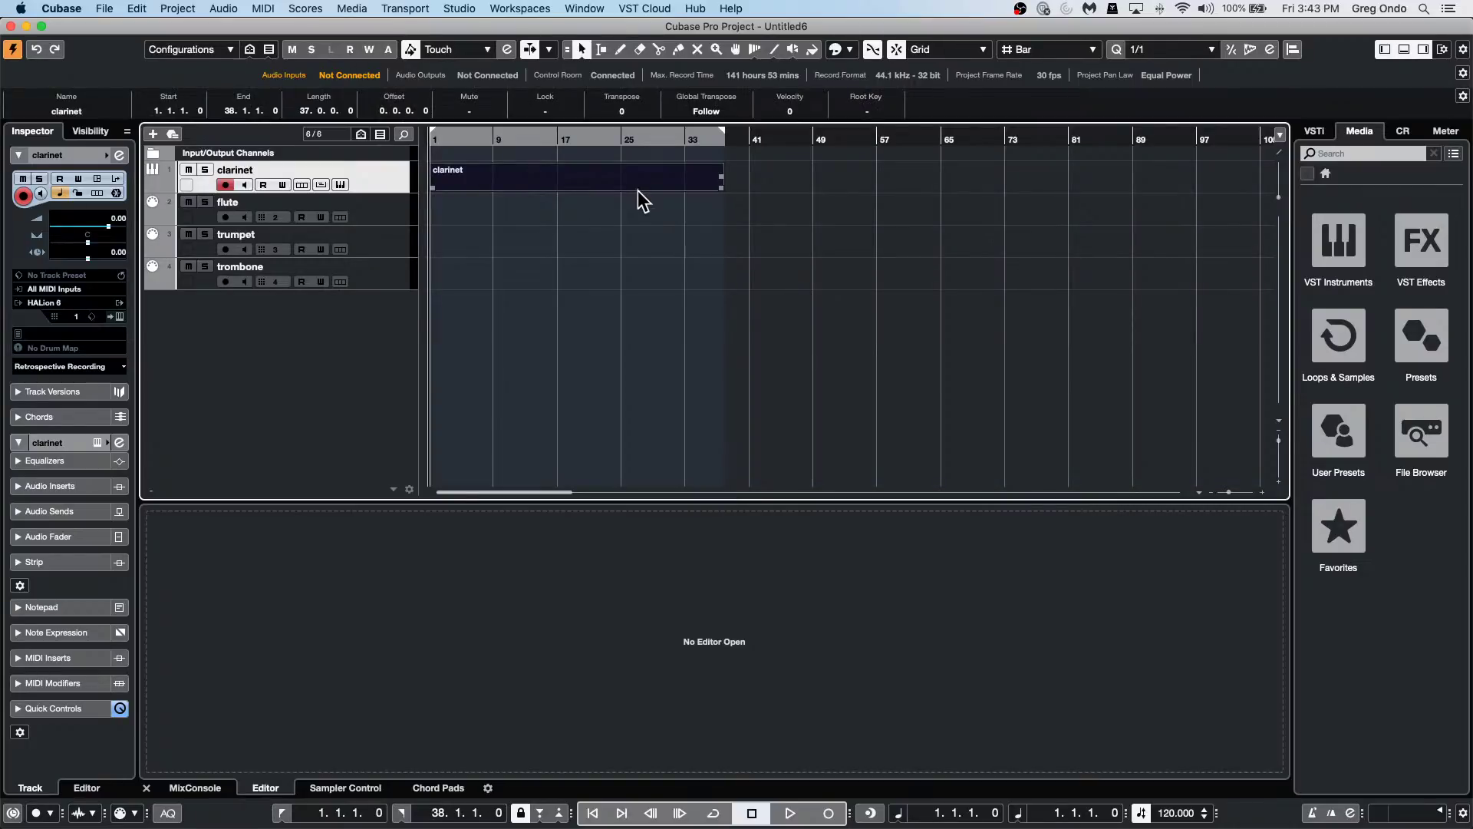
{"action": "double_click", "coordinate": [563, 207]}
{"action": "double_click", "coordinate": [554, 247]}
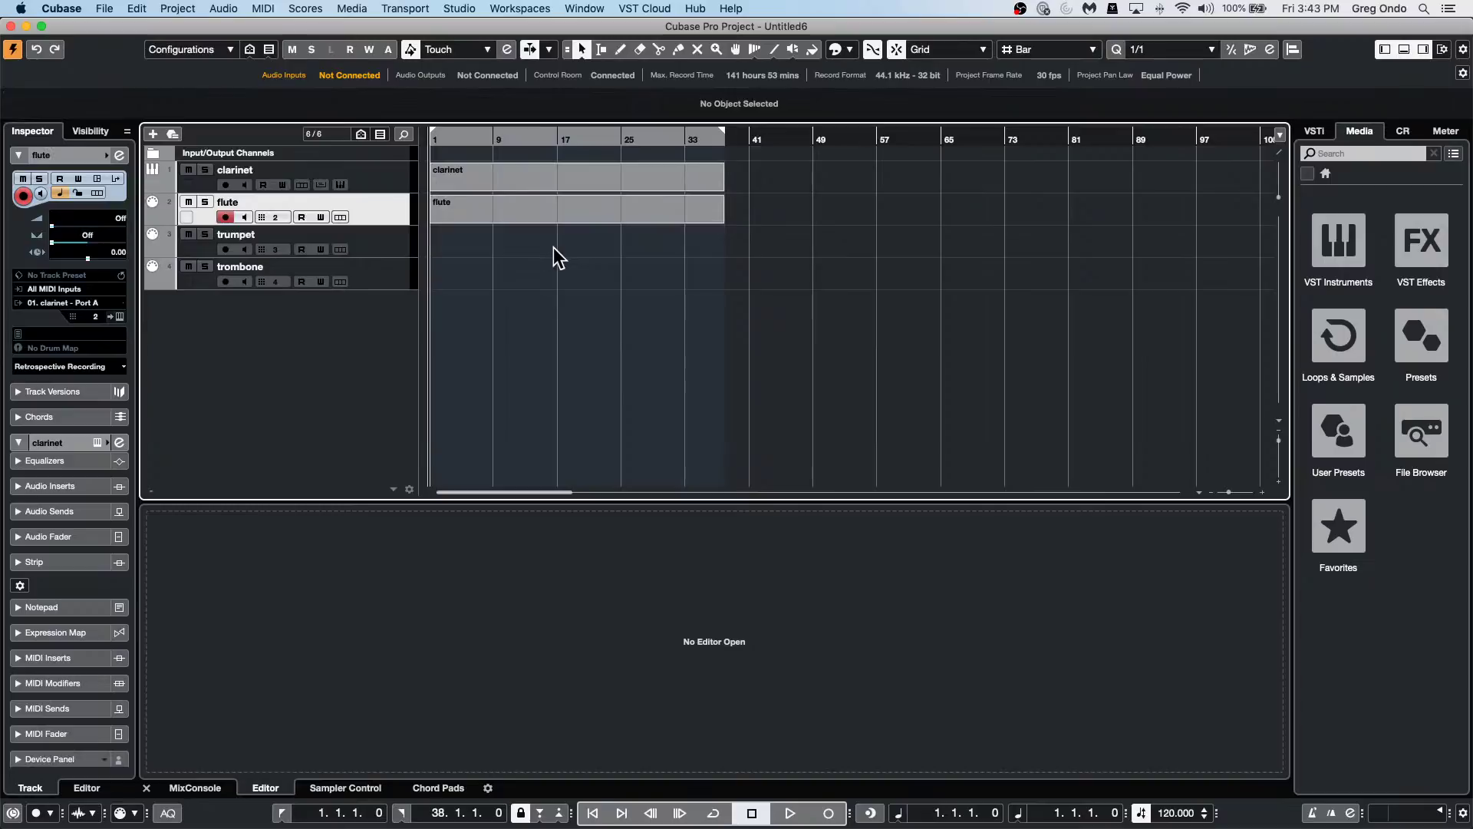
{"action": "double_click", "coordinate": [546, 281]}
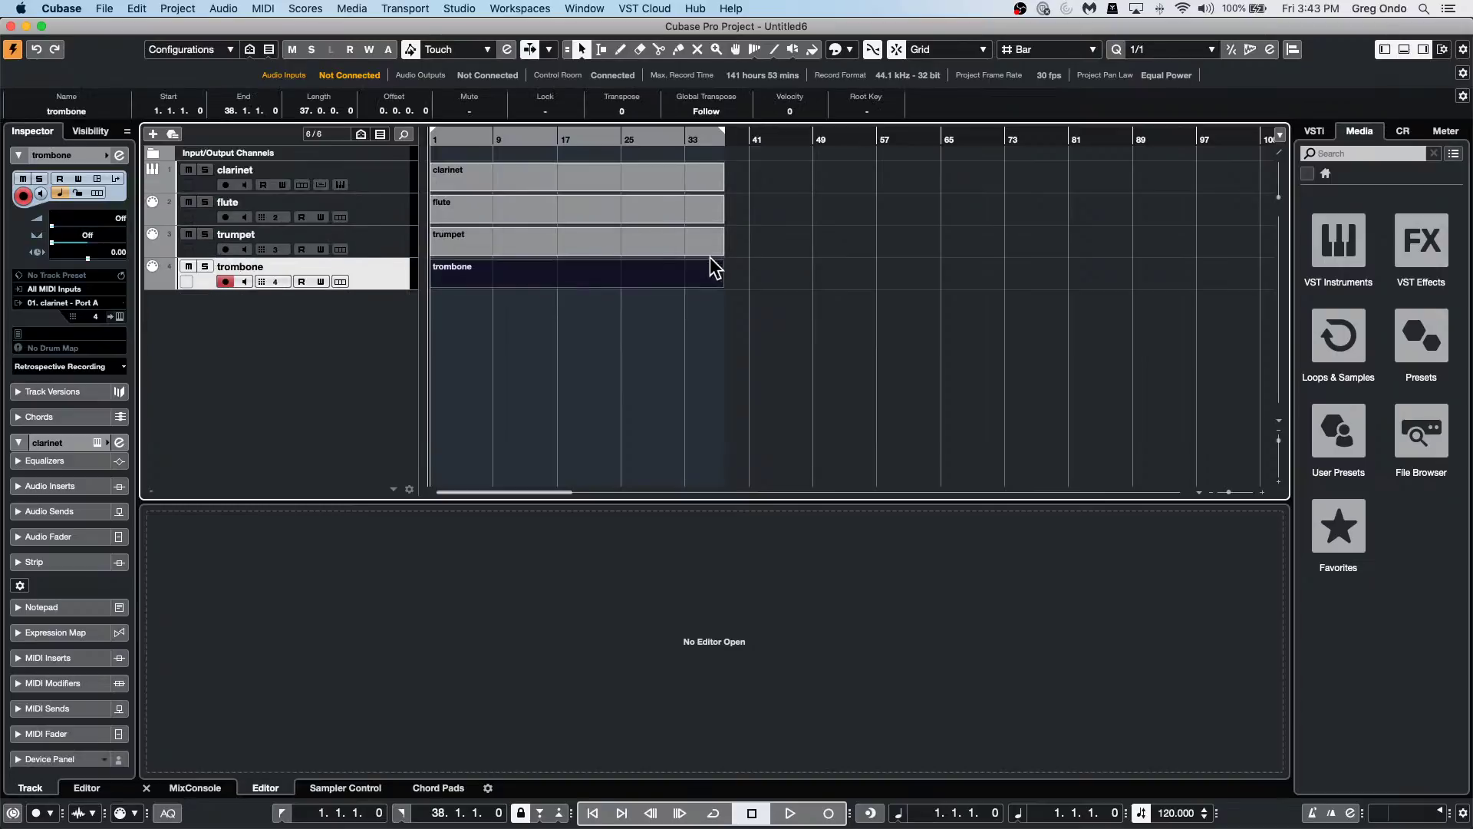
{"action": "double_click", "coordinate": [546, 279]}
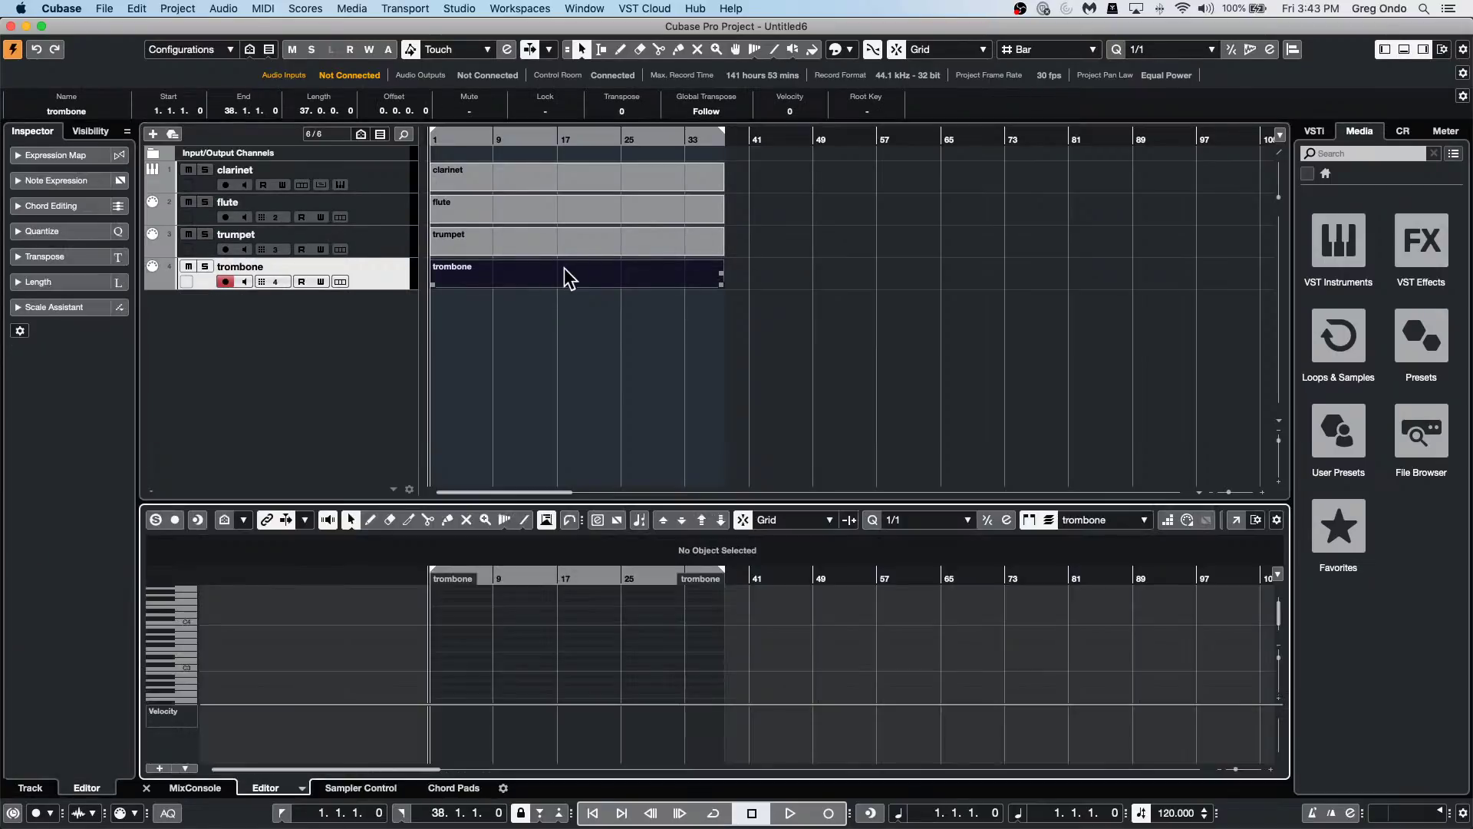
View all four parts together in the Score Editor and check the flute's staff settings from the full score.
{"action": "left_click_drag", "start_coordinate": [560, 337], "coordinate": [621, 146]}
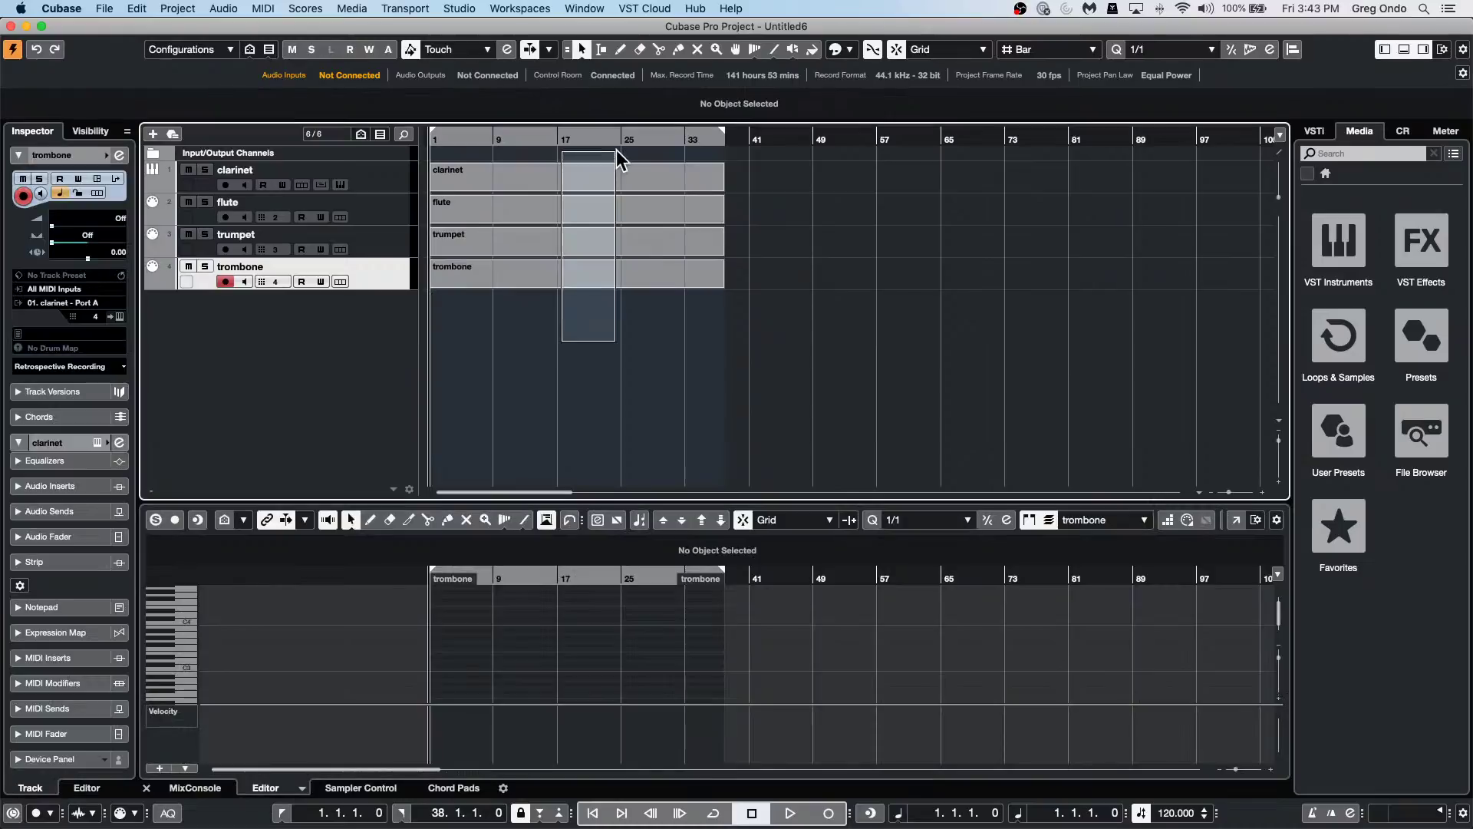
{"action": "left_click", "coordinate": [223, 10]}
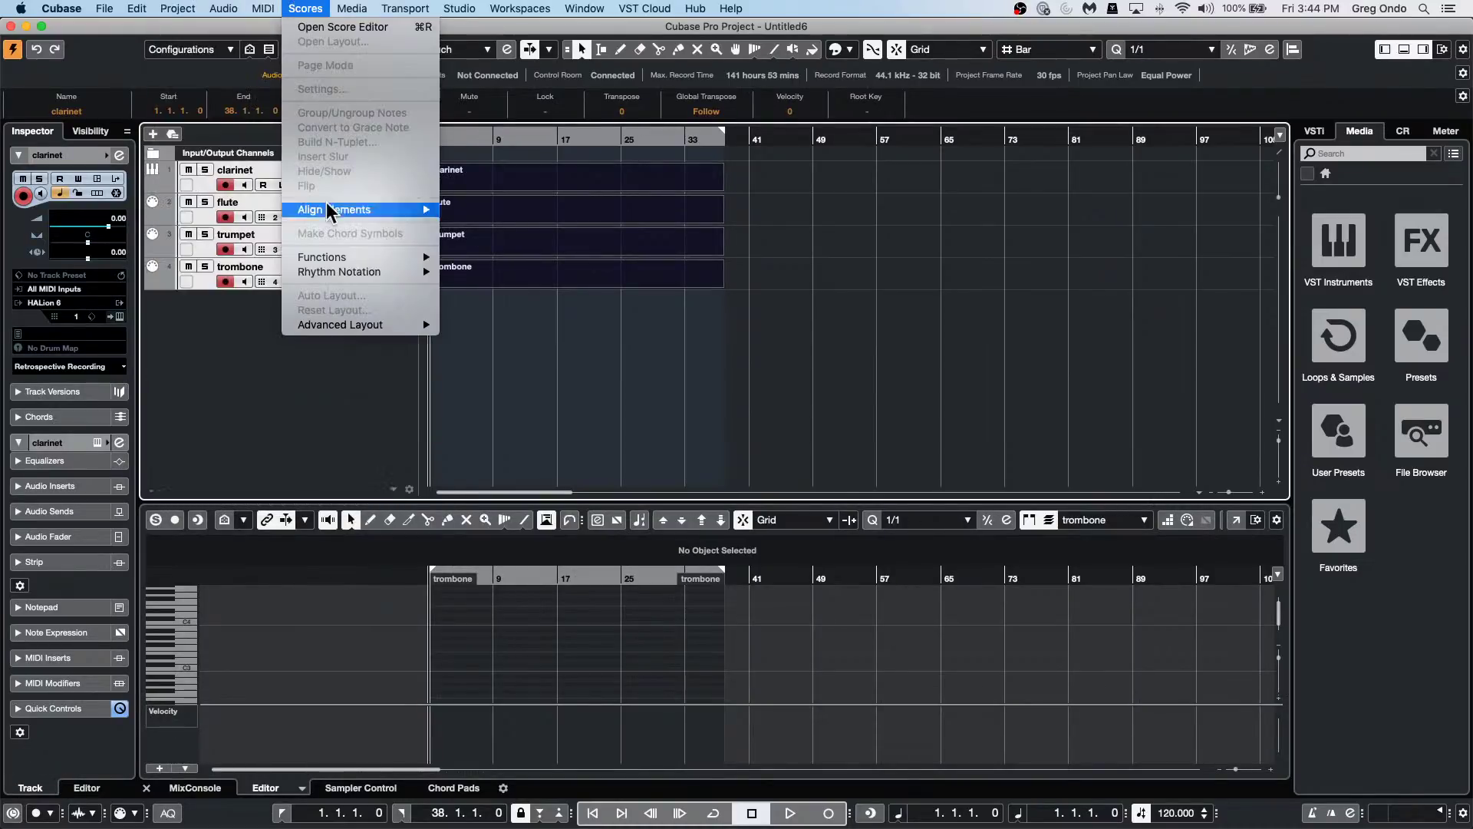
{"action": "left_click", "coordinate": [317, 26]}
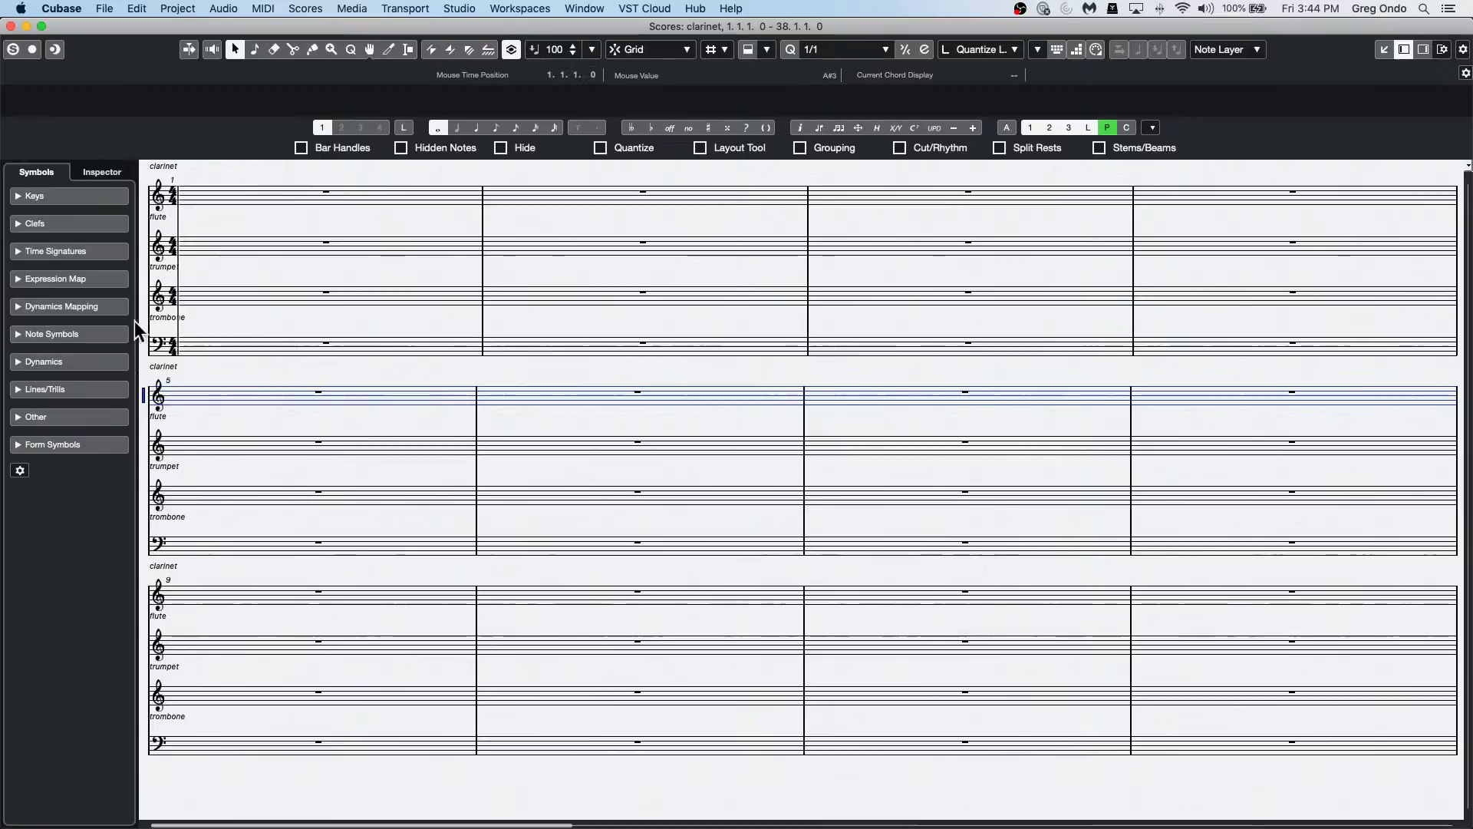
{"action": "left_click", "coordinate": [149, 248]}
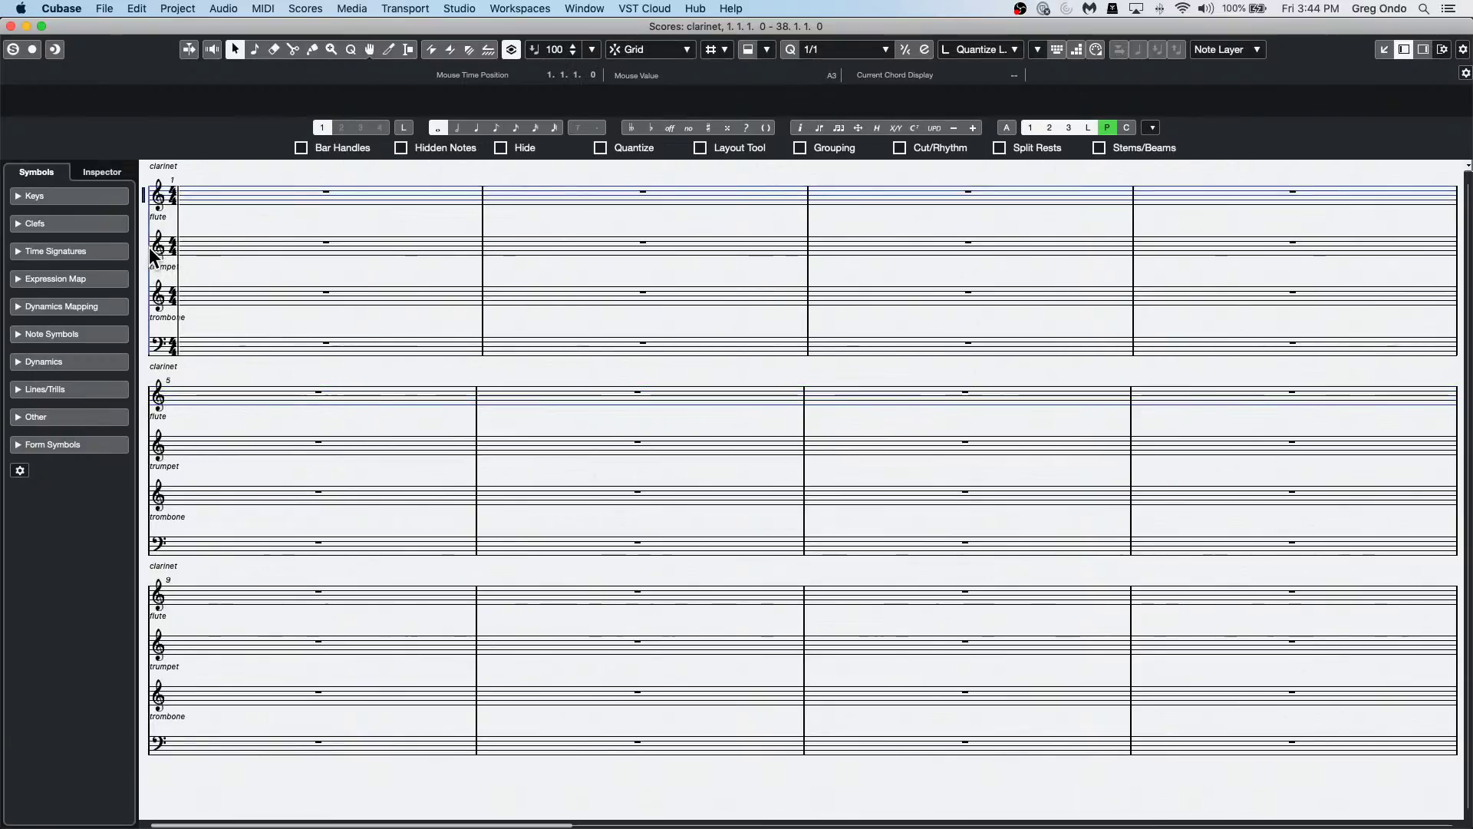
{"action": "double_click", "coordinate": [145, 246]}
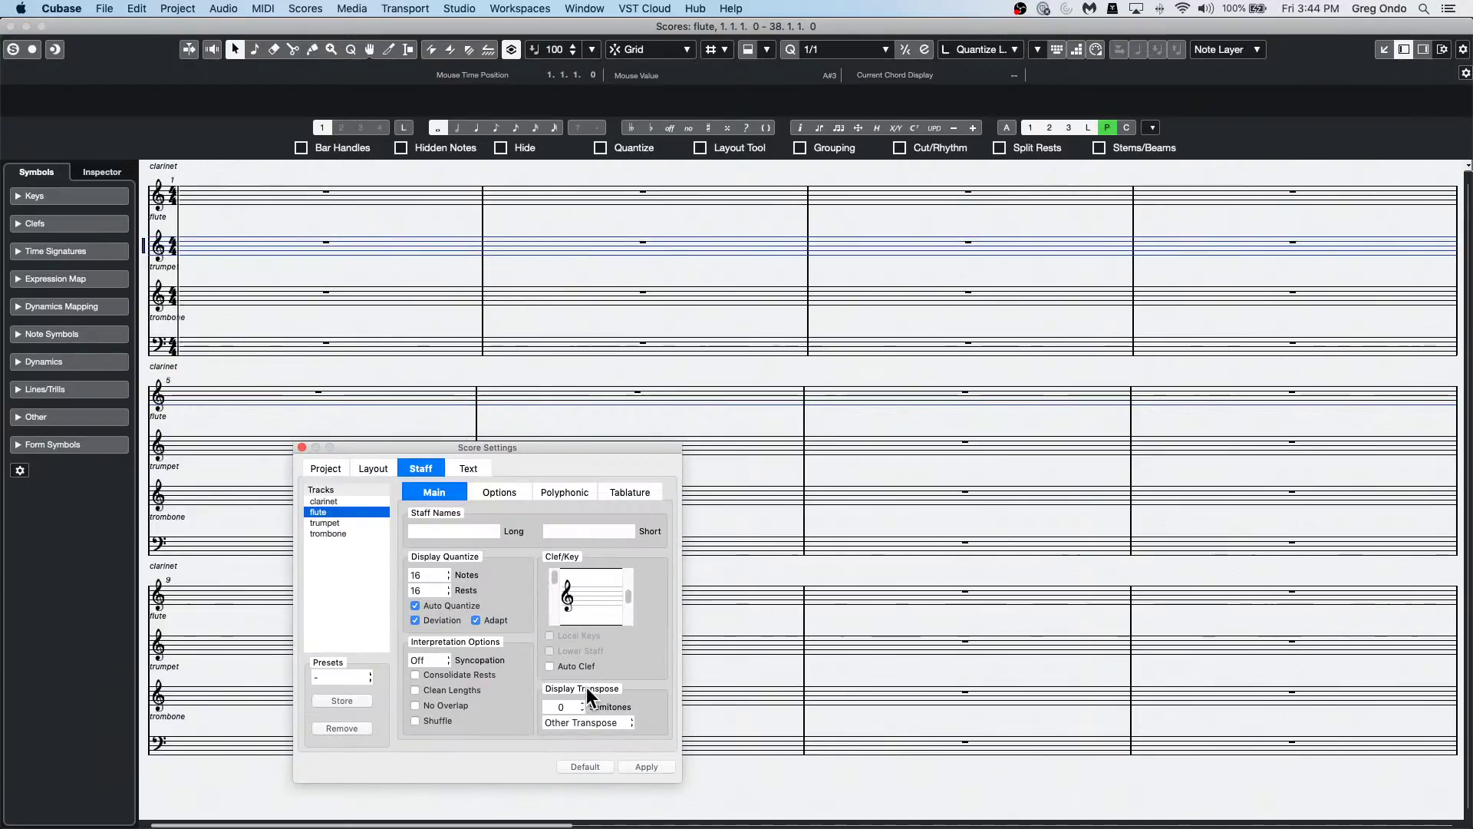
{"action": "left_click", "coordinate": [10, 26]}
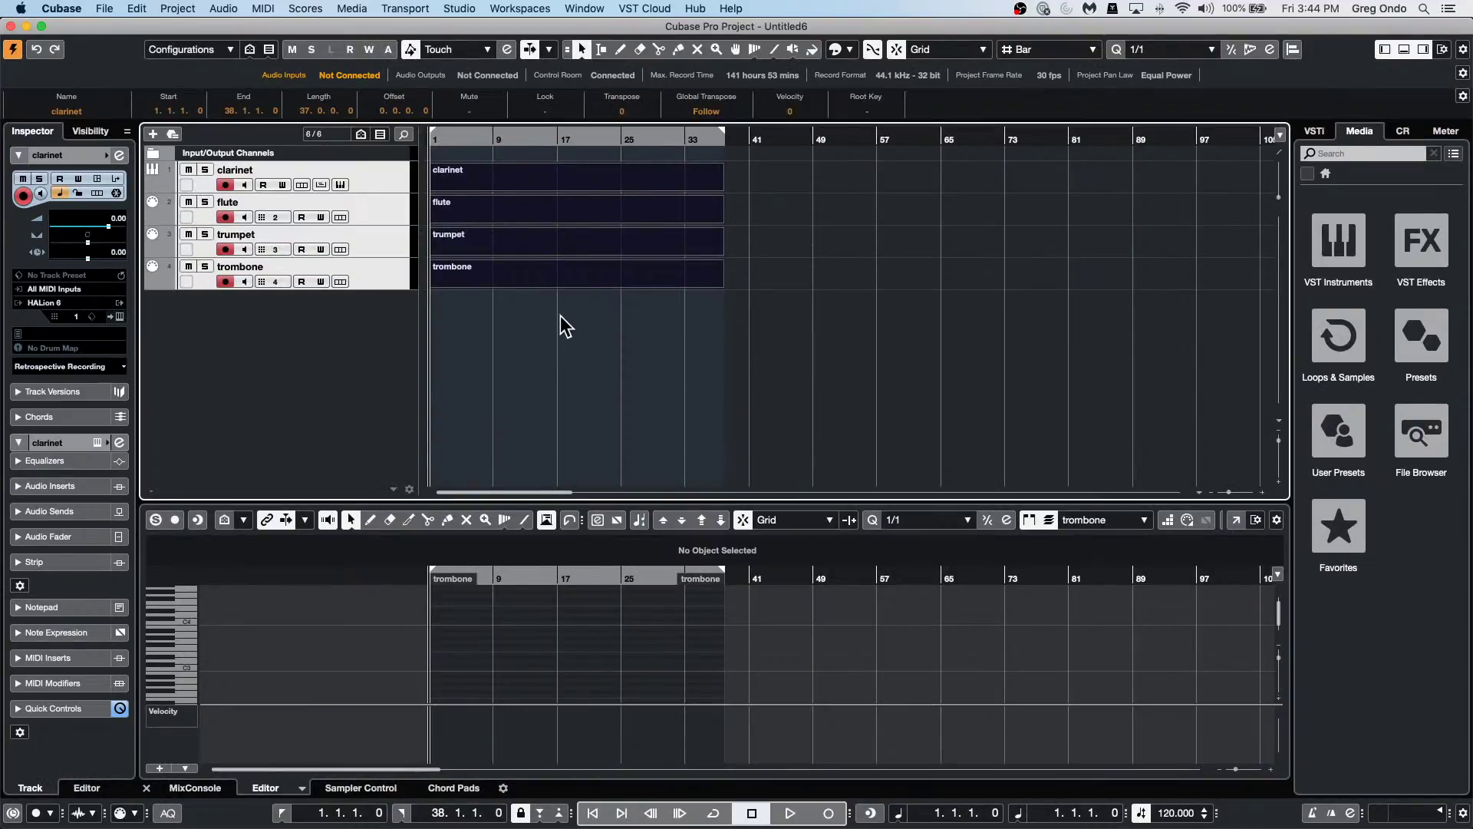
Show the clarinet part in the Key Editor and enable step input with the quantize value set to 1/4.
{"action": "left_click", "coordinate": [470, 265]}
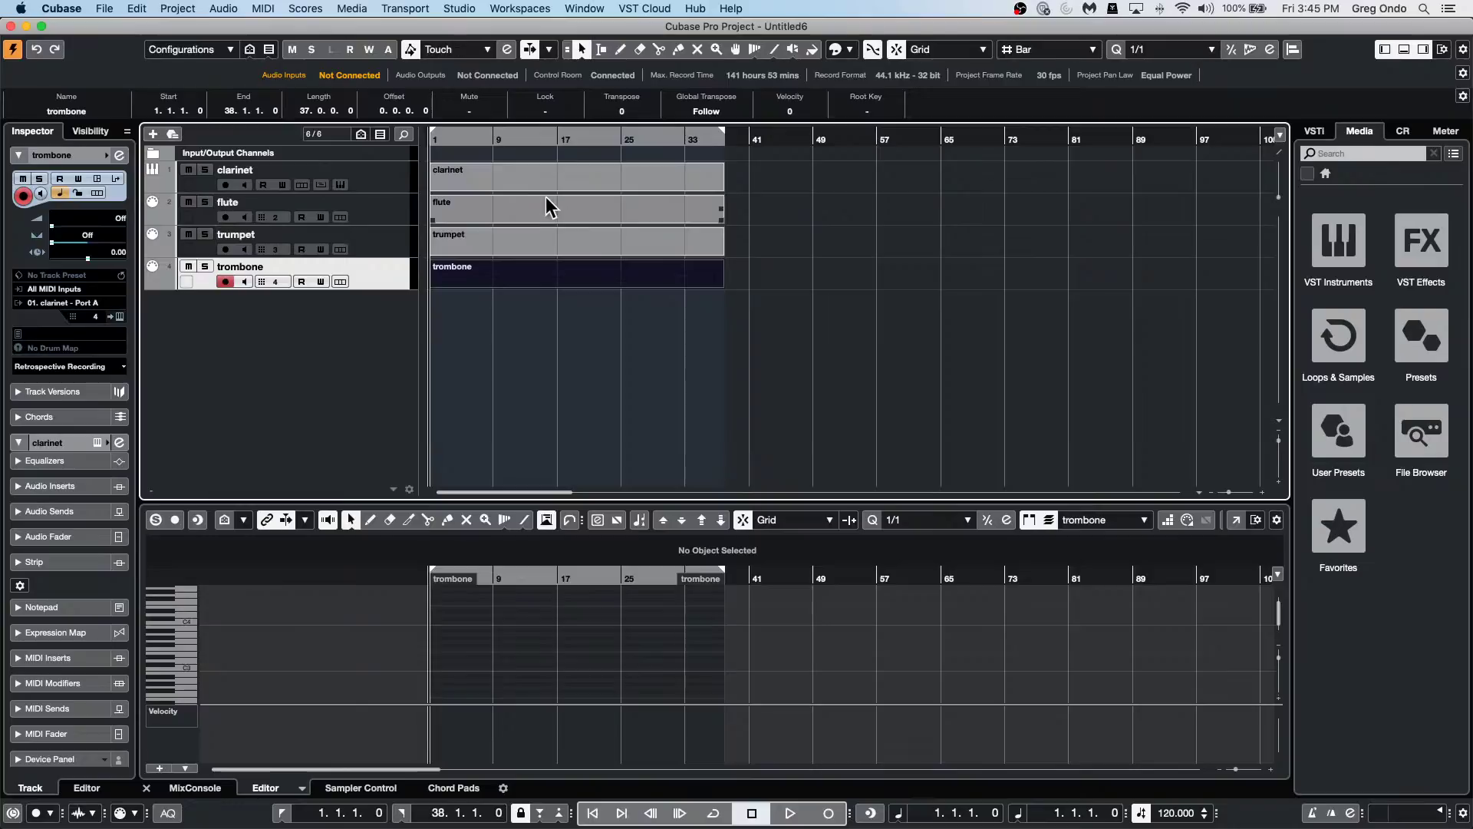
{"action": "left_click", "coordinate": [528, 178]}
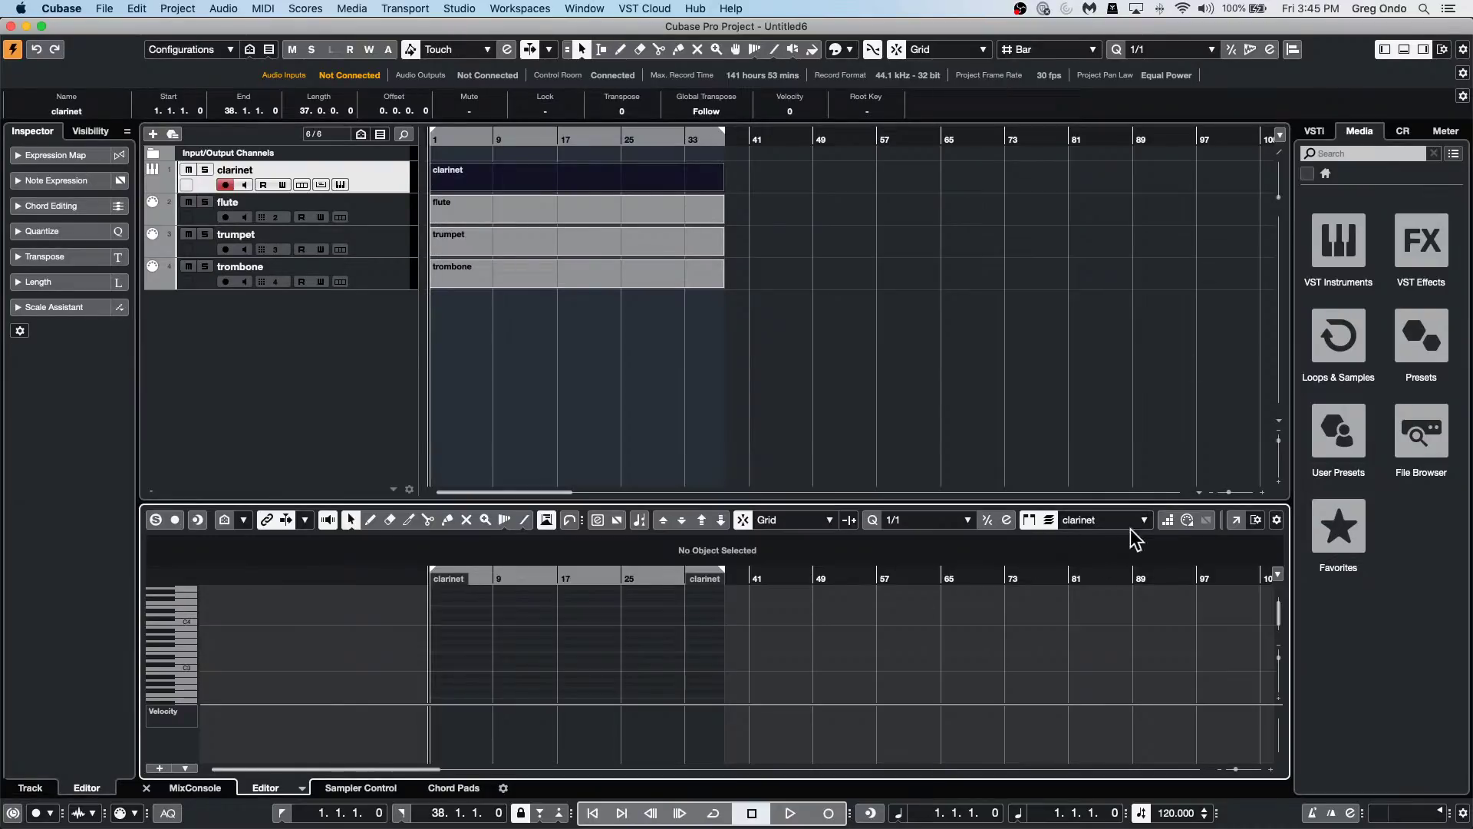
{"action": "left_click", "coordinate": [1167, 519]}
{"action": "left_click", "coordinate": [935, 522]}
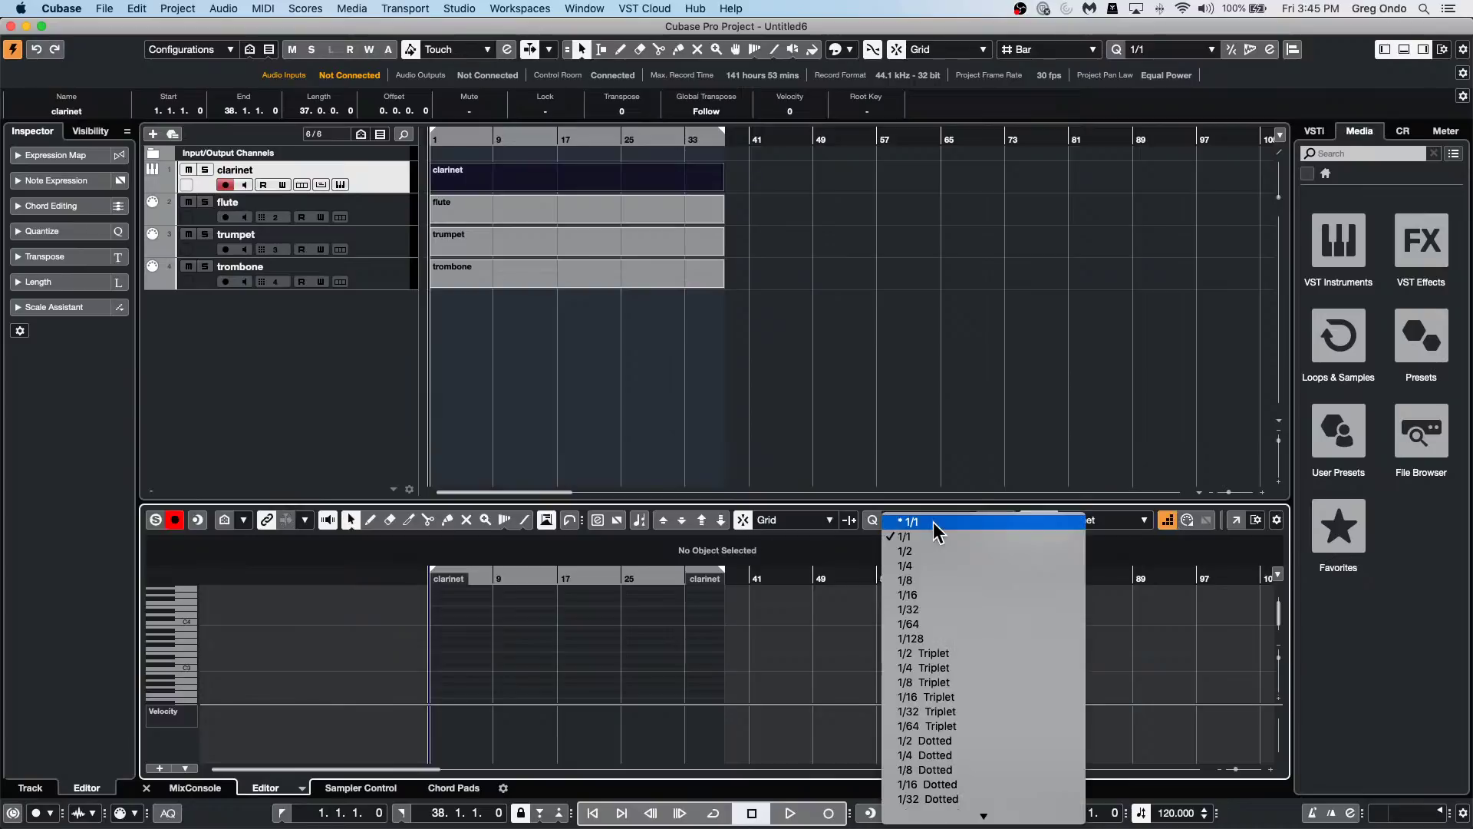
{"action": "left_click", "coordinate": [919, 568]}
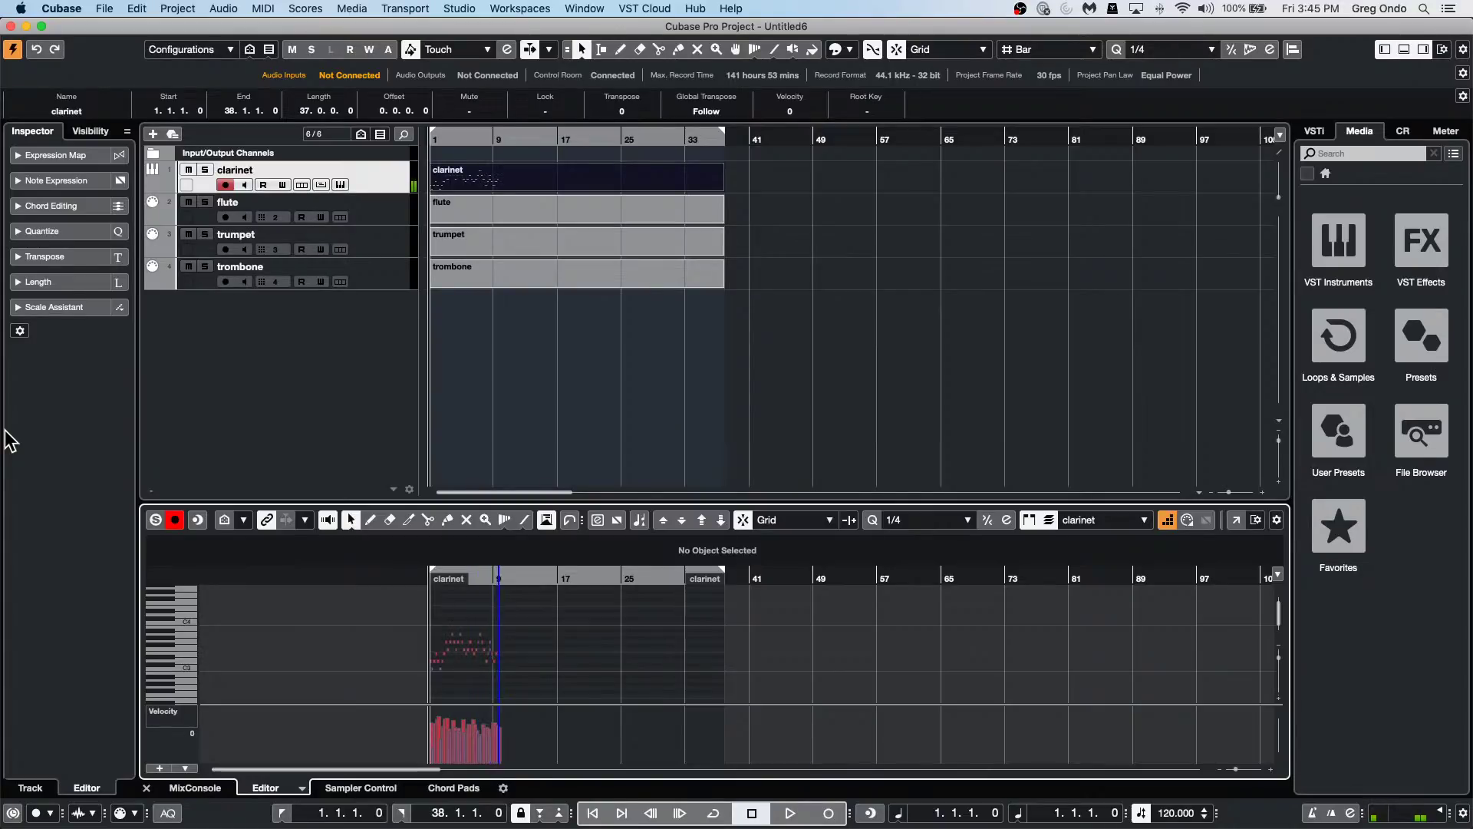
Return the cursor to bar 1, turn off step input and play back the clarinet notes.
{"action": "left_click", "coordinate": [512, 577]}
{"action": "left_click_drag", "start_coordinate": [513, 577], "coordinate": [393, 600]}
{"action": "key", "text": "h"}
{"action": "key", "text": "h"}
{"action": "key", "text": "h"}
{"action": "key", "text": "h"}
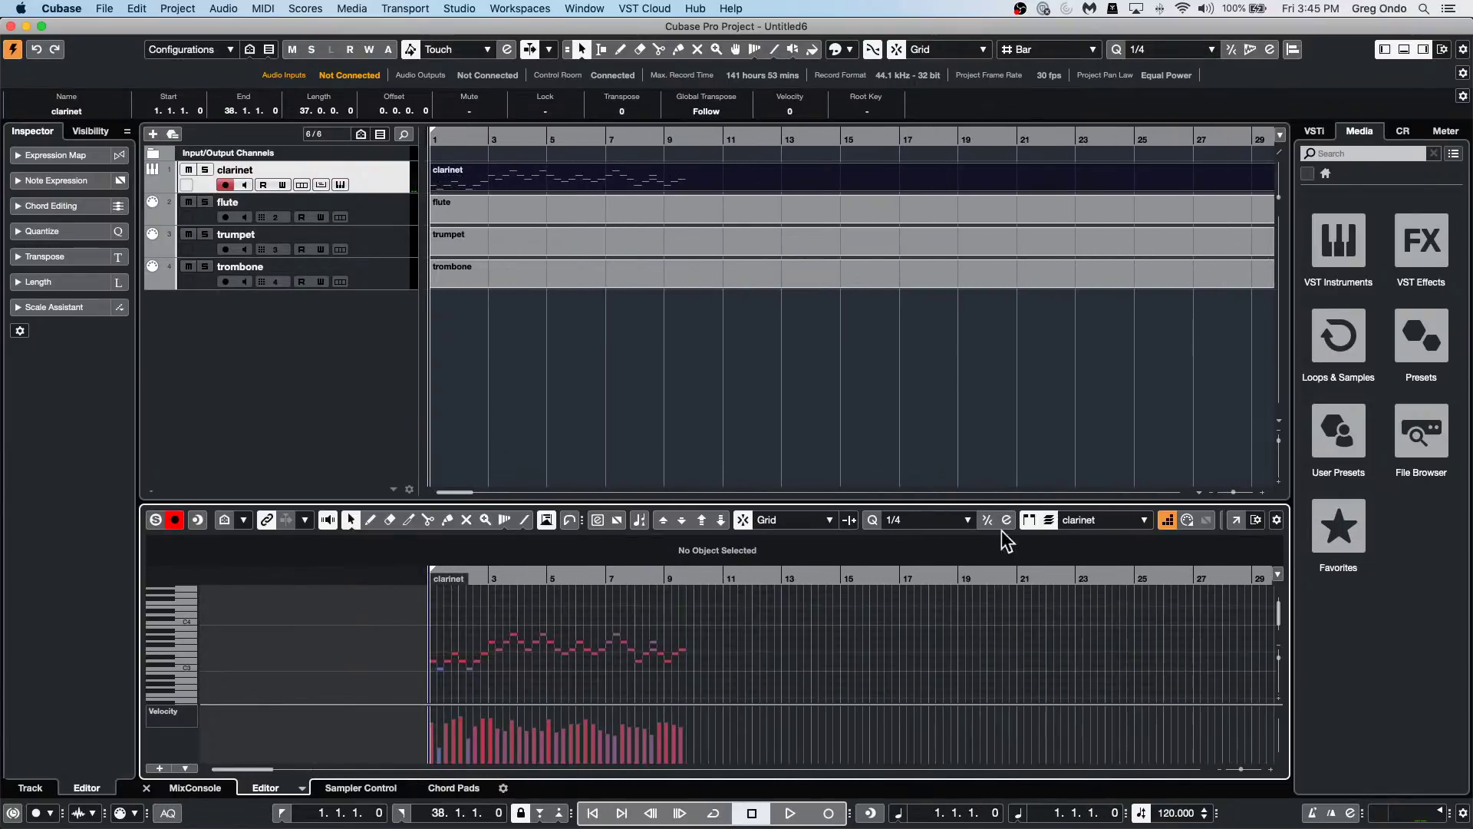
{"action": "left_click", "coordinate": [1168, 521]}
{"action": "key", "text": "space"}
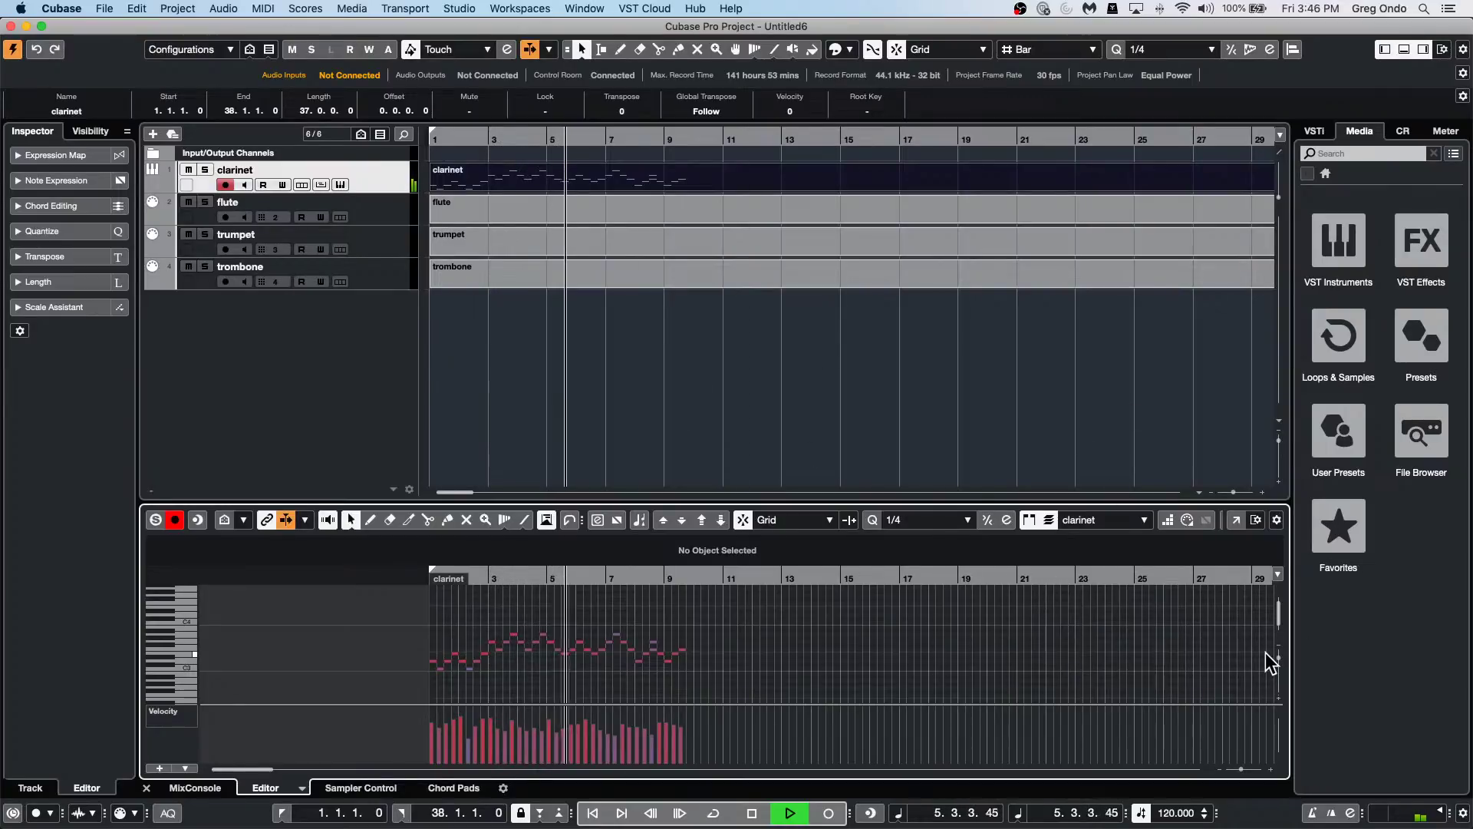
{"action": "key", "text": "space"}
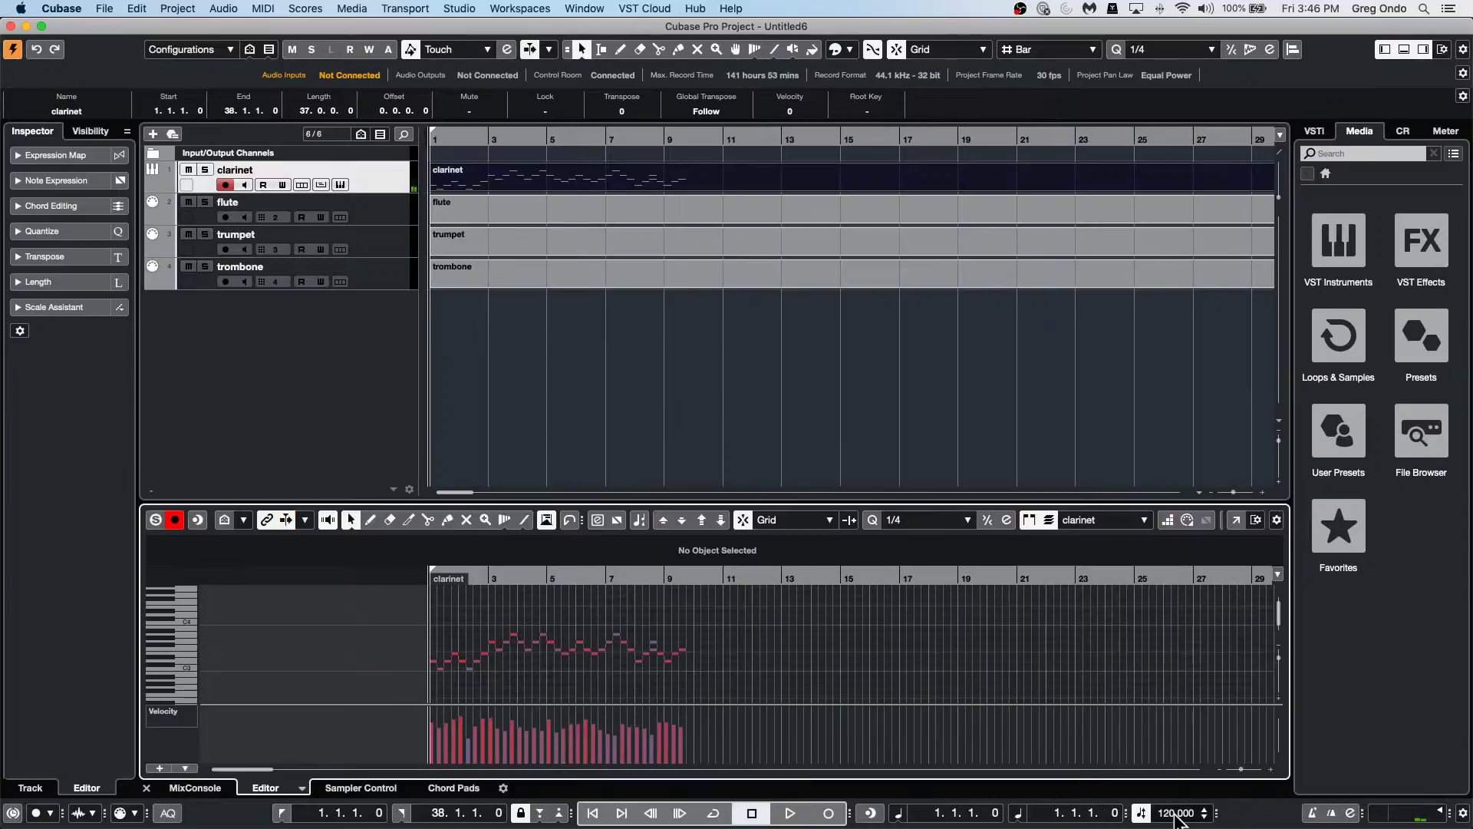
Set the project tempo to 60 and briefly play the clarinet notes.
{"action": "double_click", "coordinate": [1175, 814]}
{"action": "type", "text": "60"}
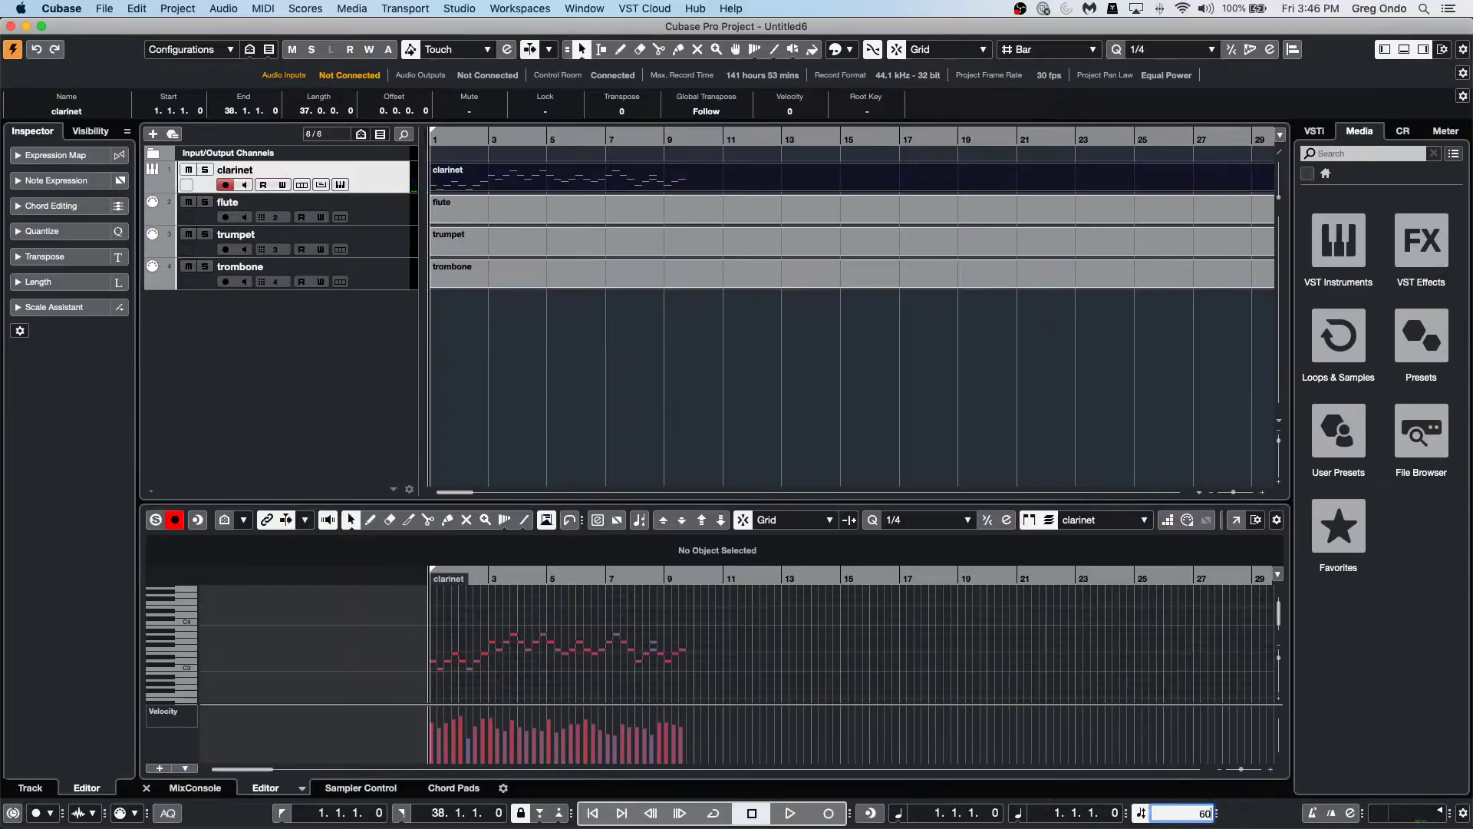
{"action": "key", "text": "Return"}
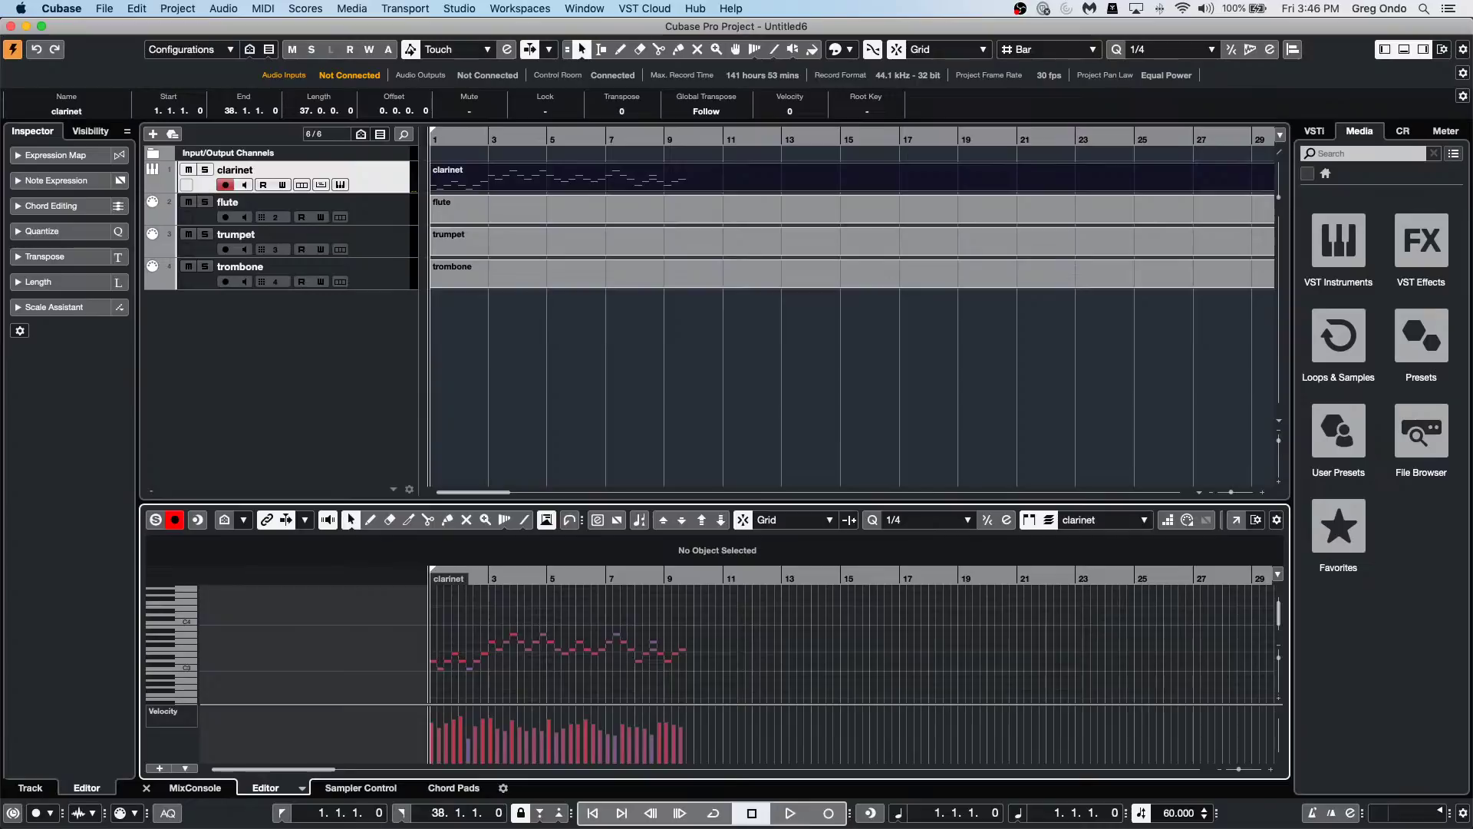
{"action": "key", "text": "space"}
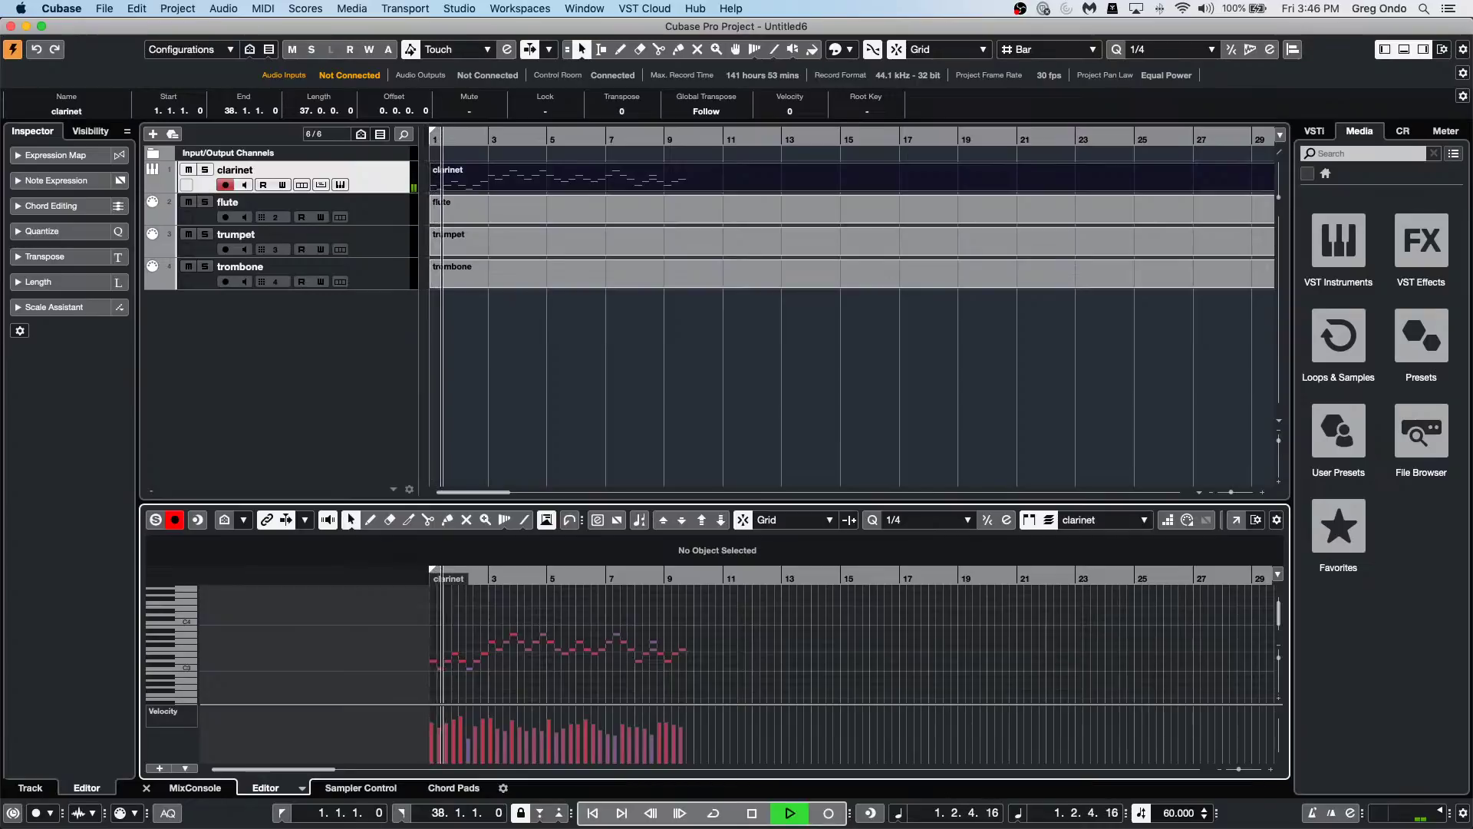
{"action": "key", "text": "space"}
Set the project tempo to 120.
{"action": "double_click", "coordinate": [1178, 812]}
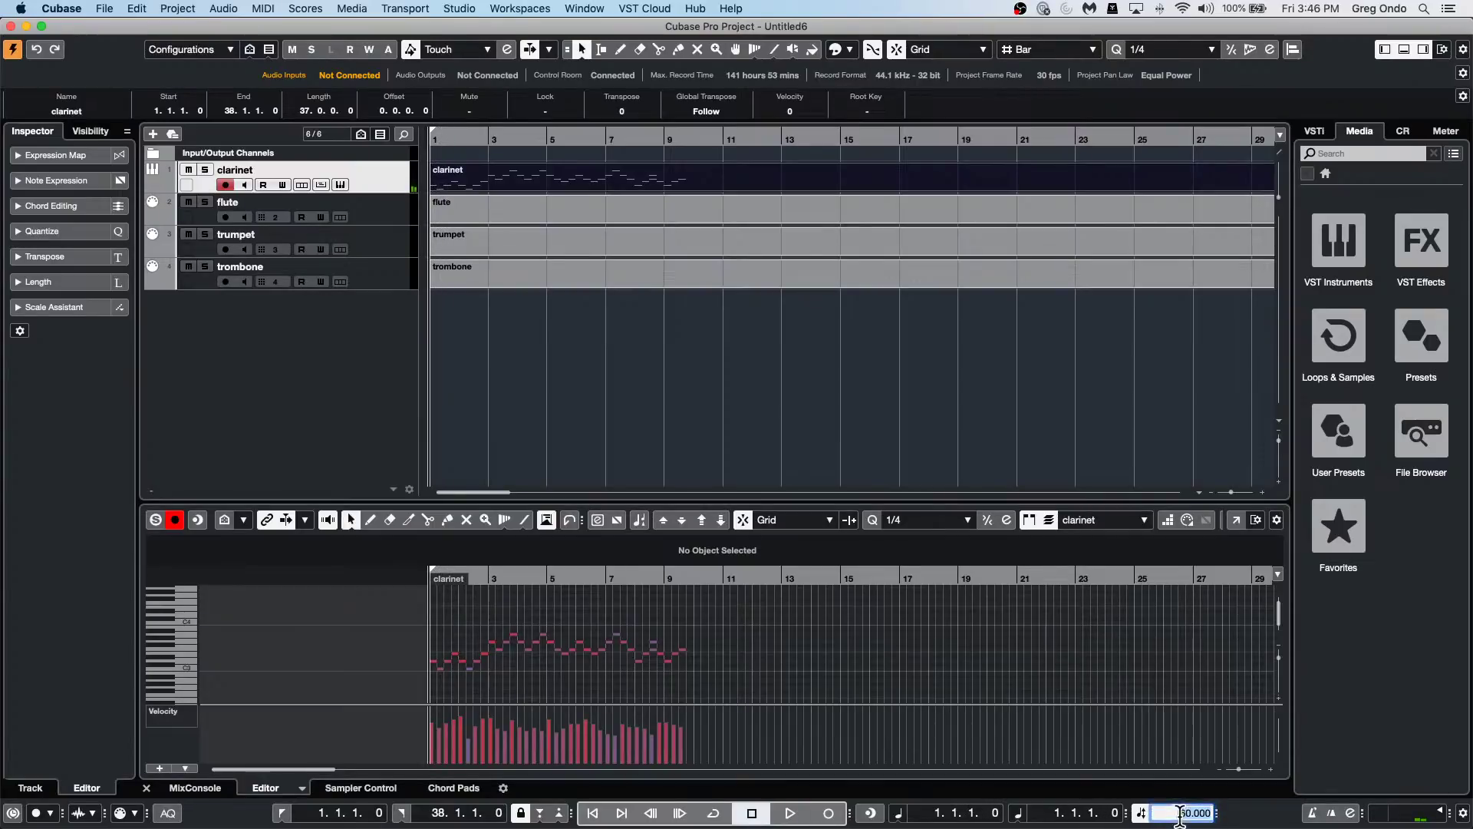
{"action": "type", "text": "120"}
{"action": "key", "text": "Return"}
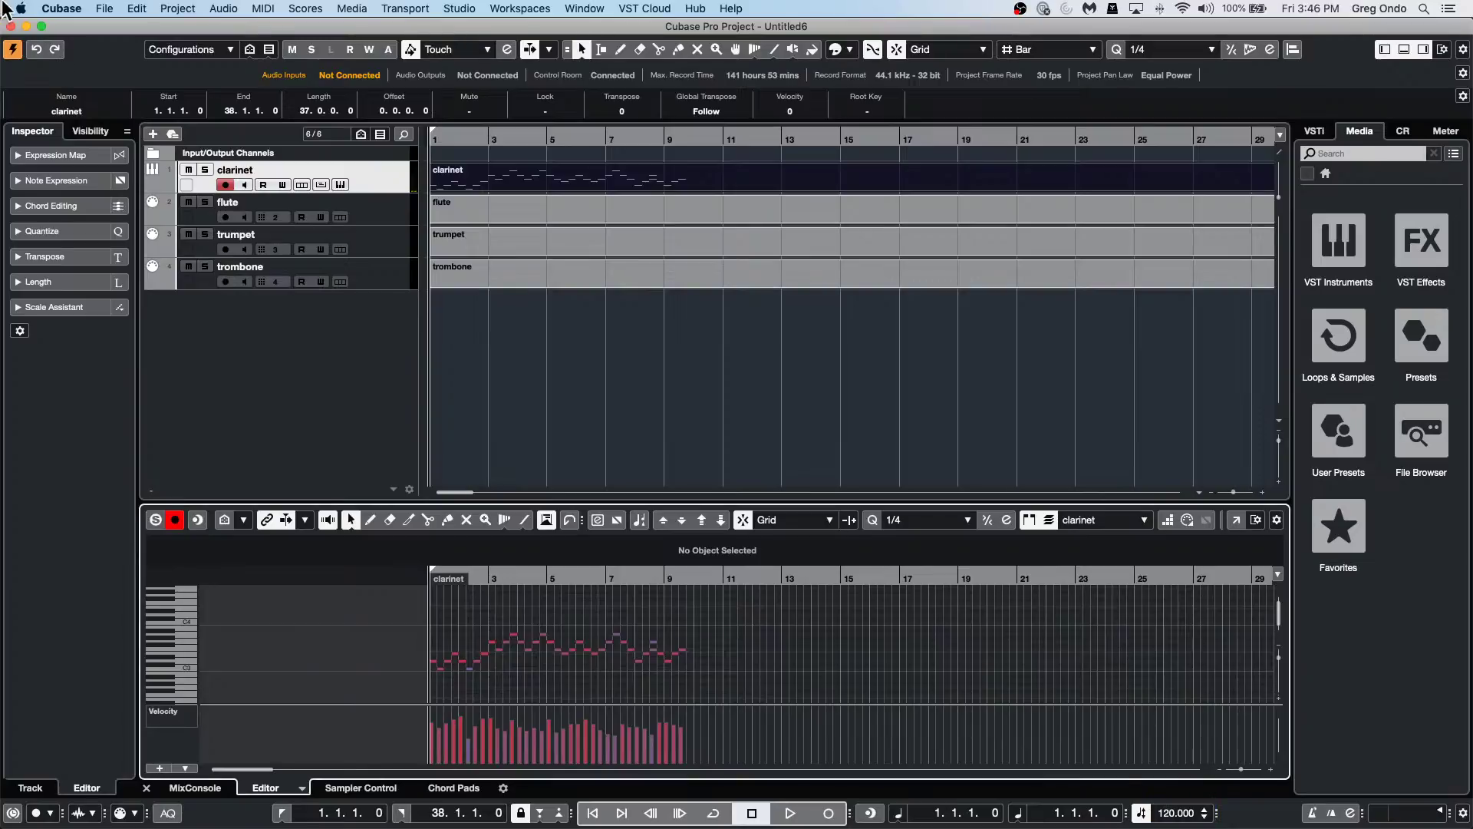
Open the Logical Editor for the clarinet part.
{"action": "left_click", "coordinate": [305, 10]}
{"action": "mouse_move", "coordinate": [270, 11]}
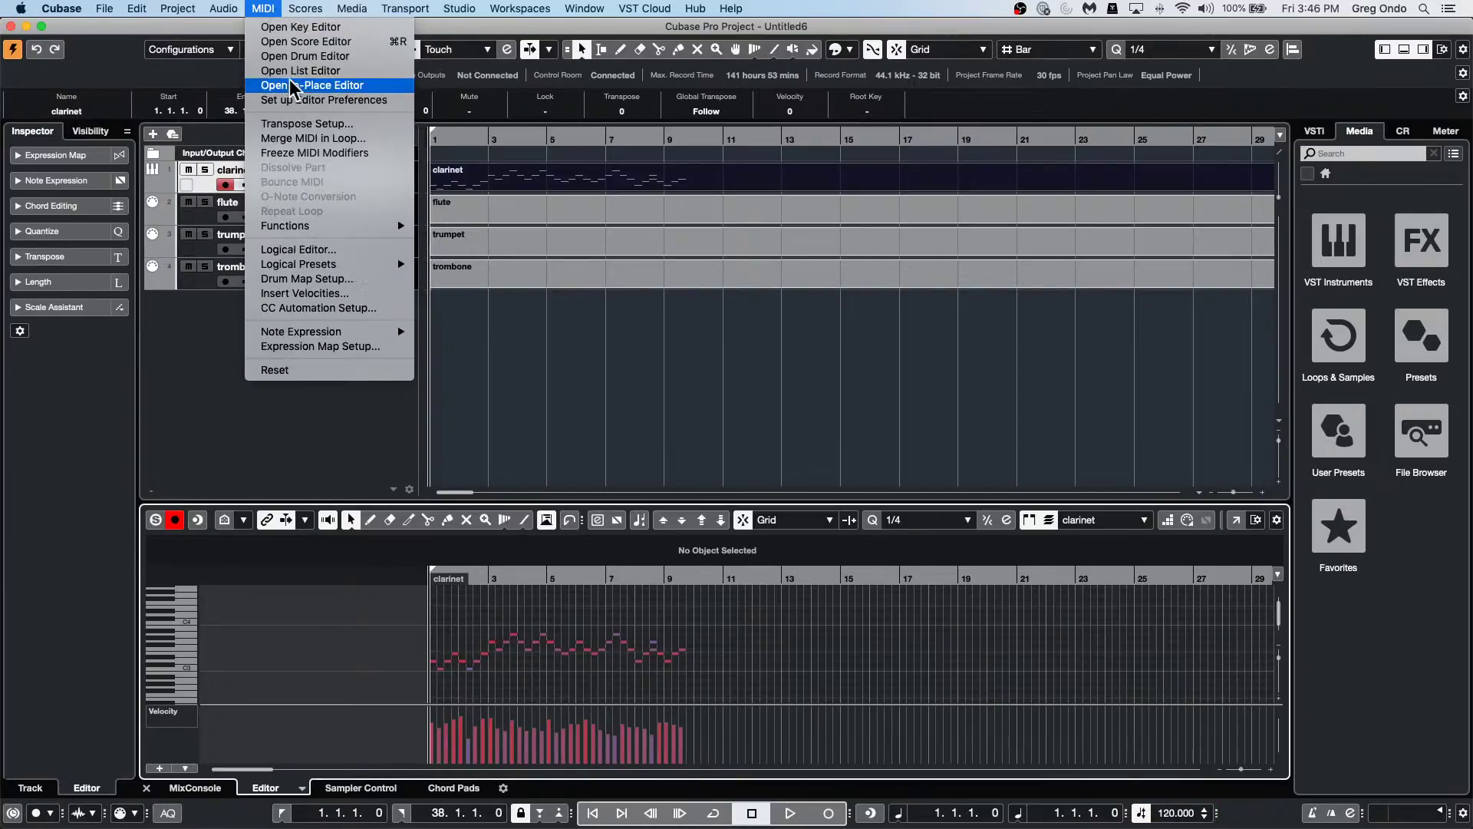
{"action": "left_click", "coordinate": [307, 250]}
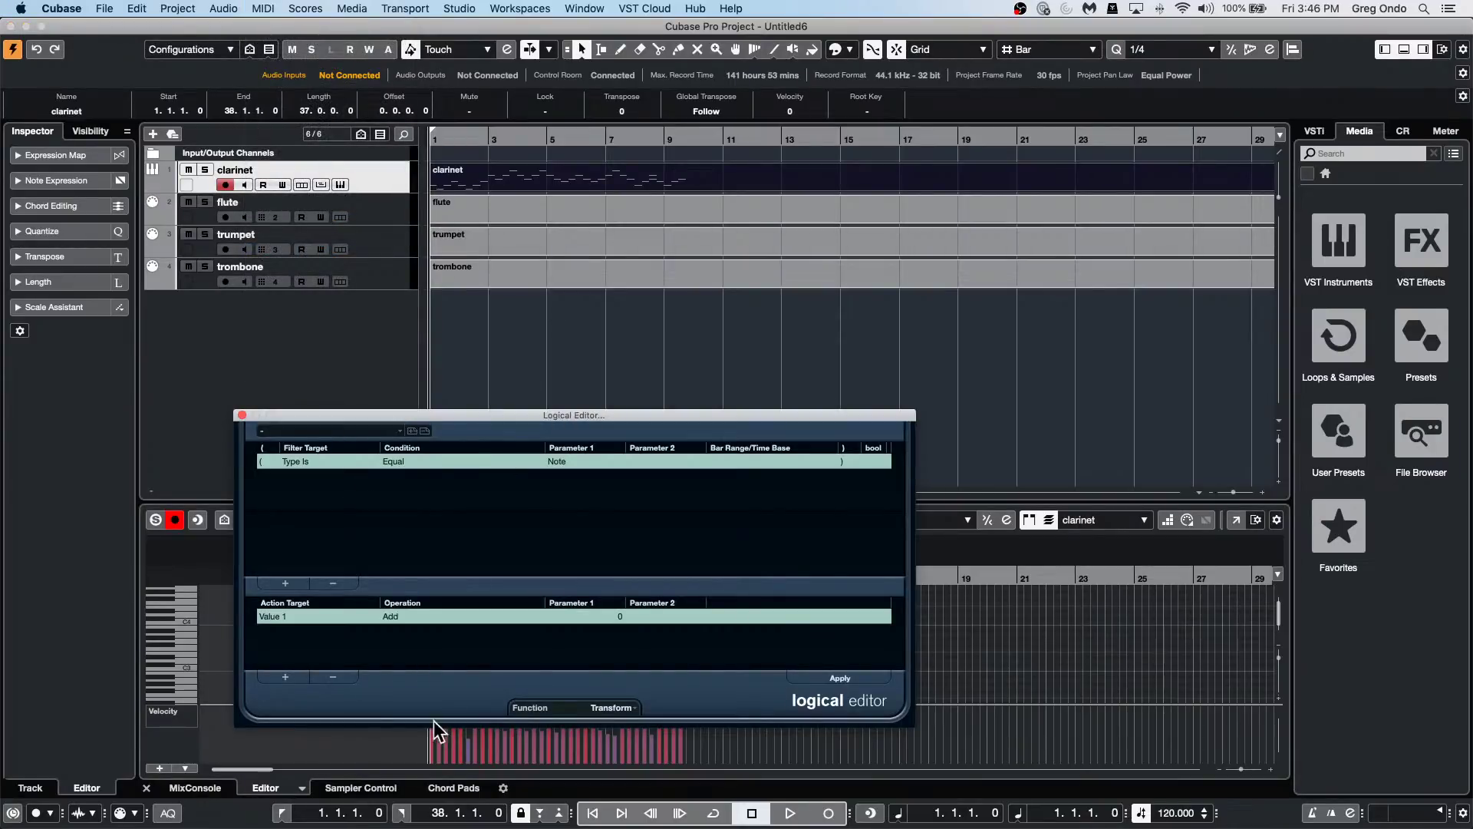
Load the half tempo preset from standard set 1 and apply it to the clarinet notes.
{"action": "left_click", "coordinate": [347, 426]}
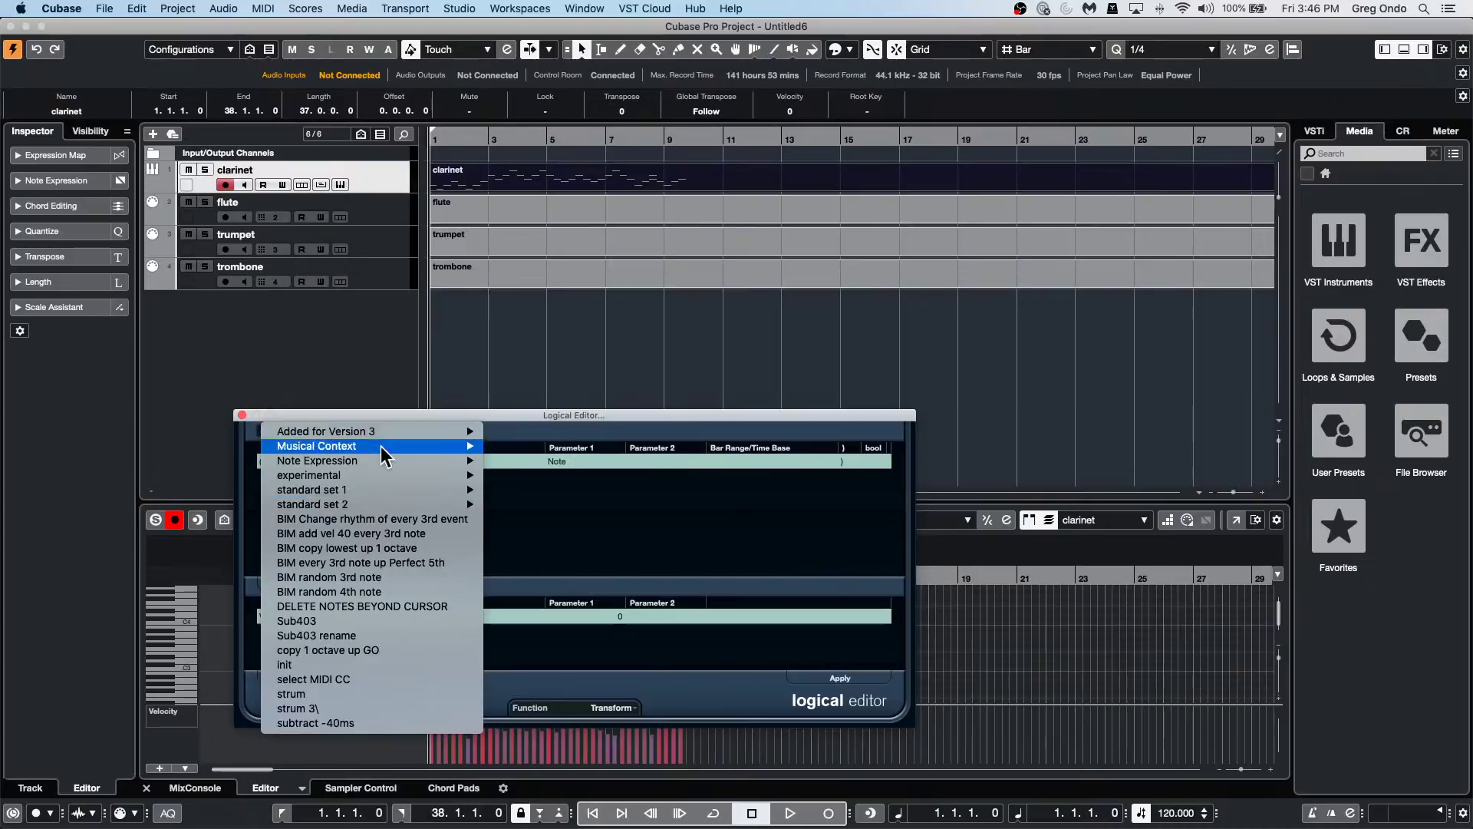
{"action": "mouse_move", "coordinate": [375, 449]}
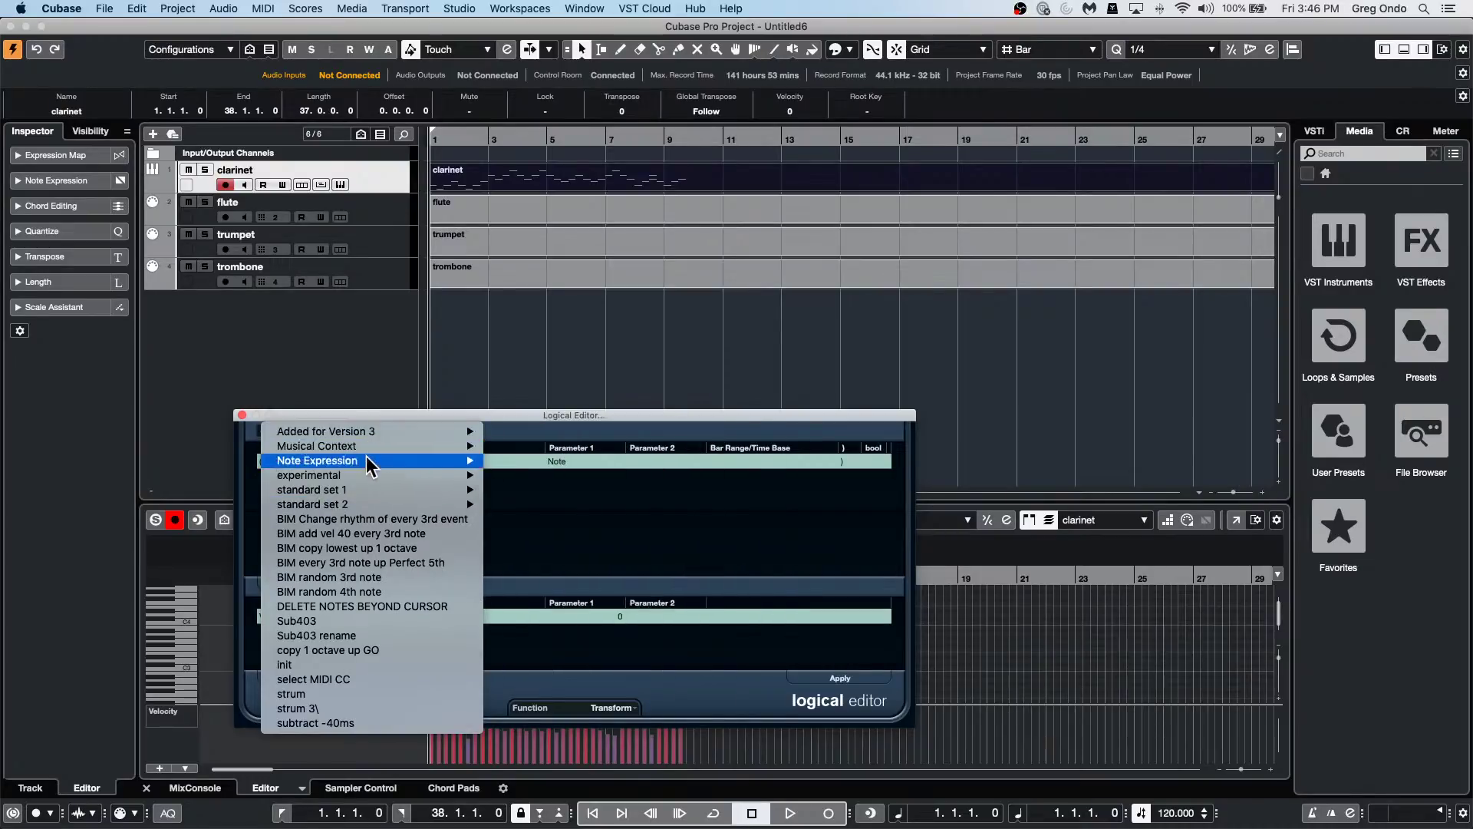
{"action": "mouse_move", "coordinate": [362, 501]}
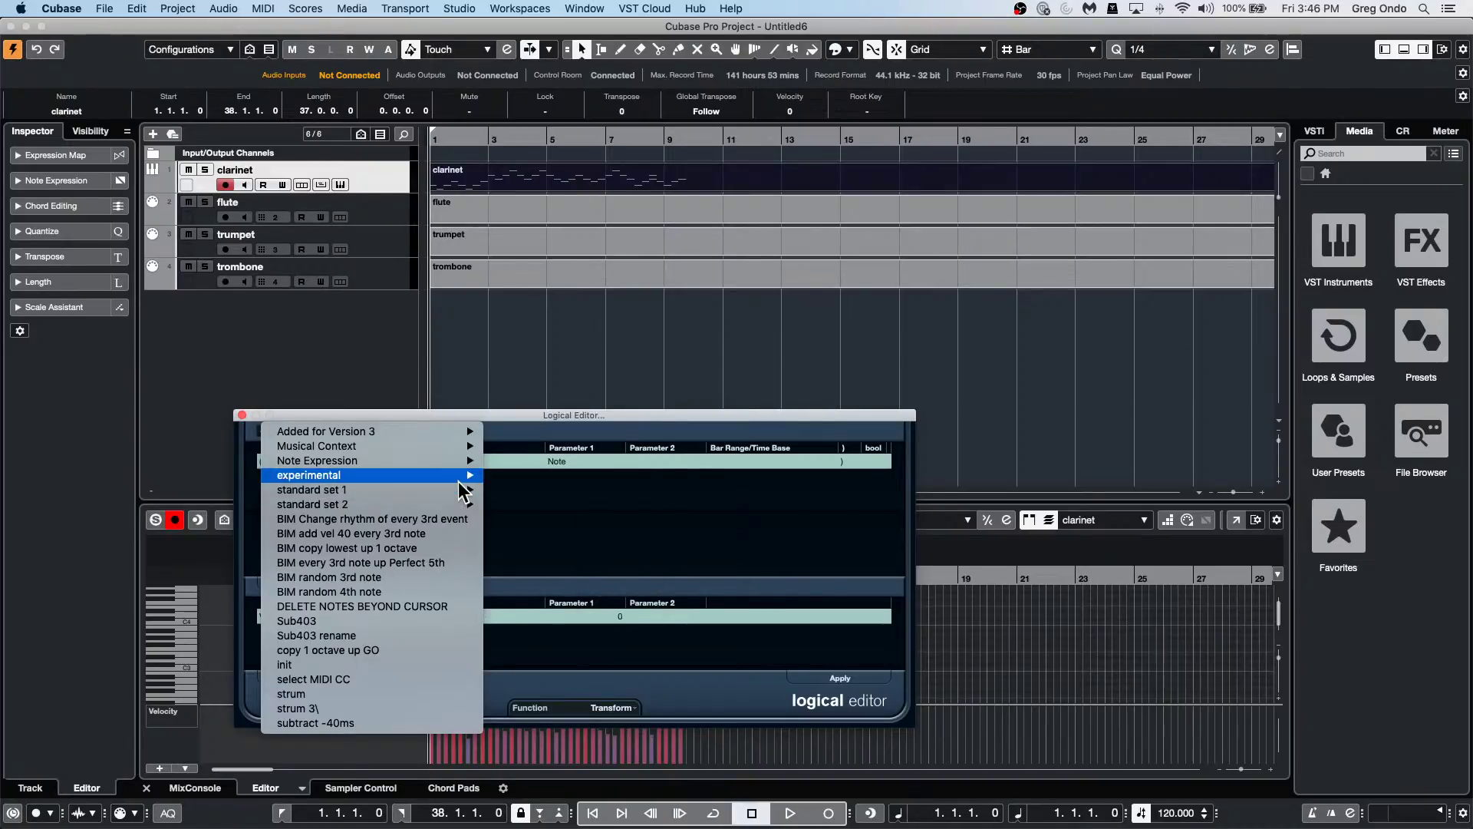
{"action": "mouse_move", "coordinate": [459, 481]}
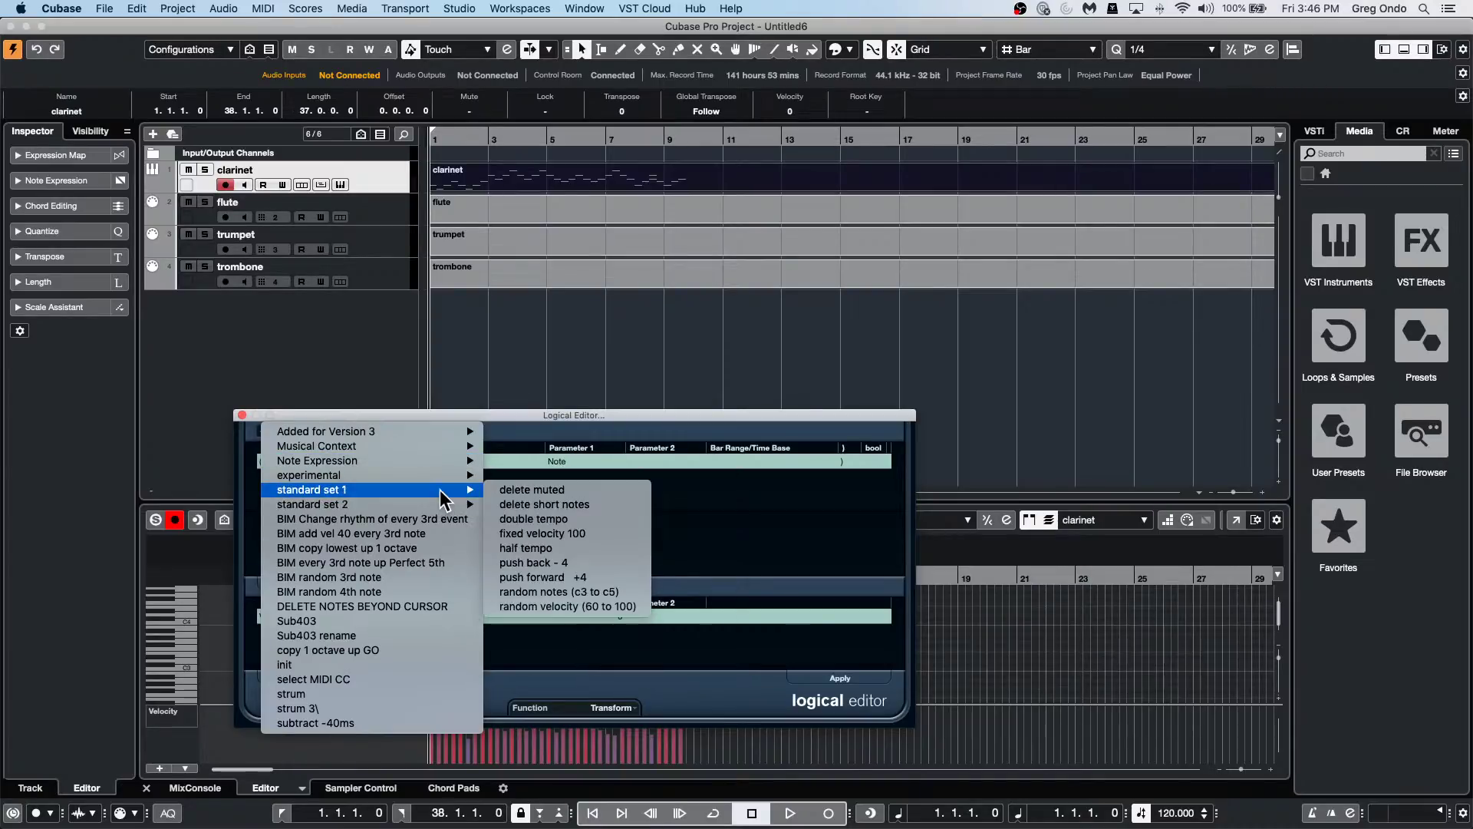
{"action": "left_click", "coordinate": [614, 550]}
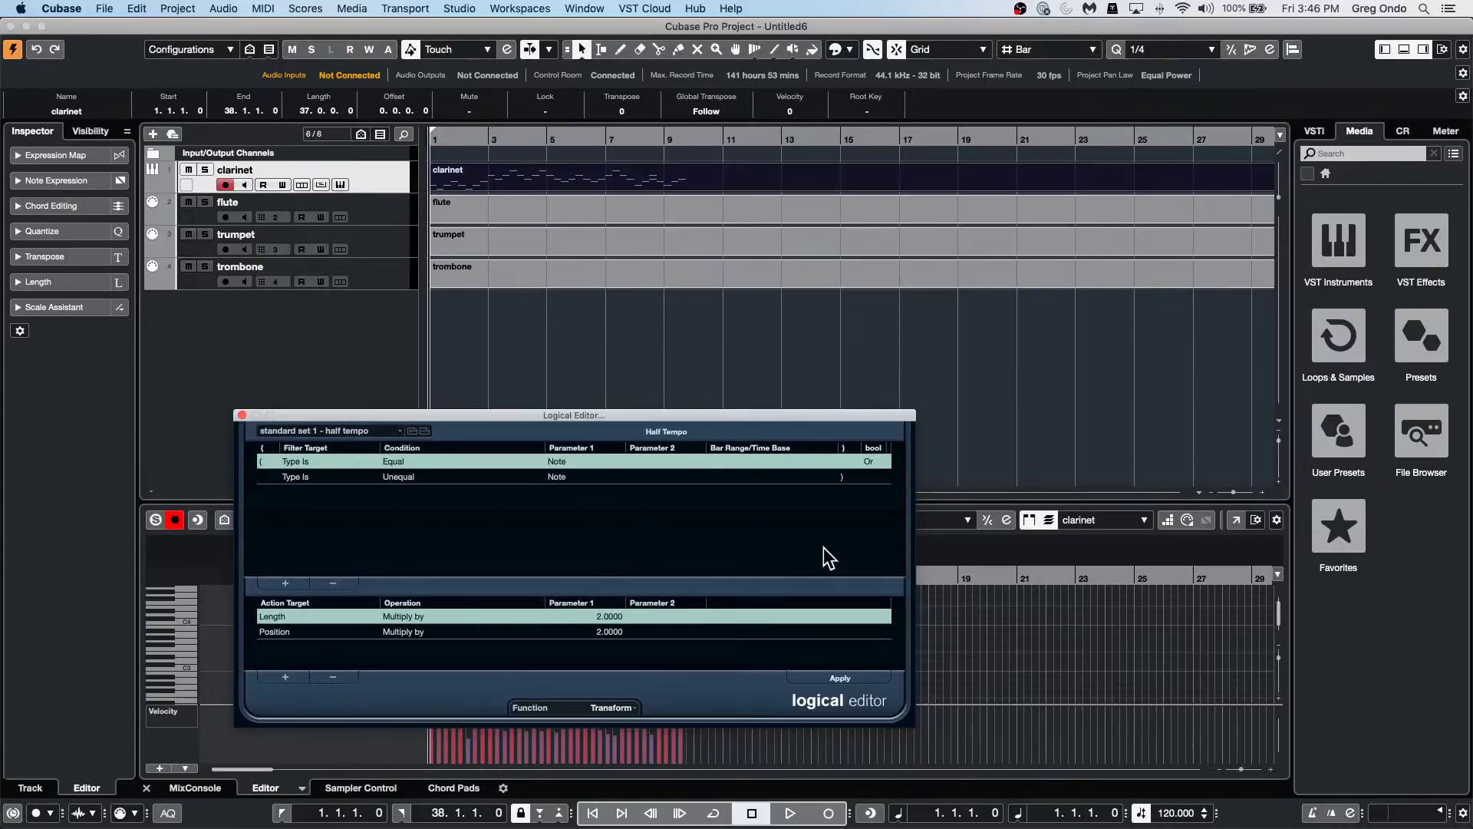
{"action": "left_click", "coordinate": [839, 677]}
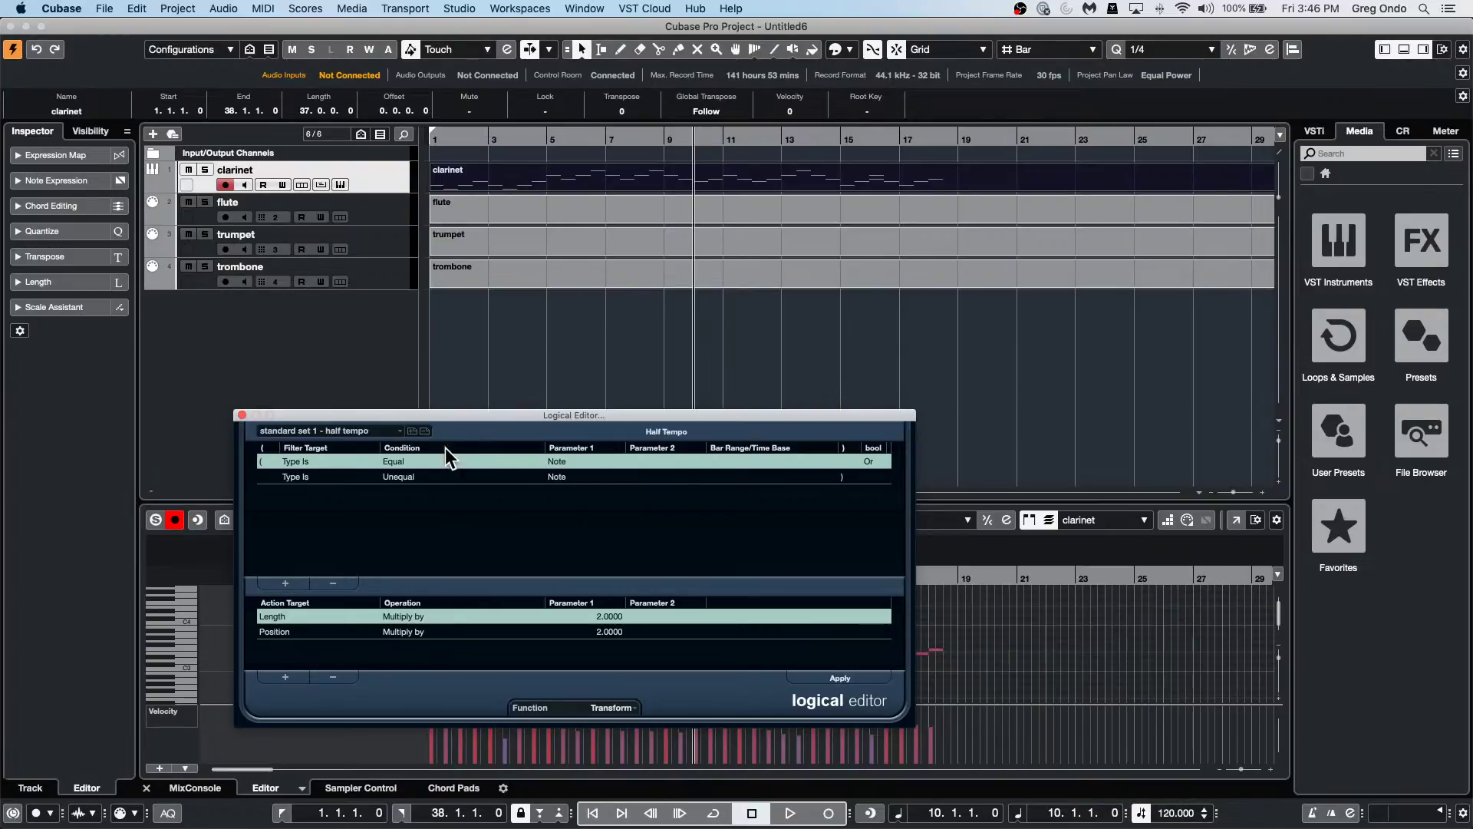
Play the half-tempo clarinet notes at a project tempo of 60, and undo the half-tempo transformation.
{"action": "mouse_move", "coordinate": [444, 410]}
{"action": "left_mouse_down"}
{"action": "mouse_move", "coordinate": [837, 298]}
{"action": "mouse_move", "coordinate": [833, 215]}
{"action": "left_mouse_up"}
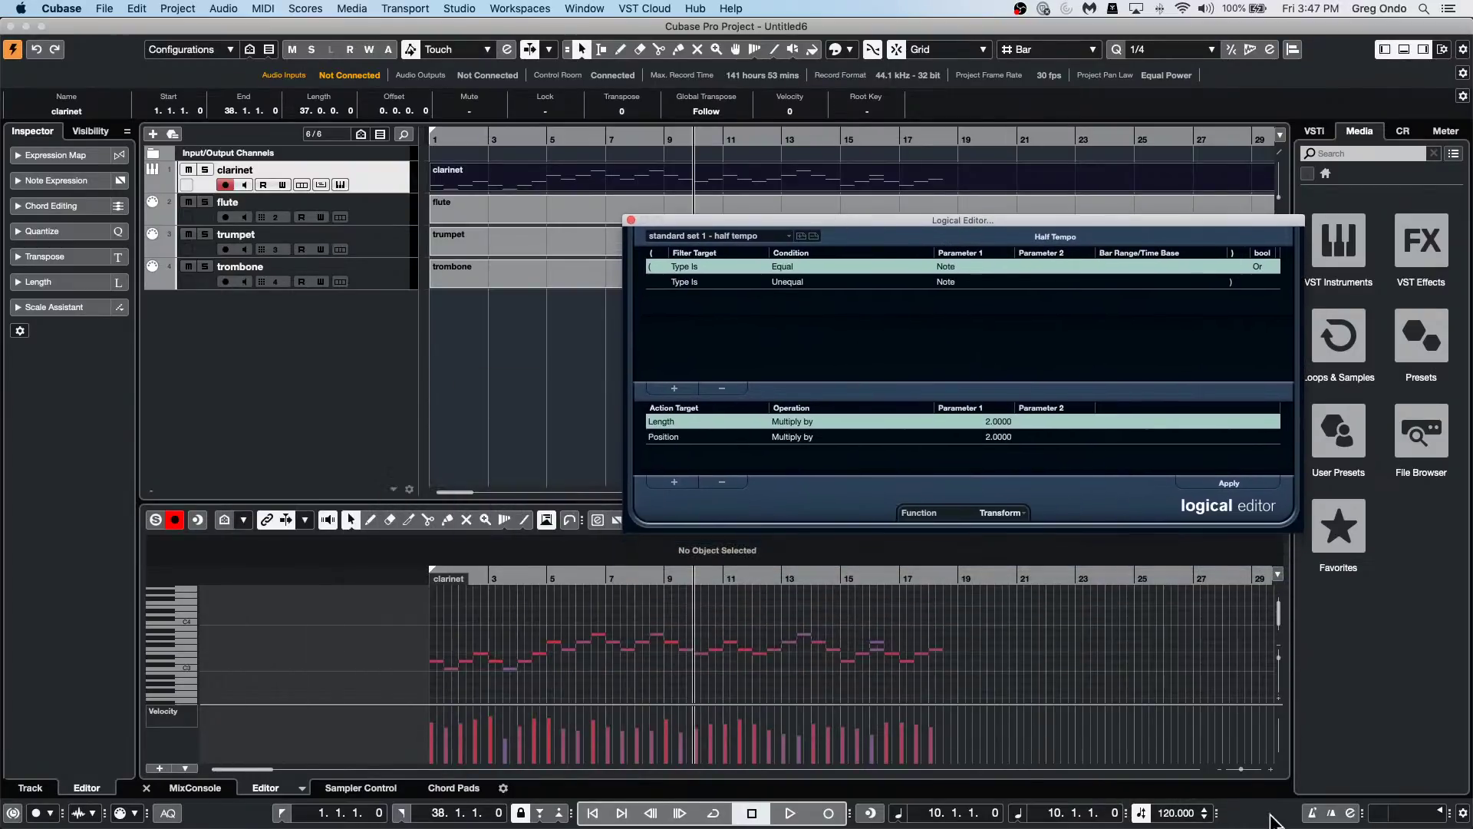
{"action": "double_click", "coordinate": [1174, 813]}
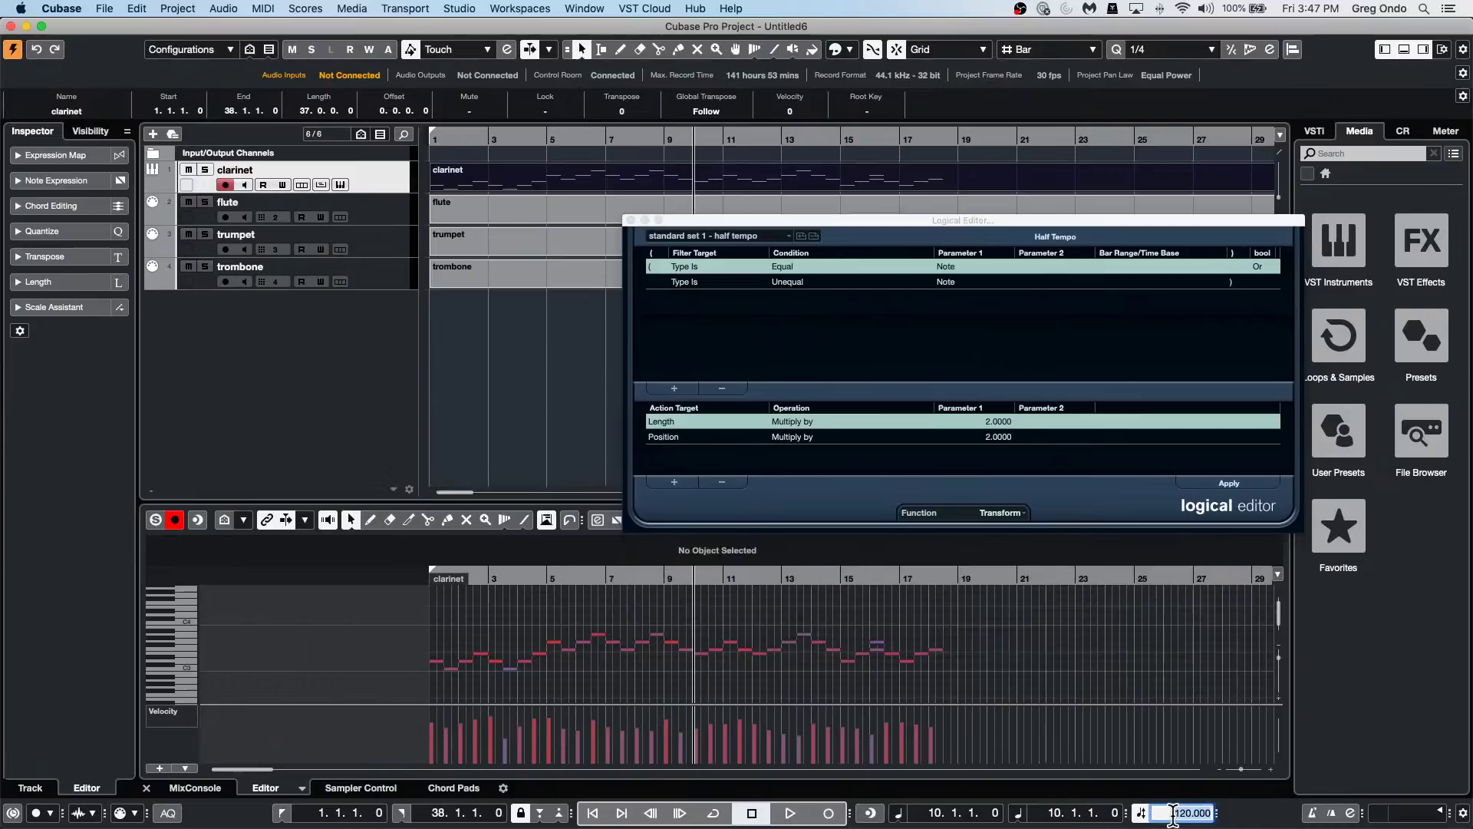
{"action": "type", "text": "60"}
{"action": "key", "text": "Return"}
{"action": "key", "text": "space"}
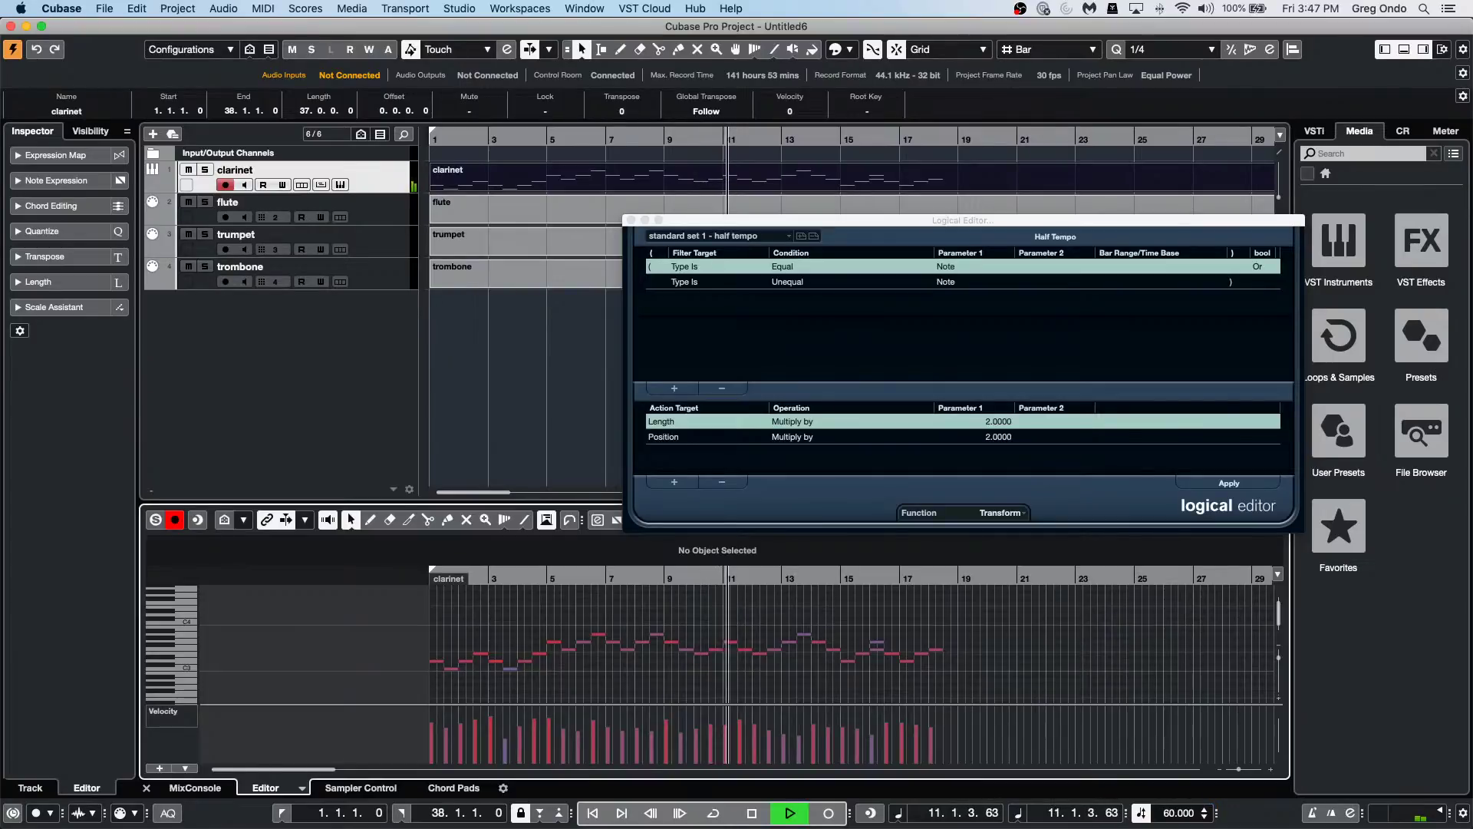
{"action": "key", "text": "Home"}
{"action": "key", "text": "space"}
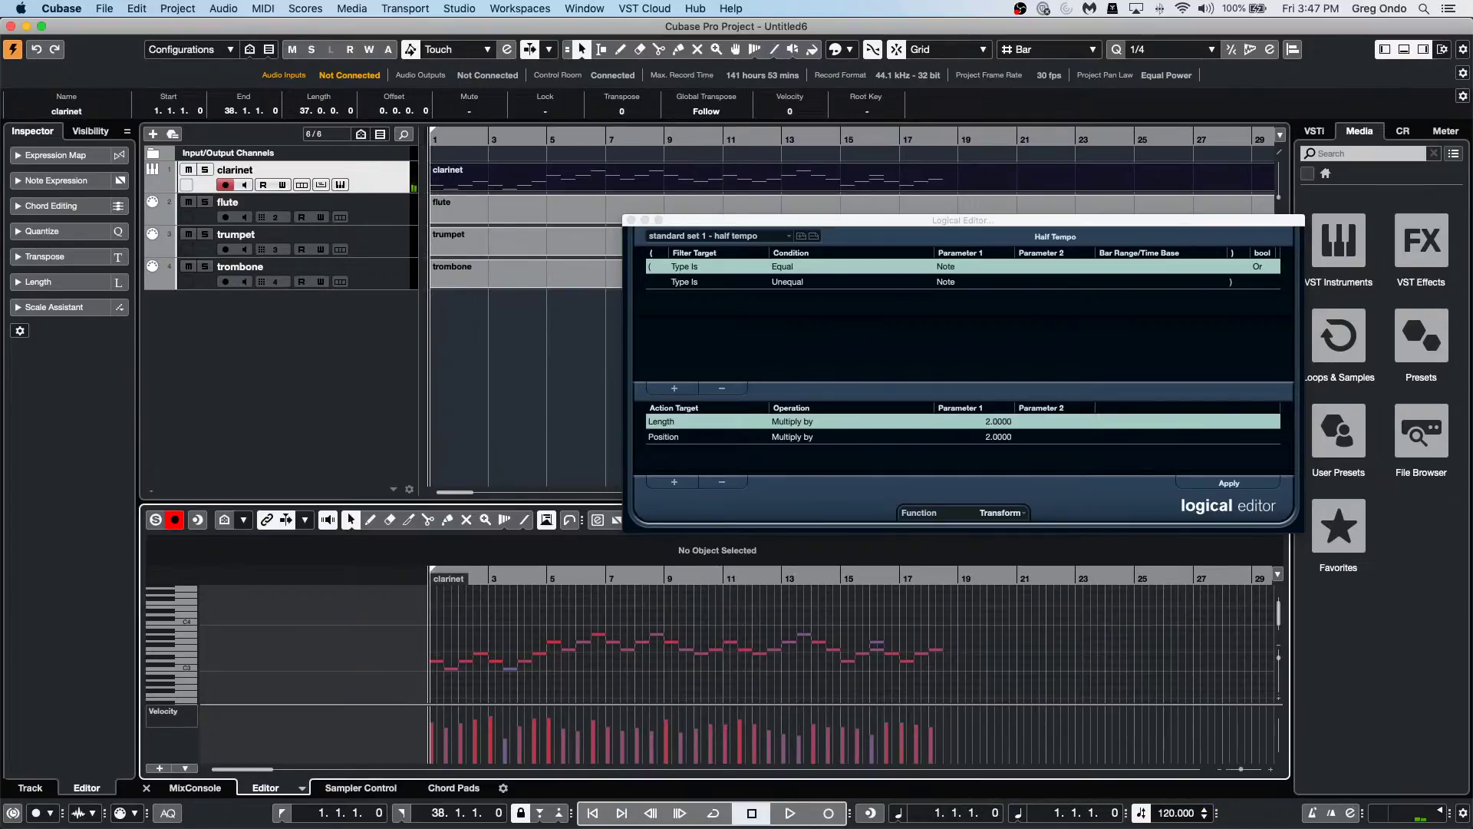
{"action": "key", "text": "super+z"}
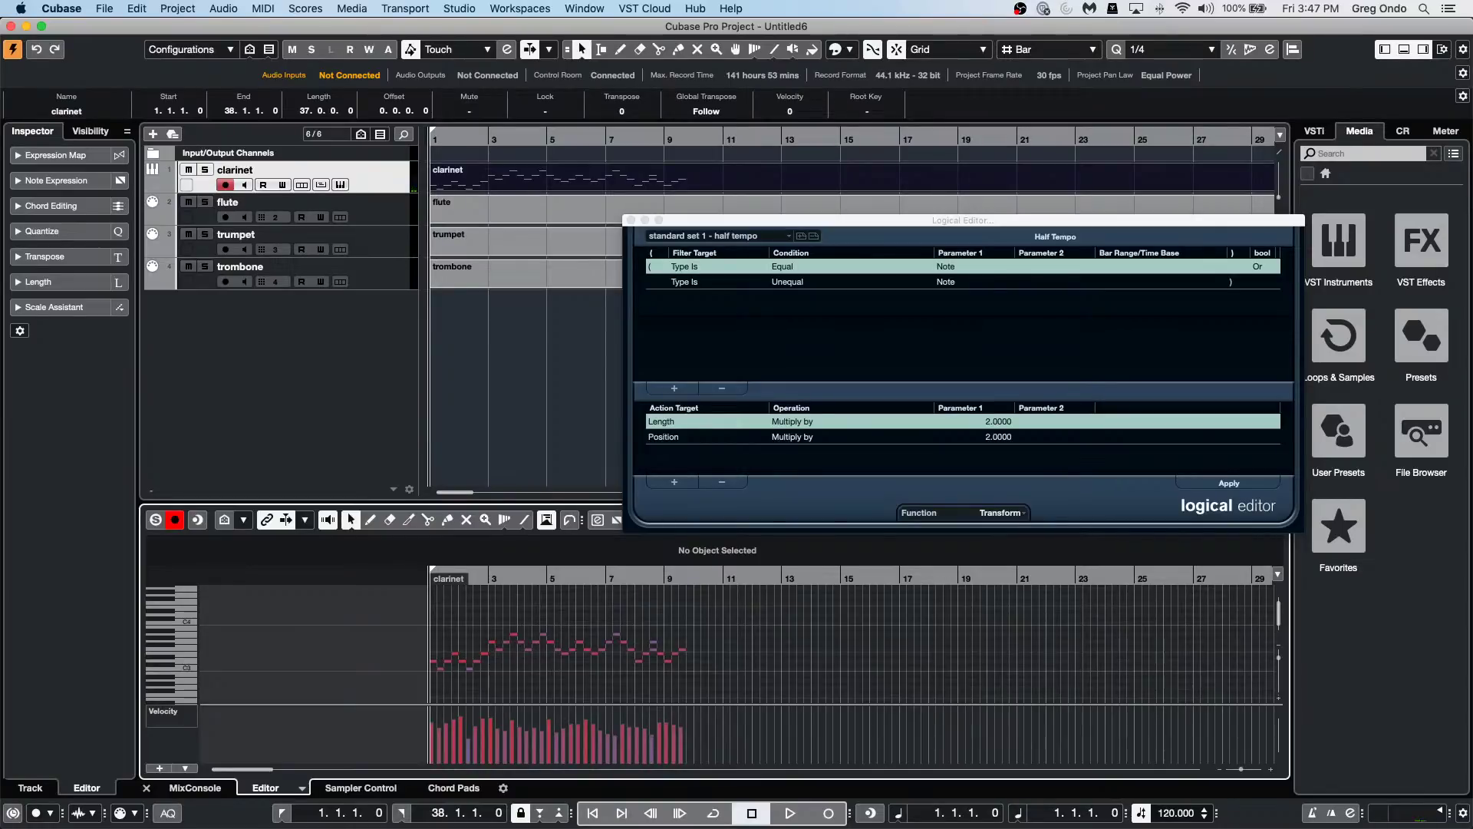
Load the double tempo preset from standard set 1 and apply it to the clarinet notes.
{"action": "left_click", "coordinate": [716, 236]}
{"action": "mouse_move", "coordinate": [799, 291]}
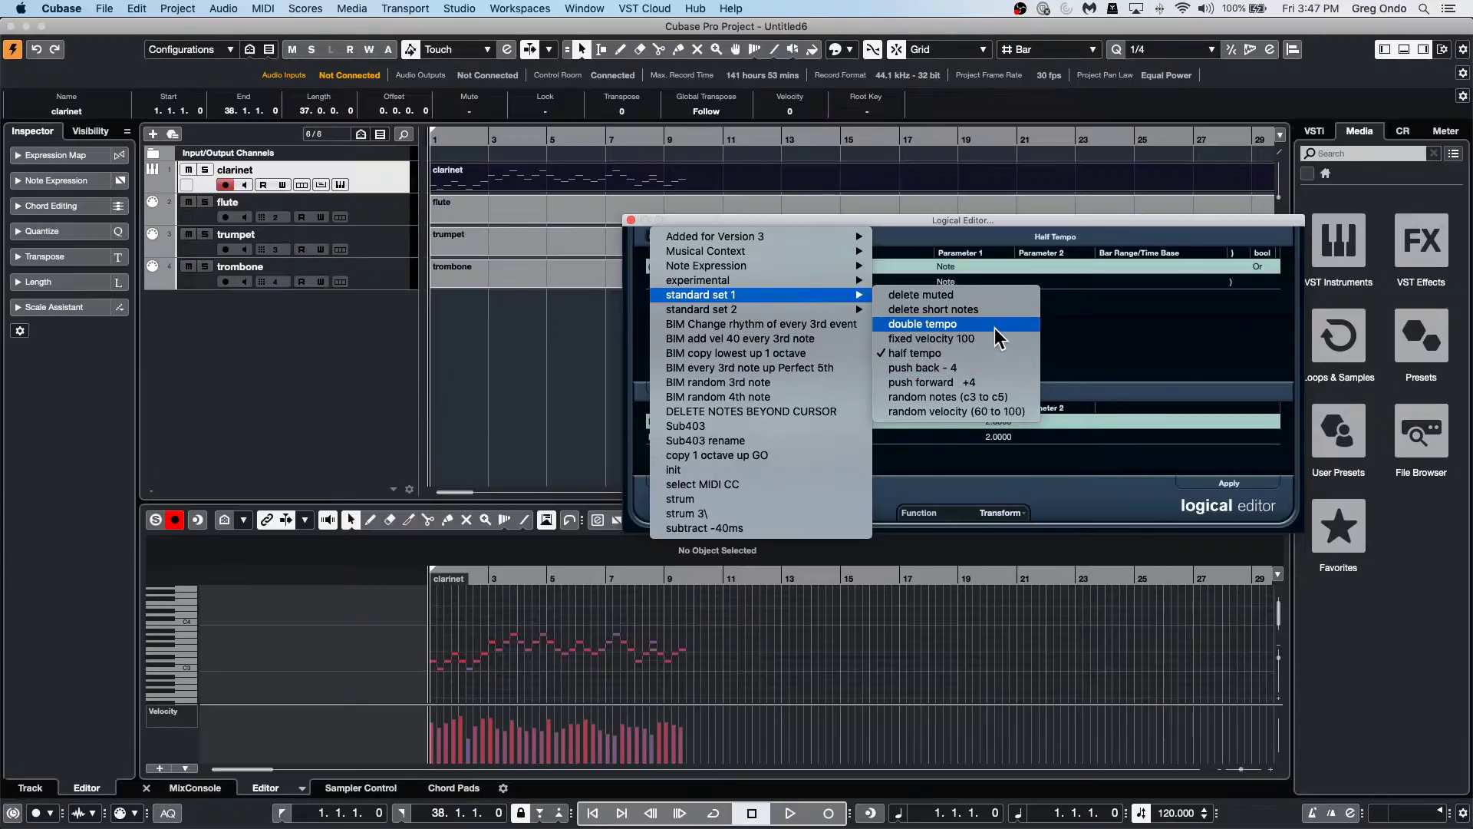
{"action": "left_click", "coordinate": [922, 324]}
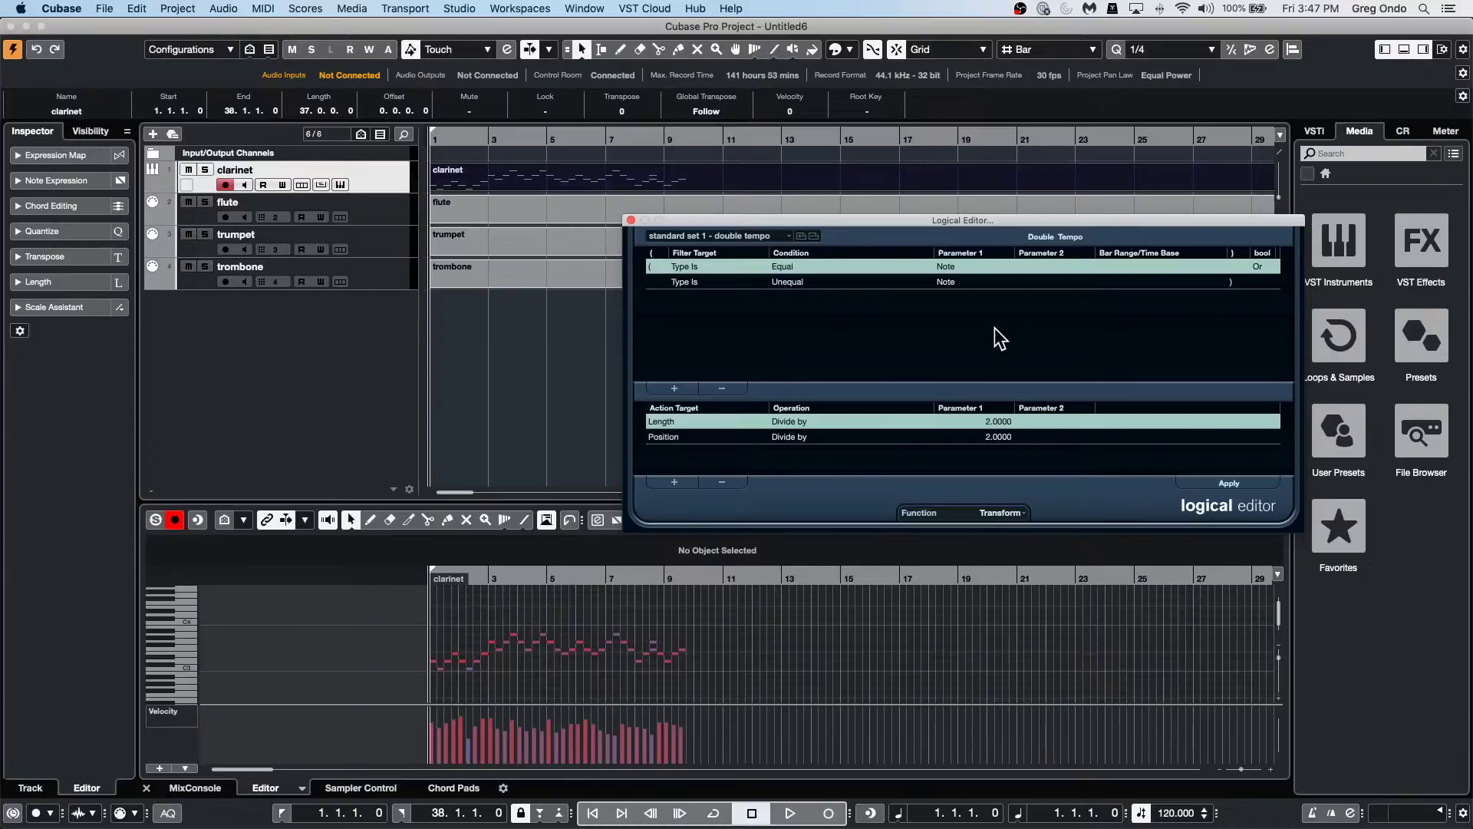
{"action": "left_click", "coordinate": [1241, 481]}
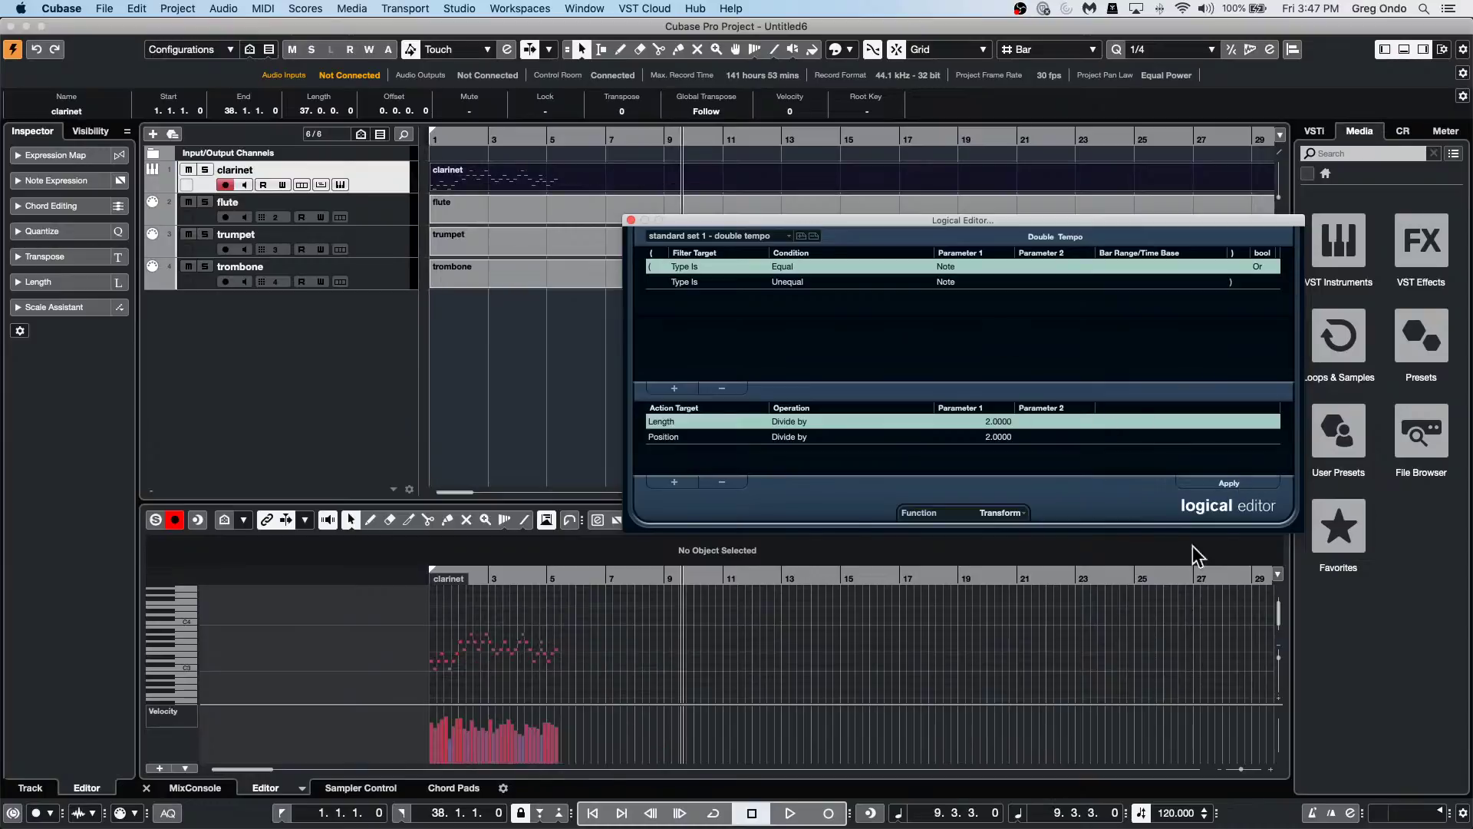
Set the project tempo to 60 and play the double-tempo clarinet notes from bar 1.
{"action": "left_click", "coordinate": [1177, 813]}
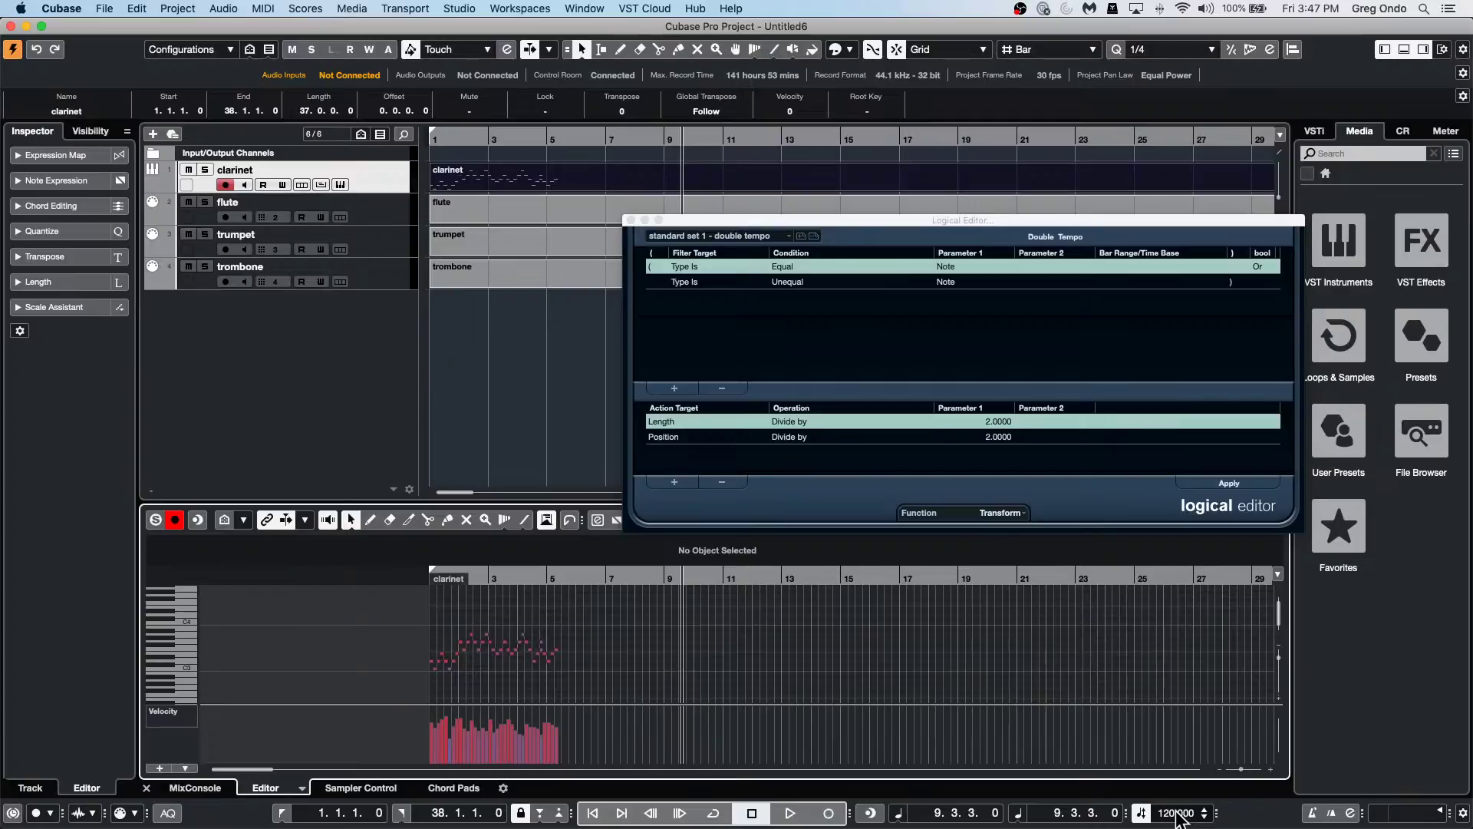
{"action": "double_click", "coordinate": [1178, 813]}
{"action": "type", "text": "60"}
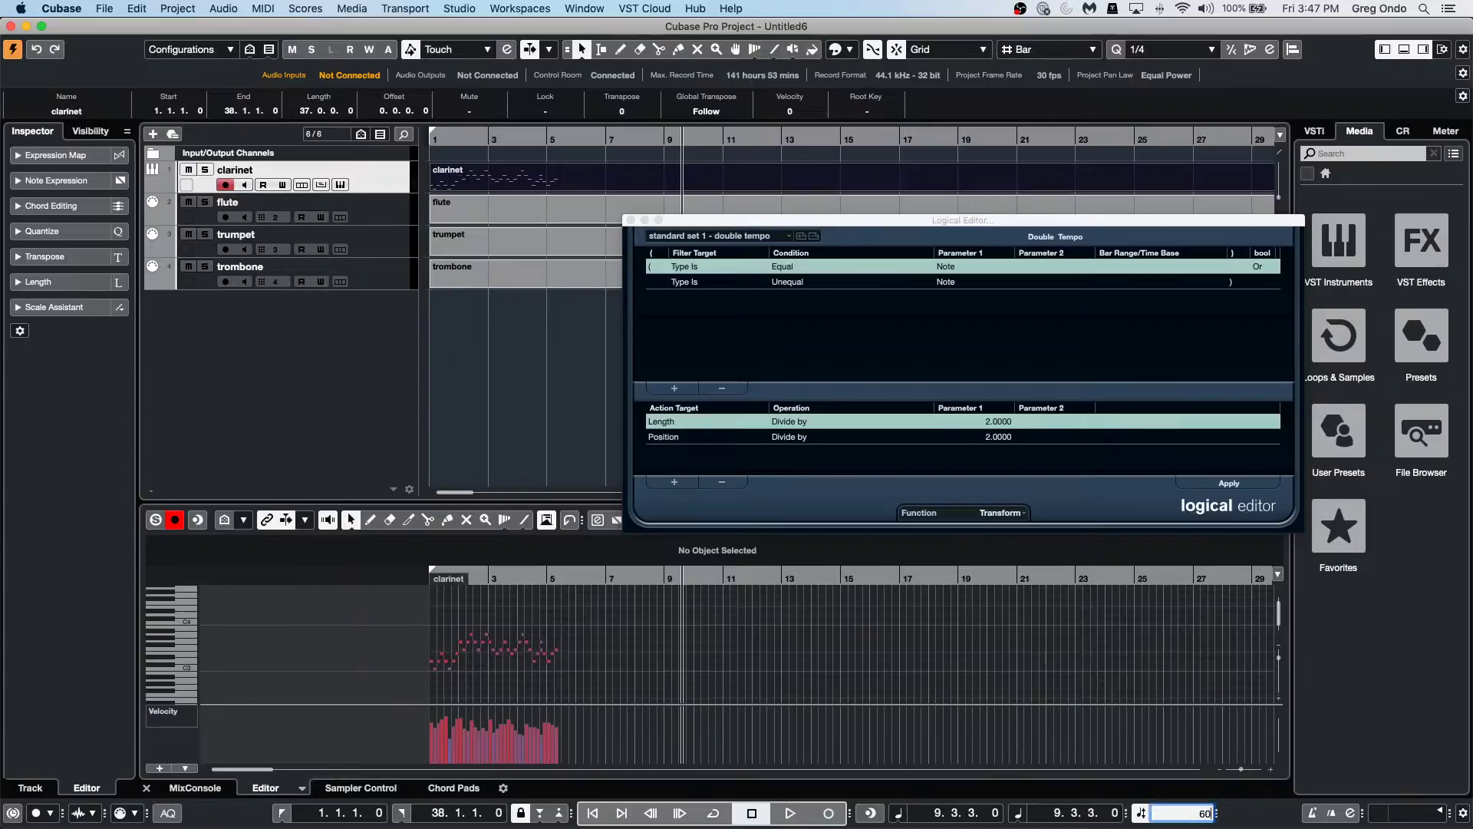
{"action": "key", "text": "Return"}
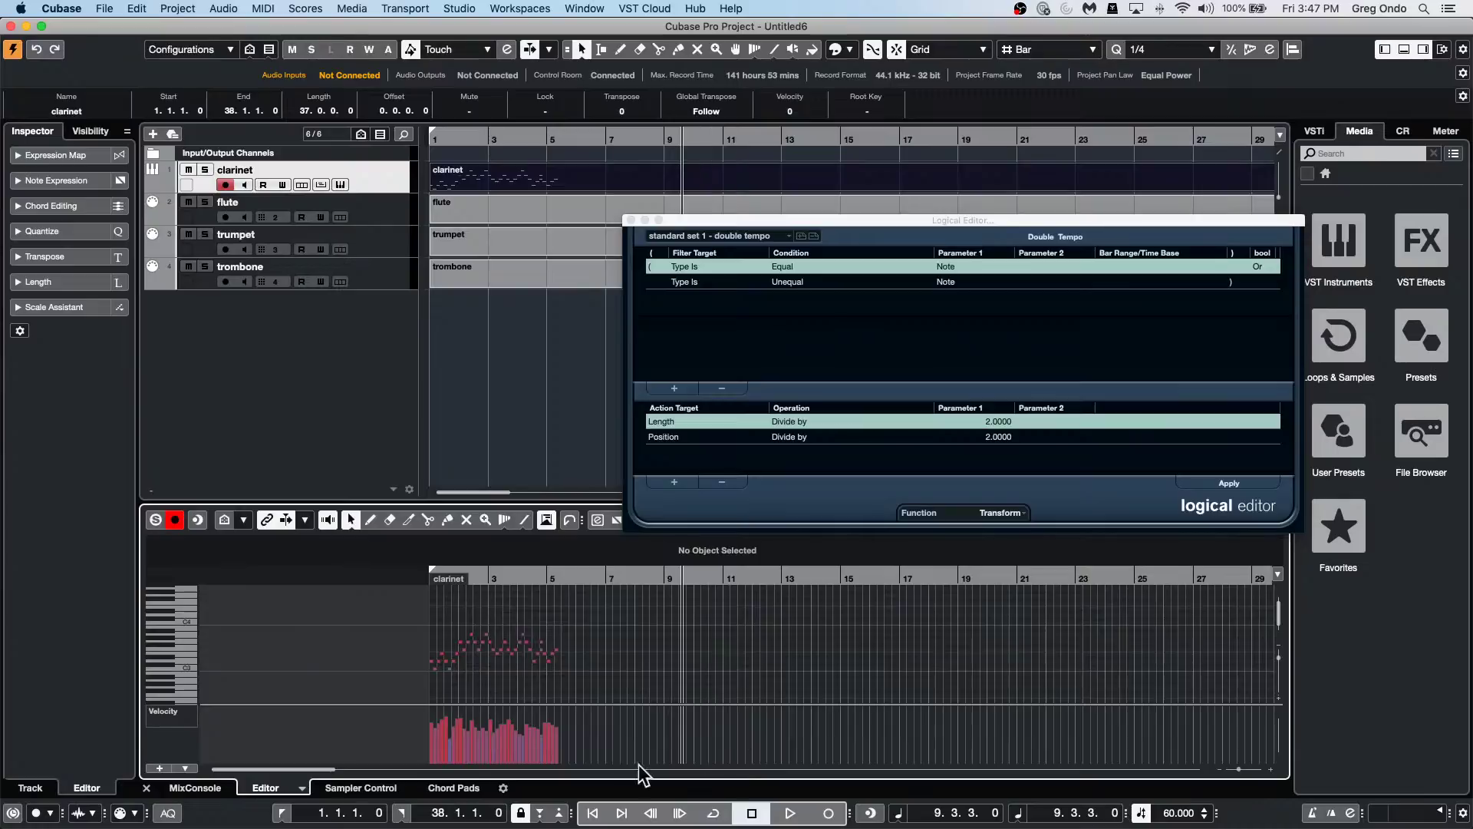
{"action": "left_click", "coordinate": [428, 577]}
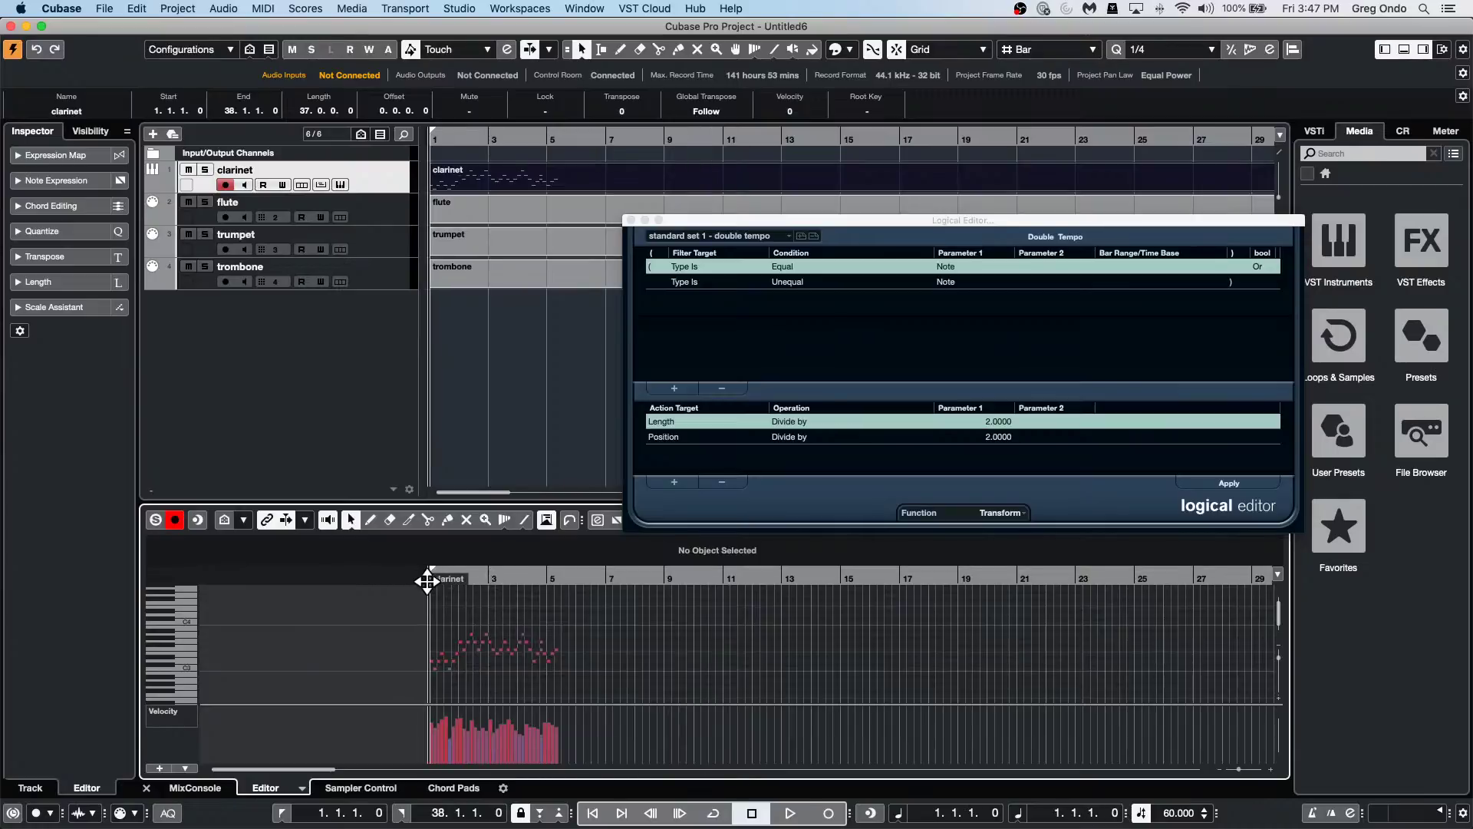
{"action": "key", "text": "space"}
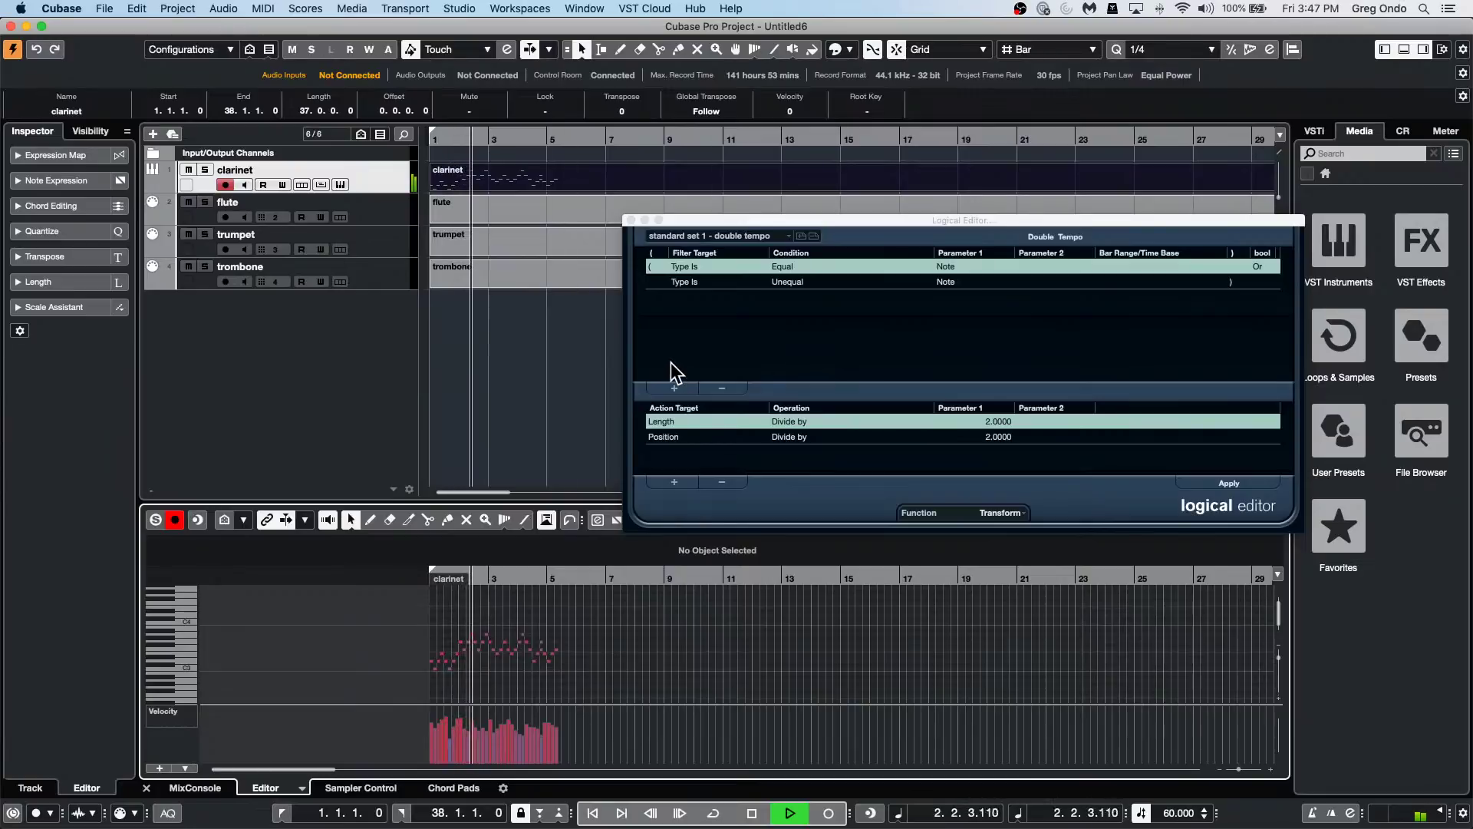
{"action": "key", "text": "space"}
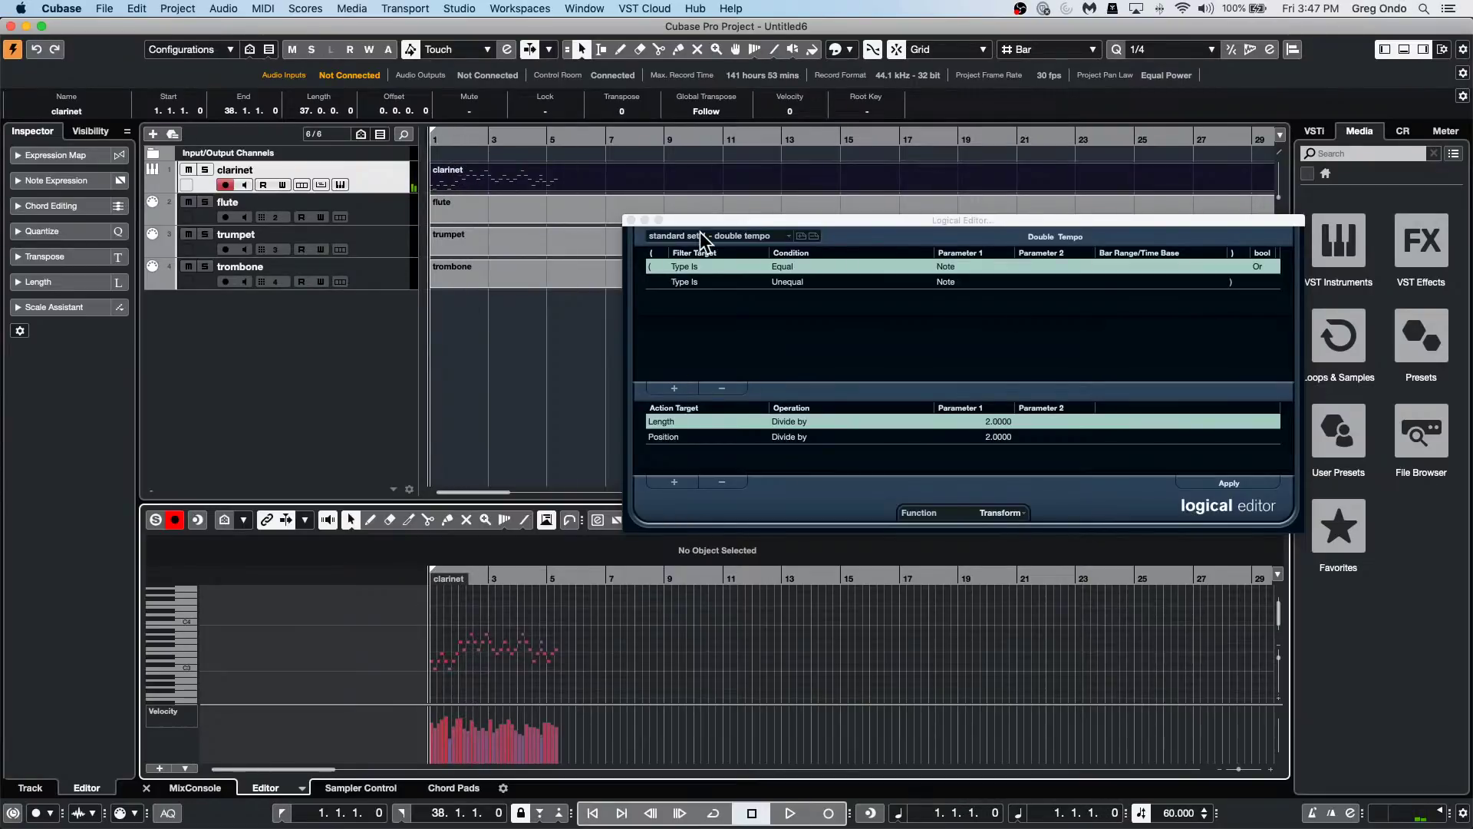
Review the Logical Editor preset list and keep the double tempo preset from standard set 1 loaded.
{"action": "left_click", "coordinate": [725, 232]}
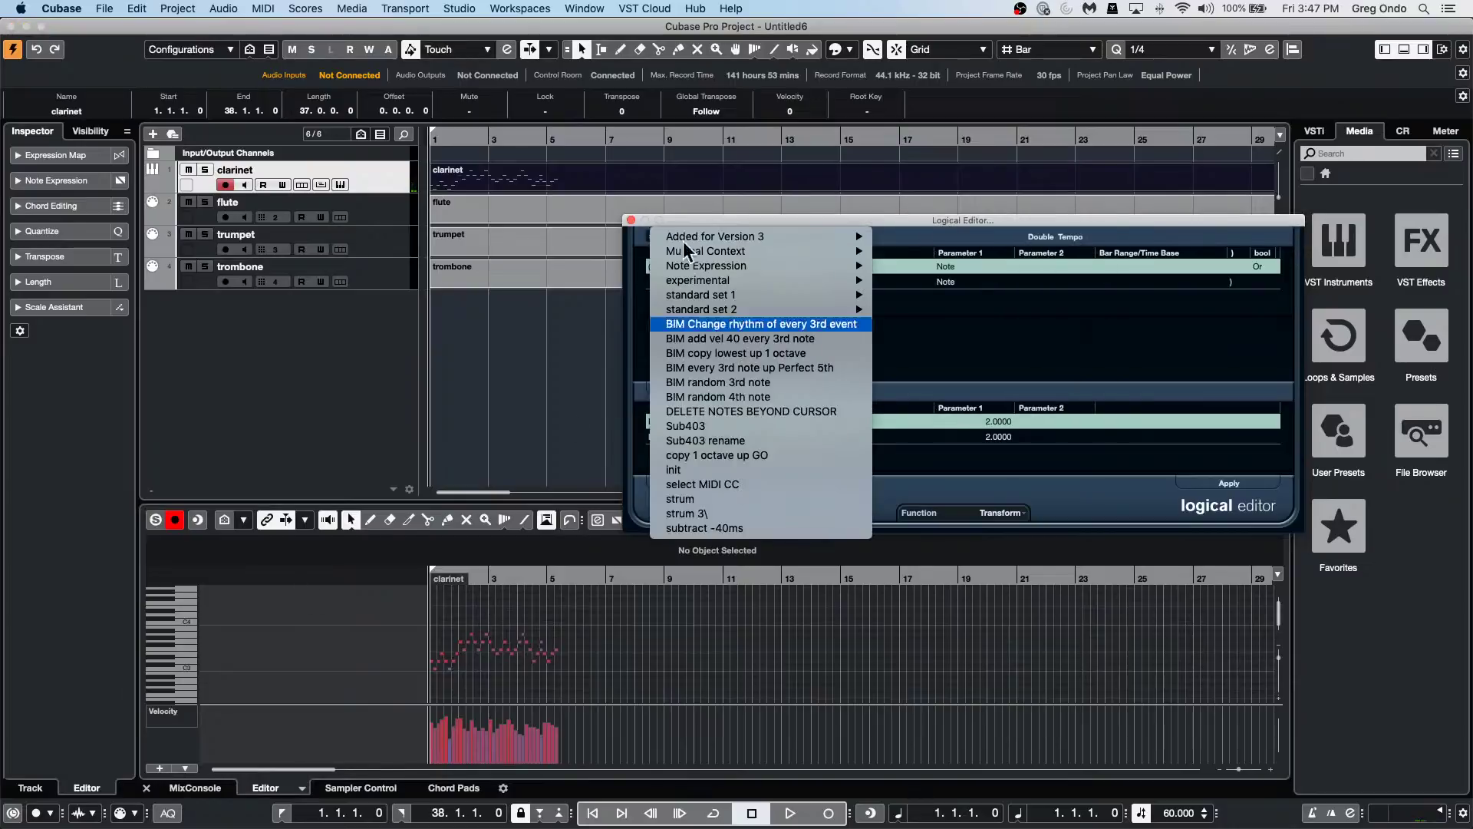
{"action": "key", "text": "Escape"}
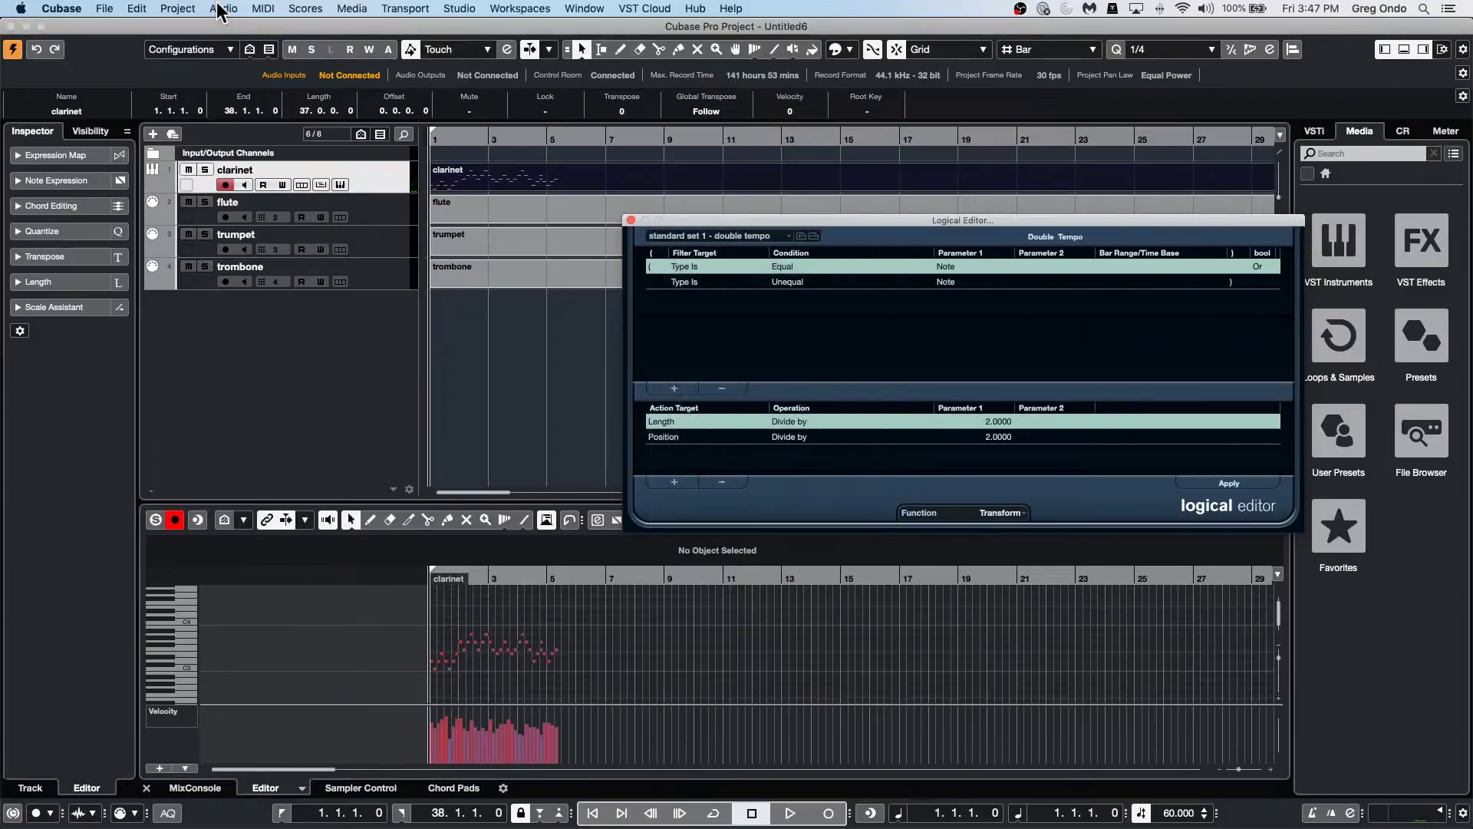
{"action": "left_click", "coordinate": [262, 8]}
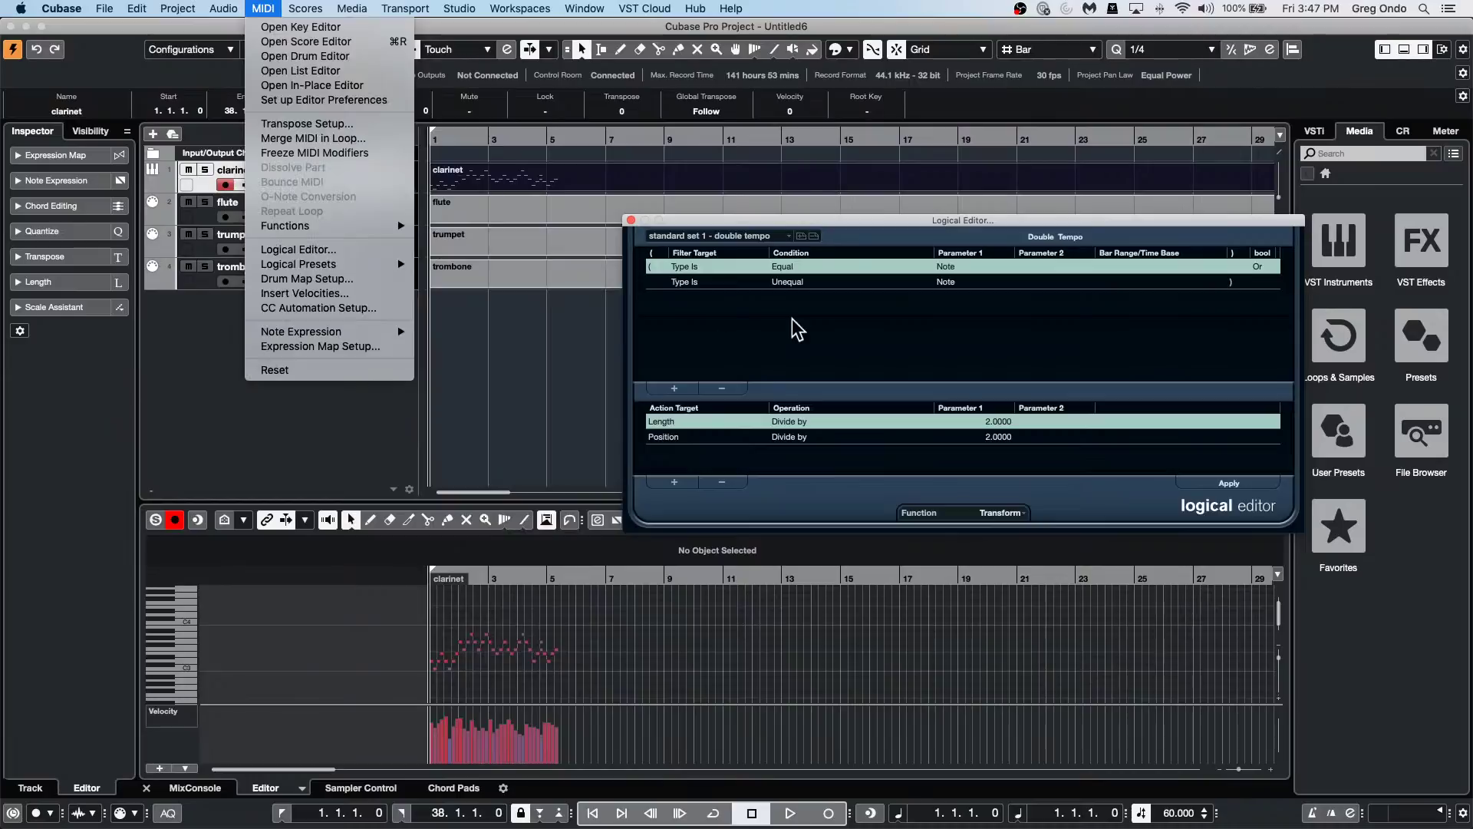
{"action": "key", "text": "Escape"}
{"action": "left_click", "coordinate": [735, 233]}
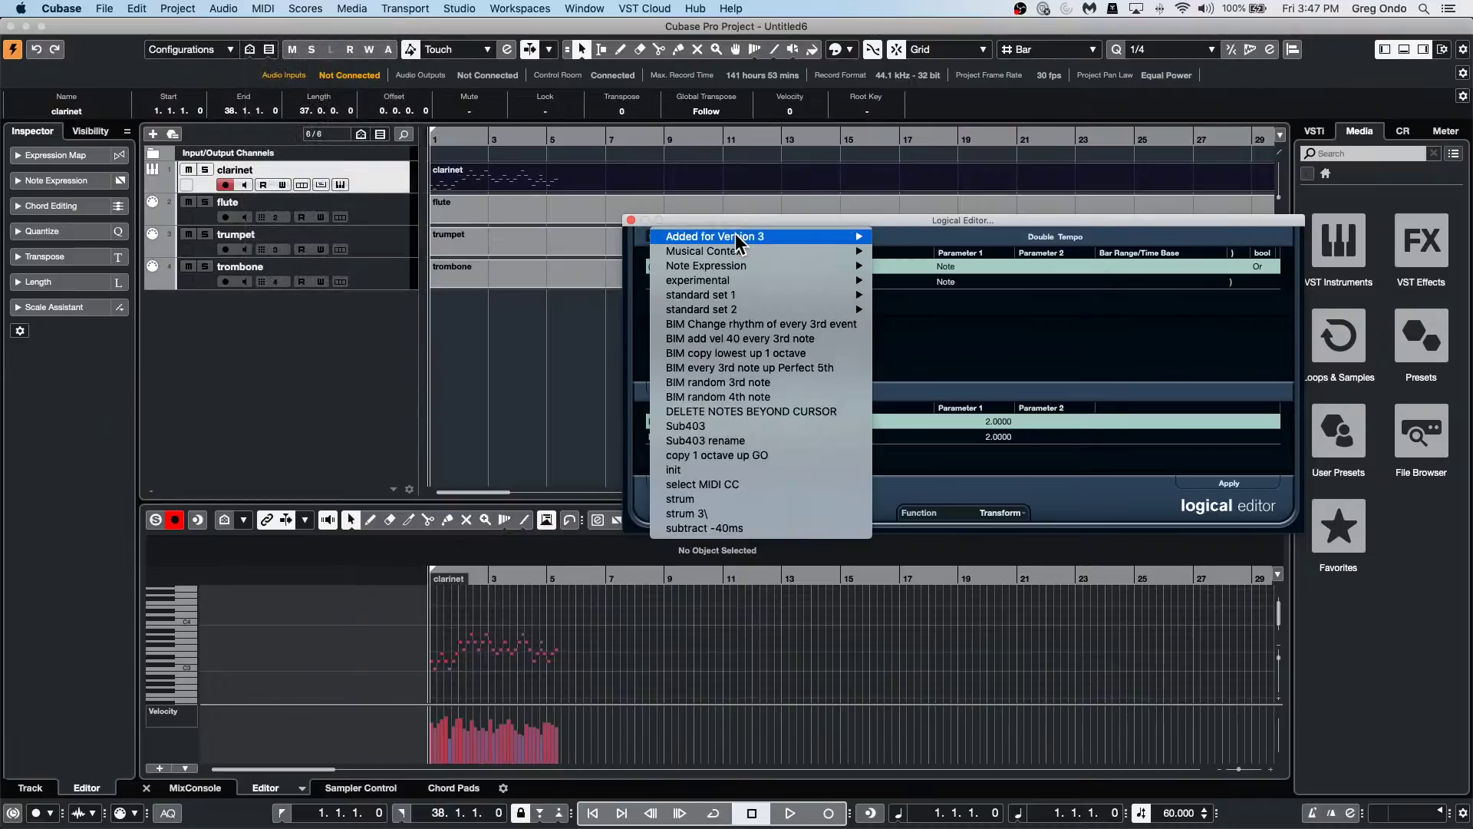
{"action": "mouse_move", "coordinate": [805, 305]}
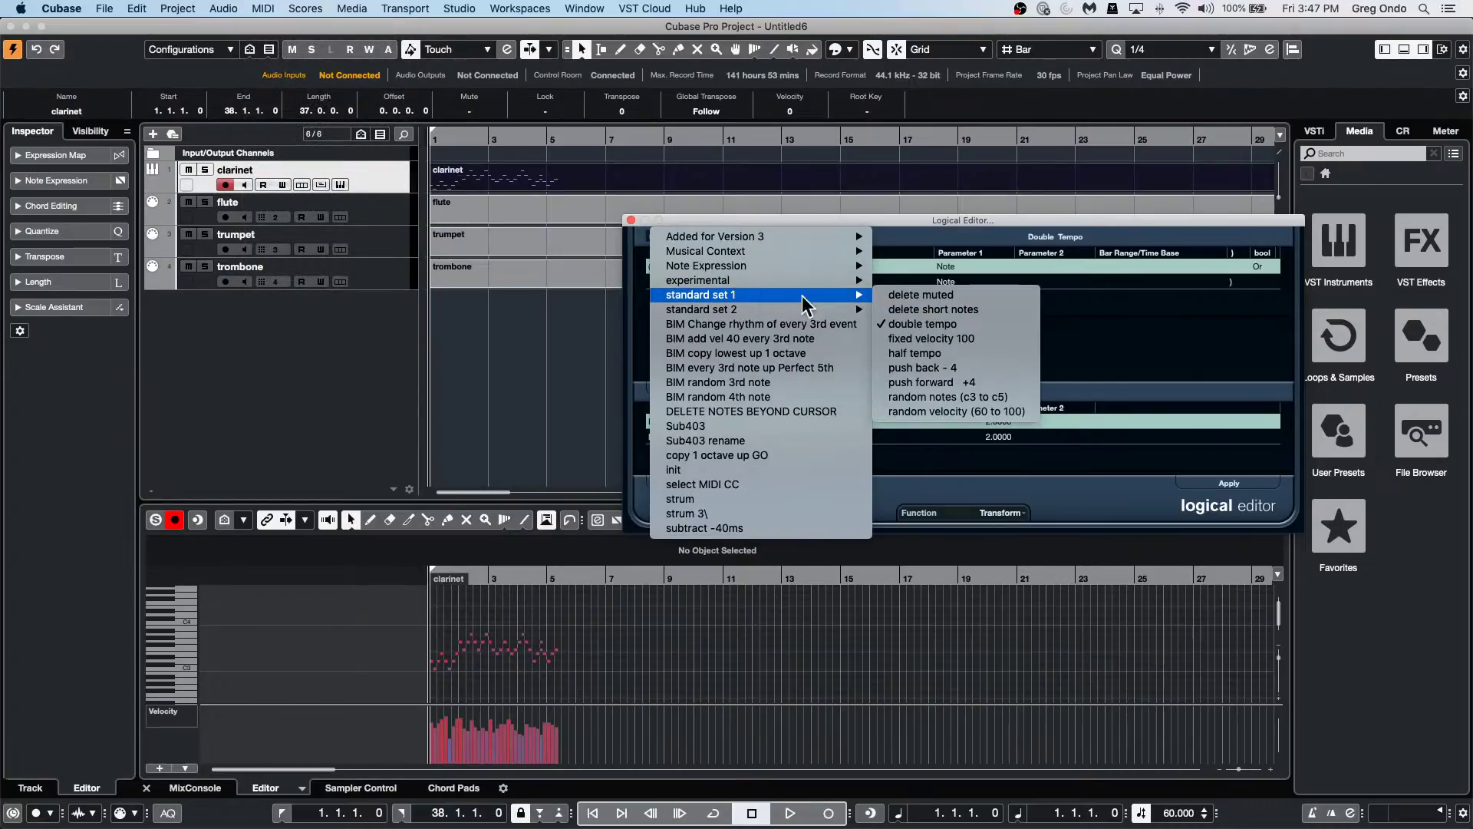
{"action": "left_click", "coordinate": [990, 324]}
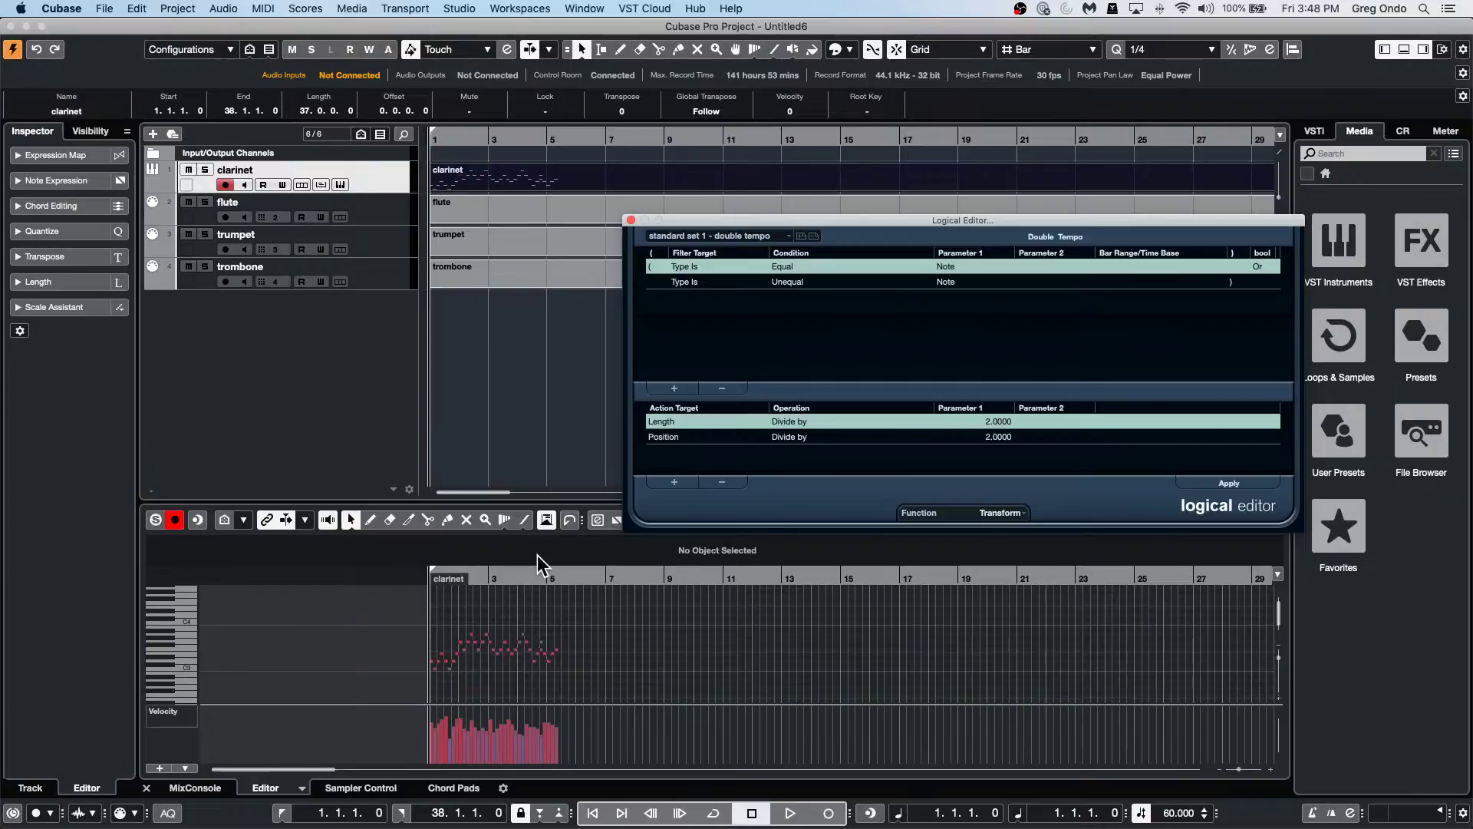
View the available VST instruments for a new instrument track, and cancel adding the track.
{"action": "right_click", "coordinate": [294, 311]}
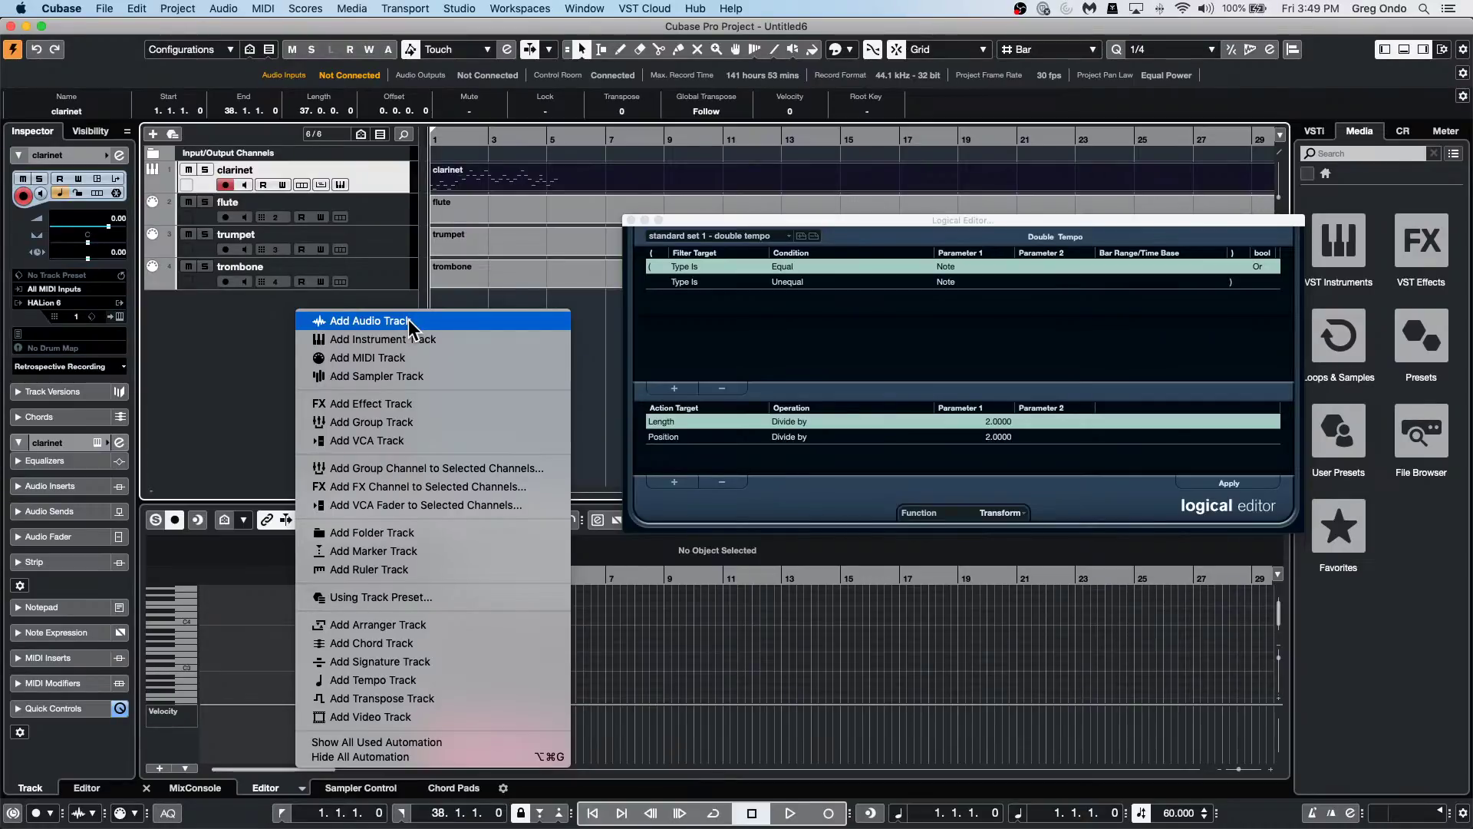
{"action": "right_click", "coordinate": [254, 338]}
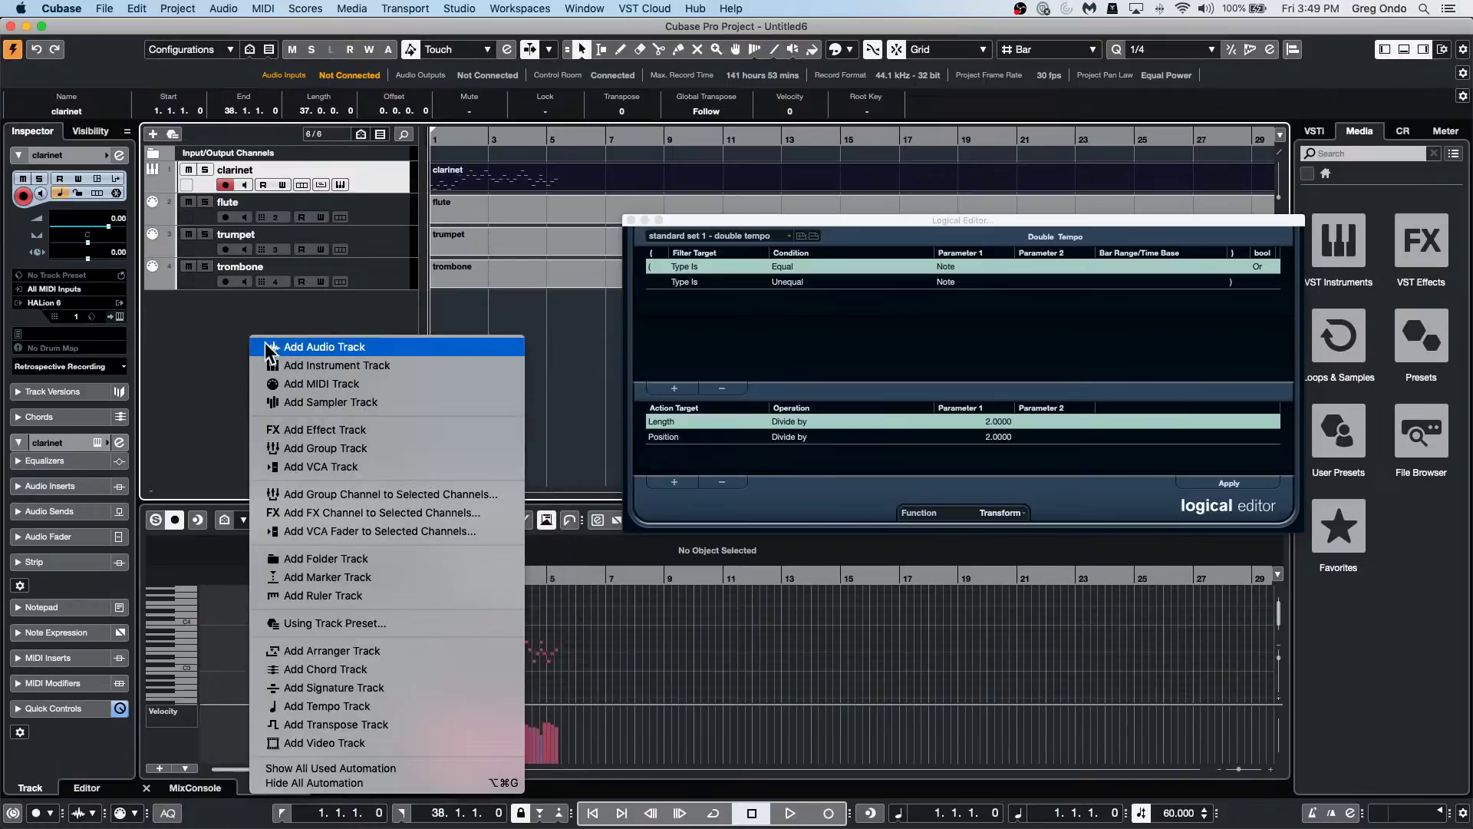
{"action": "left_click", "coordinate": [308, 368]}
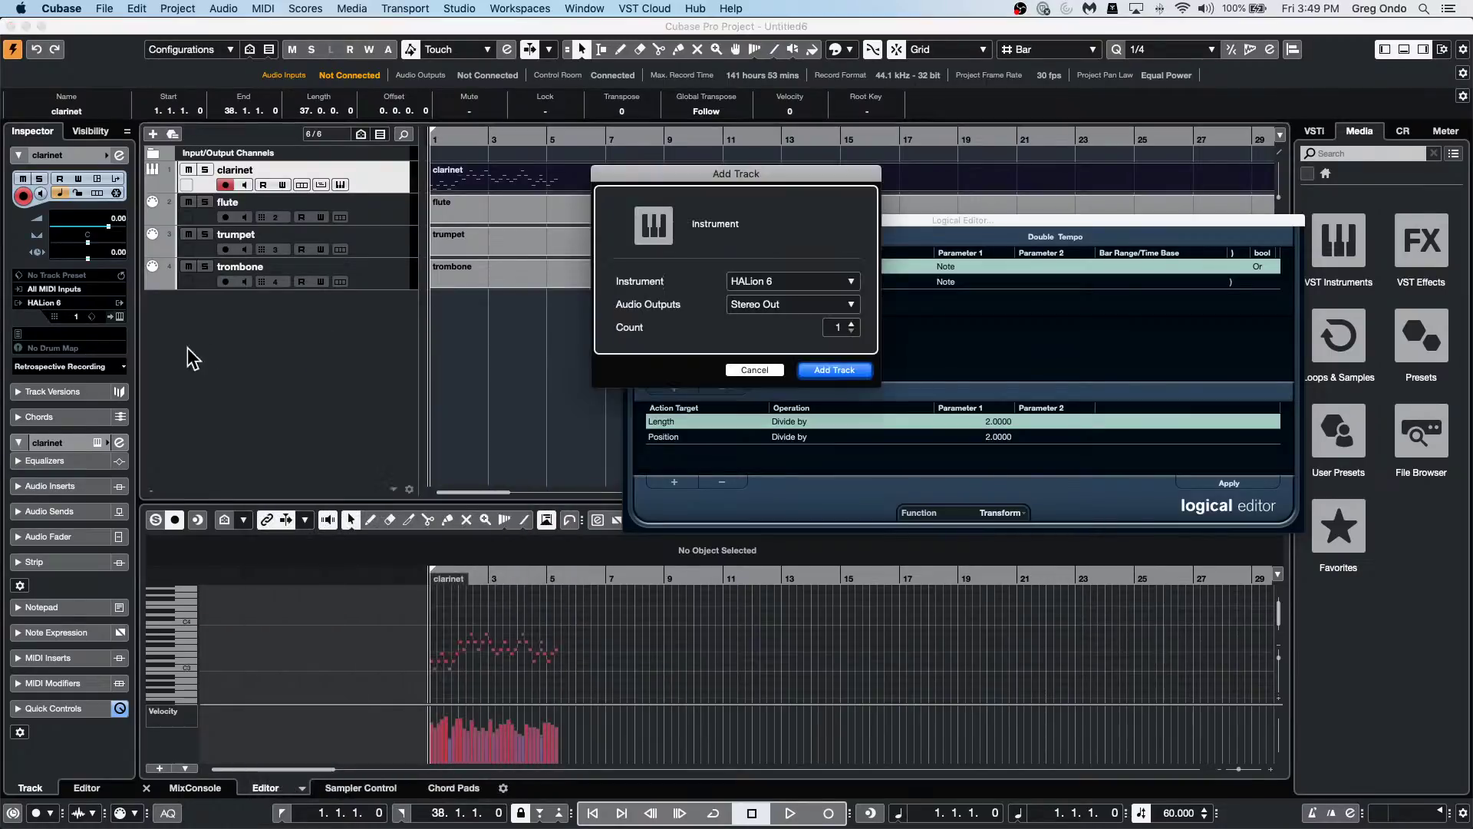
{"action": "left_click", "coordinate": [790, 282]}
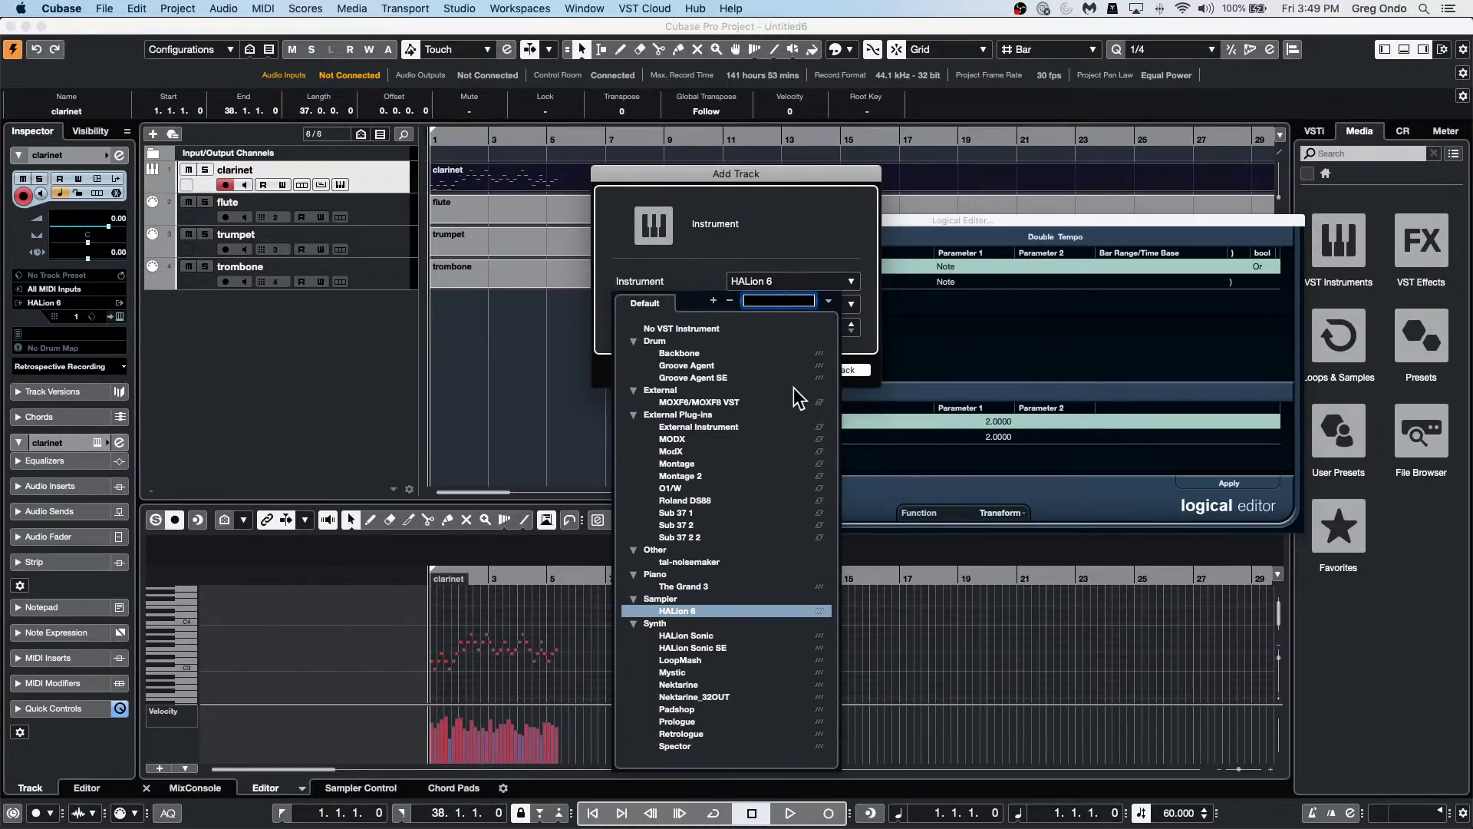
{"action": "left_click", "coordinate": [877, 777]}
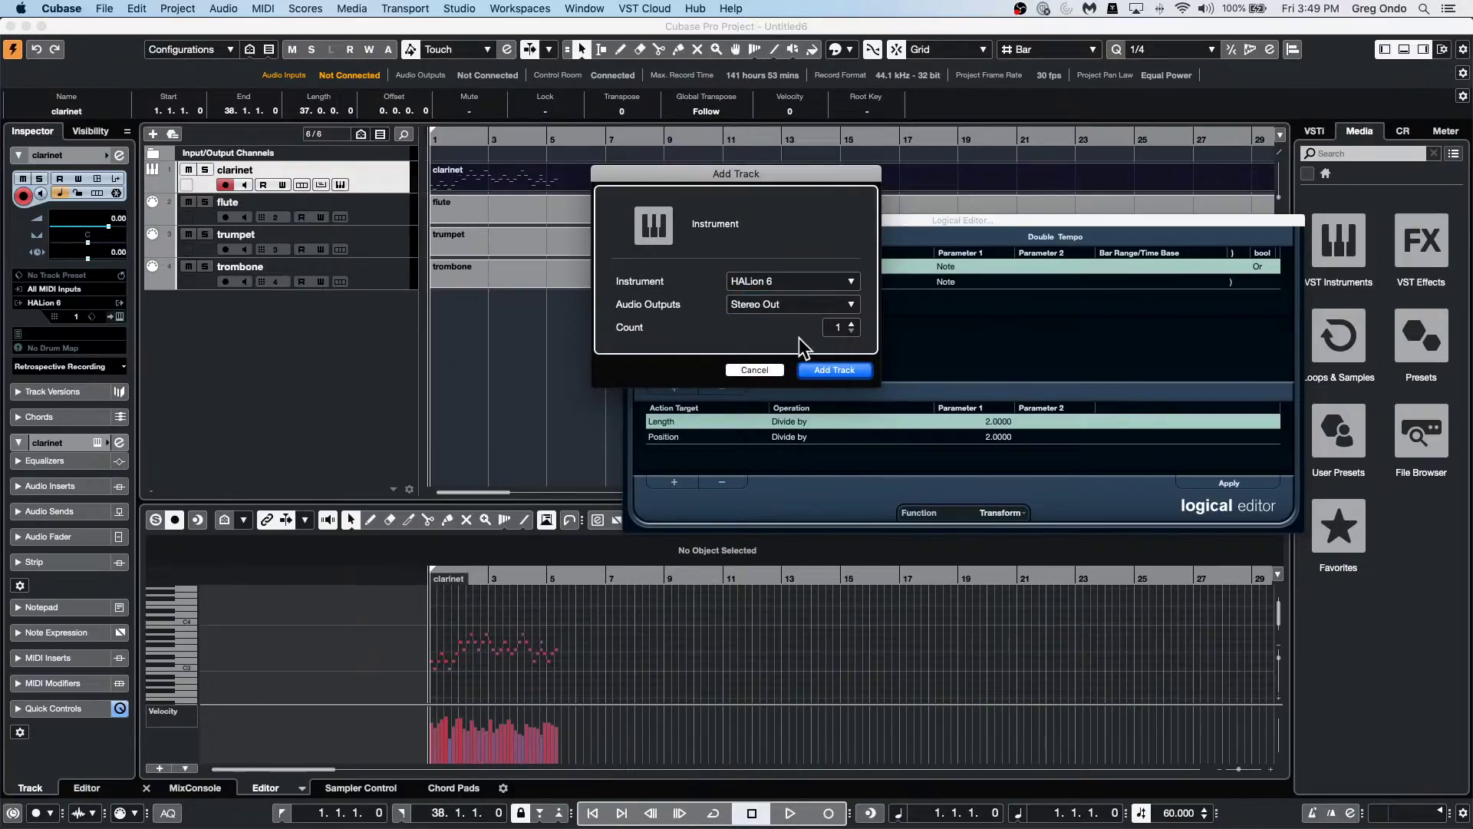
{"action": "left_click", "coordinate": [755, 369]}
Play the project from bar 1, from bar 5 and from bar 9.
{"action": "key", "text": "space"}
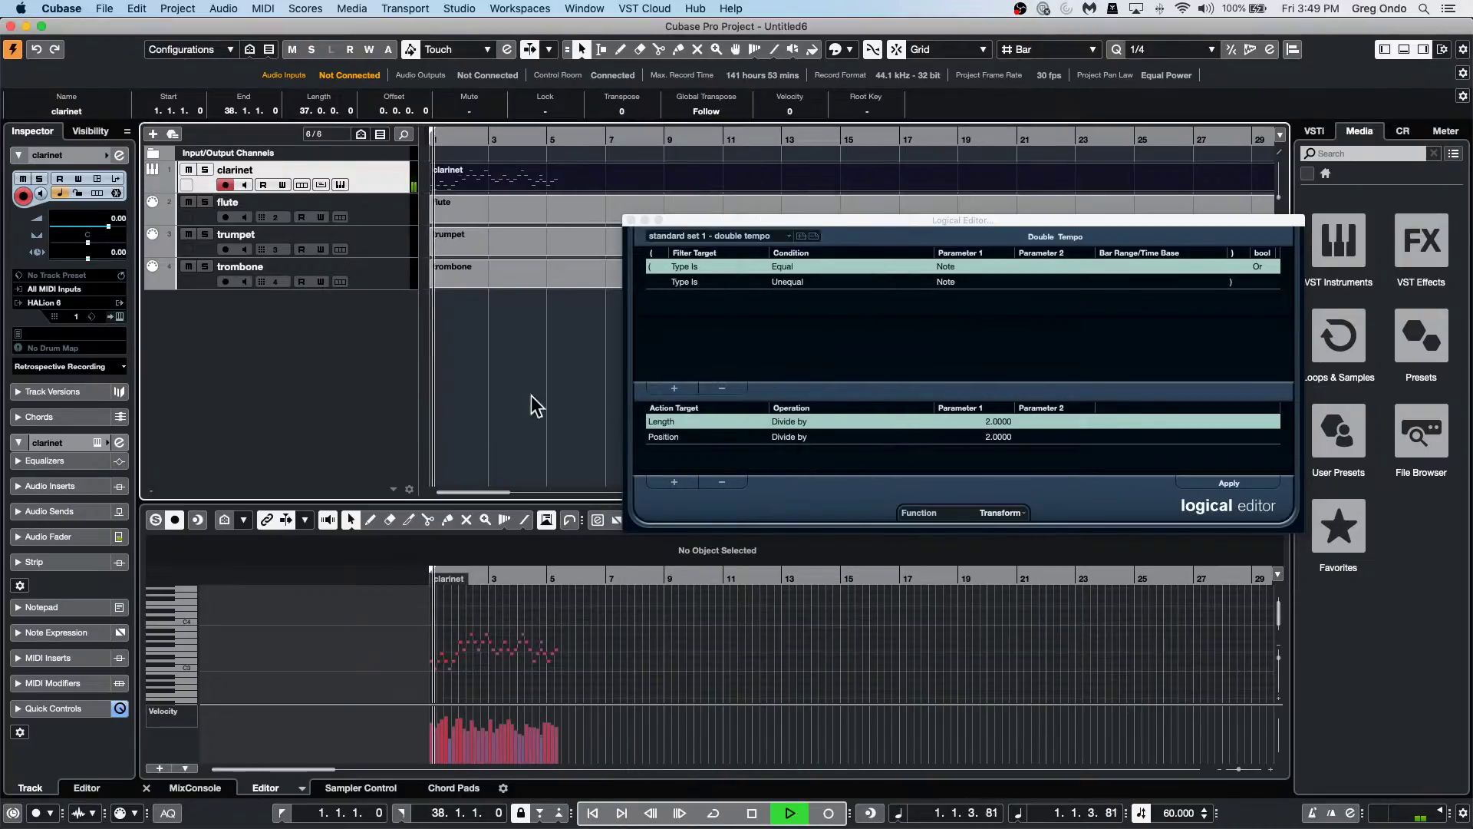
{"action": "key", "text": "space"}
{"action": "left_click_drag", "start_coordinate": [536, 148], "coordinate": [546, 141]}
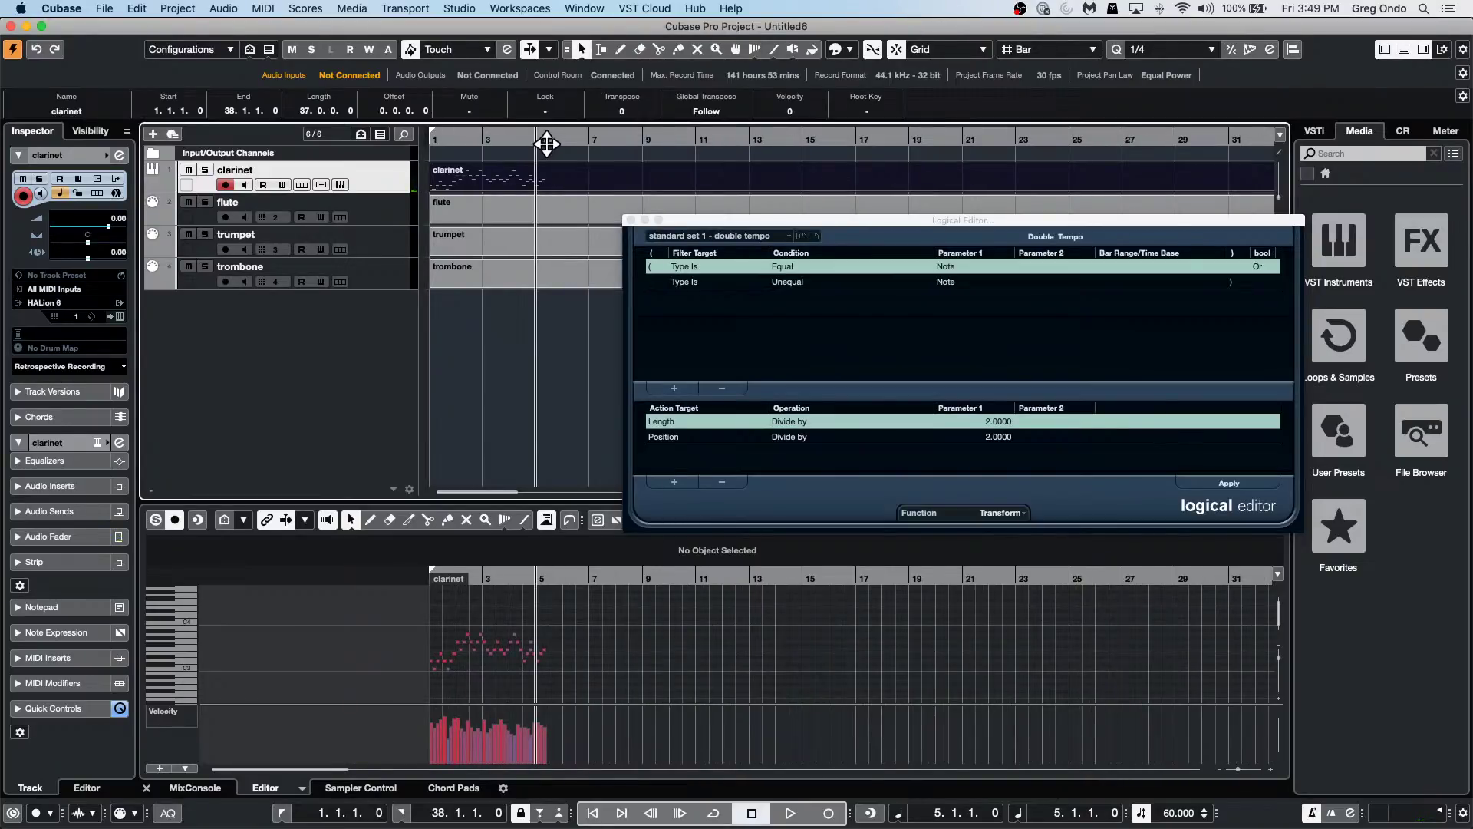
{"action": "key", "text": "space"}
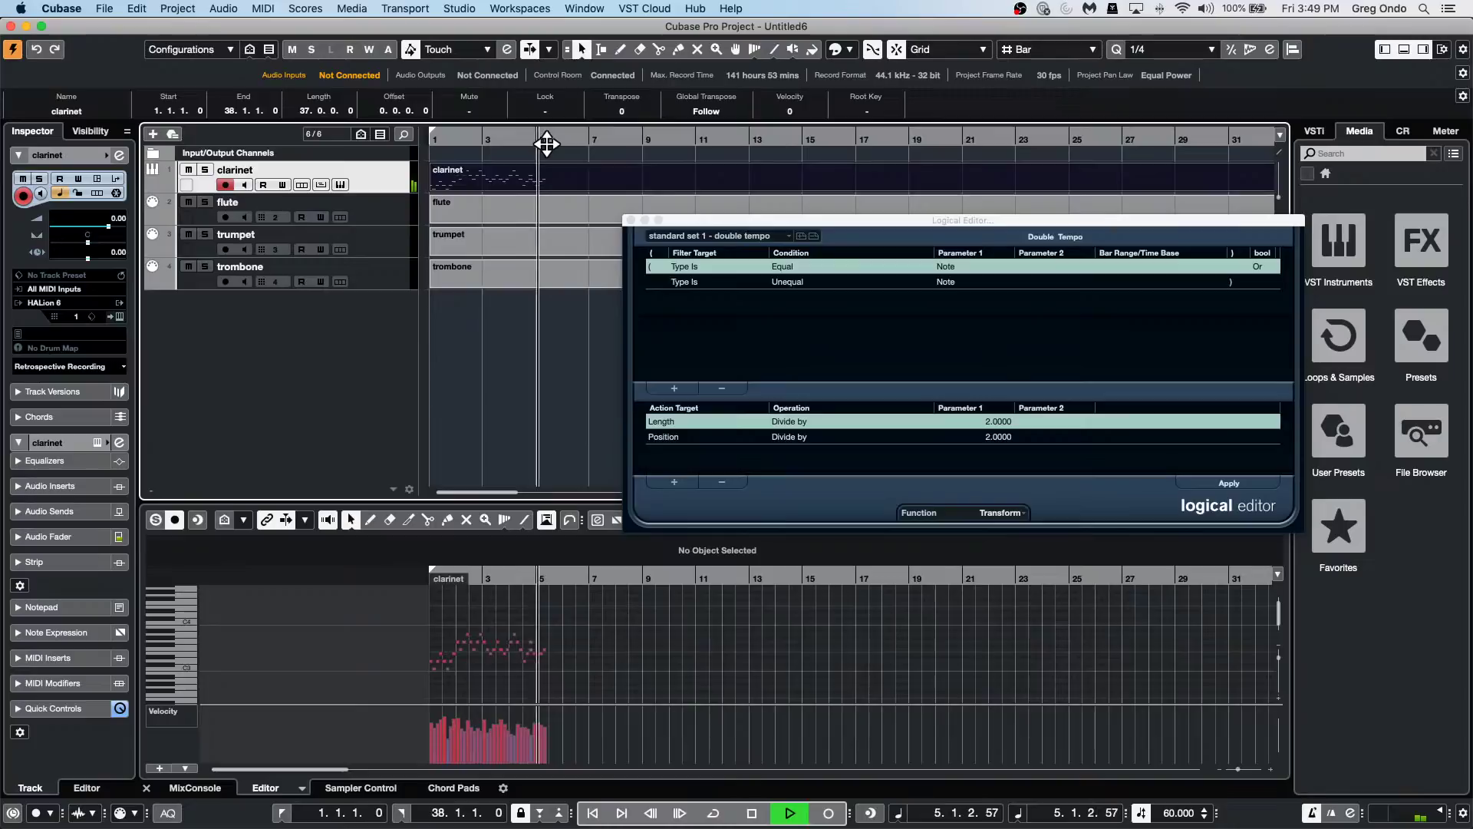
{"action": "left_click", "coordinate": [642, 141]}
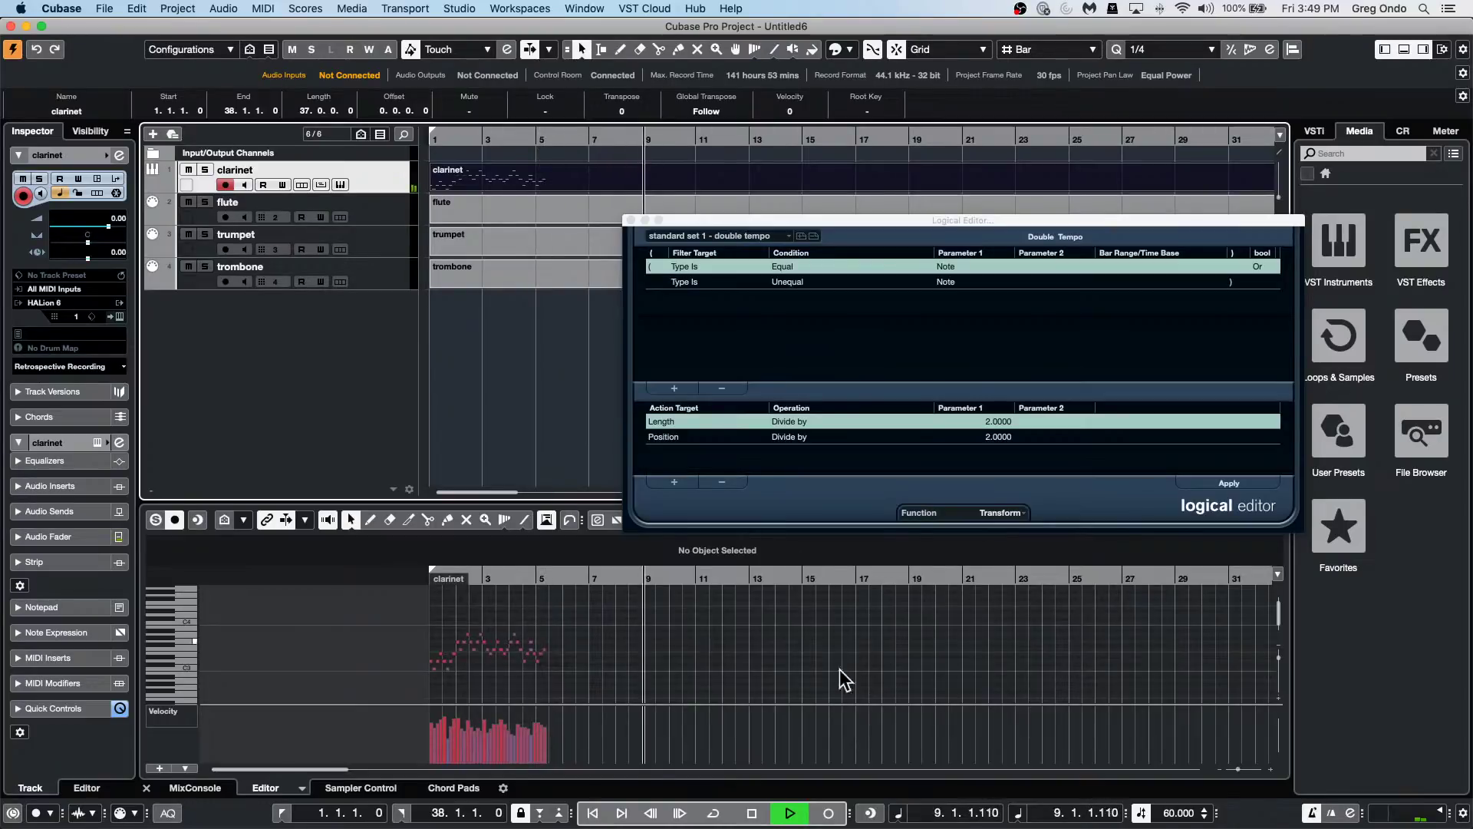
Set the project tempo to 120 and stop playback.
{"action": "left_click", "coordinate": [1167, 812]}
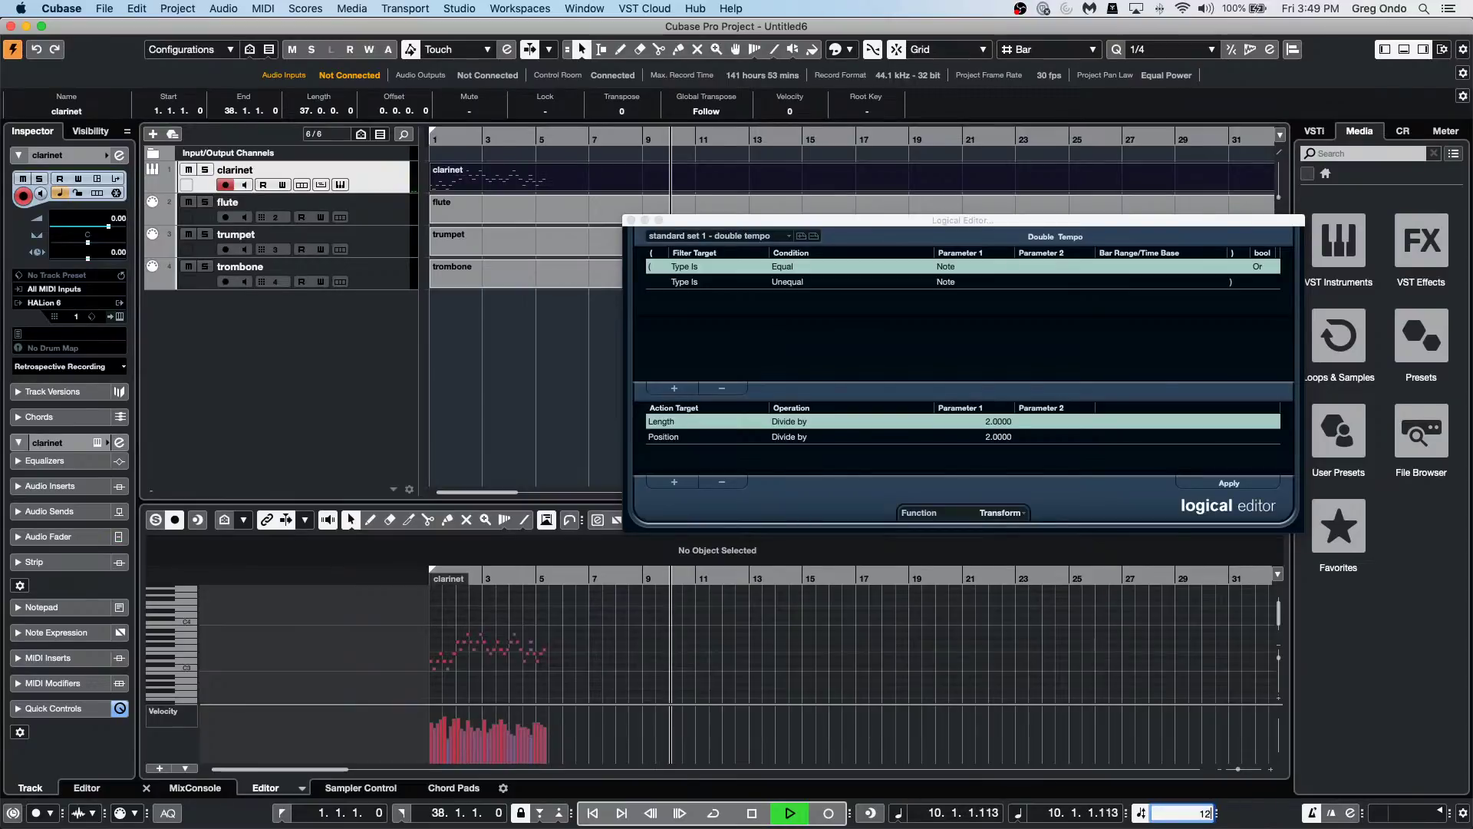
{"action": "type", "text": "120"}
{"action": "key", "text": "Return"}
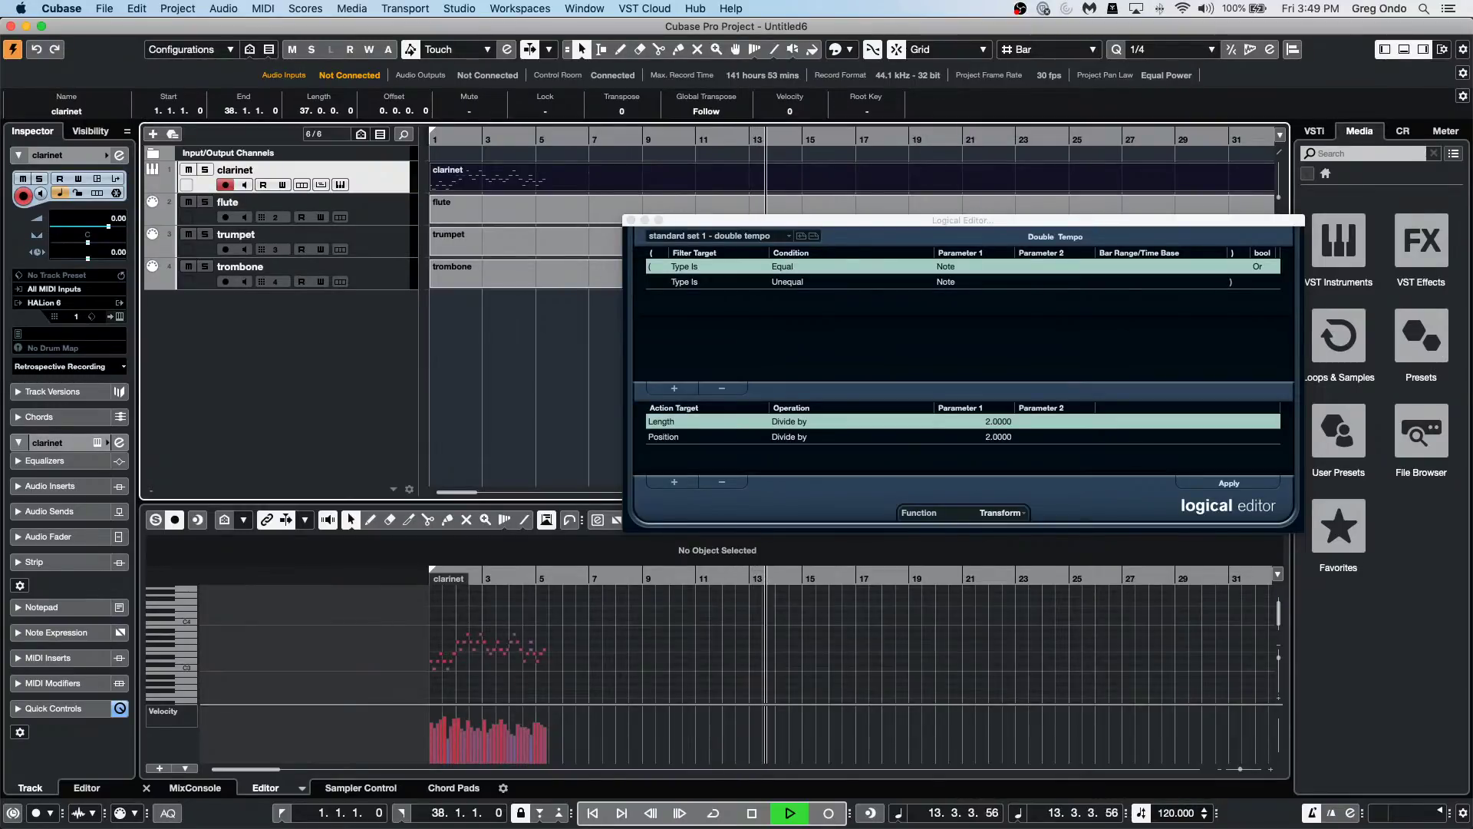
{"action": "key", "text": "space"}
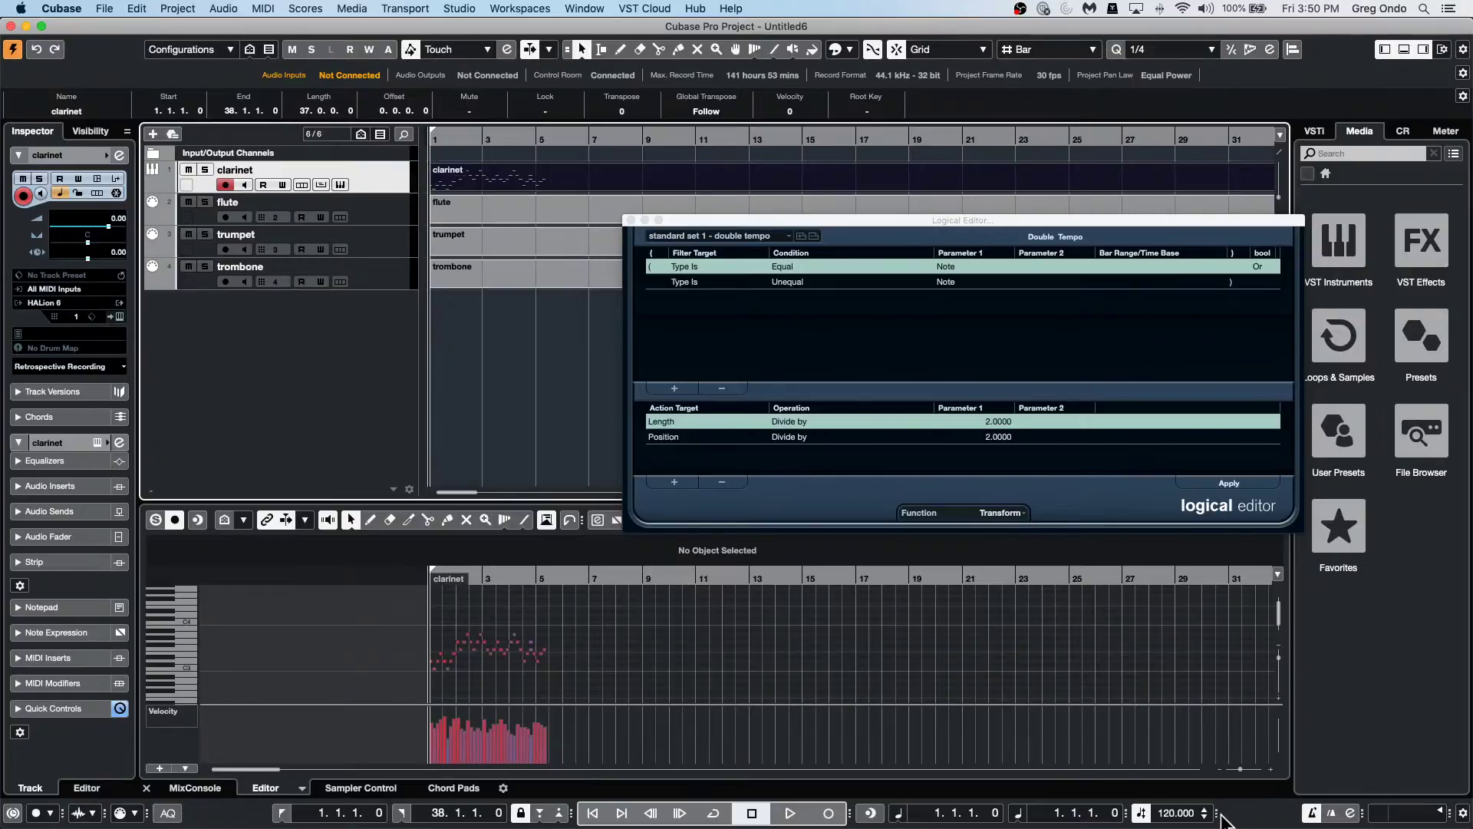
Reveal the metronome's click pattern in the transport and raise the third of its four clicks to the highest accent level.
{"action": "left_click_drag", "start_coordinate": [1218, 813], "coordinate": [1258, 813]}
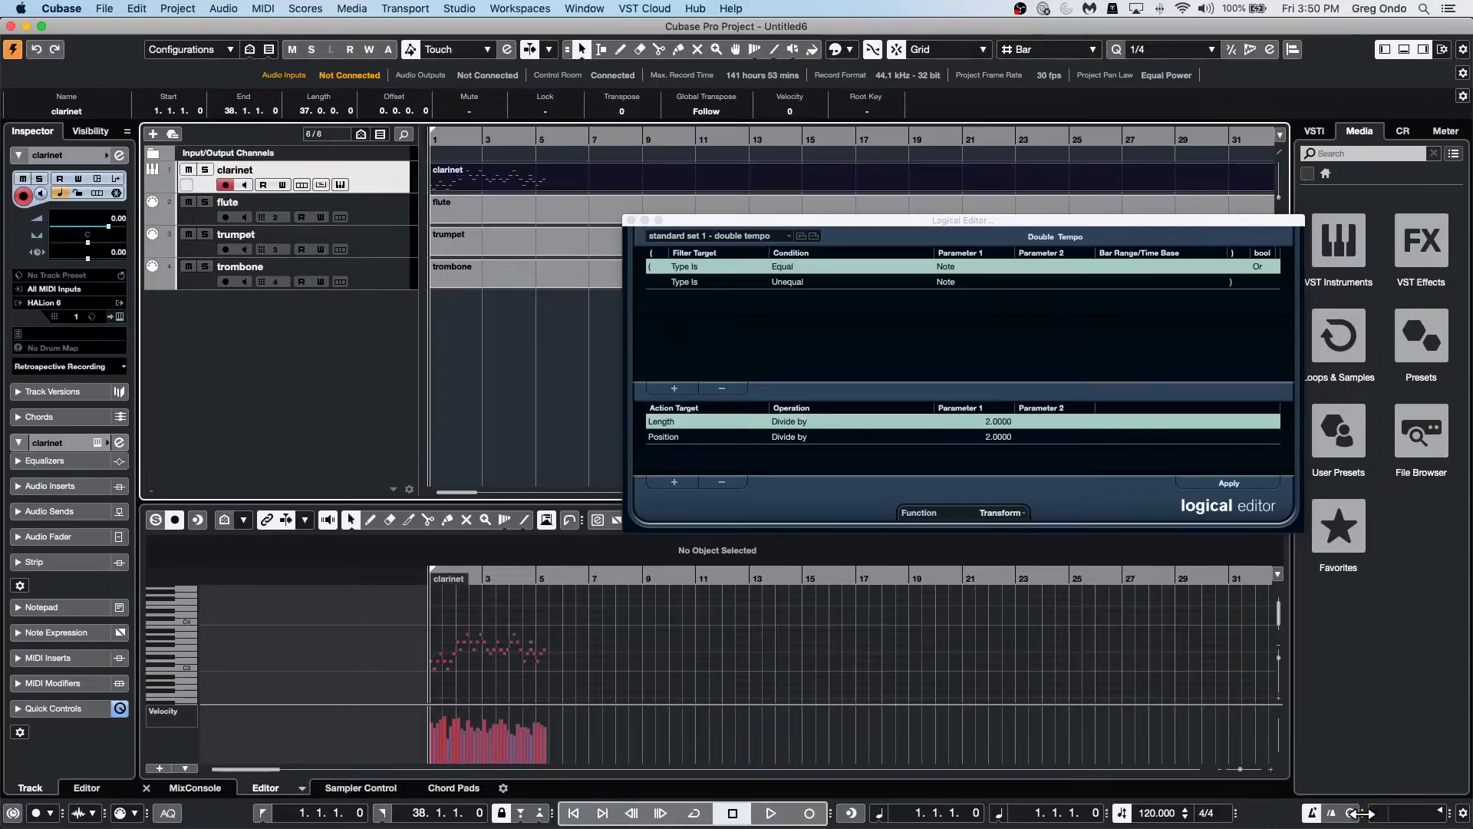
{"action": "left_click_drag", "start_coordinate": [1361, 813], "coordinate": [1423, 805]}
{"action": "left_click", "coordinate": [1284, 820]}
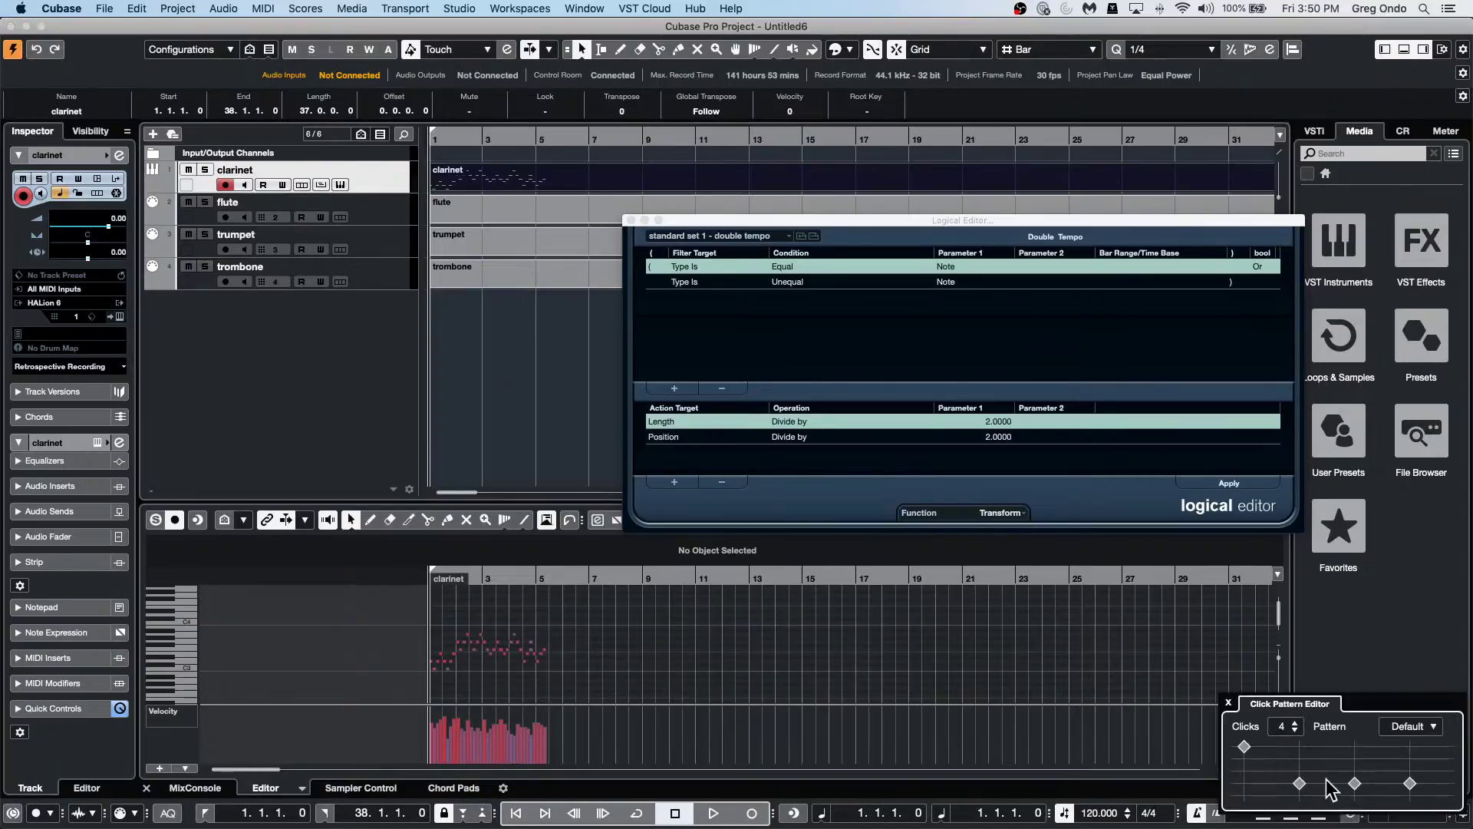
{"action": "left_click", "coordinate": [1355, 748]}
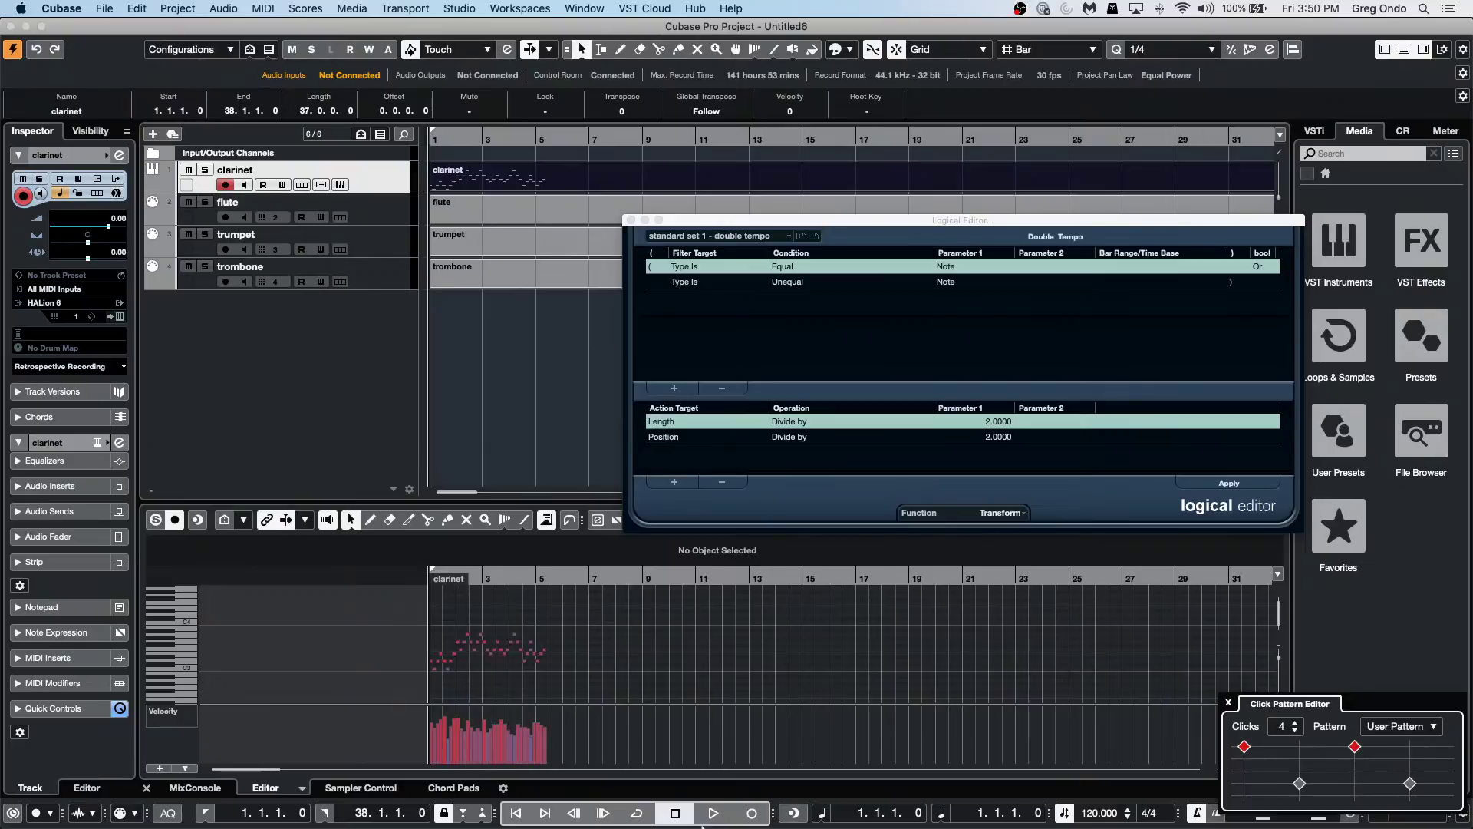
Play the project from bar 1 to hear the edited click pattern, and stop playback.
{"action": "left_click", "coordinate": [708, 813]}
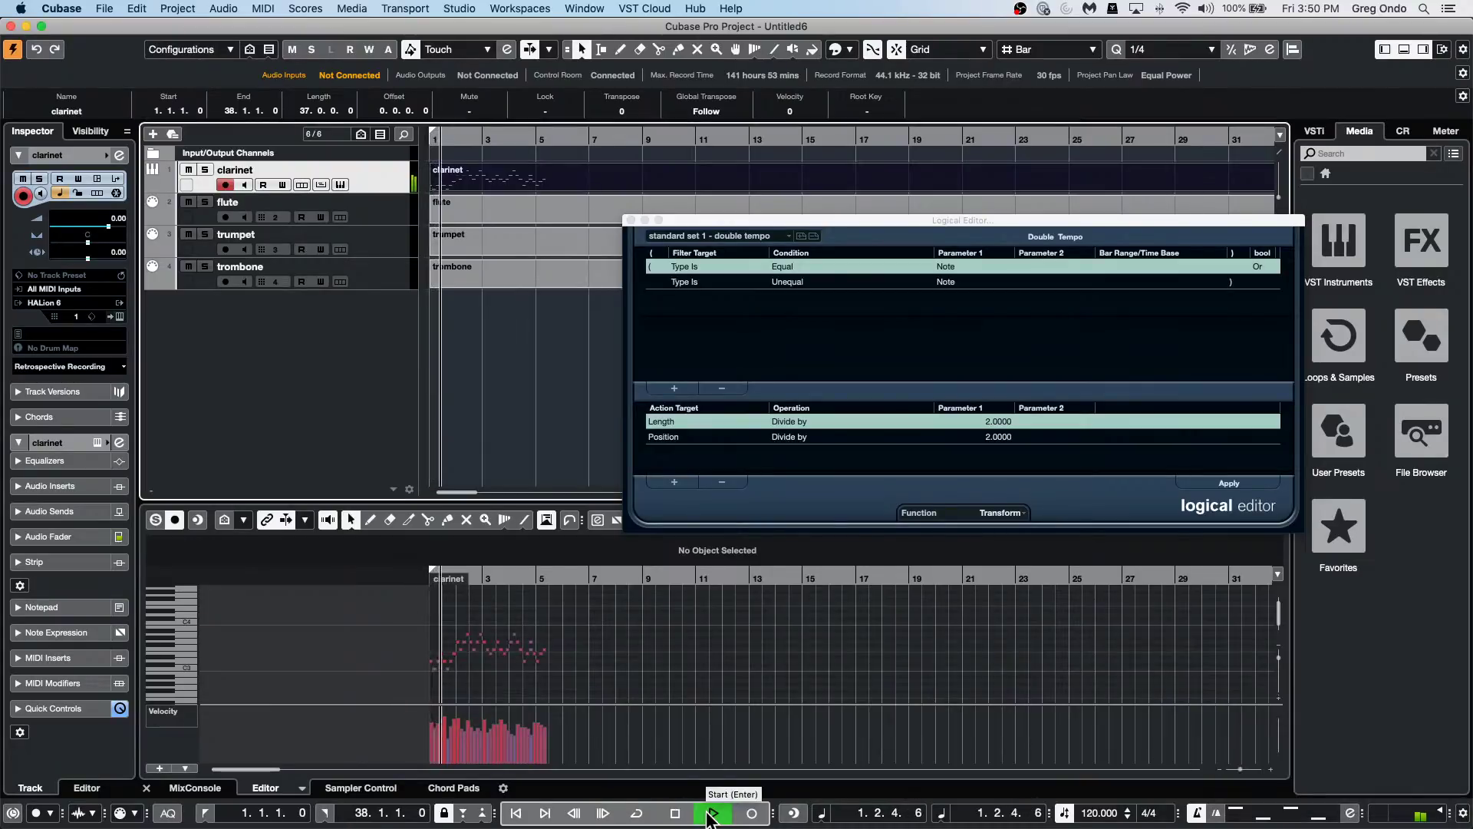
{"action": "left_click", "coordinate": [649, 136]}
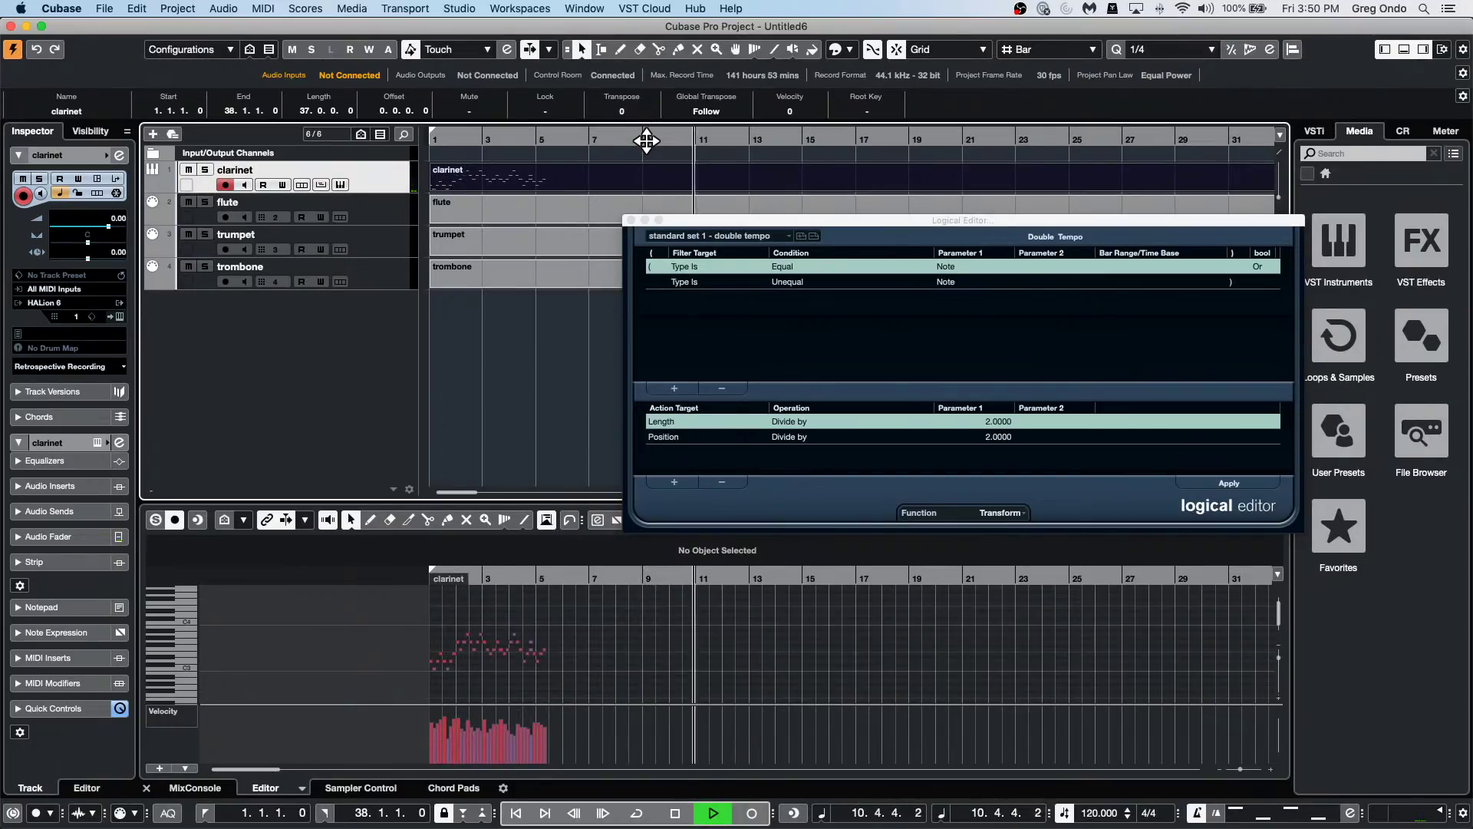
{"action": "key", "text": "space"}
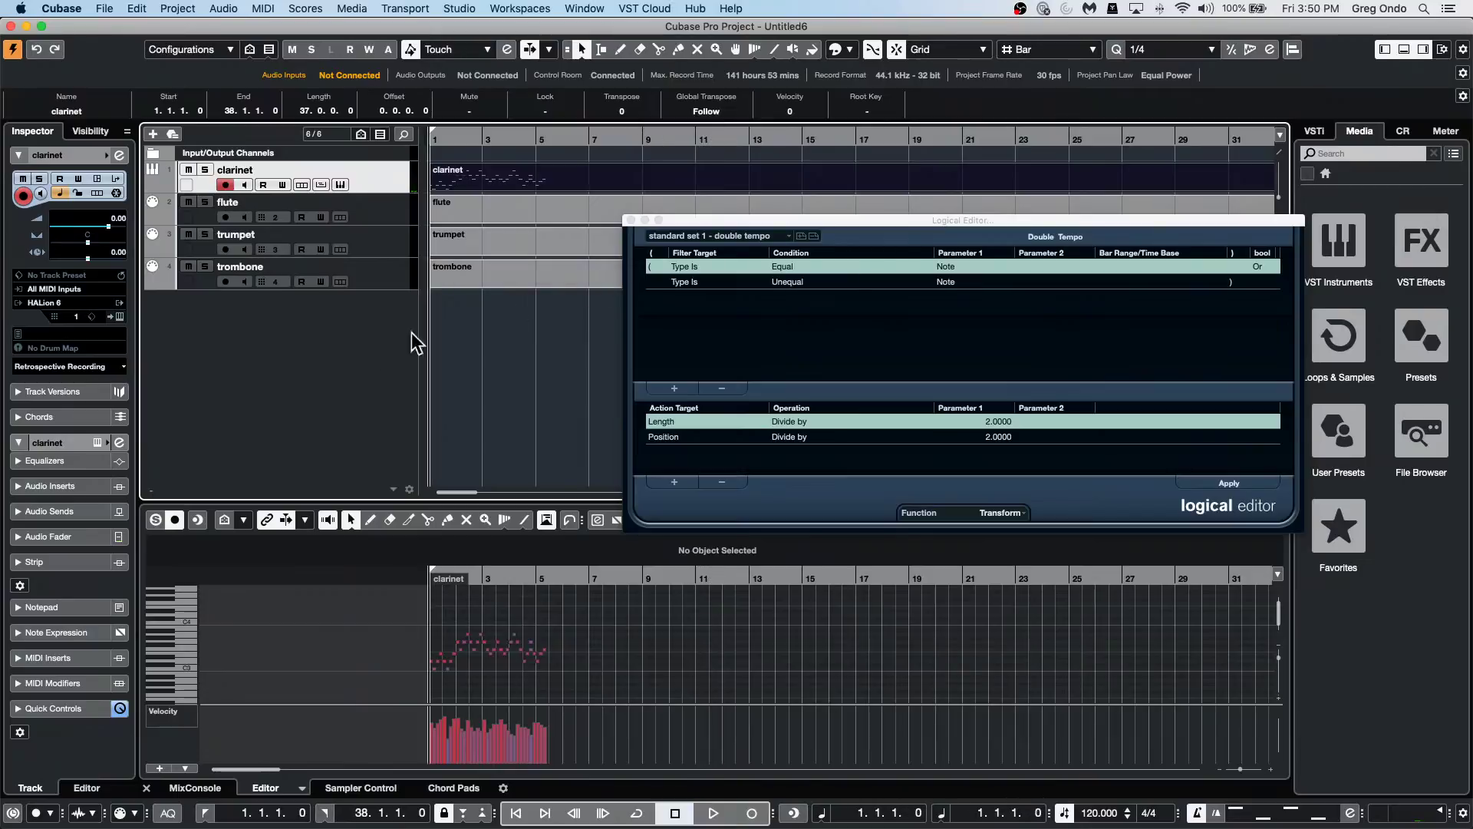
Open the recent project jump off.cpr.
{"action": "right_click", "coordinate": [343, 352]}
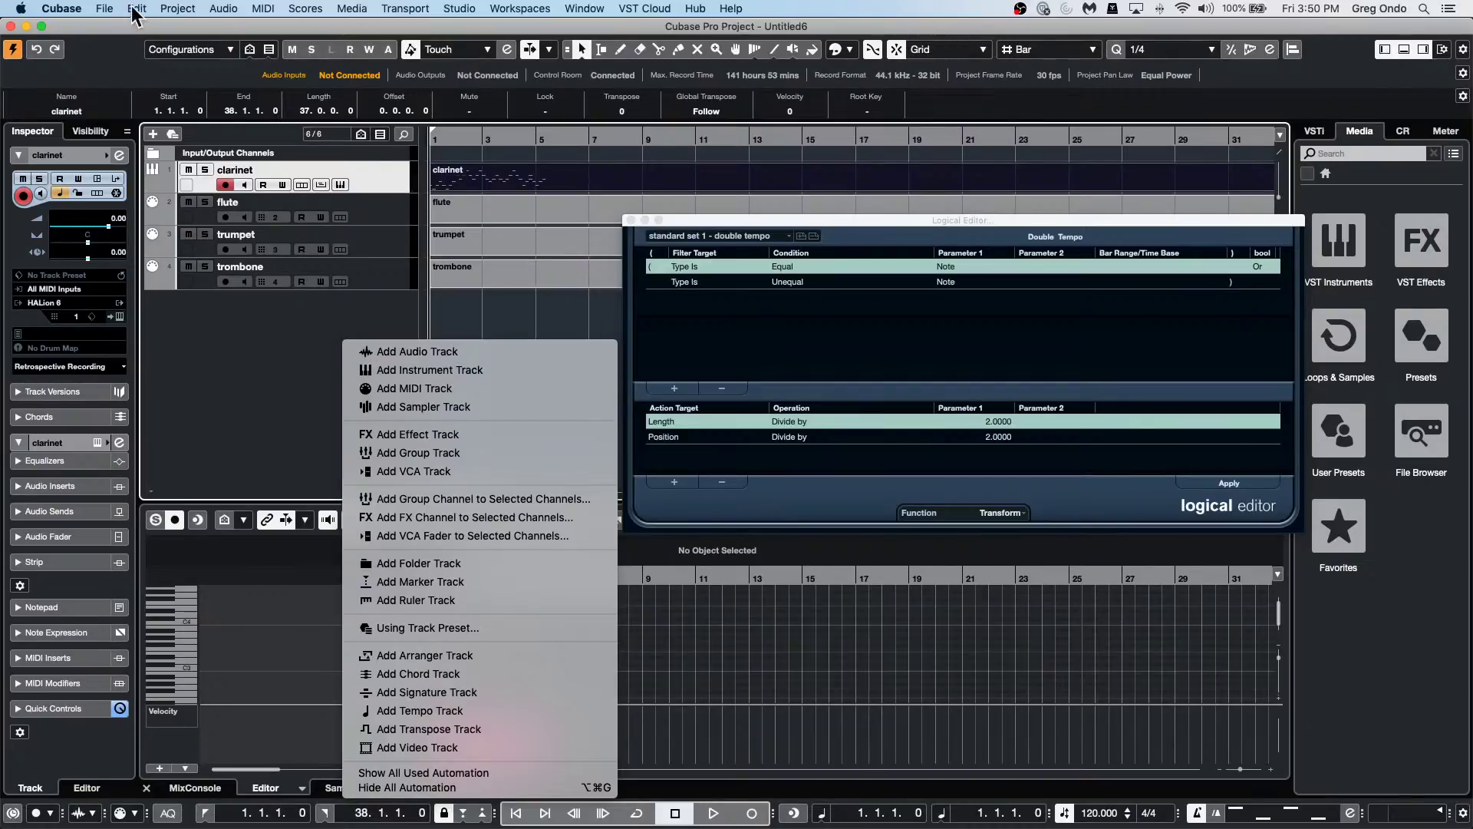
{"action": "left_click", "coordinate": [105, 9]}
{"action": "left_click", "coordinate": [105, 8]}
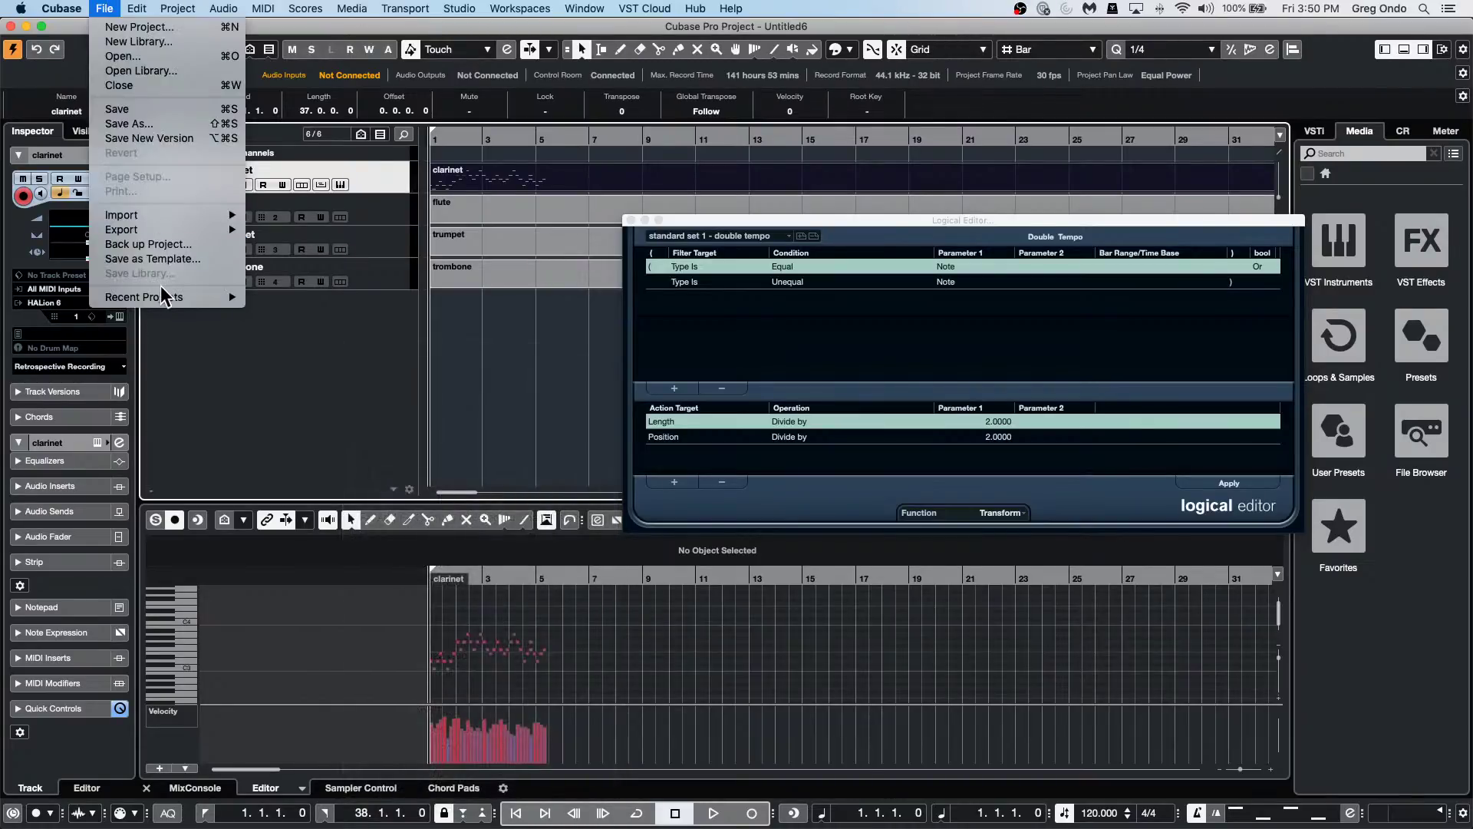
{"action": "mouse_move", "coordinate": [165, 296]}
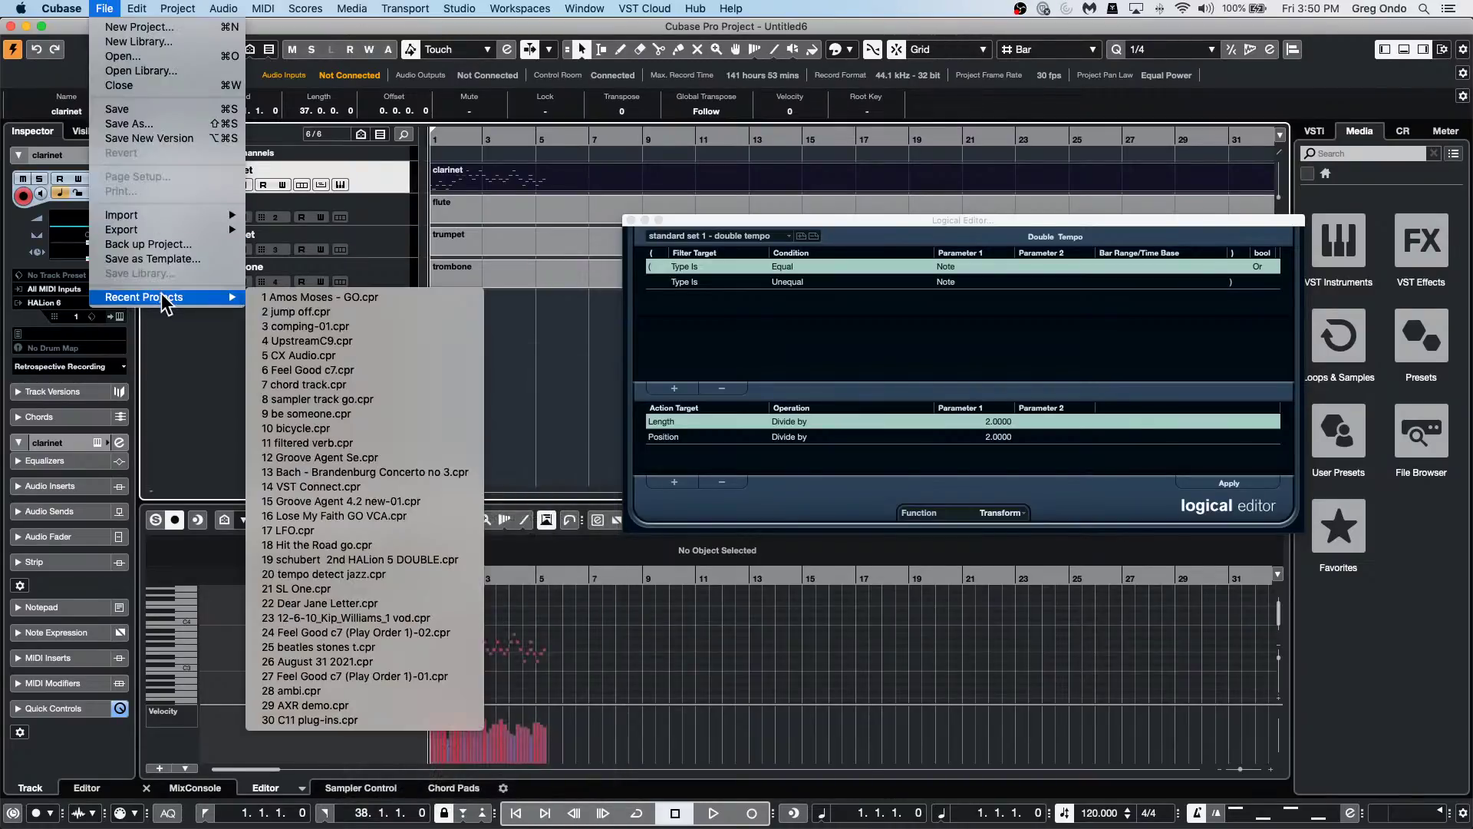
{"action": "left_click", "coordinate": [431, 311]}
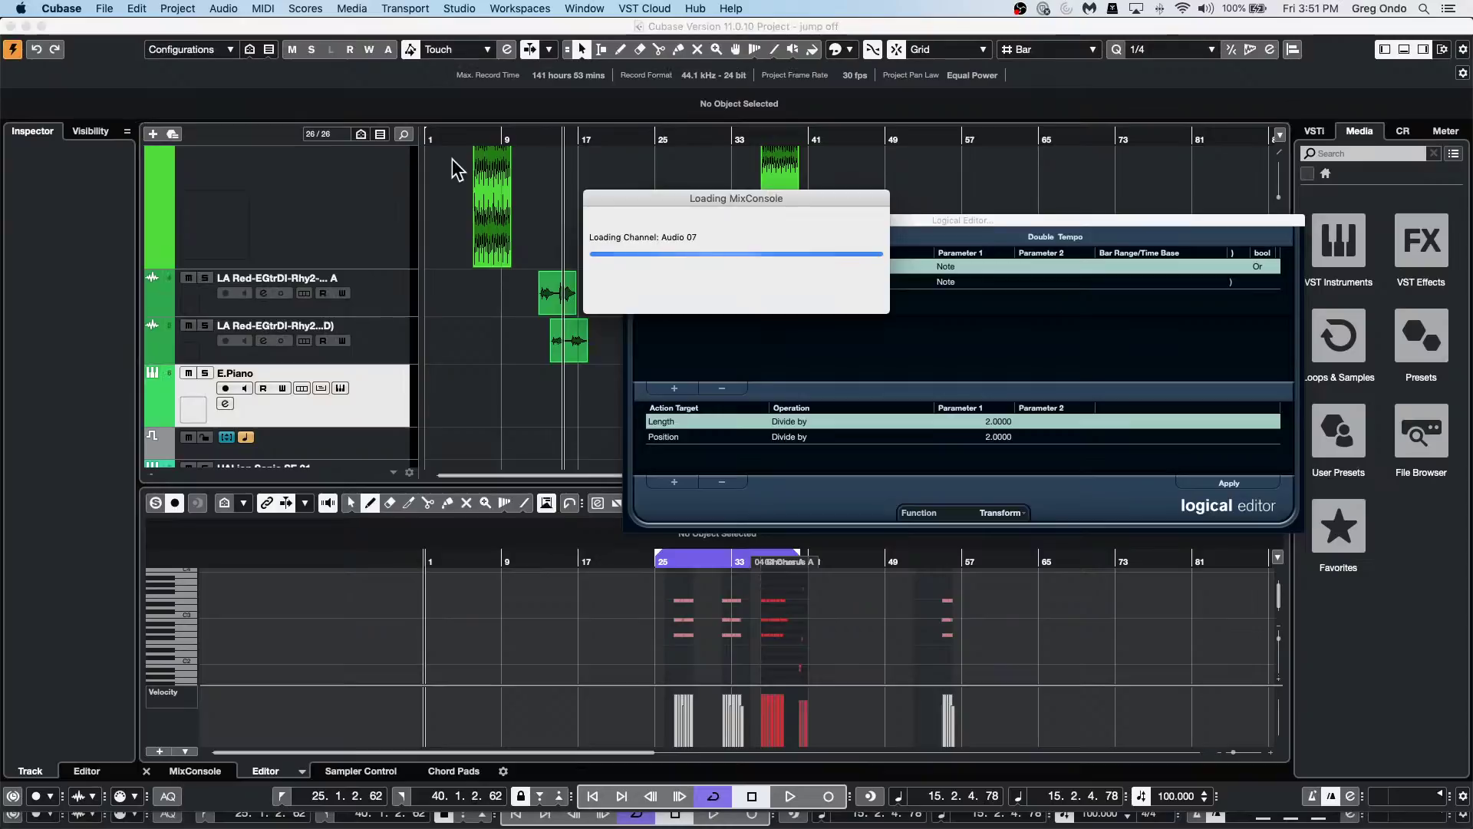
Revert the jump off project to its previously saved version.
{"action": "left_click", "coordinate": [104, 9]}
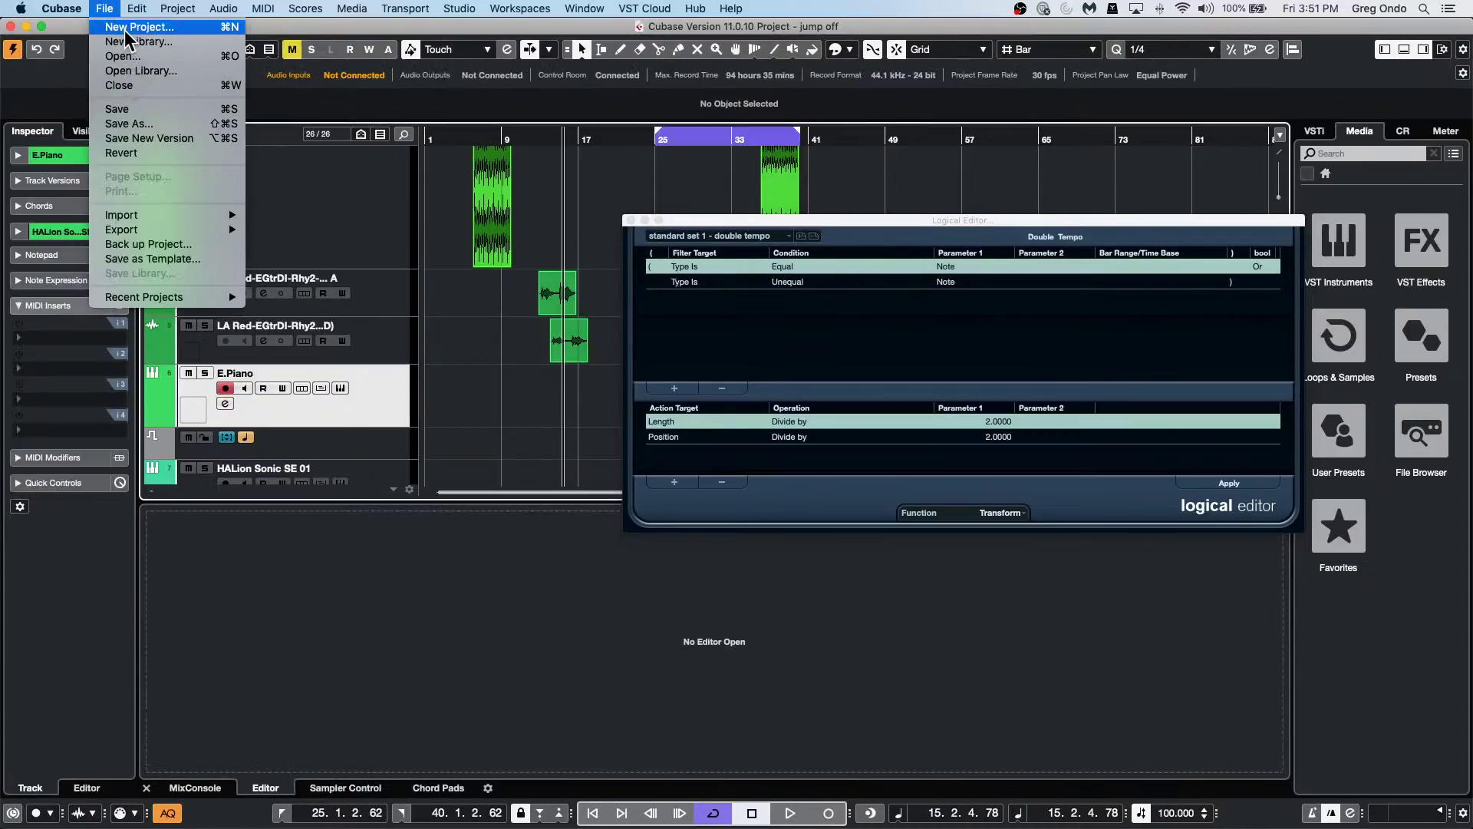
{"action": "left_click", "coordinate": [121, 153]}
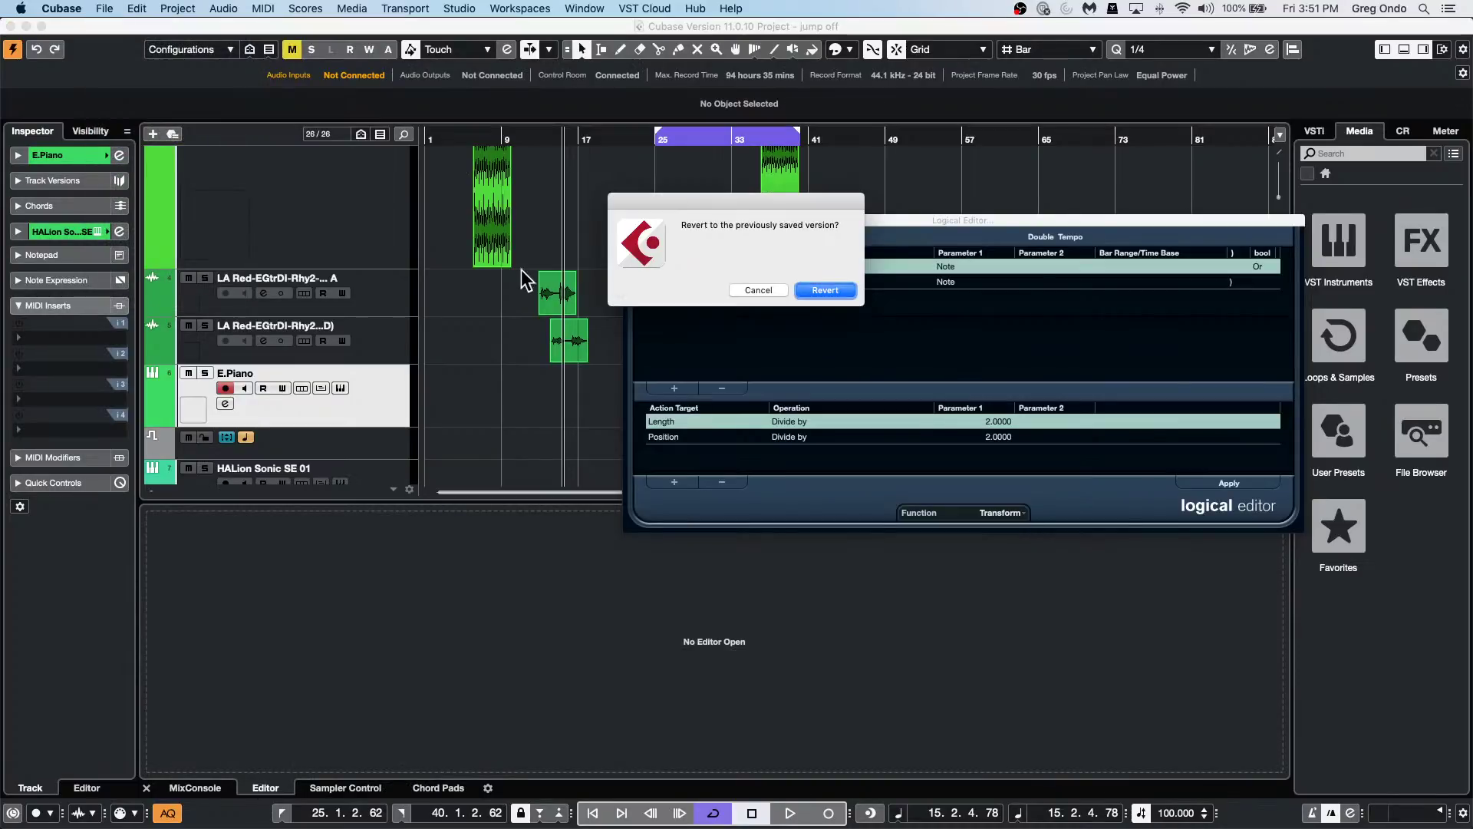
{"action": "left_click", "coordinate": [836, 290]}
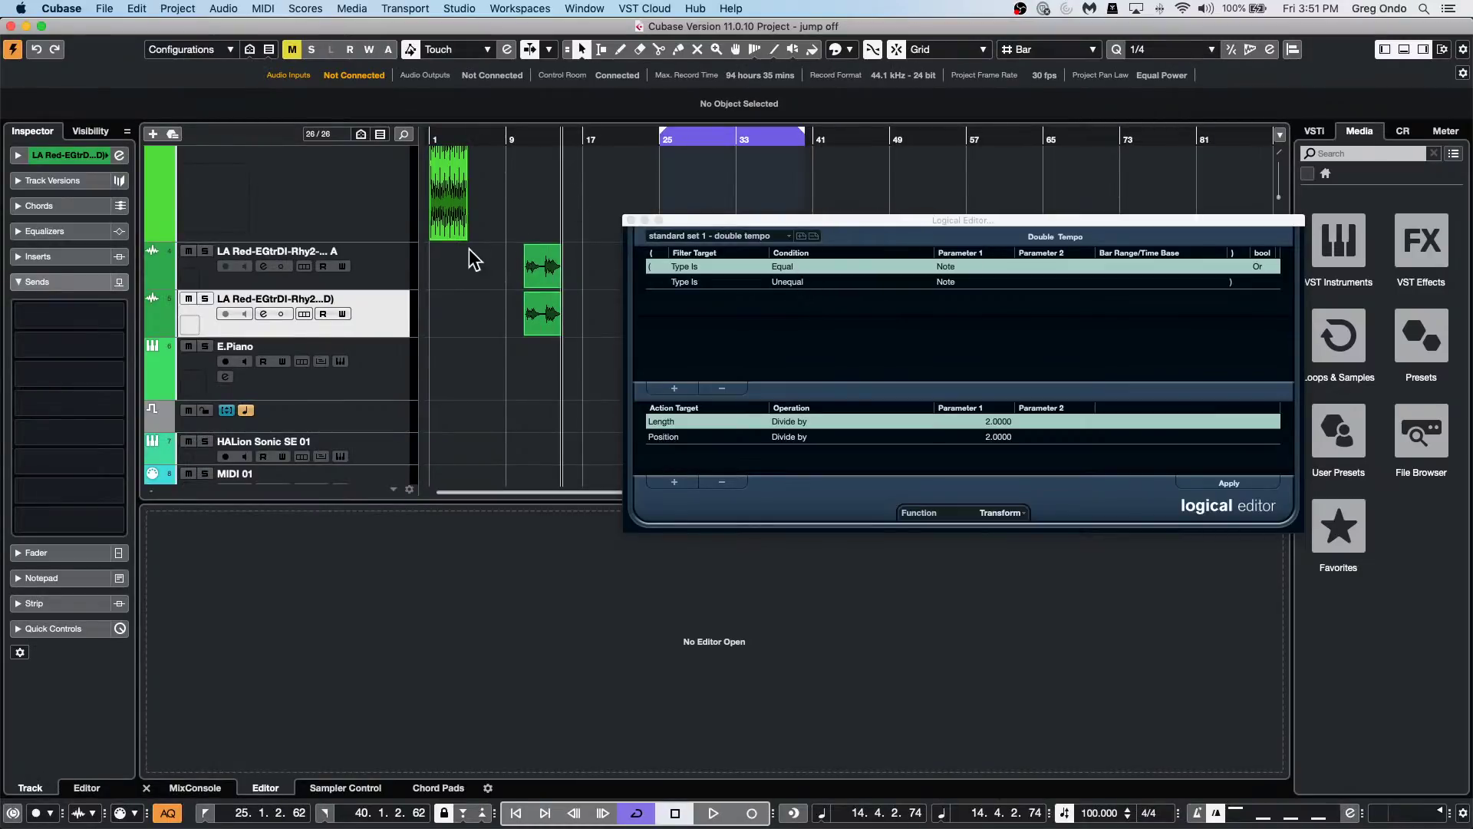
Draw a two-bar part starting at bar 1 on the forget the past track, and solo that track.
{"action": "scroll", "coordinate": [473, 260], "scroll_direction": "up", "scroll_amount": 5}
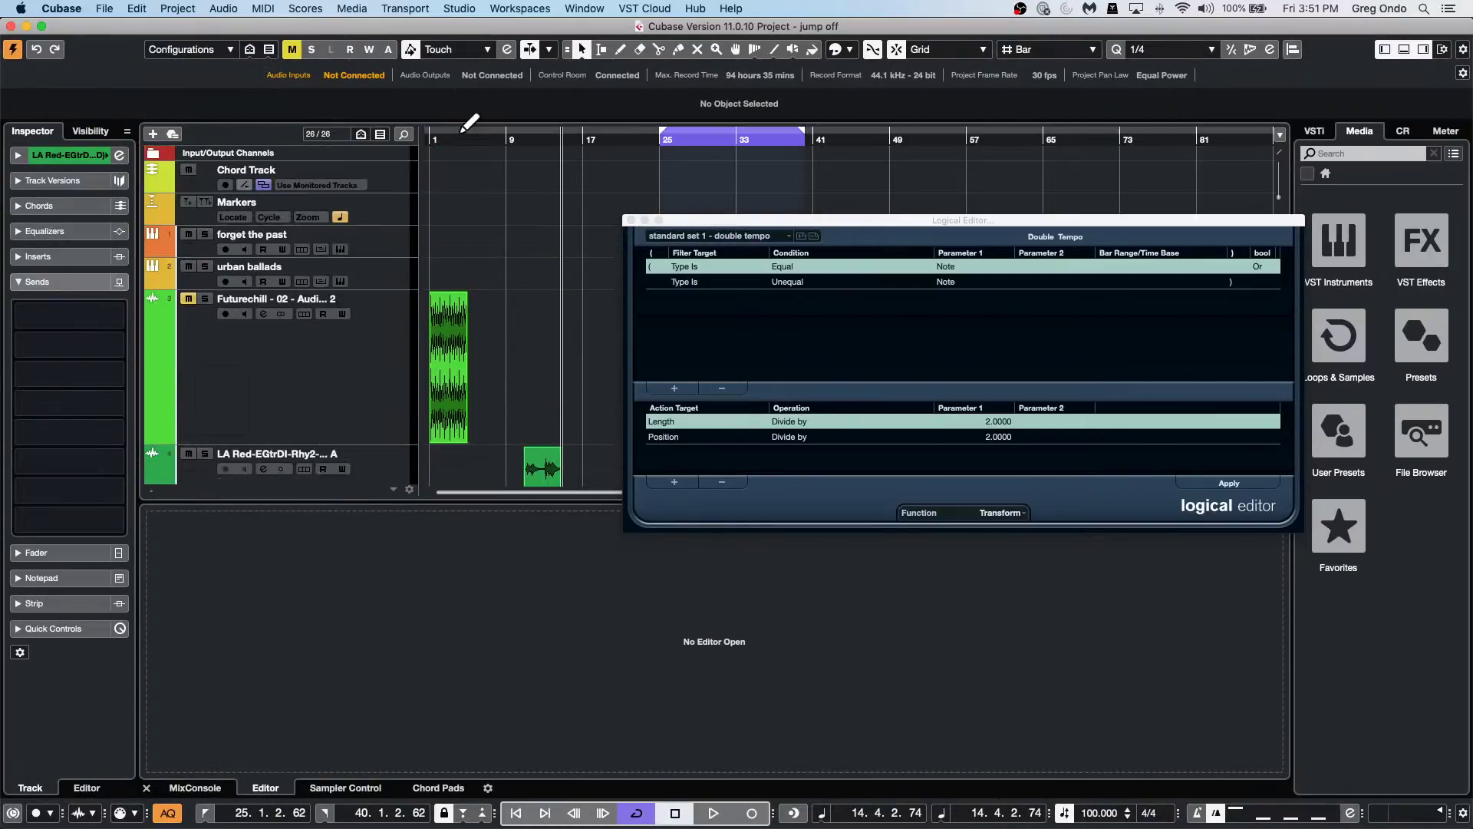
{"action": "left_click_drag", "start_coordinate": [464, 134], "coordinate": [336, 144]}
{"action": "key", "text": "h"}
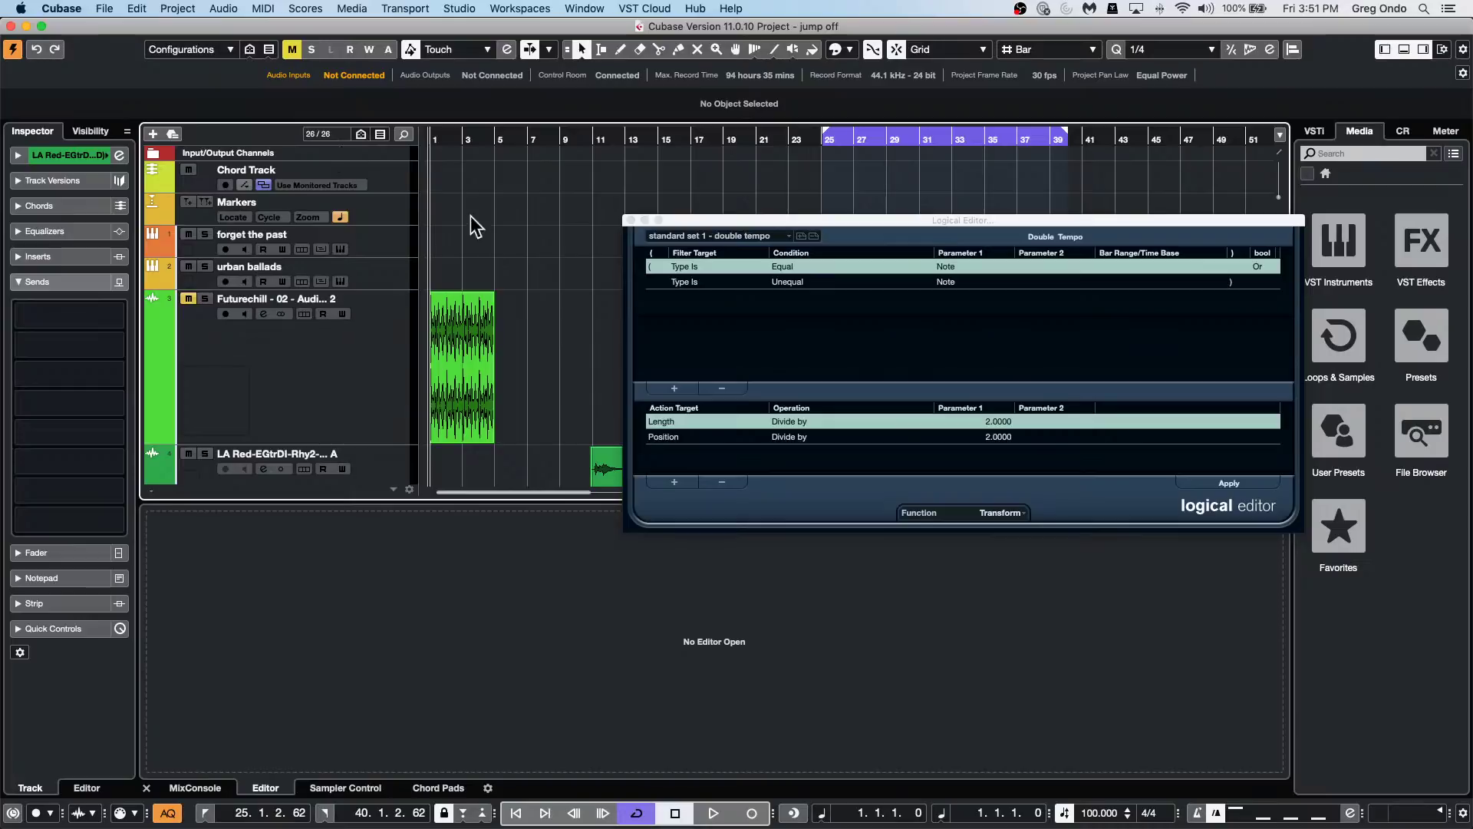
{"action": "right_click", "coordinate": [444, 244]}
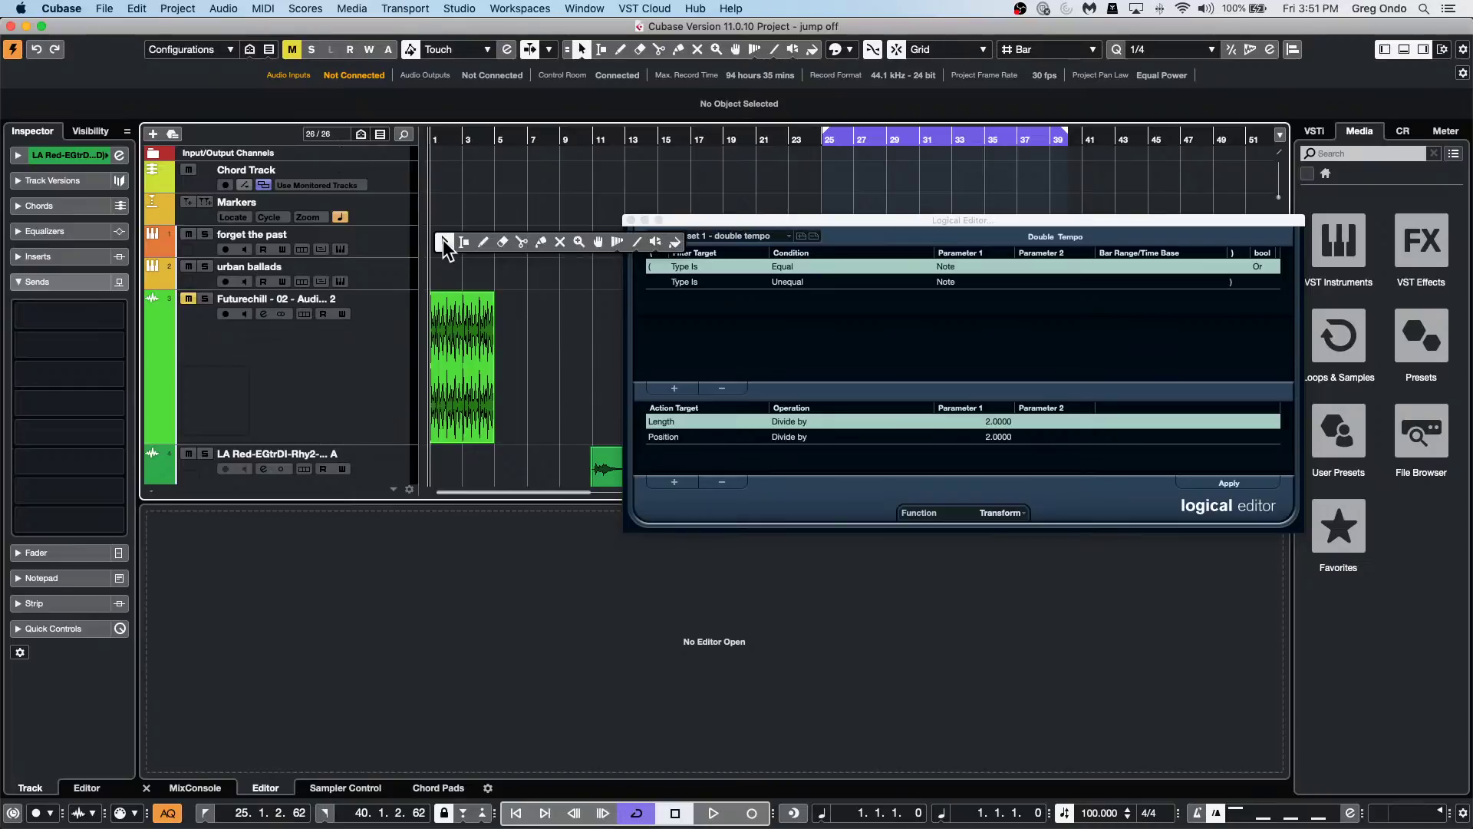
{"action": "left_click", "coordinate": [483, 242]}
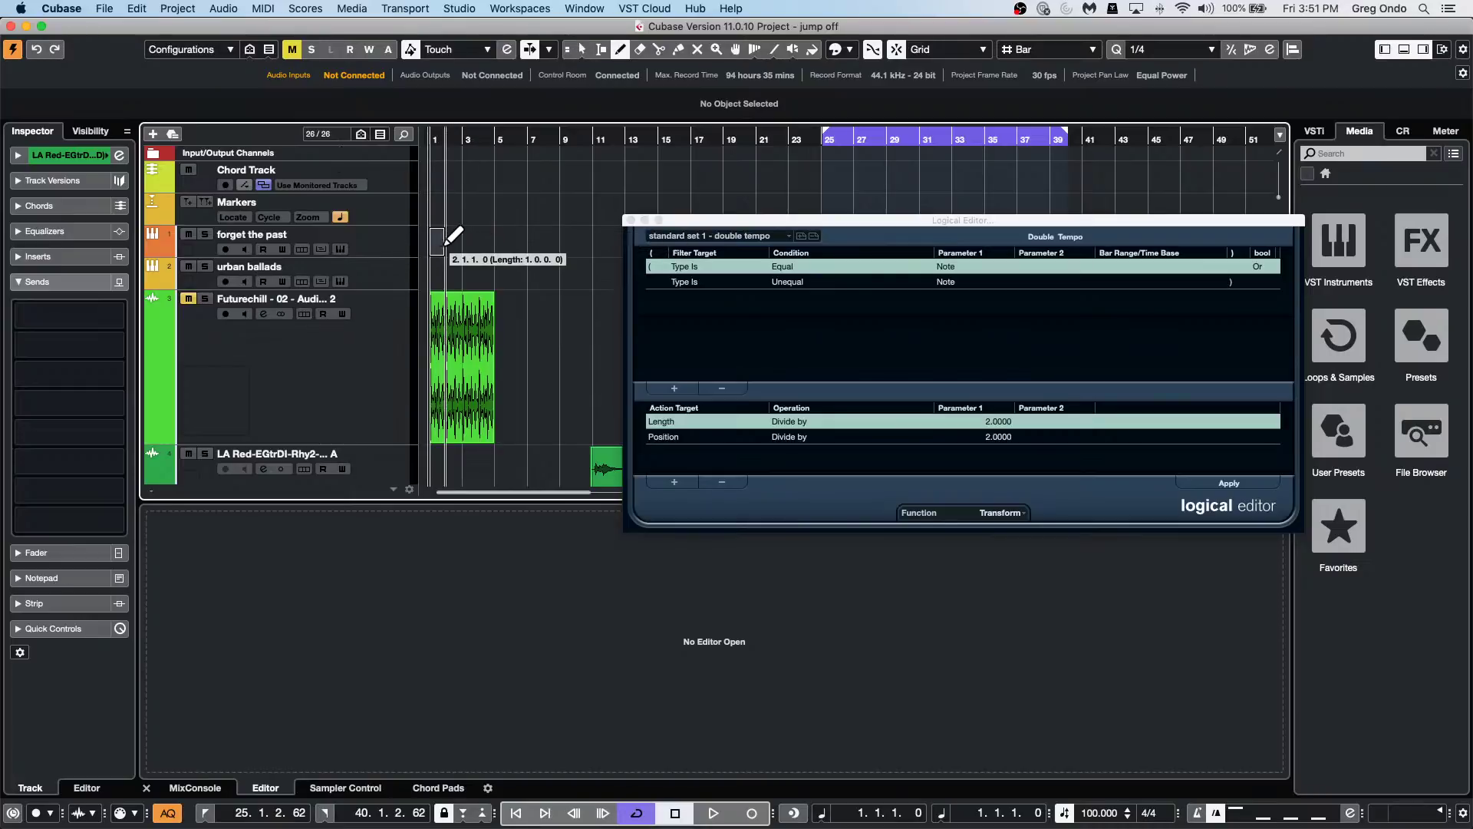
{"action": "left_click_drag", "start_coordinate": [445, 244], "coordinate": [467, 246]}
{"action": "key", "text": "h"}
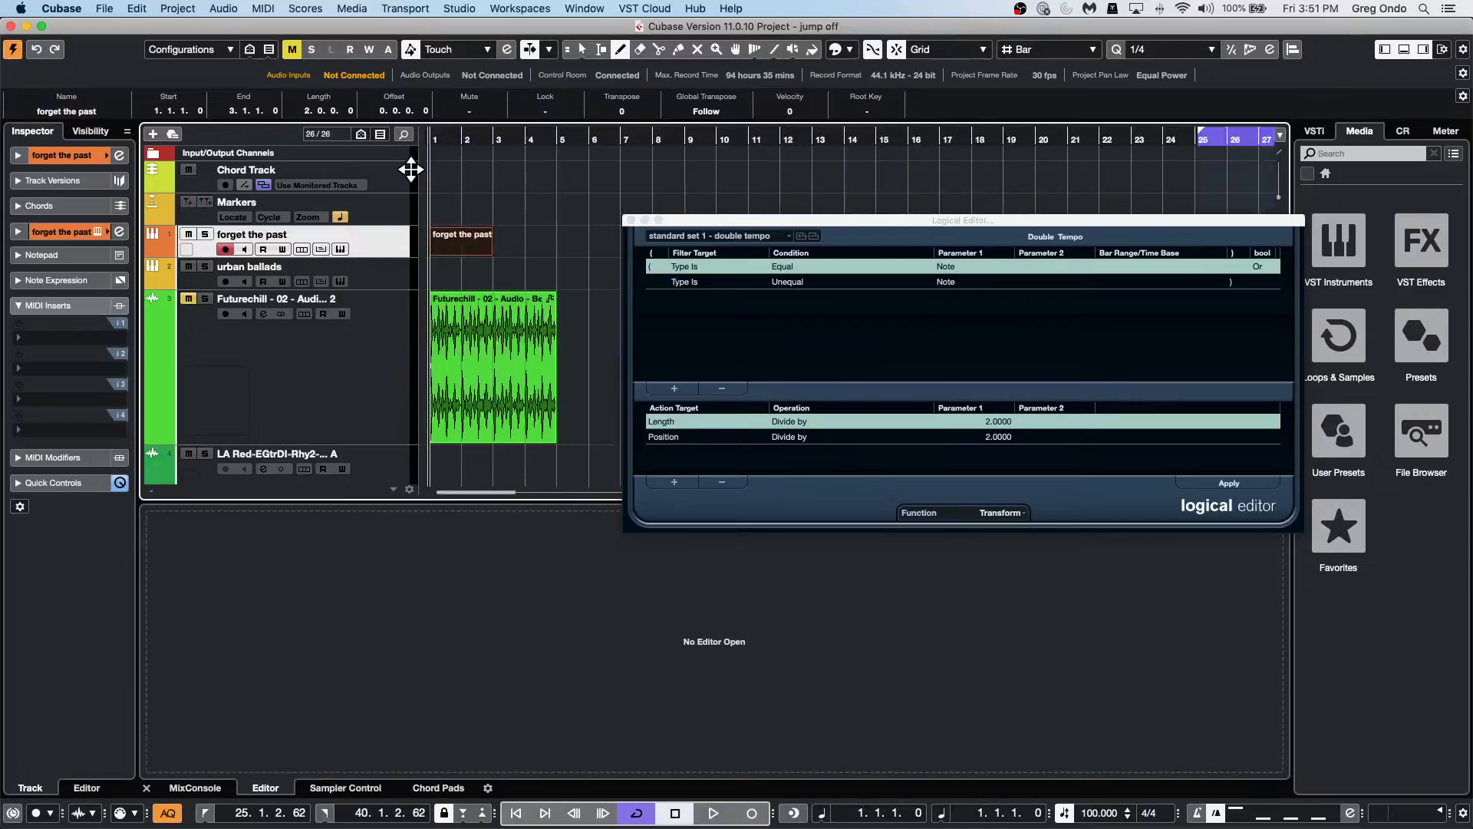
{"action": "key", "text": "h"}
{"action": "left_click", "coordinate": [205, 234]}
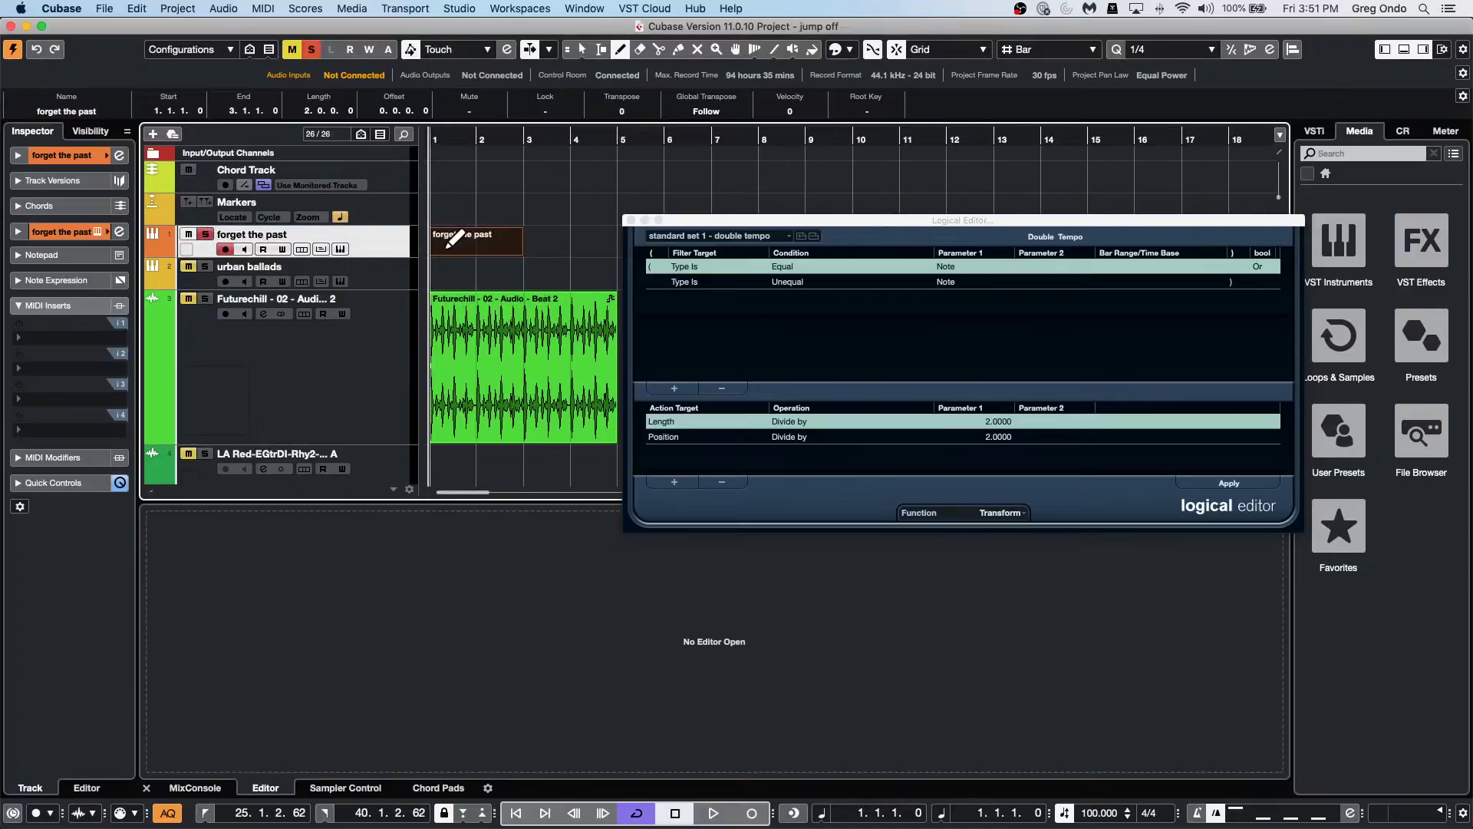
Shorten the forget the past part to one bar and play it with the cycle range set to the part.
{"action": "right_click", "coordinate": [449, 244]}
{"action": "left_click", "coordinate": [469, 250]}
{"action": "left_click_drag", "start_coordinate": [519, 251], "coordinate": [478, 251]}
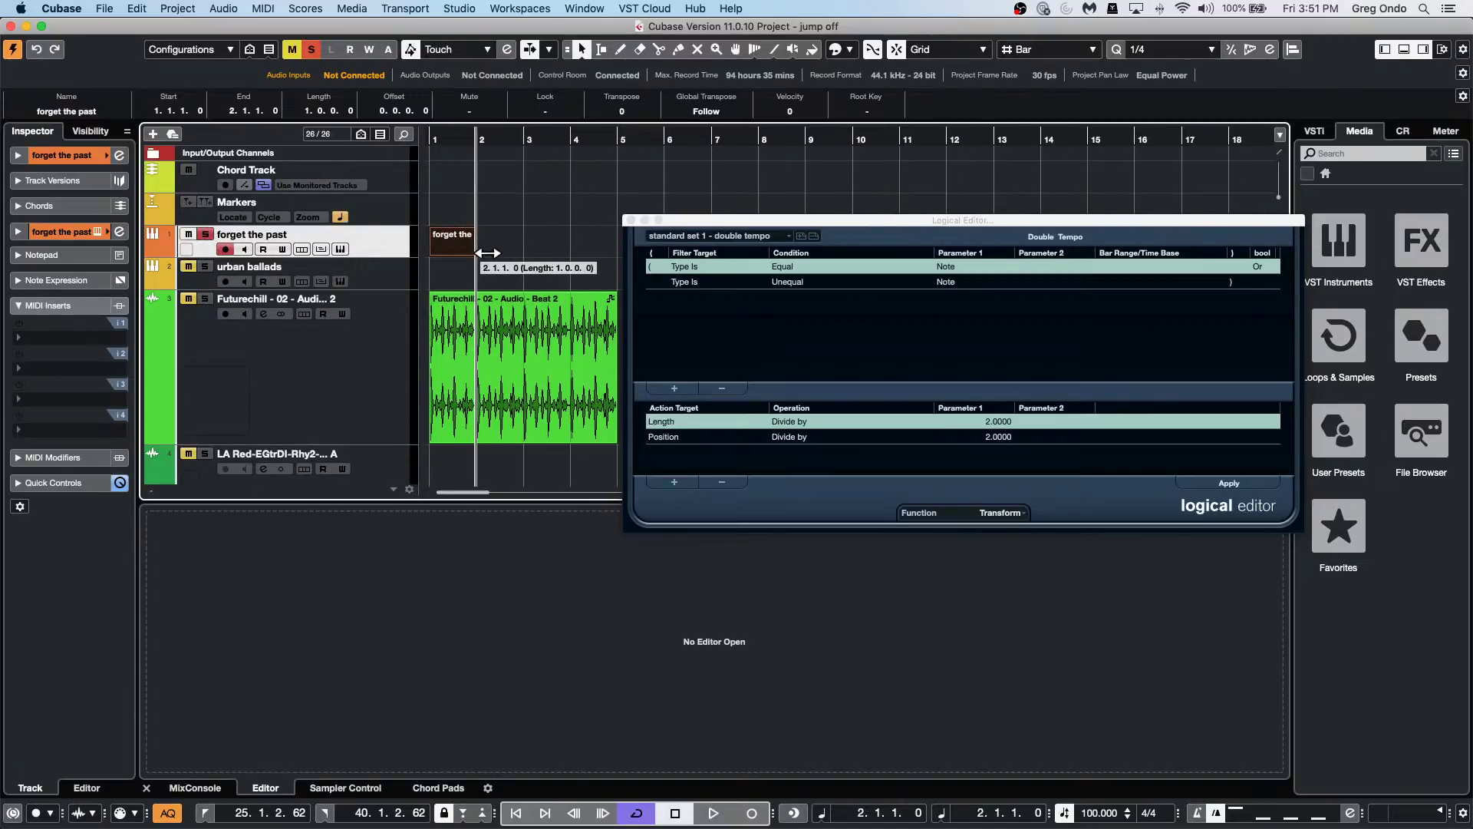
{"action": "key", "text": "p"}
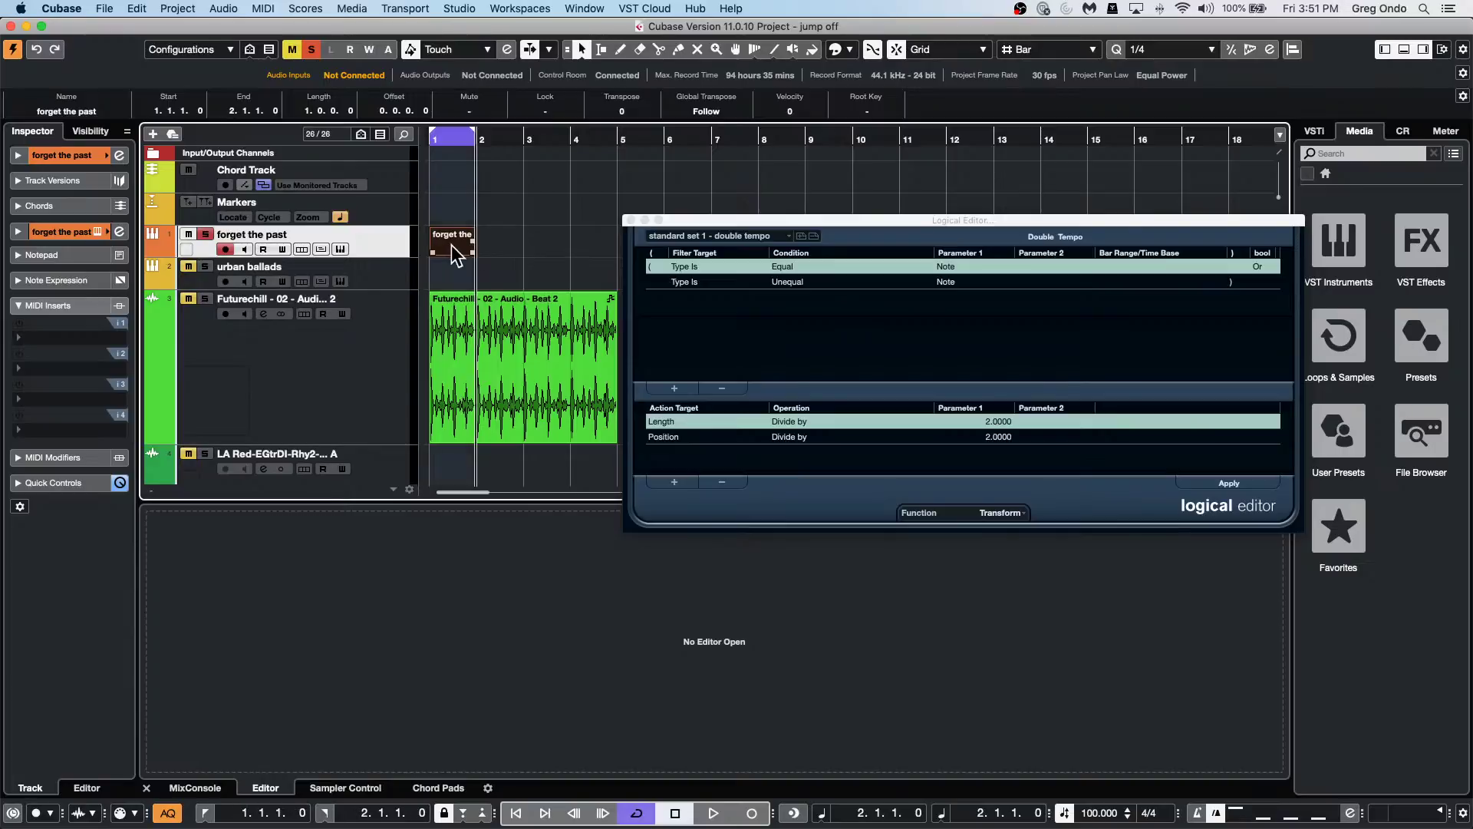
{"action": "left_click", "coordinate": [435, 136]}
{"action": "key", "text": "space"}
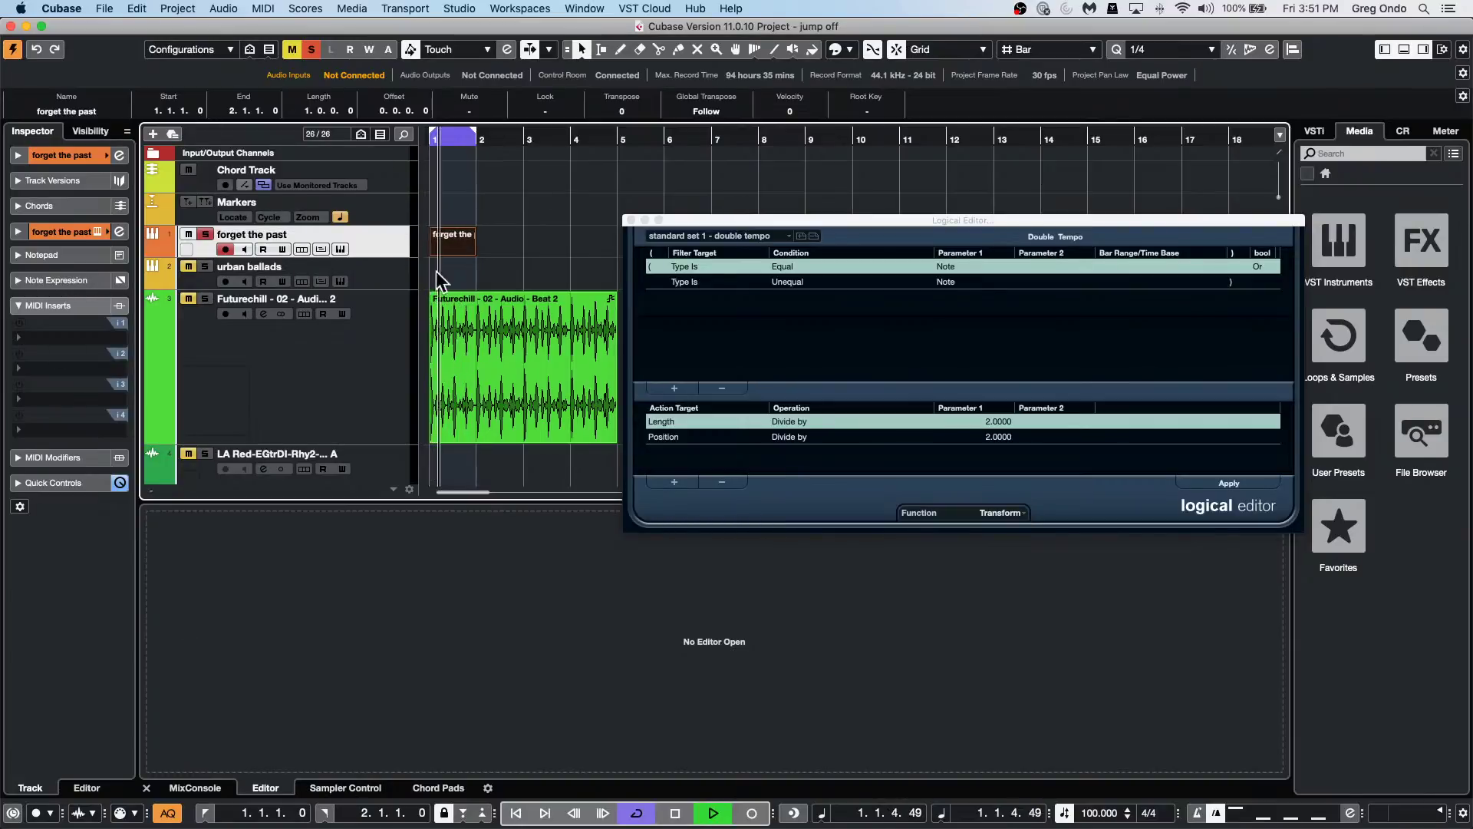
Close the Logical Editor and open the forget the past part in a separate Drum Editor window.
{"action": "double_click", "coordinate": [455, 246]}
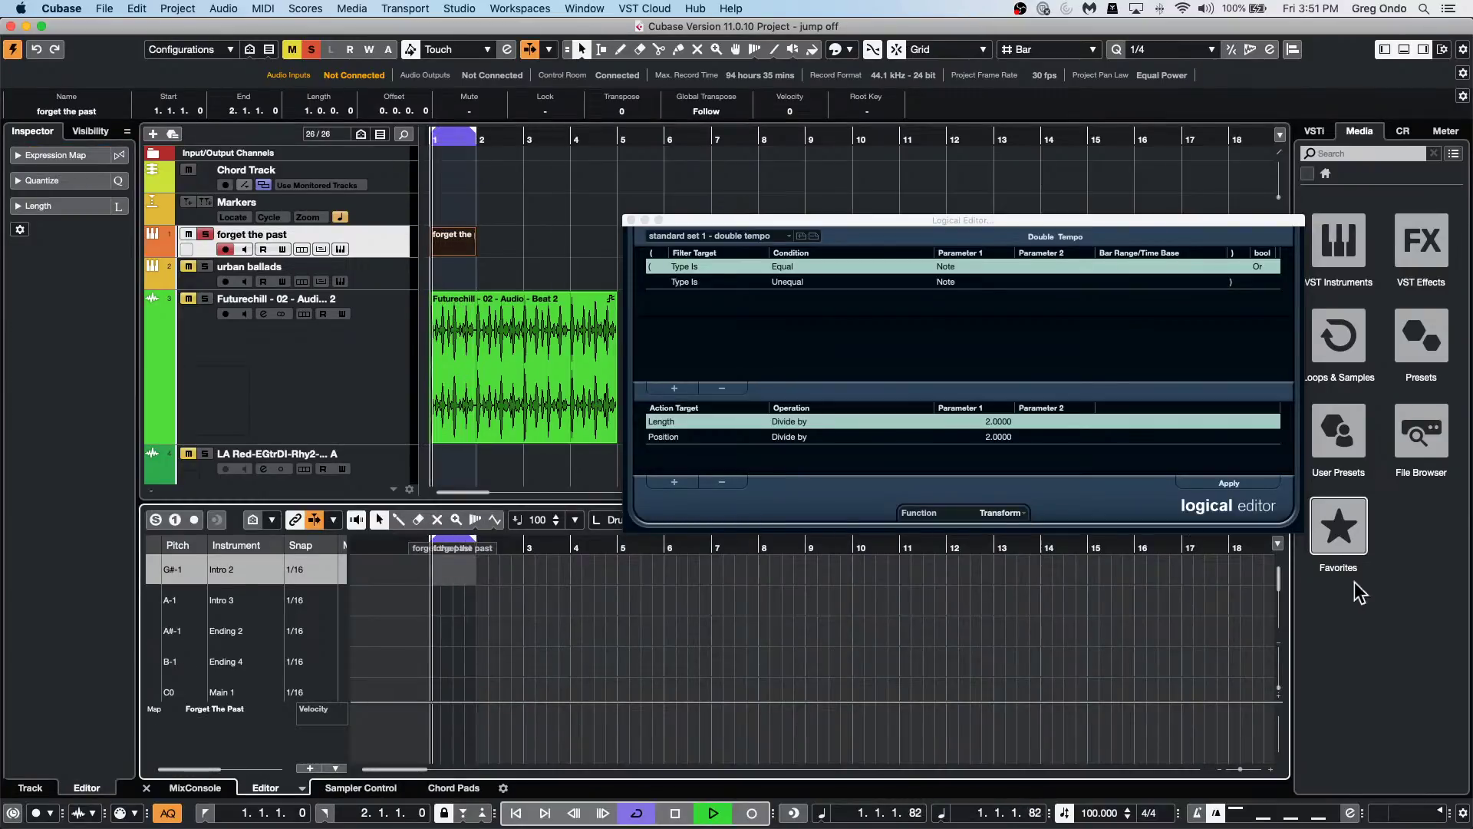
{"action": "left_click", "coordinate": [630, 220]}
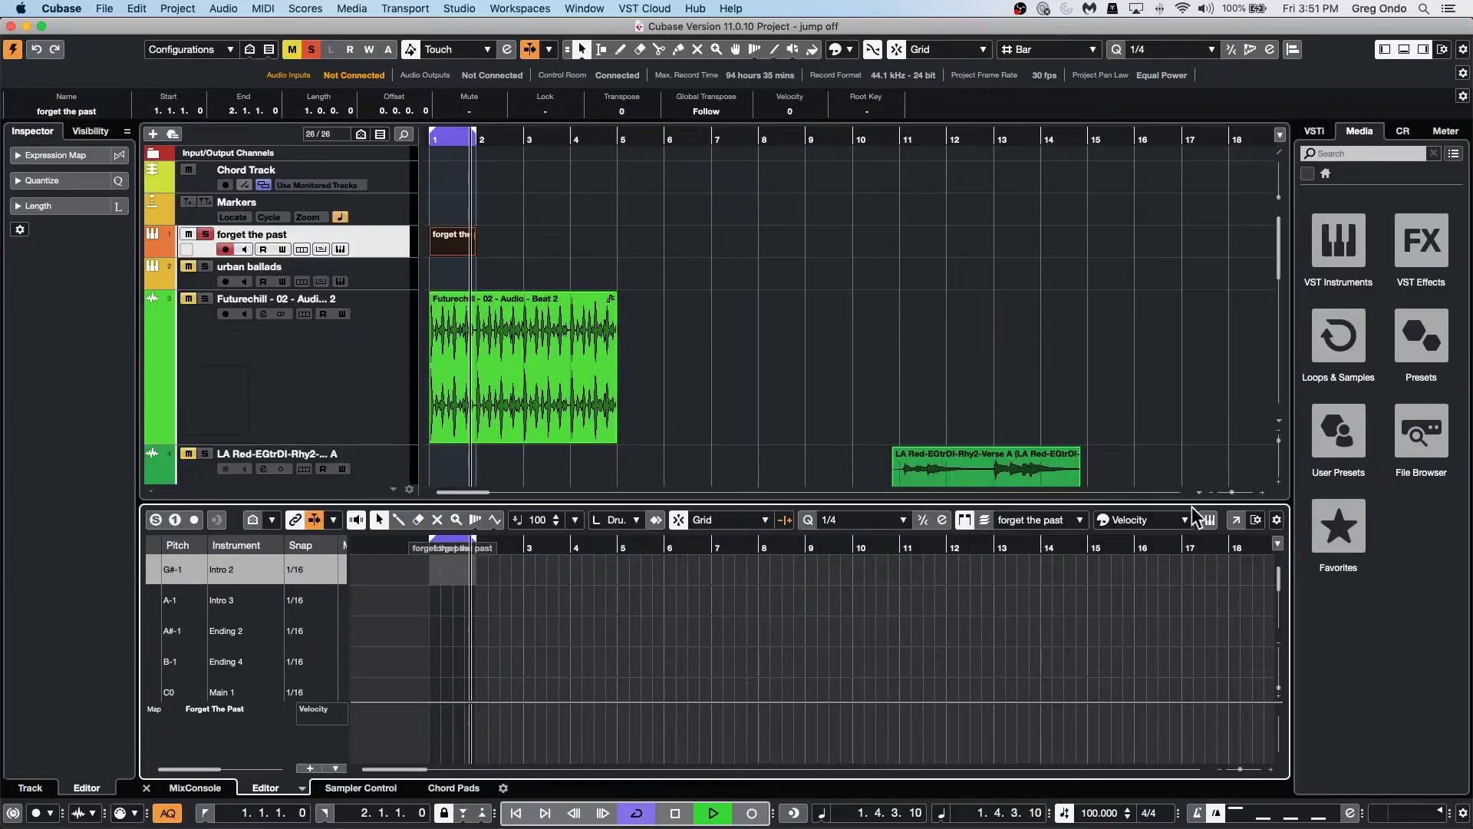
{"action": "left_click", "coordinate": [1236, 521]}
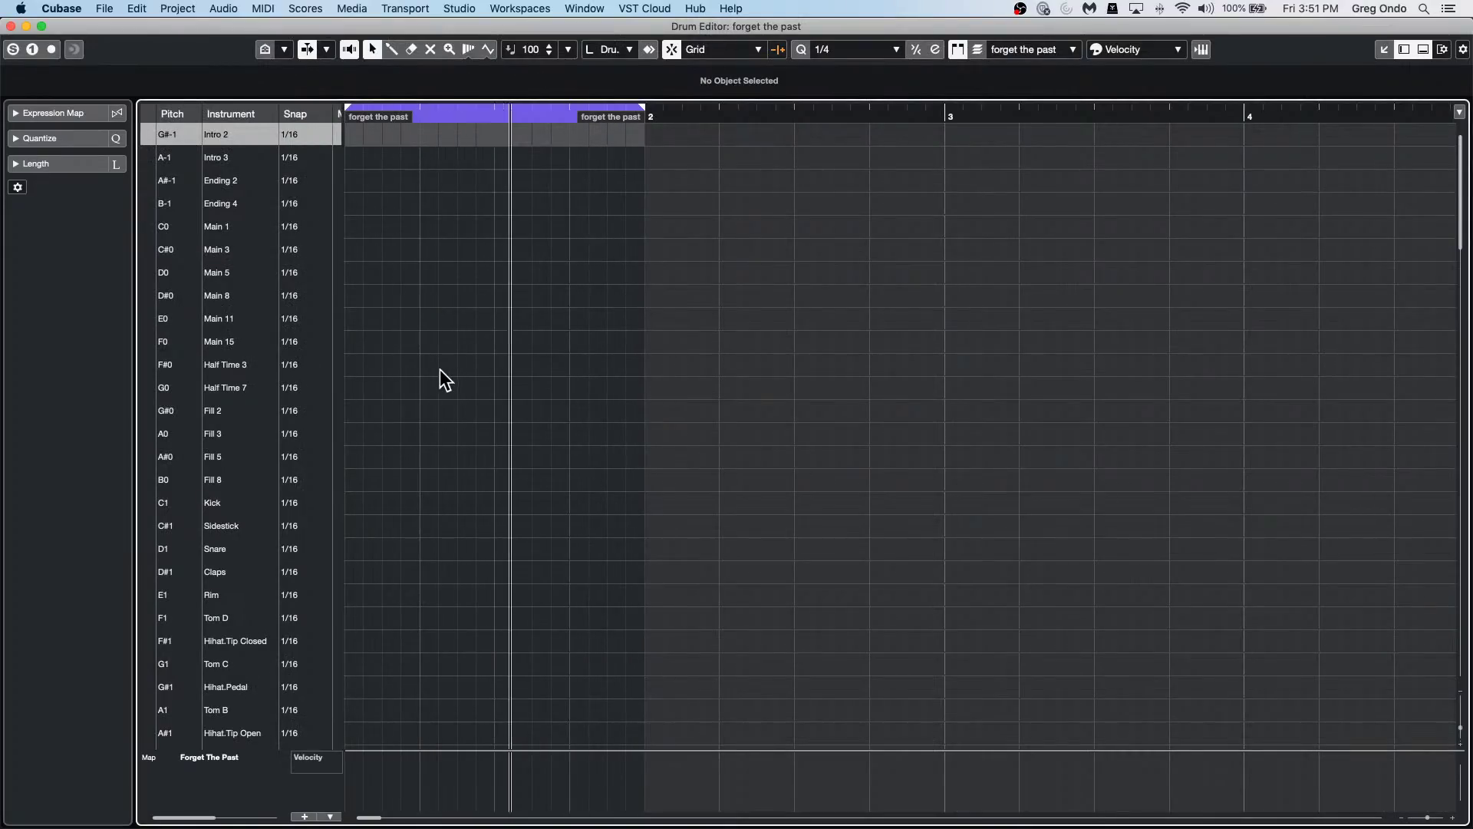
Draw Kick hits on beats 1 and 3 and Snare hits on beats 2 and 4 of the bar.
{"action": "right_click", "coordinate": [399, 449]}
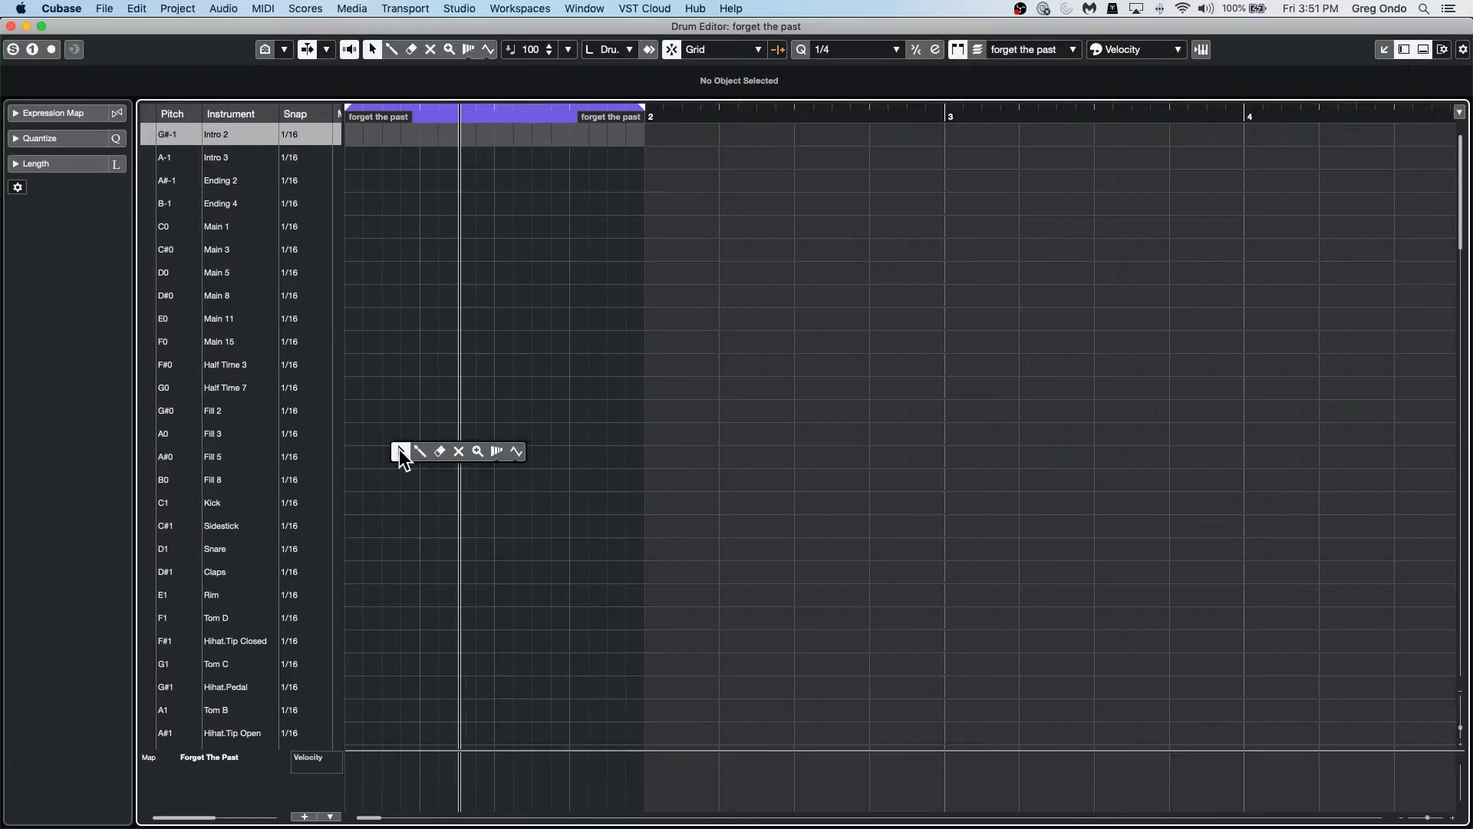
{"action": "left_click", "coordinate": [419, 452]}
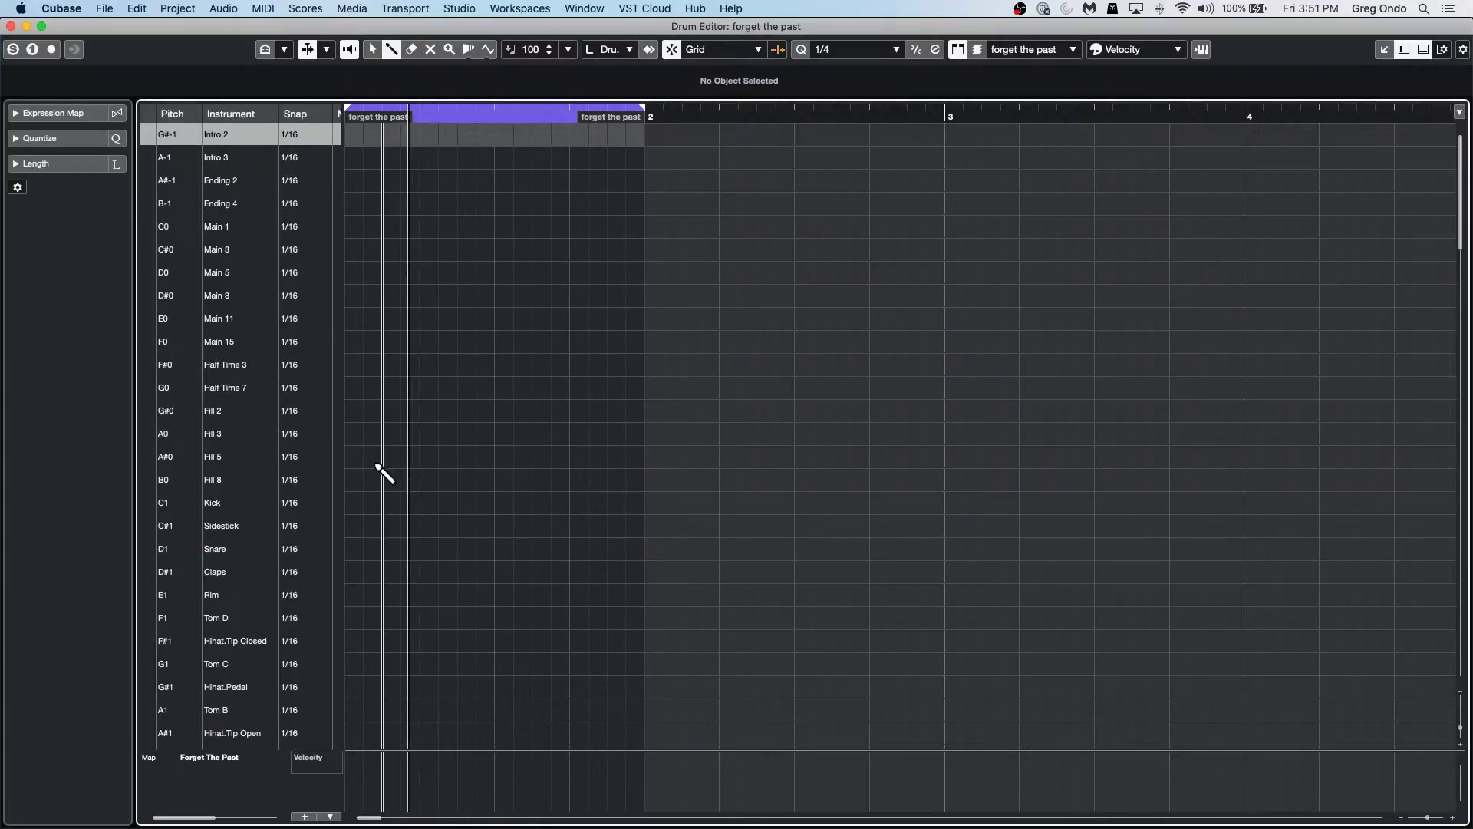
{"action": "left_click", "coordinate": [345, 504]}
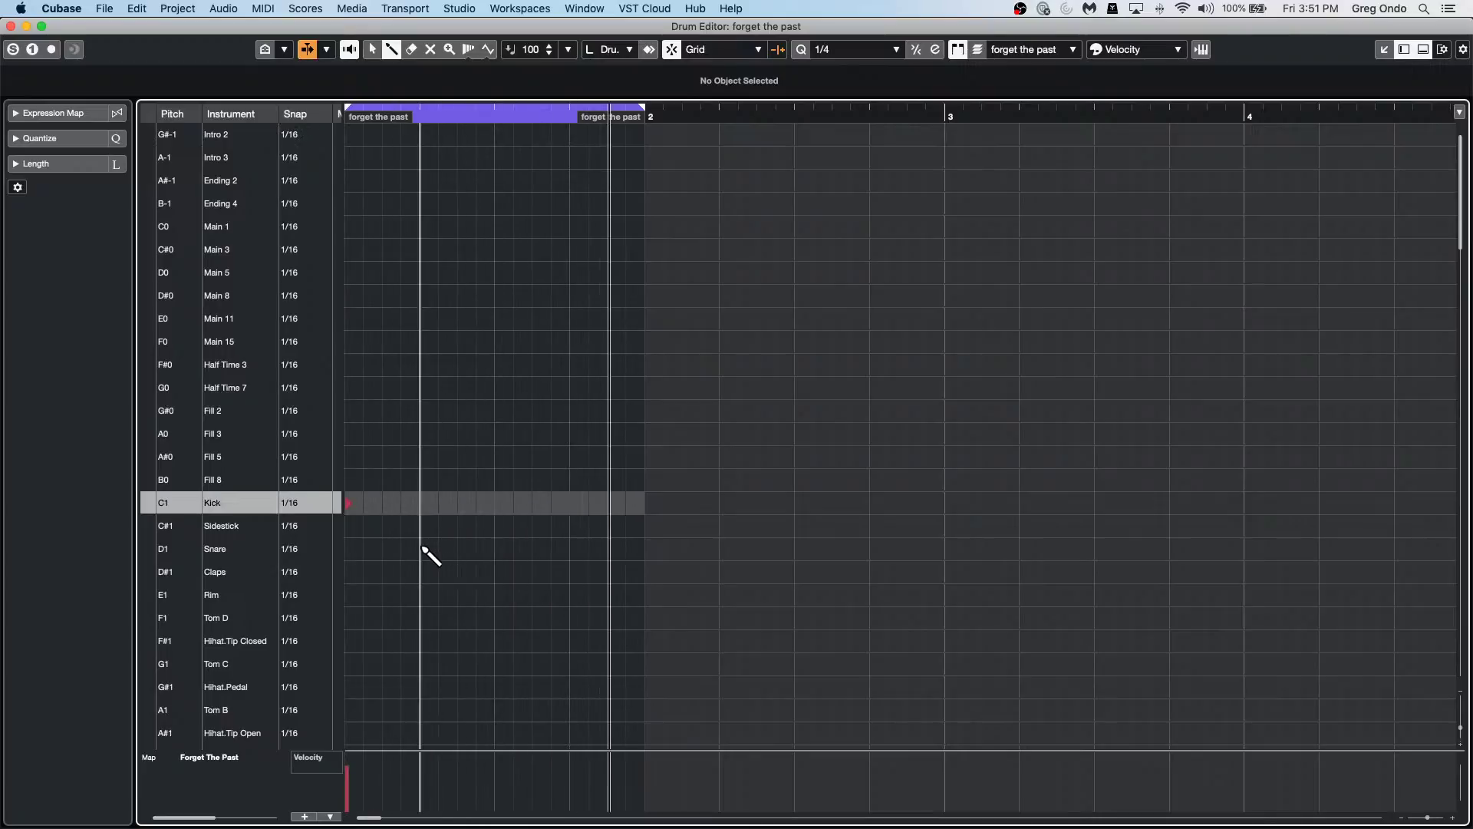
{"action": "left_click", "coordinate": [421, 548]}
{"action": "left_click", "coordinate": [497, 507]}
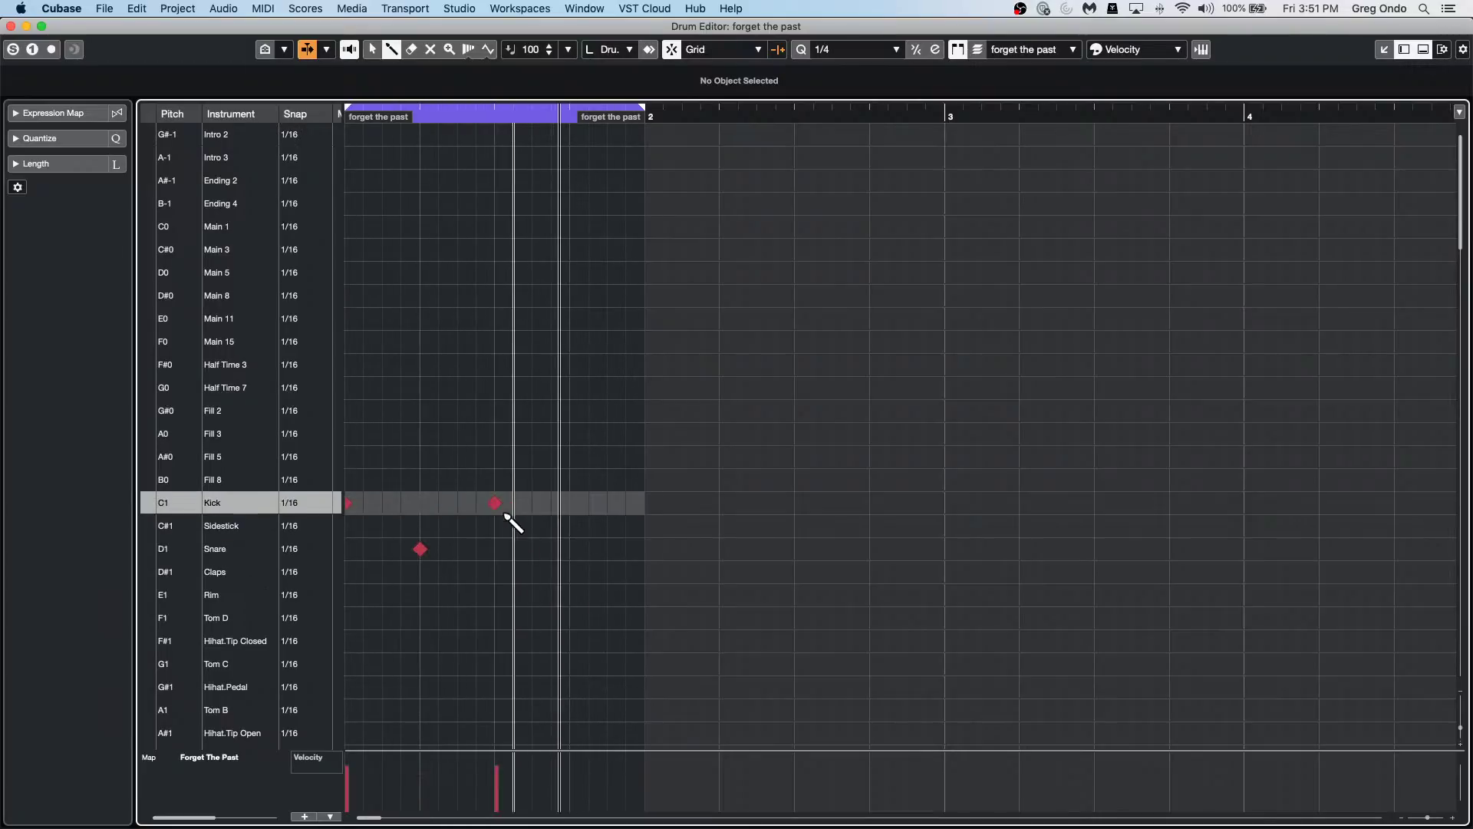
{"action": "left_click", "coordinate": [569, 549]}
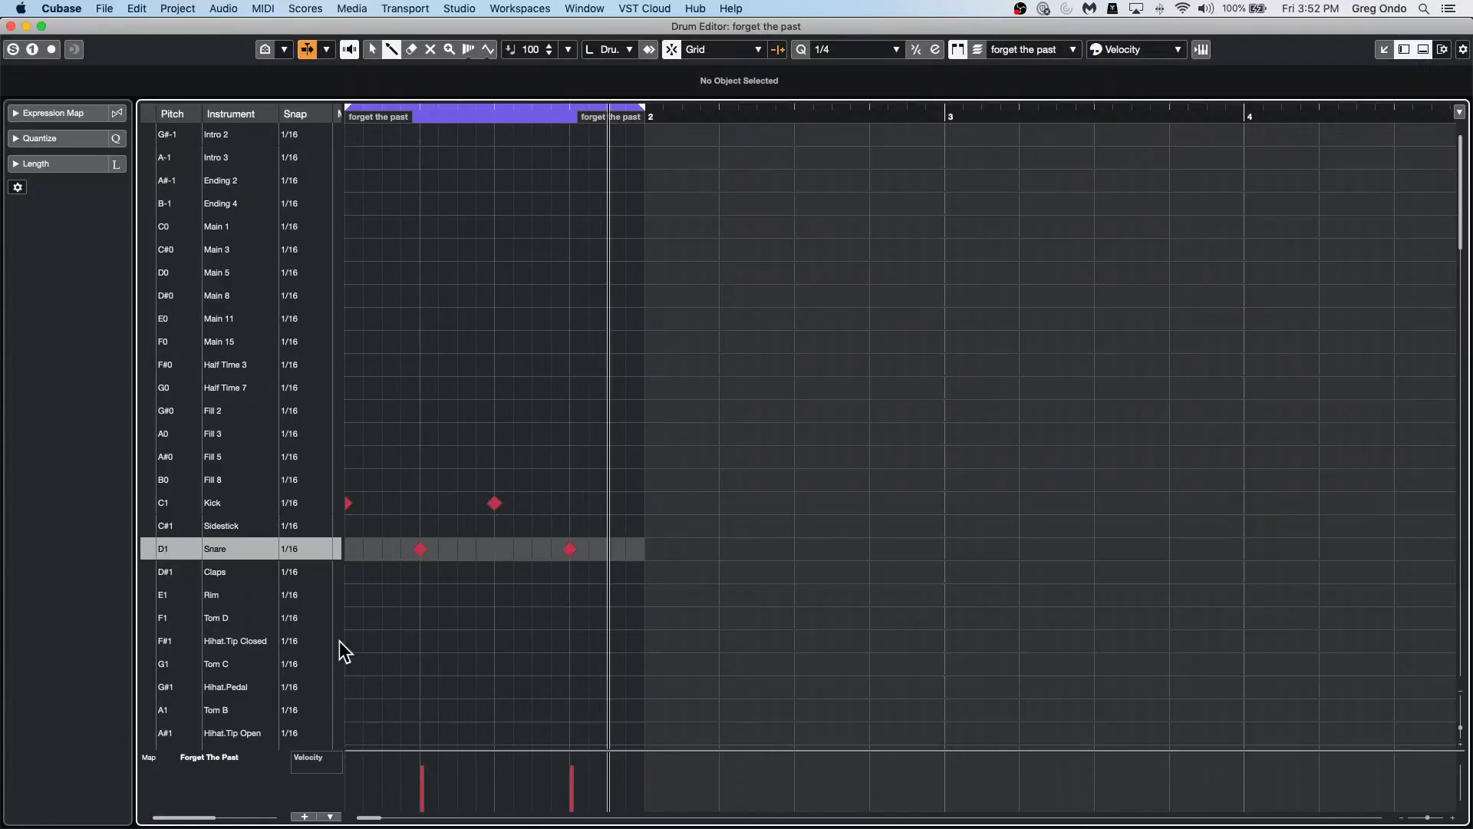
Fill the bar with sixteenth-note Hihat.Tip Closed hits and lower the velocity of every second hit.
{"action": "left_click_drag", "start_coordinate": [347, 641], "coordinate": [648, 641]}
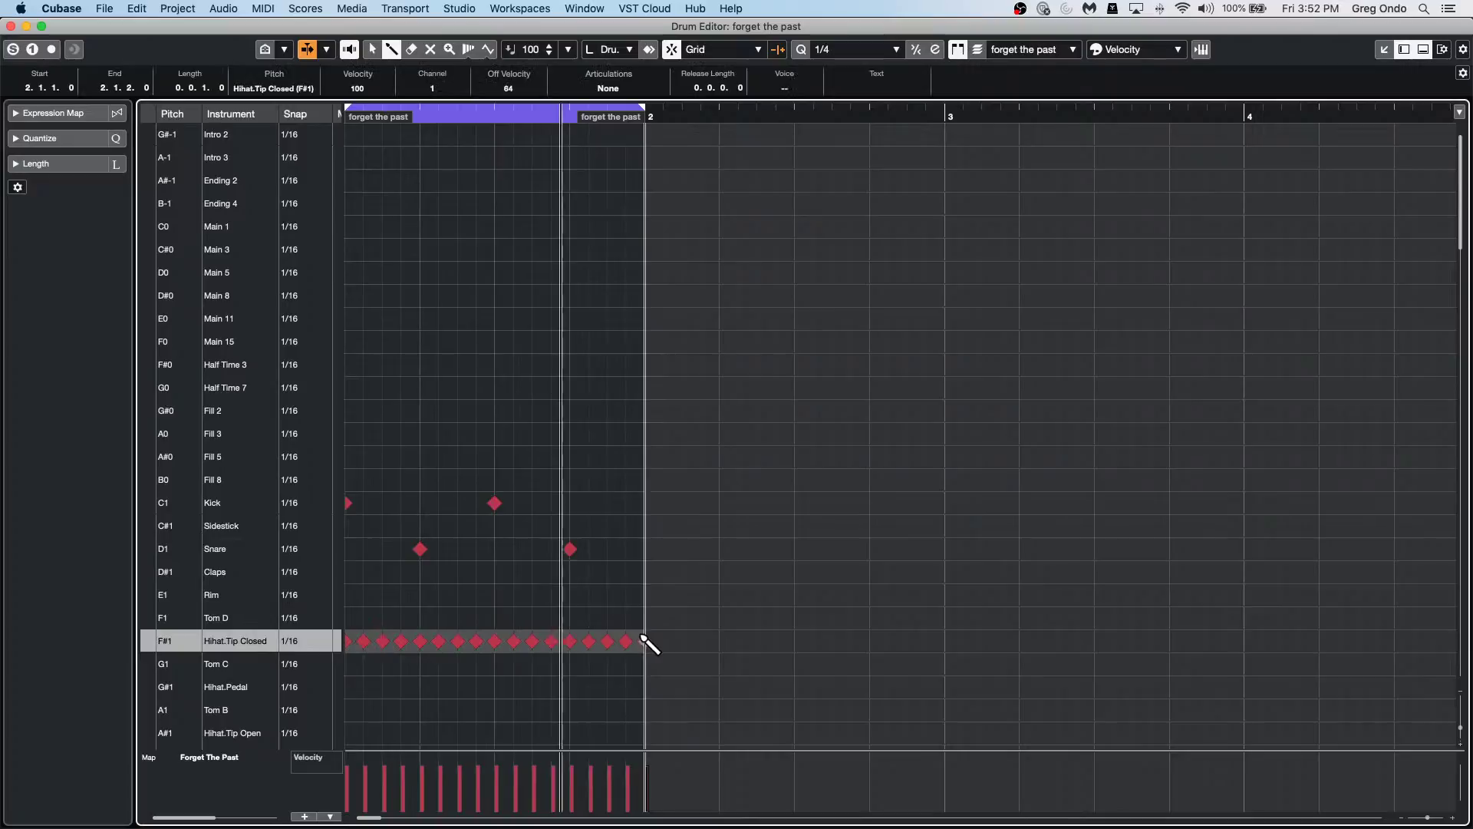
{"action": "left_click", "coordinate": [366, 796]}
{"action": "left_click", "coordinate": [403, 795]}
{"action": "left_click", "coordinate": [441, 796]}
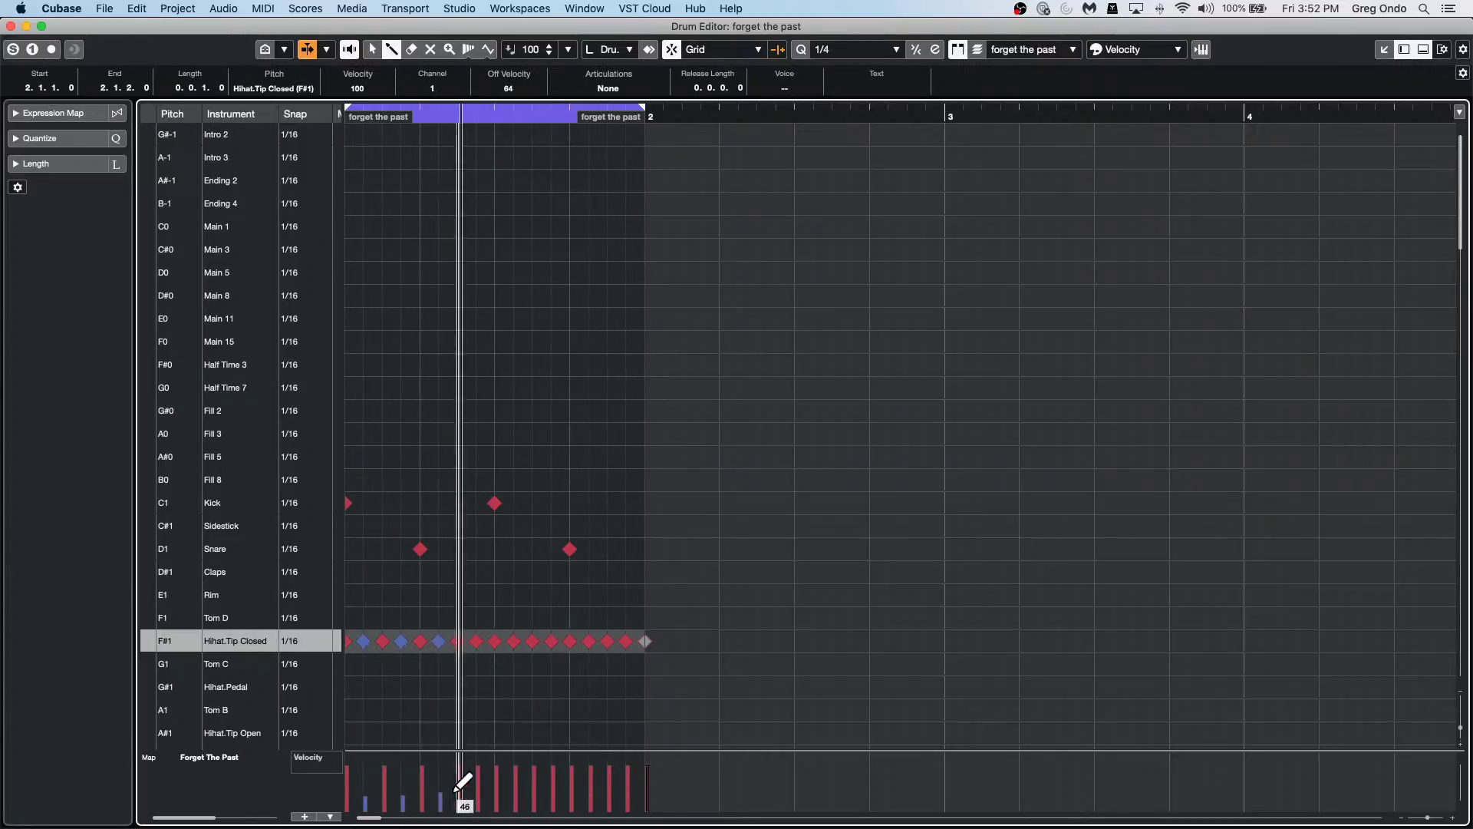
{"action": "left_click", "coordinate": [477, 795]}
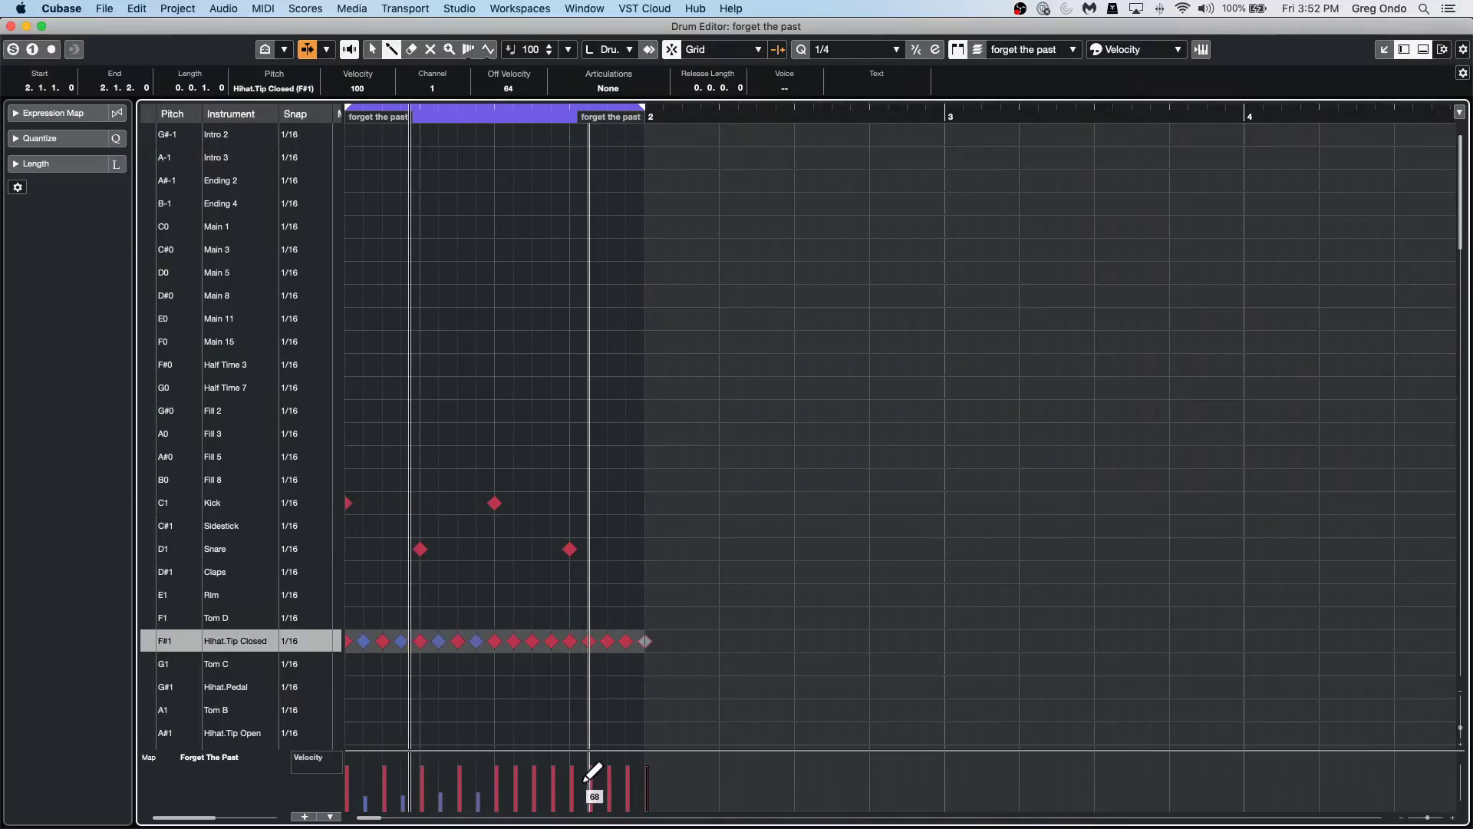
{"action": "left_click", "coordinate": [516, 796]}
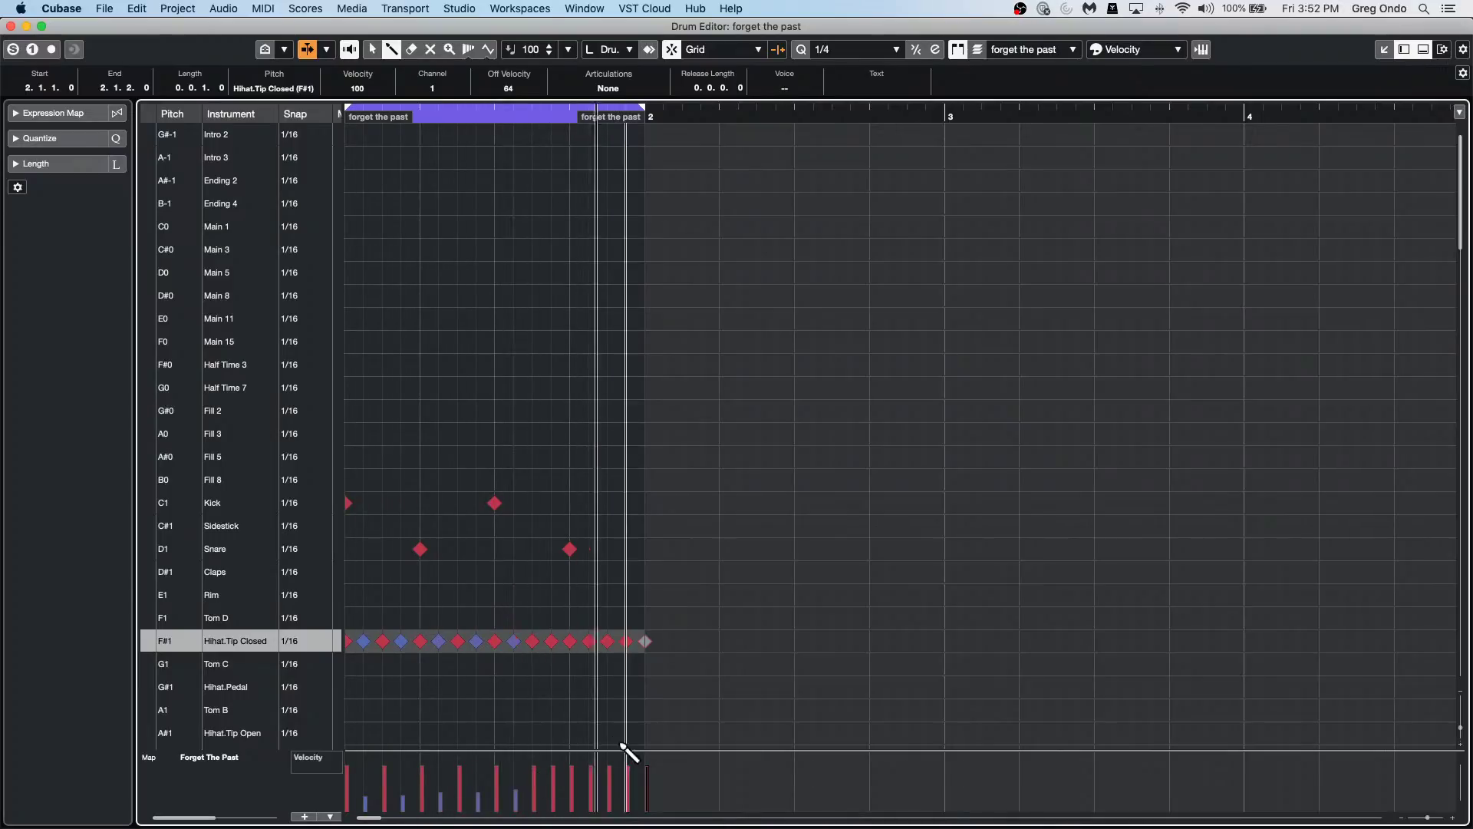
{"action": "left_click", "coordinate": [553, 796]}
{"action": "left_click", "coordinate": [590, 794]}
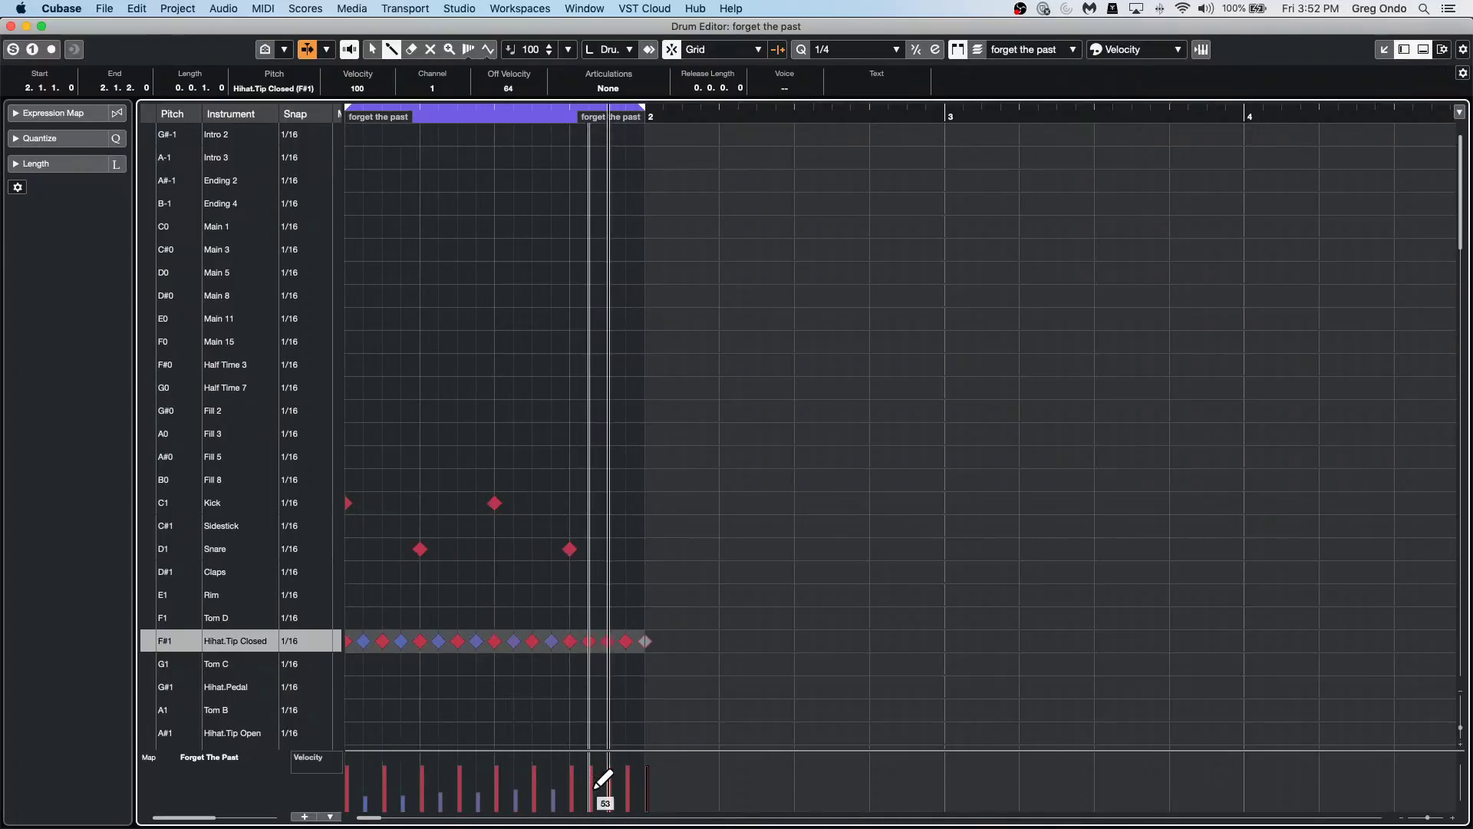
{"action": "left_click", "coordinate": [628, 795]}
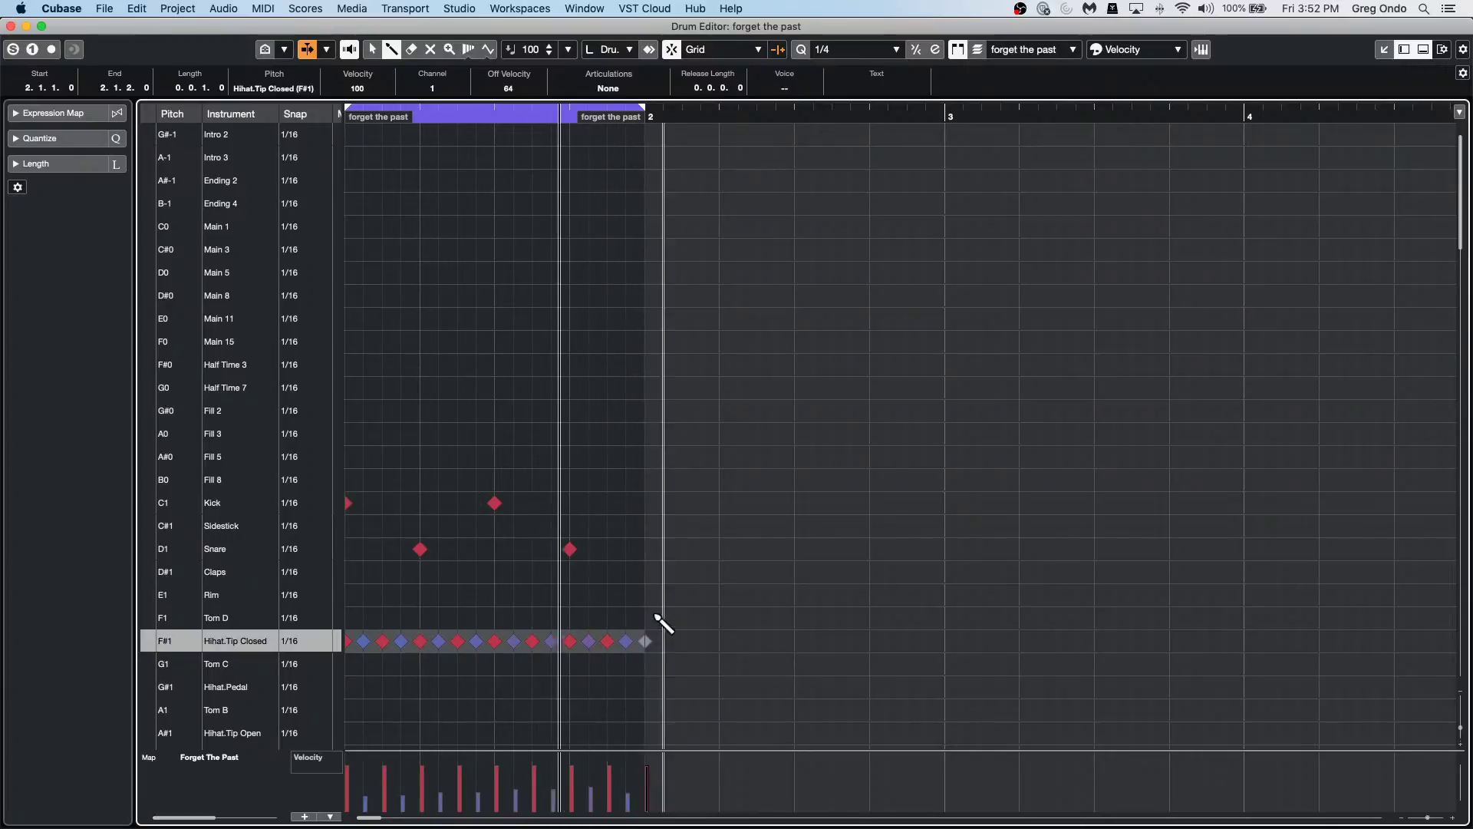
Add a lower-velocity Kick hit on the last sixteenth of the bar.
{"action": "scroll", "coordinate": [467, 603], "scroll_direction": "down", "scroll_amount": 8}
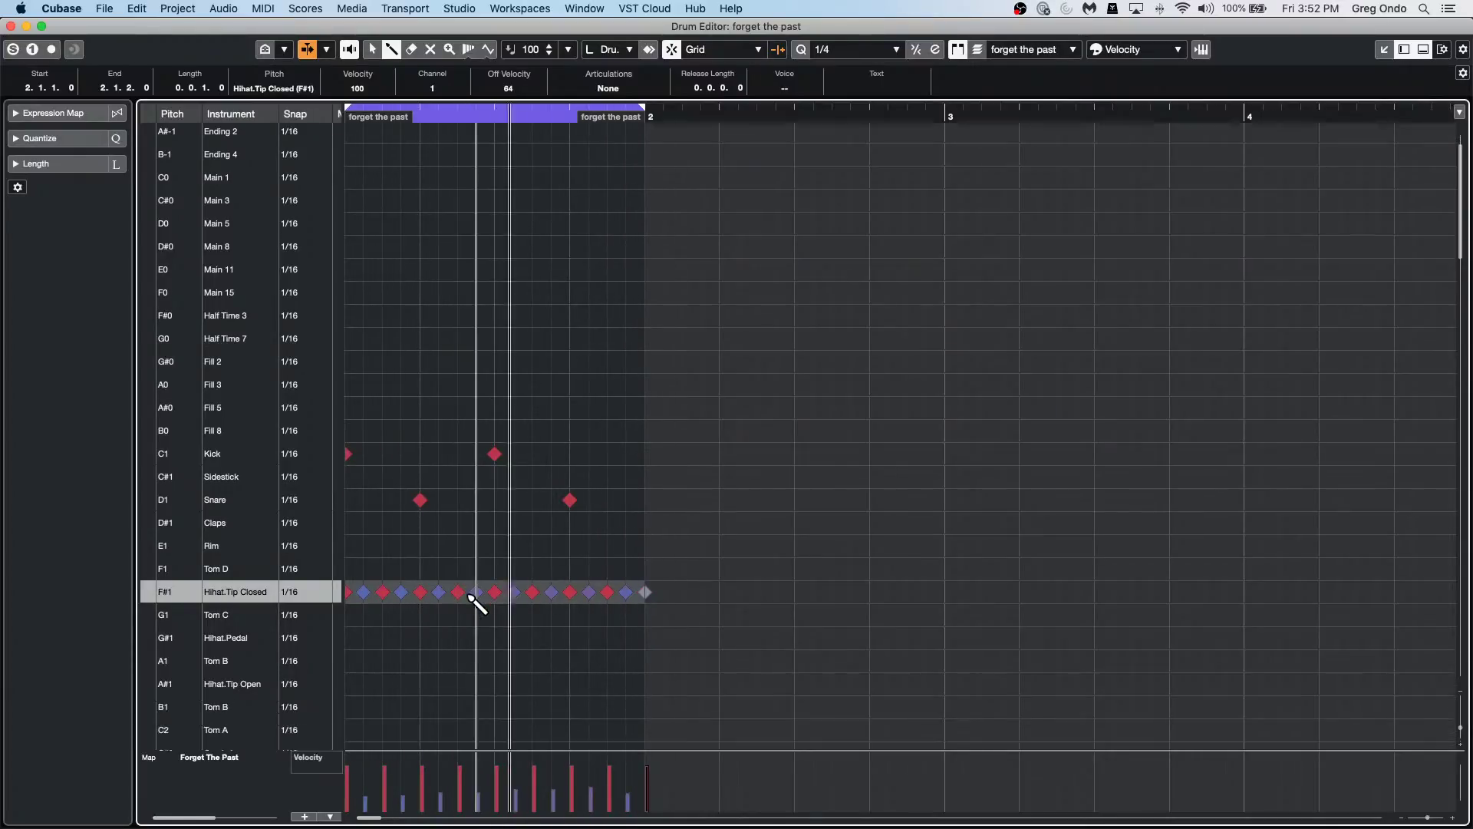
{"action": "scroll", "coordinate": [470, 603], "scroll_direction": "down", "scroll_amount": 3}
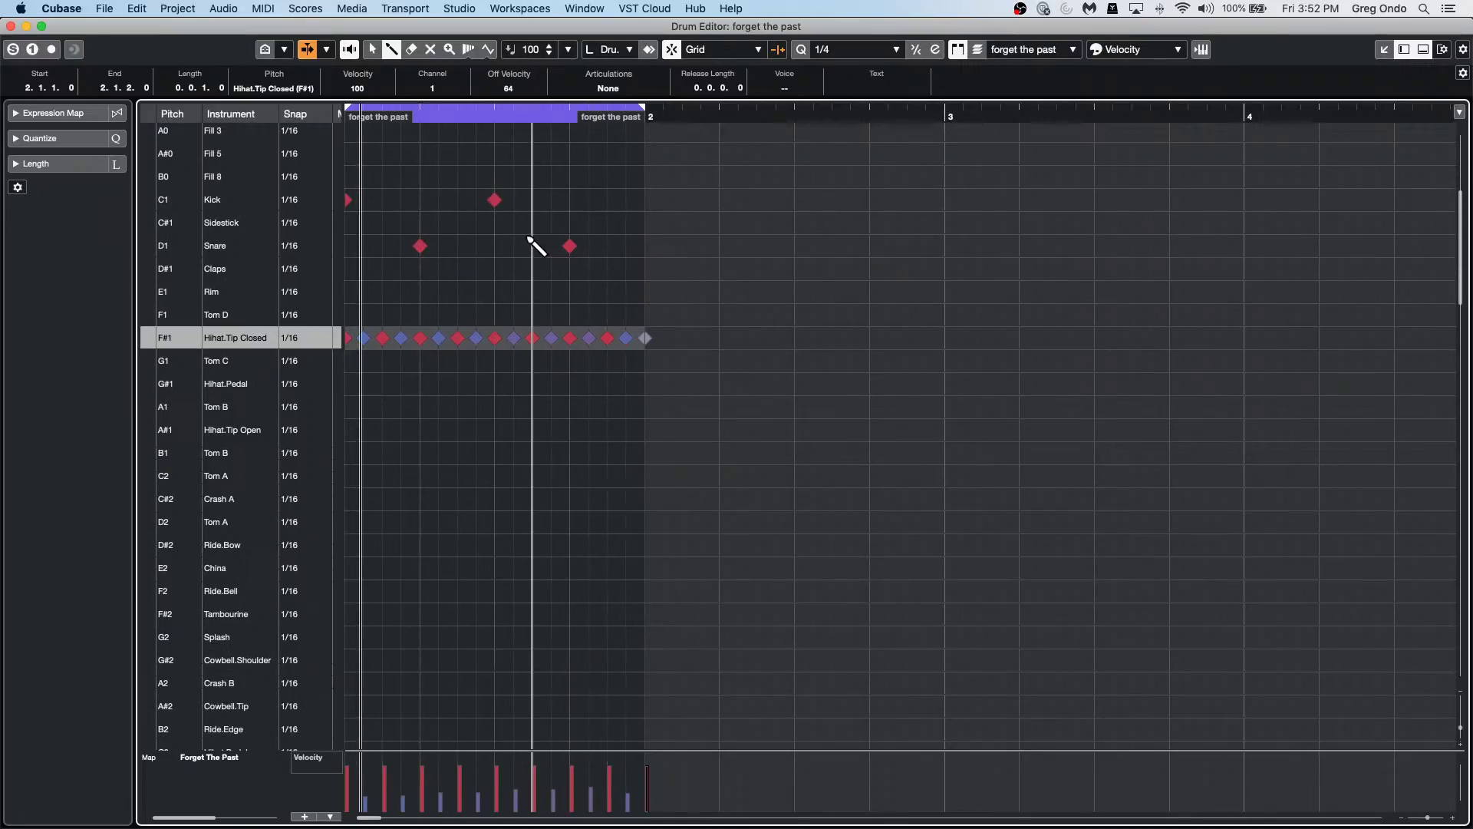
{"action": "left_click", "coordinate": [626, 199]}
{"action": "left_click_drag", "start_coordinate": [665, 779], "coordinate": [630, 788]}
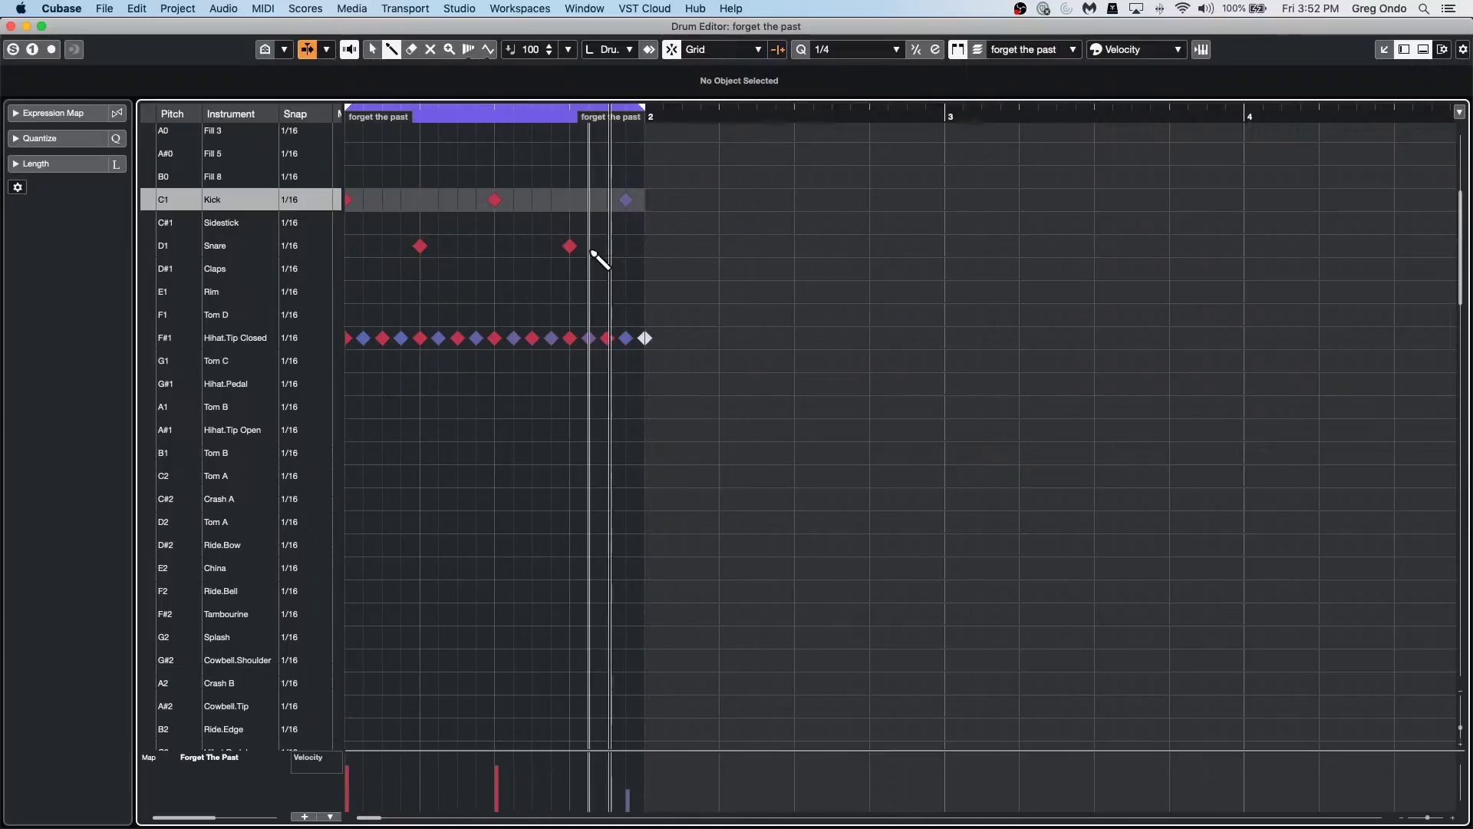
Add quiet Snare hits one sixteenth before and one sixteenth after beat 4, with velocity 46 for the second.
{"action": "left_click", "coordinate": [552, 246]}
{"action": "left_click_drag", "start_coordinate": [568, 809], "coordinate": [553, 799]}
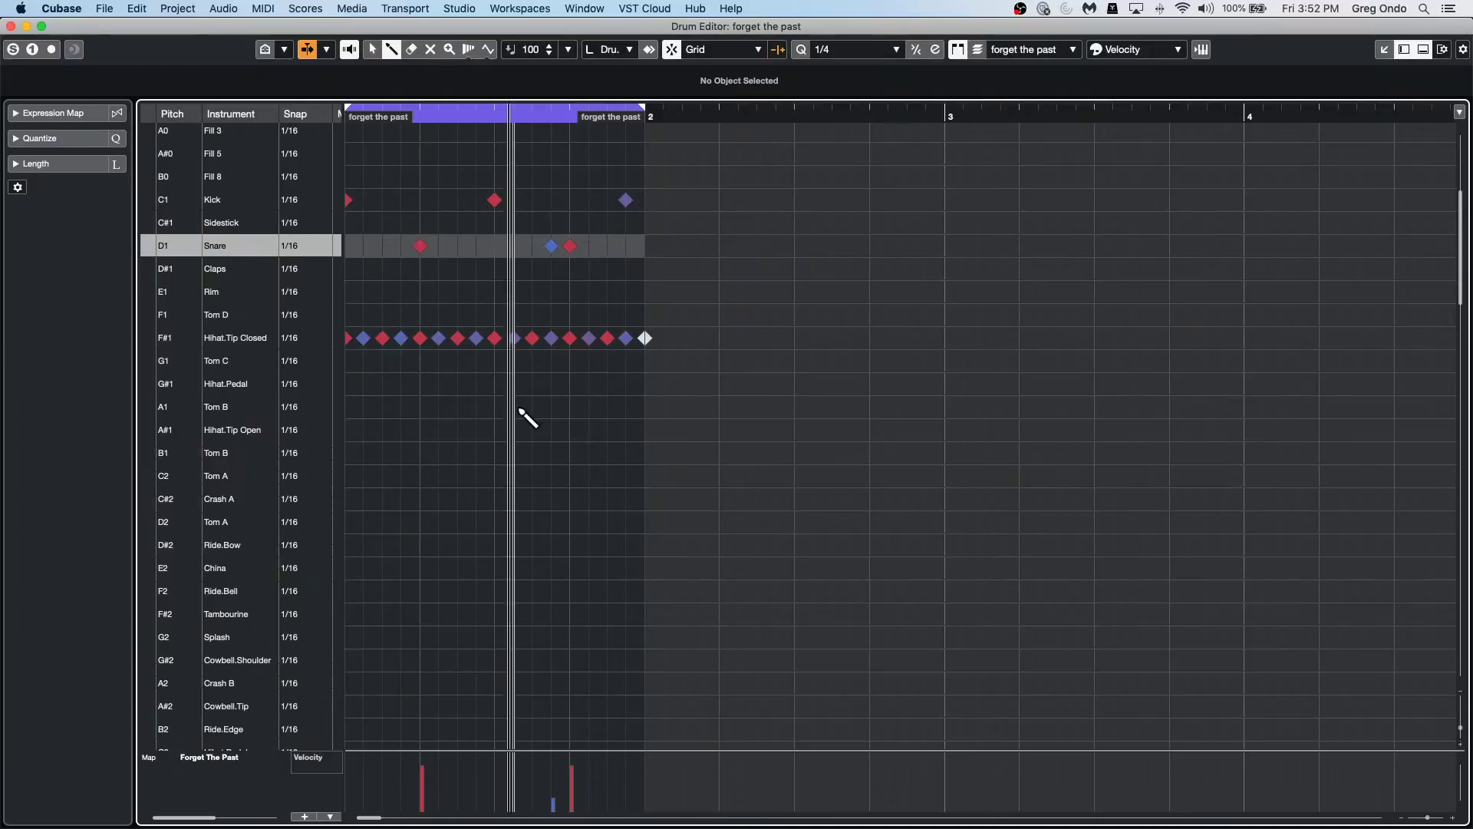
{"action": "left_click", "coordinate": [589, 246]}
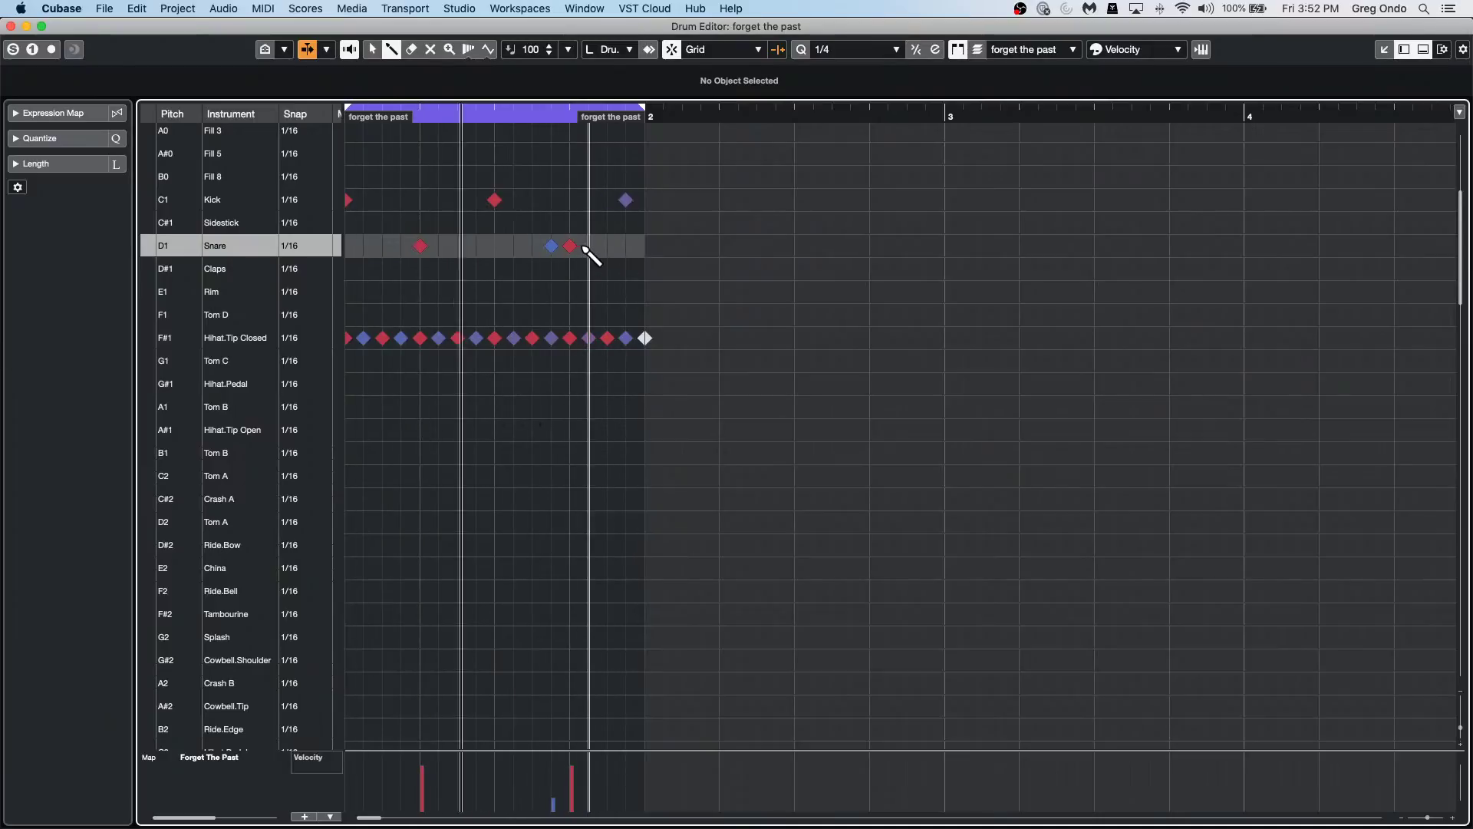
{"action": "left_click_drag", "start_coordinate": [605, 779], "coordinate": [604, 784]}
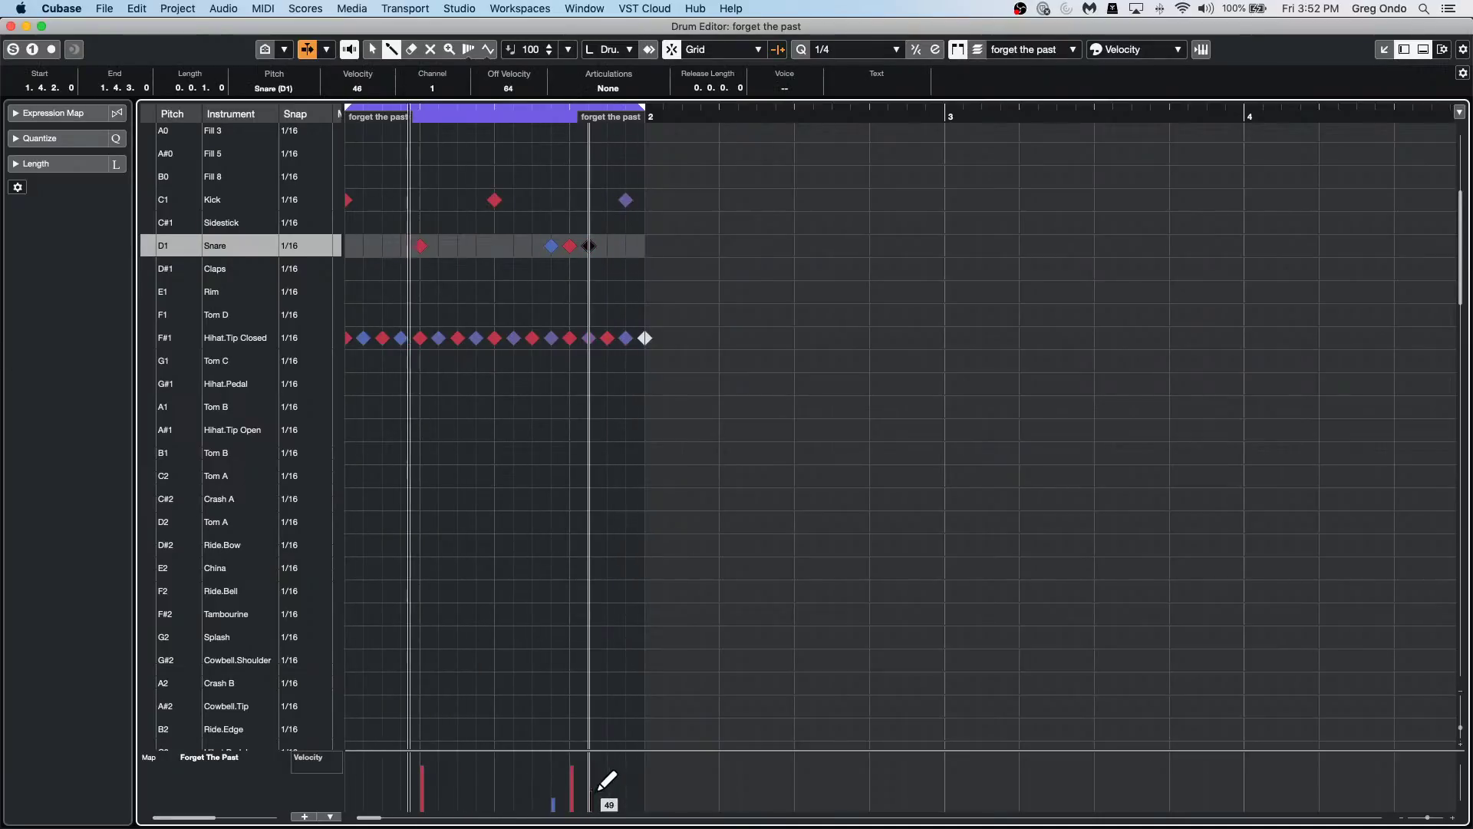
Add Cowbell.Tip hits at 1.1.3, 1.2.3 and 1.4.1, and Ride.Edge hits at 1.2.2 and 1.3.3.
{"action": "left_click", "coordinate": [382, 706]}
{"action": "left_click", "coordinate": [457, 706]}
{"action": "left_click", "coordinate": [570, 706]}
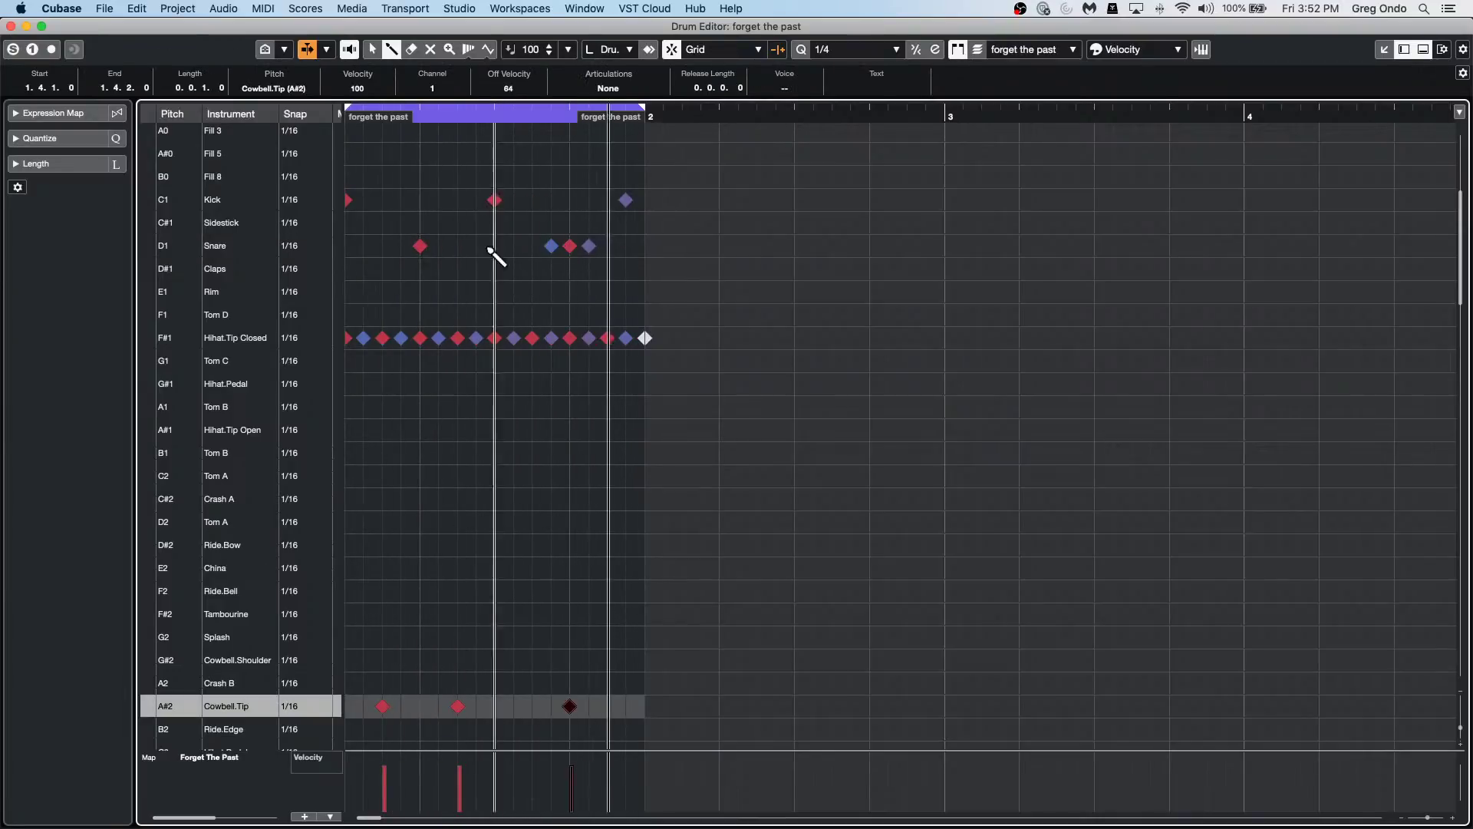
{"action": "left_click", "coordinate": [438, 729]}
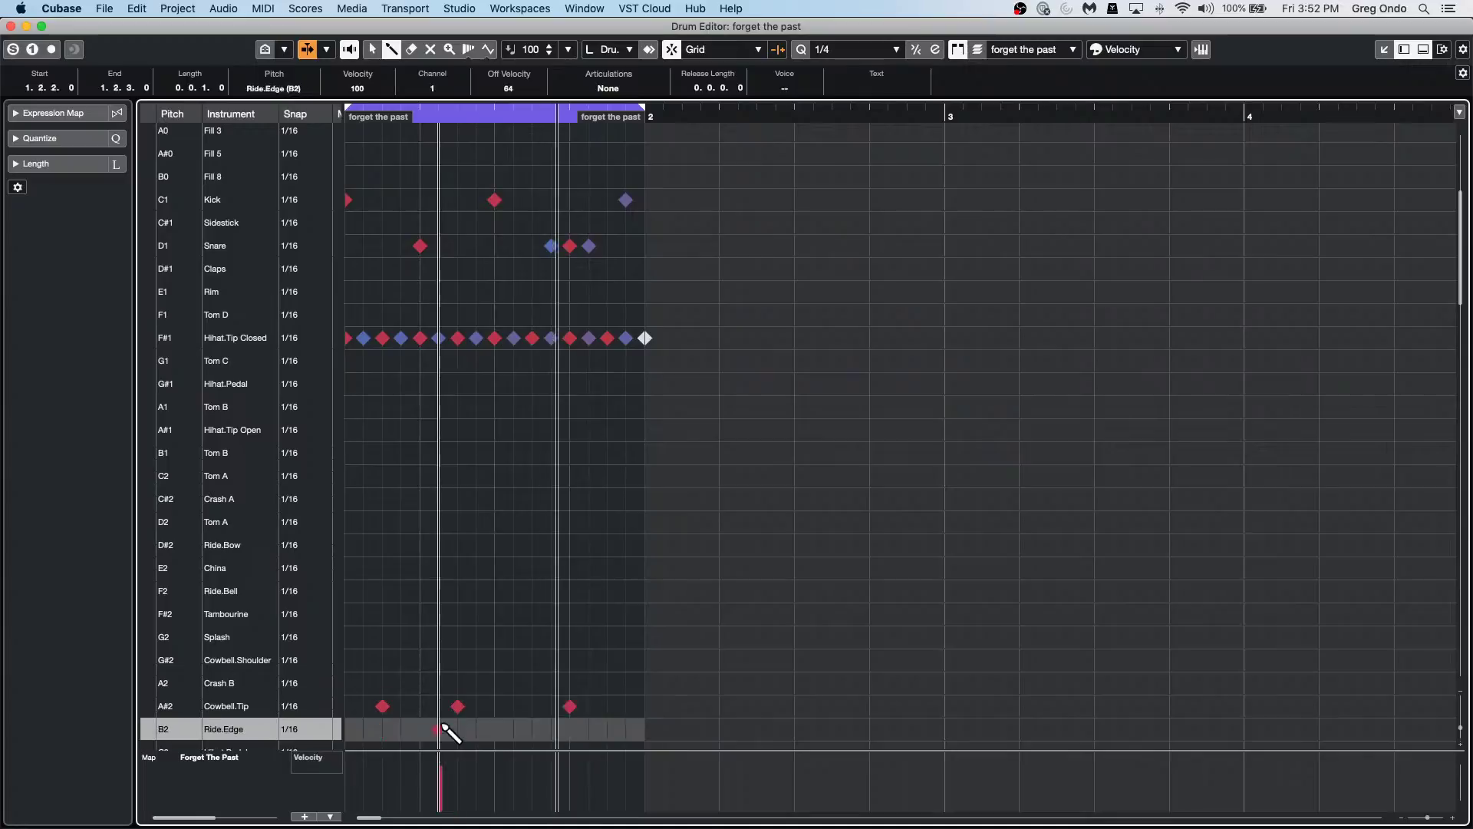
{"action": "left_click", "coordinate": [513, 729]}
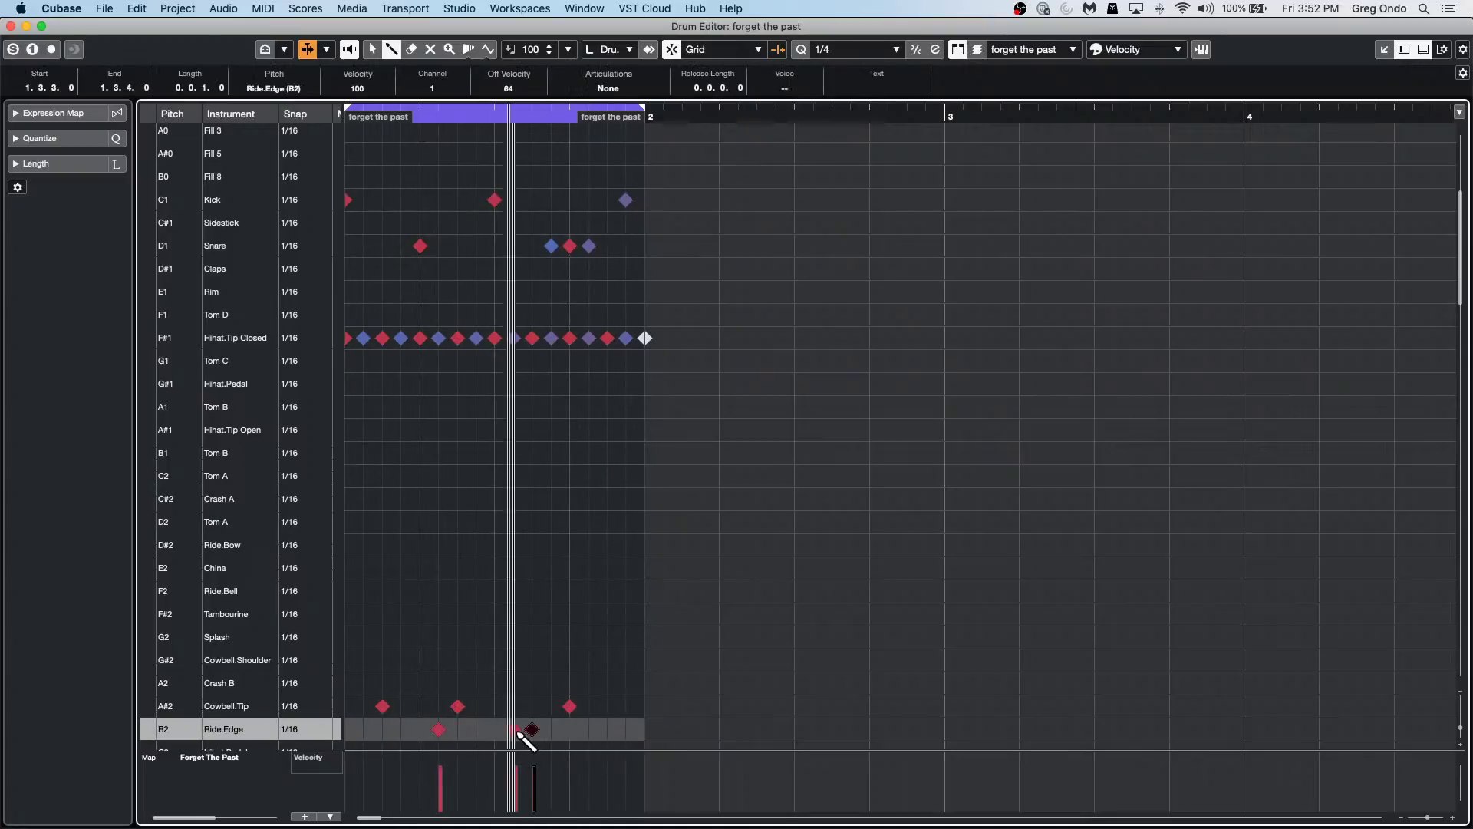
{"action": "left_click_drag", "start_coordinate": [515, 730], "coordinate": [533, 730]}
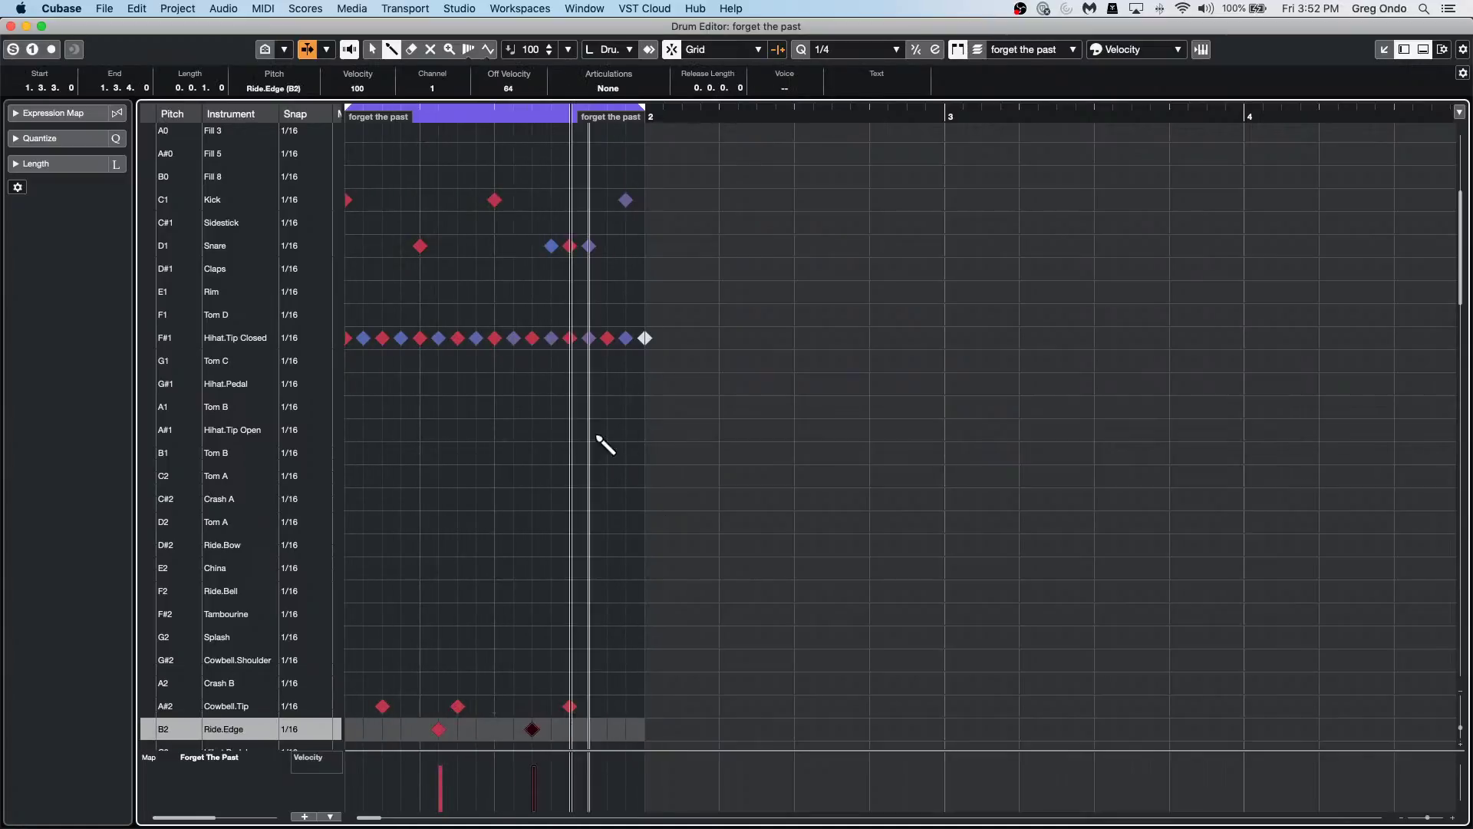
Close the Drum Editor, open the recent project Groove Agent Se.cpr and activate it.
{"action": "left_click", "coordinate": [10, 26]}
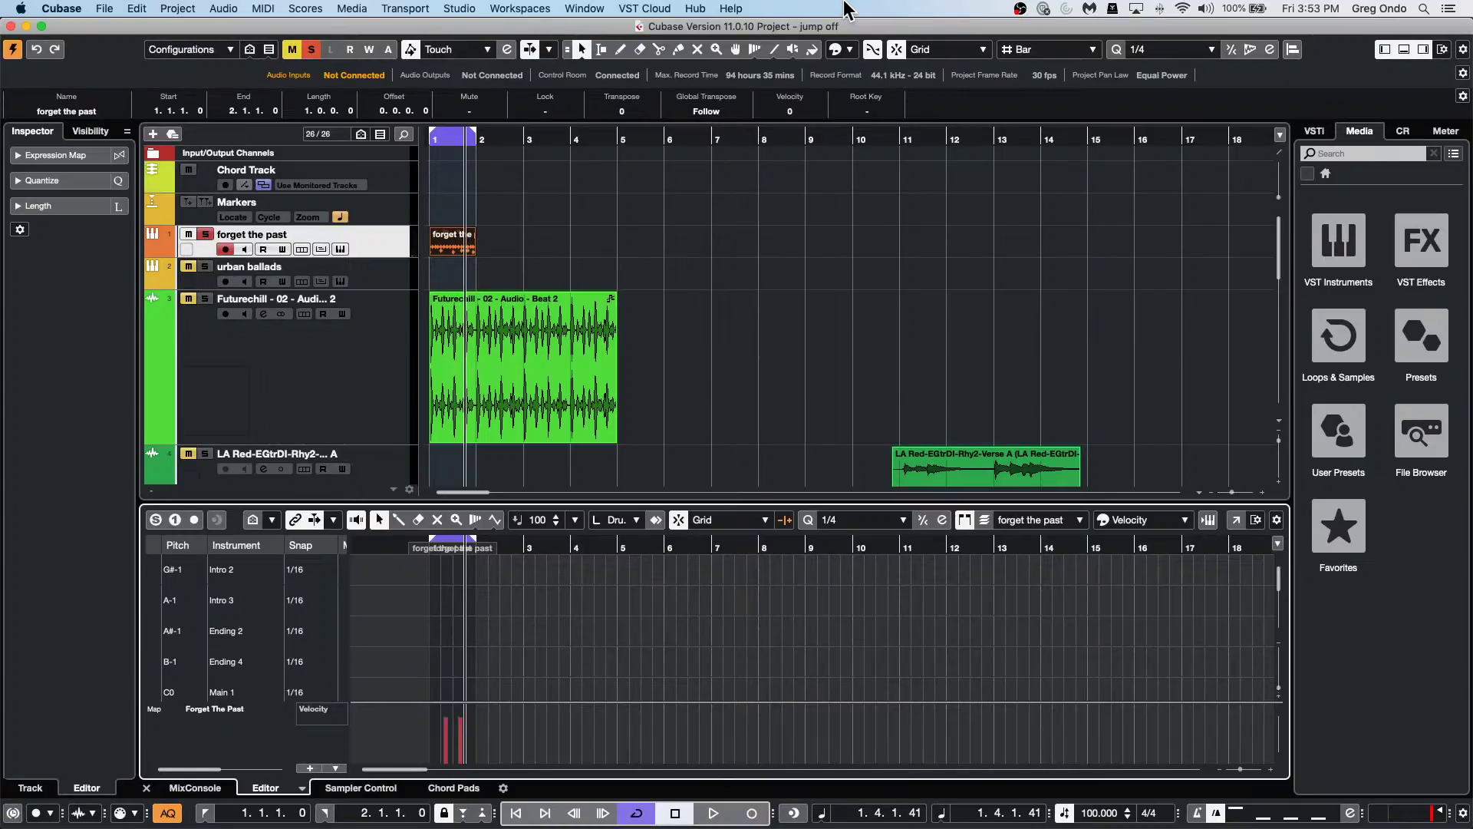
{"action": "left_click", "coordinate": [103, 9]}
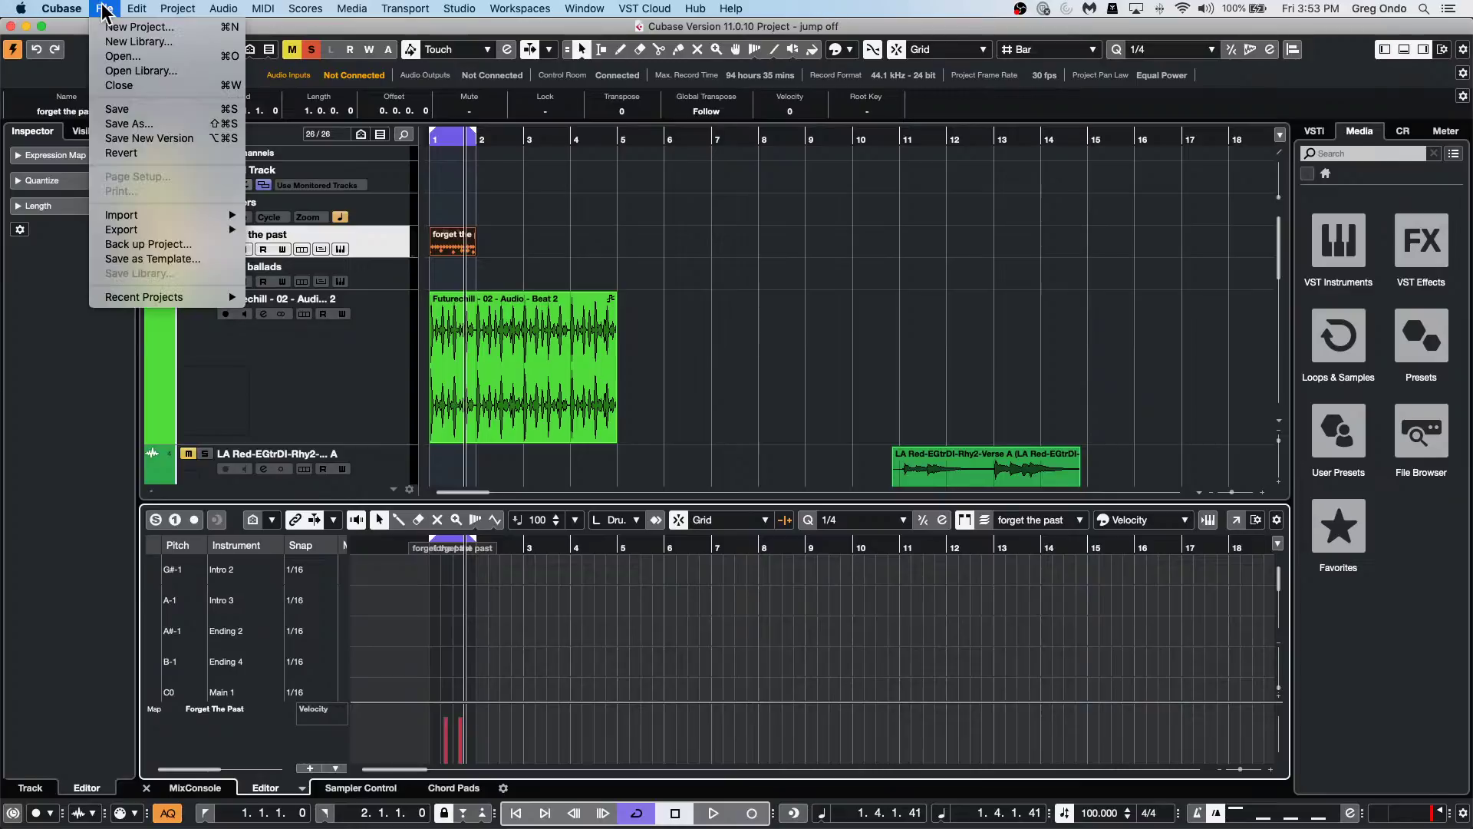
{"action": "mouse_move", "coordinate": [108, 298]}
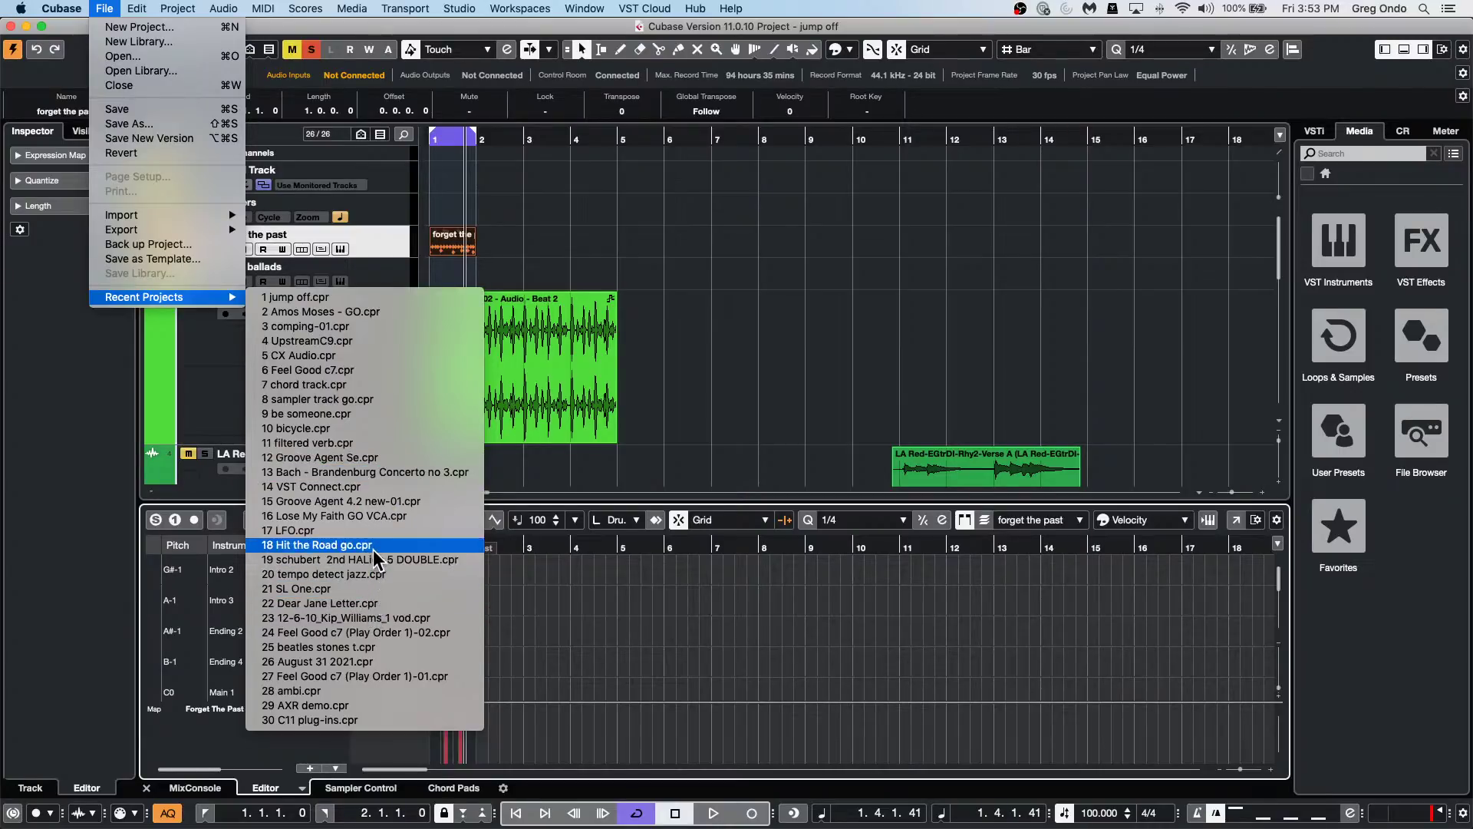
{"action": "left_click", "coordinate": [371, 459]}
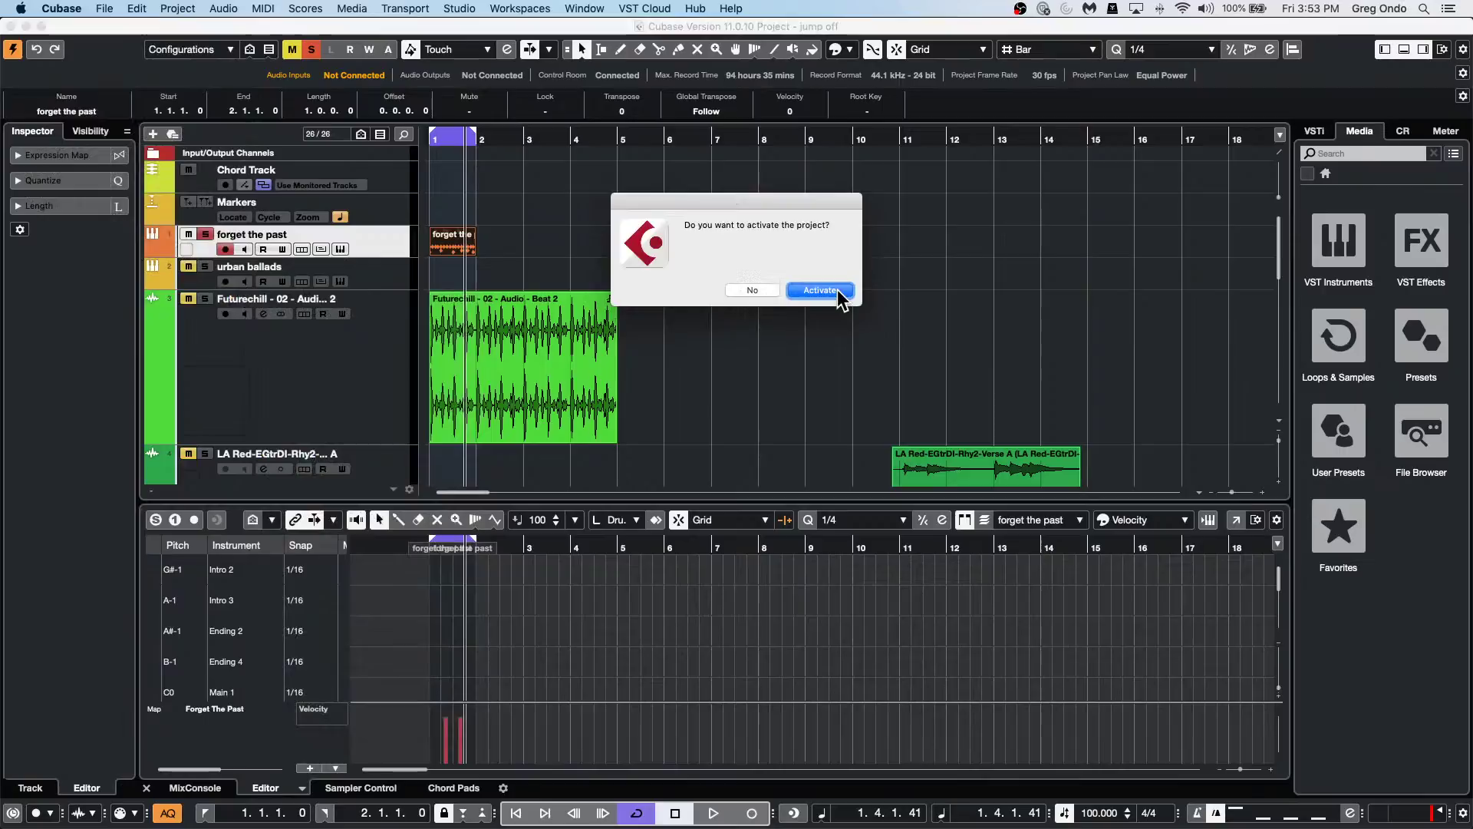
{"action": "left_click", "coordinate": [839, 293]}
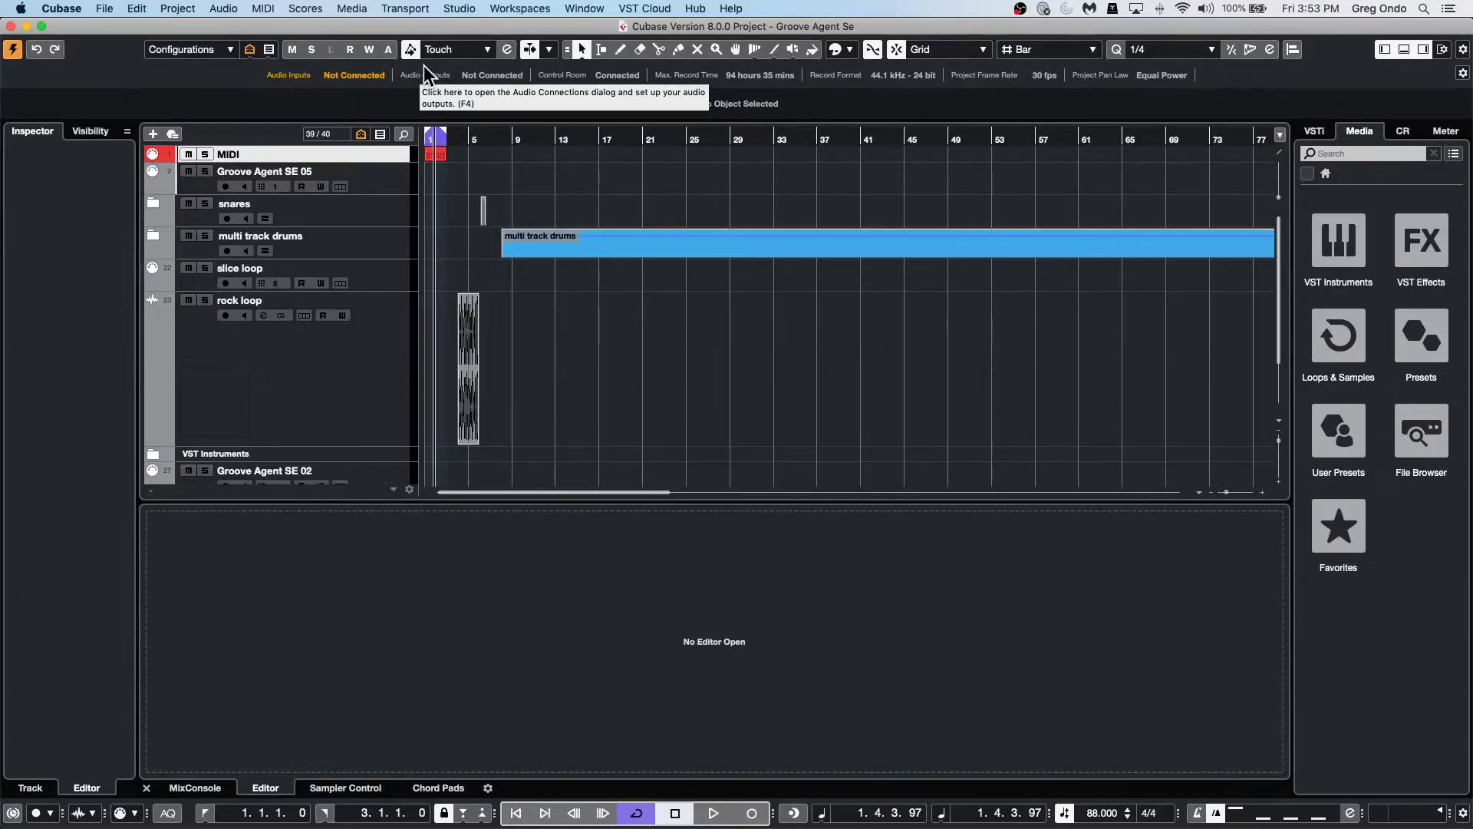
Expand the snares folder and move the samples from snare 2 to snare 5 onto the snare 1 track at bars 7, 8, 9 and 10.
{"action": "left_click", "coordinate": [154, 204]}
{"action": "left_click_drag", "start_coordinate": [470, 138], "coordinate": [672, 270]}
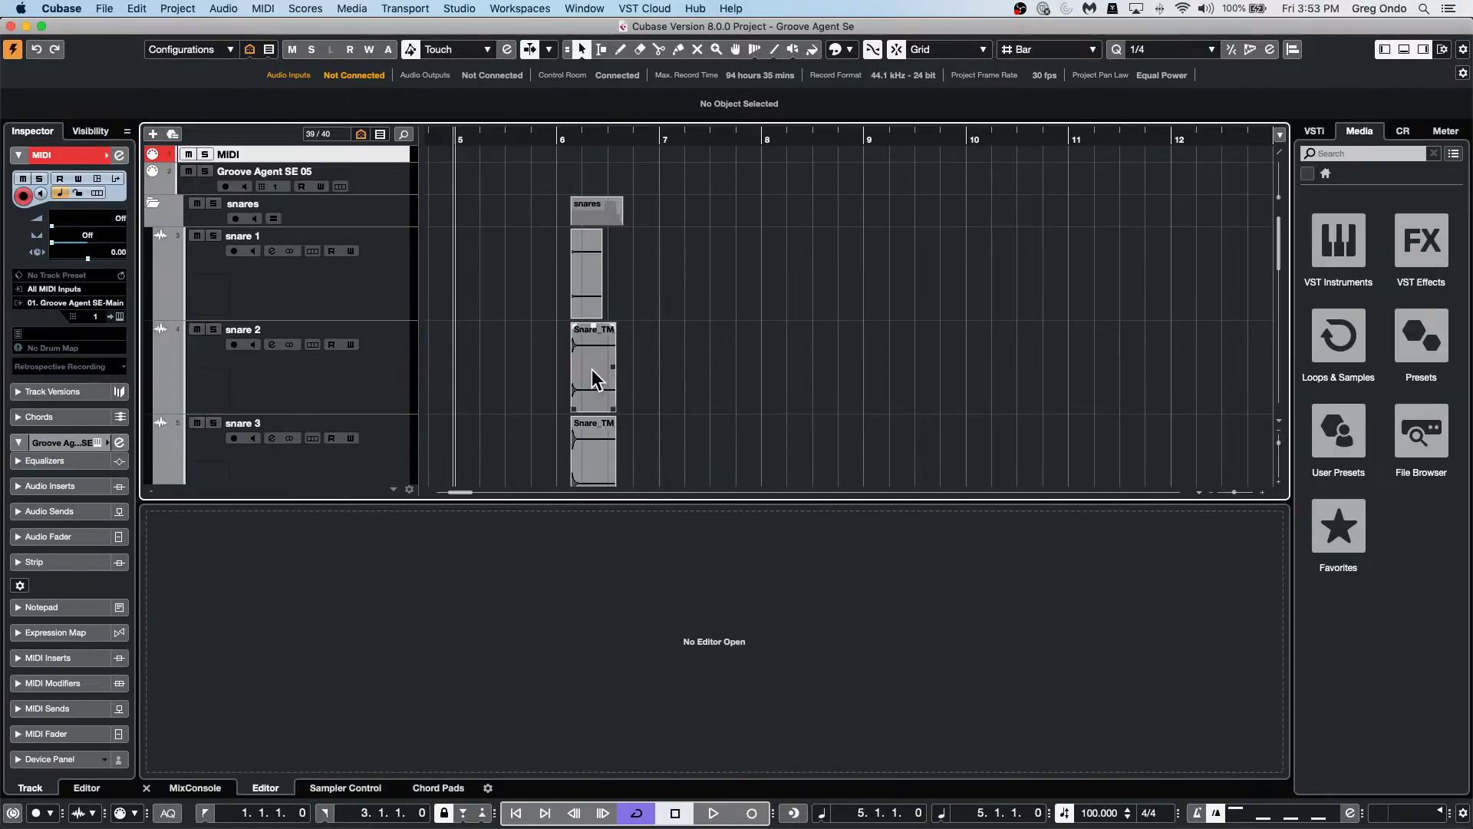
{"action": "left_click_drag", "start_coordinate": [595, 379], "coordinate": [666, 296]}
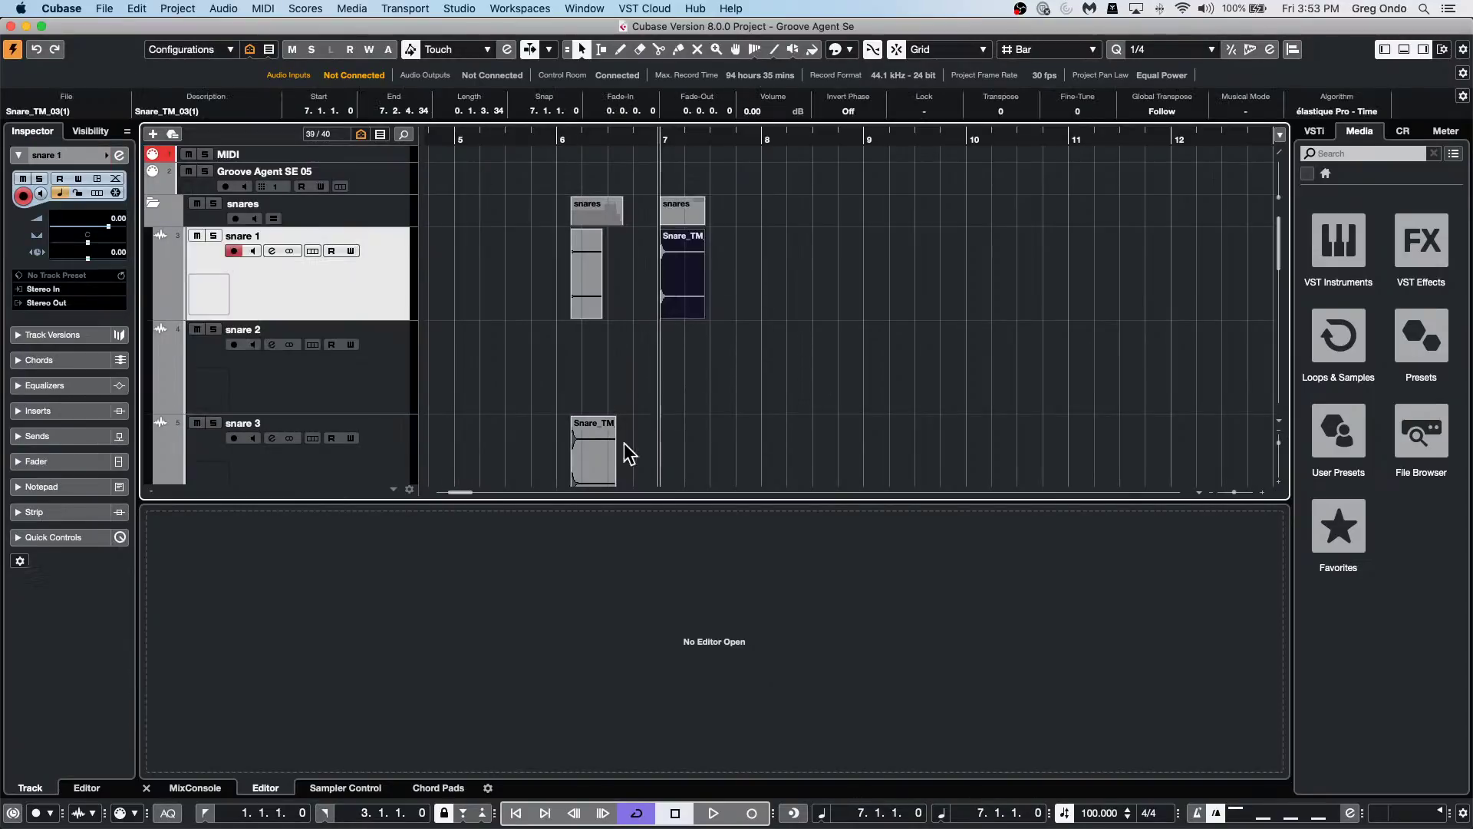
{"action": "left_click_drag", "start_coordinate": [610, 453], "coordinate": [753, 329]}
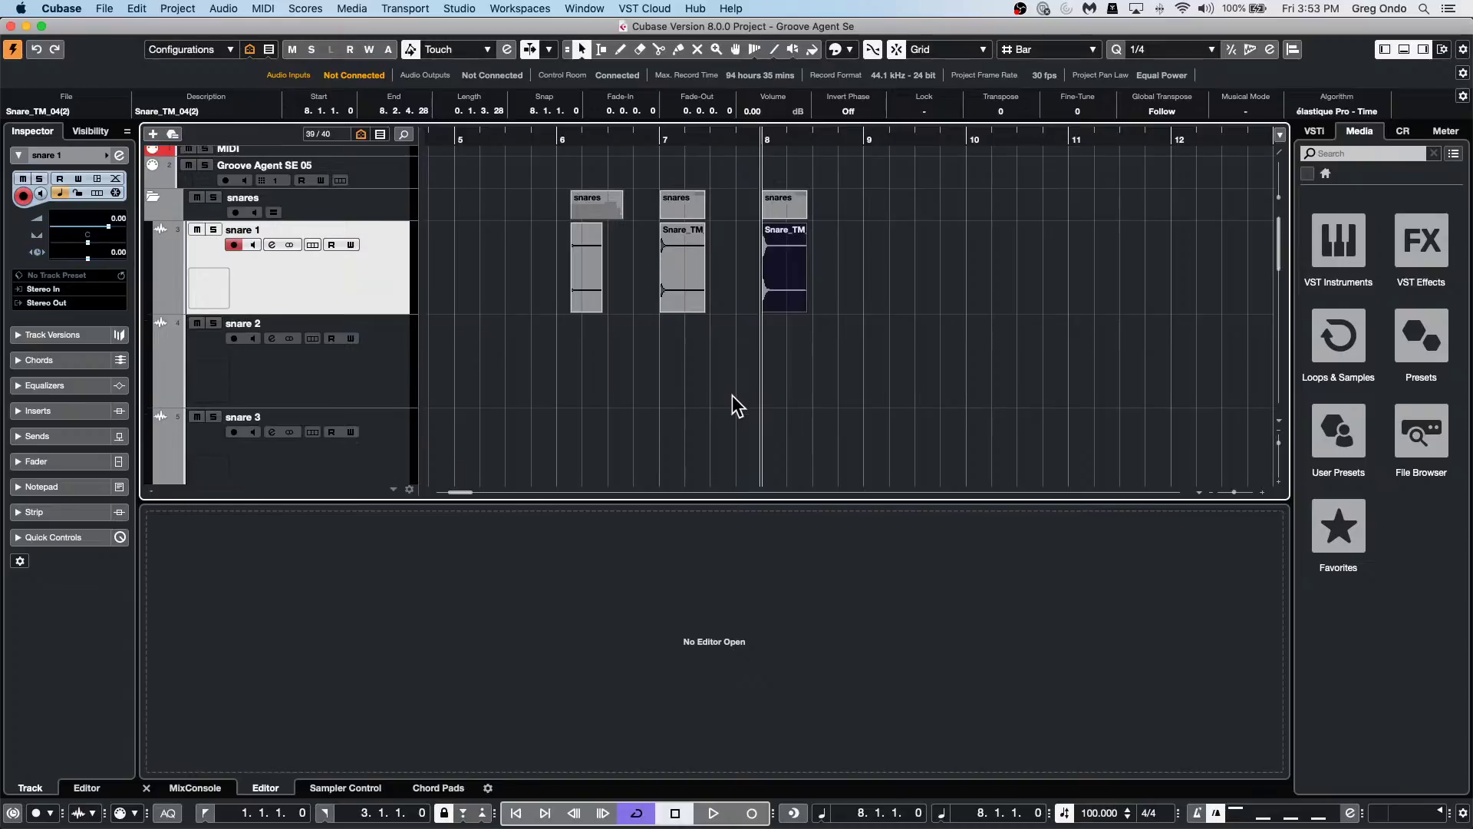
{"action": "scroll", "coordinate": [732, 395], "scroll_direction": "down", "scroll_amount": 3}
{"action": "left_click_drag", "start_coordinate": [601, 425], "coordinate": [882, 181]}
{"action": "left_click_drag", "start_coordinate": [603, 468], "coordinate": [1013, 177]}
Select the samples on snare 6, 7 and 8 and move them together to bar 11, starting on the snare 1 track.
{"action": "scroll", "coordinate": [773, 361], "scroll_direction": "down", "scroll_amount": 2}
{"action": "scroll", "coordinate": [769, 351], "scroll_direction": "down", "scroll_amount": 1}
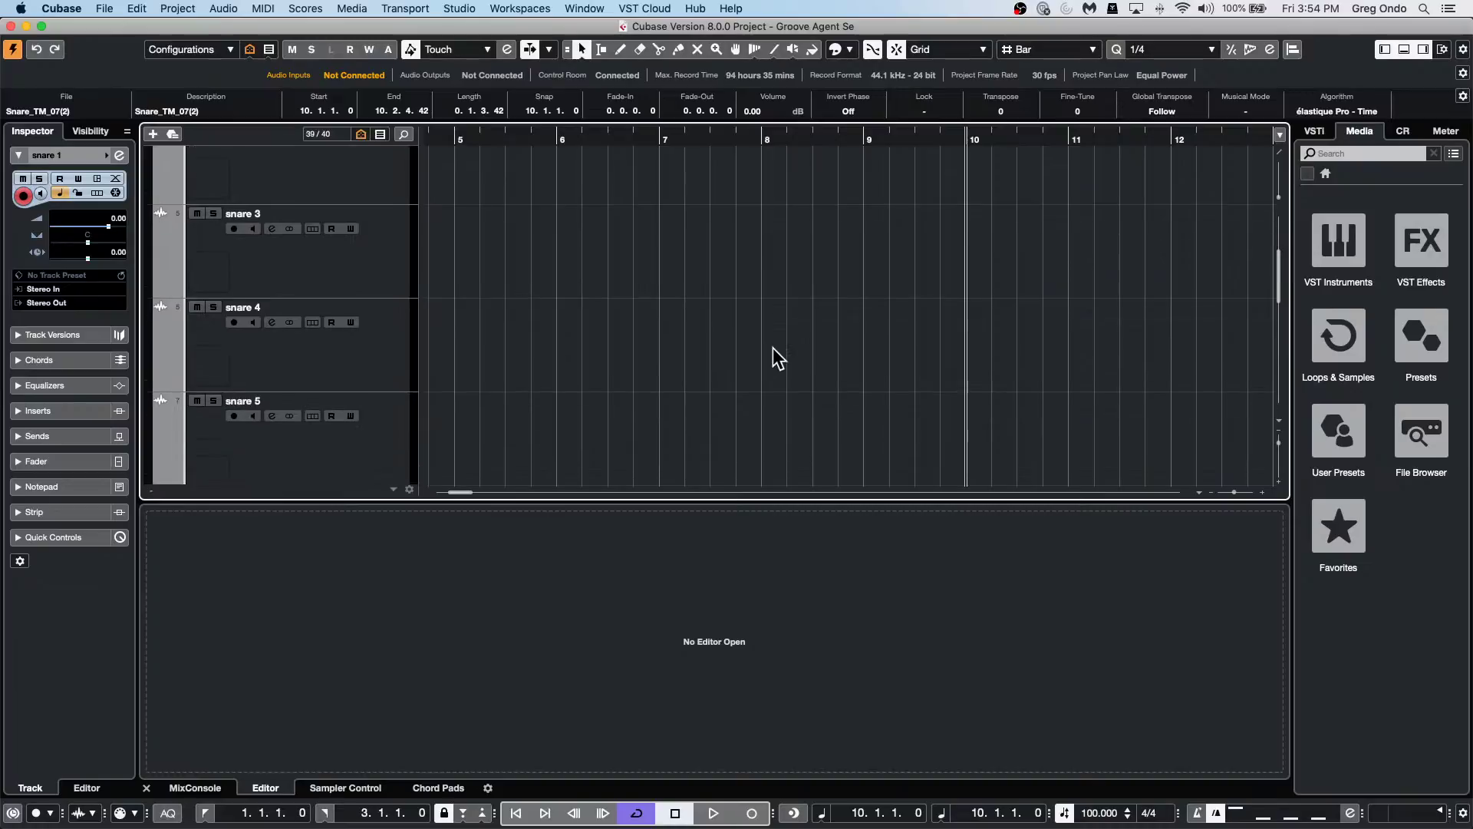
{"action": "scroll", "coordinate": [647, 367], "scroll_direction": "down", "scroll_amount": 1}
{"action": "scroll", "coordinate": [676, 353], "scroll_direction": "down", "scroll_amount": 3}
{"action": "scroll", "coordinate": [683, 322], "scroll_direction": "up", "scroll_amount": 1}
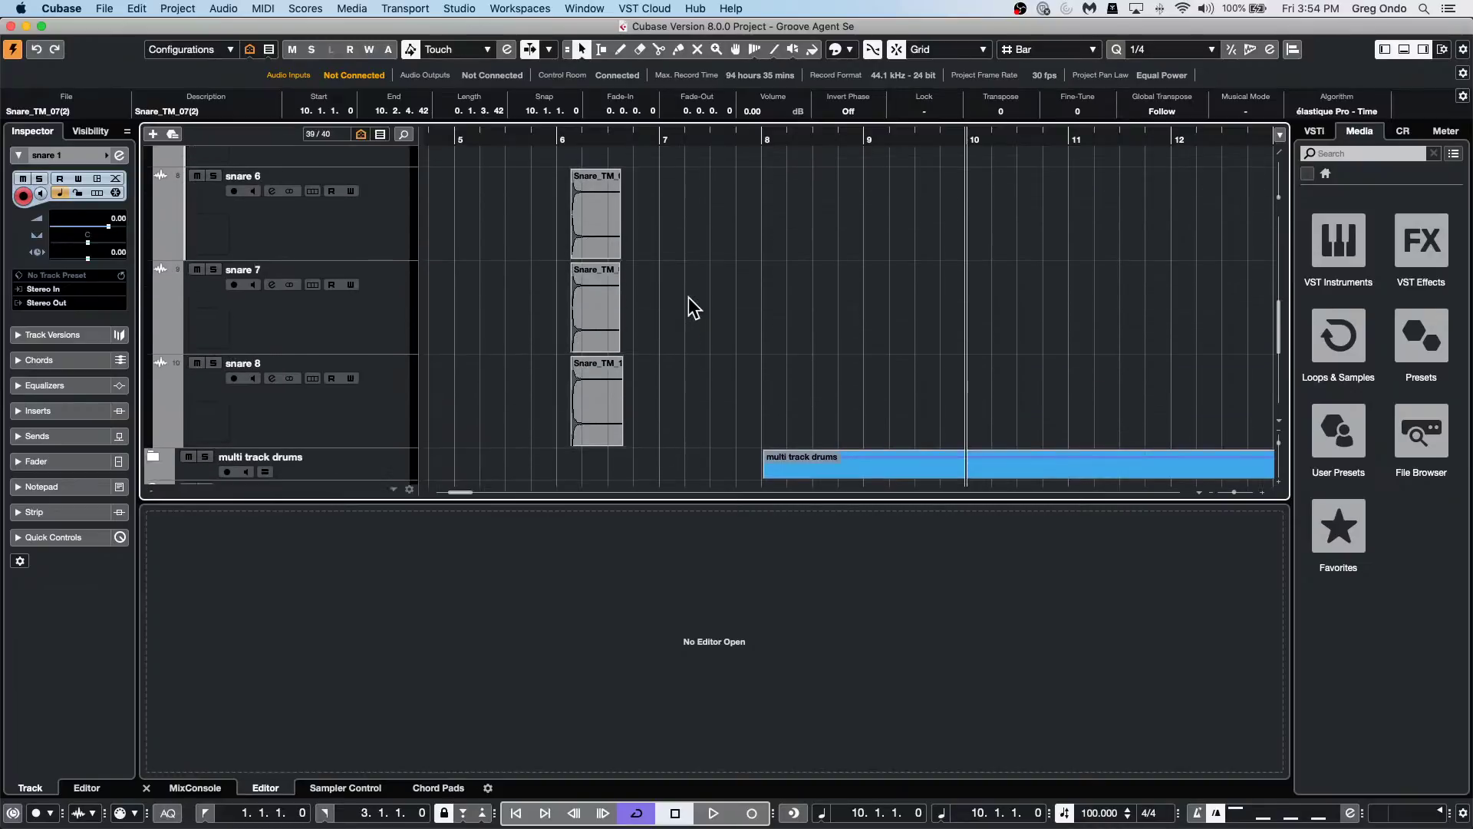
{"action": "left_click", "coordinate": [675, 230]}
{"action": "left_click_drag", "start_coordinate": [675, 230], "coordinate": [532, 441]}
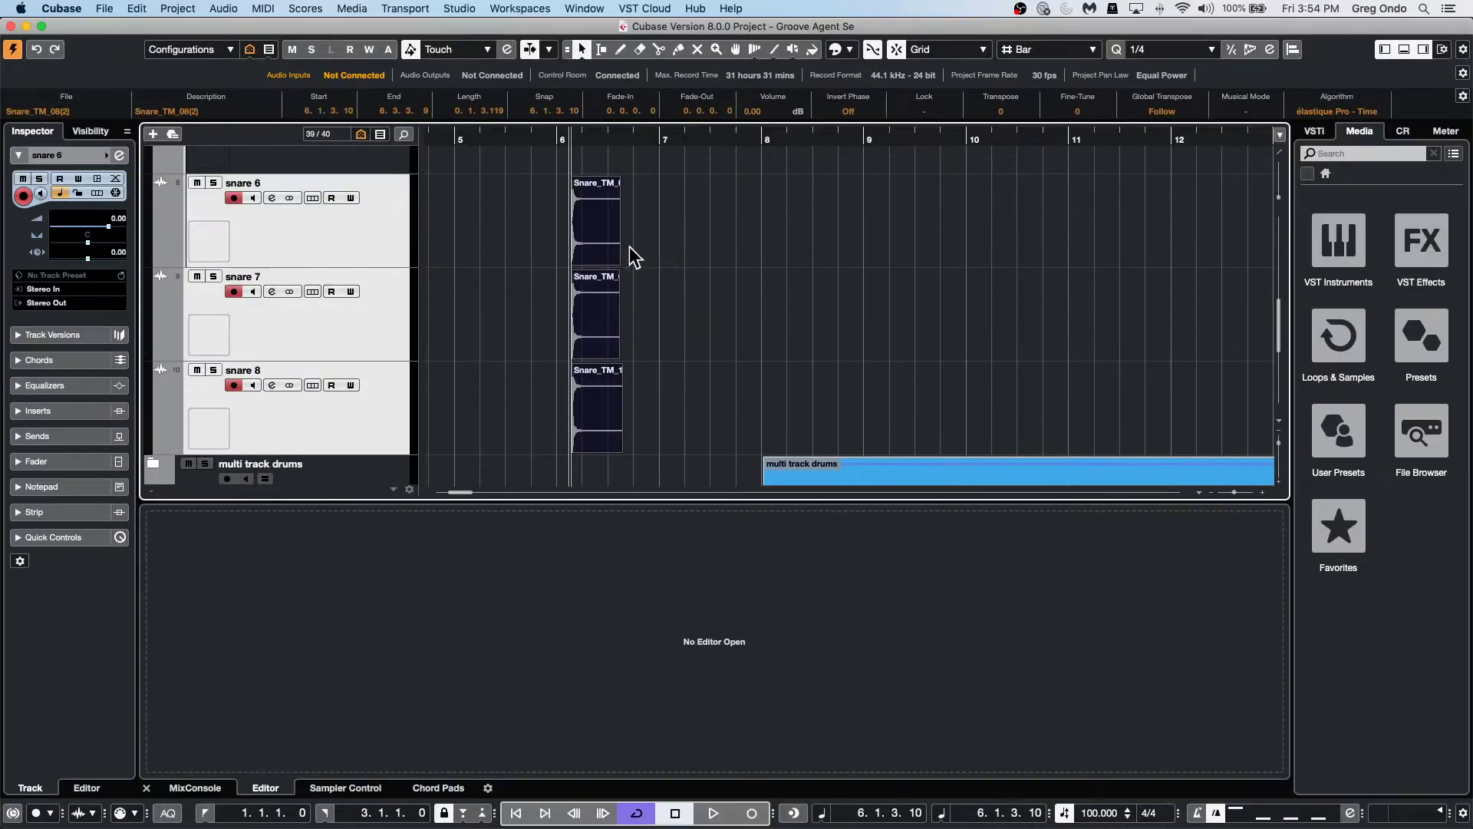
{"action": "left_click_drag", "start_coordinate": [597, 234], "coordinate": [1127, 255]}
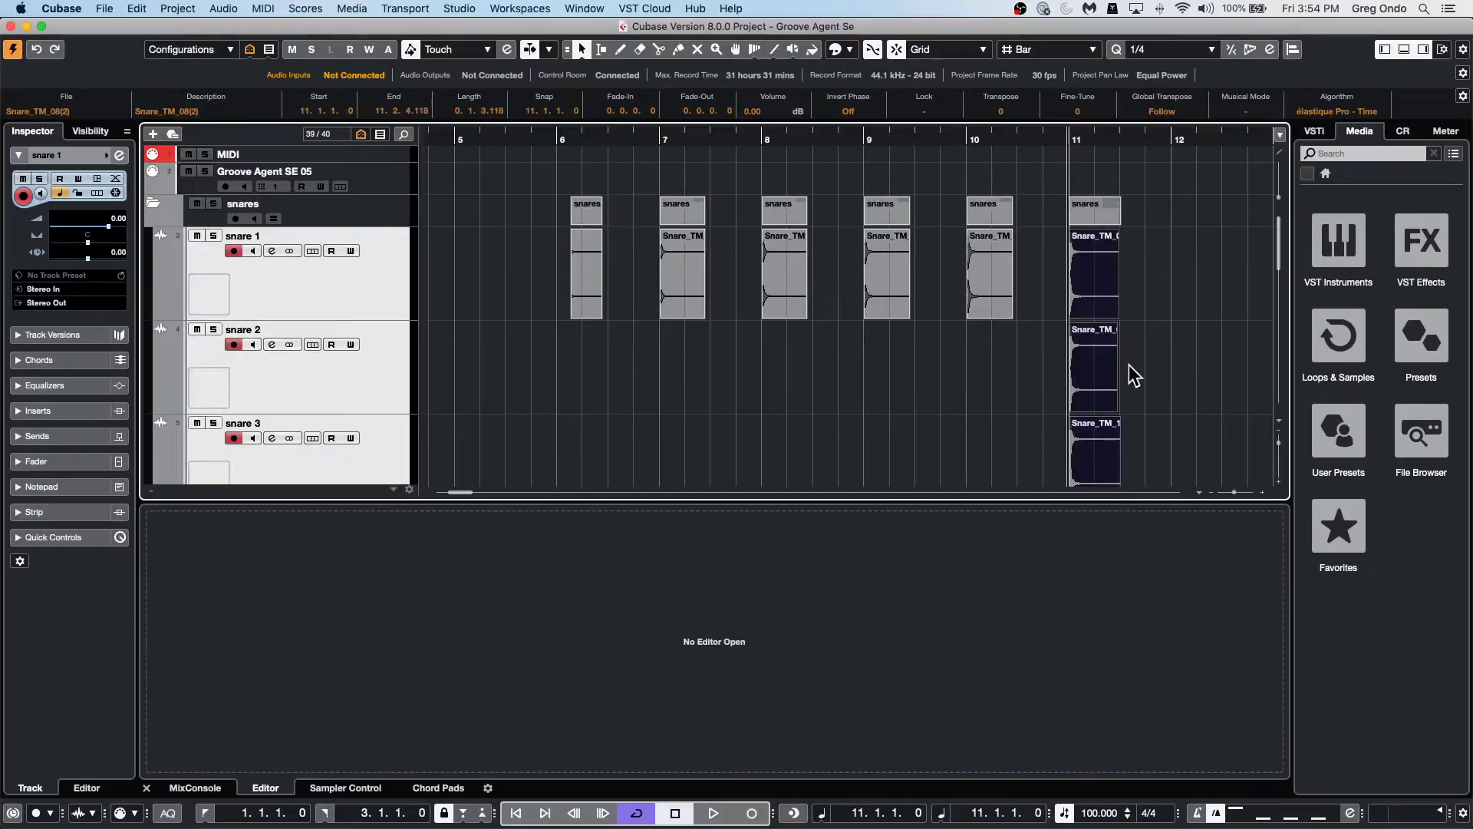
{"action": "left_click_drag", "start_coordinate": [1106, 370], "coordinate": [1071, 307]}
Move the remaining samples on snare 2 and snare 3 onto the snare 1 track at bars 12 and 13.
{"action": "left_click", "coordinate": [1167, 354]}
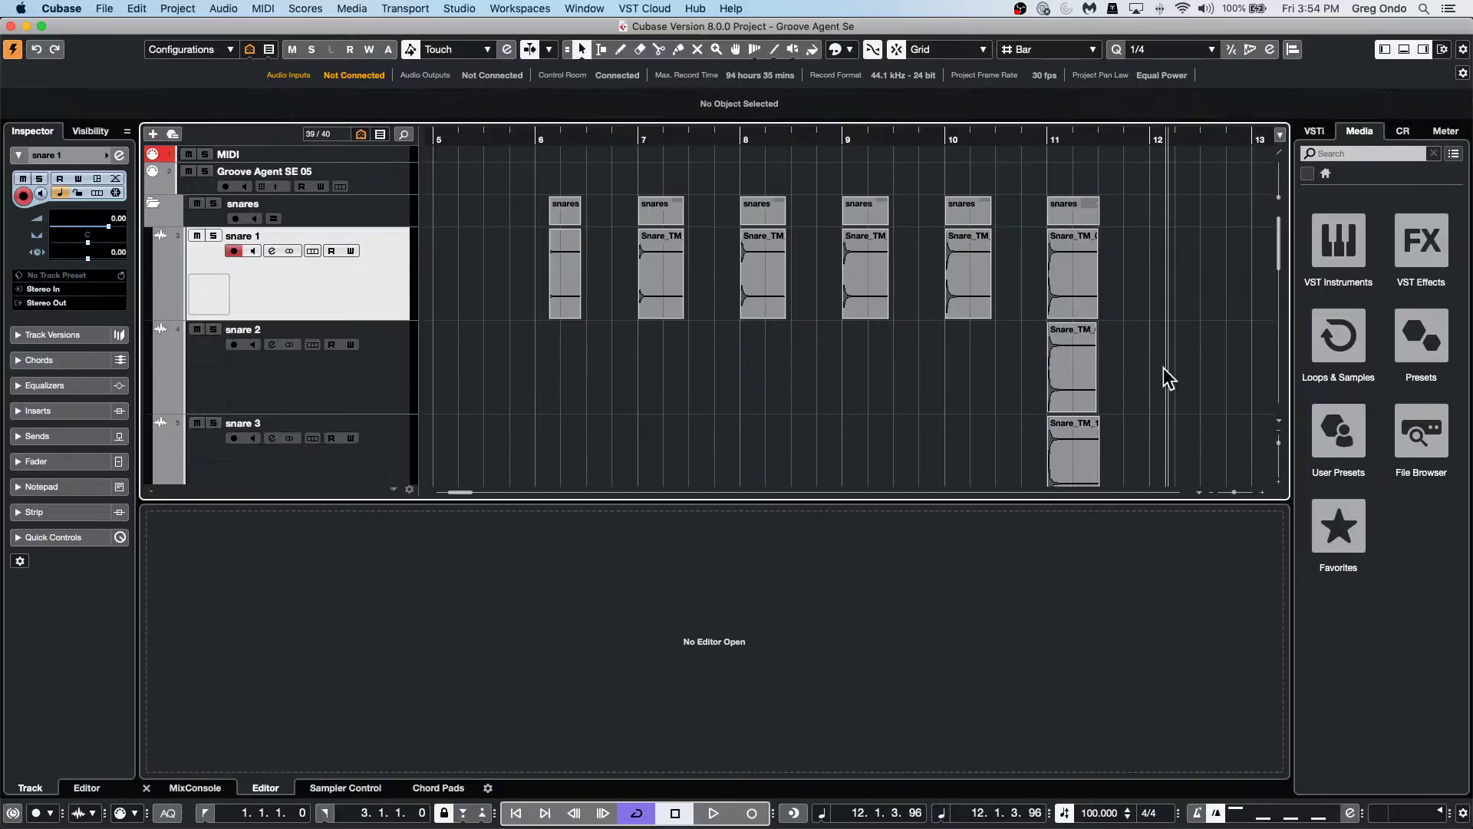
{"action": "left_click_drag", "start_coordinate": [1163, 368], "coordinate": [1062, 482]}
{"action": "left_click_drag", "start_coordinate": [1083, 389], "coordinate": [1174, 305]}
{"action": "left_click", "coordinate": [1089, 388]}
{"action": "left_click_drag", "start_coordinate": [1174, 388], "coordinate": [1211, 292]}
Solo the snare 1 track and play its samples from bar 6 to bar 13.
{"action": "left_click", "coordinate": [527, 138]}
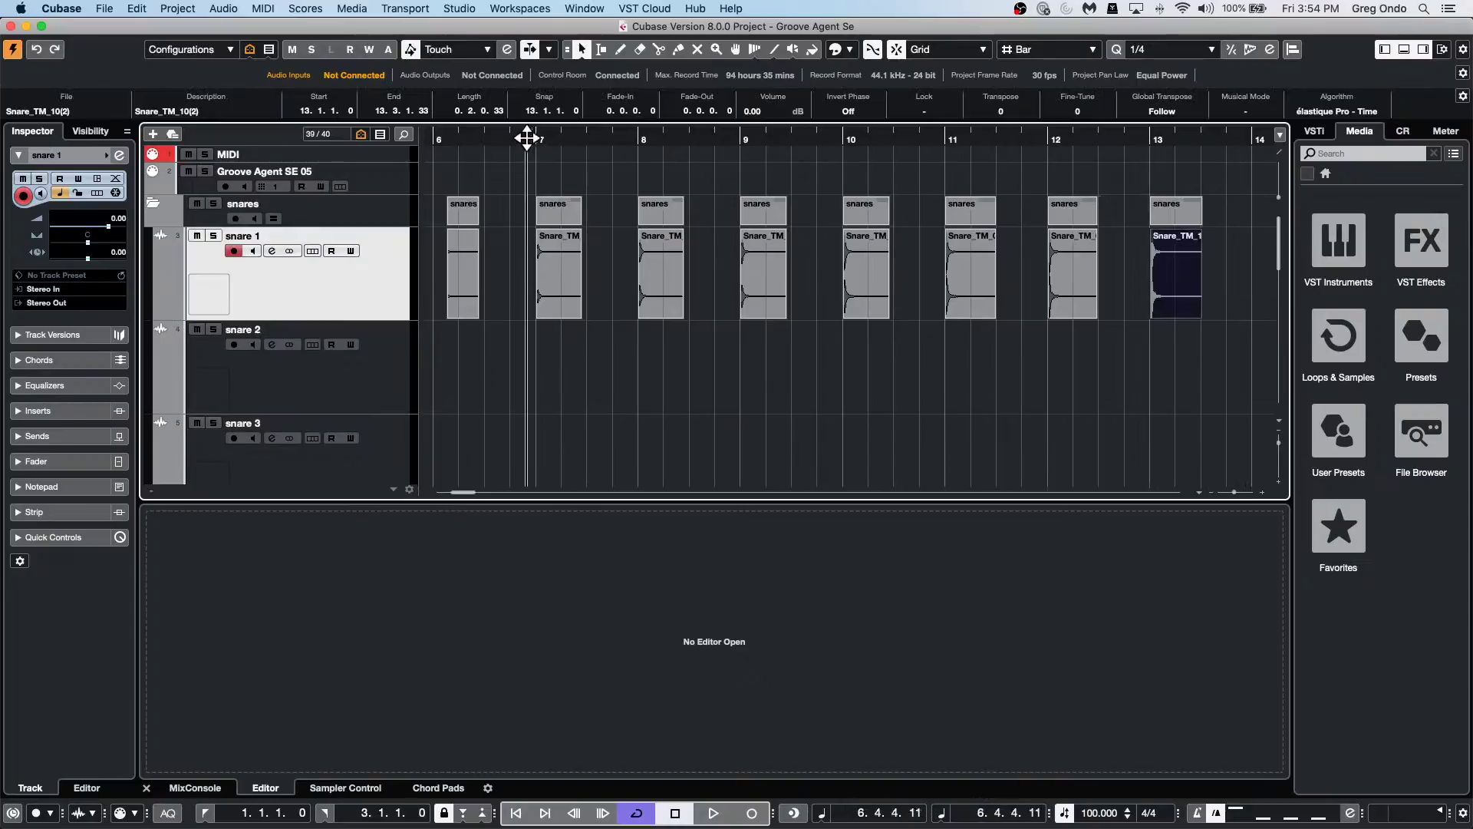
{"action": "left_click_drag", "start_coordinate": [528, 138], "coordinate": [706, 141]}
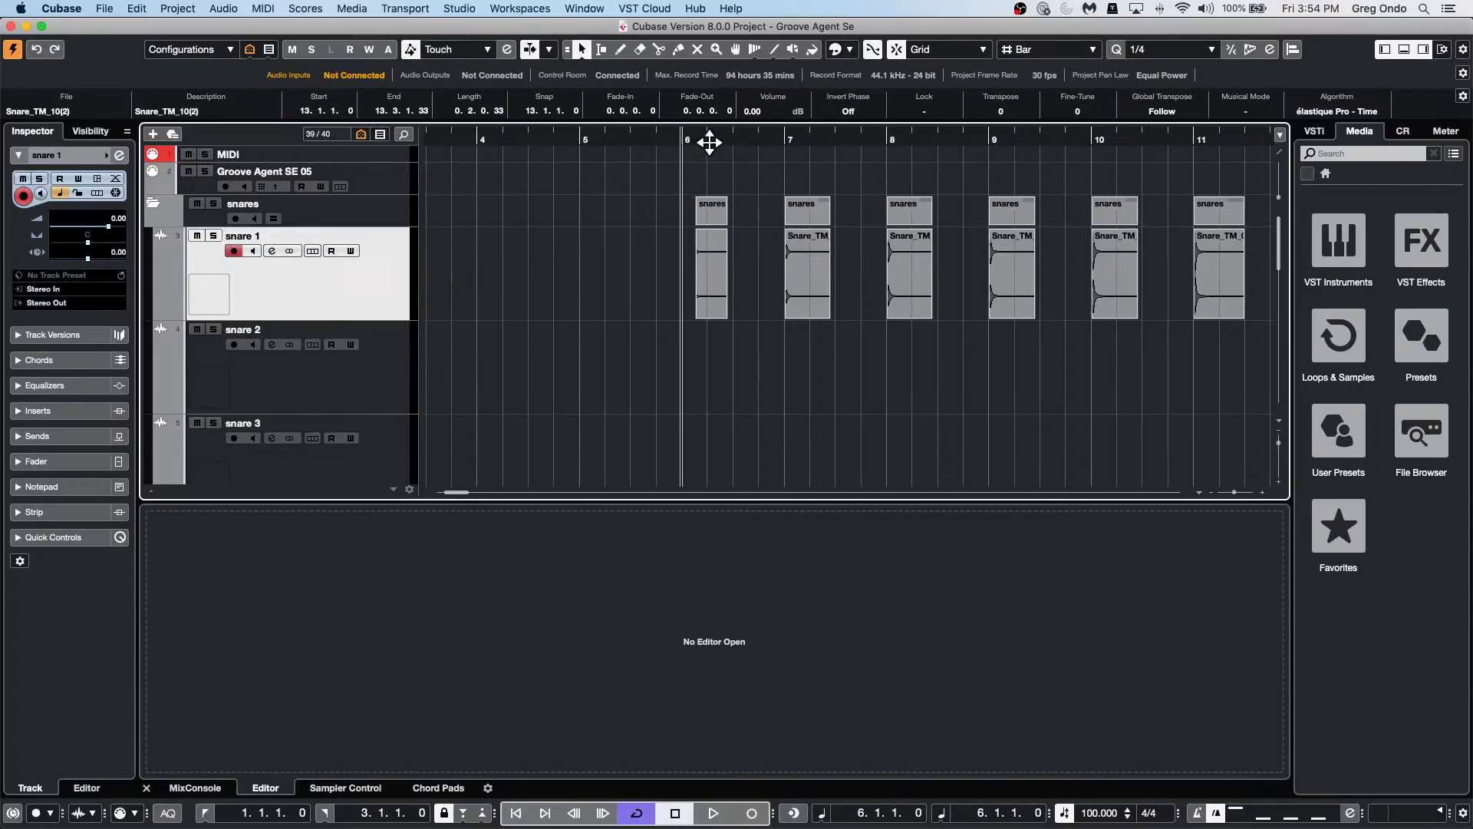
{"action": "left_click", "coordinate": [214, 236]}
{"action": "key", "text": "space"}
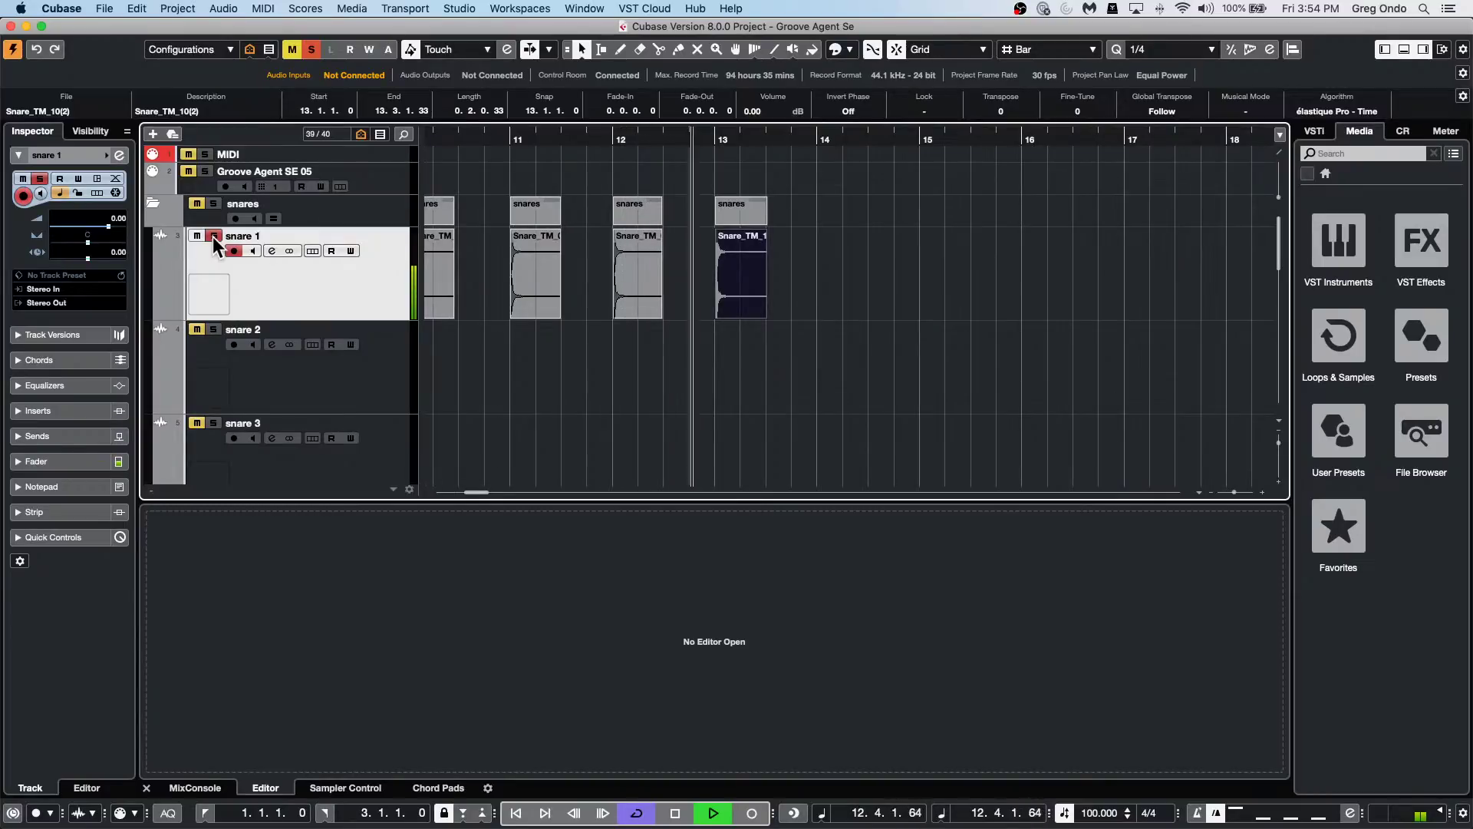
{"action": "key", "text": "space"}
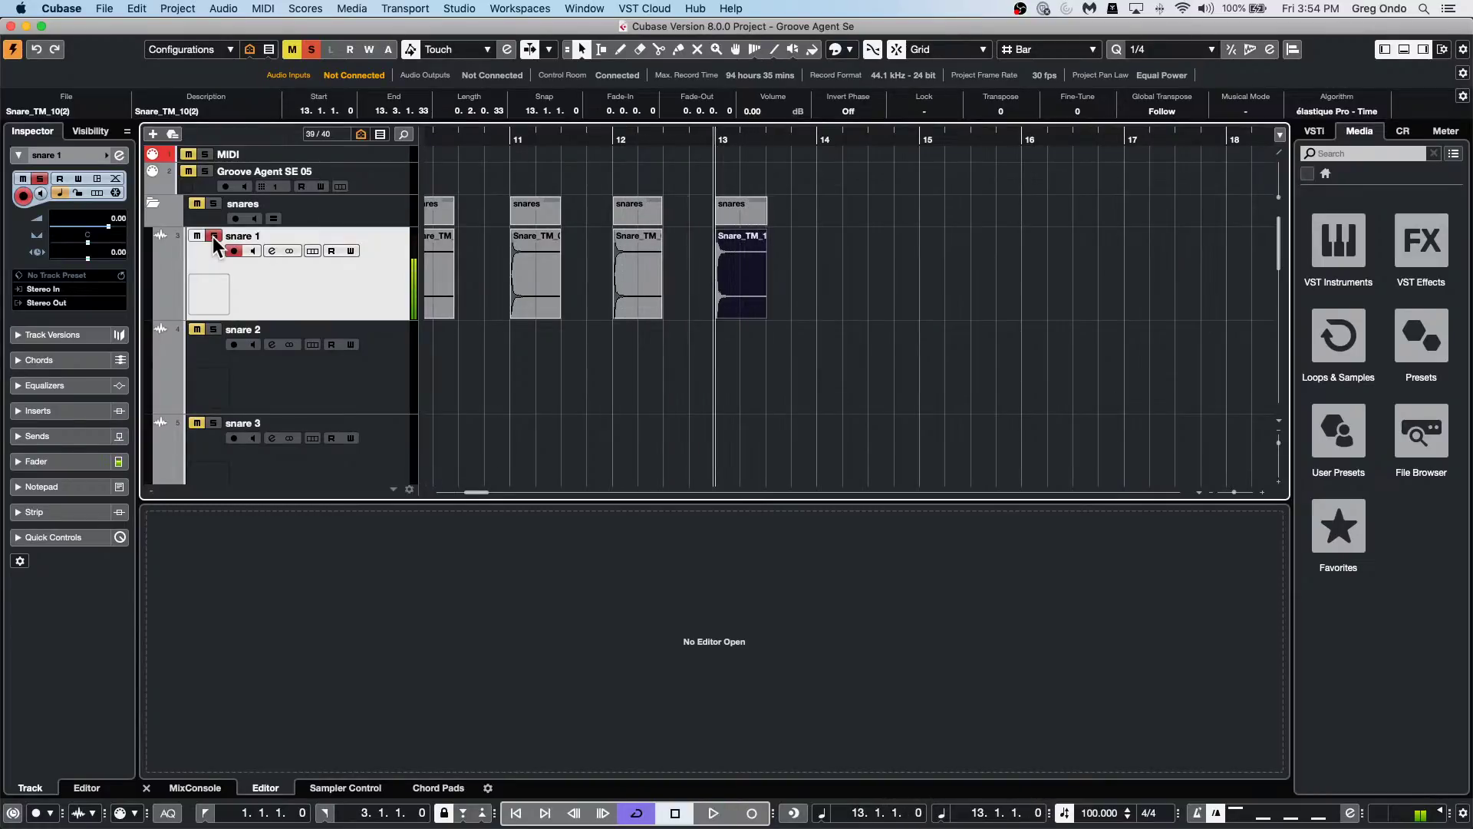
Select all eight samples on the snare 1 track and open Direct Offline Processing for them.
{"action": "left_click_drag", "start_coordinate": [821, 297], "coordinate": [932, 280]}
{"action": "left_click_drag", "start_coordinate": [790, 142], "coordinate": [775, 98]}
{"action": "left_click_drag", "start_coordinate": [691, 137], "coordinate": [648, 157]}
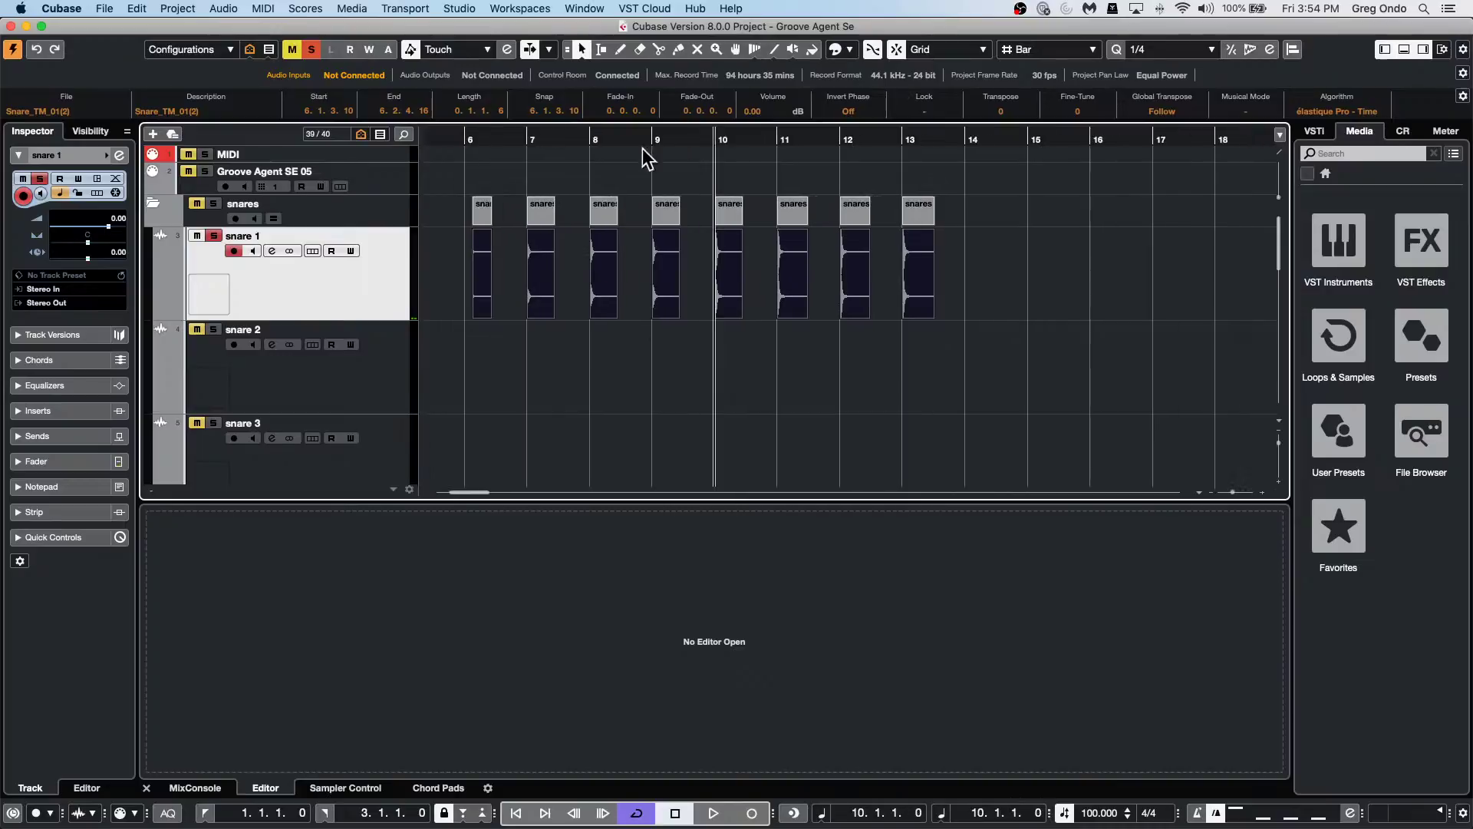
{"action": "left_click", "coordinate": [215, 10]}
{"action": "mouse_move", "coordinate": [230, 124]}
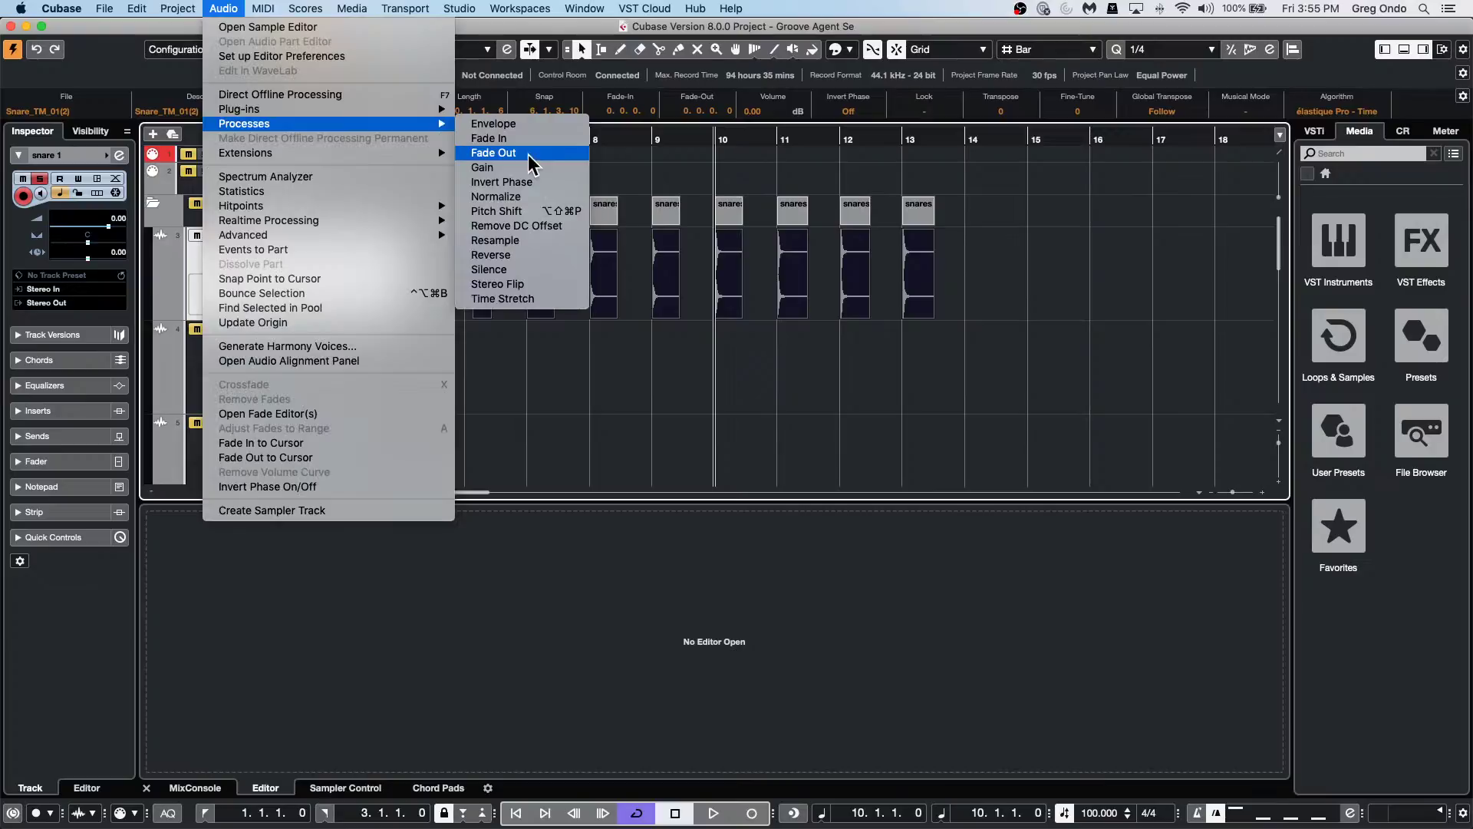
{"action": "left_click", "coordinate": [418, 94]}
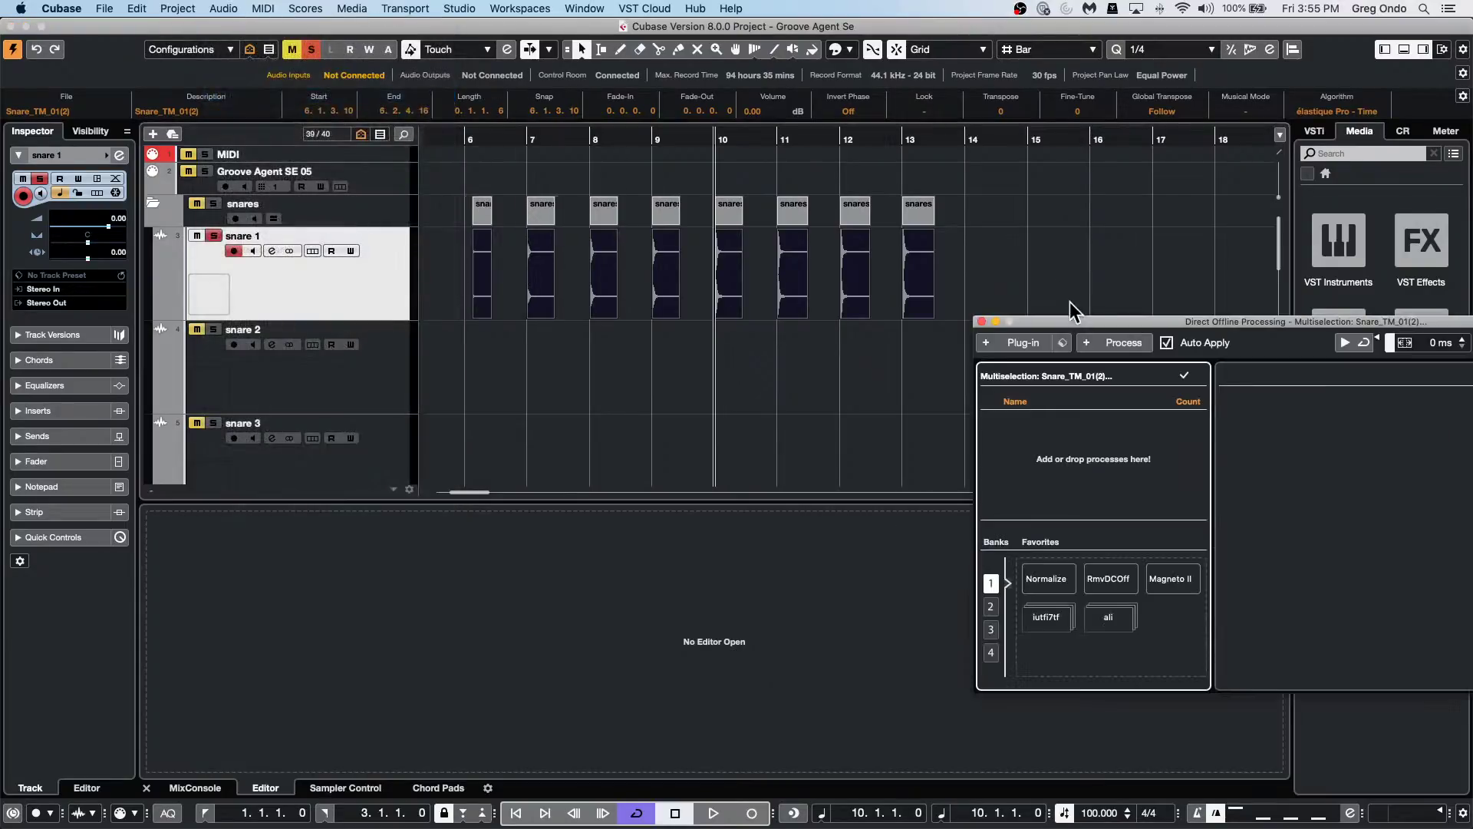
{"action": "left_click_drag", "start_coordinate": [1070, 326], "coordinate": [376, 370]}
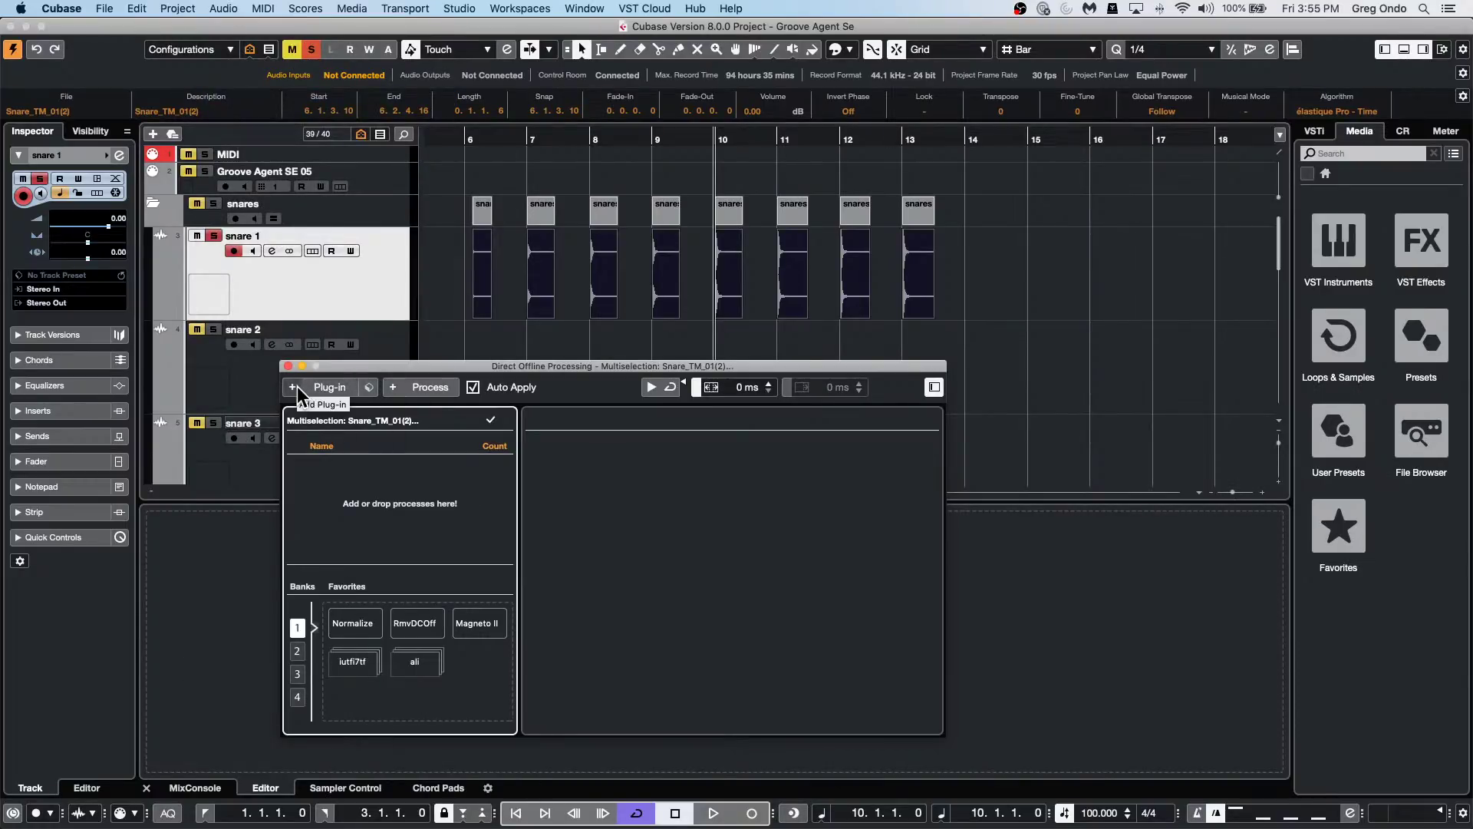
Add the Compressor plug-in to the selected snare samples and set its threshold to -30 dB.
{"action": "left_click", "coordinate": [345, 385]}
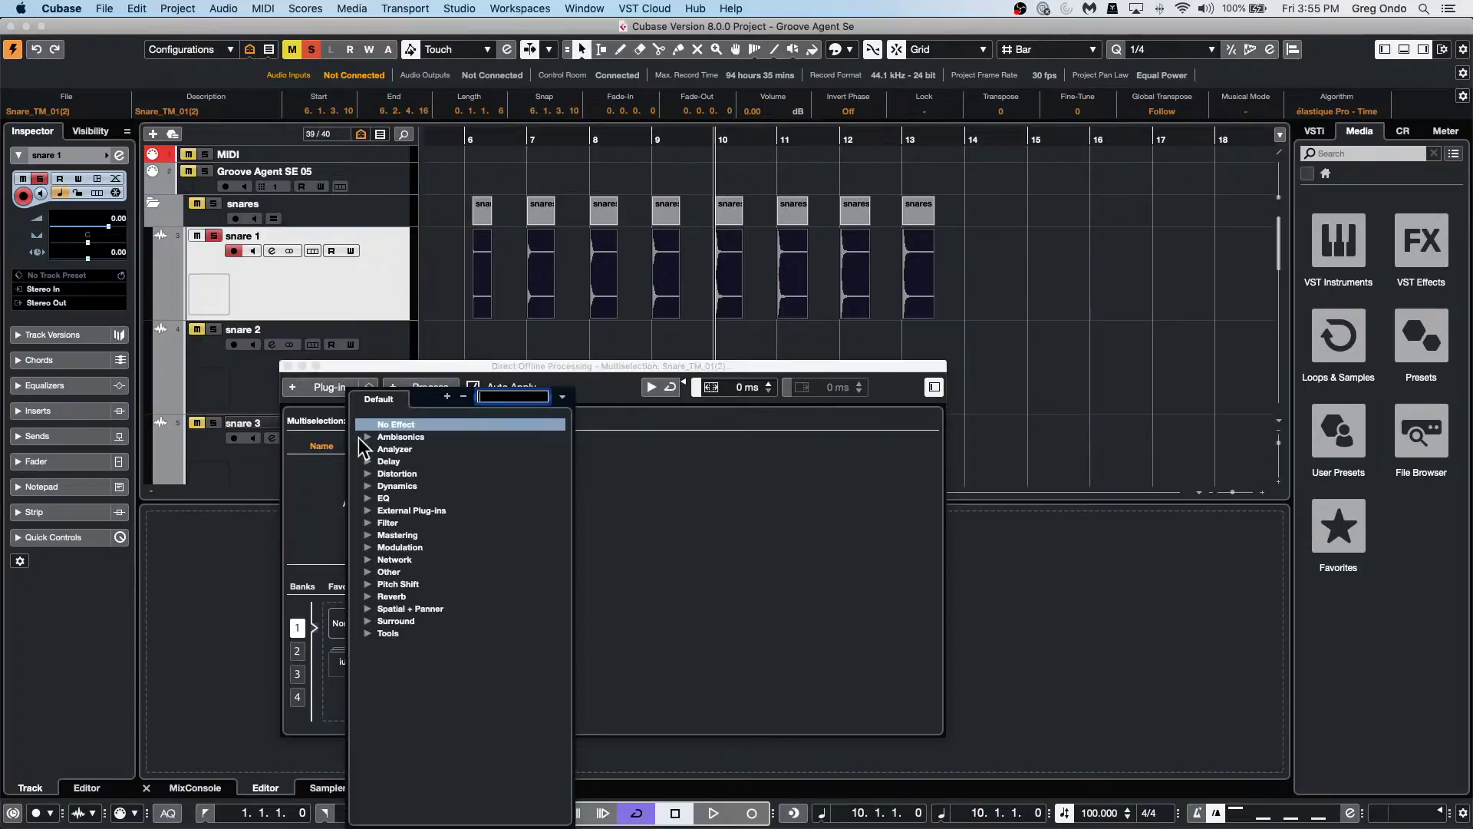
{"action": "left_click", "coordinate": [366, 485]}
{"action": "left_click", "coordinate": [431, 510]}
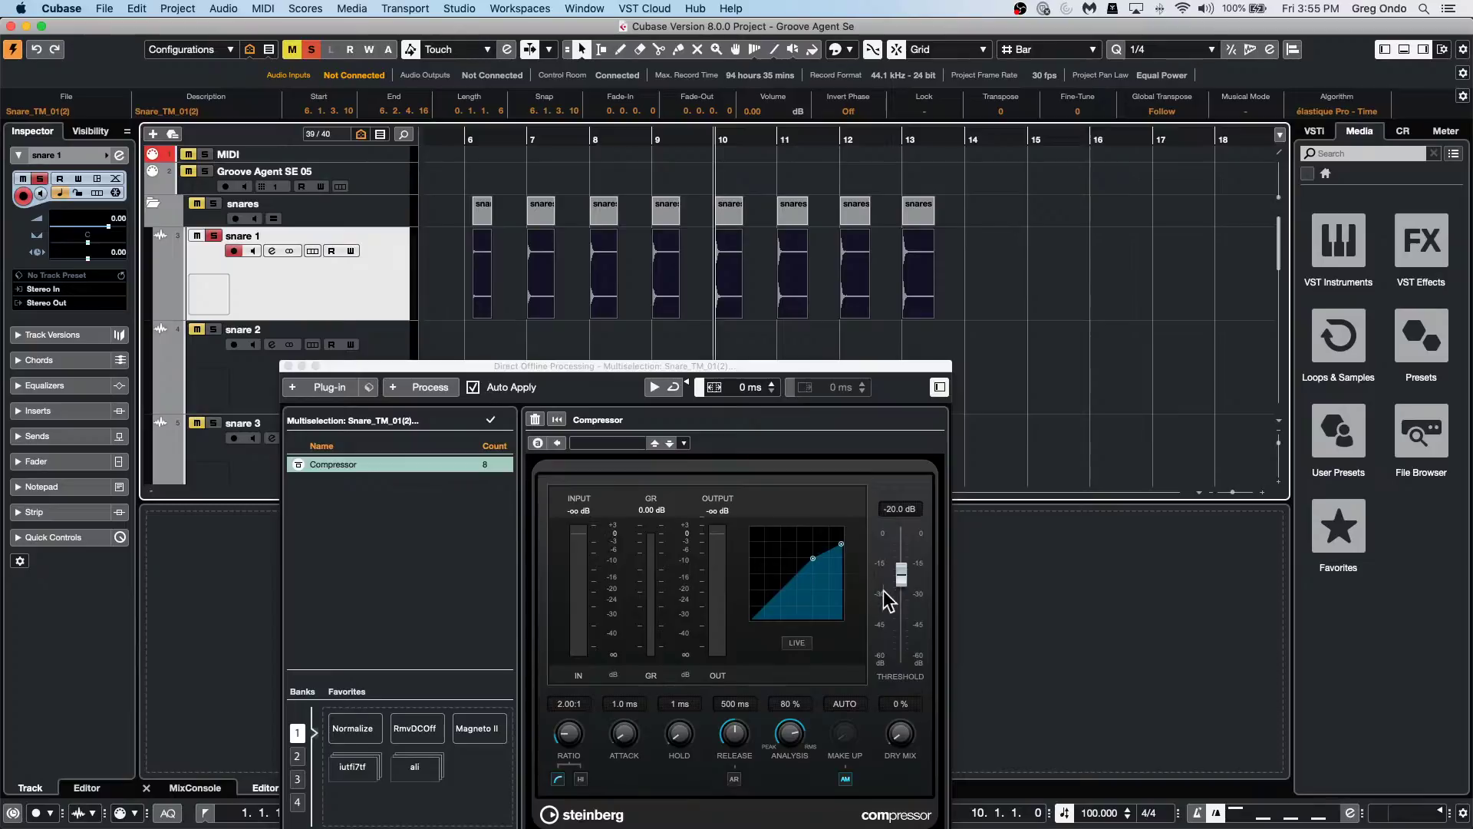
{"action": "left_click_drag", "start_coordinate": [810, 557], "coordinate": [807, 572]}
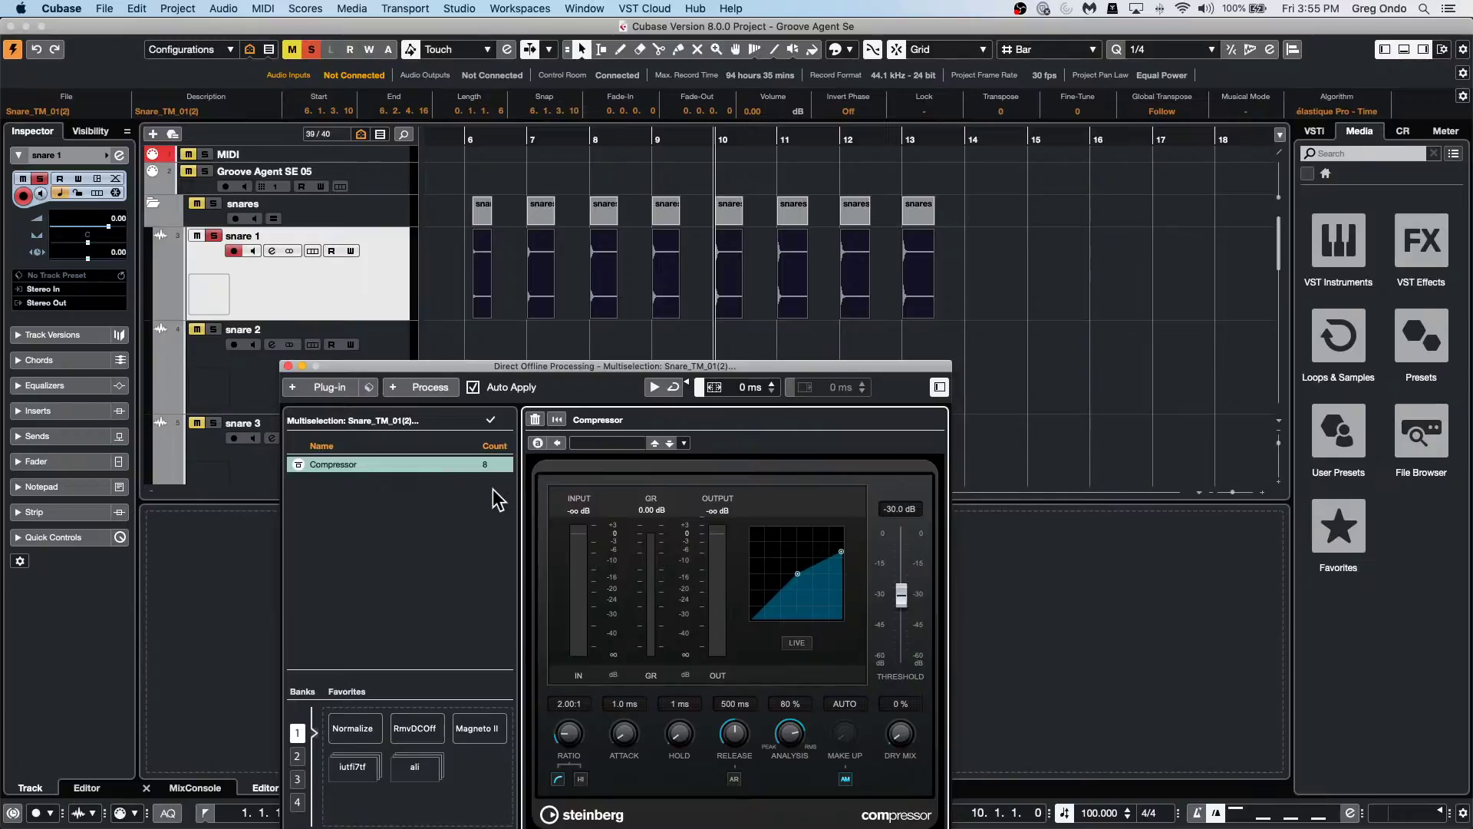
Add the Frequency EQ, cutting band 1 by 11.7 dB at 26 Hz and band 4 by 2.1 dB at 387 Hz, and boosting band 7 near 10 kHz.
{"action": "left_click", "coordinate": [296, 388]}
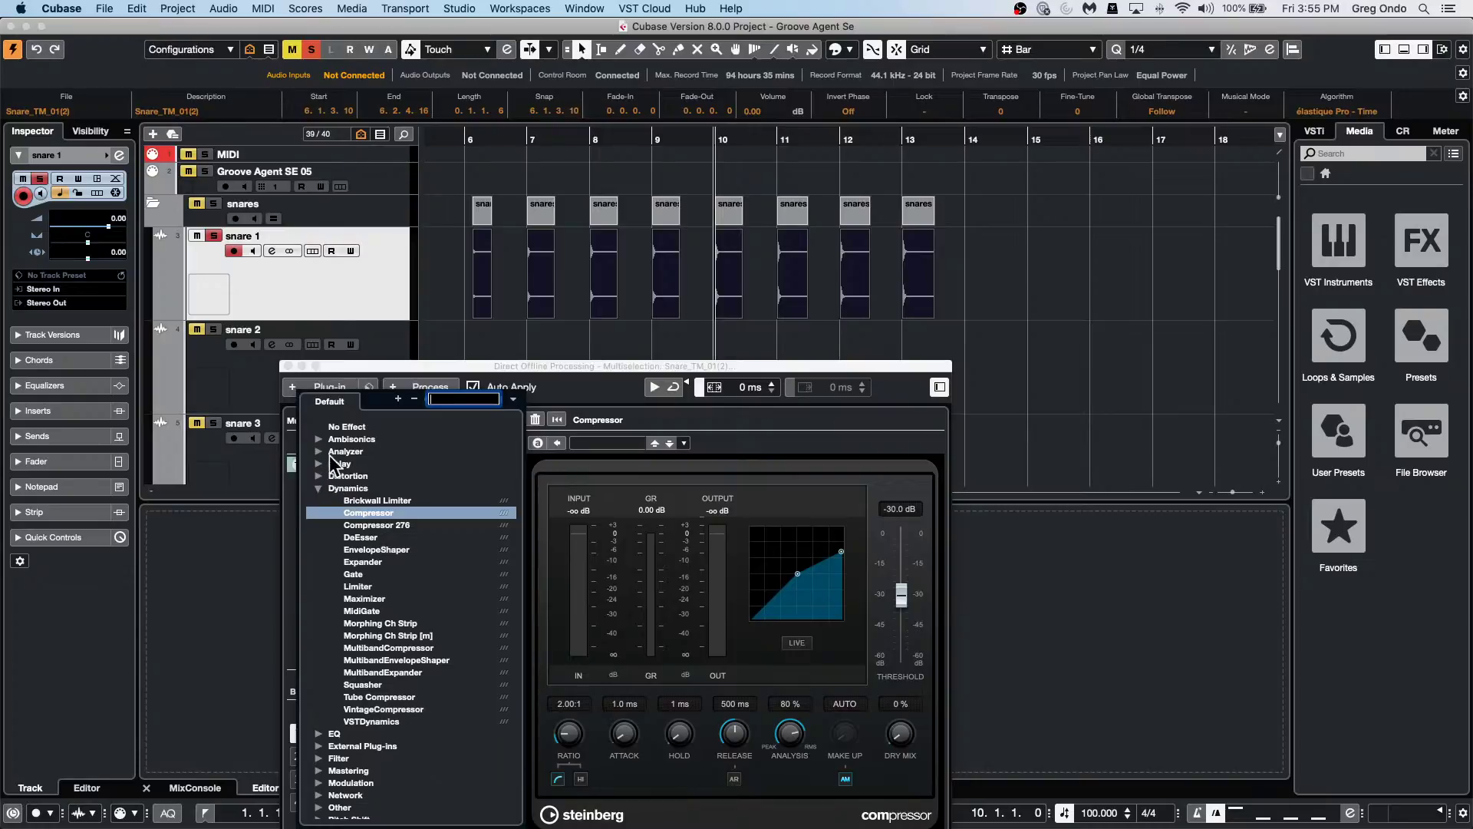
{"action": "left_click", "coordinate": [320, 488]}
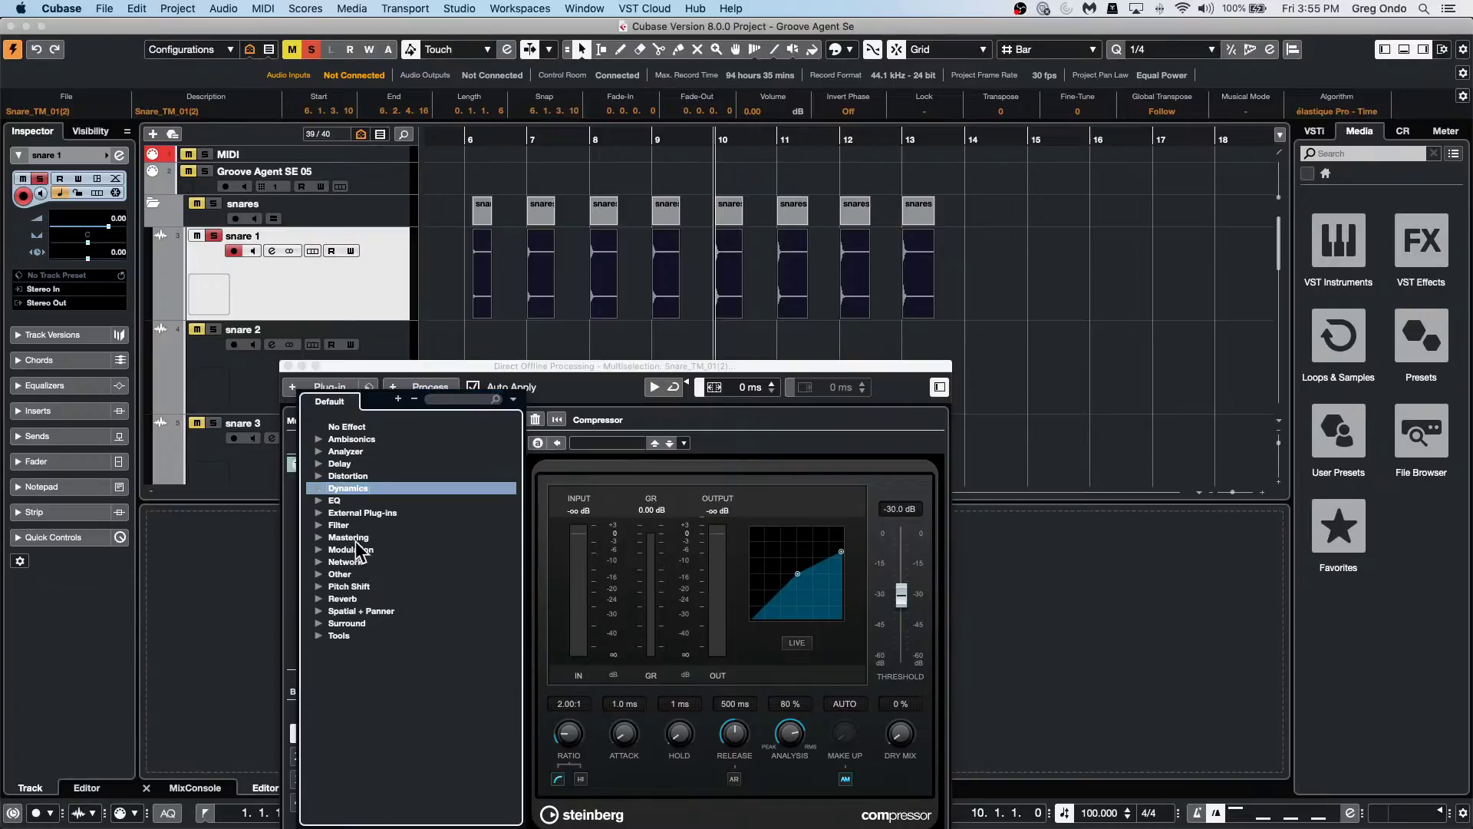
{"action": "left_click", "coordinate": [319, 500]}
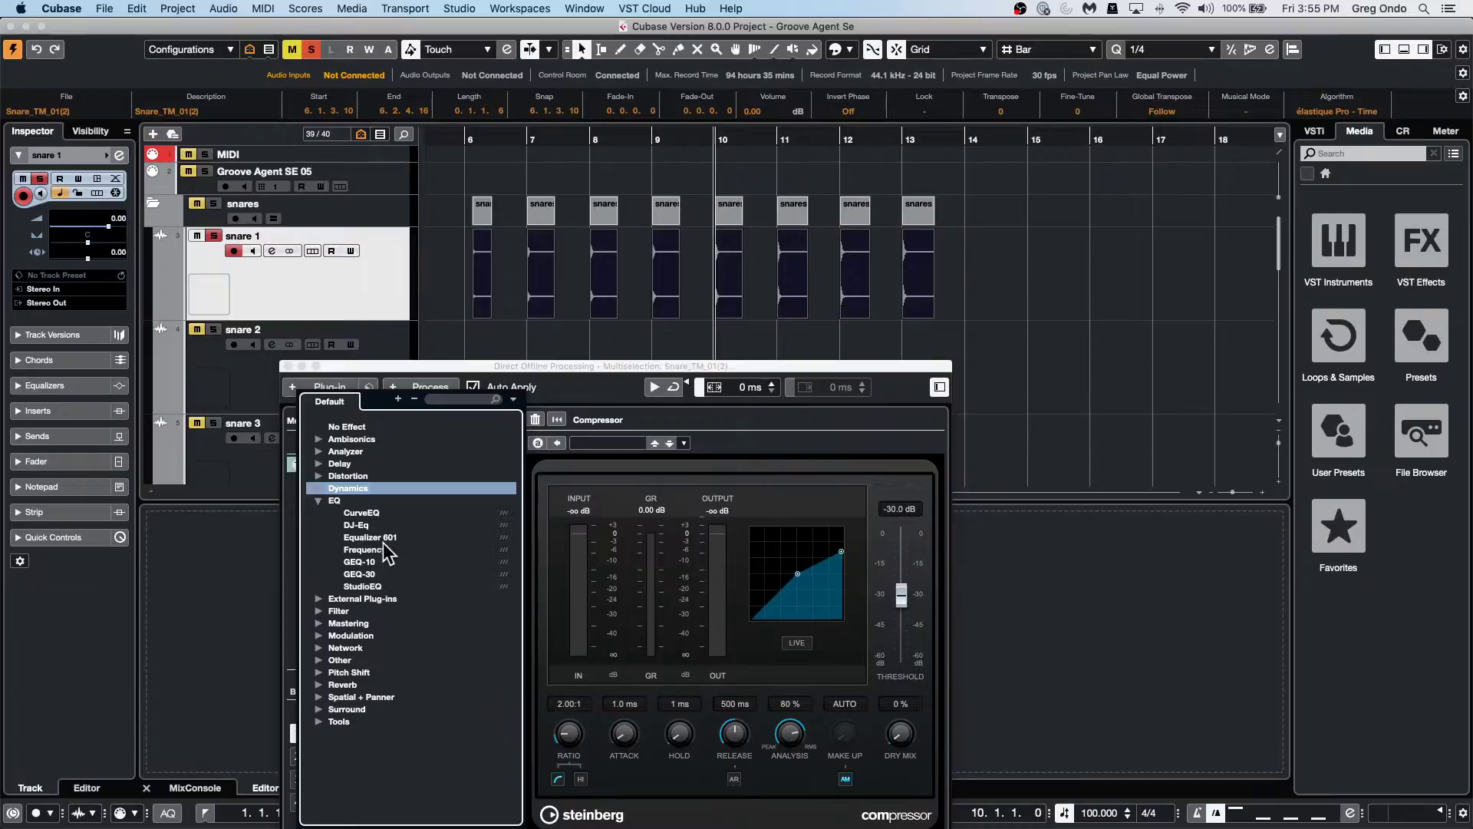
{"action": "key", "text": "Escape"}
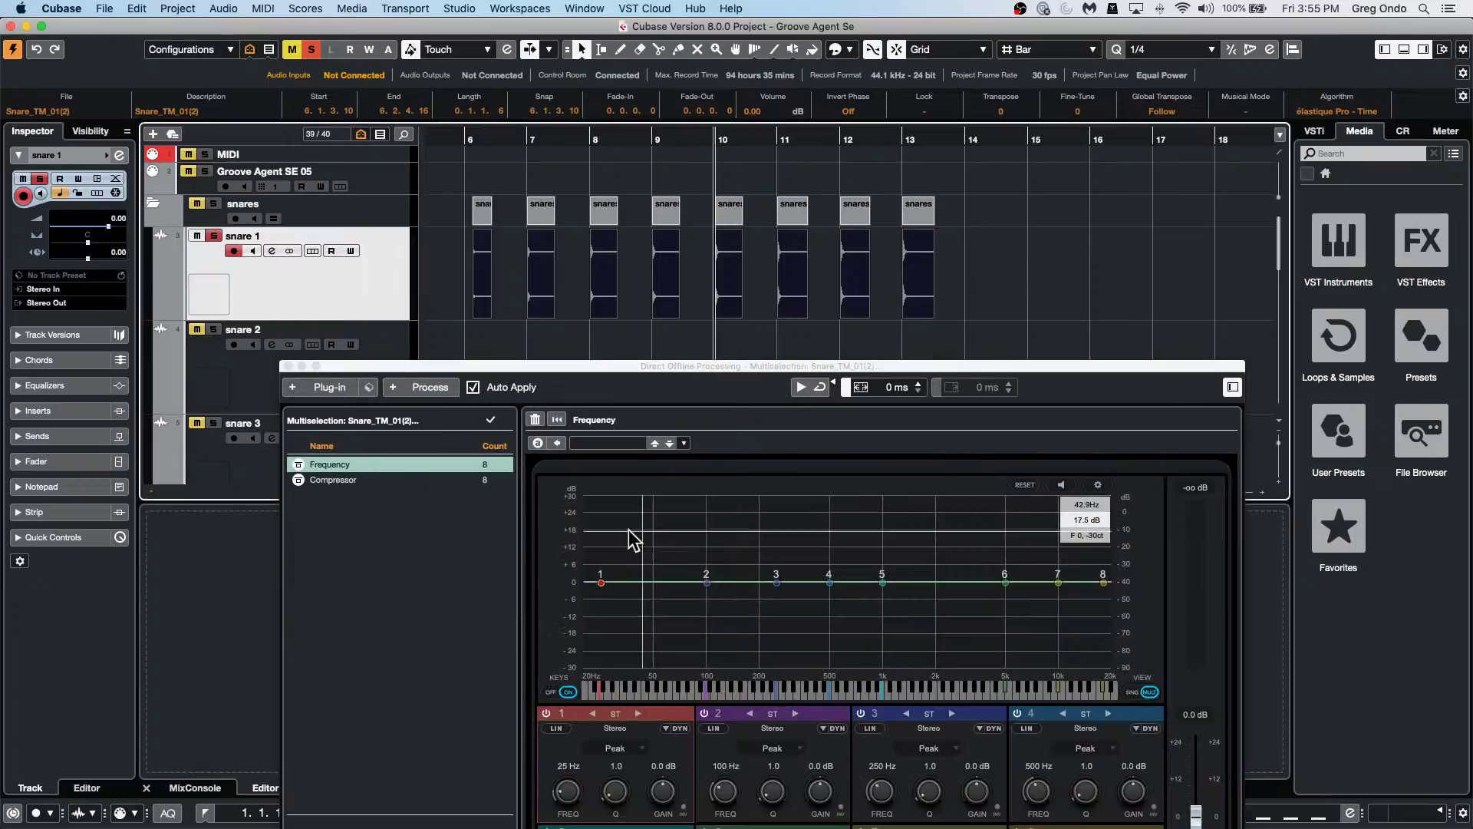
{"action": "left_click_drag", "start_coordinate": [828, 585], "coordinate": [810, 588]}
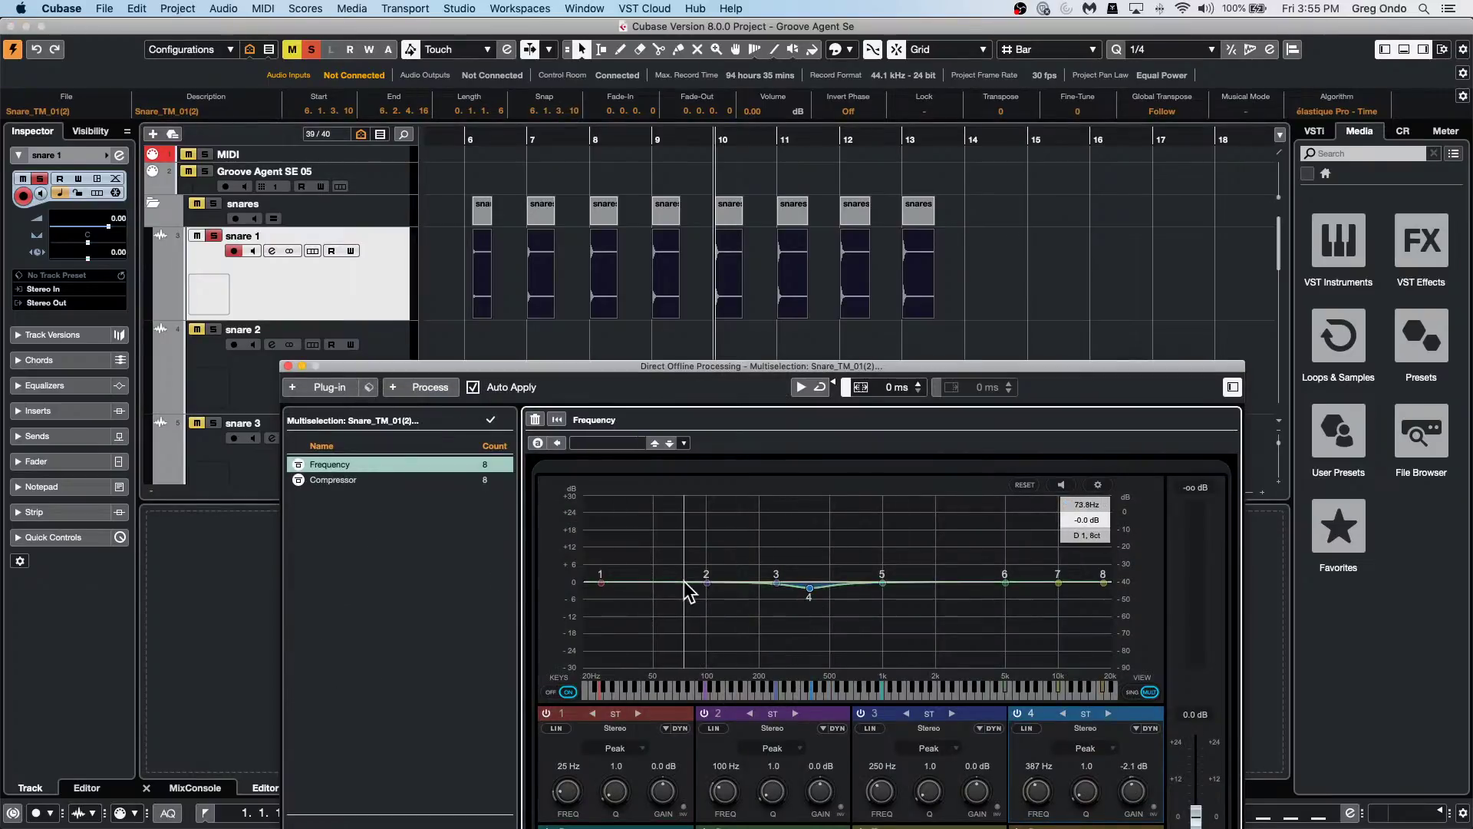
{"action": "left_click_drag", "start_coordinate": [601, 583], "coordinate": [602, 616]}
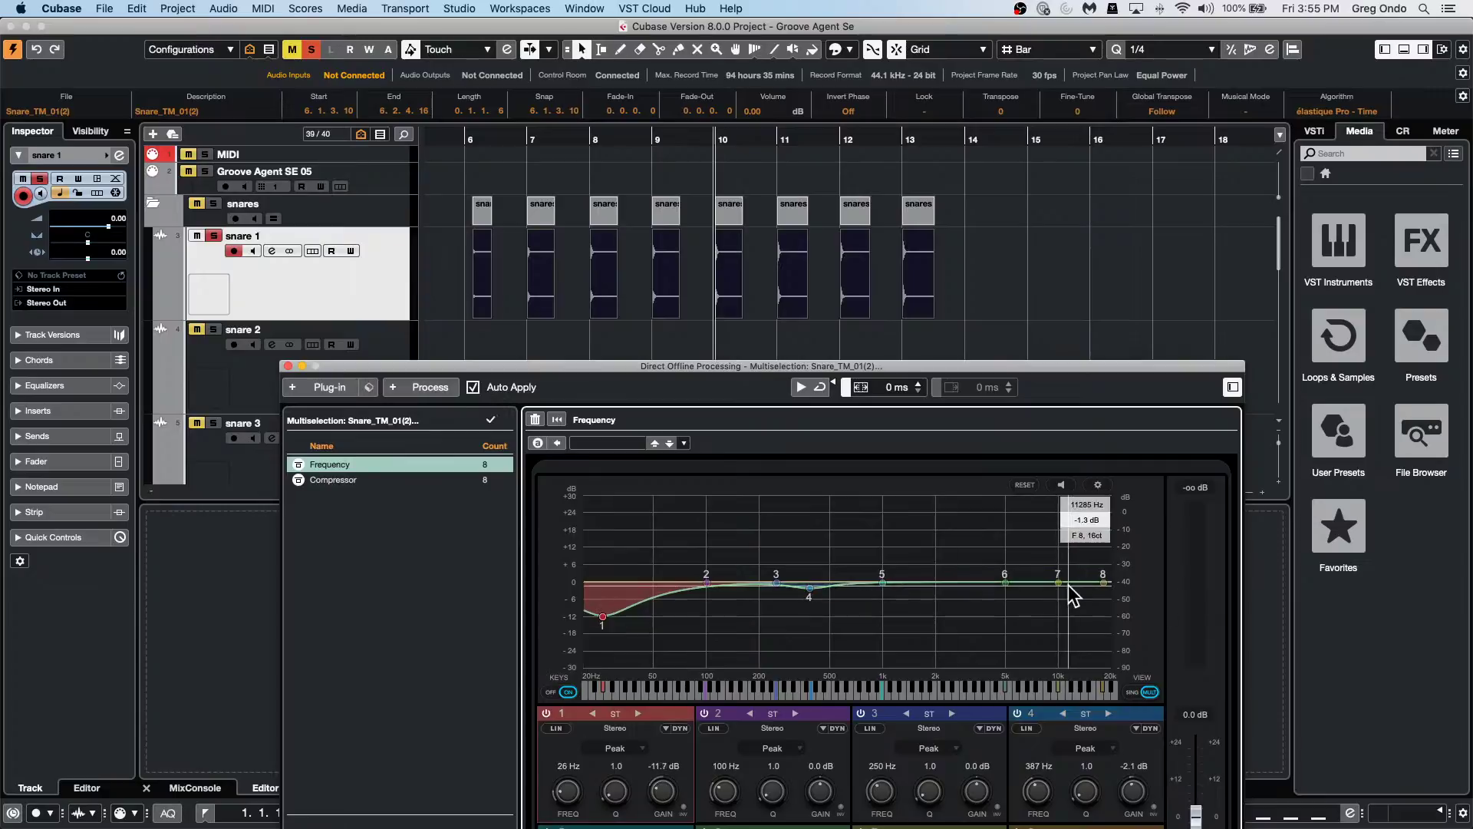
{"action": "left_click_drag", "start_coordinate": [1059, 583], "coordinate": [1060, 569]}
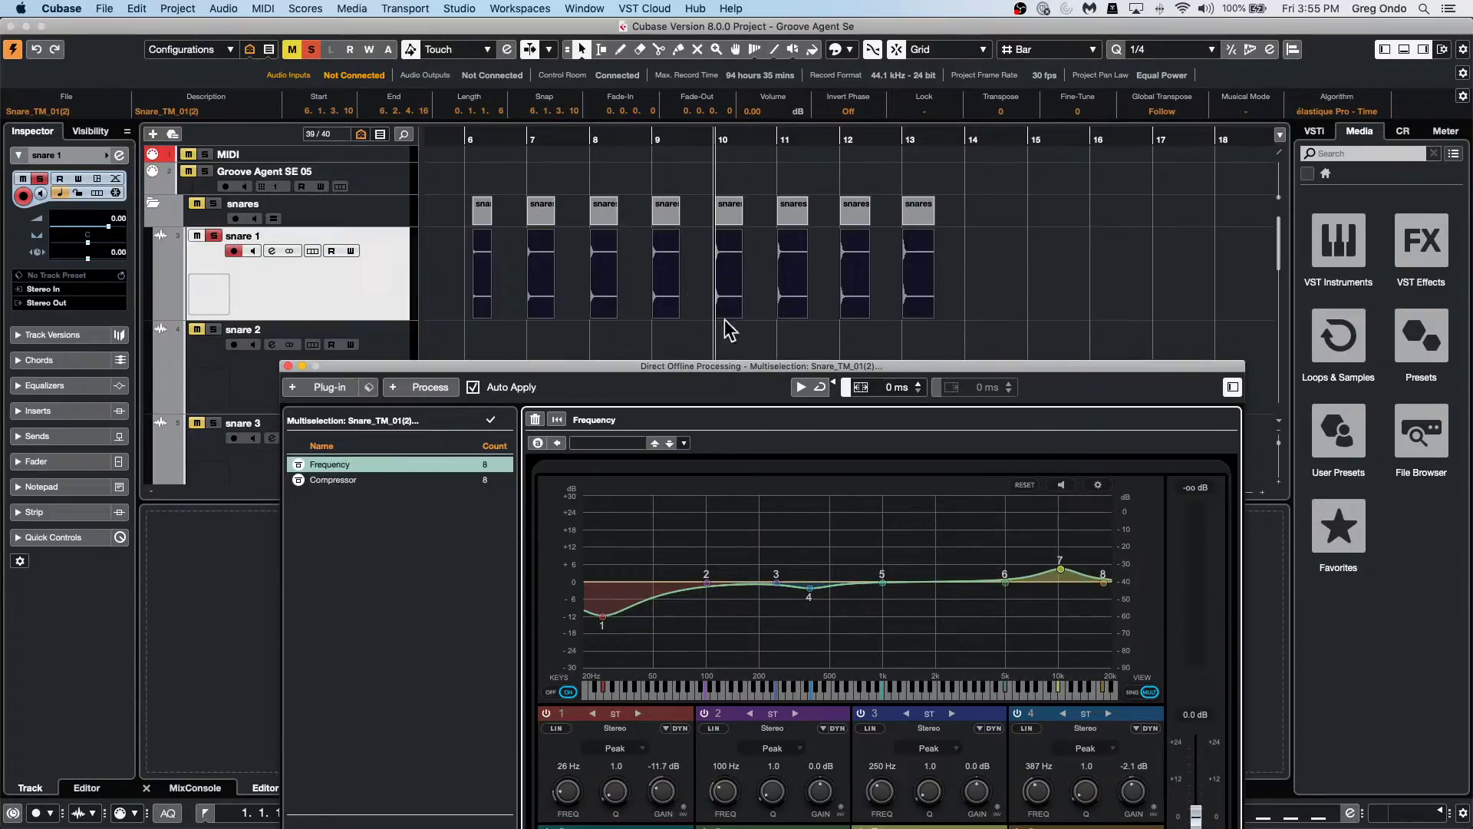
Add the REVerence reverb to the offline processing and place the project cursor at the first snare sample in bar 6.
{"action": "left_click", "coordinate": [291, 387]}
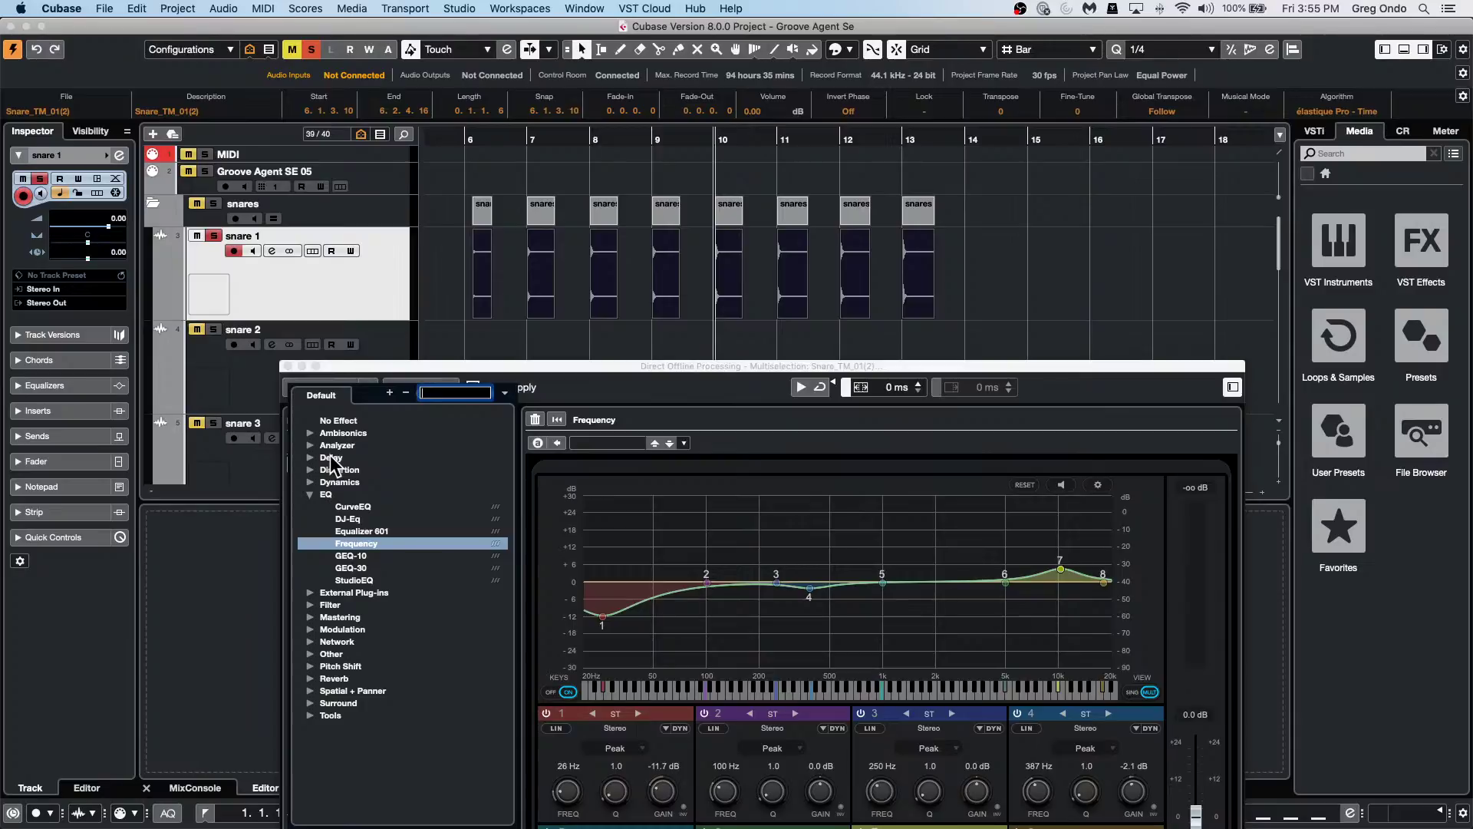
{"action": "left_click", "coordinate": [311, 680]}
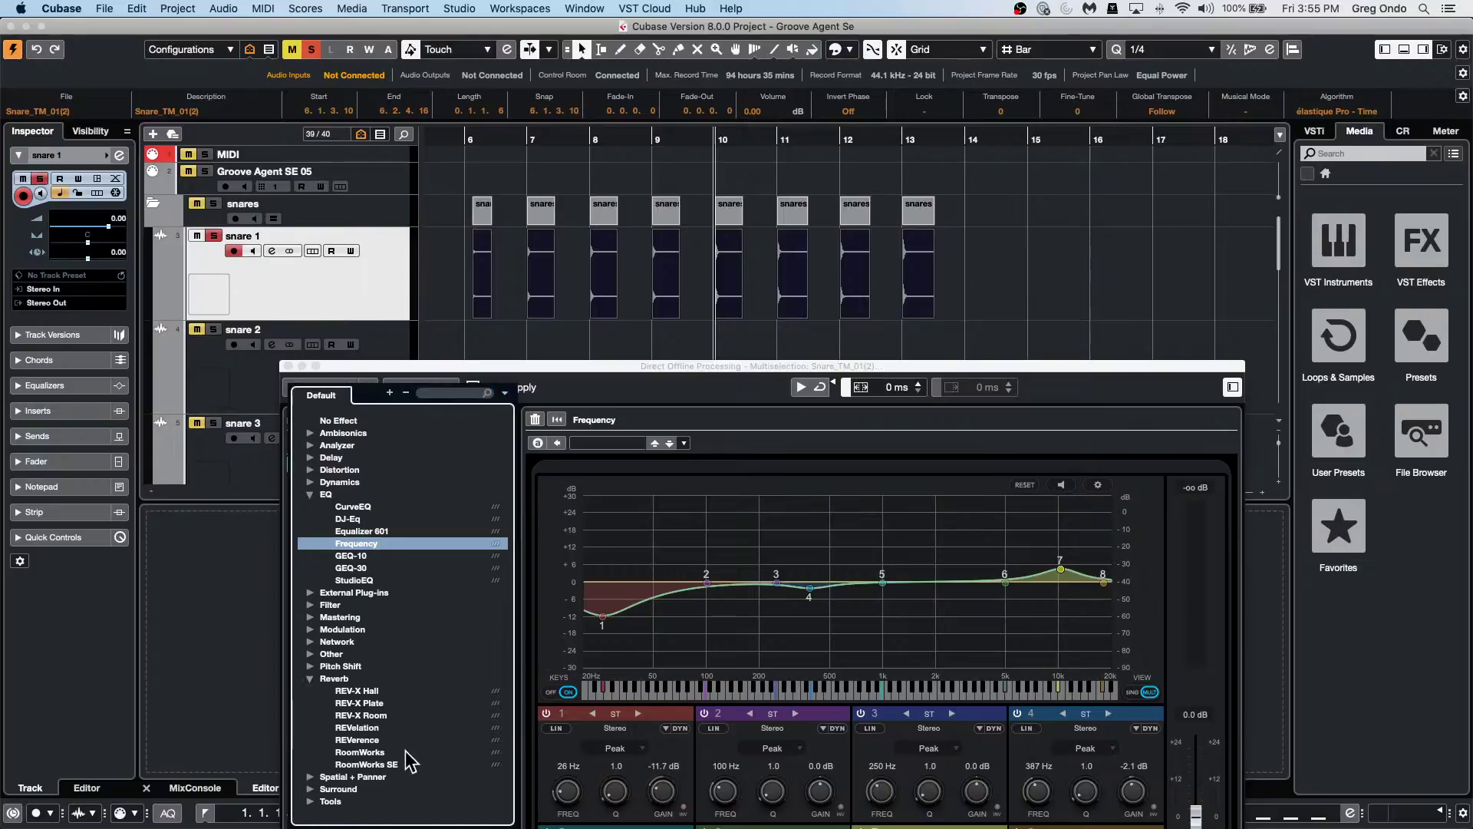
{"action": "left_click", "coordinate": [376, 739]}
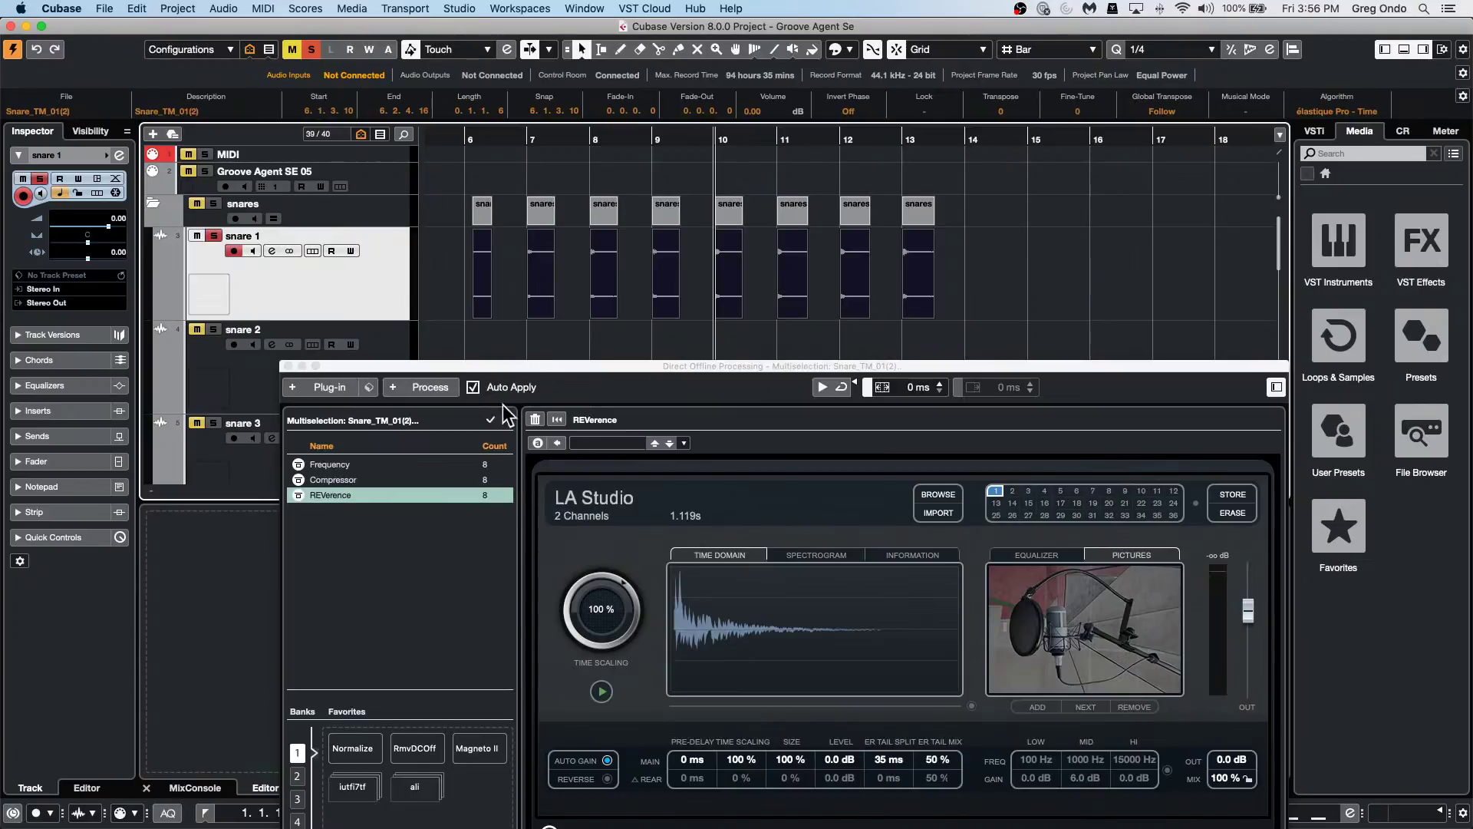
{"action": "left_click_drag", "start_coordinate": [997, 270], "coordinate": [481, 311]}
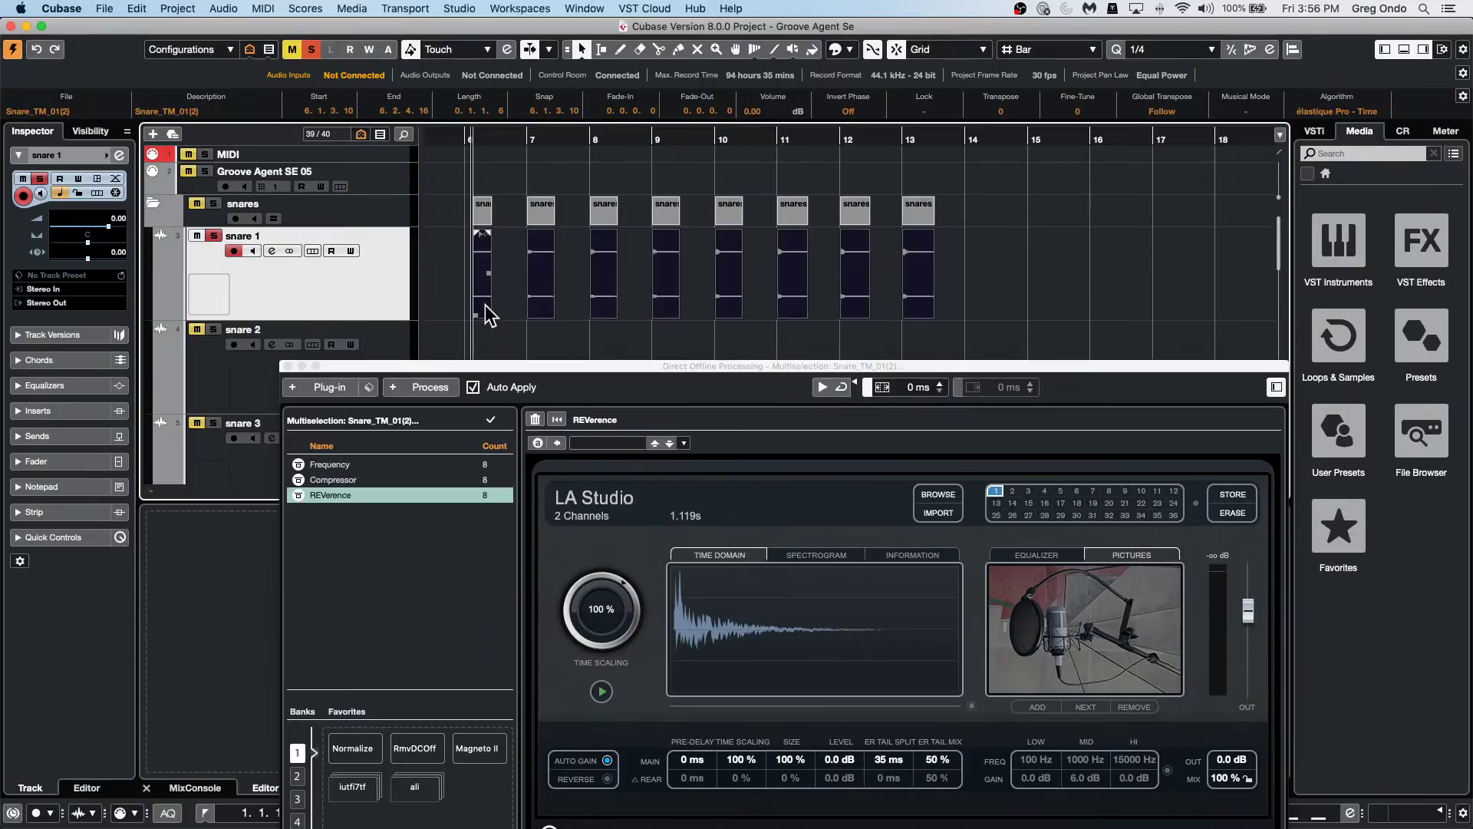
Try the Normalize process on the eight snare samples, audition the result, and delete Normalize from the processing list.
{"action": "left_click", "coordinate": [422, 387]}
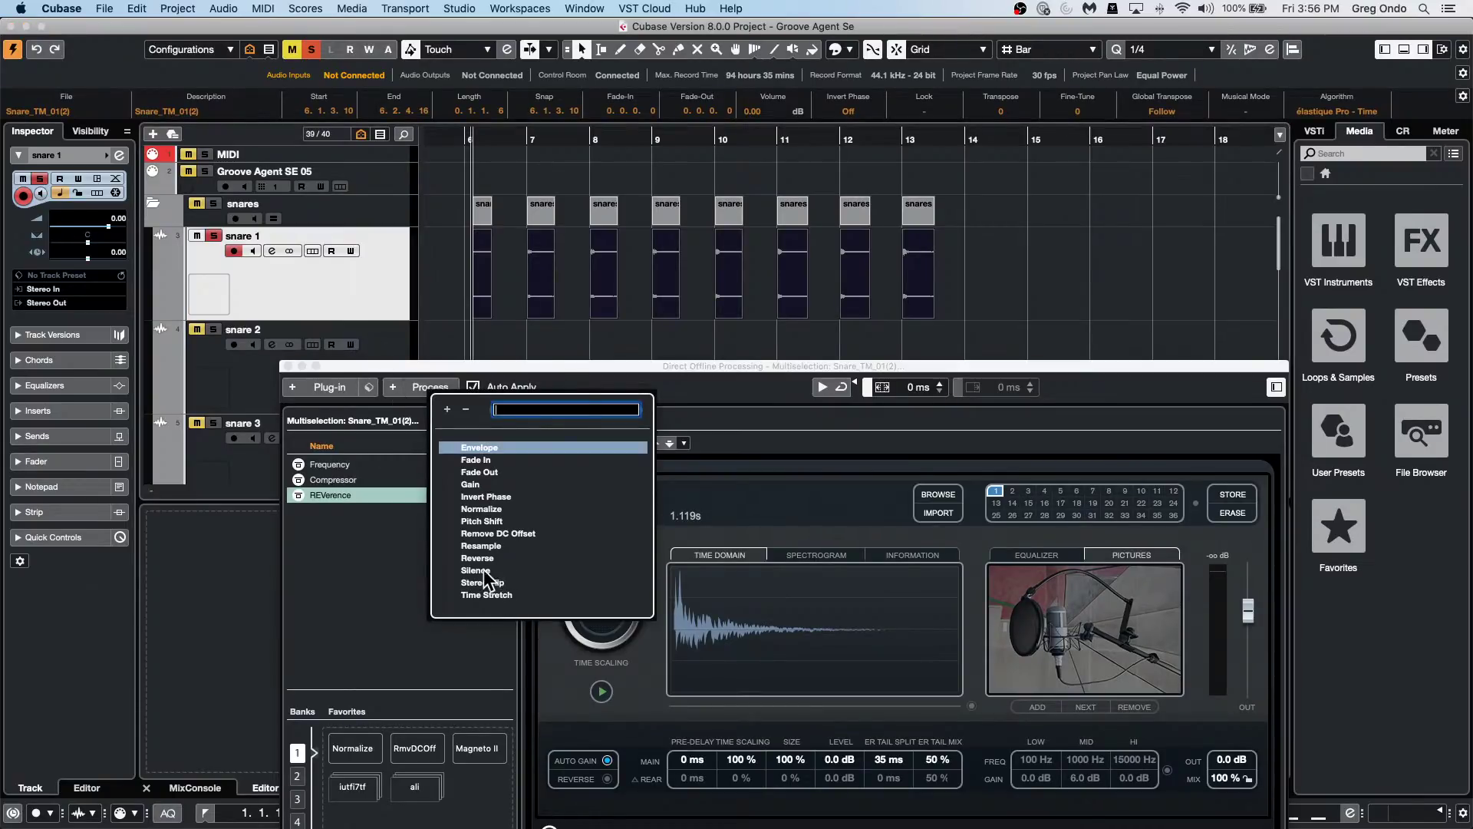
{"action": "left_click", "coordinate": [505, 509]}
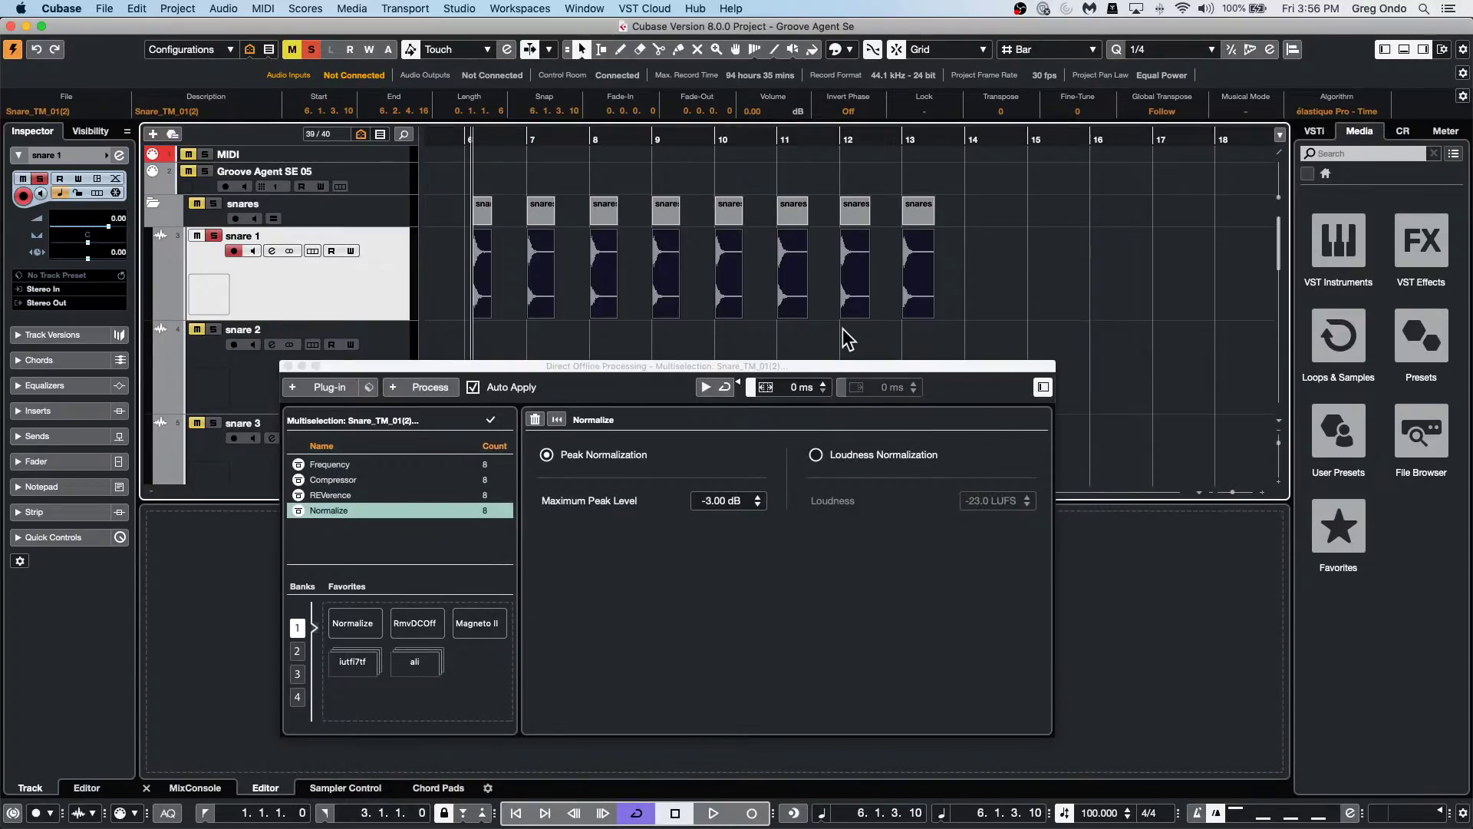
{"action": "key", "text": "space"}
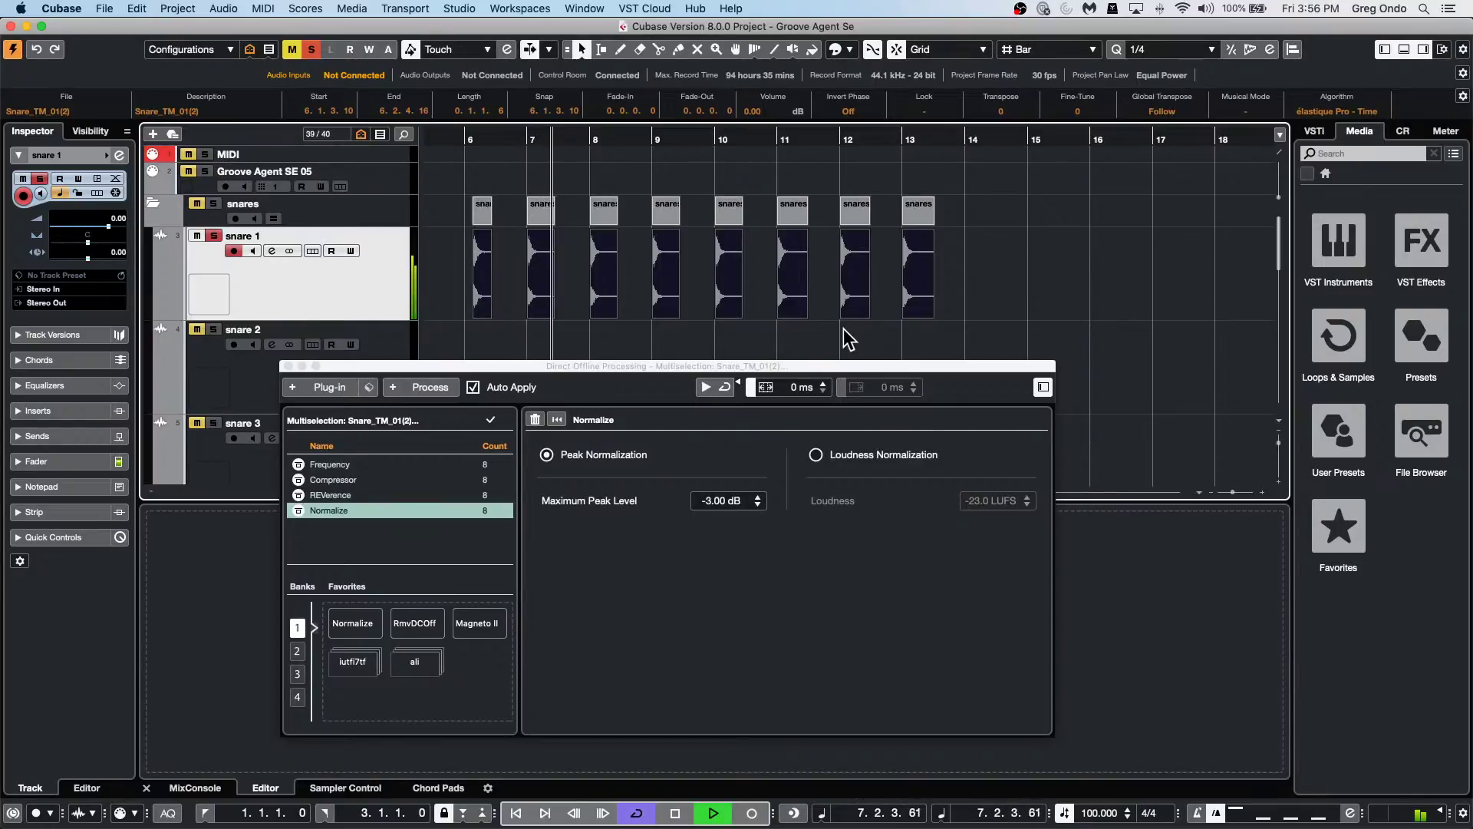
{"action": "key", "text": "space"}
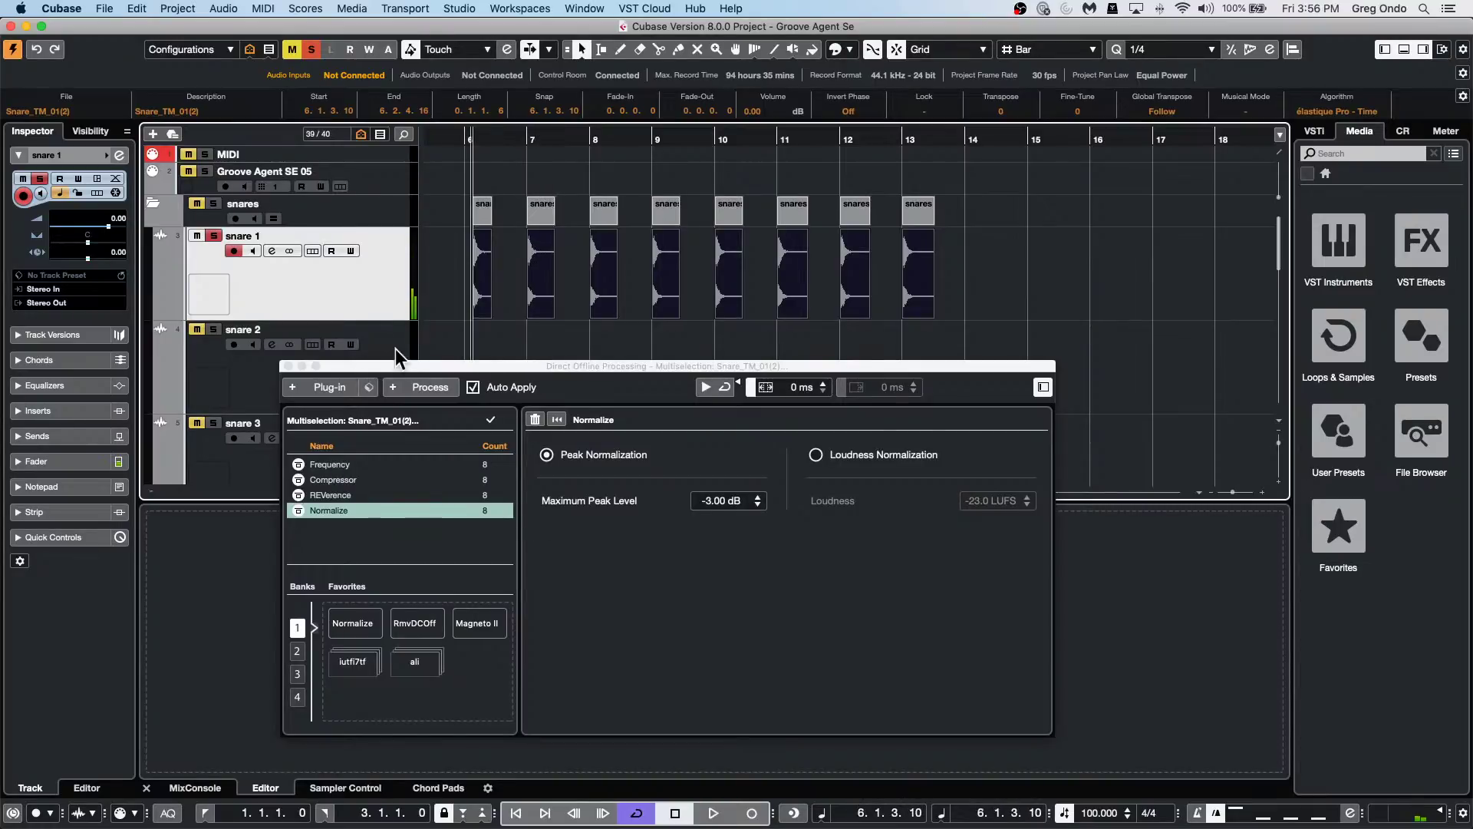
{"action": "right_click", "coordinate": [397, 514]}
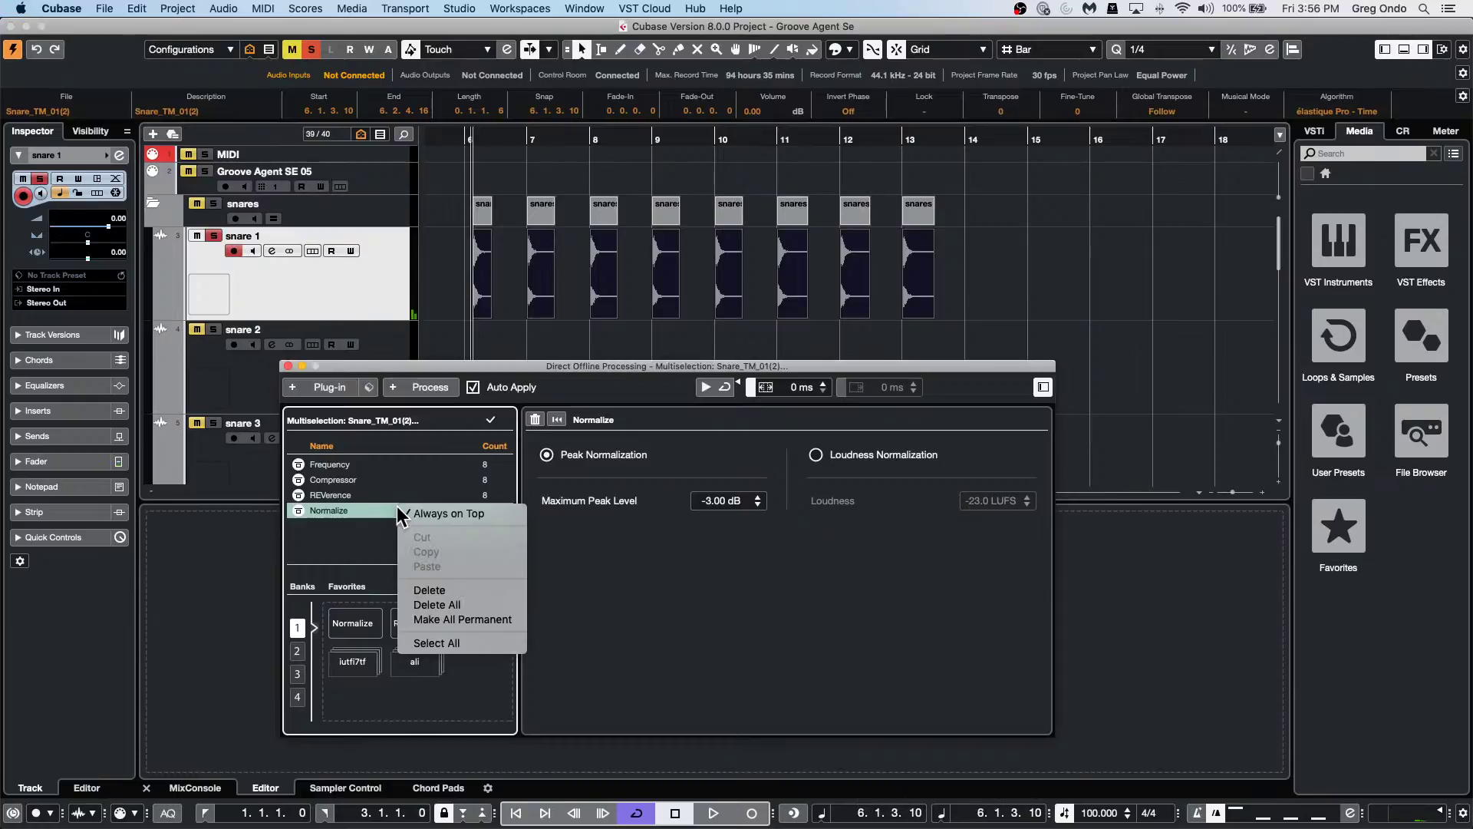
{"action": "left_click", "coordinate": [463, 594]}
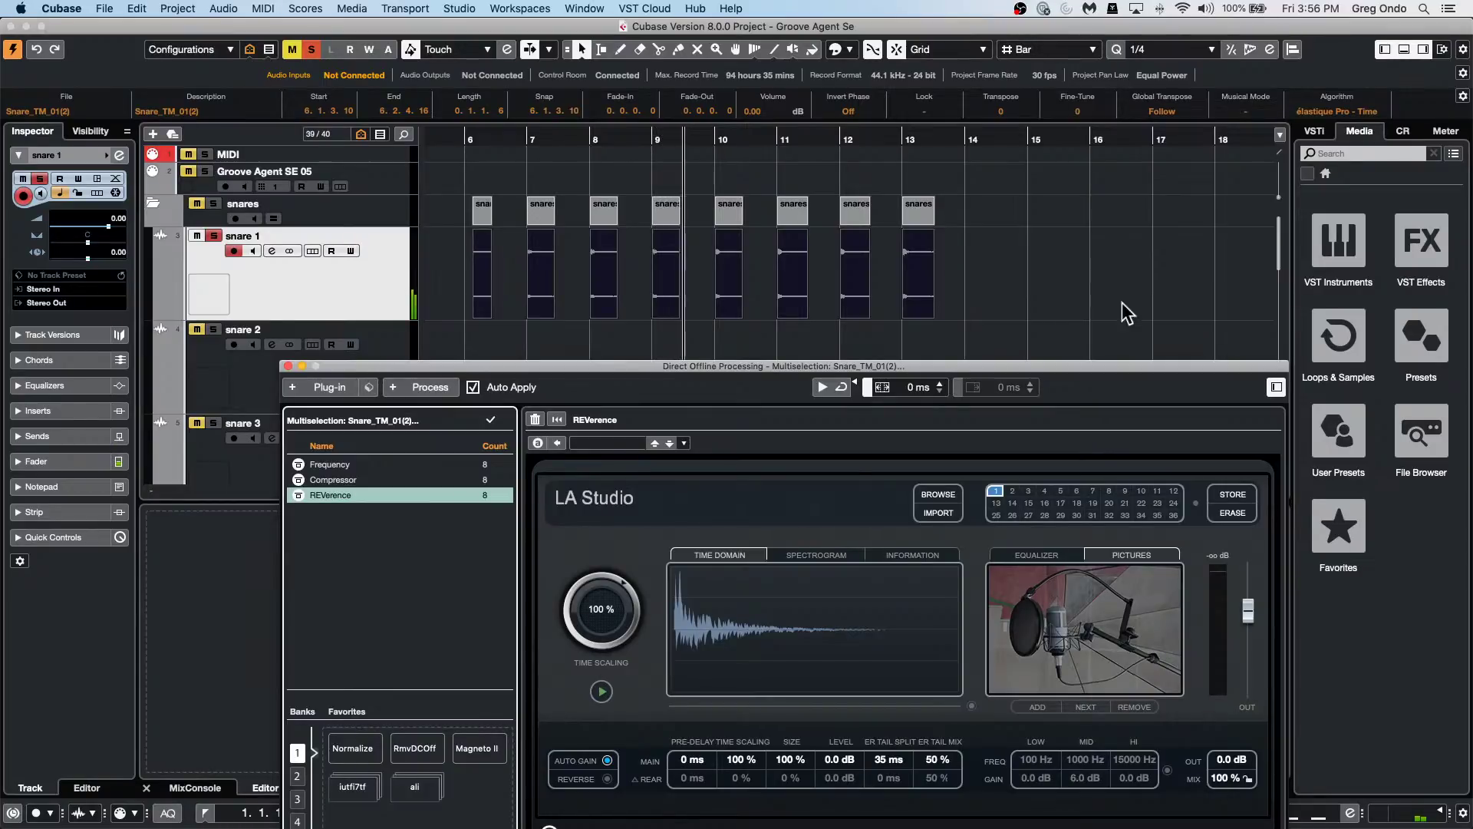
{"action": "key", "text": "space"}
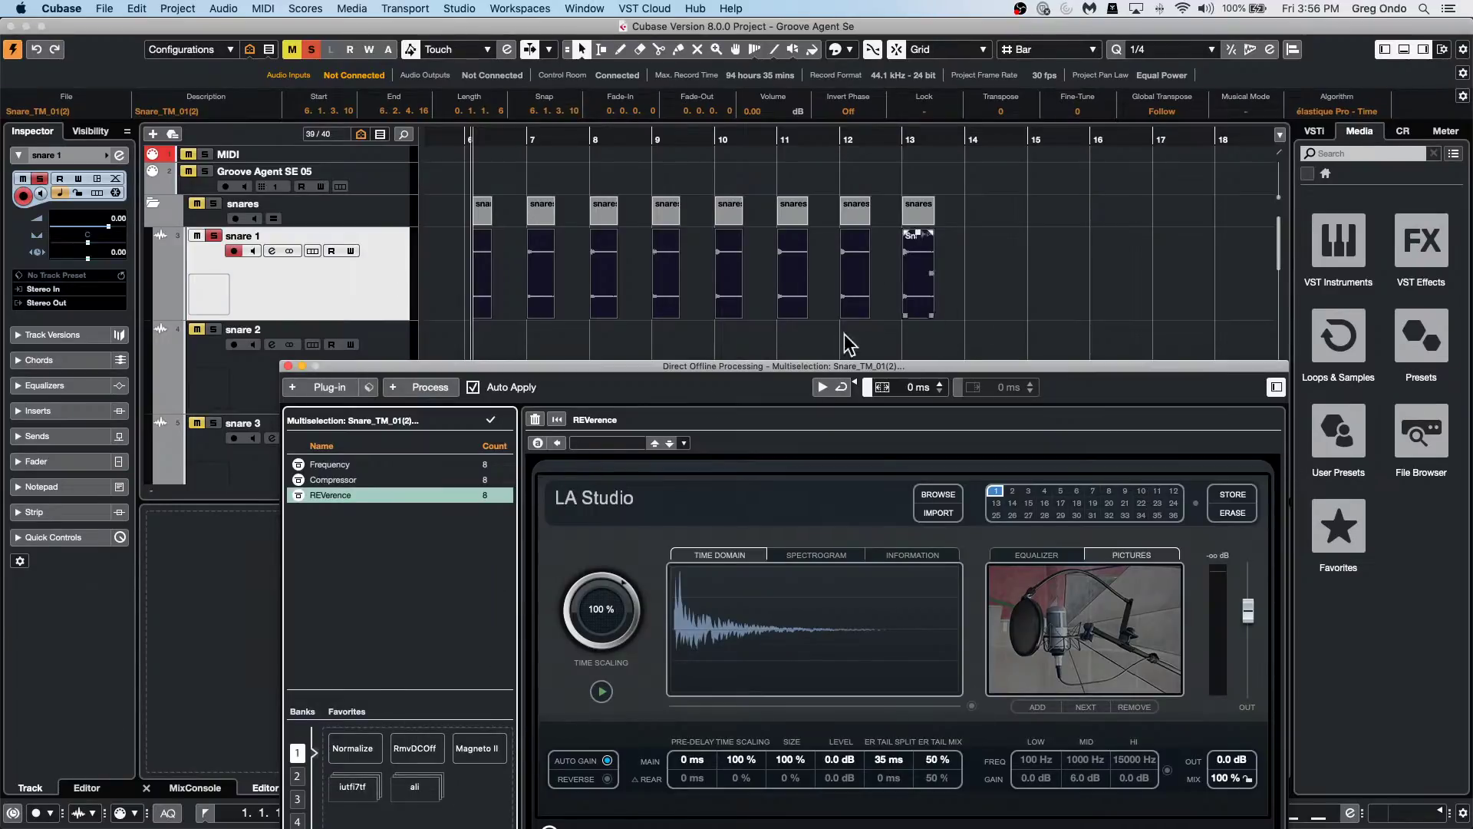
{"action": "left_click", "coordinate": [1049, 284]}
{"action": "left_click_drag", "start_coordinate": [1052, 285], "coordinate": [362, 288]}
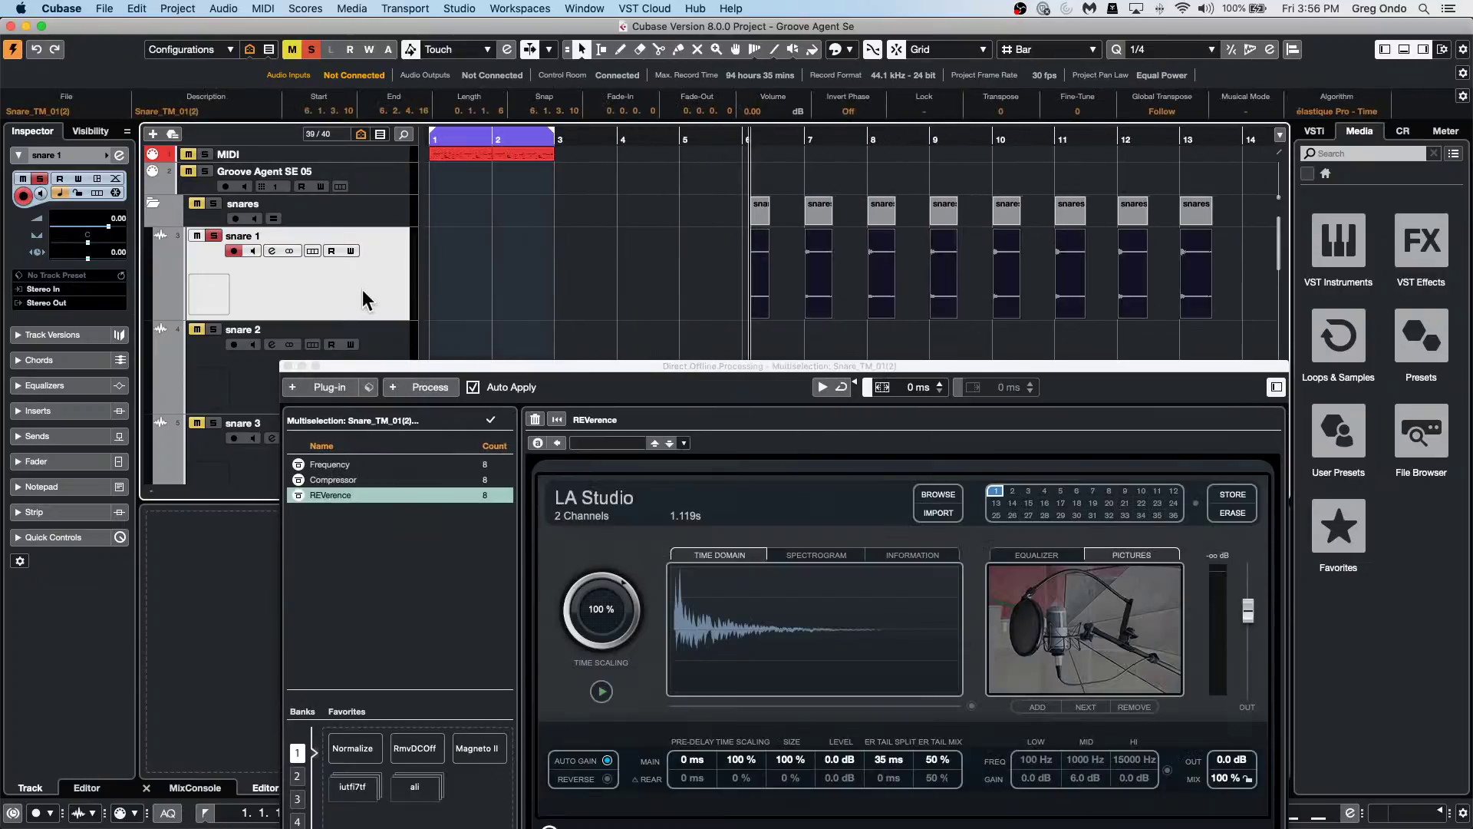
{"action": "mouse_move", "coordinate": [657, 138]}
{"action": "left_mouse_down"}
{"action": "mouse_move", "coordinate": [661, 119]}
{"action": "mouse_move", "coordinate": [641, 158]}
{"action": "left_mouse_up"}
{"action": "left_click", "coordinate": [643, 139]}
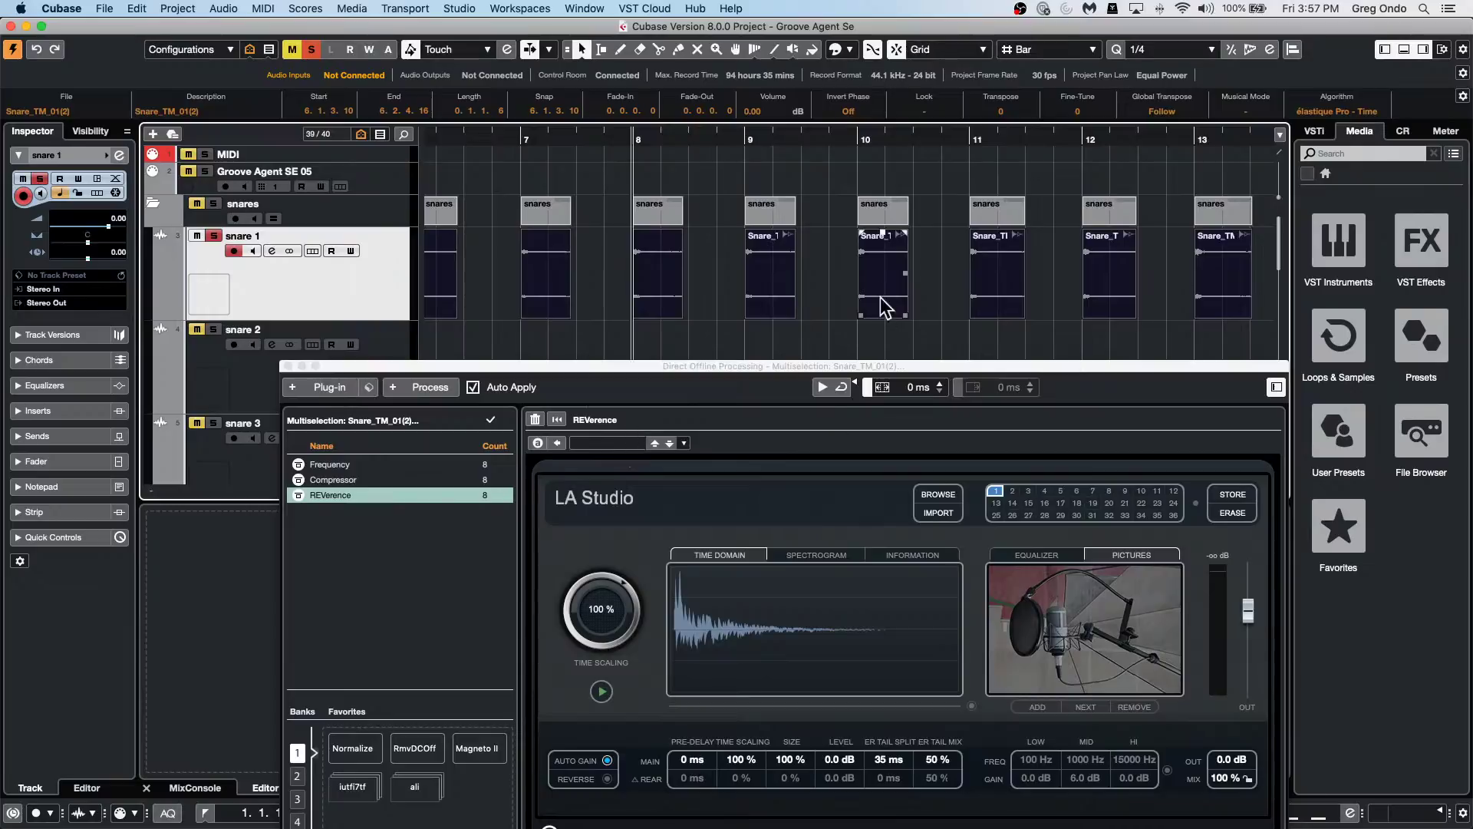
{"action": "left_click_drag", "start_coordinate": [691, 140], "coordinate": [693, 115]}
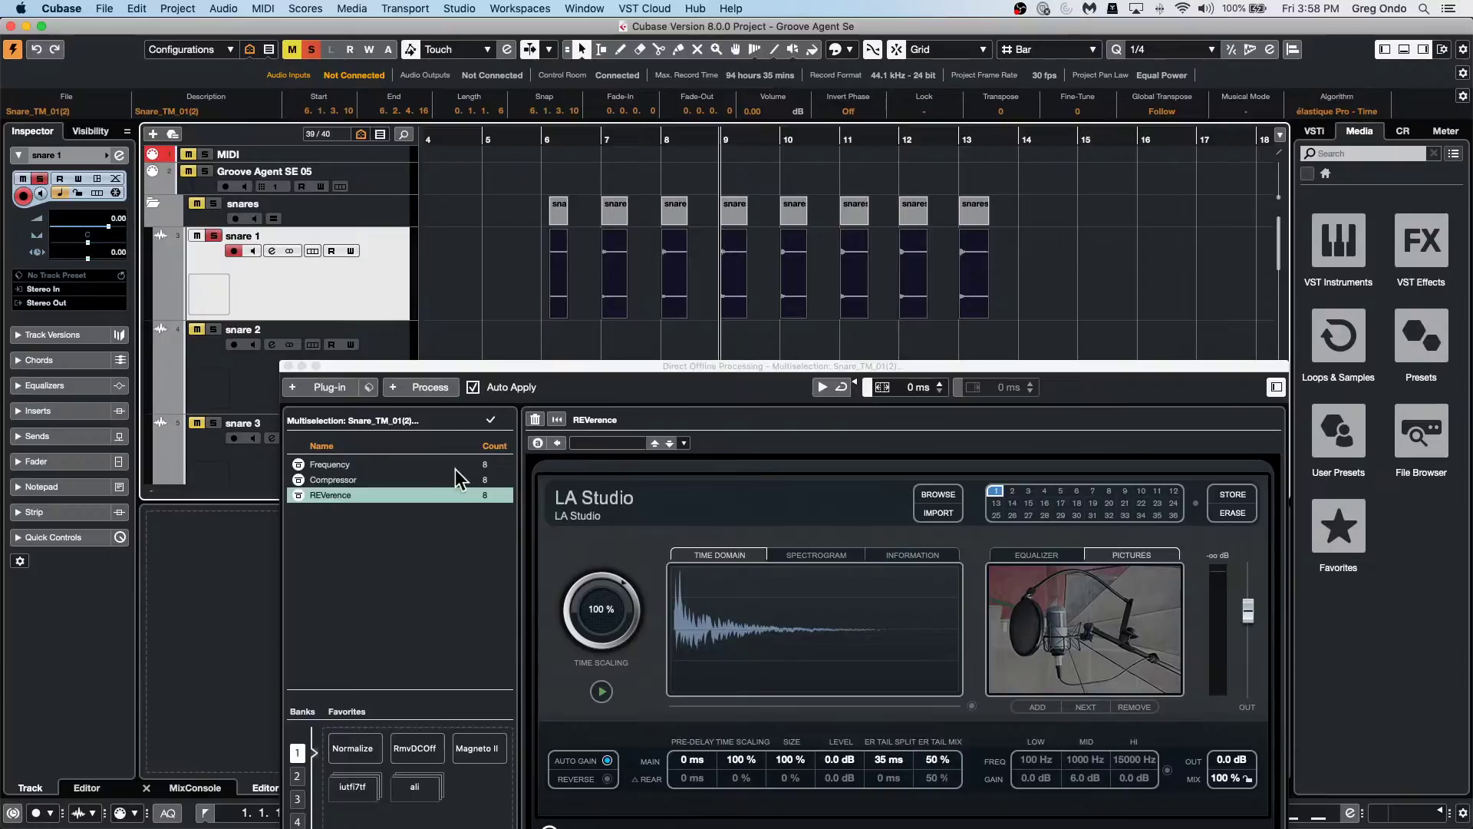
Switch to WaveLab Pro 11 and open the recent audio file LurupeanDubStars__Popdub_GAL32st_remix.
{"action": "mouse_move", "coordinate": [470, 826]}
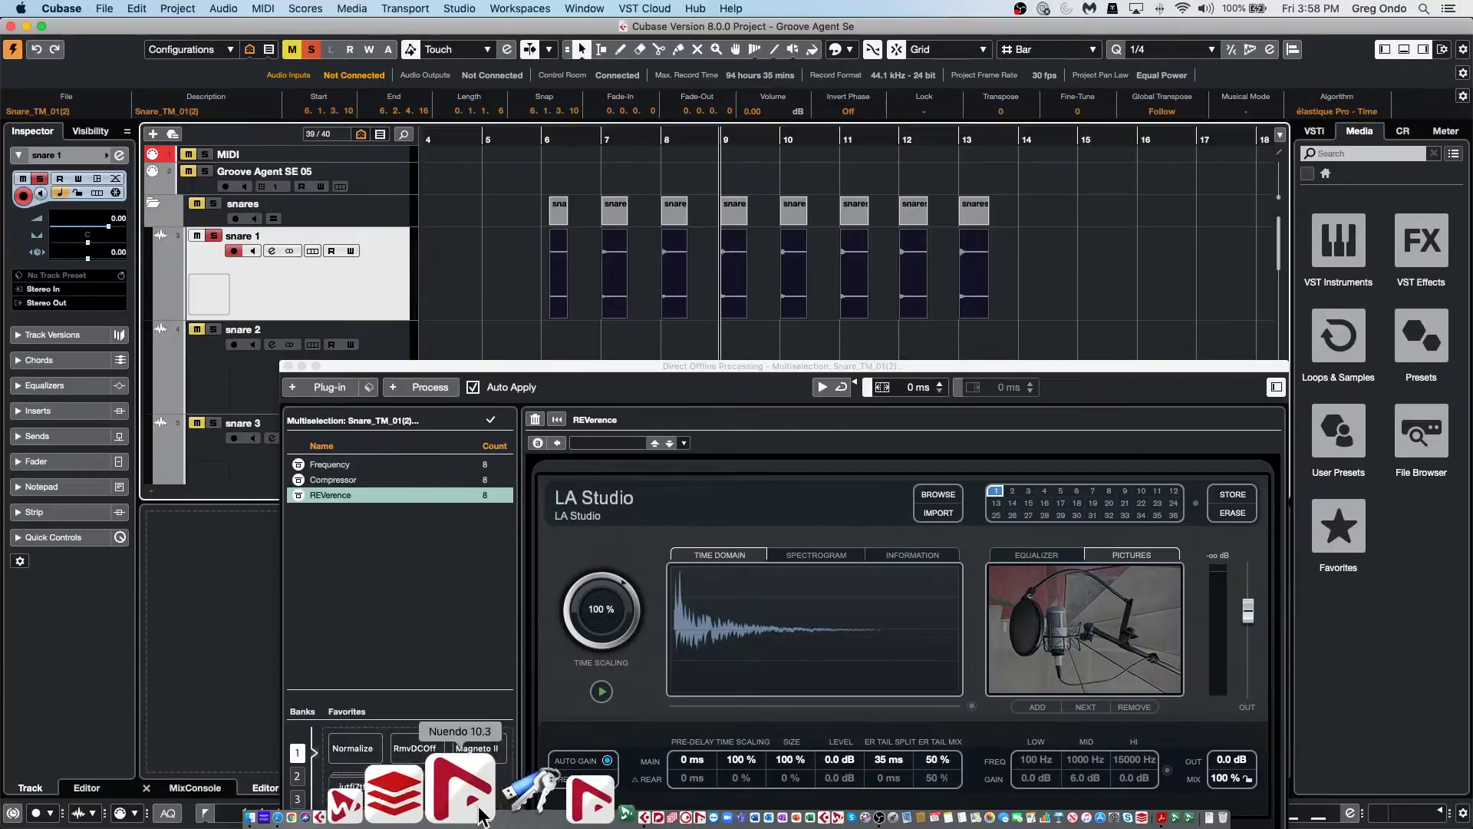
{"action": "left_click", "coordinate": [516, 804]}
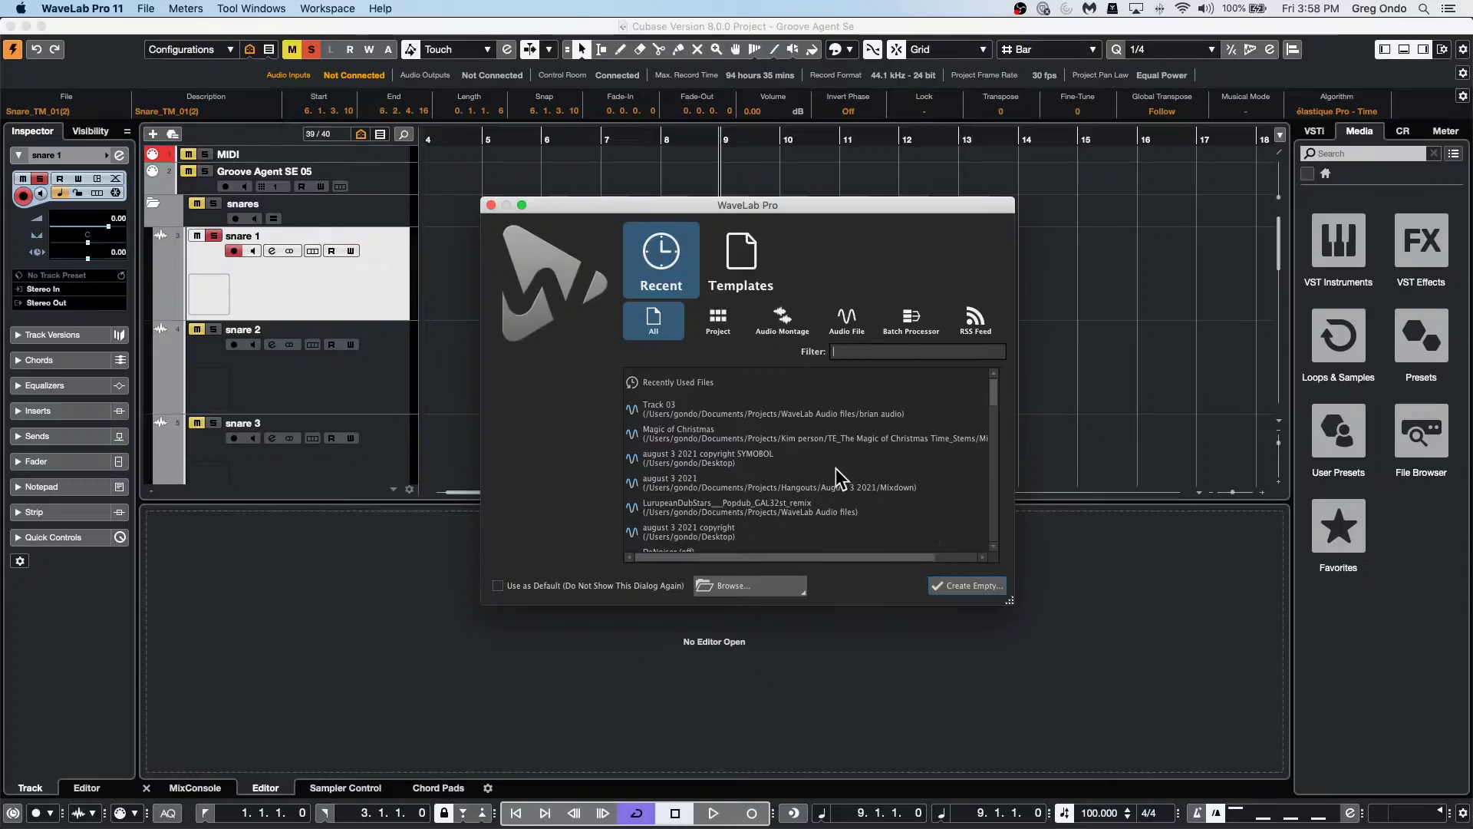
{"action": "left_click", "coordinate": [765, 503]}
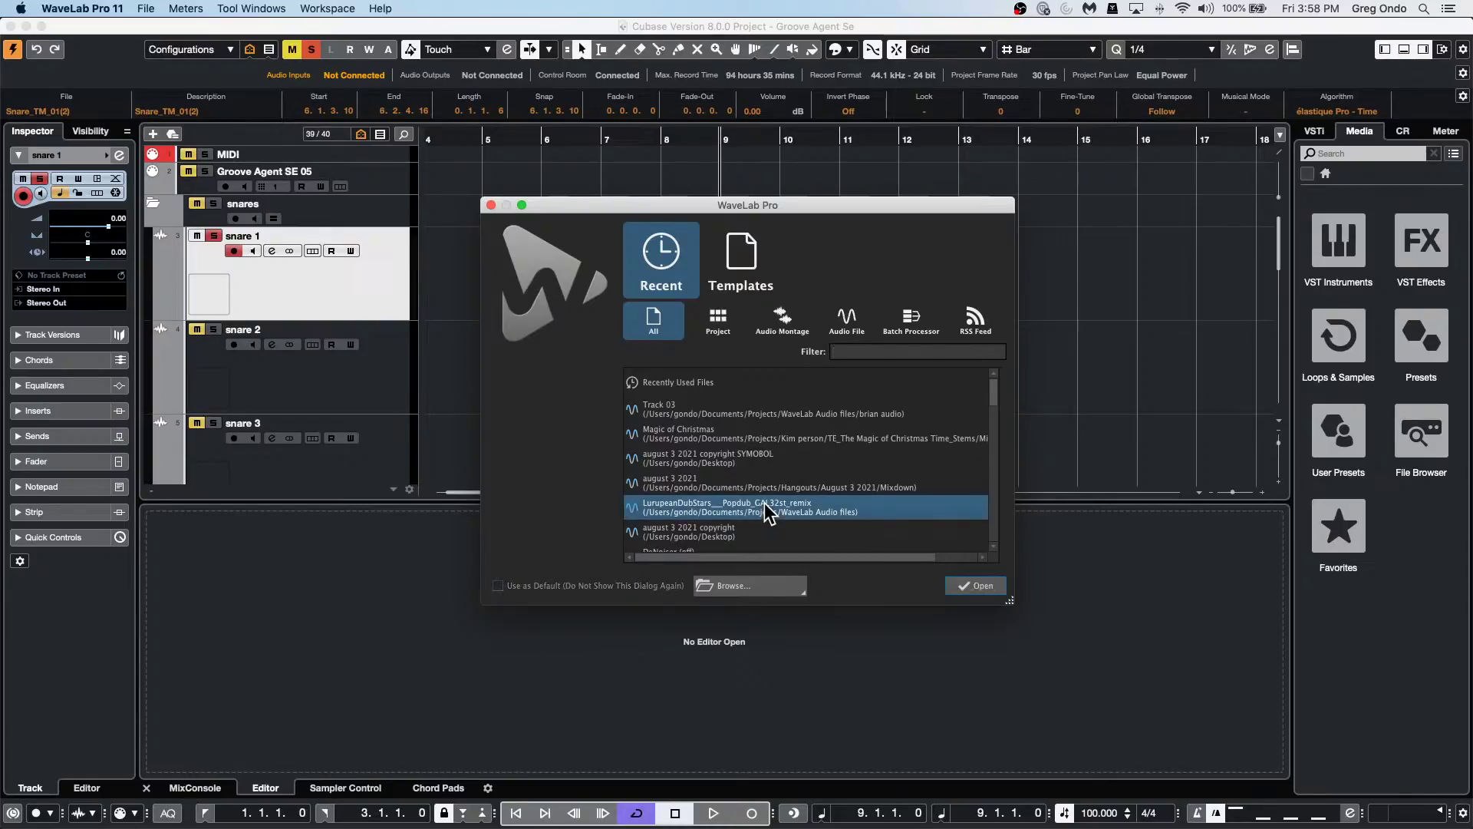
{"action": "left_click", "coordinate": [993, 588]}
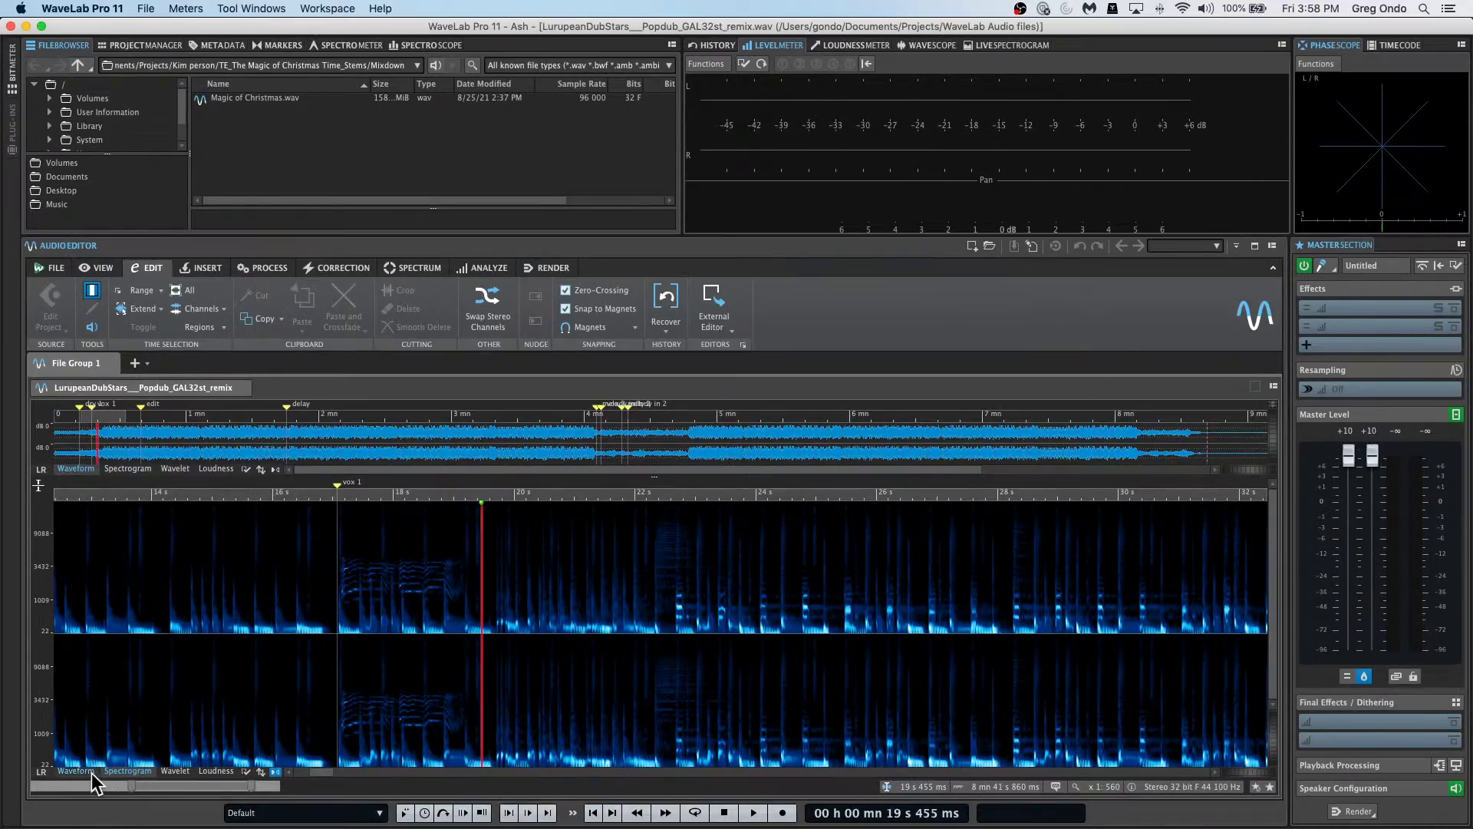
Show the main view of the audio file as a waveform and play a few seconds of it.
{"action": "left_click", "coordinate": [75, 770]}
{"action": "key", "text": "space"}
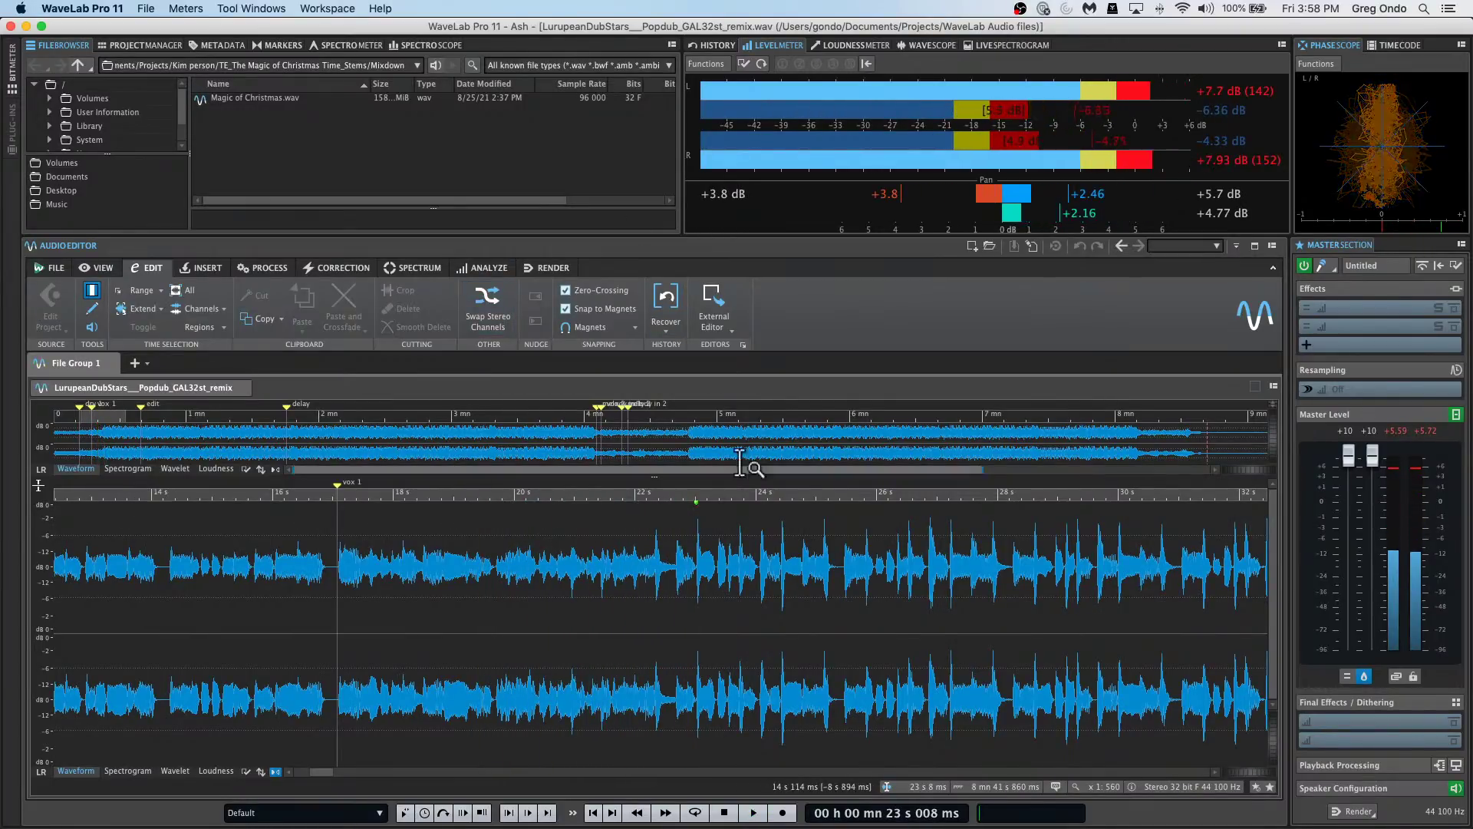
{"action": "key", "text": "space"}
In the plug-in preferences, make Steinberg's MonoDelay available for playback processing.
{"action": "left_click", "coordinate": [54, 267]}
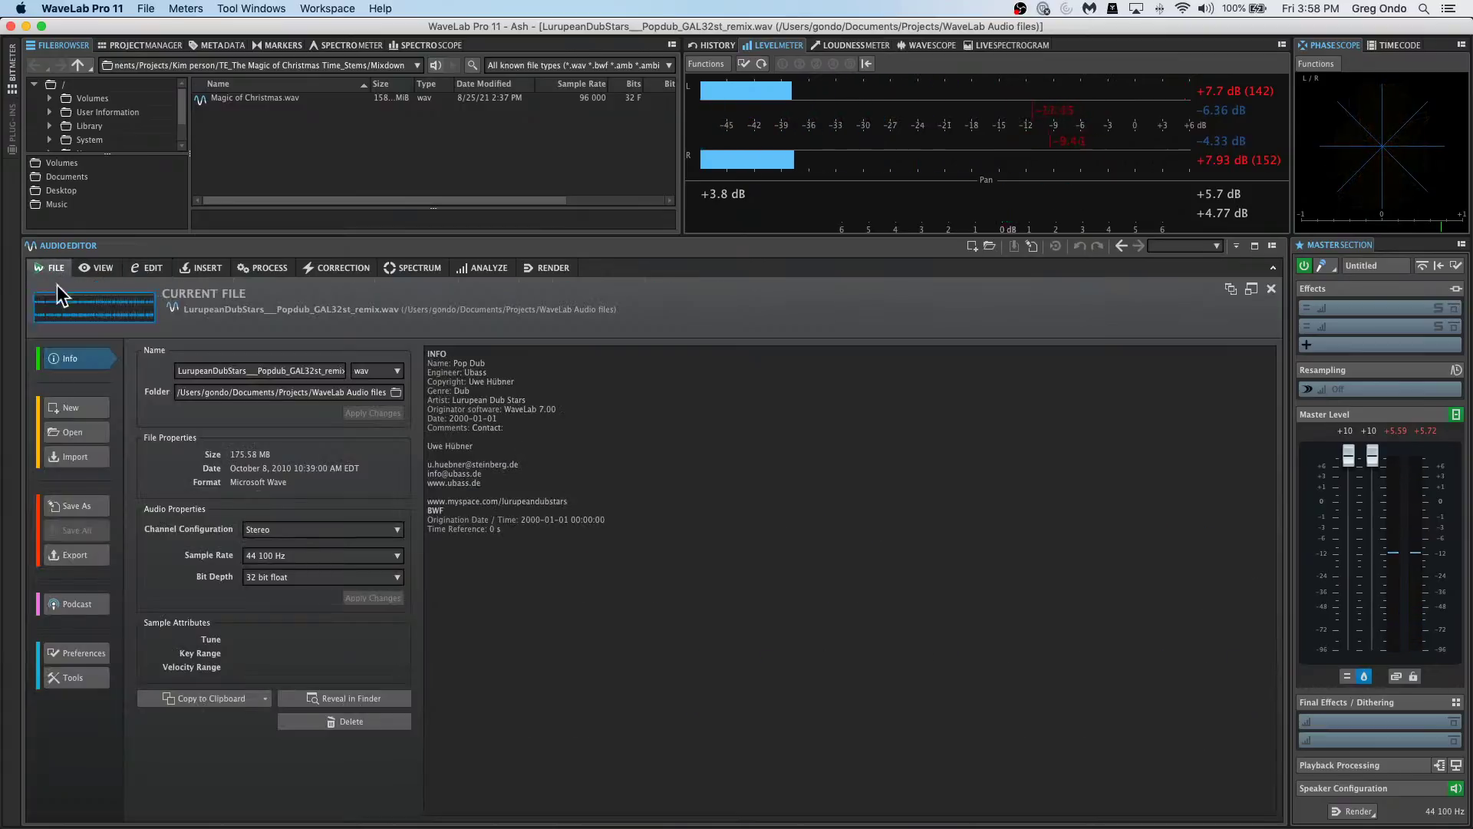
{"action": "left_click", "coordinate": [91, 654]}
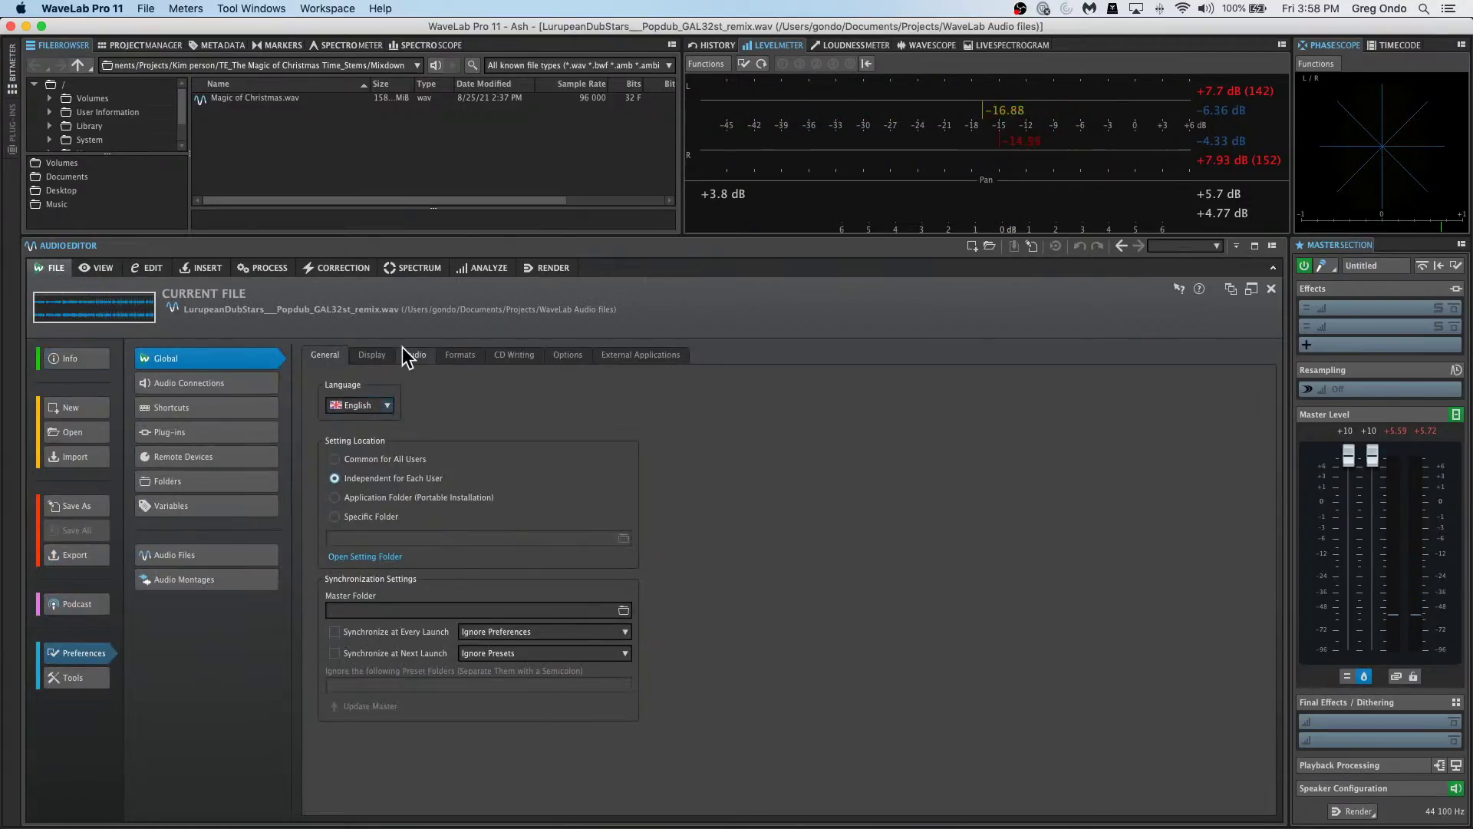
{"action": "left_click", "coordinate": [210, 434]}
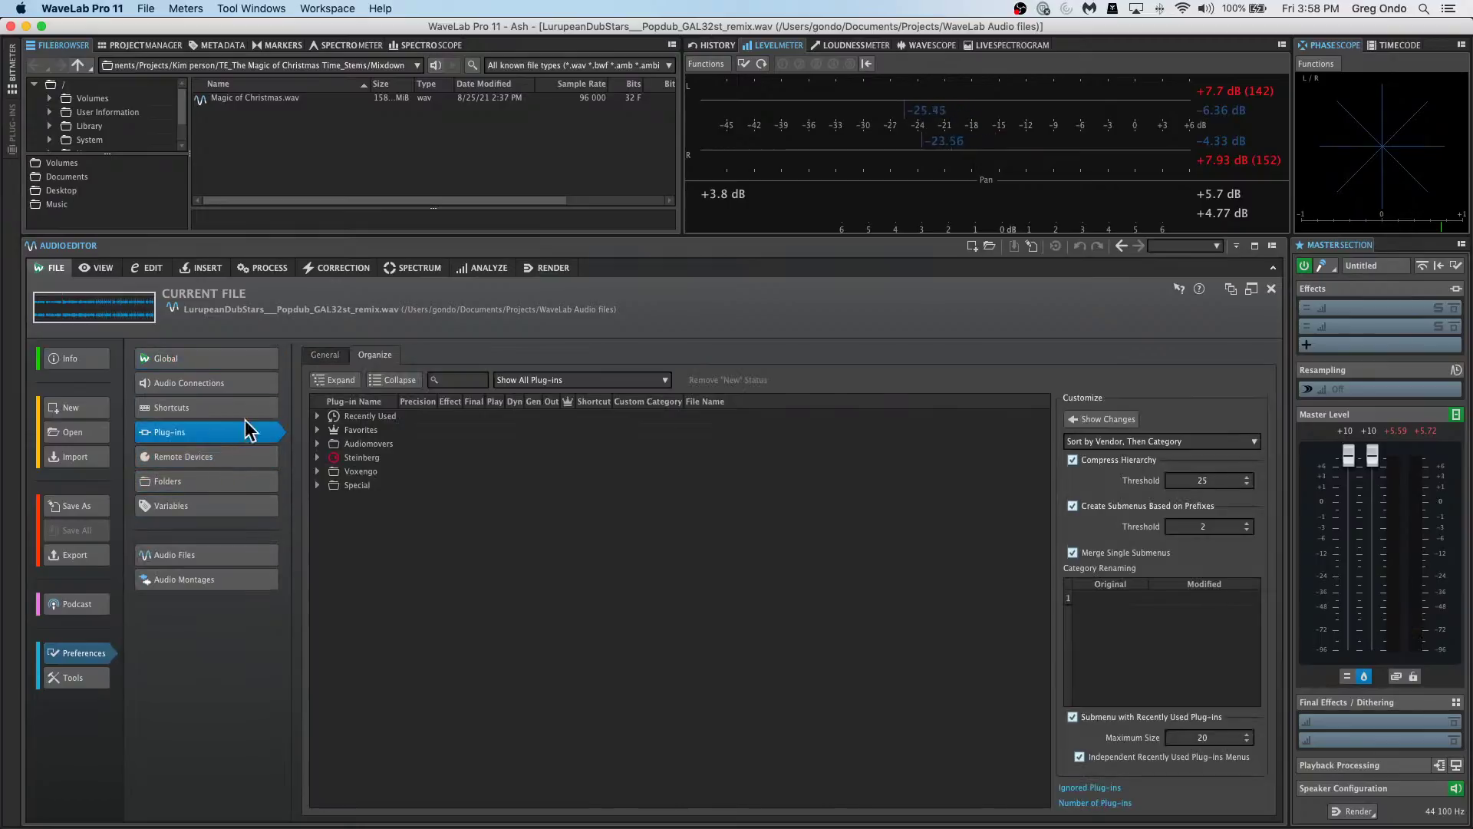
{"action": "left_click", "coordinate": [317, 458]}
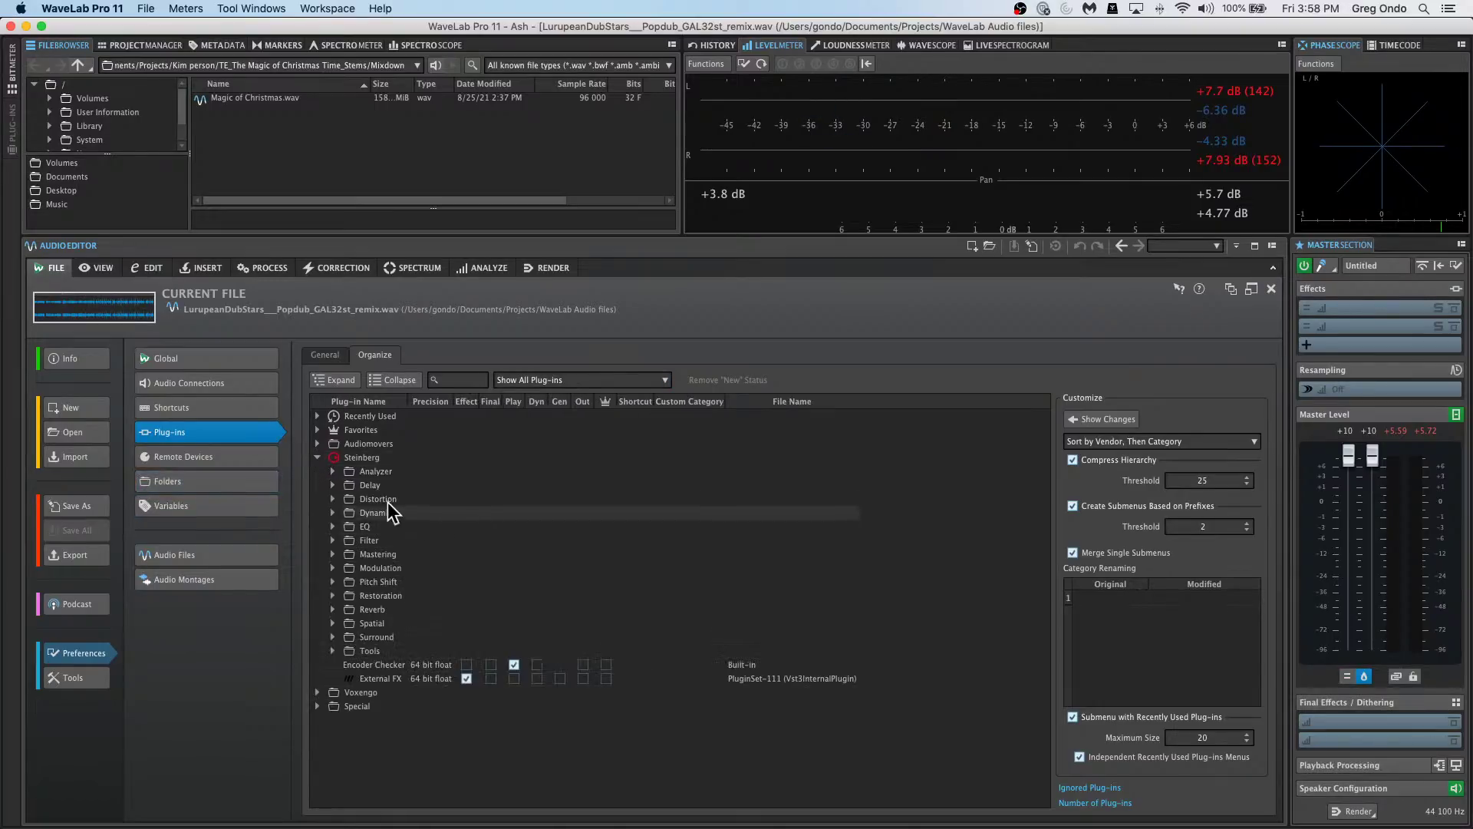
{"action": "left_click", "coordinate": [332, 485]}
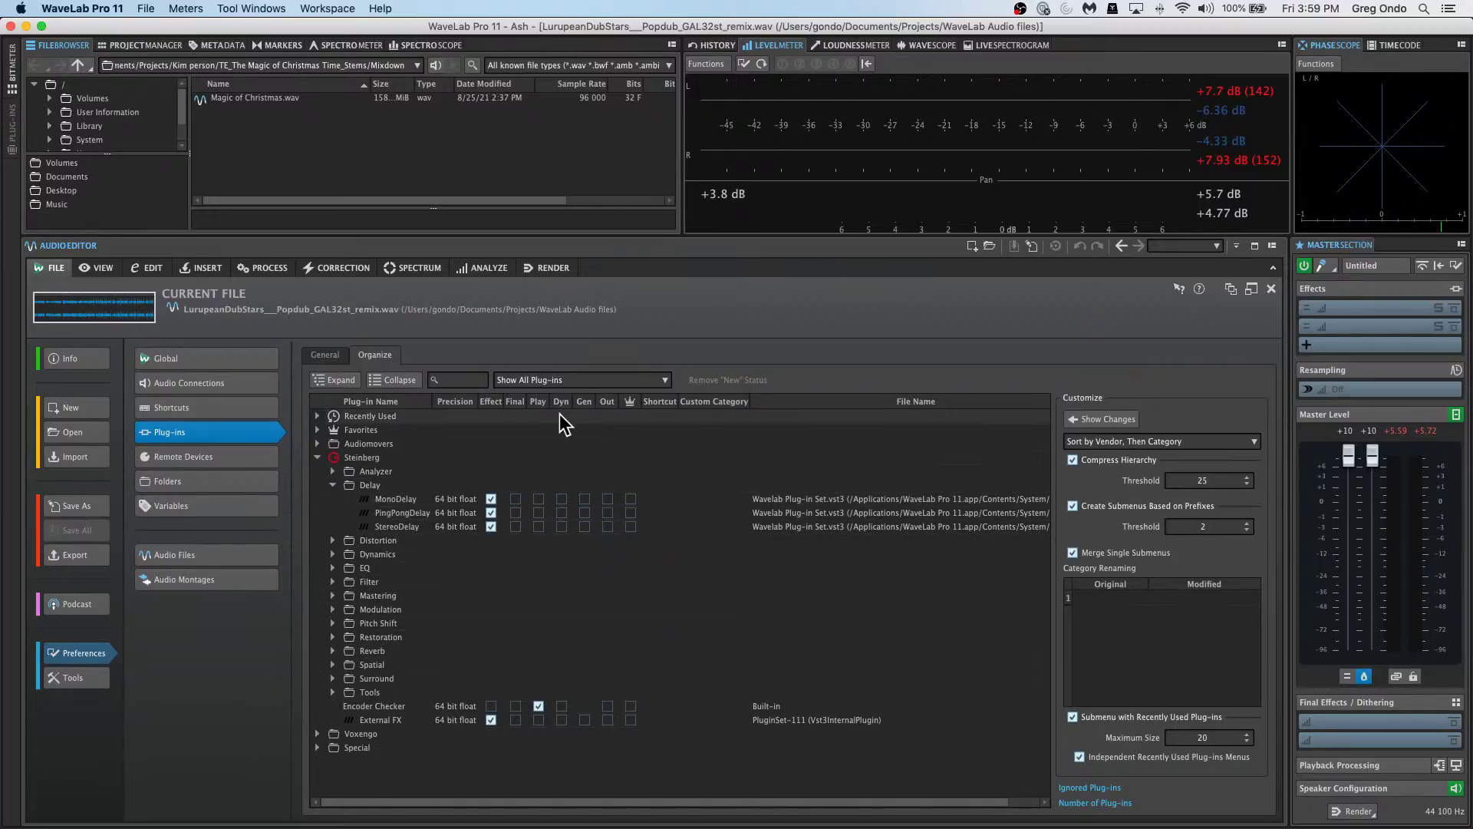
{"action": "left_click", "coordinate": [539, 499]}
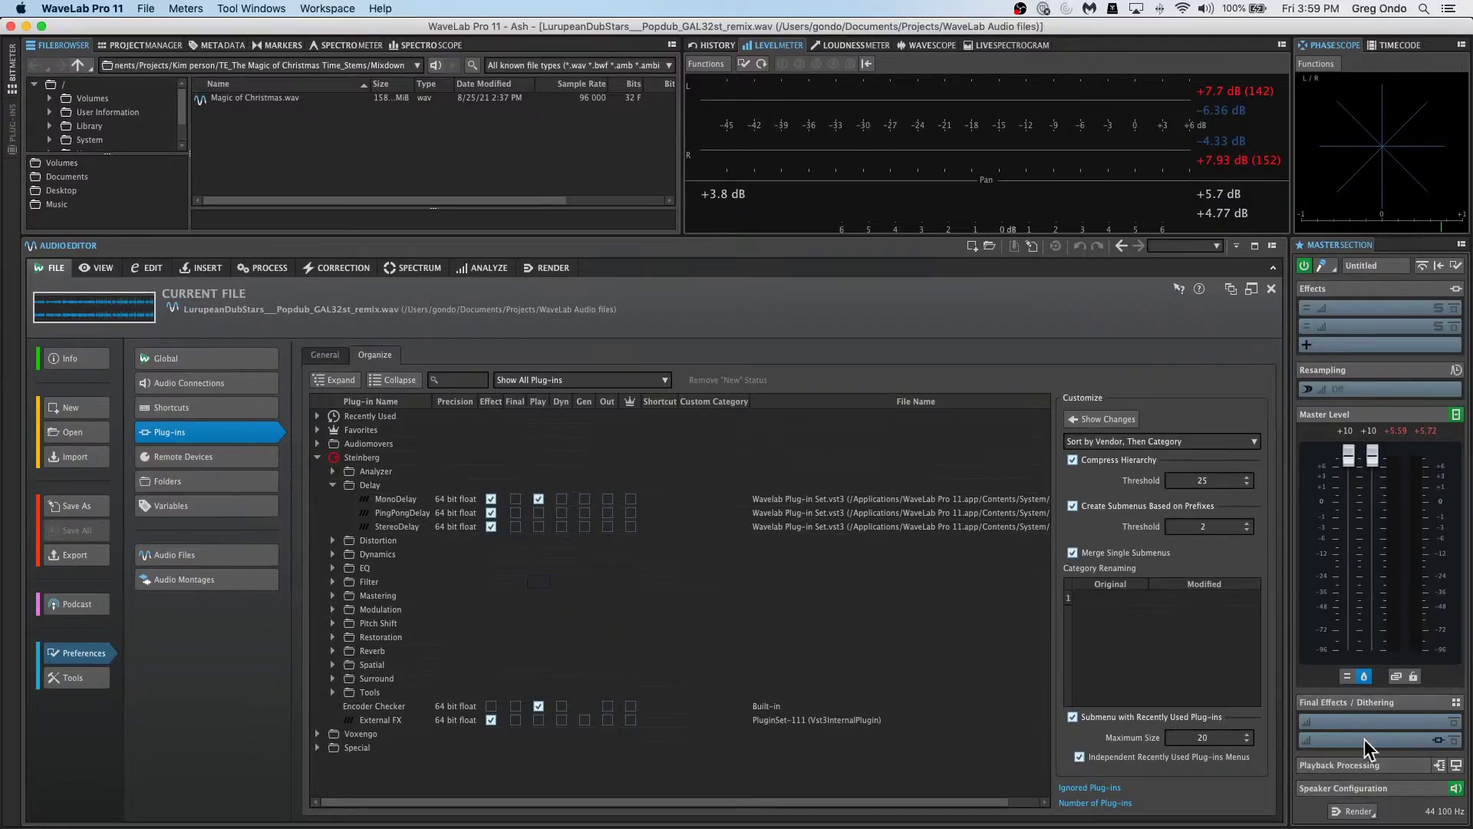
Insert MonoDelay into the first Playback Processing slot of the Master Section and close its plug-in window.
{"action": "left_click", "coordinate": [1355, 771]}
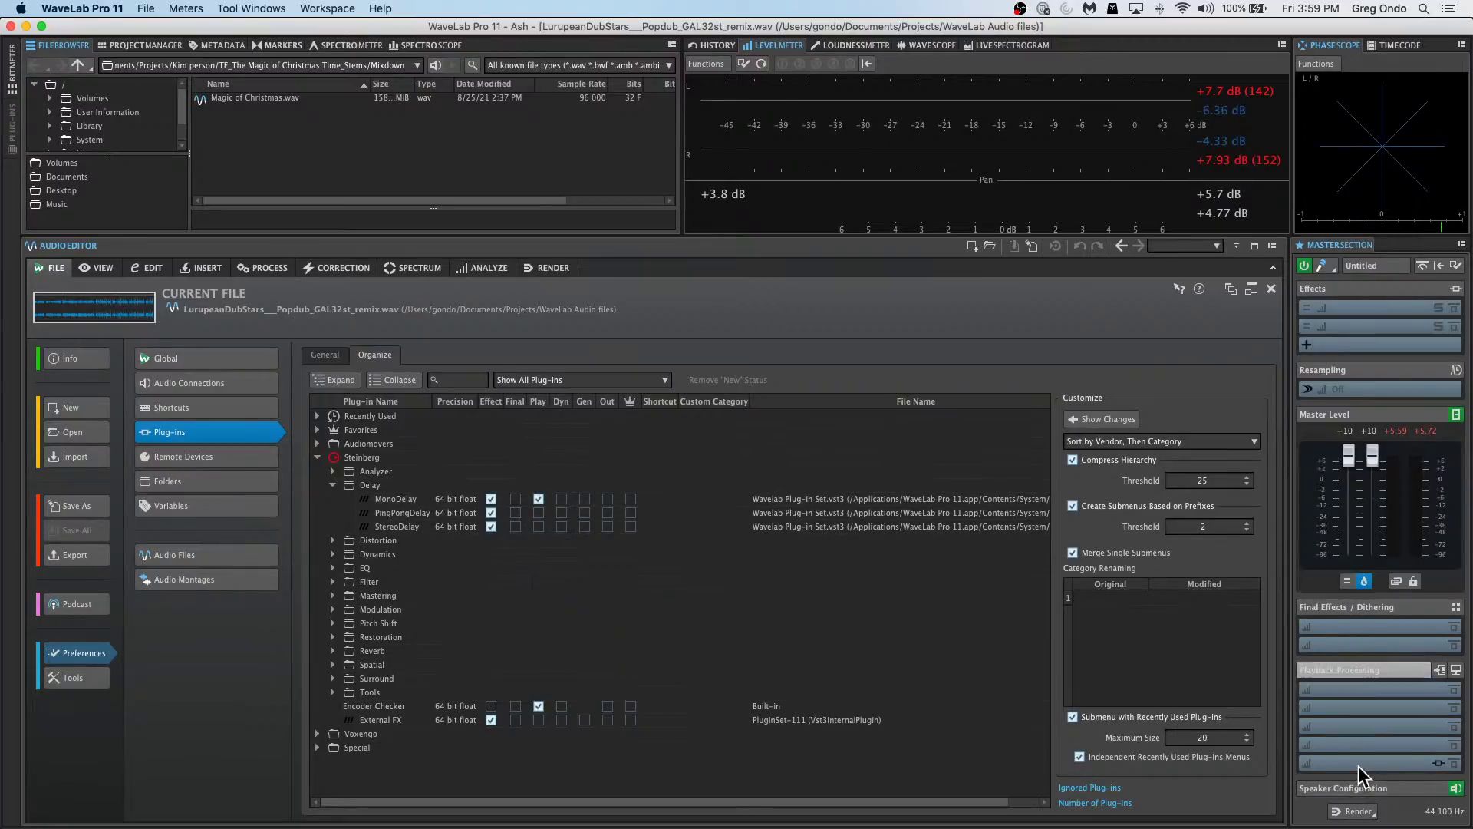
{"action": "left_click", "coordinate": [1390, 685]}
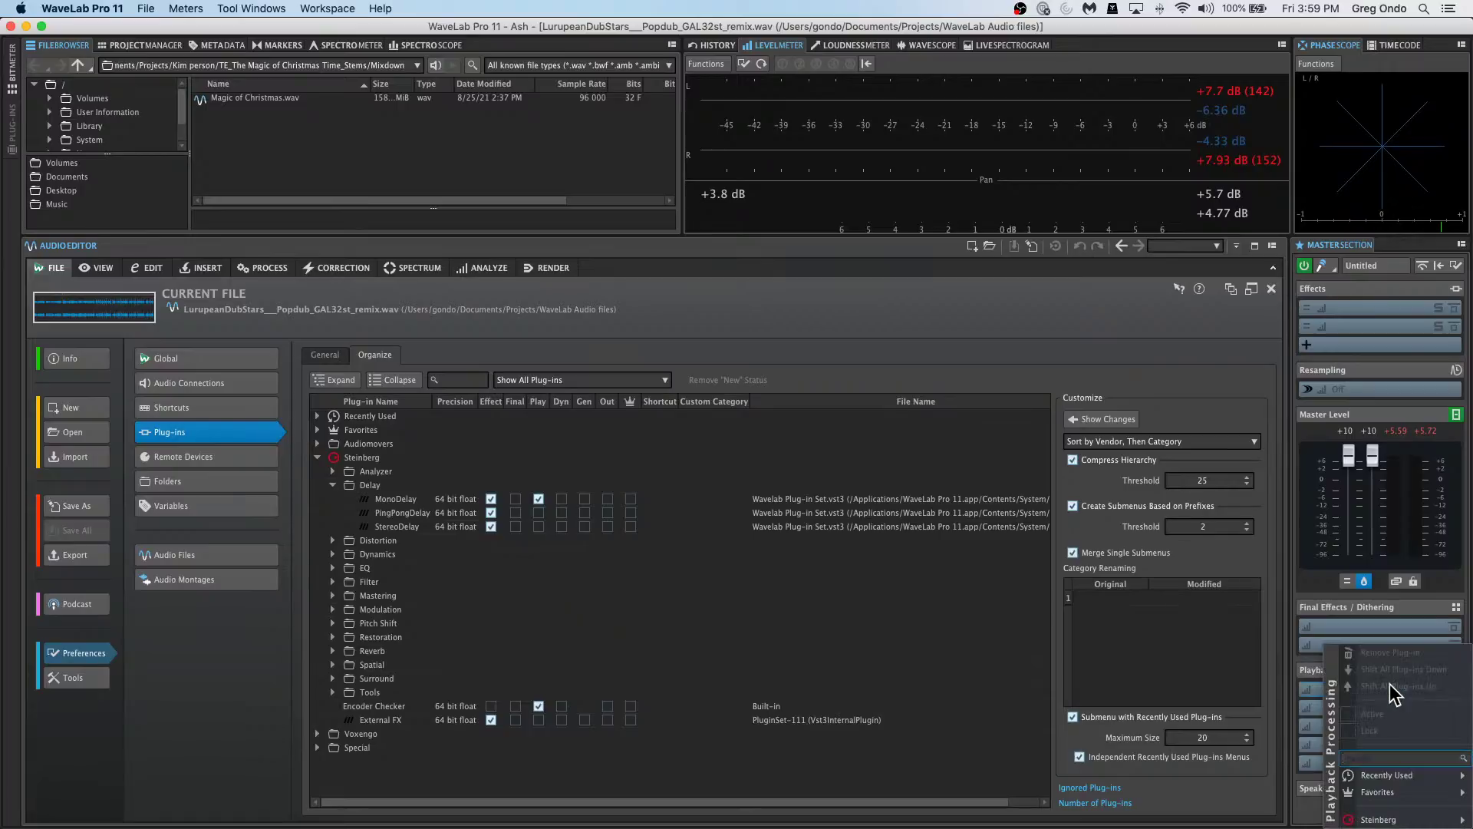
{"action": "mouse_move", "coordinate": [1374, 820]}
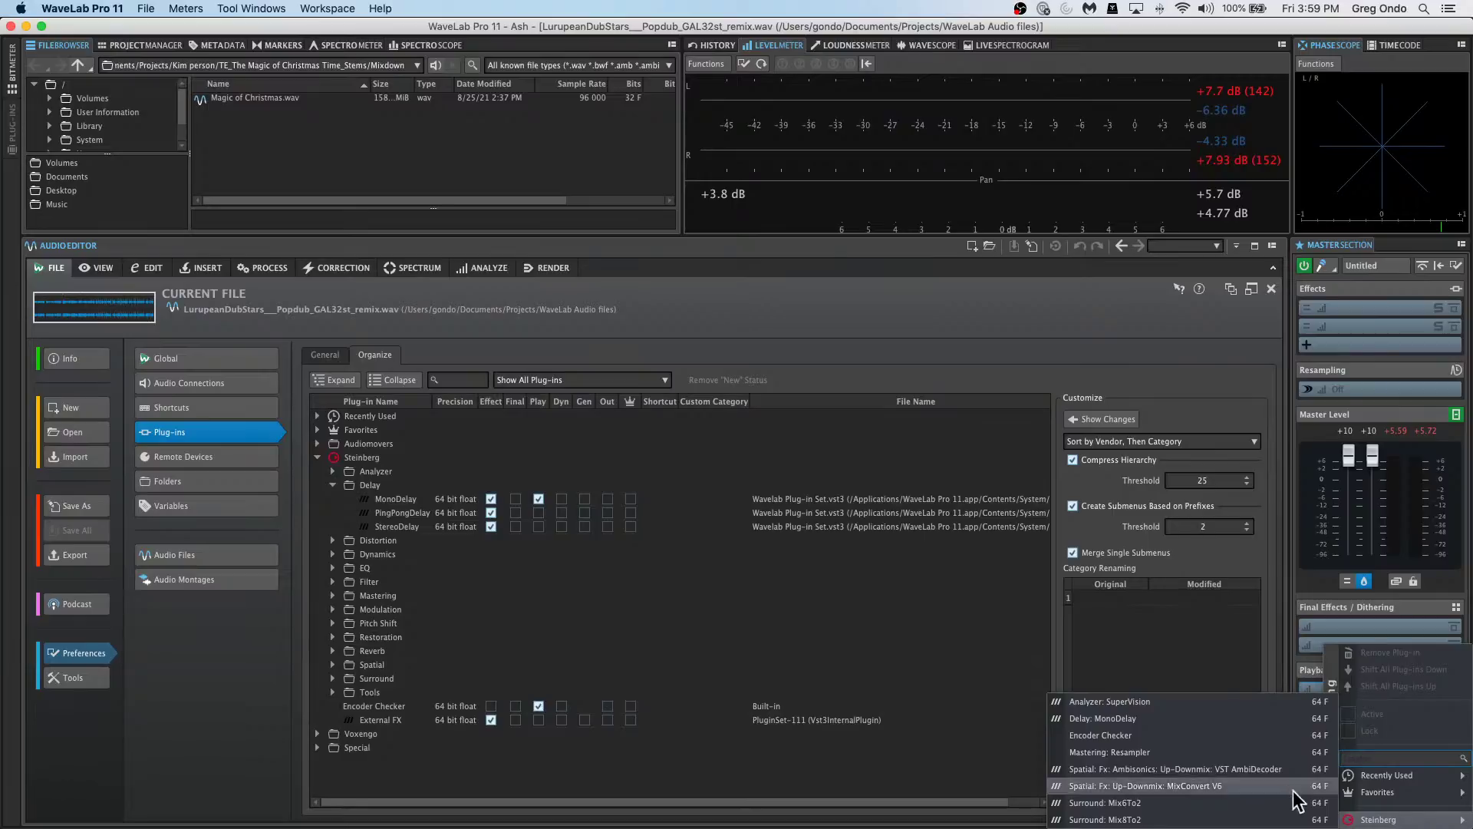
{"action": "left_click", "coordinate": [1176, 723]}
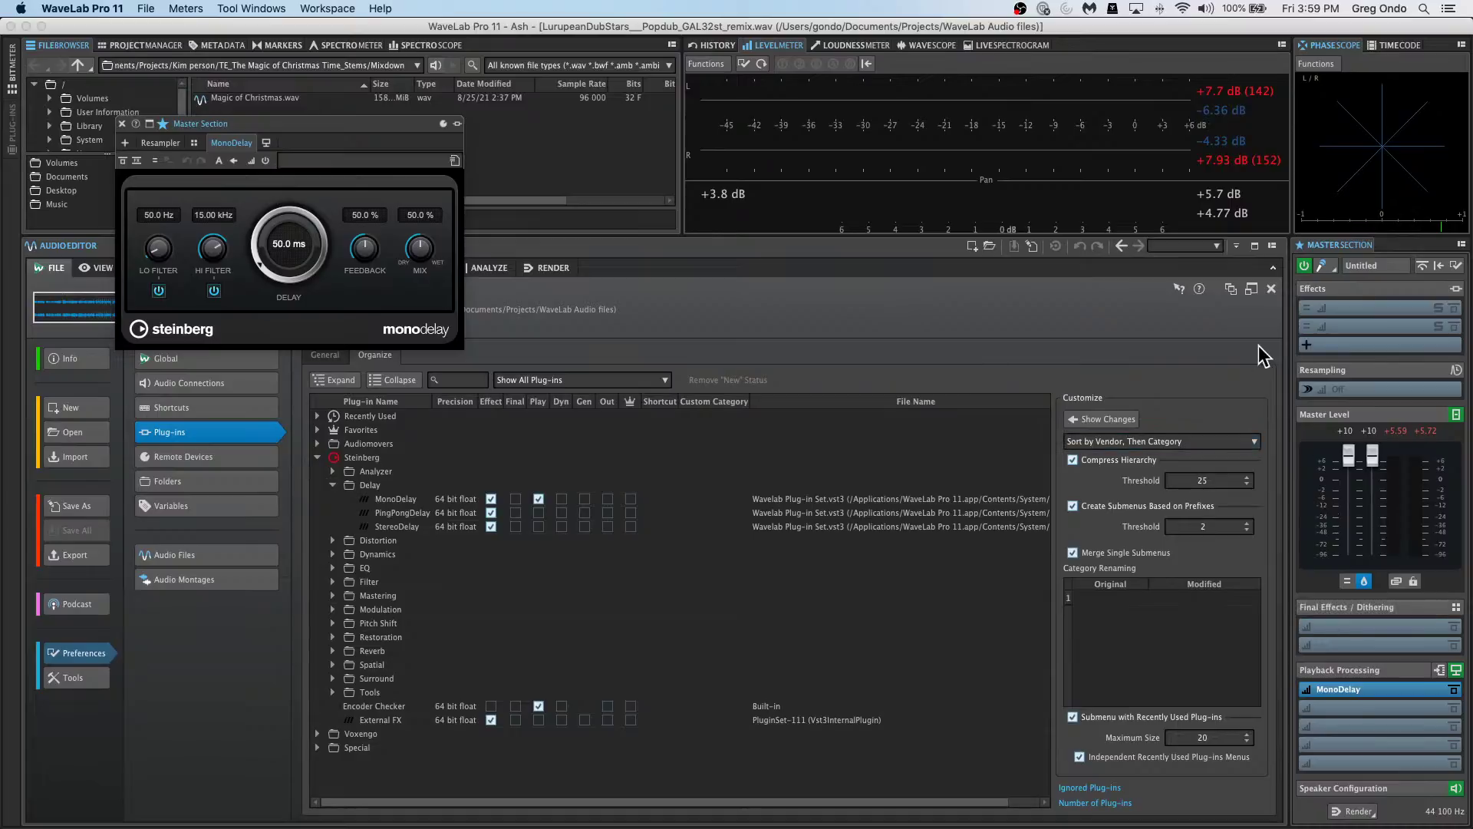
{"action": "left_click", "coordinate": [122, 124]}
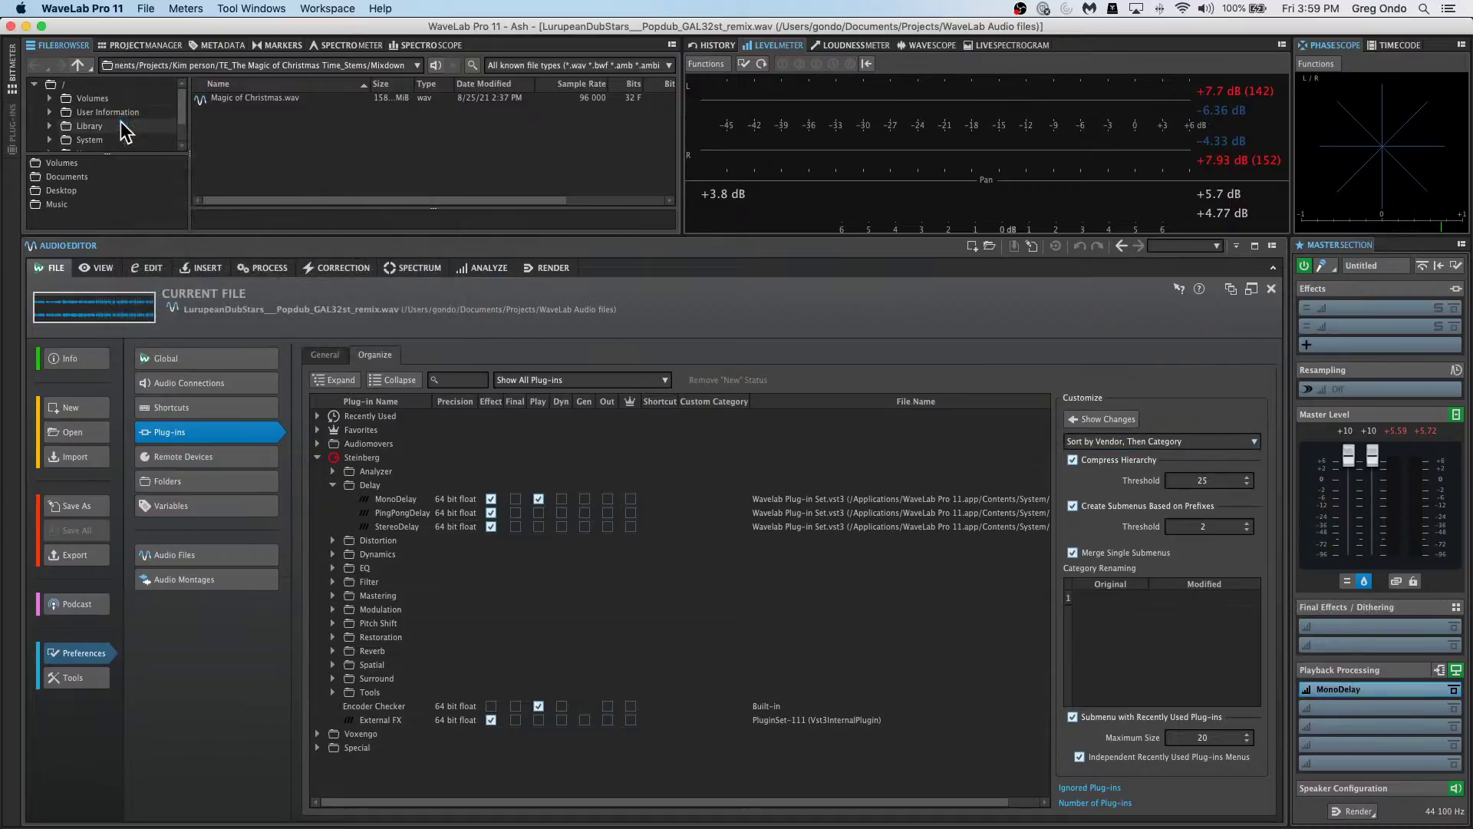
Disable MonoDelay for playback processing in the plug-in preferences and reload the plug-in list.
{"action": "left_click", "coordinate": [540, 499]}
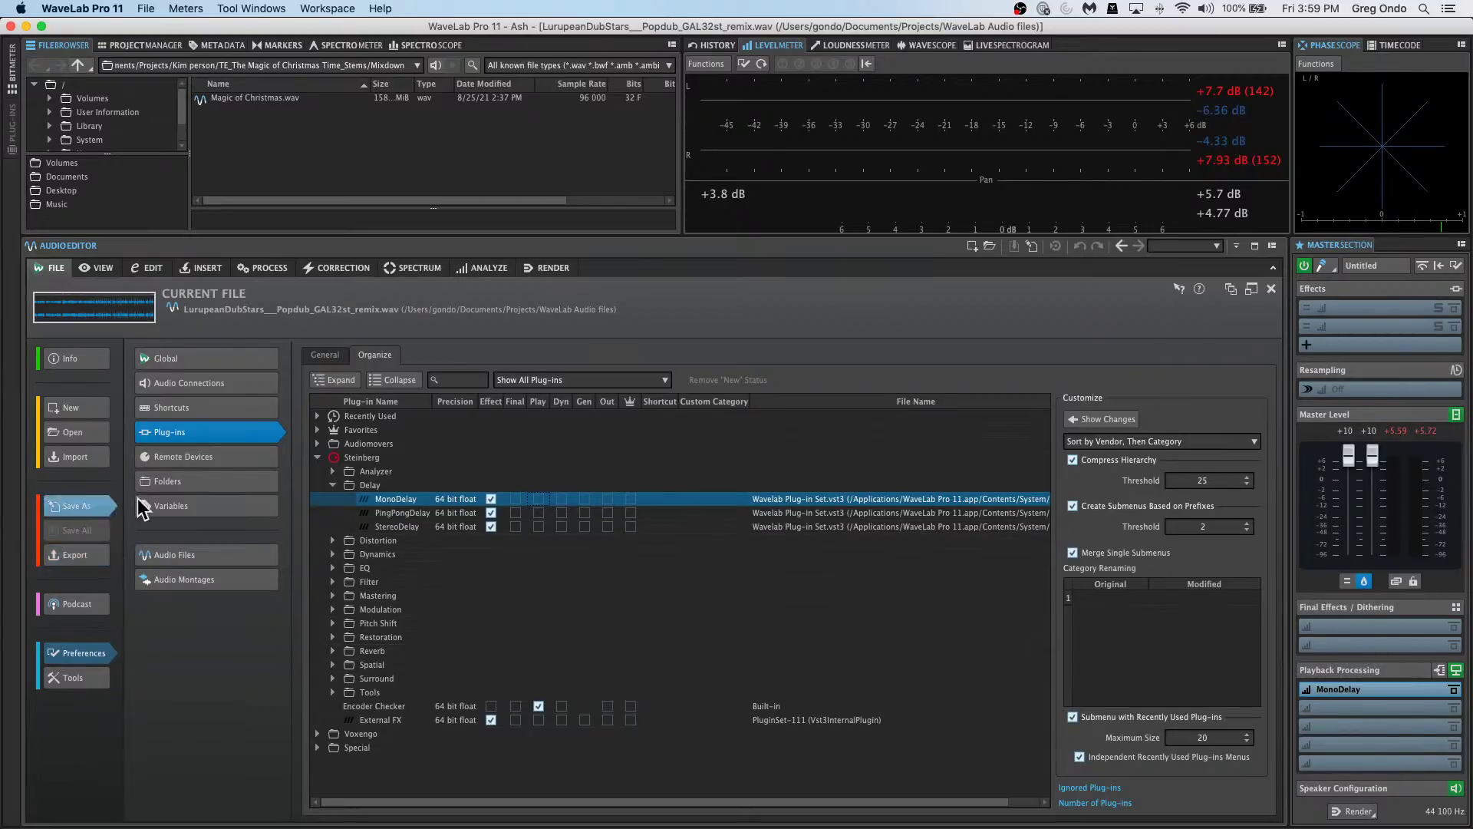
{"action": "left_click", "coordinate": [210, 434]}
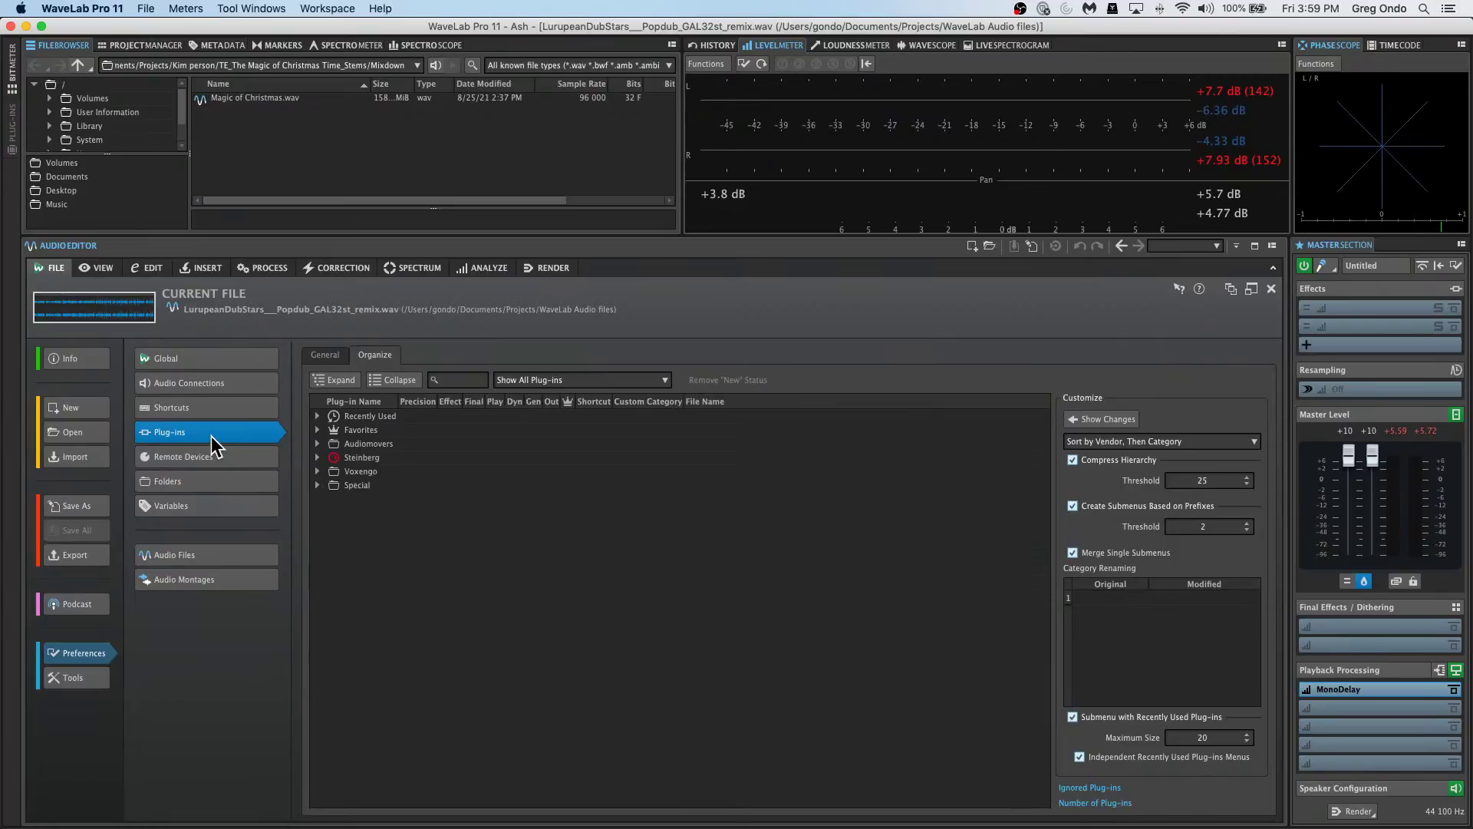
Examine the usage options of the Steinberg EQ plug-ins such as GEQ-10, and the available plug-in list filters.
{"action": "left_click", "coordinate": [316, 457]}
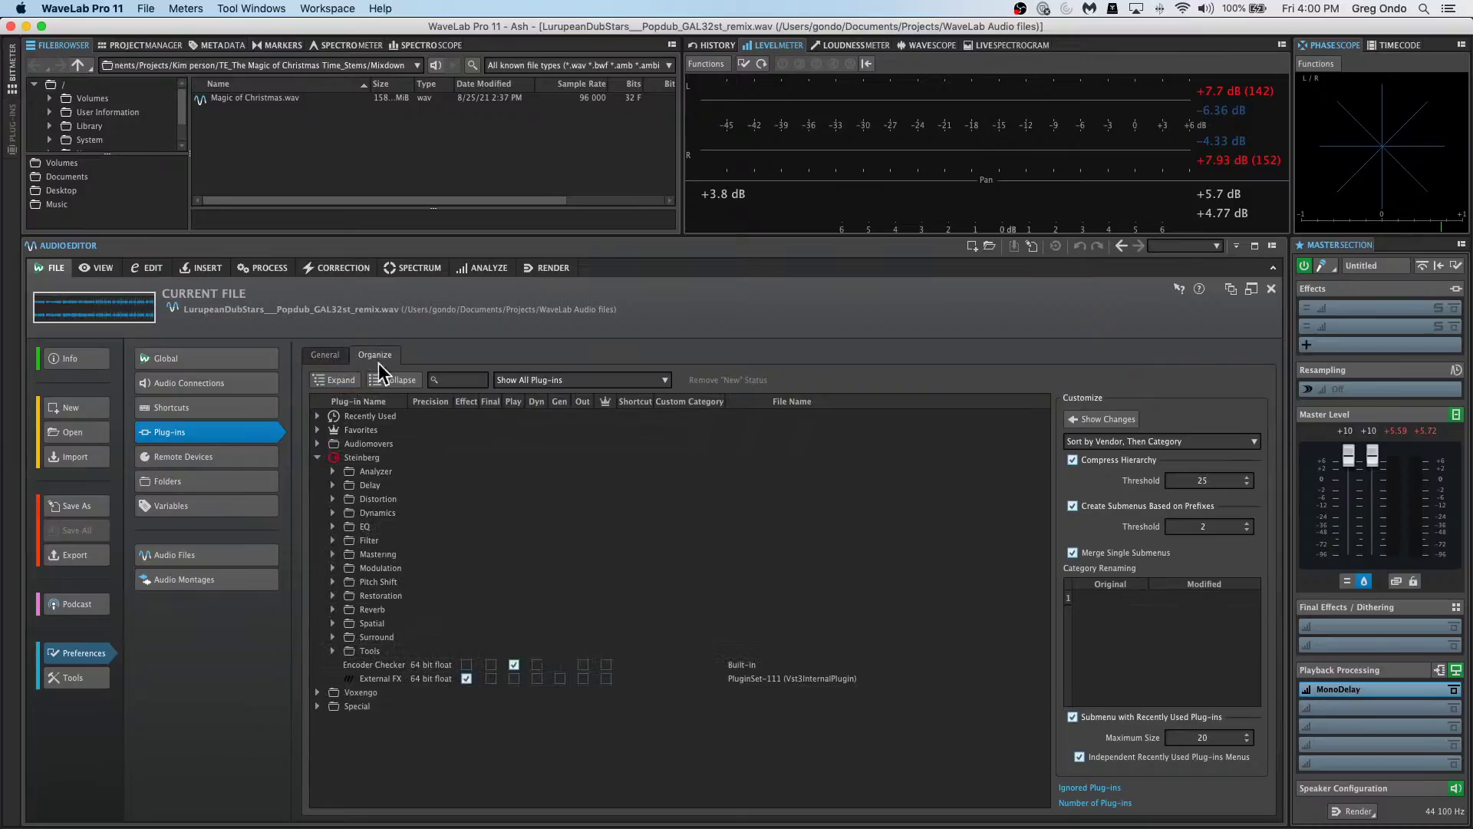
{"action": "left_click", "coordinate": [332, 527]}
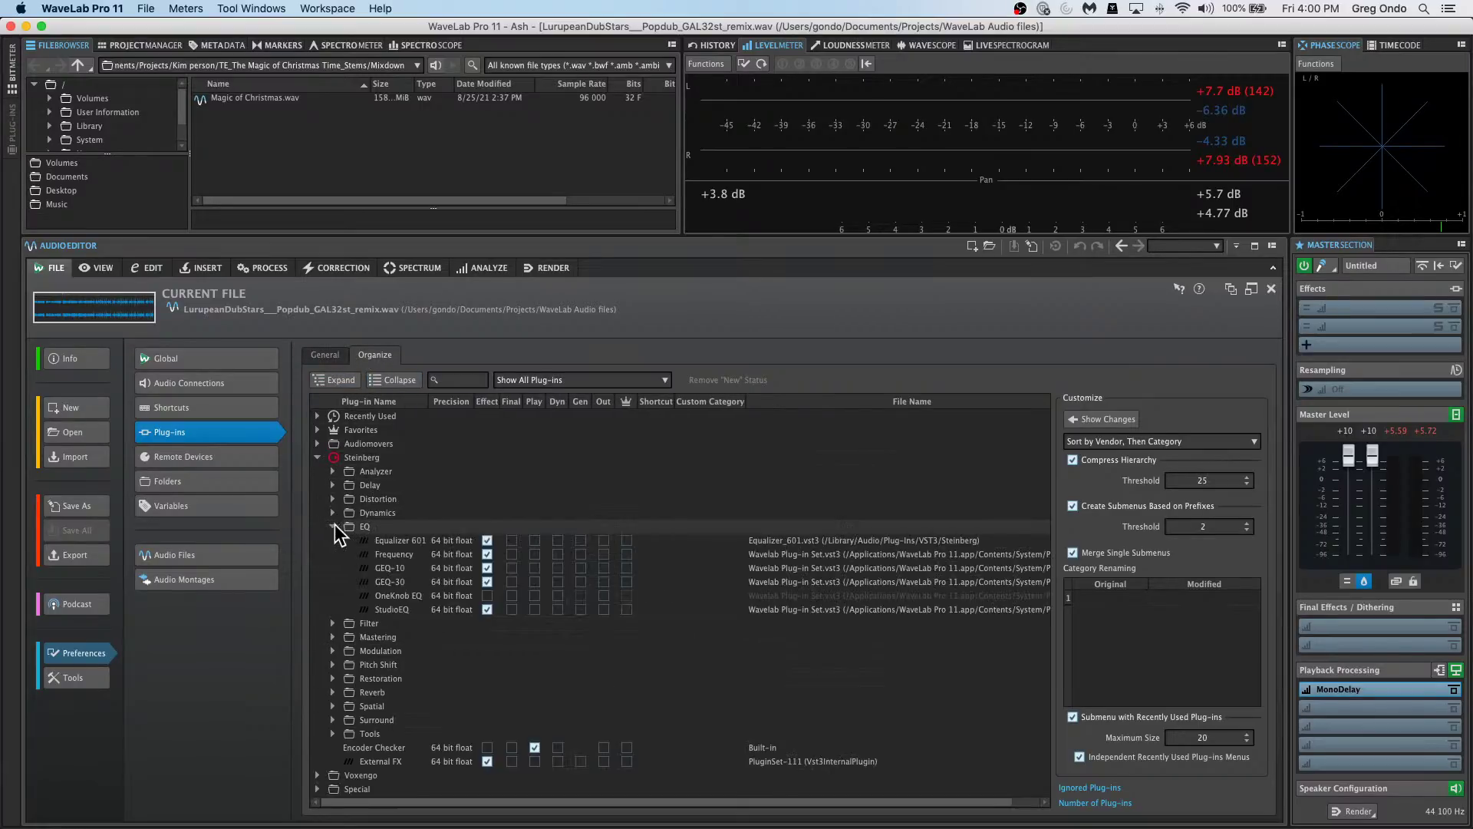
{"action": "left_click", "coordinate": [390, 568]}
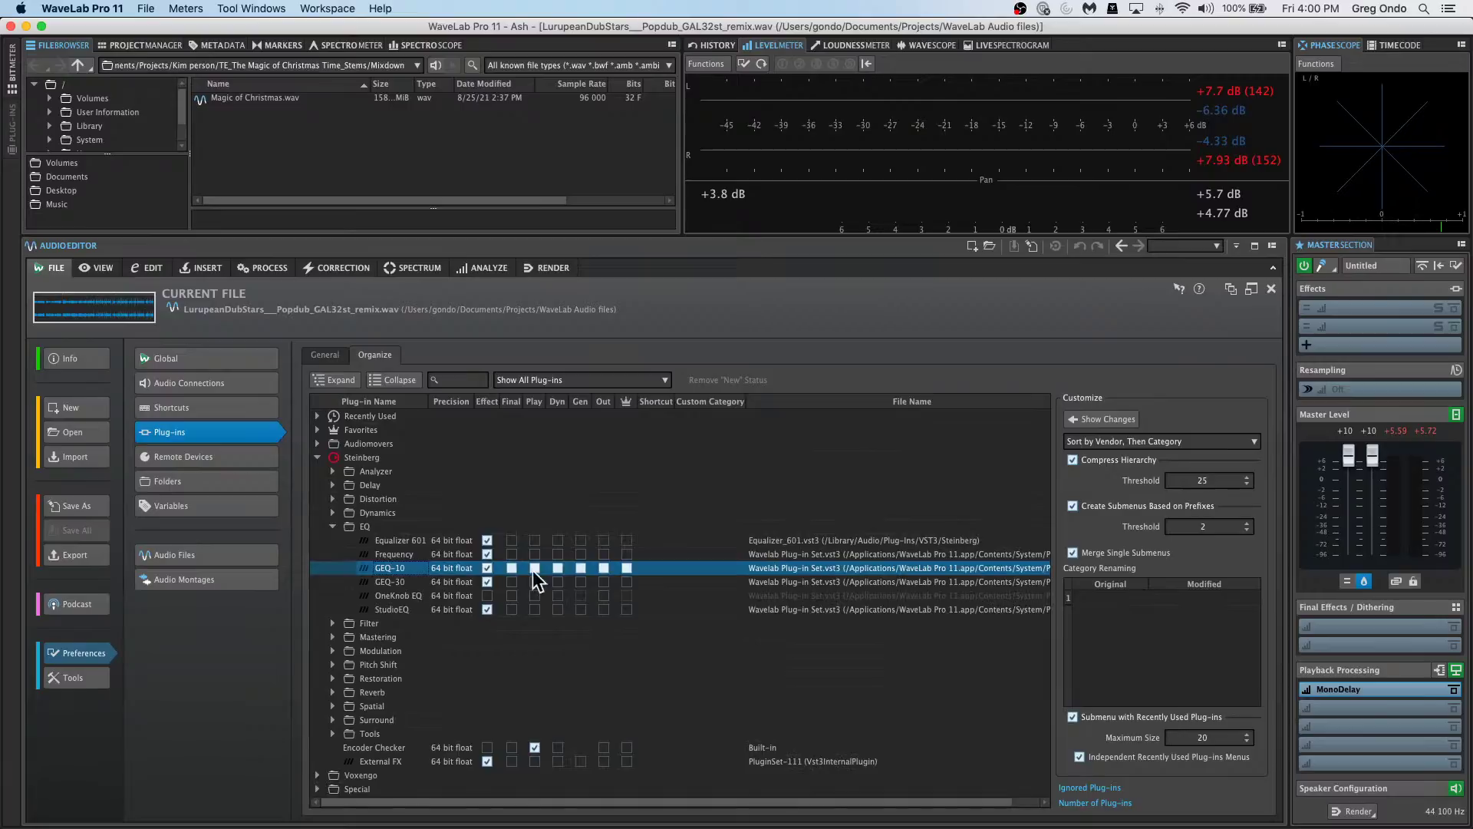
{"action": "left_click", "coordinate": [564, 379]}
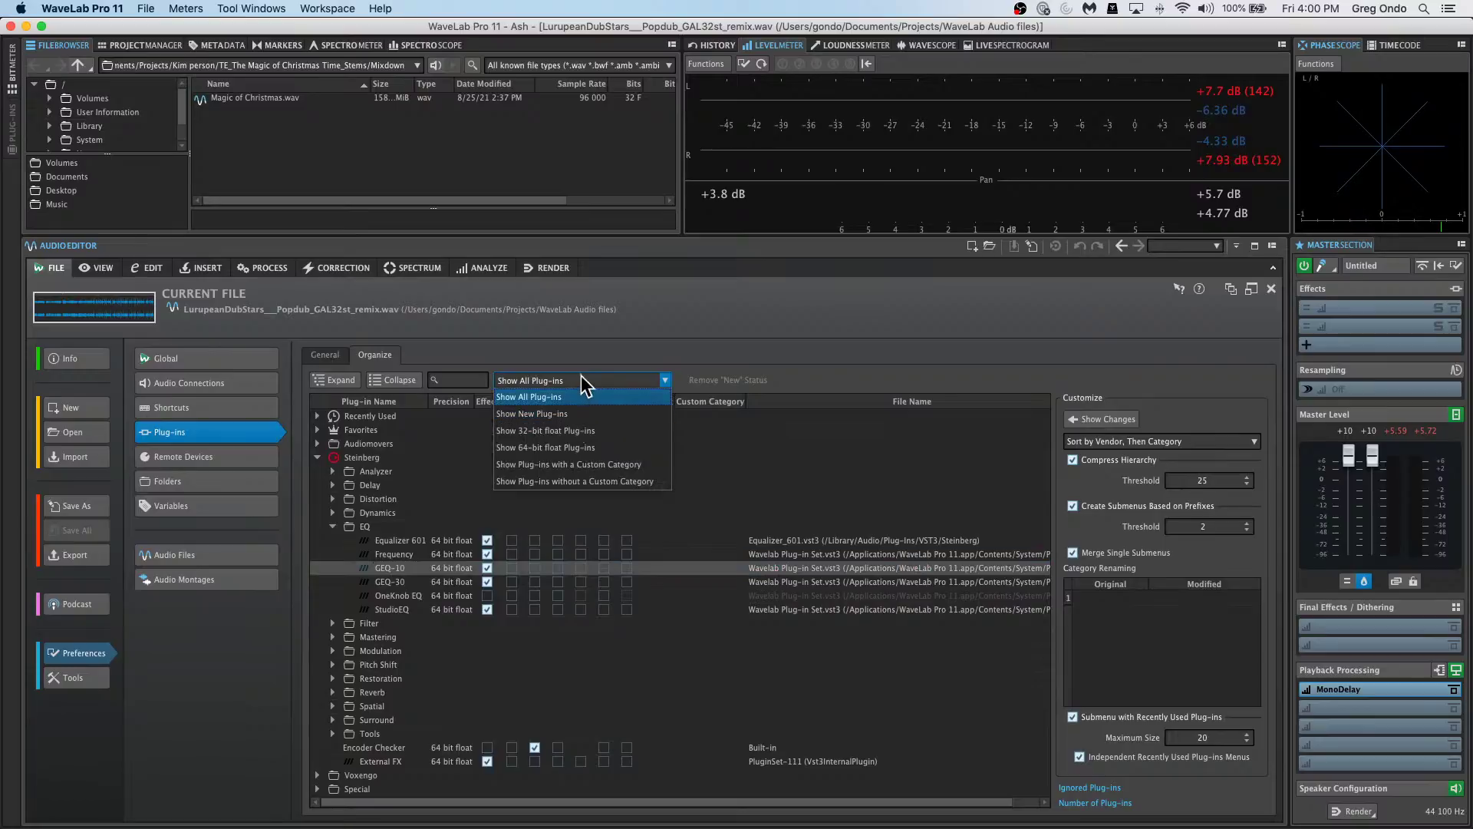
{"action": "left_click", "coordinate": [319, 379]}
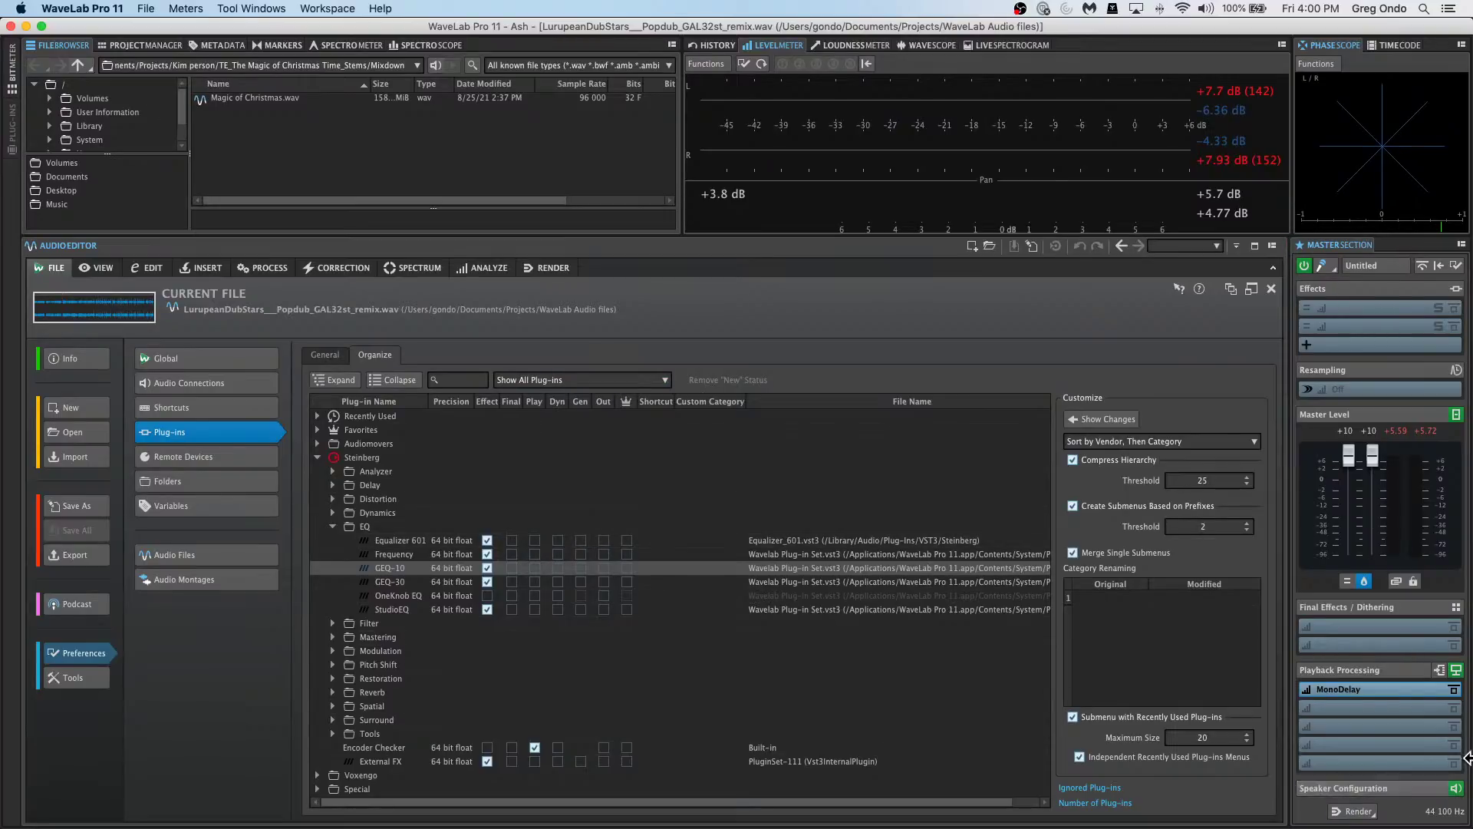
Remove the MonoDelay plug-in from the first Playback Processing slot of the Master Section.
{"action": "mouse_move", "coordinate": [1382, 695]}
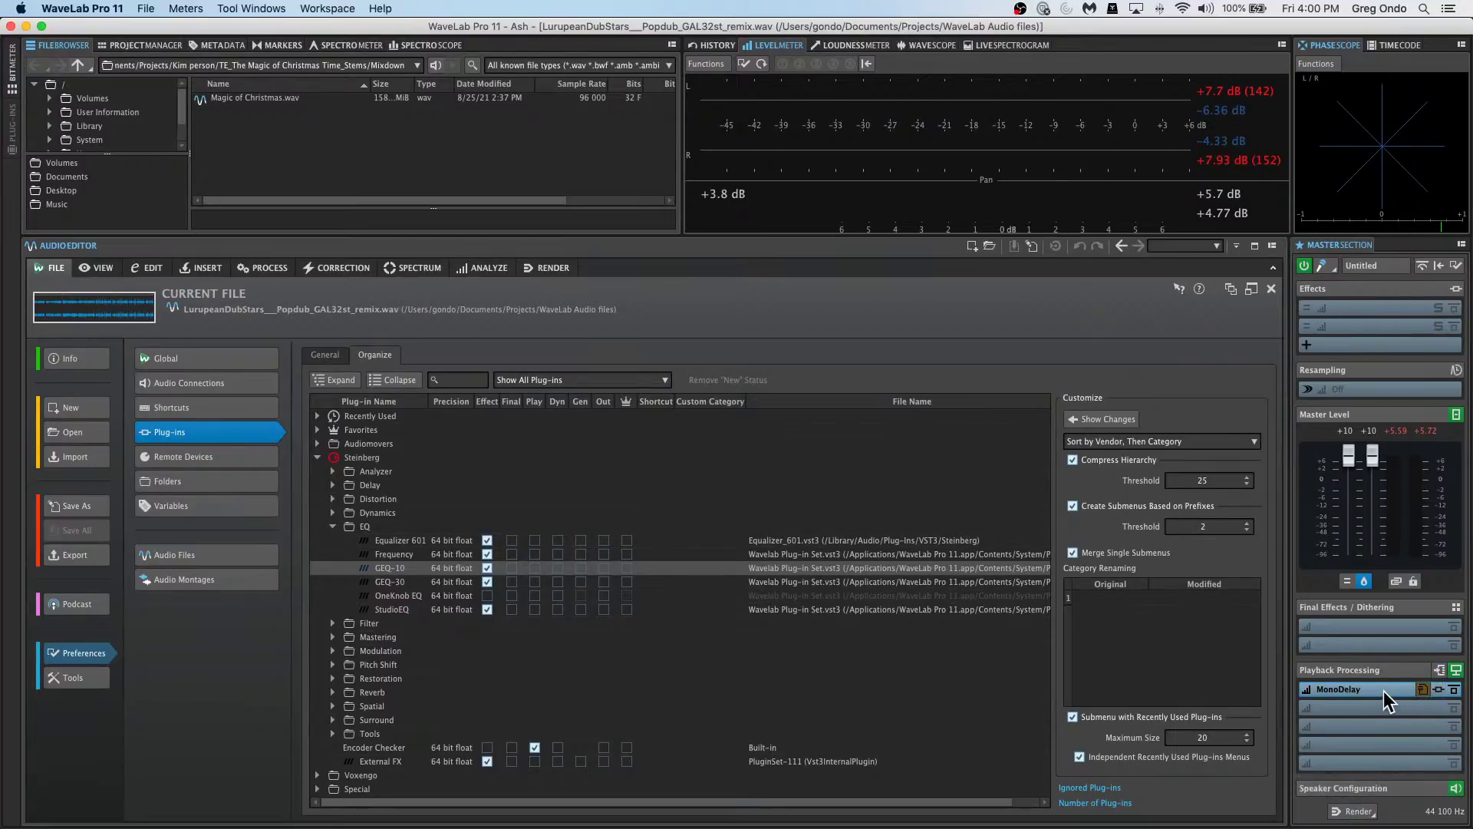
{"action": "mouse_move", "coordinate": [1373, 686]}
{"action": "left_mouse_down"}
{"action": "mouse_move", "coordinate": [1384, 662]}
{"action": "mouse_move", "coordinate": [1383, 689]}
{"action": "left_mouse_up"}
{"action": "right_click", "coordinate": [1381, 686]}
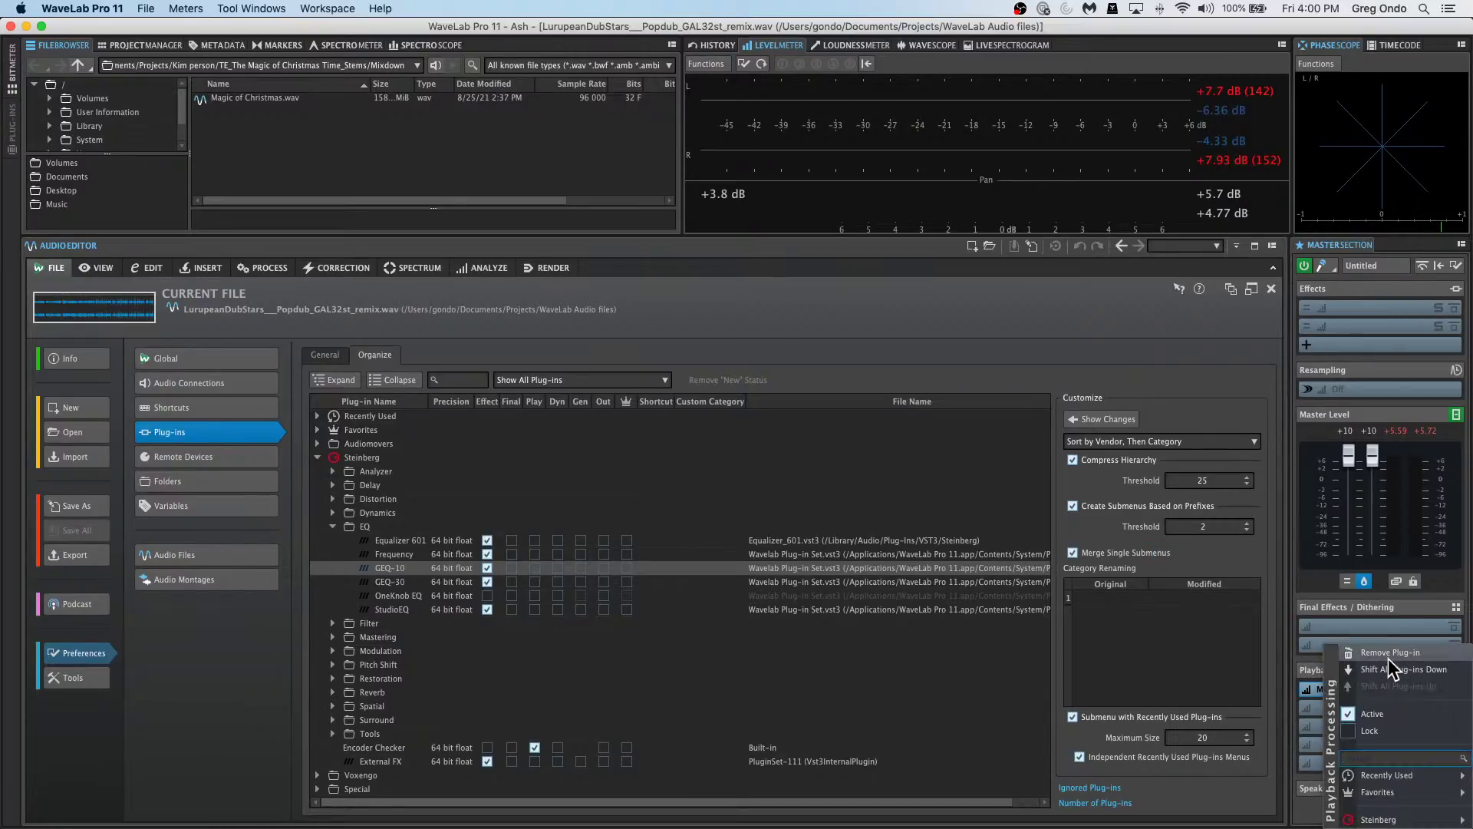
{"action": "left_click", "coordinate": [1389, 655]}
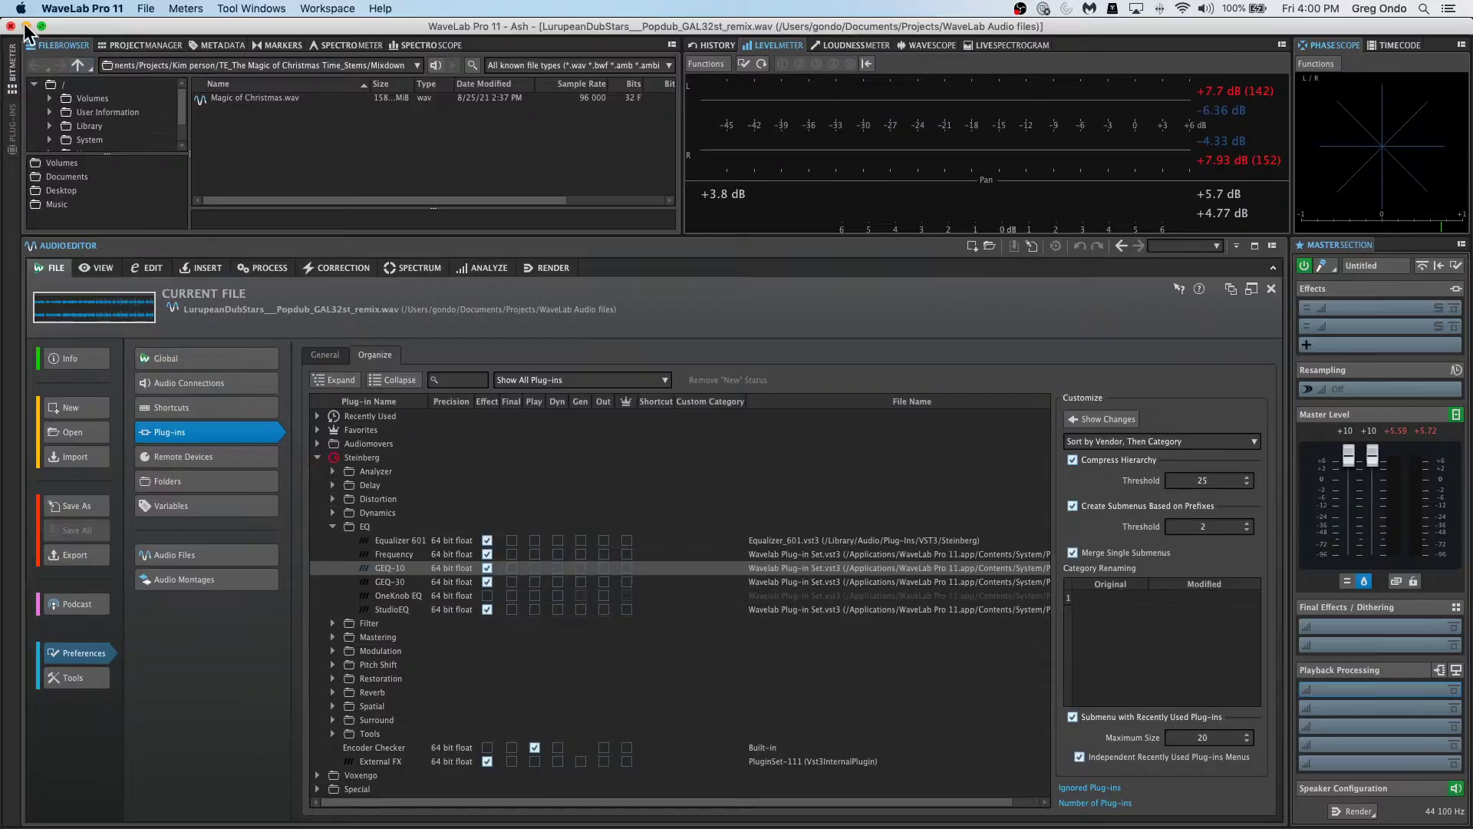
Hide WaveLab to return to Cubase, deselect the snare events, and close the Direct Offline Processing window.
{"action": "left_click", "coordinate": [61, 10]}
{"action": "left_click", "coordinate": [78, 157]}
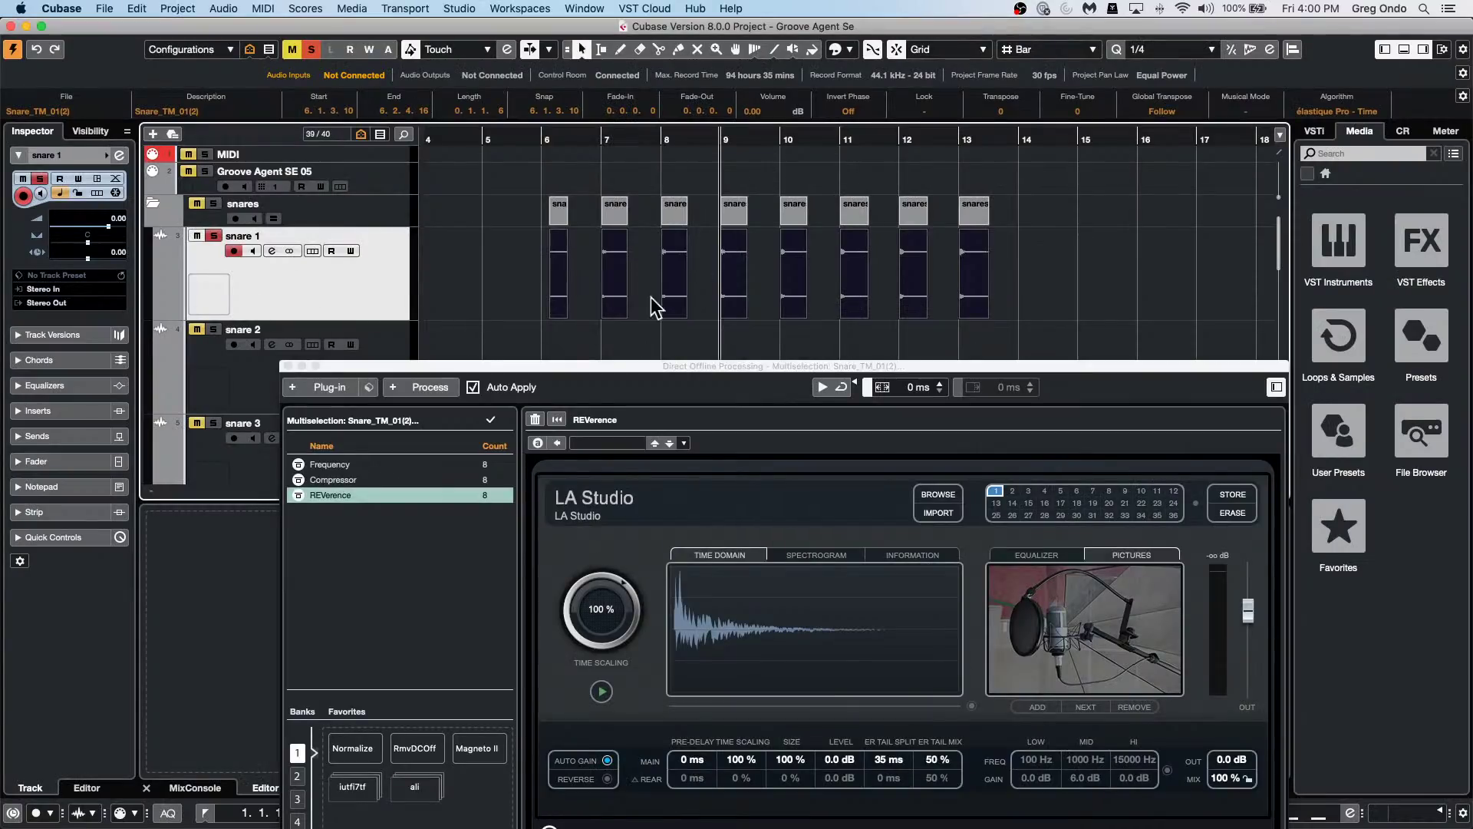
{"action": "left_click", "coordinate": [497, 291]}
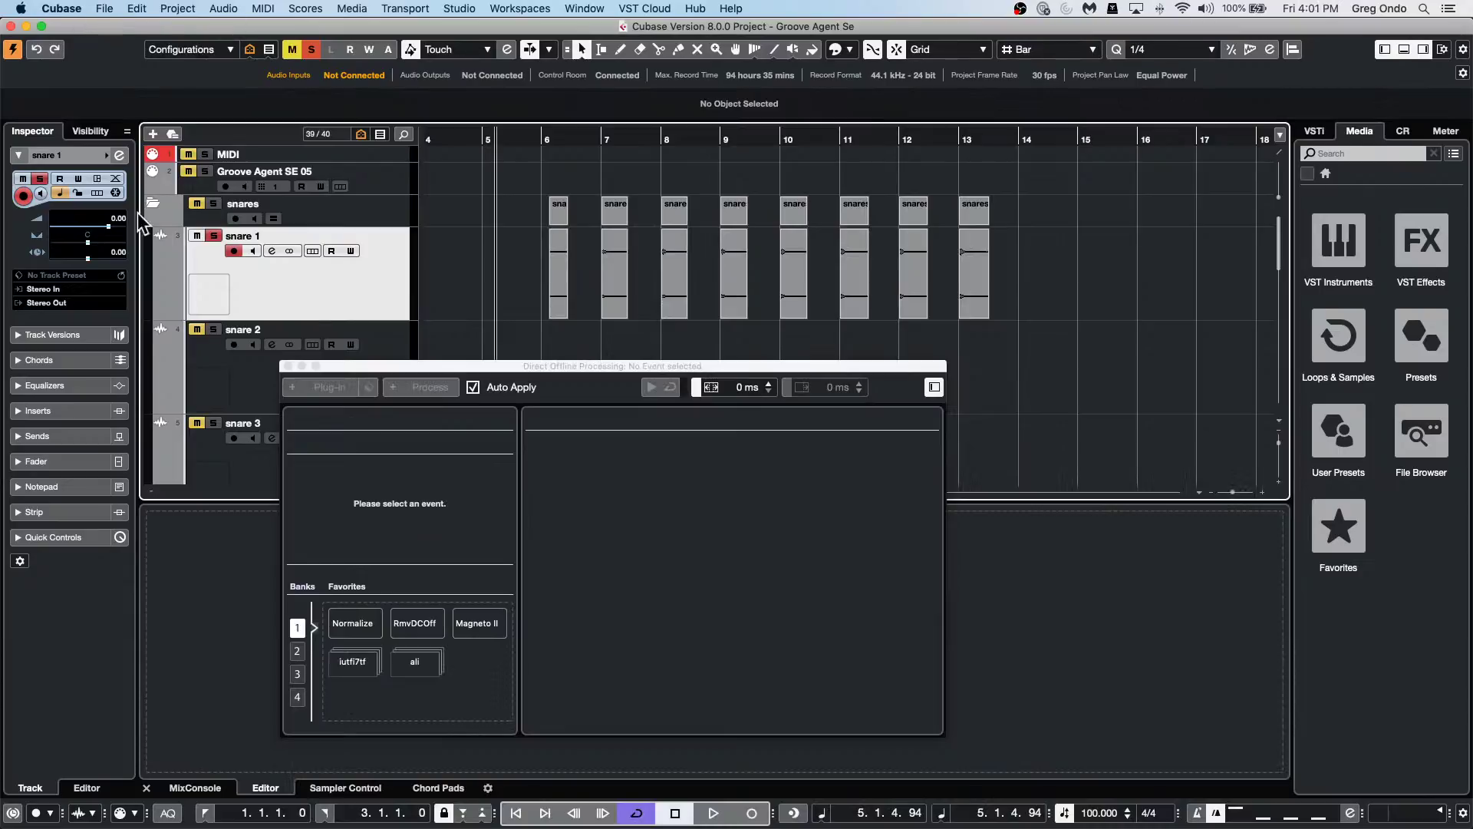
{"action": "left_click", "coordinate": [288, 366]}
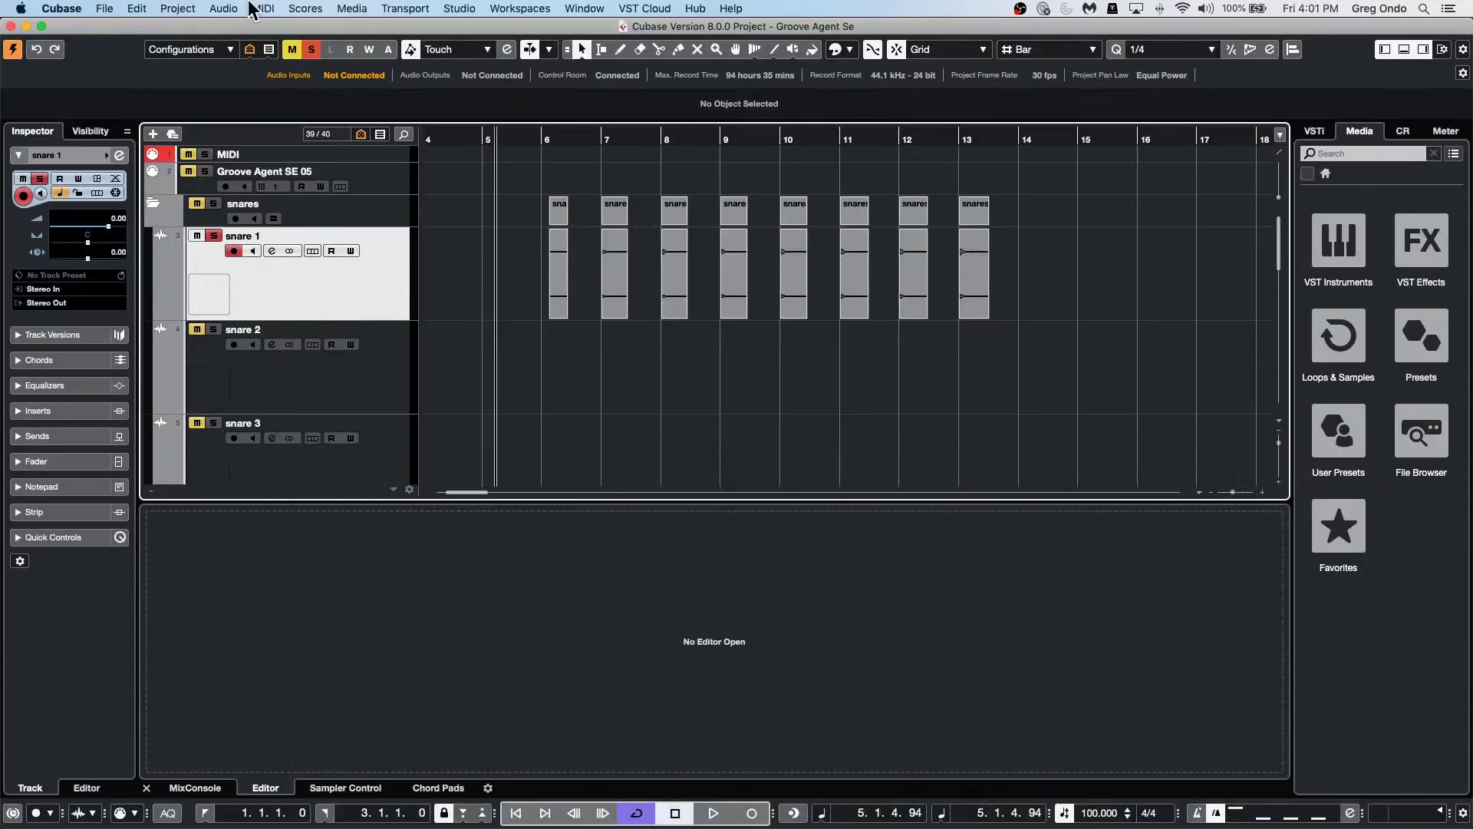
{"action": "left_click", "coordinate": [194, 9]}
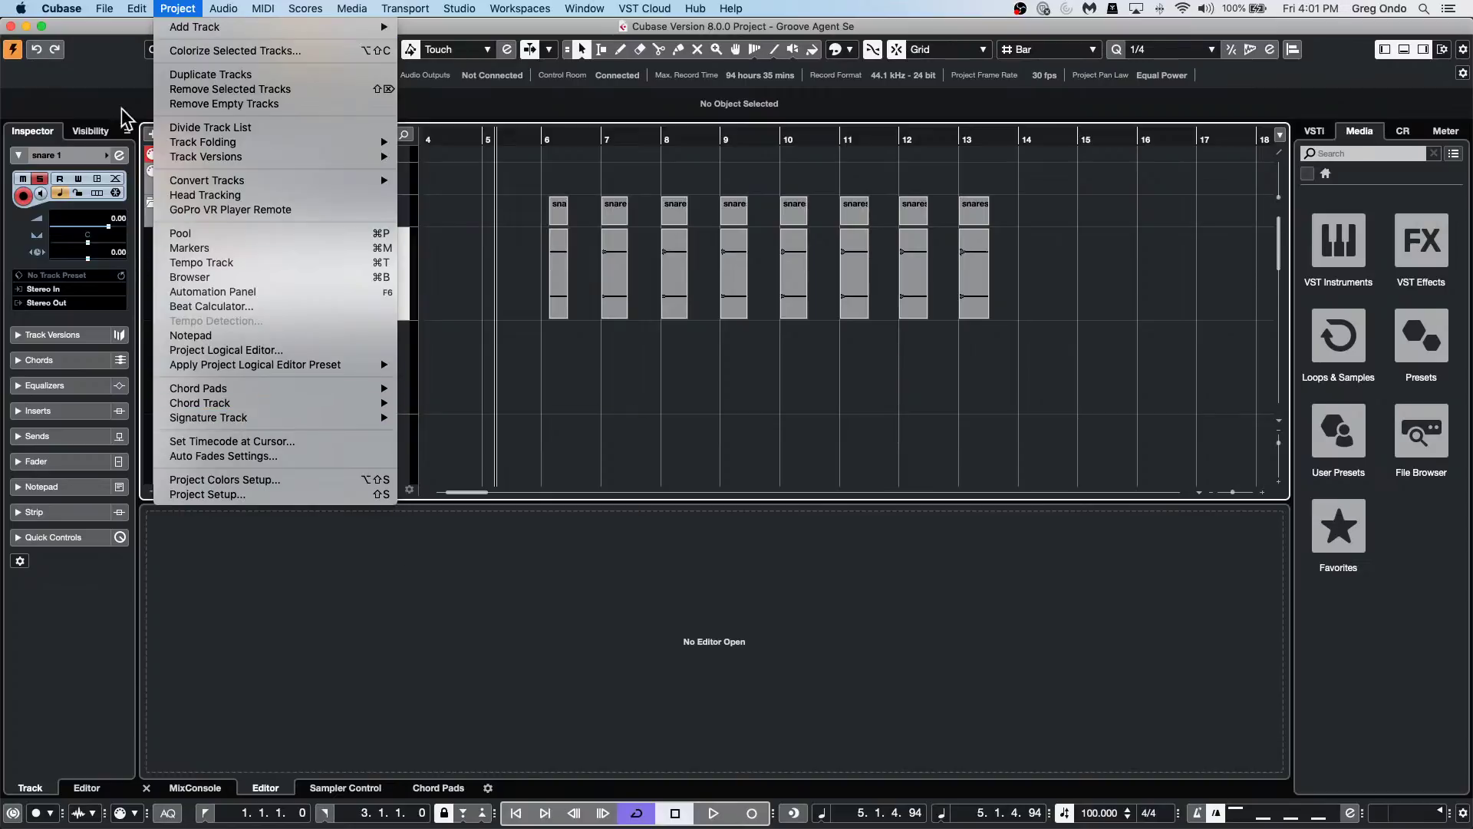
{"action": "mouse_move", "coordinate": [136, 9]}
{"action": "key", "text": "Escape"}
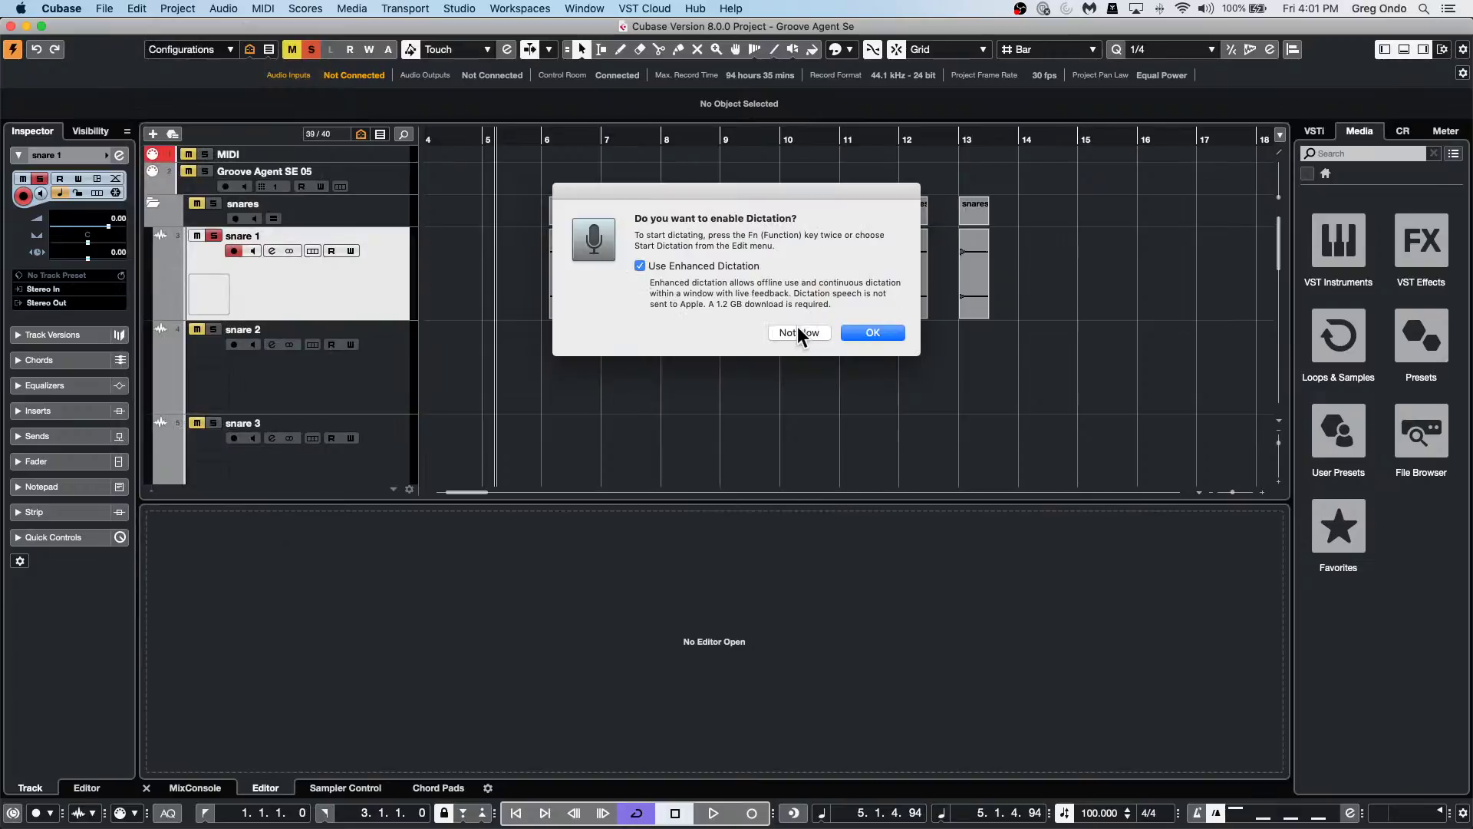
{"action": "left_click", "coordinate": [796, 331]}
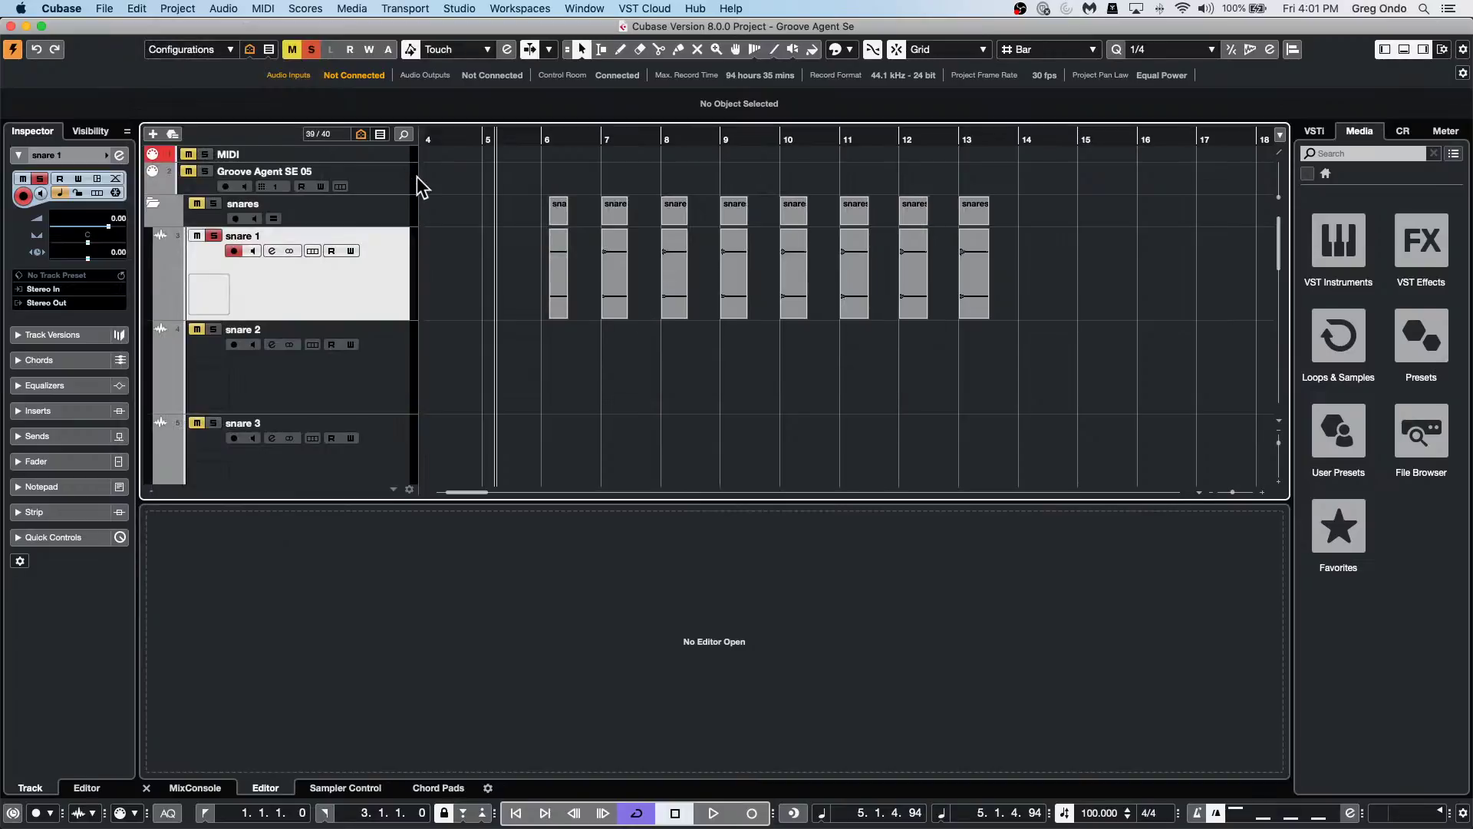
Open Cubase's Profile Manager to view its options for creating, importing and exporting profiles, and close it.
{"action": "left_click", "coordinate": [93, 9]}
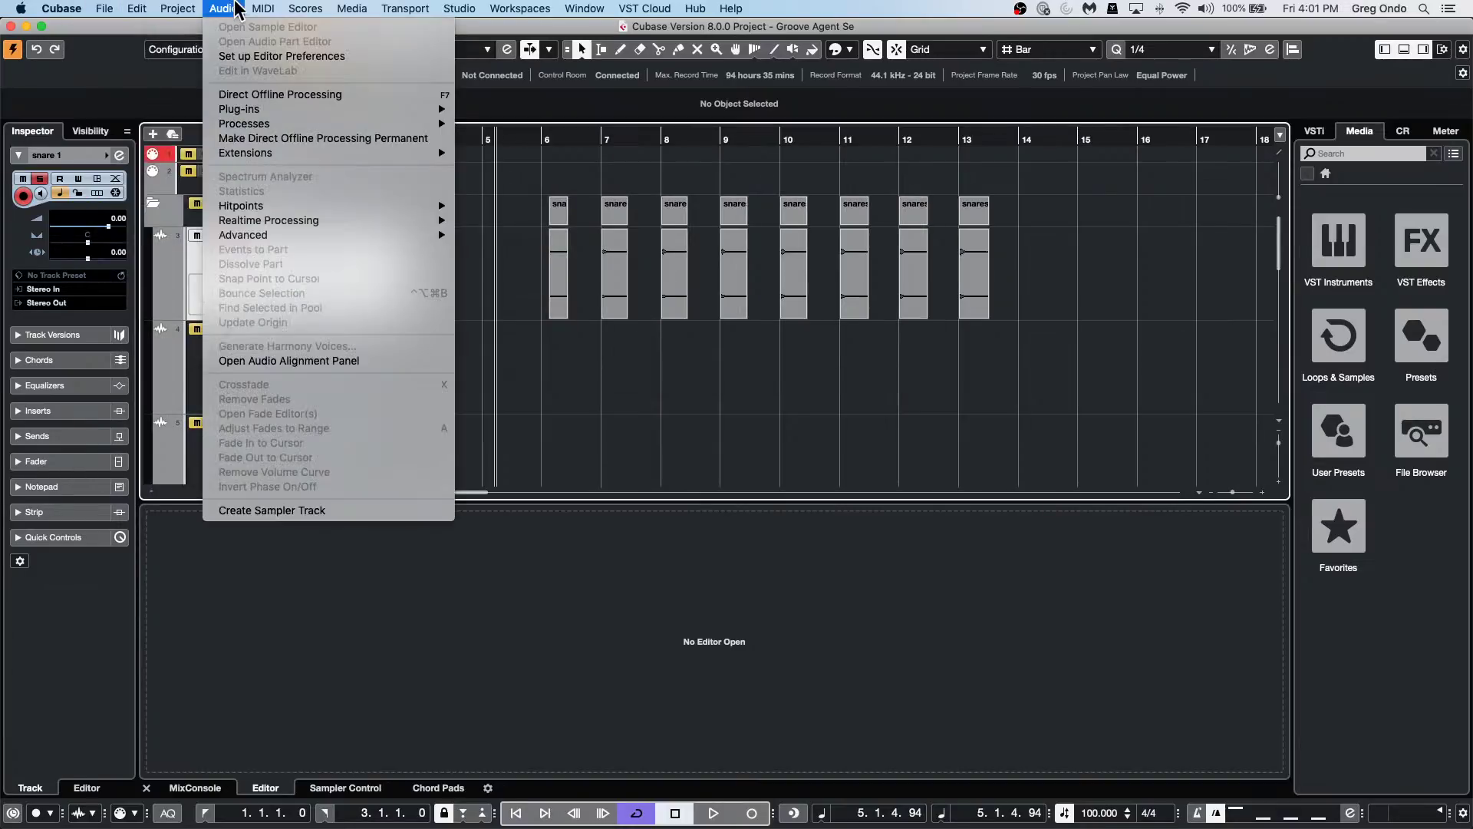
{"action": "mouse_move", "coordinate": [187, 9]}
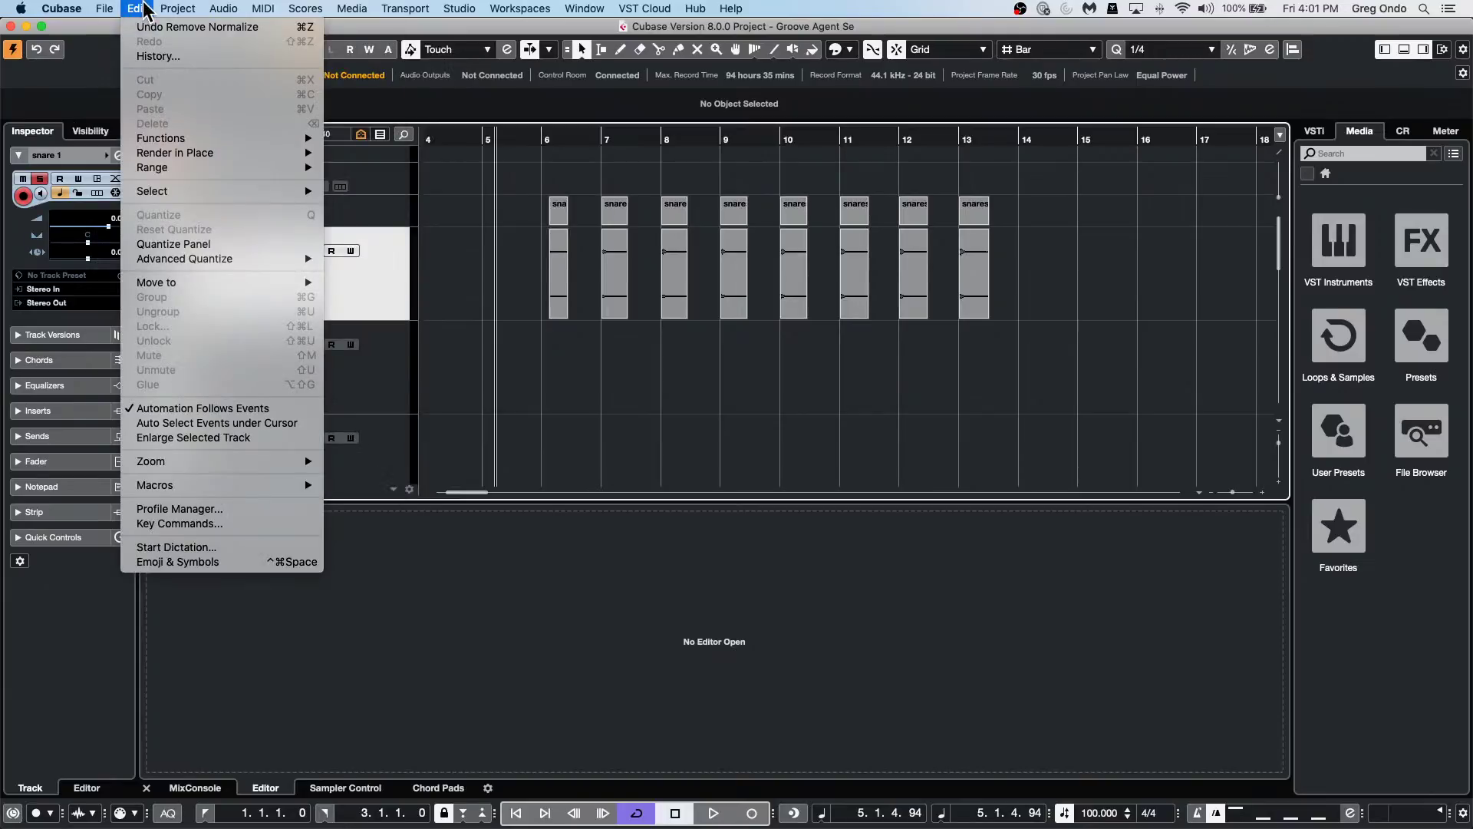
{"action": "left_click", "coordinate": [170, 508]}
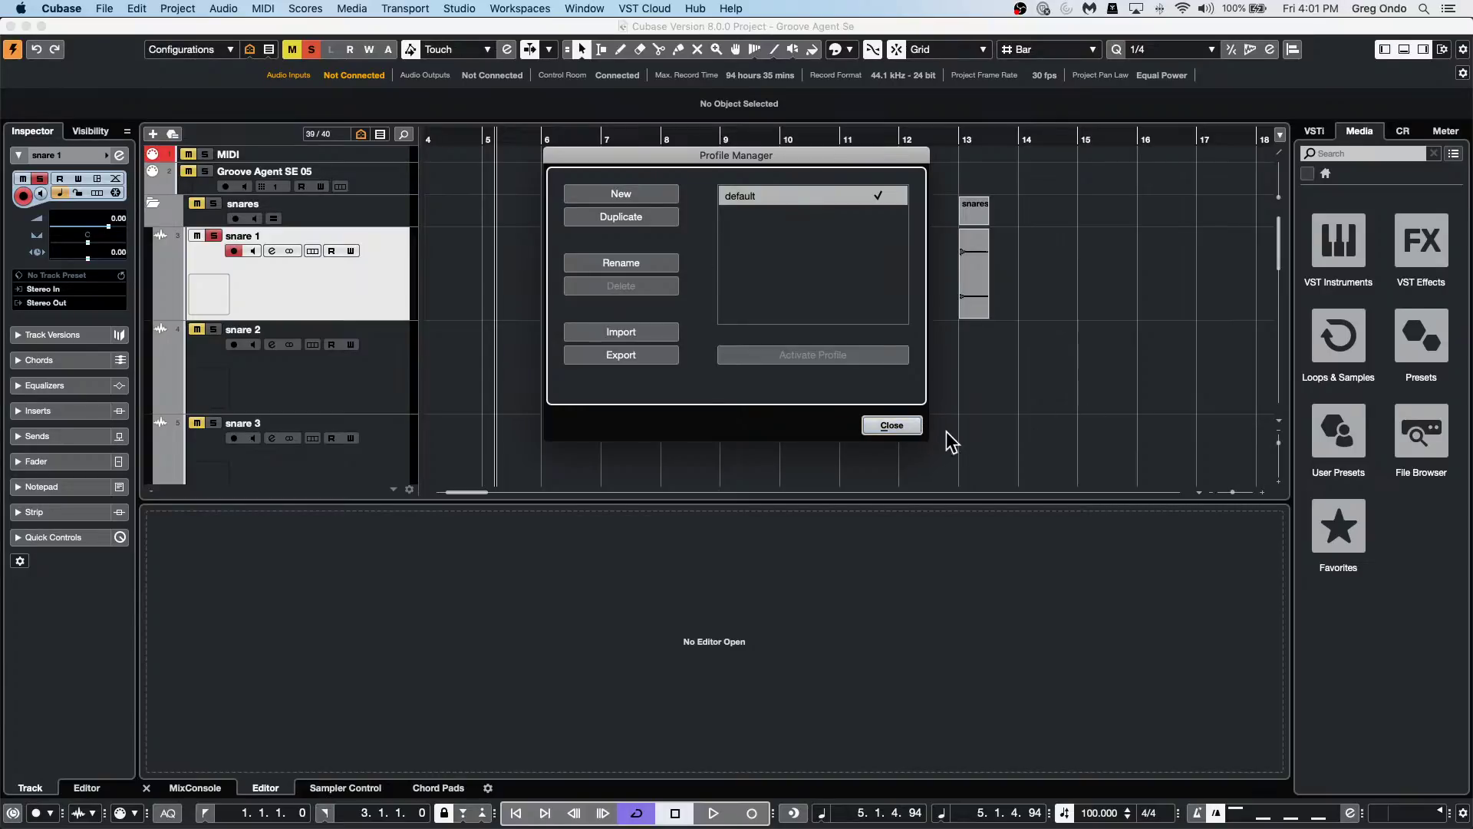
{"action": "left_click", "coordinate": [907, 428]}
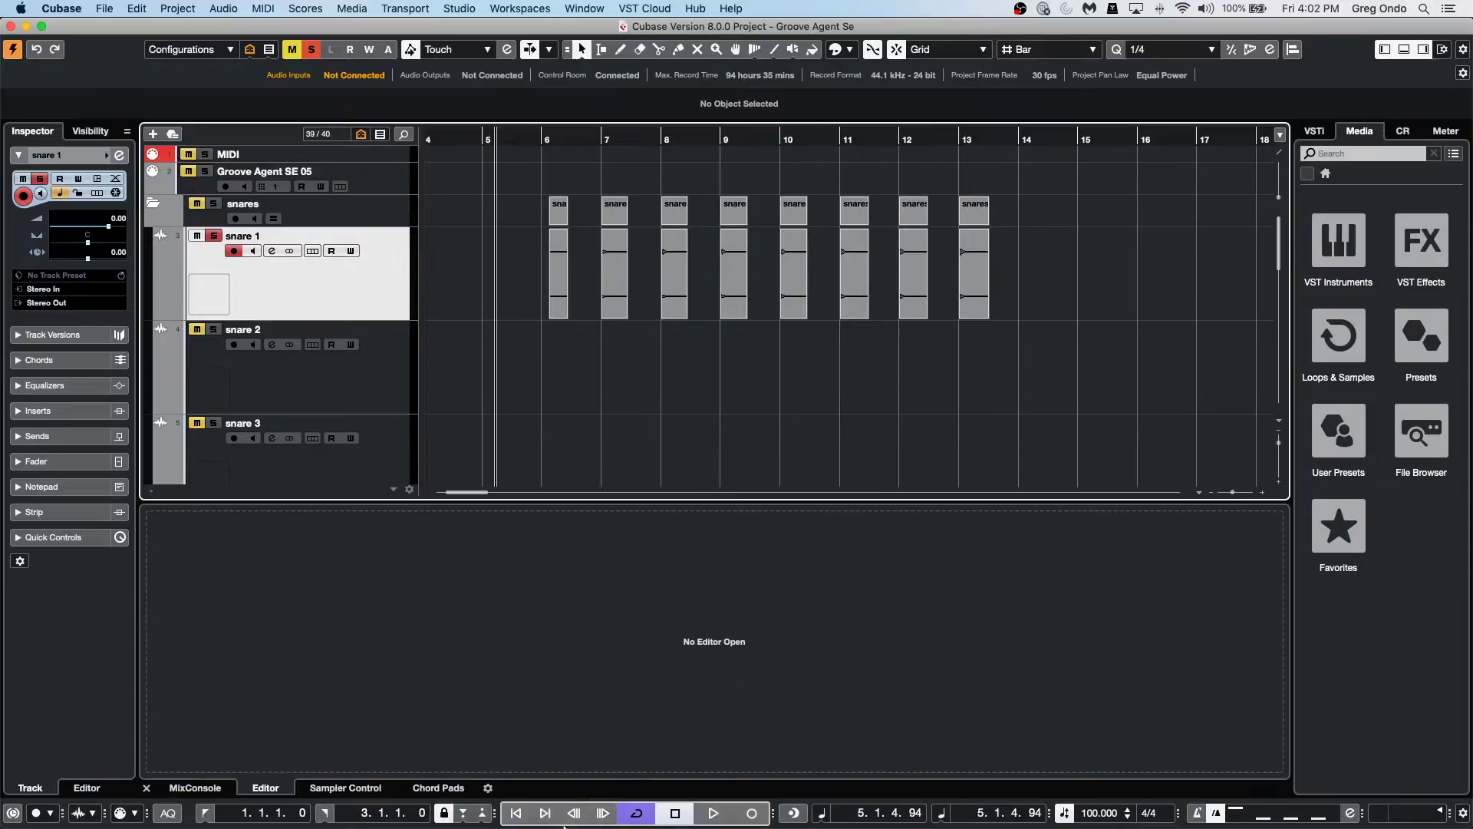
Switch to Finder, open the hidden user Library folder, and move and enlarge the window to show more folder columns.
{"action": "mouse_move", "coordinate": [602, 823]}
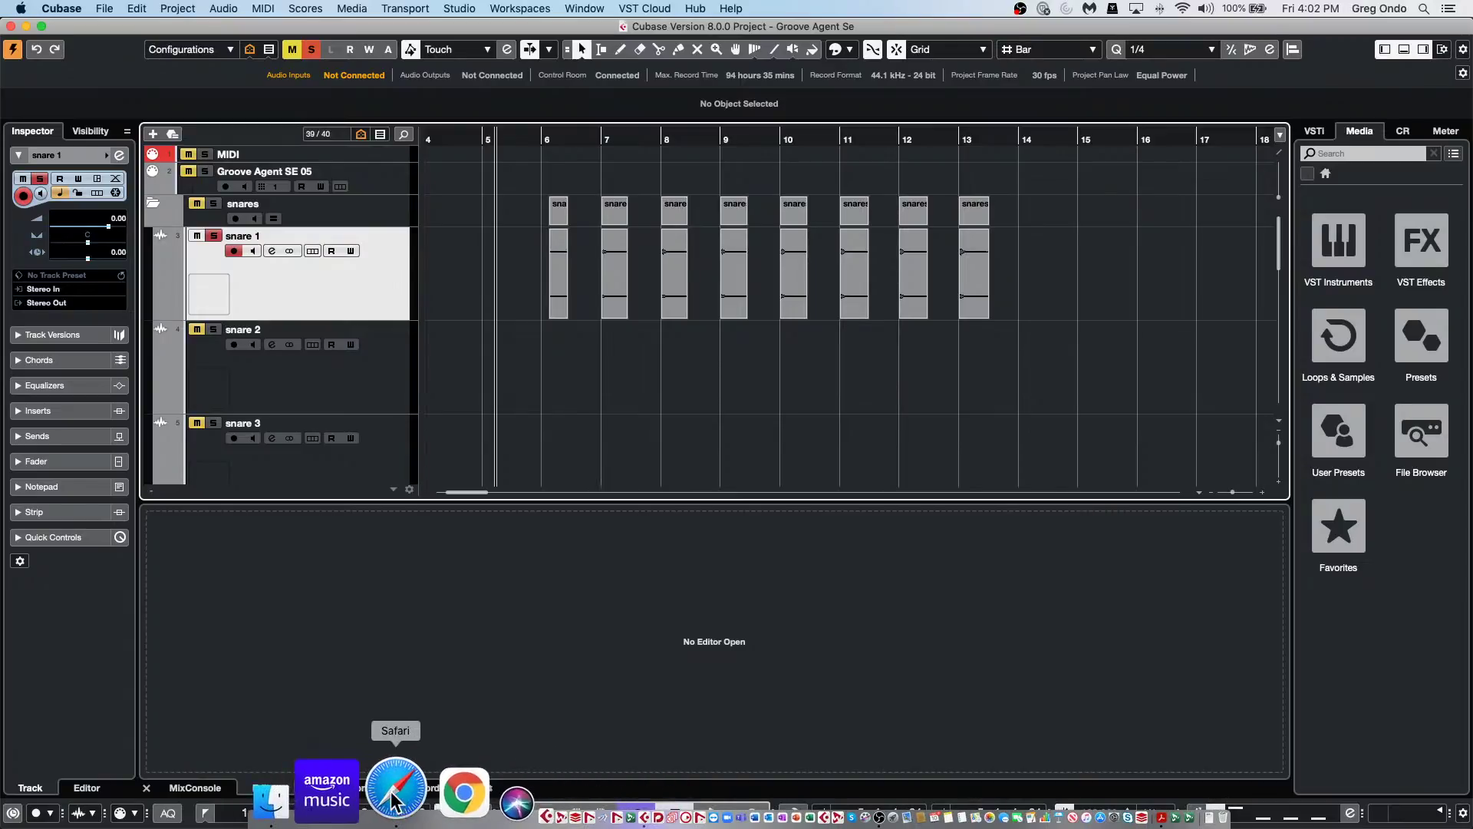
{"action": "left_click", "coordinate": [366, 803]}
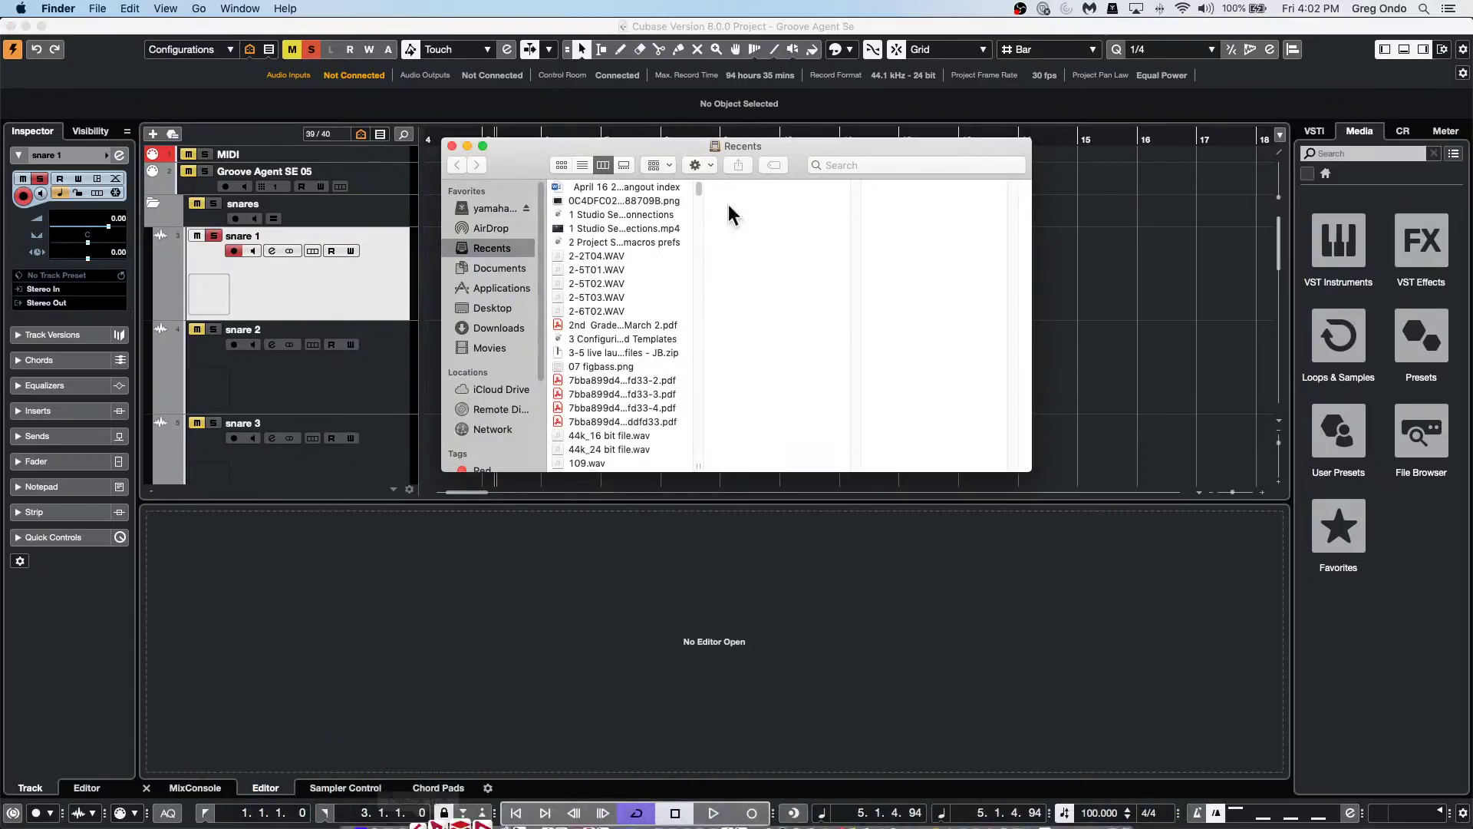
{"action": "left_click", "coordinate": [198, 8]}
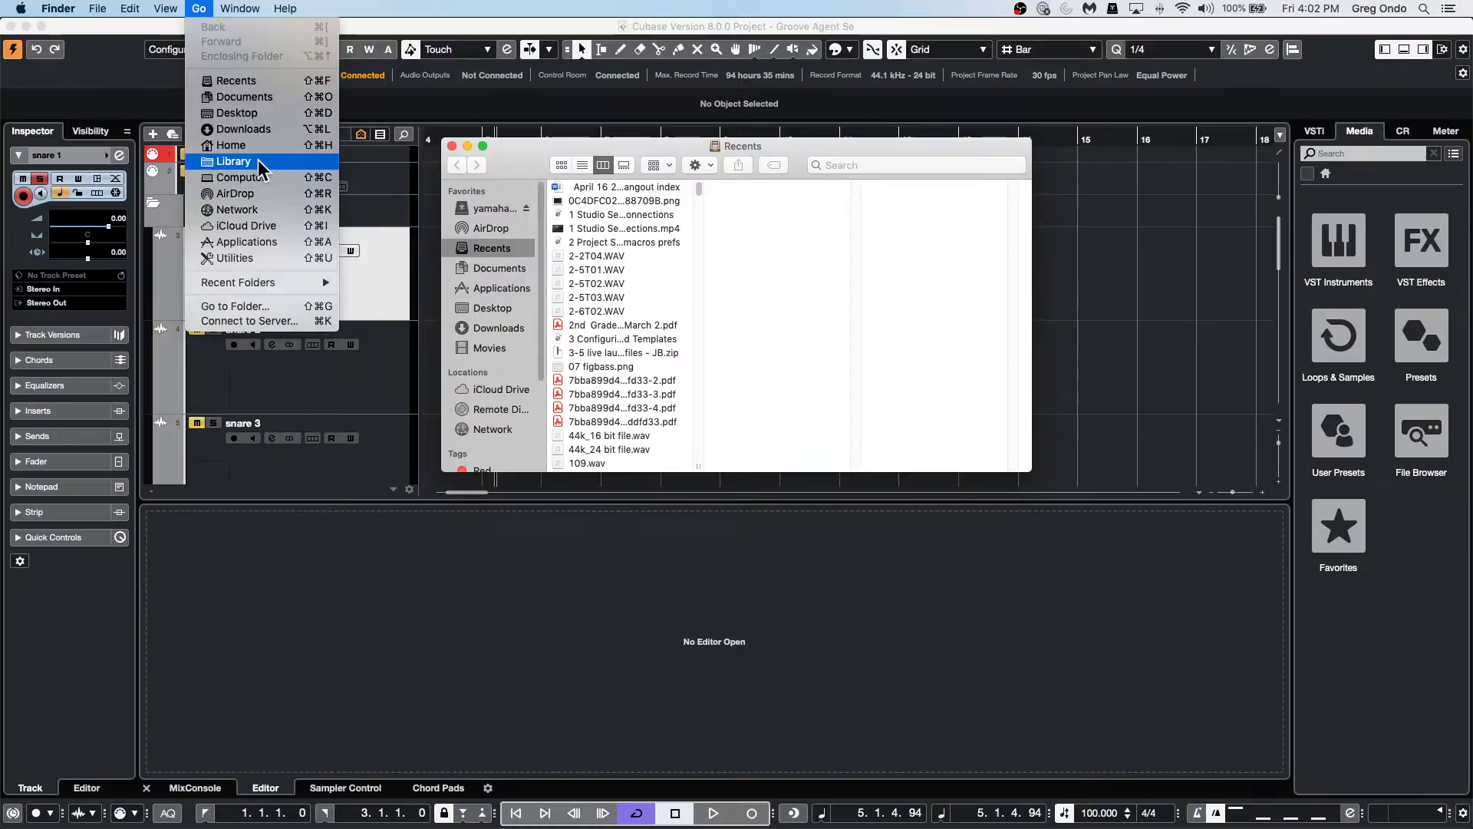
{"action": "left_click", "coordinate": [259, 161], "text": "alt"}
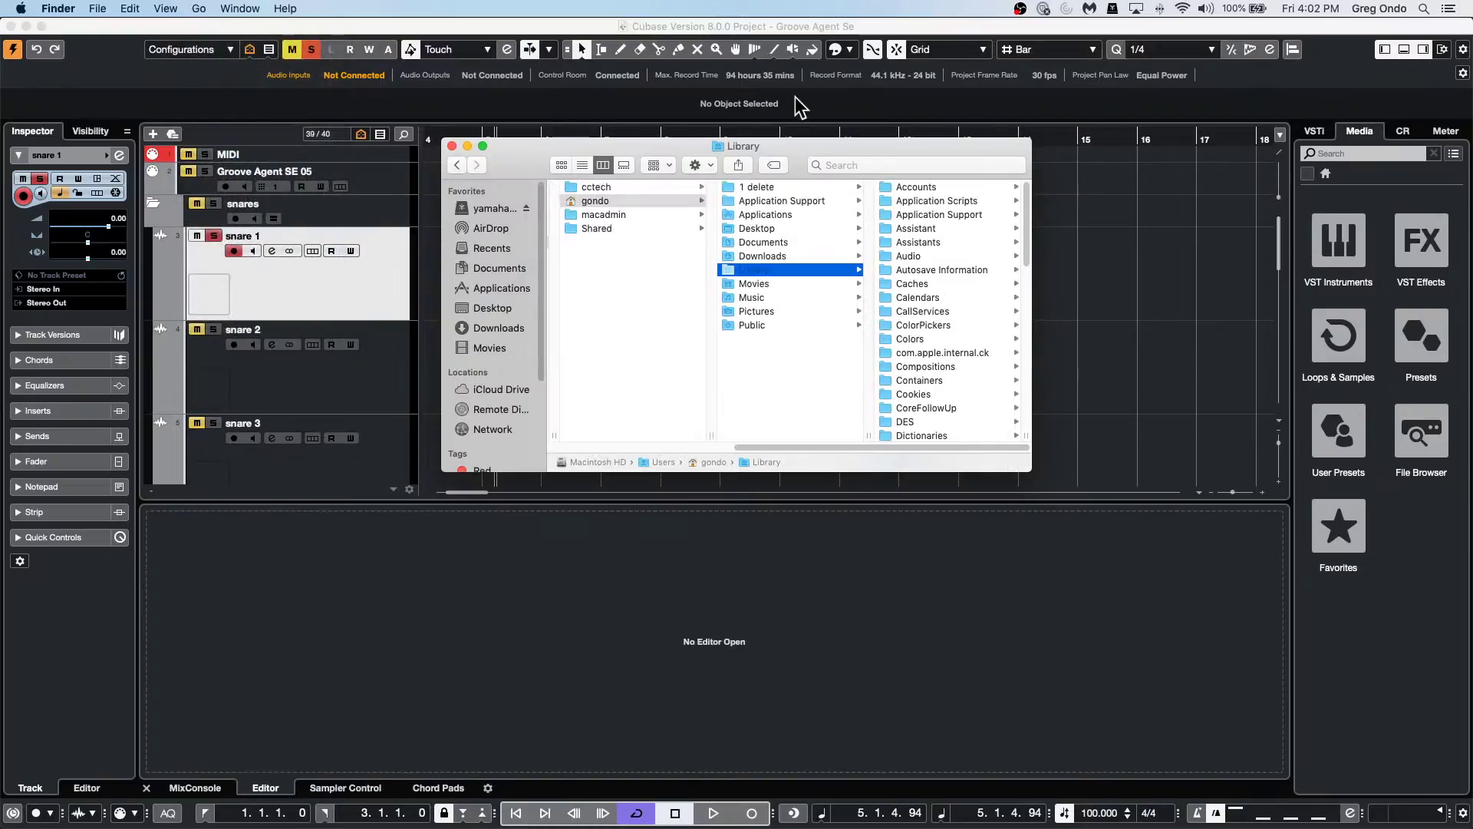
{"action": "left_click_drag", "start_coordinate": [822, 151], "coordinate": [518, 143]}
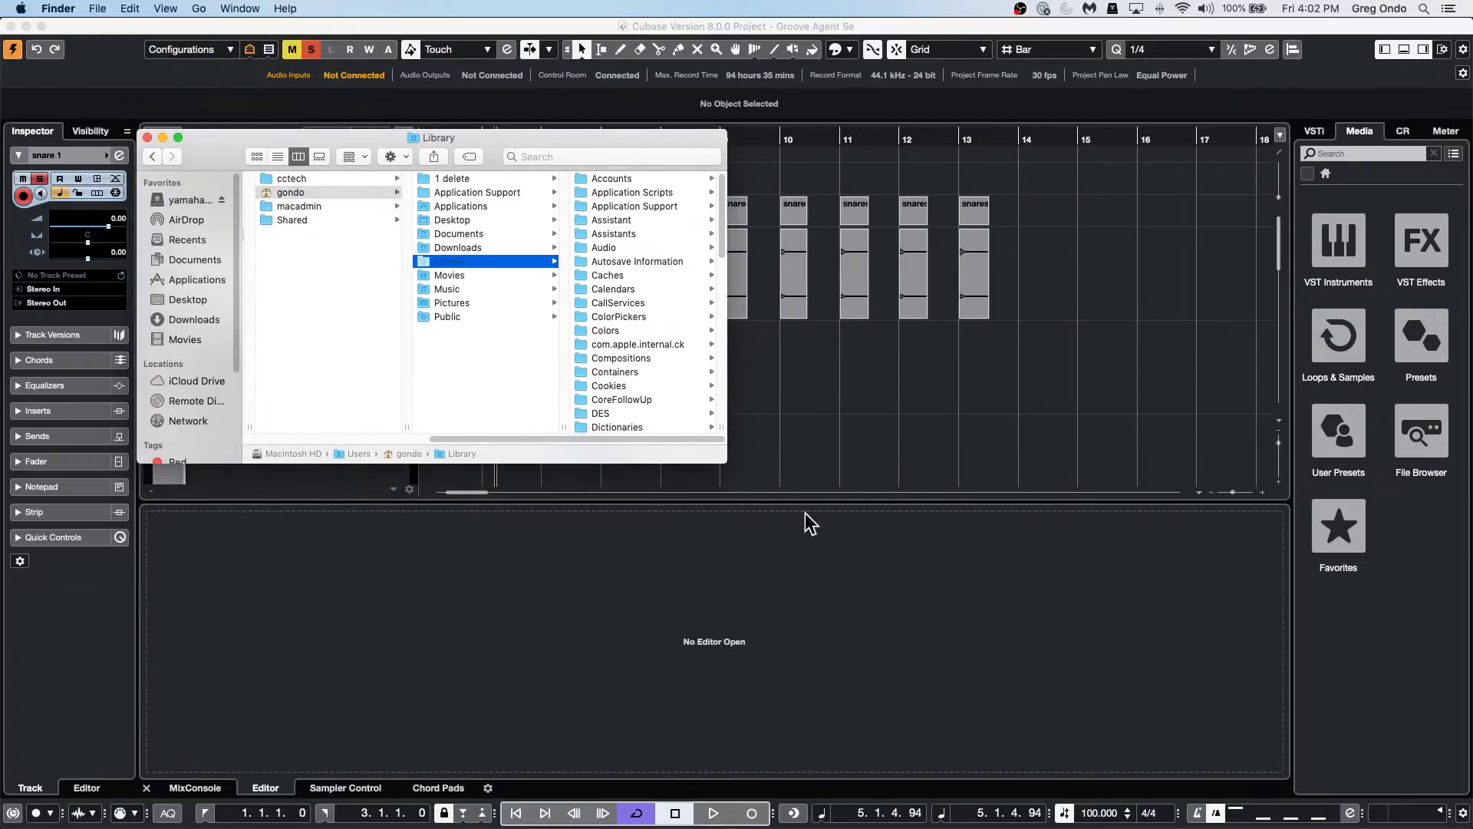
{"action": "left_click_drag", "start_coordinate": [726, 465], "coordinate": [1212, 715]}
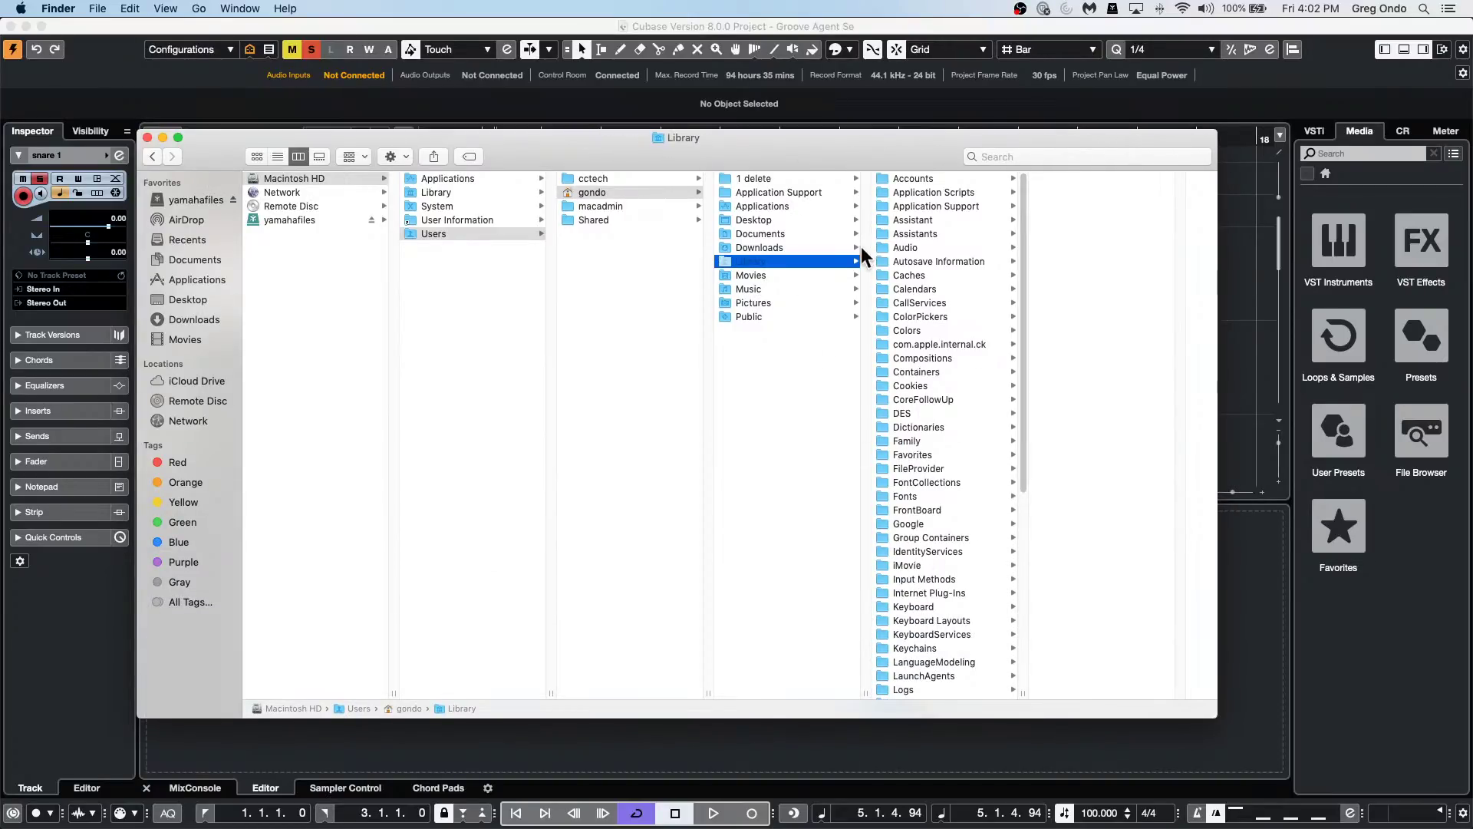
Open the Cubase 11 folder inside the user Library's Preferences folder.
{"action": "scroll", "coordinate": [994, 428], "scroll_direction": "down", "scroll_amount": 3}
{"action": "scroll", "coordinate": [992, 422], "scroll_direction": "down", "scroll_amount": 2}
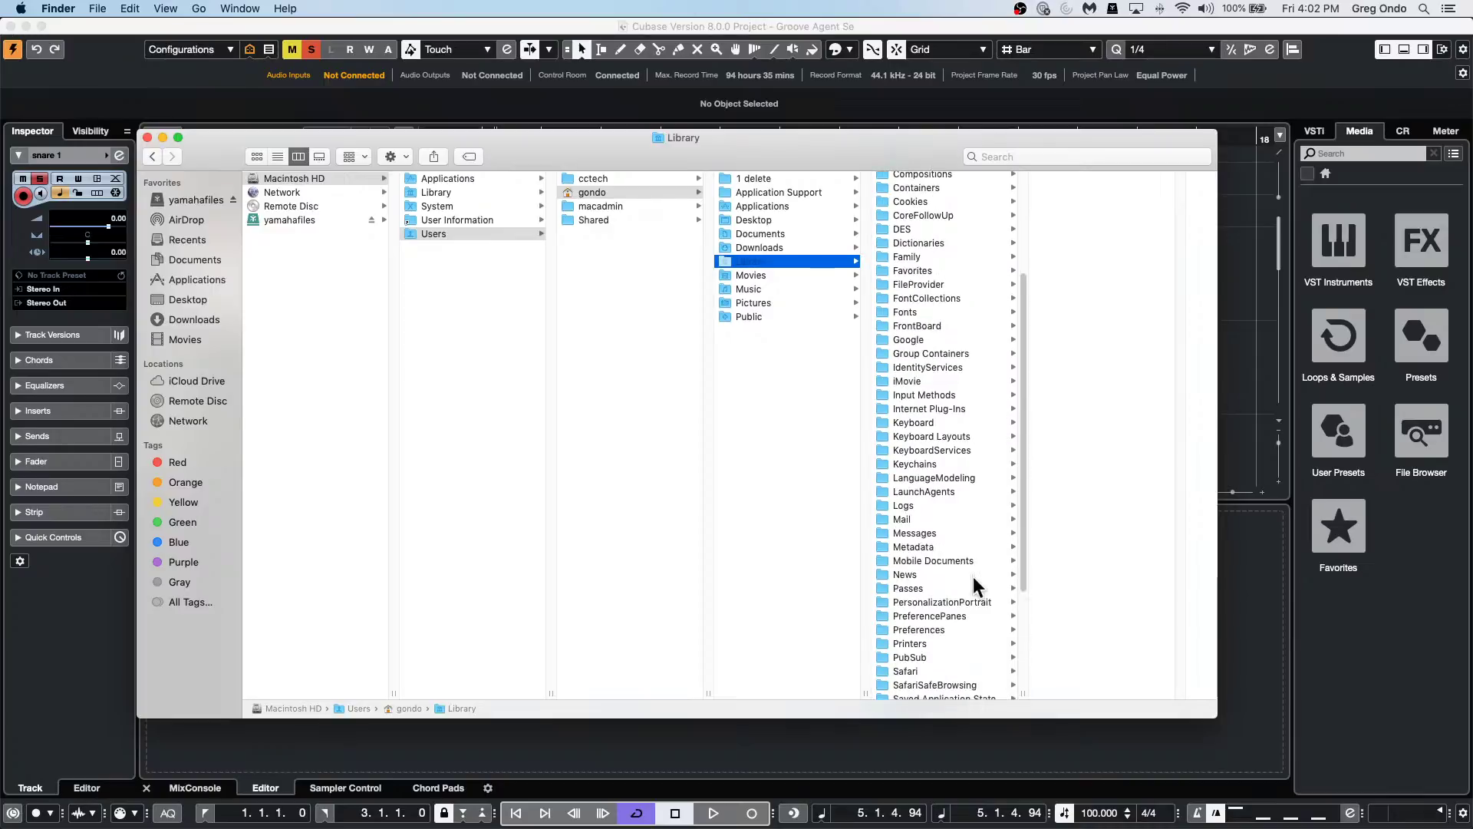
{"action": "left_click", "coordinate": [938, 627]}
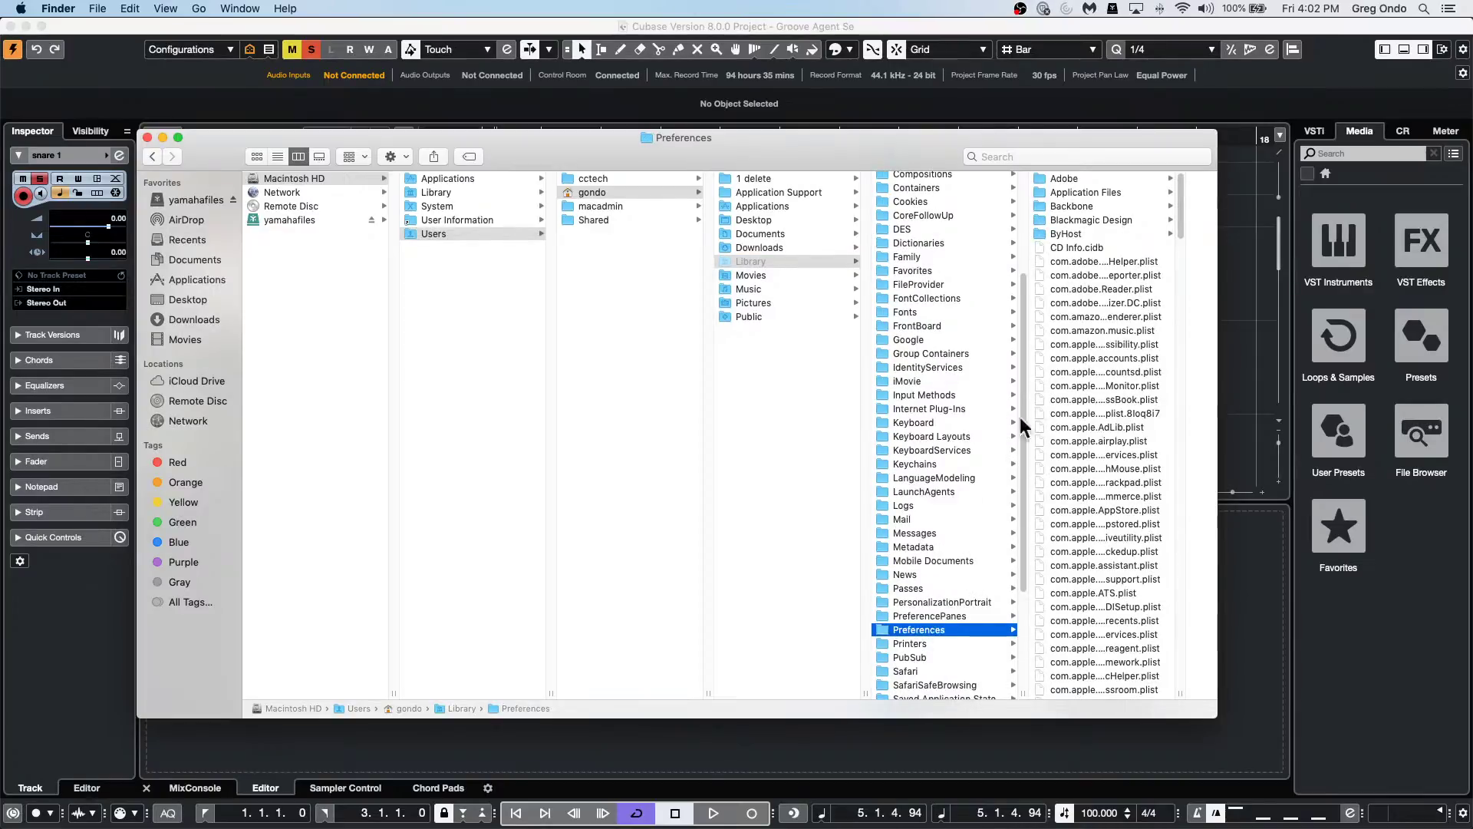
{"action": "scroll", "coordinate": [1114, 535], "scroll_direction": "down", "scroll_amount": 15}
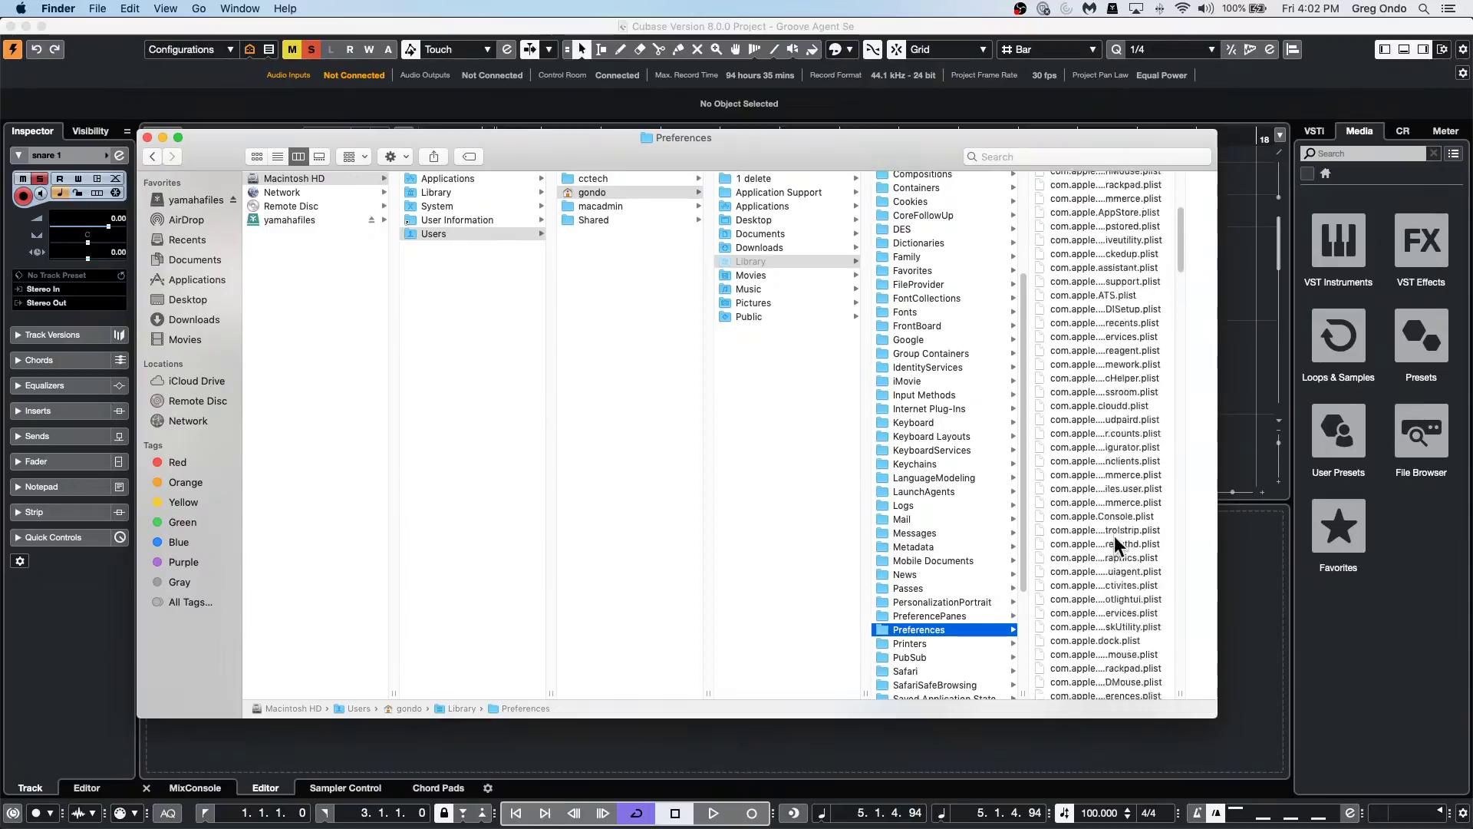
{"action": "scroll", "coordinate": [1113, 530], "scroll_direction": "down", "scroll_amount": 10}
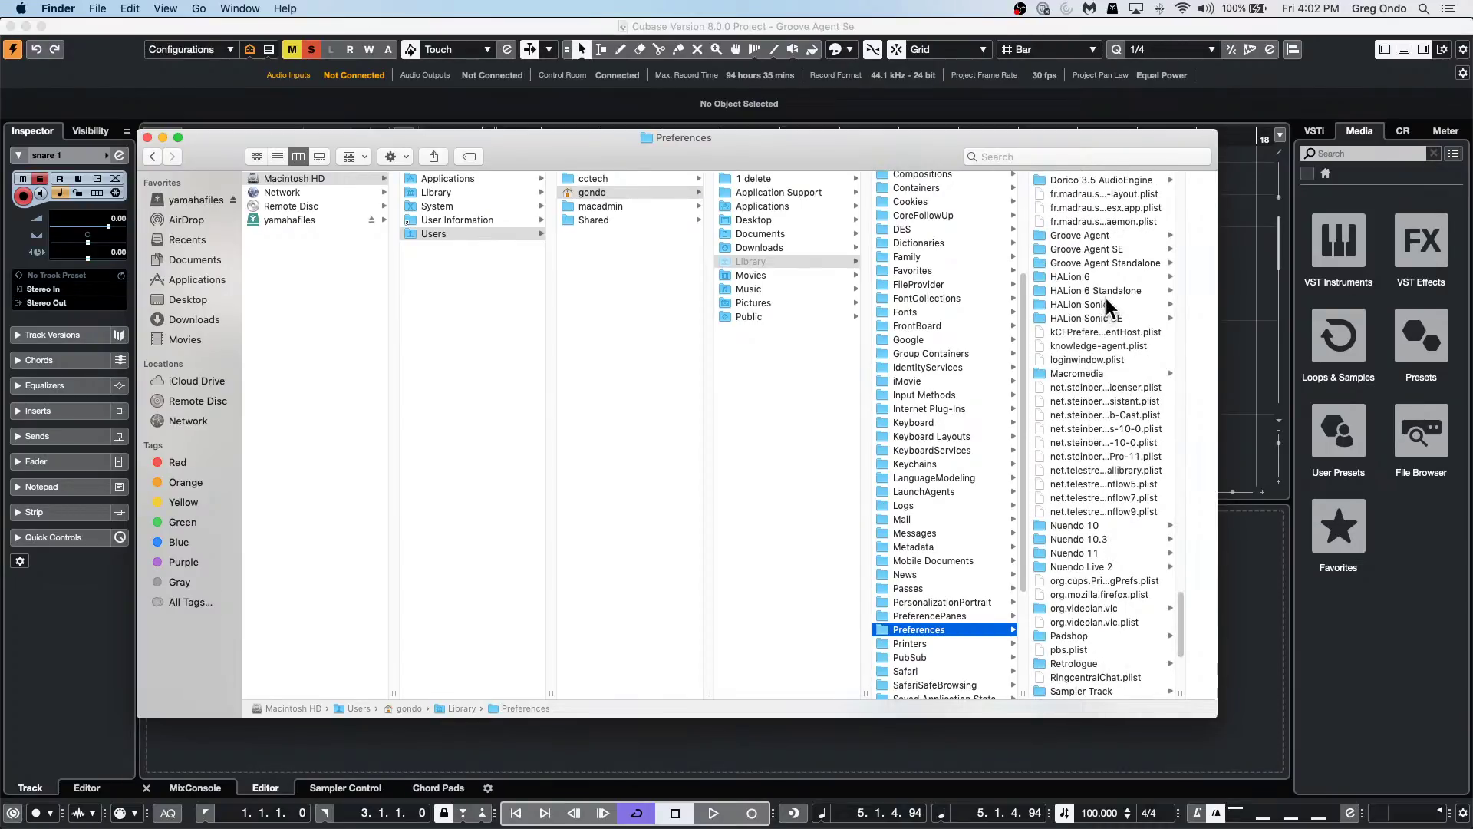
{"action": "scroll", "coordinate": [1111, 303], "scroll_direction": "up", "scroll_amount": 3}
{"action": "scroll", "coordinate": [1110, 305], "scroll_direction": "up", "scroll_amount": 1}
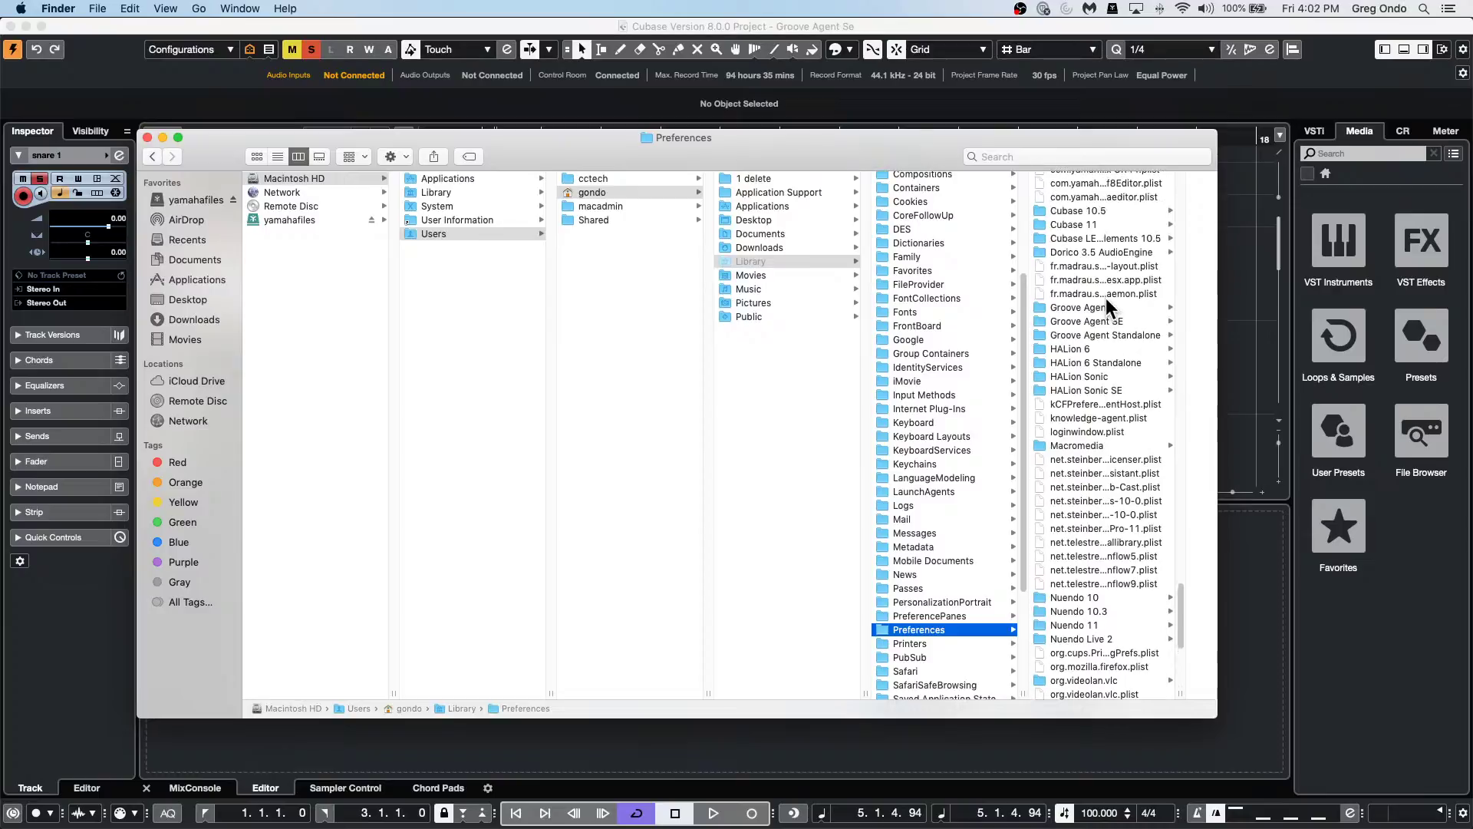
{"action": "left_click", "coordinate": [1088, 222]}
{"action": "scroll", "coordinate": [904, 490], "scroll_direction": "up", "scroll_amount": 1}
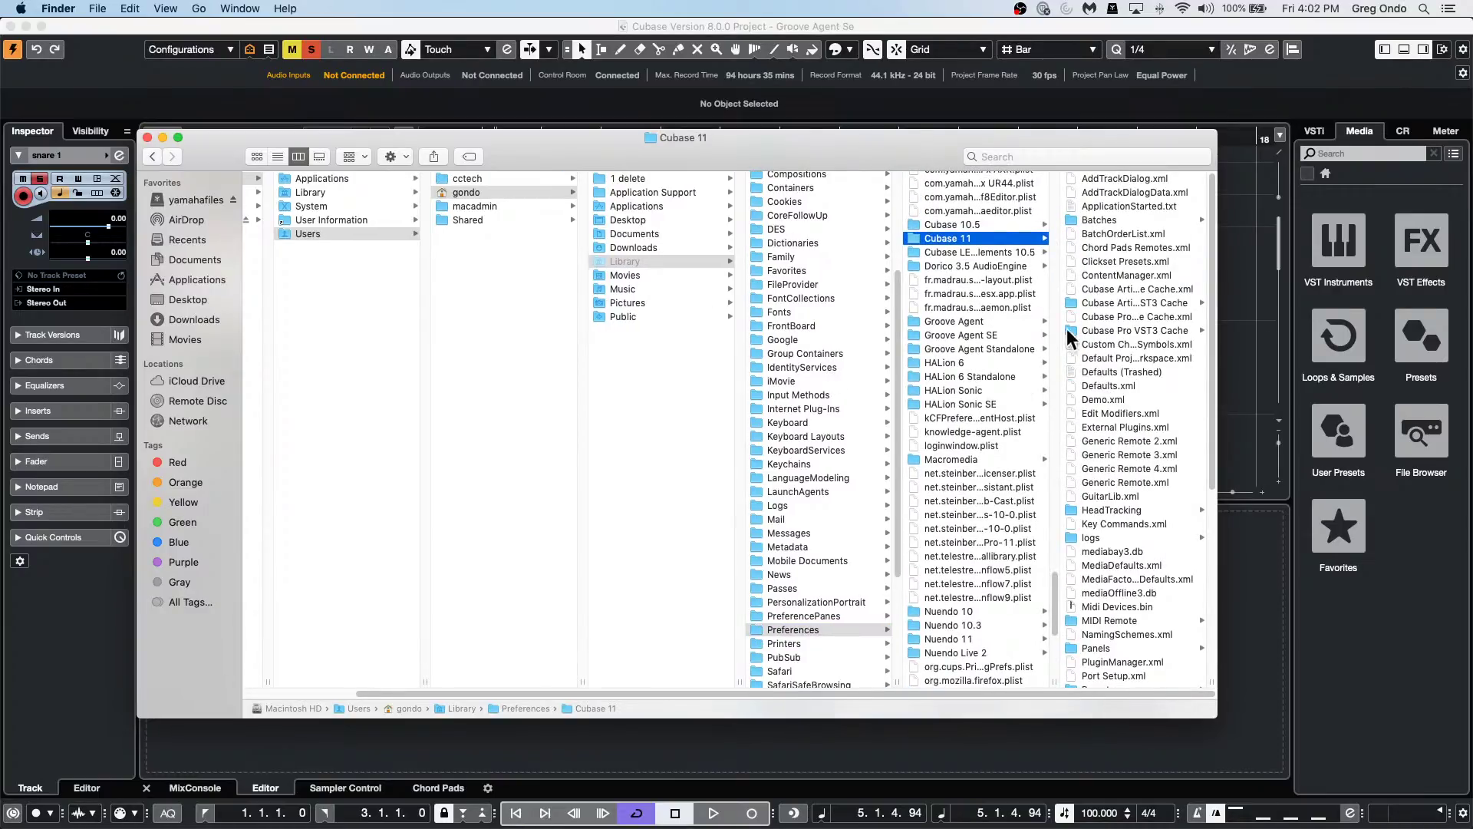
View the preset files in the Project Logical Editor folder under Cubase 11's Presets, and close the Finder window.
{"action": "scroll", "coordinate": [1112, 349], "scroll_direction": "down", "scroll_amount": 1}
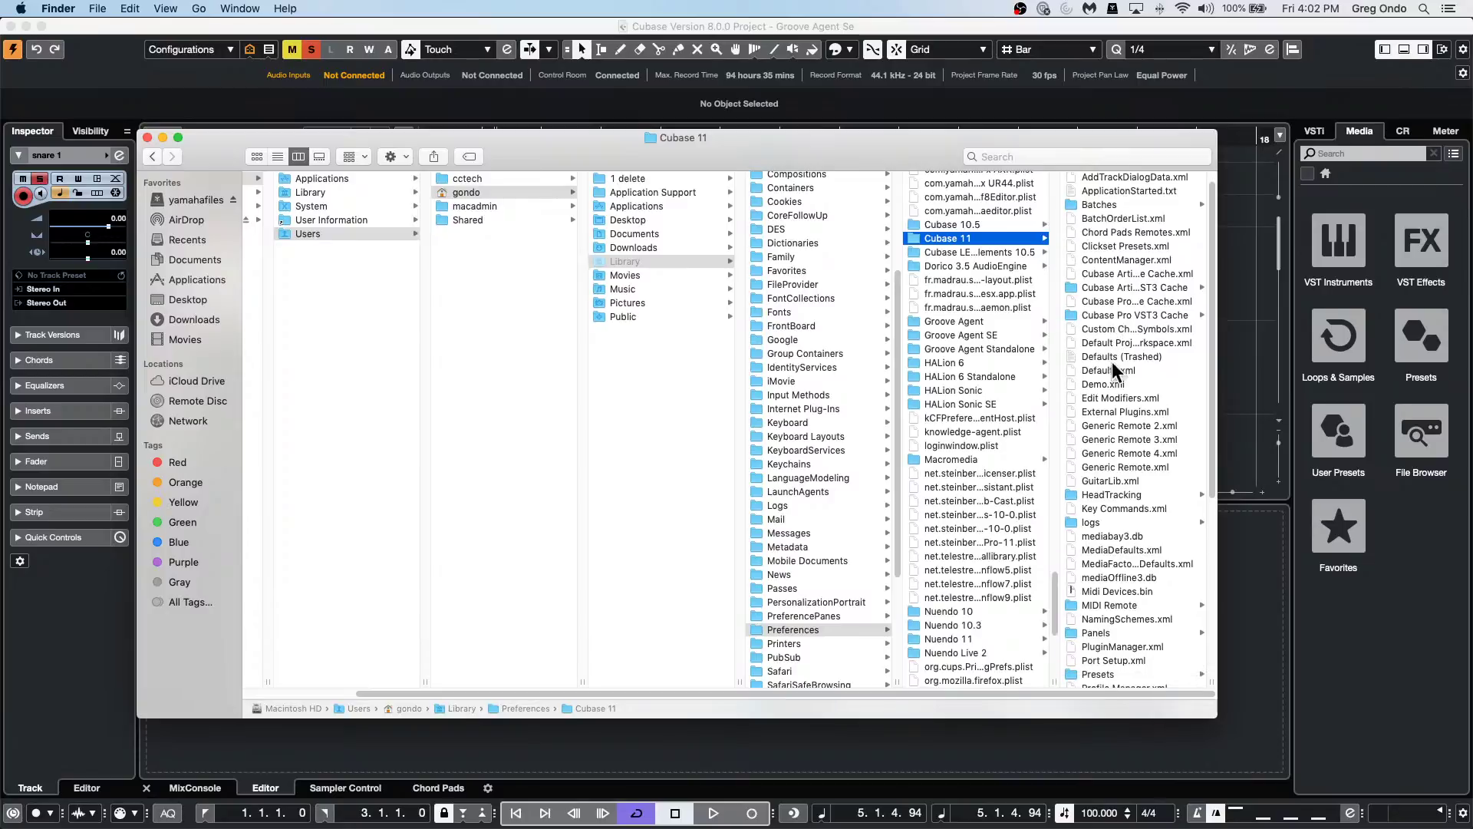
{"action": "left_click", "coordinate": [1112, 660]}
{"action": "left_click", "coordinate": [1101, 674], "text": "shift"}
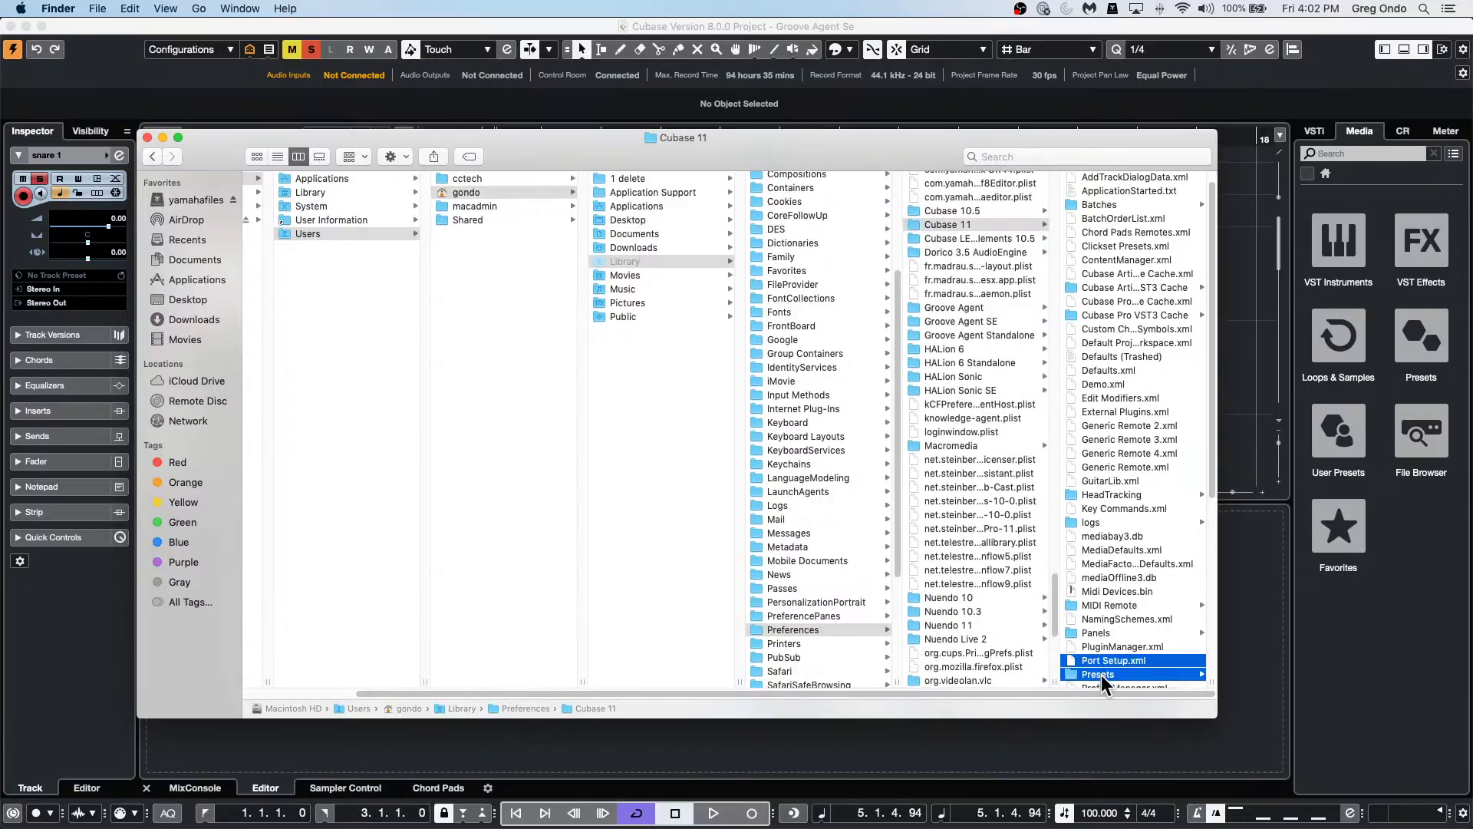
{"action": "left_click", "coordinate": [1101, 674]}
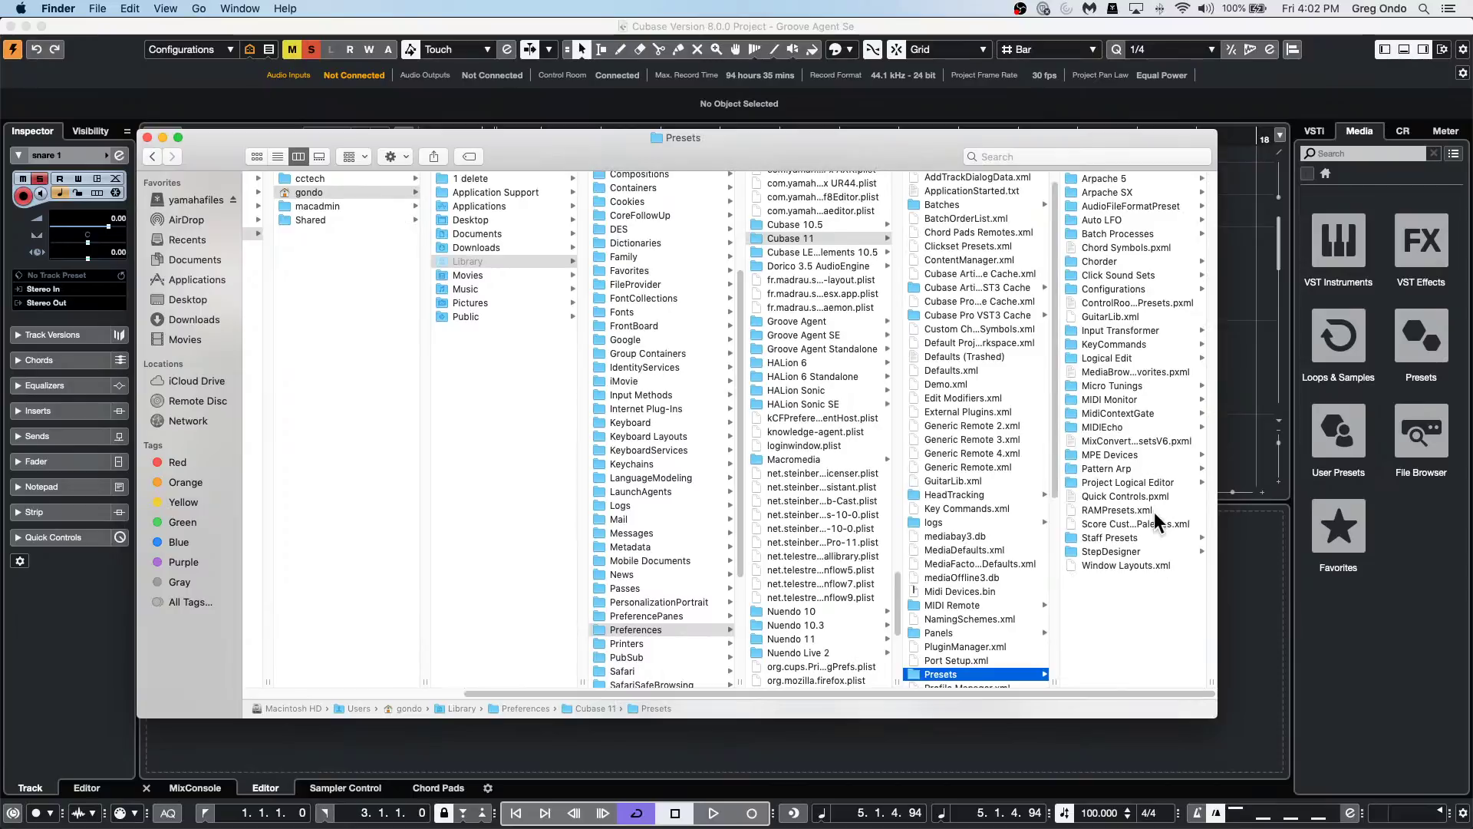
{"action": "left_click", "coordinate": [1126, 482]}
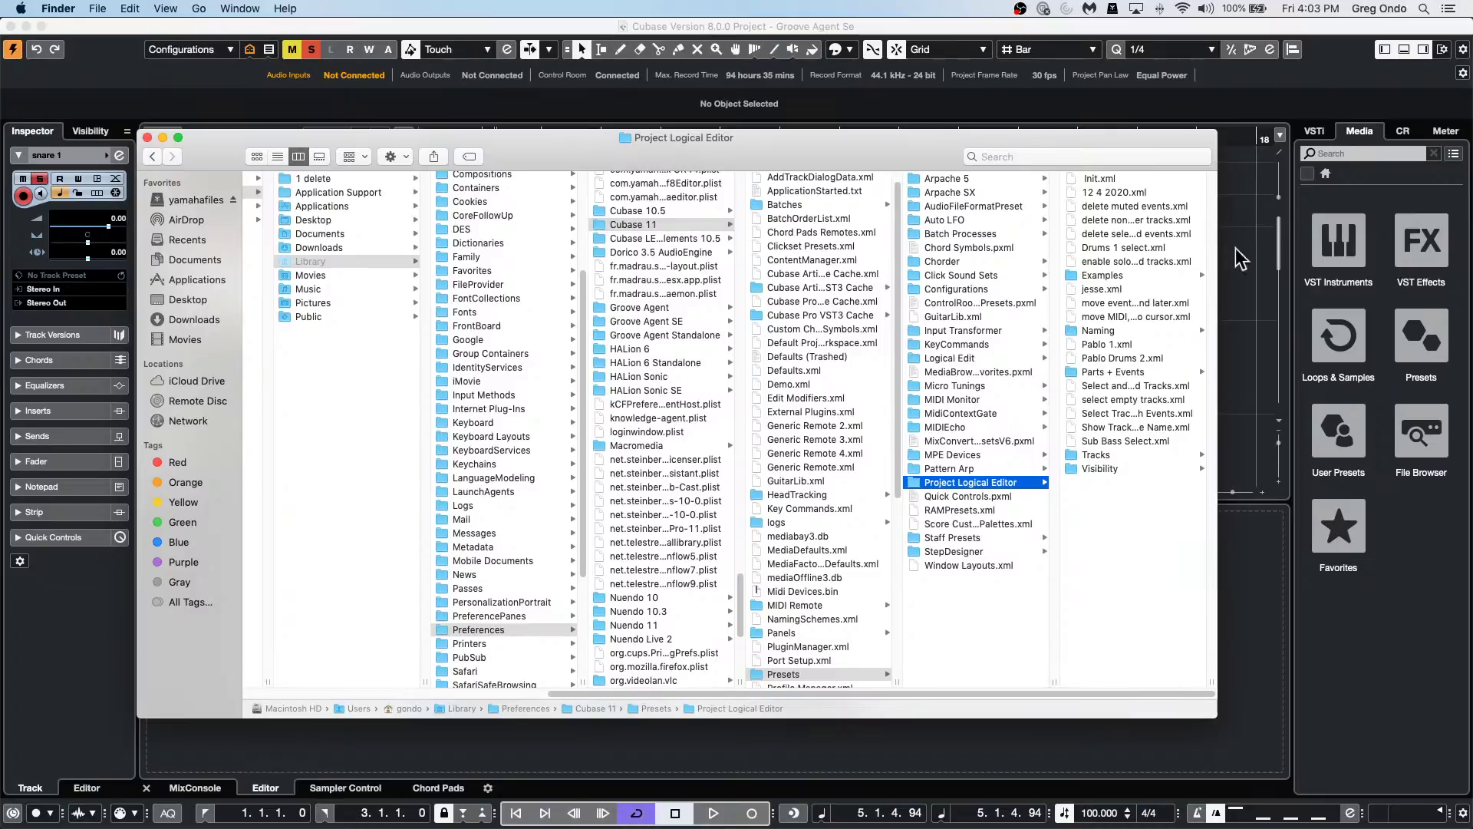
{"action": "left_click", "coordinate": [148, 137]}
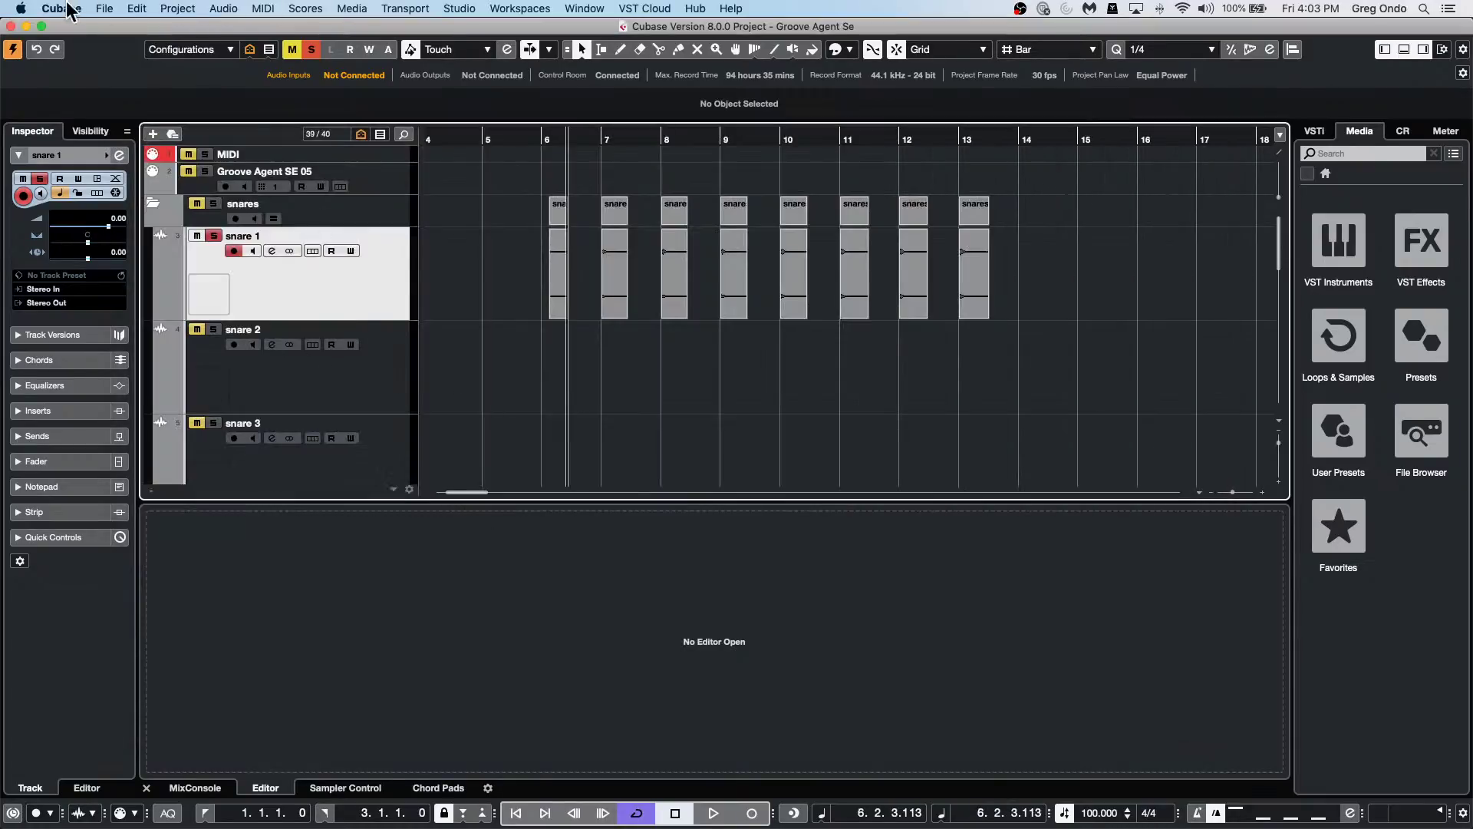
Open Cubase's Key Commands settings and collapse the Edit category in the command list.
{"action": "left_click", "coordinate": [104, 8]}
{"action": "mouse_move", "coordinate": [137, 9]}
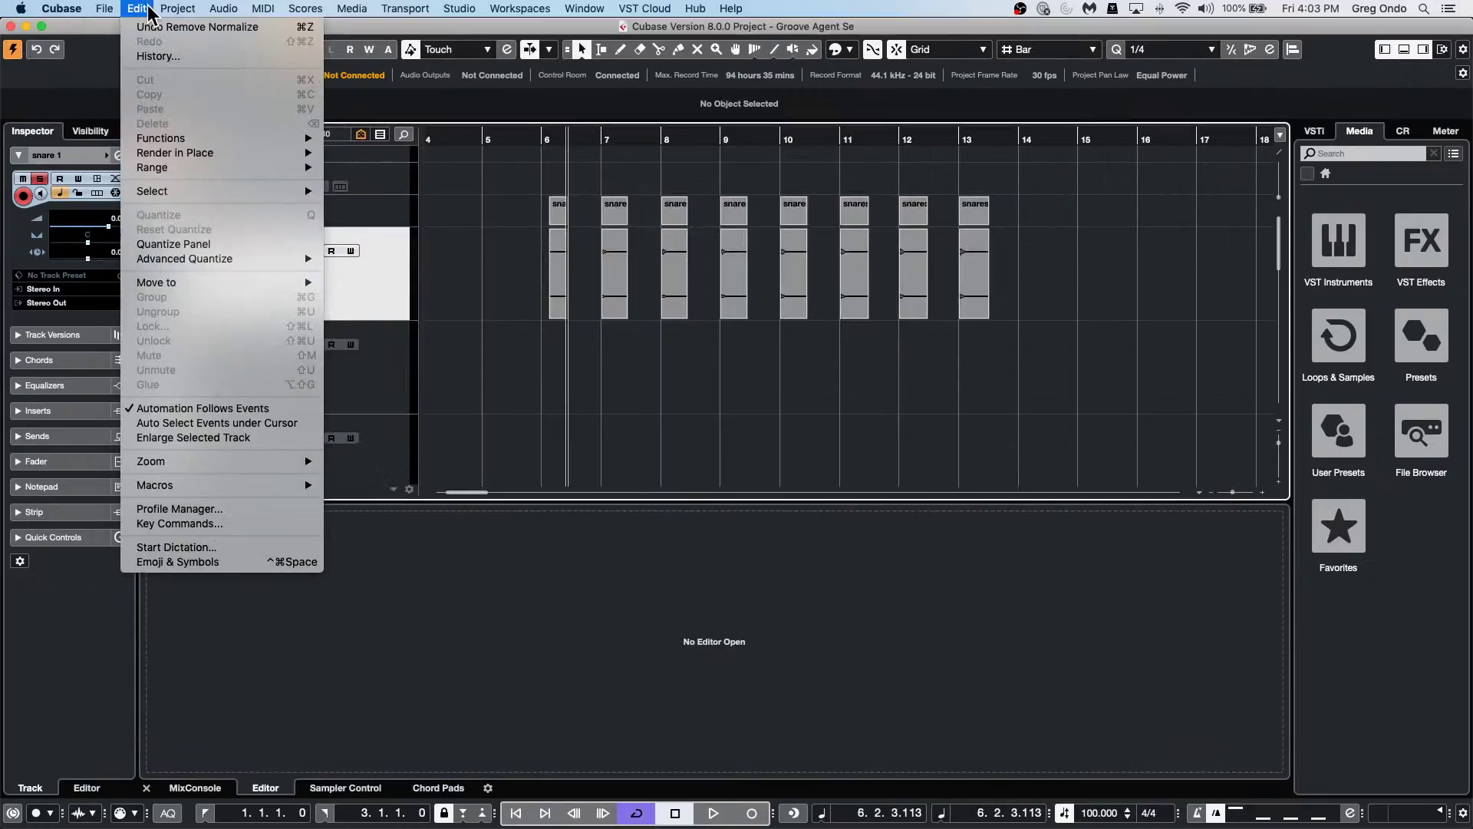
{"action": "left_click", "coordinate": [200, 528]}
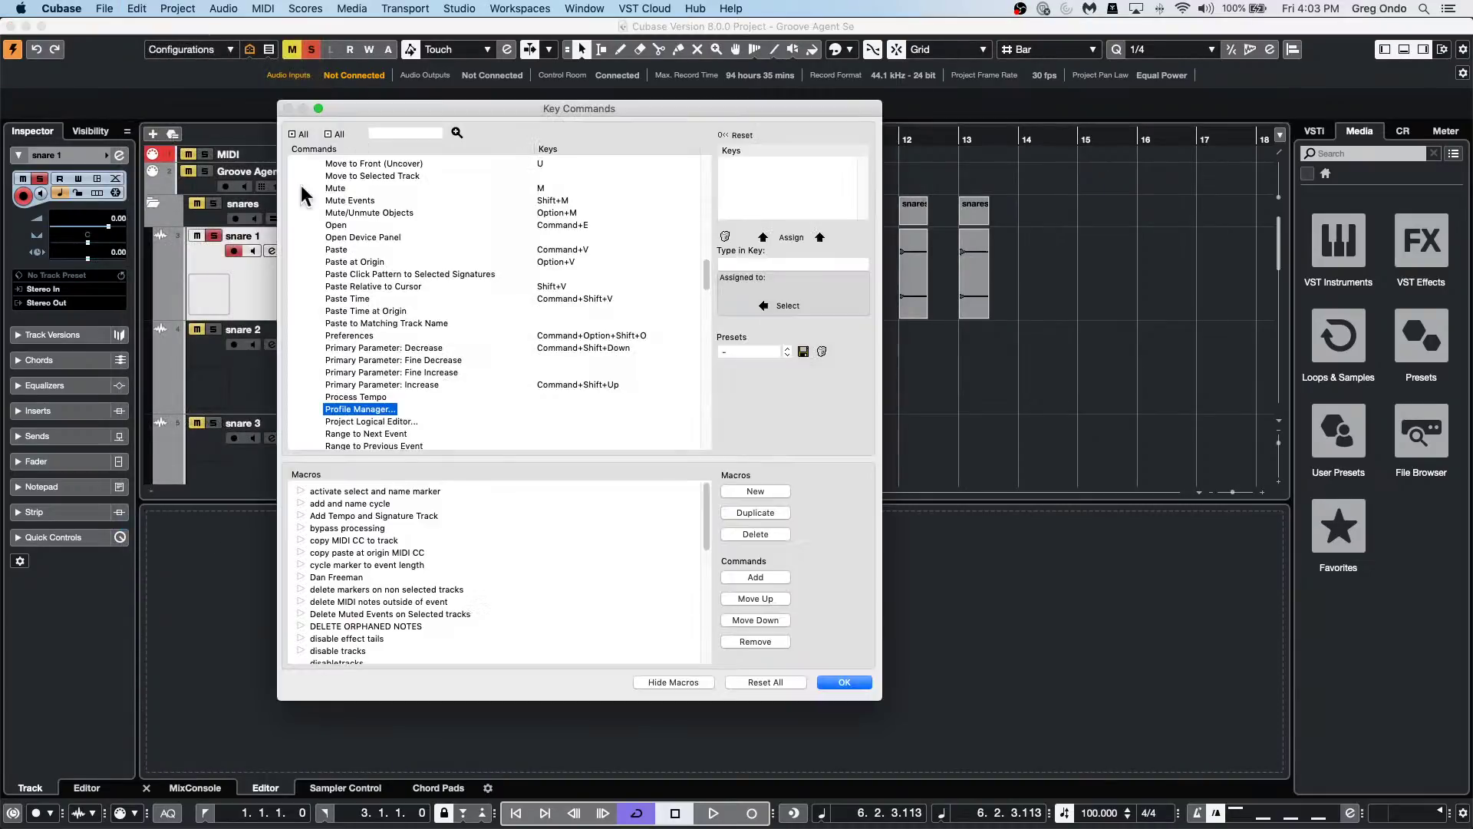
{"action": "scroll", "coordinate": [402, 301], "scroll_direction": "up", "scroll_amount": 15}
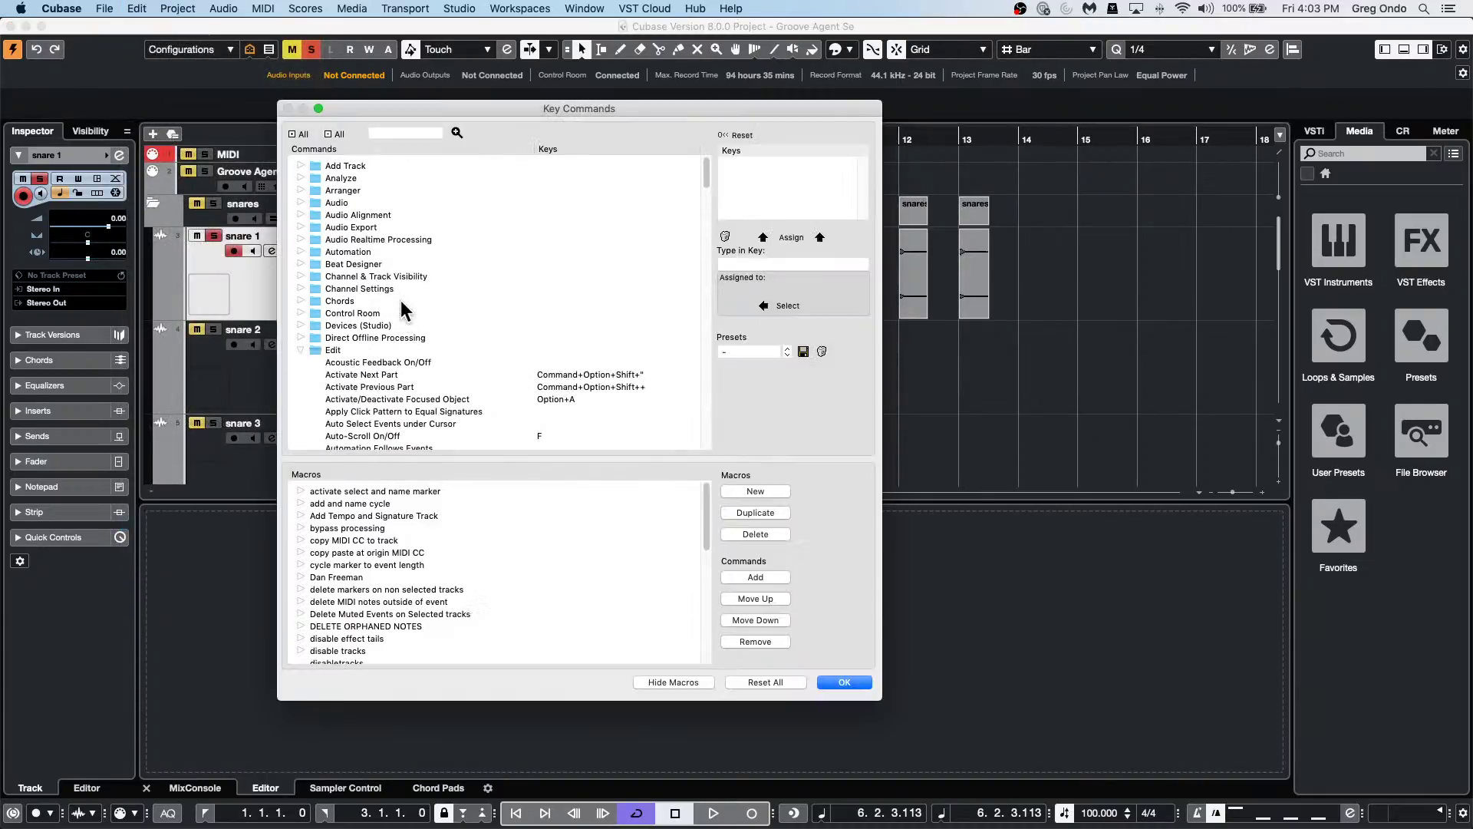
{"action": "left_click", "coordinate": [301, 350]}
View the presets in the Process Project Logical Editor command category, select Delete MIDI tracks, and close the Key Commands settings.
{"action": "scroll", "coordinate": [395, 349], "scroll_direction": "down", "scroll_amount": 5}
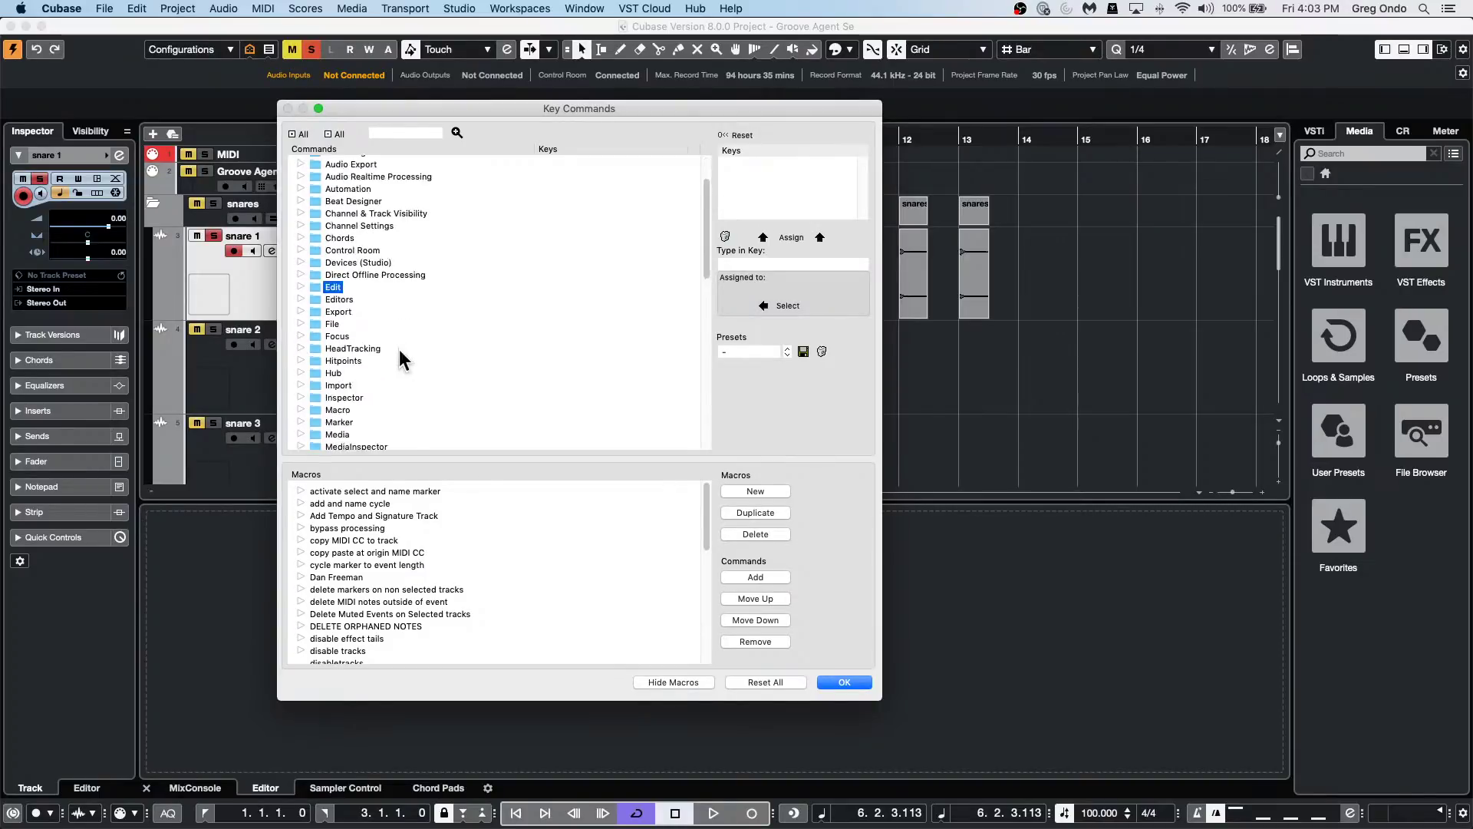
{"action": "scroll", "coordinate": [403, 350], "scroll_direction": "down", "scroll_amount": 3}
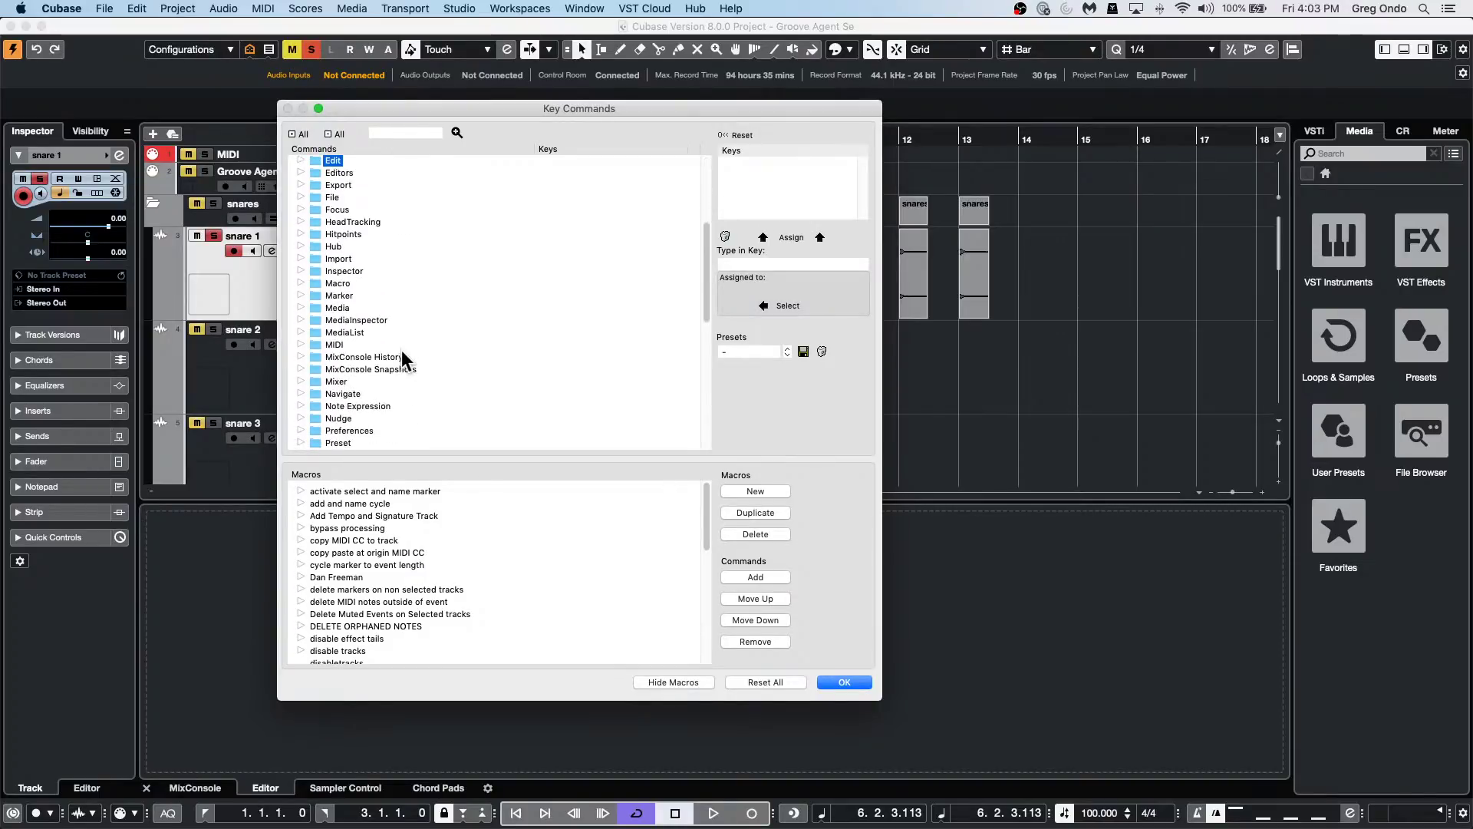
{"action": "scroll", "coordinate": [560, 352], "scroll_direction": "down", "scroll_amount": 3}
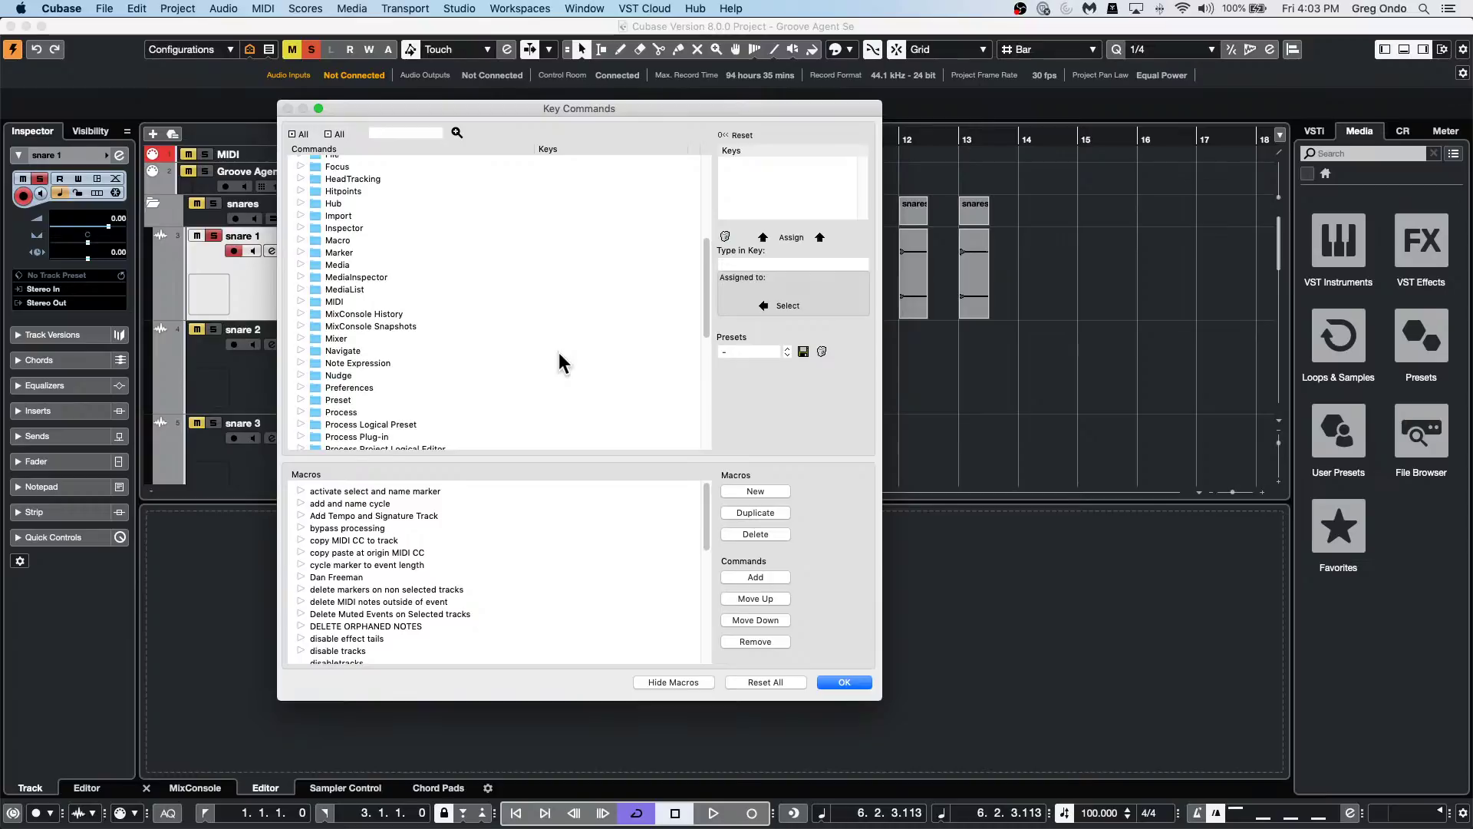
{"action": "scroll", "coordinate": [559, 352], "scroll_direction": "down", "scroll_amount": 5}
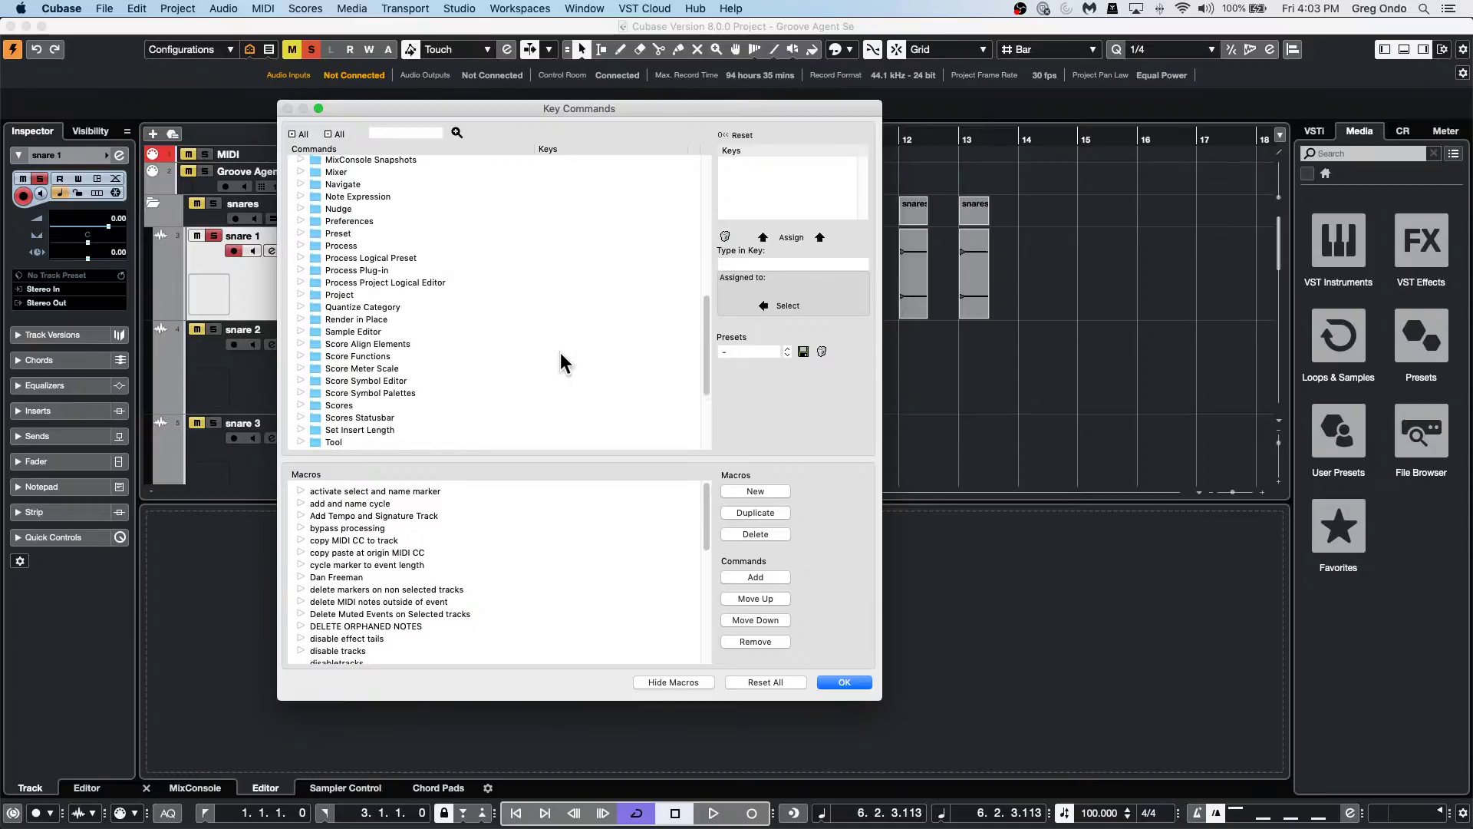
{"action": "left_click", "coordinate": [300, 282]}
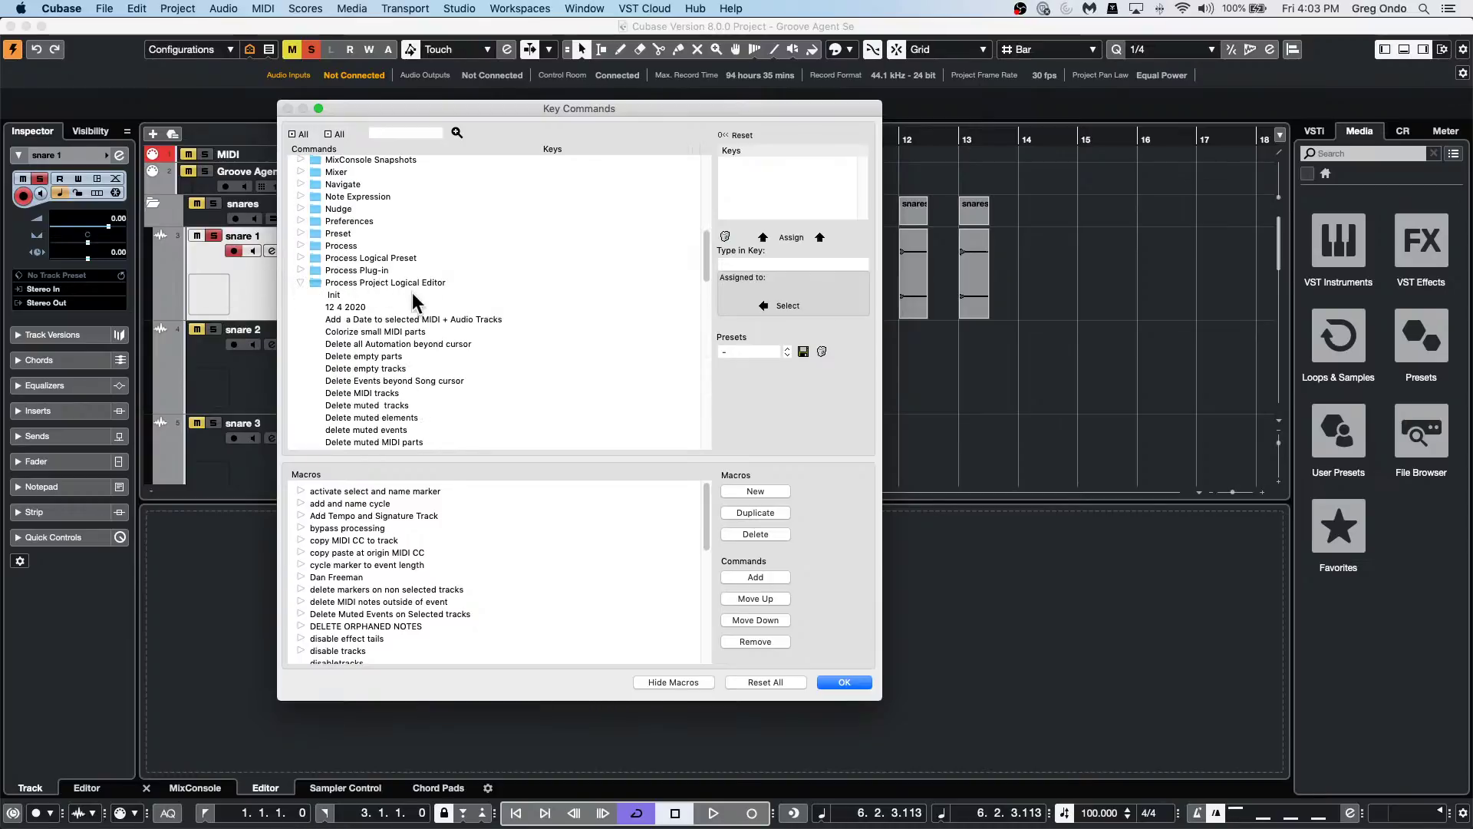
{"action": "scroll", "coordinate": [395, 338], "scroll_direction": "down", "scroll_amount": 2}
{"action": "left_click", "coordinate": [394, 338]}
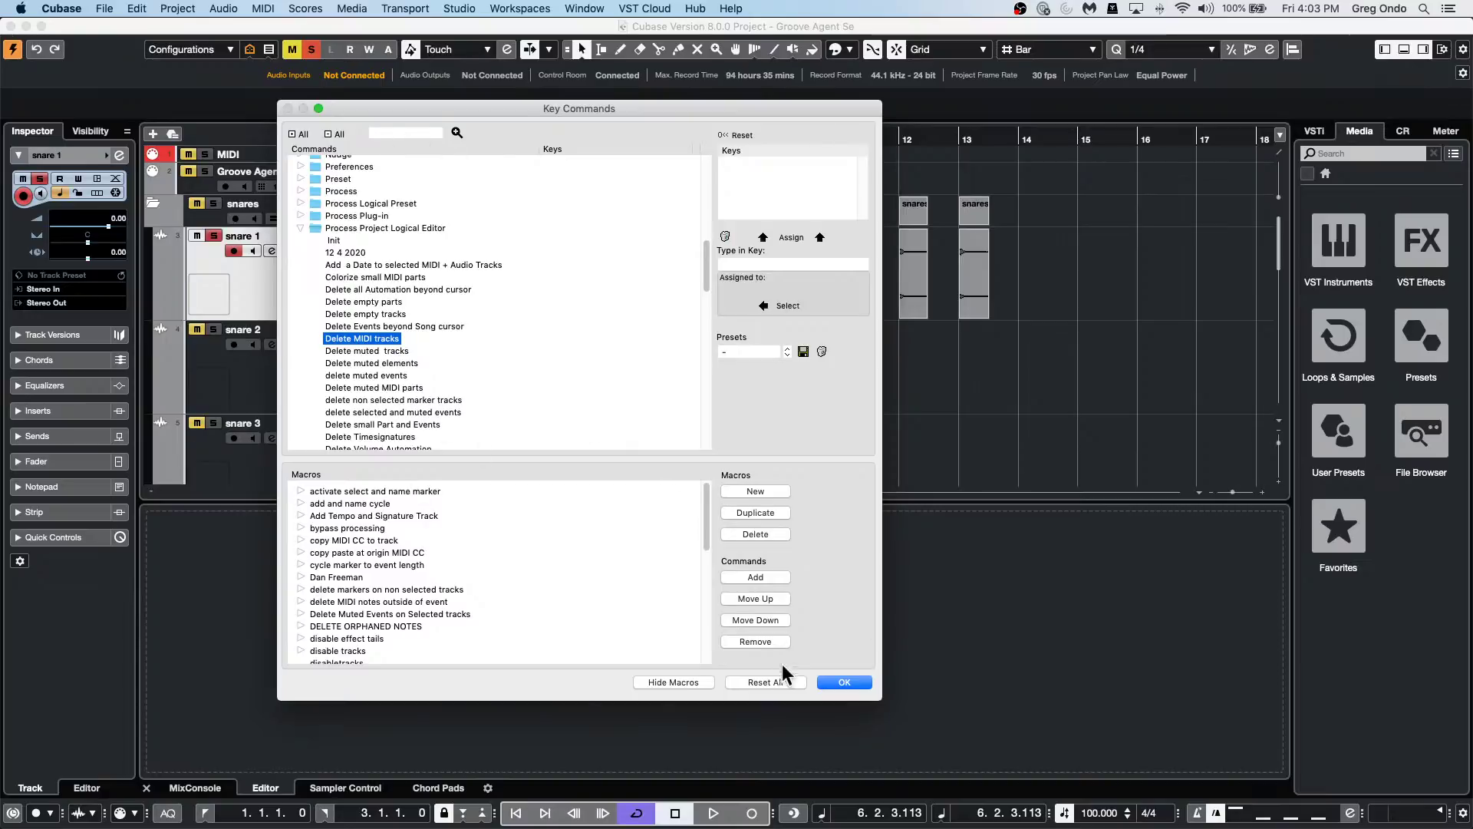
{"action": "left_click", "coordinate": [852, 684]}
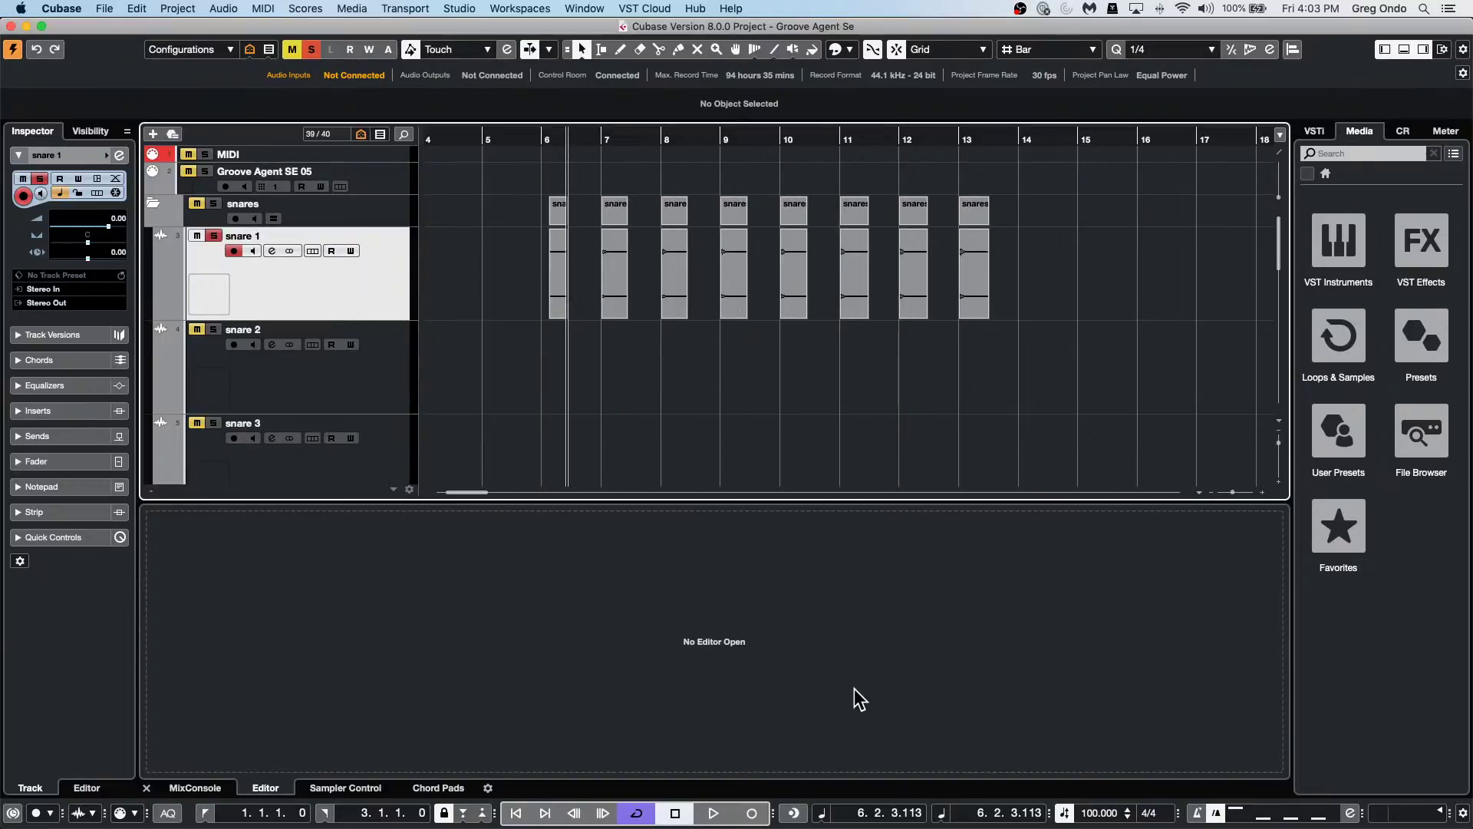
Reopen the Key Commands settings and create a macro with the default name, hiding and reshowing the macro list.
{"action": "left_click", "coordinate": [183, 6]}
{"action": "mouse_move", "coordinate": [137, 9]}
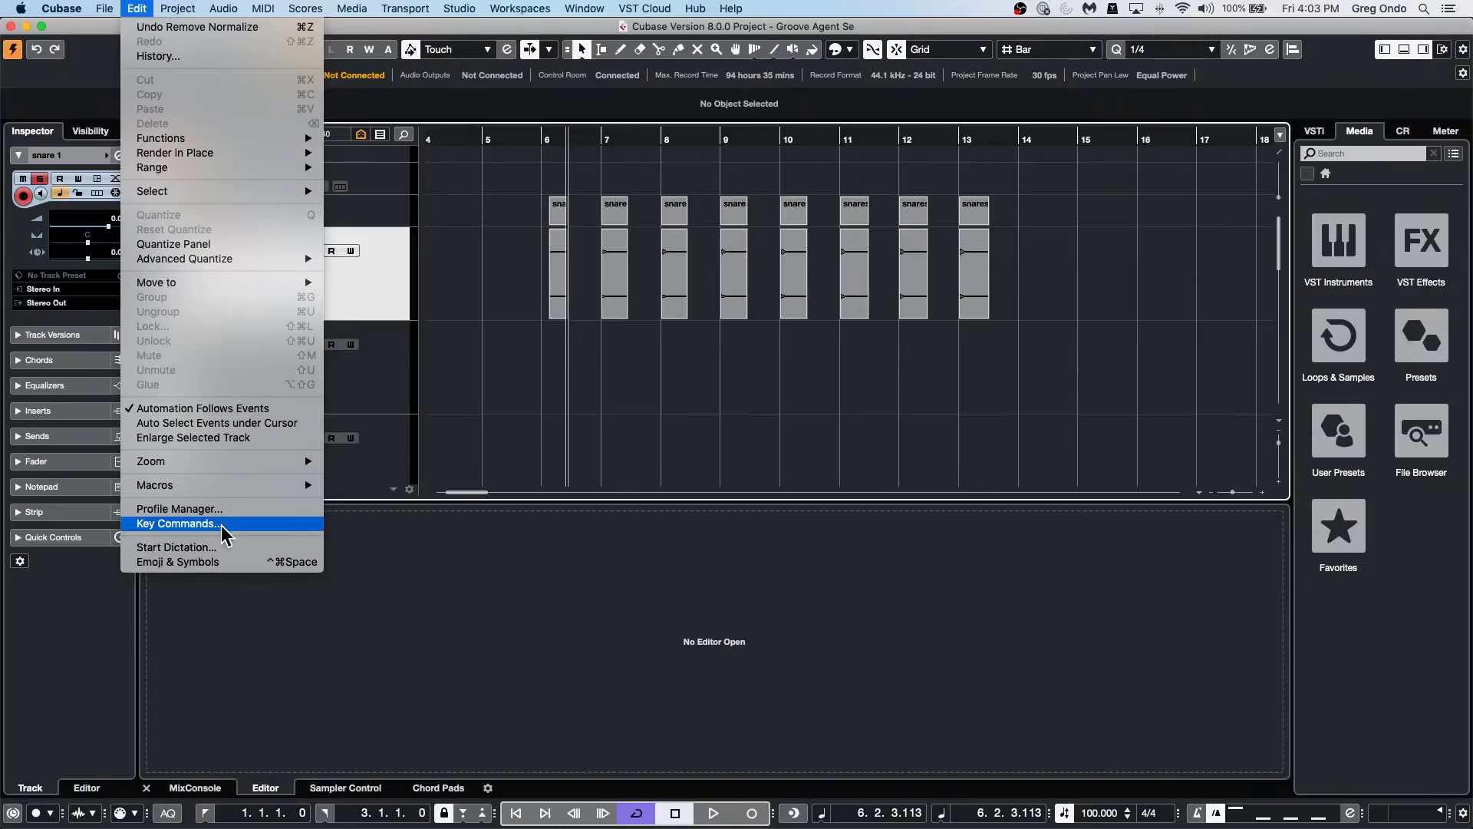
{"action": "left_click", "coordinate": [221, 525]}
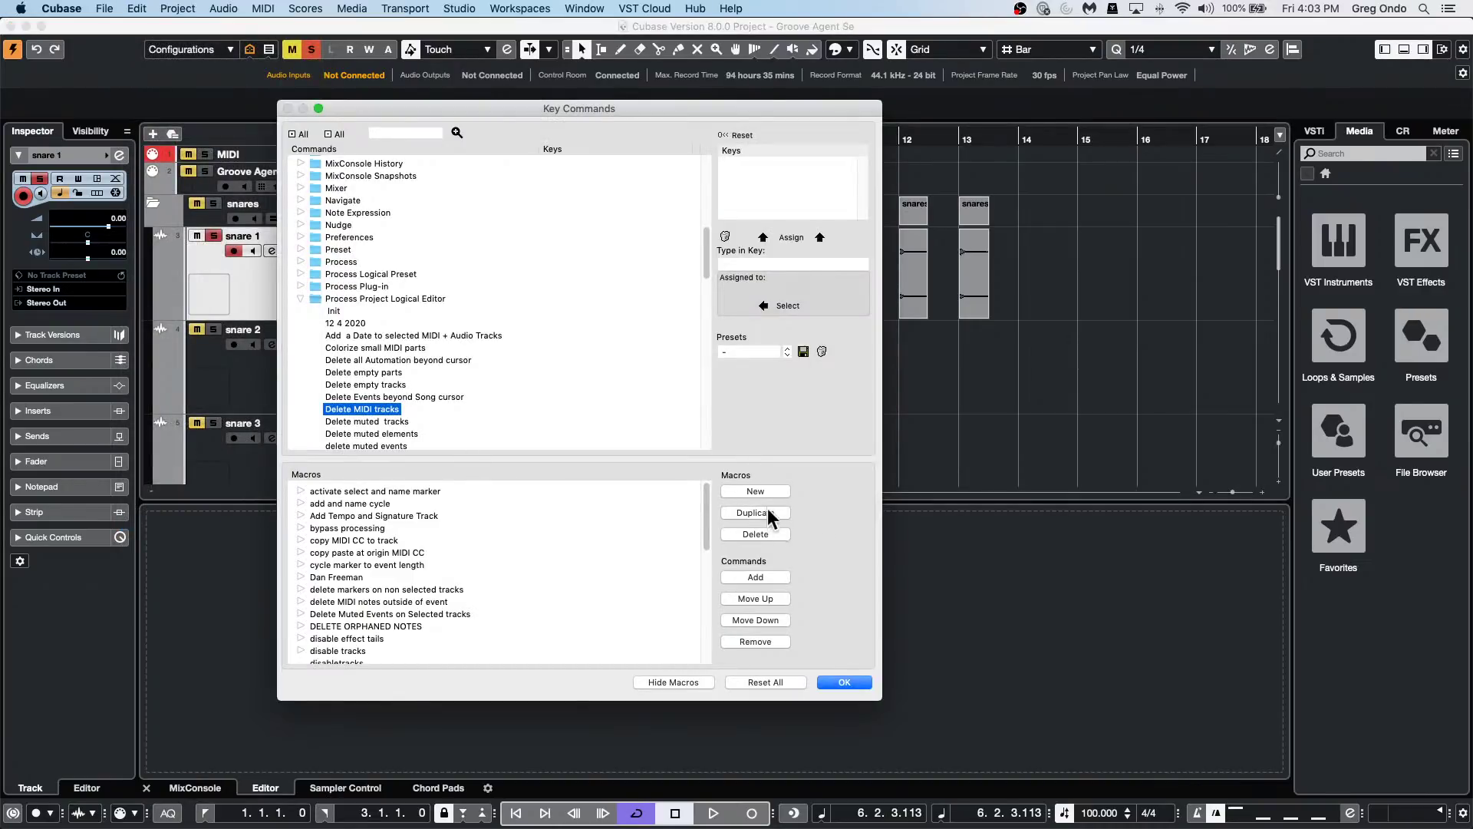
{"action": "left_click", "coordinate": [767, 491]}
{"action": "left_click", "coordinate": [667, 680]}
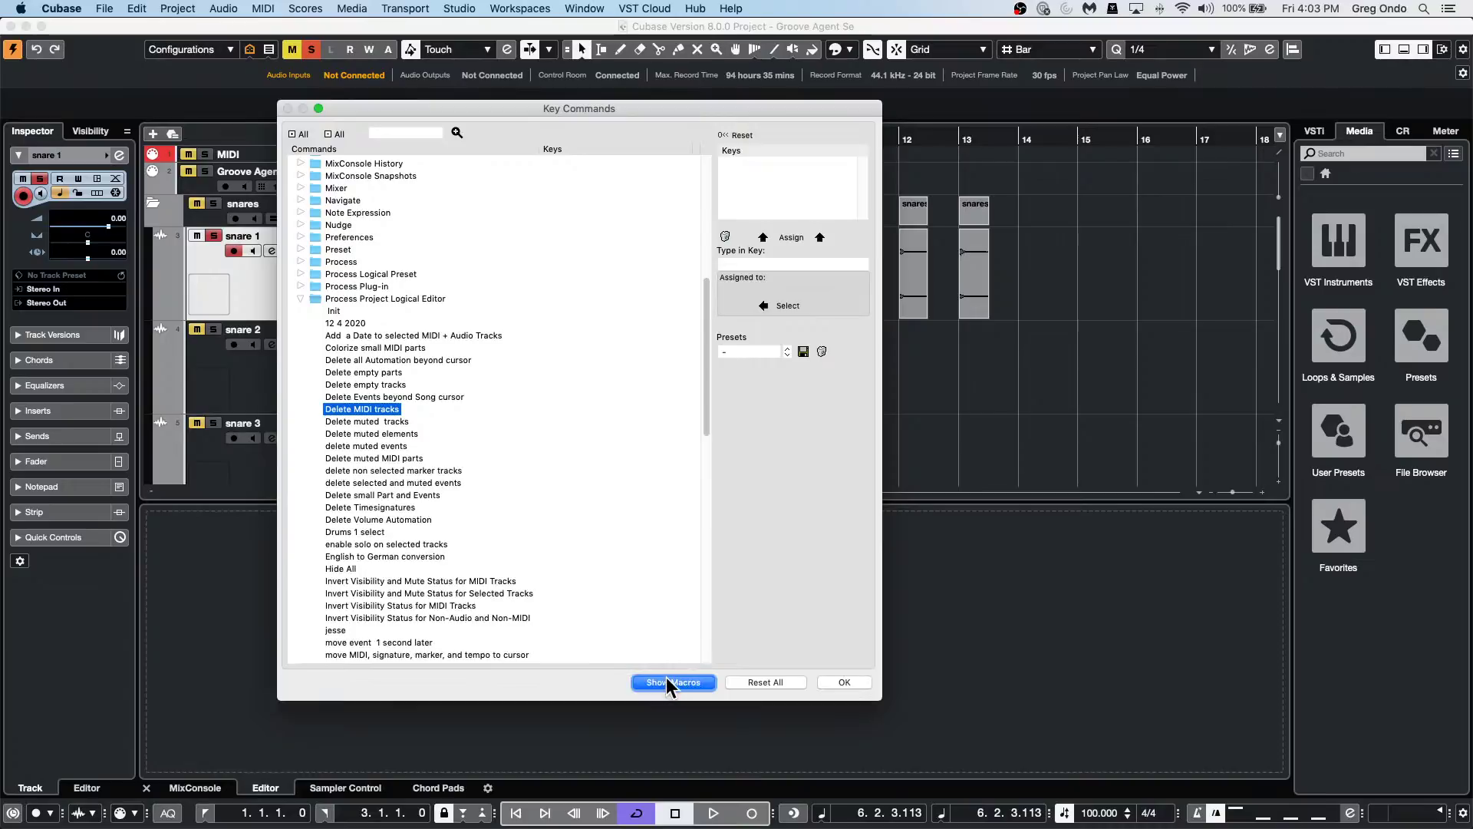
{"action": "left_click", "coordinate": [666, 678]}
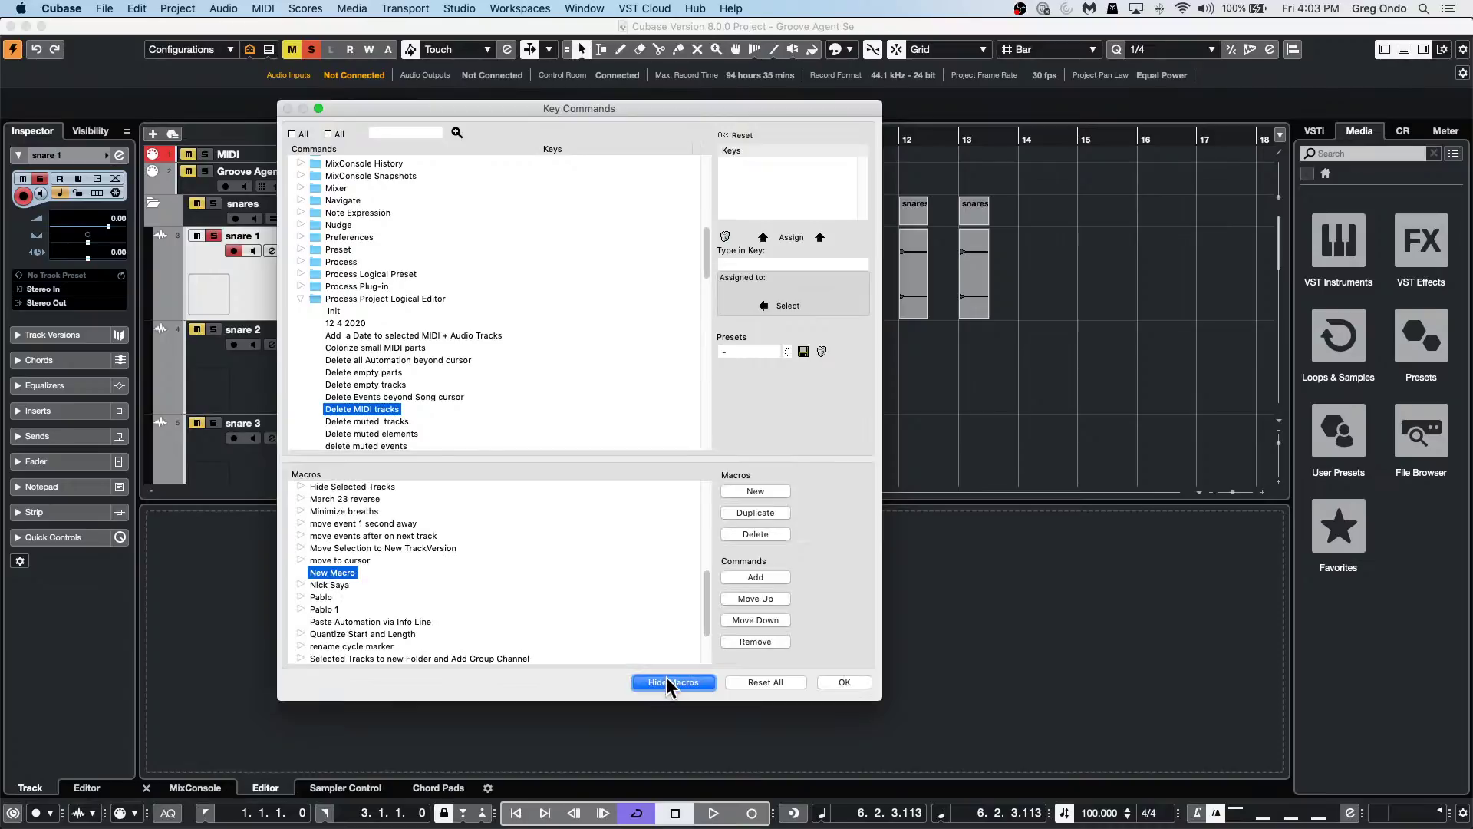
Create another macro and name it "PLE presets".
{"action": "left_click", "coordinate": [767, 491]}
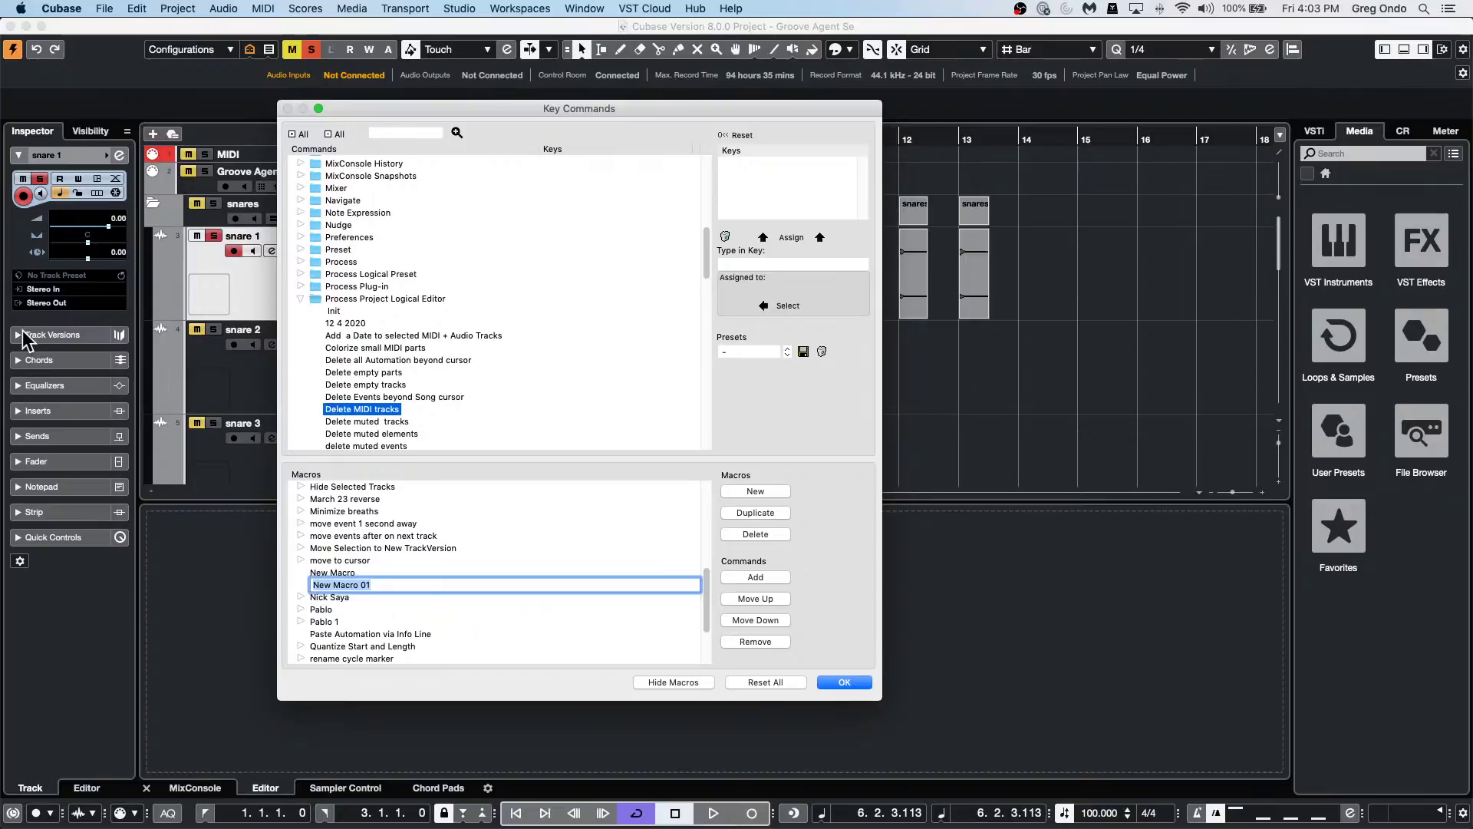
{"action": "type", "text": "PLE pre"}
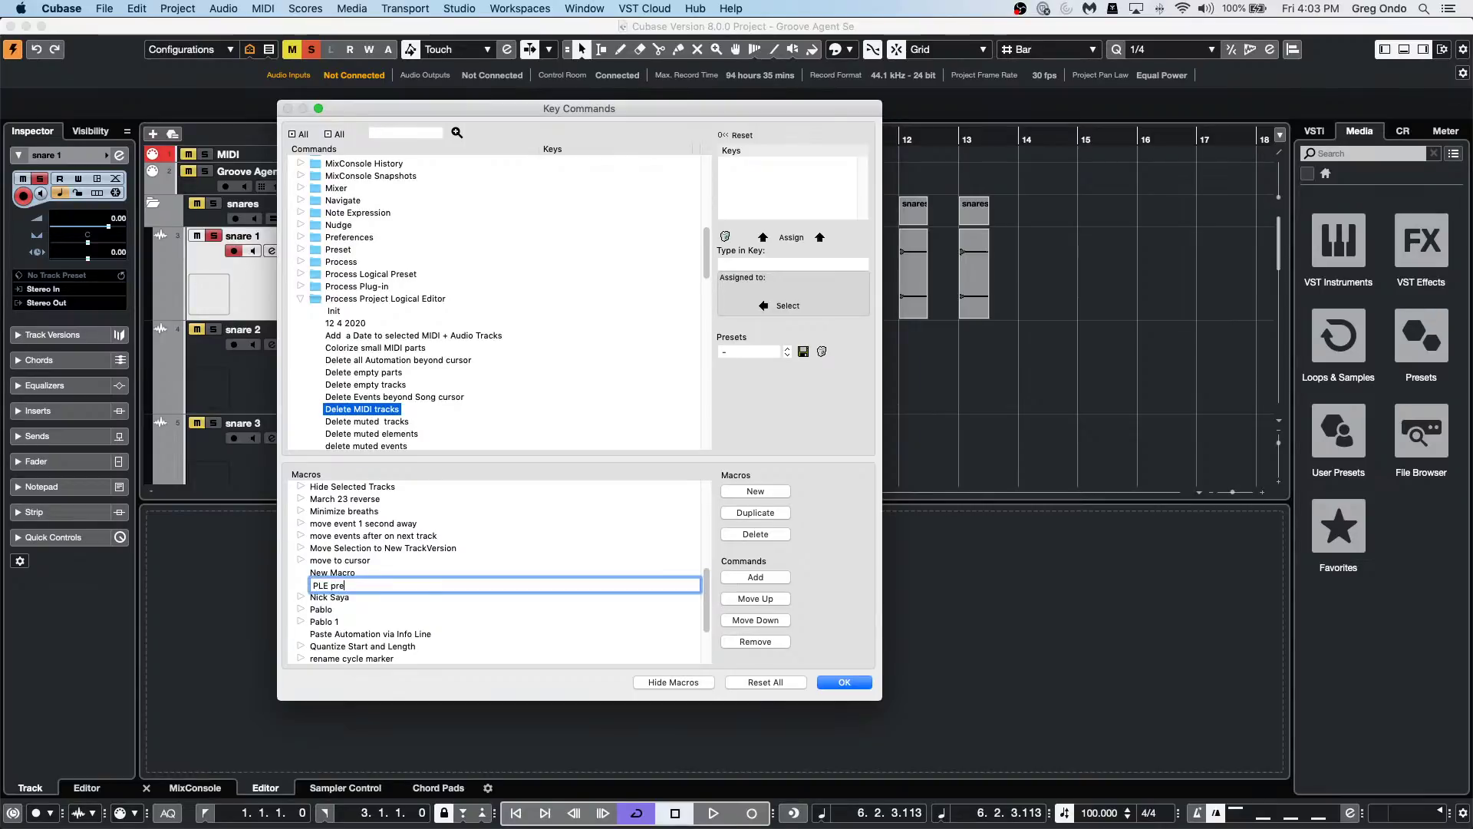
{"action": "type", "text": "sets"}
{"action": "key", "text": "Return"}
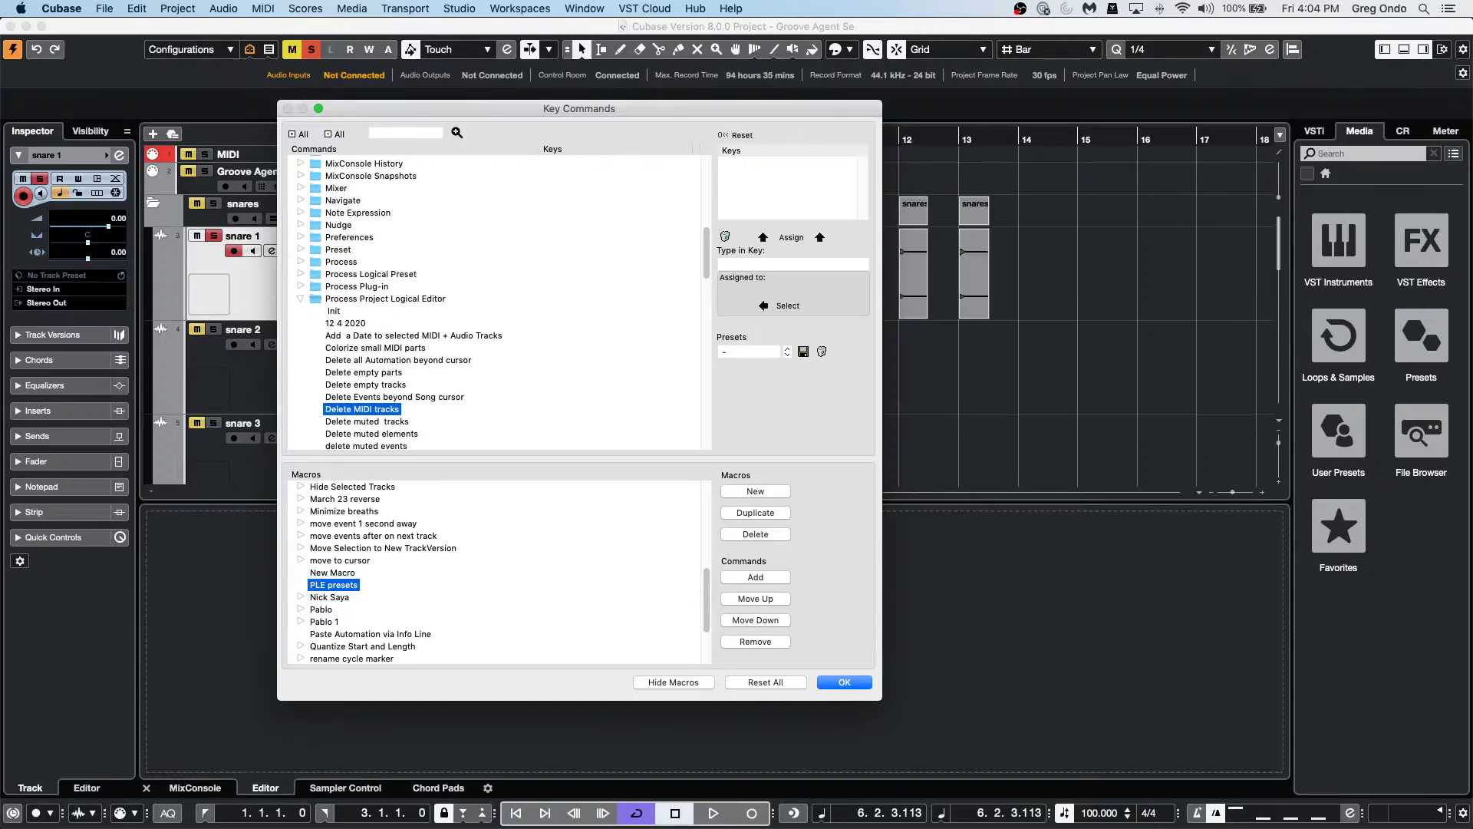
Add the Project Logical Editor presets Colorize small MIDI parts, Delete empty parts and Delete MIDI tracks to the PLE presets macro.
{"action": "left_click", "coordinate": [401, 350]}
{"action": "left_click", "coordinate": [769, 575]}
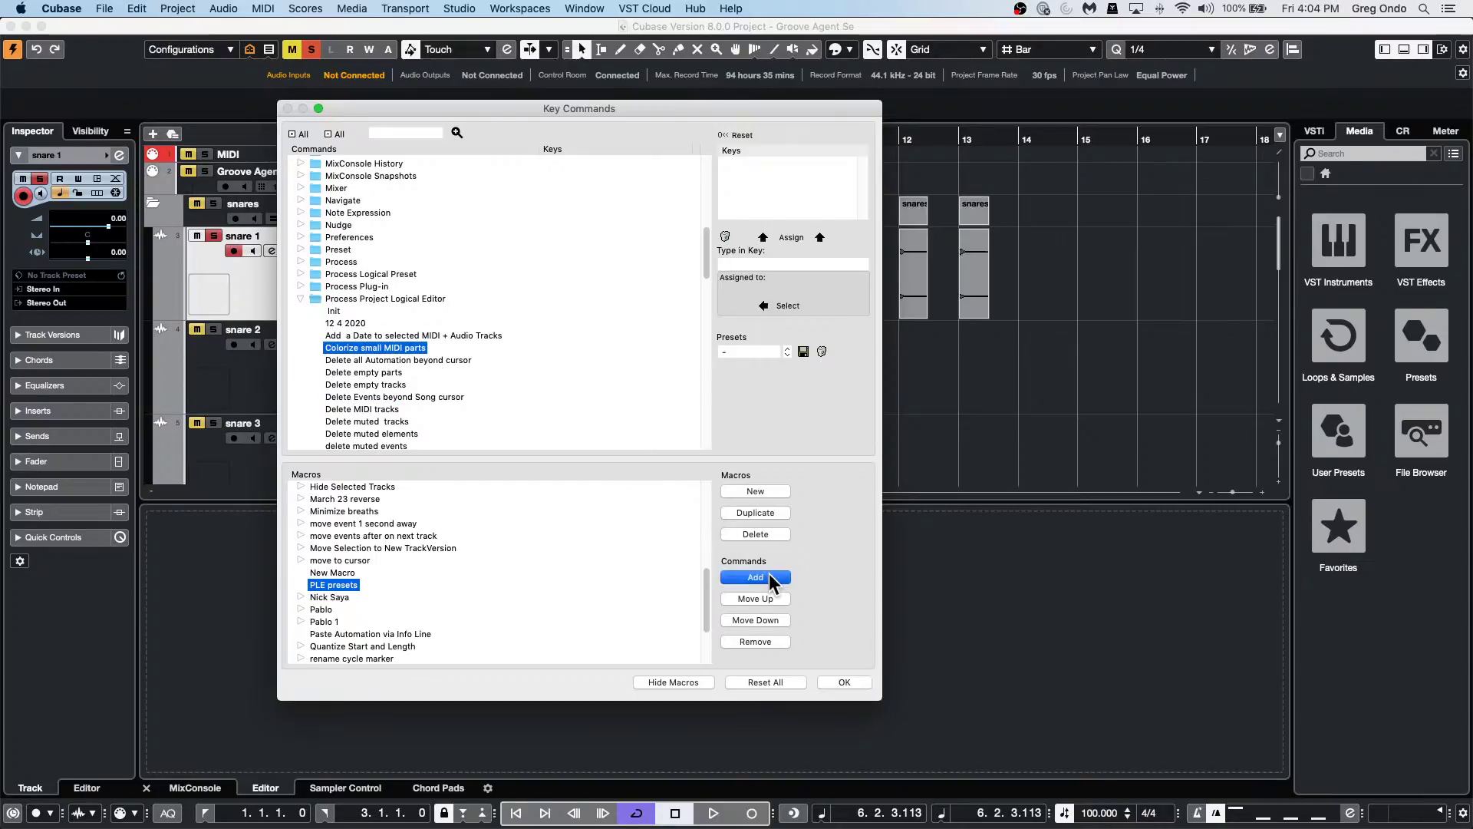
{"action": "left_click", "coordinate": [381, 372]}
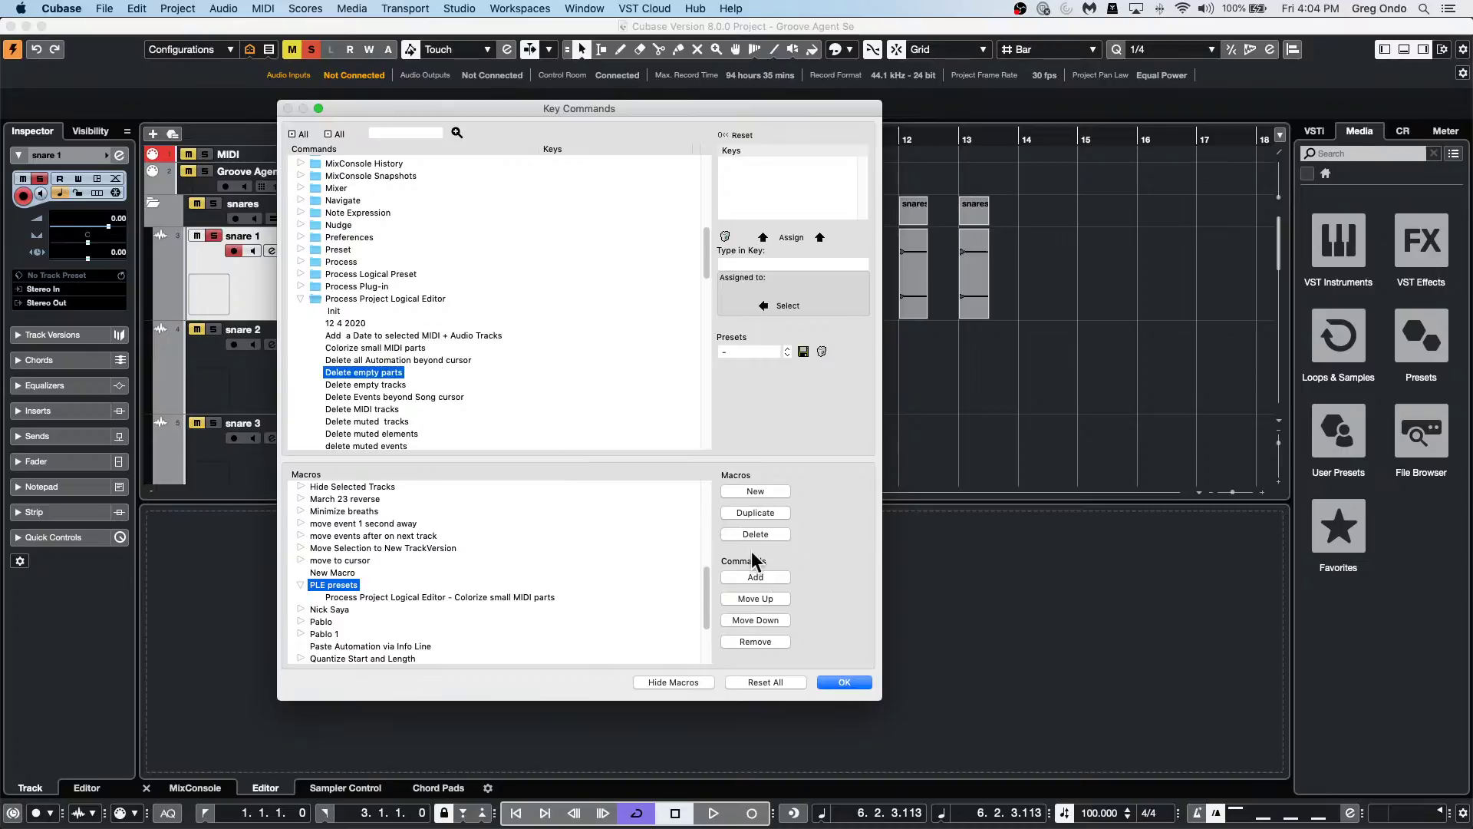
{"action": "left_click", "coordinate": [760, 577]}
{"action": "left_click", "coordinate": [390, 411]}
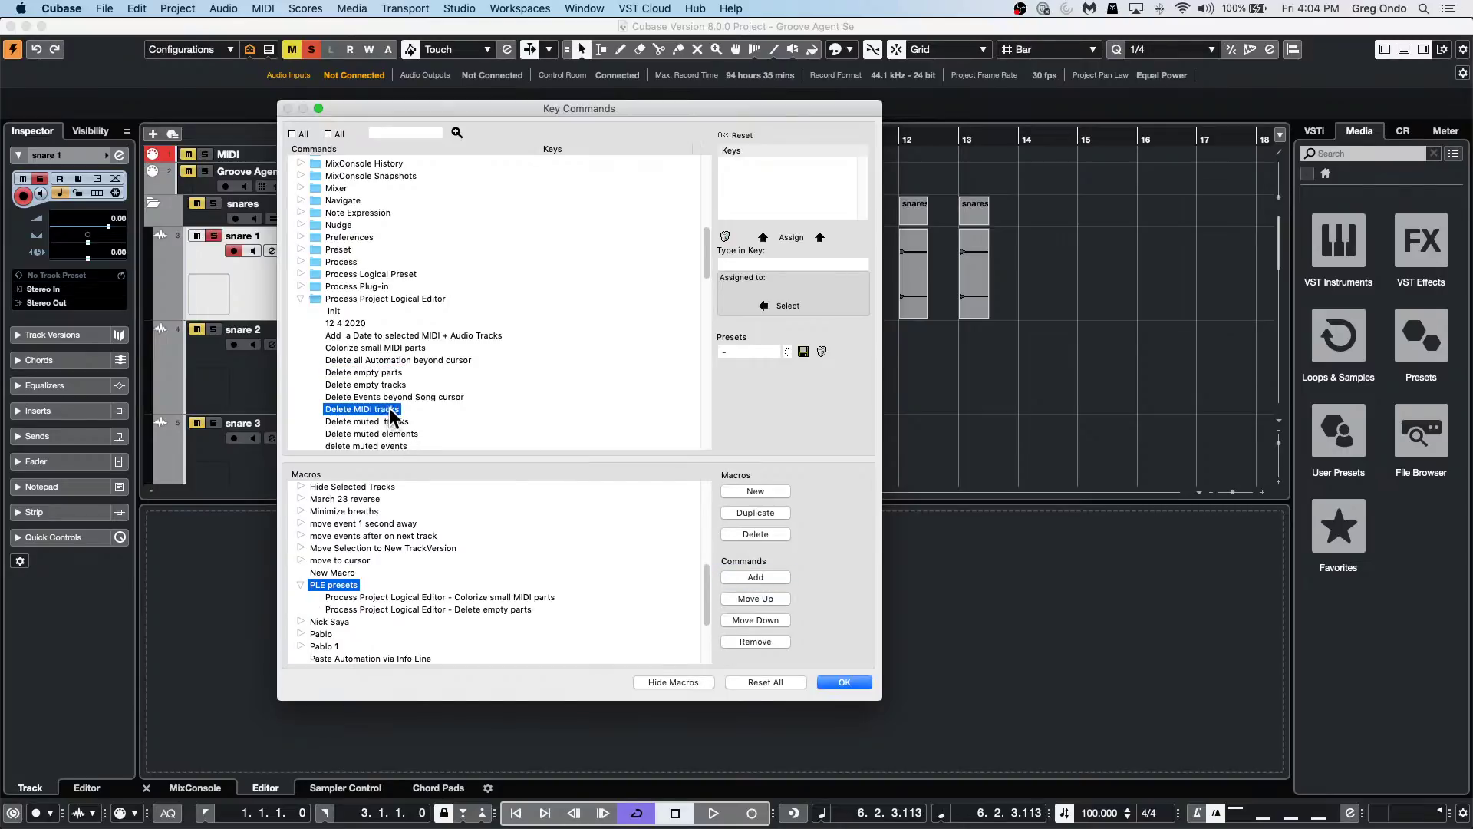
{"action": "left_click", "coordinate": [762, 577]}
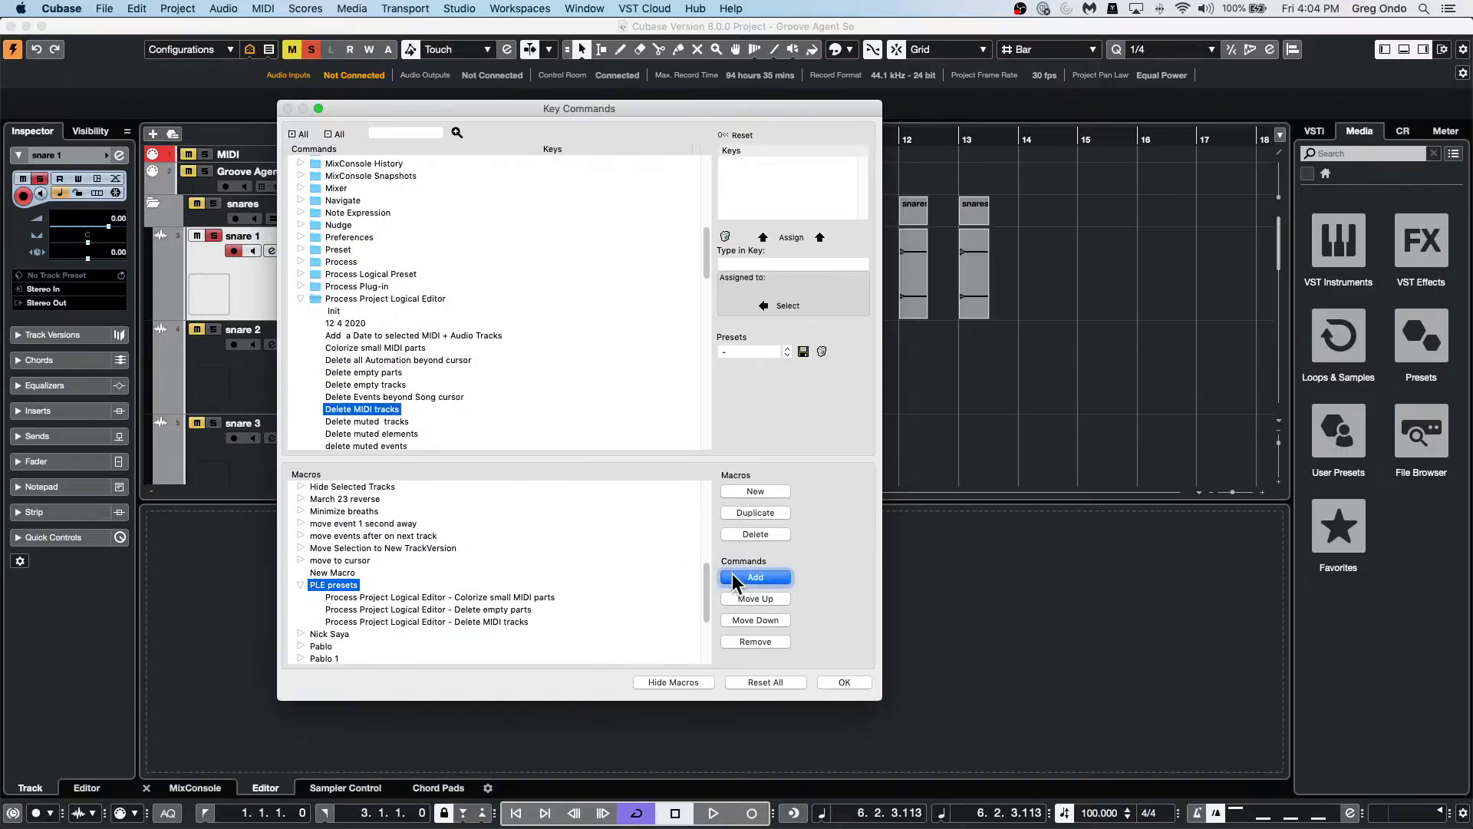
Collapse the Process Project Logical Editor category, locate PLE presets in the Macro command category, and confirm the Key Commands settings.
{"action": "left_click", "coordinate": [300, 296]}
{"action": "key", "text": "Left"}
{"action": "scroll", "coordinate": [362, 281], "scroll_direction": "up", "scroll_amount": 2}
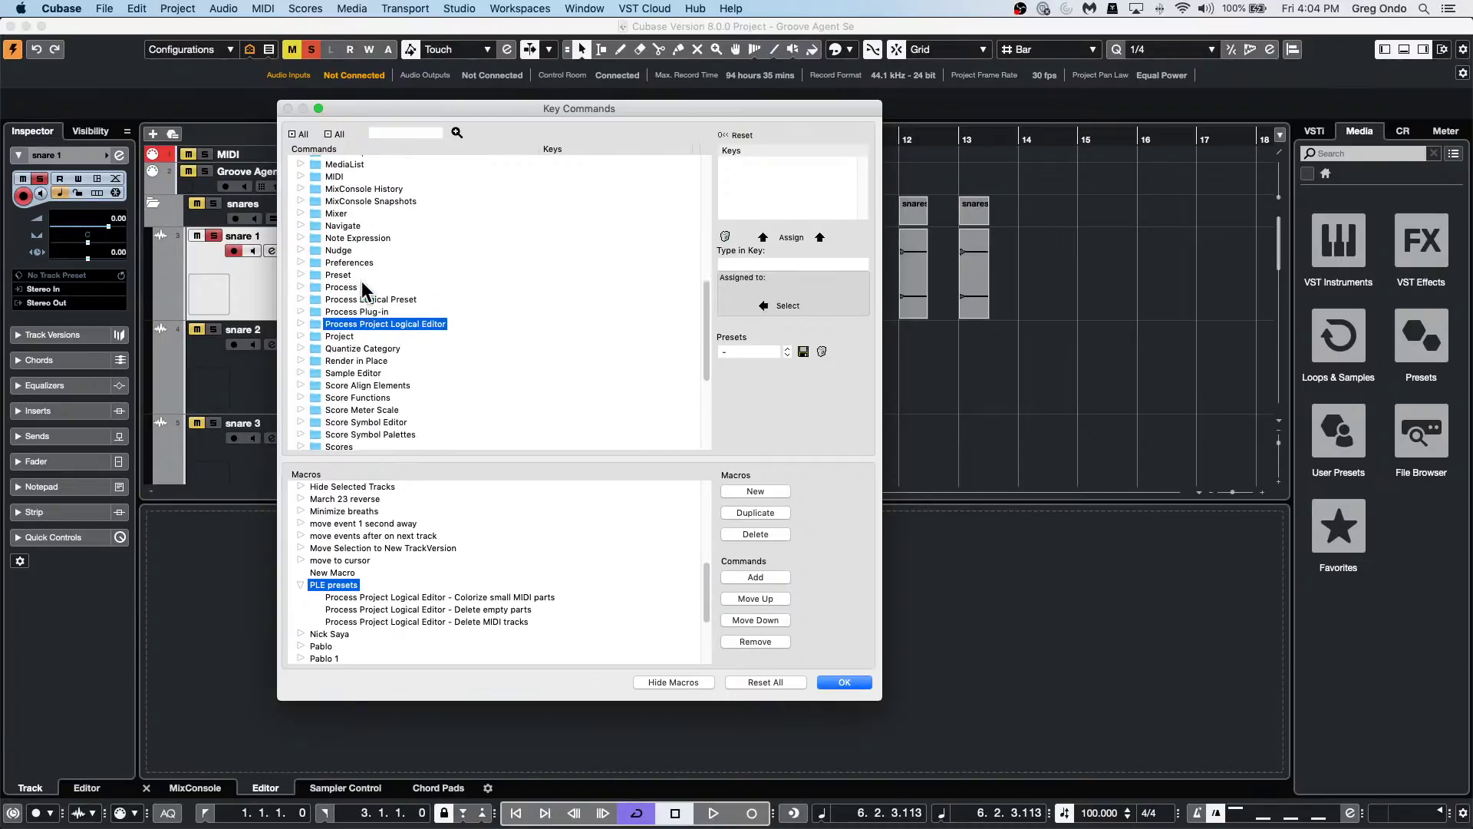
{"action": "scroll", "coordinate": [329, 203], "scroll_direction": "up", "scroll_amount": 3}
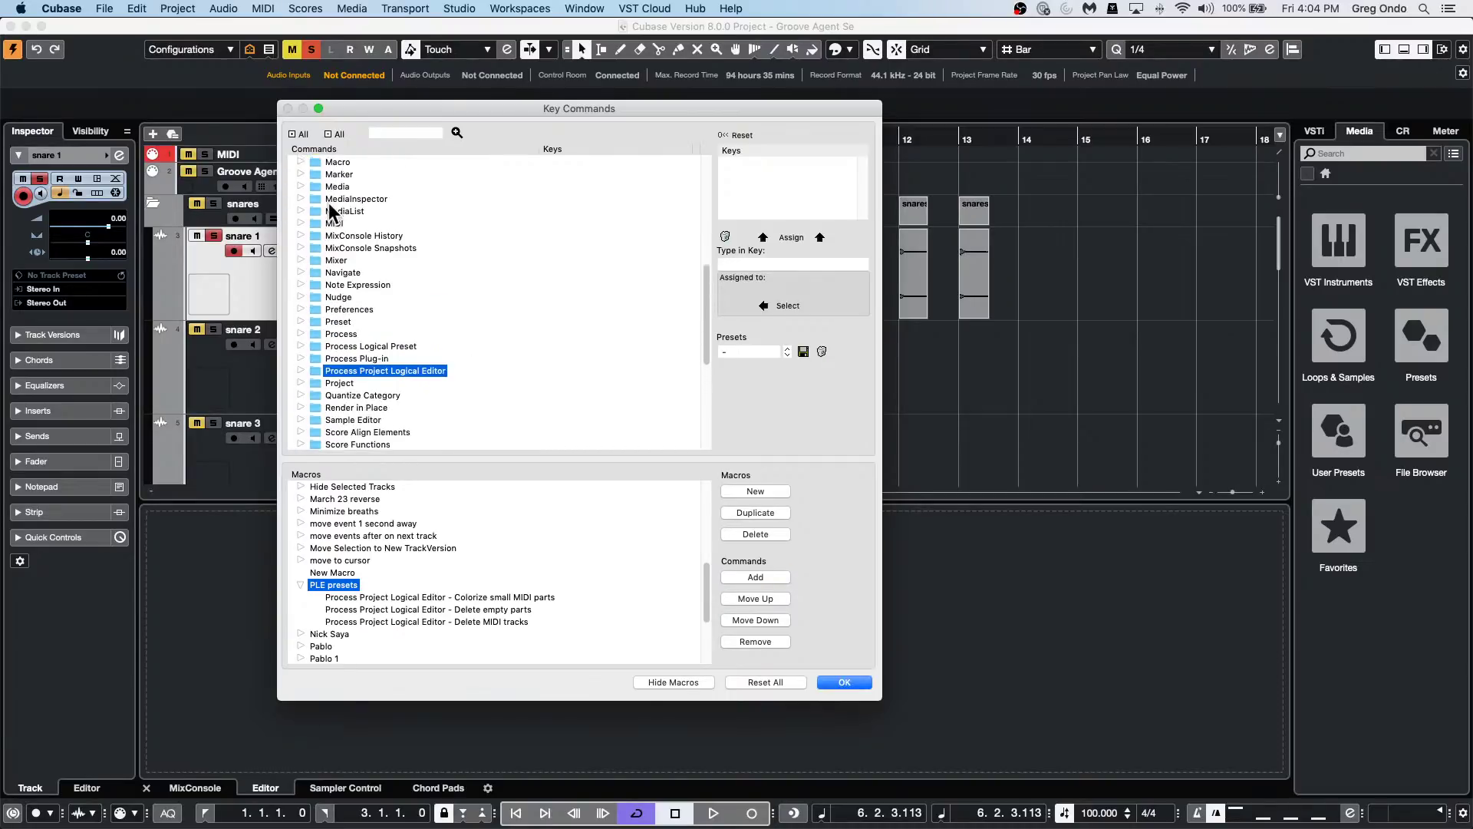
{"action": "left_click", "coordinate": [299, 173]}
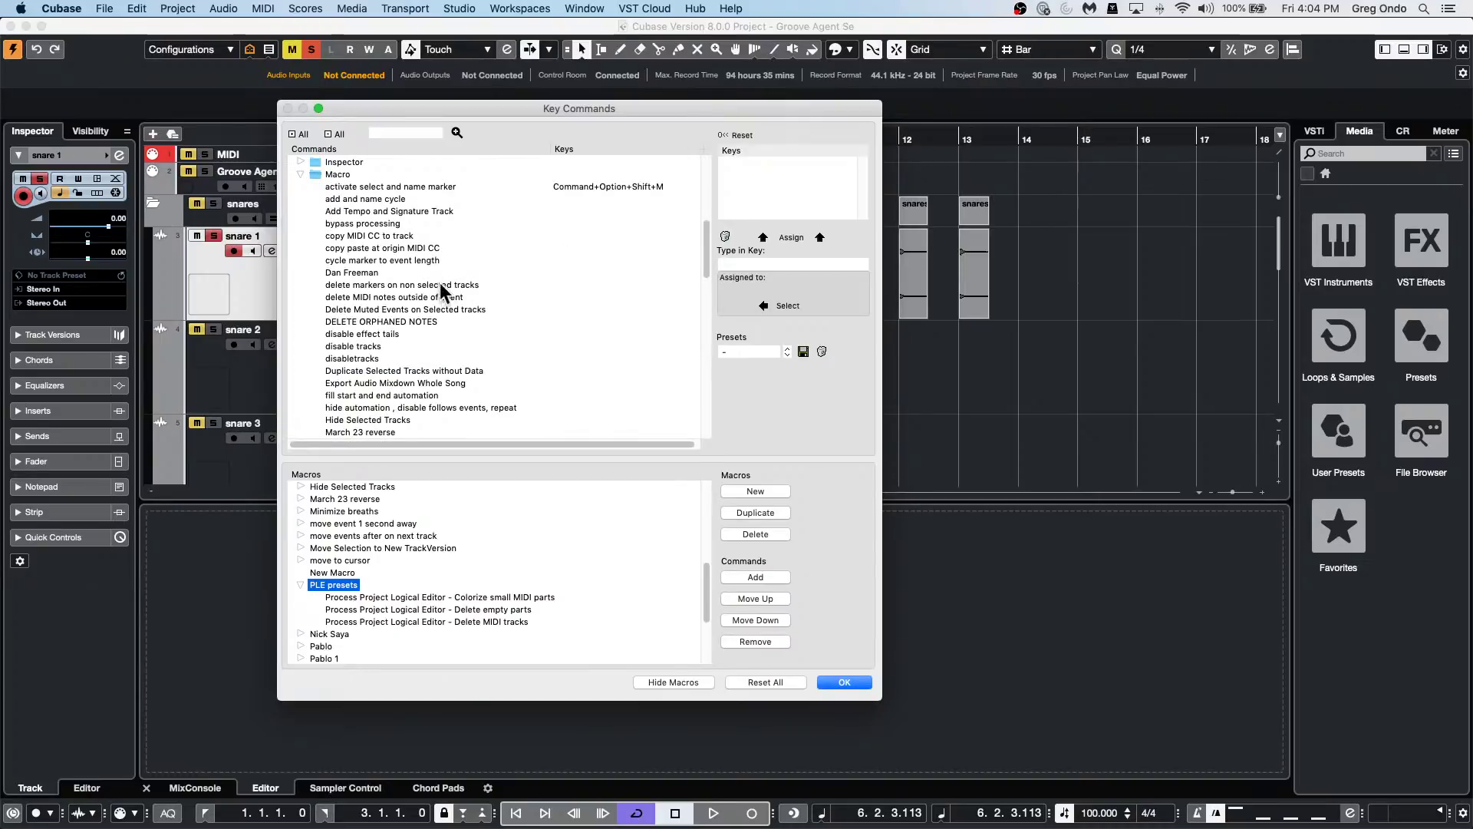
{"action": "scroll", "coordinate": [444, 296], "scroll_direction": "down", "scroll_amount": 5}
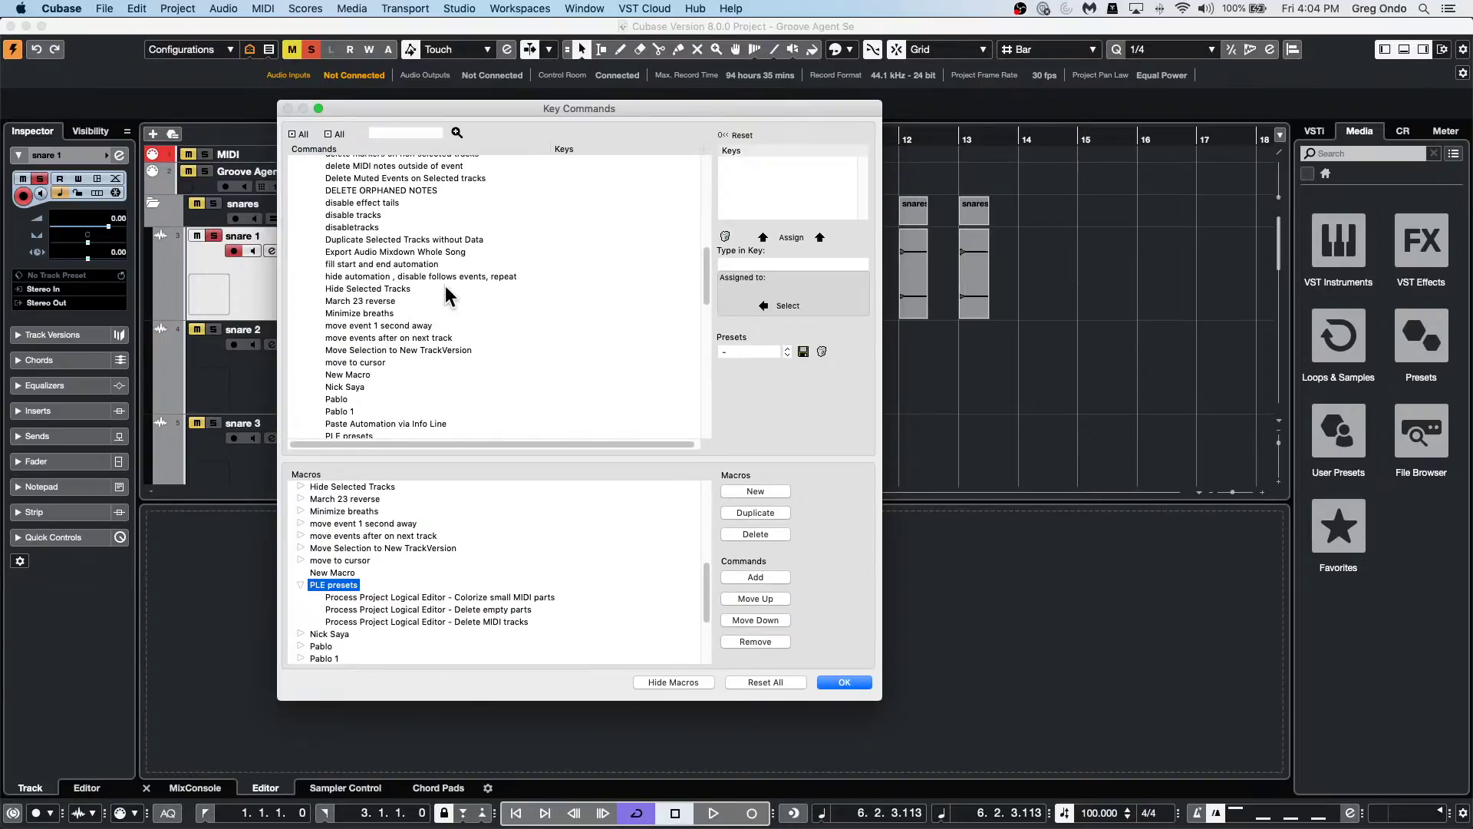
{"action": "scroll", "coordinate": [545, 282], "scroll_direction": "down", "scroll_amount": 2}
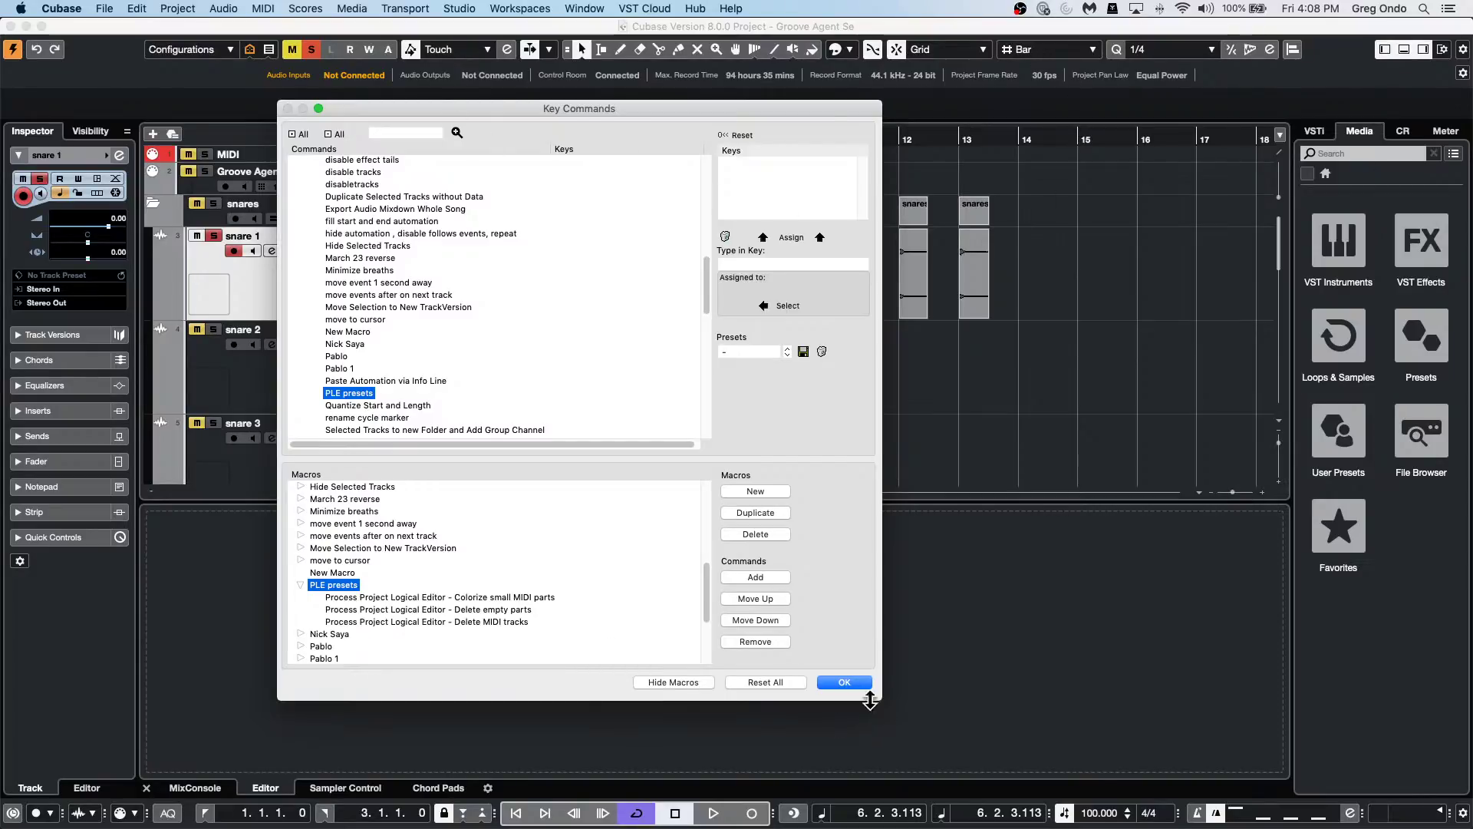
{"action": "left_click", "coordinate": [858, 684]}
Show the available track commands for the snare 1 track.
{"action": "right_click", "coordinate": [331, 273]}
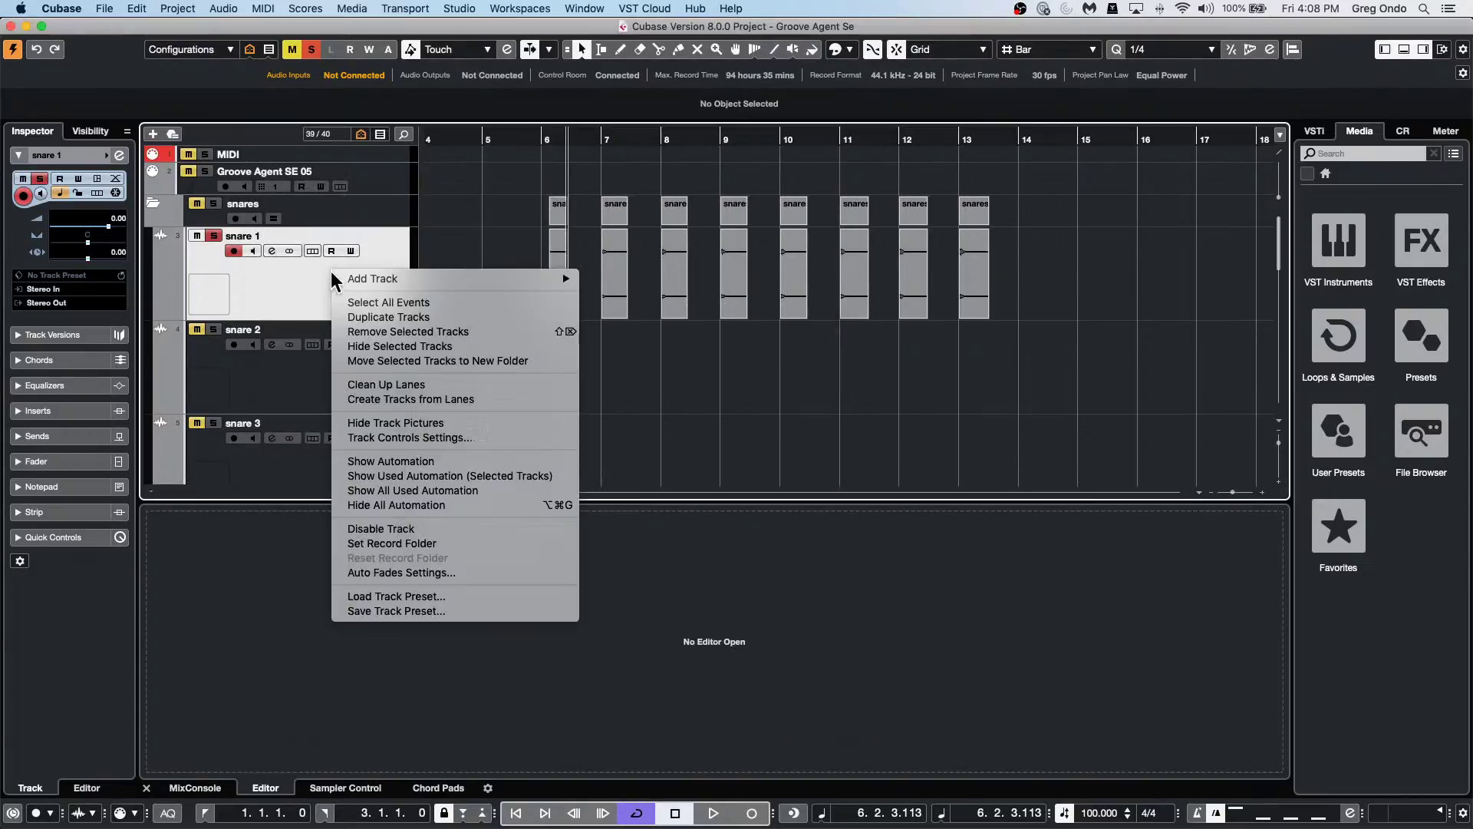
Add one HALion 6 instrument track routed to Stereo Out below the snare 1 track.
{"action": "mouse_move", "coordinate": [519, 281]}
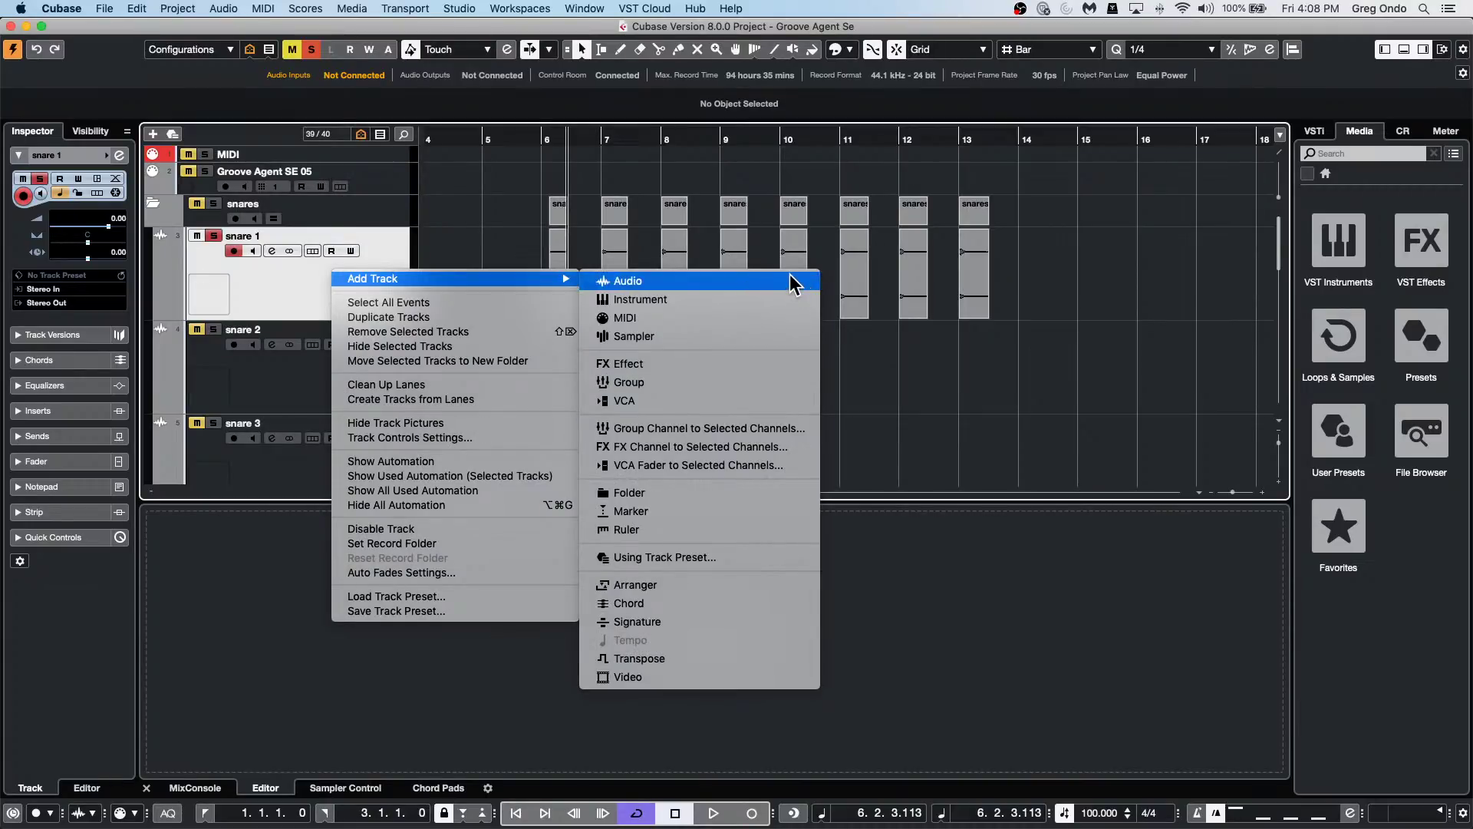
{"action": "left_click", "coordinate": [689, 299]}
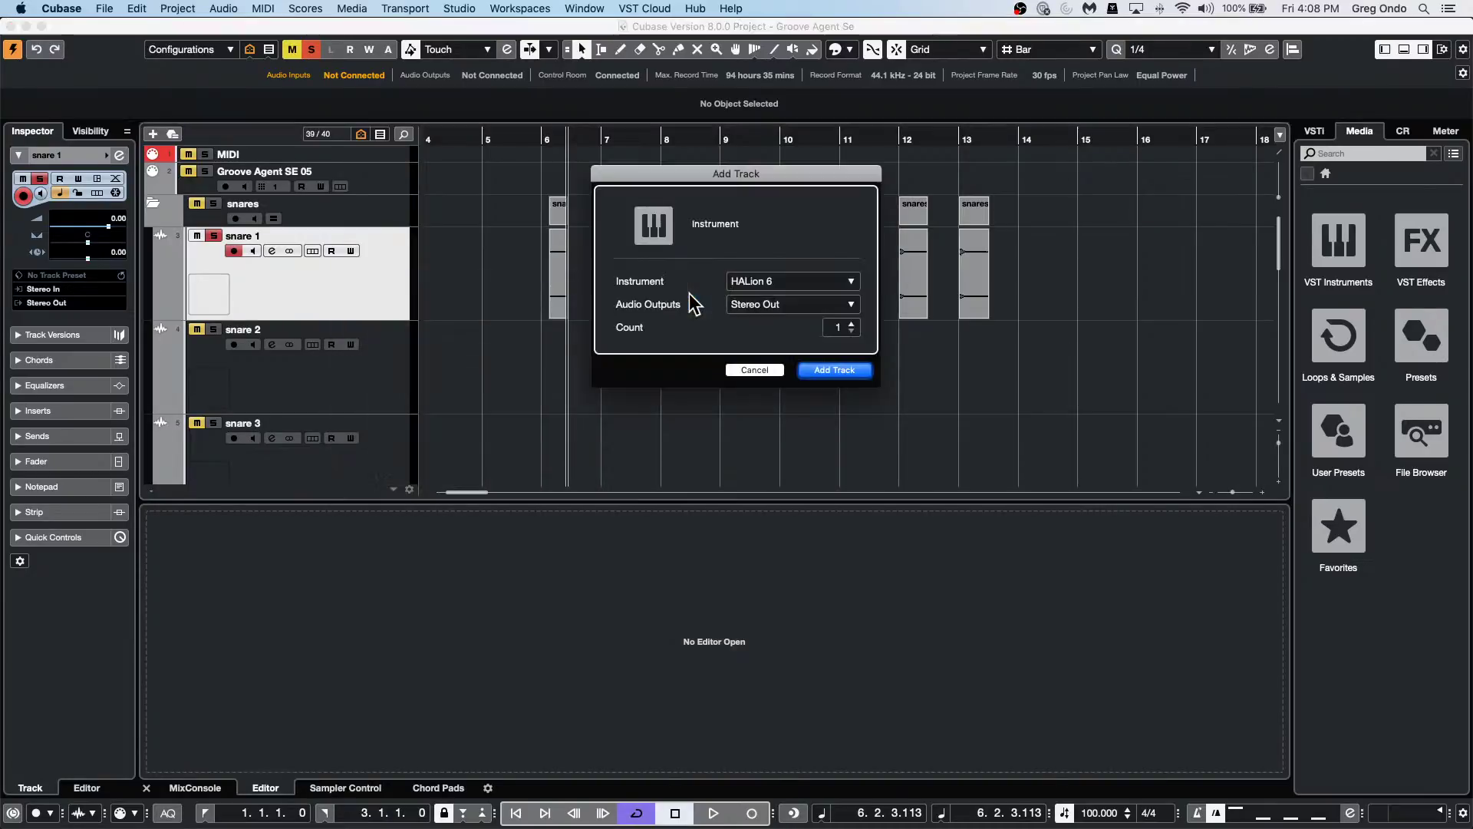
{"action": "left_click", "coordinate": [835, 371]}
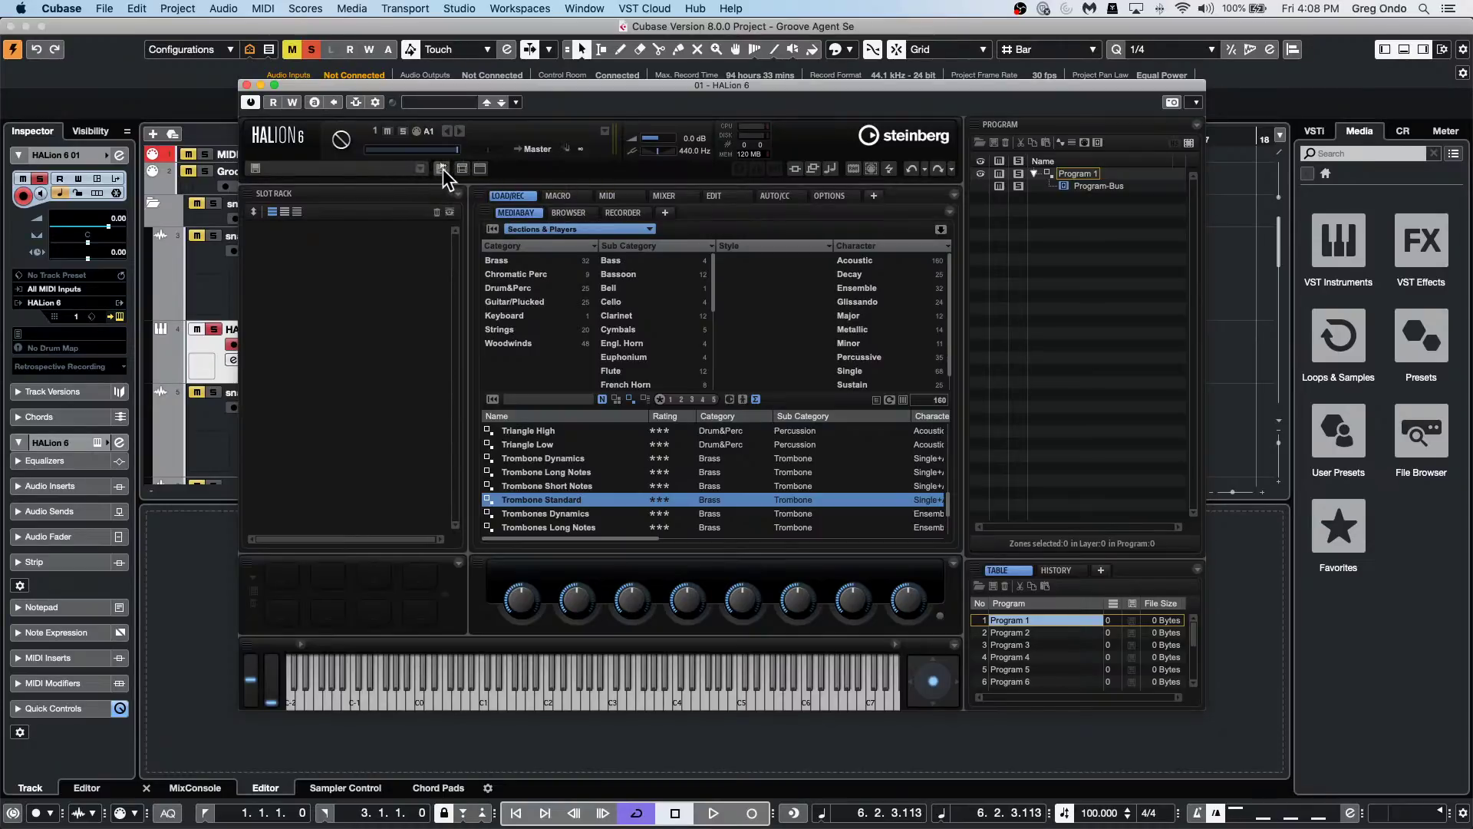
Open HALion 6's Sample Recorder + Editor window to view its recording options, and close it together with the instrument window.
{"action": "left_click", "coordinate": [463, 169]}
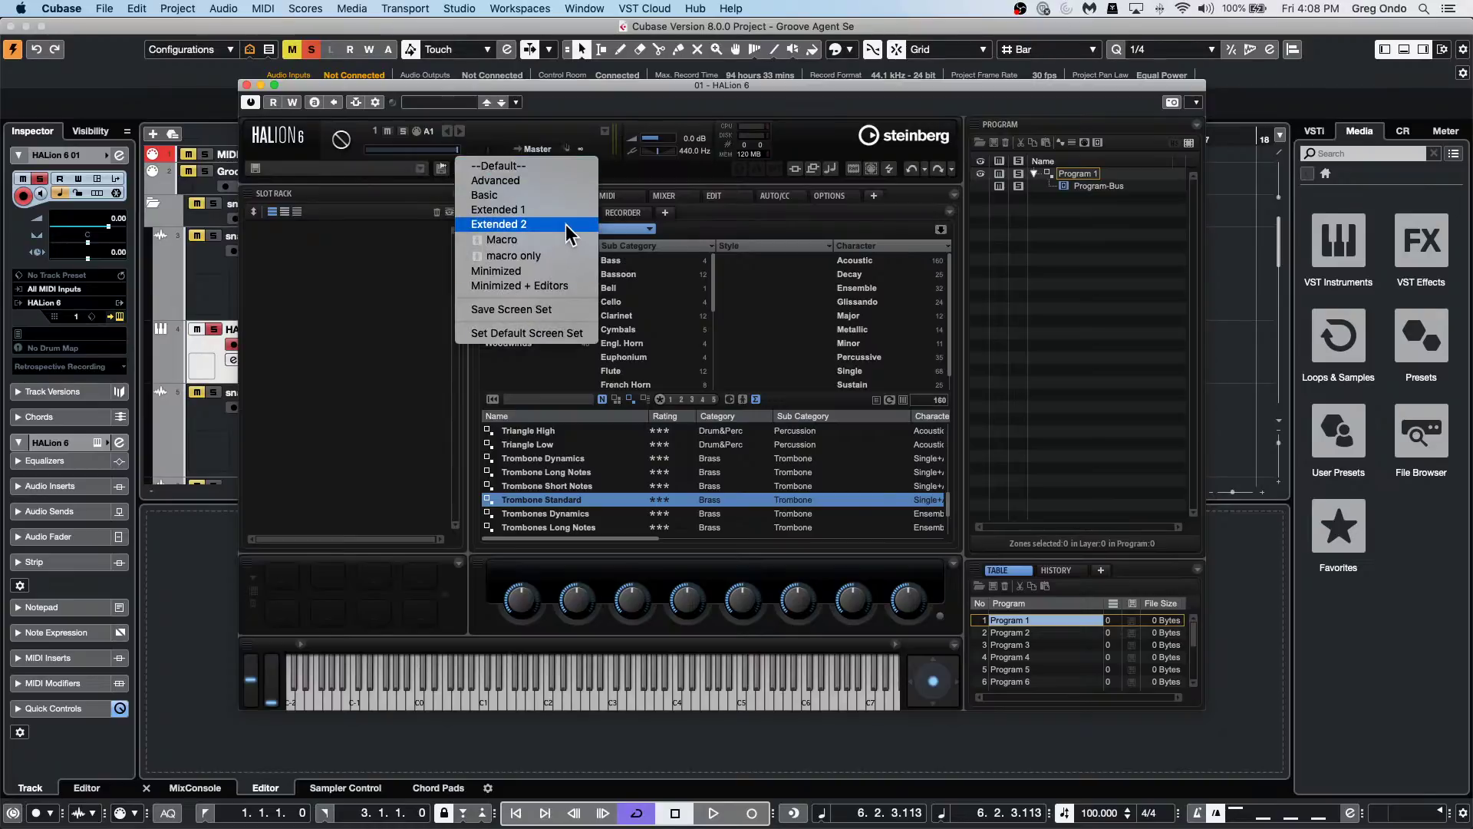
{"action": "left_click", "coordinate": [418, 258]}
{"action": "left_click", "coordinate": [462, 168]}
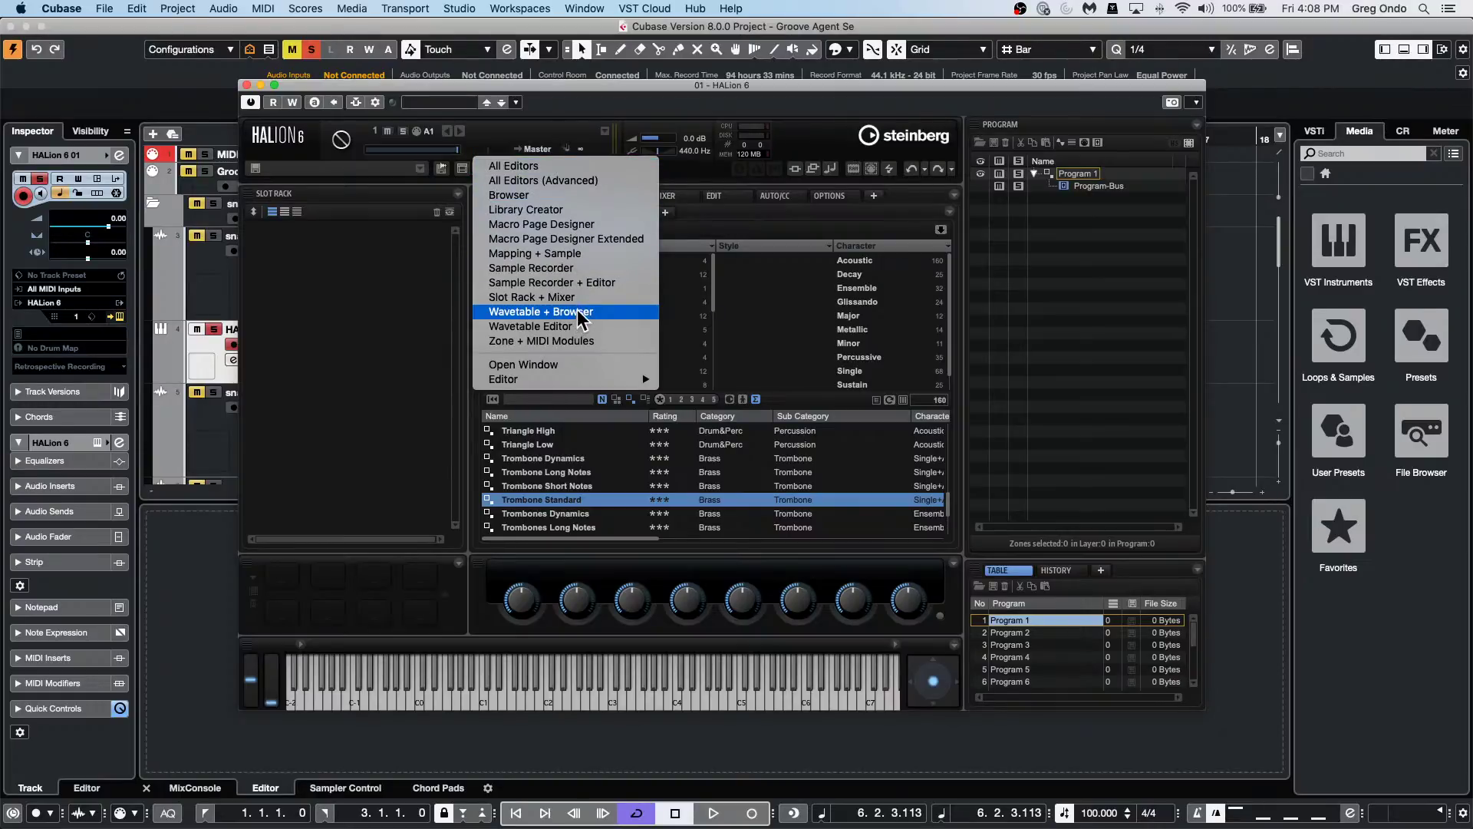
{"action": "left_click", "coordinate": [588, 268]}
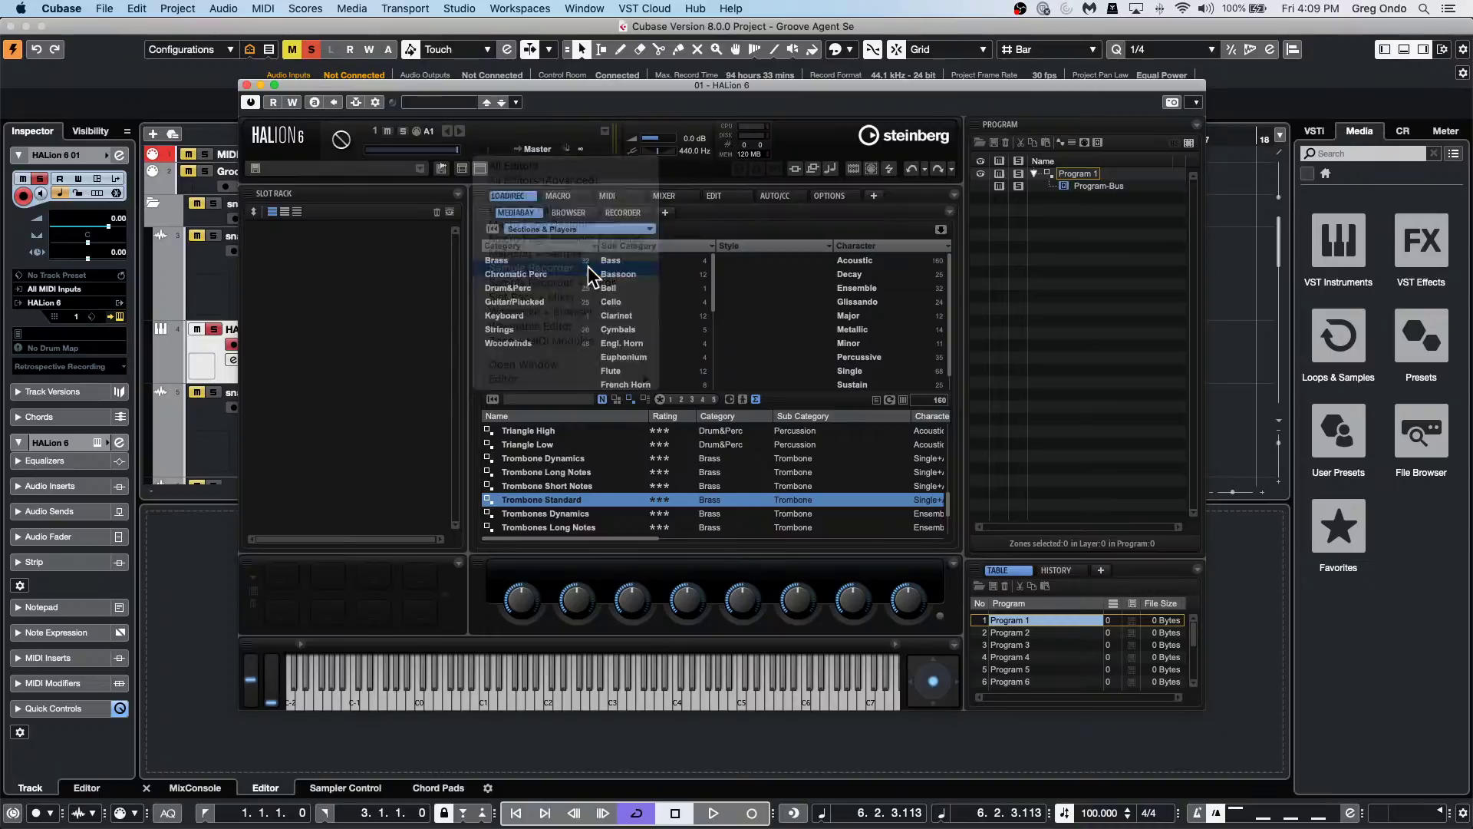
{"action": "left_click", "coordinate": [527, 144]}
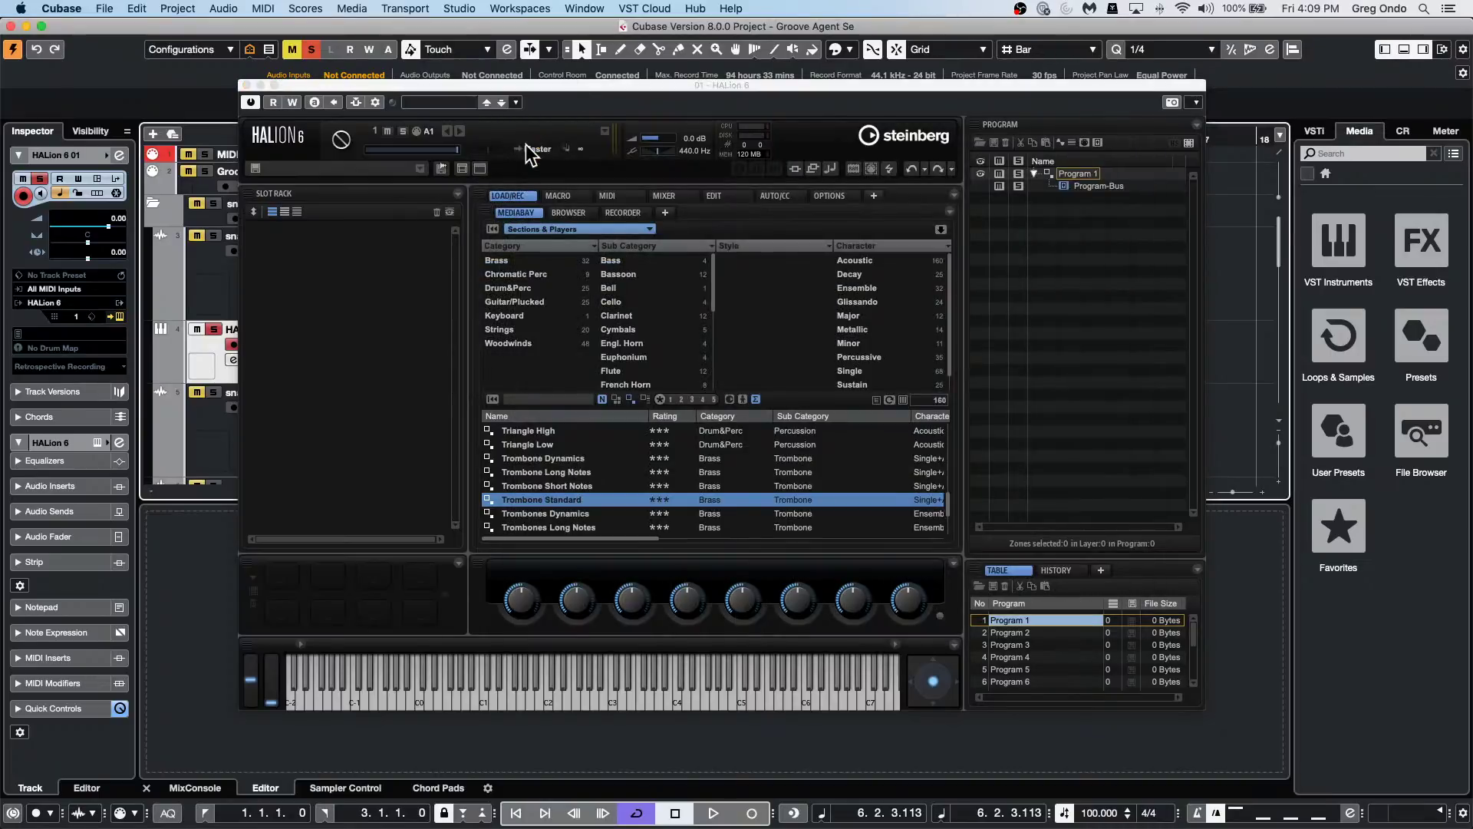
{"action": "left_click", "coordinate": [469, 161]}
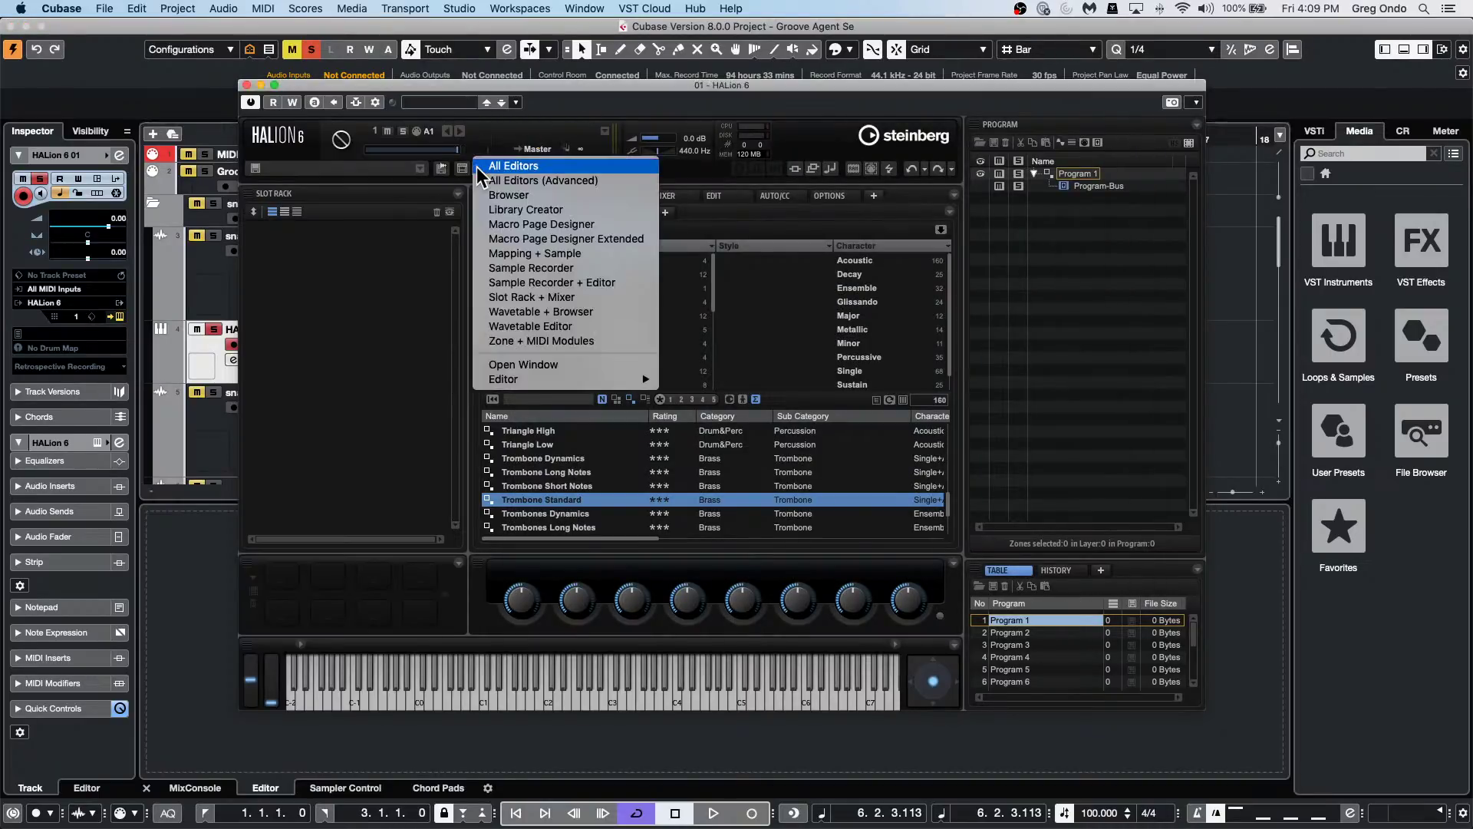
{"action": "left_click", "coordinate": [564, 282]}
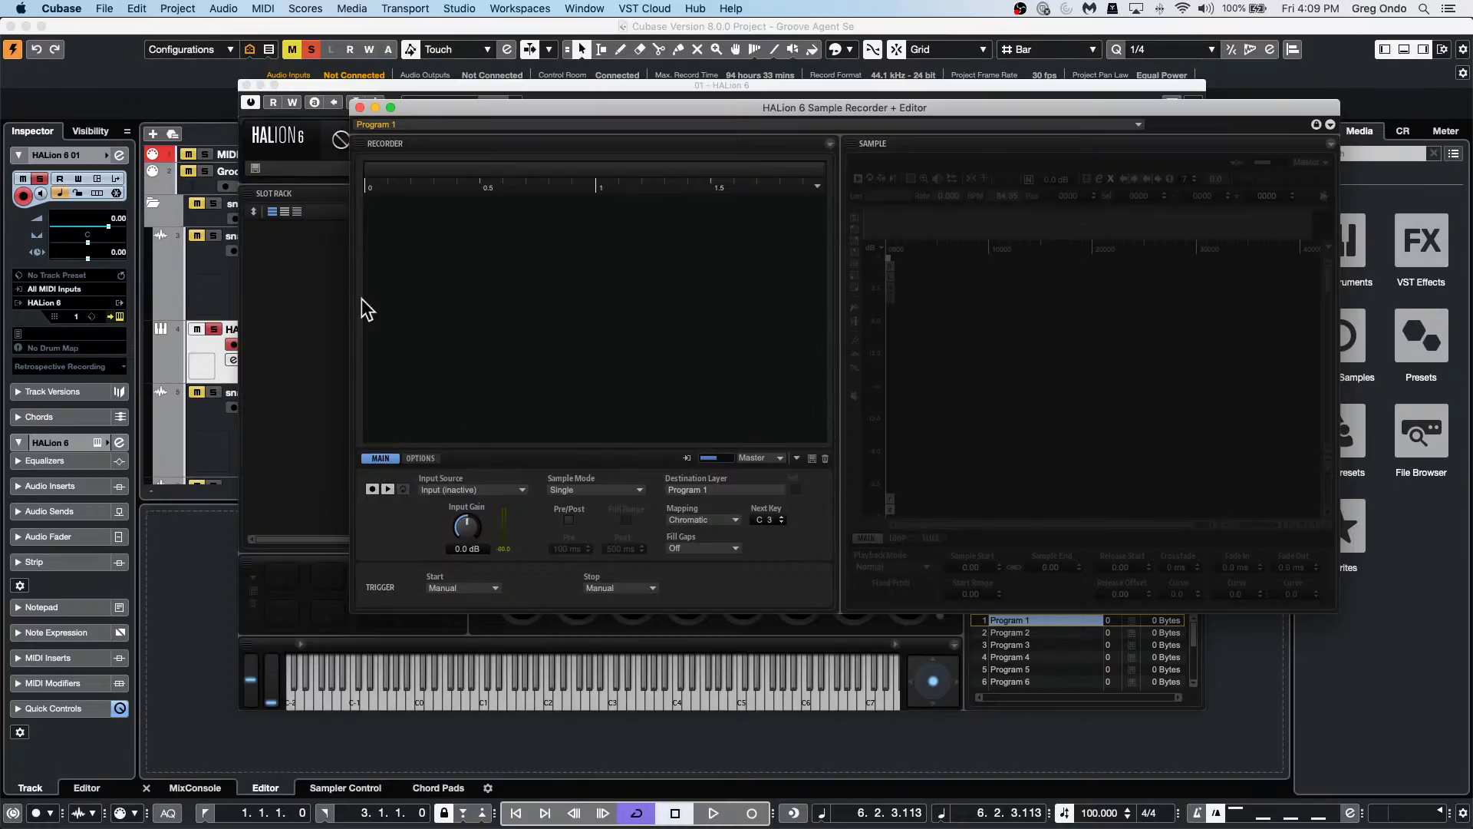
{"action": "left_click", "coordinate": [359, 107]}
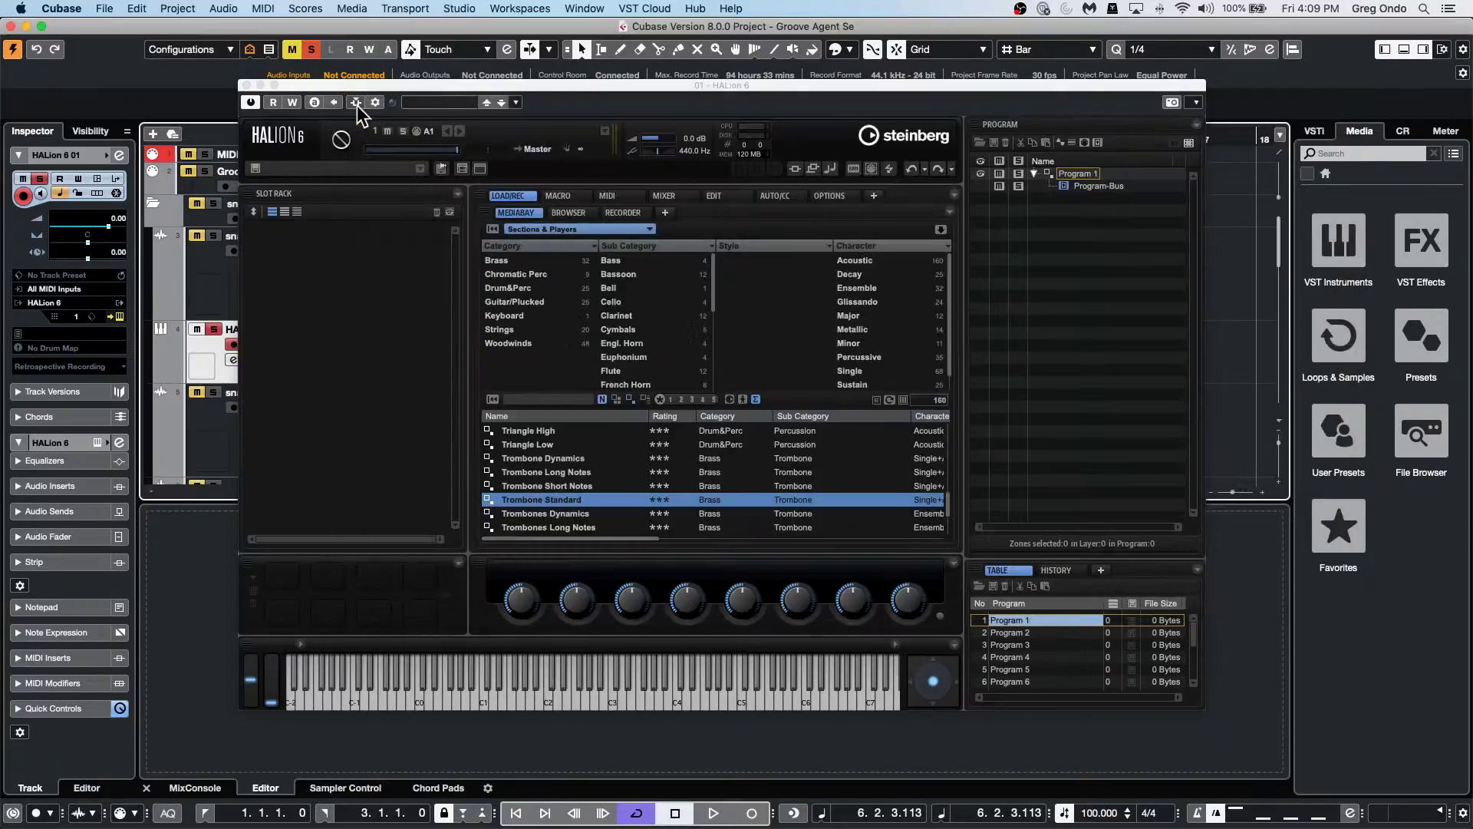
{"action": "left_click", "coordinate": [247, 85]}
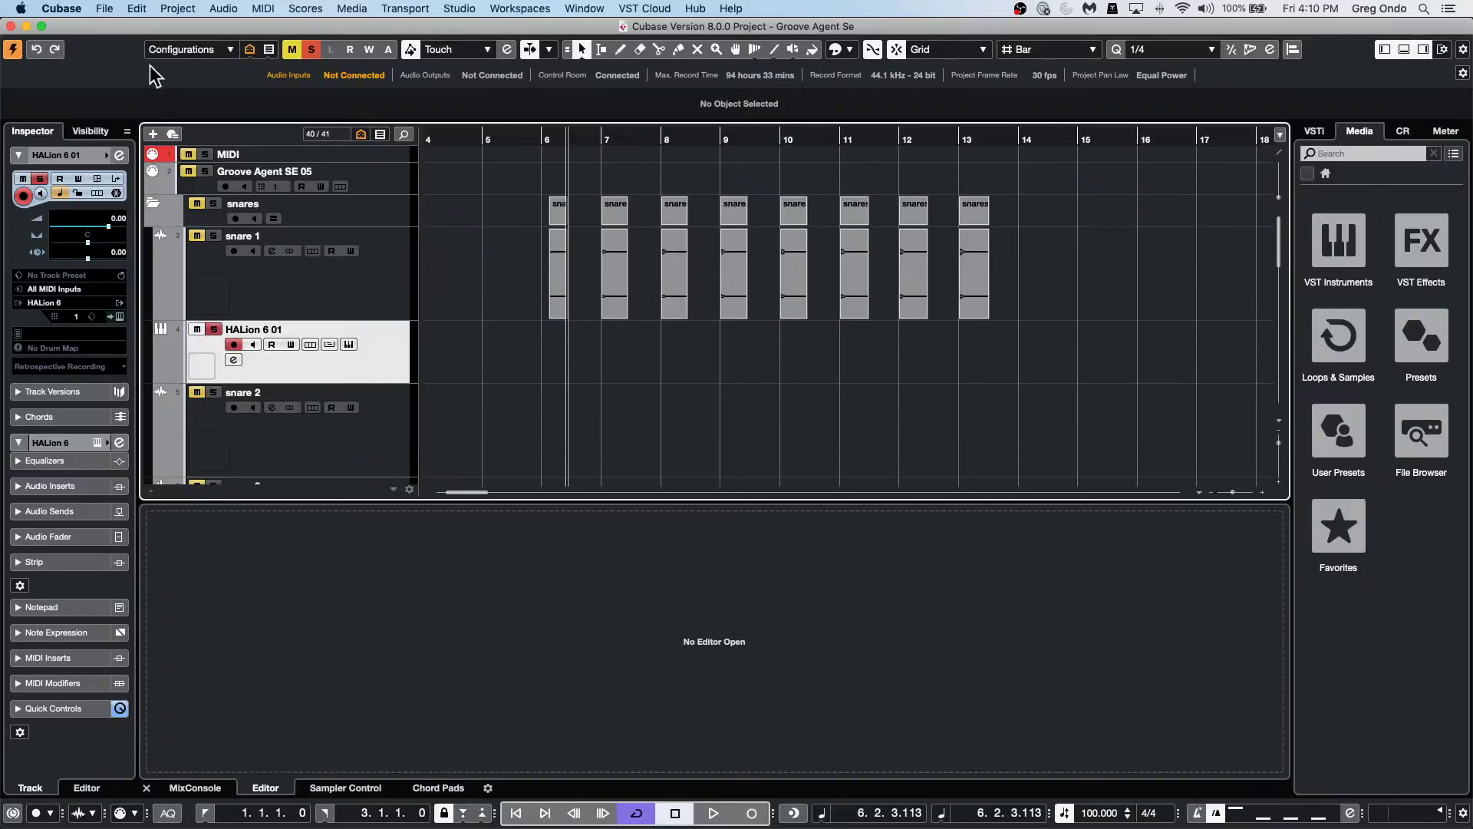
{"action": "left_click", "coordinate": [106, 8]}
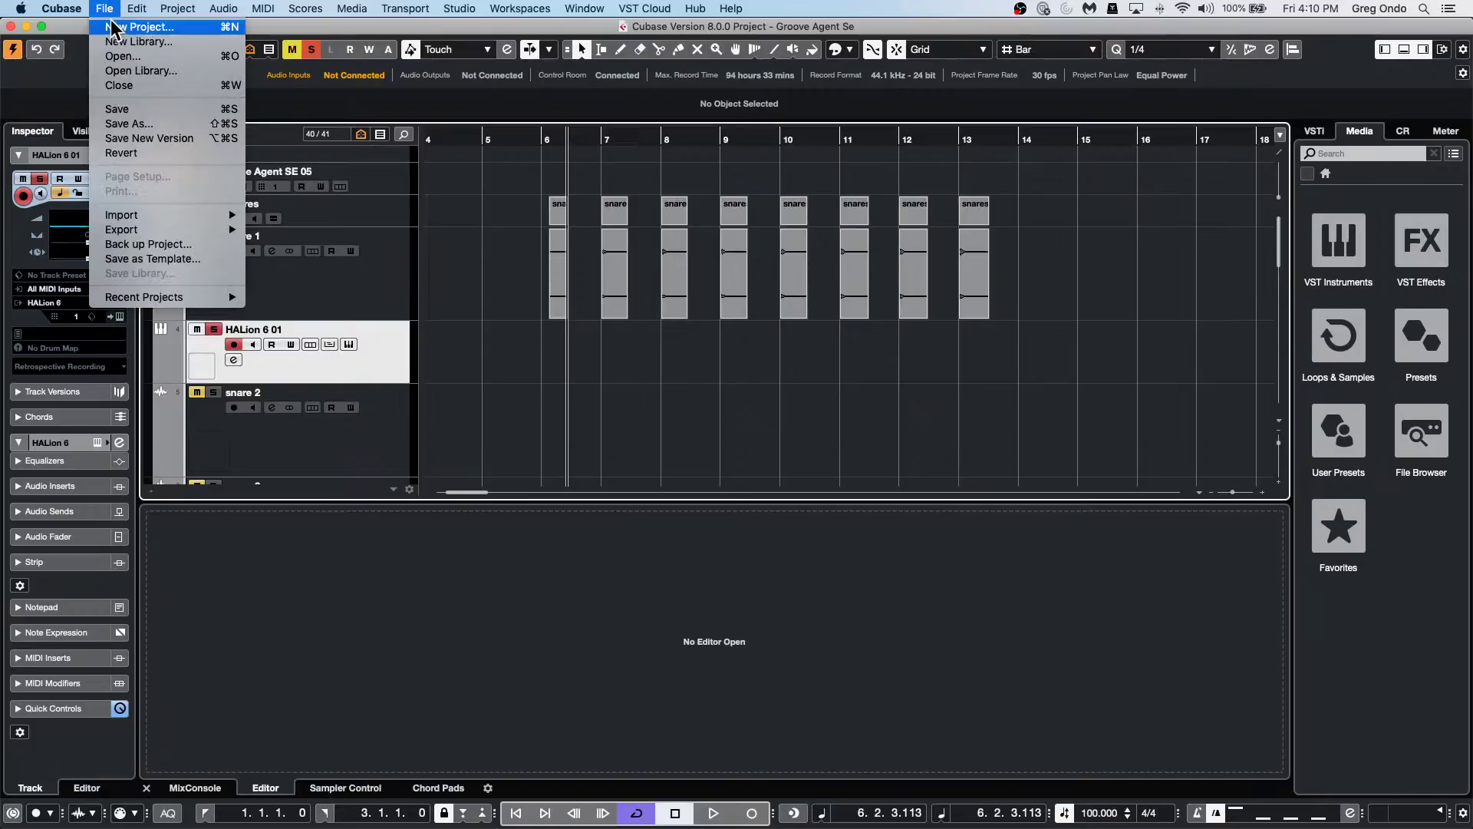
{"action": "key", "text": "Return"}
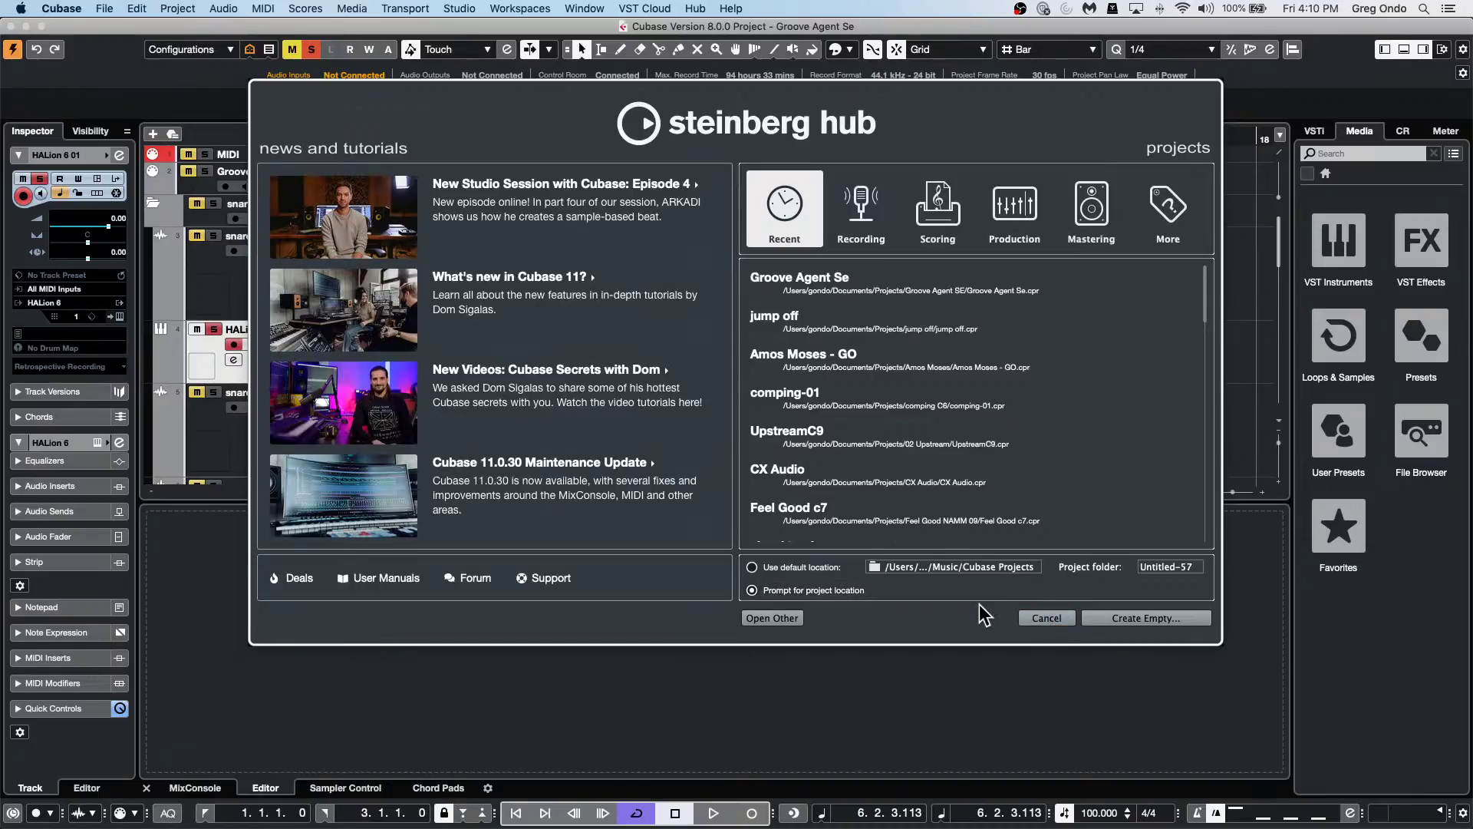
{"action": "left_click", "coordinate": [1060, 618]}
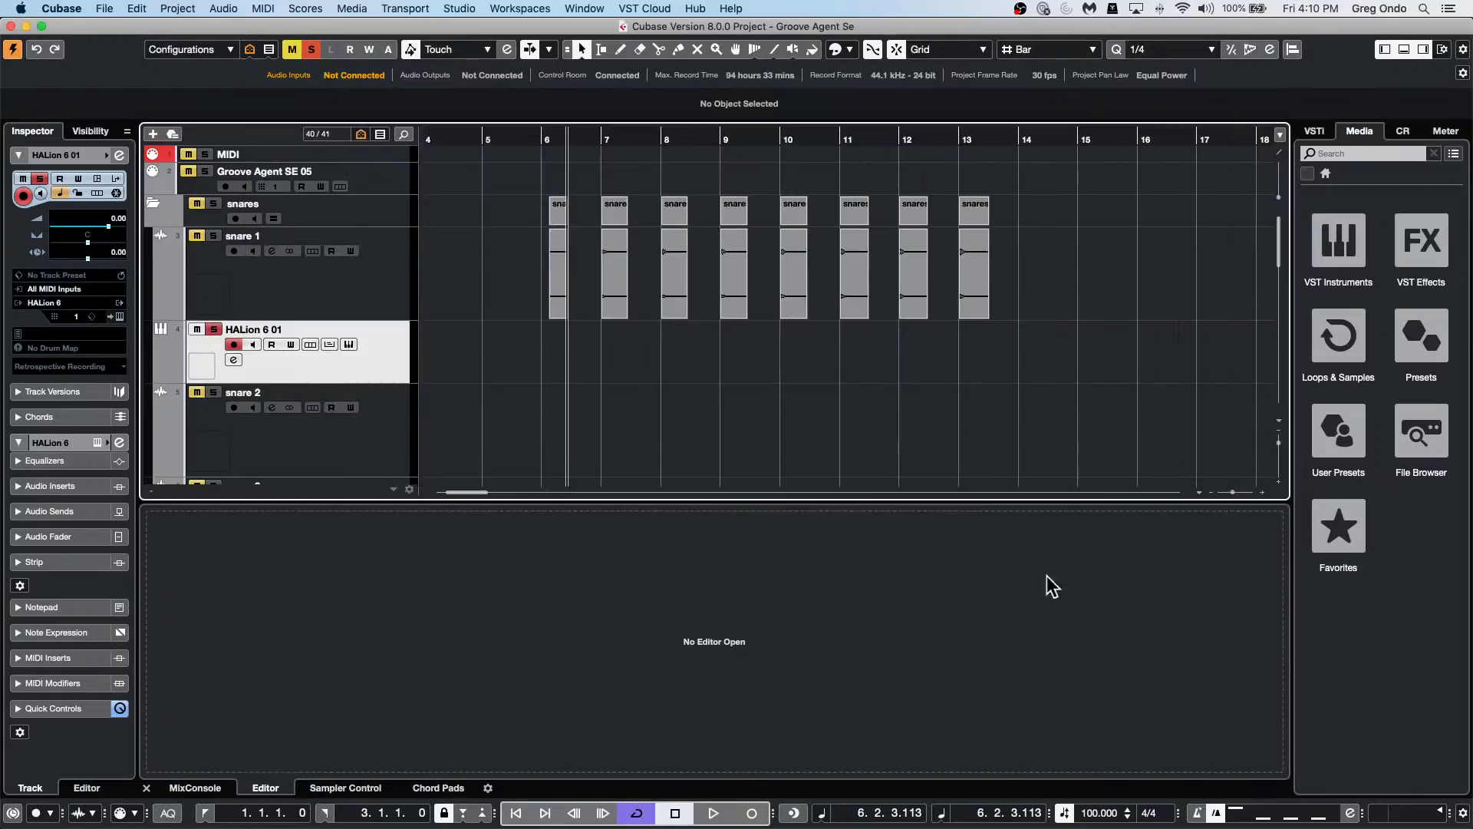
Open the recent project be someone.cpr and activate it.
{"action": "left_click", "coordinate": [64, 8]}
{"action": "mouse_move", "coordinate": [104, 8]}
{"action": "mouse_move", "coordinate": [153, 297]}
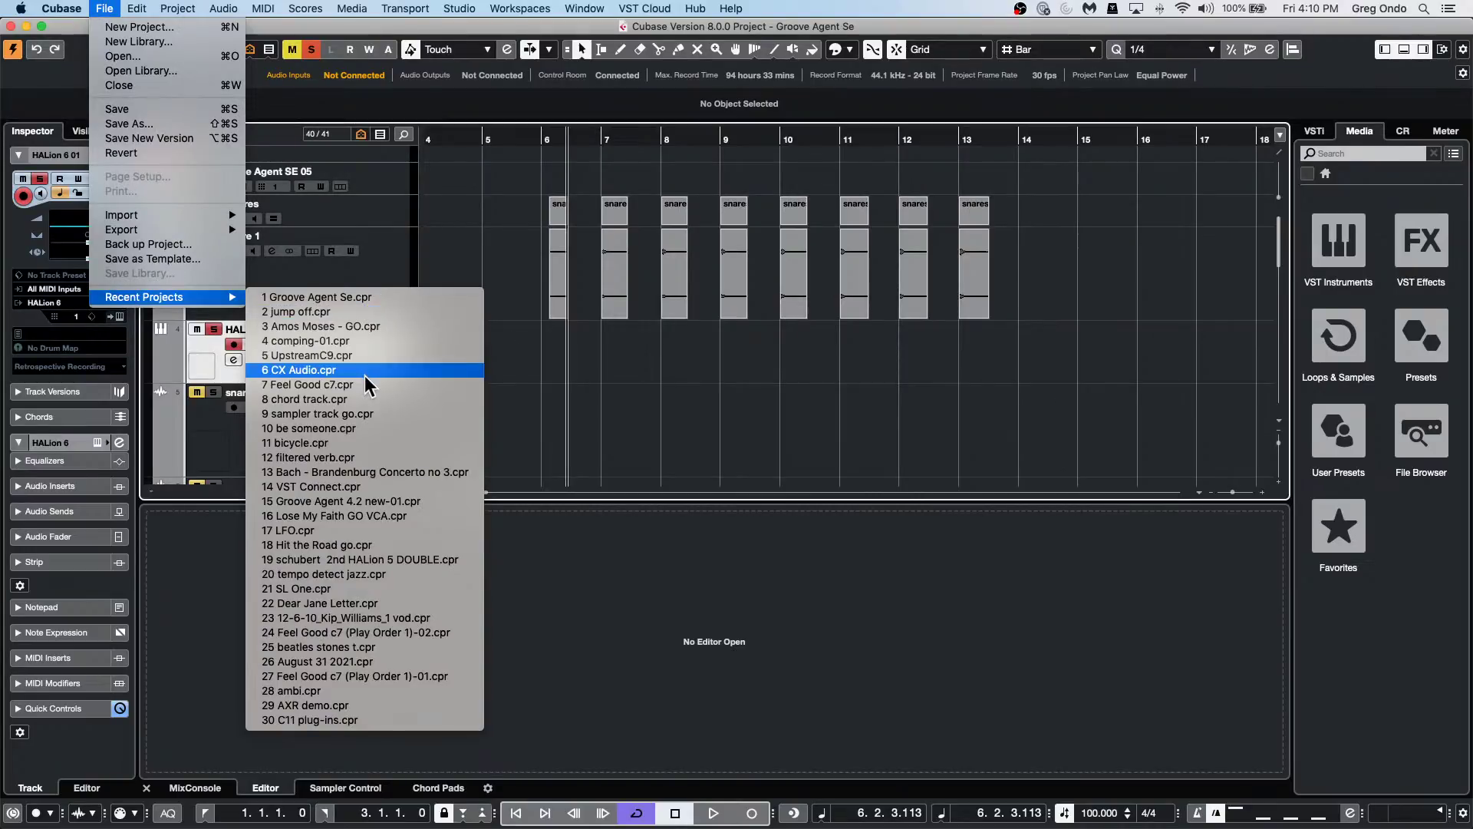
{"action": "left_click", "coordinate": [372, 429]}
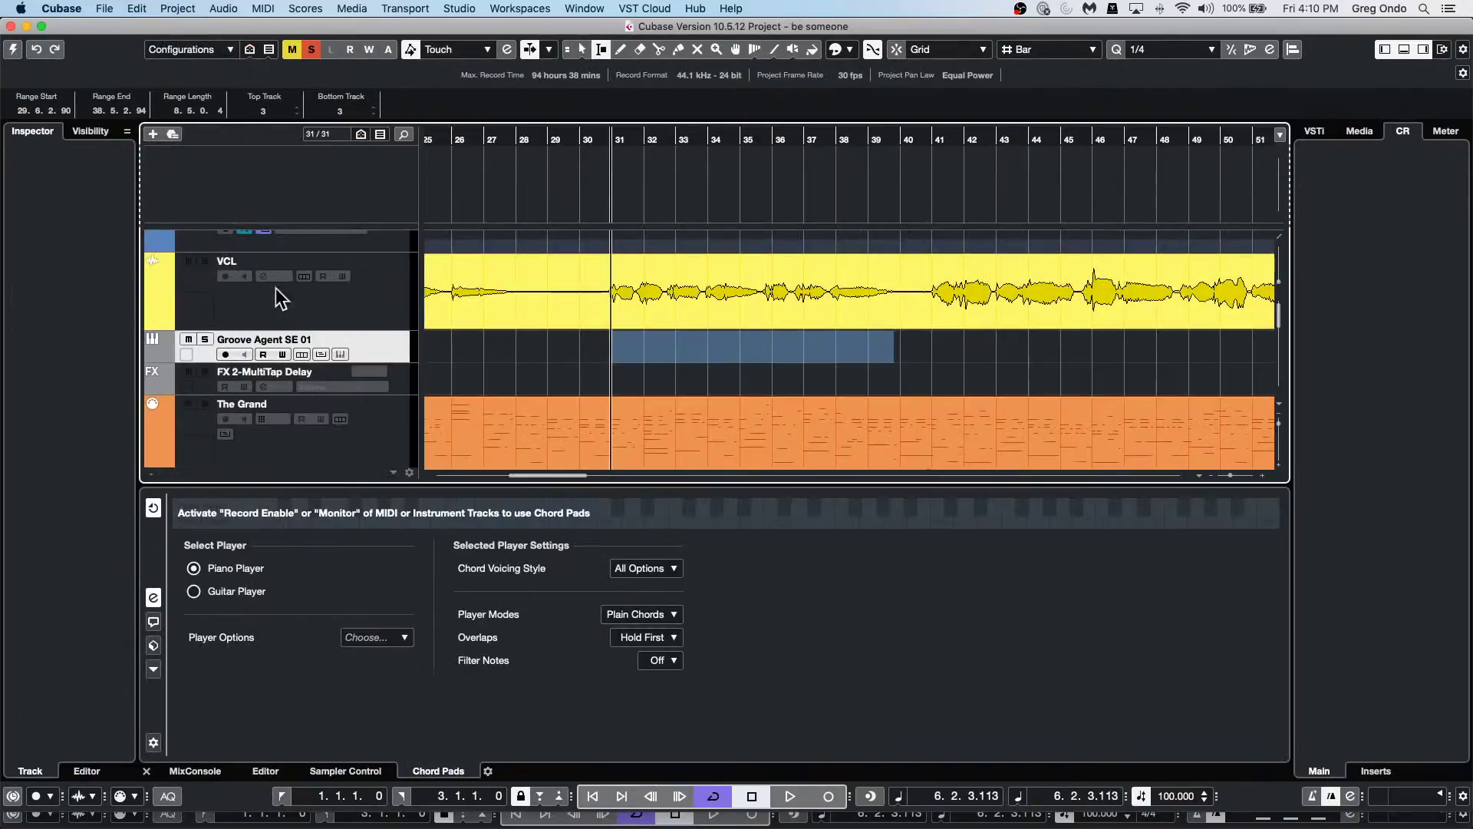
{"action": "left_click", "coordinate": [13, 50]}
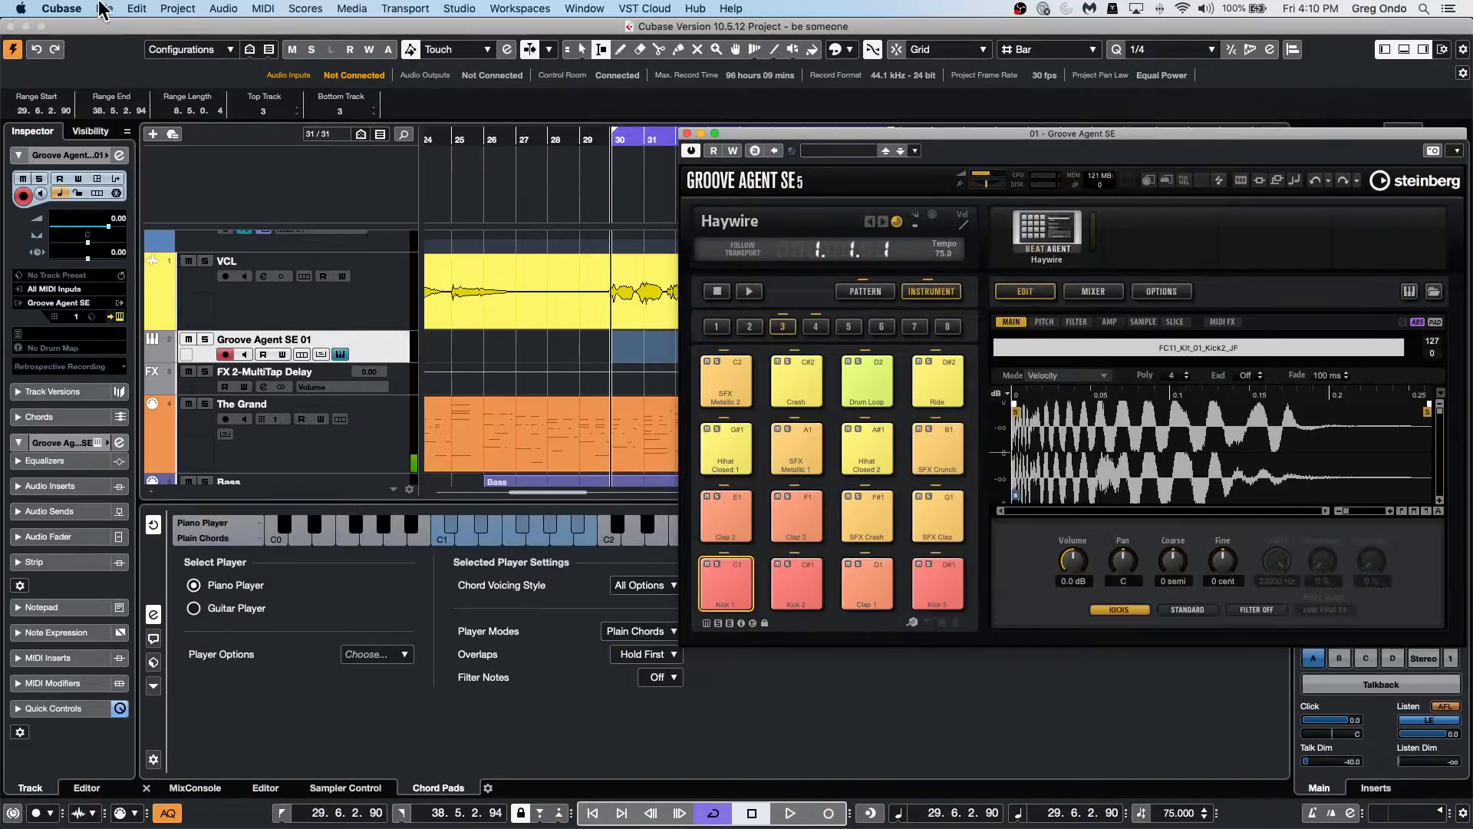
Revert the be someone project to its previously saved version.
{"action": "left_click", "coordinate": [104, 8]}
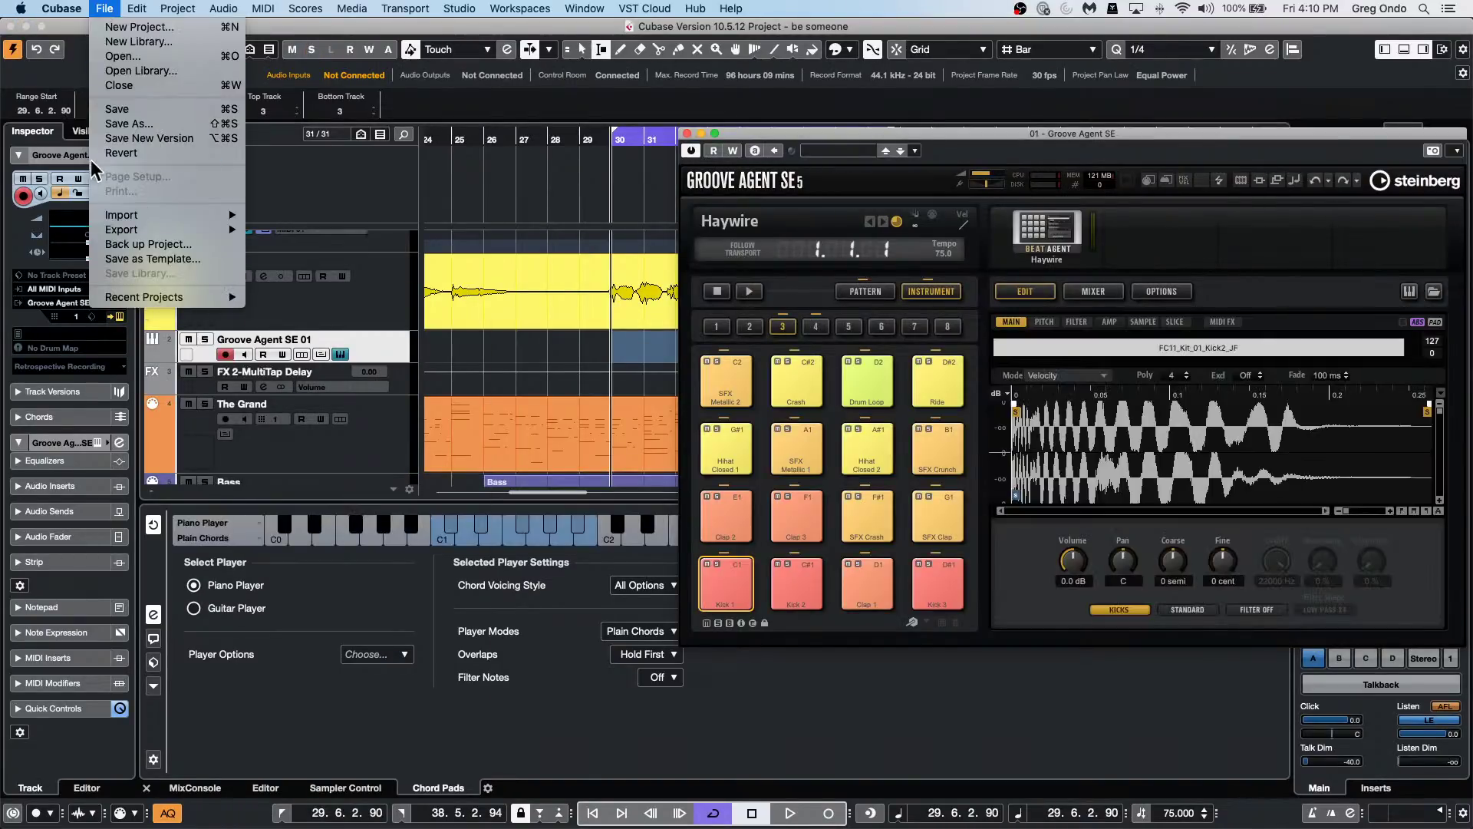
{"action": "left_click", "coordinate": [99, 154]}
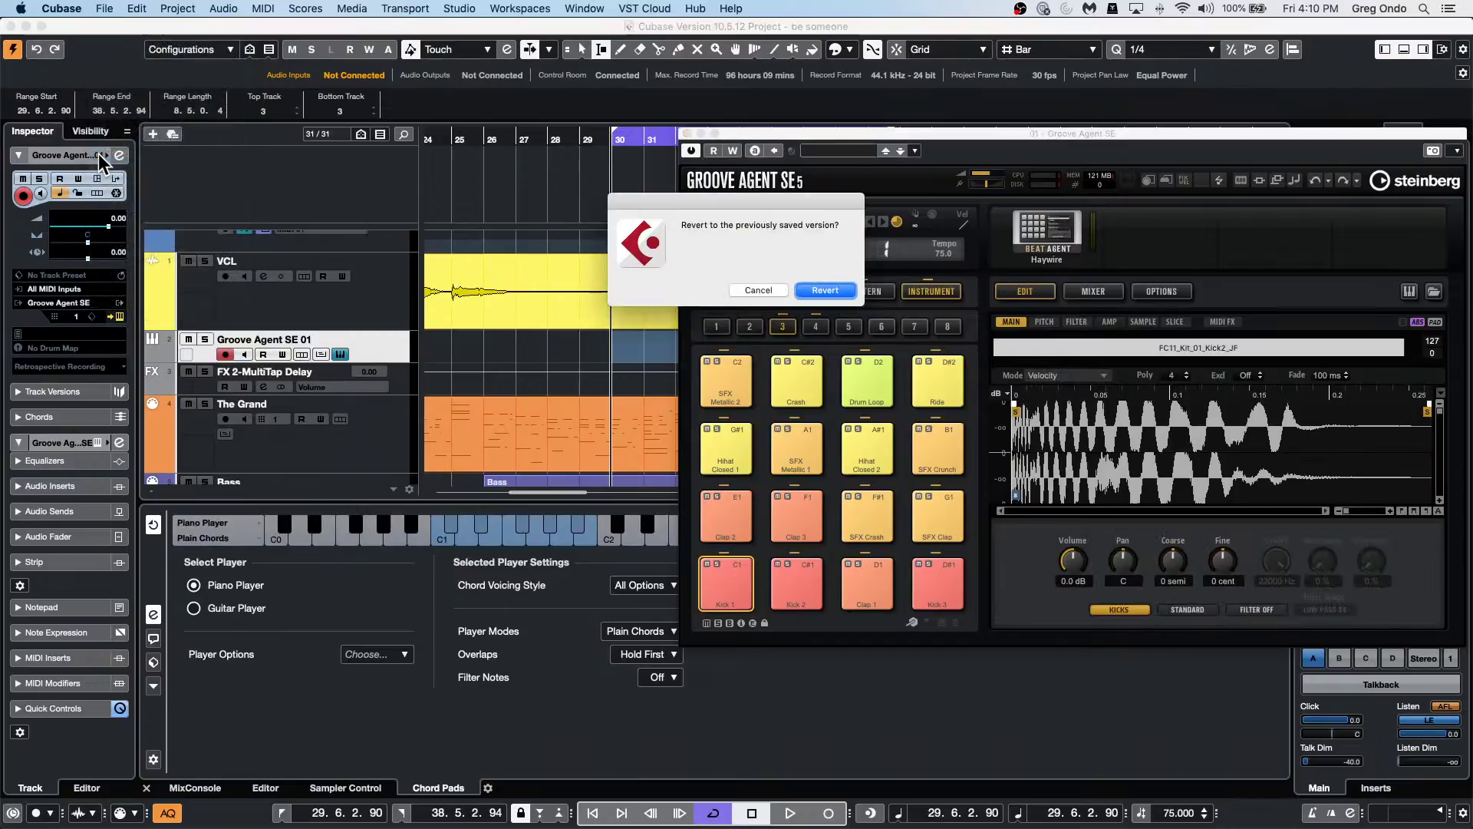
{"action": "left_click", "coordinate": [823, 287]}
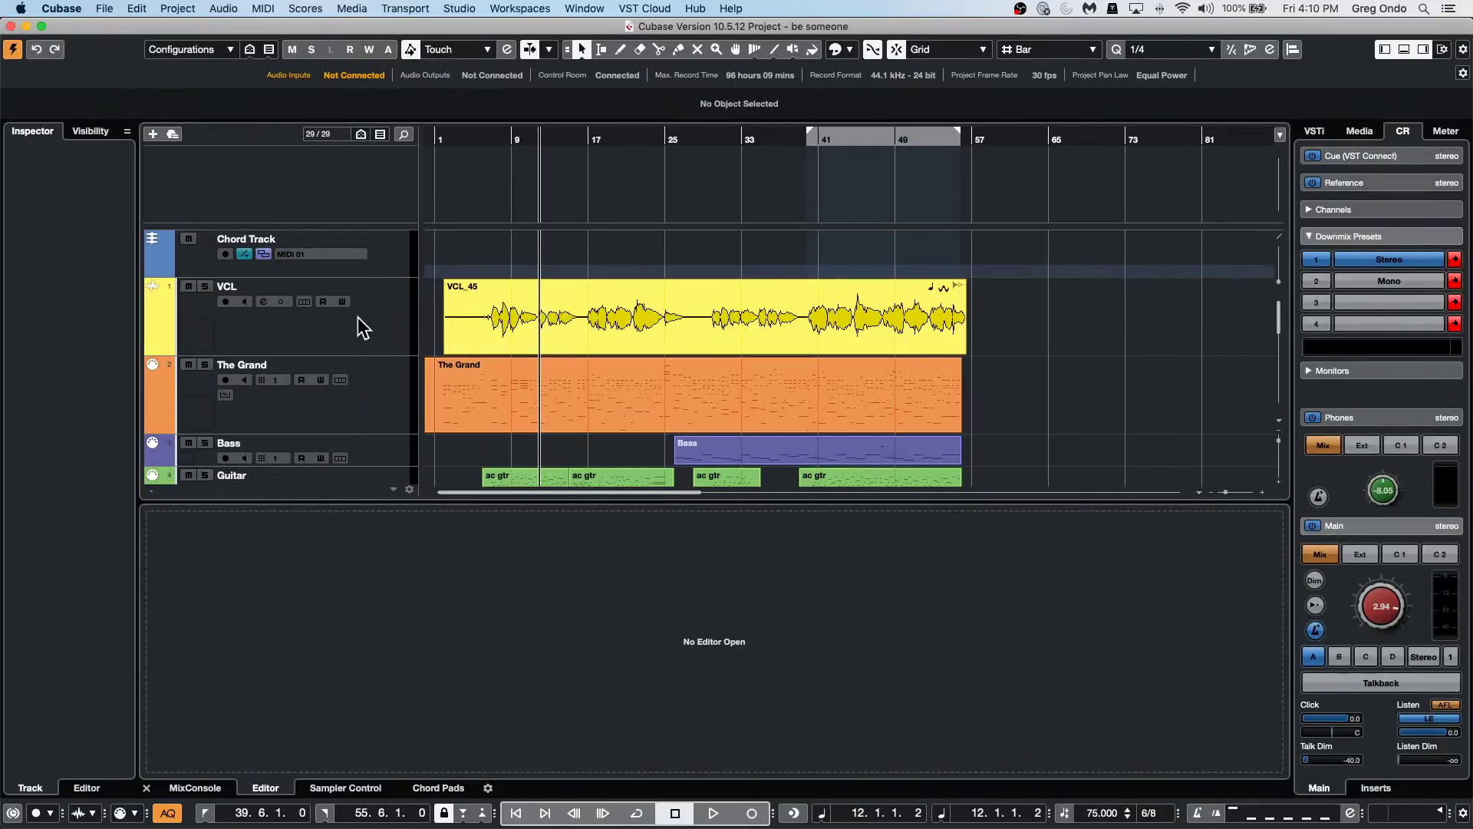
Load the Grungelizer distortion effect in the second insert slot of the VCL track and move its window below the vocal clip.
{"action": "left_click", "coordinate": [357, 326]}
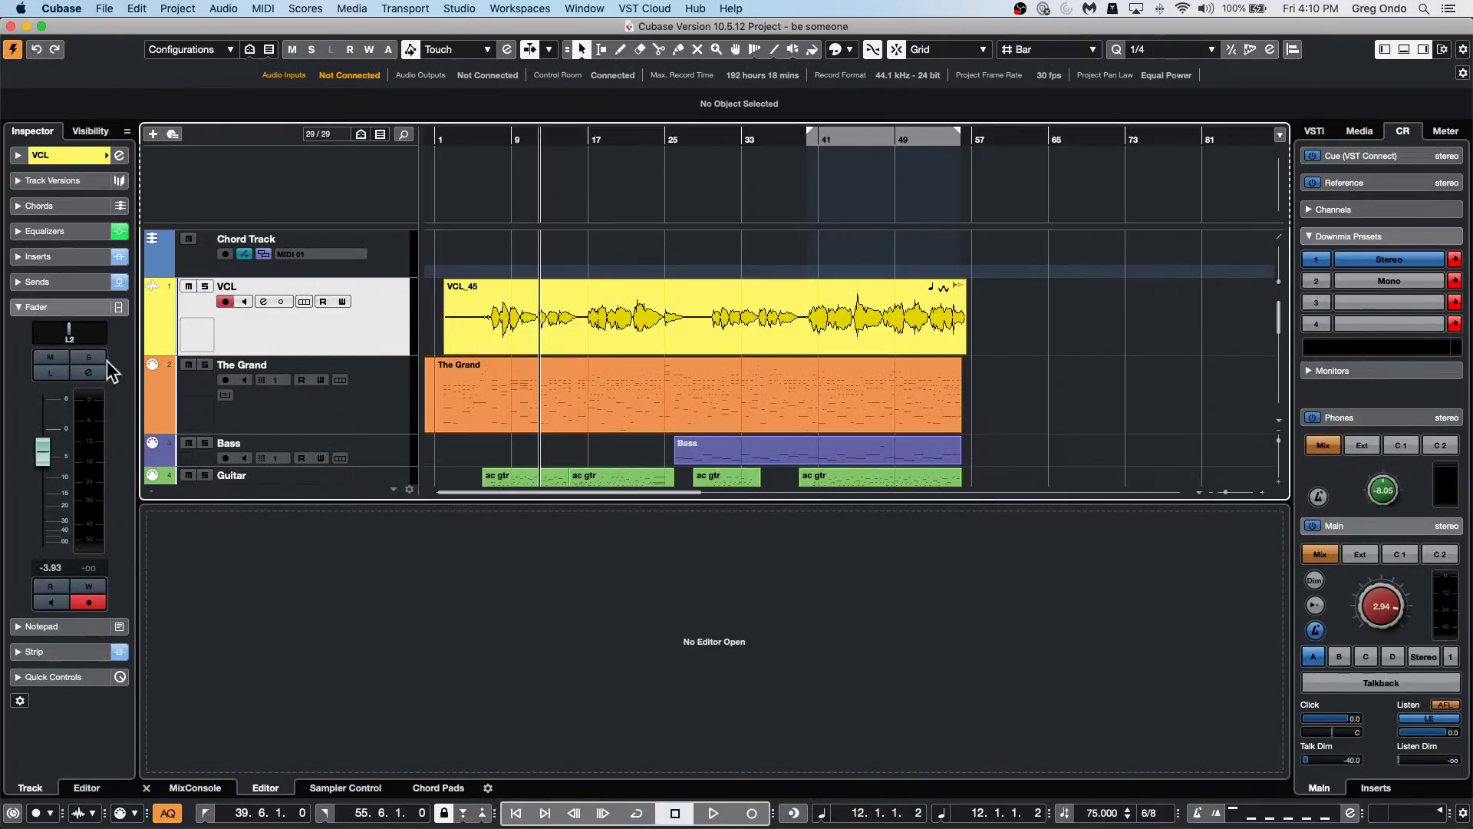
{"action": "left_click", "coordinate": [62, 258]}
{"action": "left_click", "coordinate": [79, 308]}
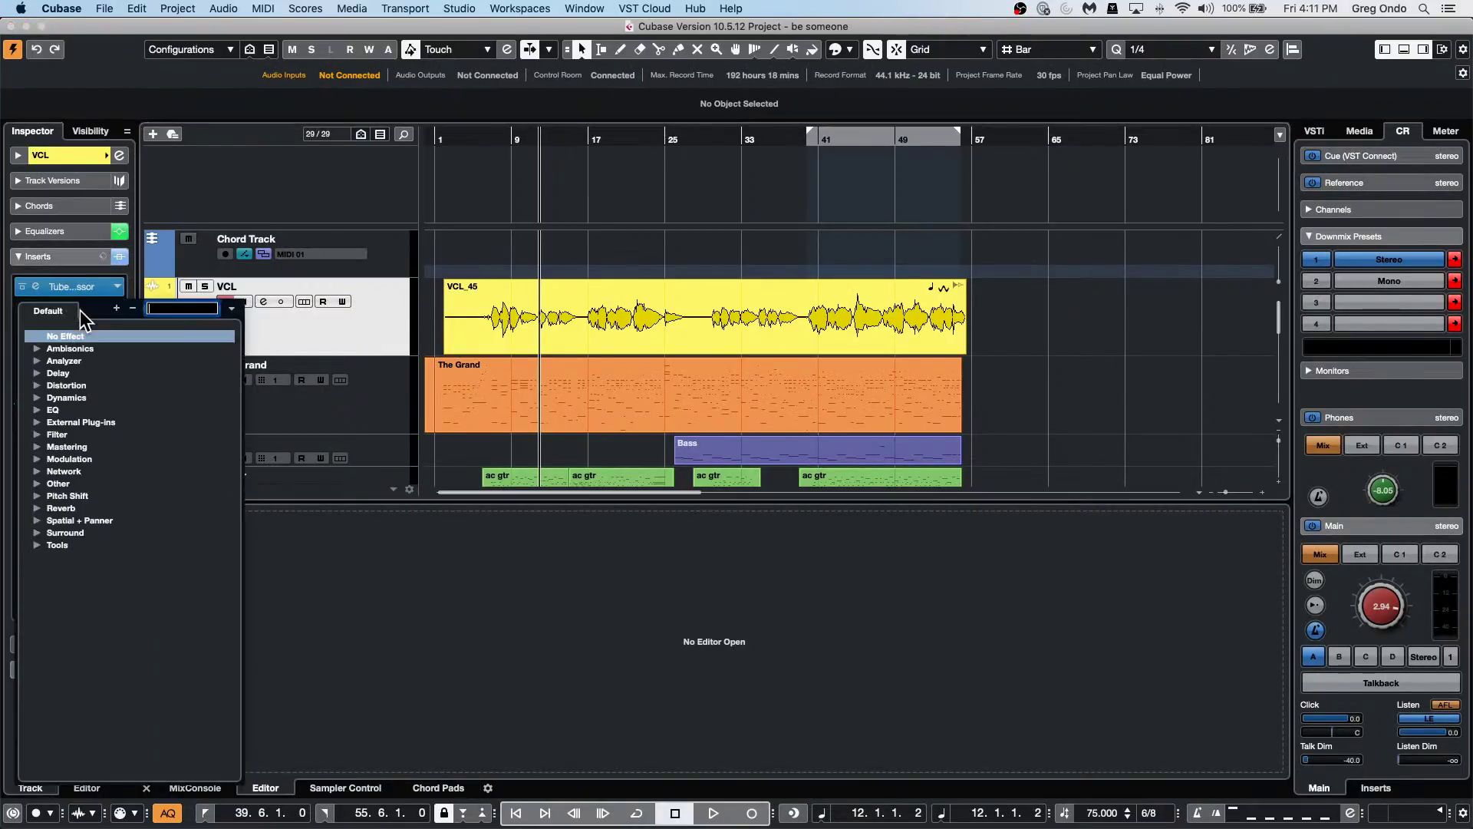
{"action": "left_click", "coordinate": [35, 385]}
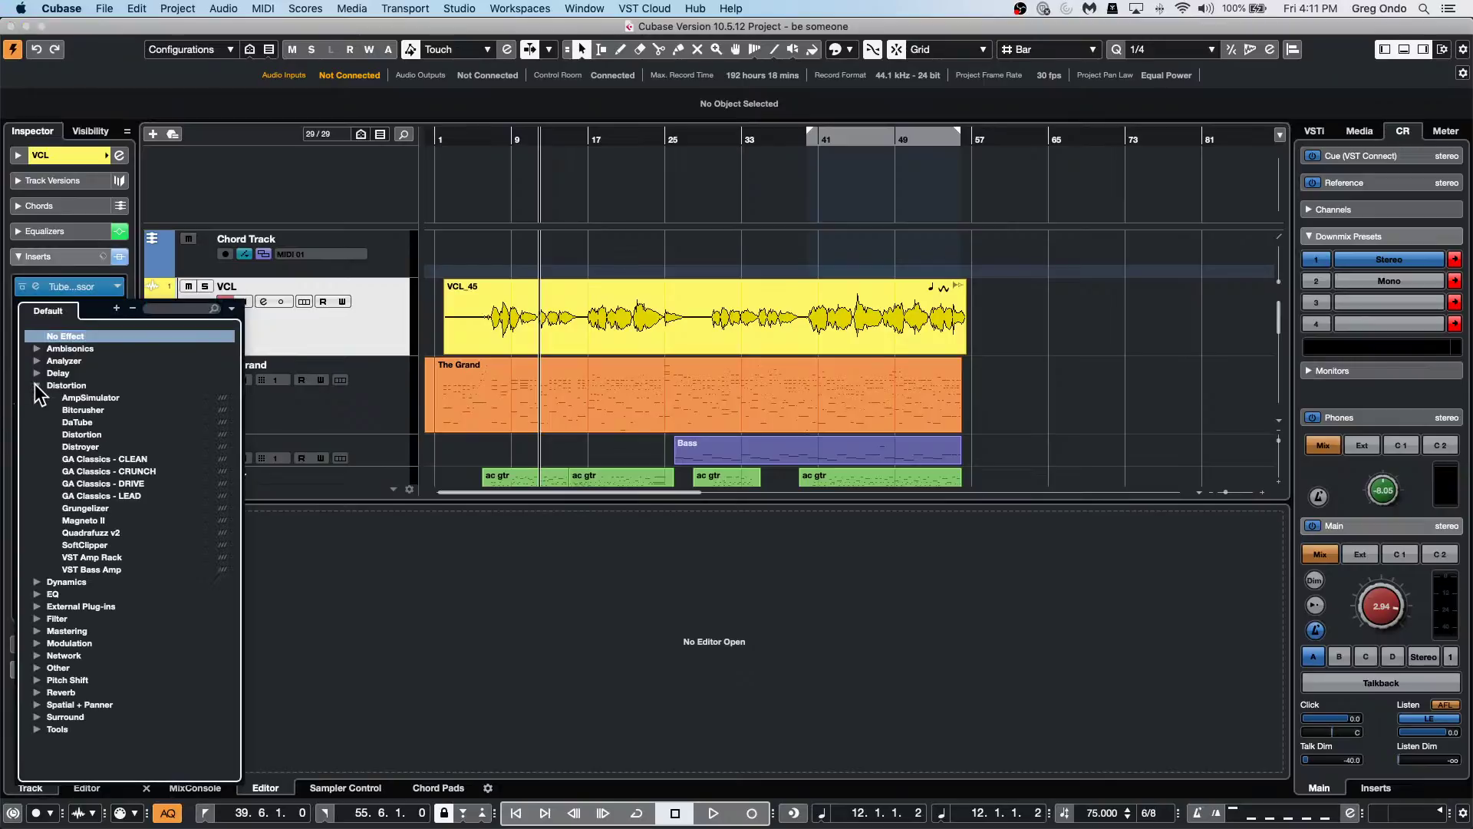
{"action": "left_click", "coordinate": [102, 508]}
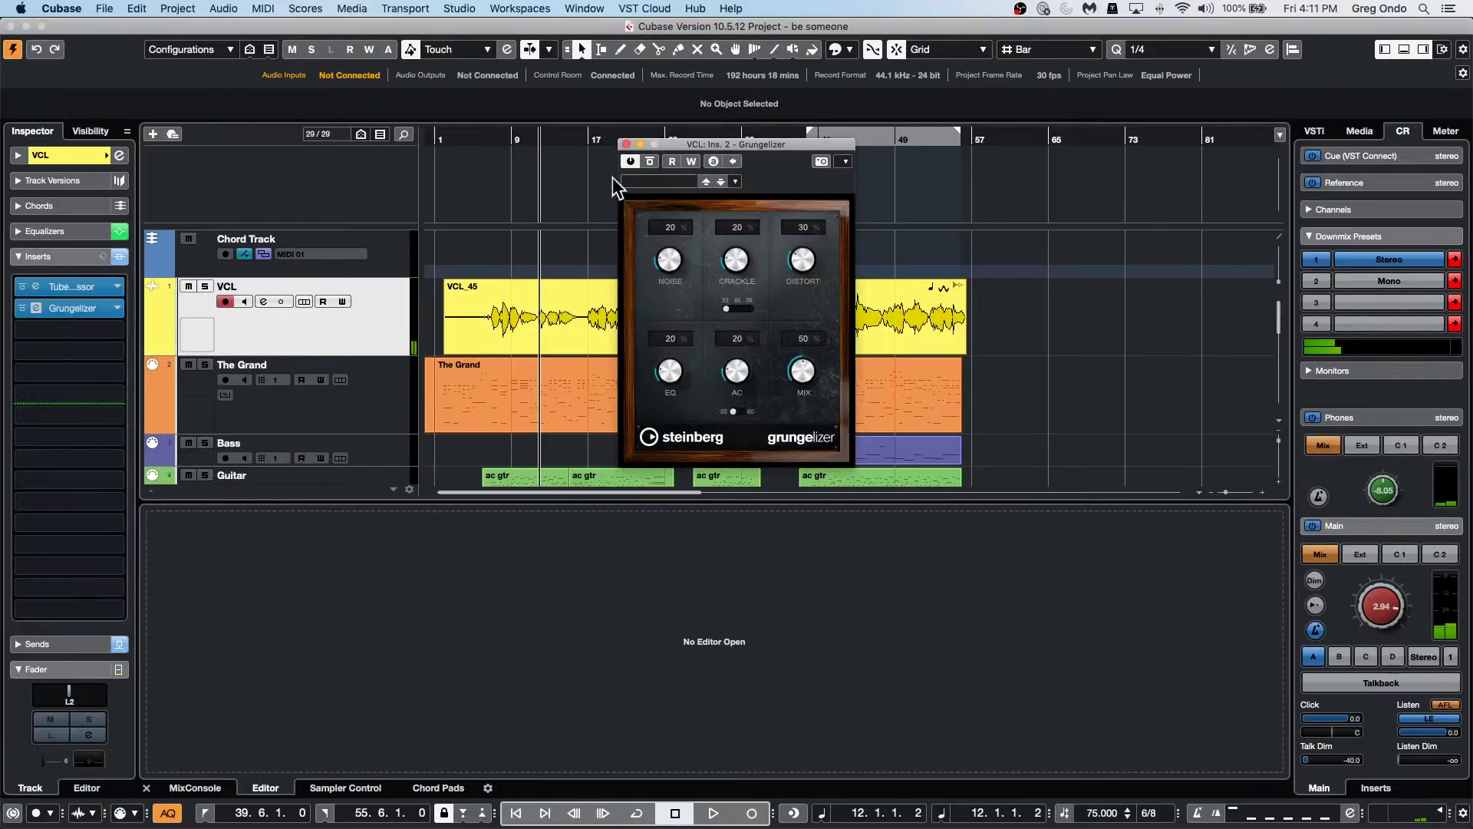
{"action": "left_click_drag", "start_coordinate": [811, 145], "coordinate": [603, 392]}
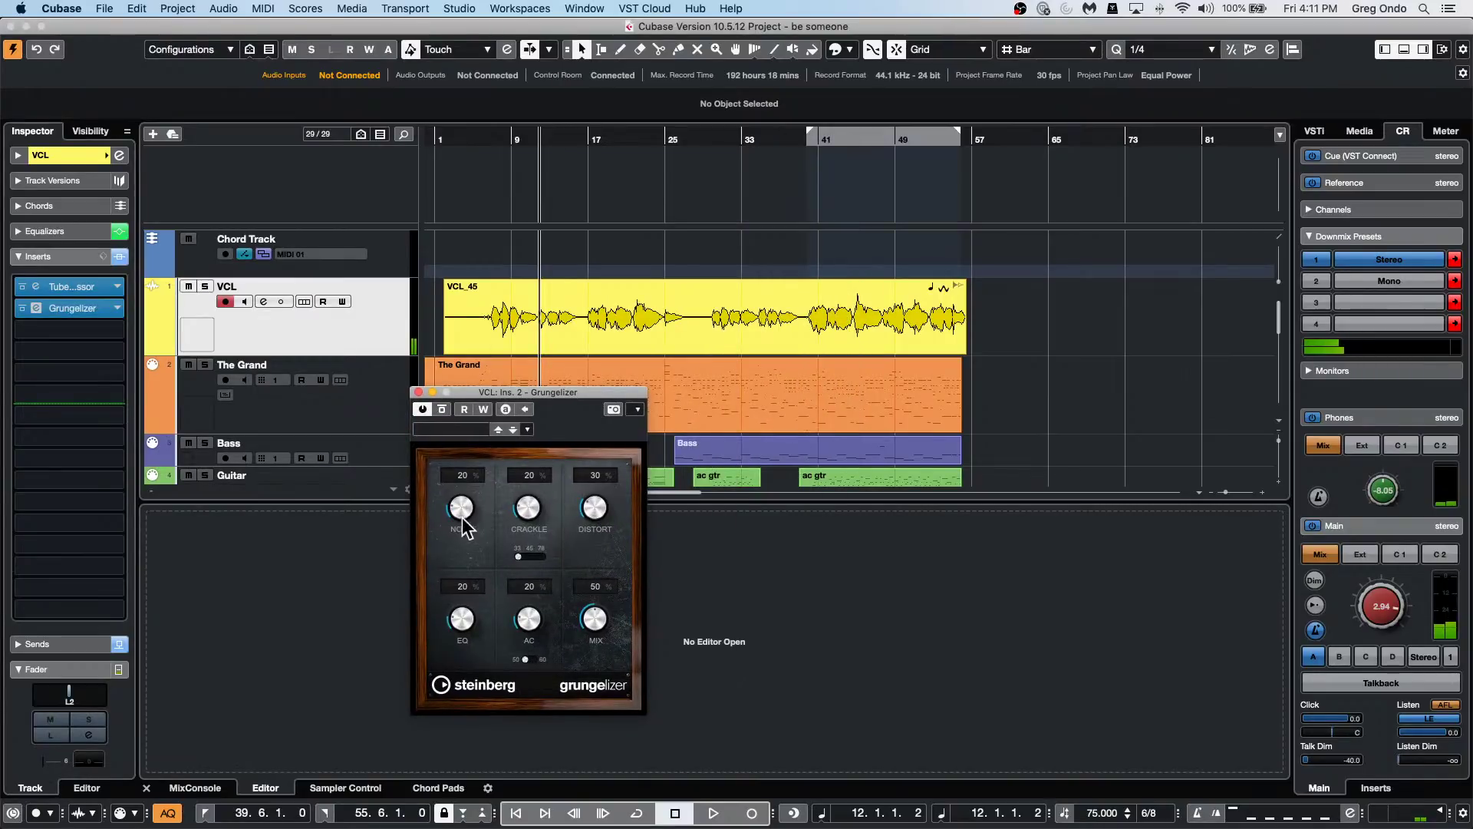
Set Grungelizer's Noise to 42%, Crackle to 98% and Distort to 77%.
{"action": "left_click_drag", "start_coordinate": [462, 491], "coordinate": [468, 580]}
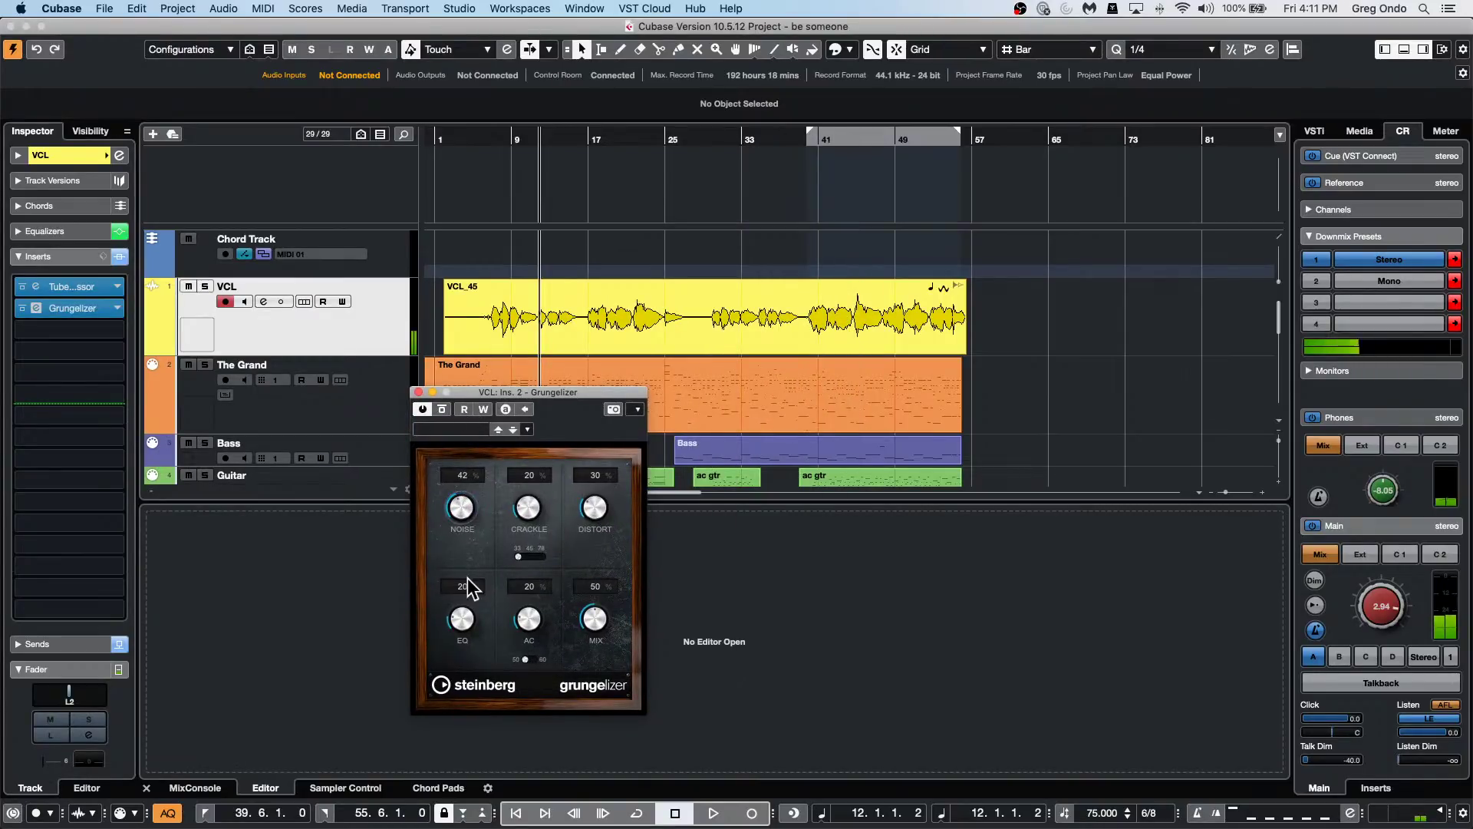
{"action": "left_click_drag", "start_coordinate": [510, 509], "coordinate": [542, 421]}
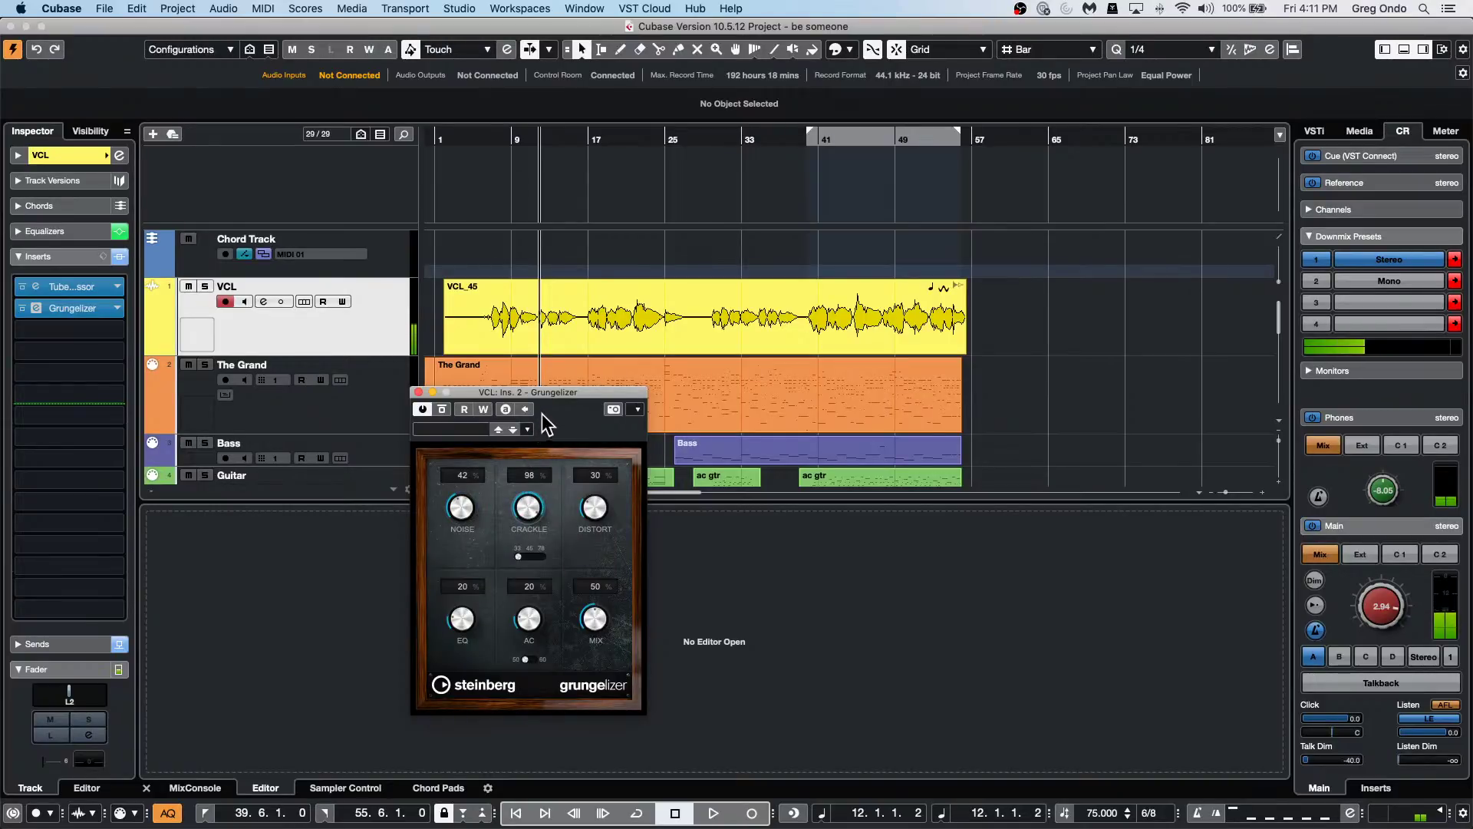
{"action": "left_click", "coordinate": [532, 557]}
{"action": "left_click_drag", "start_coordinate": [594, 508], "coordinate": [610, 453]}
Set Grungelizer's EQ to 3% and AC to 35%, trying the mains frequency switch.
{"action": "left_click_drag", "start_coordinate": [445, 611], "coordinate": [451, 644]}
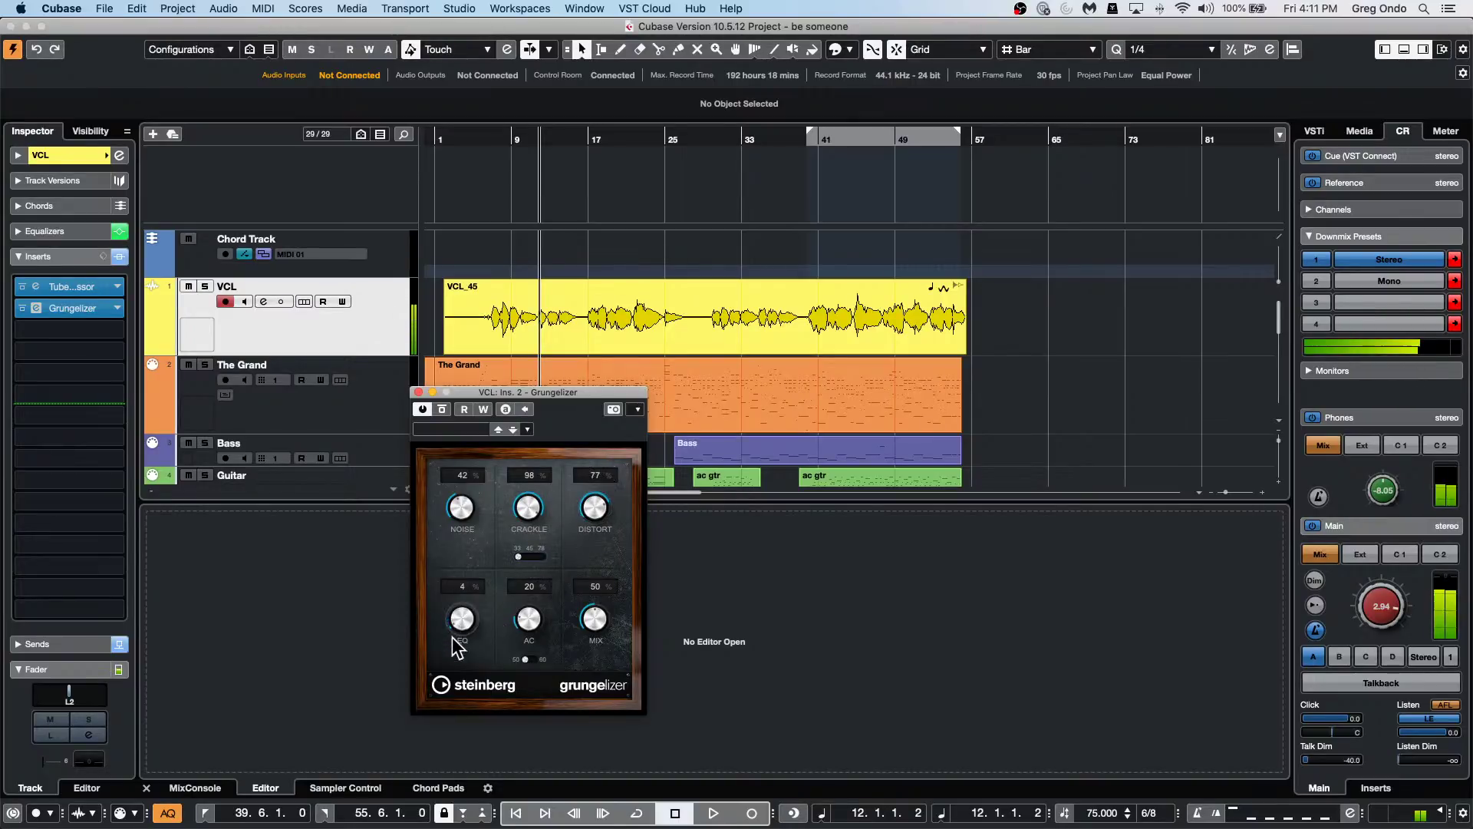
{"action": "left_click_drag", "start_coordinate": [529, 618], "coordinate": [522, 644]}
{"action": "left_click", "coordinate": [526, 659]}
{"action": "left_click_drag", "start_coordinate": [537, 658], "coordinate": [531, 659]}
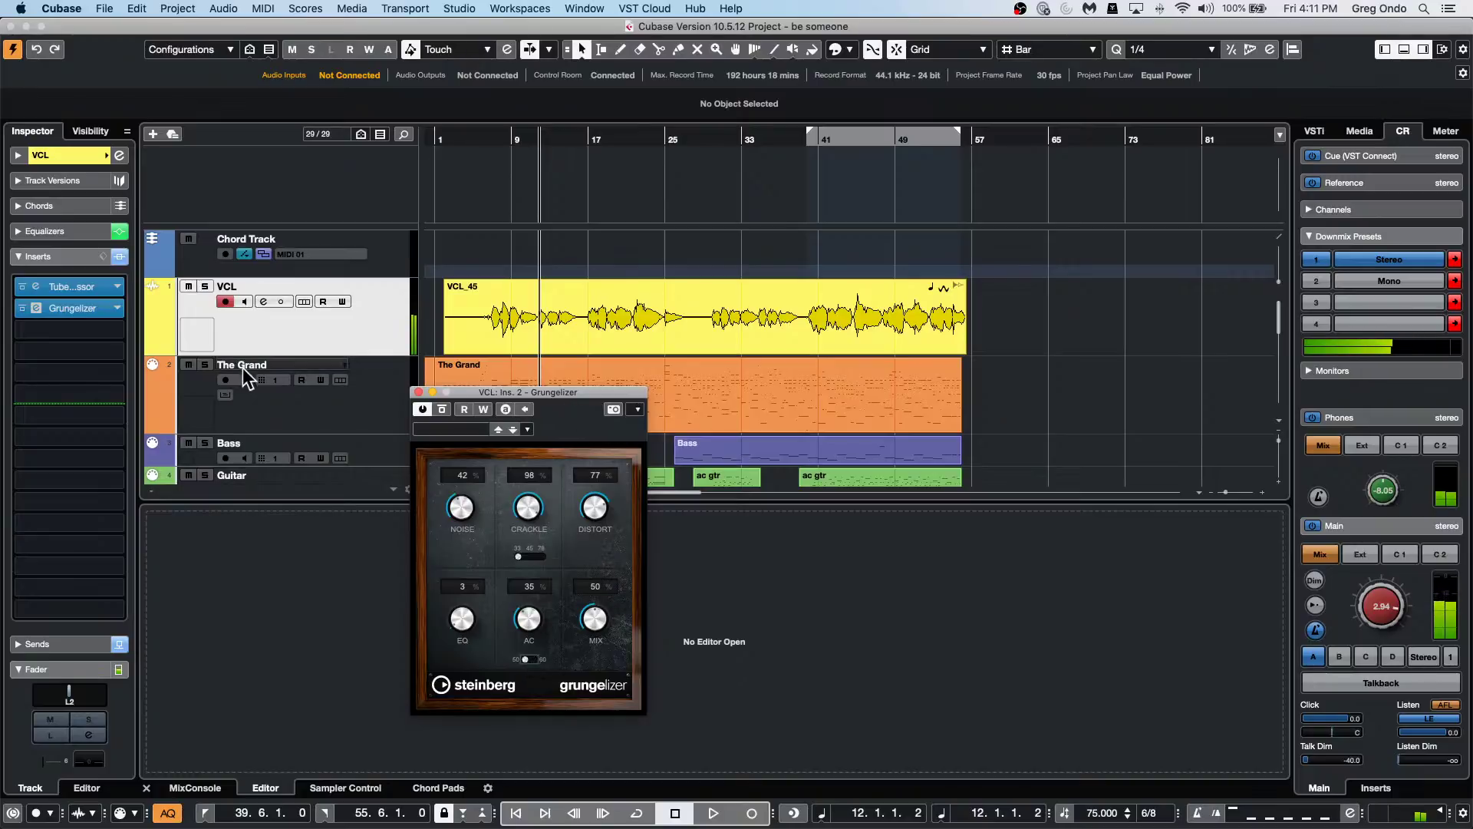
Set Grungelizer's Crackle and AC to 0% and its EQ to 39%.
{"action": "left_click_drag", "start_coordinate": [517, 514], "coordinate": [542, 518]}
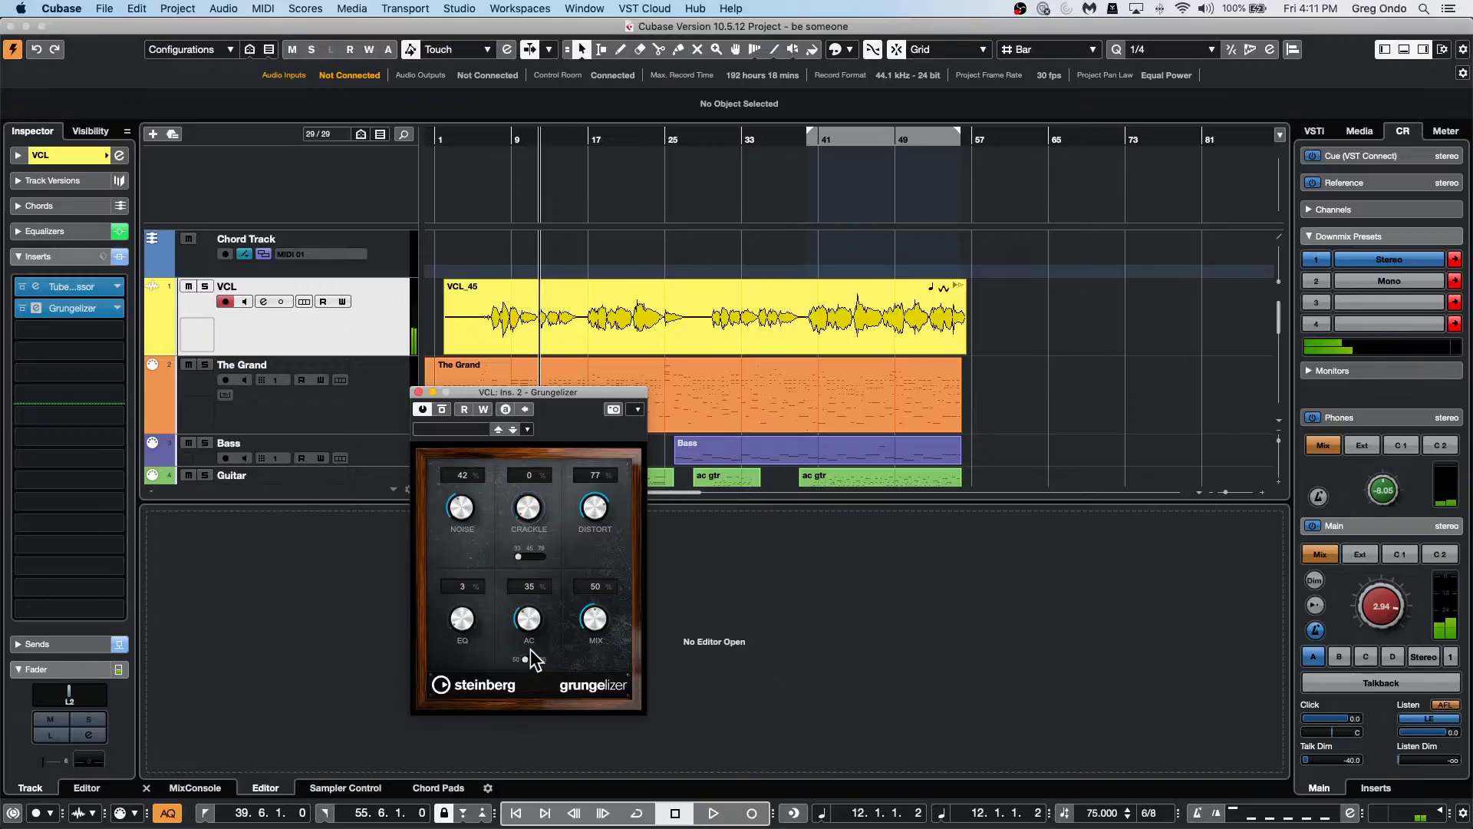
{"action": "left_click_drag", "start_coordinate": [529, 626], "coordinate": [495, 694]}
{"action": "left_click_drag", "start_coordinate": [464, 623], "coordinate": [458, 577]}
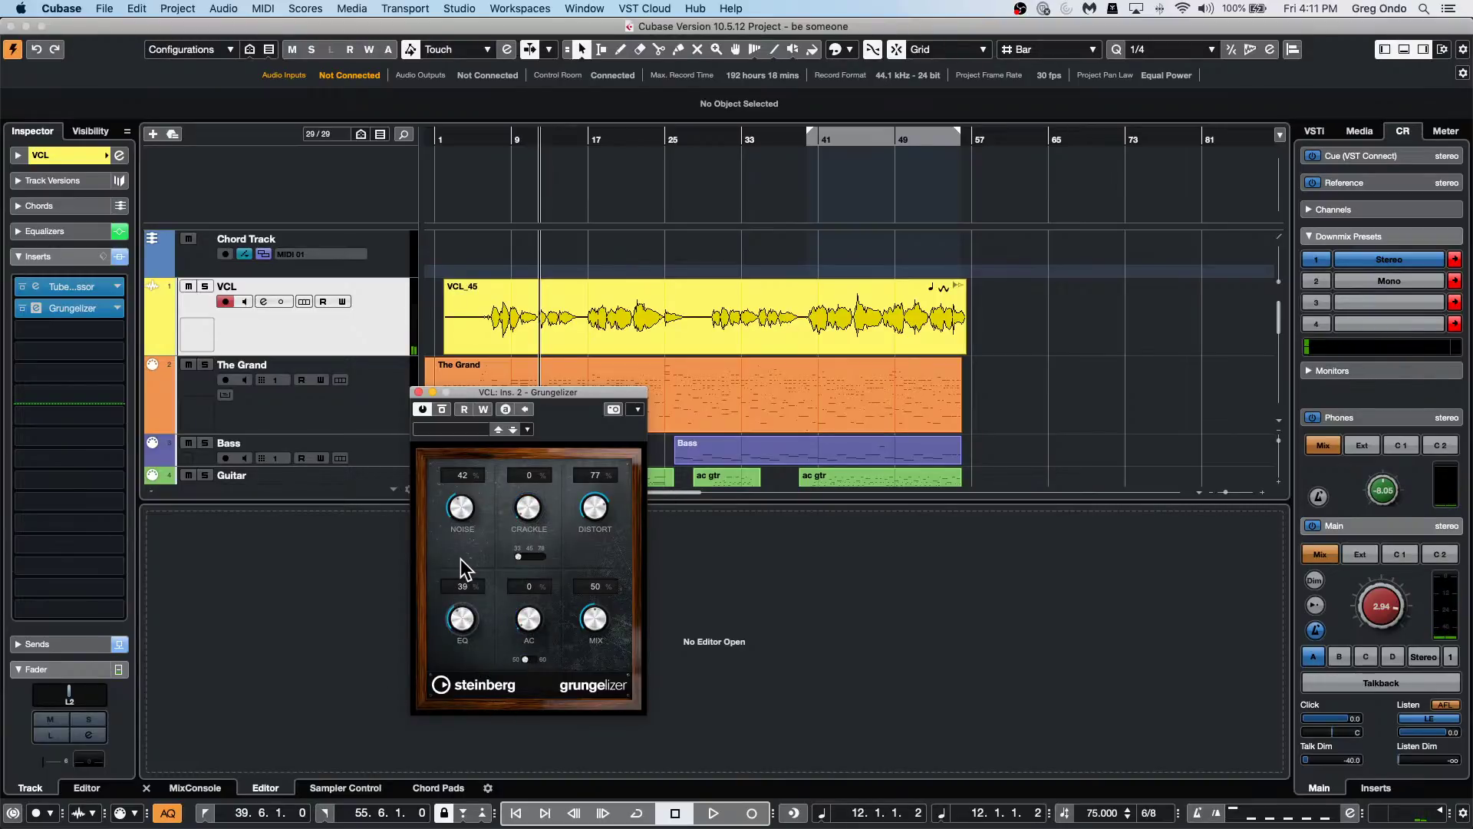
Play the song from bar 6, comparing the vocal with Grungelizer bypassed and active, and set Noise to 65%.
{"action": "left_click", "coordinate": [442, 409]}
{"action": "left_click", "coordinate": [483, 141]}
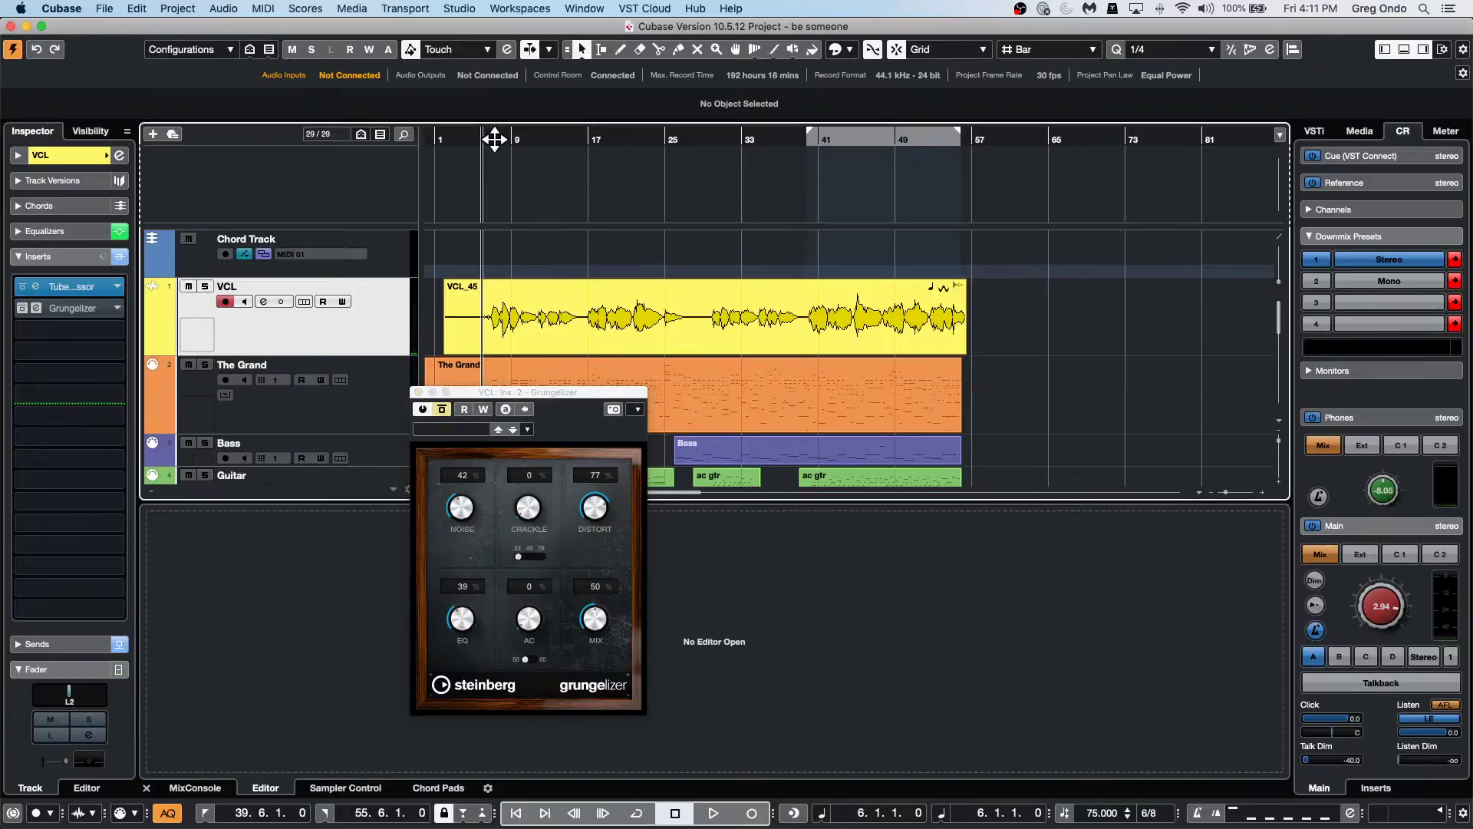
{"action": "key", "text": "space"}
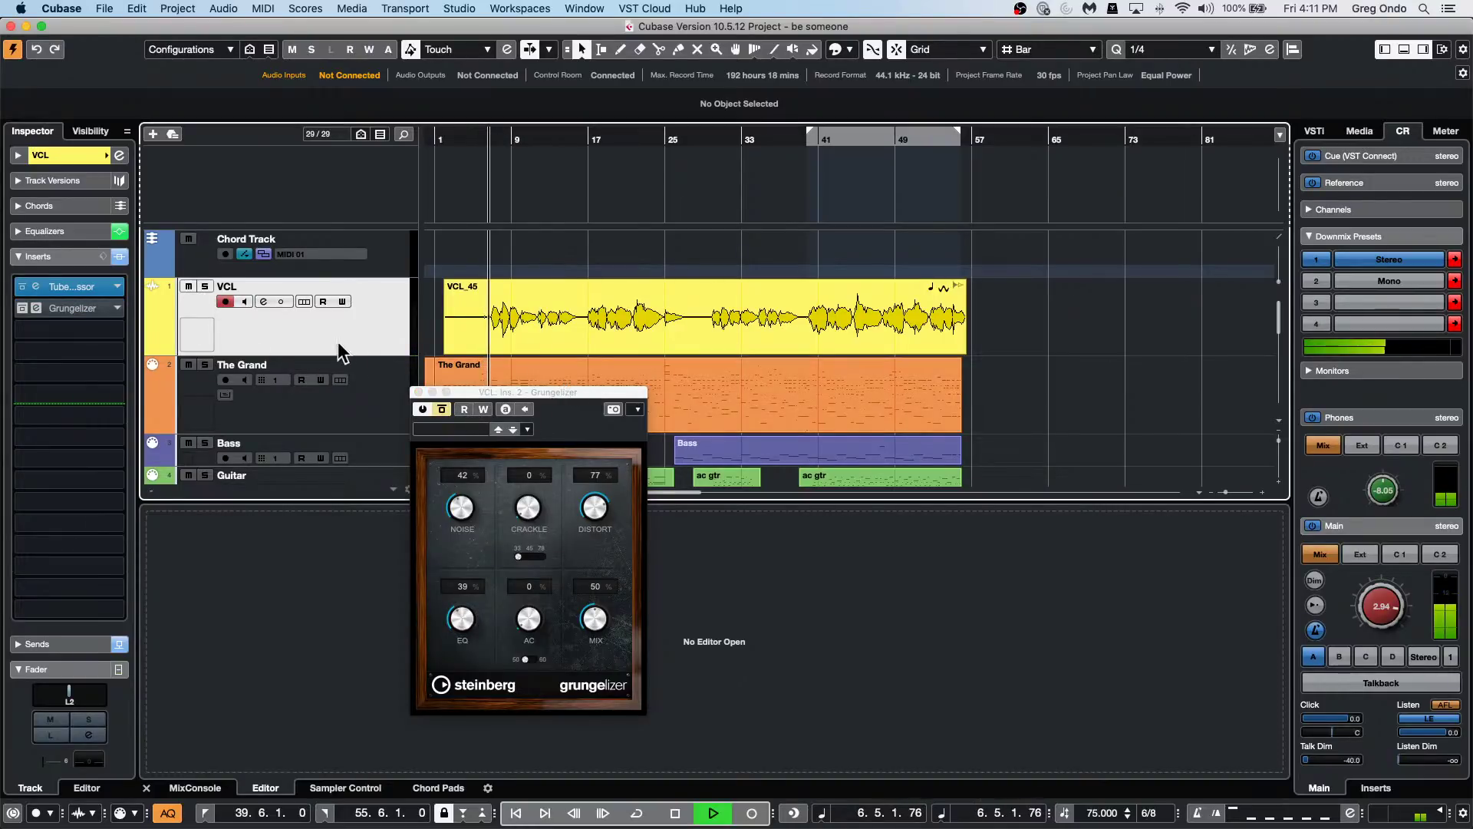
{"action": "left_click", "coordinate": [444, 408]}
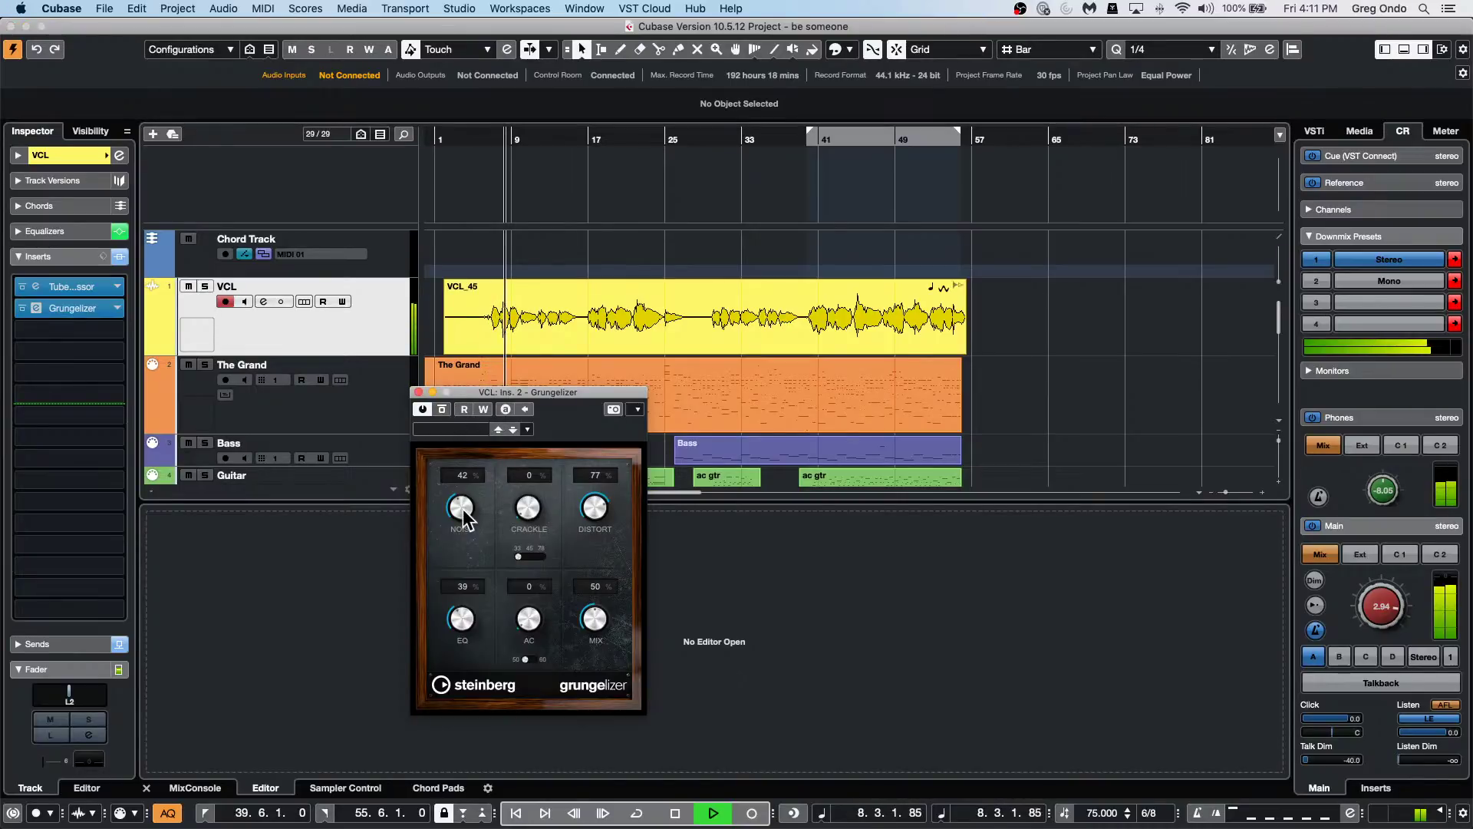
{"action": "left_click_drag", "start_coordinate": [462, 509], "coordinate": [471, 477]}
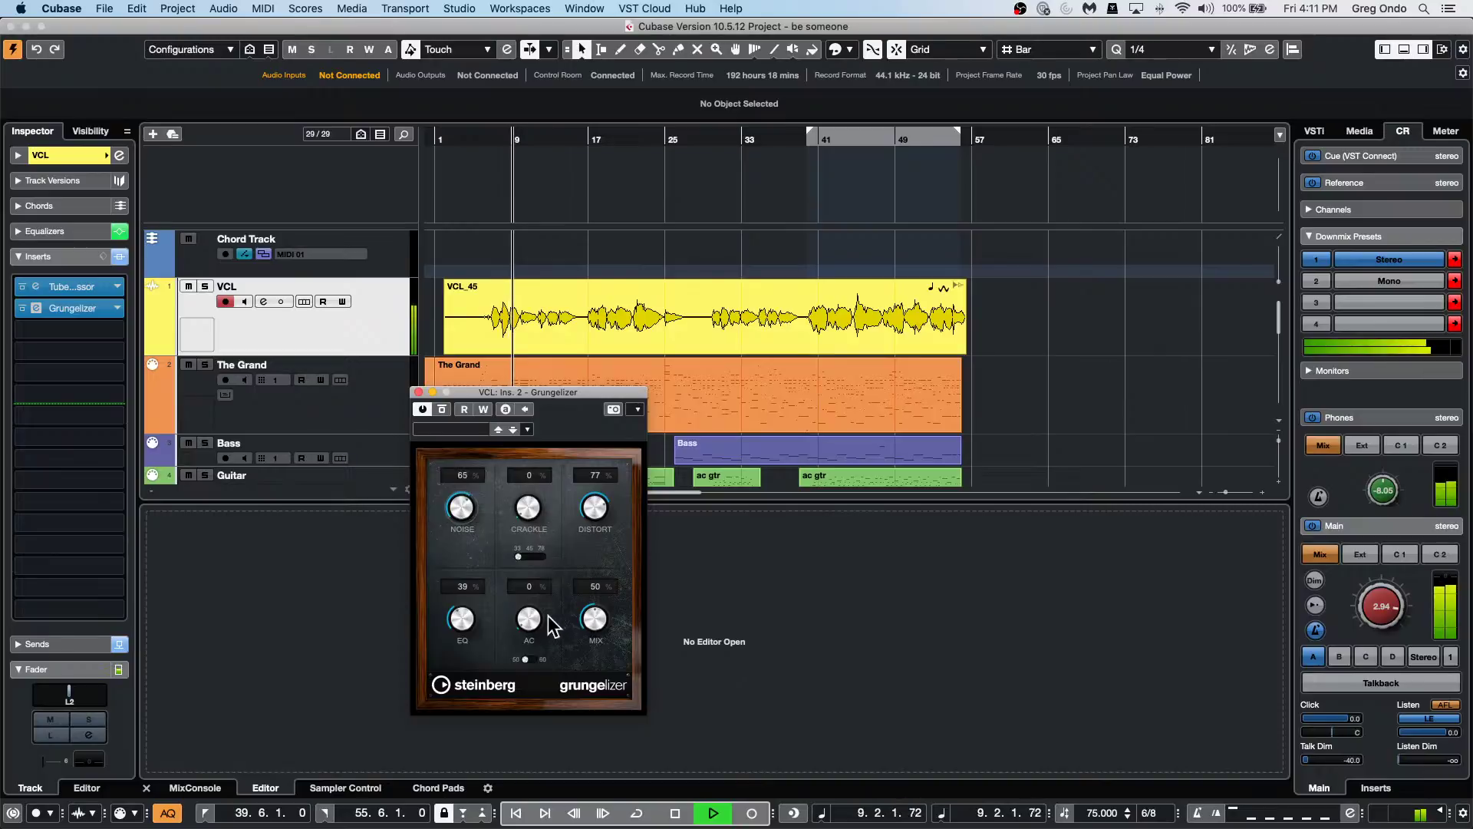
Set Grungelizer's Mix to 100%, EQ to 93%, Crackle to 2% and Distort to 86%.
{"action": "left_click_drag", "start_coordinate": [594, 620], "coordinate": [609, 536]}
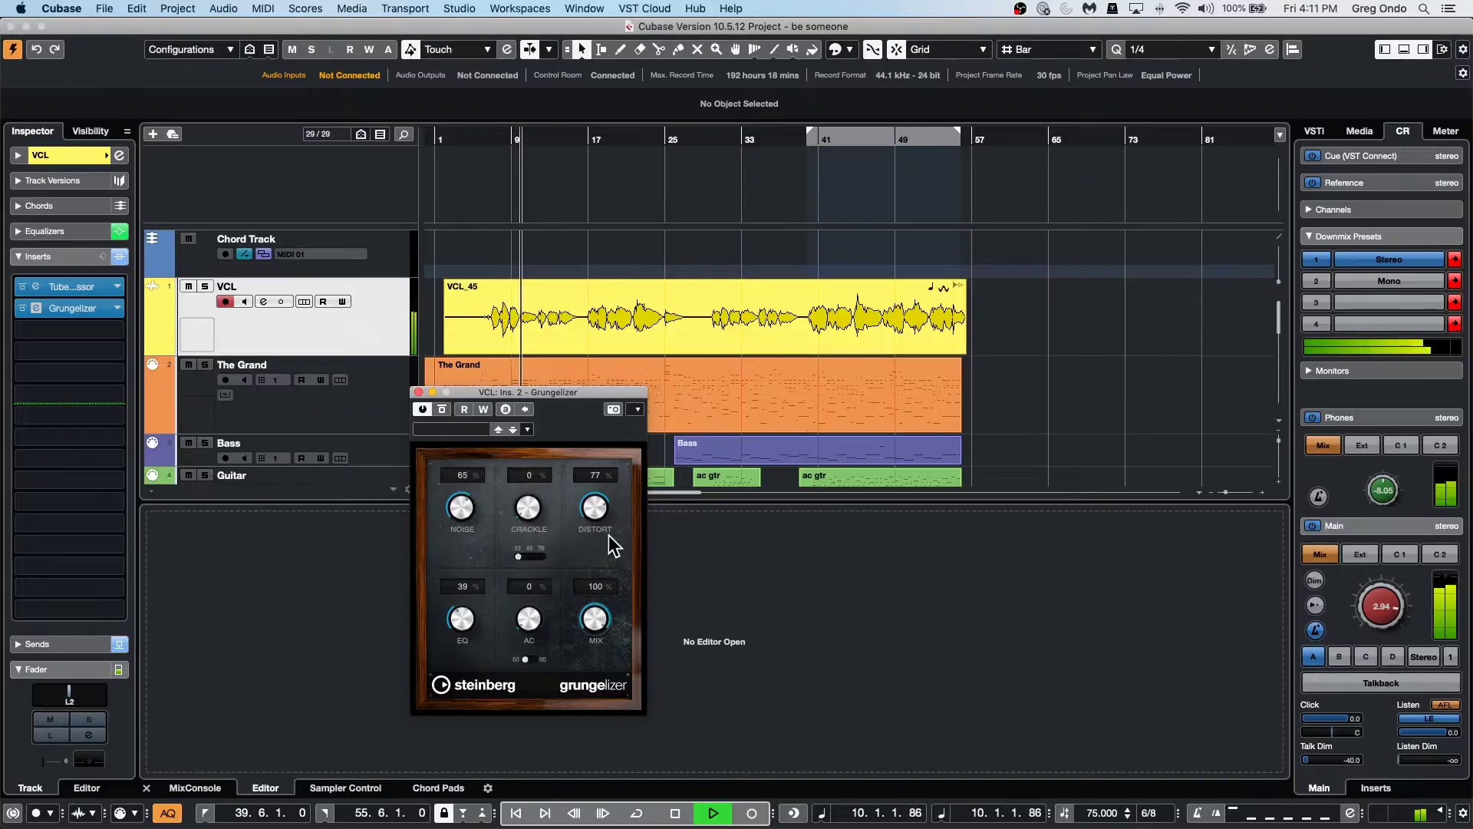
{"action": "left_click_drag", "start_coordinate": [460, 629], "coordinate": [461, 545]}
{"action": "left_click_drag", "start_coordinate": [528, 506], "coordinate": [594, 500]}
{"action": "left_click", "coordinate": [592, 512]}
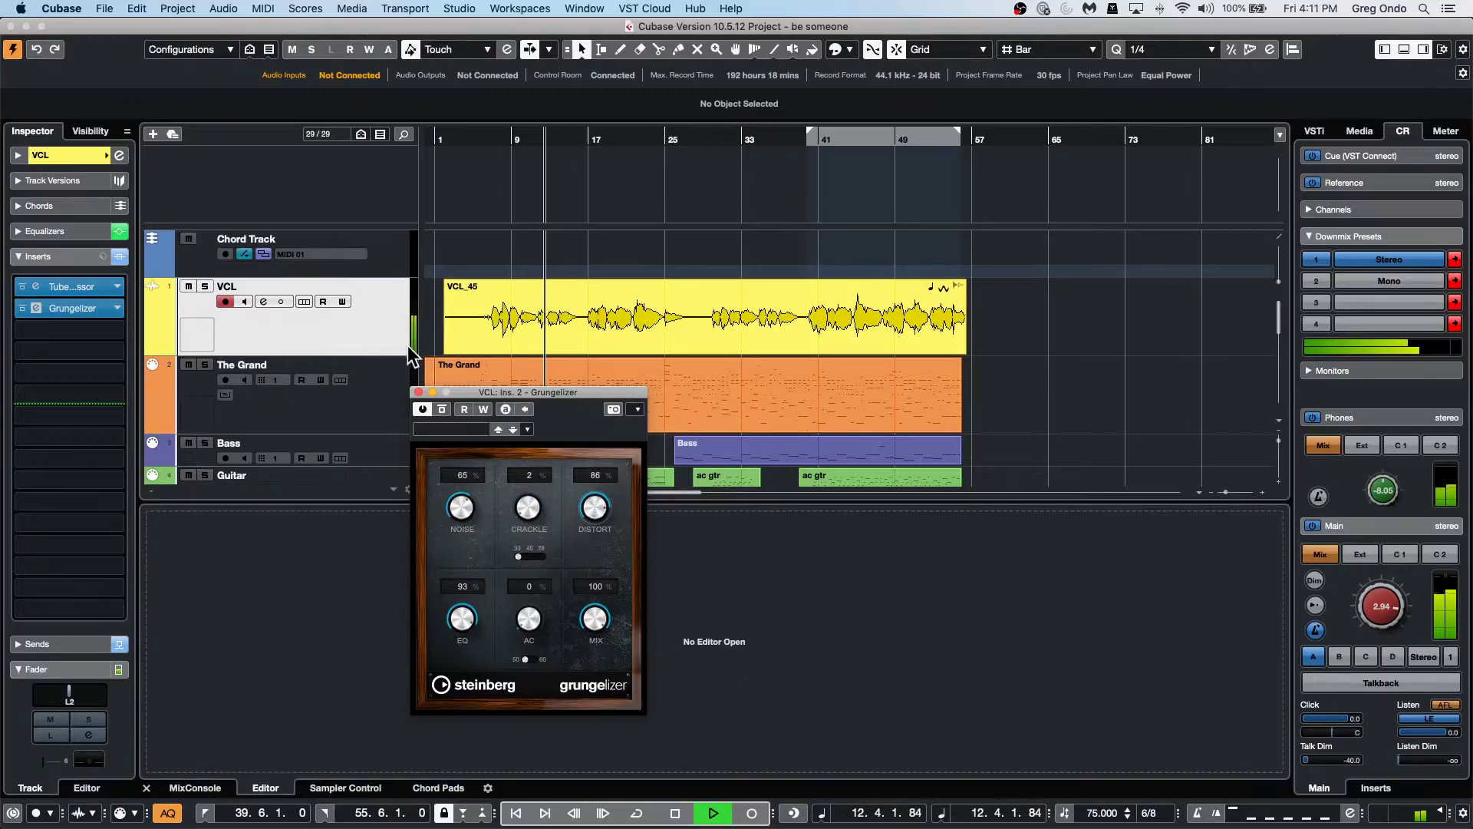
Solo the VCL track and lower the Control Room's main level to -2.78.
{"action": "left_click", "coordinate": [205, 286]}
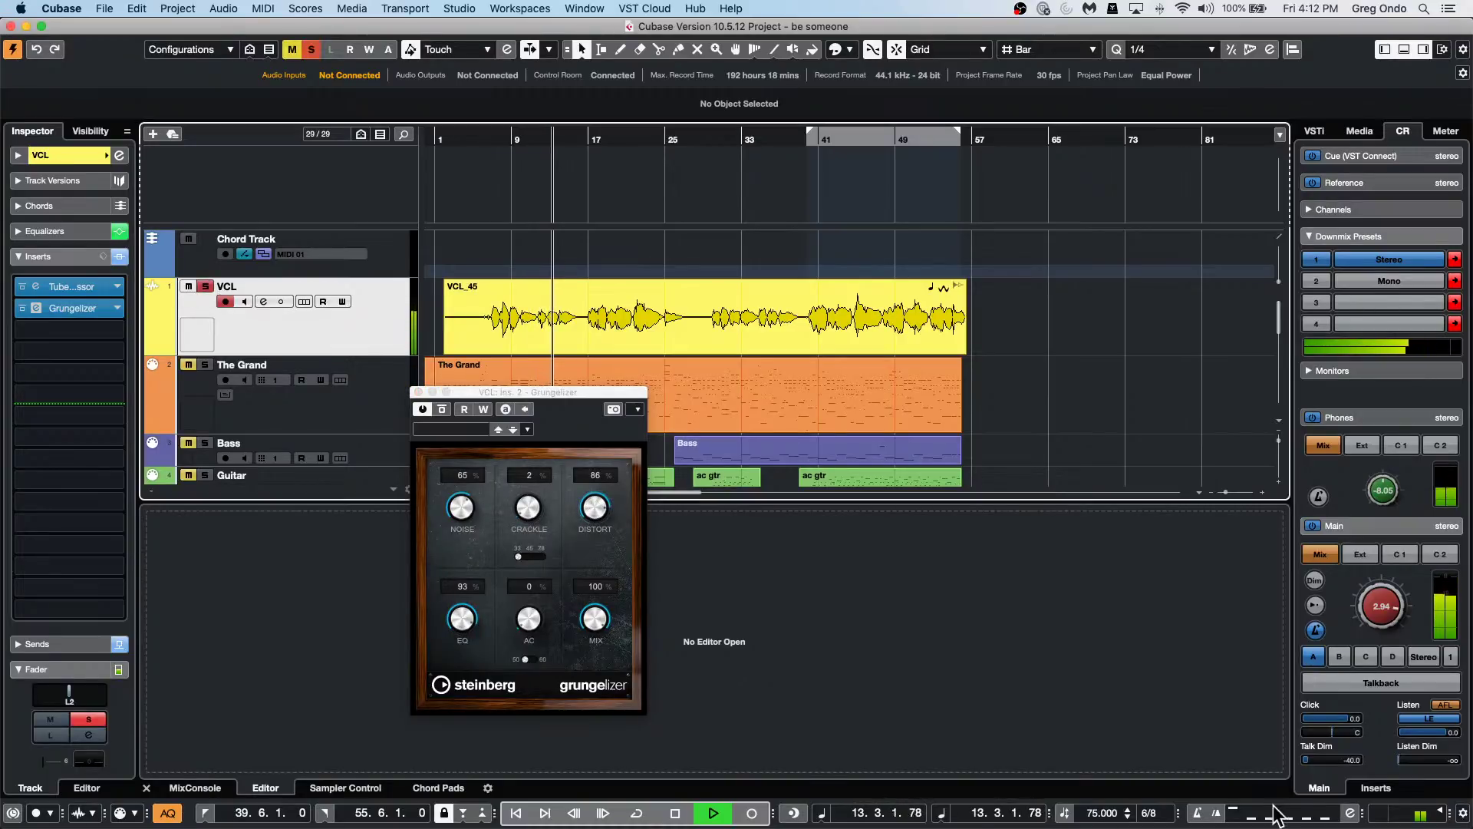
{"action": "left_click", "coordinate": [1388, 601]}
{"action": "left_click_drag", "start_coordinate": [1388, 601], "coordinate": [1388, 628]}
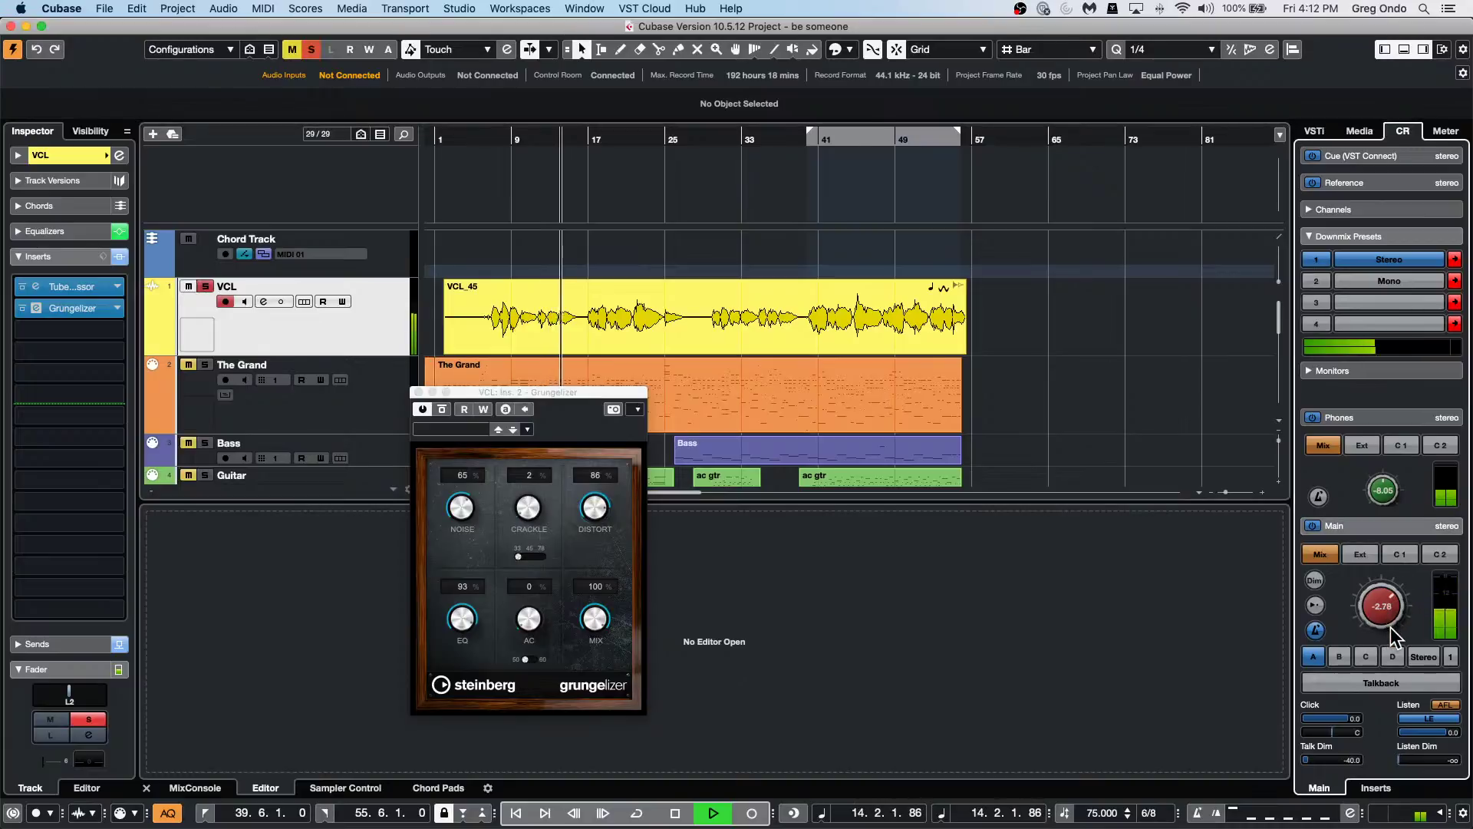
Load the Old Voice Recording preset in Grungelizer while it is bypassed, trying LoFi 2 first, and reactivate the effect.
{"action": "left_click", "coordinate": [442, 409]}
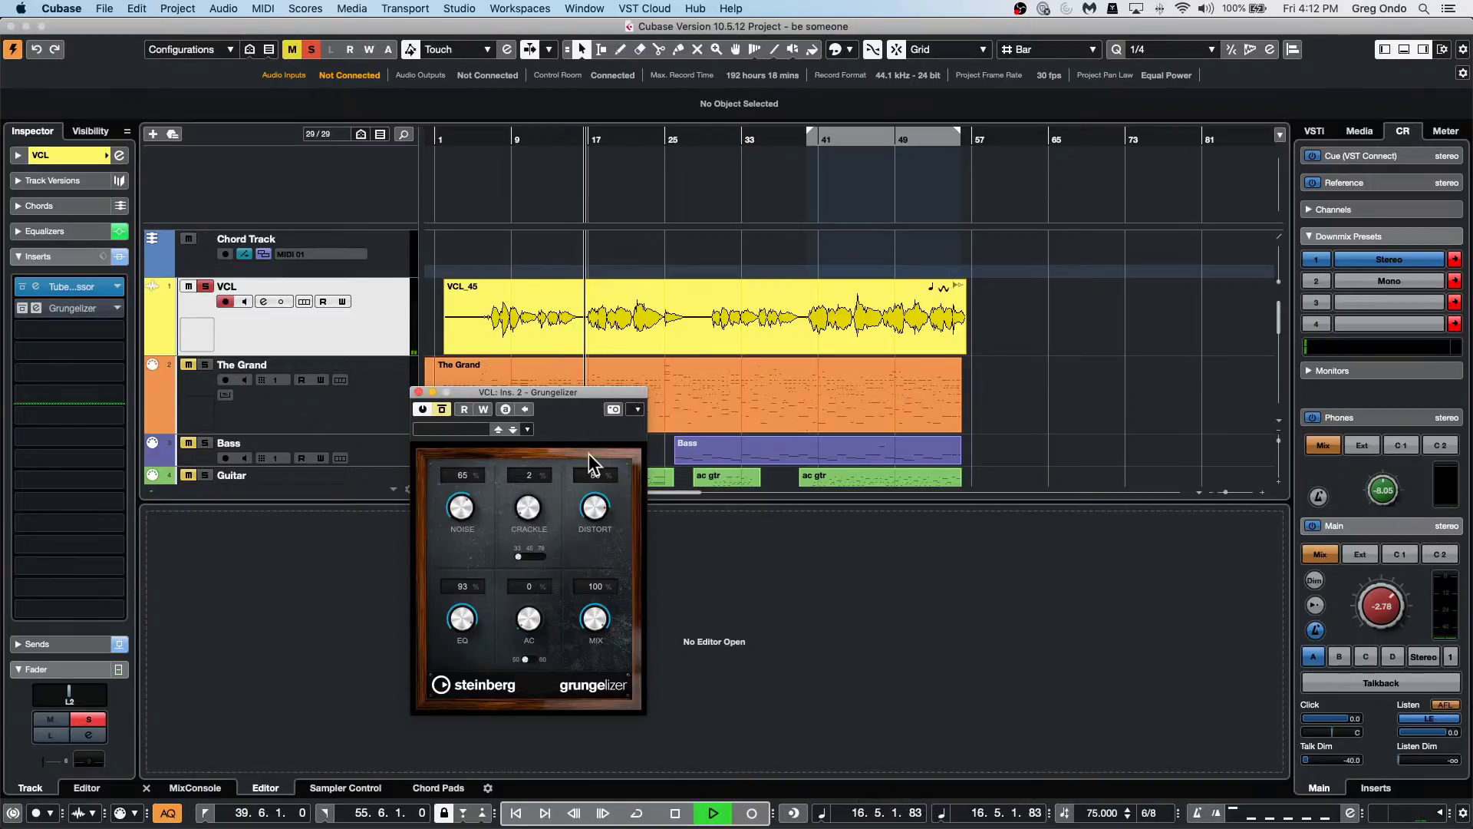
{"action": "left_click", "coordinate": [461, 427]}
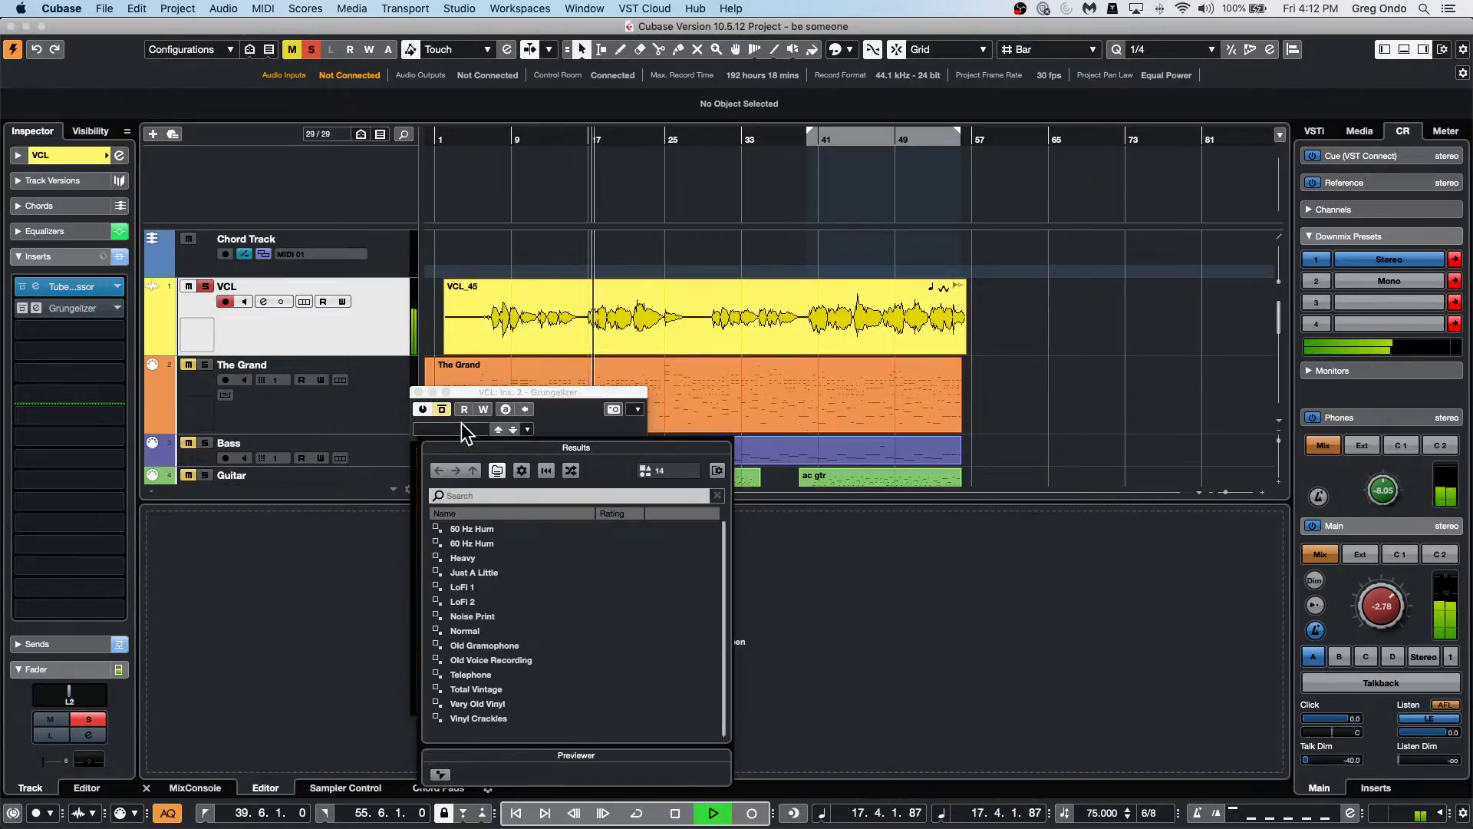
{"action": "left_click", "coordinate": [473, 600]}
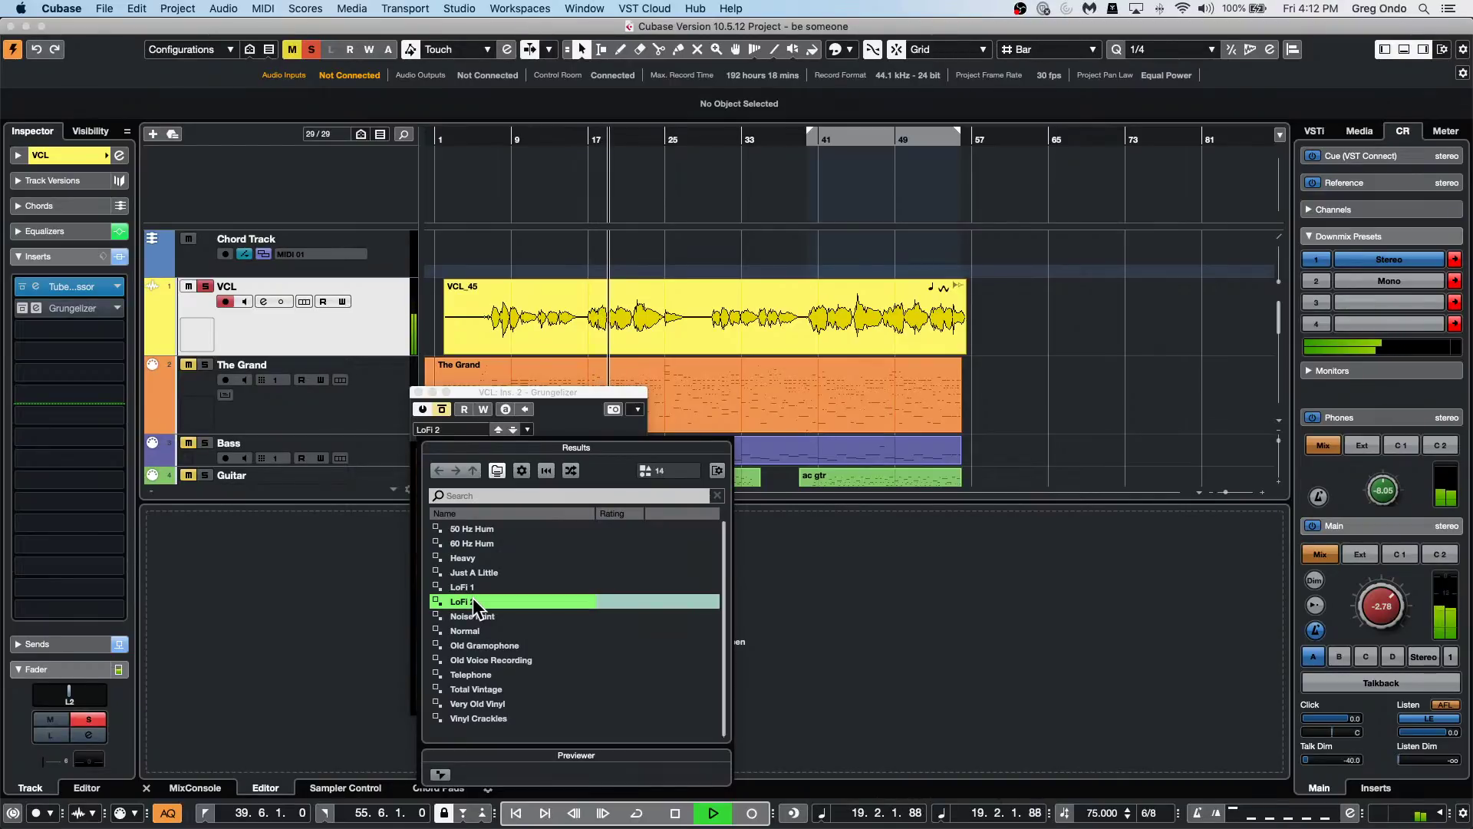
{"action": "left_click", "coordinate": [500, 660]}
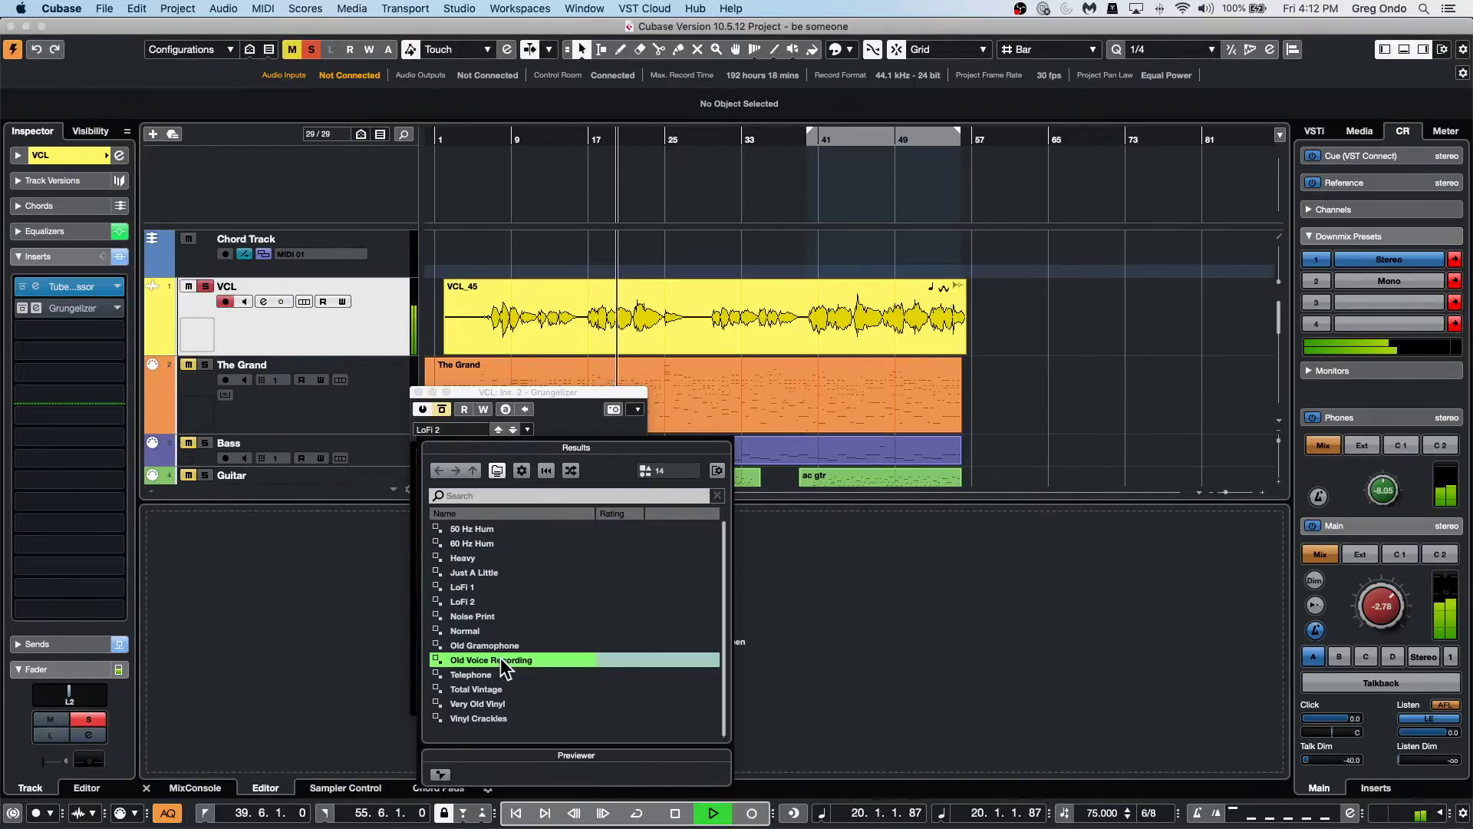
{"action": "double_click", "coordinate": [500, 660]}
{"action": "left_click", "coordinate": [443, 406]}
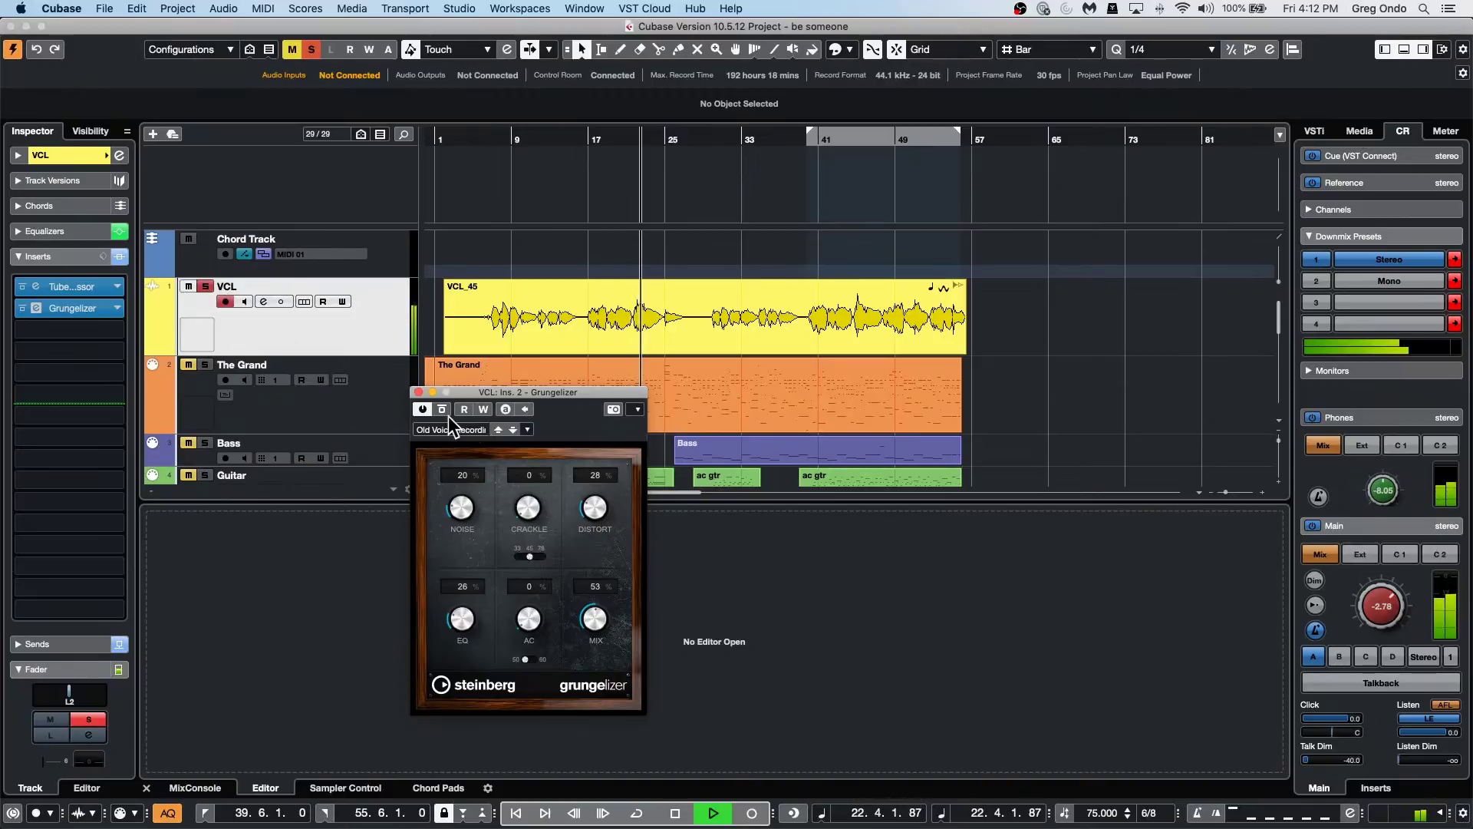
Set Grungelizer's Mix to 100% and EQ to 76%, comparing the soloed vocal with the effect bypassed and active.
{"action": "left_click_drag", "start_coordinate": [597, 625], "coordinate": [597, 585]}
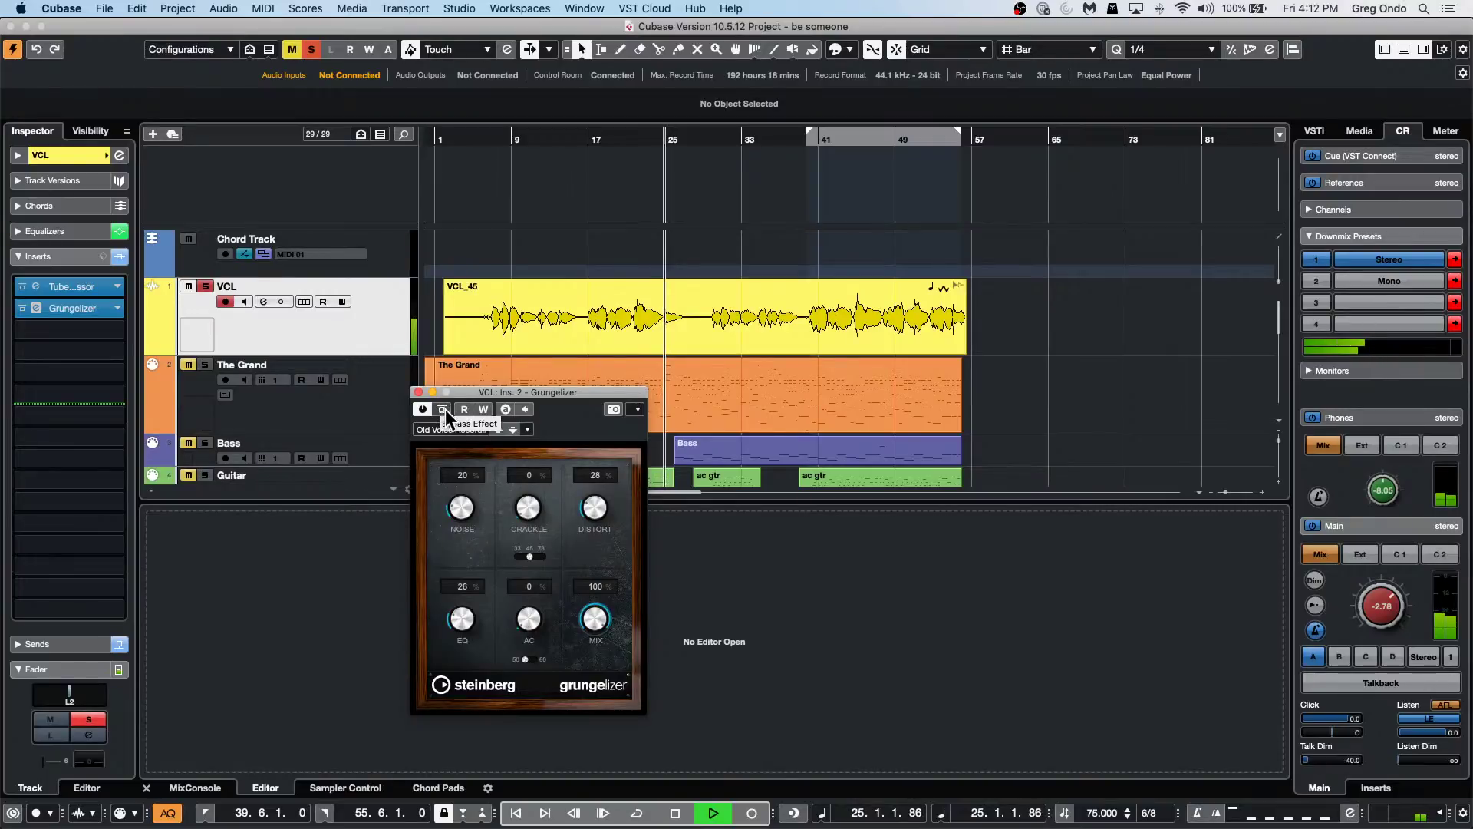
{"action": "left_click", "coordinate": [443, 410]}
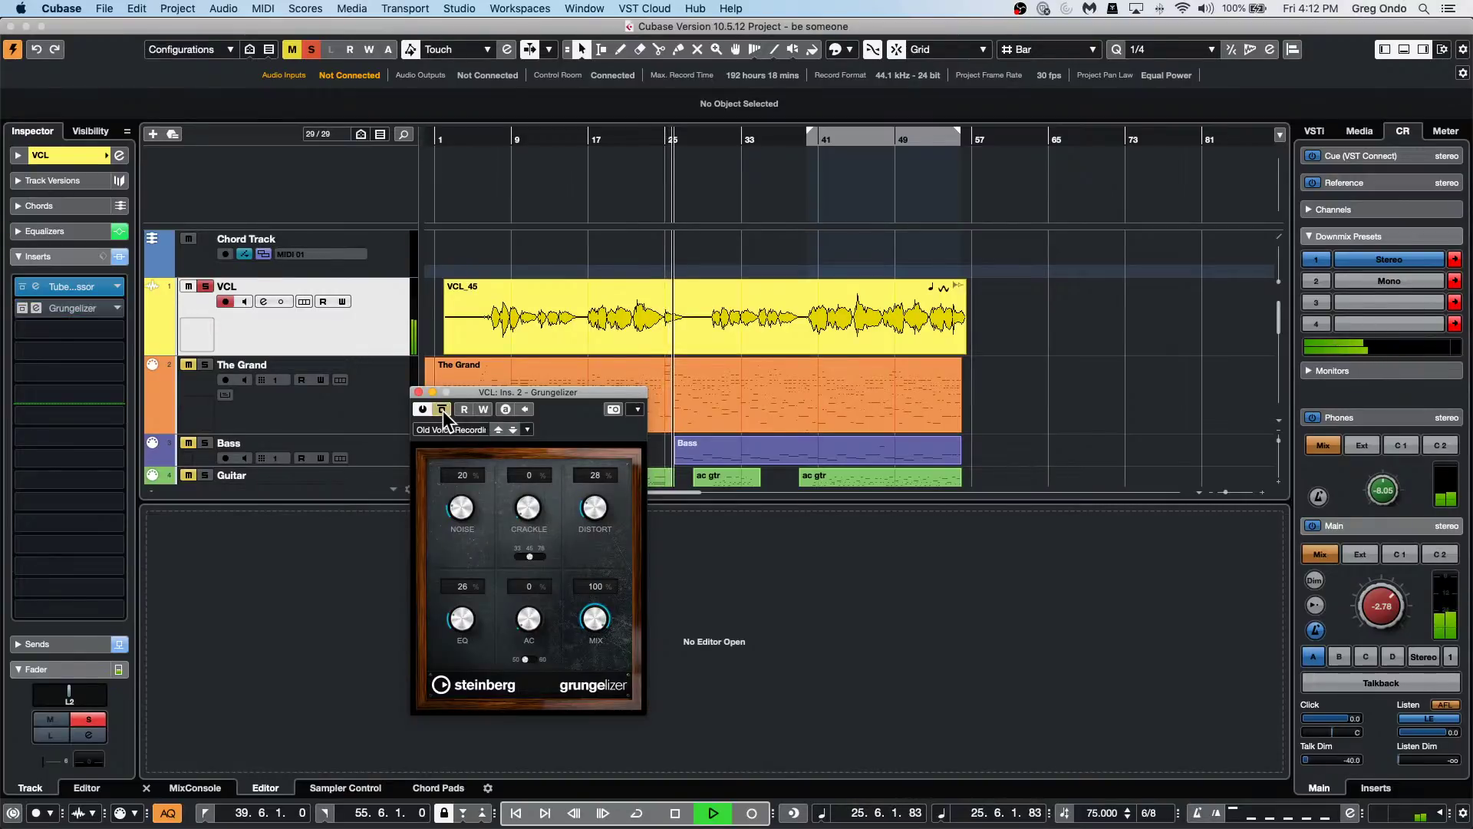
{"action": "left_click", "coordinate": [443, 410]}
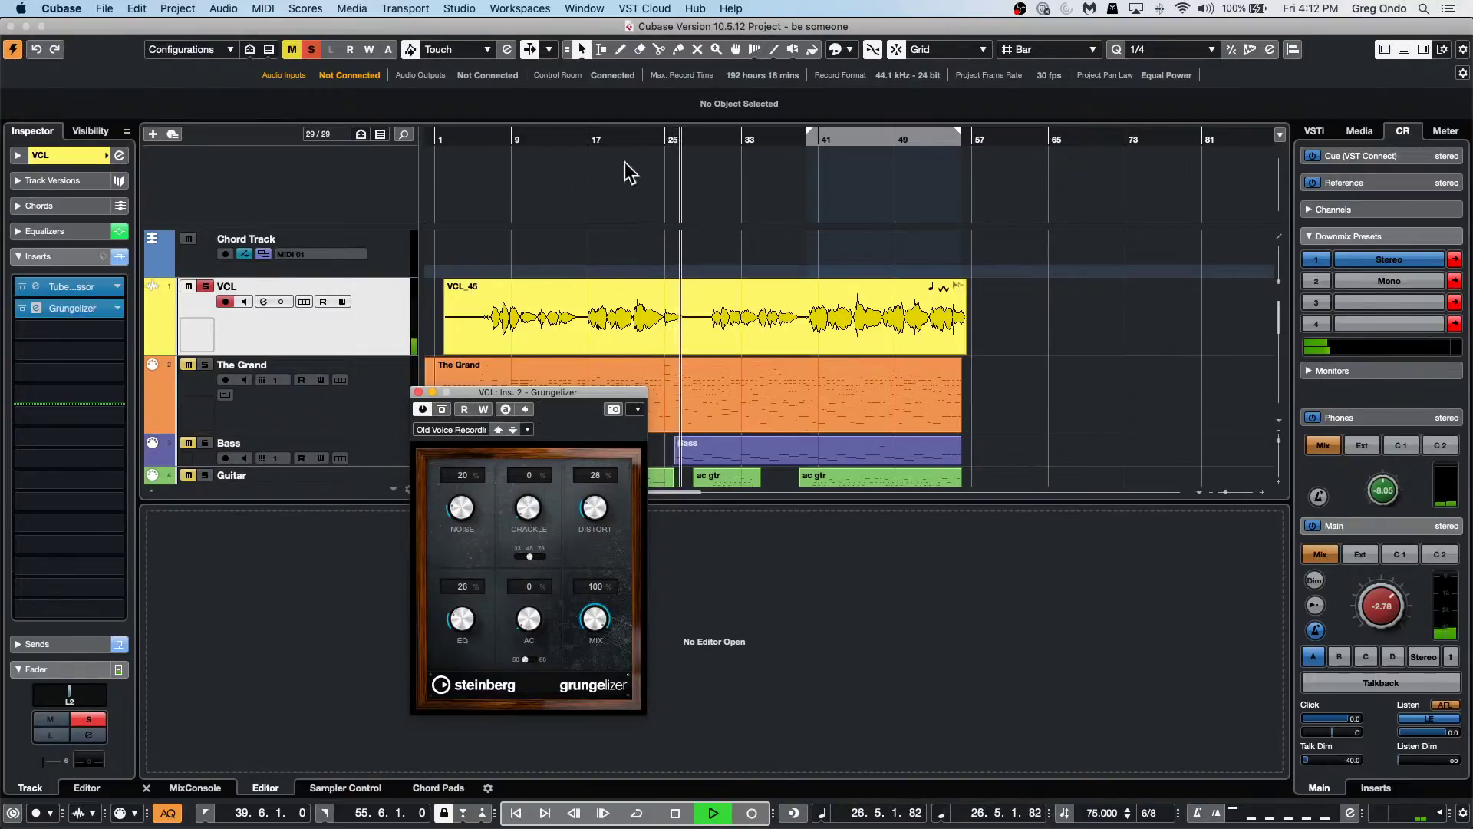
{"action": "left_click", "coordinate": [513, 135]}
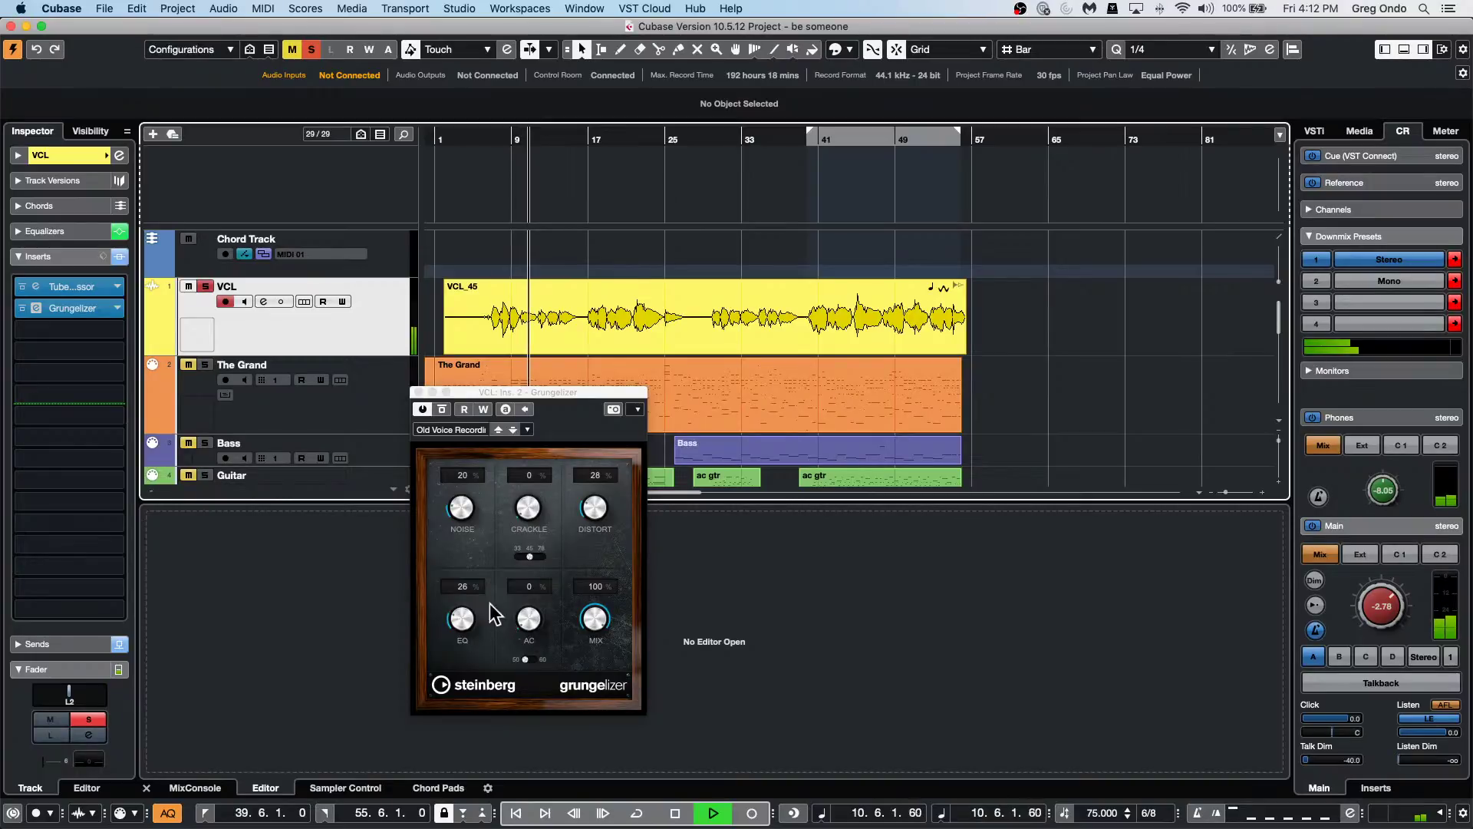
{"action": "left_click_drag", "start_coordinate": [464, 623], "coordinate": [471, 556]}
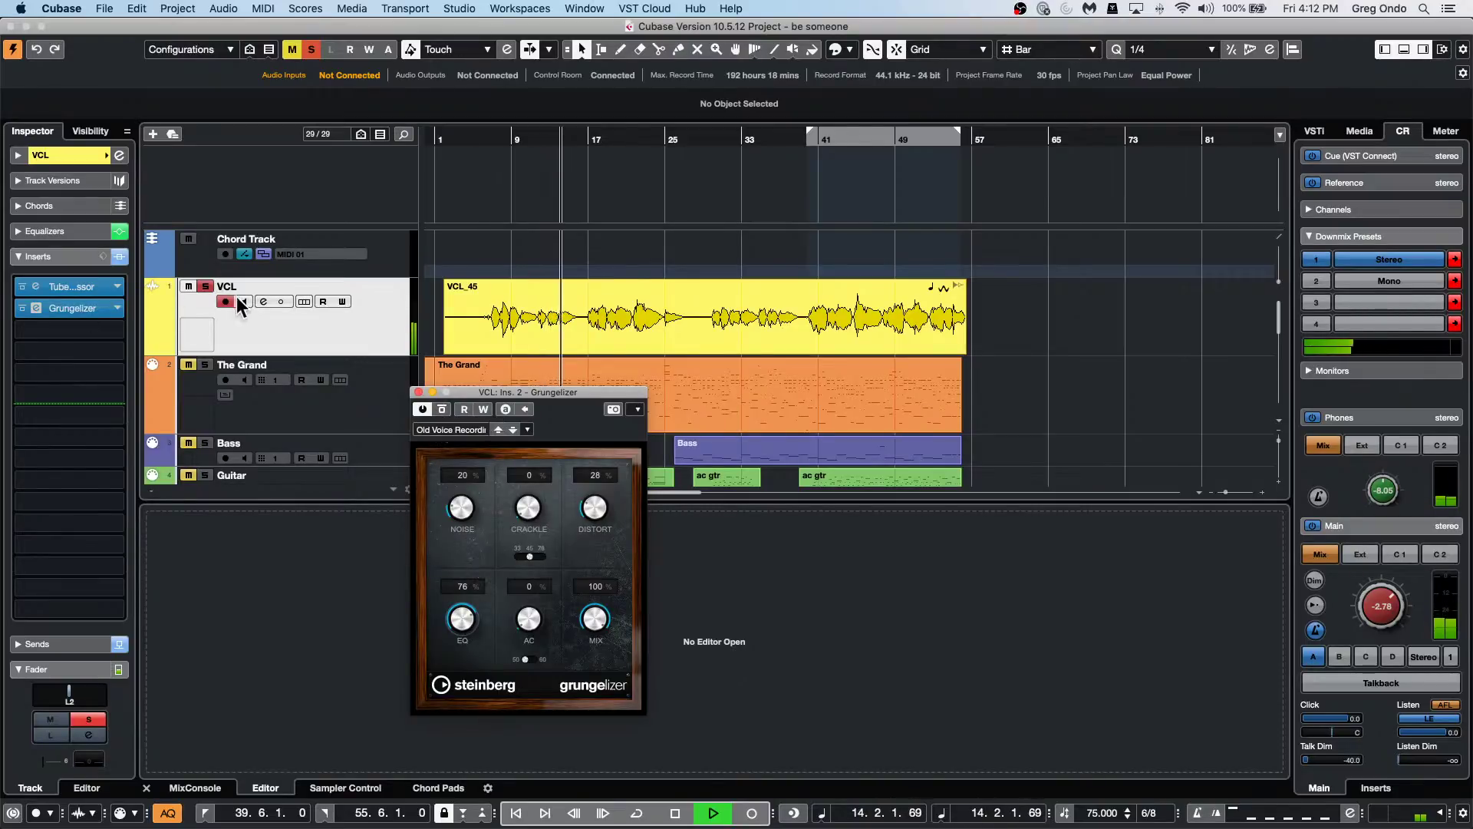
Unsolo the VCL track and compare Grungelizer bypassed and active within the full mix.
{"action": "left_click", "coordinate": [205, 287]}
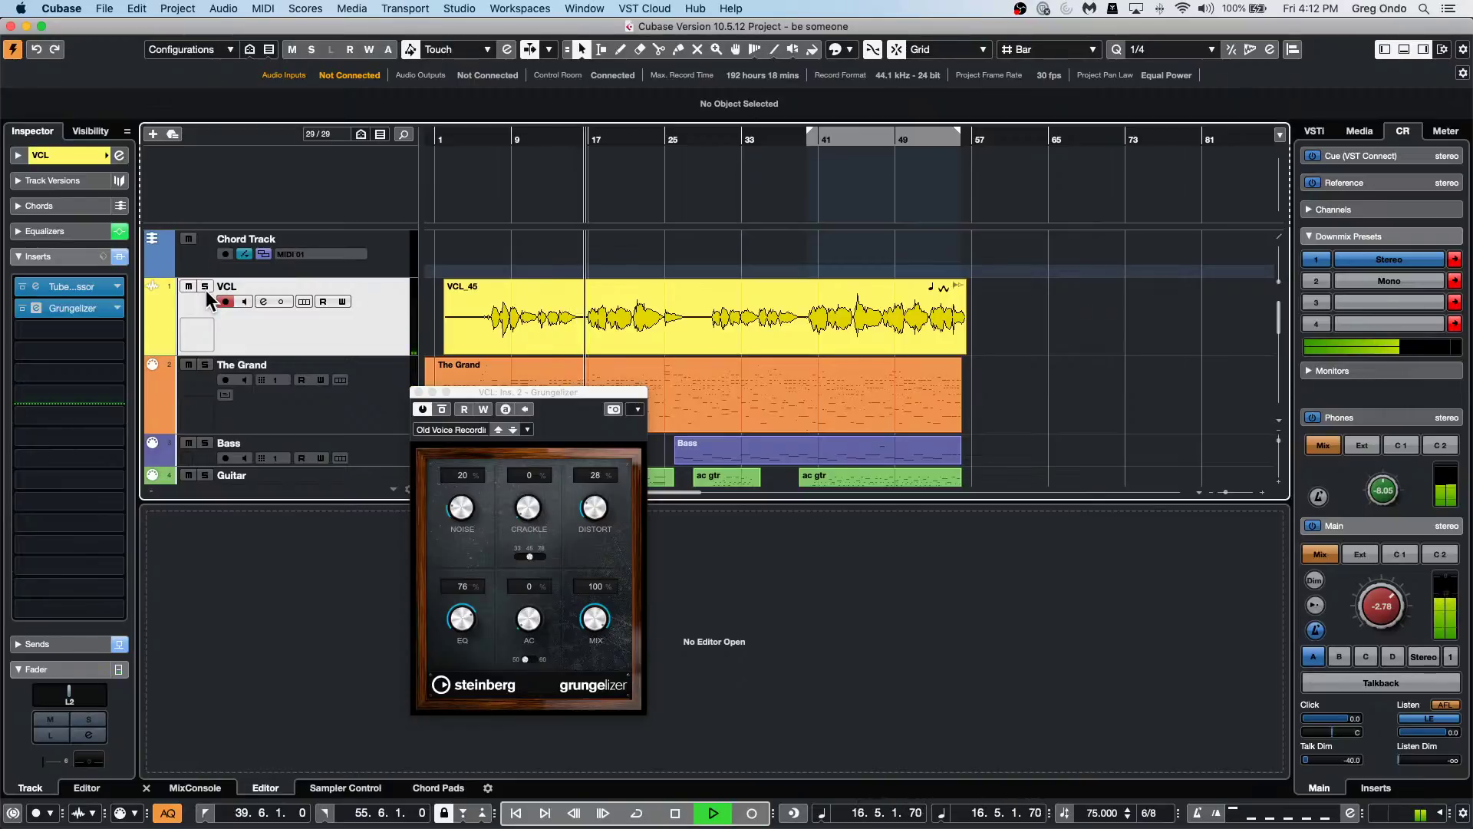
{"action": "left_click", "coordinate": [443, 409]}
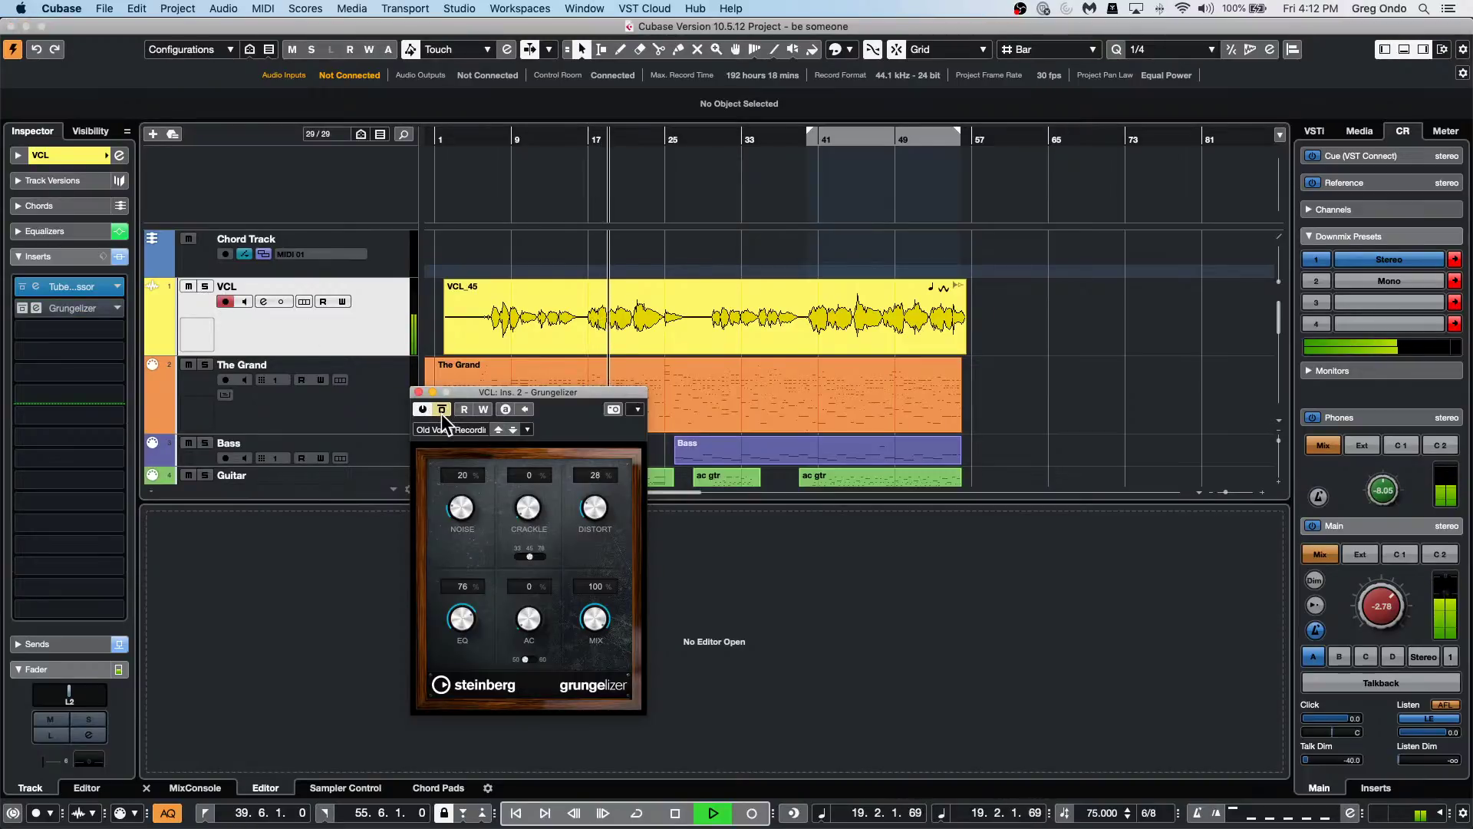
{"action": "left_click", "coordinate": [441, 410]}
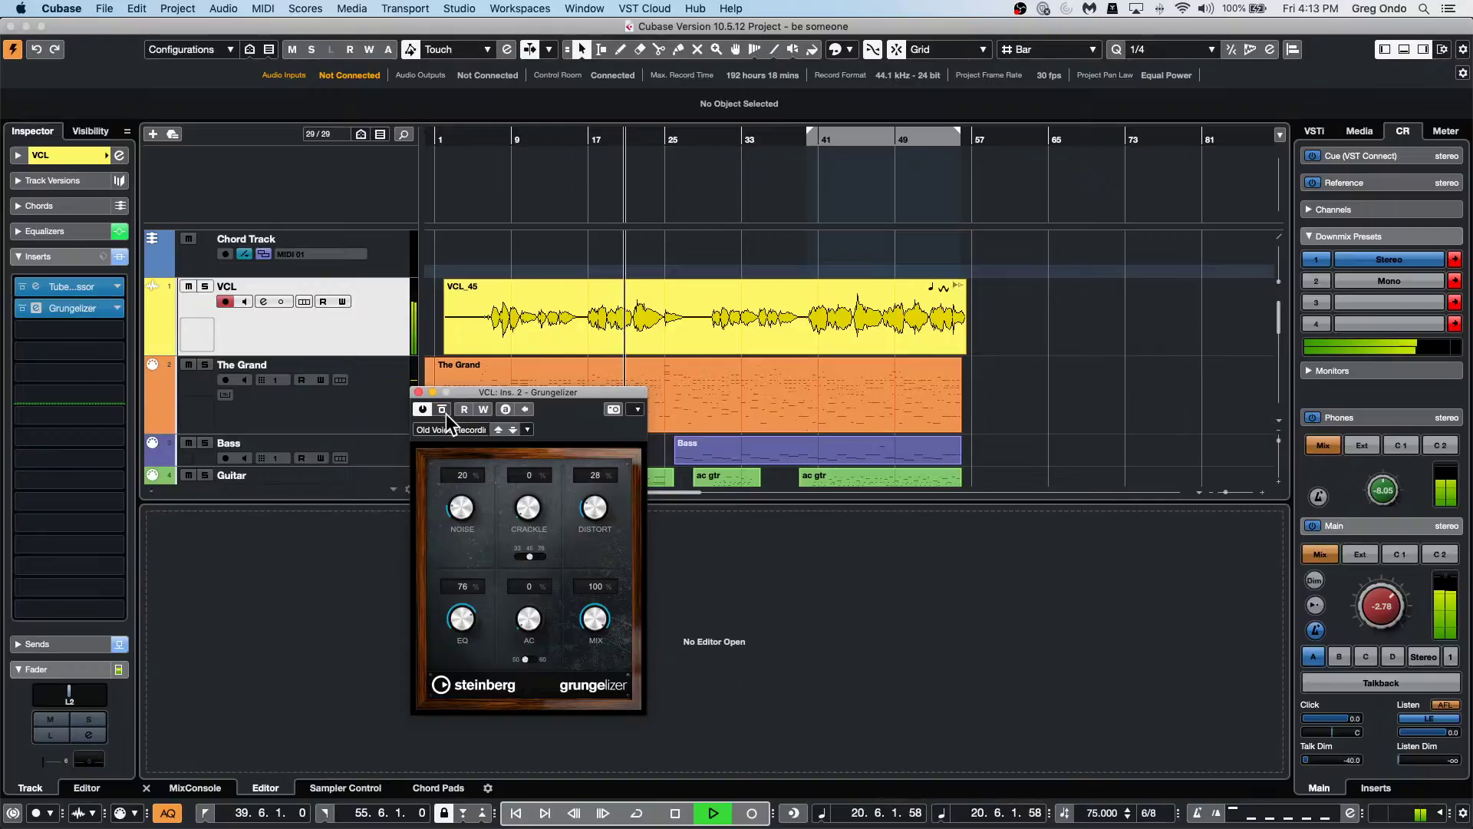
Set Grungelizer's Noise to 77%, audition the full mix again and stop playback.
{"action": "key", "text": "space"}
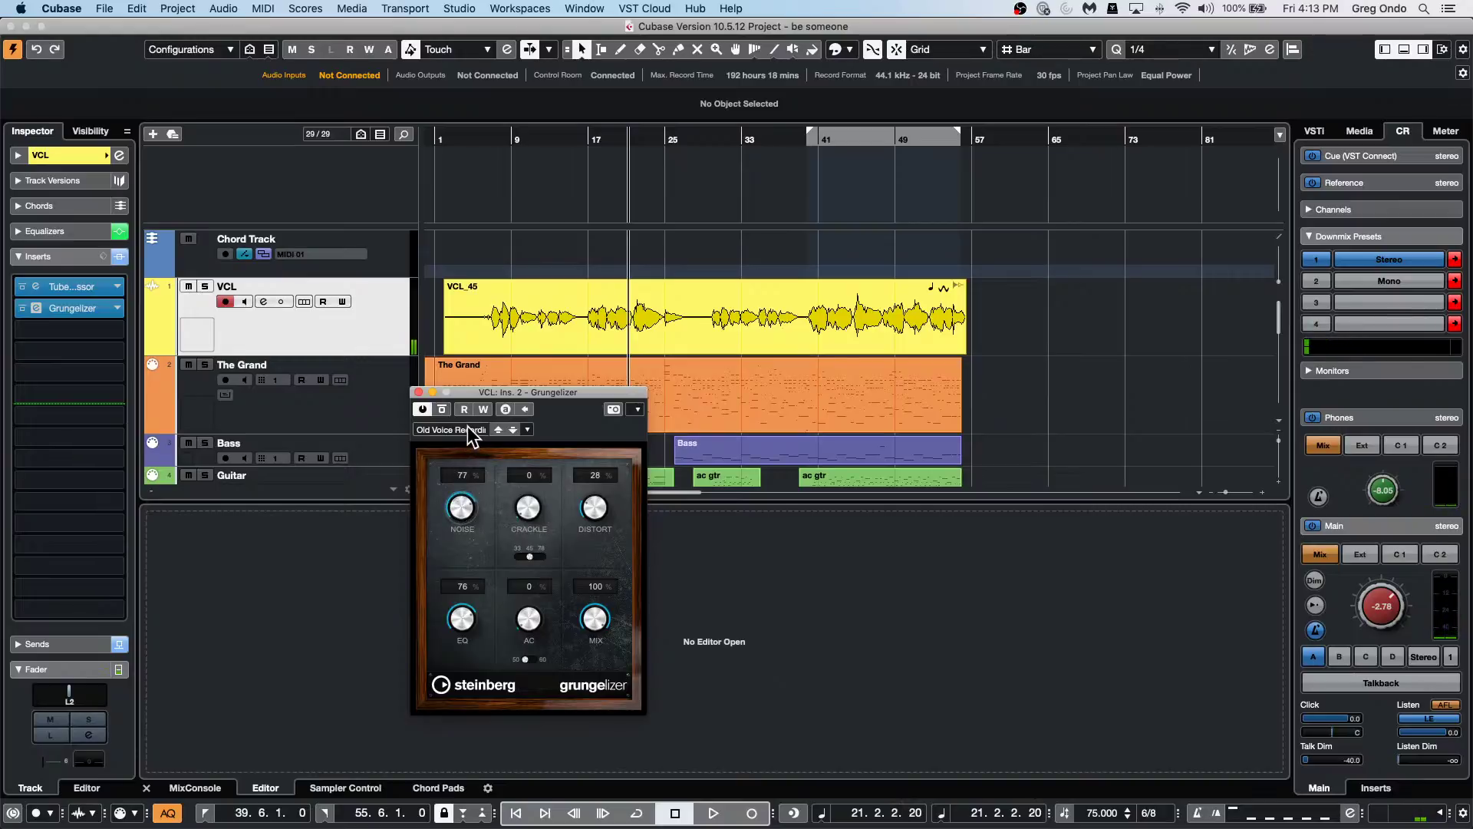
{"action": "key", "text": "space"}
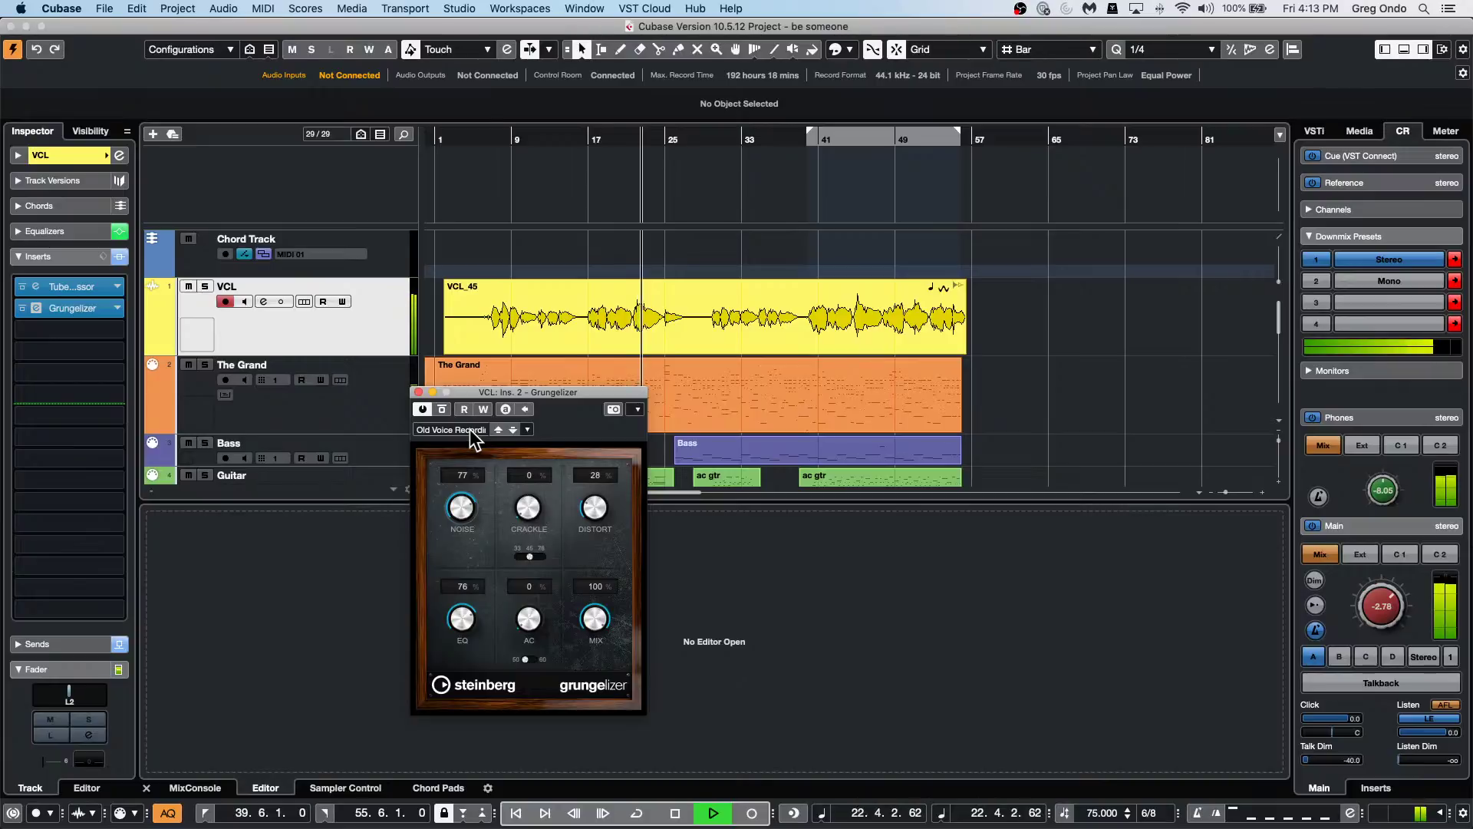
{"action": "key", "text": "space"}
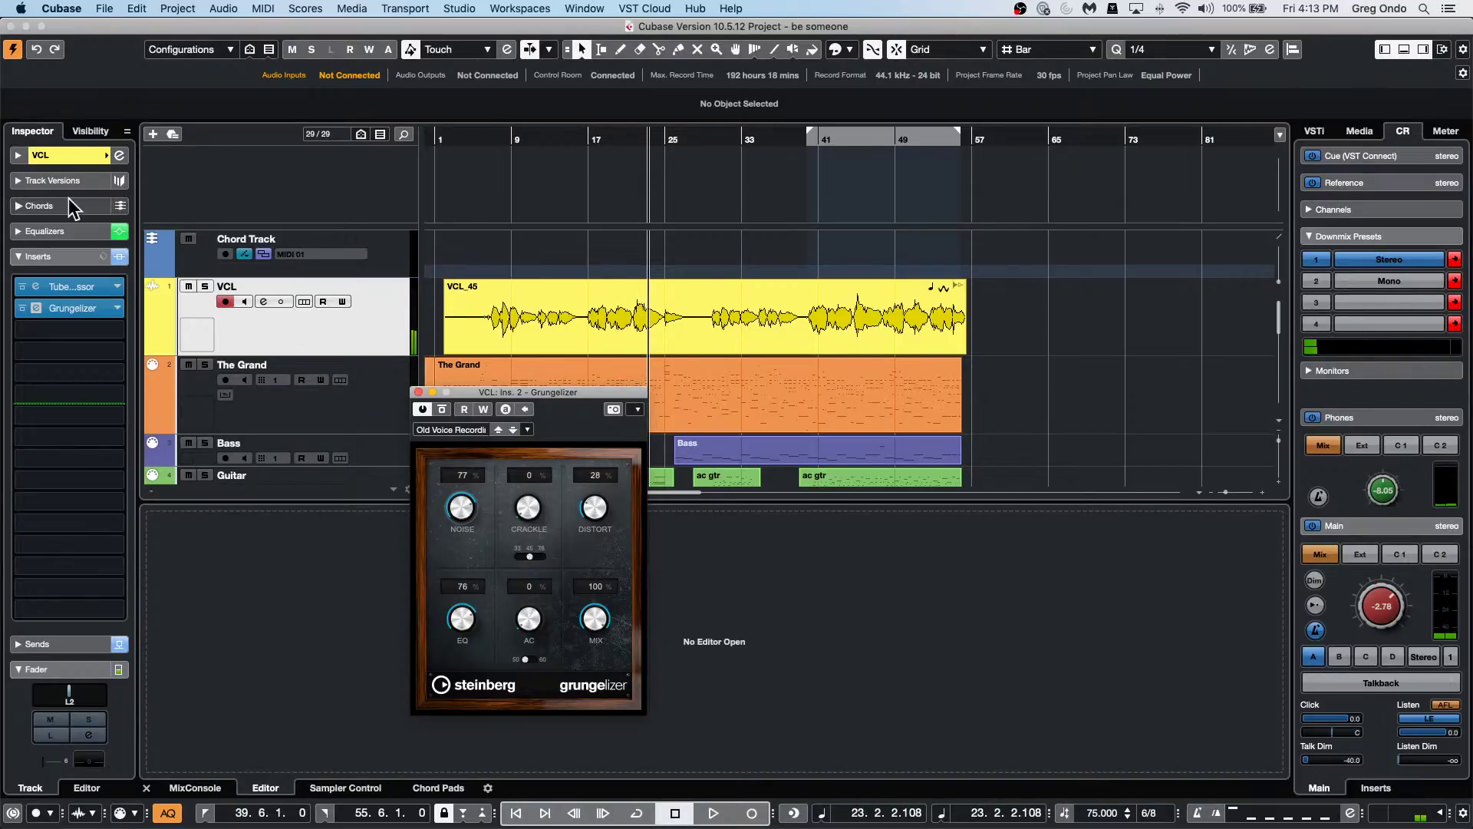
Bypass Grungelizer on the VCL track and close its window.
{"action": "right_click", "coordinate": [332, 333]}
{"action": "left_click", "coordinate": [257, 325]}
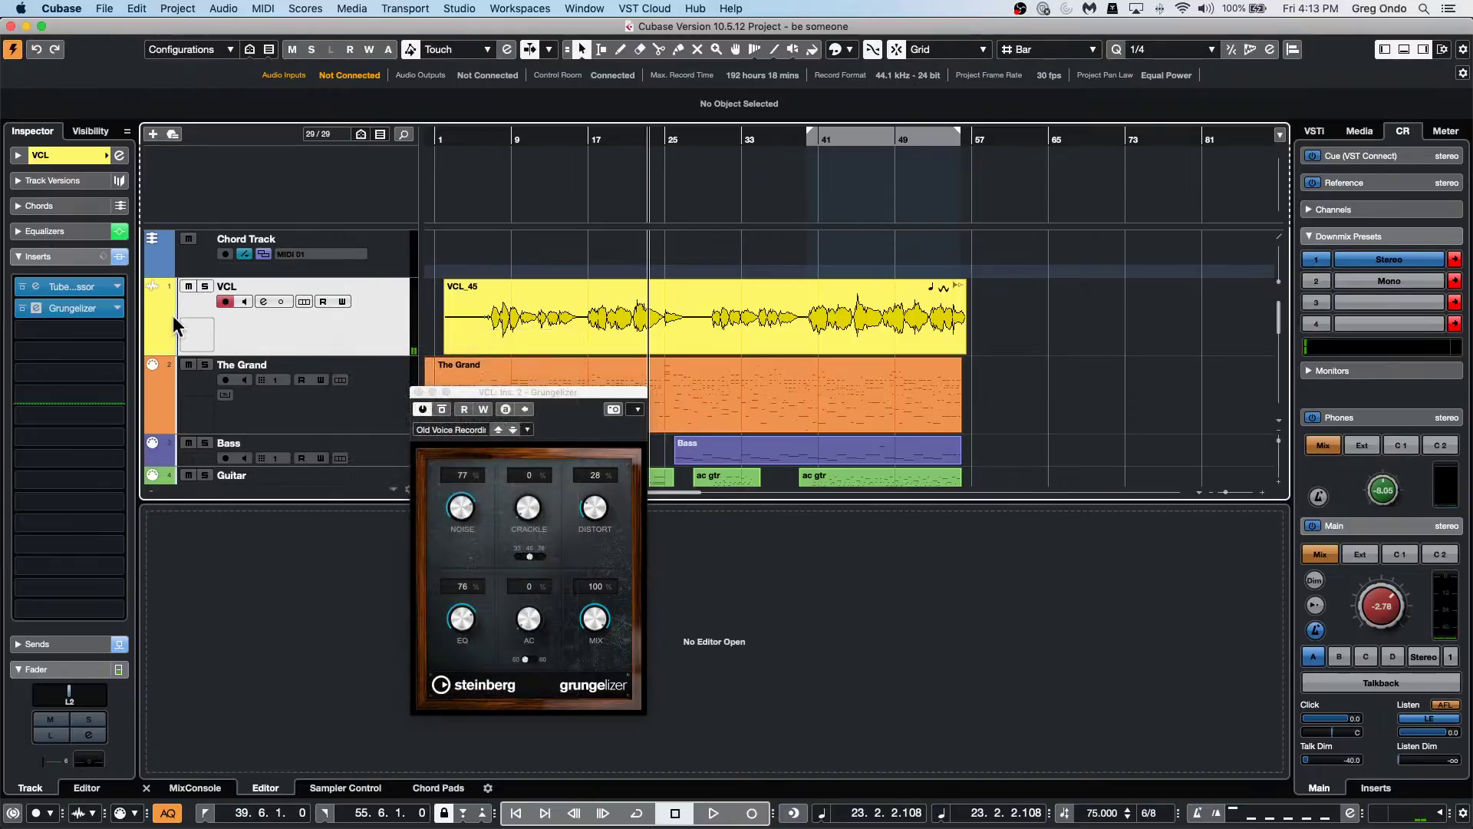
{"action": "left_click", "coordinate": [428, 393]}
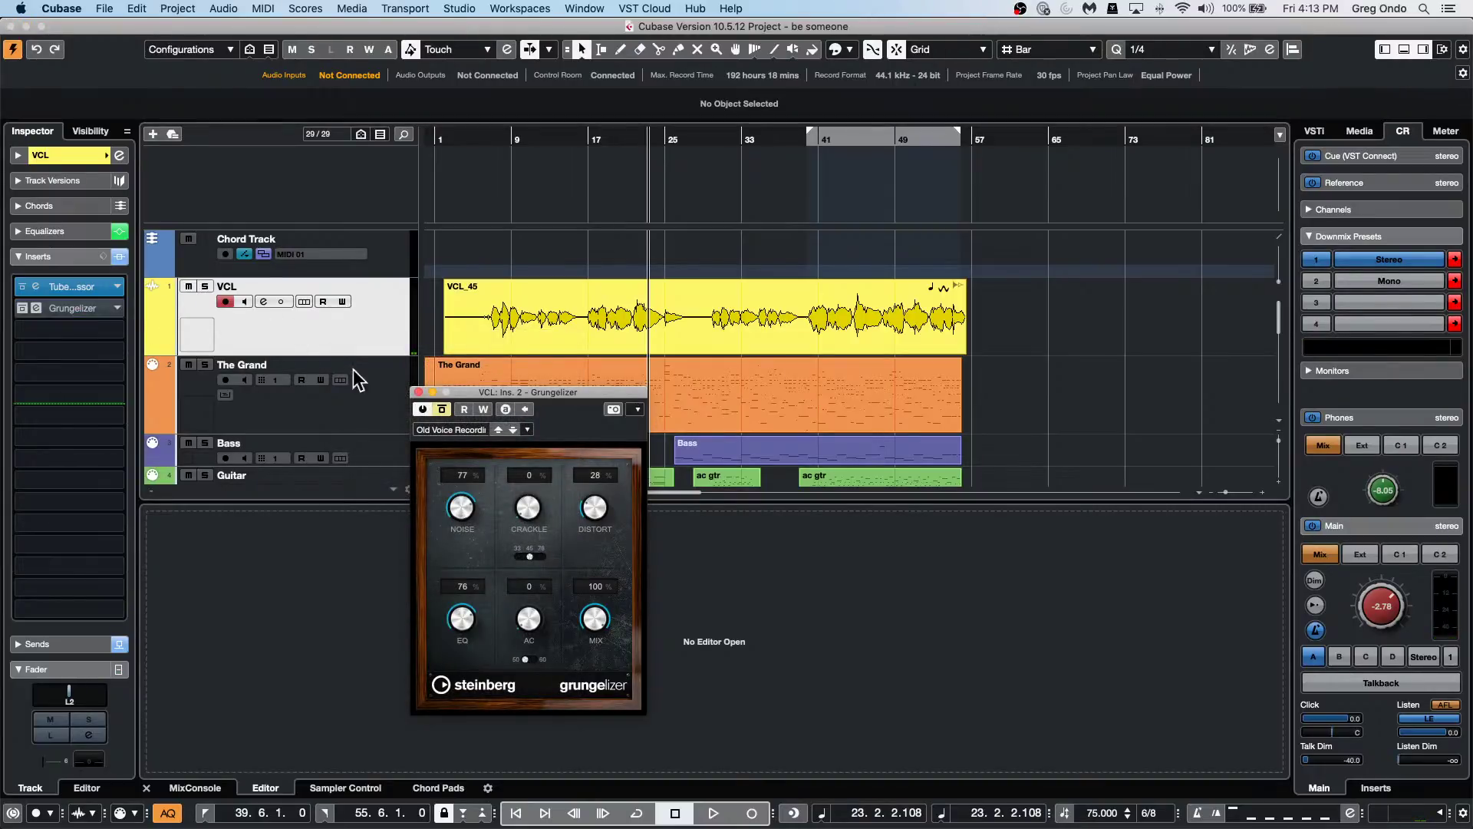
Open the VCL track's channel settings and choose the Phoneline preset for its equalizer.
{"action": "left_click", "coordinate": [119, 156]}
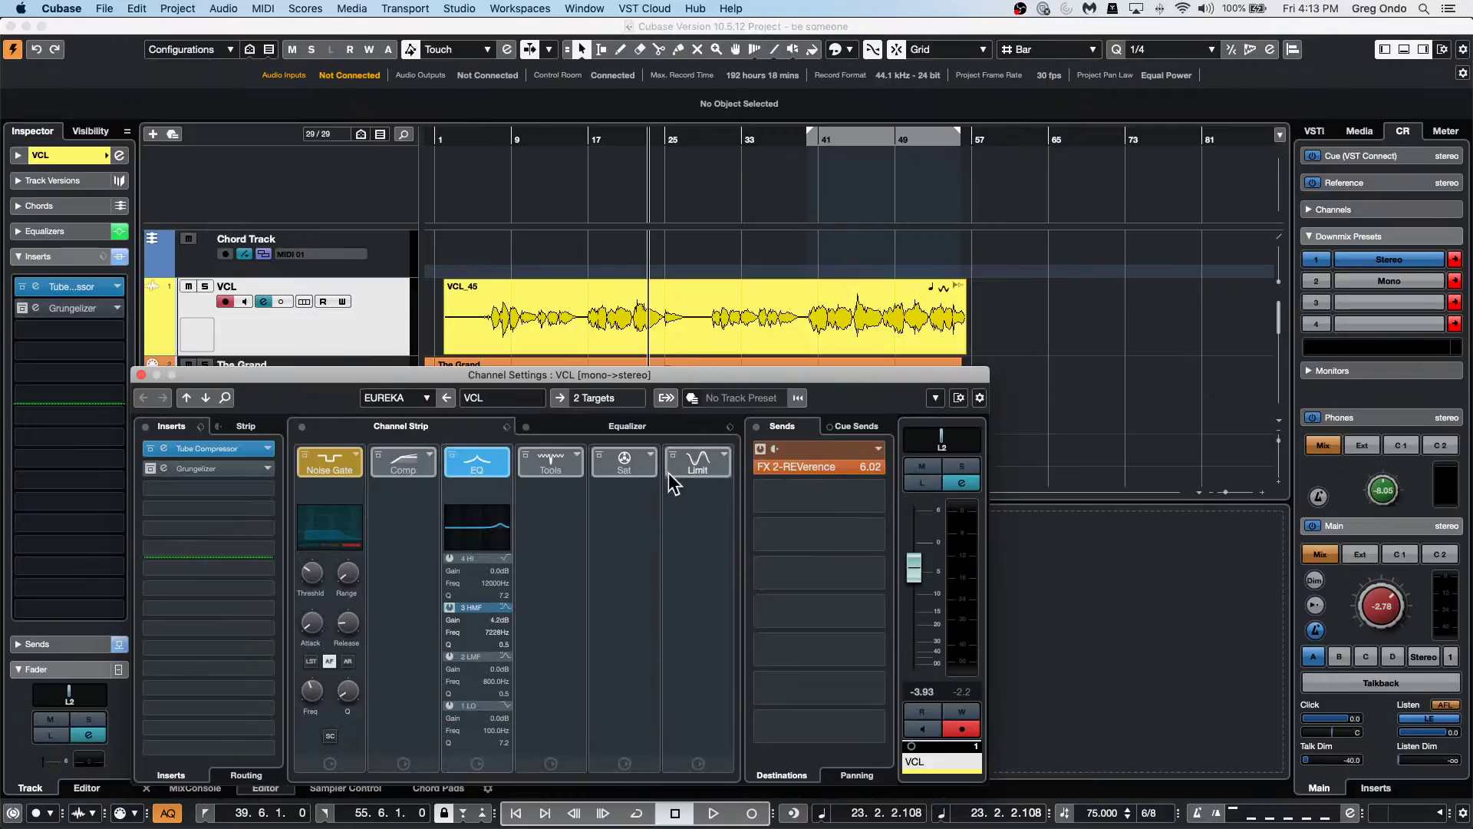
{"action": "left_click", "coordinate": [666, 427]}
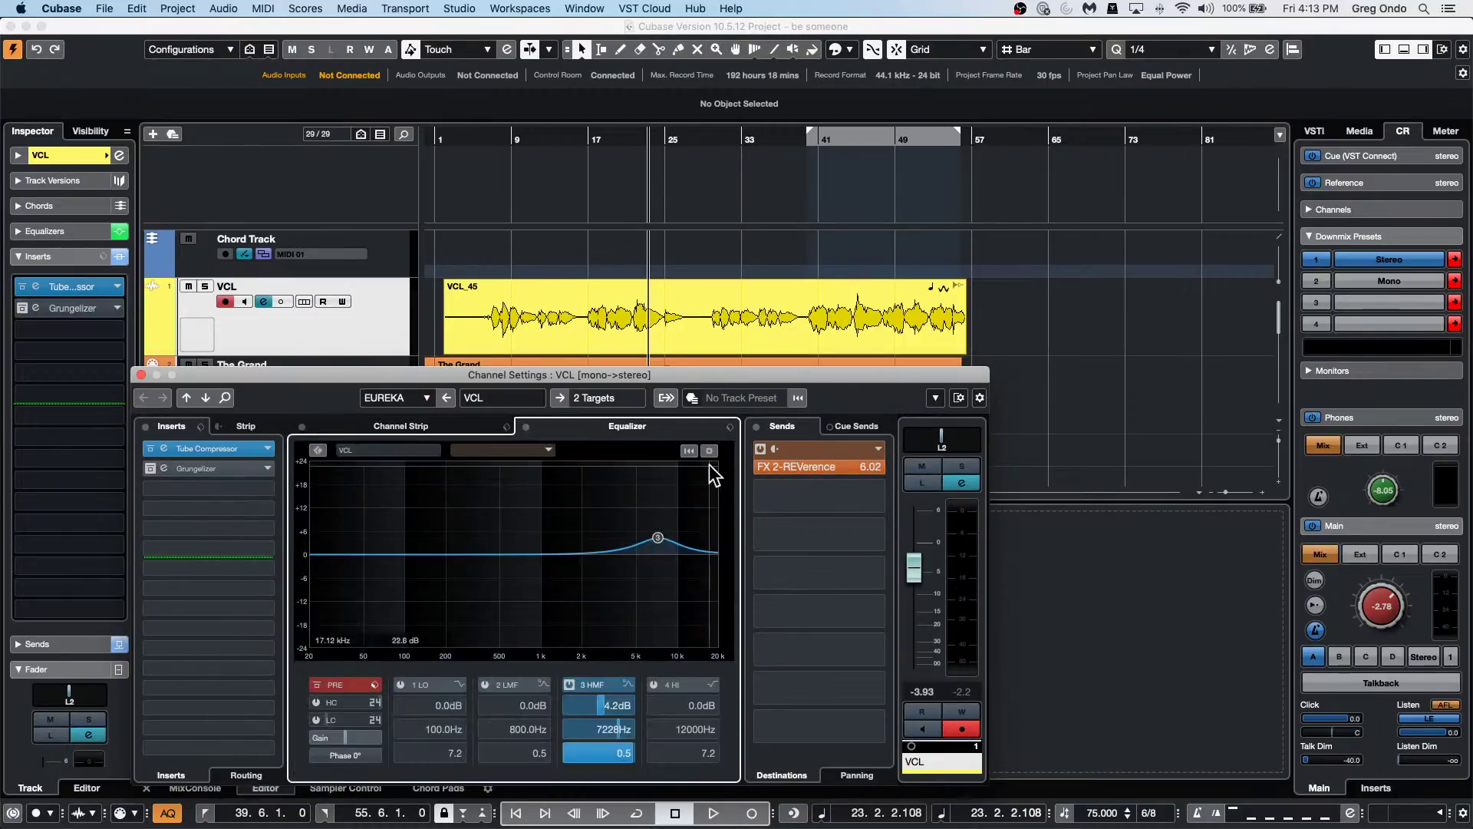
{"action": "left_click", "coordinate": [731, 427]}
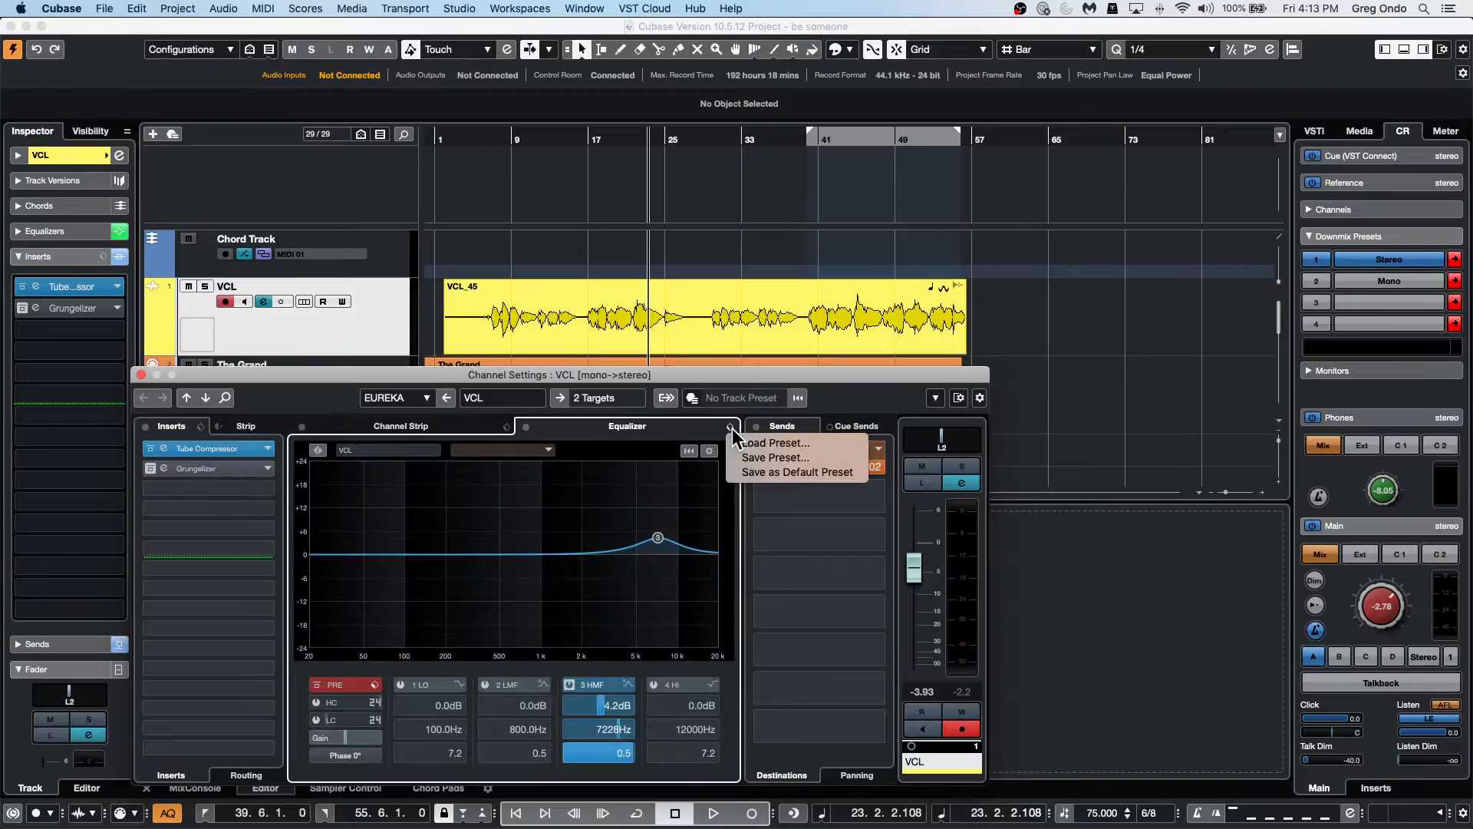
{"action": "left_click", "coordinate": [772, 445]}
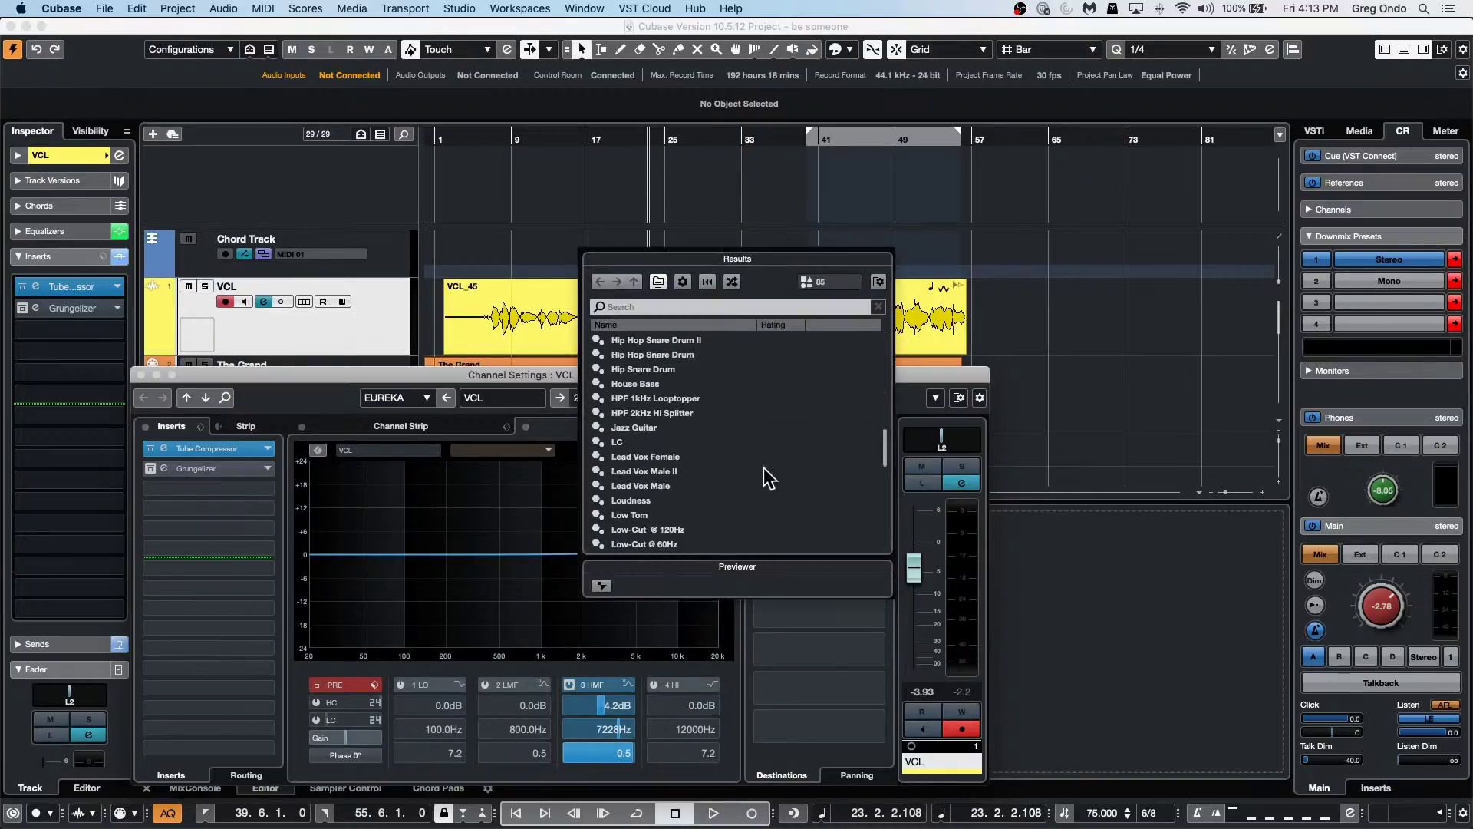
{"action": "scroll", "coordinate": [763, 468], "scroll_direction": "down", "scroll_amount": 10}
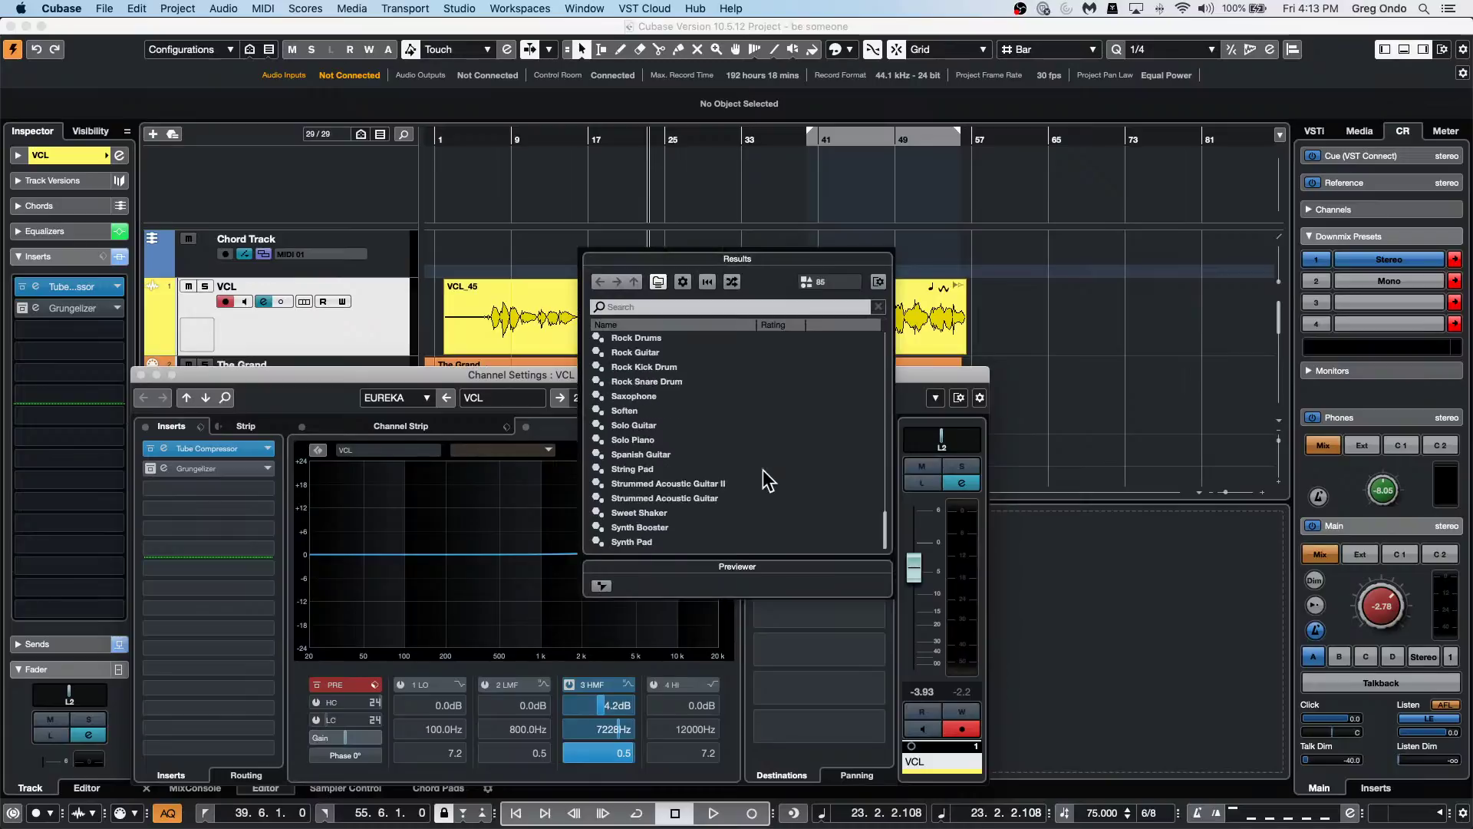
{"action": "scroll", "coordinate": [762, 472], "scroll_direction": "up", "scroll_amount": 4}
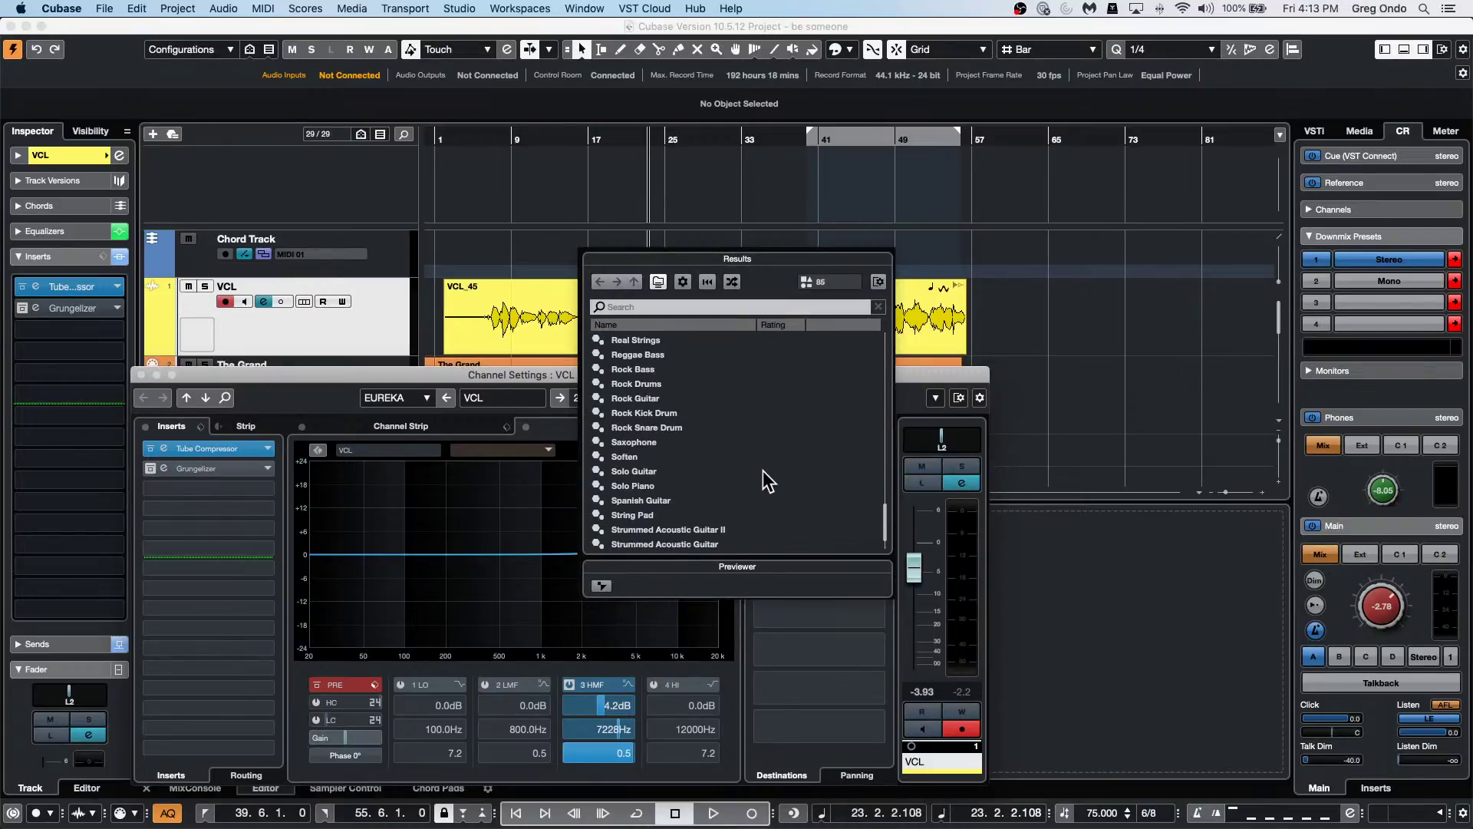
{"action": "scroll", "coordinate": [762, 471], "scroll_direction": "up", "scroll_amount": 3}
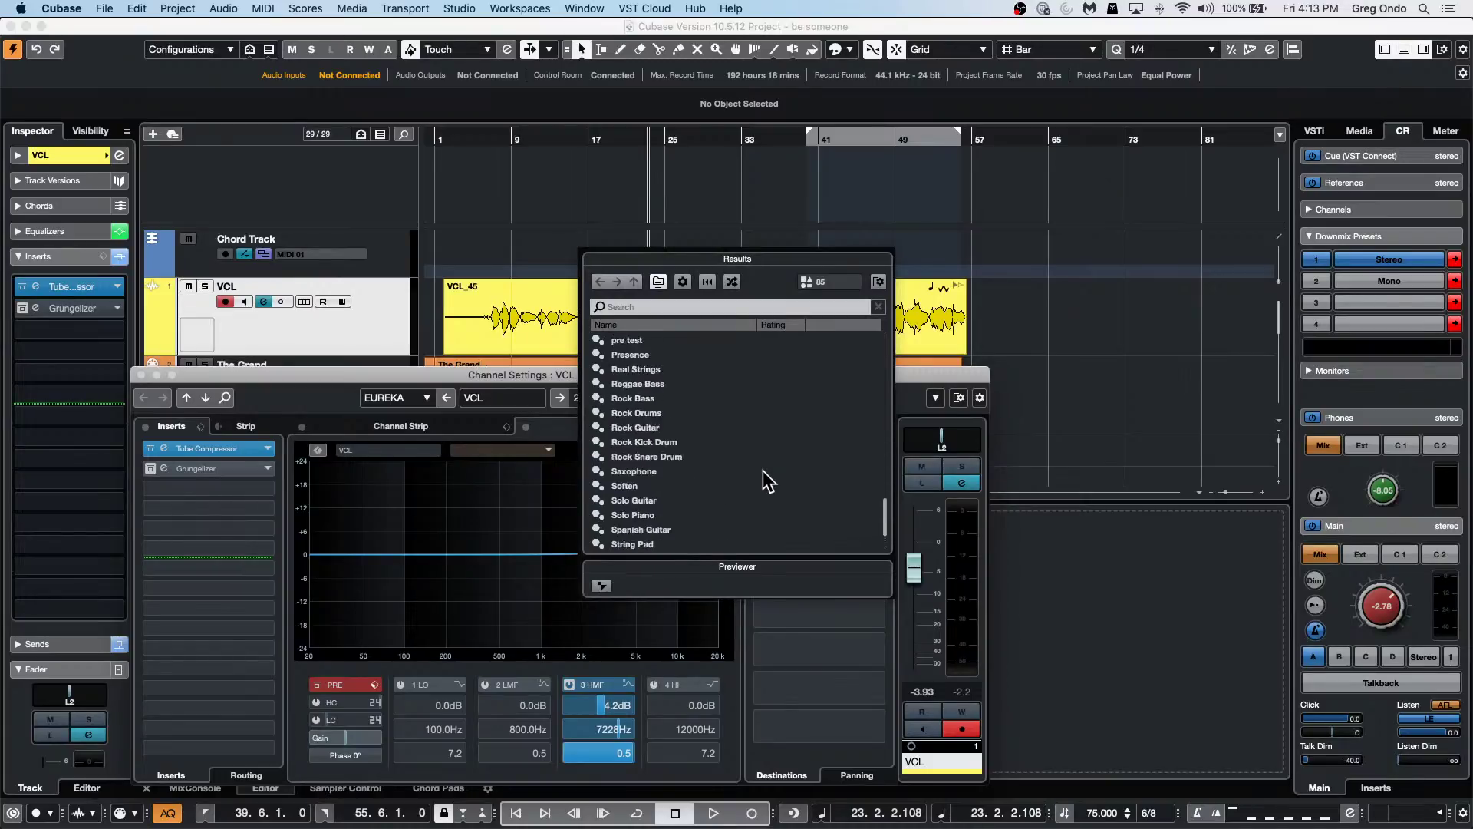
{"action": "scroll", "coordinate": [741, 476], "scroll_direction": "up", "scroll_amount": 15}
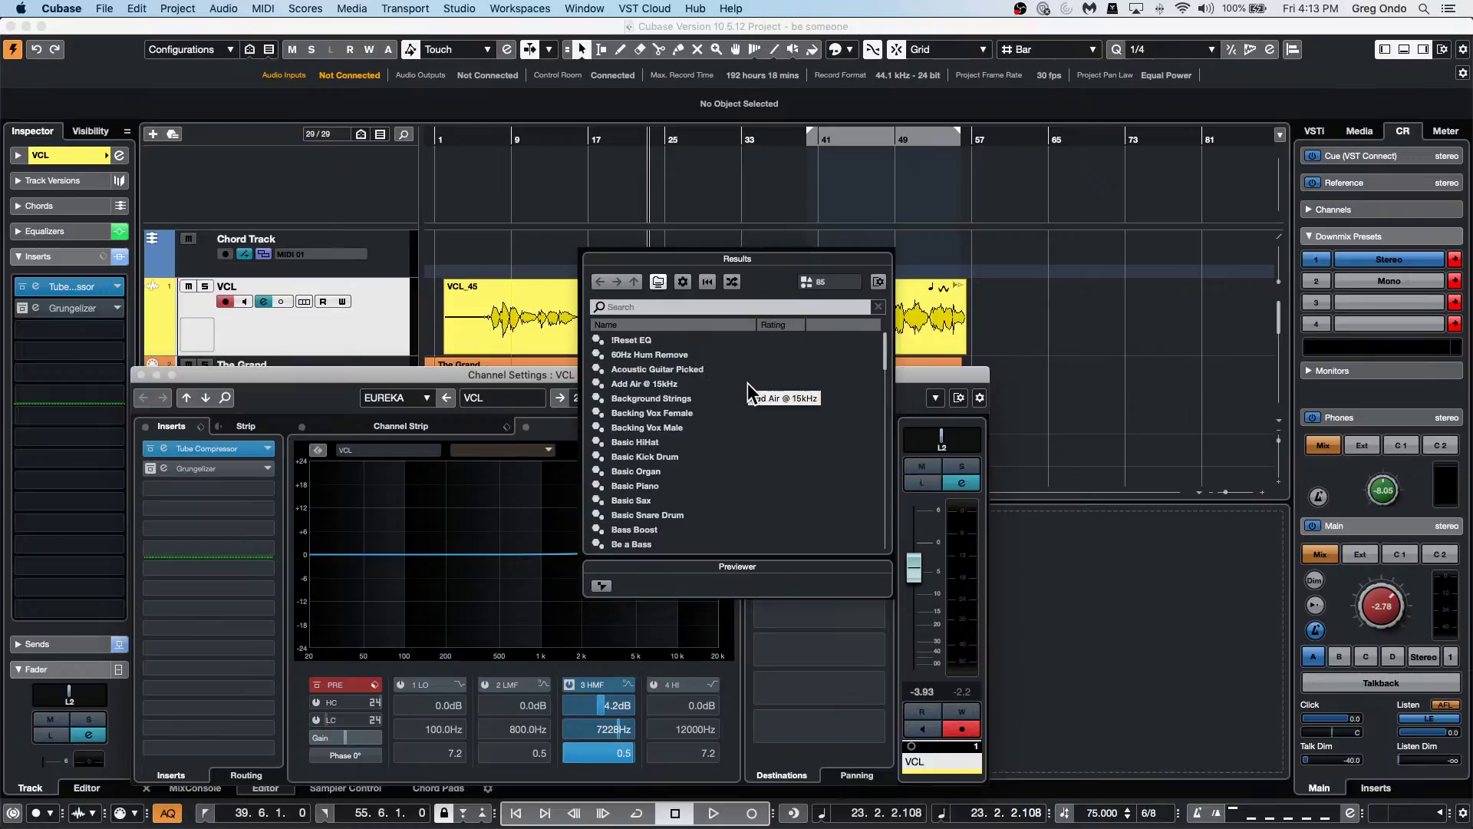
{"action": "scroll", "coordinate": [714, 418], "scroll_direction": "down", "scroll_amount": 3}
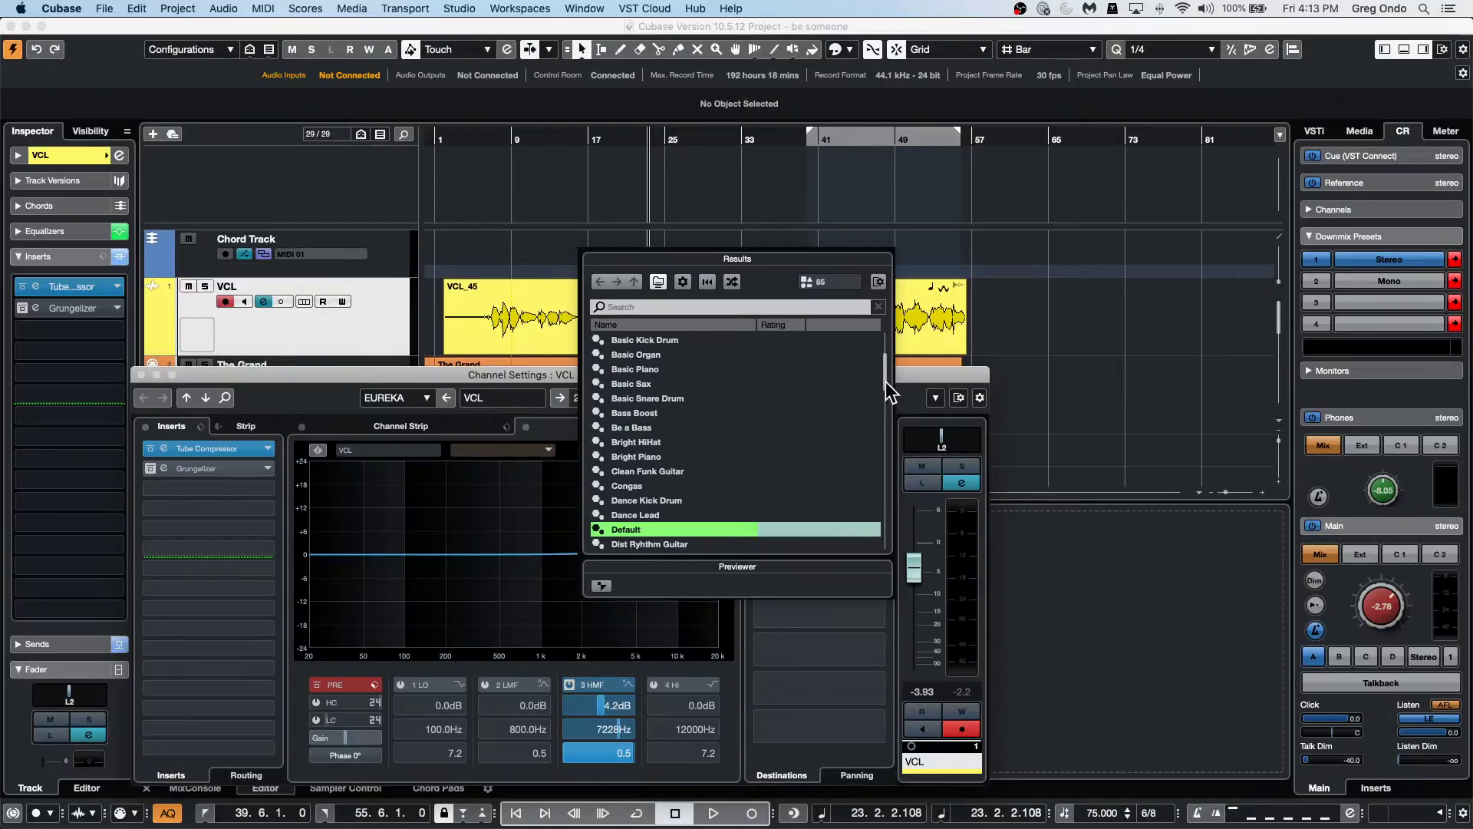
{"action": "left_click_drag", "start_coordinate": [886, 381], "coordinate": [900, 508]}
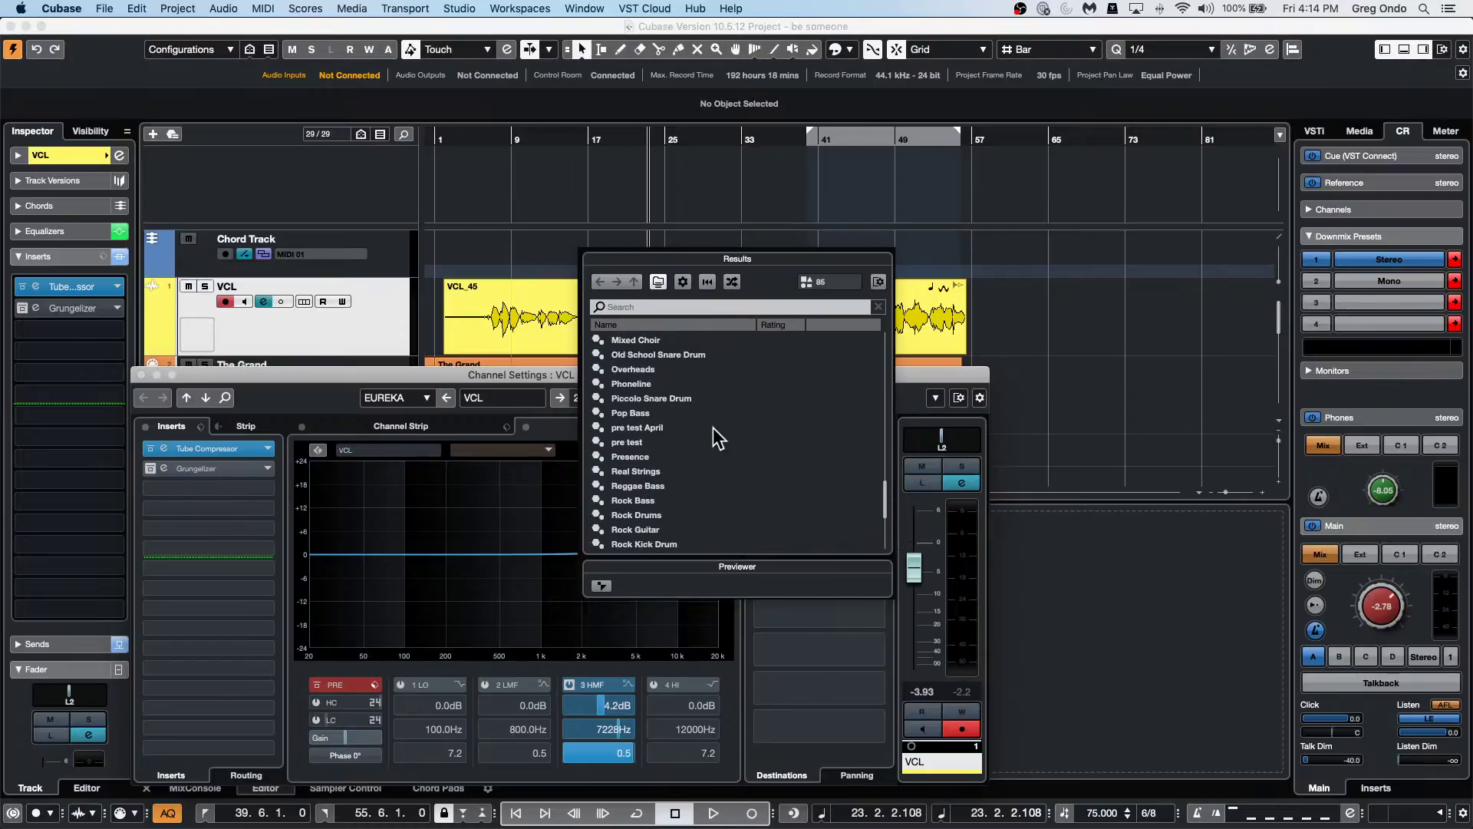
{"action": "left_click", "coordinate": [661, 382]}
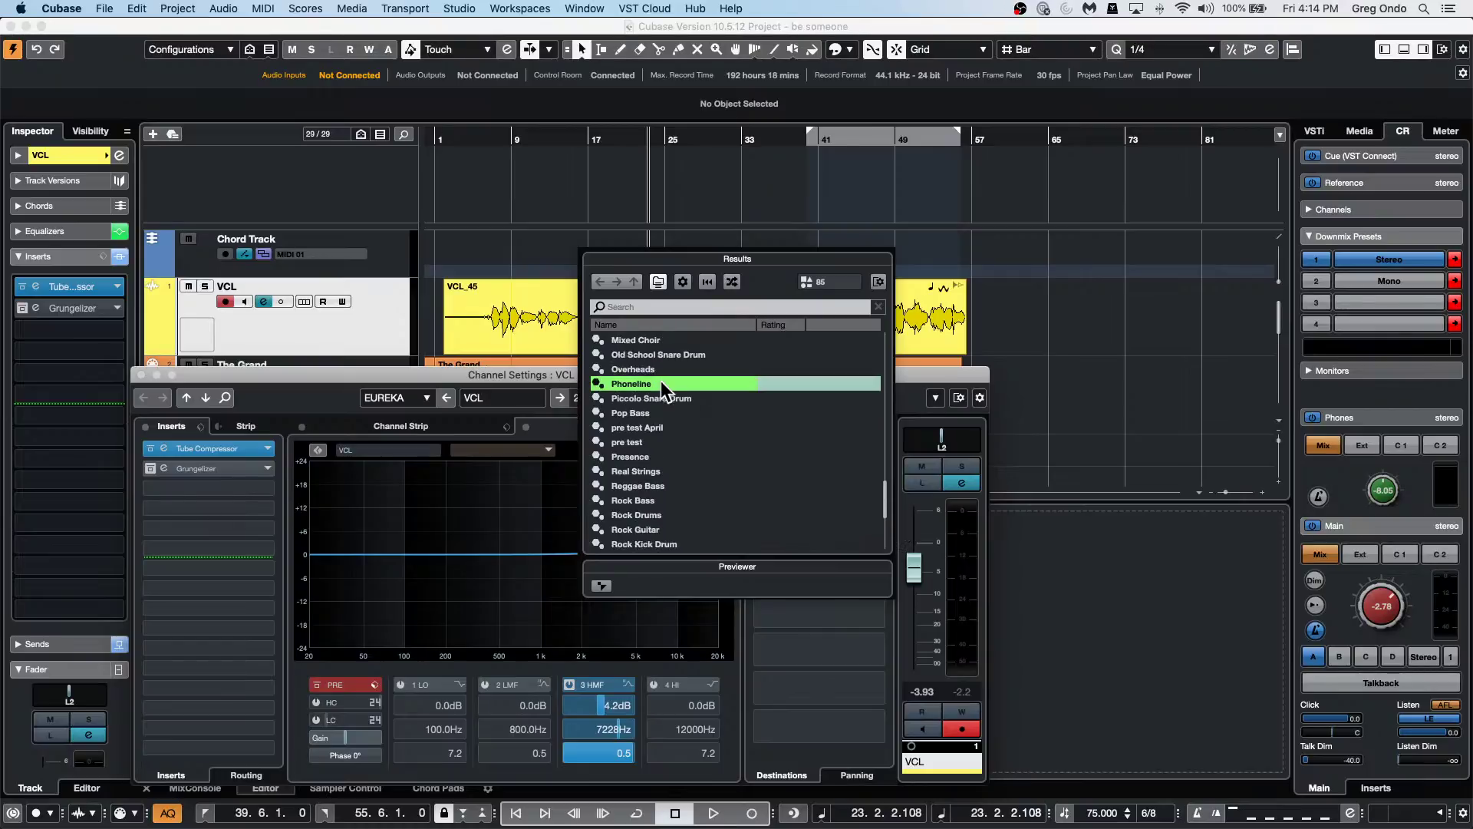
Close the preset browser and channel settings, and play the song to audition the vocal with the Phoneline EQ.
{"action": "left_click", "coordinate": [577, 211]}
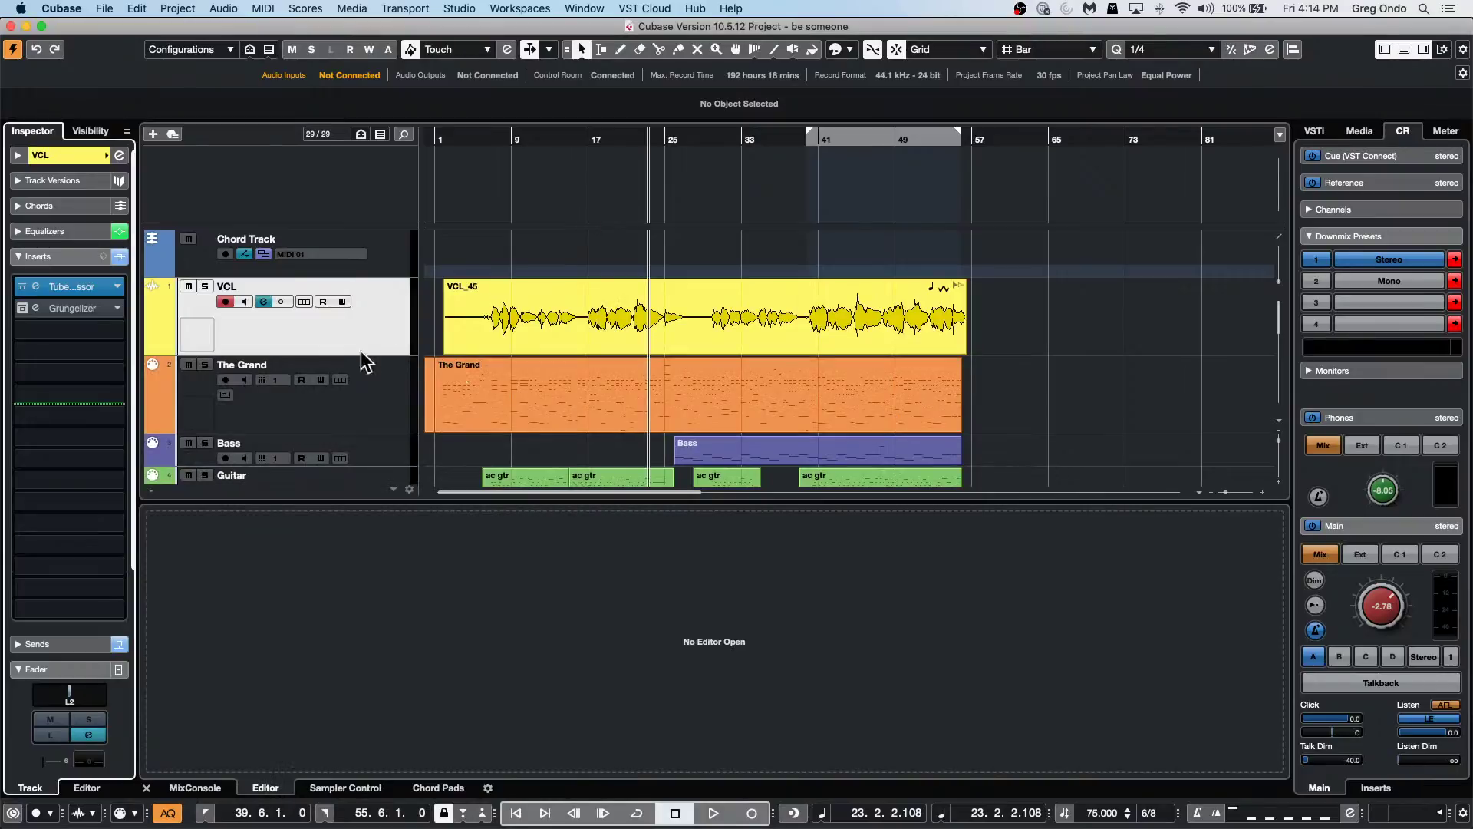
{"action": "left_click", "coordinate": [322, 334]}
{"action": "key", "text": "space"}
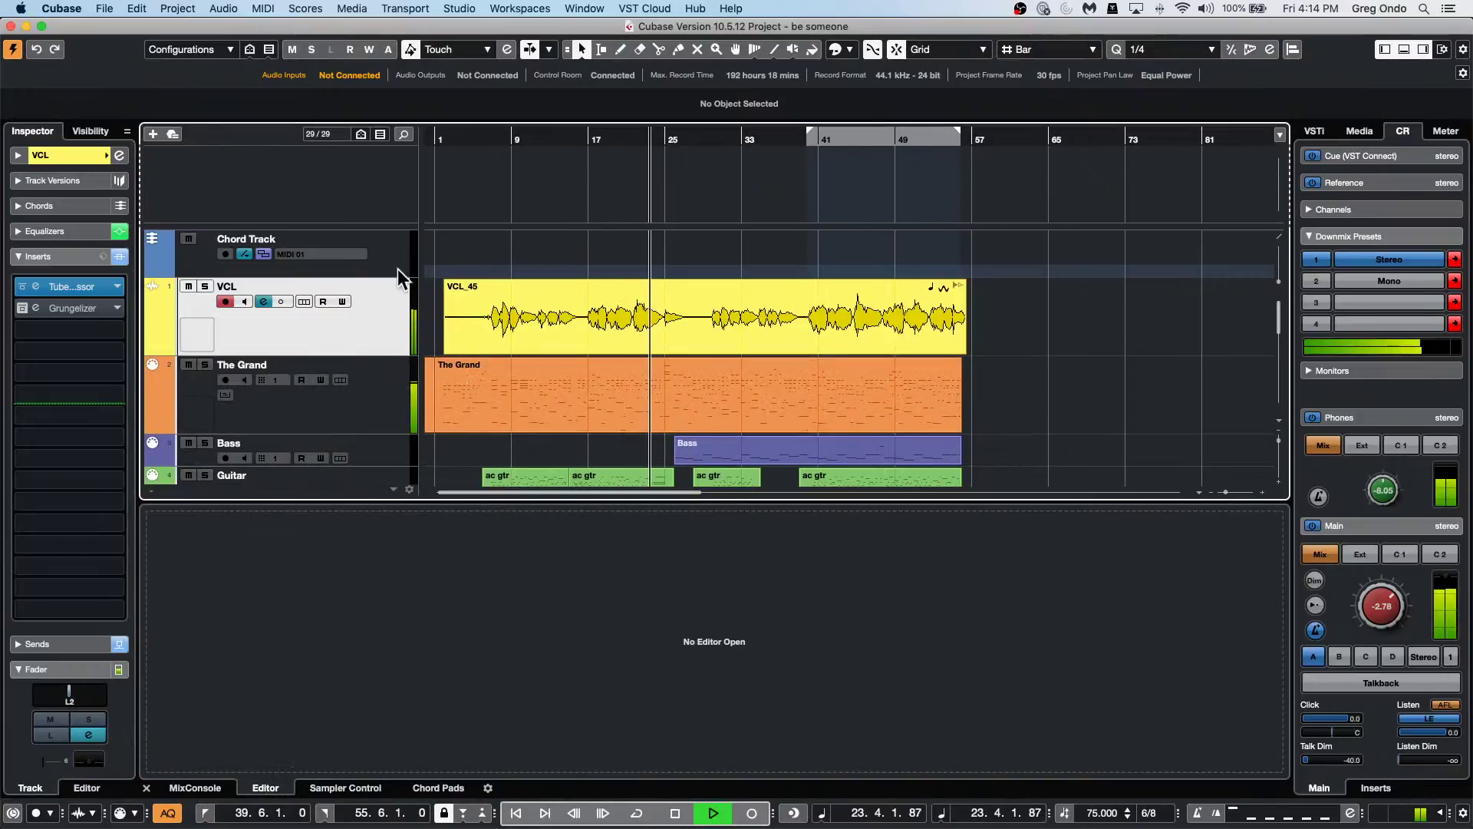
Reopen the VCL track's channel settings, solo the vocal to audition its EQ, stop playback and close the settings.
{"action": "left_click", "coordinate": [116, 166]}
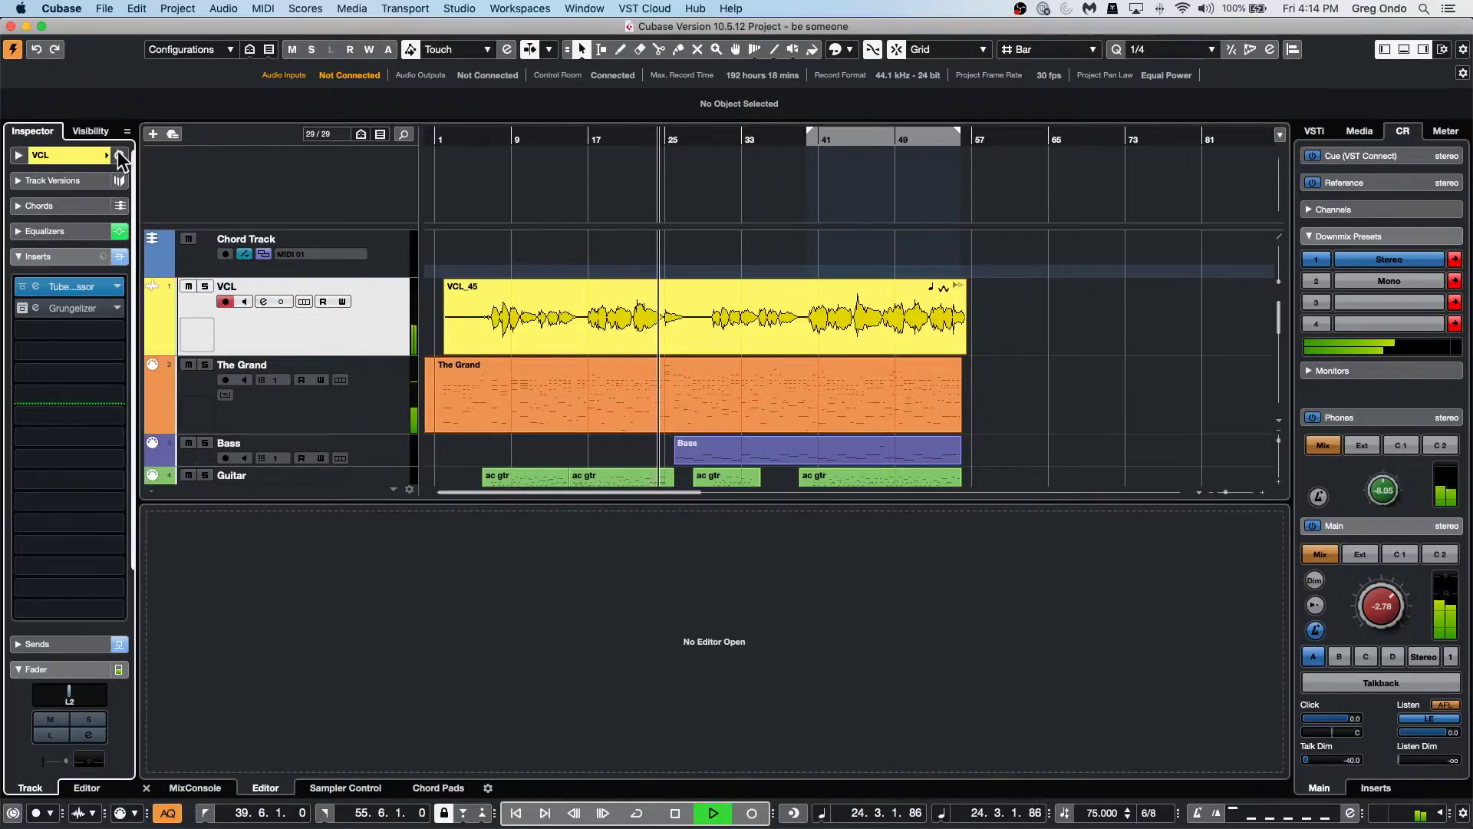
{"action": "left_click", "coordinate": [119, 155]}
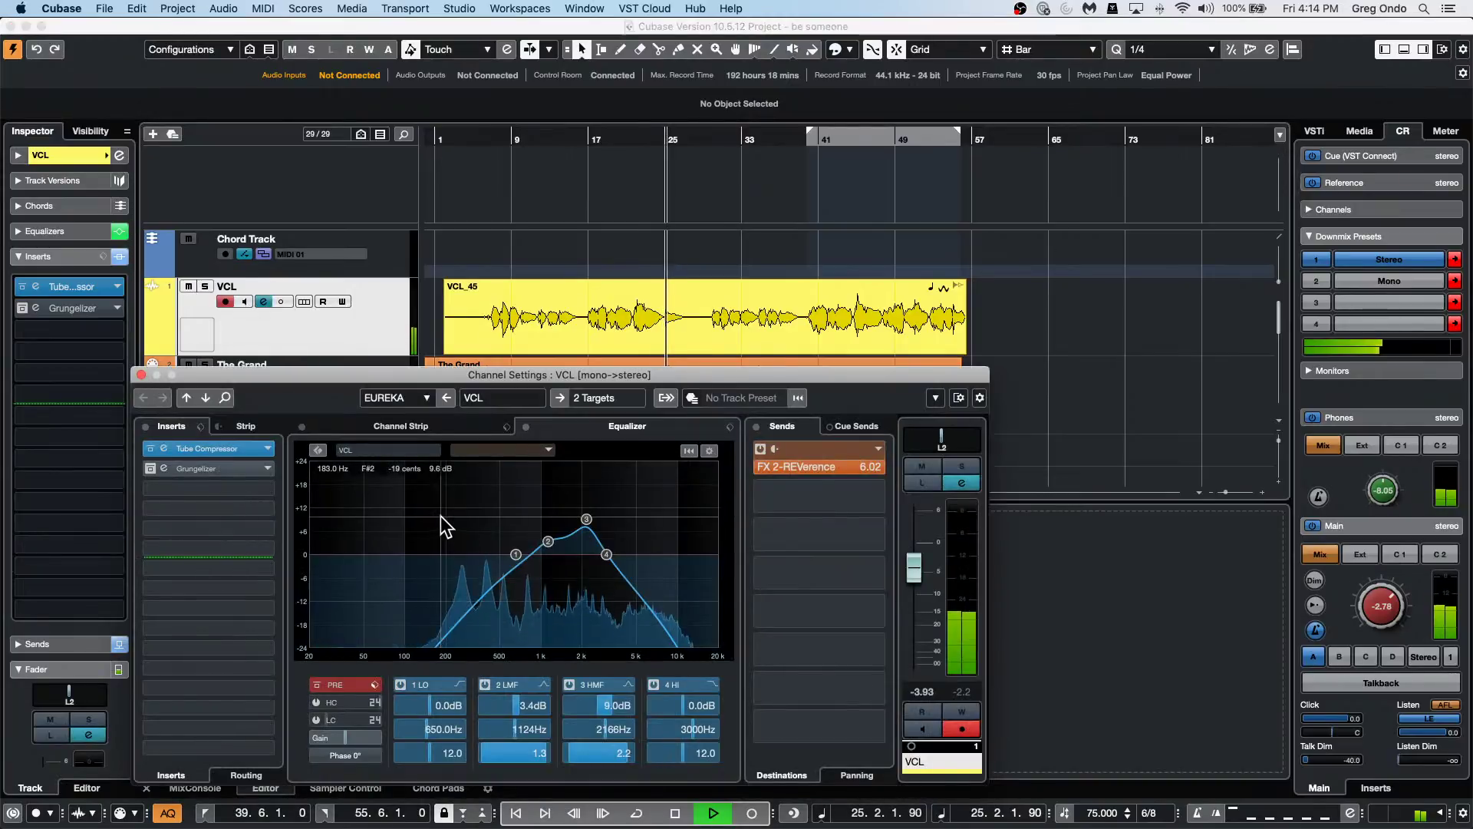
{"action": "left_click", "coordinate": [968, 467]}
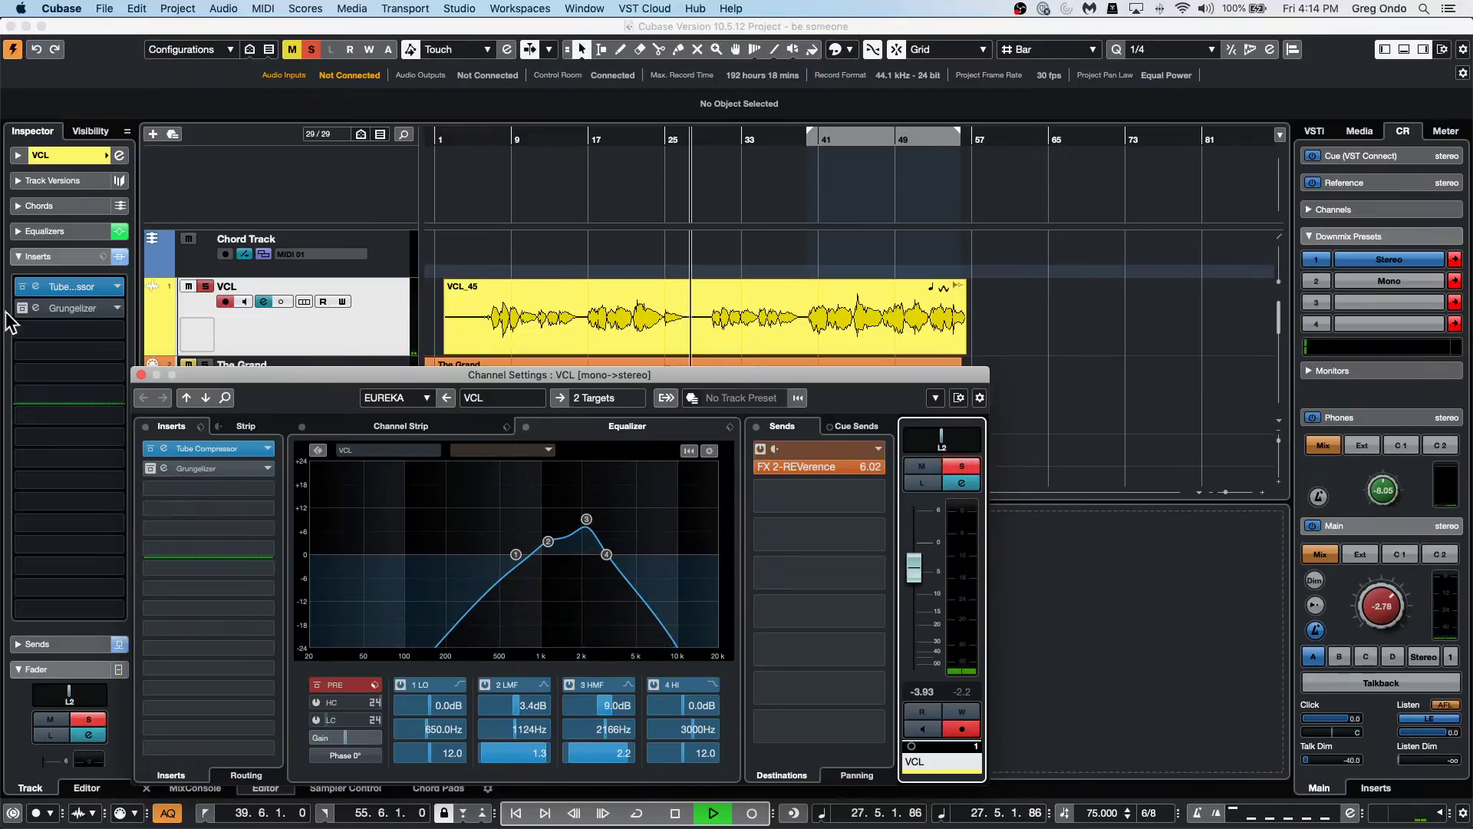
{"action": "key", "text": "space"}
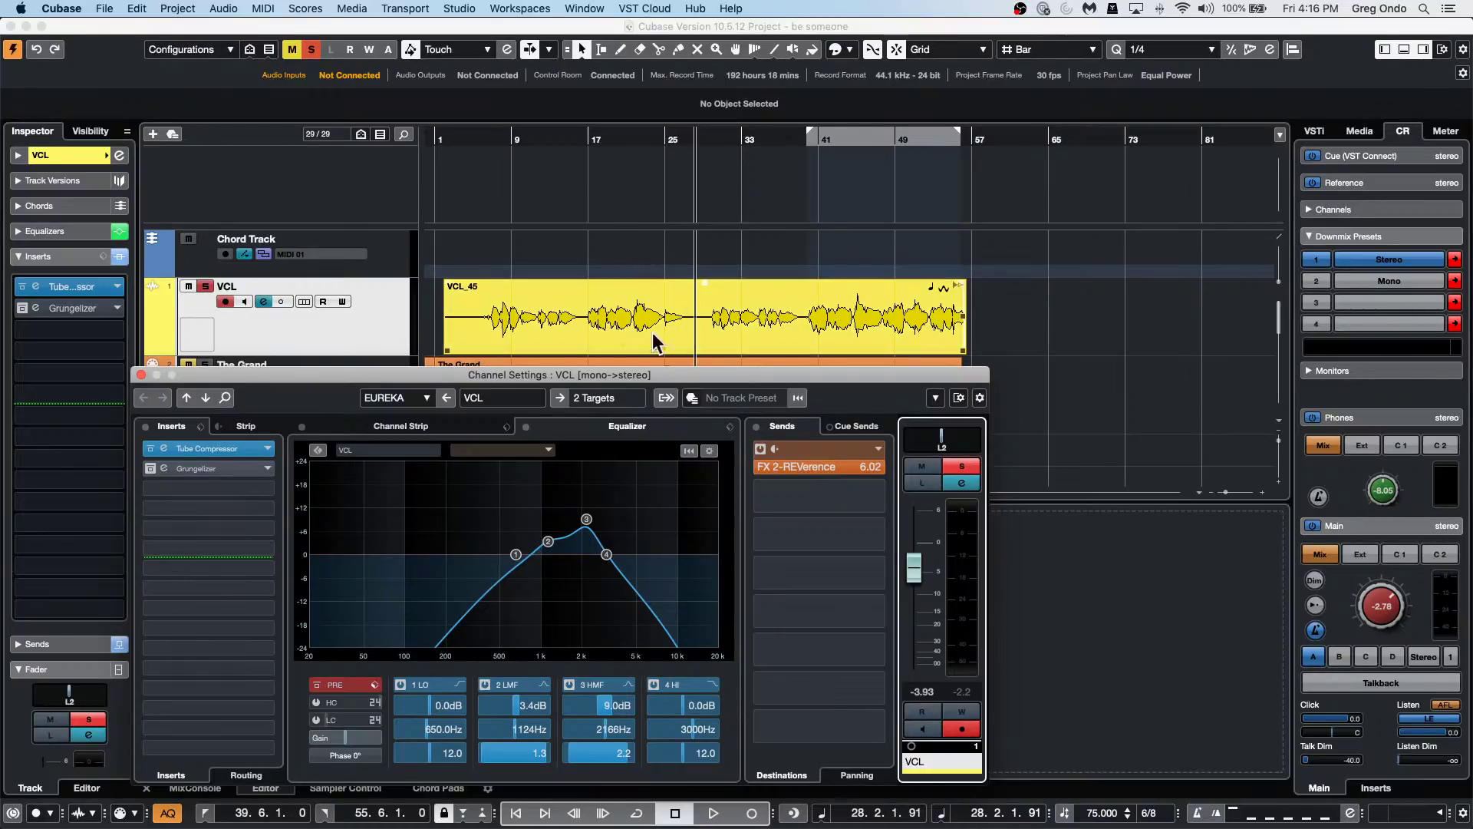
{"action": "left_click", "coordinate": [1005, 339]}
Open The Grand part in a separate Key Editor window and zoom in on the notes from bar 7.
{"action": "left_click", "coordinate": [646, 370]}
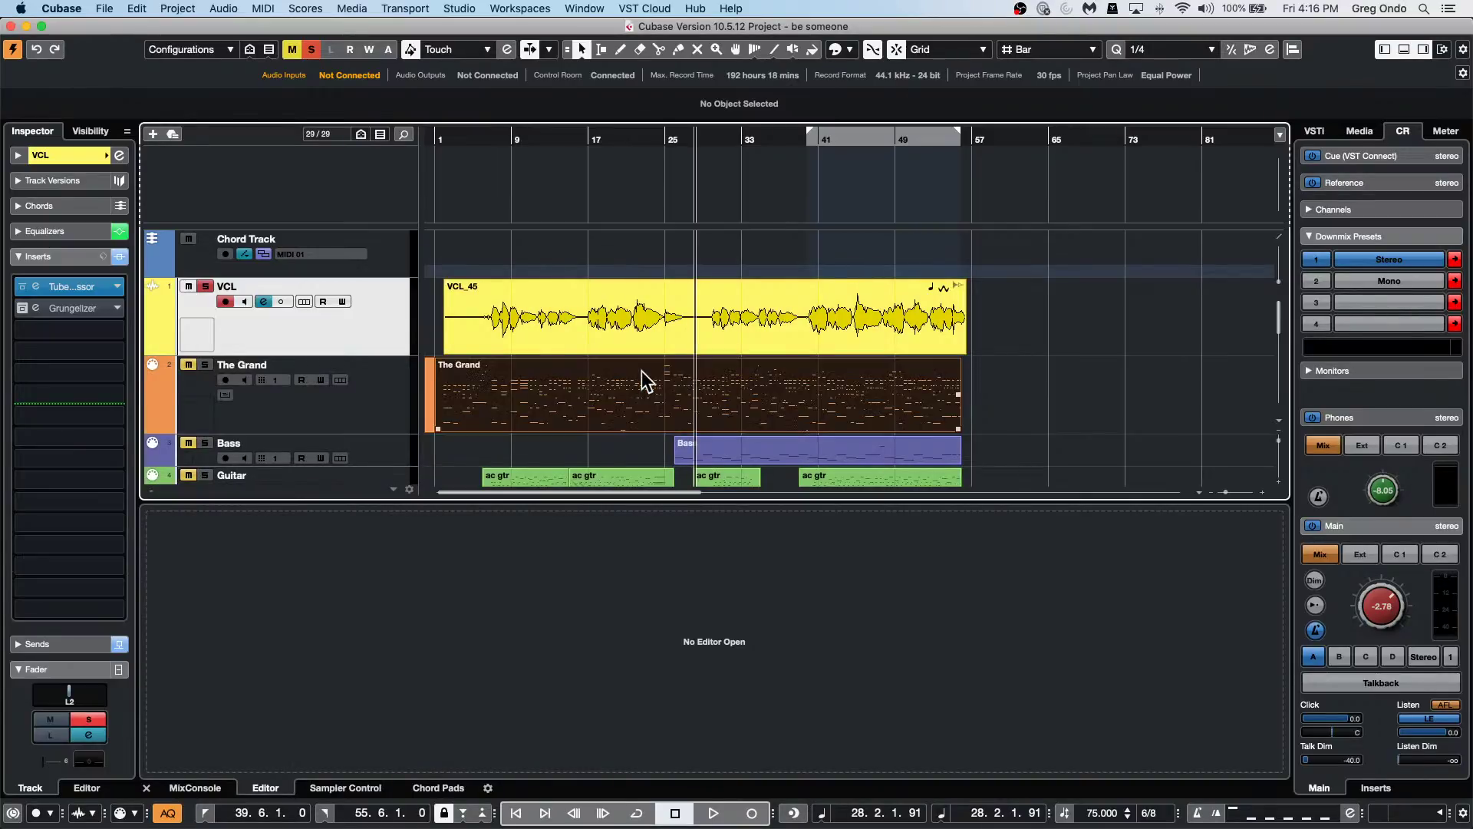
{"action": "double_click", "coordinate": [646, 371]}
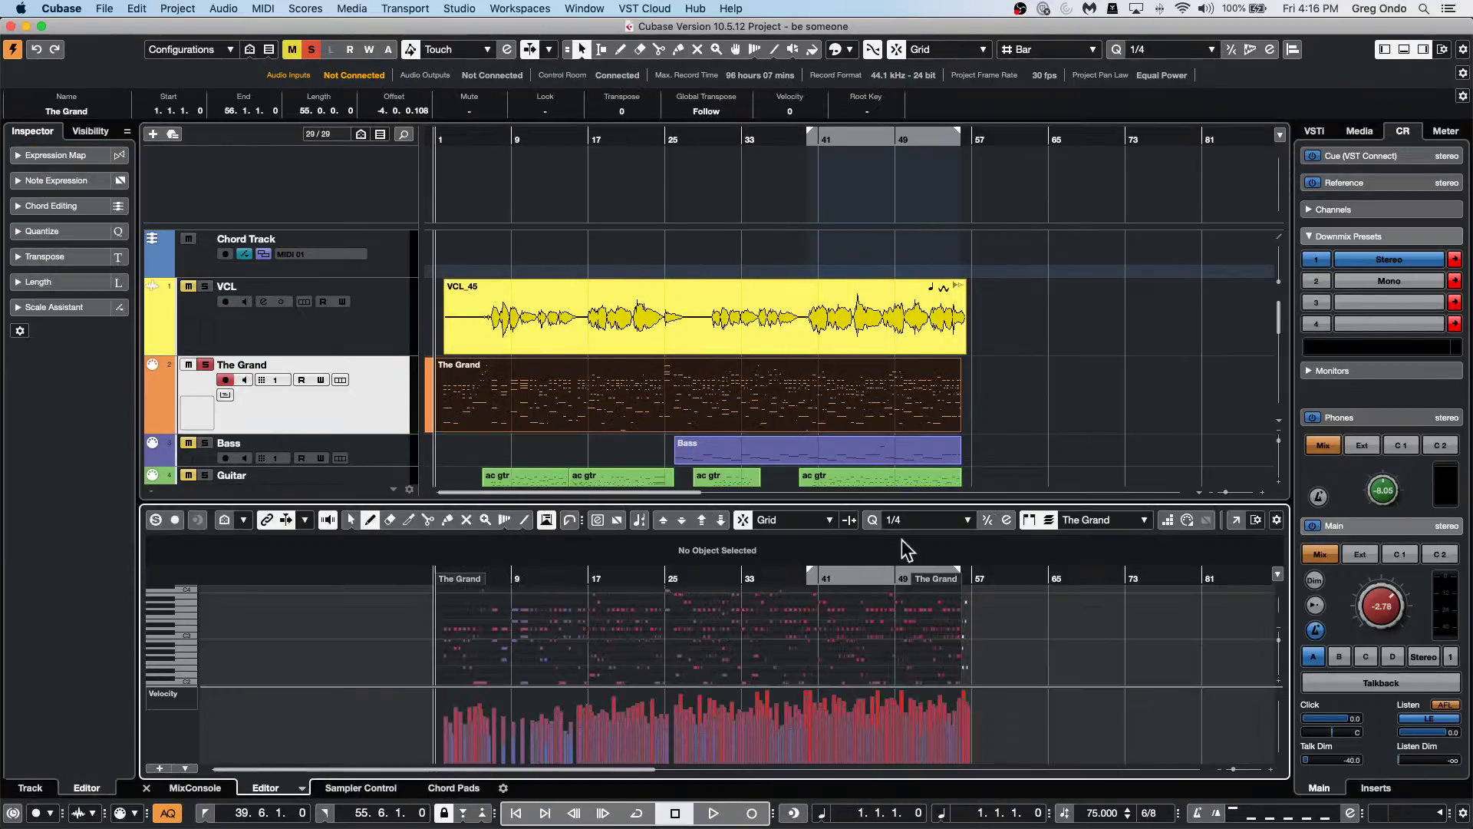
{"action": "left_click", "coordinate": [1234, 521]}
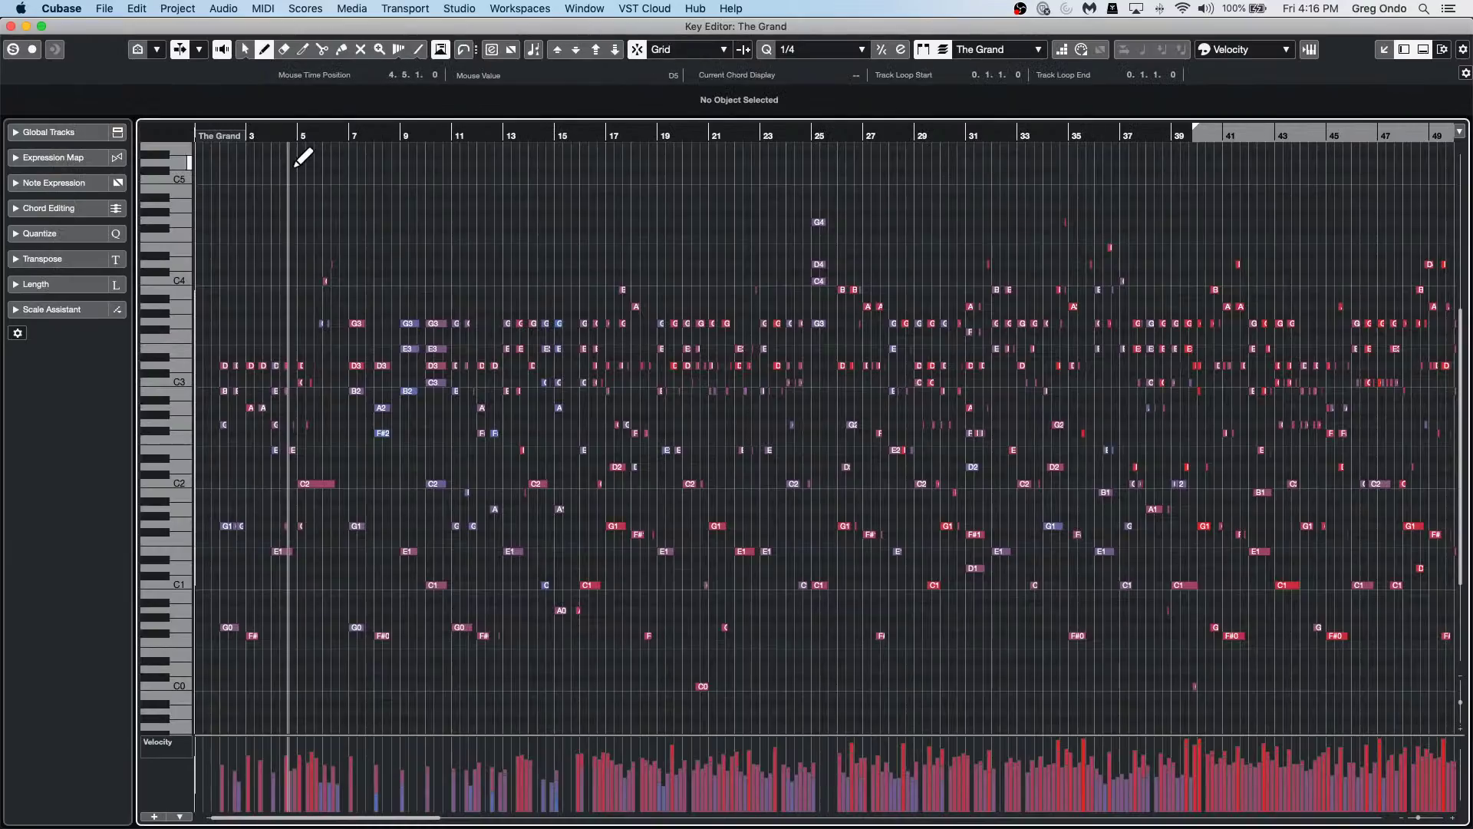
{"action": "left_click_drag", "start_coordinate": [371, 136], "coordinate": [306, 164]}
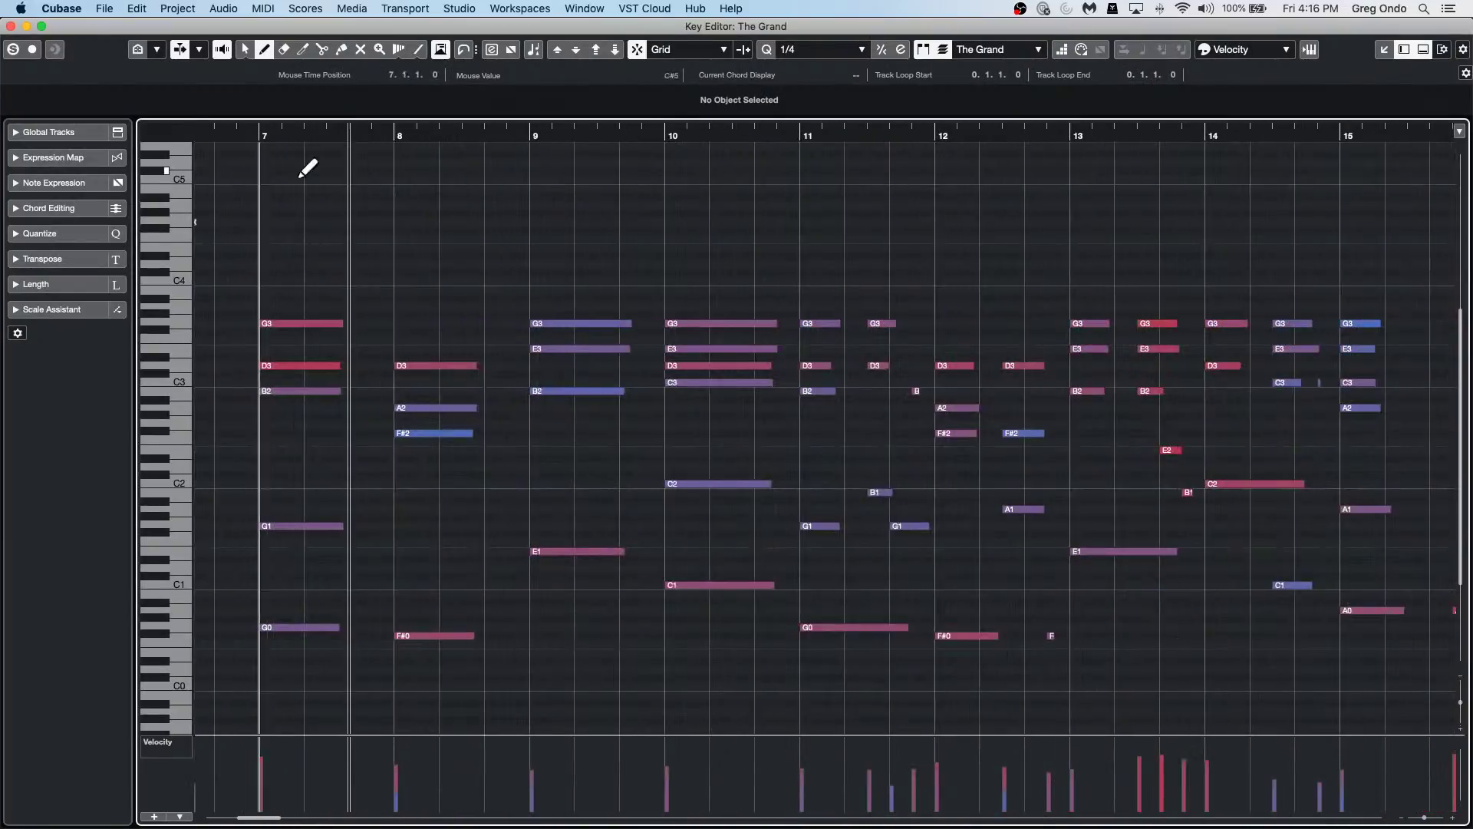
Try the Key Editor's pitch visibility with Show Pitches with Events, and turn it off again.
{"action": "left_click", "coordinate": [156, 49]}
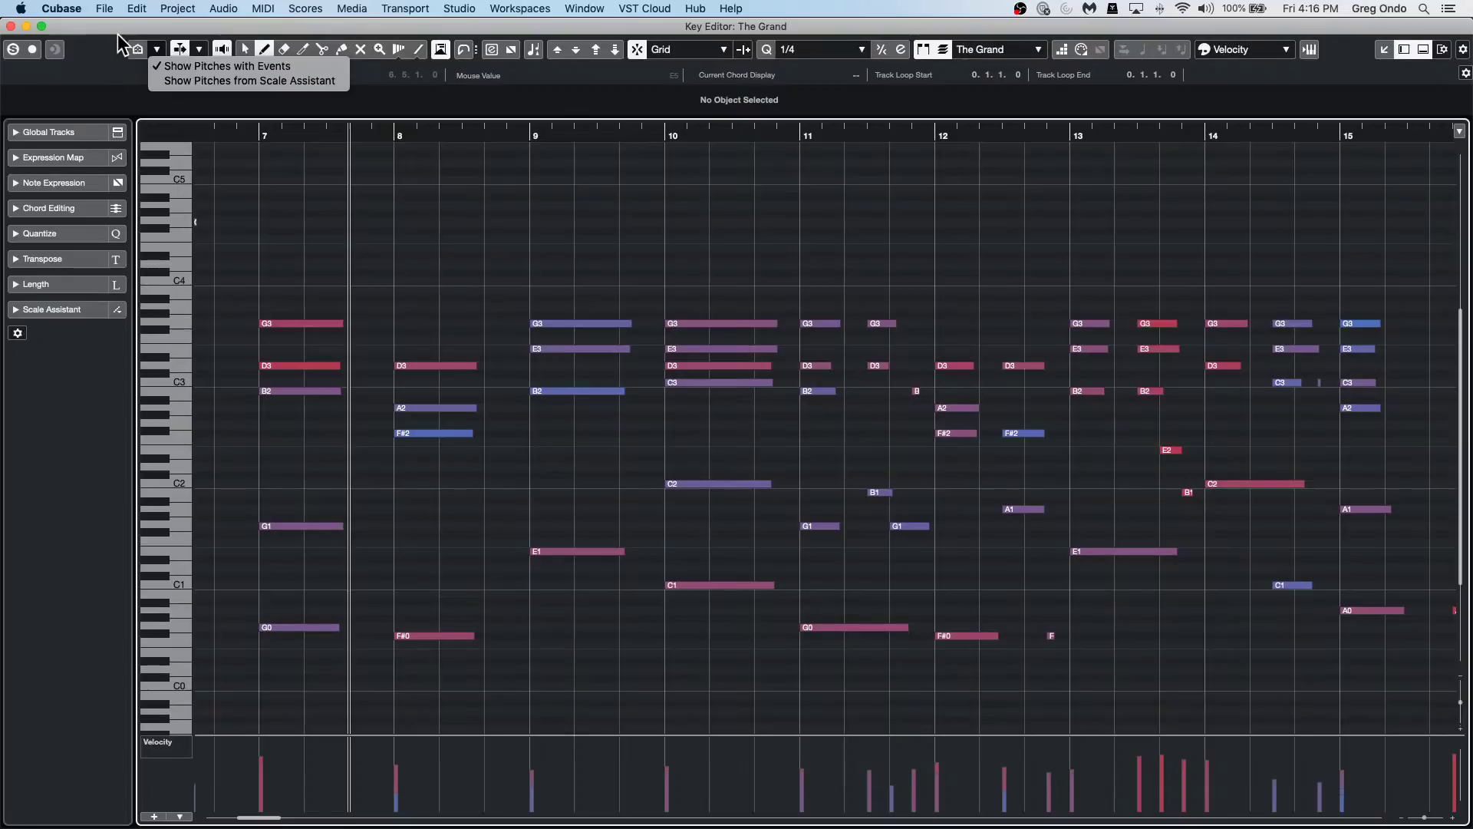
{"action": "left_click", "coordinate": [136, 50]}
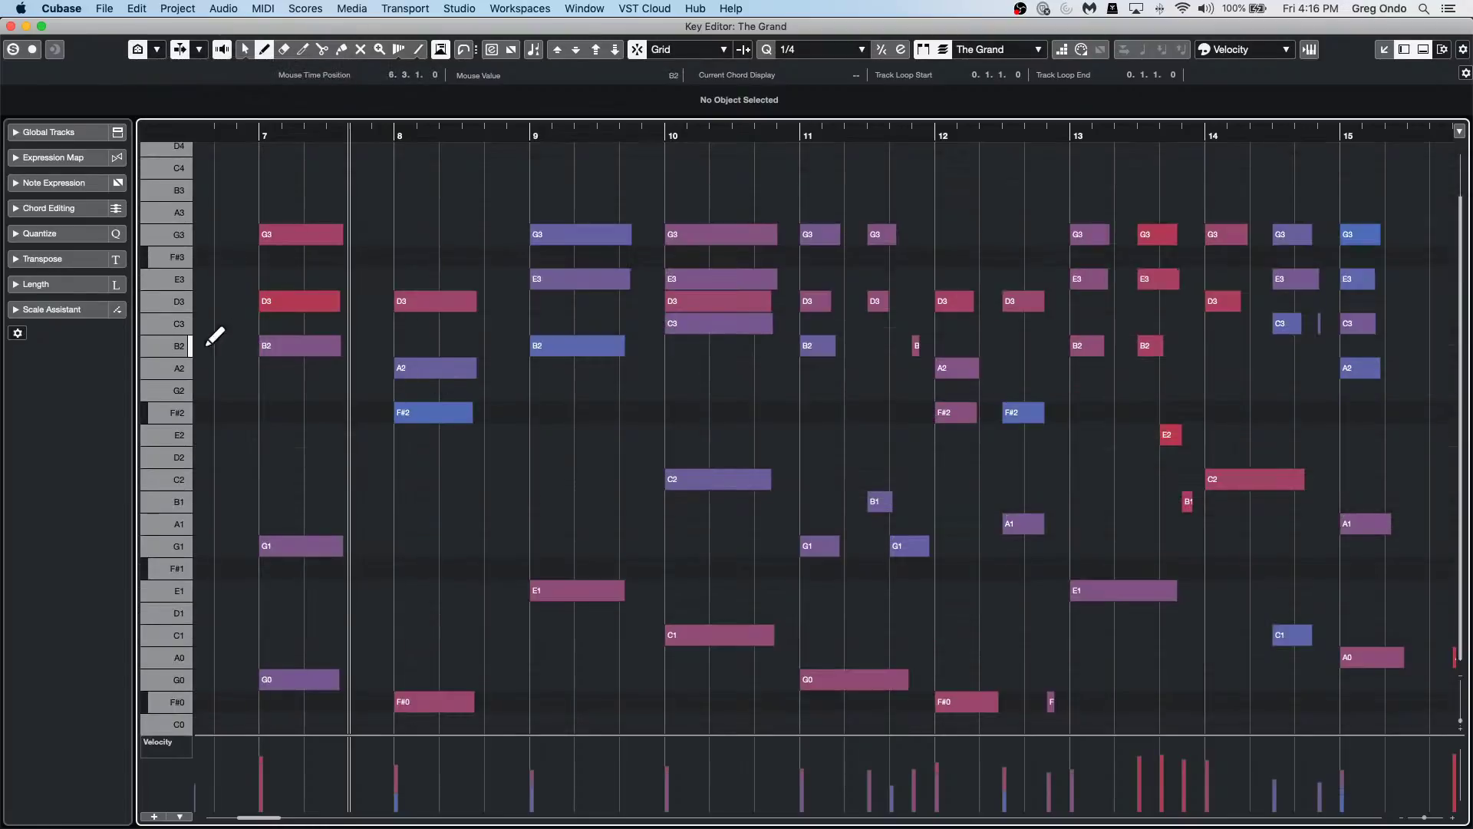
{"action": "left_click", "coordinate": [137, 51]}
Set the Scale Assistant's editor scale to G Major for The Grand part.
{"action": "left_click", "coordinate": [157, 50]}
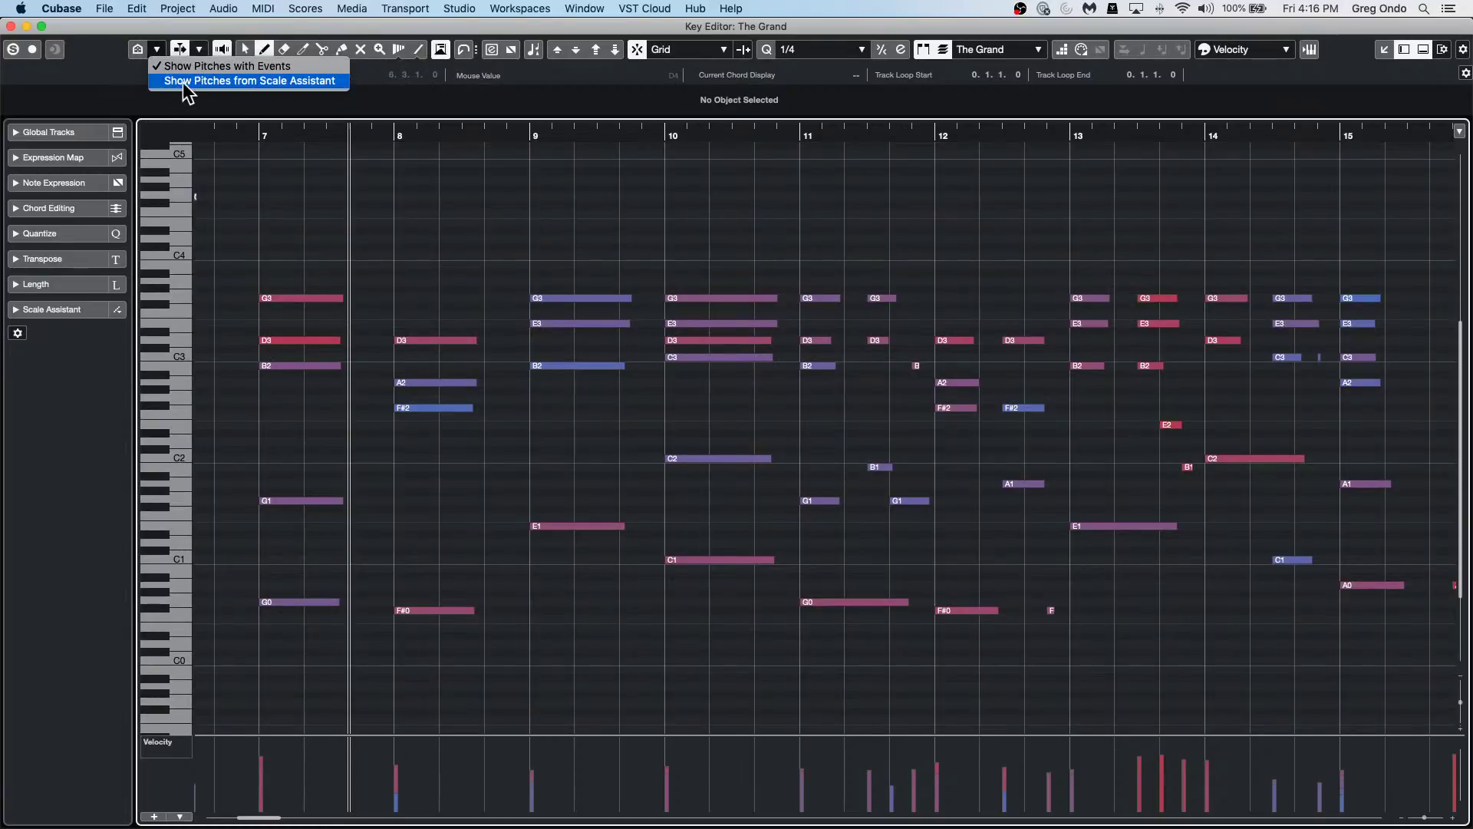
{"action": "left_click", "coordinate": [73, 311]}
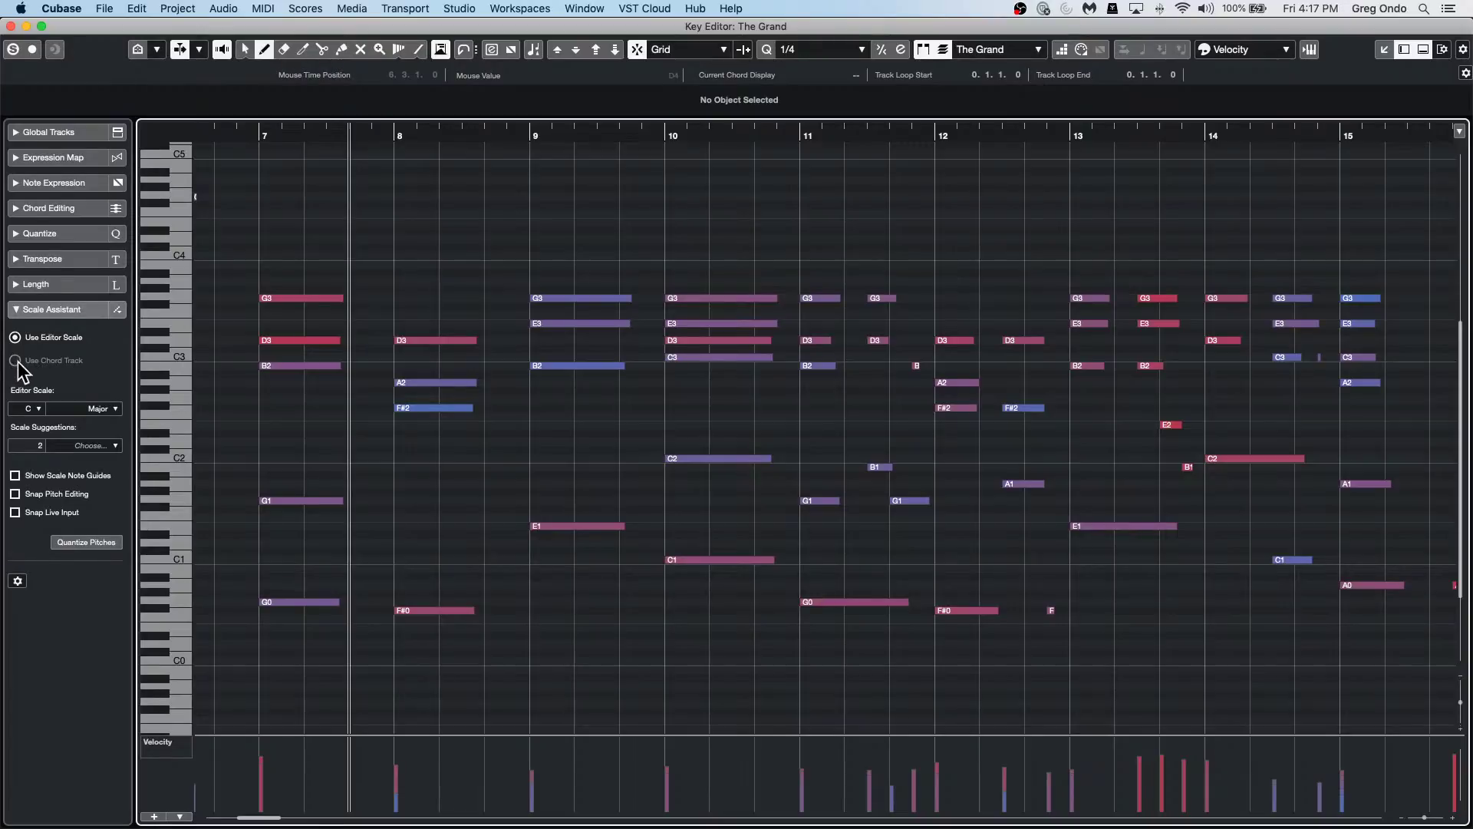
{"action": "left_click", "coordinate": [39, 405]}
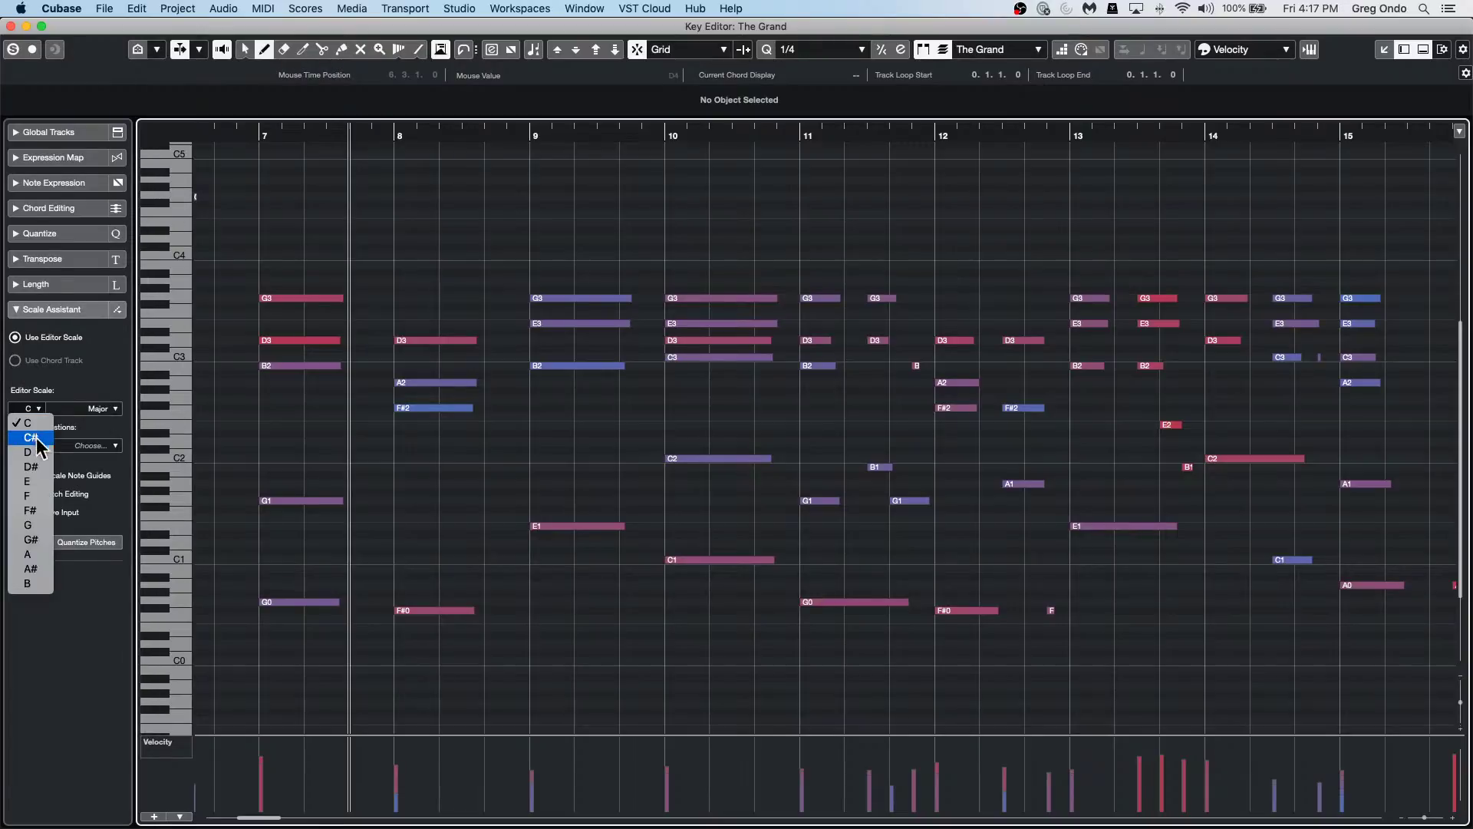
{"action": "left_click", "coordinate": [44, 521]}
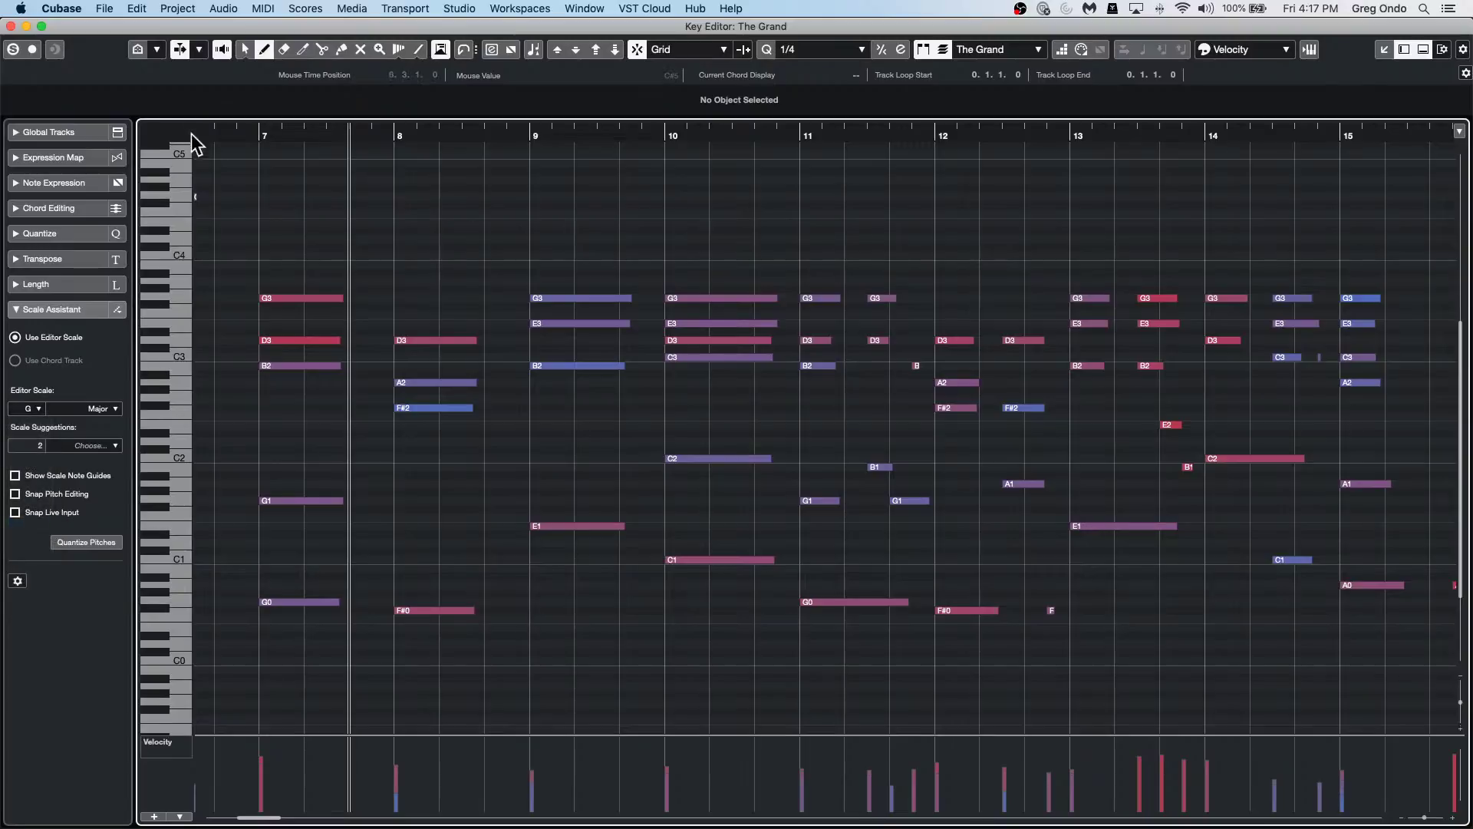
Turn on pitch visibility with Show Pitches from Scale Assistant, and close The Grand's Key Editor window.
{"action": "left_click", "coordinate": [140, 49]}
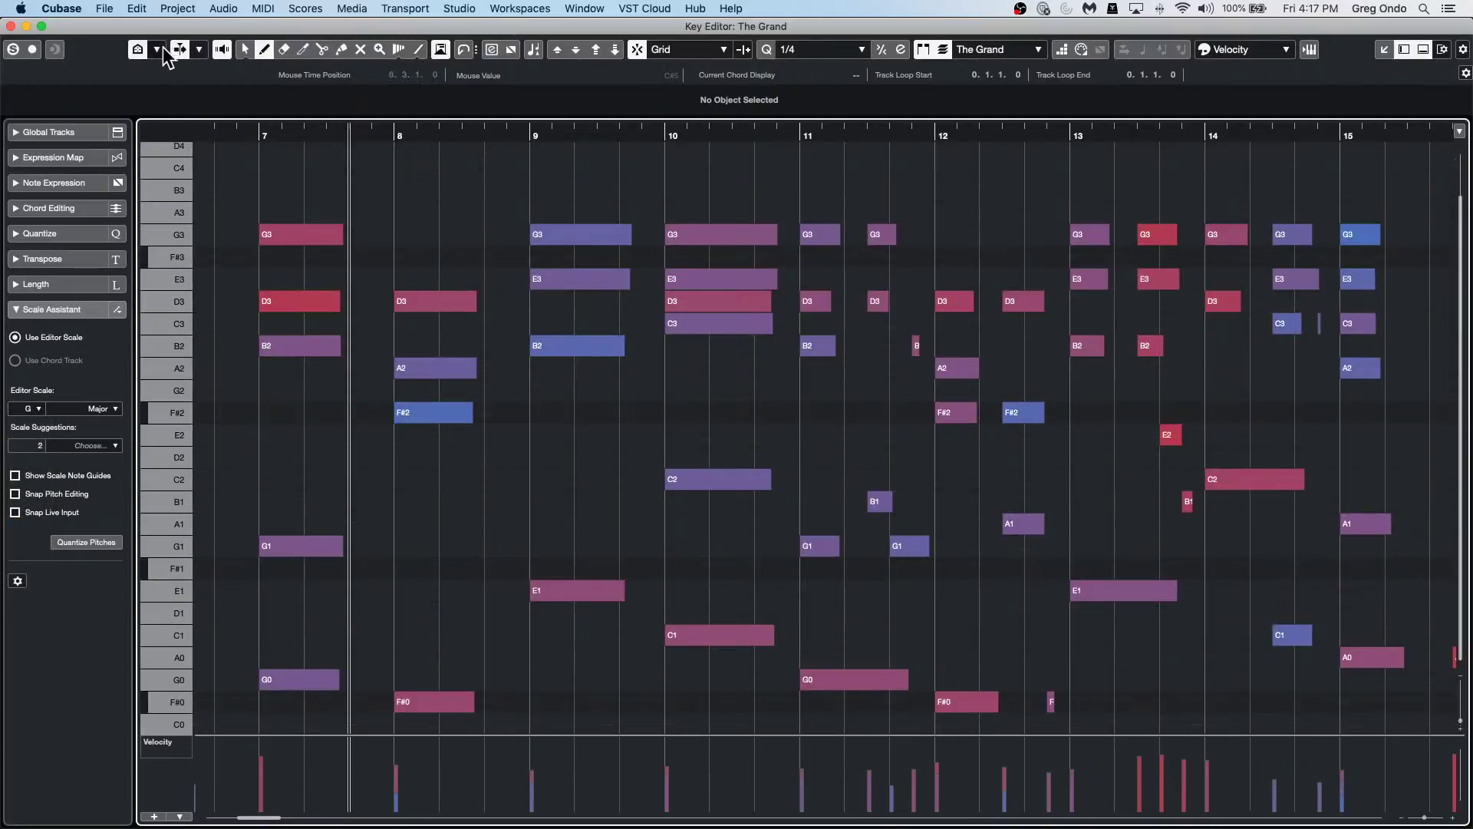
{"action": "left_click", "coordinate": [156, 49]}
{"action": "left_click", "coordinate": [193, 82]}
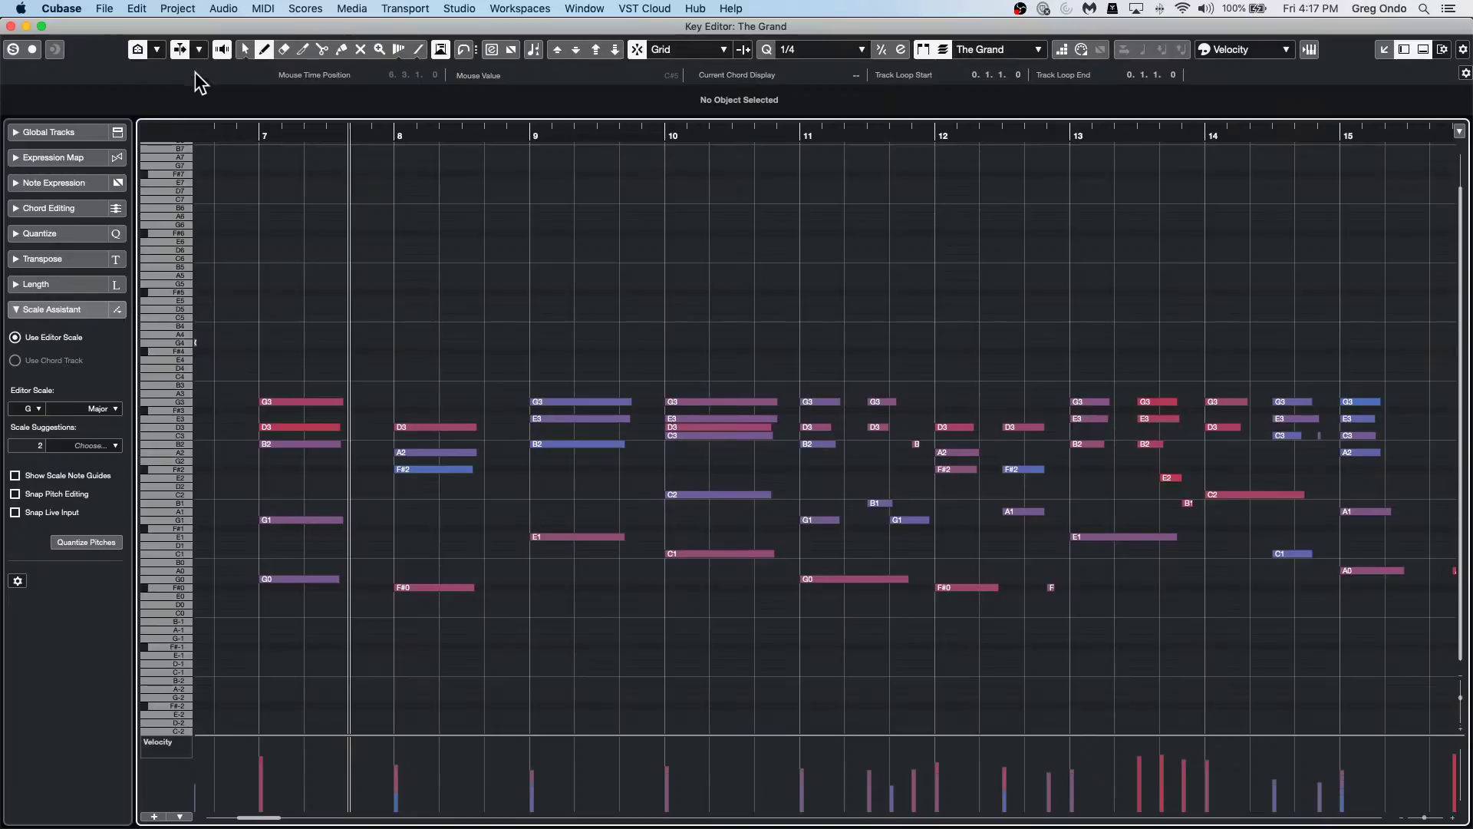
{"action": "left_click", "coordinate": [11, 26]}
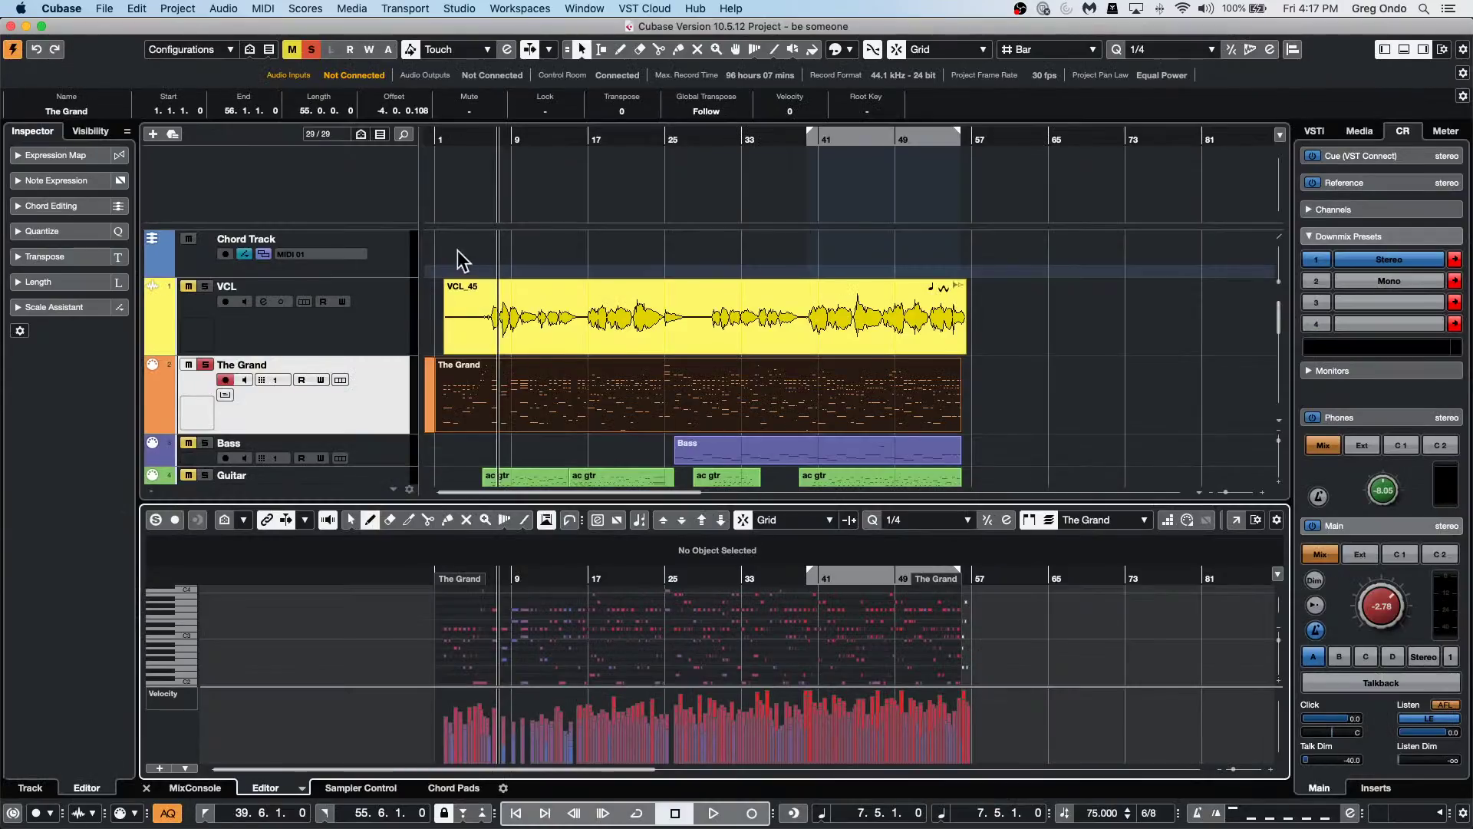
Open the Copy of Quartet part that starts at bar 9 in a separate Key Editor window.
{"action": "left_click", "coordinate": [597, 412]}
{"action": "scroll", "coordinate": [596, 406], "scroll_direction": "down", "scroll_amount": 6}
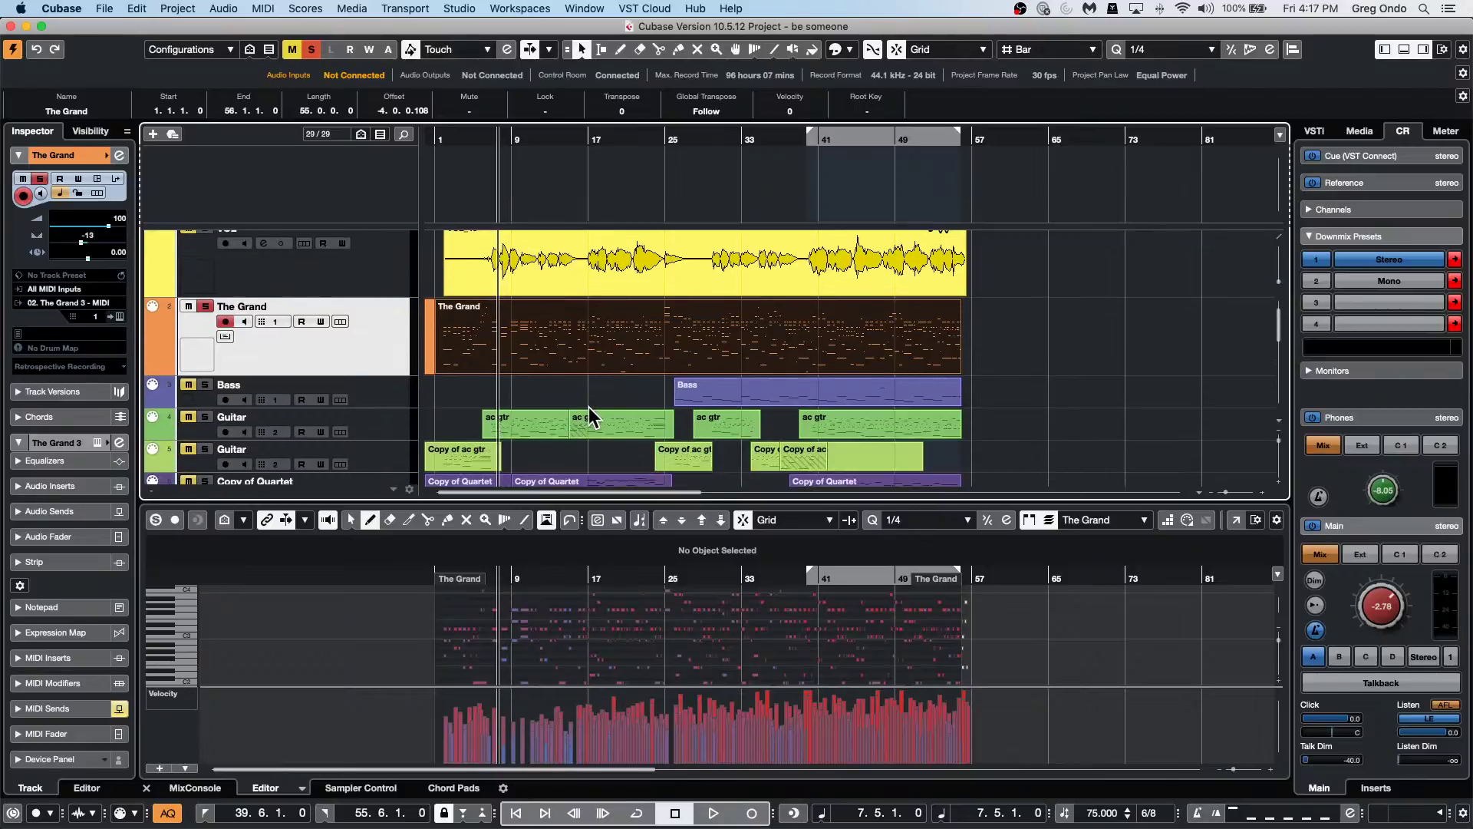
{"action": "scroll", "coordinate": [592, 411], "scroll_direction": "up", "scroll_amount": 1}
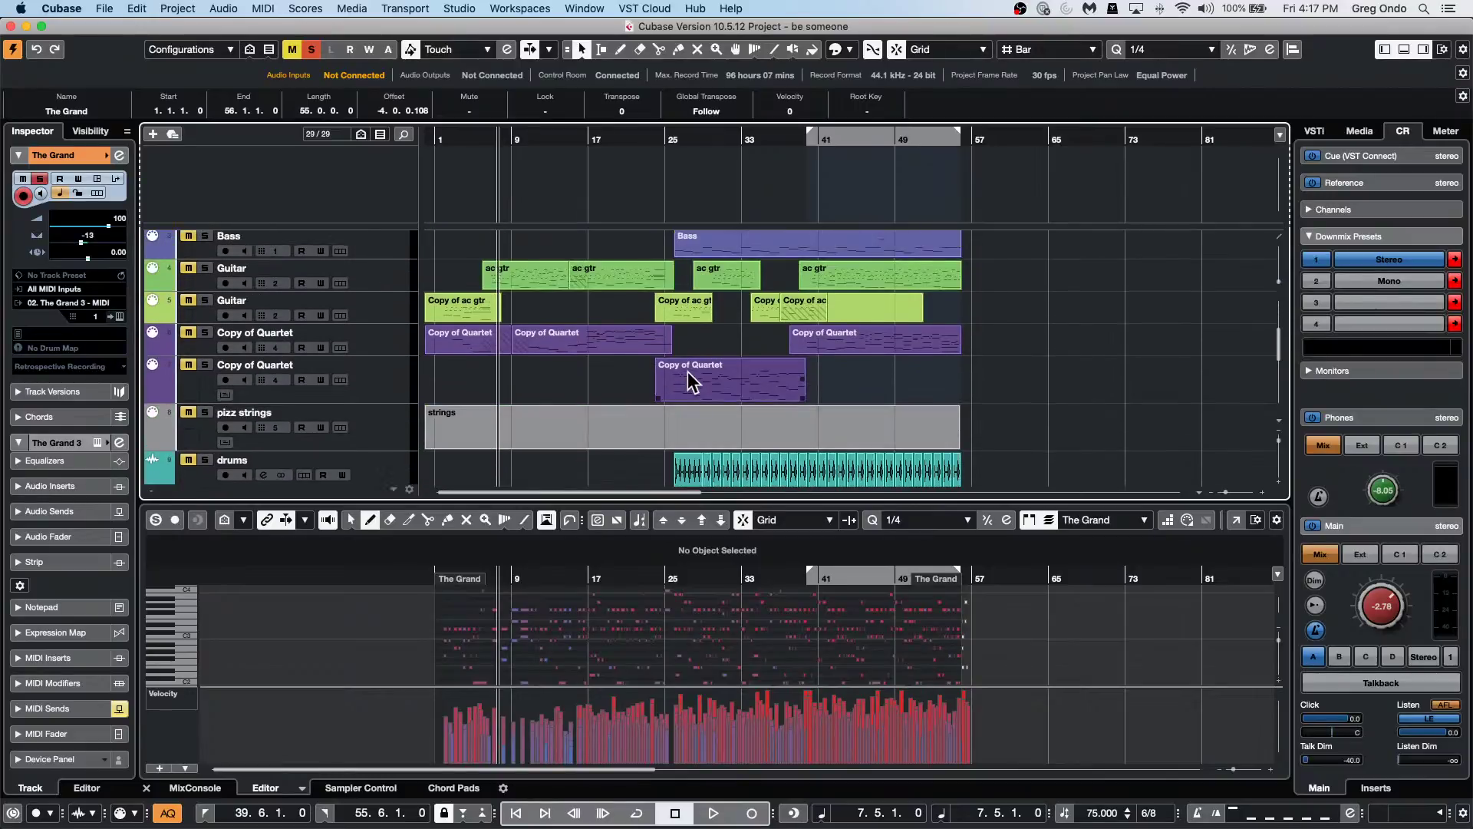
{"action": "left_click", "coordinate": [606, 353]}
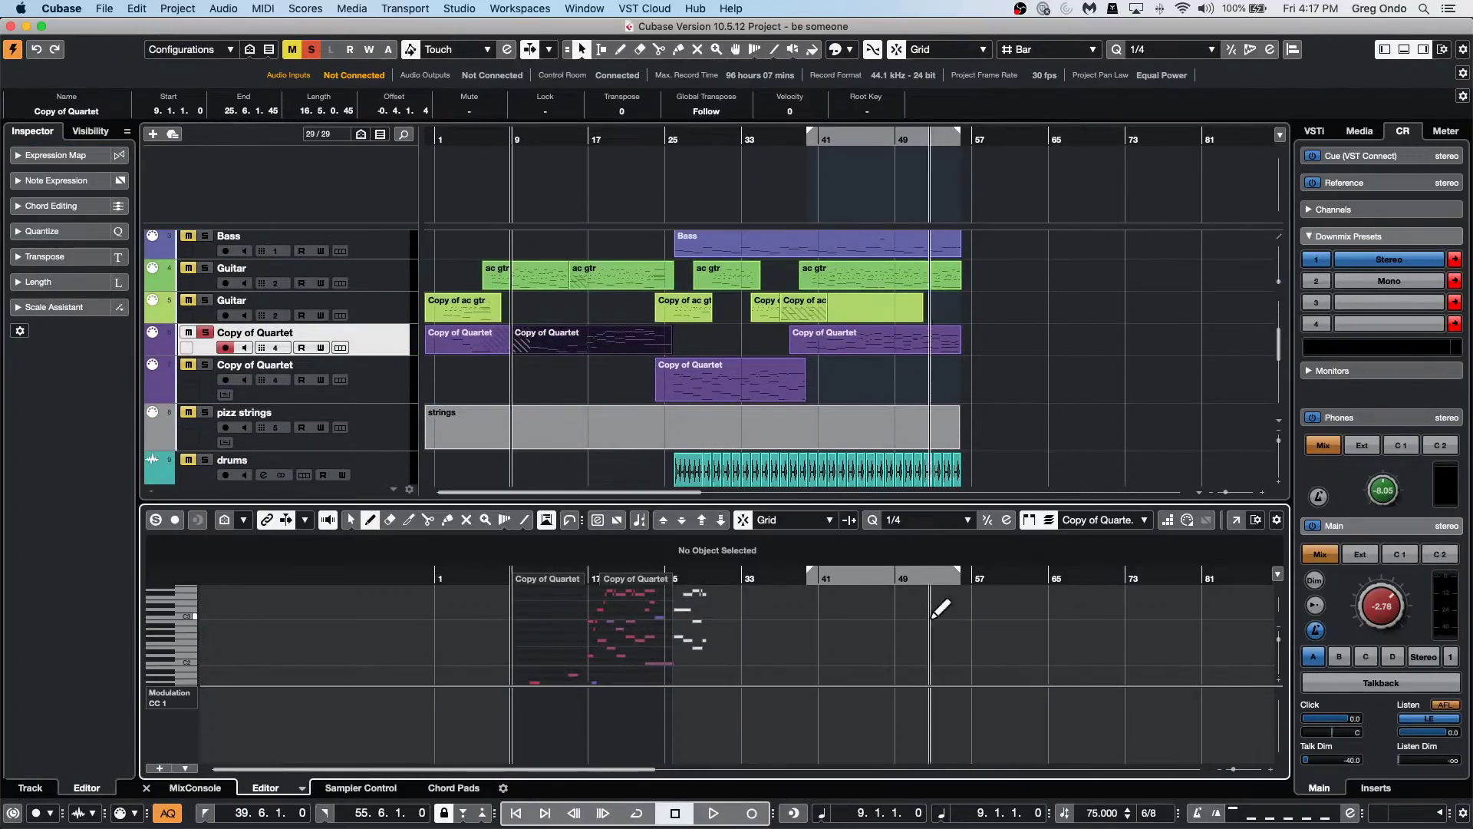
{"action": "left_click", "coordinate": [1236, 520]}
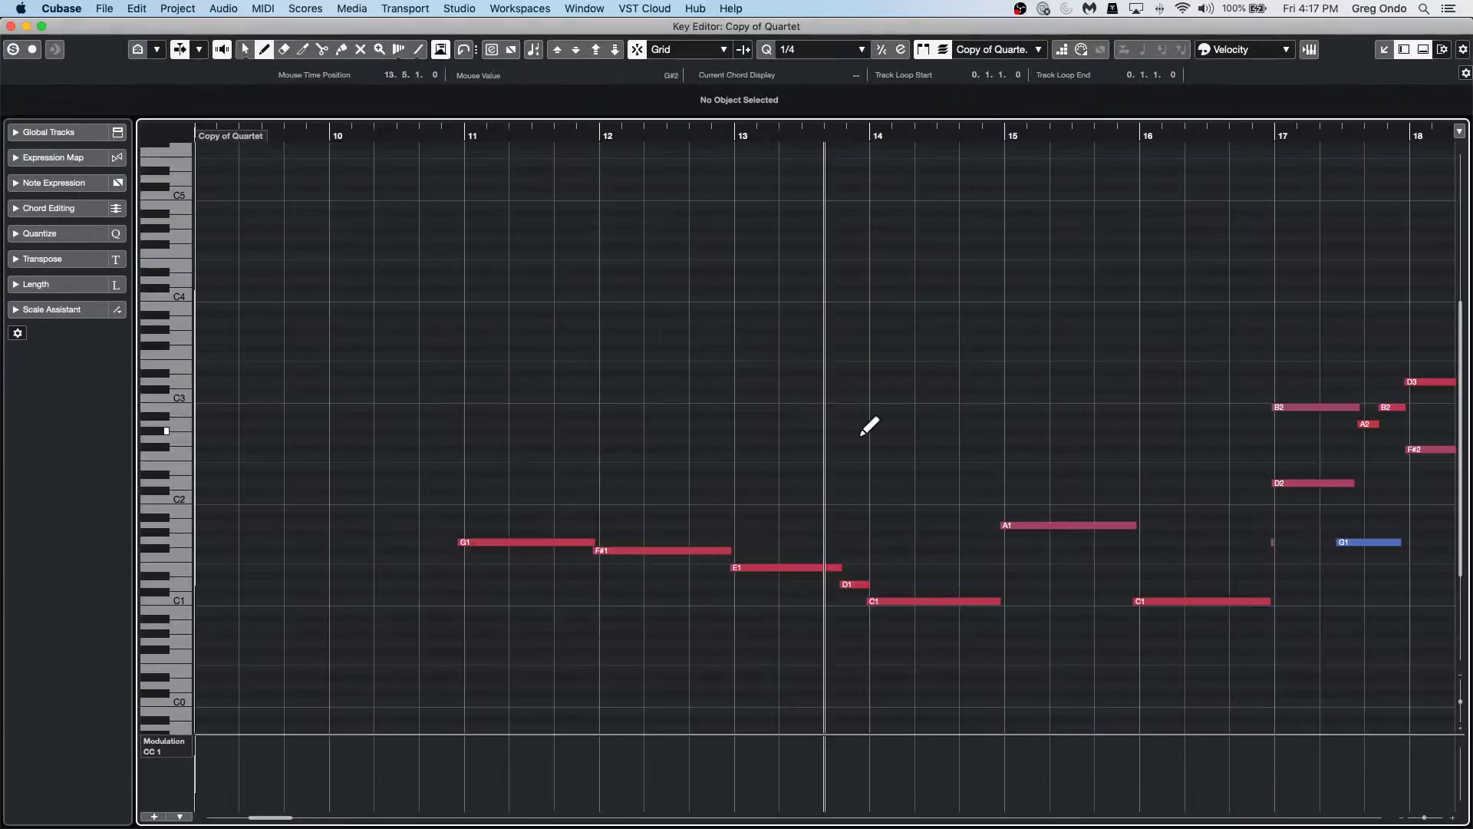
Switch to the Object Selection tool, open the quartet part in the Score Editor and dismiss Score Settings.
{"action": "right_click", "coordinate": [501, 542]}
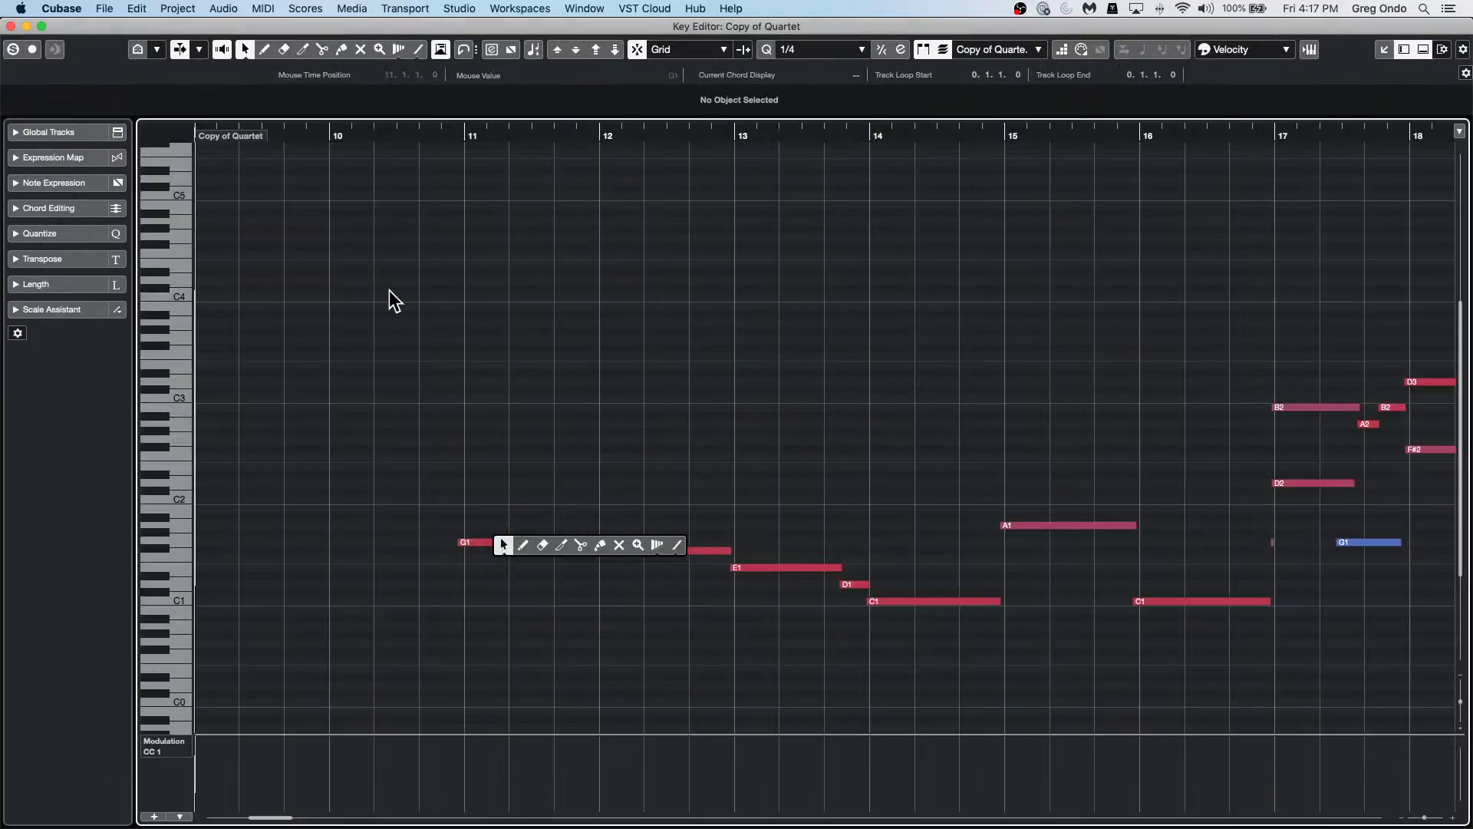
{"action": "key", "text": "super+r"}
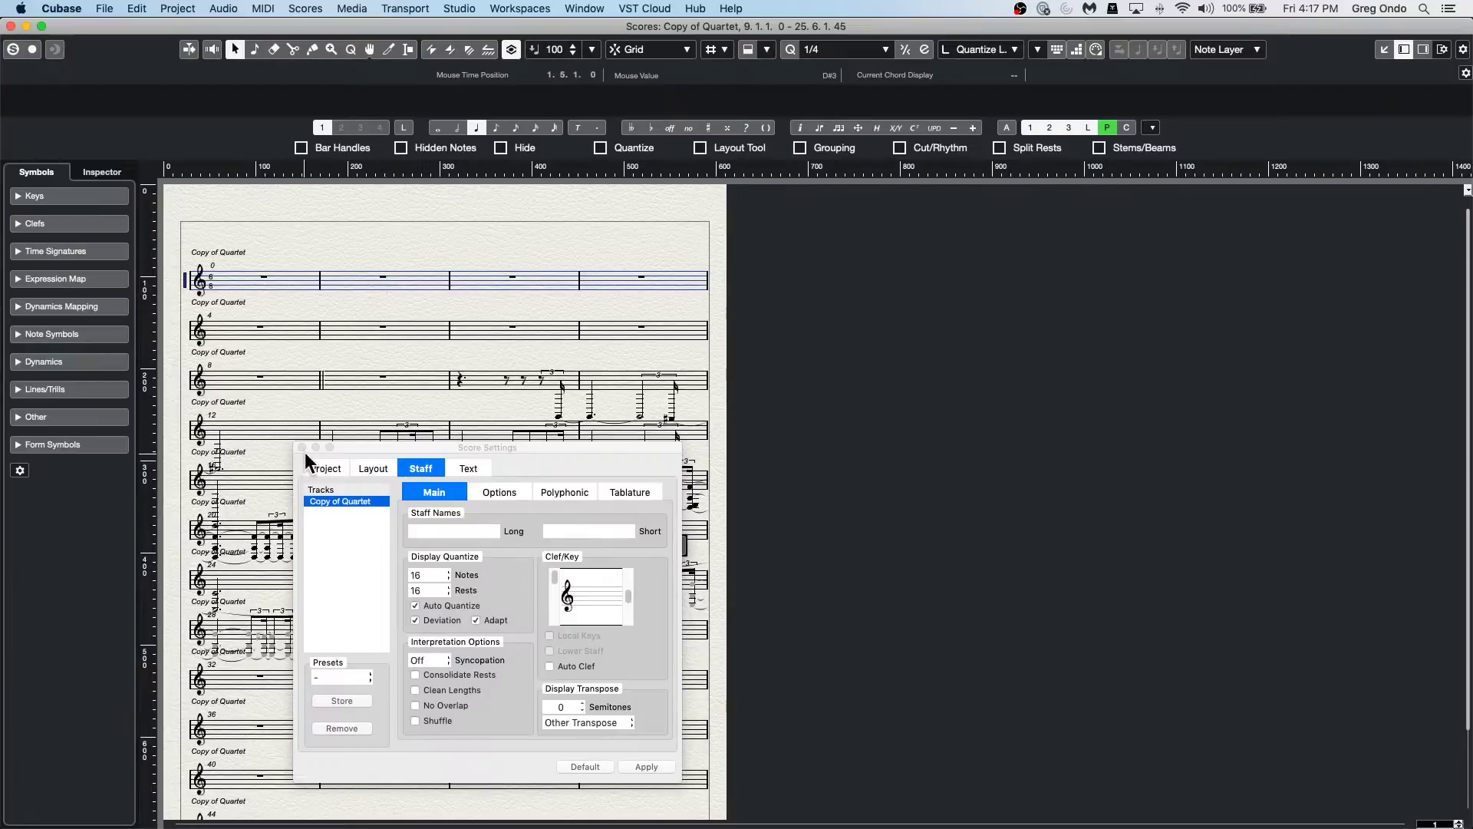
{"action": "left_click", "coordinate": [303, 448]}
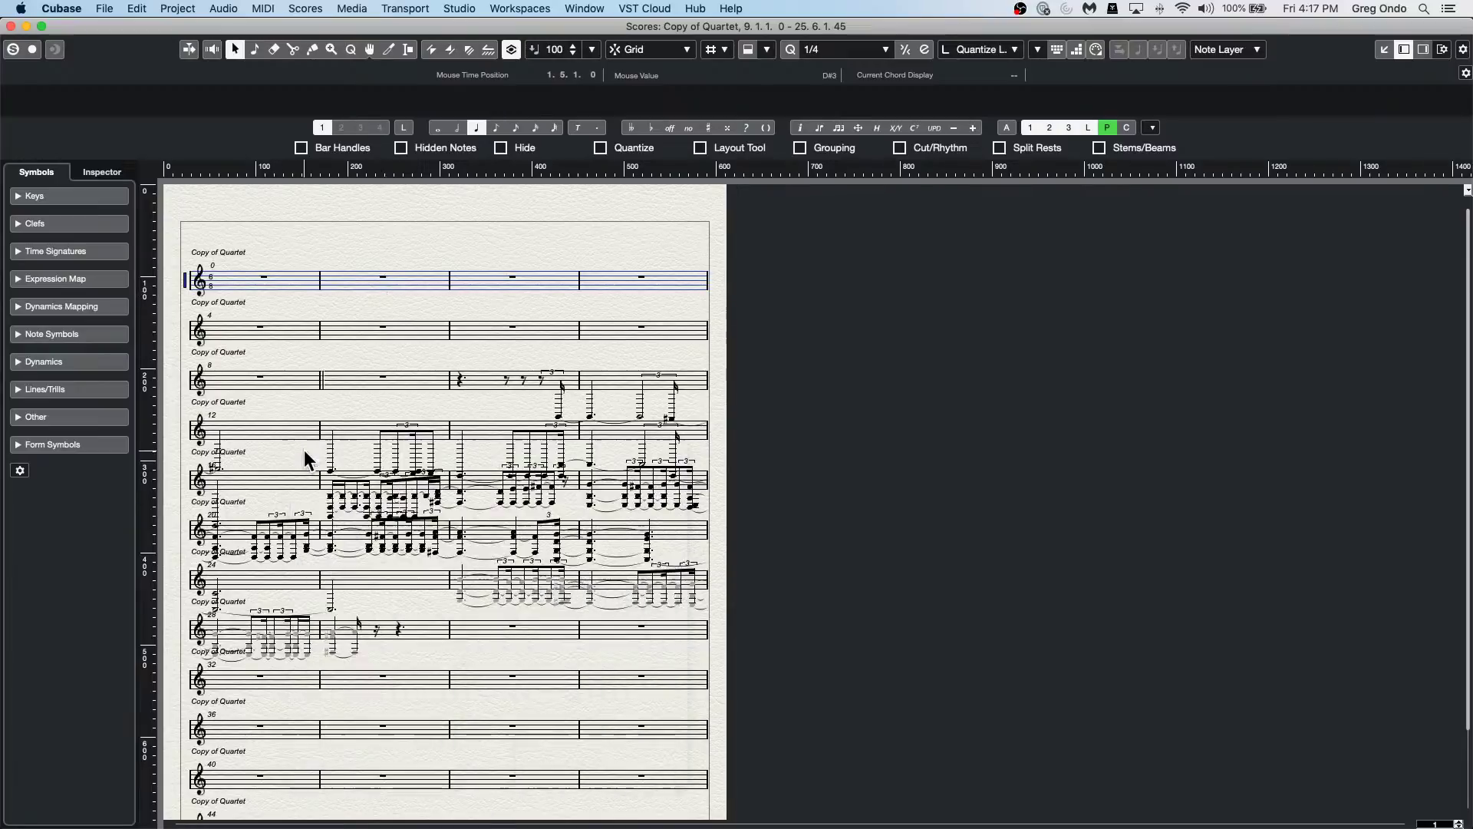
Change the clef of the staff starting at bar 8 to Bass 8vb and open that staff's Score Settings.
{"action": "double_click", "coordinate": [200, 382]}
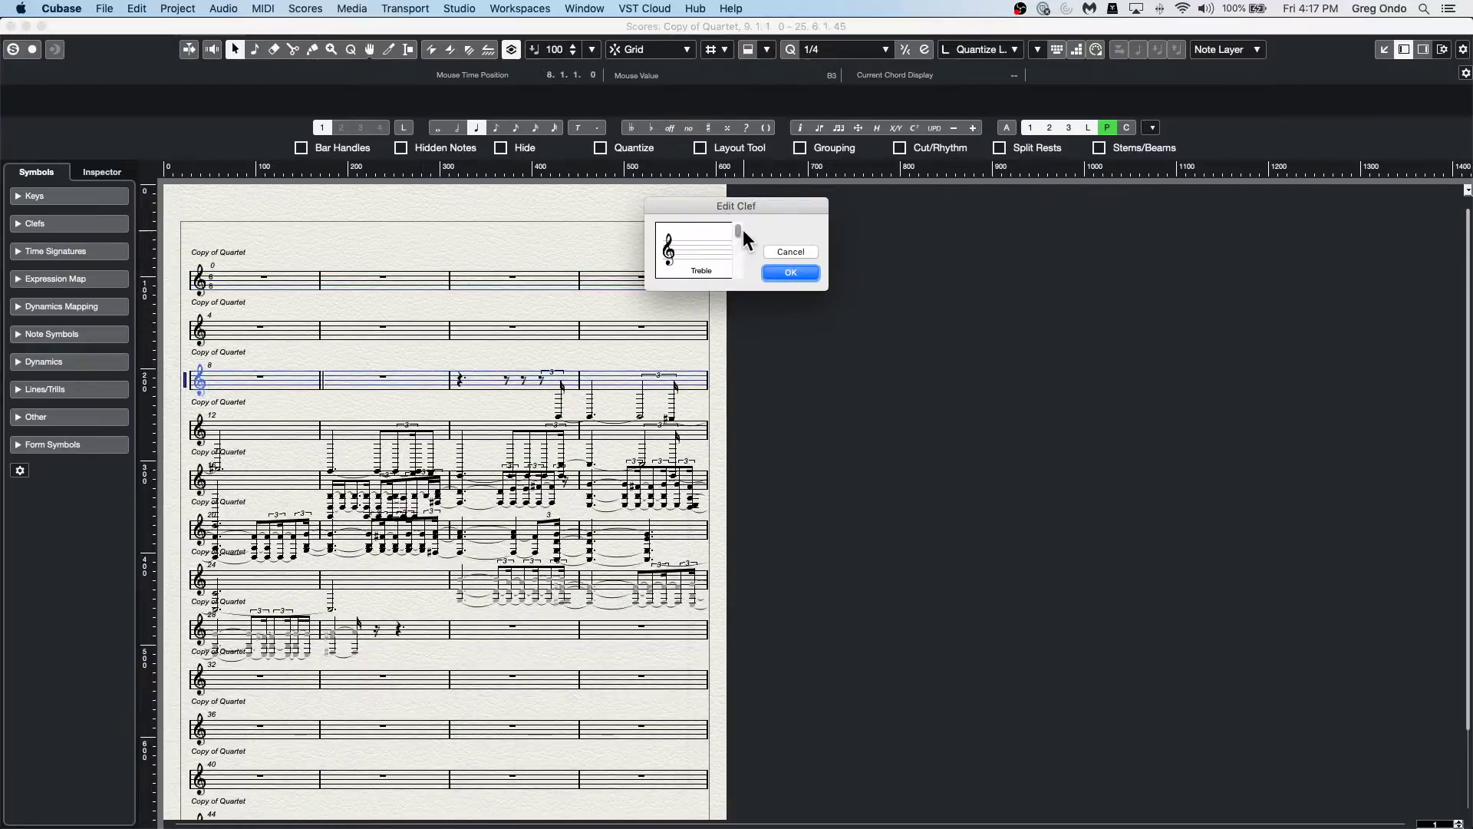
{"action": "left_click_drag", "start_coordinate": [739, 228], "coordinate": [739, 243]}
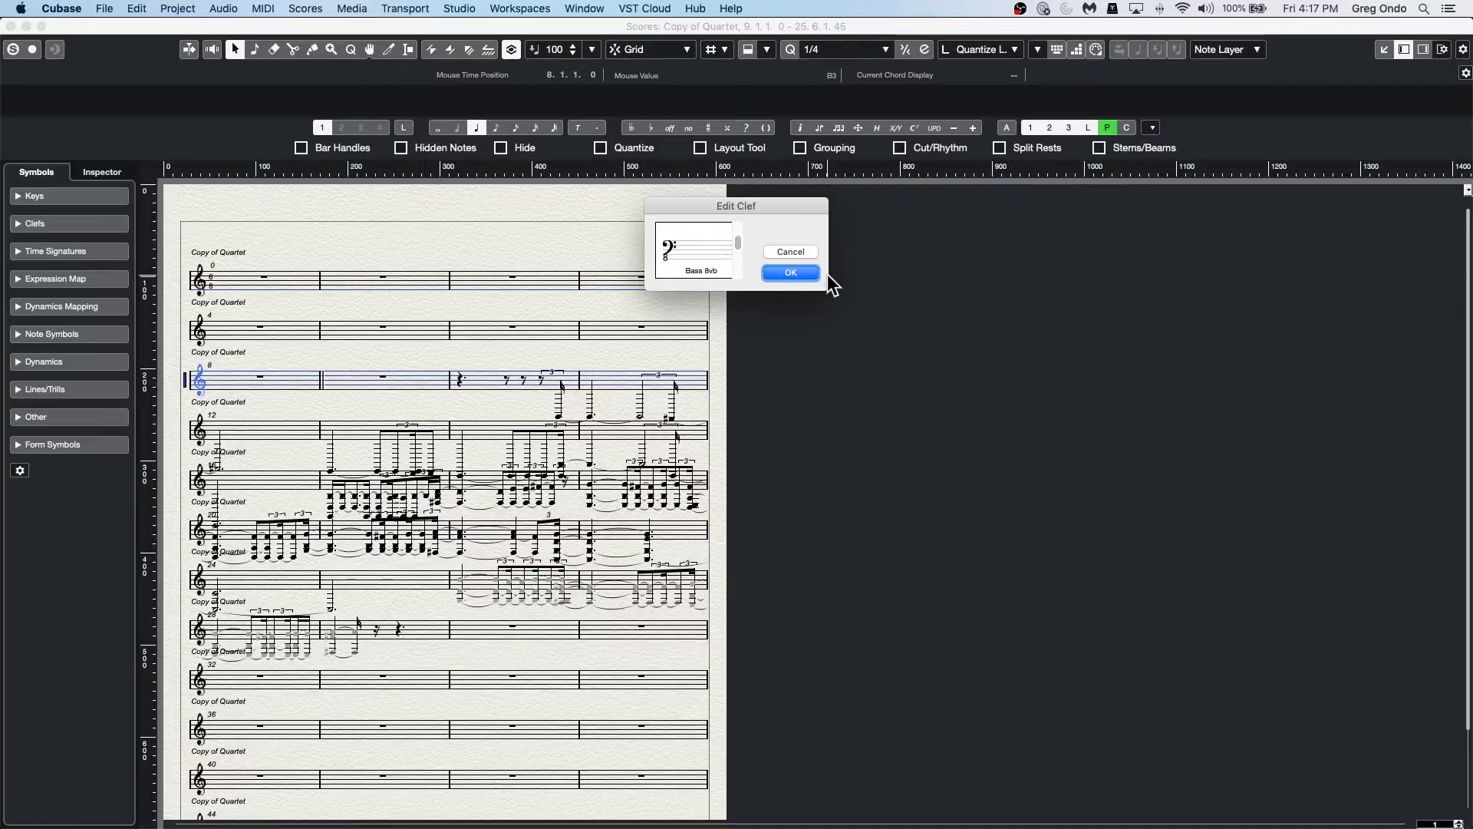
{"action": "left_click", "coordinate": [797, 272]}
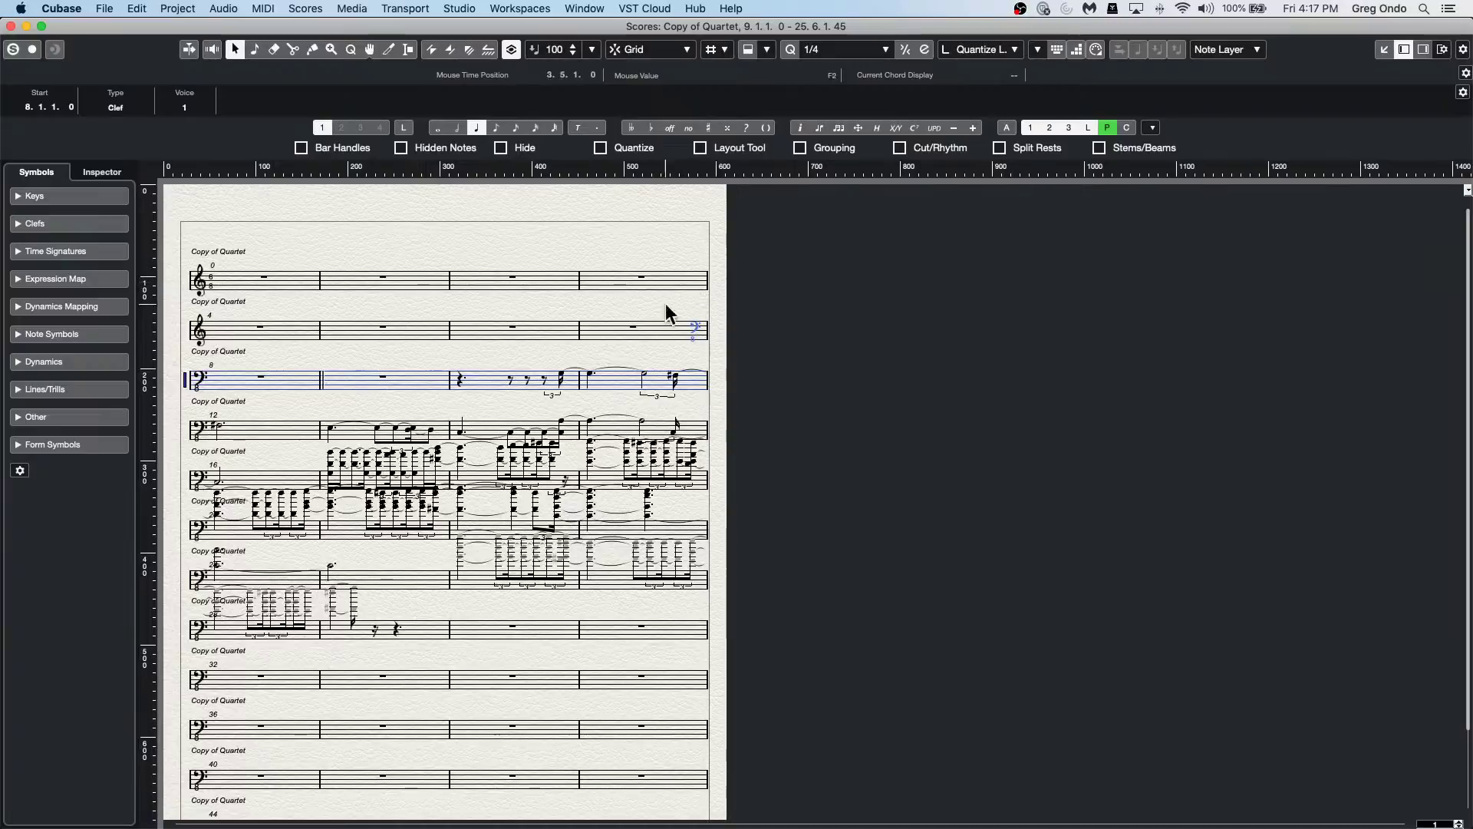
{"action": "double_click", "coordinate": [184, 379]}
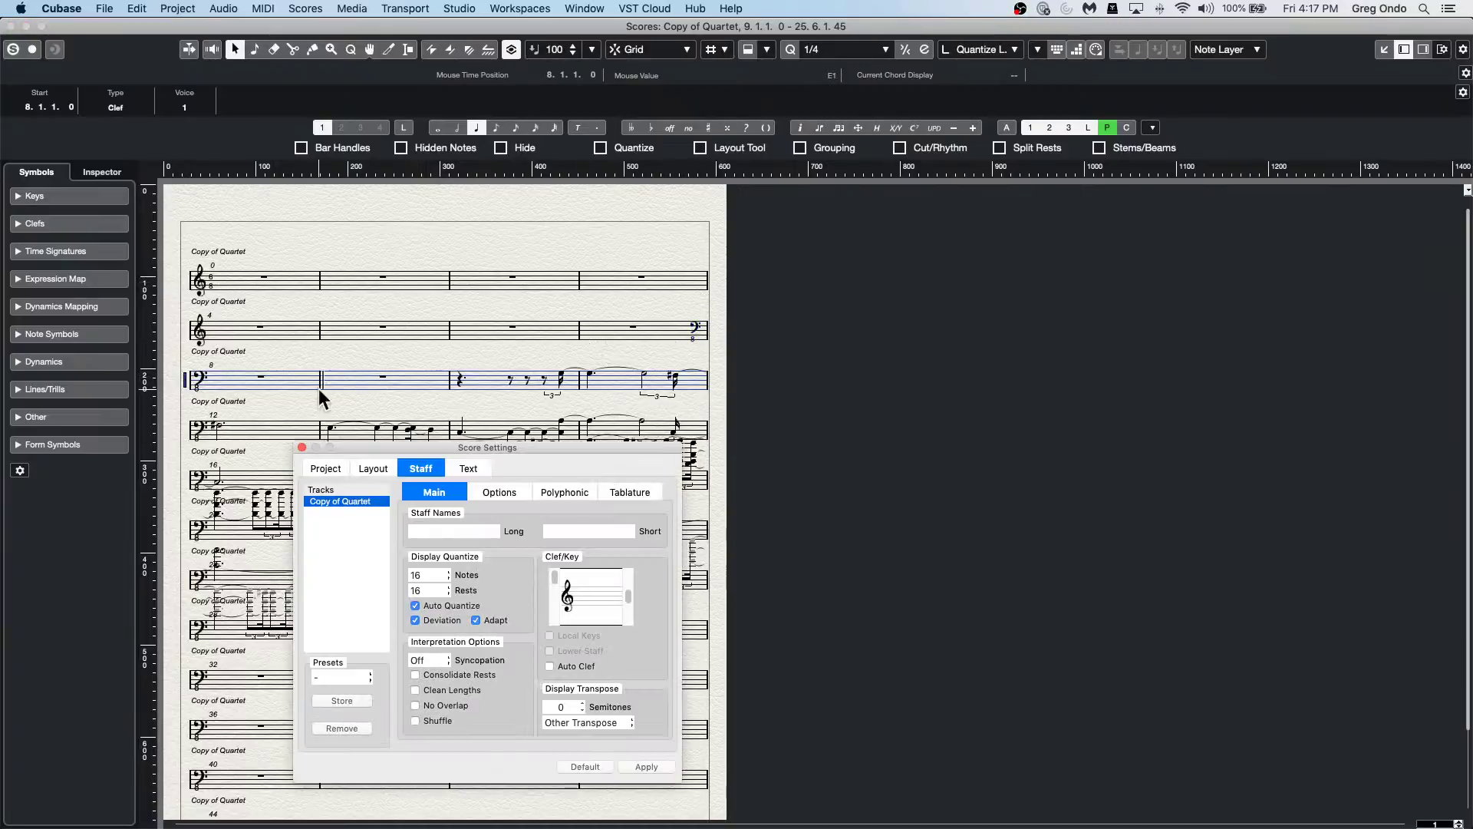
Open the Set Note Info settings for the last note of the third measure on the staff starting at bar 8, and choose the Grace type.
{"action": "left_click", "coordinate": [560, 376]}
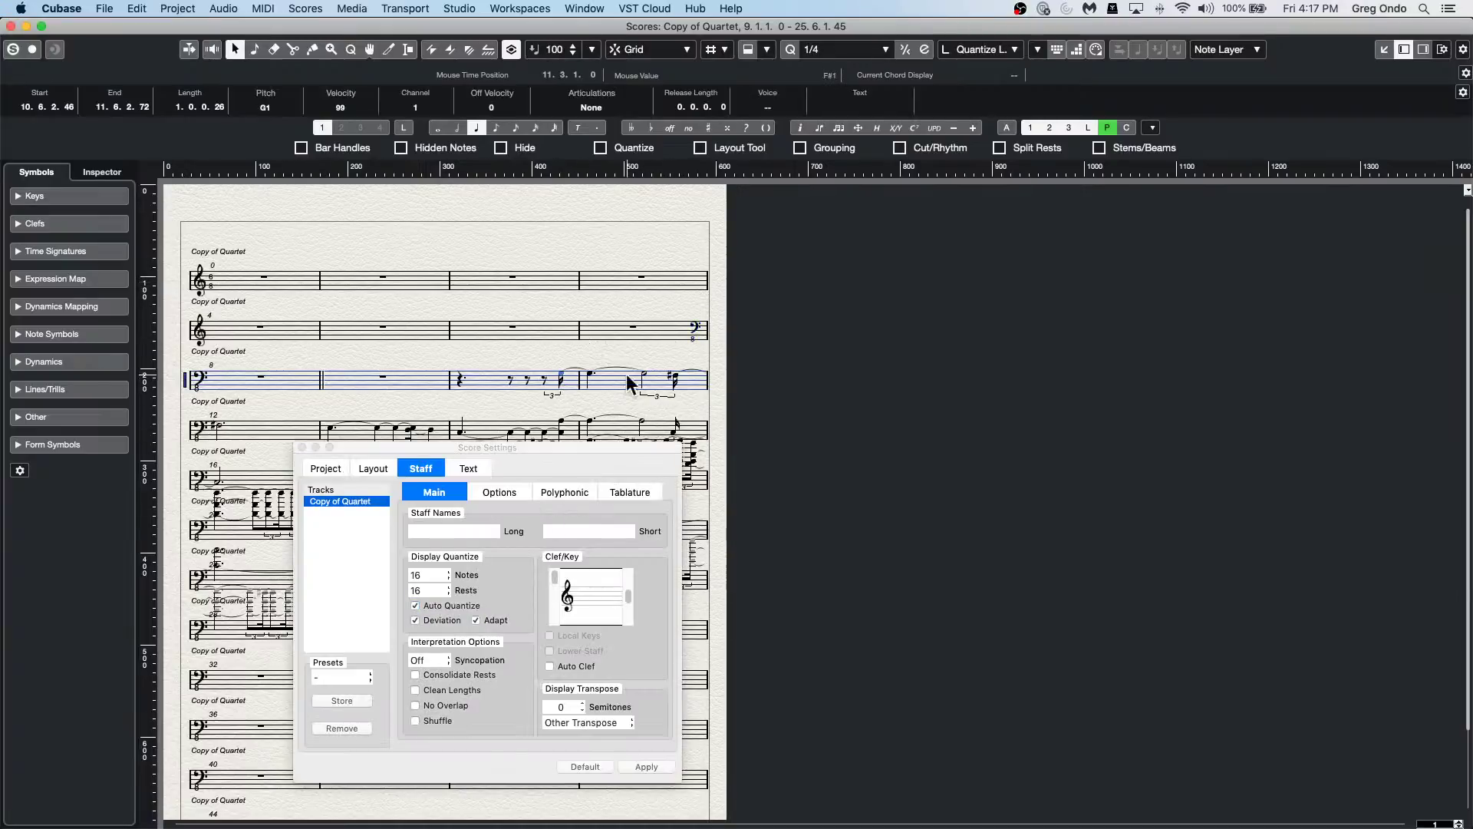
{"action": "left_click", "coordinate": [565, 381]}
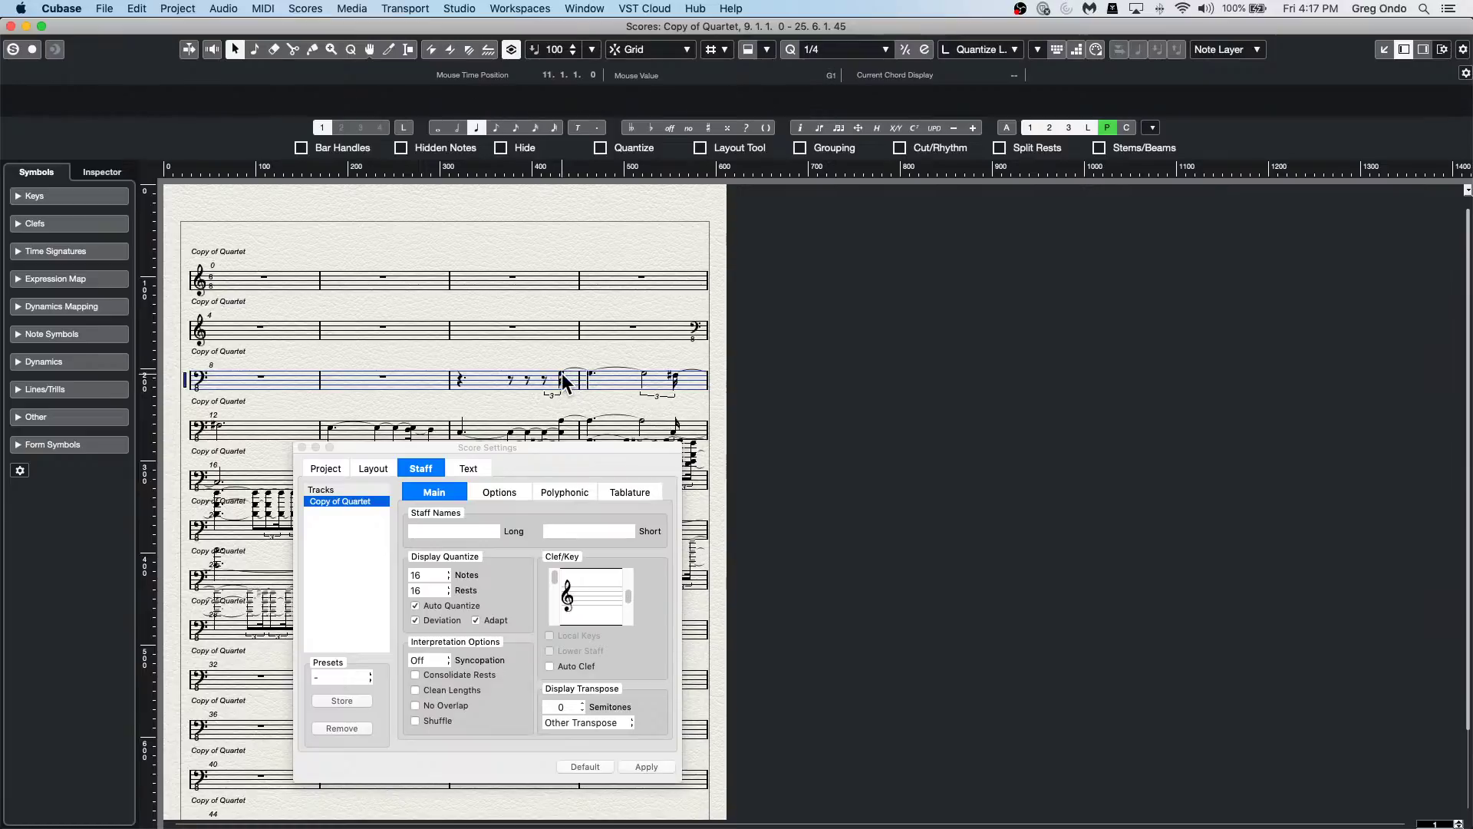
{"action": "double_click", "coordinate": [565, 382]}
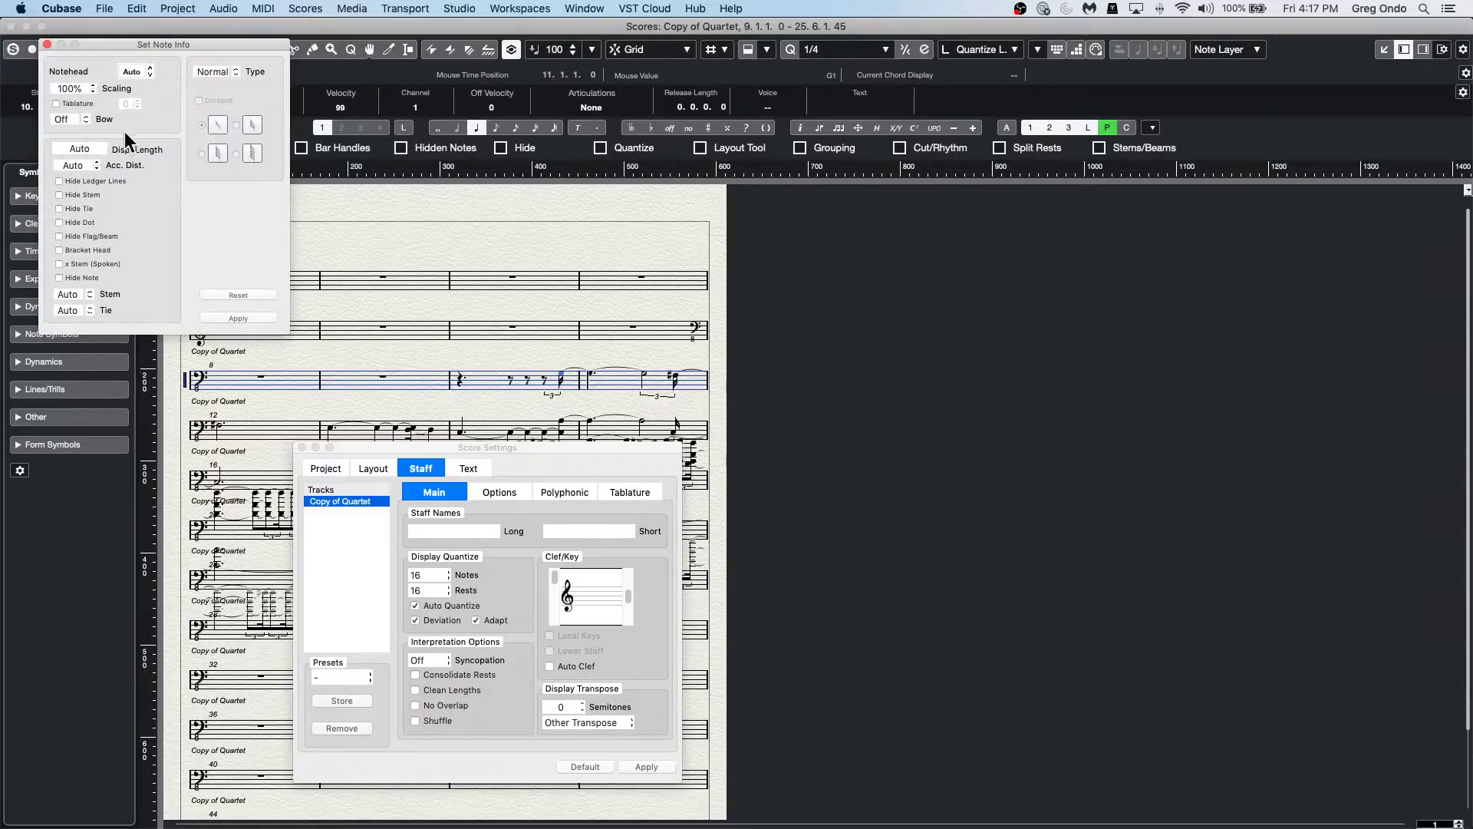
{"action": "left_click", "coordinate": [77, 120]}
{"action": "left_click", "coordinate": [100, 117]}
{"action": "left_click", "coordinate": [141, 71]}
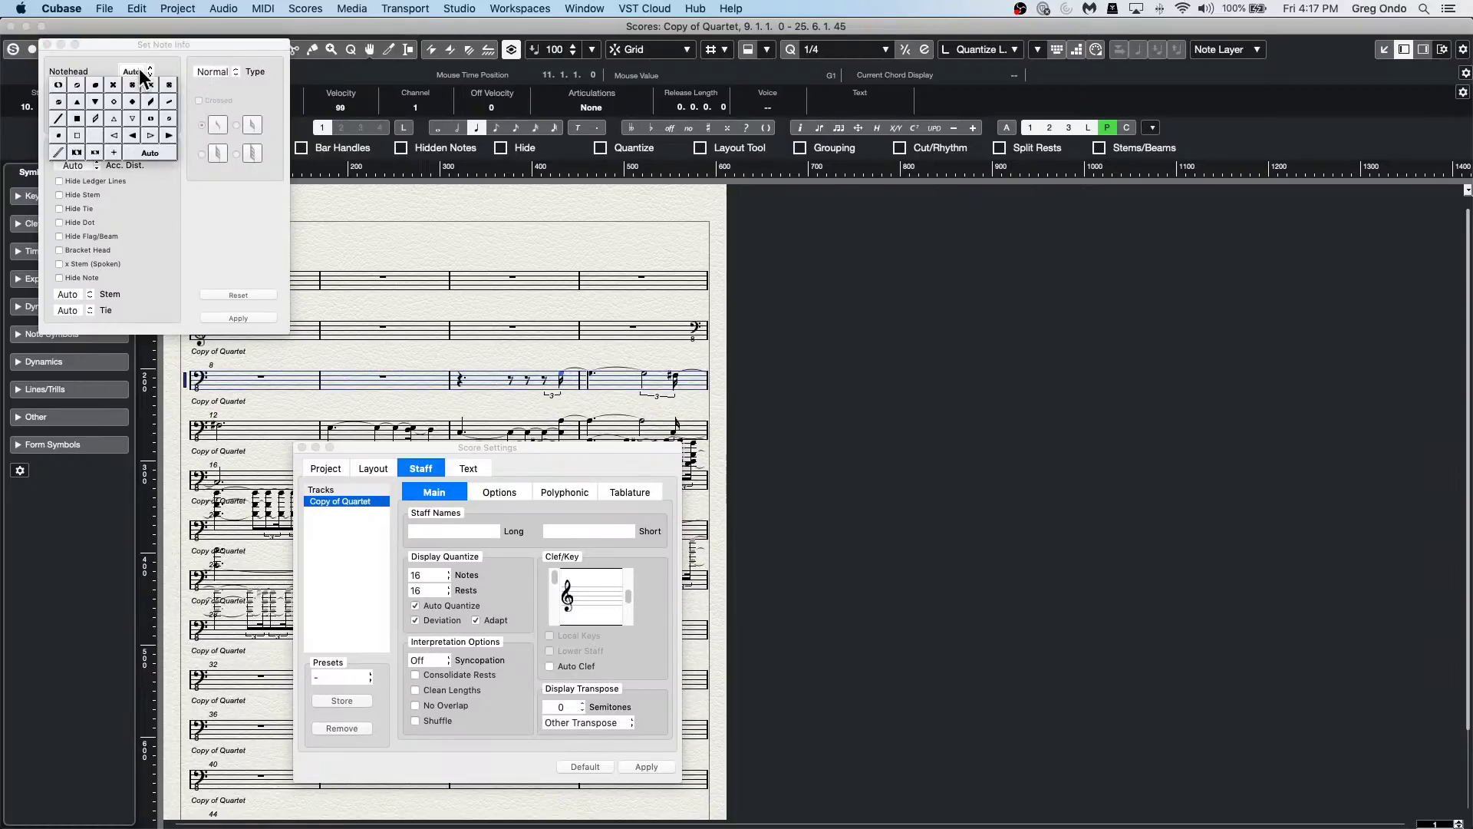
{"action": "left_click", "coordinate": [218, 73]}
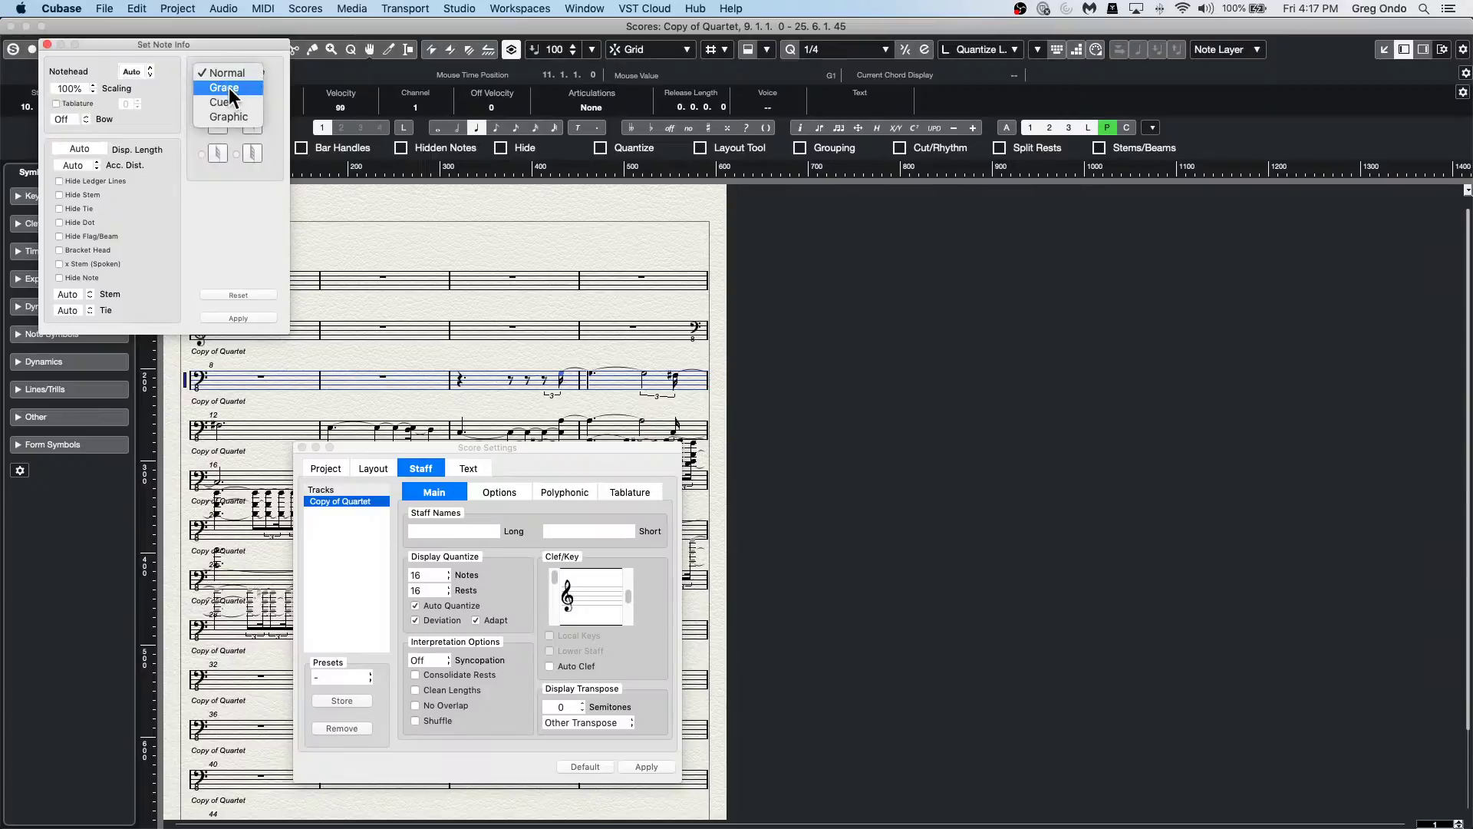
{"action": "left_click", "coordinate": [230, 88]}
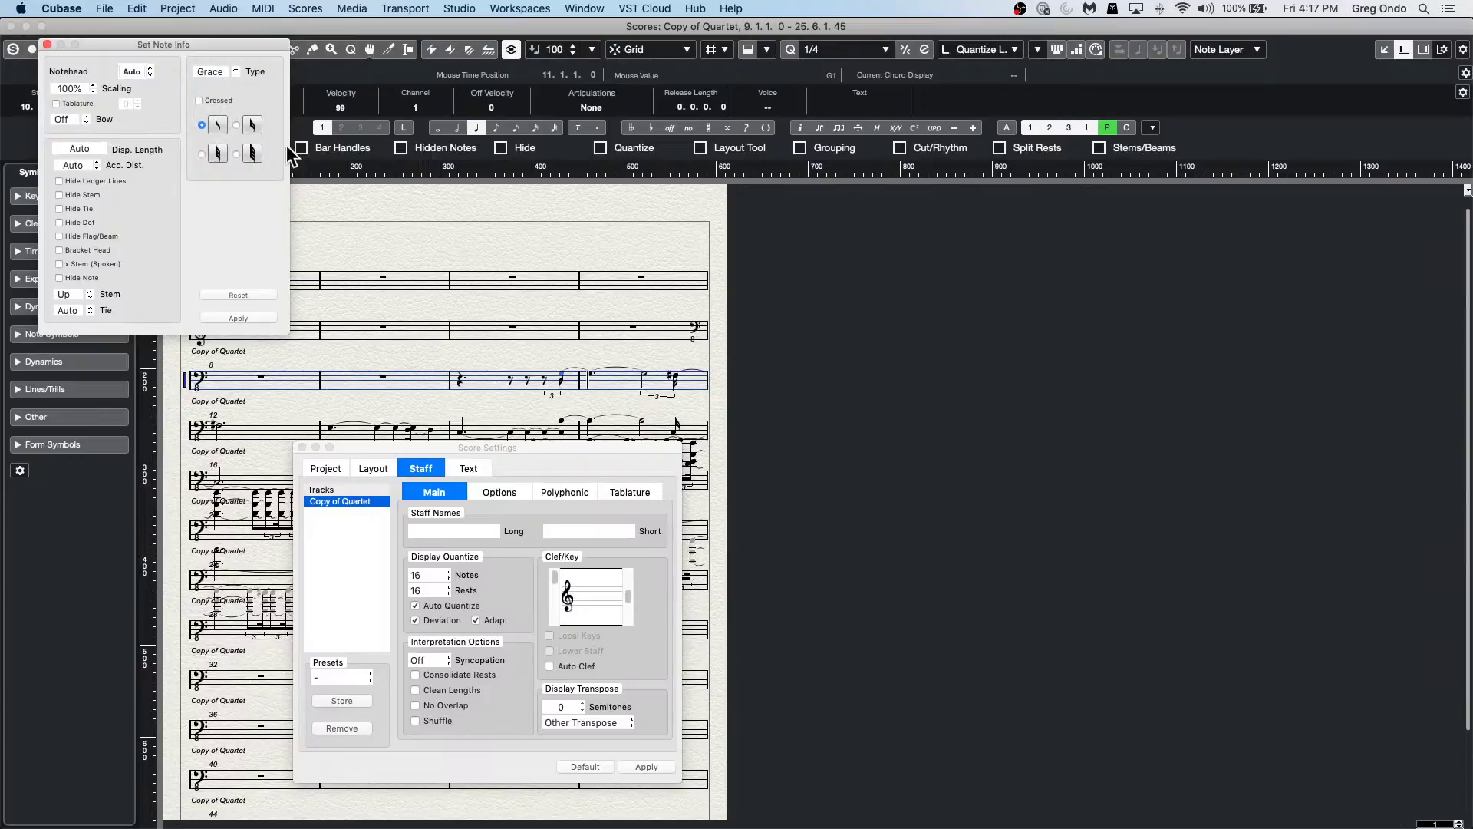
Close Score Settings and Set Note Info, and close the quartet part's Score Editor and Key Editor windows.
{"action": "left_click", "coordinate": [302, 447]}
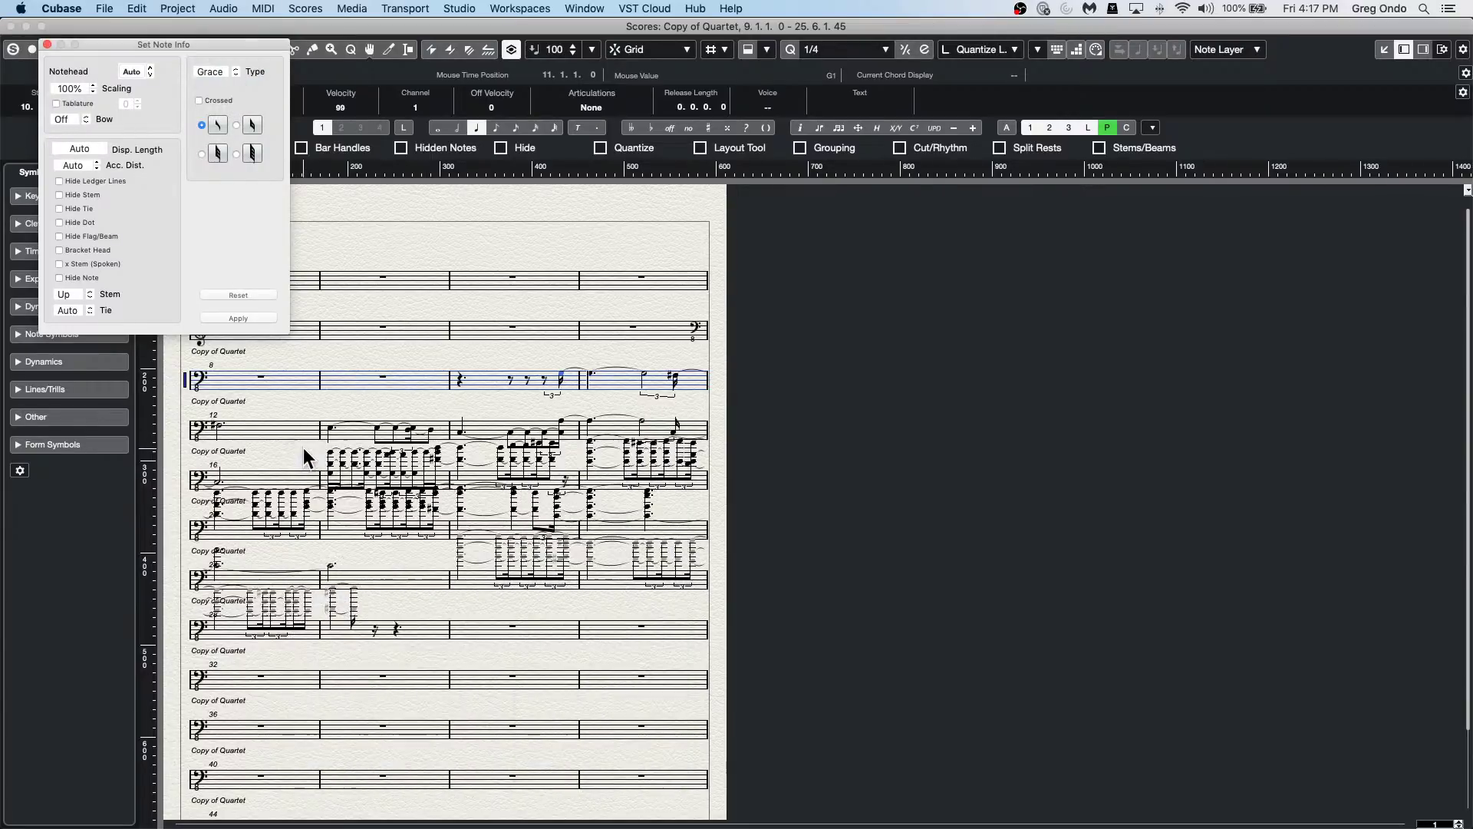
{"action": "left_click", "coordinate": [46, 45]}
{"action": "left_click", "coordinate": [10, 26]}
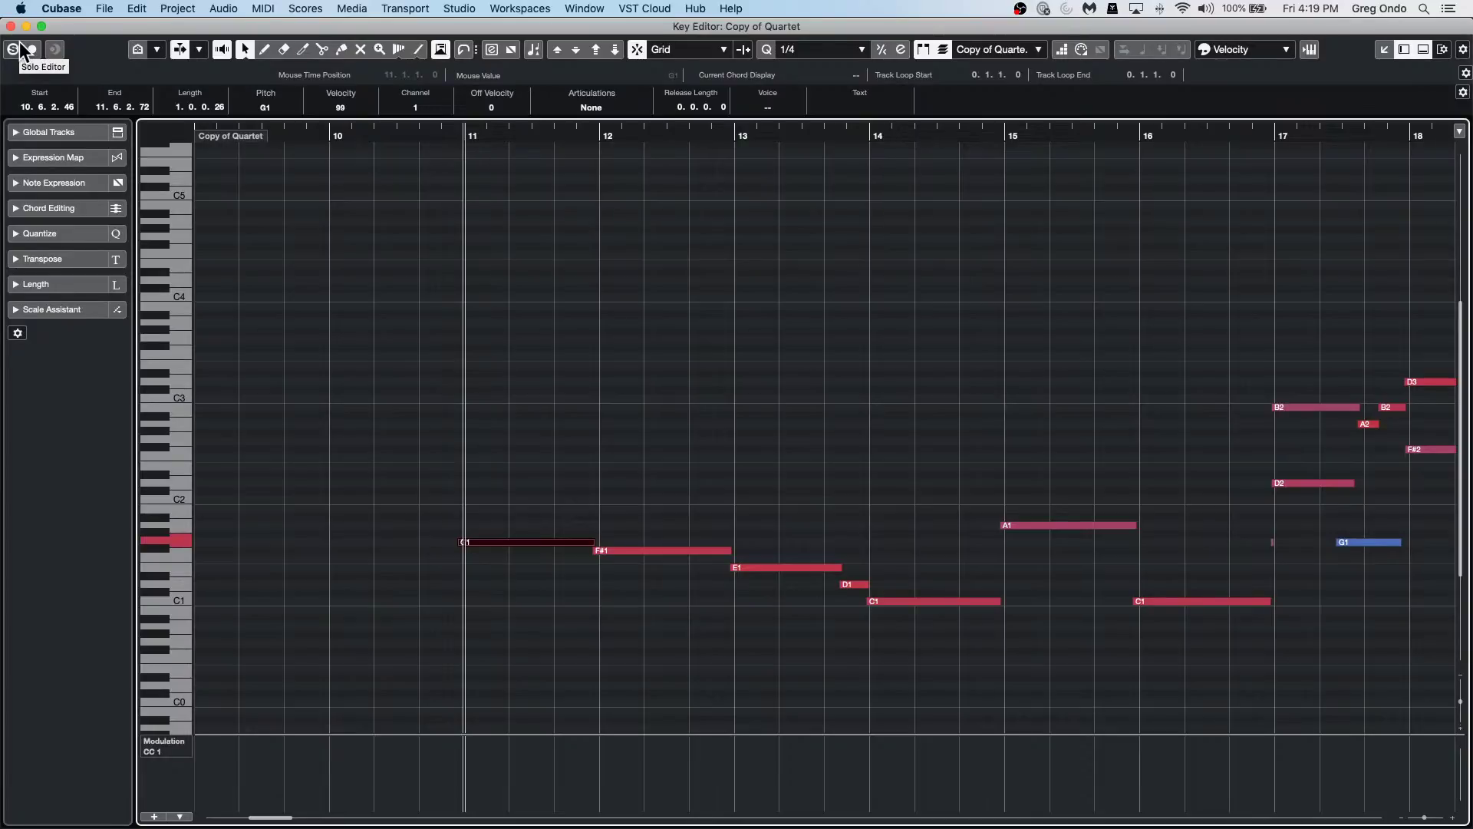
{"action": "left_click", "coordinate": [10, 26]}
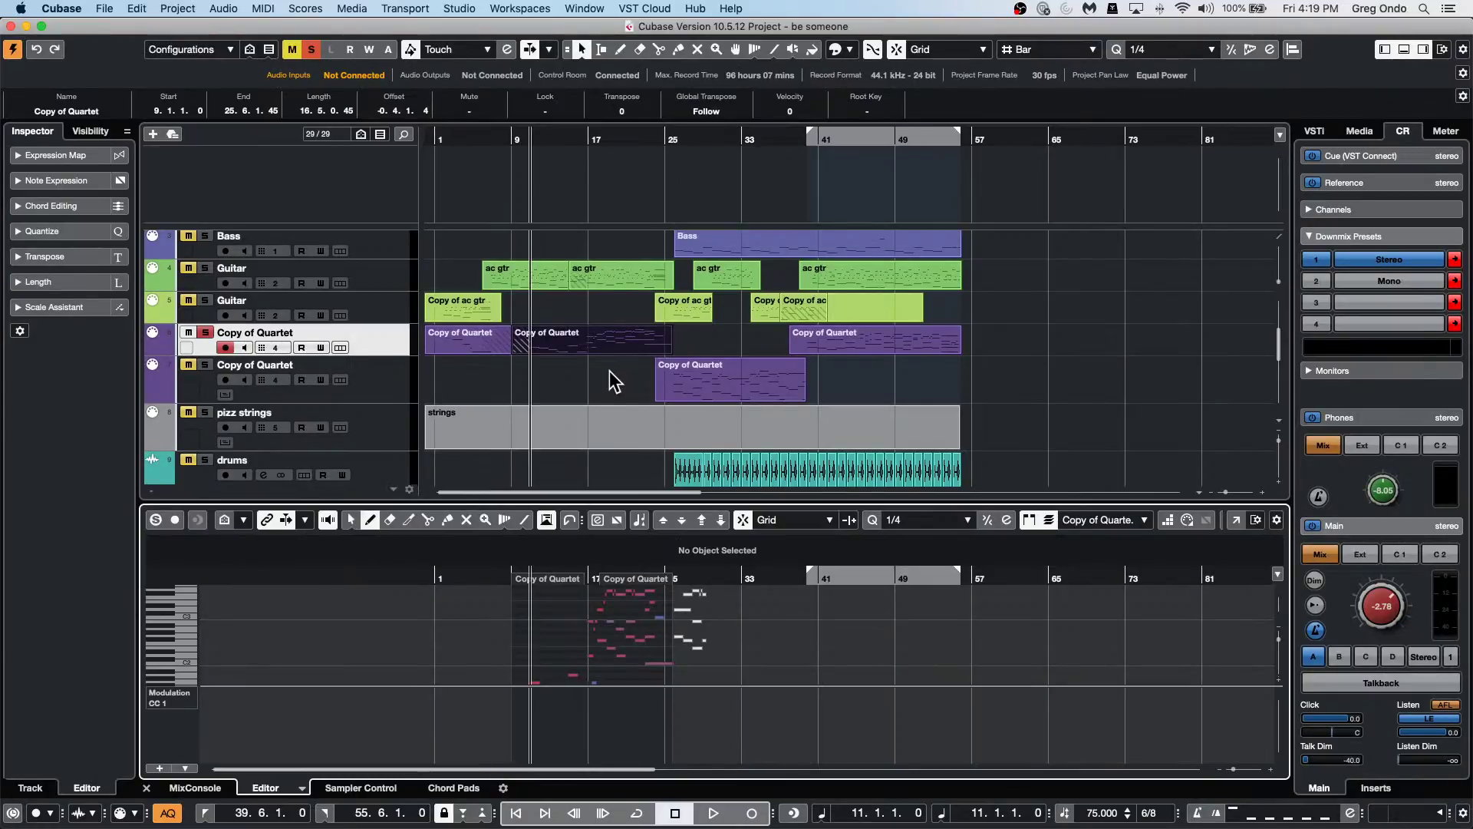
Apply the SpectraLayers extension to the VCL_45 vocal event and open its editor in a separate window.
{"action": "scroll", "coordinate": [583, 288], "scroll_direction": "up", "scroll_amount": 3}
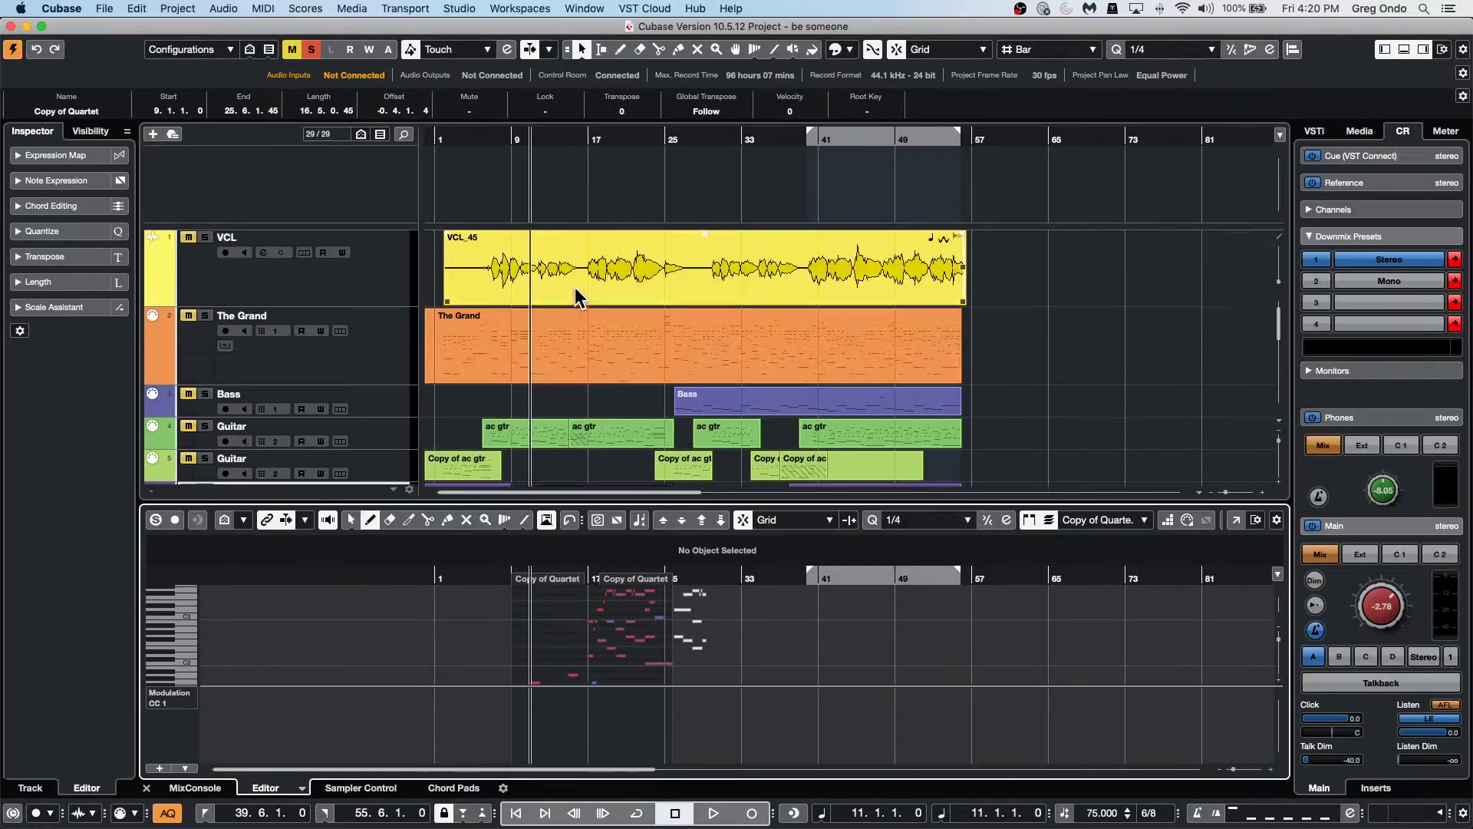
{"action": "left_click", "coordinate": [581, 292]}
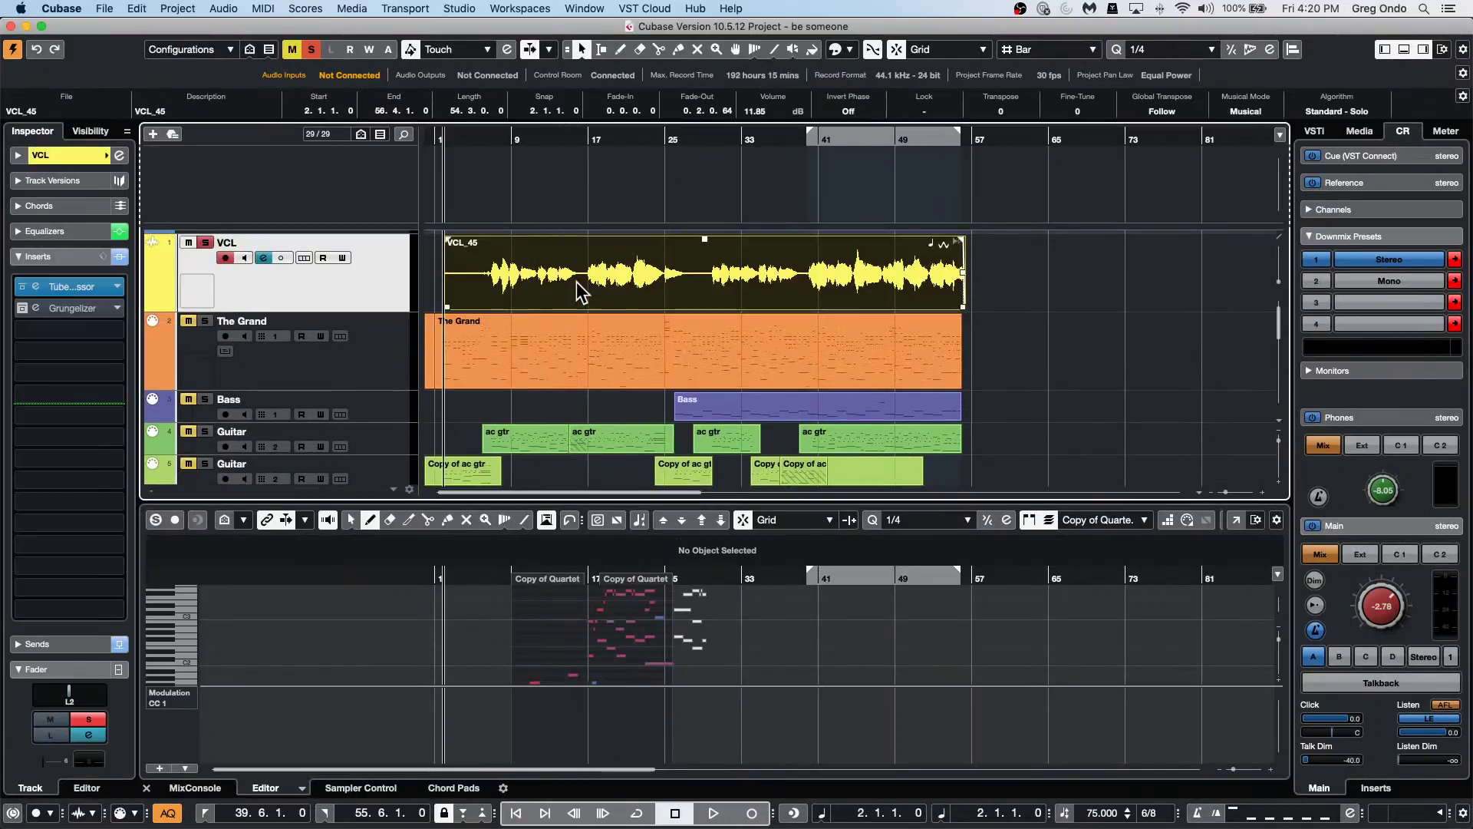
{"action": "left_click", "coordinate": [159, 11]}
{"action": "mouse_move", "coordinate": [136, 8]}
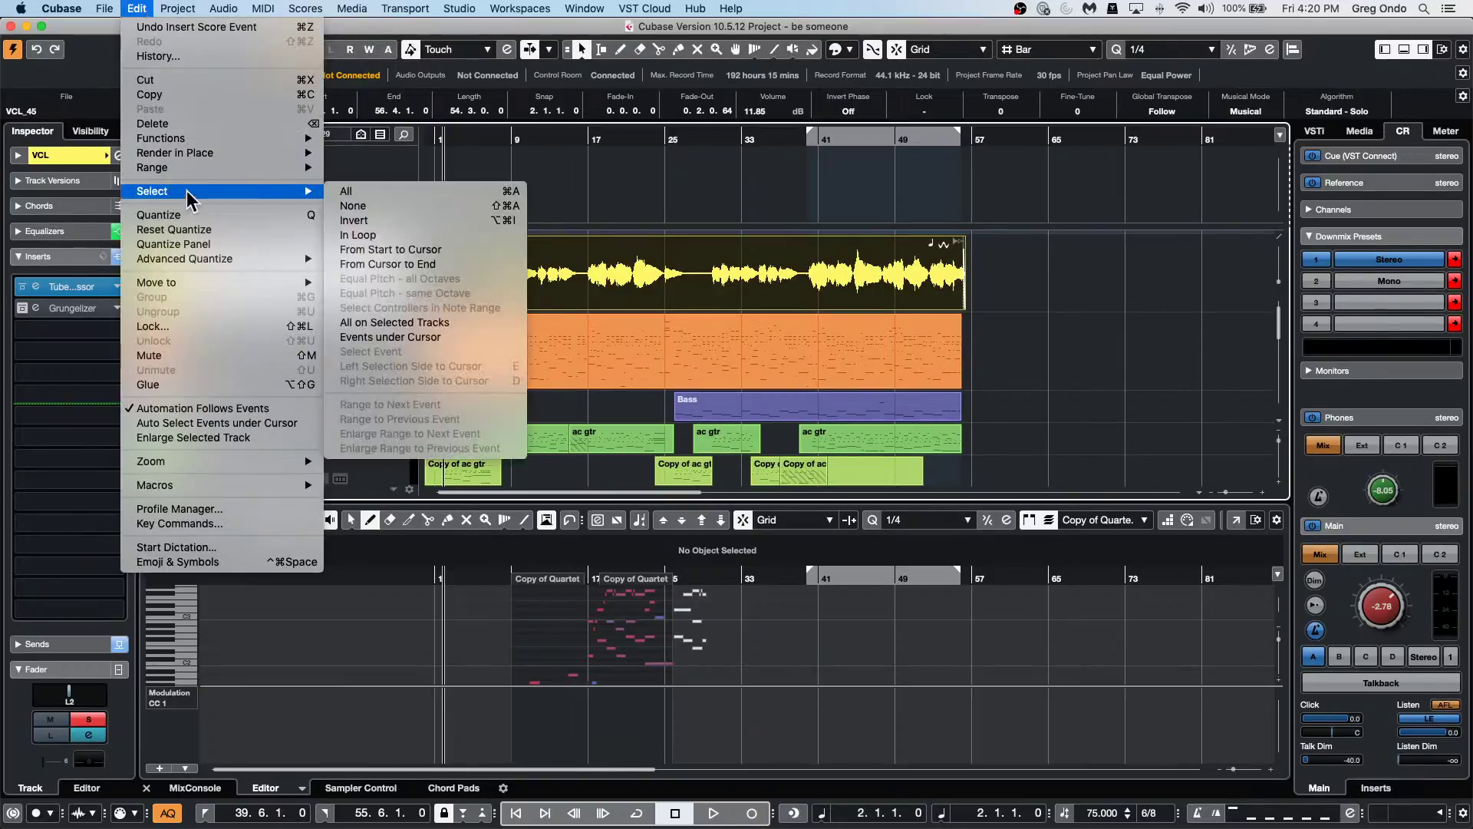
{"action": "mouse_move", "coordinate": [241, 157]}
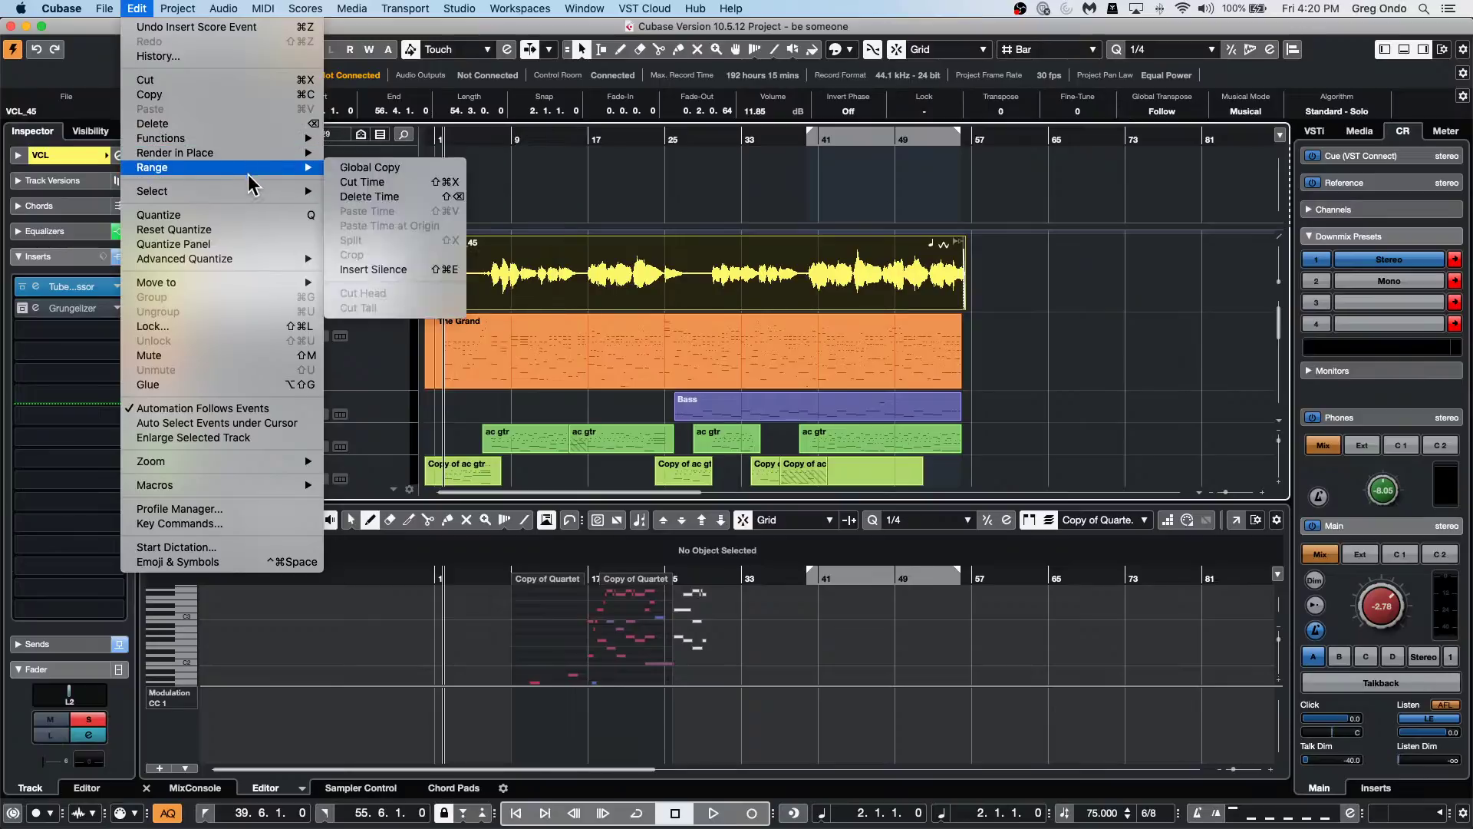
{"action": "mouse_move", "coordinate": [223, 9]}
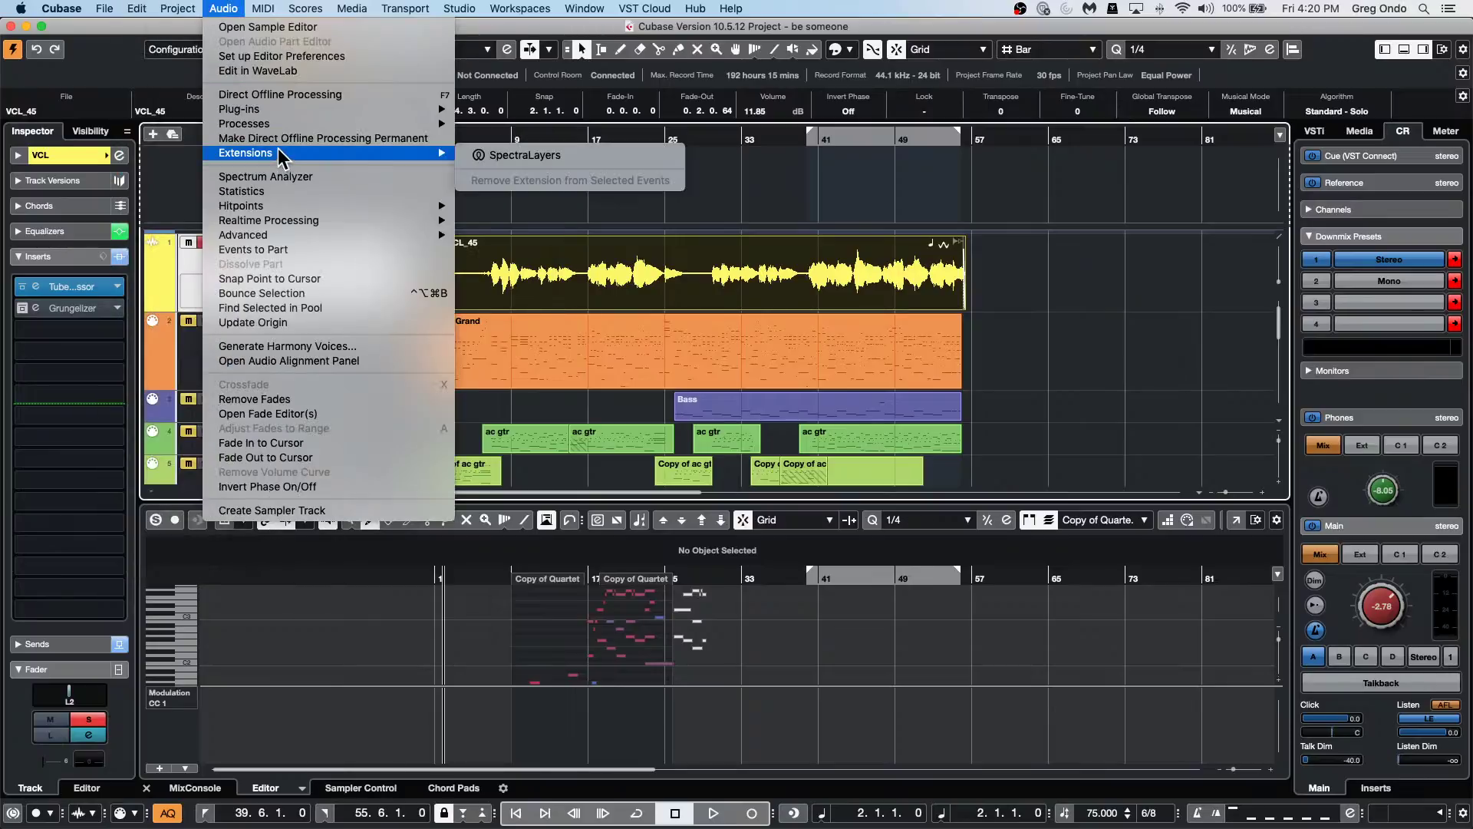
{"action": "left_click", "coordinate": [493, 154]}
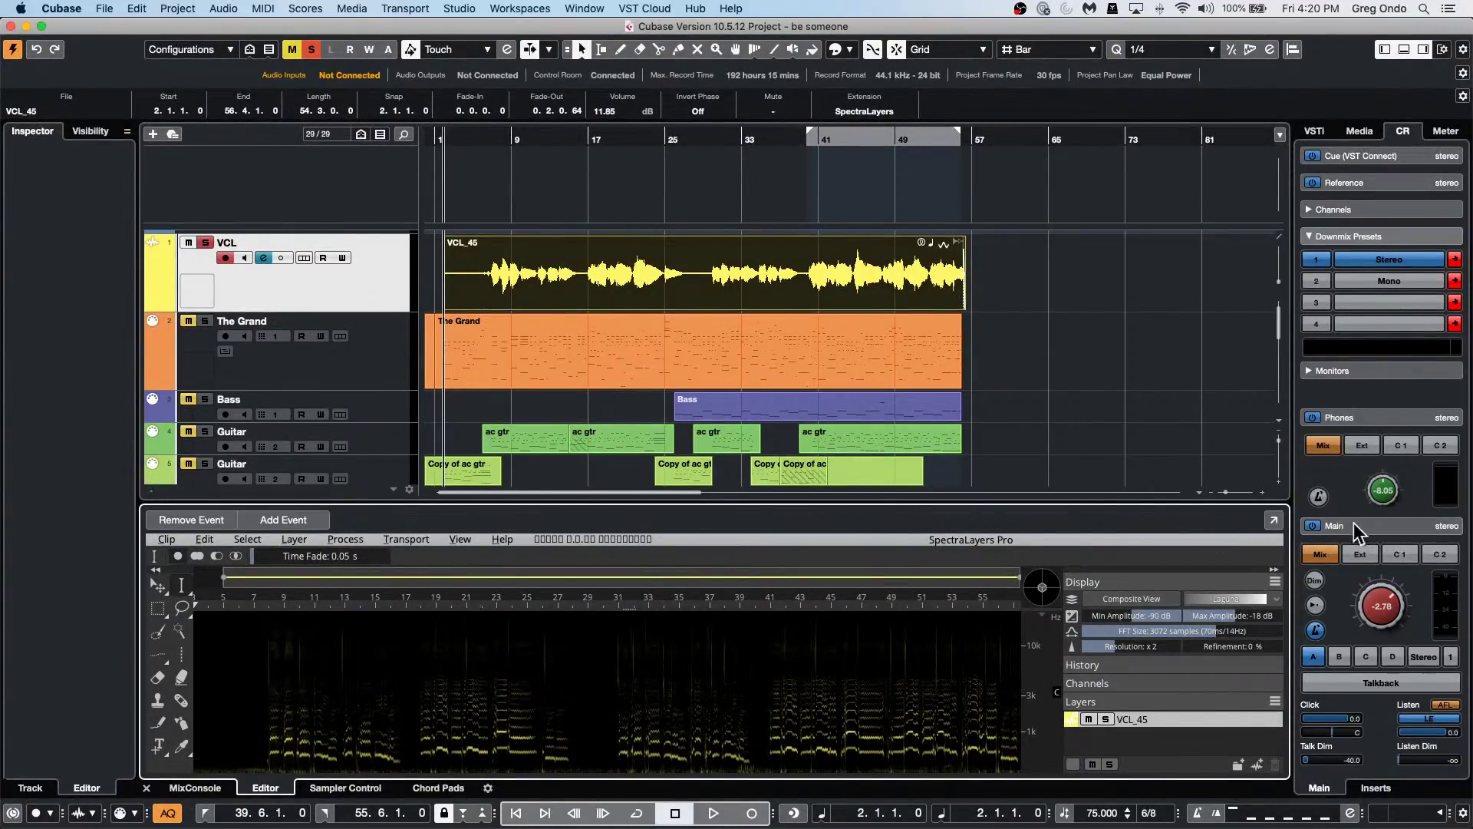
{"action": "left_click", "coordinate": [1273, 521]}
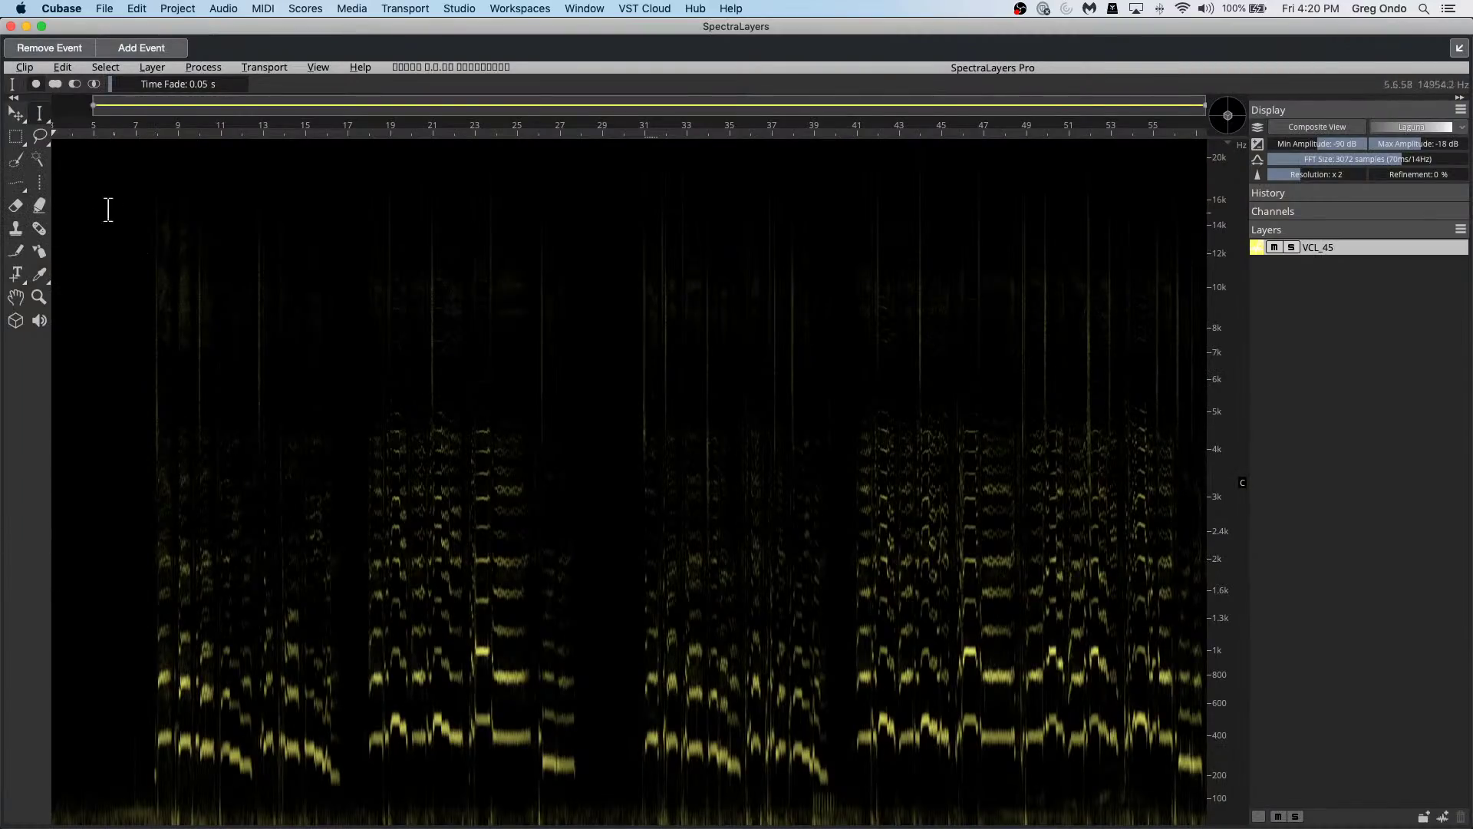
Select a rectangular region of the silence before the first vocal phrase, examine the Noise Reduction commands, and close the SpectraLayers window.
{"action": "left_click", "coordinate": [18, 139]}
{"action": "left_click_drag", "start_coordinate": [52, 346], "coordinate": [150, 727]}
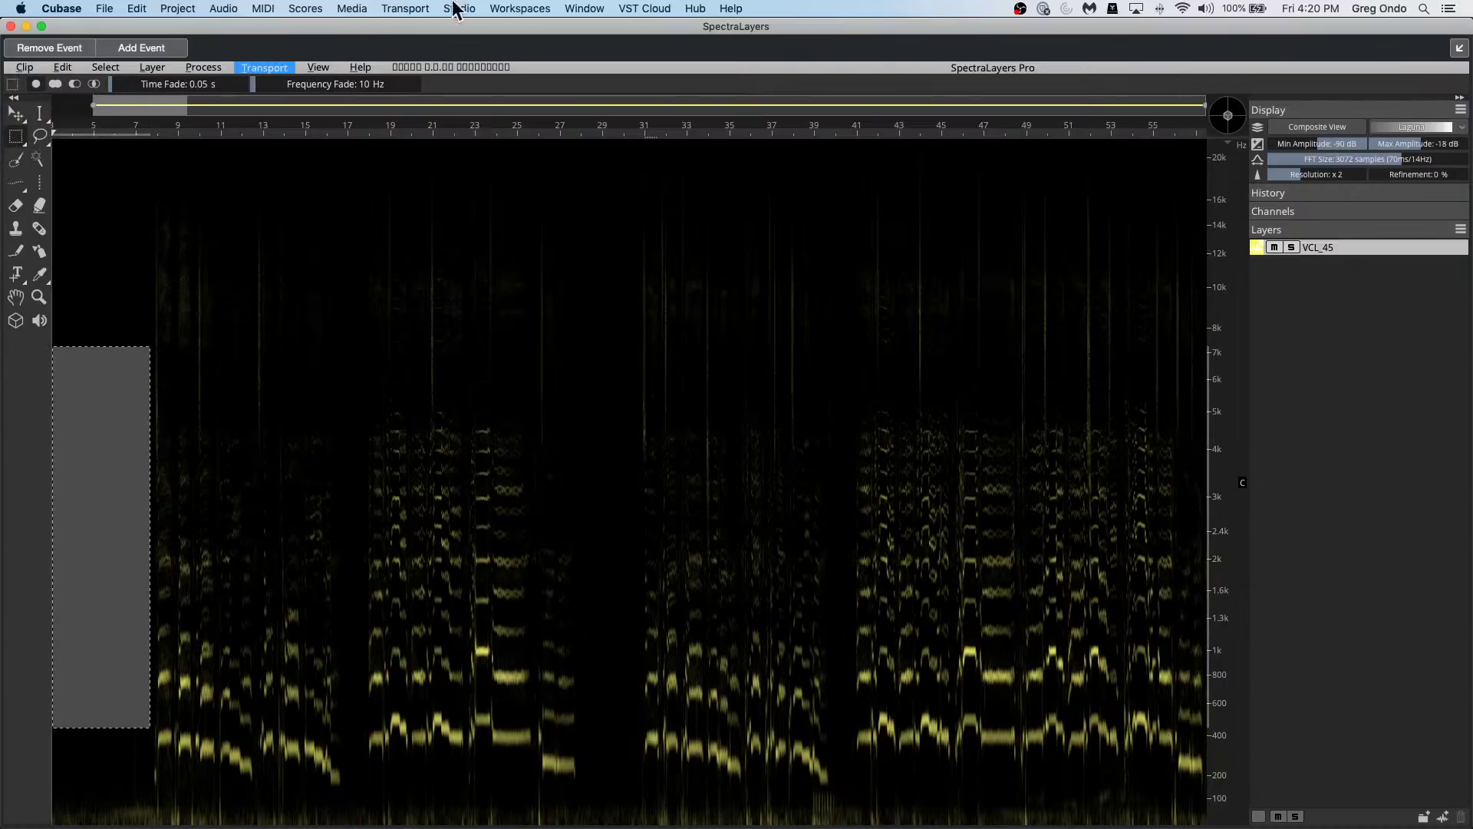
{"action": "left_click", "coordinate": [252, 72]}
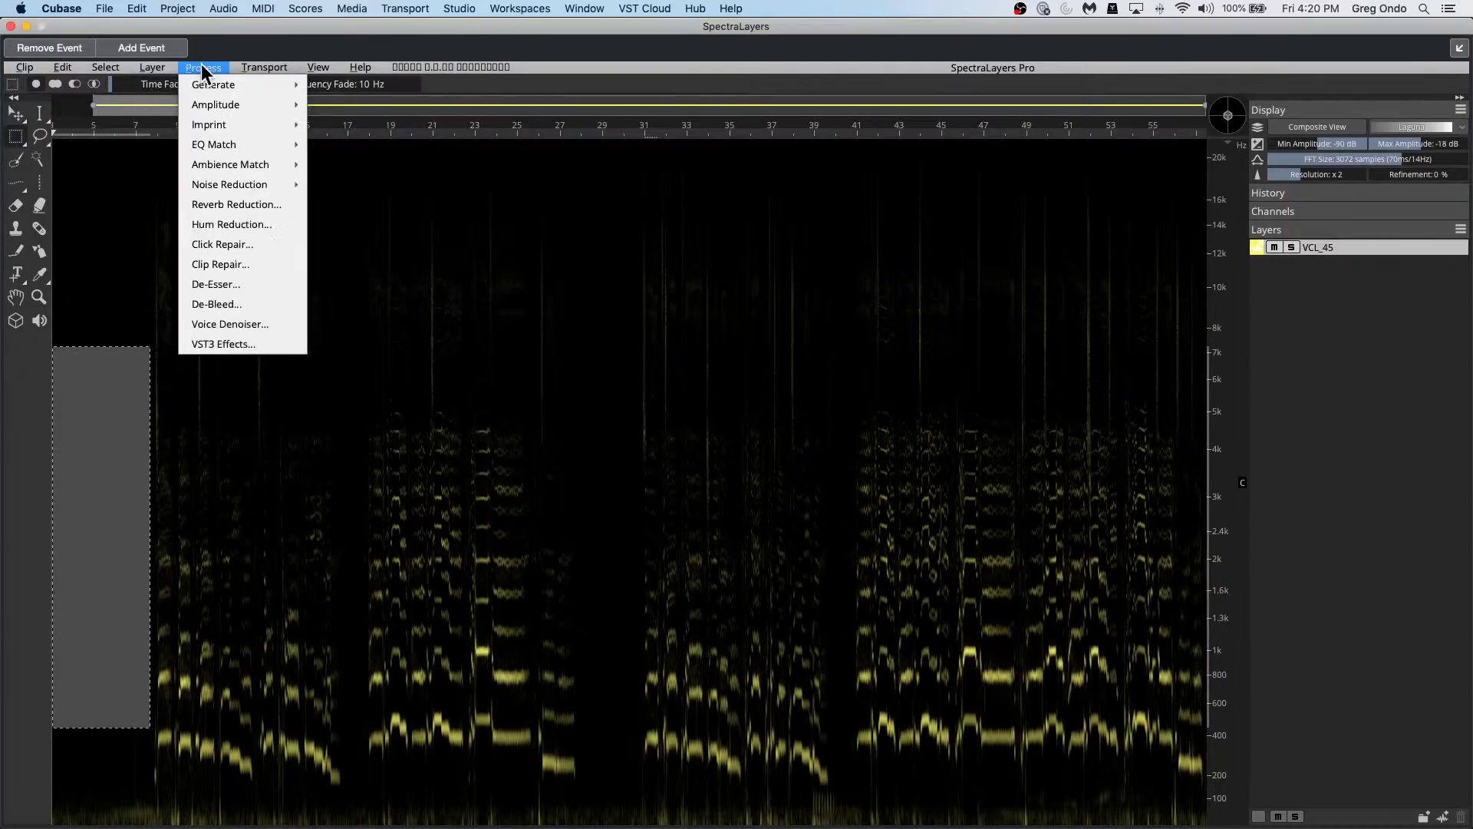
{"action": "mouse_move", "coordinate": [220, 184]}
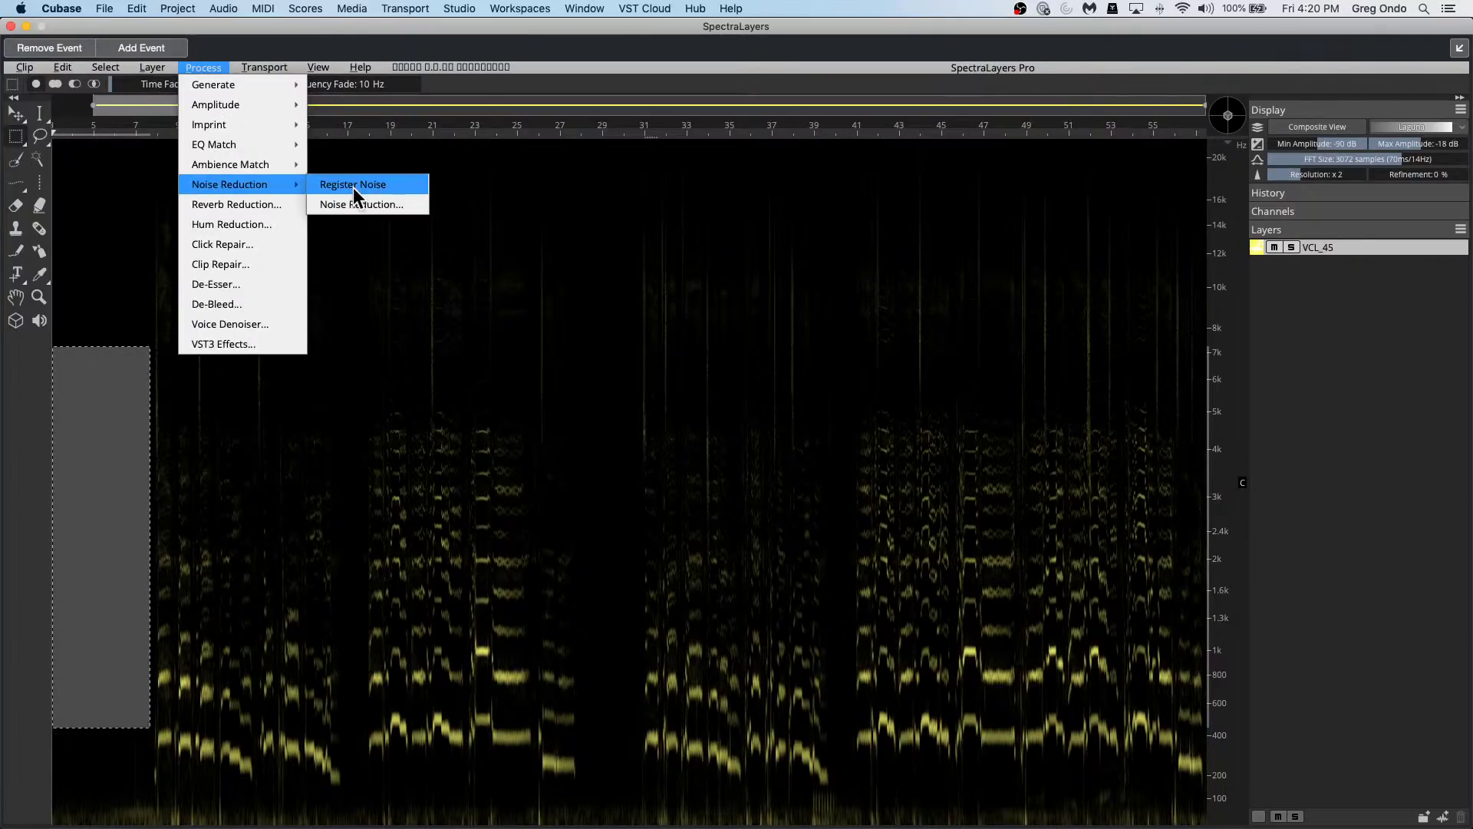
{"action": "left_click", "coordinate": [11, 26]}
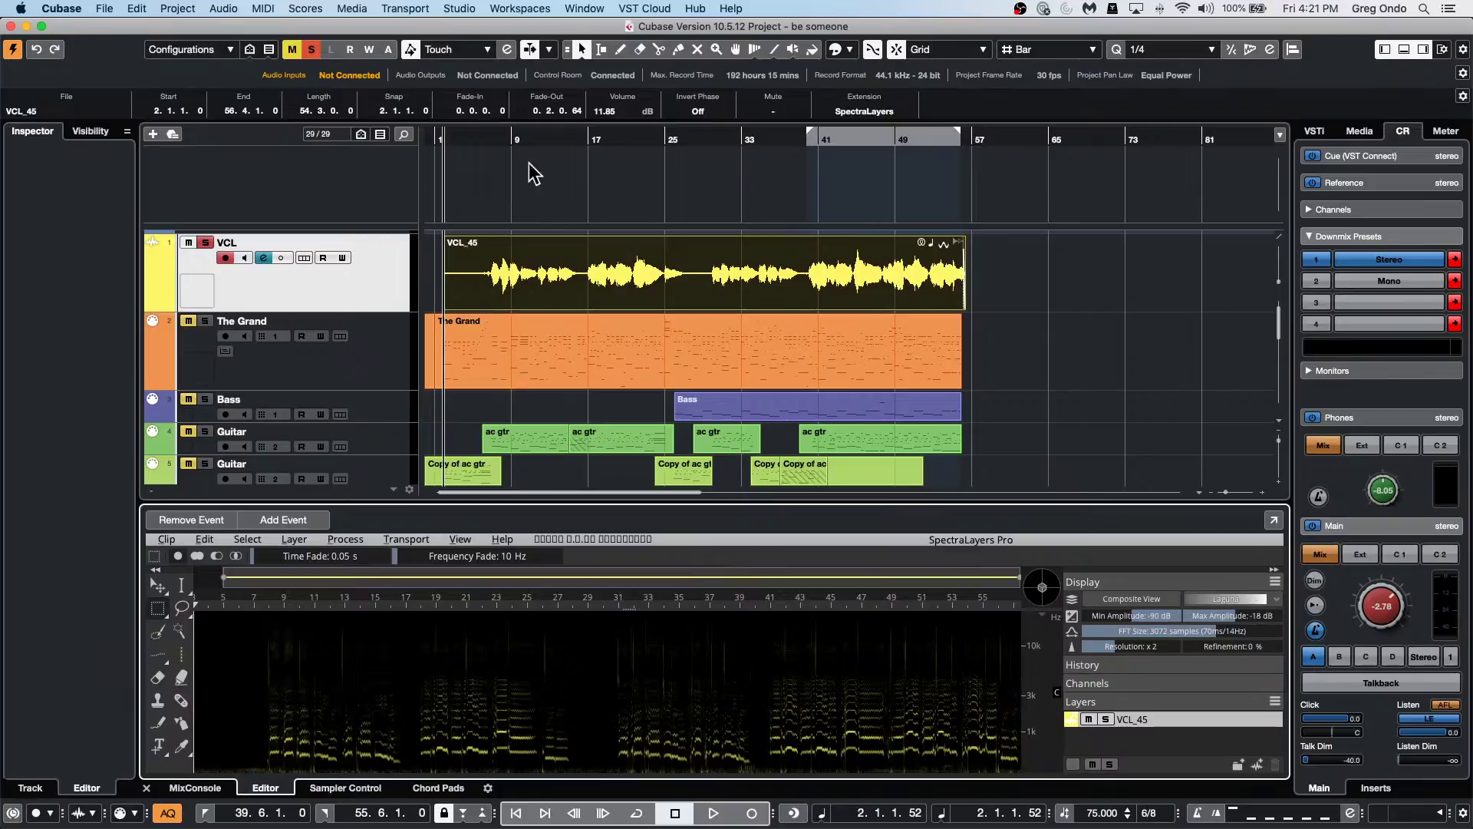
{"action": "left_click", "coordinate": [457, 327]}
{"action": "right_click", "coordinate": [370, 301]}
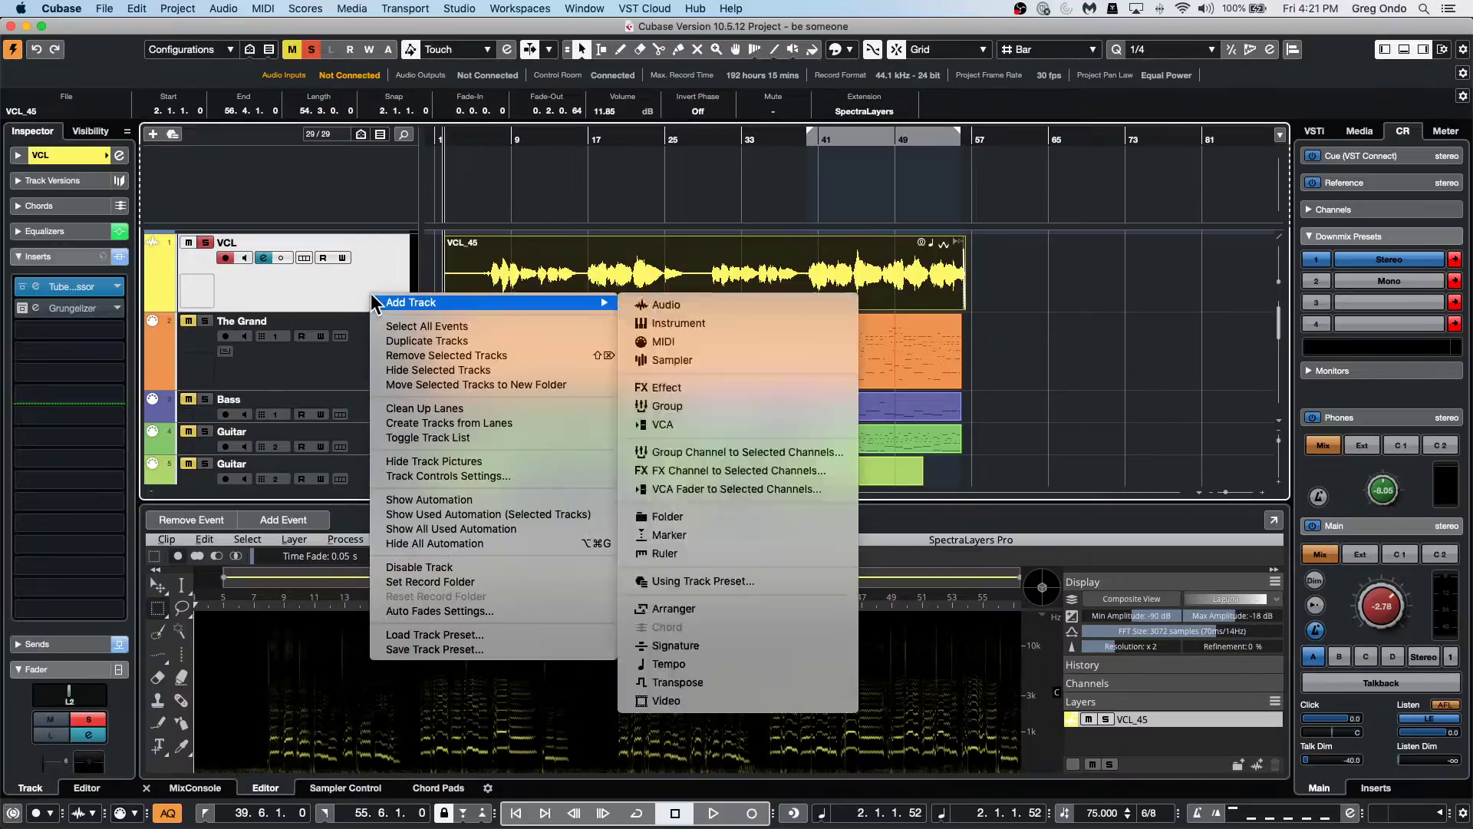
{"action": "mouse_move", "coordinate": [486, 315]}
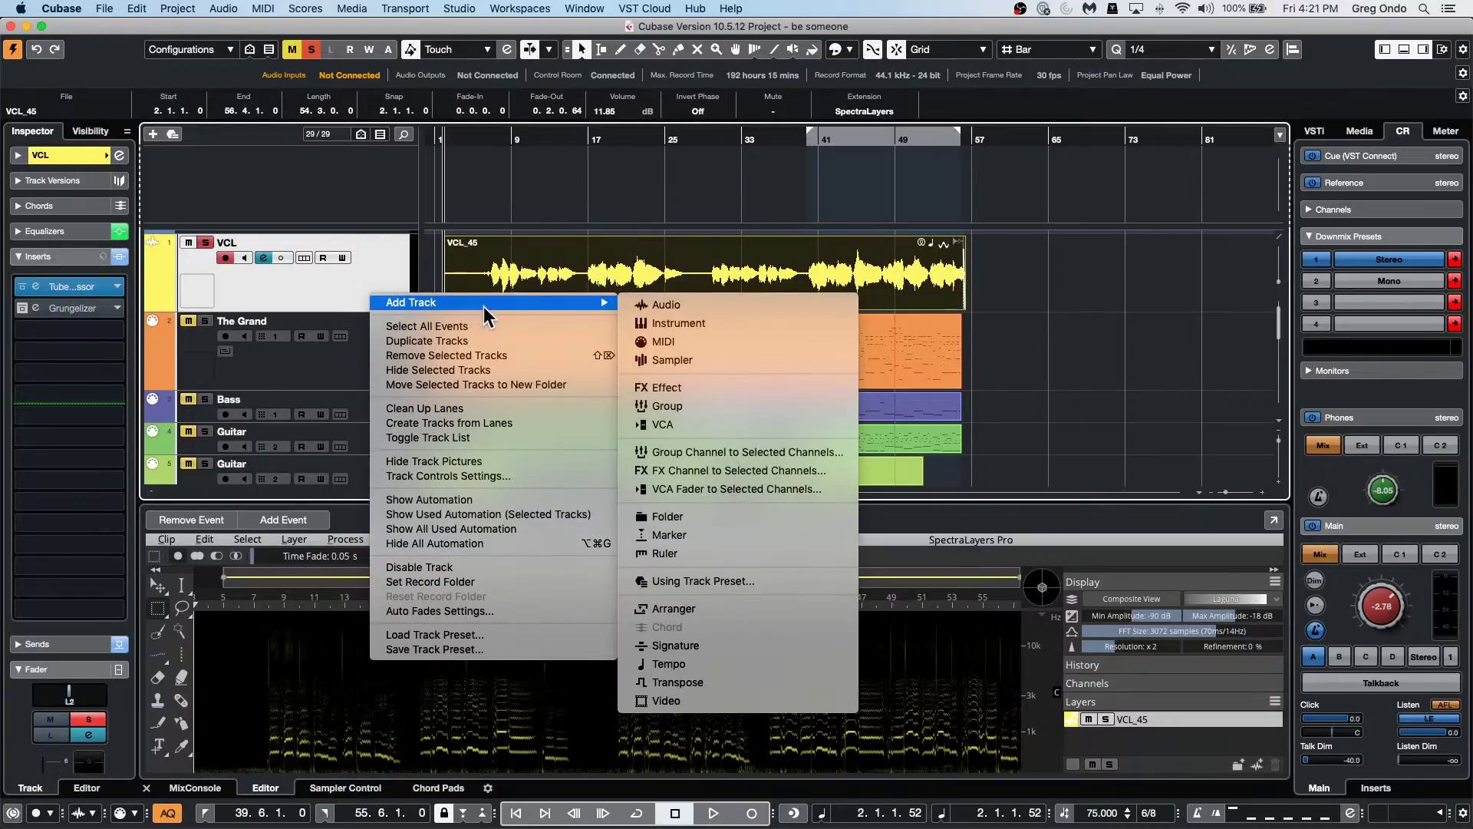
{"action": "left_click", "coordinate": [781, 328]}
{"action": "left_click", "coordinate": [790, 282]}
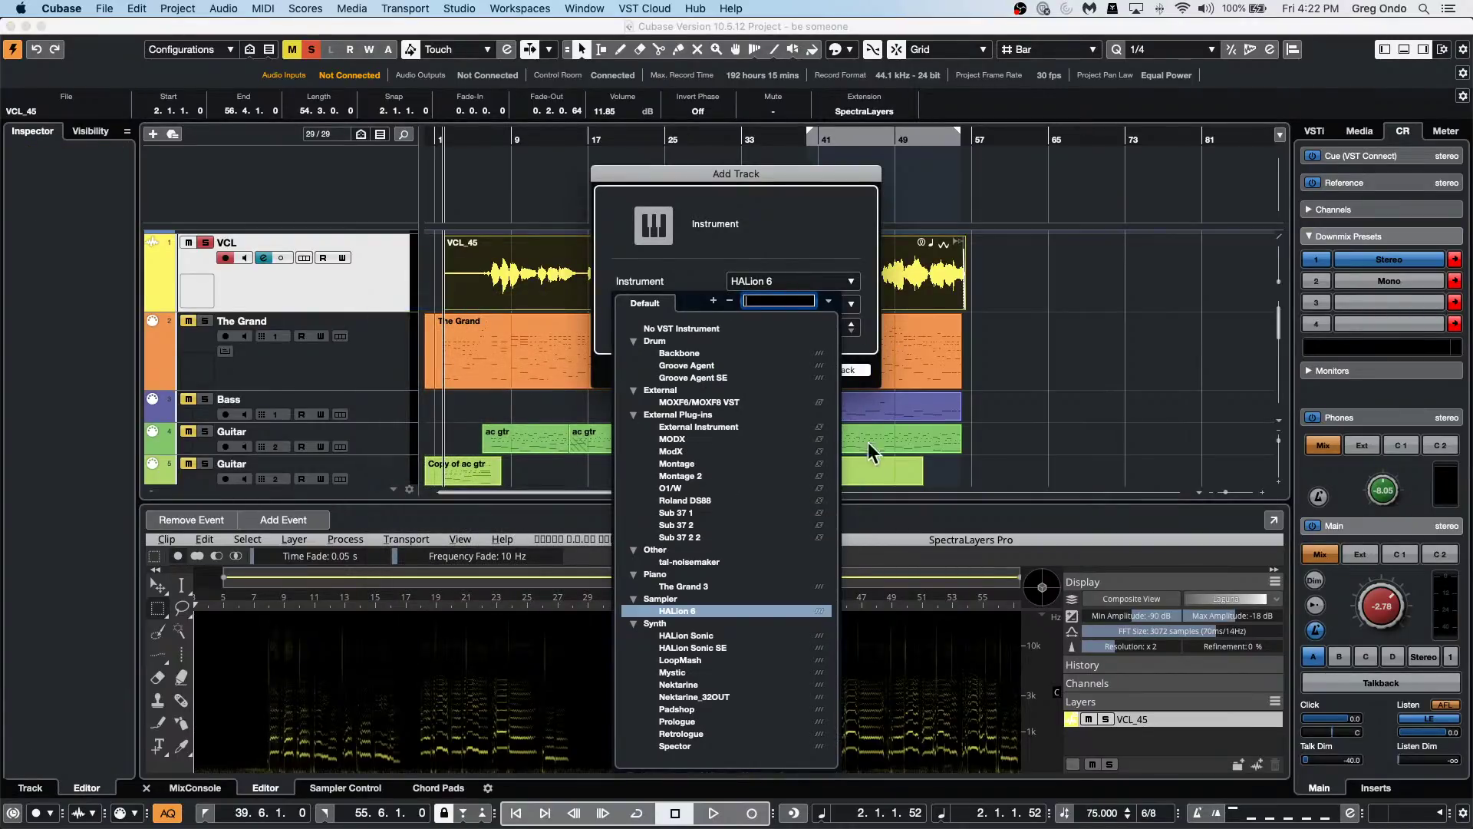
{"action": "left_click", "coordinate": [106, 9]}
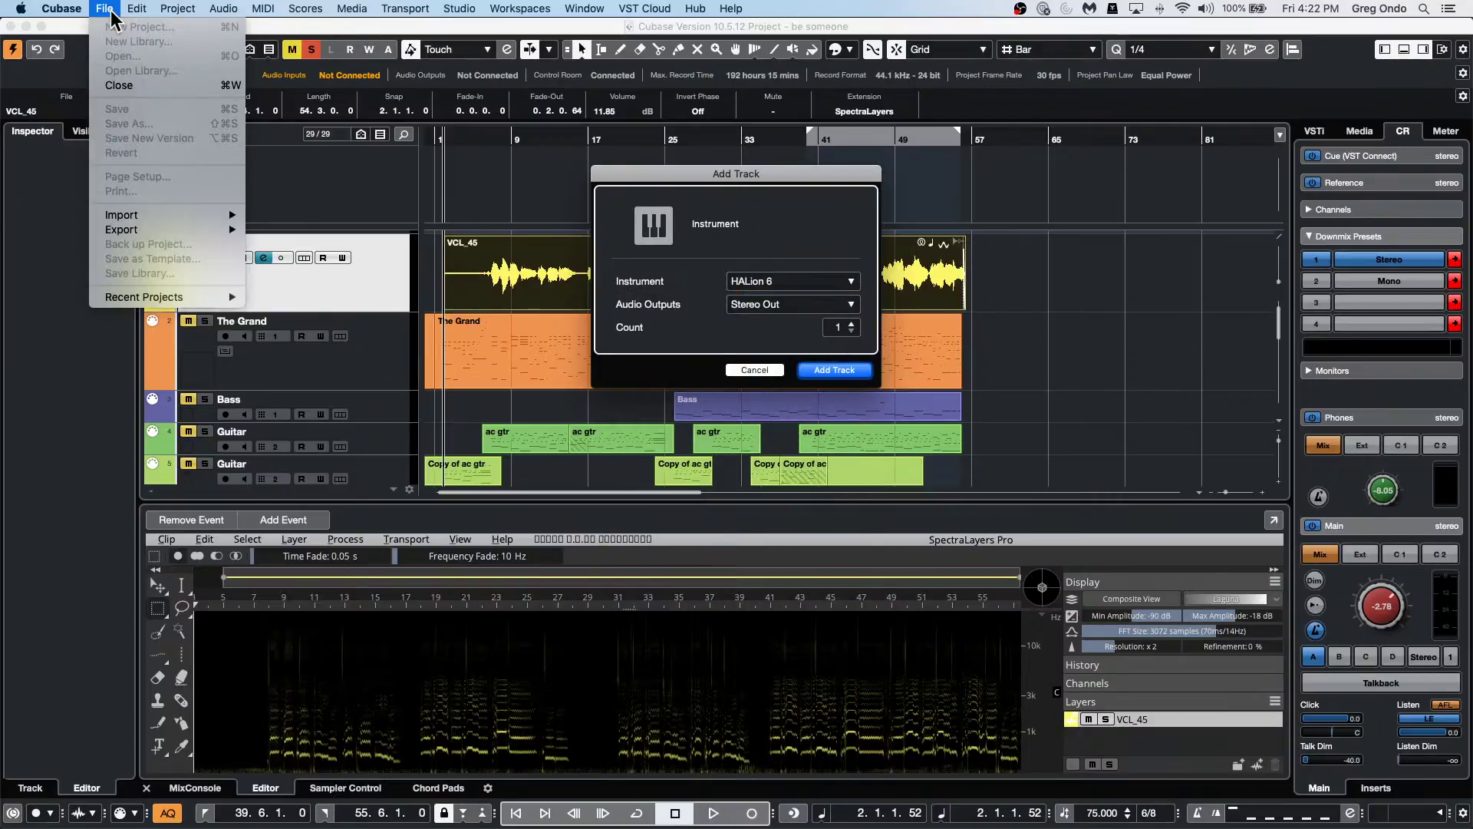
{"action": "mouse_move", "coordinate": [184, 297]}
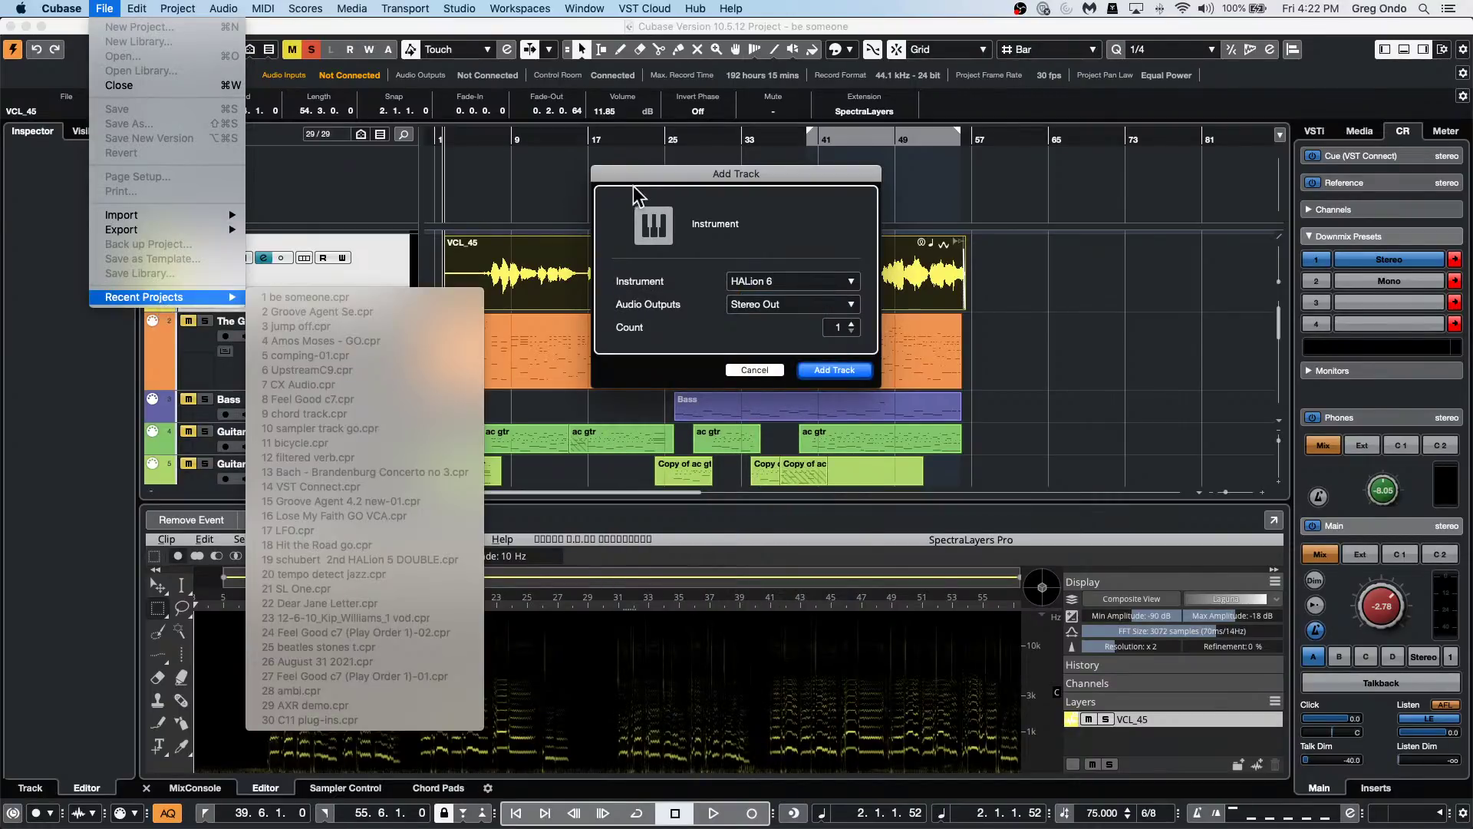
{"action": "left_click", "coordinate": [780, 370]}
{"action": "left_click", "coordinate": [780, 370]}
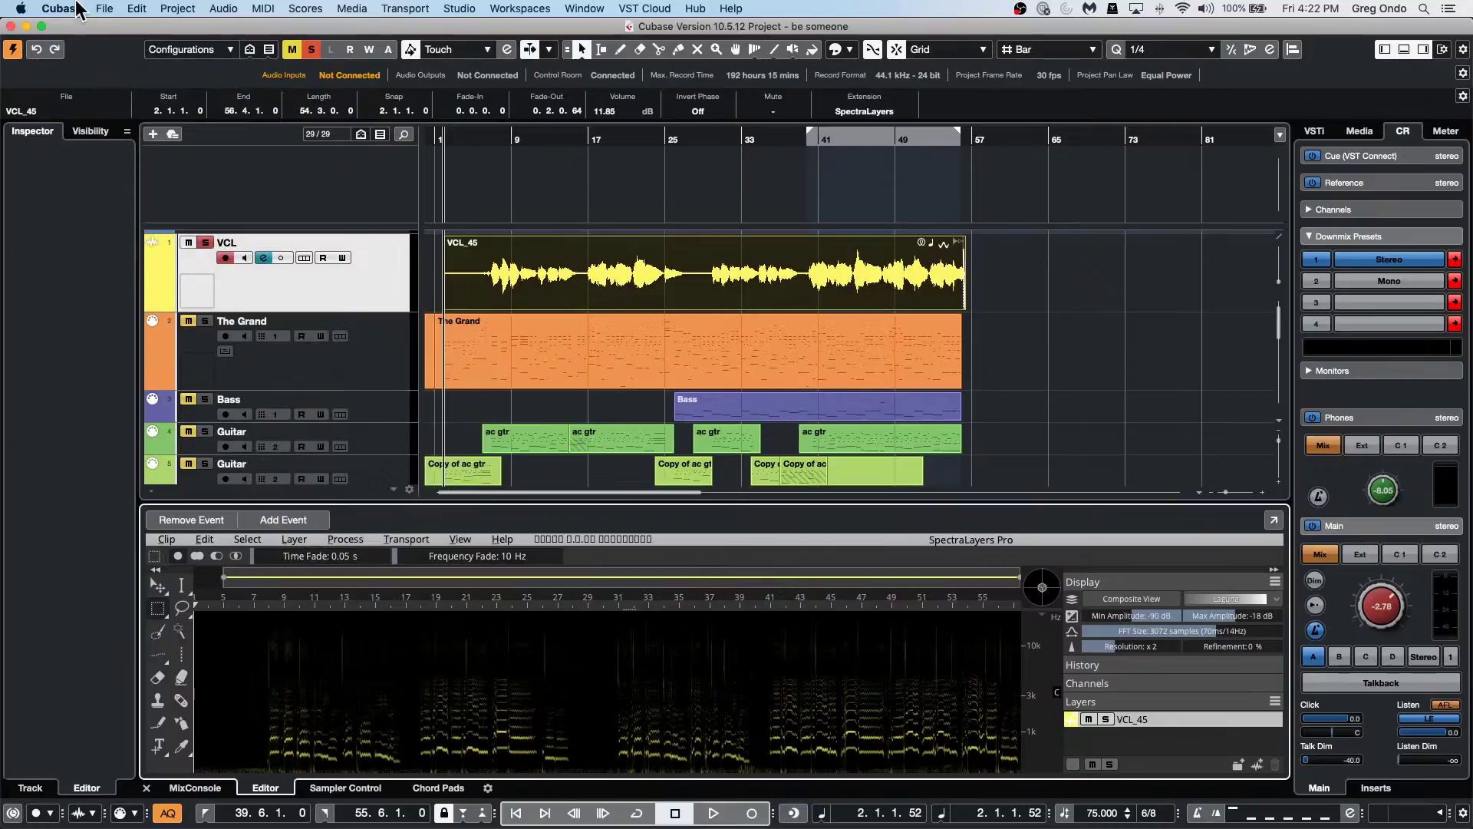
Open the recent project jump off.cpr.
{"action": "left_click", "coordinate": [104, 8]}
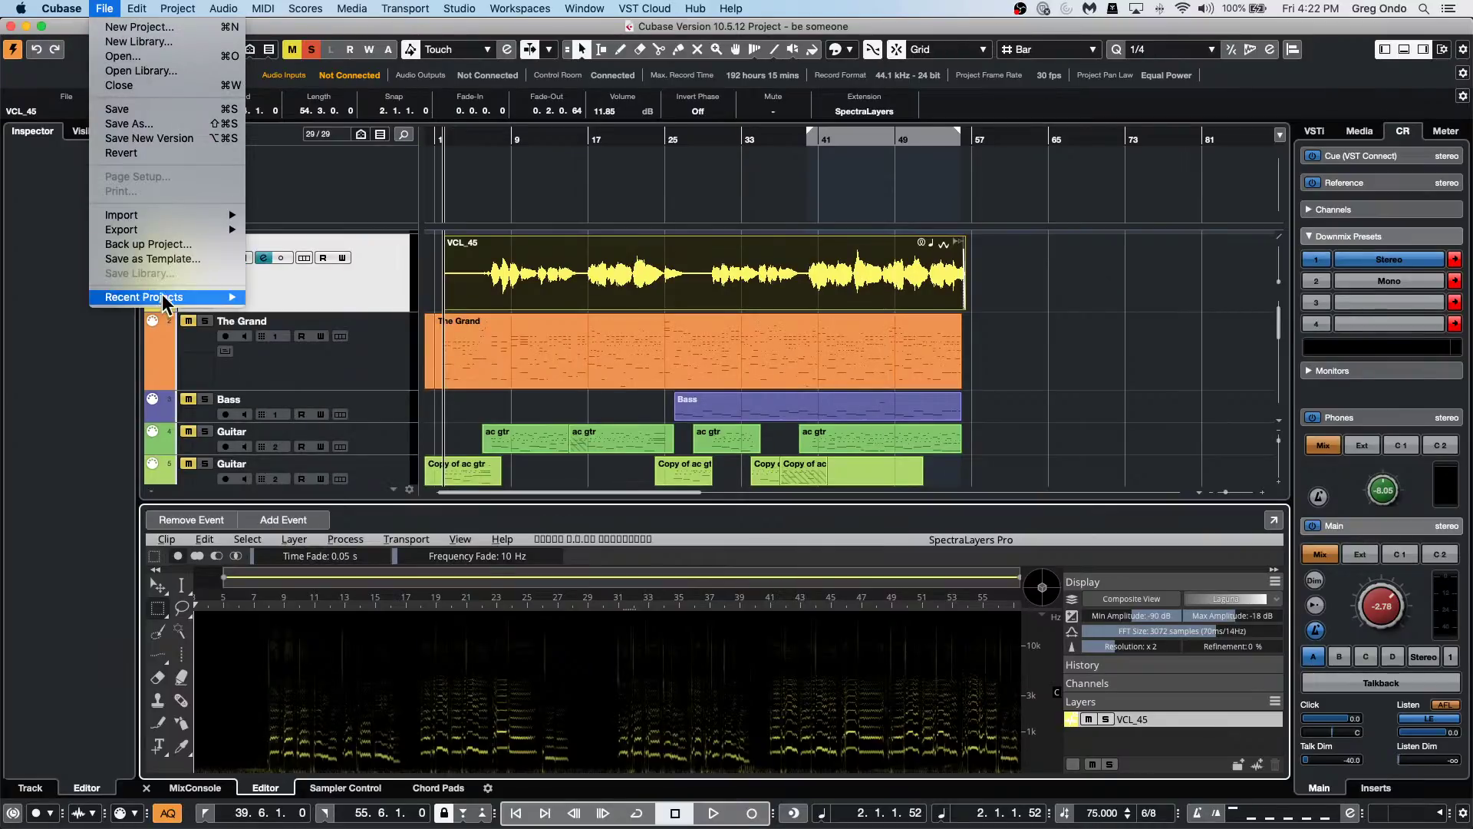
{"action": "mouse_move", "coordinate": [163, 297]}
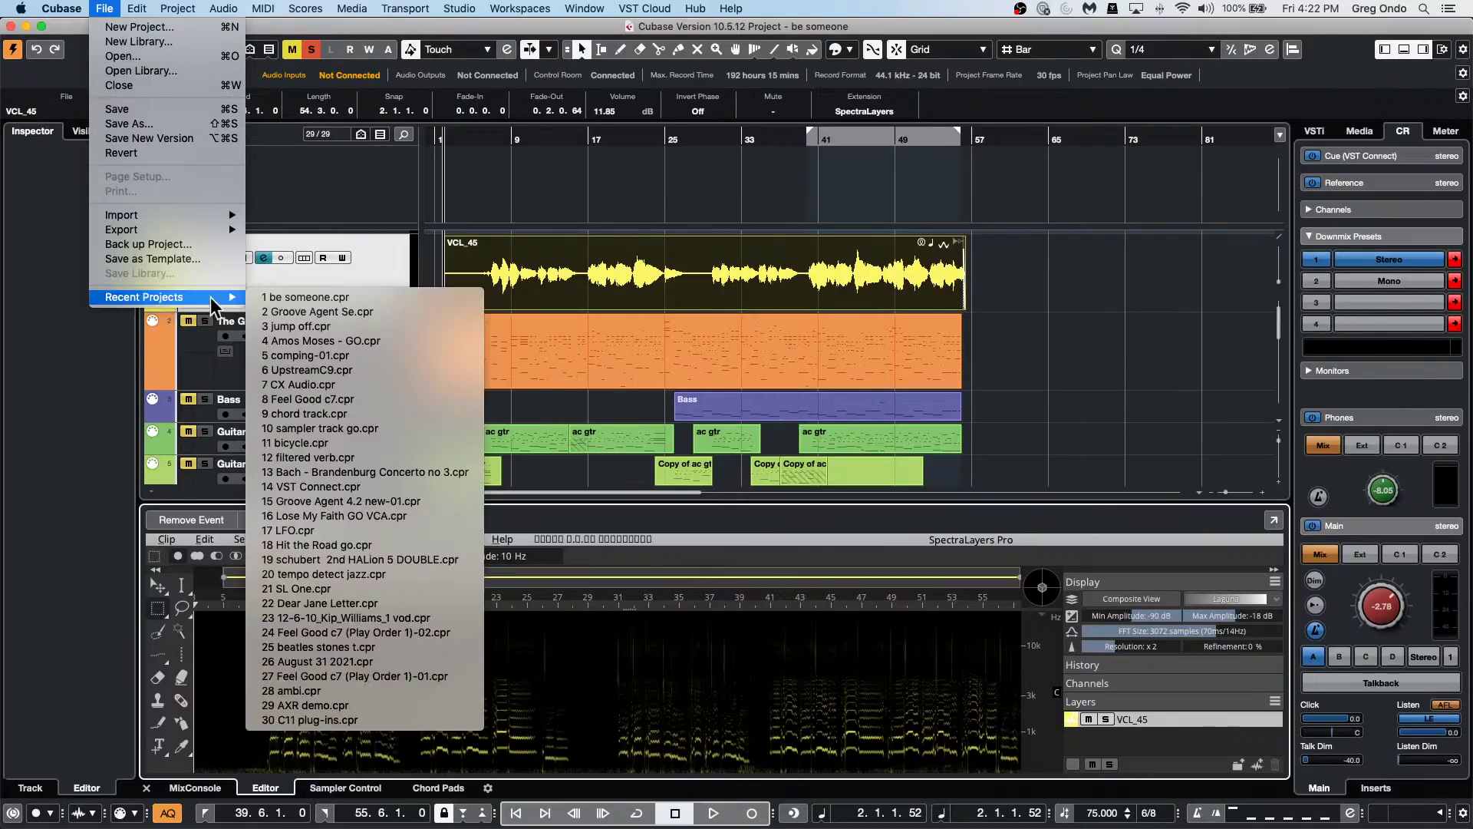
{"action": "left_click", "coordinate": [363, 327]}
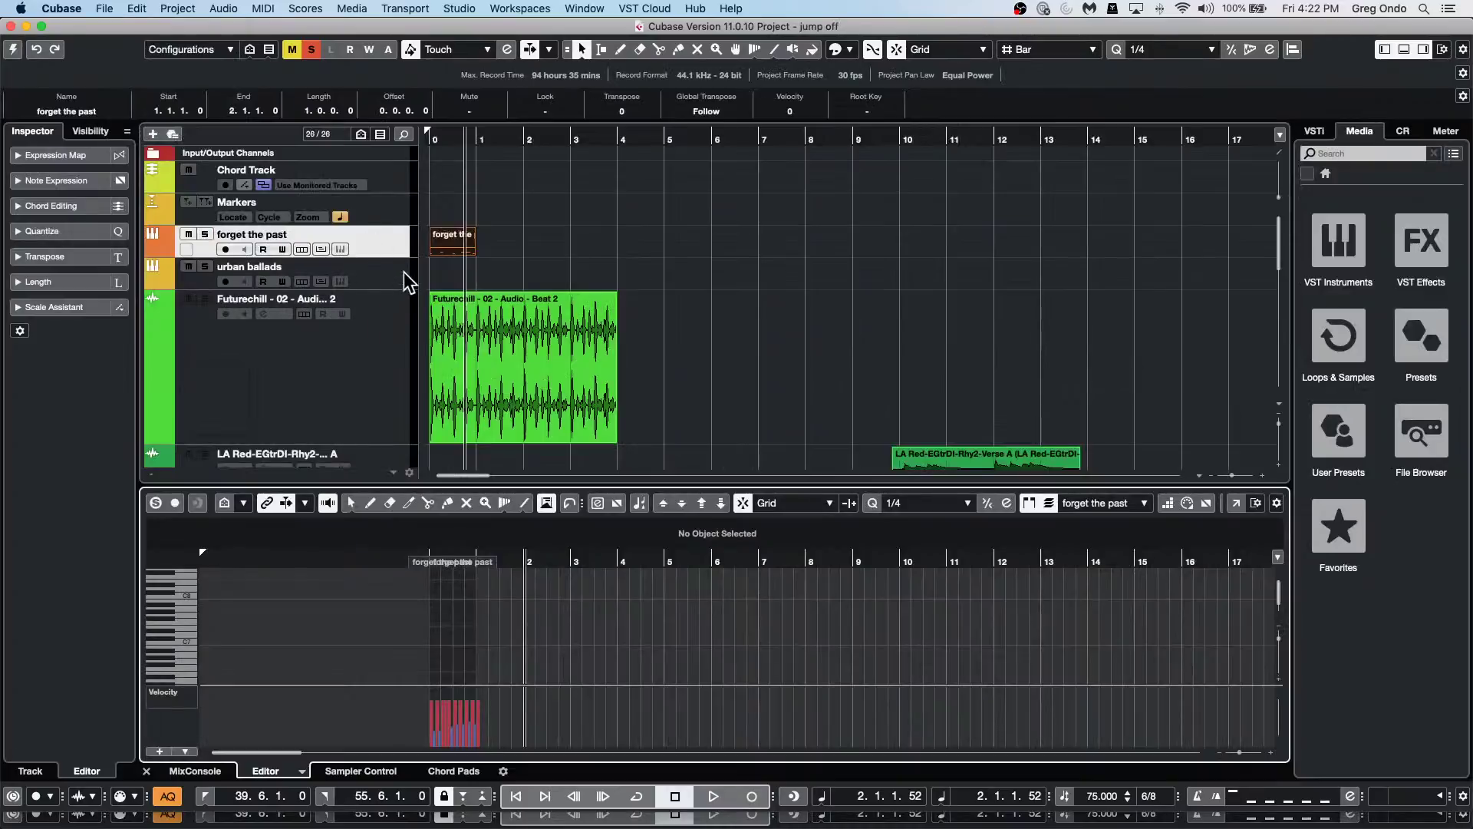
{"action": "left_click", "coordinate": [347, 216]}
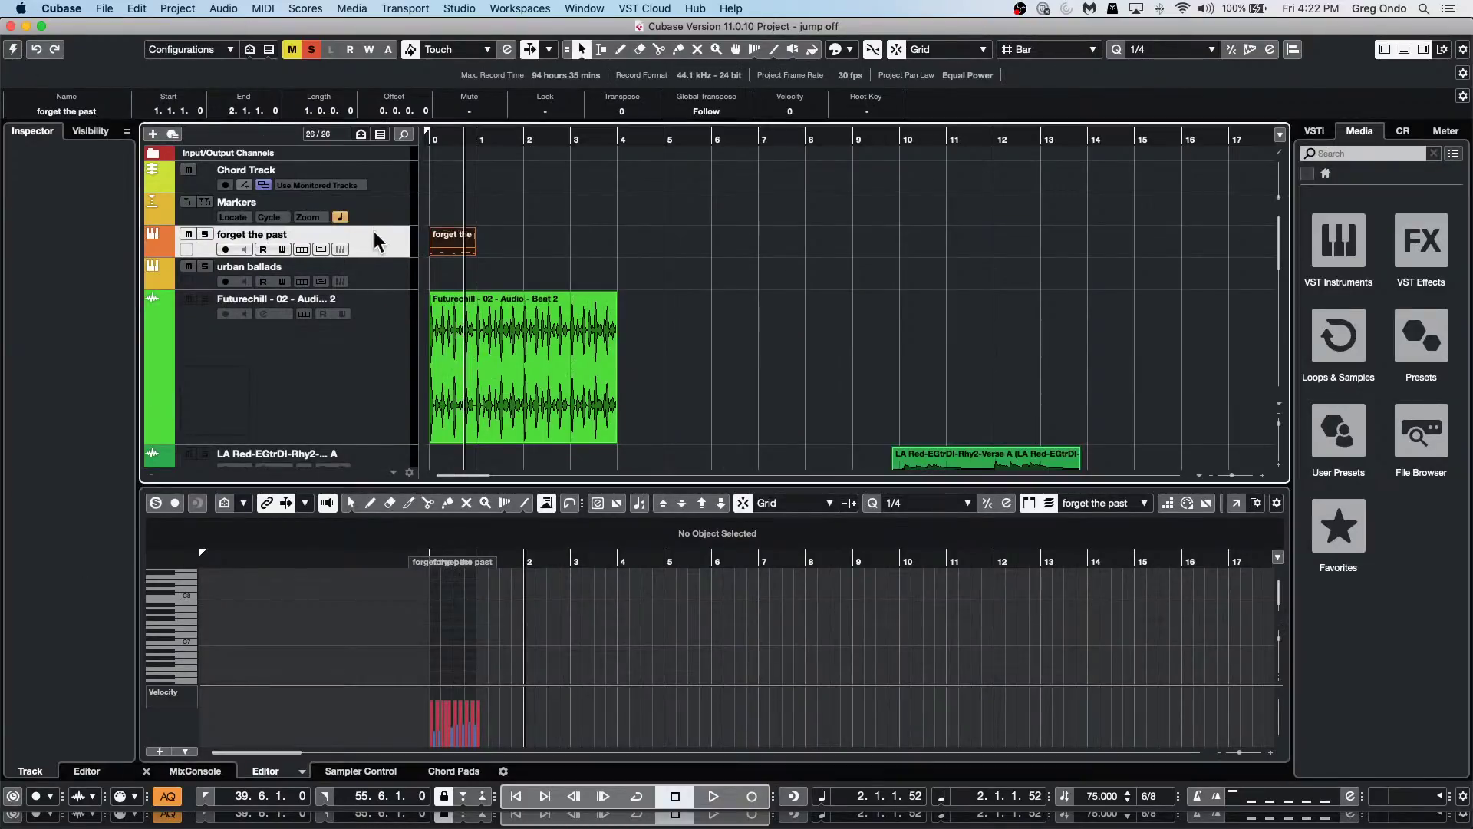
Open the Groove Agent SE instrument of the urban ballads track and set the Kick 1 pad's volume to 0.2 dB.
{"action": "left_click", "coordinate": [390, 275]}
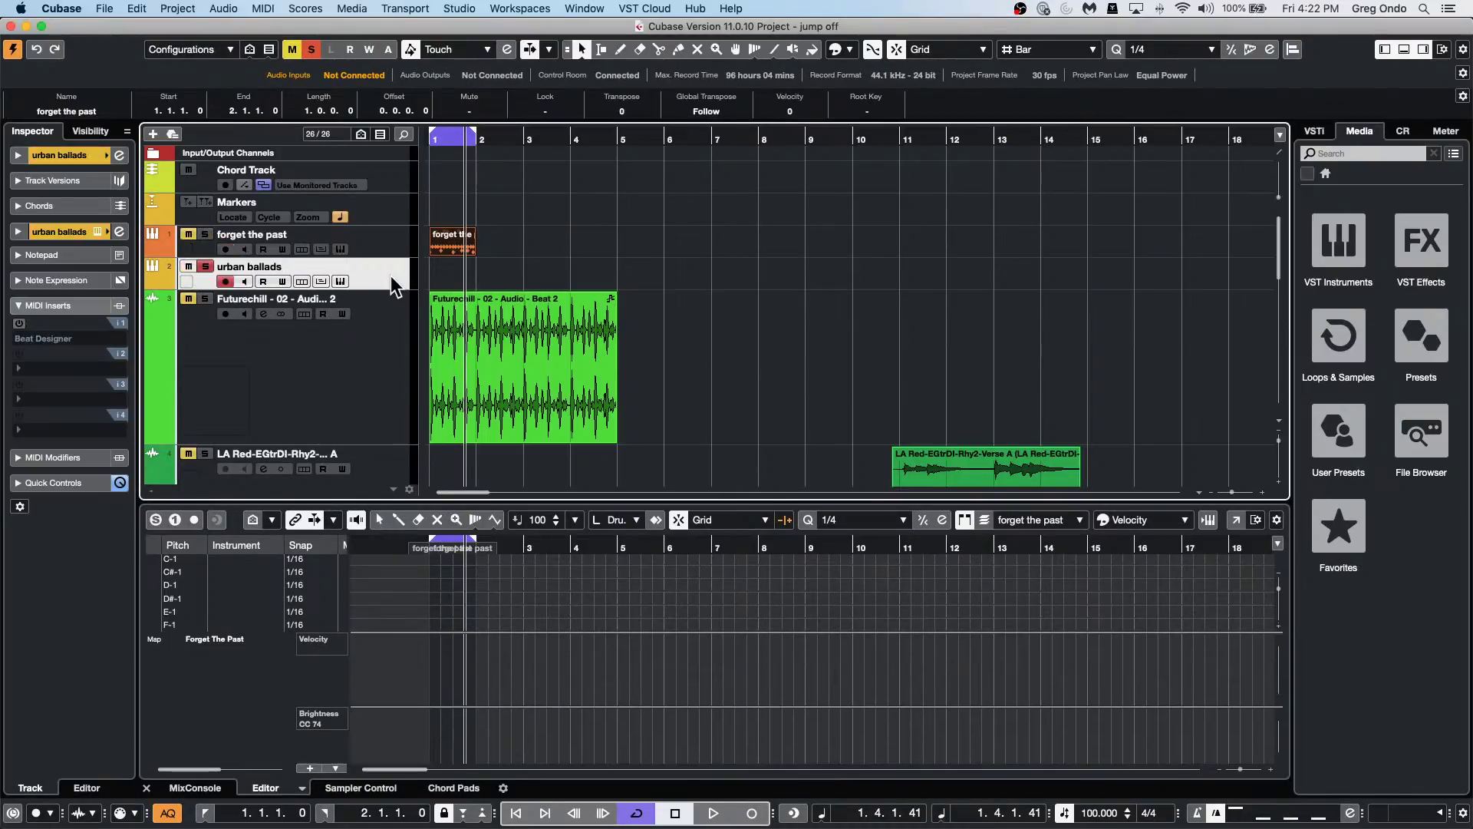
{"action": "left_click", "coordinate": [118, 156]}
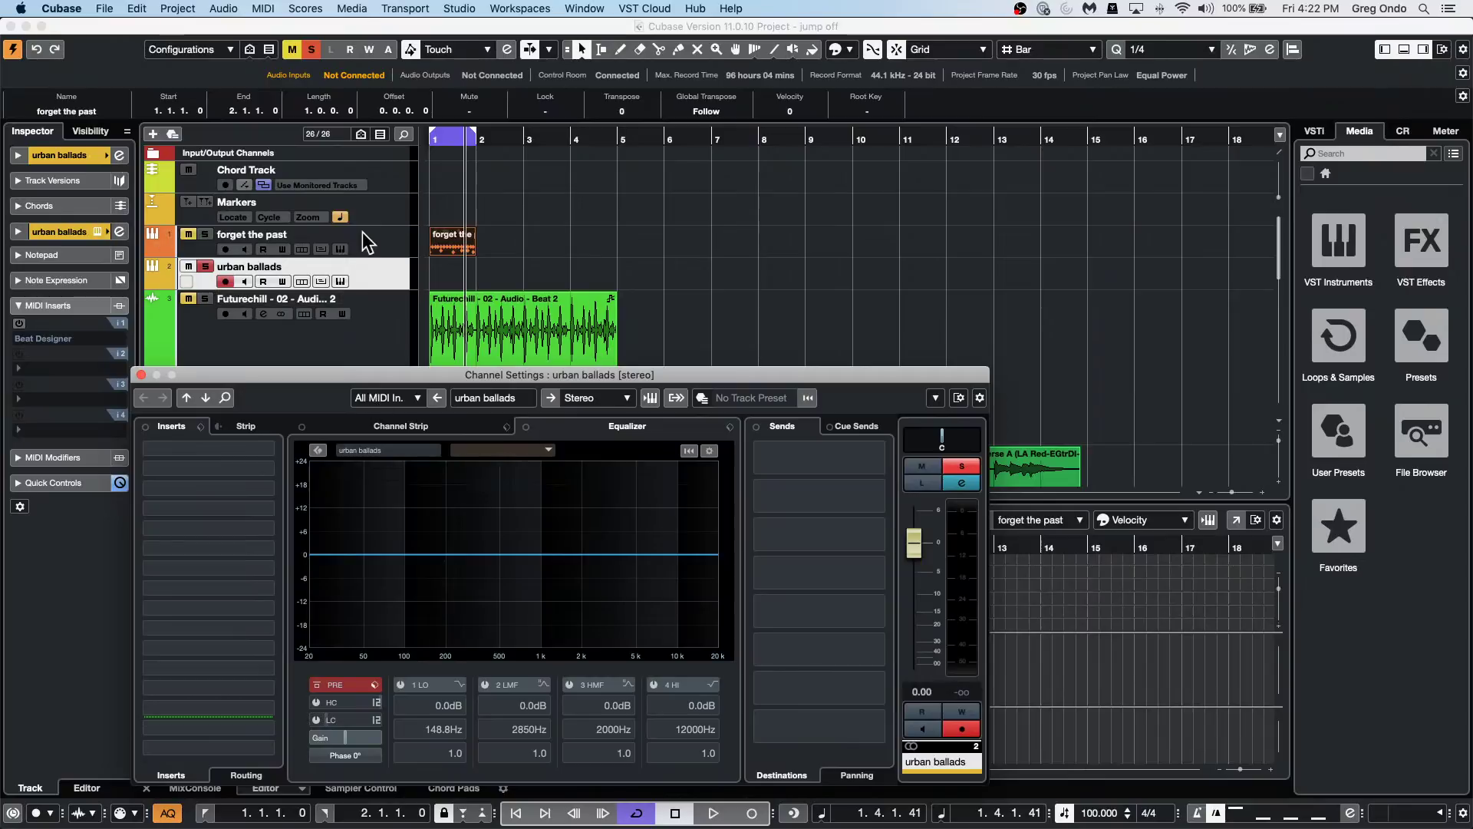
{"action": "left_click", "coordinate": [344, 282]}
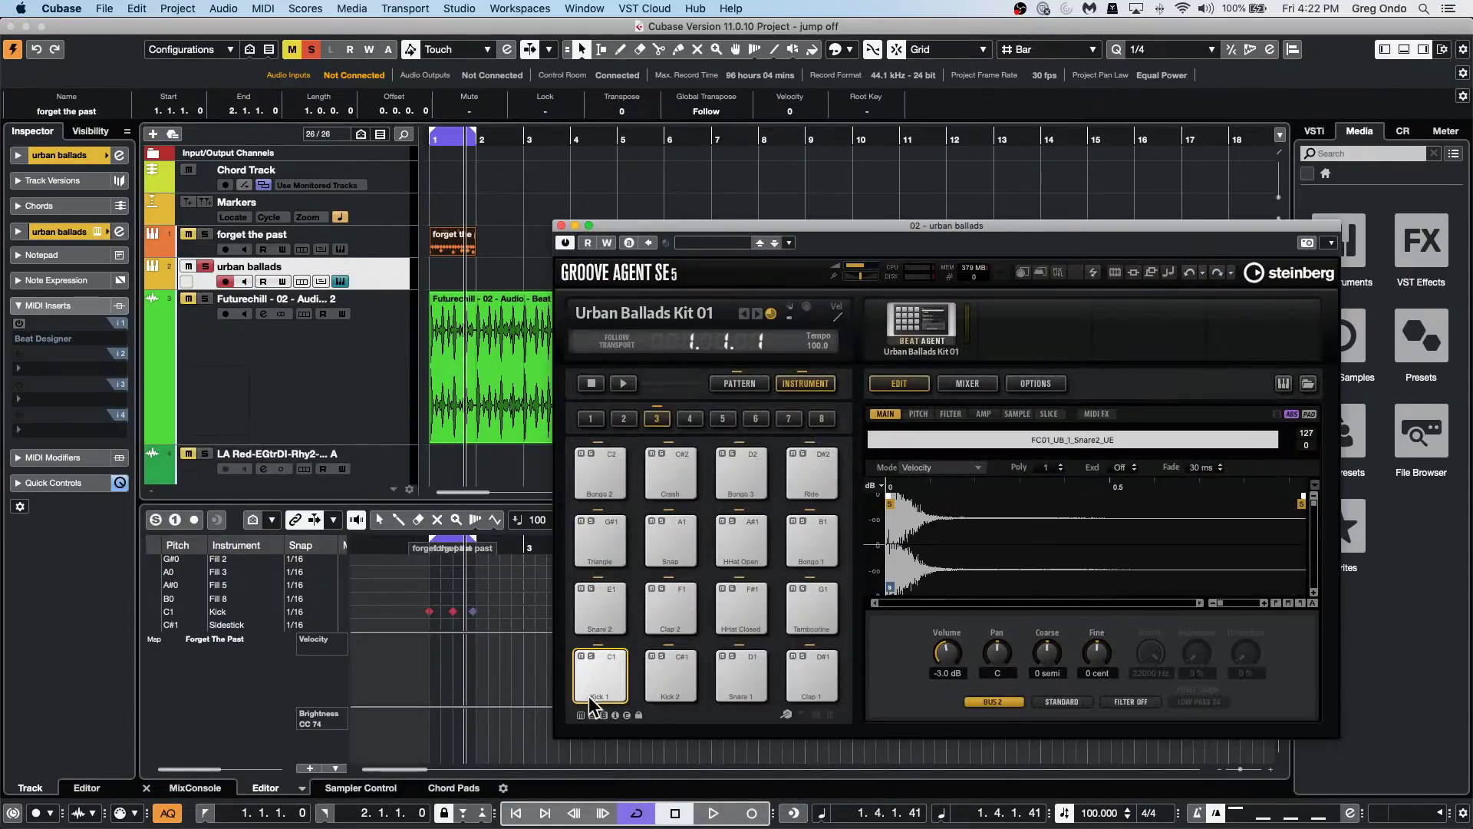
{"action": "left_click", "coordinate": [592, 671]}
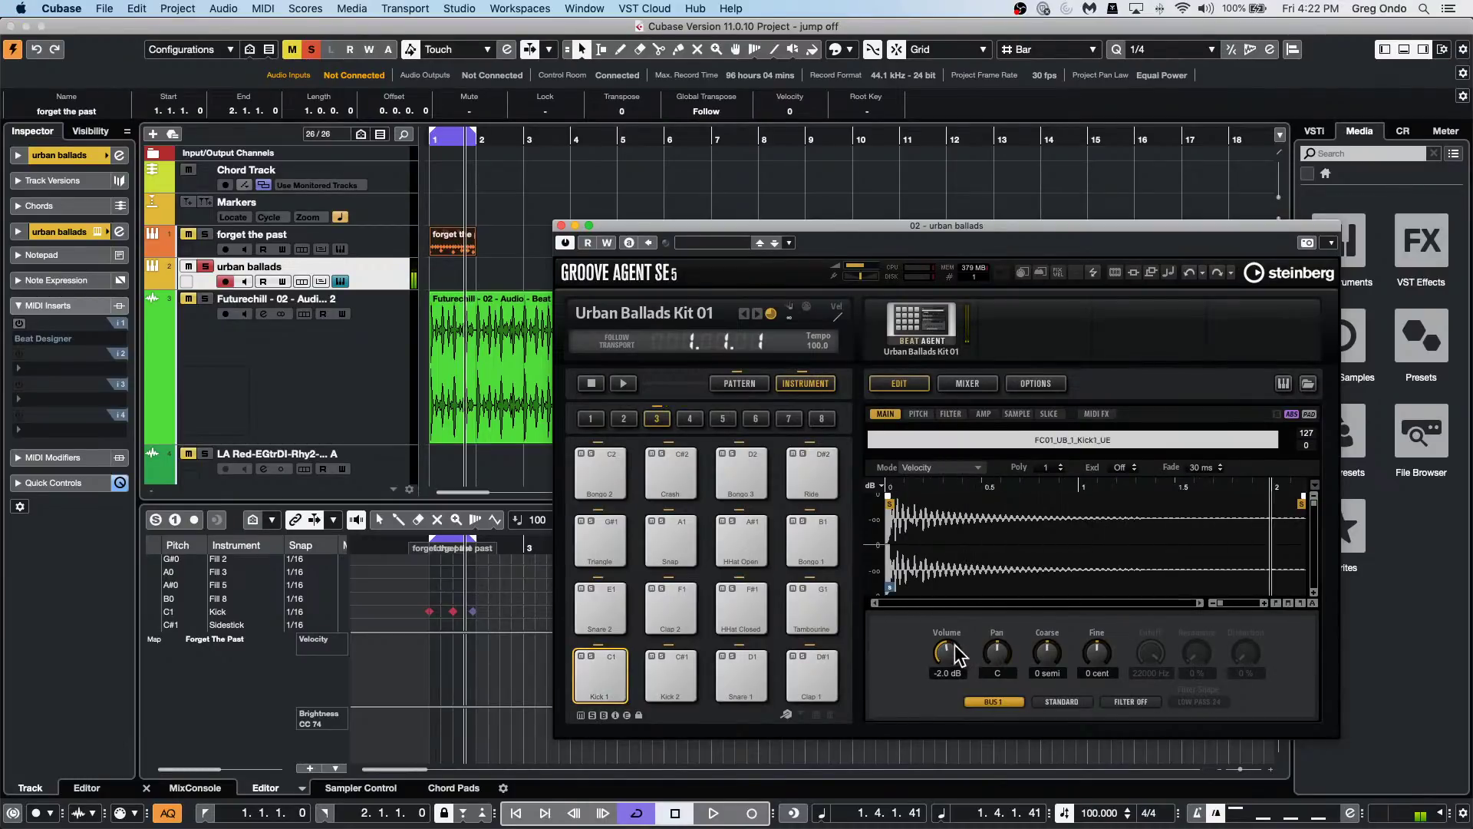
{"action": "left_click_drag", "start_coordinate": [933, 657], "coordinate": [945, 638]}
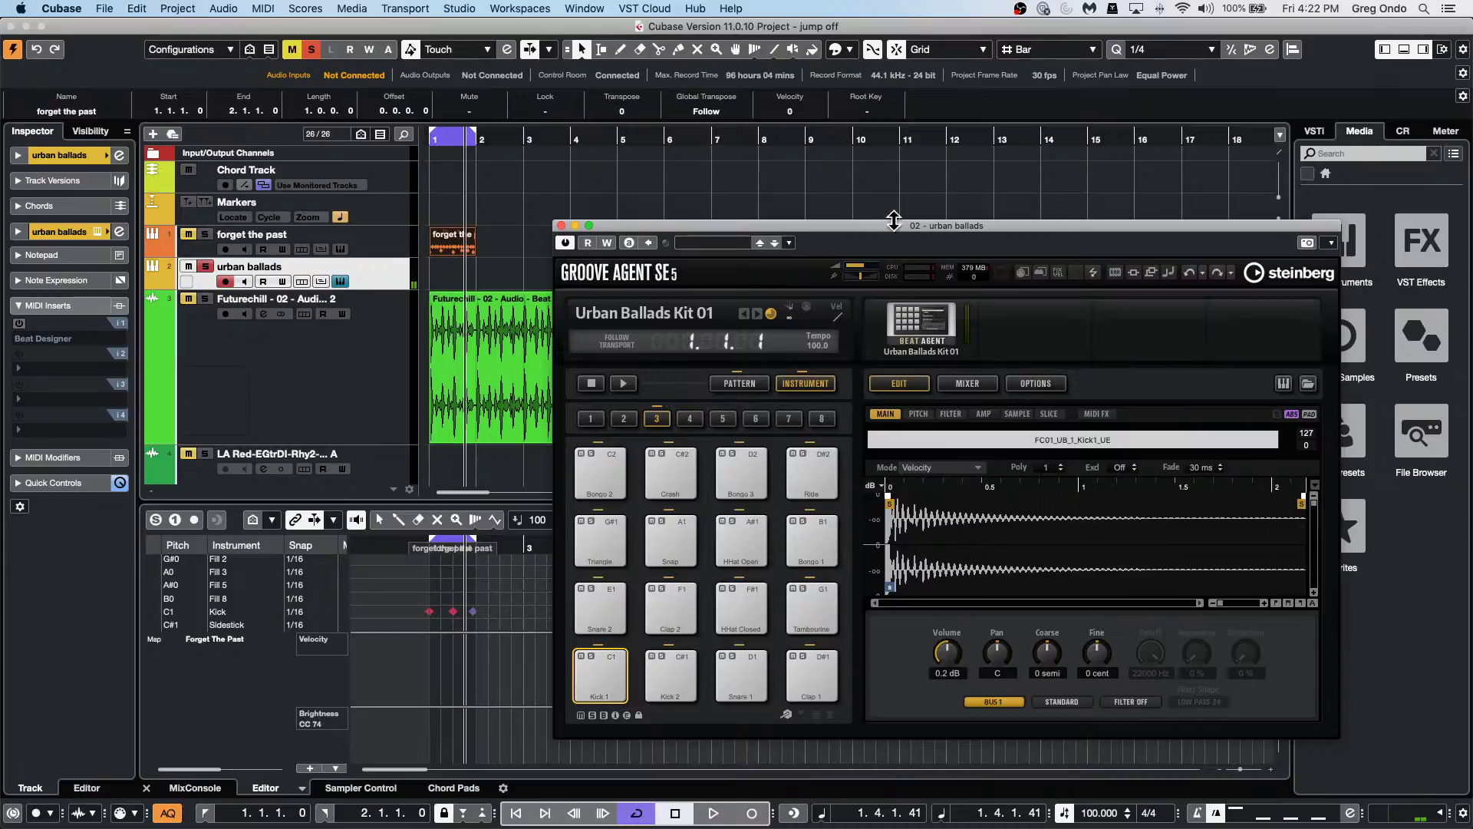
Audition the Intro and Groove 4 patterns of Urban Ballads Kit 01, and return to the instrument pads.
{"action": "left_click_drag", "start_coordinate": [894, 223], "coordinate": [679, 136]}
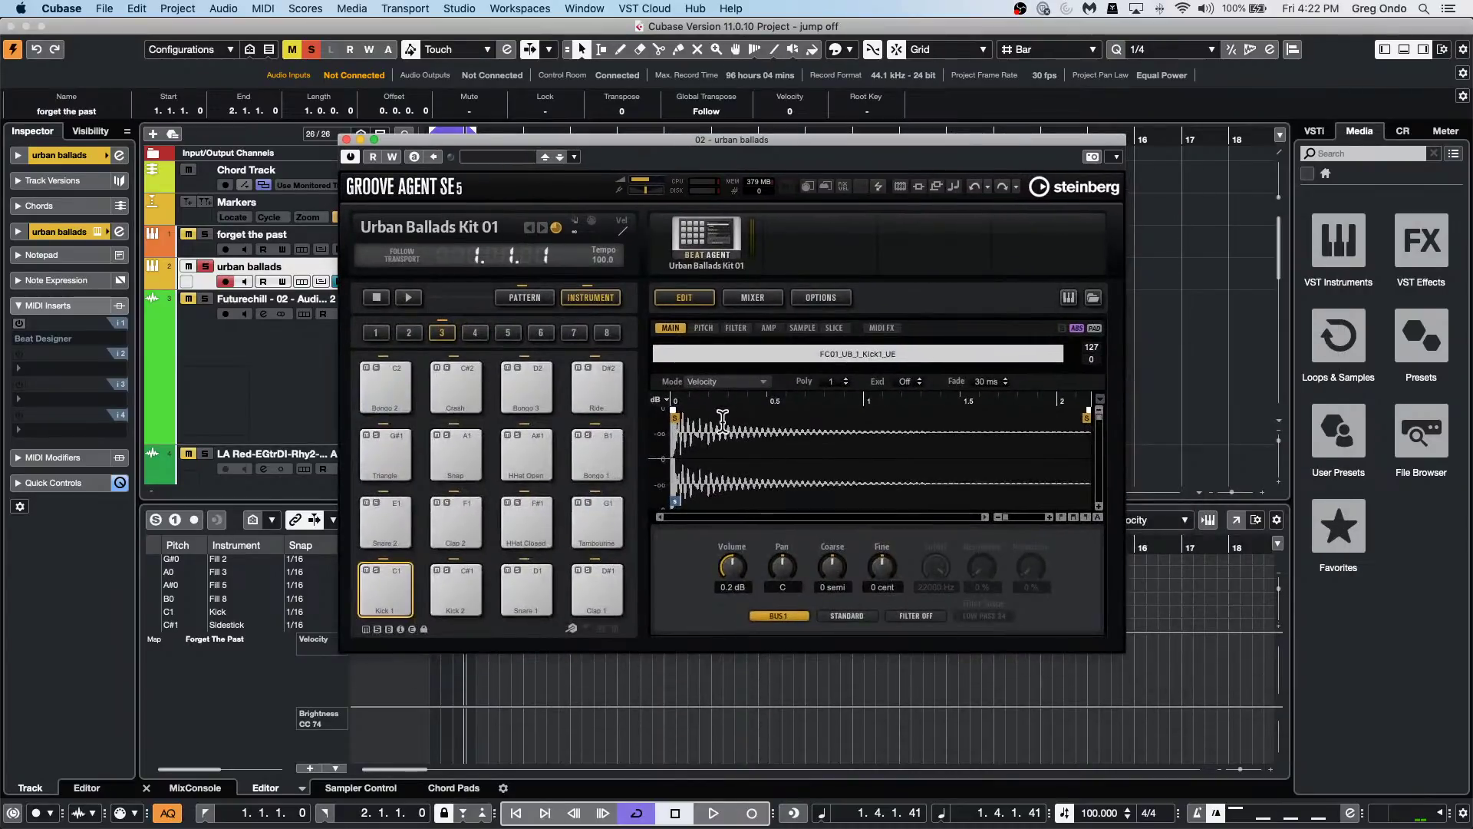
{"action": "left_click", "coordinate": [529, 298]}
{"action": "left_click", "coordinate": [393, 587]}
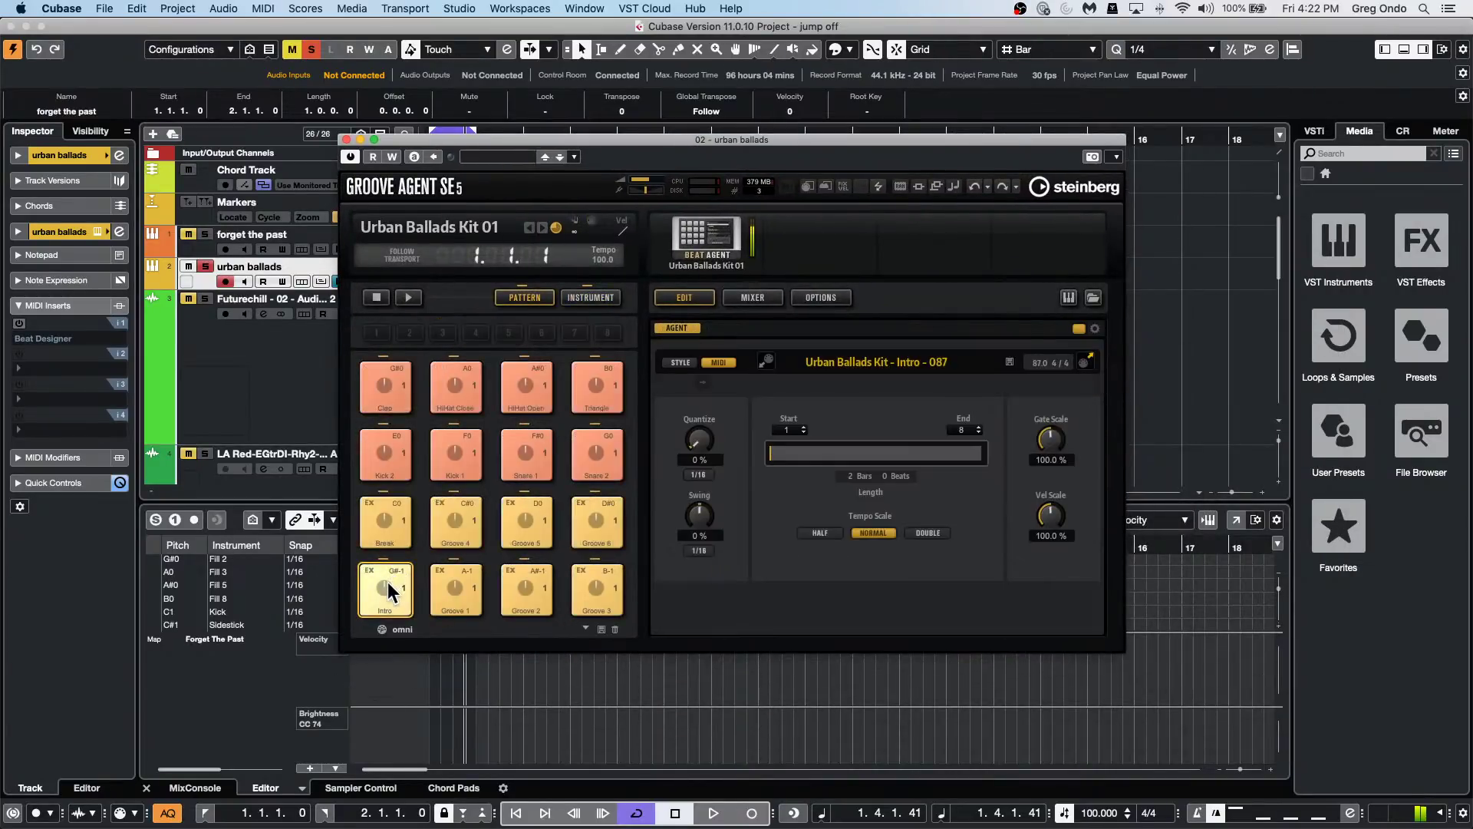
{"action": "left_click", "coordinate": [456, 528]}
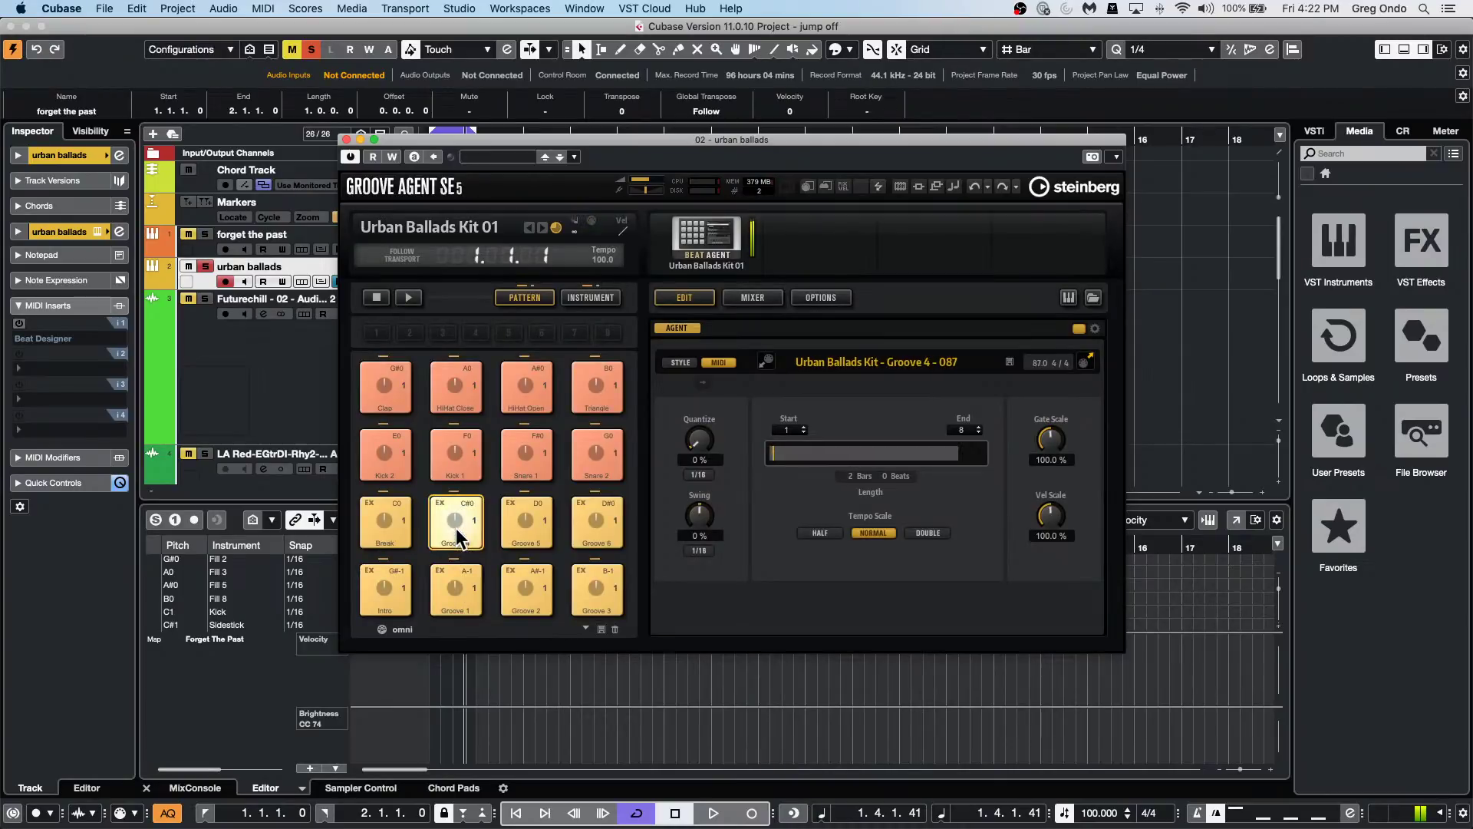
{"action": "left_click", "coordinate": [590, 297]}
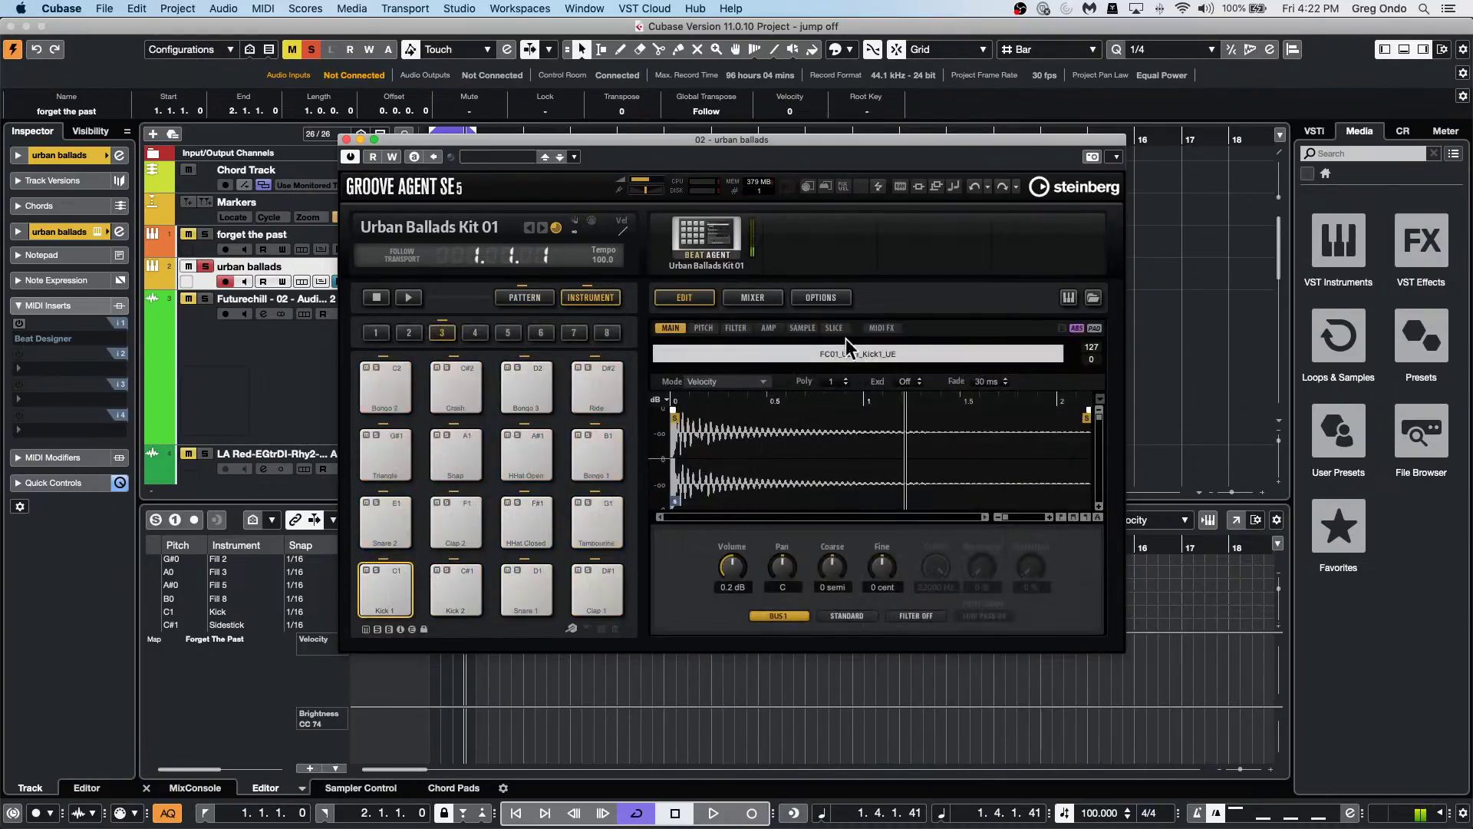
Tune the Kick 1 pad's pitch to -9 semitones coarse and 19 cents fine.
{"action": "left_click", "coordinate": [703, 327]}
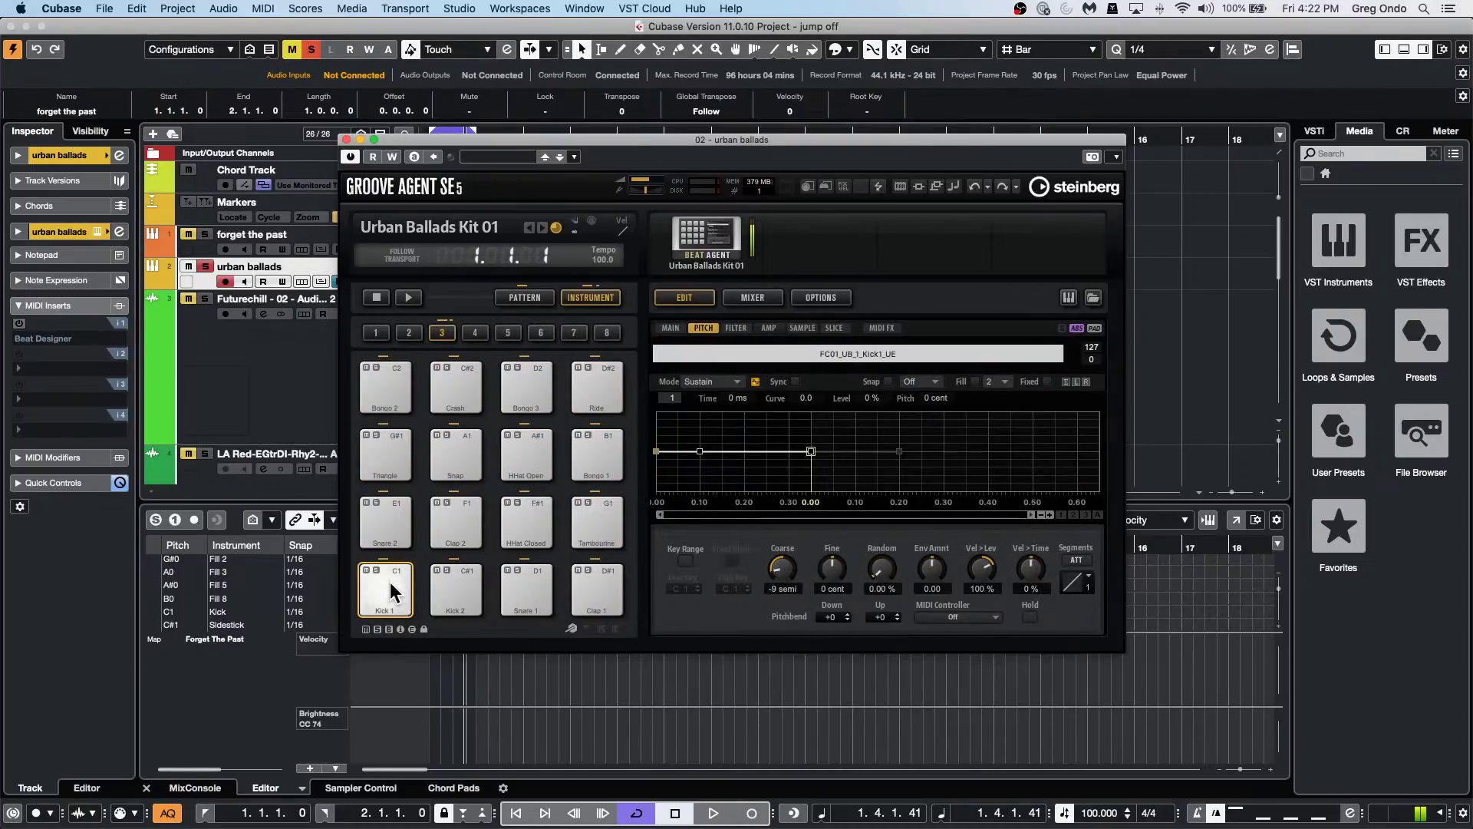
{"action": "left_click_drag", "start_coordinate": [835, 563], "coordinate": [837, 549]}
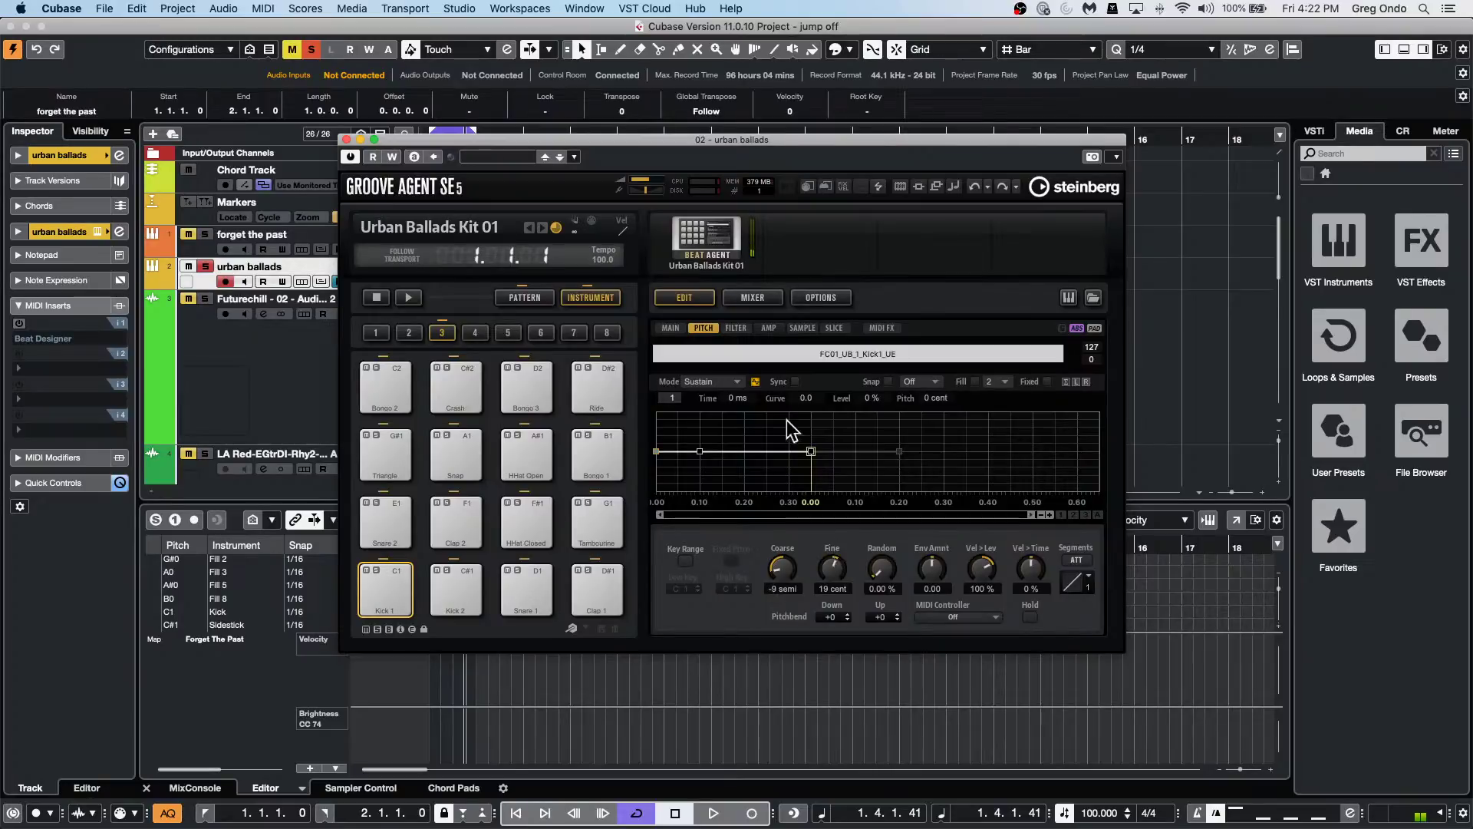
Shape Kick 1's pitch envelope with an early dip and a rise to 37 %, set the envelope amount to 60, and audition the pad.
{"action": "left_click_drag", "start_coordinate": [700, 451], "coordinate": [704, 482]}
{"action": "left_click_drag", "start_coordinate": [819, 465], "coordinate": [805, 437]}
{"action": "left_click_drag", "start_coordinate": [934, 571], "coordinate": [940, 487]}
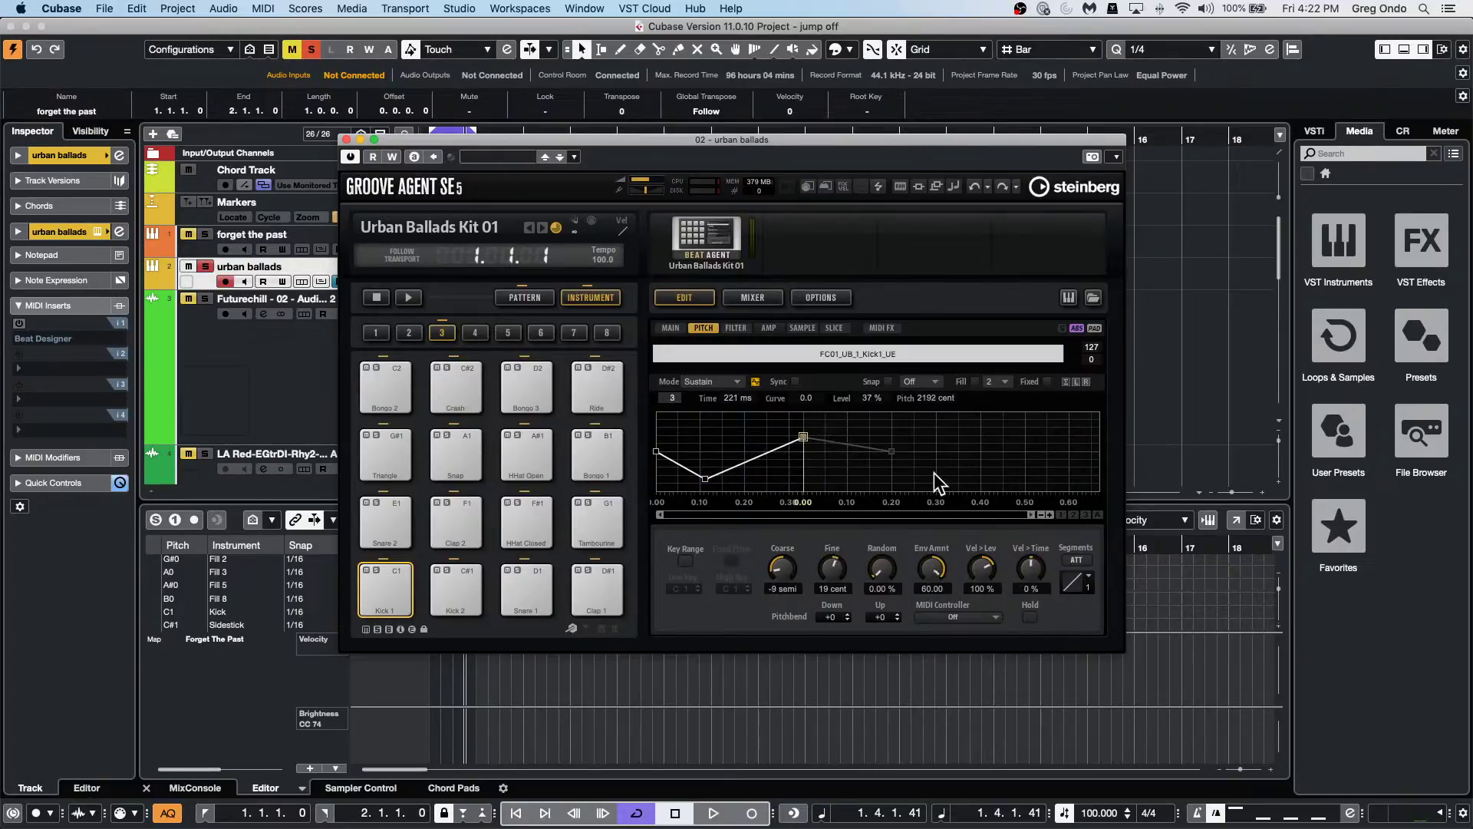
{"action": "left_click", "coordinate": [394, 583]}
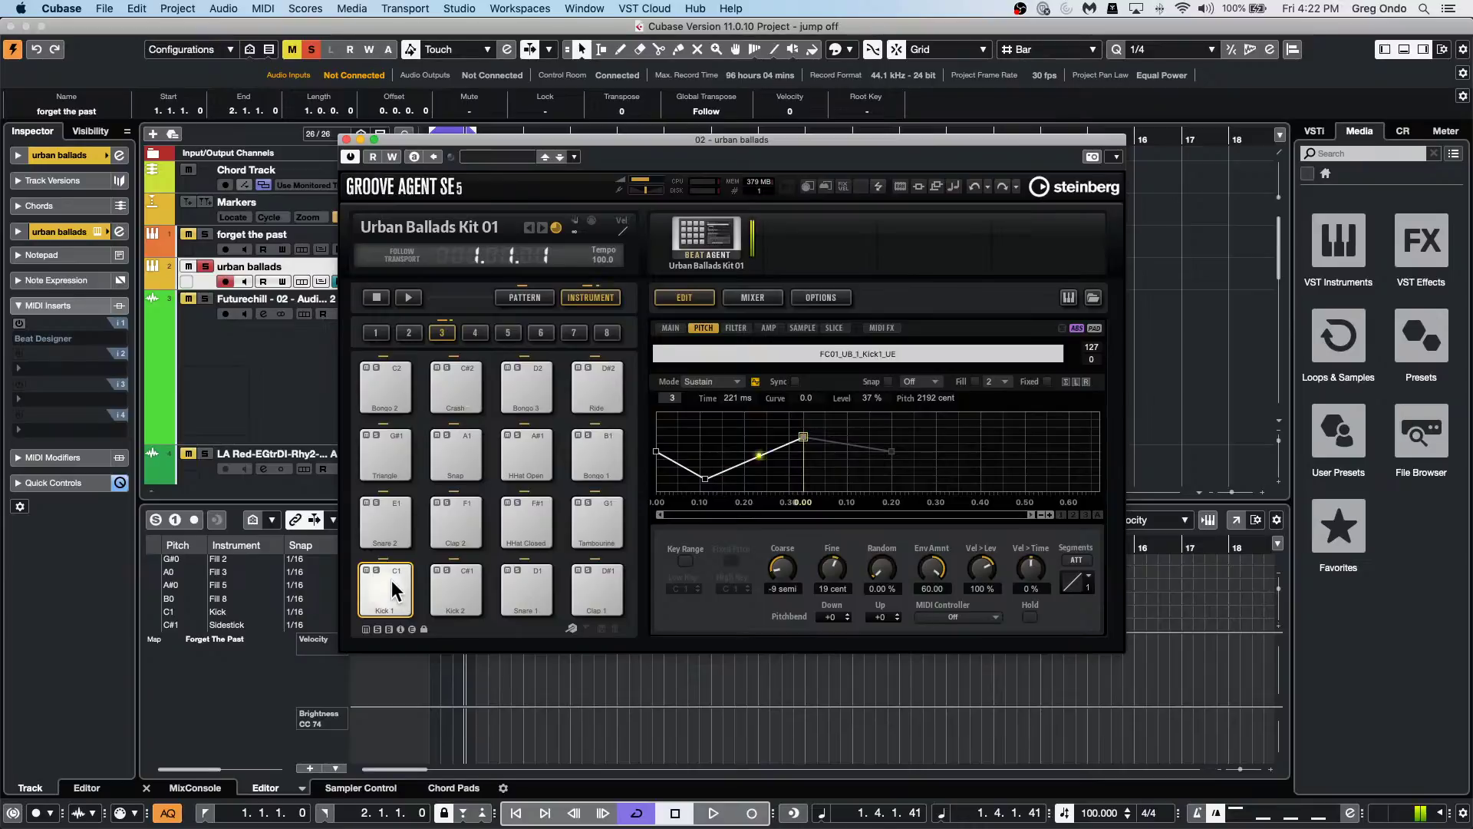
{"action": "left_click", "coordinate": [392, 580]}
{"action": "right_click", "coordinate": [200, 278]}
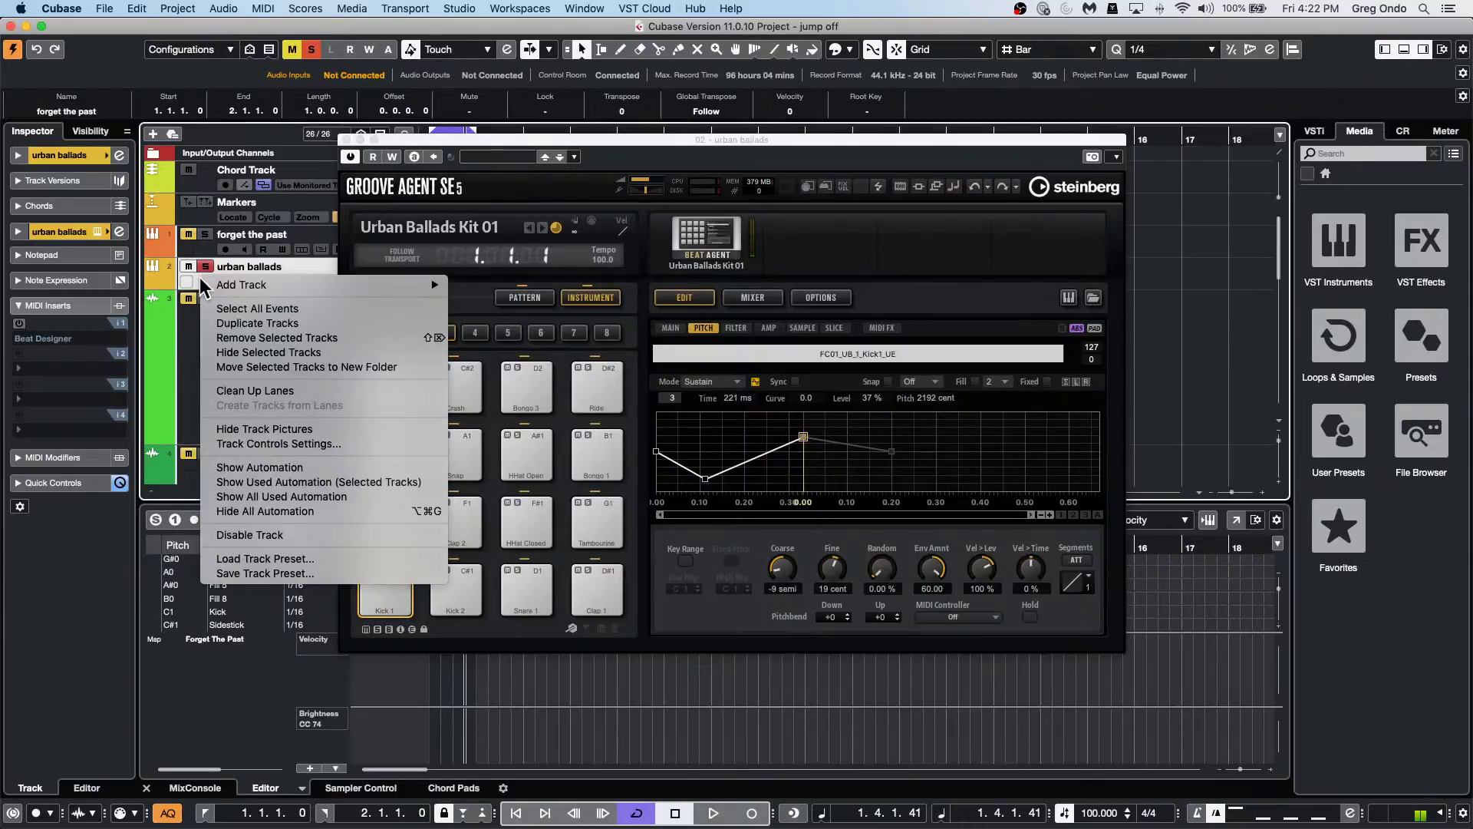
{"action": "mouse_move", "coordinate": [250, 285]}
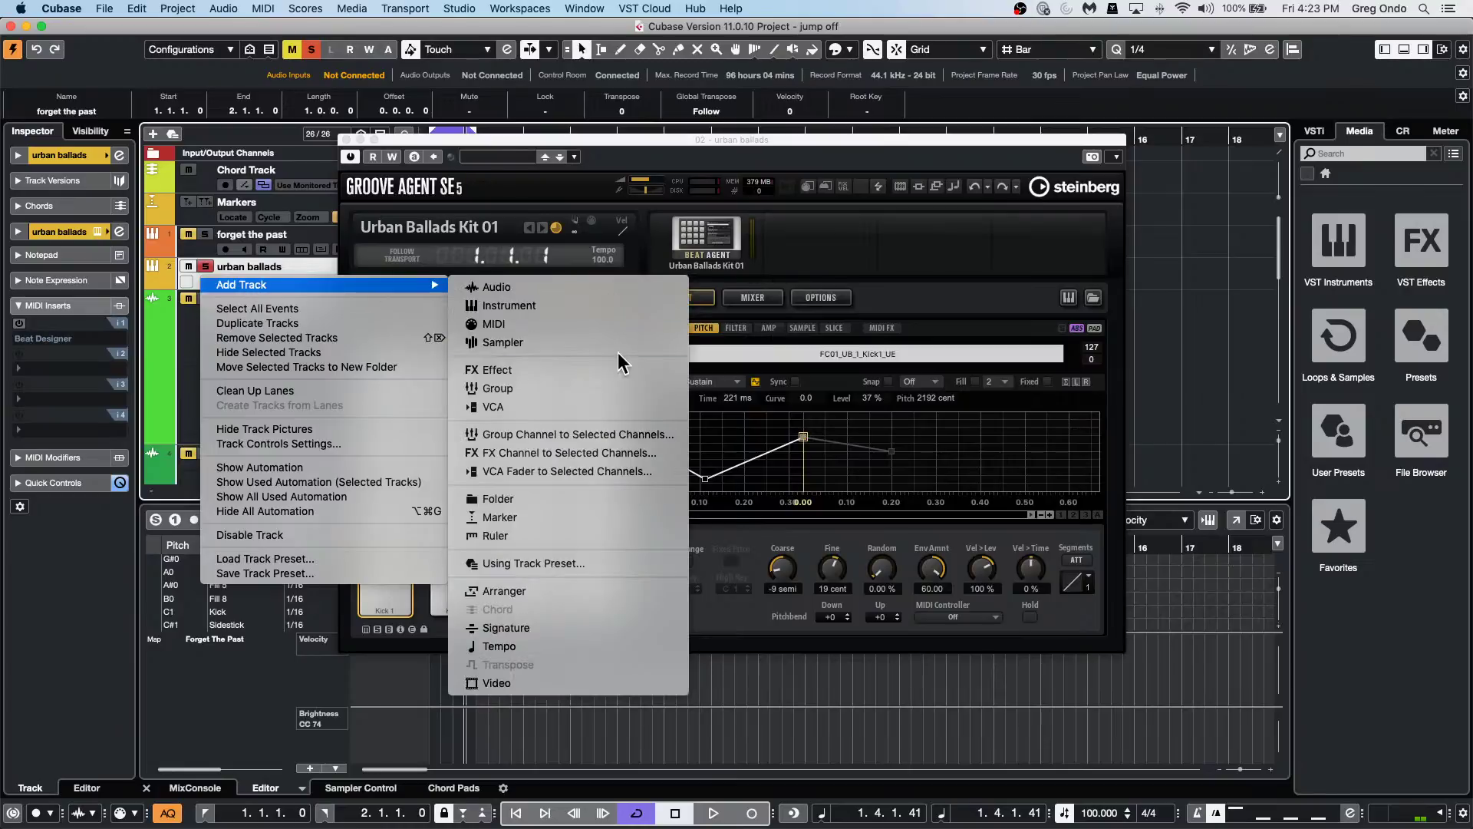
{"action": "left_click", "coordinate": [590, 286]}
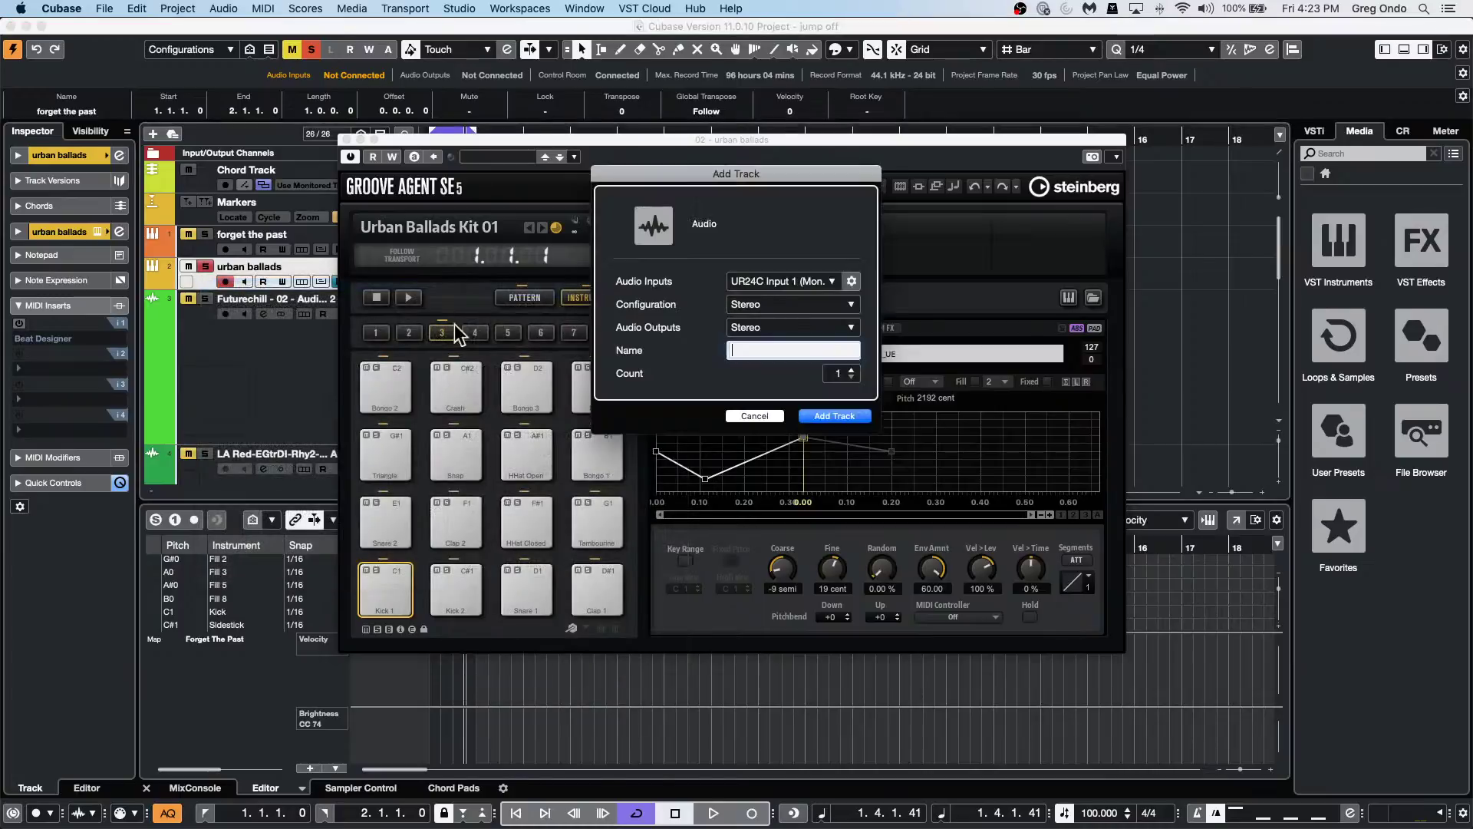
{"action": "left_click", "coordinate": [740, 418]}
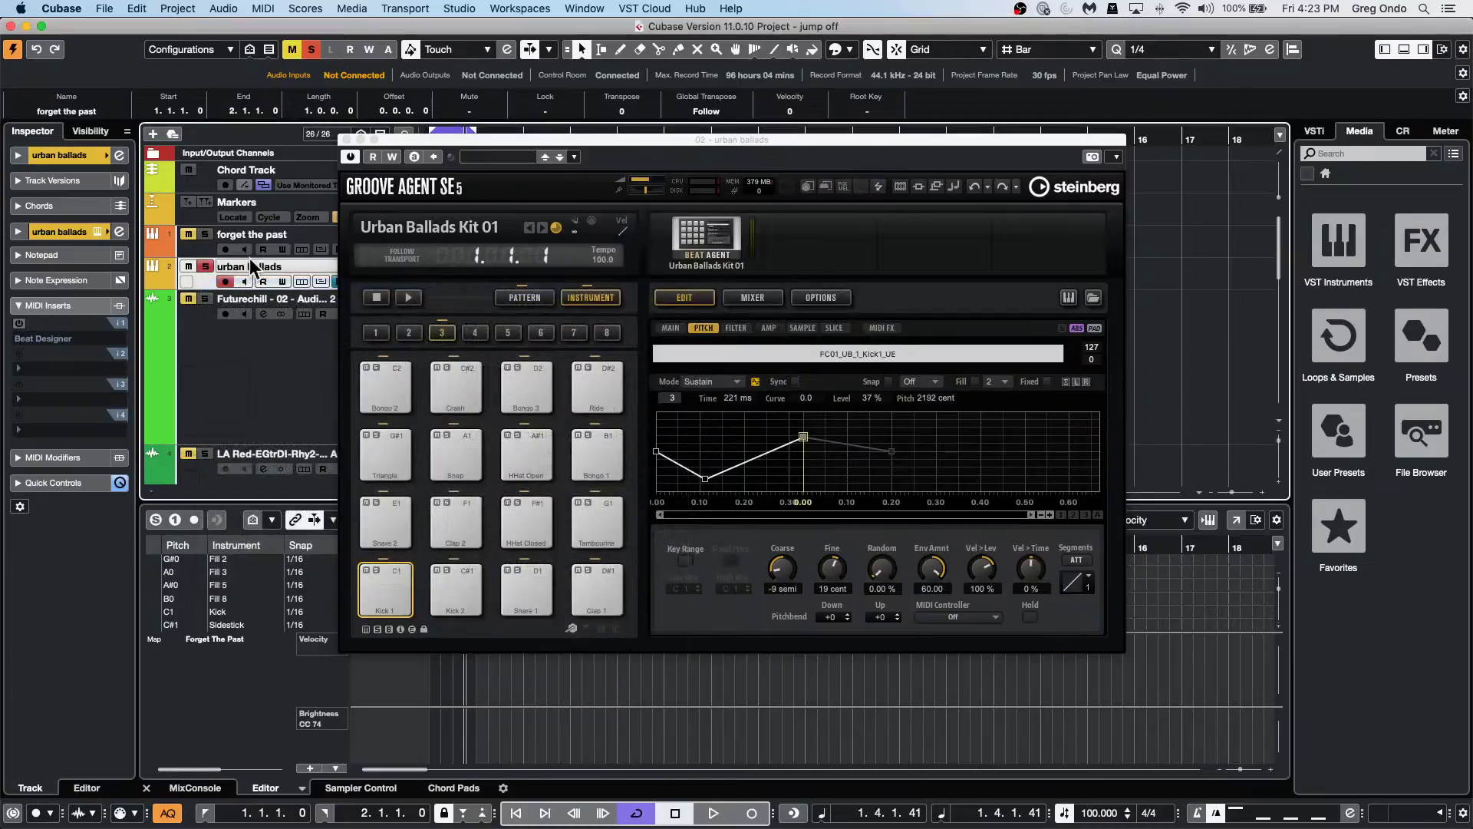
Add one instrument track with Backbone as the instrument and stereo output below the urban ballads track.
{"action": "right_click", "coordinate": [201, 278]}
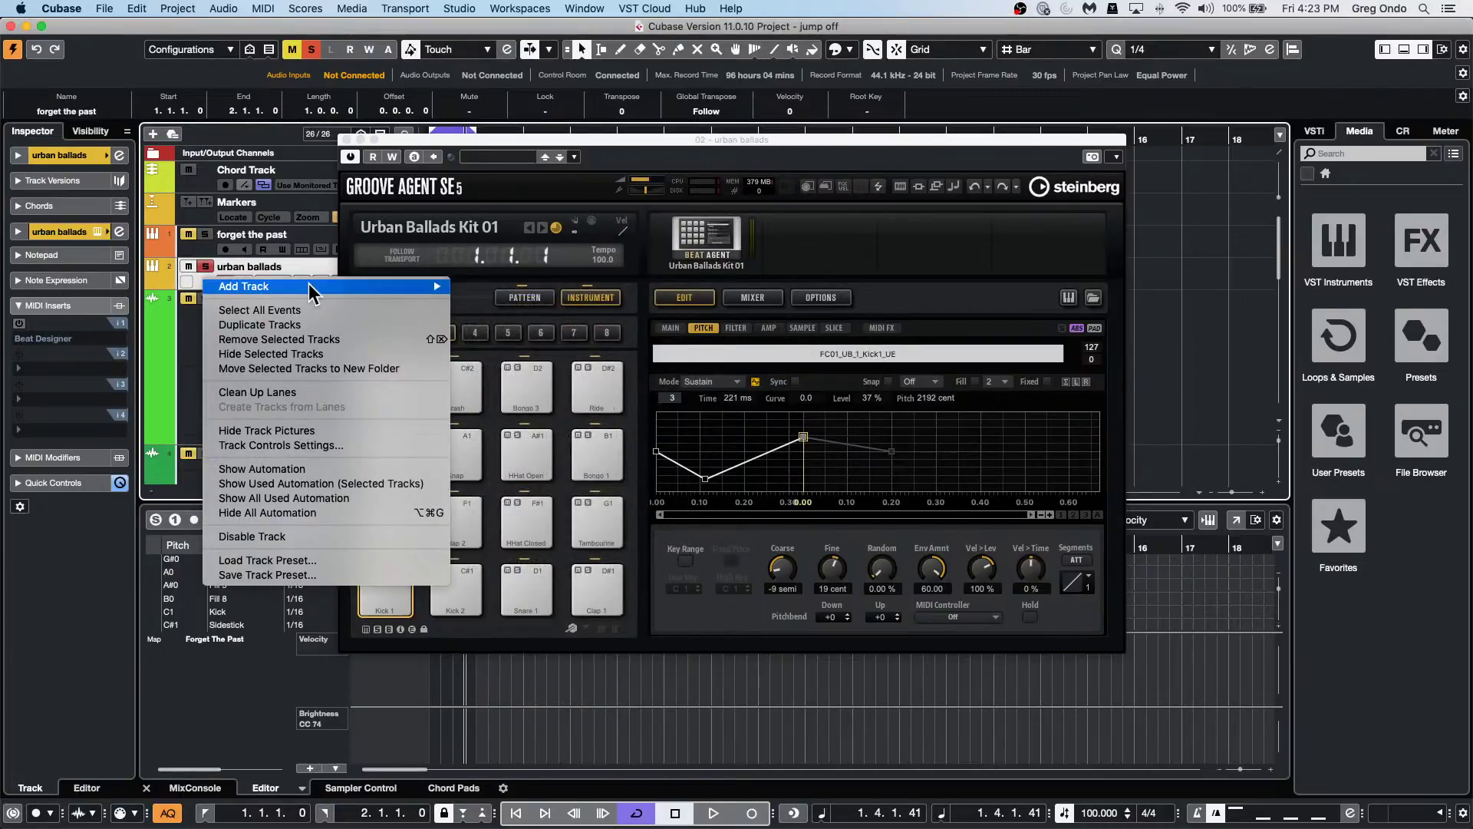
{"action": "mouse_move", "coordinate": [308, 285]}
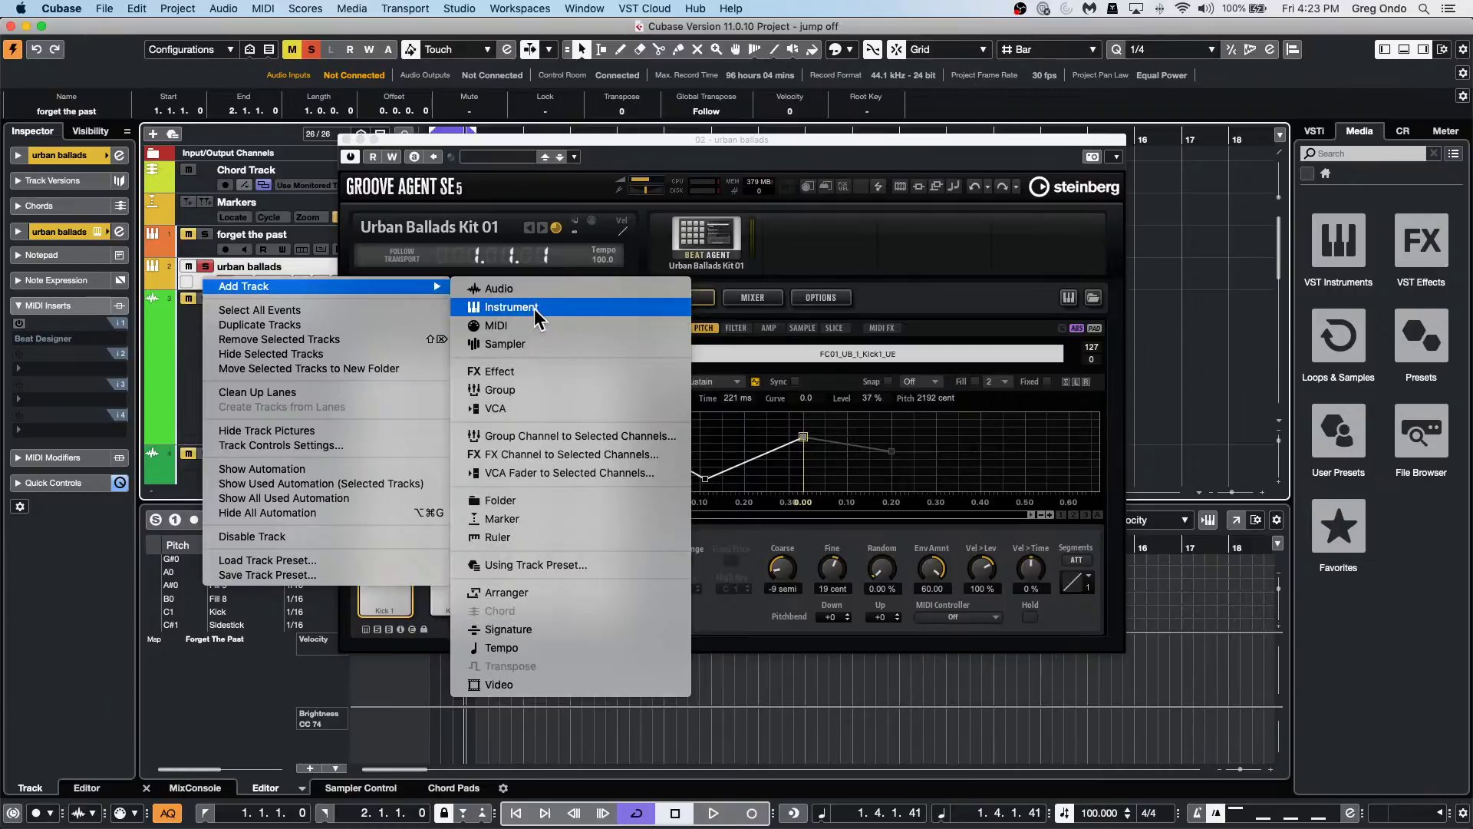
{"action": "left_click", "coordinate": [536, 308]}
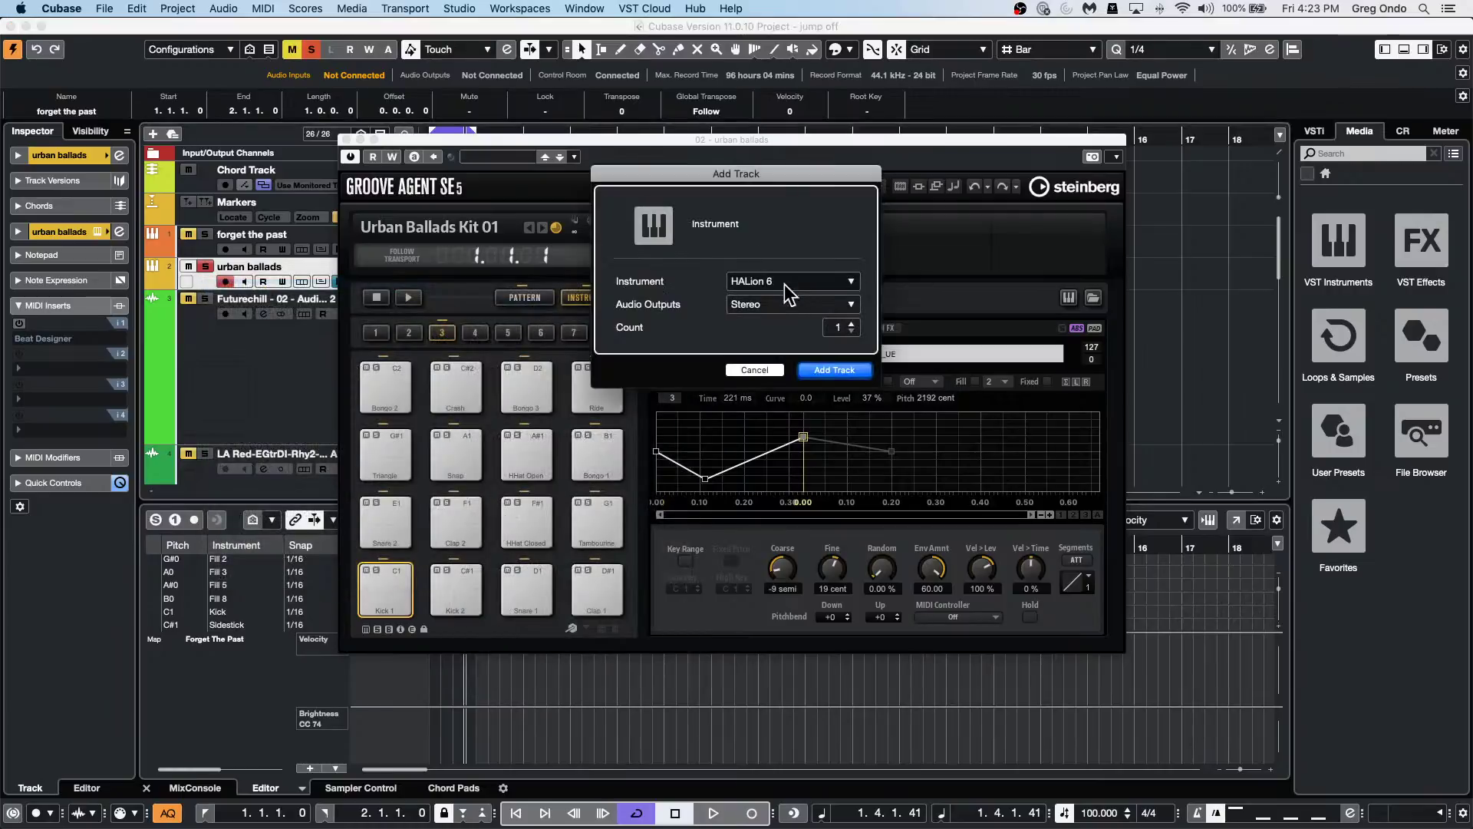
{"action": "left_click", "coordinate": [784, 284]}
{"action": "left_click", "coordinate": [687, 355]}
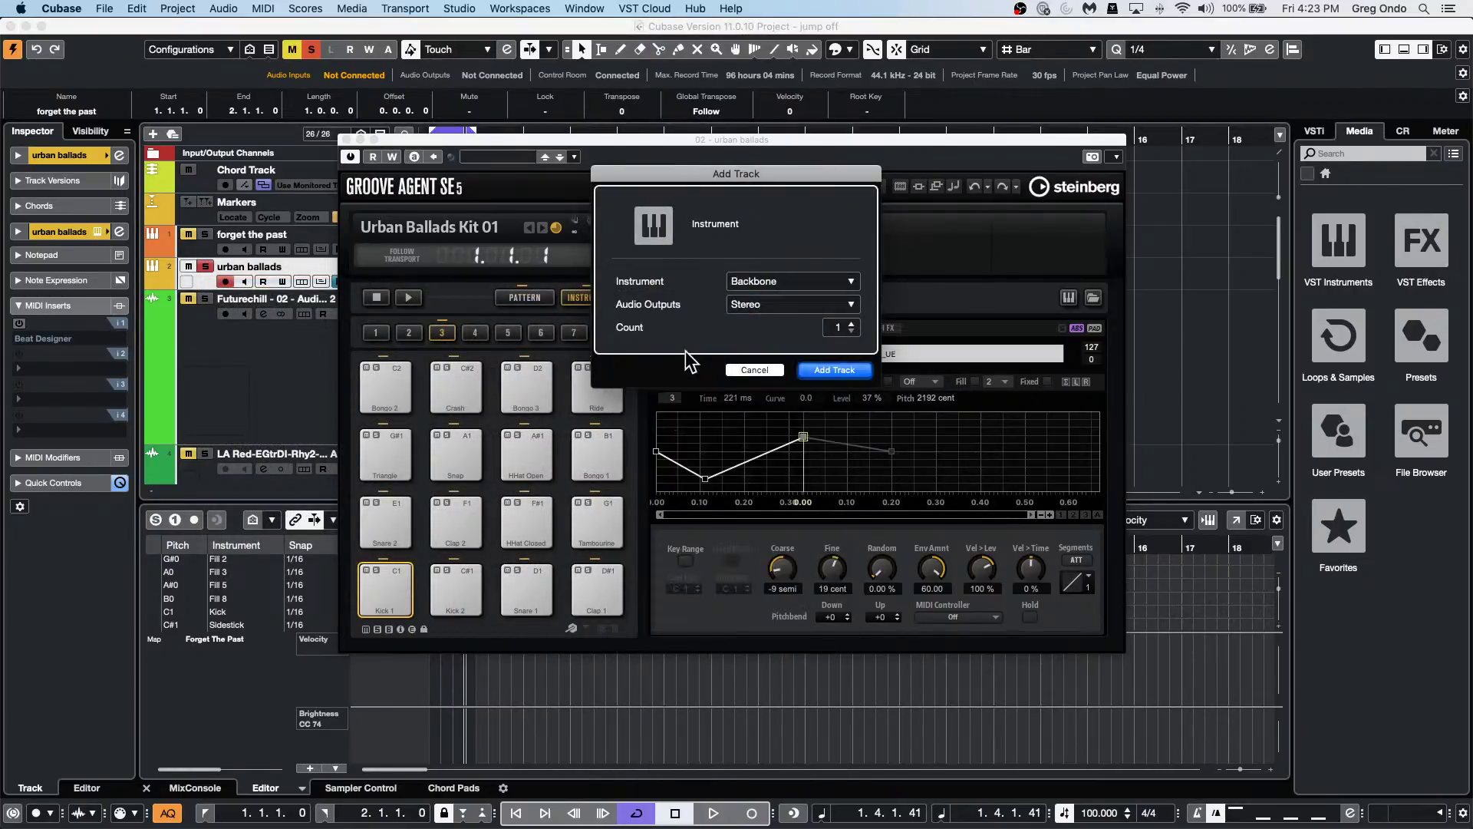
{"action": "left_click", "coordinate": [822, 369]}
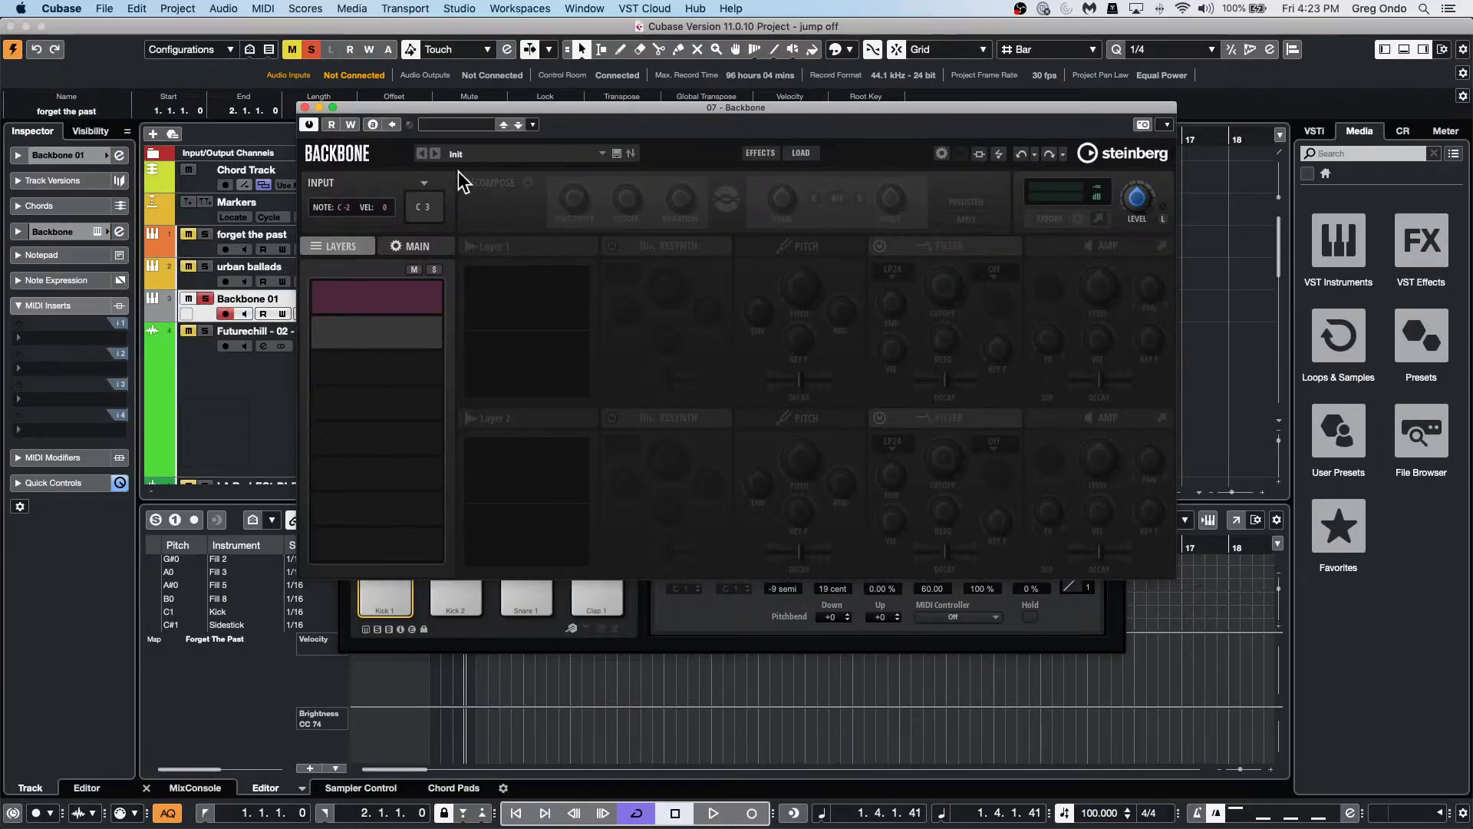
Load the Kick 003 preset in Backbone, and close the Backbone and Groove Agent SE windows.
{"action": "left_click", "coordinate": [472, 121]}
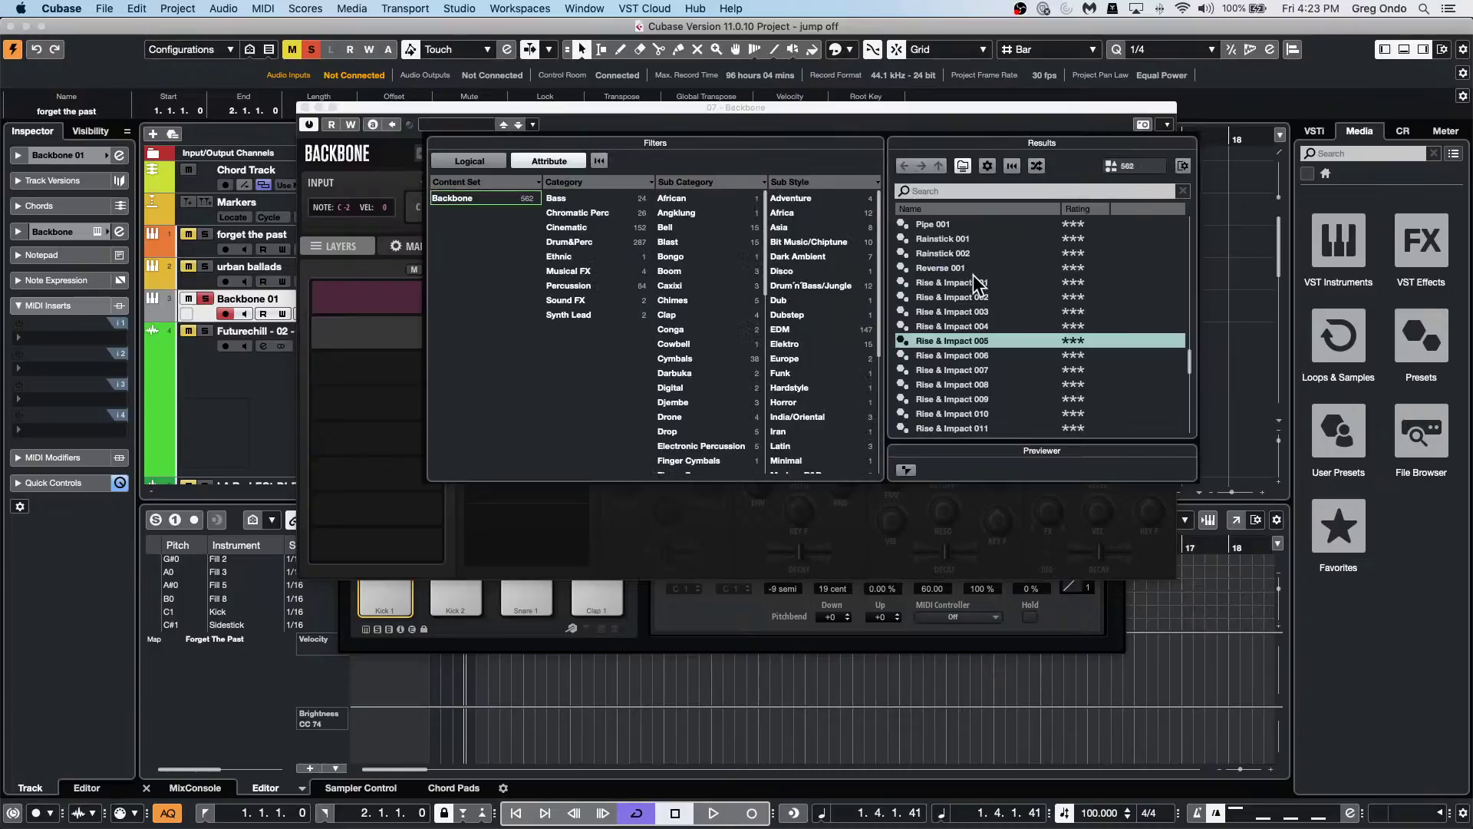
{"action": "scroll", "coordinate": [965, 286], "scroll_direction": "up", "scroll_amount": 15}
{"action": "left_click", "coordinate": [935, 253]}
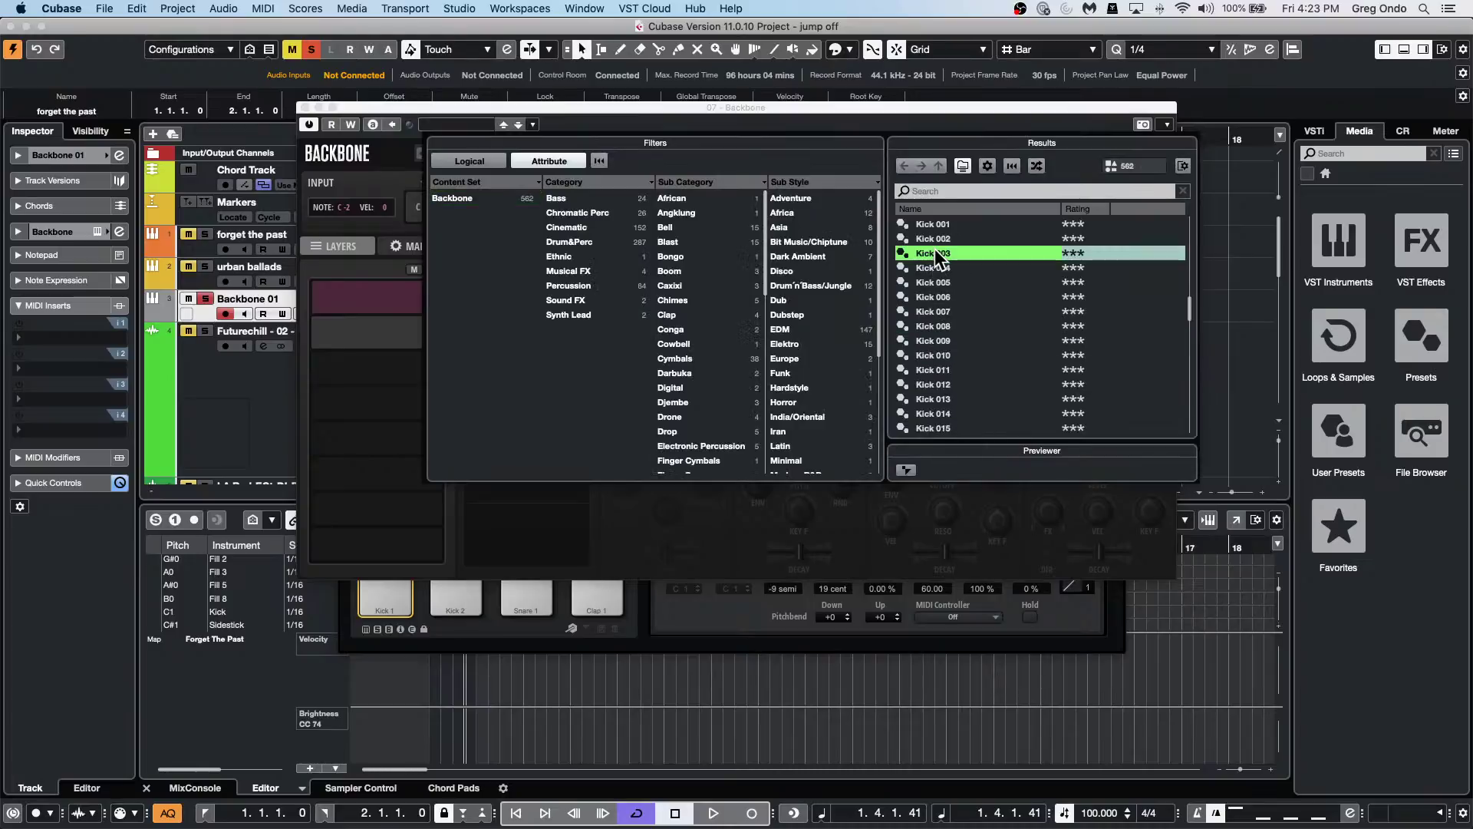
{"action": "double_click", "coordinate": [936, 251]}
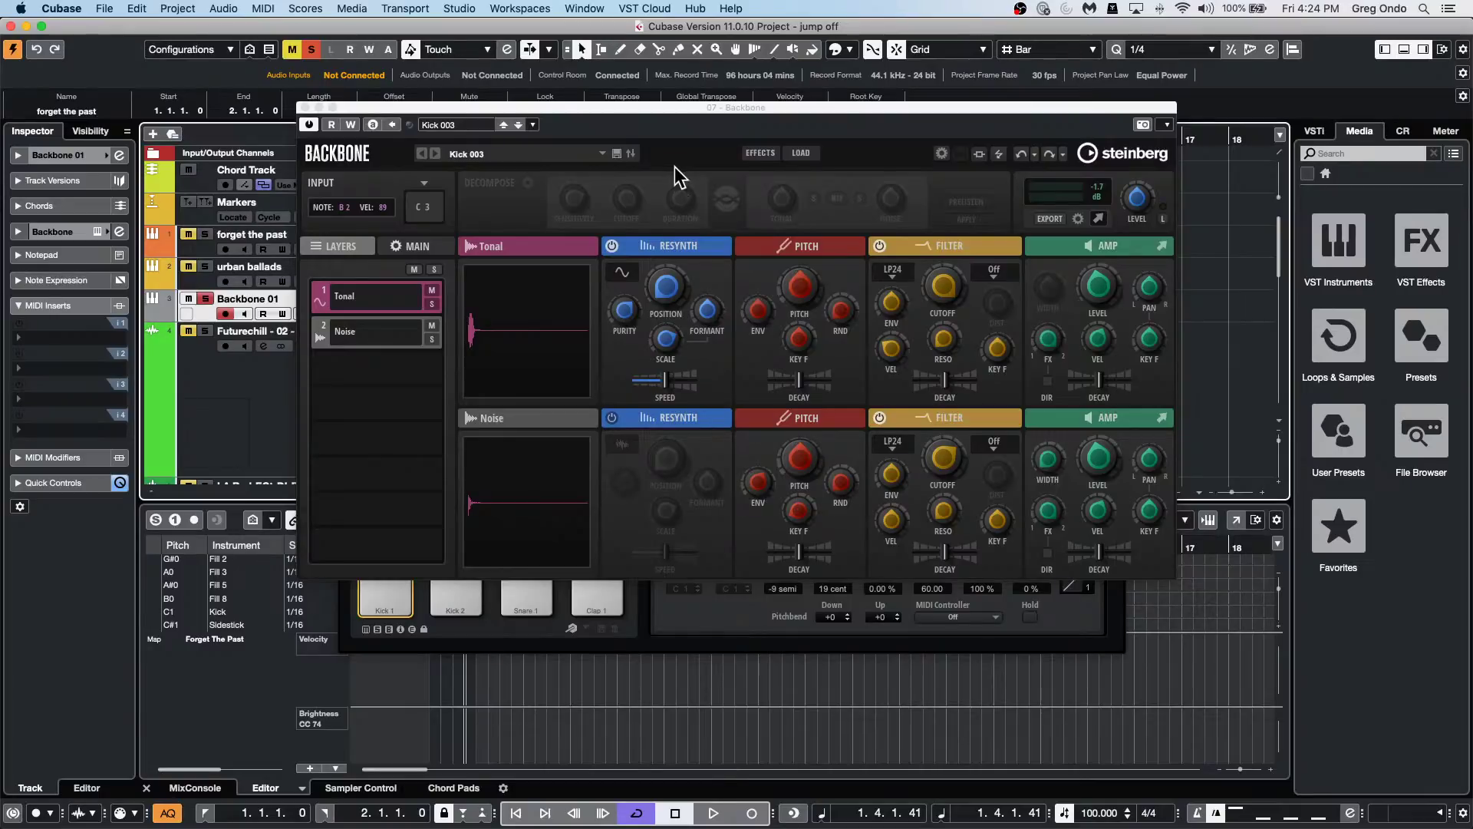
{"action": "left_click", "coordinate": [305, 108]}
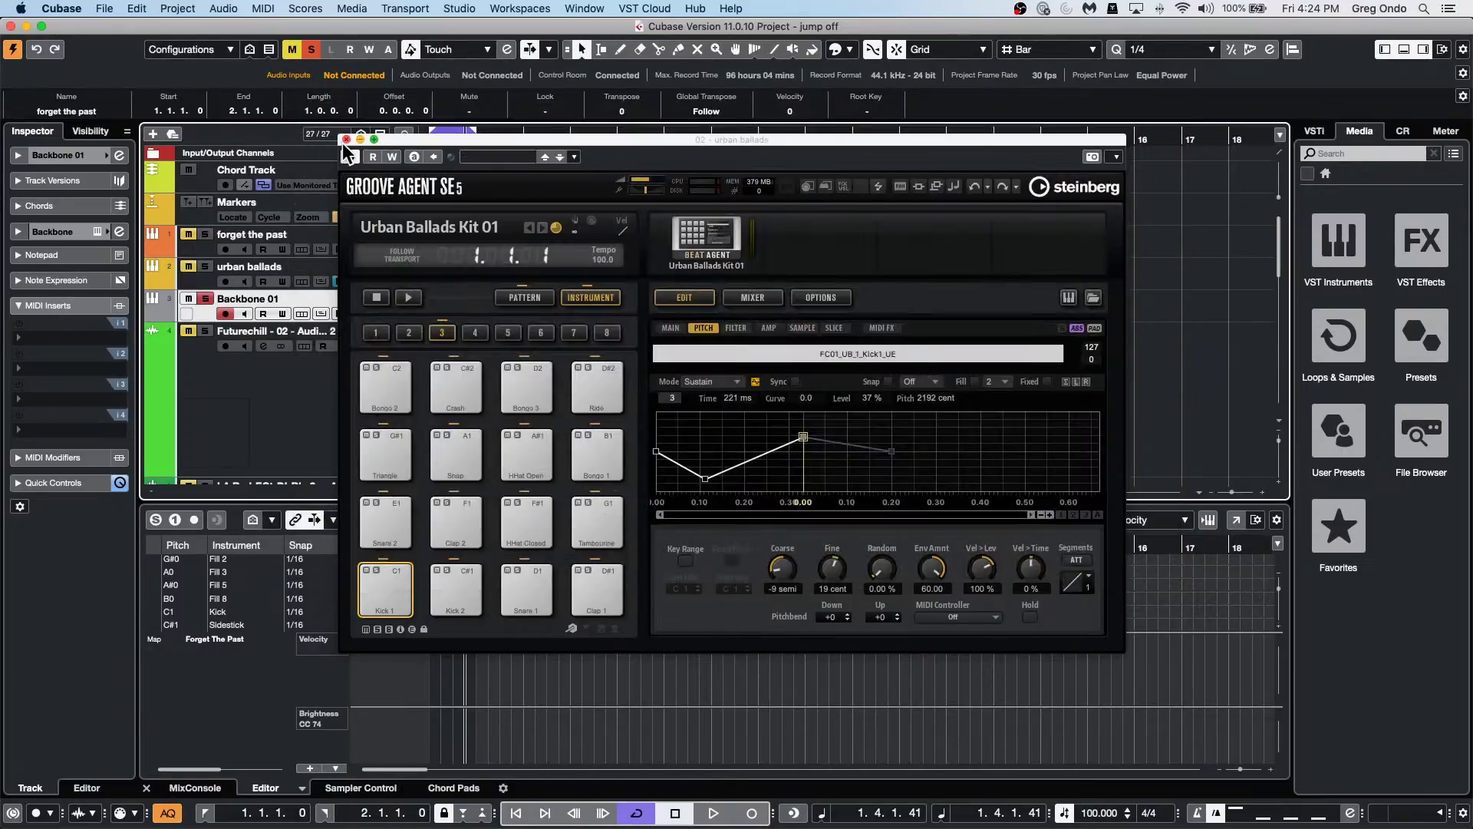
{"action": "left_click", "coordinate": [343, 142]}
Place the Quantizer MIDI effect in the second MIDI insert slot of the urban ballads track.
{"action": "left_click", "coordinate": [368, 270]}
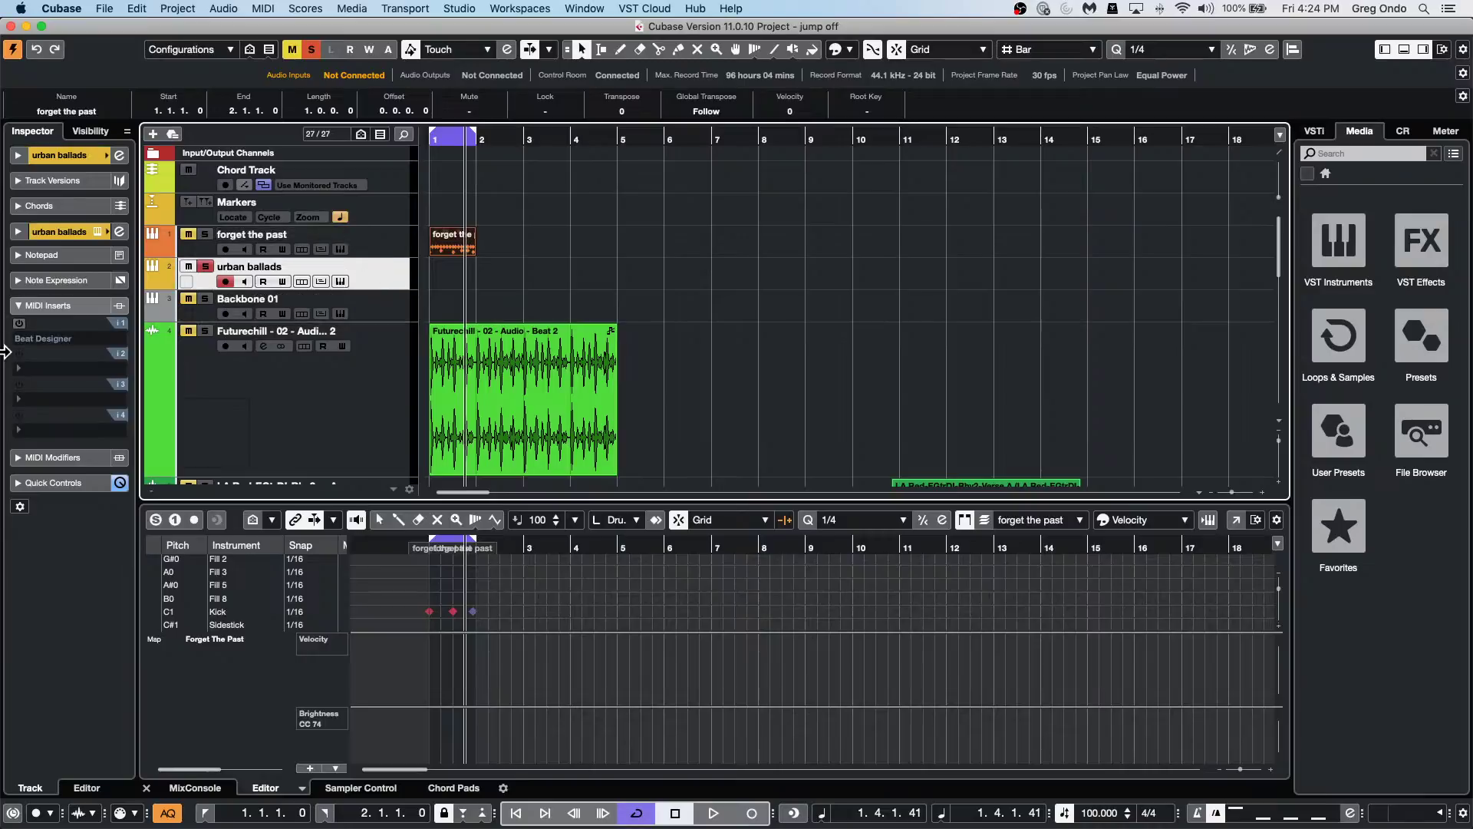
{"action": "left_click", "coordinate": [52, 371]}
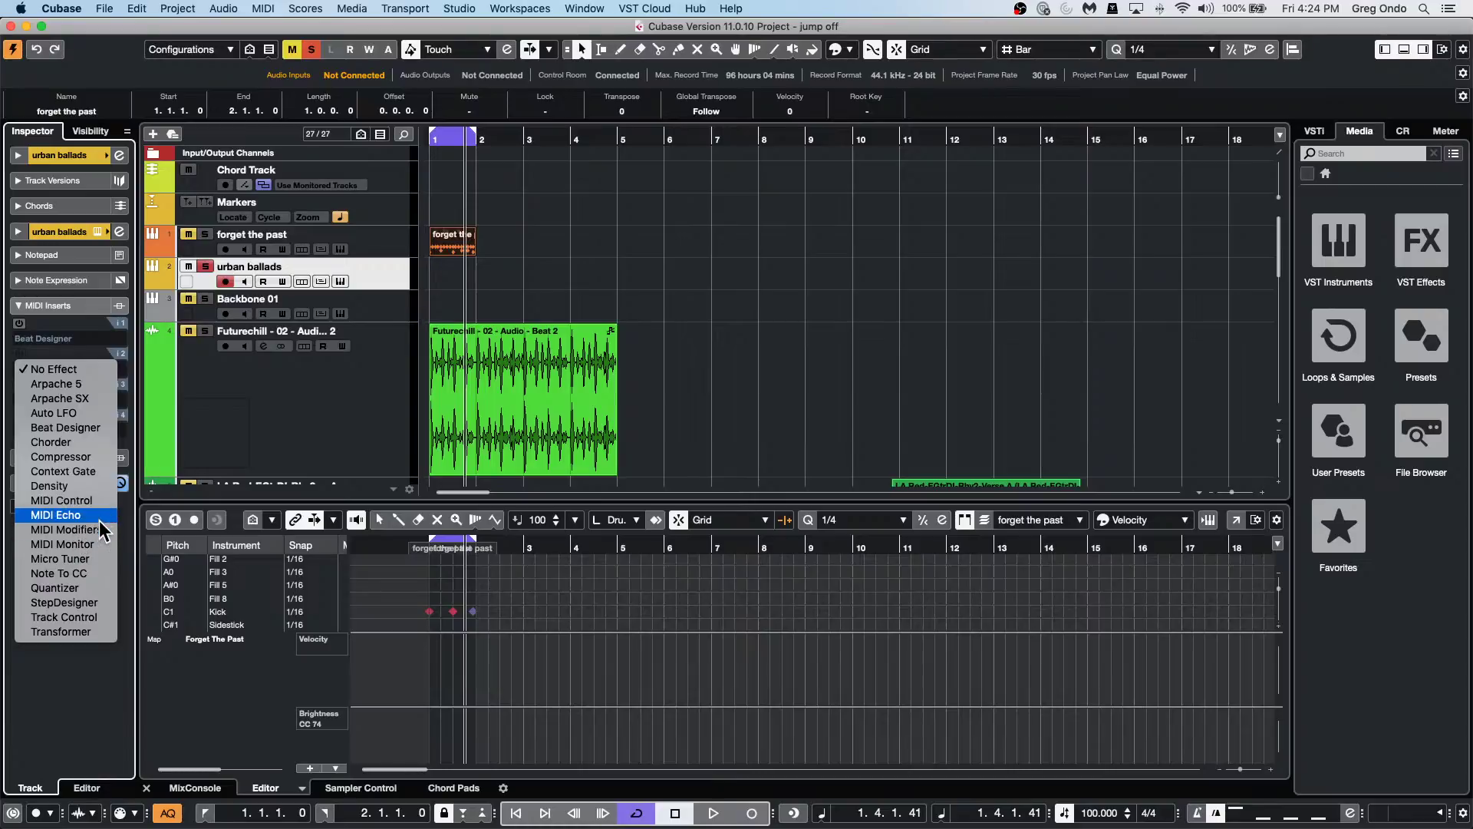
{"action": "left_click", "coordinate": [92, 603]}
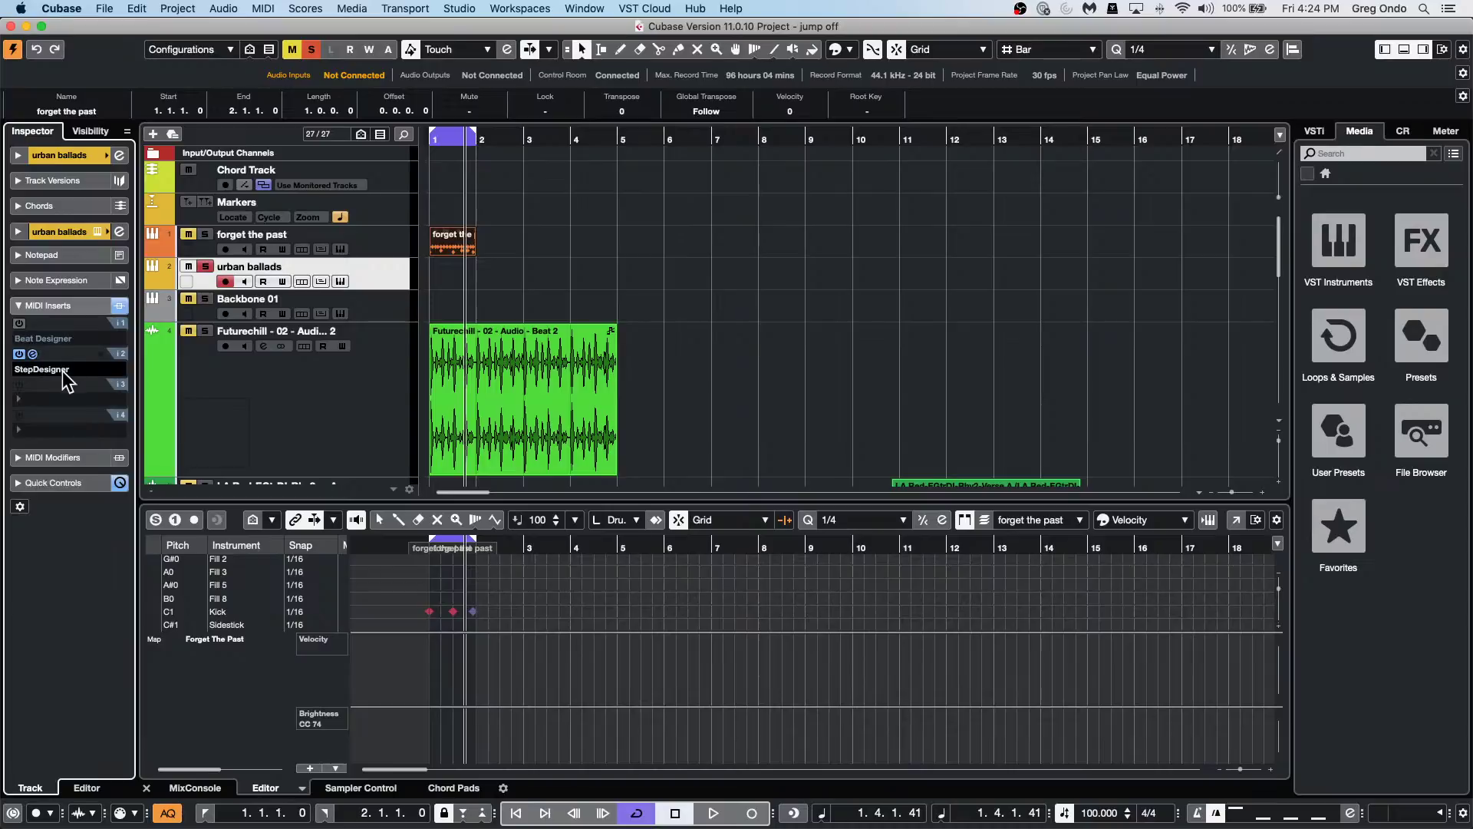
{"action": "left_click", "coordinate": [64, 371]}
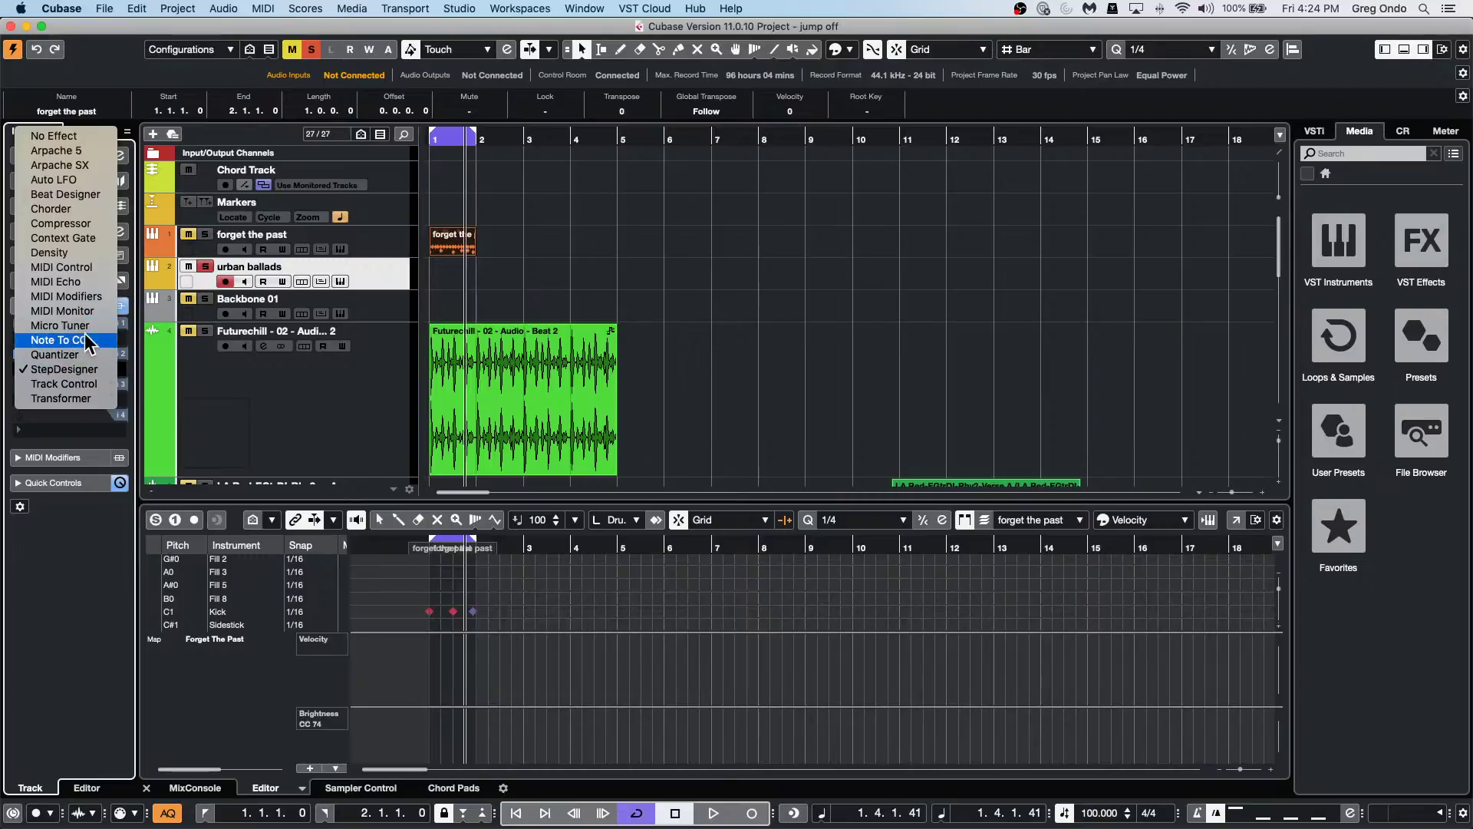
{"action": "left_click", "coordinate": [85, 354]}
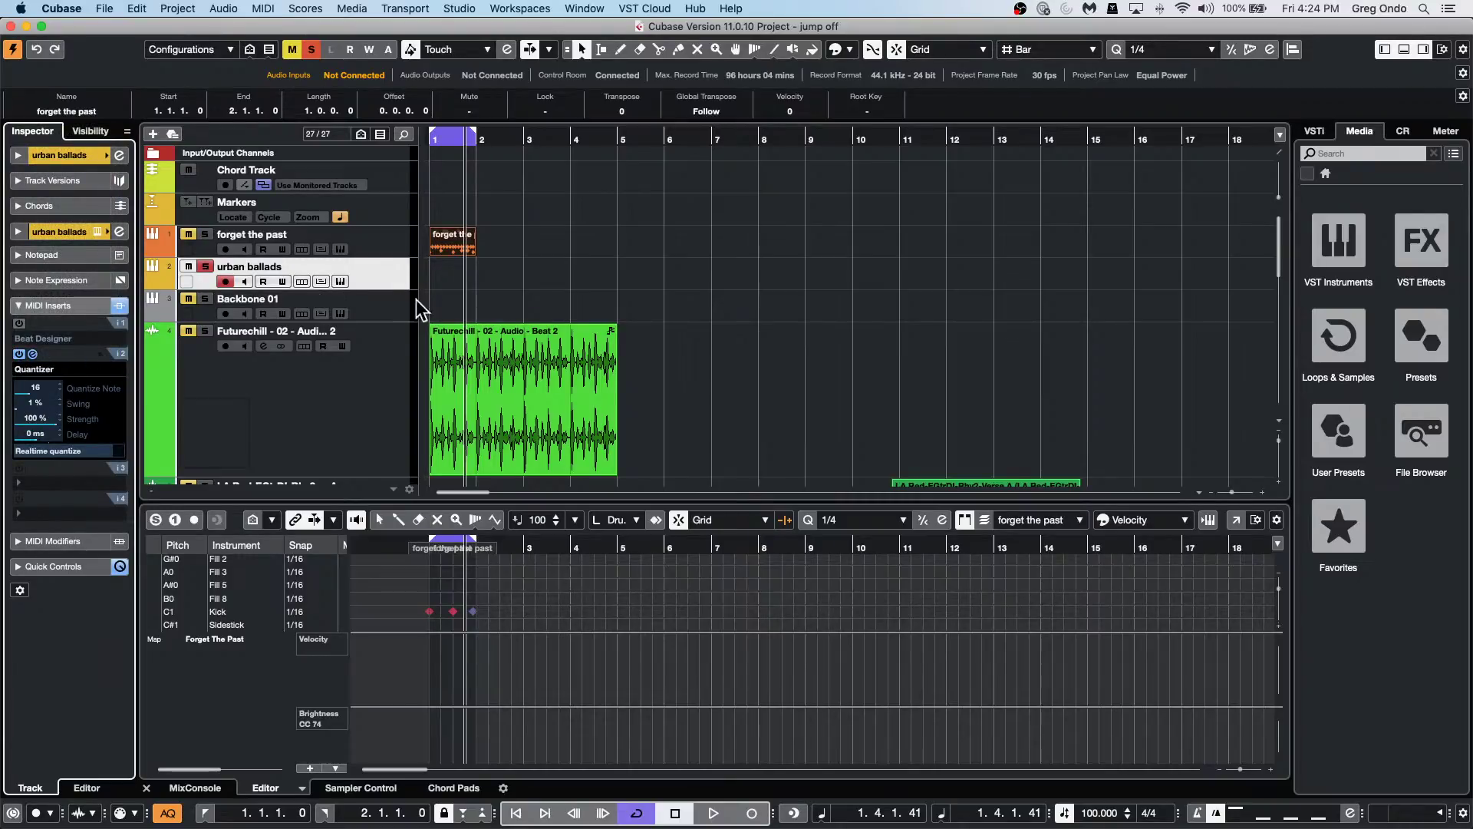
Draw a three-bar MIDI part from bar 1 to bar 4 on the urban ballads track.
{"action": "right_click", "coordinate": [465, 278]}
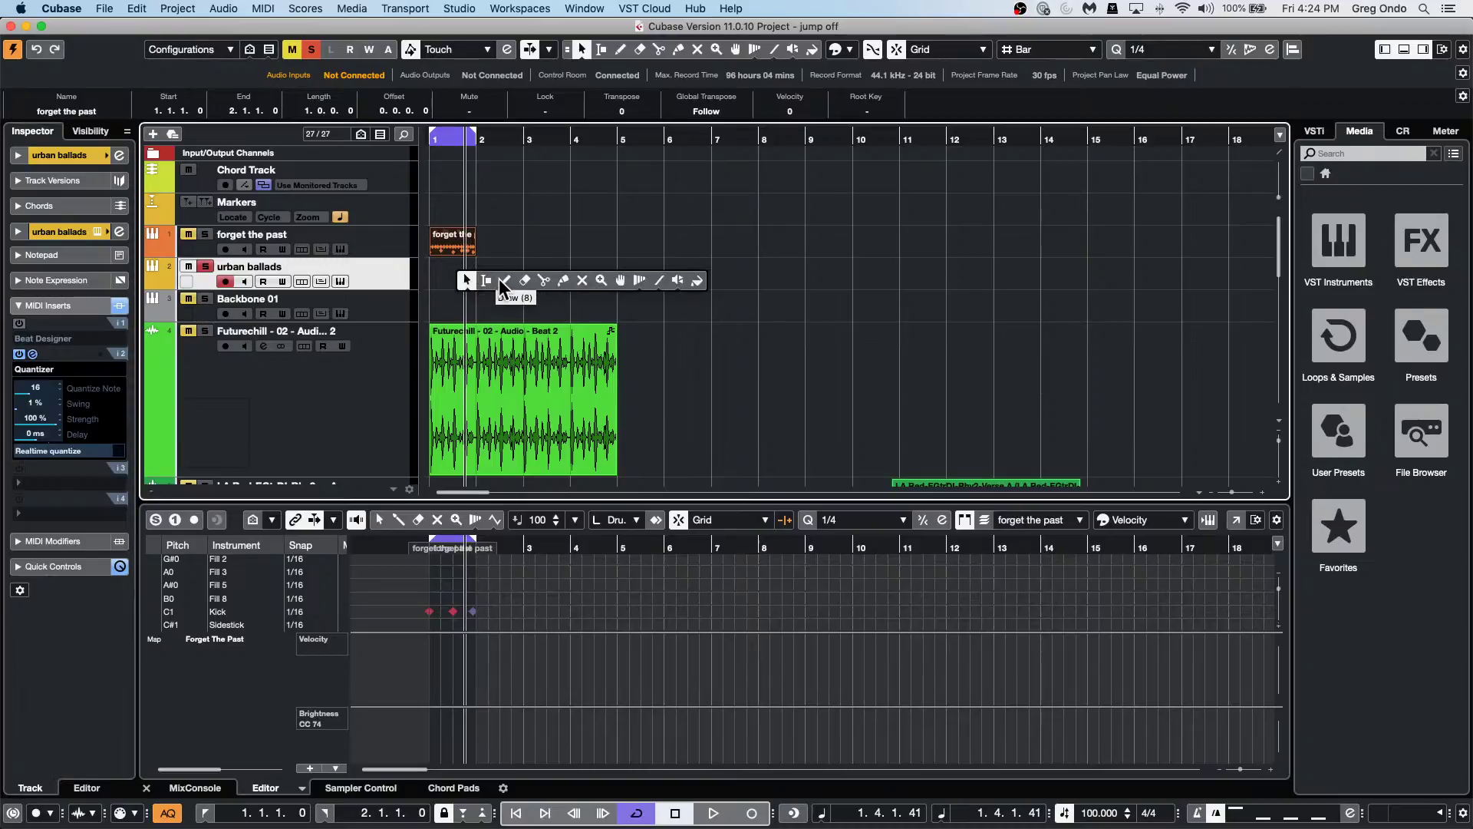
{"action": "left_click", "coordinate": [499, 279]}
{"action": "left_click_drag", "start_coordinate": [433, 273], "coordinate": [568, 275]}
{"action": "right_click", "coordinate": [459, 279]}
{"action": "left_click", "coordinate": [458, 279]}
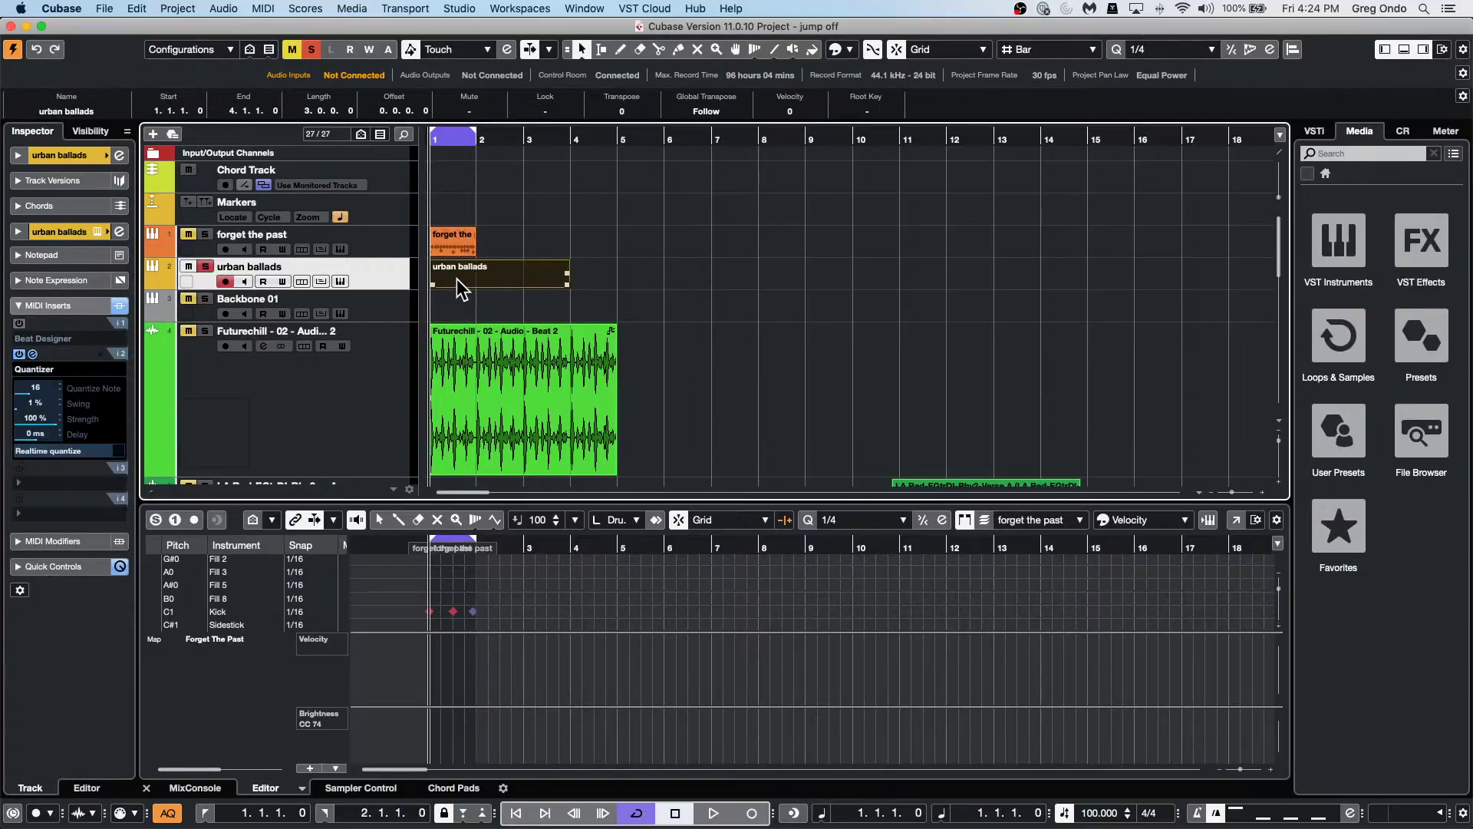
Enter a Kick 1 note at bar 3 and a run of Snare 2 sixteenth notes from bar 3 to about 3.4 in the urban ballads part.
{"action": "right_click", "coordinate": [456, 624]}
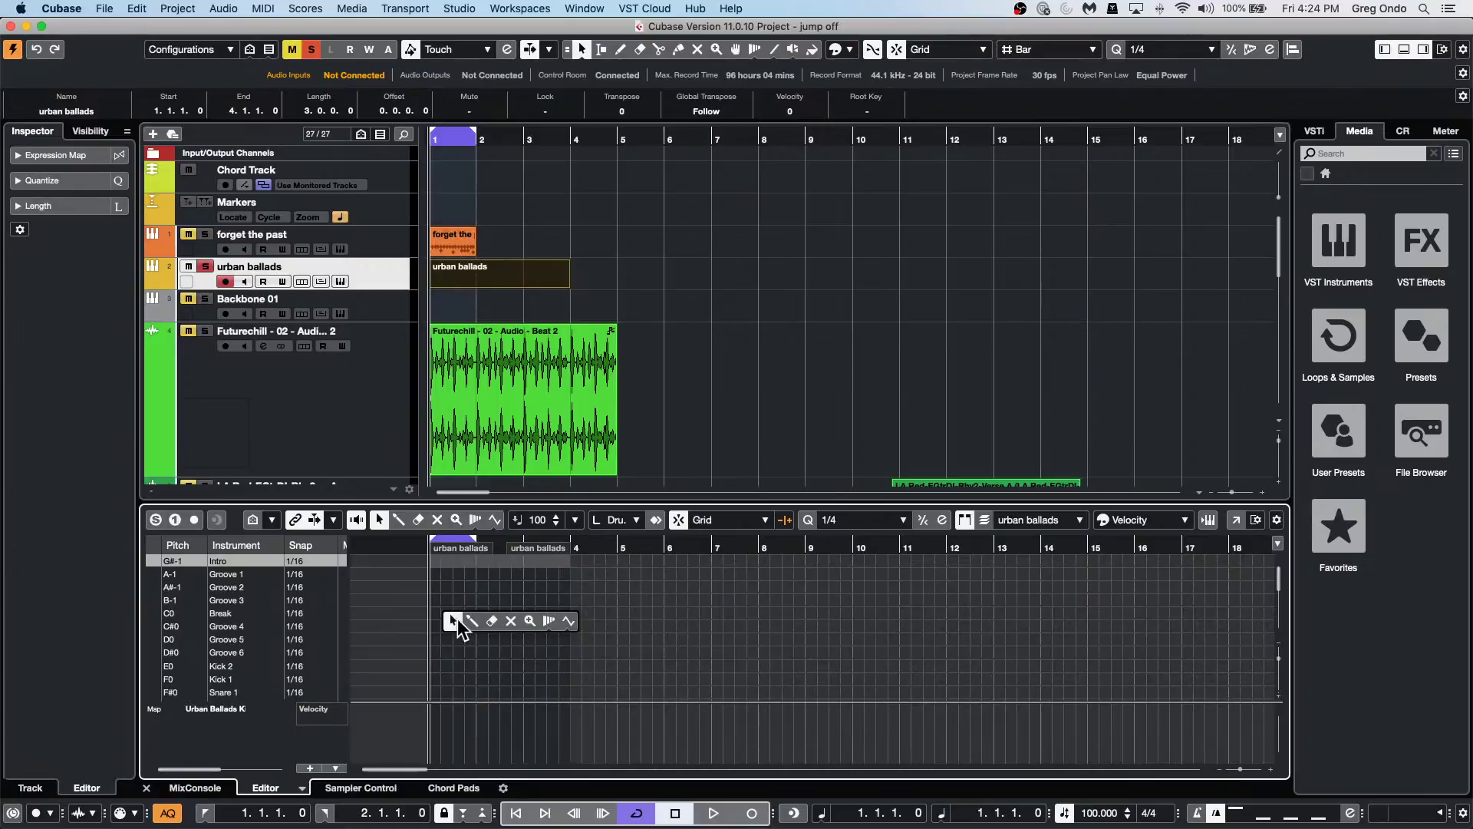
{"action": "left_click", "coordinate": [472, 623]}
{"action": "left_click_drag", "start_coordinate": [499, 545], "coordinate": [437, 587]}
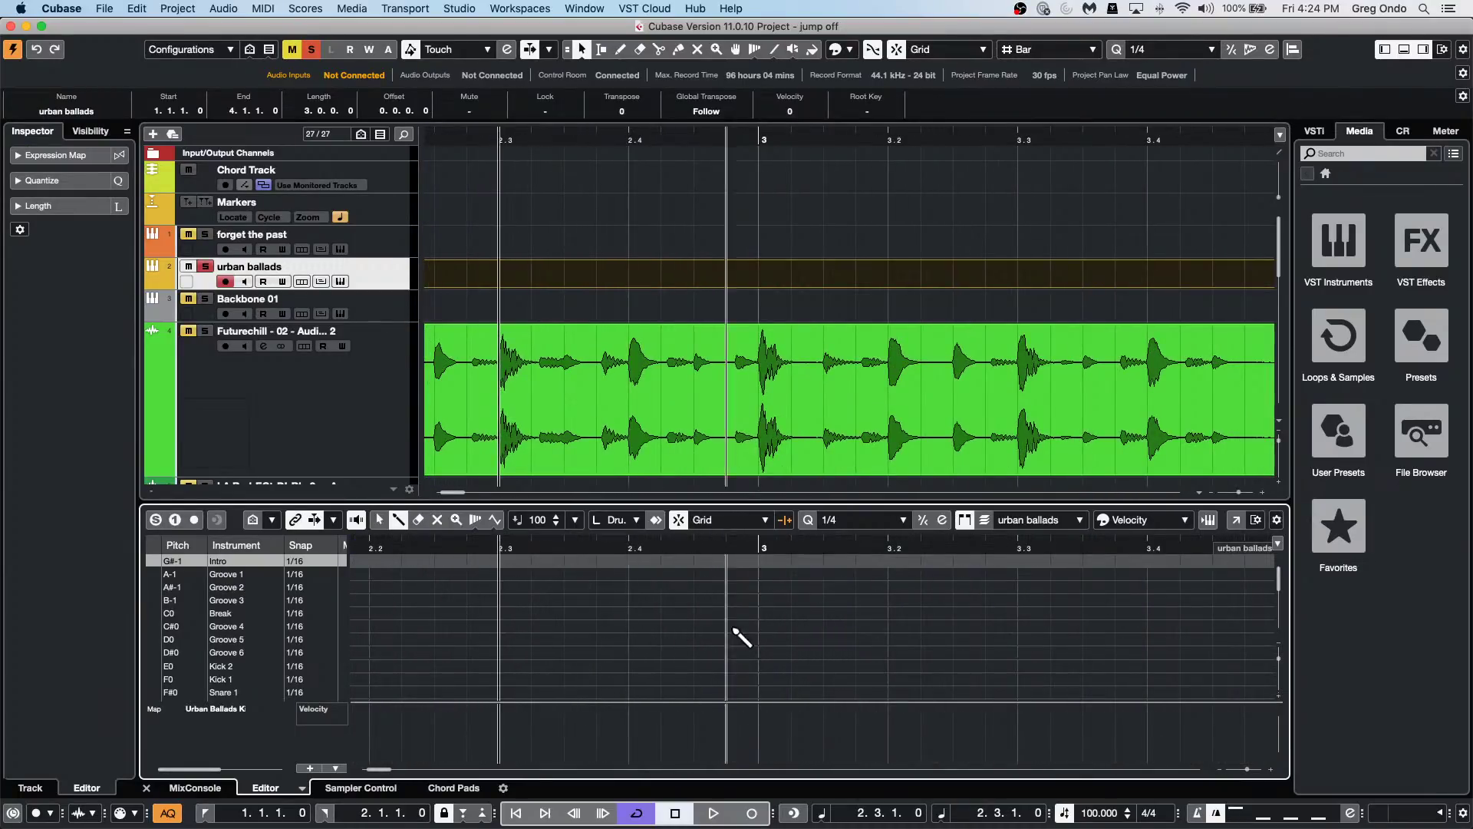
{"action": "key", "text": "h"}
{"action": "left_click_drag", "start_coordinate": [606, 546], "coordinate": [608, 518]}
{"action": "scroll", "coordinate": [595, 628], "scroll_direction": "down", "scroll_amount": 3}
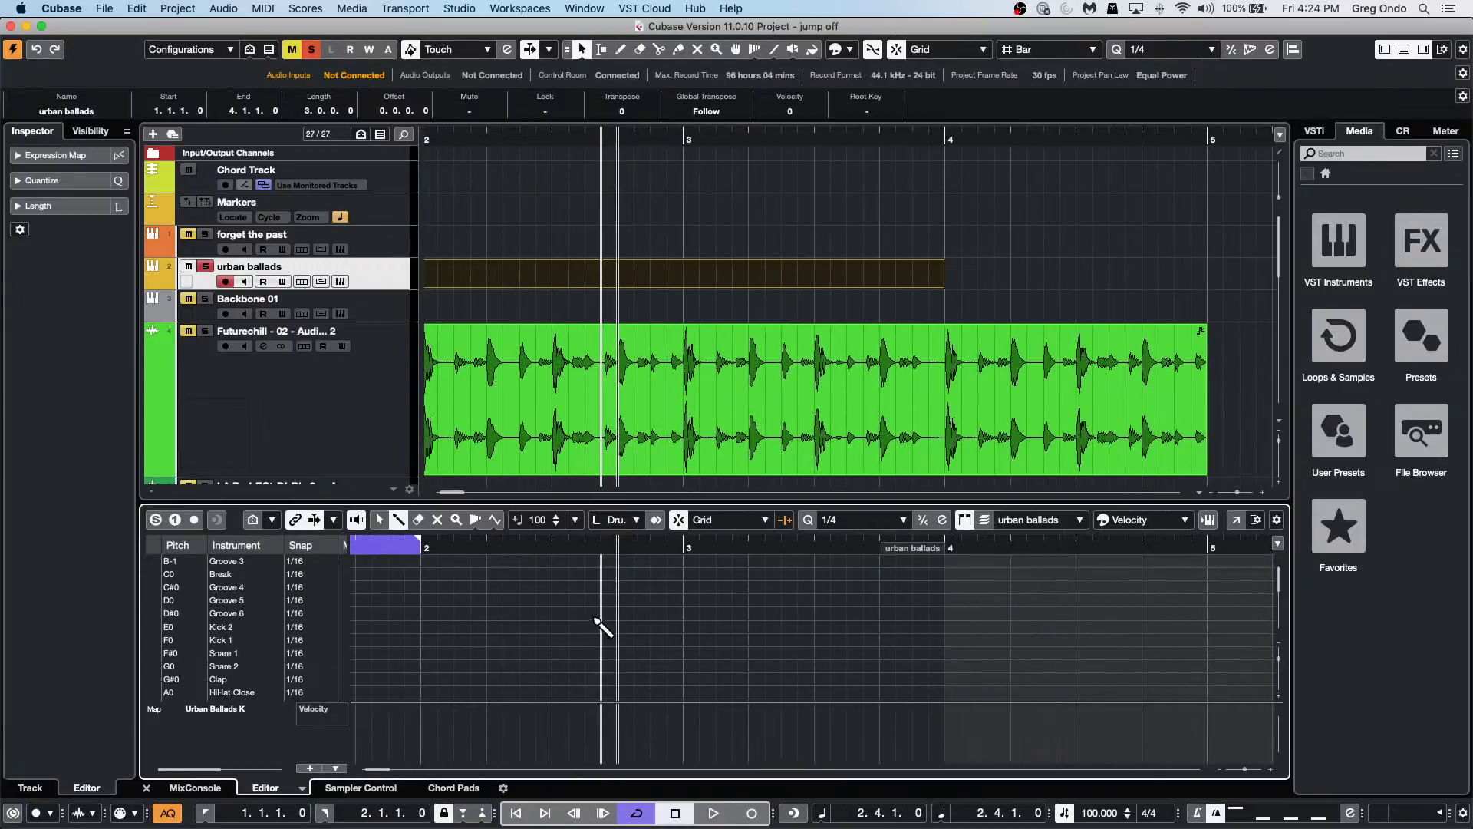
{"action": "left_click", "coordinate": [686, 639]}
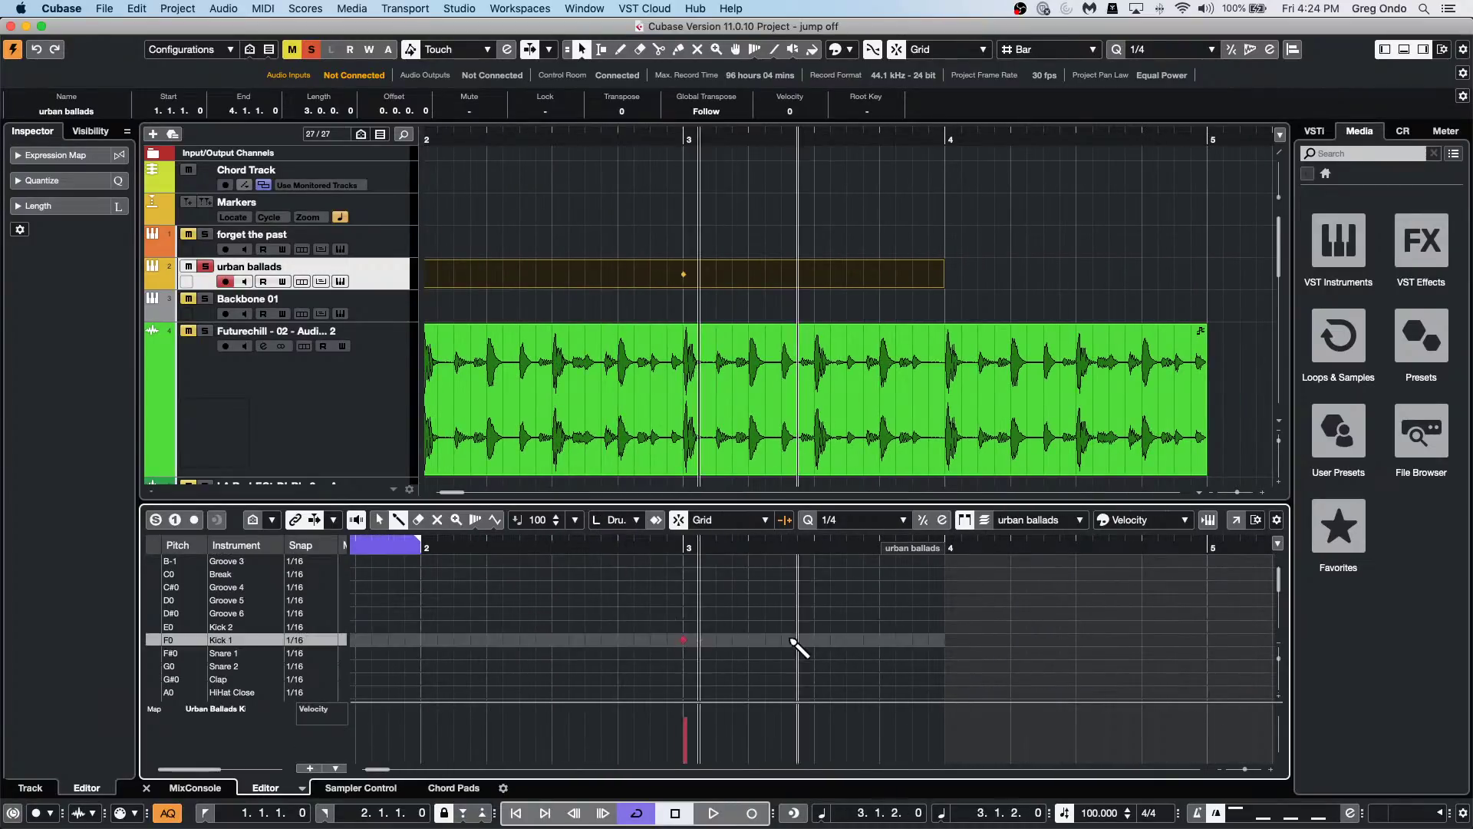
{"action": "left_click", "coordinate": [685, 666]}
{"action": "left_click_drag", "start_coordinate": [688, 667], "coordinate": [896, 666]}
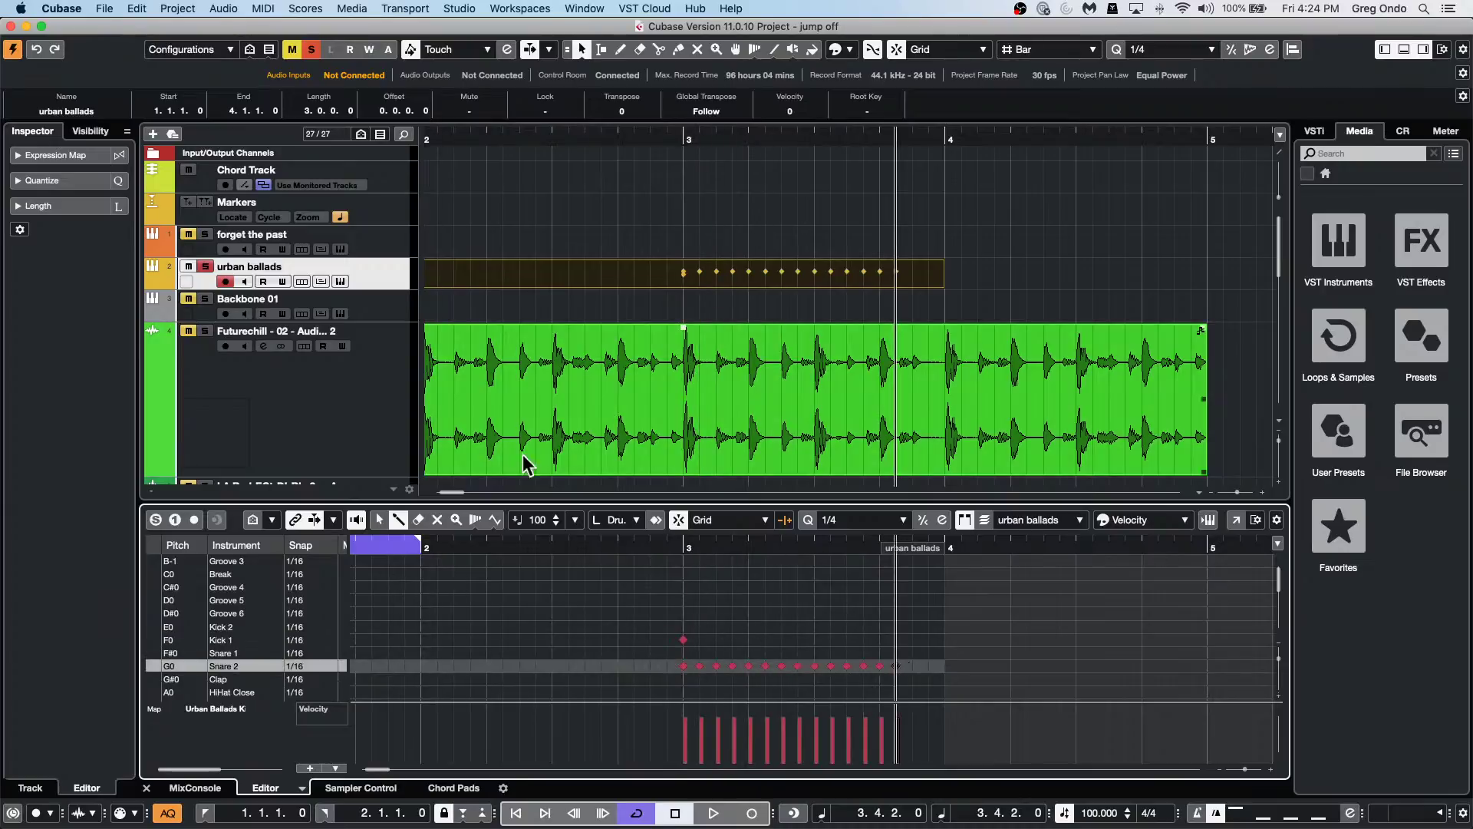
Set the quantize swing to 69 % for the 1/4 grid in the drum editor.
{"action": "left_click", "coordinate": [52, 181]}
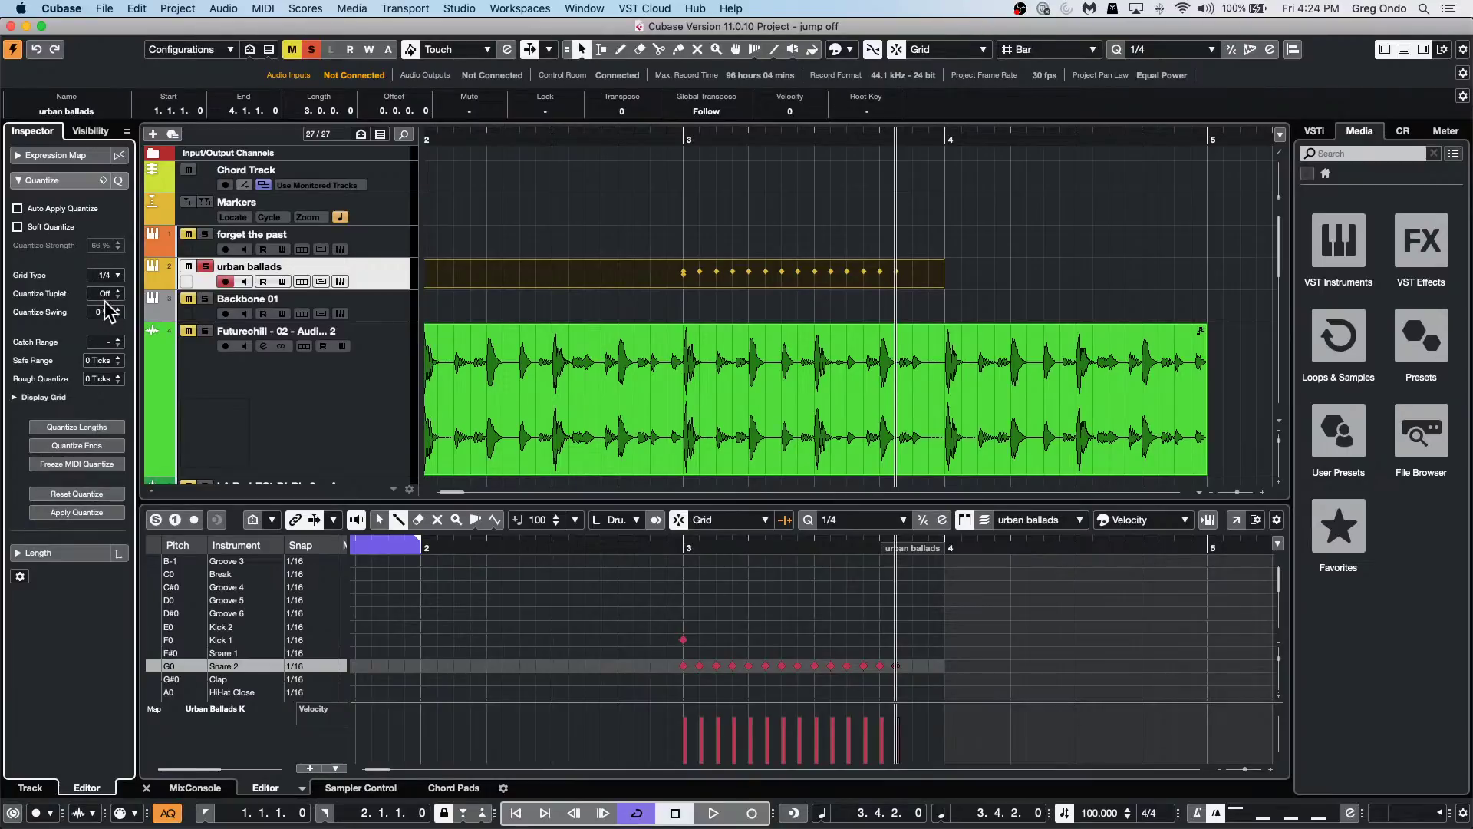
{"action": "left_click_drag", "start_coordinate": [108, 321], "coordinate": [108, 183]}
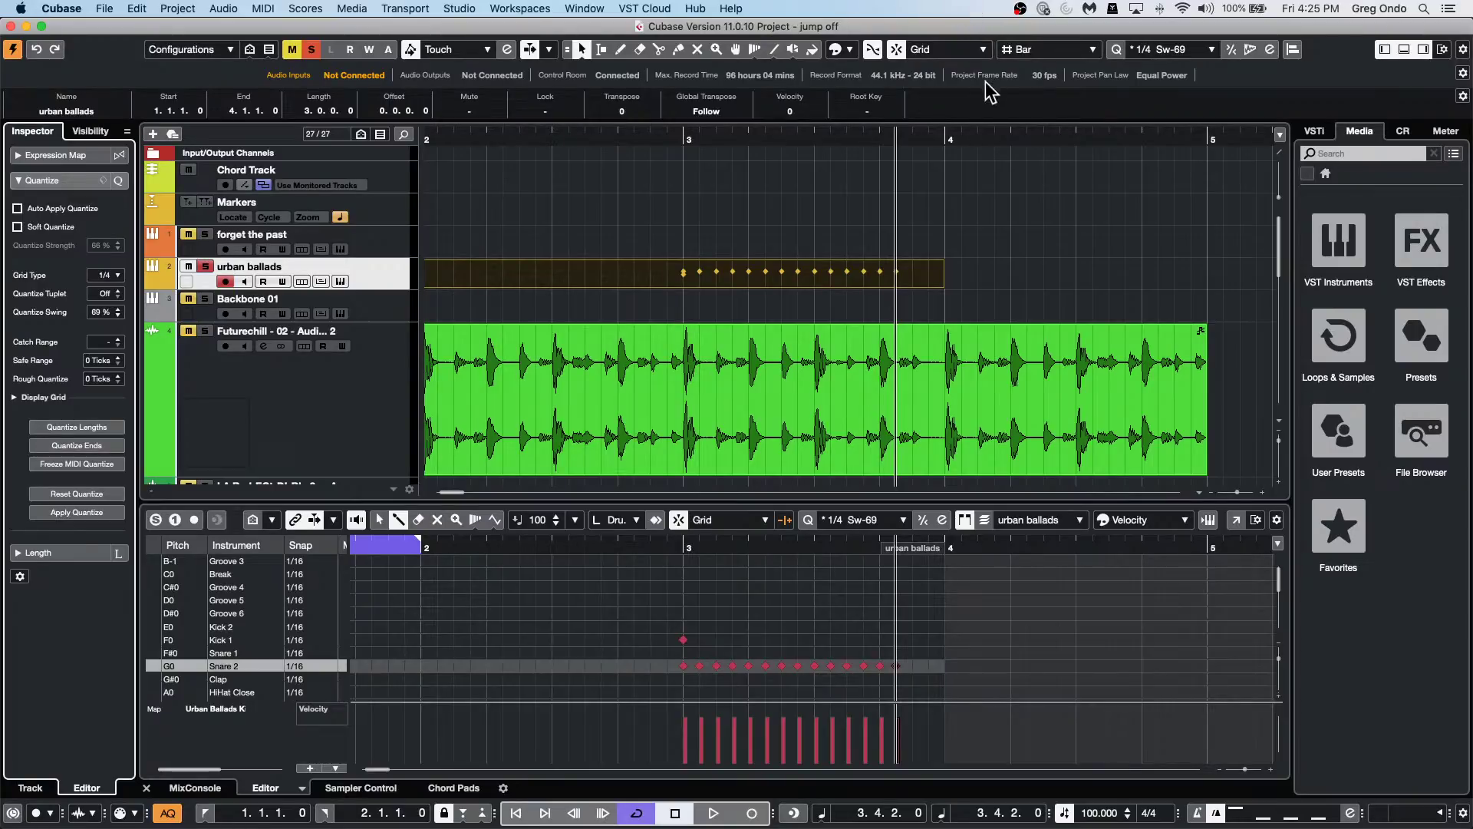
Add a Padshop instrument track with stereo output below the urban ballads track and shift its plug-in window aside.
{"action": "left_click", "coordinate": [976, 397]}
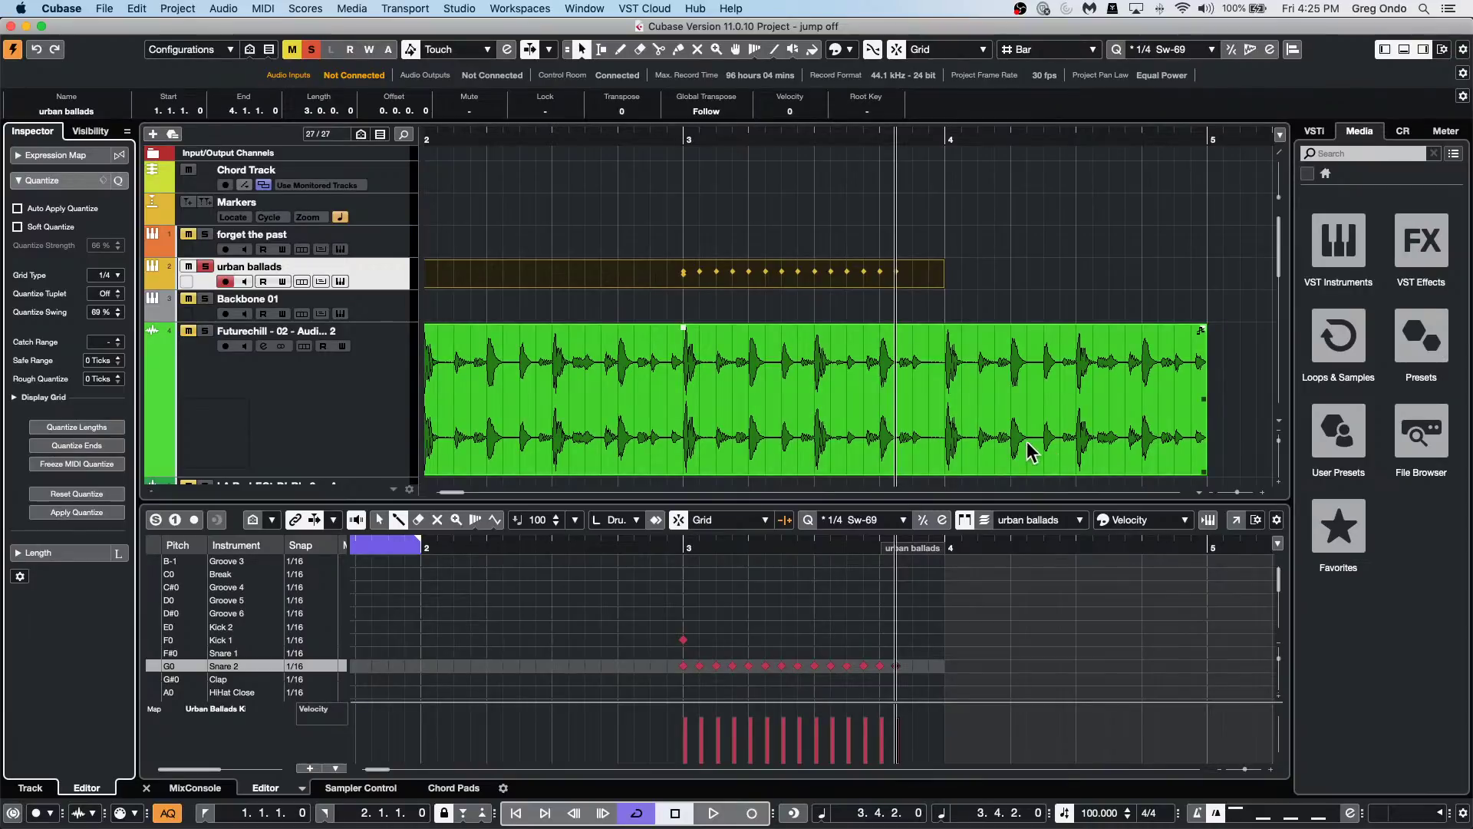
{"action": "right_click", "coordinate": [382, 277]}
{"action": "mouse_move", "coordinate": [430, 282]}
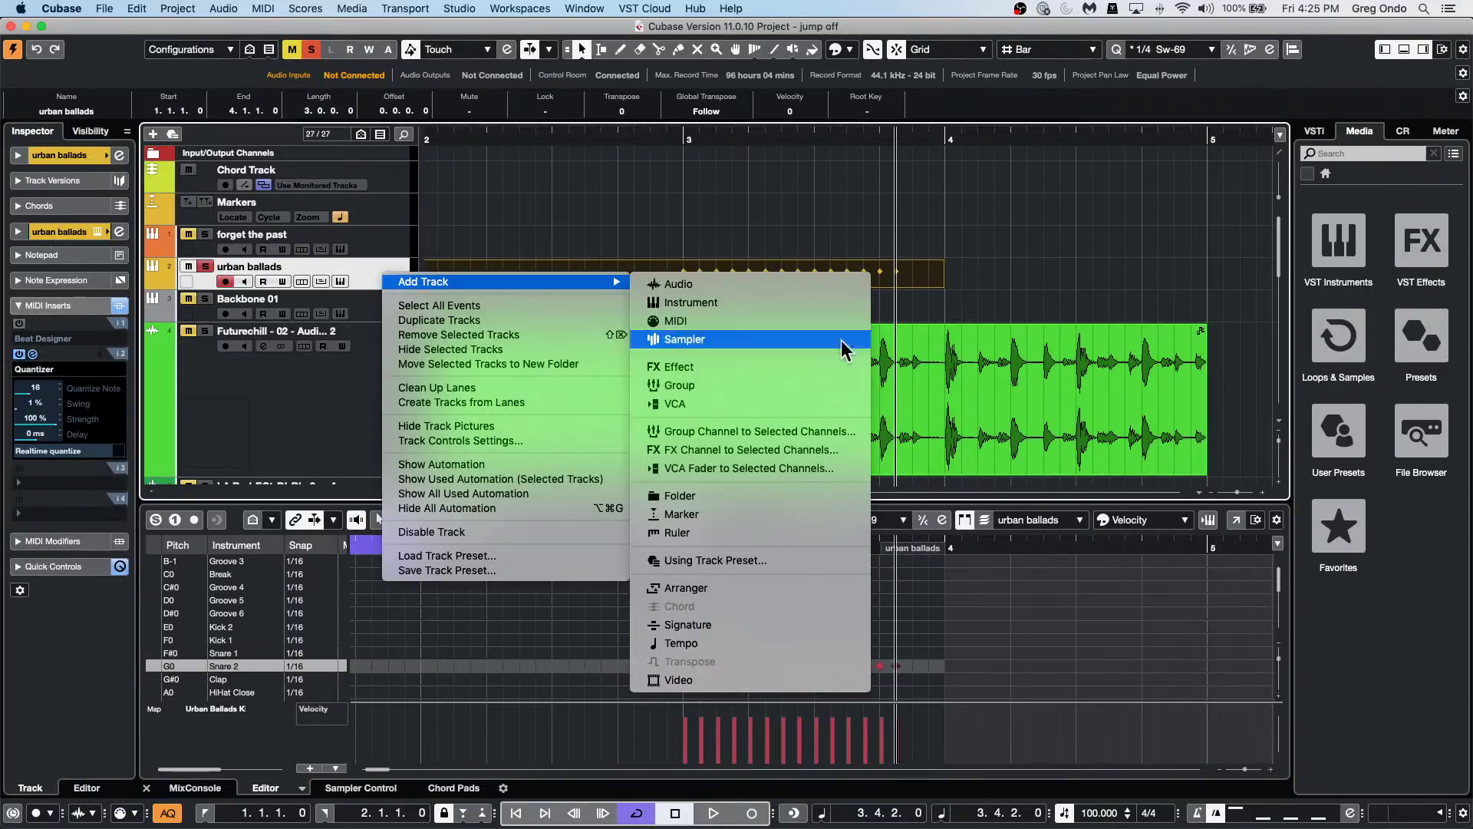
{"action": "left_click", "coordinate": [762, 306]}
{"action": "left_click", "coordinate": [818, 282]}
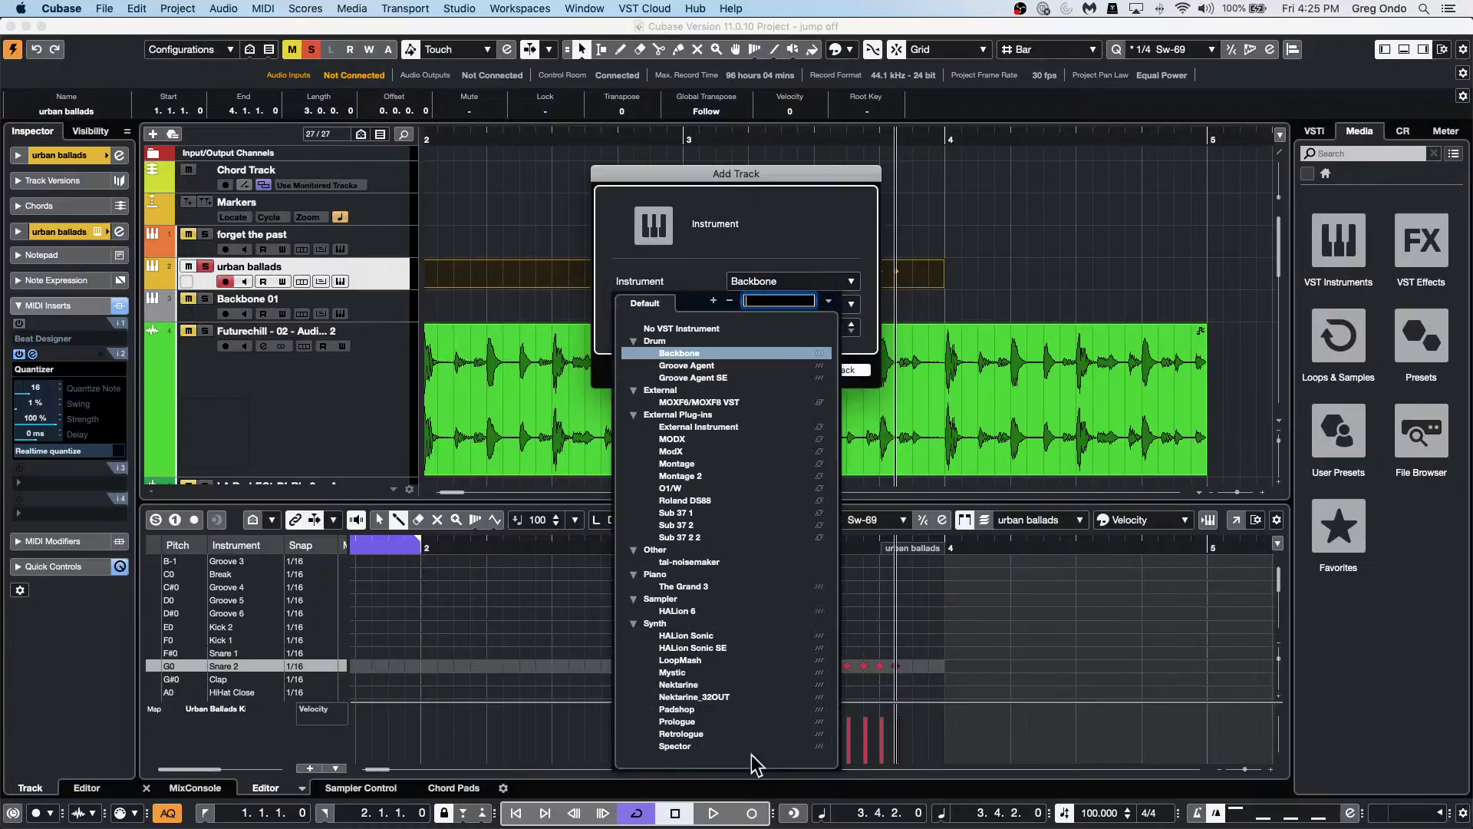
{"action": "left_click", "coordinate": [701, 709]}
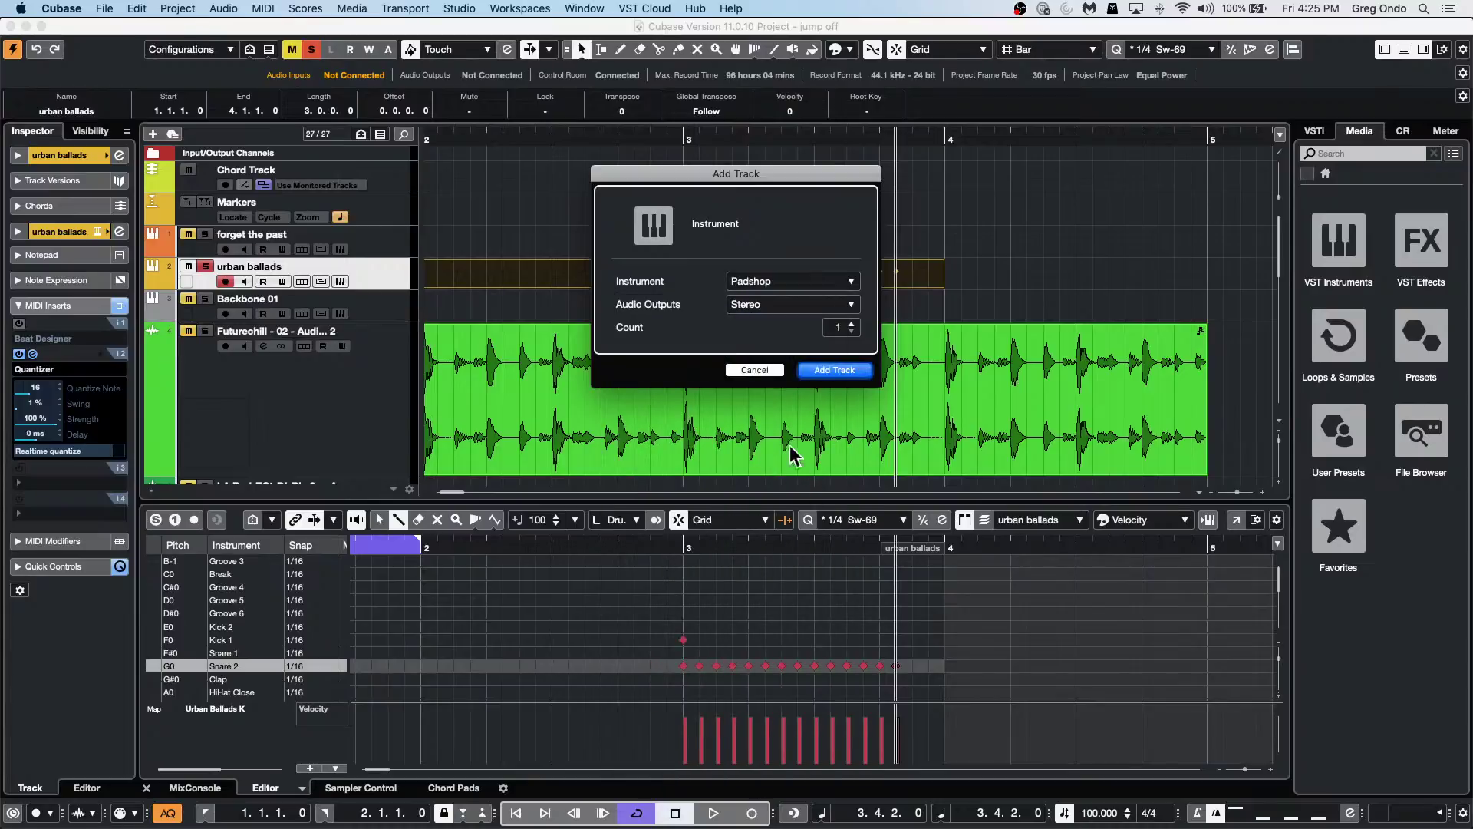
{"action": "left_click", "coordinate": [834, 371]}
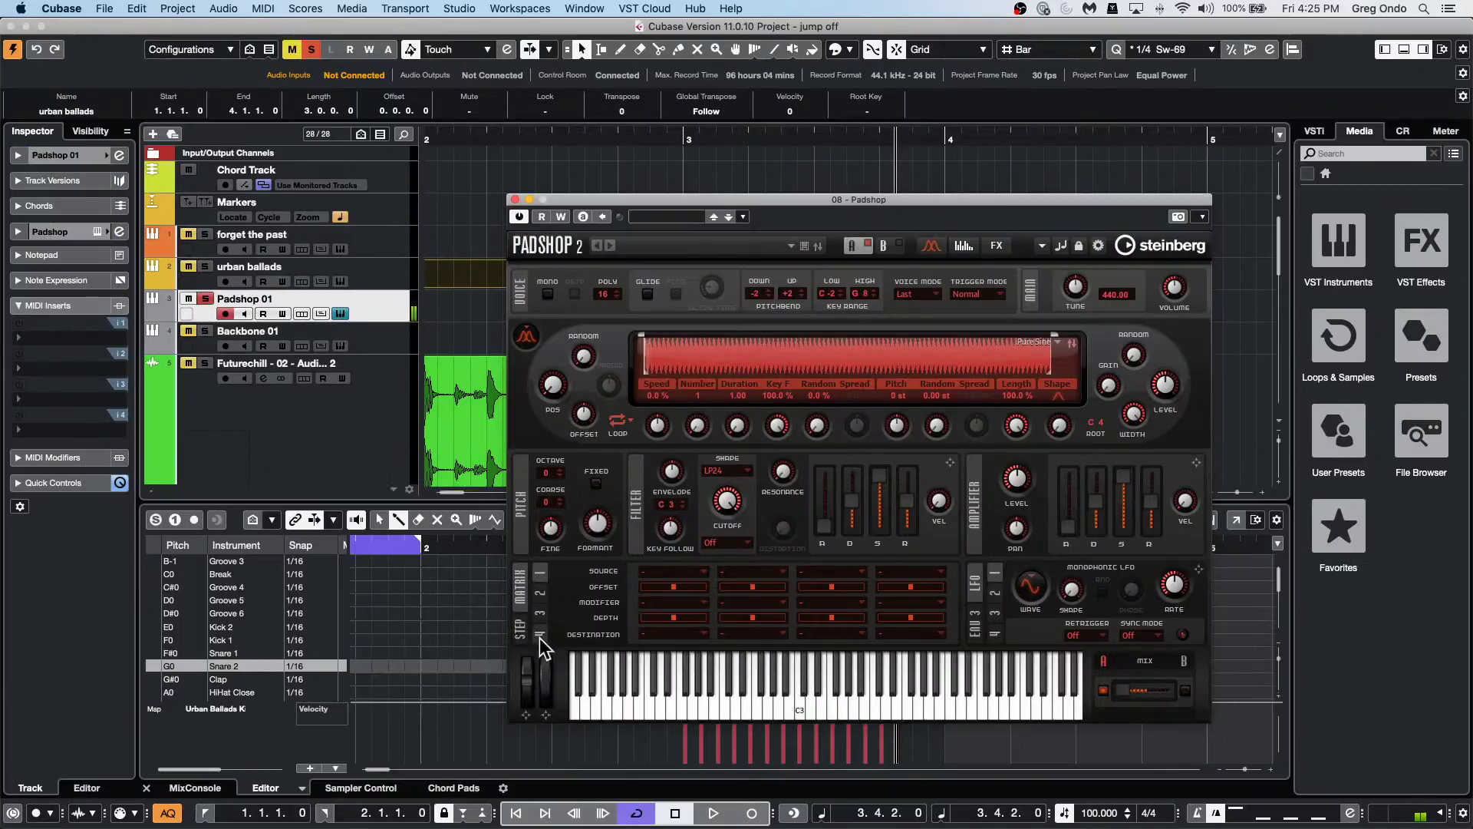
{"action": "left_click_drag", "start_coordinate": [661, 198], "coordinate": [419, 217]}
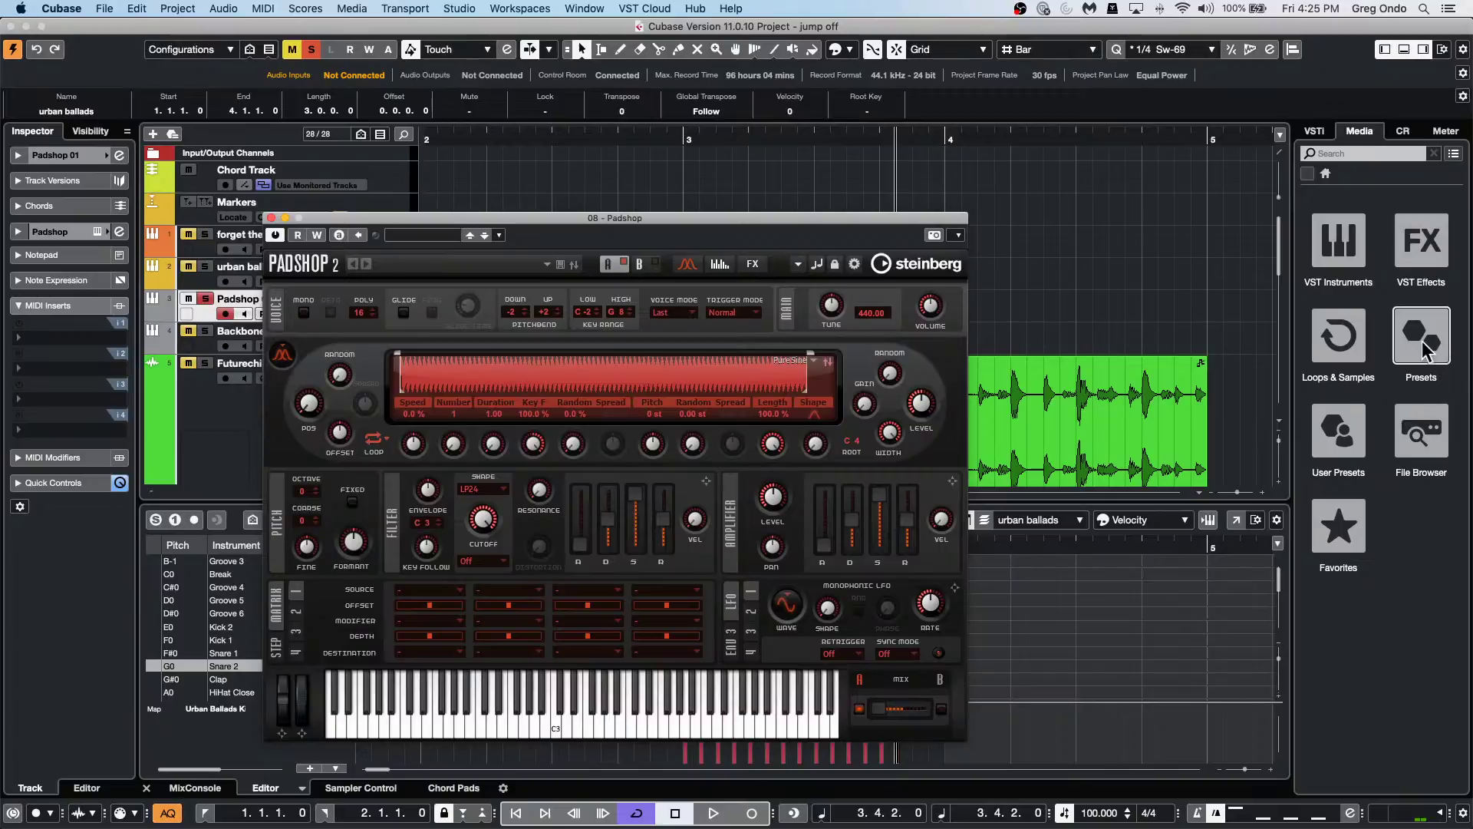
Open the DancefloorTechHouse loop set, audition several Tech House kick samples and clear the Kick Drum filter.
{"action": "left_click", "coordinate": [1326, 336]}
{"action": "left_click", "coordinate": [1421, 535]}
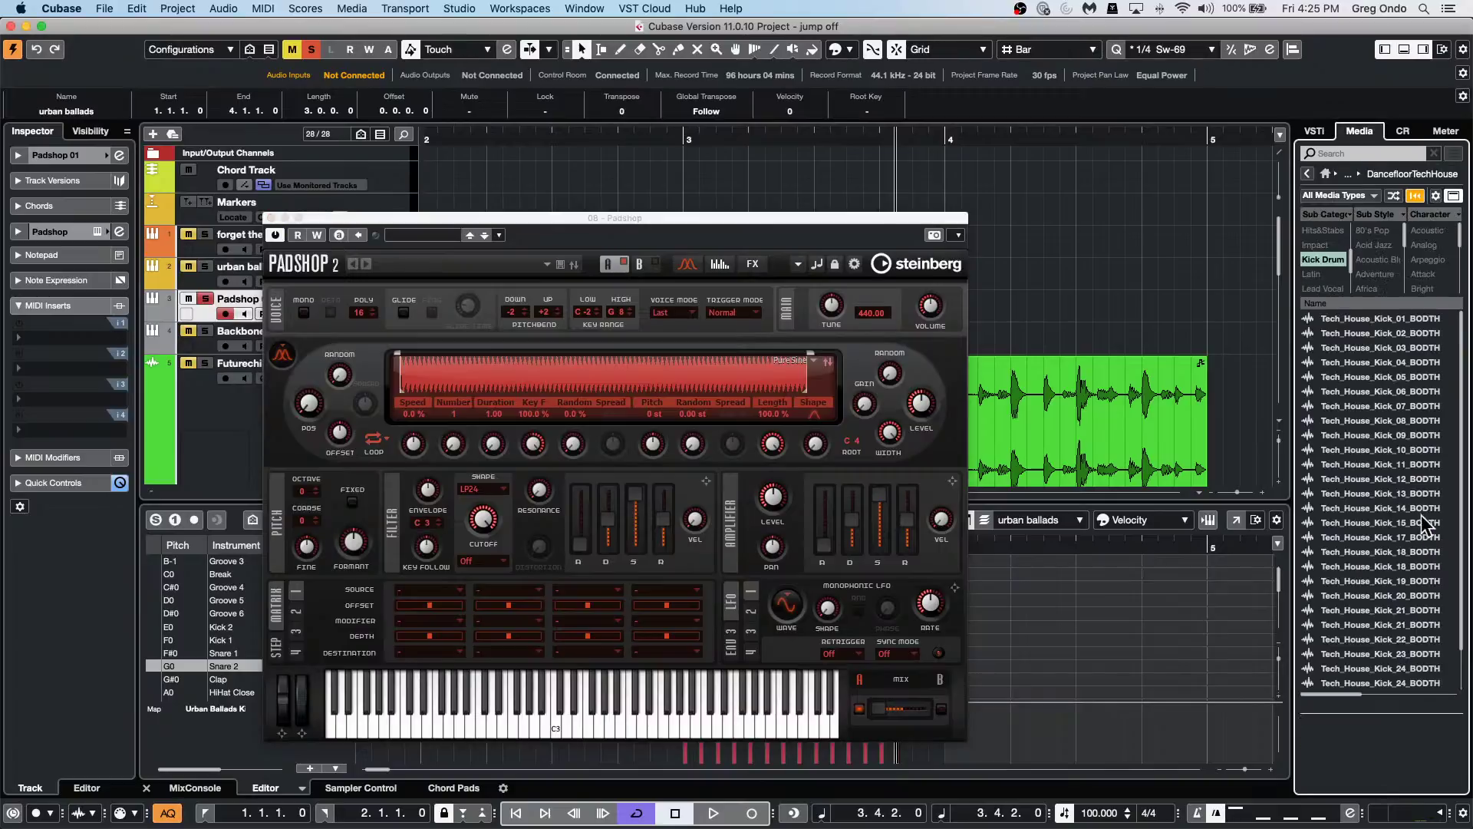
{"action": "left_click", "coordinate": [1383, 422]}
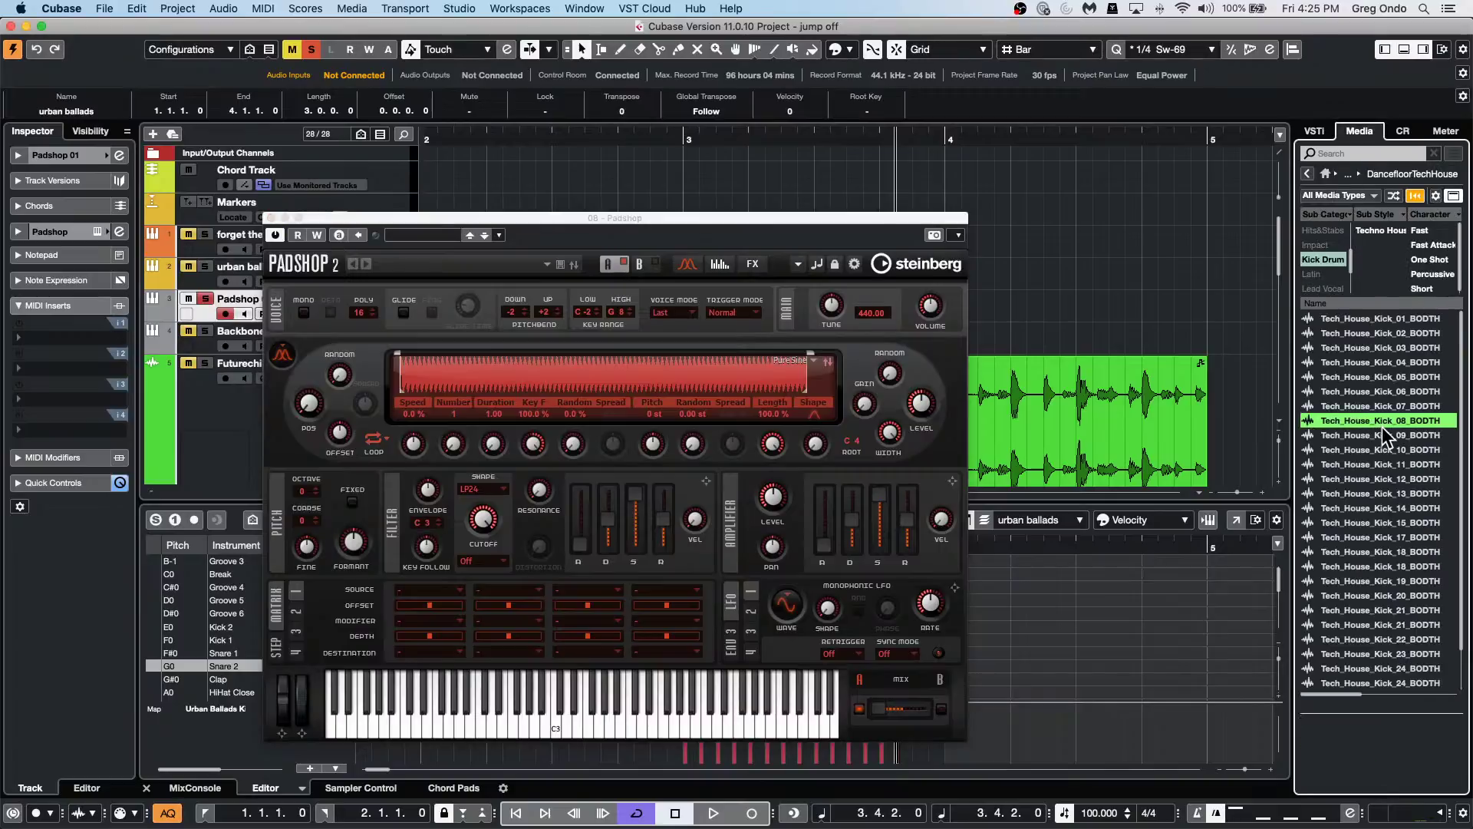
{"action": "left_click", "coordinate": [1361, 525]}
{"action": "left_click", "coordinate": [1339, 261]}
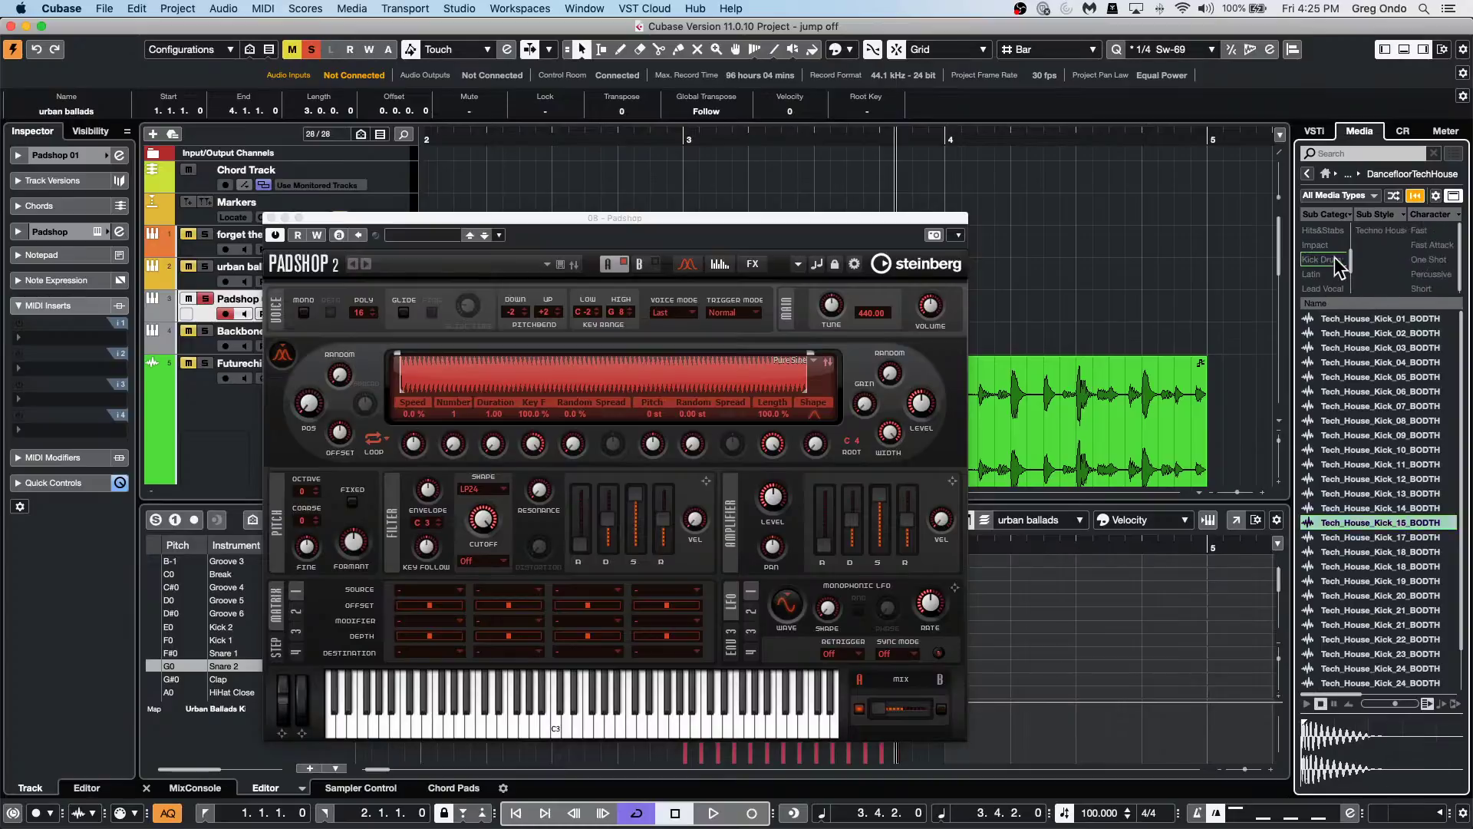
{"action": "left_click", "coordinate": [1388, 407]}
{"action": "left_click", "coordinate": [1384, 492]}
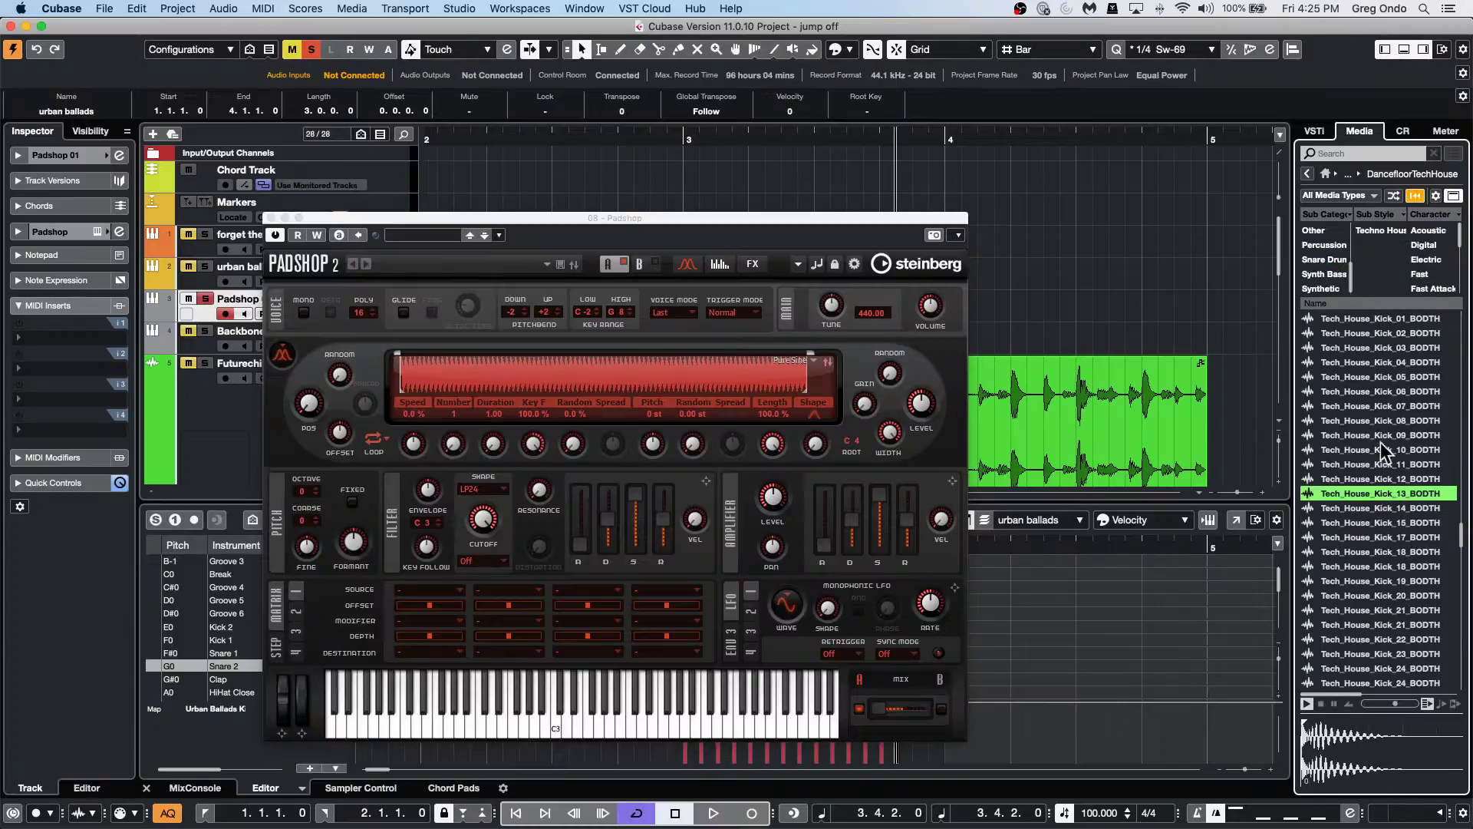
Browse the unfiltered DancefloorTechHouse samples and audition downlifter and drum loop files.
{"action": "scroll", "coordinate": [1338, 251], "scroll_direction": "up", "scroll_amount": 3}
{"action": "scroll", "coordinate": [1352, 445], "scroll_direction": "up", "scroll_amount": 10}
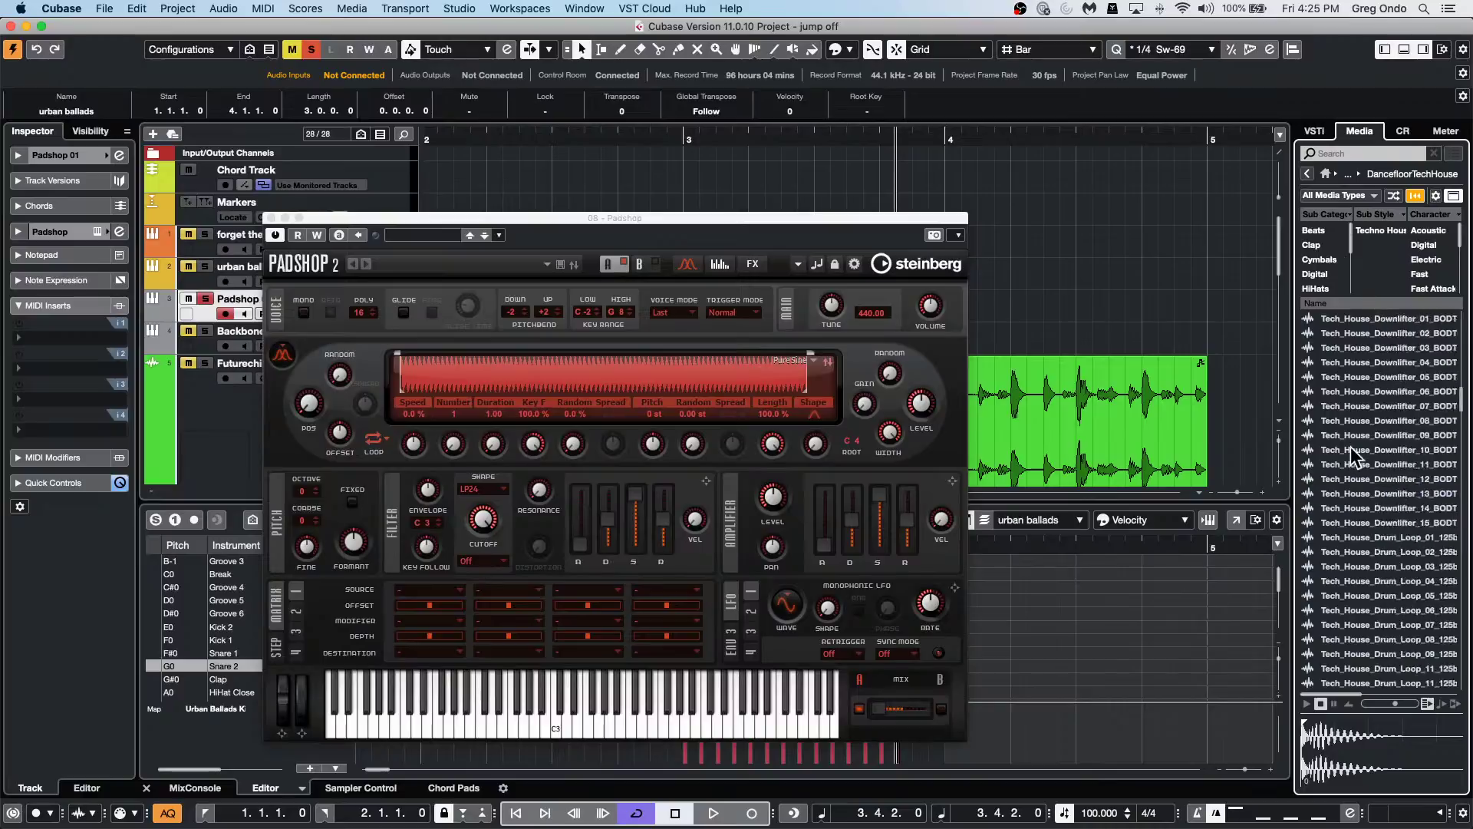
{"action": "left_click", "coordinate": [1321, 232]}
{"action": "left_click", "coordinate": [1323, 236]}
{"action": "left_click", "coordinate": [1388, 420]}
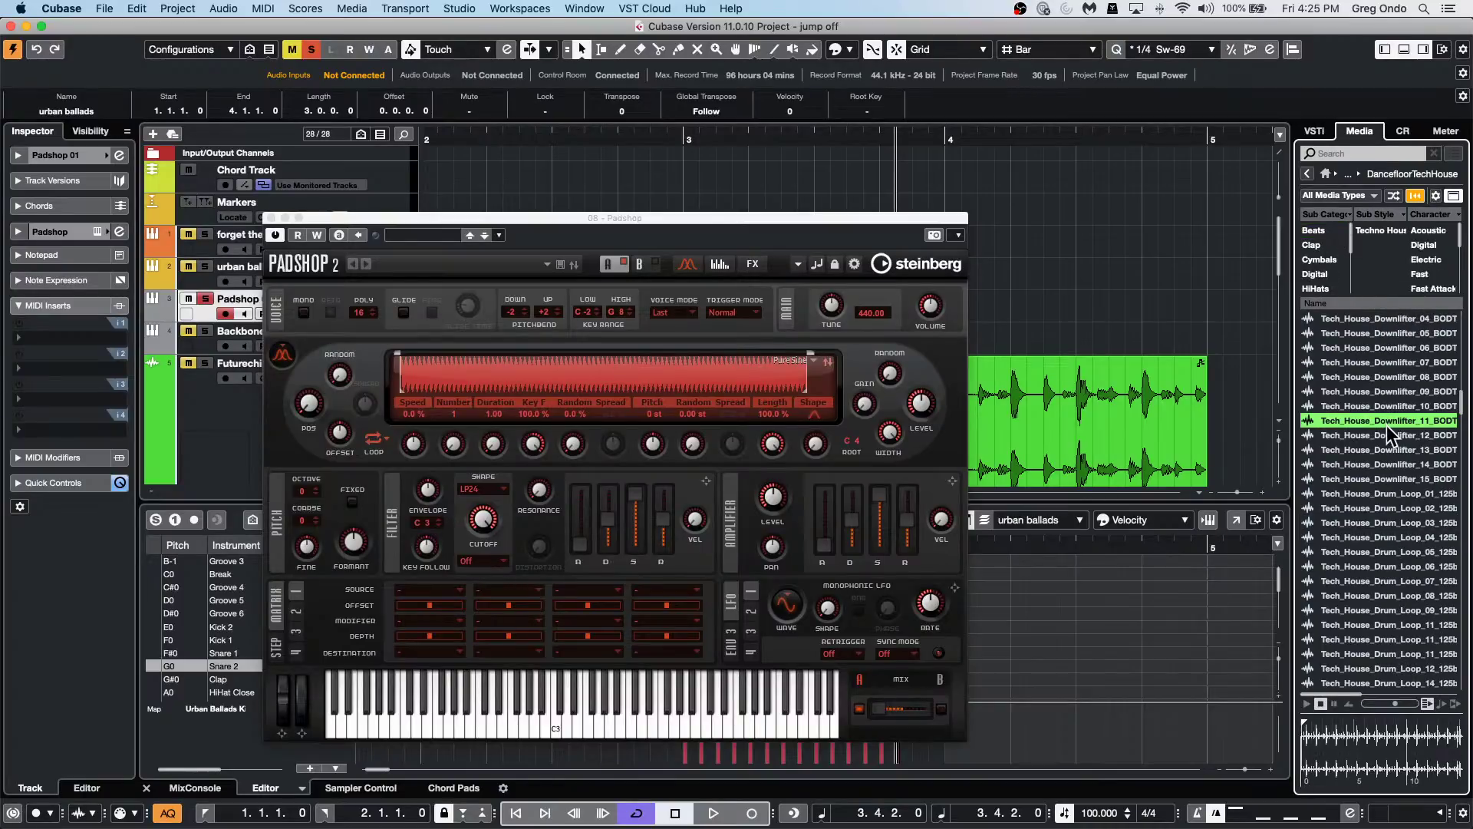
{"action": "left_click", "coordinate": [1358, 506]}
{"action": "left_click", "coordinate": [1357, 592]}
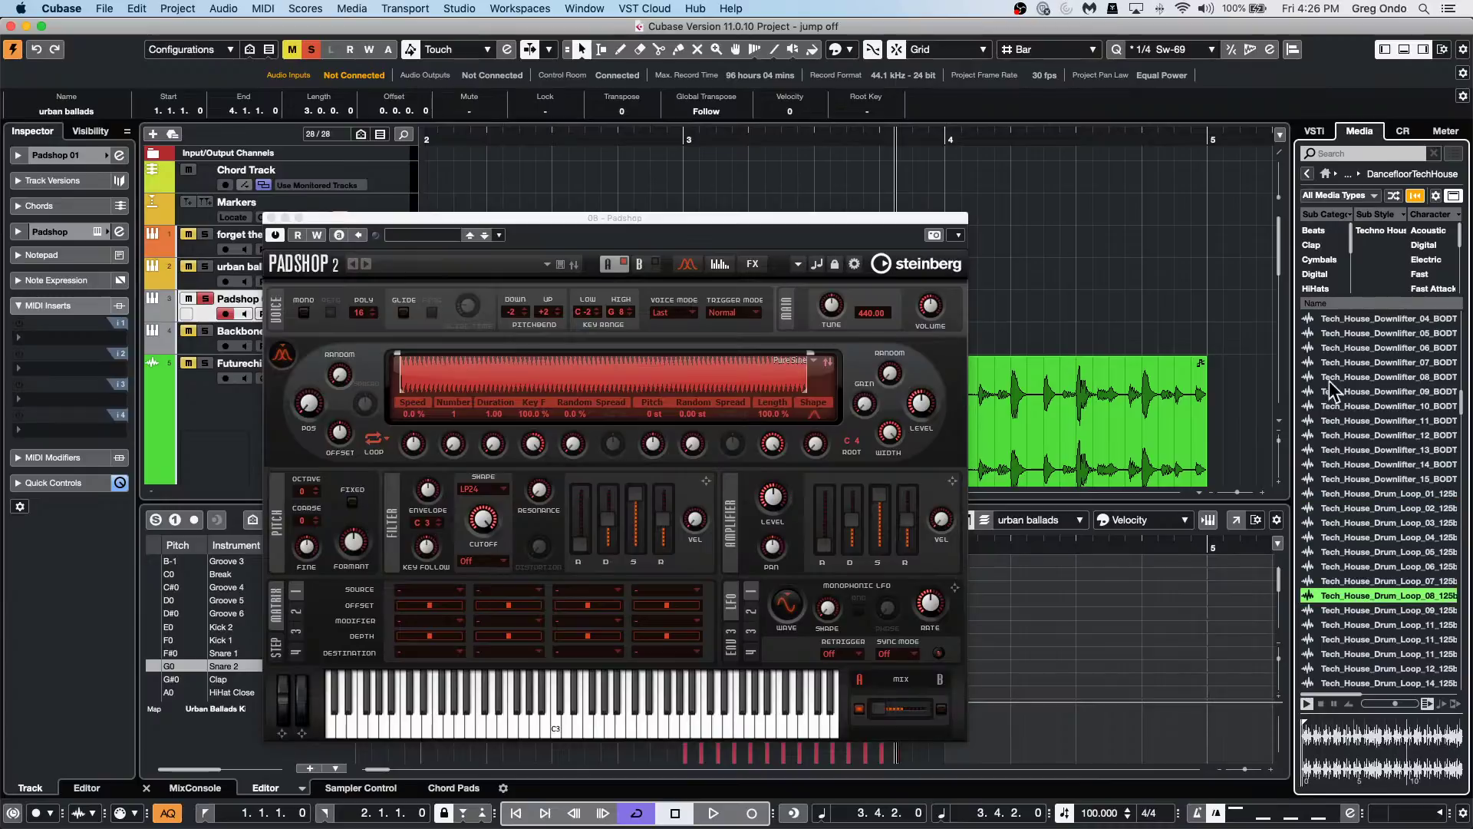
Load the Tech_House_Bass_Loop_05 sample into Padshop's oscillator and set the number of grains to 4.
{"action": "scroll", "coordinate": [1337, 363], "scroll_direction": "up", "scroll_amount": 10}
{"action": "left_click", "coordinate": [1337, 361]}
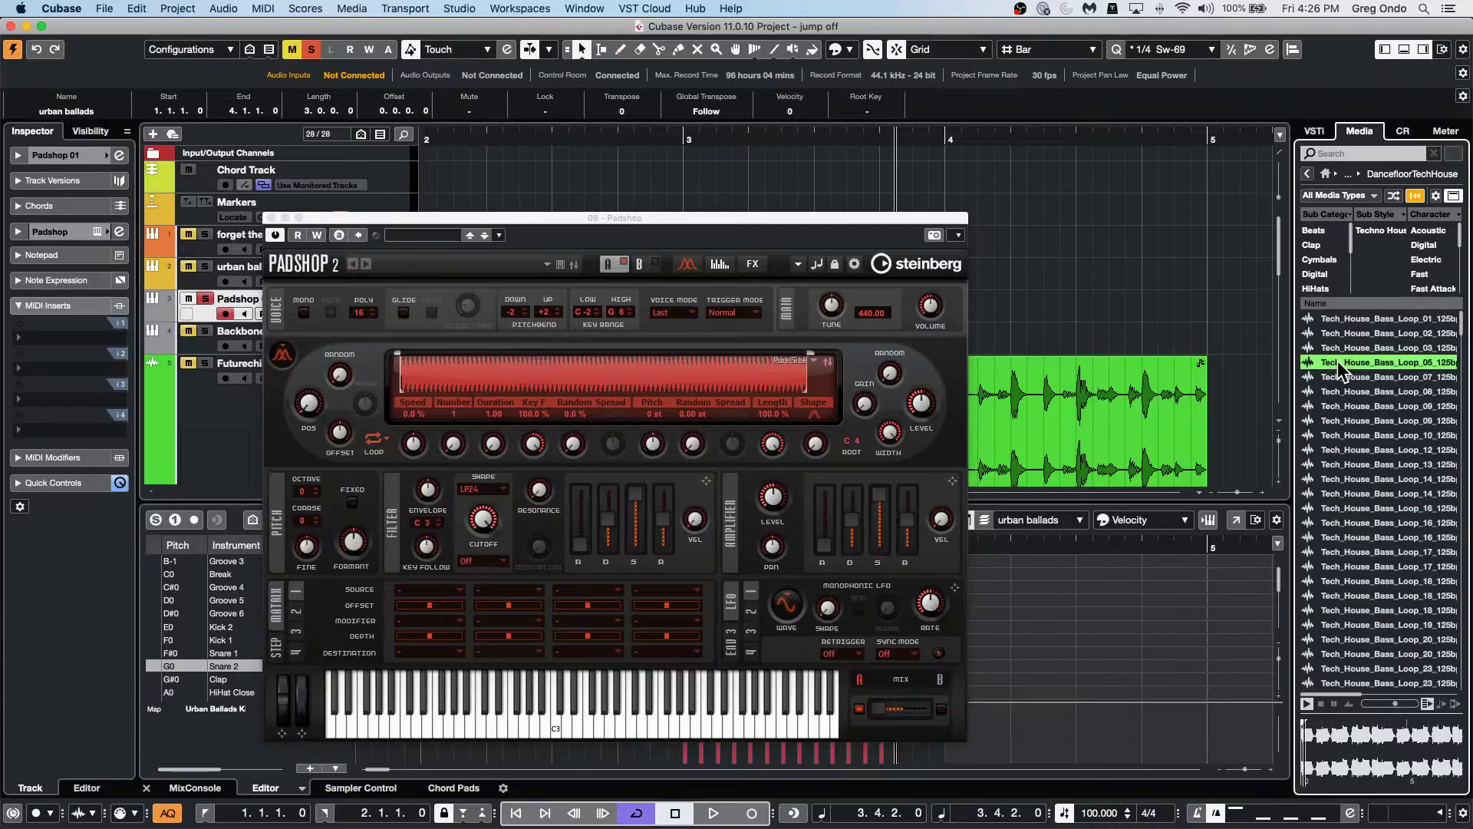
{"action": "left_click_drag", "start_coordinate": [1337, 361], "coordinate": [585, 389]}
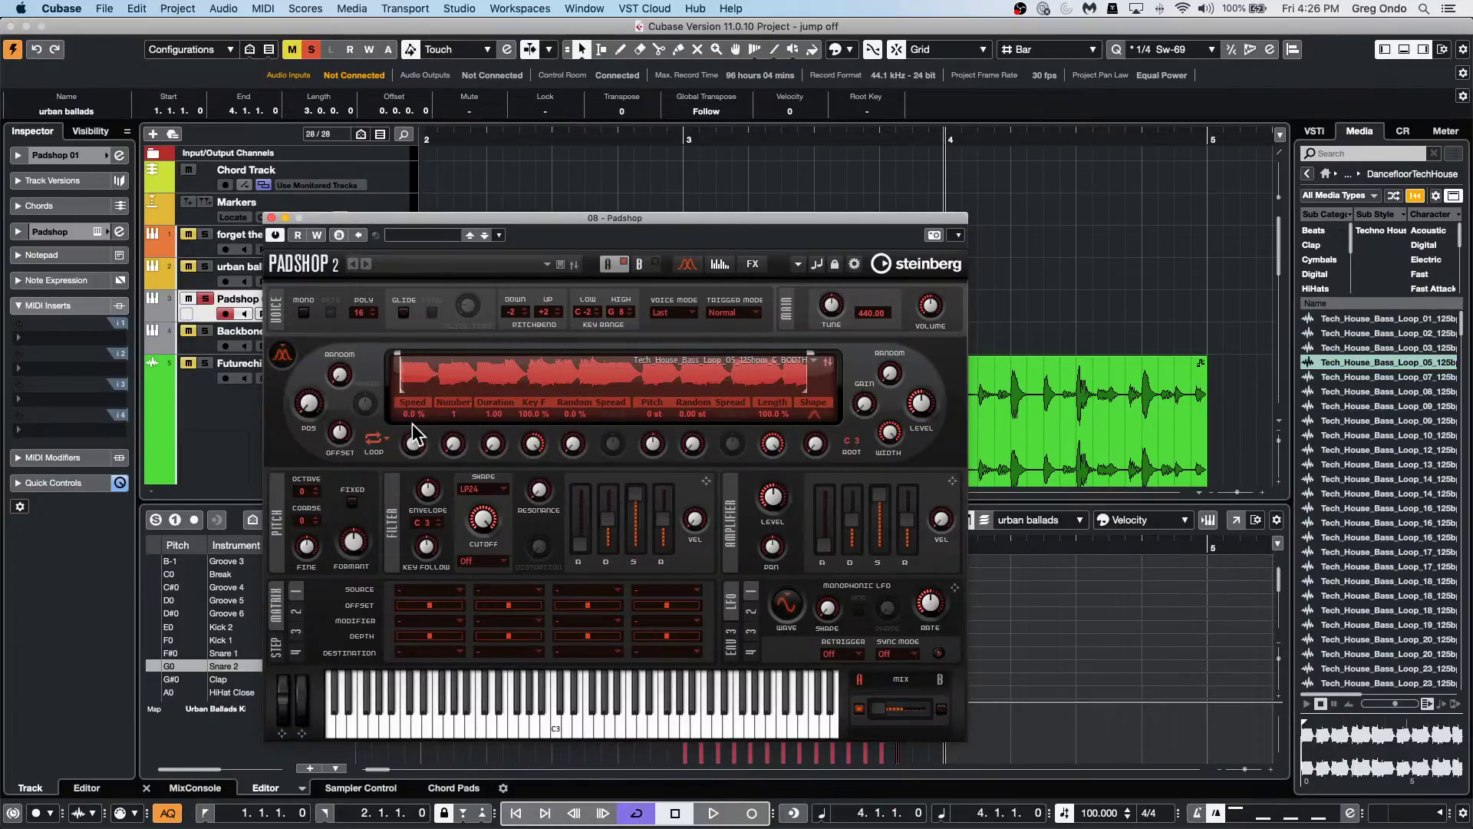
{"action": "left_click_drag", "start_coordinate": [453, 443], "coordinate": [459, 395]}
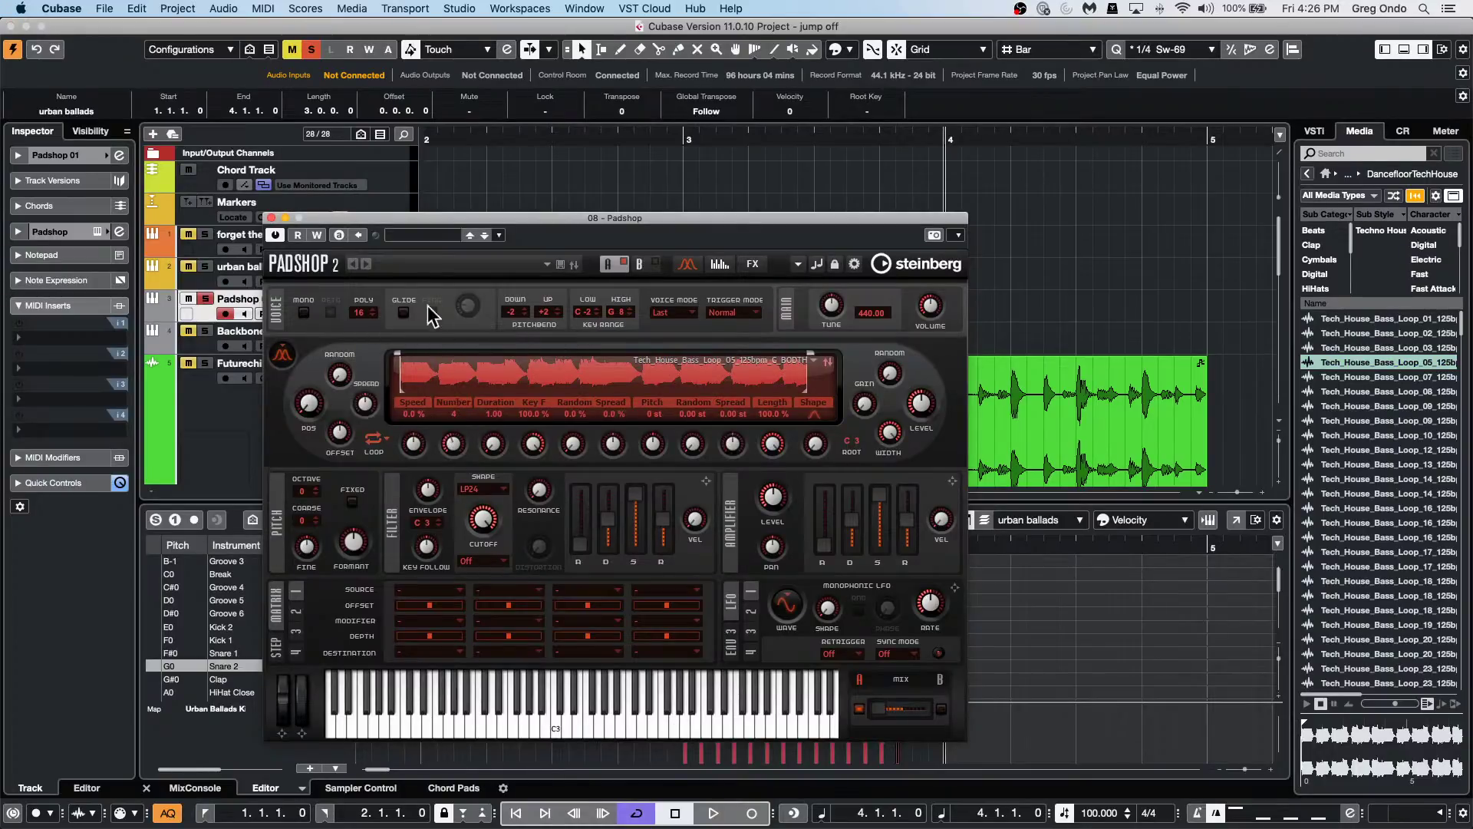
Try to load the Tech_House_Bass_Loop_14 sample into Padshop's oscillator and close the instrument window.
{"action": "left_click", "coordinate": [1335, 495]}
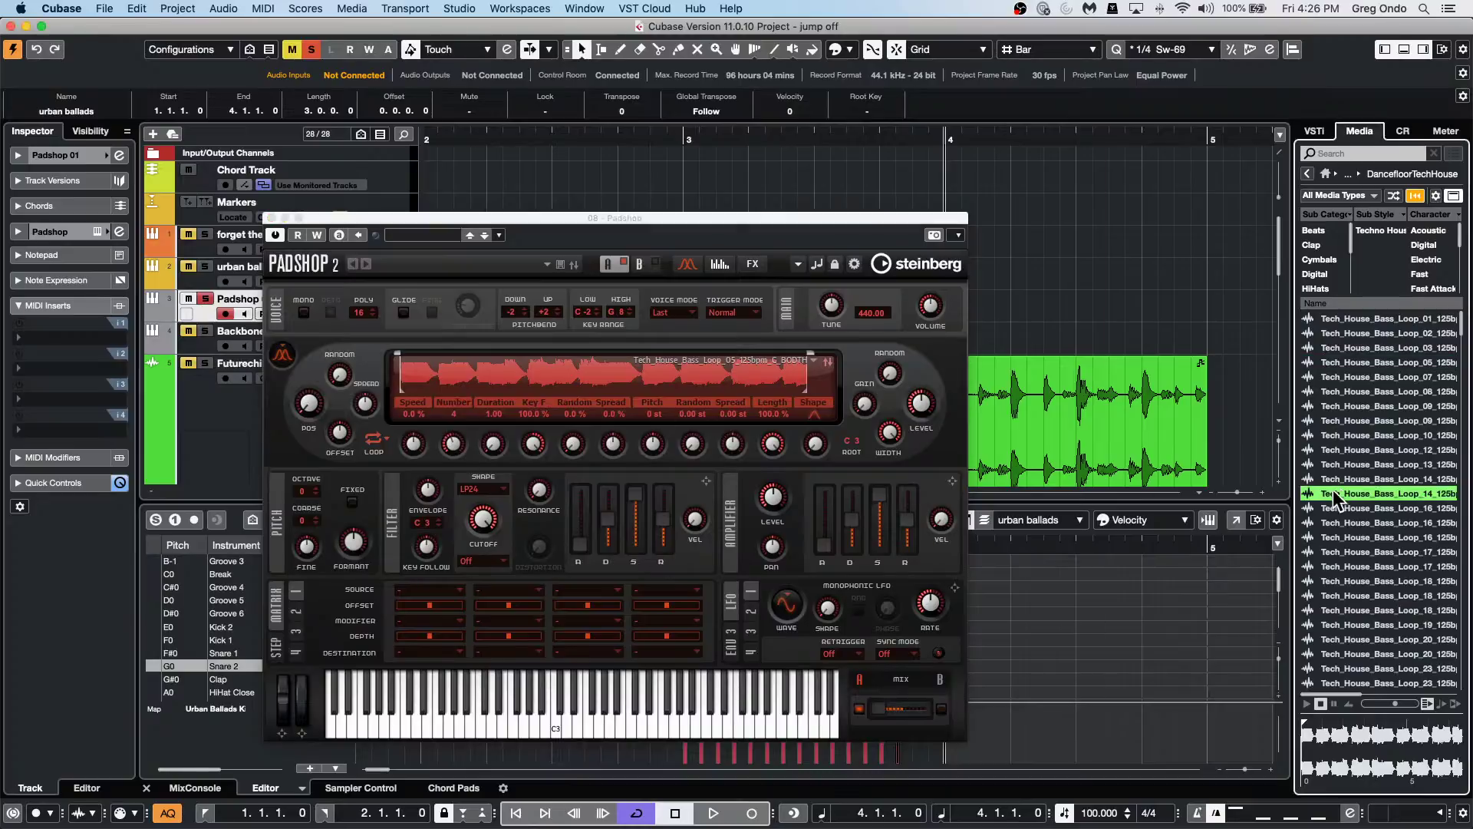
{"action": "left_click_drag", "start_coordinate": [1335, 498], "coordinate": [687, 369]}
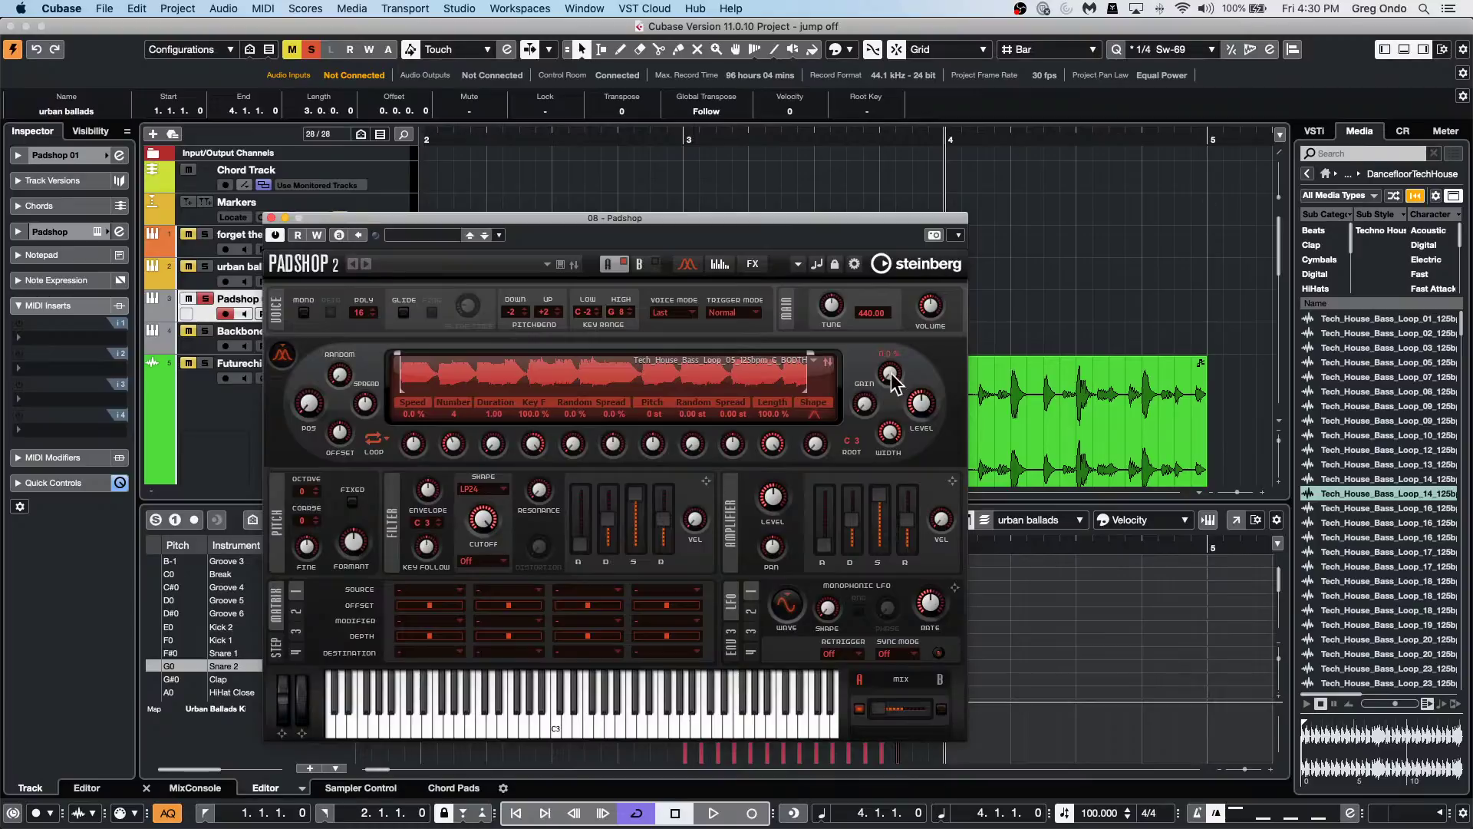
{"action": "left_click", "coordinate": [270, 218]}
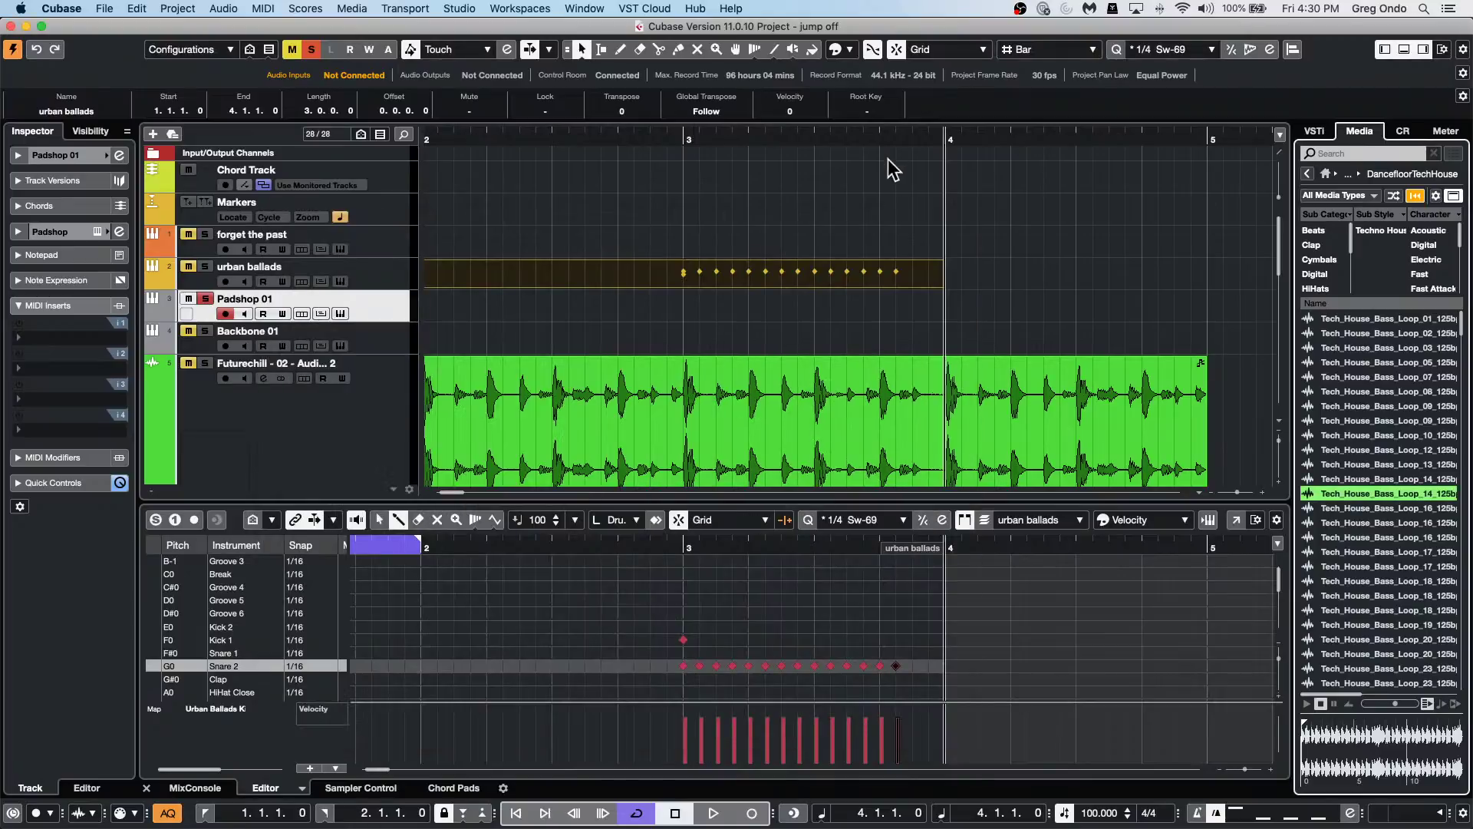
Move the Futurechill beat event to about bar 7 and place copies of it at bars 12 and 18.
{"action": "left_click_drag", "start_coordinate": [686, 135], "coordinate": [691, 108]}
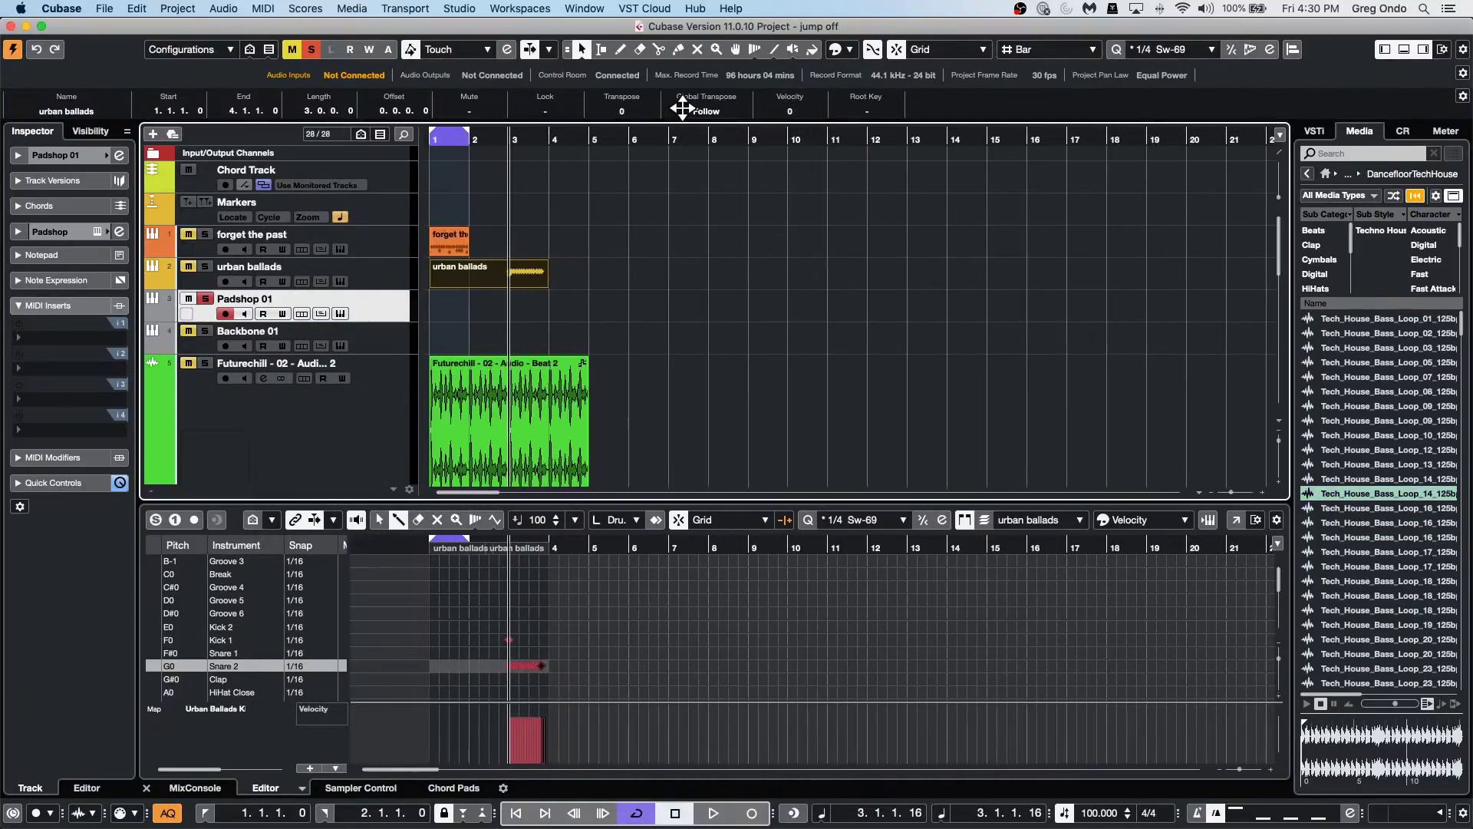
{"action": "left_click_drag", "start_coordinate": [530, 415], "coordinate": [1163, 430]}
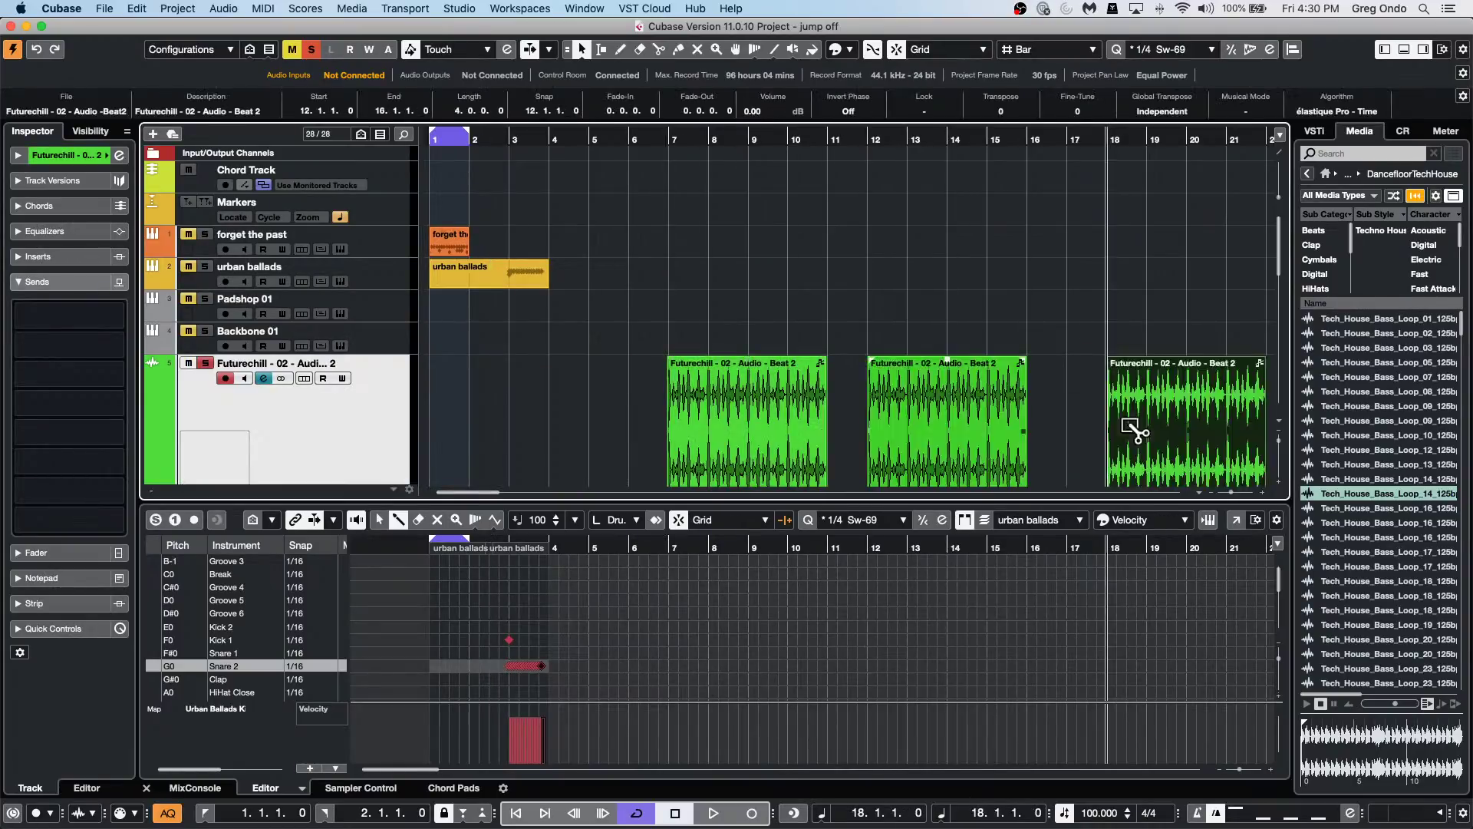
Select all three Futurechill events, open Direct Offline Processing for them and close it without adding a process.
{"action": "left_click_drag", "start_coordinate": [563, 417], "coordinate": [1232, 430]}
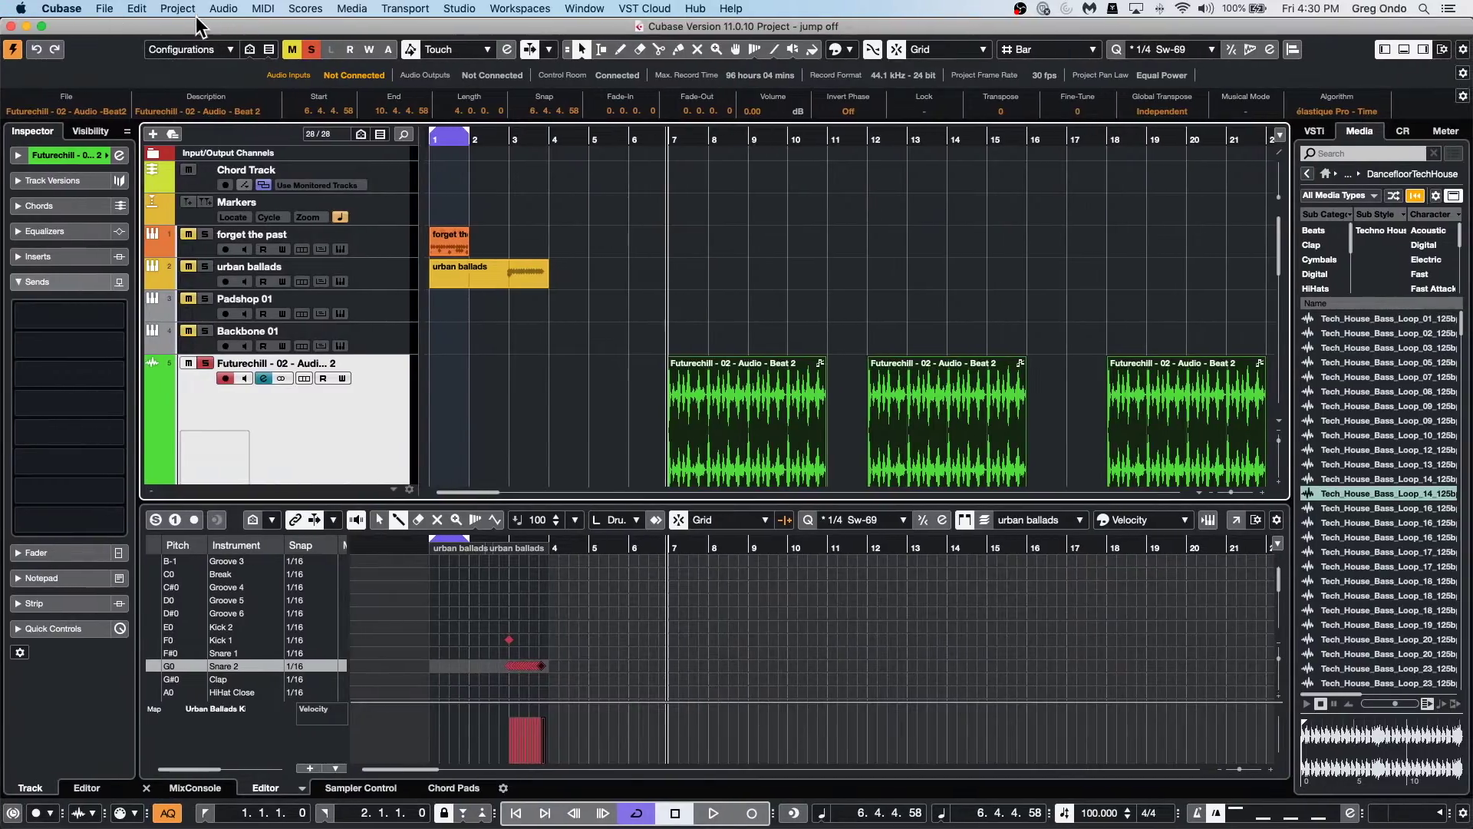
{"action": "left_click", "coordinate": [223, 8]}
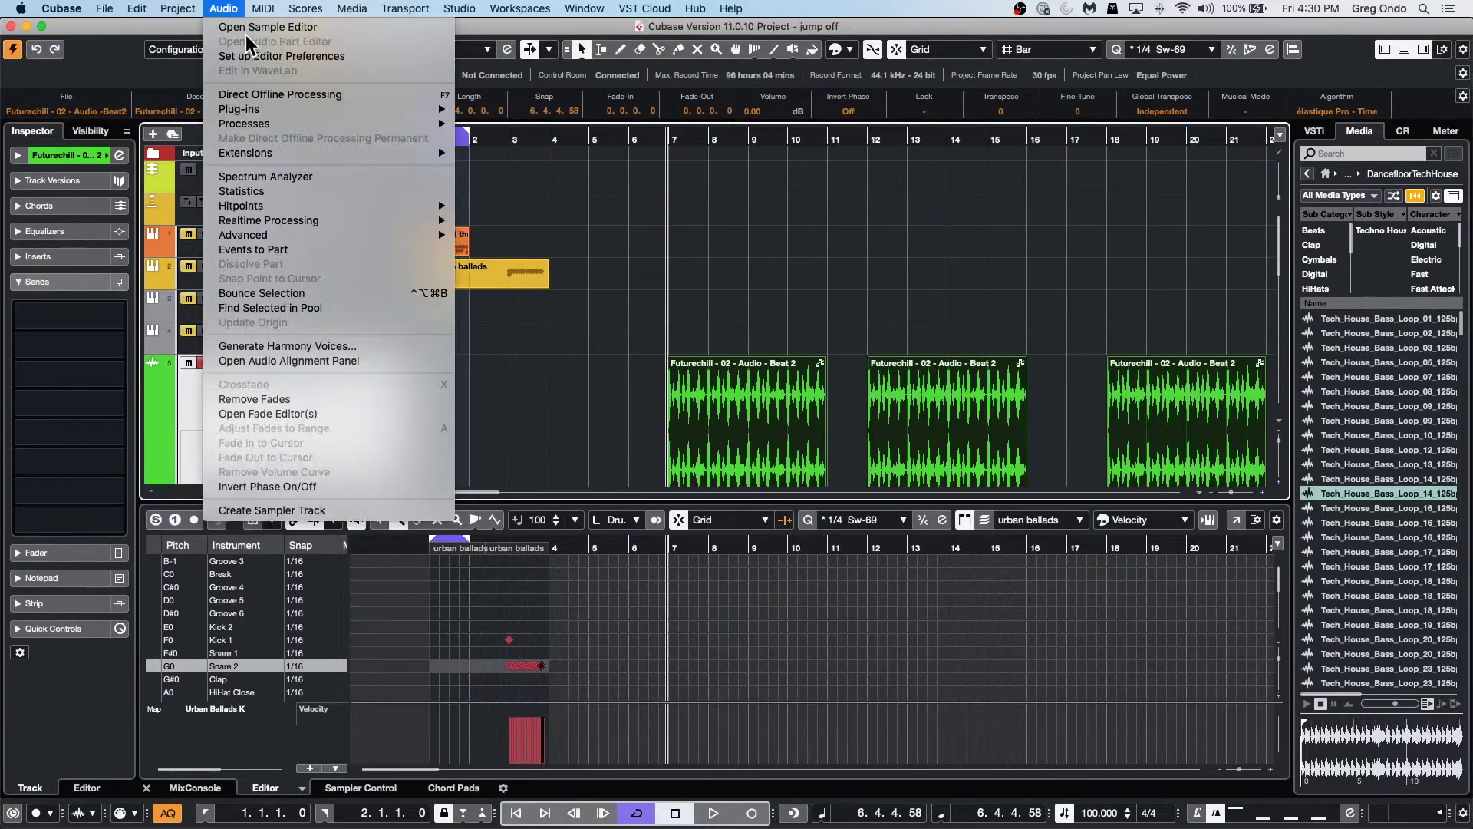
{"action": "left_click", "coordinate": [247, 89]}
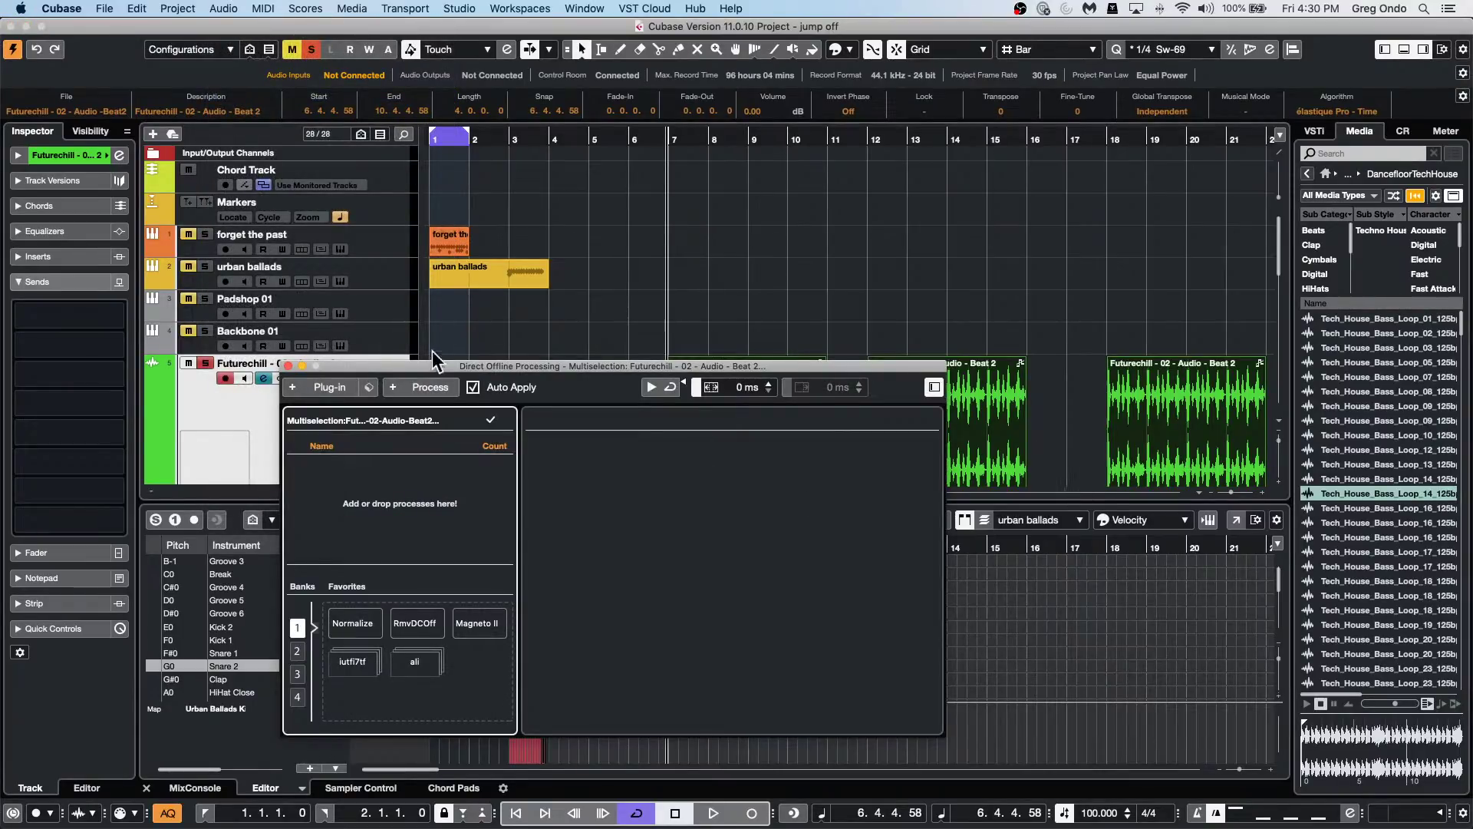
{"action": "left_click", "coordinate": [289, 366]}
{"action": "left_click", "coordinate": [104, 9]}
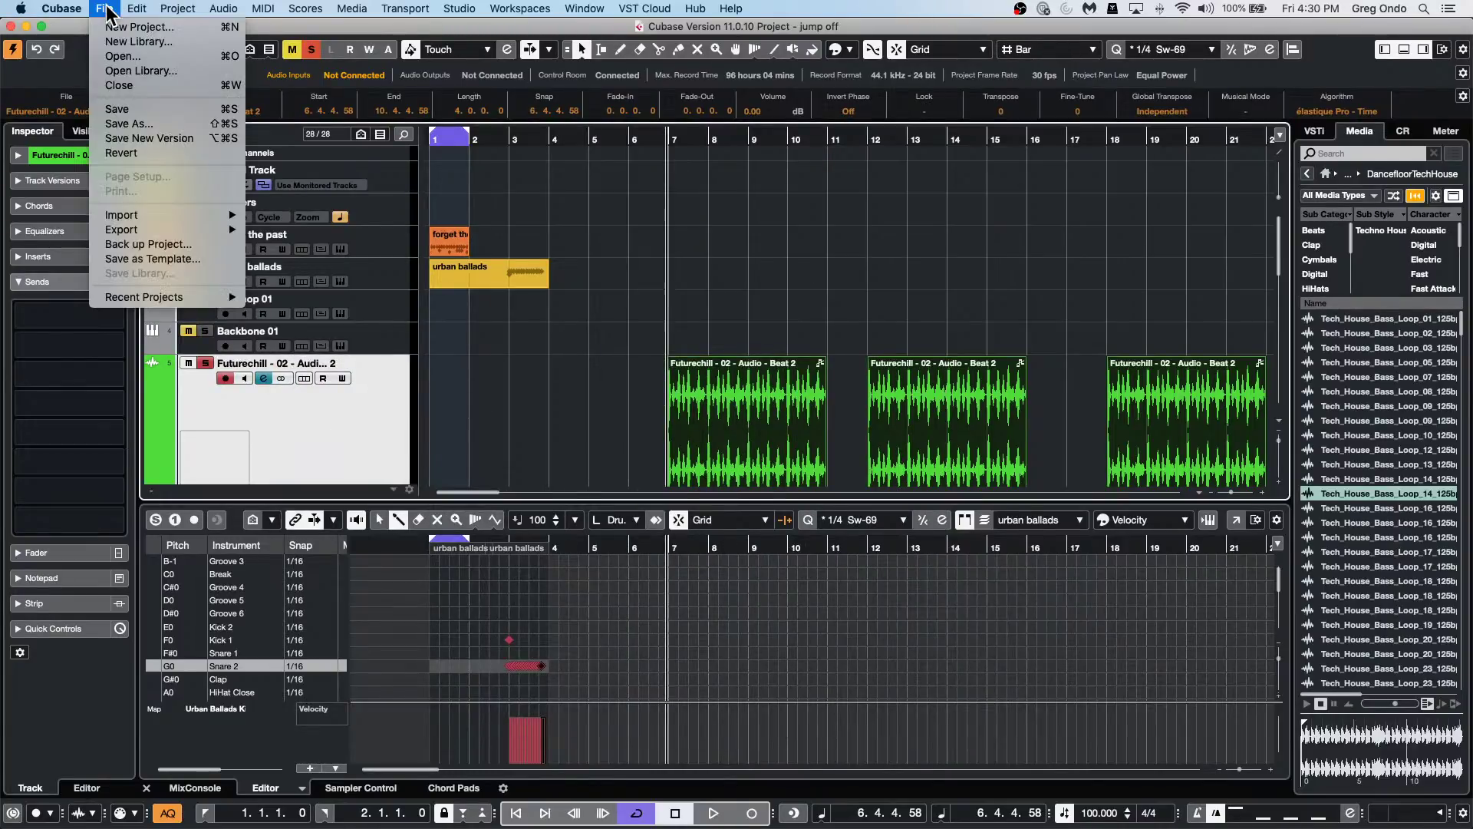
{"action": "left_click", "coordinate": [312, 353]}
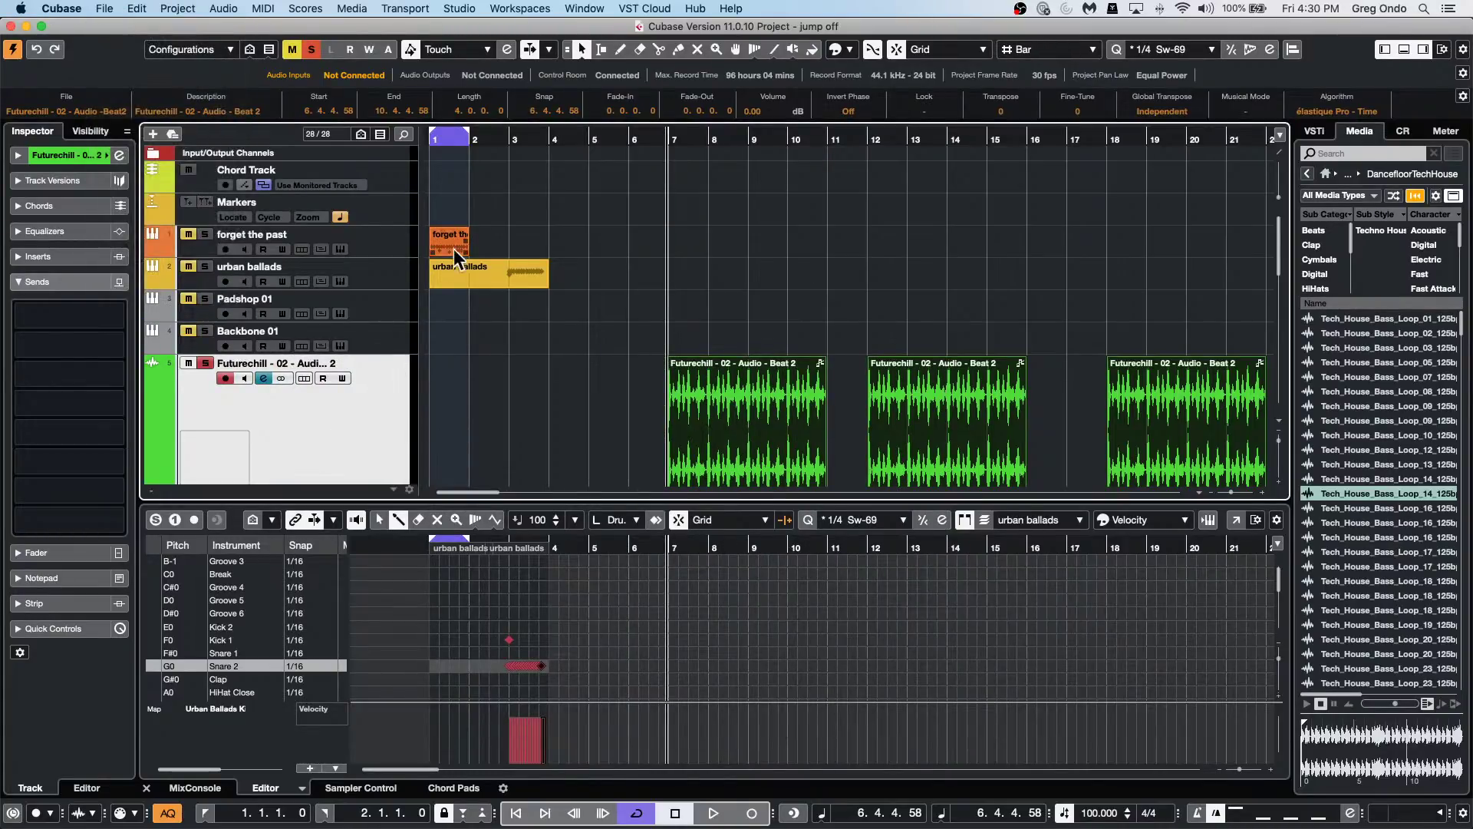
{"action": "left_click", "coordinate": [102, 11]}
{"action": "mouse_move", "coordinate": [62, 9]}
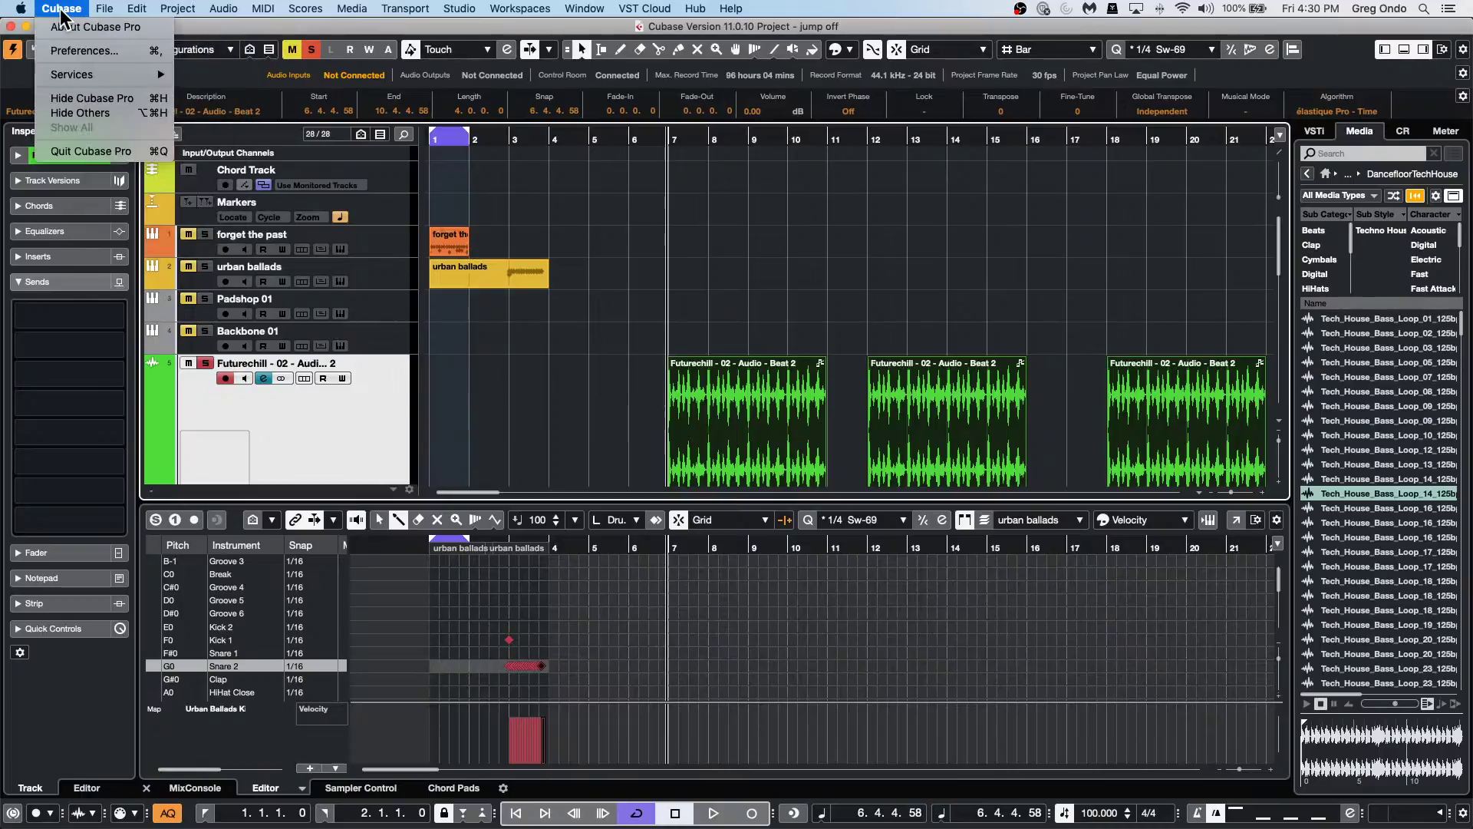
{"action": "left_click", "coordinate": [451, 358]}
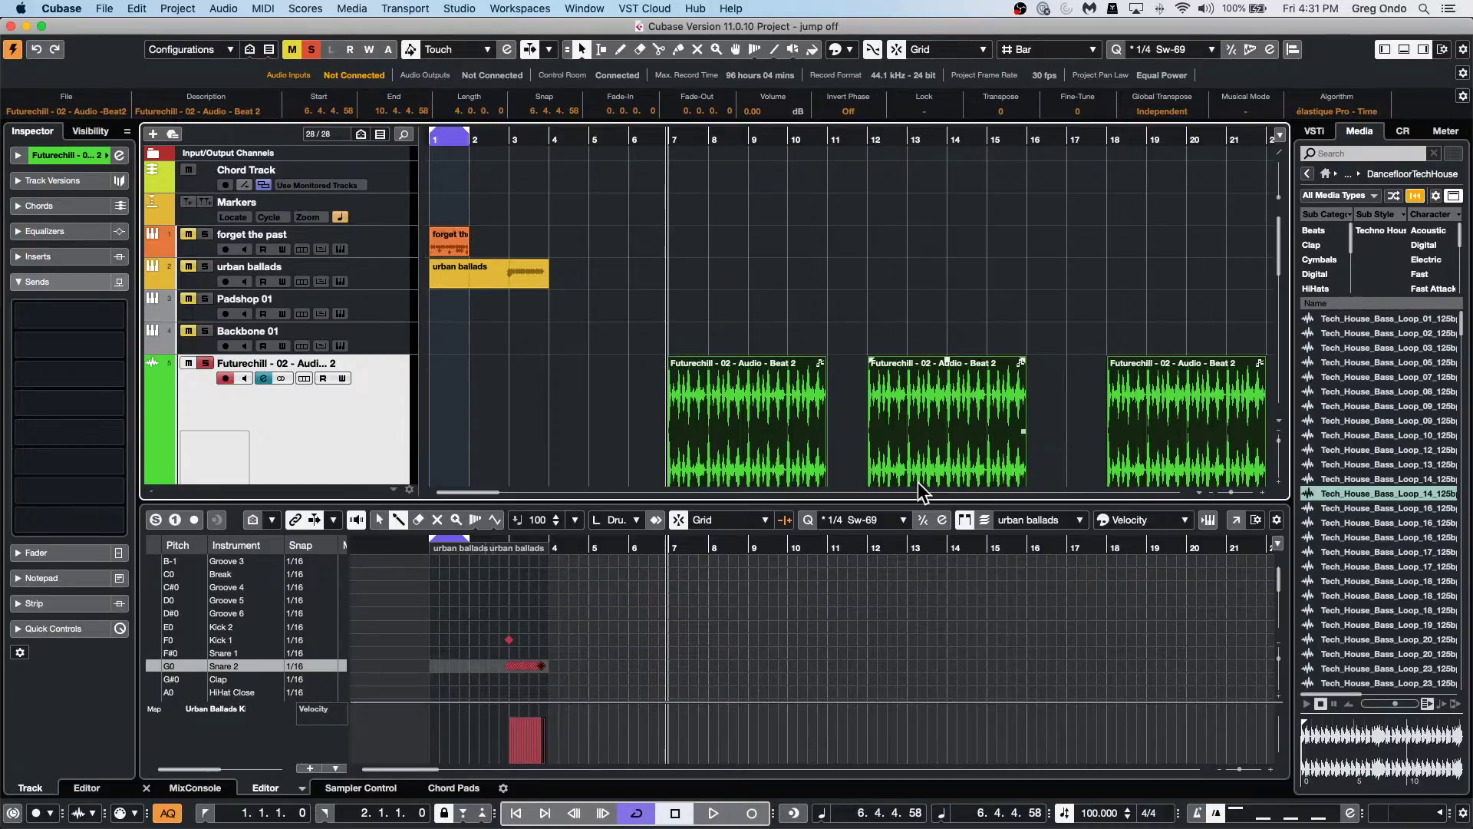
{"action": "left_click", "coordinate": [600, 463]}
Review the MIDI Port Setup inputs and outputs in Studio Setup and close the dialog.
{"action": "left_click", "coordinate": [459, 8]}
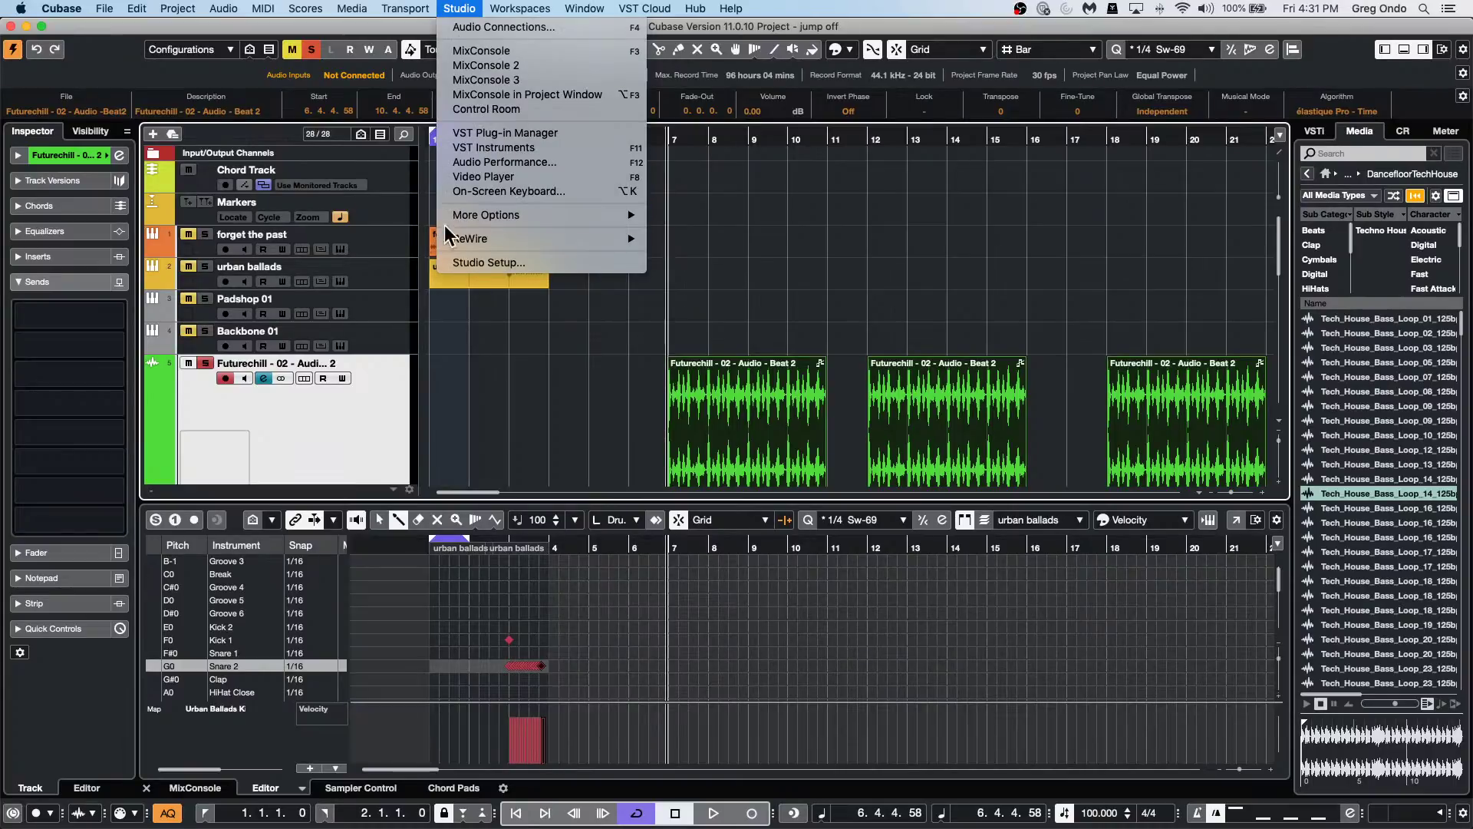
{"action": "left_click", "coordinate": [466, 261]}
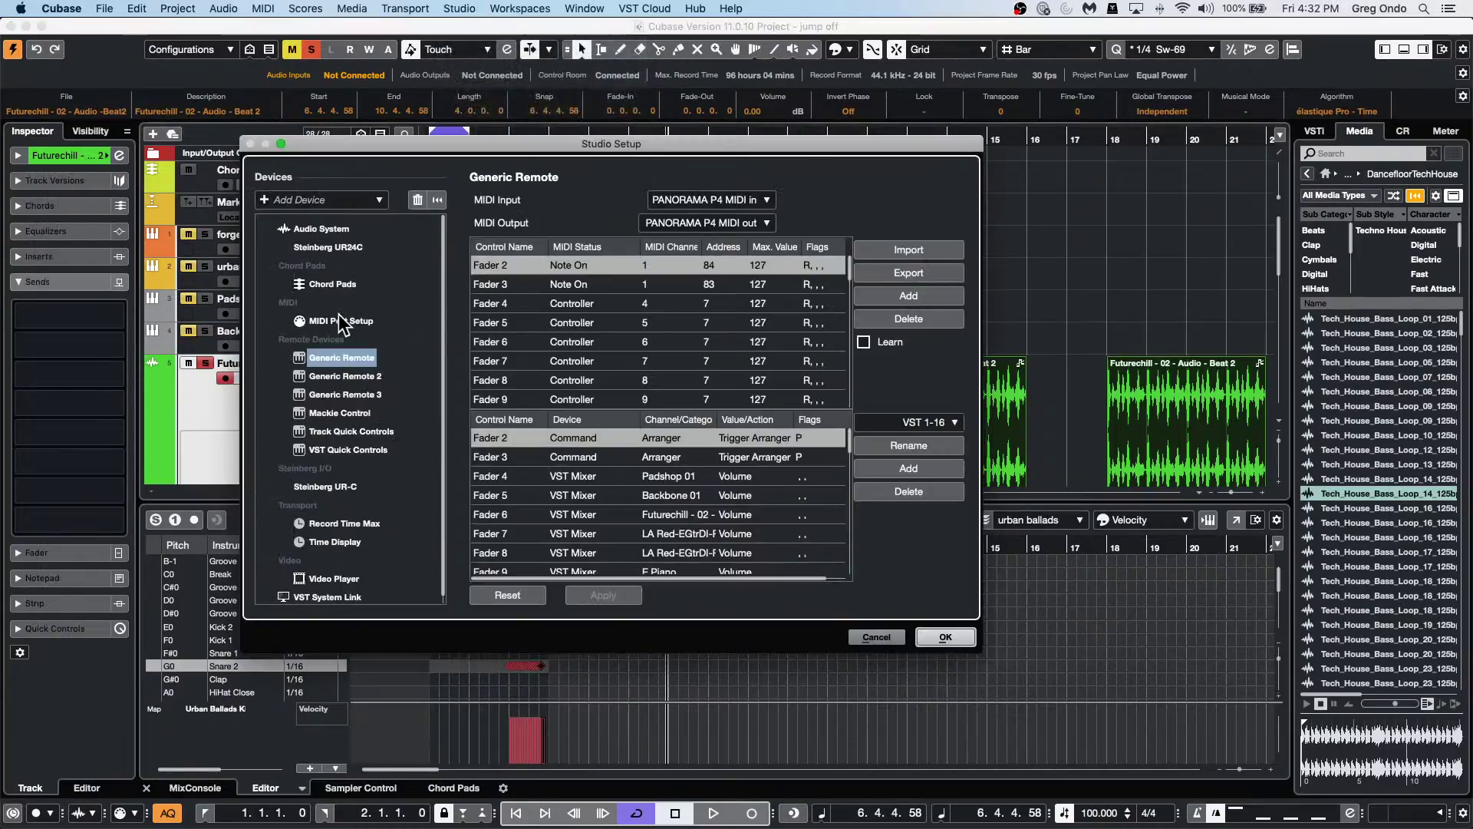
{"action": "left_click", "coordinate": [340, 319]}
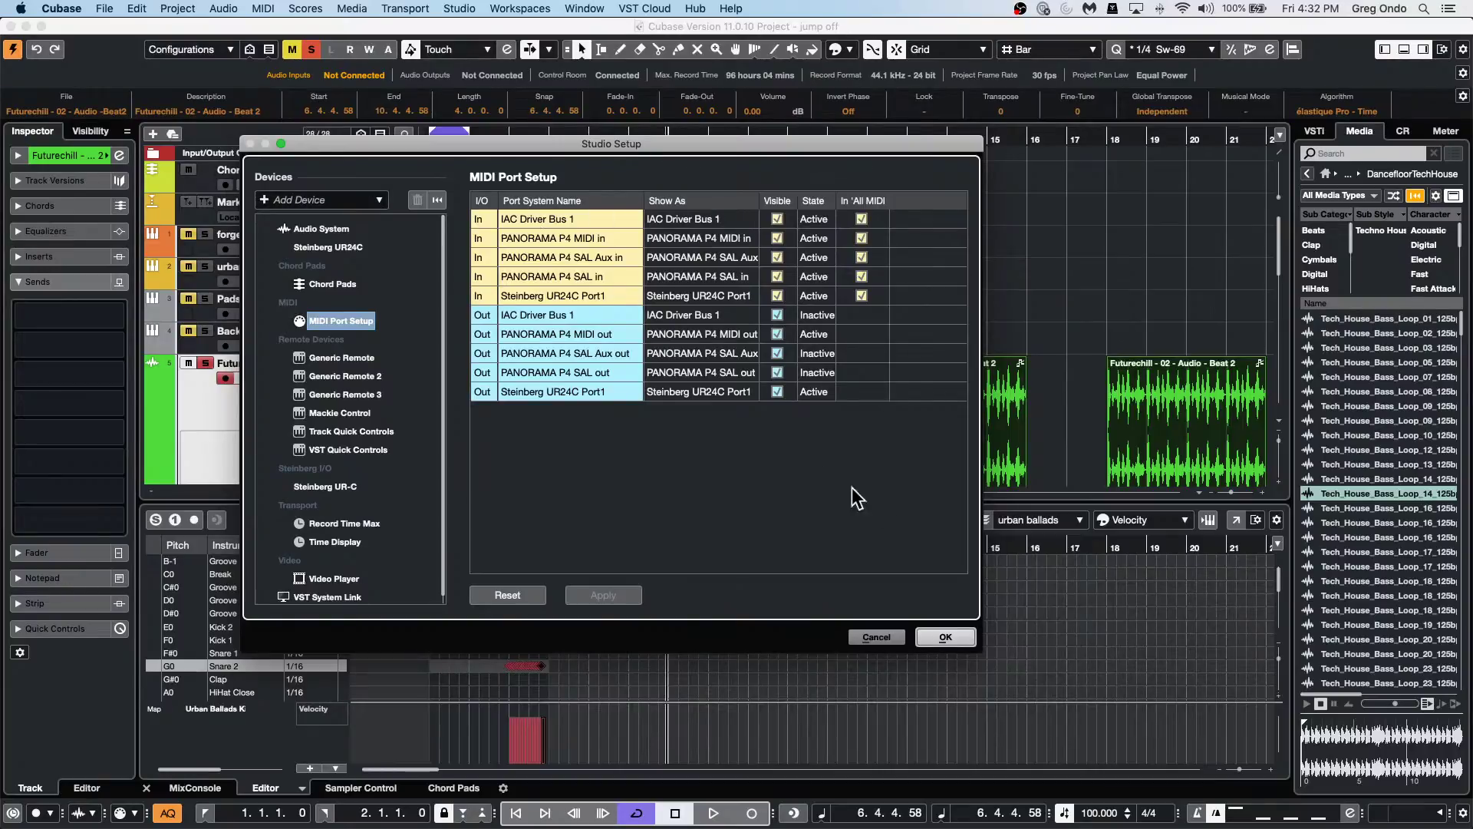
{"action": "left_click", "coordinate": [948, 639]}
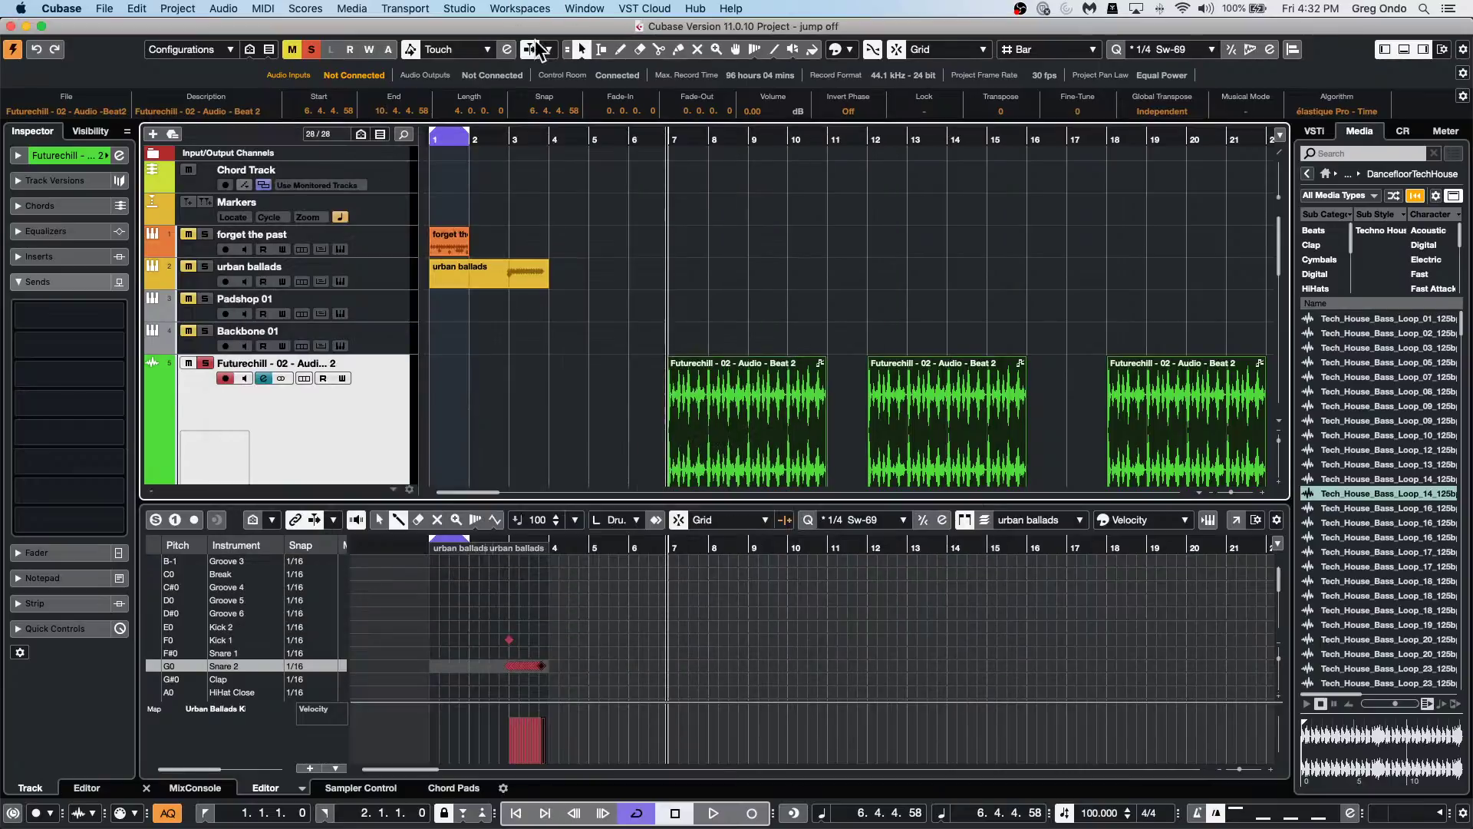
Reopen Studio Setup and check the Chord Pads settings and the MIDI port list.
{"action": "left_click", "coordinate": [451, 12]}
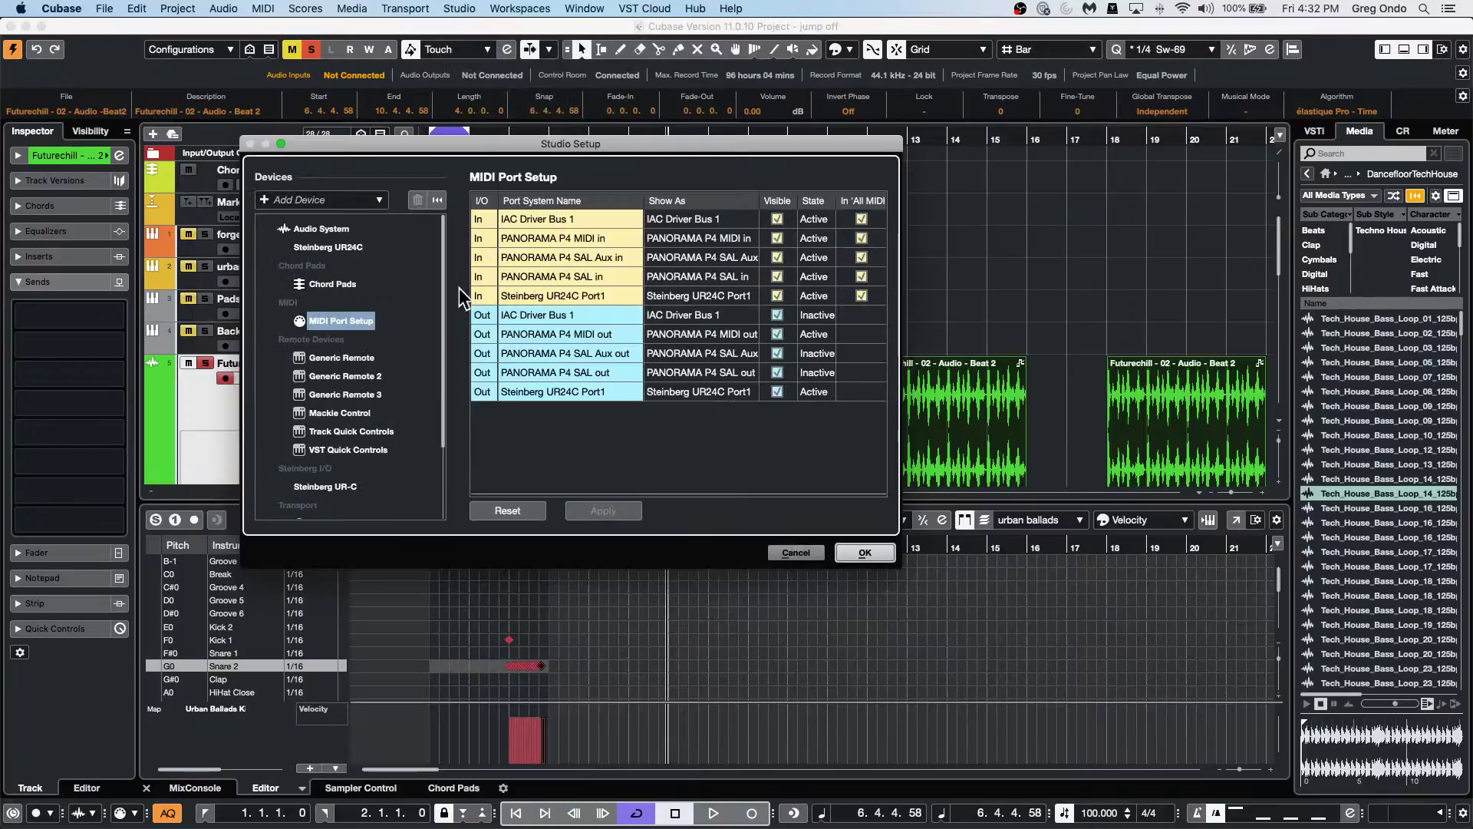
{"action": "left_click", "coordinate": [339, 287]}
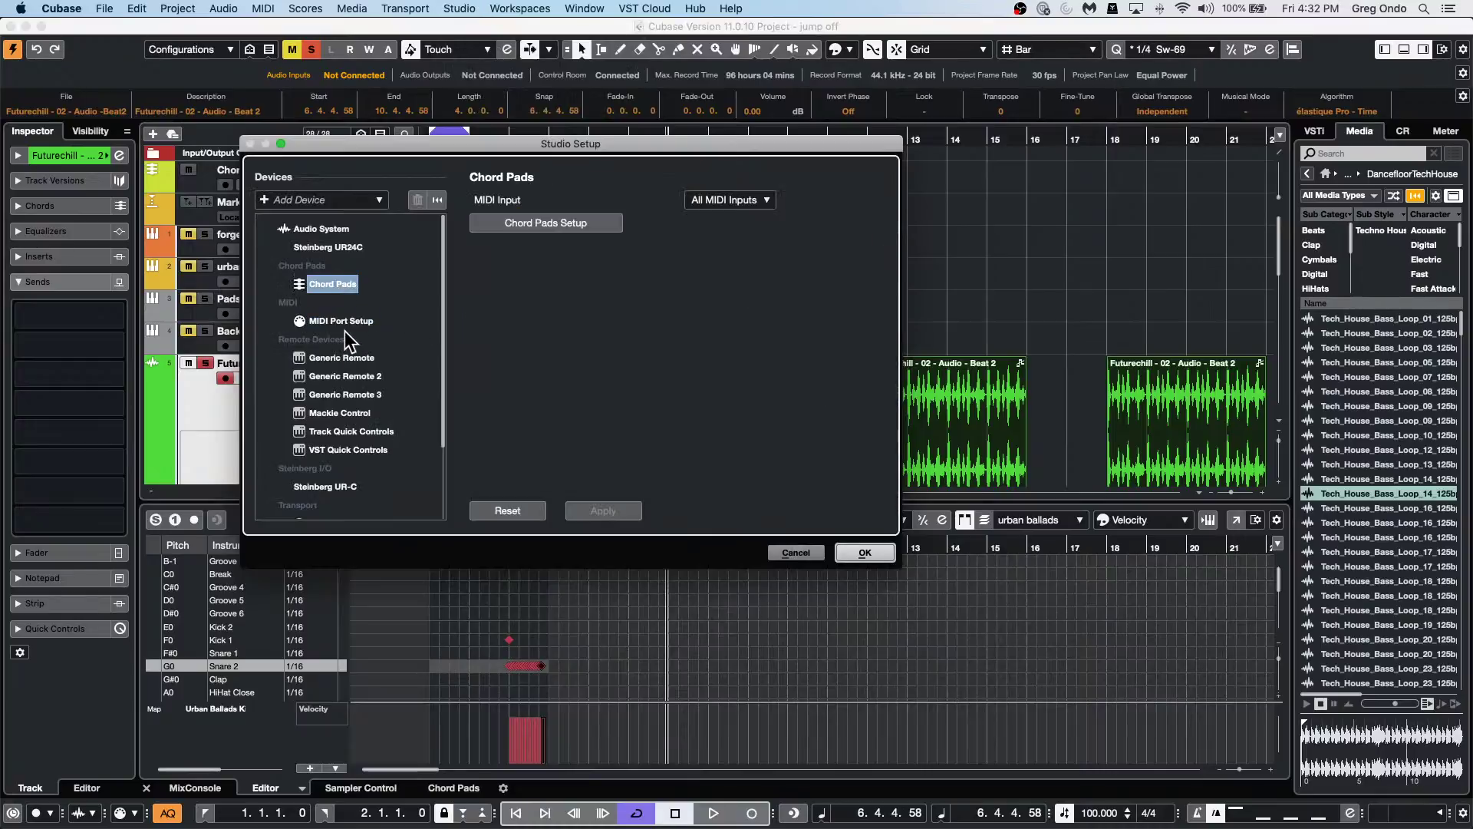
{"action": "left_click", "coordinate": [340, 322]}
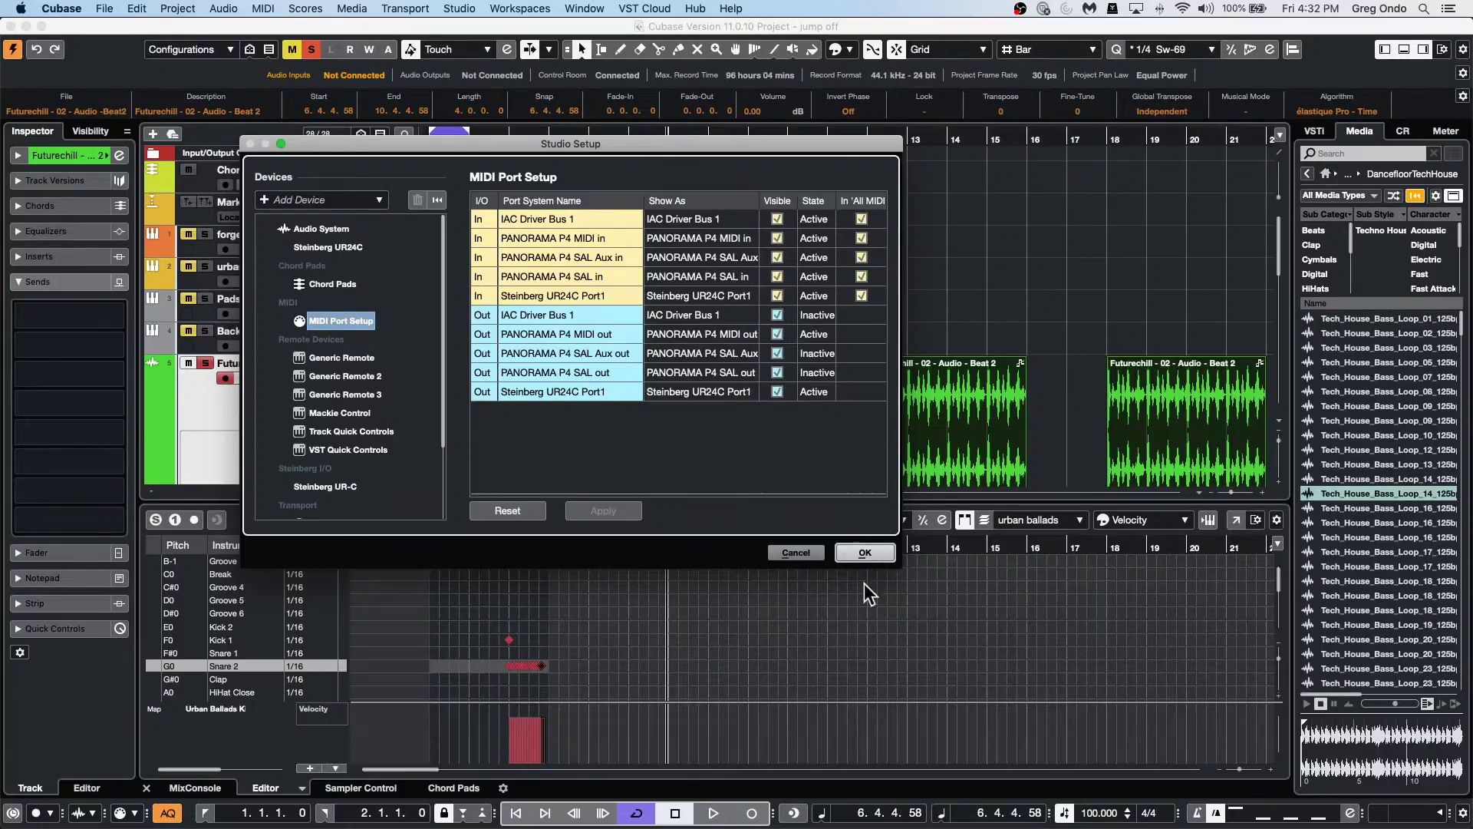
Close Studio Setup and audition Tech_House_Bass_Loop_12 from the Tech House loop set.
{"action": "left_click", "coordinate": [864, 552]}
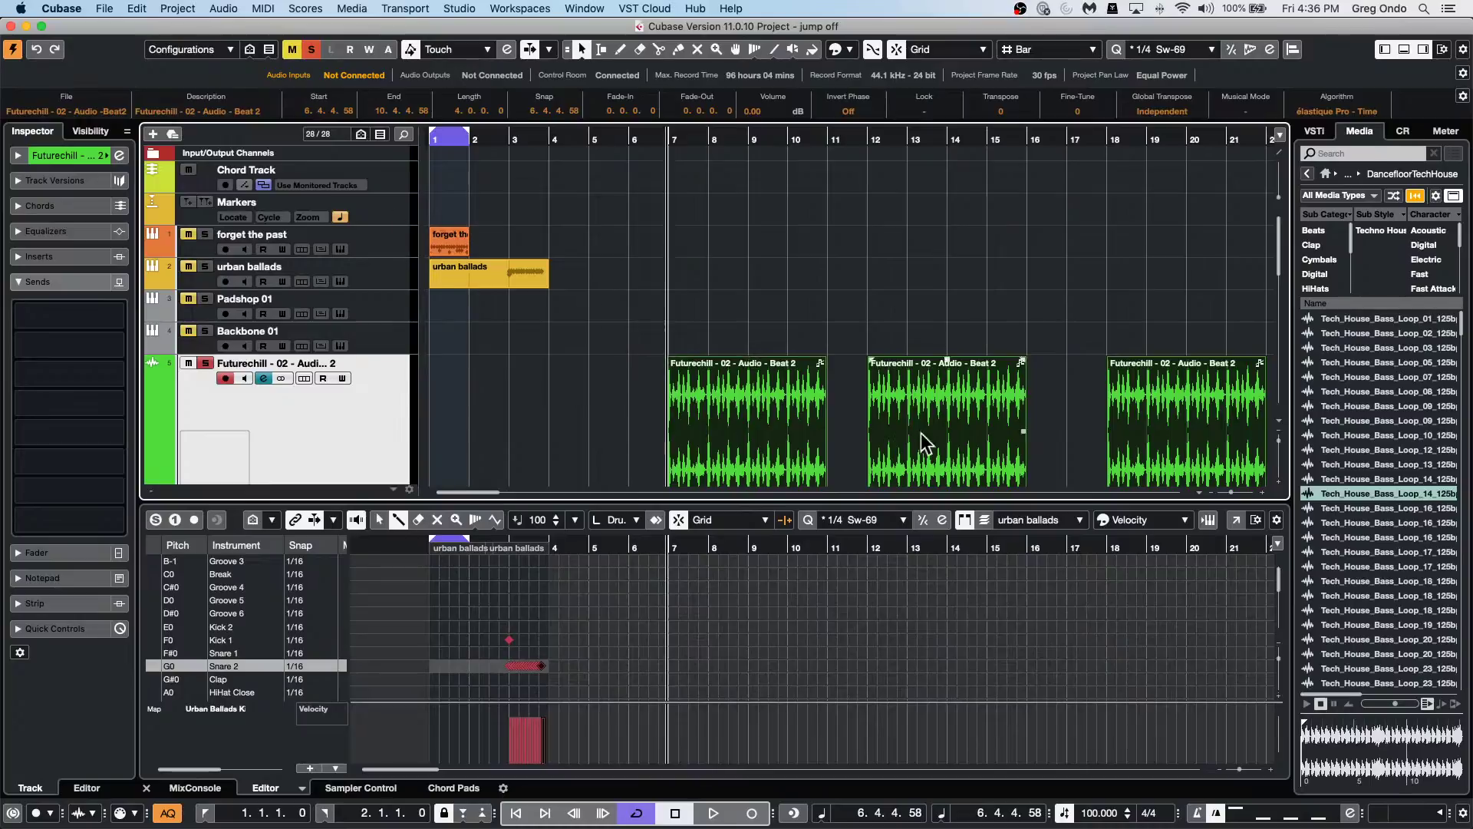
{"action": "left_click", "coordinate": [1380, 550]}
{"action": "left_click", "coordinate": [1366, 449]}
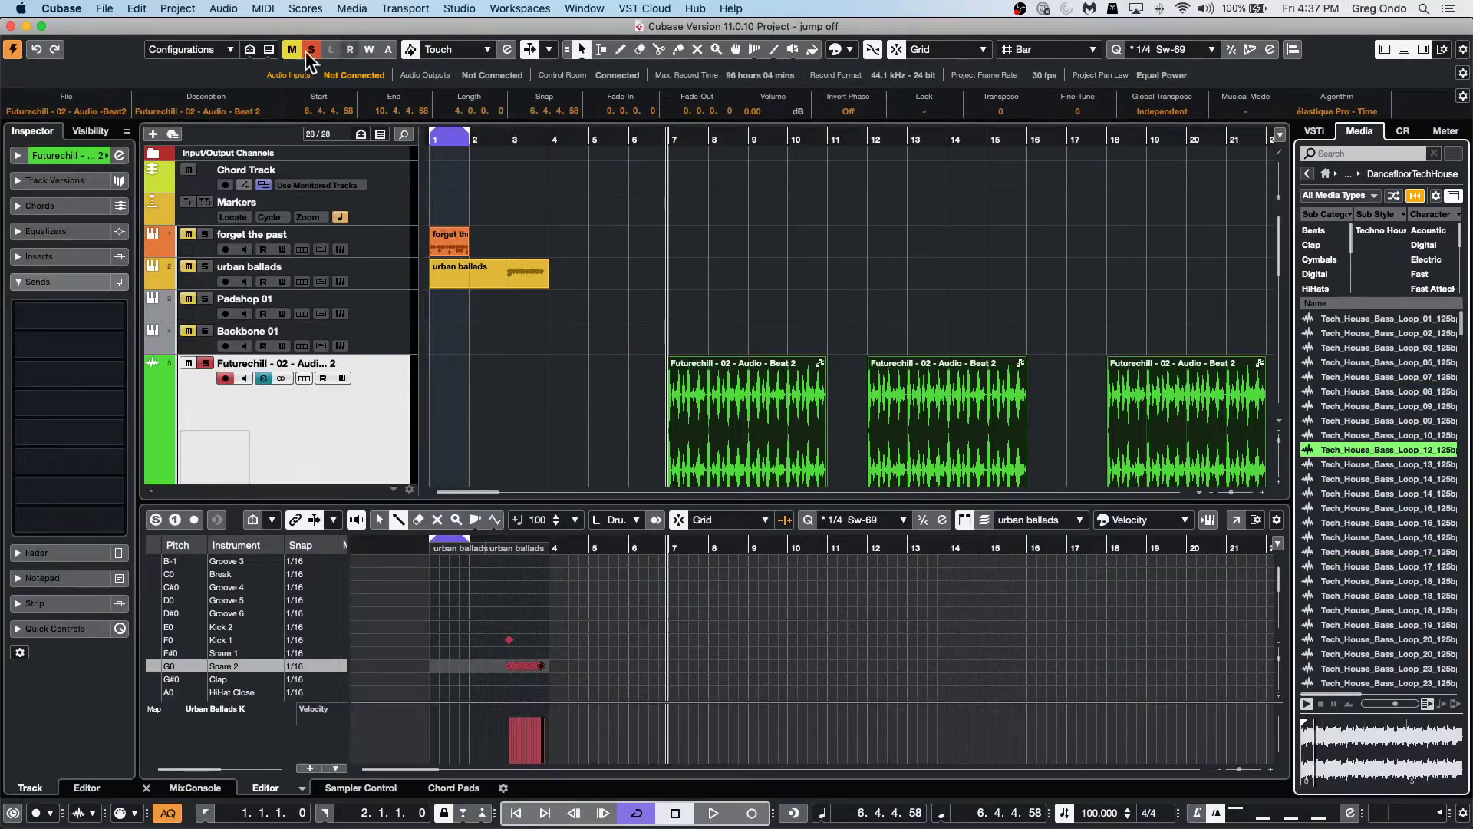
Create a new empty project in the September 3 2021 folder.
{"action": "left_click", "coordinate": [106, 8]}
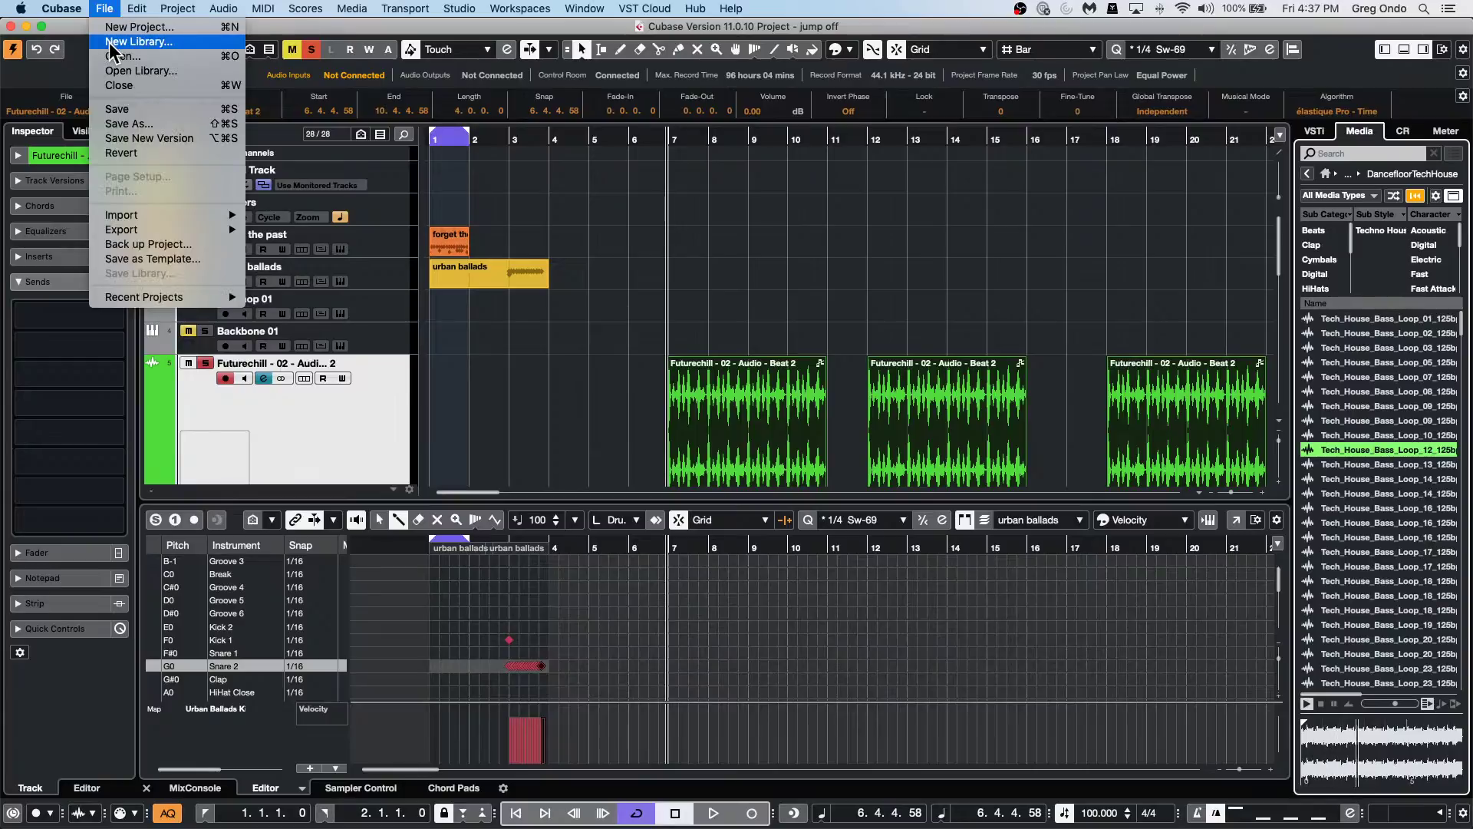
{"action": "left_click", "coordinate": [116, 34]}
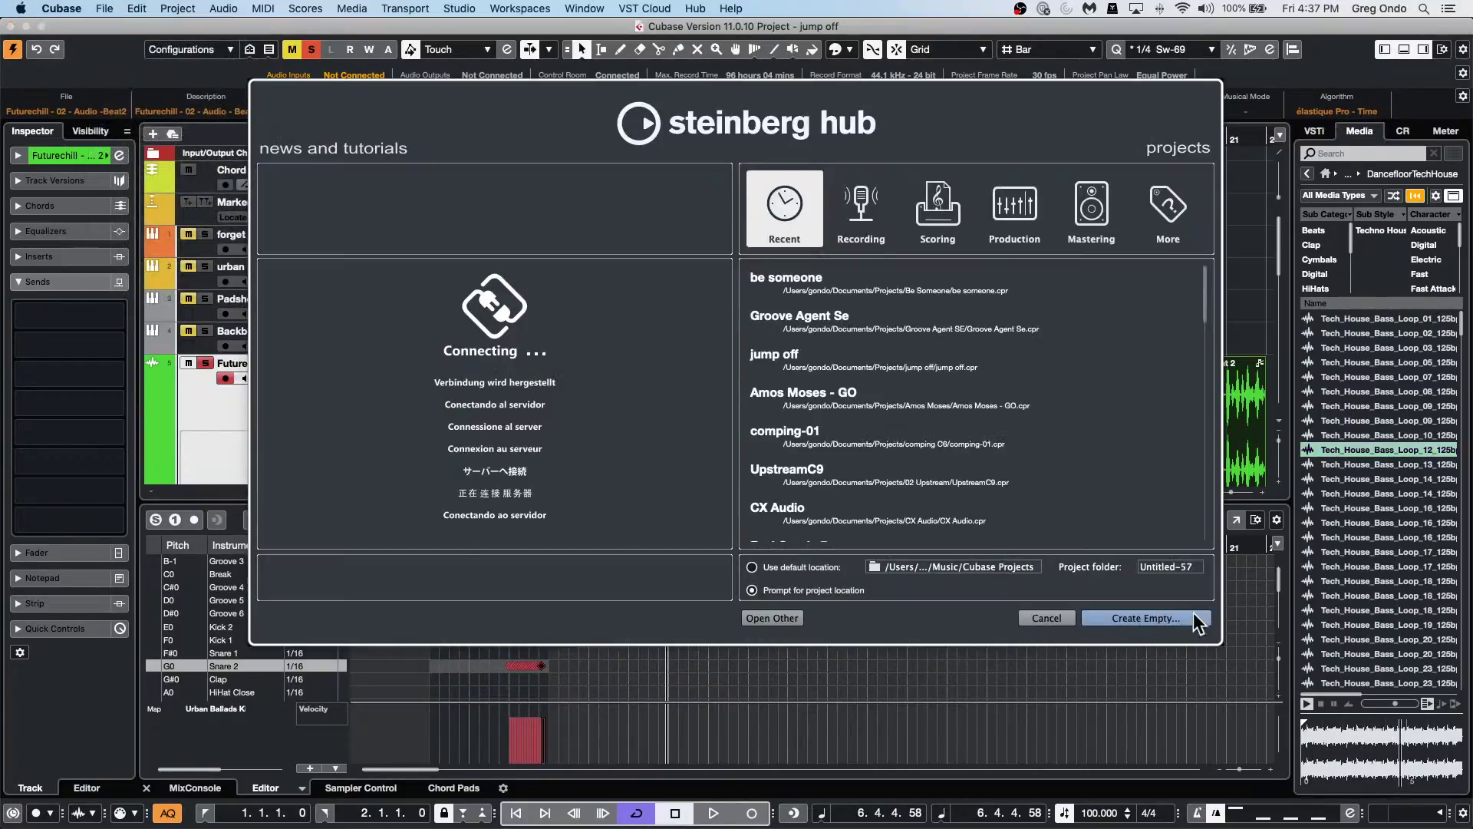
{"action": "left_click", "coordinate": [1139, 618]}
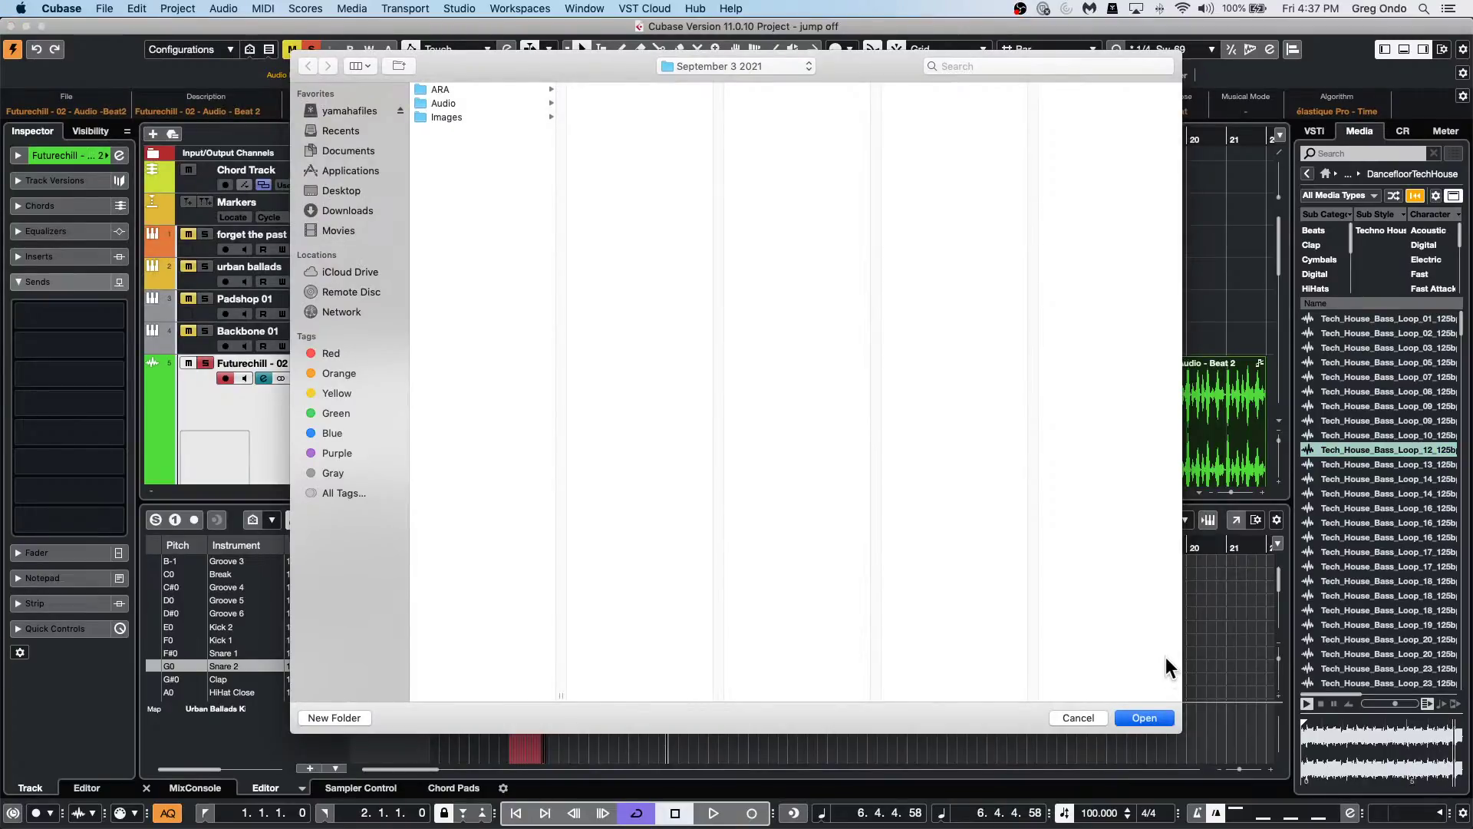
{"action": "left_click", "coordinate": [1140, 716]}
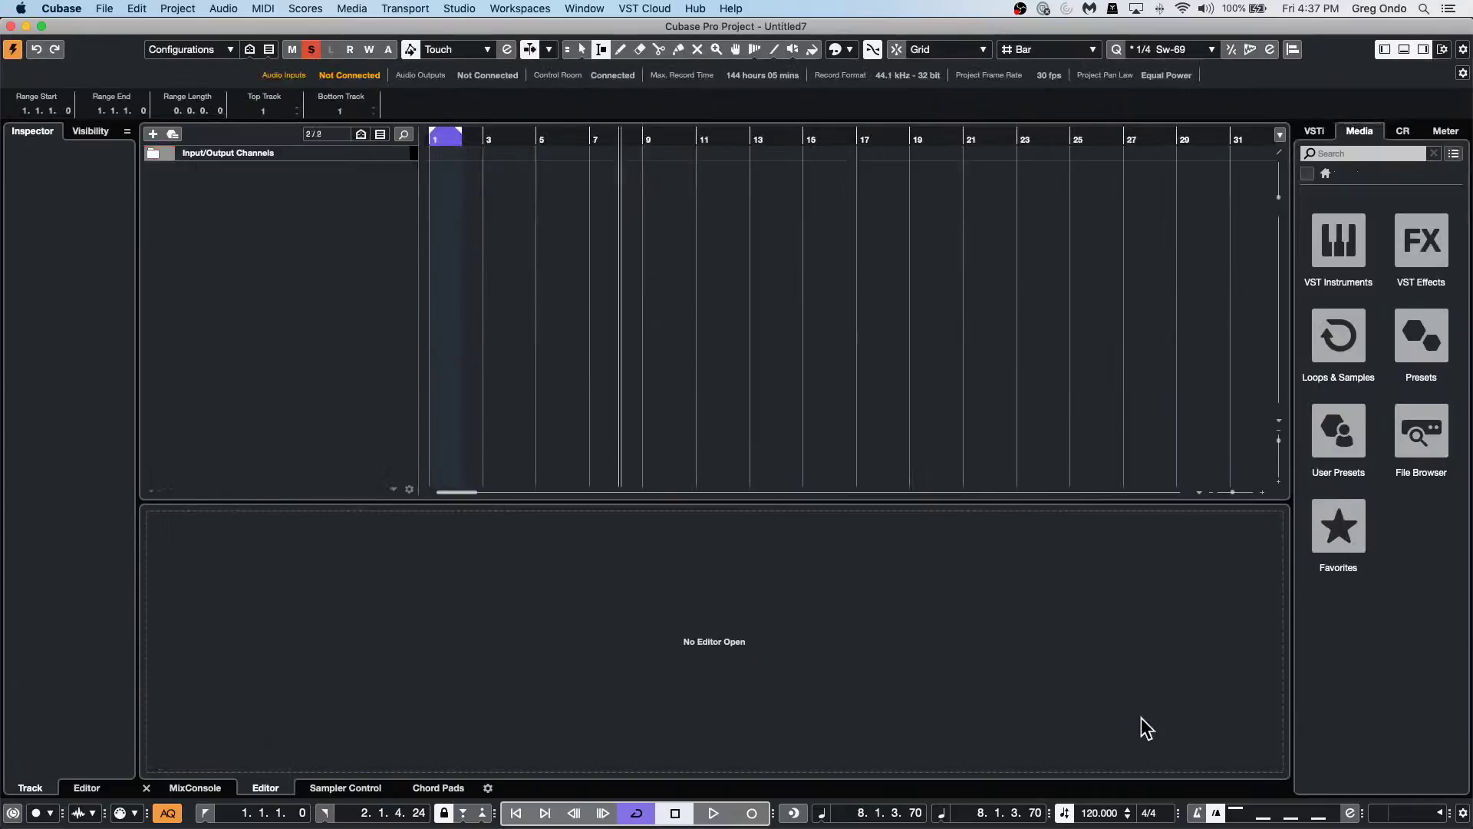
Open the Tech House set in Loops & Samples, audition Tech_House_Kick_13_BODTH and clear the Kick Drum filter.
{"action": "left_click", "coordinate": [1335, 333]}
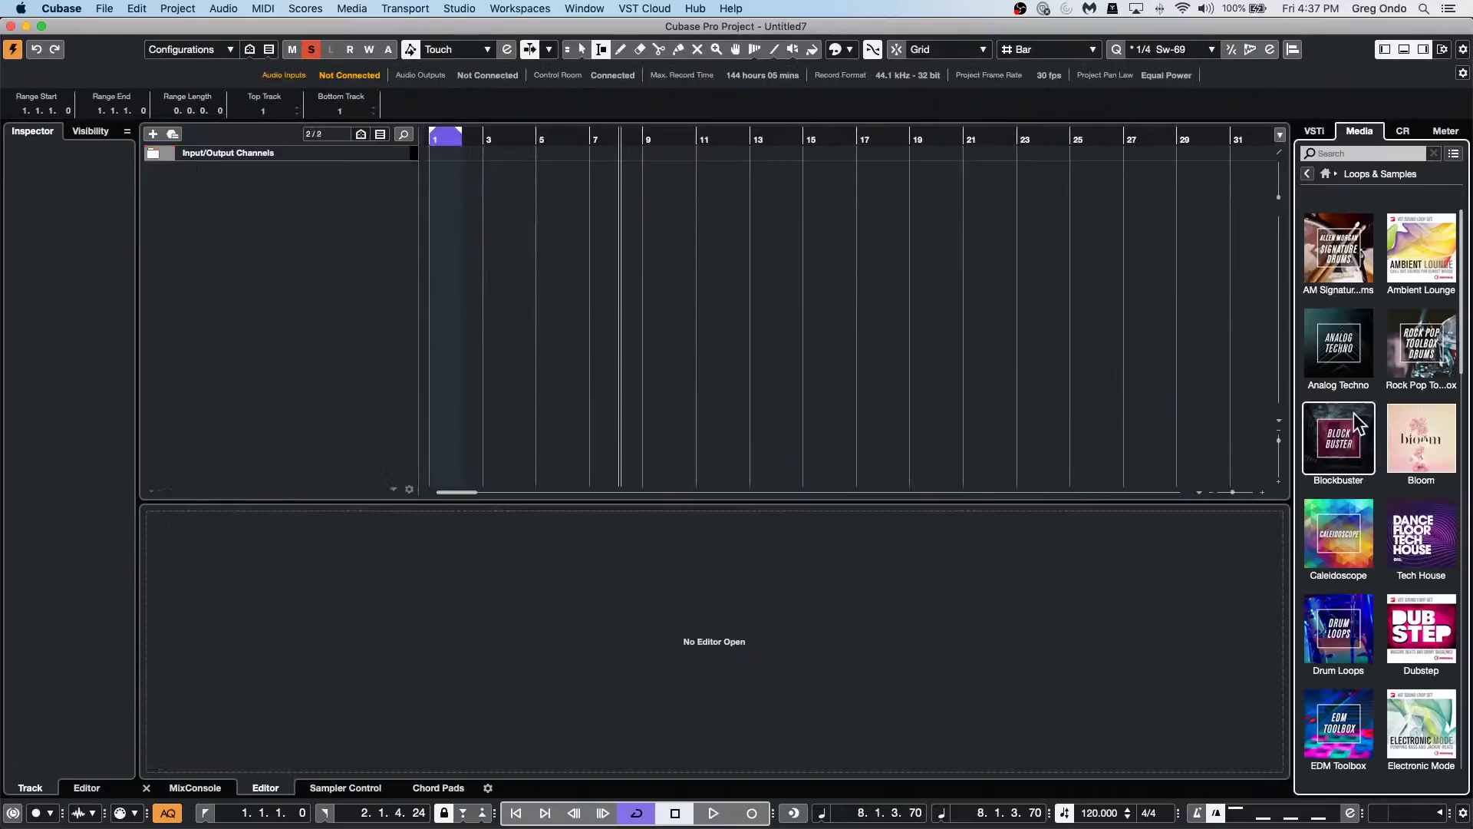
{"action": "left_click", "coordinate": [1421, 537]}
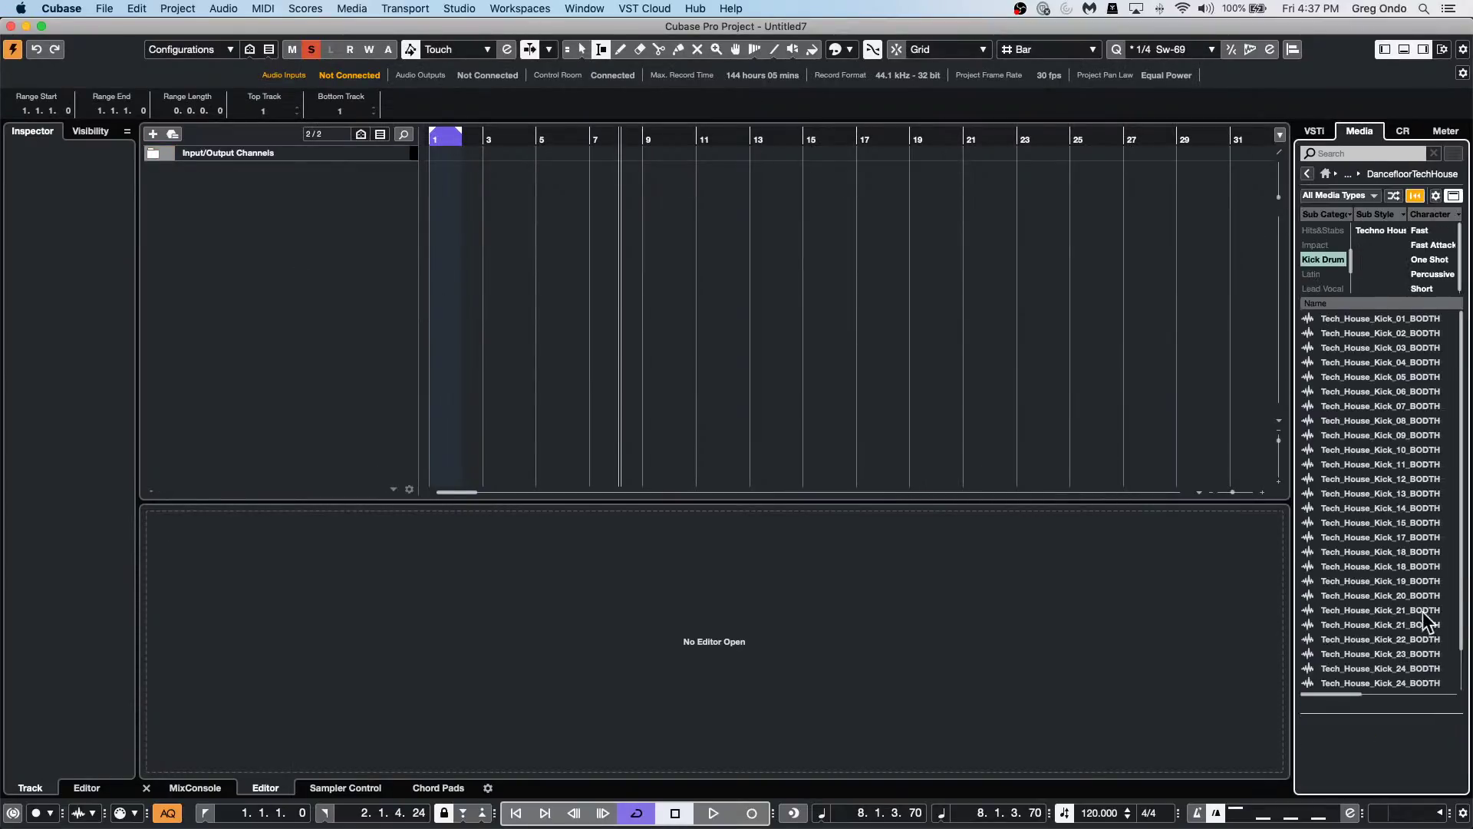
{"action": "left_click", "coordinate": [1339, 421]}
{"action": "left_click", "coordinate": [1374, 493]}
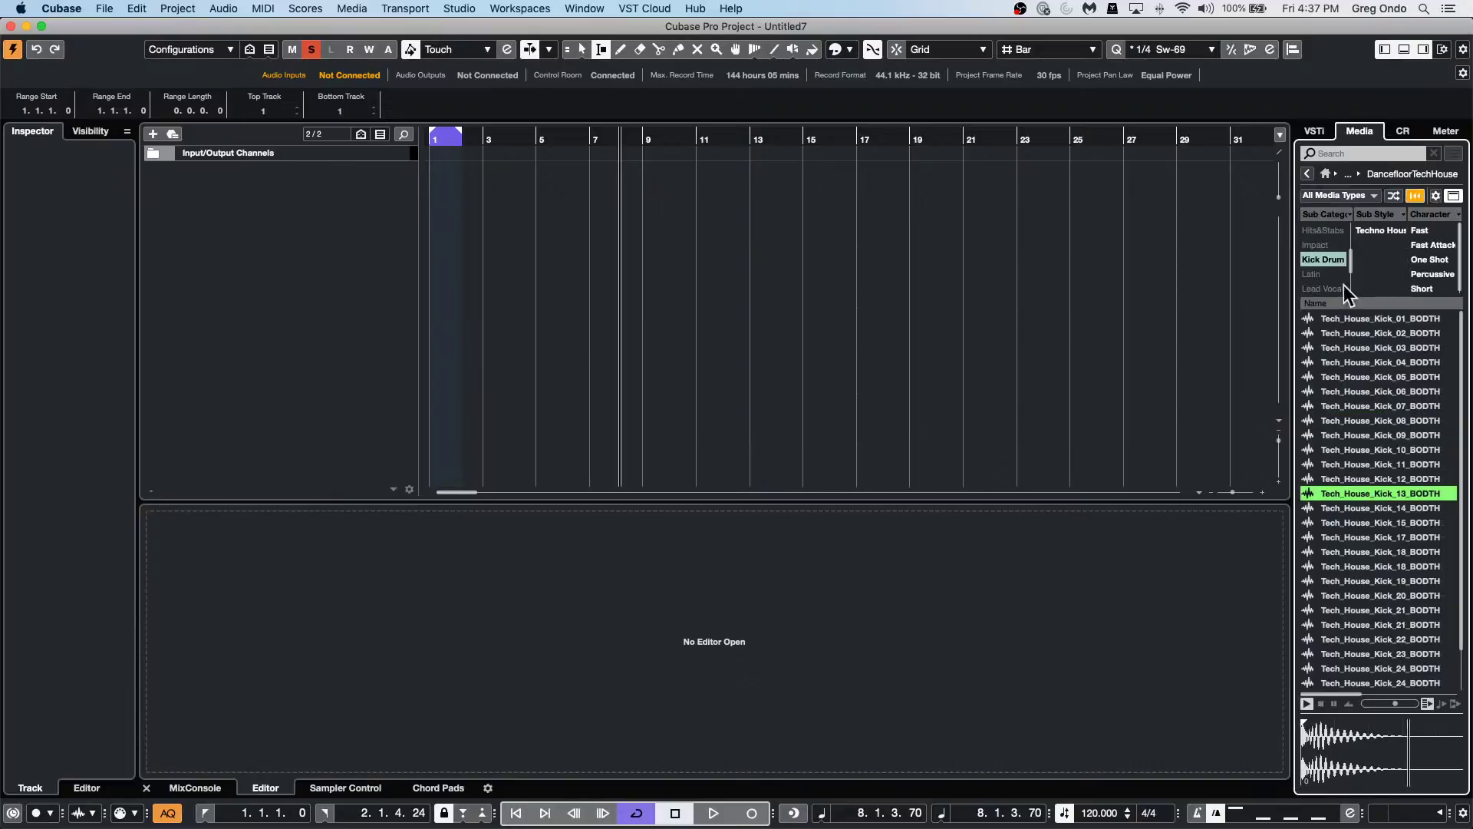
{"action": "left_click", "coordinate": [1325, 261]}
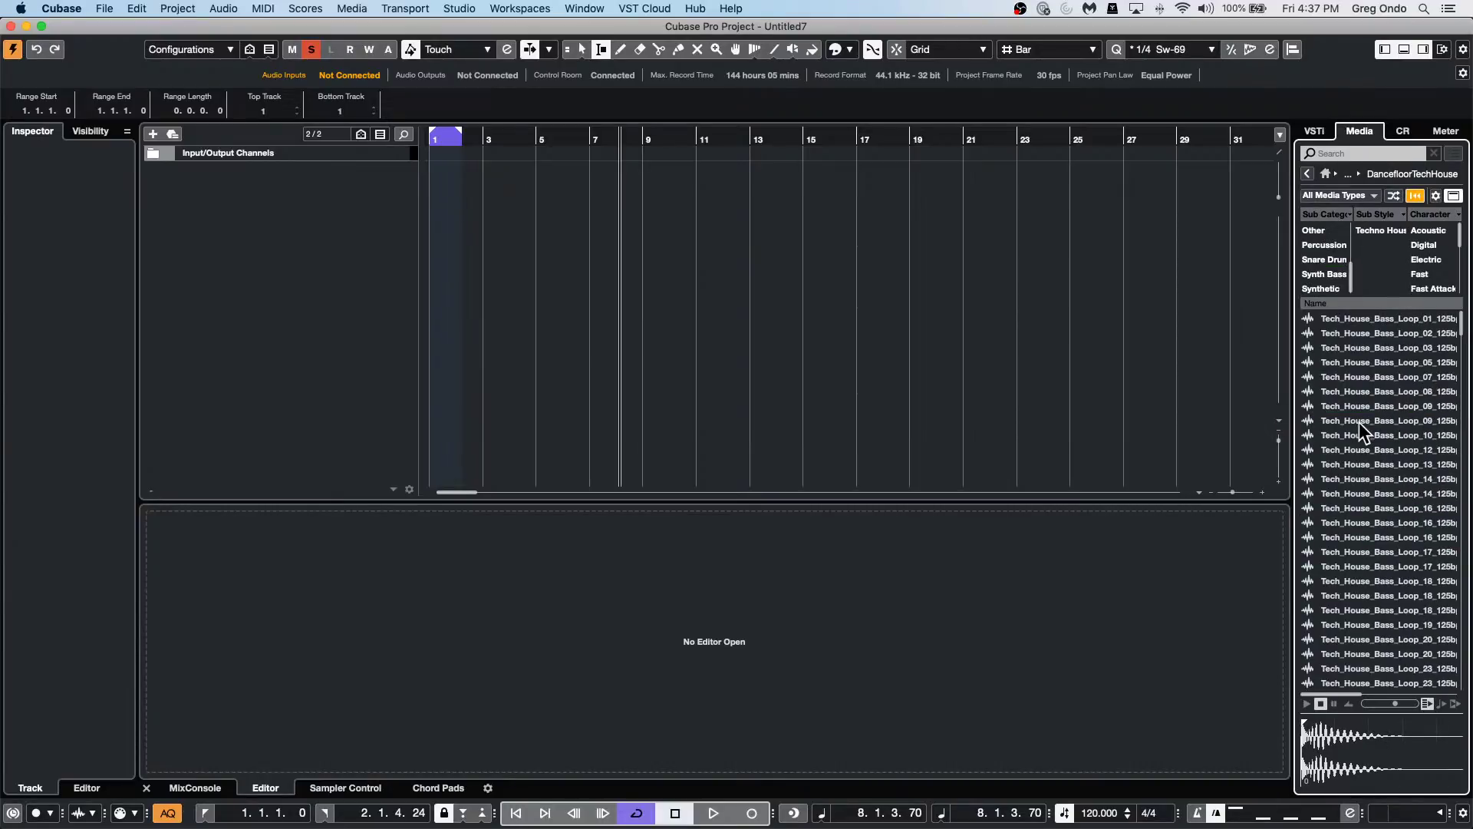
Audition Tech House bass loops and add Tech_House_Bass_Loop_16 at bar 1 on a new audio track.
{"action": "left_click", "coordinate": [1364, 434]}
{"action": "left_click", "coordinate": [1369, 537]}
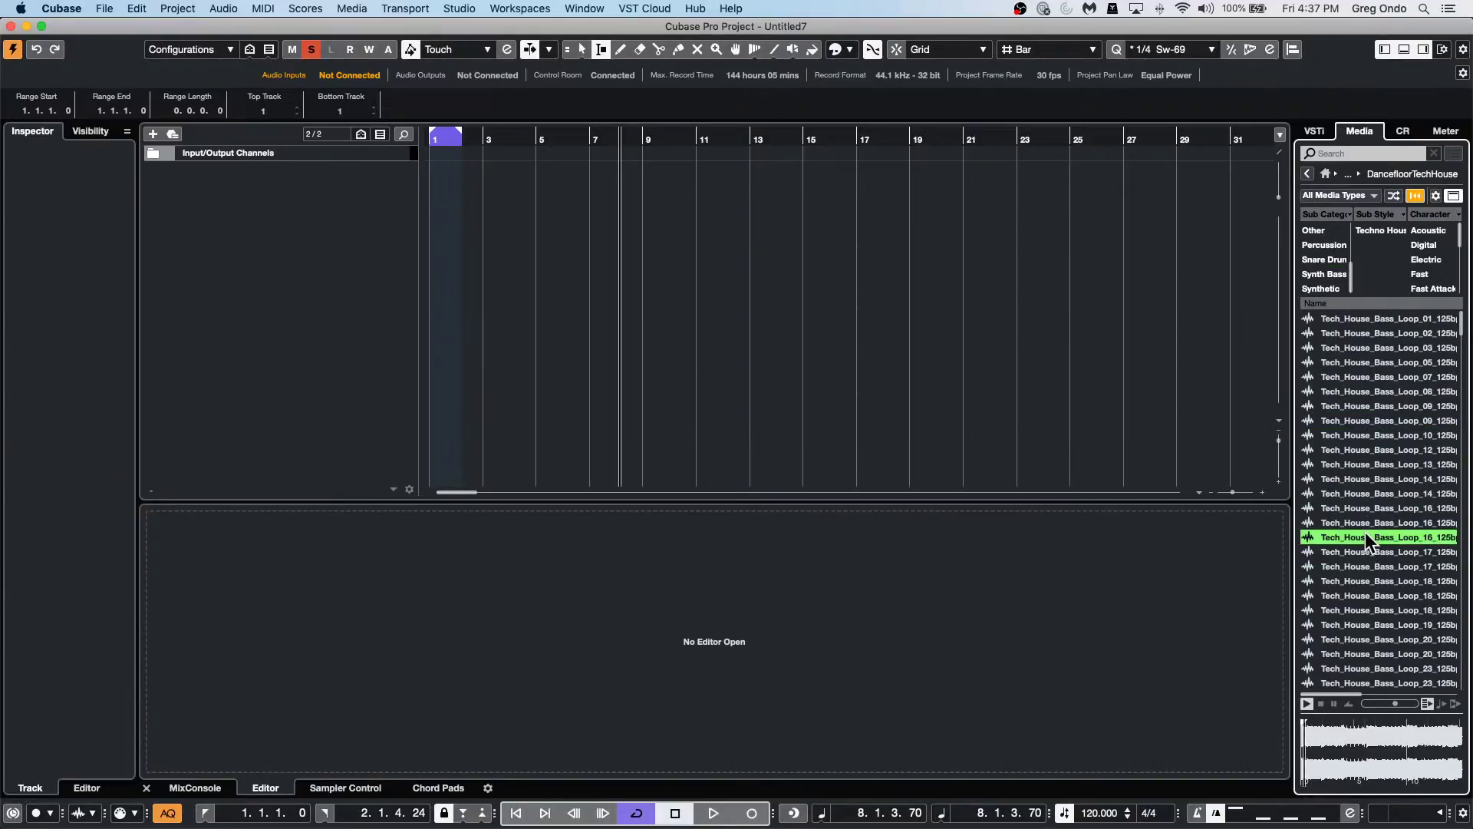
{"action": "double_click", "coordinate": [1364, 536]}
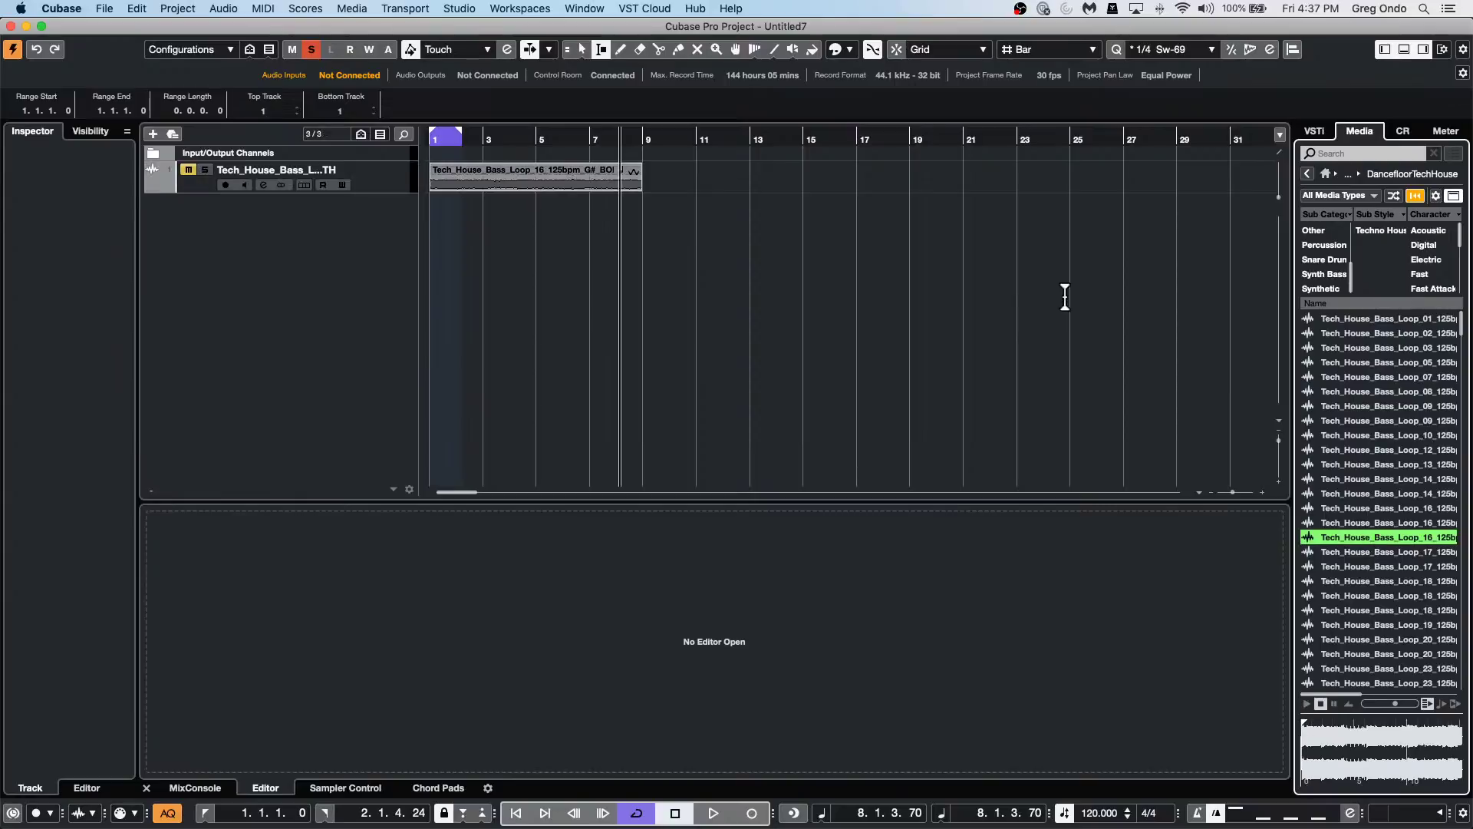
Switch to the Object Selection tool, select the bass loop event and start playback from bar 1.
{"action": "right_click", "coordinate": [505, 215]}
{"action": "left_click", "coordinate": [506, 214]}
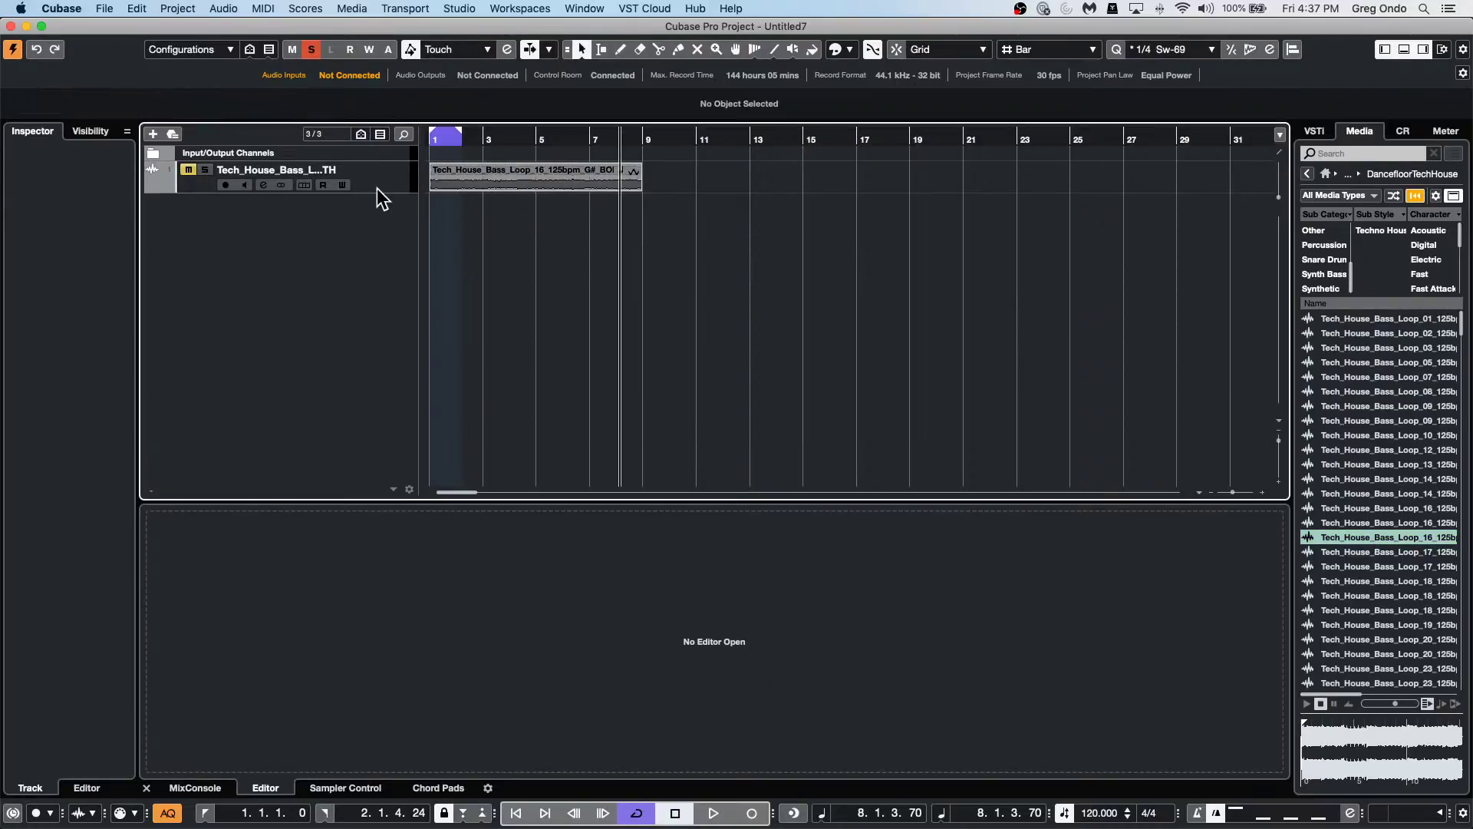
{"action": "left_click", "coordinate": [574, 176]}
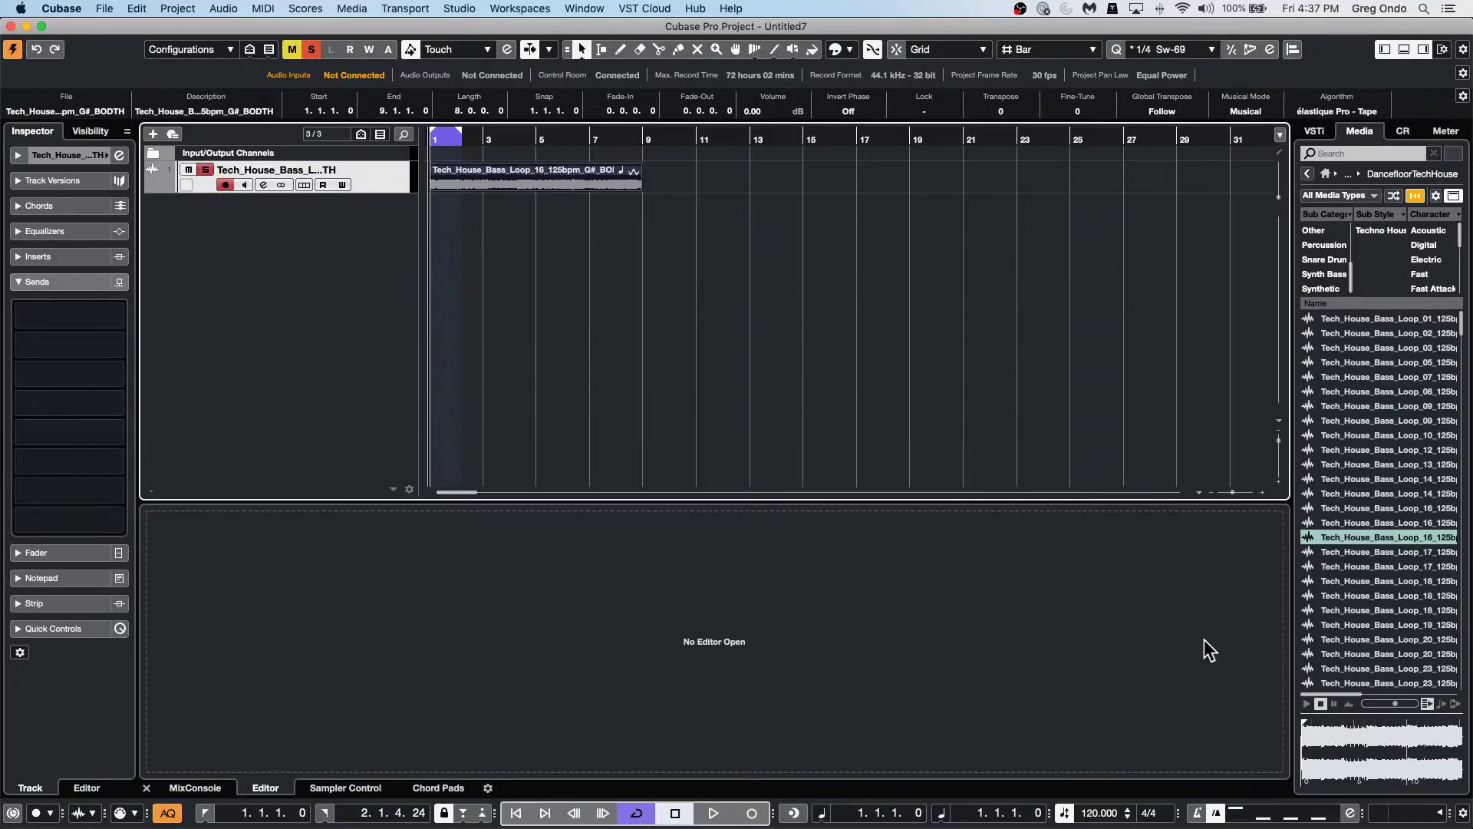
{"action": "key", "text": "space"}
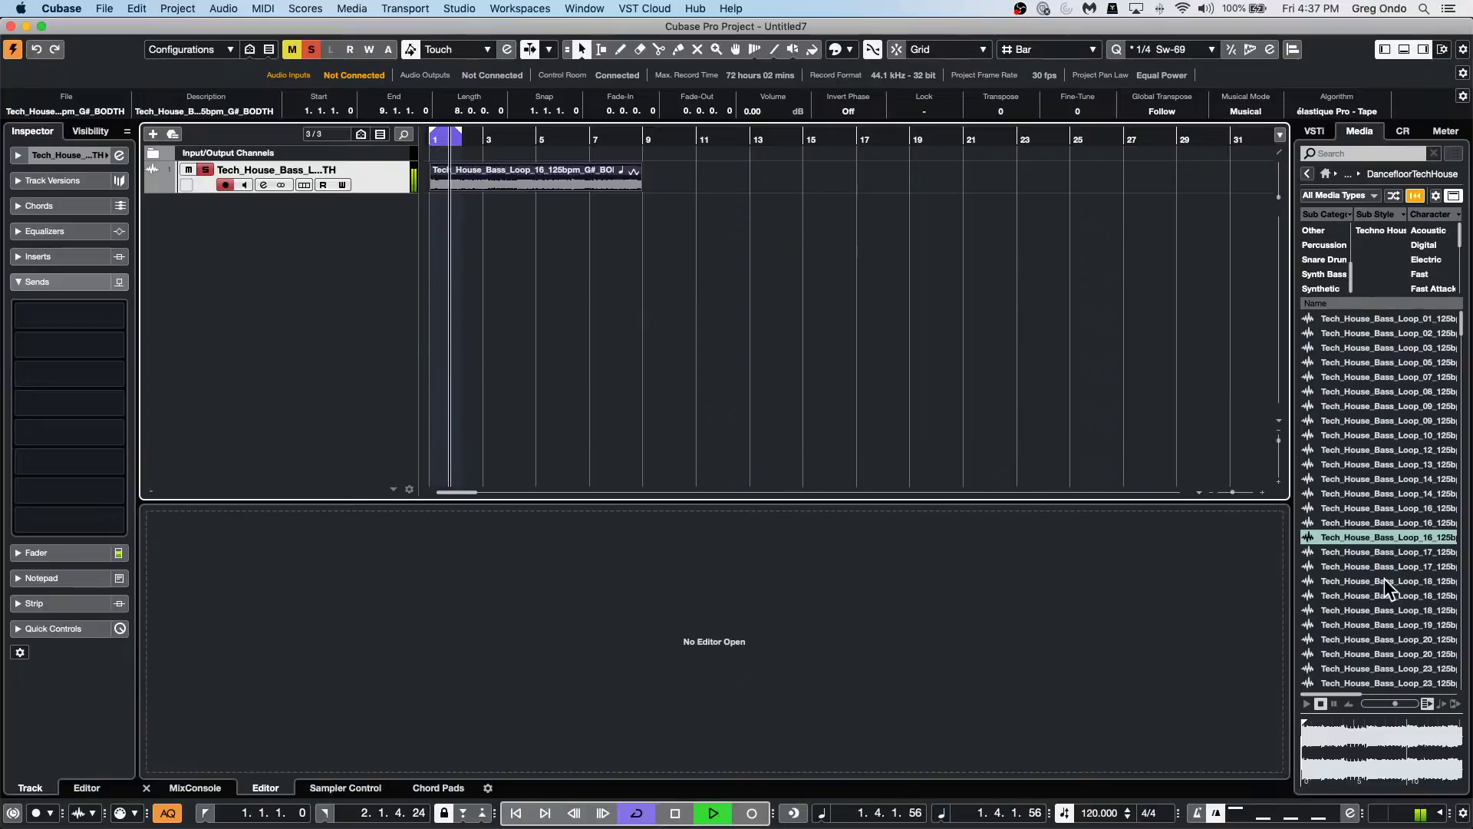
Browse the Tech House samples during playback and add Tech_House_Synth_Loop_37 at bar 1 on a new track.
{"action": "scroll", "coordinate": [1385, 583], "scroll_direction": "down", "scroll_amount": 15}
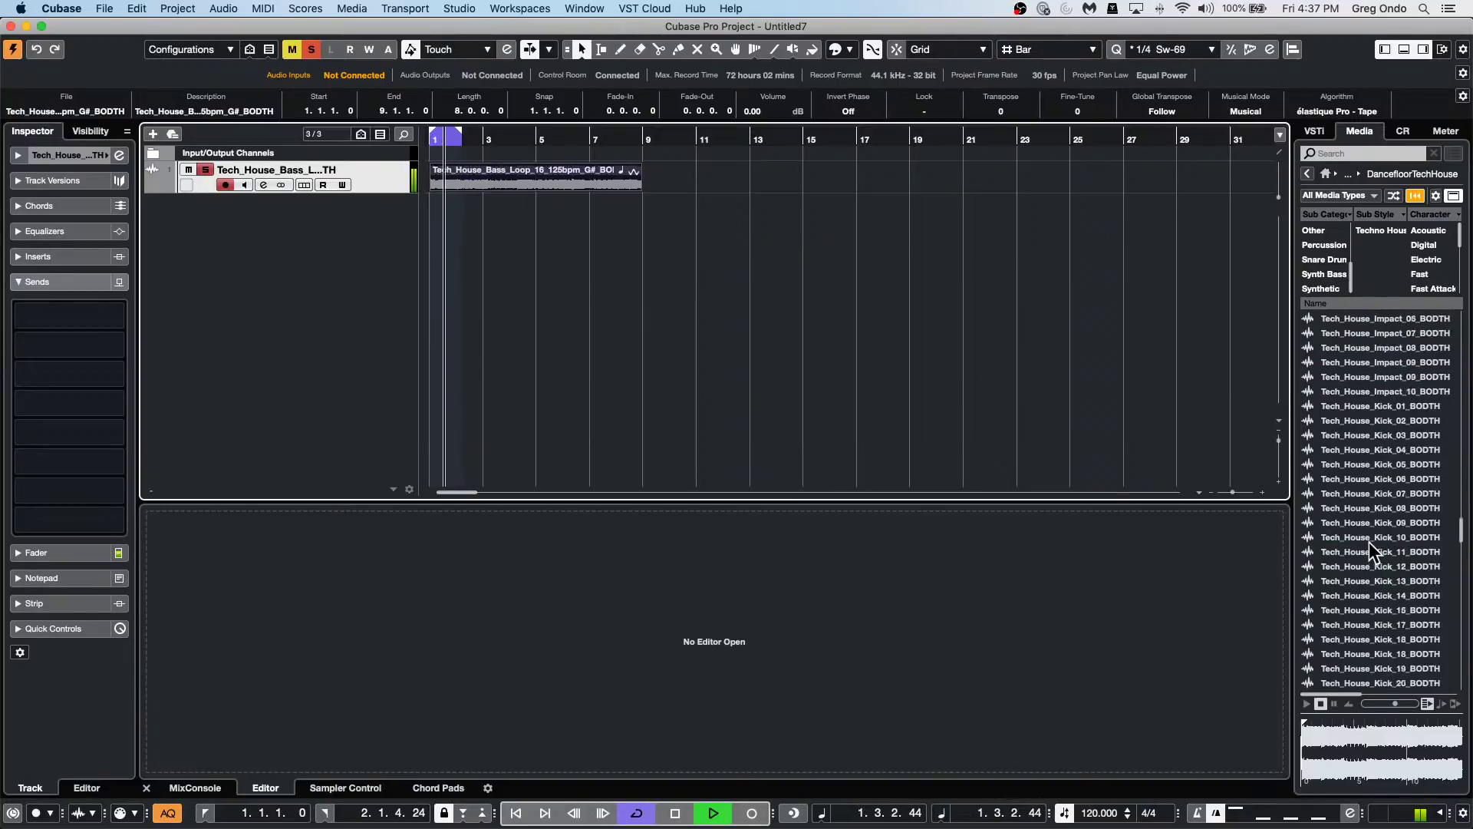
{"action": "scroll", "coordinate": [1362, 584], "scroll_direction": "down", "scroll_amount": 10}
{"action": "left_click", "coordinate": [1353, 620]}
{"action": "scroll", "coordinate": [1337, 517], "scroll_direction": "down", "scroll_amount": 5}
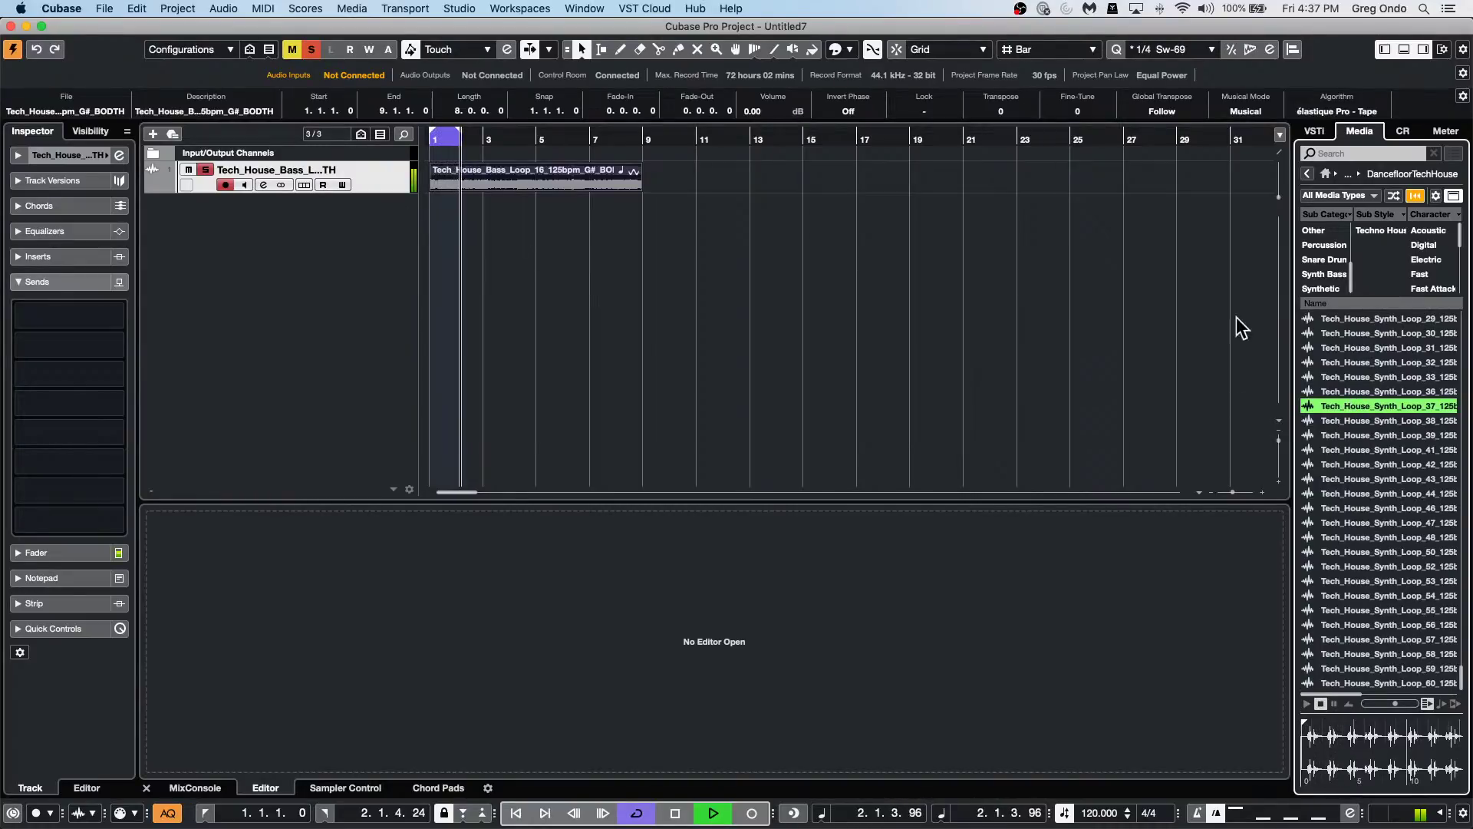
{"action": "double_click", "coordinate": [1343, 404]}
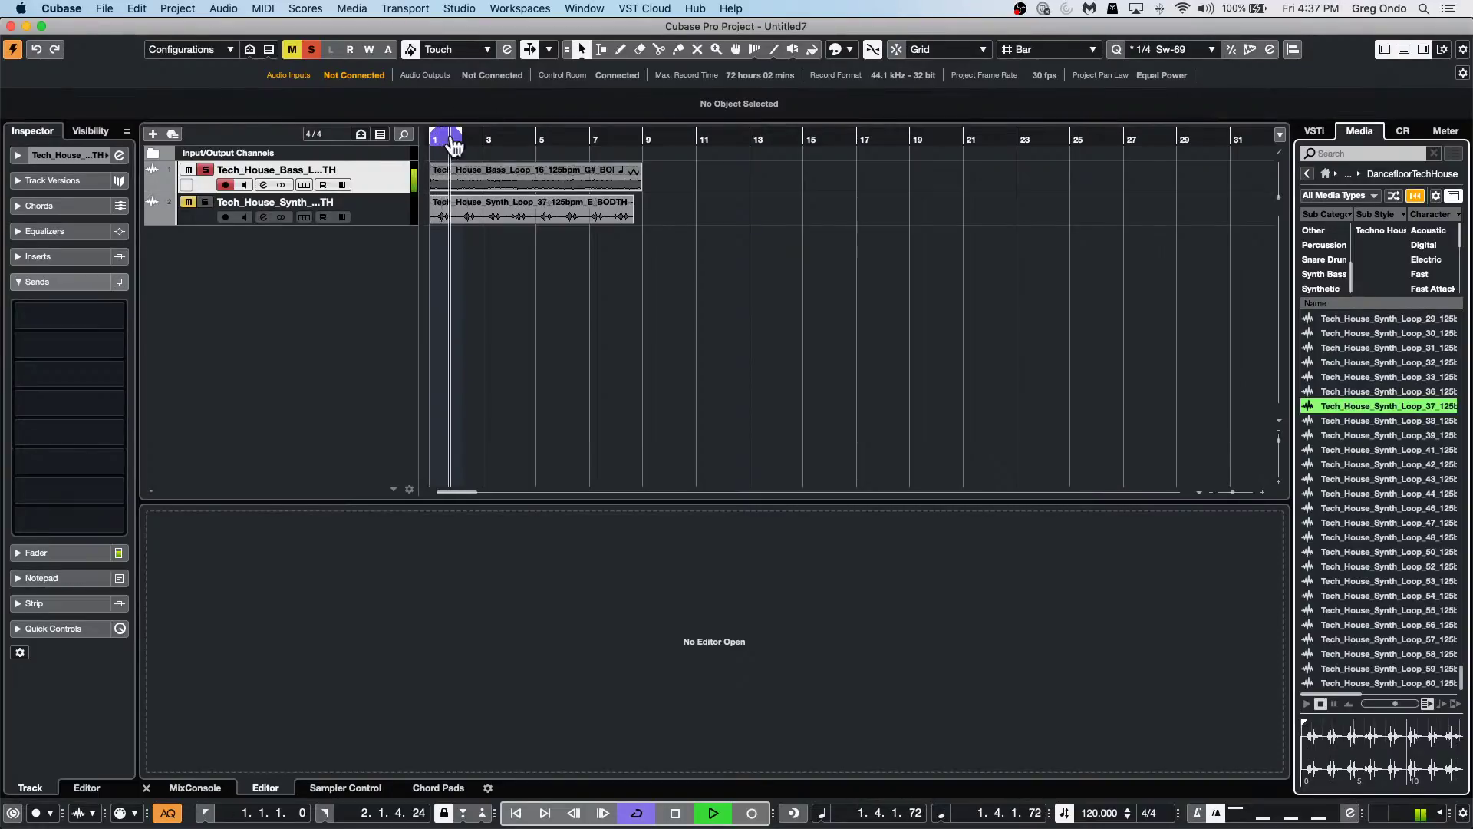
Extend the cycle range to 7.3.3.24 and turn off solo and mute on the bass and synth tracks.
{"action": "left_click_drag", "start_coordinate": [454, 144], "coordinate": [606, 142]}
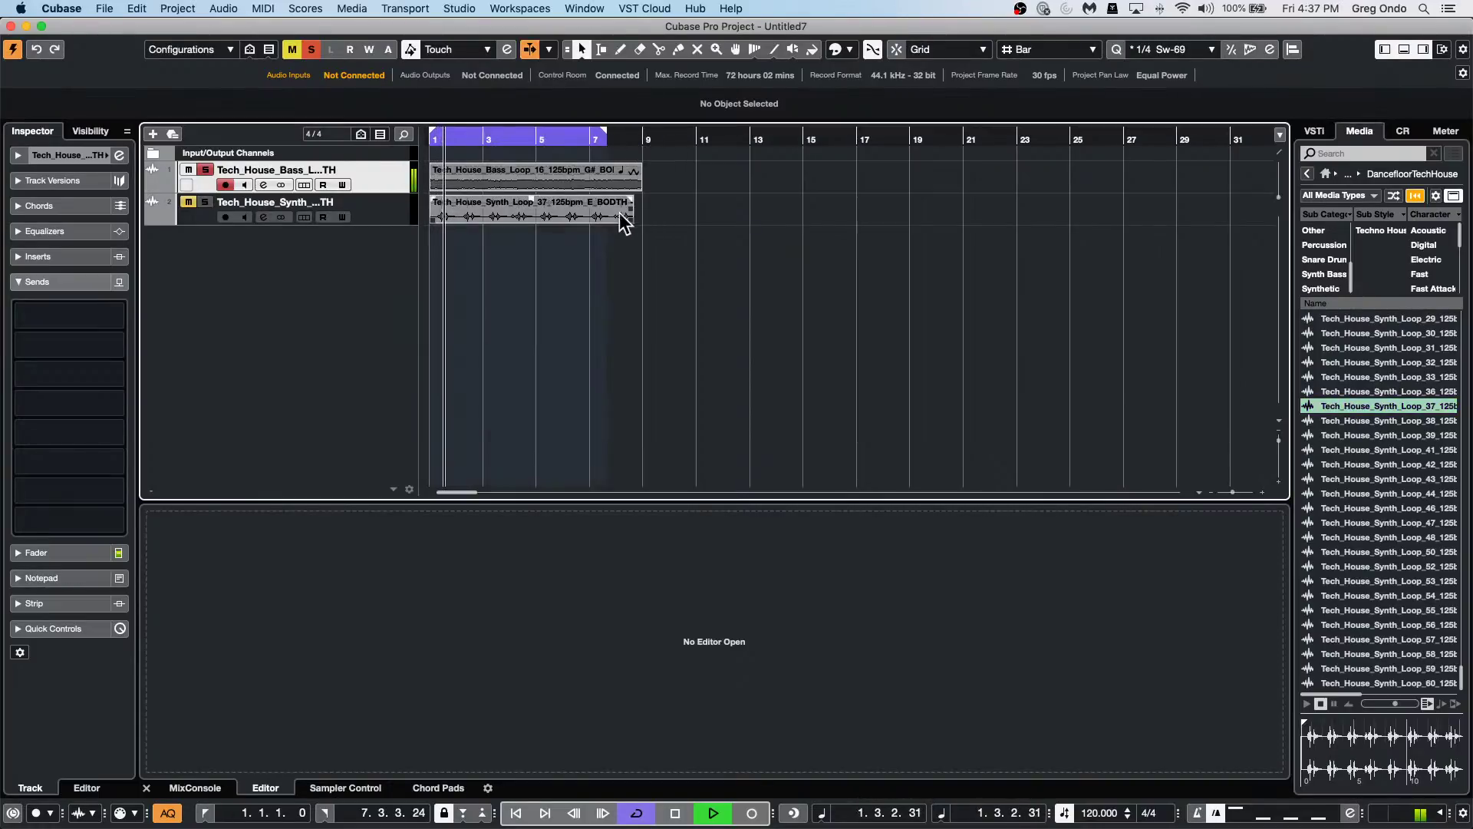
{"action": "left_click", "coordinate": [619, 213]}
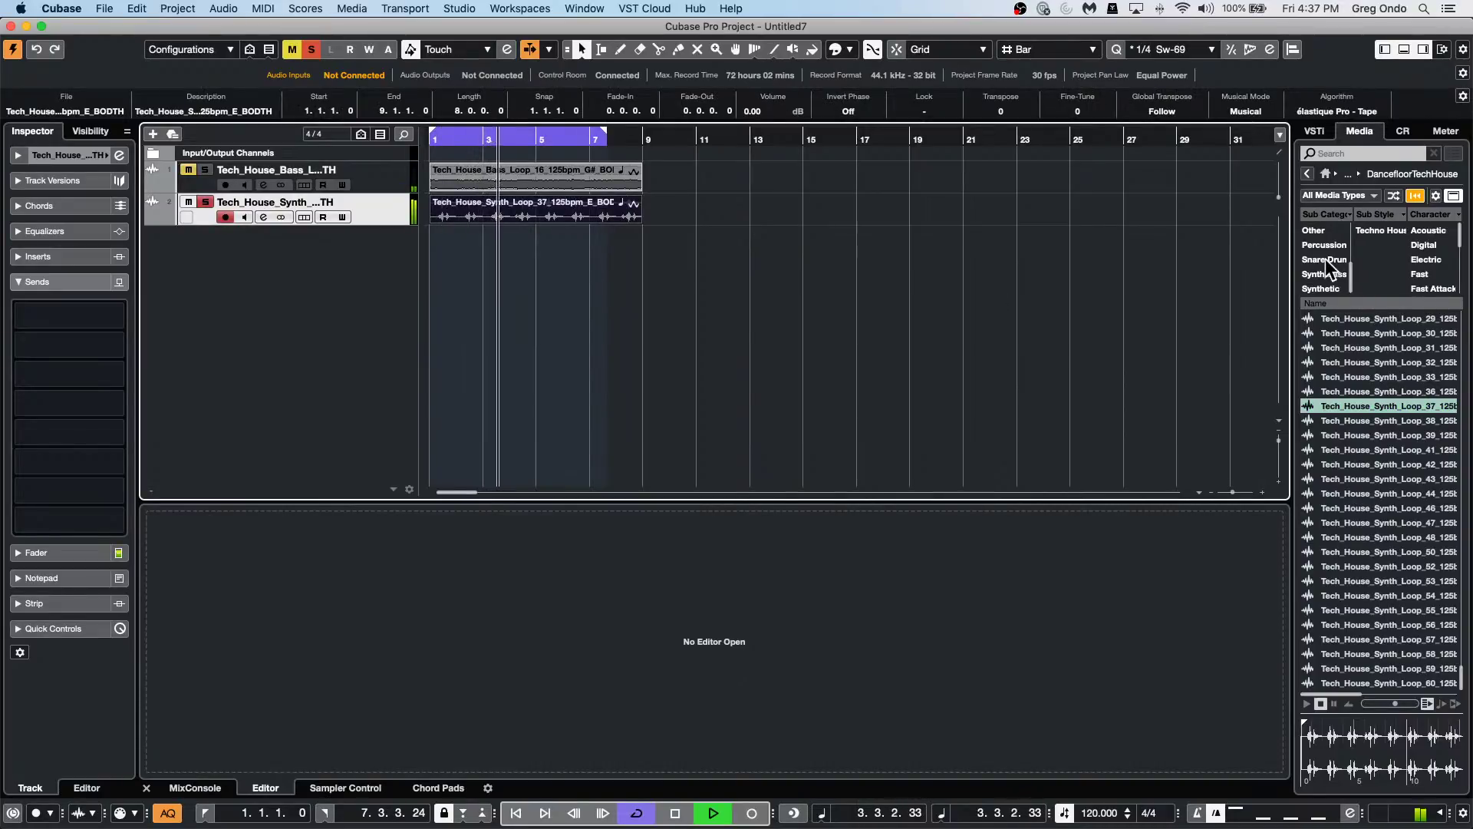
{"action": "scroll", "coordinate": [1327, 268], "scroll_direction": "up", "scroll_amount": 5}
{"action": "left_click", "coordinate": [165, 153]}
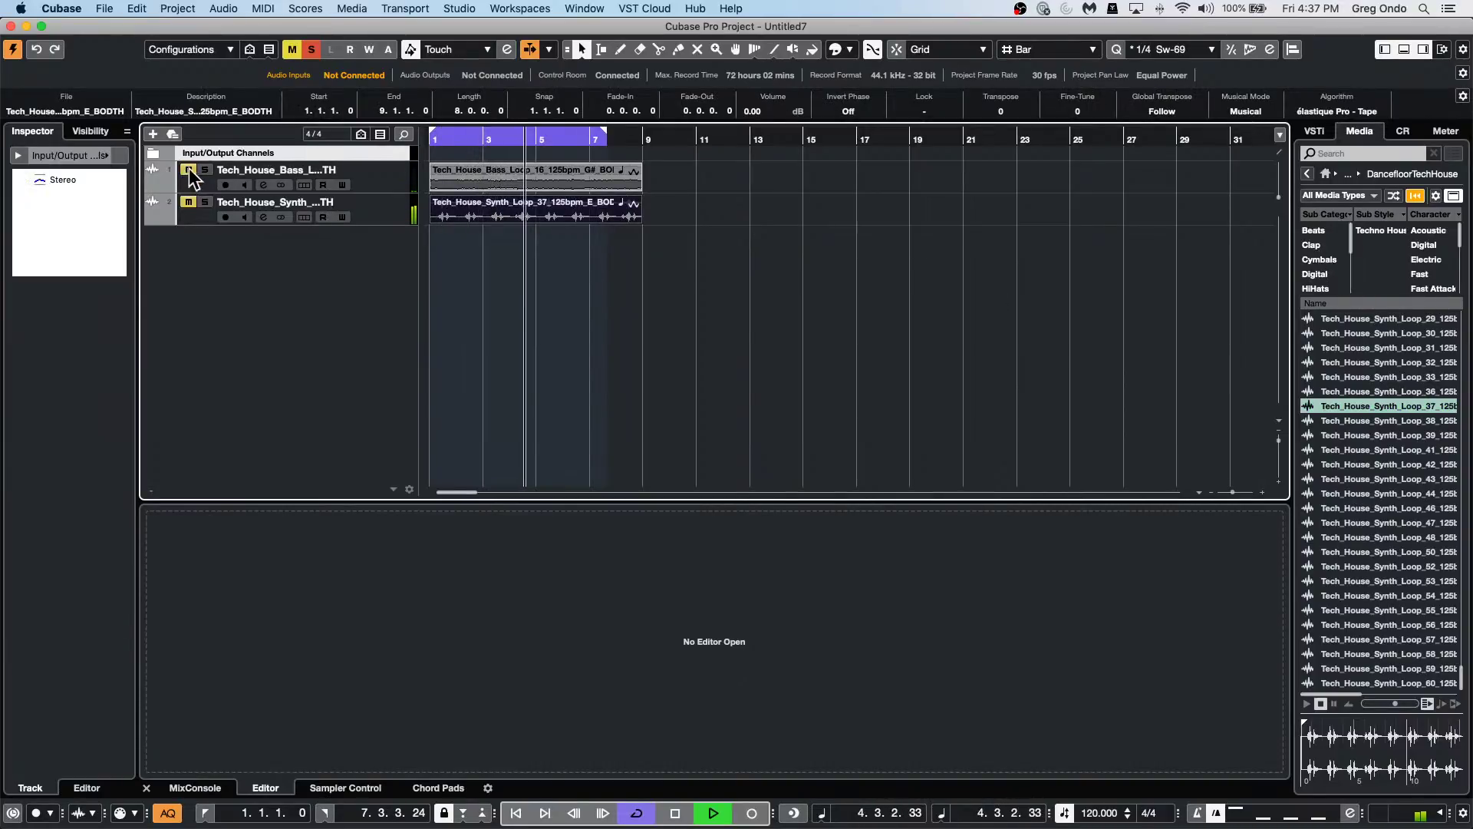
{"action": "left_click", "coordinate": [291, 49]}
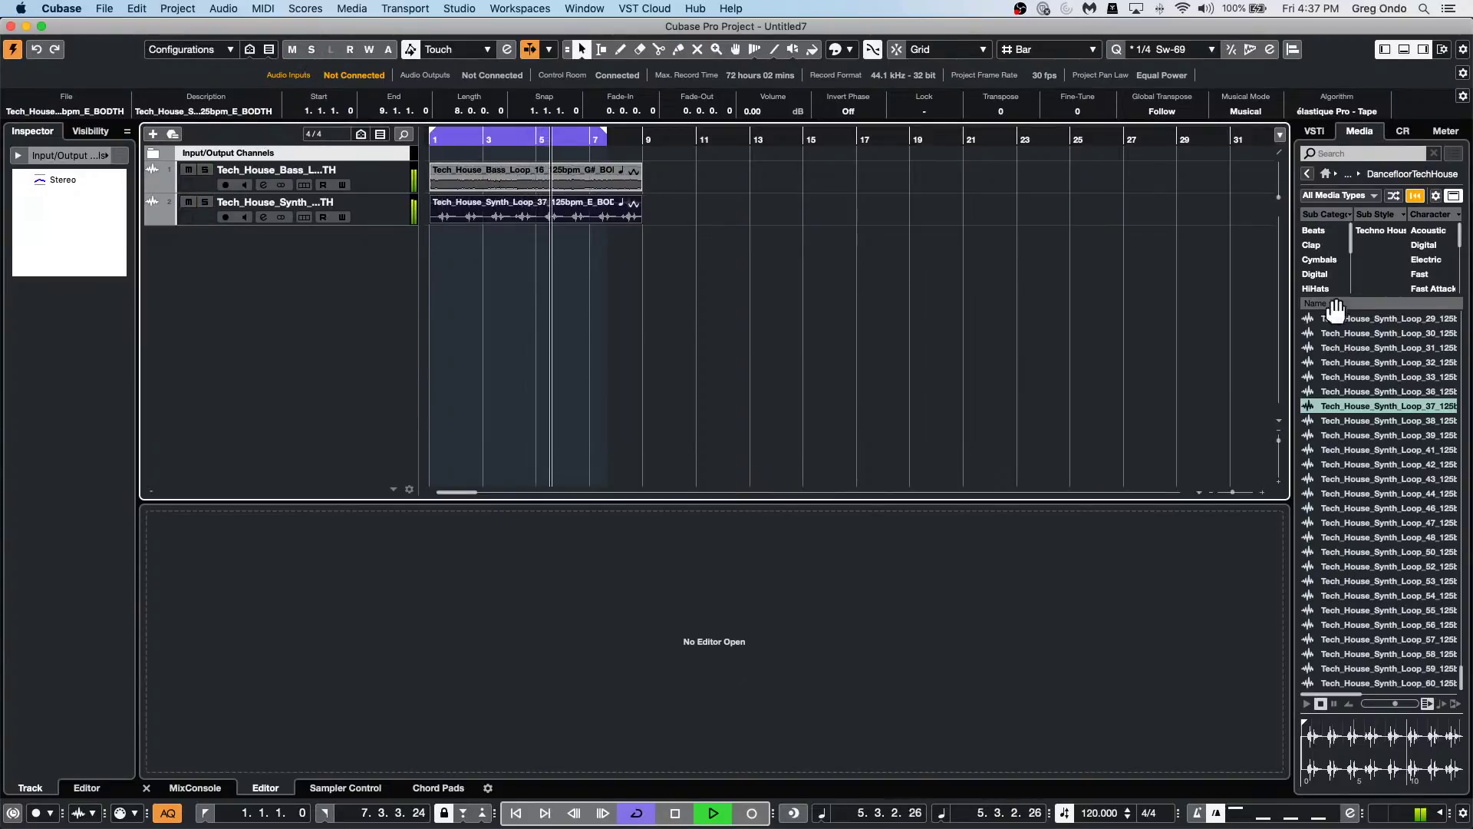
Filter the loops to Beats, audition drum loops 18 and 23, and place Tech_House_Drum_Loop_18 at bar 1 on a new track.
{"action": "scroll", "coordinate": [1397, 404], "scroll_direction": "up", "scroll_amount": 15}
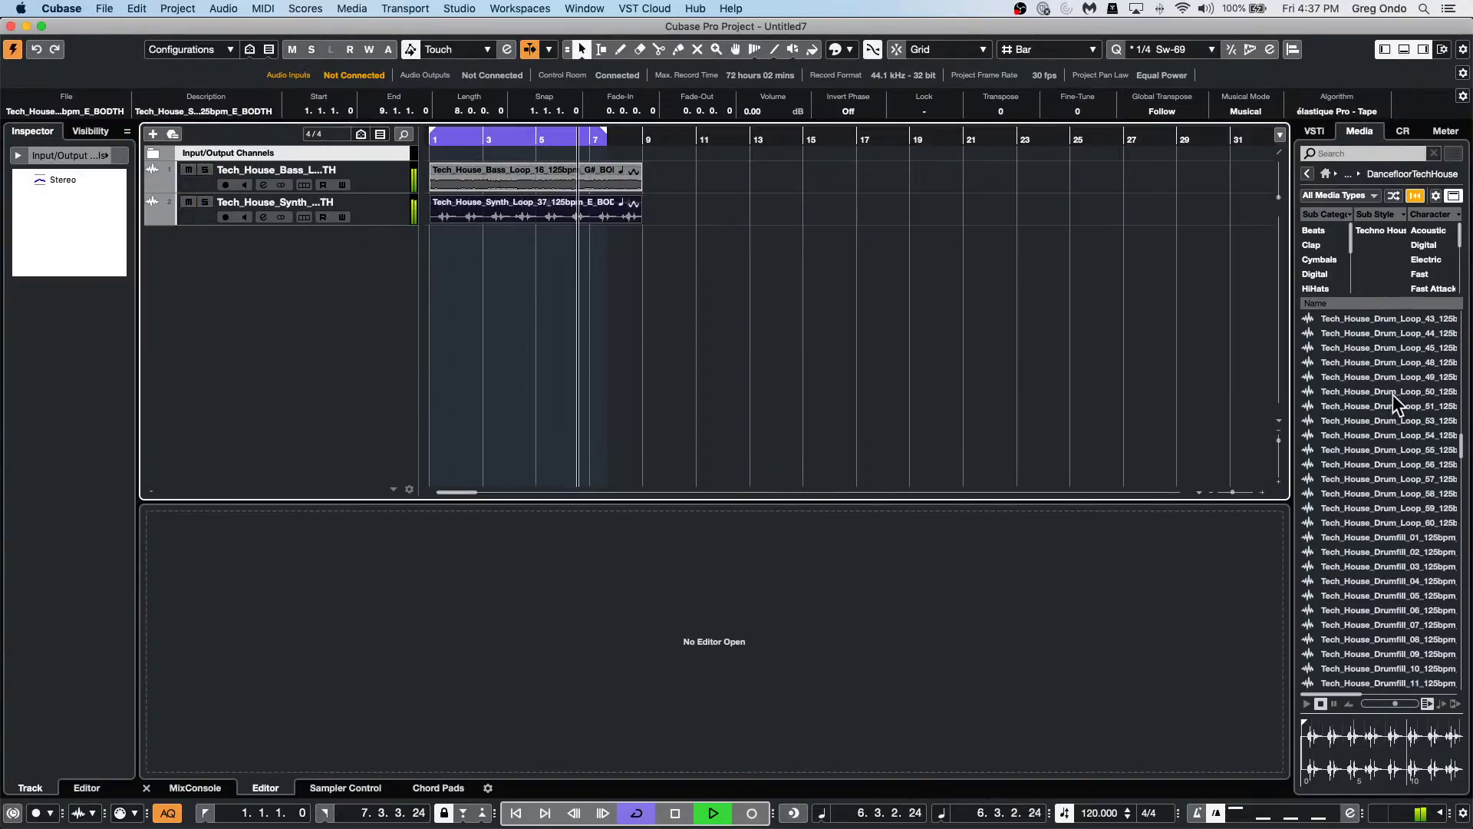
{"action": "left_click", "coordinate": [1324, 231]}
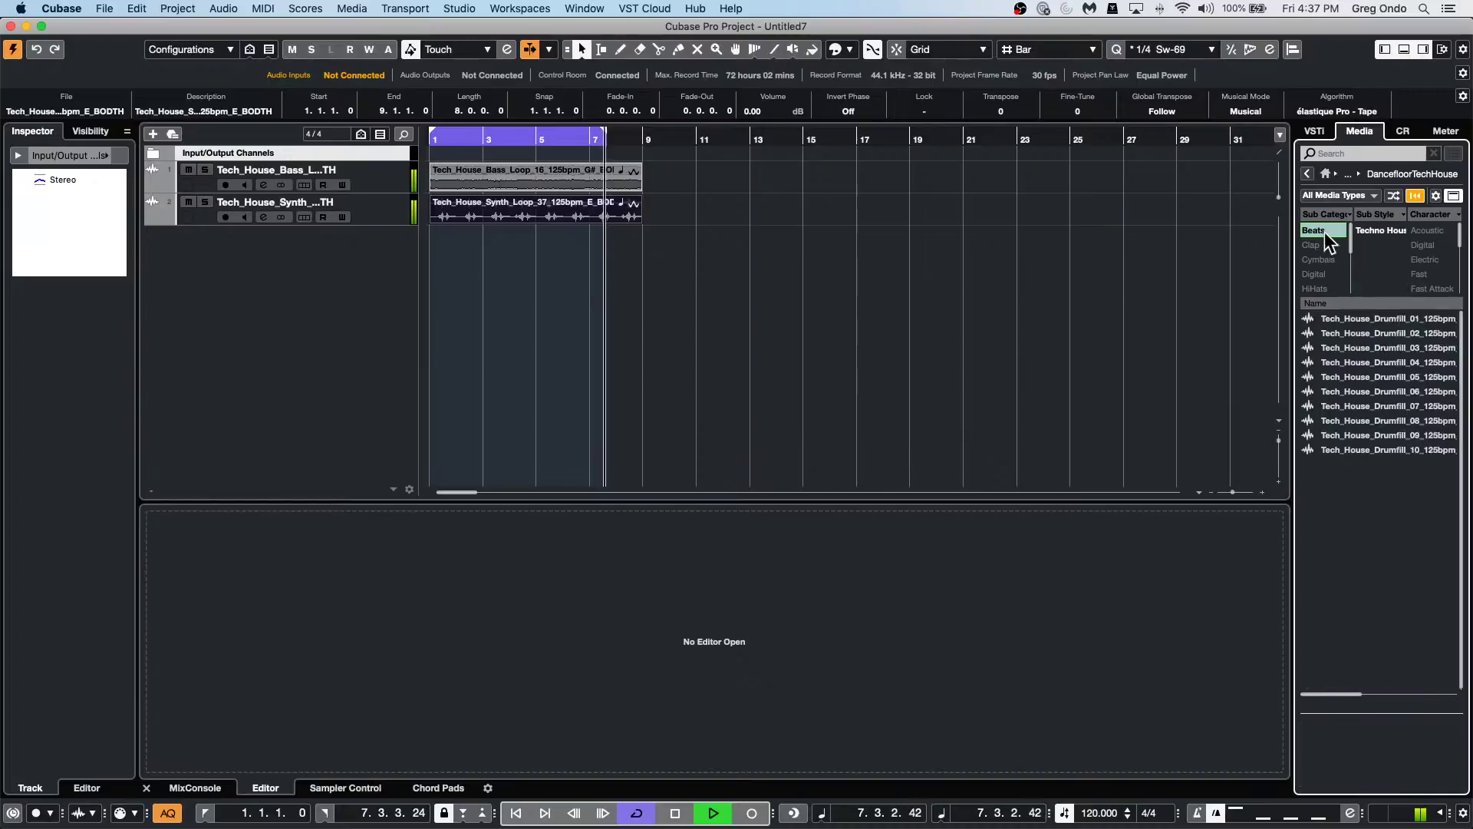
{"action": "left_click", "coordinate": [1420, 577]}
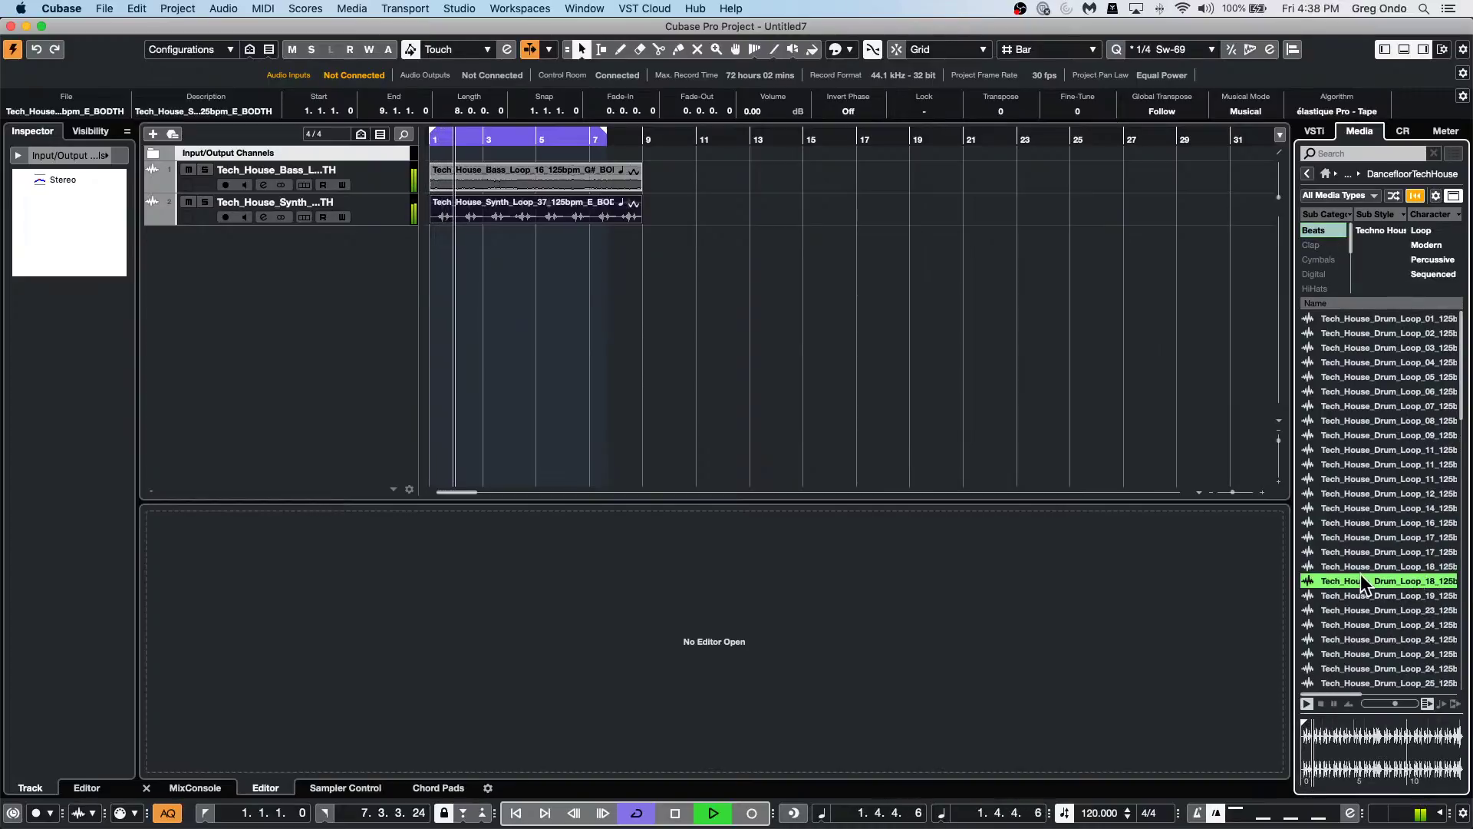
{"action": "left_click", "coordinate": [1363, 610]}
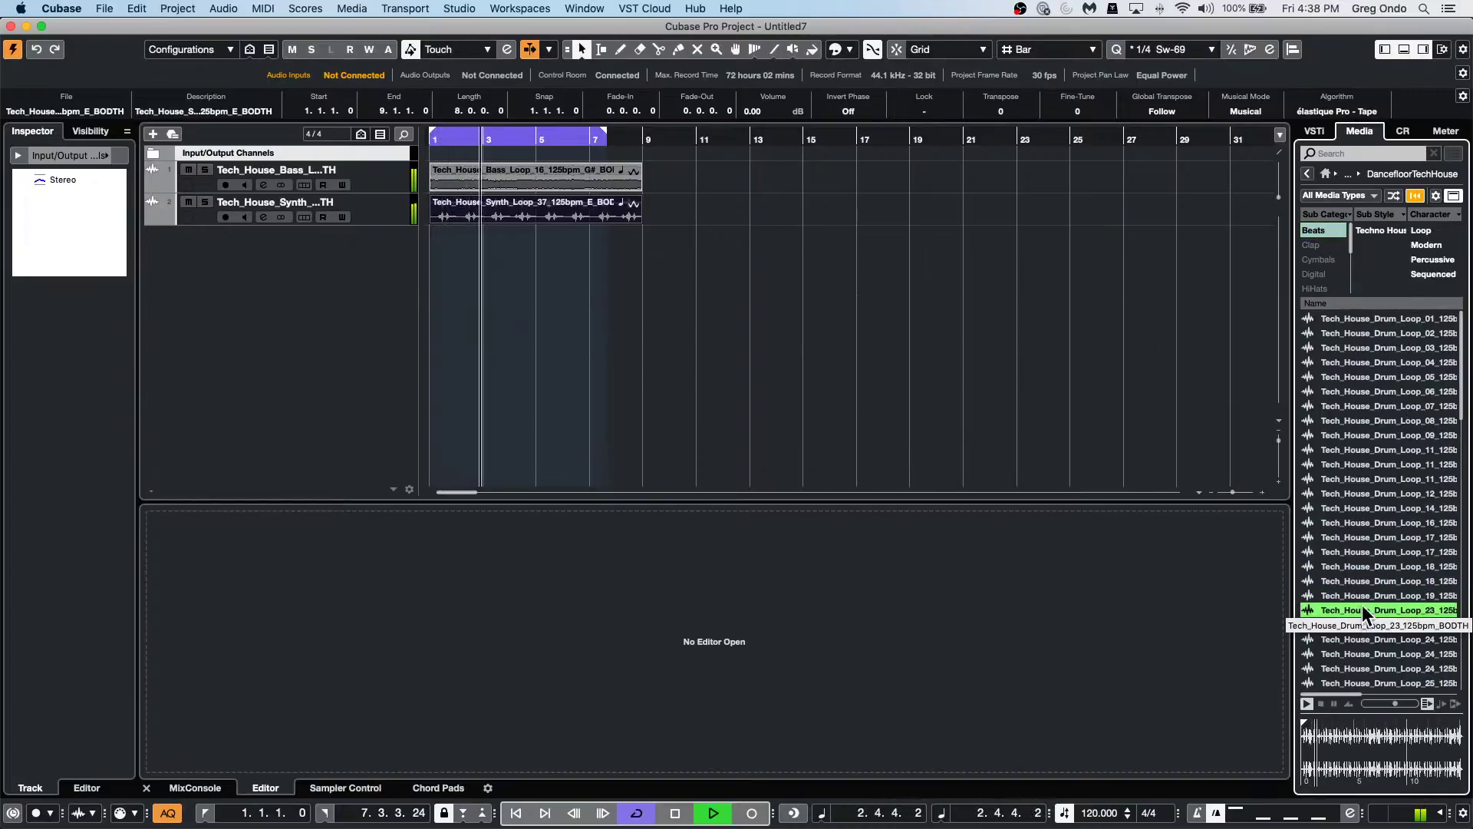
{"action": "left_click", "coordinate": [1363, 580]}
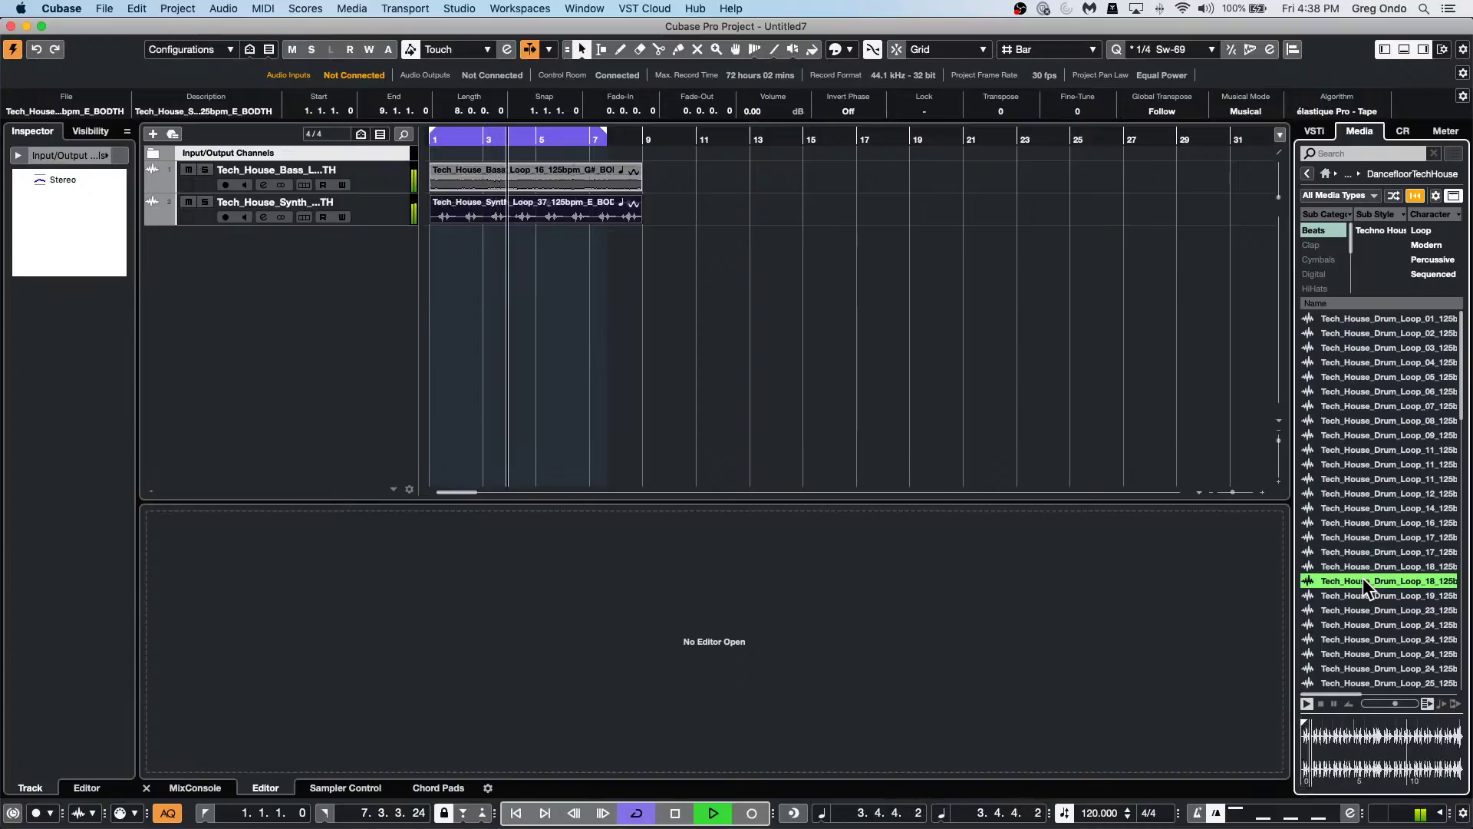
{"action": "left_click_drag", "start_coordinate": [1363, 578], "coordinate": [429, 281]}
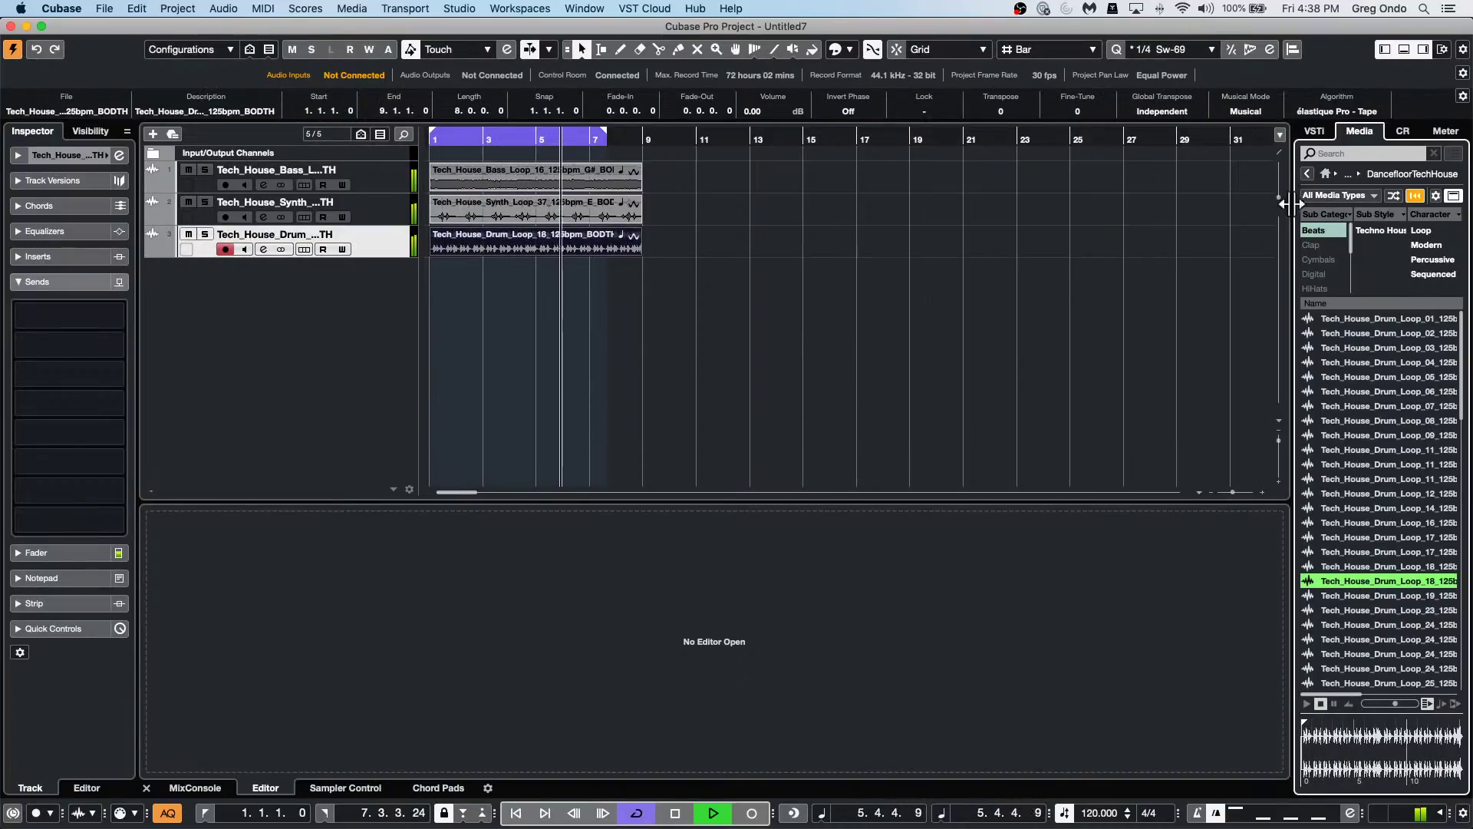
Clear the Beats filter and audition the Tech_House_Ride_03_BODTH sample.
{"action": "left_click", "coordinate": [1334, 241]}
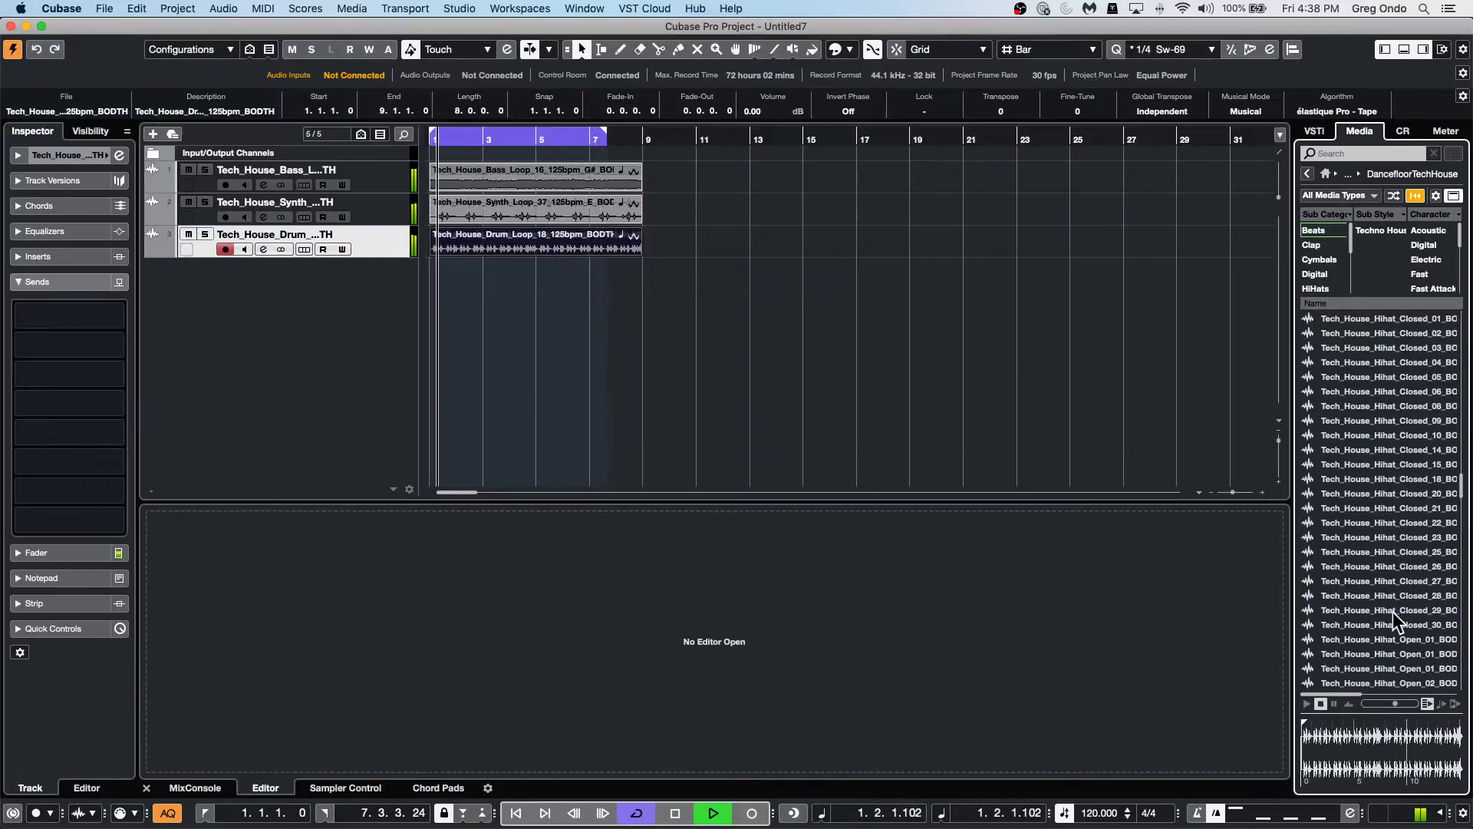
{"action": "scroll", "coordinate": [1392, 611], "scroll_direction": "down", "scroll_amount": 10}
{"action": "left_click", "coordinate": [1369, 651]}
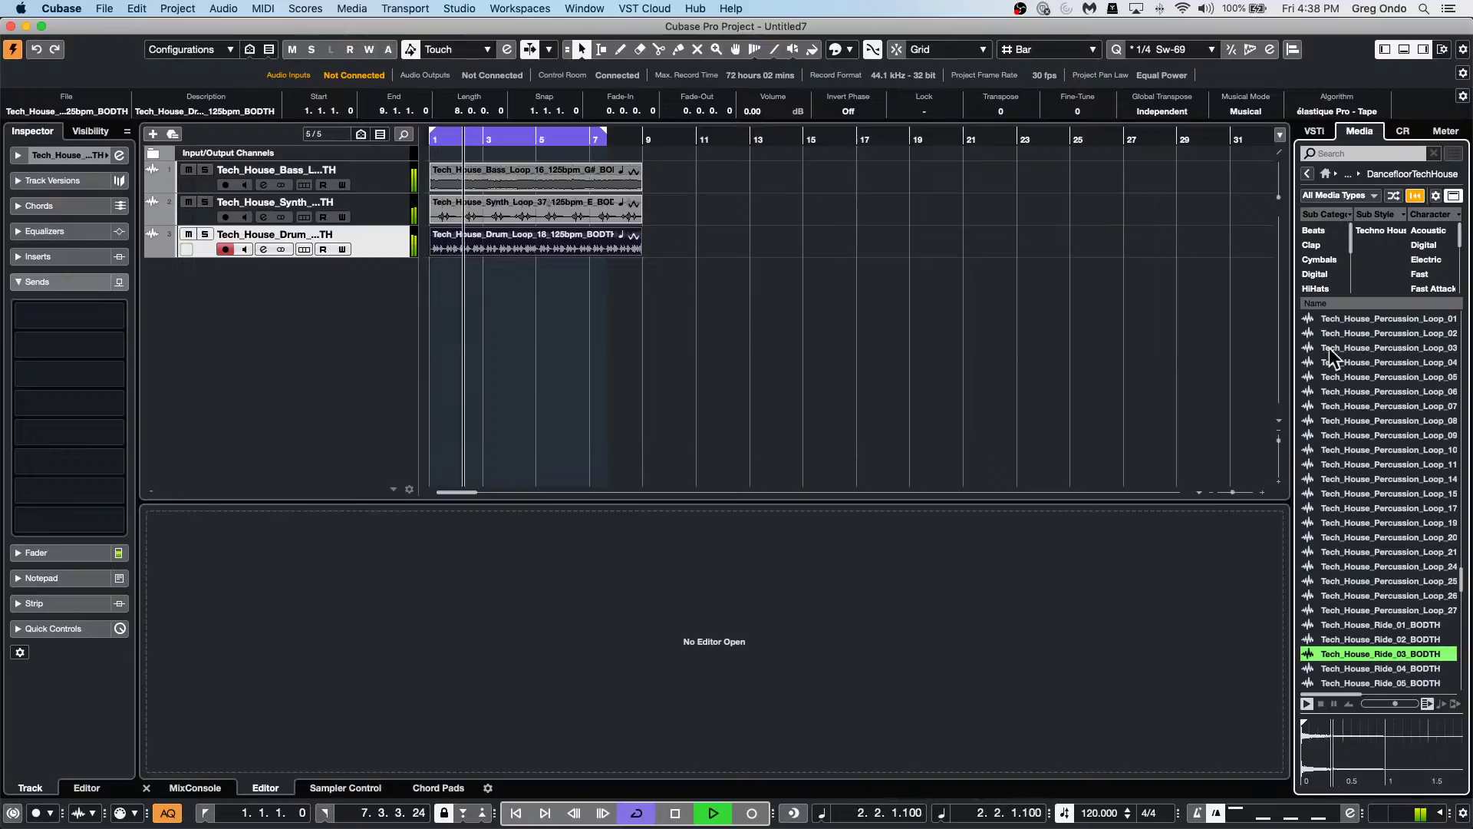
Return to the Loops & Samples sets, open Dubstep and filter its content to Kick Drum.
{"action": "left_click", "coordinate": [1307, 173]}
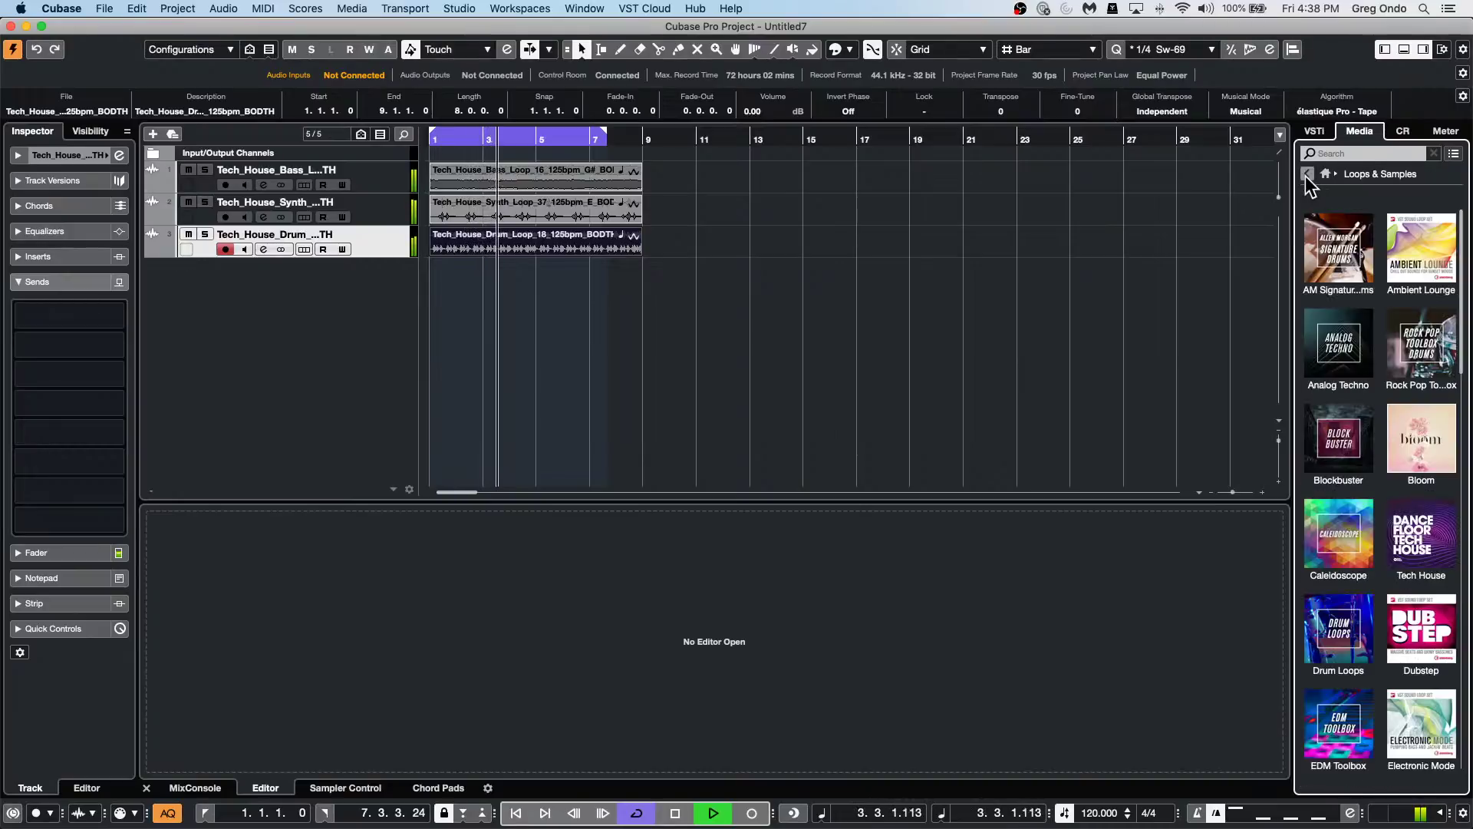
{"action": "left_click", "coordinate": [1424, 651]}
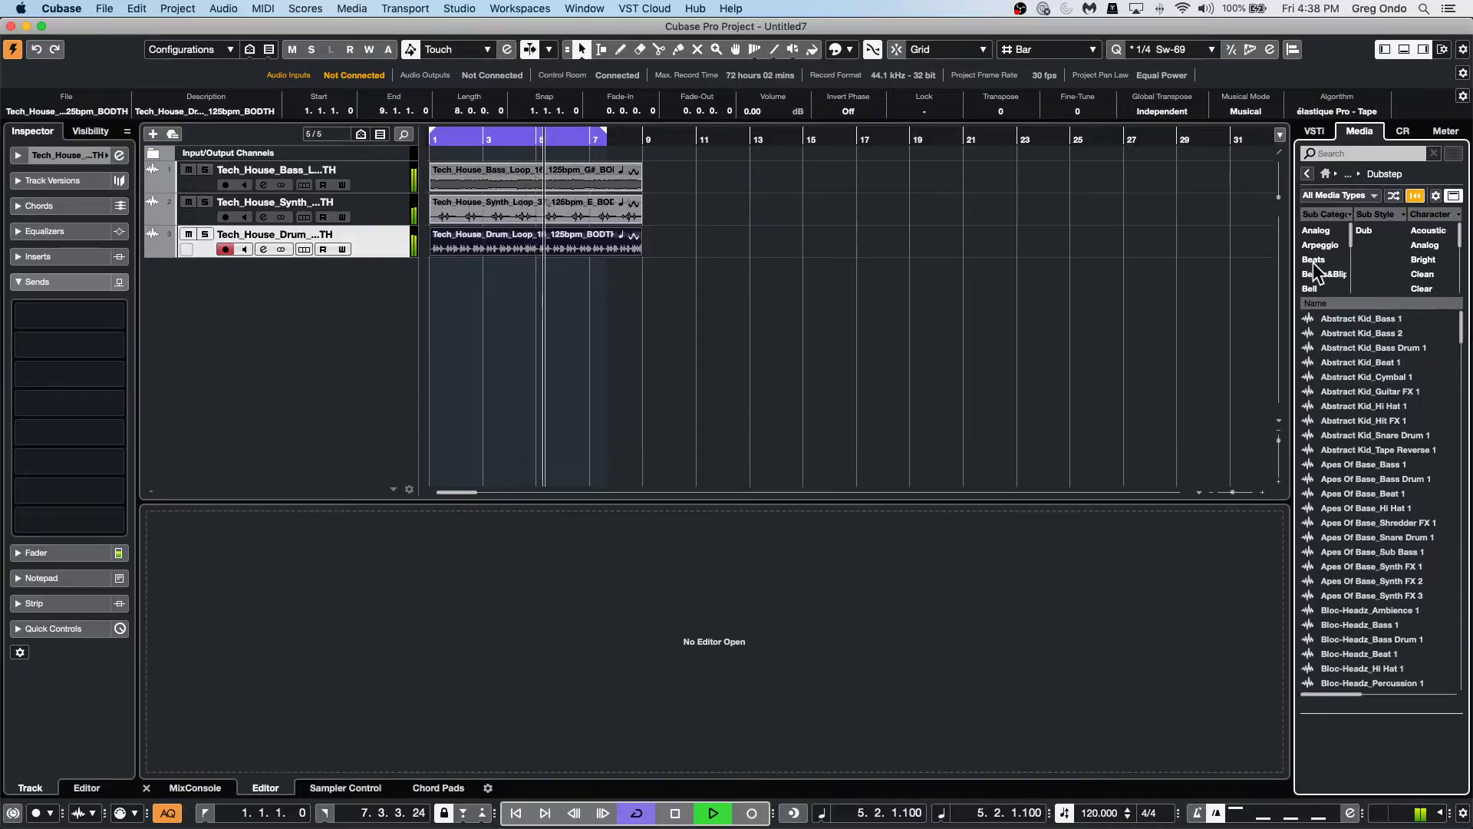
{"action": "scroll", "coordinate": [1317, 265], "scroll_direction": "down", "scroll_amount": 5}
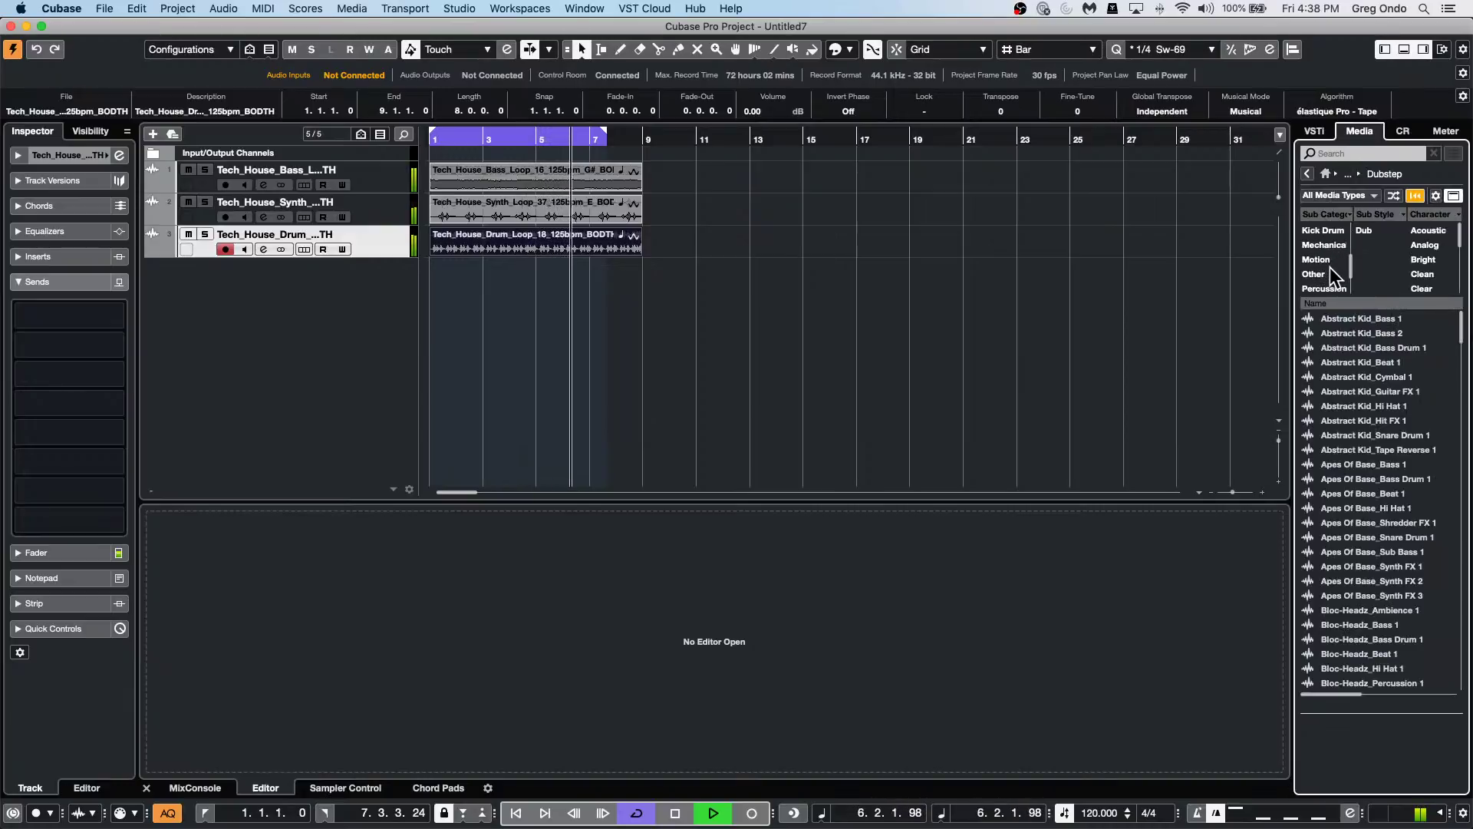
{"action": "left_click", "coordinate": [1323, 230]}
Audition Dubstep bass drum loops during playback, including Complexstep, Friekshow, Into The Sub, Quantum, Scubasub and Subba Fat.
{"action": "left_click", "coordinate": [1384, 379]}
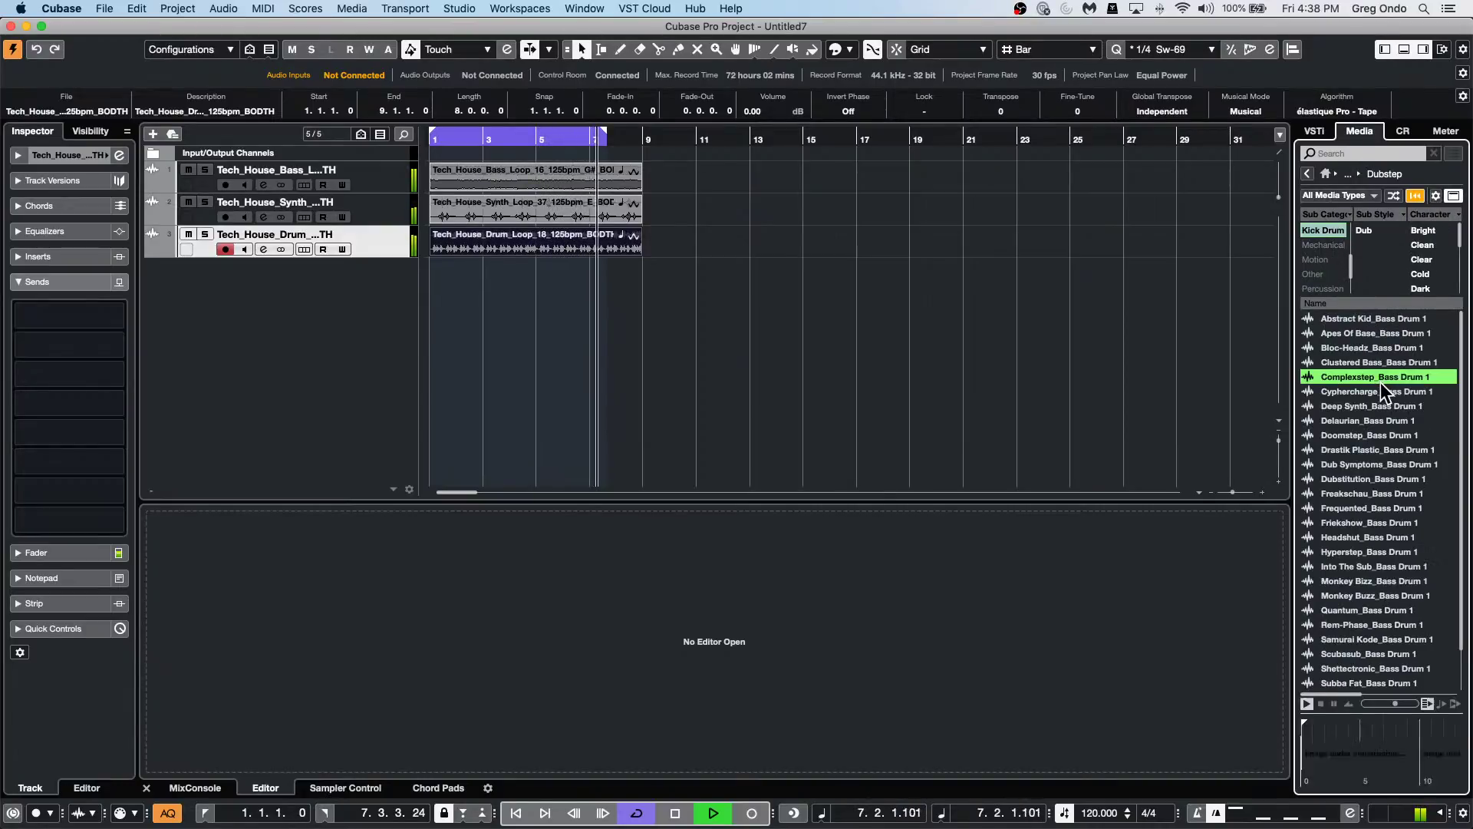
{"action": "left_click", "coordinate": [1361, 521]}
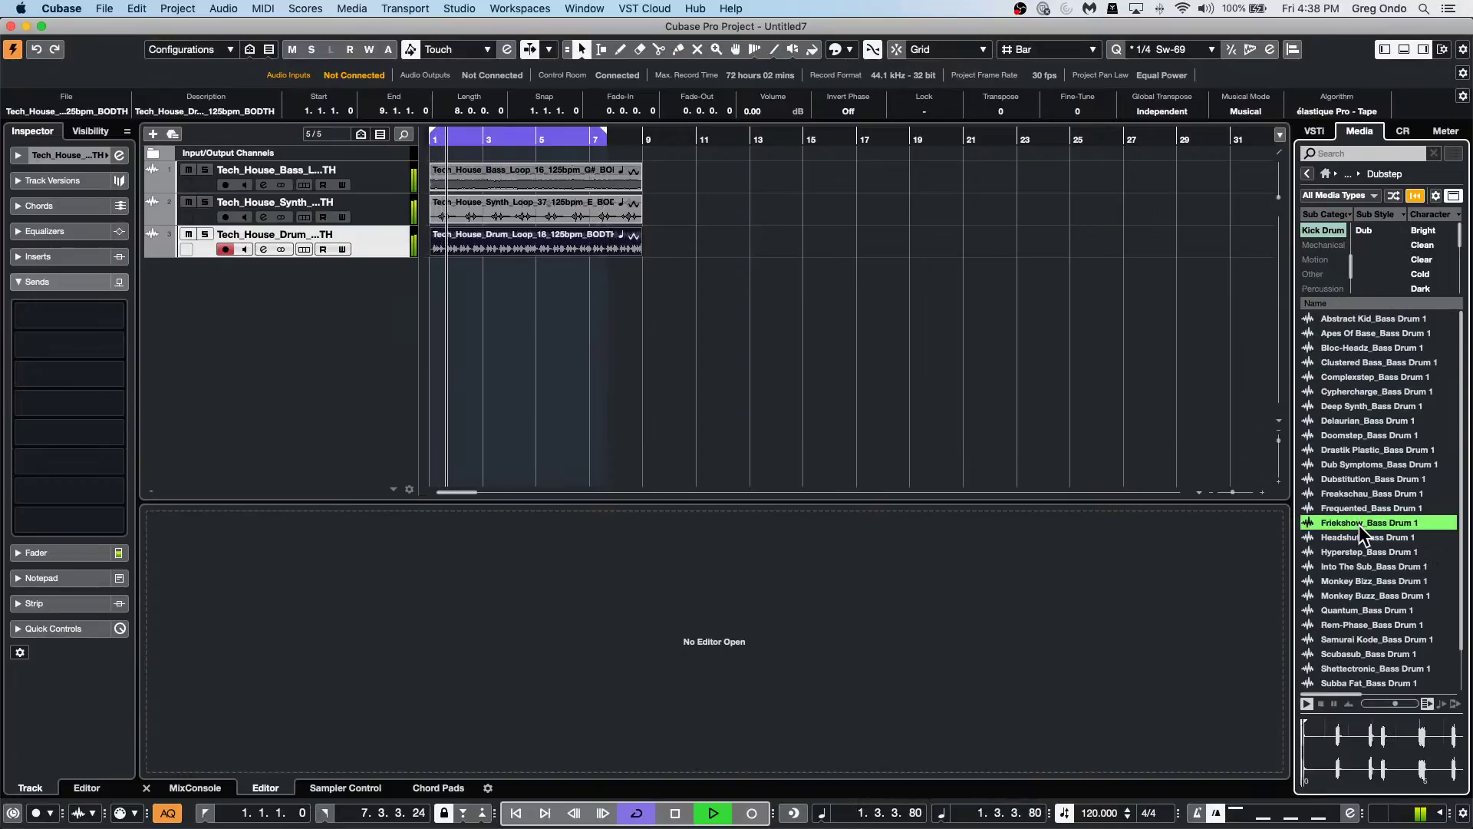
{"action": "left_click", "coordinate": [1352, 566]}
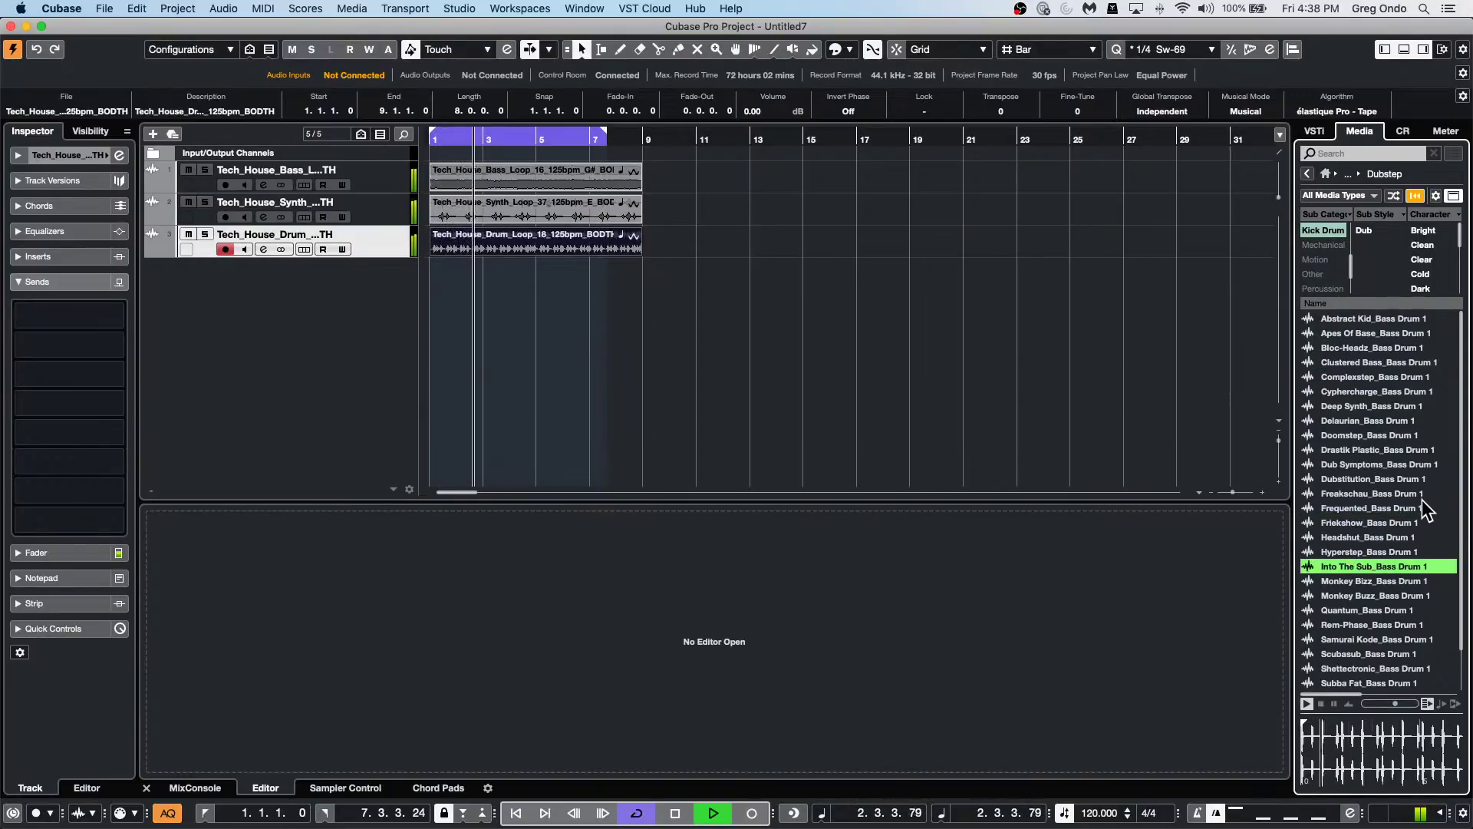
{"action": "left_click", "coordinate": [1359, 611]}
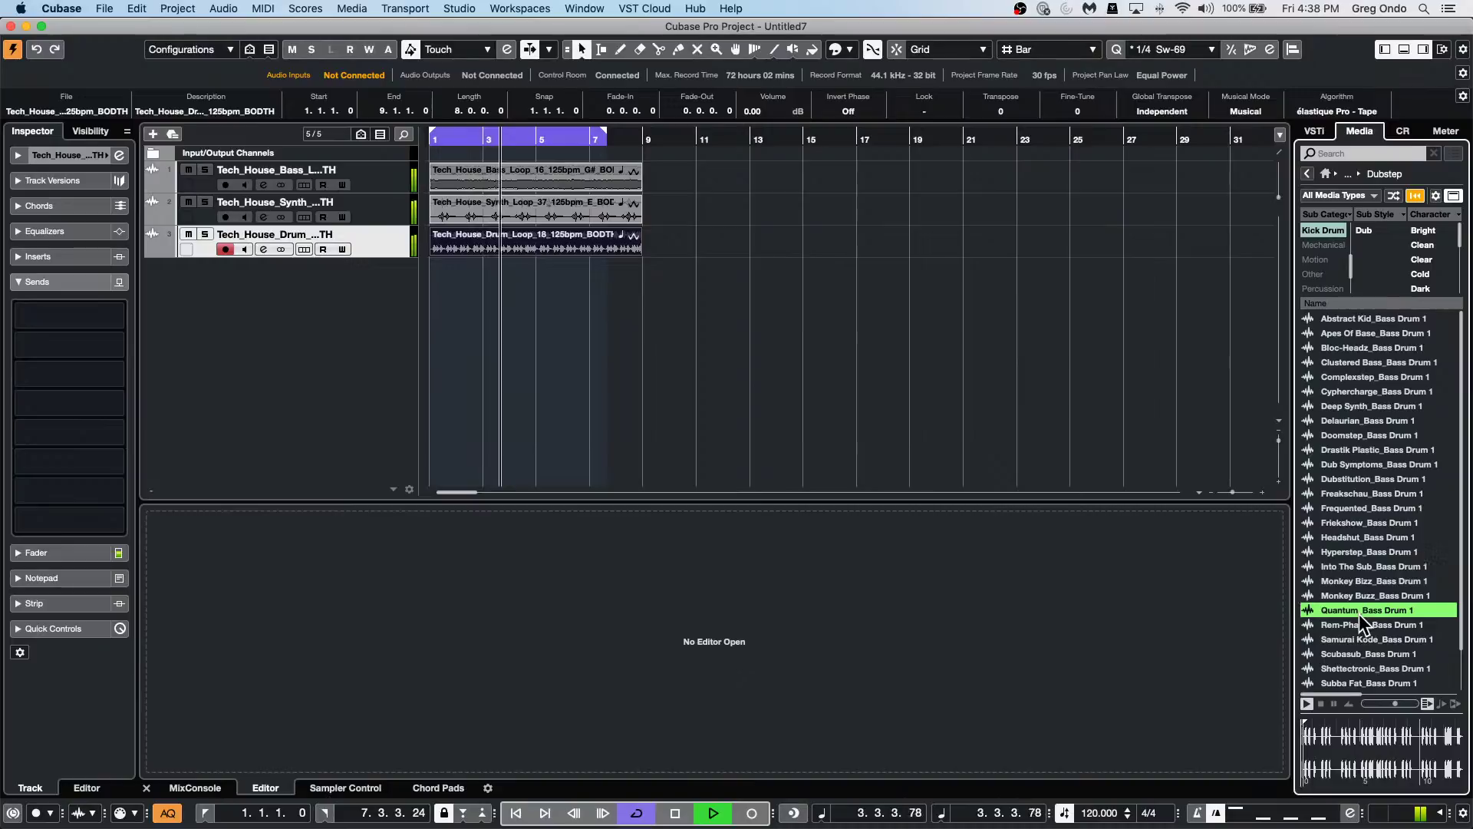
{"action": "left_click", "coordinate": [1352, 649]}
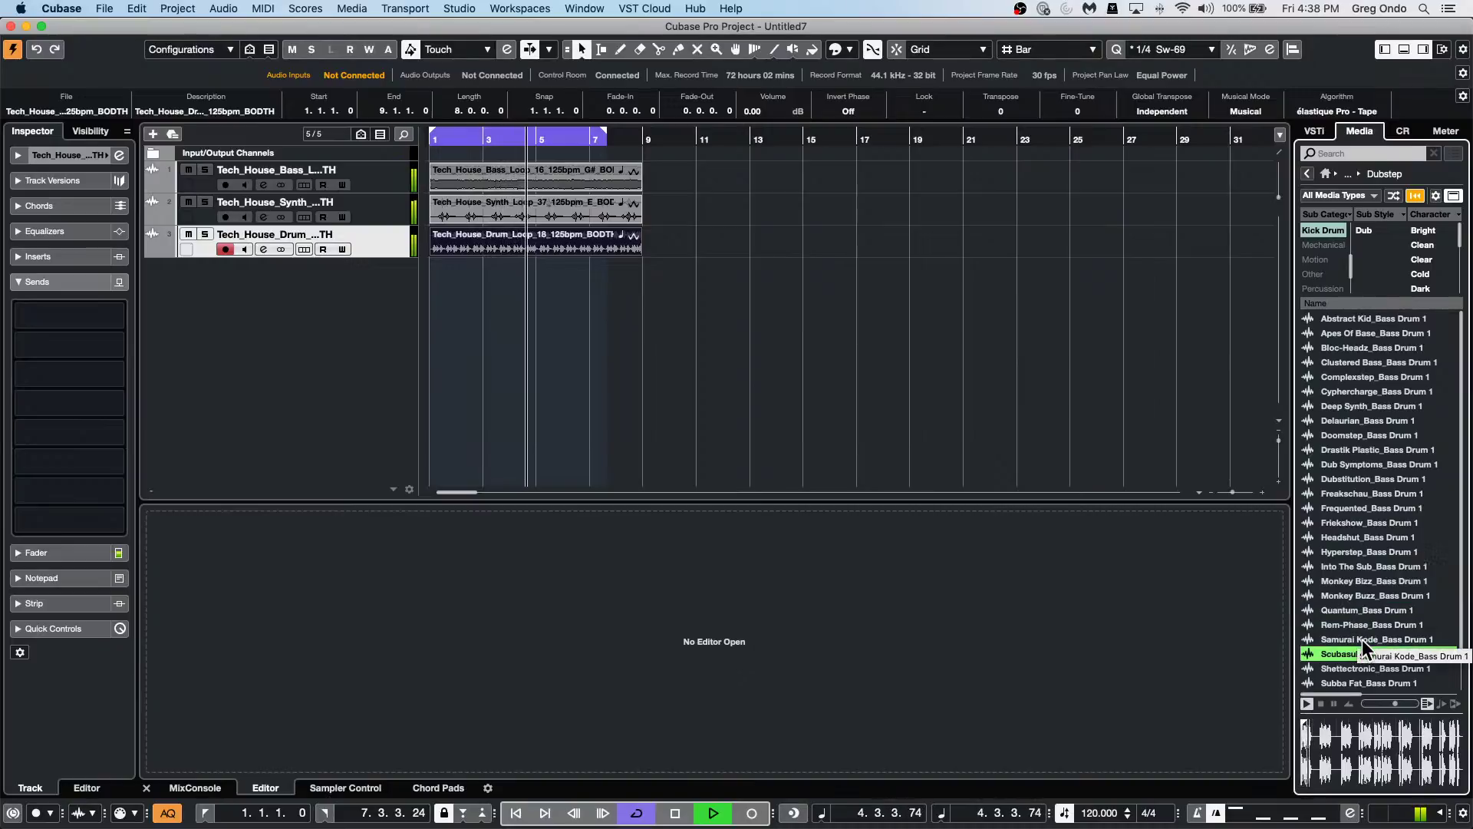
{"action": "left_click", "coordinate": [1374, 680]}
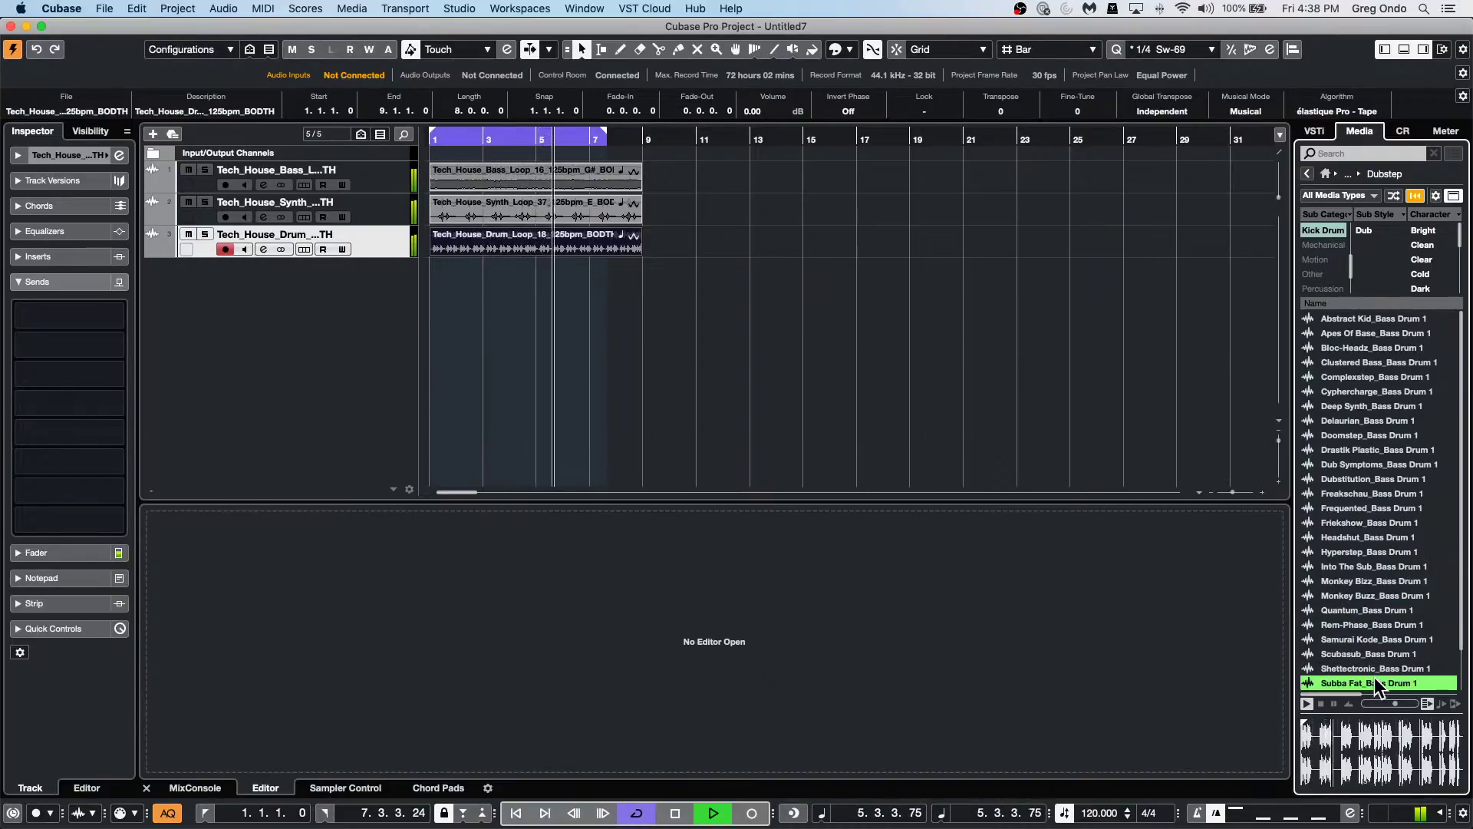
Audition Complexstep and Apes Of Base, place Apes Of Base_Bass Drum 1 at bar 1 on a new track, and stop playback.
{"action": "left_click", "coordinate": [1365, 375]}
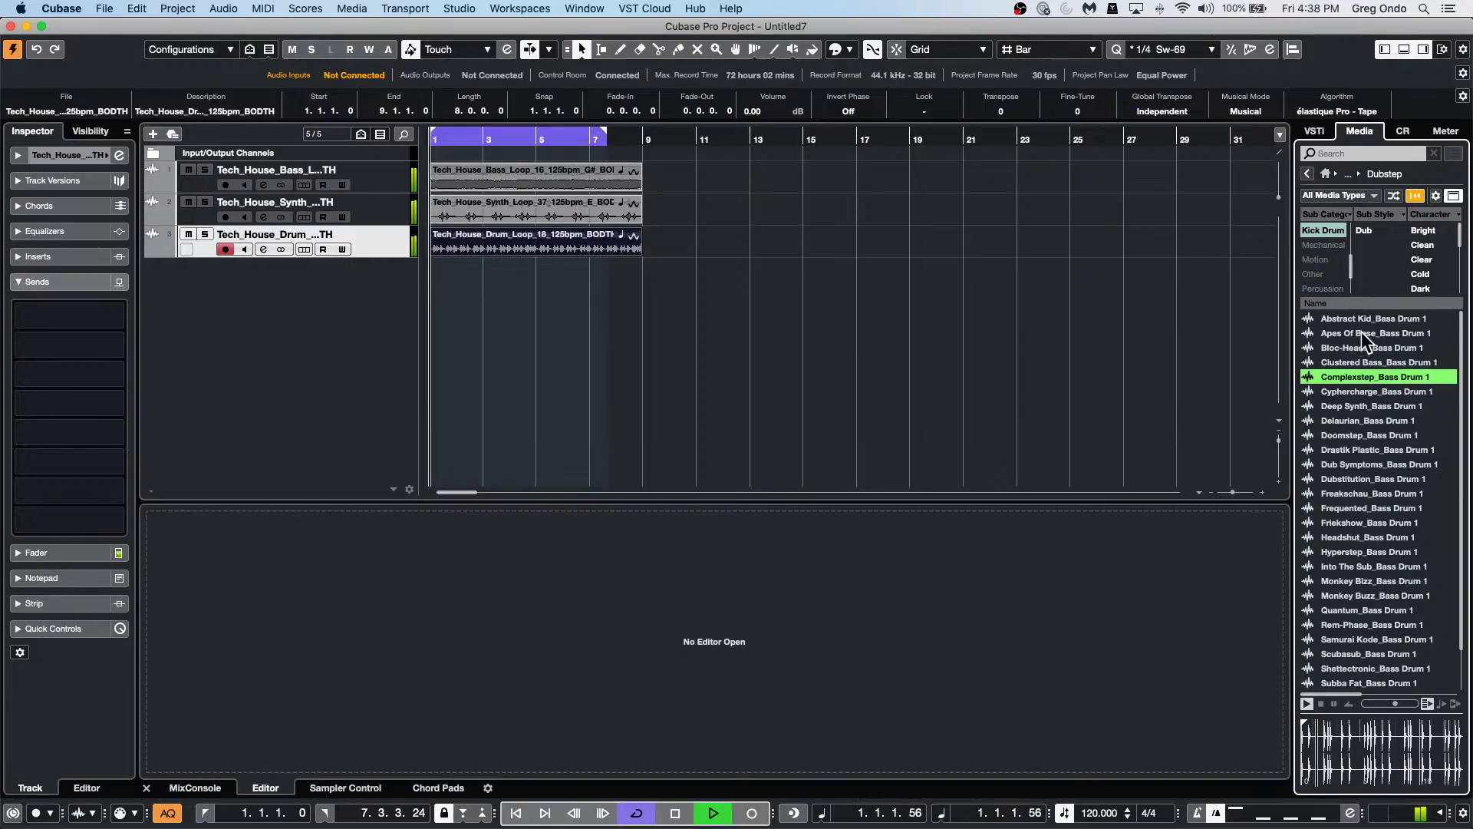
{"action": "left_click", "coordinate": [1360, 333]}
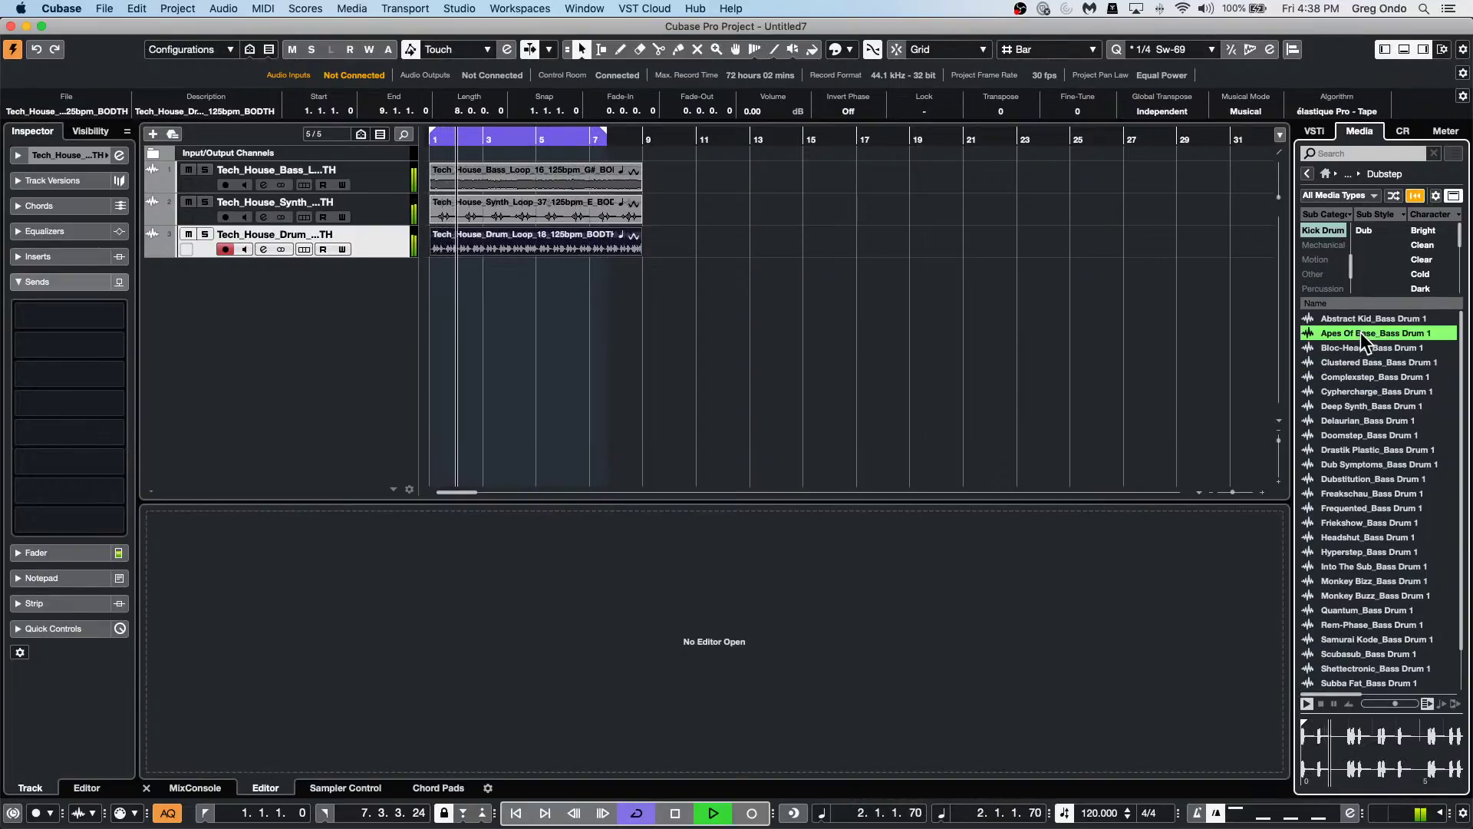
{"action": "left_click_drag", "start_coordinate": [1360, 333], "coordinate": [542, 268]}
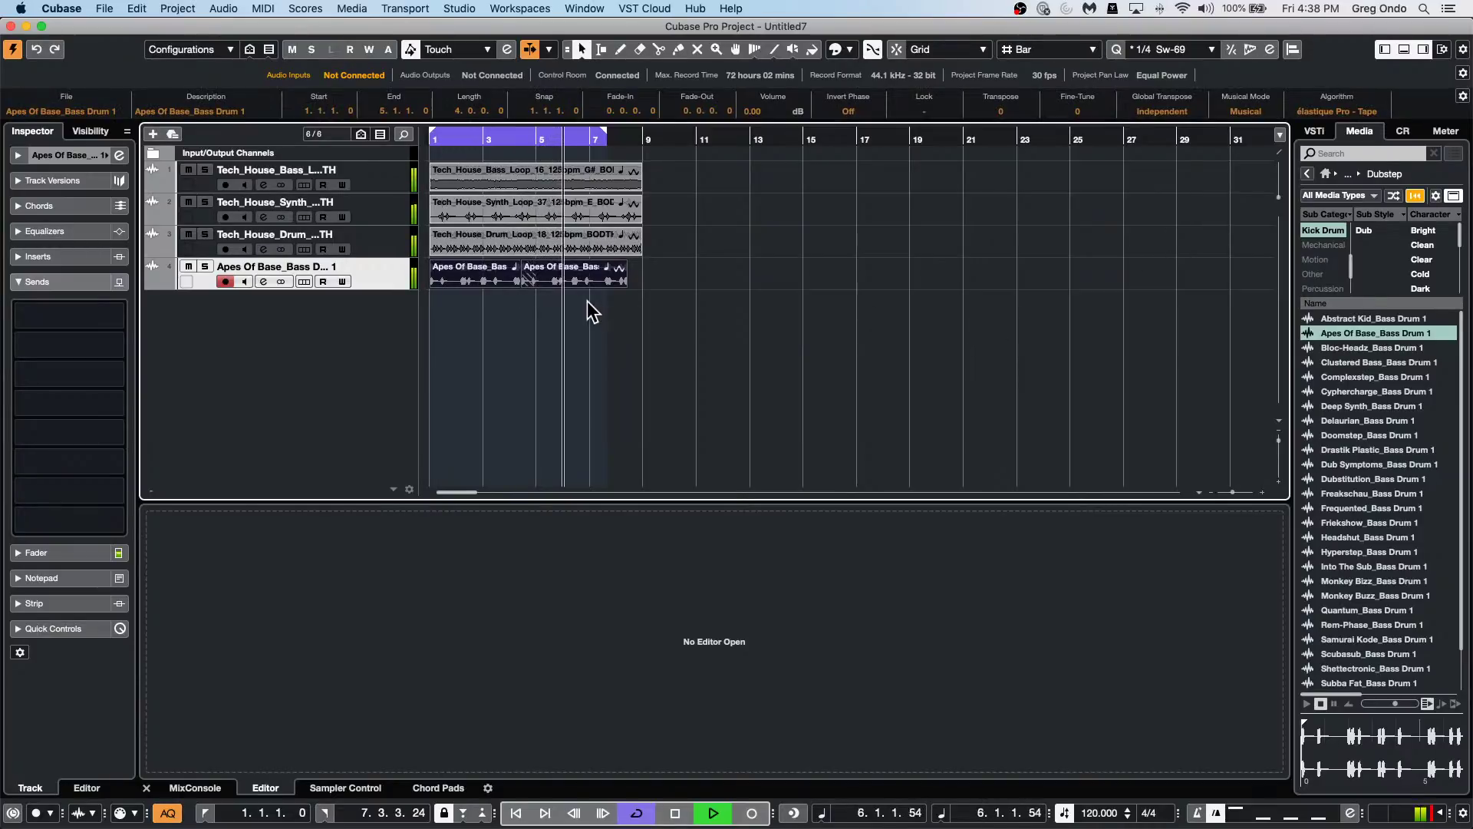
{"action": "key", "text": "space"}
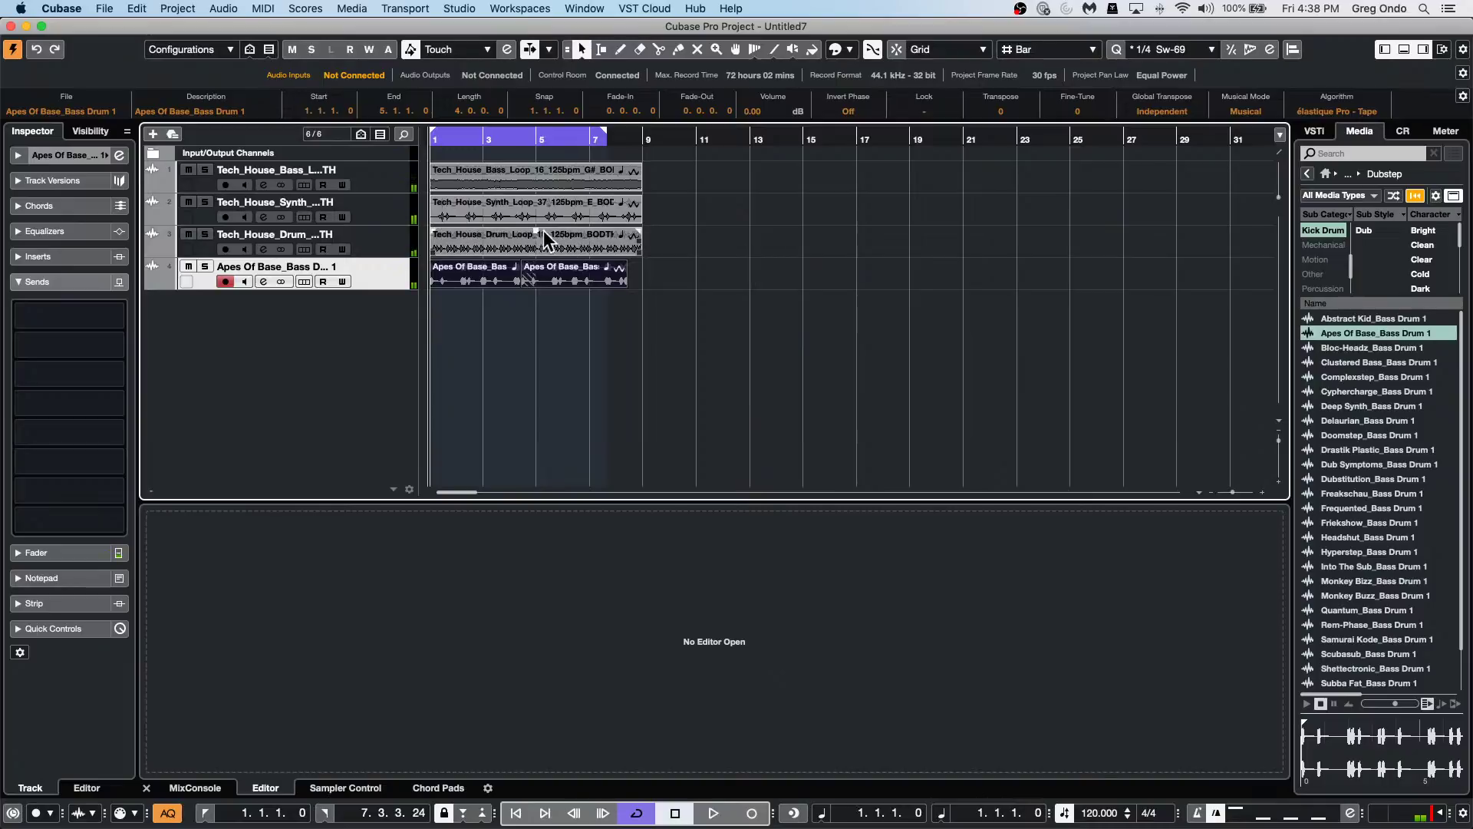
Load the Tech House bass loop event into Sampler Control to create a sampler track from it.
{"action": "left_click", "coordinate": [489, 174]}
{"action": "left_click", "coordinate": [345, 788]}
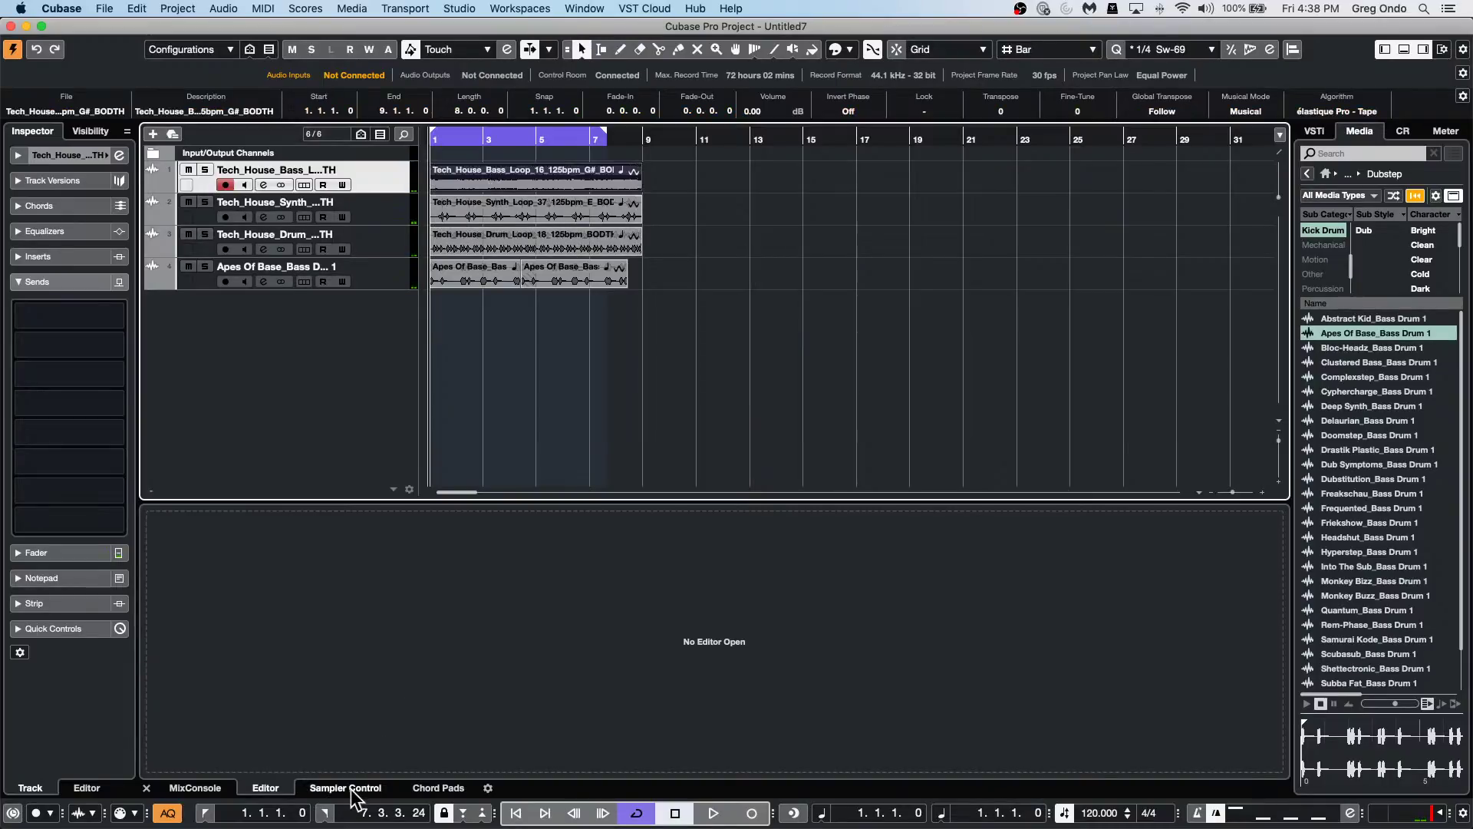
{"action": "left_click_drag", "start_coordinate": [523, 163], "coordinate": [632, 589]}
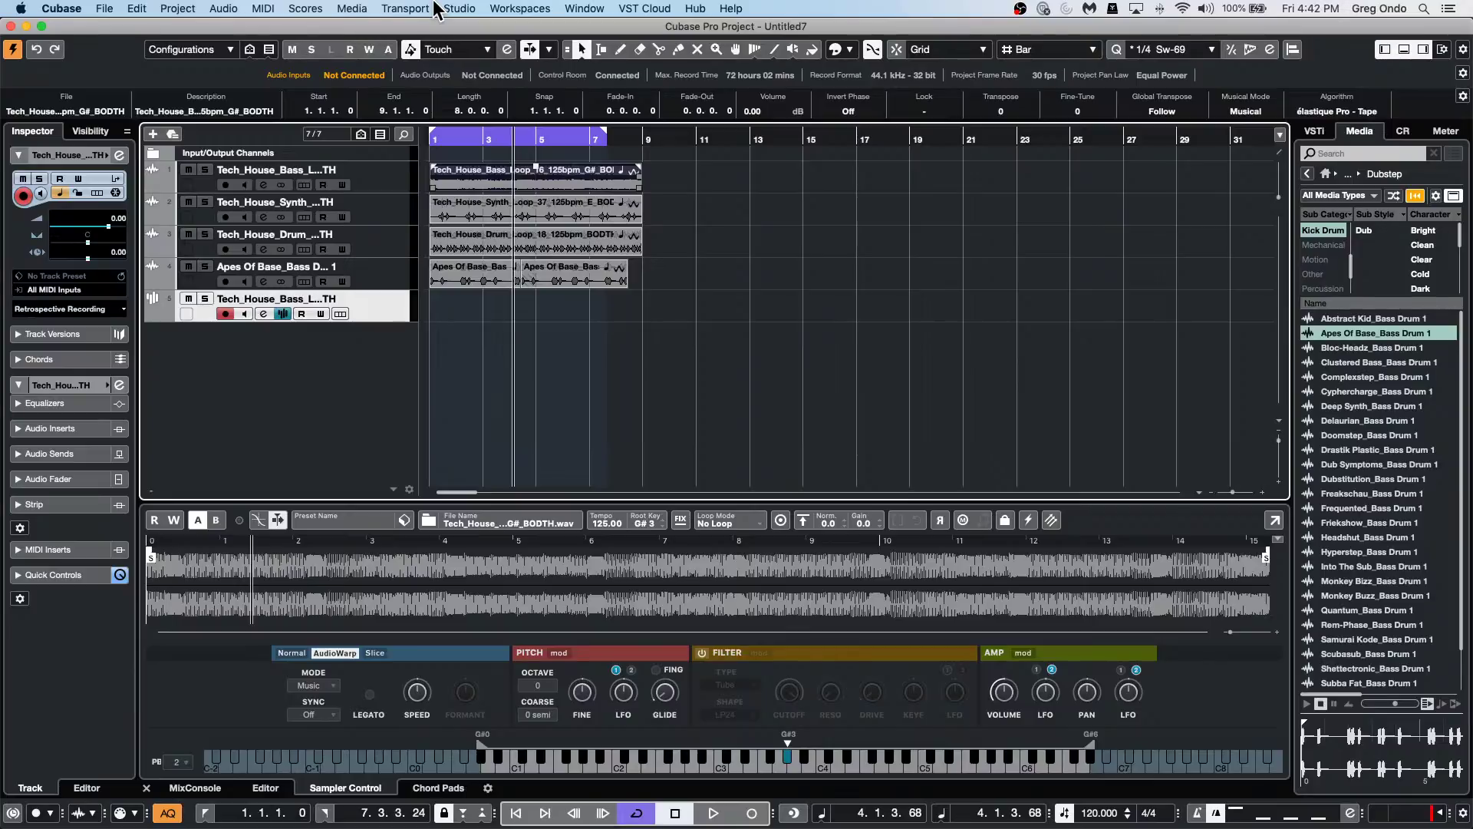
Open the recent project Amos Moses - GO.cpr.
{"action": "left_click", "coordinate": [104, 8]}
{"action": "key", "text": "Escape"}
{"action": "left_click", "coordinate": [108, 7]}
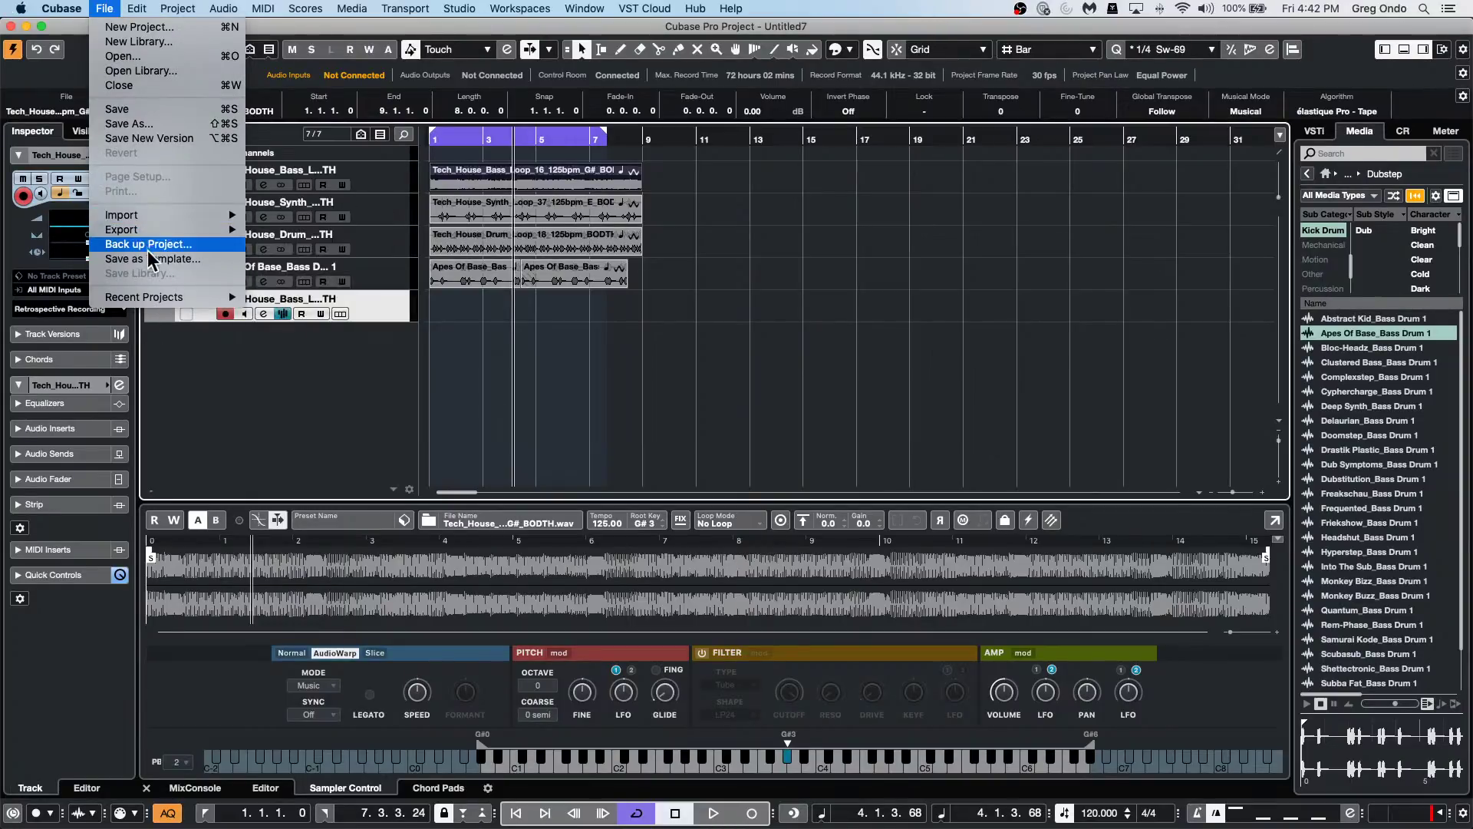
{"action": "mouse_move", "coordinate": [146, 232]}
{"action": "mouse_move", "coordinate": [152, 298]}
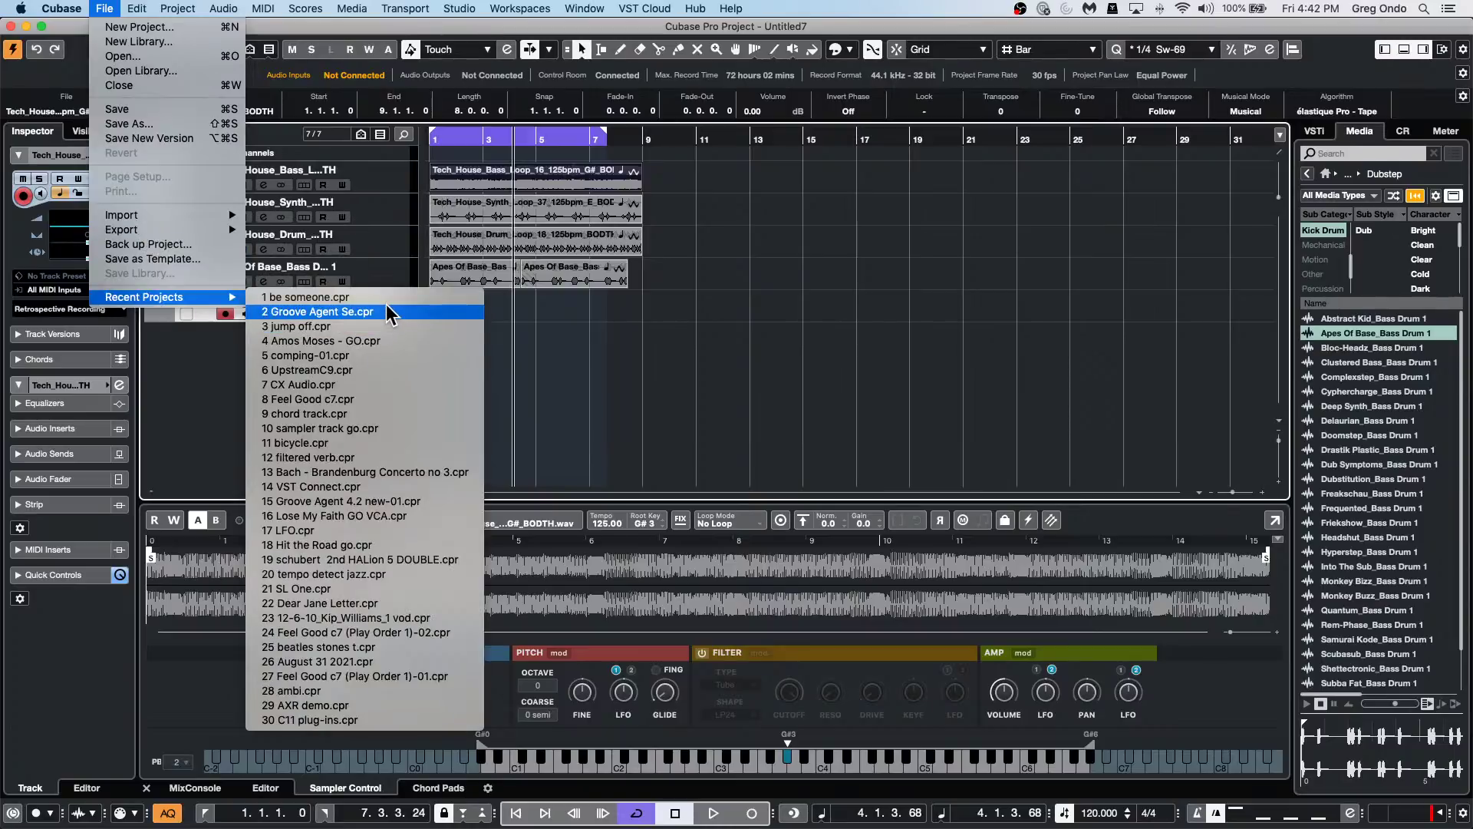
{"action": "left_click", "coordinate": [382, 347]}
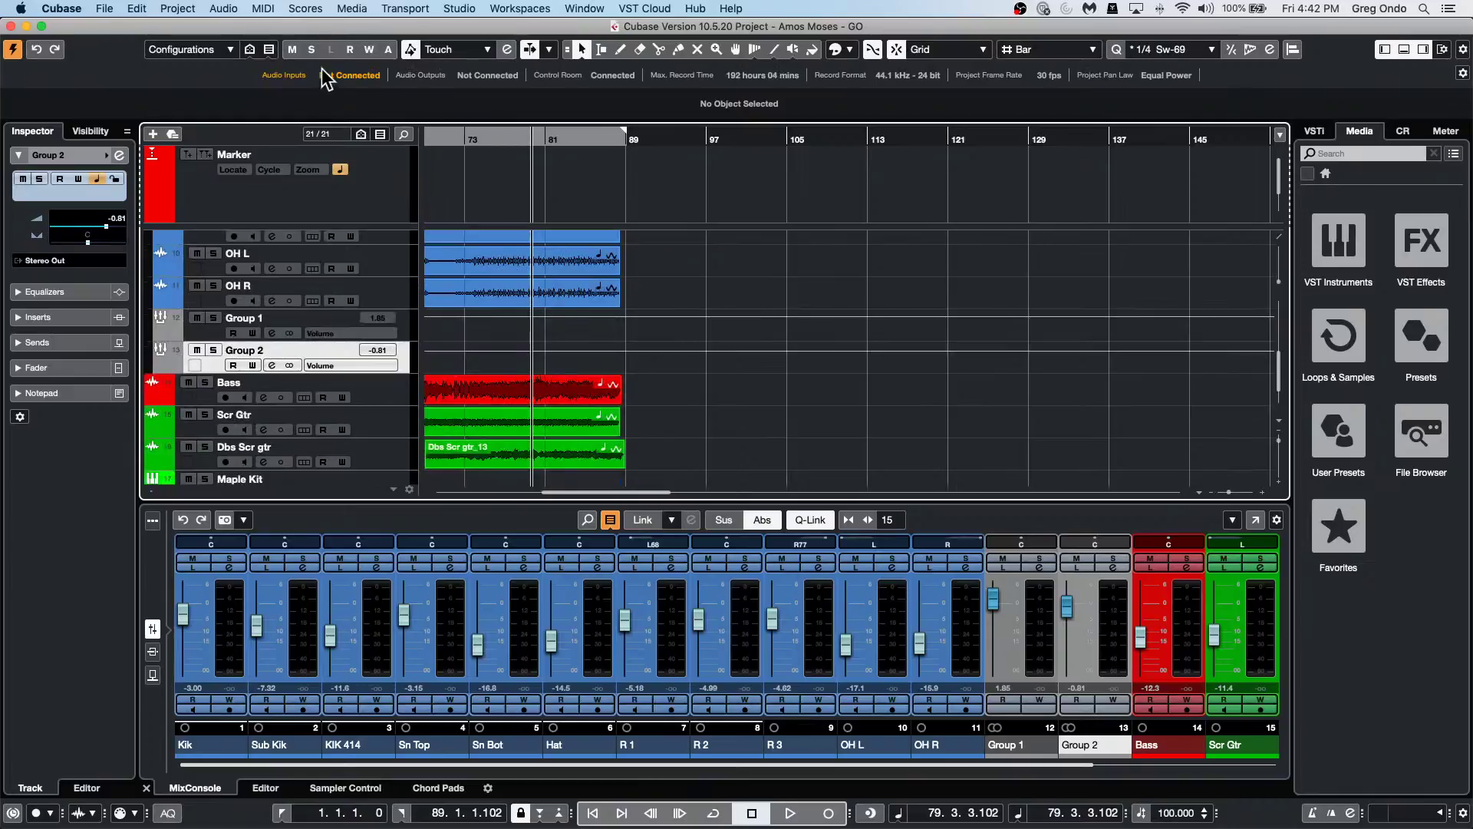
Enable Read and Write automation on all tracks and write a Kik volume move to -4.37 dB during brief playback.
{"action": "left_click", "coordinate": [350, 49]}
{"action": "left_click", "coordinate": [369, 49]}
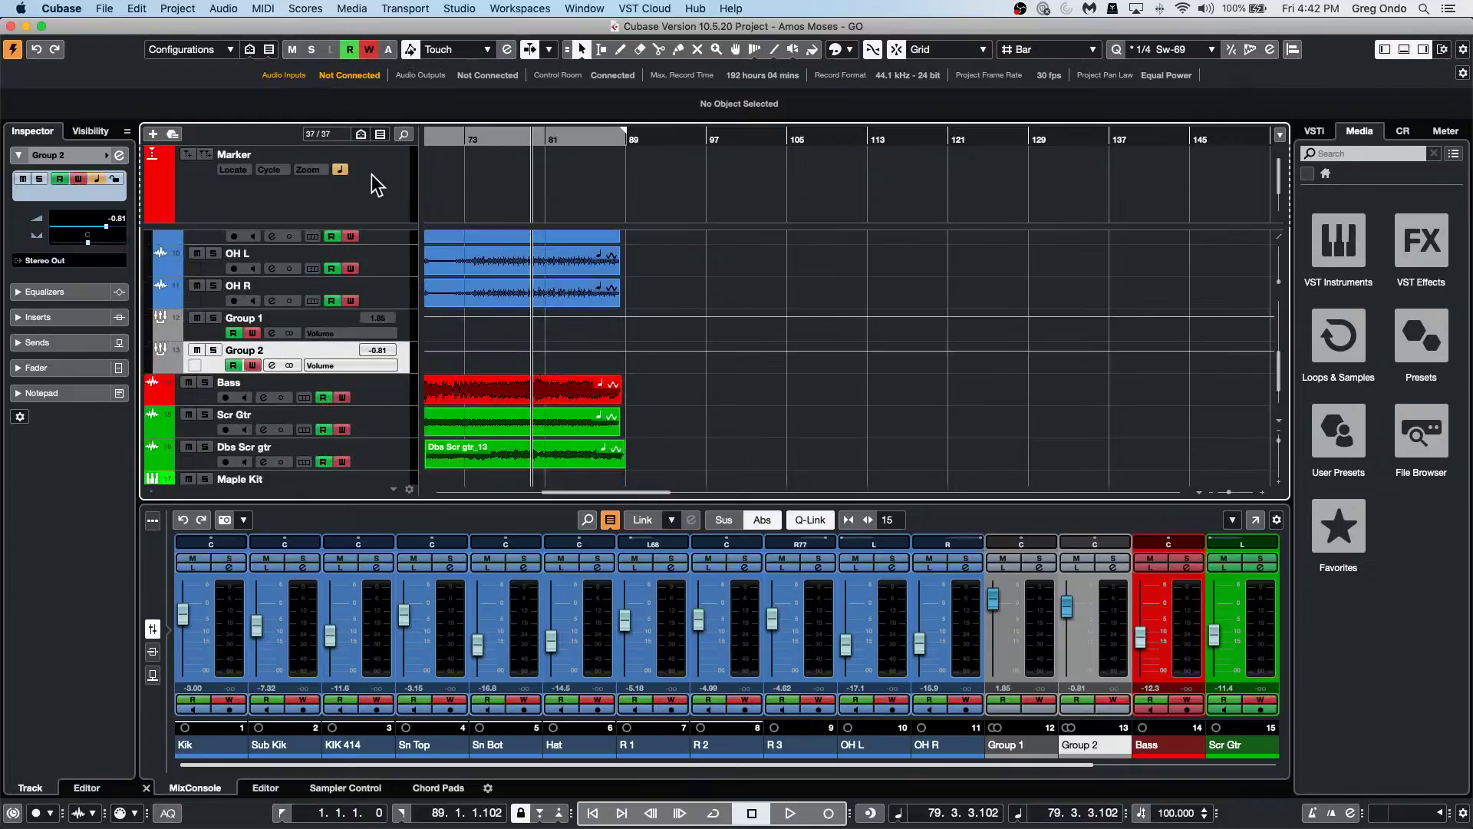
{"action": "key", "text": "space"}
{"action": "key", "text": "space"}
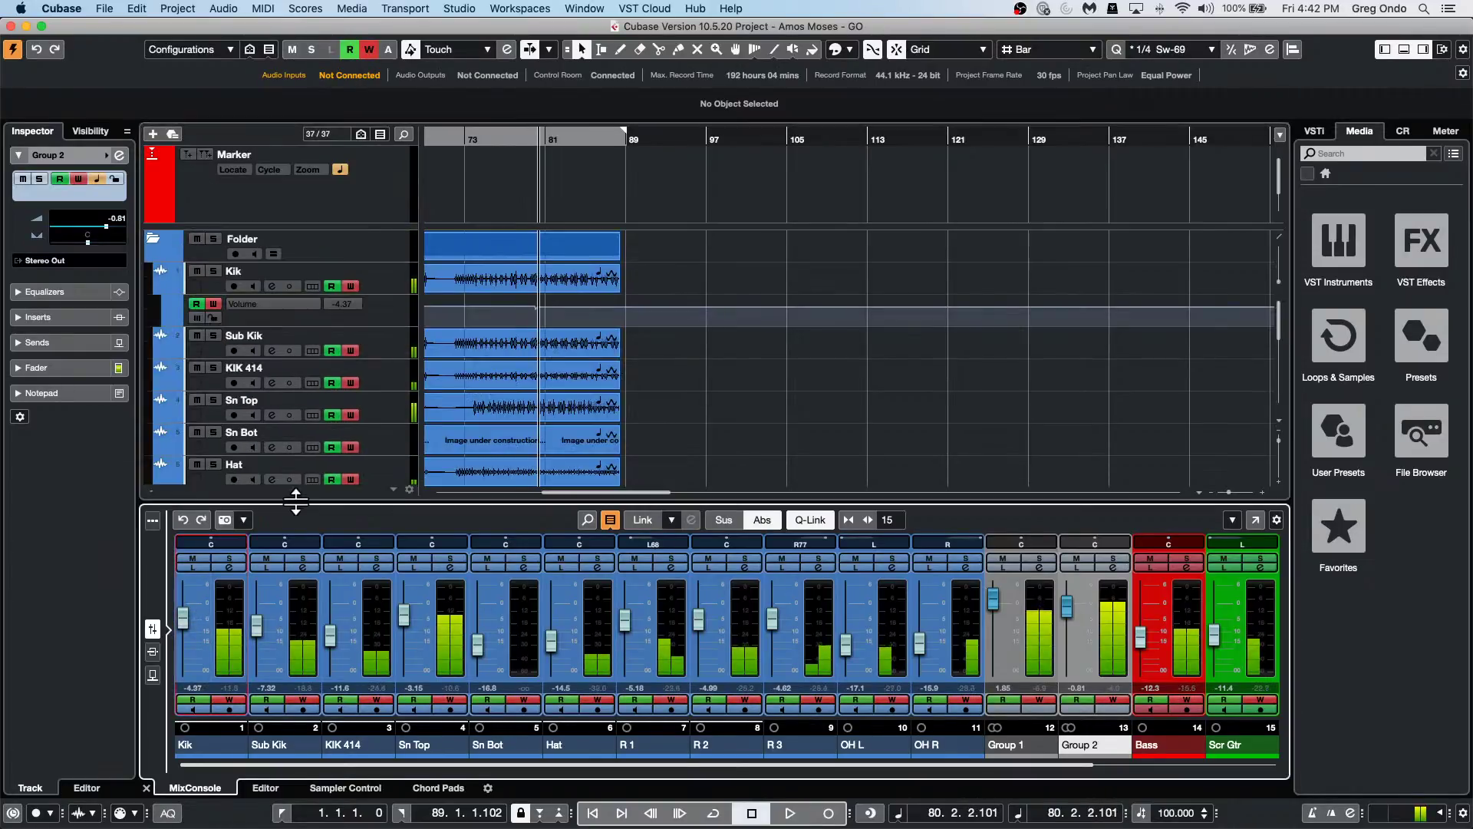
Revert the project to its previously saved version and delete the newly recorded files.
{"action": "left_click", "coordinate": [104, 9]}
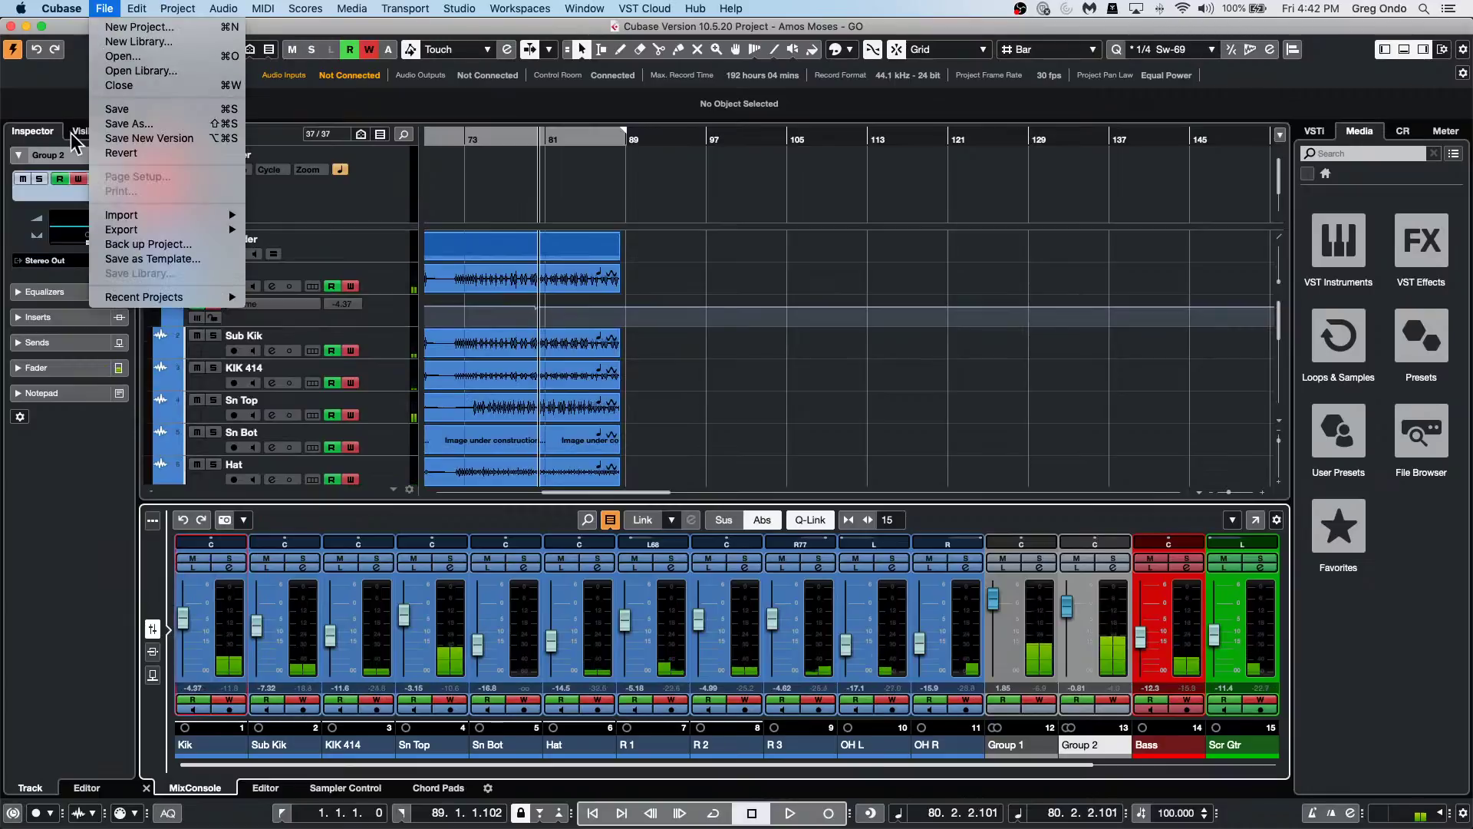
{"action": "left_click", "coordinate": [120, 152]}
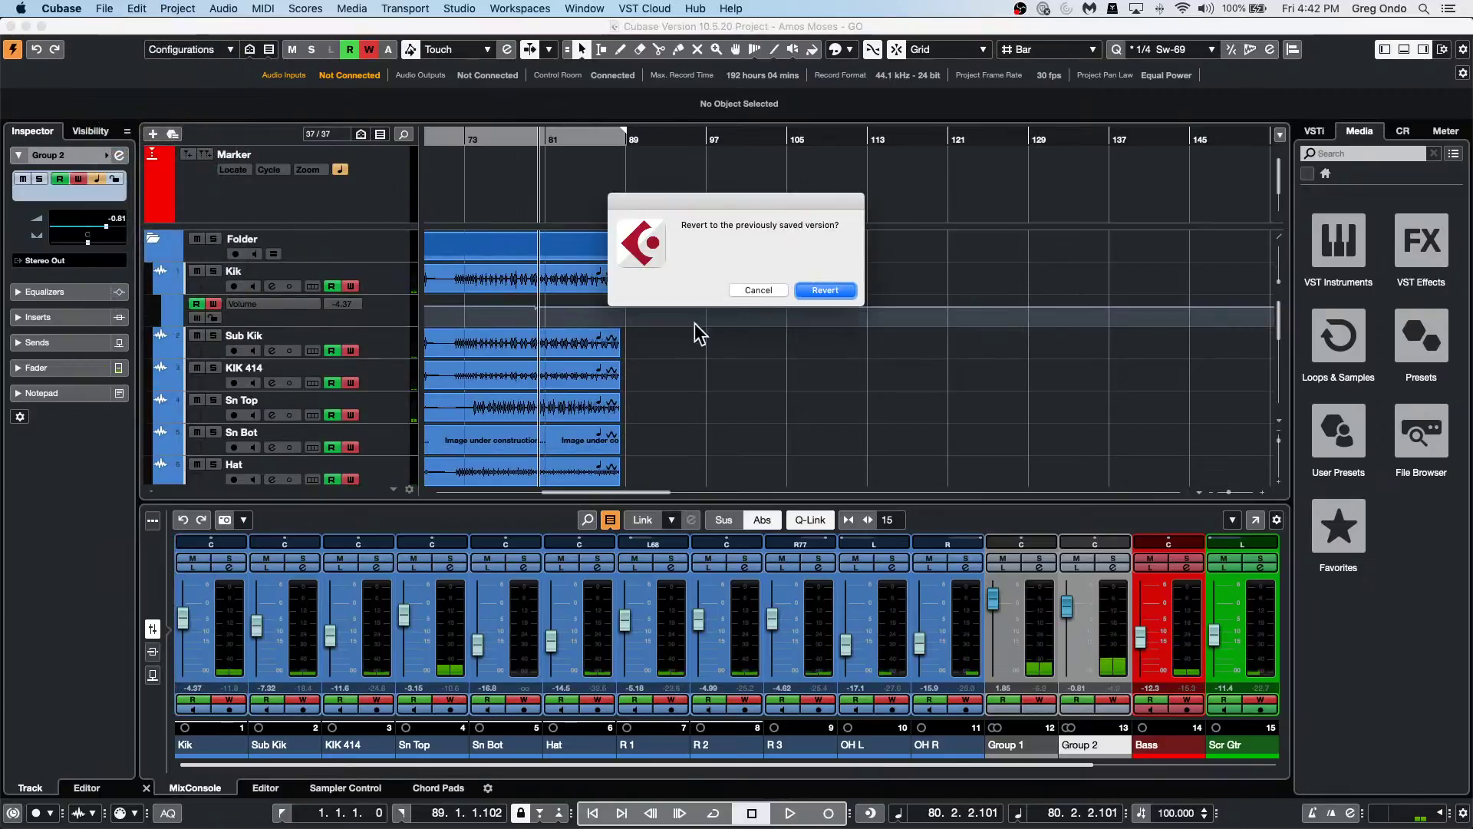
{"action": "left_click", "coordinate": [818, 290]}
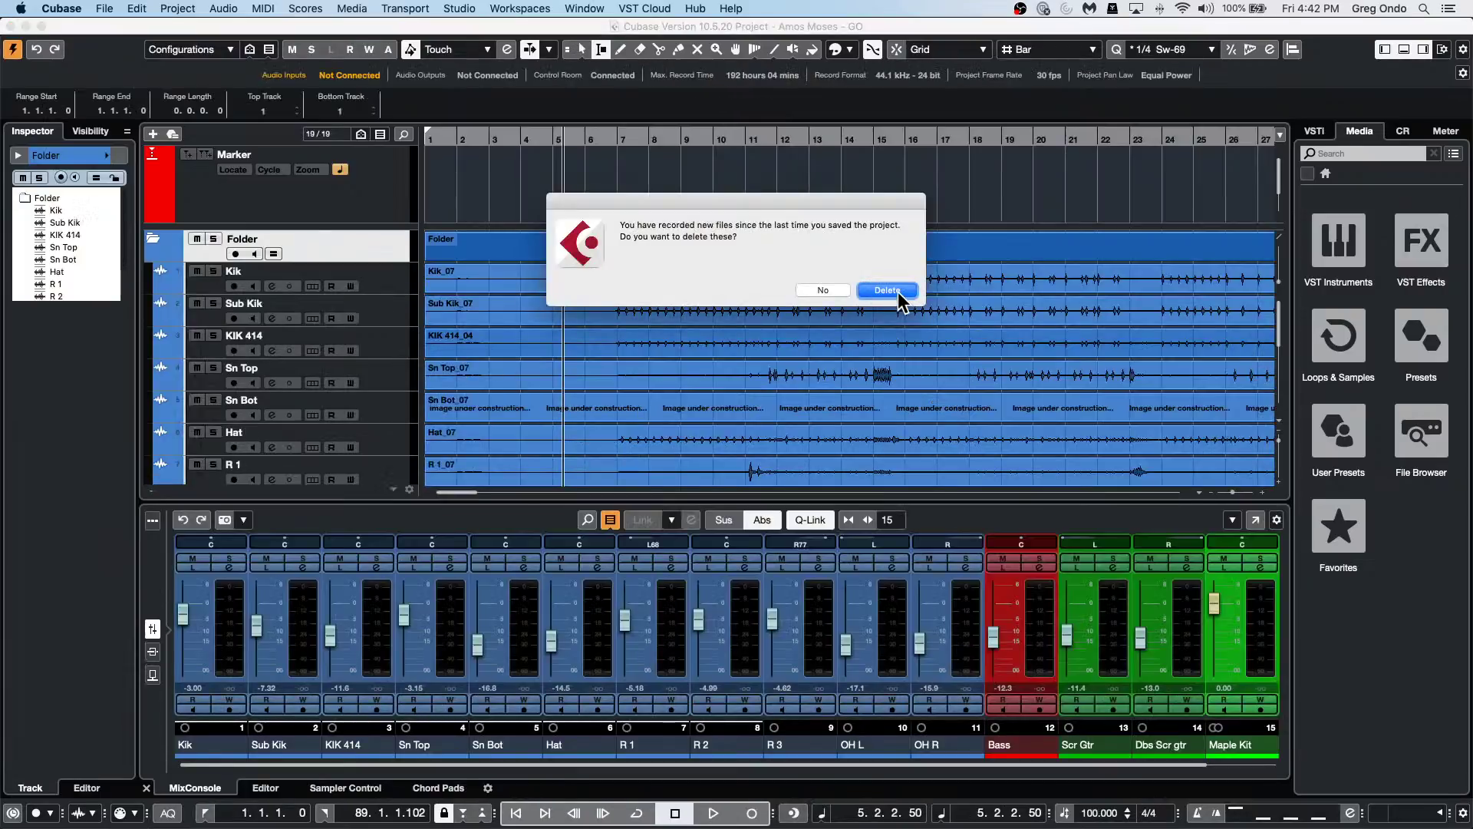
{"action": "left_click", "coordinate": [898, 292]}
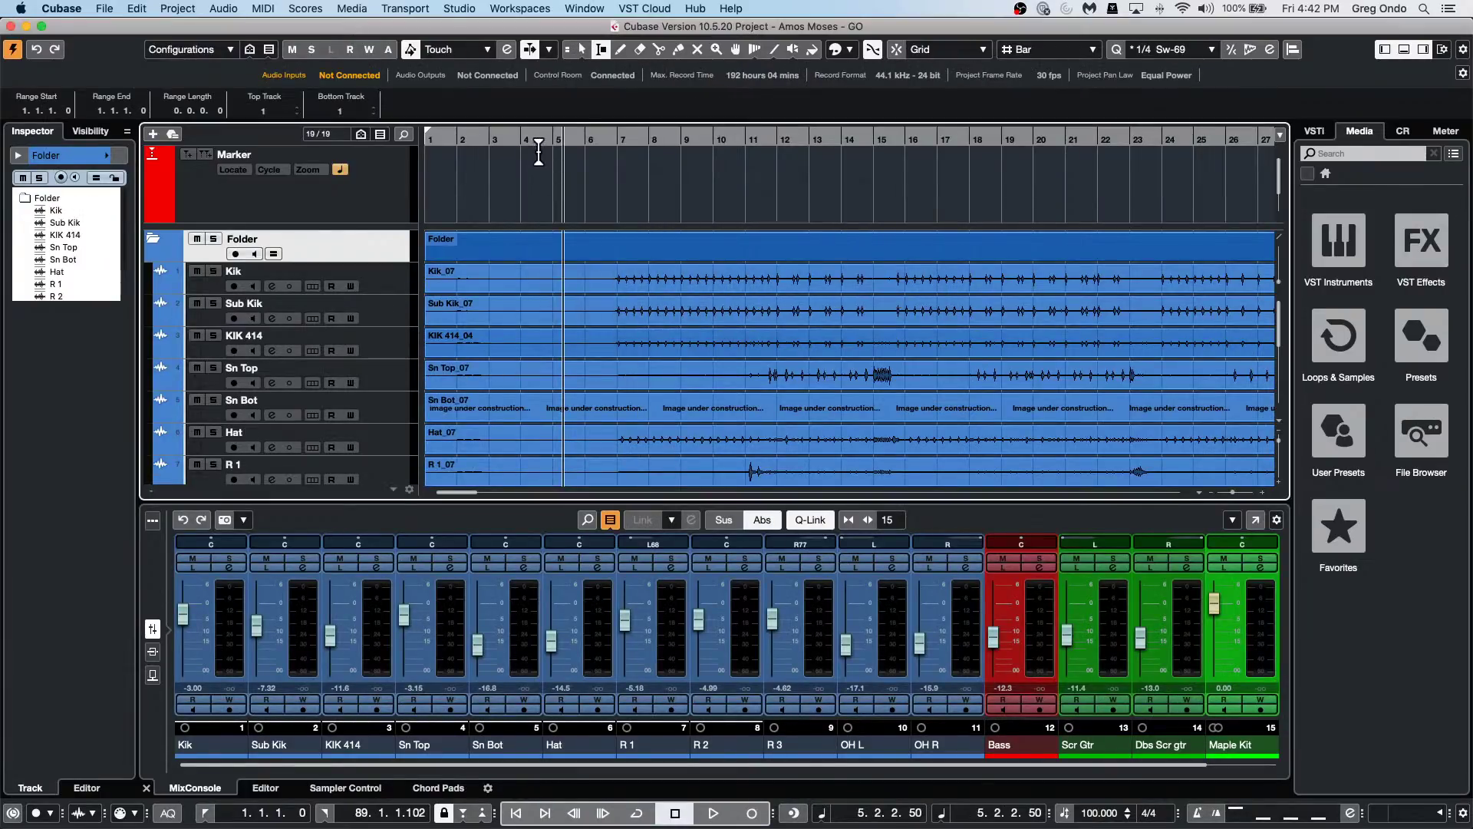
Enable Read and Write automation on all tracks, start playback, and write Kik volume to -11.7 dB and Sub Kik to -7.40 dB.
{"action": "left_click", "coordinate": [370, 50]}
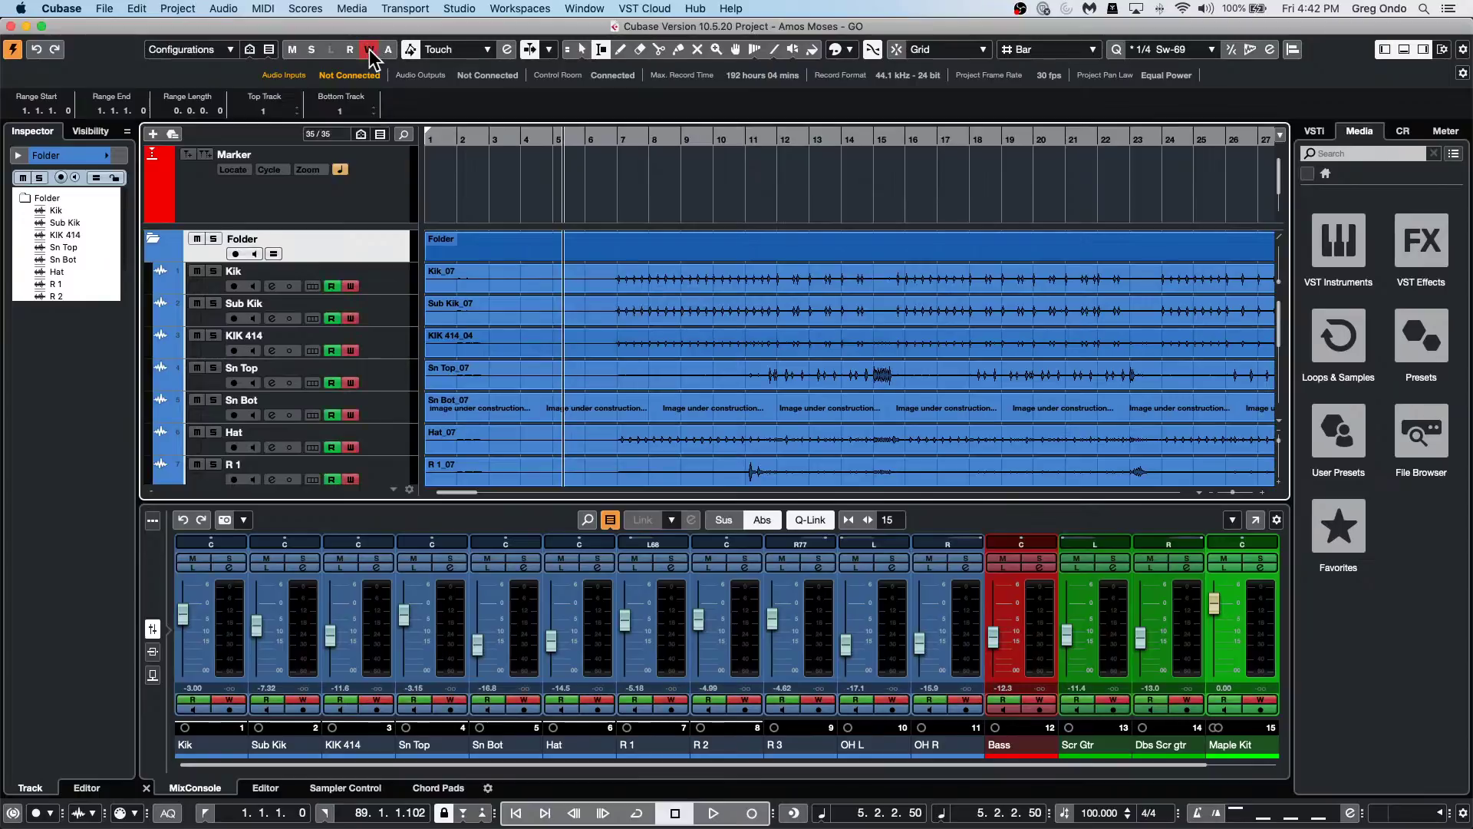
{"action": "key", "text": "space"}
{"action": "left_click_drag", "start_coordinate": [182, 614], "coordinate": [183, 635]}
{"action": "left_click", "coordinate": [257, 625]}
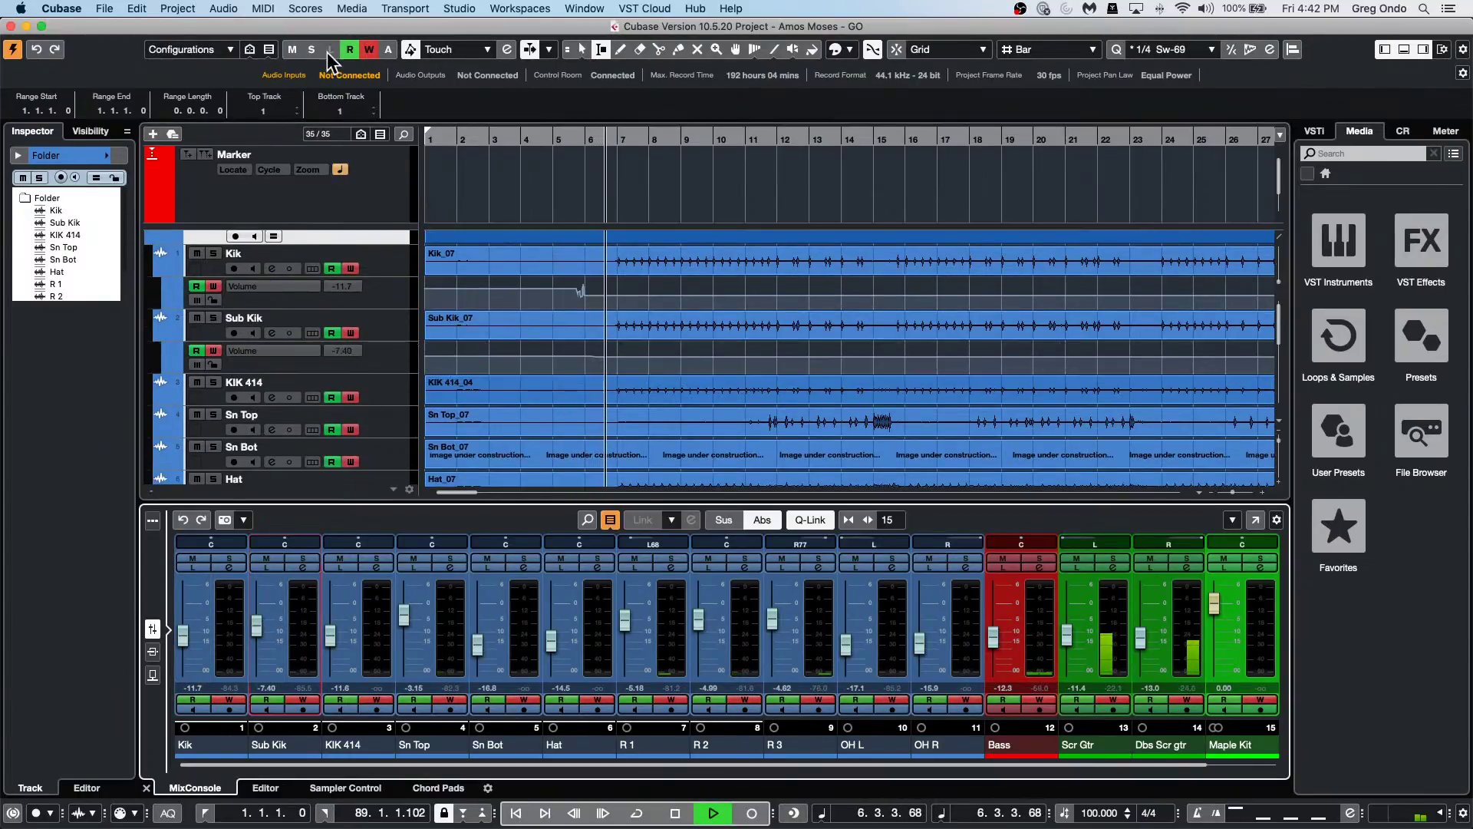
Write KIK 414 automation with volume at 3.23 dB and pan at R15, and Sn Top volume at -3.27 dB.
{"action": "left_click_drag", "start_coordinate": [331, 635], "coordinate": [331, 595]}
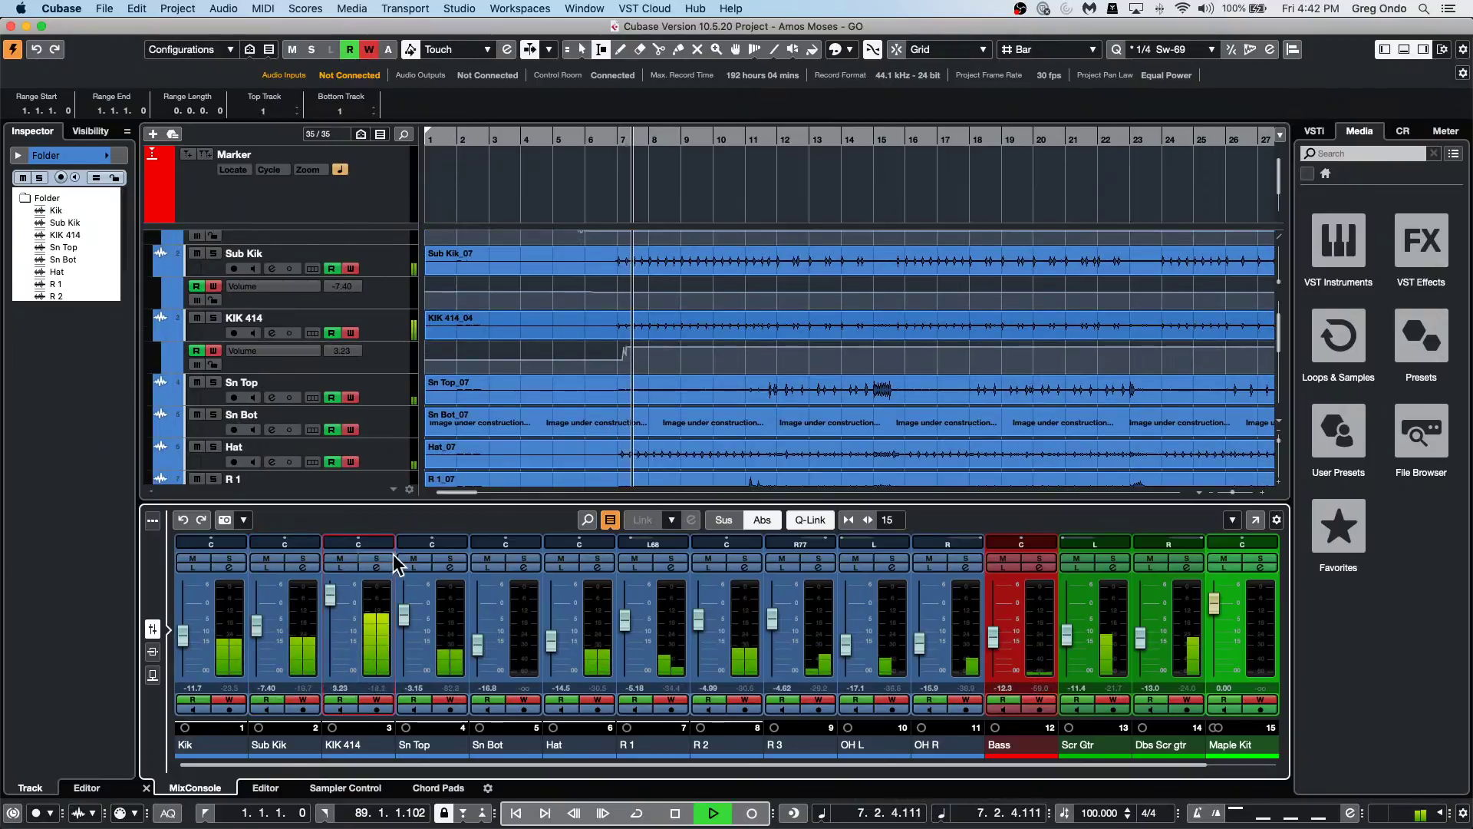
{"action": "left_click_drag", "start_coordinate": [353, 542], "coordinate": [384, 542]}
{"action": "left_click_drag", "start_coordinate": [404, 613], "coordinate": [404, 615]}
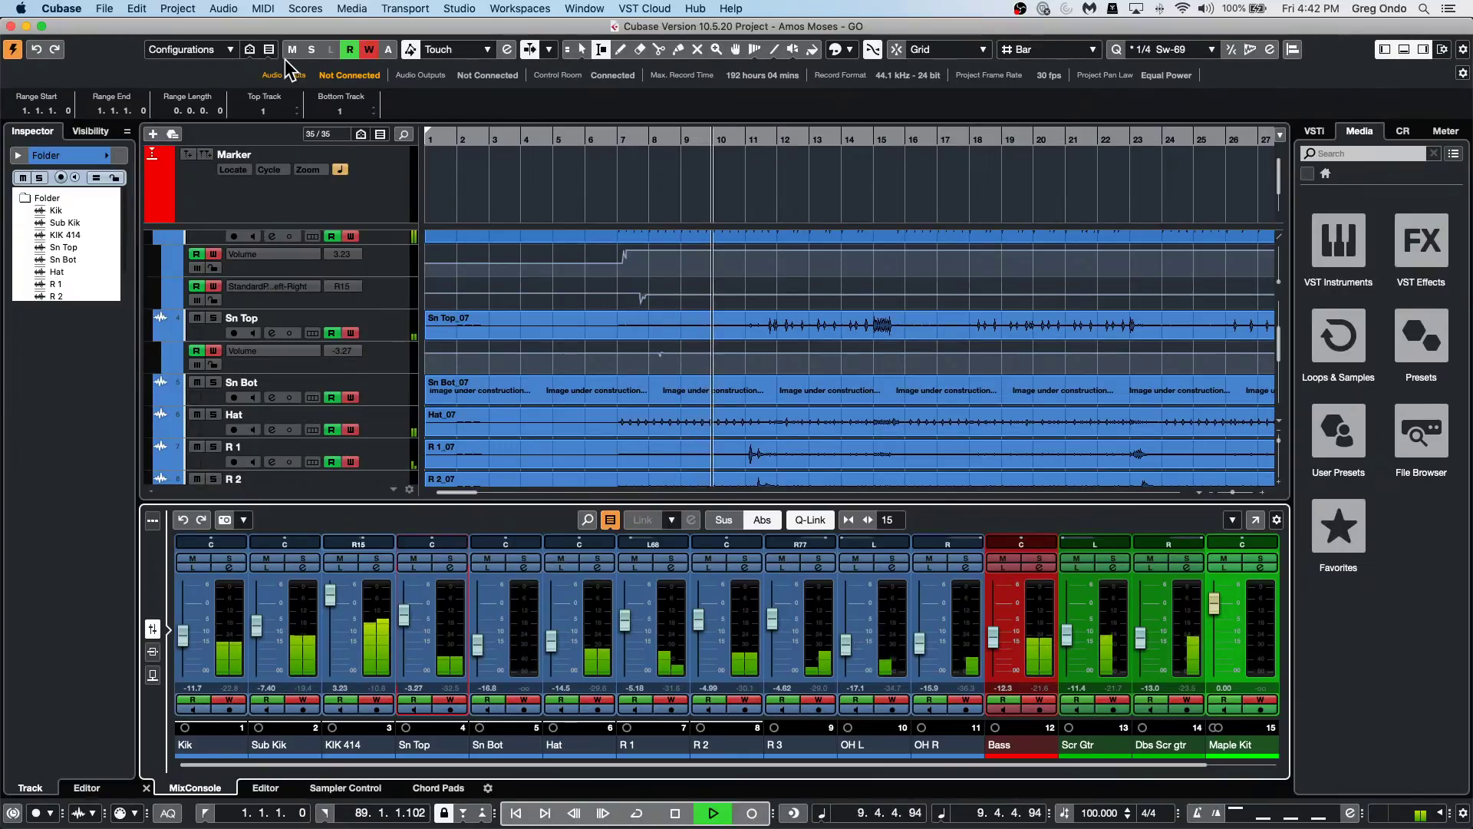
Turn off Reveal Parameter on Write in the Automation Panel settings, then close that panel and the Direct Offline Processing window.
{"action": "key", "text": "F7"}
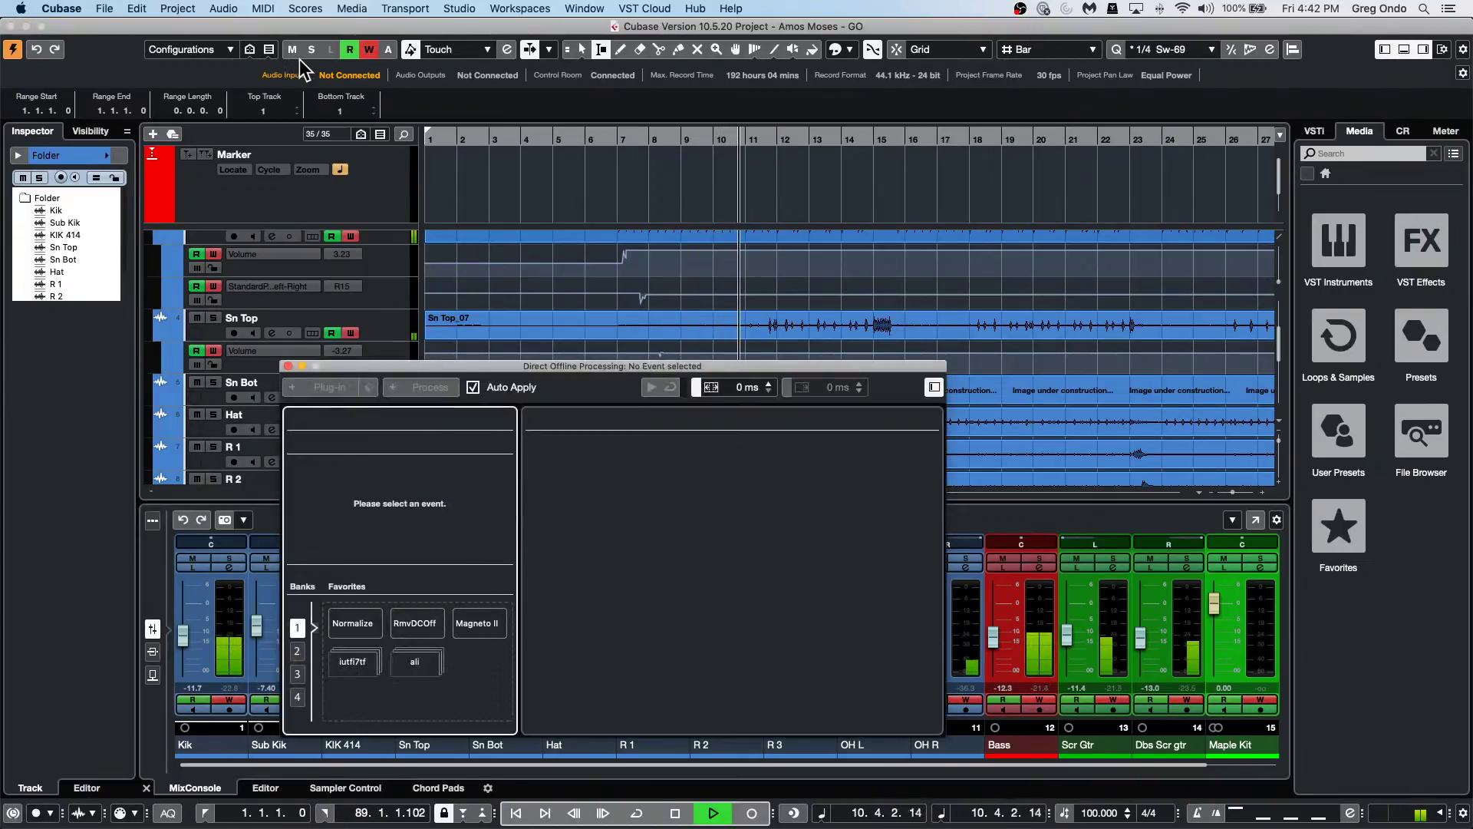
{"action": "key", "text": "F6"}
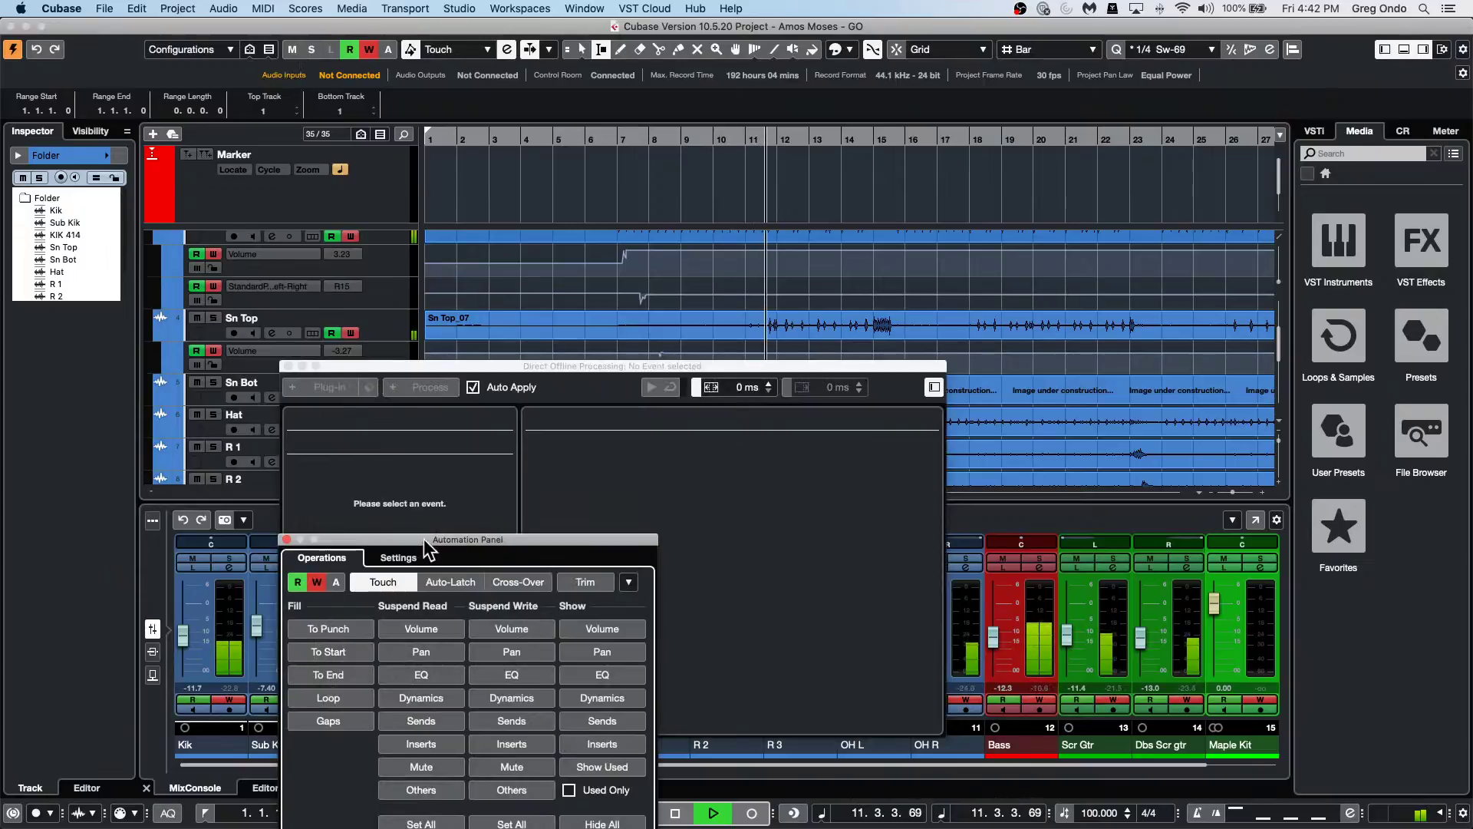
{"action": "left_click", "coordinate": [398, 557]}
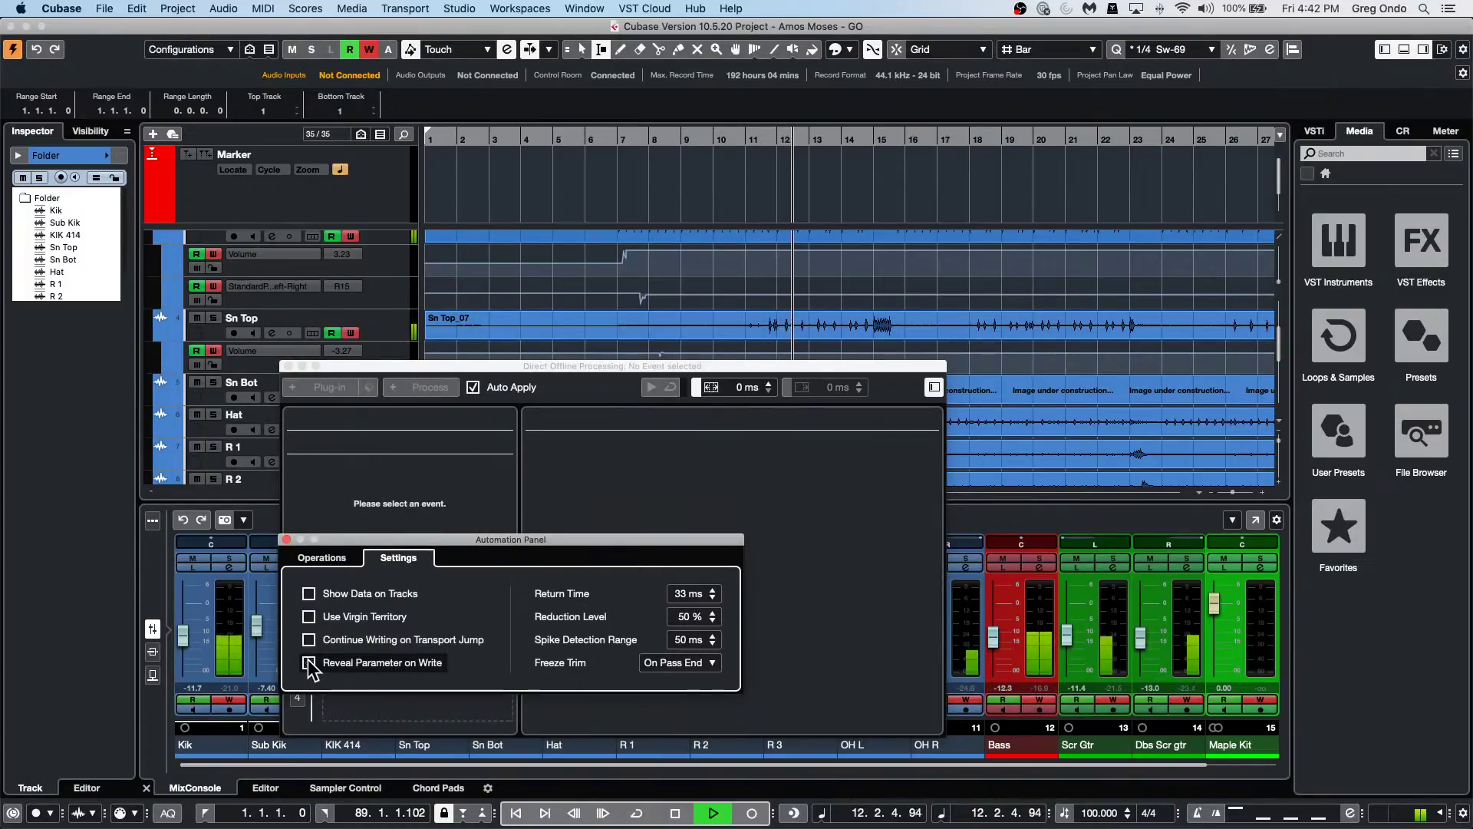
{"action": "left_click", "coordinate": [286, 540]}
{"action": "left_click", "coordinate": [289, 367]}
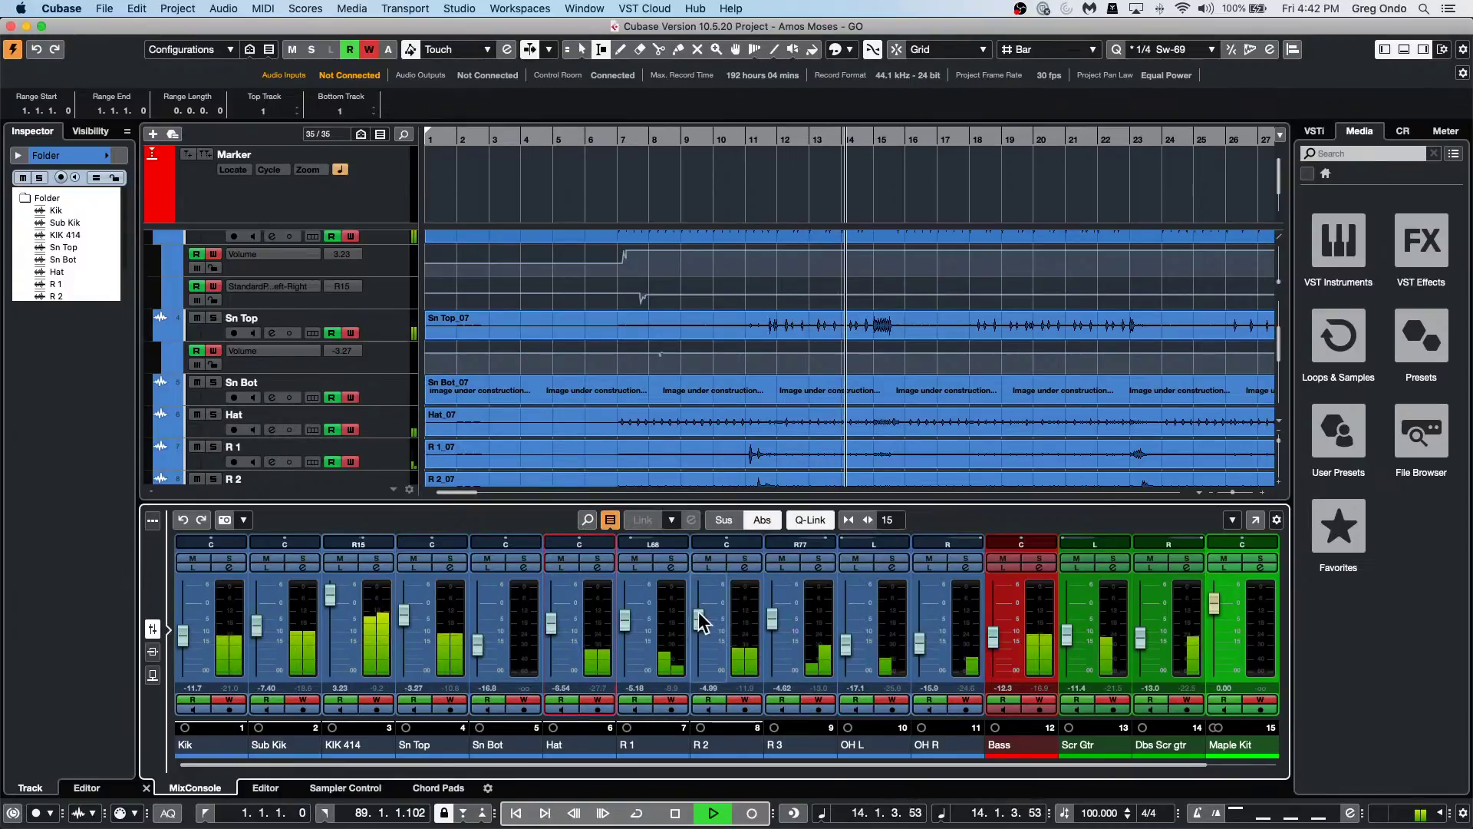
Write volume automation during playback with R 2 at 2.97, Bass at -1.85, Scr Gtr at -3.29 and Dbs Scr gtr at -5.30 dB.
{"action": "left_click_drag", "start_coordinate": [698, 618], "coordinate": [698, 597]}
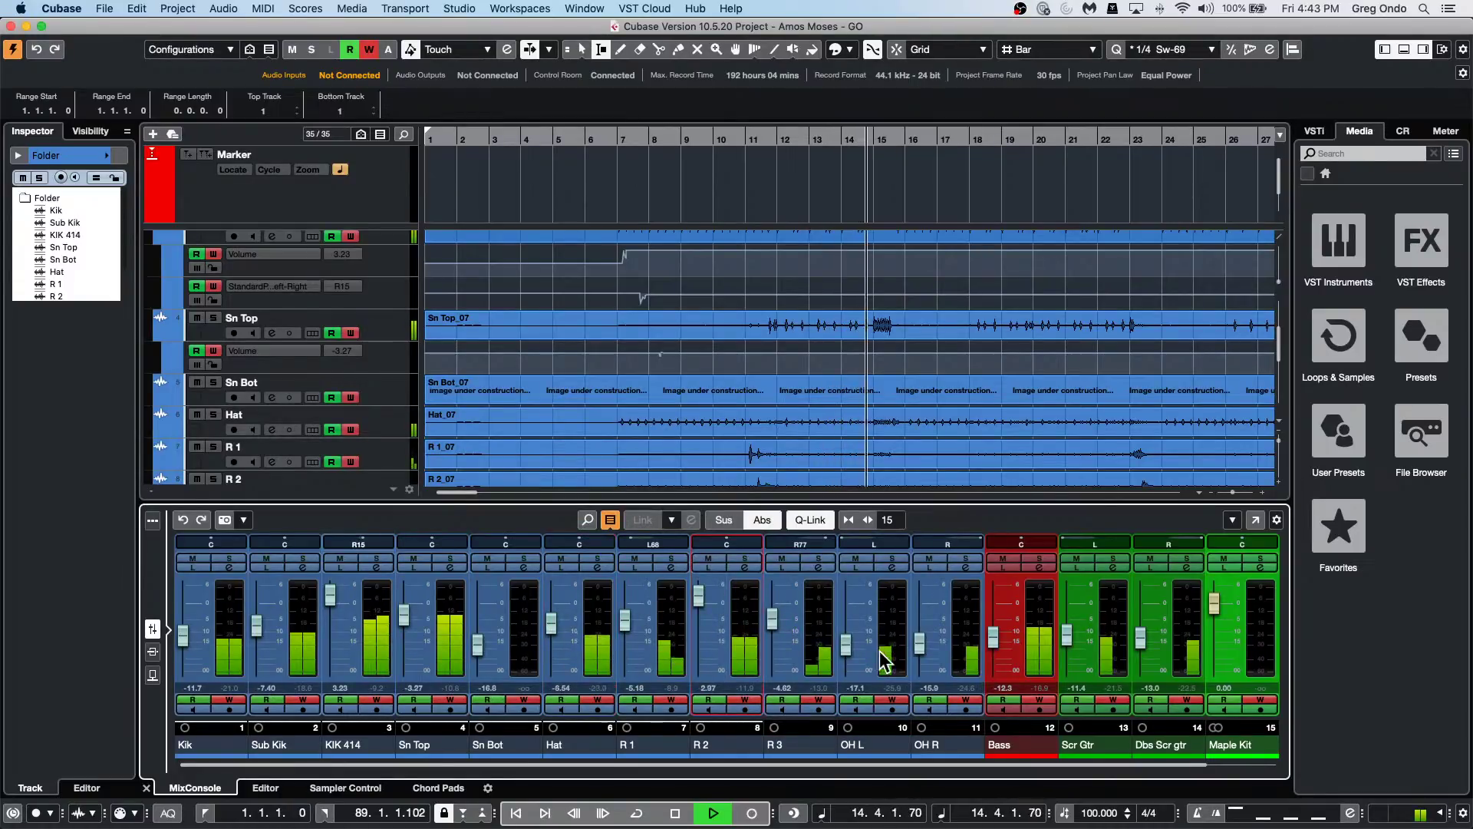
{"action": "left_click", "coordinate": [975, 634]}
{"action": "left_click_drag", "start_coordinate": [994, 637], "coordinate": [1002, 607]}
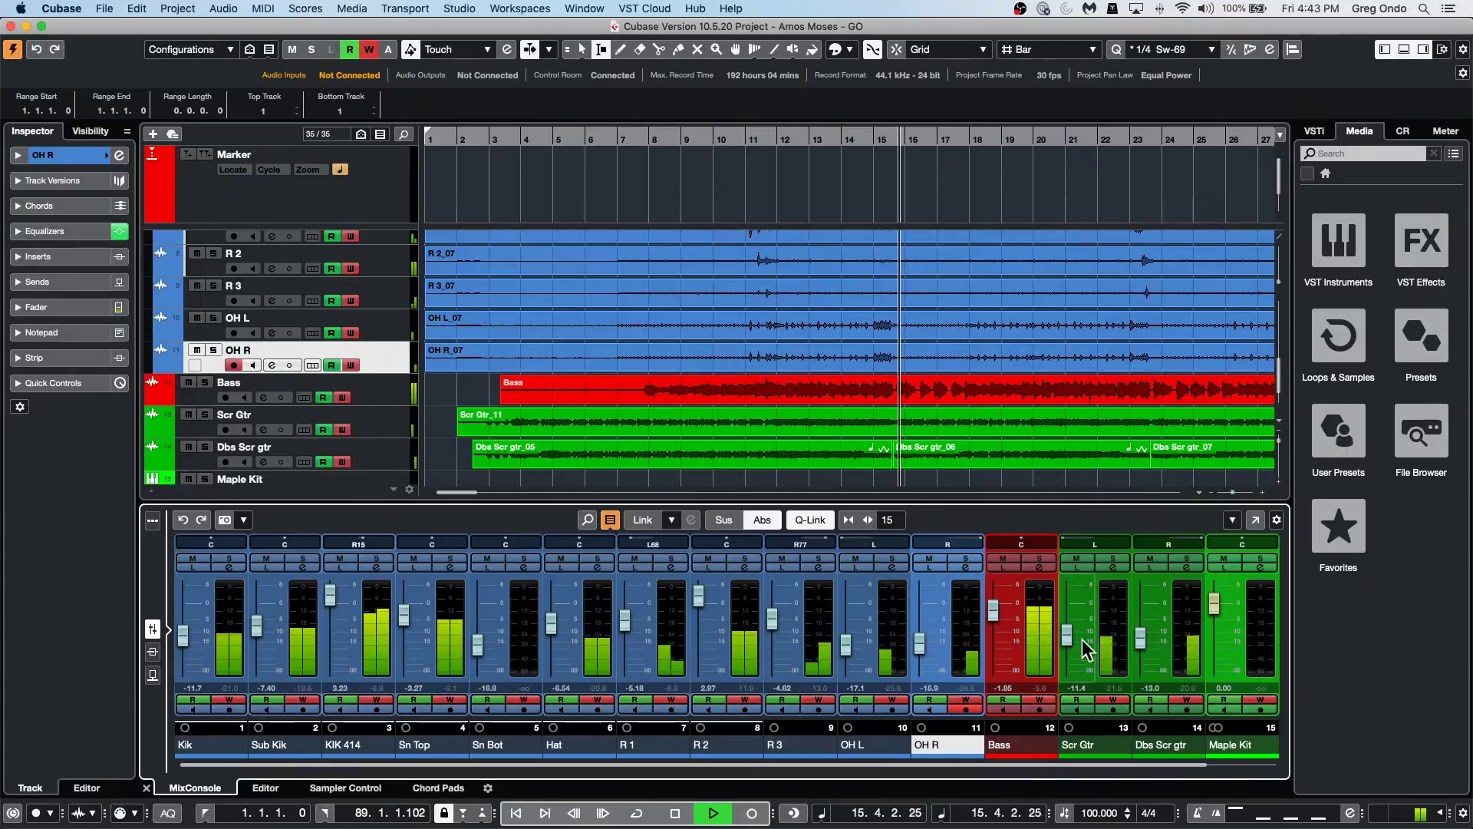
{"action": "left_click_drag", "start_coordinate": [1075, 642], "coordinate": [1065, 614]}
{"action": "left_click_drag", "start_coordinate": [1145, 636], "coordinate": [1145, 616]}
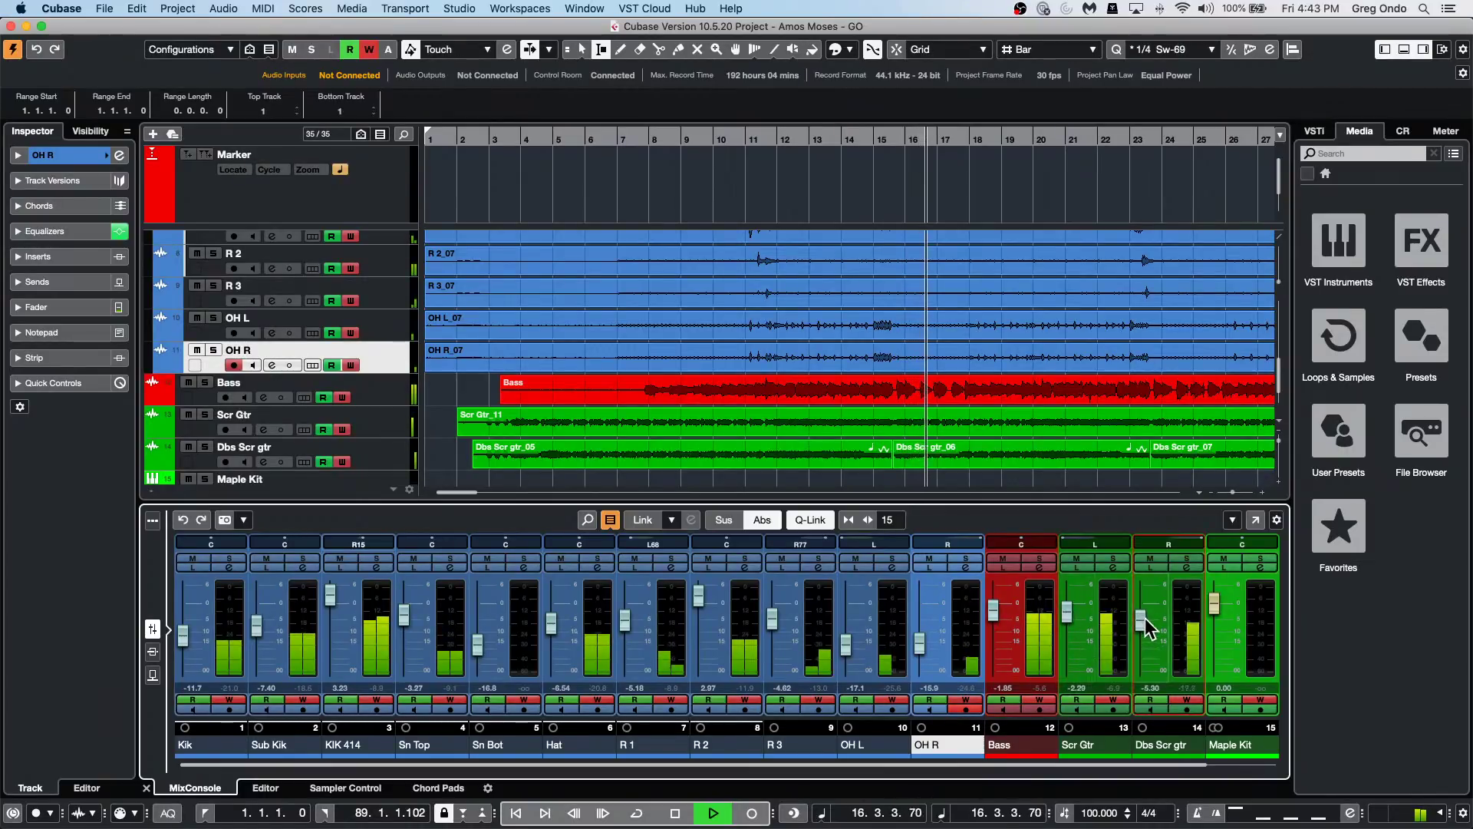
Write automation during playback: pan Scr Gtr to R and Dbs Scr gtr to L89, set Bass volume to -6.54 and Bass EQ 2 to 2581 Hz.
{"action": "left_click_drag", "start_coordinate": [1076, 543], "coordinate": [1136, 545]}
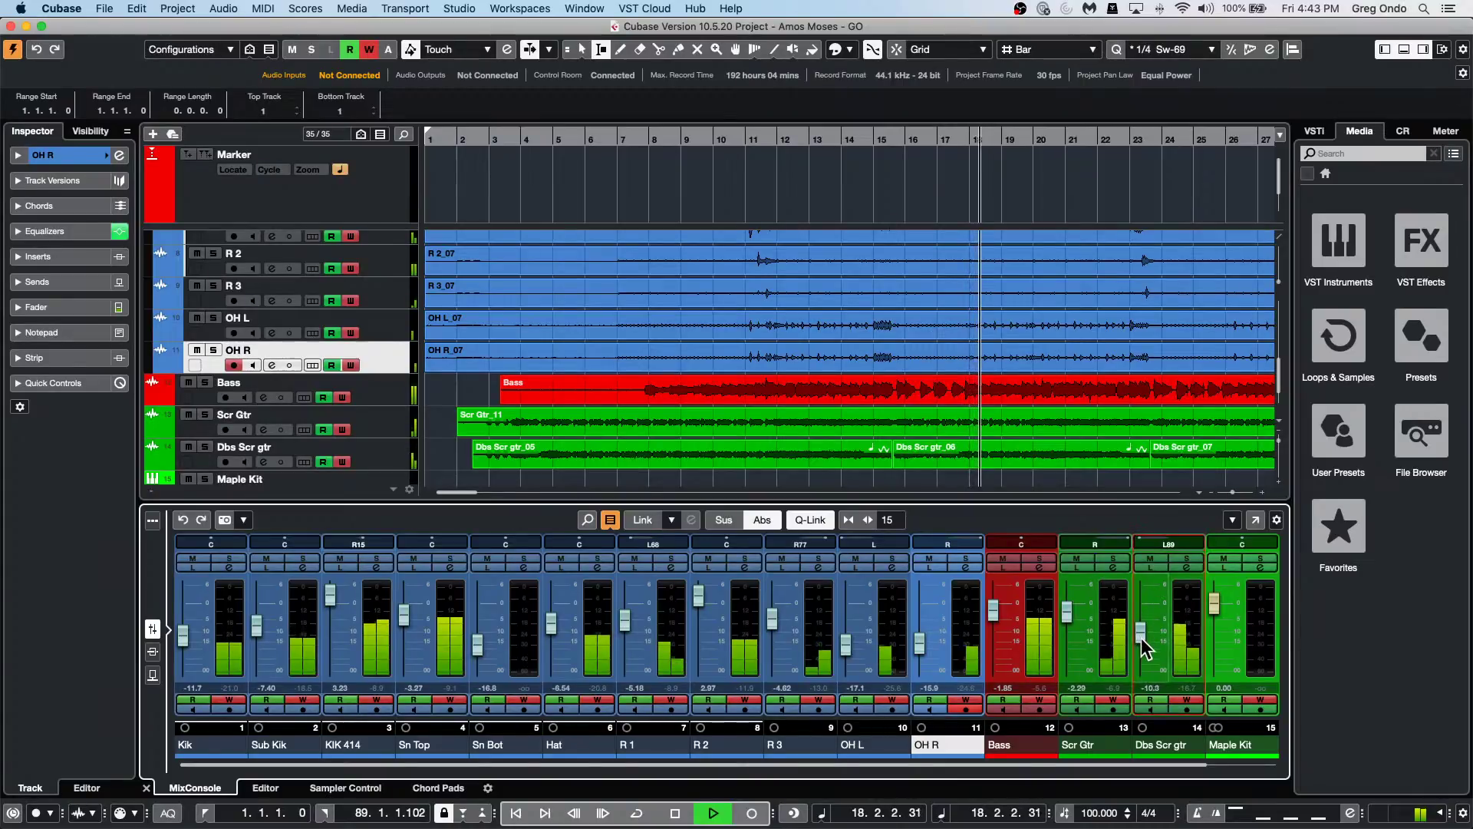
{"action": "left_click_drag", "start_coordinate": [1141, 618], "coordinate": [994, 623]}
{"action": "left_click", "coordinate": [1040, 568]}
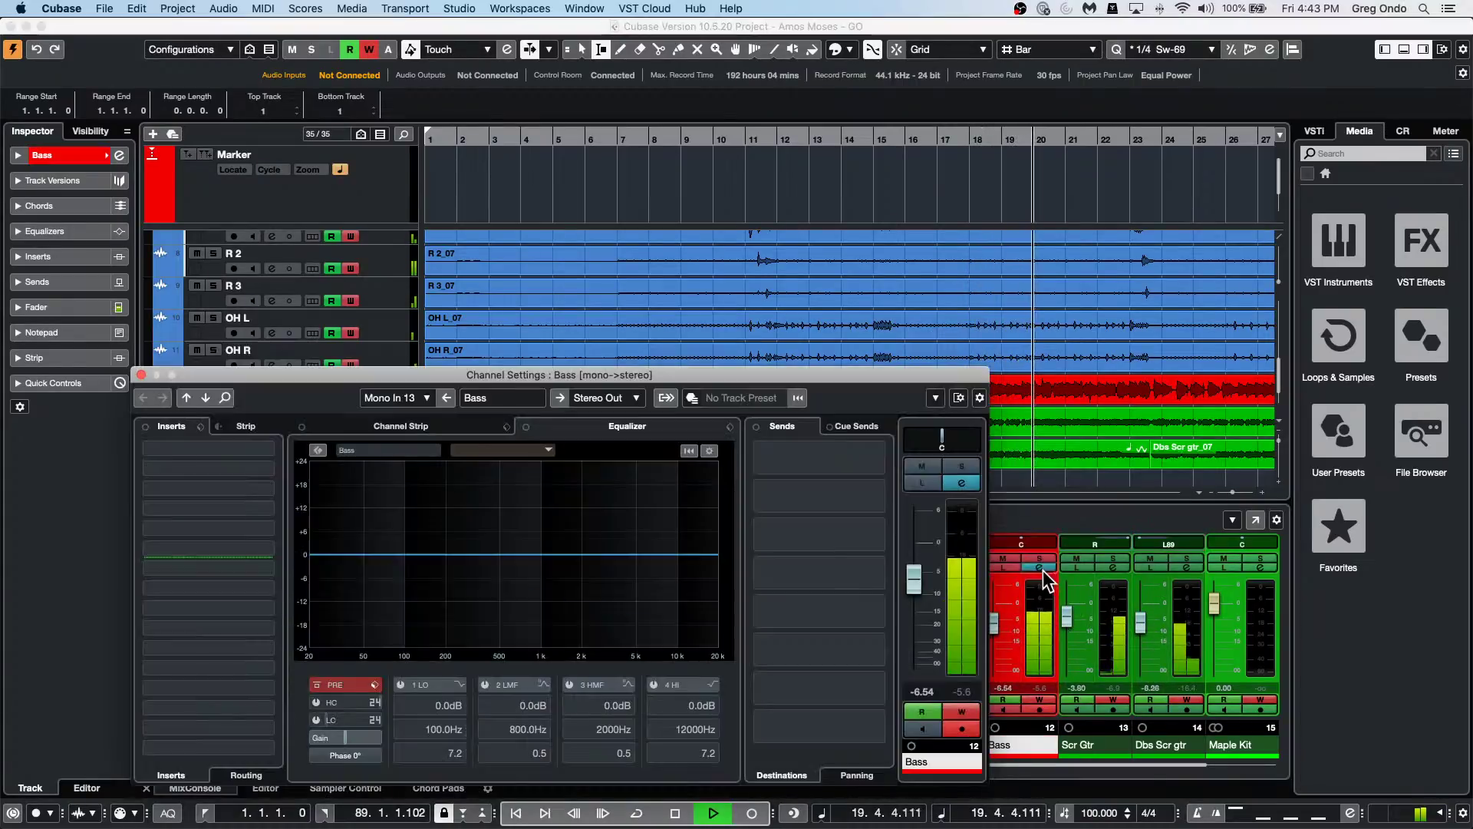
{"action": "left_click_drag", "start_coordinate": [469, 554], "coordinate": [590, 535]}
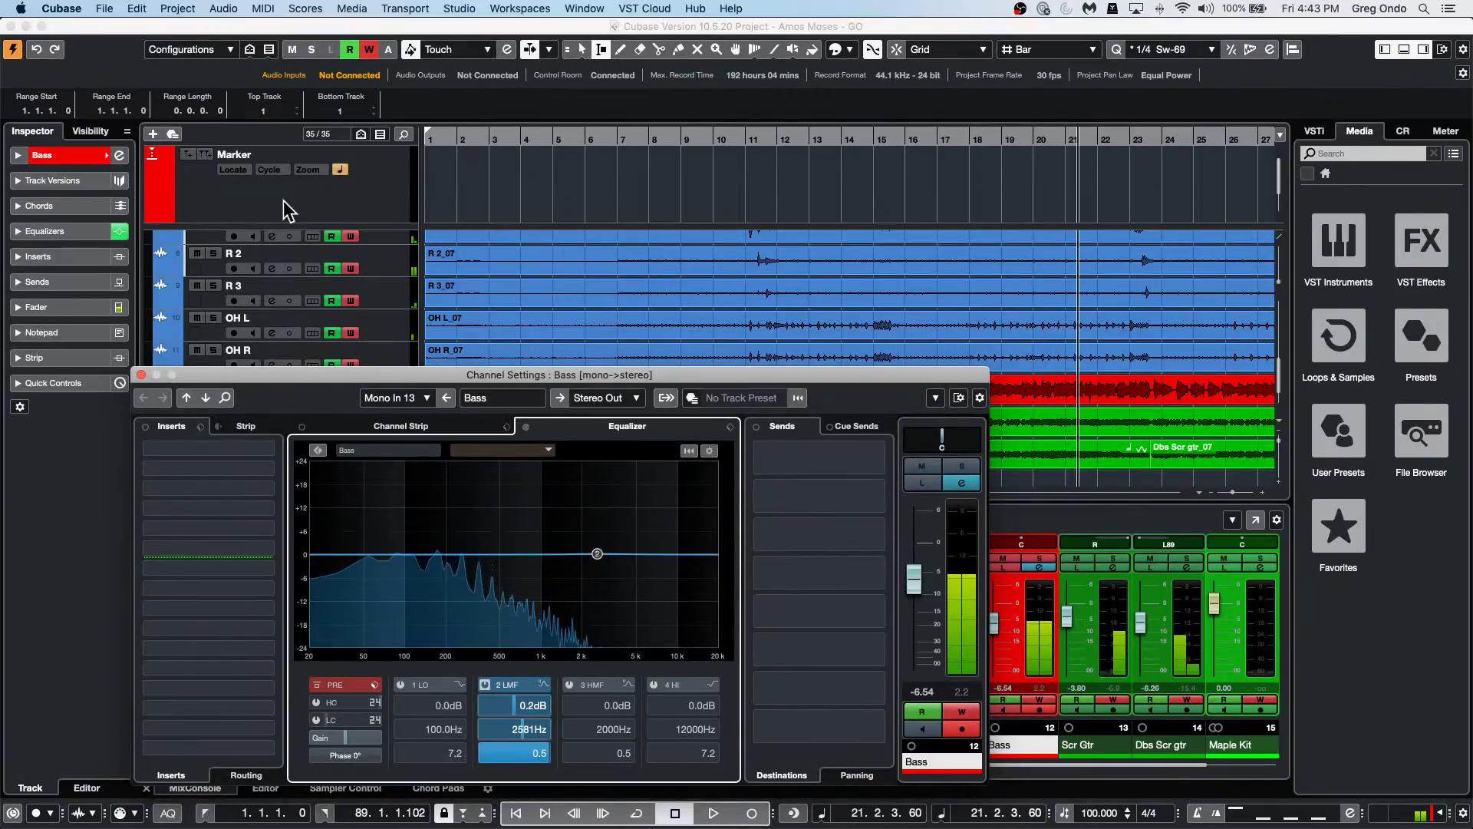
Close the Bass channel settings and use the Automation Panel to show all used automation, then check the revealed lanes across the tracks.
{"action": "key", "text": "F5"}
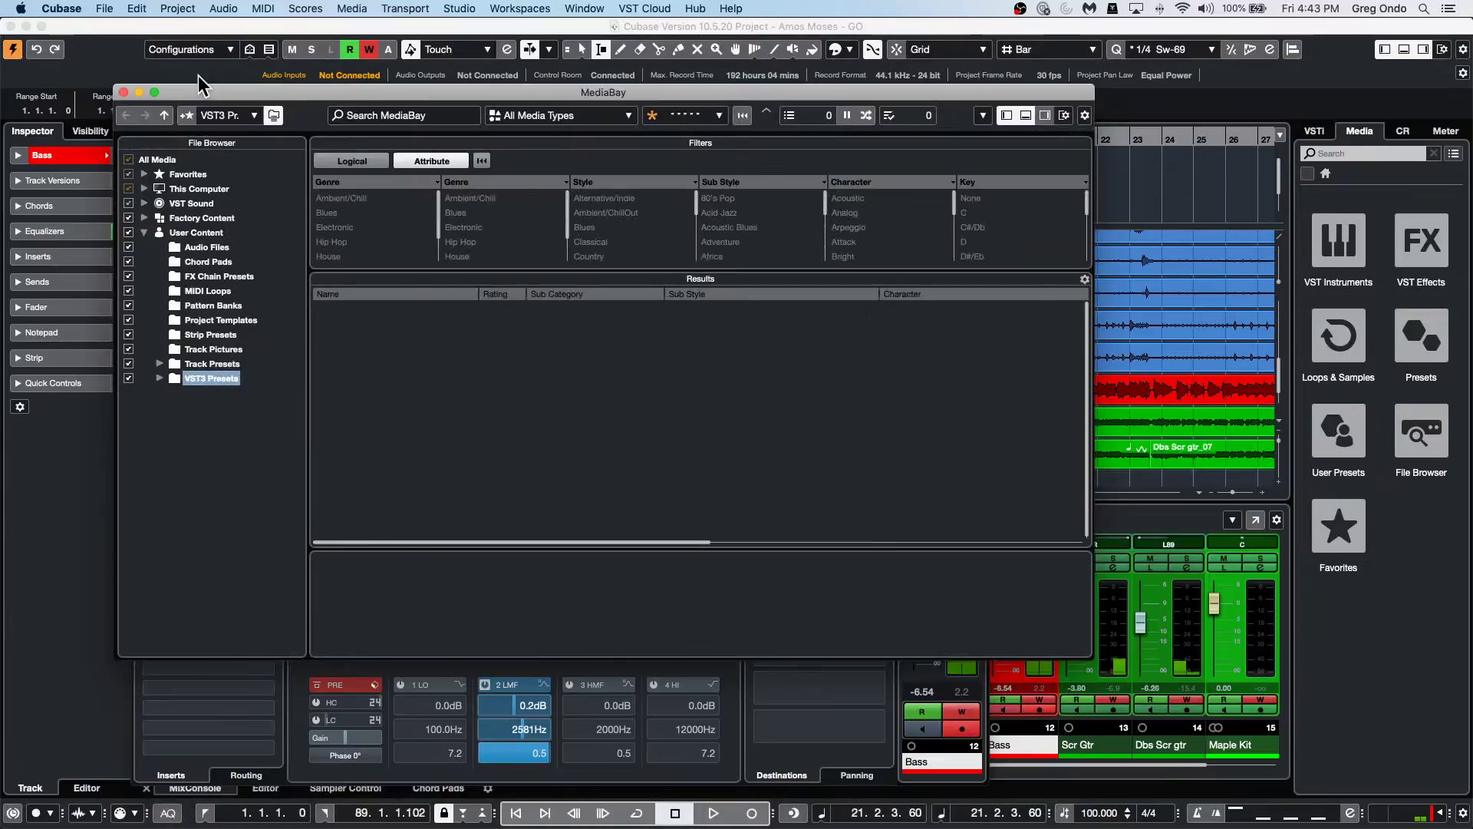
{"action": "key", "text": "F5"}
{"action": "key", "text": "F6"}
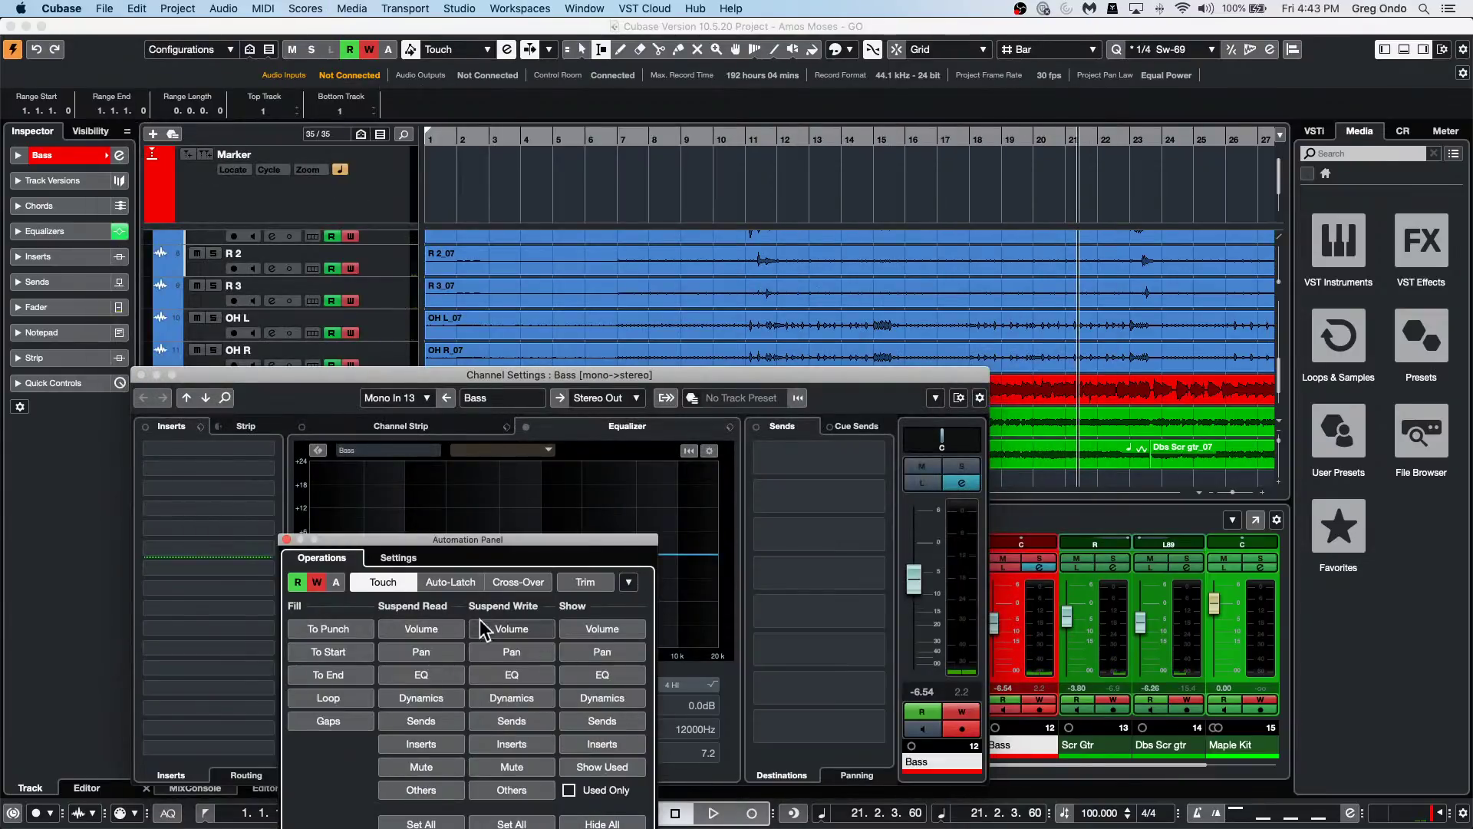
{"action": "left_click", "coordinate": [141, 375]}
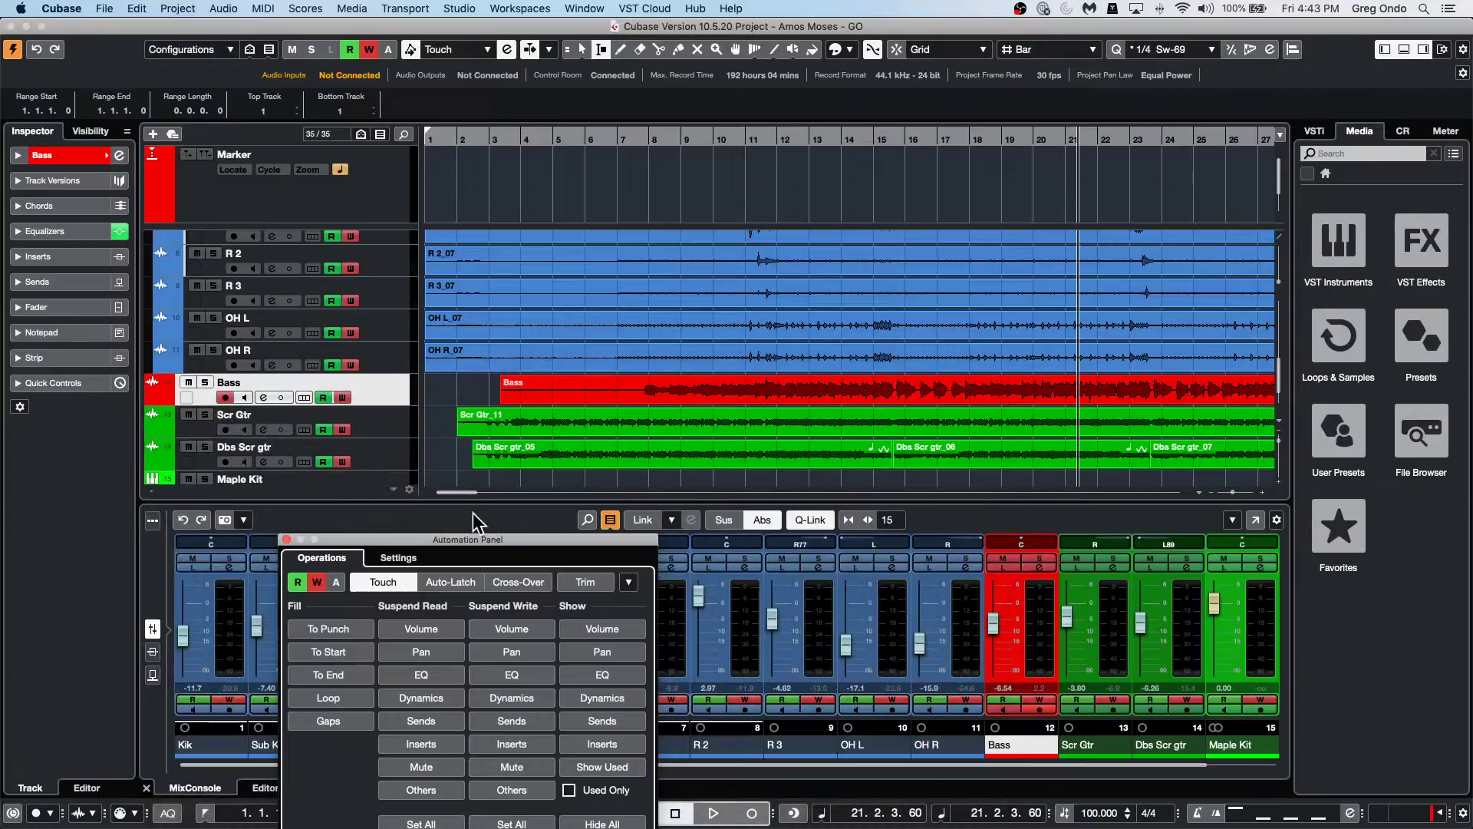
{"action": "left_click_drag", "start_coordinate": [481, 537], "coordinate": [1010, 185]}
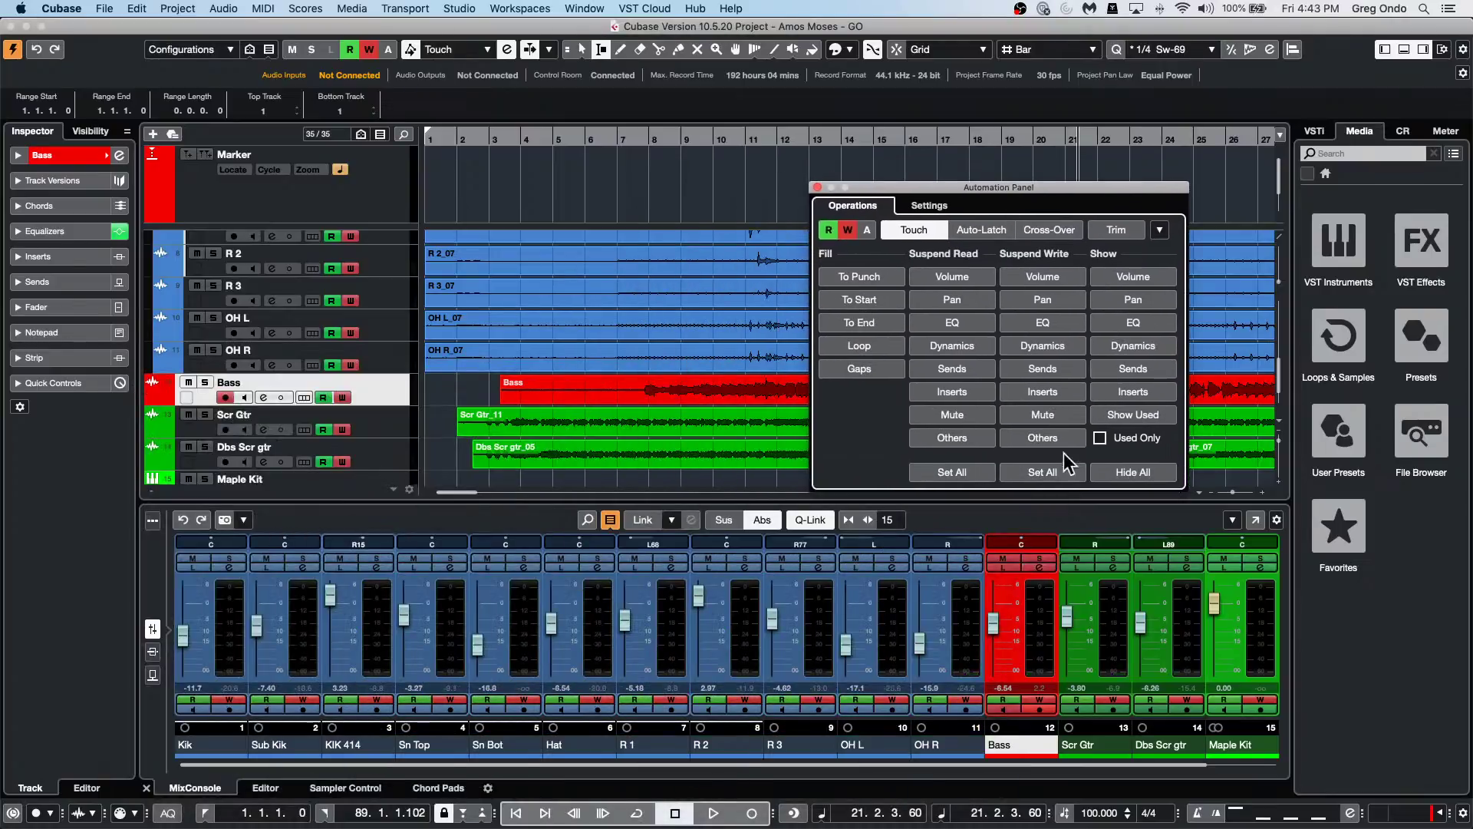
{"action": "left_click", "coordinate": [1134, 418]}
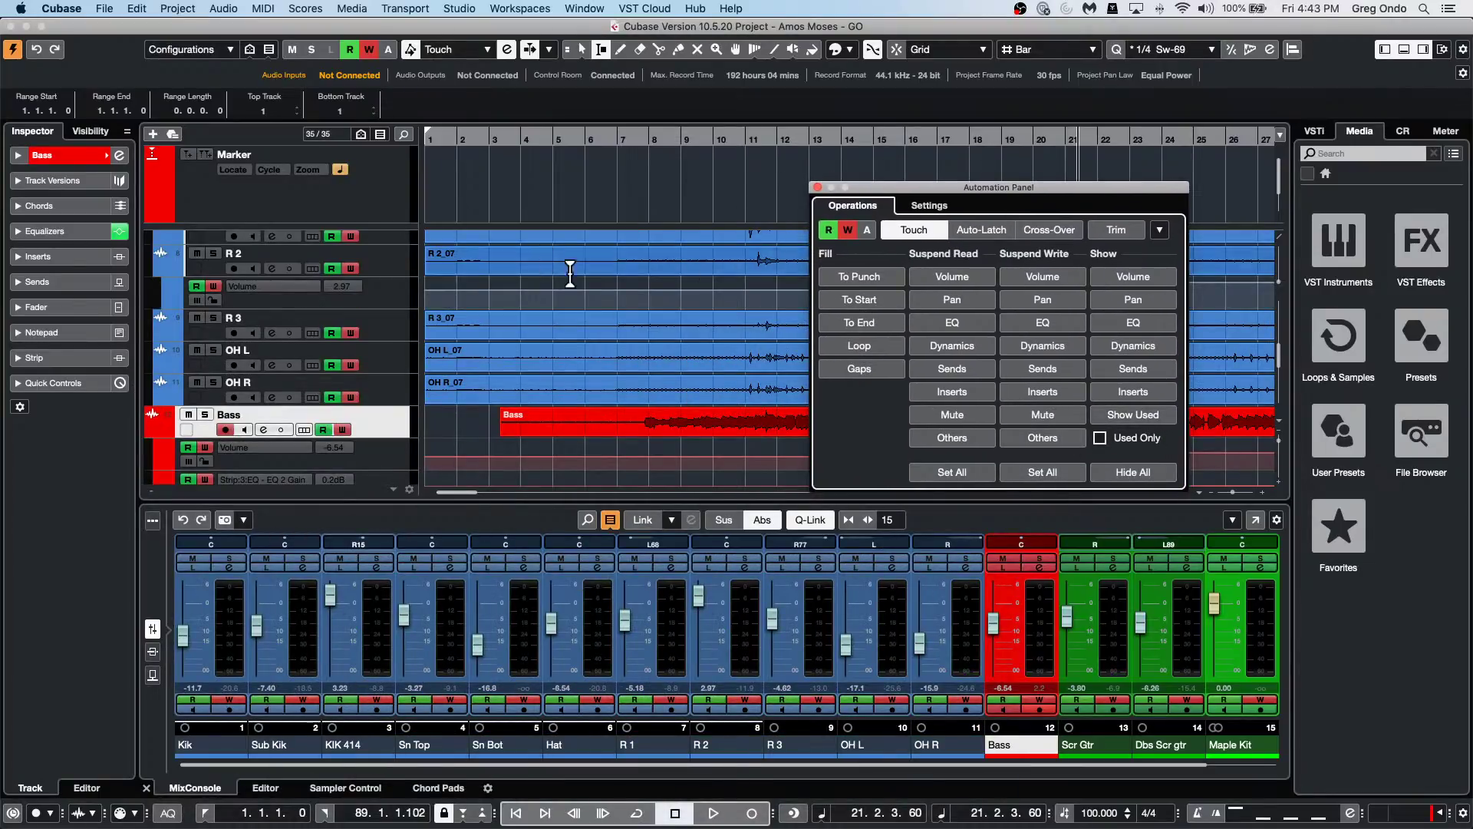
{"action": "scroll", "coordinate": [706, 328], "scroll_direction": "down", "scroll_amount": 10}
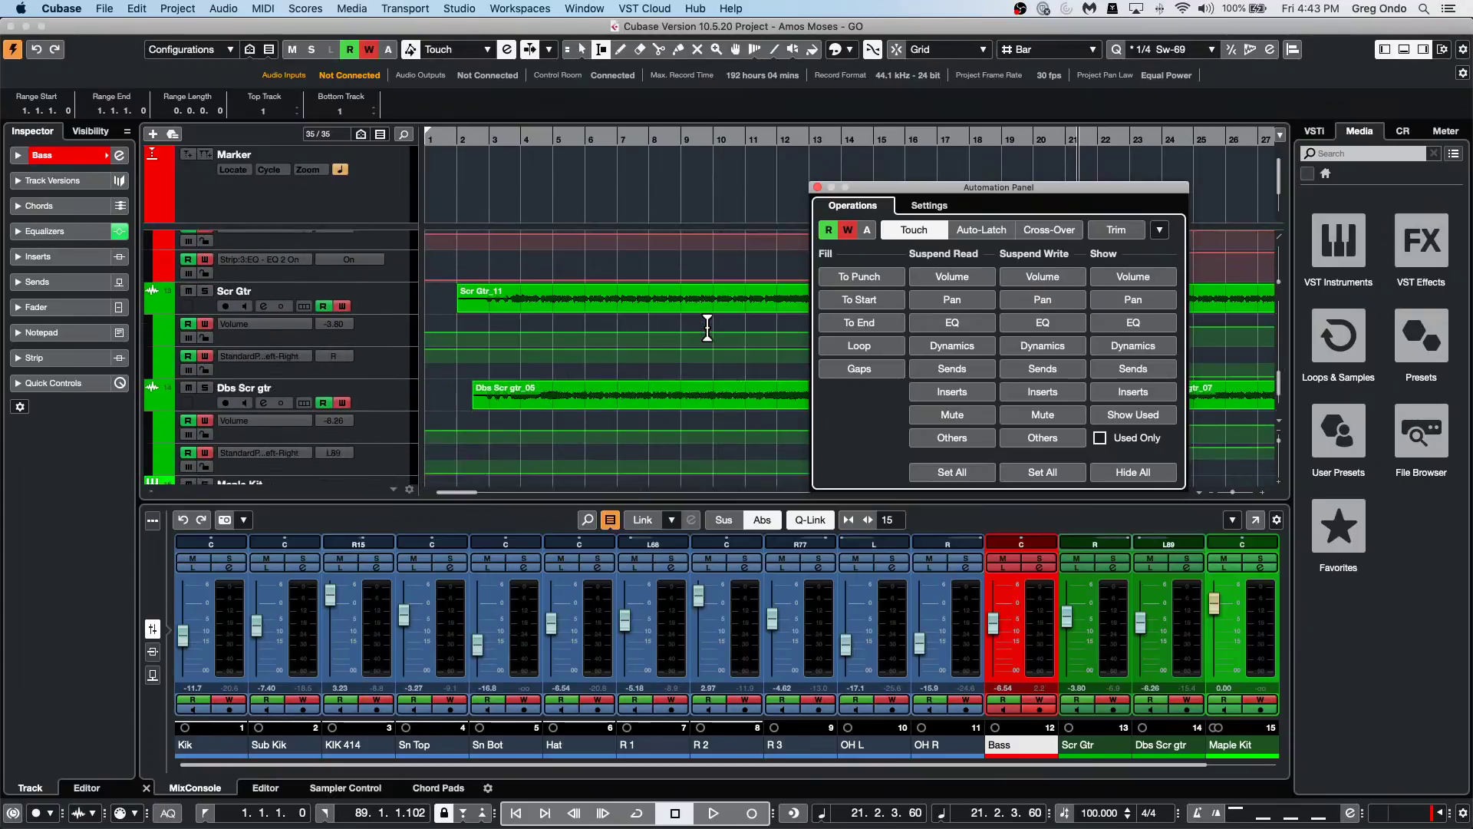
{"action": "scroll", "coordinate": [706, 329], "scroll_direction": "up", "scroll_amount": 15}
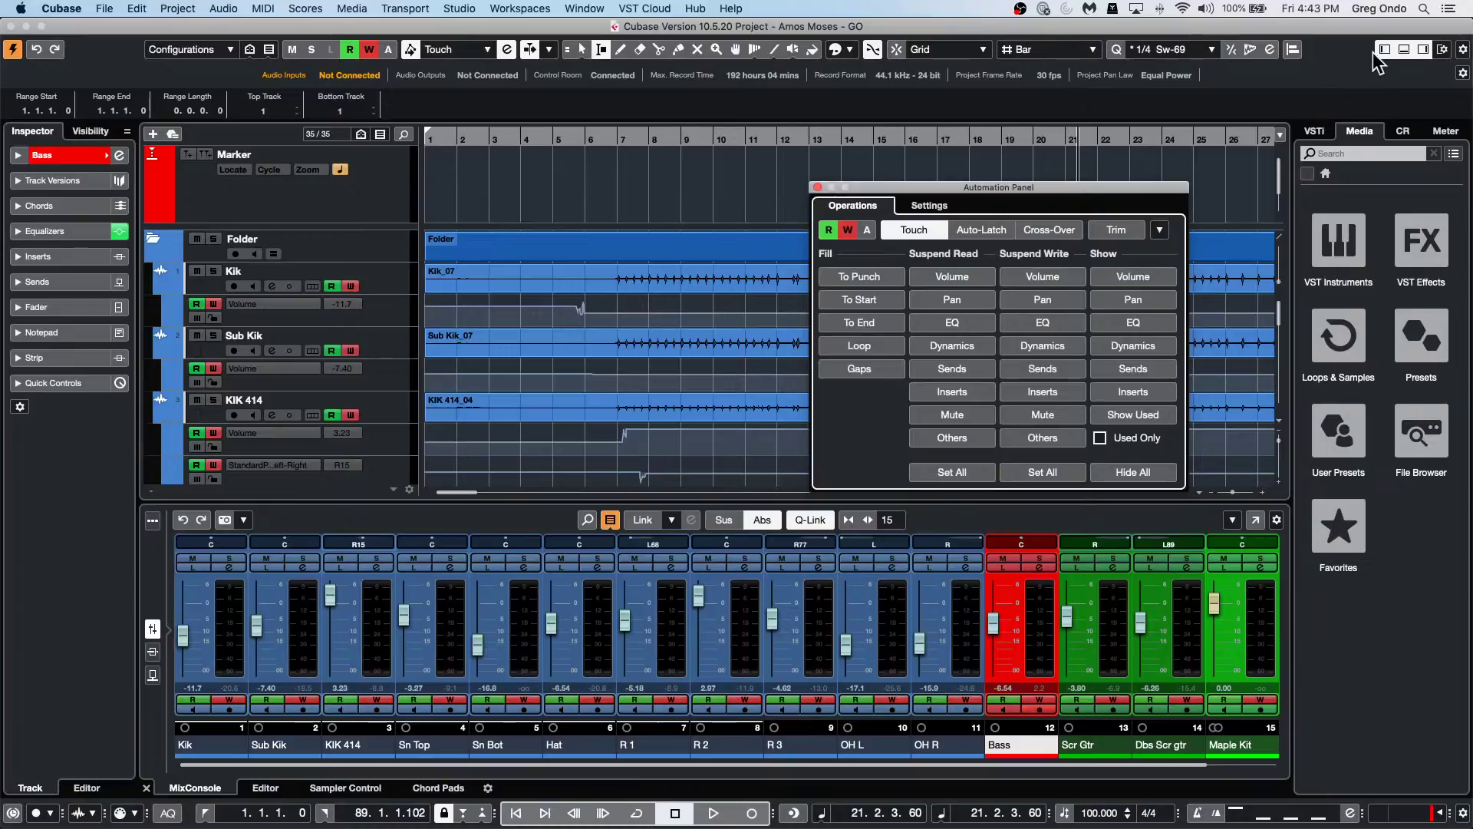
Hide the lower zone to enlarge the project area, show the used automation again, and close the Automation Panel.
{"action": "left_click", "coordinate": [1410, 51]}
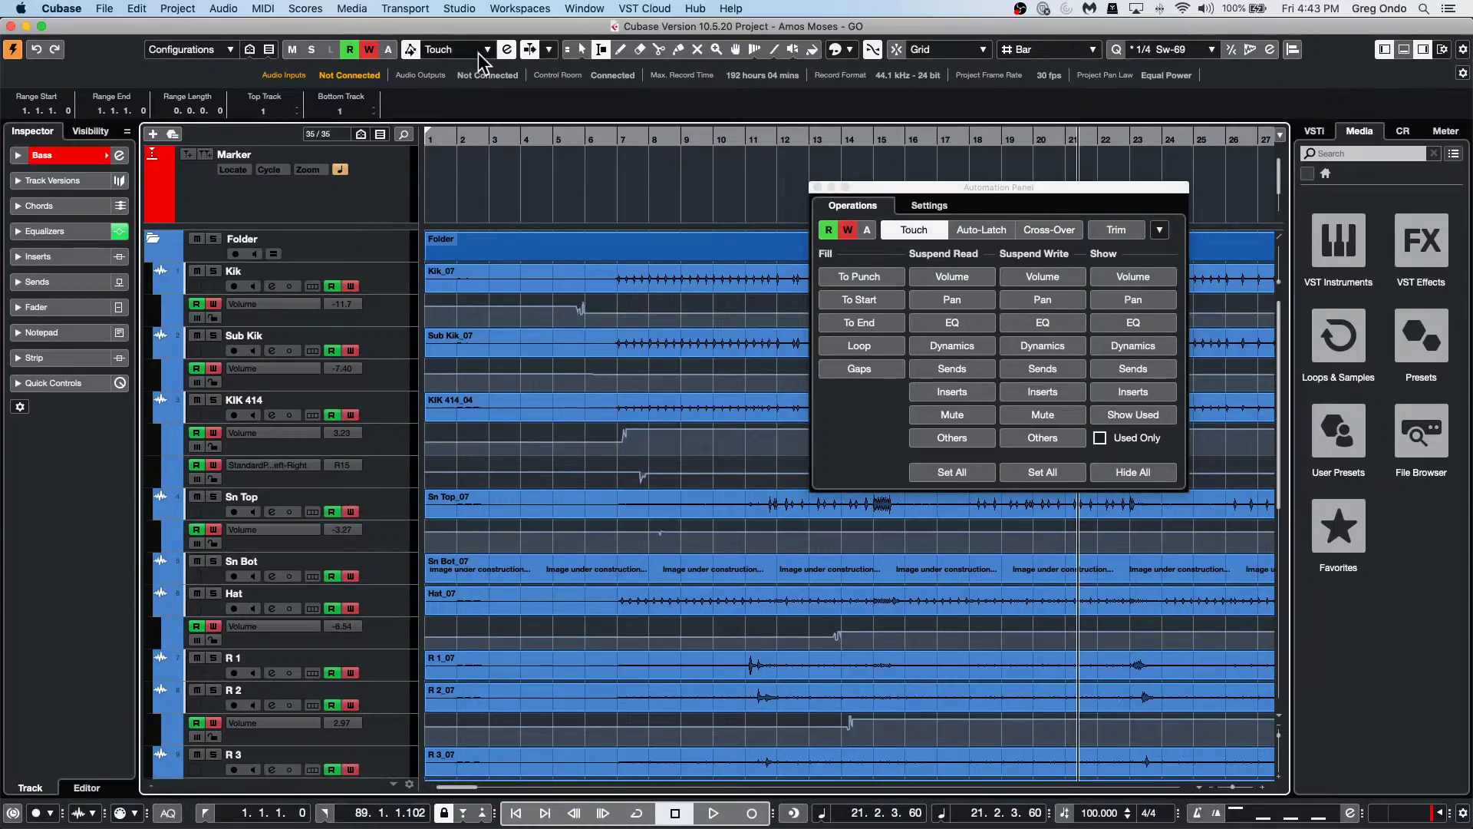
{"action": "left_click", "coordinate": [508, 49]}
{"action": "left_click", "coordinate": [508, 49]}
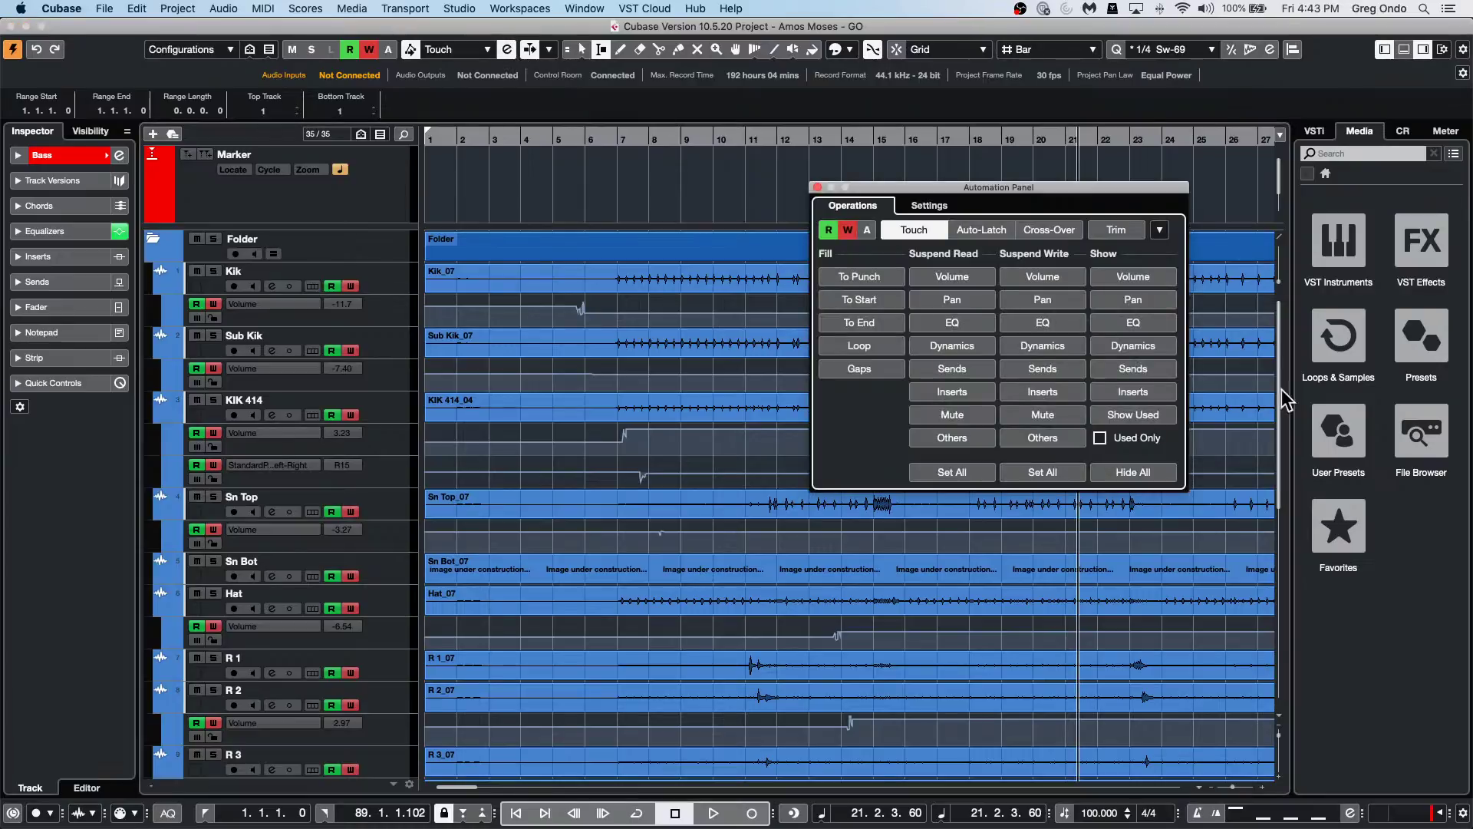
{"action": "left_click", "coordinate": [1153, 418]}
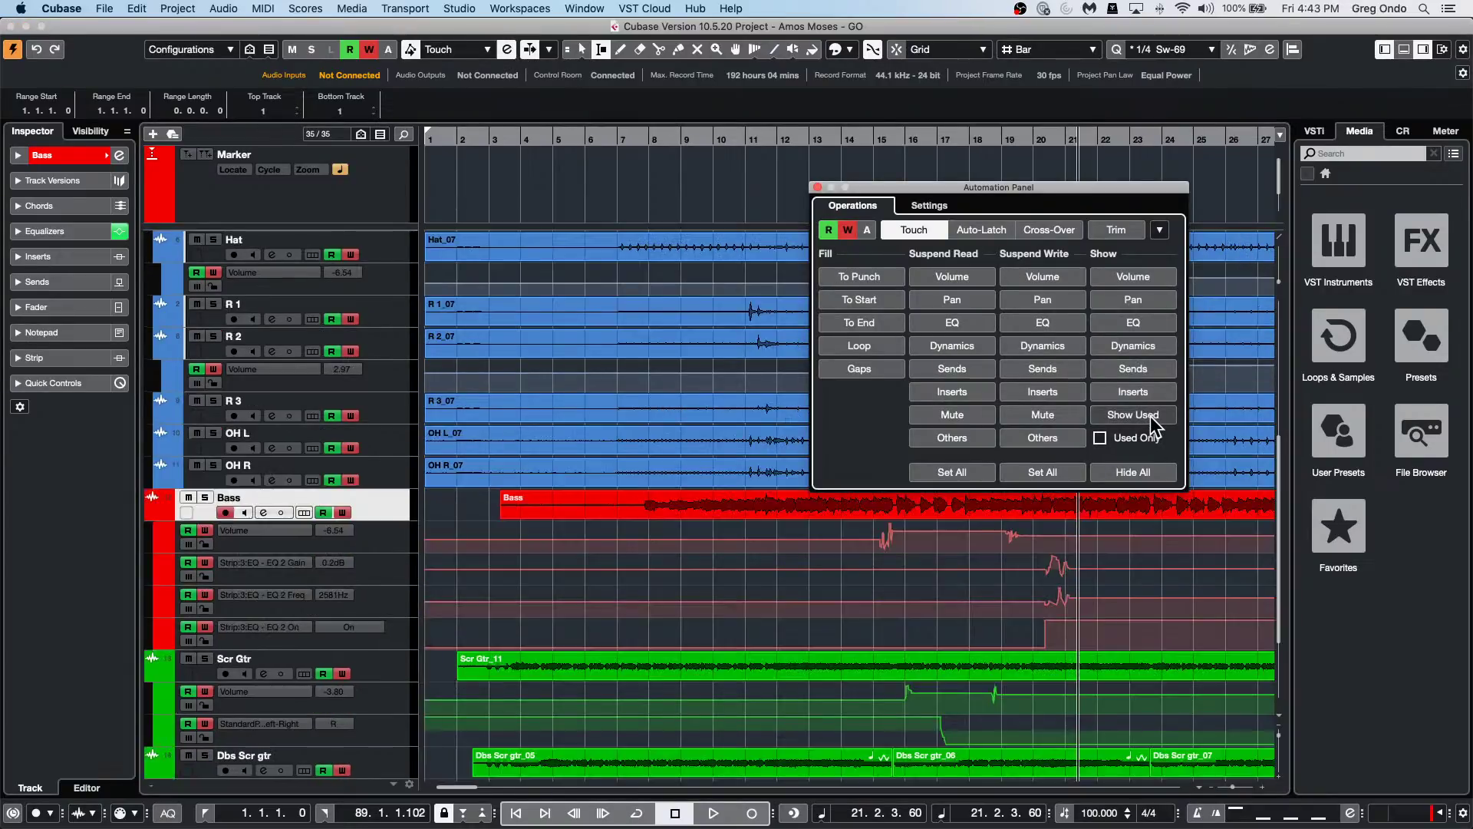
{"action": "scroll", "coordinate": [637, 392], "scroll_direction": "up", "scroll_amount": 10}
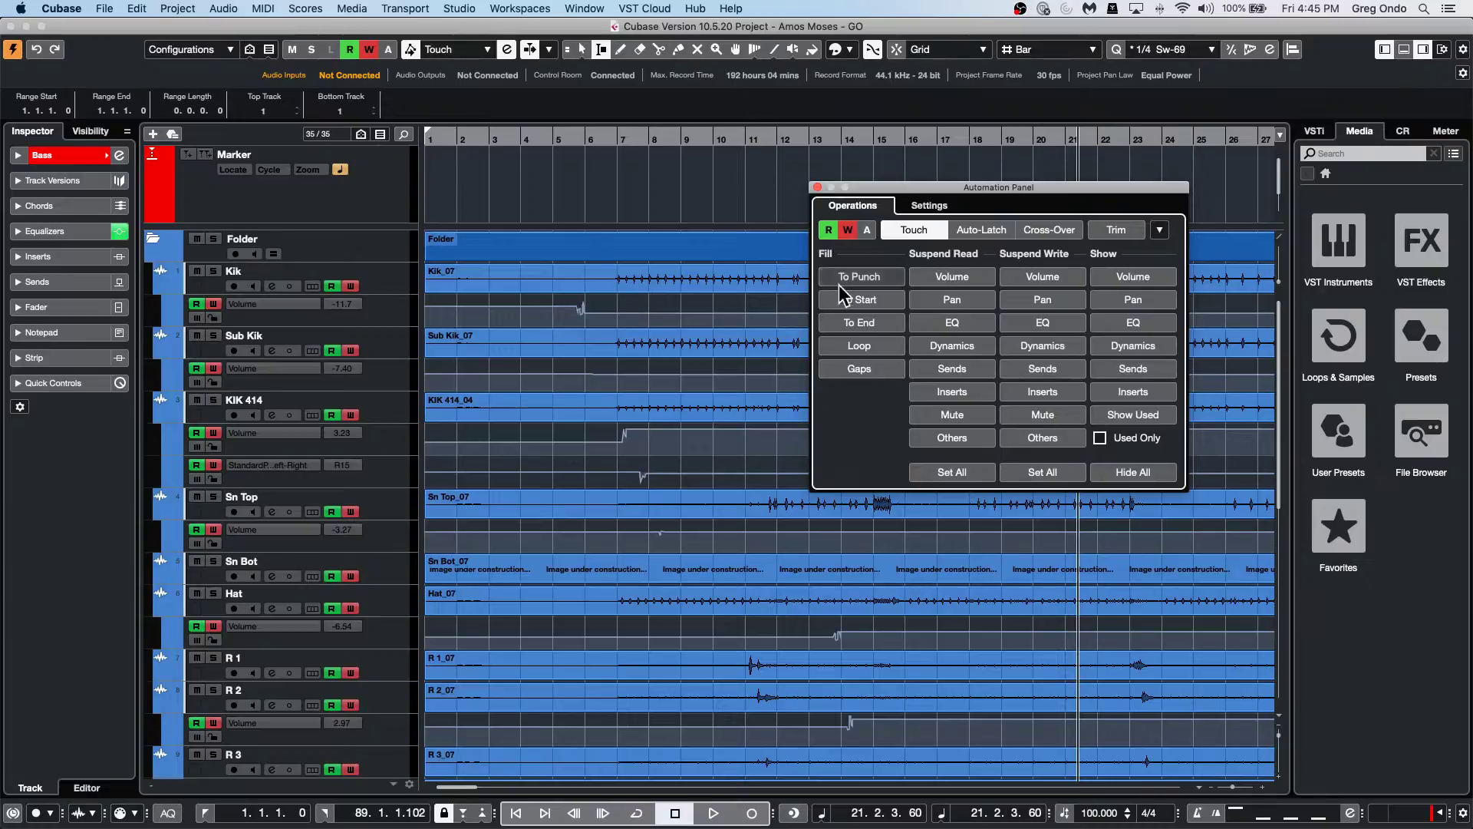
{"action": "left_click", "coordinate": [817, 188]}
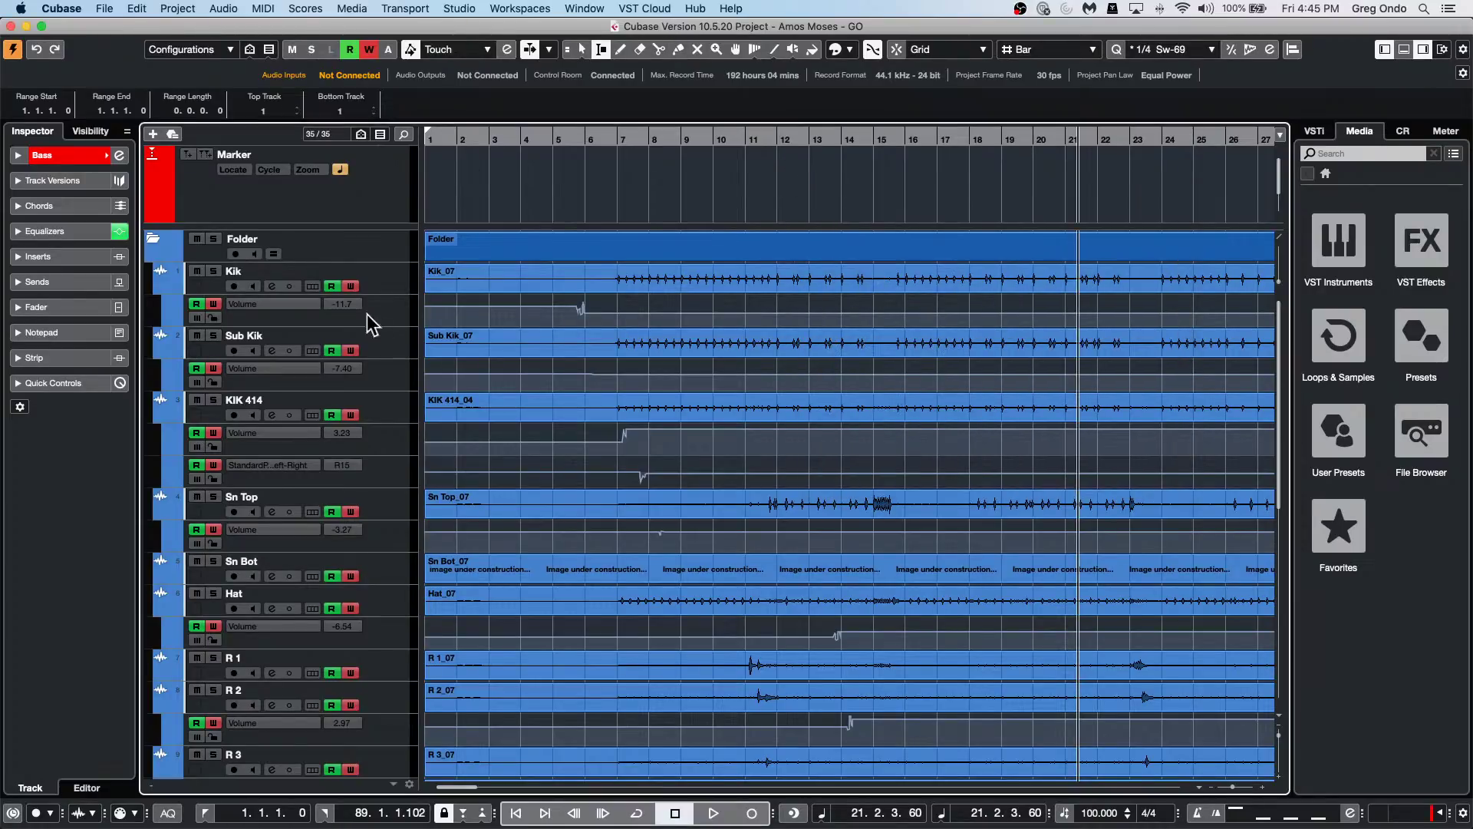
Add a HALion Sonic SE instrument track from the Synth category of VST Instruments, between KIK 414 and Sn Top, and close its plug-in window.
{"action": "left_click", "coordinate": [1341, 265]}
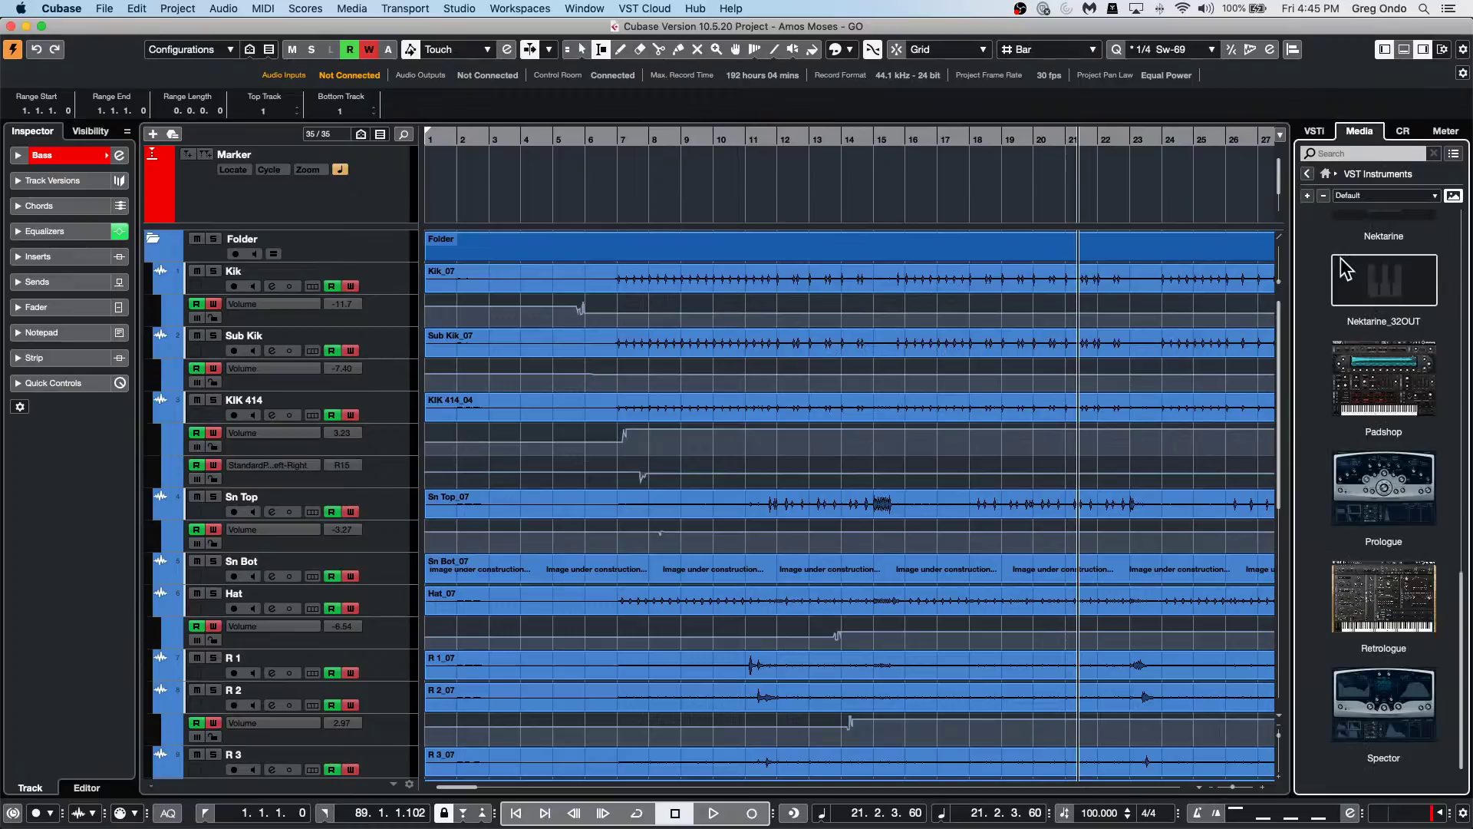
{"action": "scroll", "coordinate": [1398, 490], "scroll_direction": "up", "scroll_amount": 10}
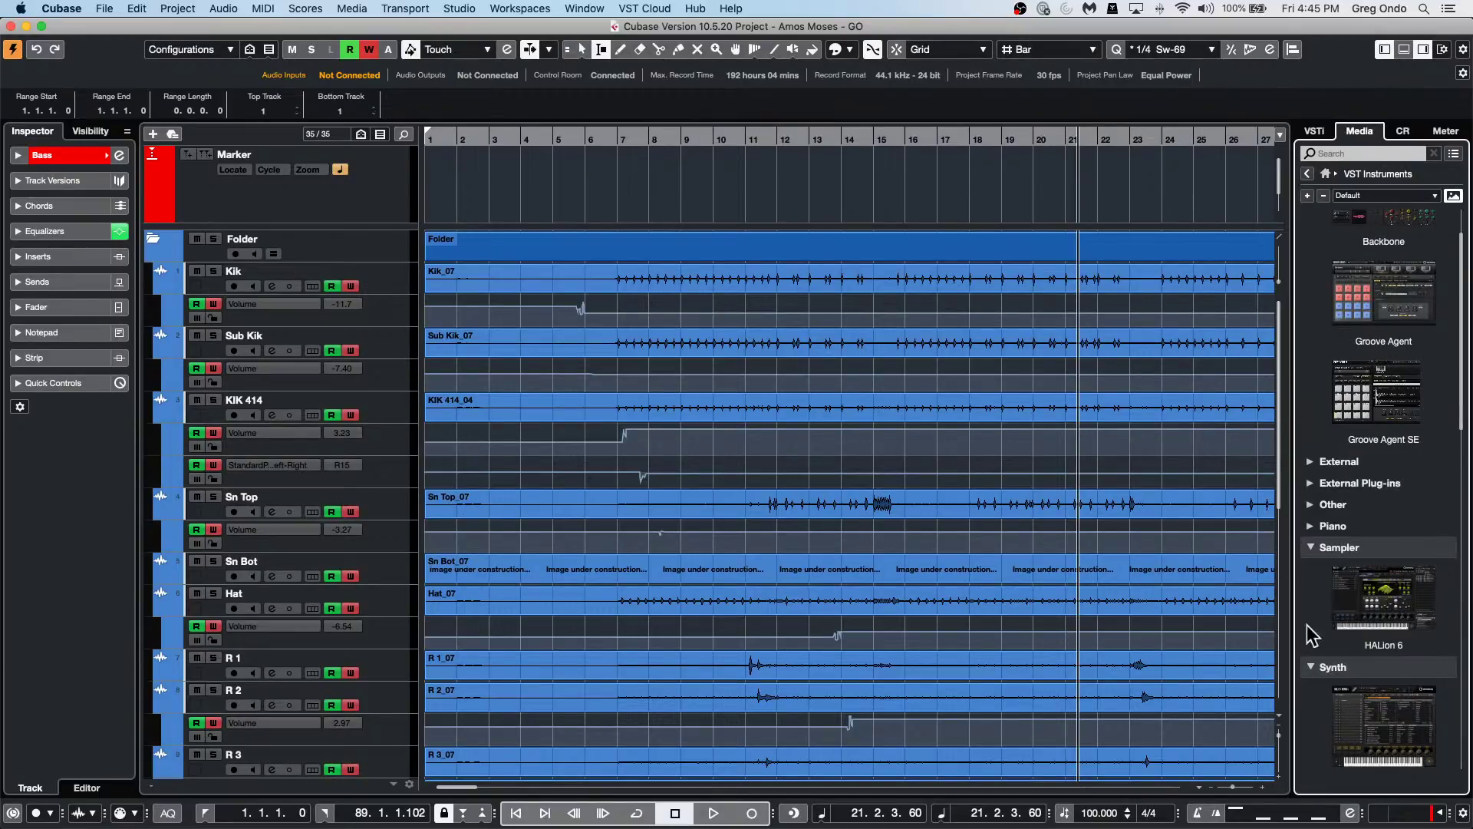
{"action": "scroll", "coordinate": [1336, 595], "scroll_direction": "up", "scroll_amount": 2}
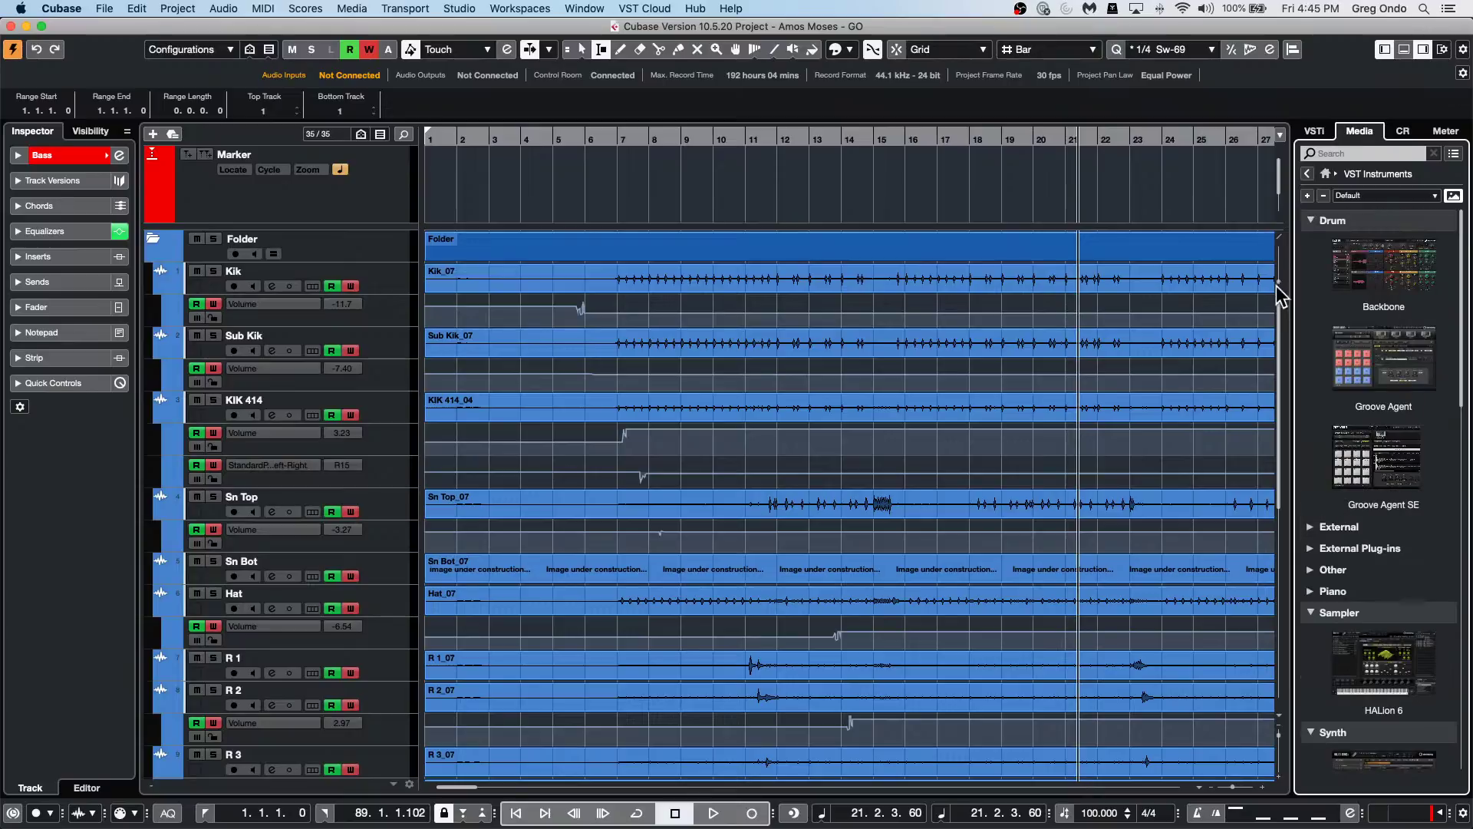
{"action": "left_click", "coordinate": [1312, 220]}
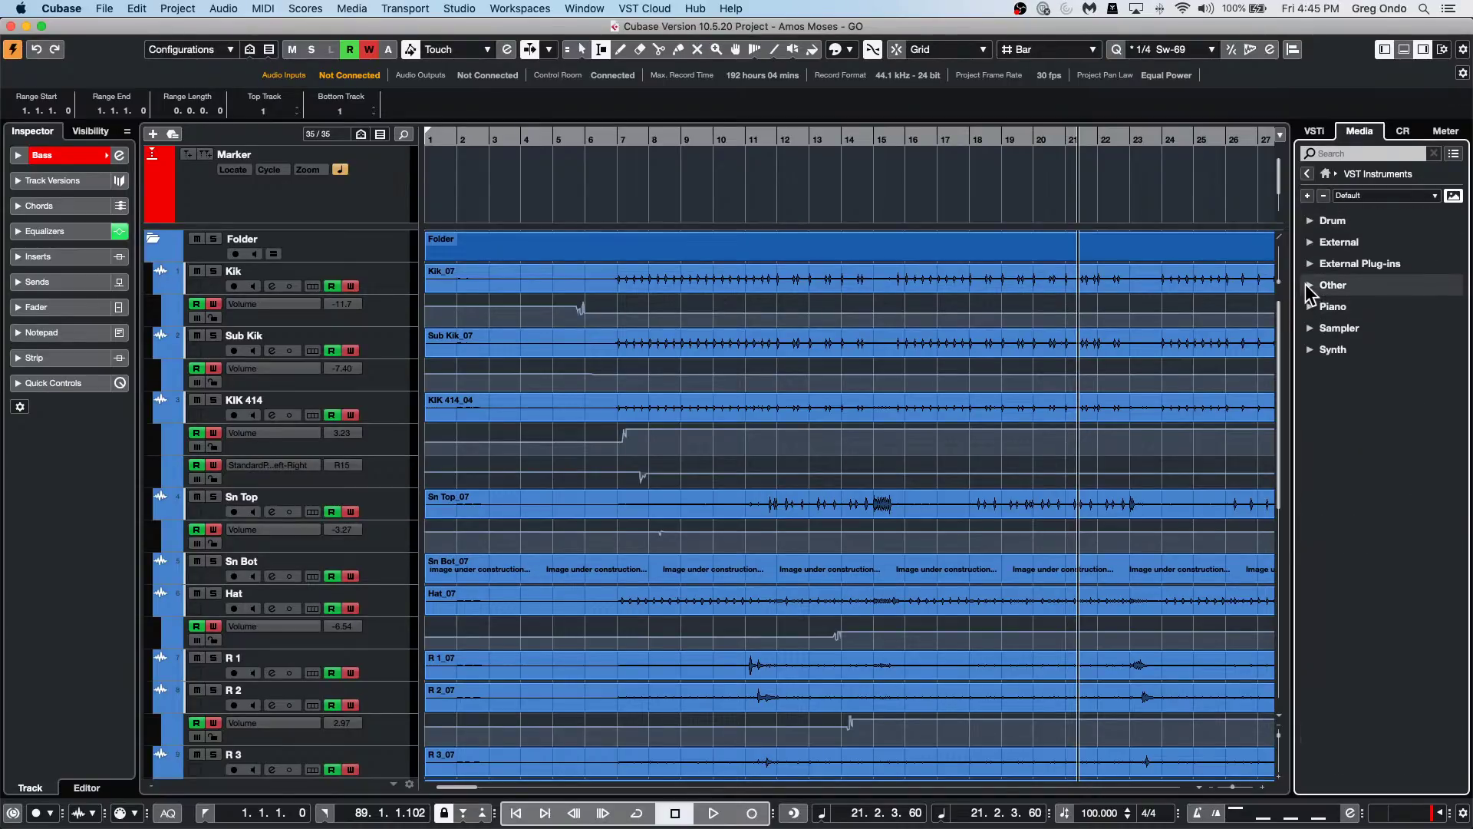
{"action": "left_click", "coordinate": [1310, 349]}
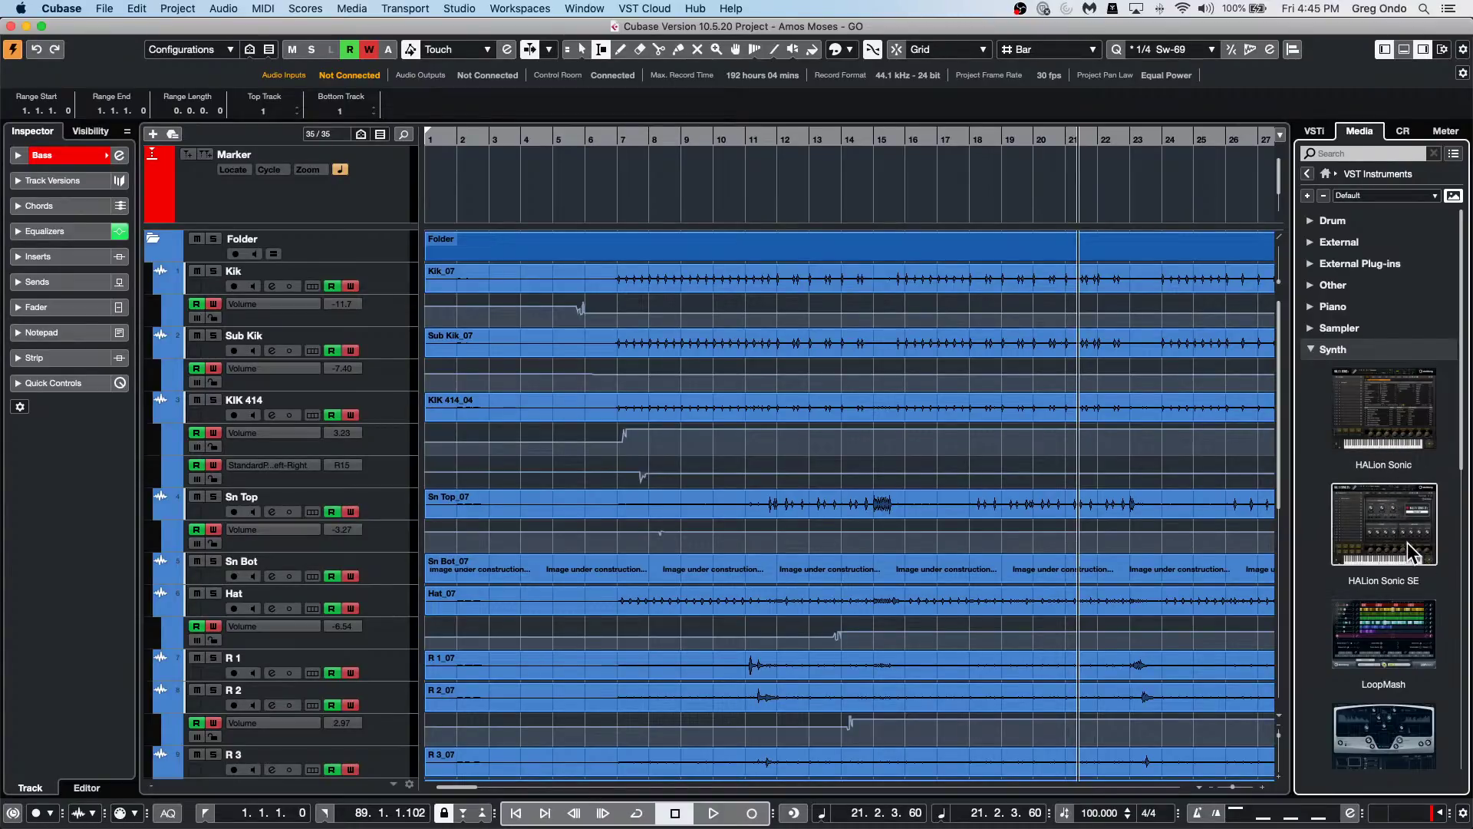
{"action": "left_click_drag", "start_coordinate": [1407, 541], "coordinate": [313, 496]}
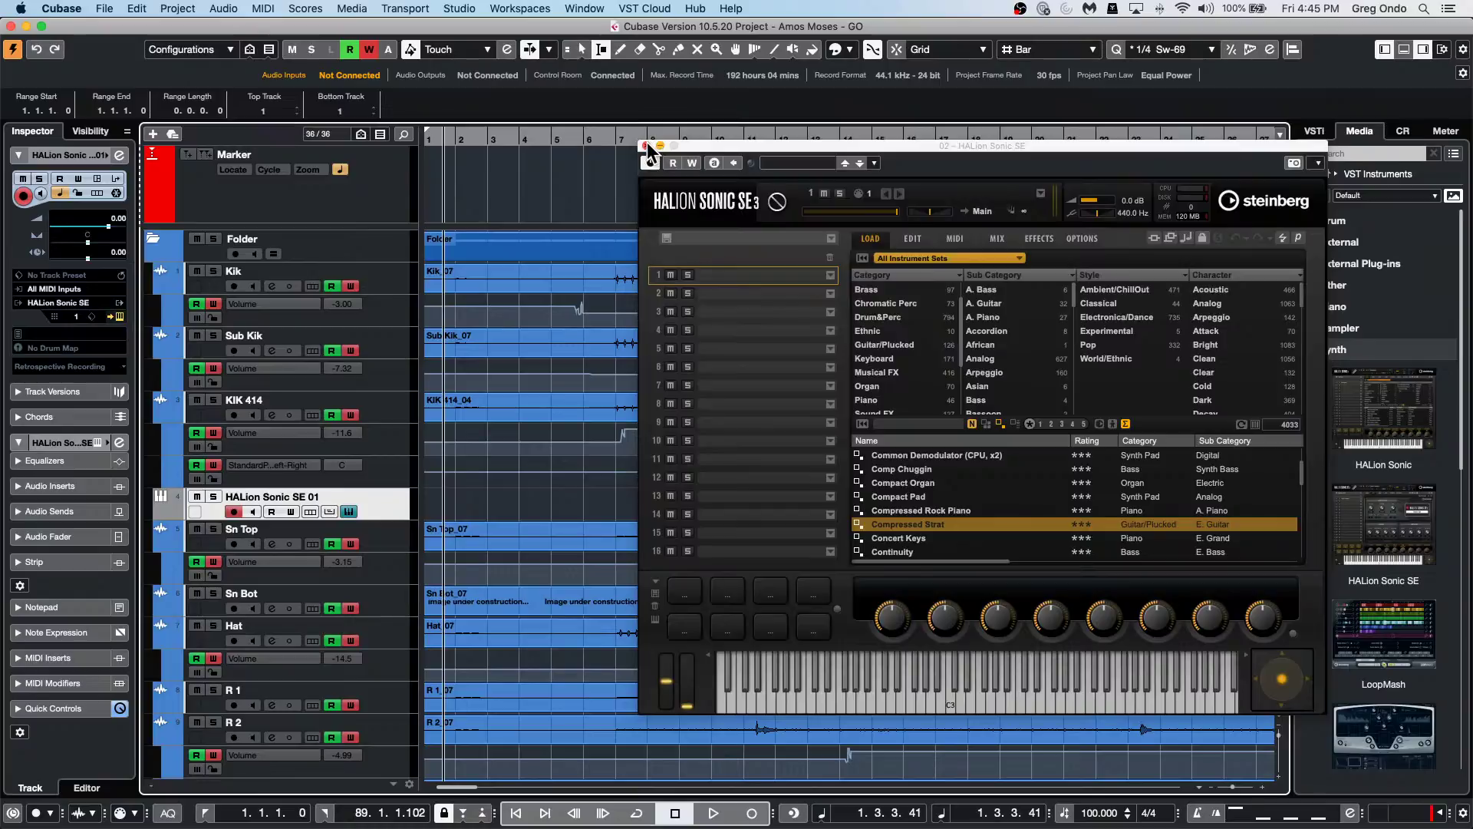
{"action": "left_click", "coordinate": [646, 145]}
Search the instrument selector for "Ha" while adding an instrument track below KIK 414, clear the search, and cancel the new track.
{"action": "right_click", "coordinate": [313, 201]}
{"action": "mouse_move", "coordinate": [495, 210]}
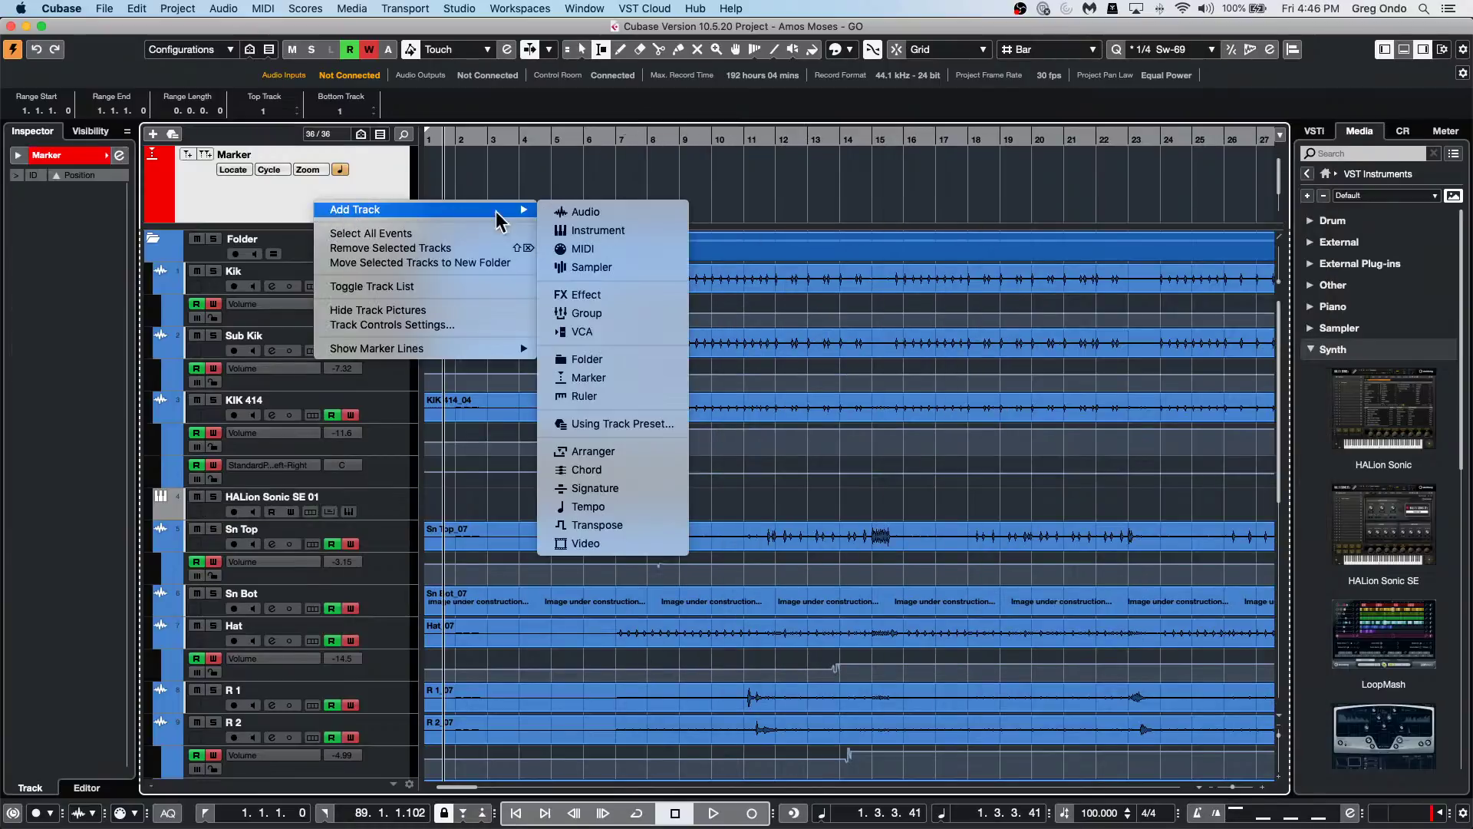
{"action": "left_click", "coordinate": [389, 403]}
{"action": "right_click", "coordinate": [389, 403]}
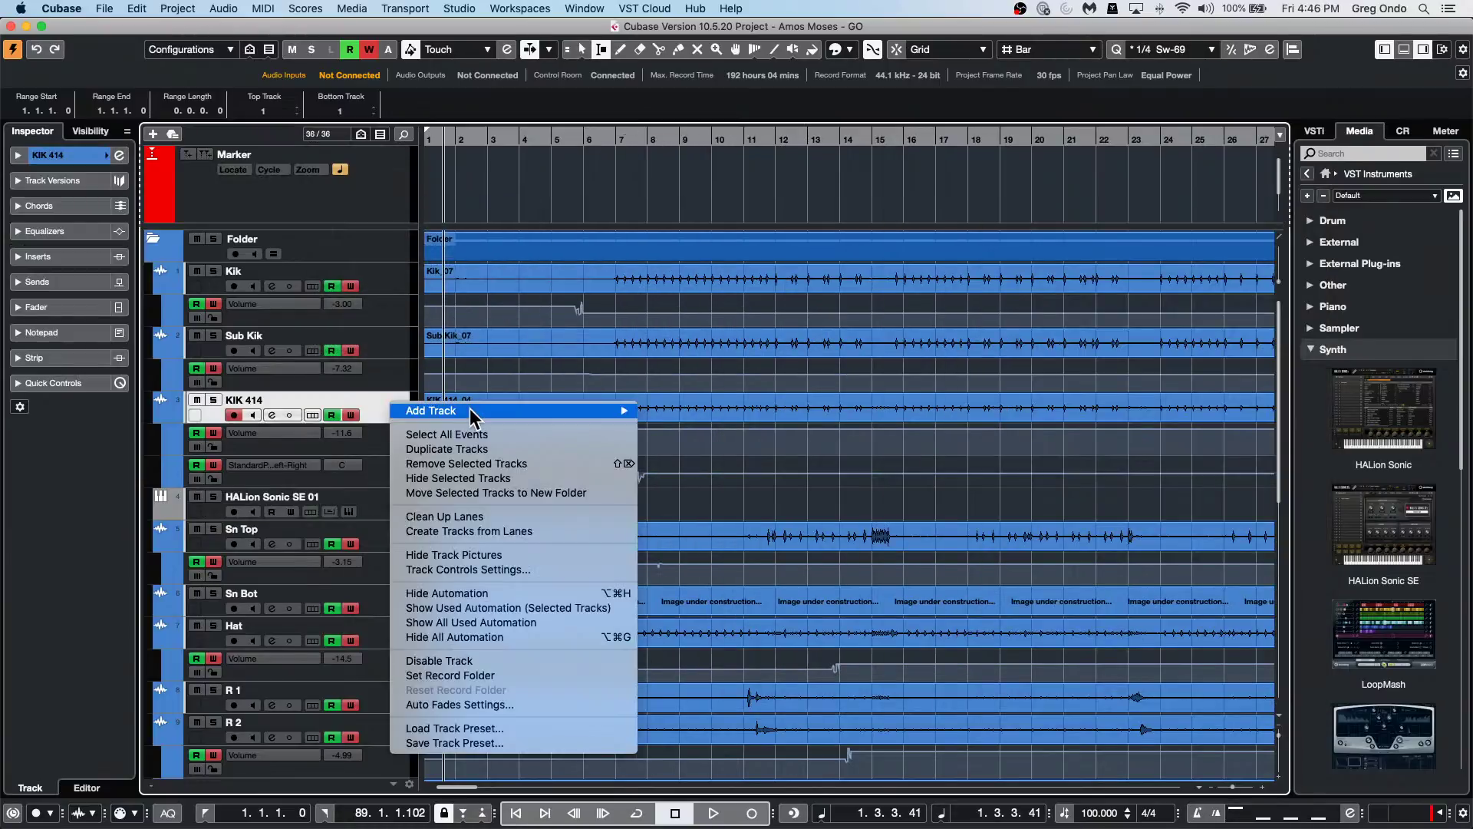
{"action": "mouse_move", "coordinate": [469, 409]}
{"action": "left_click", "coordinate": [691, 431]}
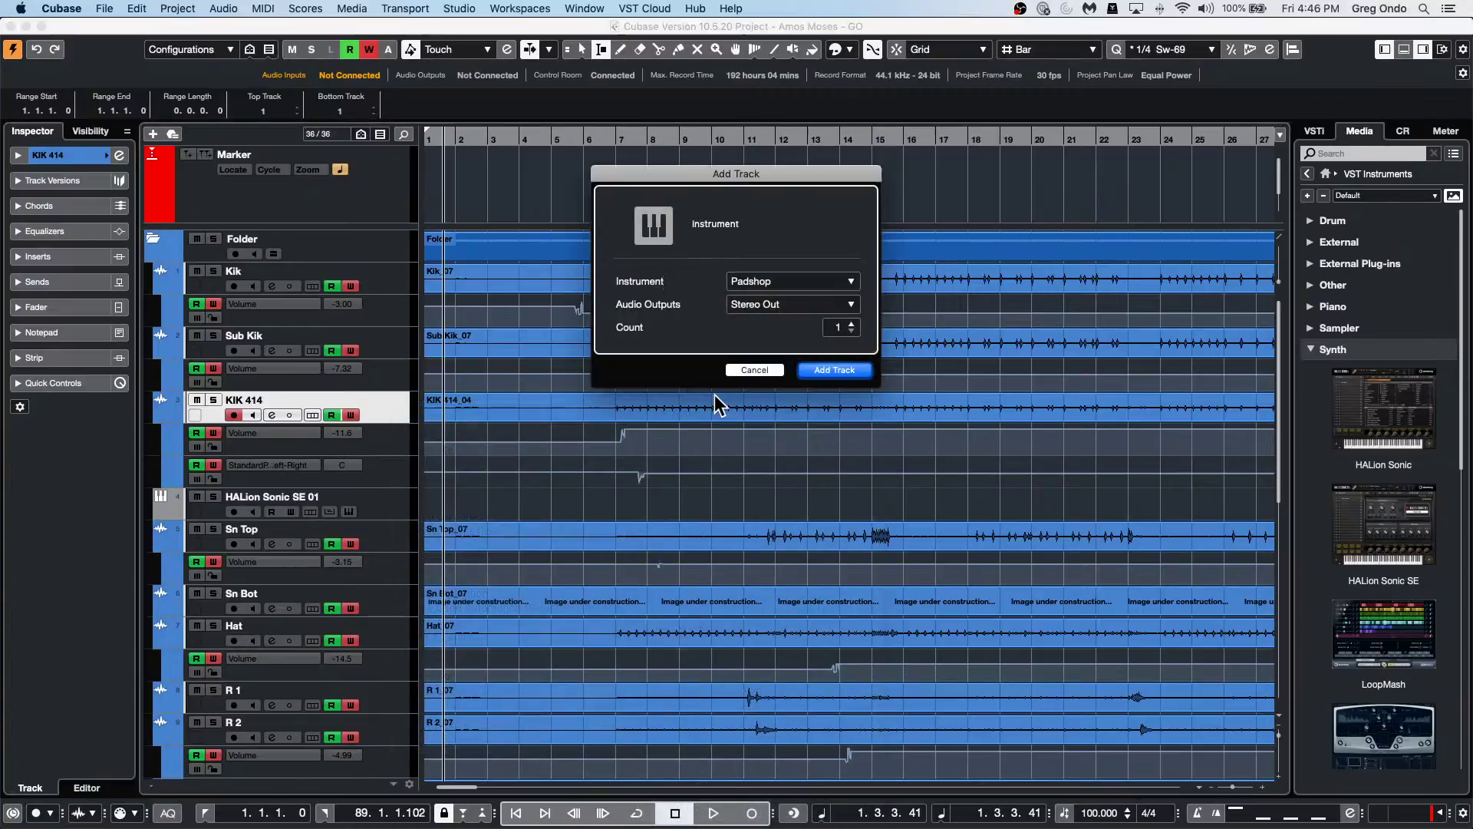
{"action": "left_click", "coordinate": [787, 284]}
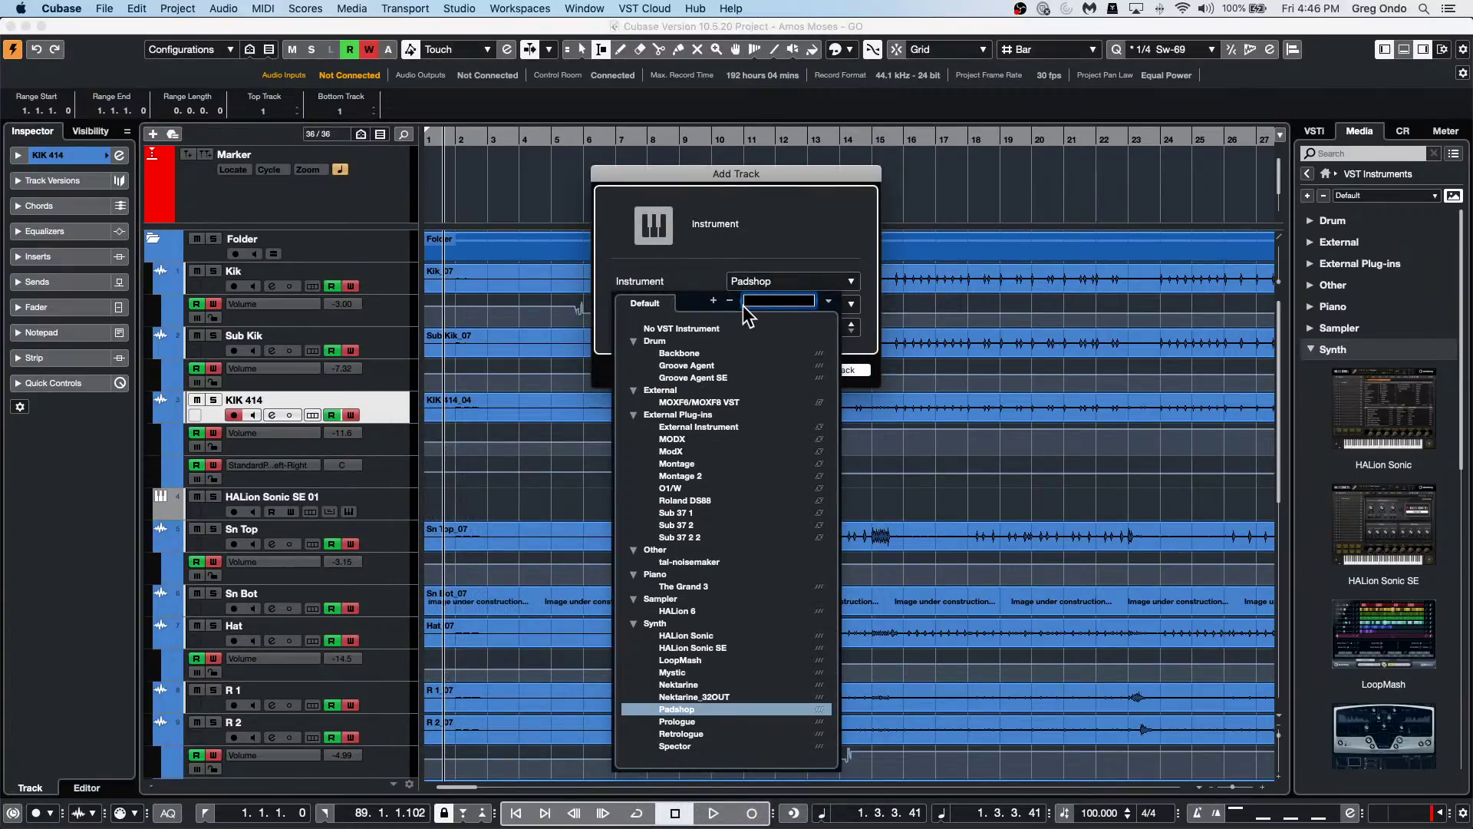
{"action": "type", "text": "Ha"}
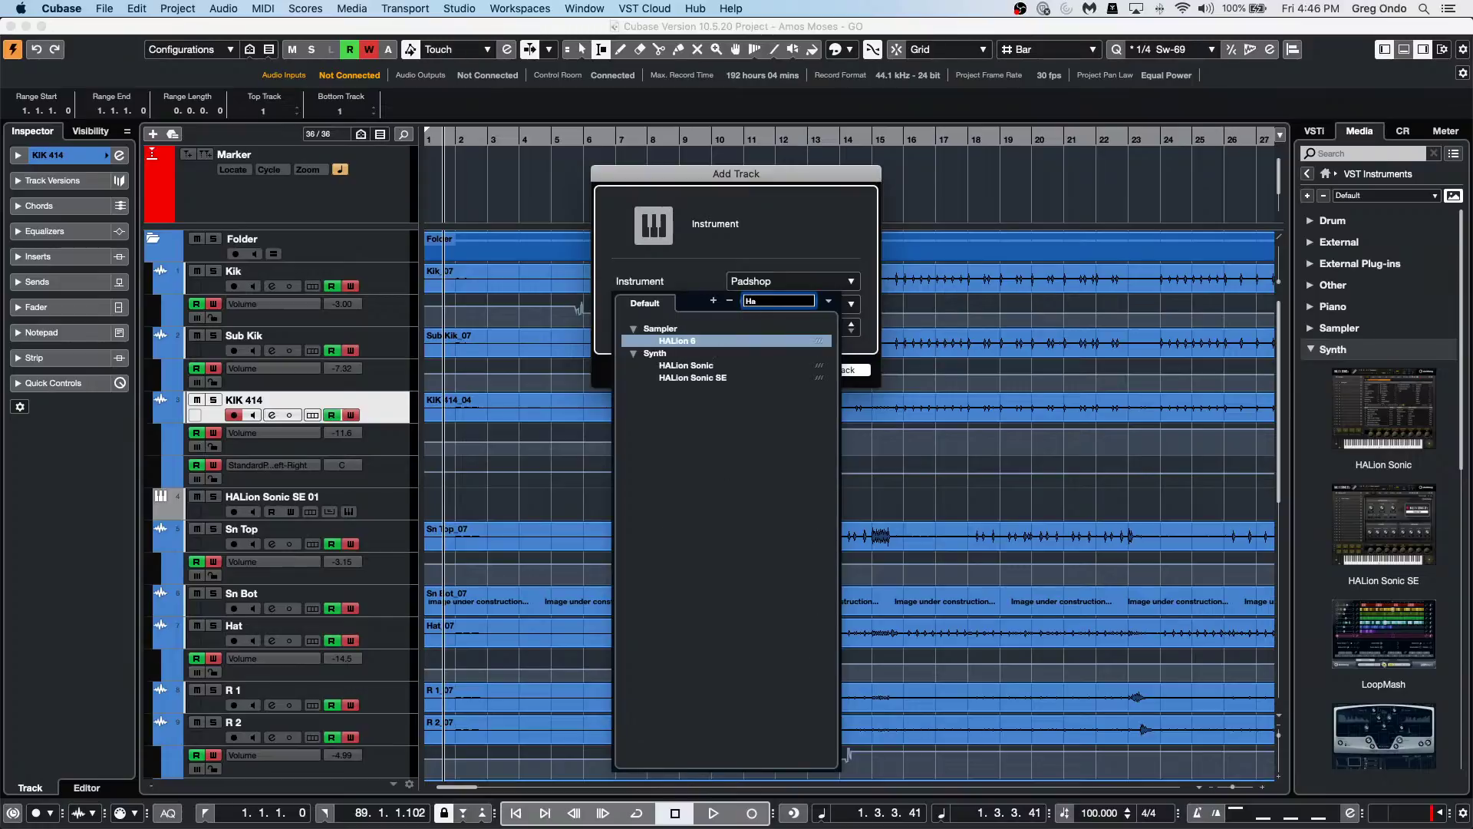
{"action": "key", "text": "BackSpace"}
{"action": "key", "text": "BackSpace"}
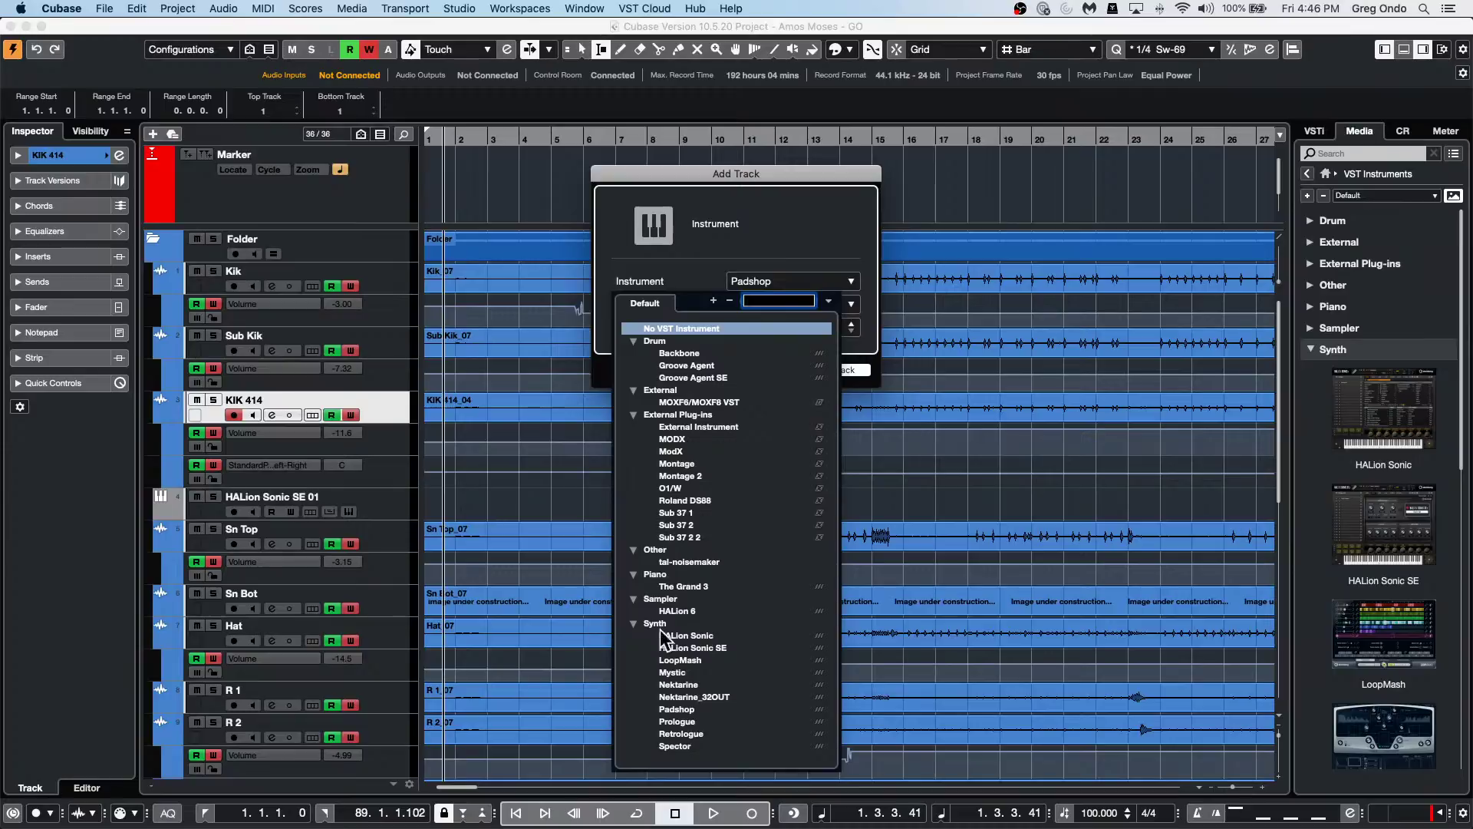
{"action": "left_click", "coordinate": [638, 625]}
{"action": "left_click", "coordinate": [638, 625]}
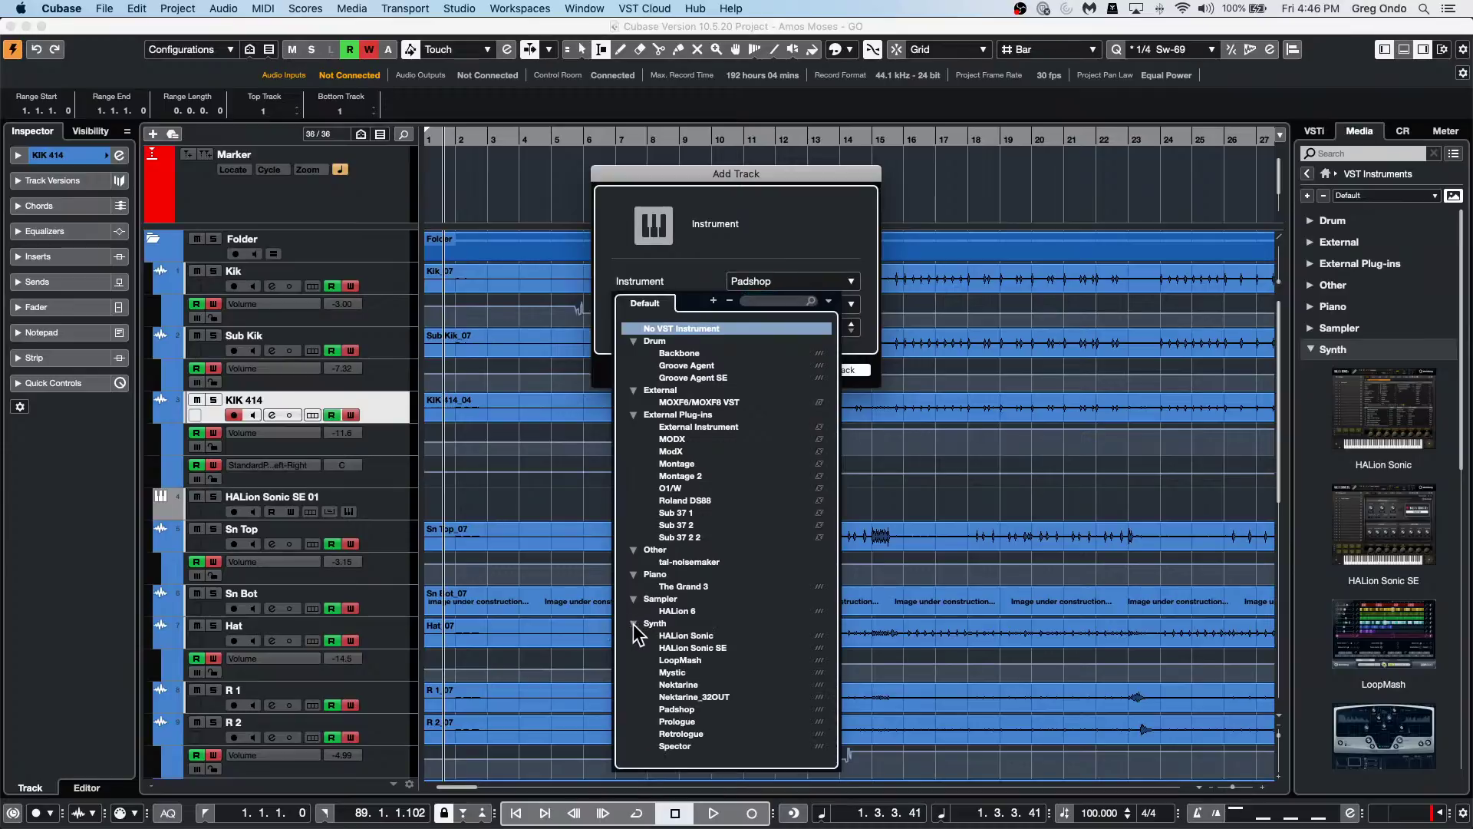
{"action": "left_click", "coordinate": [810, 195]}
{"action": "left_click", "coordinate": [752, 371]}
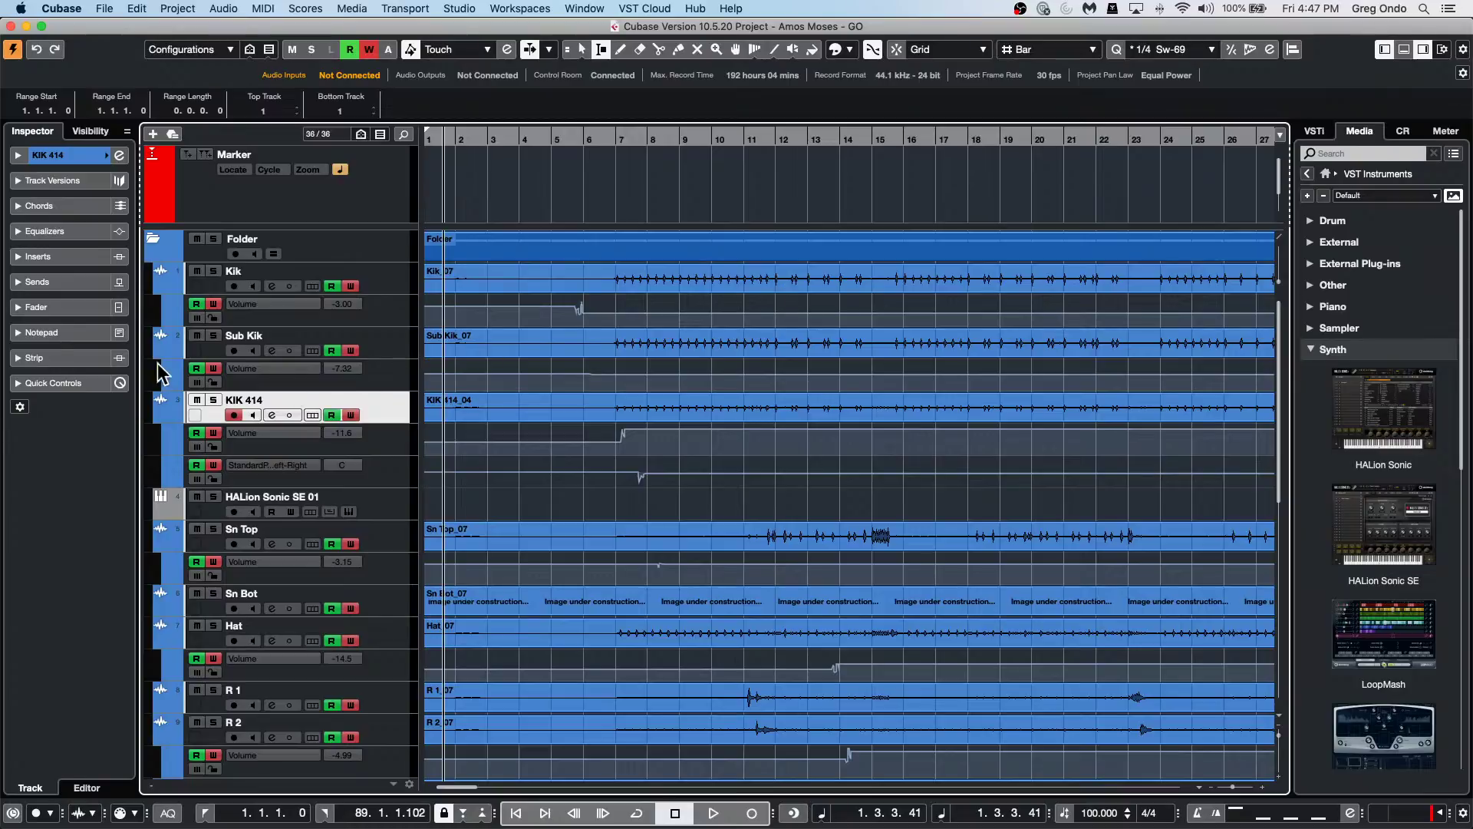
Expand the inserts of the KIK 414 track and examine the effect categories offered for an empty slot, leaving the selector without choosing one.
{"action": "left_click", "coordinate": [78, 253]}
{"action": "left_click", "coordinate": [89, 286]}
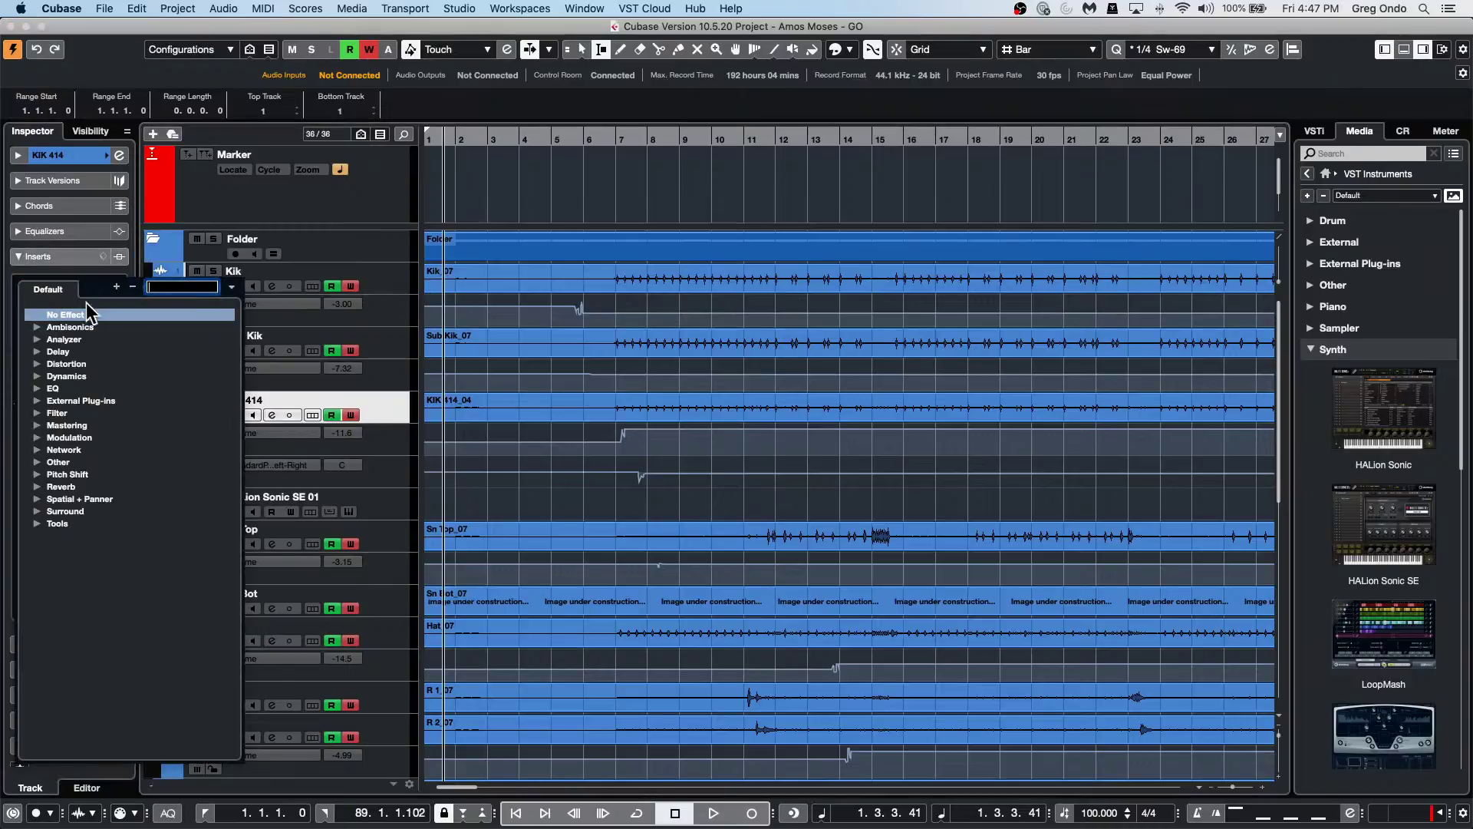
{"action": "left_click", "coordinate": [285, 336]}
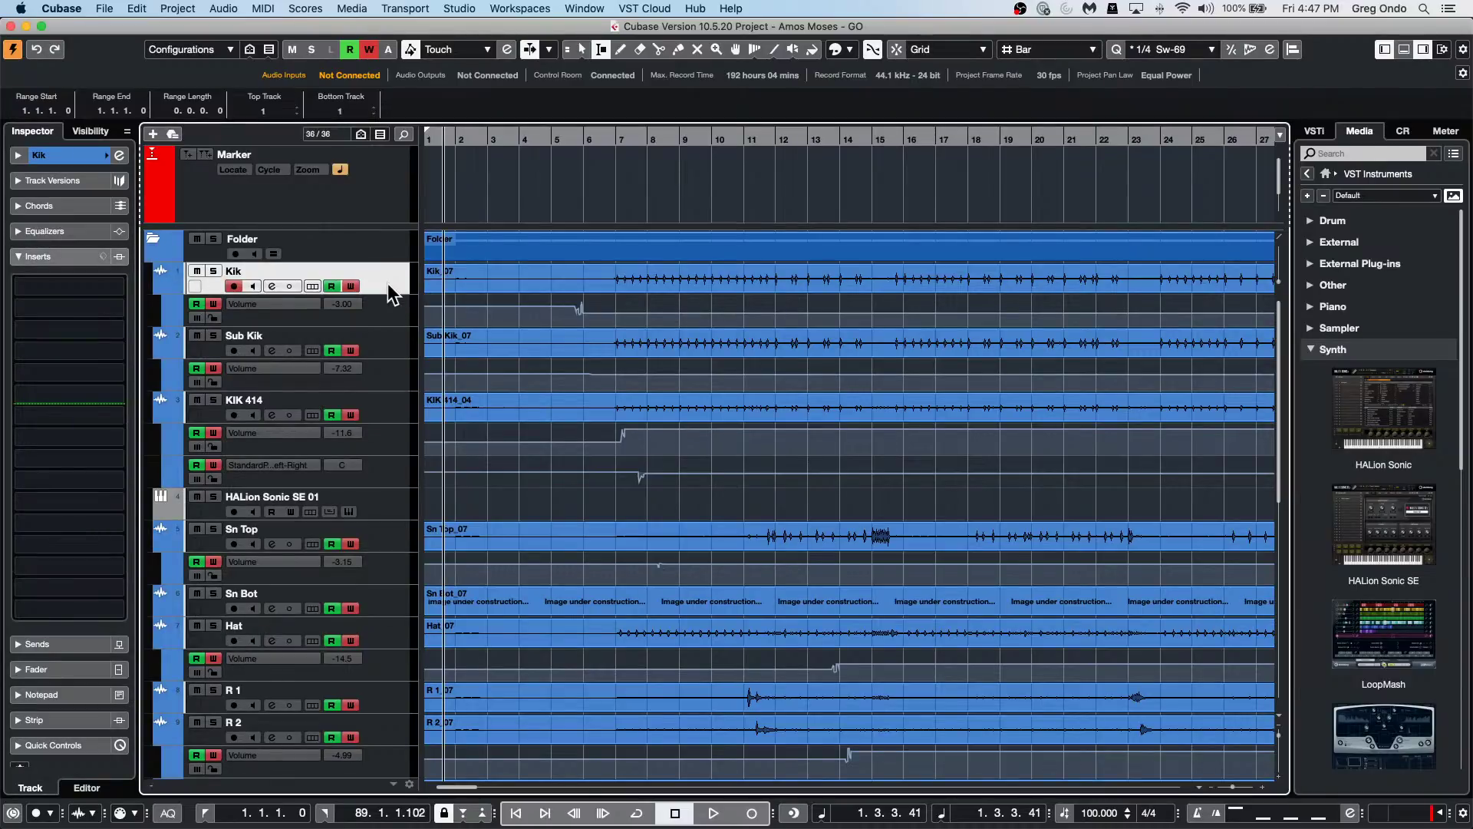
Load MIDI Monitor in the first MIDI insert slot of the HALion Sonic SE 01 track and reposition its window near the project's centre.
{"action": "left_click", "coordinate": [219, 516]}
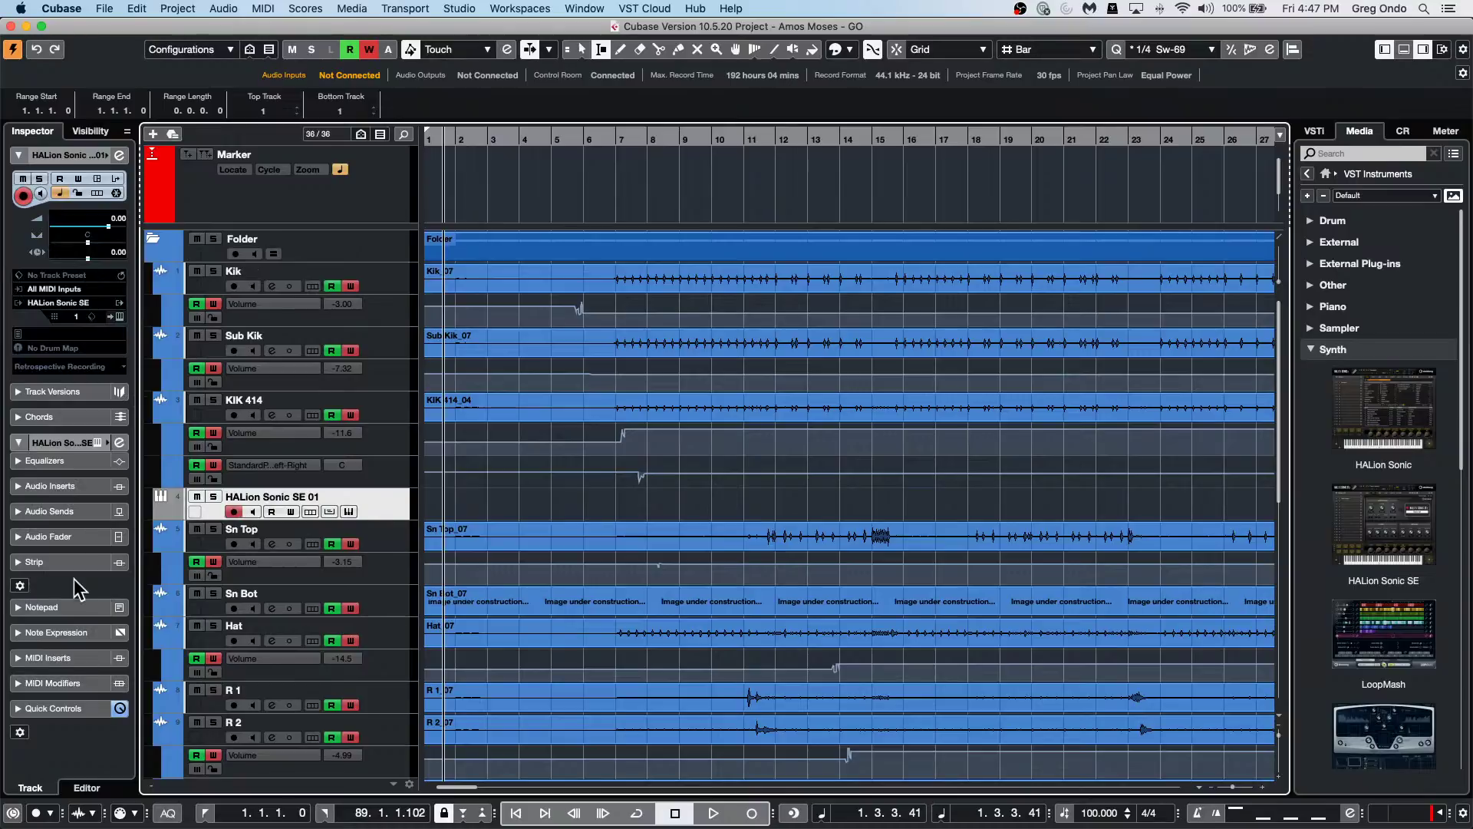
{"action": "left_click", "coordinate": [53, 657]}
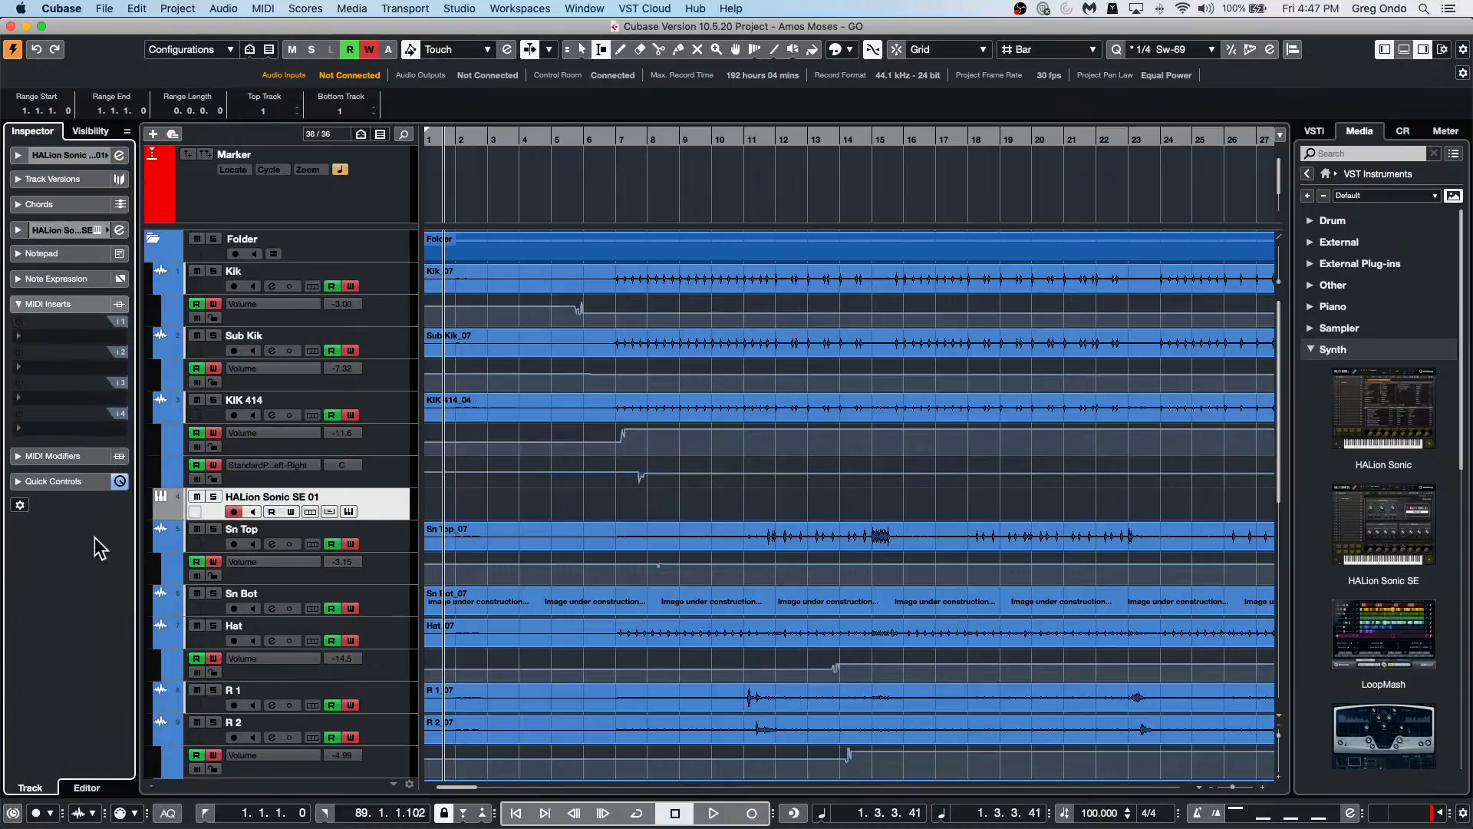
{"action": "left_click", "coordinate": [66, 320]}
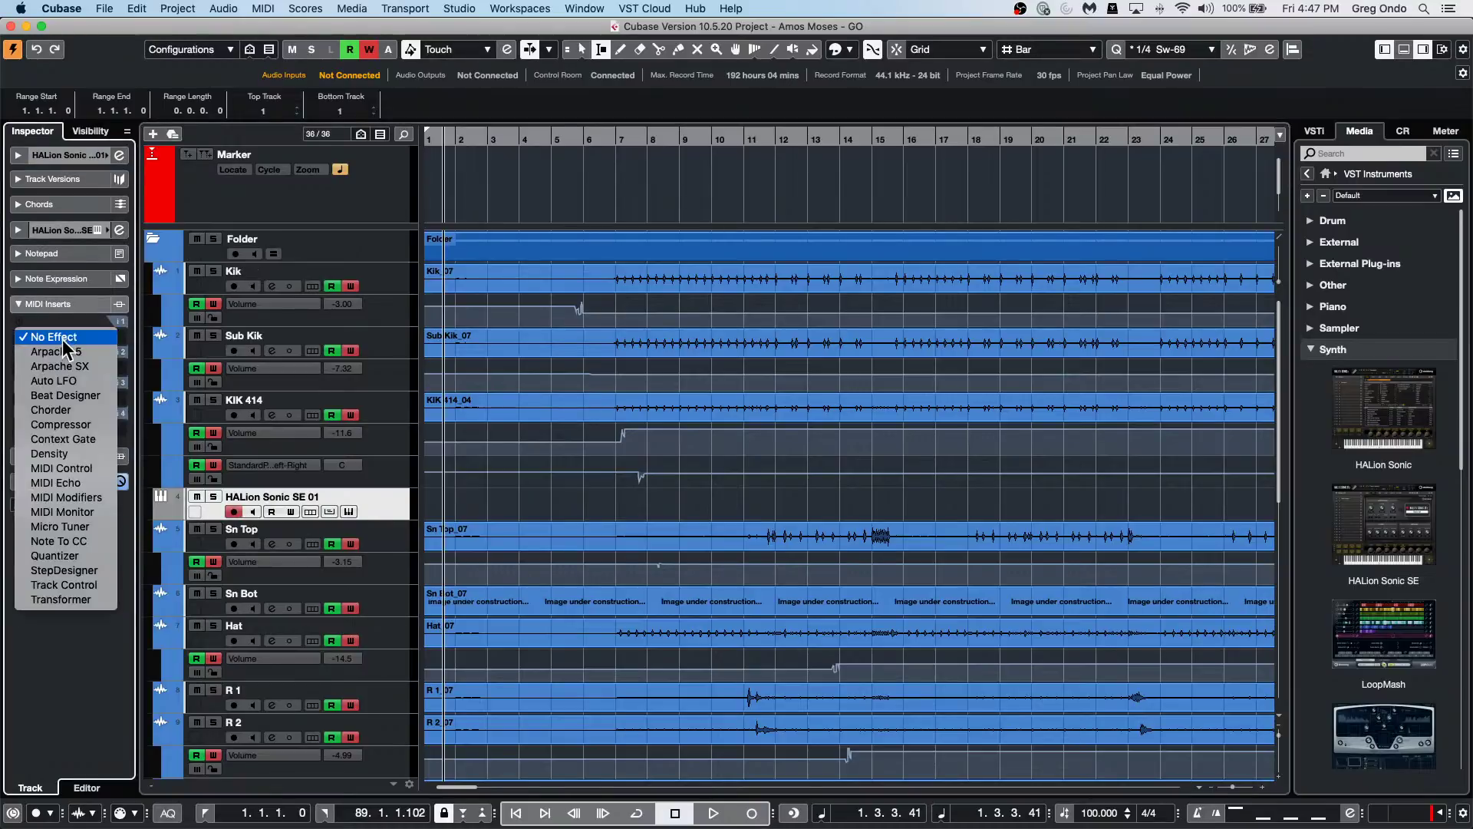
{"action": "left_click", "coordinate": [77, 511]}
{"action": "left_click_drag", "start_coordinate": [968, 302], "coordinate": [667, 435]}
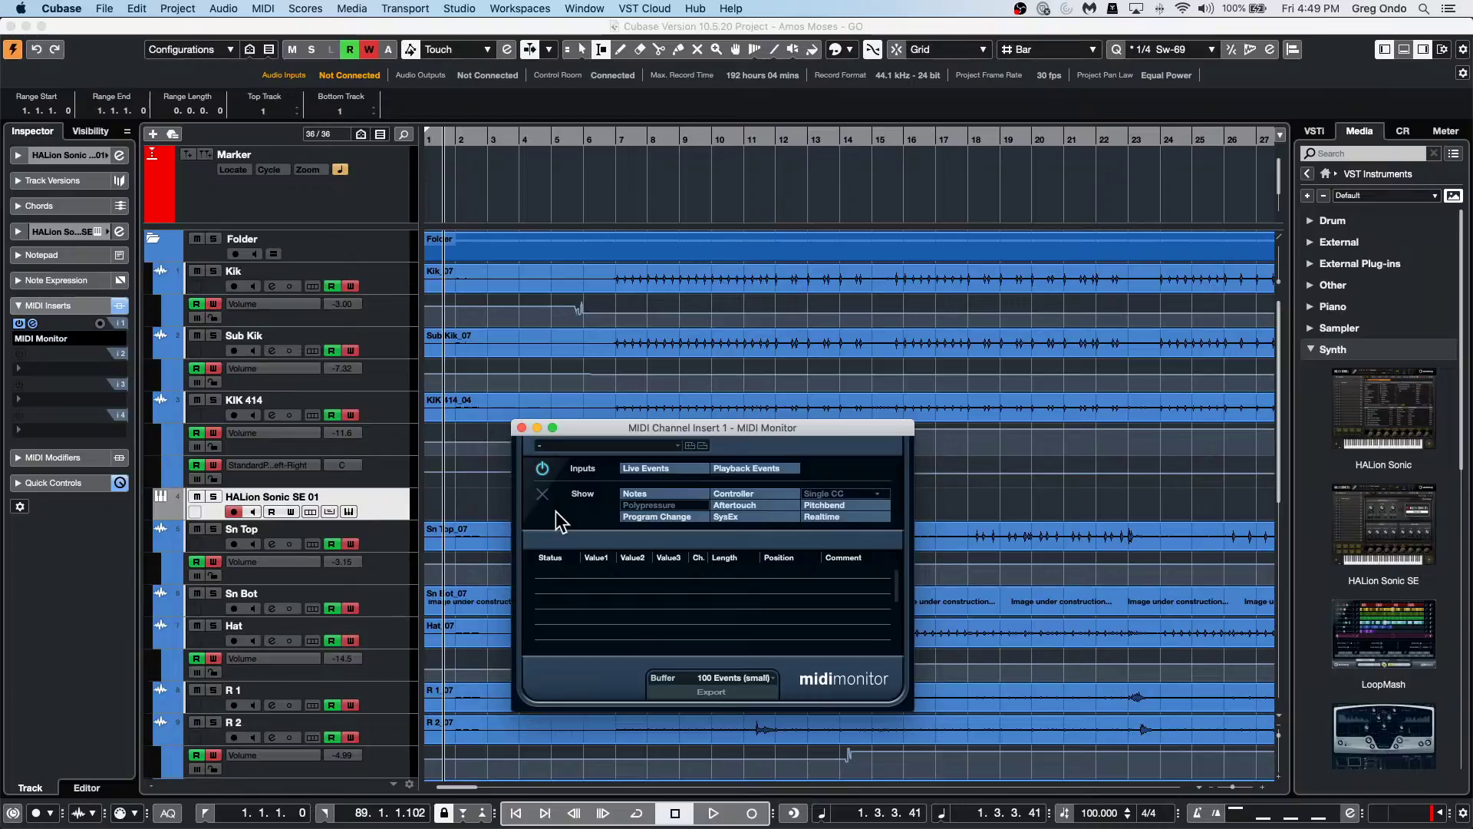
Close the MIDI Monitor window and examine the VST System Link settings in Studio Setup, leaving the setup without changes.
{"action": "left_click", "coordinate": [521, 427]}
{"action": "left_click", "coordinate": [460, 8]}
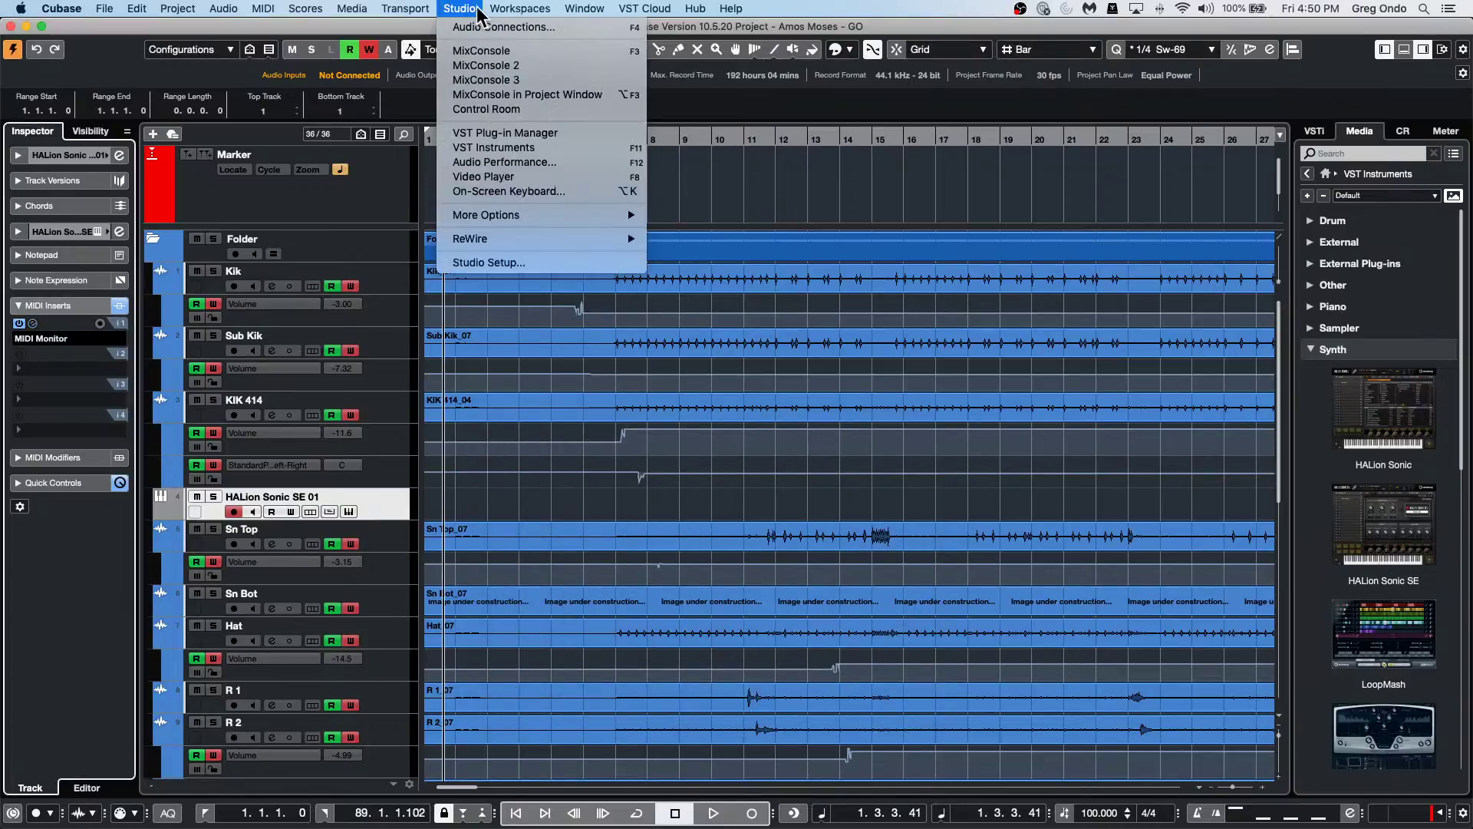
{"action": "left_click", "coordinate": [504, 264]}
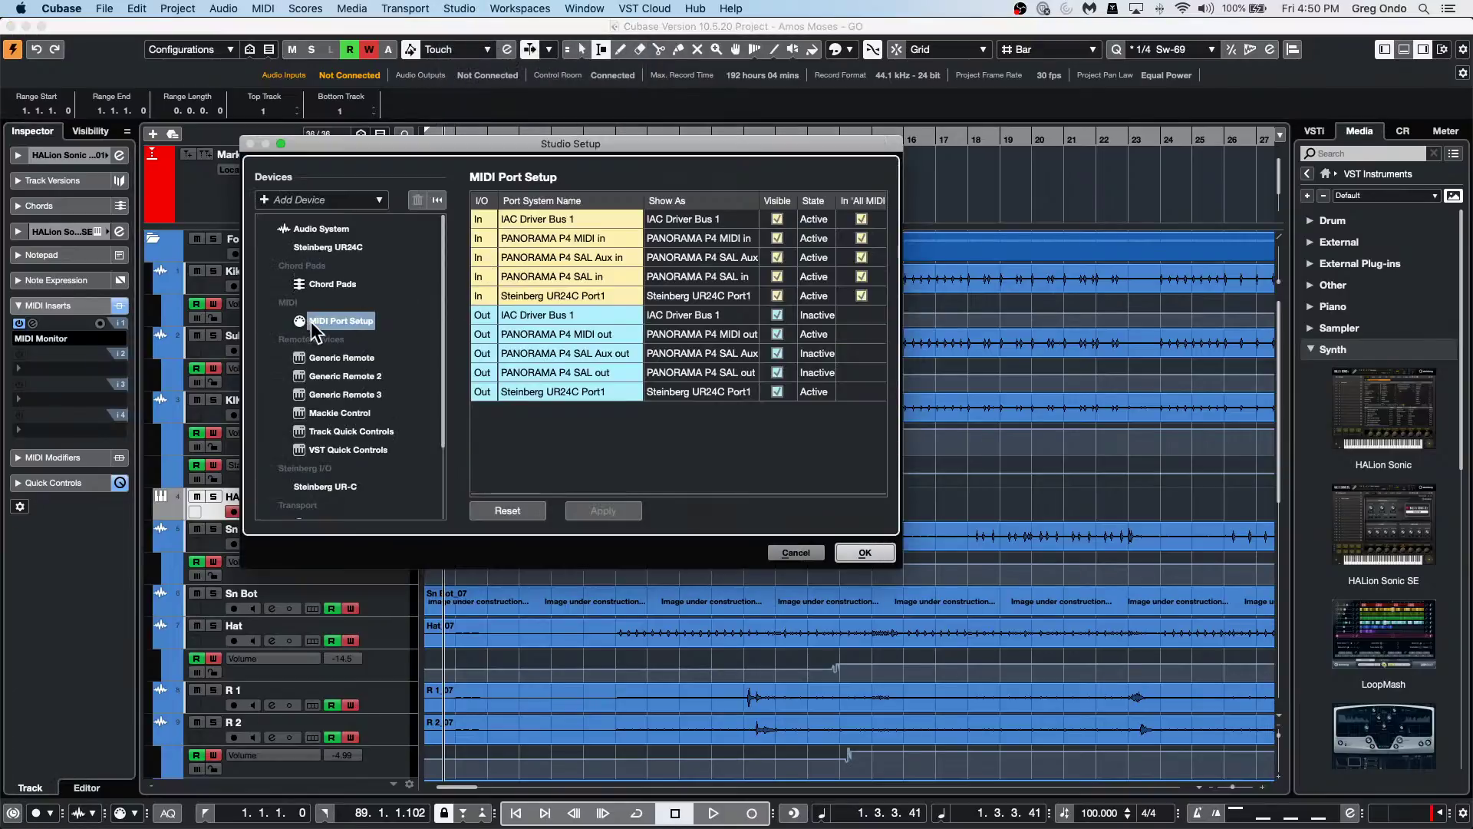
{"action": "scroll", "coordinate": [311, 327], "scroll_direction": "down", "scroll_amount": 2}
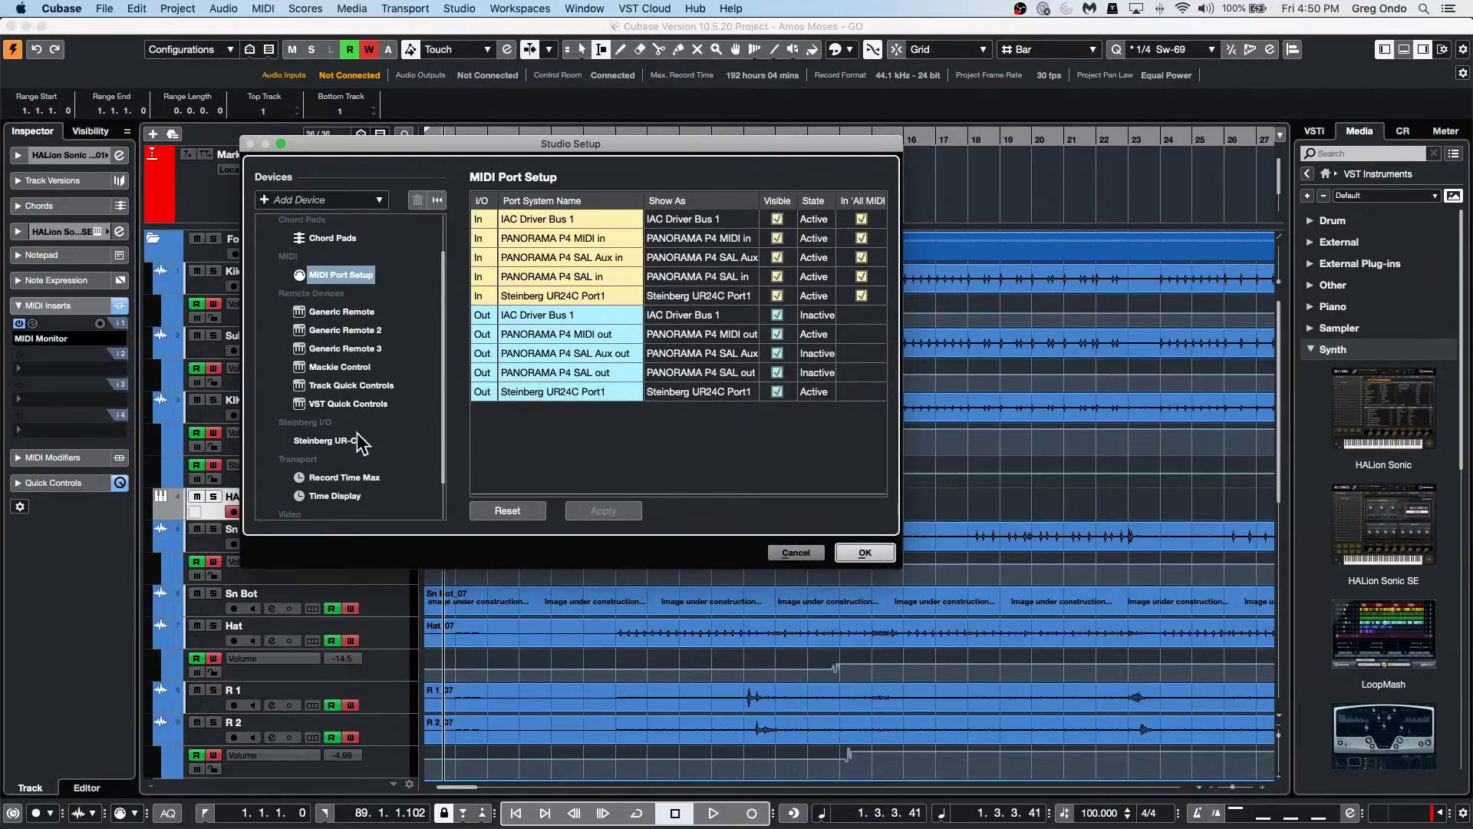
{"action": "scroll", "coordinate": [356, 431], "scroll_direction": "down", "scroll_amount": 3}
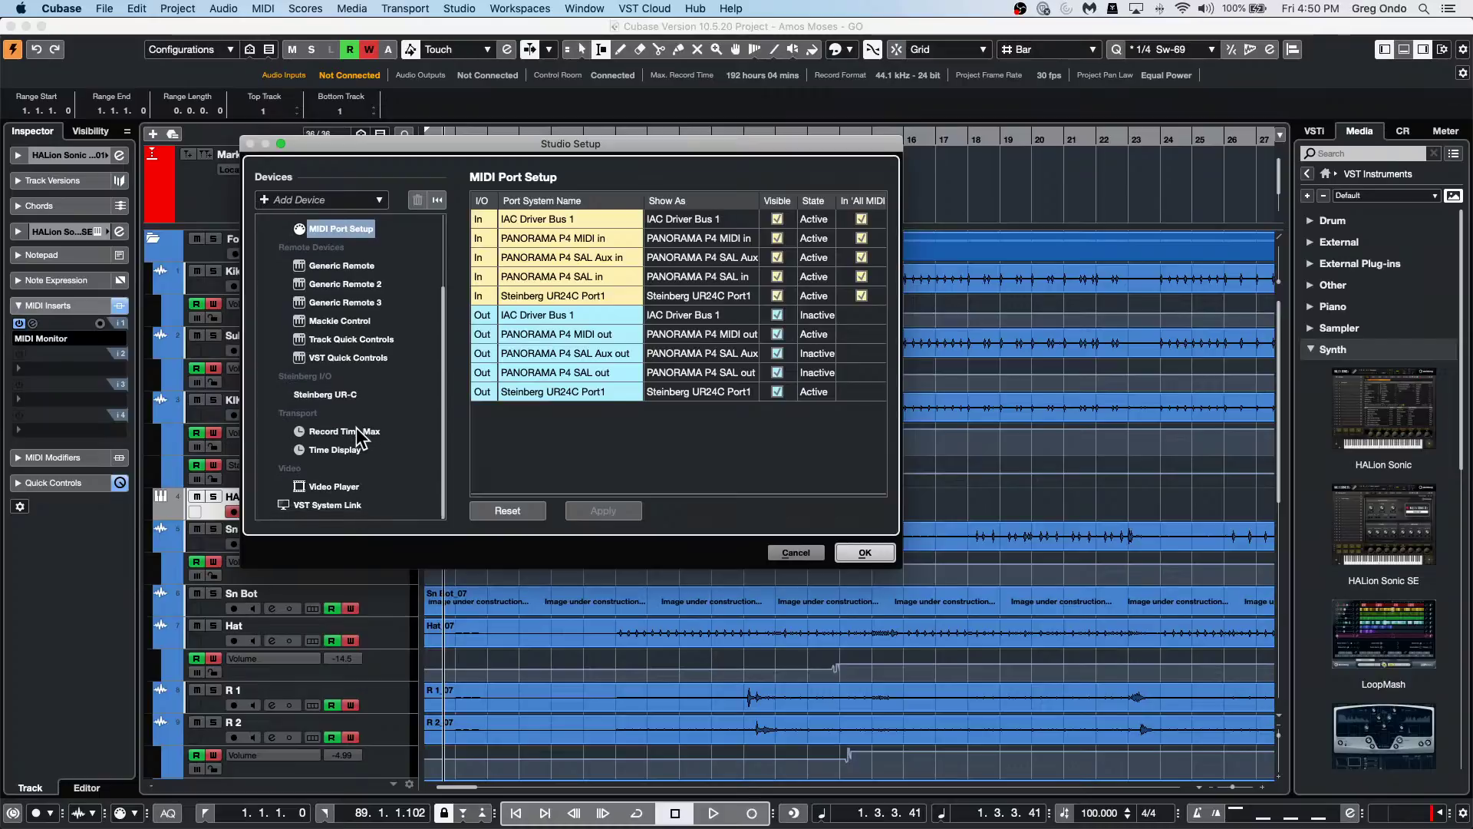
{"action": "left_click", "coordinate": [302, 500]}
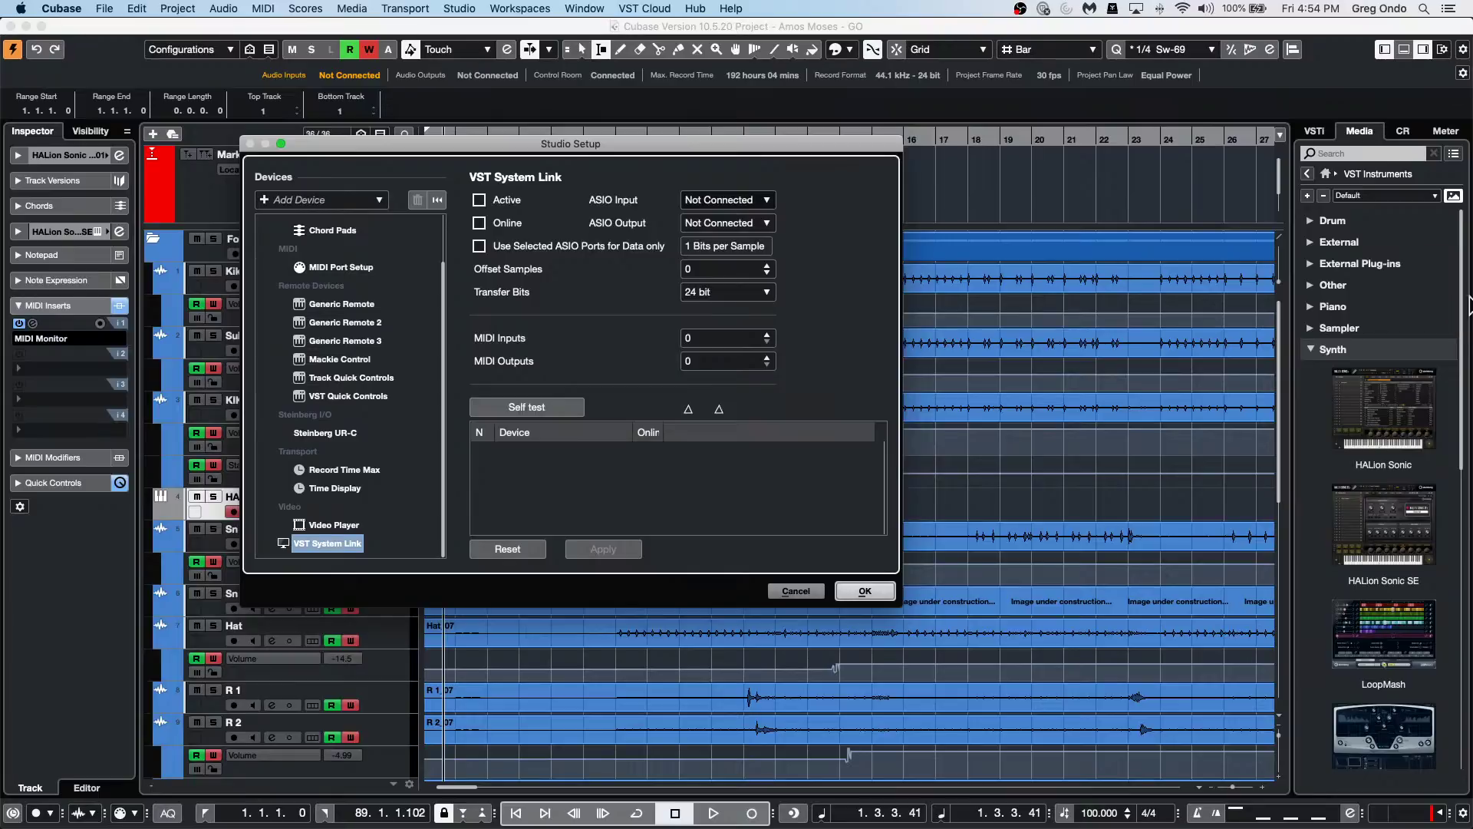
{"action": "left_click", "coordinate": [802, 592]}
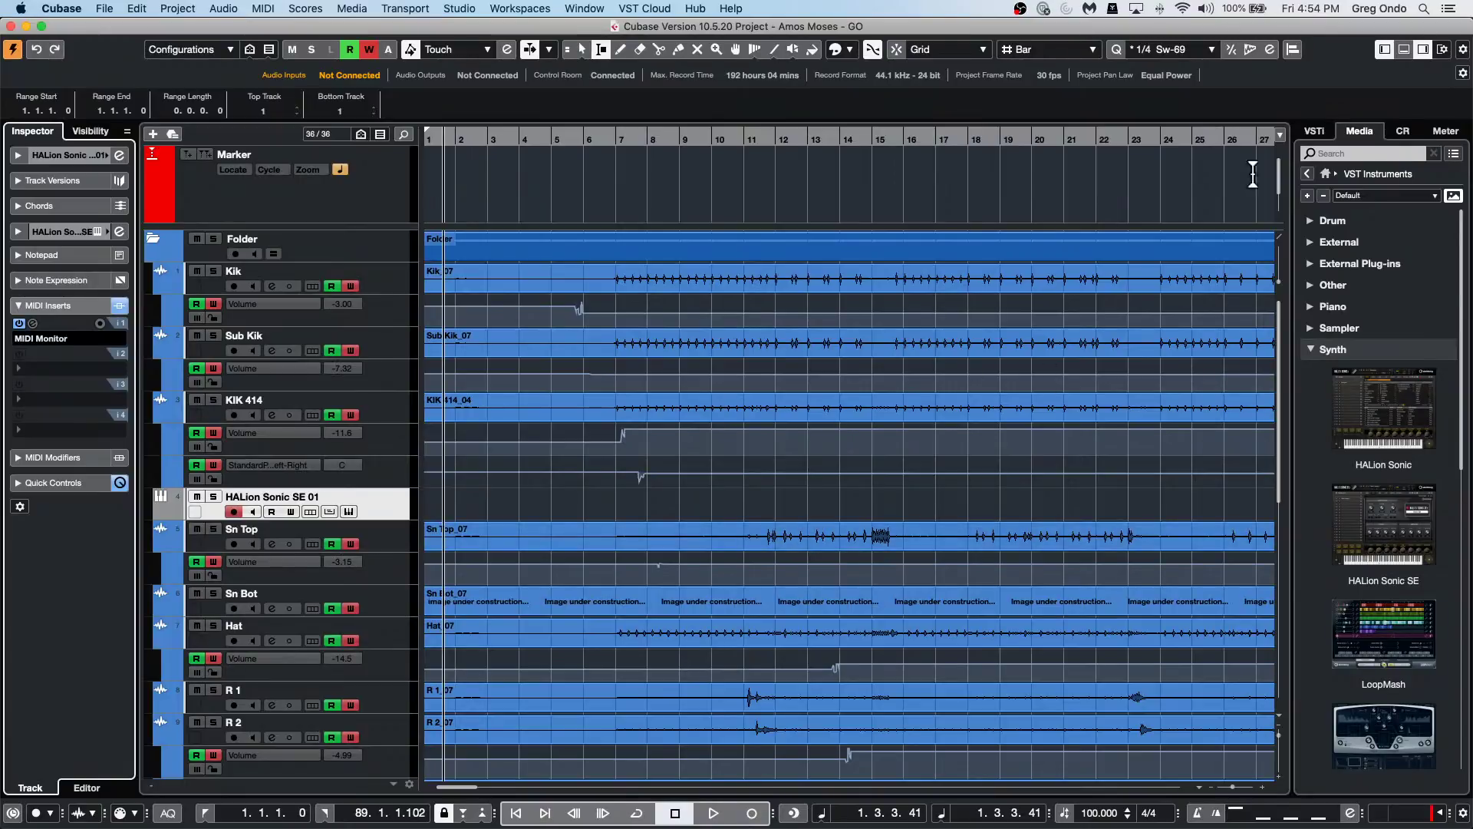
Collapse the Synth instrument category and add four stereo group tracks below Sn Top, routed to Stereo Out and created outside a folder.
{"action": "left_click", "coordinate": [1307, 351]}
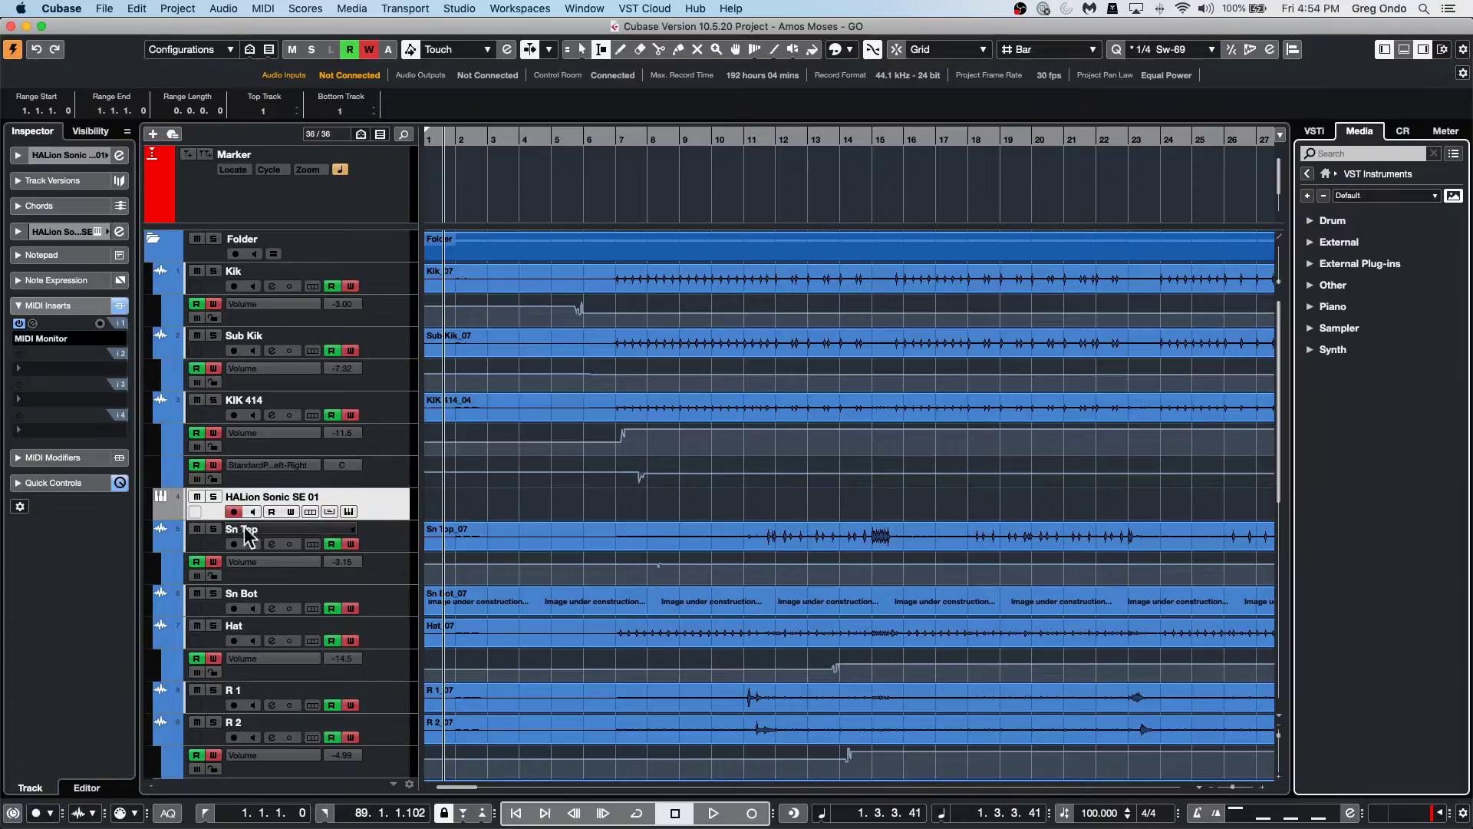
{"action": "left_click", "coordinate": [389, 528]}
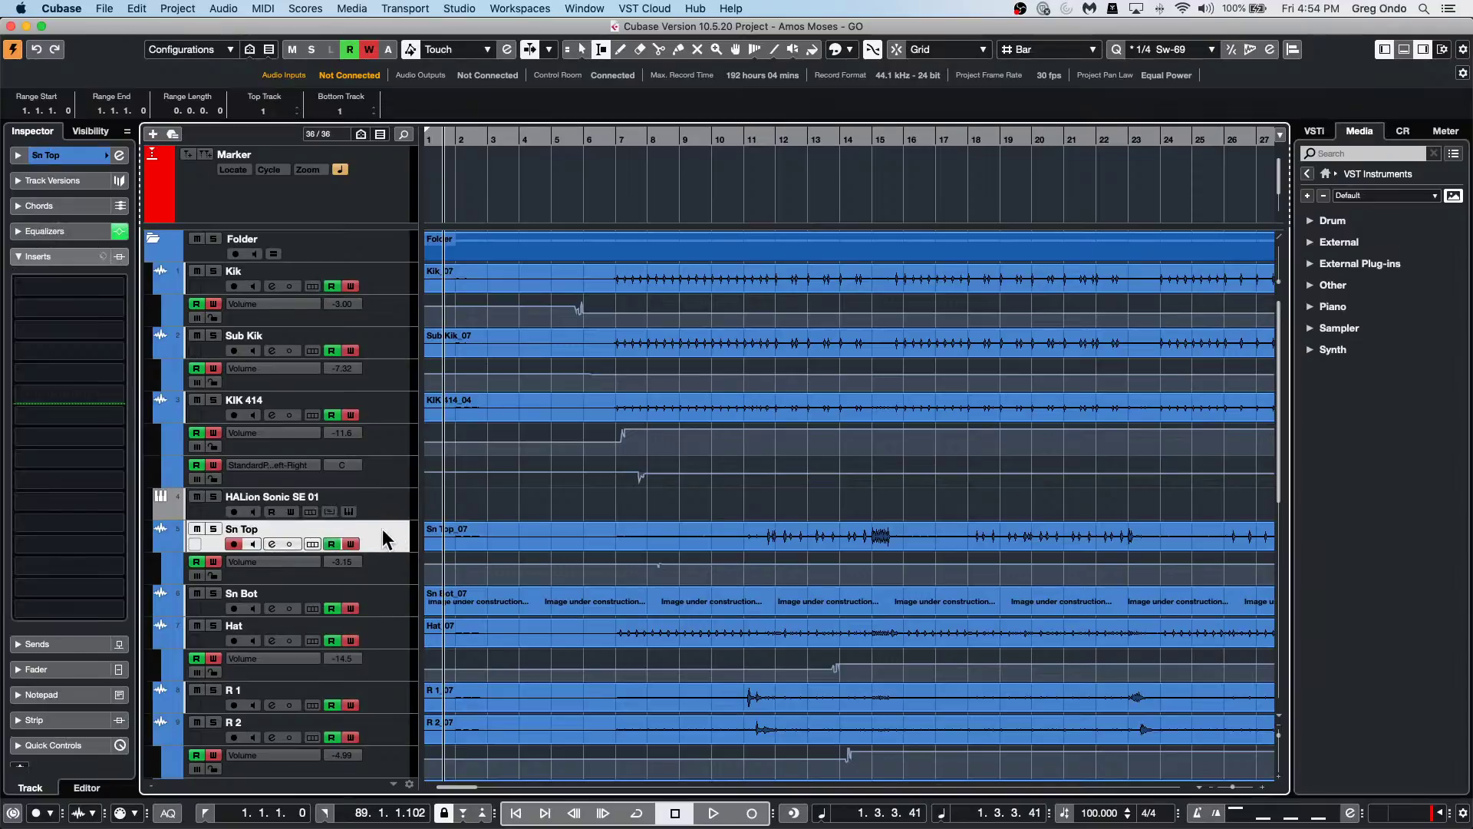
{"action": "right_click", "coordinate": [379, 531]}
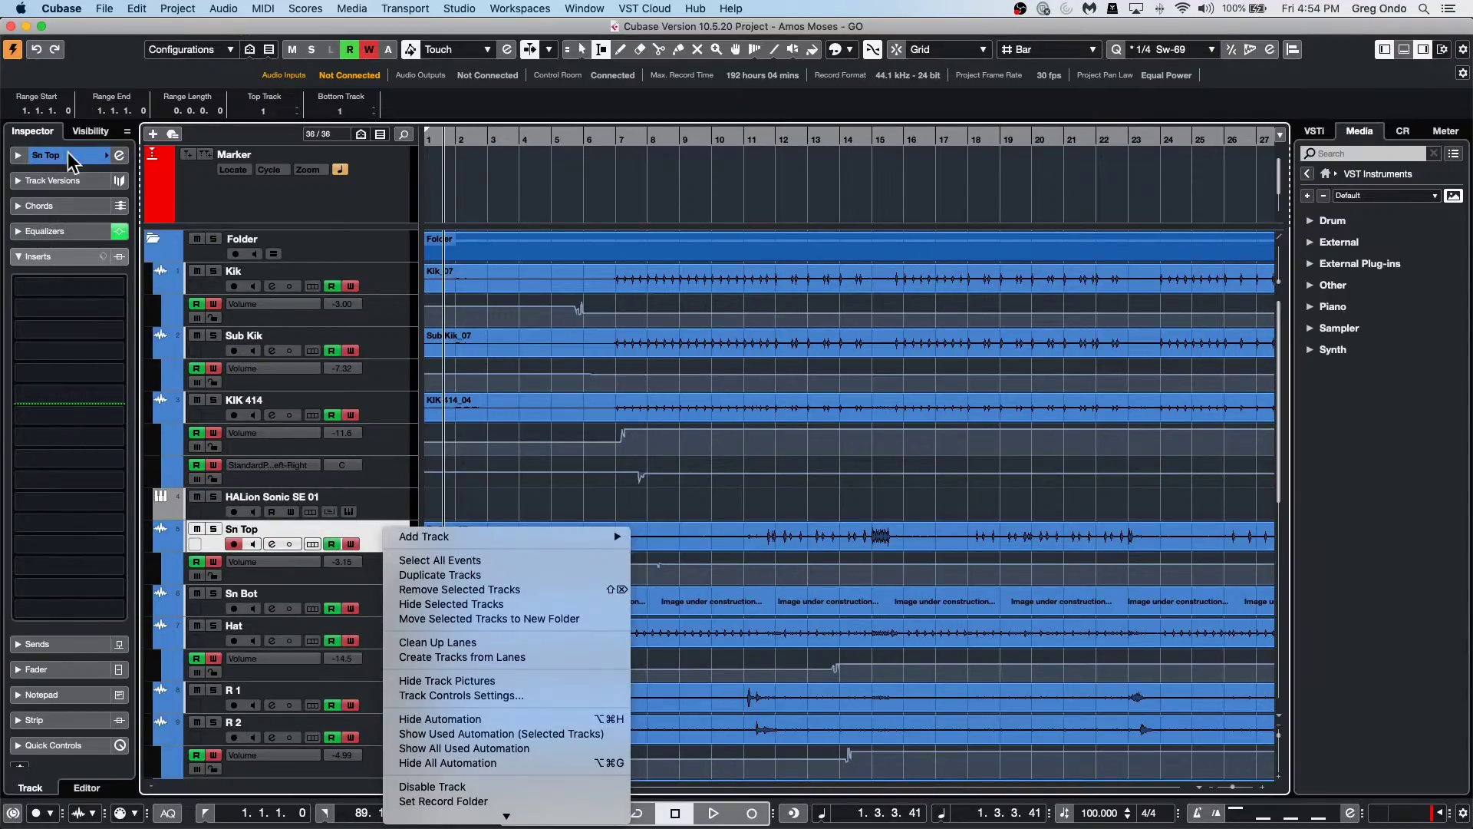
{"action": "left_click", "coordinate": [91, 165]}
{"action": "right_click", "coordinate": [386, 530]}
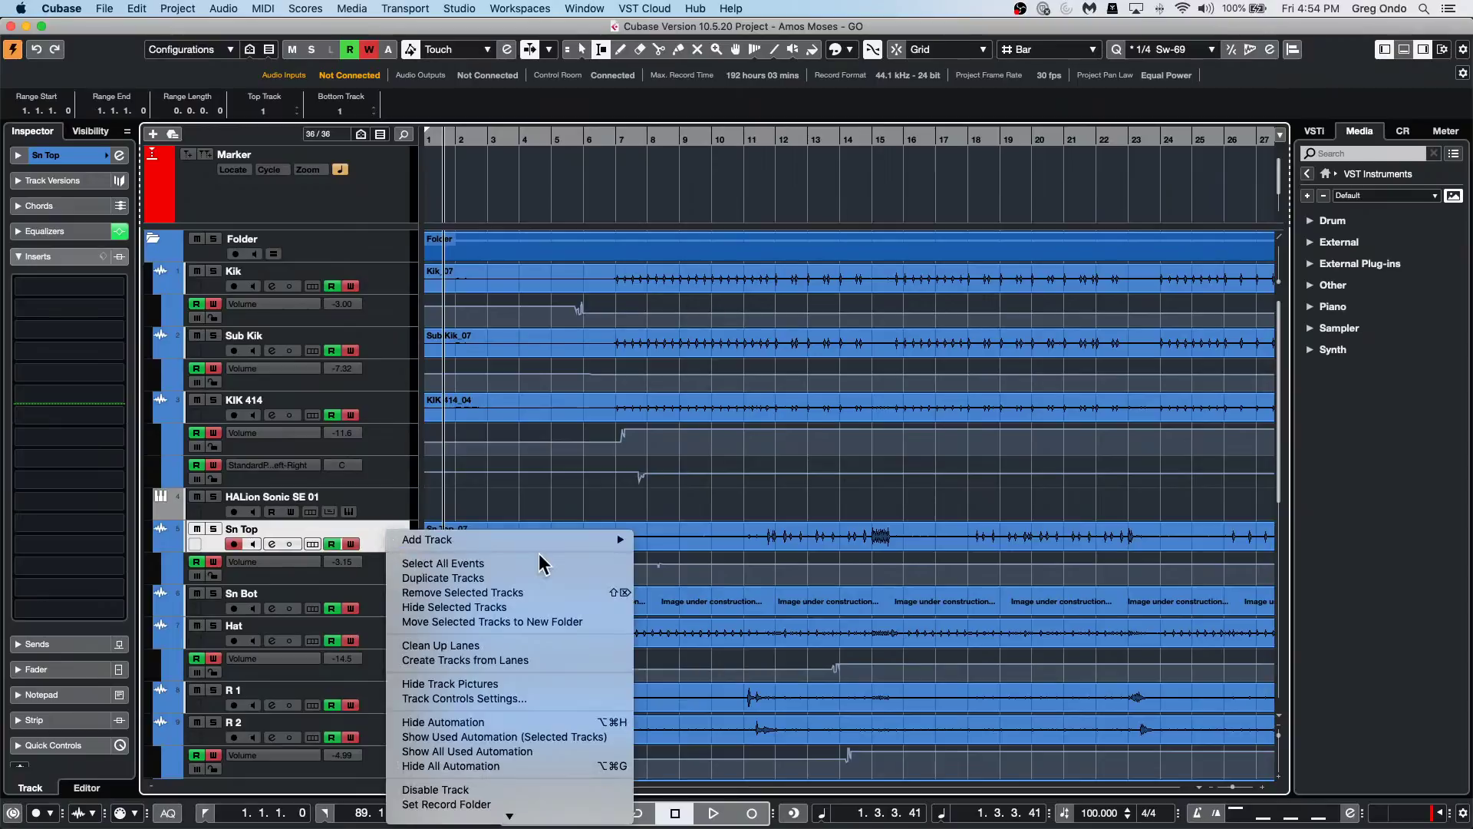
{"action": "mouse_move", "coordinate": [508, 545]}
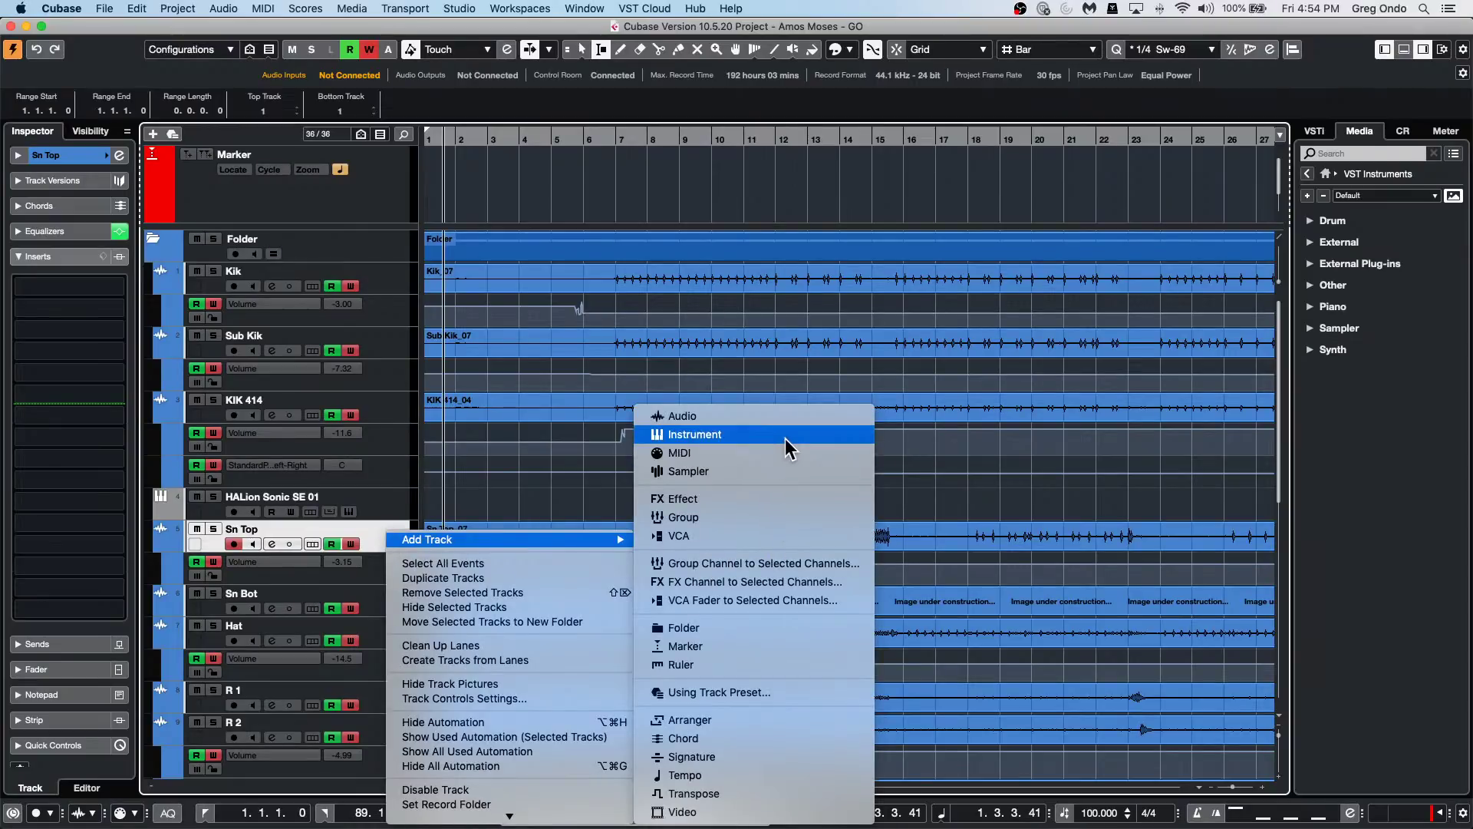
{"action": "left_click", "coordinate": [777, 514]}
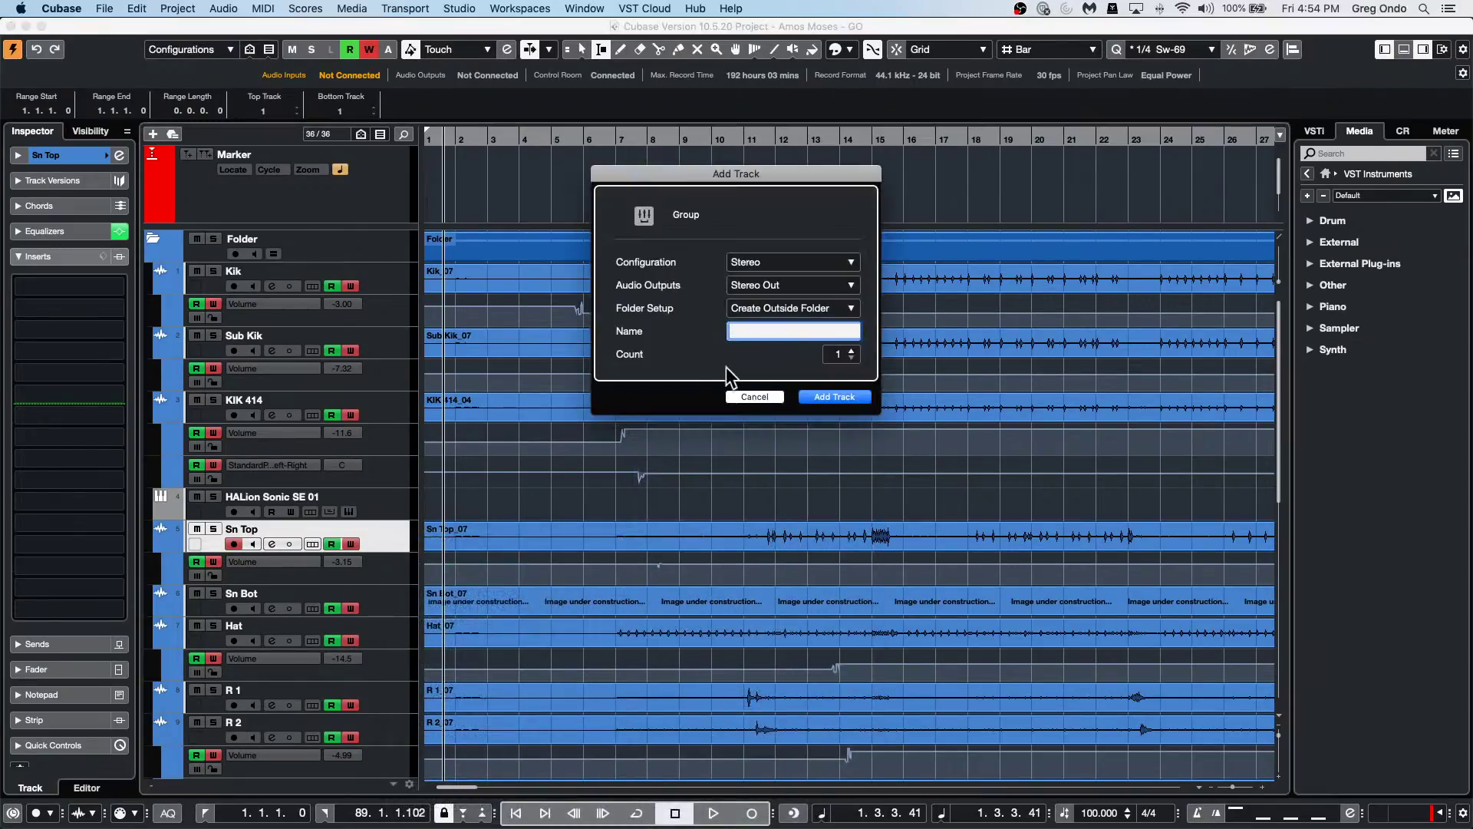
{"action": "left_click", "coordinate": [851, 350]}
{"action": "left_click", "coordinate": [851, 350]}
{"action": "left_click", "coordinate": [851, 350]}
{"action": "left_click", "coordinate": [853, 397]}
Examine the output routing choices in the Sn Top channel settings, leaving the routing unchanged and closing the settings window.
{"action": "left_click", "coordinate": [385, 524]}
{"action": "right_click", "coordinate": [389, 532]}
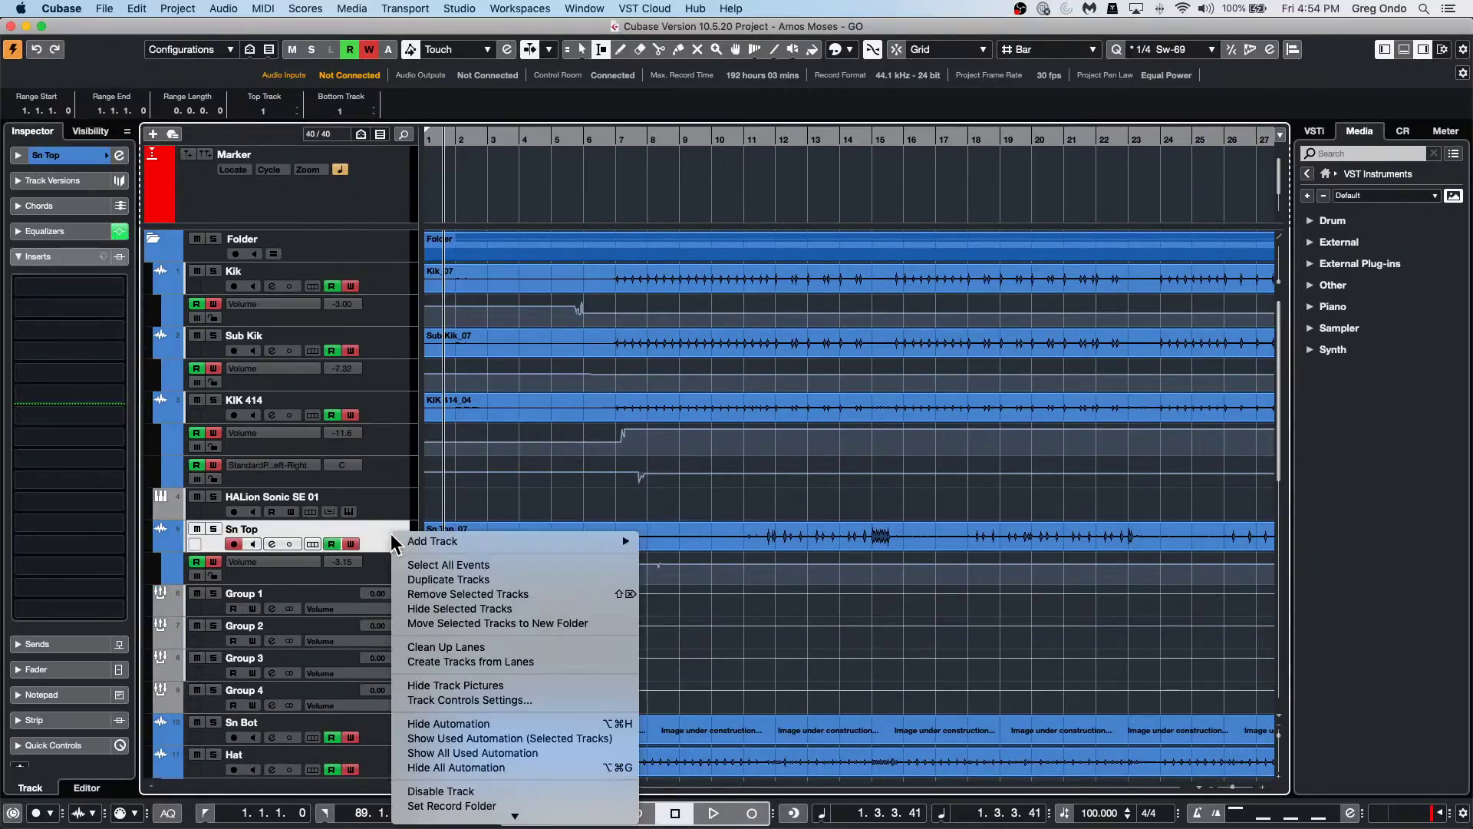
{"action": "mouse_move", "coordinate": [474, 540]}
{"action": "key", "text": "Escape"}
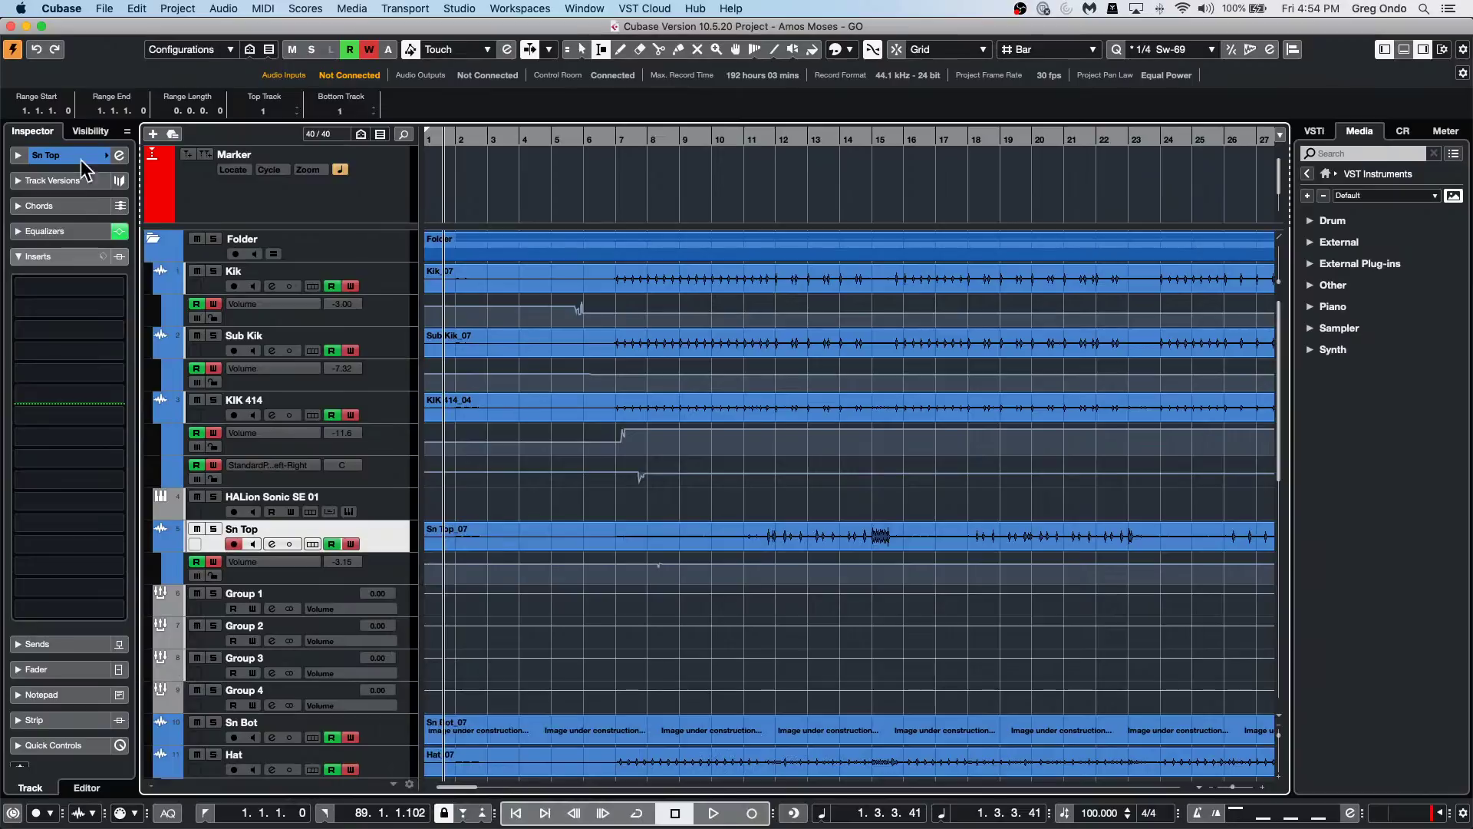
{"action": "left_click", "coordinate": [119, 155]}
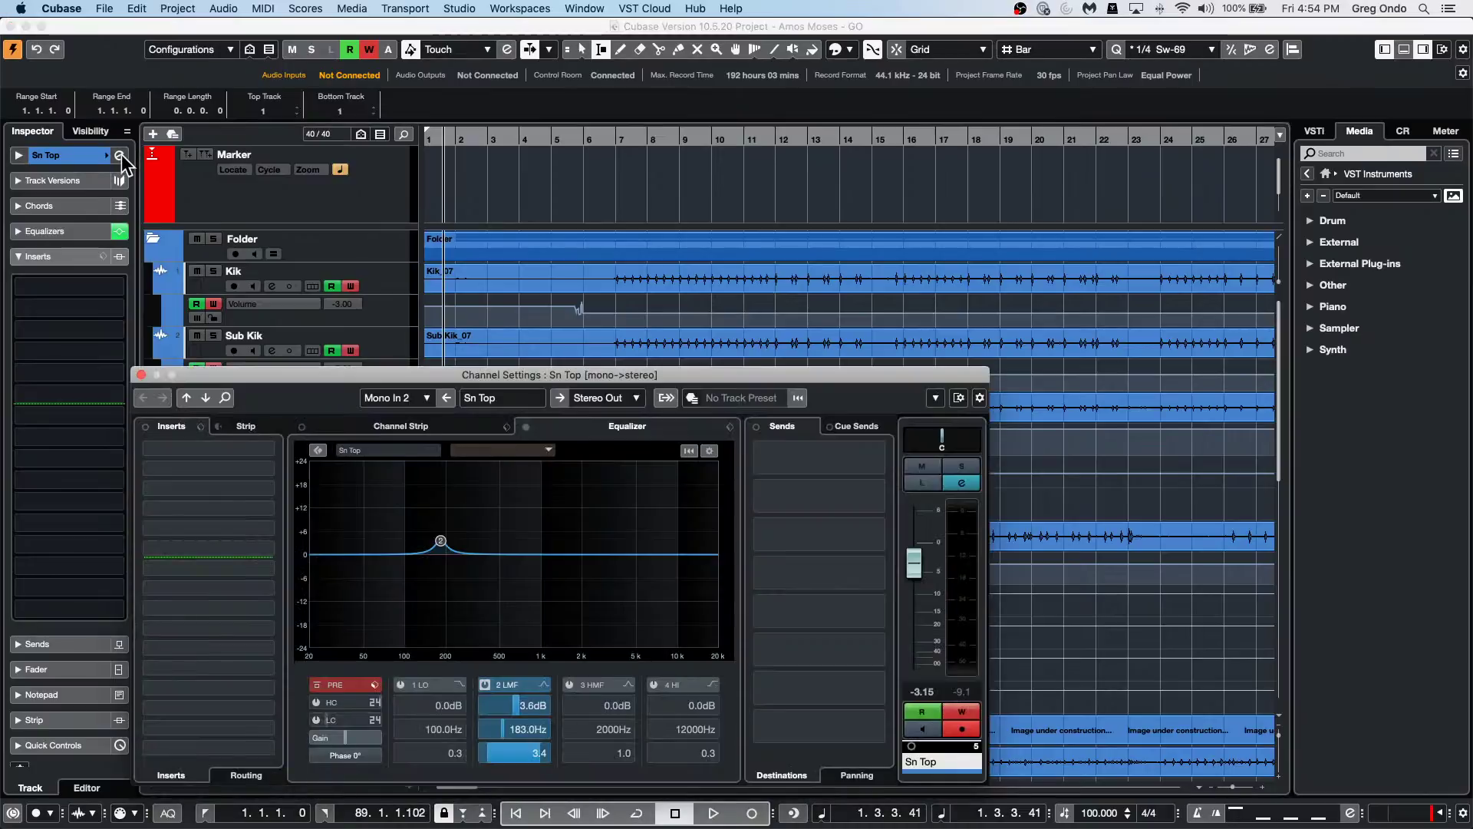
{"action": "left_click", "coordinate": [610, 397]}
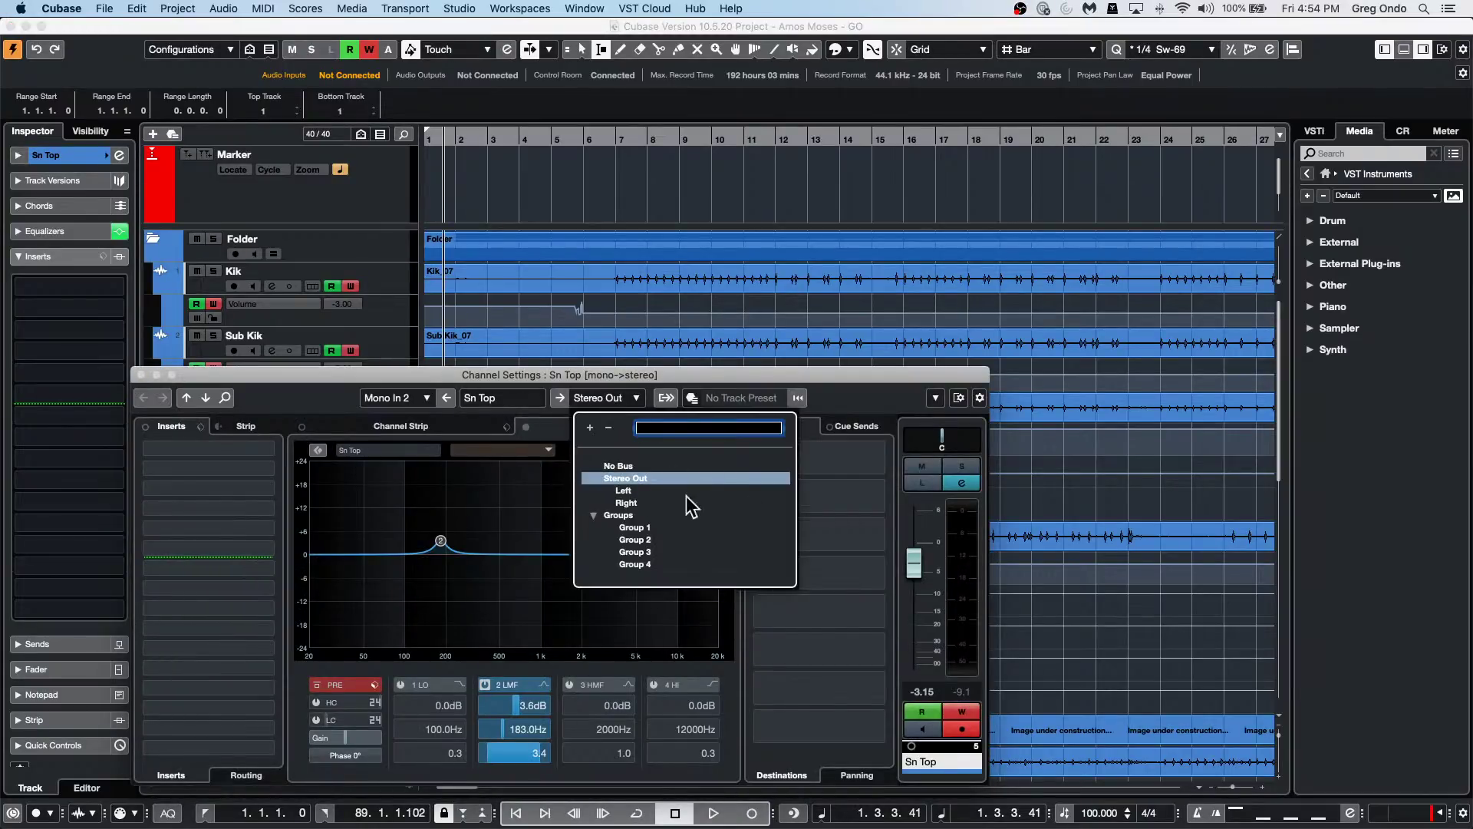
{"action": "left_click", "coordinate": [430, 477]}
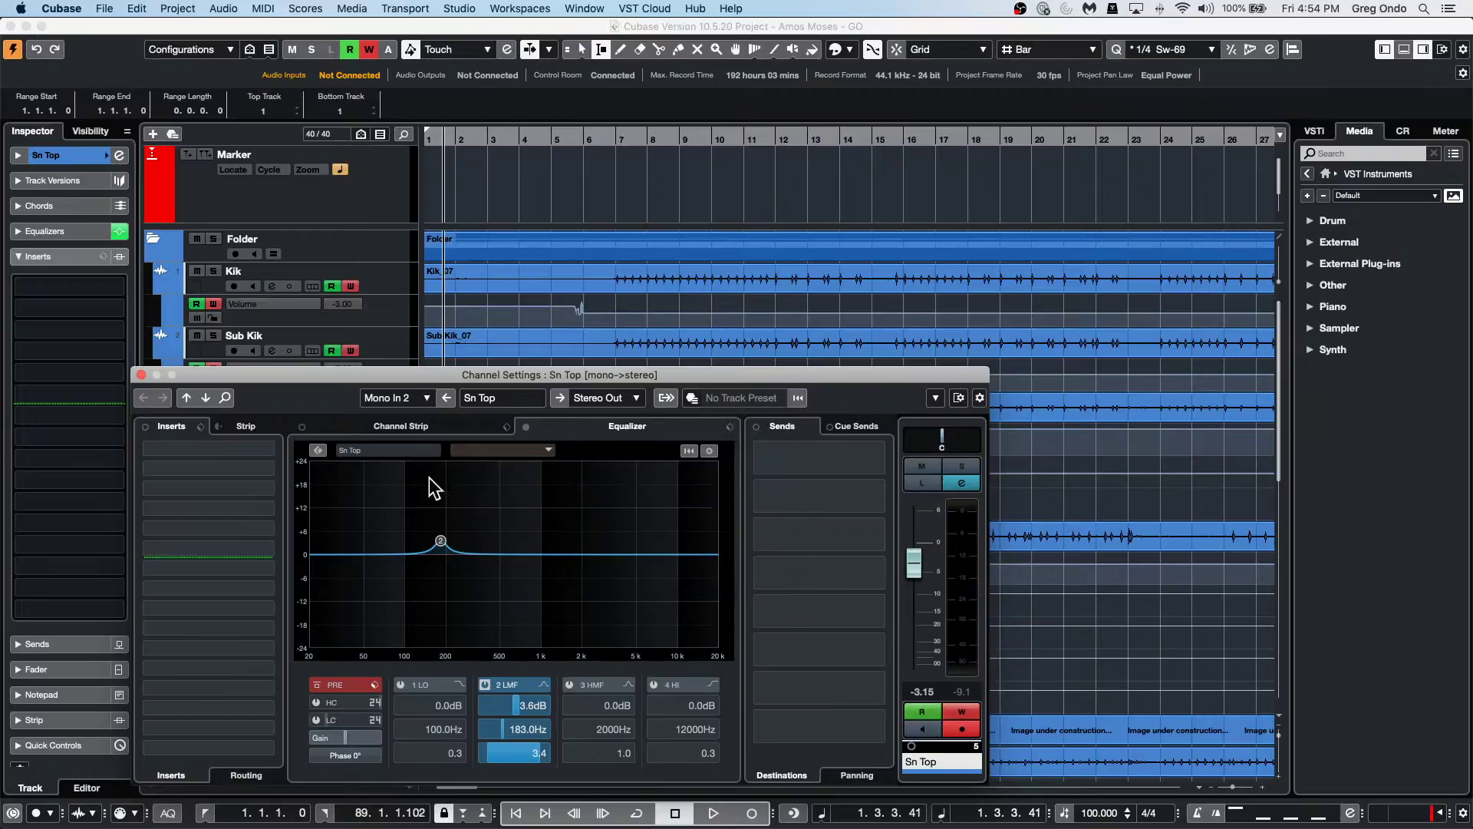
{"action": "left_click", "coordinate": [141, 375]}
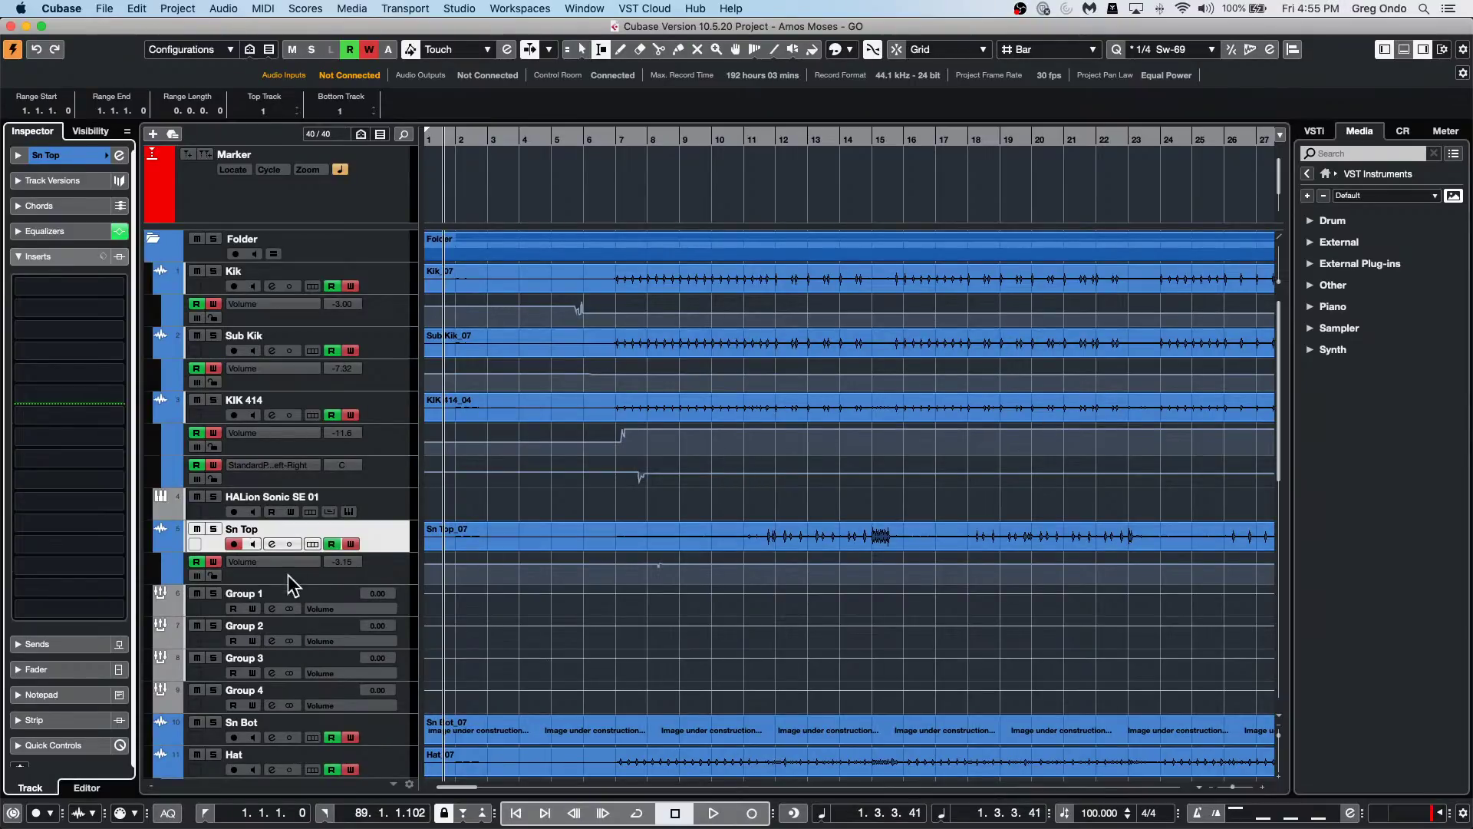
Route the first send of the Sn Top track to Group 1 and activate that send.
{"action": "left_click", "coordinate": [409, 602]}
{"action": "left_click", "coordinate": [414, 543]}
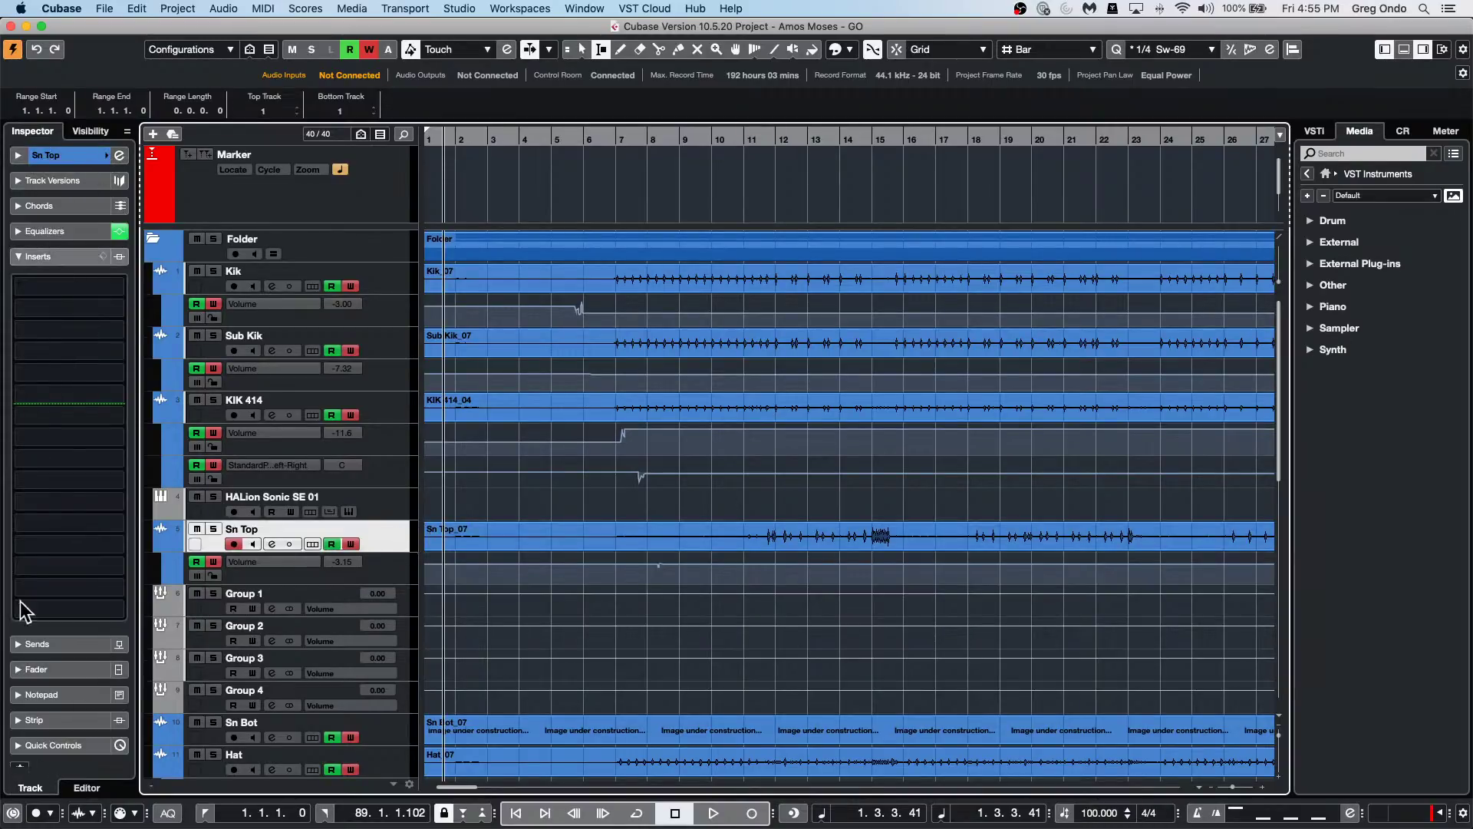
{"action": "left_click", "coordinate": [53, 647]}
{"action": "left_click", "coordinate": [47, 316]}
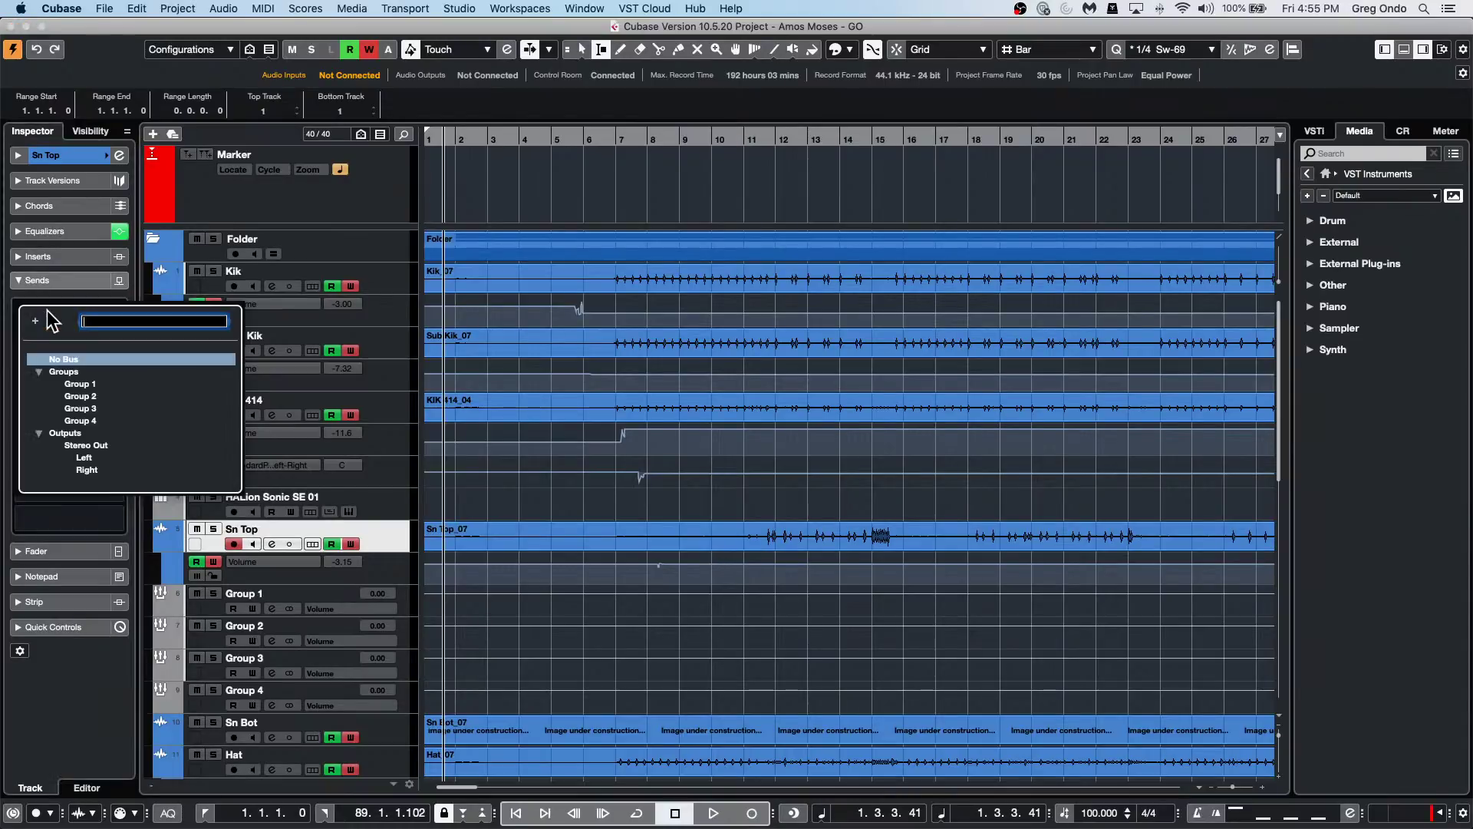
{"action": "left_click", "coordinate": [84, 384]}
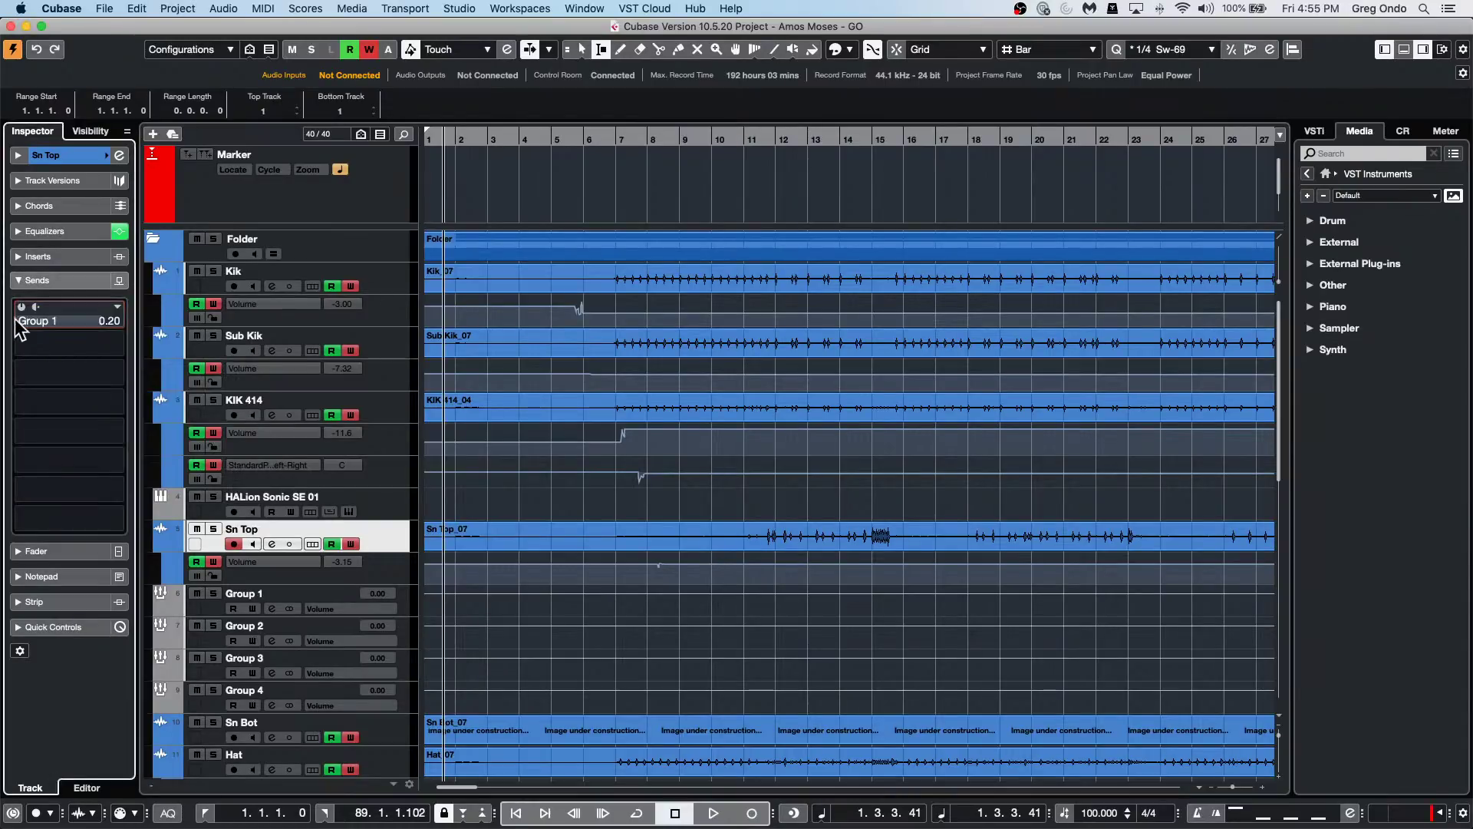
{"action": "left_click", "coordinate": [21, 307]}
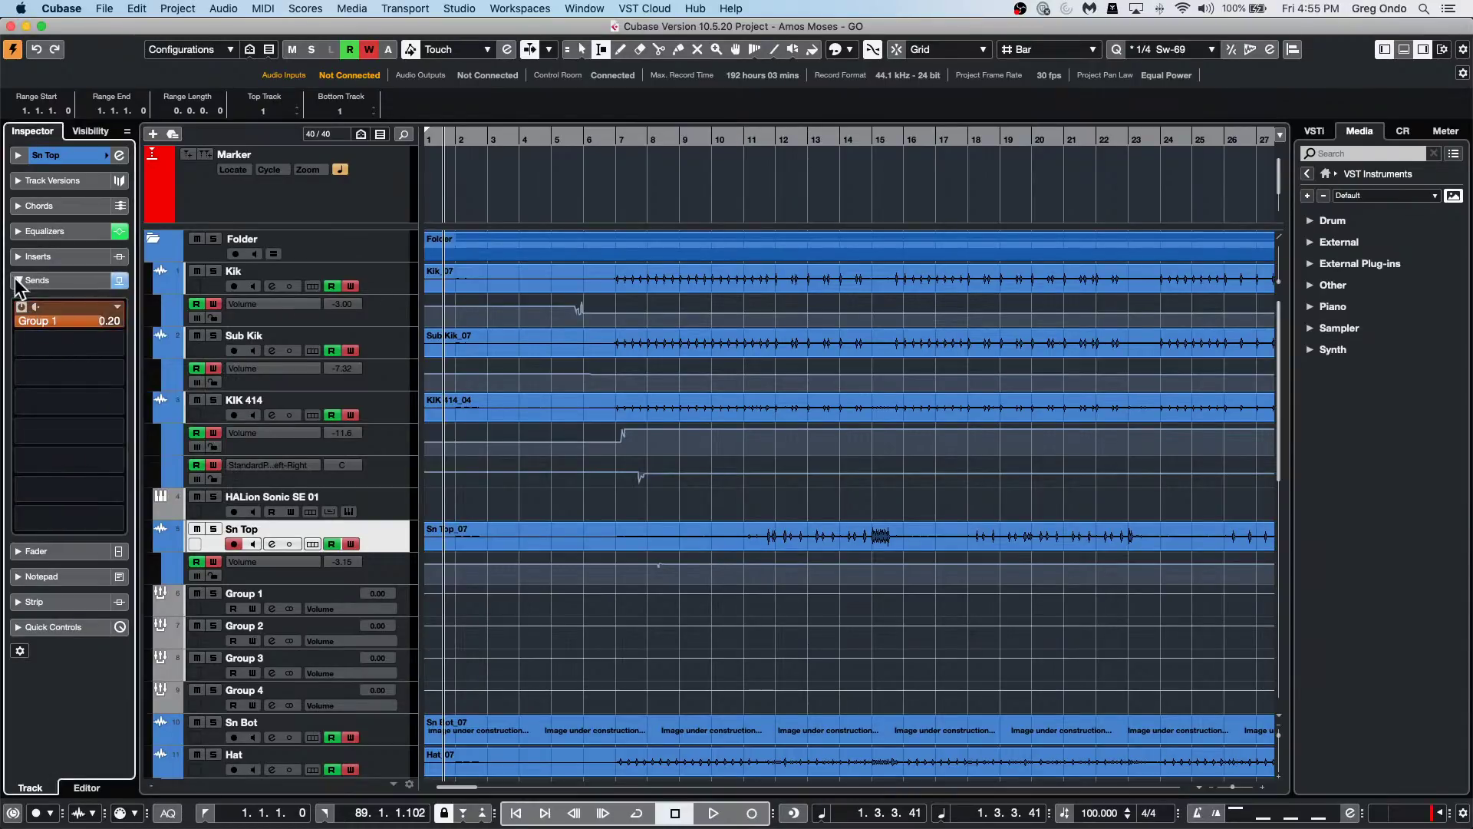
Add one stereo audio track below Group 1 that takes Group 1 as its audio input and outputs to Stereo Out.
{"action": "right_click", "coordinate": [404, 597]}
{"action": "mouse_move", "coordinate": [474, 611]}
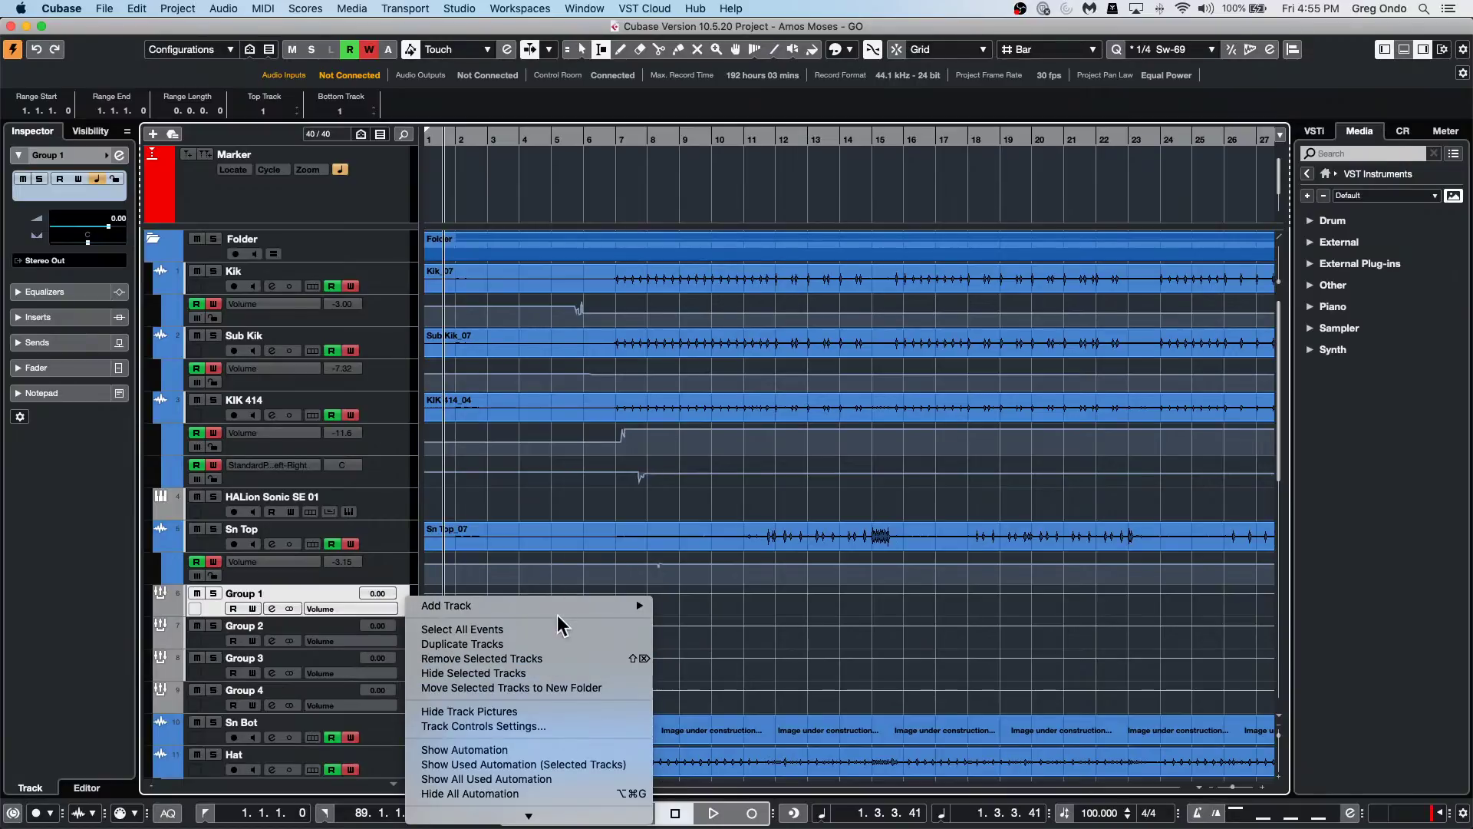
{"action": "mouse_move", "coordinate": [560, 606]}
{"action": "left_click", "coordinate": [801, 418]}
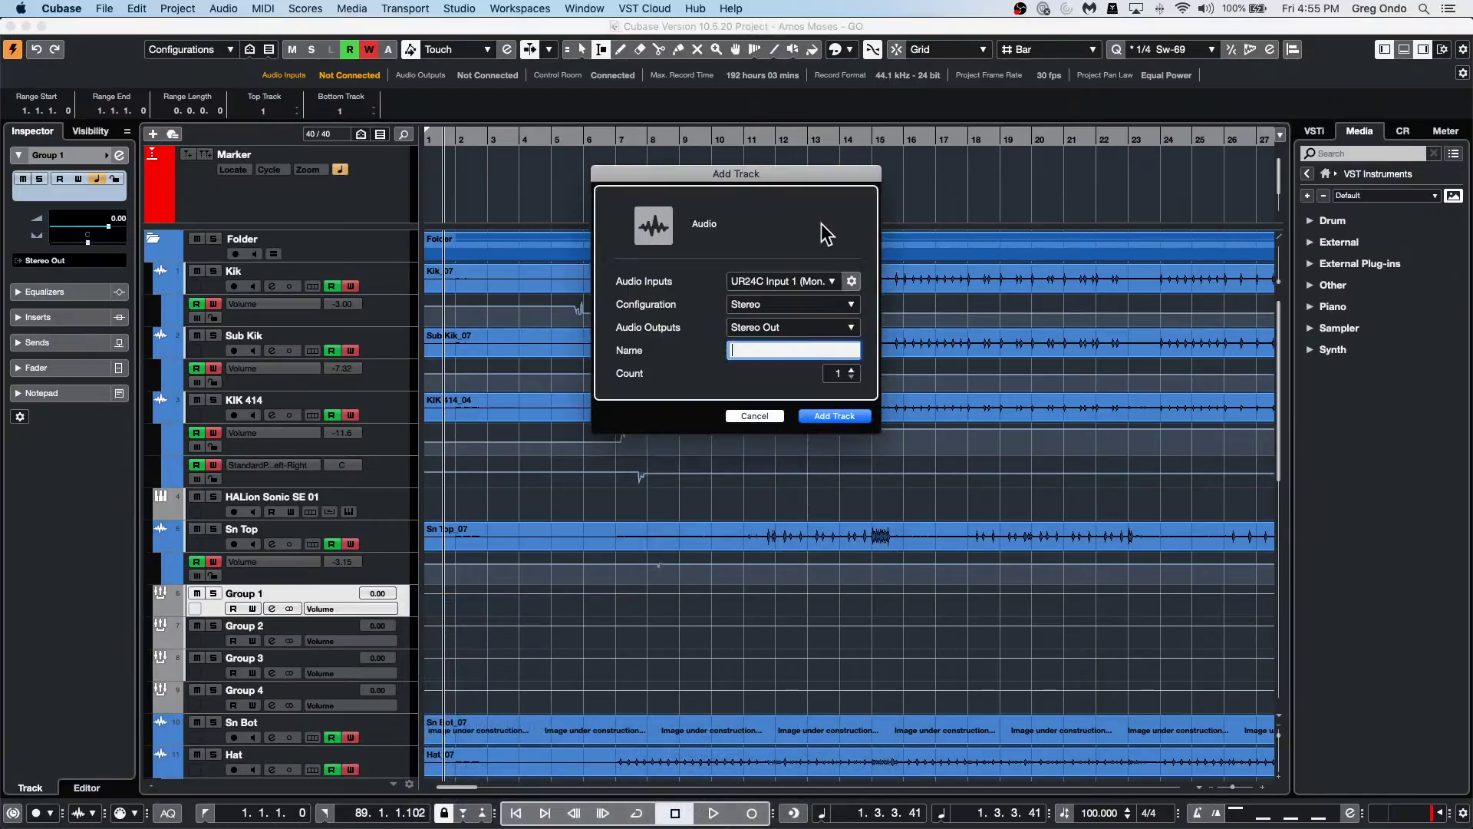
{"action": "left_click", "coordinate": [784, 281]}
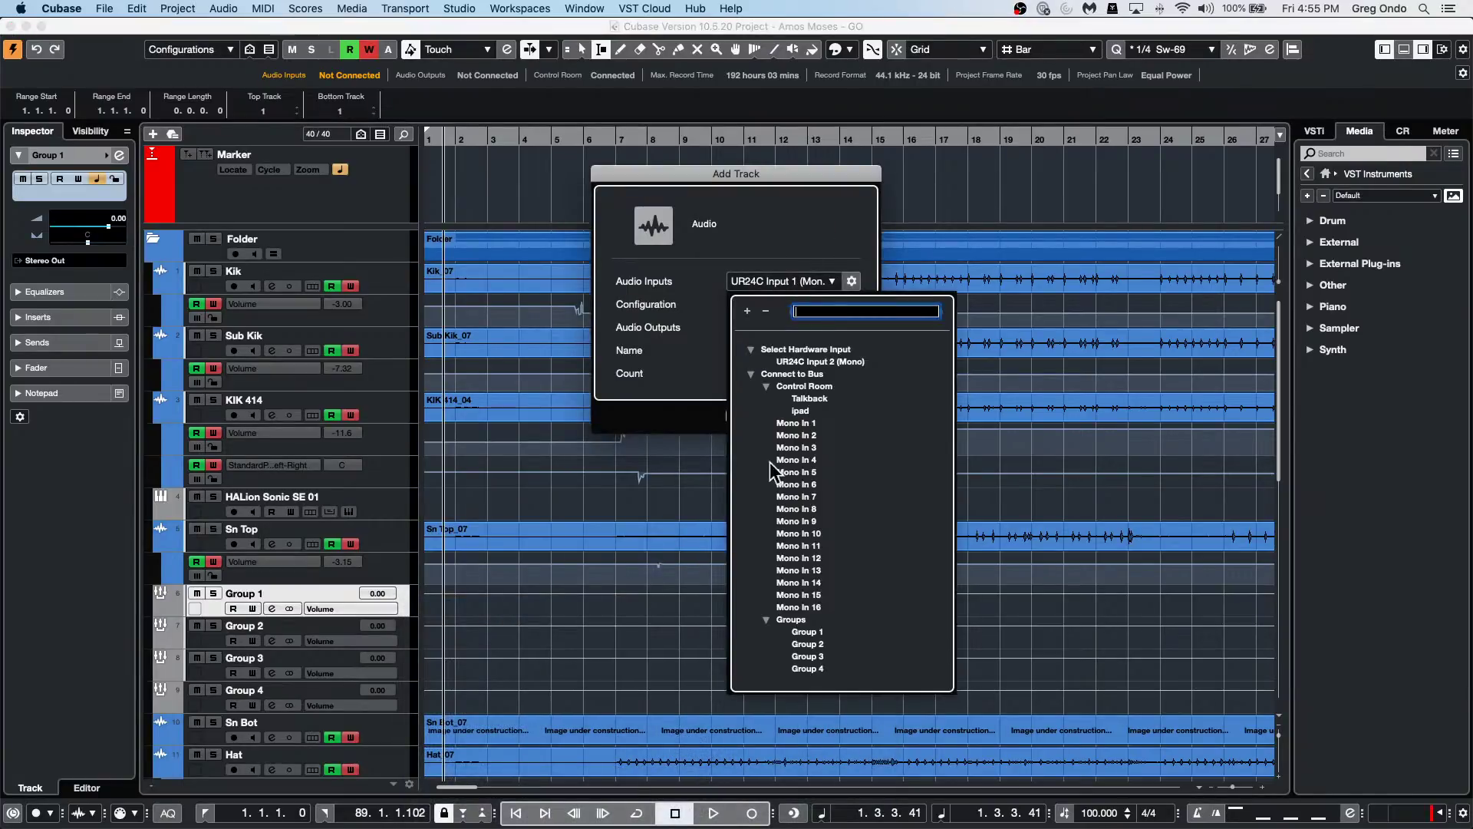
{"action": "left_click", "coordinate": [812, 632]}
{"action": "left_click", "coordinate": [850, 417]}
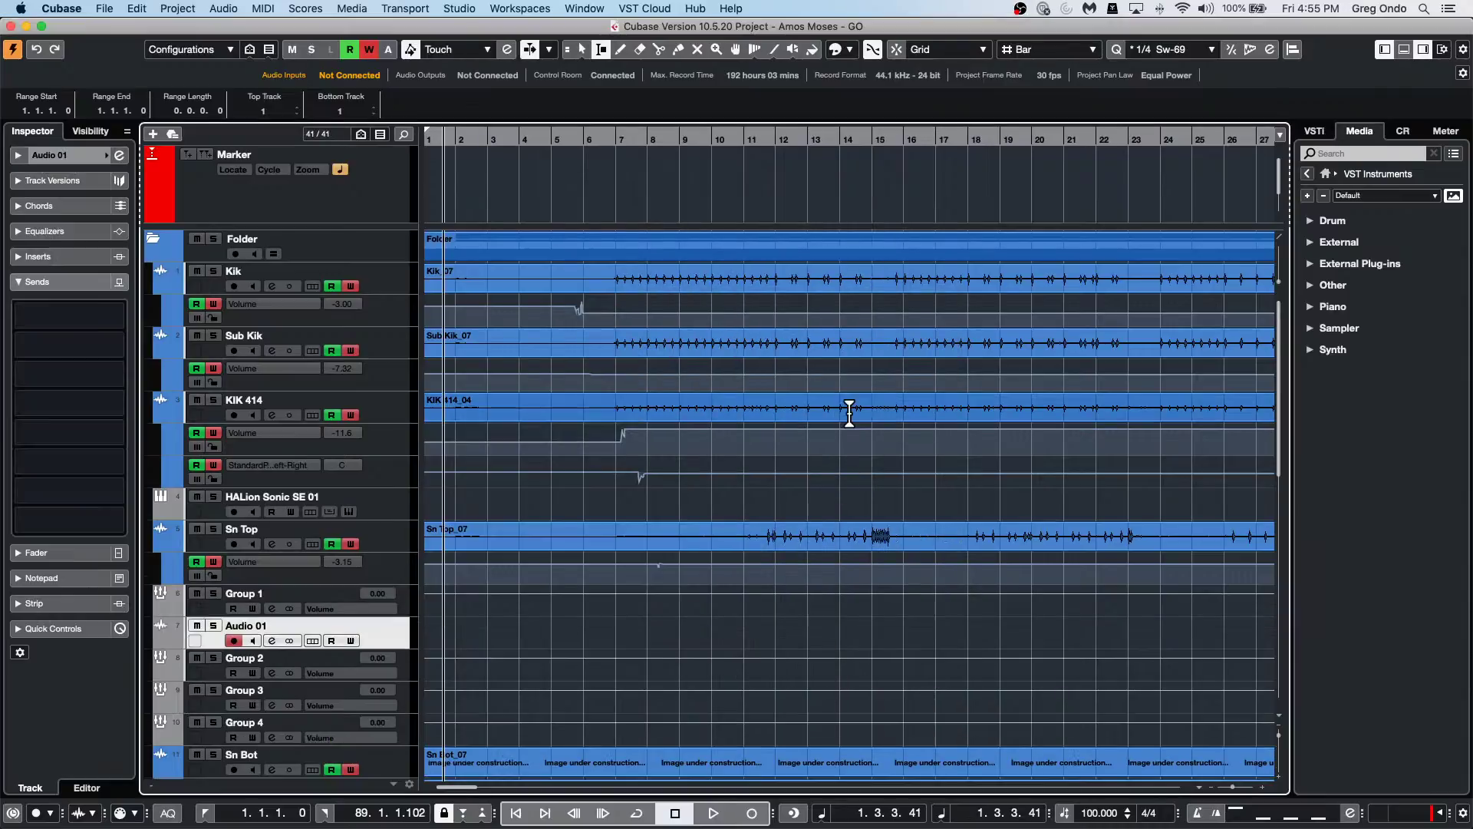
Select the Kik, Sub Kik, KIK 414, HALion Sonic SE 01 and Sn Top tracks together.
{"action": "left_click", "coordinate": [400, 545]}
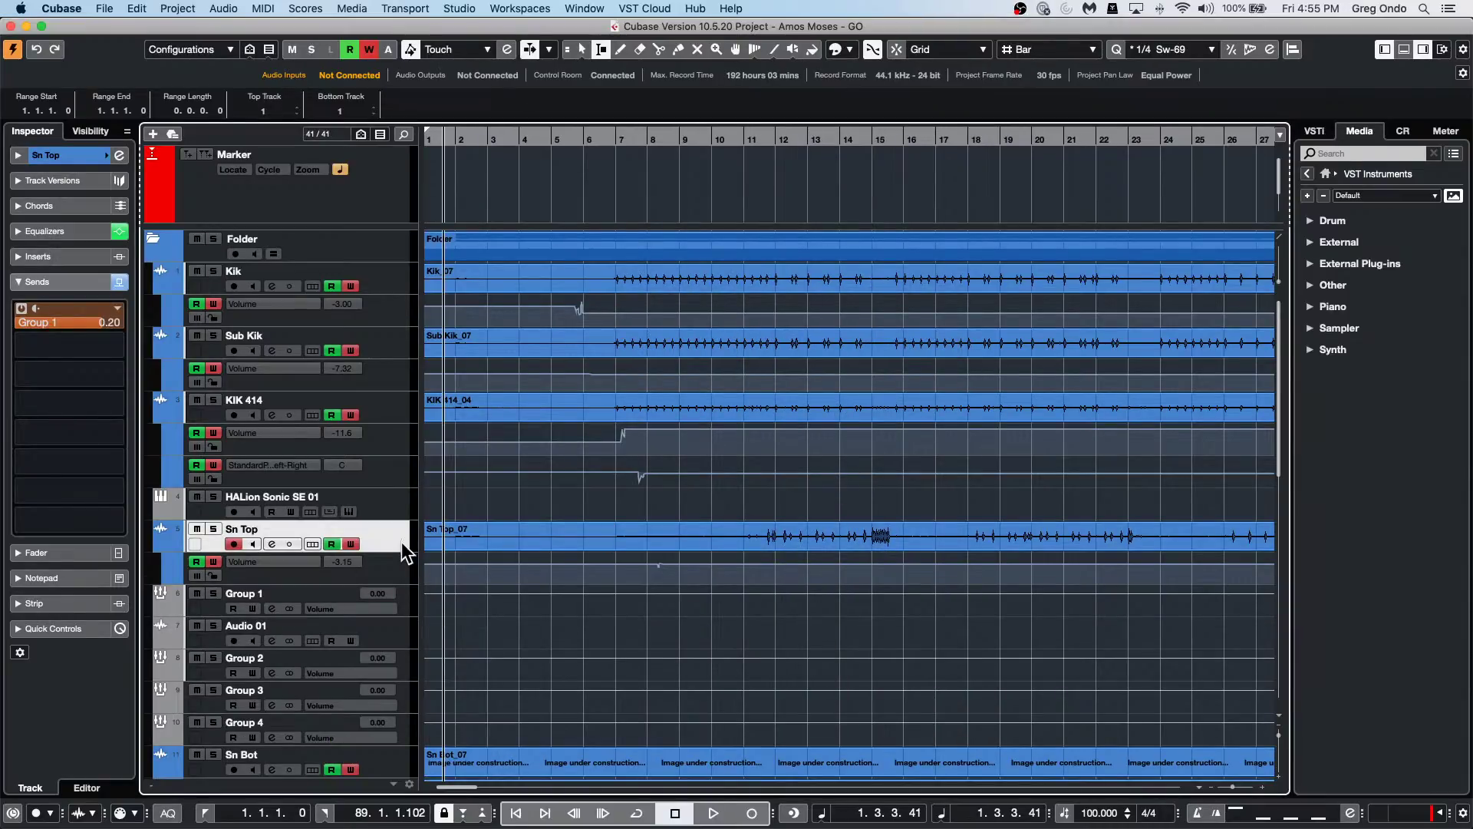
{"action": "right_click", "coordinate": [391, 540]}
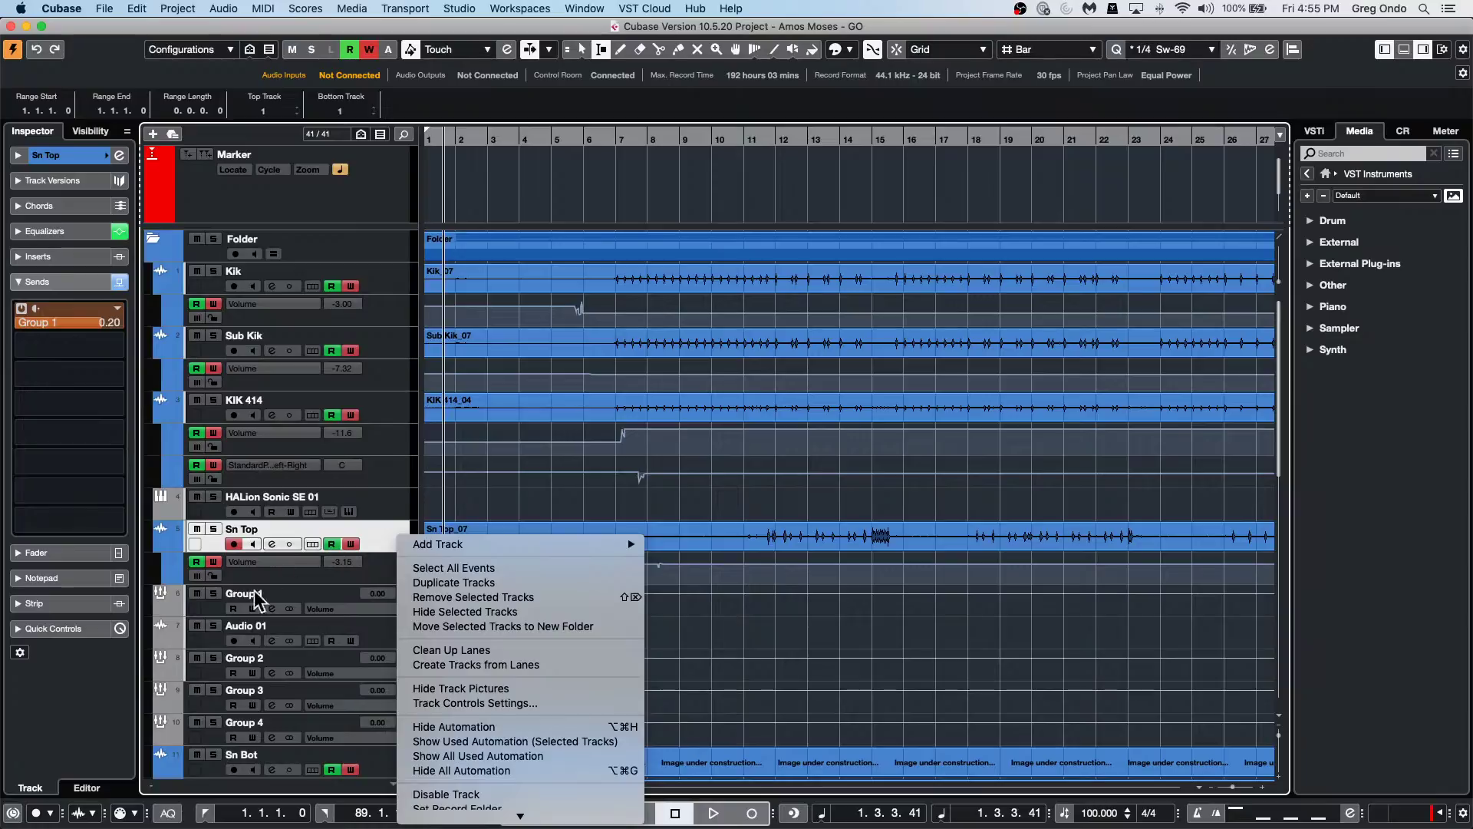
{"action": "key", "text": "Escape"}
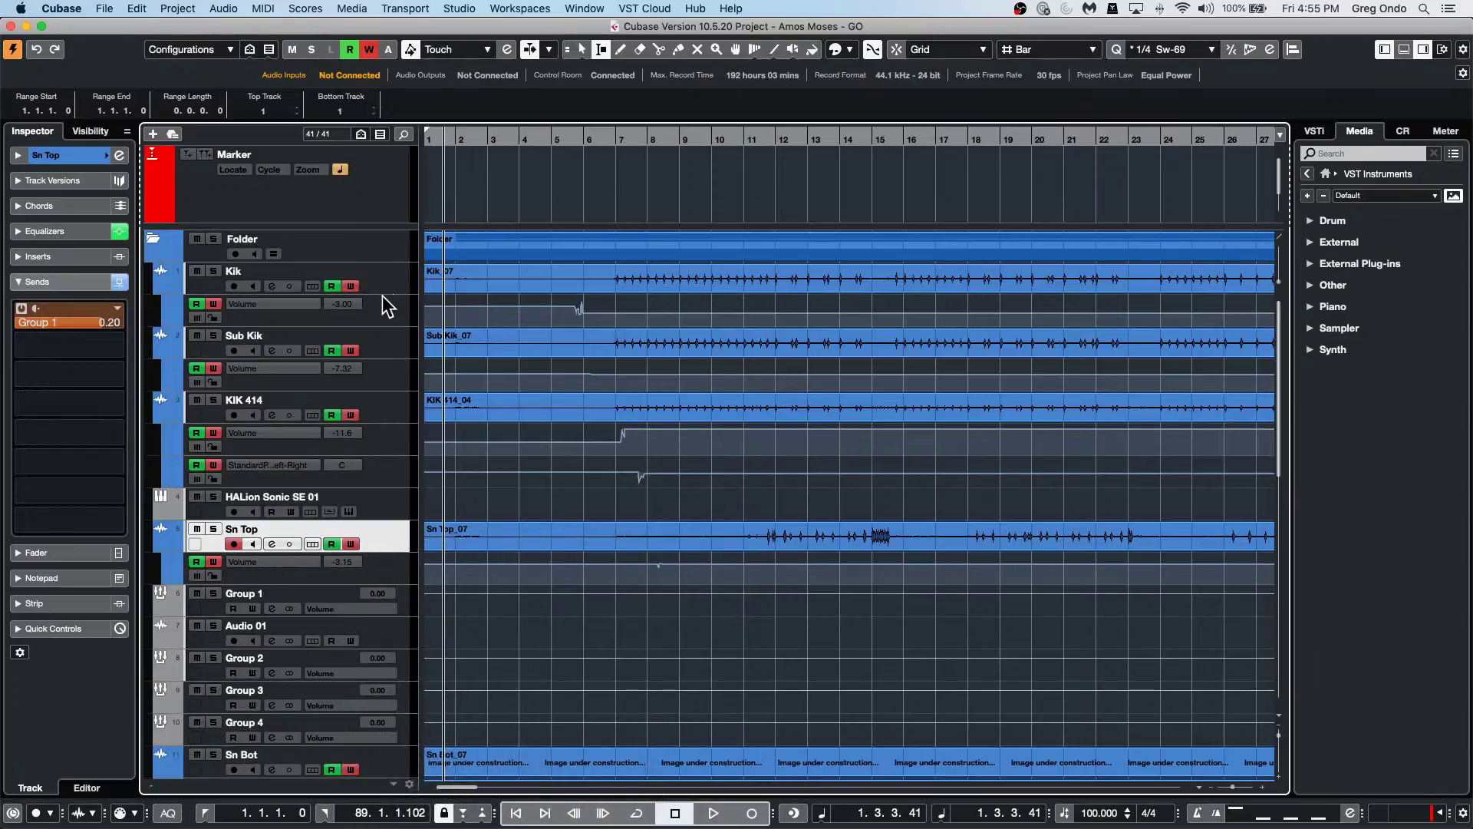
{"action": "left_click", "coordinate": [394, 281], "text": "super"}
{"action": "left_click", "coordinate": [394, 334], "text": "super"}
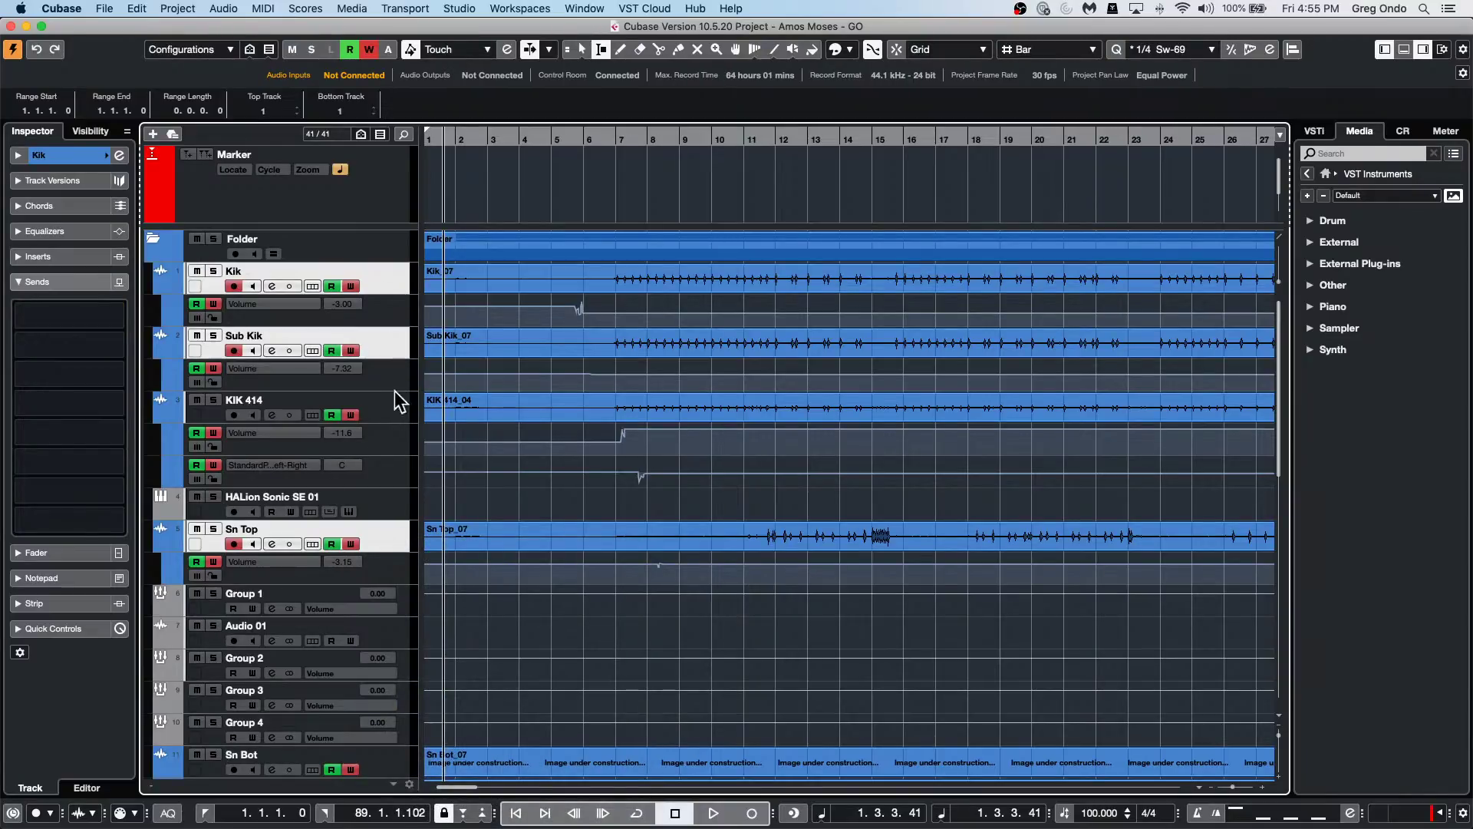
{"action": "left_click", "coordinate": [394, 399], "text": "super"}
{"action": "left_click", "coordinate": [393, 497], "text": "super"}
Try to add a group channel to the five selected channels.
{"action": "right_click", "coordinate": [390, 503]}
{"action": "mouse_move", "coordinate": [399, 511]}
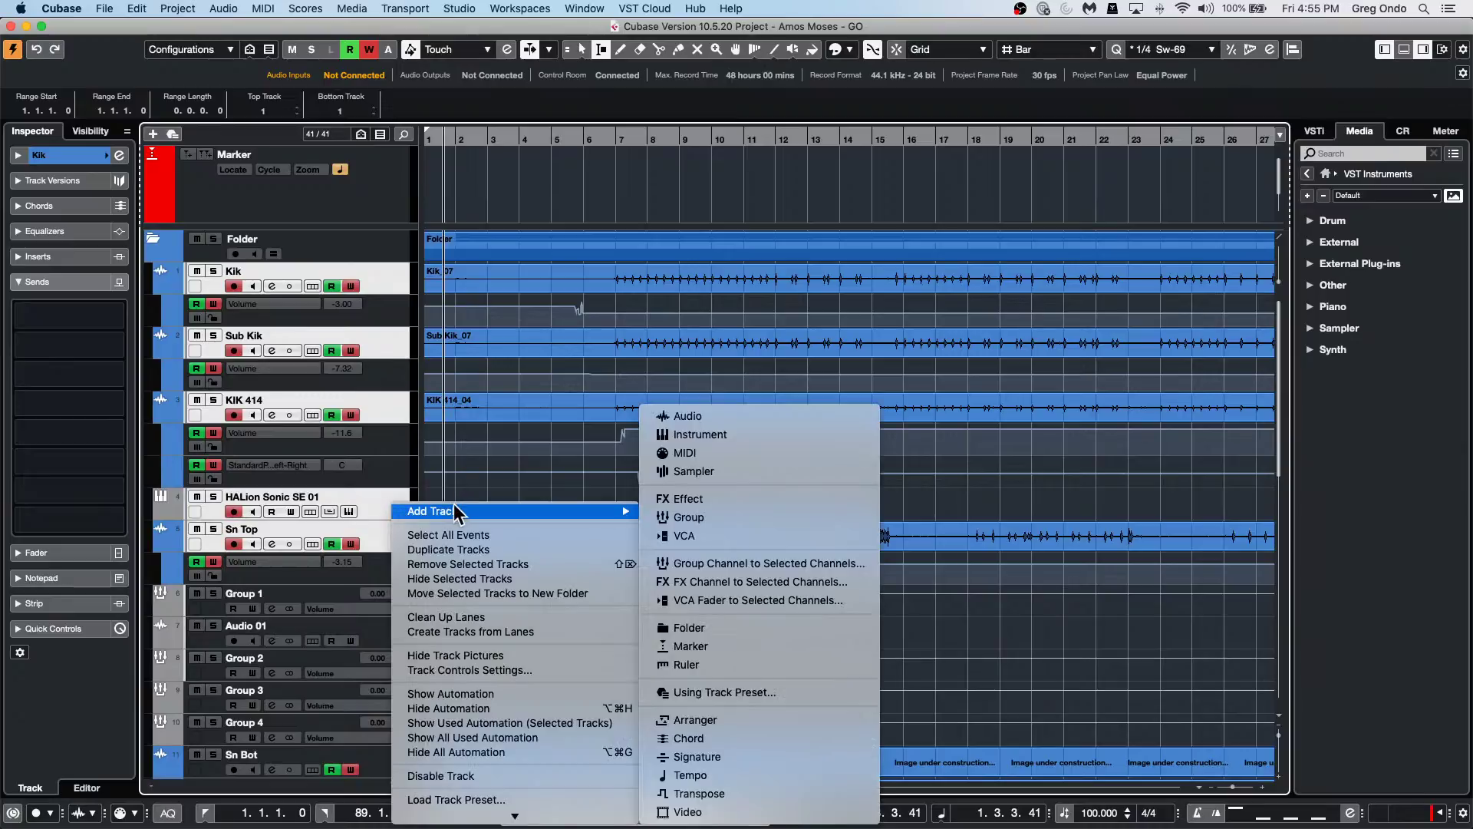
{"action": "left_click", "coordinate": [836, 565]}
{"action": "left_click", "coordinate": [740, 393]}
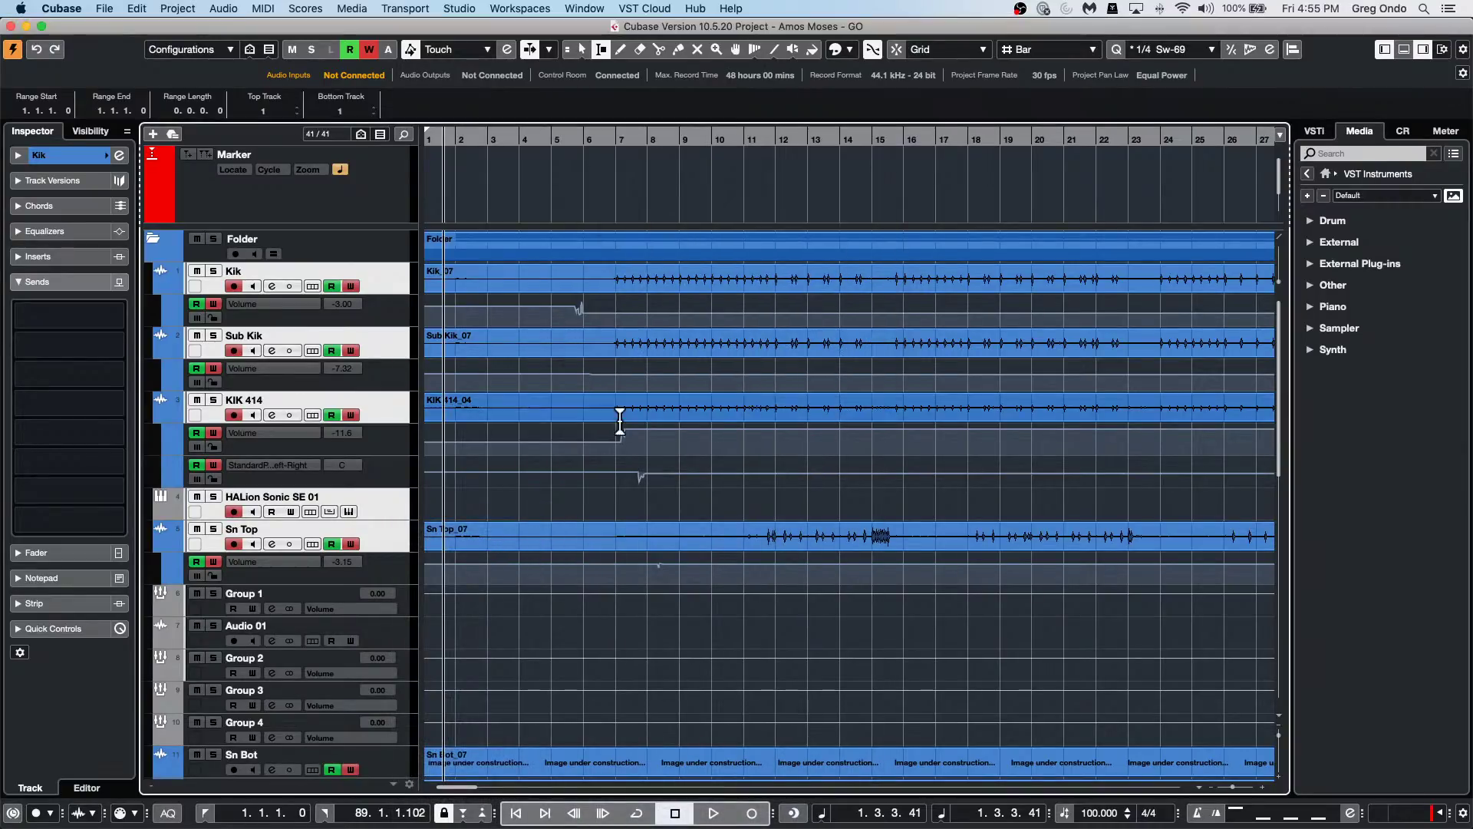
Add one stereo effect track with MultiTap Delay below Sn Top, routed to Stereo Out and created outside a folder.
{"action": "right_click", "coordinate": [372, 502]}
{"action": "mouse_move", "coordinate": [522, 508]}
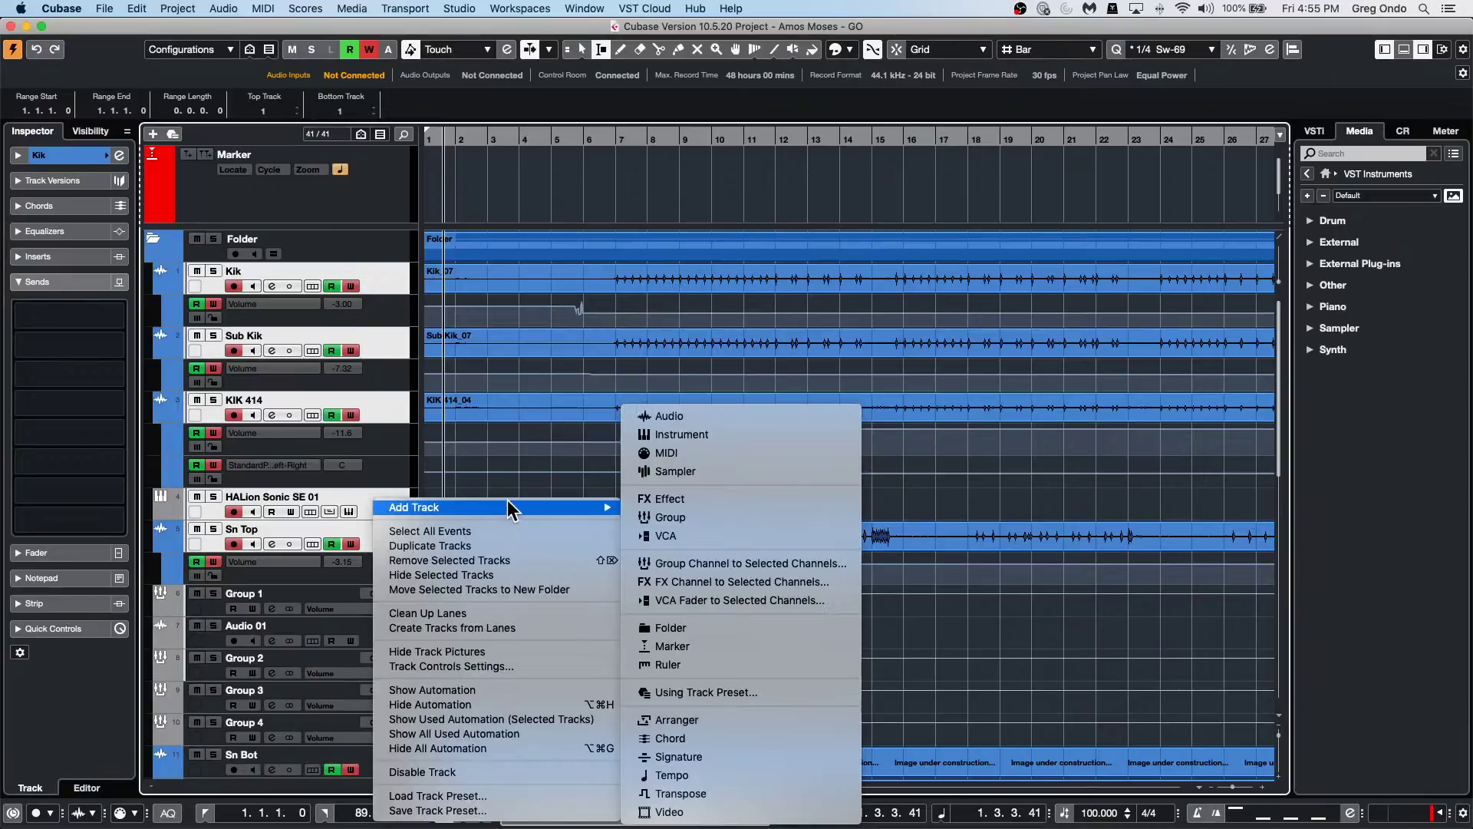
{"action": "left_click", "coordinate": [728, 499]}
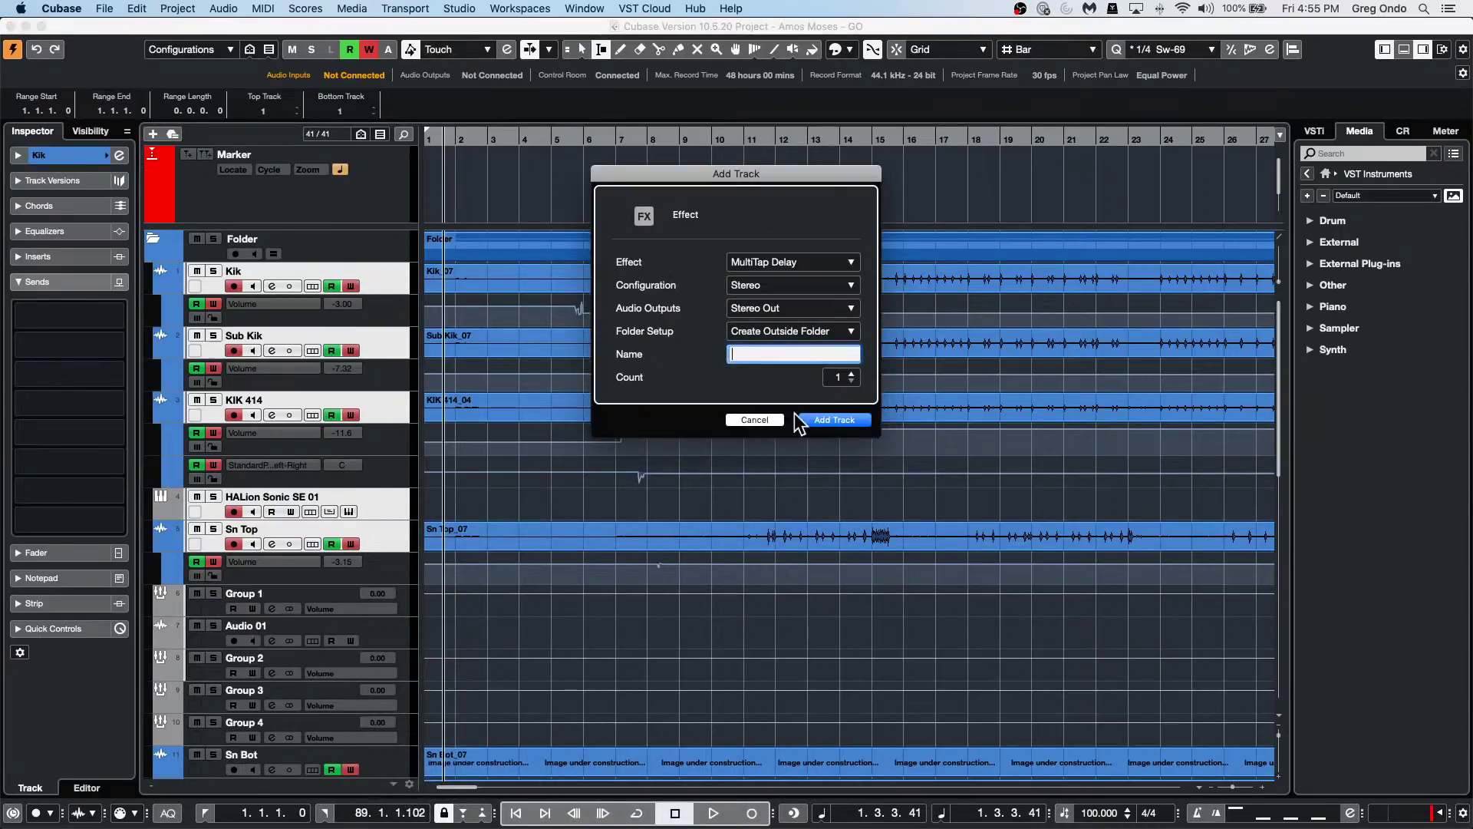
{"action": "left_click", "coordinate": [816, 421]}
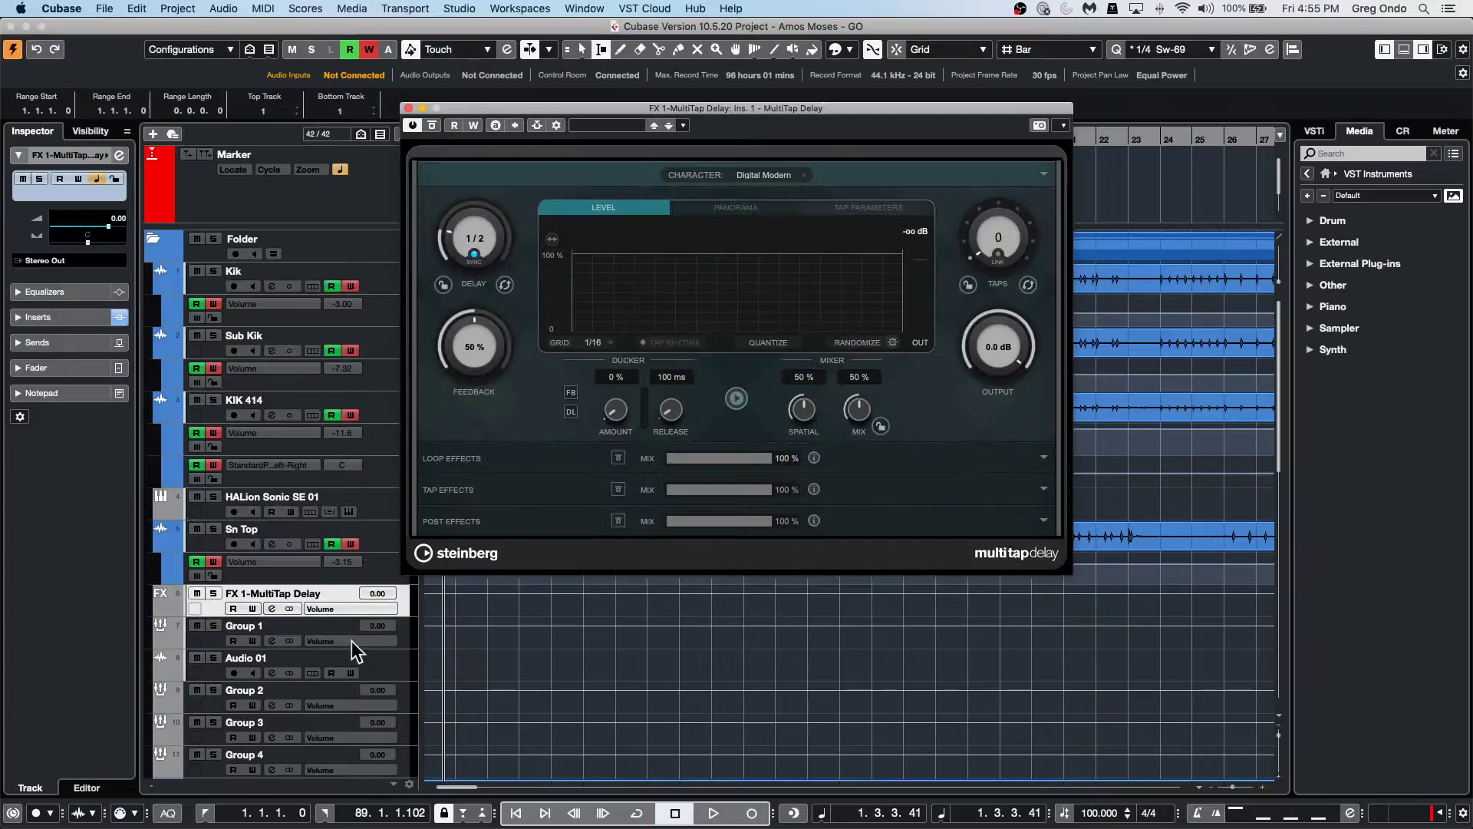
Add a VCA fader to the Audio 01, Group 2, Group 3 and Group 4 channels, and close the MultiTap Delay window.
{"action": "left_click", "coordinate": [377, 666]}
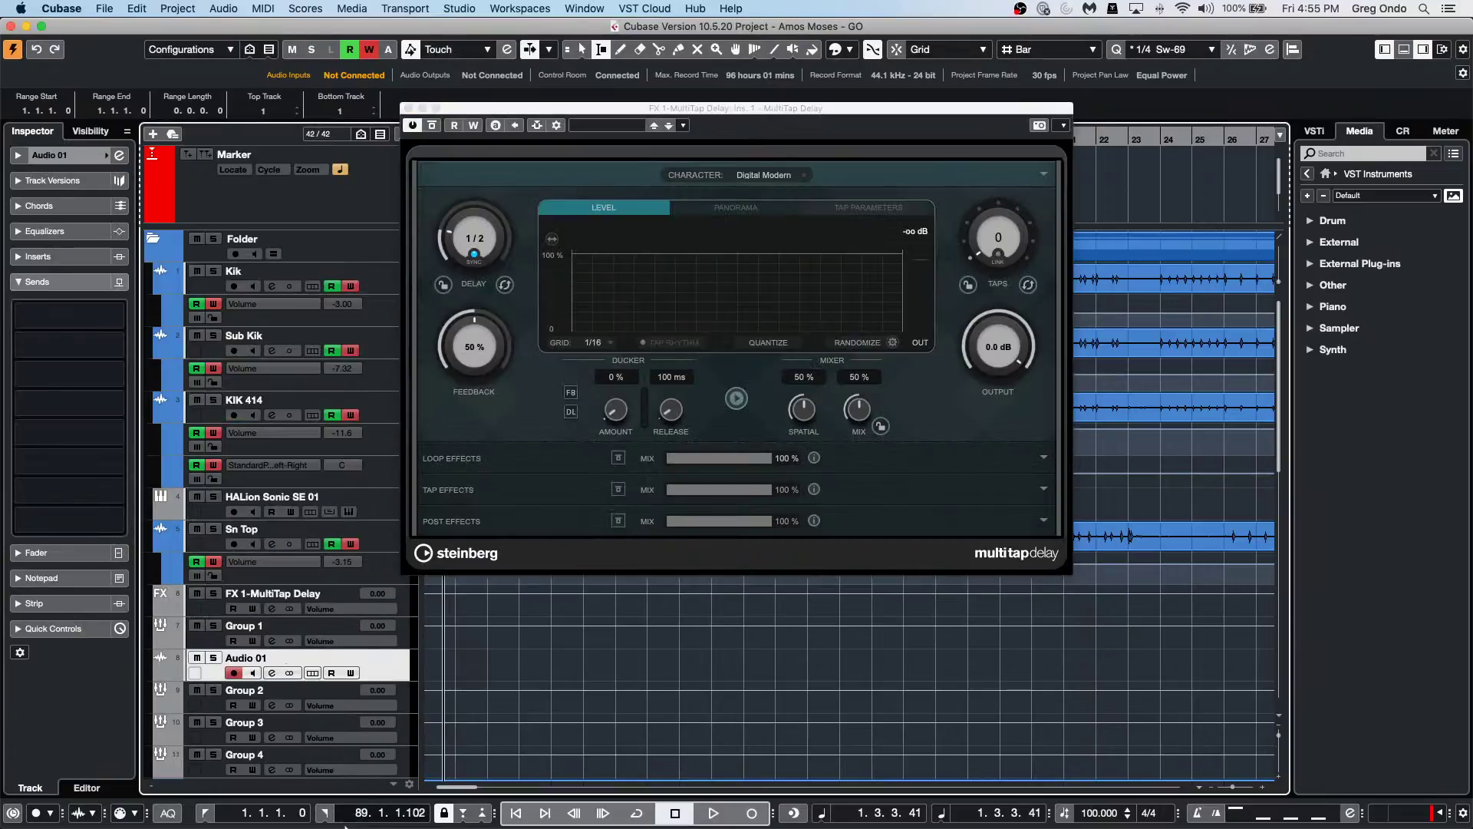
{"action": "left_click", "coordinate": [255, 760], "text": "shift"}
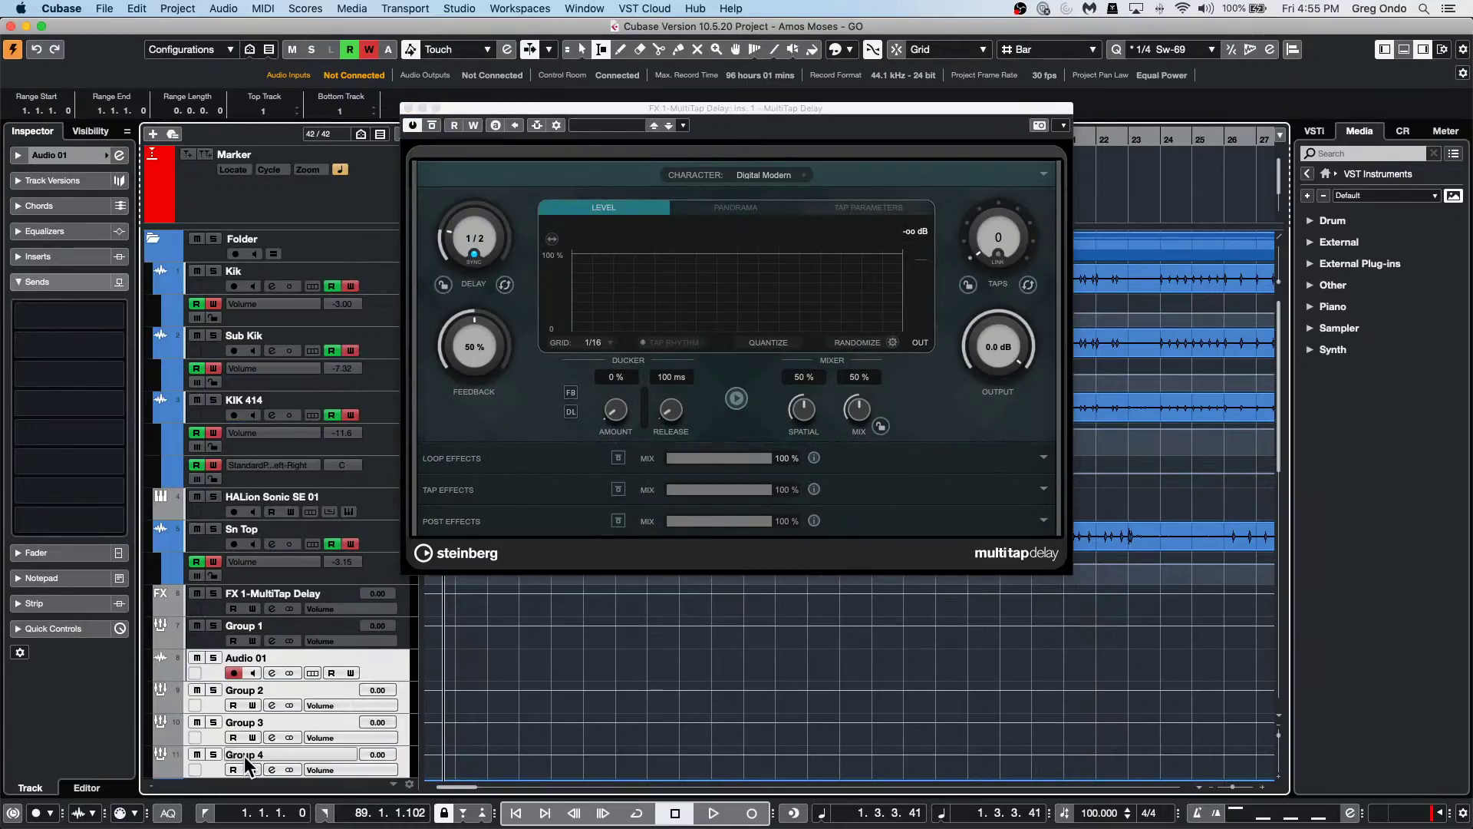
{"action": "right_click", "coordinate": [256, 759]}
{"action": "mouse_move", "coordinate": [452, 761]}
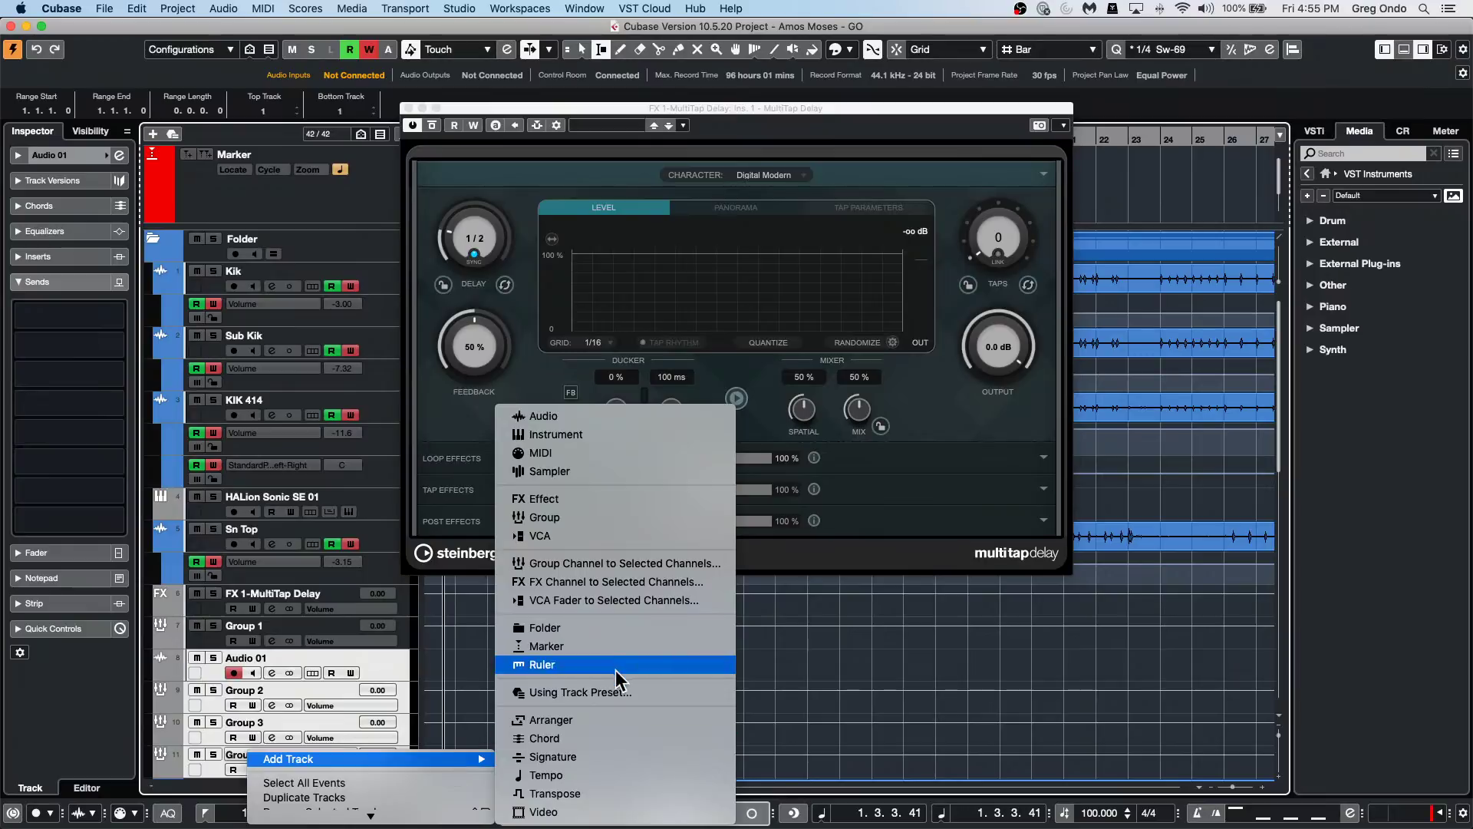
{"action": "left_click", "coordinate": [619, 600]}
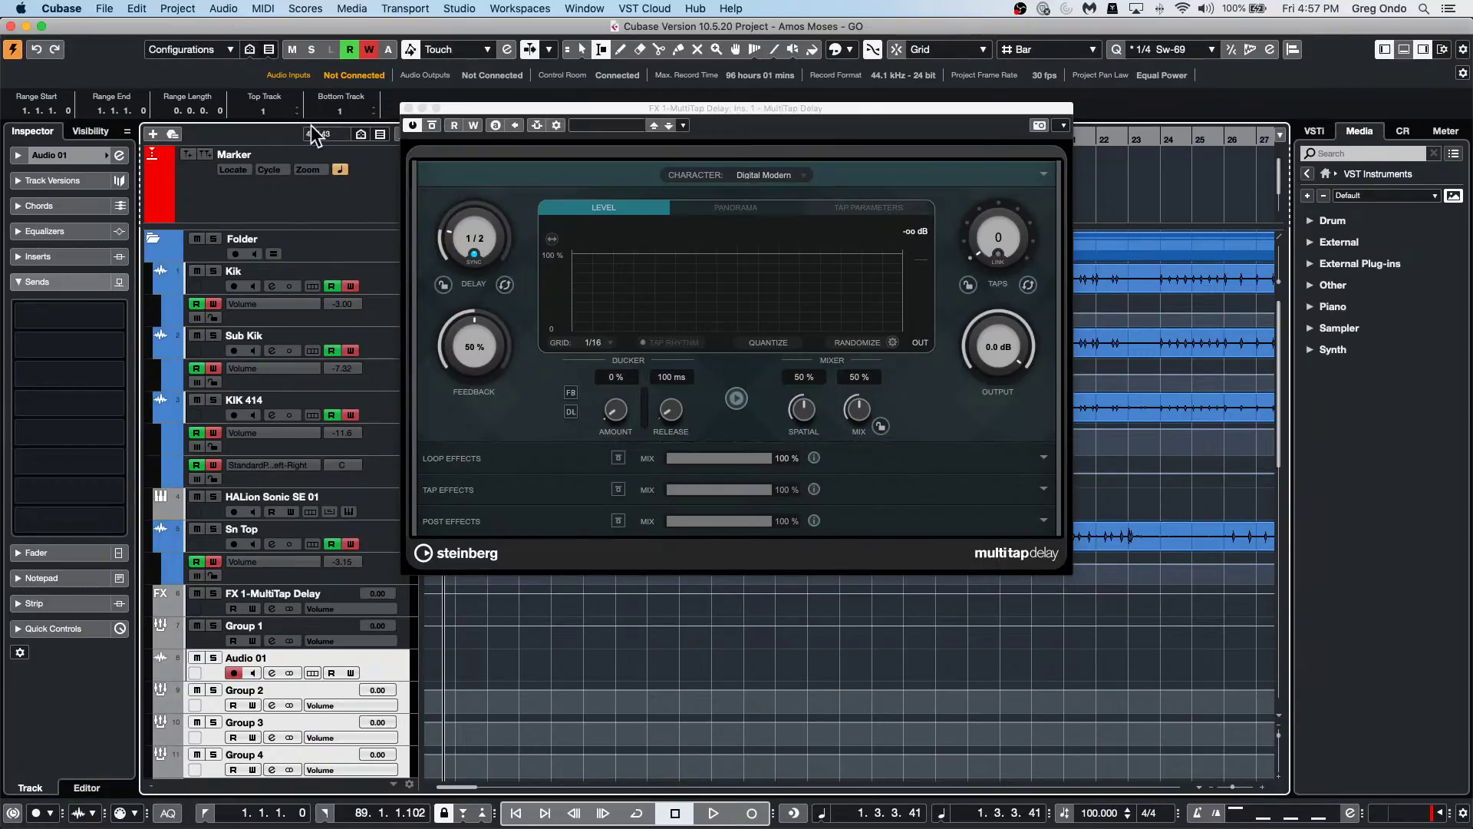
{"action": "left_click", "coordinate": [408, 109]}
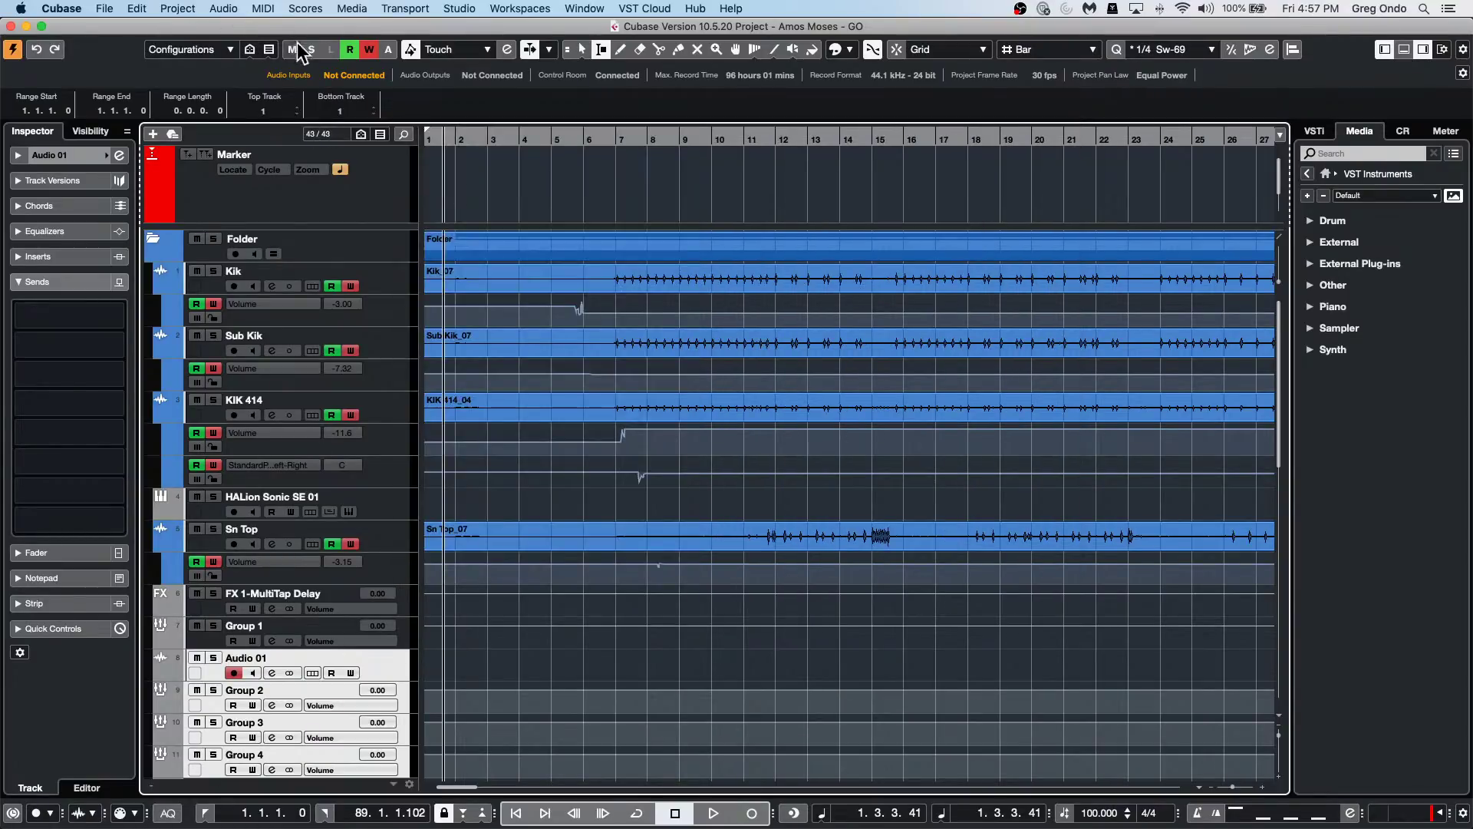
Open the Amos Moses - GO project's Notepad, ready for text entry.
{"action": "left_click", "coordinate": [137, 9]}
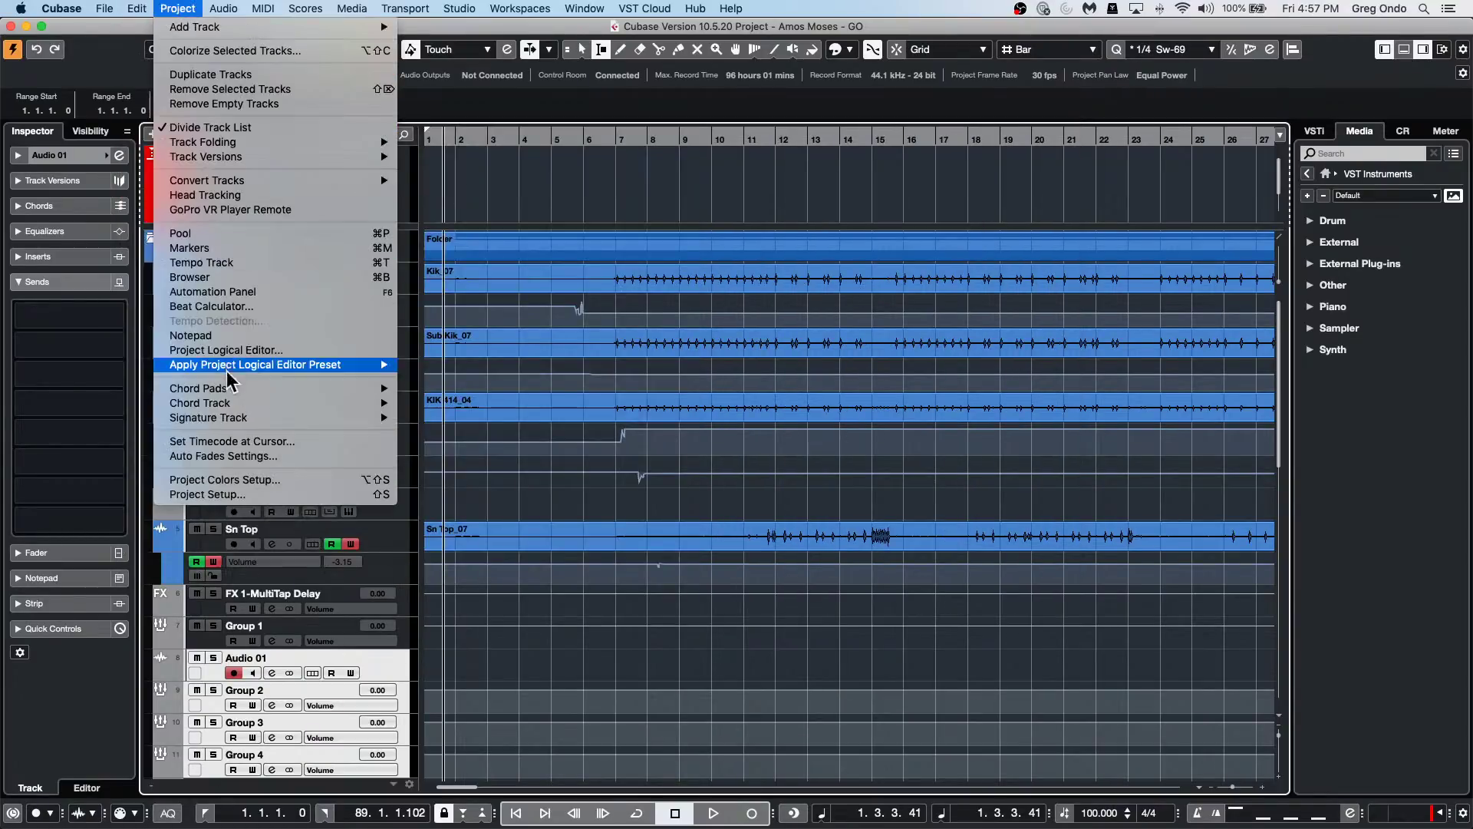
{"action": "left_click", "coordinate": [247, 335]}
{"action": "left_click", "coordinate": [89, 99]}
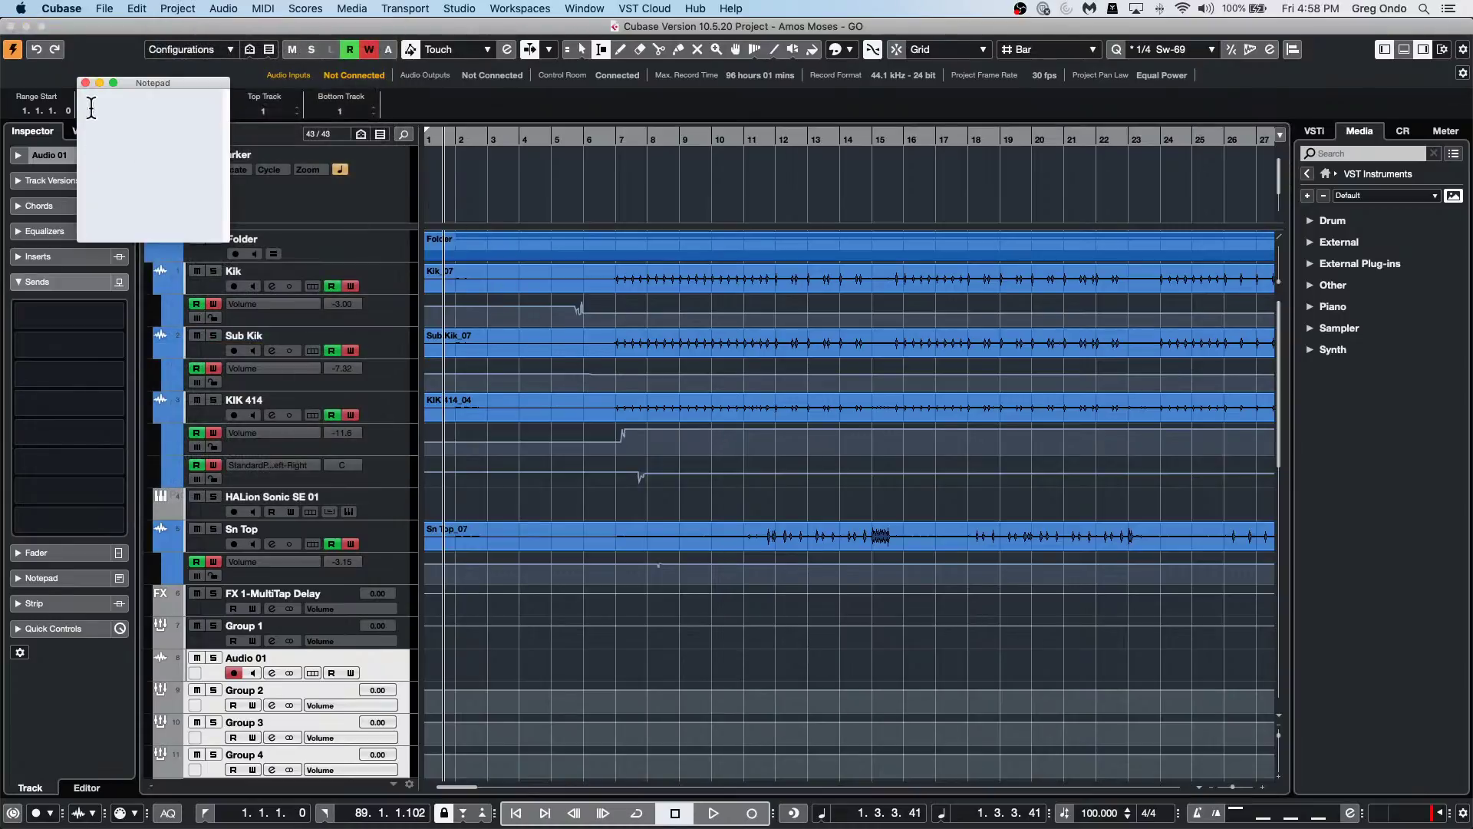
Open the recent project beatles stones t.cpr and activate it.
{"action": "left_click", "coordinate": [103, 9]}
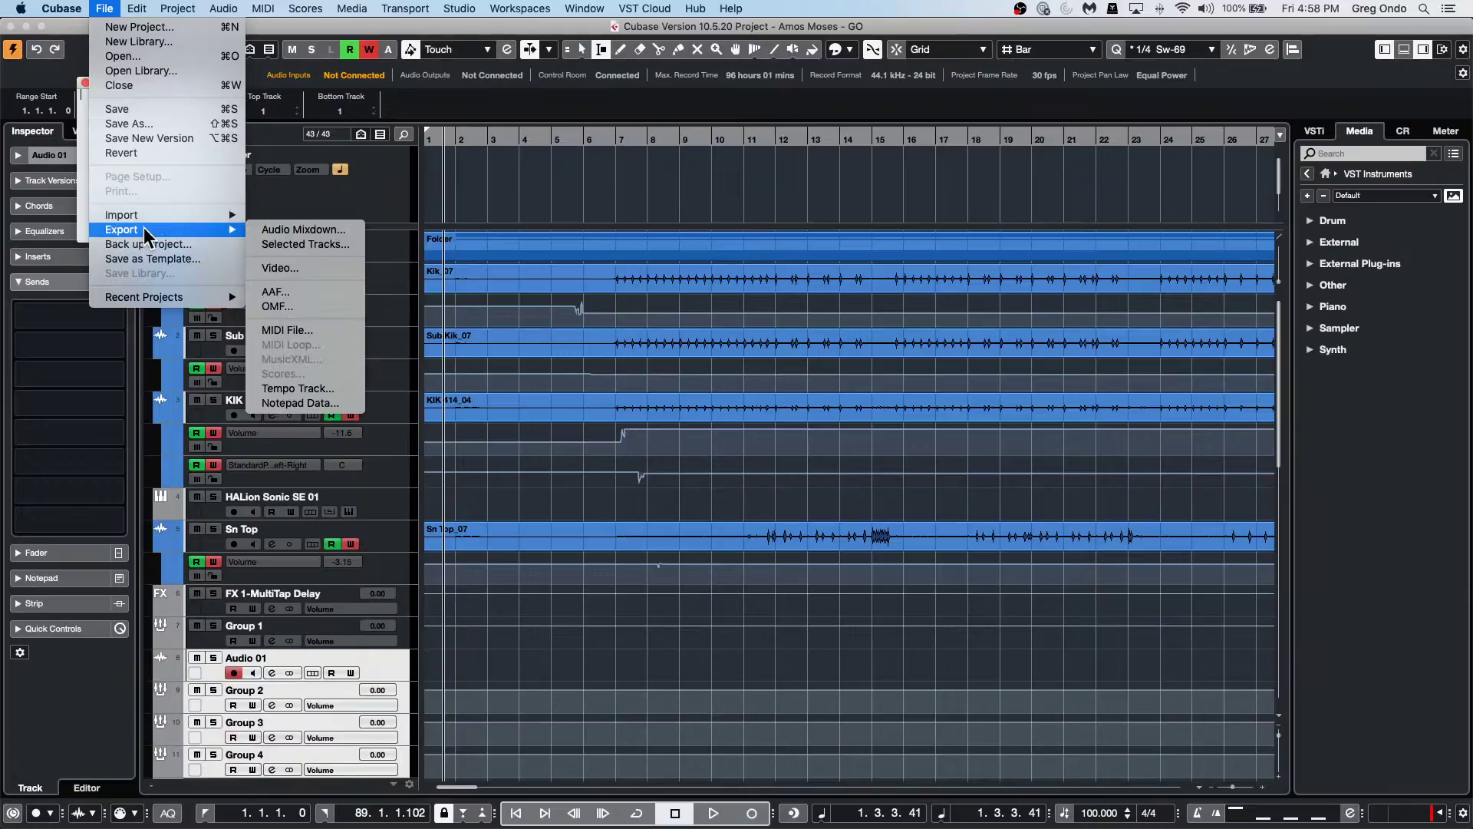
{"action": "mouse_move", "coordinate": [143, 299]}
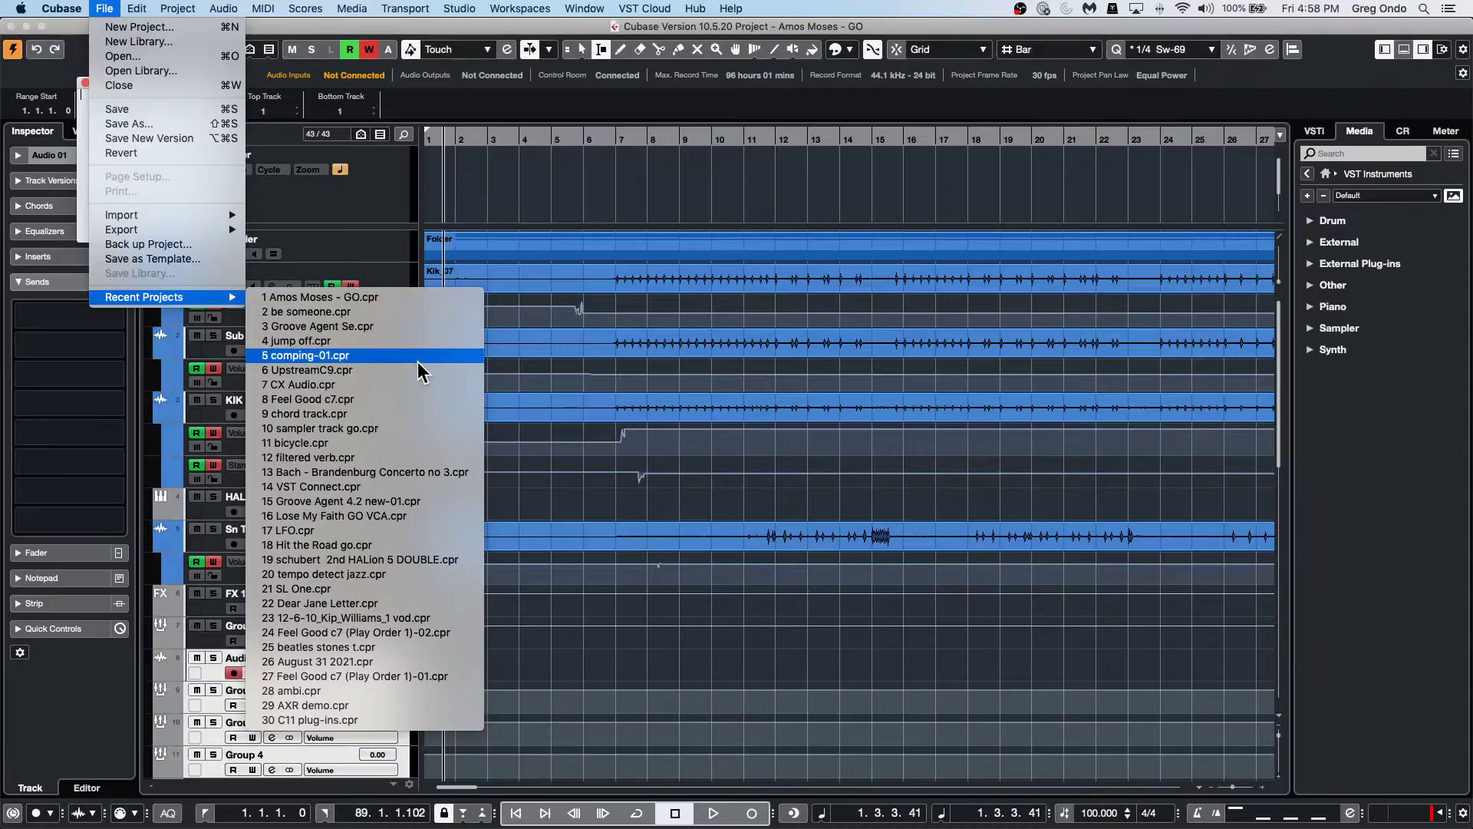
{"action": "left_click", "coordinate": [430, 652]}
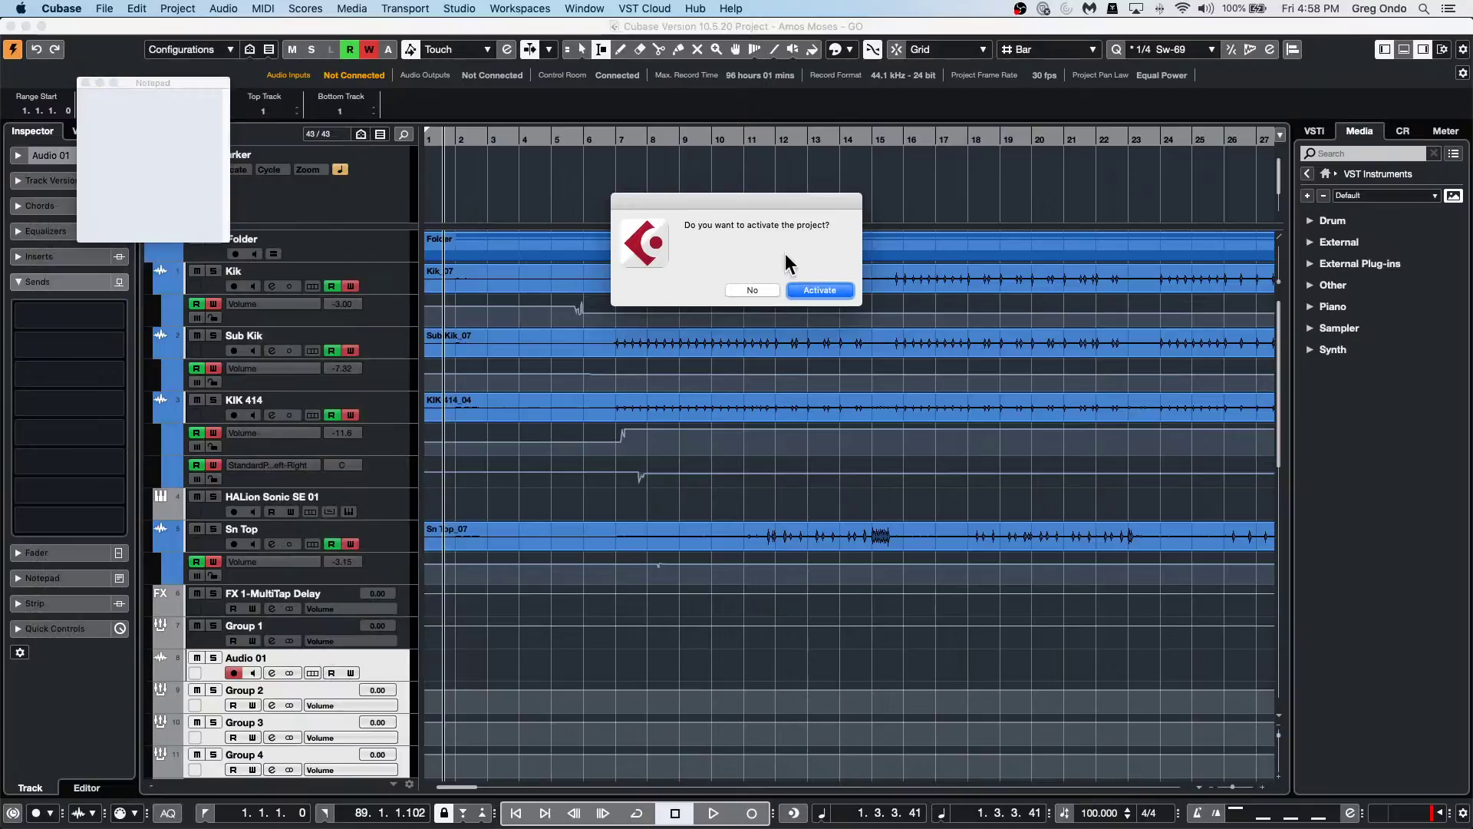
{"action": "left_click", "coordinate": [817, 289]}
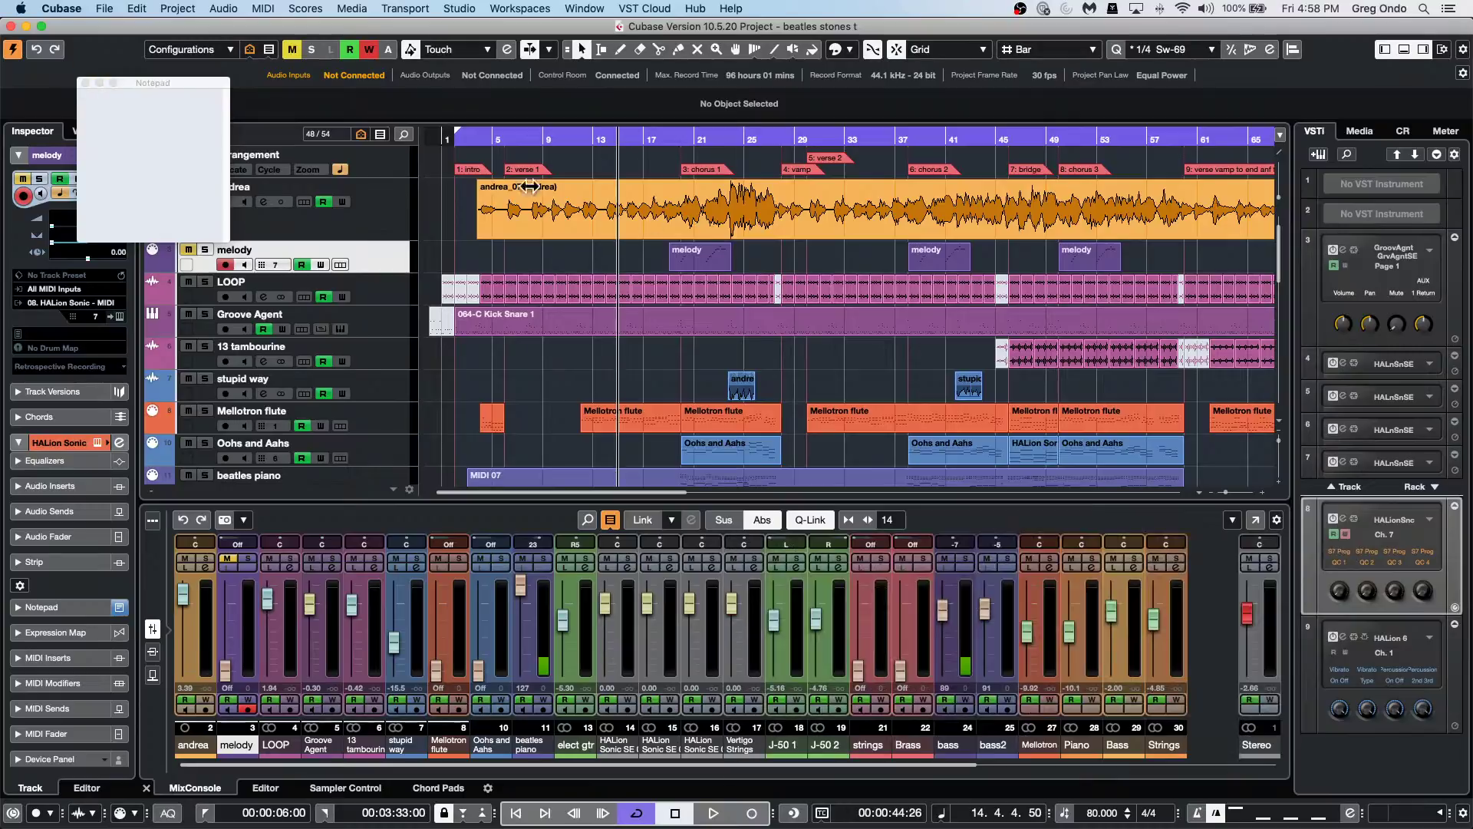
Show the beatles stones t project's Notepad, enlarge its window to read the lyrics, and move it clear of the Inspector and track list.
{"action": "left_click", "coordinate": [181, 9]}
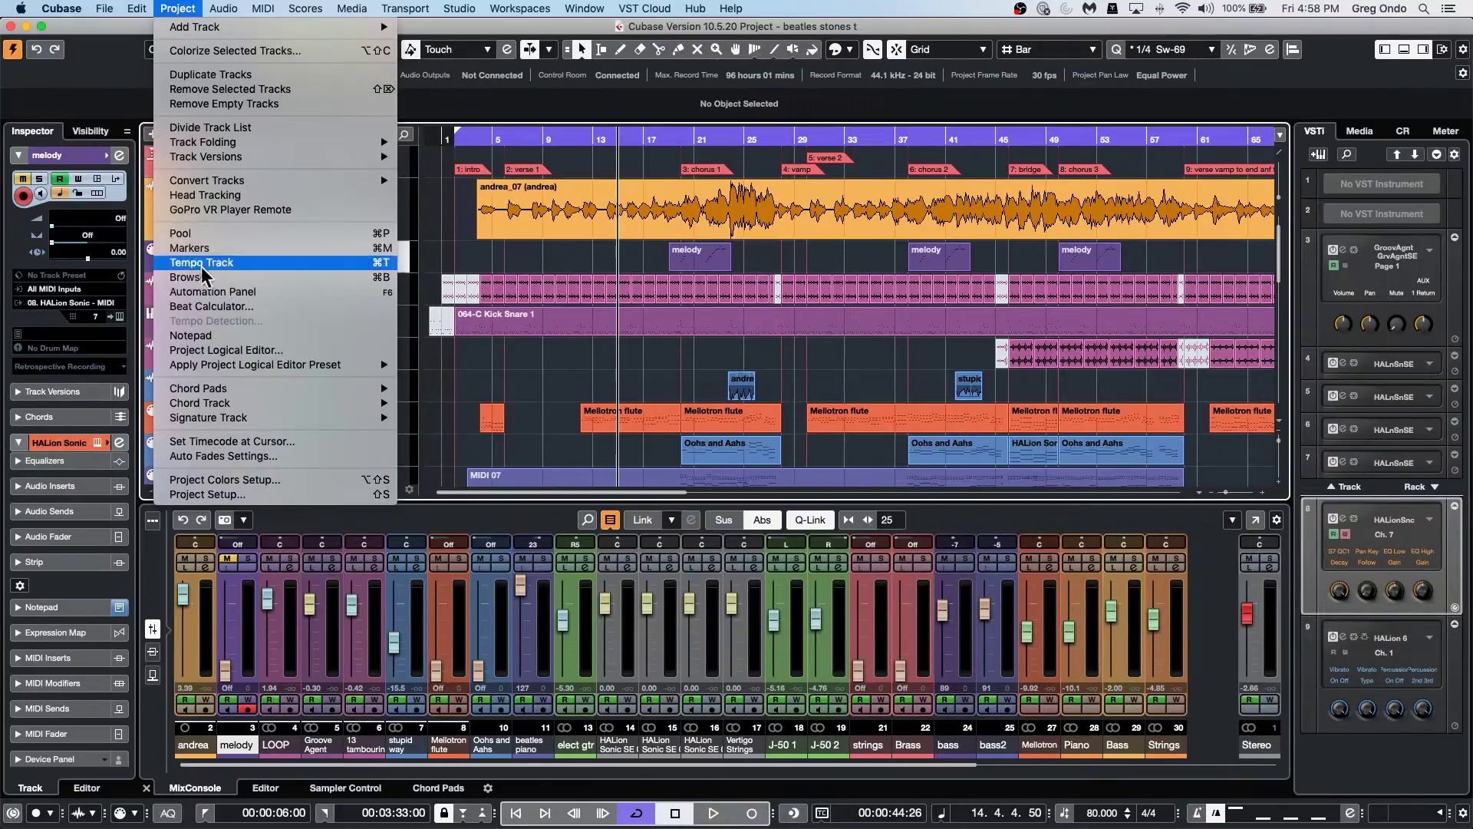
{"action": "left_click", "coordinate": [231, 338]}
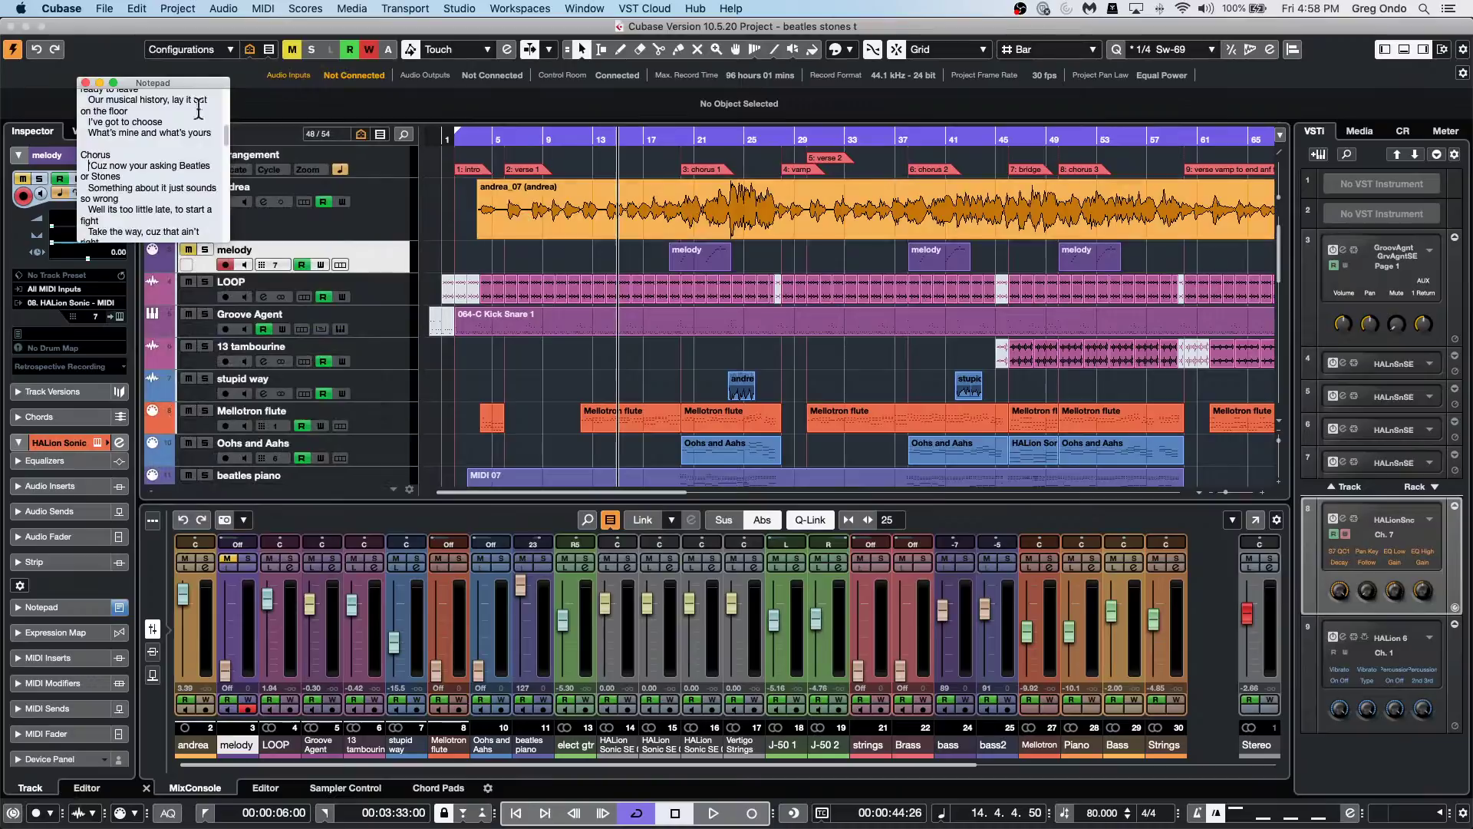
{"action": "left_click_drag", "start_coordinate": [227, 249], "coordinate": [711, 649]}
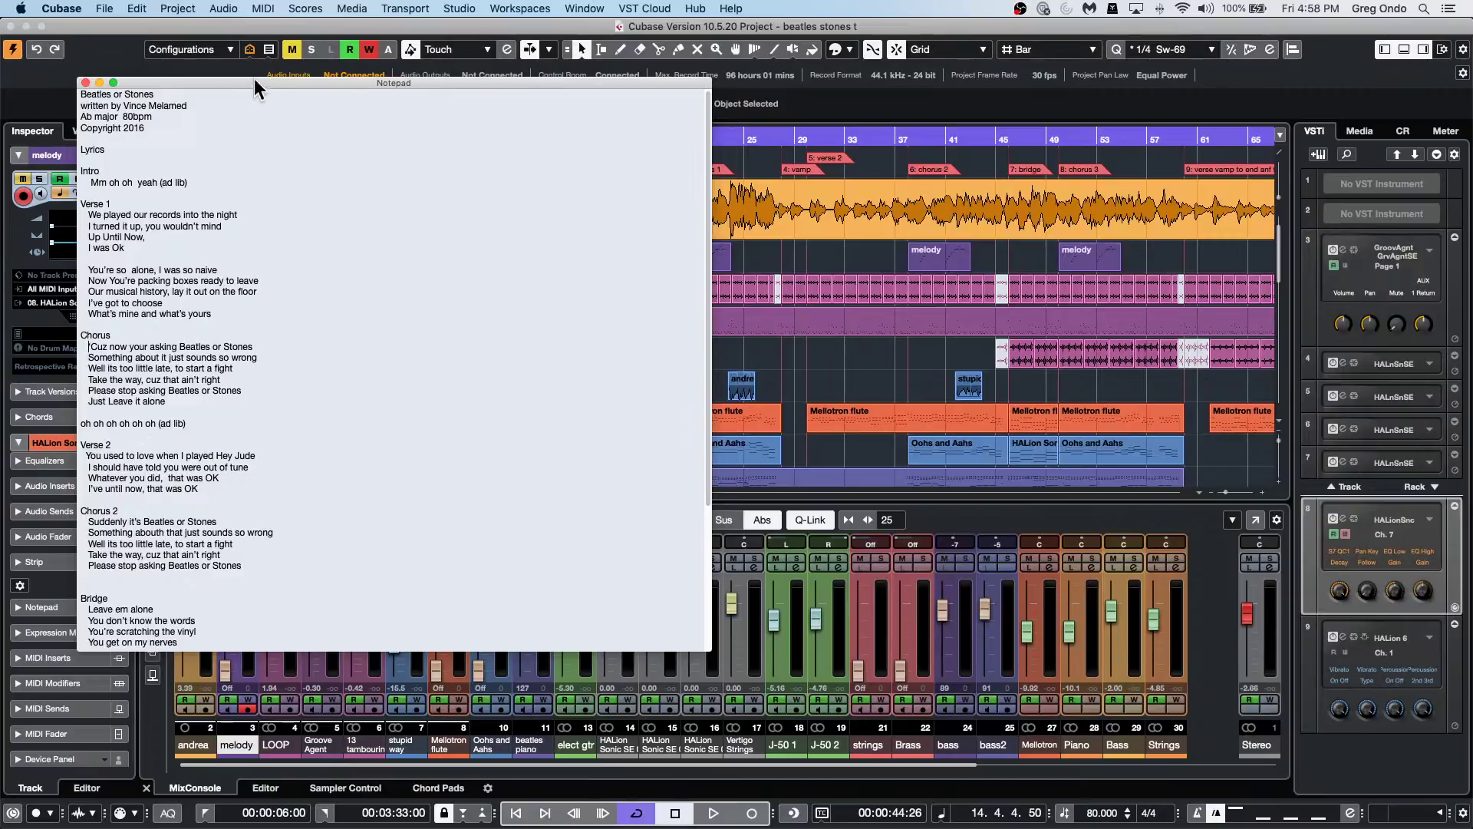
{"action": "left_click_drag", "start_coordinate": [255, 81], "coordinate": [676, 360]}
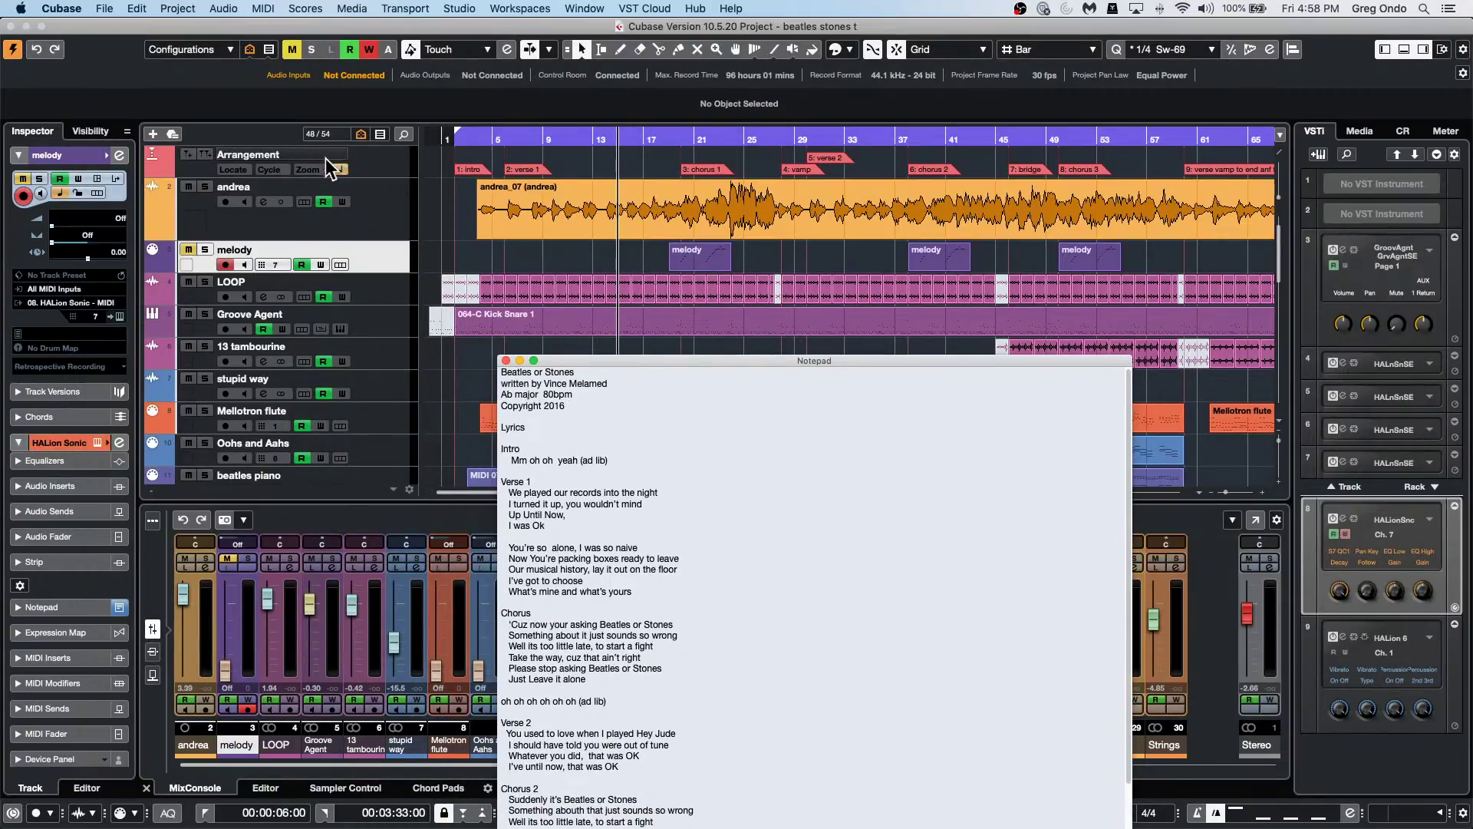